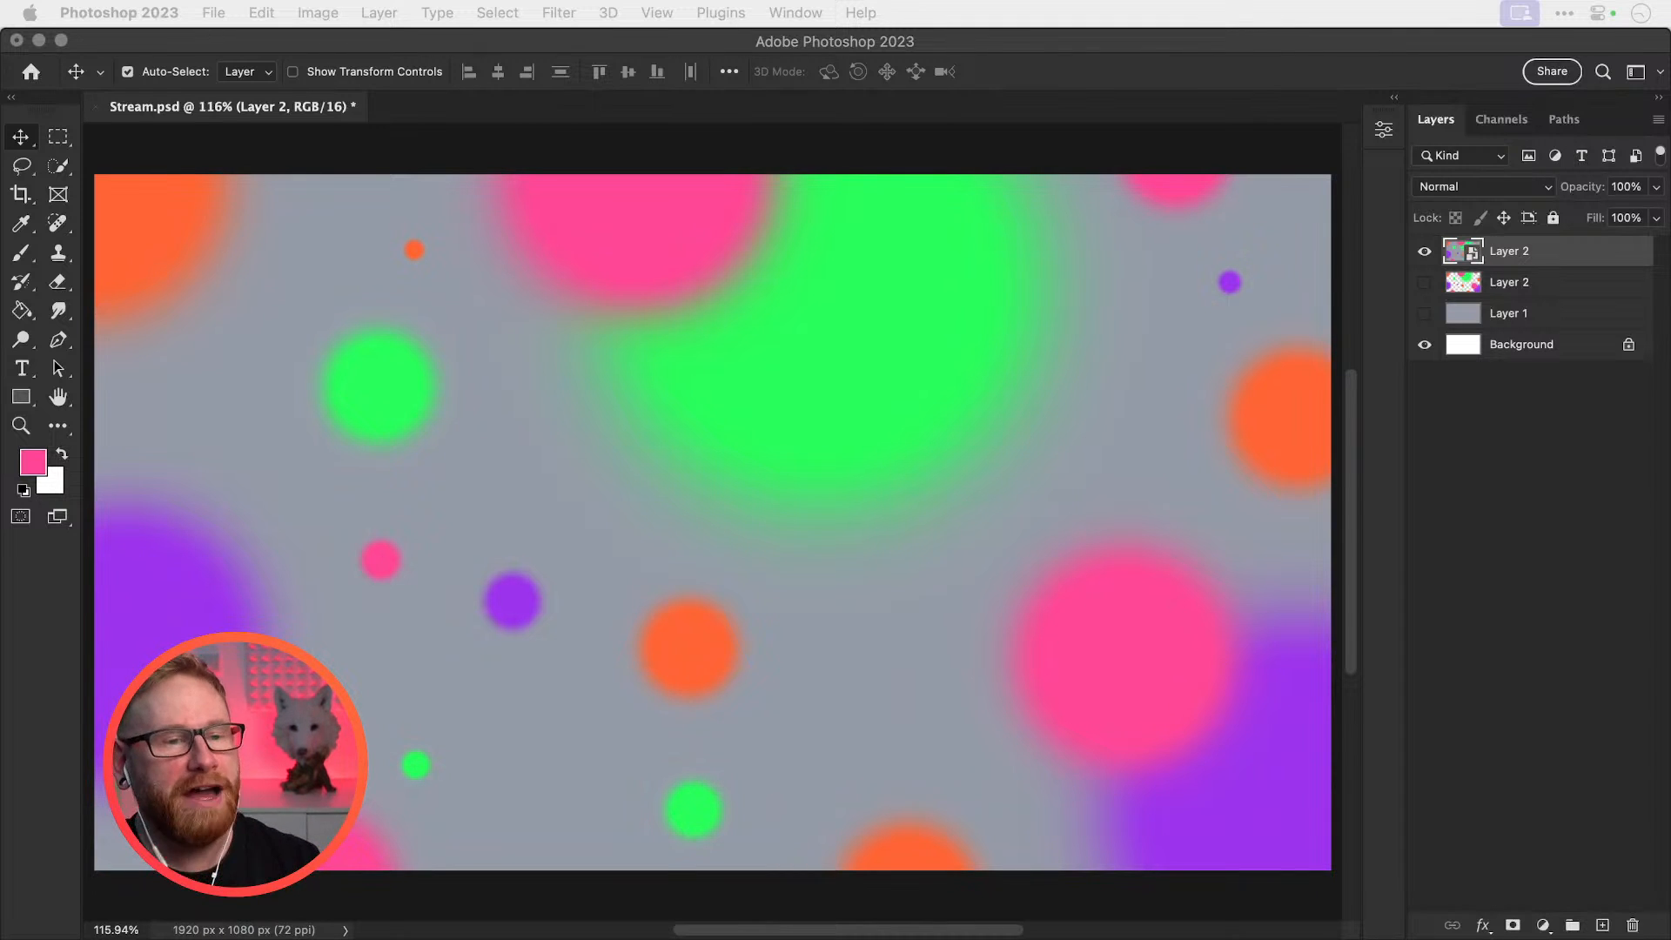
Toggle visibility to compare the top Layer 2 copy, the blob layer and grey Layer 1
left_click(1427, 255)
left_click(1425, 252)
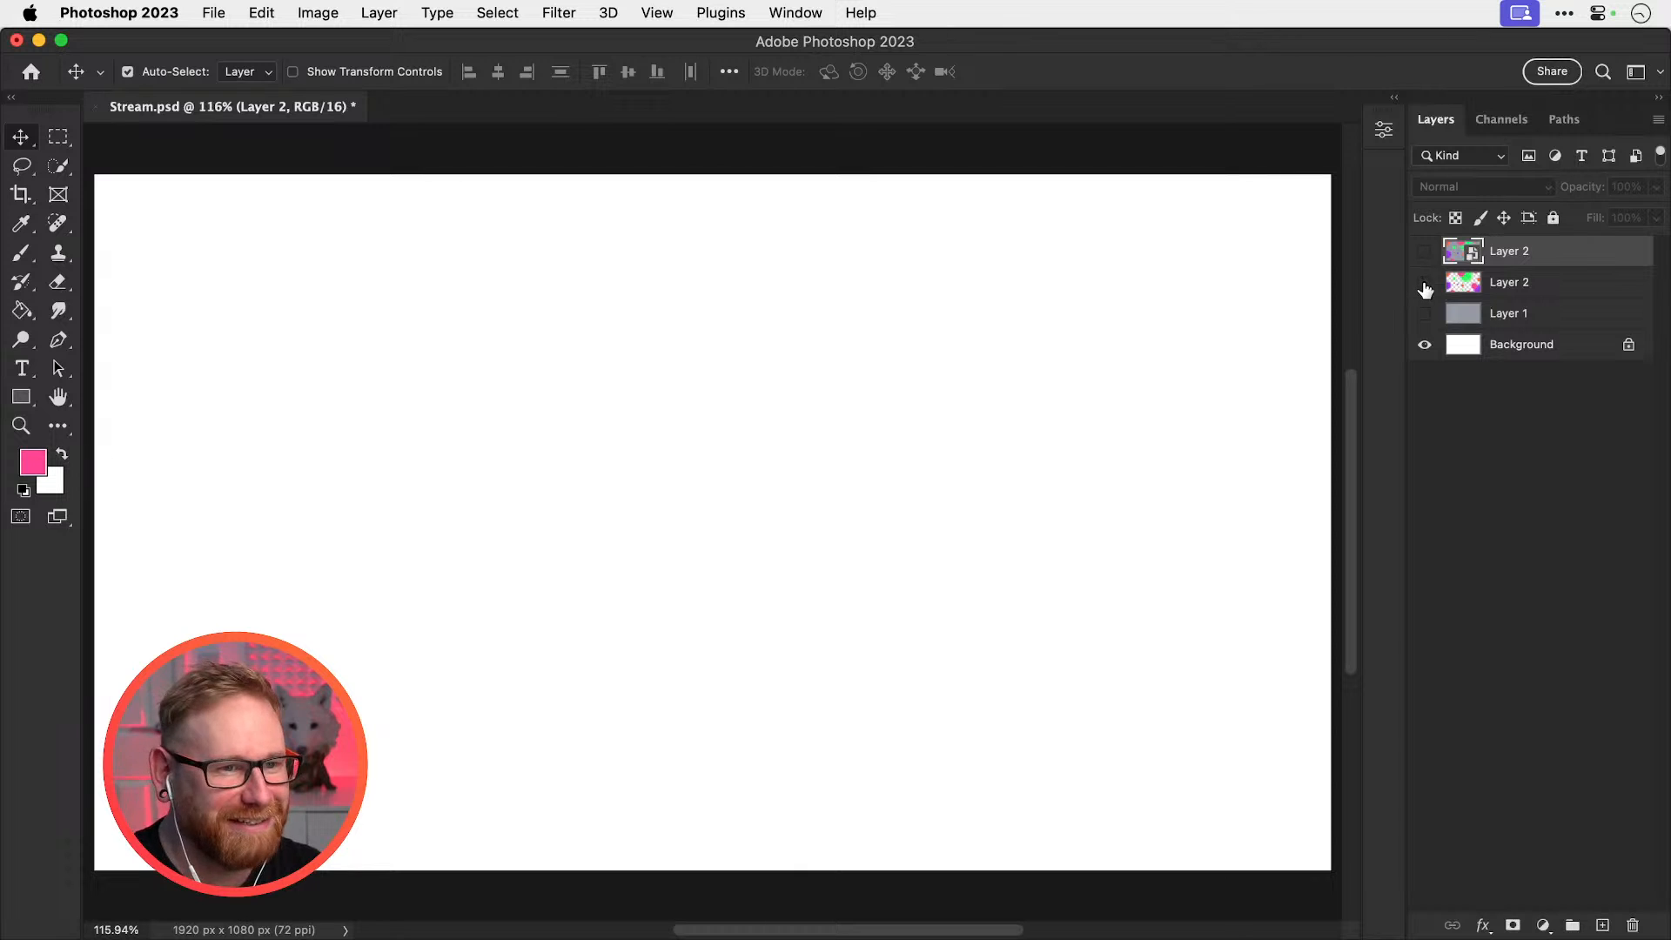
left_click(1424, 282)
left_click(1425, 314)
left_click(1424, 283)
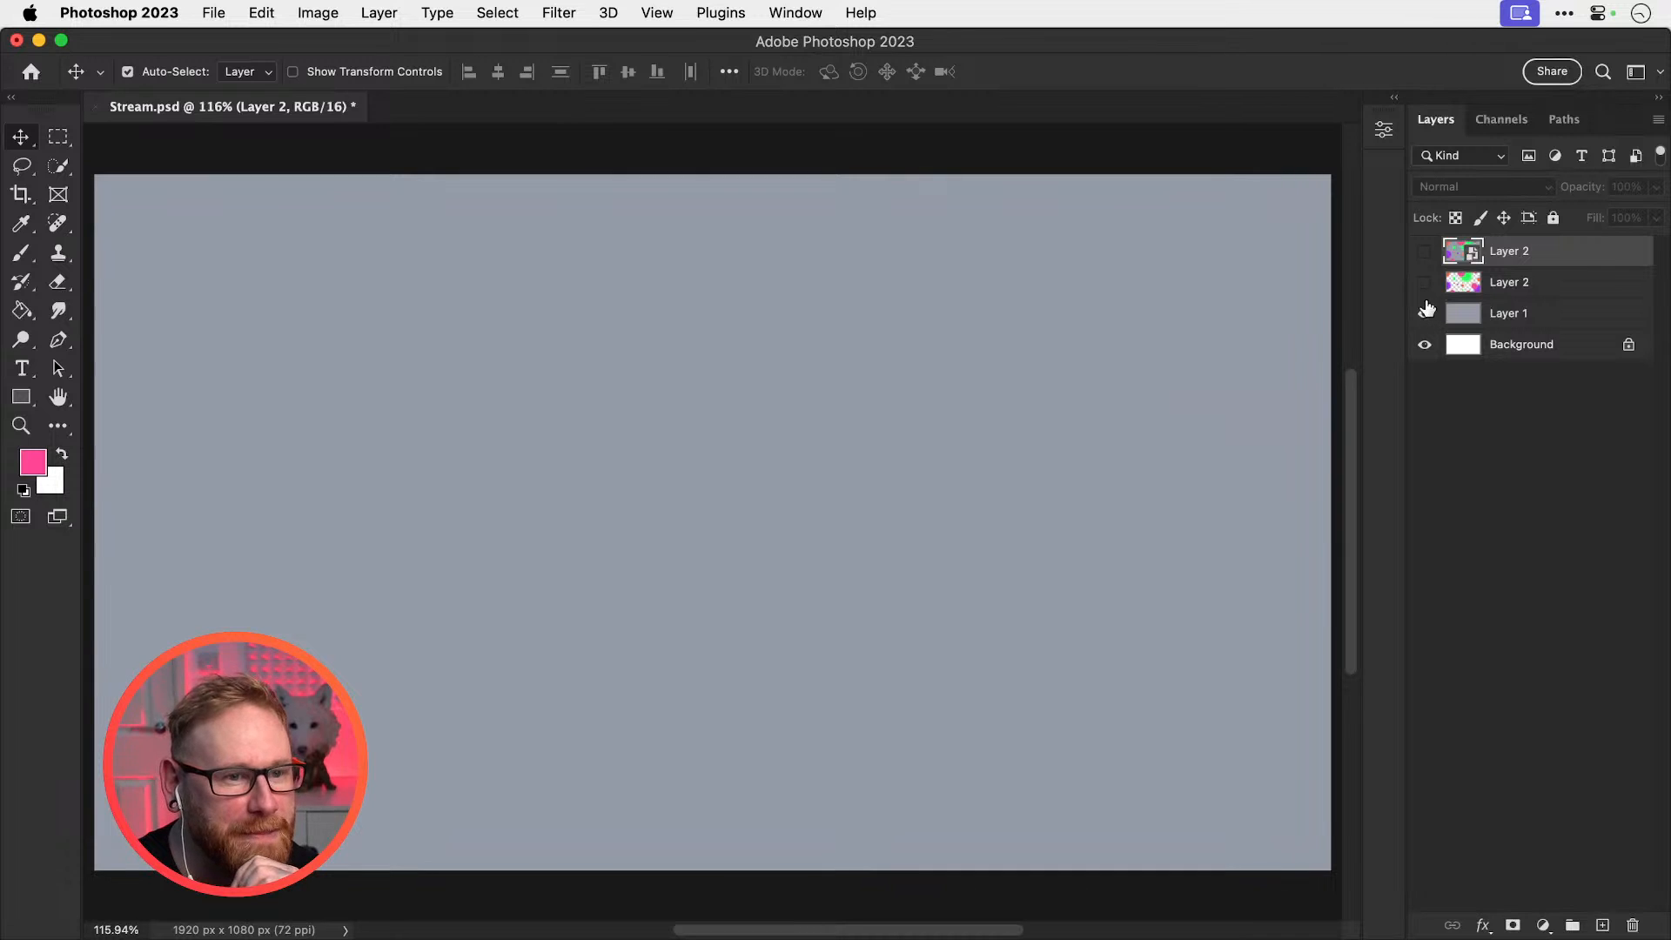
left_click(1509, 320)
left_click(1425, 313)
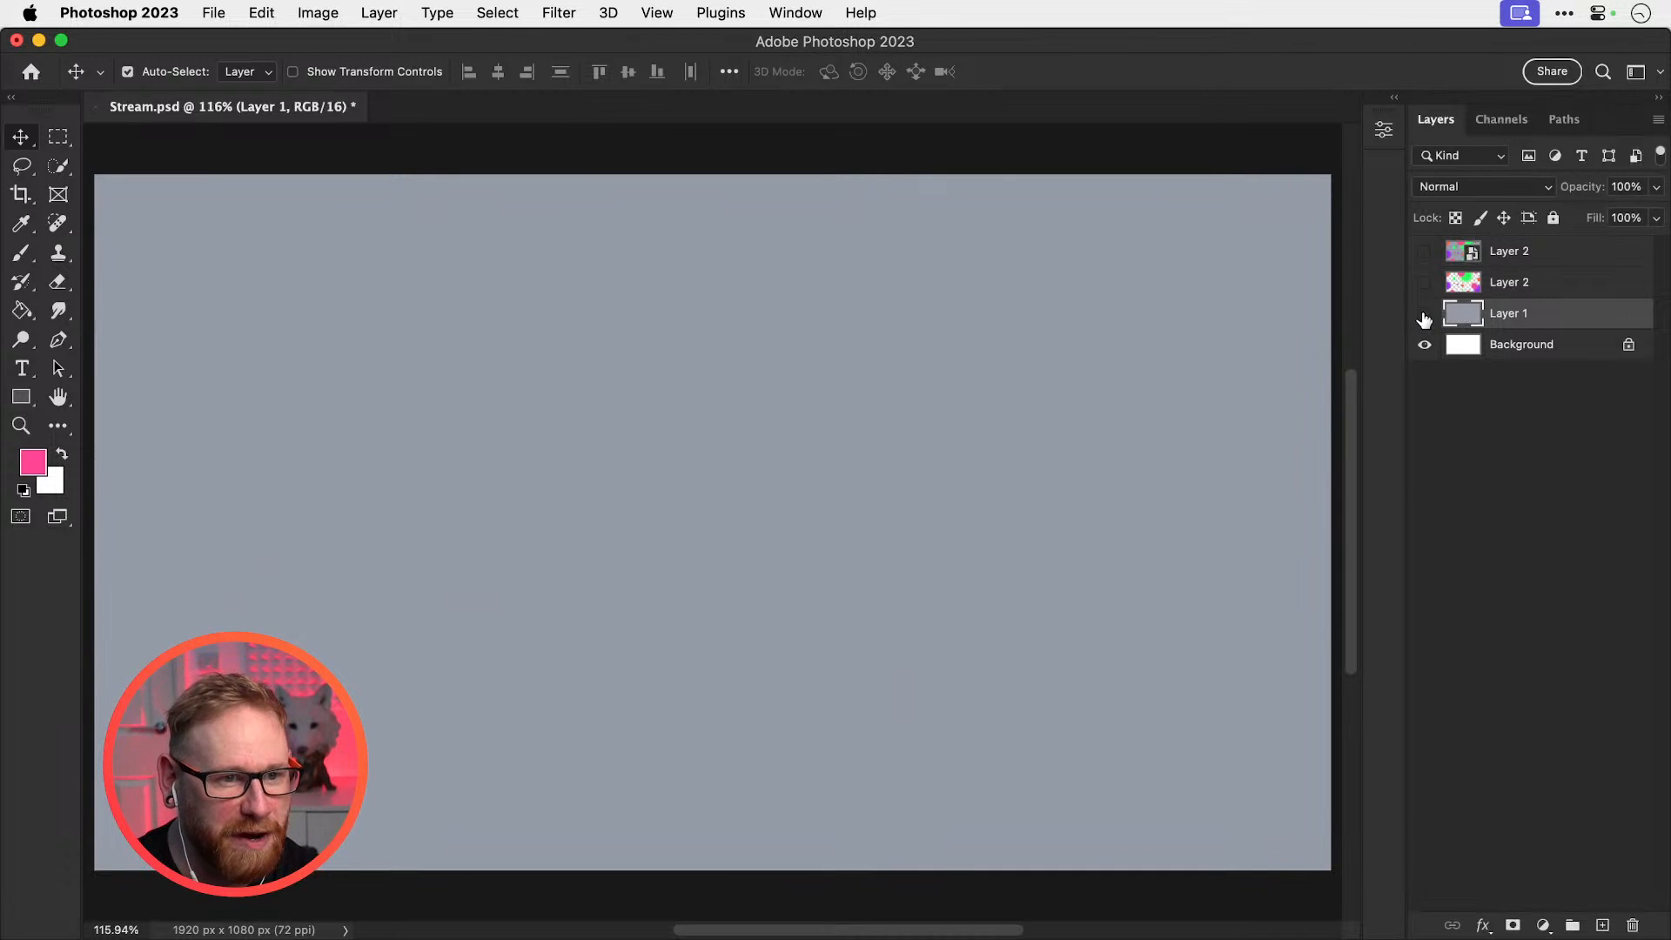
left_click(1424, 283)
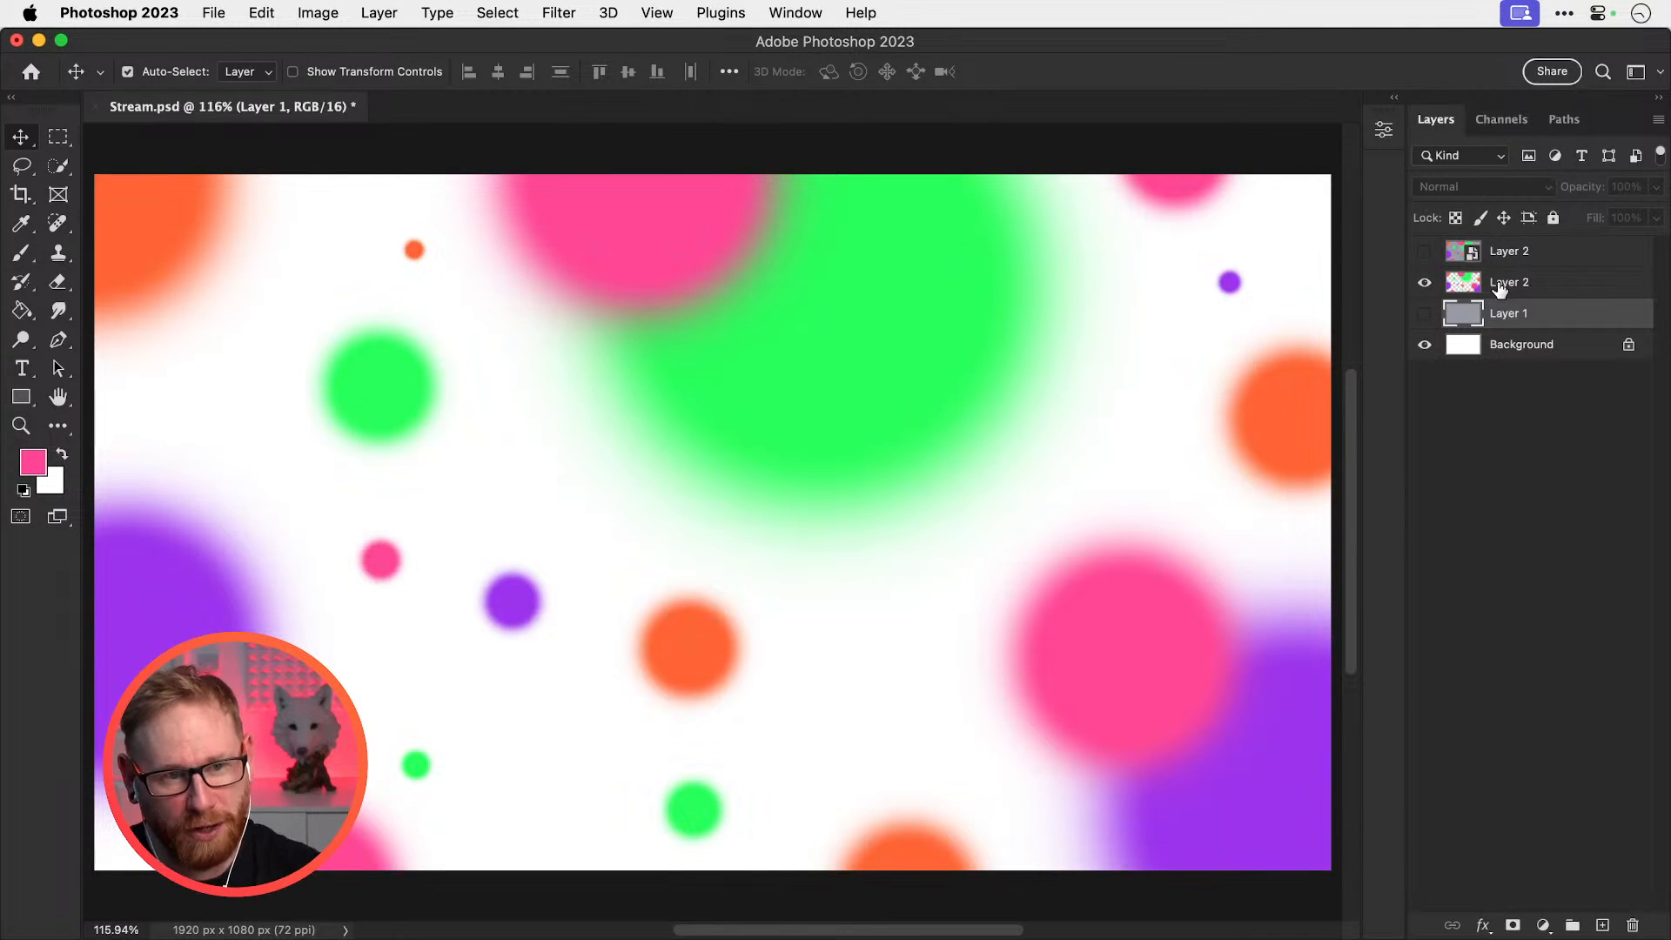
left_click(1425, 284)
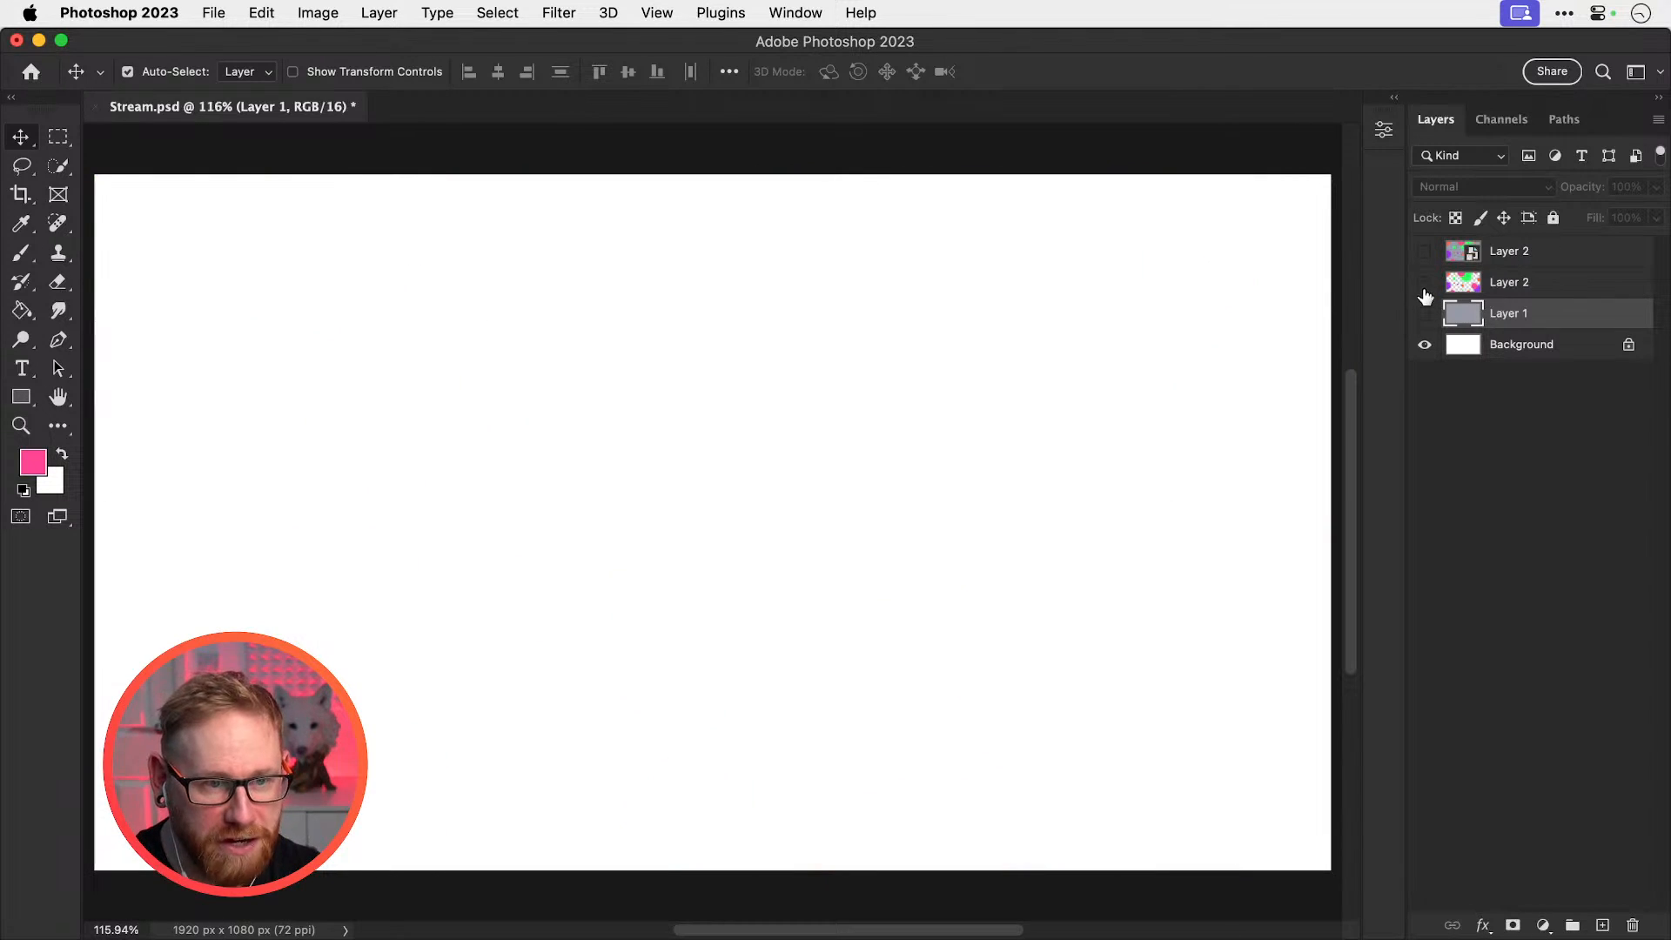
left_click(1425, 256)
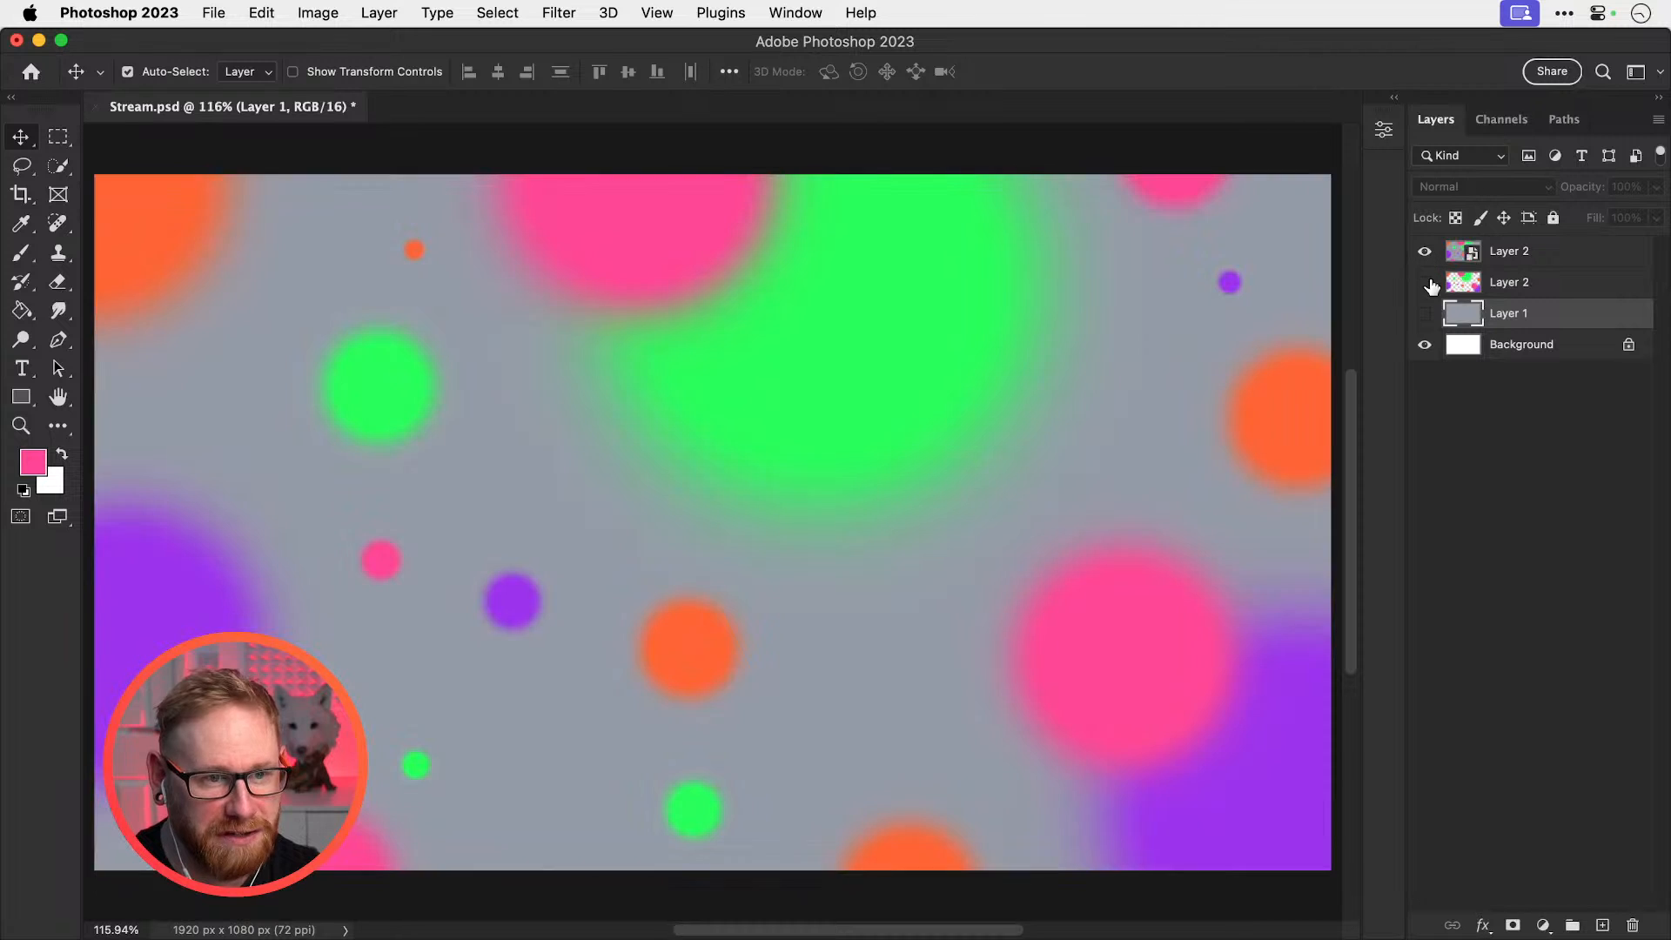
left_click(1426, 285)
left_click(1426, 316)
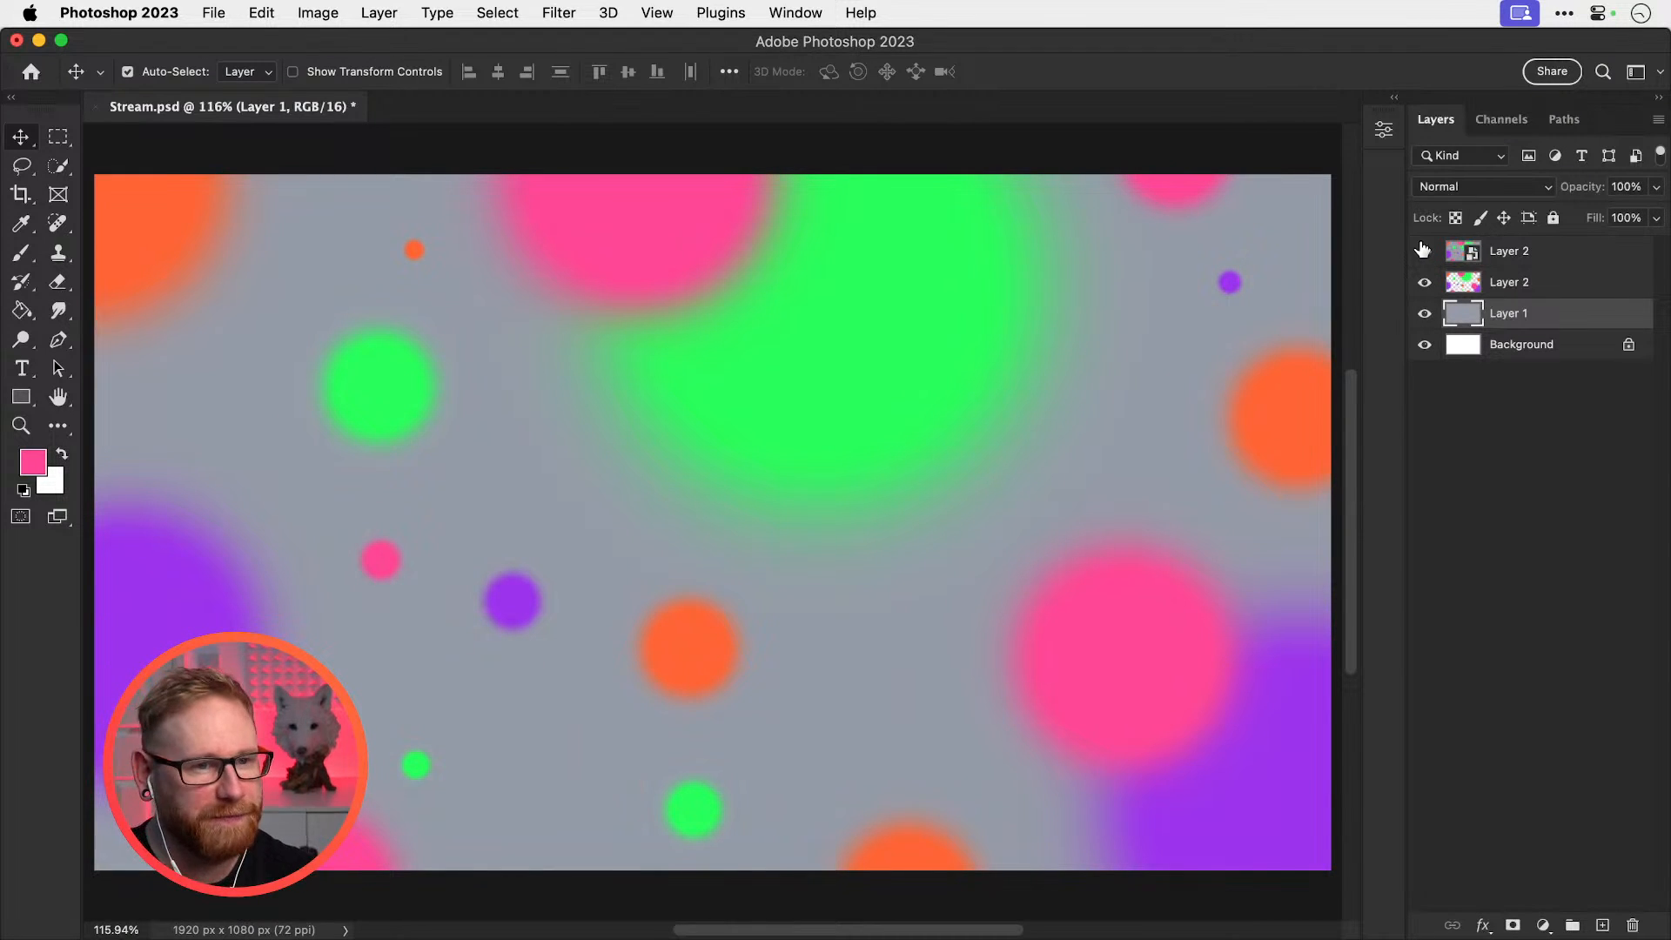
Delete the top Layer 2 smart-object copy
left_click(1541, 263)
key("Delete")
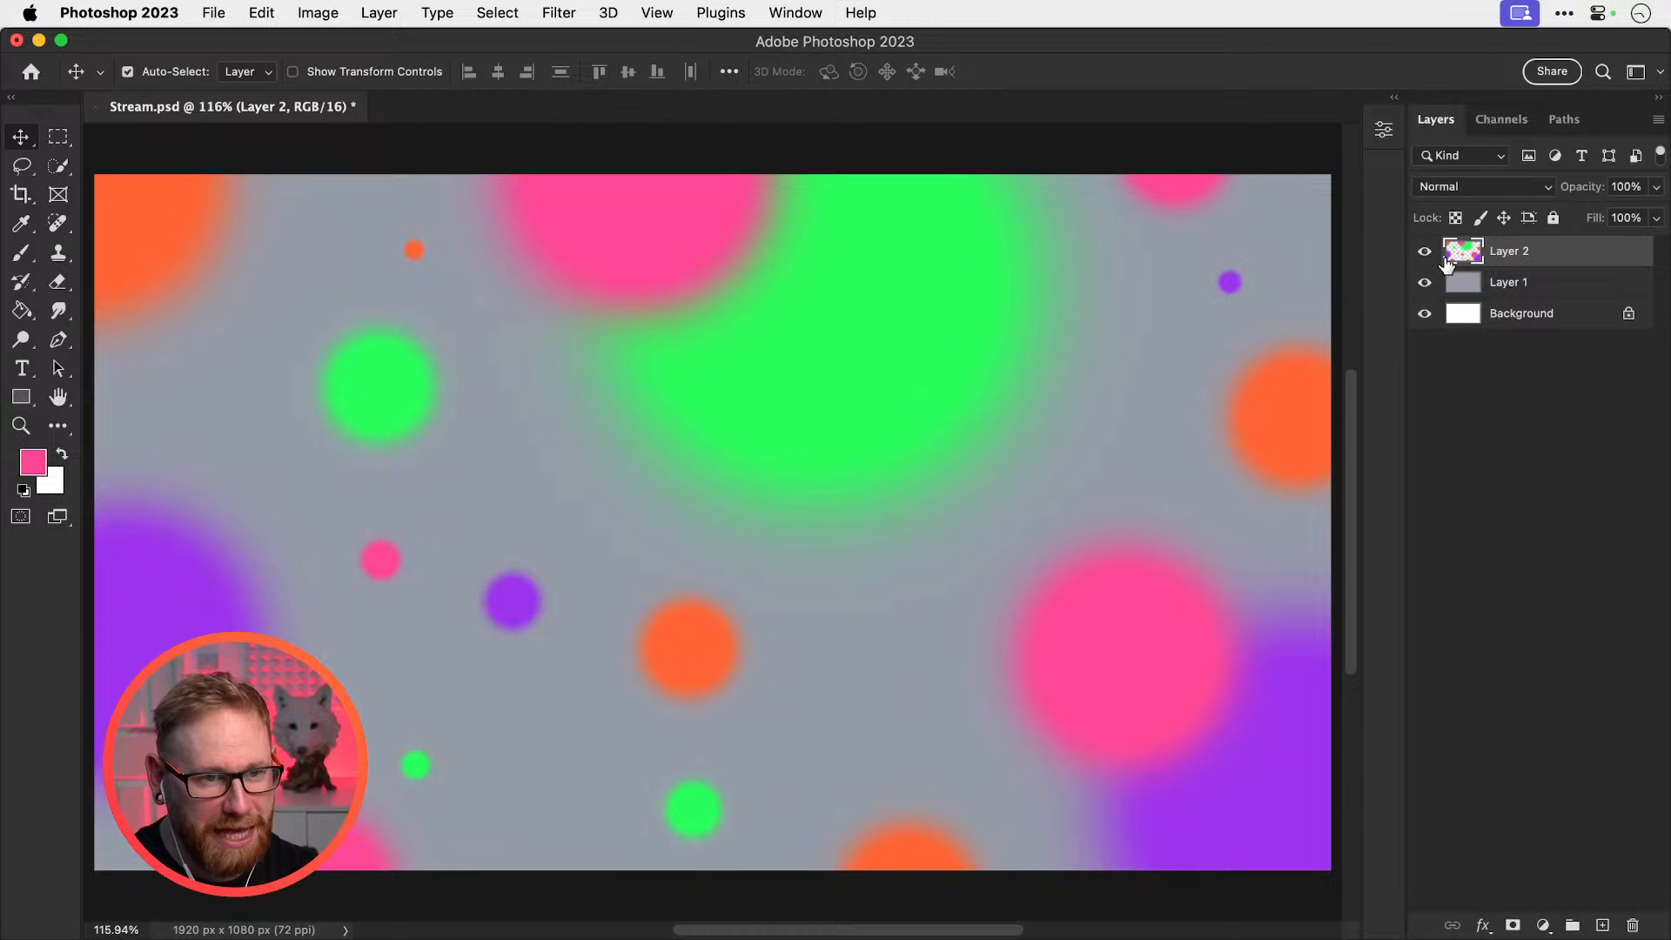
key("b")
left_click(158, 73)
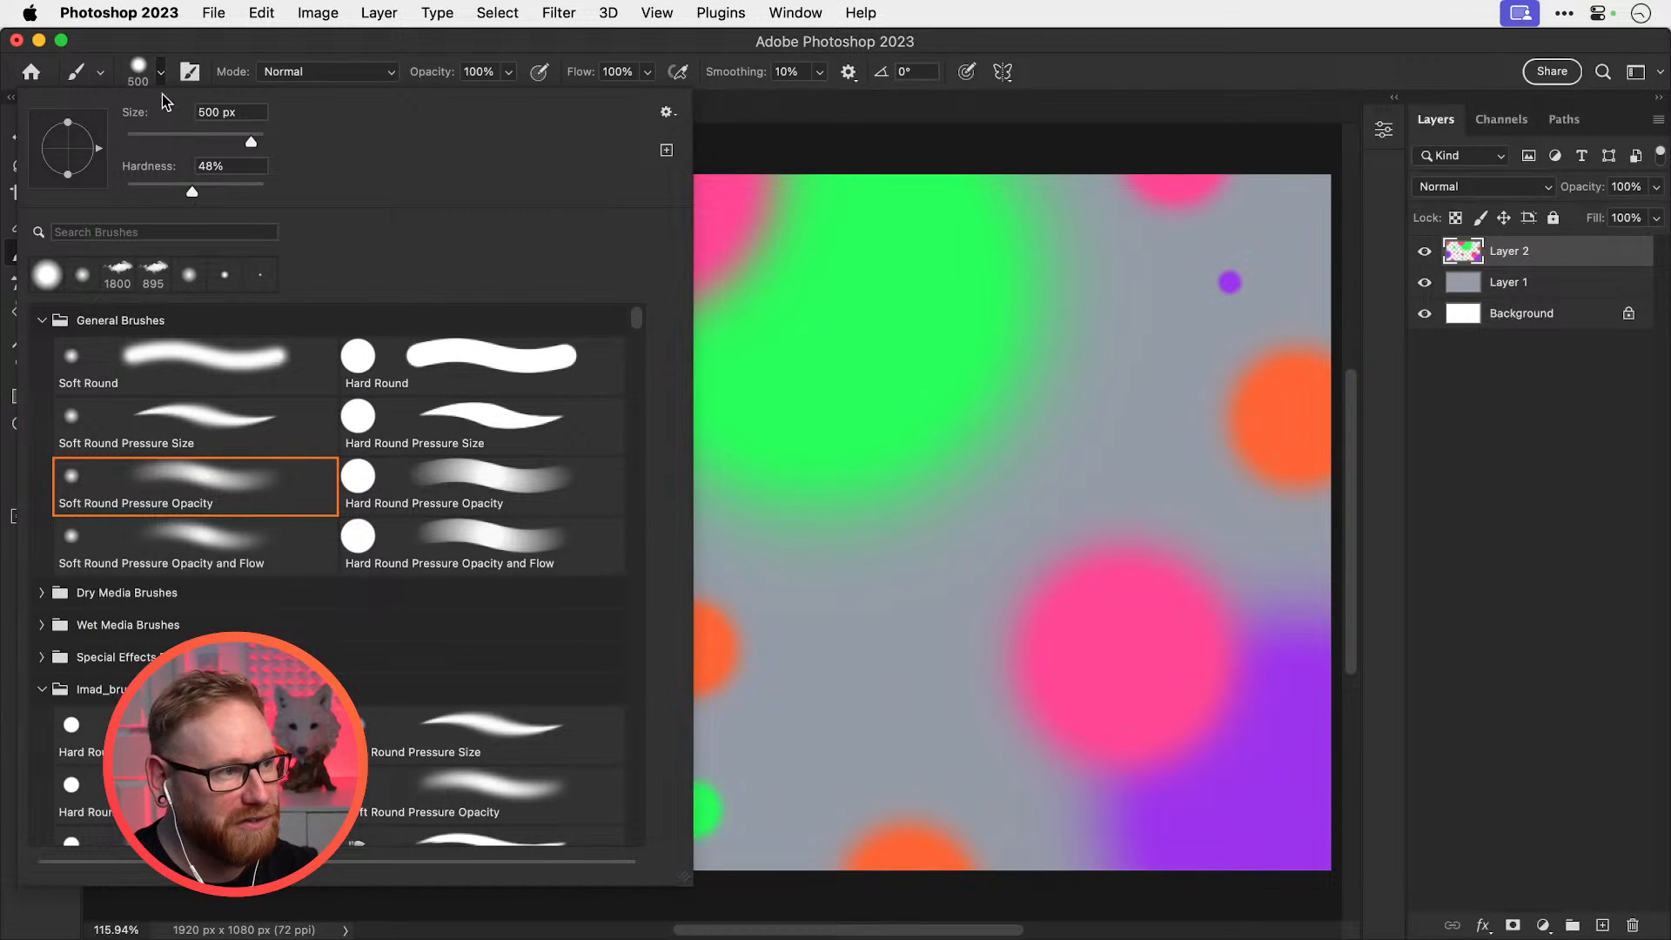
left_click(1147, 496)
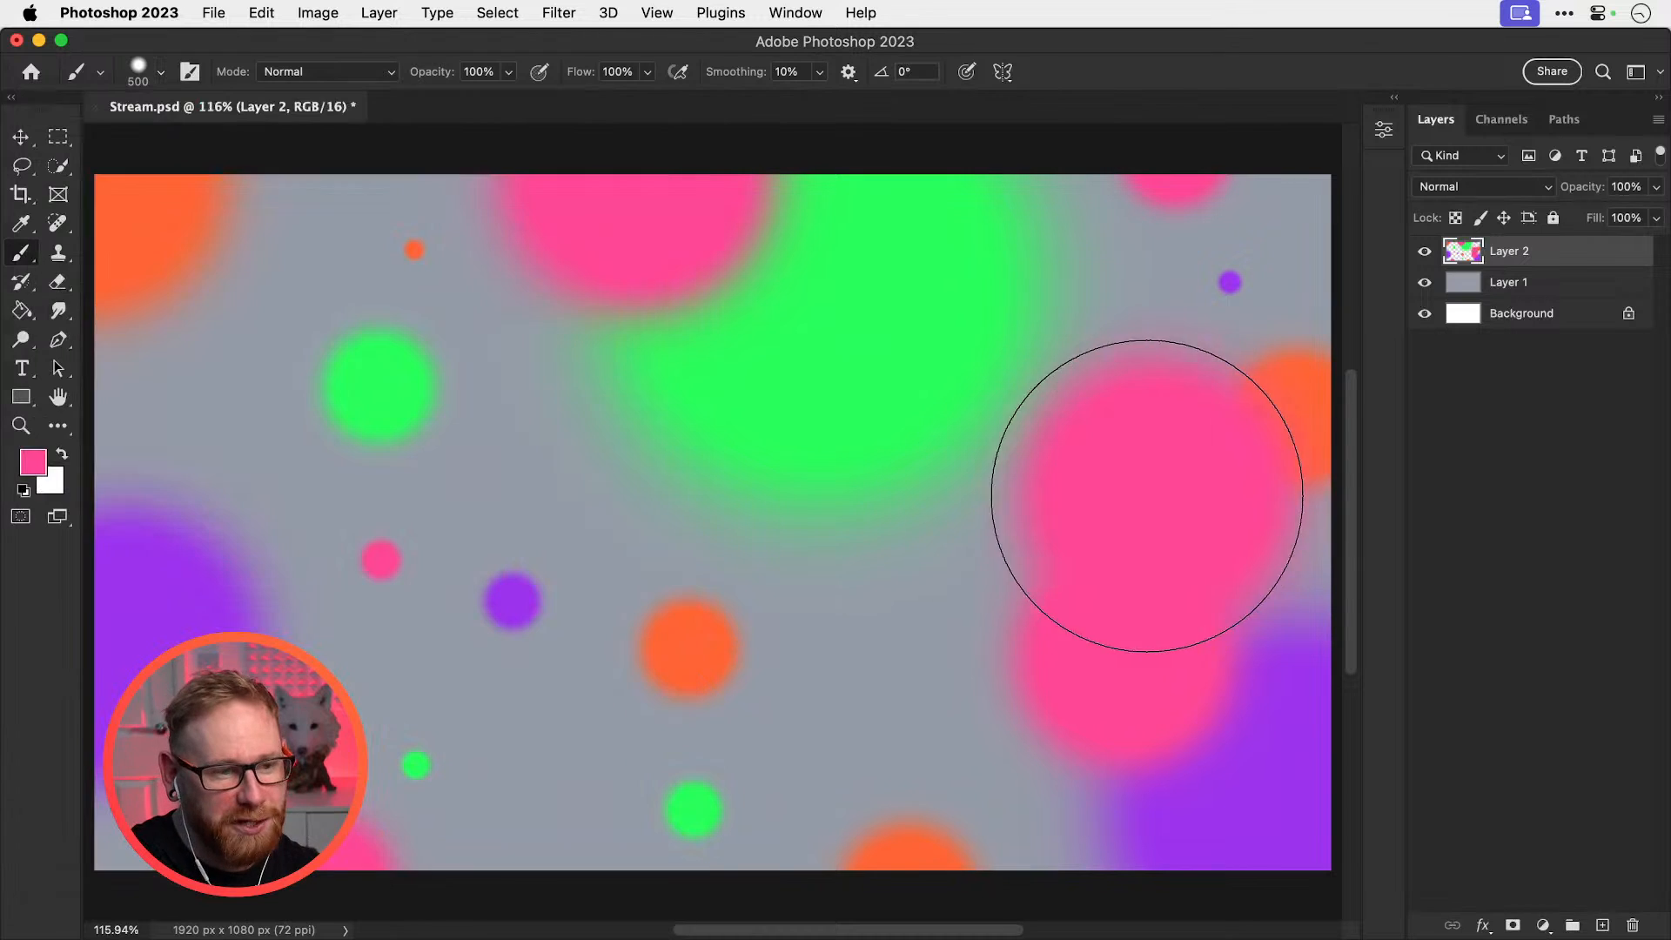
left_click(396, 464)
left_click(213, 261)
left_click(757, 605)
key("super+z")
key("super+z")
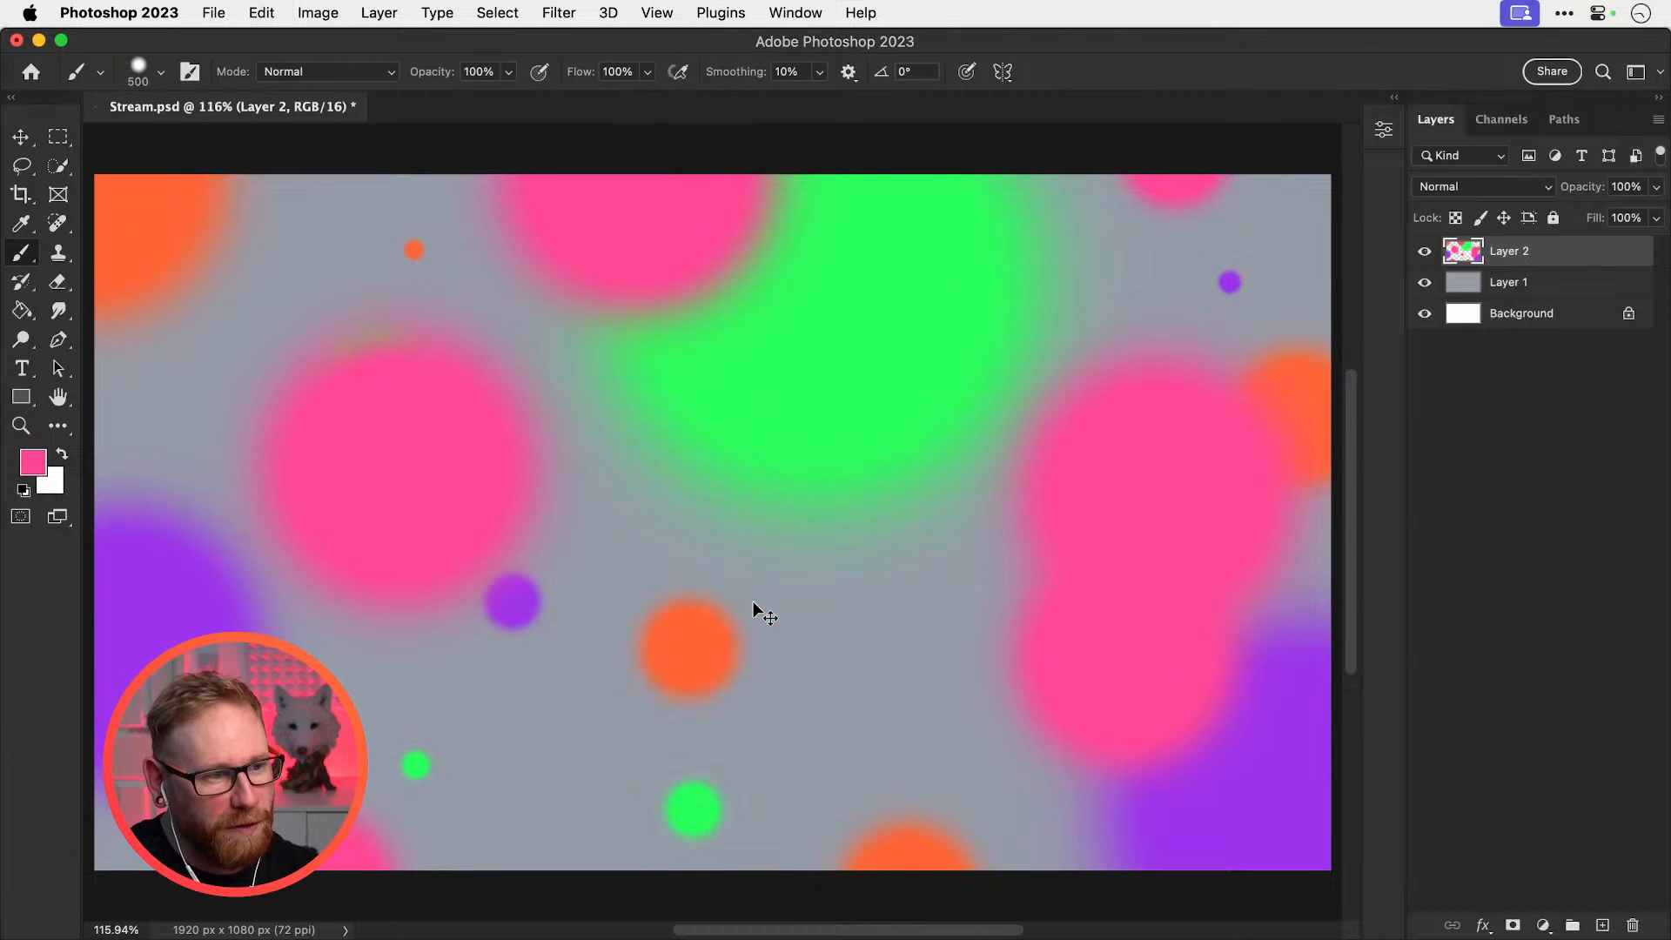
key("super+z")
key("super+z")
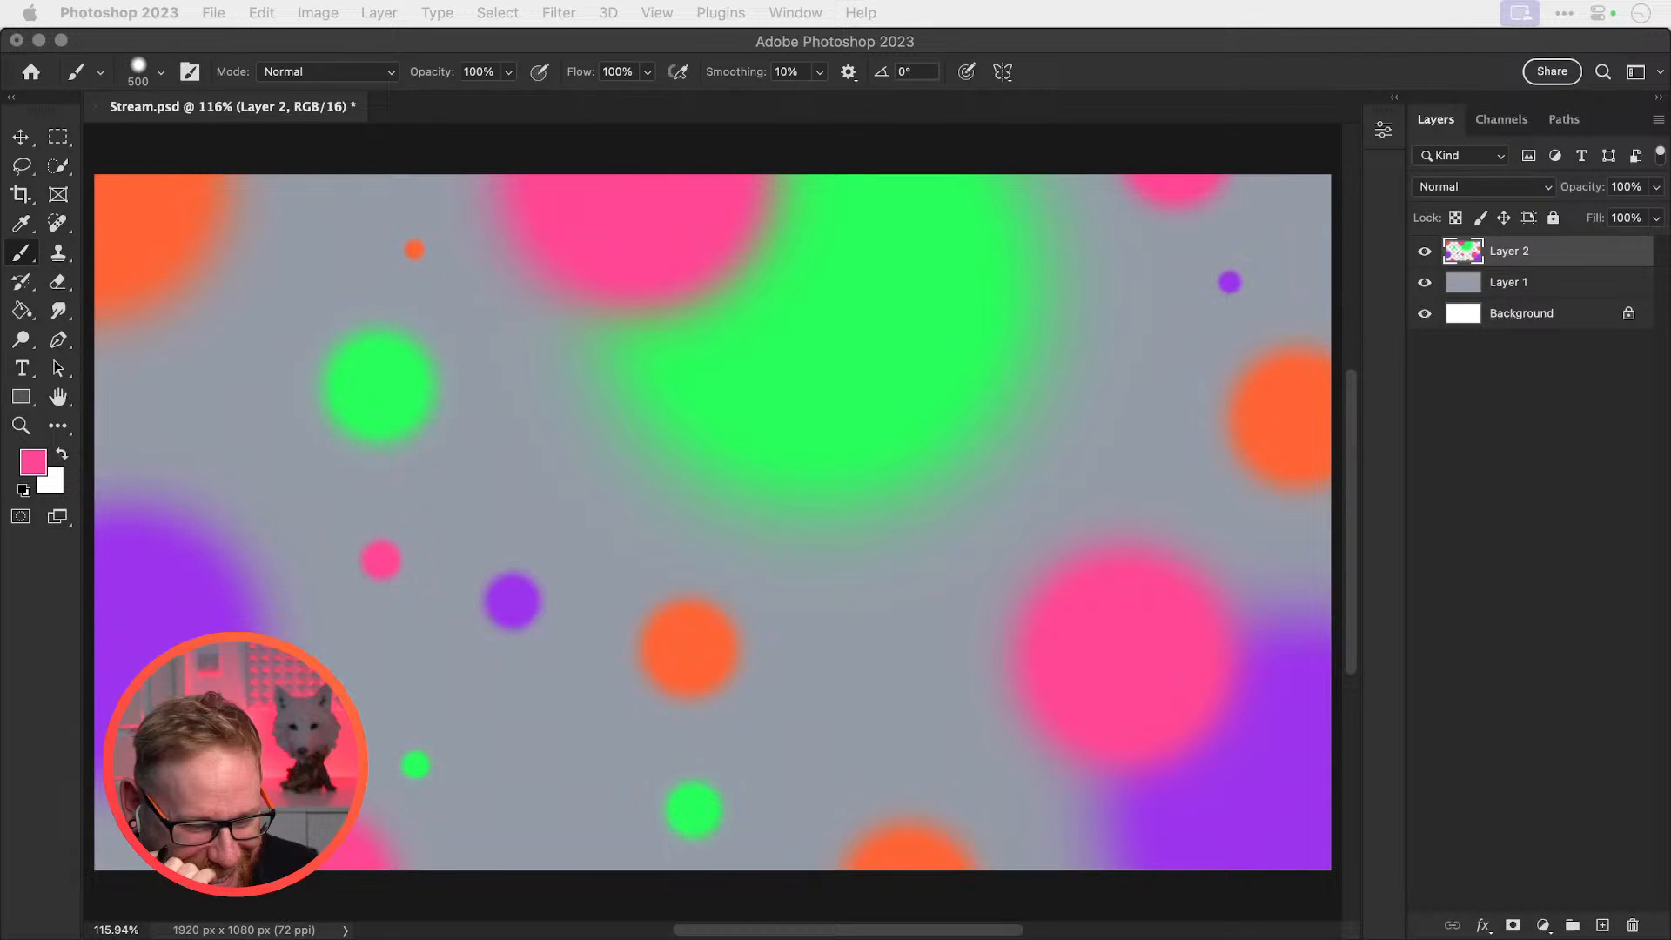
left_click(860, 613)
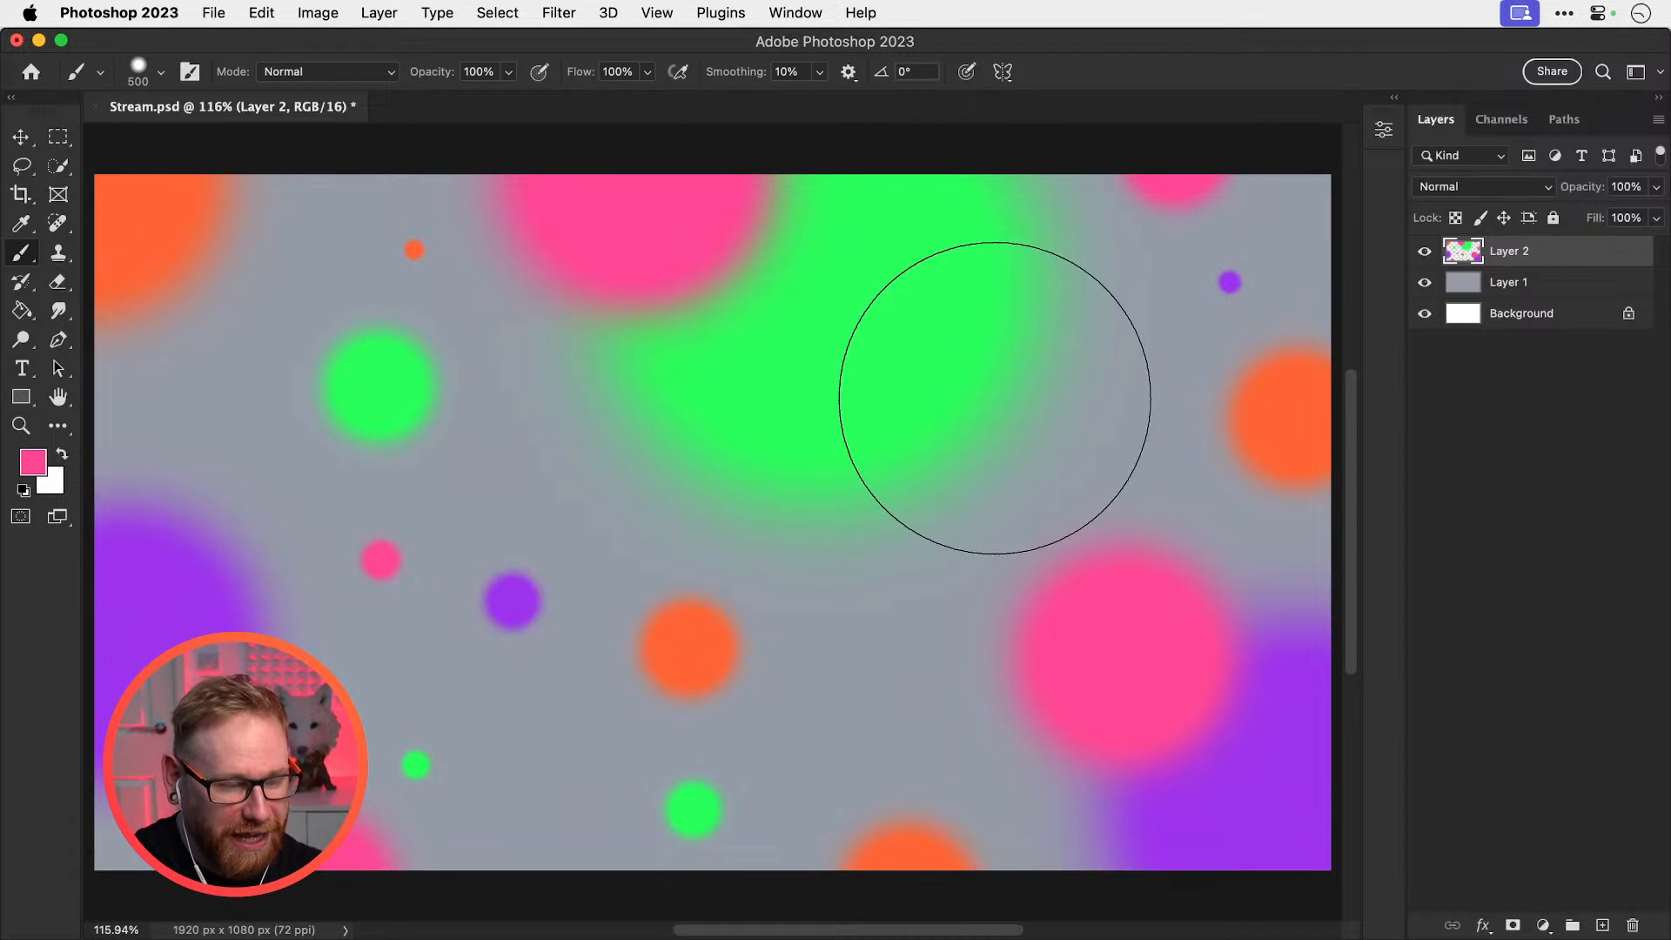
left_click(753, 578)
key("ctrl+z")
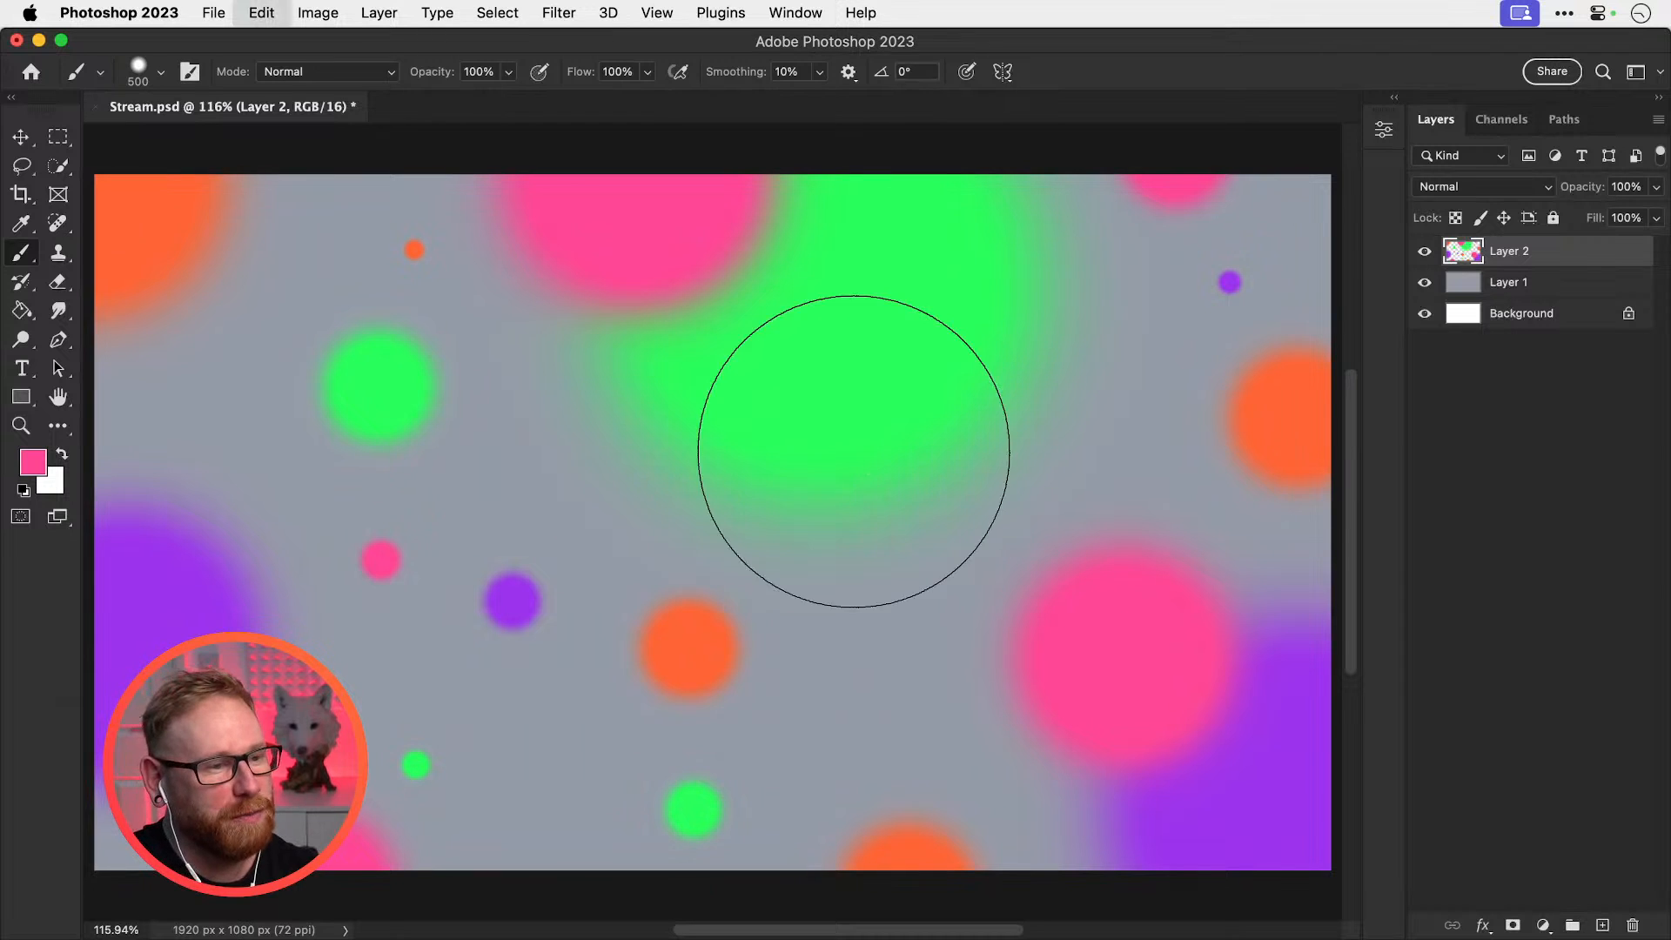
key("v")
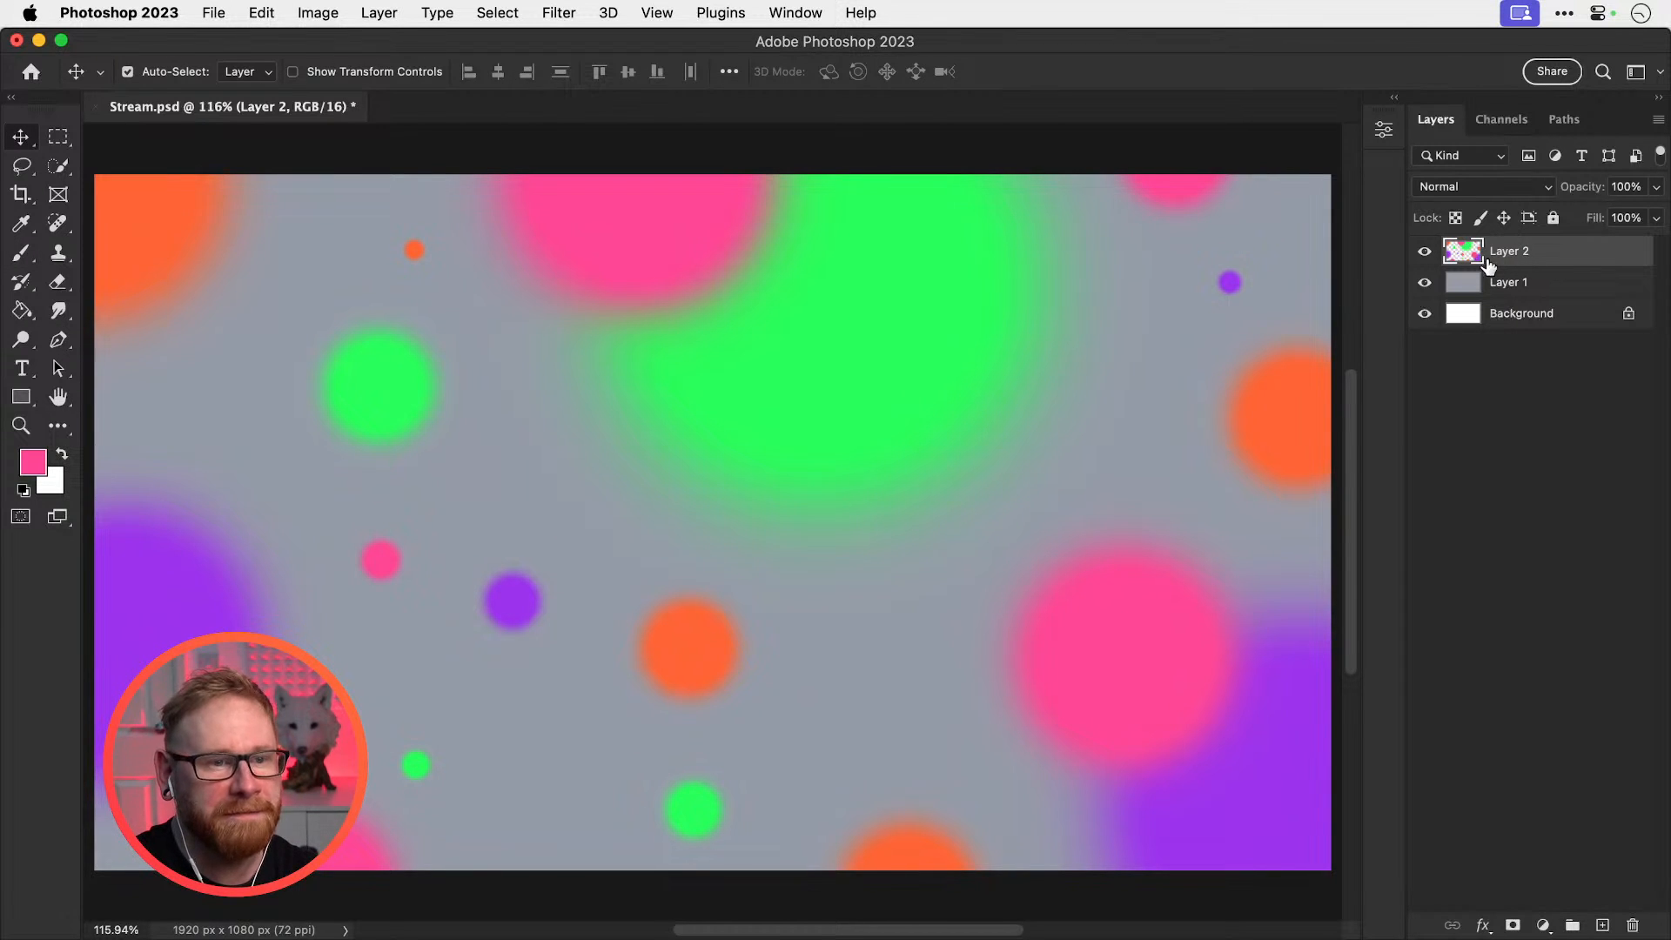
Duplicate the blob layer and Layer 1 together, then hide both originals
left_click(1514, 283, "shift")
key("ctrl+j")
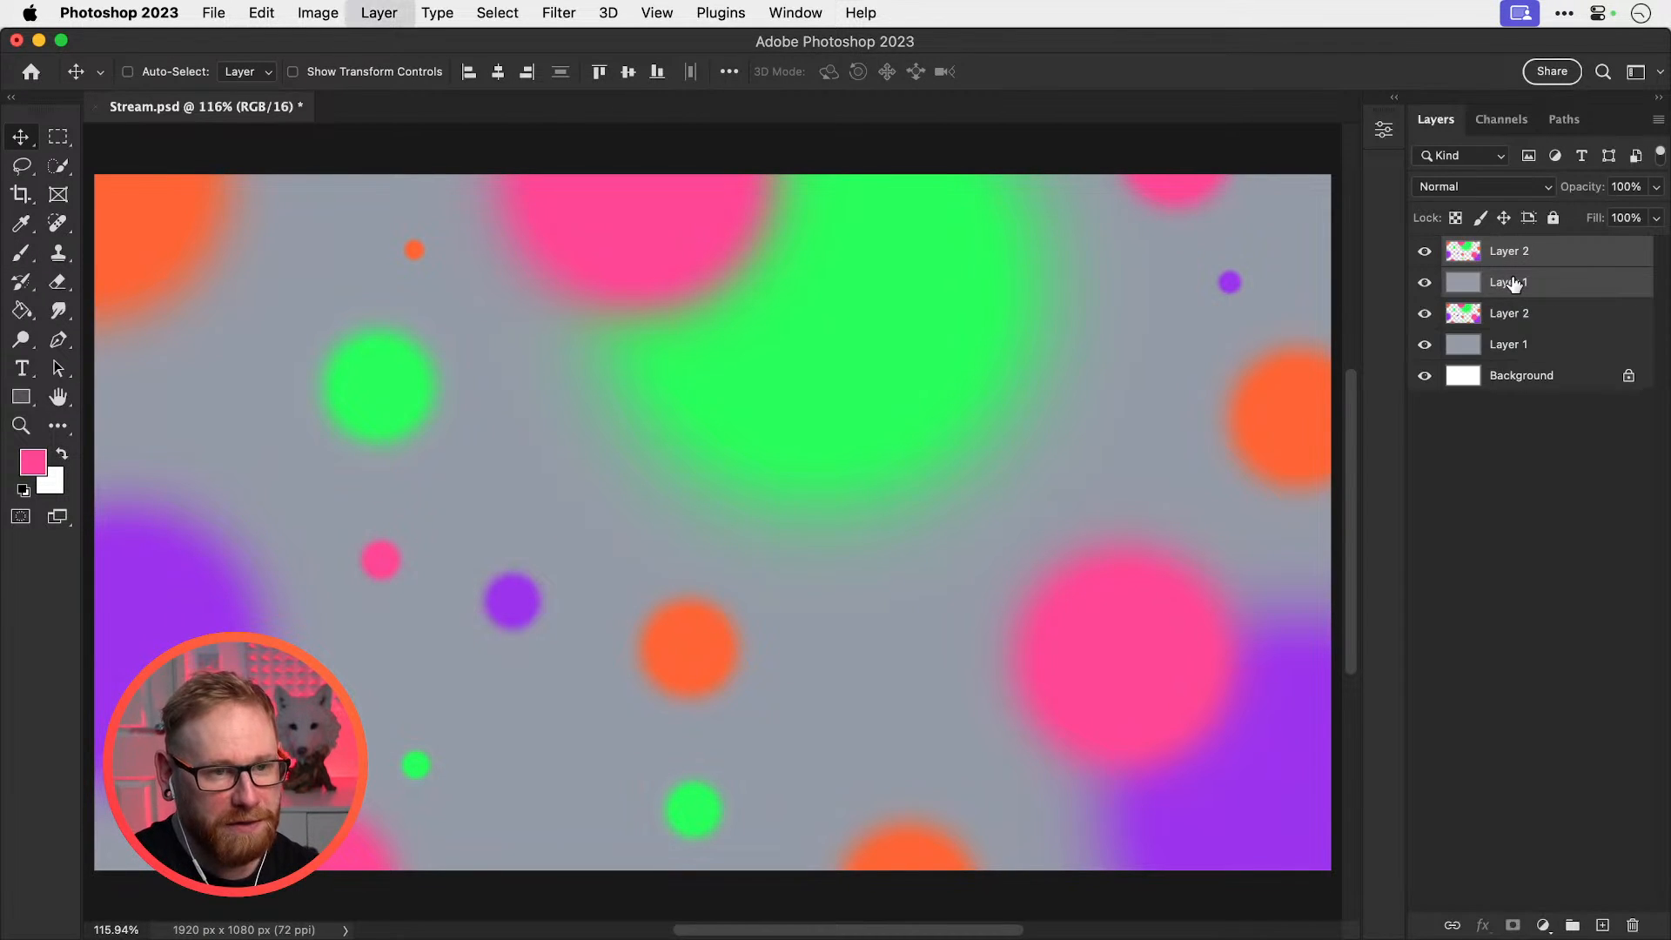
left_click(1424, 314)
left_click(1425, 345)
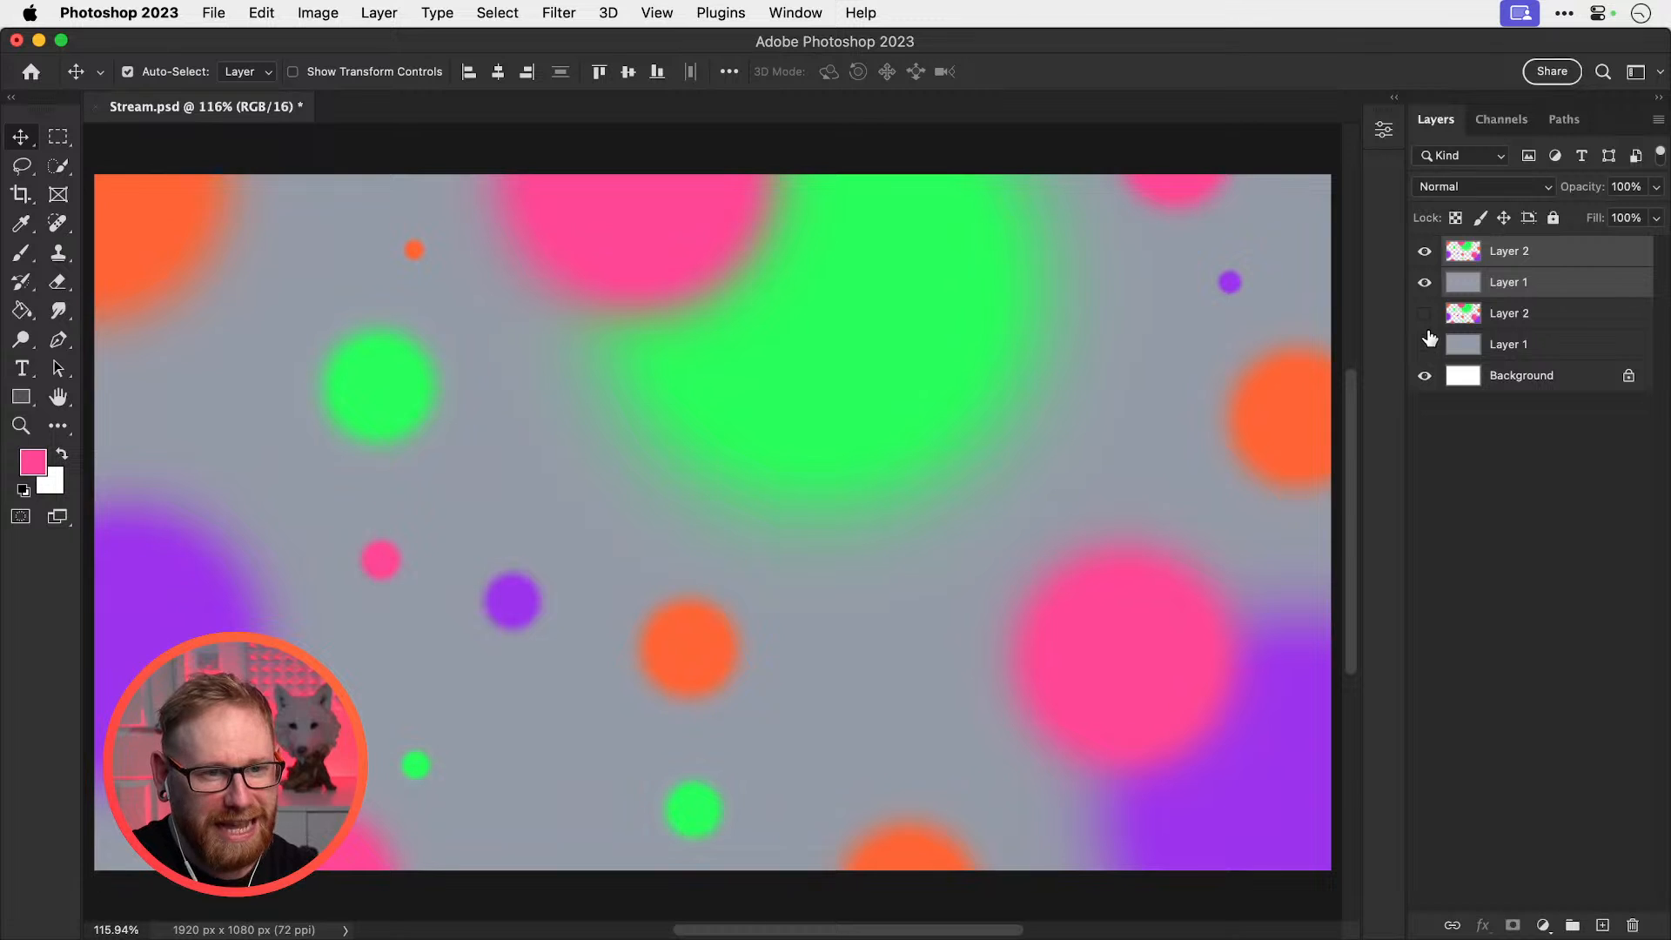
Convert the two duplicated layers into a single smart object
right_click(1534, 260)
left_click(1465, 629)
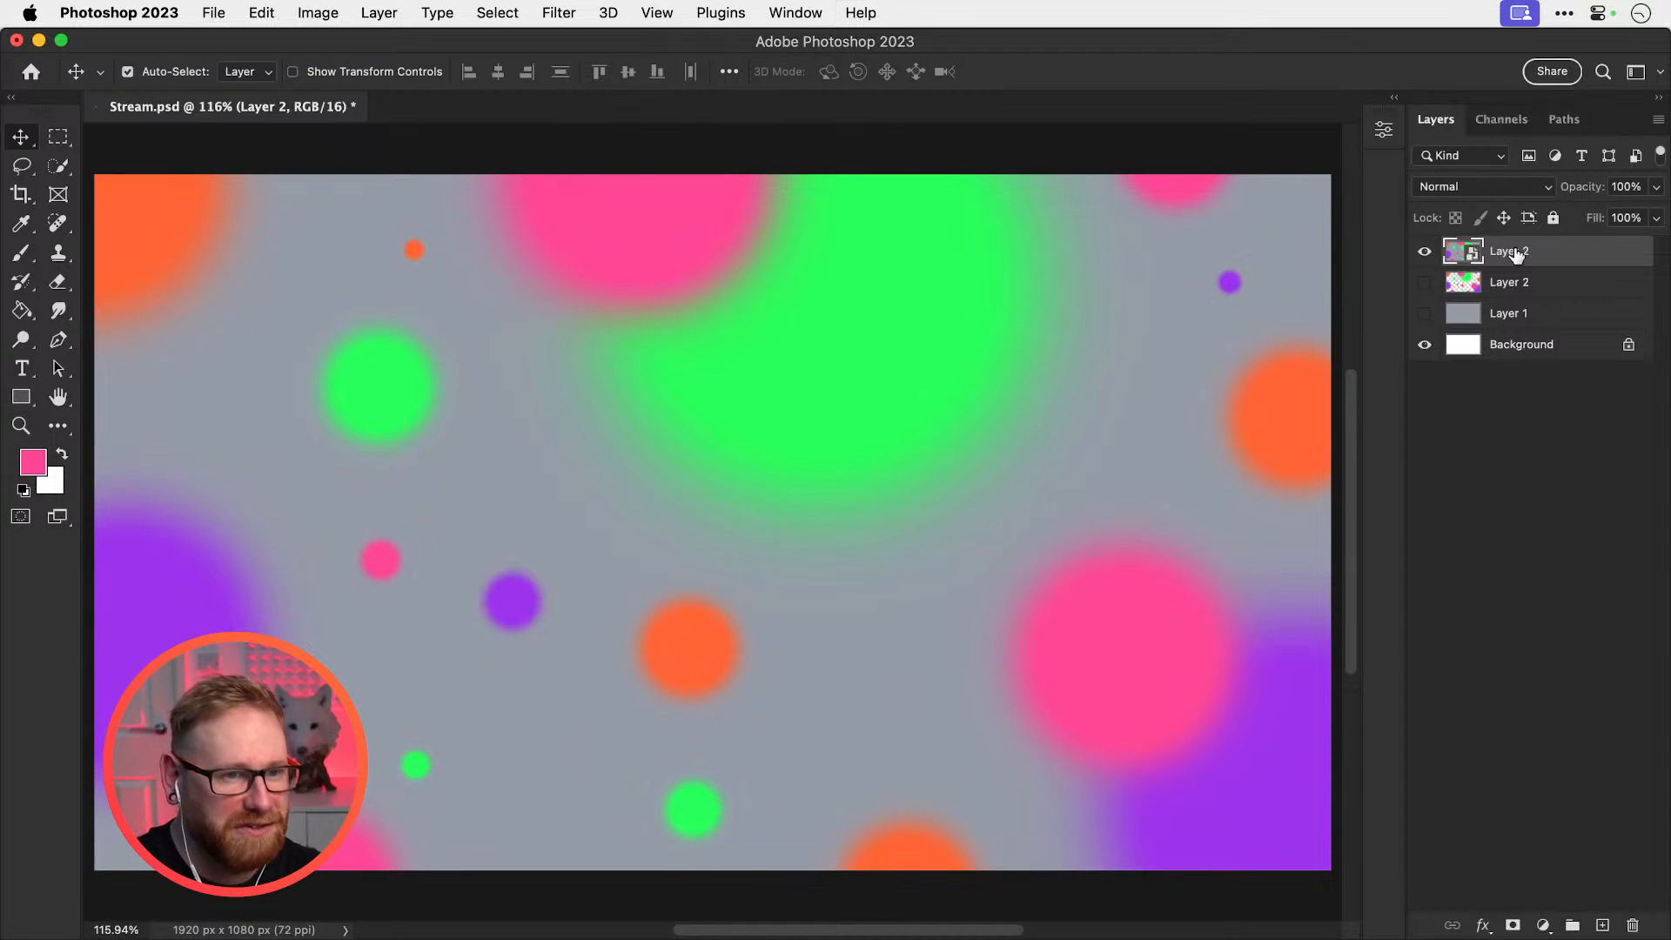
left_click(558, 12)
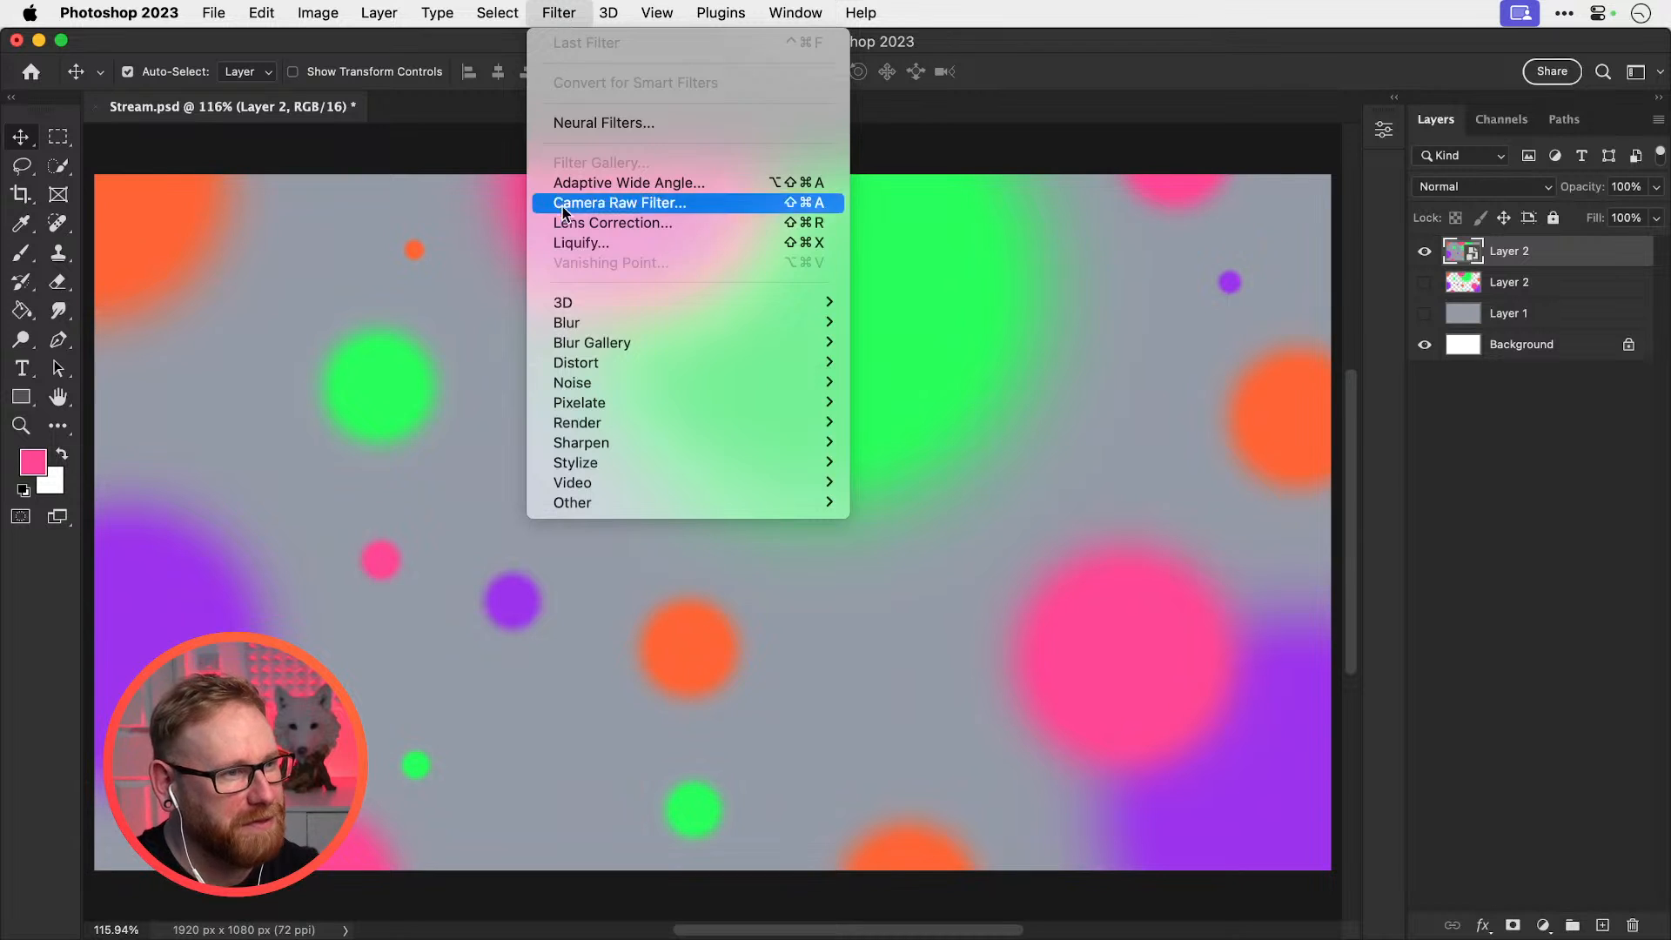
In Liquify, zoom out and set the warp brush to 1000, undoing a test stroke
left_click(574, 242)
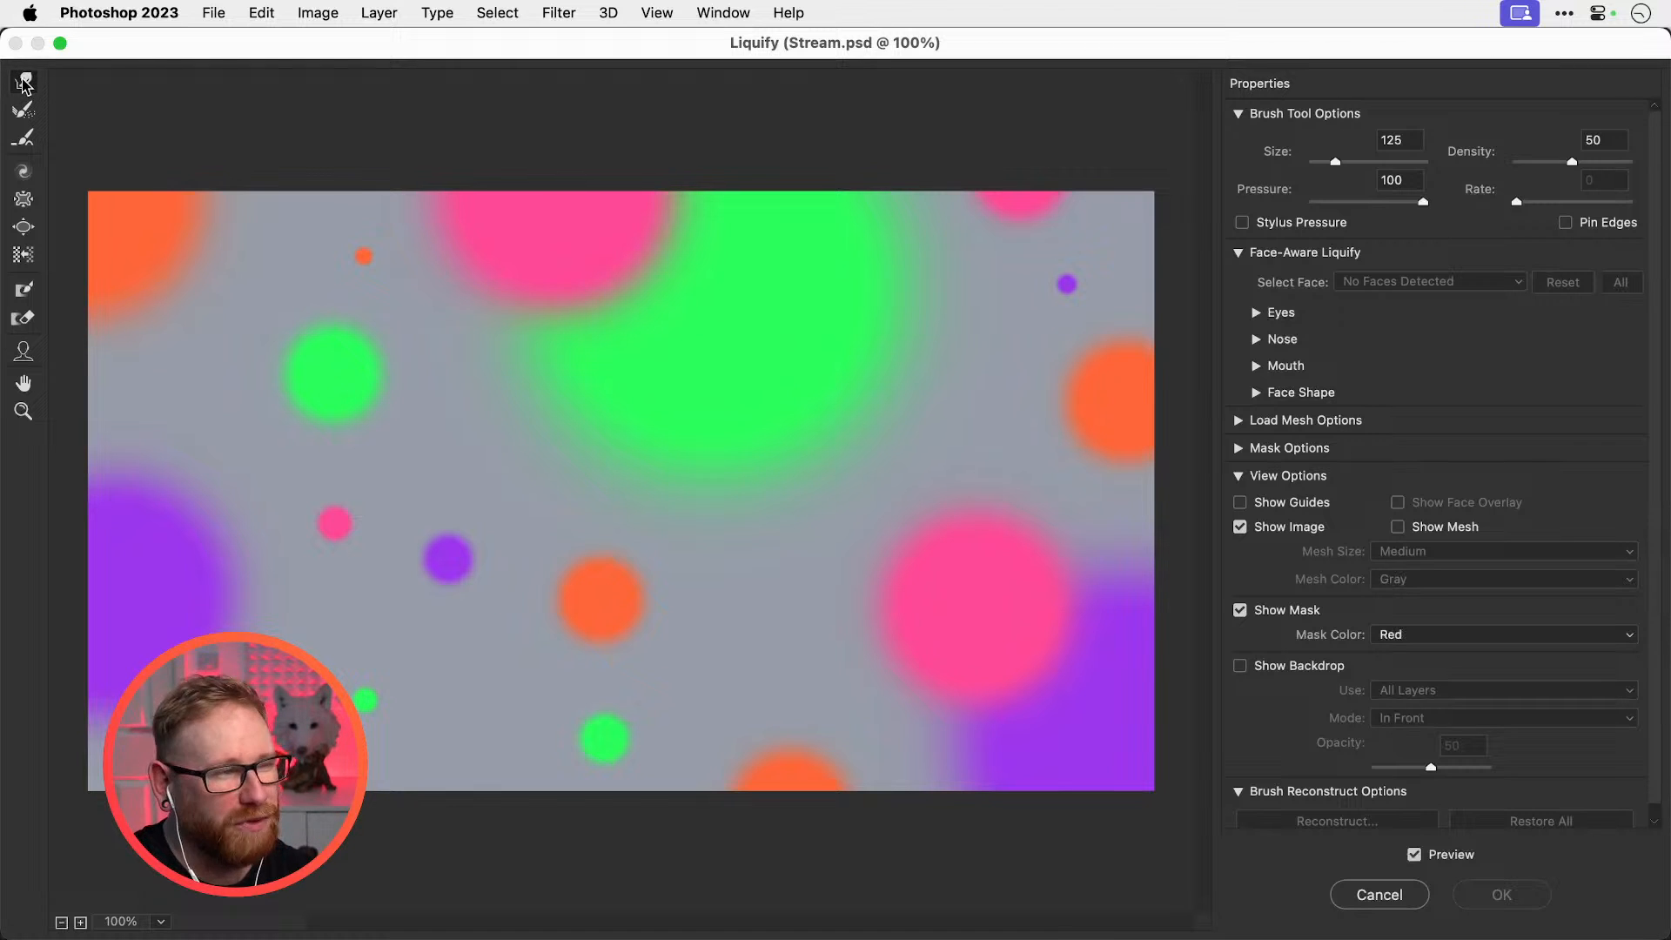
key("super+minus")
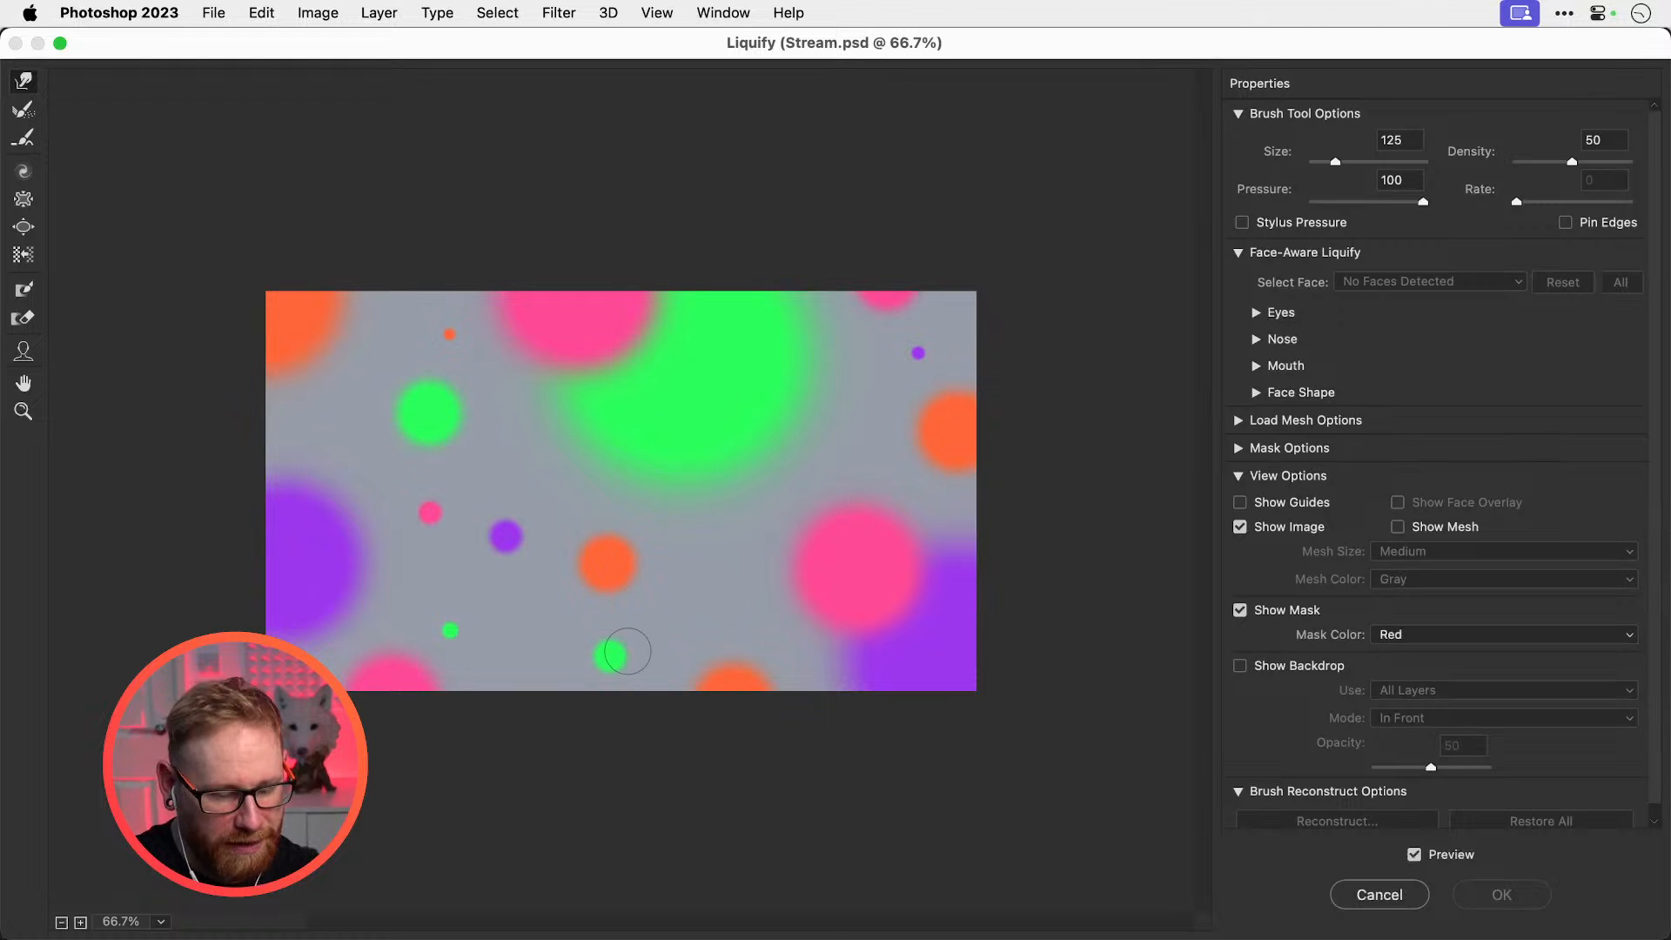
key("bracketright")
key("bracketright")
key("bracketright")
key("bracketright")
key("bracketright")
key("bracketright")
key("bracketright")
key("bracketright")
key("bracketright")
key("bracketright")
key("bracketright")
key("bracketright")
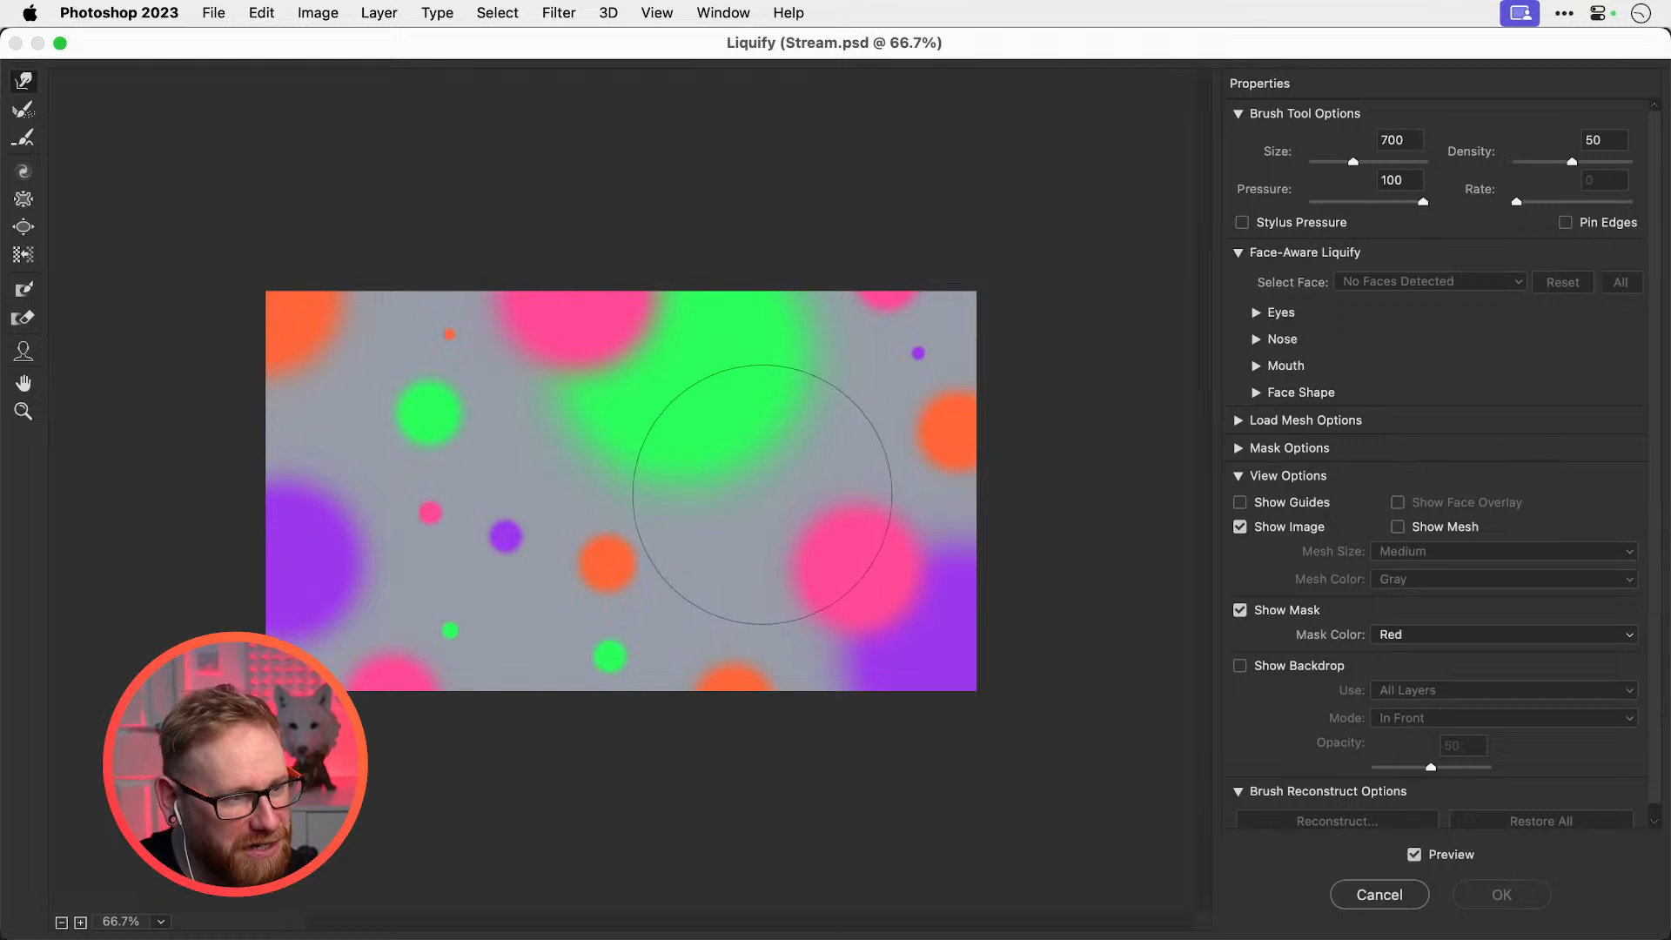
key("bracketleft")
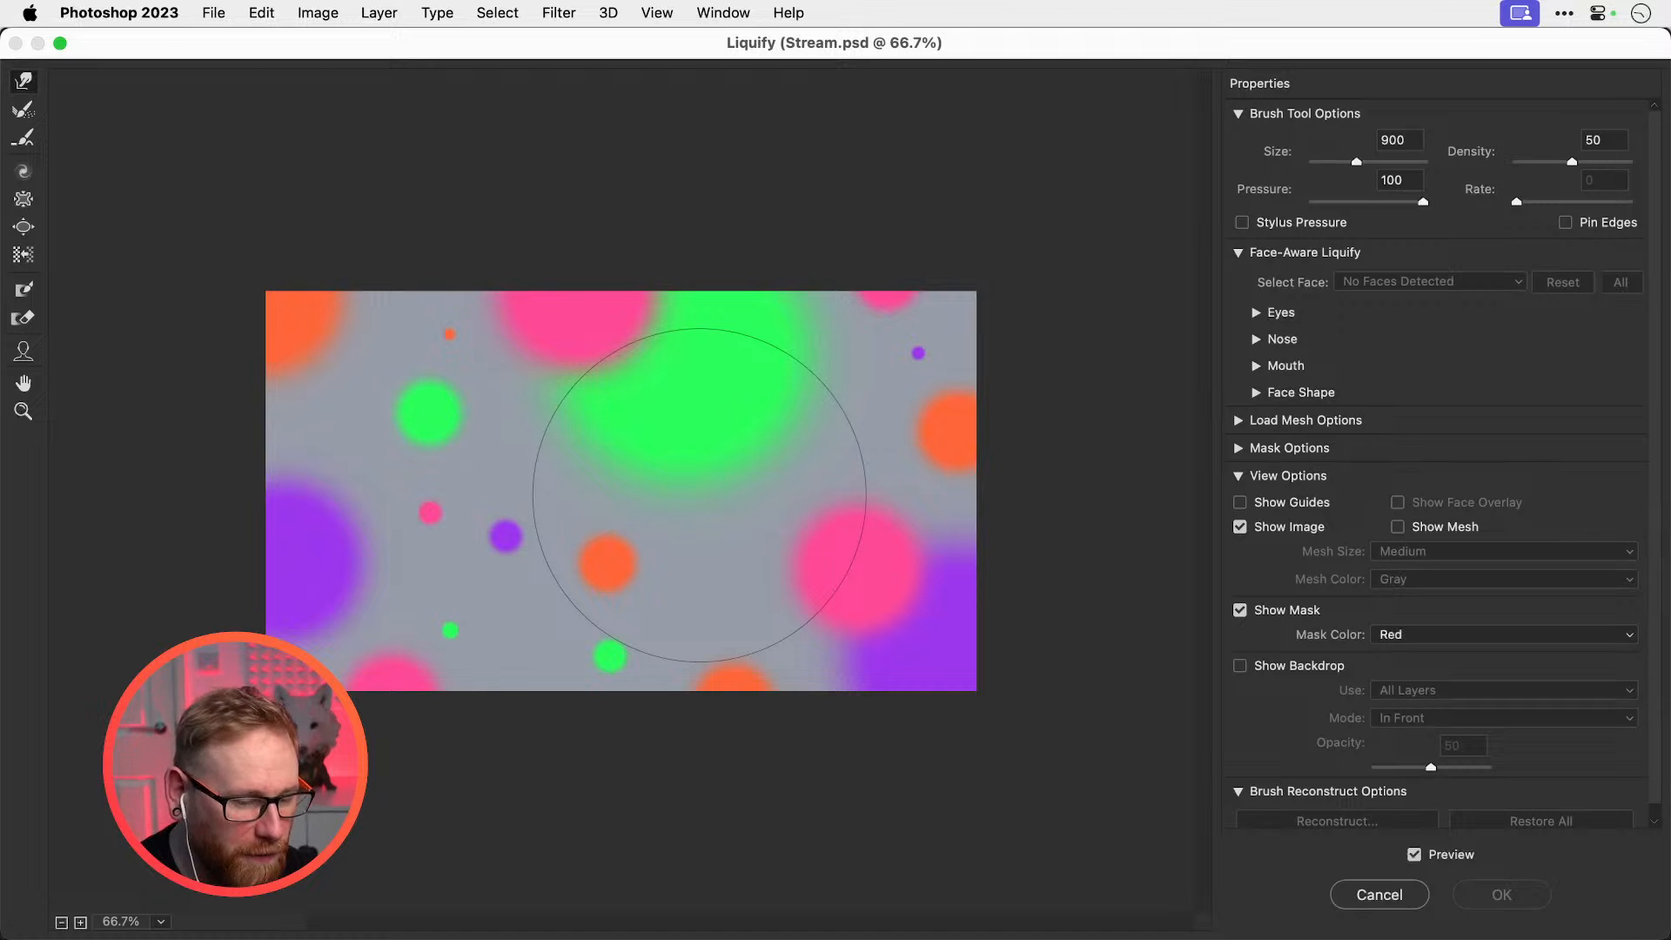
key("bracketleft")
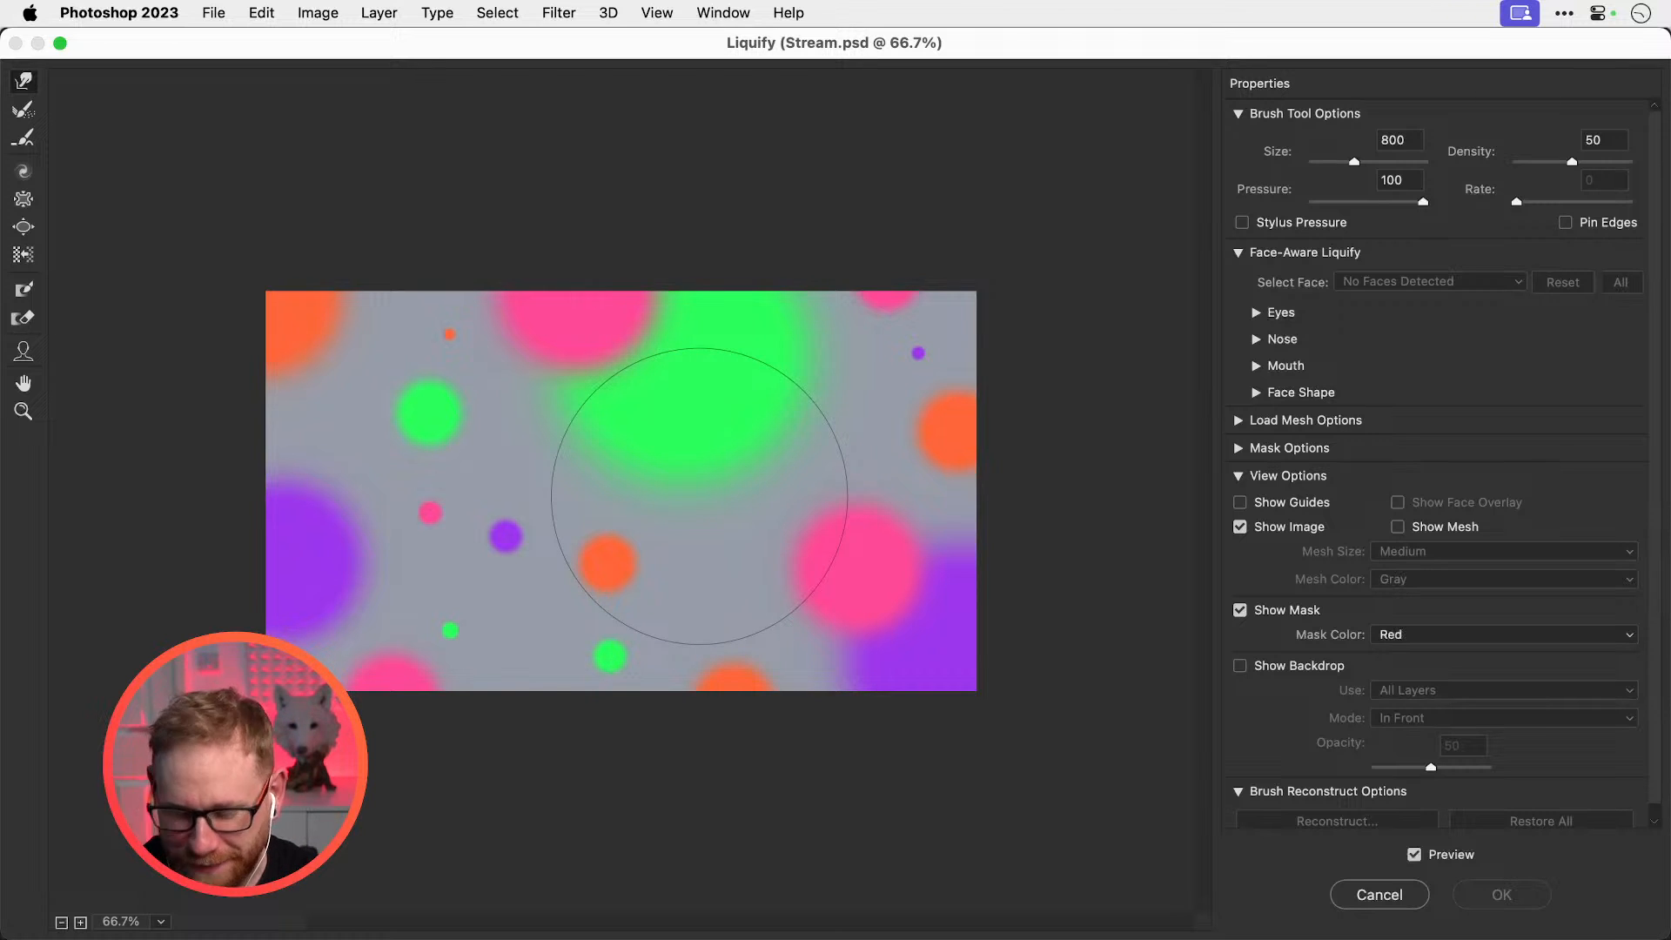
key("bracketright")
key("bracketright")
key("bracketright")
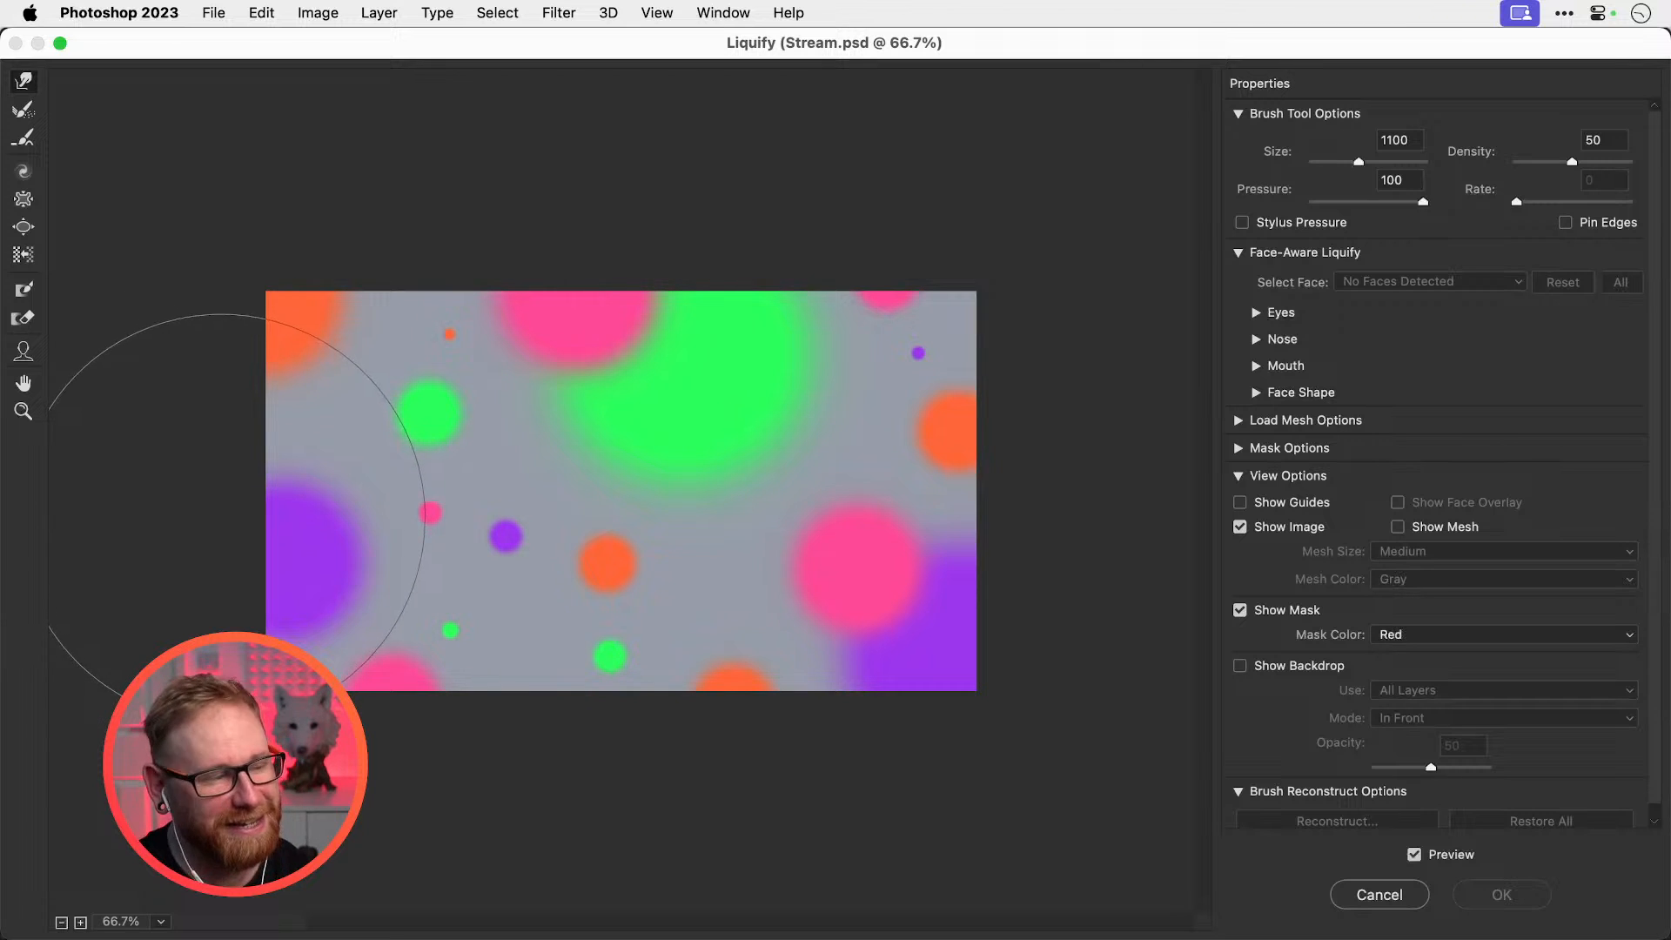
key("bracketleft")
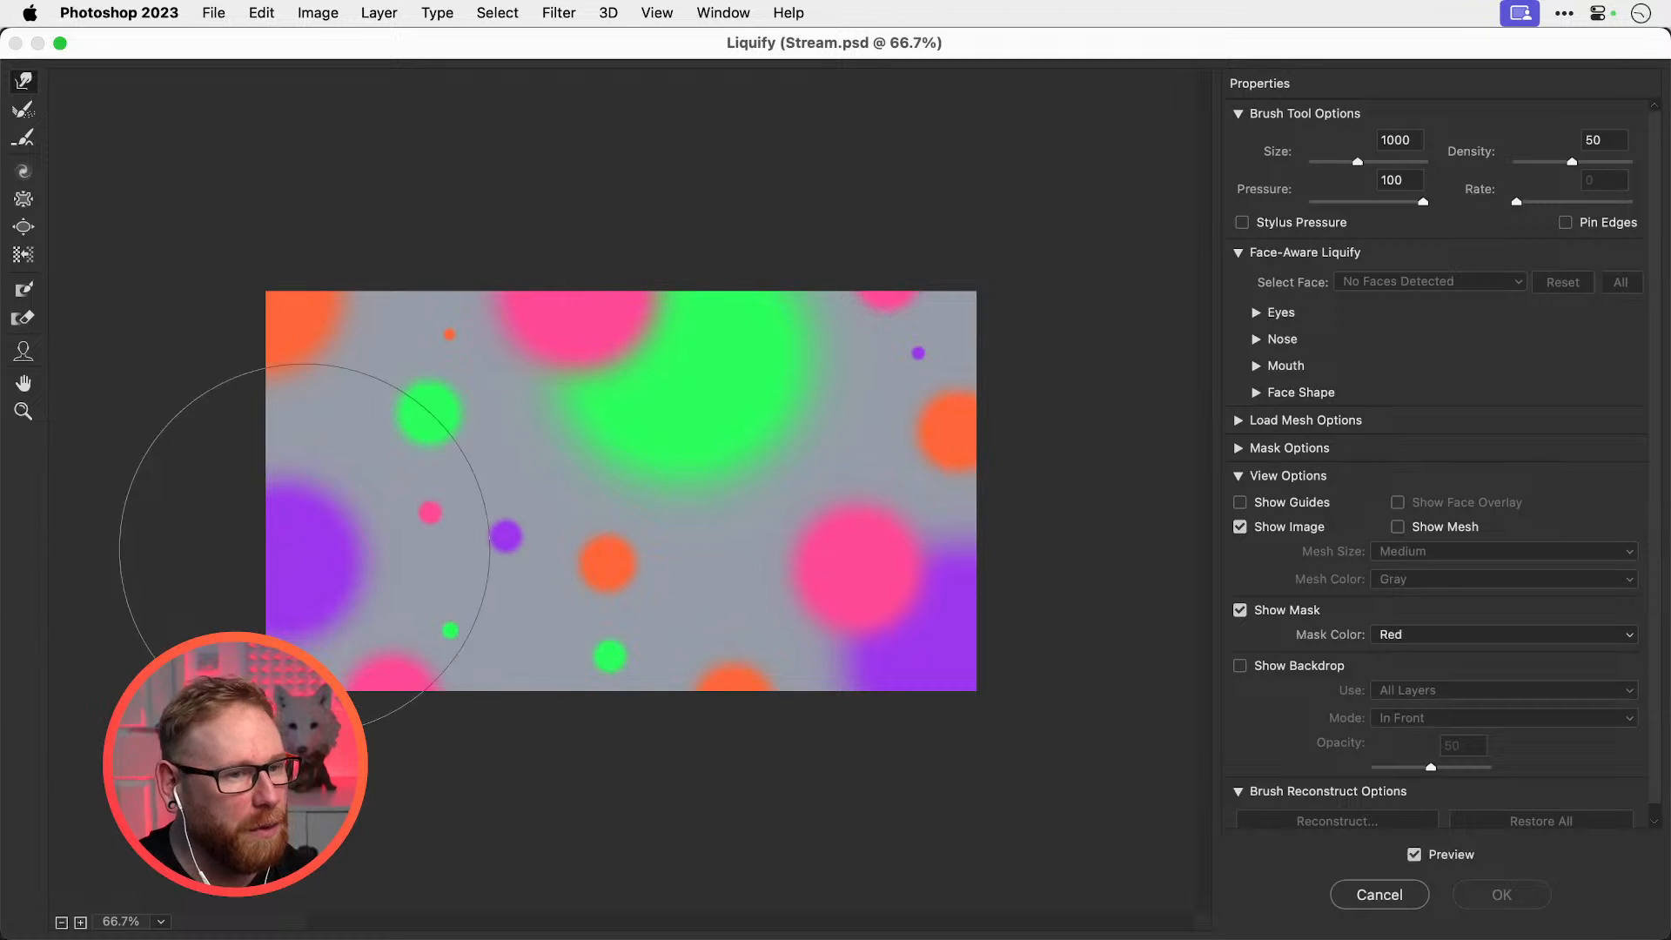
mouse_move(186, 539)
left_mouse_down()
mouse_move(296, 535)
mouse_move(414, 436)
mouse_move(644, 487)
left_mouse_up()
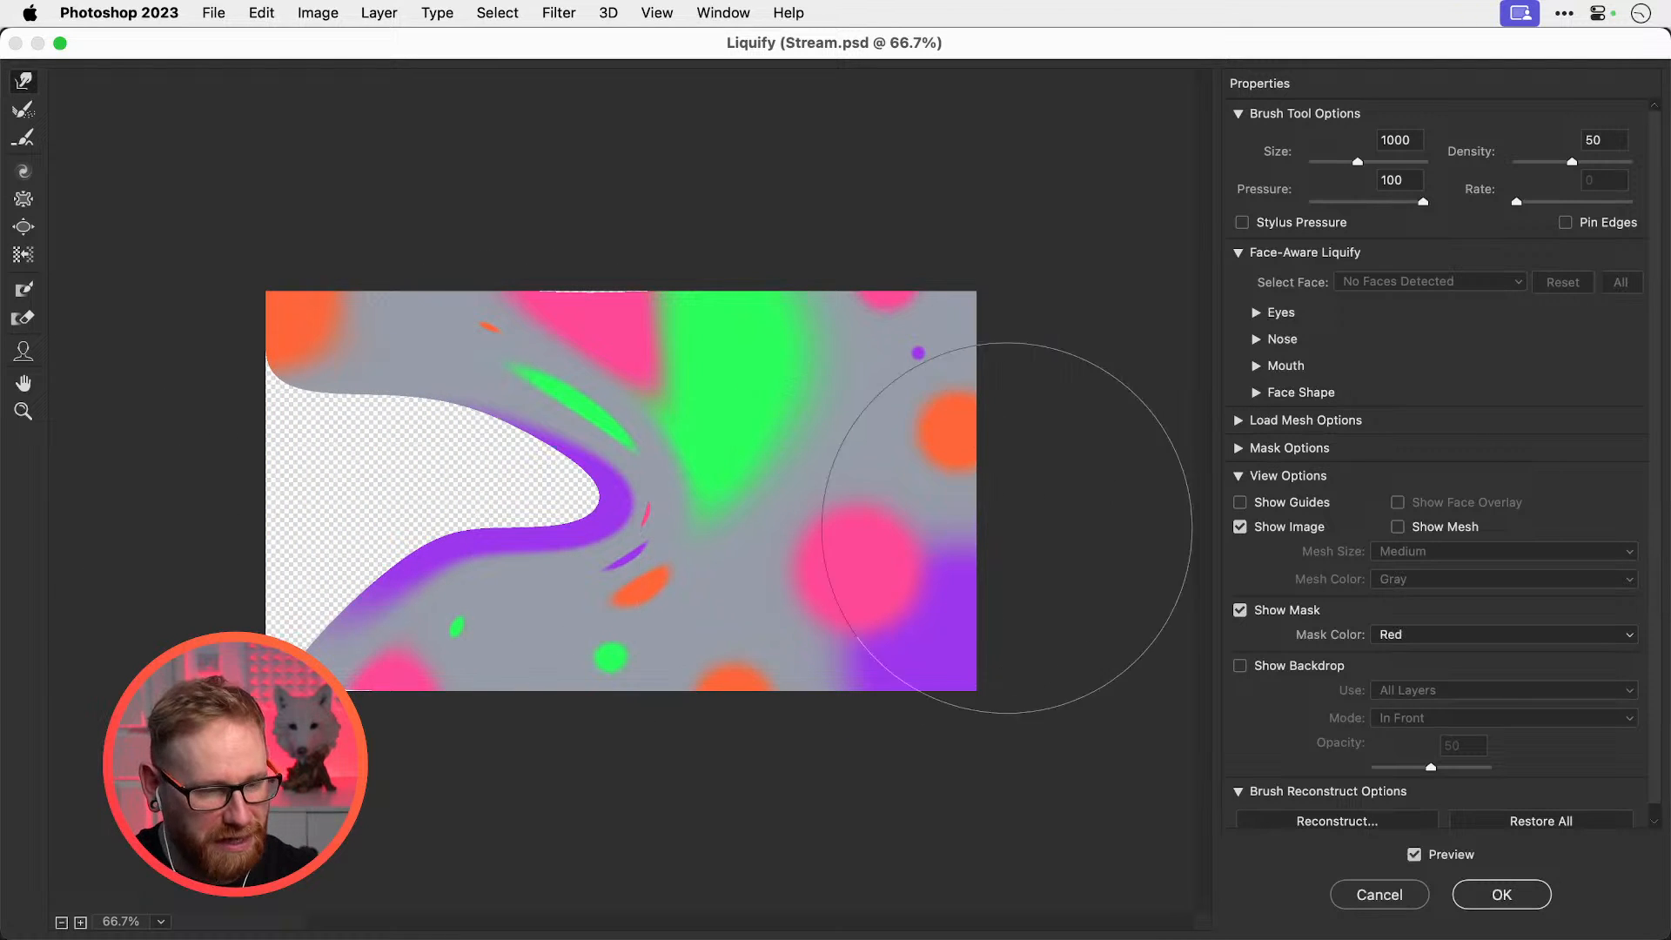
key("super+z")
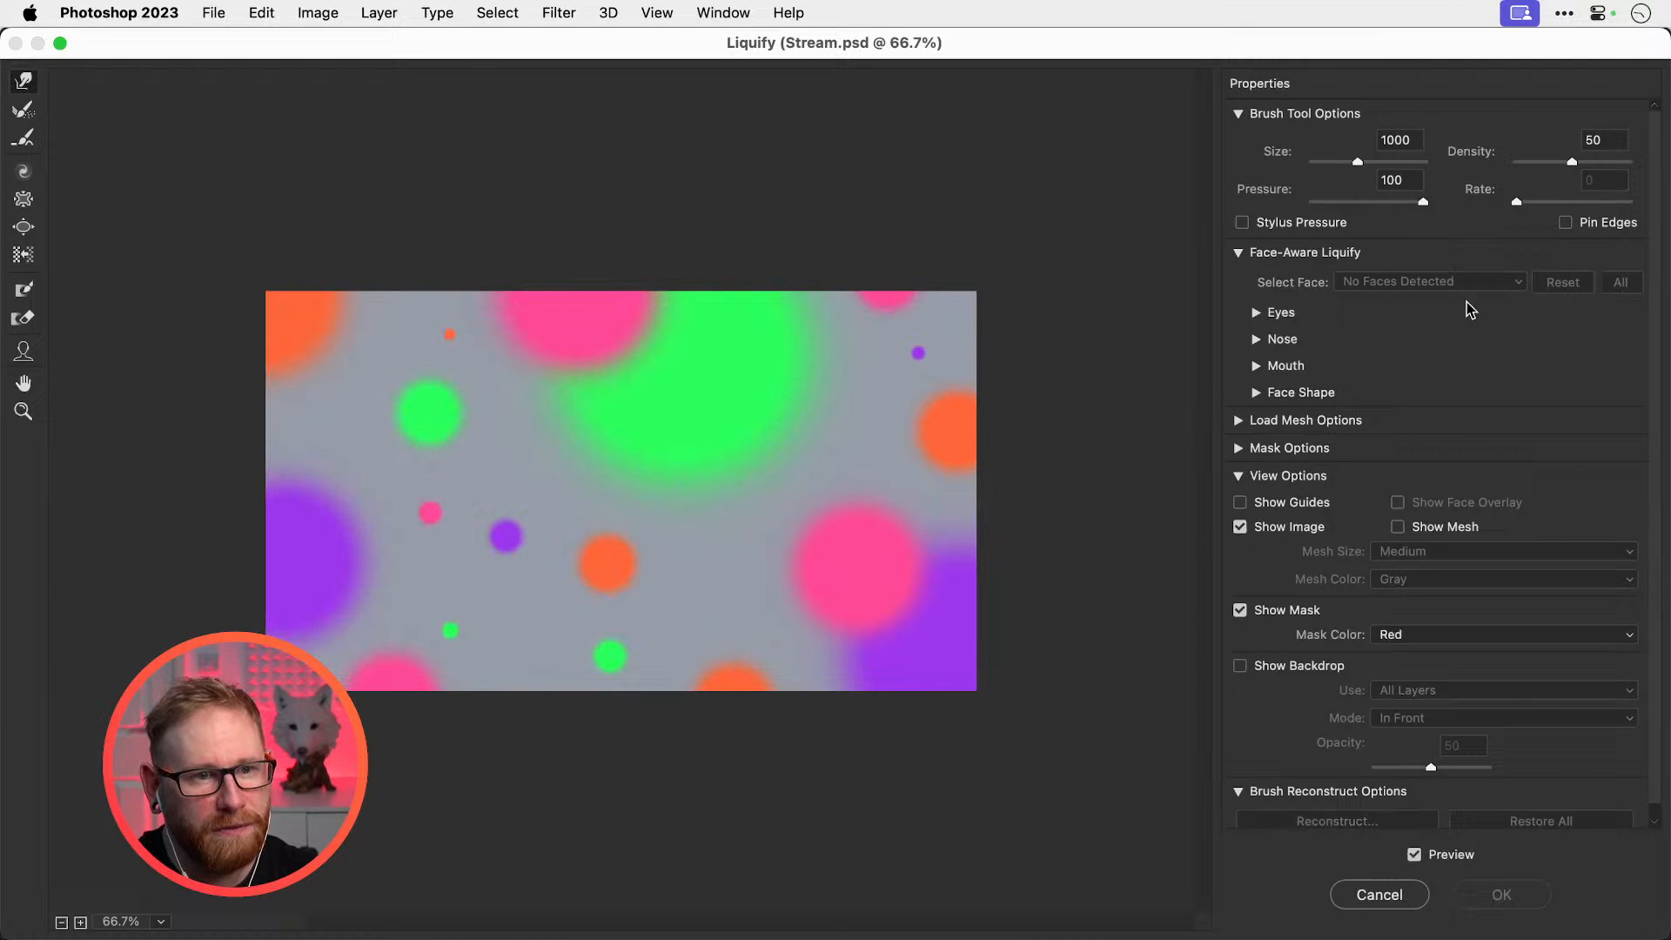
Pin edges and, at brush size 800, push the purple, orange and pink blobs inward
left_click(1566, 223)
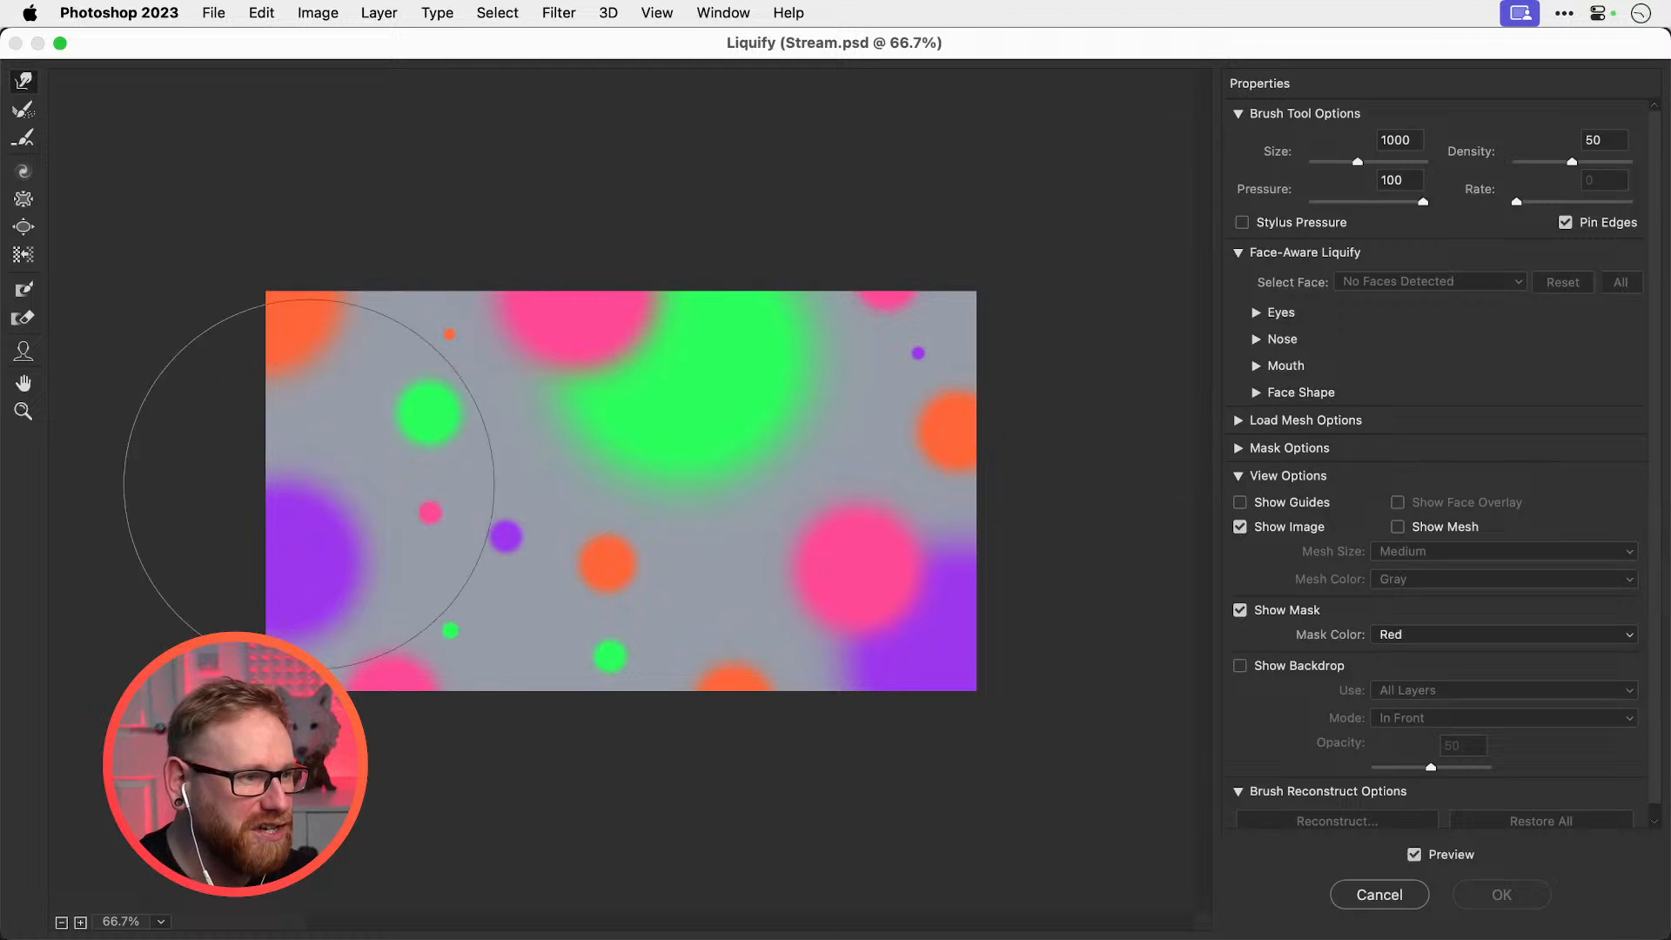
mouse_move(308, 484)
left_mouse_down()
mouse_move(281, 569)
mouse_move(447, 473)
left_mouse_up()
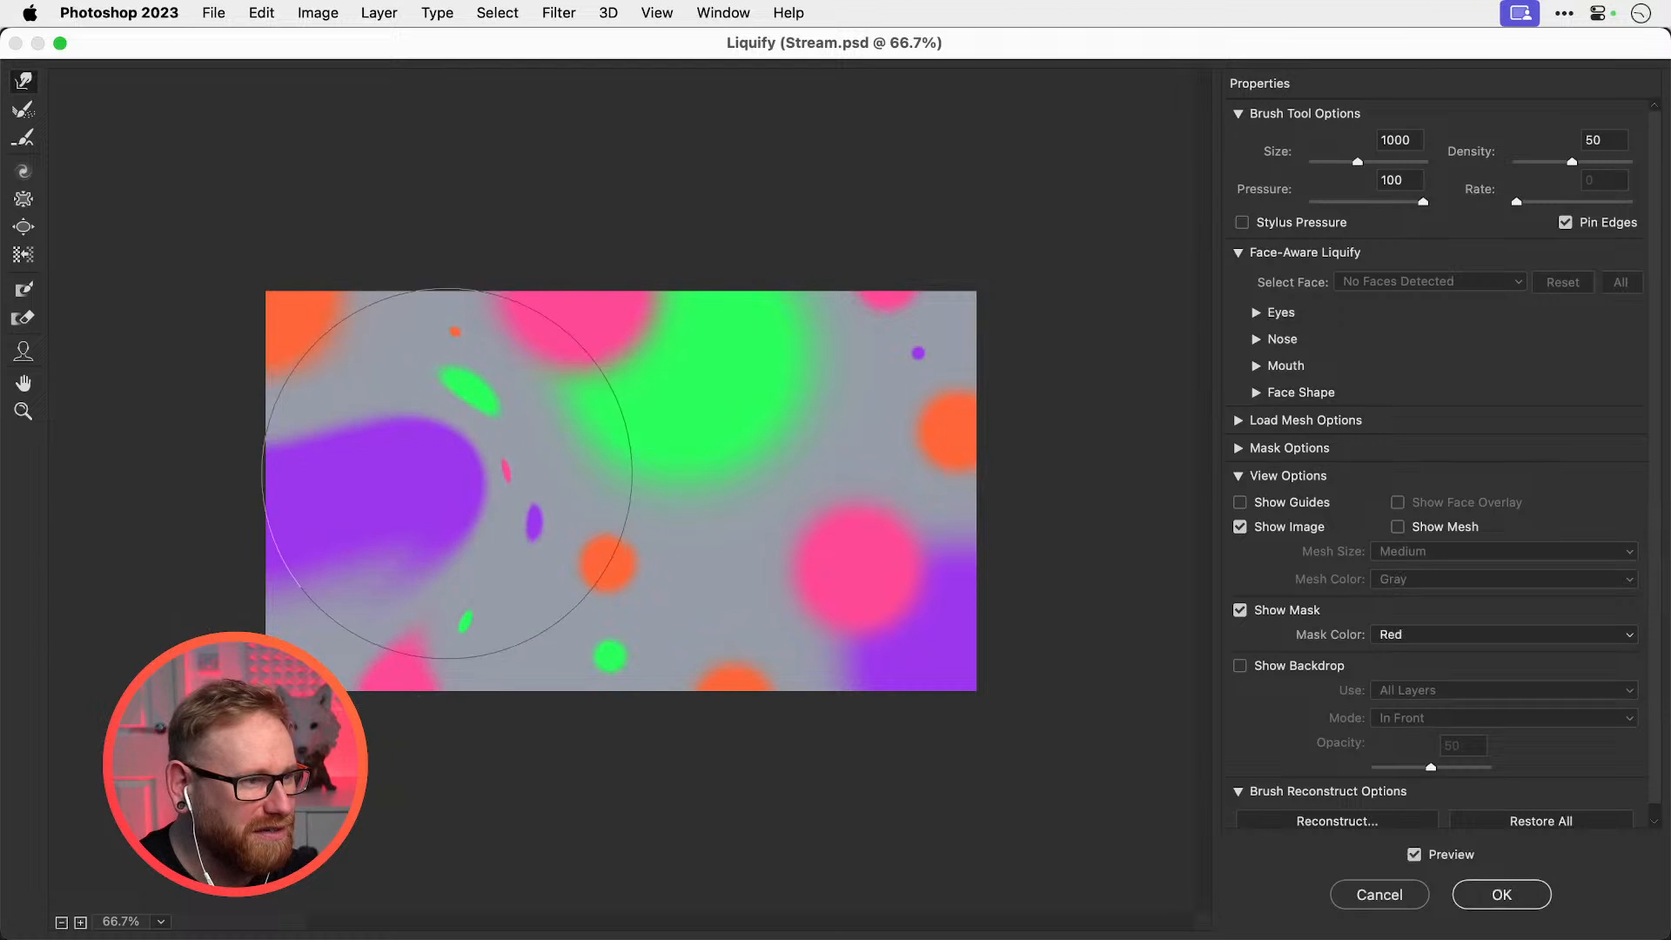
key("super+alt+z")
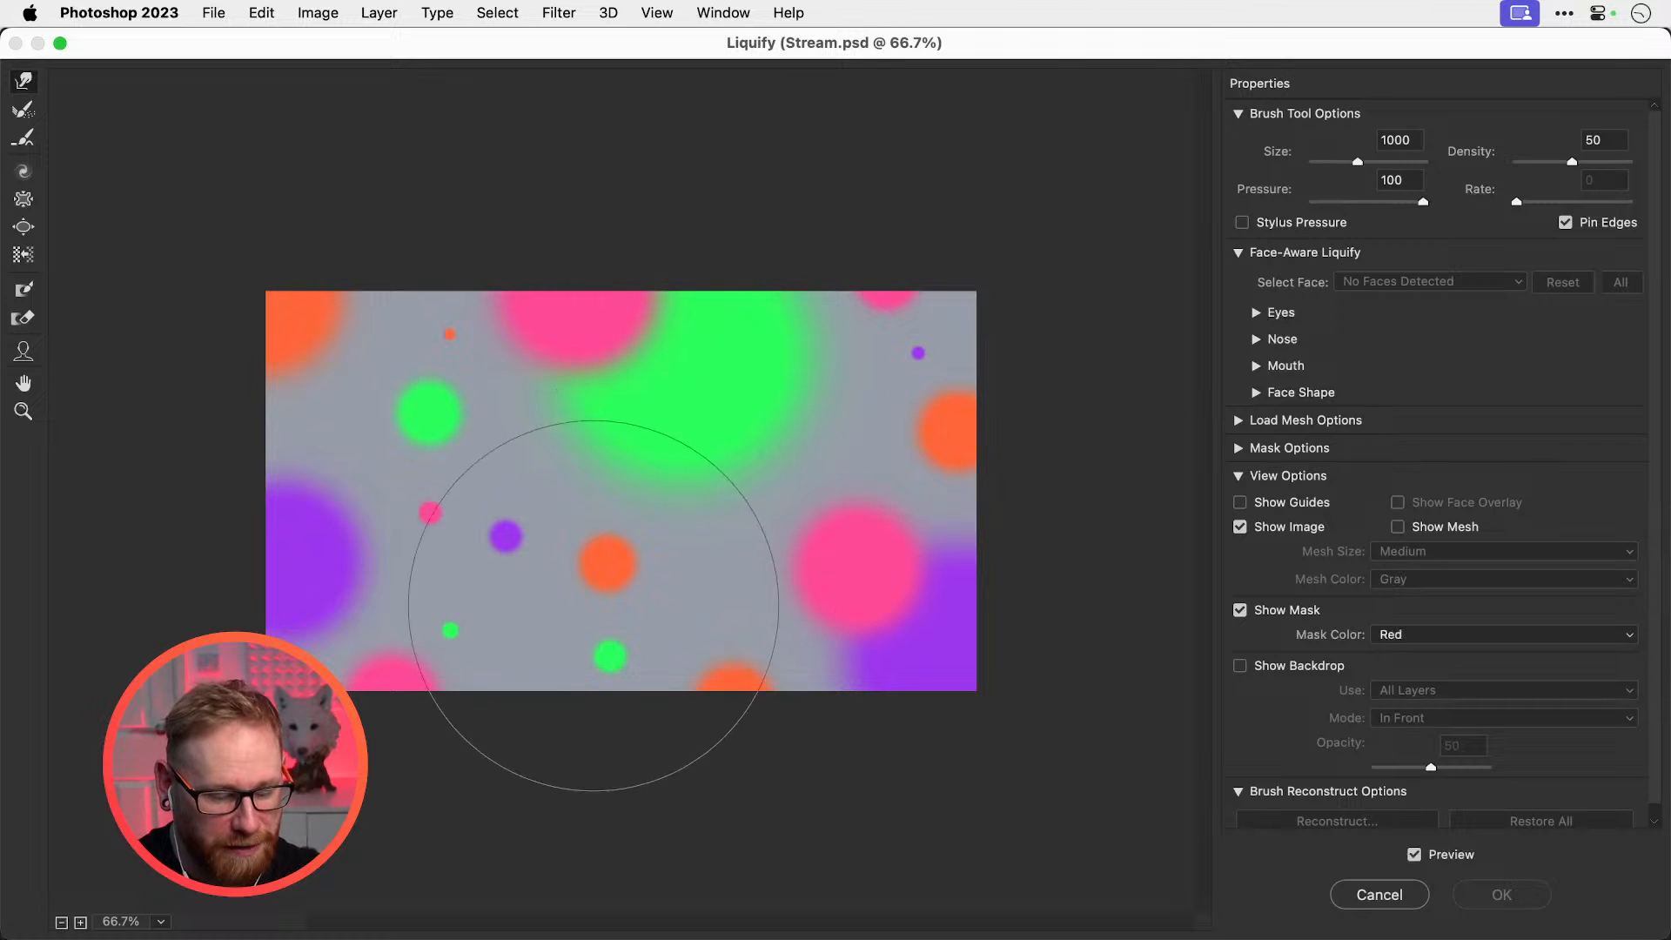
key("bracketleft")
key("bracketleft")
left_click_drag(266, 597, 422, 485)
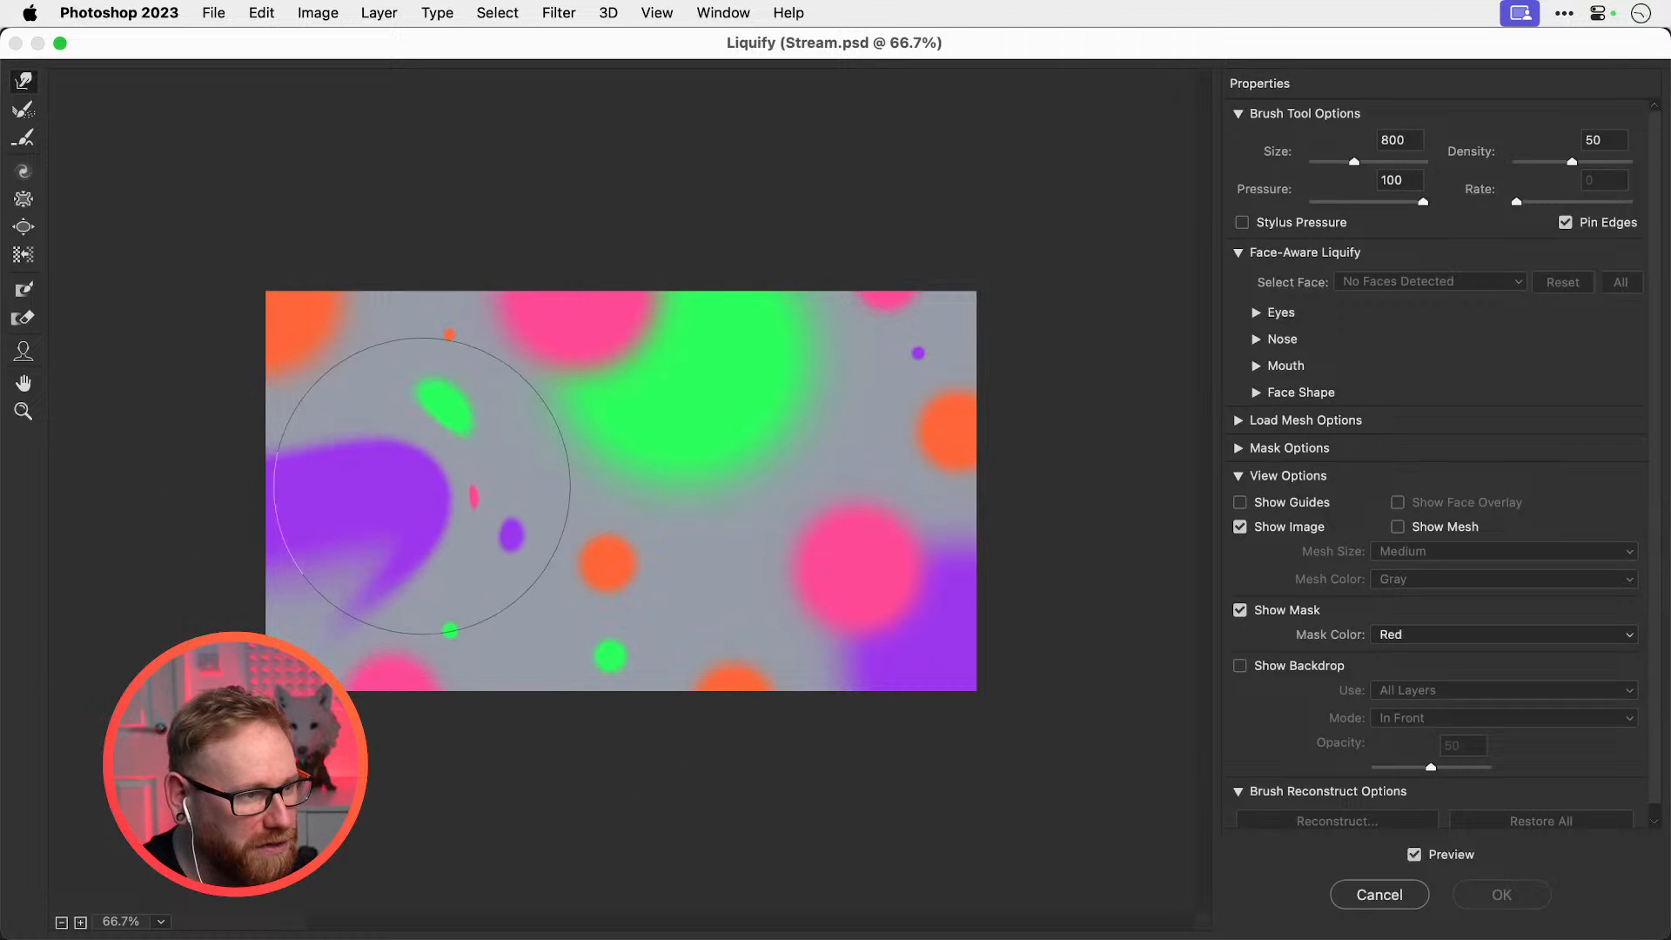
left_click_drag(373, 262, 565, 339)
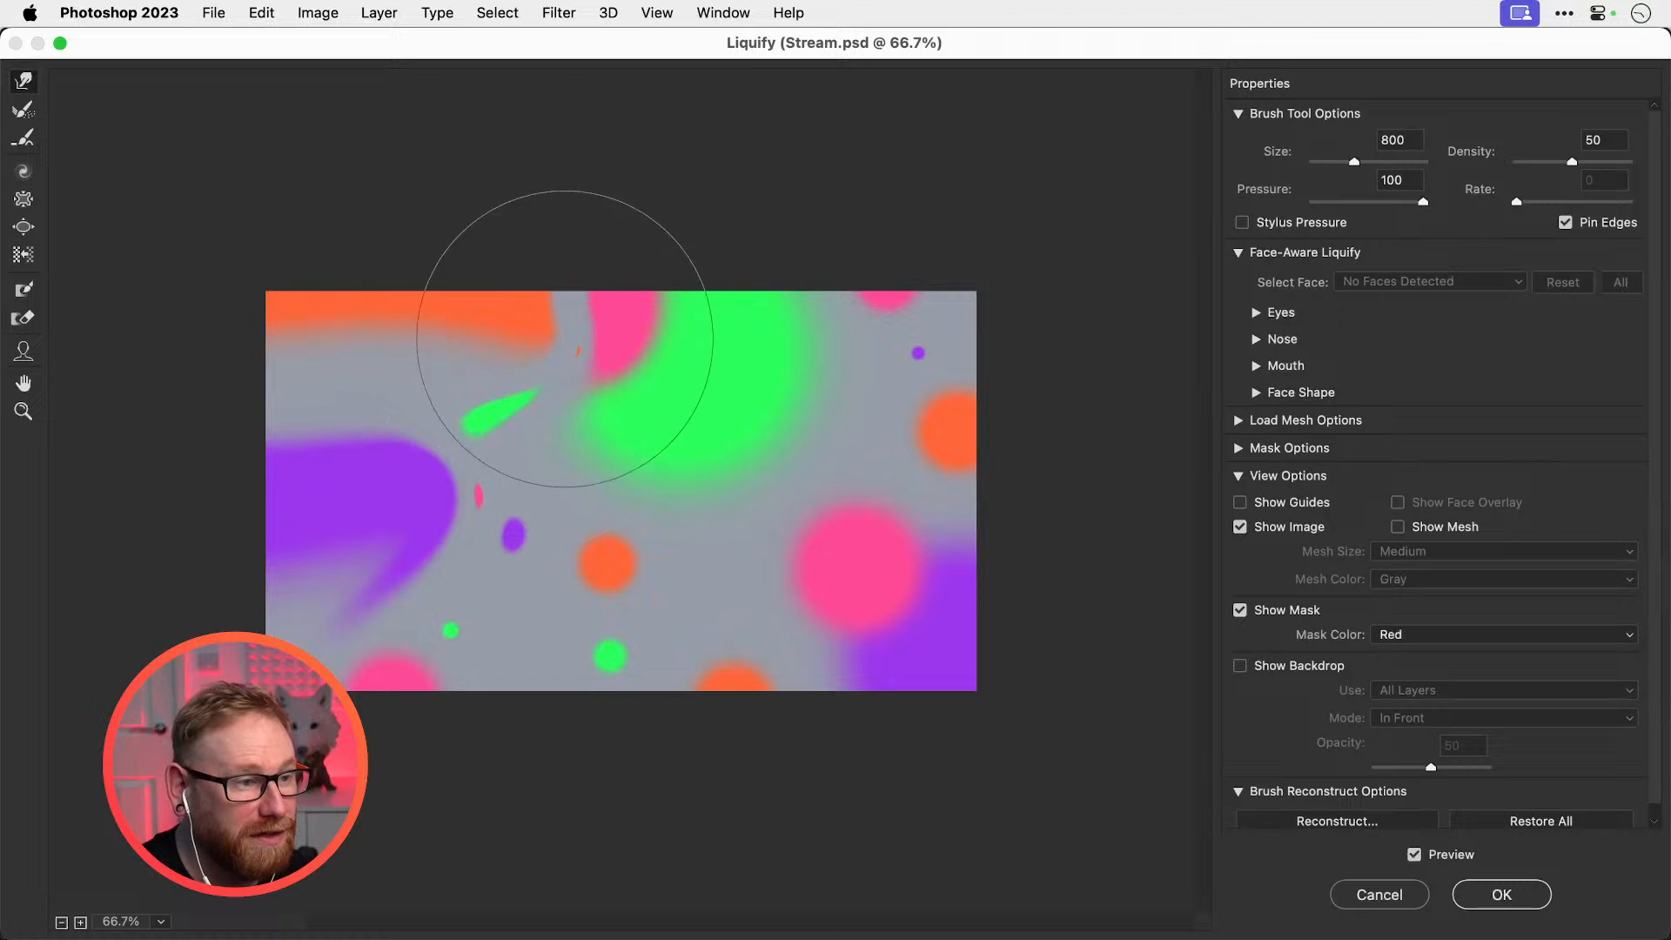
mouse_move(951, 709)
left_mouse_down()
mouse_move(876, 559)
mouse_move(755, 456)
mouse_move(618, 425)
mouse_move(566, 567)
left_mouse_up()
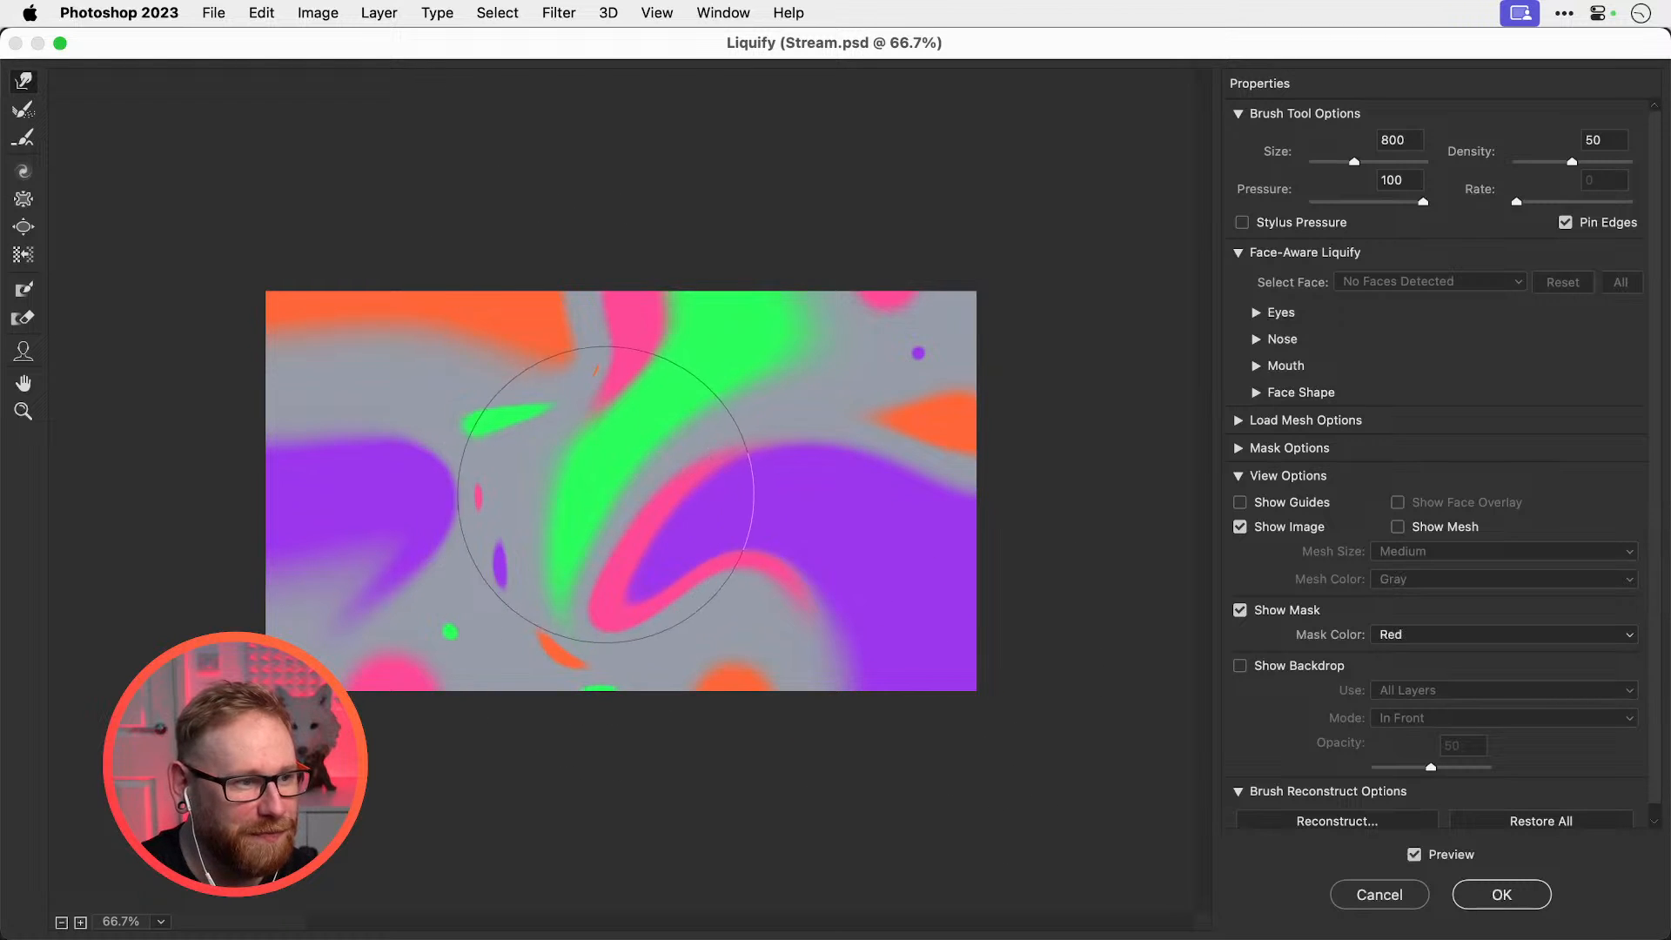
mouse_move(605, 494)
left_mouse_down()
mouse_move(509, 470)
mouse_move(429, 701)
mouse_move(547, 702)
mouse_move(593, 502)
mouse_move(577, 461)
mouse_move(581, 518)
left_mouse_up()
At brush size 1200, pull the colours into diagonal streaks and a horizontal purple band
key("]")
key("]")
mouse_move(609, 694)
left_mouse_down()
mouse_move(627, 693)
mouse_move(737, 536)
left_mouse_up()
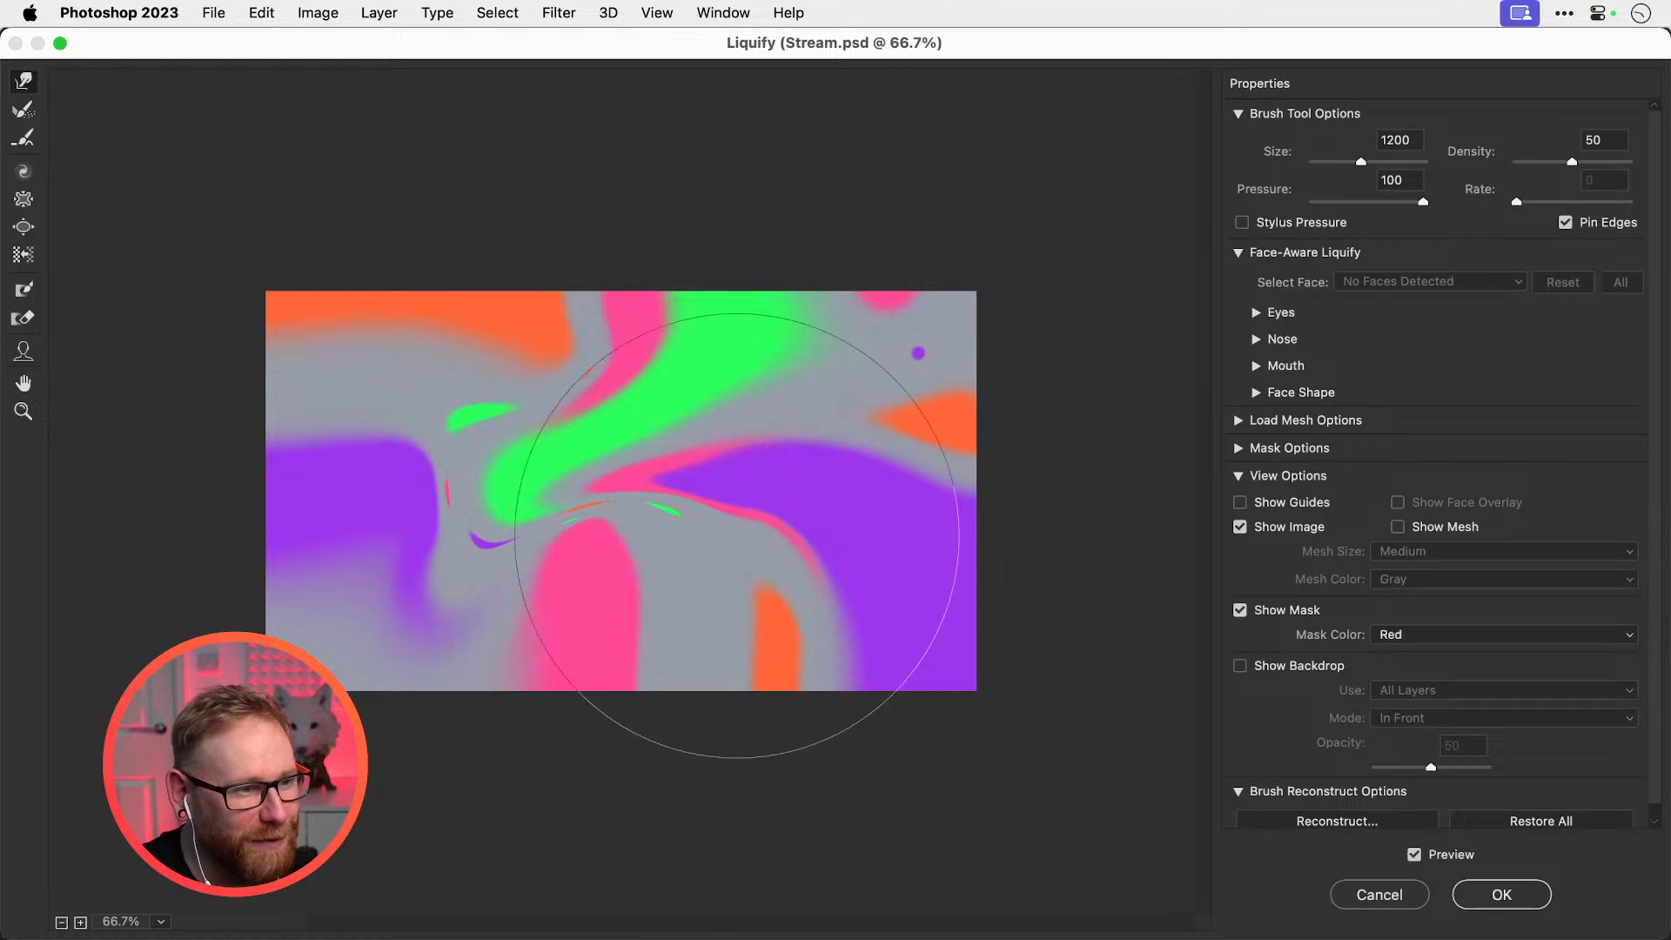
left_click_drag(925, 206, 392, 653)
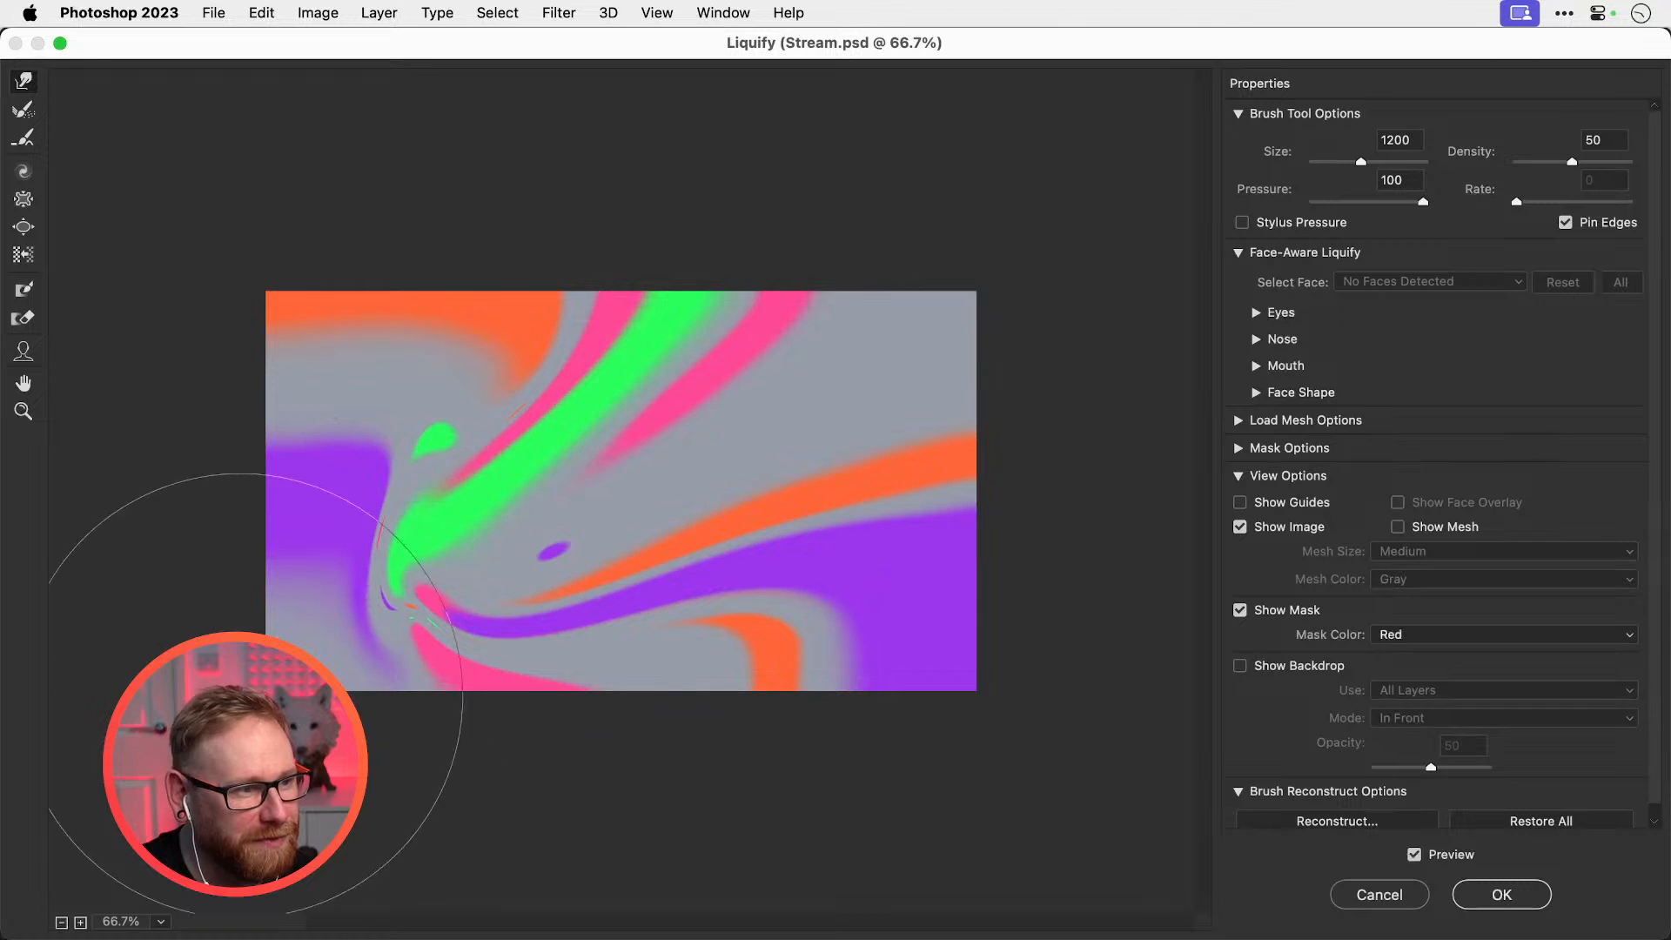
mouse_move(254, 693)
left_mouse_down()
mouse_move(600, 448)
mouse_move(788, 441)
left_mouse_up()
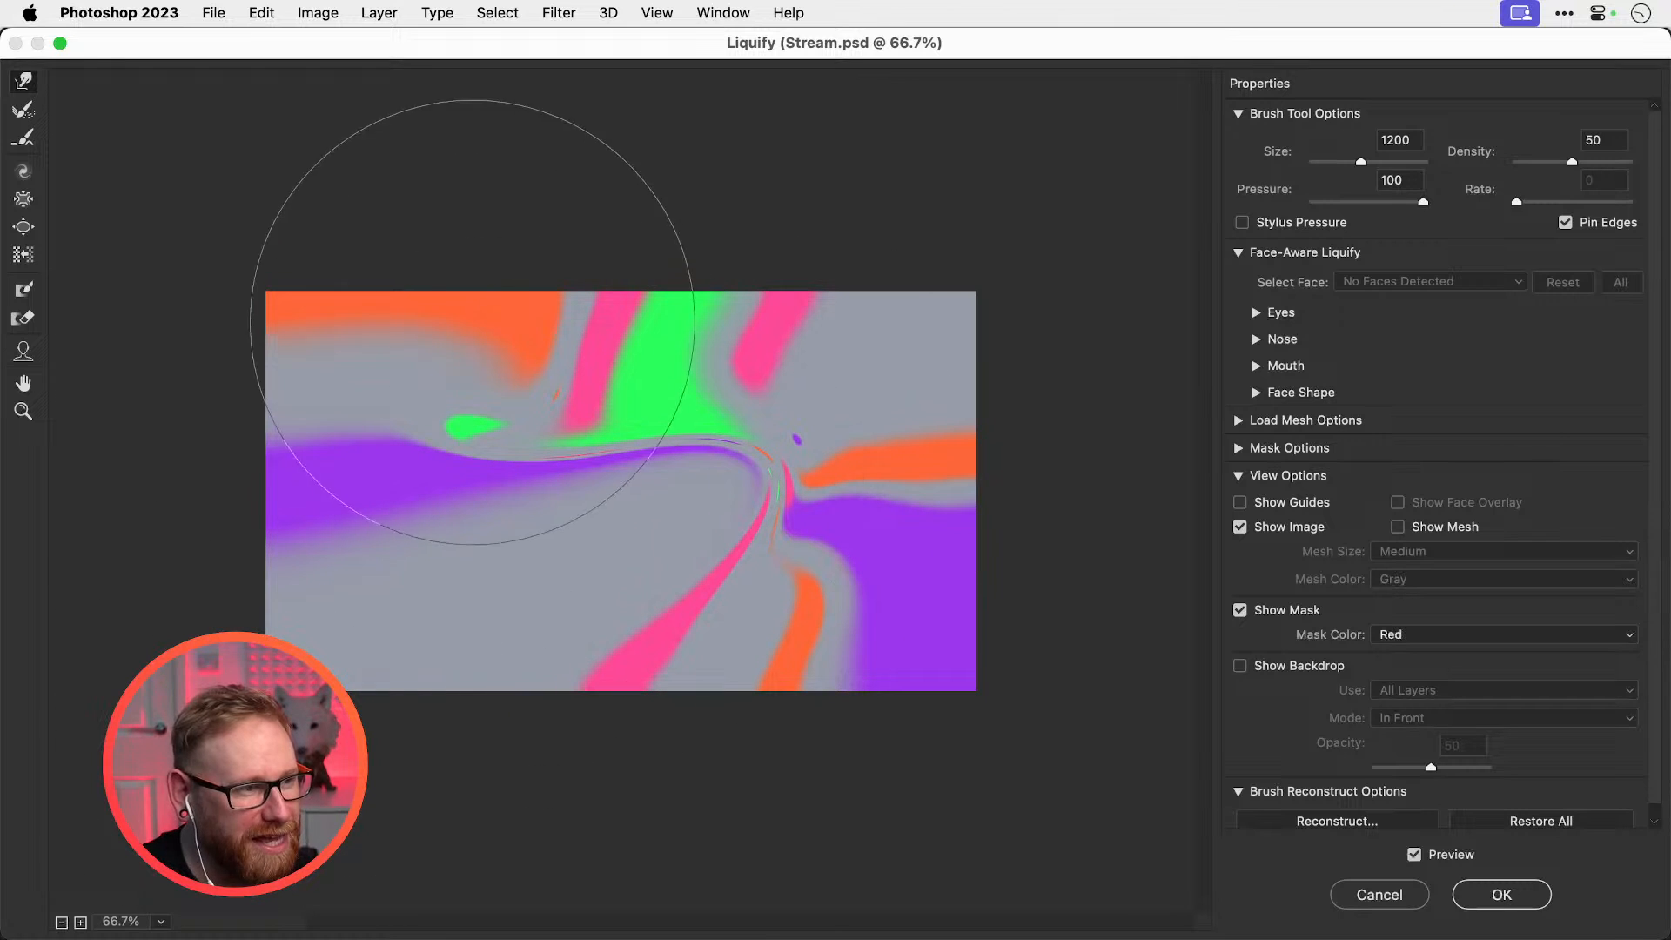
mouse_move(472, 322)
left_mouse_down()
mouse_move(429, 362)
mouse_move(452, 492)
left_mouse_up()
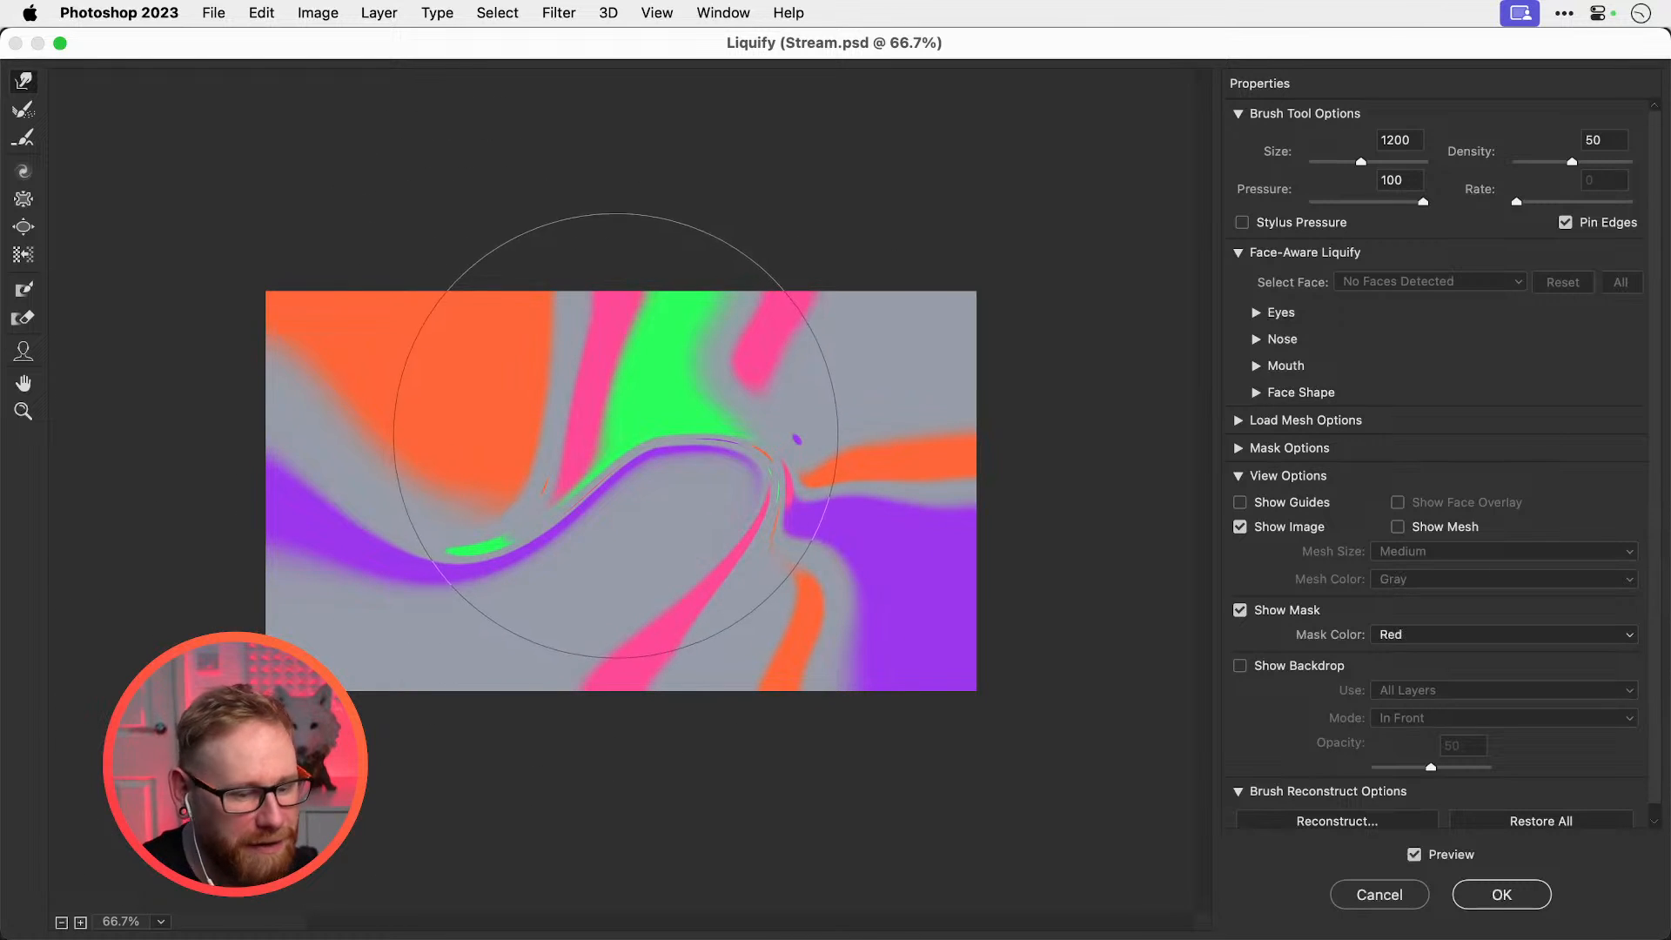
key("bracketleft")
key("bracketleft")
left_click_drag(612, 435, 617, 488)
mouse_move(813, 415)
left_mouse_down()
mouse_move(753, 368)
mouse_move(655, 355)
mouse_move(445, 417)
left_mouse_up()
With the brush at 700, smear the orange, purple and green bands, undoing stray strokes
key("bracketleft")
key("bracketleft")
key("bracketleft")
key("bracketleft")
key("bracketleft")
key("bracketleft")
key("bracketleft")
key("bracketleft")
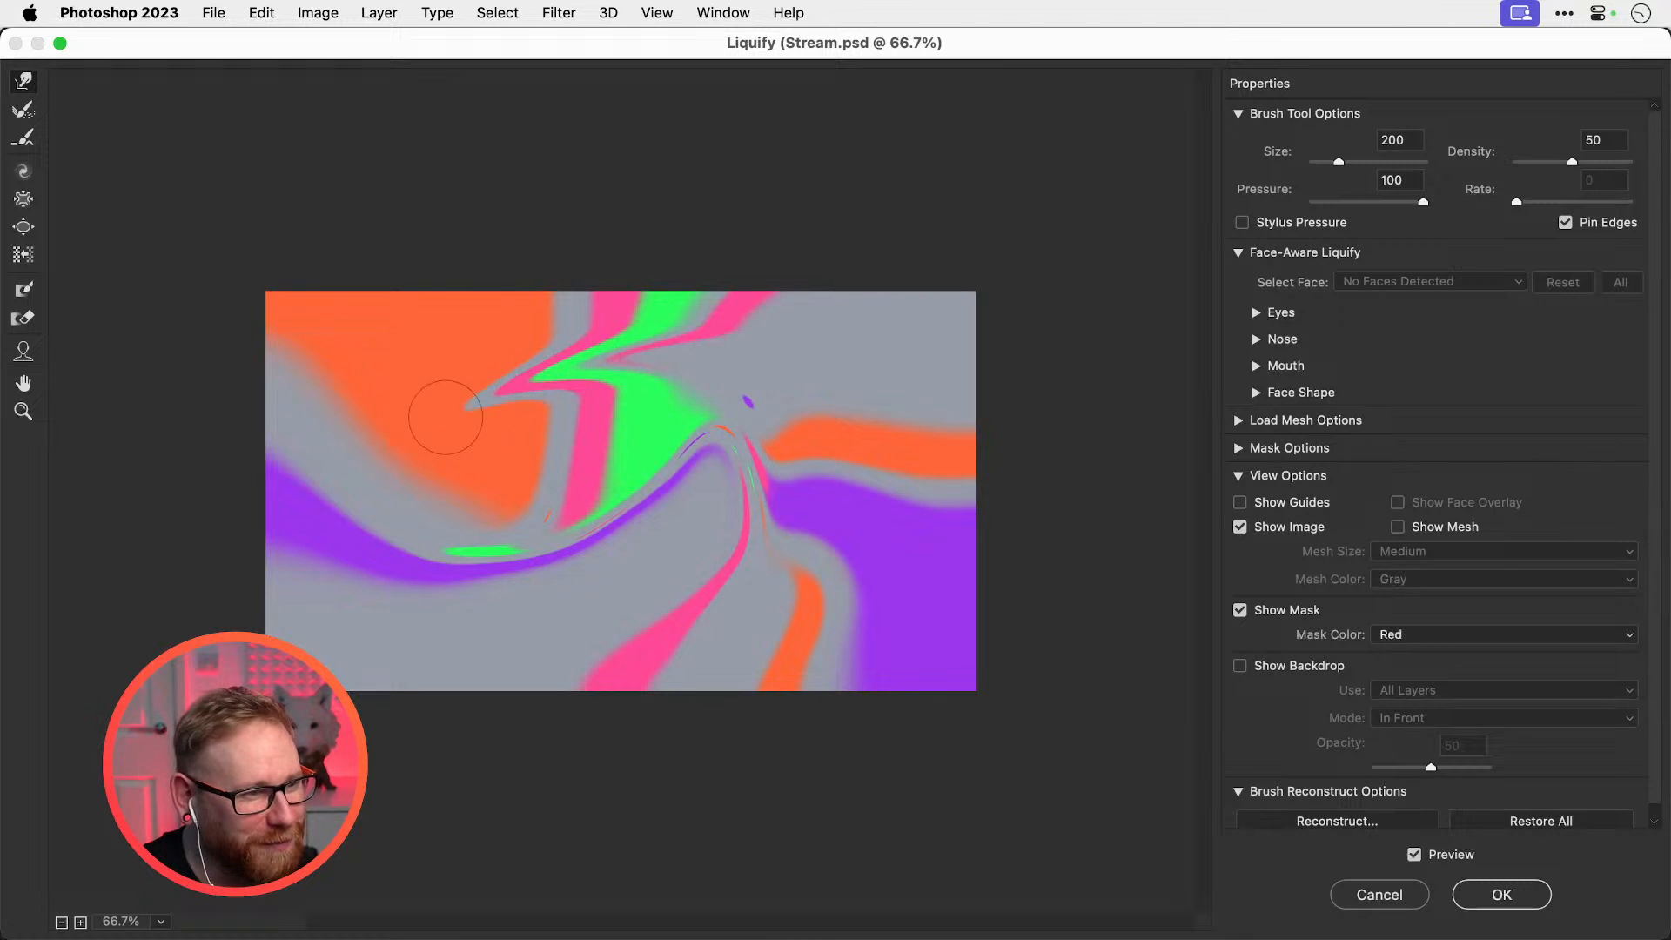
key("super+z")
mouse_move(345, 428)
left_mouse_down()
mouse_move(592, 403)
mouse_move(601, 449)
mouse_move(729, 488)
mouse_move(939, 658)
left_mouse_up()
key("super+z")
key("bracketright")
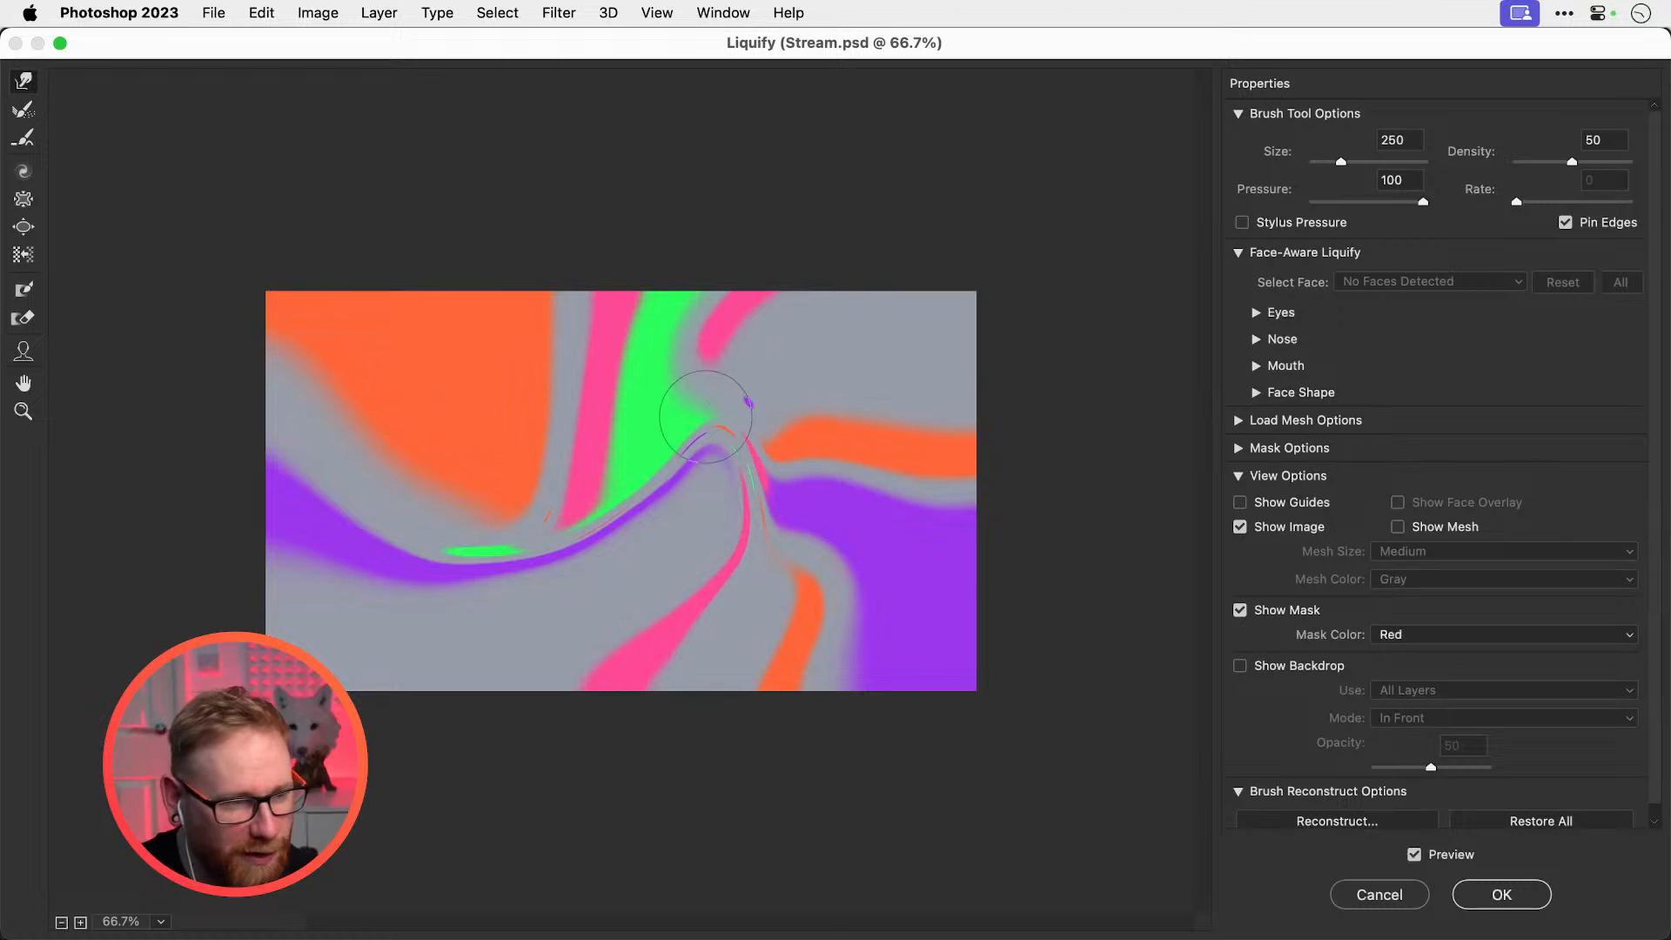
key("bracketright")
key("bracketright")
key("bracketright")
key("bracketright")
key("bracketright")
left_click_drag(426, 416, 453, 394)
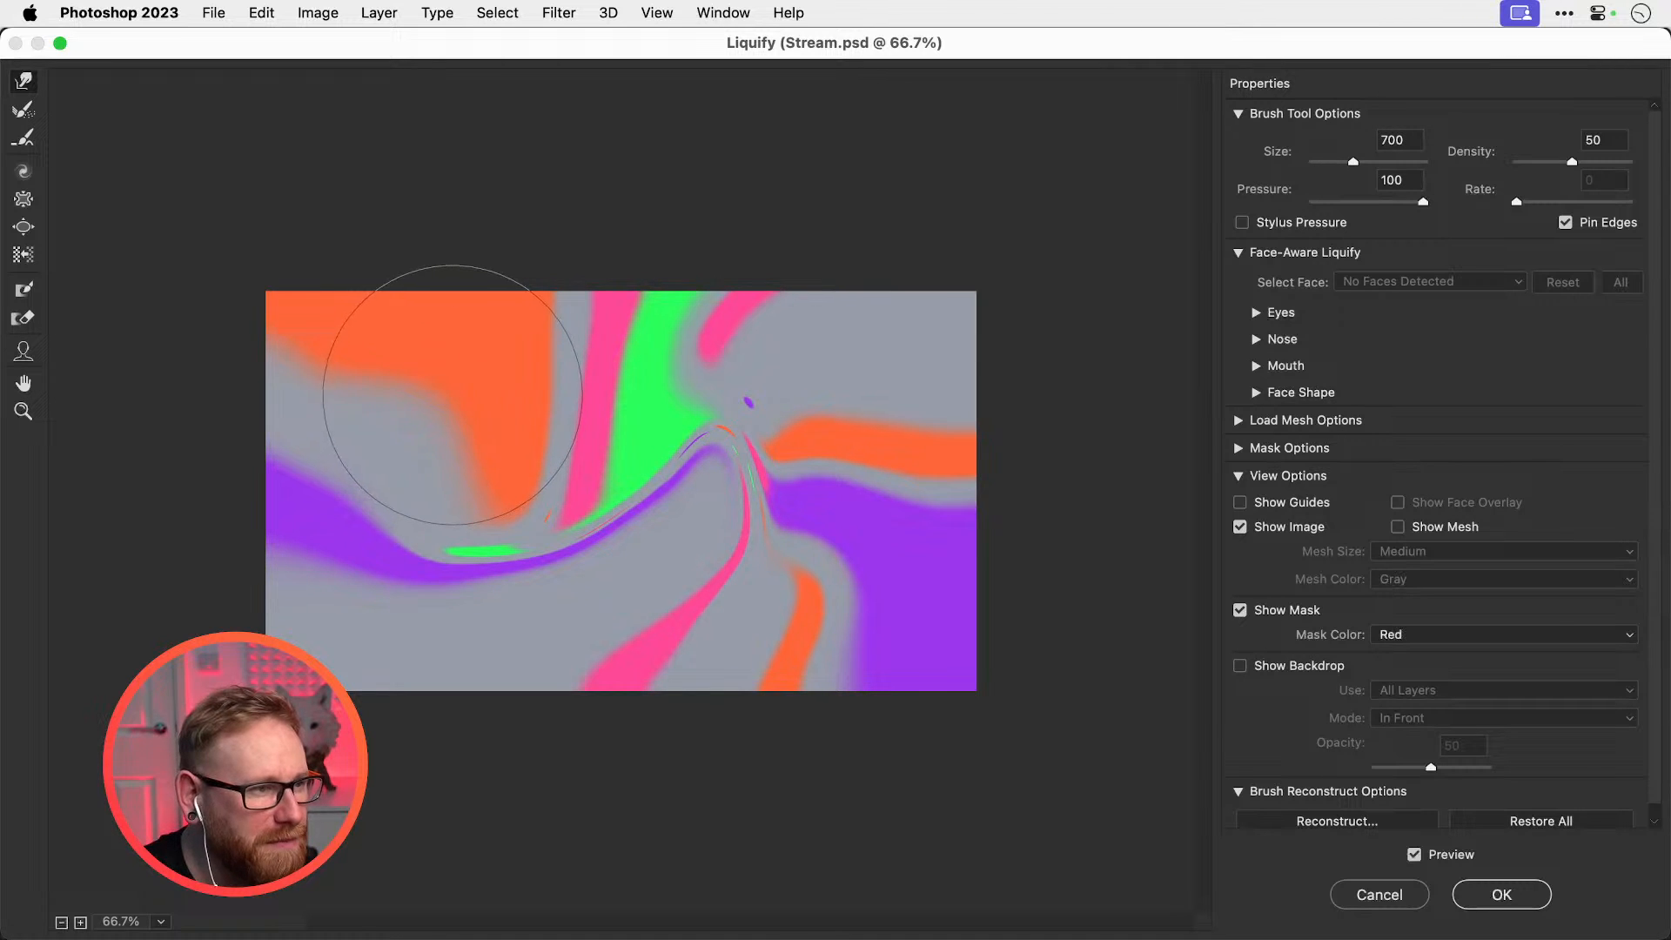
mouse_move(389, 502)
left_mouse_down()
mouse_move(350, 527)
mouse_move(468, 568)
mouse_move(565, 548)
mouse_move(639, 485)
mouse_move(739, 573)
left_mouse_up()
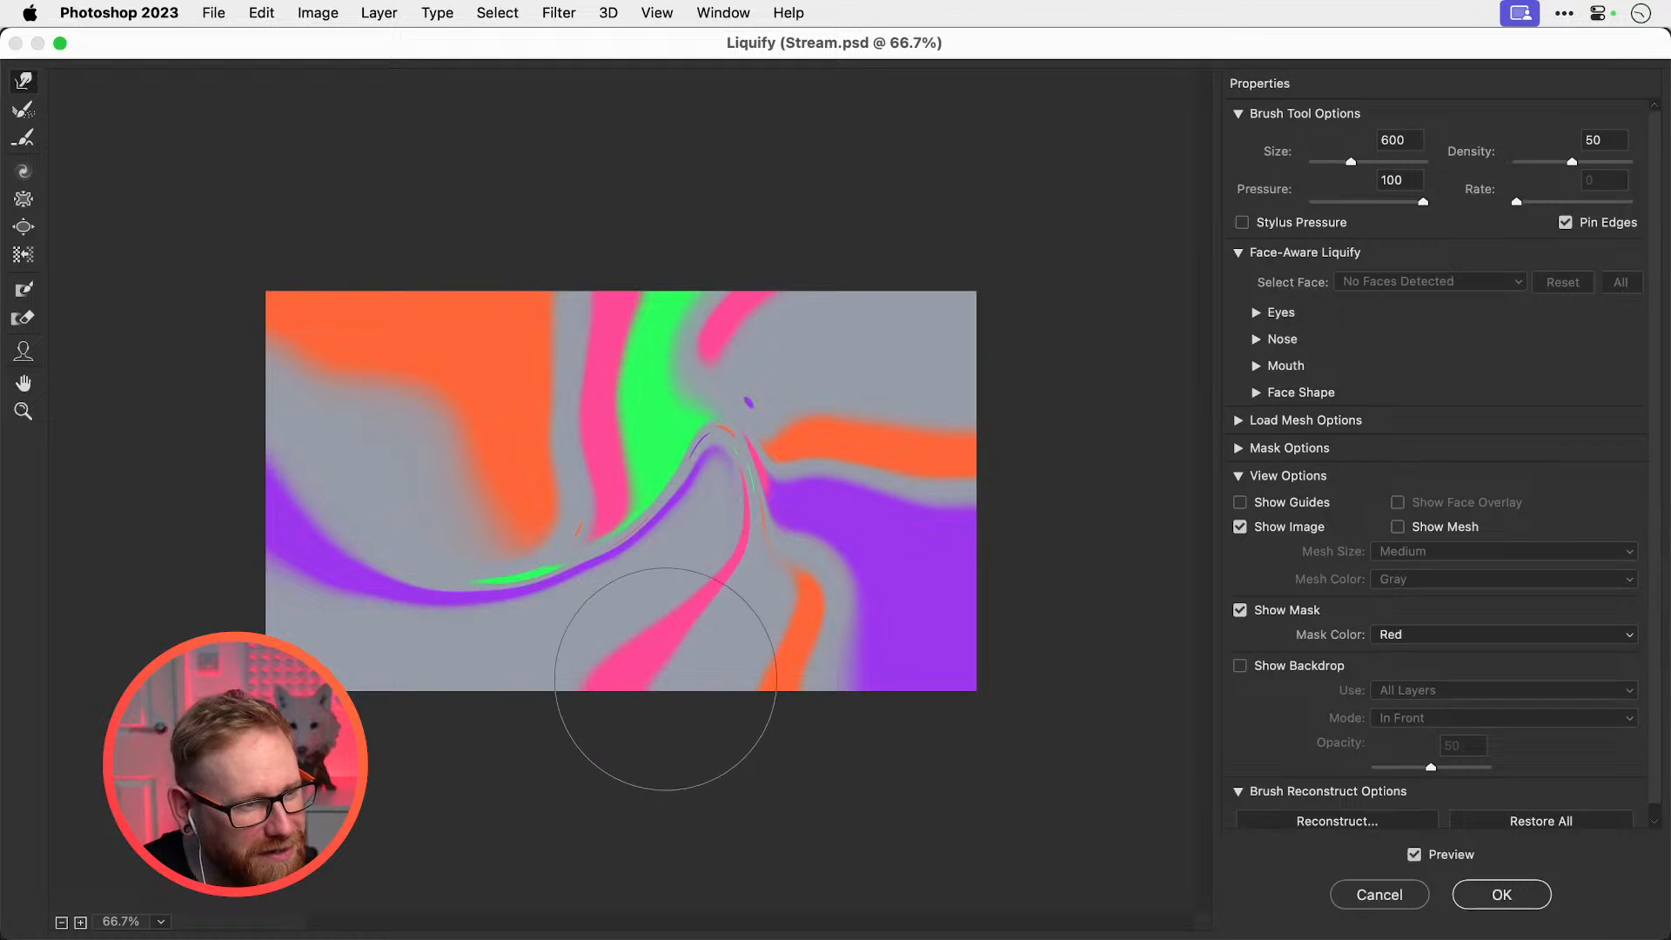
Bend the pink, orange and purple bands into sagging and sweeping curves
left_click_drag(640, 674, 602, 675)
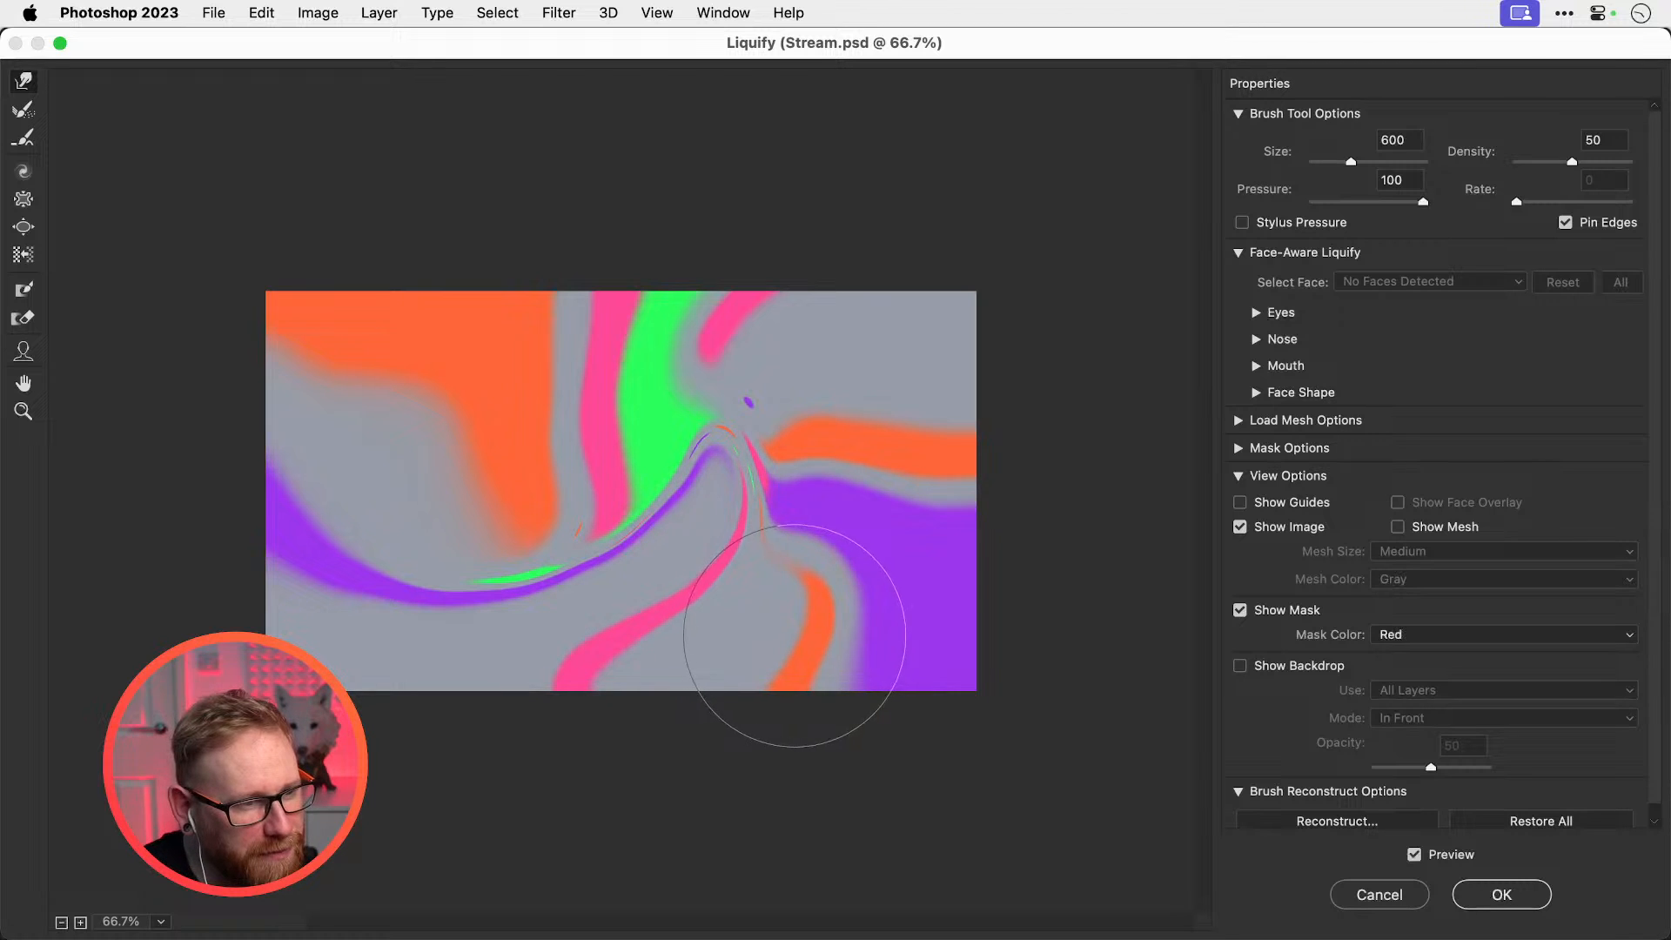
mouse_move(917, 461)
left_mouse_down()
mouse_move(922, 390)
mouse_move(911, 469)
left_mouse_up()
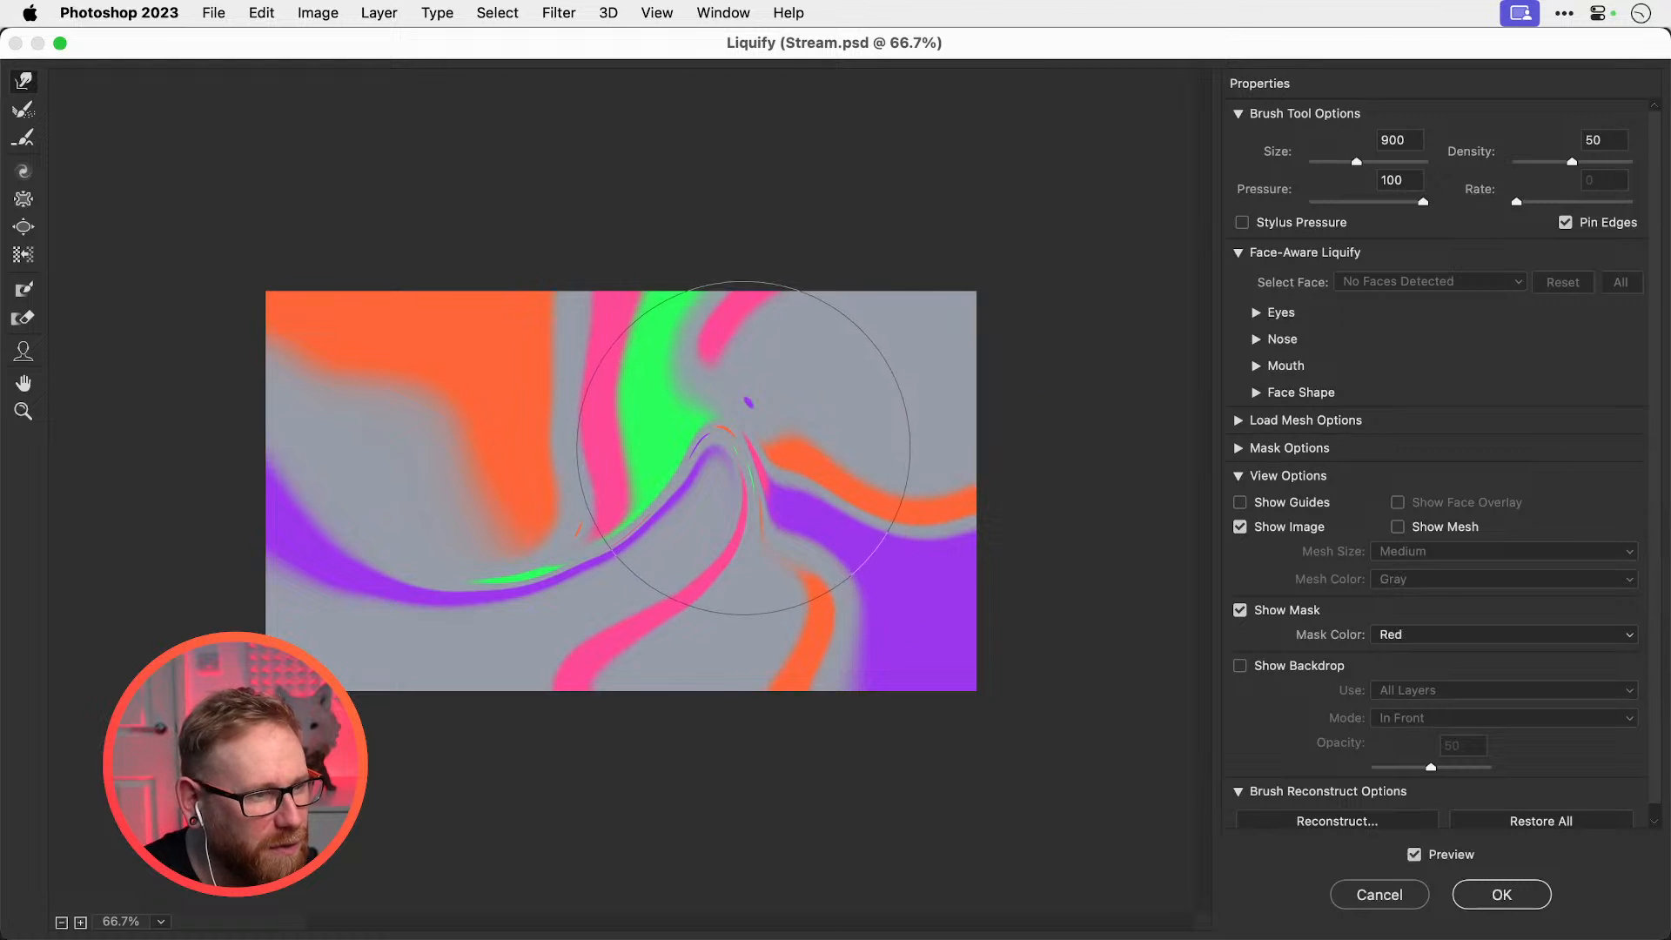
mouse_move(743, 448)
left_mouse_down()
mouse_move(737, 494)
mouse_move(755, 374)
left_mouse_up()
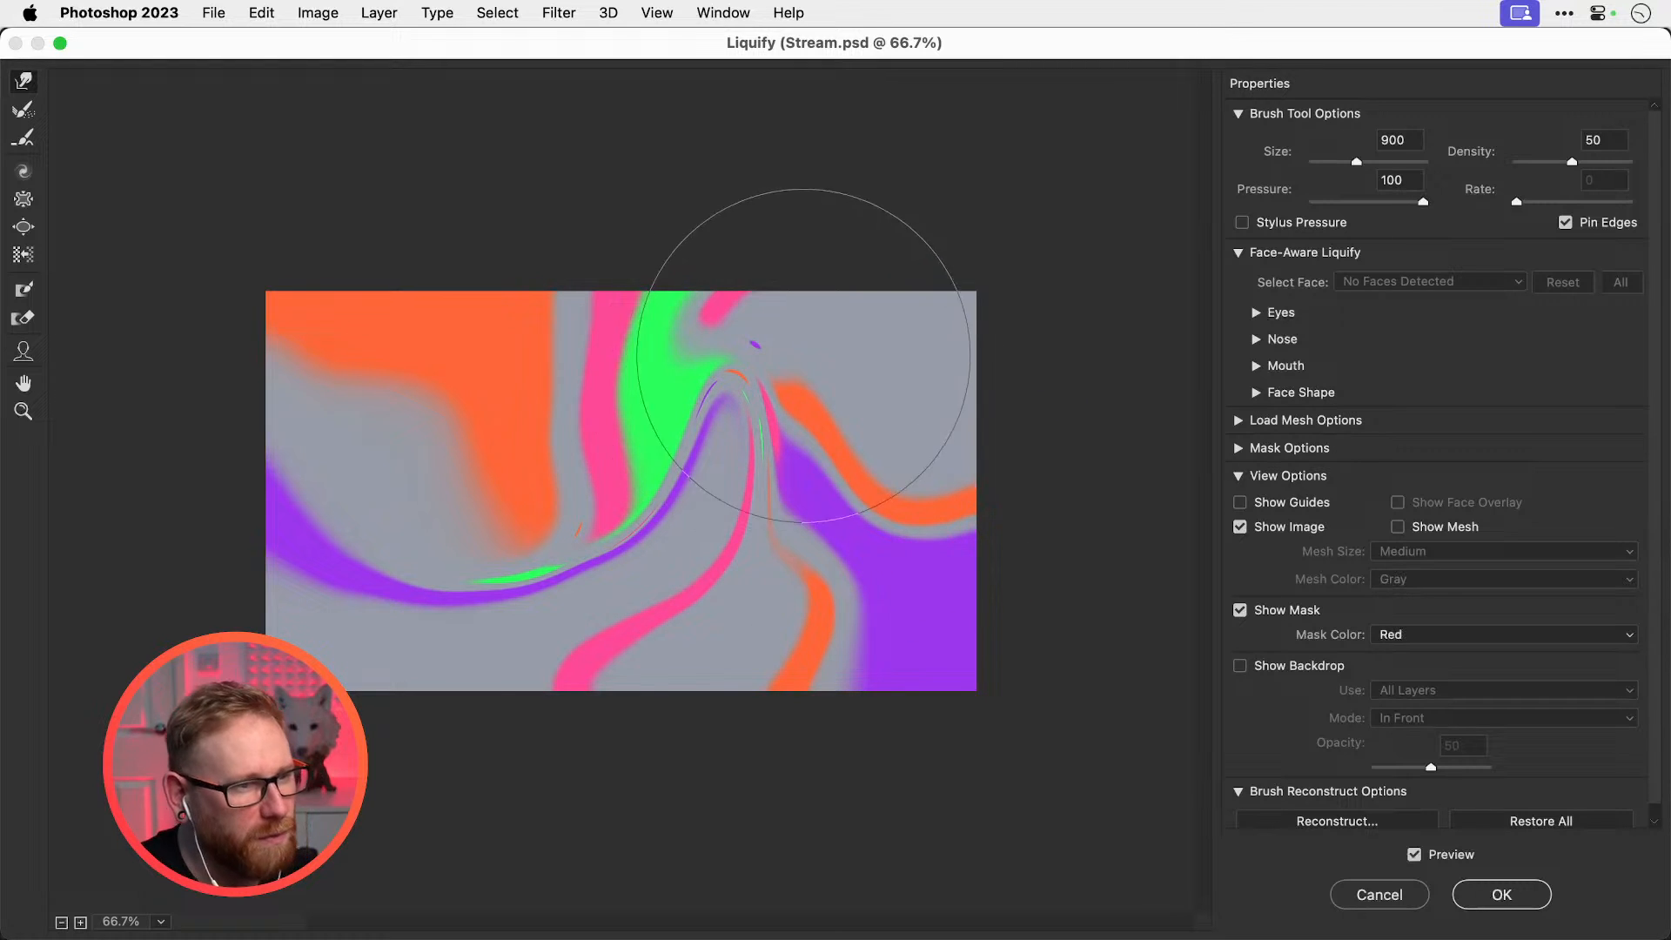
mouse_move(711, 282)
left_mouse_down()
mouse_move(701, 320)
mouse_move(679, 329)
mouse_move(704, 333)
mouse_move(589, 371)
left_mouse_up()
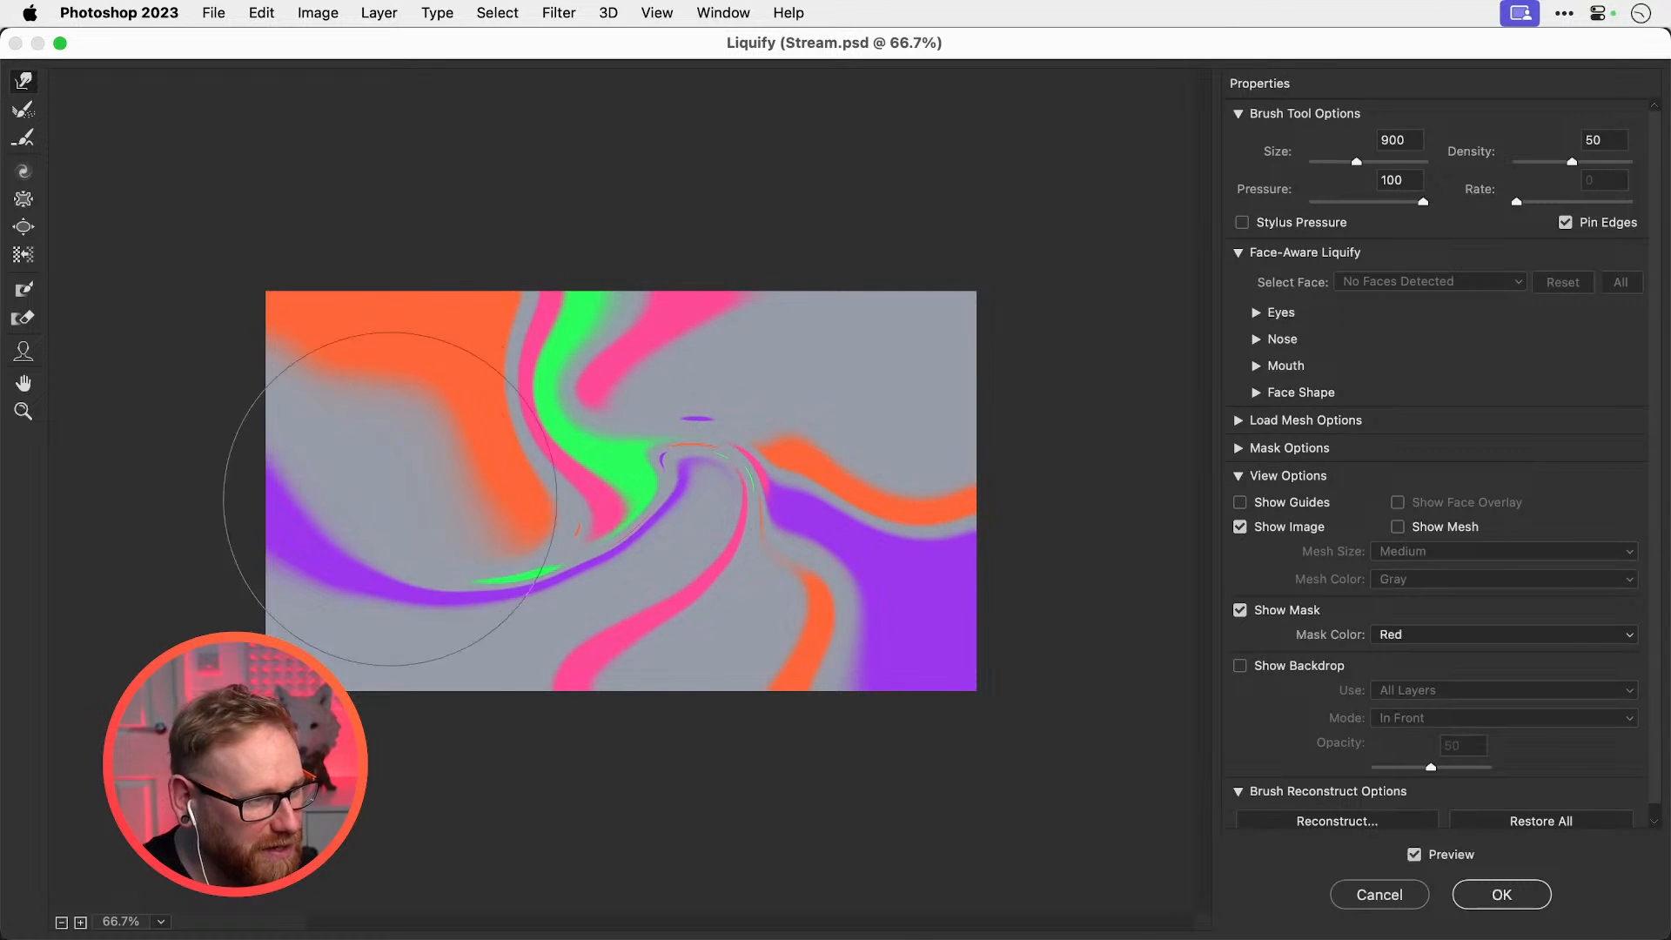
left_click_drag(415, 606, 402, 777)
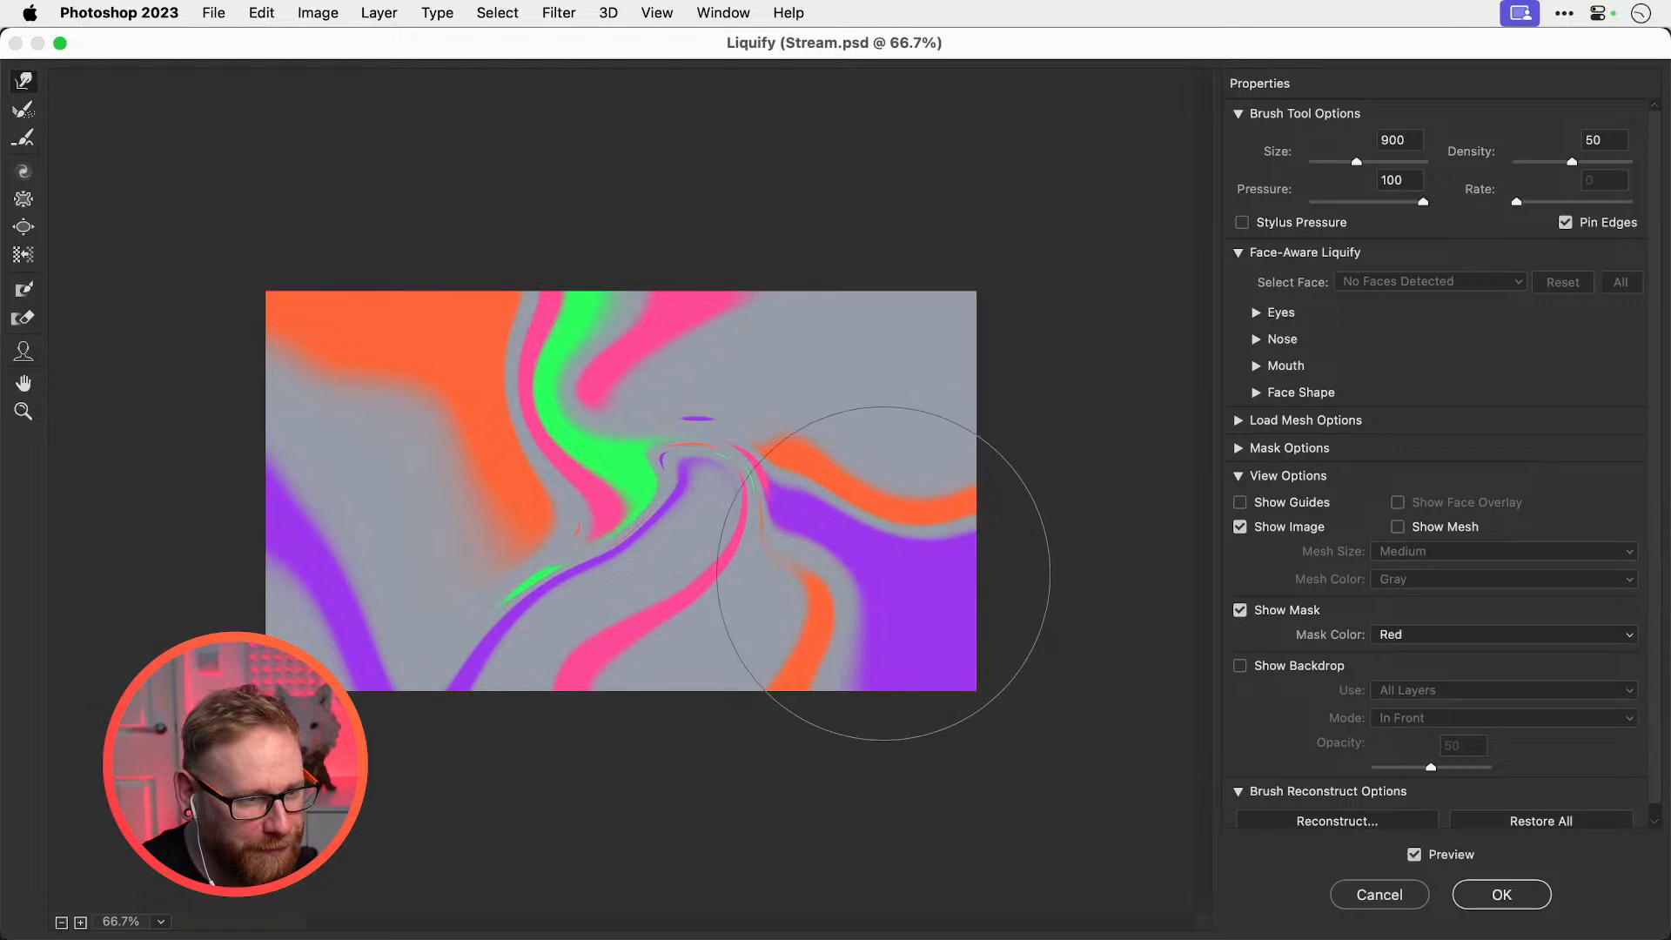
mouse_move(1119, 709)
left_mouse_down()
mouse_move(977, 709)
mouse_move(879, 562)
left_mouse_up()
key("alt+super+z")
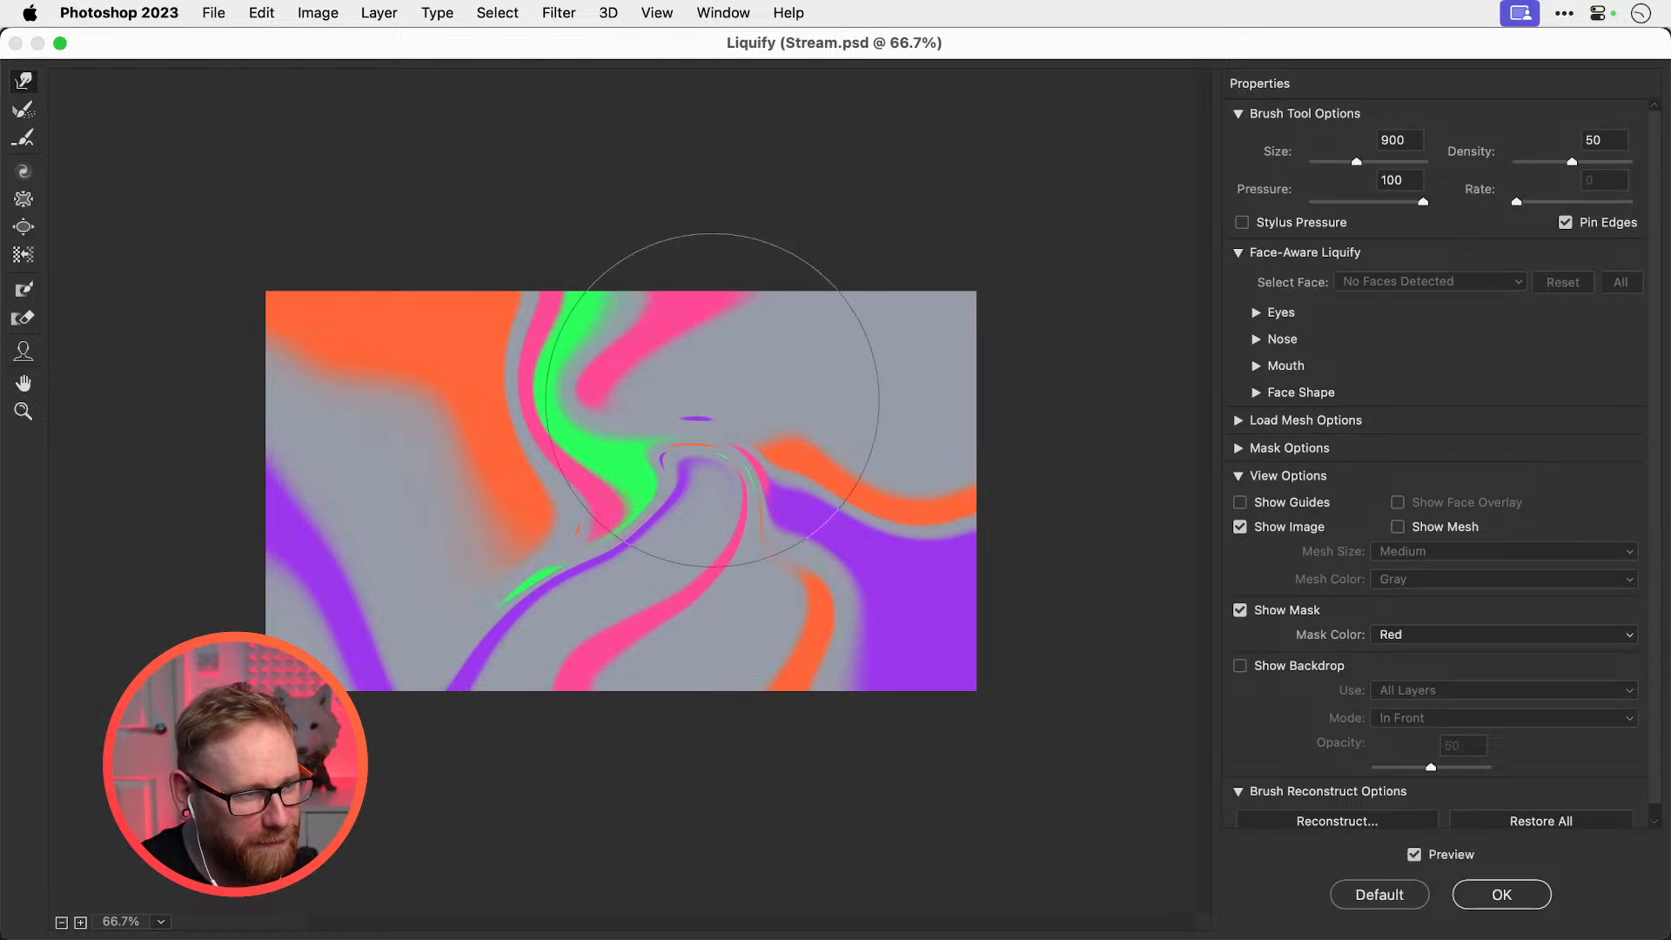
Try several rightward and down-left warps of the colour bands, undoing each one
mouse_move(373, 290)
left_mouse_down()
mouse_move(754, 492)
mouse_move(925, 489)
mouse_move(336, 540)
mouse_move(559, 801)
mouse_move(783, 615)
mouse_move(769, 642)
left_mouse_up()
key("super+z")
key("super+z")
left_click_drag(823, 352, 566, 520)
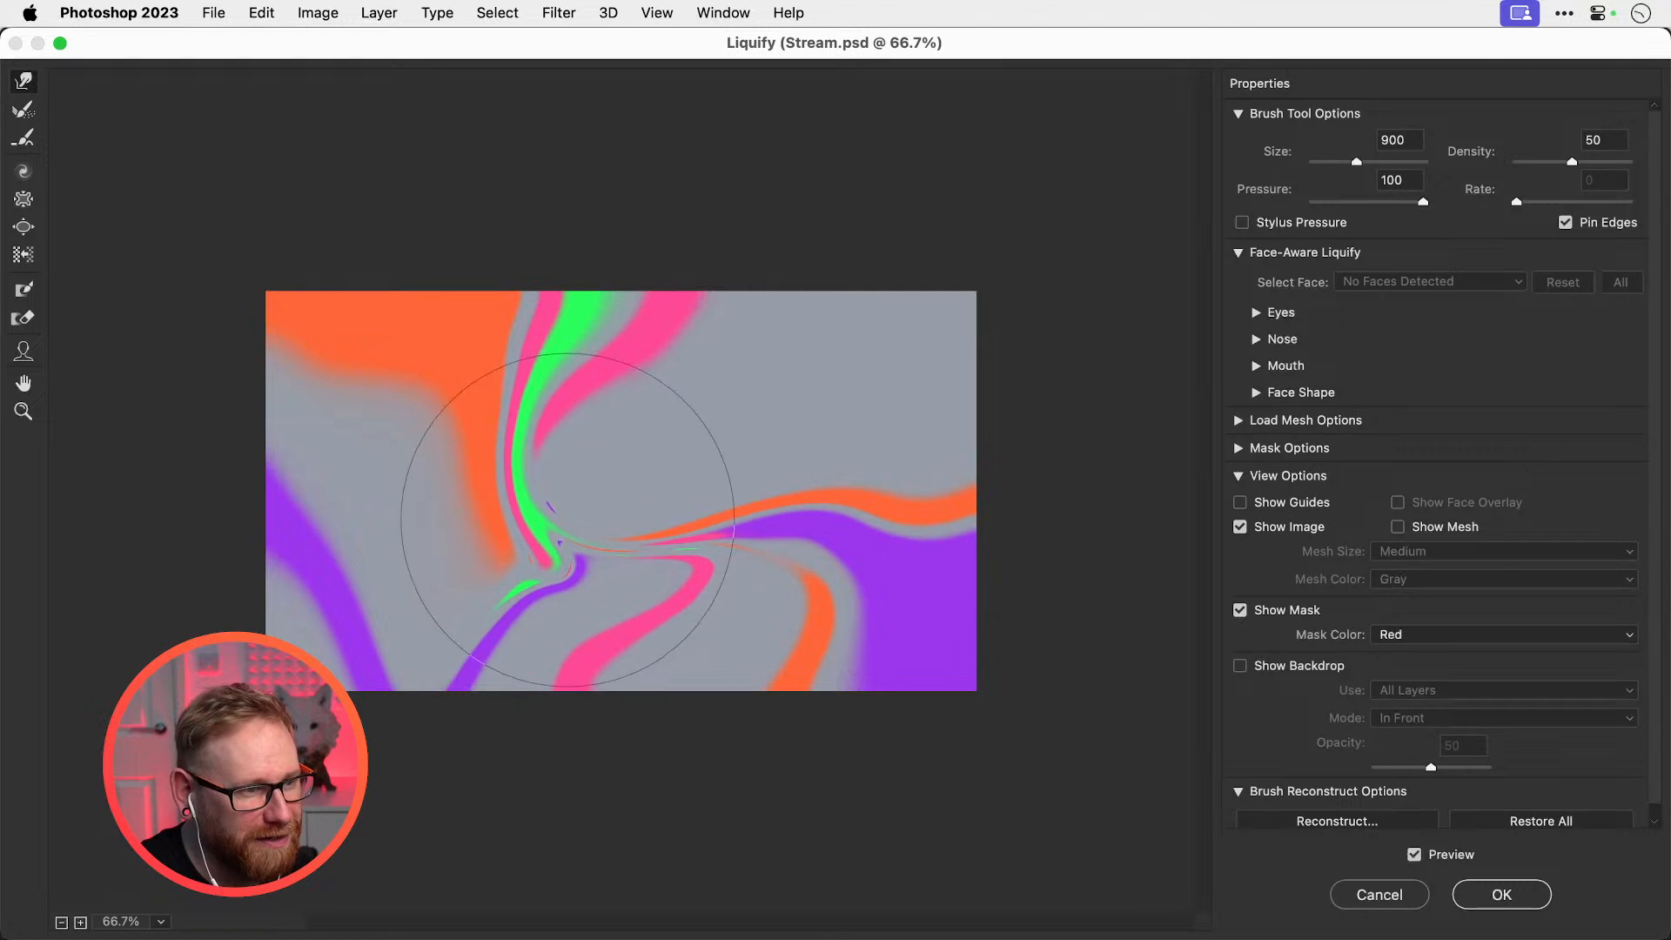
key("super+z")
left_click_drag(580, 262, 709, 409)
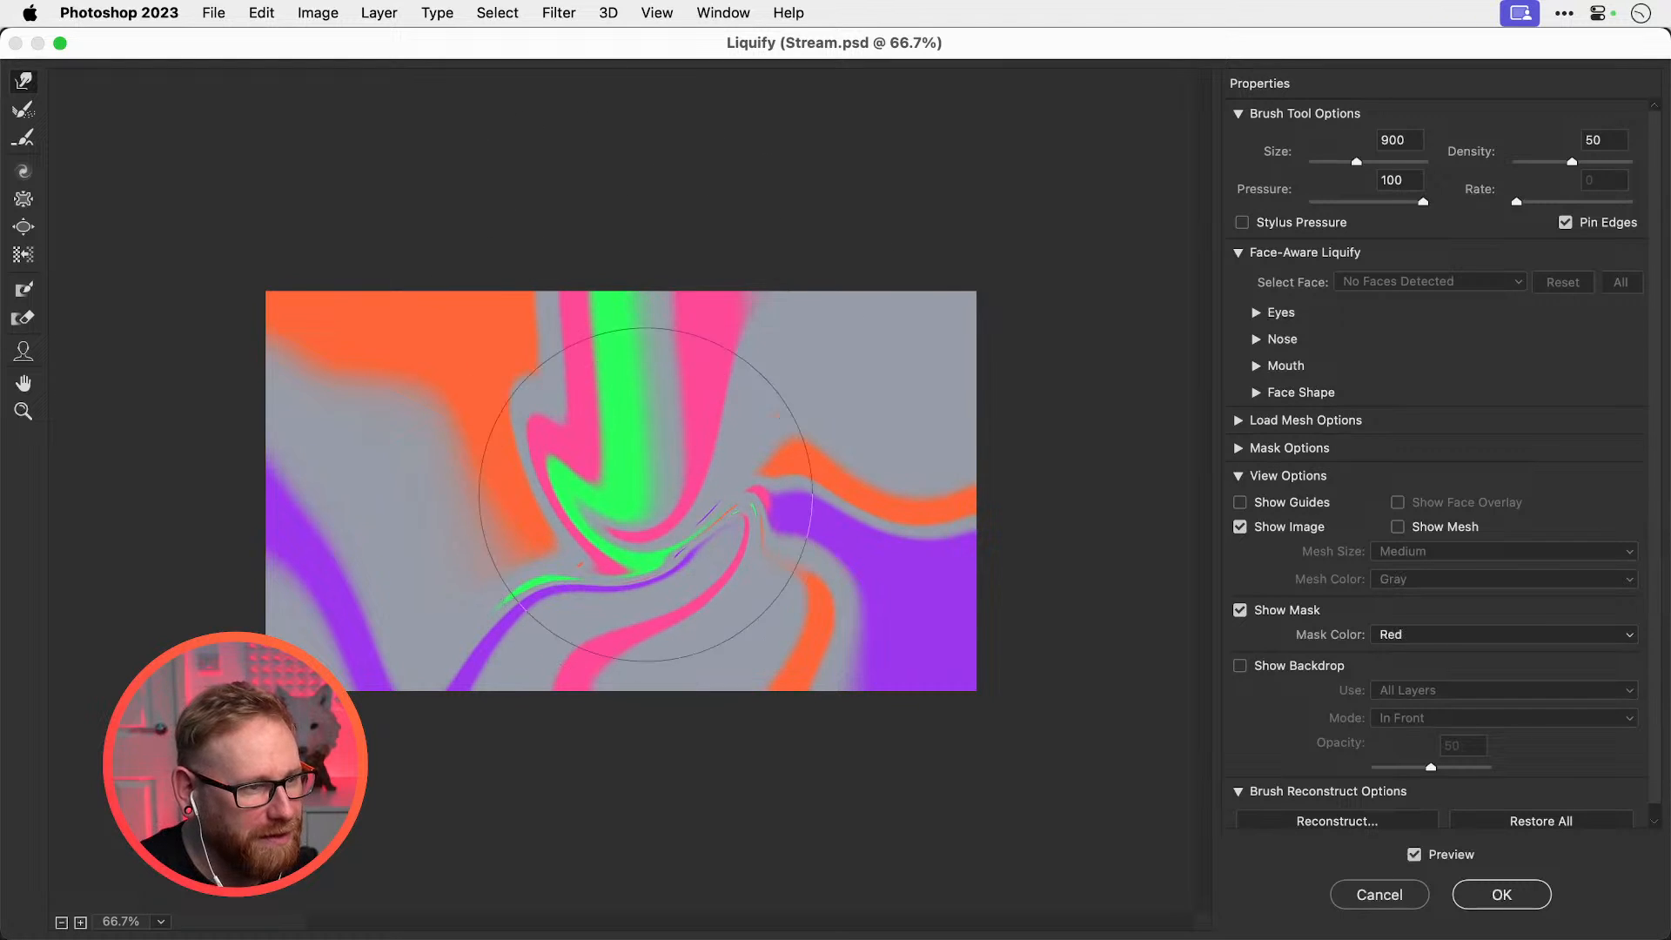
key("super+z")
mouse_move(392, 168)
left_mouse_down()
mouse_move(684, 452)
mouse_move(768, 457)
left_mouse_up()
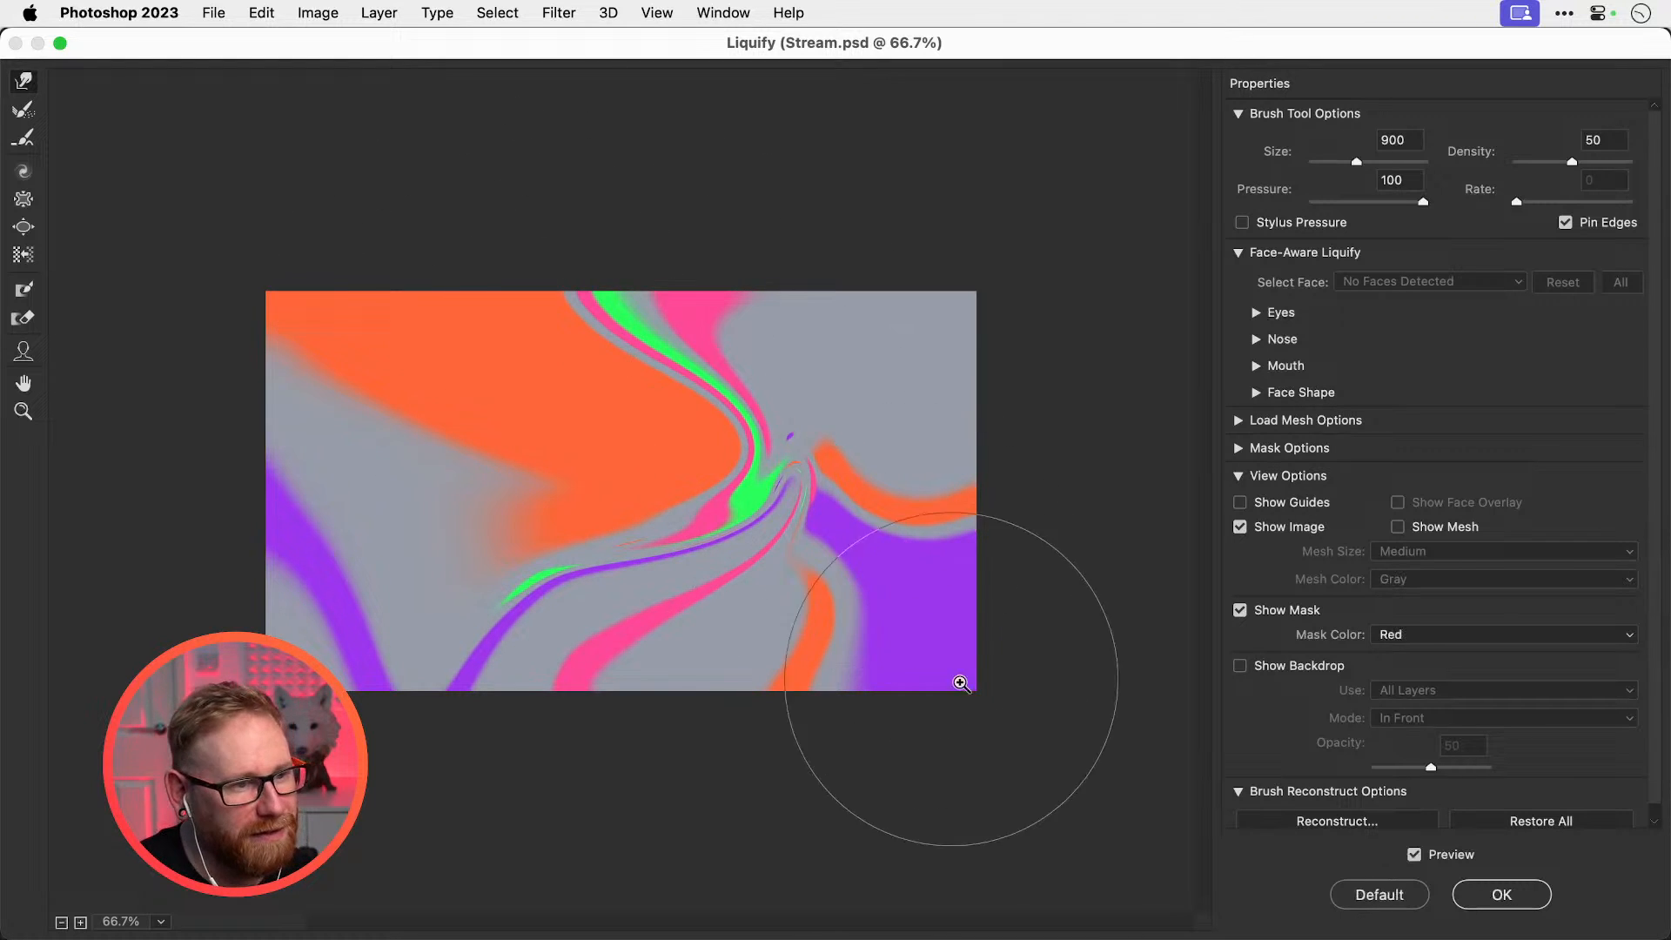
key("super+z")
Curl the purple, pink and orange bands up-left and stretch the orange into a horizontal streak
mouse_move(765, 727)
left_mouse_down()
mouse_move(616, 708)
mouse_move(483, 544)
left_mouse_up()
mouse_move(774, 600)
left_mouse_down()
mouse_move(732, 683)
mouse_move(774, 714)
left_mouse_up()
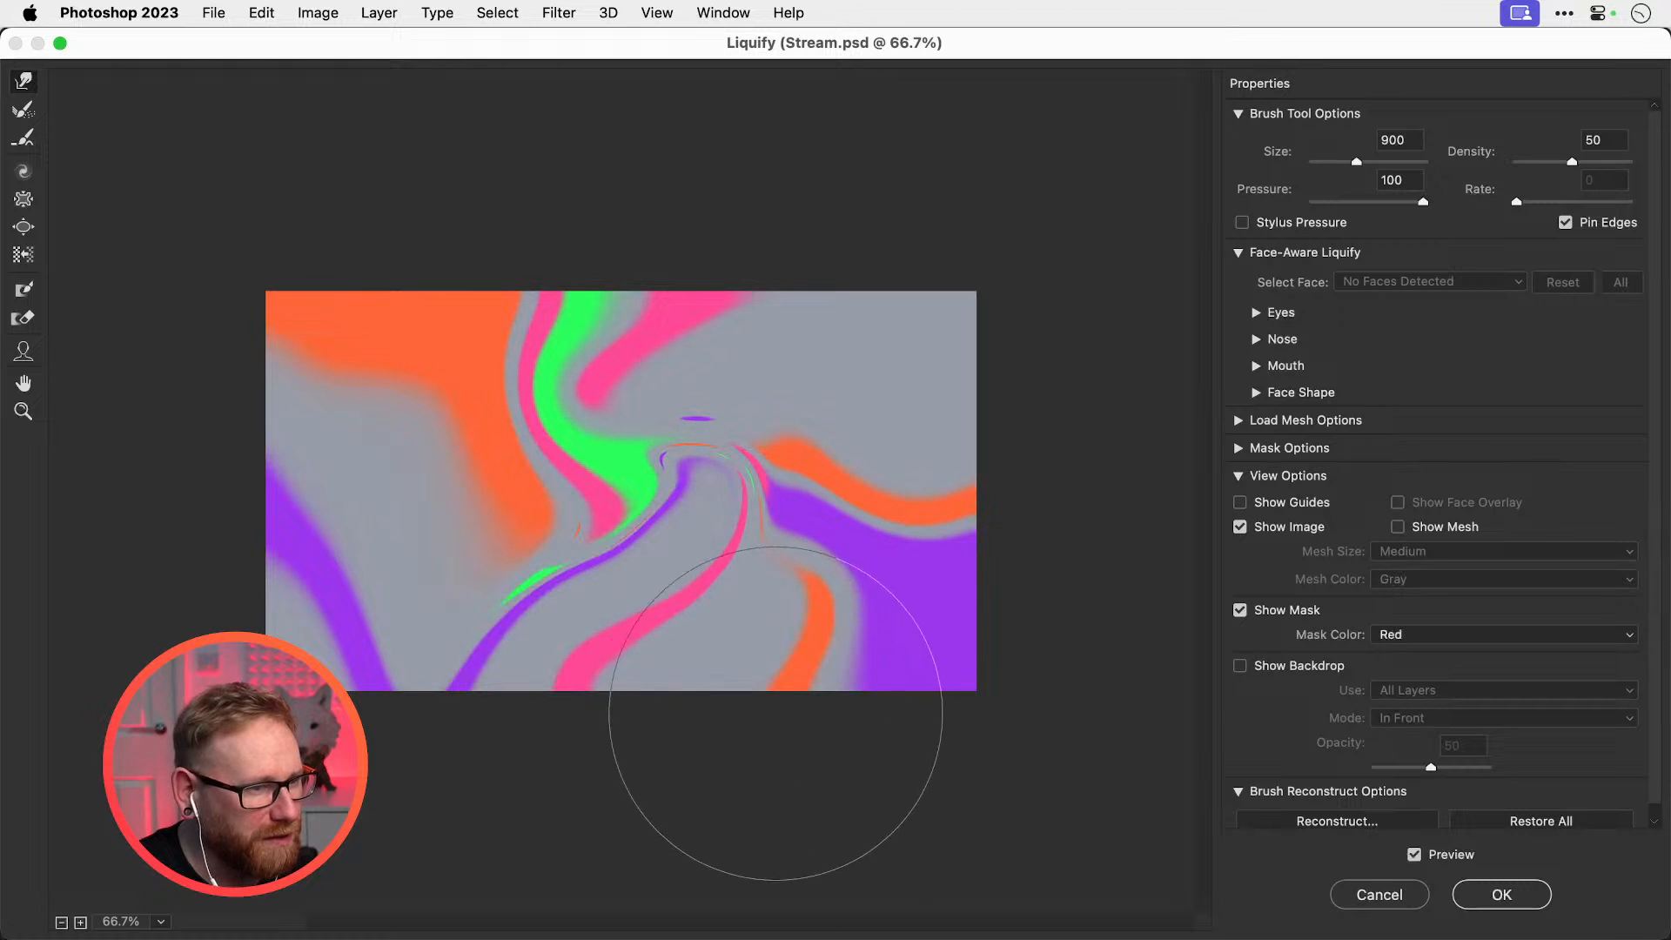
mouse_move(896, 732)
left_mouse_down()
mouse_move(731, 690)
mouse_move(543, 583)
left_mouse_up()
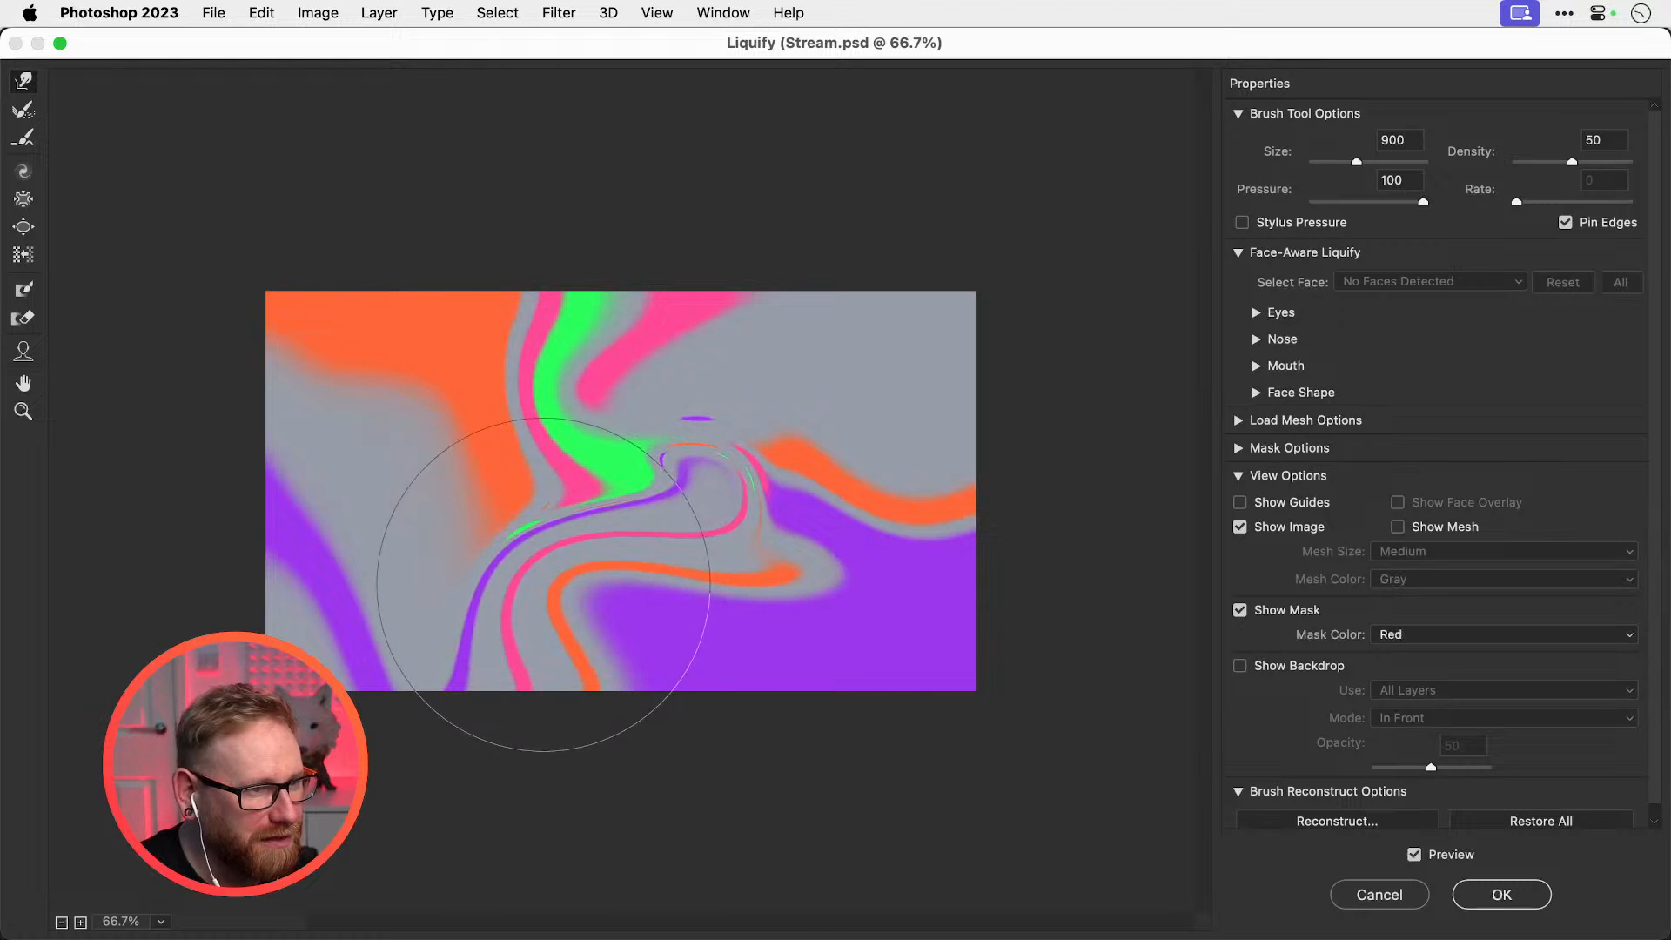
mouse_move(964, 389)
left_mouse_down()
mouse_move(765, 376)
mouse_move(697, 483)
mouse_move(657, 482)
mouse_move(938, 523)
left_mouse_up()
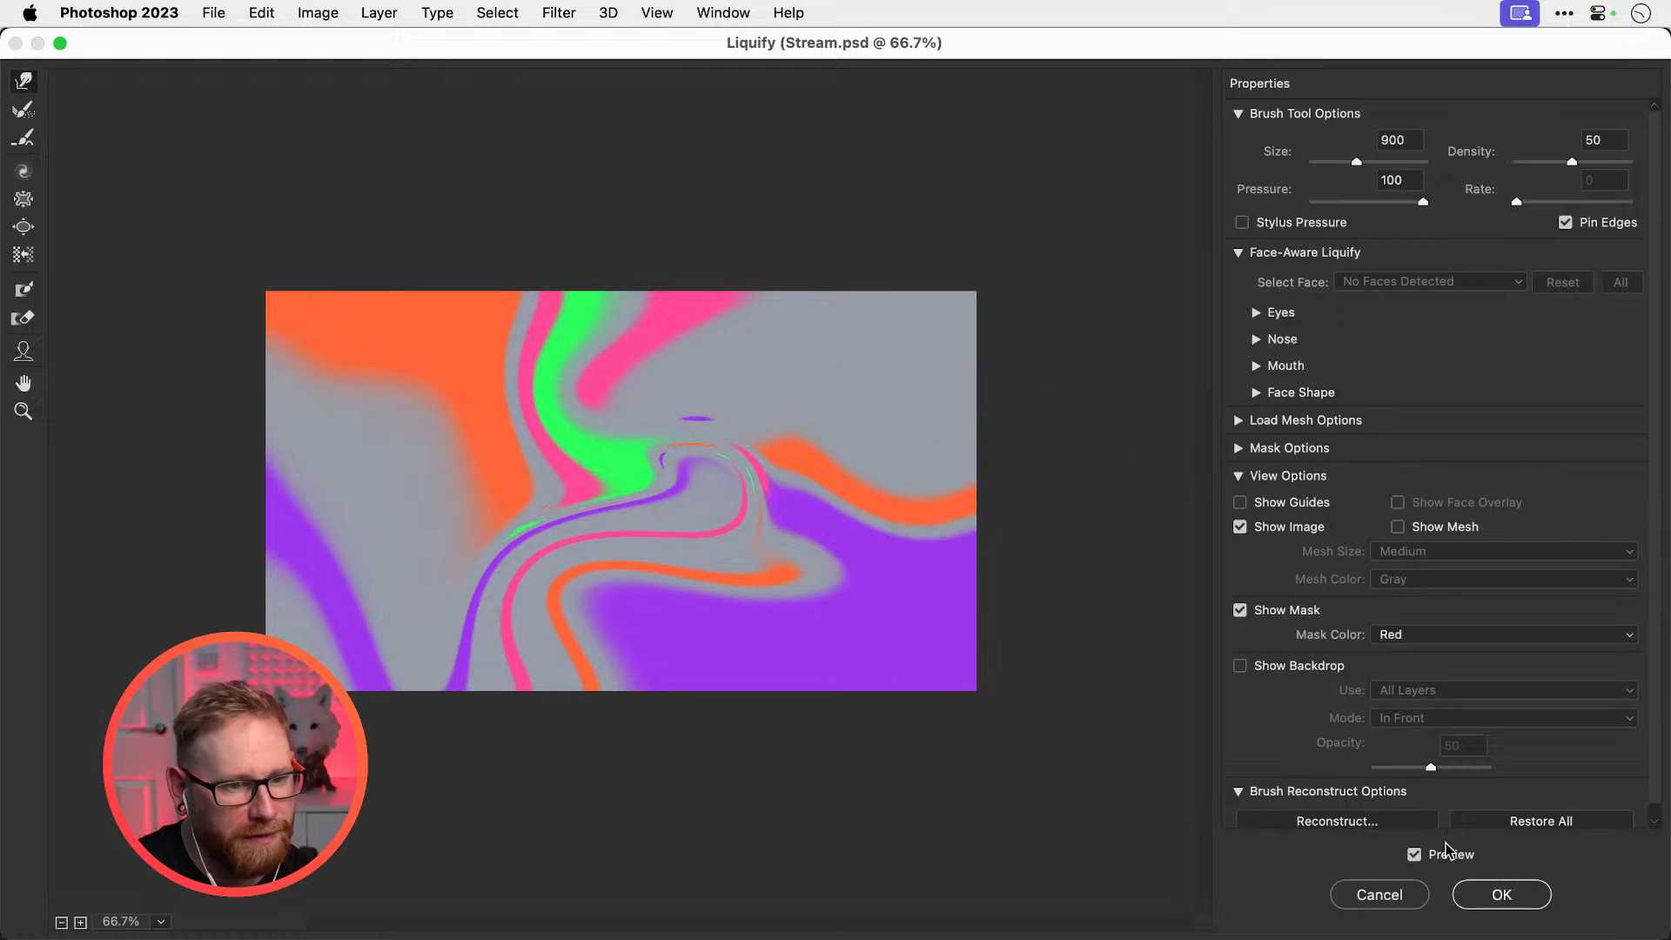
Apply the Liquify warp, compare it against the layers below, and hide the swirl layer
left_click(1486, 901)
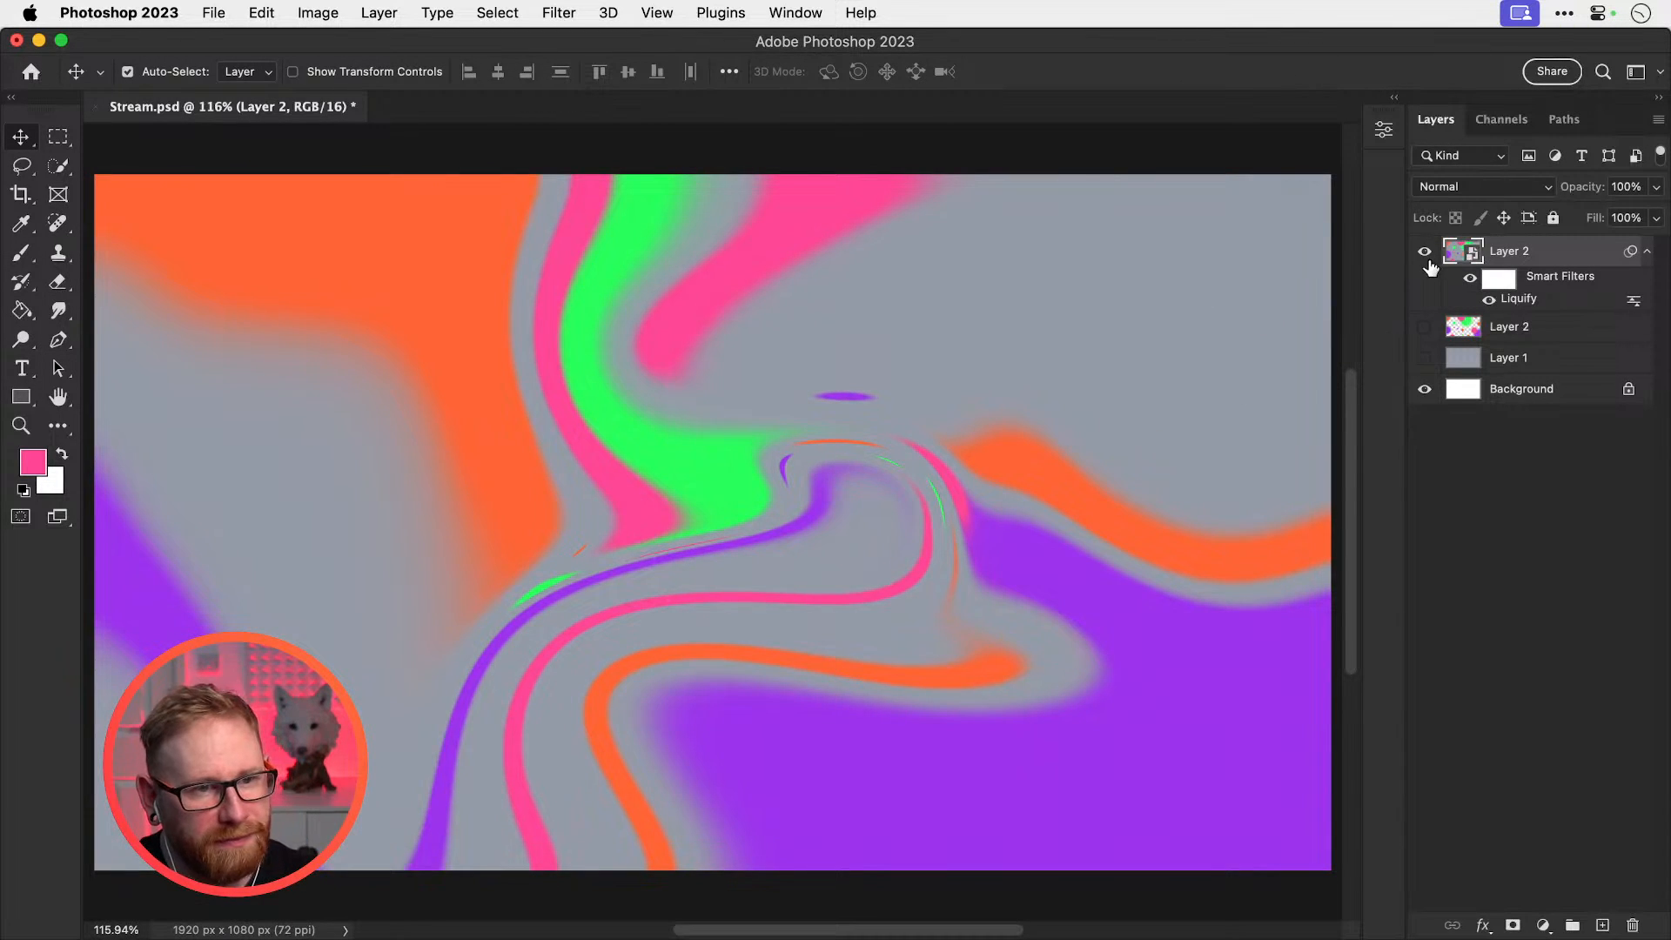
left_click(1426, 254)
left_click(1421, 254)
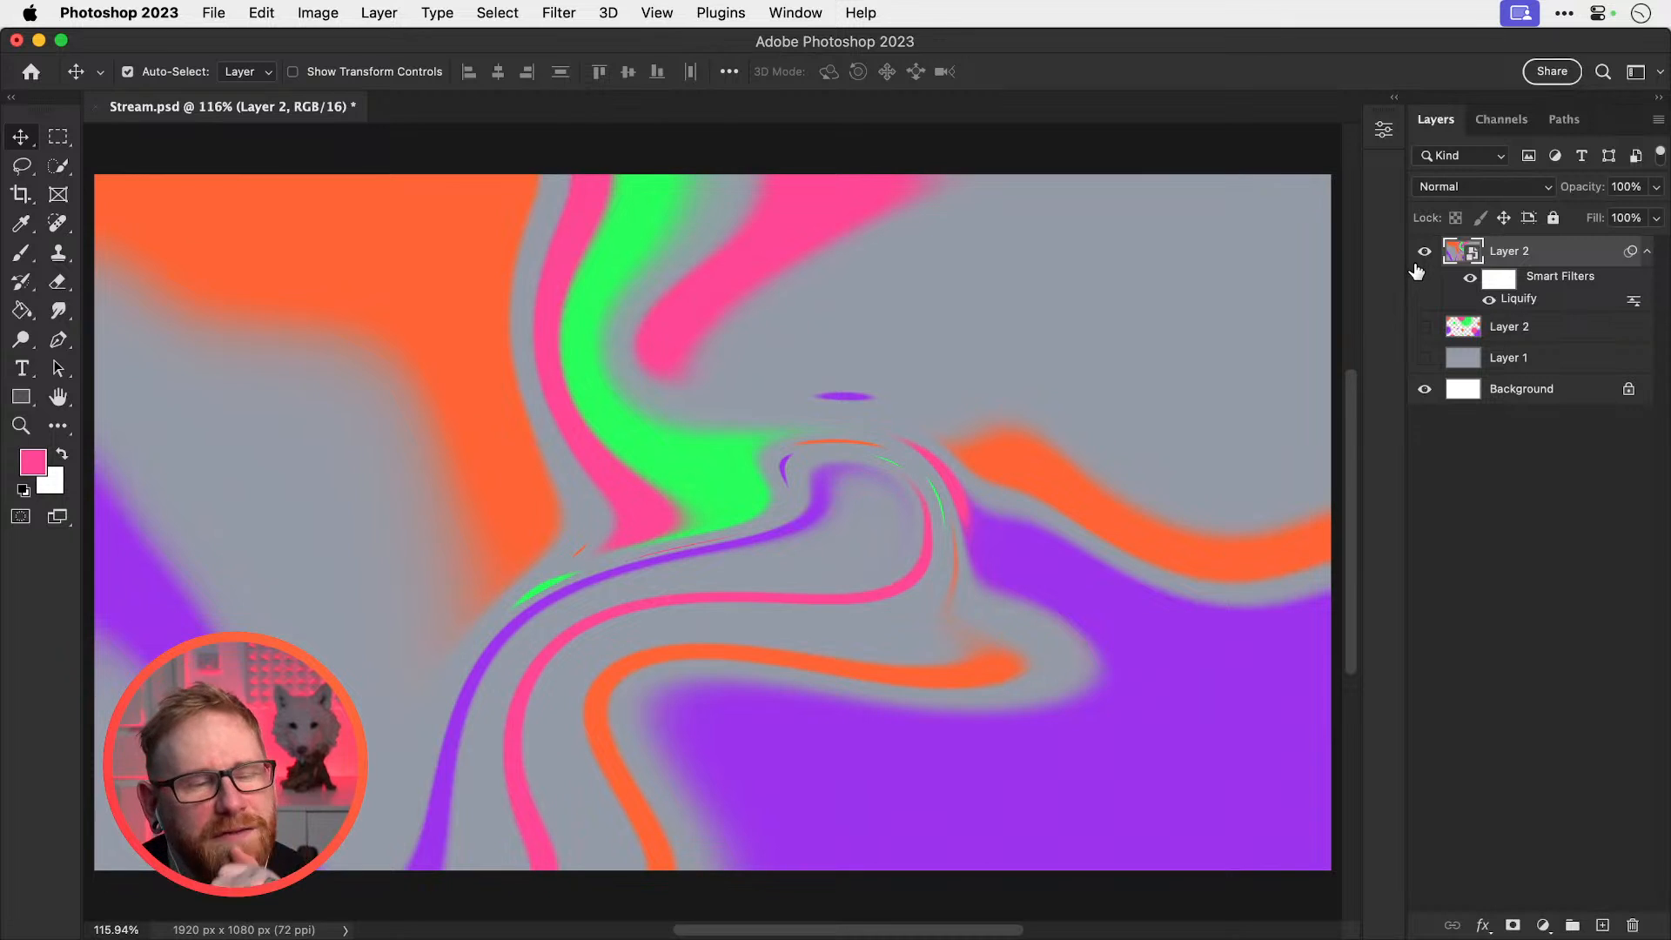
left_click(1423, 254)
left_click(1424, 254)
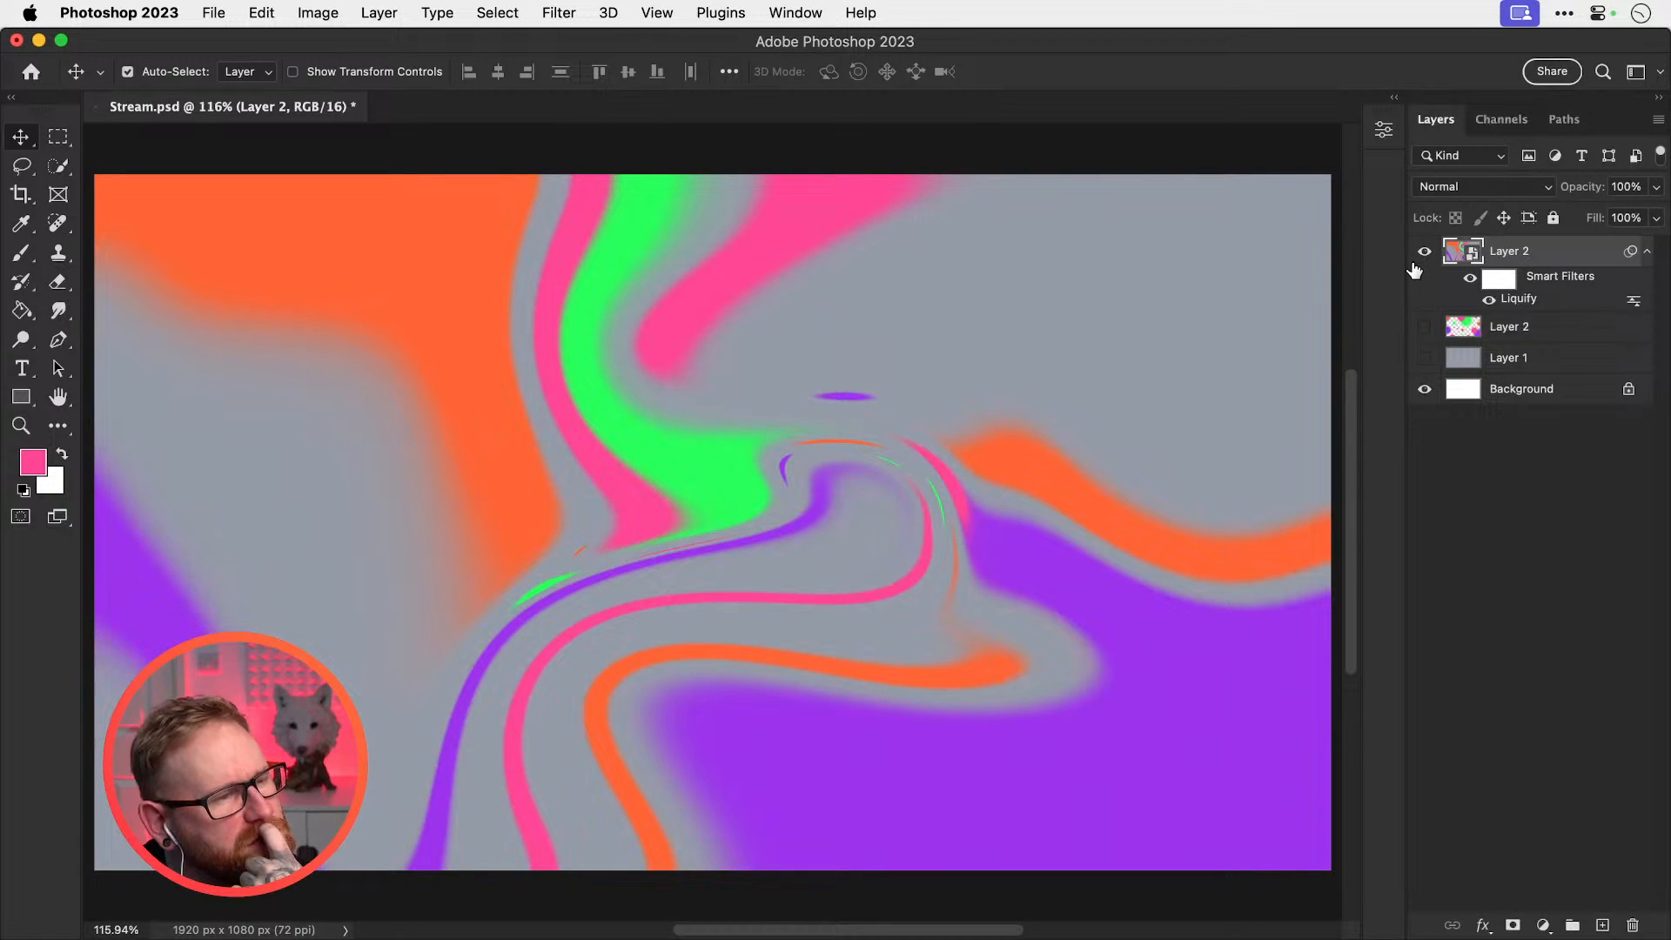
left_click(1424, 254)
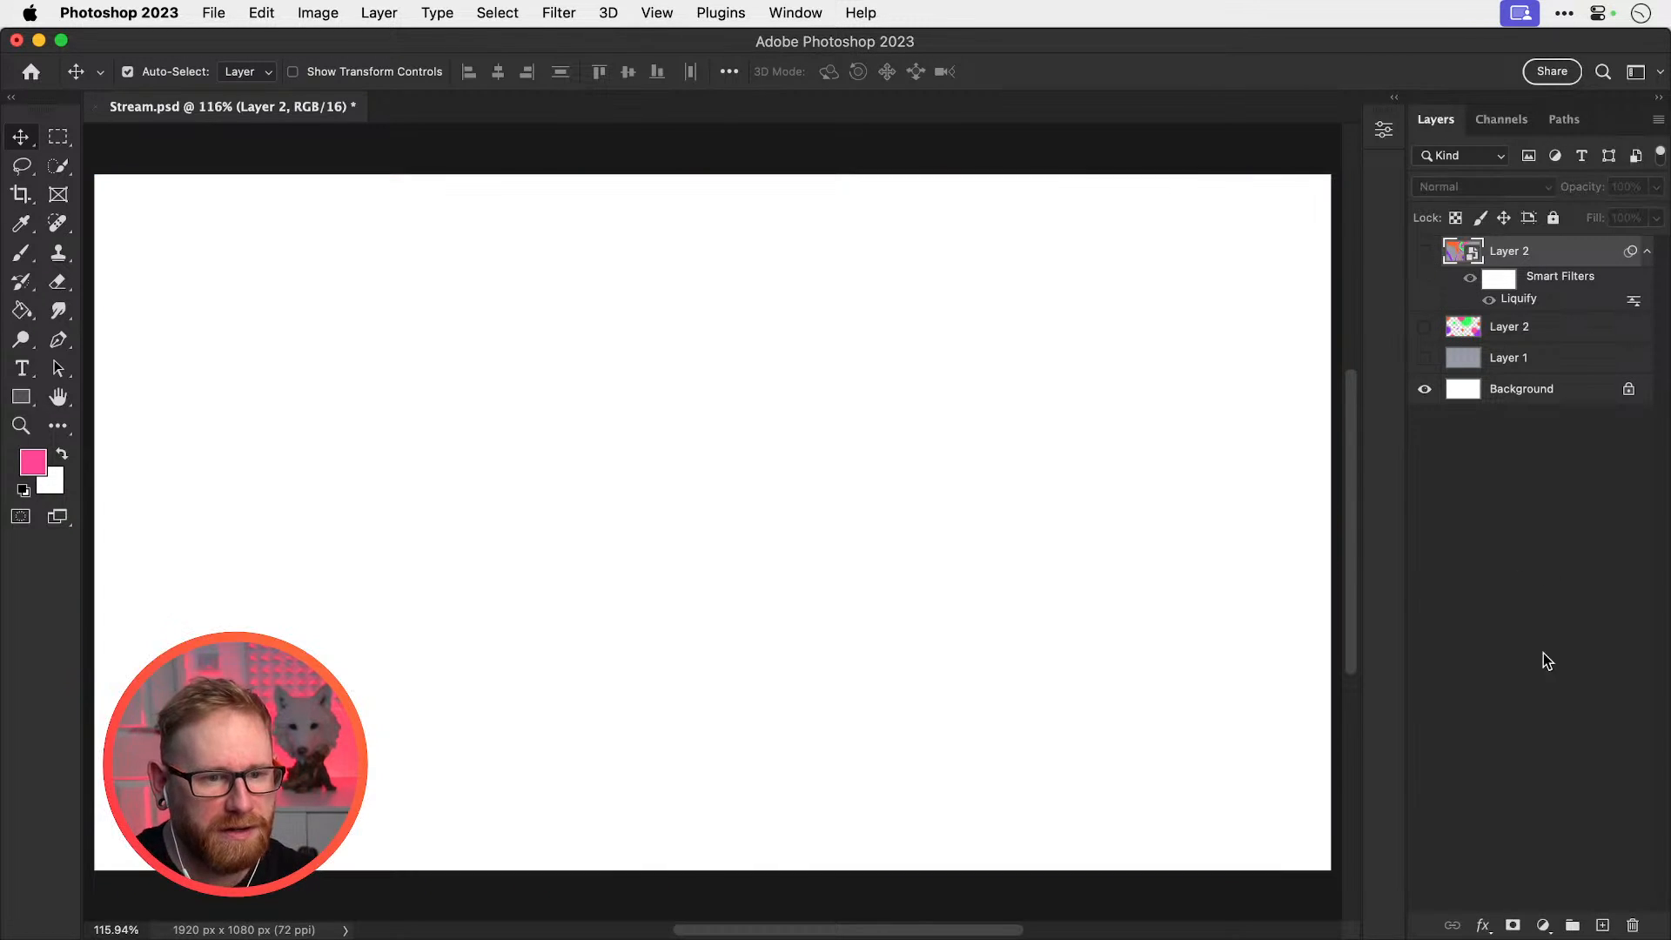
Add a new Layer 3 and fill it with solid purple using the Paint Bucket
left_click(1601, 923)
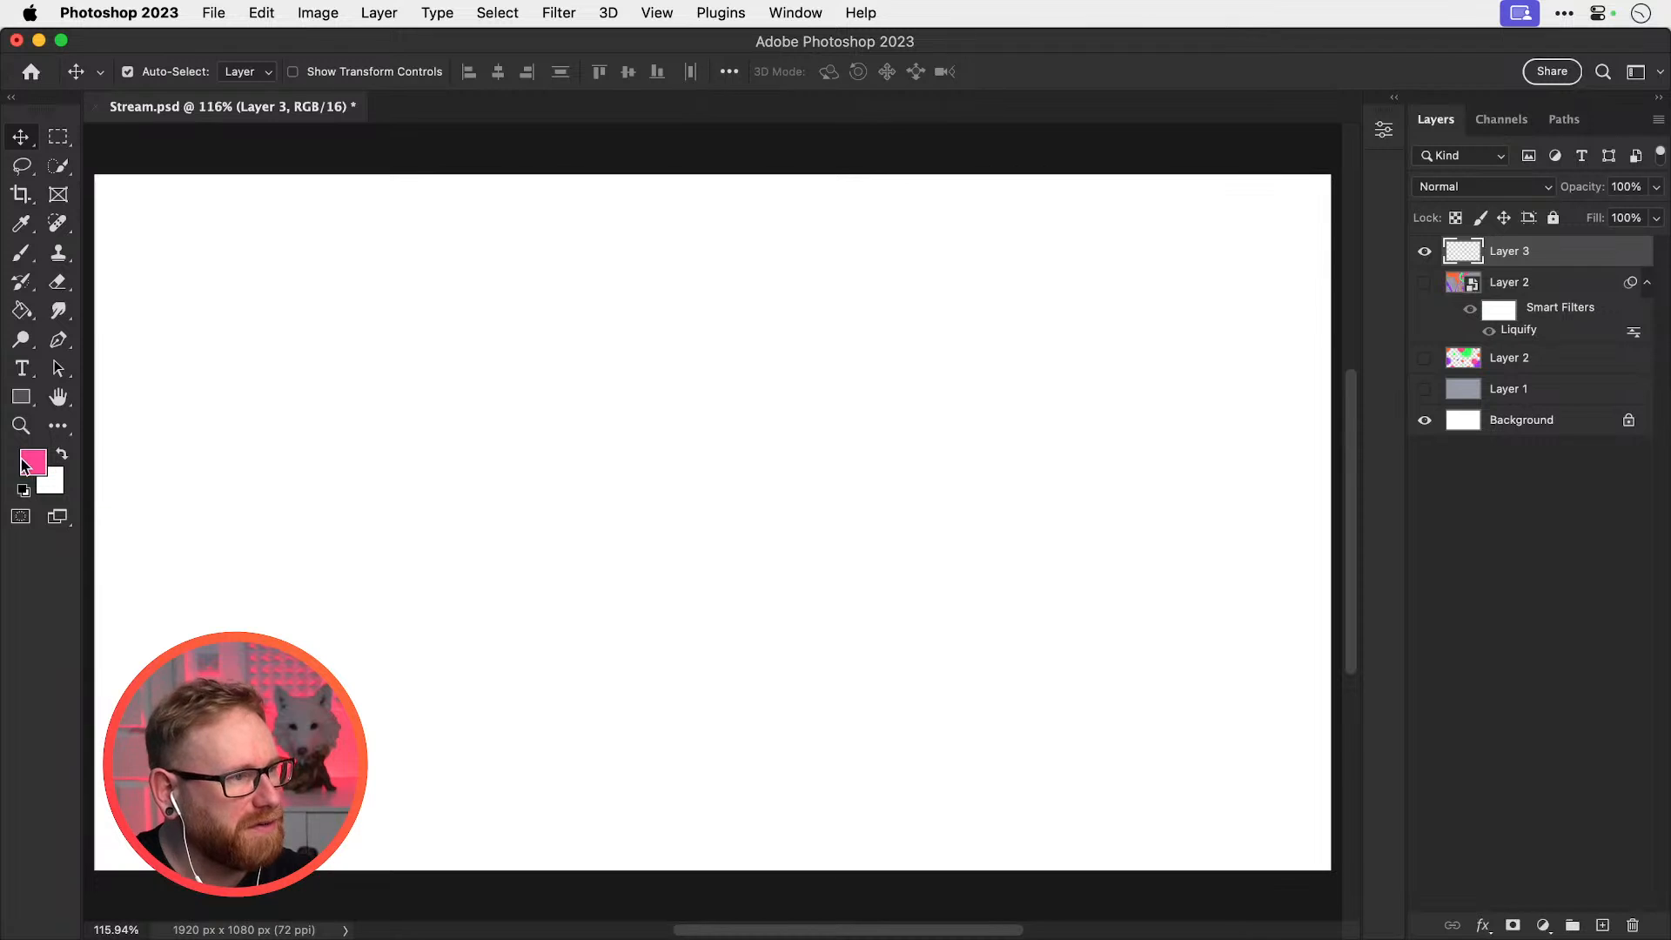
left_click(45, 464)
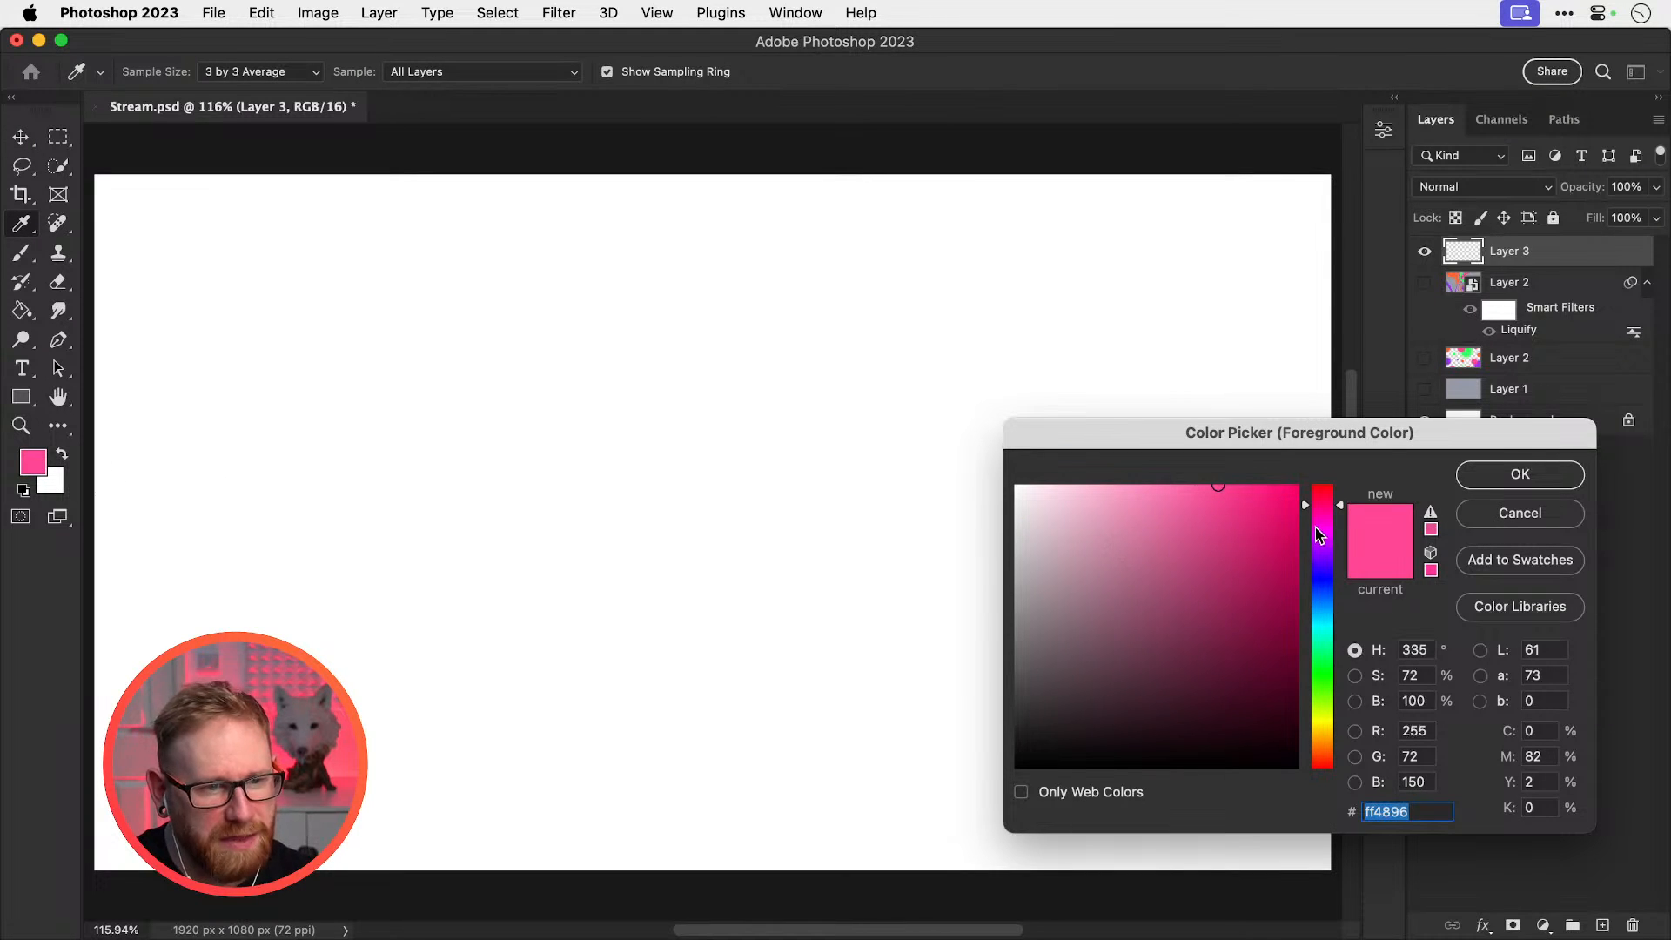
key("Return")
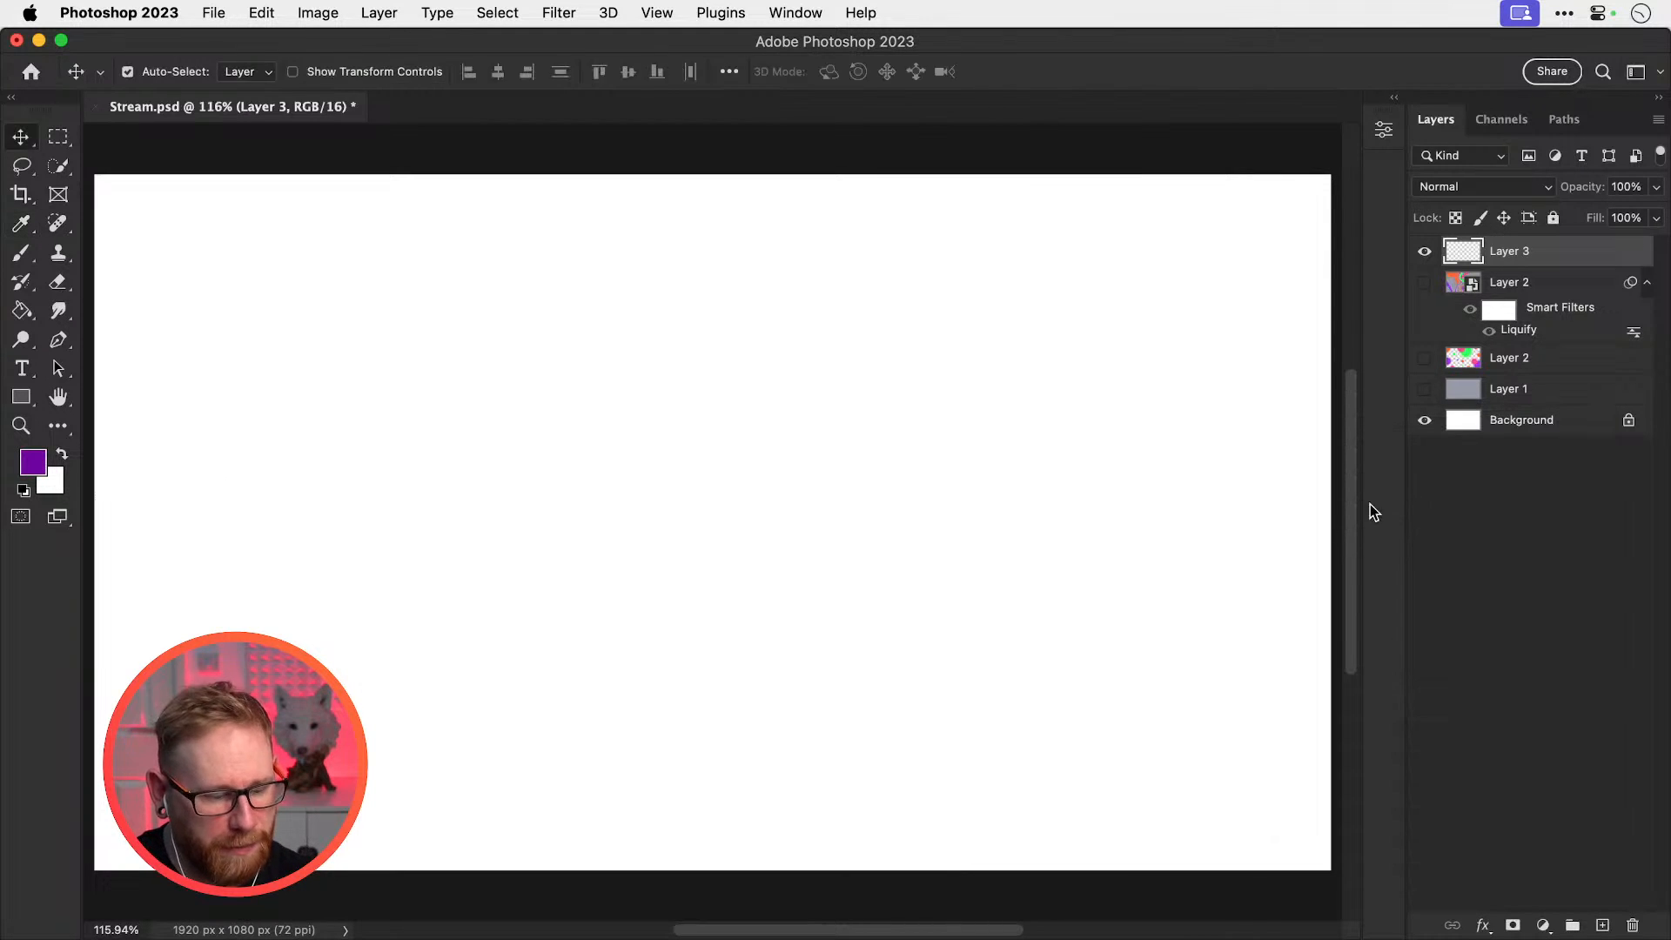
key("g")
left_click_drag(18, 321, 121, 332)
left_click(300, 381)
Set the foreground colour to a magenta pink
left_click(32, 462)
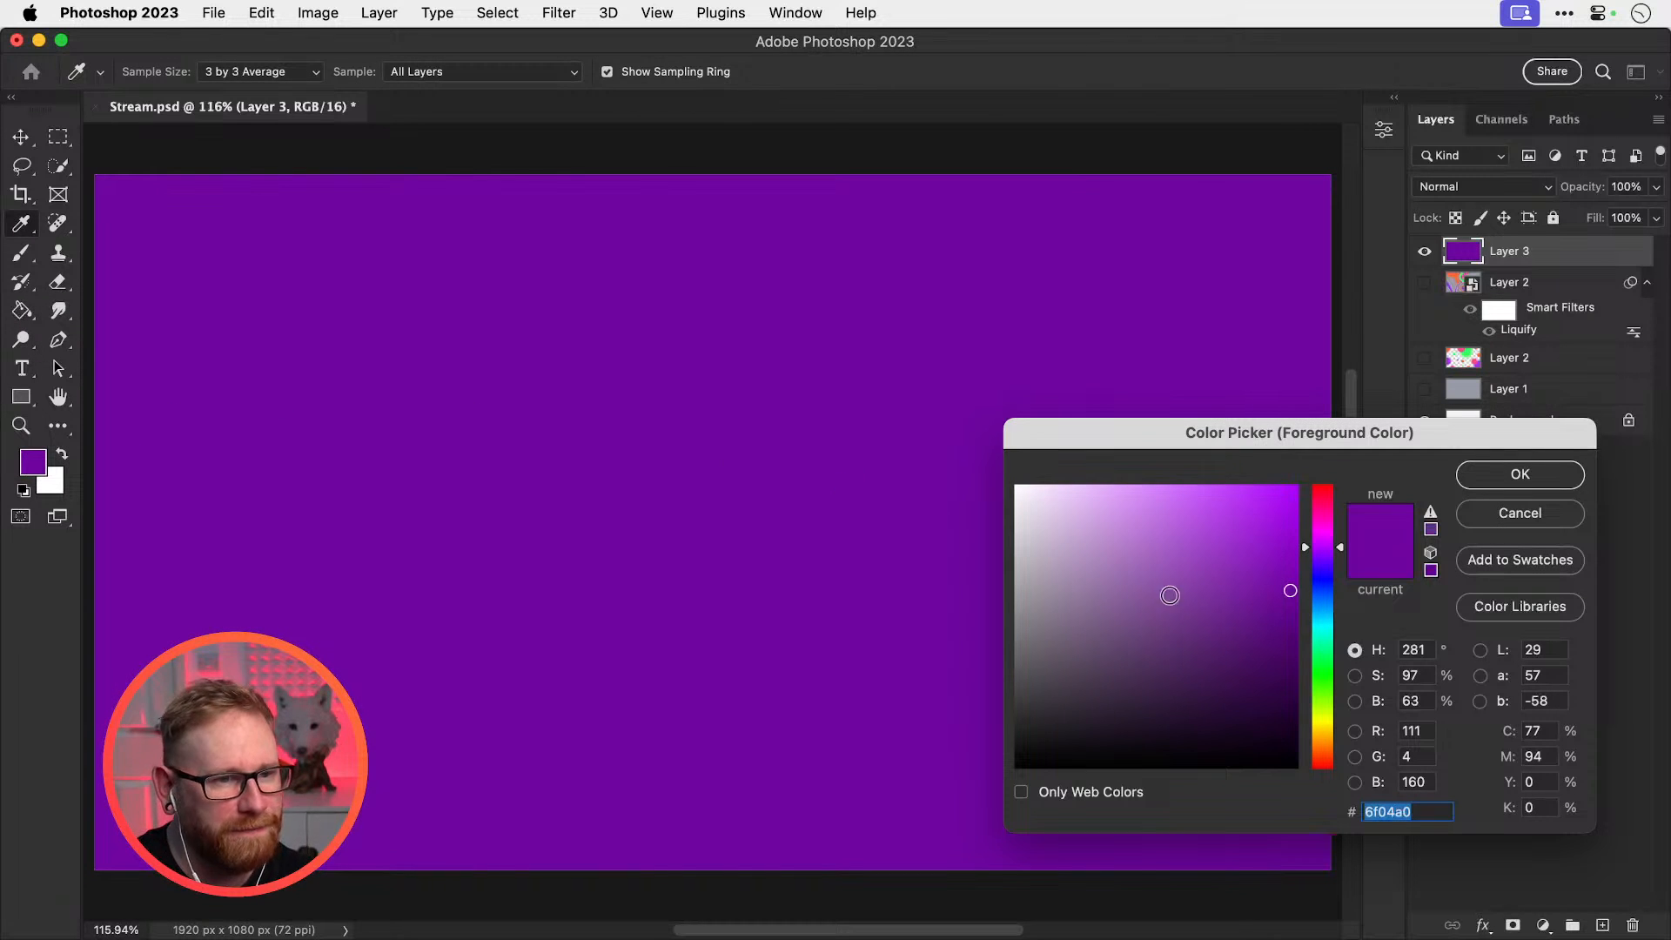
left_click_drag(1338, 525, 1329, 524)
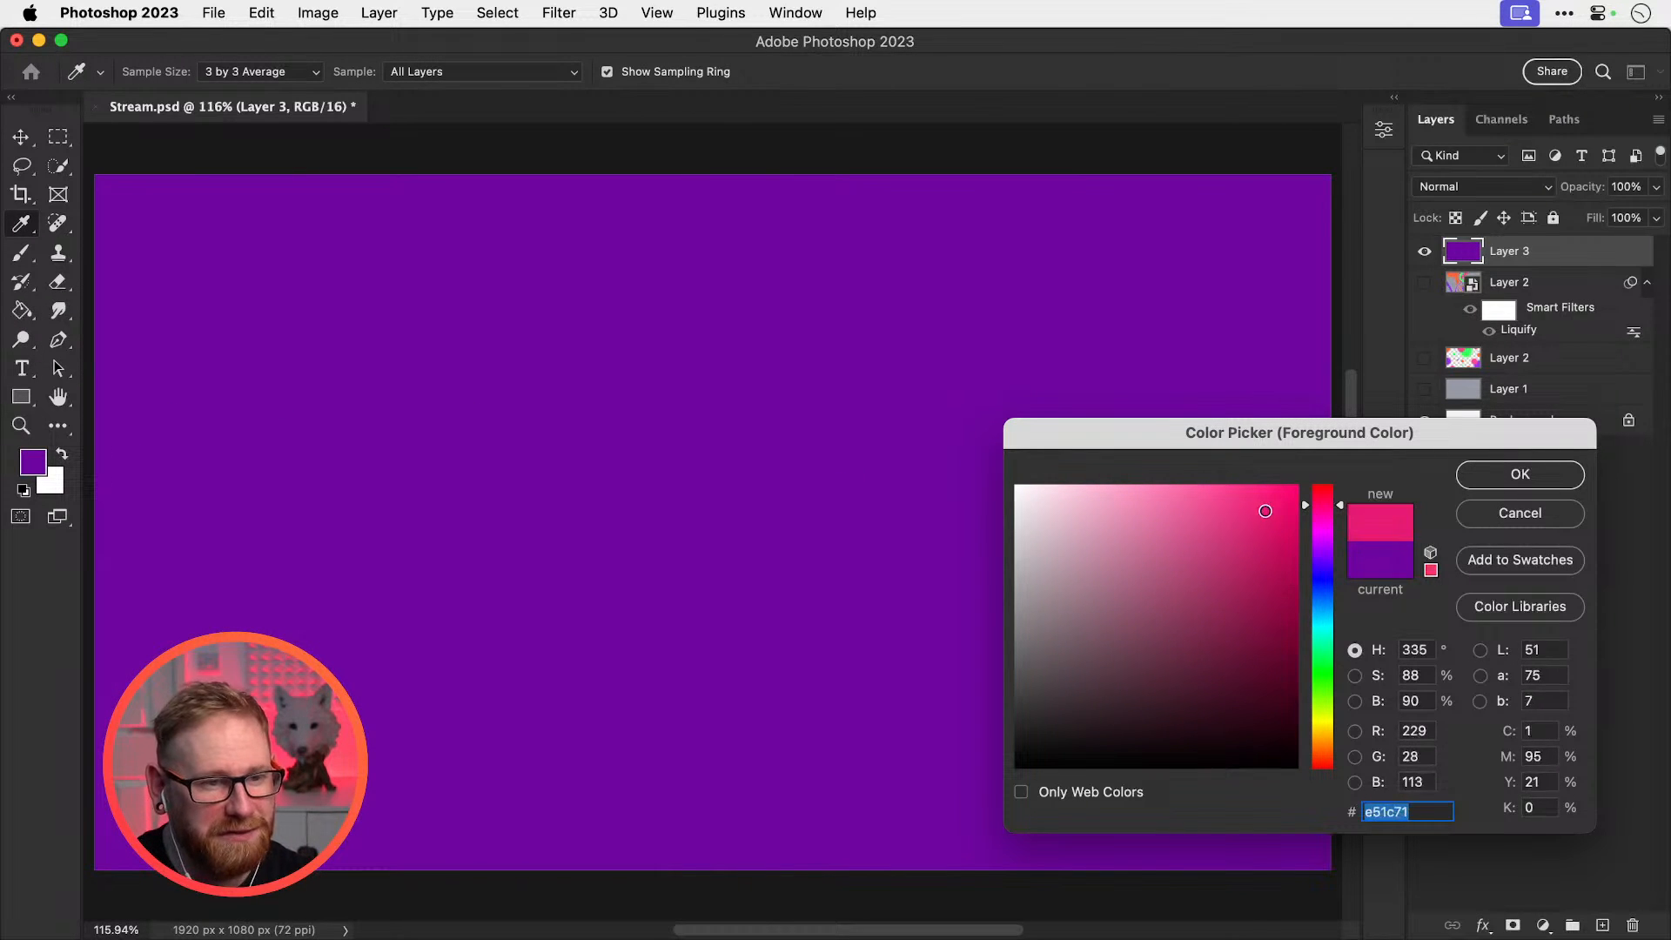
left_click(1460, 484)
With a smaller soft brush, paint a thick hot-pink wave across the purple layer
key("b")
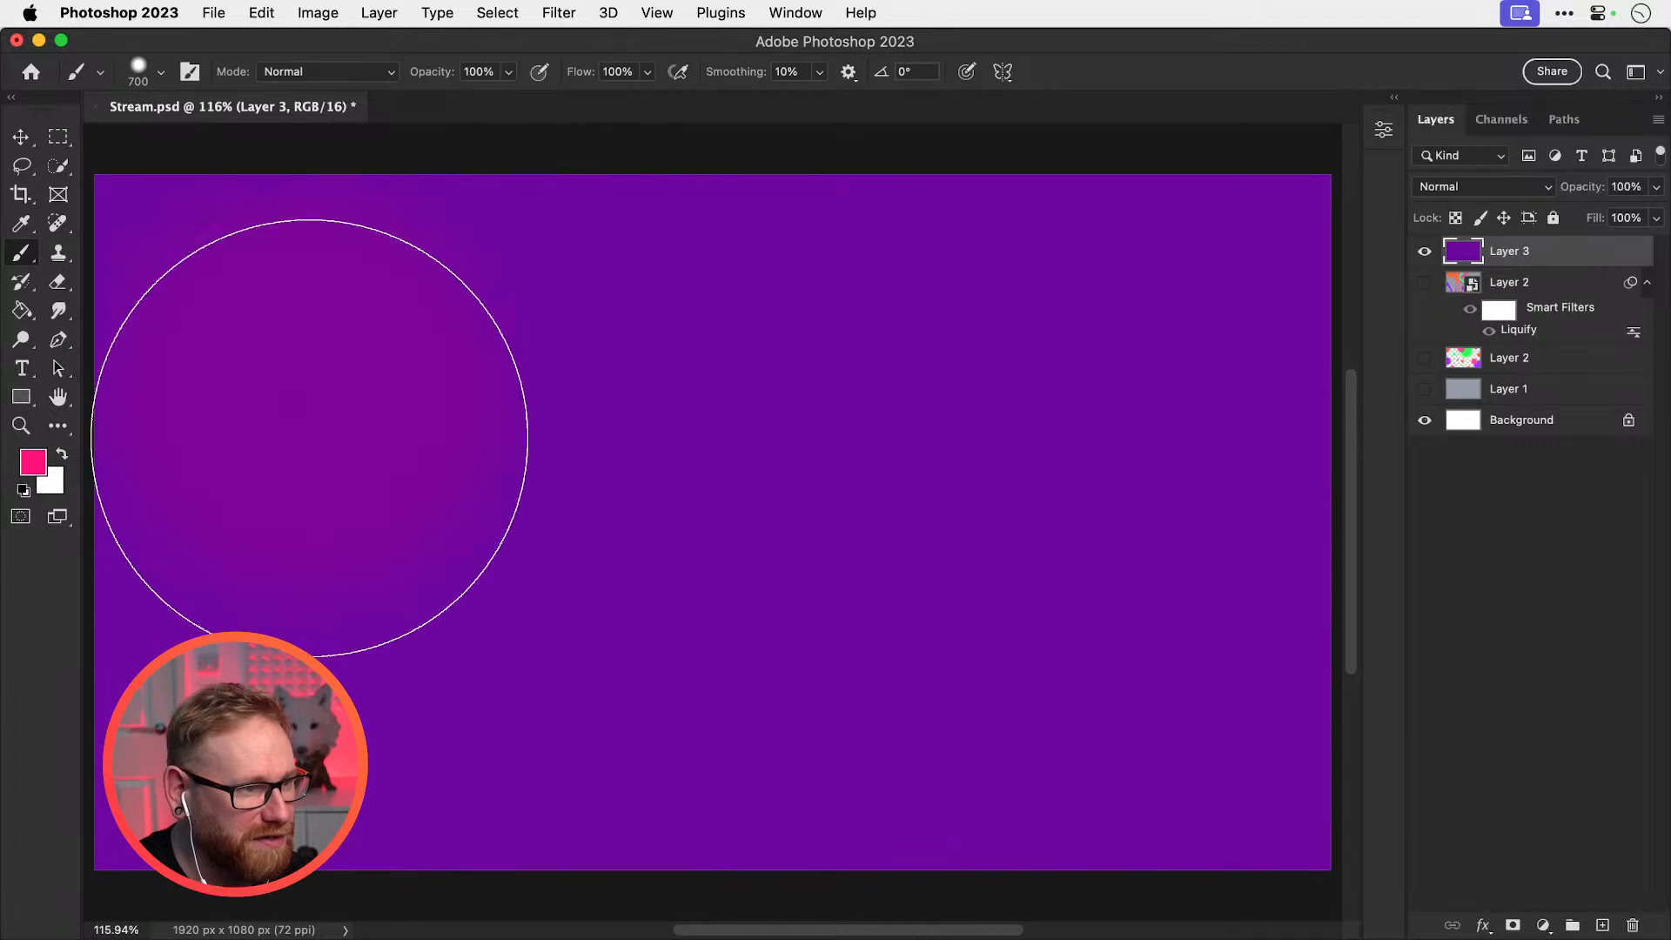
left_click(348, 419)
key("ctrl+z")
key("bracketleft")
key("bracketleft")
key("bracketleft")
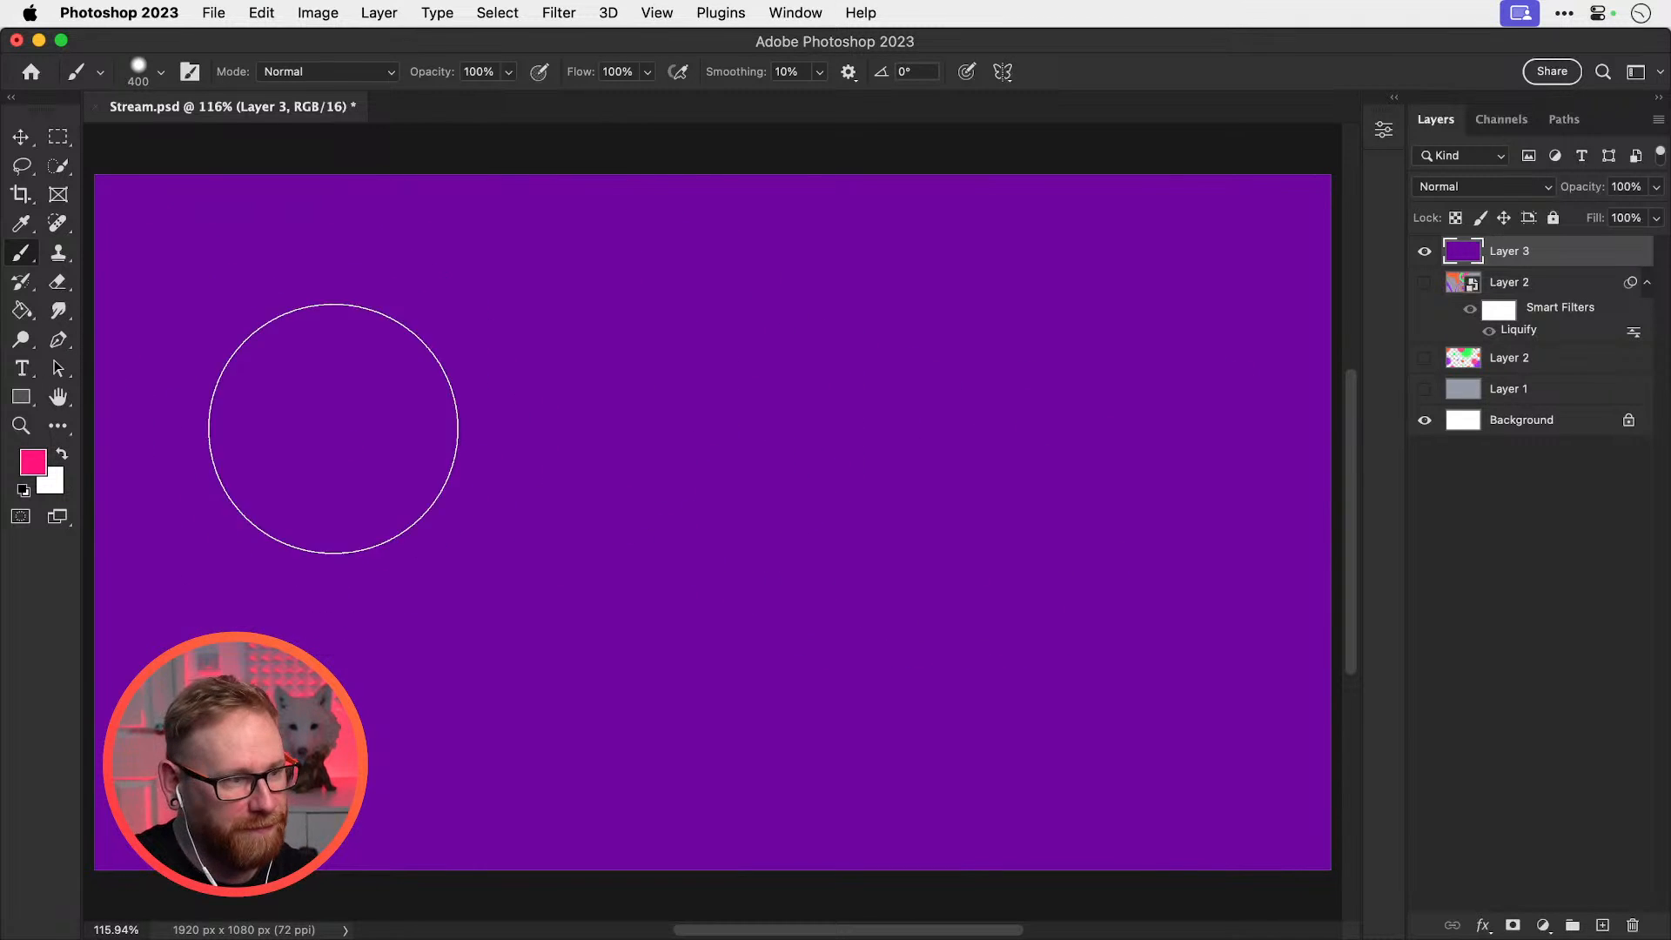
mouse_move(333, 429)
left_mouse_down()
mouse_move(462, 666)
mouse_move(689, 271)
mouse_move(846, 437)
mouse_move(1103, 348)
left_mouse_up()
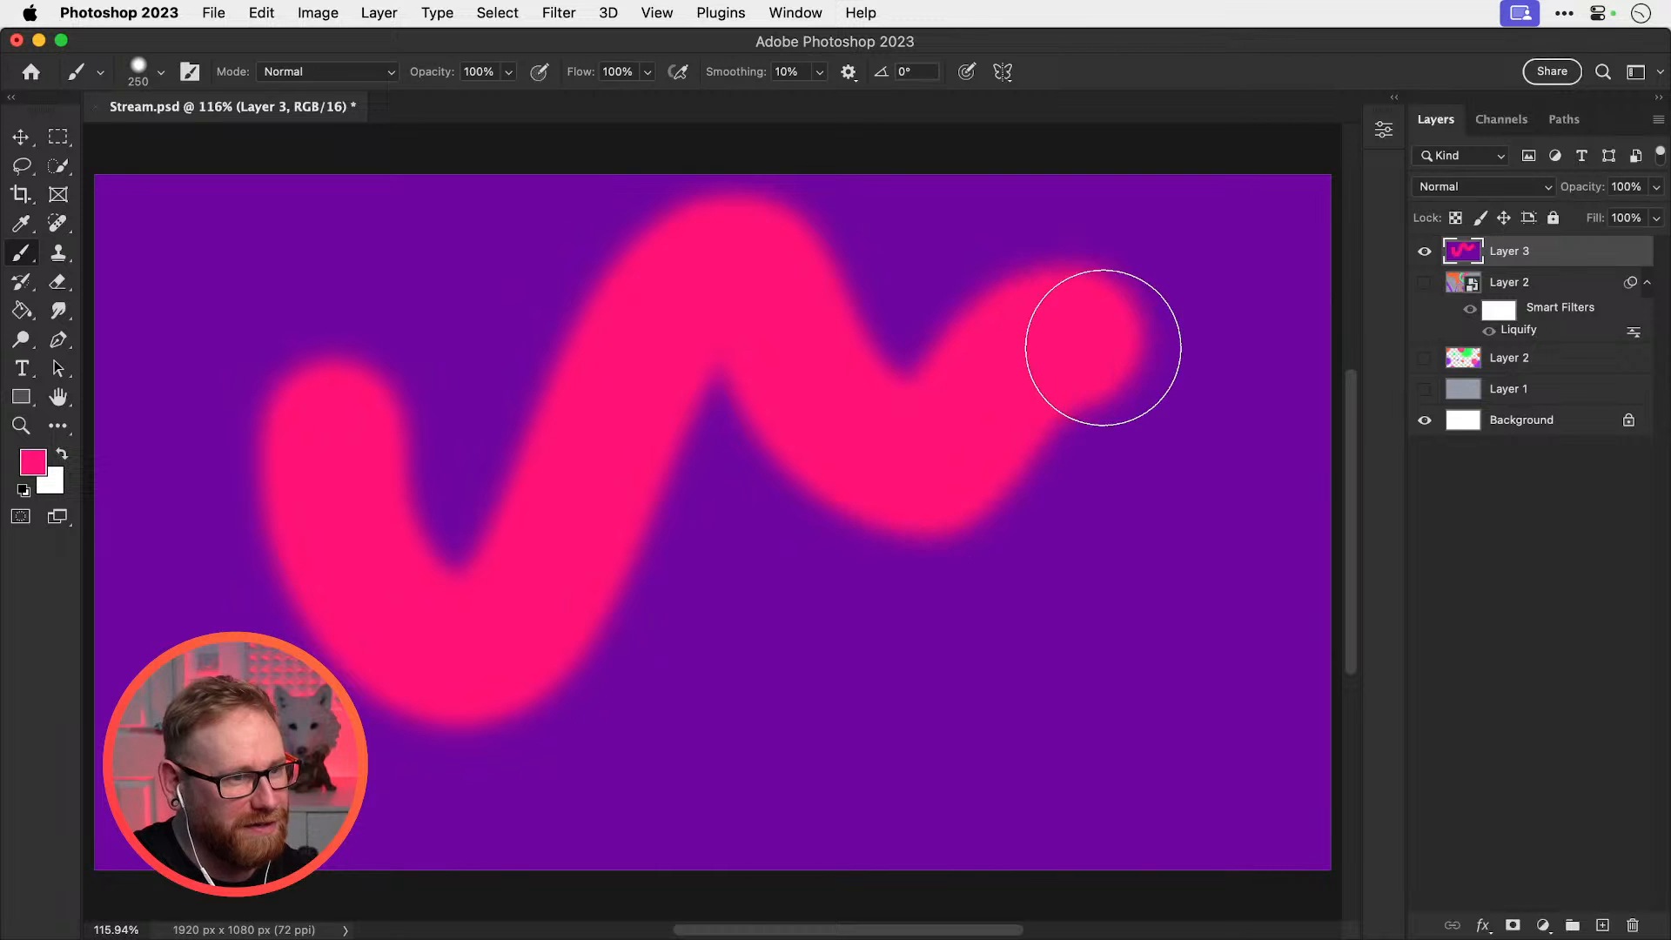
Switch to light pink #e7cdd8 and paint a thinner wave over the pink one
left_click(40, 470)
left_click_drag(1114, 496, 1036, 508)
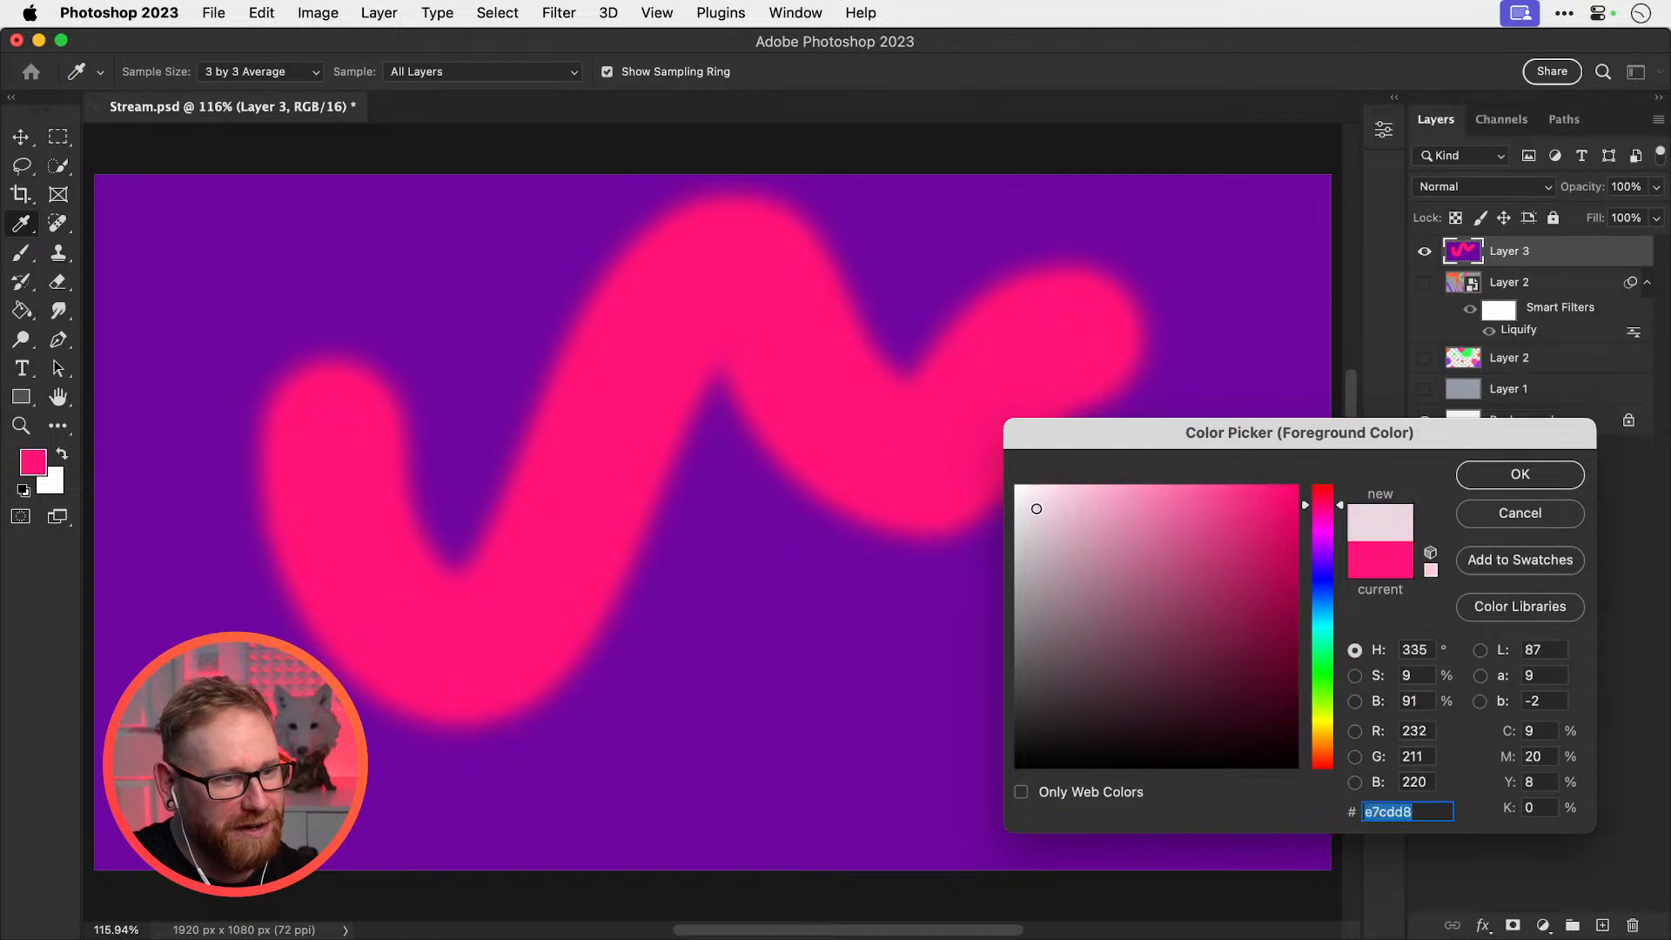
left_click(1495, 467)
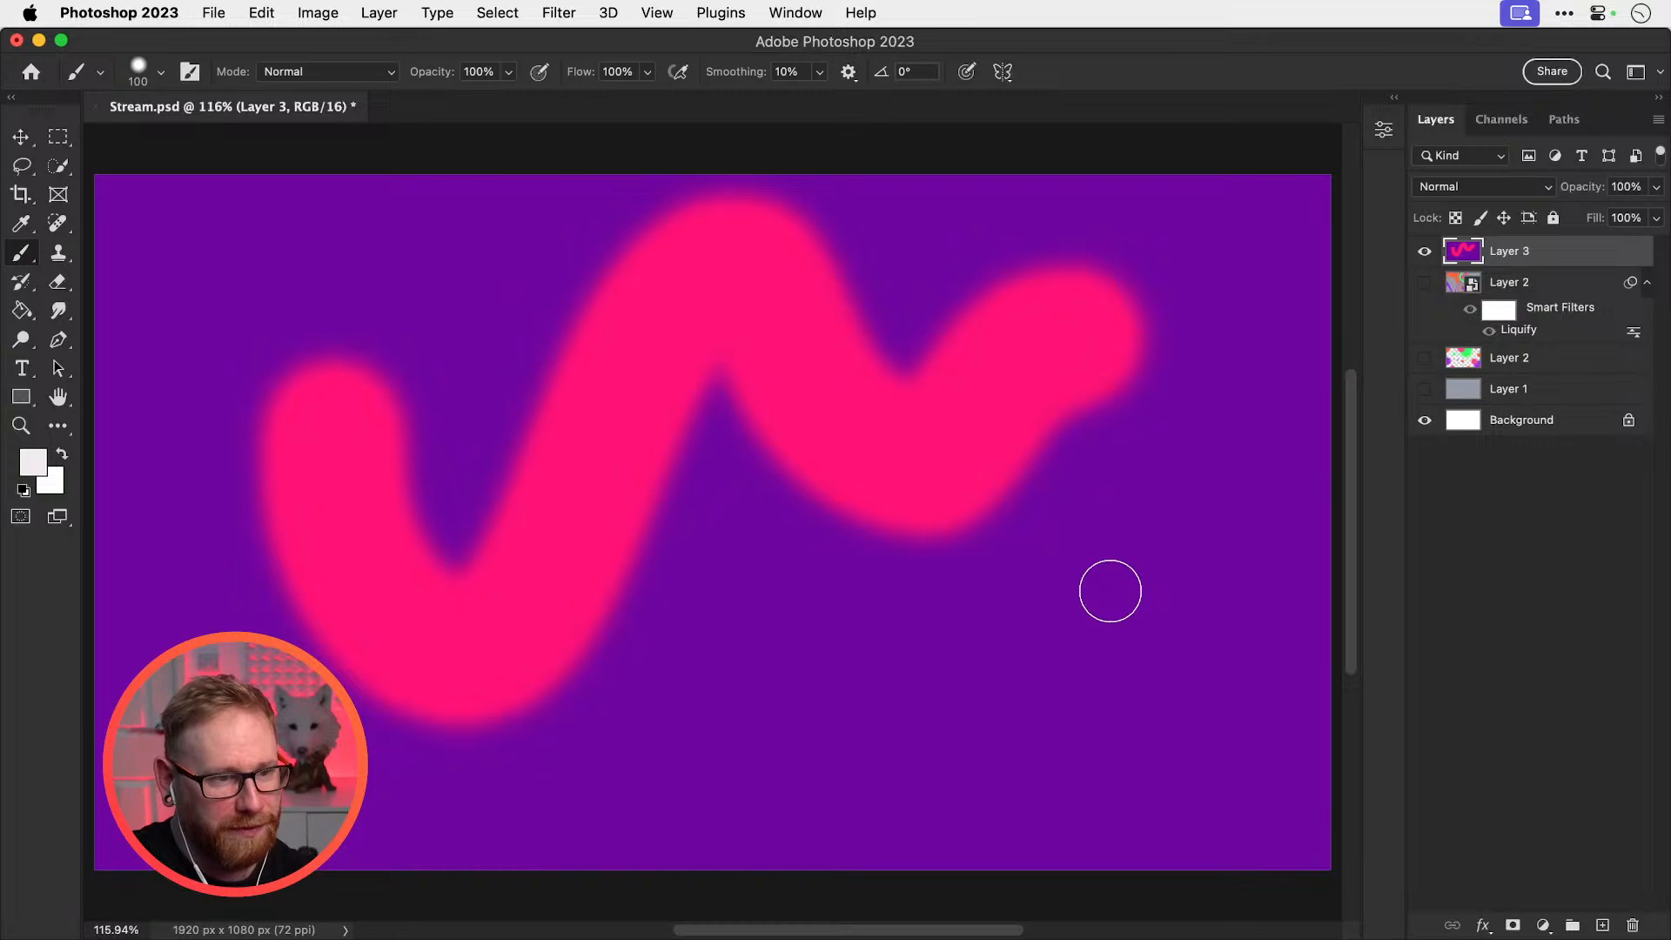
mouse_move(1106, 396)
left_mouse_down()
mouse_move(1003, 501)
mouse_move(950, 520)
mouse_move(854, 511)
mouse_move(717, 356)
mouse_move(603, 618)
mouse_move(508, 711)
mouse_move(397, 723)
mouse_move(329, 672)
mouse_move(254, 529)
left_mouse_up()
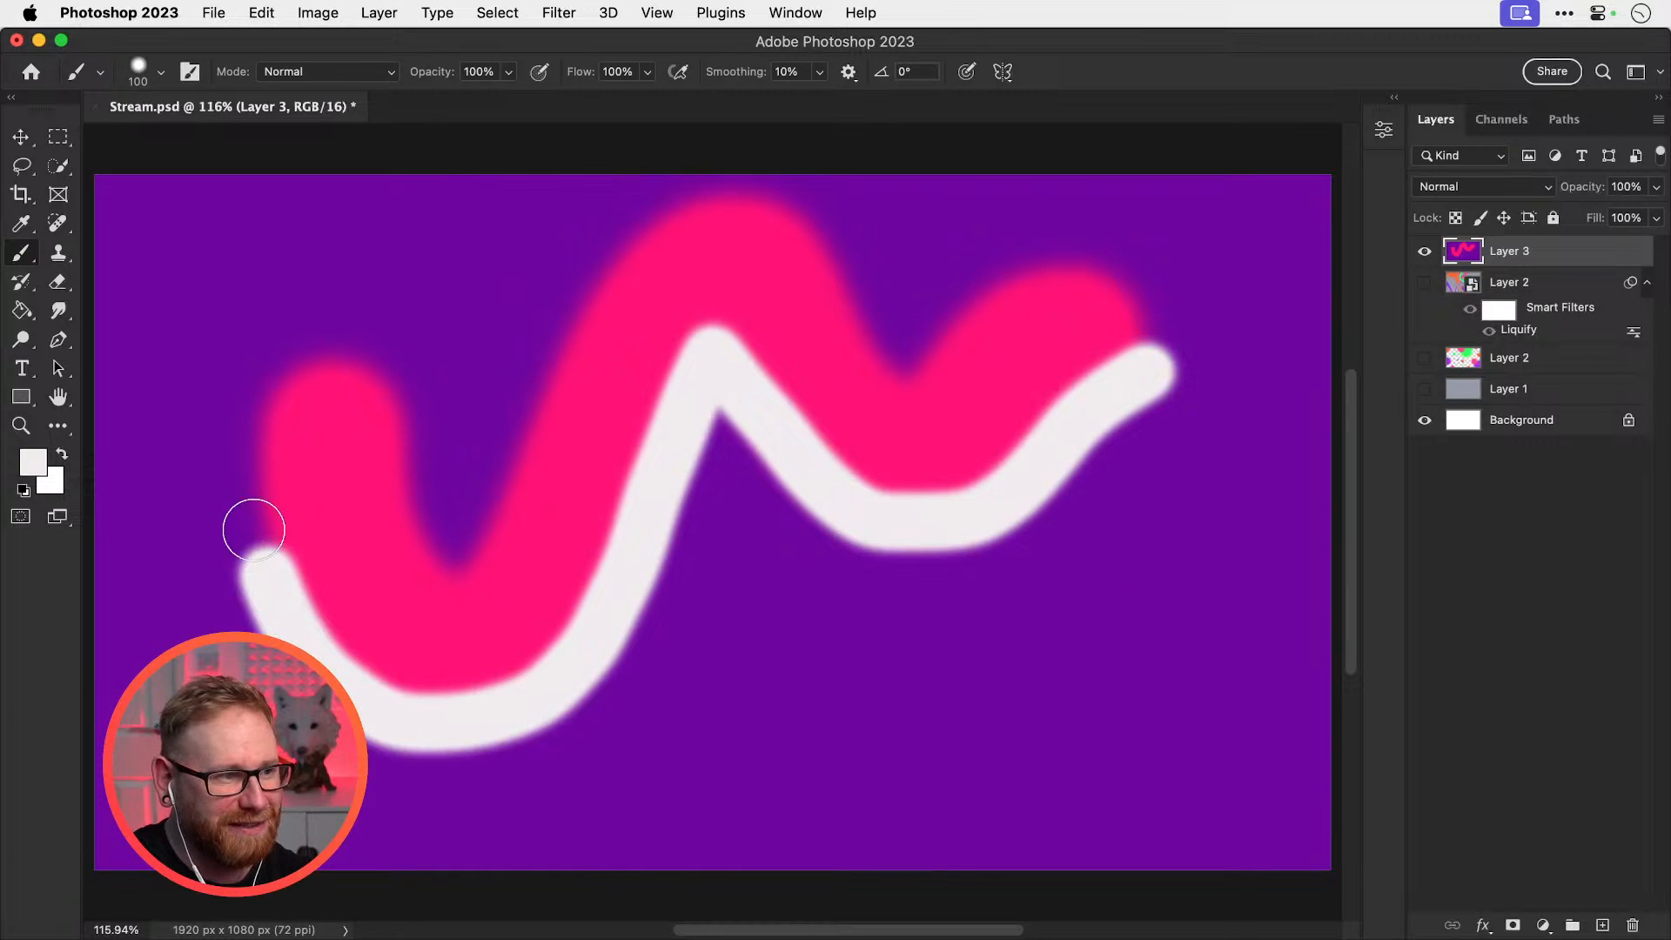
Open Liquify on the painted layer and twist the pink and white strokes into a curl
left_click(571, 17)
left_click(590, 244)
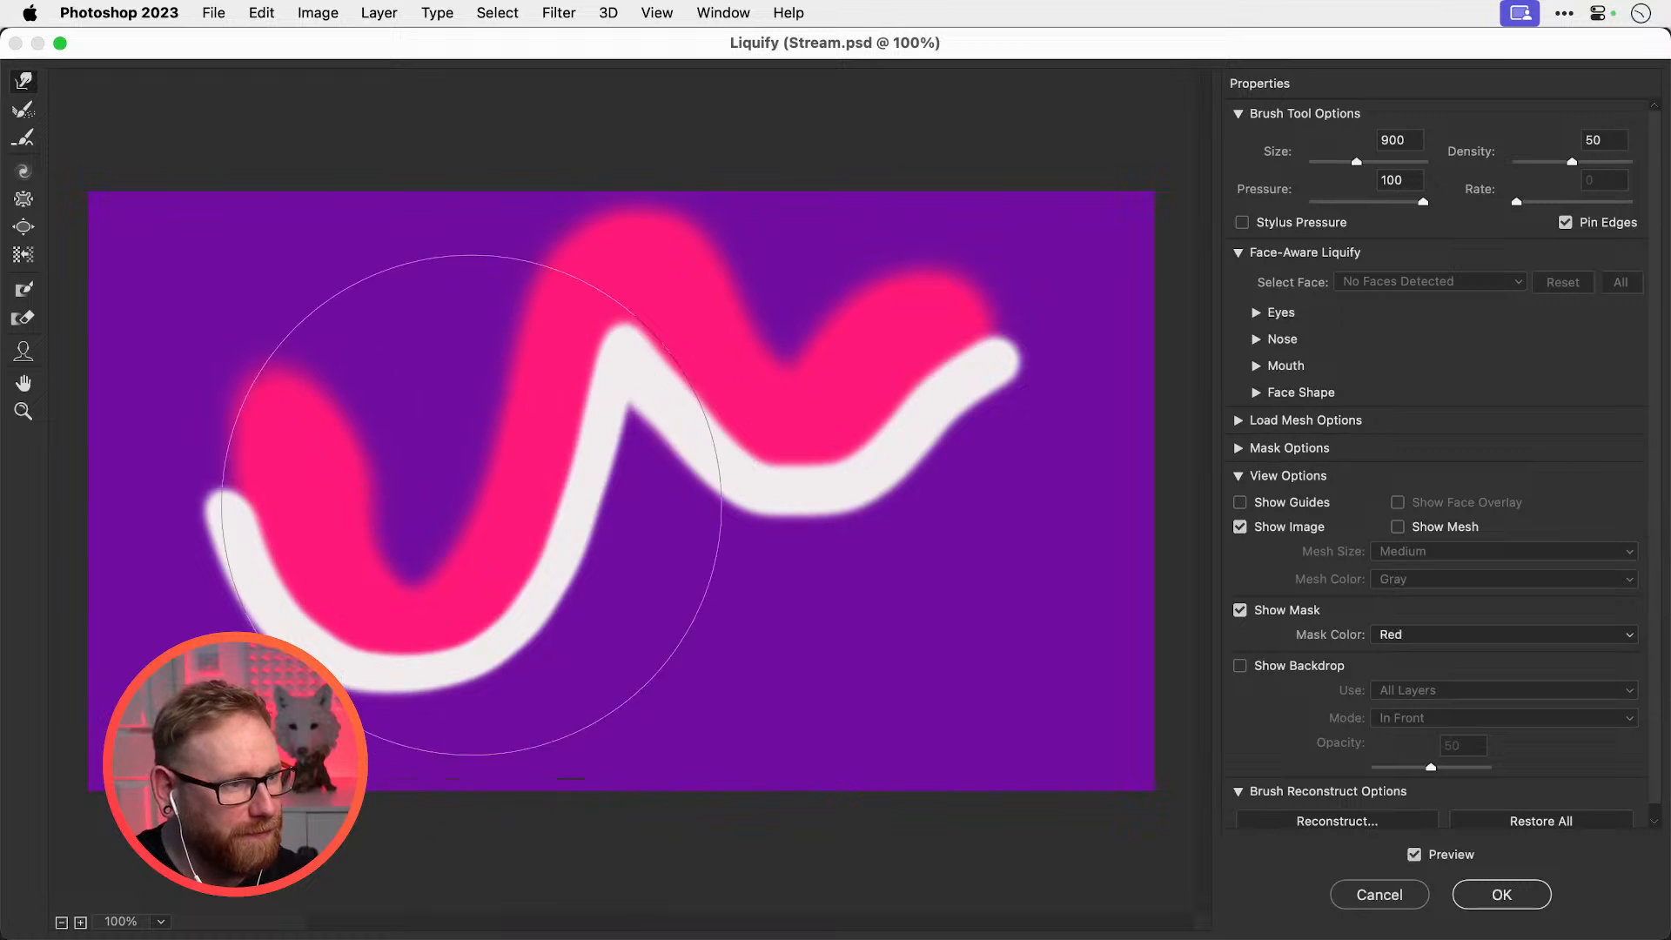
mouse_move(418, 473)
left_mouse_down()
mouse_move(470, 420)
mouse_move(380, 291)
mouse_move(522, 429)
mouse_move(802, 597)
mouse_move(458, 348)
mouse_move(745, 593)
mouse_move(932, 232)
mouse_move(445, 660)
mouse_move(200, 609)
mouse_move(690, 436)
mouse_move(670, 354)
mouse_move(396, 330)
mouse_move(470, 287)
mouse_move(212, 790)
mouse_move(217, 903)
mouse_move(203, 615)
mouse_move(55, 485)
mouse_move(19, 392)
mouse_move(93, 374)
left_mouse_up()
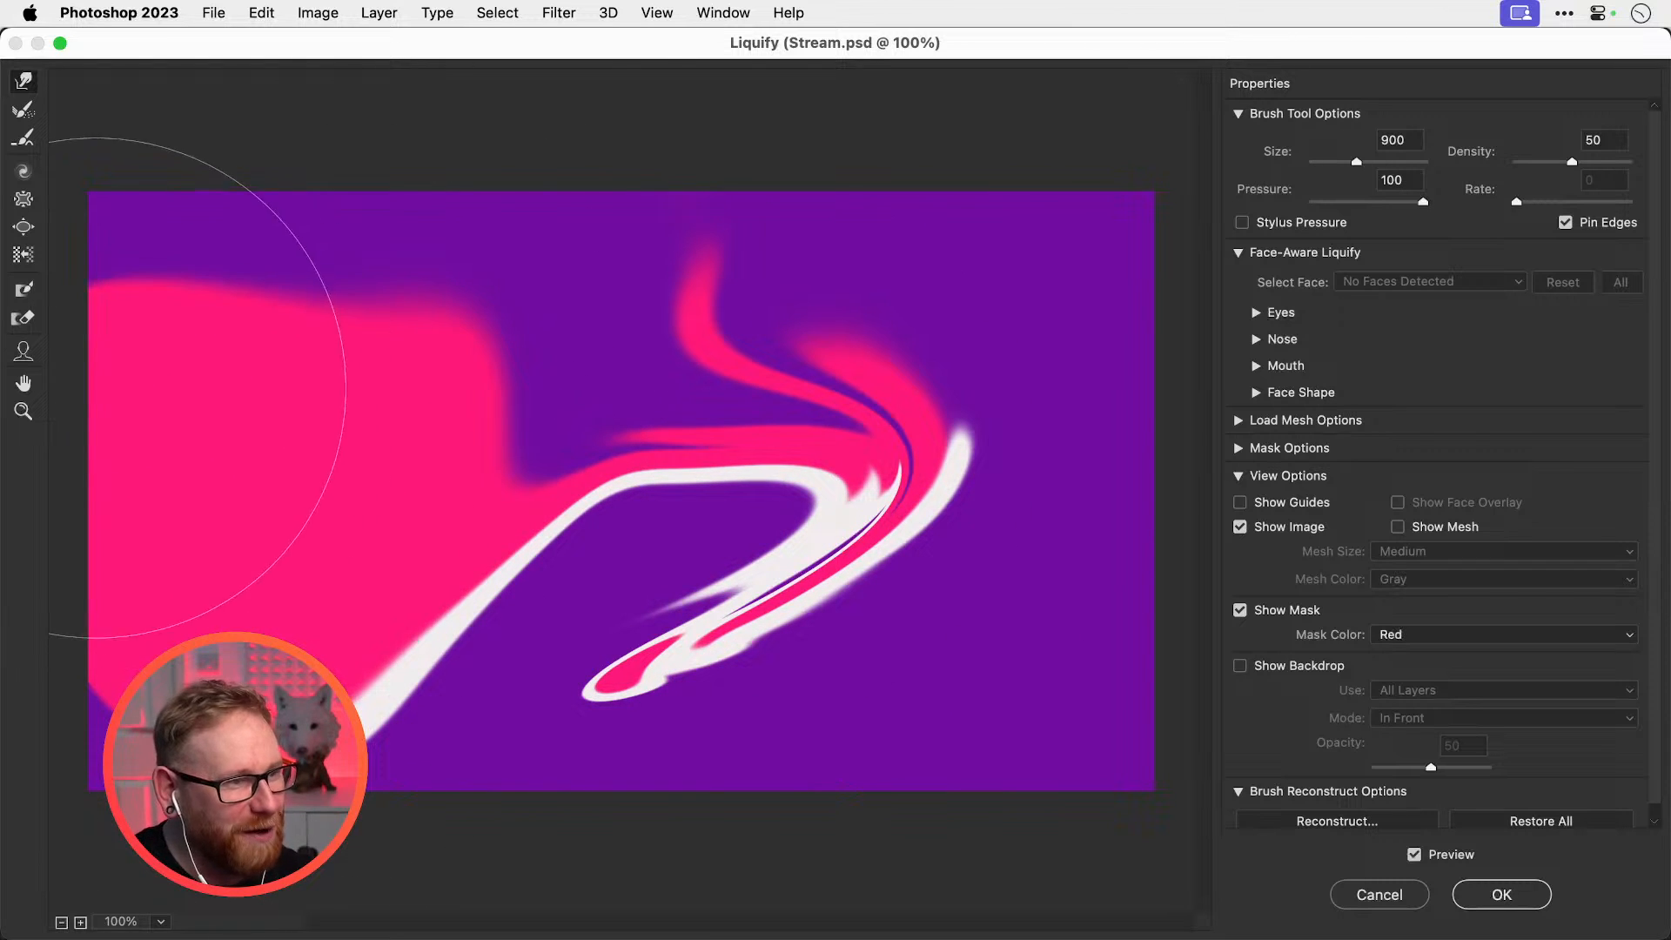
mouse_move(603, 445)
left_mouse_down()
mouse_move(728, 354)
mouse_move(641, 702)
mouse_move(664, 440)
mouse_move(727, 599)
mouse_move(772, 231)
mouse_move(671, 708)
mouse_move(764, 692)
mouse_move(652, 746)
mouse_move(839, 746)
mouse_move(690, 746)
mouse_move(832, 557)
mouse_move(719, 168)
mouse_move(813, 179)
mouse_move(913, 224)
mouse_move(901, 337)
left_mouse_up()
Push the white/pink boundary up-left and pull the curve's edge downward
key("bracketleft")
key("bracketleft")
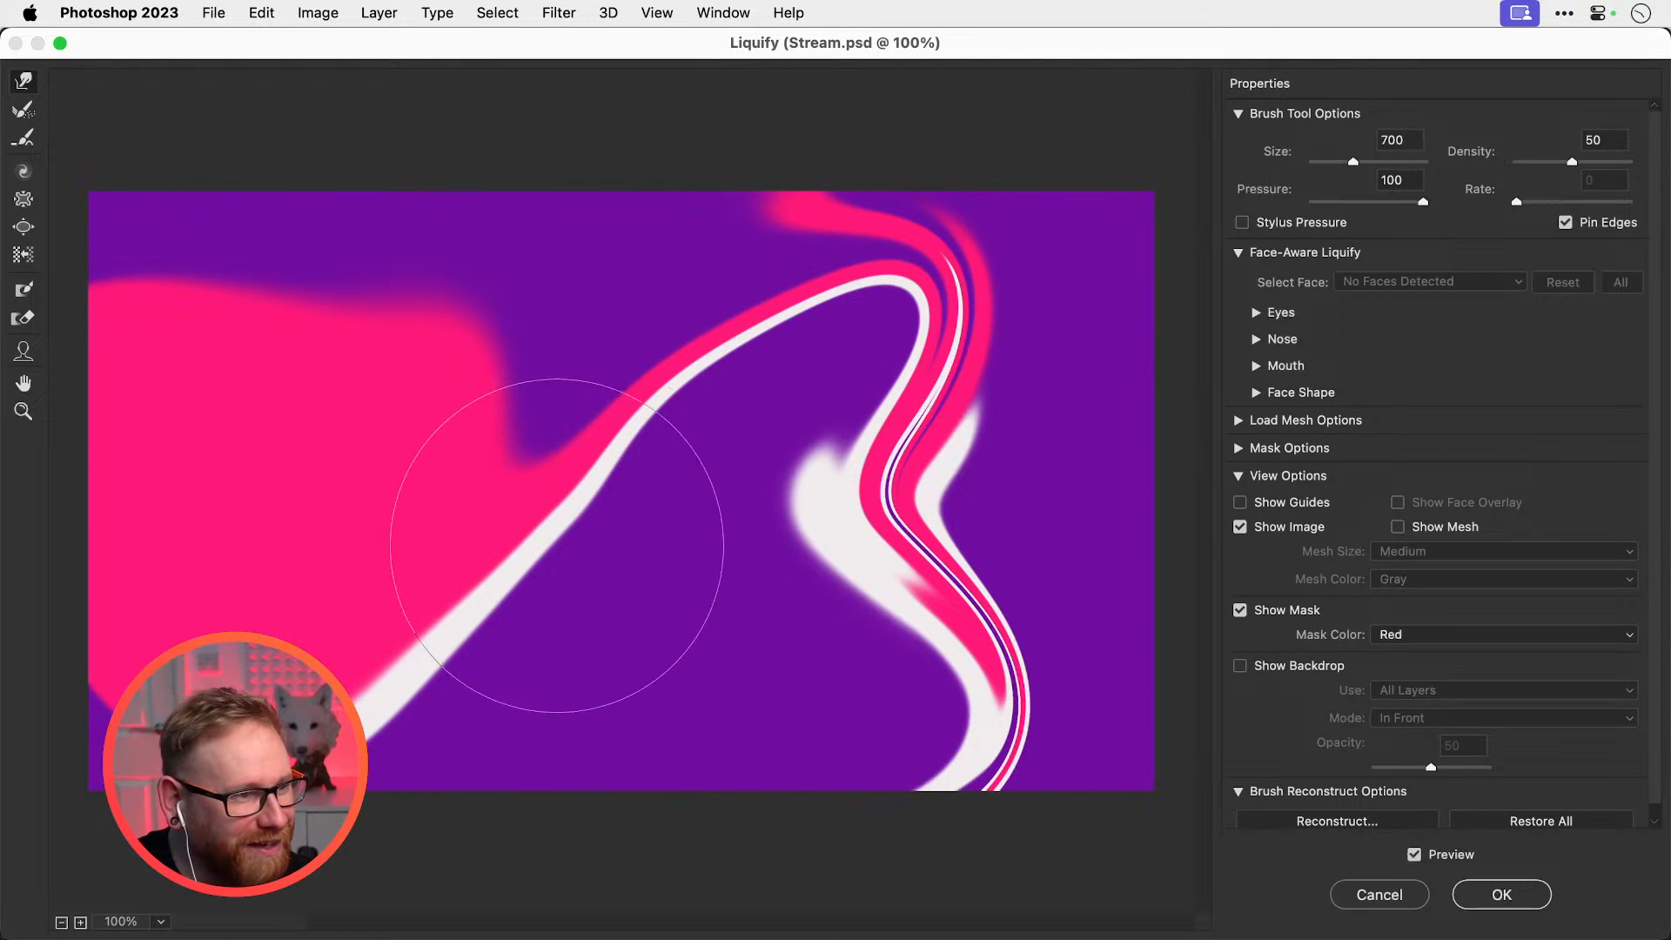
key("bracketright")
key("bracketright")
key("bracketright")
key("bracketright")
mouse_move(595, 663)
left_mouse_down()
mouse_move(548, 662)
mouse_move(400, 583)
left_mouse_up()
mouse_move(369, 722)
left_mouse_down()
mouse_move(283, 723)
mouse_move(326, 818)
left_mouse_up()
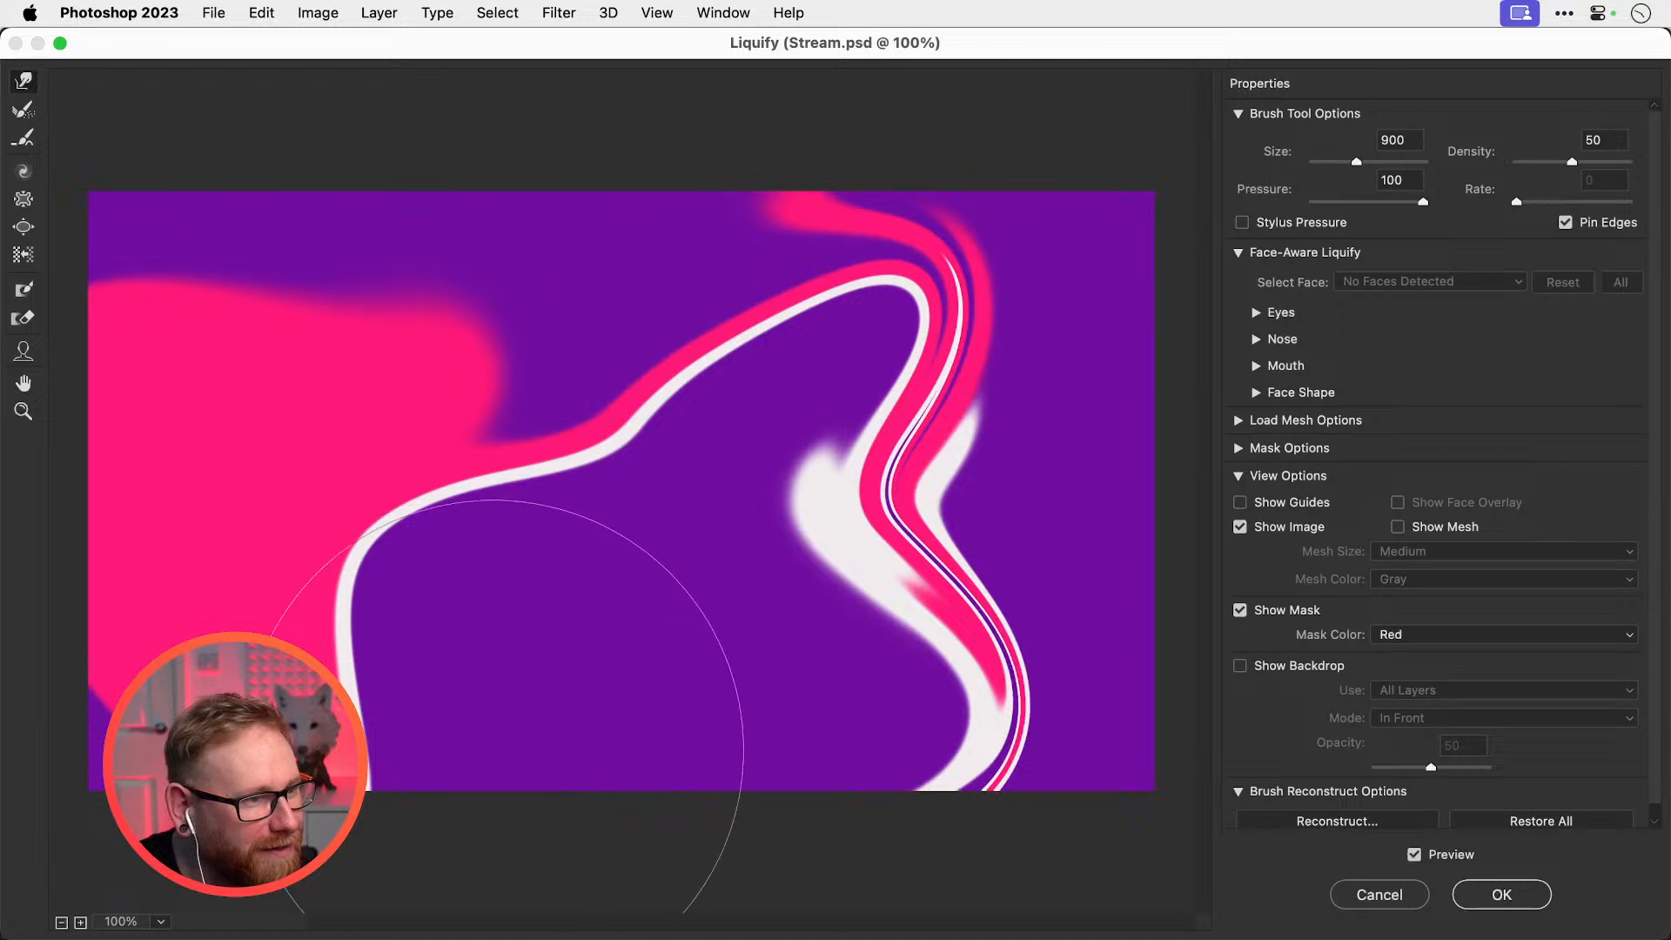
key("bracketleft")
key("bracketleft")
key("bracketleft")
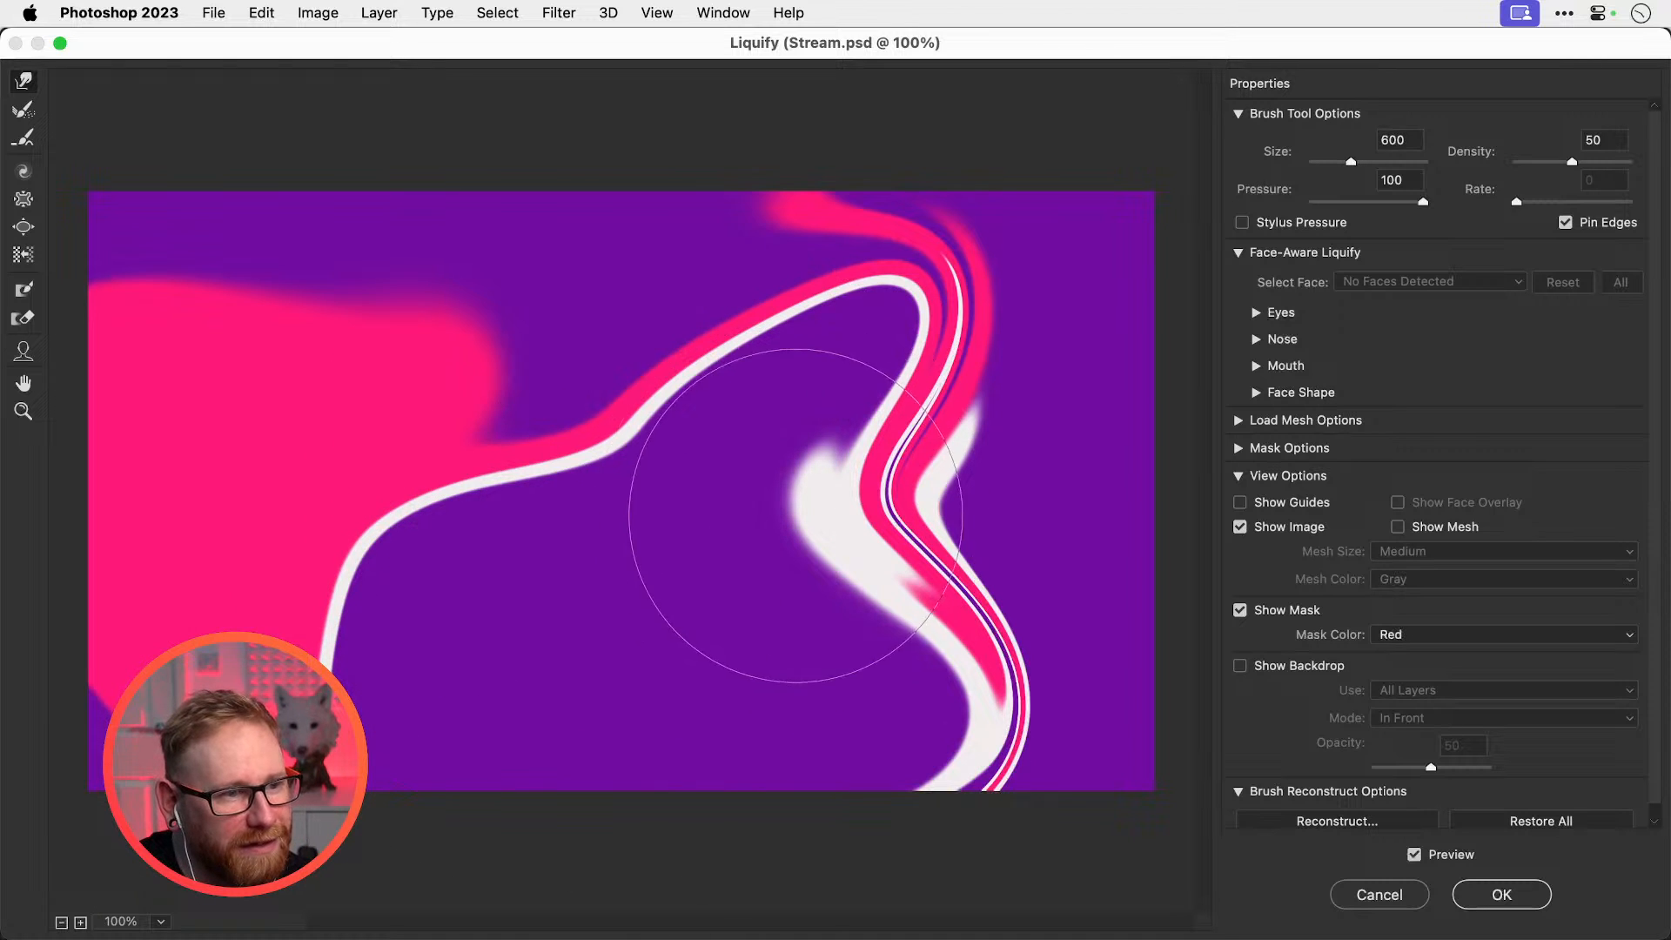
key("bracketright")
Smear the white shape and pink curve down-left and push the pink band downward
mouse_move(802, 535)
left_mouse_down()
mouse_move(734, 664)
mouse_move(671, 728)
mouse_move(727, 690)
mouse_move(577, 676)
left_mouse_up()
key("bracketright")
key("bracketright")
key("bracketright")
key("bracketright")
mouse_move(804, 643)
left_mouse_down()
mouse_move(667, 733)
mouse_move(615, 690)
mouse_move(671, 664)
left_mouse_up()
key("bracketleft")
key("bracketleft")
key("bracketleft")
key("bracketleft")
key("bracketleft")
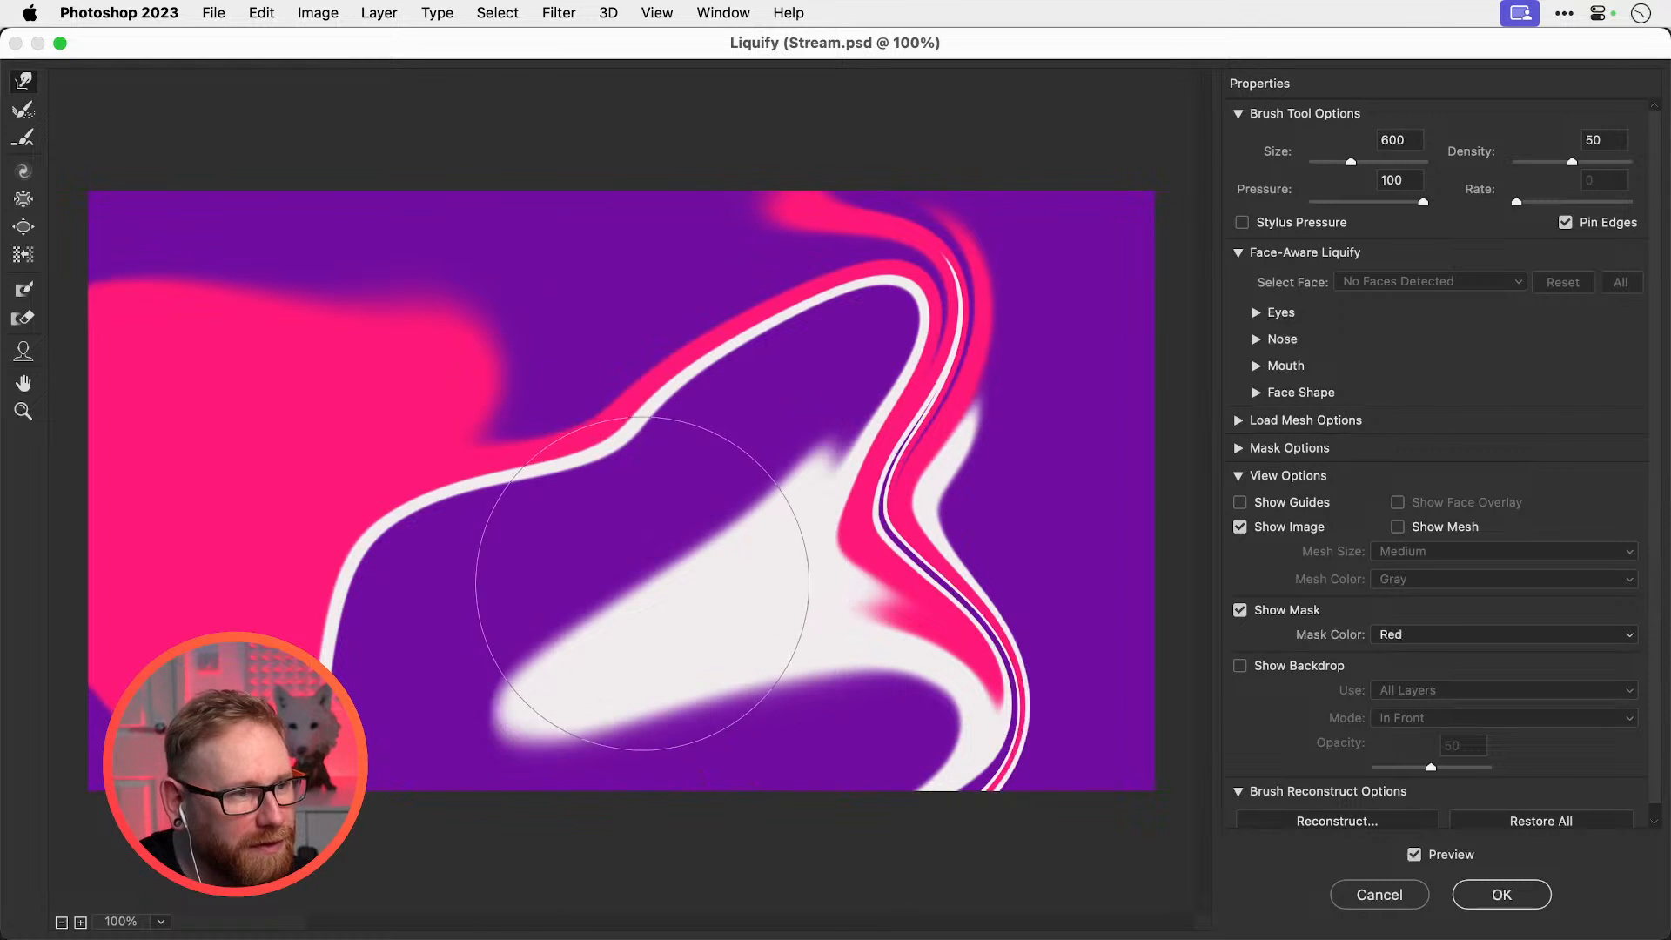
left_click_drag(613, 597, 648, 592)
key("bracketright")
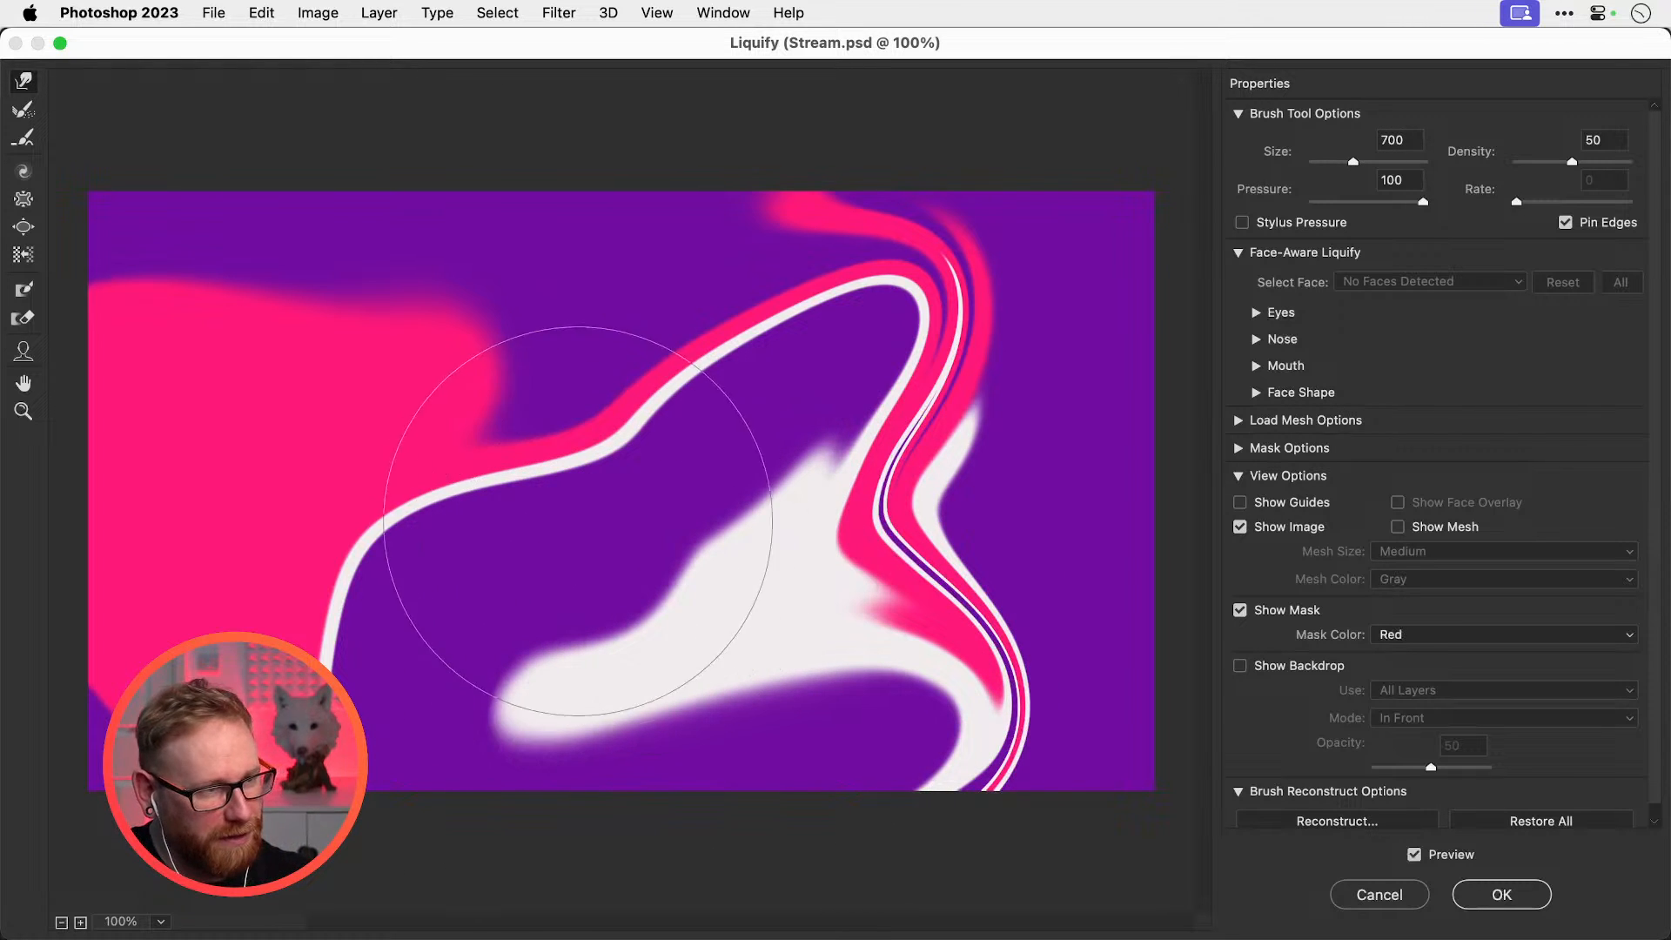
mouse_move(552, 466)
left_mouse_down()
mouse_move(560, 552)
mouse_move(592, 614)
left_mouse_up()
Stretch the white tail thinner and push purple into the pink area from top and bottom
mouse_move(490, 635)
left_mouse_down()
mouse_move(519, 699)
mouse_move(677, 826)
mouse_move(564, 788)
mouse_move(542, 765)
mouse_move(535, 693)
mouse_move(552, 657)
mouse_move(578, 664)
mouse_move(693, 768)
mouse_move(719, 705)
mouse_move(698, 613)
mouse_move(716, 650)
mouse_move(670, 753)
mouse_move(587, 514)
mouse_move(520, 485)
mouse_move(489, 419)
mouse_move(324, 332)
mouse_move(452, 195)
mouse_move(547, 145)
left_mouse_up()
mouse_move(248, 202)
left_mouse_down()
mouse_move(359, 373)
mouse_move(386, 377)
mouse_move(314, 226)
mouse_move(268, 247)
mouse_move(248, 143)
left_mouse_up()
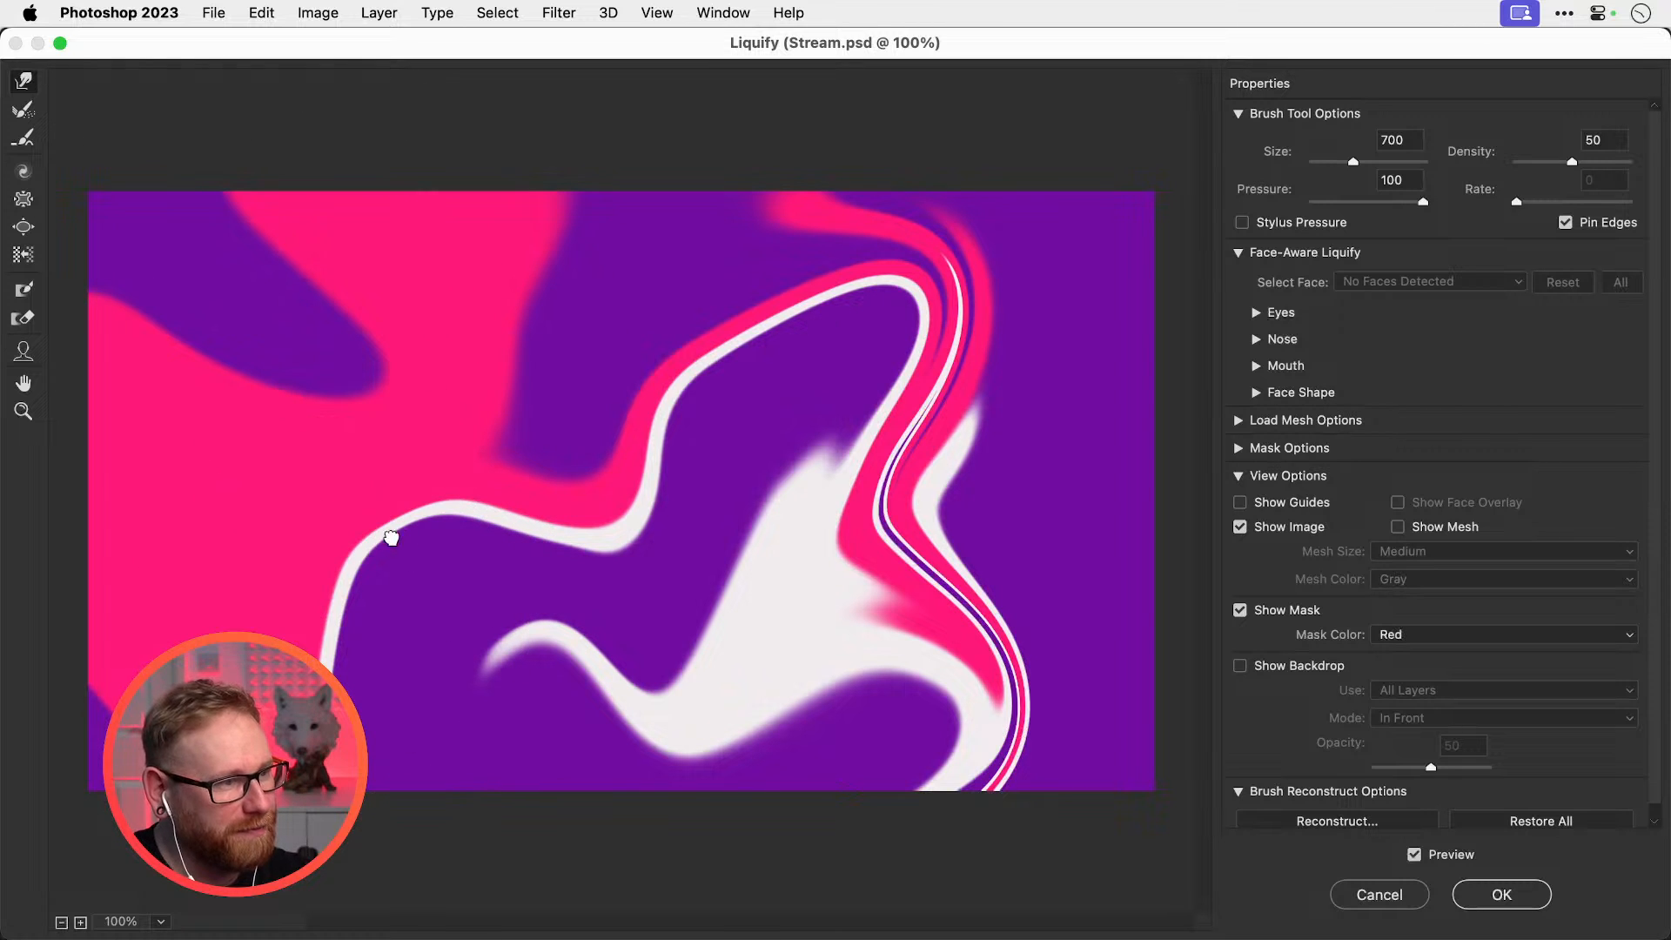
mouse_move(181, 690)
left_mouse_down()
mouse_move(183, 620)
mouse_move(283, 444)
left_mouse_up()
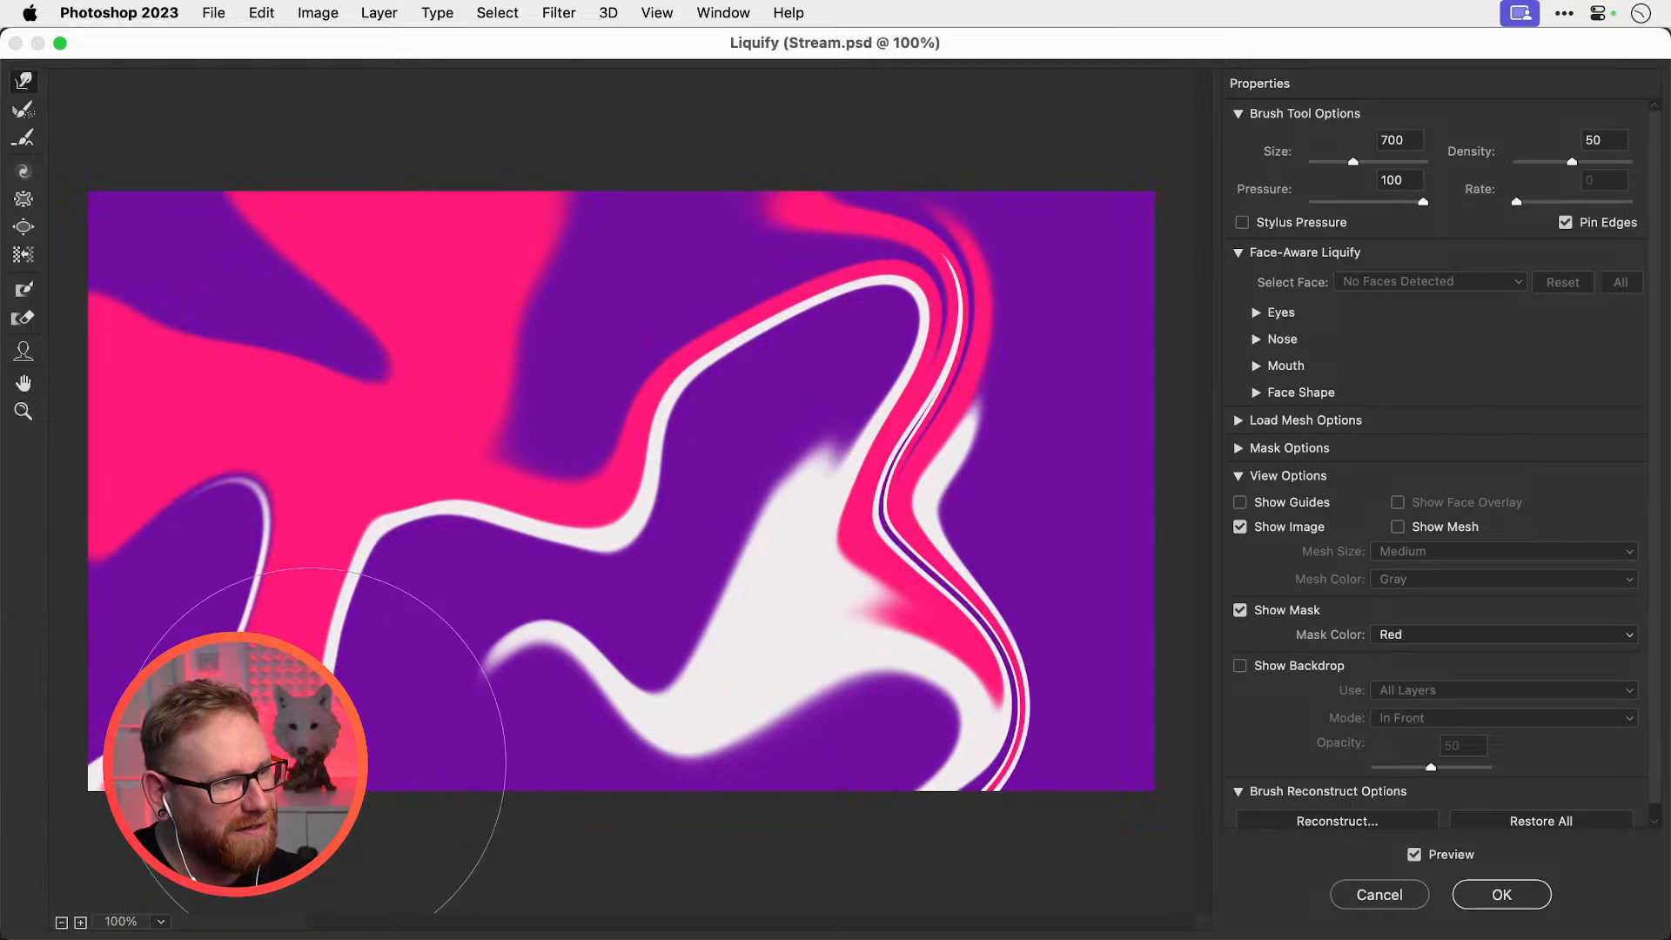
mouse_move(313, 757)
left_mouse_down()
mouse_move(330, 706)
mouse_move(401, 774)
mouse_move(420, 744)
left_mouse_up()
mouse_move(293, 571)
left_mouse_down()
mouse_move(540, 784)
mouse_move(640, 827)
mouse_move(627, 682)
left_mouse_up()
key("super+z")
key("super+z")
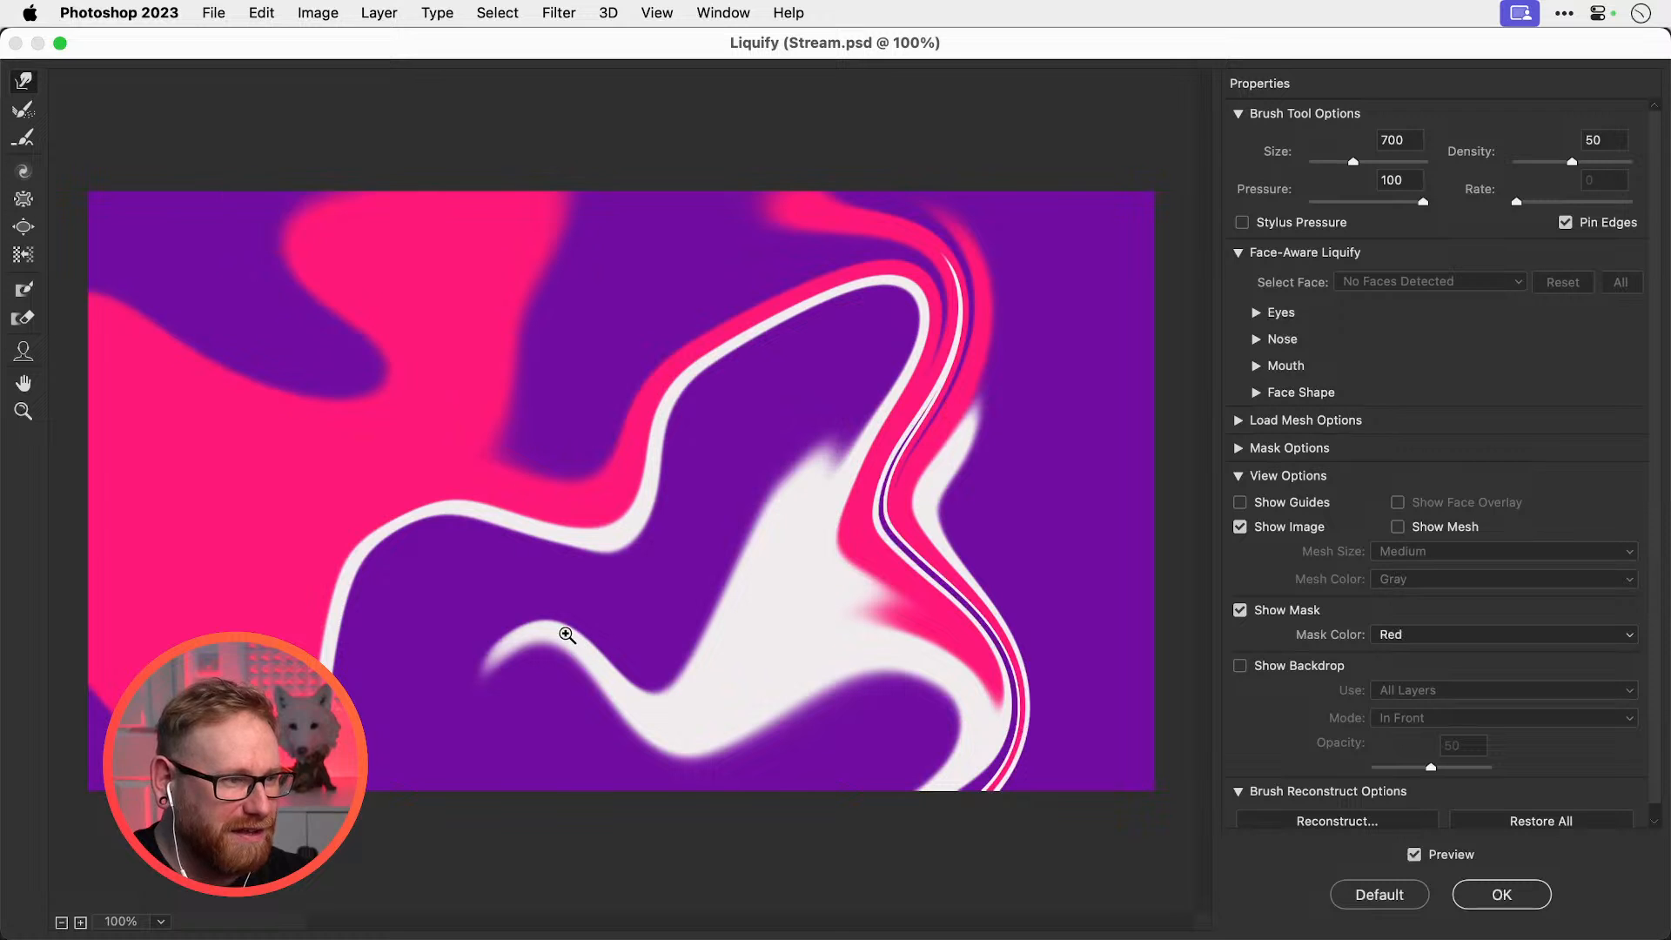
key("super+z")
key("super+shift+z")
Tighten the right-hand bands into an S-curve and push the pink across the top
mouse_move(984, 531)
left_mouse_down()
mouse_move(1103, 527)
mouse_move(1017, 513)
mouse_move(1006, 488)
mouse_move(1095, 491)
mouse_move(1004, 435)
mouse_move(1033, 457)
mouse_move(1127, 462)
left_mouse_up()
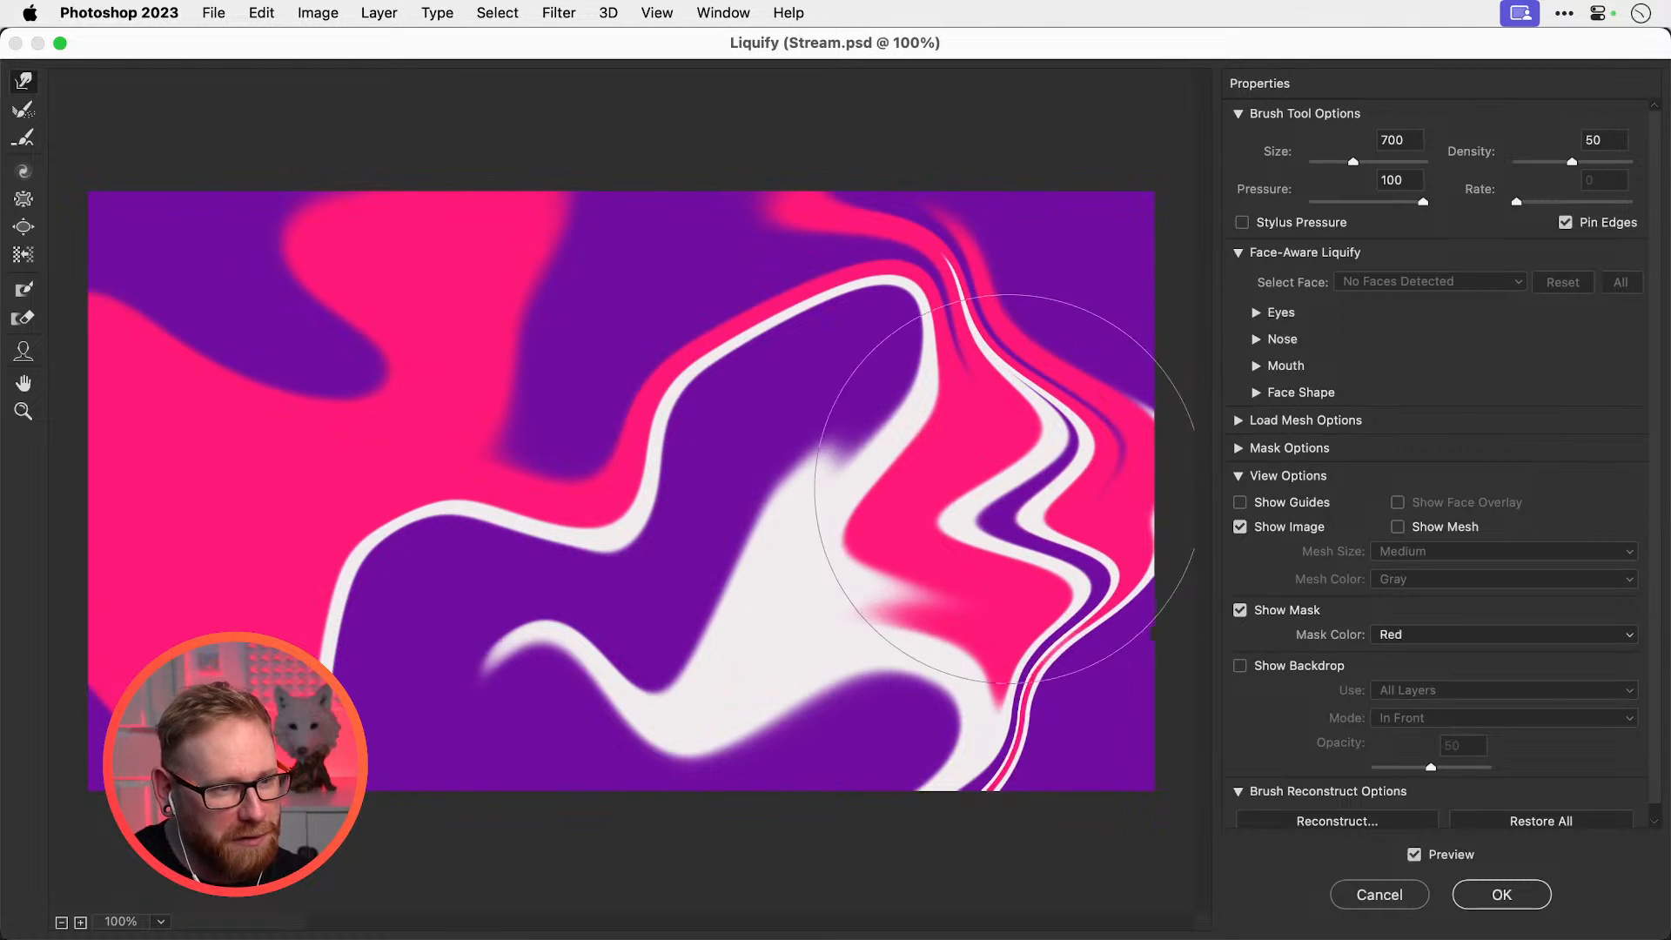
mouse_move(1024, 459)
left_mouse_down()
mouse_move(992, 470)
mouse_move(1062, 391)
mouse_move(1010, 391)
mouse_move(913, 495)
mouse_move(824, 508)
left_mouse_up()
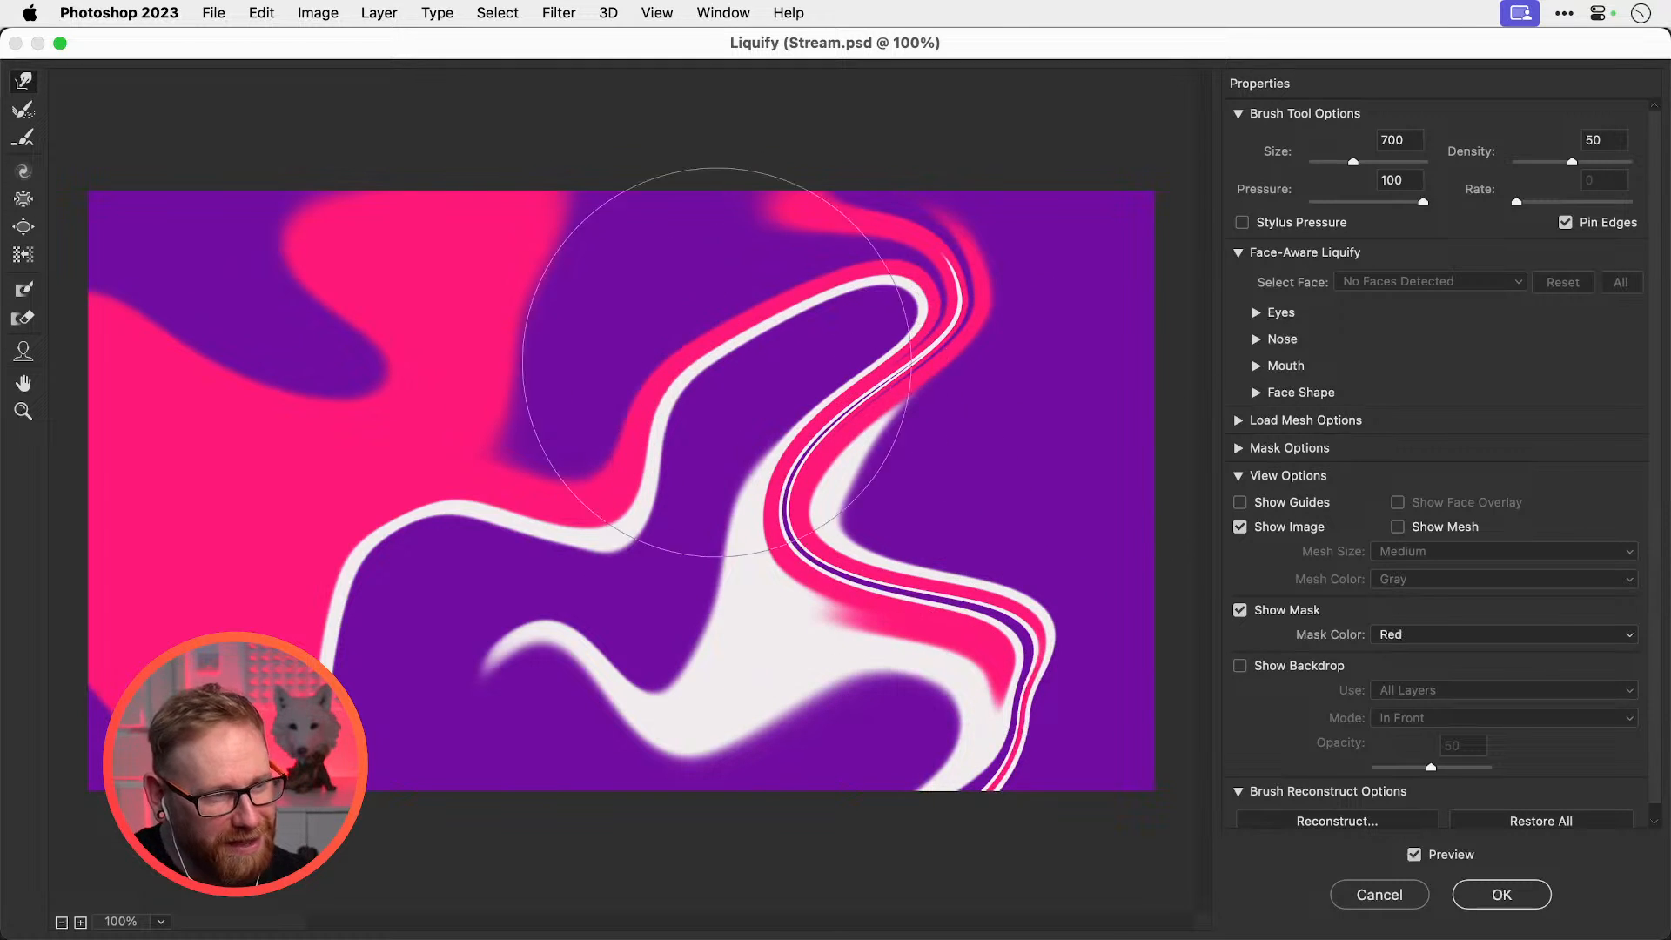
mouse_move(716, 362)
left_mouse_down()
mouse_move(722, 253)
mouse_move(783, 353)
mouse_move(868, 654)
left_mouse_up()
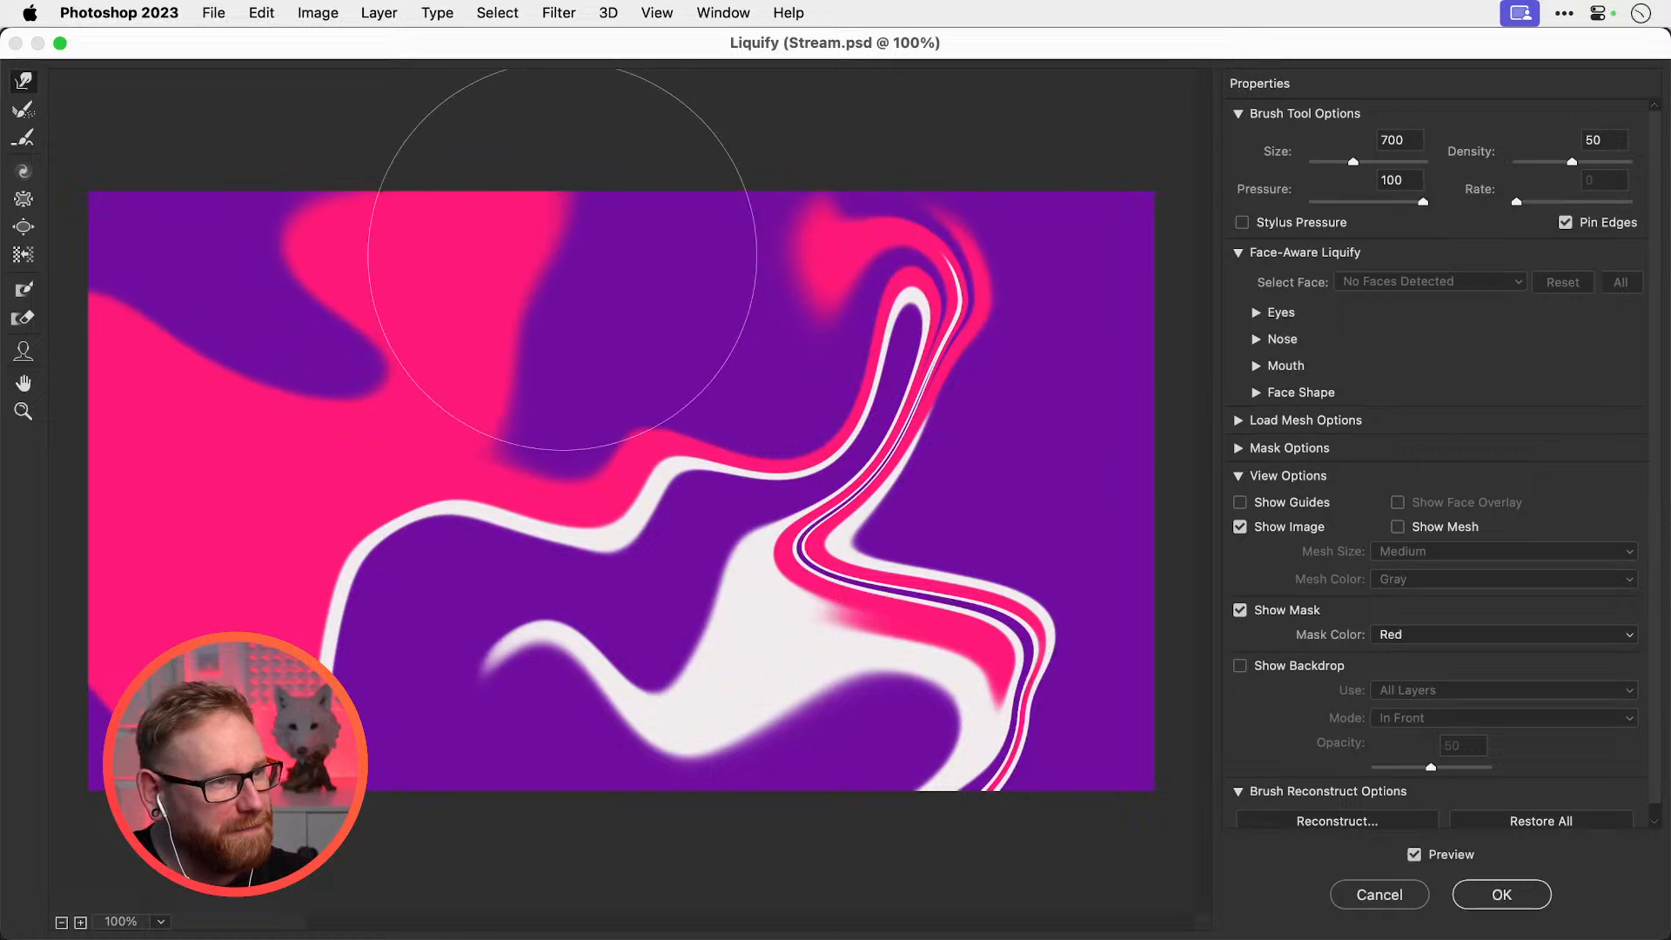
mouse_move(557, 228)
left_mouse_down()
mouse_move(726, 217)
mouse_move(827, 52)
mouse_move(905, 61)
mouse_move(966, 148)
mouse_move(936, 268)
mouse_move(1081, 206)
mouse_move(1052, 373)
mouse_move(1023, 408)
left_mouse_up()
mouse_move(918, 381)
left_mouse_down()
mouse_move(957, 39)
mouse_move(1009, 166)
mouse_move(1069, 185)
mouse_move(910, 152)
mouse_move(992, 167)
mouse_move(970, 190)
mouse_move(989, 277)
mouse_move(896, 269)
mouse_move(895, 335)
mouse_move(825, 388)
left_mouse_up()
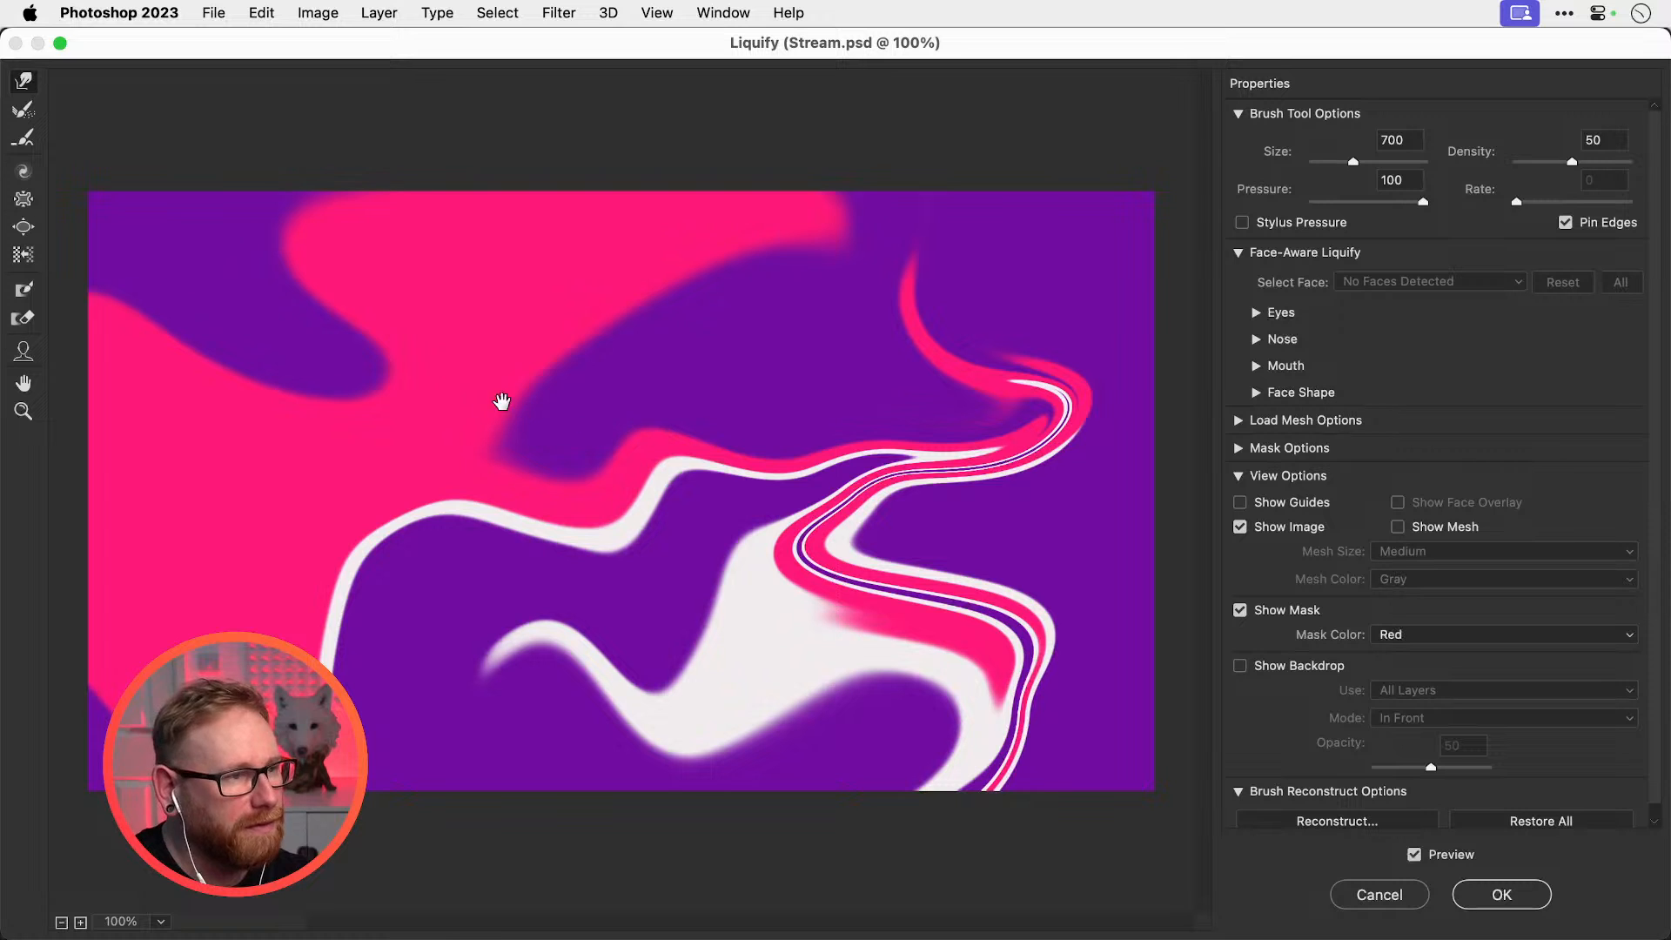
Apply the Liquify warp and paint a thin white curving stroke at upper left
left_click(1503, 895)
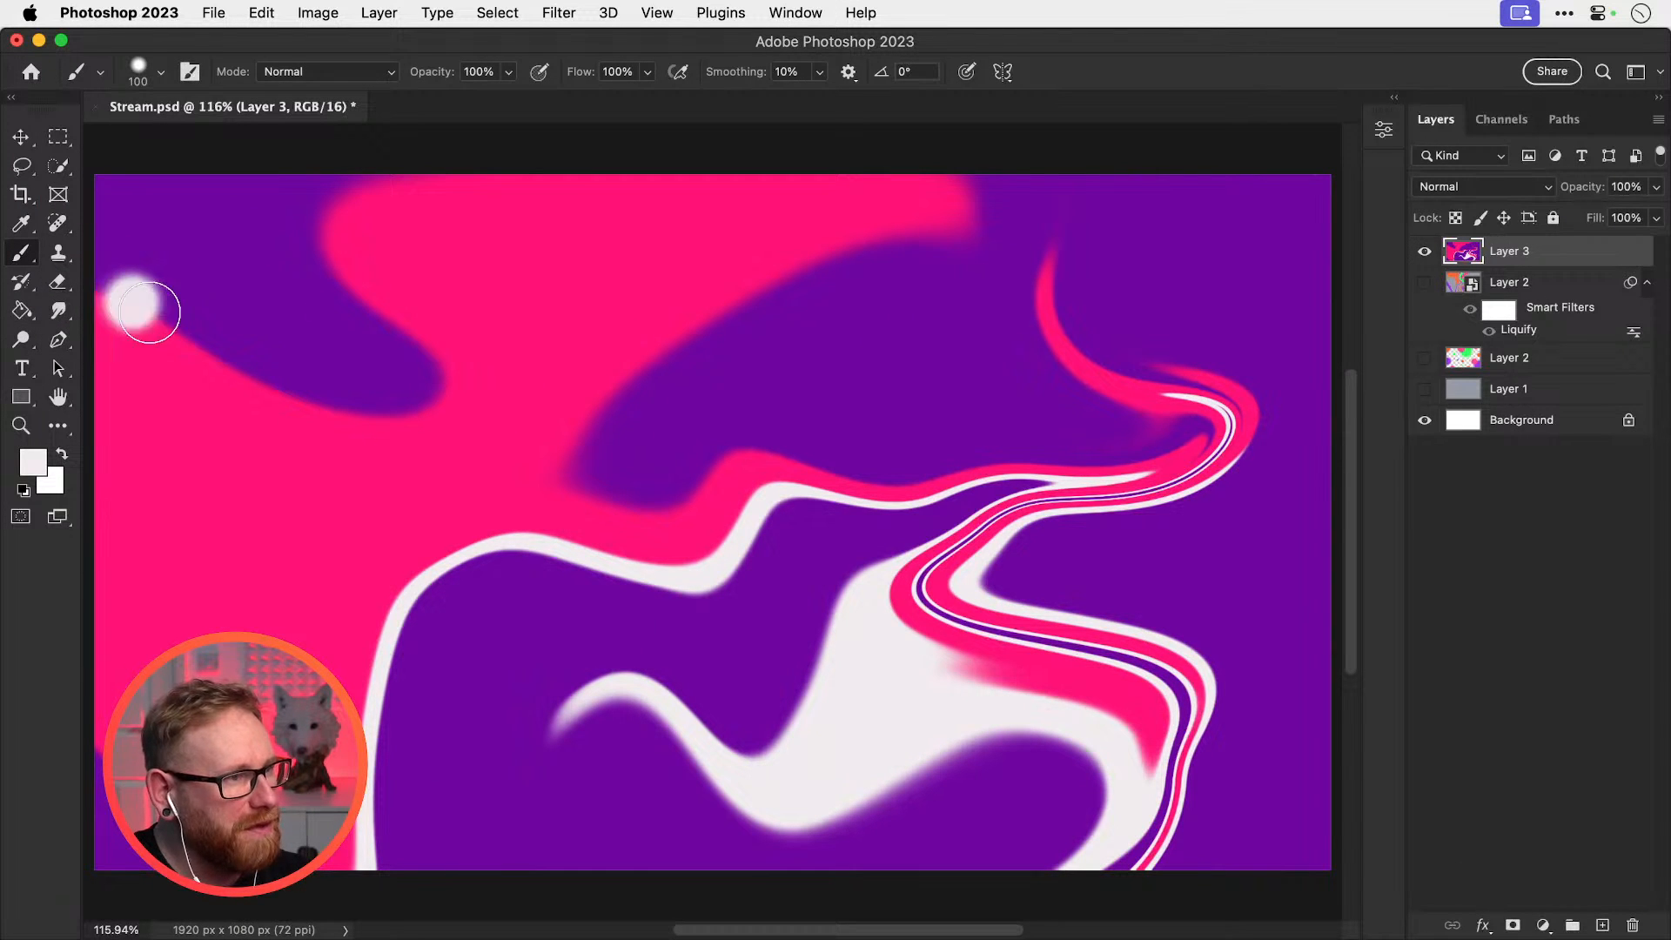
mouse_move(149, 312)
left_mouse_down()
mouse_move(348, 395)
mouse_move(374, 383)
left_mouse_up()
key("cmd+z")
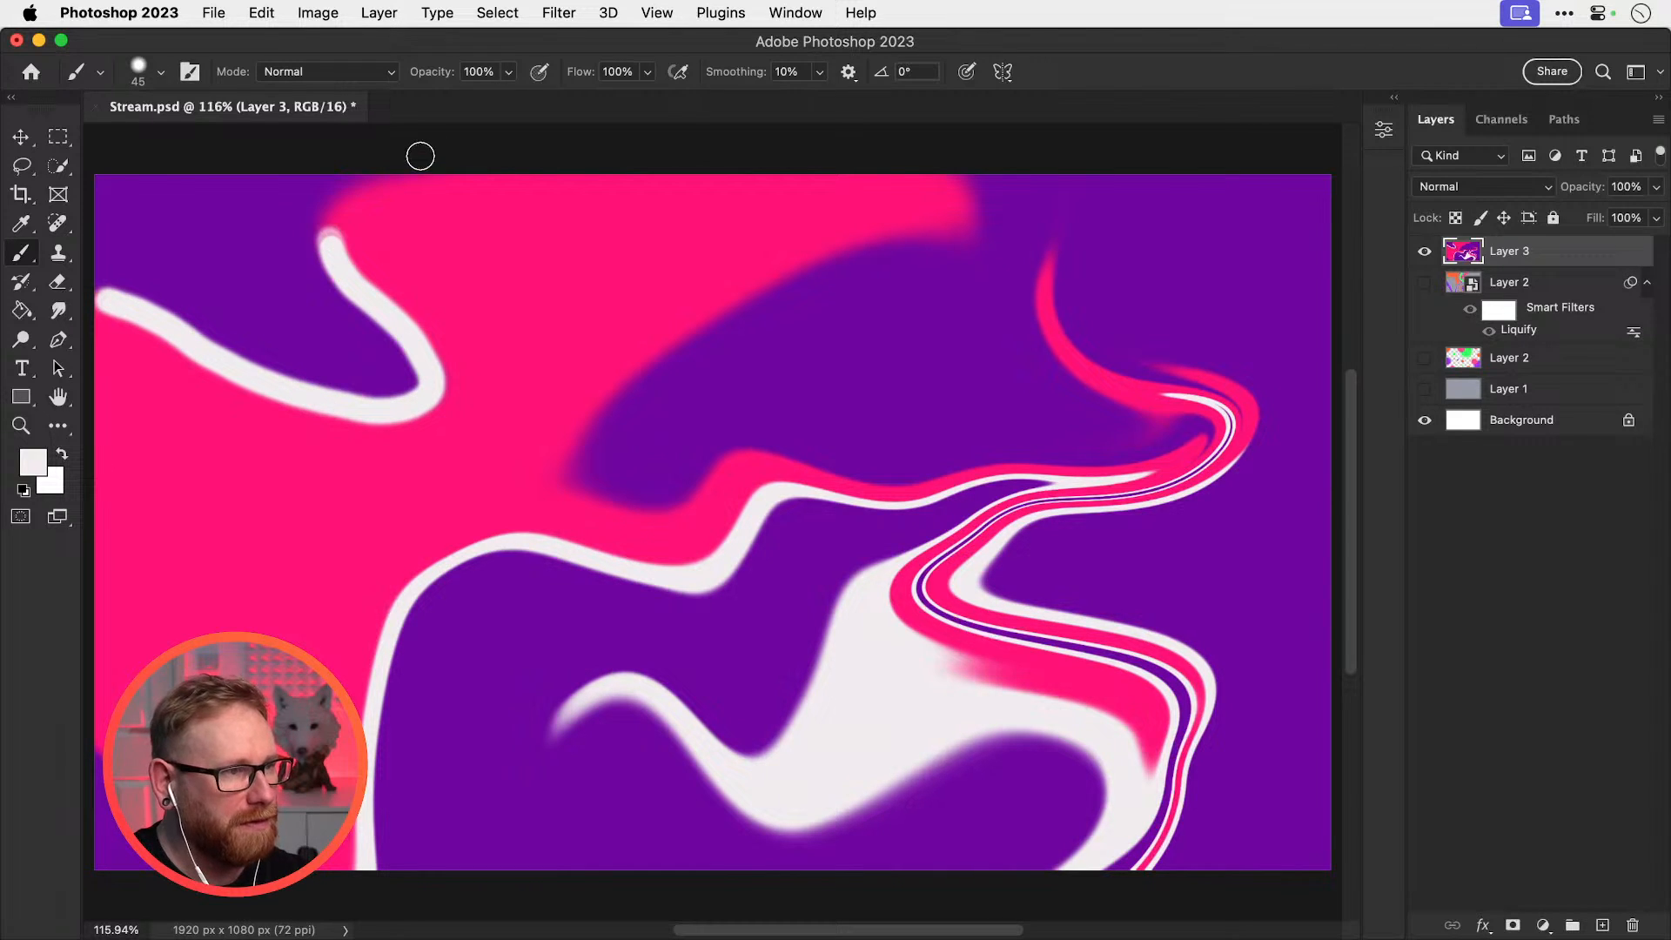
left_click(558, 12)
Reopen Liquify and curve the thin white line up and left toward the top edge
left_click(567, 223)
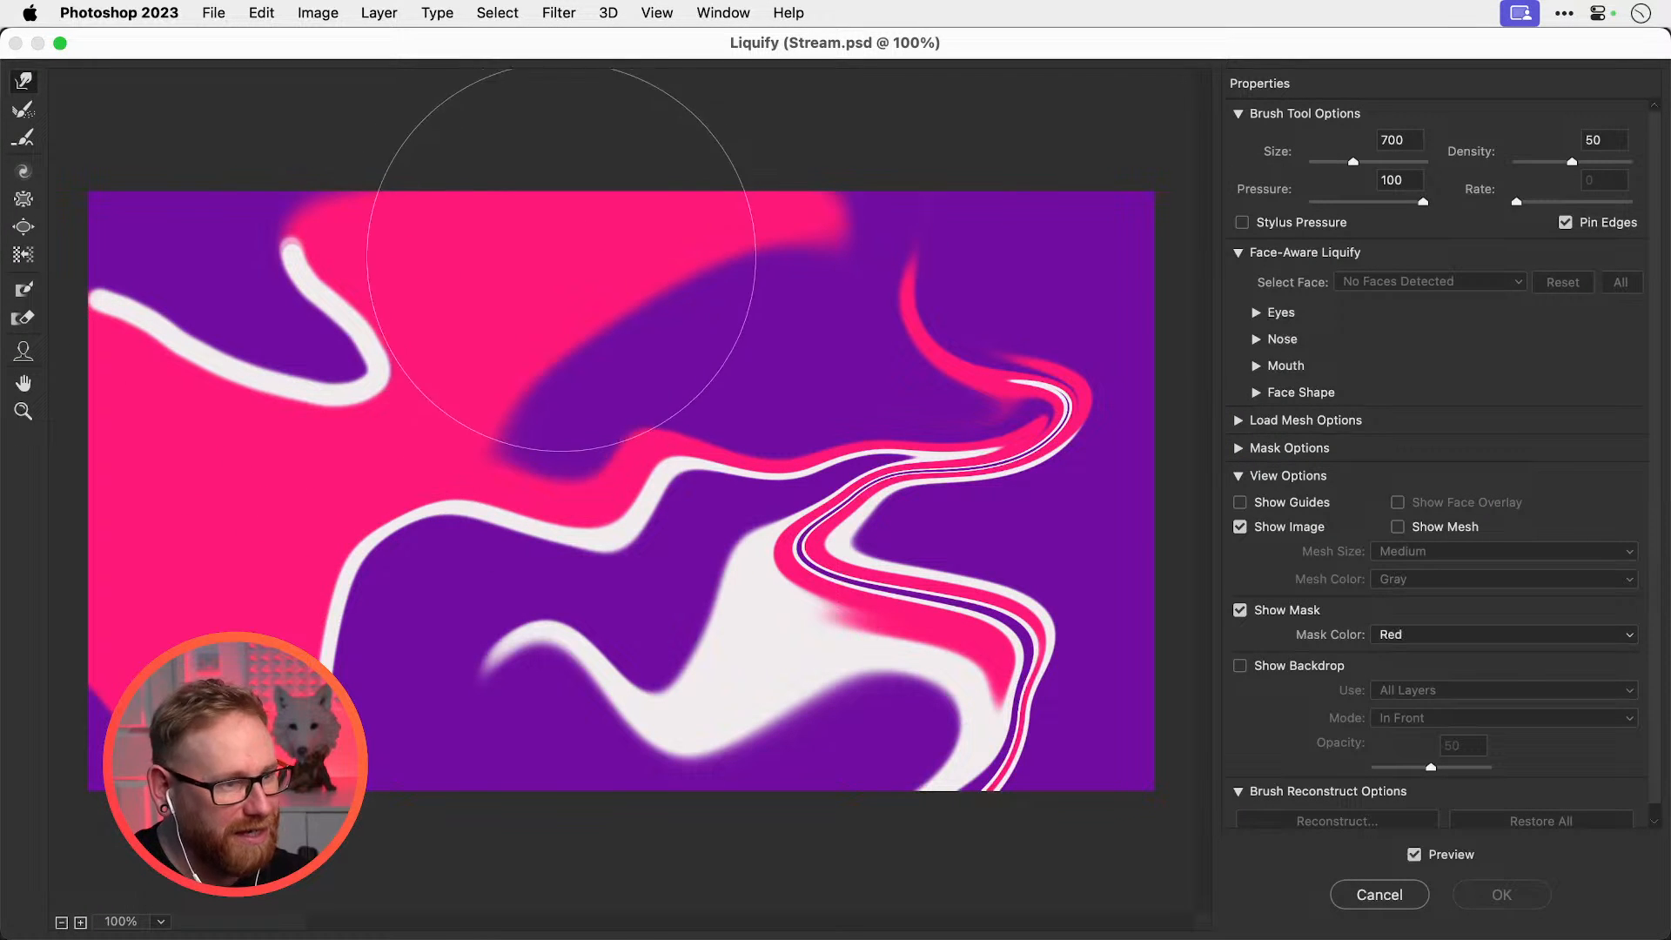
key("bracketleft")
key("bracketleft")
key("bracketleft")
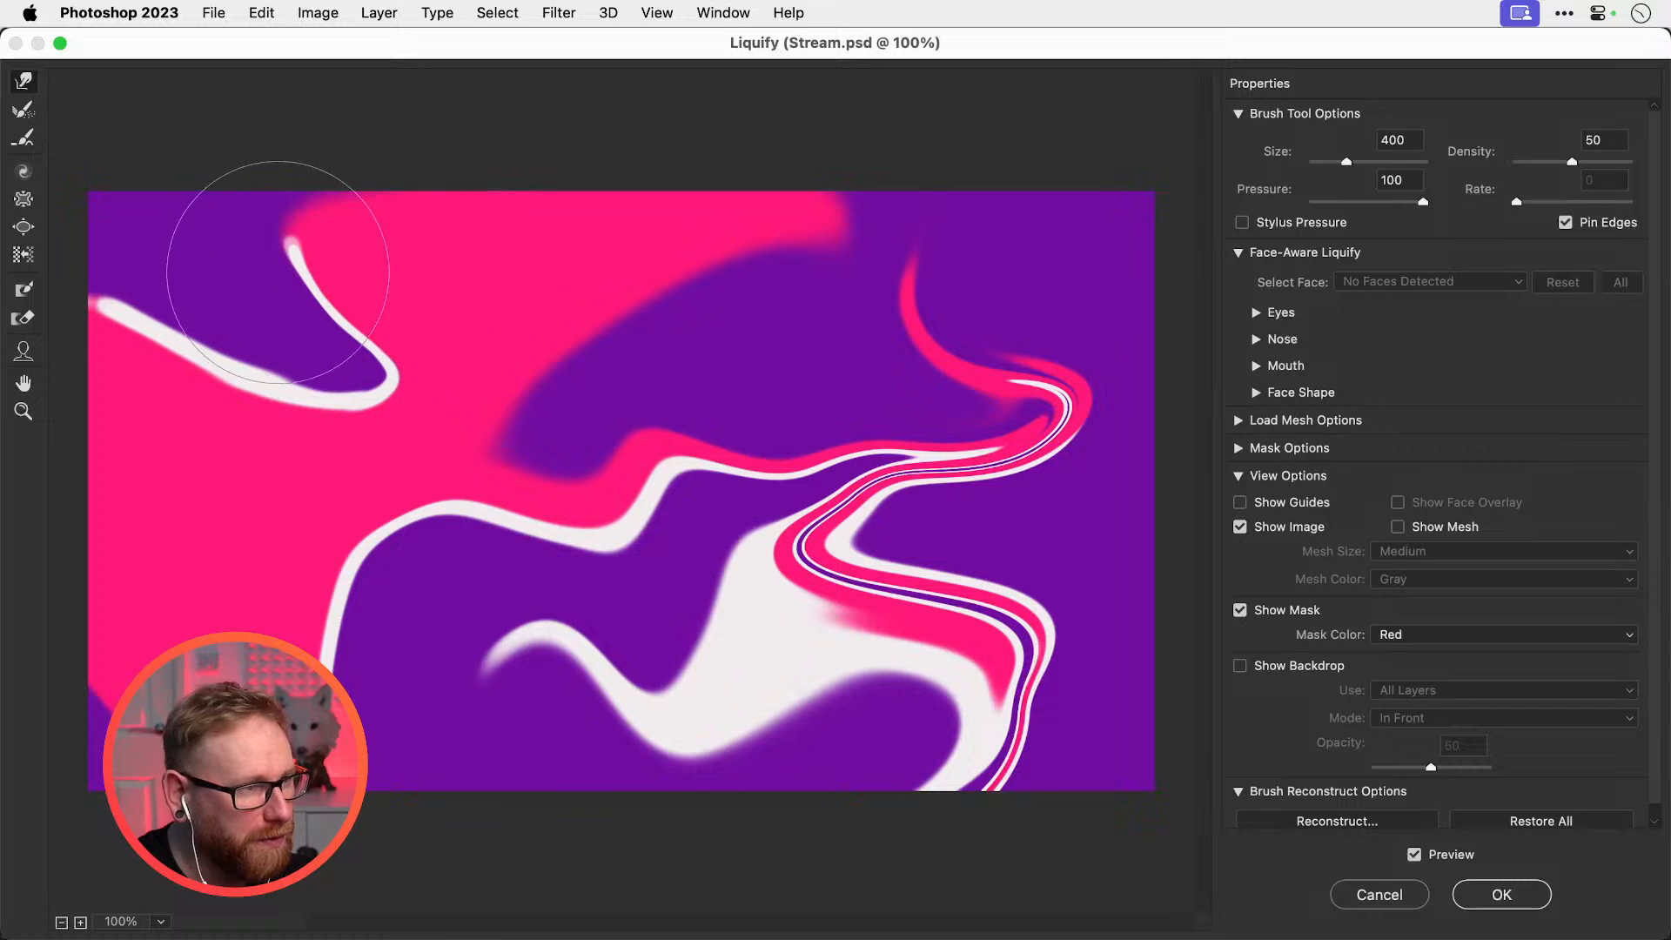
mouse_move(278, 272)
left_mouse_down()
mouse_move(356, 212)
mouse_move(250, 268)
mouse_move(324, 192)
mouse_move(368, 183)
left_mouse_up()
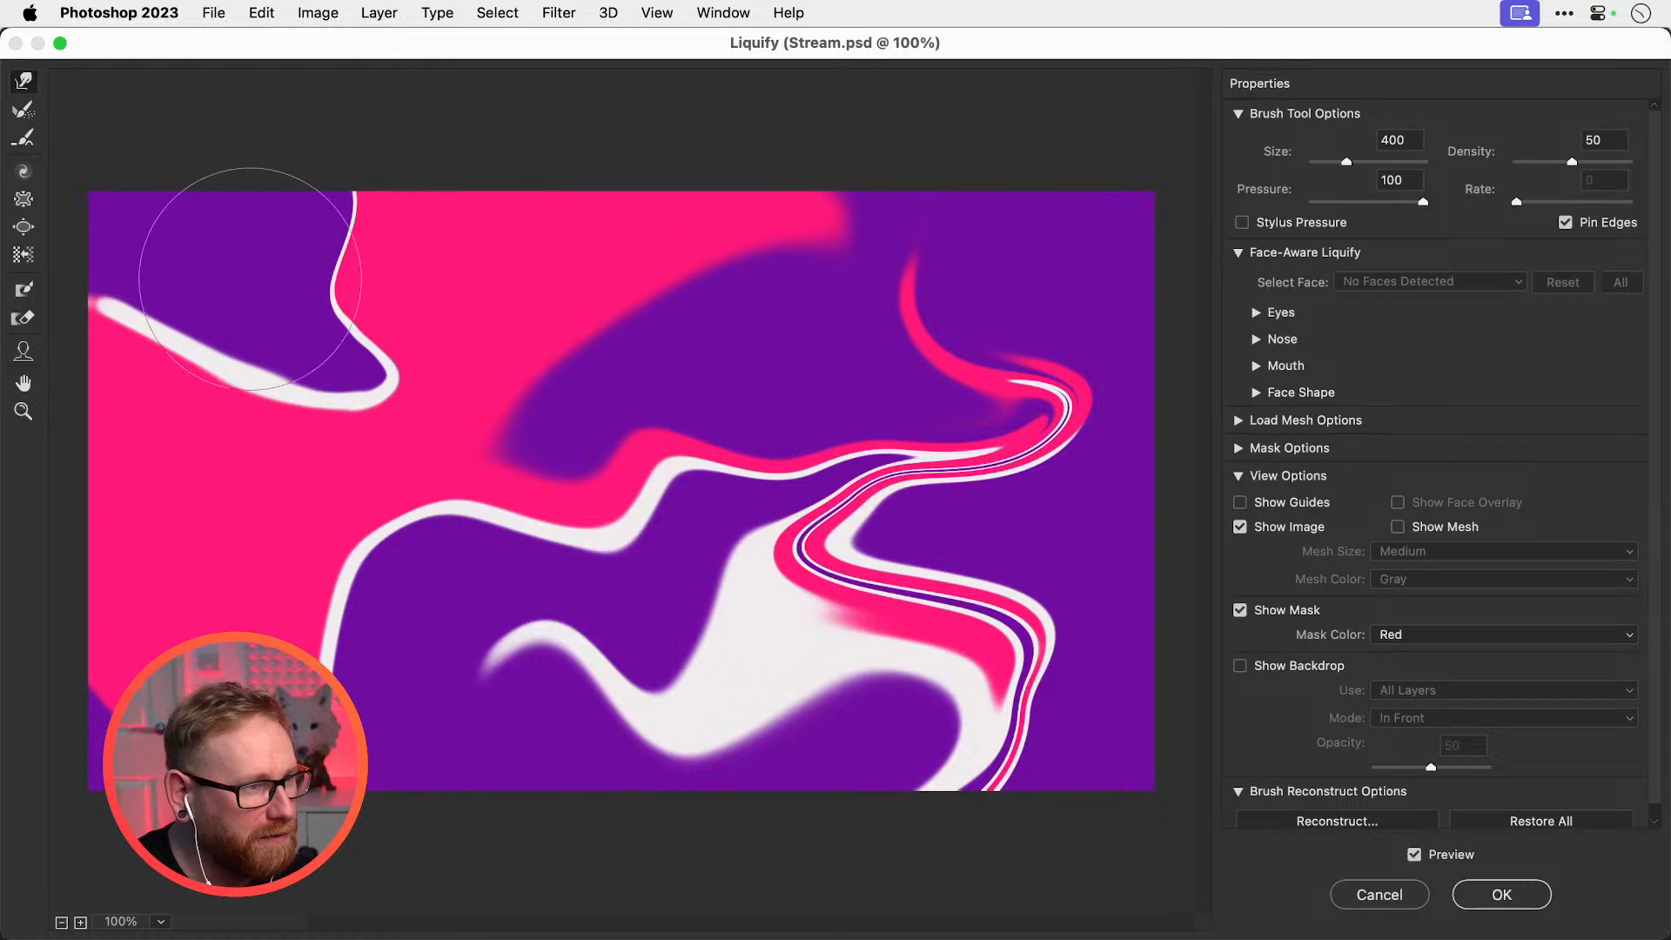
mouse_move(291, 358)
left_mouse_down()
mouse_move(199, 383)
mouse_move(100, 292)
mouse_move(179, 272)
mouse_move(174, 332)
mouse_move(99, 202)
mouse_move(200, 303)
mouse_move(199, 331)
mouse_move(160, 367)
mouse_move(174, 291)
mouse_move(119, 315)
mouse_move(125, 226)
mouse_move(153, 219)
mouse_move(131, 258)
mouse_move(171, 179)
left_mouse_up()
Push the purple shape left to shrink the pink corner, then sweep purple and the white line up-right
key("bracketright")
key("bracketright")
key("bracketright")
key("bracketright")
mouse_move(175, 347)
left_mouse_down()
mouse_move(136, 335)
mouse_move(70, 474)
left_mouse_up()
left_click_drag(158, 337, 37, 427)
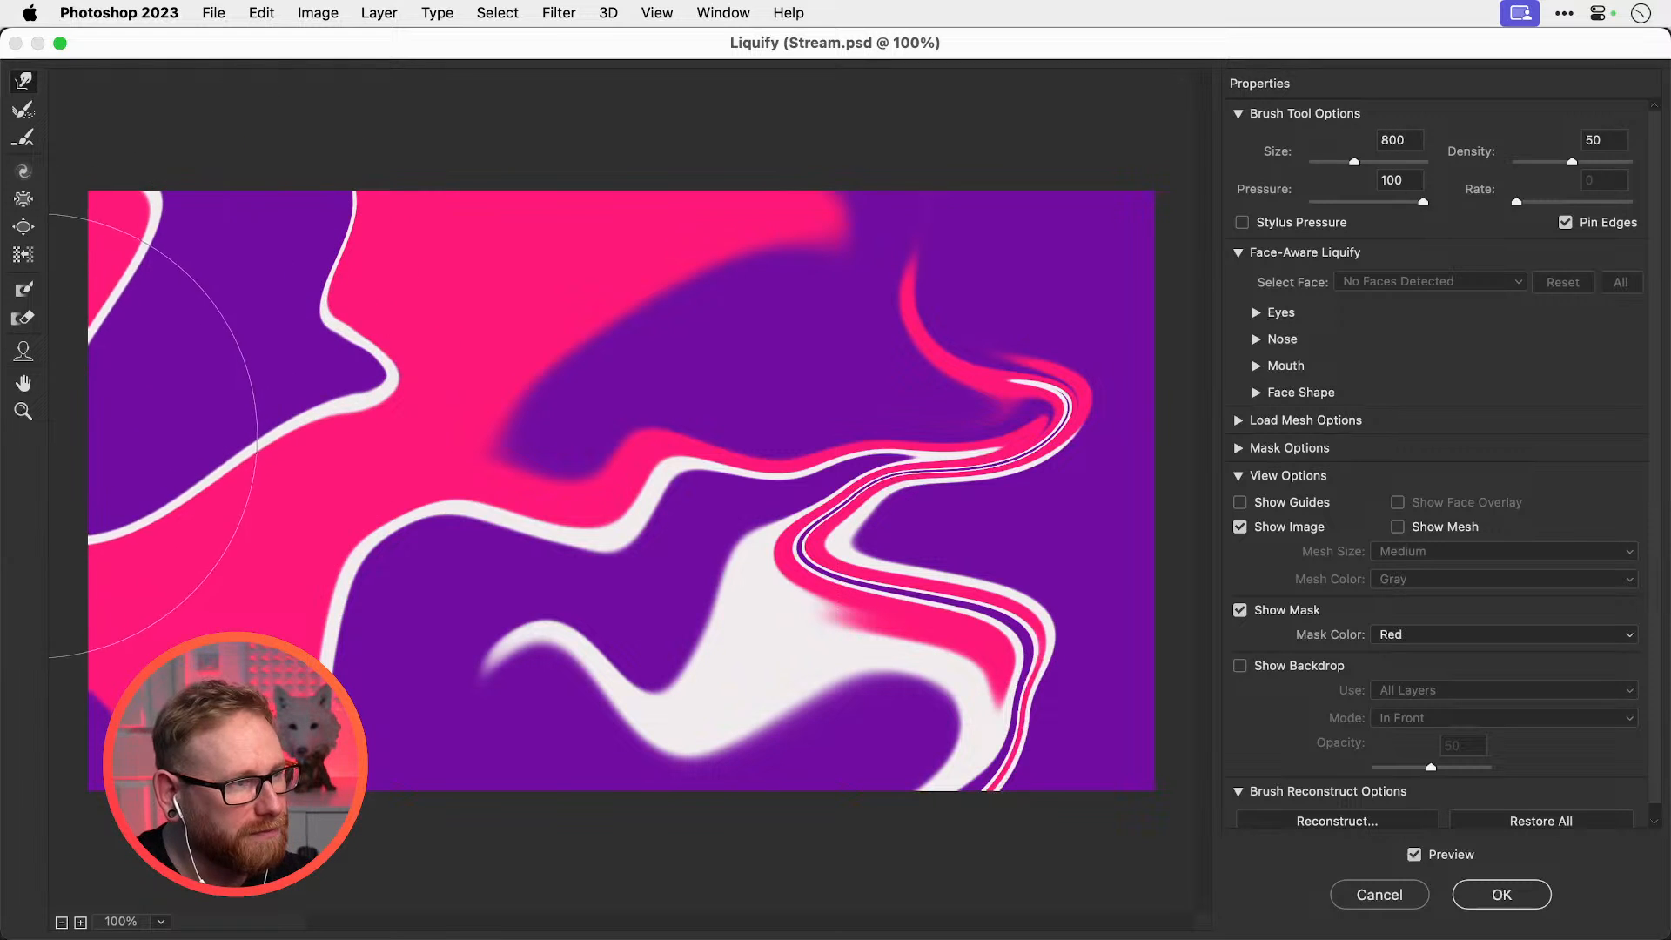
key("bracketleft")
key("bracketleft")
key("bracketleft")
key("bracketleft")
key("bracketleft")
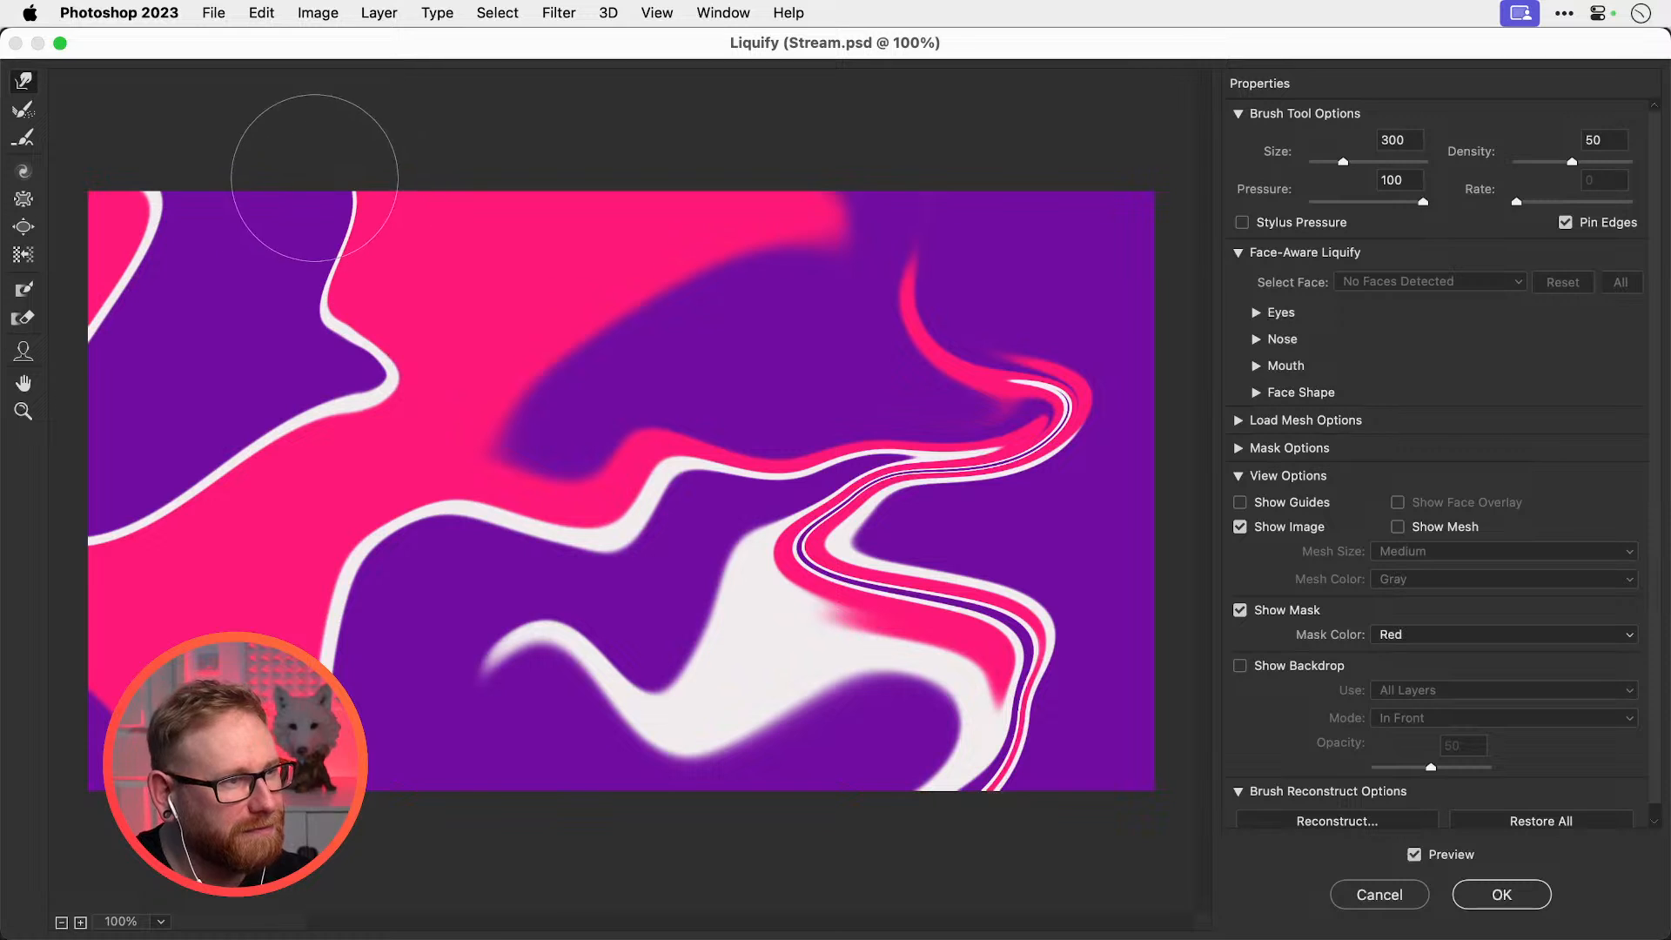
key("bracketright")
key("bracketright")
key("bracketright")
mouse_move(307, 248)
left_mouse_down()
mouse_move(343, 253)
mouse_move(328, 218)
mouse_move(296, 214)
mouse_move(314, 212)
mouse_move(648, 324)
mouse_move(568, 169)
left_mouse_up()
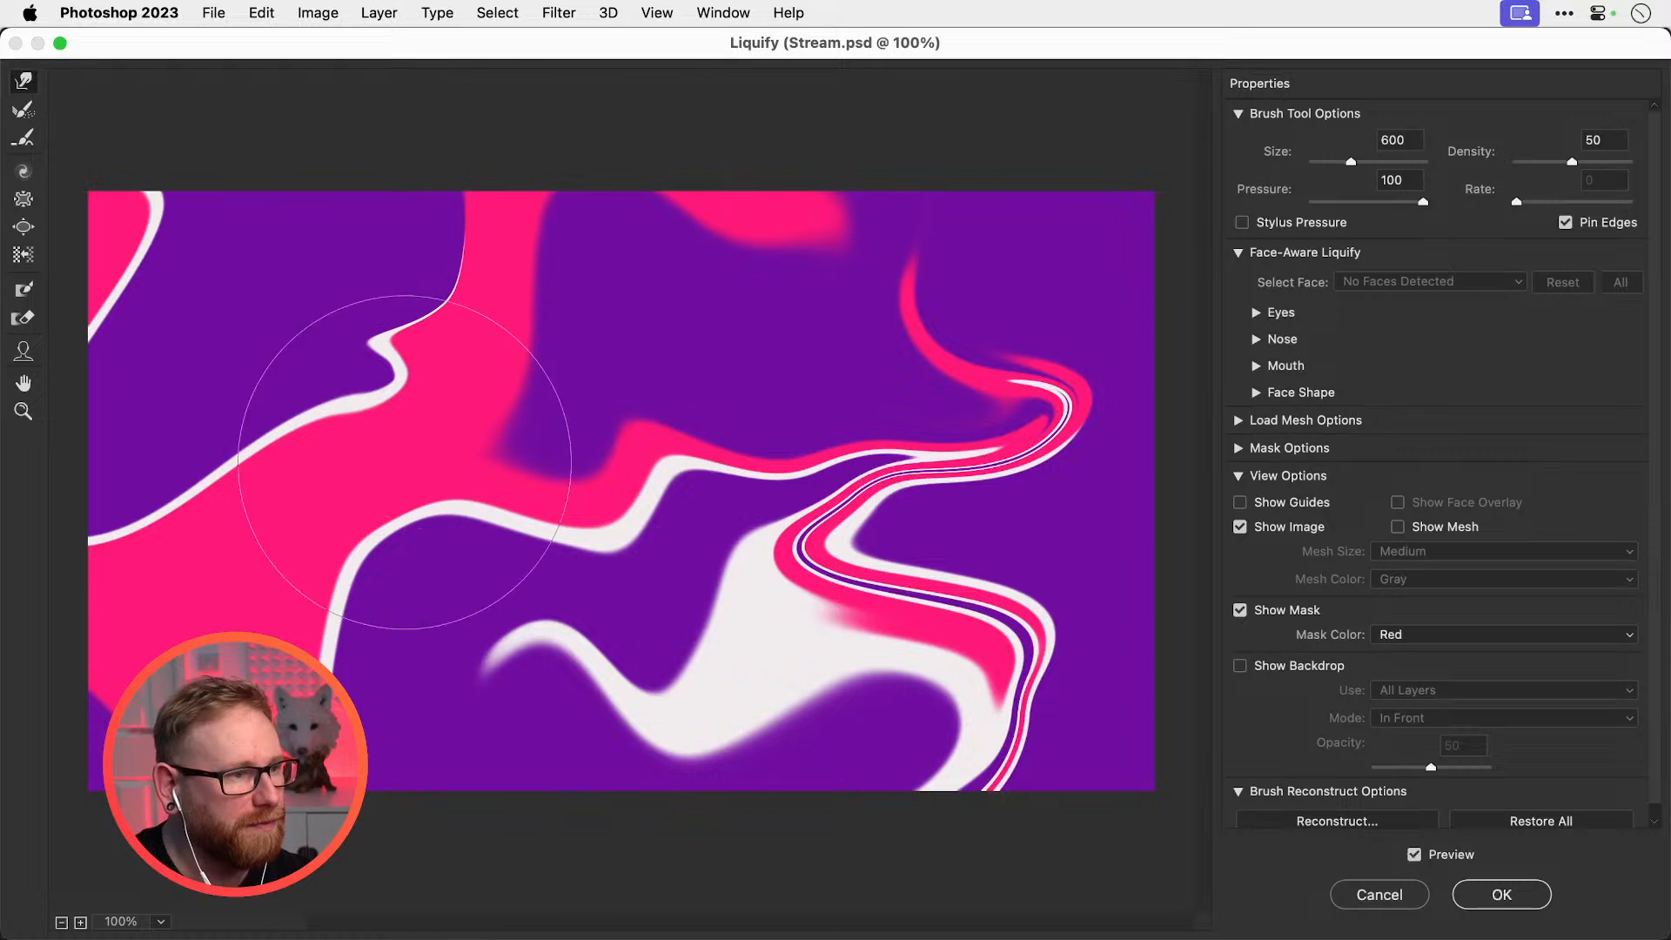
mouse_move(198, 670)
left_mouse_down()
mouse_move(217, 626)
mouse_move(311, 644)
left_mouse_up()
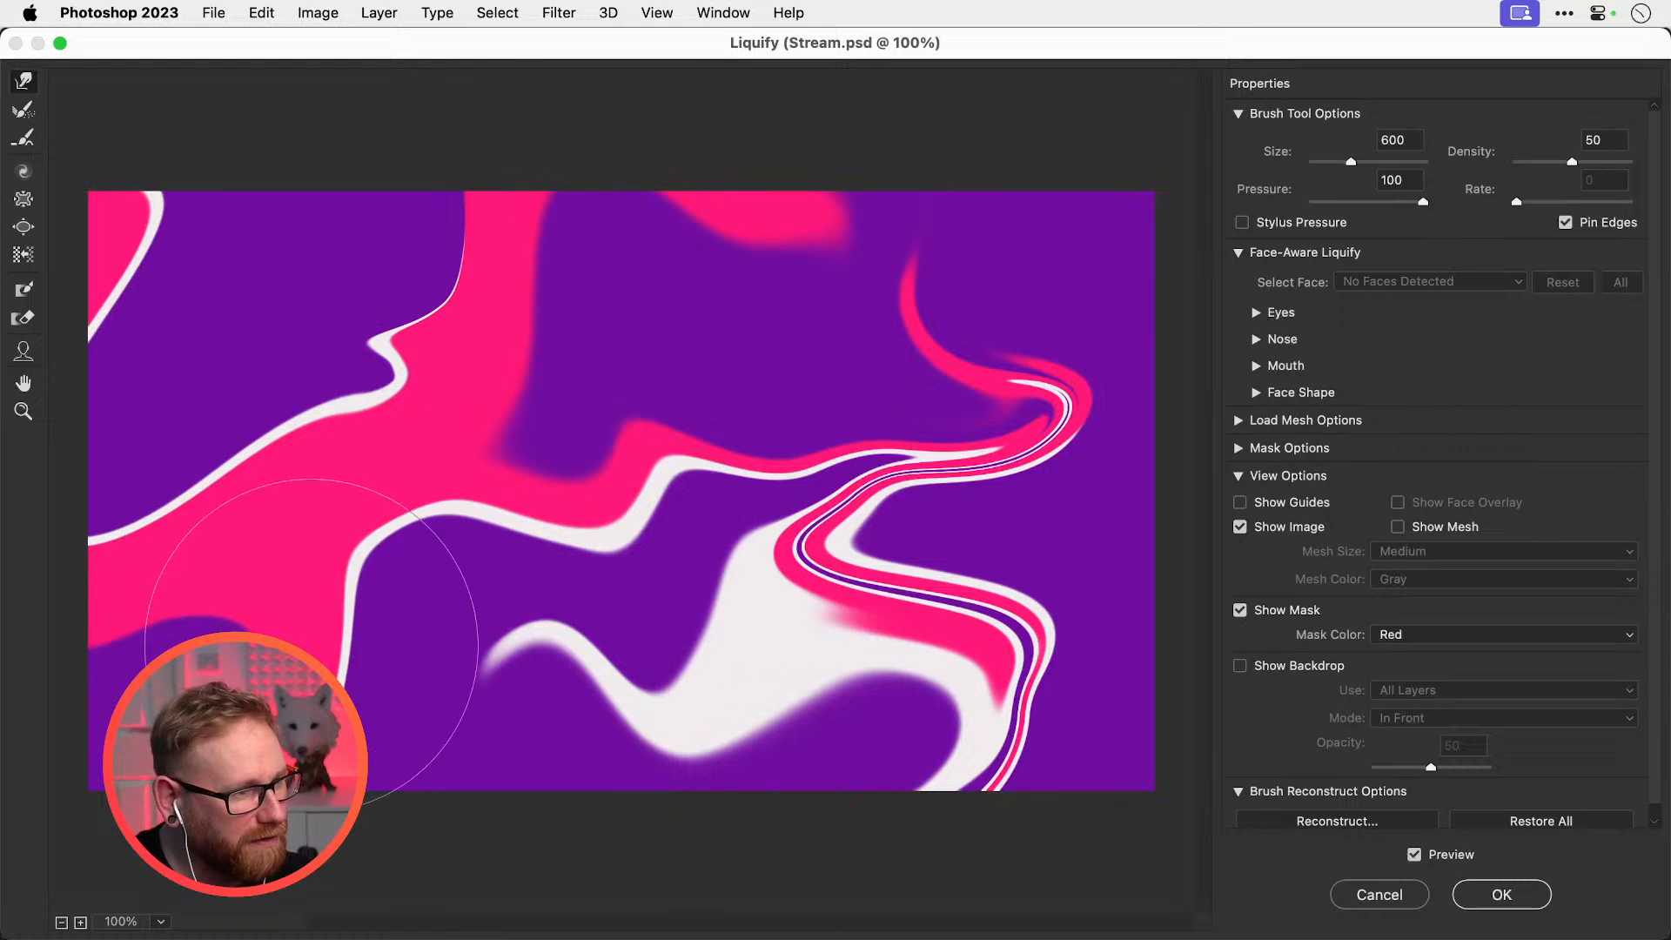
mouse_move(87, 648)
left_mouse_down()
mouse_move(256, 287)
mouse_move(325, 269)
mouse_move(373, 315)
left_mouse_up()
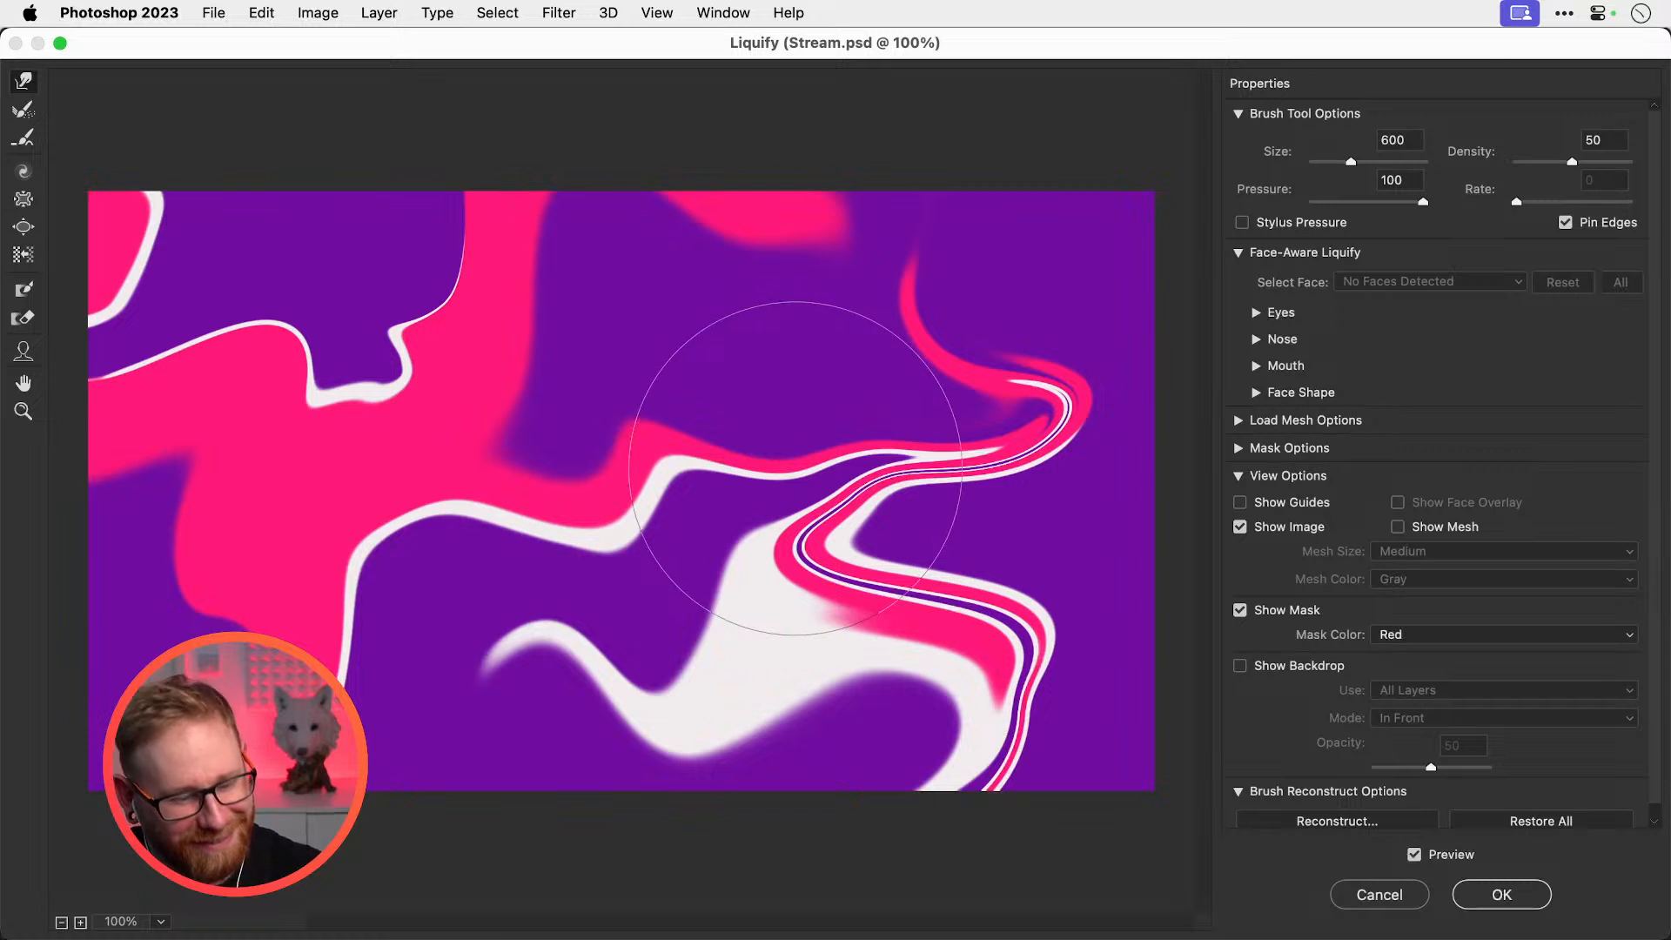
Apply the Liquify warp, toggle Layer 3 and Layer 2 to compare, then hide Layer 3
key("Return")
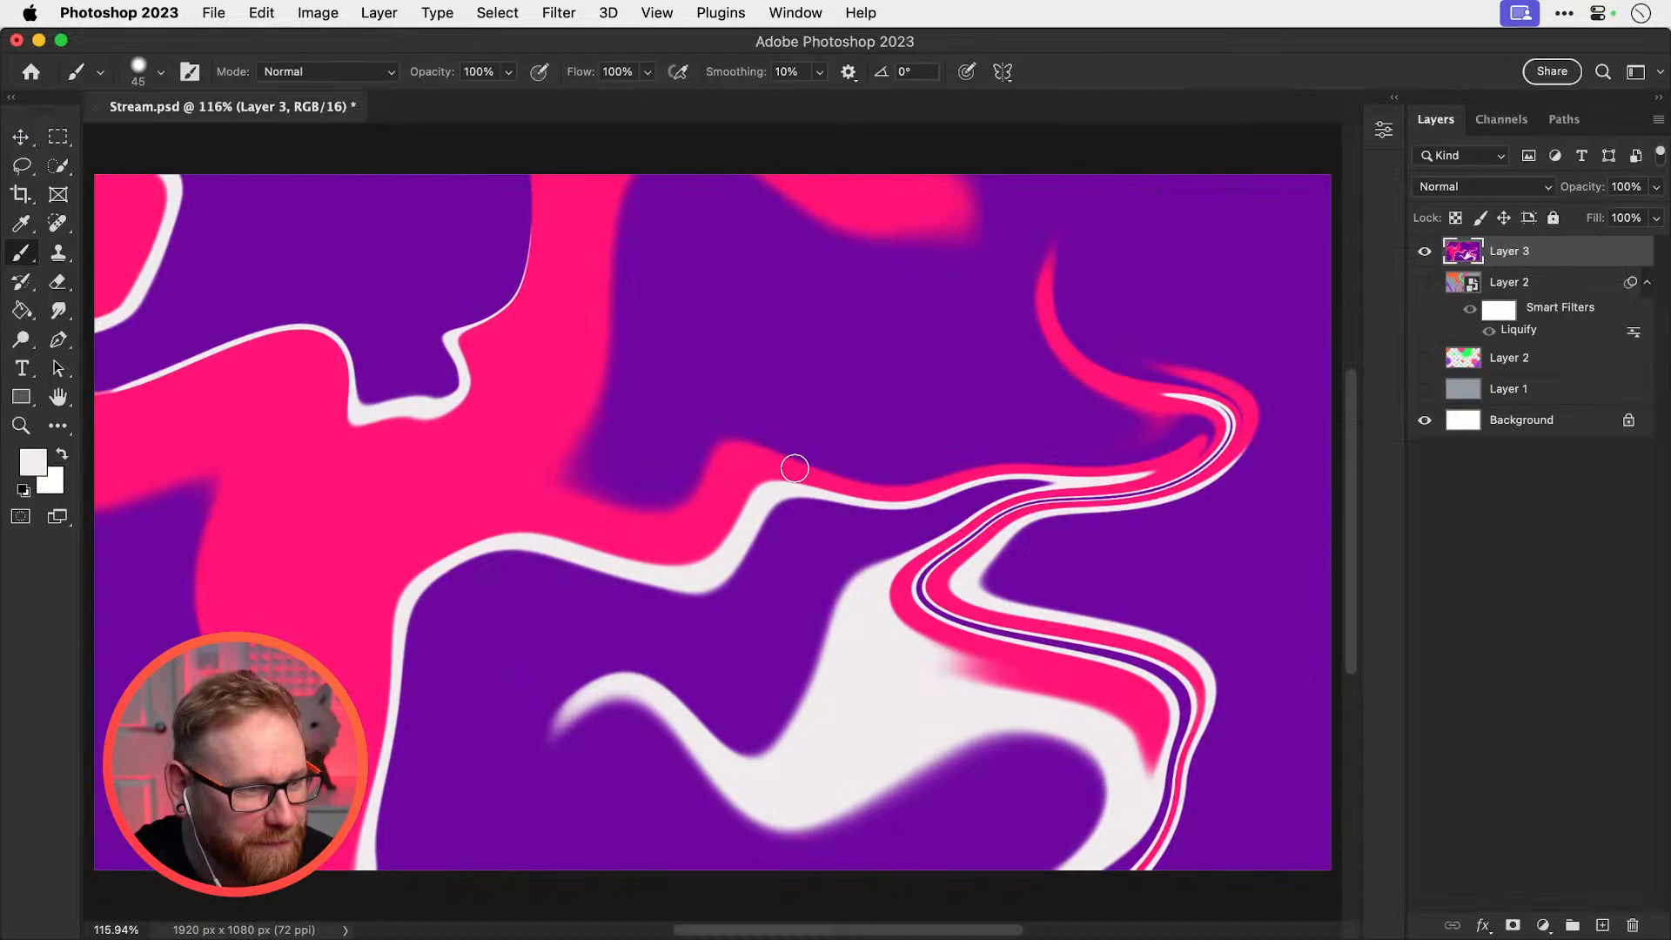
left_click(1425, 252)
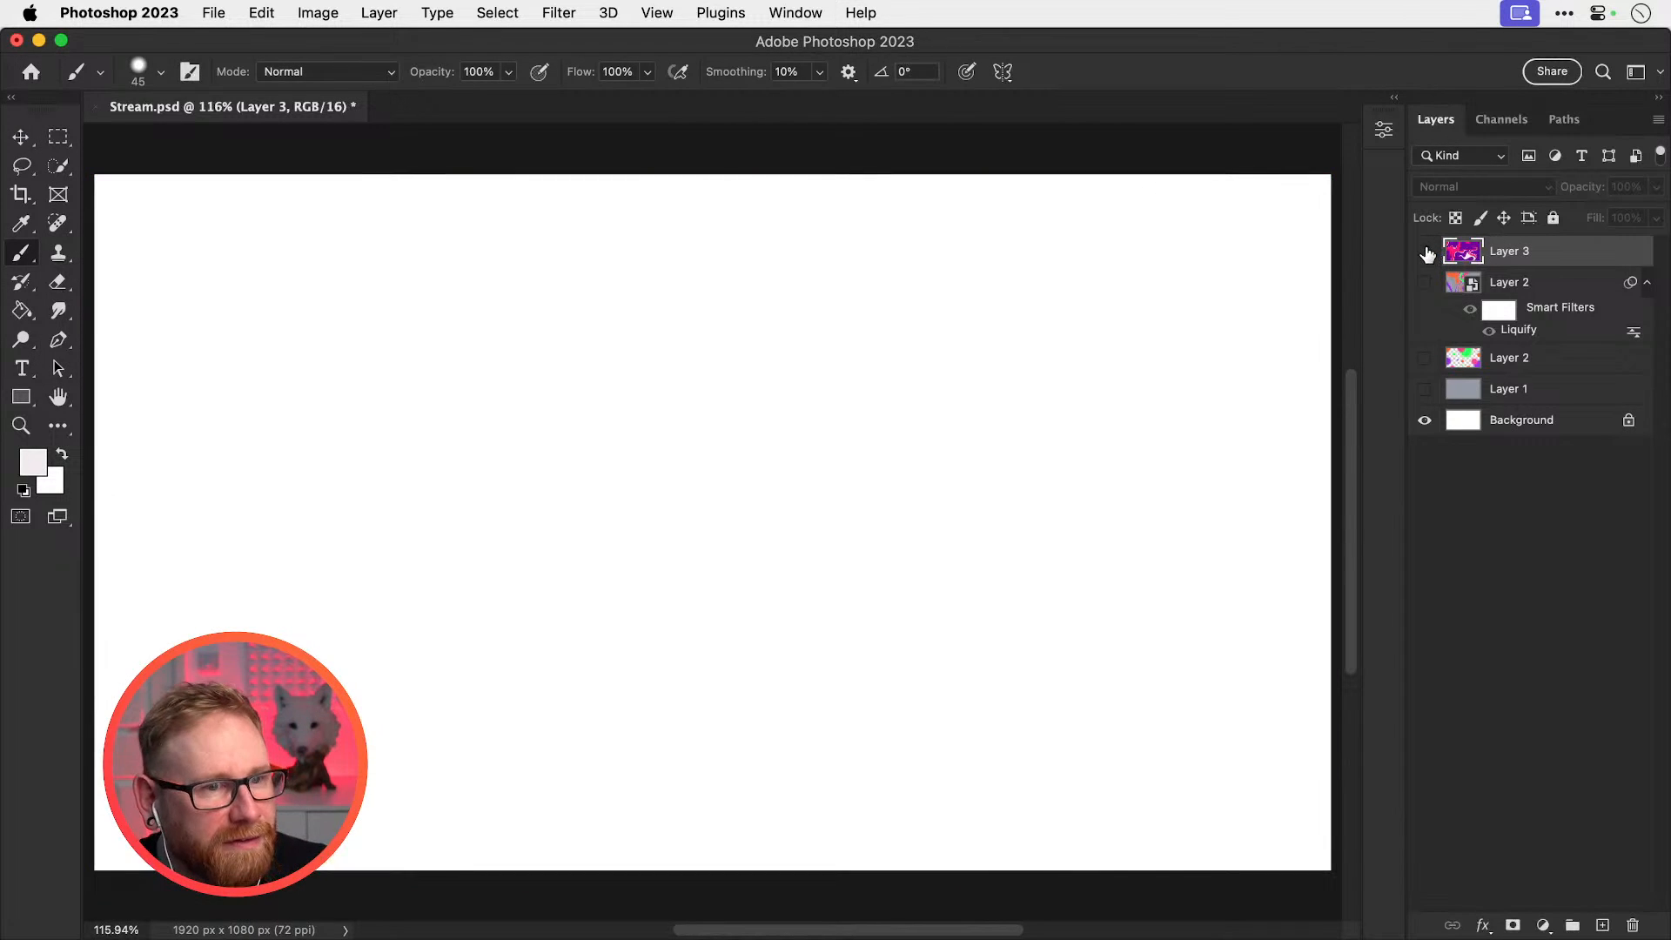
left_click(1425, 251)
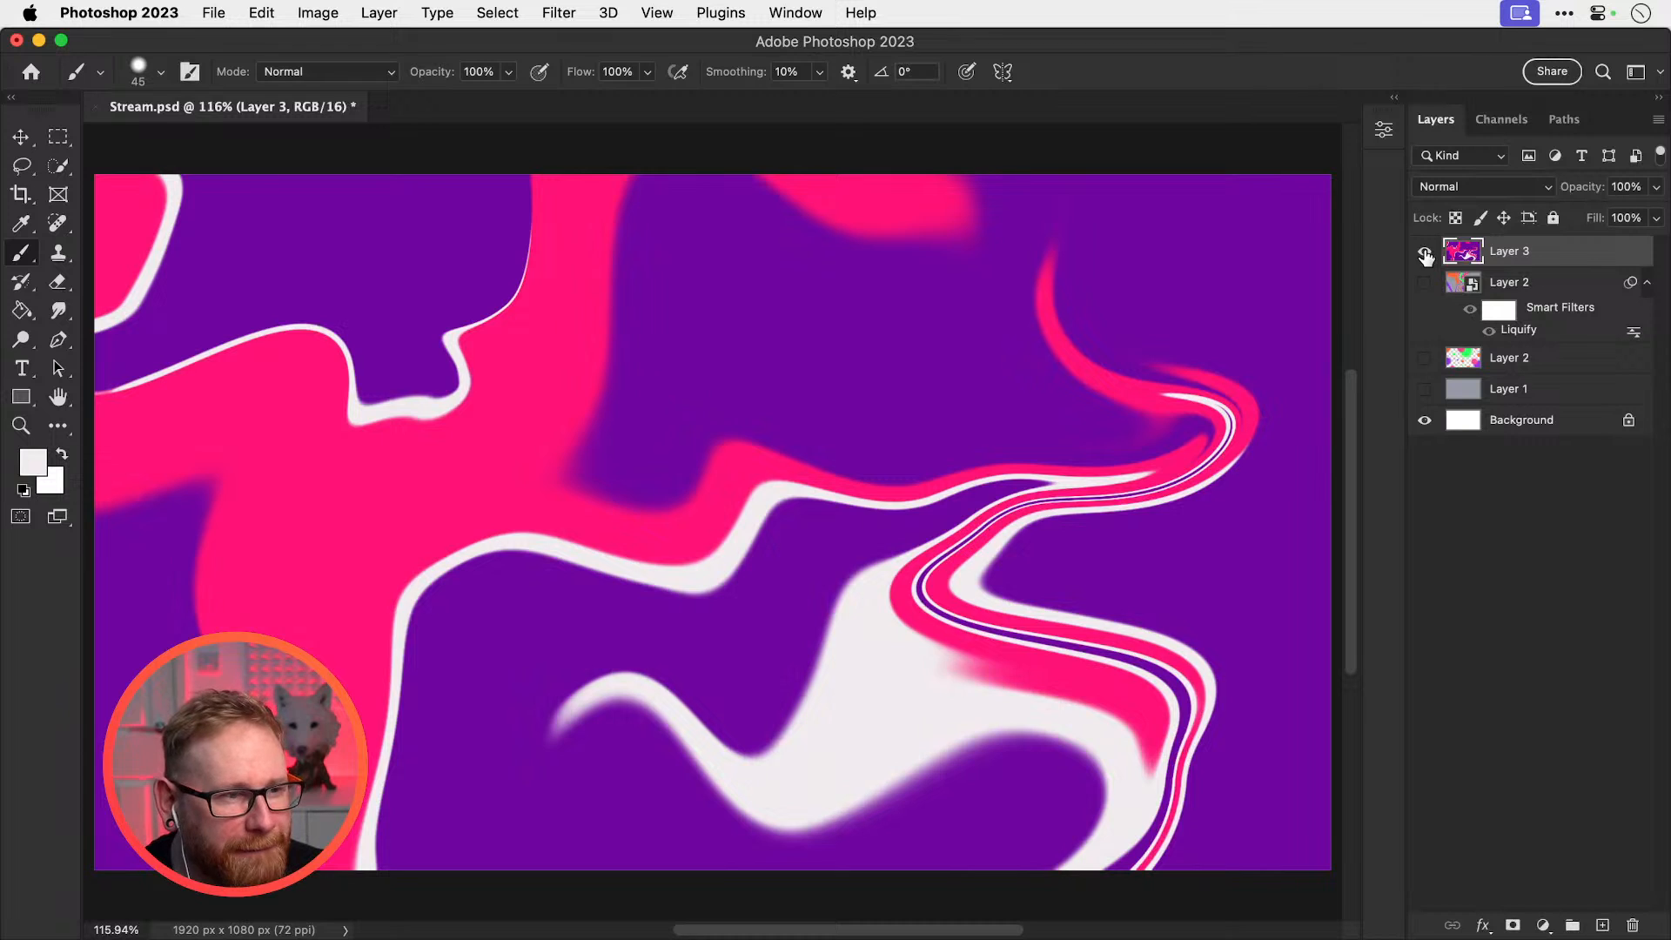
left_click(1424, 251)
left_click(1425, 282)
left_click(1425, 282)
left_click(1424, 251)
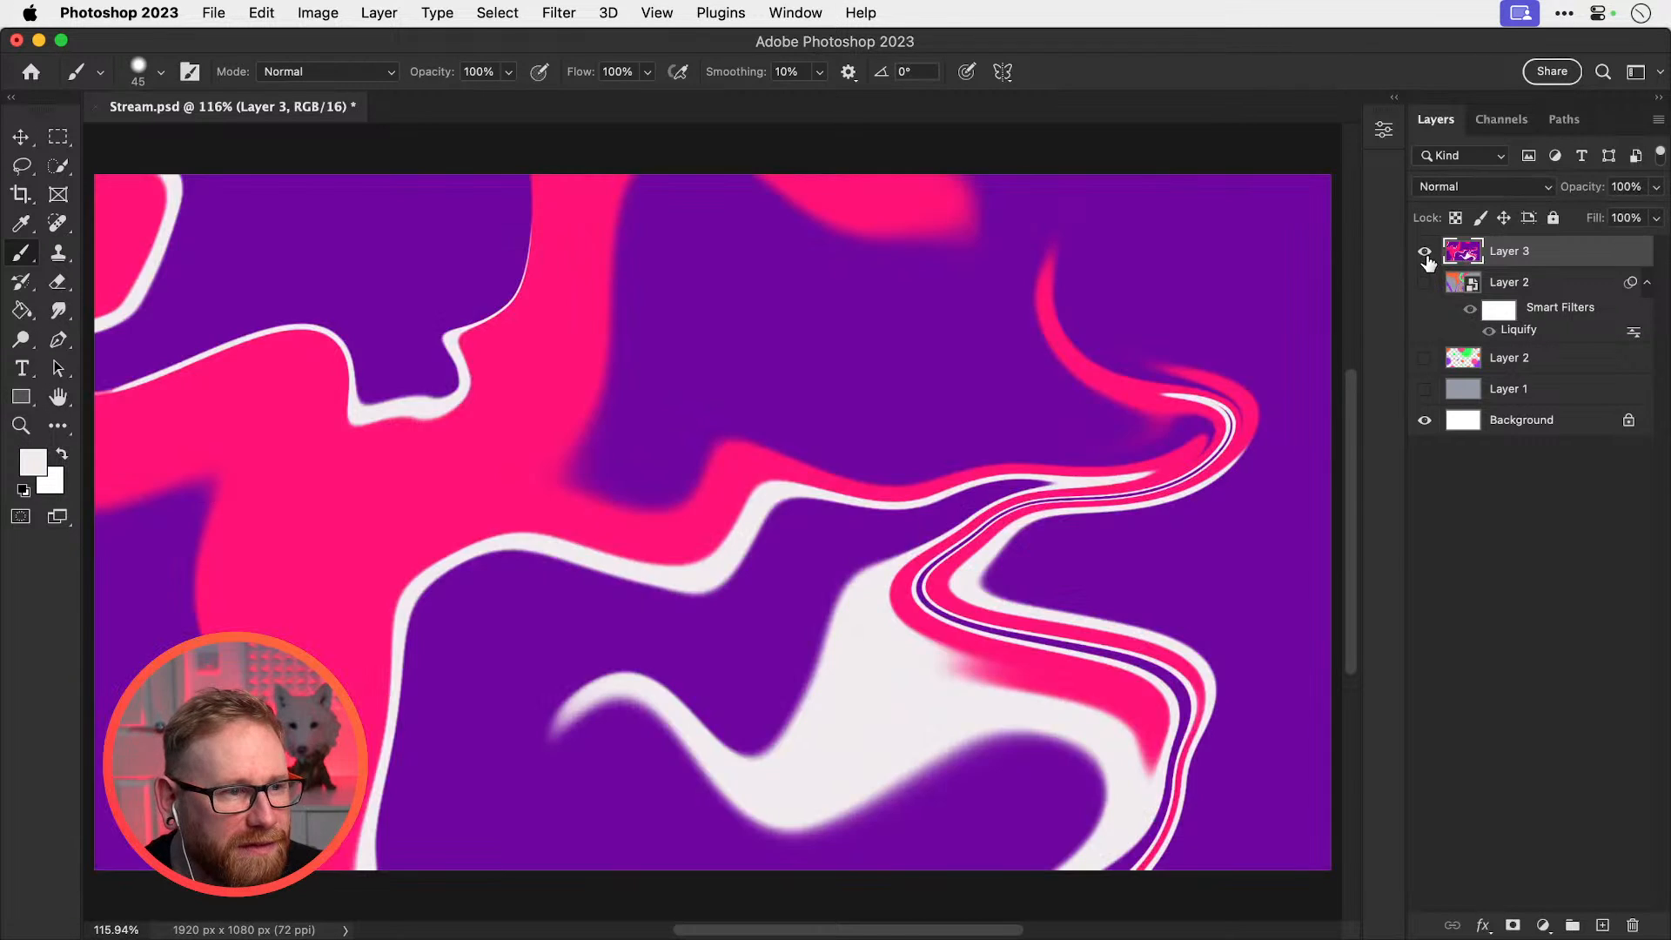
left_click(1425, 253)
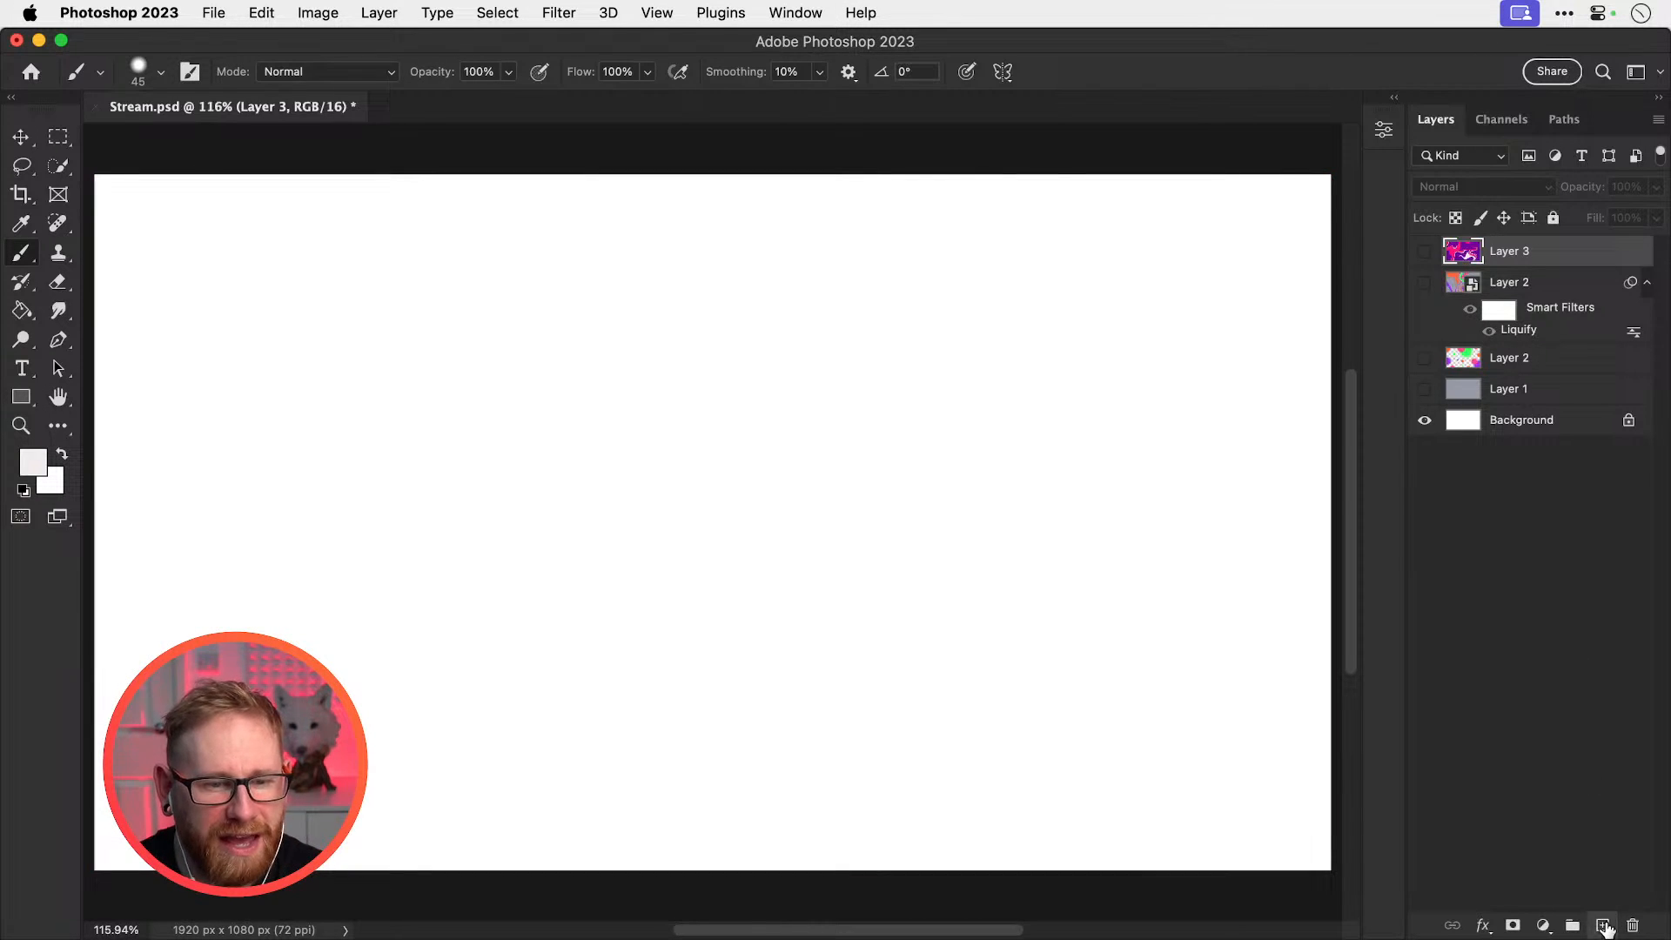
Add a new layer and fill it with deep blue #0c3ea4 using the Paint Bucket
left_click(1602, 925)
left_click(20, 312)
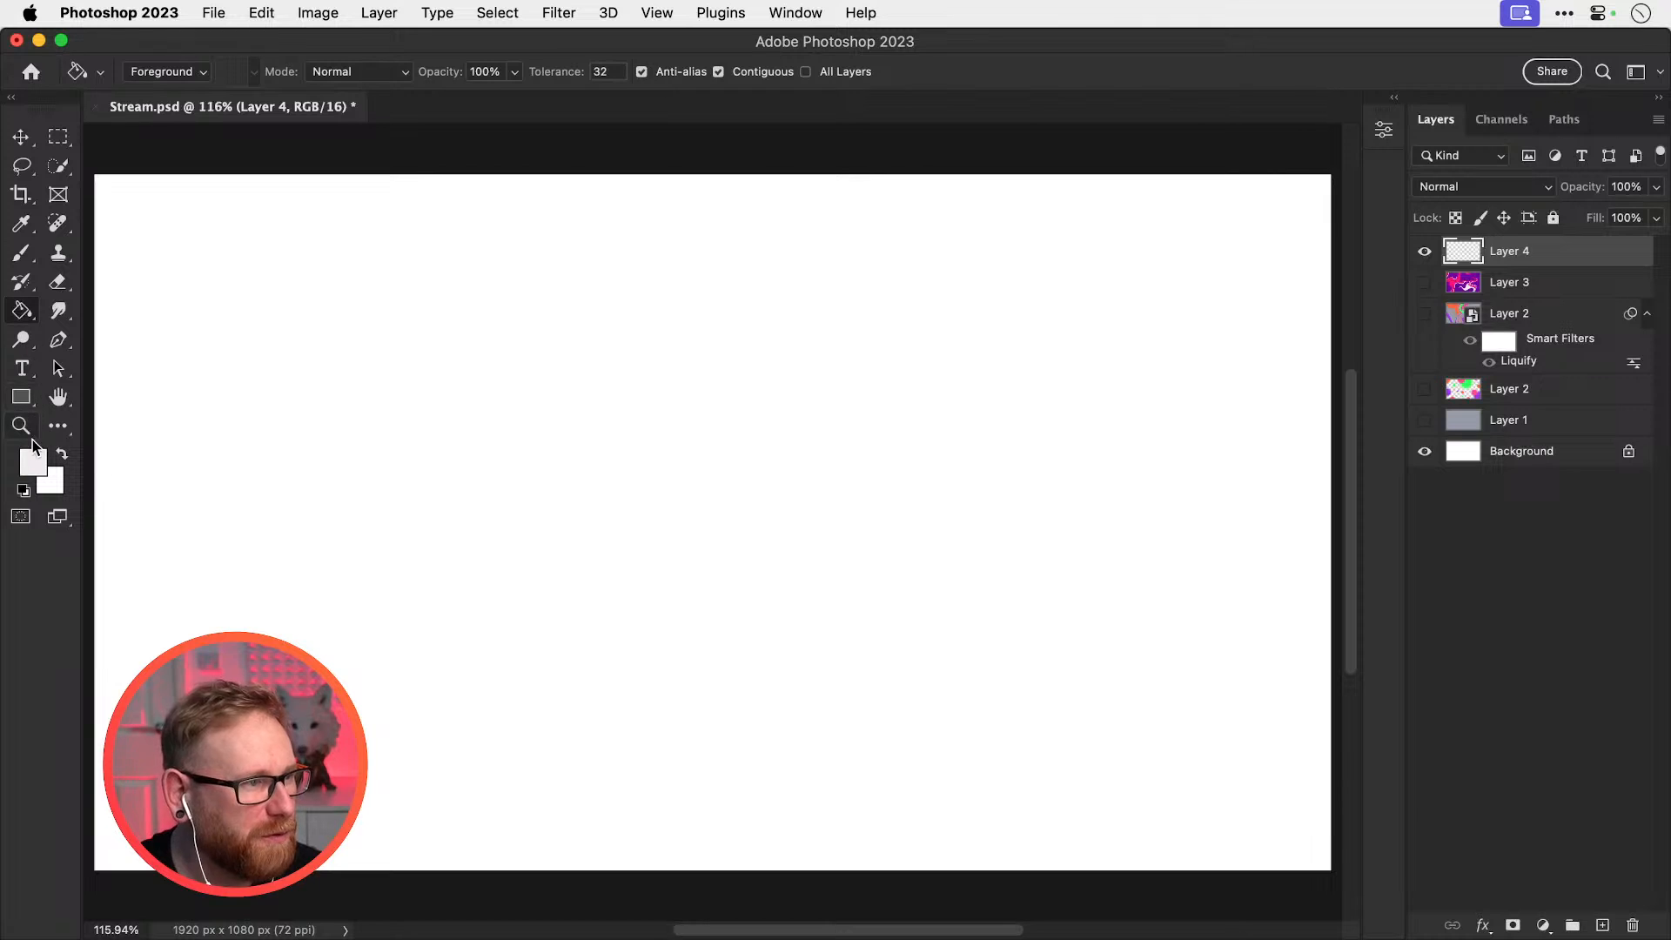
left_click(33, 456)
mouse_move(1321, 581)
left_mouse_down()
mouse_move(1321, 529)
mouse_move(1321, 596)
left_mouse_up()
left_click(1282, 586)
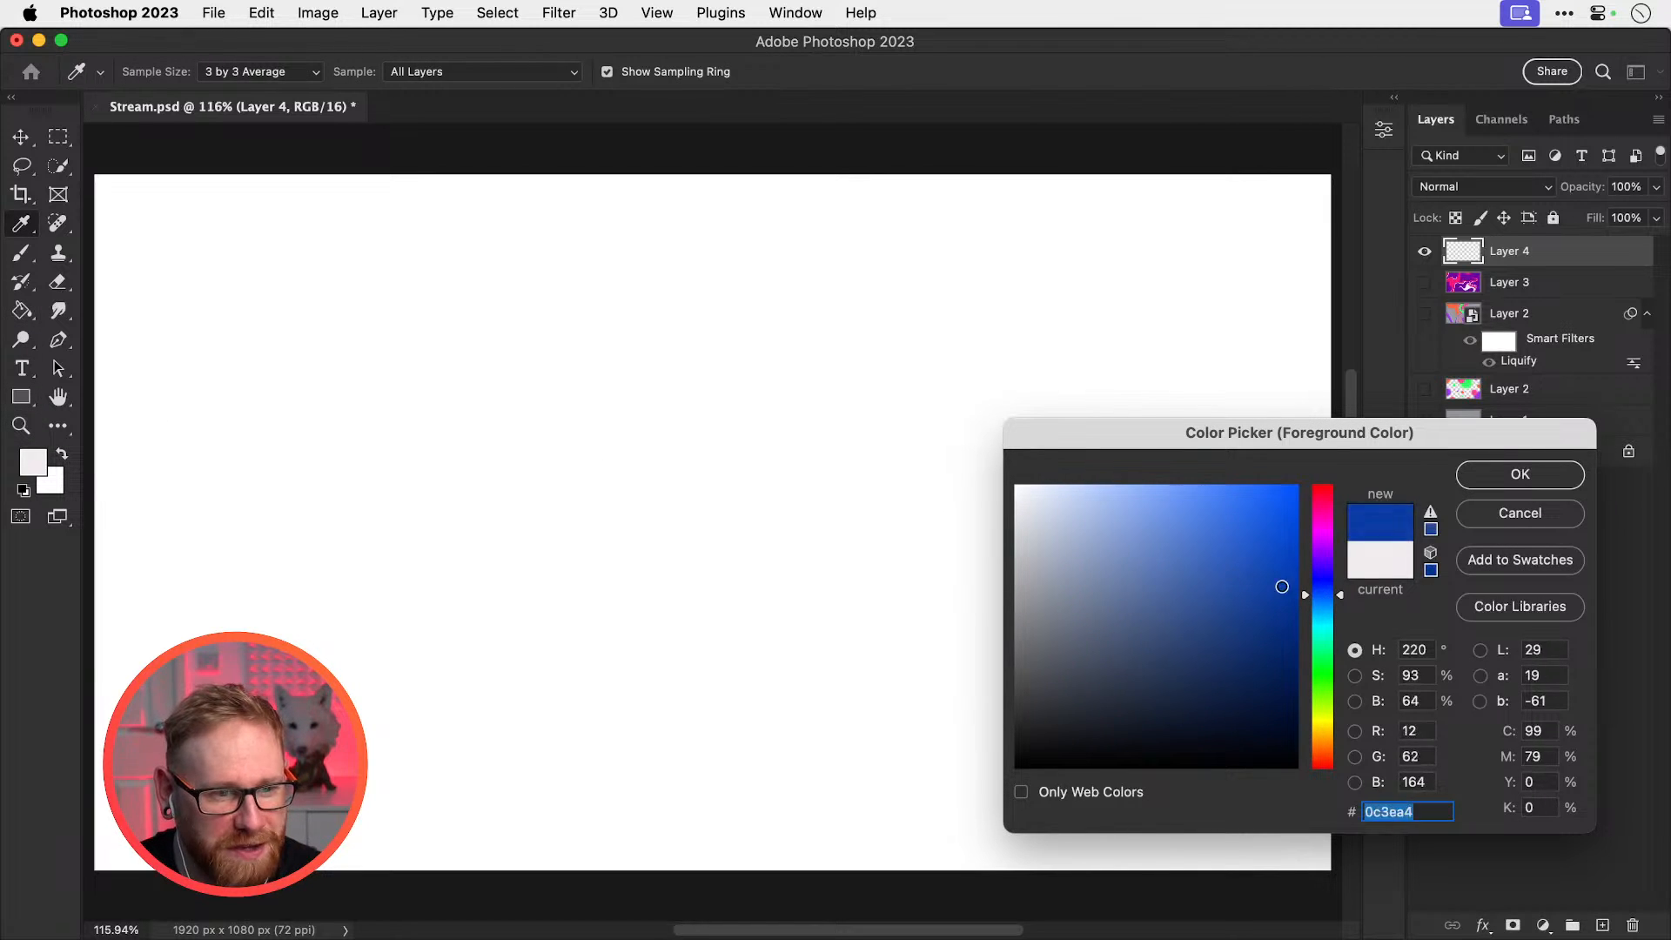
left_click(1519, 484)
left_click(374, 447)
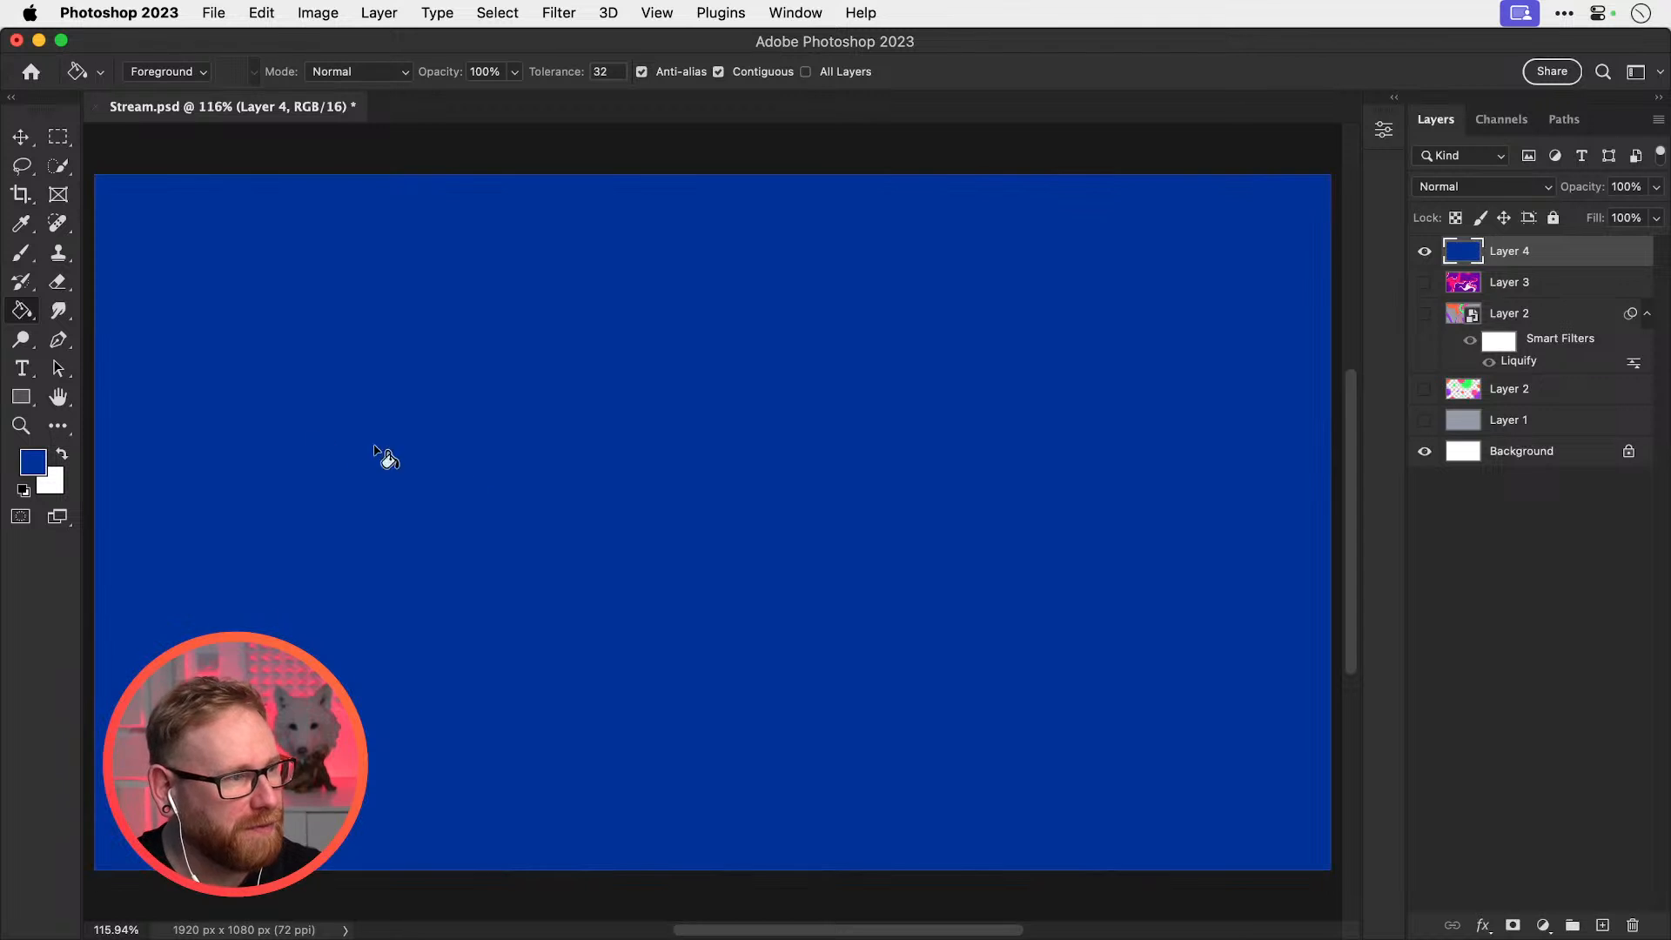
Set the foreground colour to bright green #25fe81
left_click(33, 461)
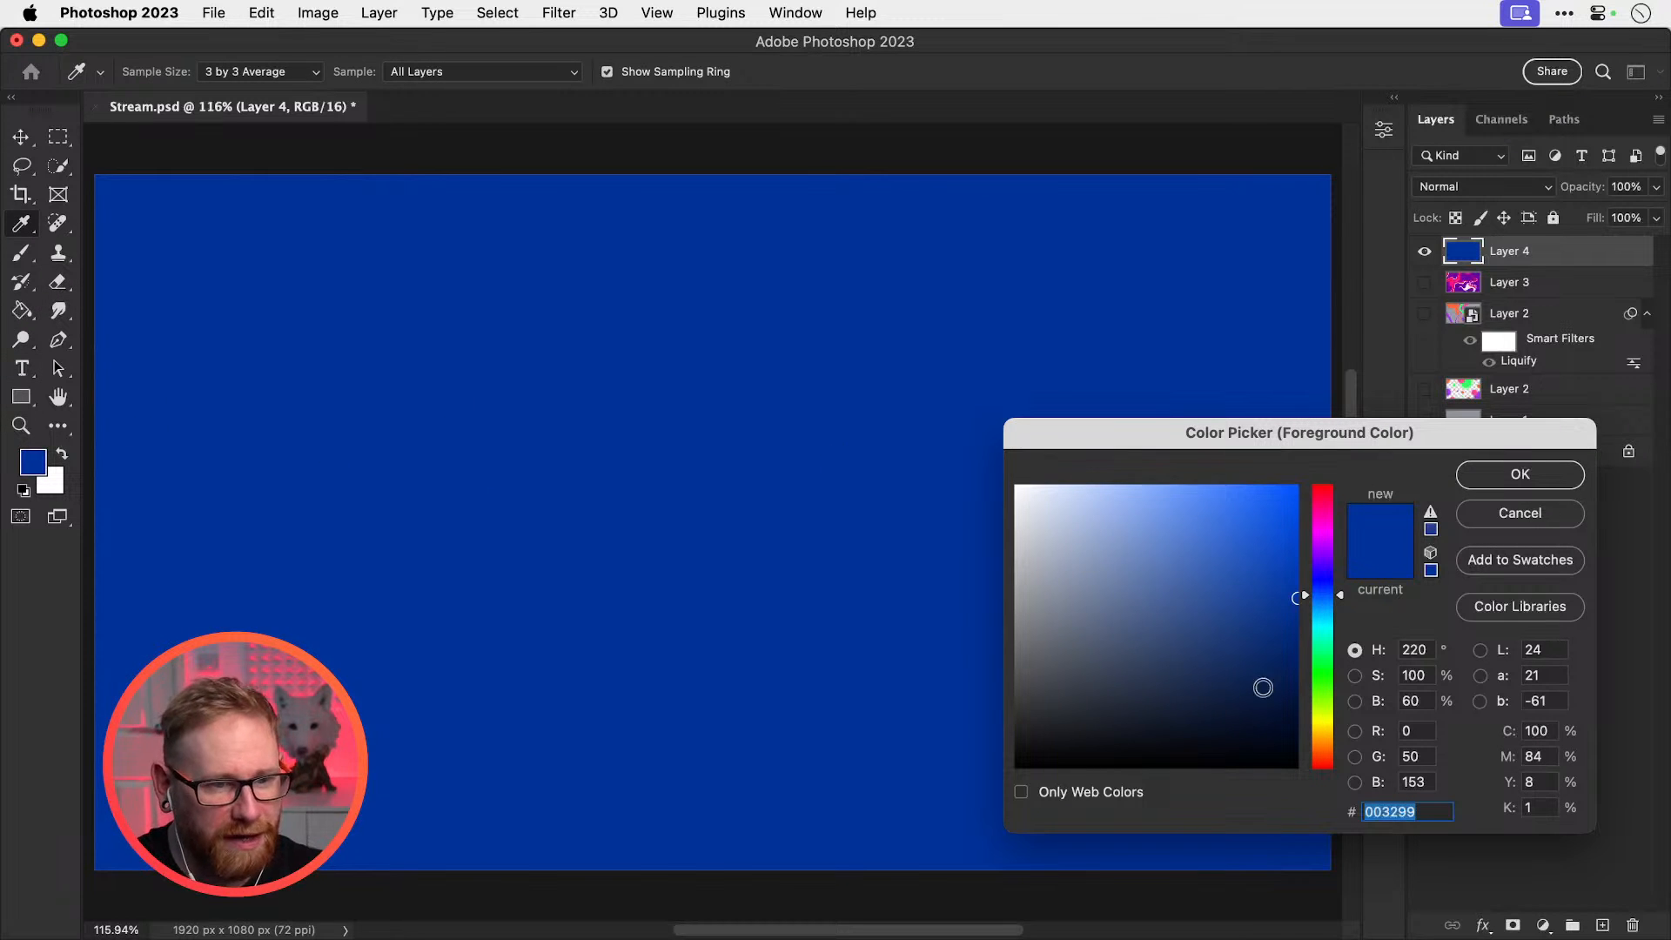
left_click(1324, 660)
left_click_drag(1253, 557, 1258, 484)
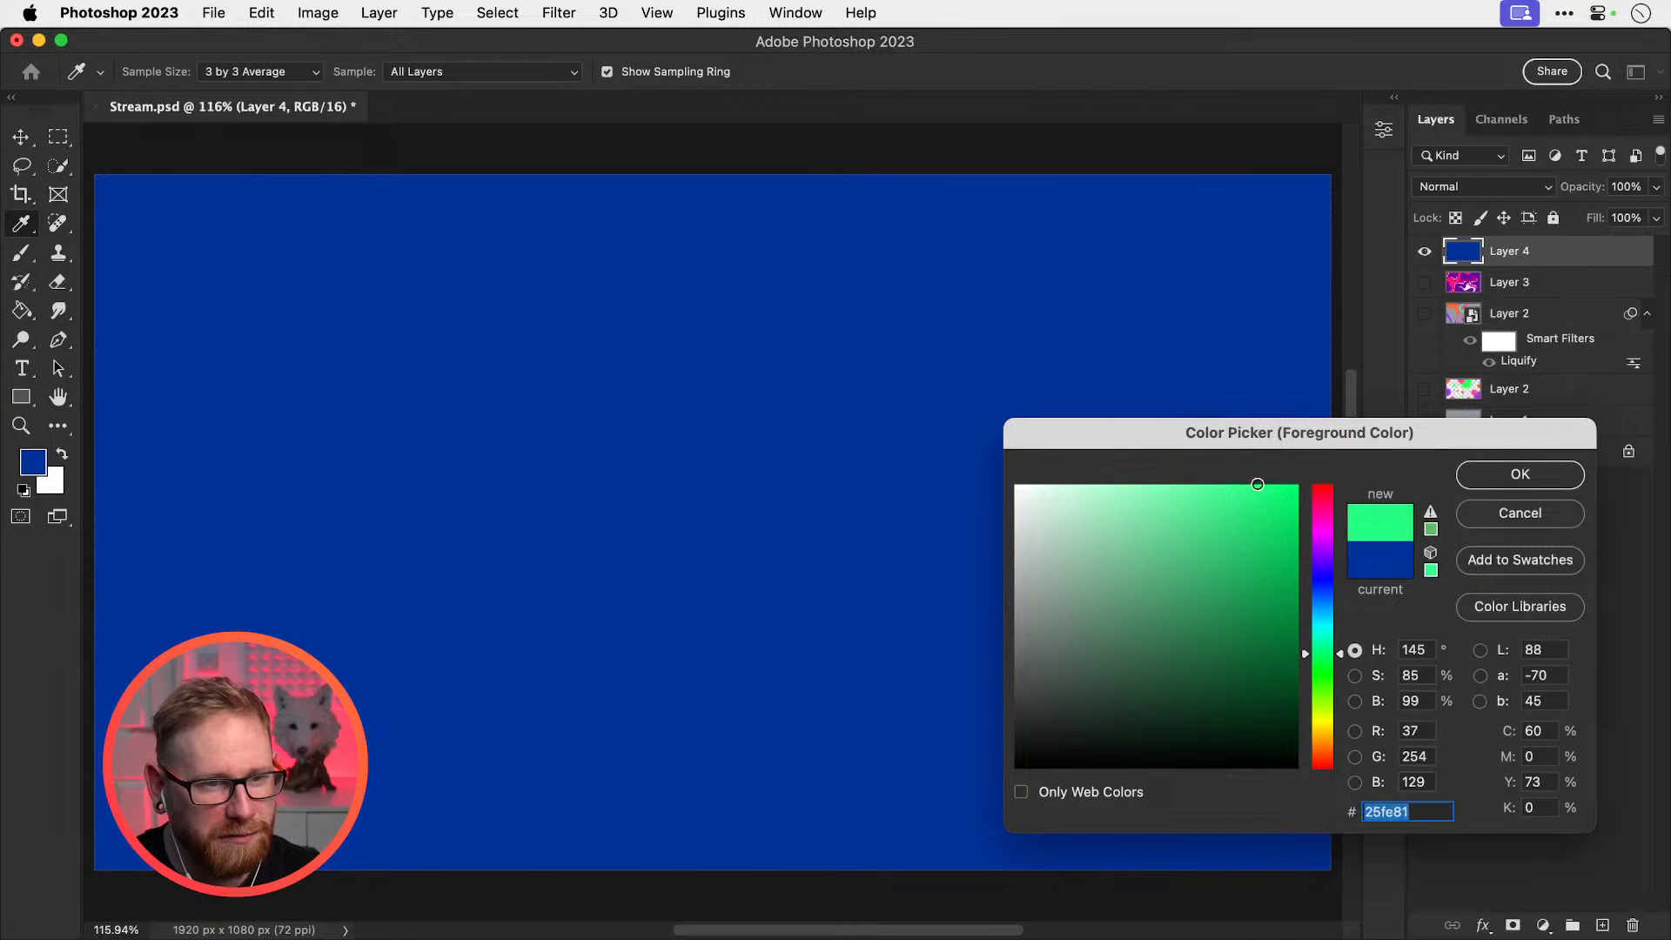
left_click(1519, 474)
Paint green strokes, a zigzag, a blob and a large cloud shape across the blue layer
key("g")
key("b")
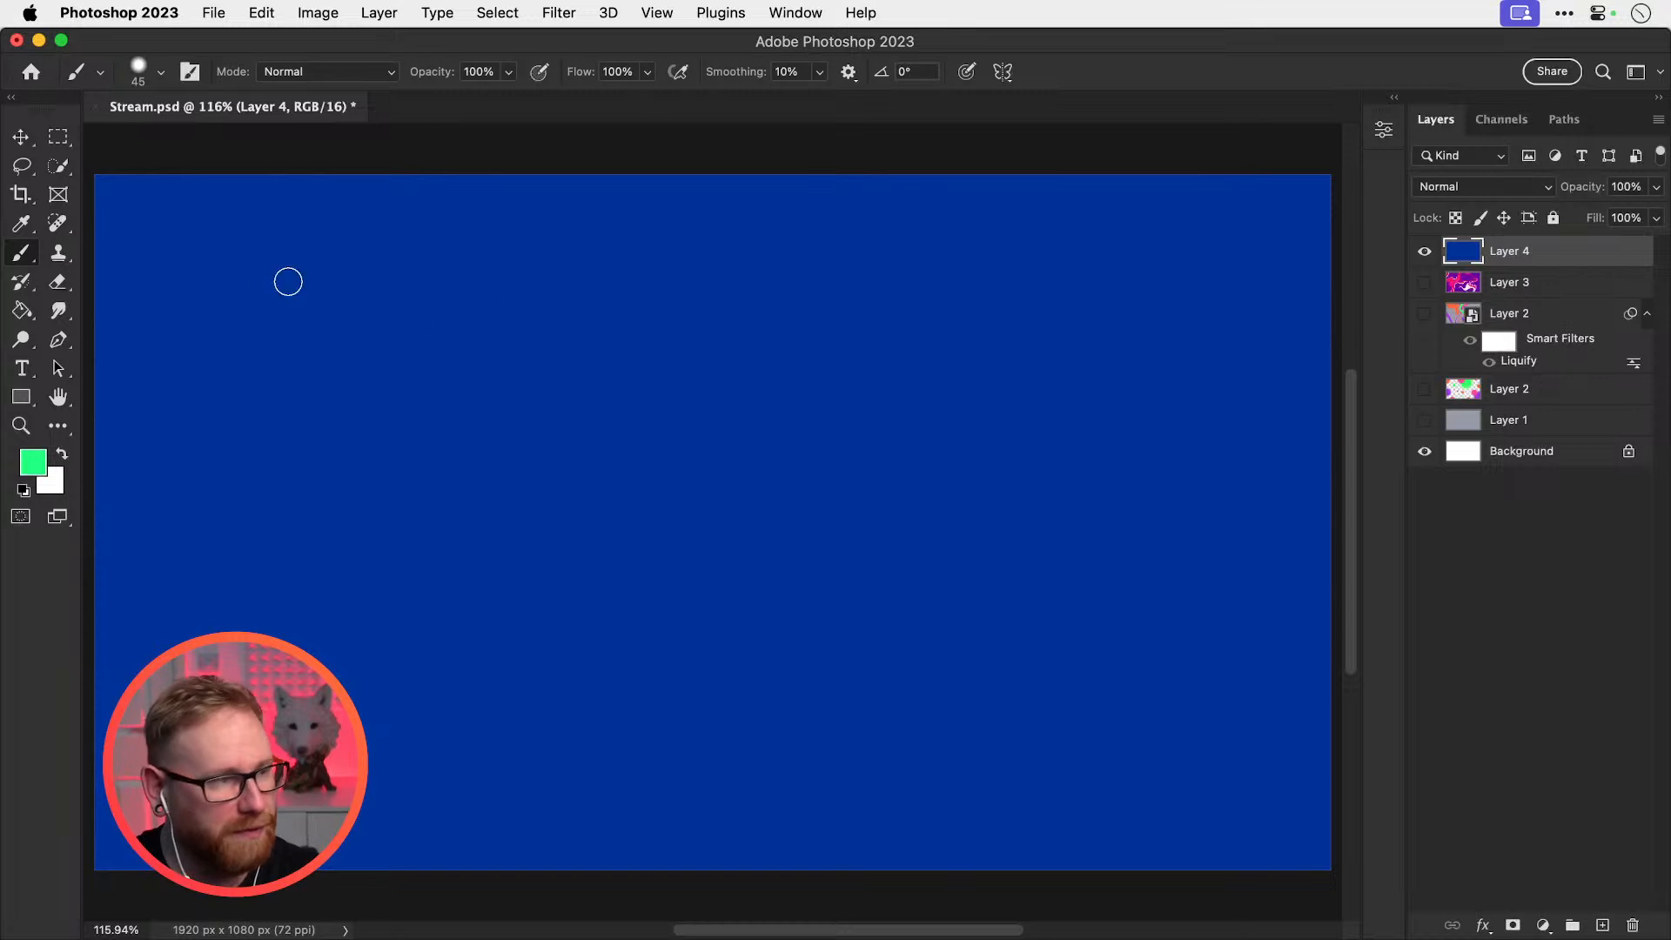
mouse_move(216, 252)
left_mouse_down()
mouse_move(220, 466)
mouse_move(346, 589)
left_mouse_up()
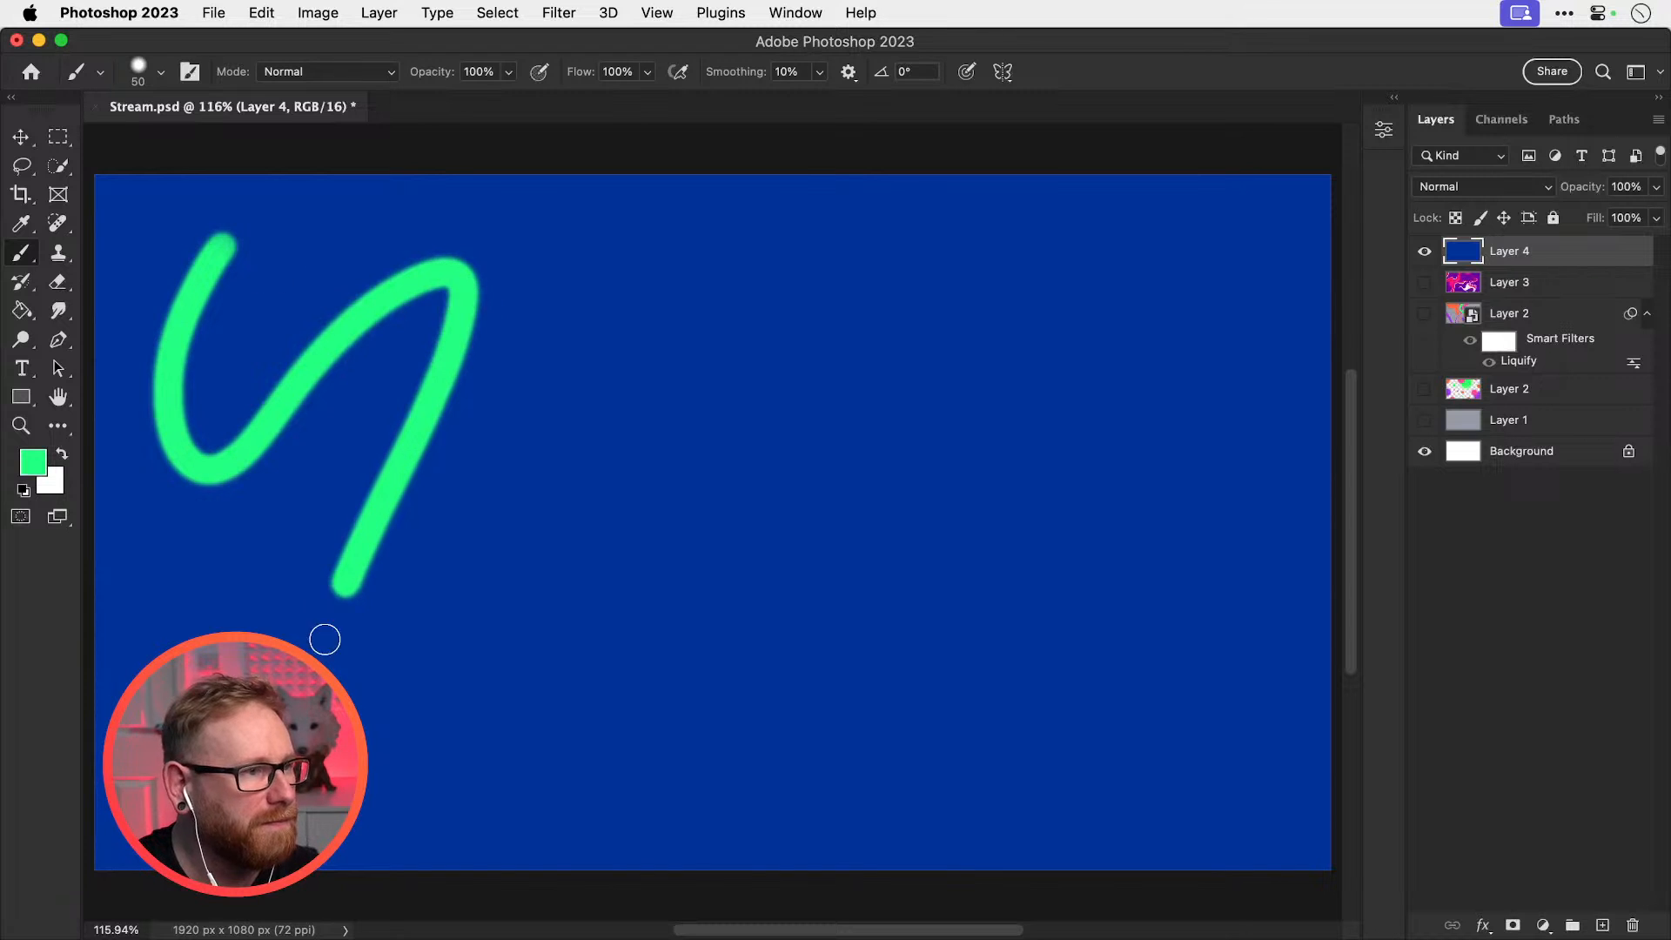
key("bracketright")
key("bracketright")
mouse_move(236, 673)
left_mouse_down()
mouse_move(310, 585)
mouse_move(566, 582)
mouse_move(572, 714)
left_mouse_up()
key("bracketleft")
key("bracketleft")
key("bracketleft")
key("bracketleft")
left_click_drag(707, 266, 798, 364)
left_click_drag(992, 288, 1157, 422)
key("bracketright")
left_click_drag(936, 561, 973, 616)
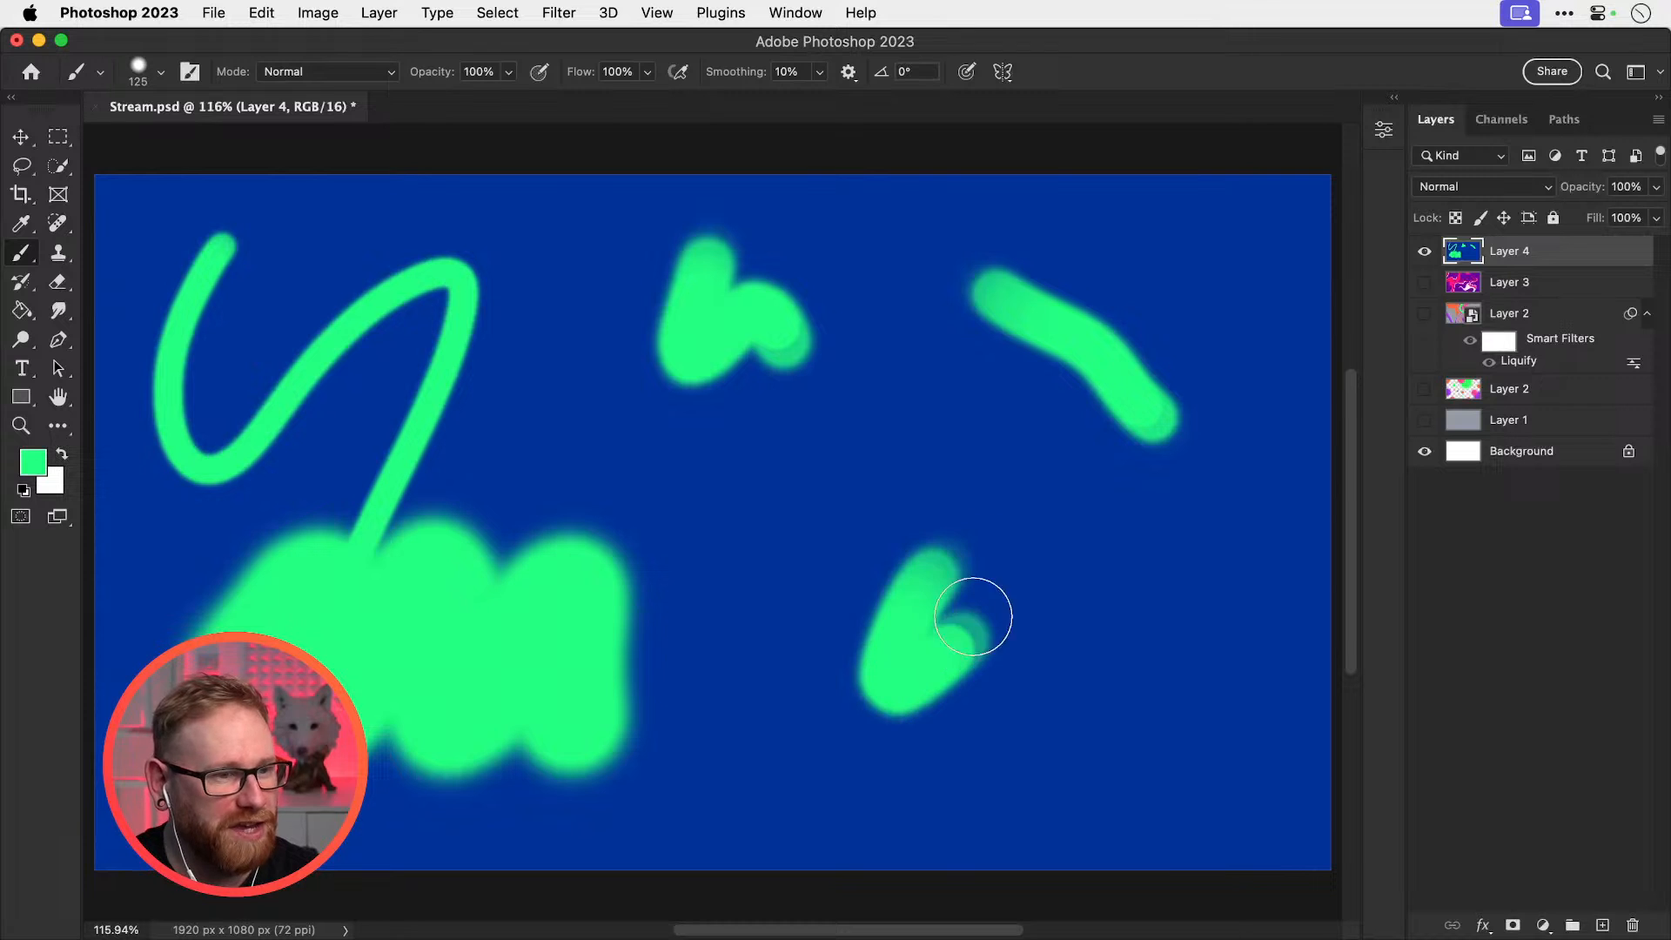
mouse_move(787, 533)
left_mouse_down()
mouse_move(1007, 702)
mouse_move(1111, 719)
mouse_move(1179, 691)
left_mouse_up()
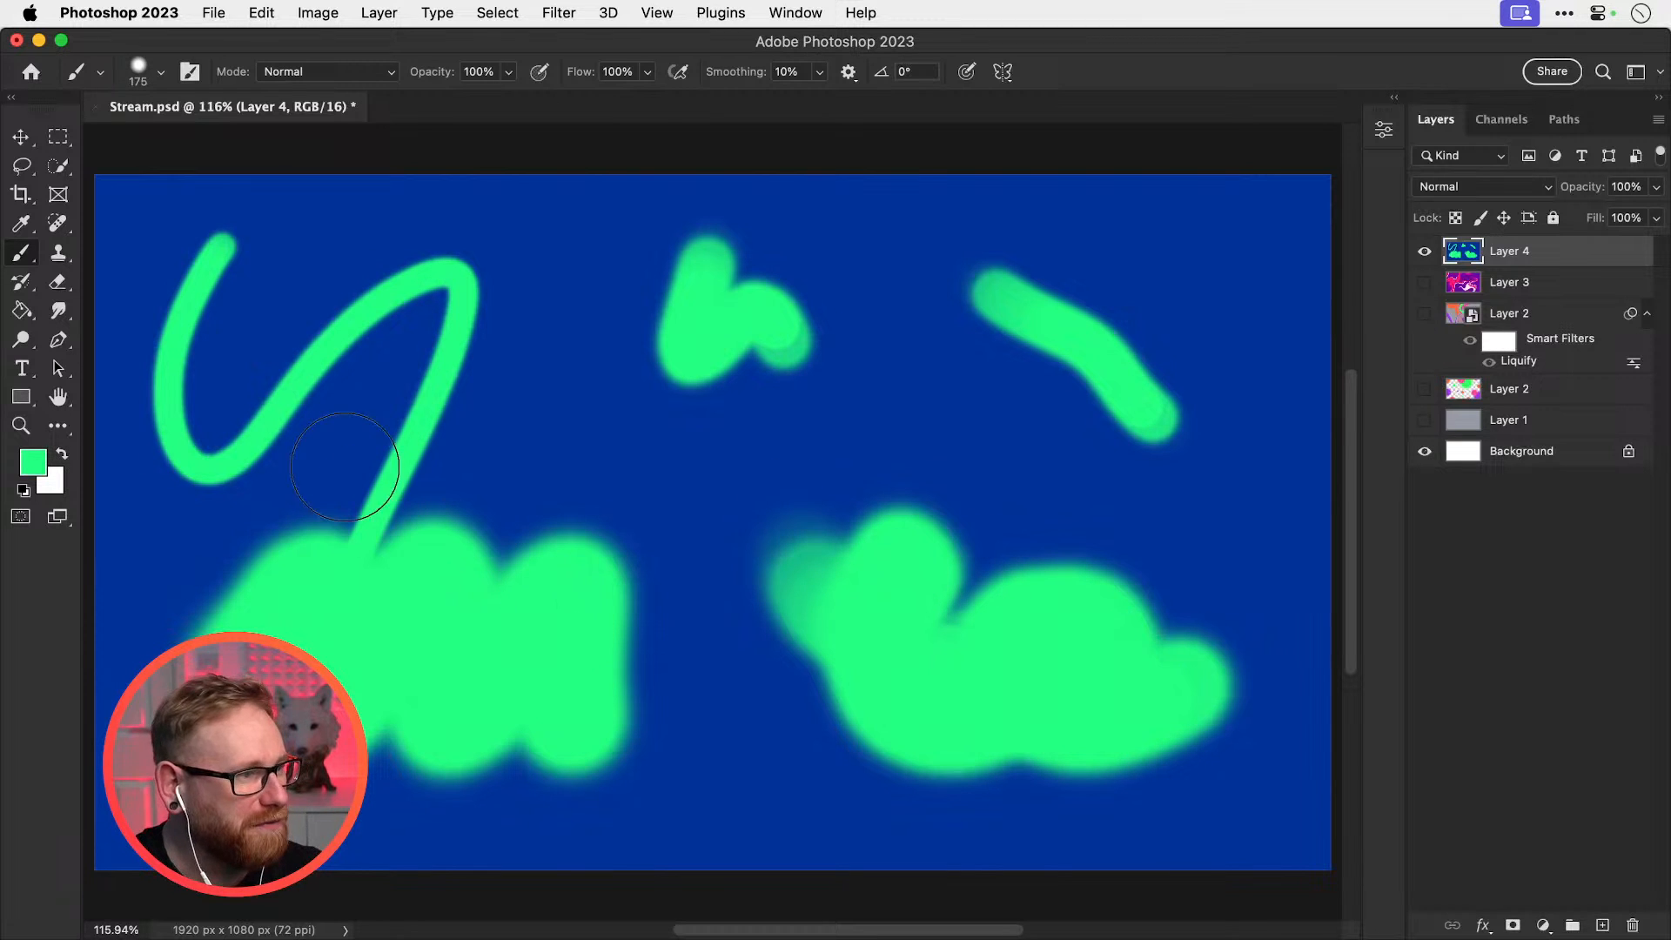
Switch to white and paint strokes and a blob over the upper left, middle, right and left edge
key("bracketleft")
mouse_move(213, 329)
left_mouse_down()
mouse_move(261, 366)
mouse_move(521, 276)
left_mouse_up()
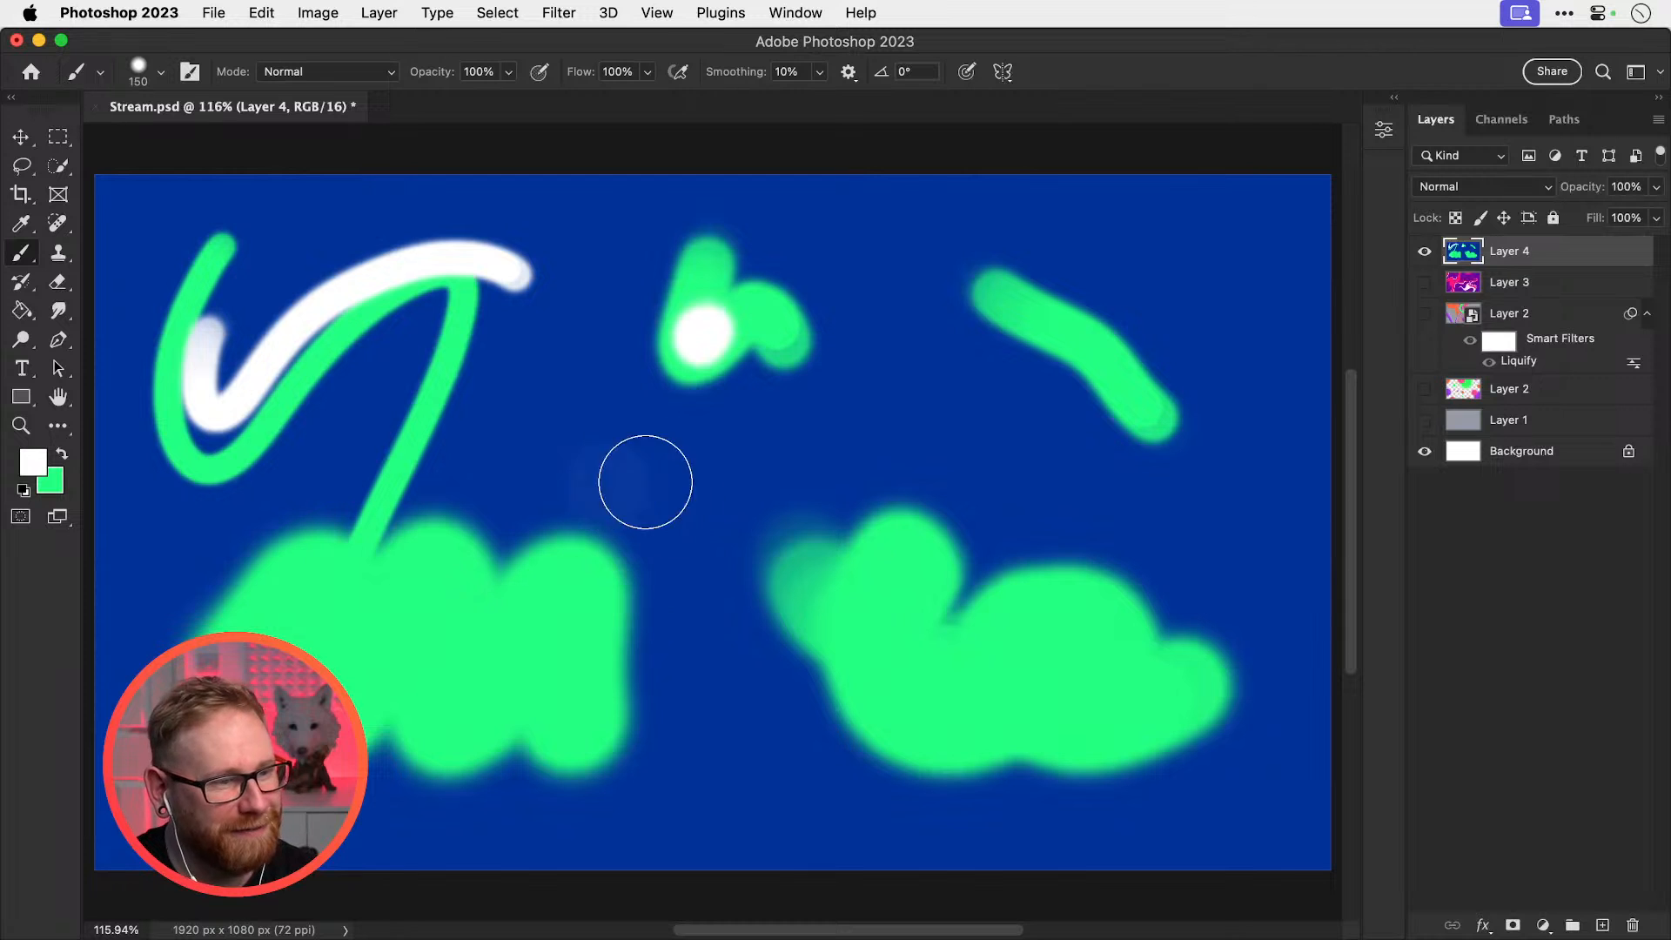
mouse_move(645, 481)
left_mouse_down()
mouse_move(677, 783)
mouse_move(835, 787)
left_mouse_up()
key("bracketright")
left_click_drag(931, 417, 1063, 466)
left_click_drag(1184, 235, 1290, 362)
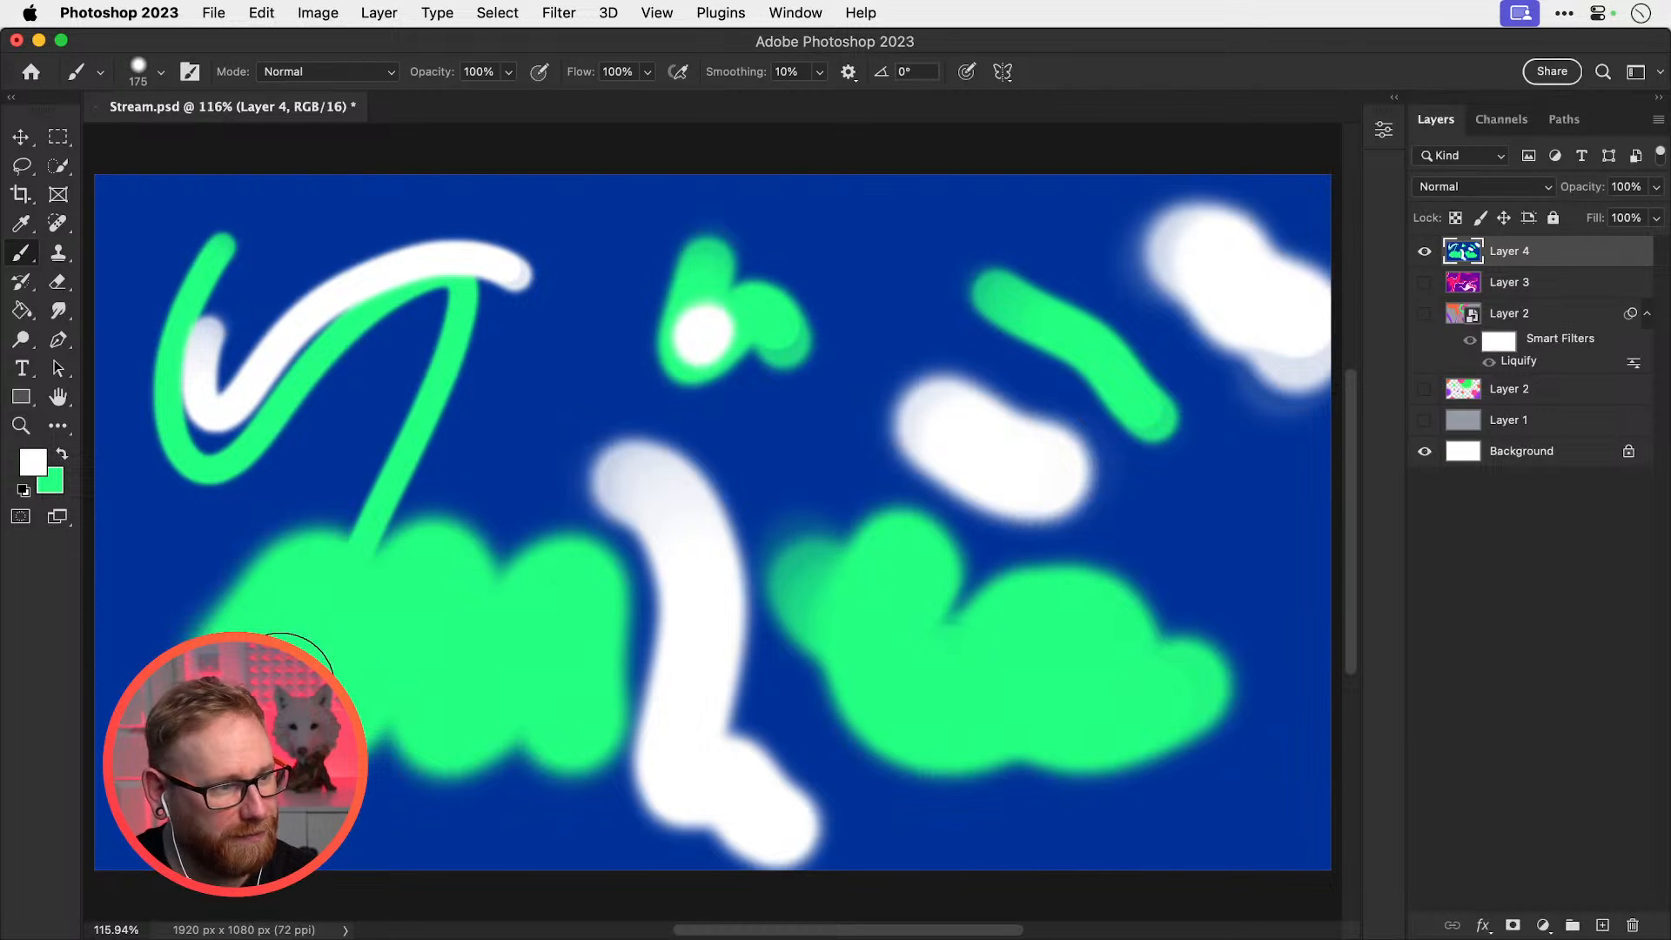
left_click_drag(131, 609, 135, 739)
Open Liquify and smear the green and white shapes into a swirl, pushing the upper-right blob to the top
key("v")
left_click(558, 12)
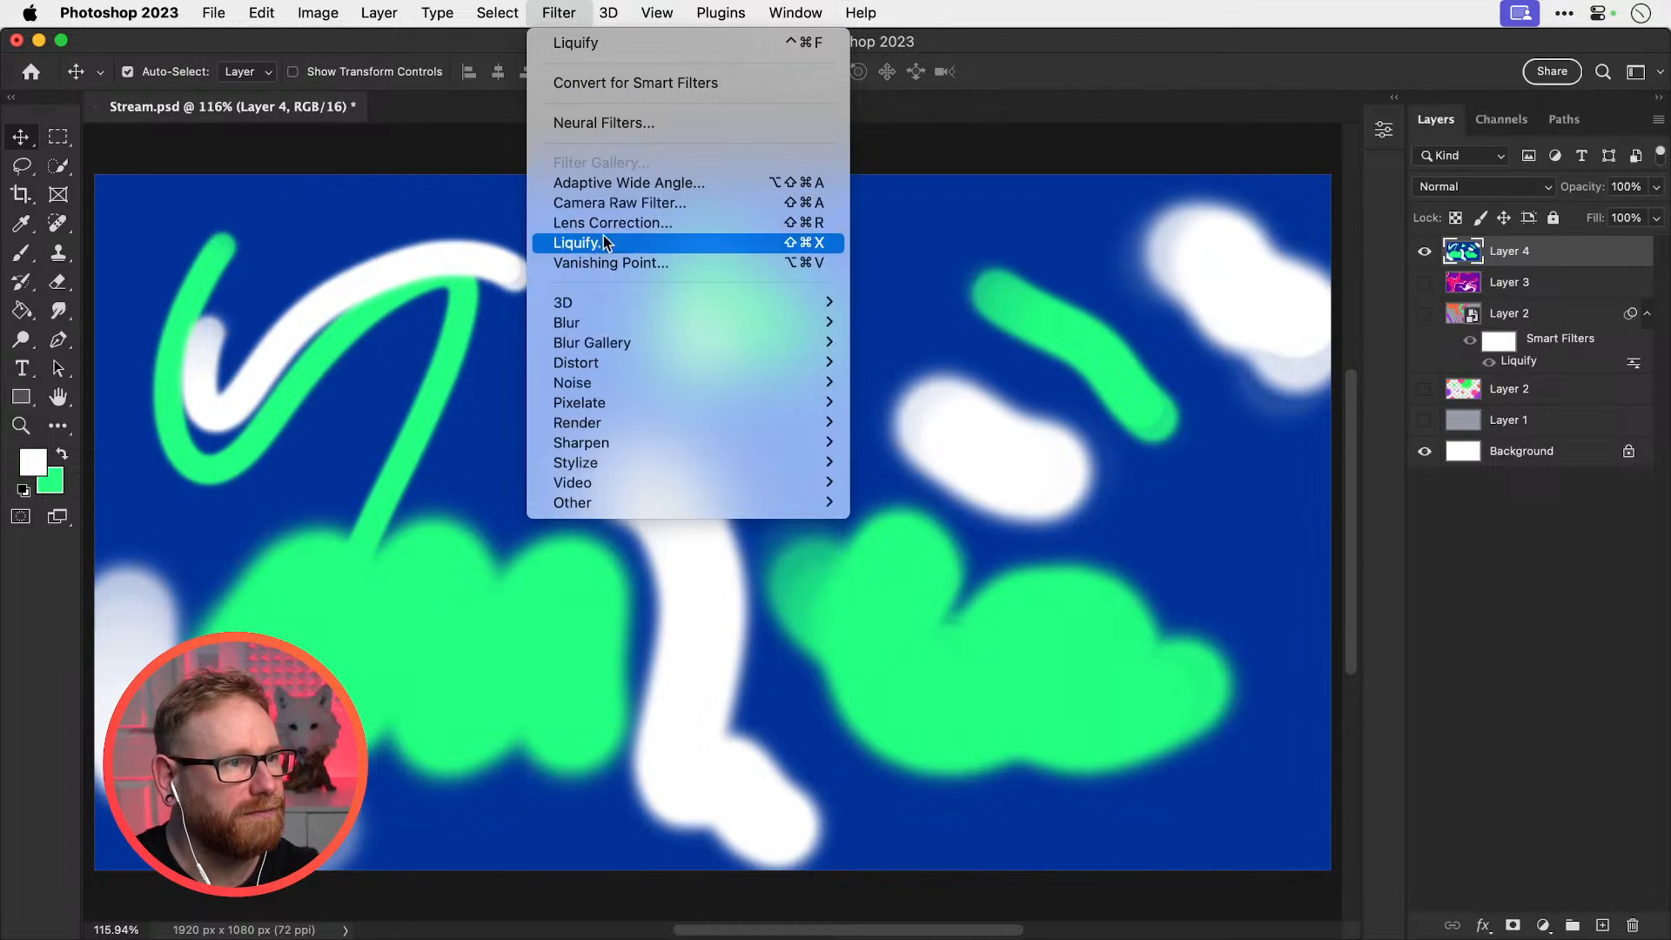
left_click(602, 249)
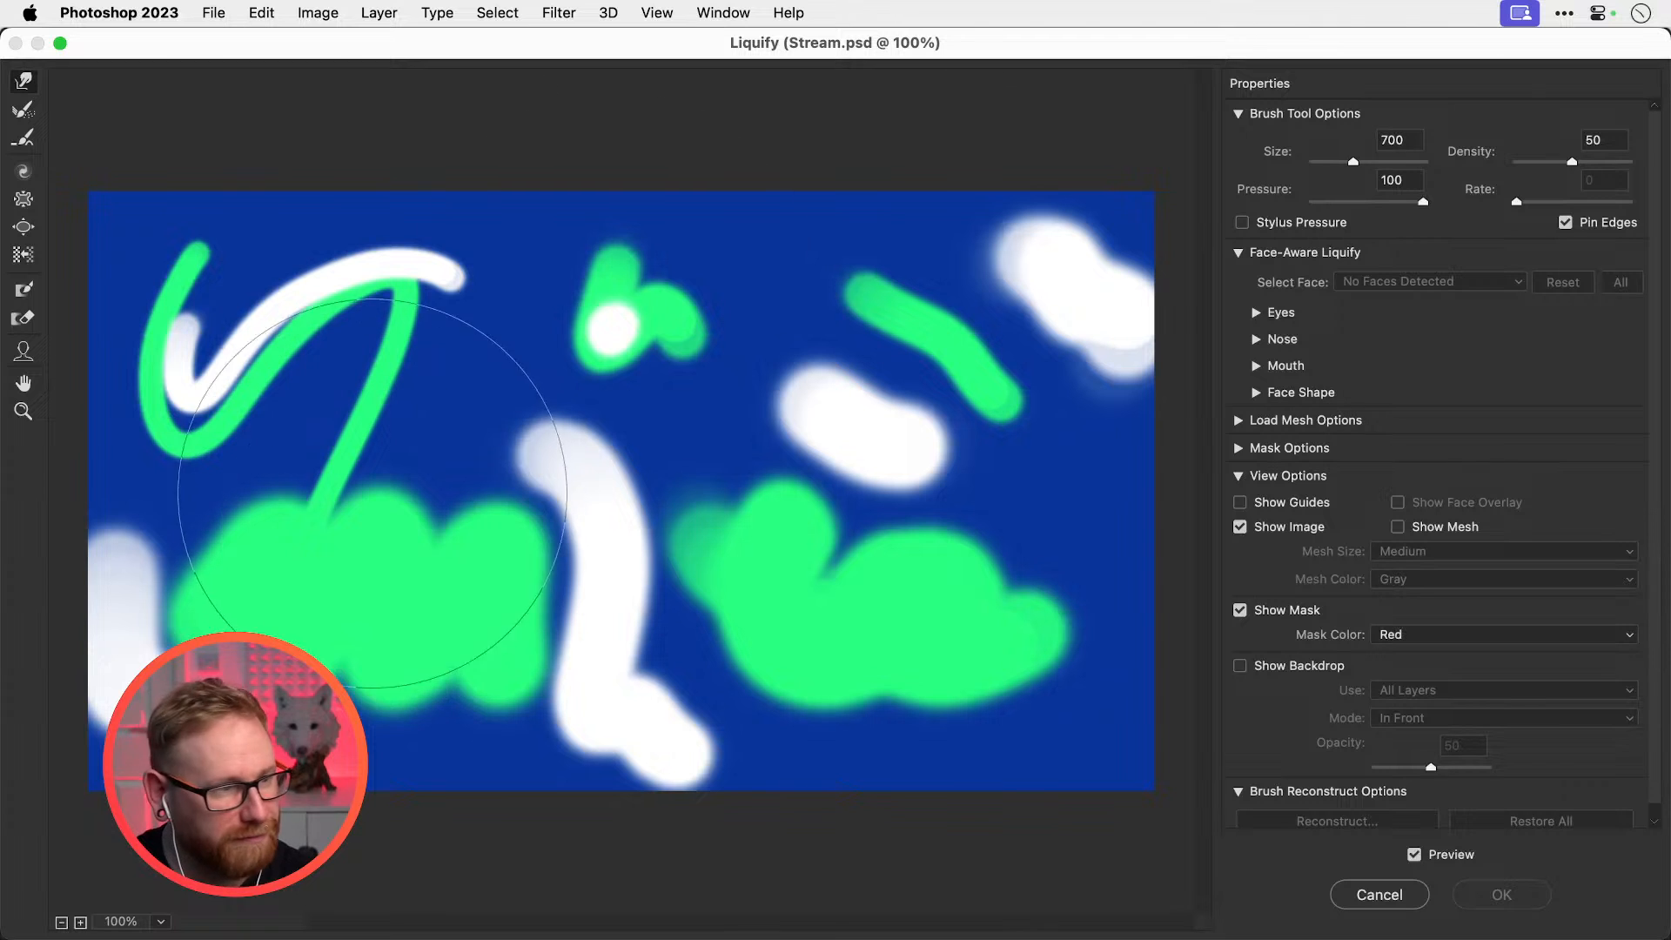
left_click_drag(261, 635, 325, 666)
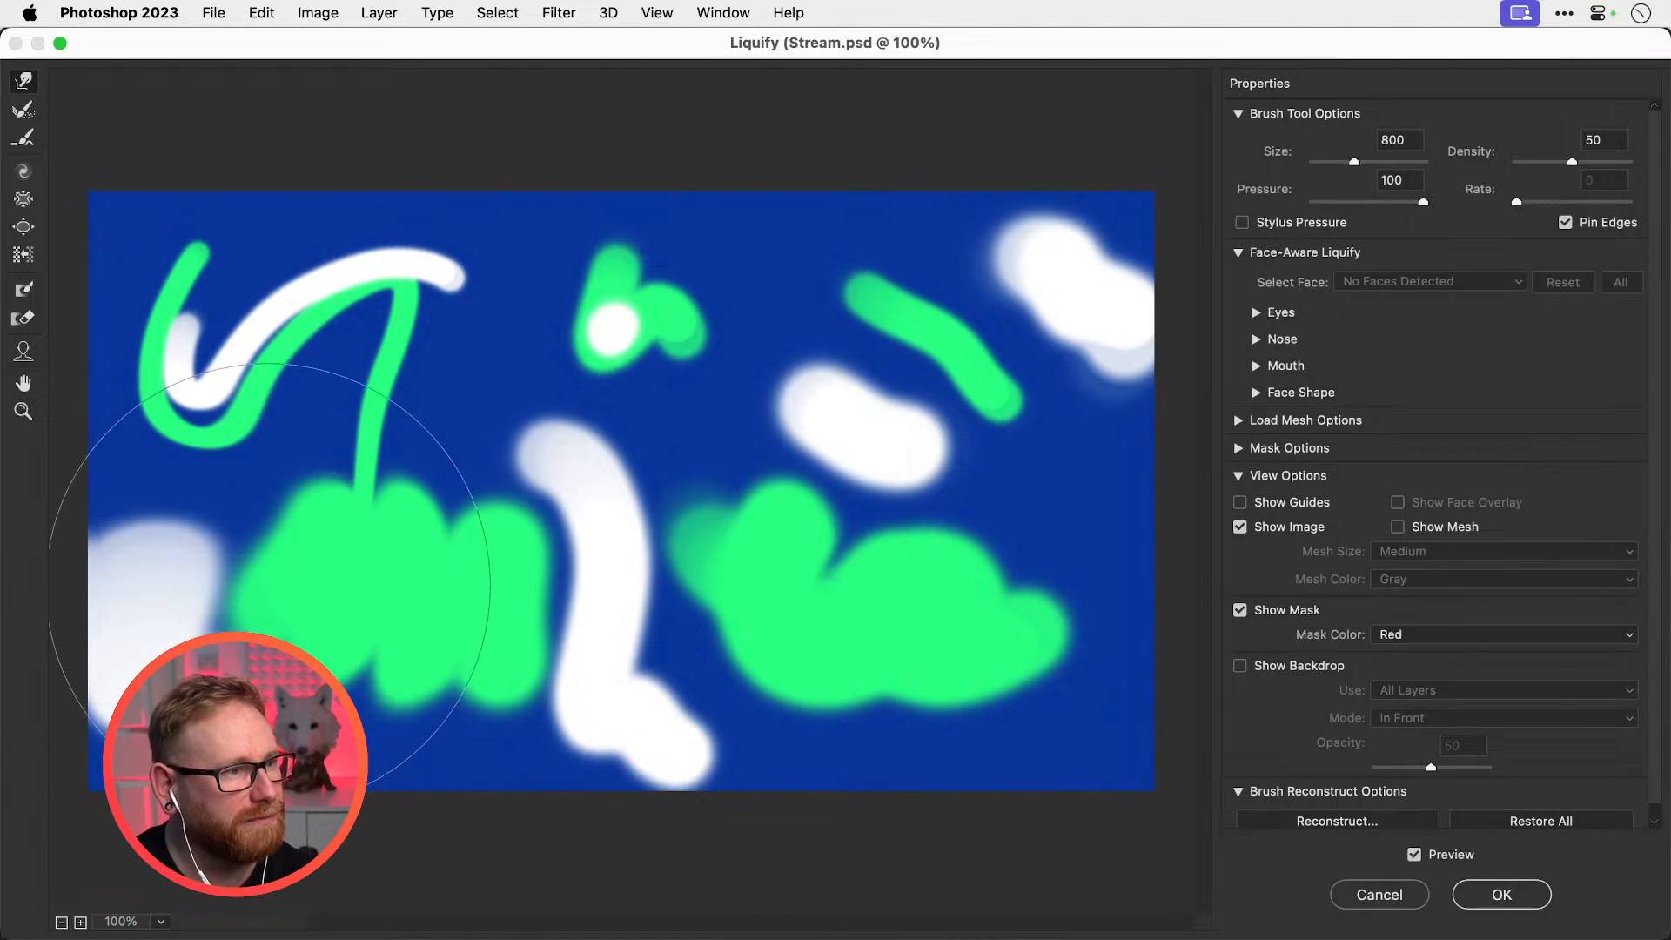
mouse_move(269, 585)
left_mouse_down()
mouse_move(384, 603)
mouse_move(261, 520)
mouse_move(393, 613)
mouse_move(749, 582)
mouse_move(757, 507)
mouse_move(689, 398)
mouse_move(460, 308)
mouse_move(322, 328)
mouse_move(207, 442)
mouse_move(462, 290)
left_mouse_up()
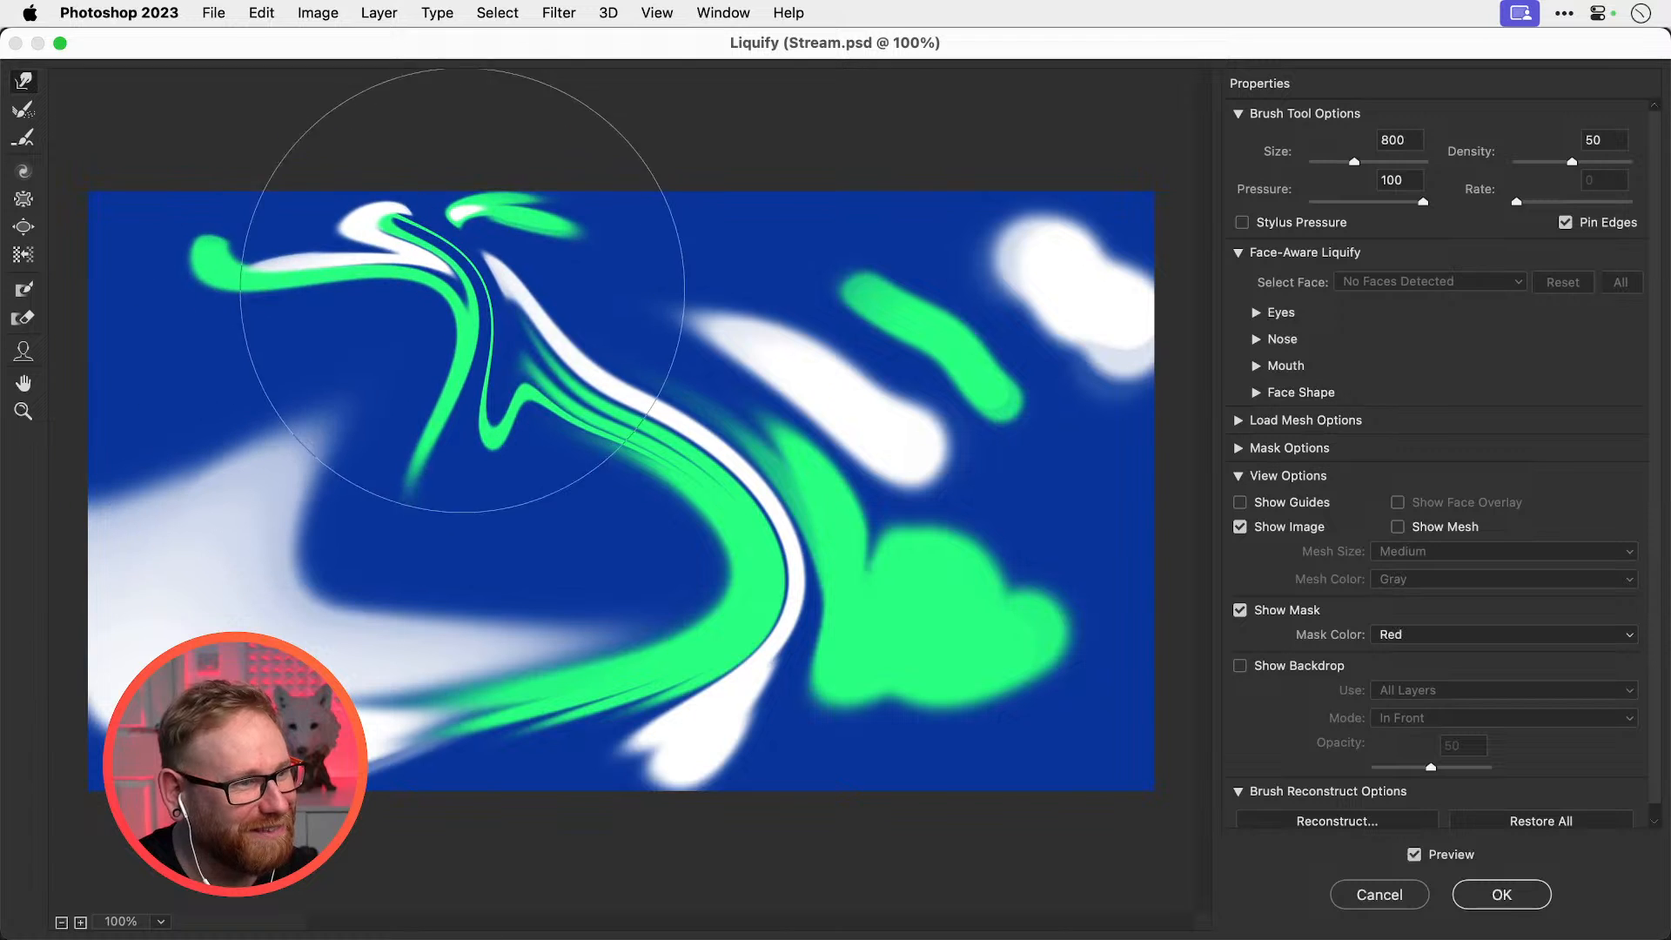
mouse_move(708, 186)
left_mouse_down()
mouse_move(888, 232)
mouse_move(564, 567)
mouse_move(450, 353)
mouse_move(433, 246)
mouse_move(523, 148)
mouse_move(369, 383)
mouse_move(592, 26)
mouse_move(932, 522)
mouse_move(1156, 801)
mouse_move(1106, 736)
mouse_move(1044, 728)
mouse_move(876, 627)
mouse_move(392, 186)
mouse_move(163, 163)
mouse_move(182, 113)
mouse_move(261, 153)
mouse_move(315, 428)
mouse_move(252, 557)
mouse_move(216, 775)
left_mouse_up()
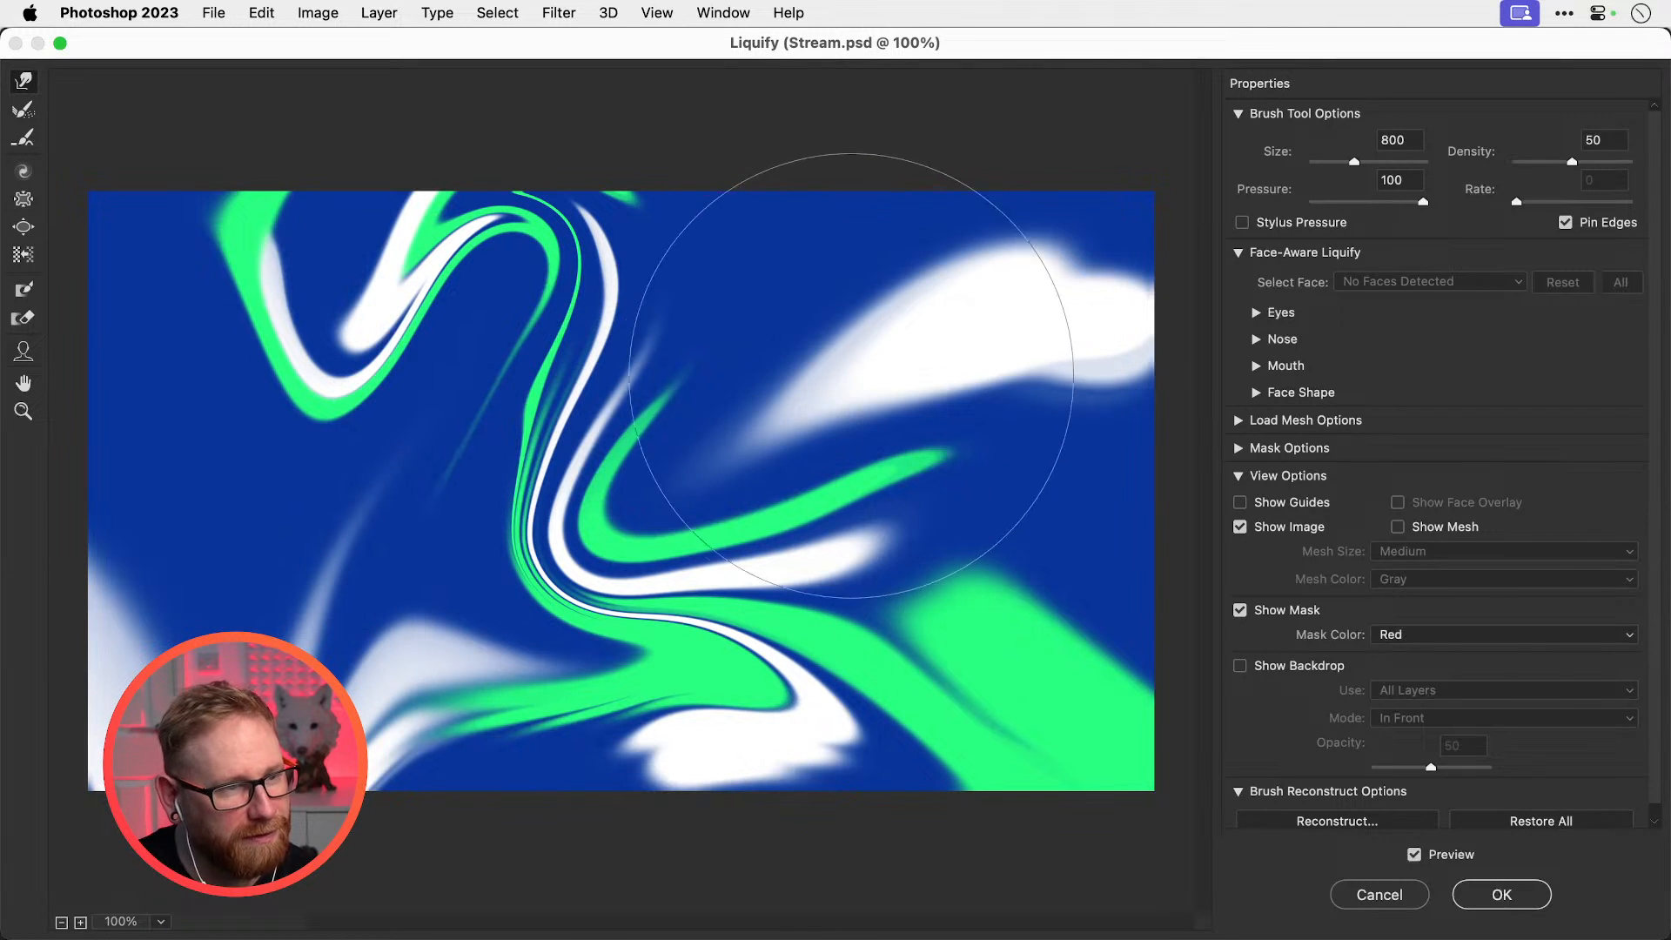
mouse_move(850, 375)
left_mouse_down()
mouse_move(839, 149)
mouse_move(839, 205)
left_mouse_up()
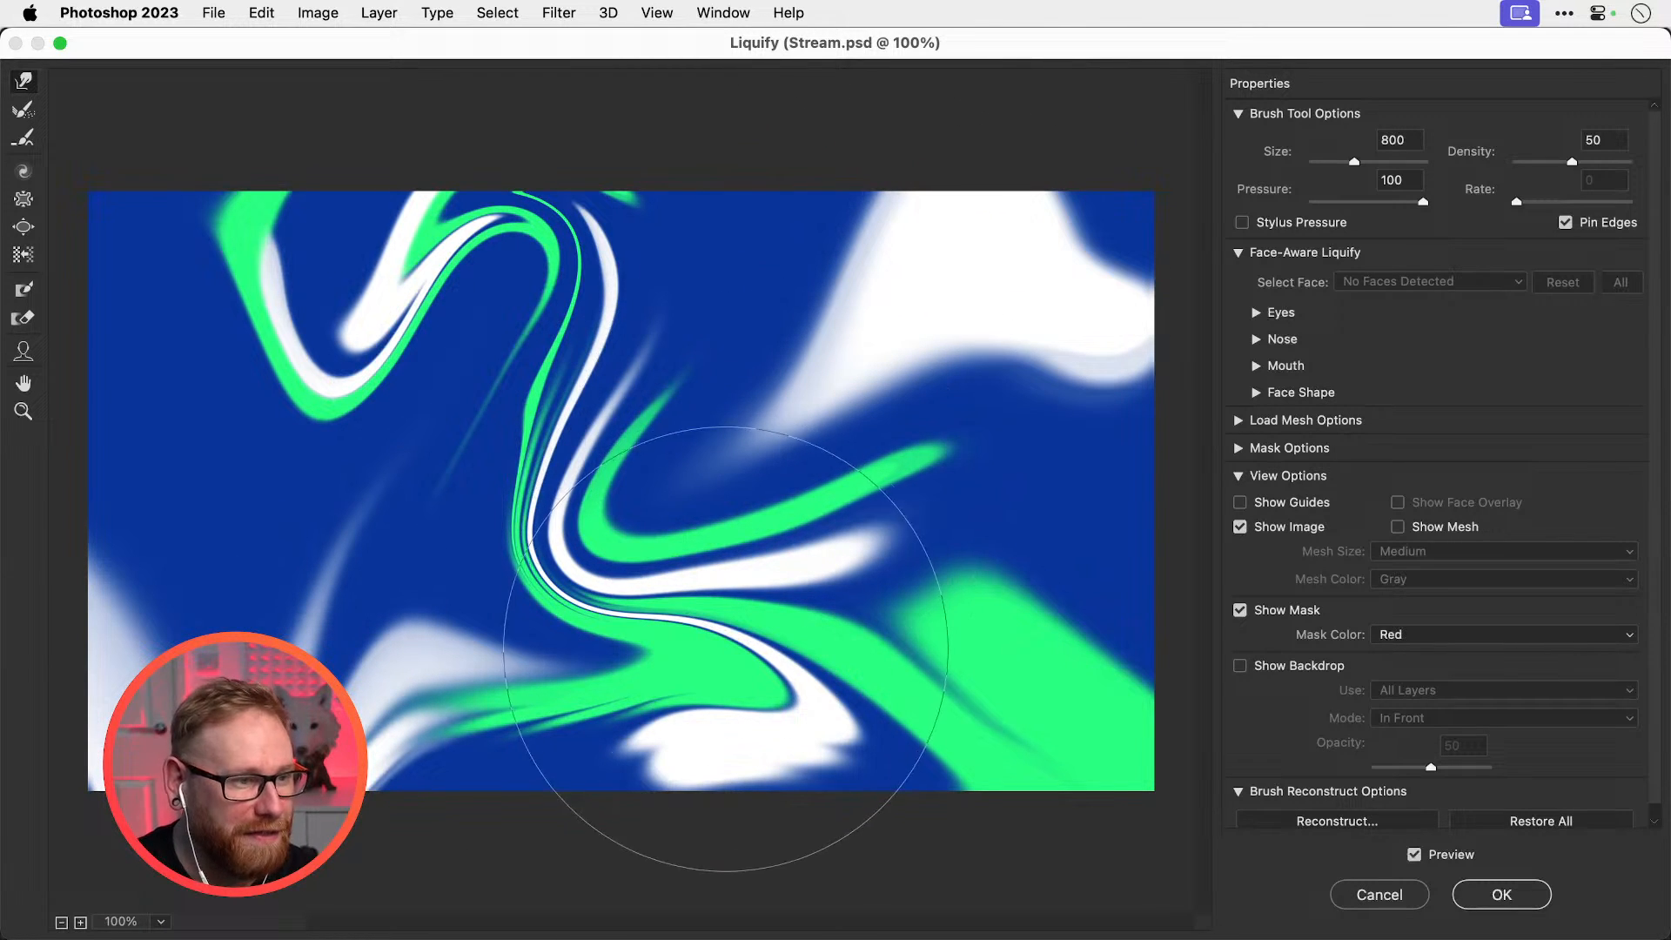
Bend the strands rightward and smear the bottom white blob and blue band into curves
key("bracketleft")
key("bracketleft")
key("bracketleft")
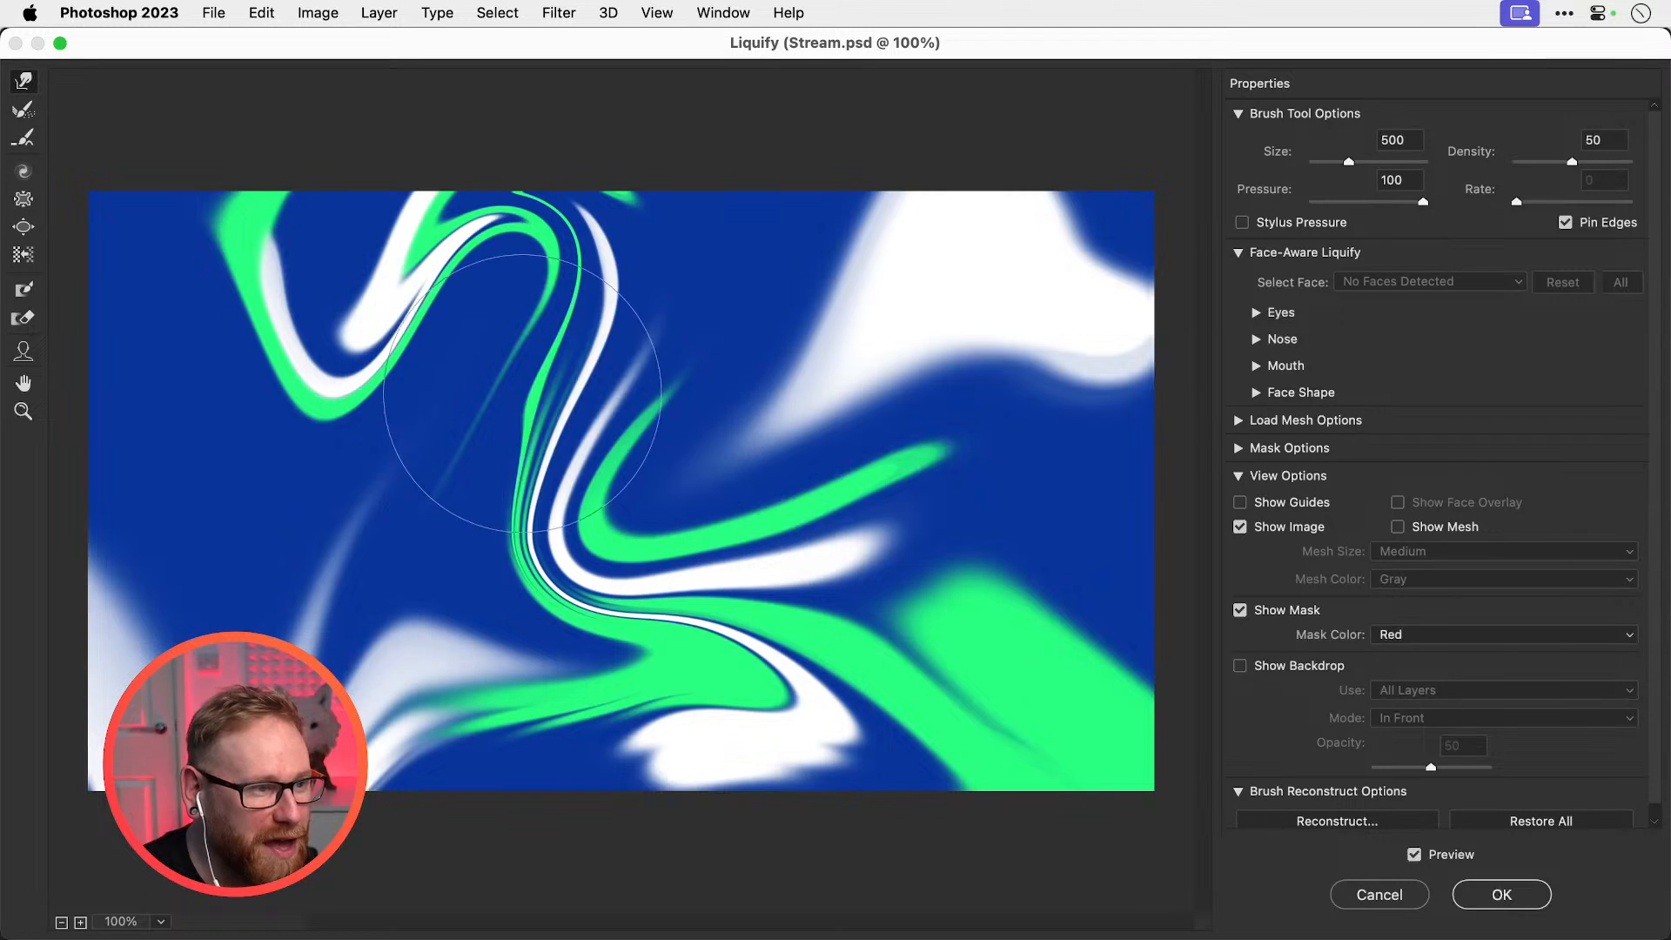
mouse_move(523, 393)
left_mouse_down()
mouse_move(560, 405)
mouse_move(543, 360)
mouse_move(545, 376)
mouse_move(616, 355)
left_mouse_up()
key("bracketright")
key("bracketright")
key("bracketright")
key("bracketleft")
key("bracketleft")
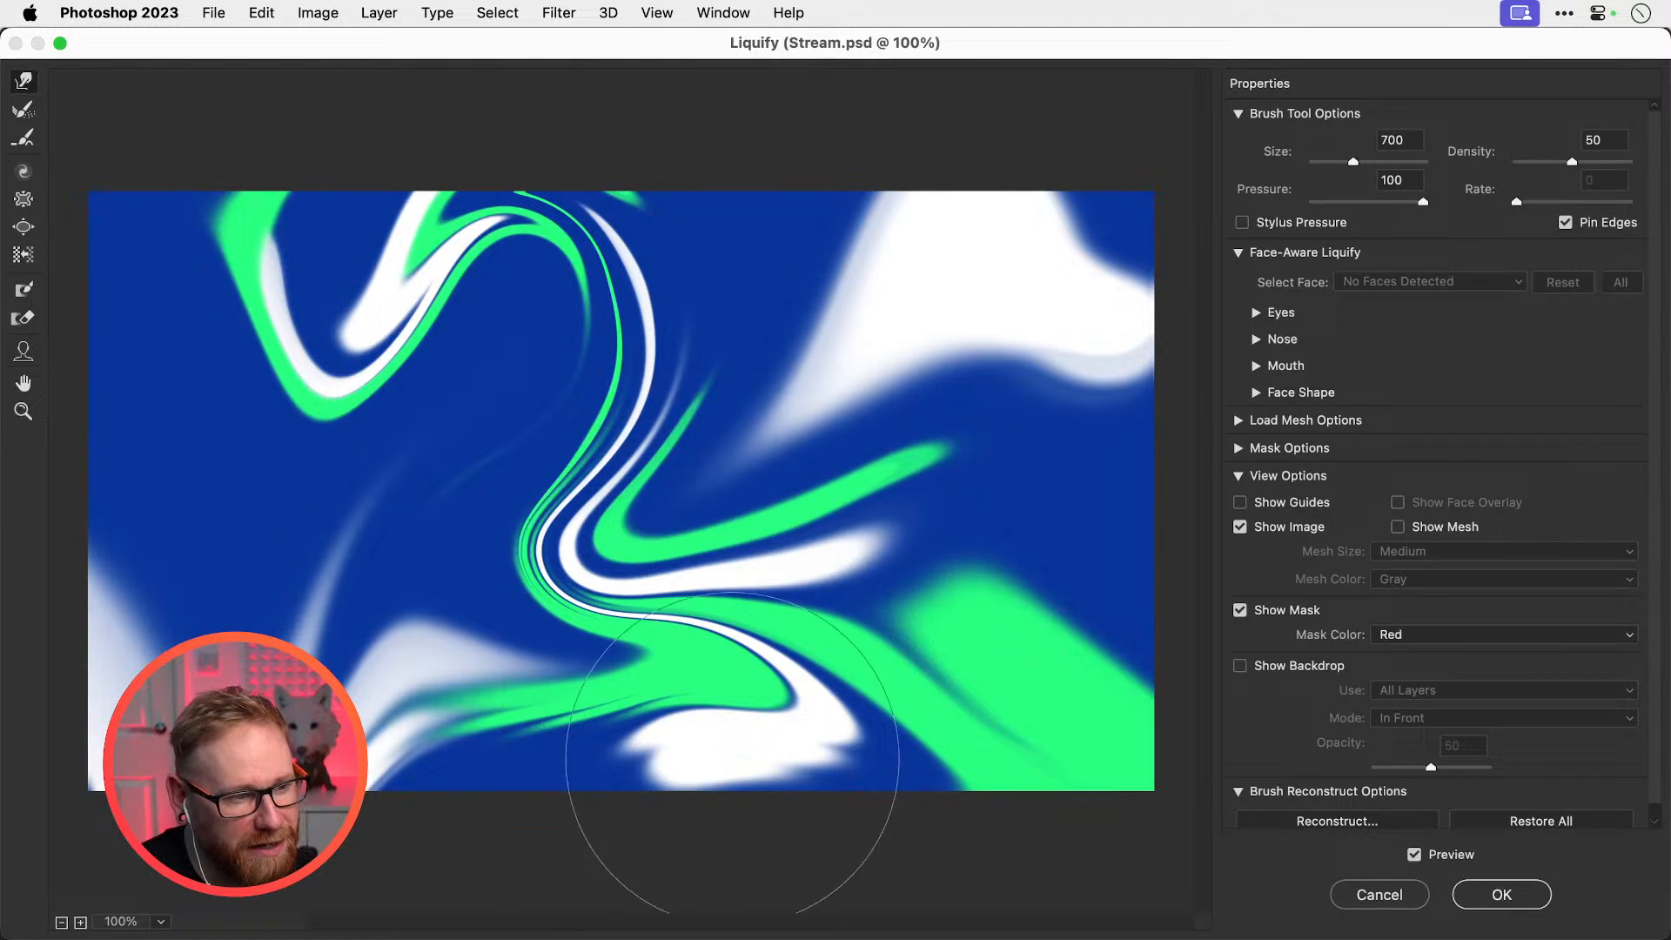
mouse_move(687, 840)
left_mouse_down()
mouse_move(584, 897)
mouse_move(631, 857)
mouse_move(564, 881)
left_mouse_up()
mouse_move(723, 849)
left_mouse_down()
mouse_move(922, 886)
mouse_move(855, 844)
mouse_move(957, 859)
mouse_move(887, 809)
mouse_move(996, 841)
mouse_move(893, 801)
mouse_move(1023, 803)
mouse_move(919, 790)
mouse_move(958, 799)
mouse_move(1047, 735)
left_mouse_up()
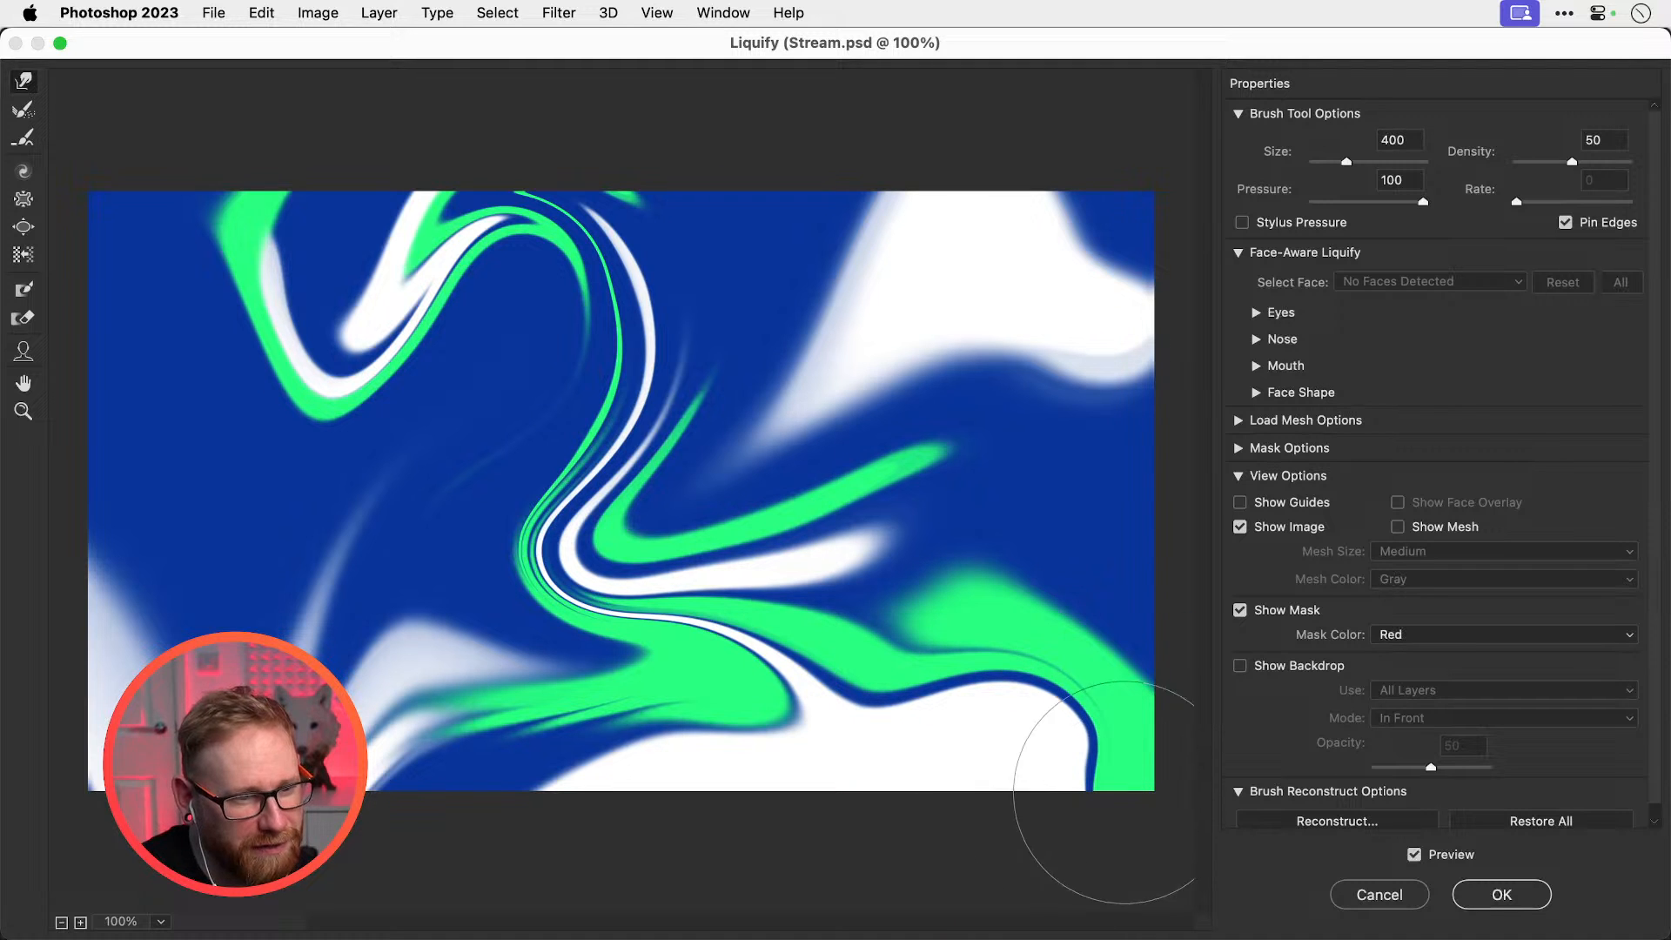
left_click_drag(1115, 799, 1035, 803)
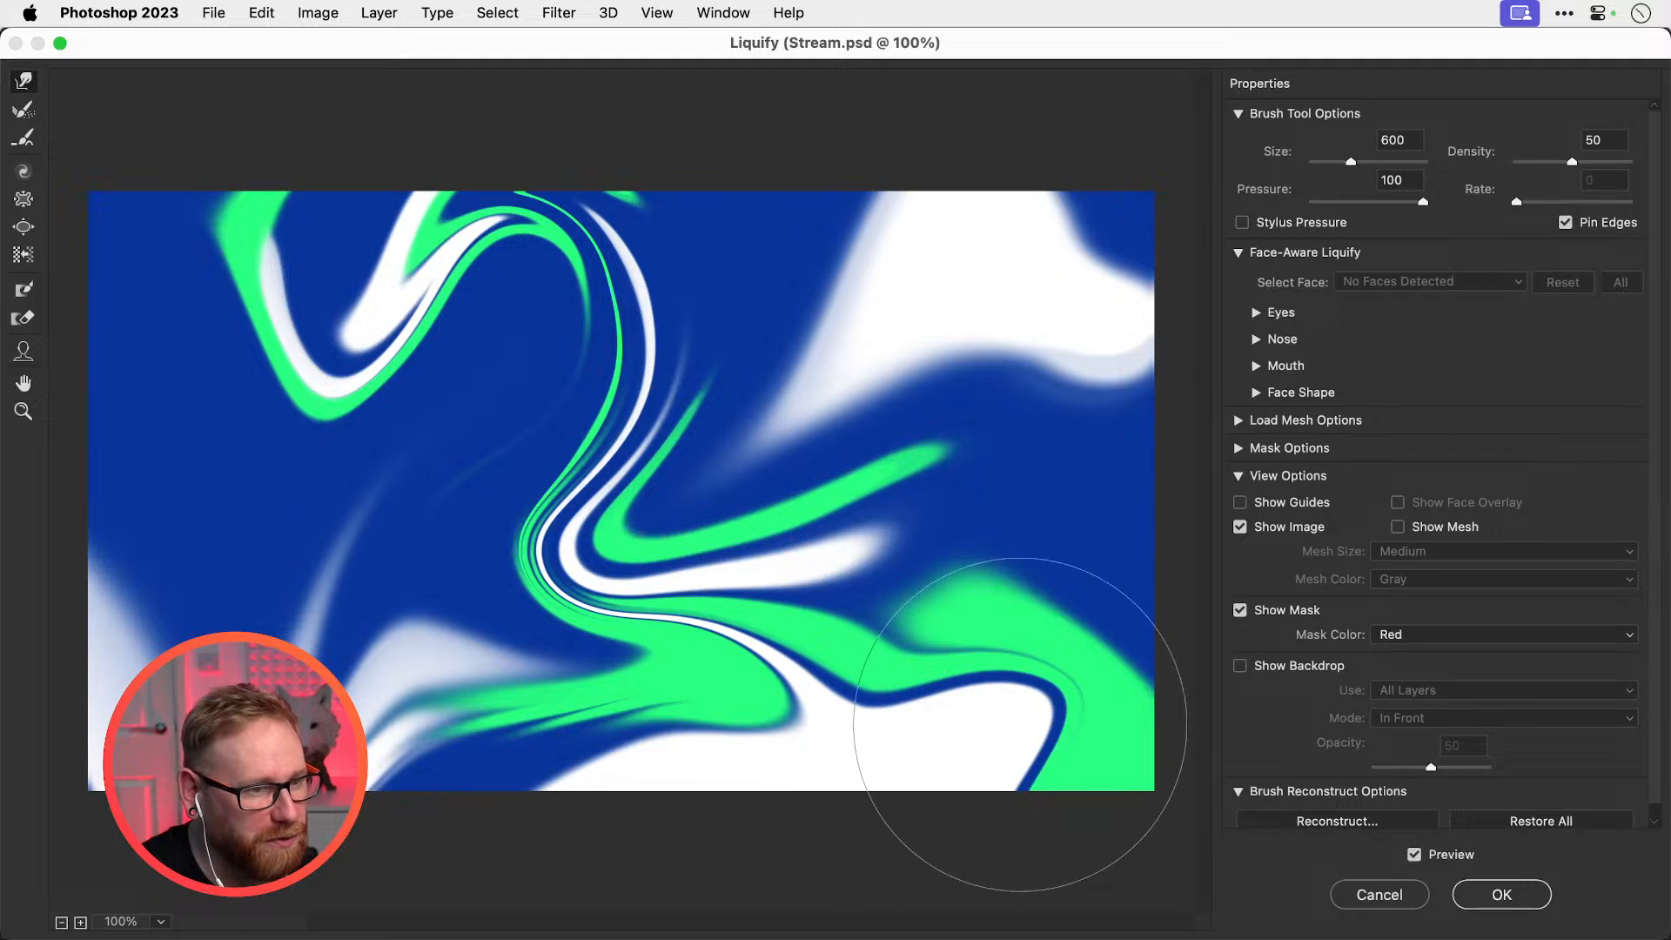
mouse_move(1060, 689)
left_mouse_down()
mouse_move(1042, 706)
mouse_move(966, 396)
mouse_move(883, 231)
mouse_move(809, 200)
mouse_move(783, 209)
mouse_move(782, 284)
mouse_move(820, 314)
left_mouse_up()
Push blue into the white blob, shift the top-left blob, deepen the band's V and lift the central swirl
key("bracketright")
key("bracketright")
key("bracketright")
left_click_drag(792, 240, 846, 291)
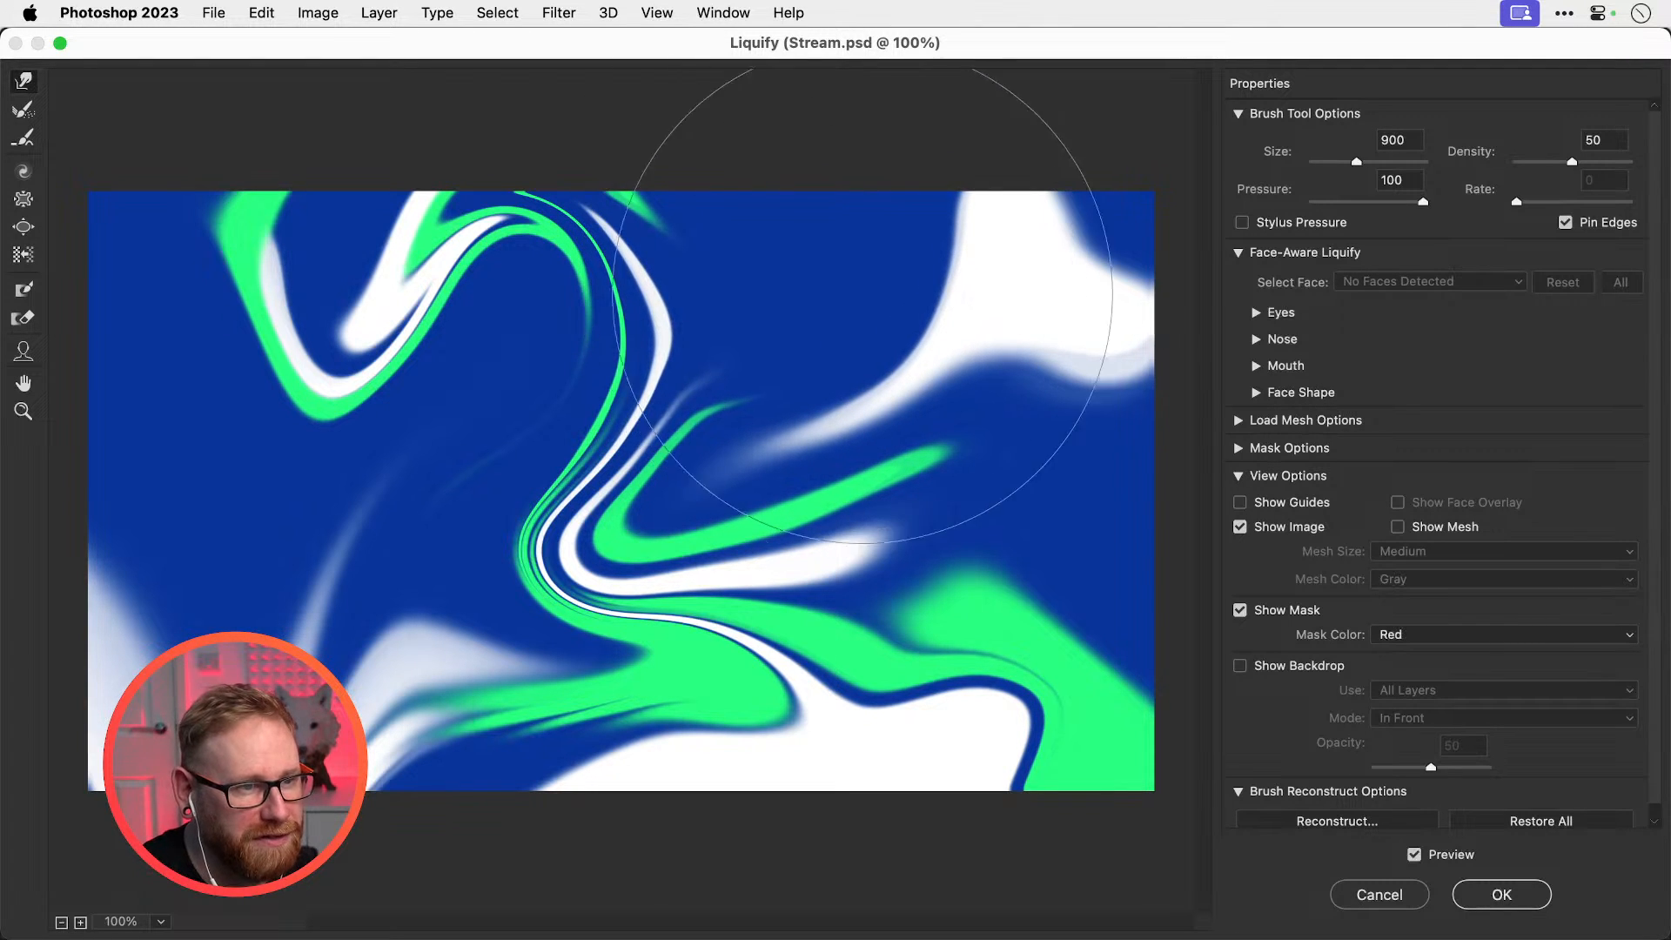
key("bracketleft")
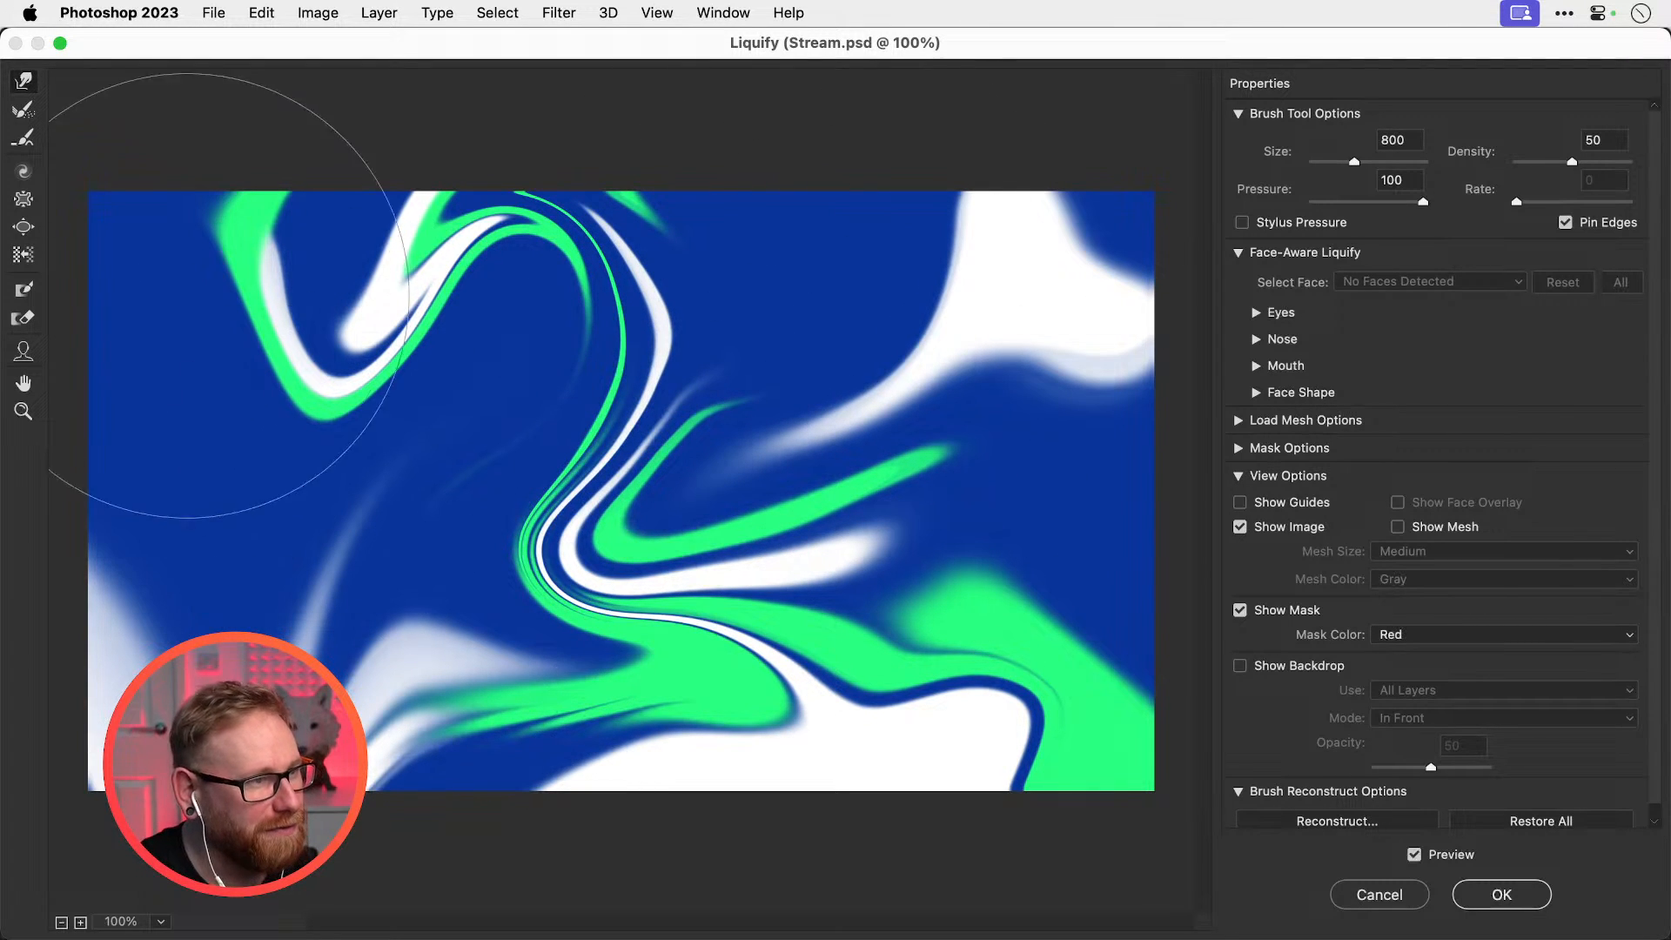
mouse_move(223, 168)
left_mouse_down()
mouse_move(318, 170)
mouse_move(248, 215)
mouse_move(331, 96)
mouse_move(131, 243)
mouse_move(168, 148)
mouse_move(192, 294)
mouse_move(269, 291)
mouse_move(298, 186)
mouse_move(243, 93)
mouse_move(248, 321)
mouse_move(222, 288)
left_mouse_up()
key("bracketleft")
key("bracketleft")
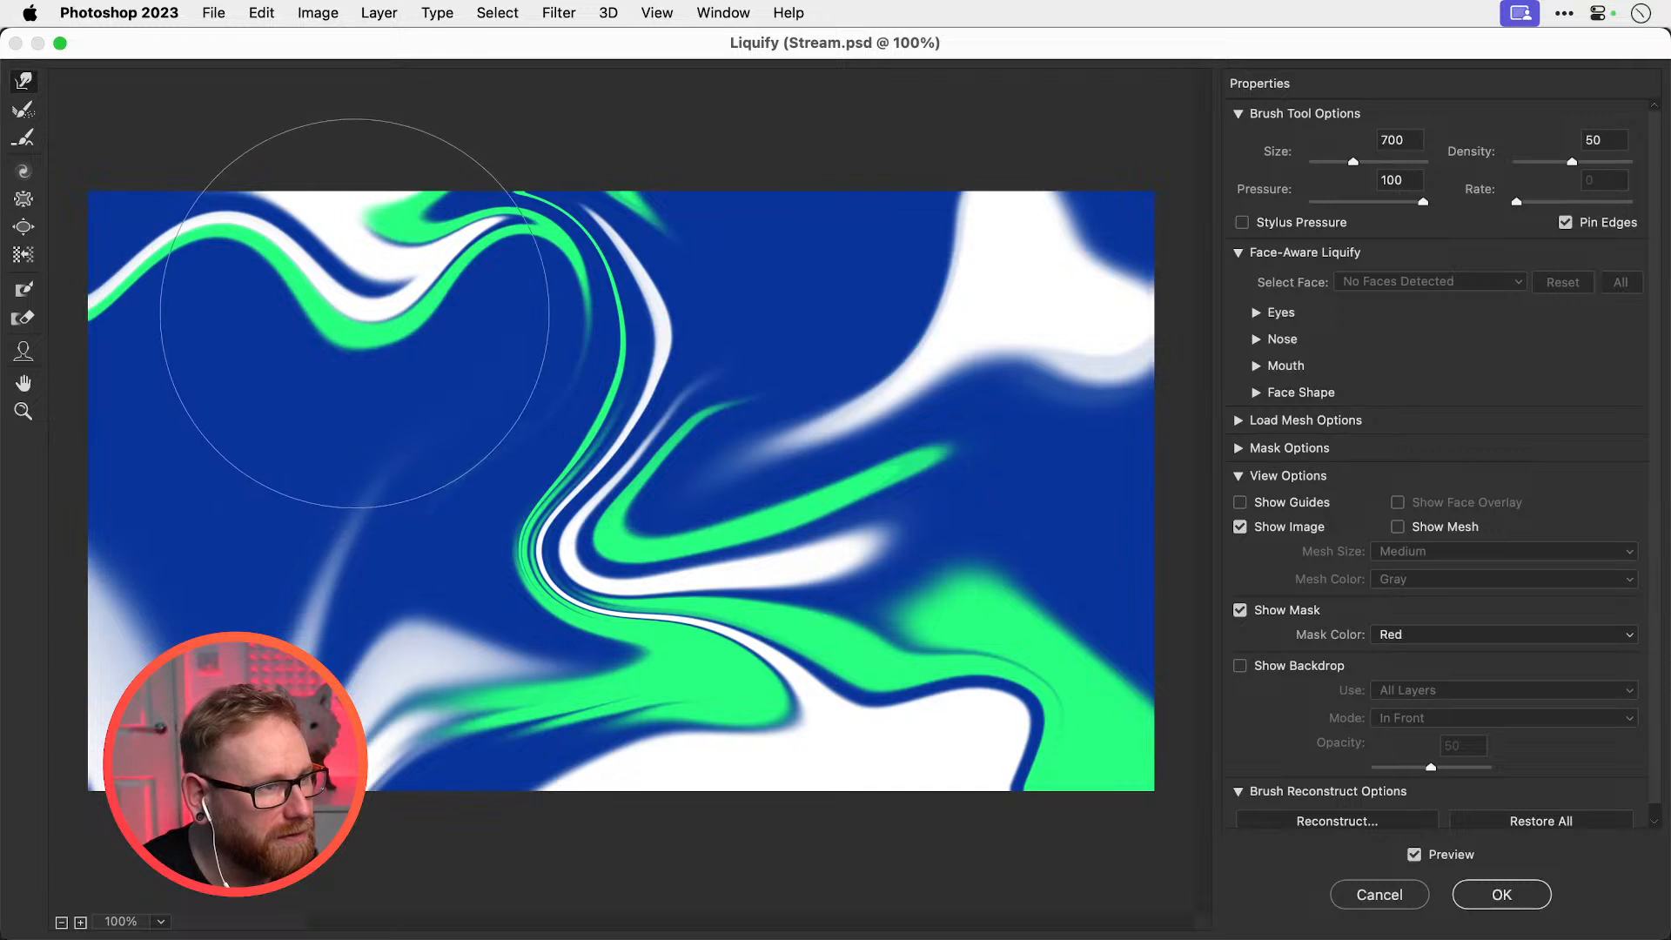
mouse_move(343, 298)
left_mouse_down()
mouse_move(371, 450)
mouse_move(367, 416)
left_mouse_up()
key("bracketleft")
key("bracketleft")
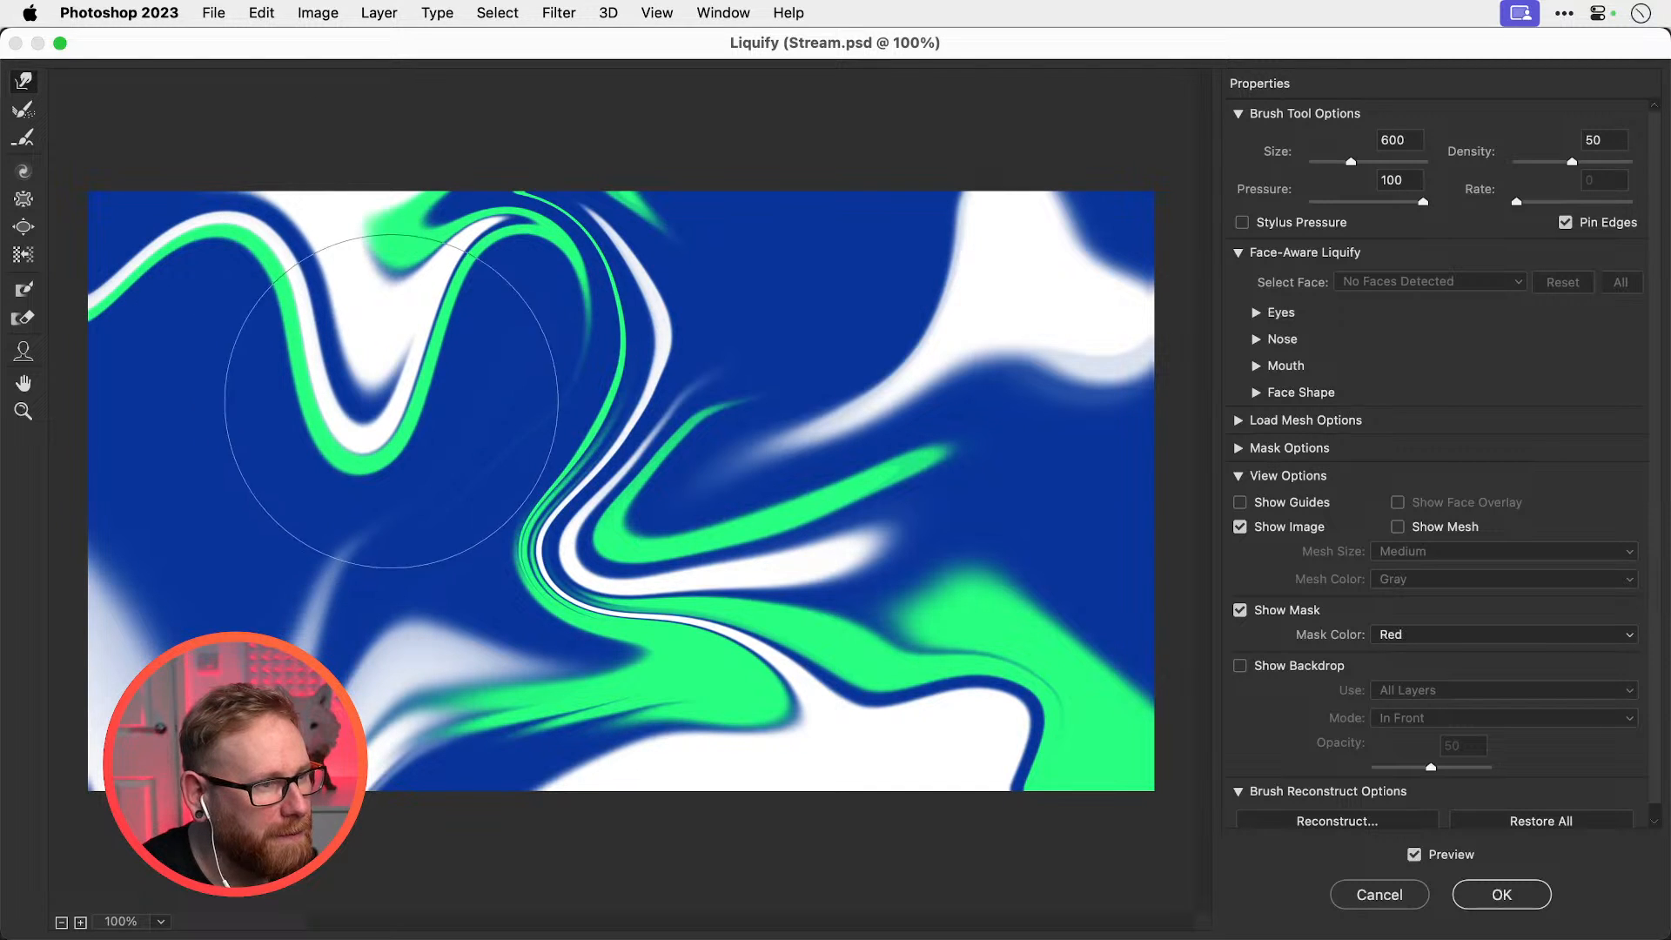
key("bracketright")
key("bracketright")
mouse_move(614, 416)
left_mouse_down()
mouse_move(693, 447)
mouse_move(630, 363)
mouse_move(637, 347)
mouse_move(614, 338)
mouse_move(598, 299)
left_mouse_up()
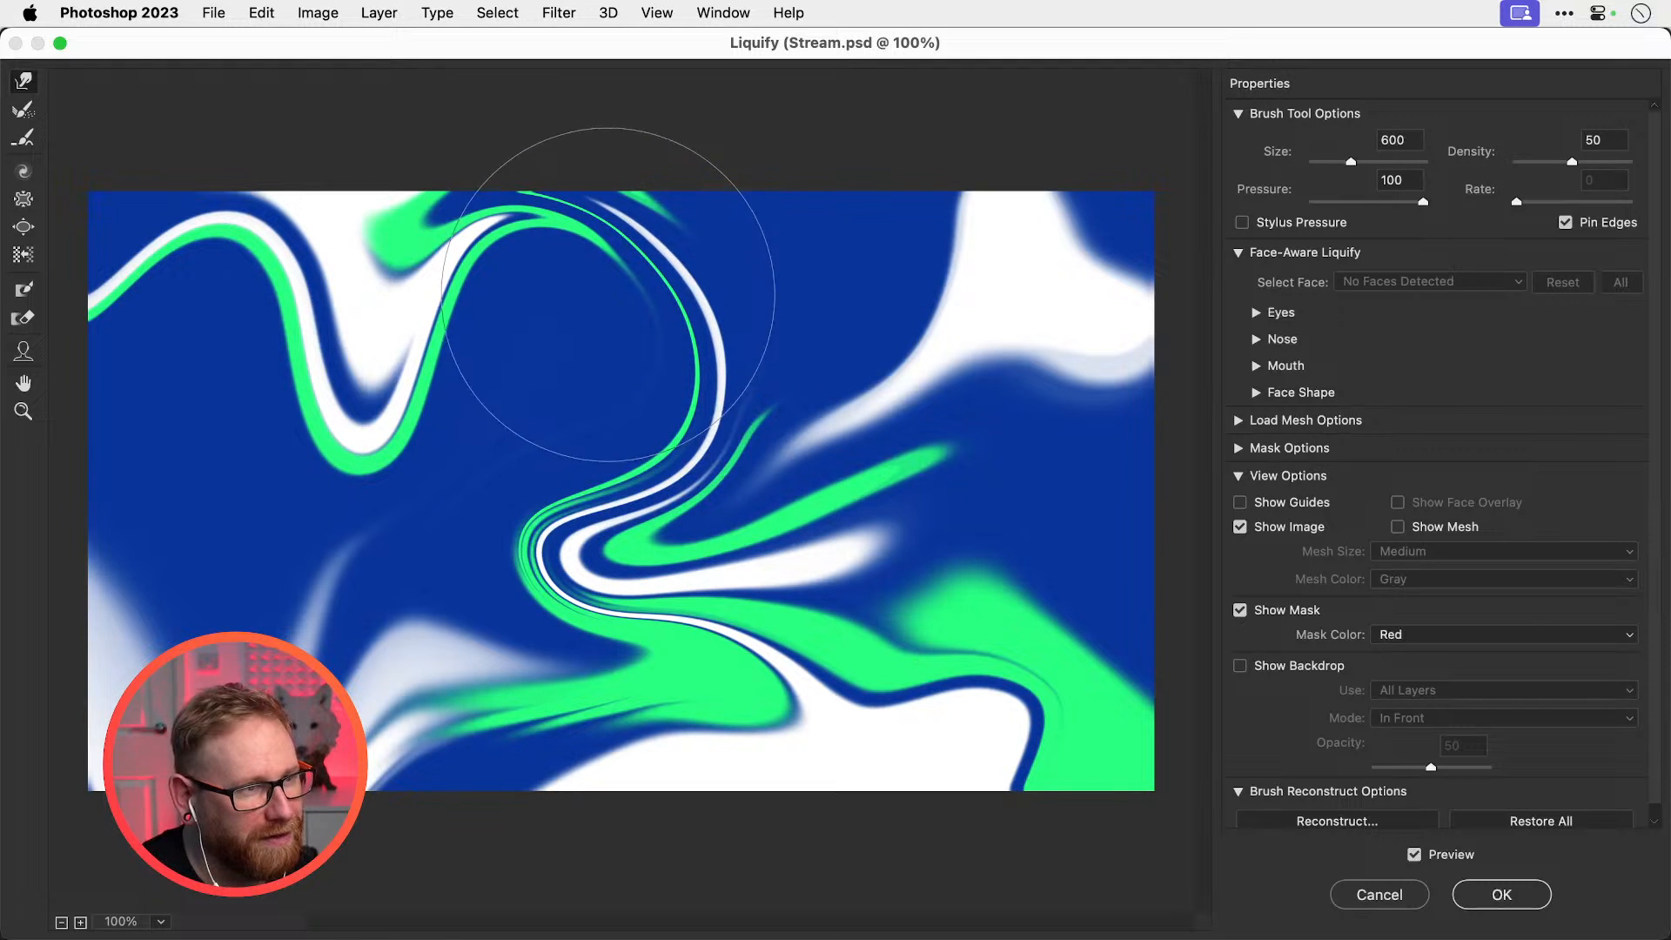
Push the bottom green and white area and the white wisp right, then apply the warp
key("bracketleft")
key("bracketleft")
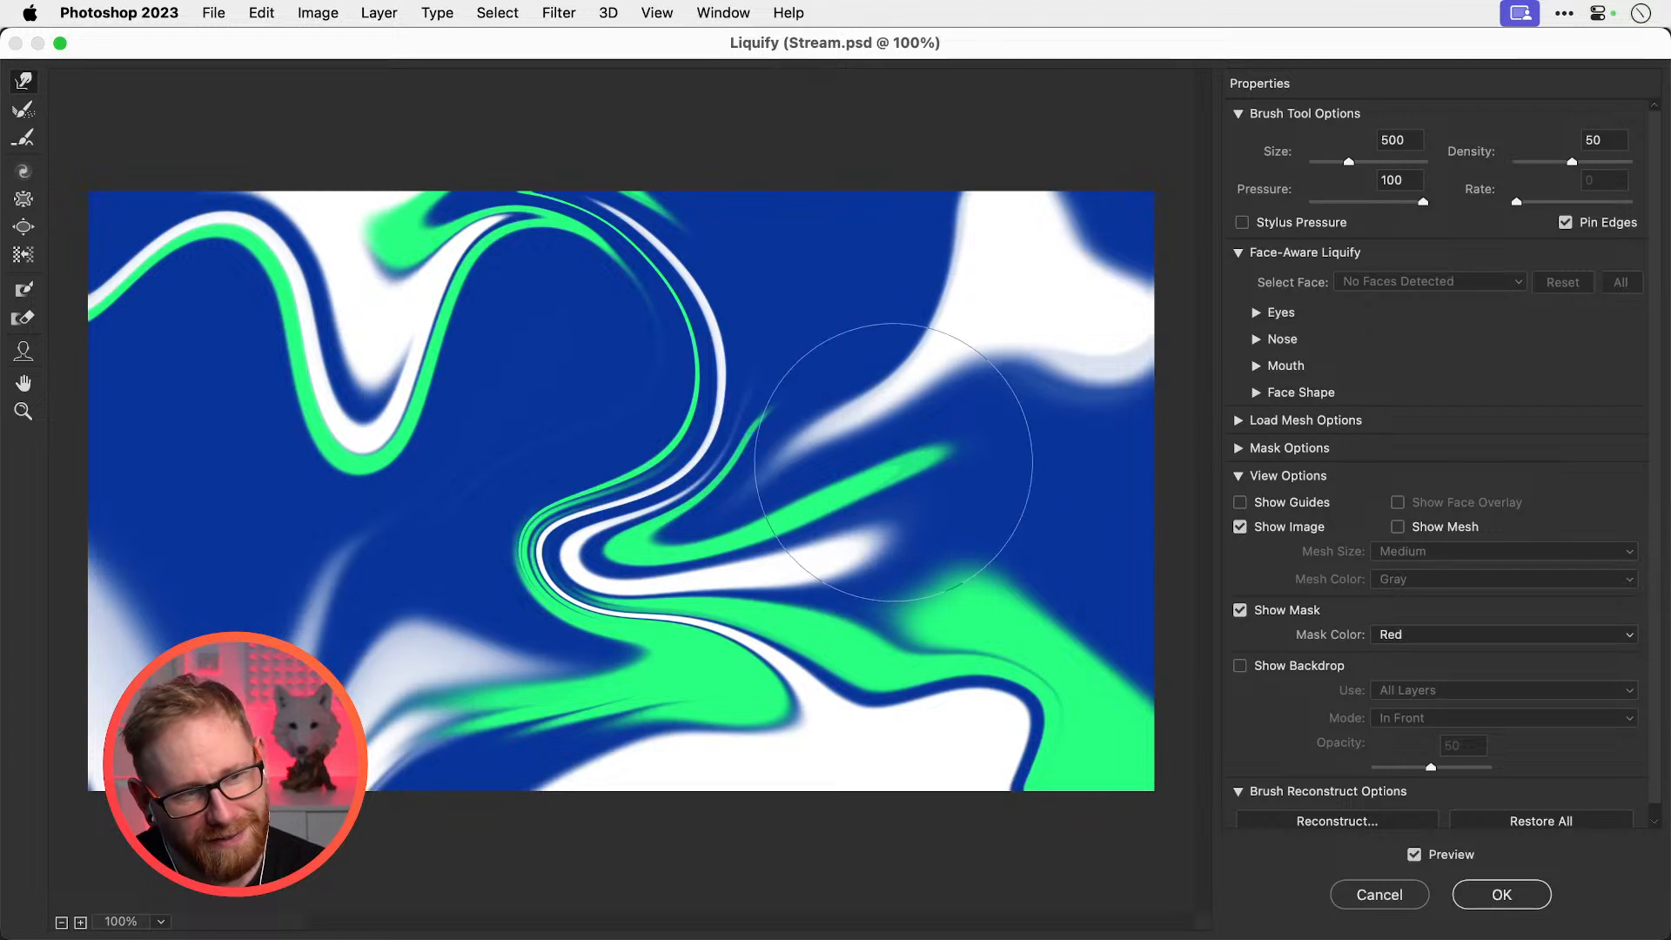
key("bracketright")
key("bracketright")
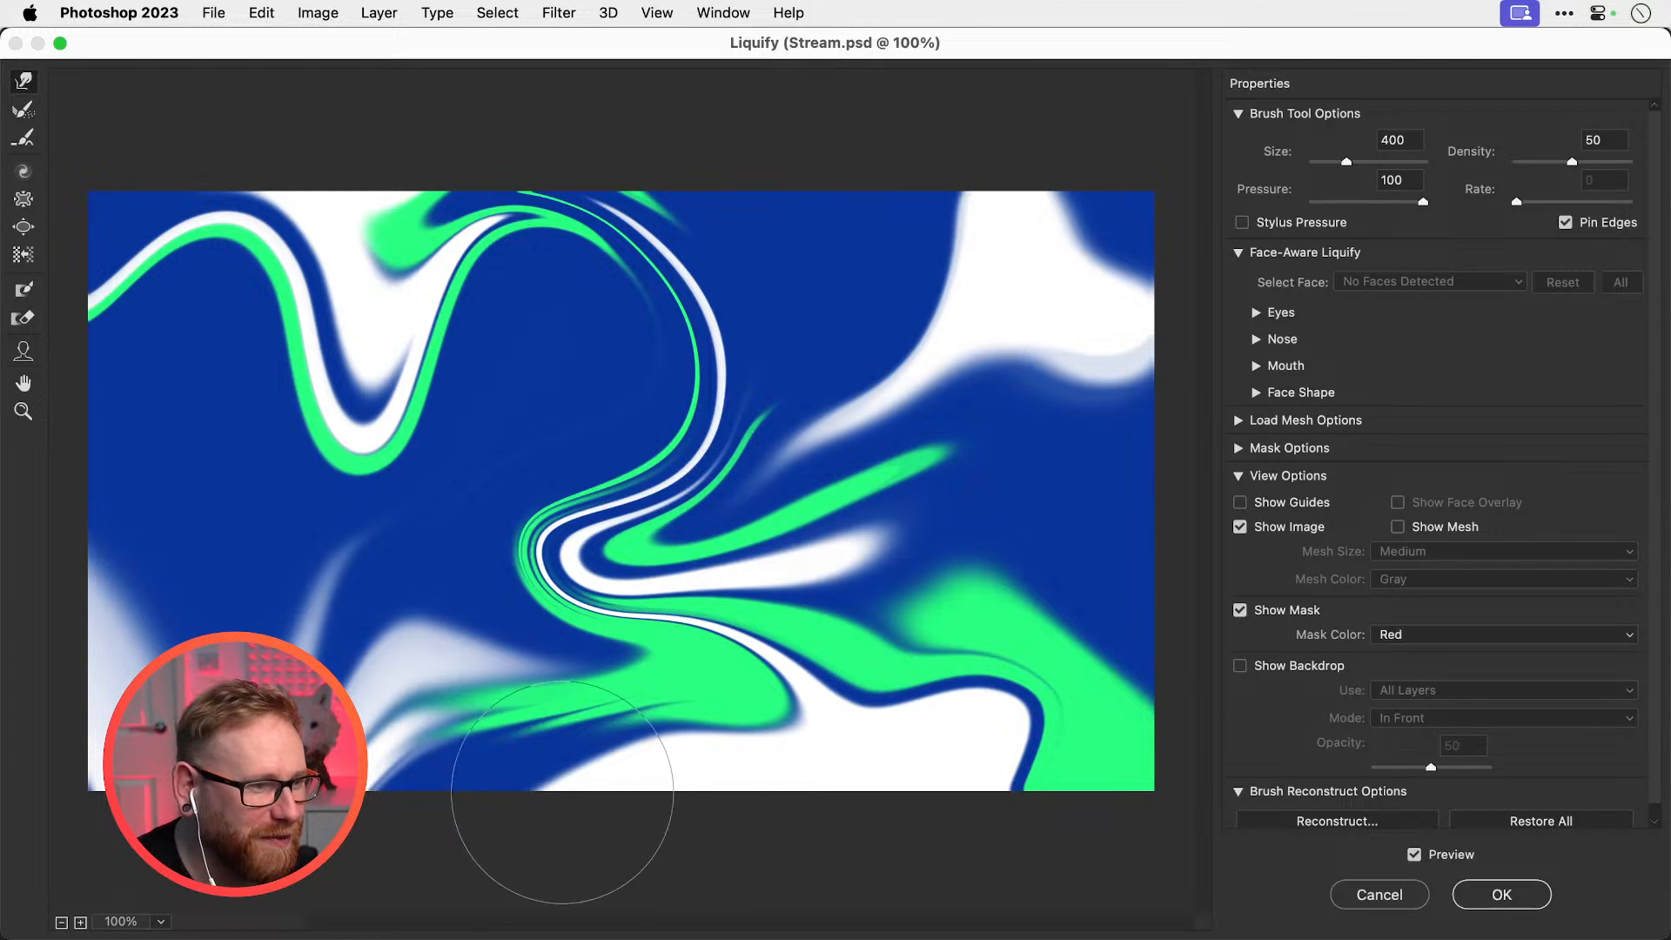
key("bracketright")
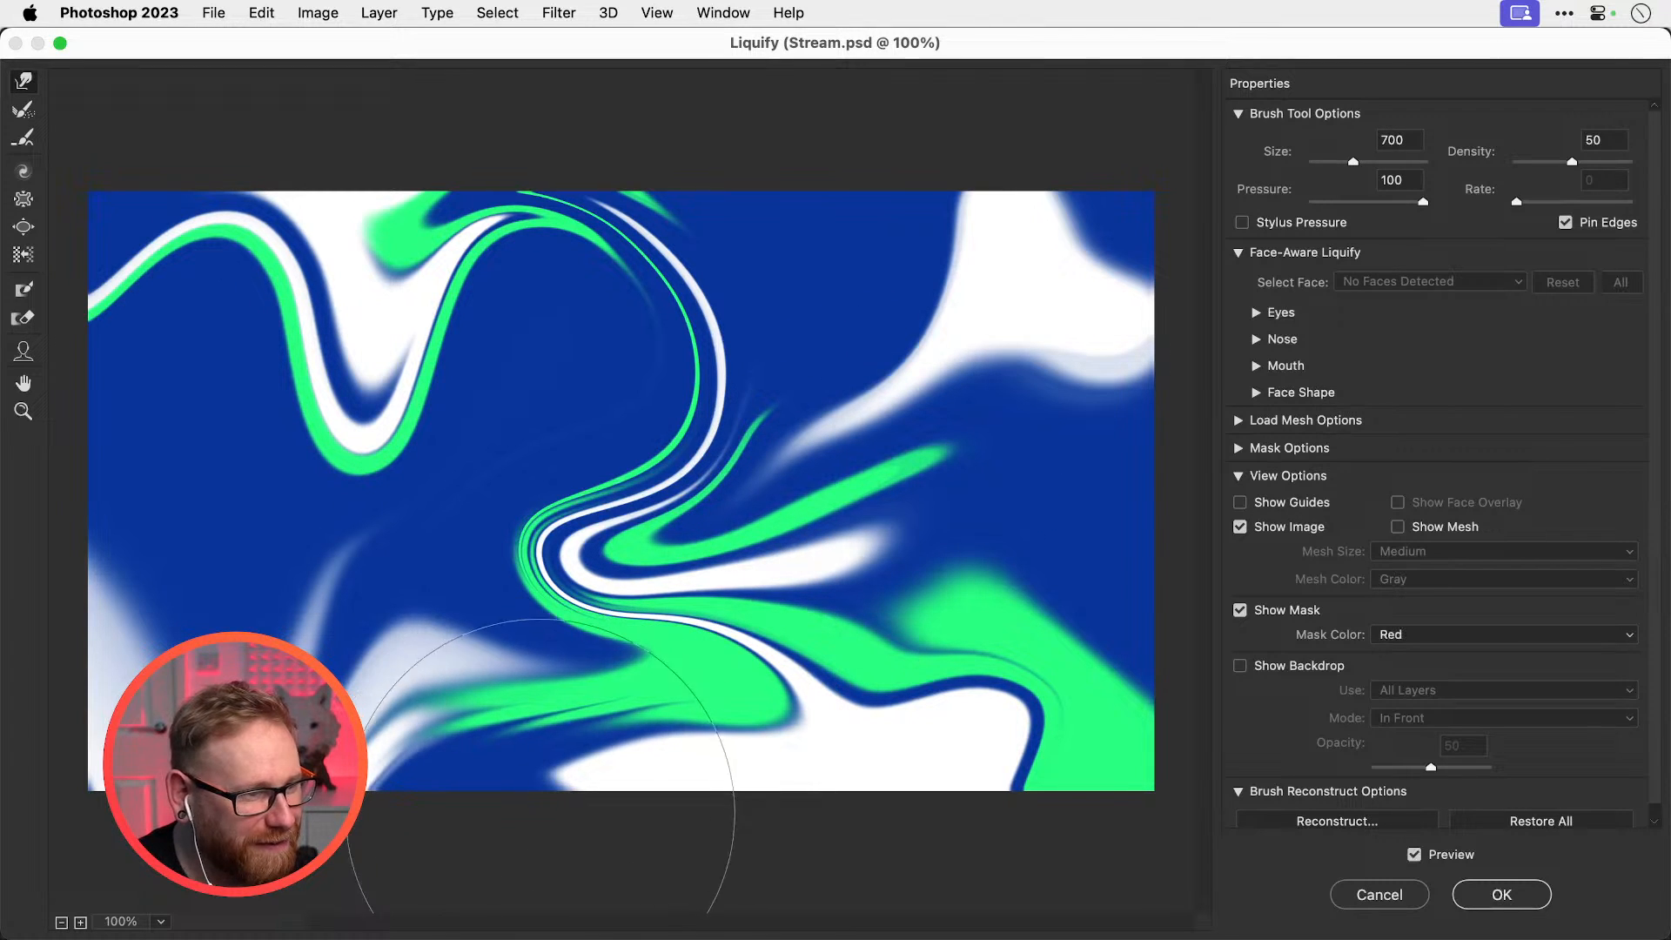
mouse_move(431, 744)
left_mouse_down()
mouse_move(520, 826)
mouse_move(551, 878)
mouse_move(529, 810)
mouse_move(536, 890)
mouse_move(553, 826)
mouse_move(407, 865)
mouse_move(425, 830)
mouse_move(333, 869)
left_mouse_up()
key("bracketright")
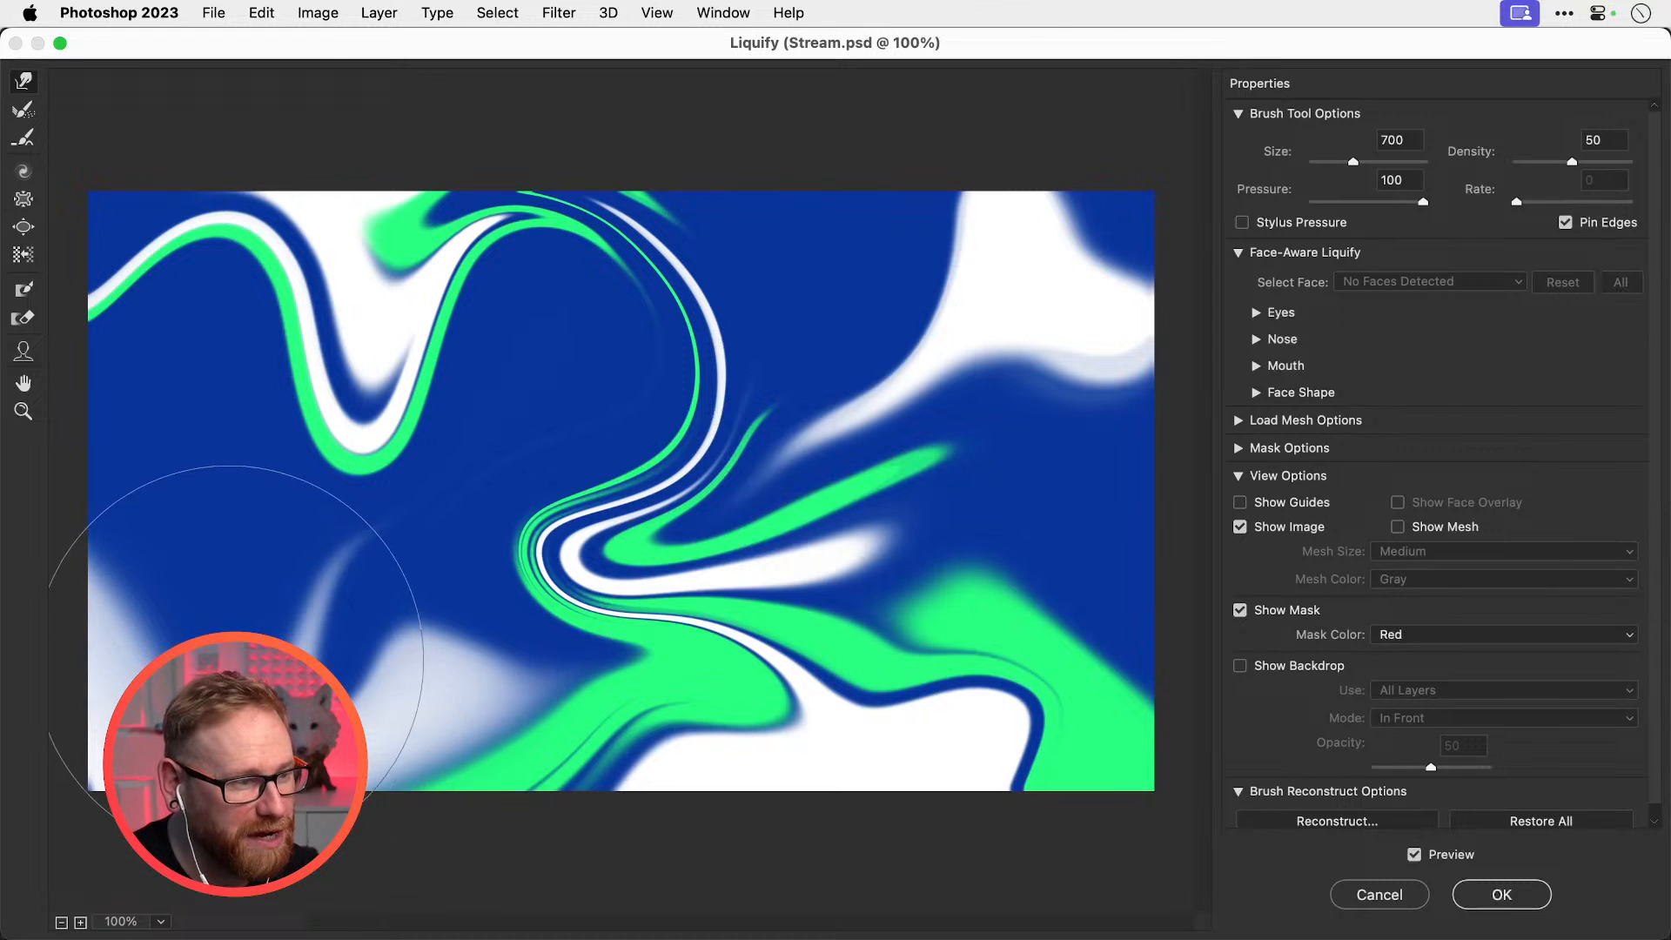
left_click_drag(236, 653, 288, 658)
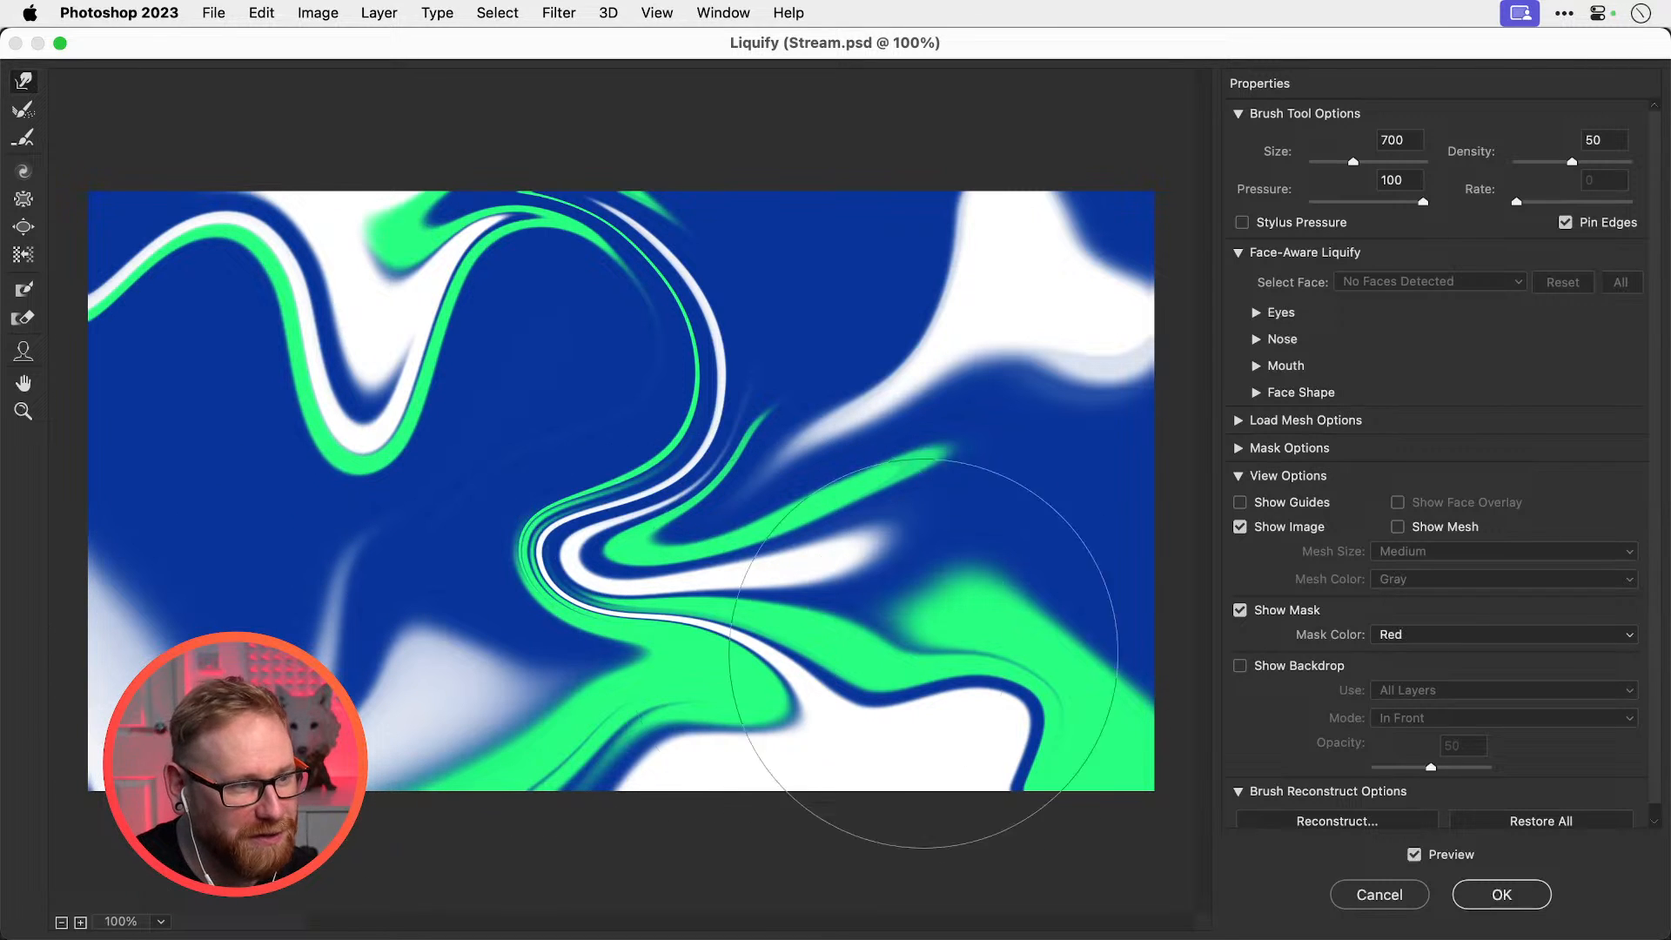
left_click(1501, 895)
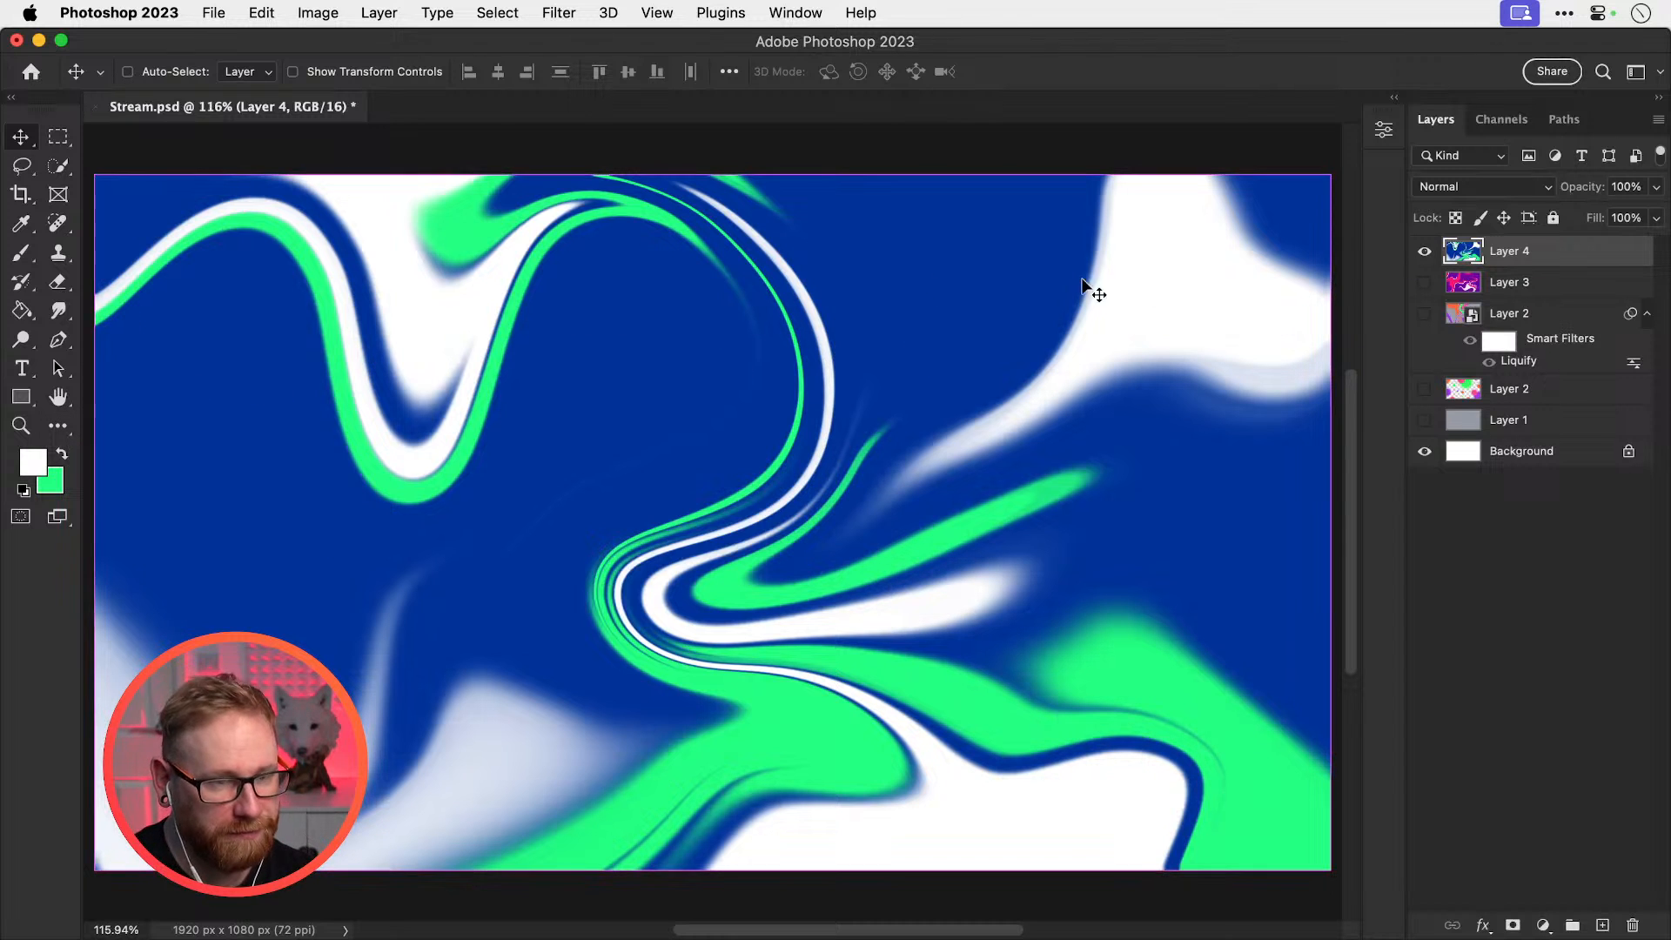
Duplicate the swirl layer and set the foreground colour to cyan 09ffe5
key("super+j")
left_click(26, 468)
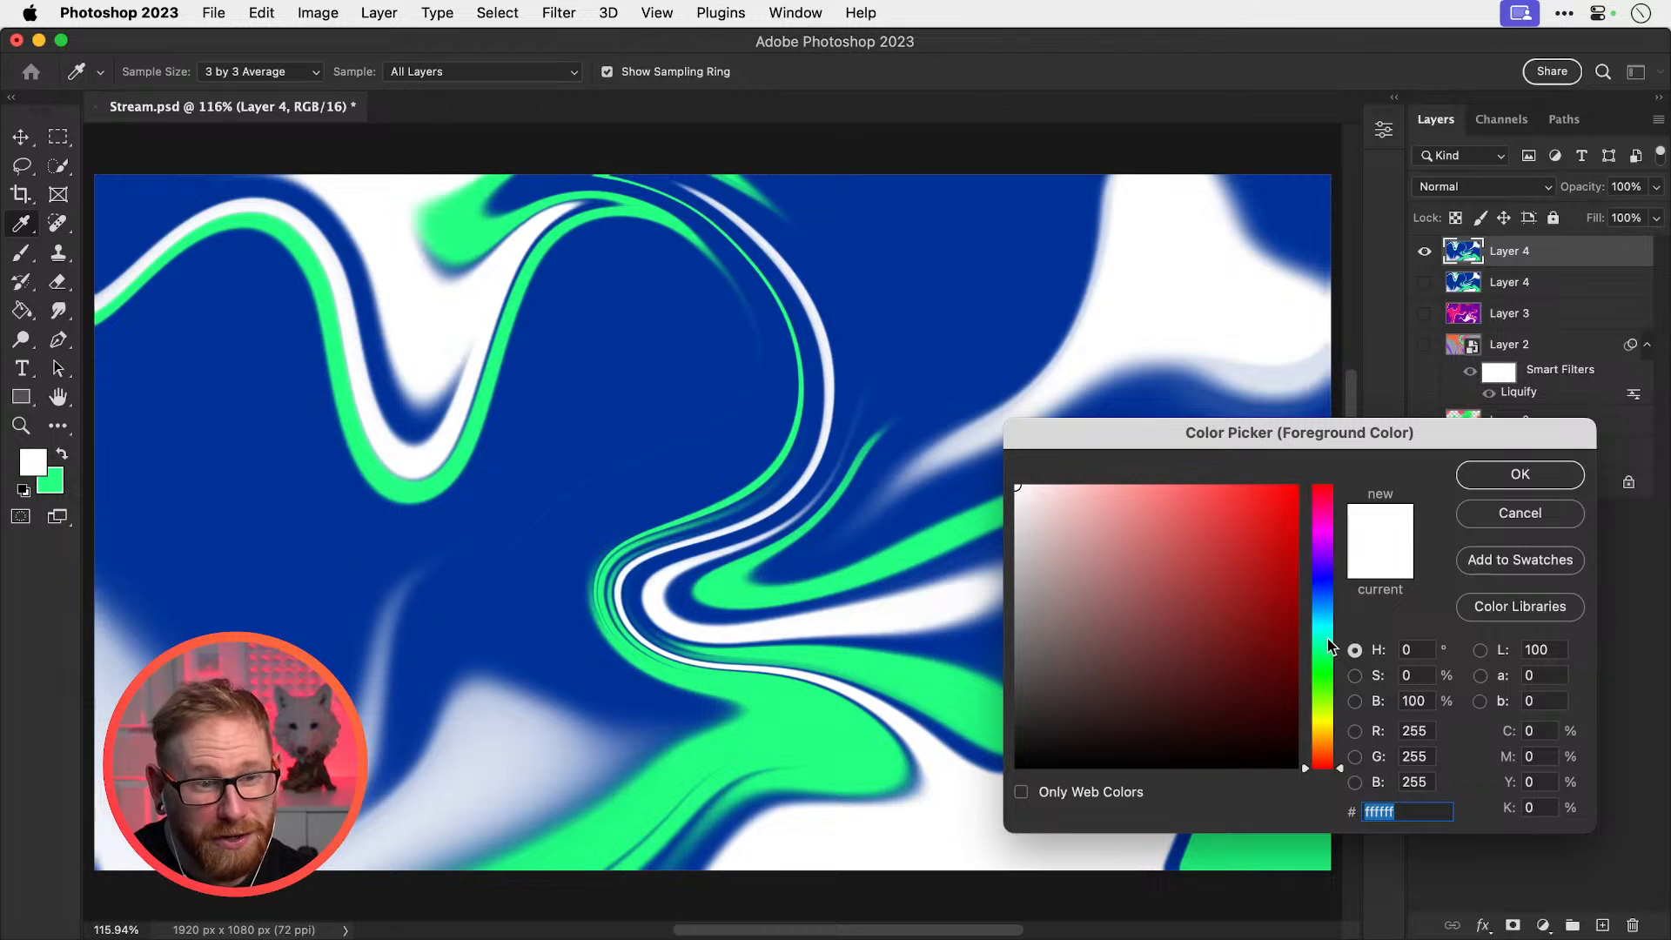
mouse_move(1331, 646)
left_mouse_down()
mouse_move(1334, 590)
mouse_move(1322, 629)
left_mouse_up()
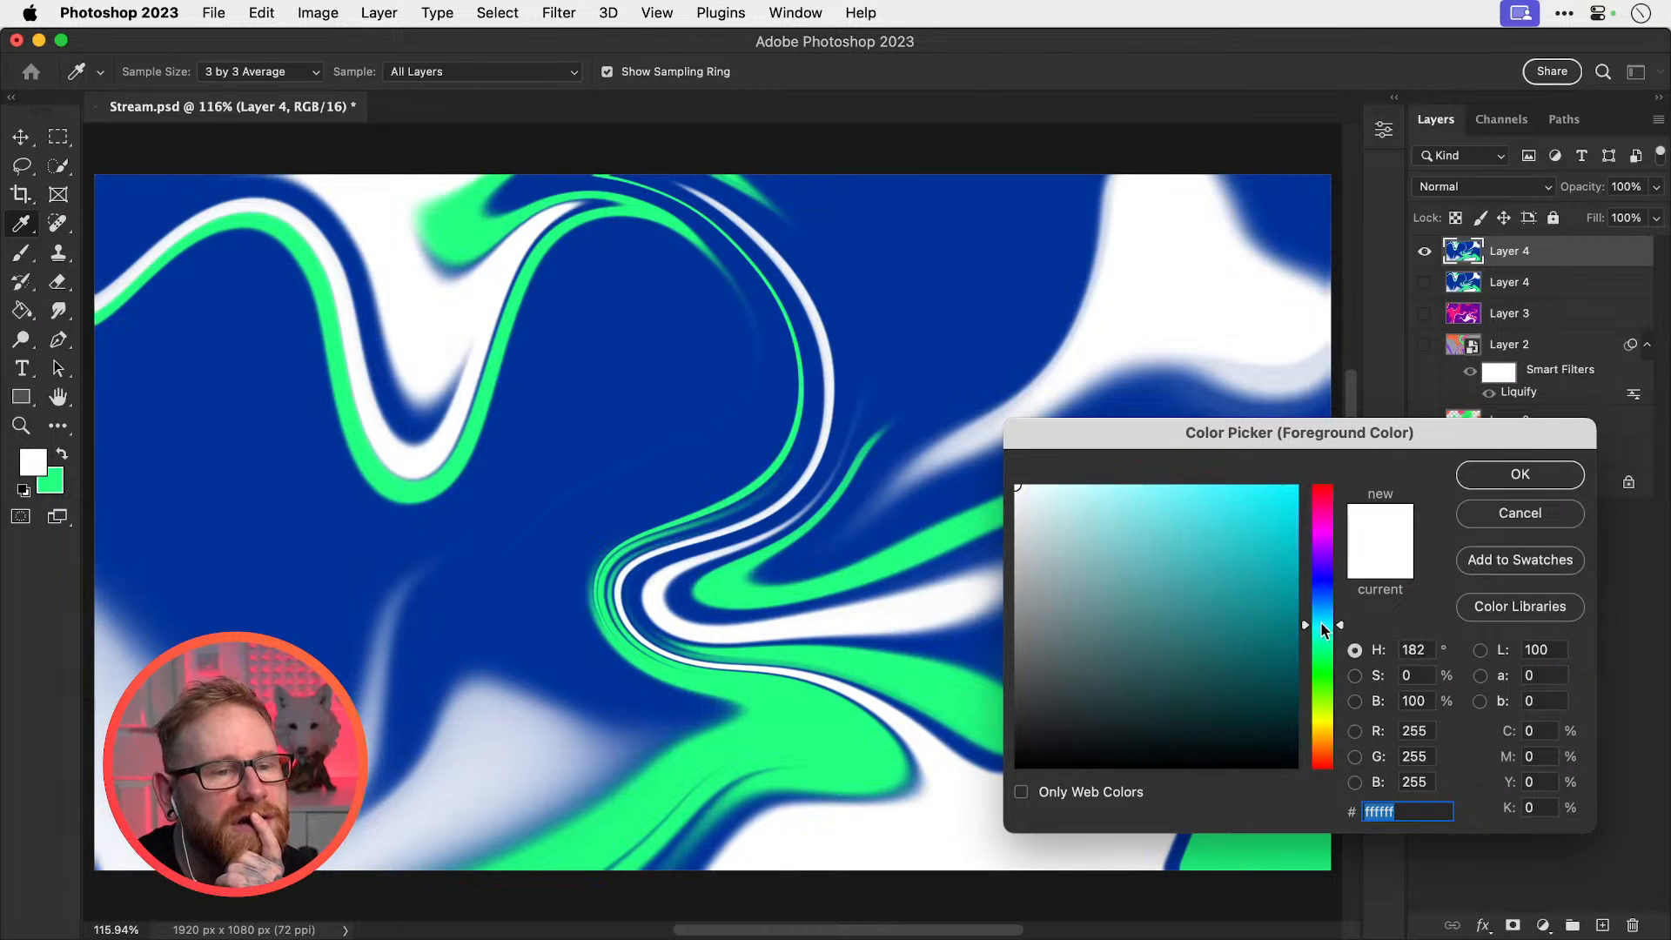
left_click(1294, 477)
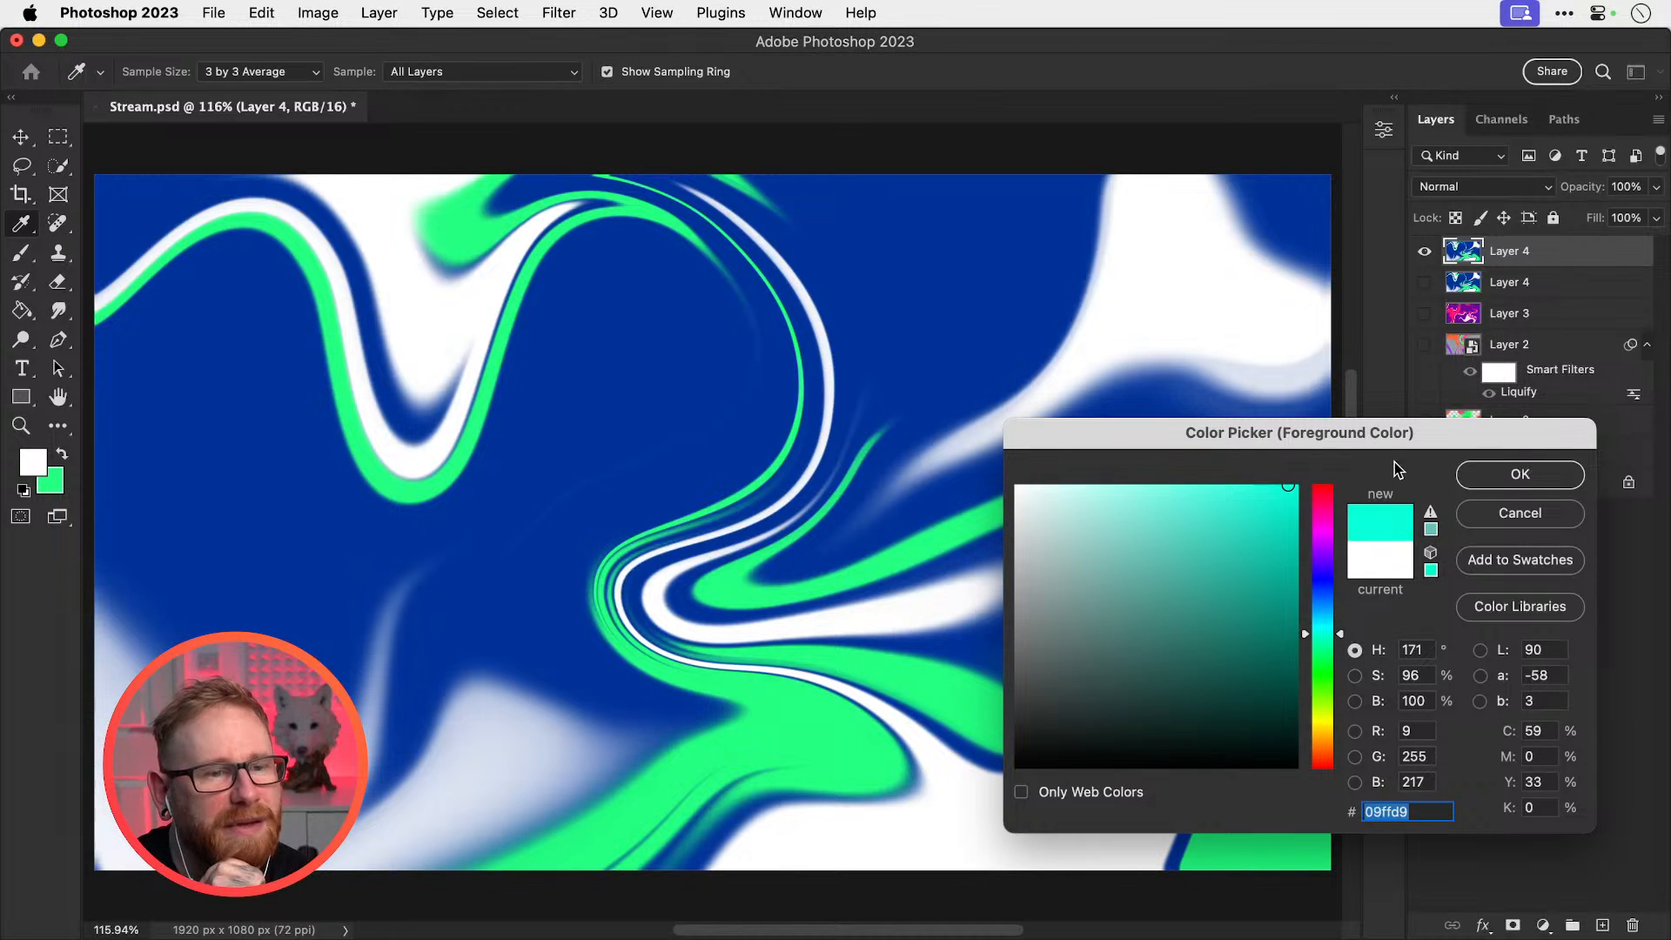
left_click(1493, 480)
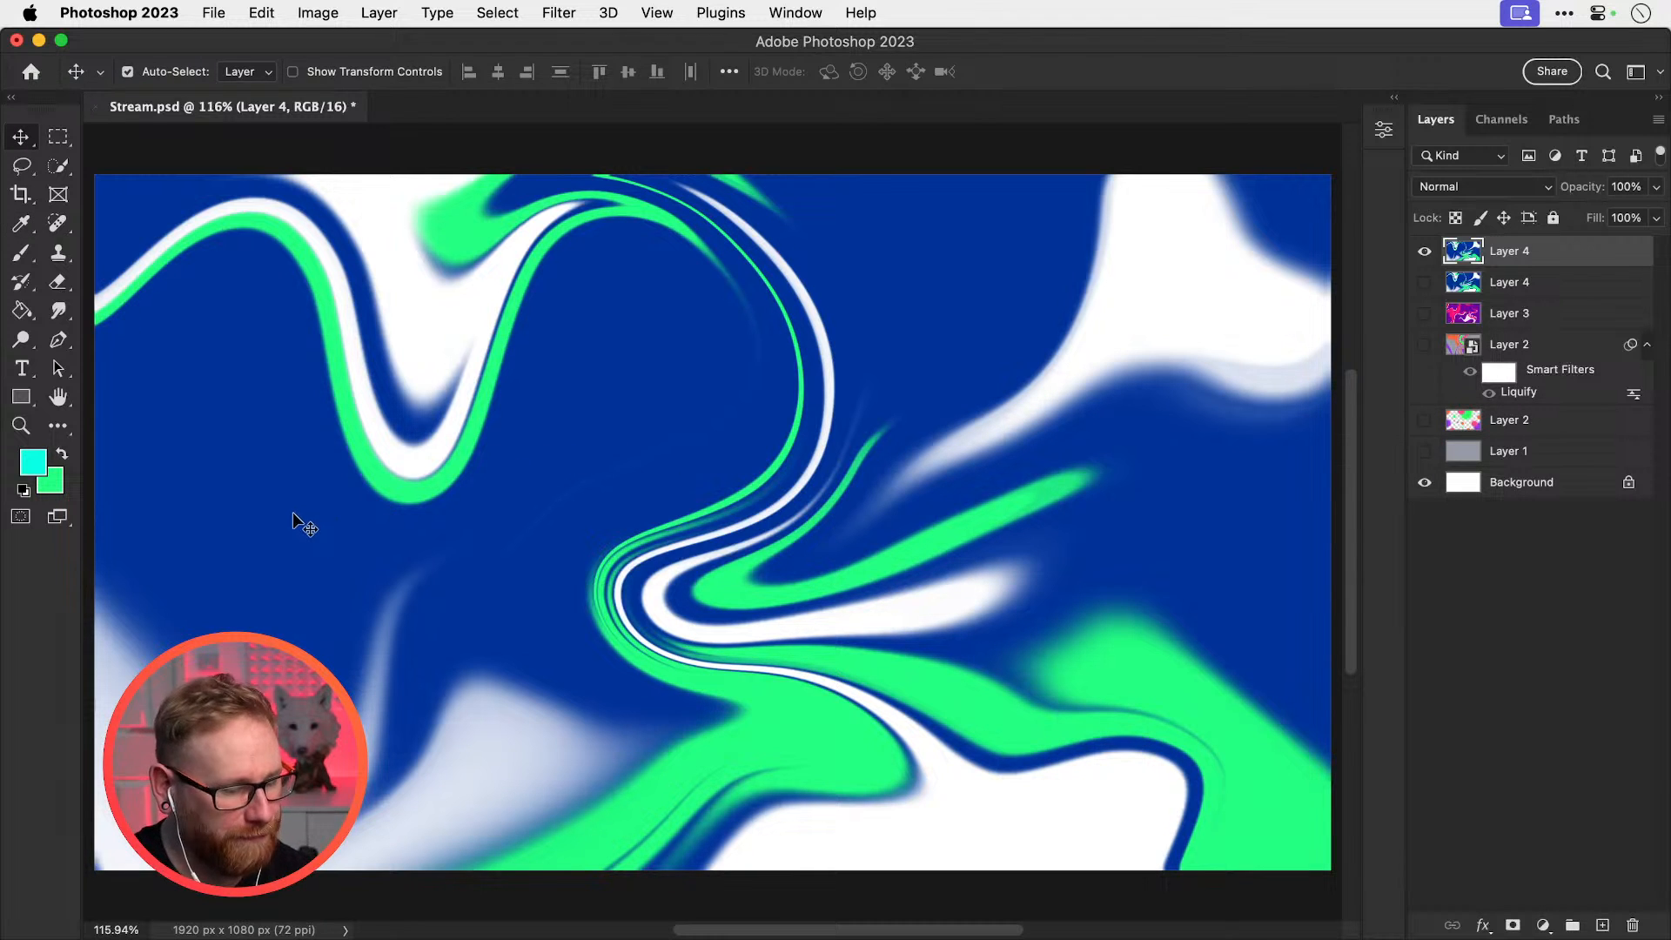
Paint soft cyan dots on the left and centre plus short strokes near the top and right
key("b")
left_click(208, 448)
key("bracketleft")
key("bracketleft")
key("bracketleft")
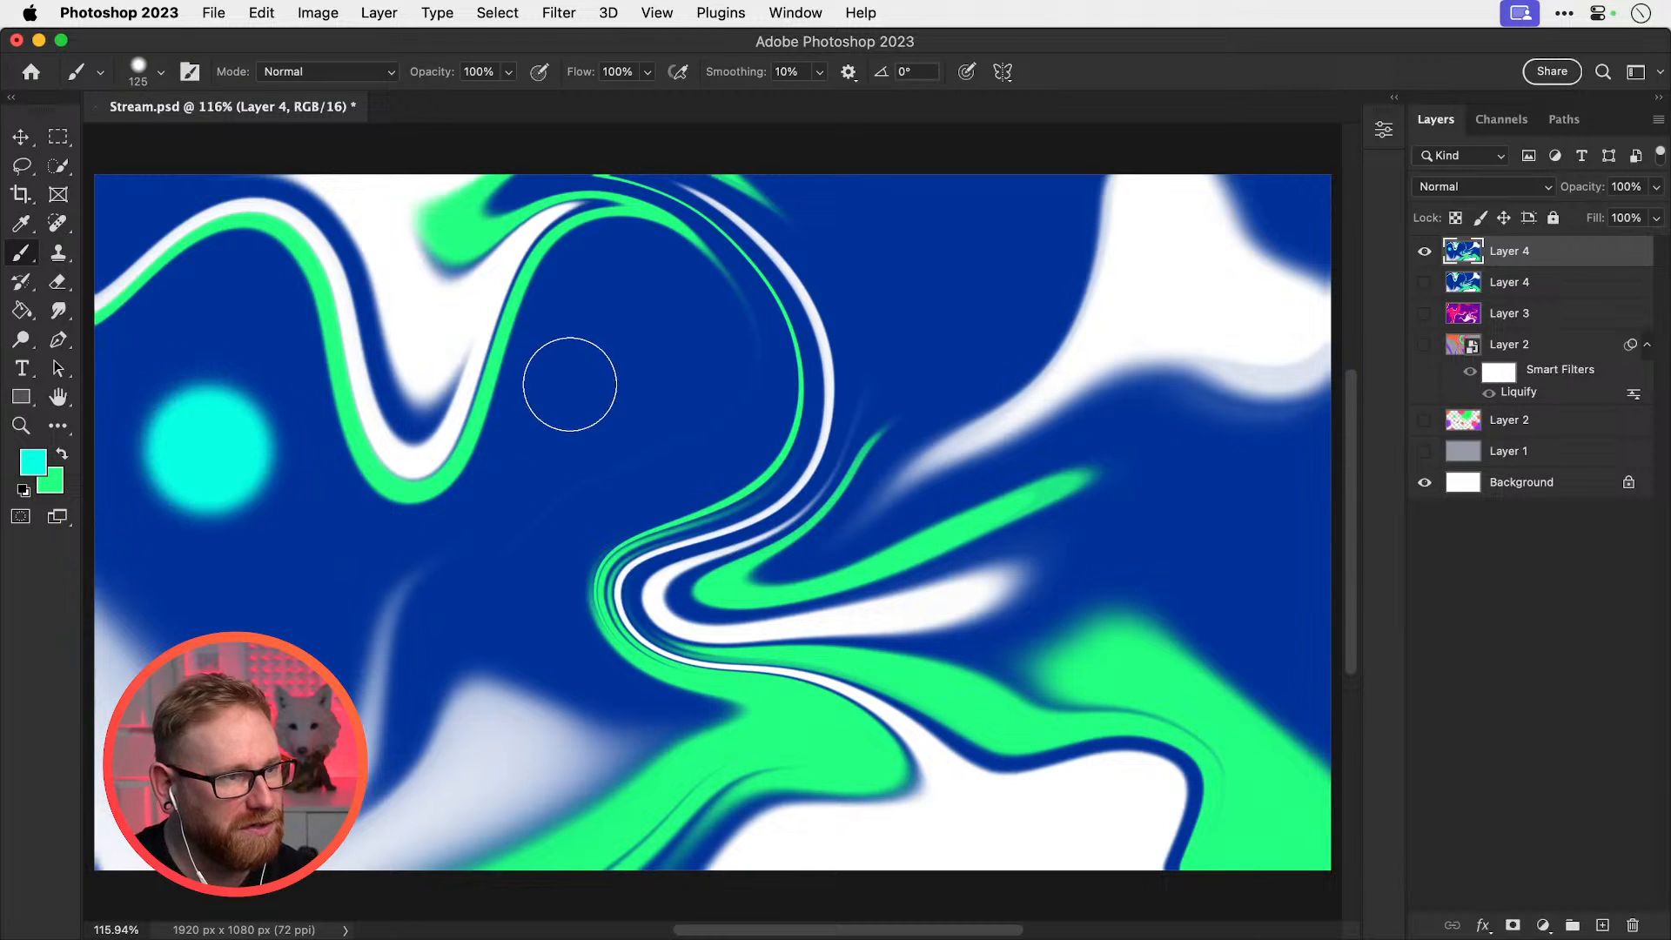
left_click(636, 391)
left_click_drag(928, 189, 917, 196)
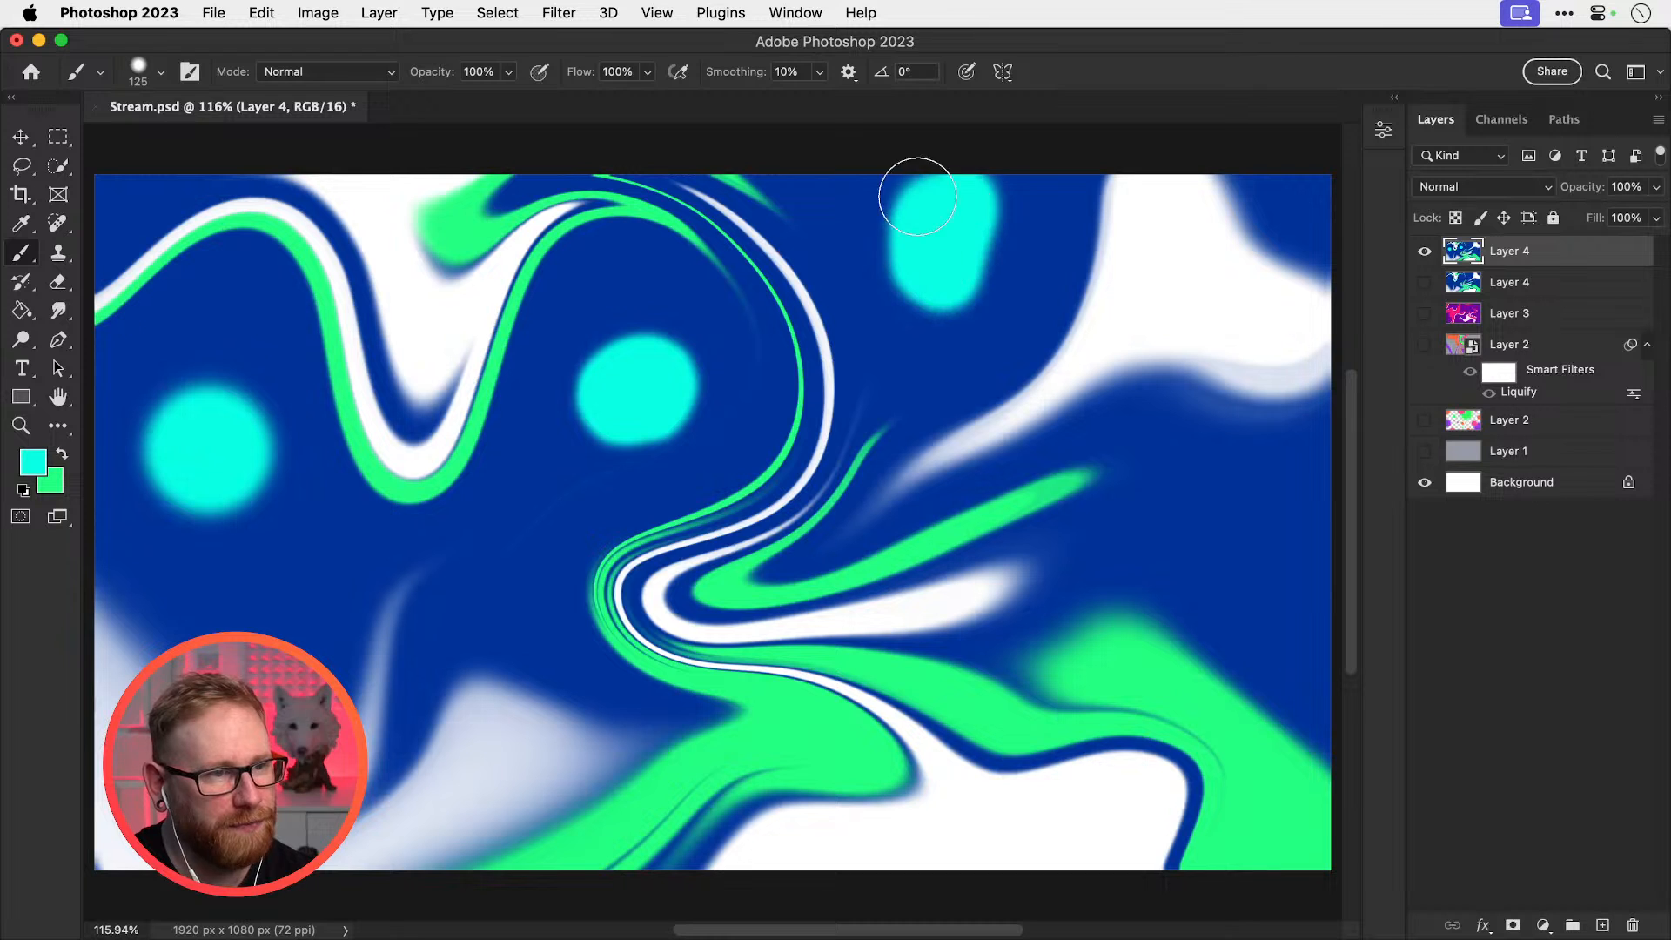
left_click_drag(1208, 505, 1310, 579)
In Liquify with a 500 brush, bend the left cyan blob into a crescent and apply
left_click(559, 12)
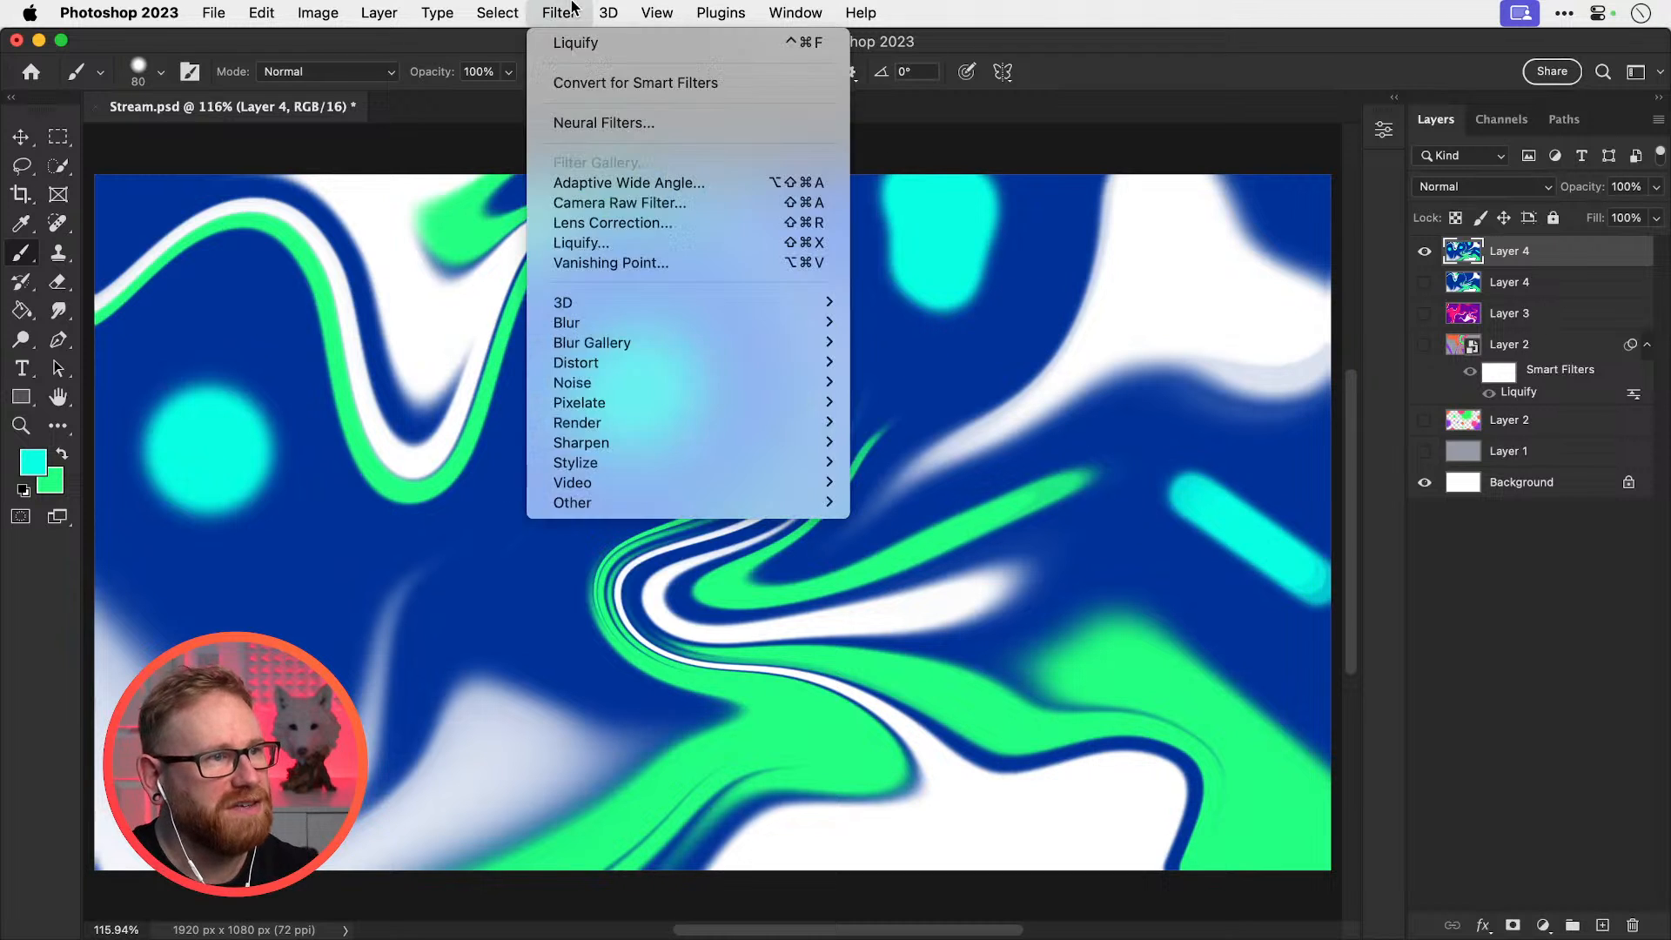
left_click(600, 243)
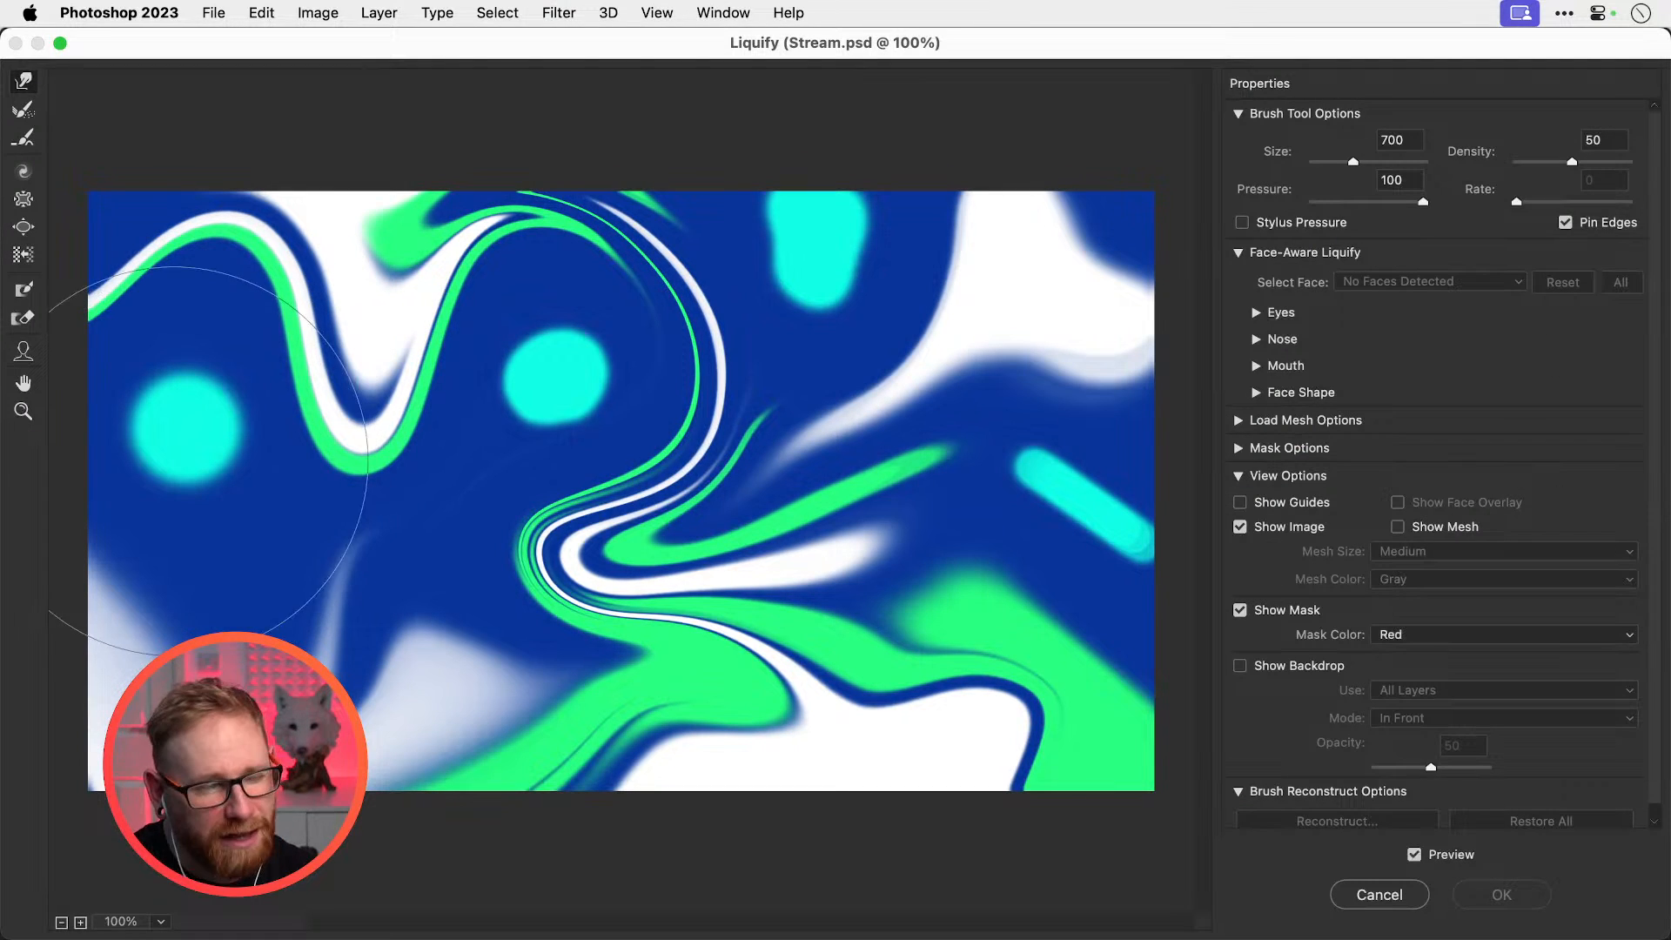
left_click_drag(274, 442, 298, 451)
key("[")
key("[")
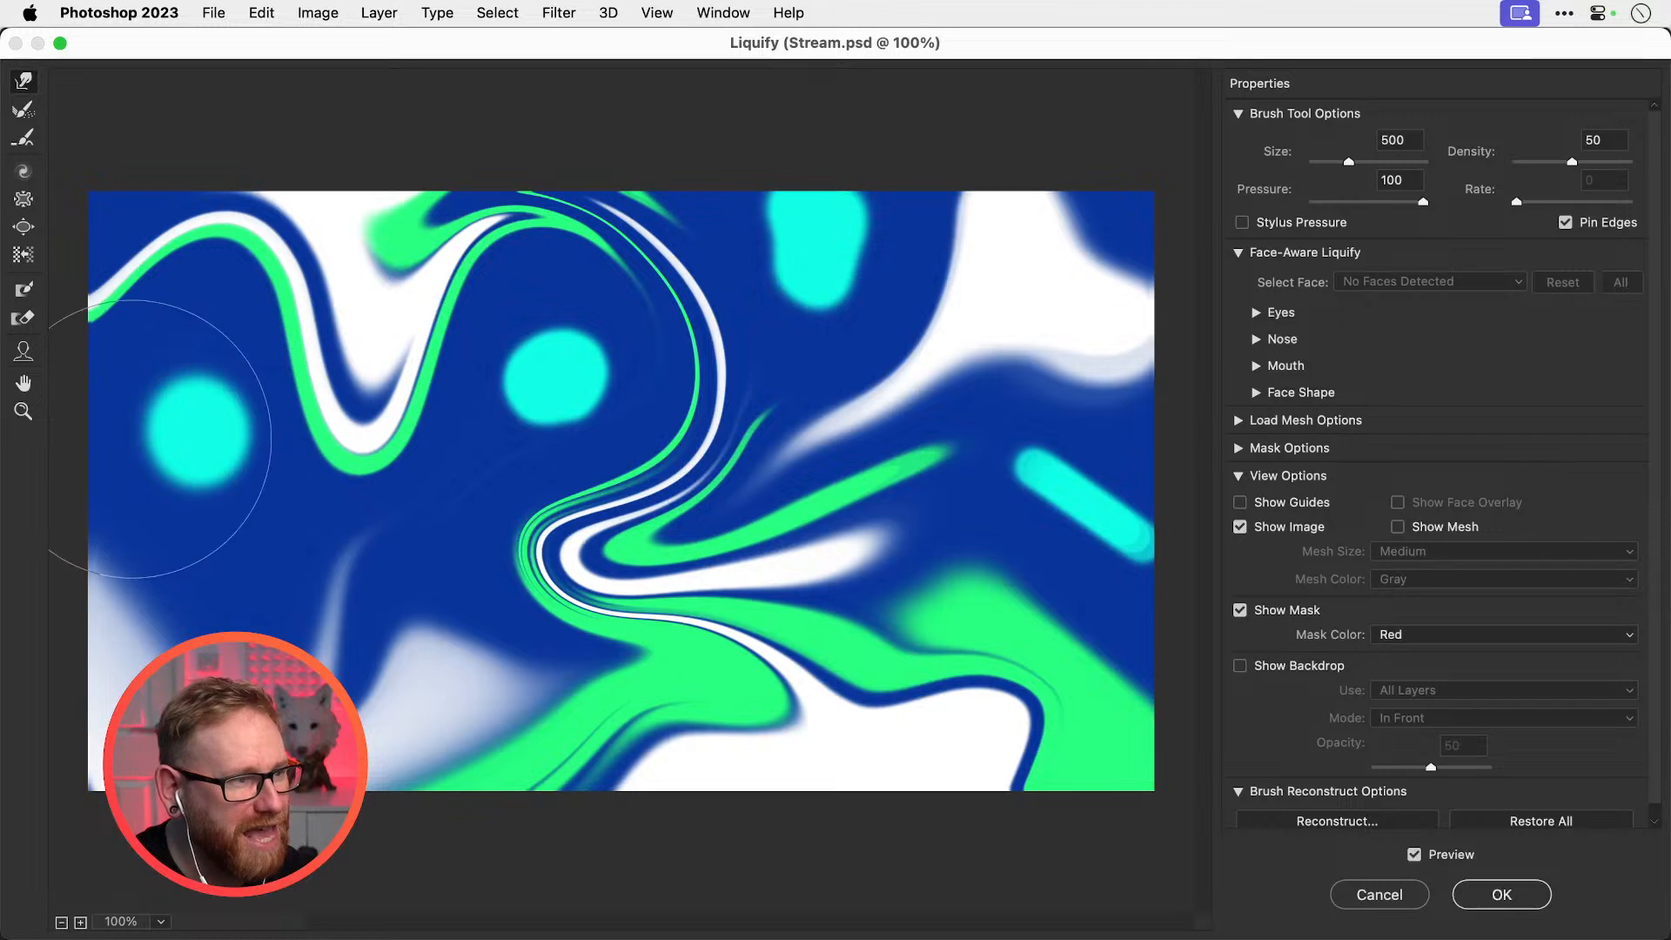
mouse_move(129, 439)
left_mouse_down()
mouse_move(140, 487)
mouse_move(209, 518)
left_mouse_up()
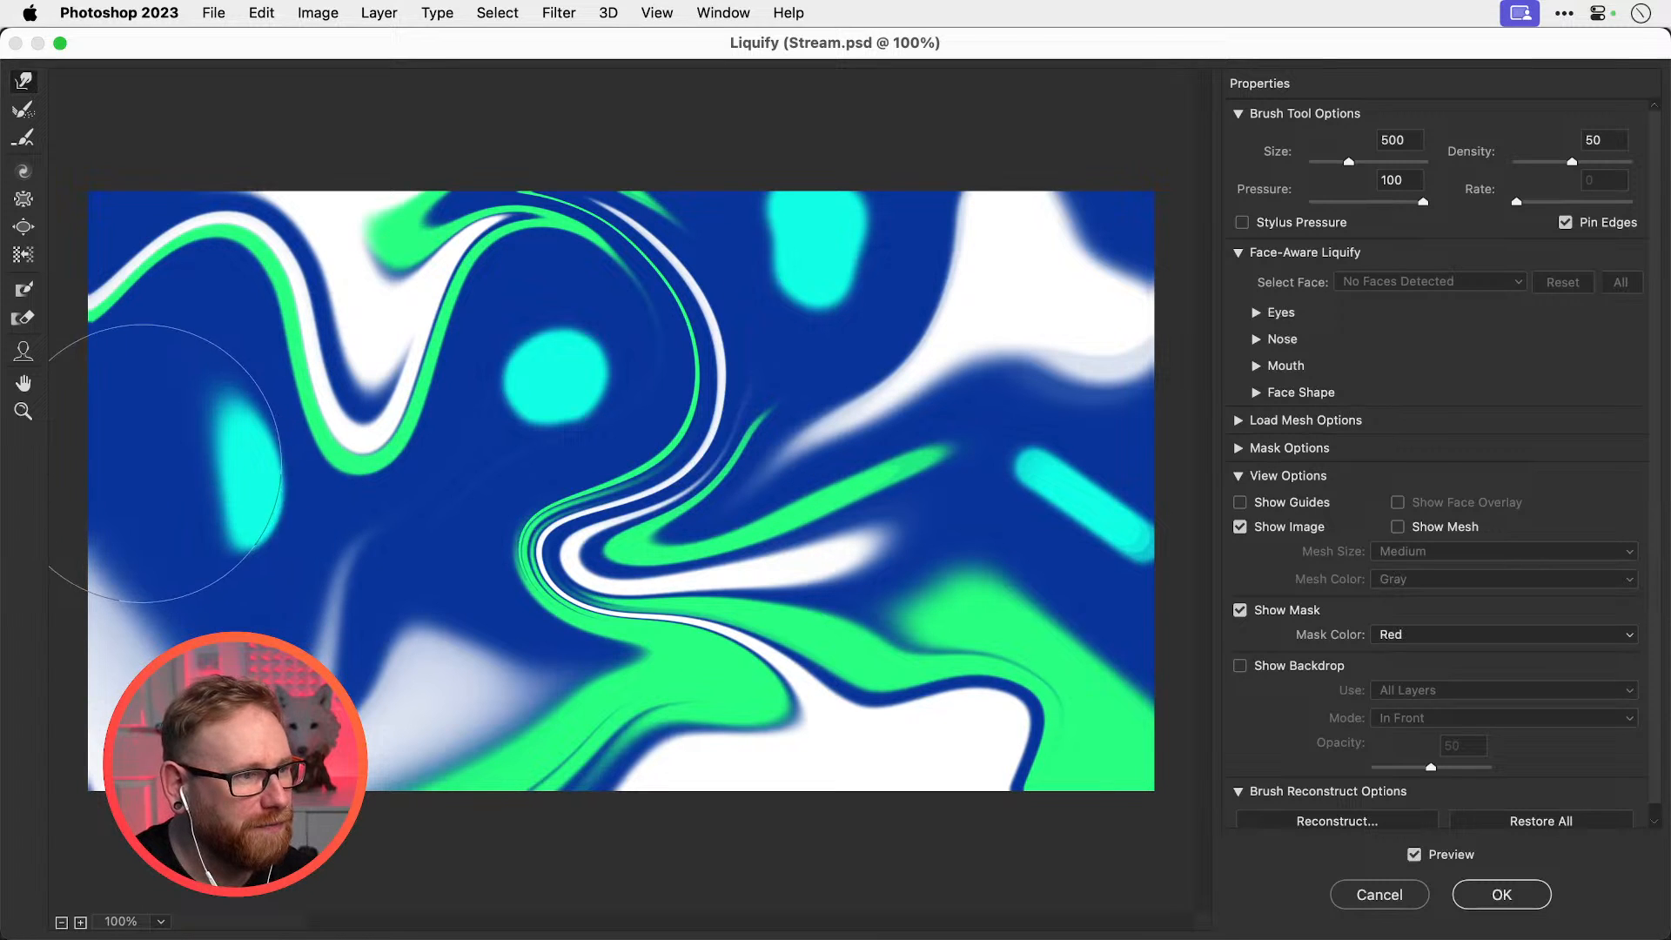
left_click_drag(142, 463, 237, 515)
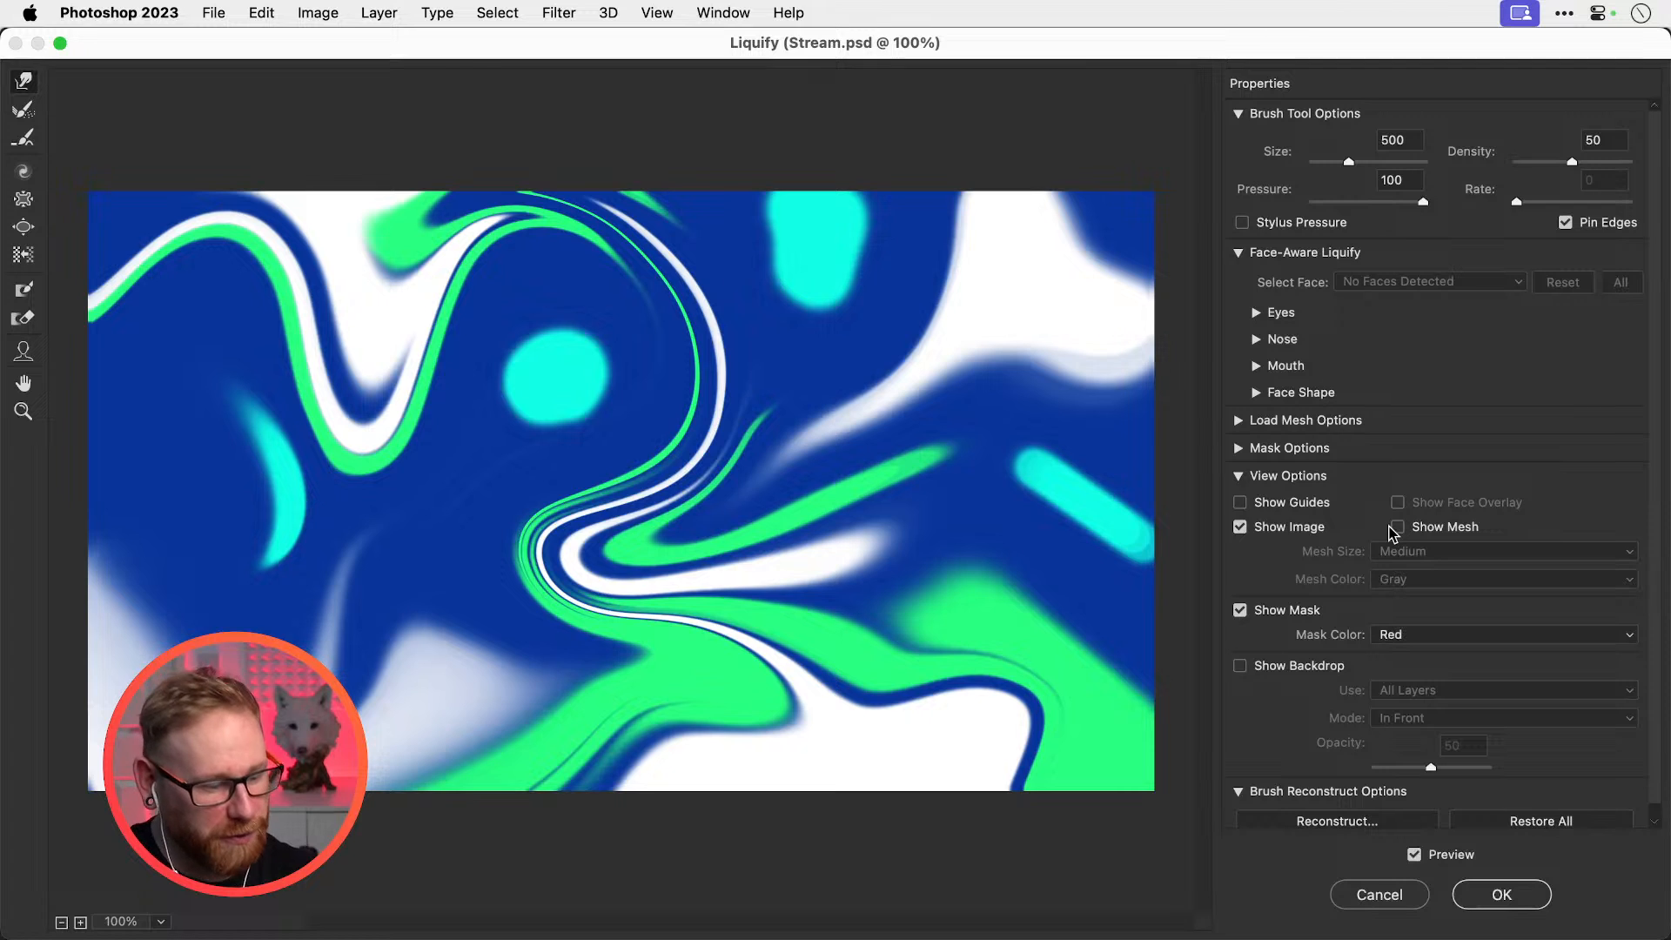
key("Return")
Reopen Liquify and squeeze the left blob into a sliver, central blob into a crescent, upper blob into an arc
left_click(567, 12)
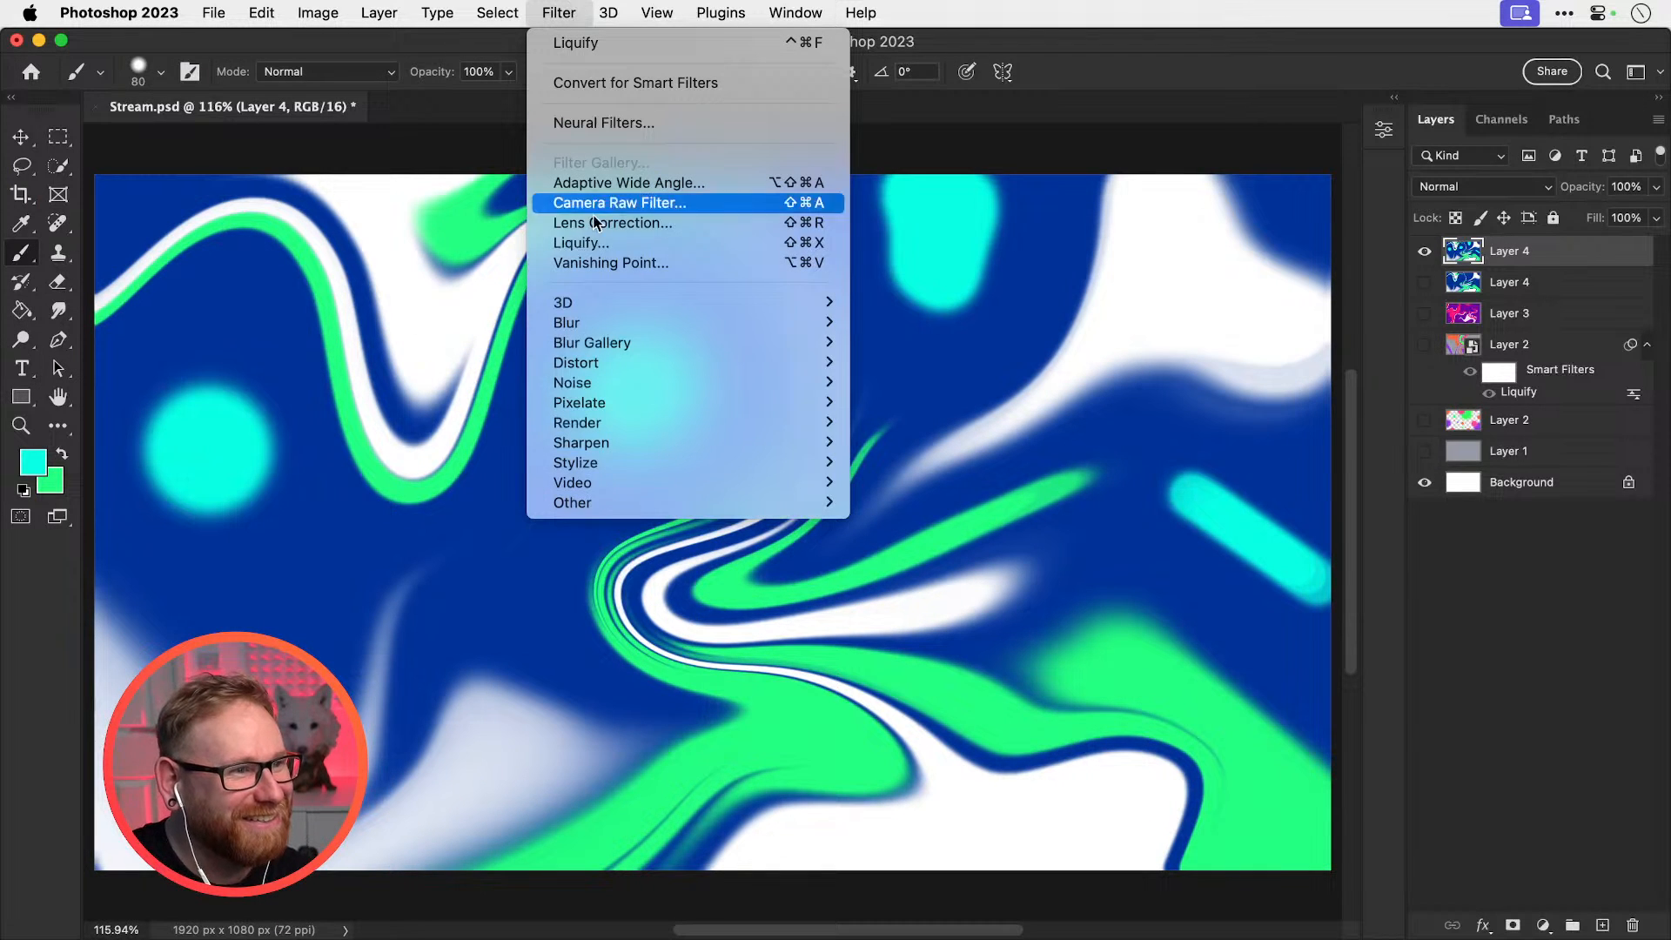
left_click(612, 244)
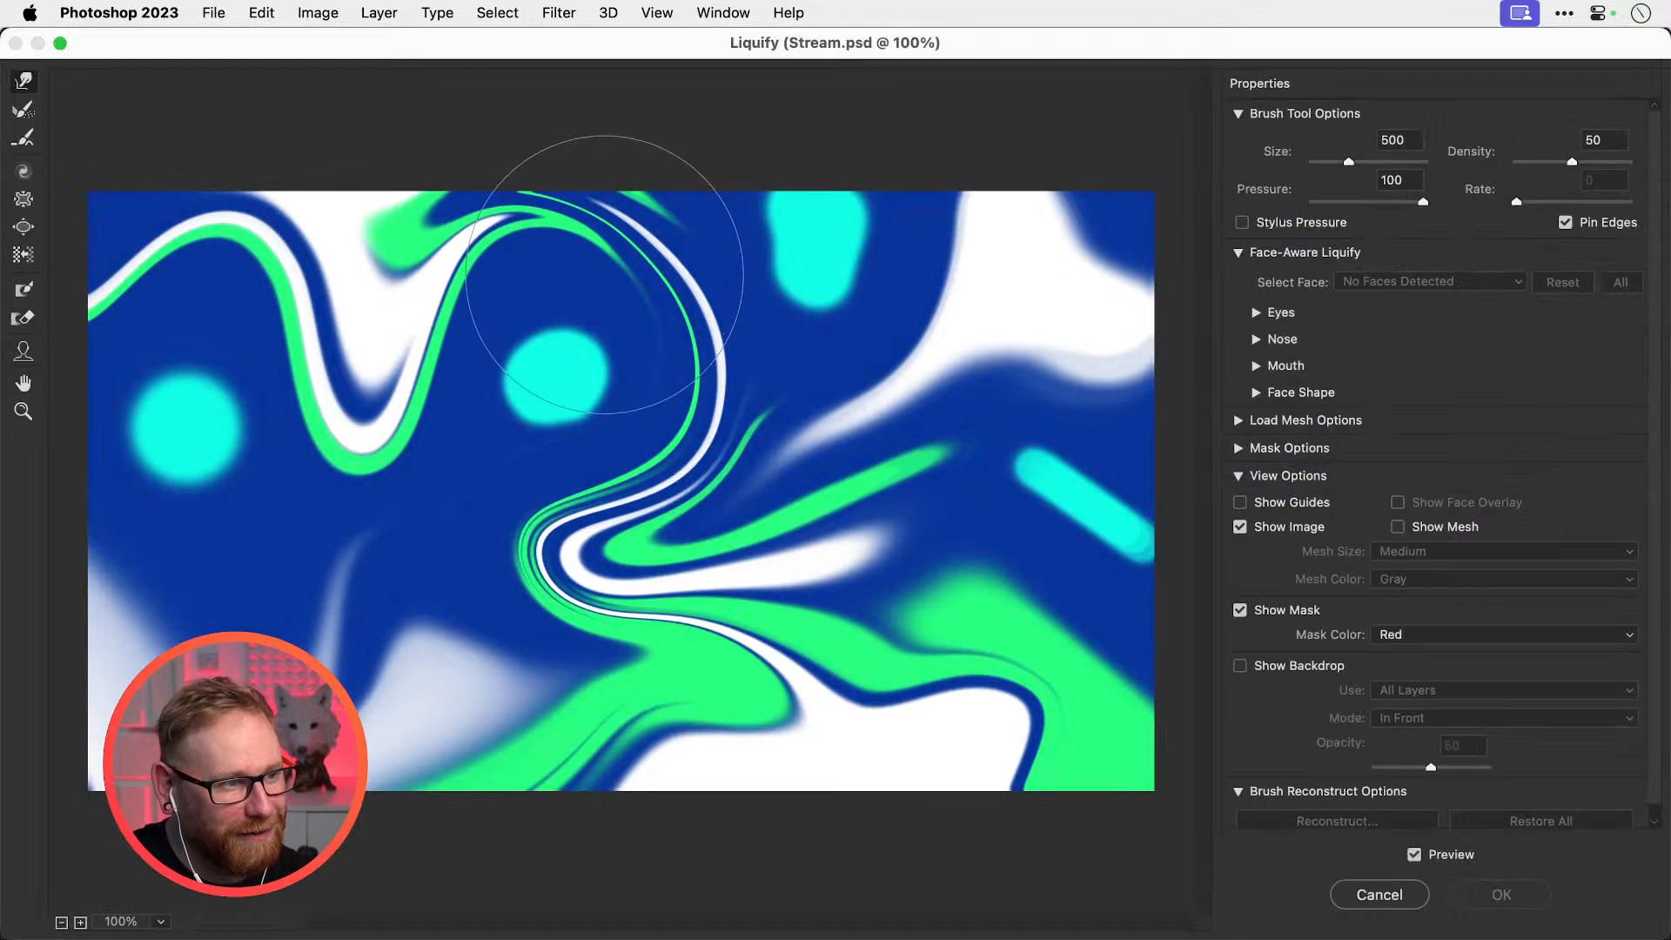
mouse_move(165, 411)
left_mouse_down()
mouse_move(228, 414)
mouse_move(217, 425)
left_mouse_up()
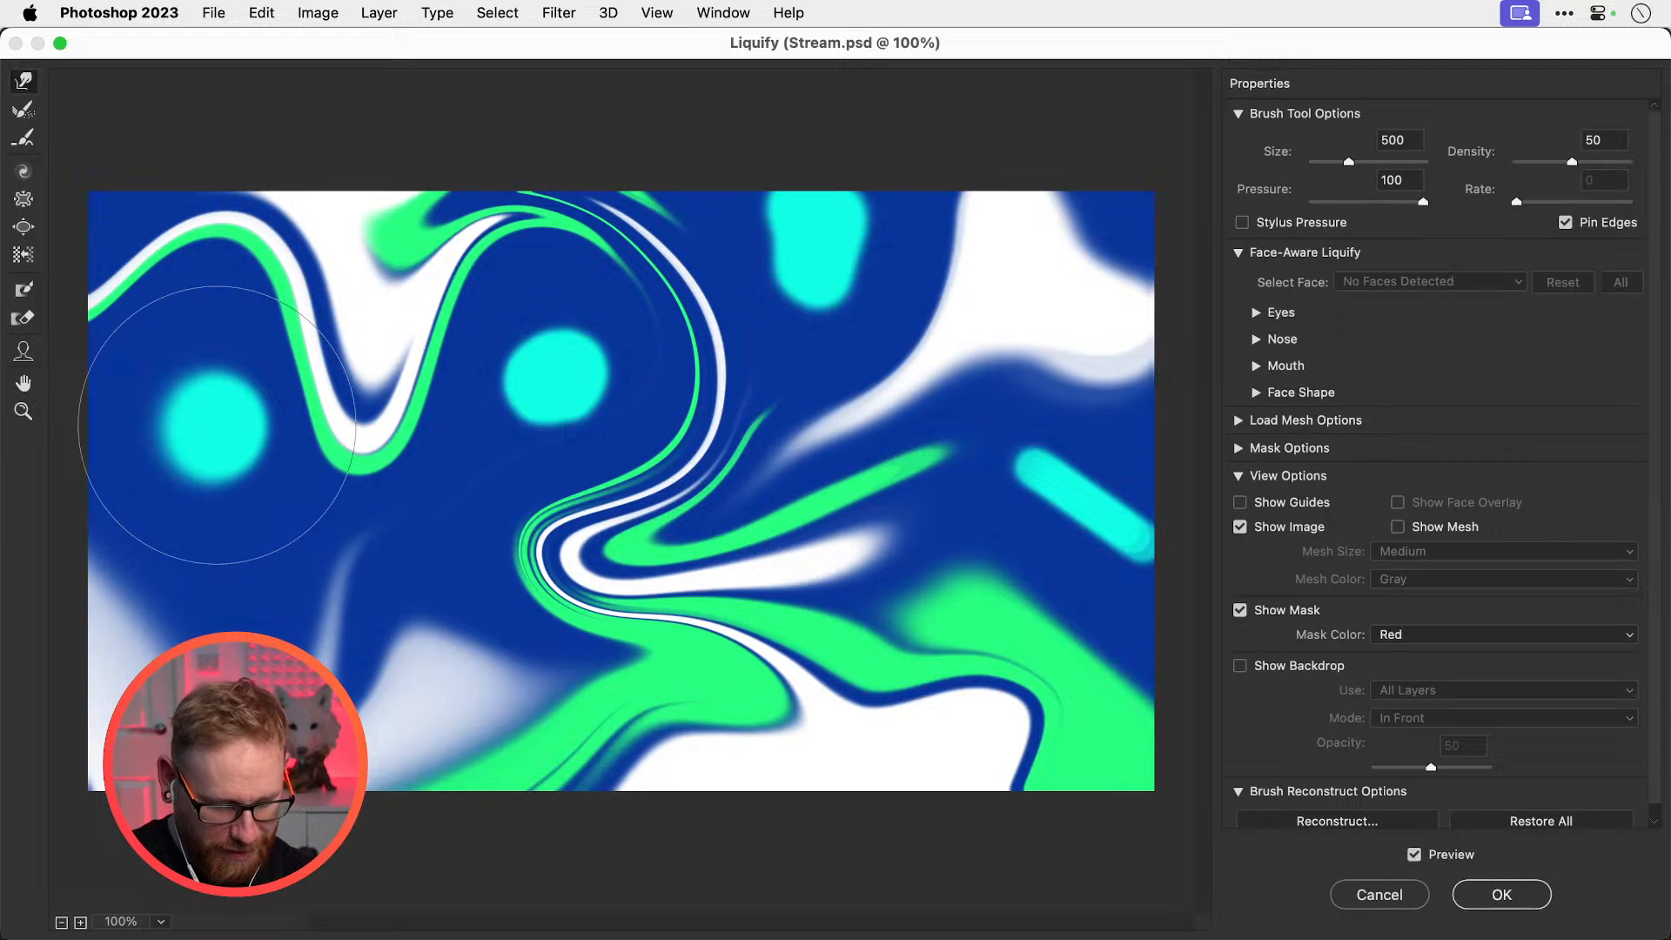
mouse_move(156, 436)
left_mouse_down()
mouse_move(168, 405)
mouse_move(168, 443)
mouse_move(214, 385)
mouse_move(214, 357)
left_mouse_up()
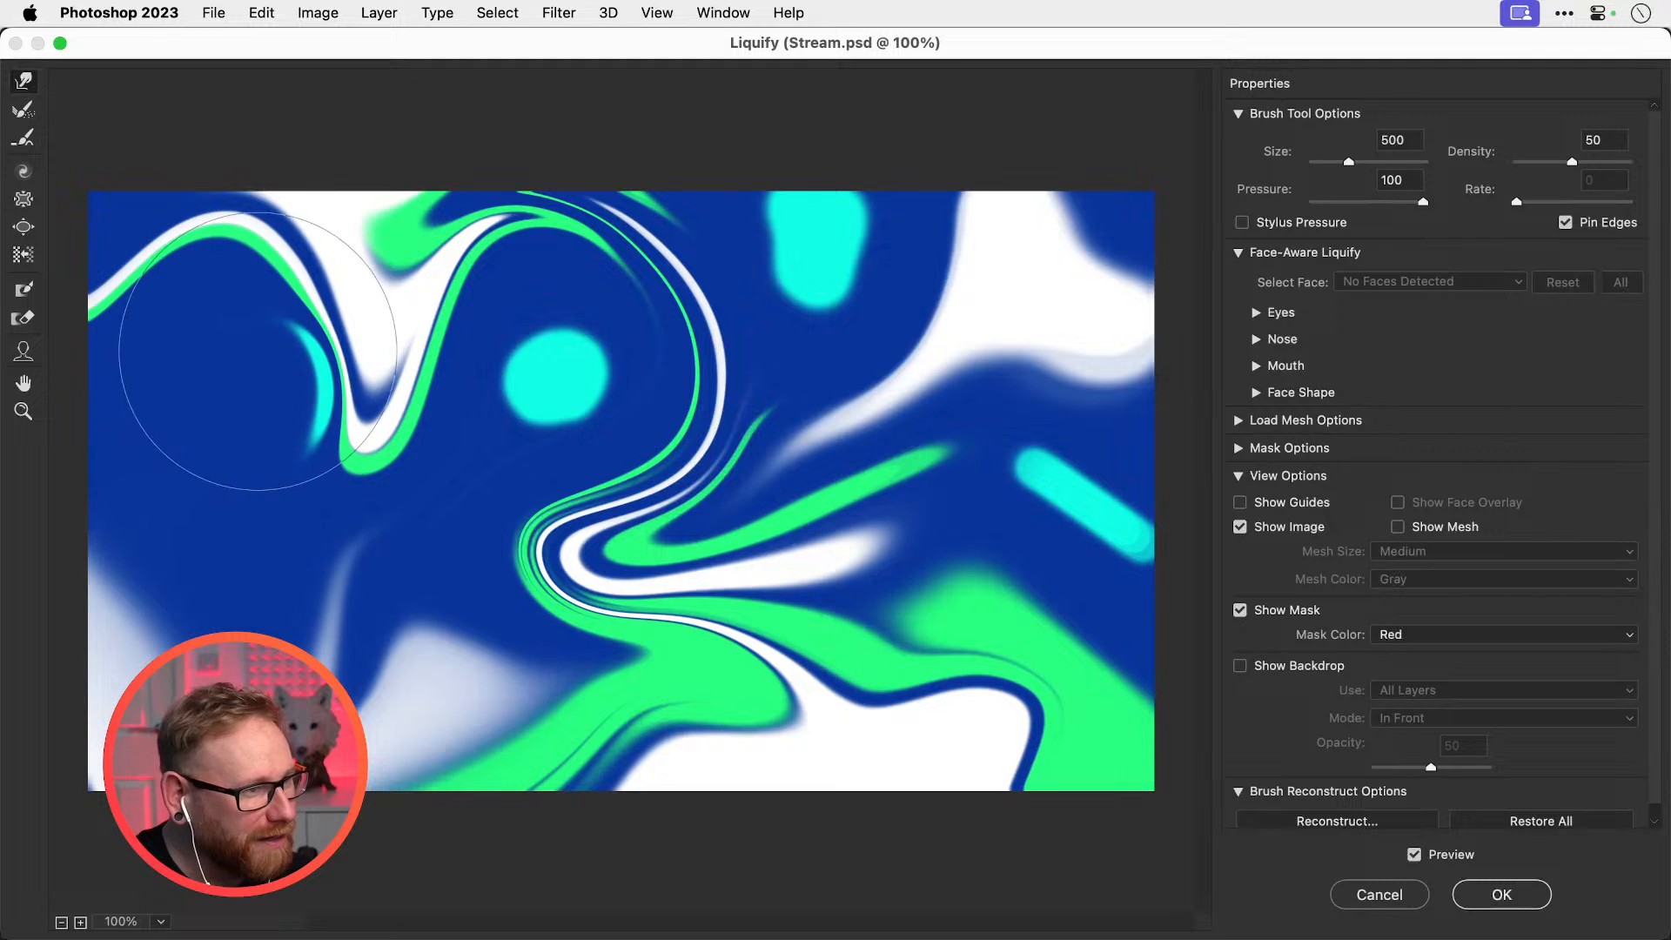
key("bracketleft")
mouse_move(550, 365)
left_mouse_down()
mouse_move(571, 405)
mouse_move(557, 344)
mouse_move(567, 403)
left_mouse_up()
key("bracketleft")
left_click_drag(795, 217, 809, 253)
key("bracketright")
key("bracketright")
mouse_move(794, 194)
left_mouse_down()
mouse_move(766, 178)
mouse_move(789, 223)
mouse_move(797, 157)
mouse_move(801, 196)
mouse_move(819, 175)
left_mouse_up()
left_click_drag(795, 252, 816, 259)
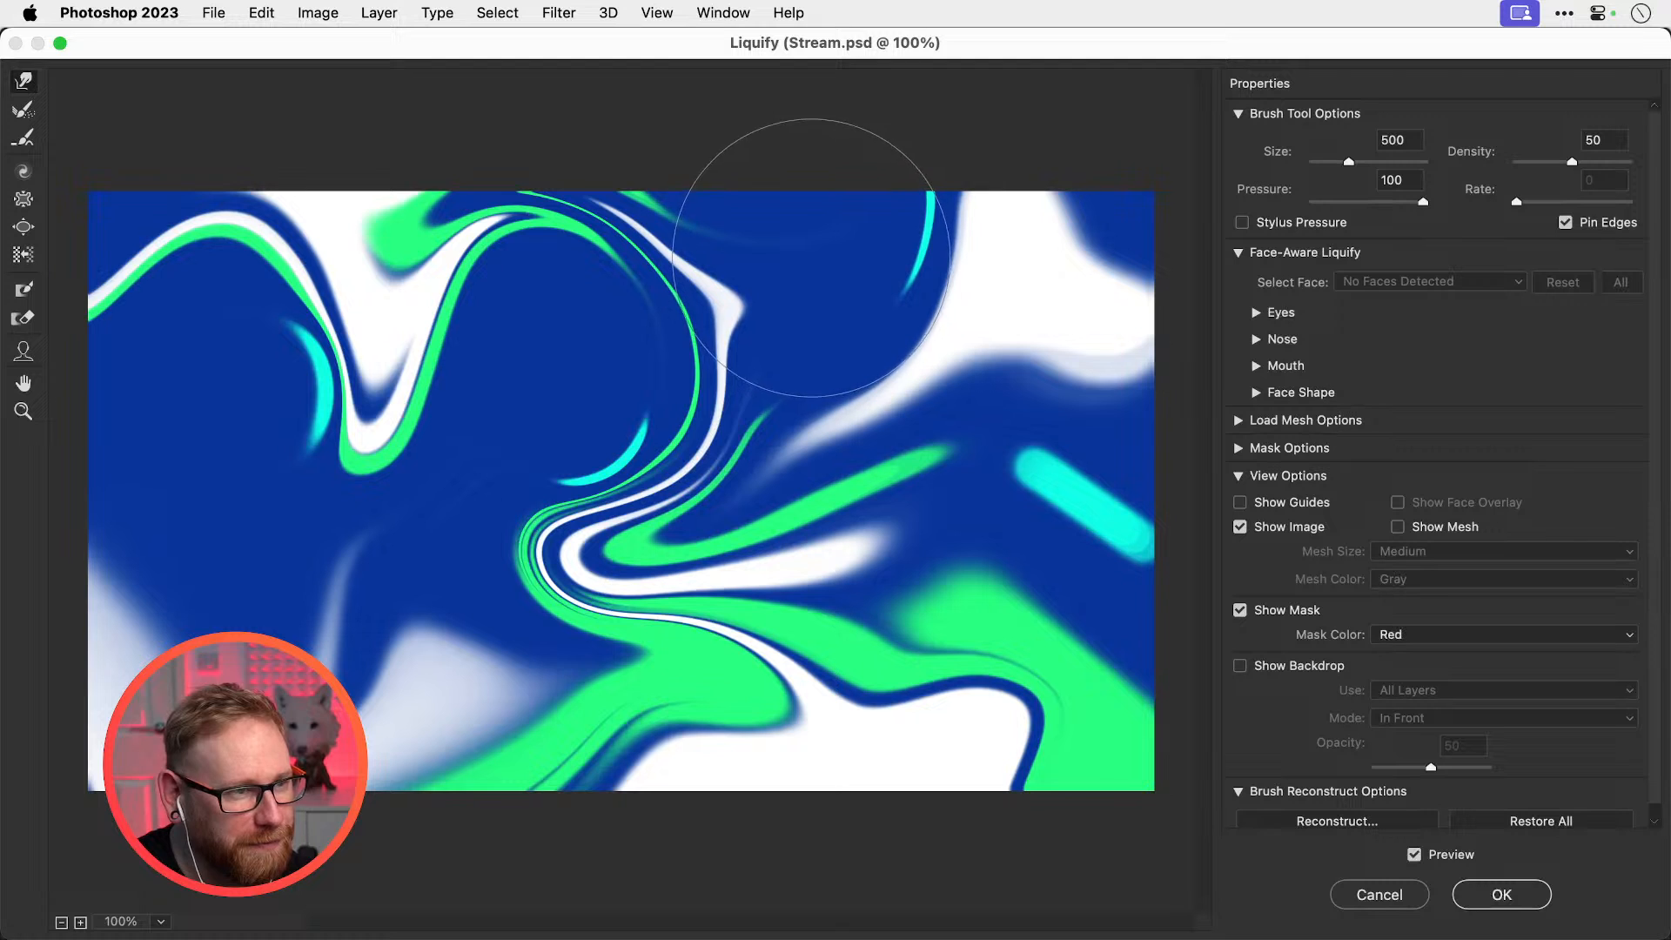
Curve the diagonal cyan bar into an arc and push the bottom-right white shape and V tip up-right
key("bracketleft")
mouse_move(1081, 485)
left_mouse_down()
mouse_move(1091, 530)
mouse_move(1107, 502)
mouse_move(1043, 476)
mouse_move(1110, 487)
mouse_move(1086, 515)
mouse_move(1097, 529)
mouse_move(1112, 501)
mouse_move(1076, 569)
mouse_move(1104, 528)
mouse_move(1087, 473)
mouse_move(1044, 508)
mouse_move(1035, 693)
mouse_move(975, 596)
mouse_move(985, 545)
mouse_move(996, 584)
mouse_move(1105, 653)
mouse_move(1080, 667)
mouse_move(1116, 644)
mouse_move(1114, 684)
left_mouse_up()
mouse_move(954, 711)
left_mouse_down()
mouse_move(1015, 711)
mouse_move(1035, 679)
left_mouse_up()
key("bracketleft")
key("bracketleft")
key("bracketleft")
key("bracketleft")
key("bracketright")
key("bracketright")
key("bracketright")
key("bracketright")
key("bracketright")
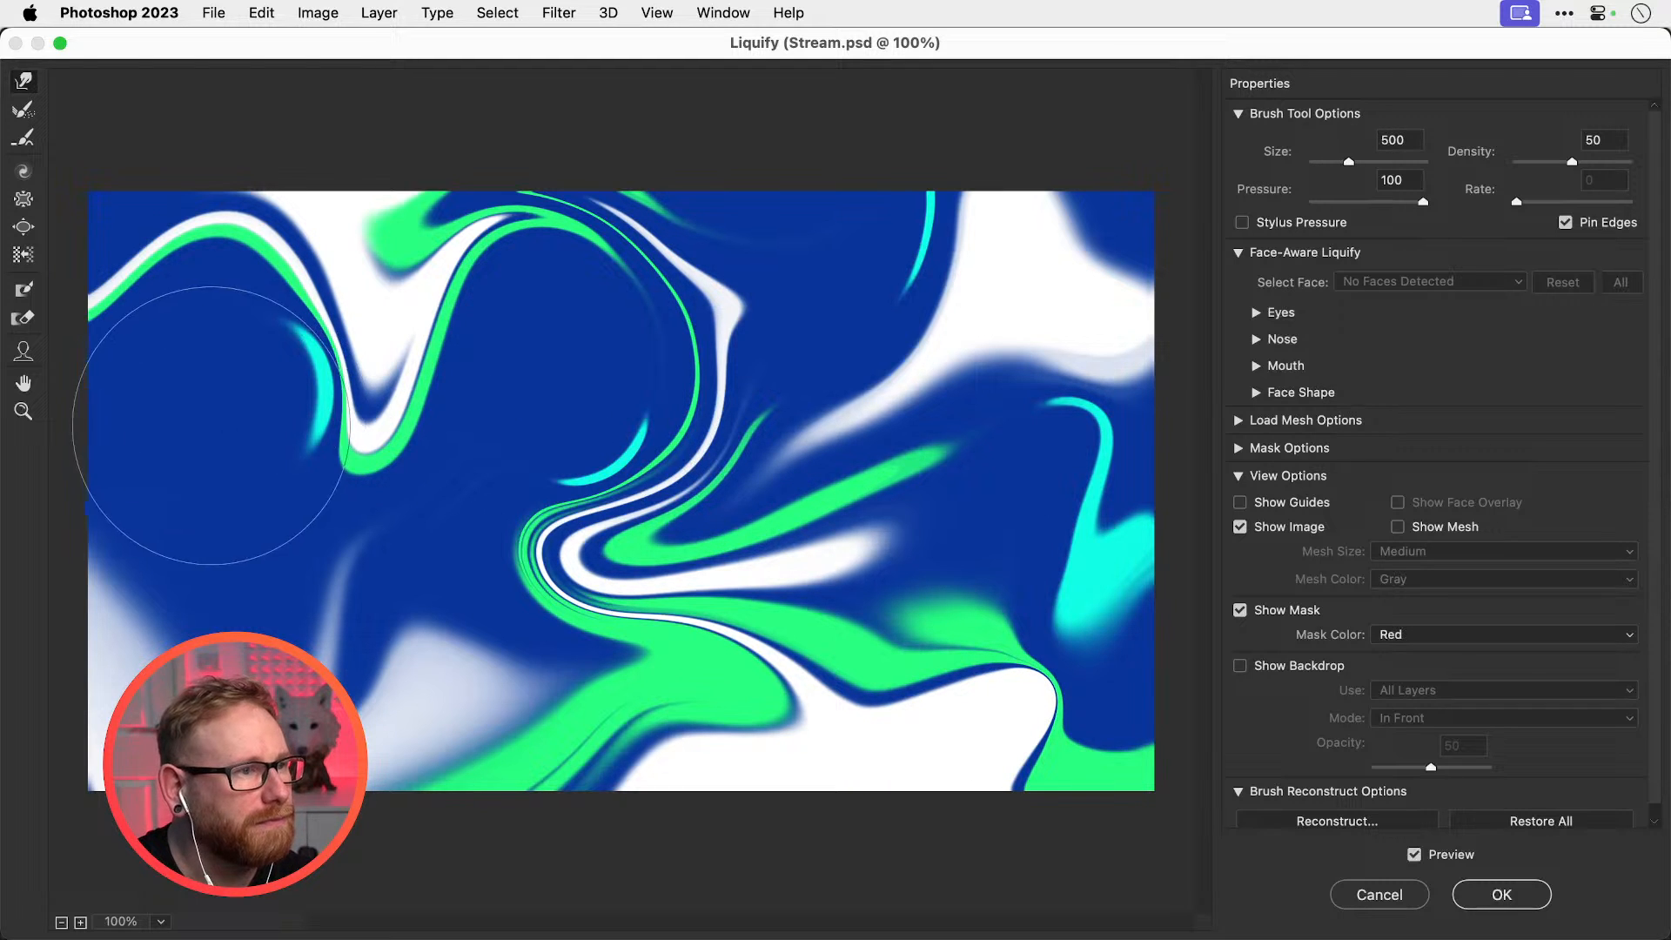
left_click_drag(233, 417, 268, 407)
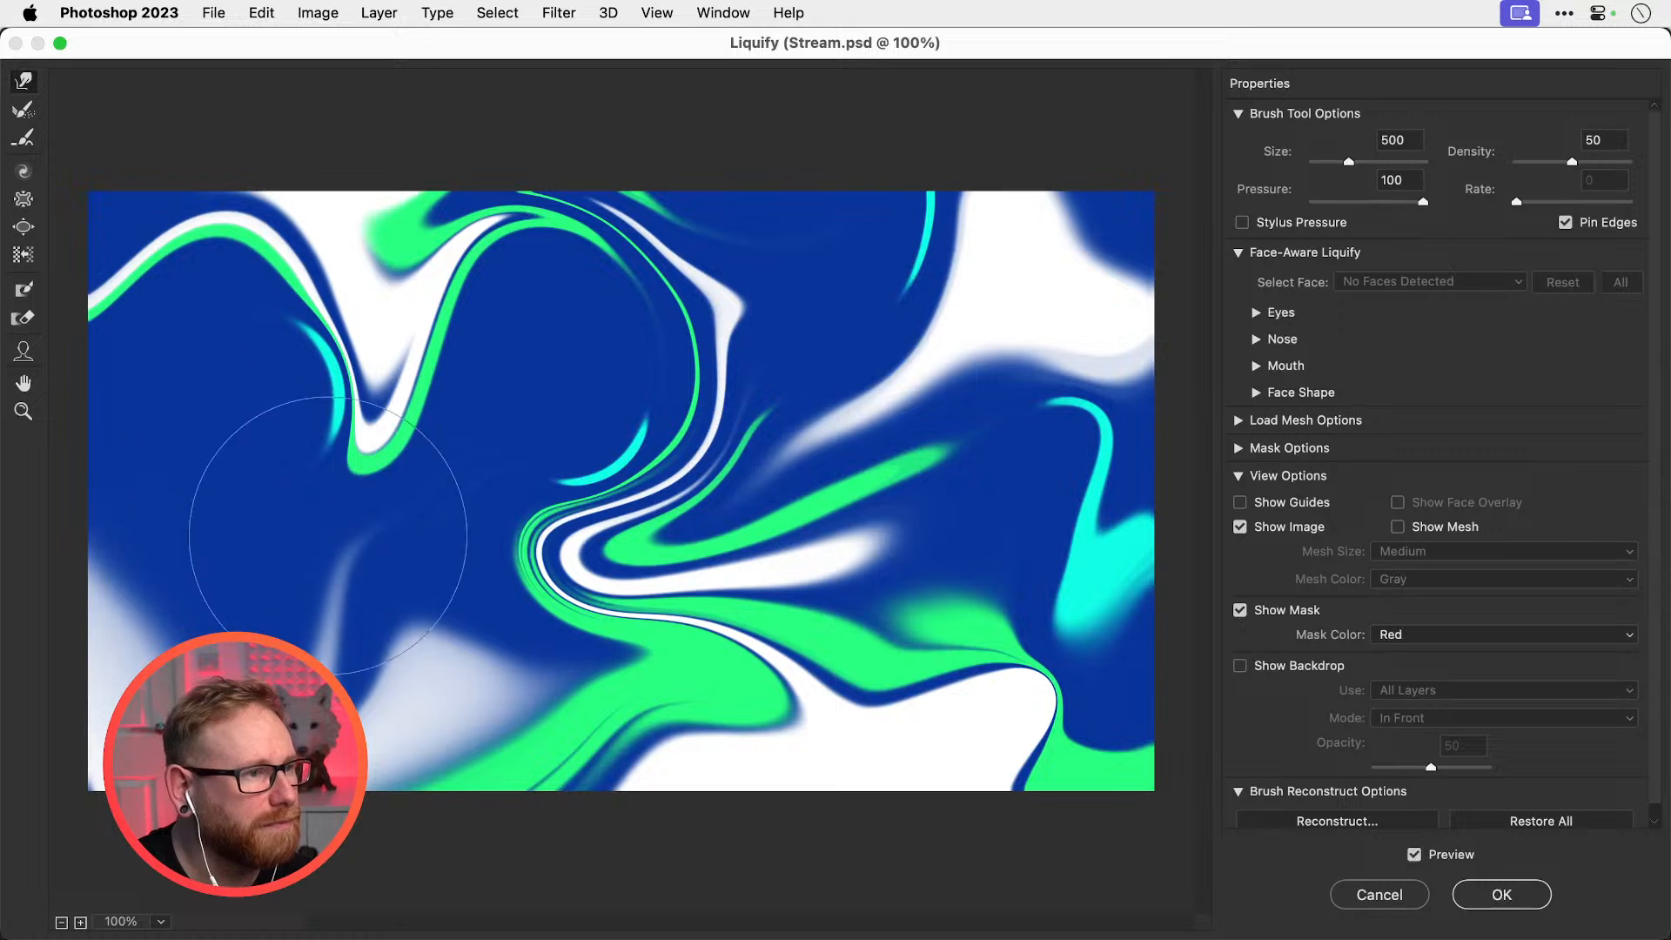
mouse_move(354, 512)
left_mouse_down()
mouse_move(331, 452)
mouse_move(357, 466)
mouse_move(420, 427)
left_mouse_up()
Push the left green and white curve further right, shorten the V tip, and apply the warp
key("bracketleft")
key("bracketleft")
key("bracketright")
key("bracketright")
key("bracketright")
left_click_drag(291, 429, 309, 407)
left_click_drag(287, 423, 332, 370)
mouse_move(243, 443)
left_mouse_down()
mouse_move(310, 382)
mouse_move(317, 354)
left_mouse_up()
key("bracketleft")
key("bracketleft")
key("bracketleft")
key("bracketleft")
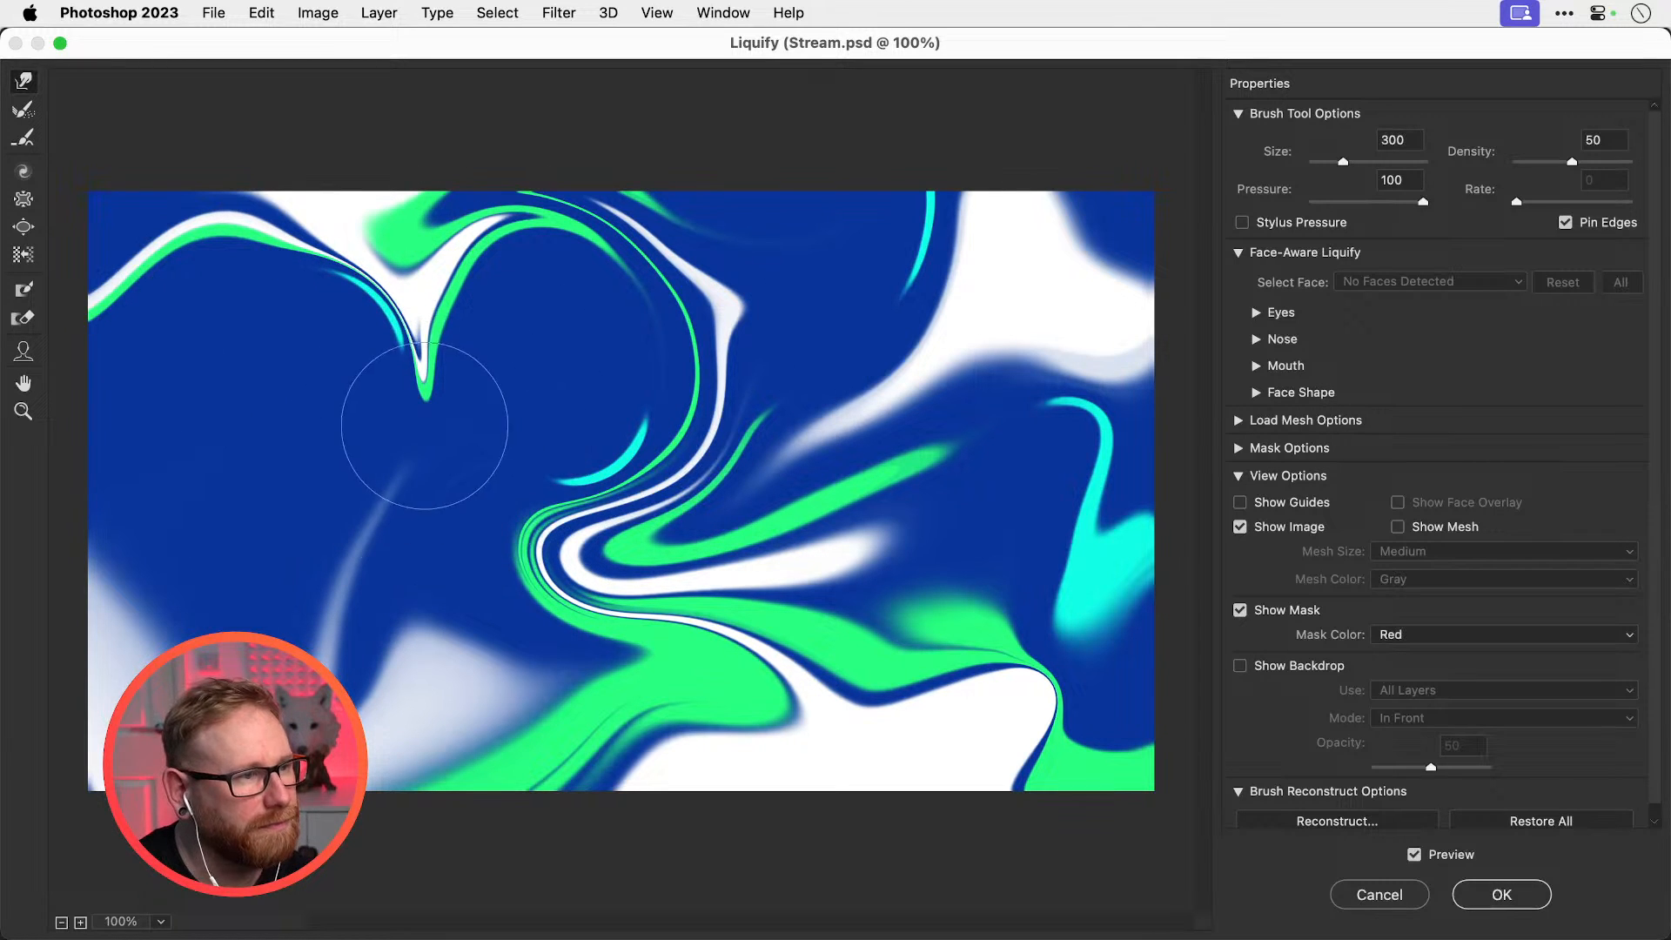
left_click_drag(425, 409, 454, 366)
key("Return")
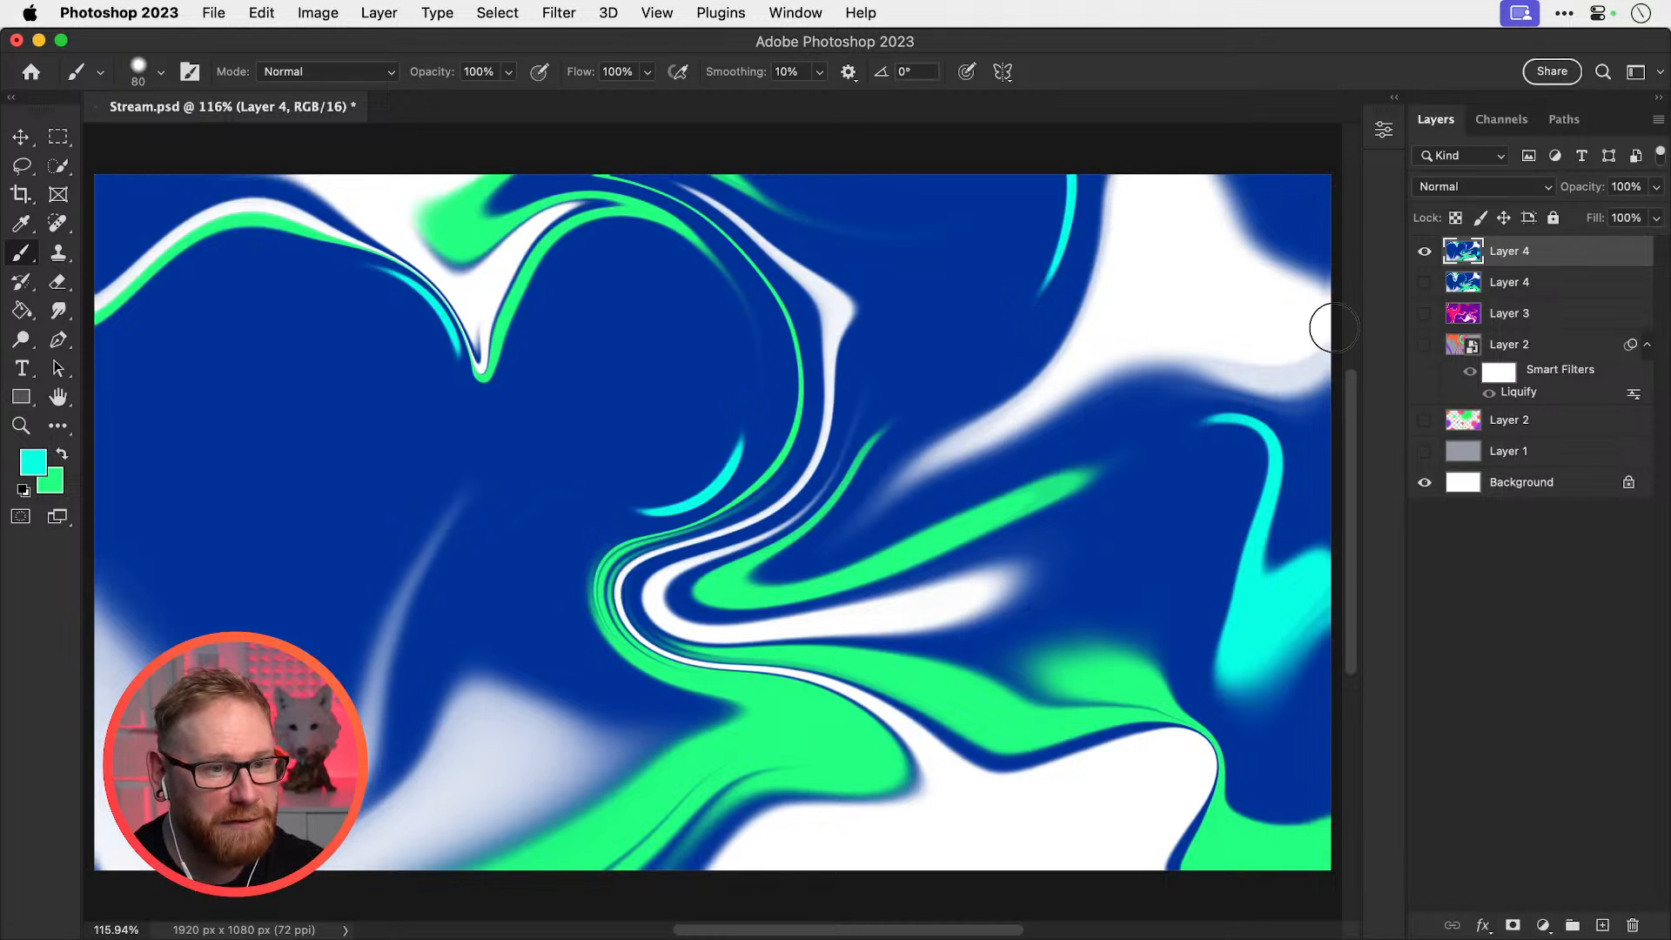
left_click(1425, 251)
left_click(1424, 251)
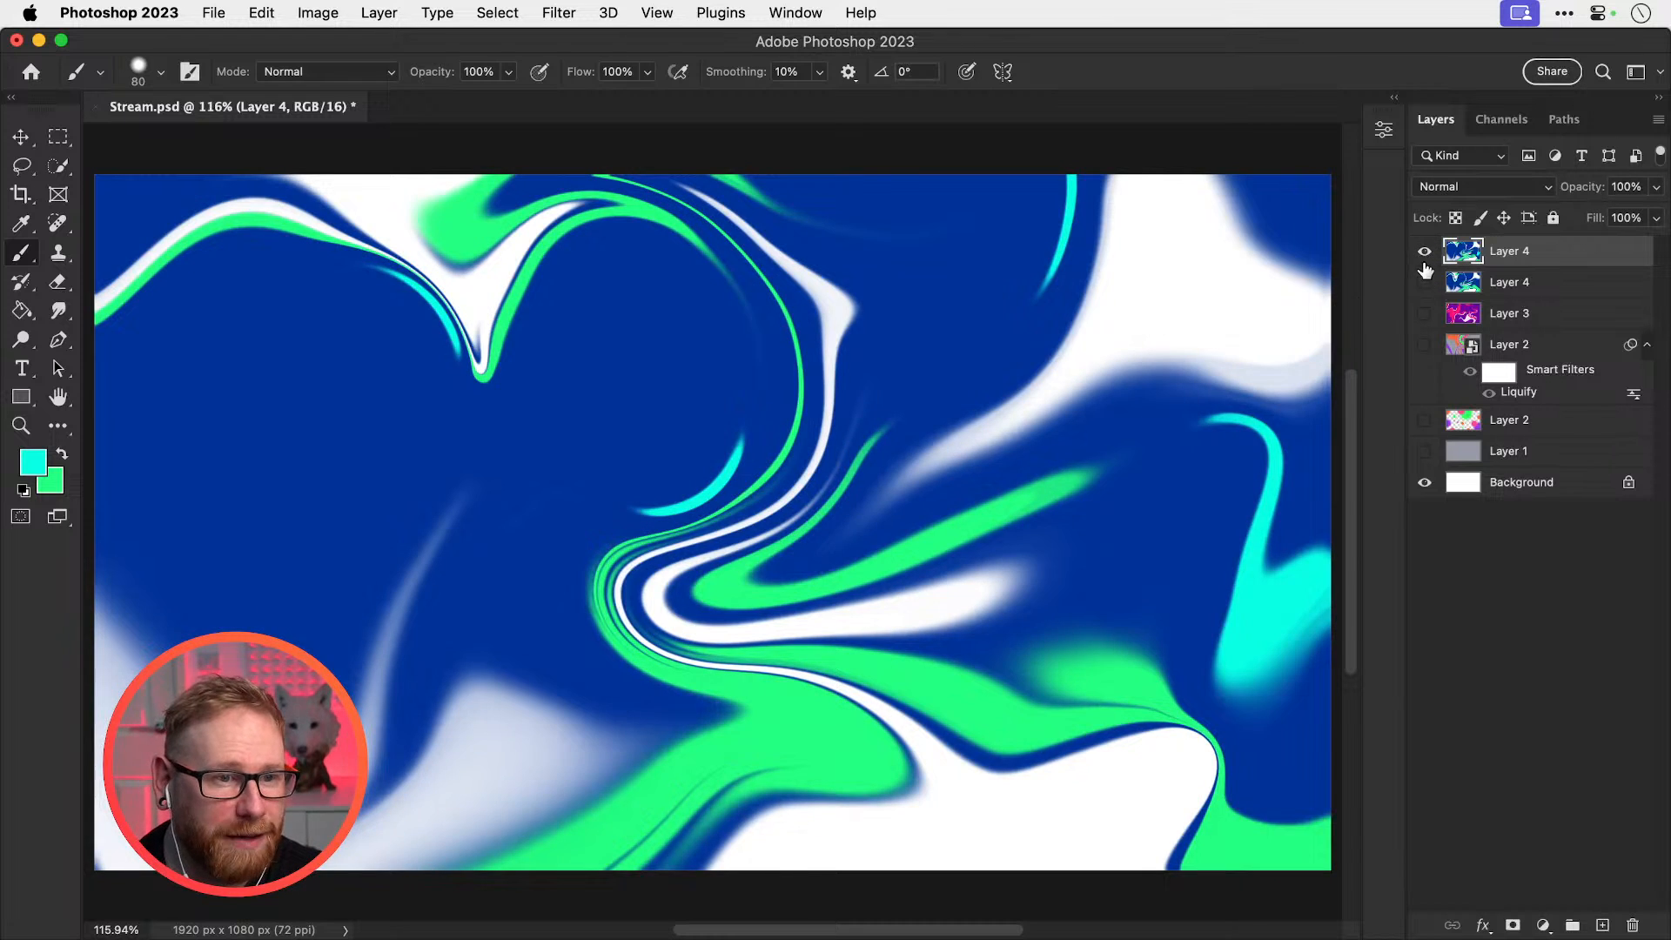
left_click(1424, 251)
left_click(1424, 313)
left_click(1425, 313)
left_click(1425, 344)
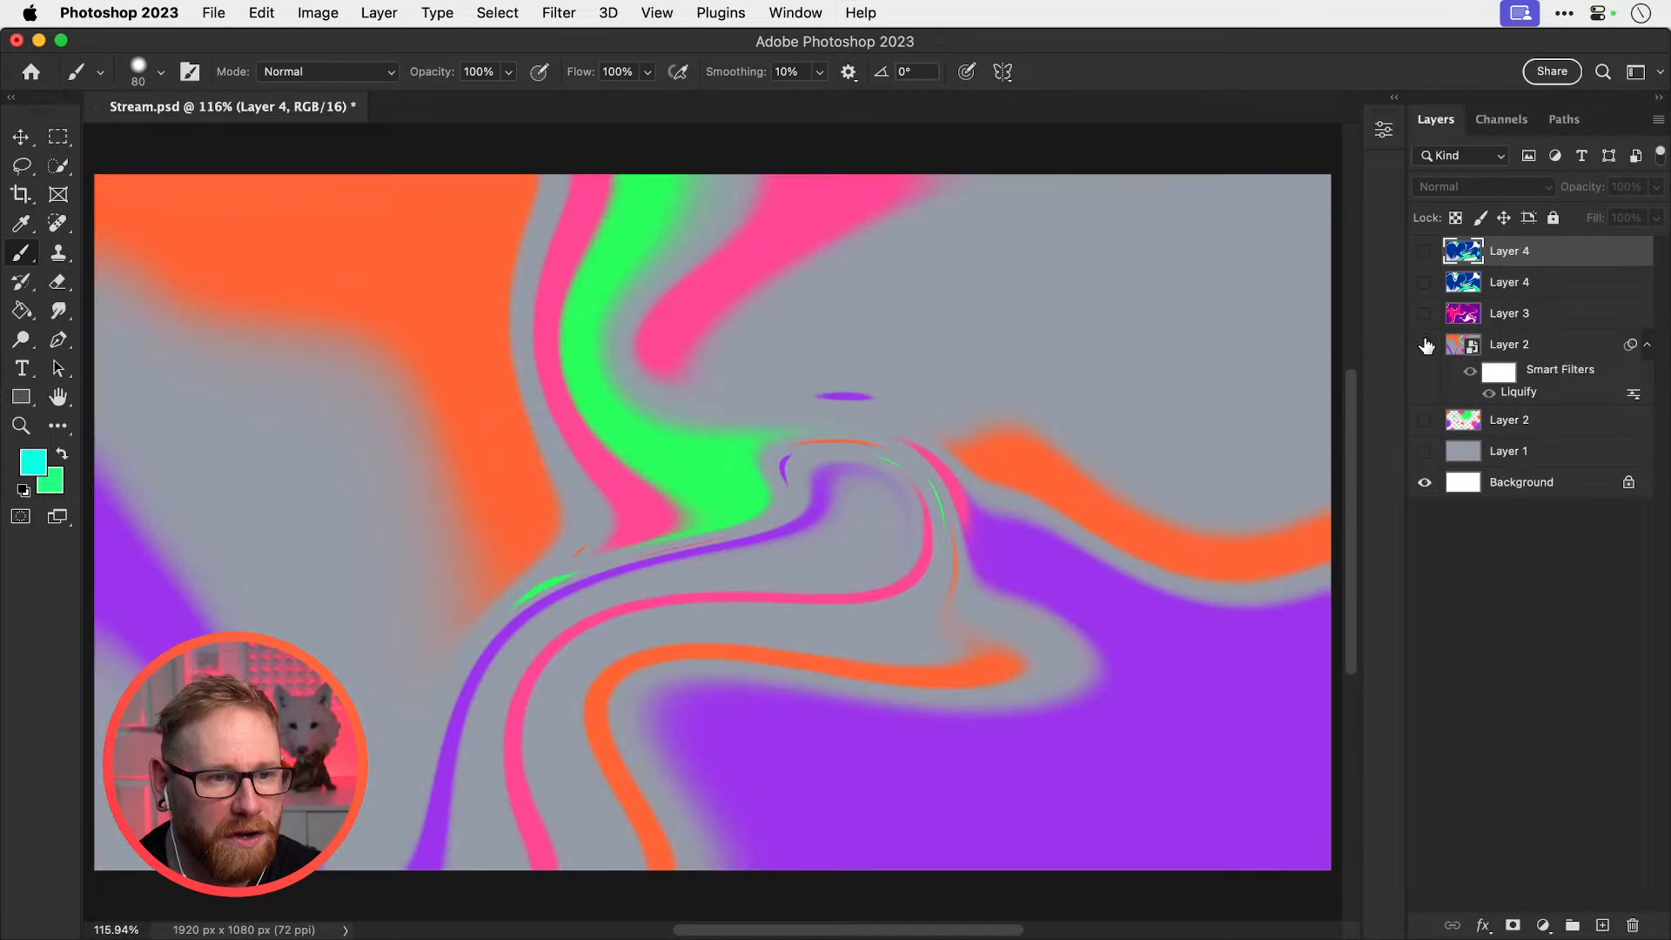
left_click(1424, 344)
left_click(1425, 313)
left_click(1424, 313)
left_click(1424, 251)
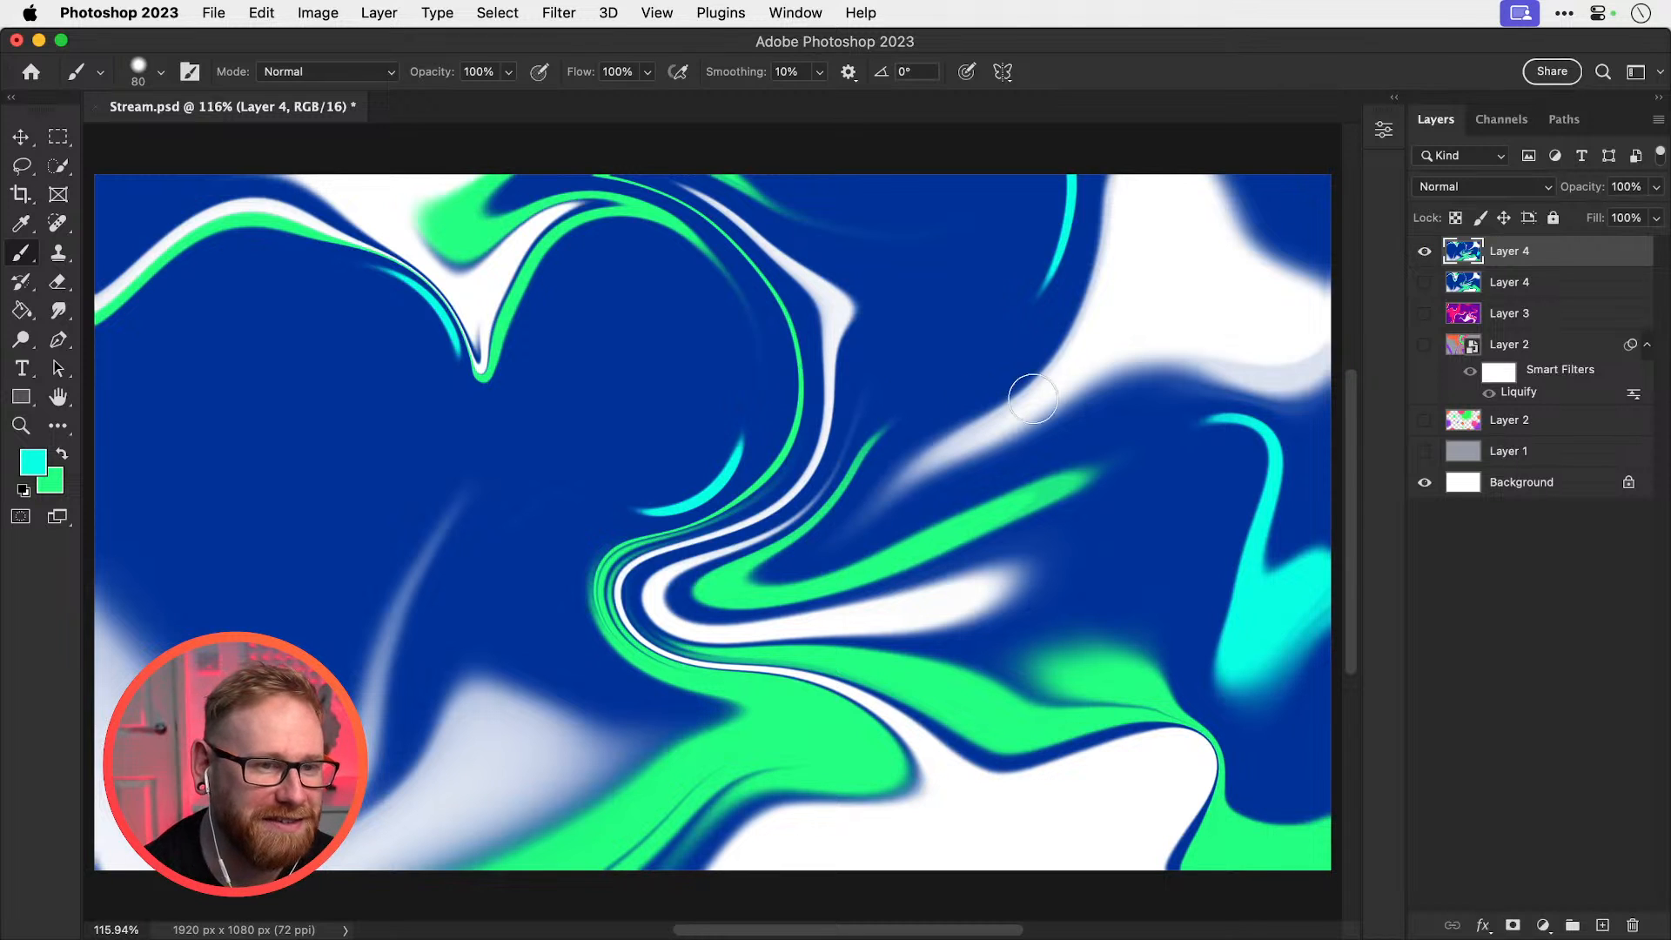
left_click(1425, 252)
left_click(1423, 420)
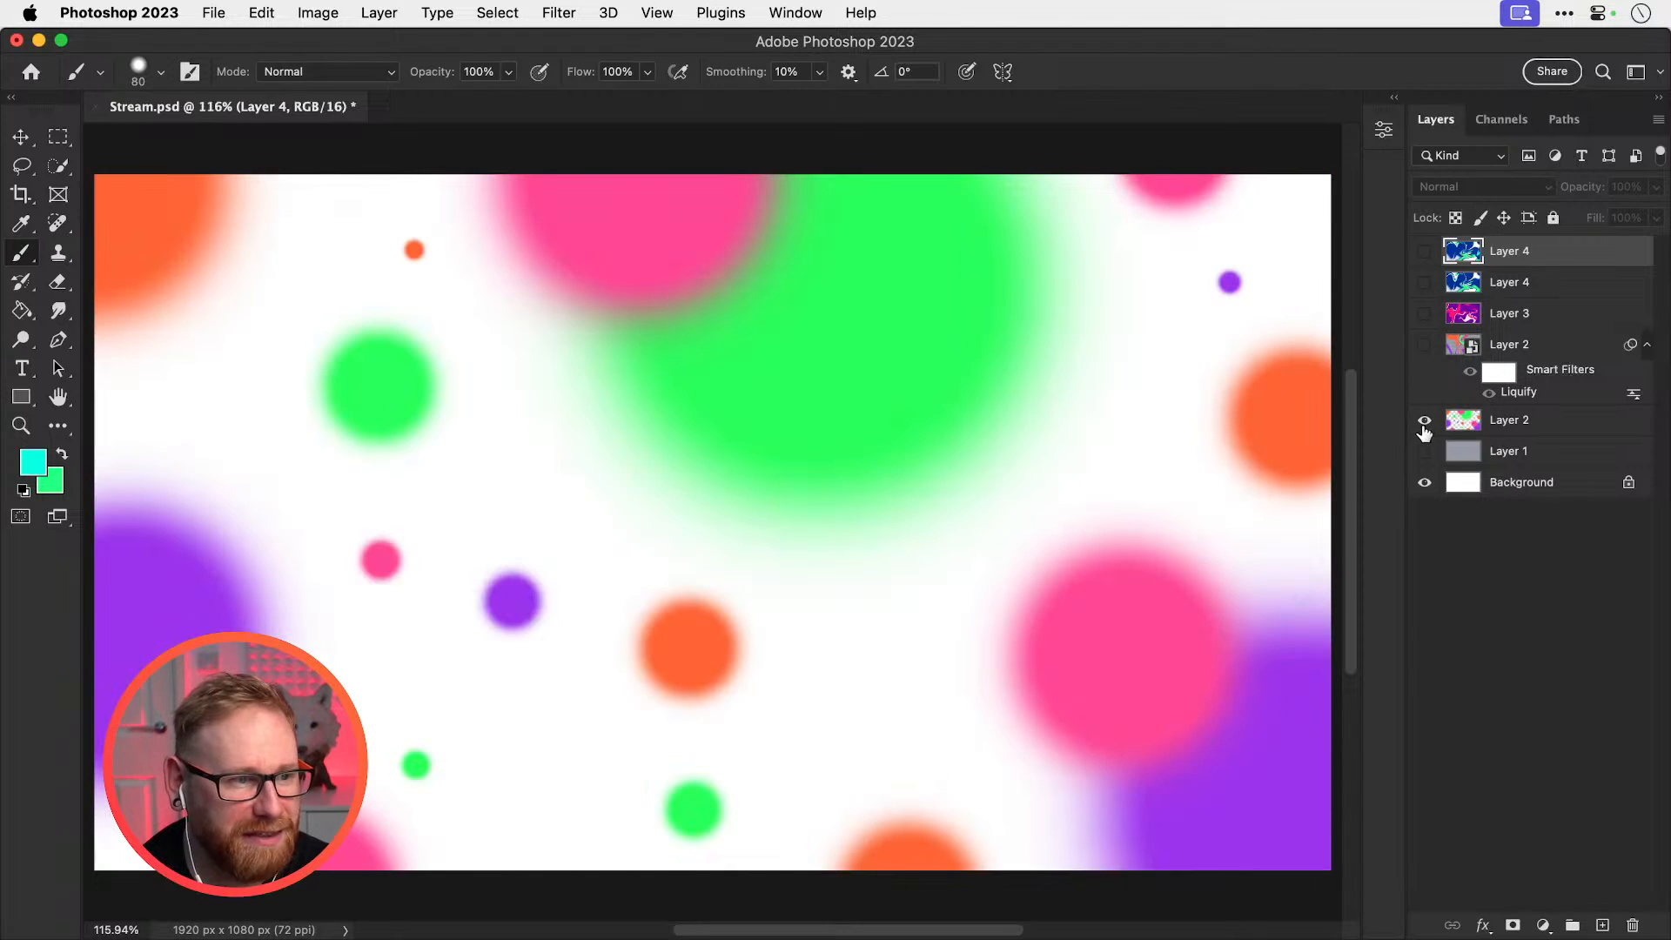
left_click(1423, 420)
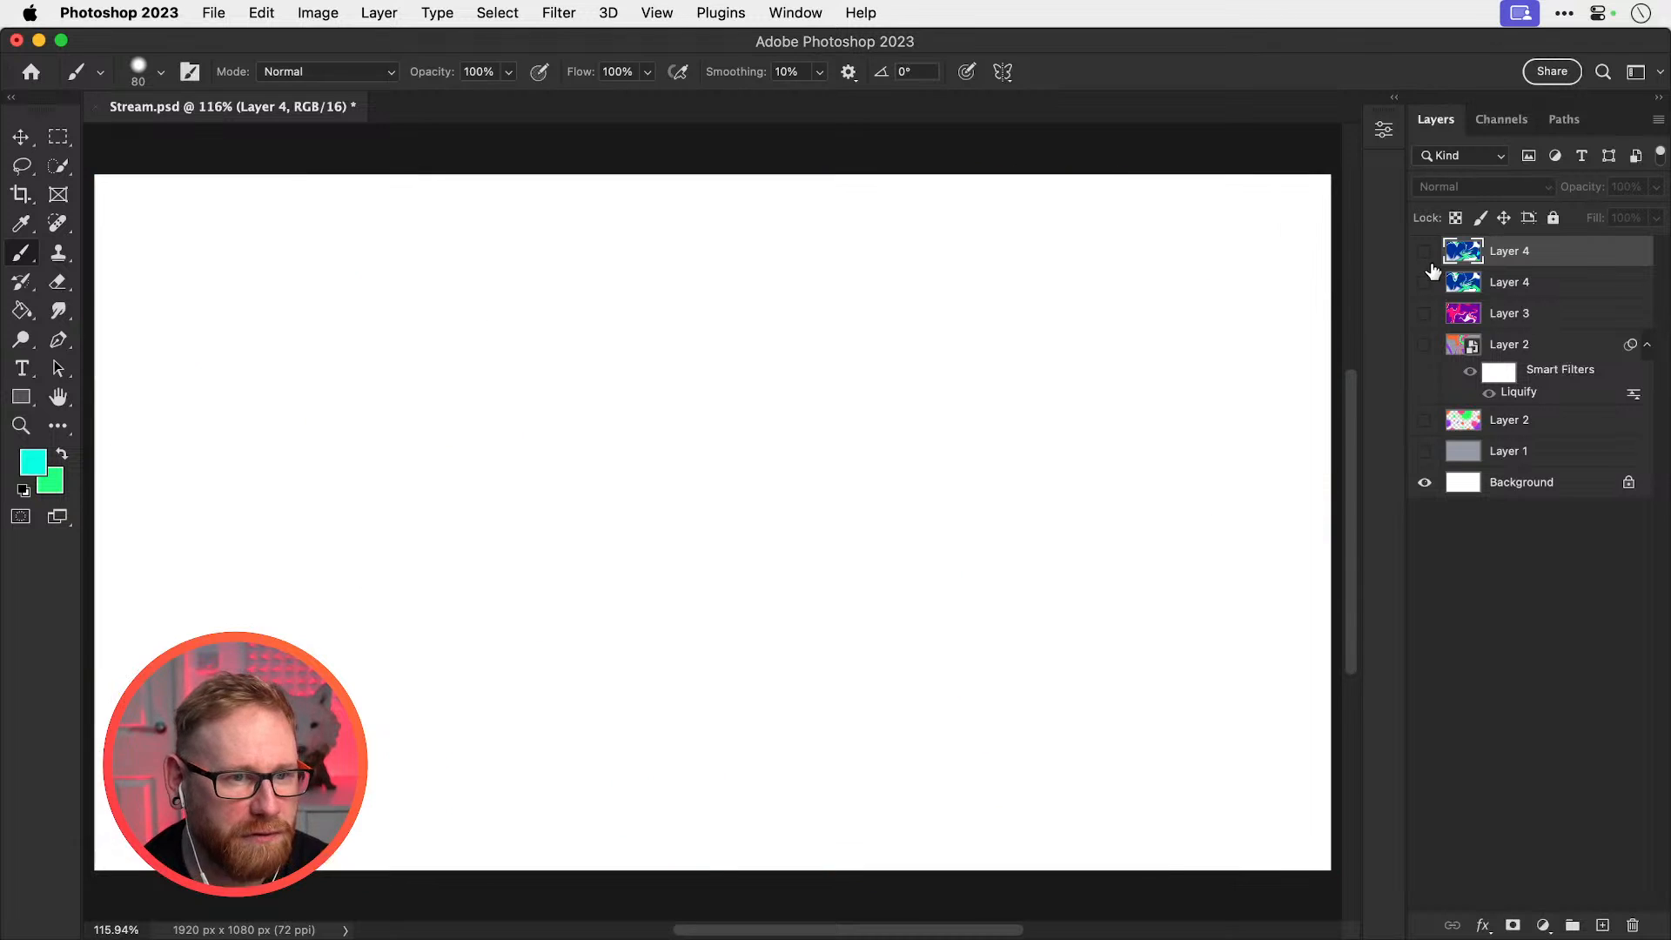
left_click(1424, 251)
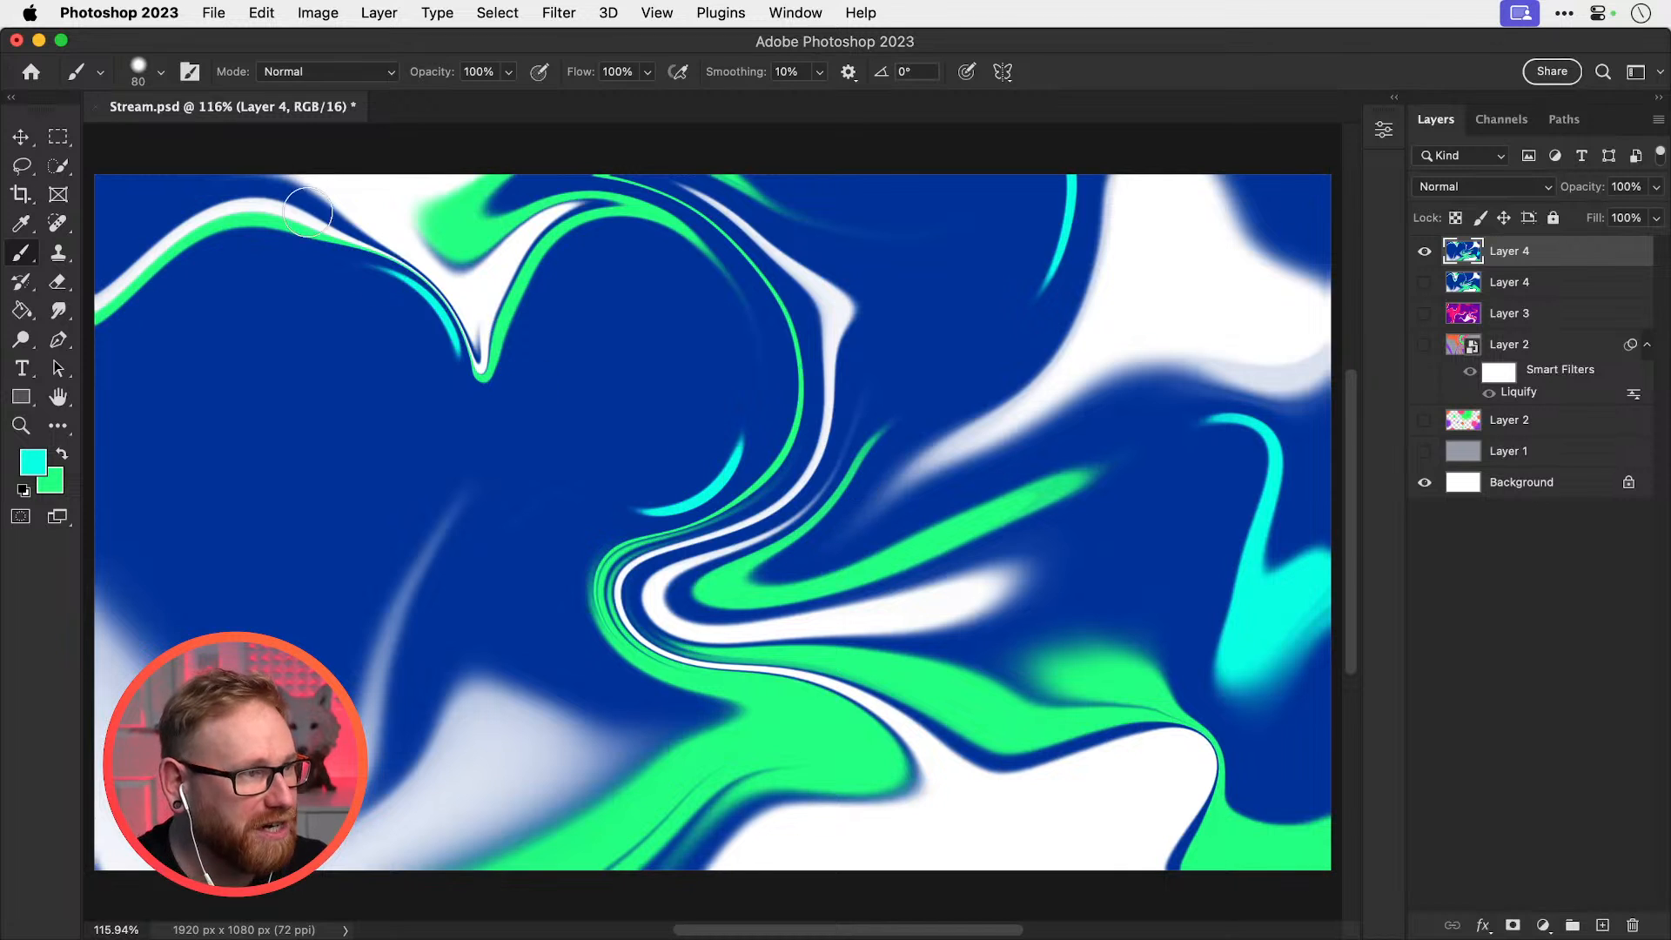
Set the brush to 0% hardness and size 300, test a faint cyan dab, then undo it
left_click(160, 73)
left_click_drag(183, 188, 122, 197)
left_click(157, 81)
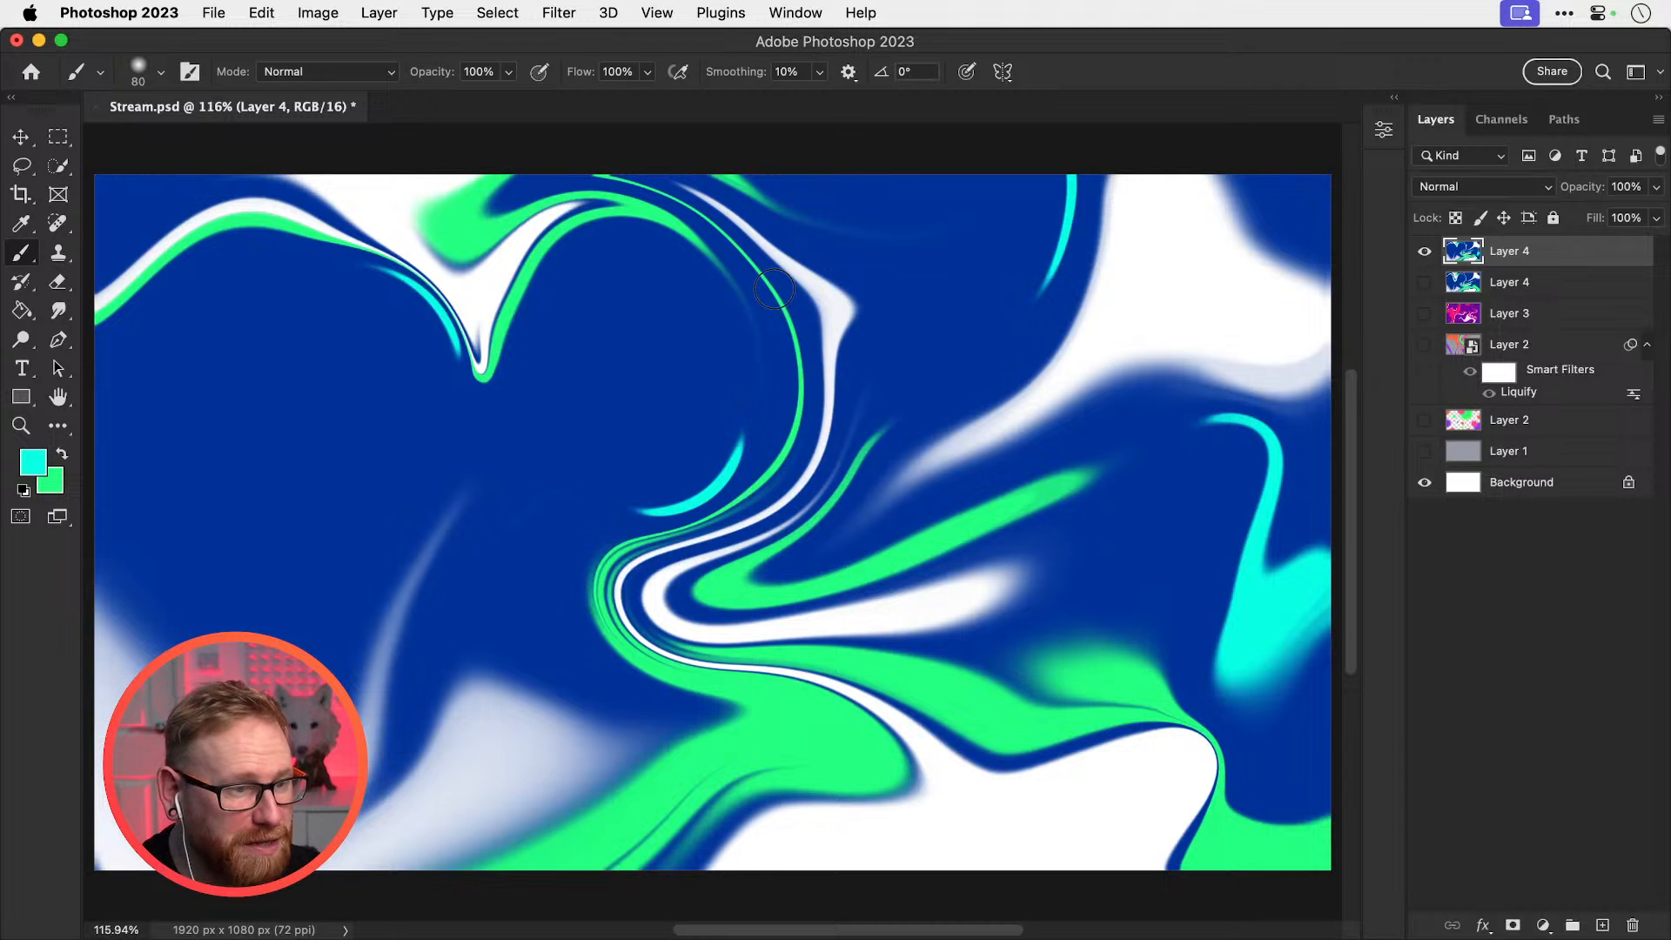
key("bracketright")
key("bracketright")
key("bracketright")
key("bracketright")
key("bracketright")
key("bracketright")
key("bracketright")
key("bracketright")
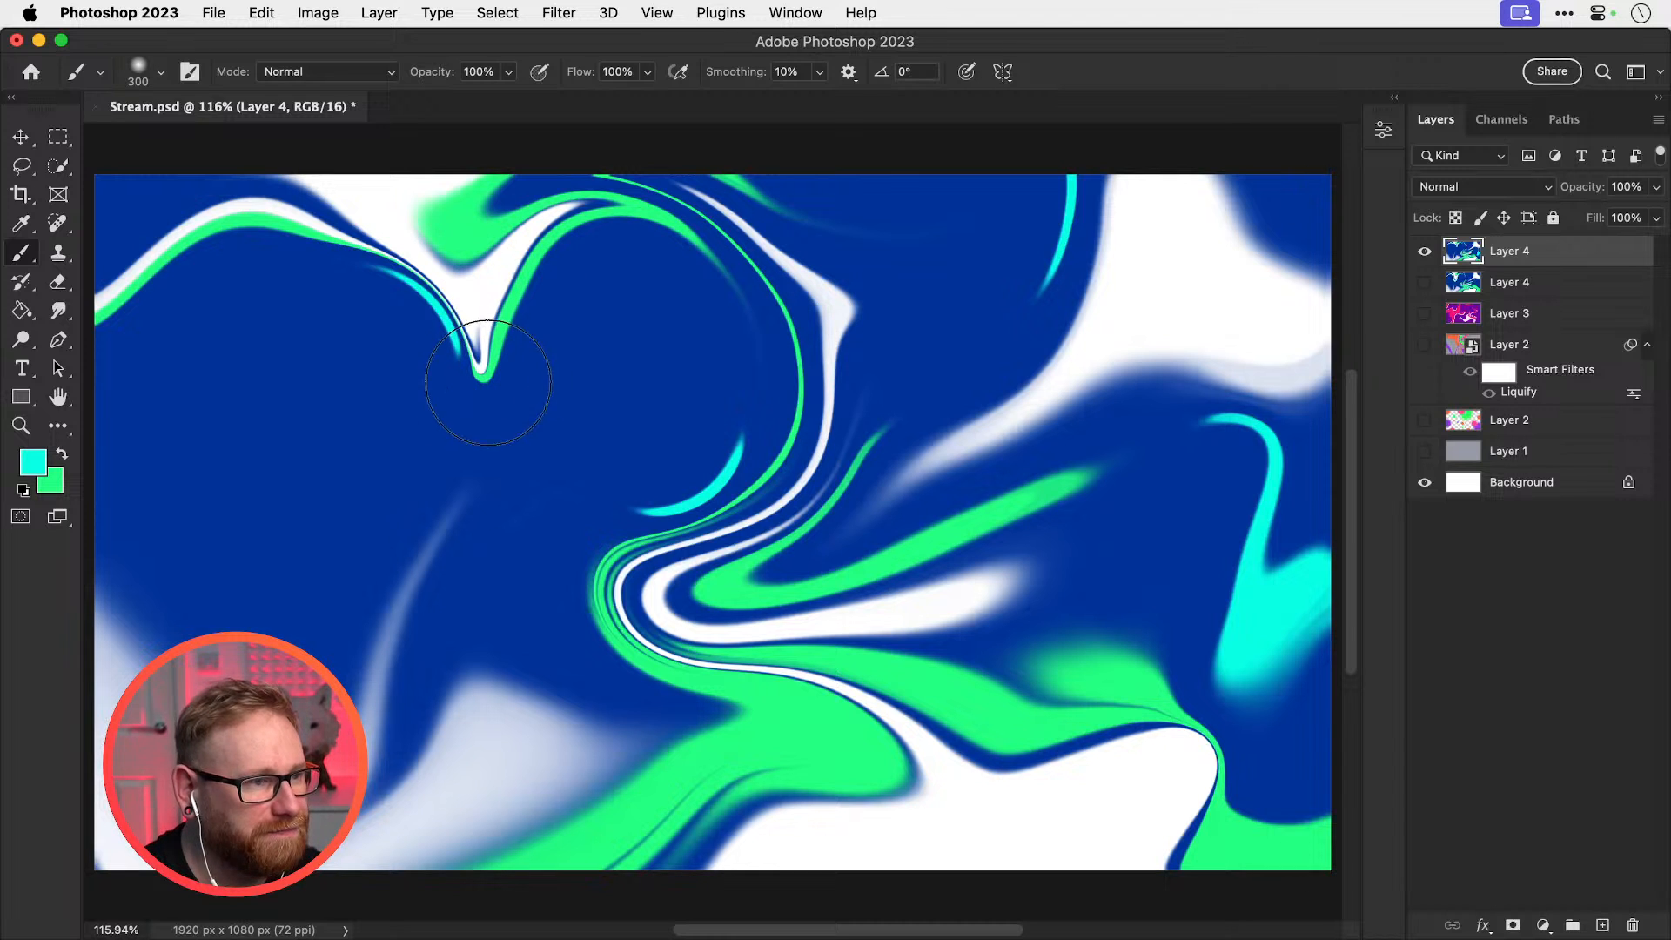
left_click_drag(487, 396, 490, 385)
key("super+z")
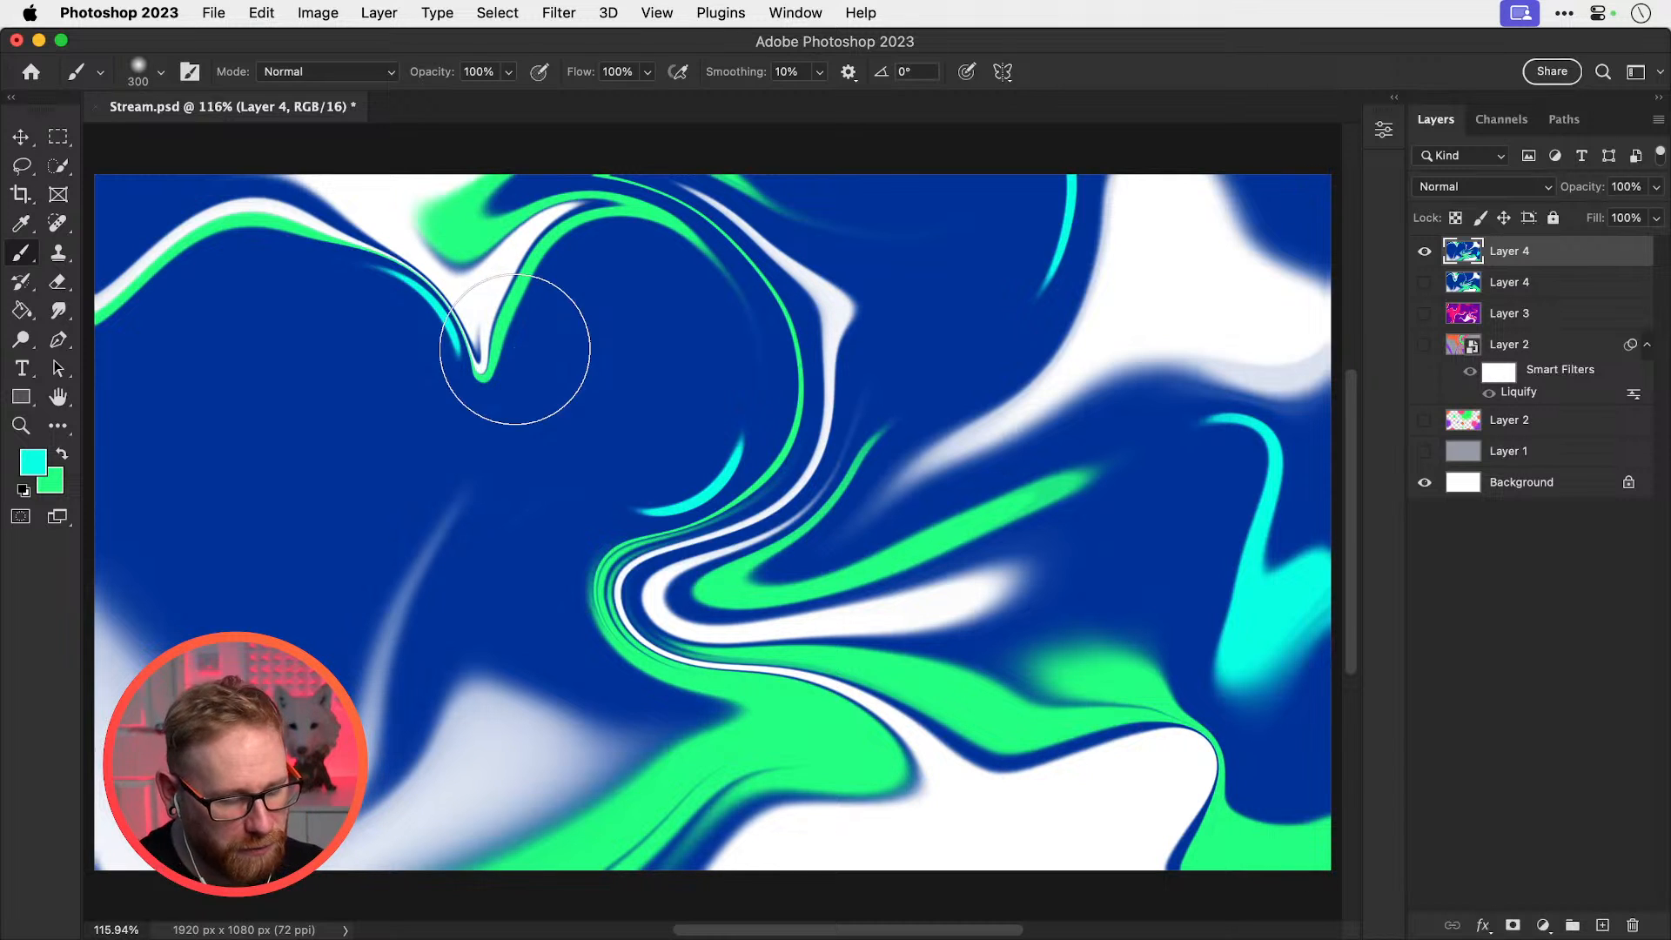
key("v")
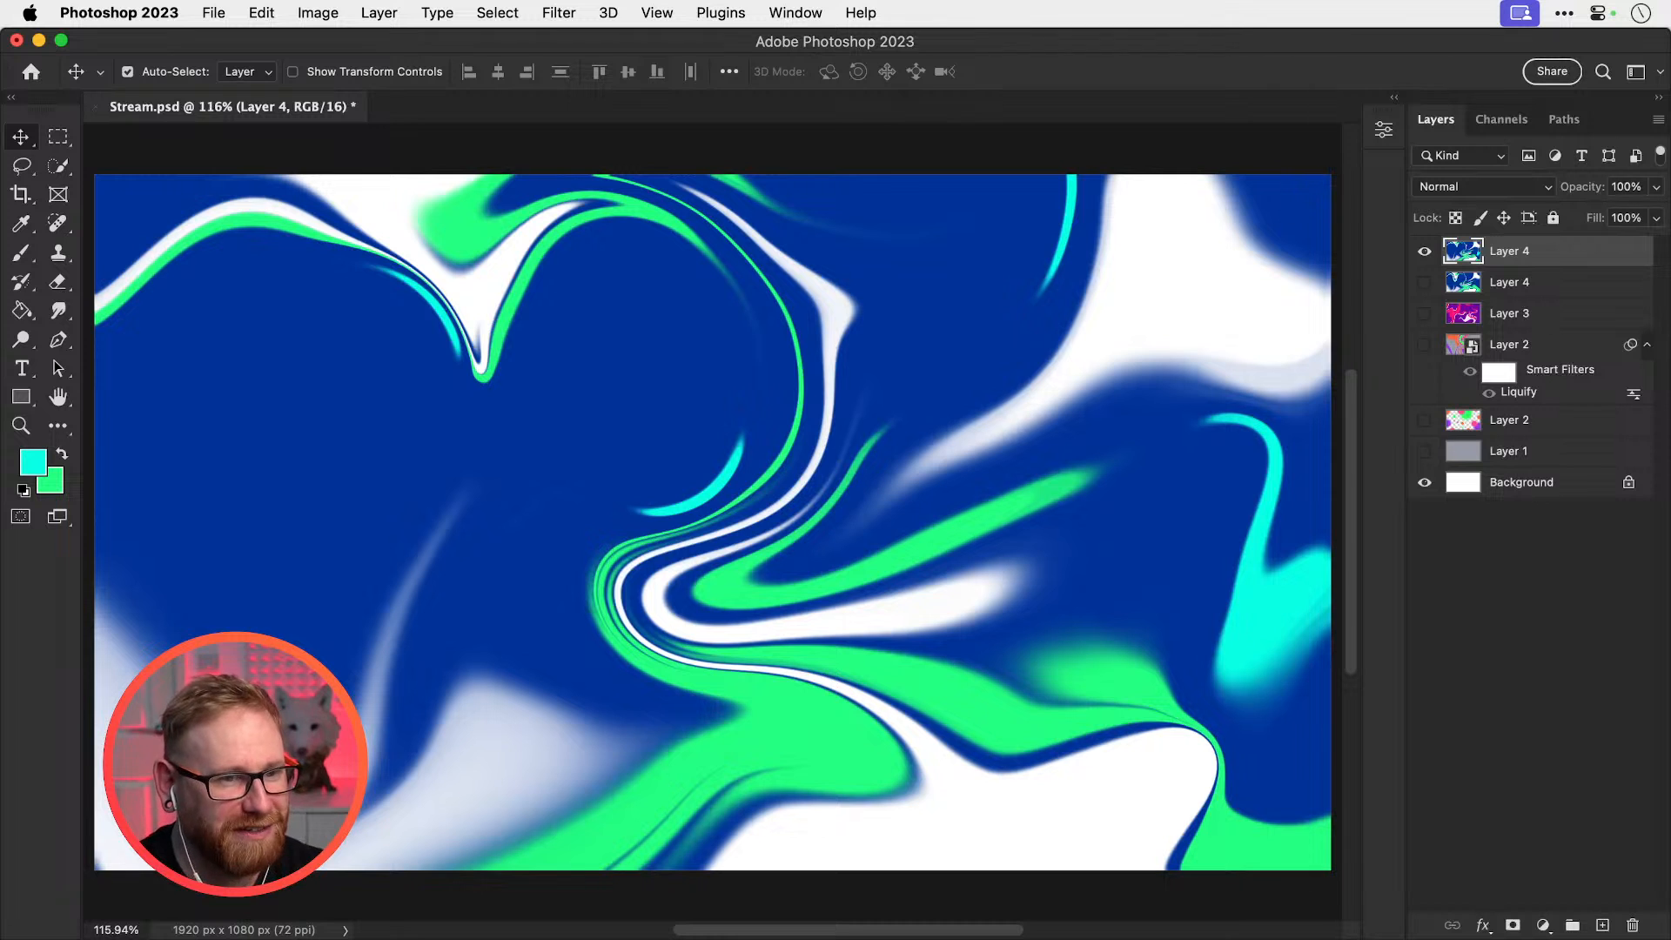
Add a new Layer 5 above the swirl and set it to Overlay blending, with the Brush tool ready
left_click(1602, 925)
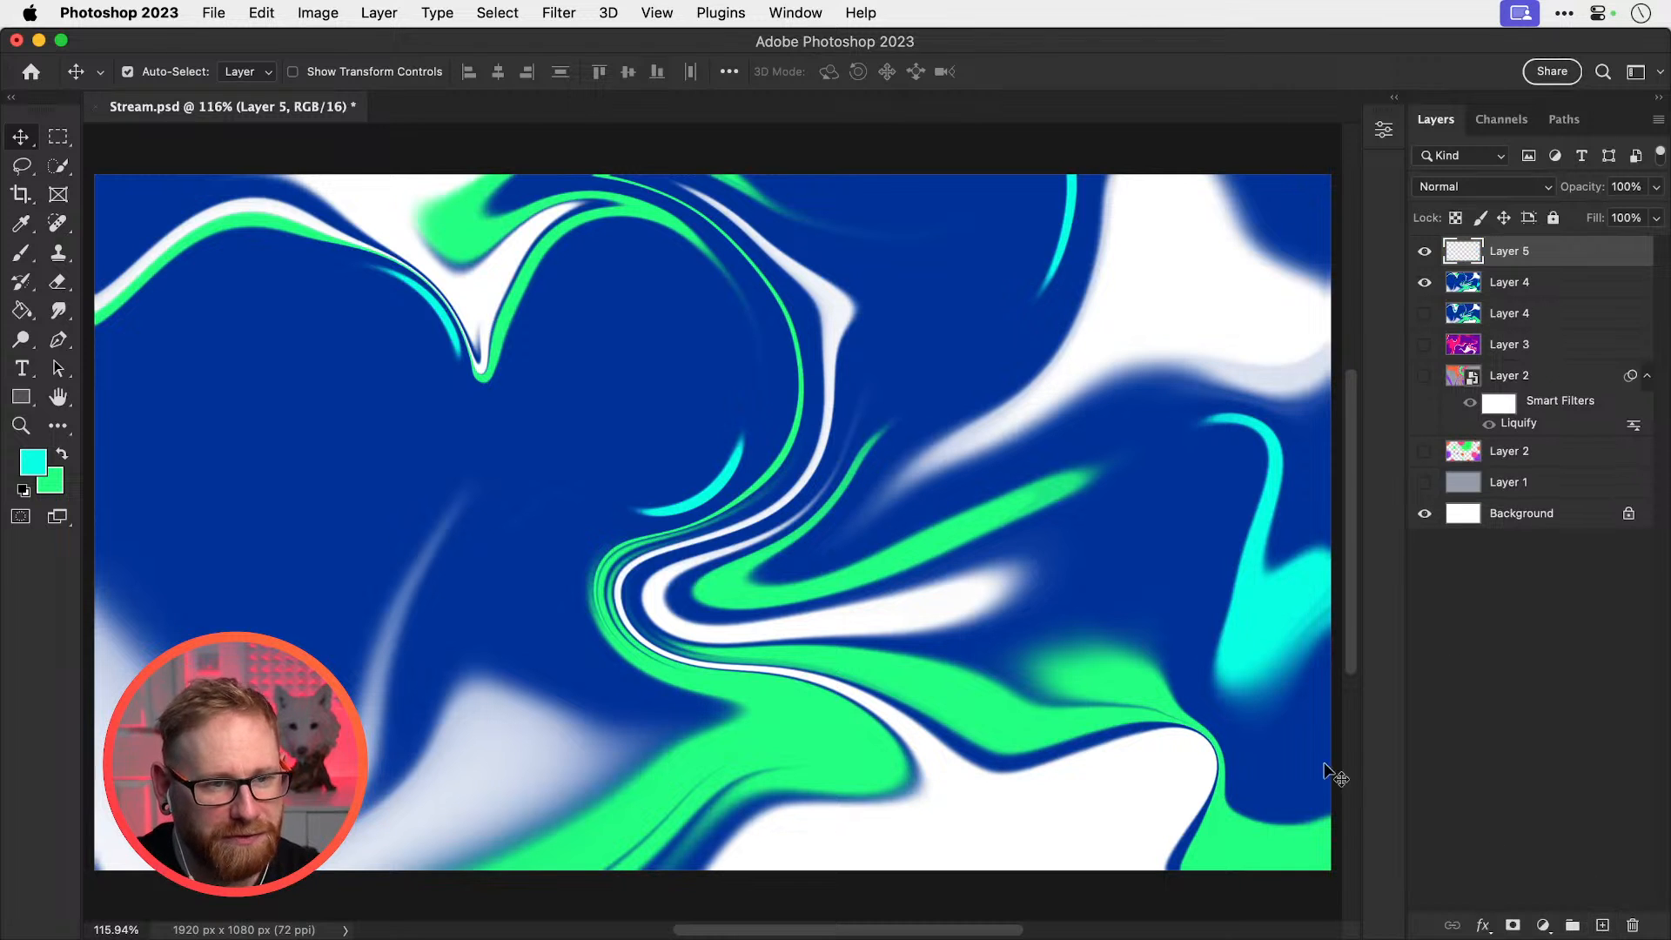
key("b")
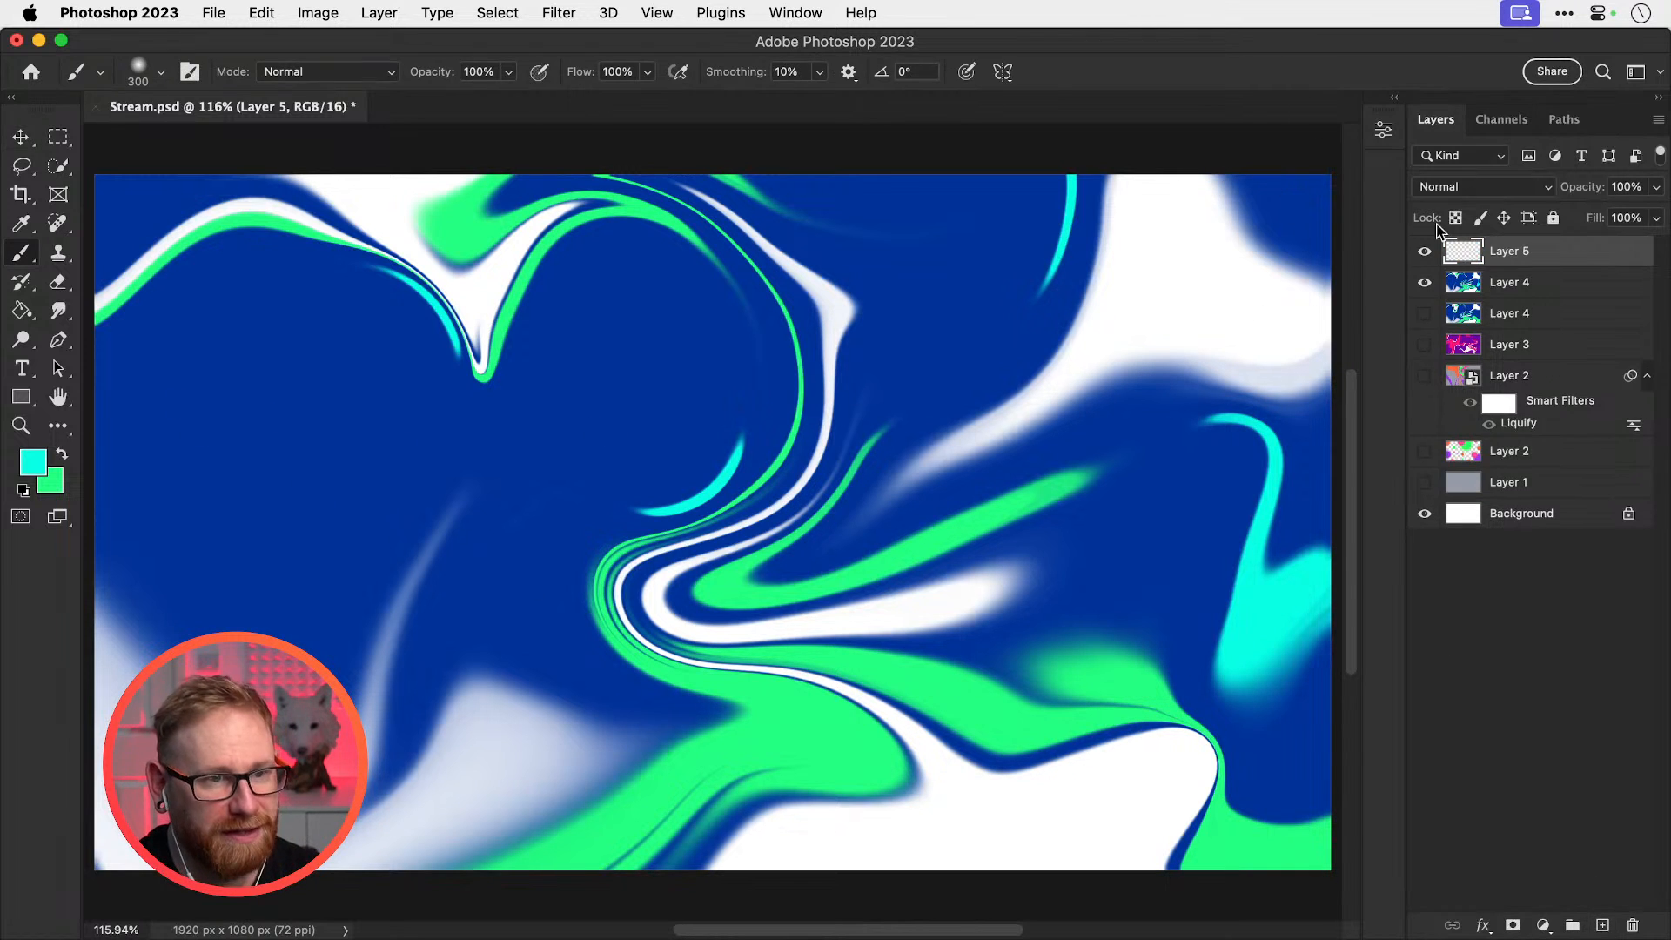
left_click(1479, 186)
left_click(1441, 516)
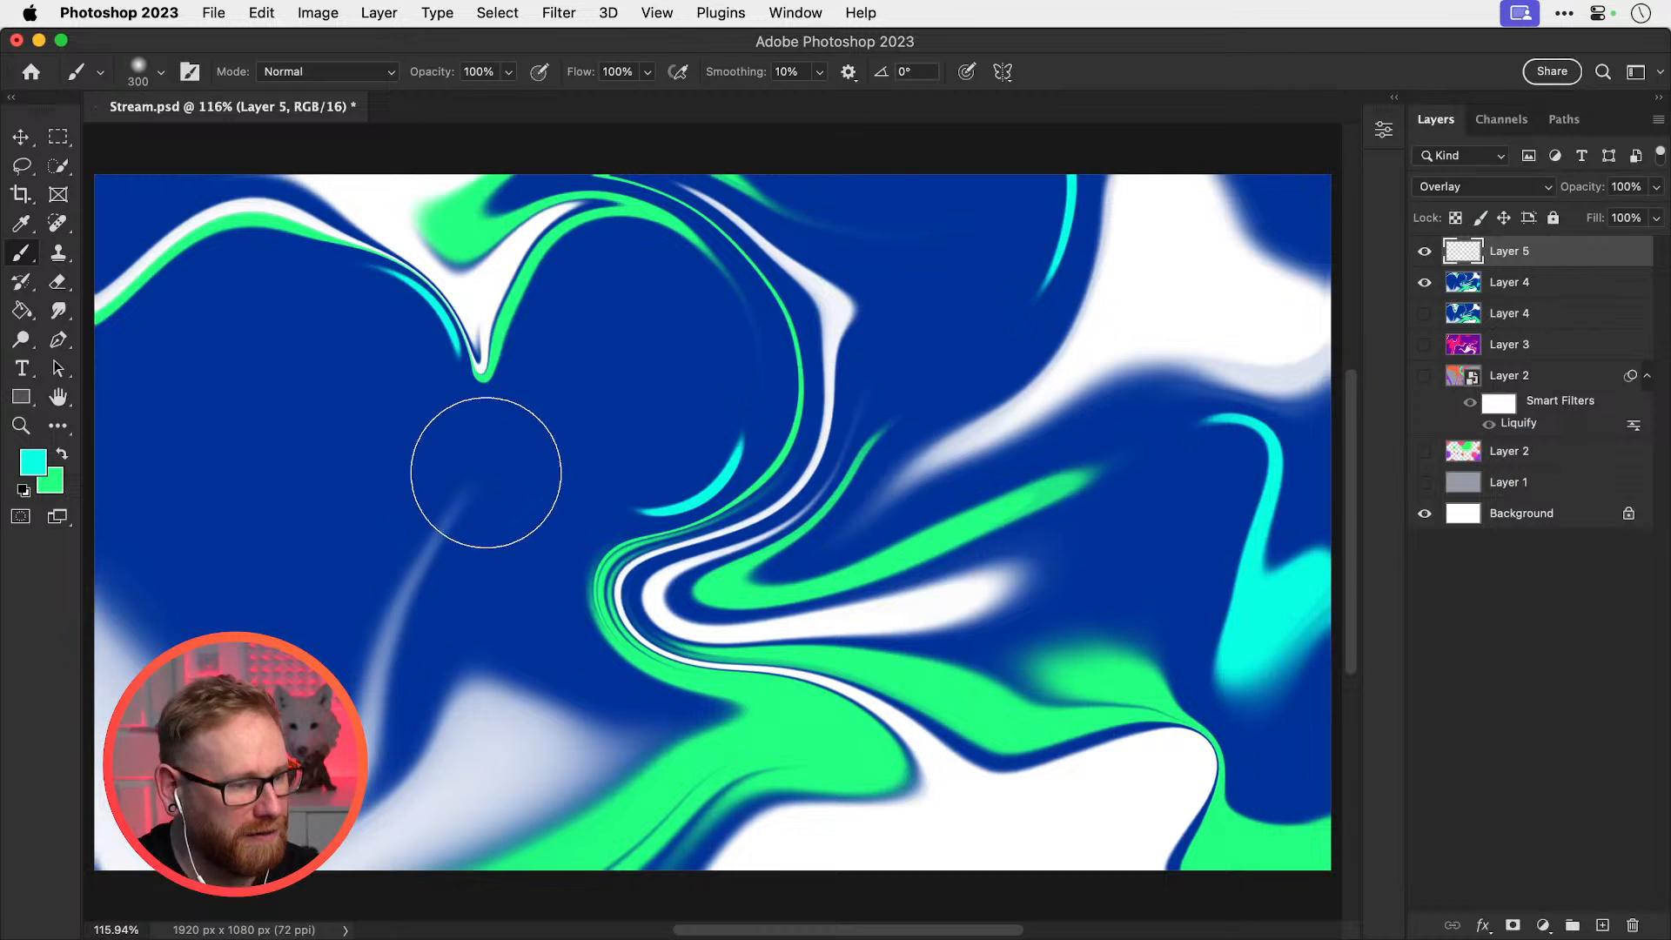
Paint a soft cyan glow over the upper-left of the swirl, undoing earlier attempts
mouse_move(377, 474)
left_mouse_down()
mouse_move(430, 459)
mouse_move(522, 479)
left_mouse_up()
key("super+z")
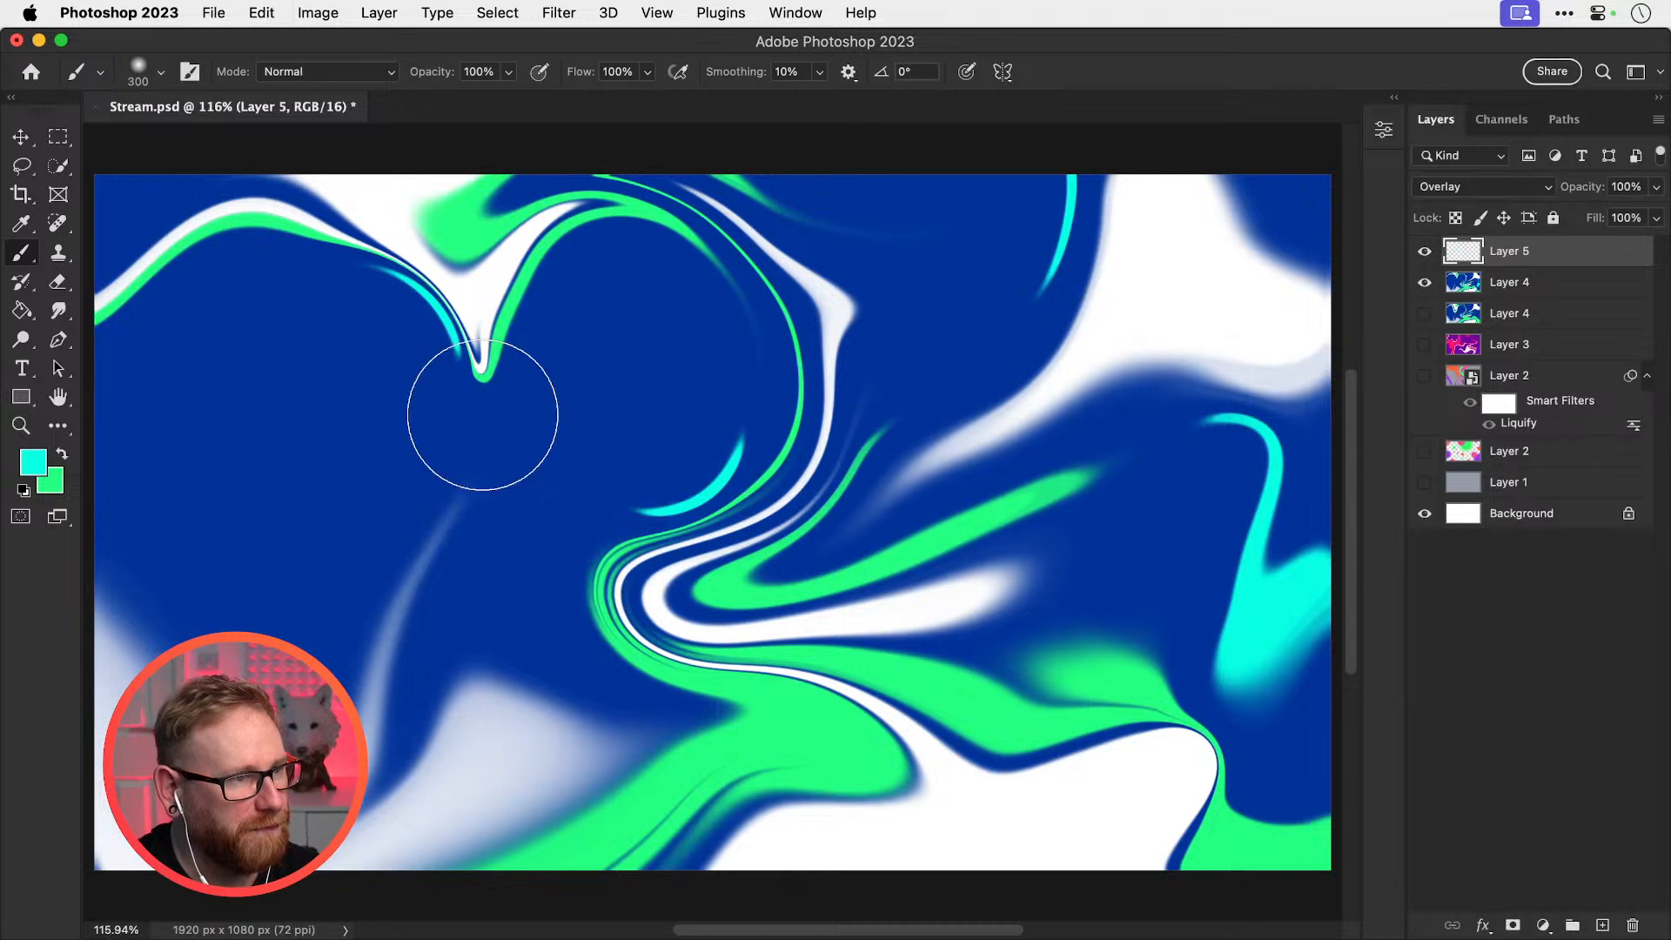
key("bracketright")
key("bracketright")
key("bracketright")
key("bracketright")
key("bracketright")
key("bracketright")
key("bracketright")
key("bracketright")
mouse_move(354, 383)
left_mouse_down()
mouse_move(256, 255)
mouse_move(377, 251)
mouse_move(436, 363)
left_mouse_up()
key("super+z")
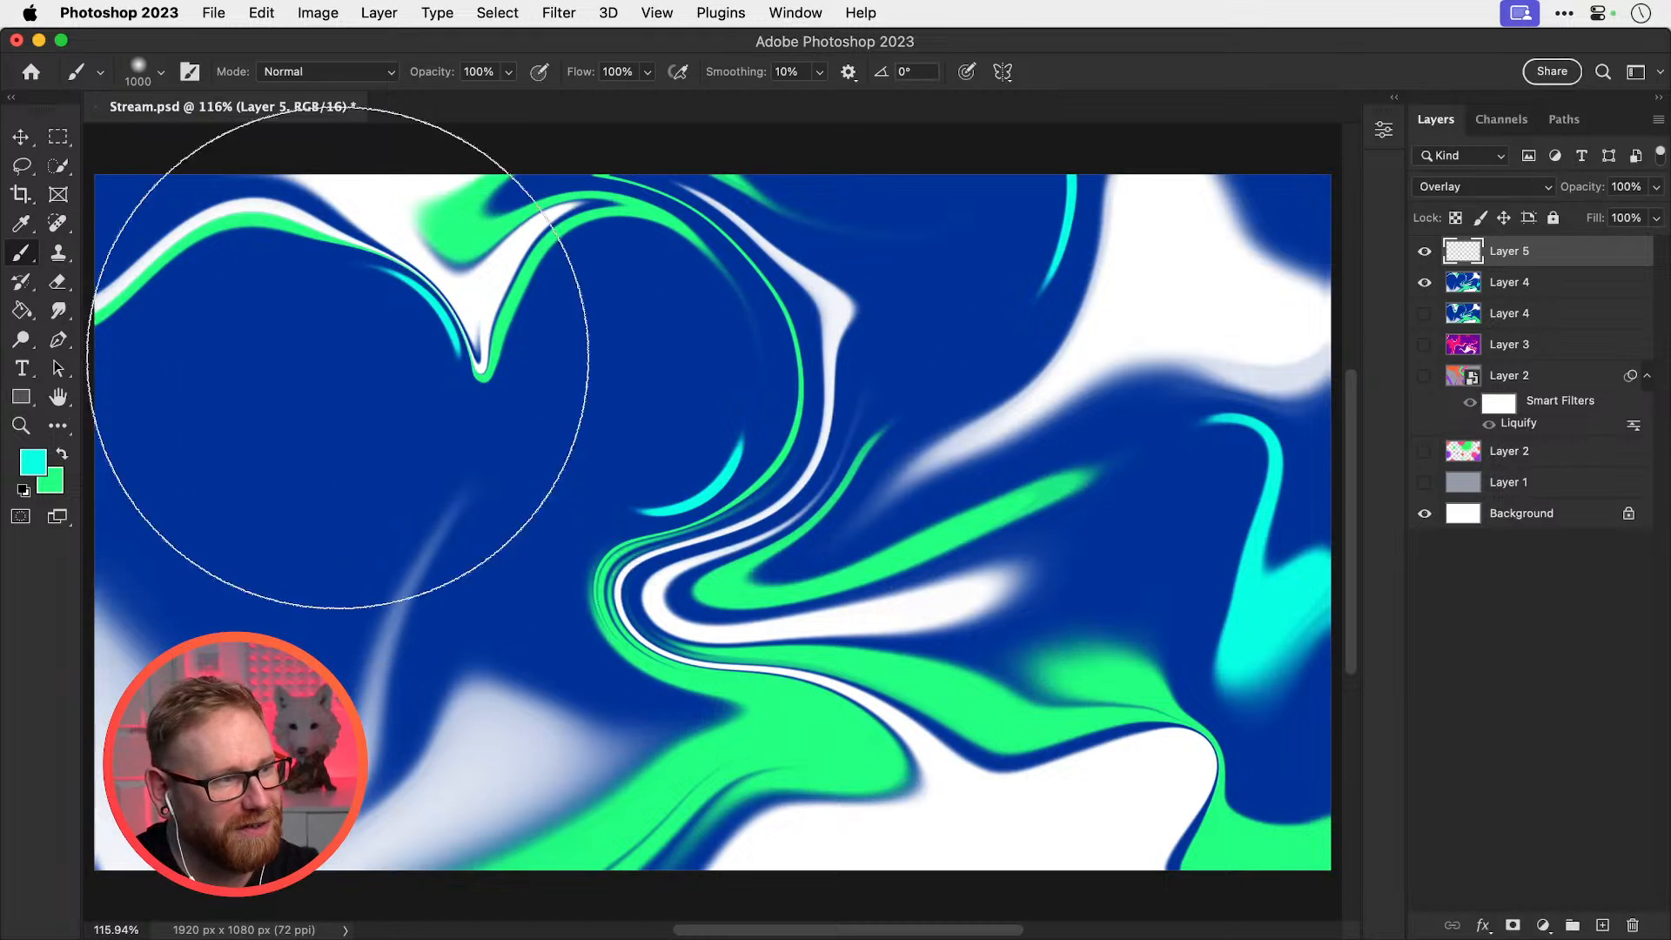
mouse_move(248, 348)
left_mouse_down()
mouse_move(197, 332)
mouse_move(161, 376)
left_mouse_up()
Brighten the lower areas with cyan, keeping one large dab over the lower centre
left_click_drag(1156, 682, 1211, 682)
key("super+z")
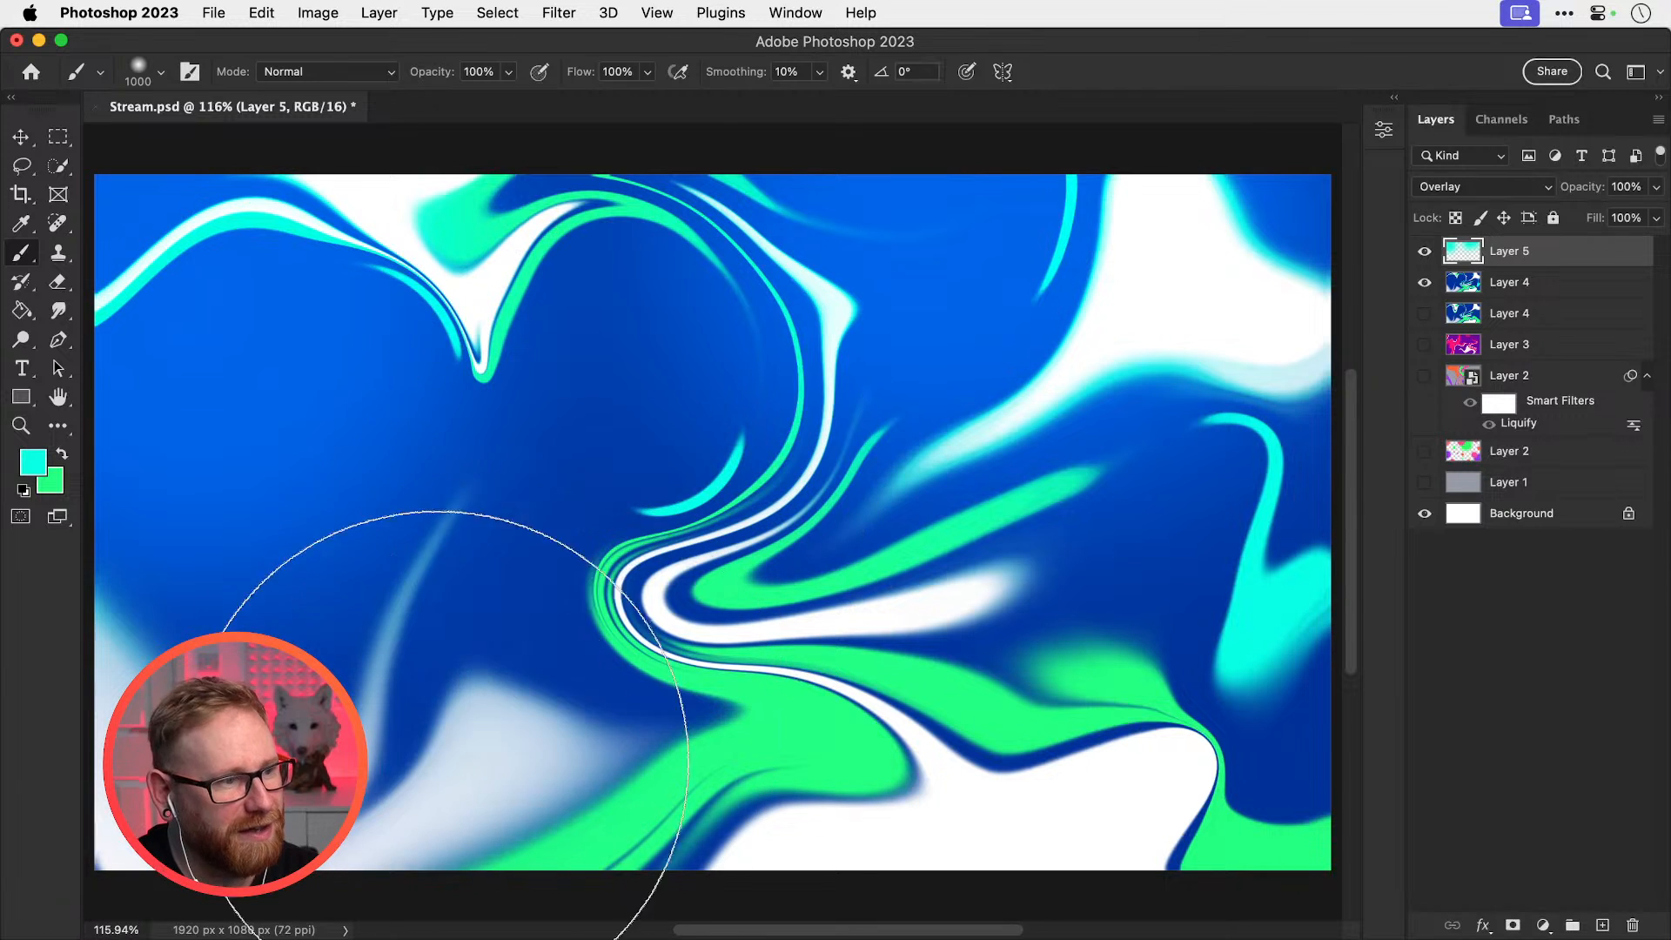
mouse_move(447, 783)
left_mouse_down()
mouse_move(254, 708)
mouse_move(412, 684)
left_mouse_up()
key("super+z")
key("bracketleft")
key("bracketleft")
key("bracketleft")
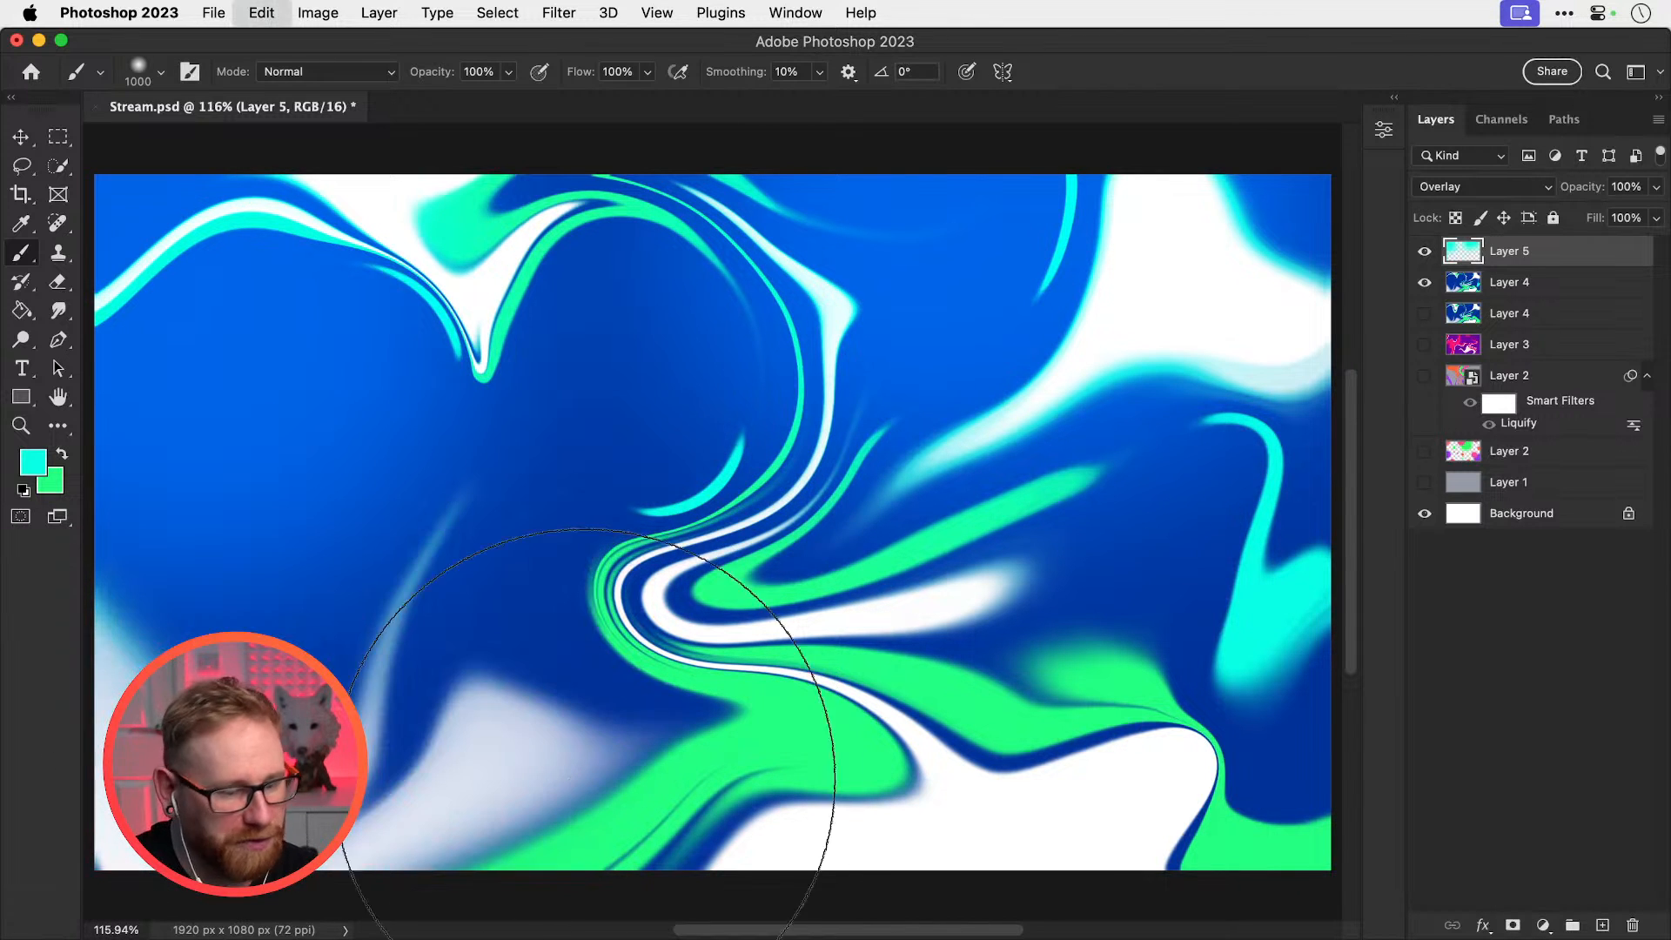
key("bracketleft")
key("bracketleft")
key("bracketleft")
key("bracketleft")
mouse_move(866, 747)
left_mouse_down()
mouse_move(792, 829)
mouse_move(963, 766)
mouse_move(653, 604)
mouse_move(726, 561)
left_mouse_up()
key("super+z")
key("super+z")
key("bracketright")
key("bracketright")
key("bracketright")
key("bracketright")
key("bracketright")
key("bracketright")
key("bracketright")
key("bracketright")
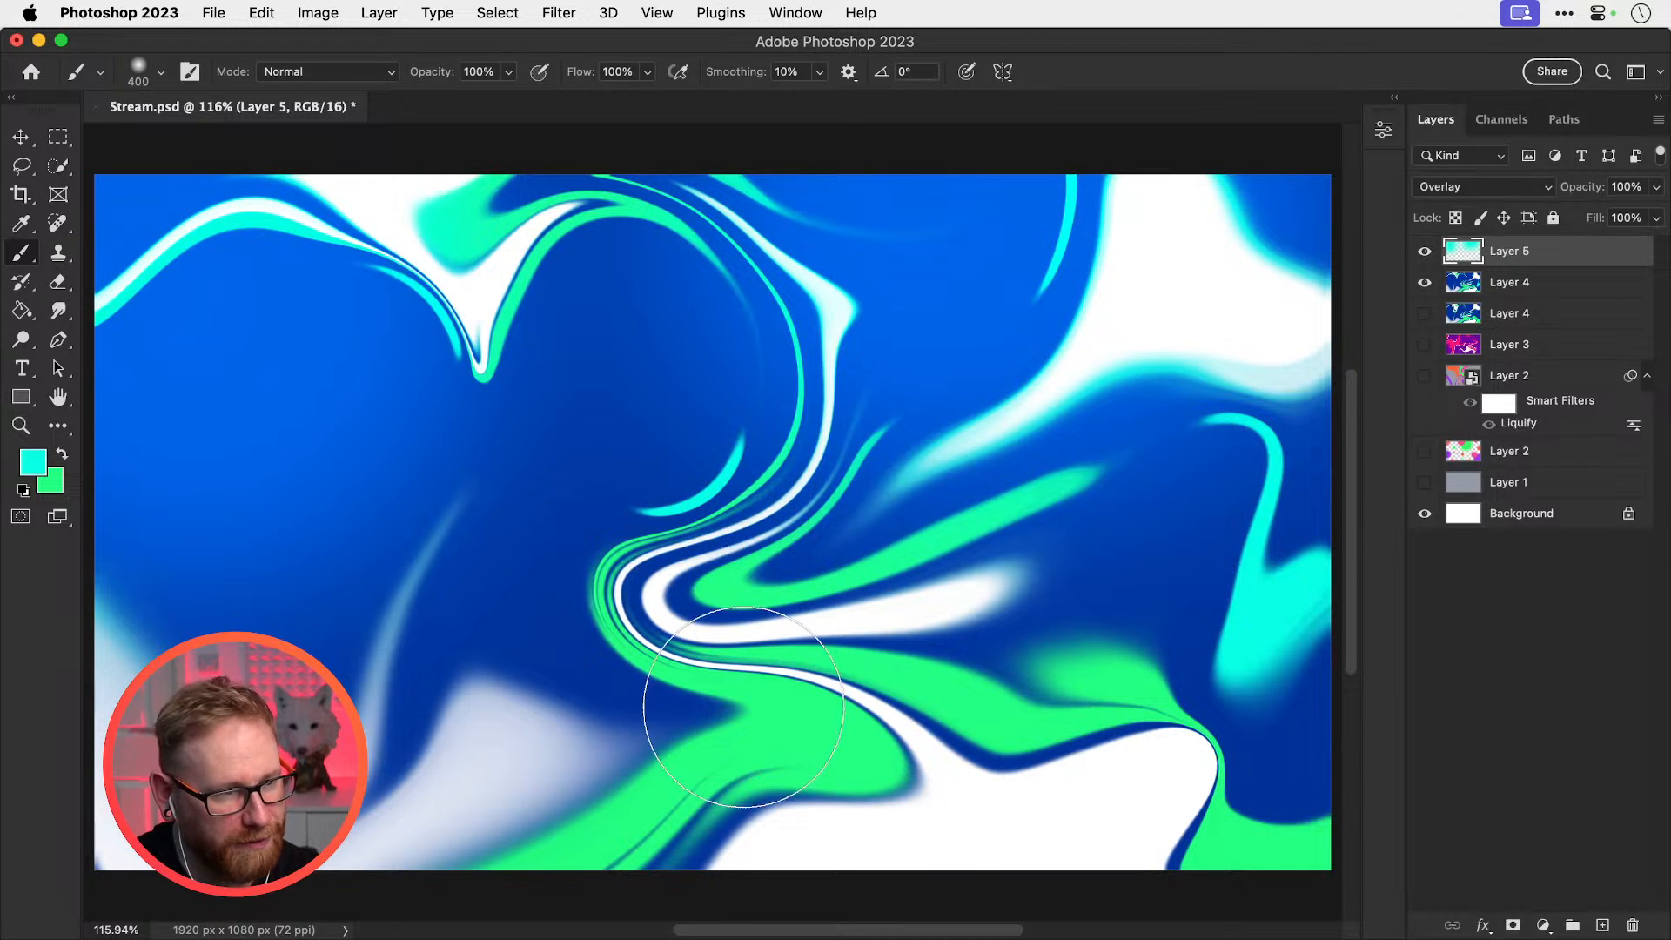
left_click(755, 777)
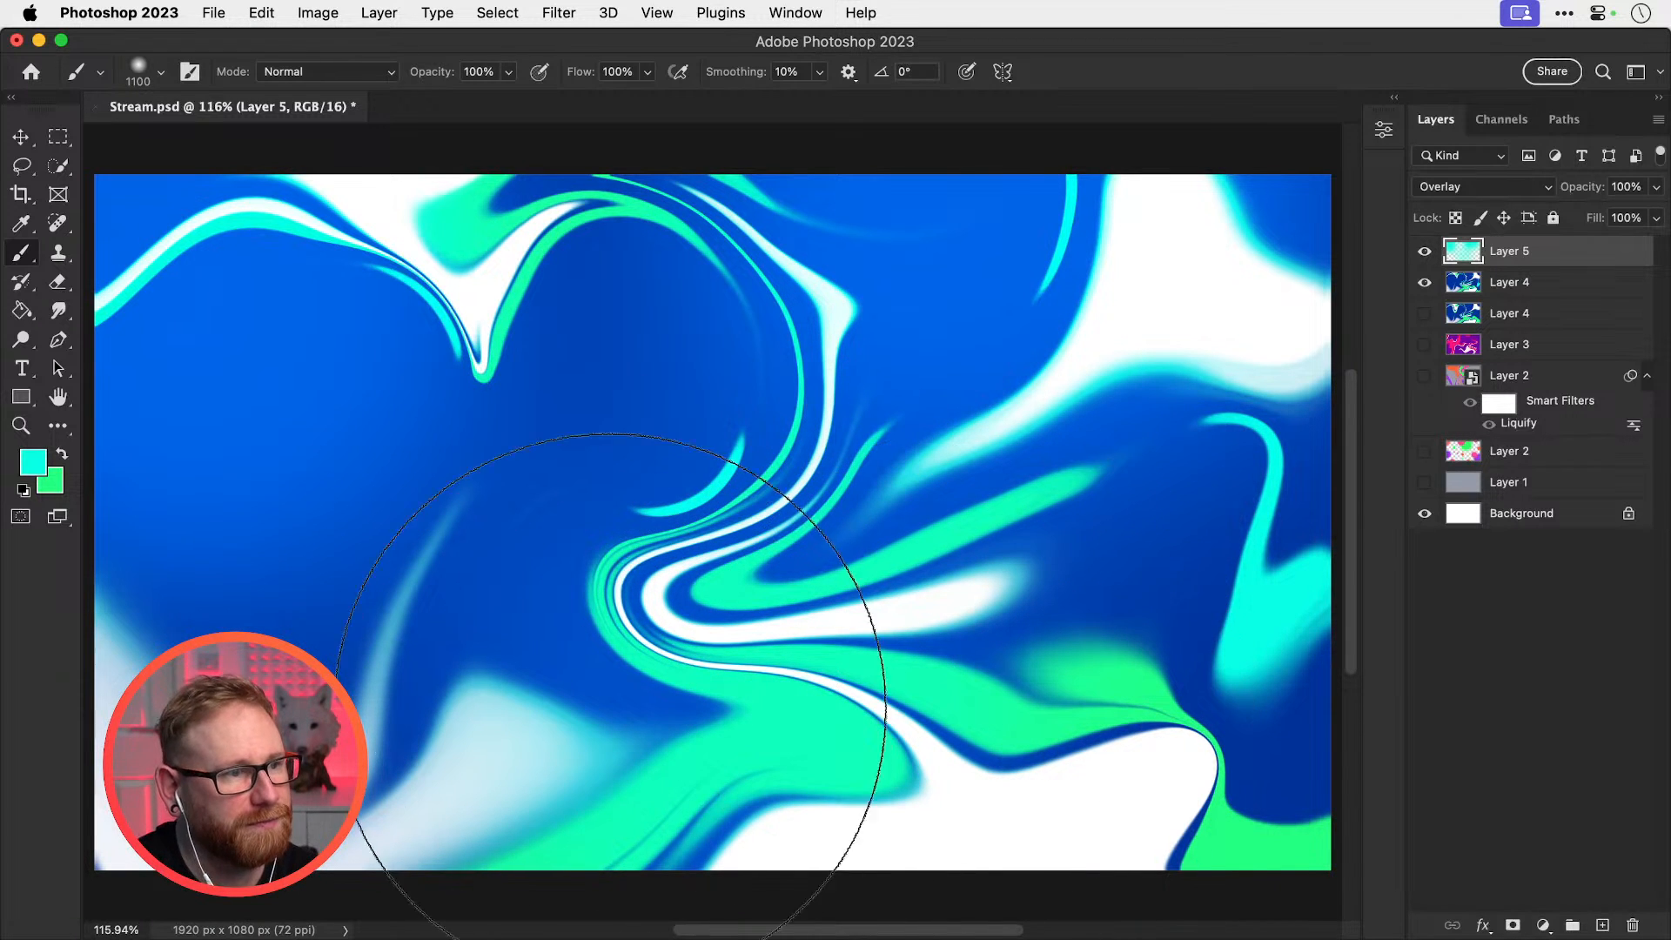
Compare the swirl with and without Layer 5, leaving the cyan overlay hidden
key("v")
left_click(1427, 252)
left_click(1427, 254)
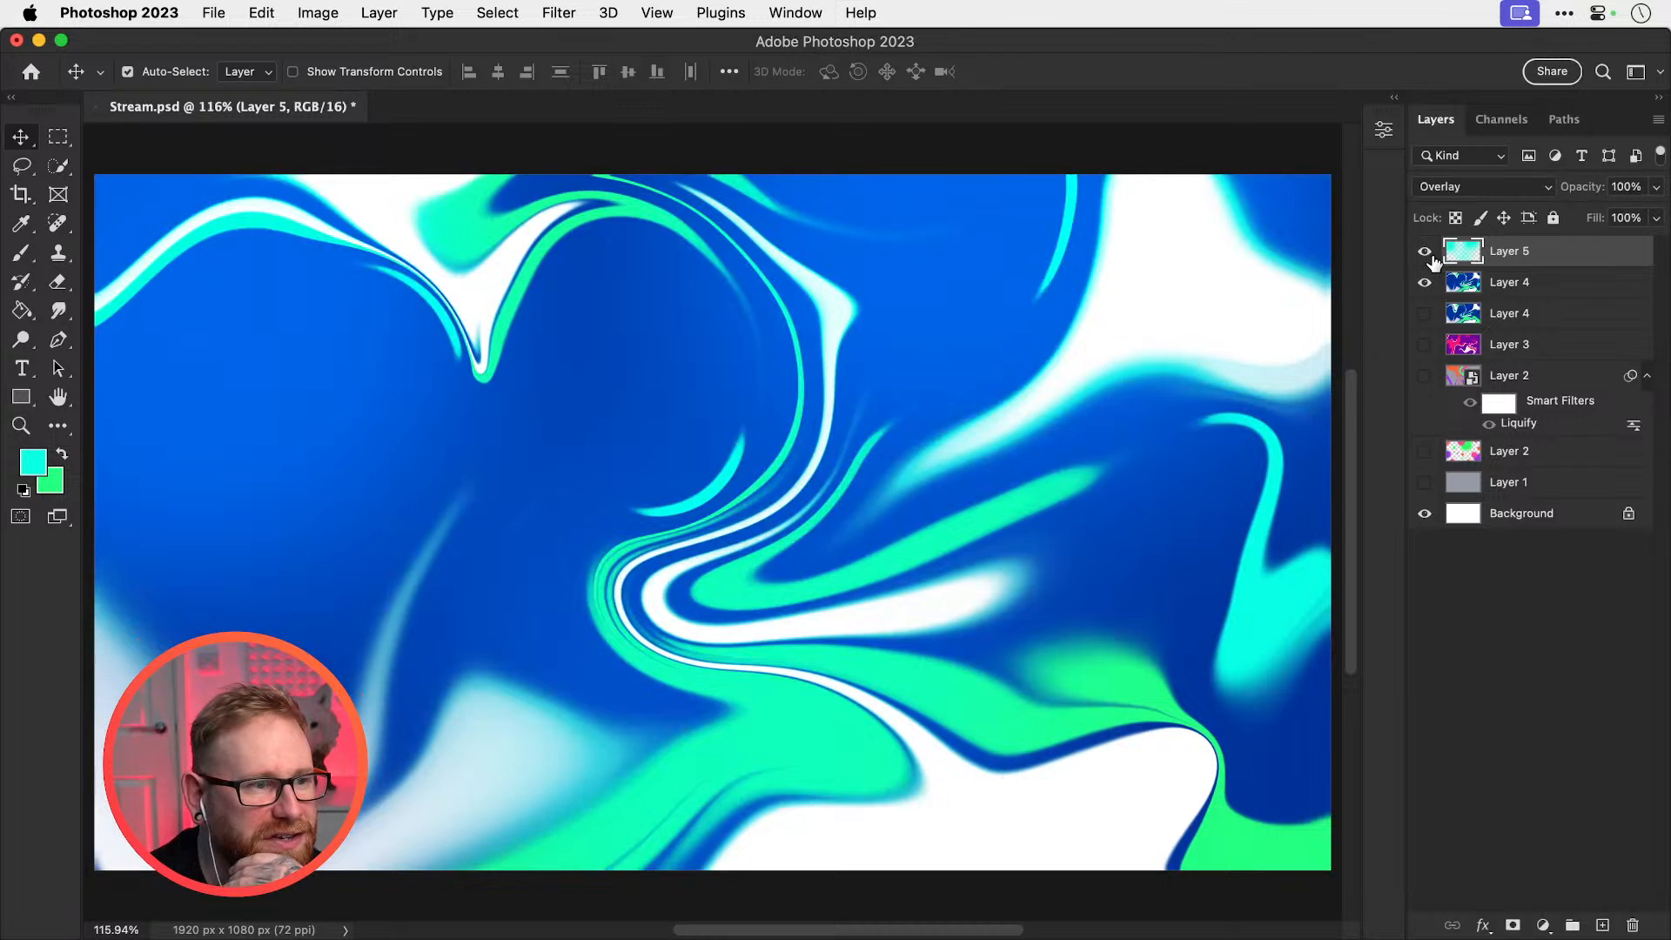
left_click(1427, 253)
left_click(1428, 253)
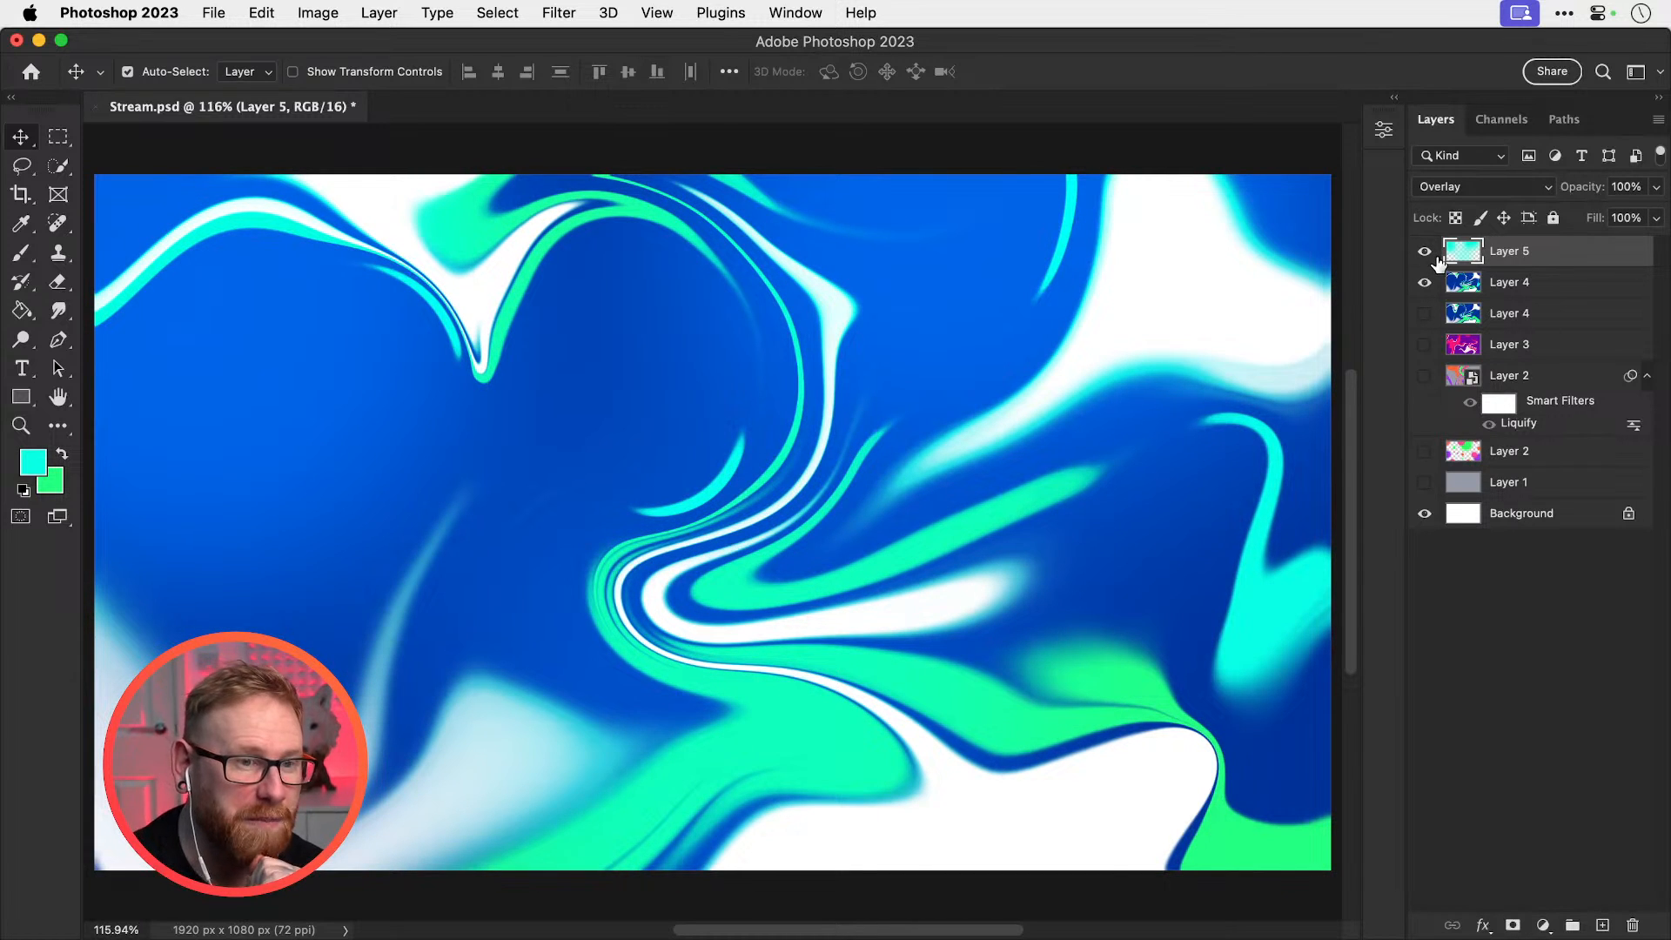
left_click(1424, 255)
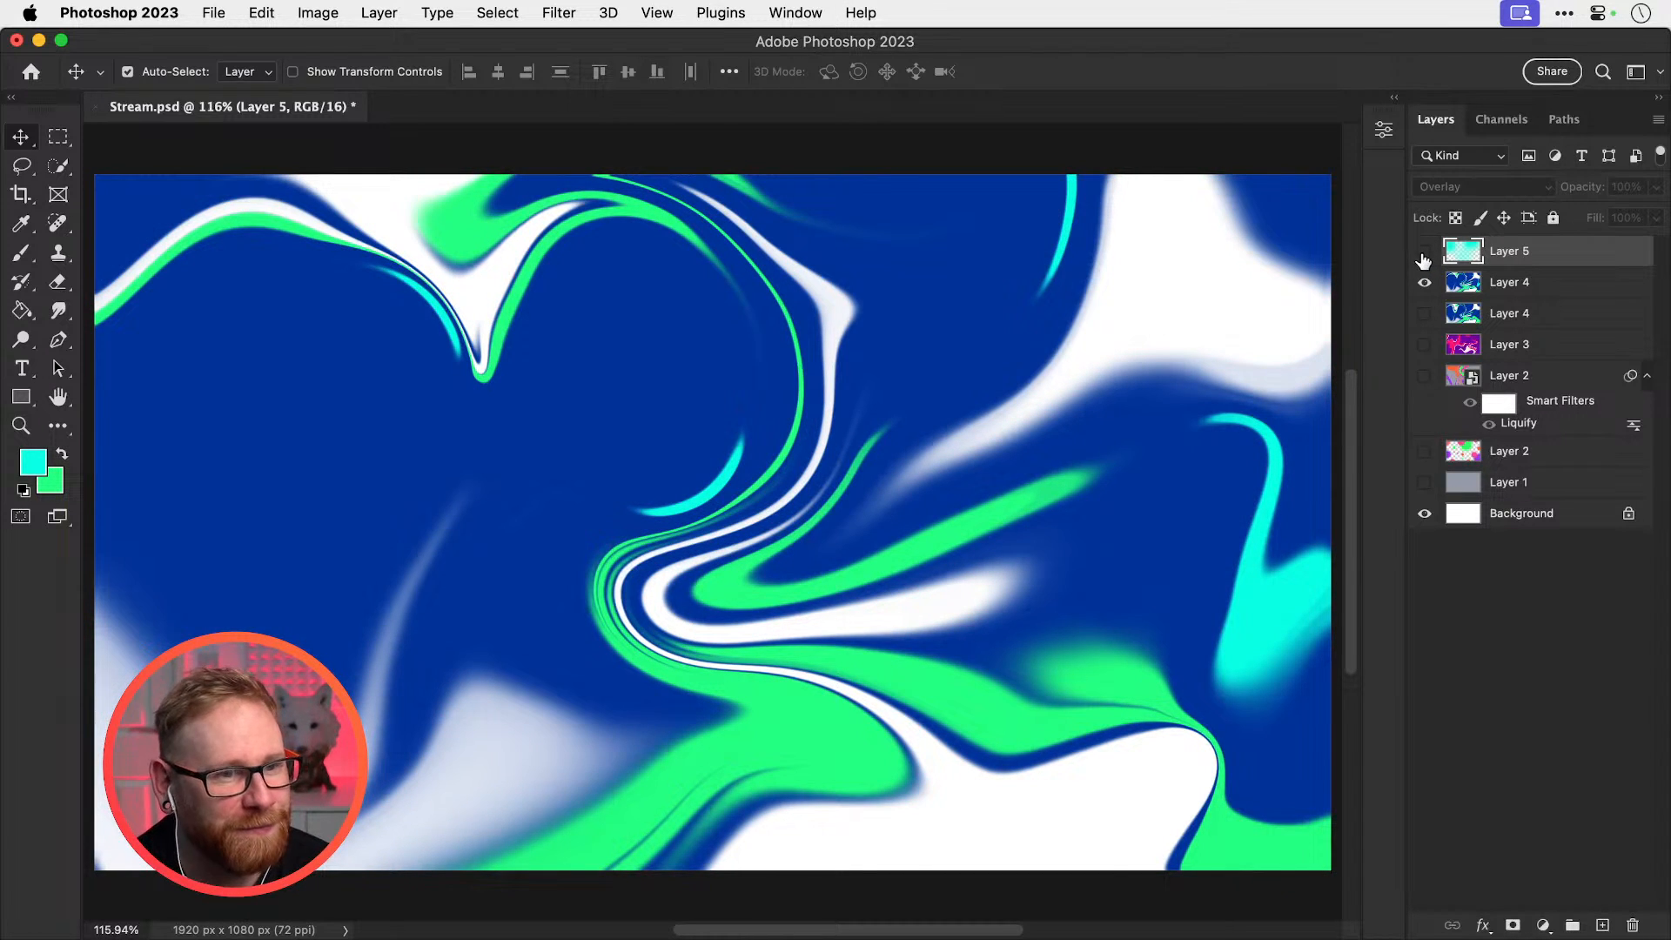
Select the top Layer 4 swirl, duplicate it with Cmd+J, and hide the other copy
left_click(1424, 255)
left_click(1423, 255)
left_click(1515, 287)
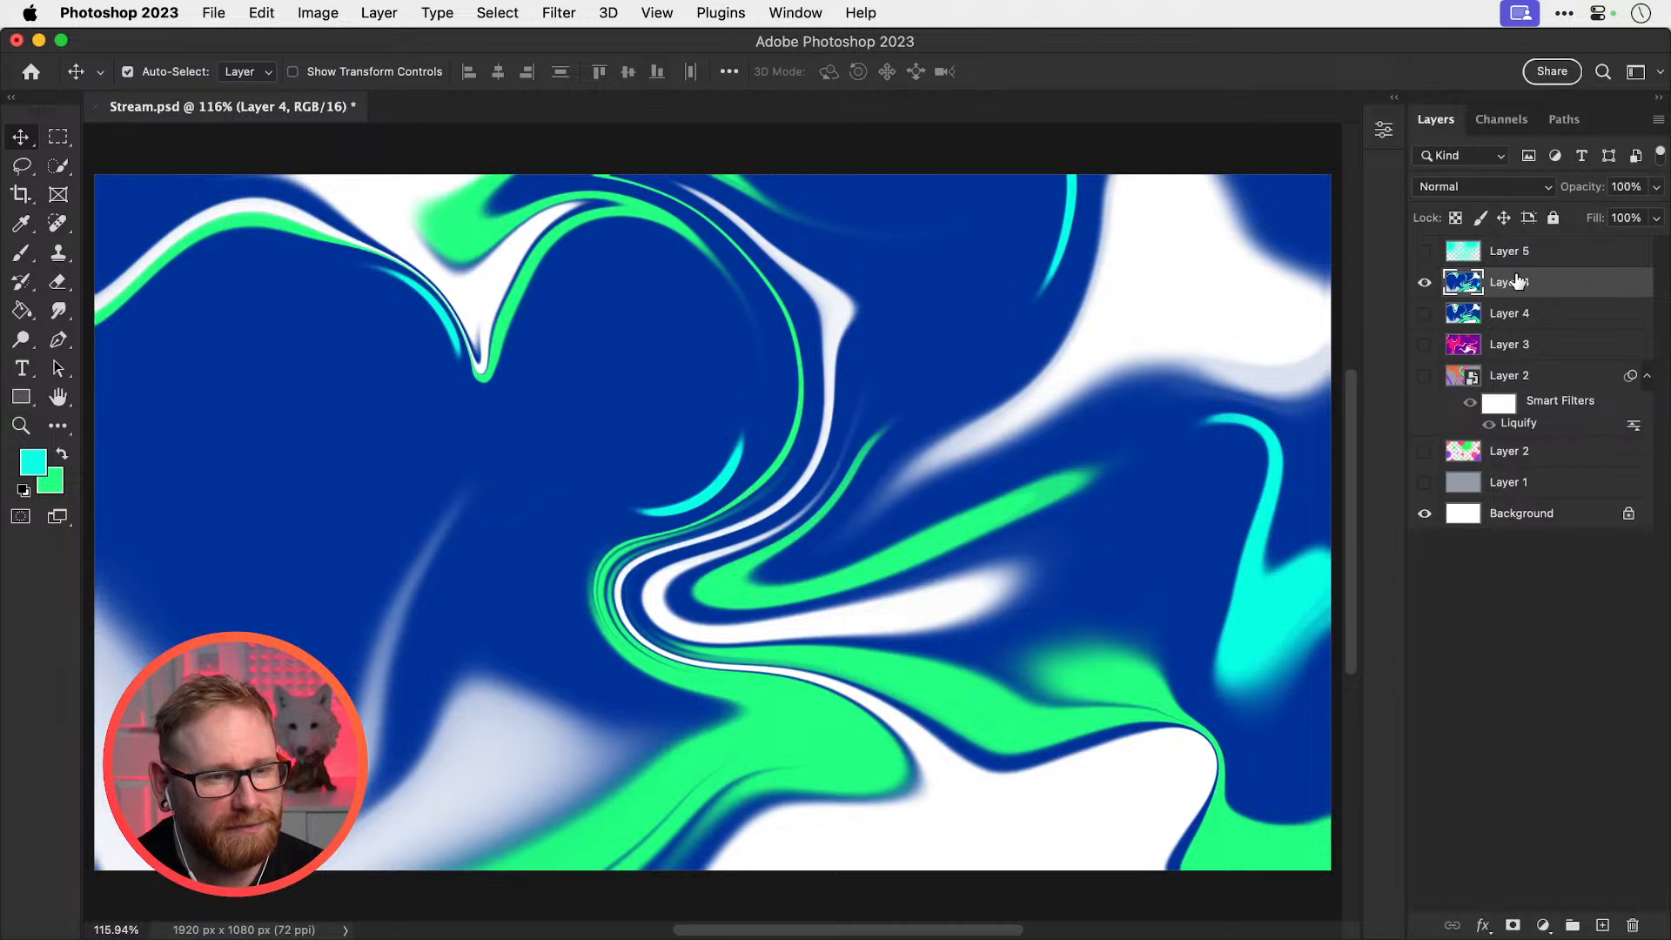
left_click(551, 10)
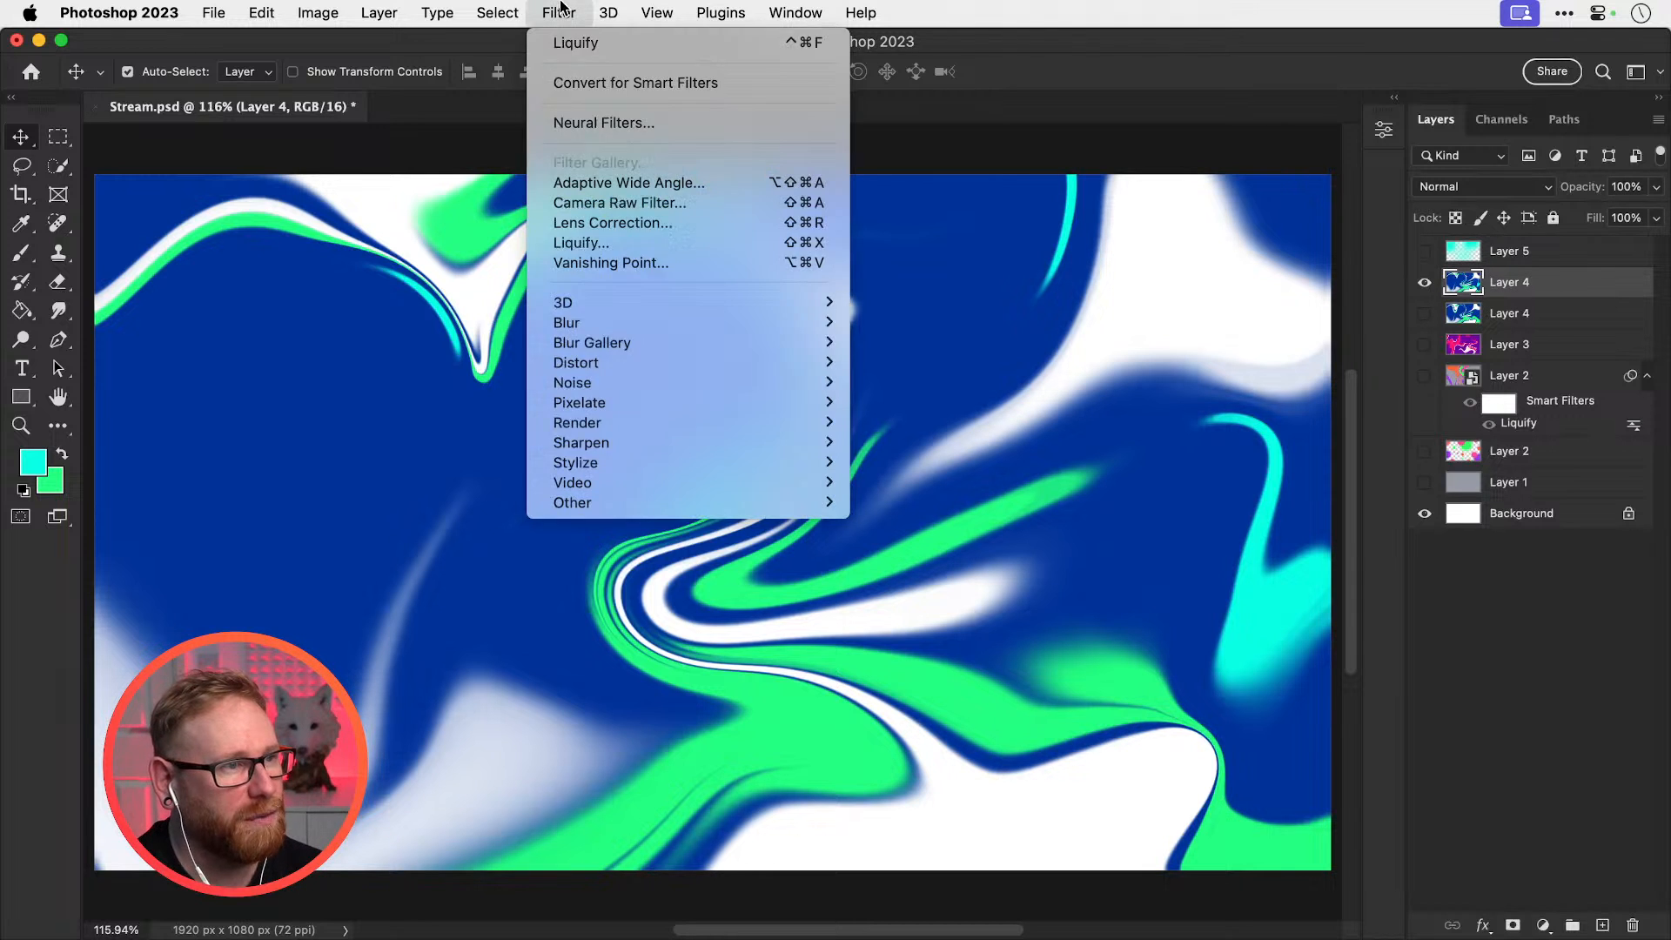
mouse_move(692, 350)
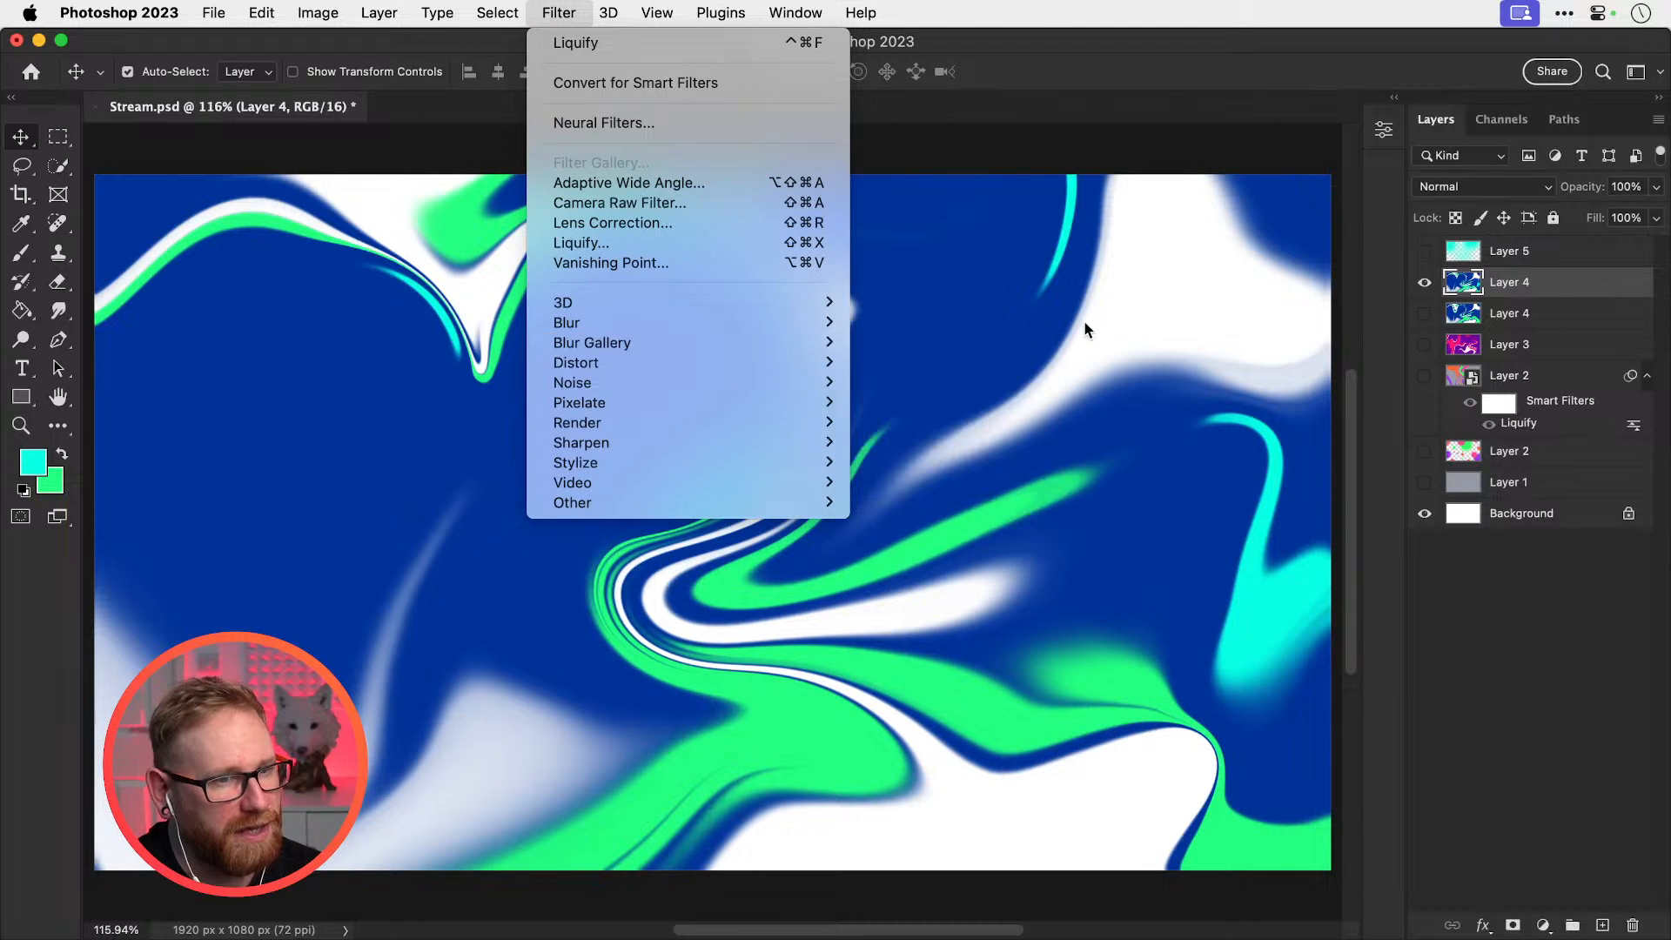
left_click(1543, 285)
key("super+j")
left_click(1422, 314)
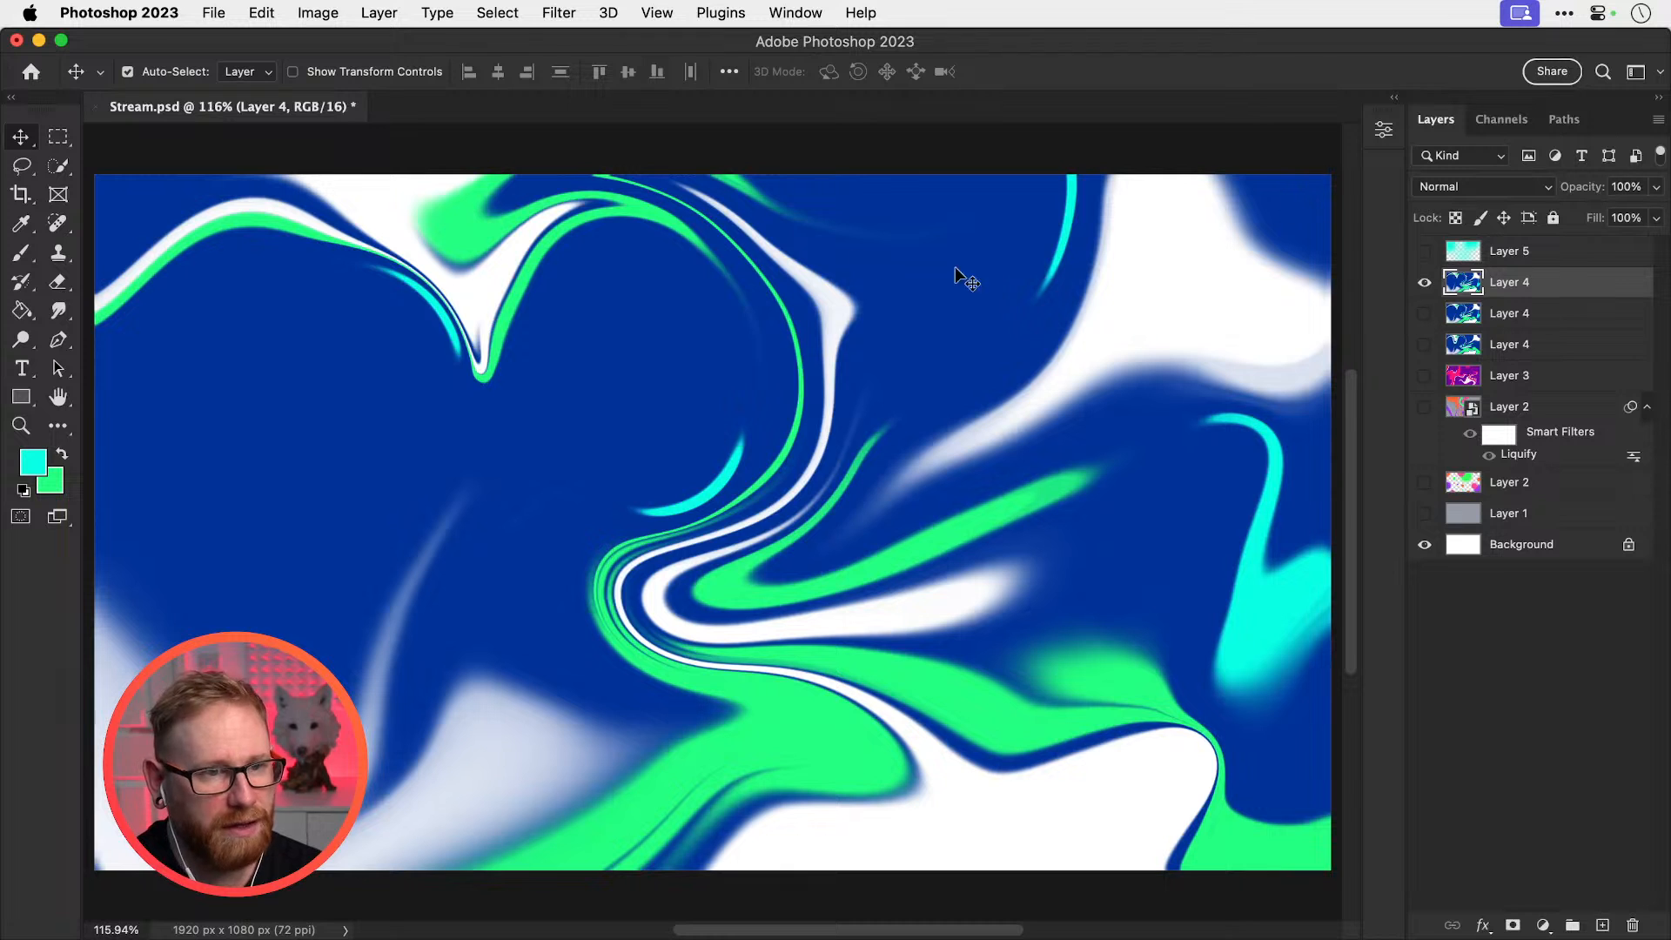
In Field Blur, pin the central ribbons at 0 px and blur the upper-left and central curl (15, then 5 px)
left_click(559, 12)
mouse_move(743, 342)
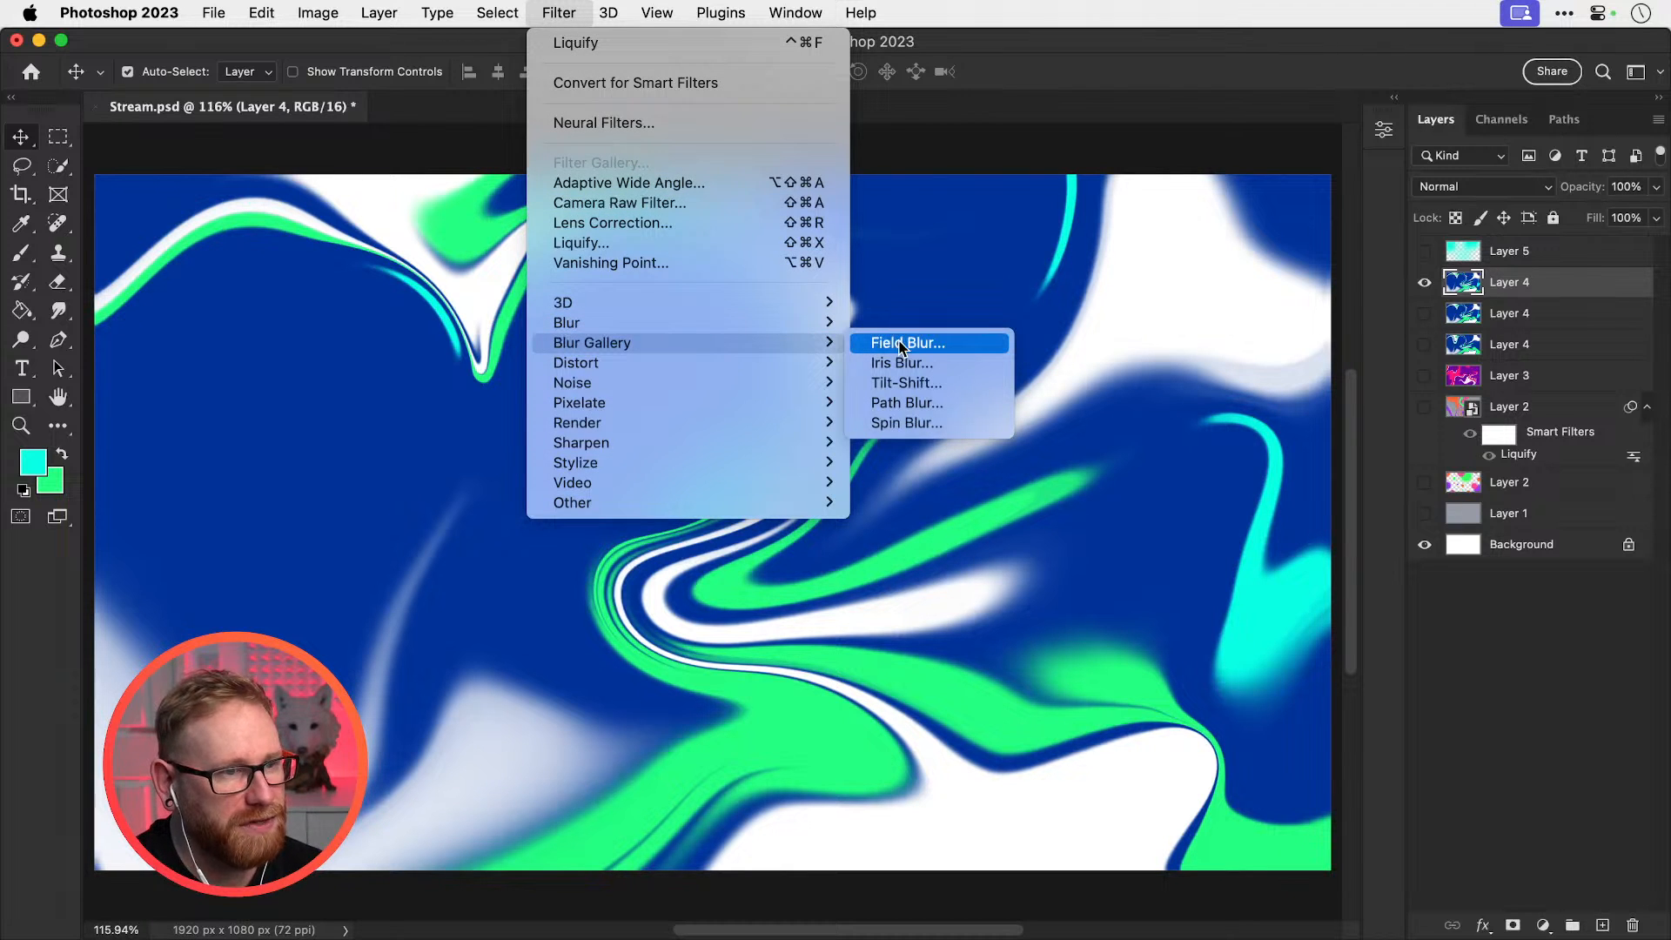
left_click(901, 343)
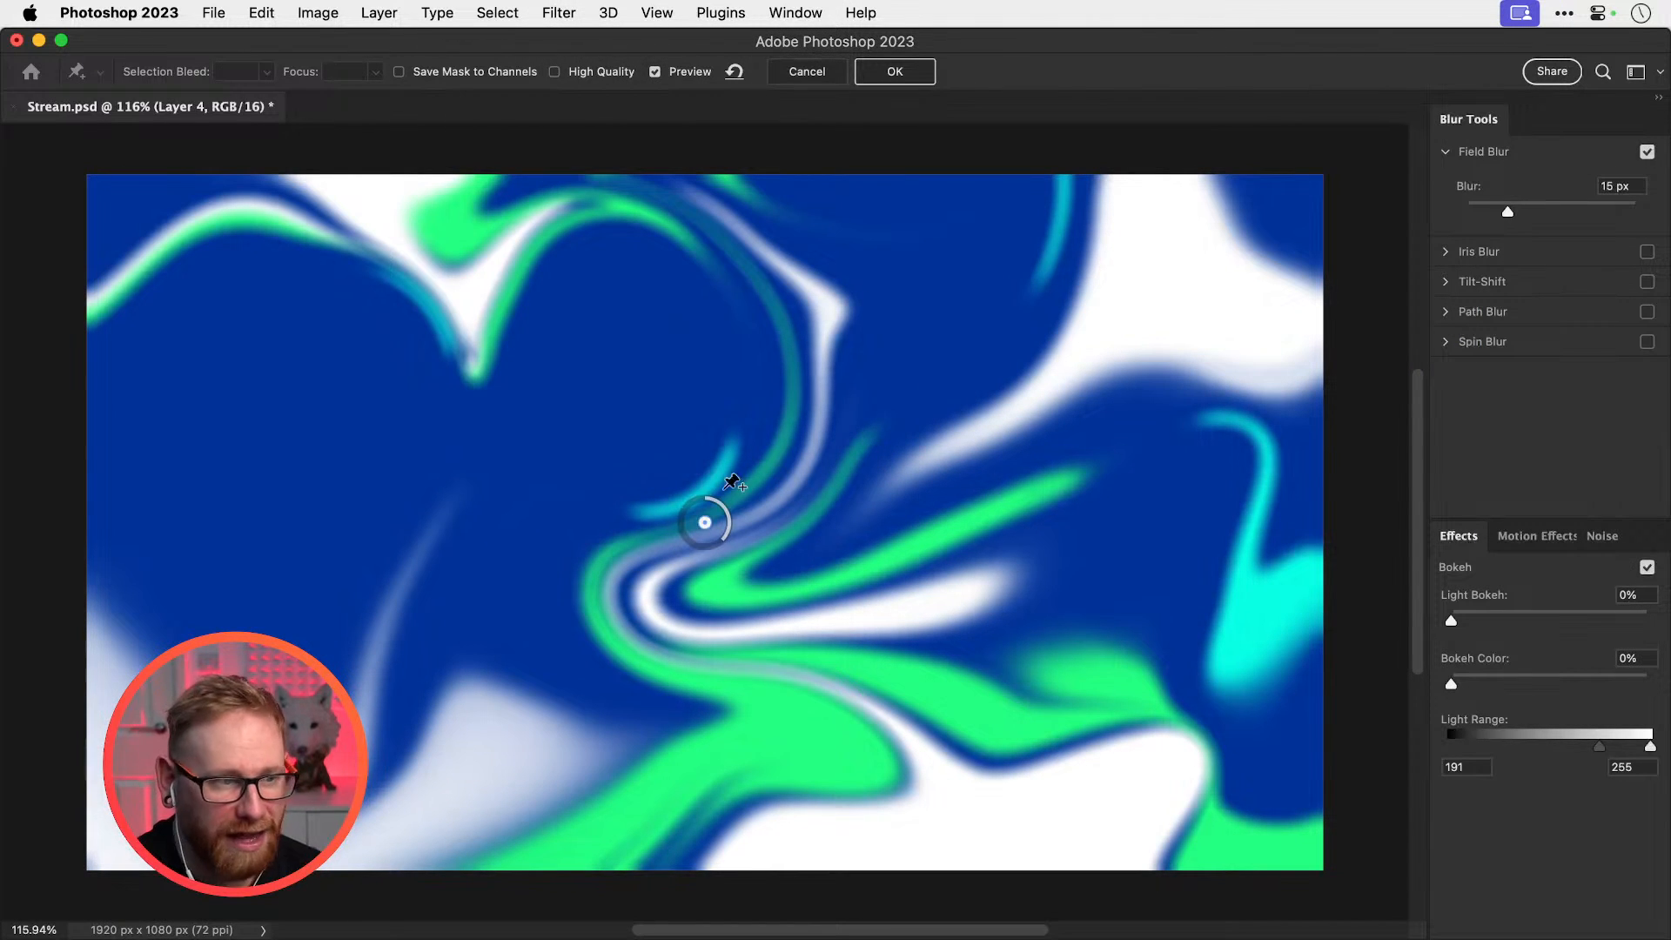
left_click_drag(1506, 212, 1466, 211)
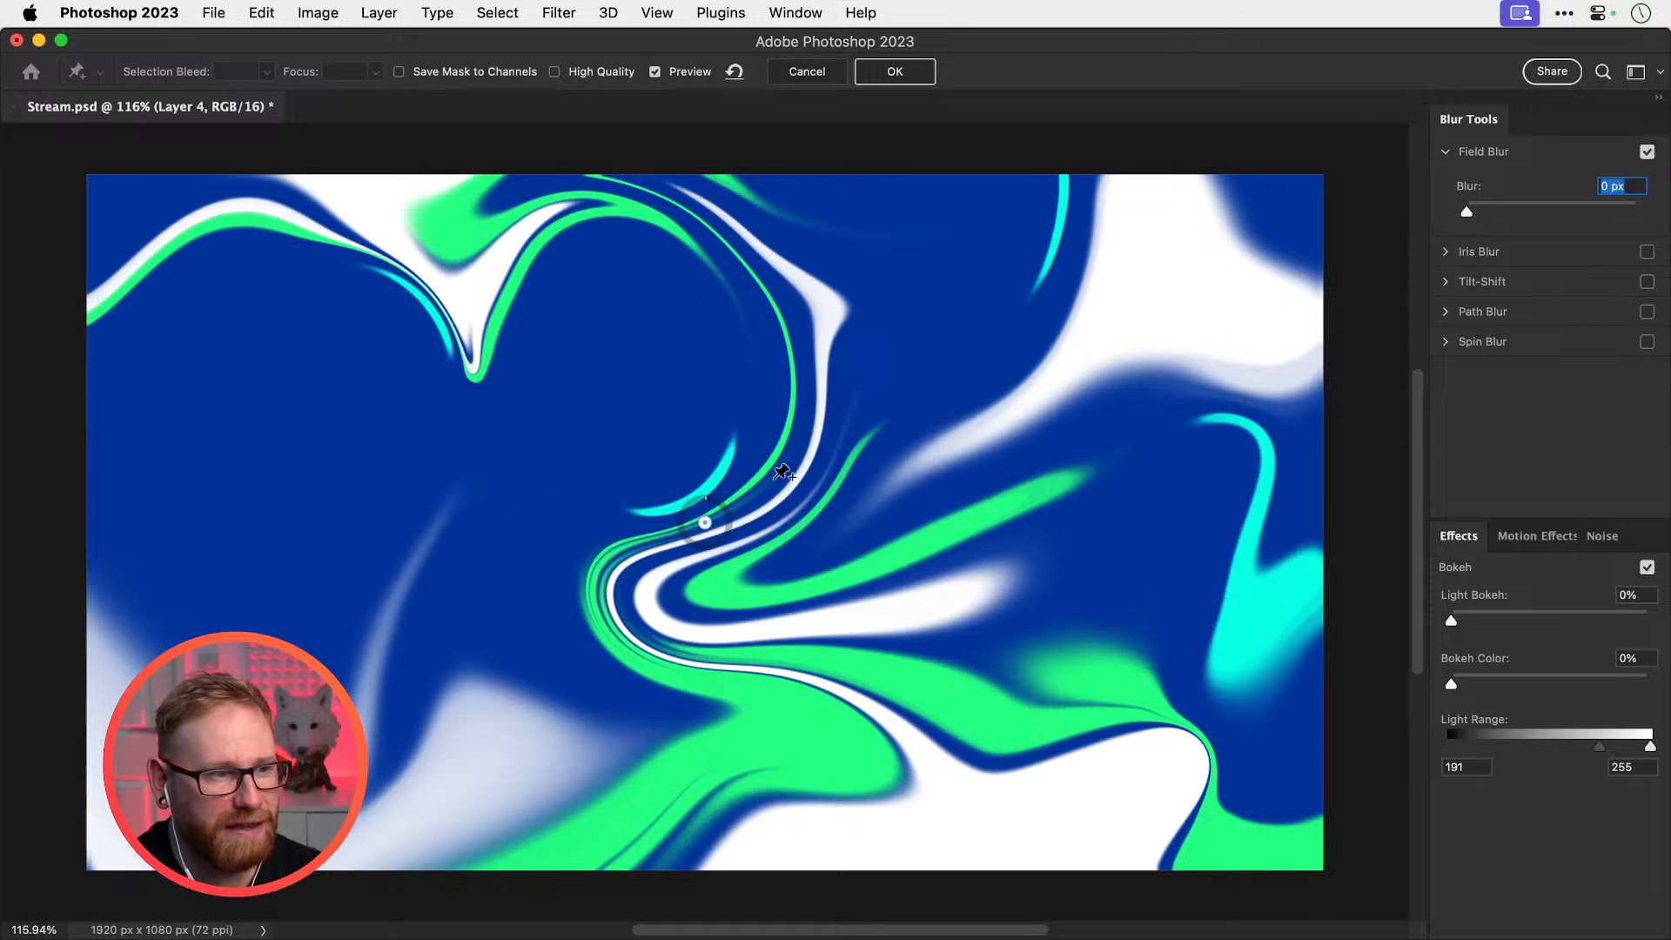
left_click_drag(703, 524, 707, 589)
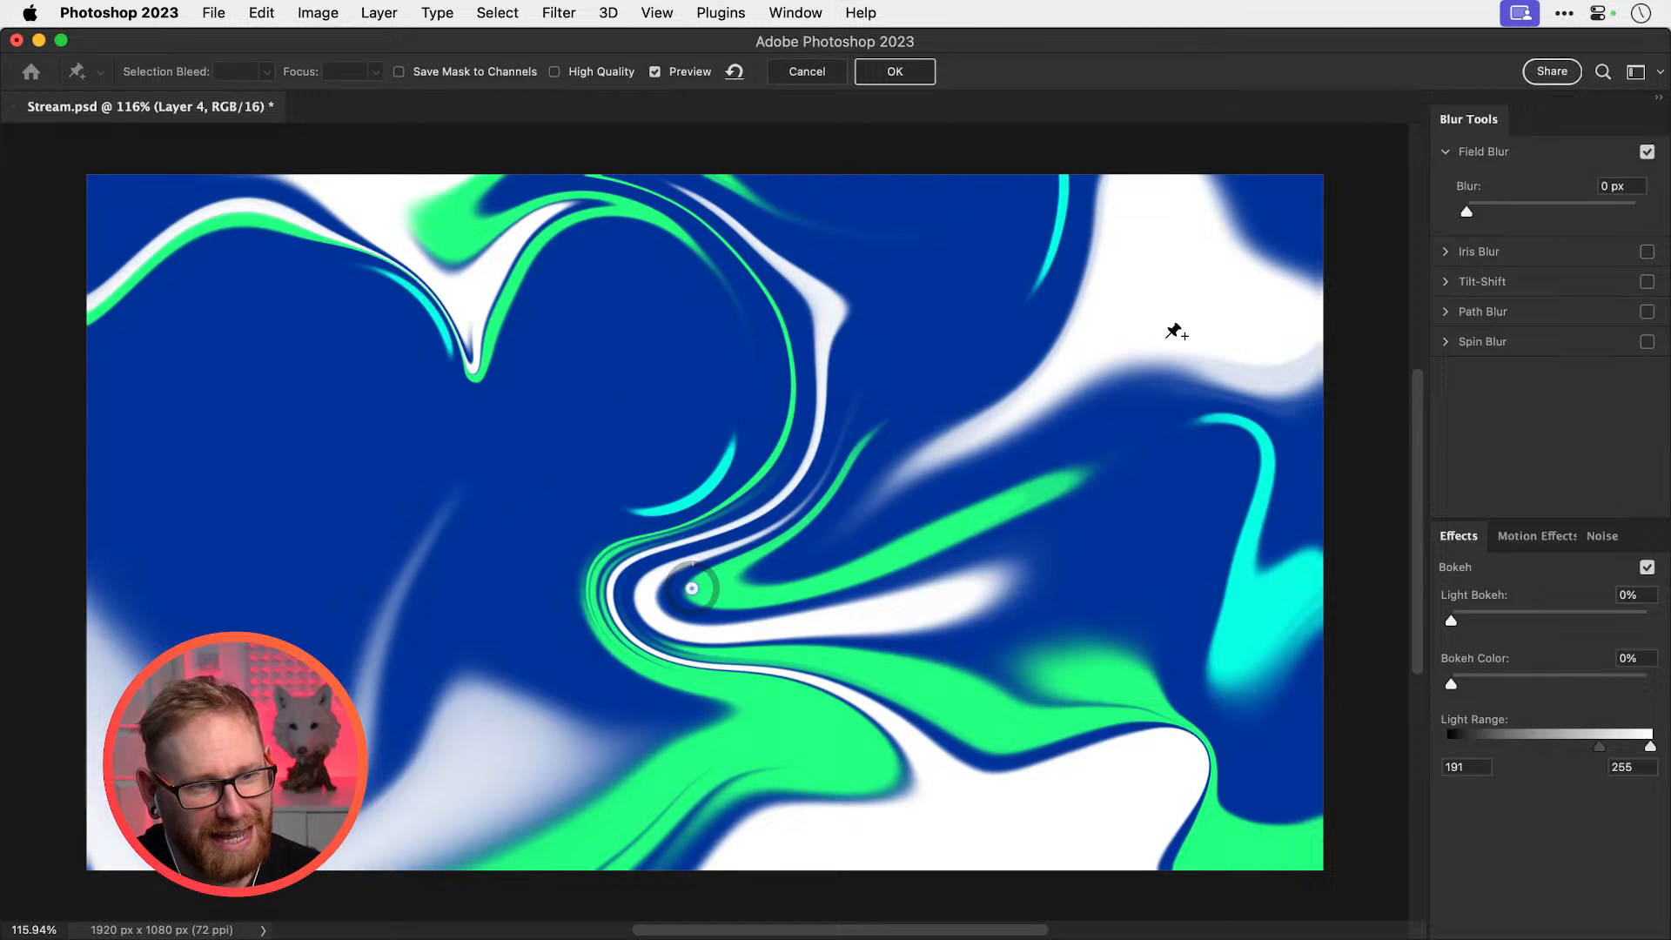
left_click(465, 261)
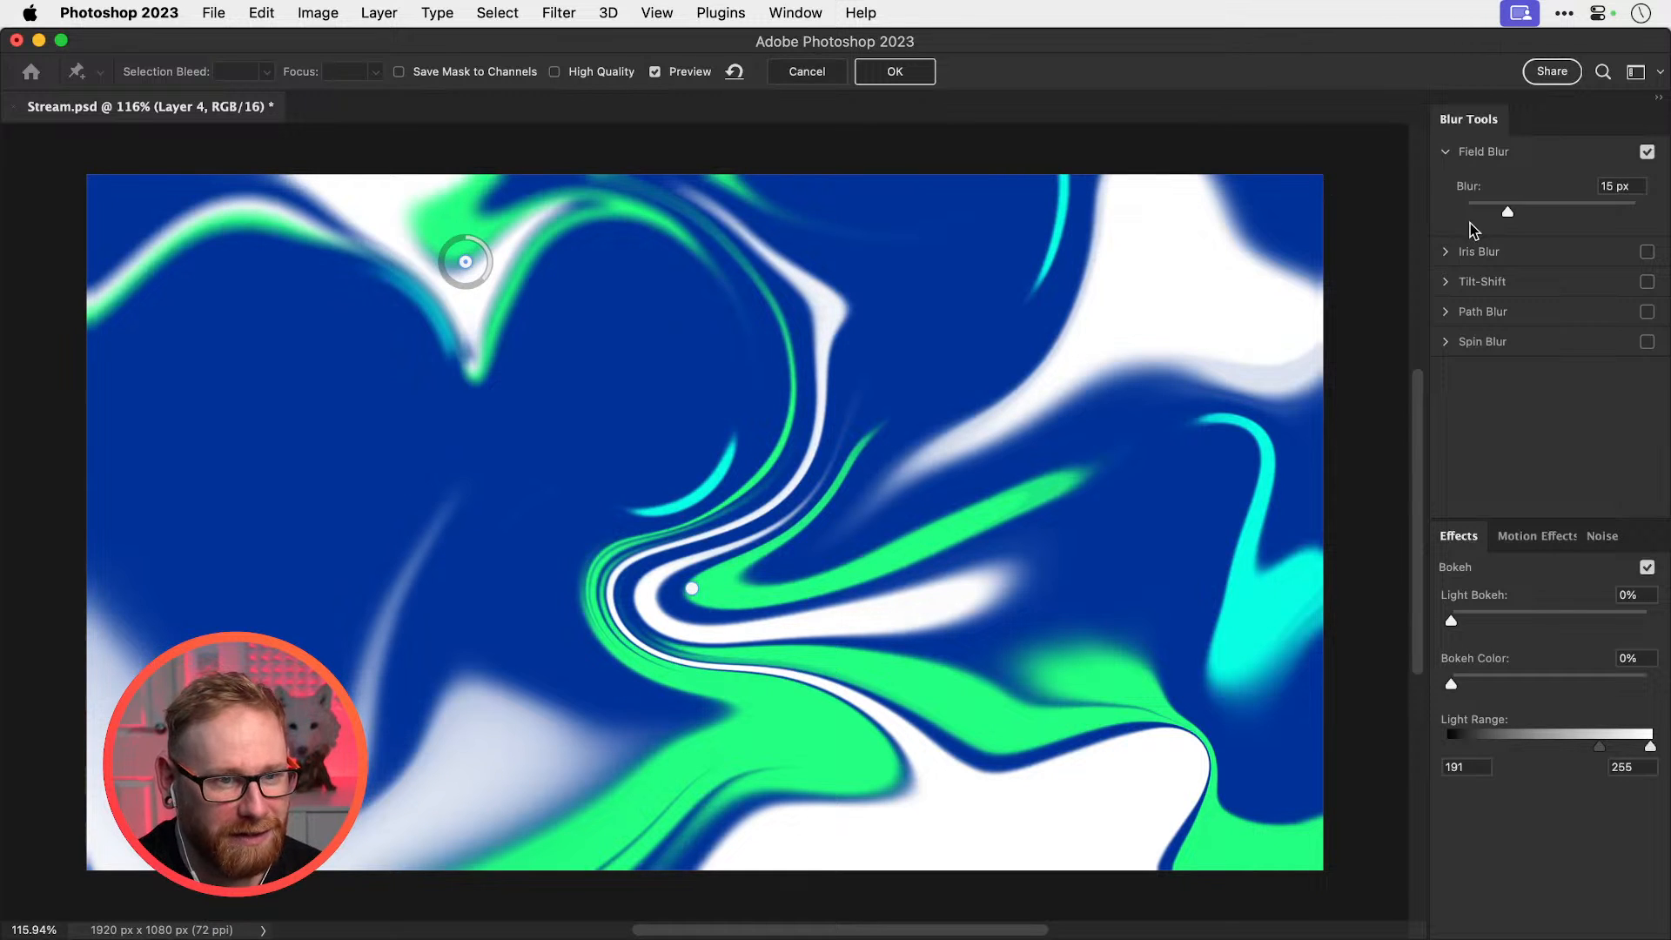
left_click_drag(1507, 211, 1466, 212)
left_click(662, 462)
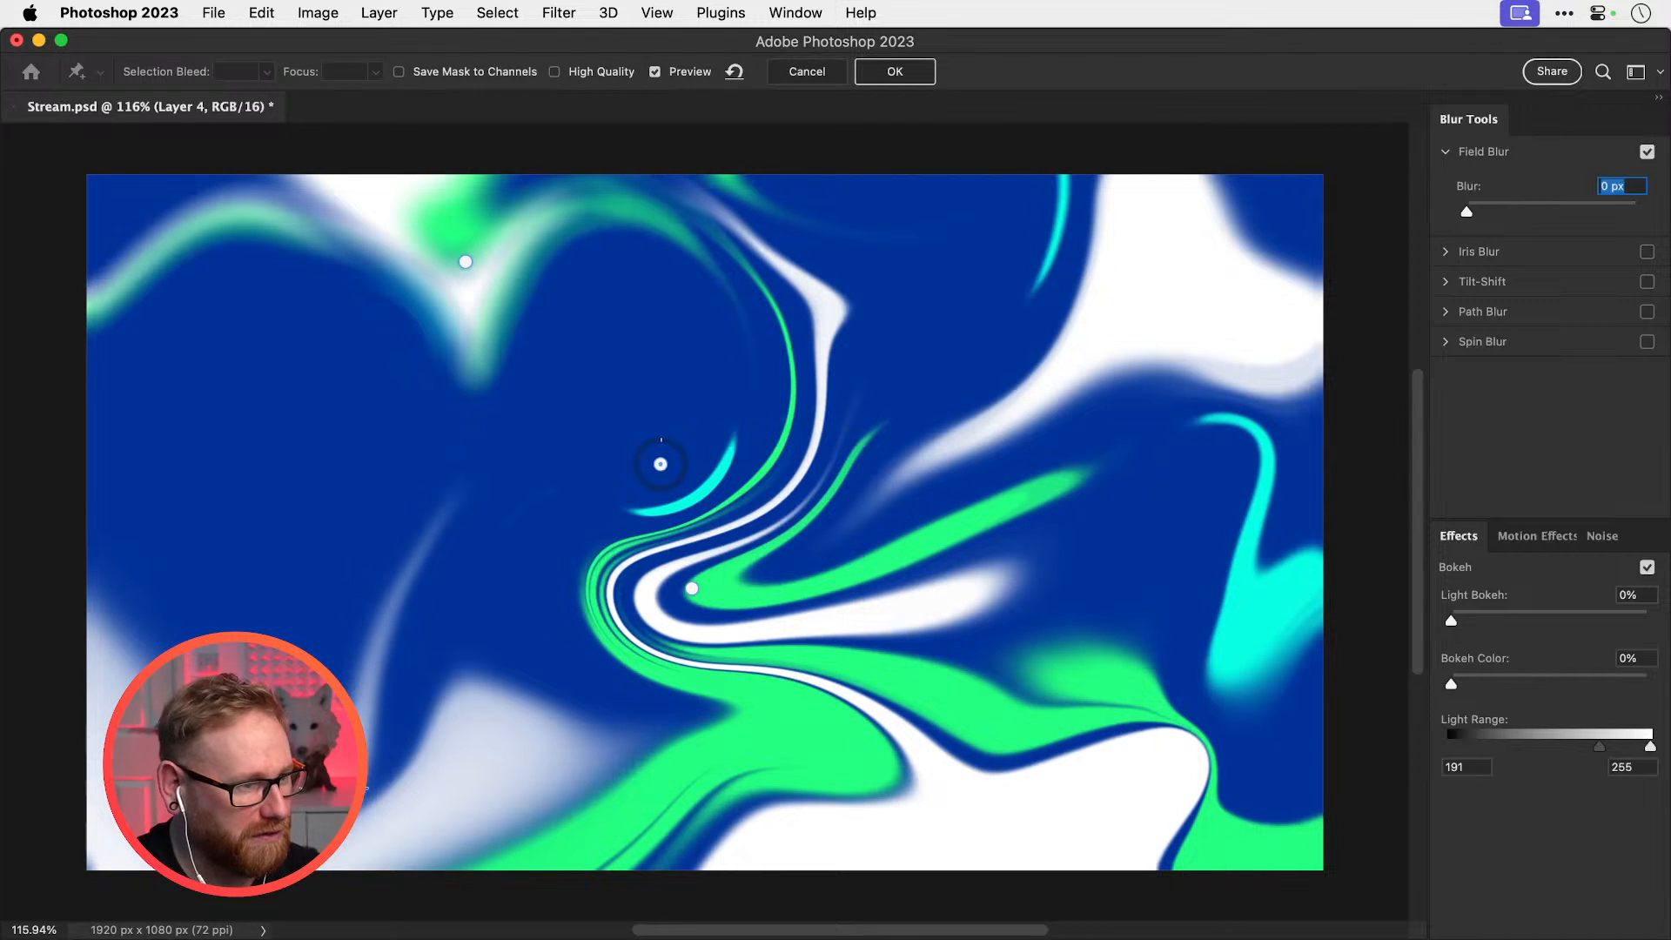
type("15")
key("Return")
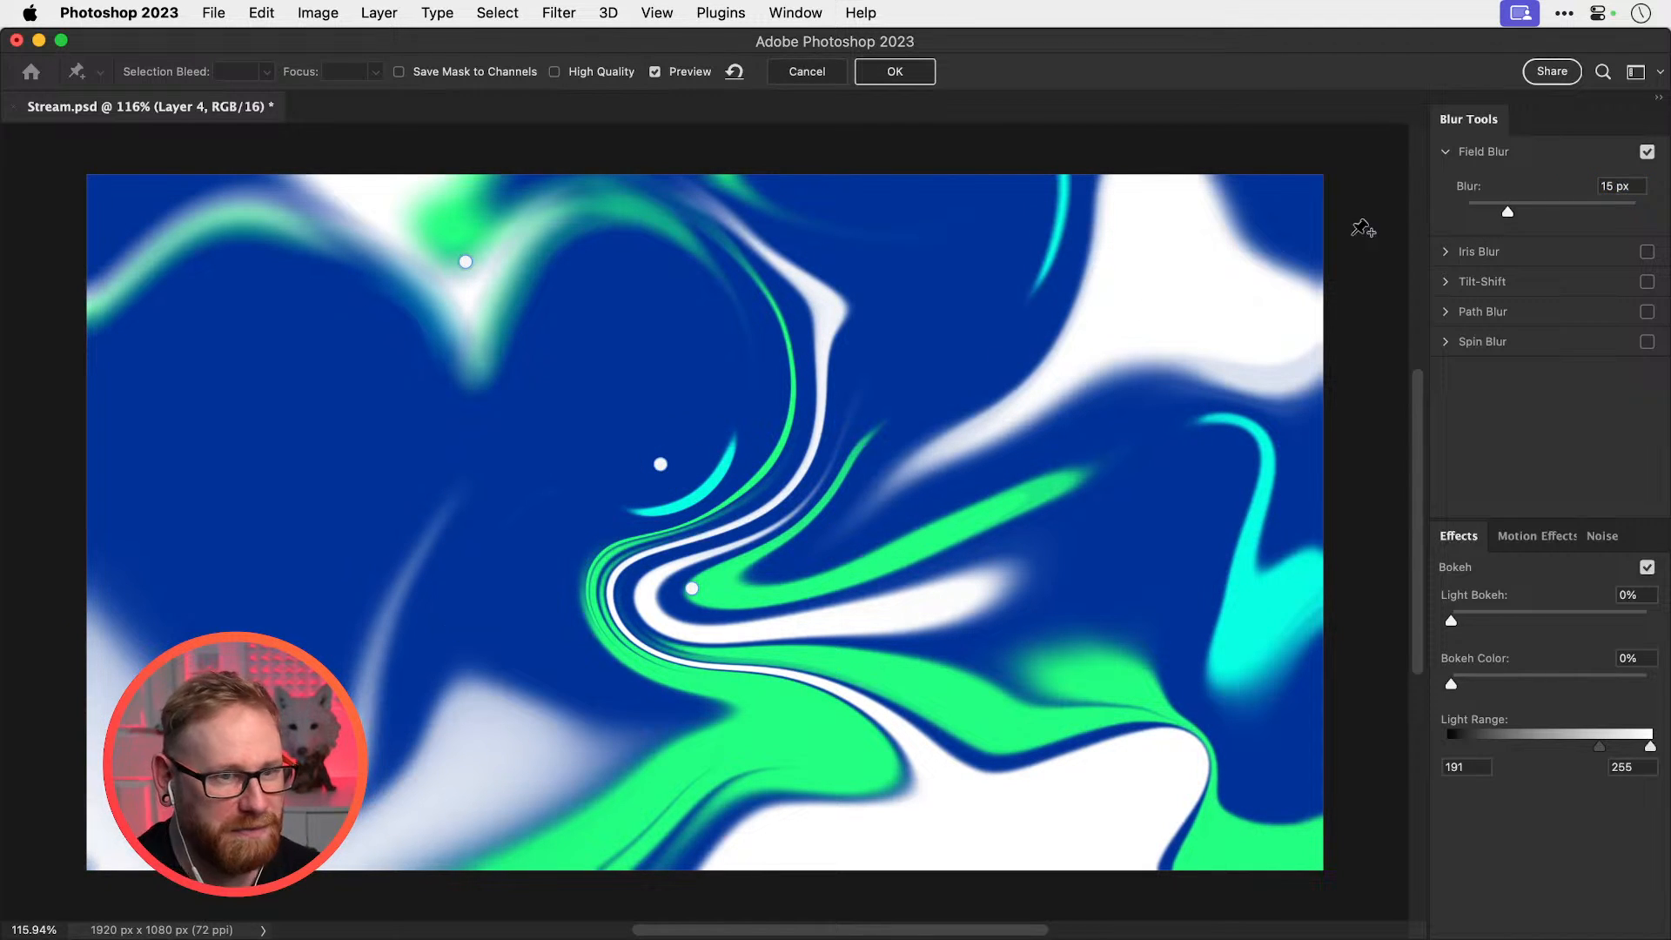
left_click_drag(1466, 212, 1486, 213)
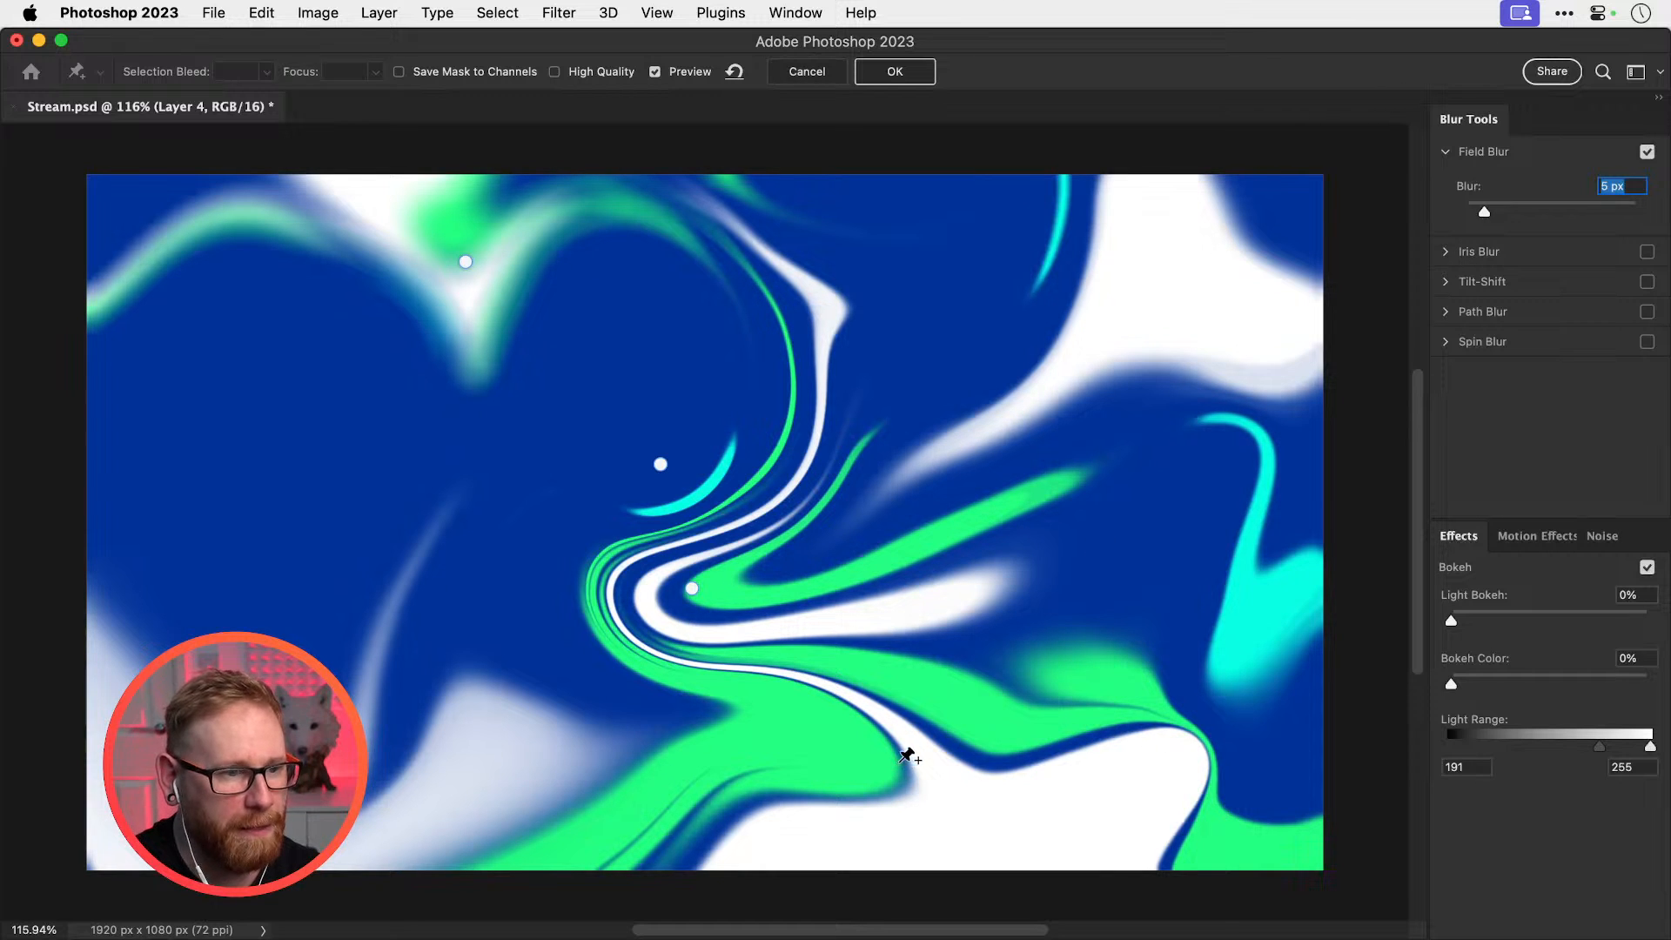
Add sharp pins on the lower ribbon, green streaks and blue areas, plus blurred pins right and top, then apply
left_click(901, 761)
left_click_drag(1506, 213, 1359, 218)
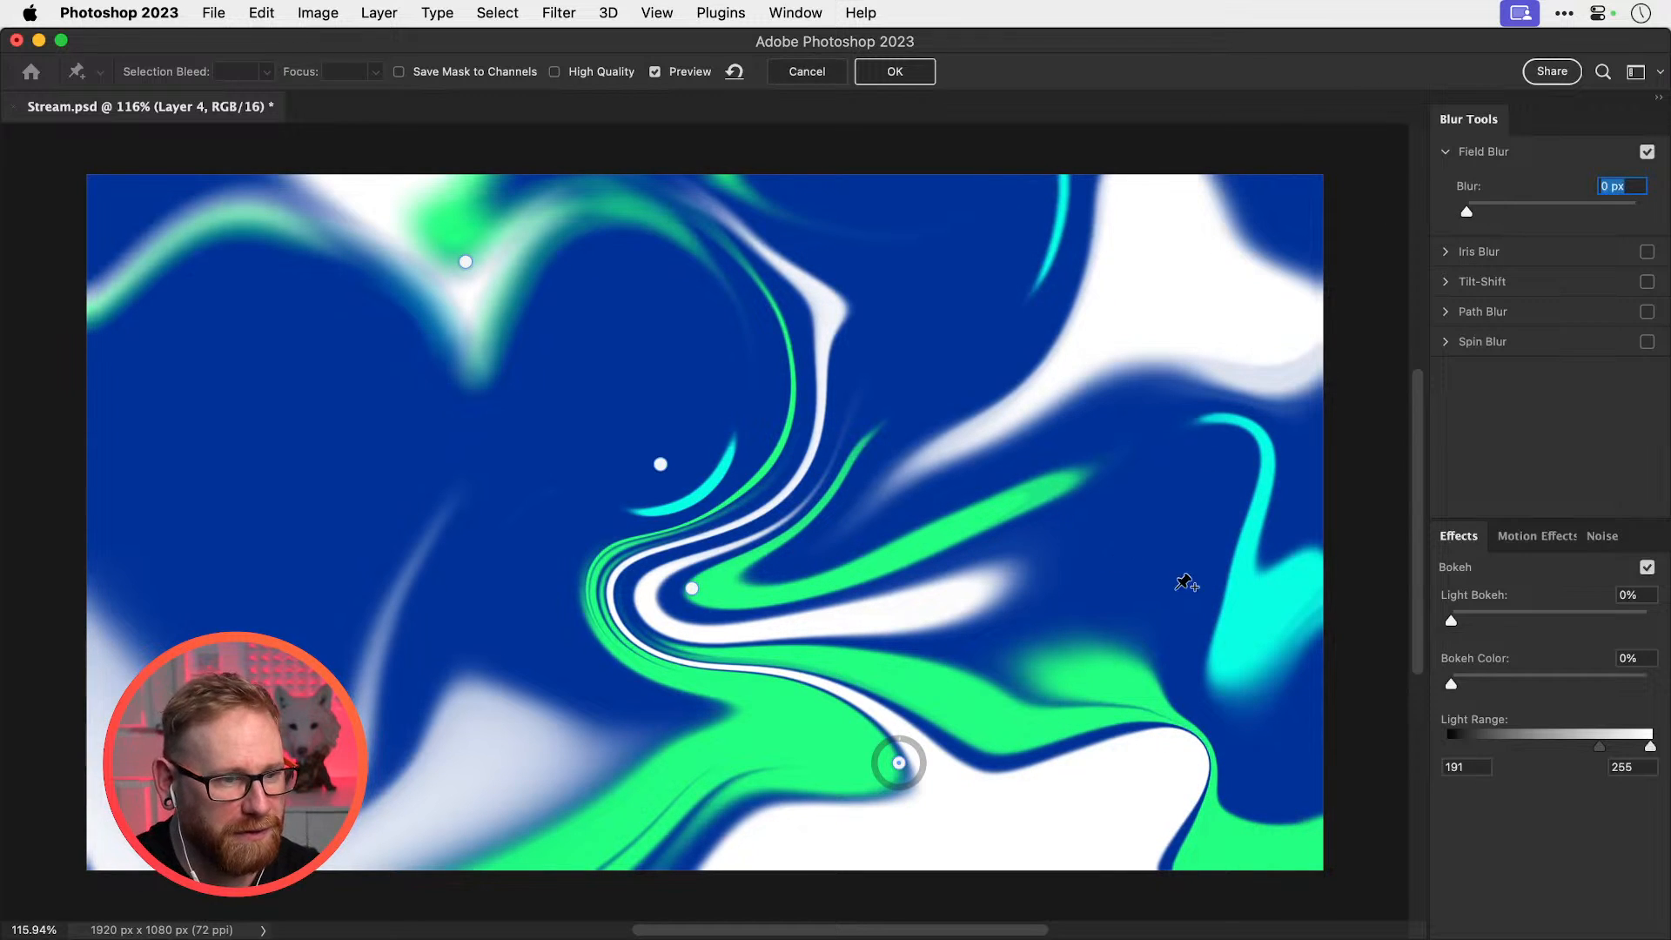
left_click(1259, 604)
mouse_move(1530, 212)
left_mouse_down()
mouse_move(1547, 211)
mouse_move(1480, 213)
mouse_move(1499, 212)
left_mouse_up()
left_click(1106, 228)
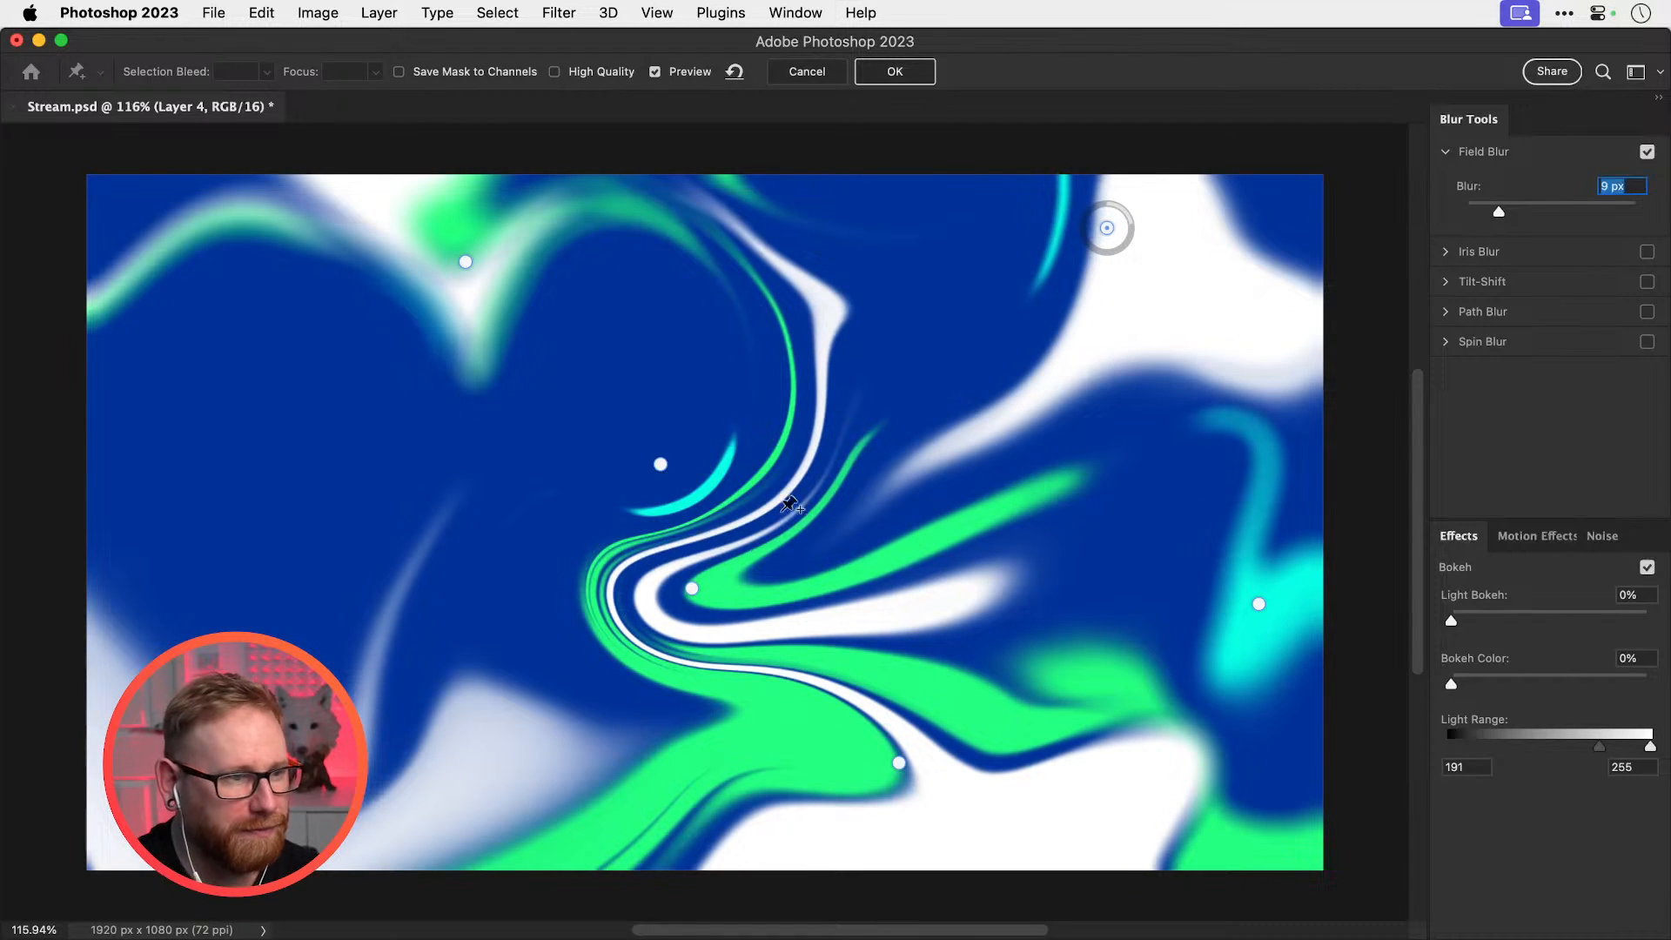
left_click(719, 597)
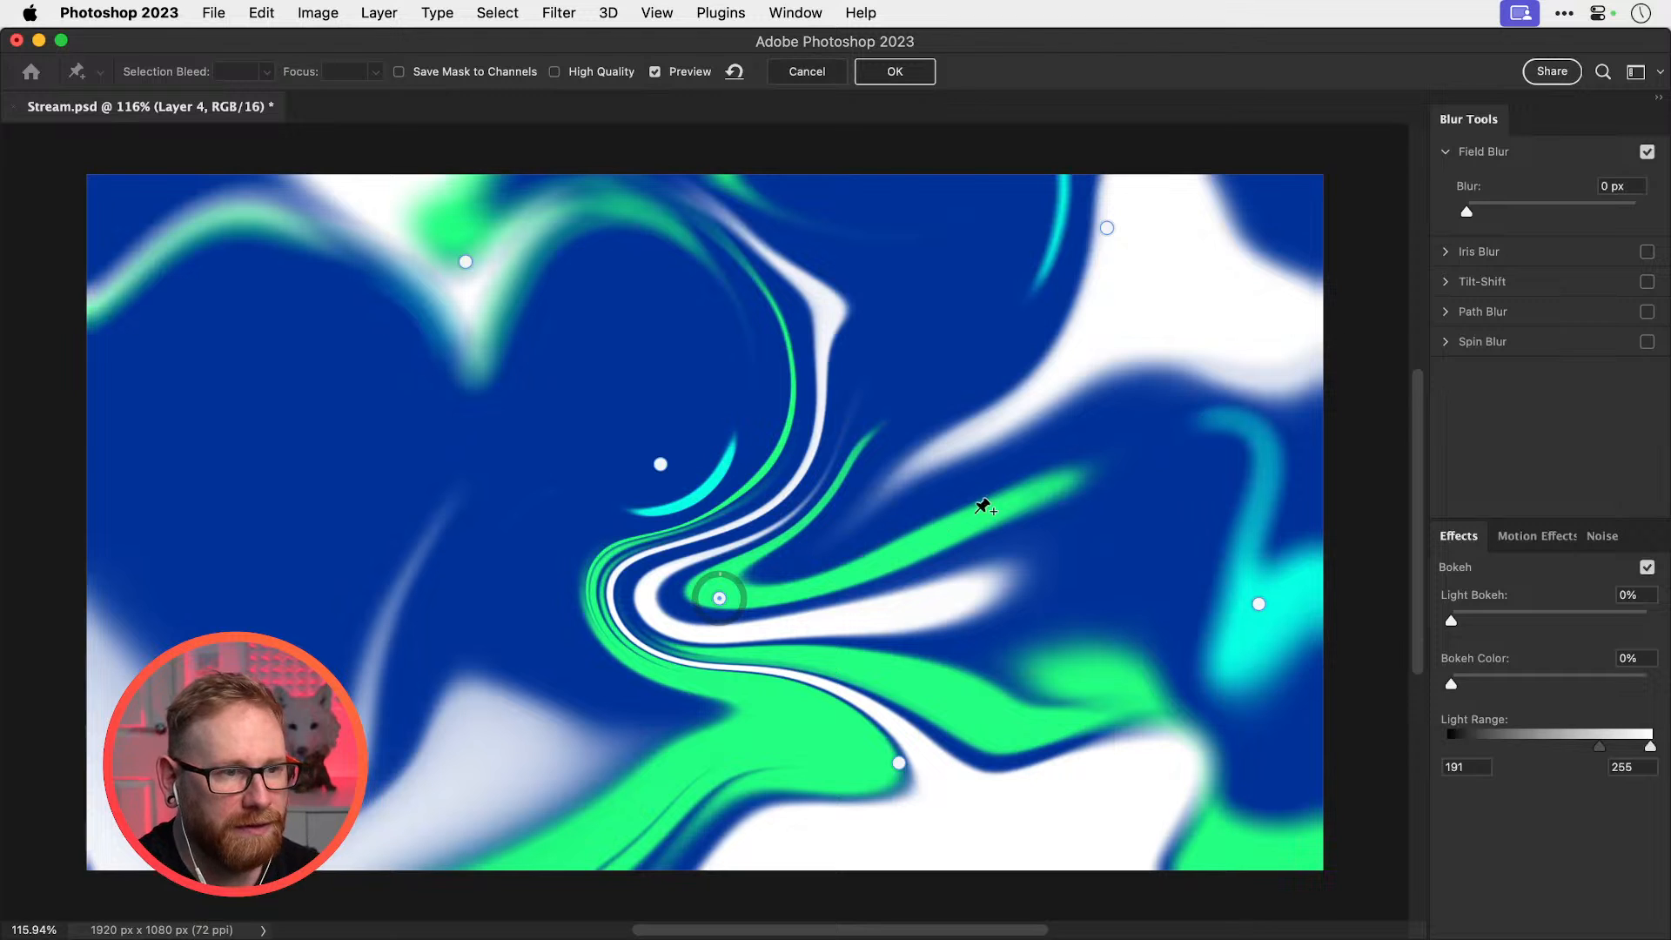
left_click(923, 542)
left_click_drag(1500, 213, 1467, 212)
left_click(597, 701)
left_click(441, 593)
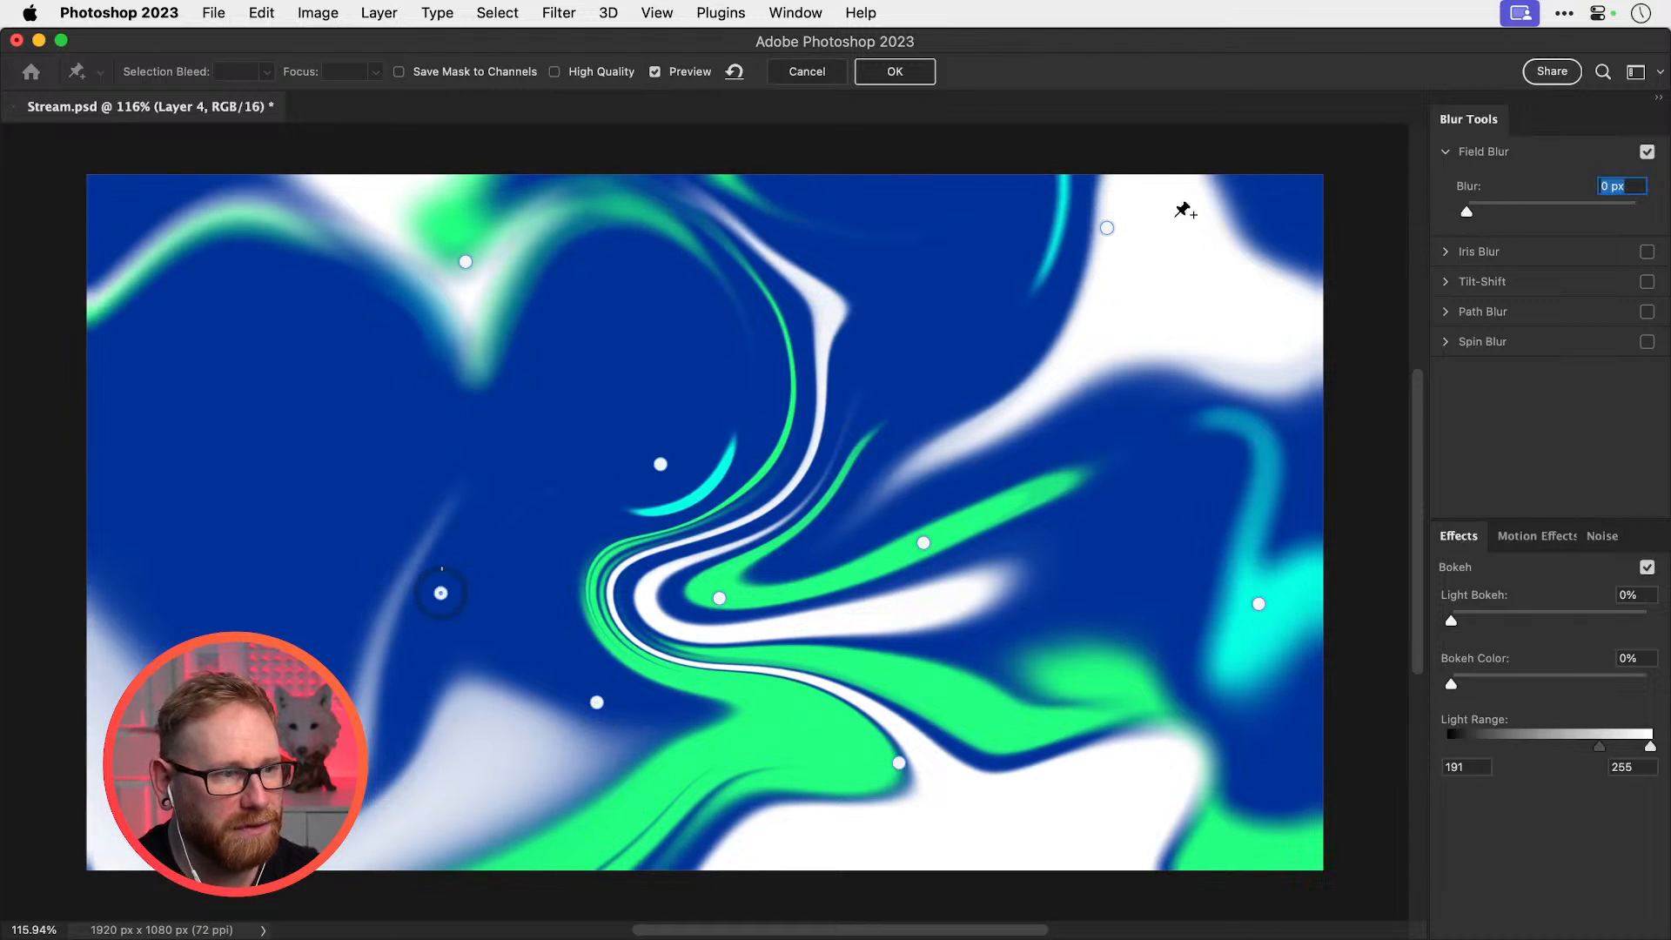
left_click(896, 72)
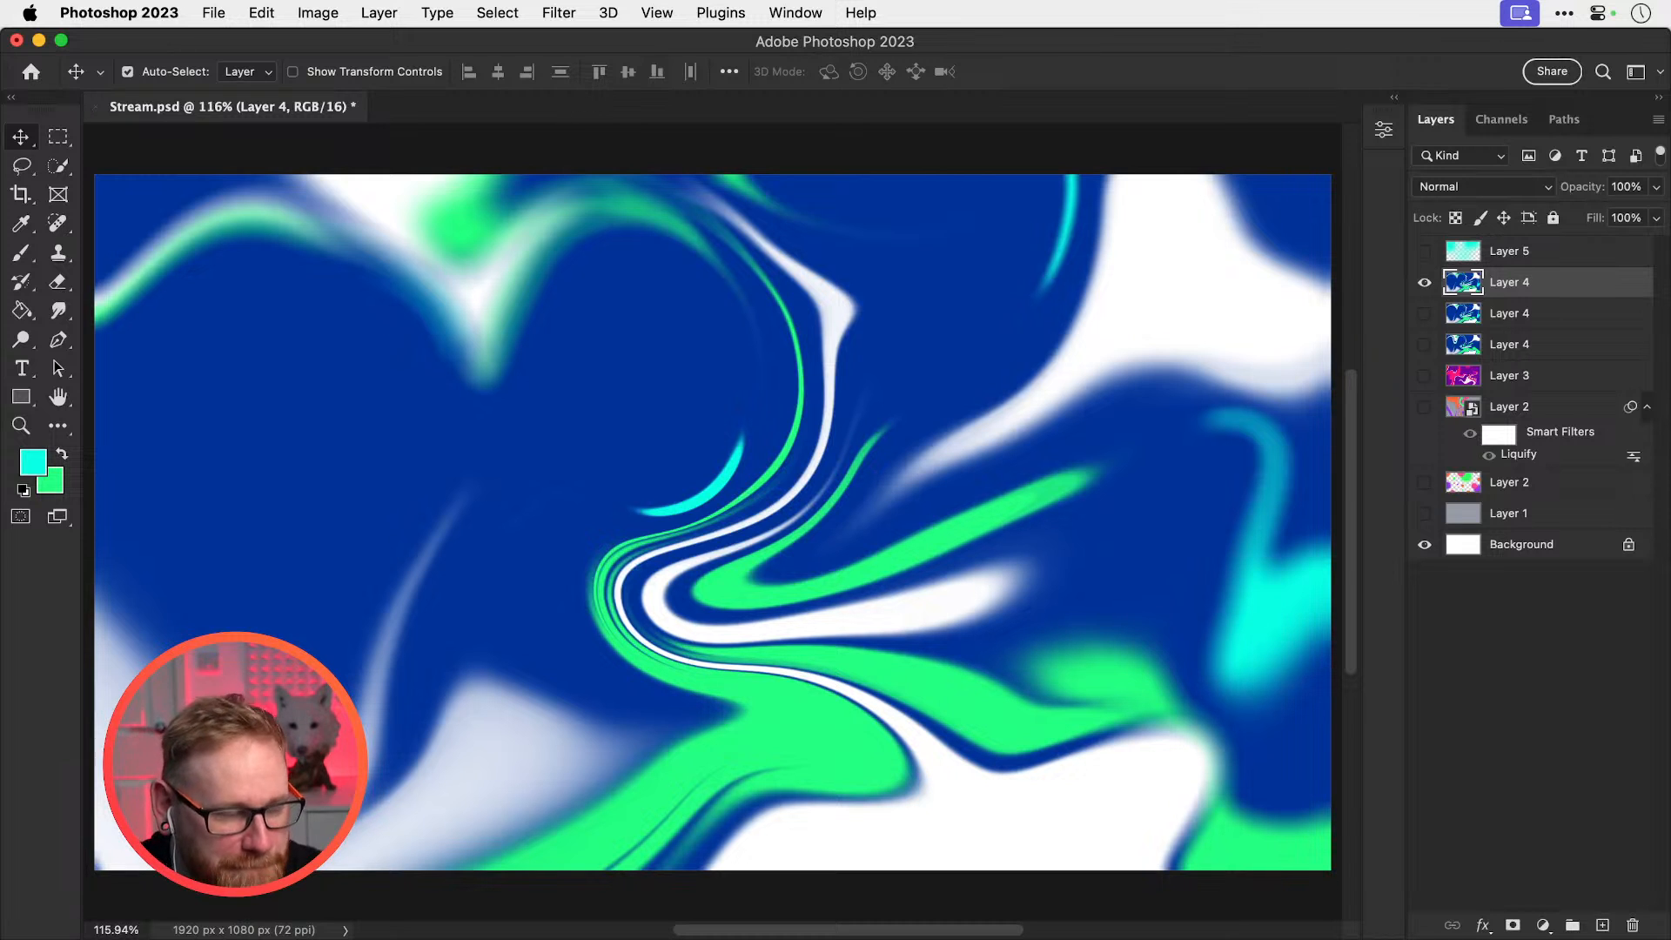
Toggle Layer 5 and the Layer 4 copies to compare, leaving the top Layer 4 visible
left_click(1425, 282)
left_click(1425, 282)
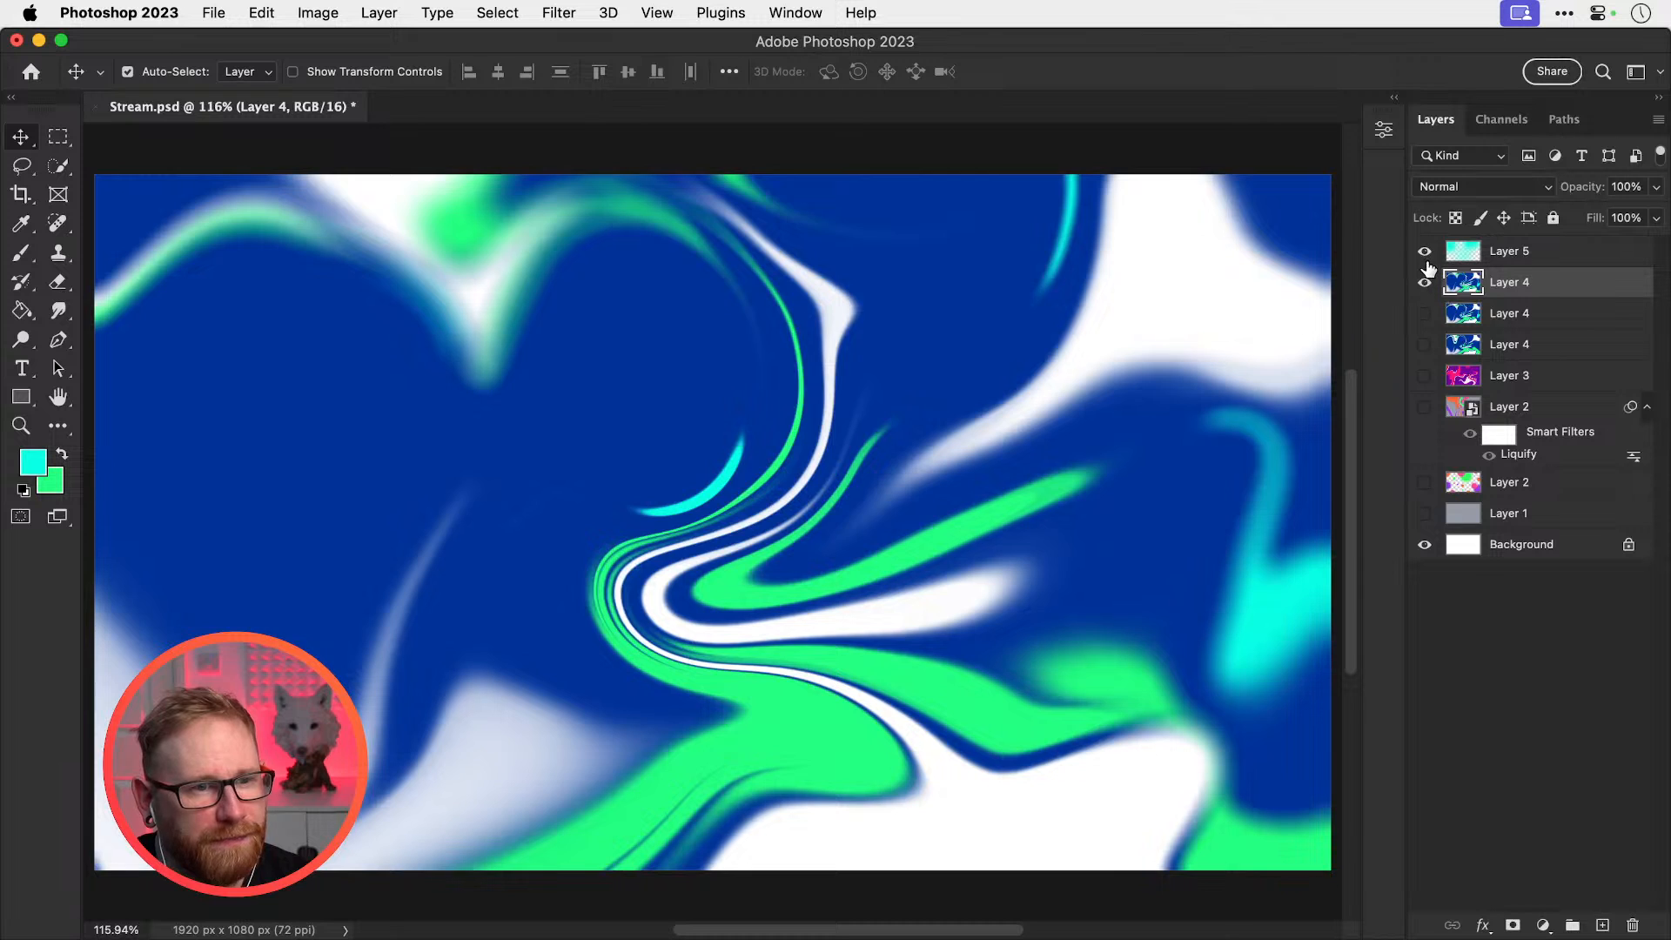
left_click(1424, 252)
left_click(1424, 253)
left_click(1424, 253)
left_click(1425, 313)
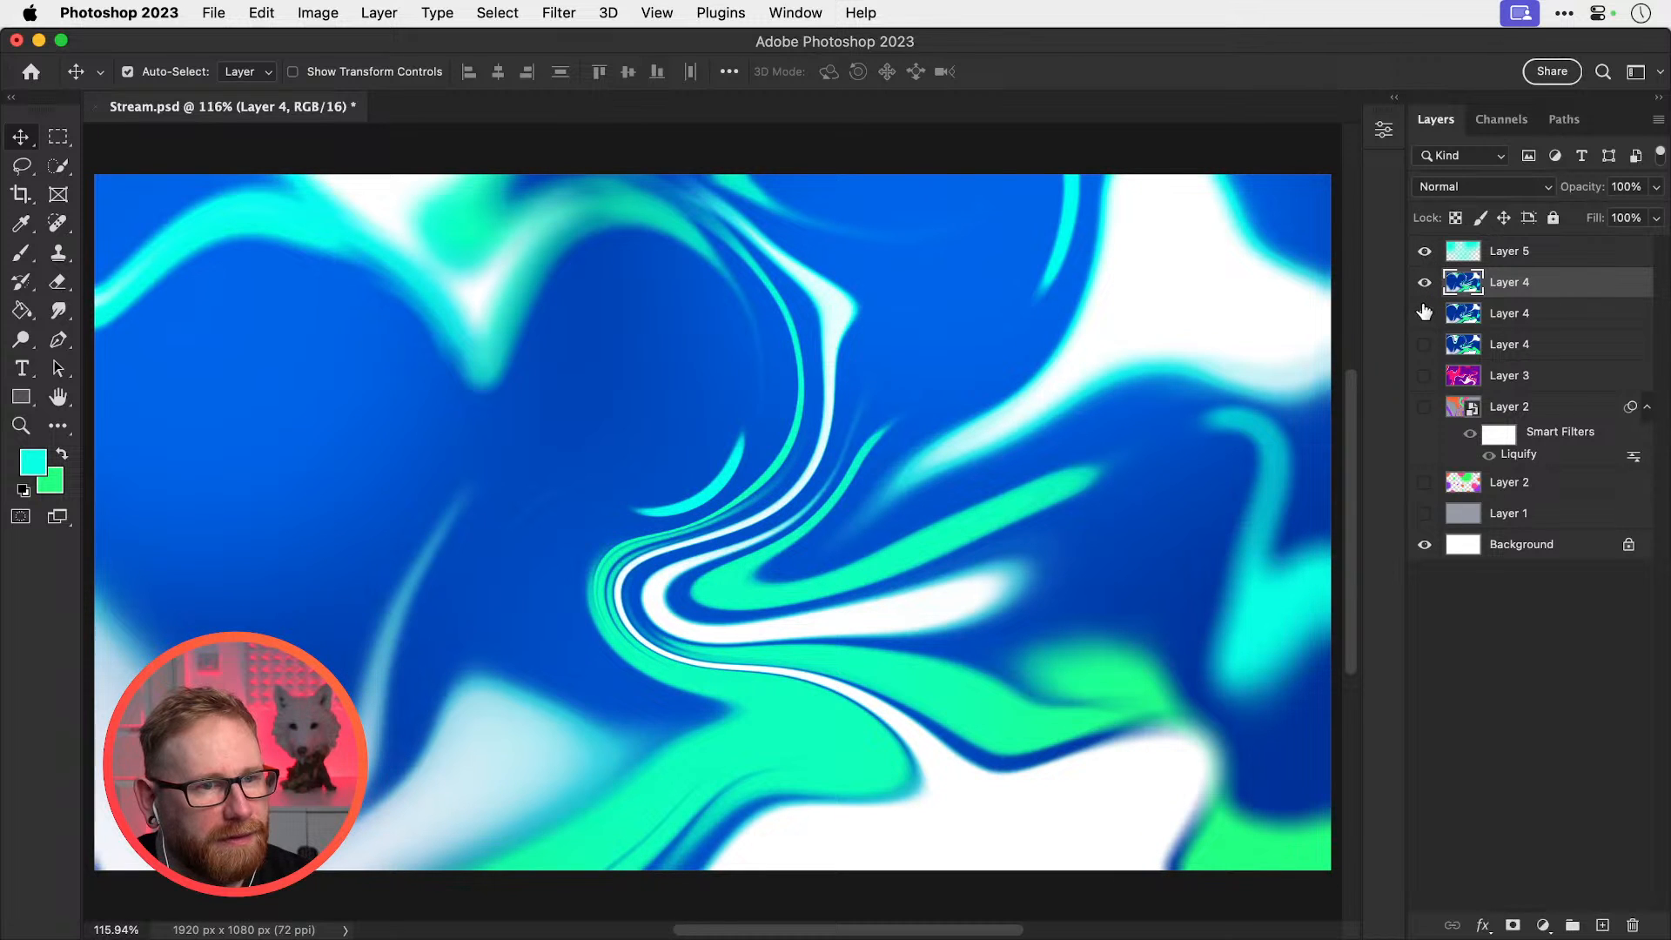
left_click(1423, 280)
left_click(1423, 282)
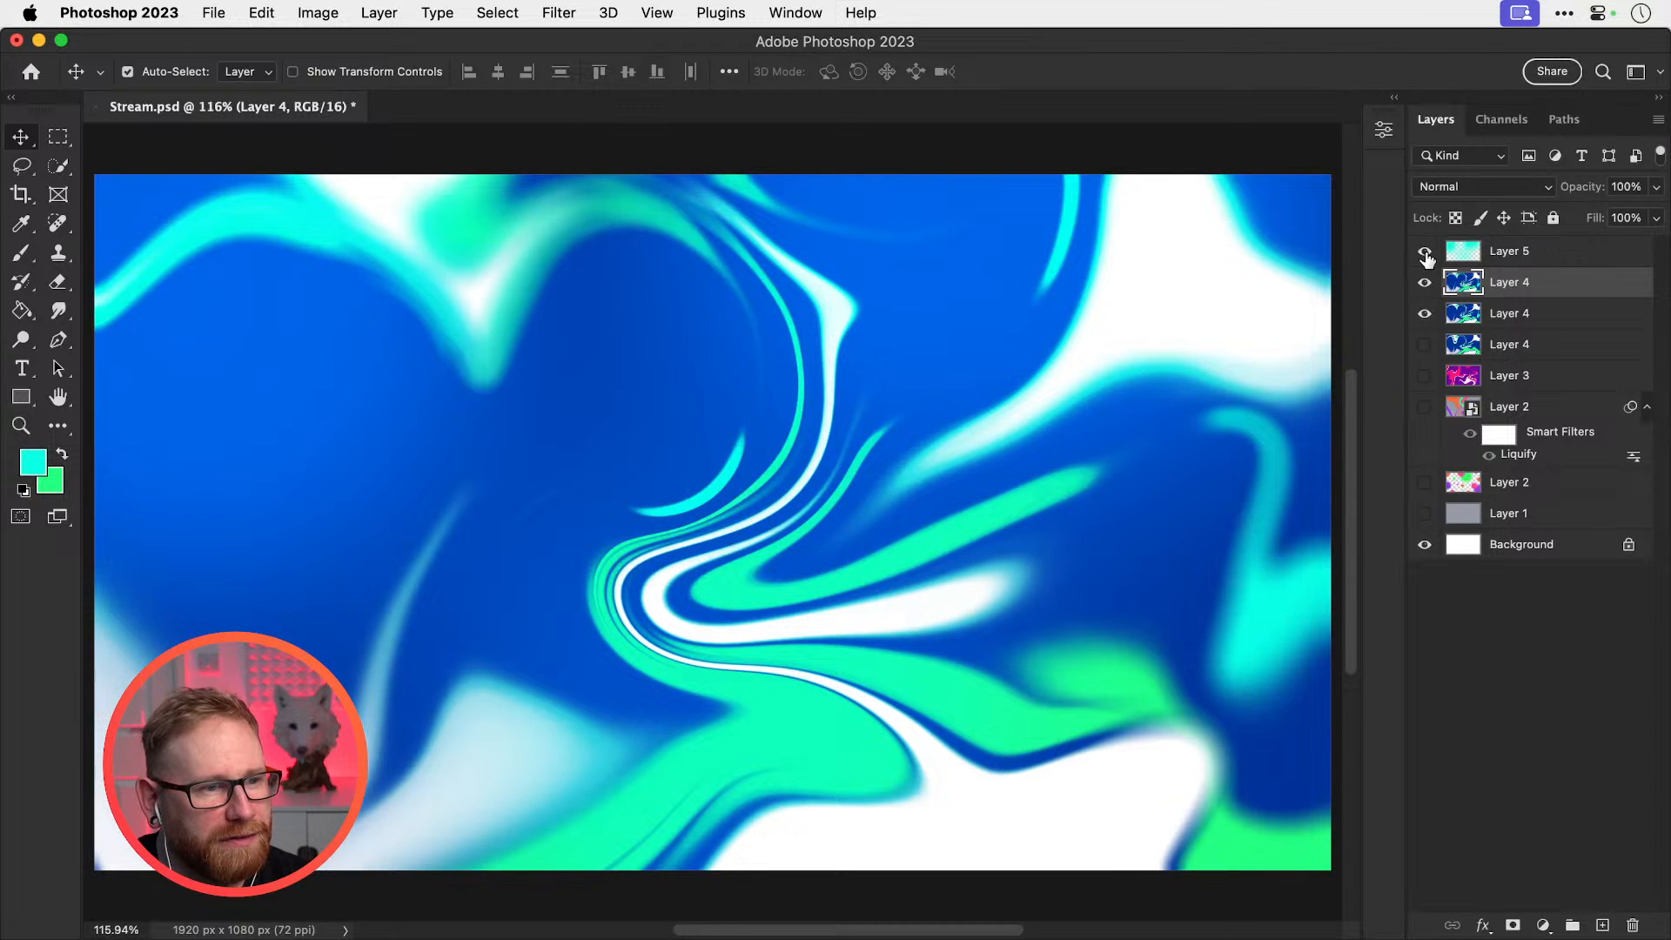
Hide the second Layer 4 so Layer 5 and the top Layer 4 show, then save Stream.psd
left_click(1425, 313)
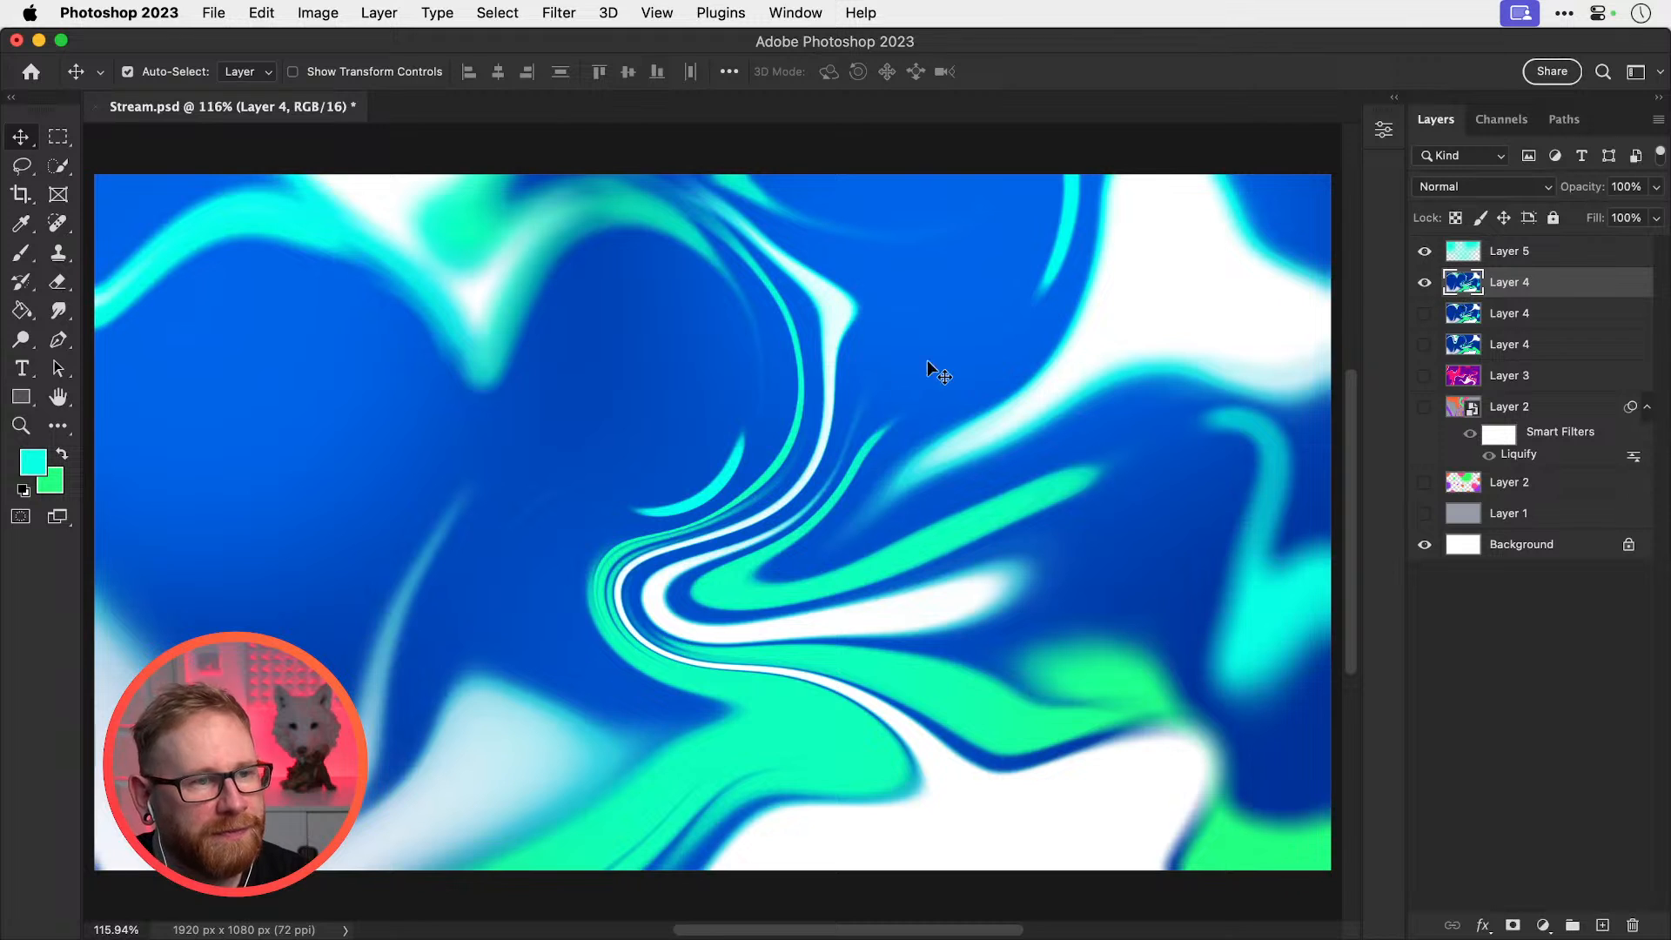
key("super+s")
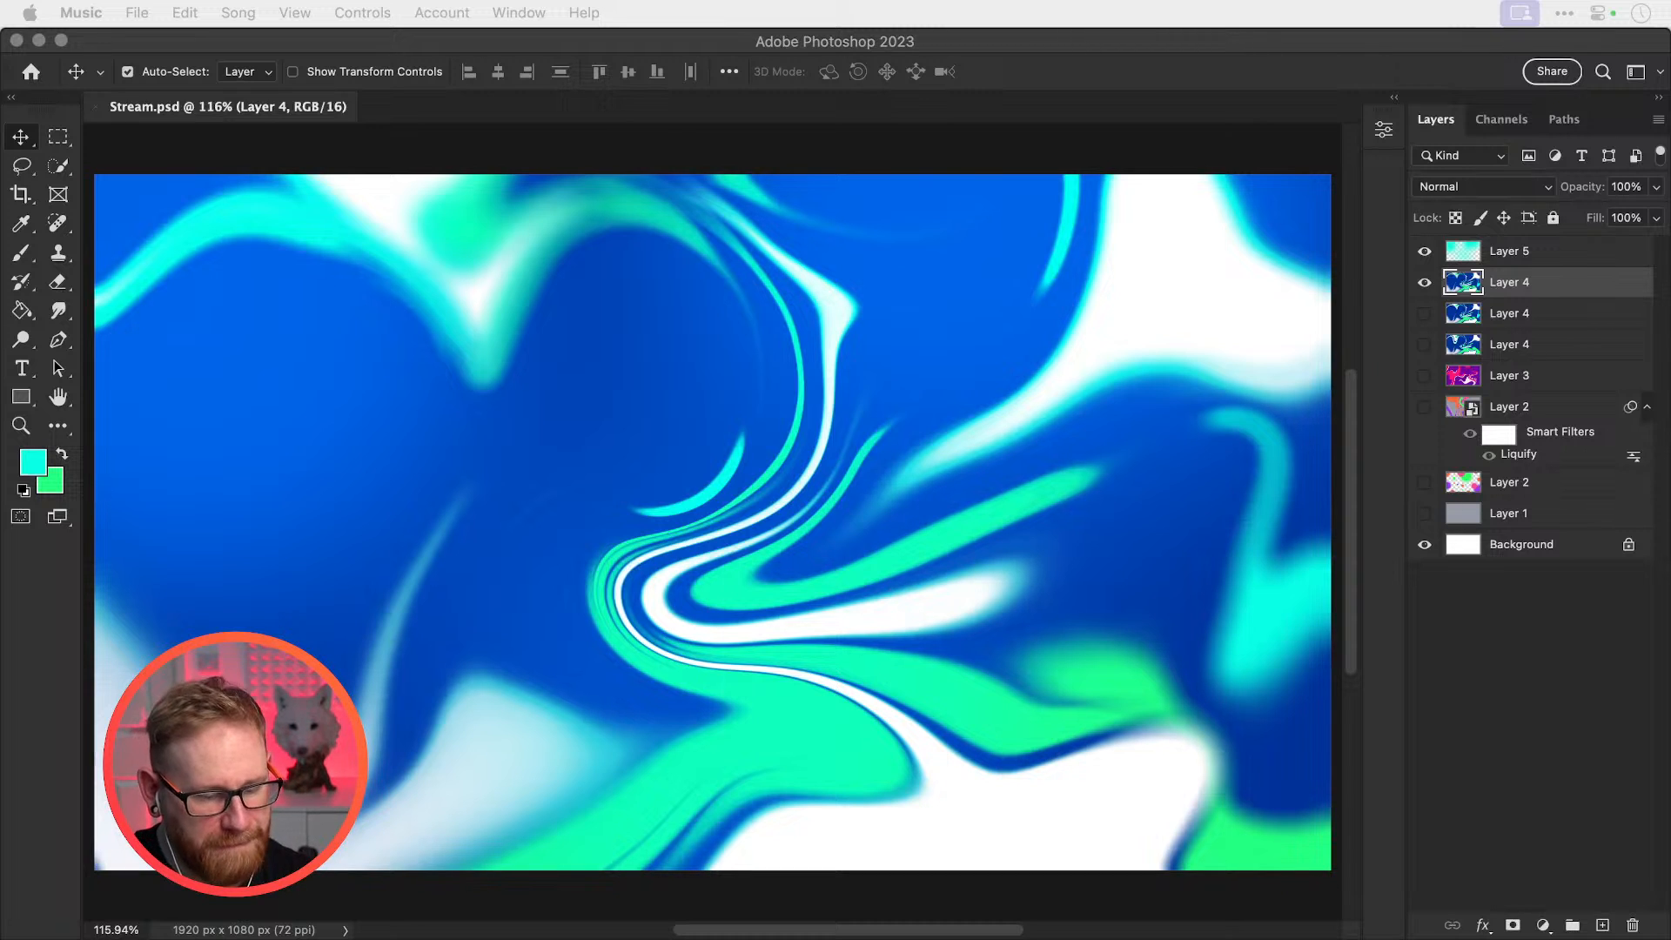
key("XF86AudioLowerVolume")
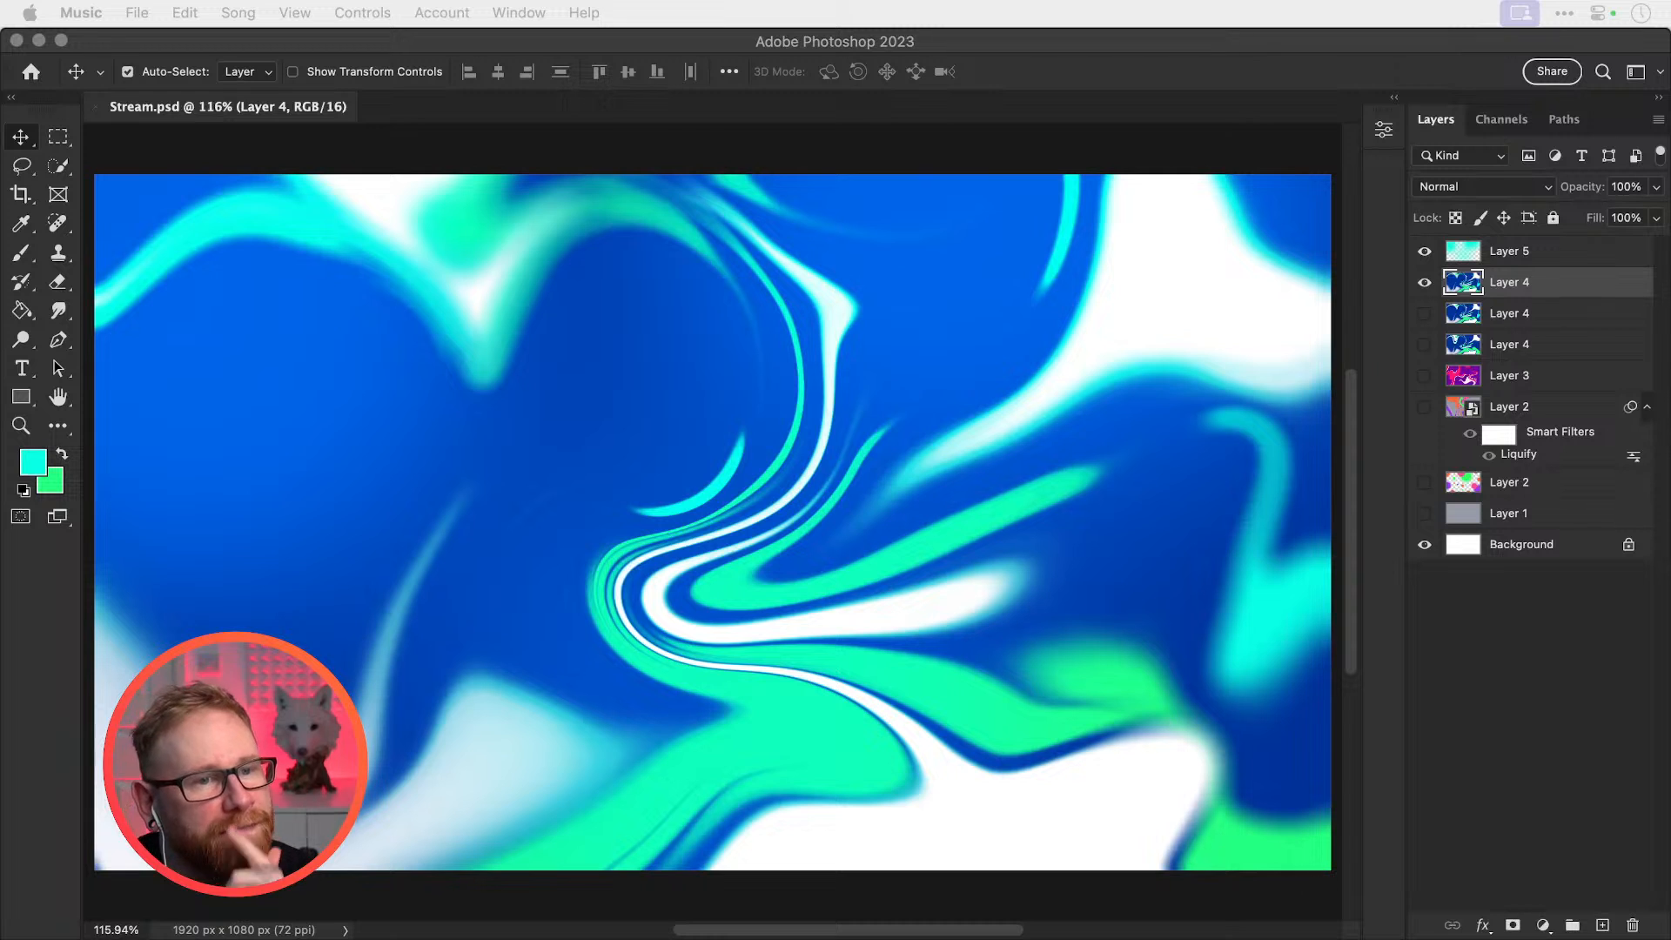
Select Layers 5 and 4 and convert them into a single smart object
left_click(1528, 263)
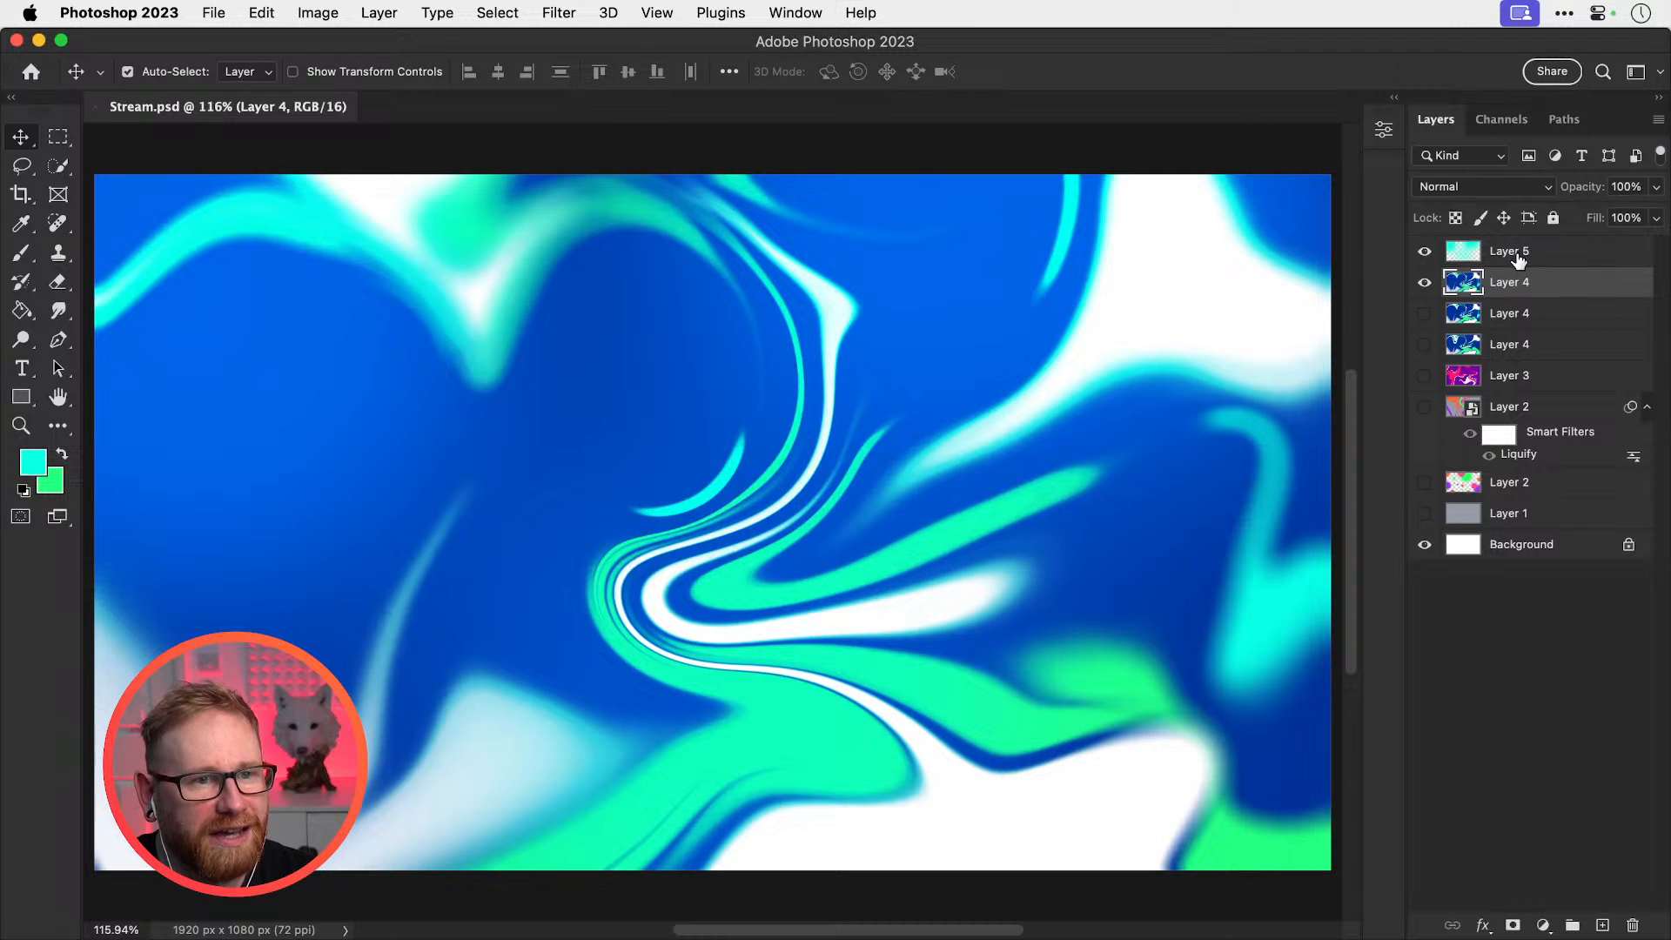
left_click(1517, 251, "shift")
right_click(1517, 250)
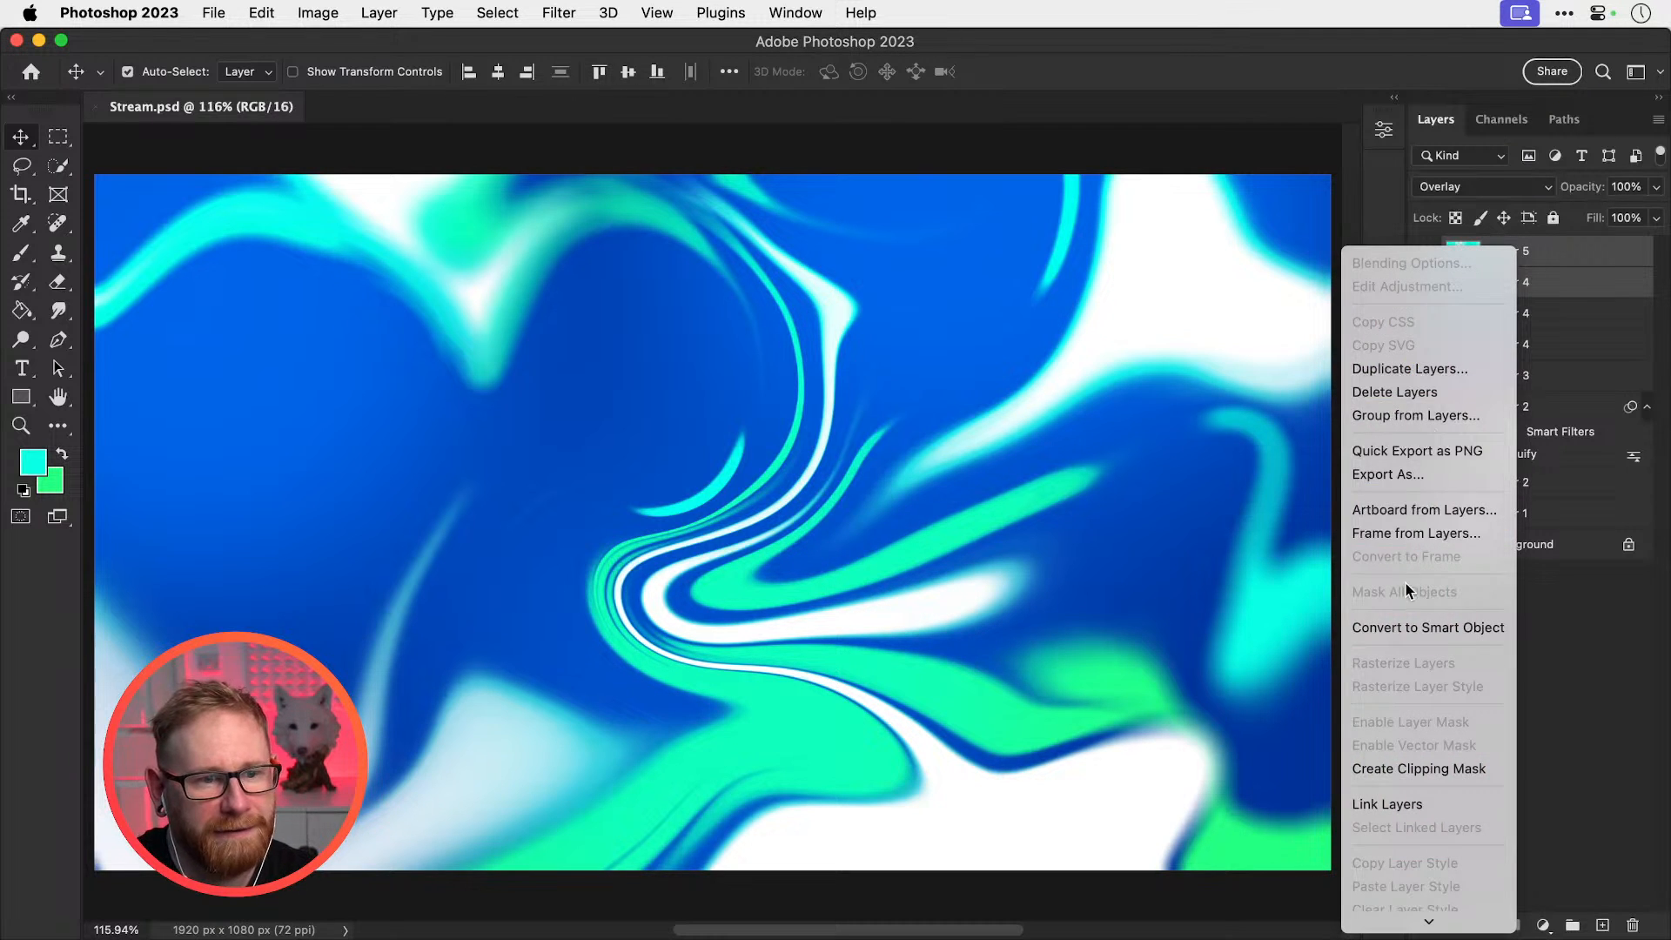
left_click(1395, 628)
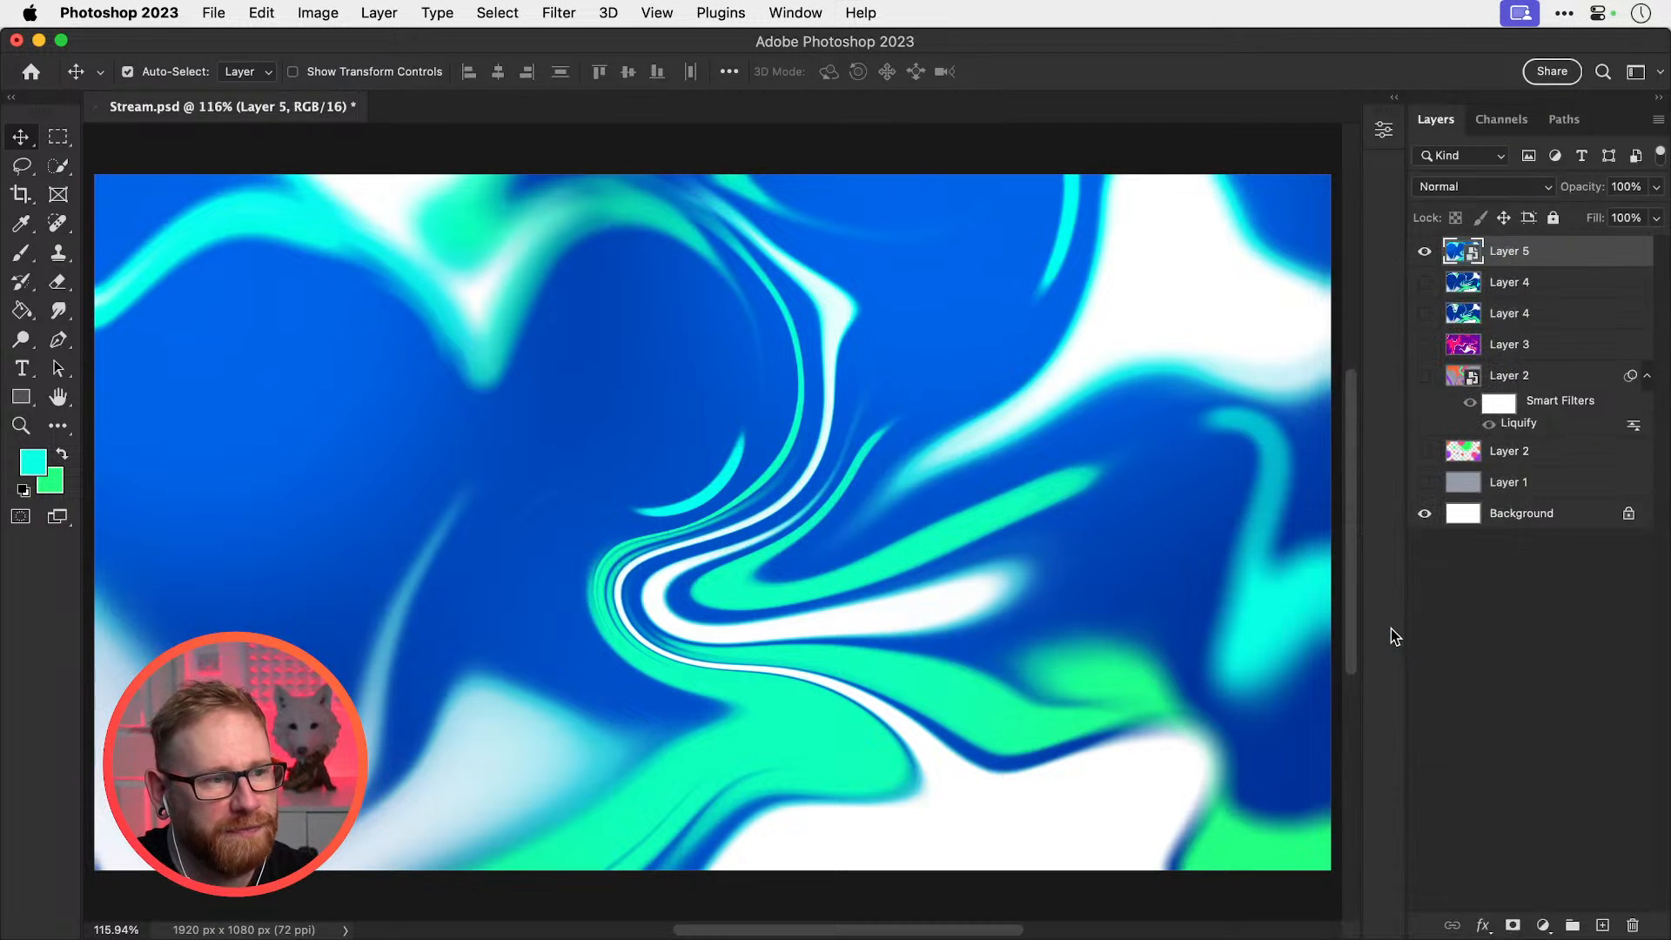
Open the Camera Raw Filter and set the Effects Grain amount to 25
left_click(552, 12)
left_click(579, 204)
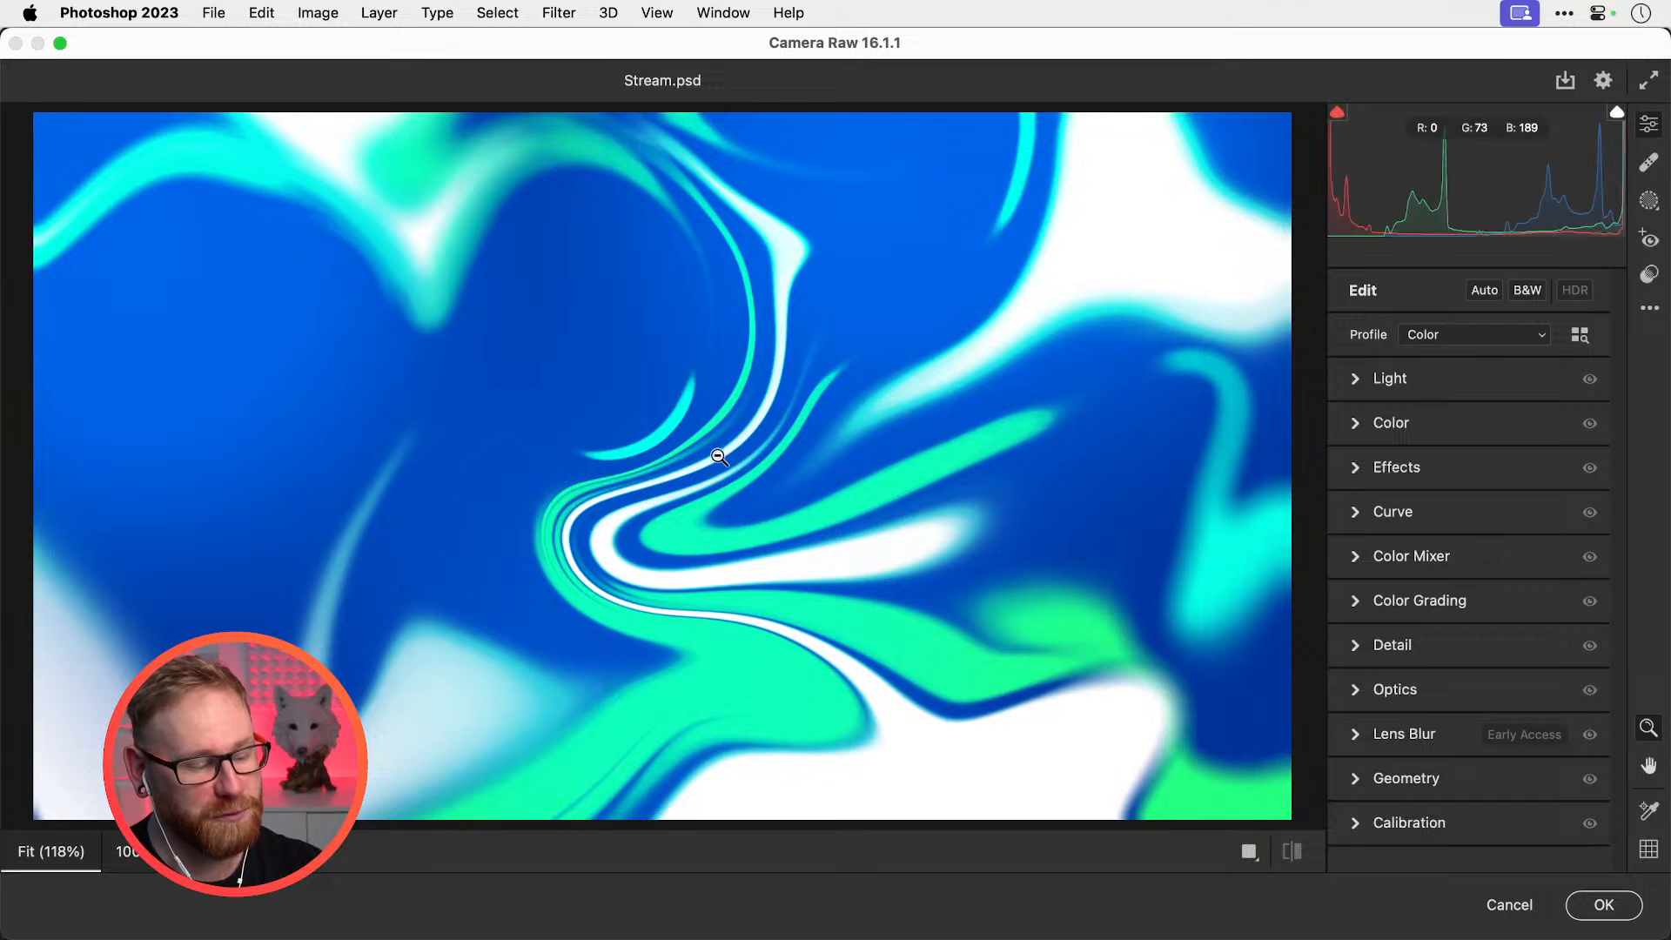
left_click(1355, 645)
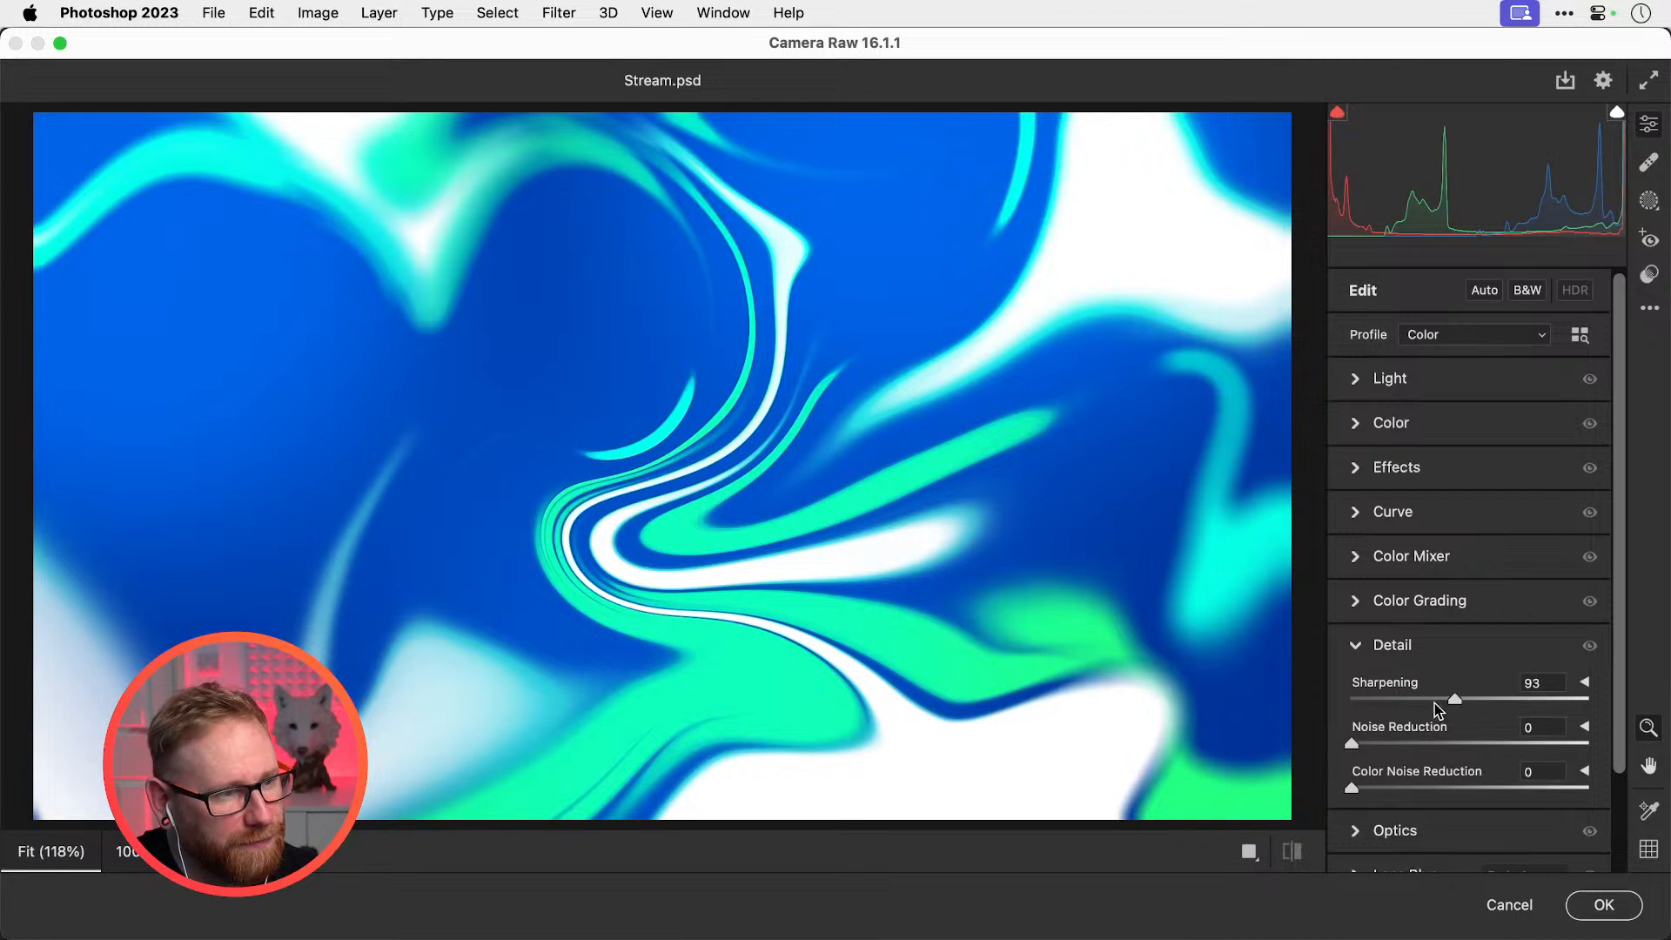
left_click(1360, 469)
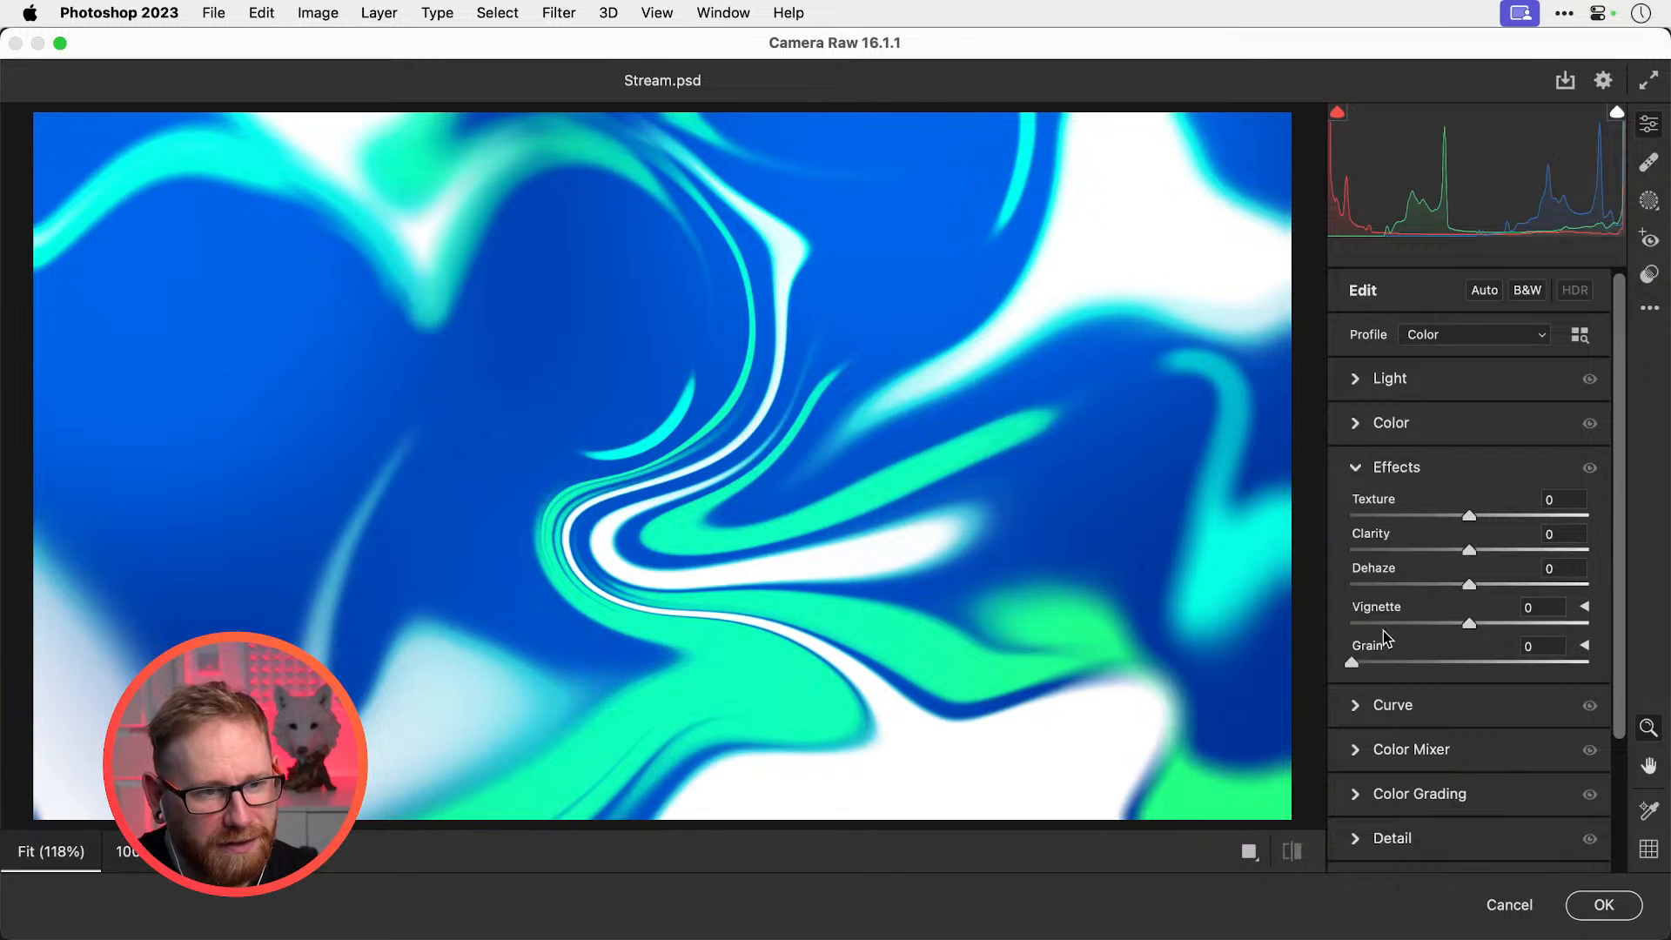
left_click(1382, 663)
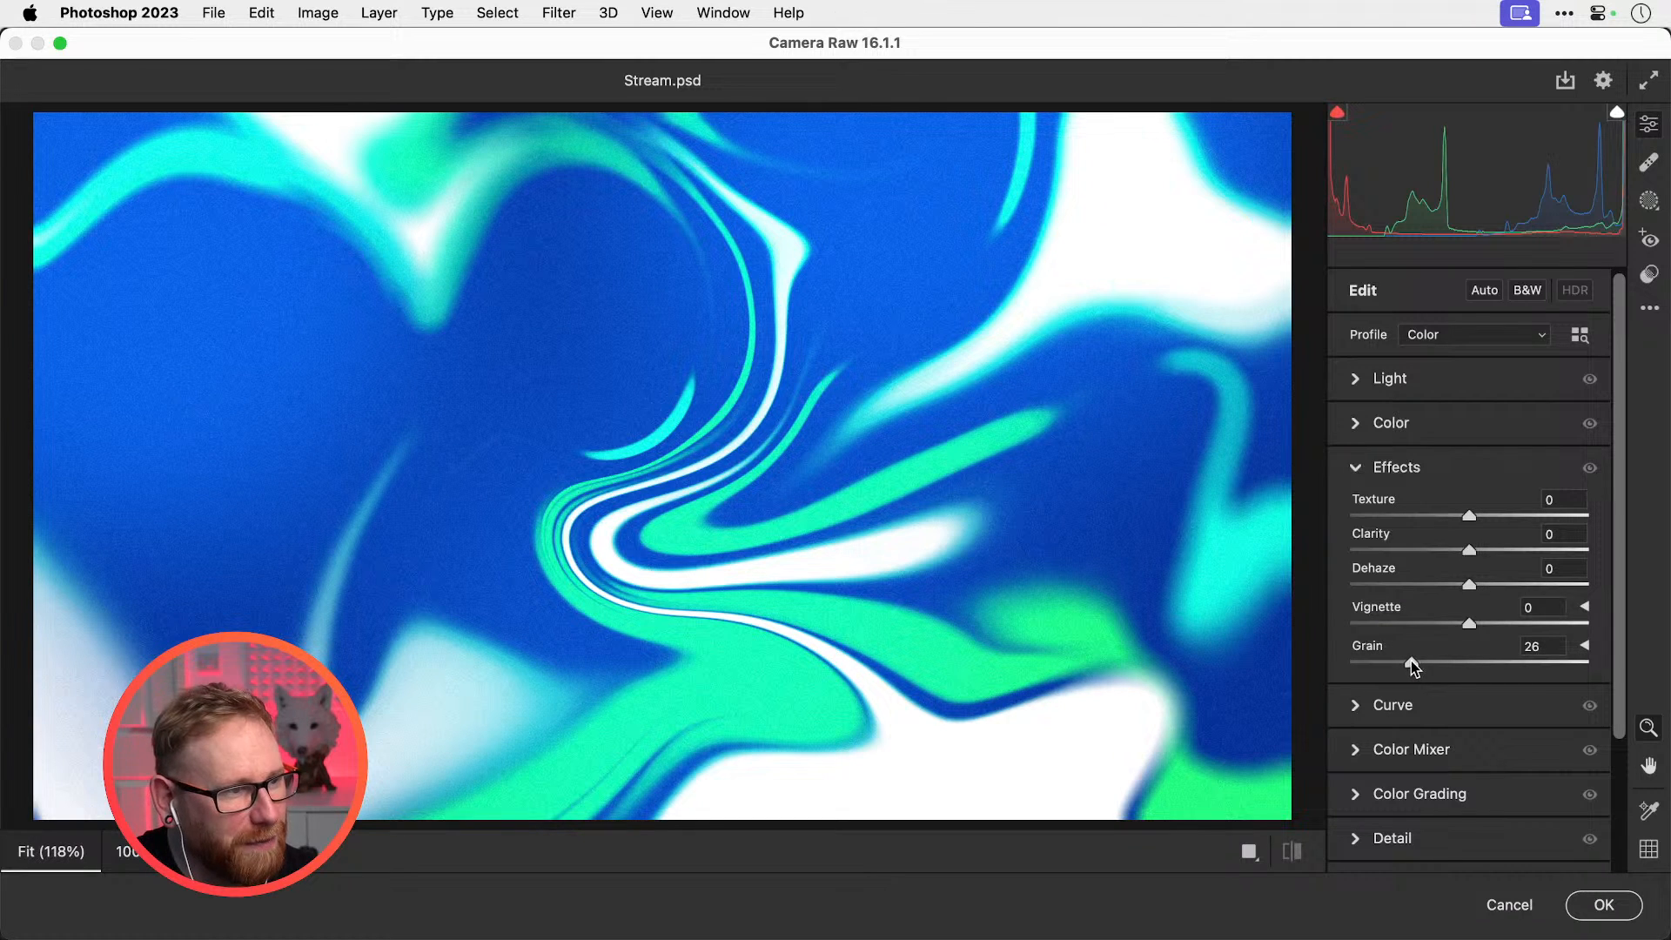
left_click_drag(1411, 661, 1410, 661)
Zoom the preview to 200% to inspect the grain, try a negative Dehaze, and compare before/after
left_click(471, 524)
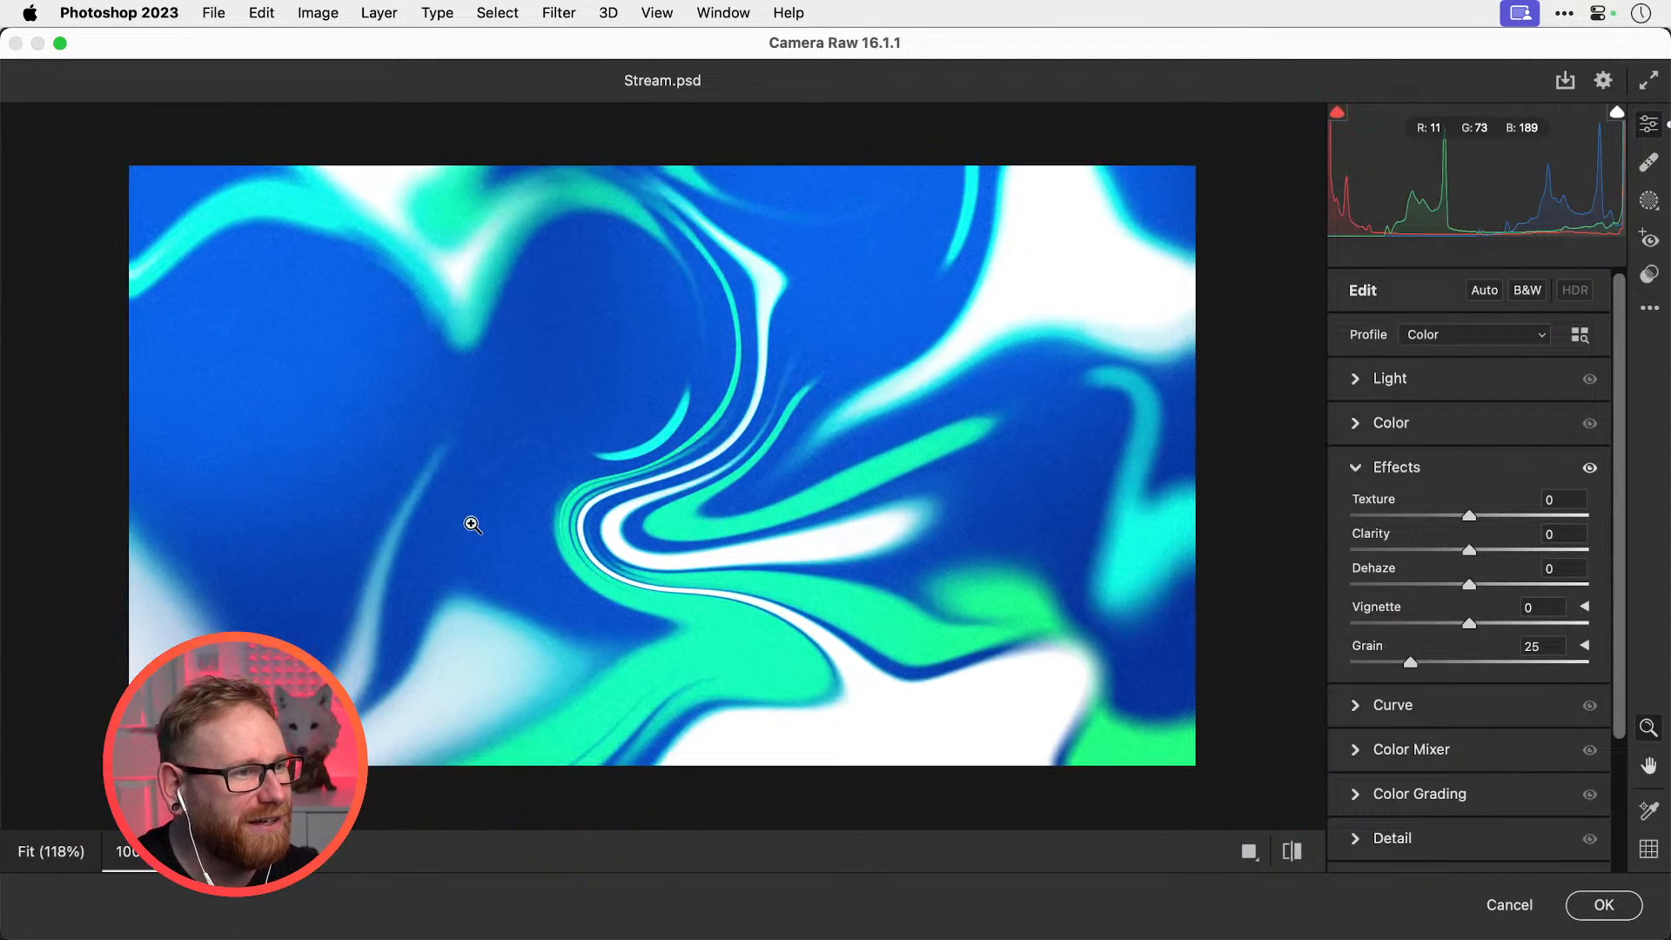
left_click(470, 517)
left_click(450, 496)
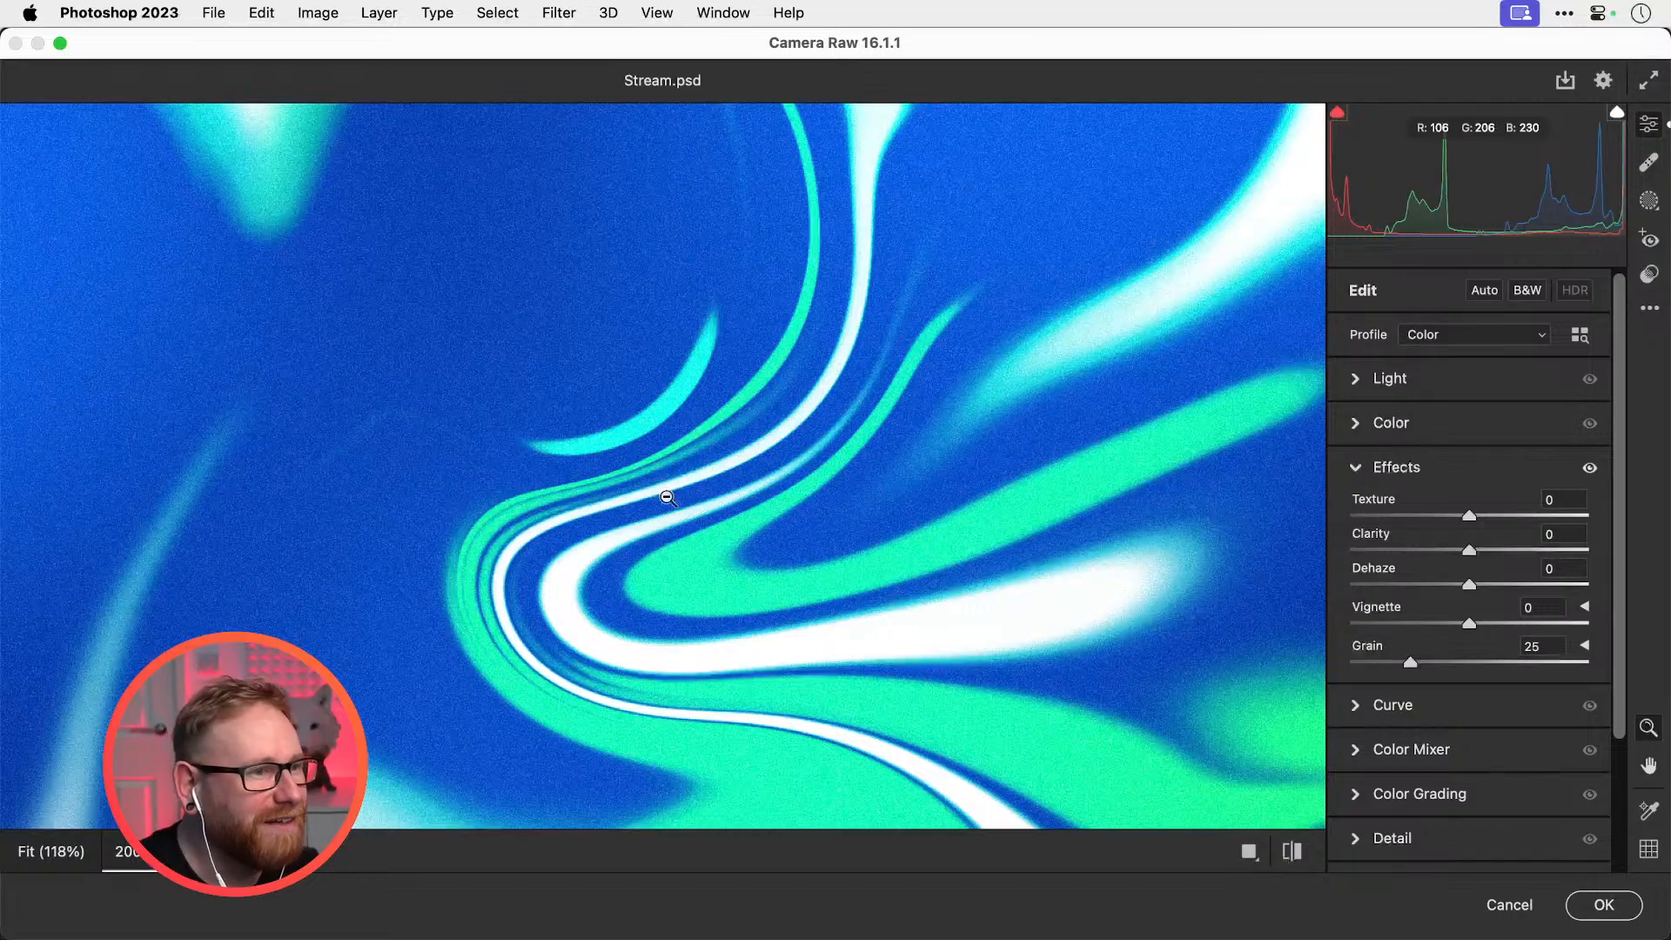
left_click(621, 411, "alt")
scroll(620, 412, "down", 5)
scroll(619, 413, "up", 5)
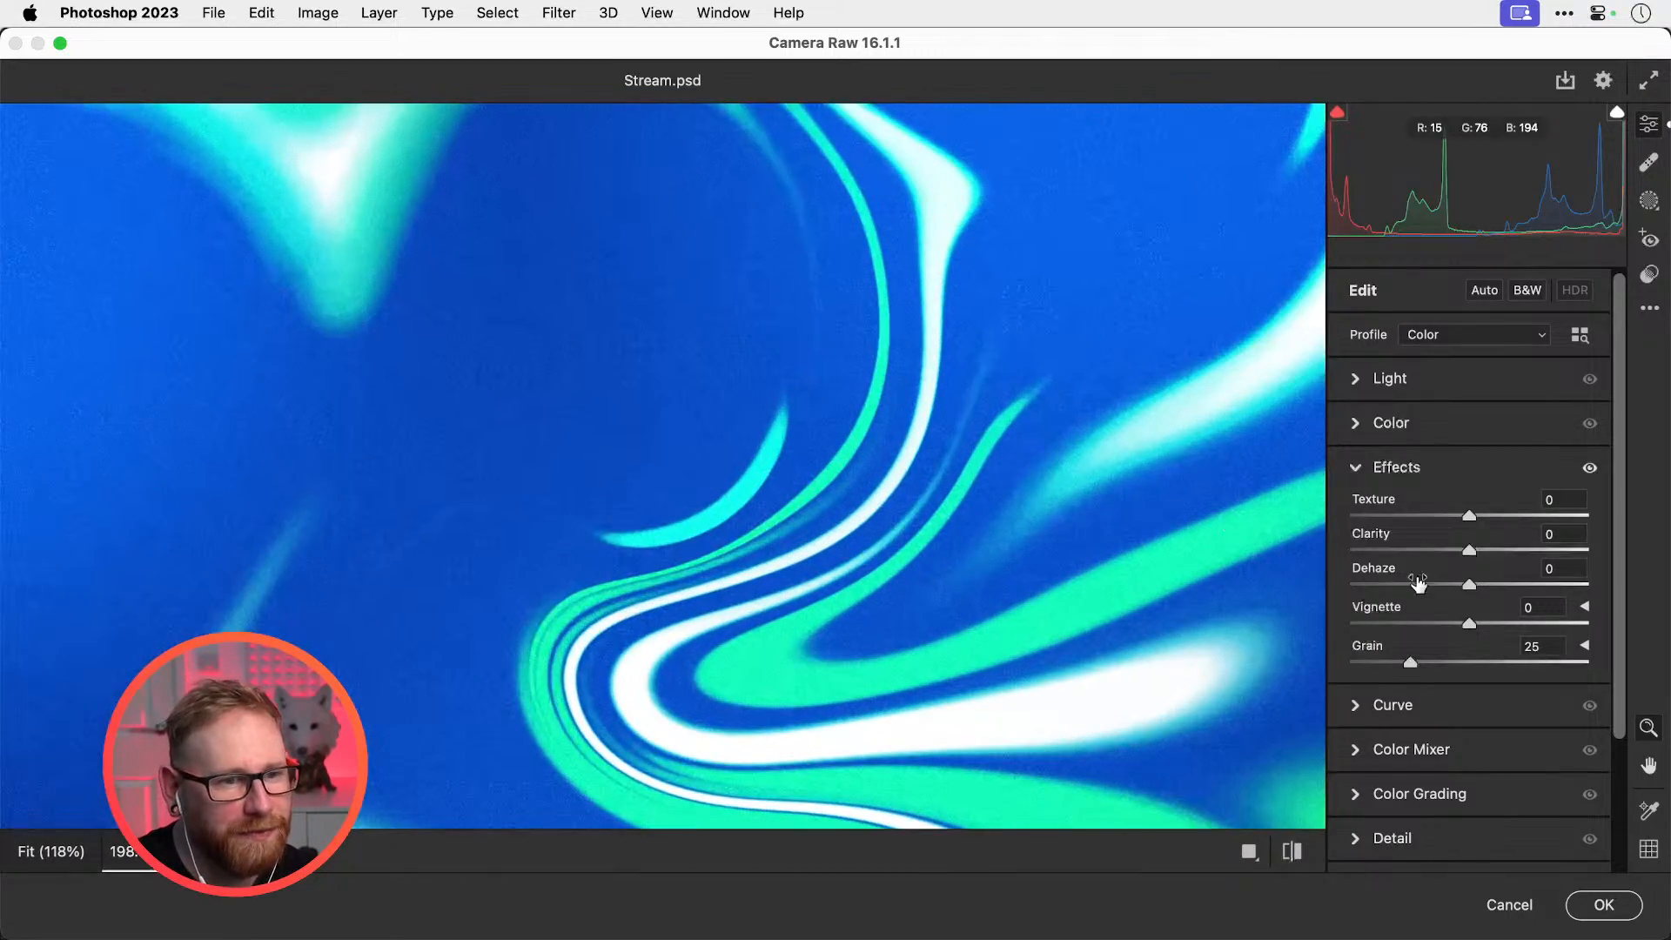
key("super+0")
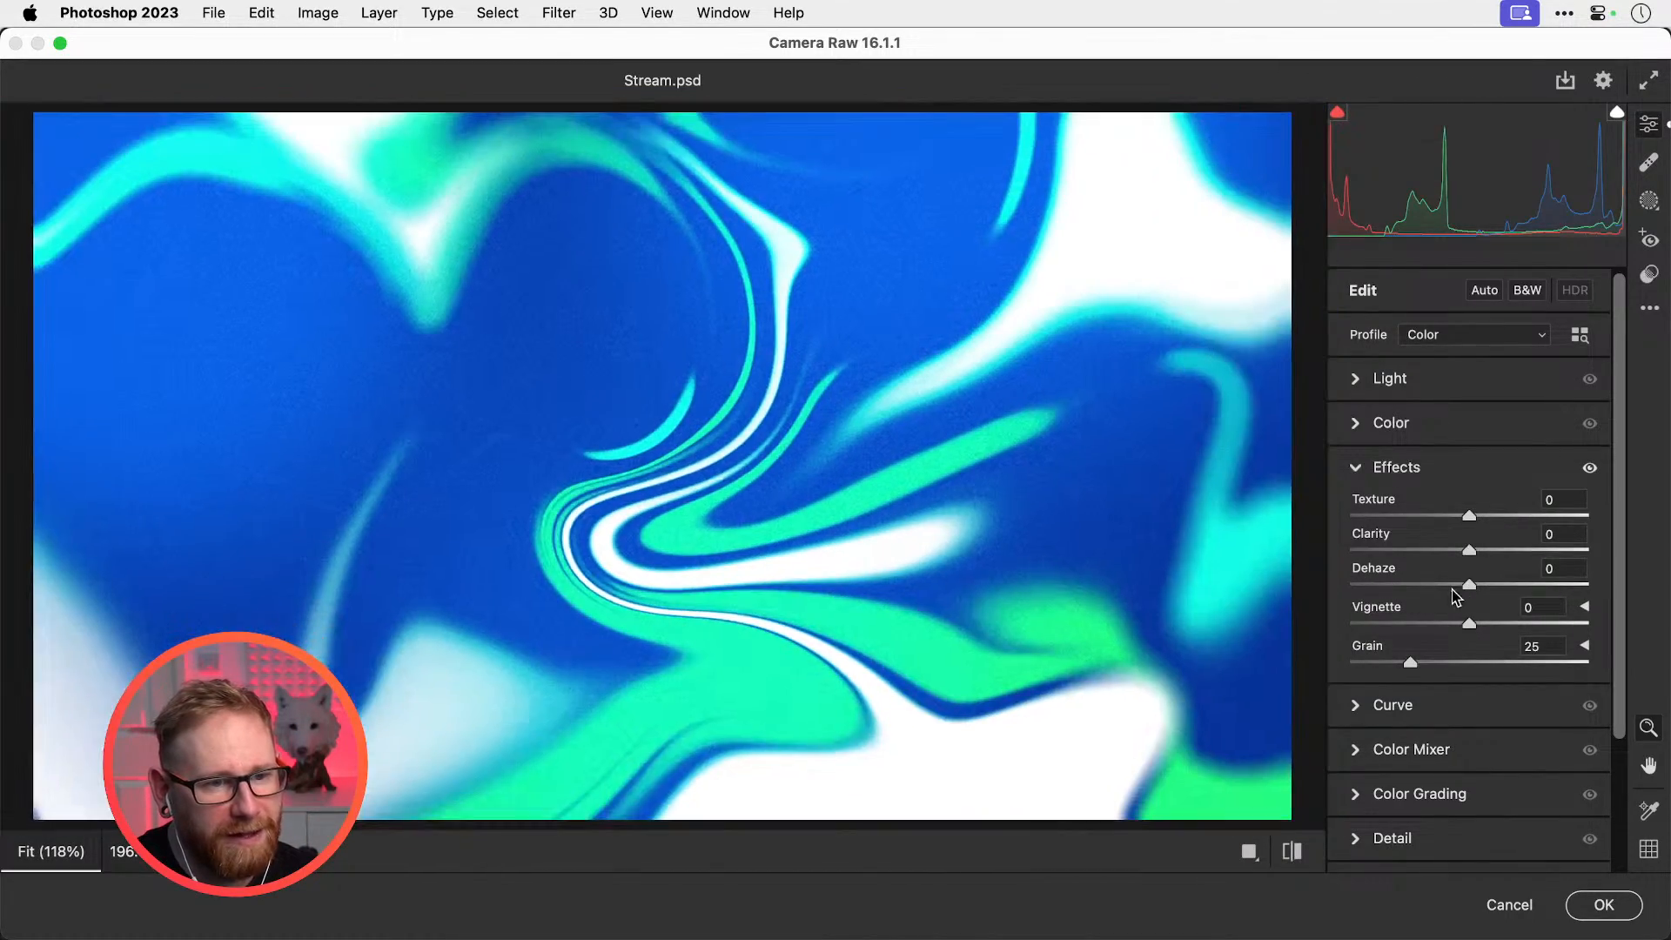
left_click_drag(1454, 589, 1486, 546)
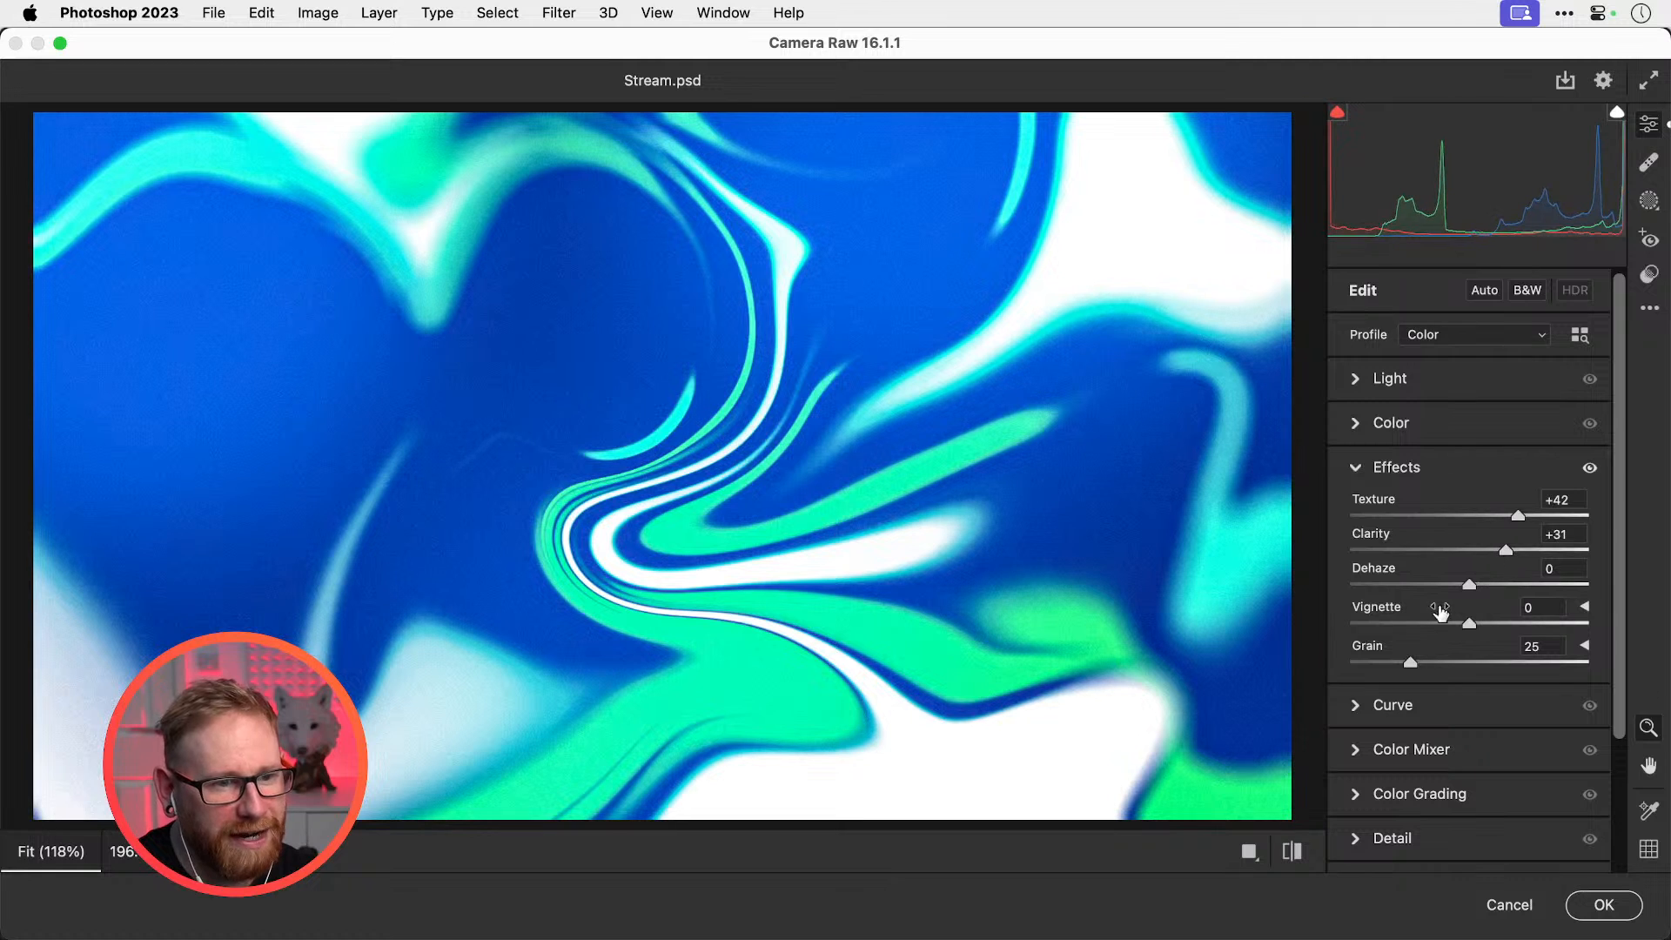
left_click(1293, 852)
left_click(1294, 854)
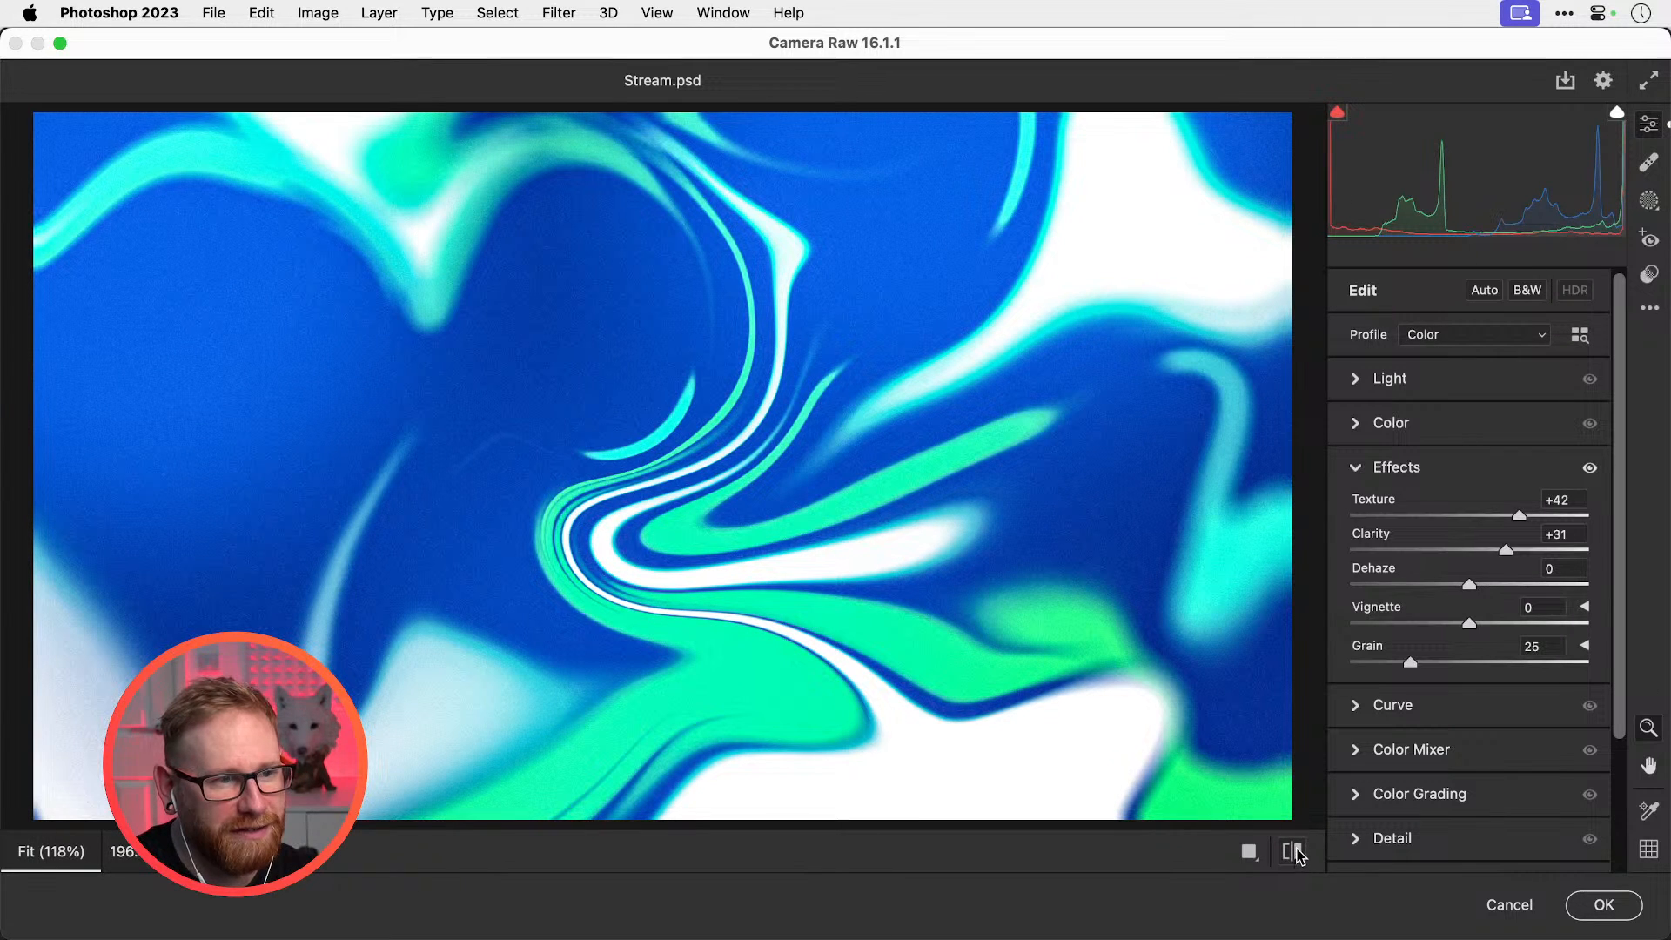
Darken the shadows, boost contrast, and shift the Calibration green primary hue to +30
left_click(1358, 379)
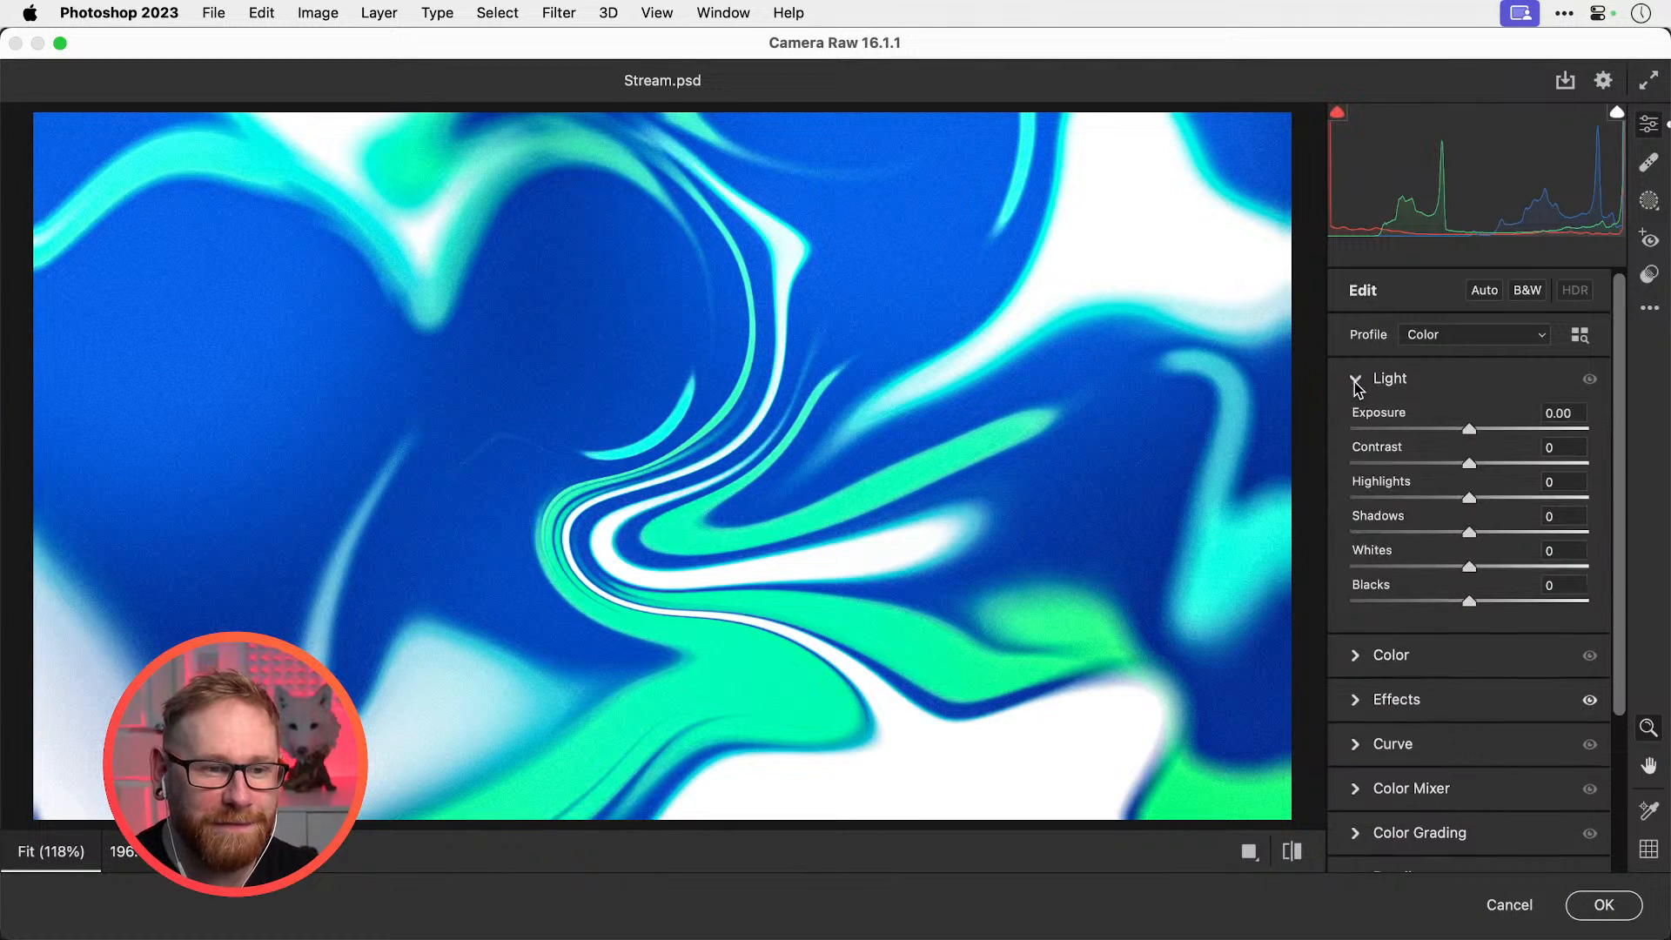
mouse_move(1445, 533)
left_mouse_down()
mouse_move(1407, 534)
mouse_move(1495, 534)
mouse_move(1387, 533)
mouse_move(1423, 531)
left_mouse_up()
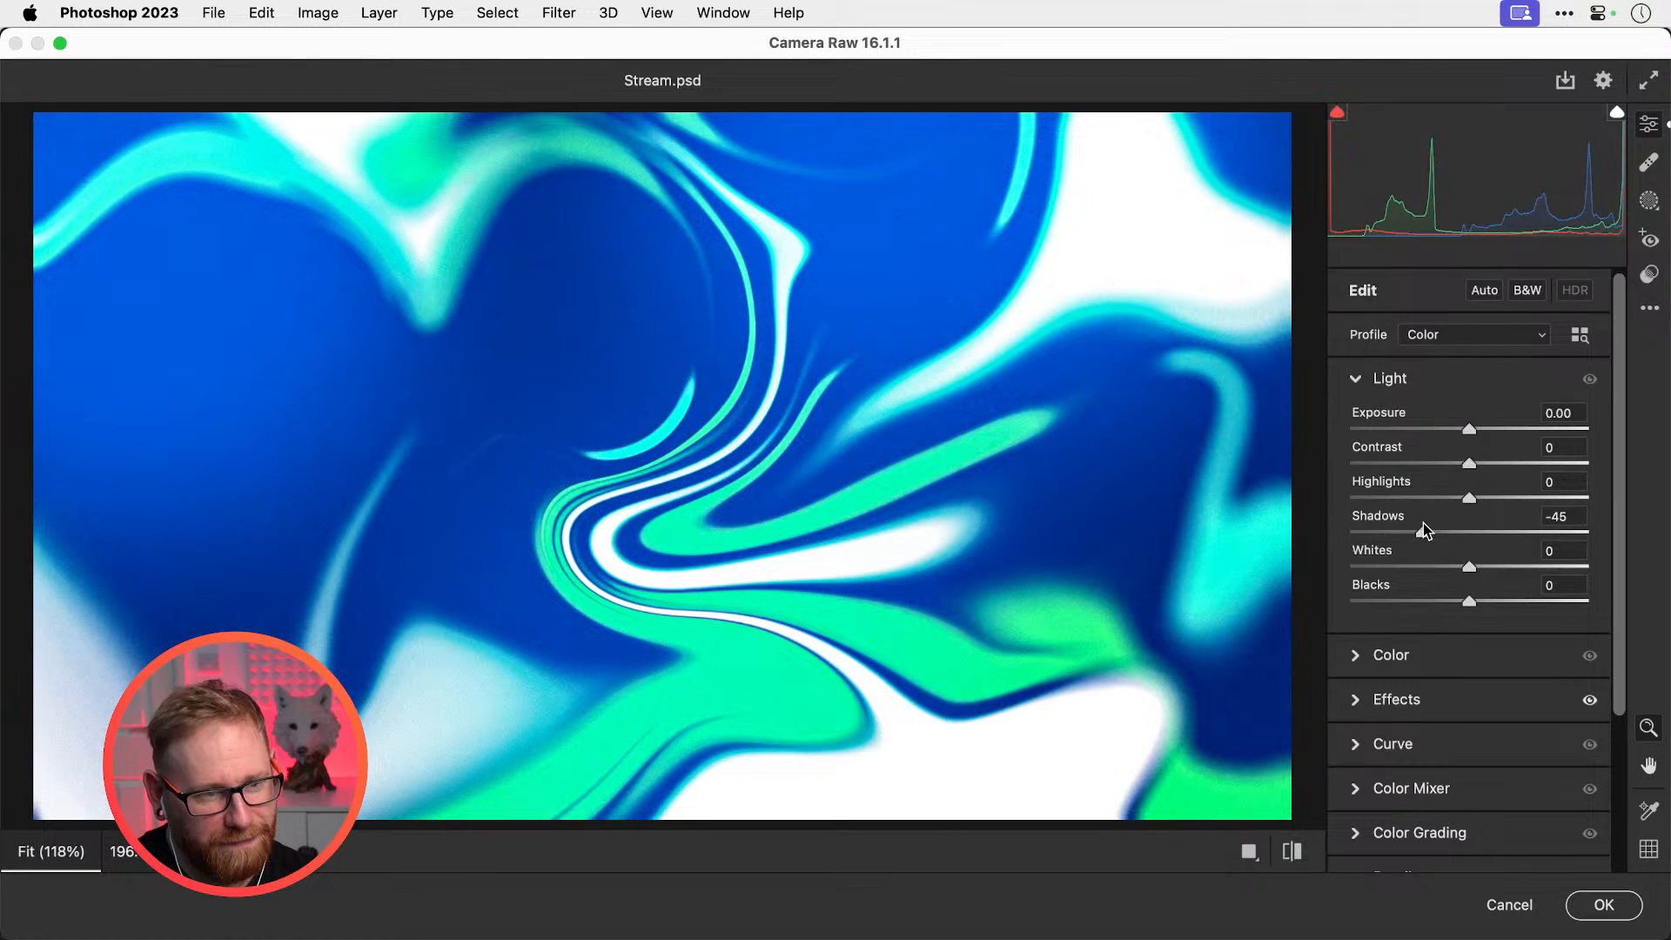
left_click_drag(1469, 463, 1486, 502)
left_click(1356, 380)
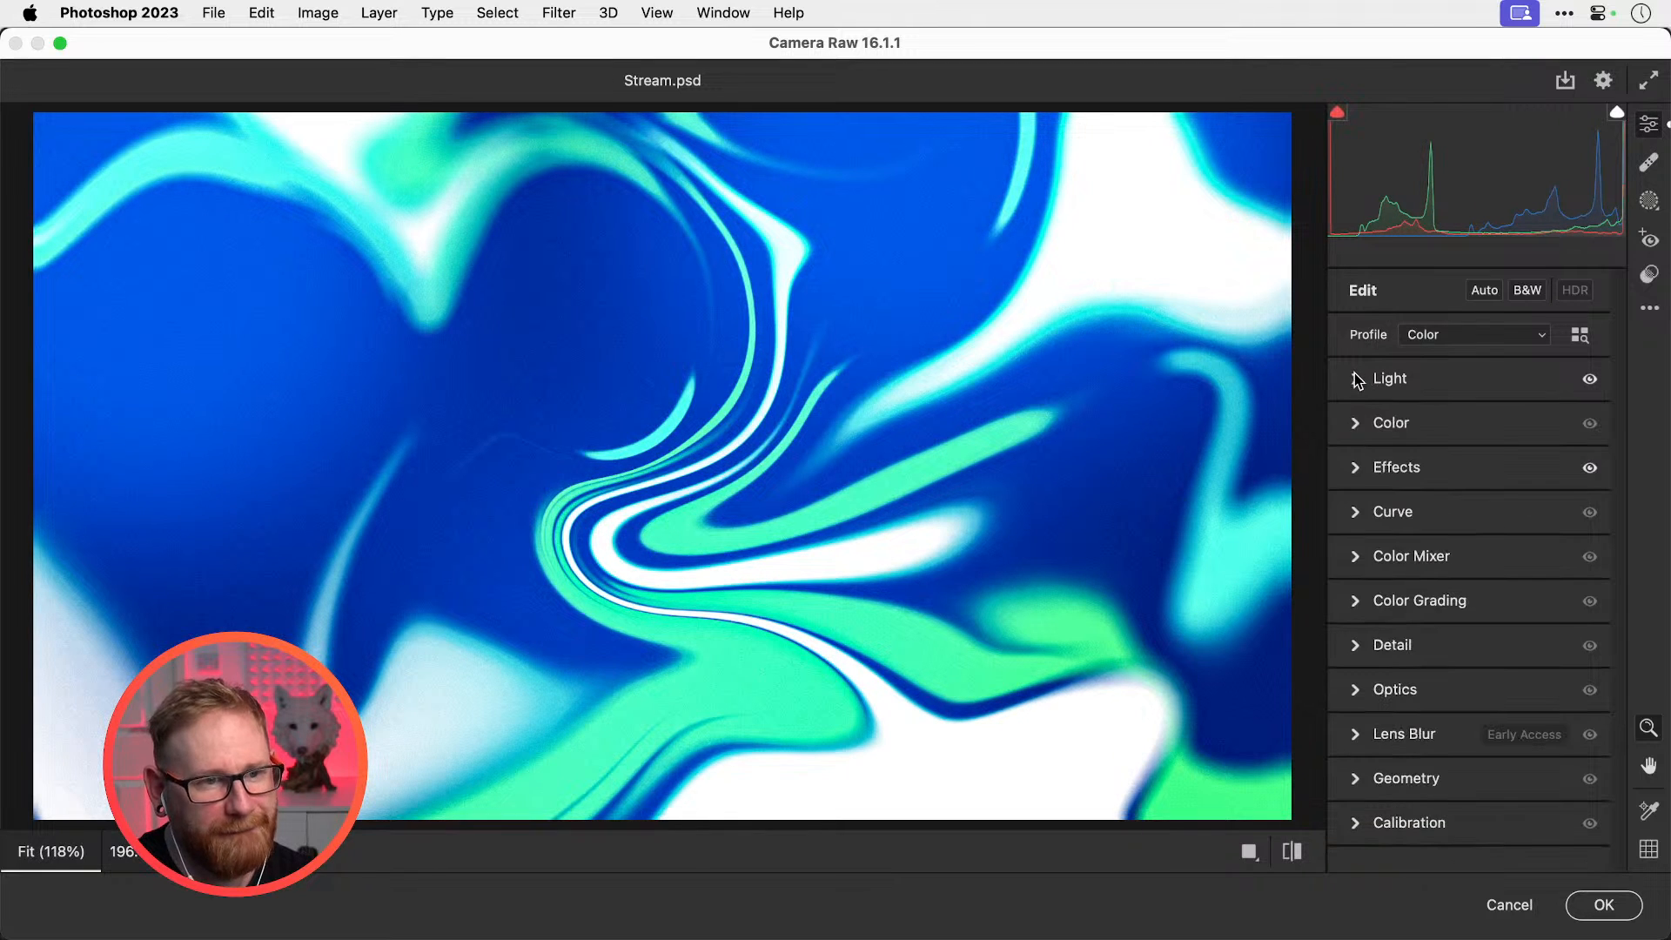
left_click(1363, 822)
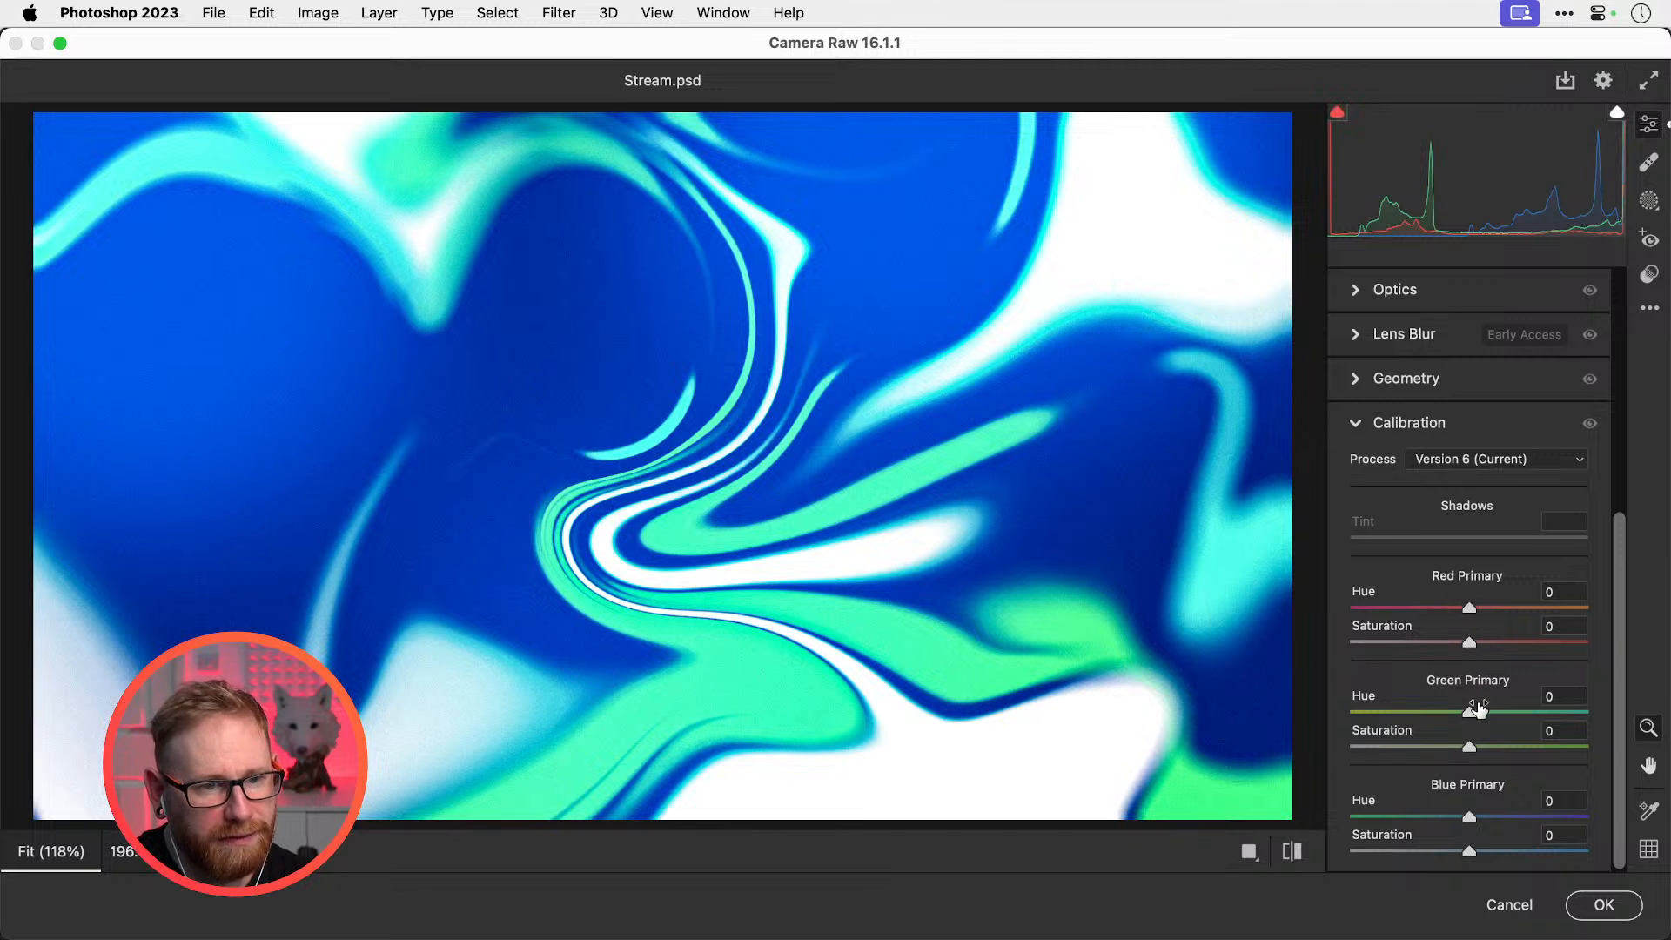
left_click_drag(1470, 711, 1467, 626)
scroll(1384, 461, "up", 5)
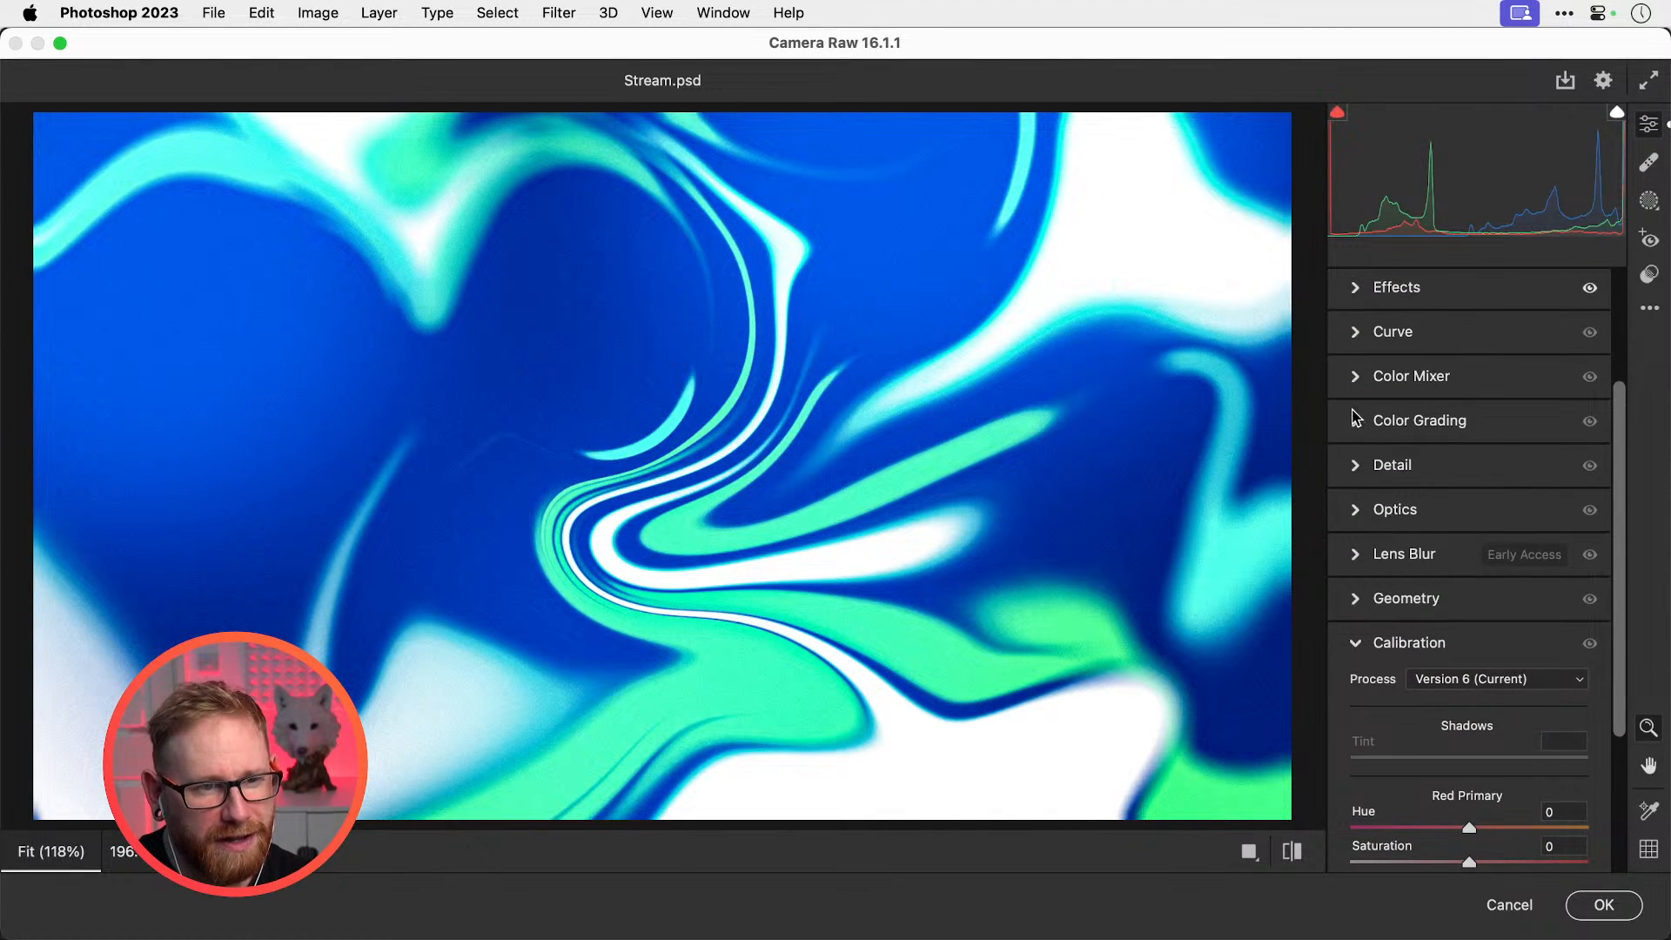
In the Color Mixer, reset trial aqua and yellow hue shifts, set Blues hue to about -12, and apply
left_click(1355, 378)
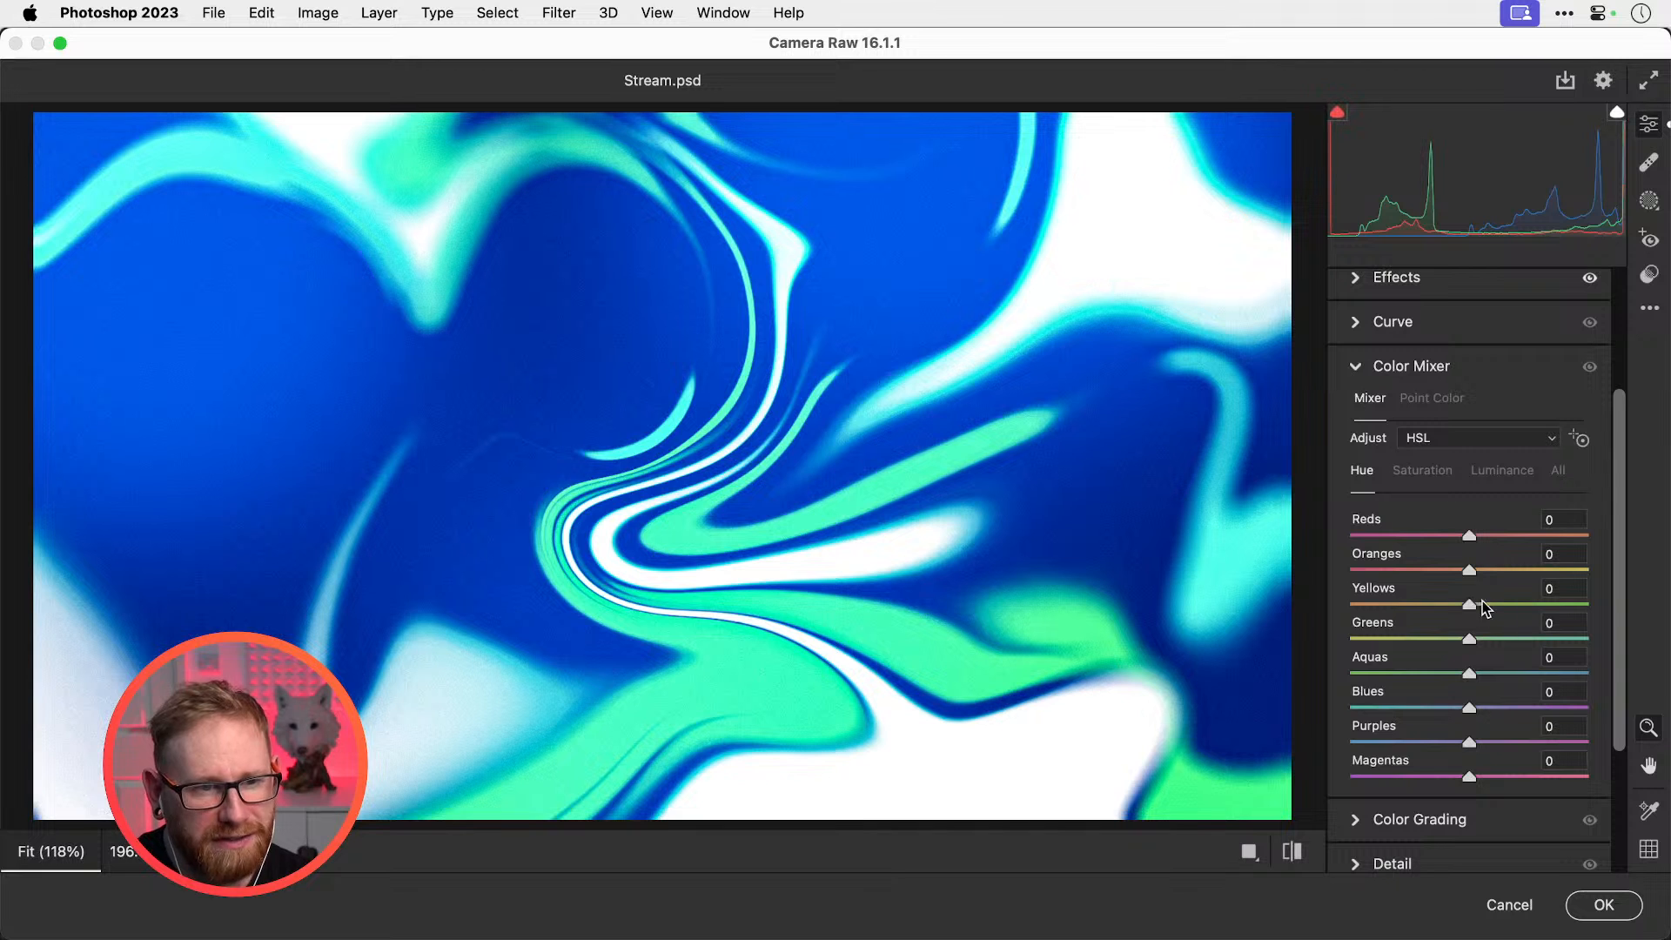
left_click_drag(1469, 677, 1379, 647)
double_click(1378, 649)
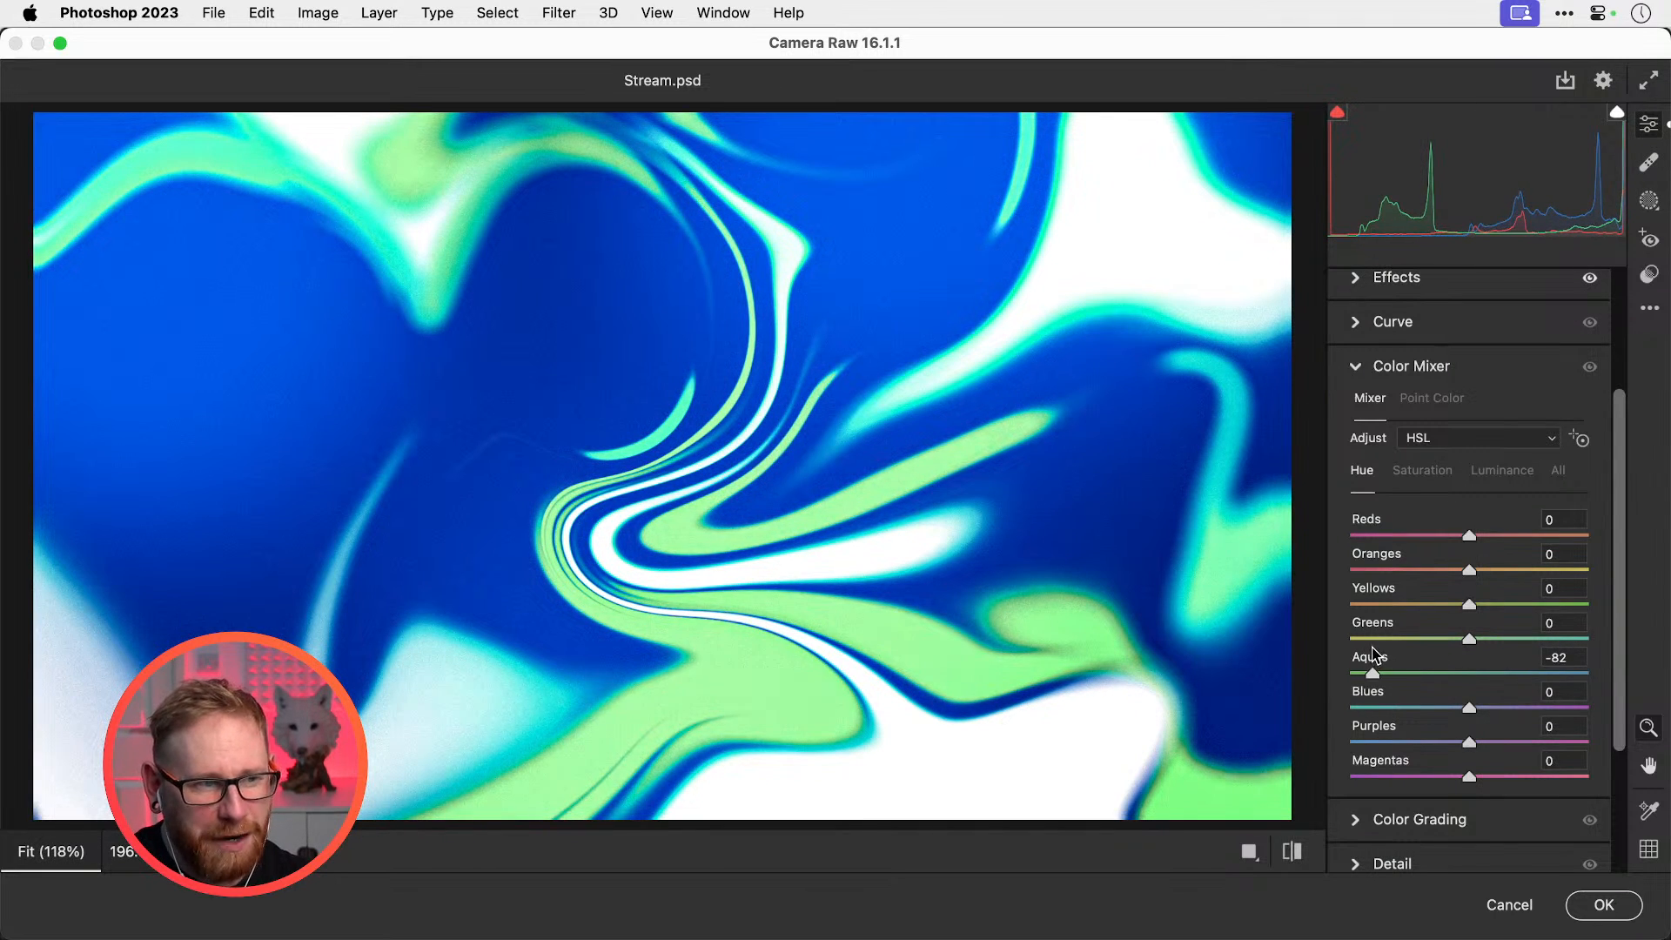
left_click_drag(1544, 608, 1434, 600)
double_click(1461, 608)
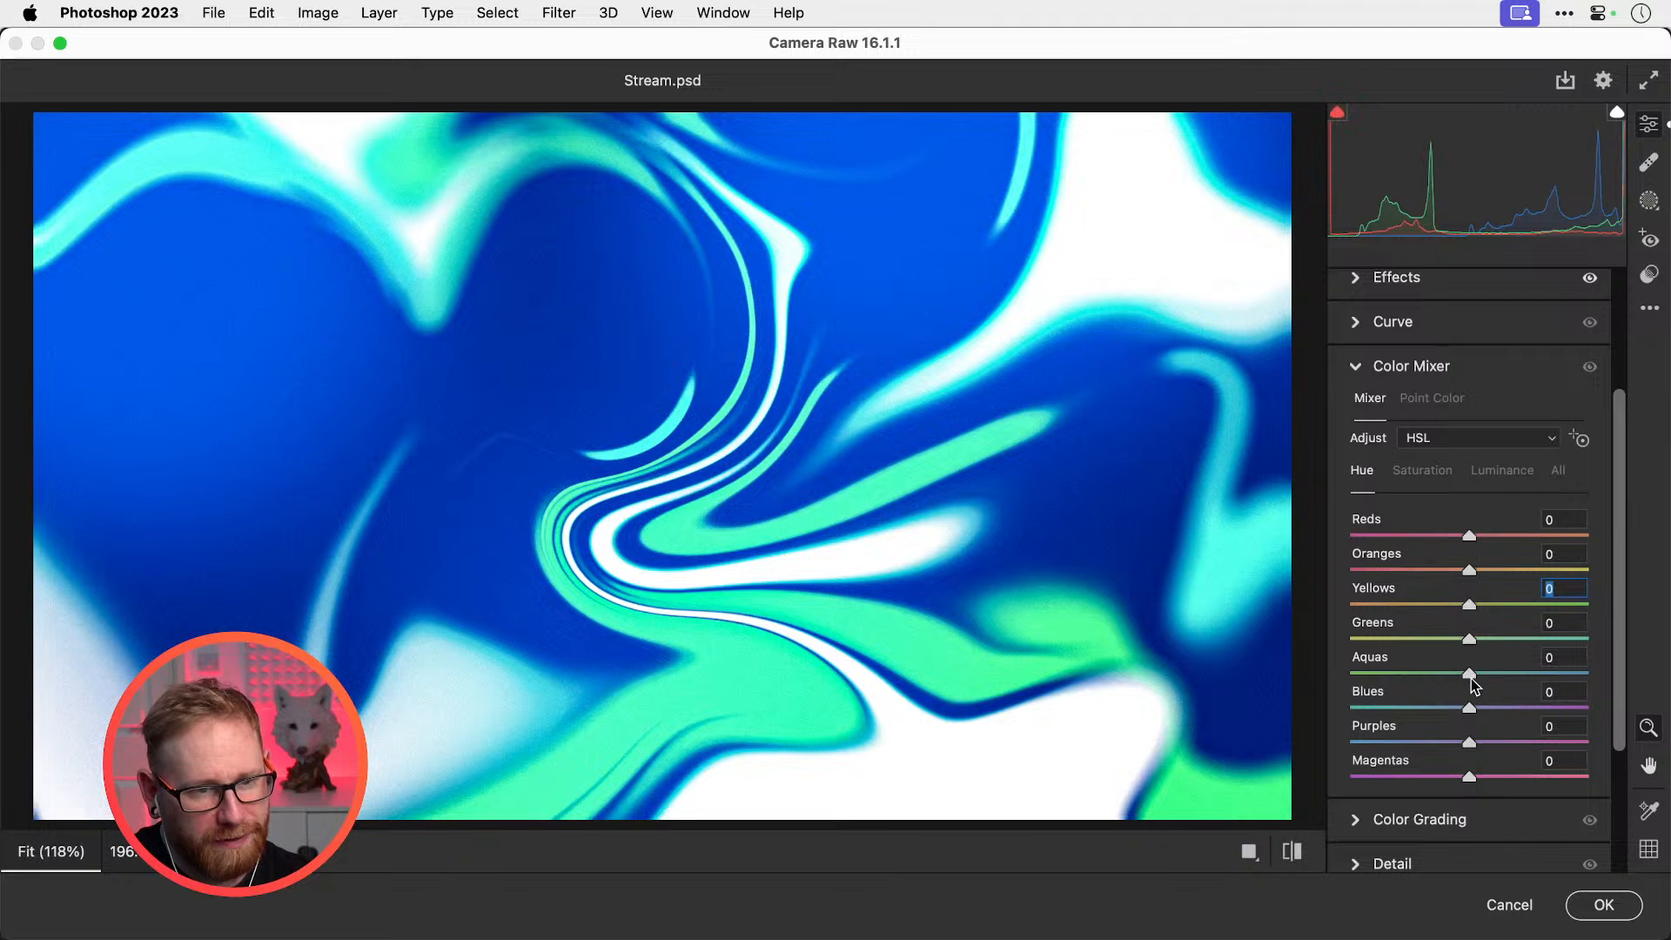
mouse_move(1469, 673)
left_mouse_down()
mouse_move(1579, 674)
mouse_move(1355, 670)
mouse_move(1471, 662)
mouse_move(1447, 712)
mouse_move(1374, 706)
mouse_move(1548, 706)
mouse_move(1419, 698)
mouse_move(1447, 696)
left_mouse_up()
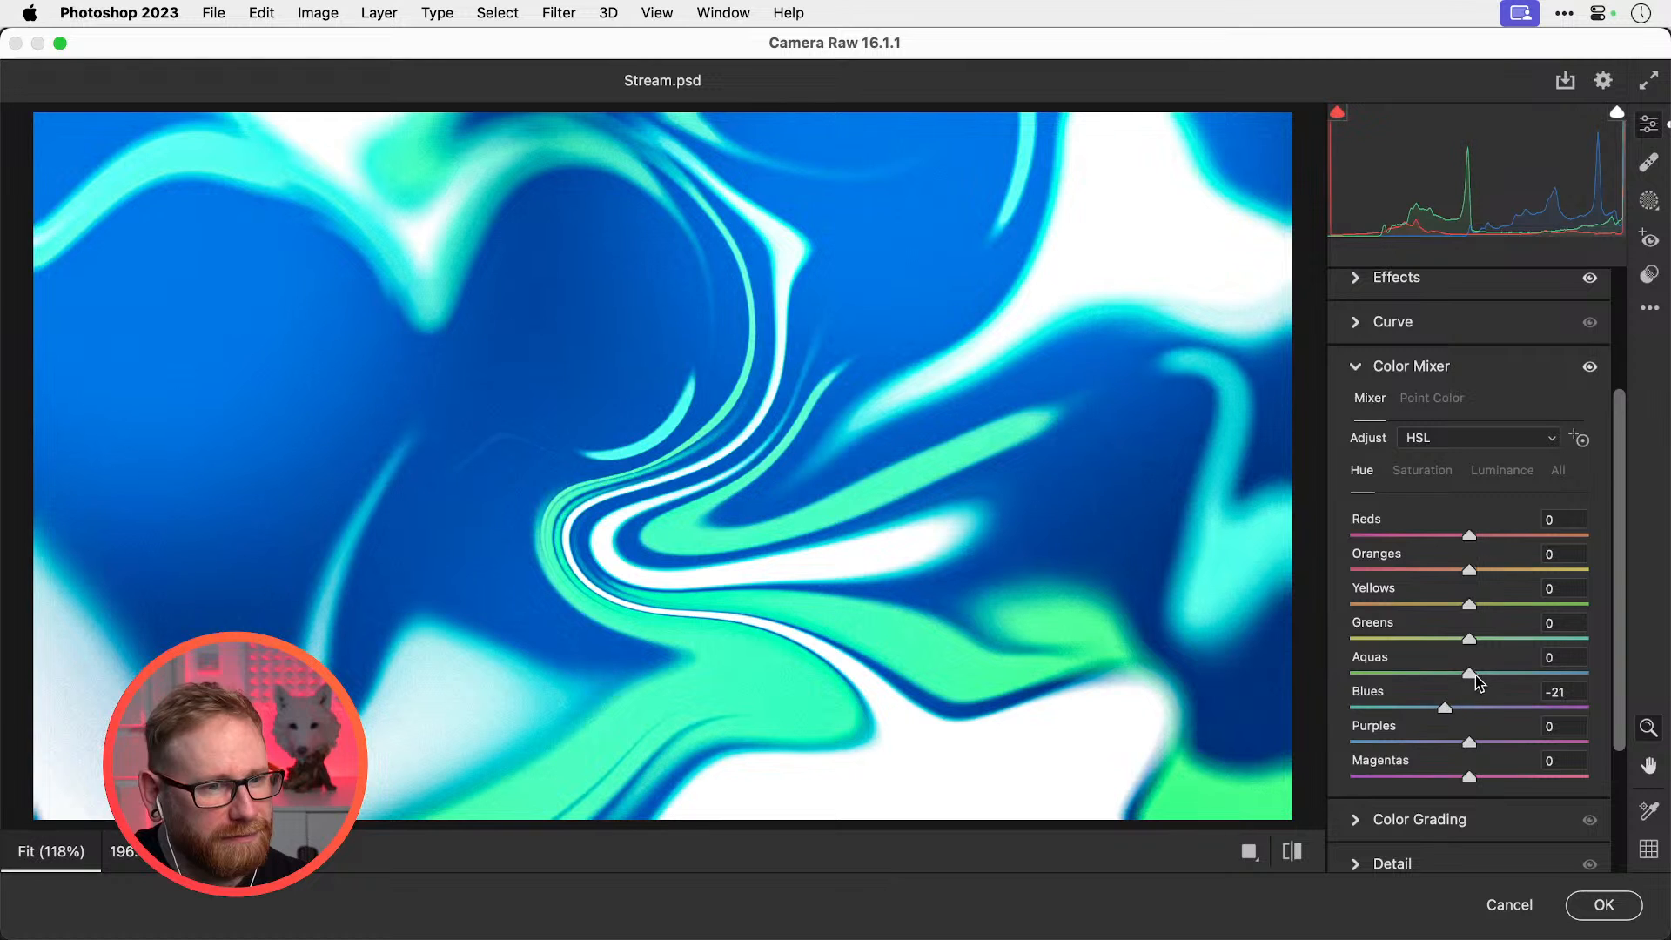
left_click(1454, 707)
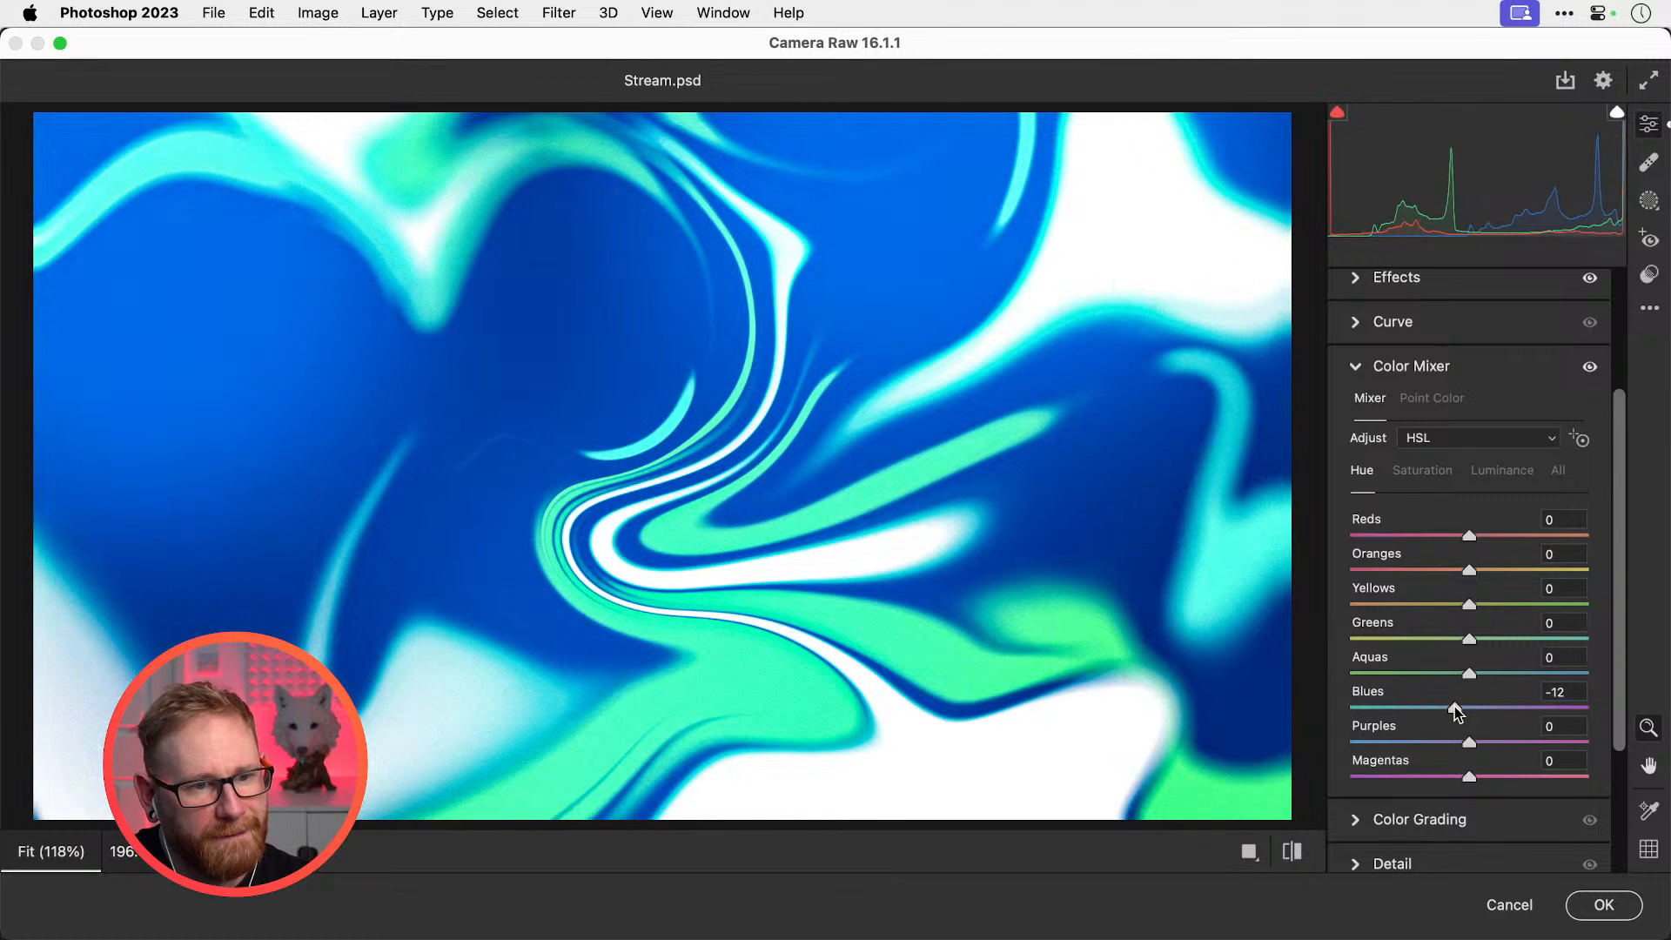
left_click(1603, 904)
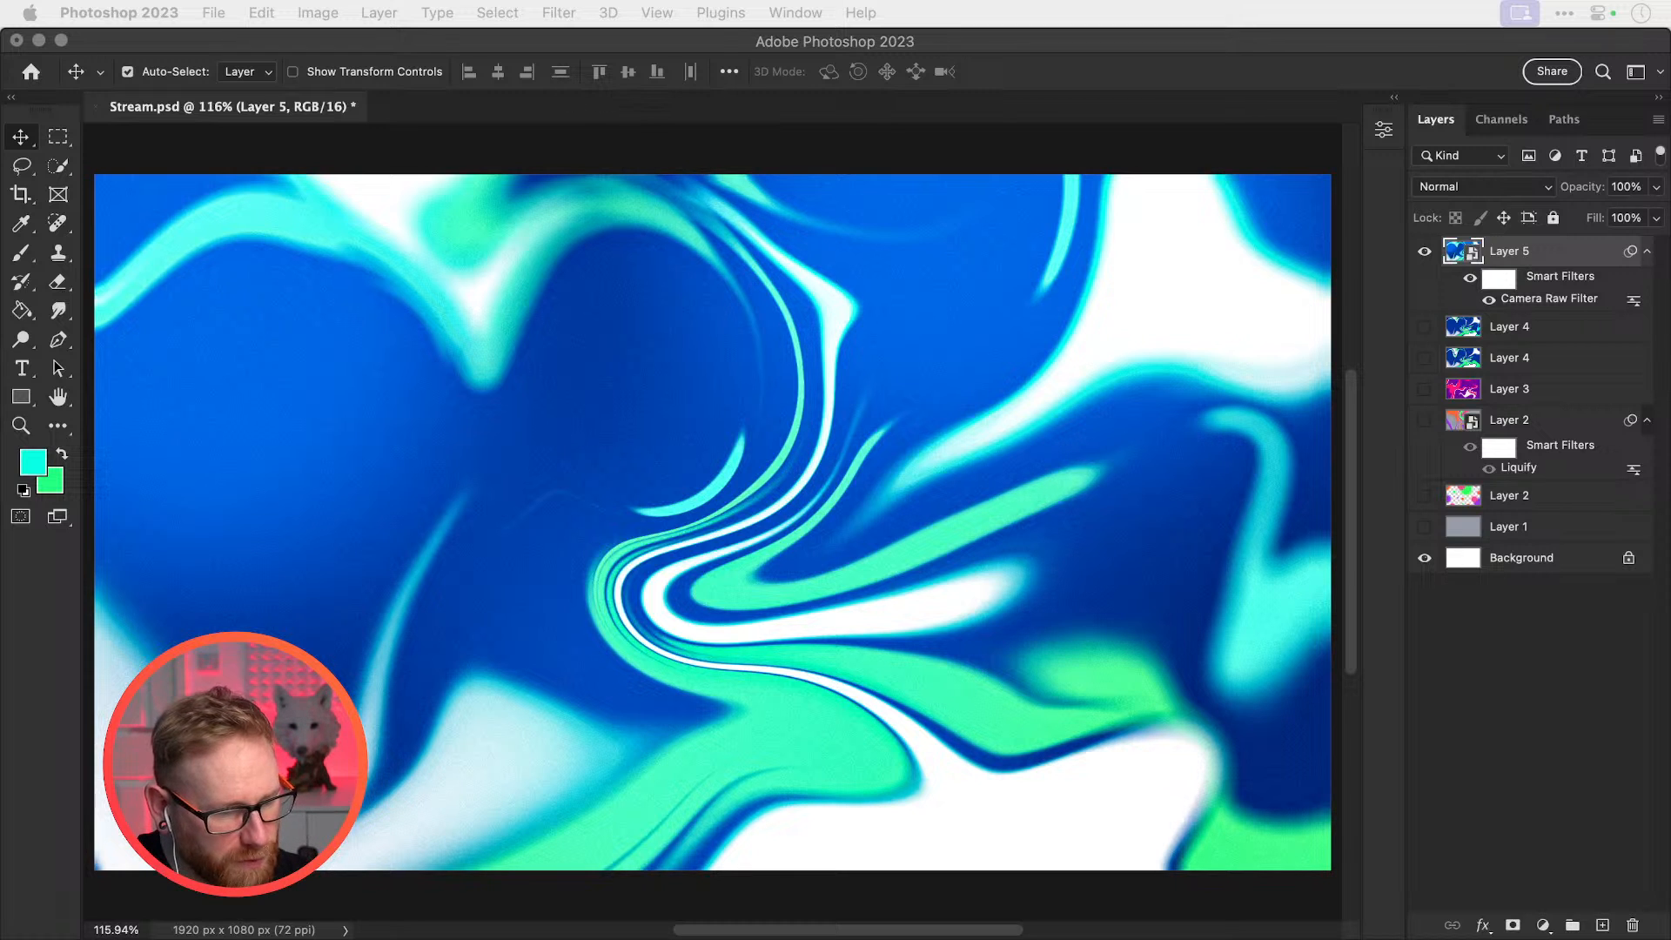
Copy the crumpled paper image from the desktop and paste it into Stream.psd as Layer 6
key("F11")
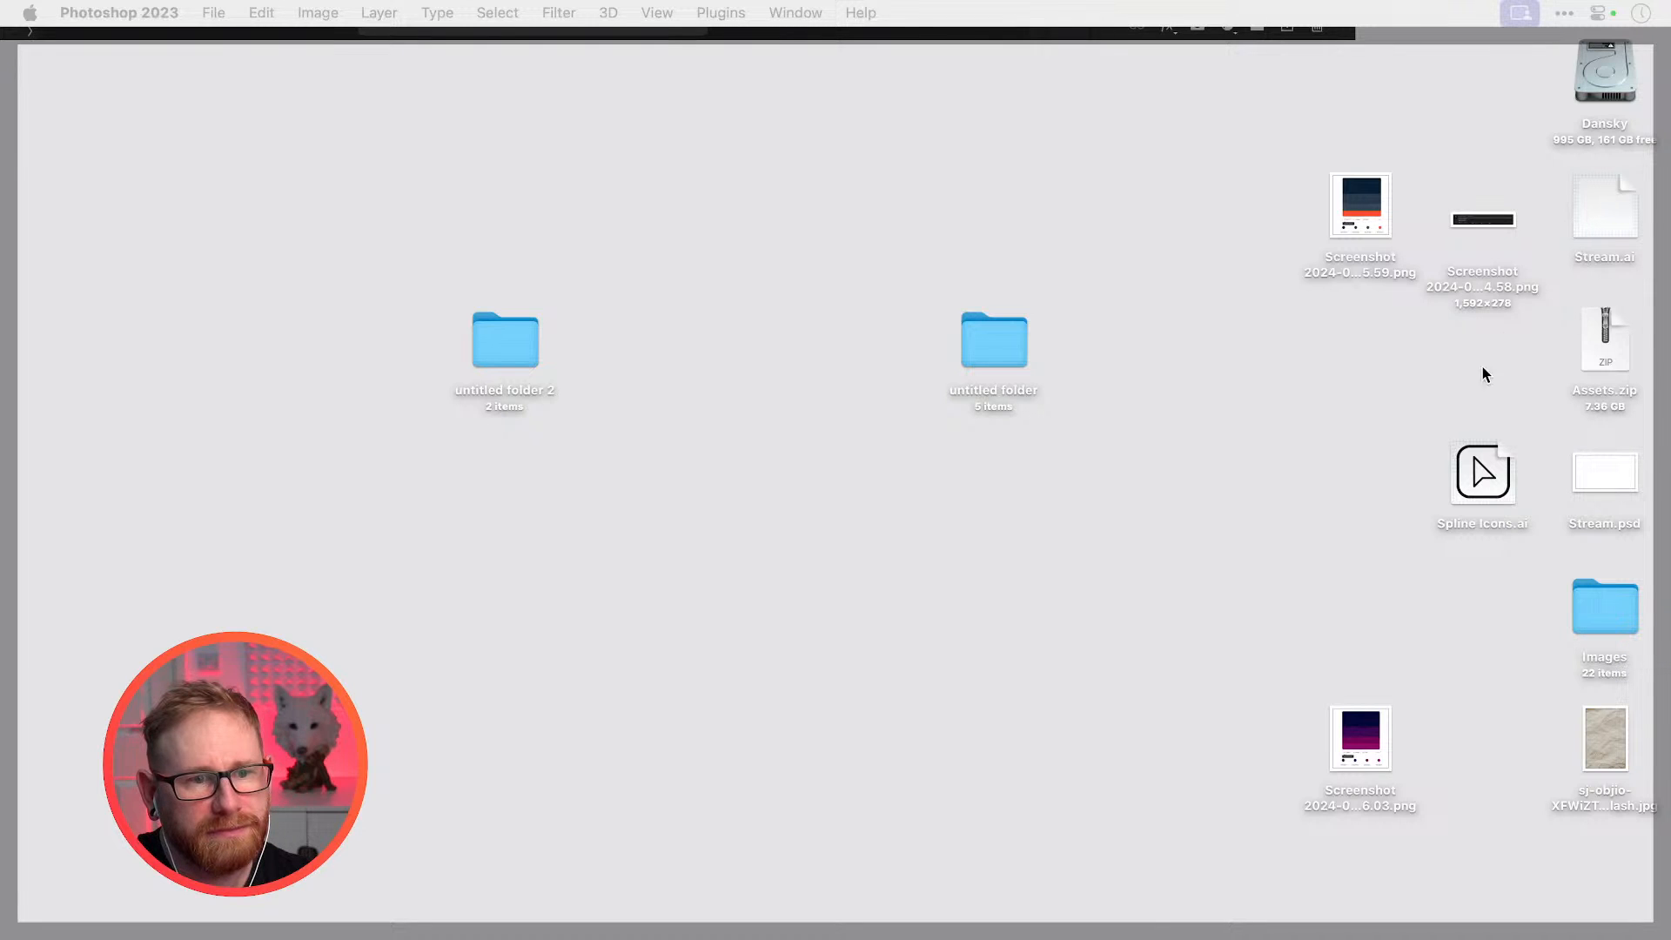
left_click(1599, 773)
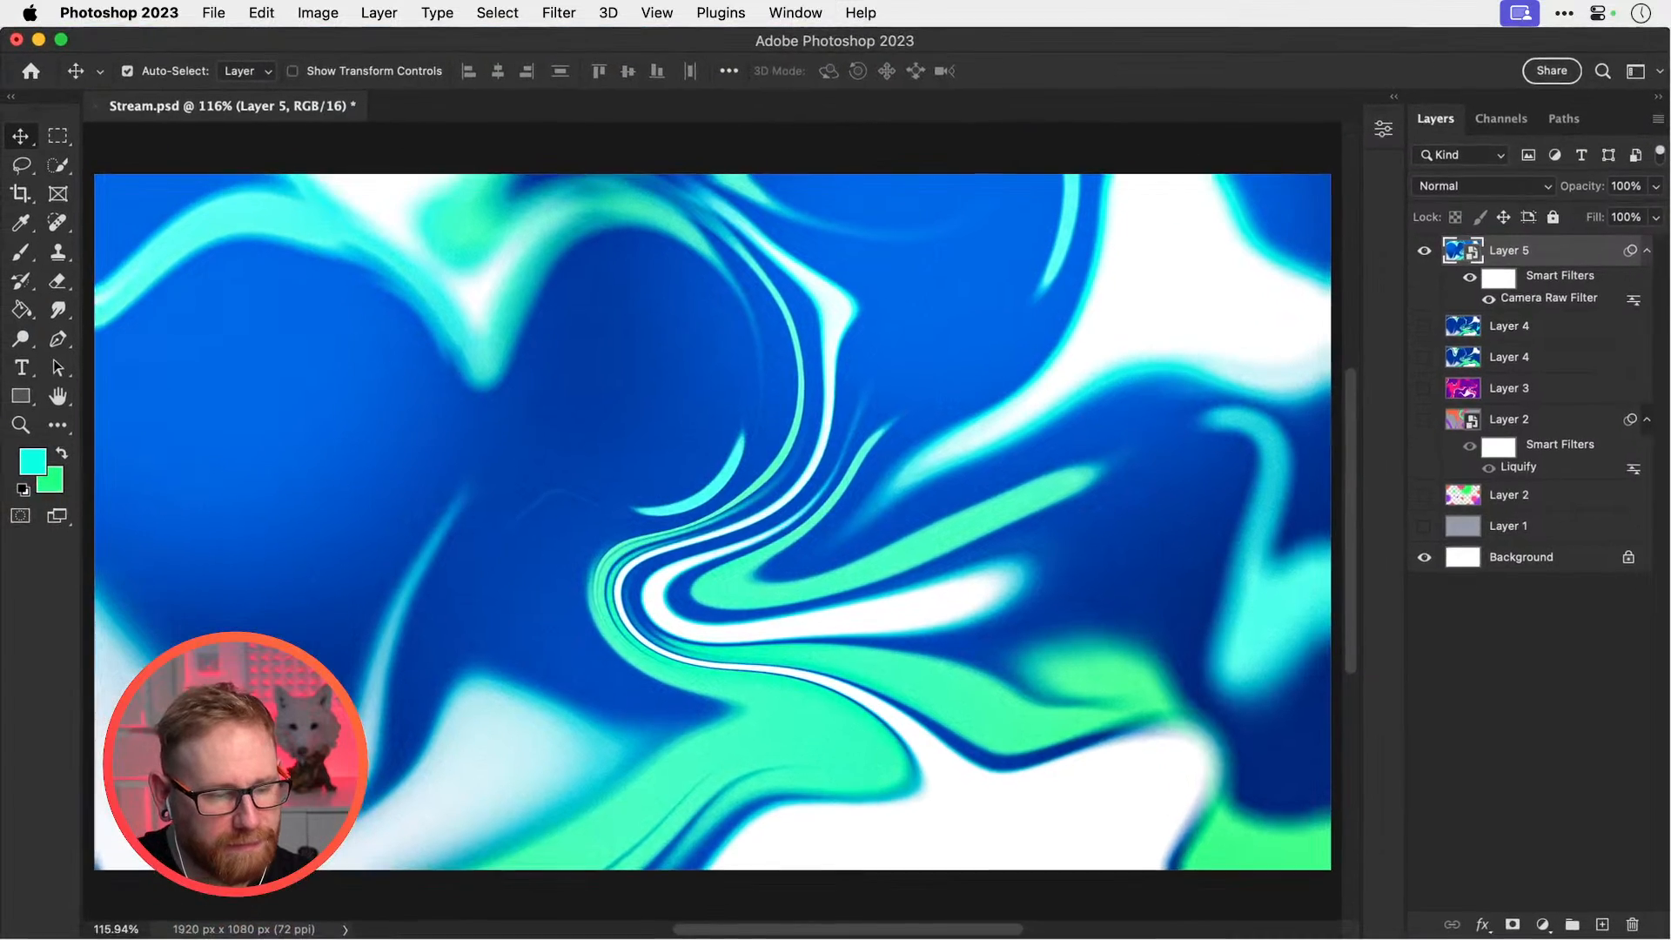
key("super+a")
key("super+c")
key("super+w")
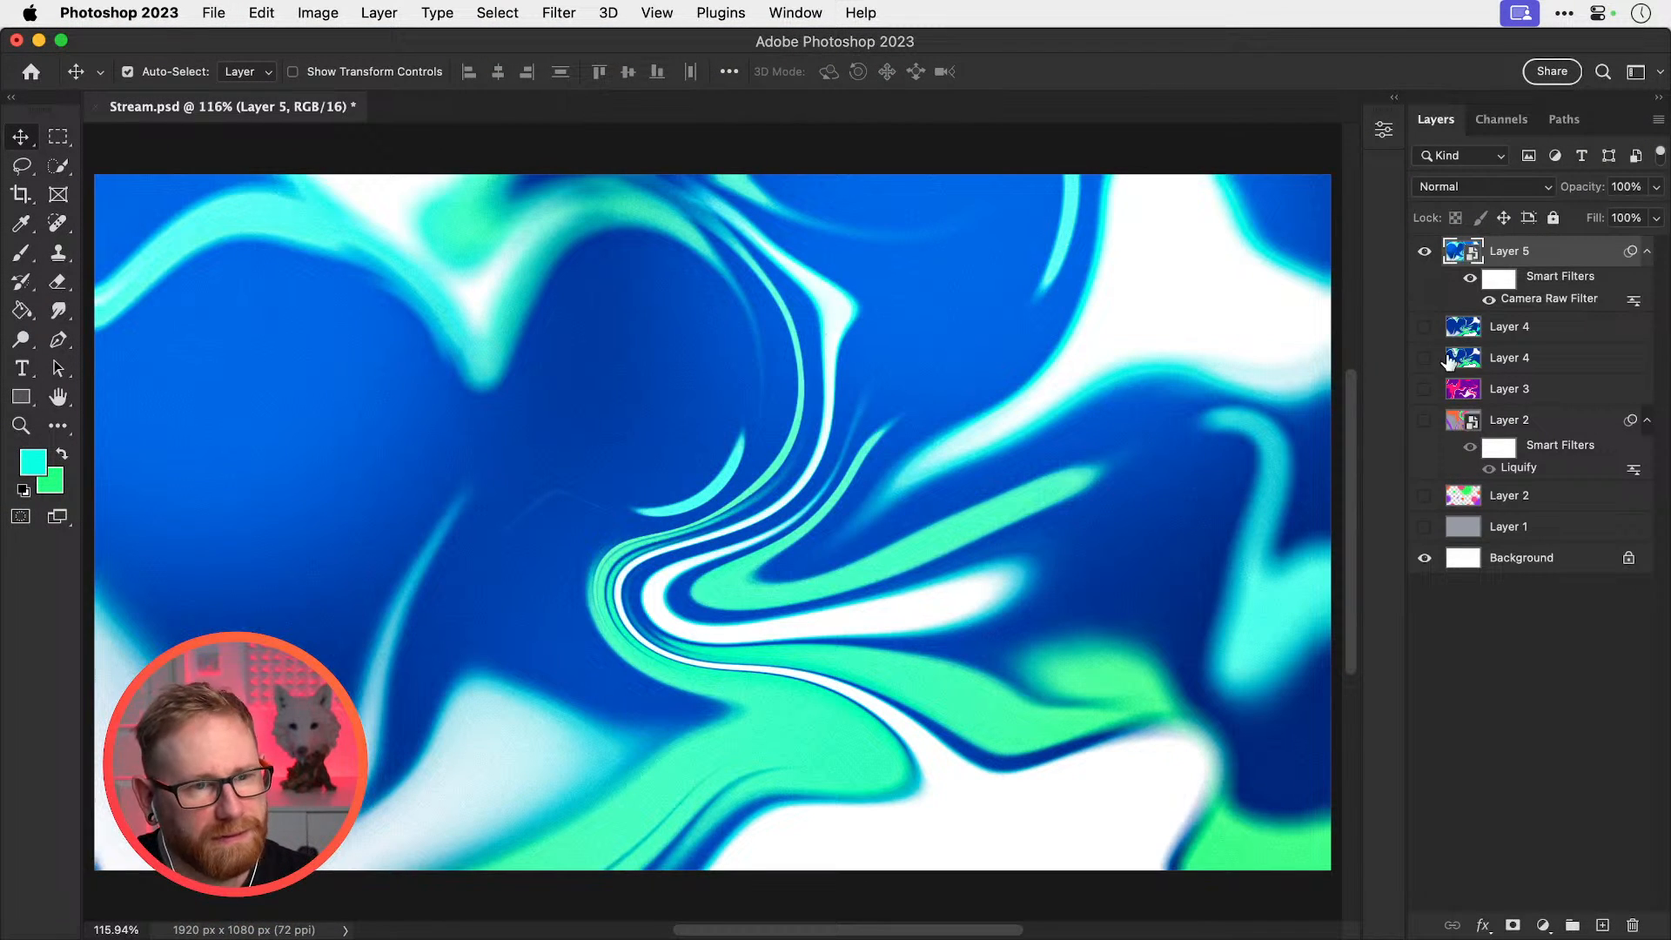
key("super+v")
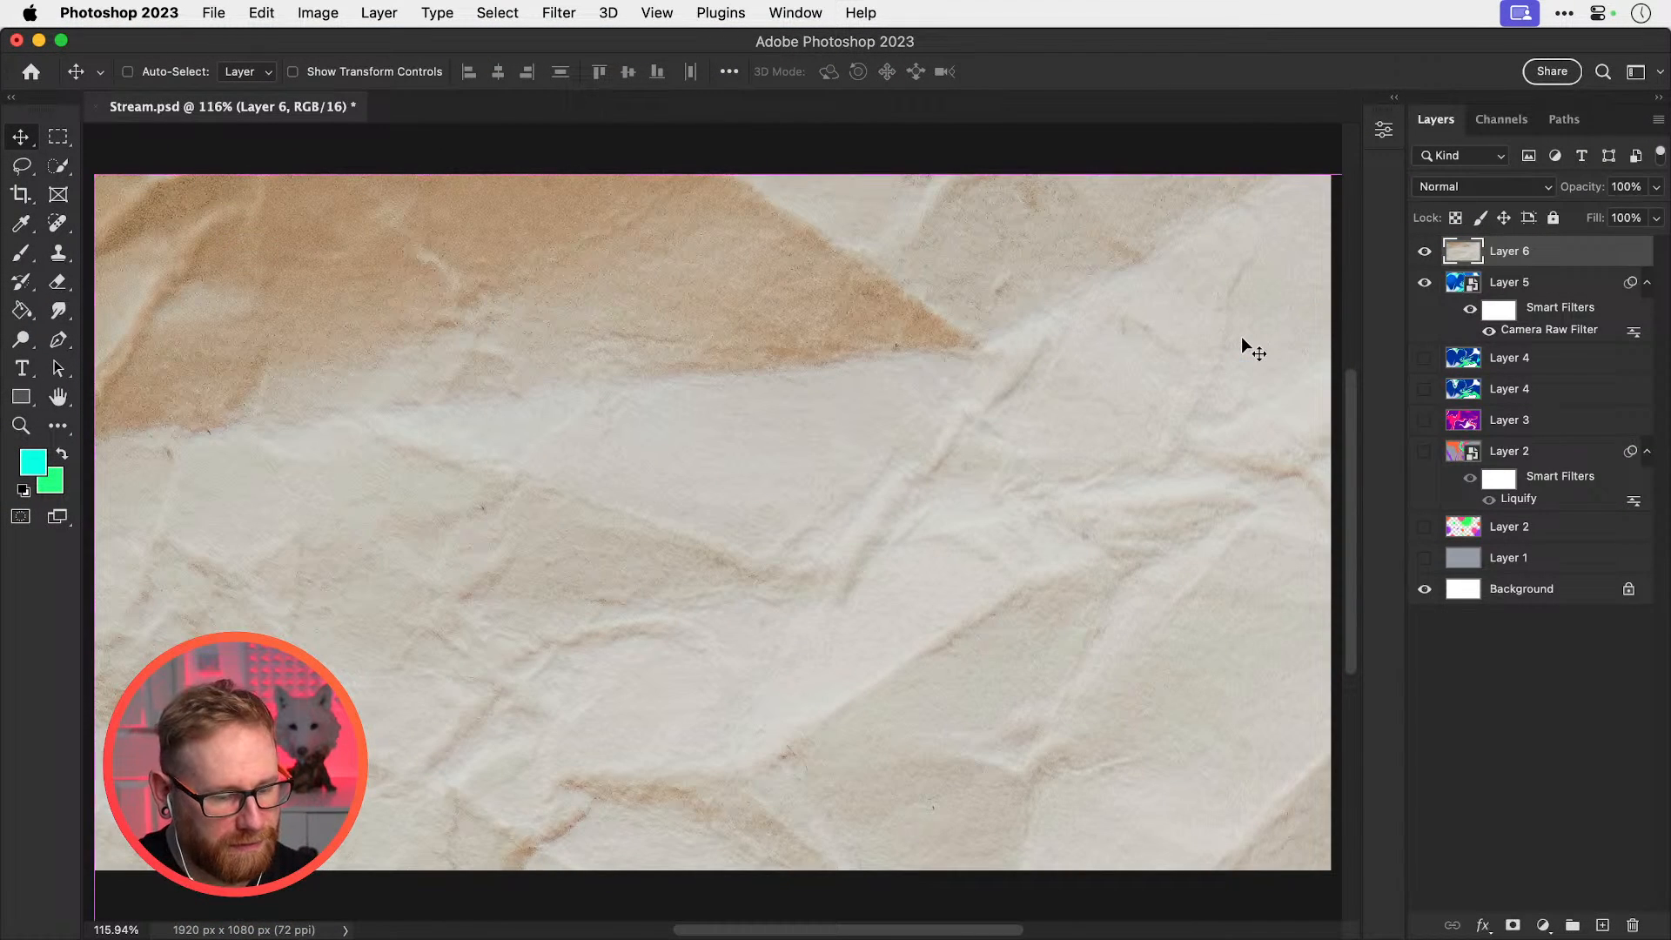
key("super+minus")
key("super+minus")
key("super+minus")
Rotate the paper layer upright and scale it to fit the canvas edges
key("super+t")
left_click_drag(445, 369, 664, 403)
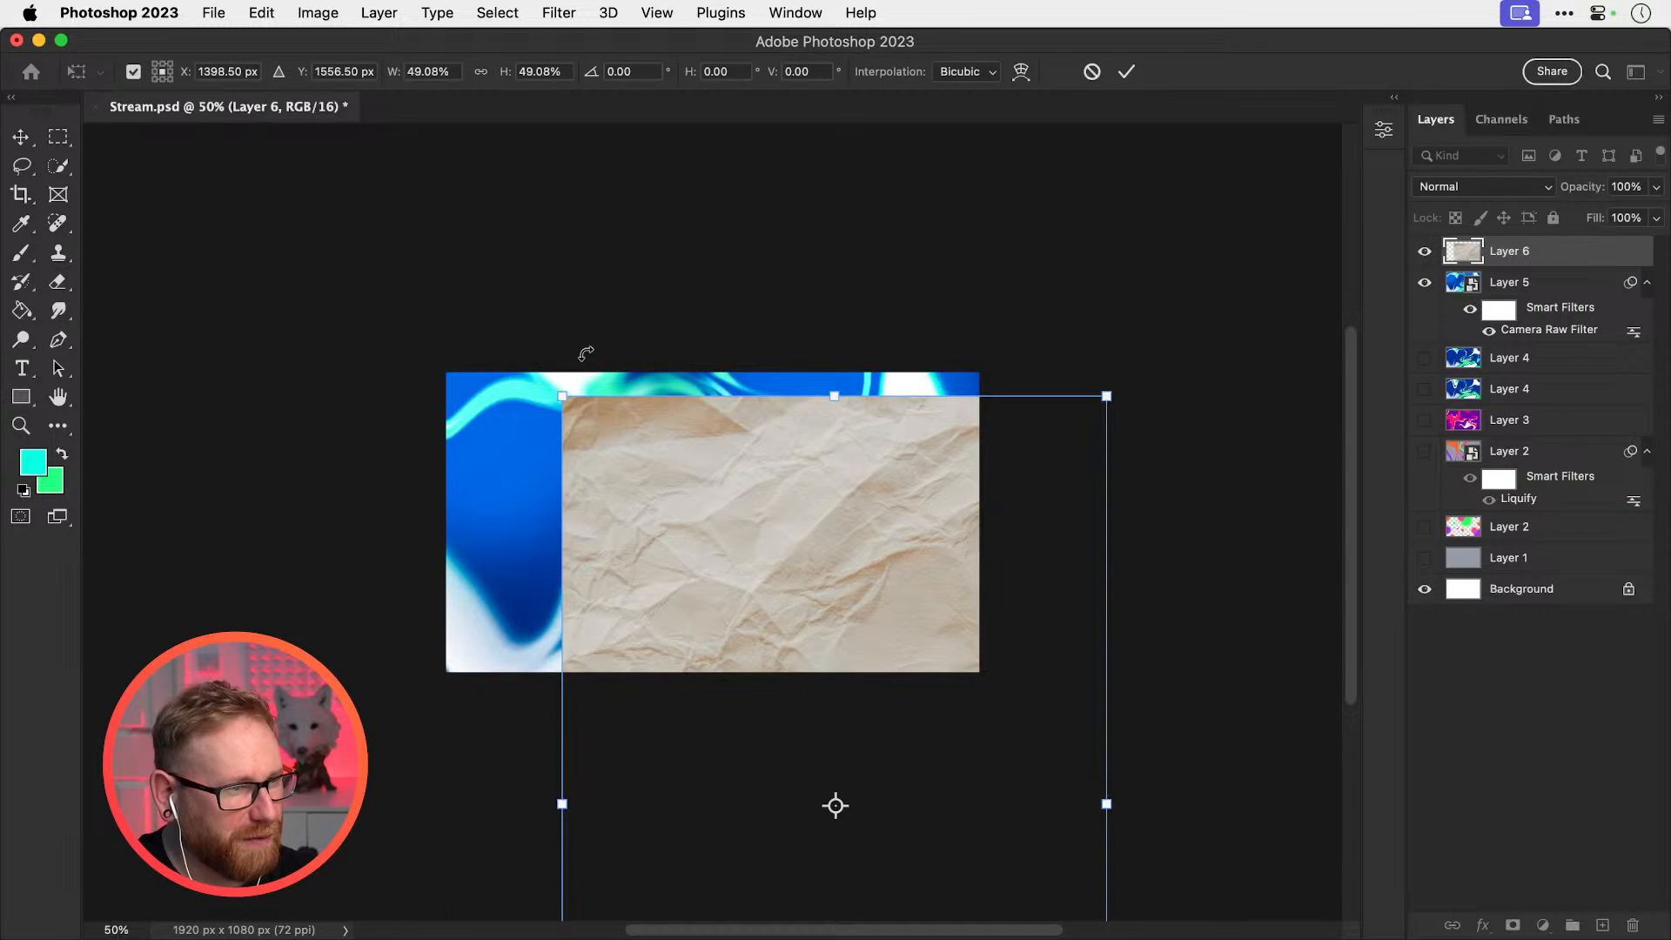
left_click_drag(582, 360, 988, 735)
left_click_drag(914, 644, 724, 301)
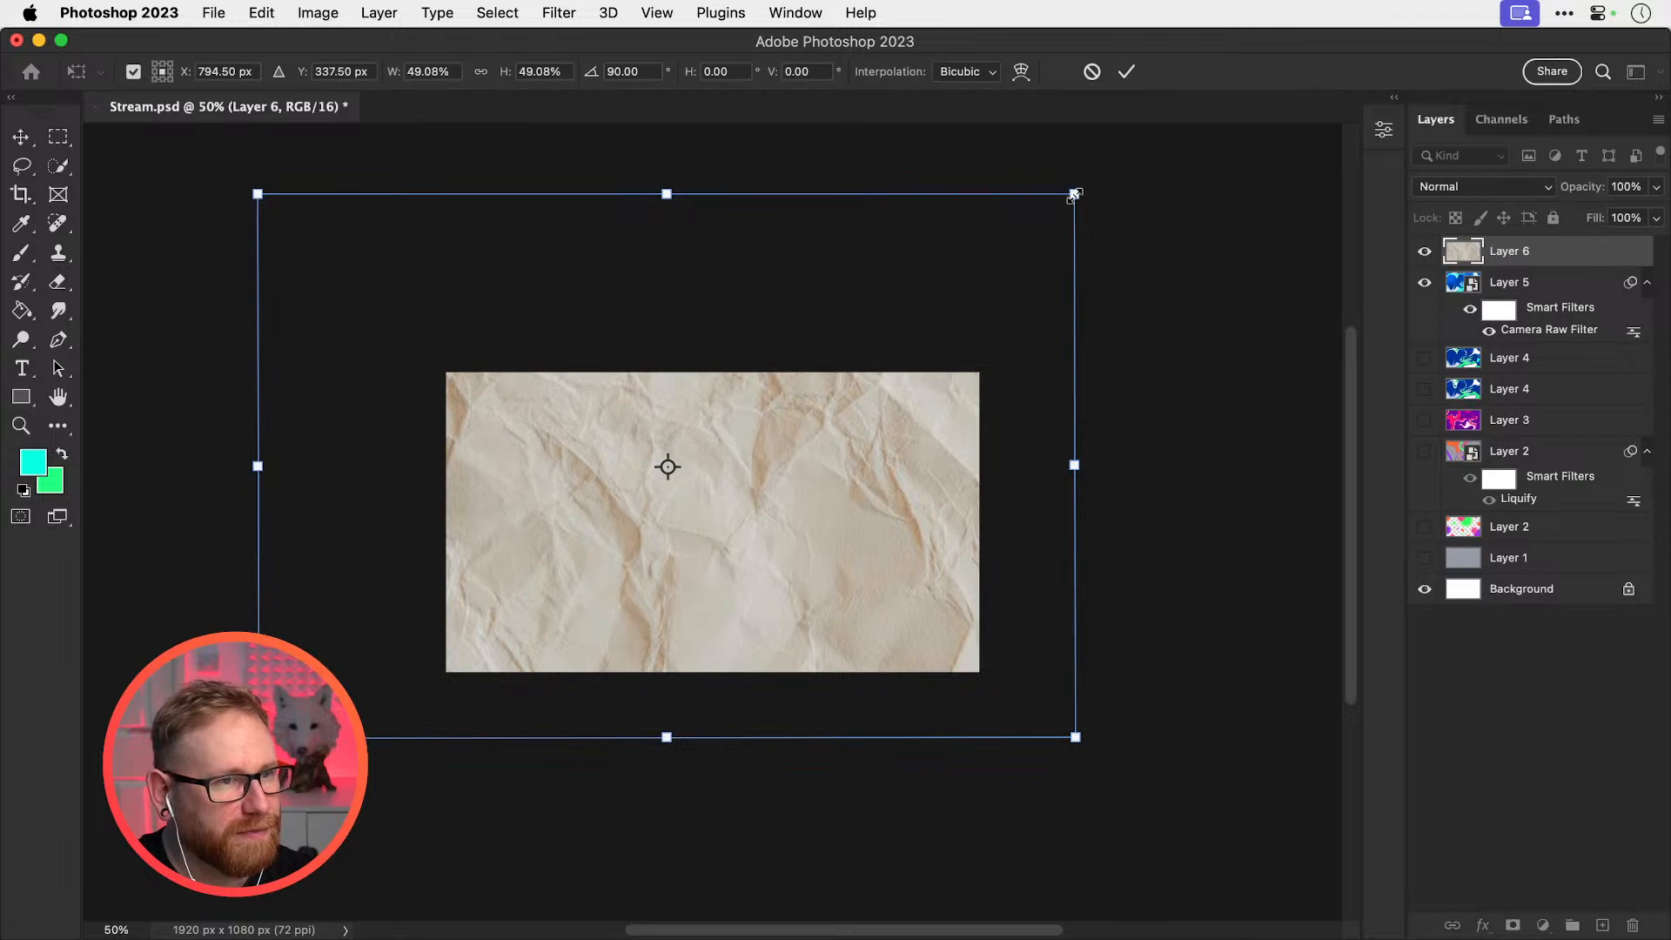
left_click_drag(1075, 193, 944, 273)
left_click_drag(854, 414, 879, 427)
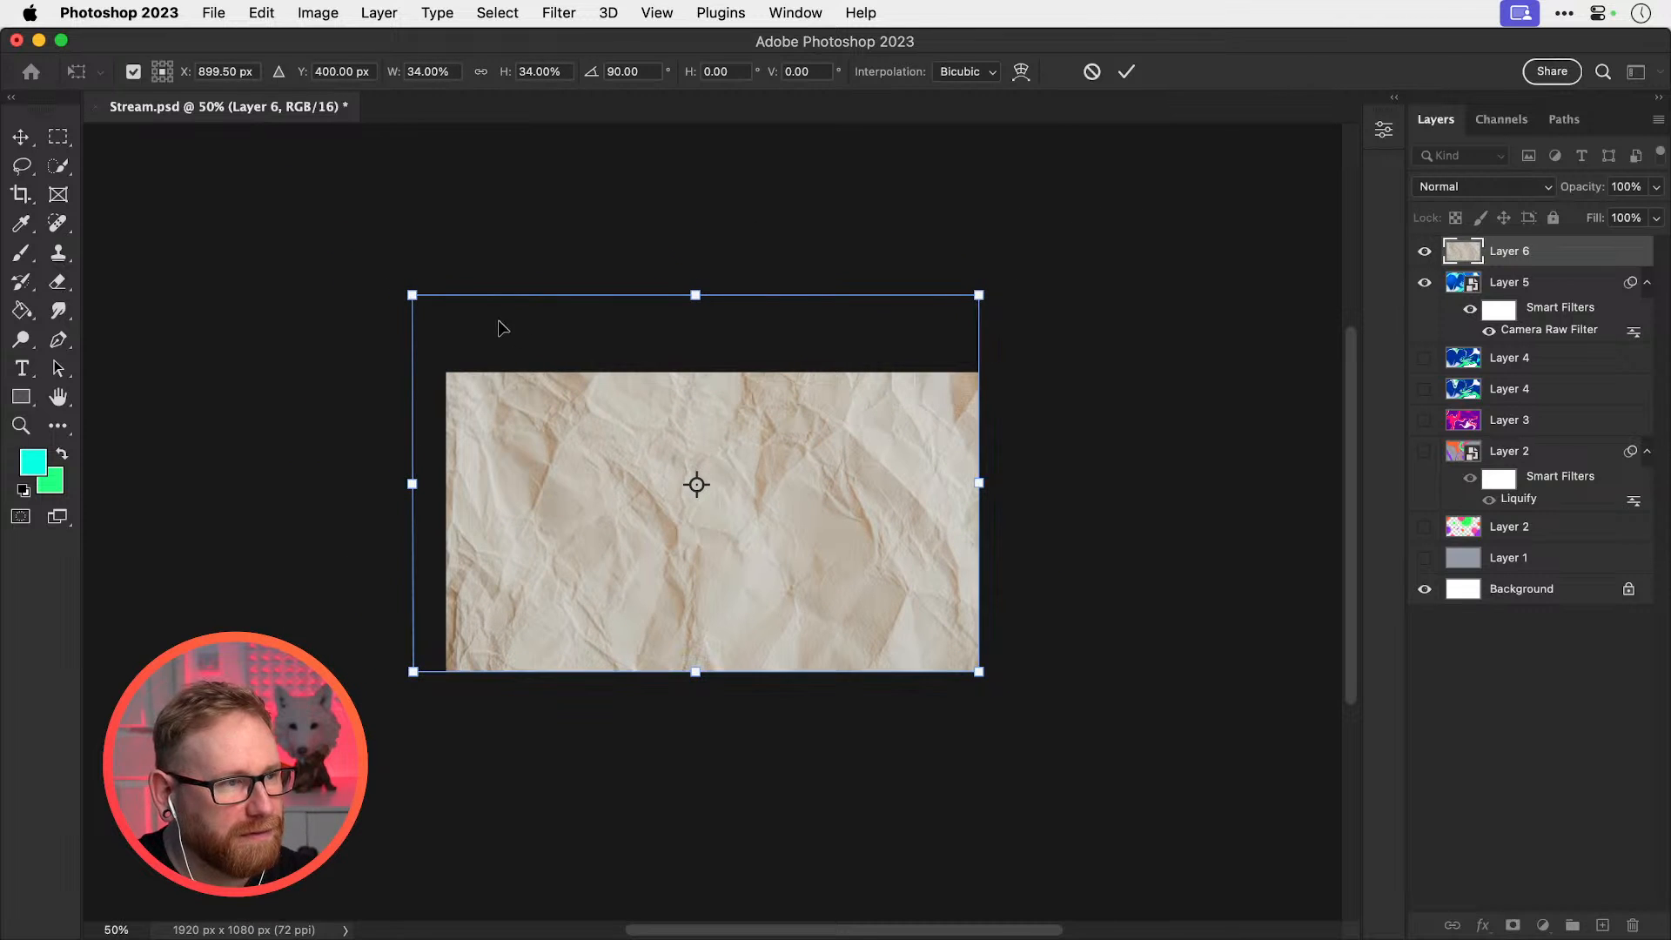
left_click_drag(409, 296, 445, 316)
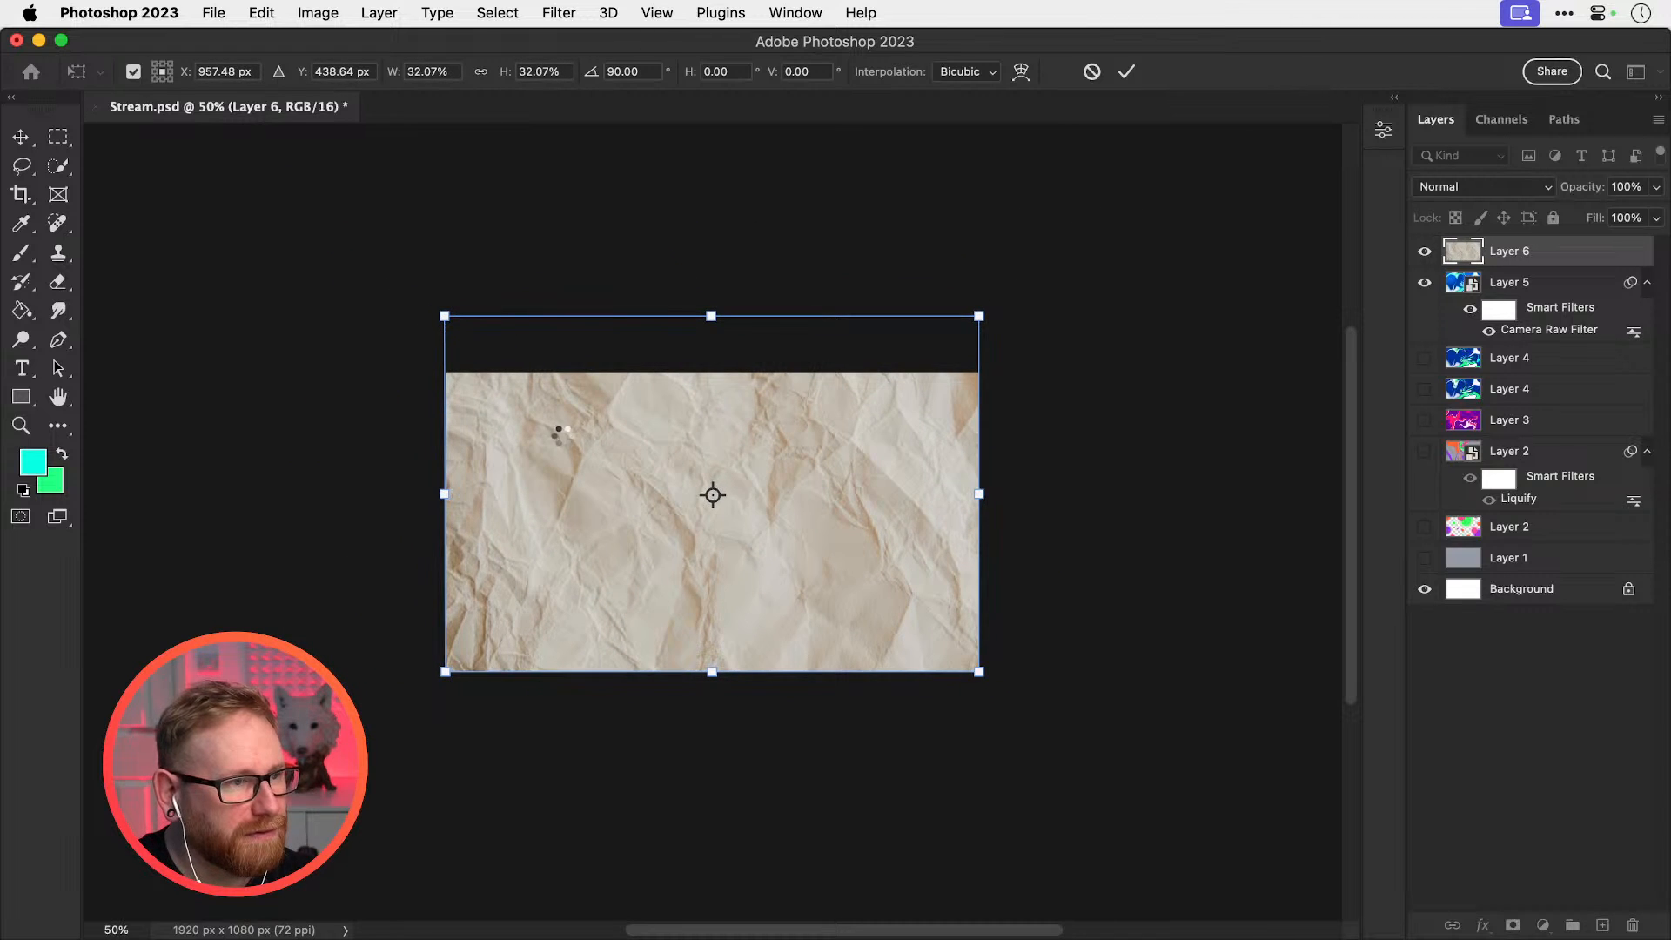
Commit the transform and drop the paper's Hue/Saturation saturation to -100
key("super+0")
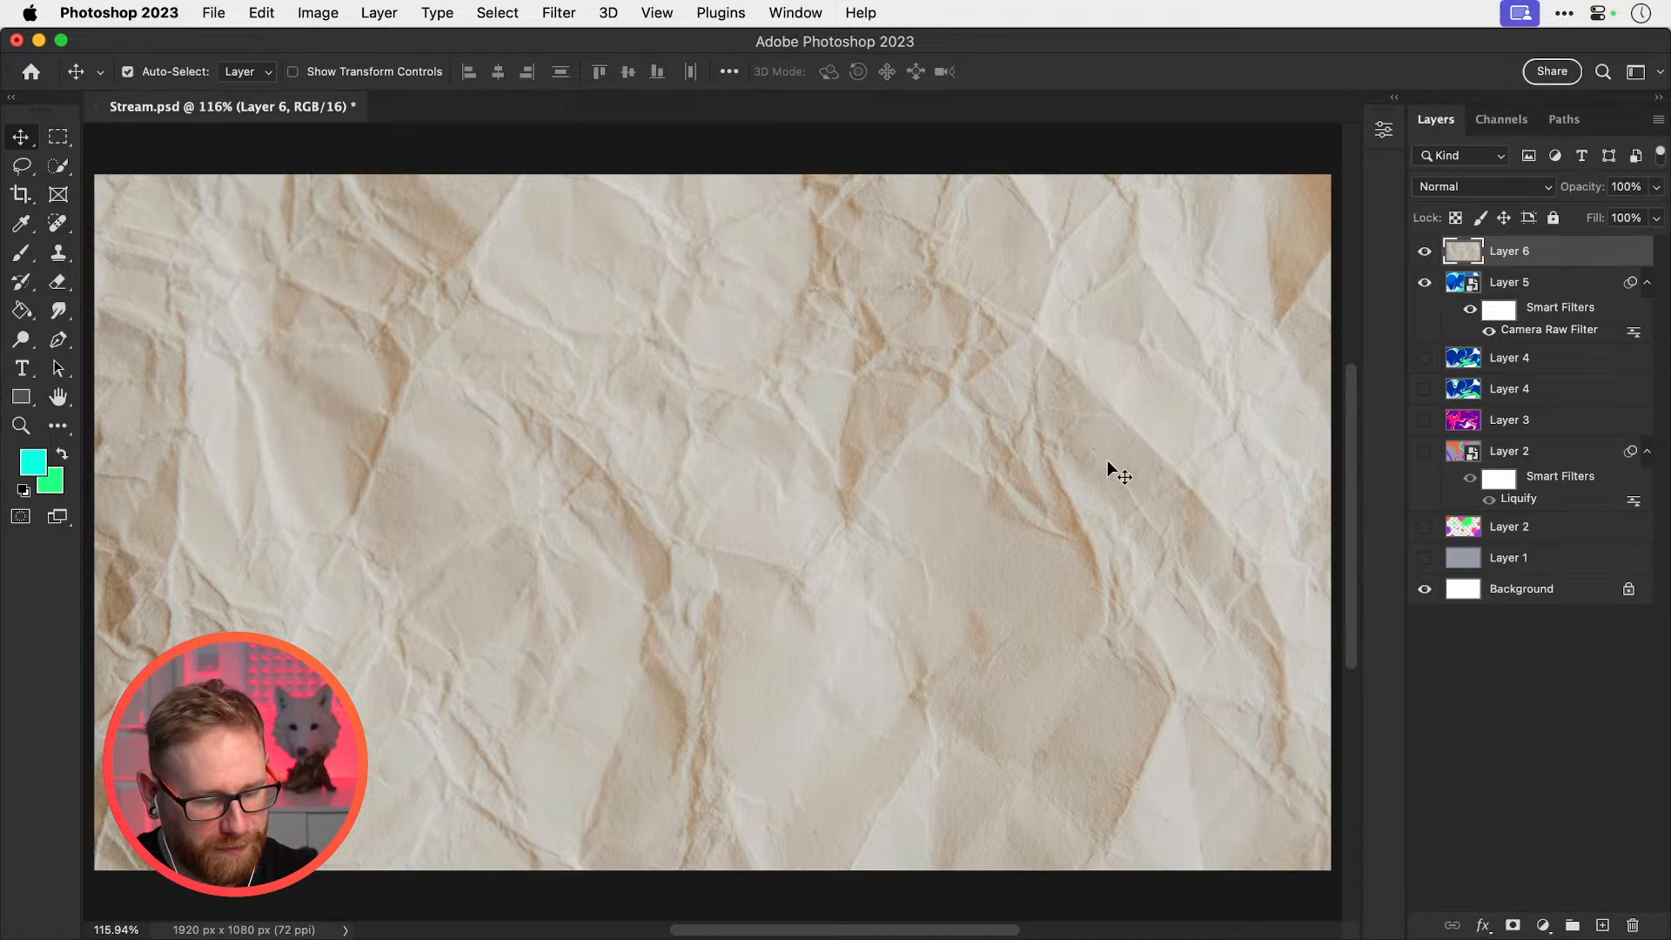
key("super+u")
left_click_drag(980, 402, 869, 402)
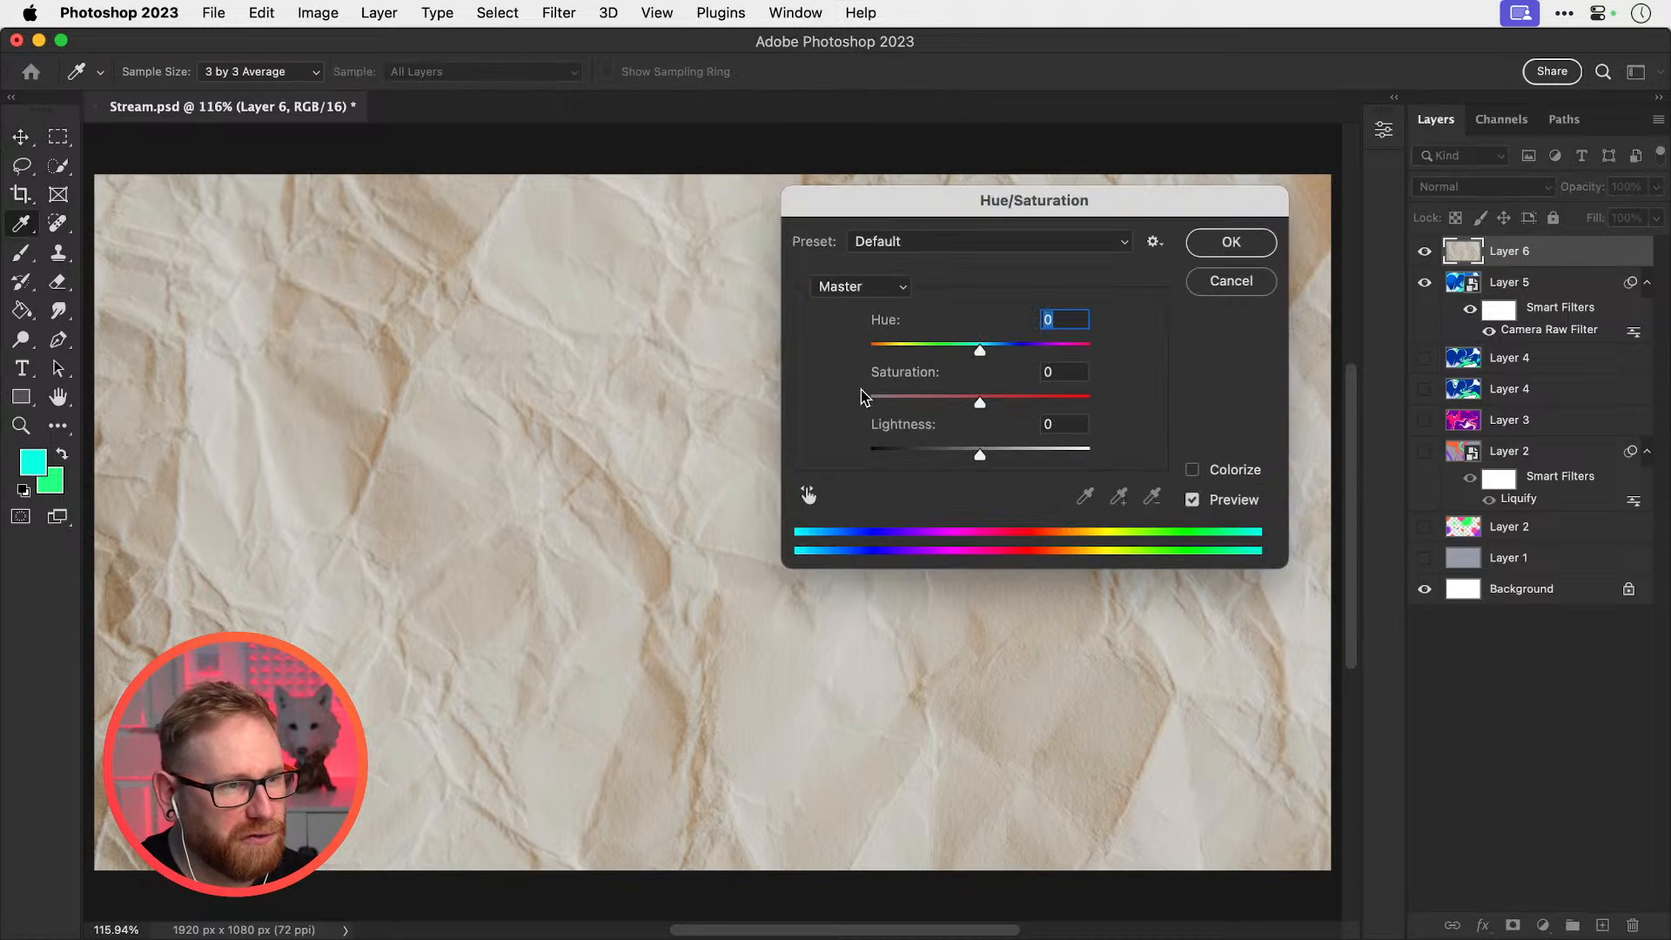
Confirm the desaturation, set Layer 6 to Soft Light, and compare it hidden and shown
left_click(1211, 246)
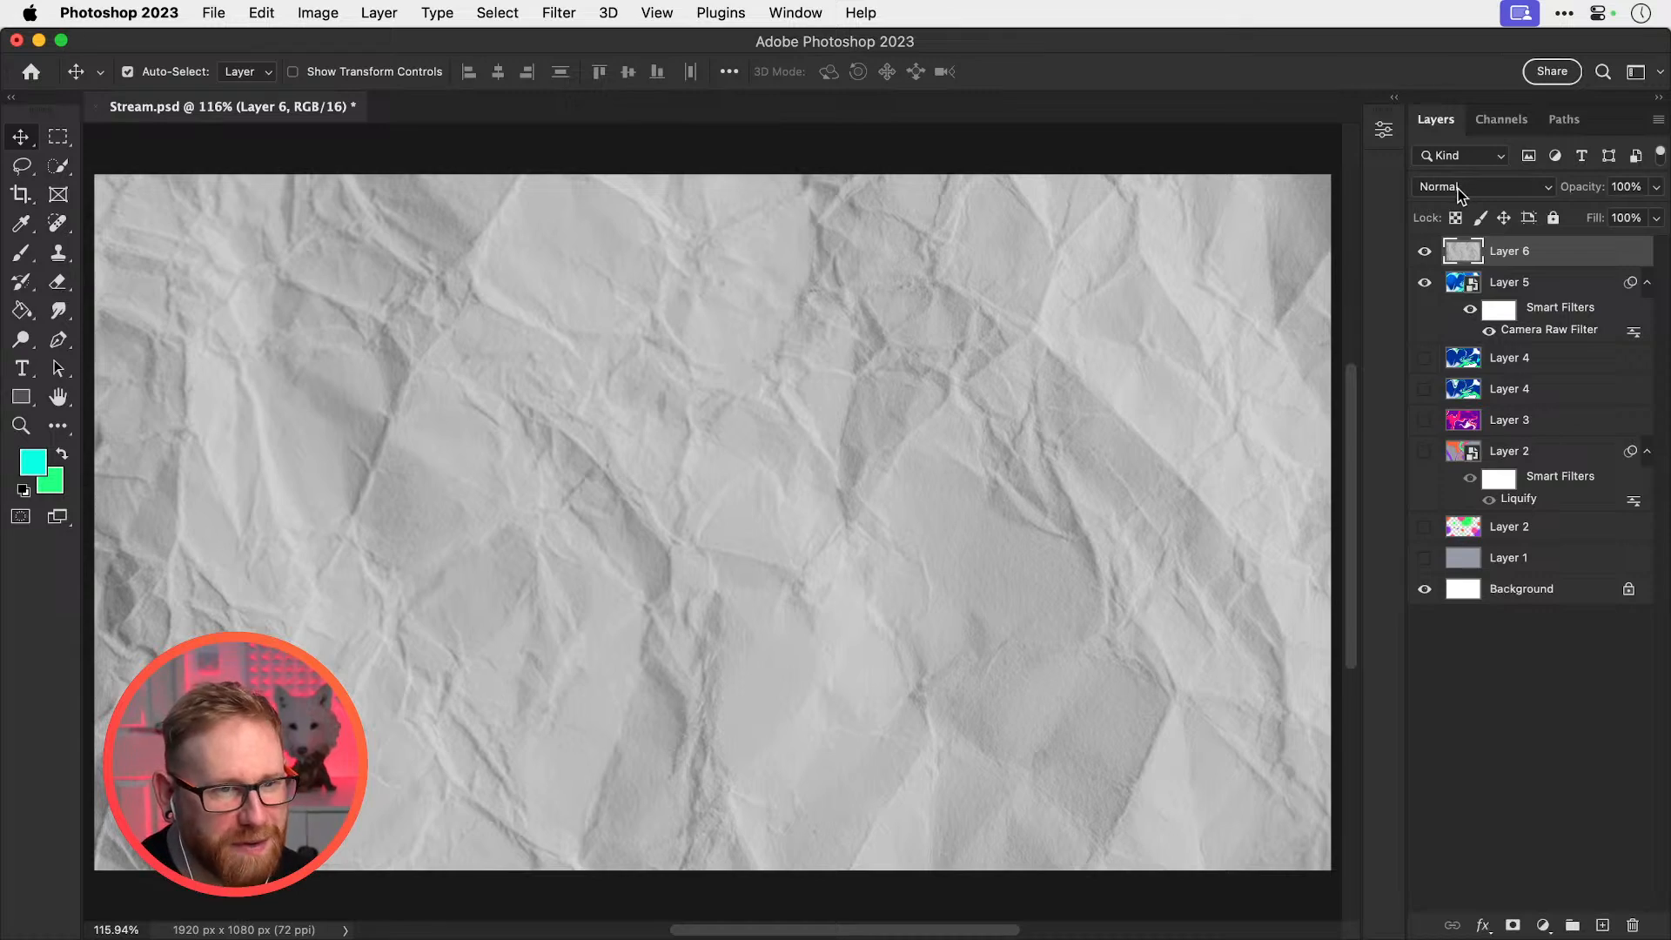
left_click(1474, 188)
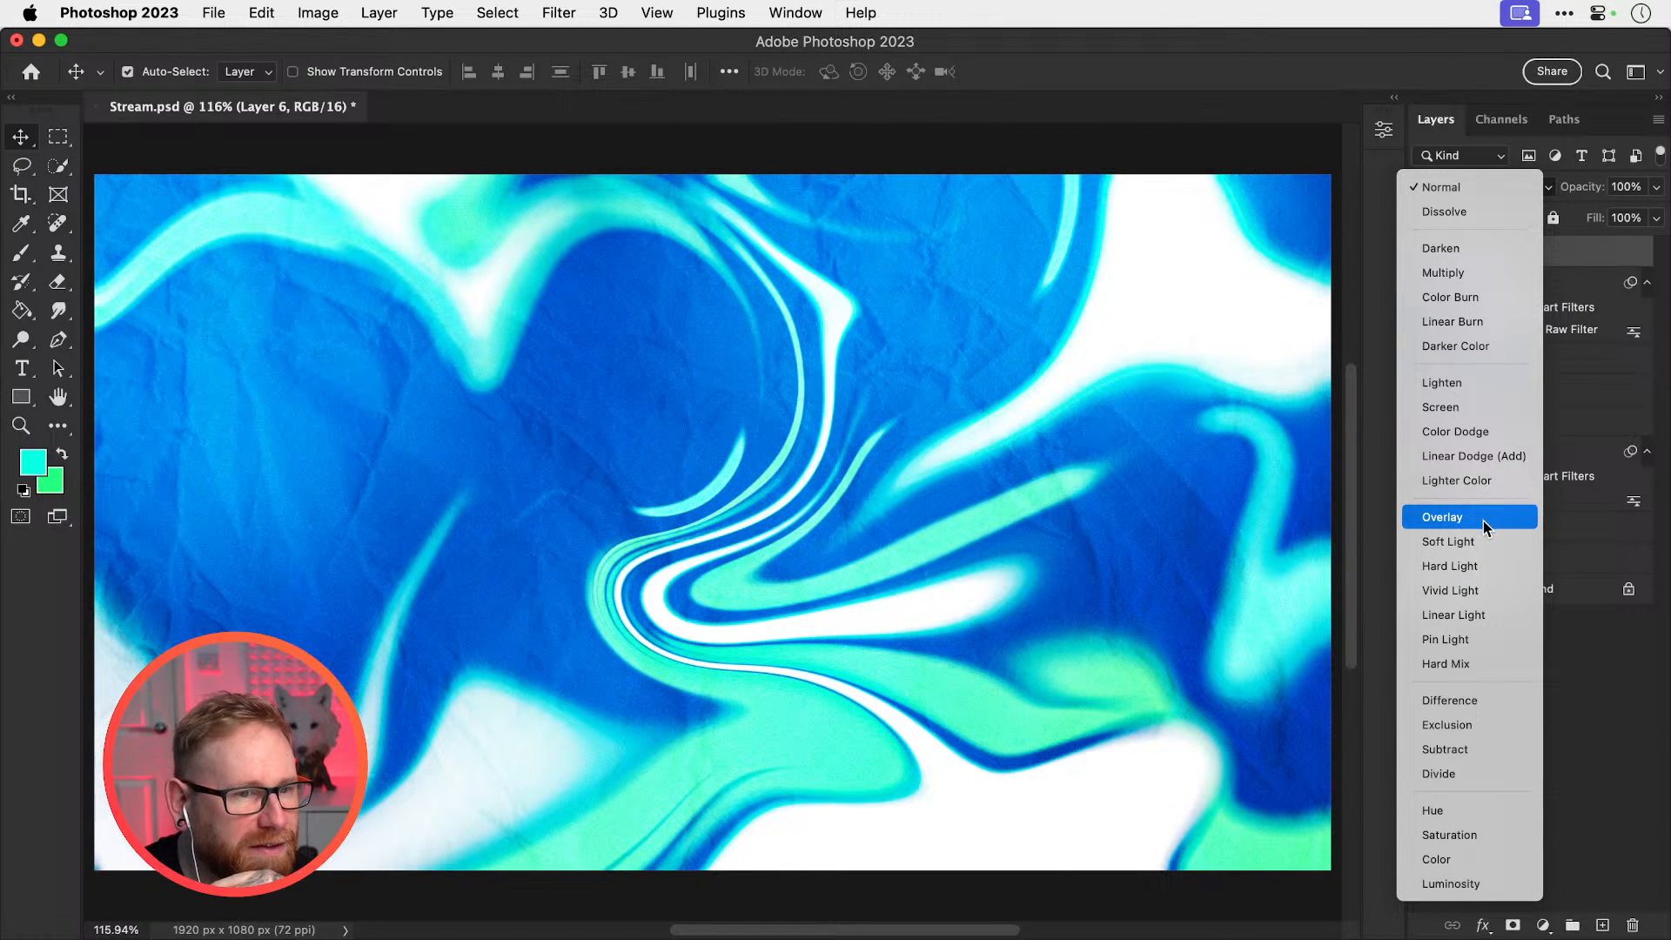
left_click(1468, 541)
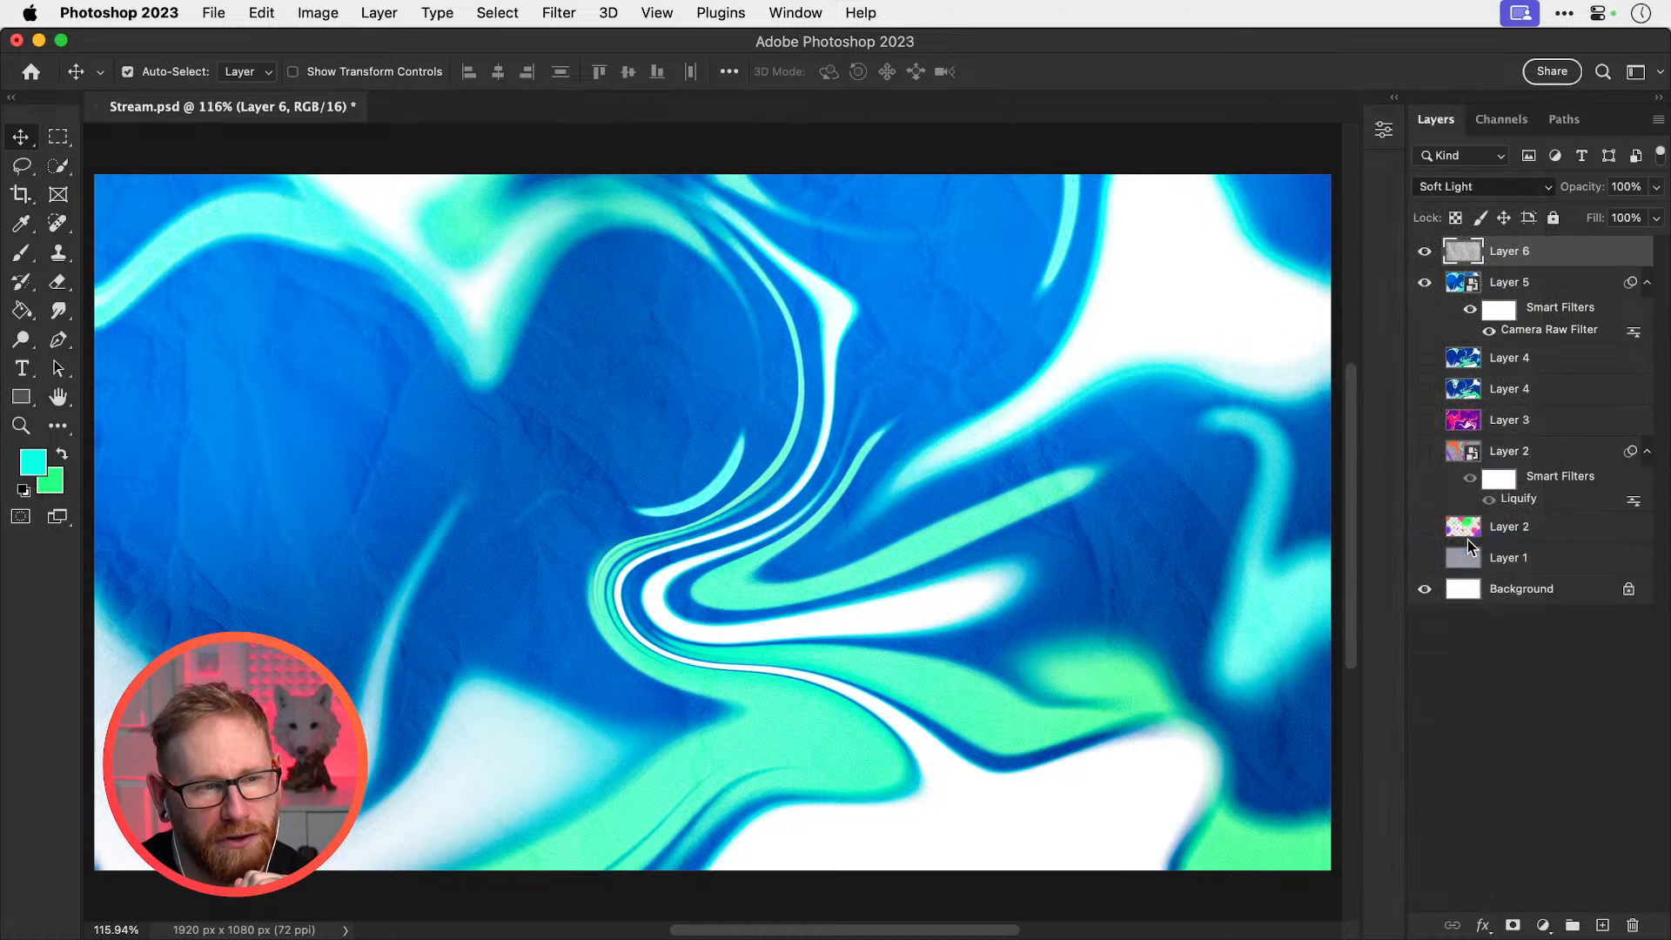
left_click(1424, 252)
left_click(1424, 252)
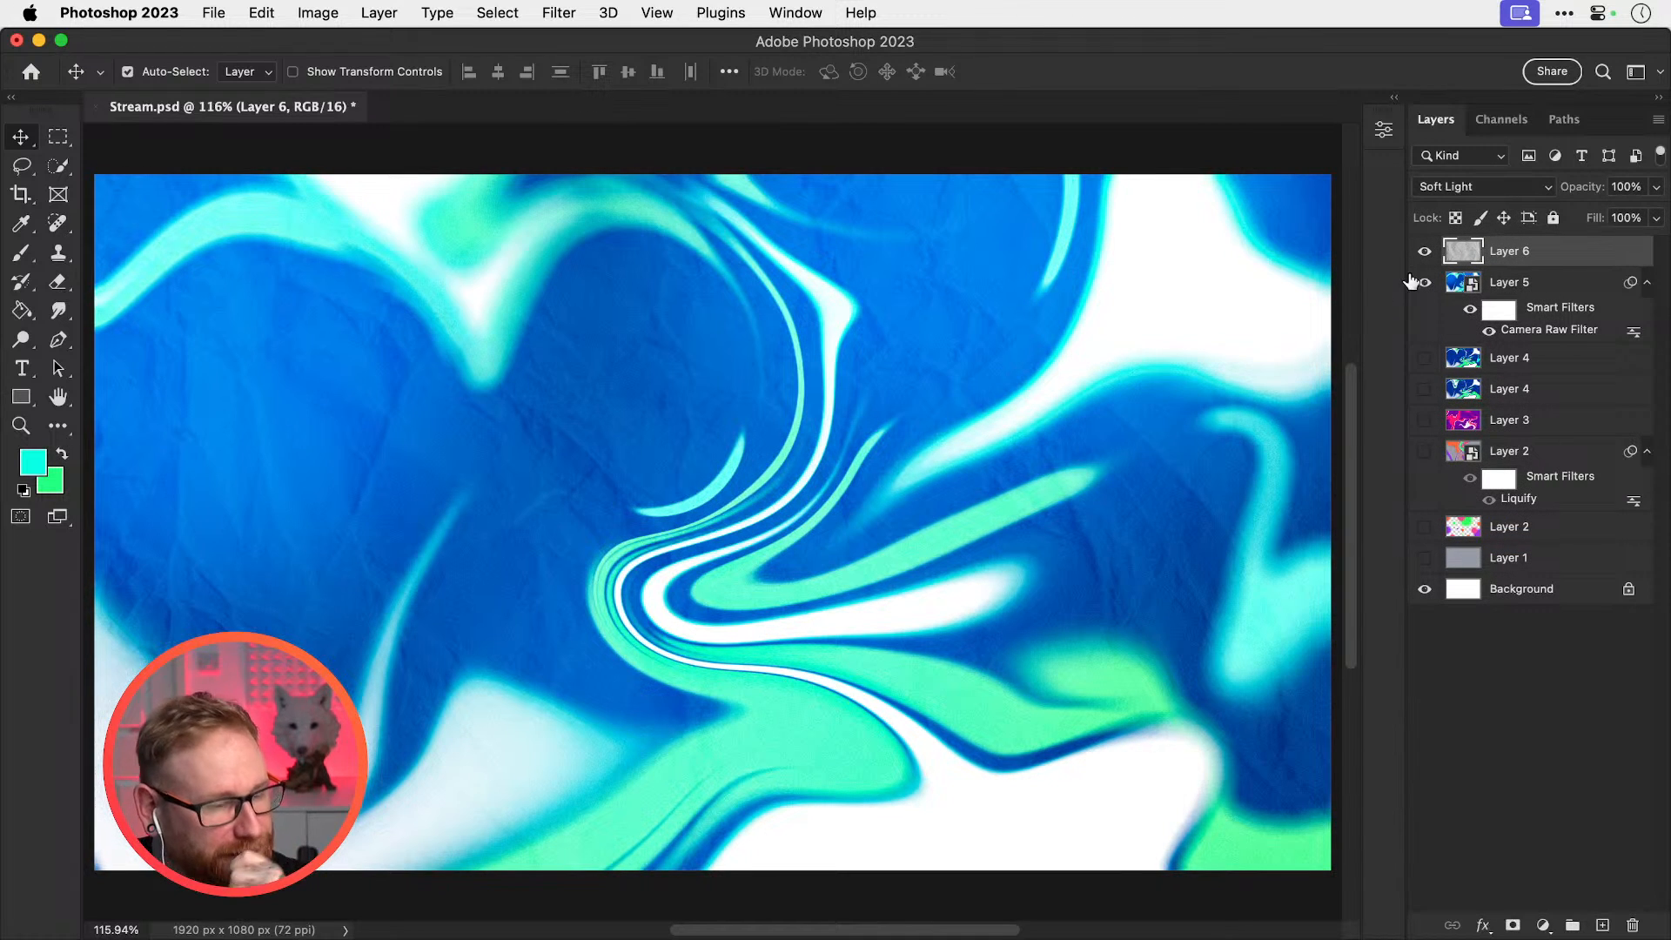
left_click(1491, 280)
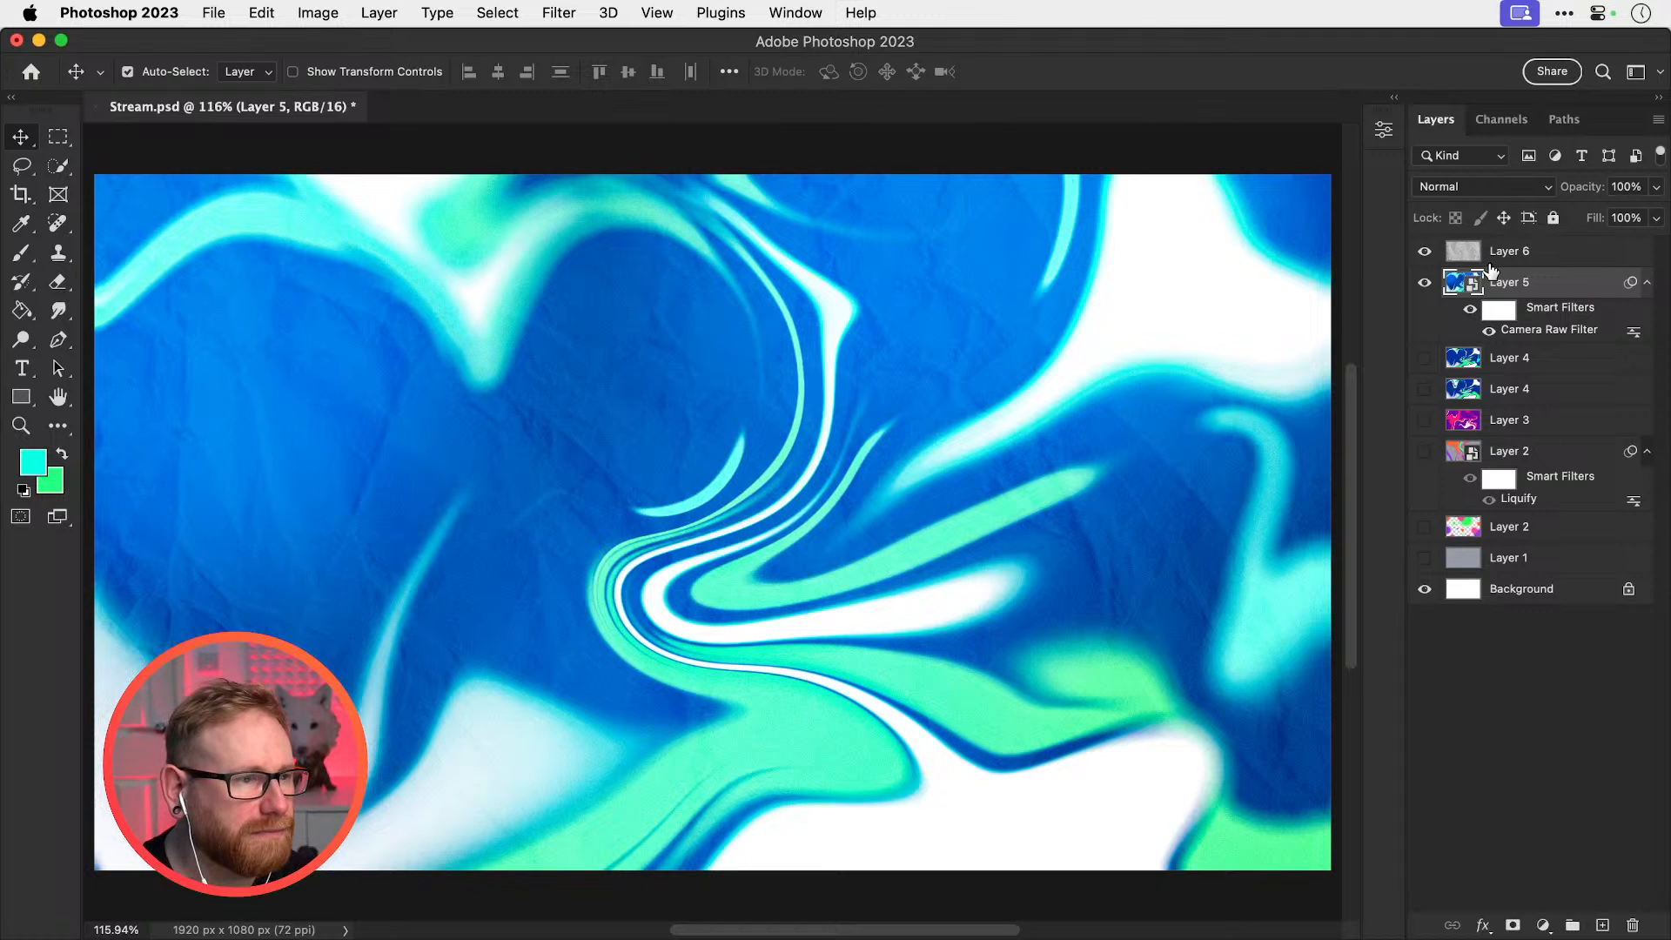
left_click(1509, 256)
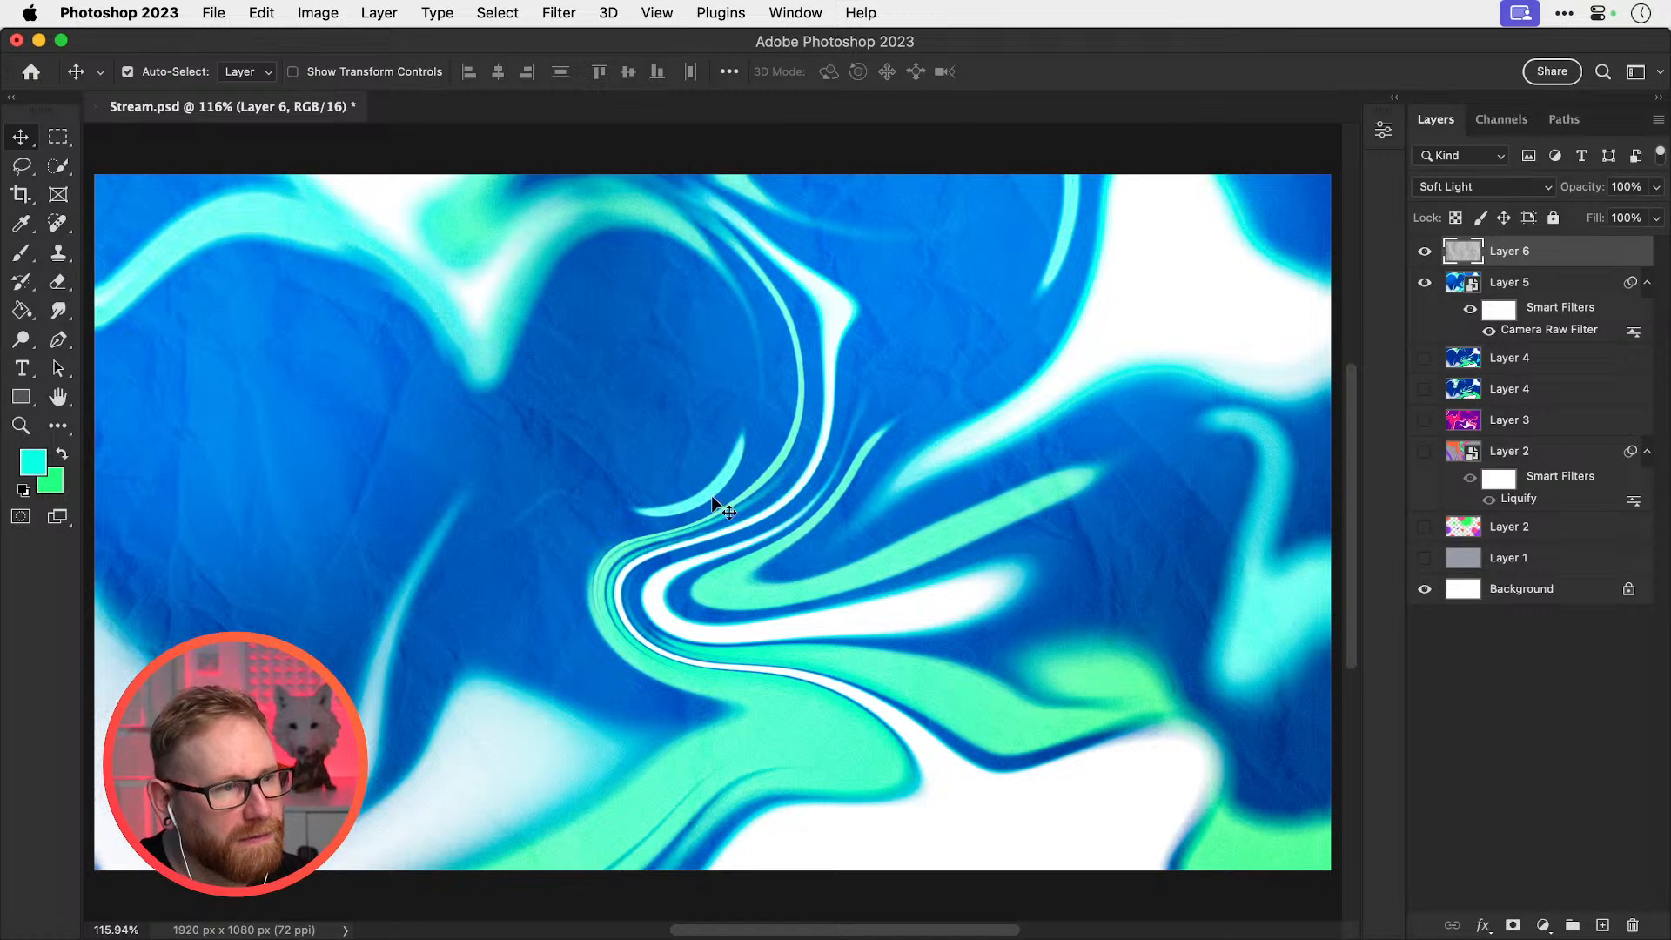
Type 'TYPE' on a new text layer, then scale it up and centre it on the canvas
key("t")
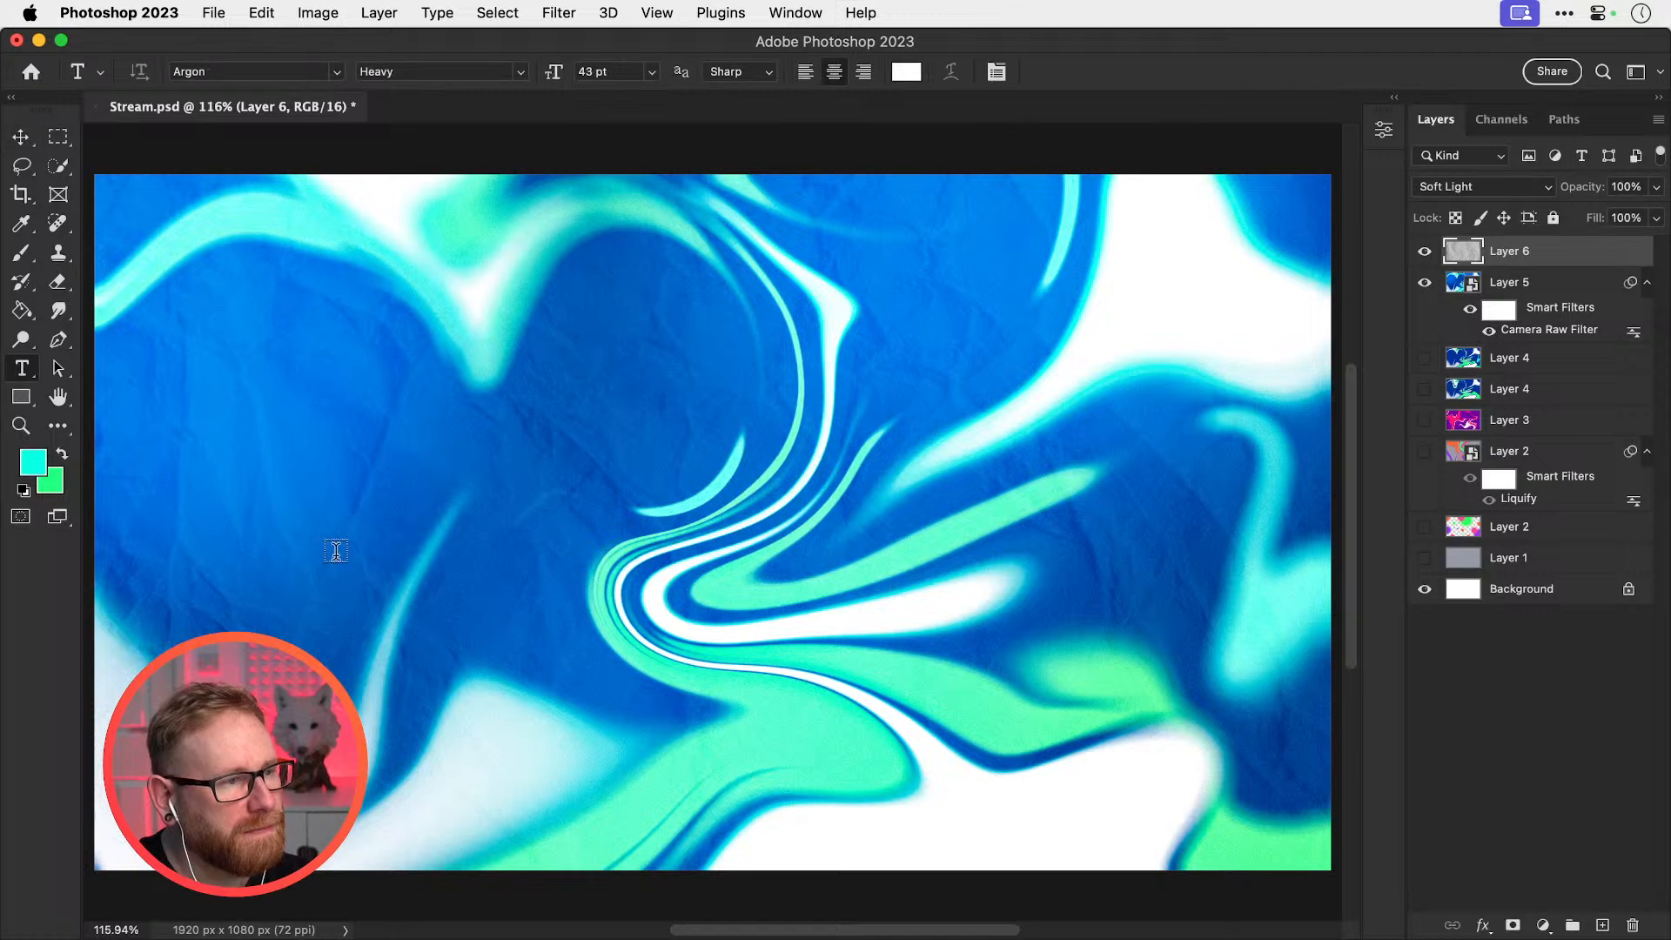
left_click(334, 549)
type("TYPE")
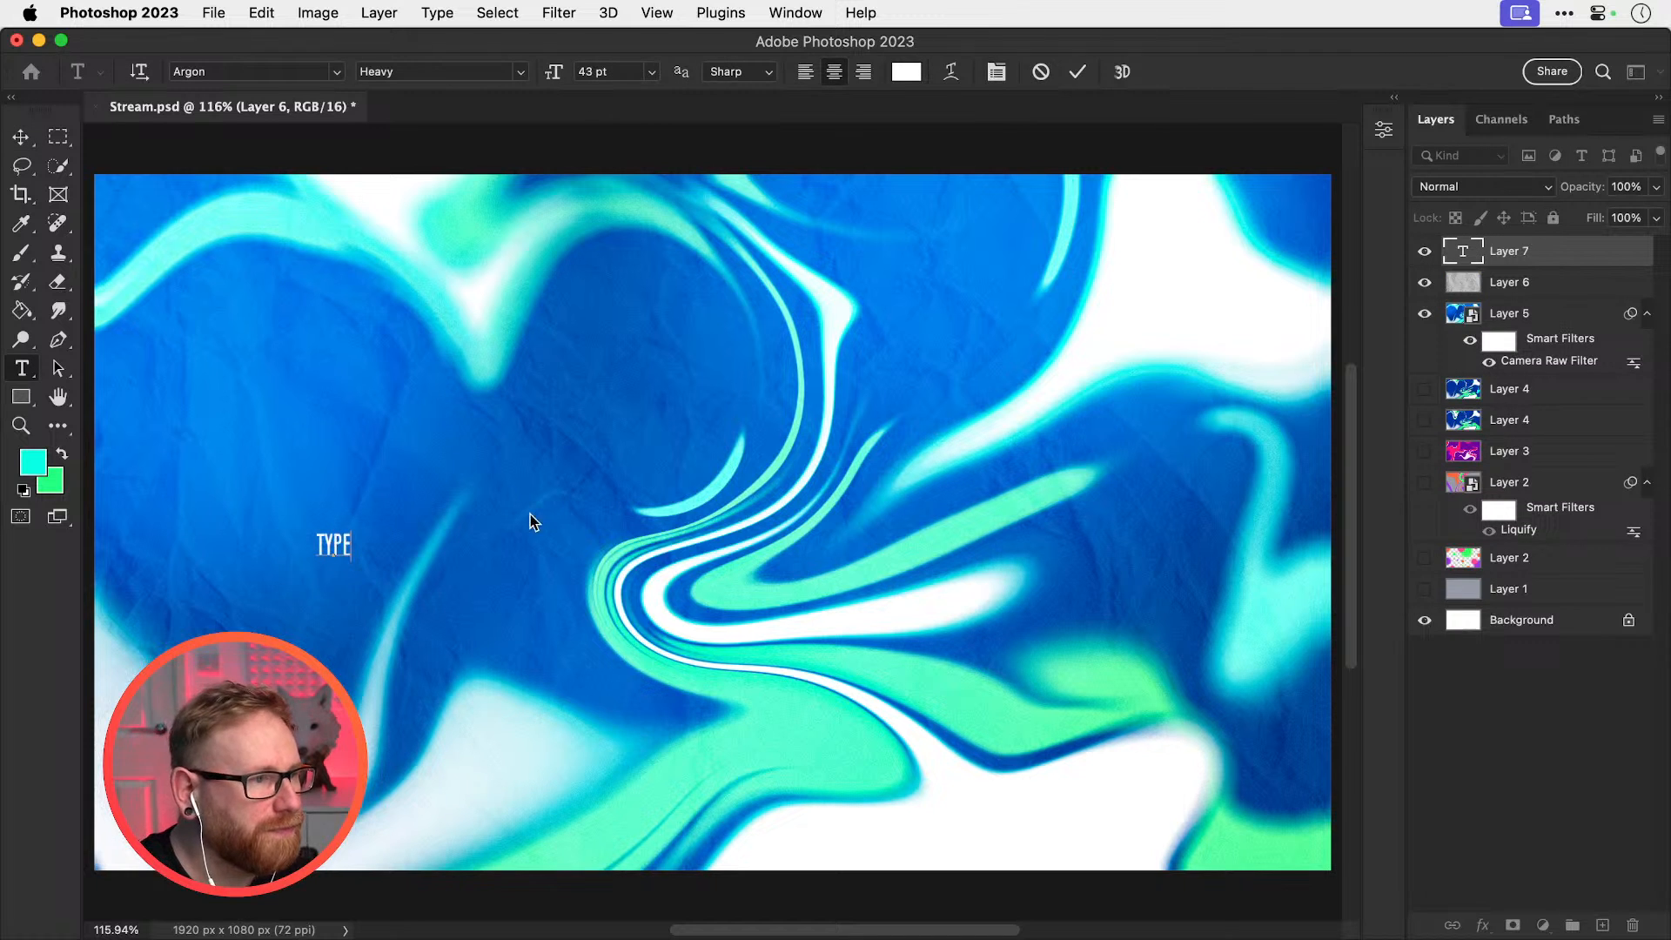
left_click(22, 138)
key("super+t")
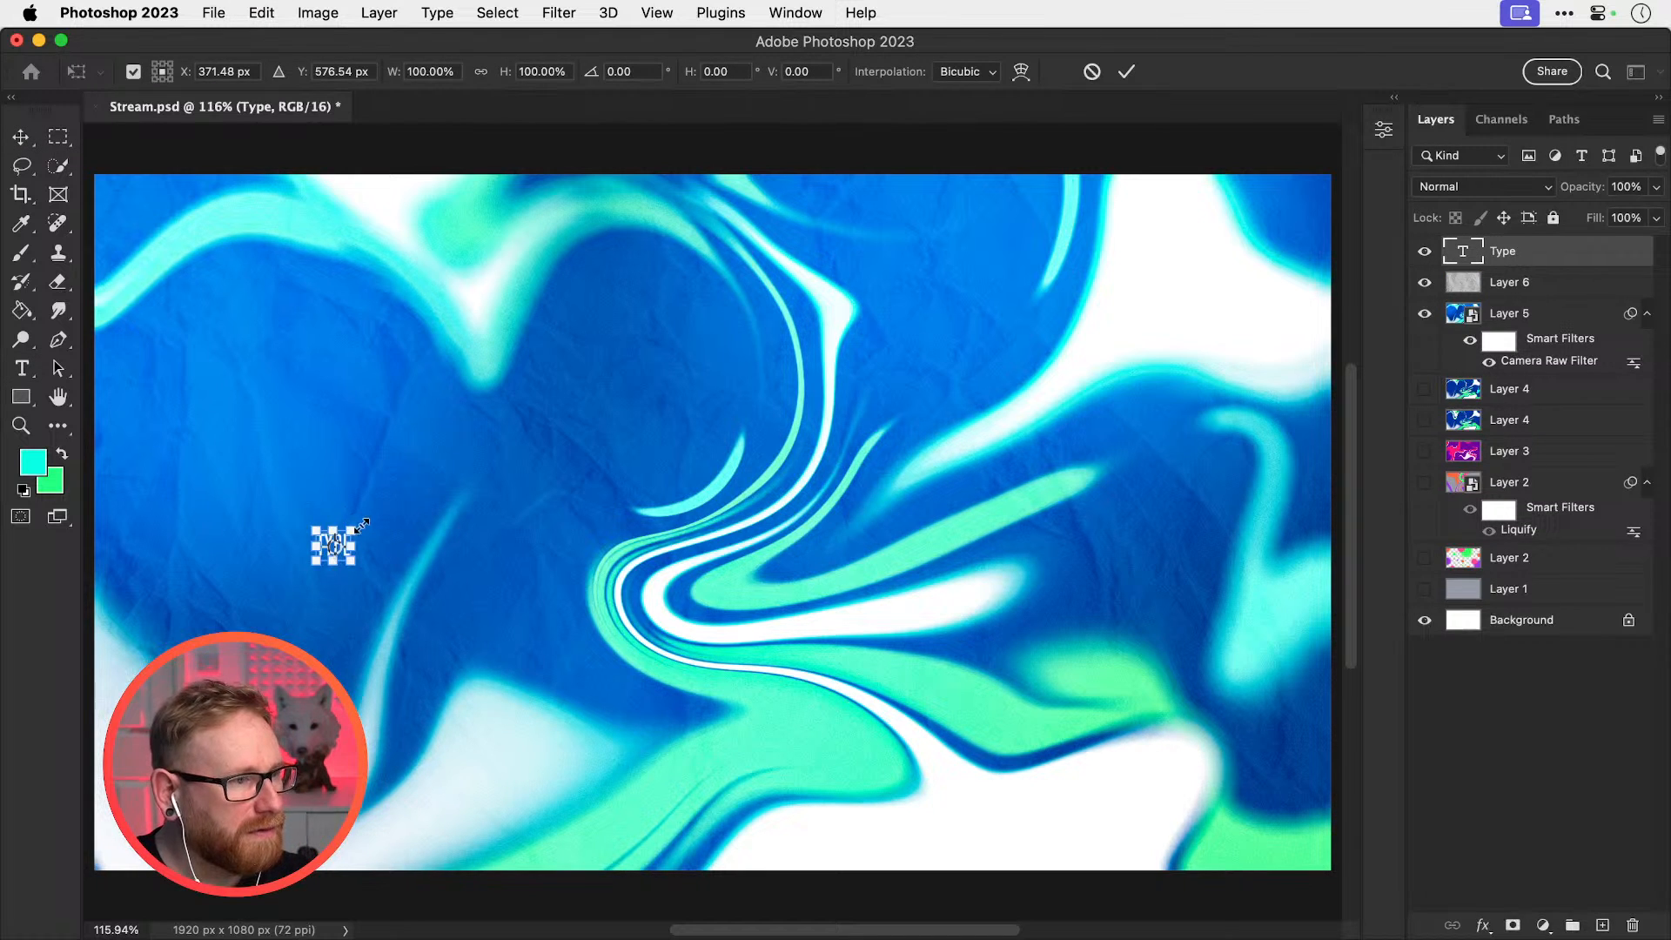
left_click_drag(362, 526, 567, 336)
left_click_drag(426, 516, 766, 516)
key("Return")
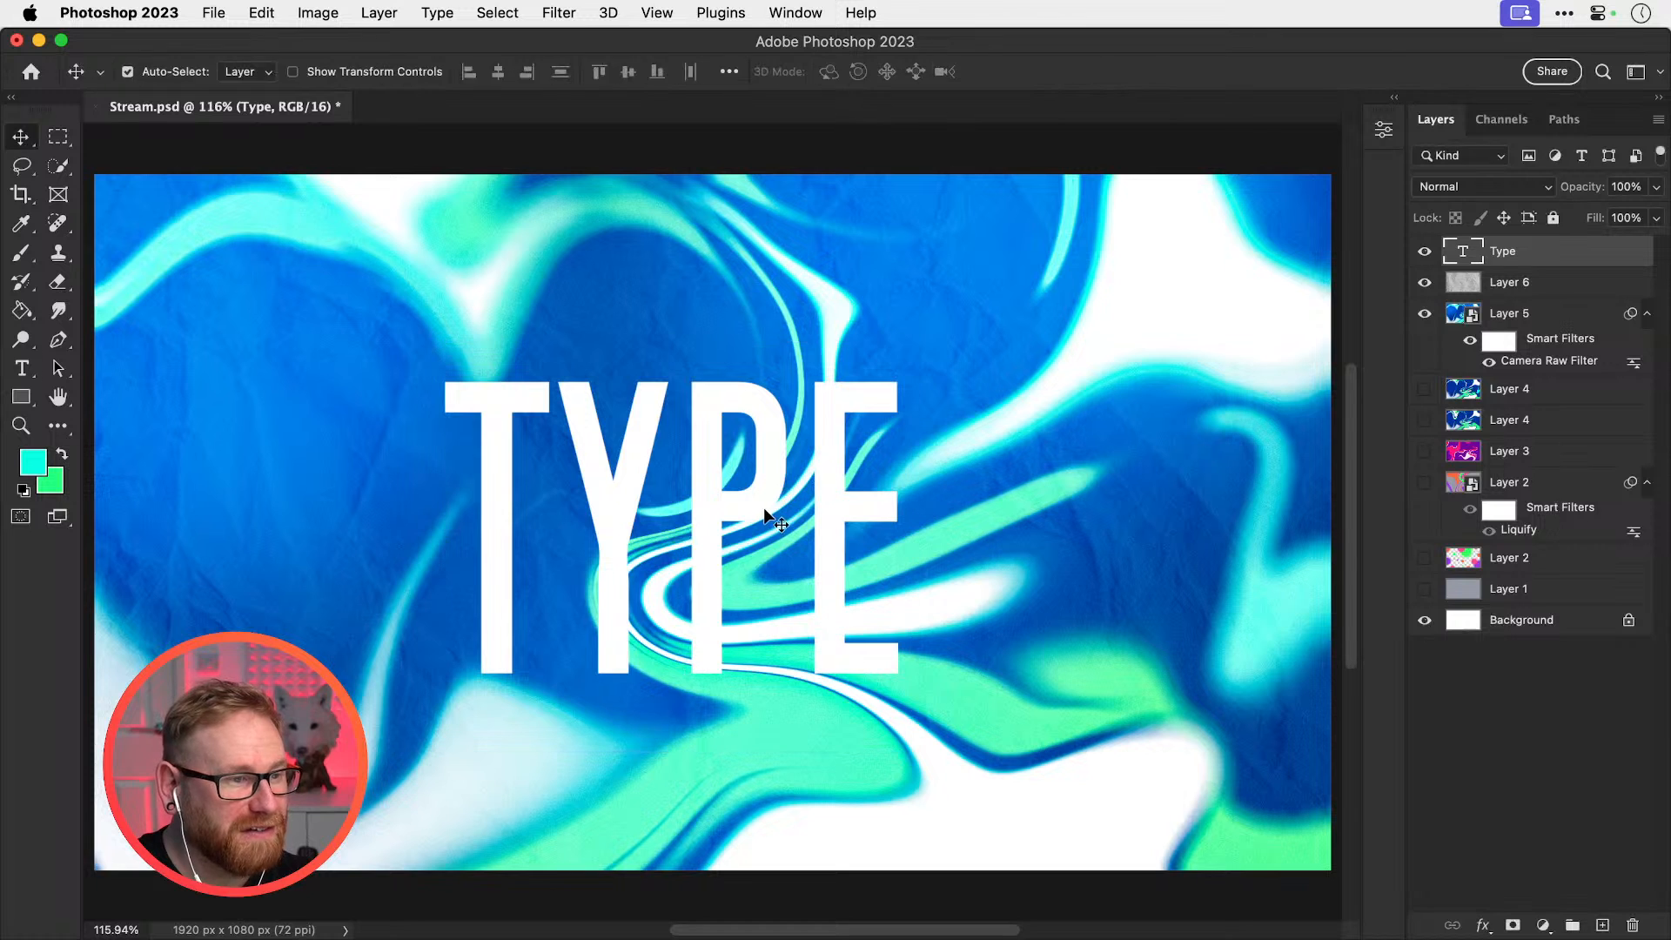
double_click(766, 516)
Retype the centred text as 'LEO & ELI', replace the ampersand with '+', and commit it
left_click(21, 137)
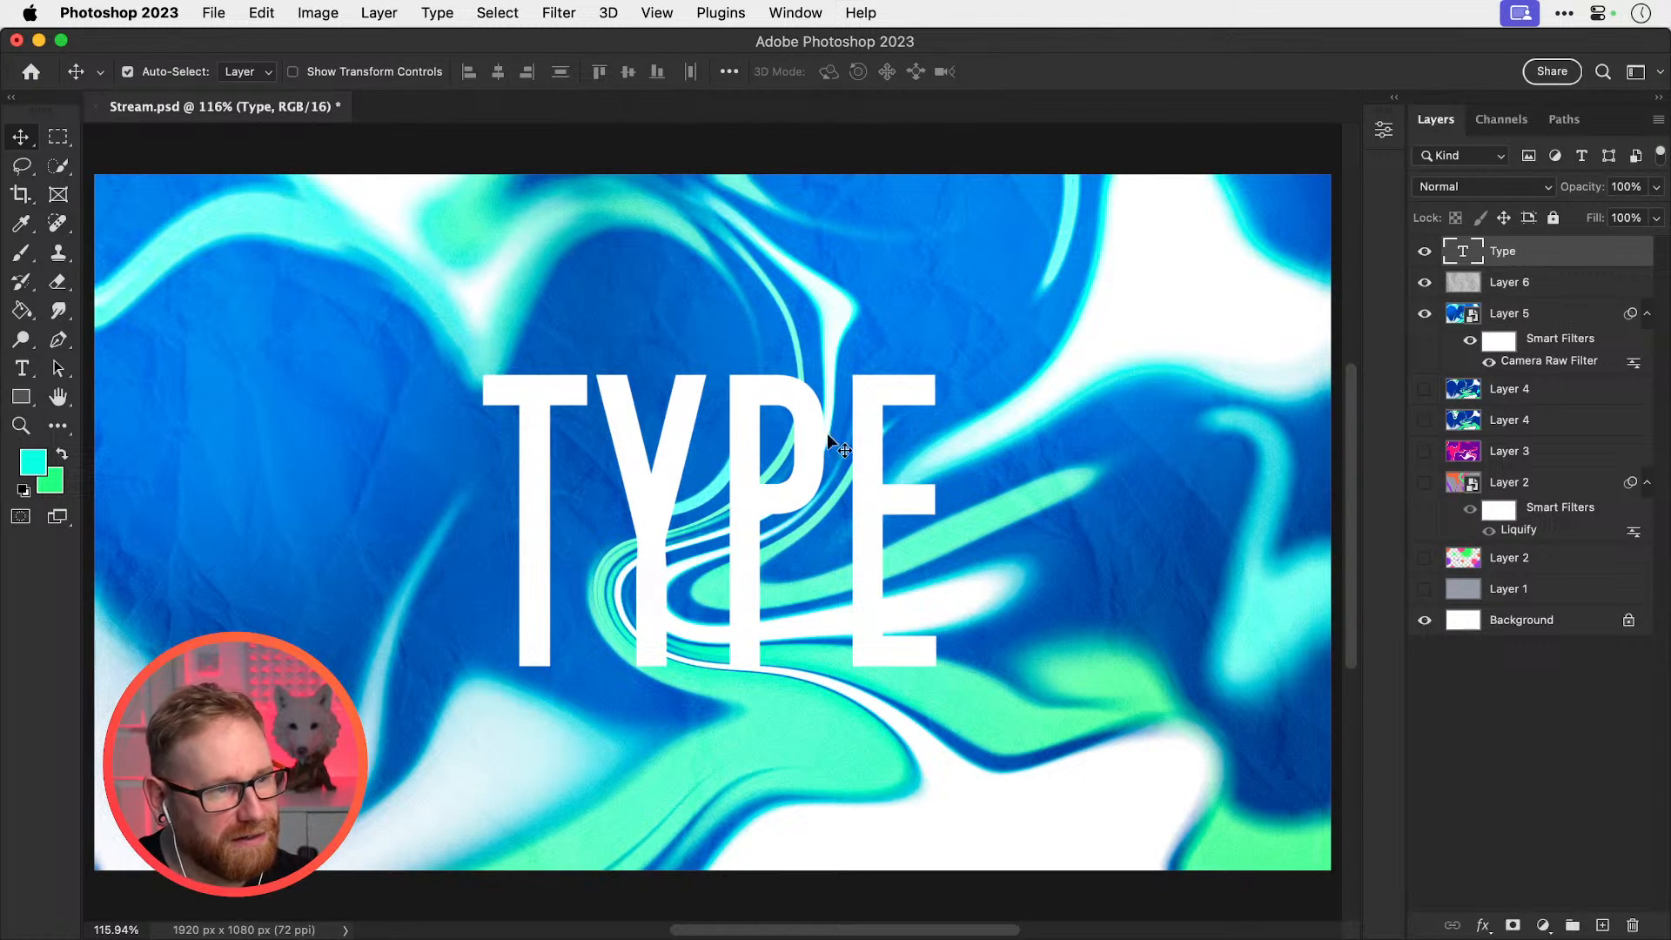
key("t")
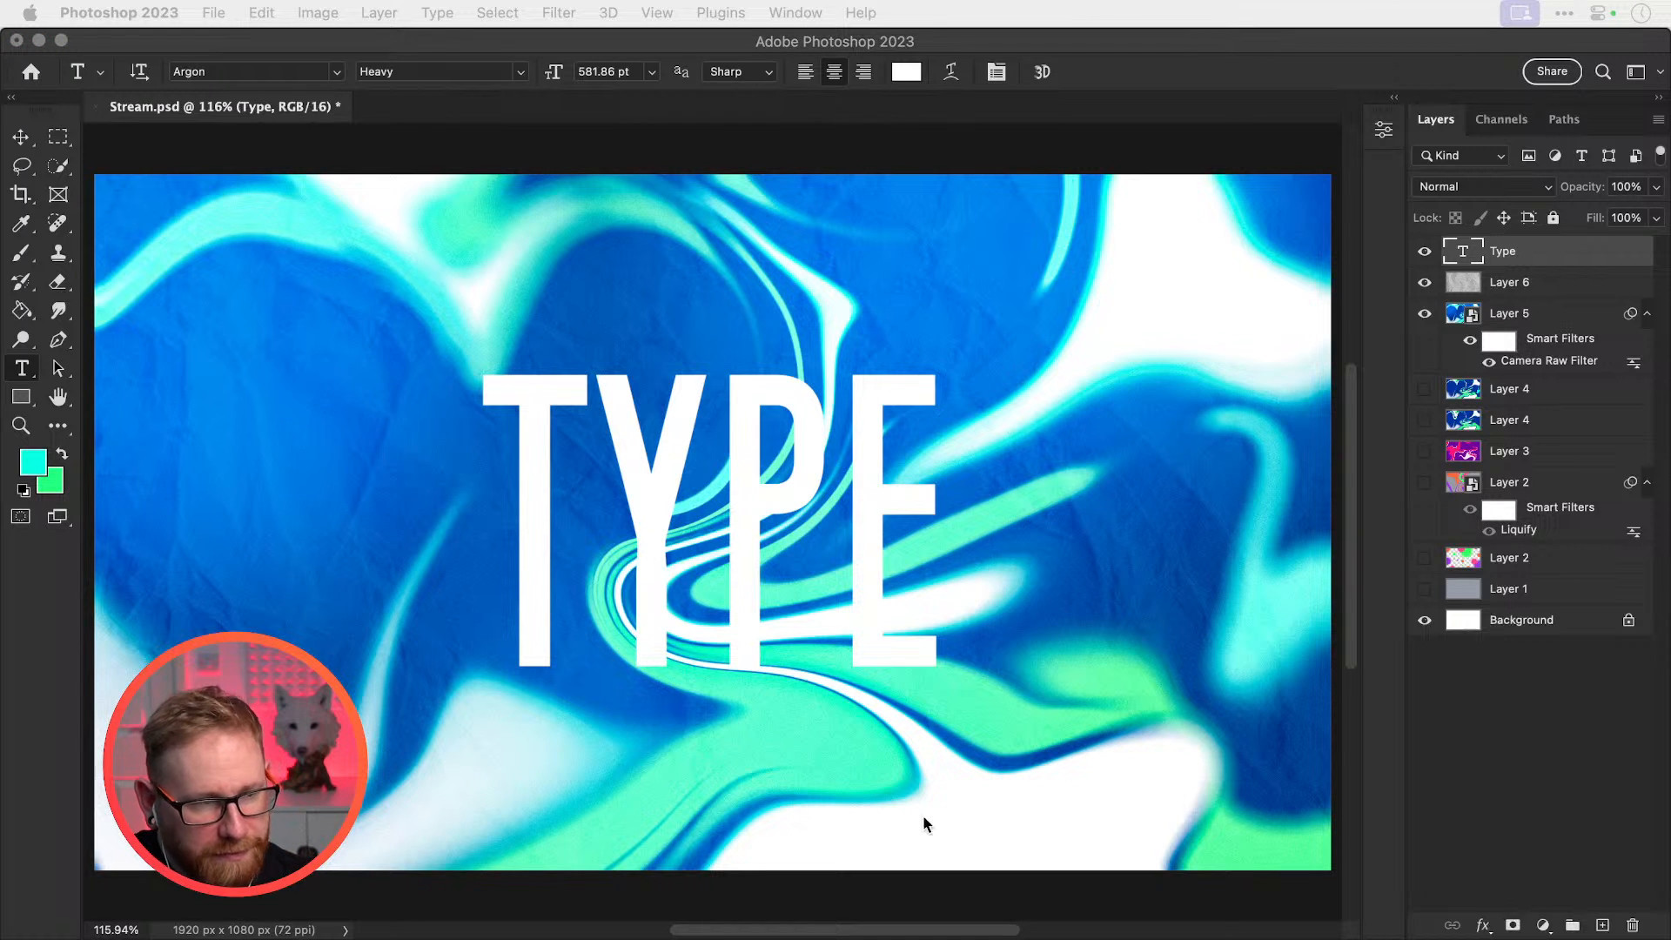
left_click(778, 563)
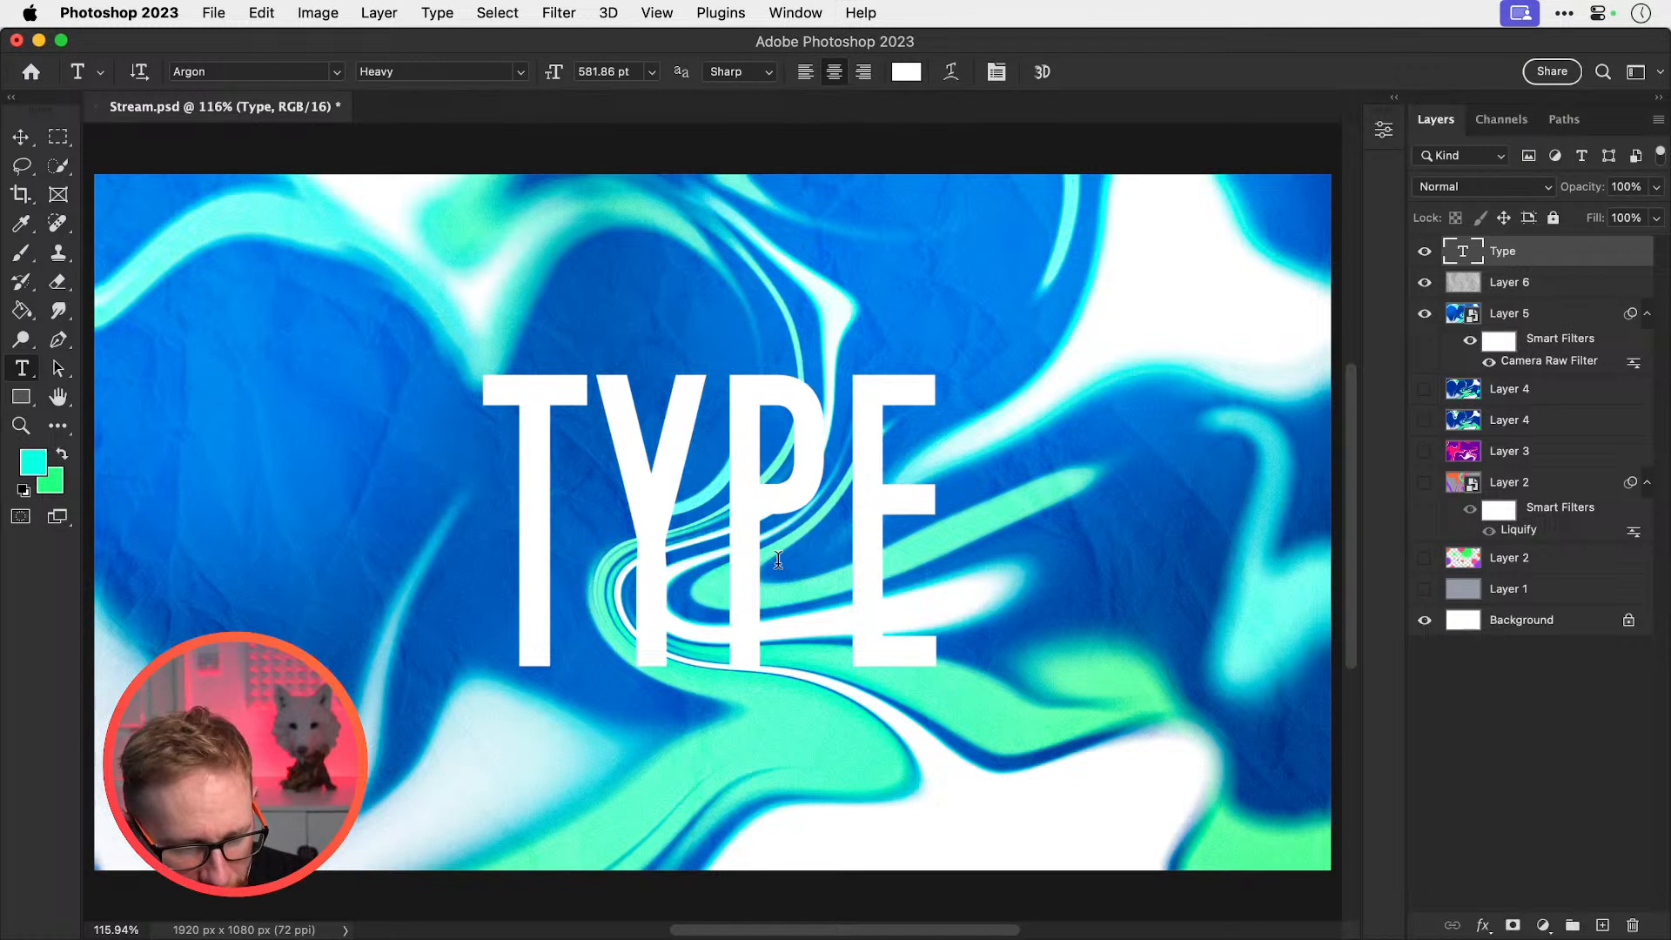
double_click(779, 541)
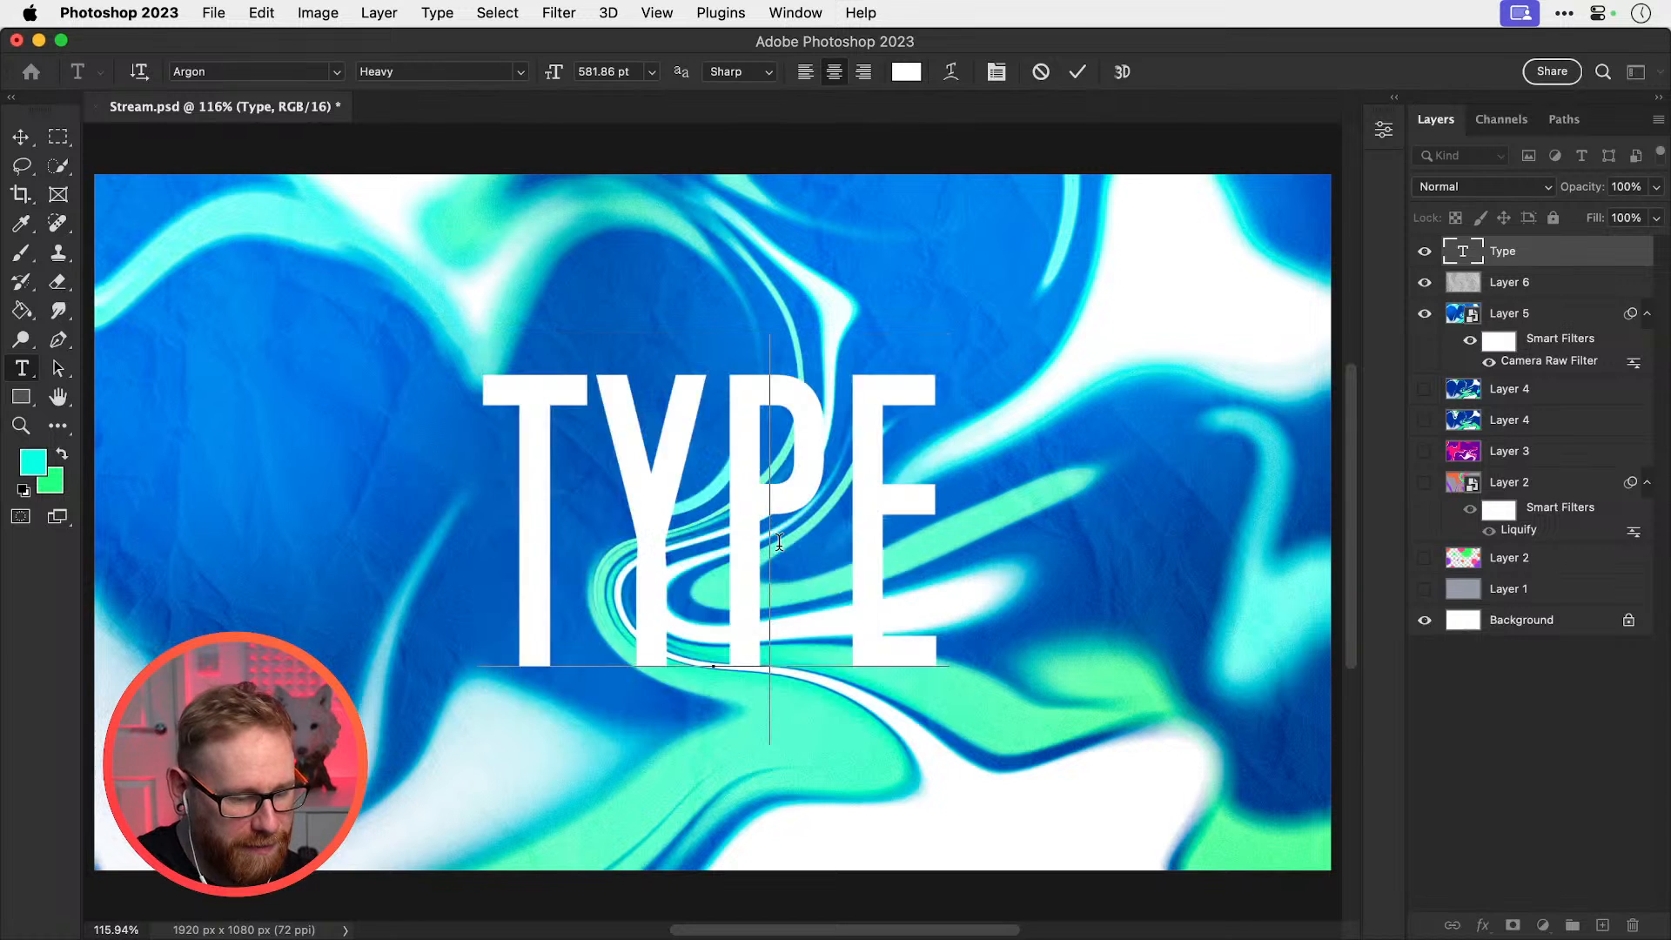
type("LEO")
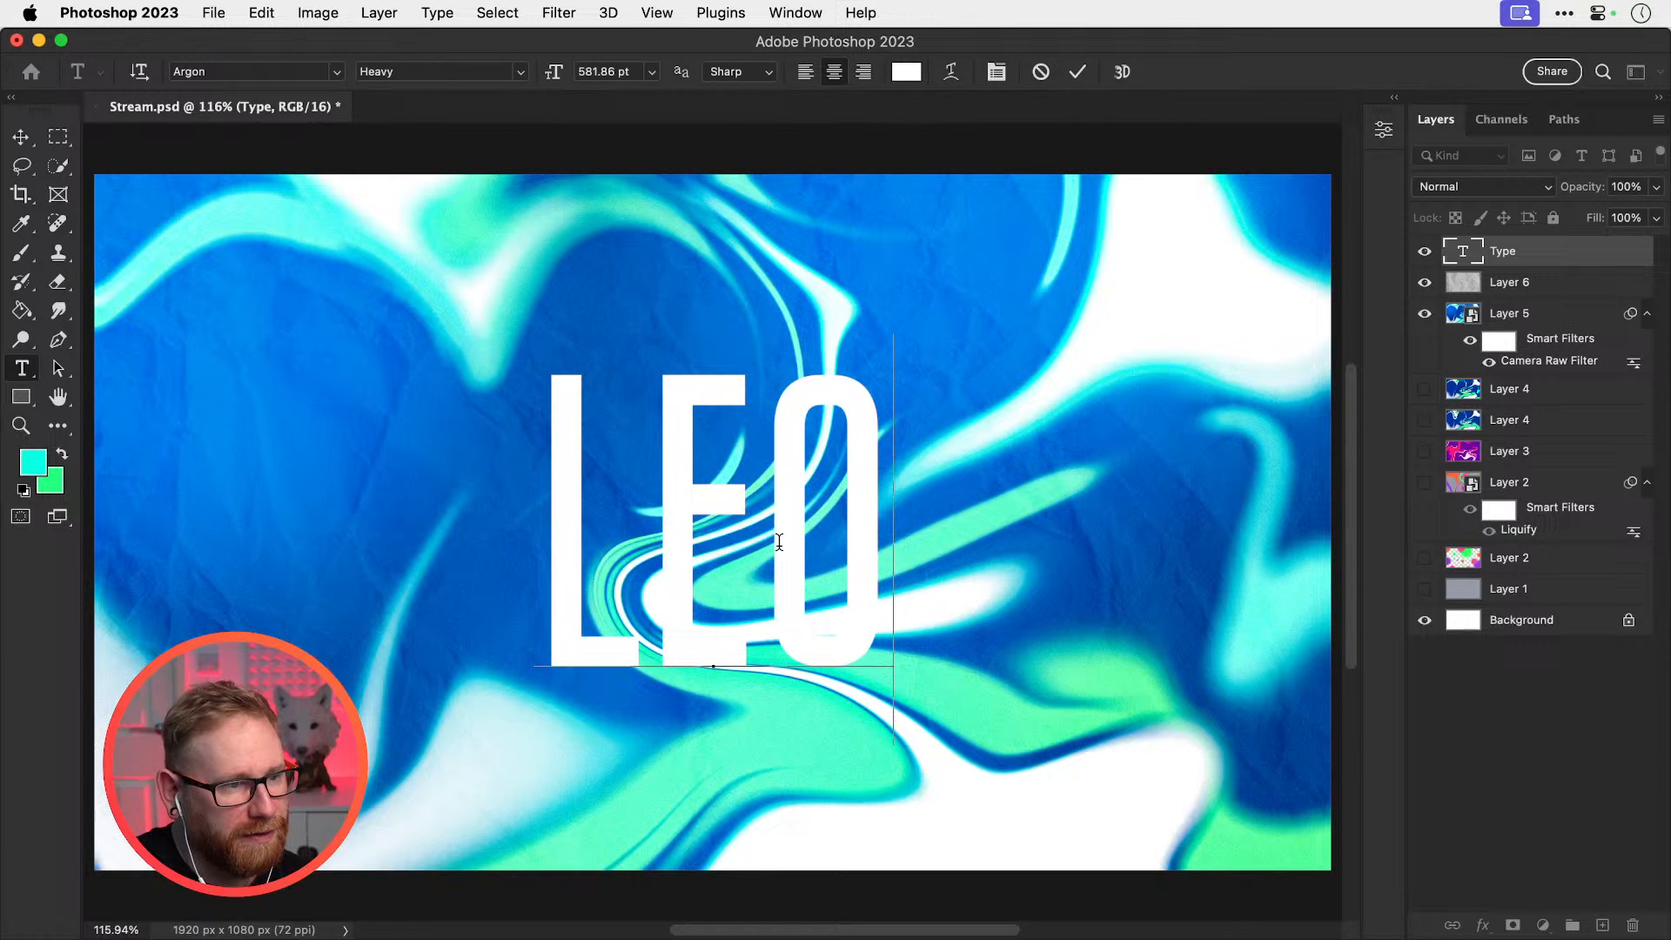
type(" & ELI")
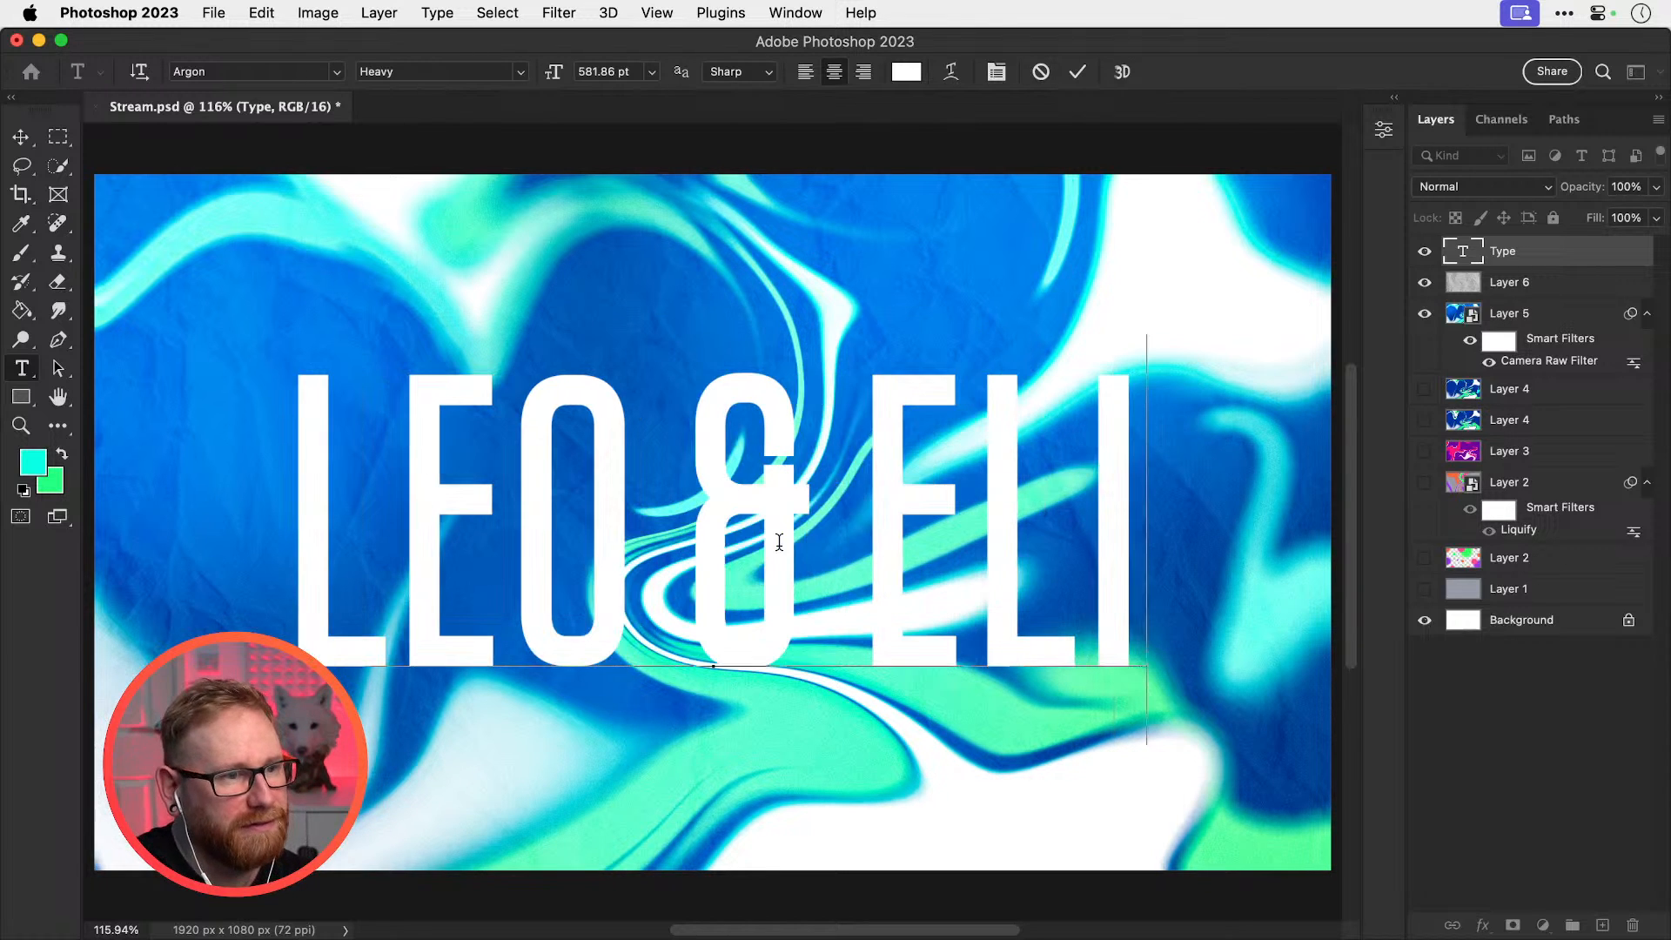
key("Left")
key("Left")
key("Left")
key("Left")
key("shift+Left")
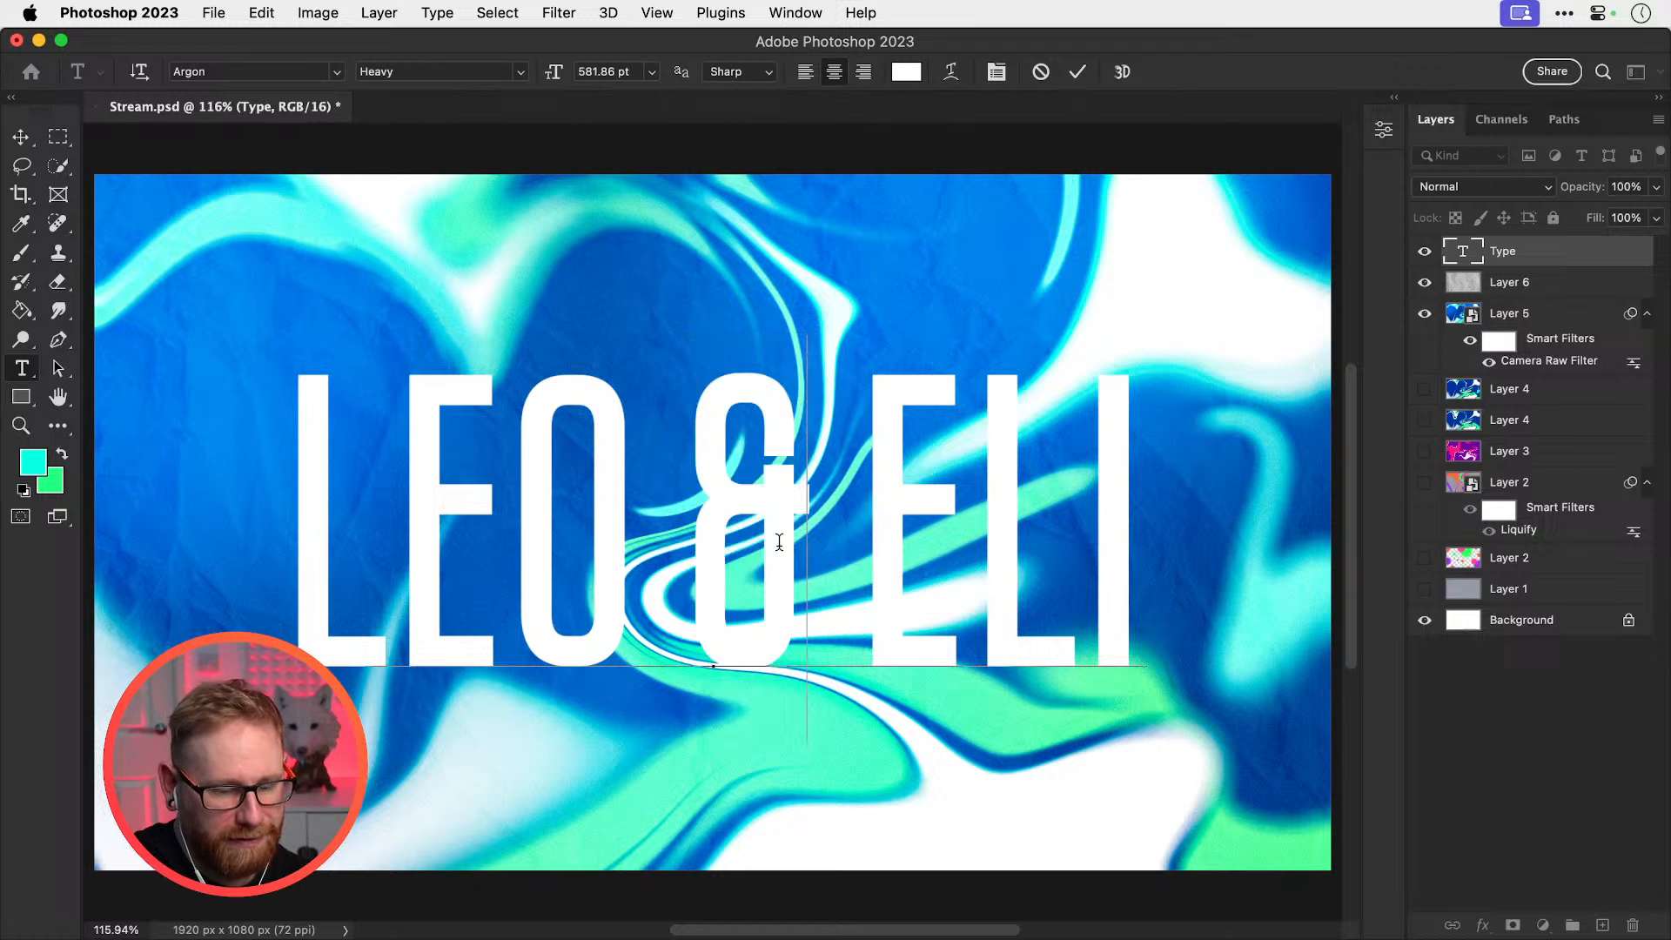
type("+")
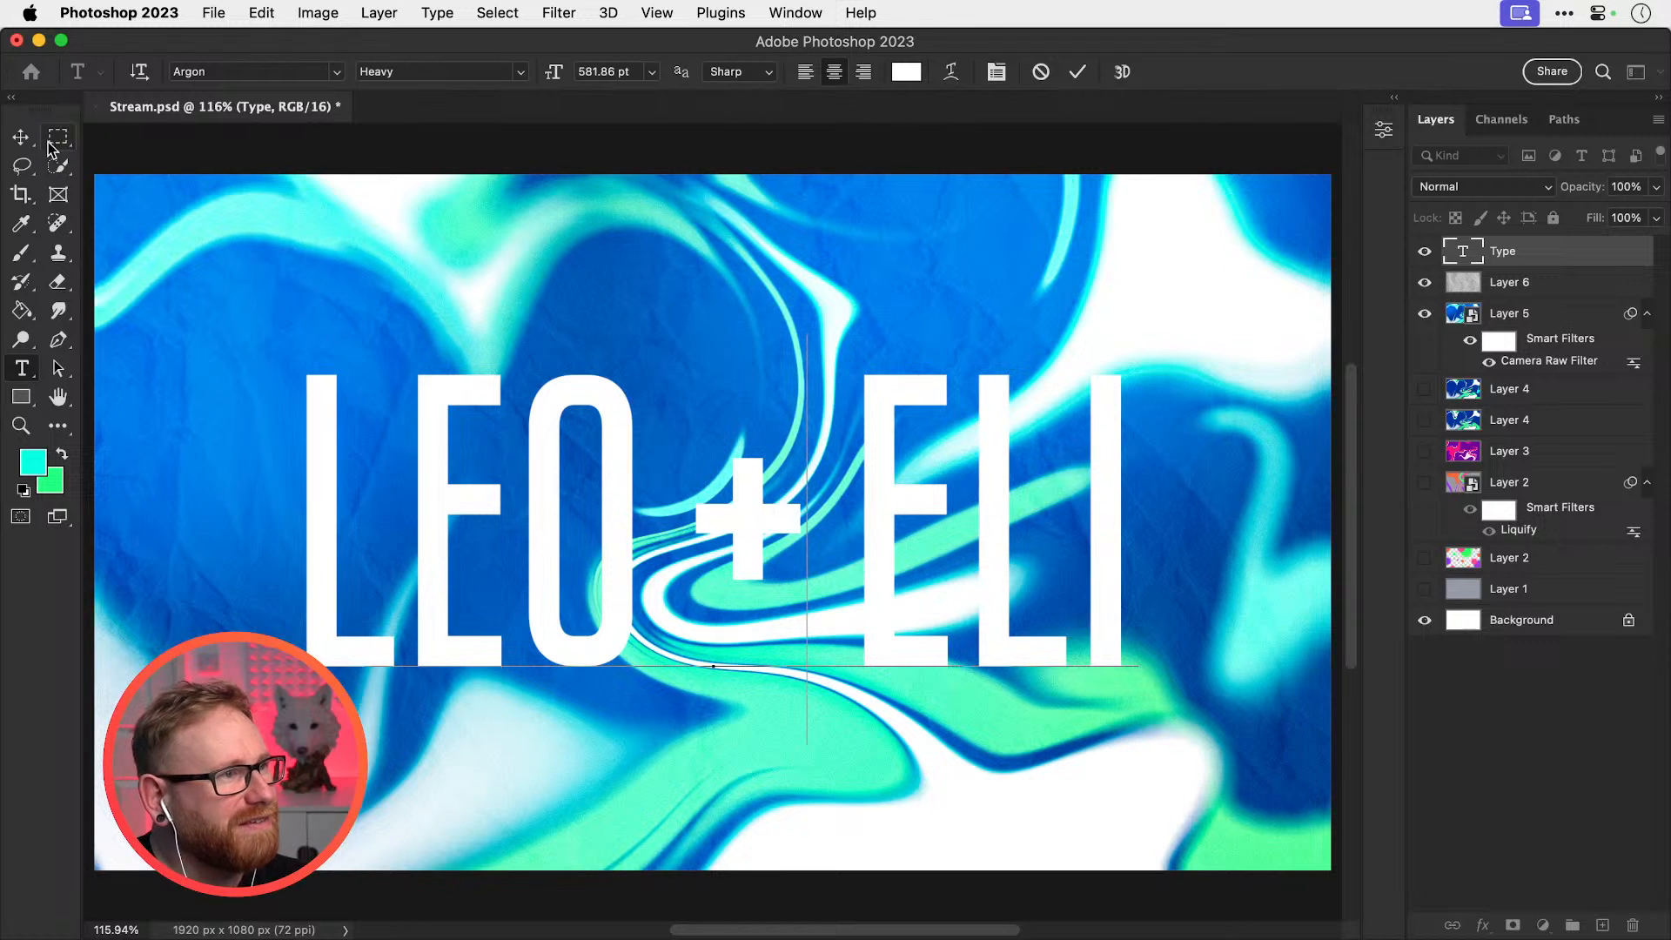
left_click(19, 142)
left_click(790, 403)
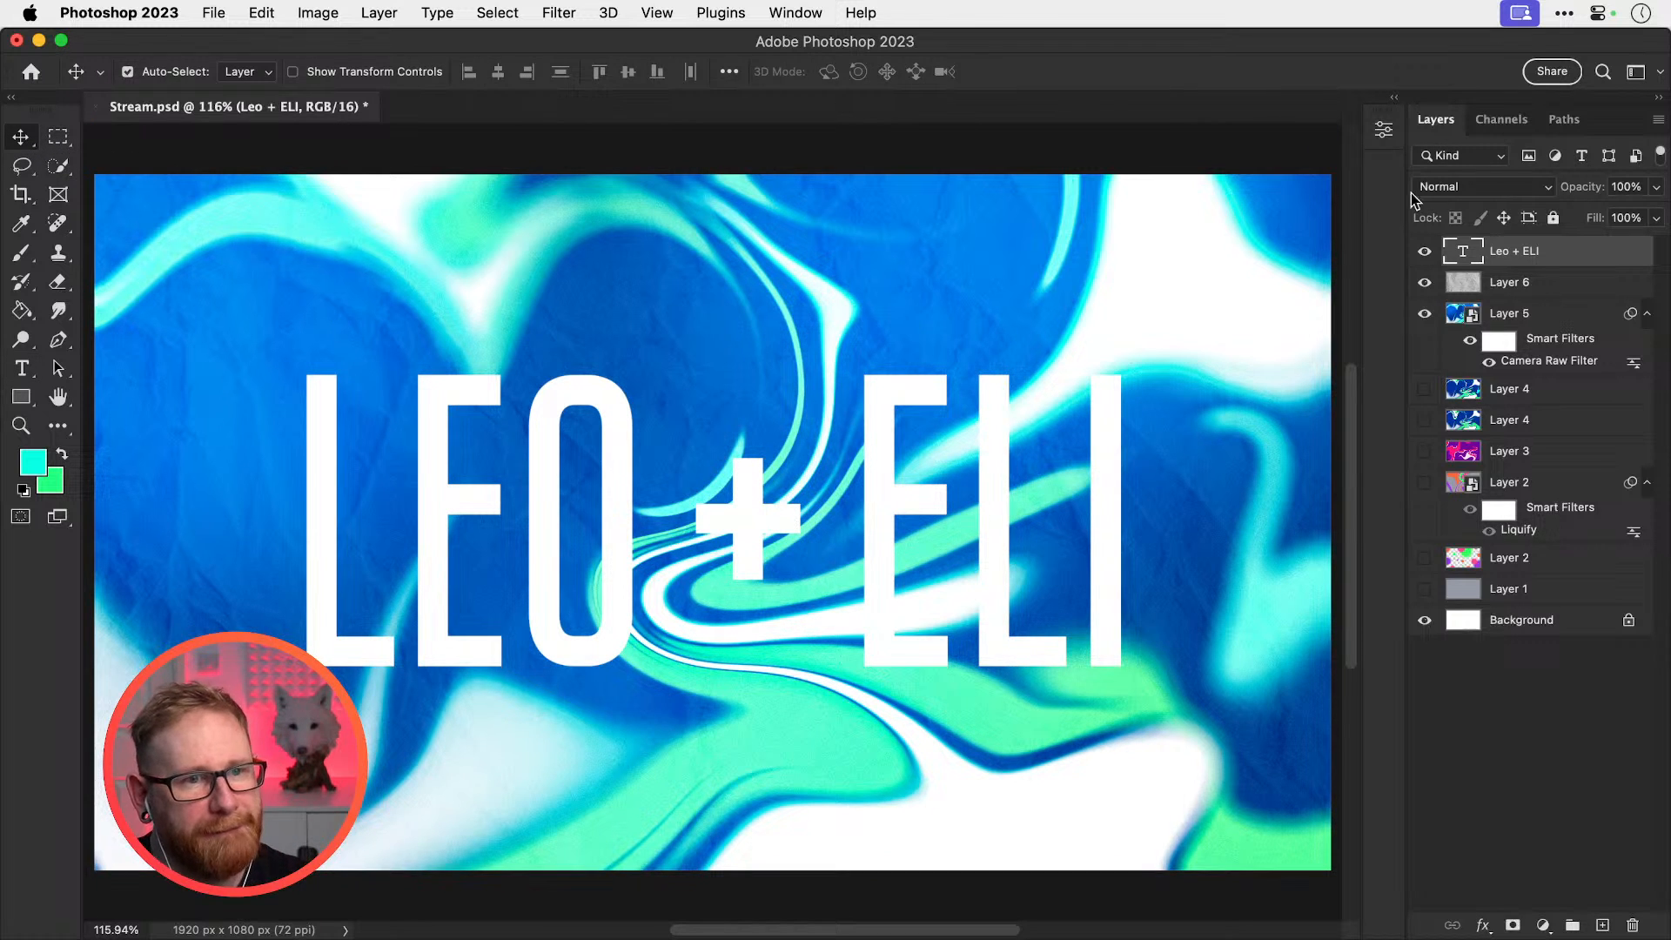
left_click(1479, 188)
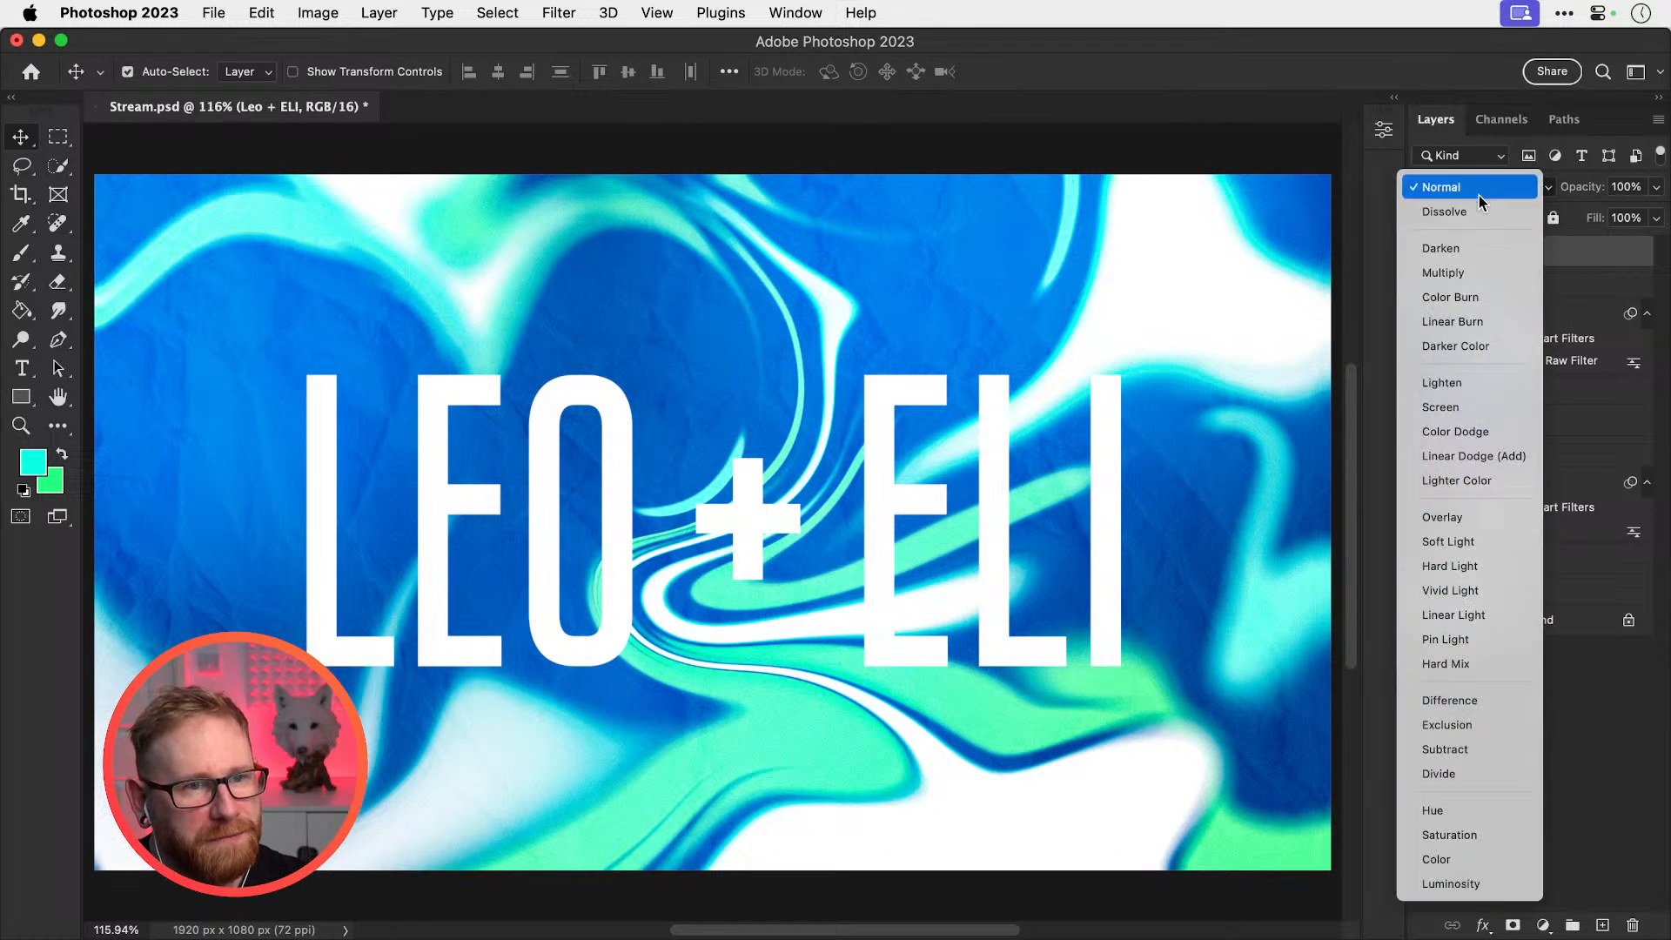
left_click(1462, 520)
key("t")
left_click(1033, 496)
left_click(906, 71)
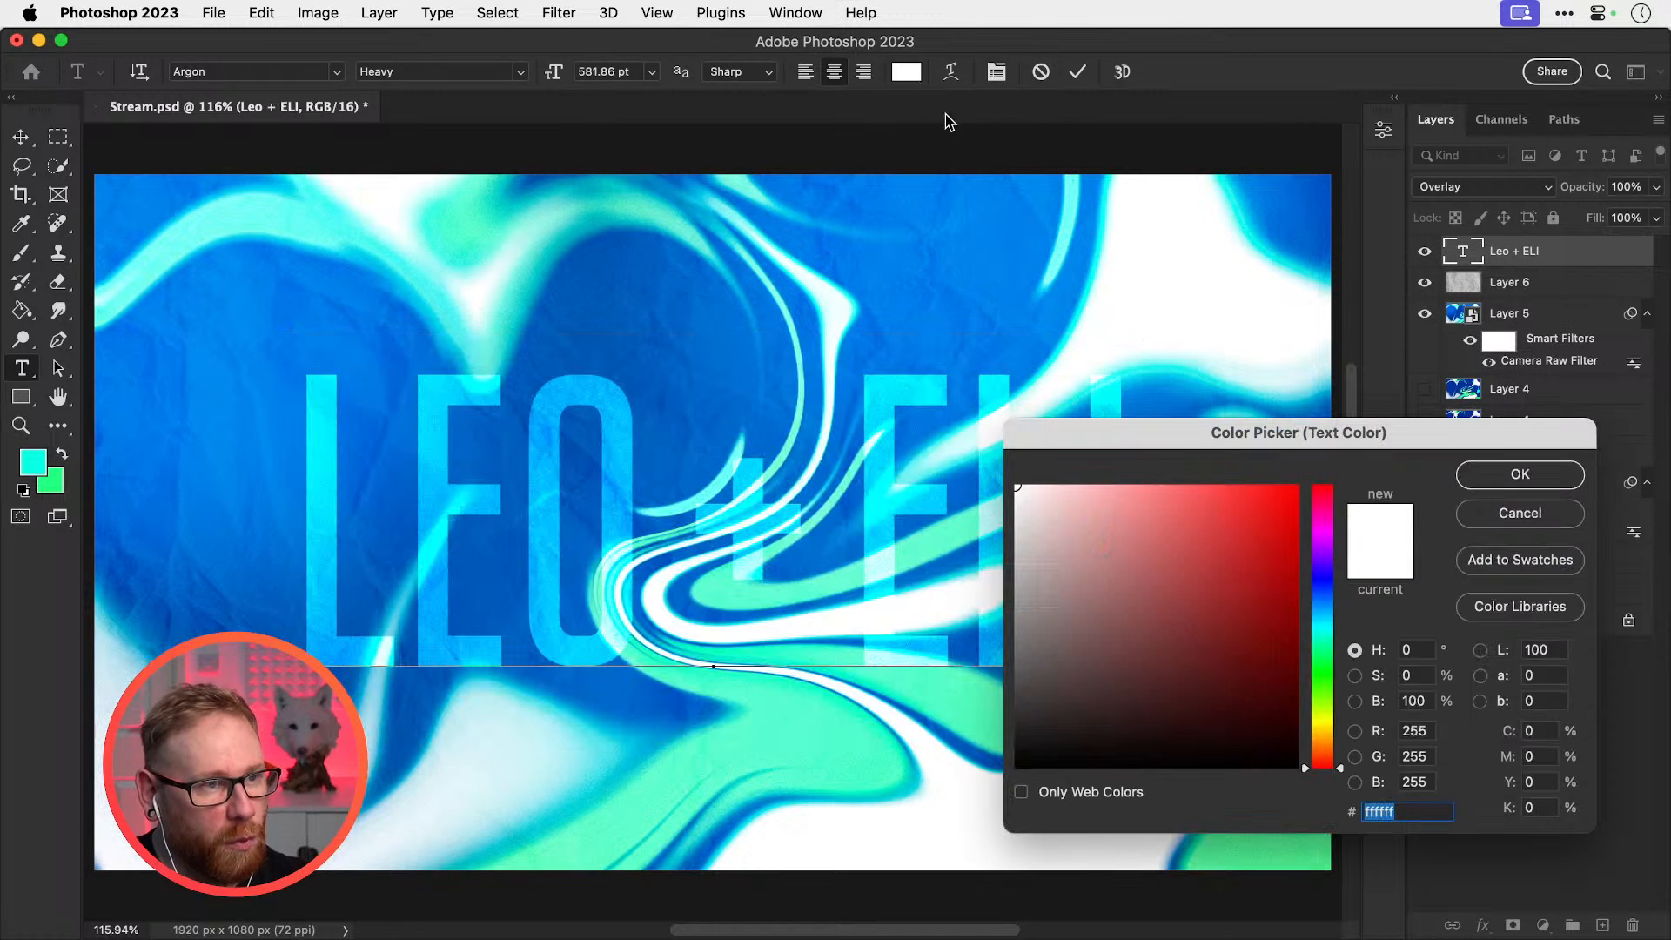
mouse_move(1140, 557)
left_mouse_down()
mouse_move(974, 804)
mouse_move(1019, 497)
mouse_move(989, 392)
left_mouse_up()
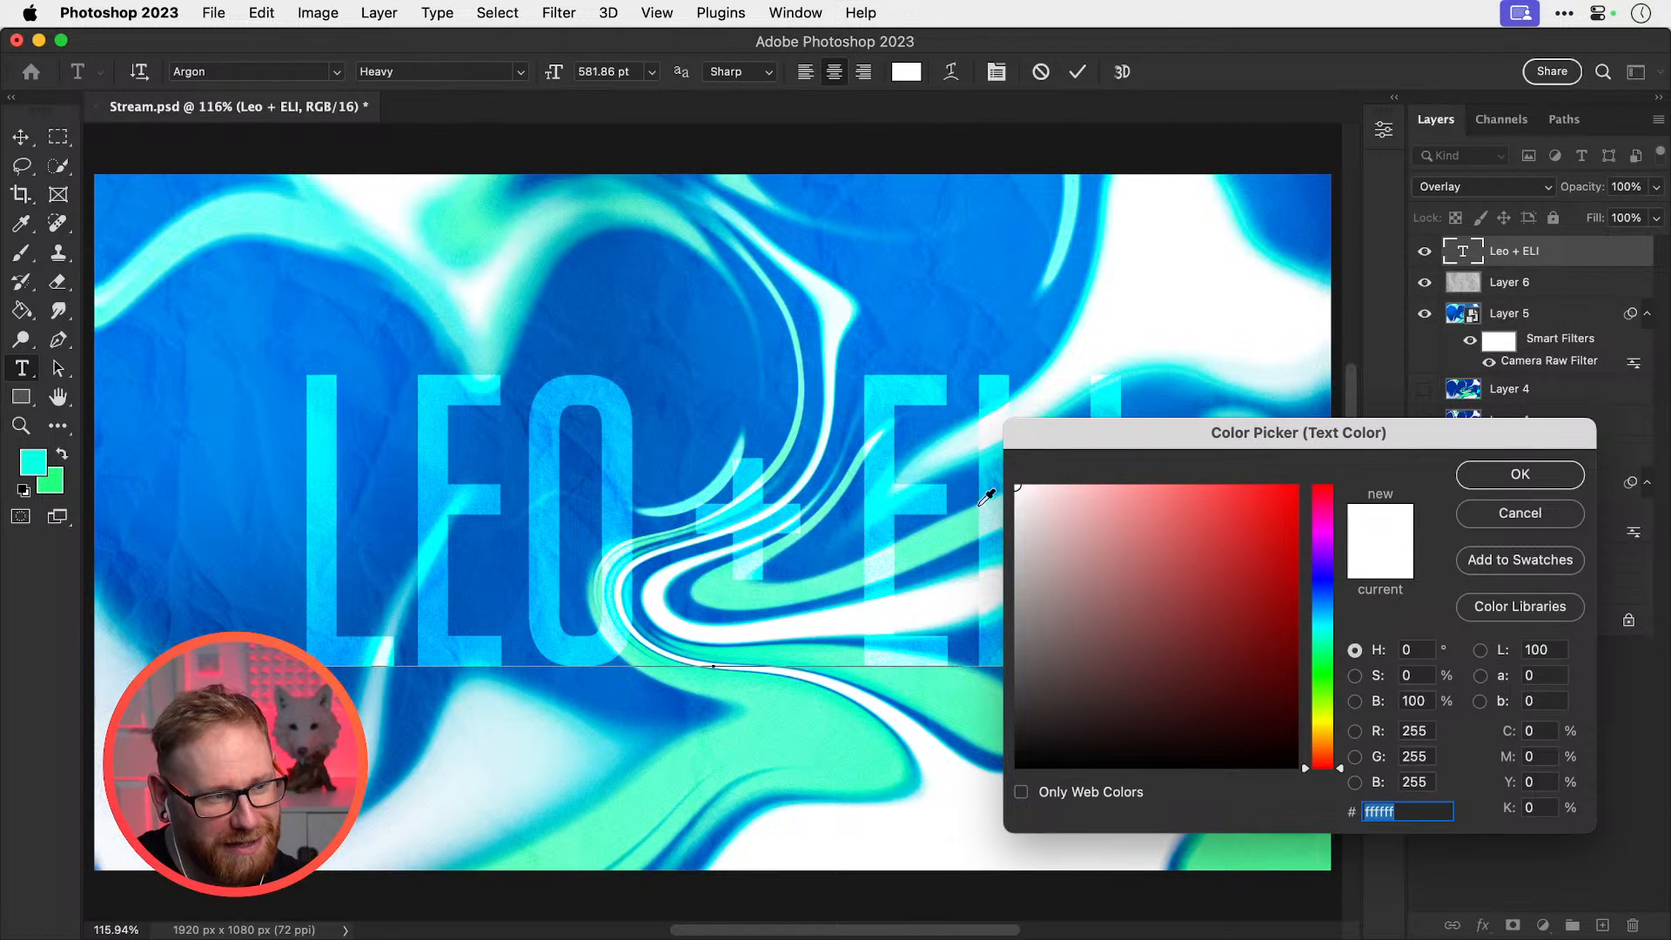
left_click_drag(988, 496, 986, 348)
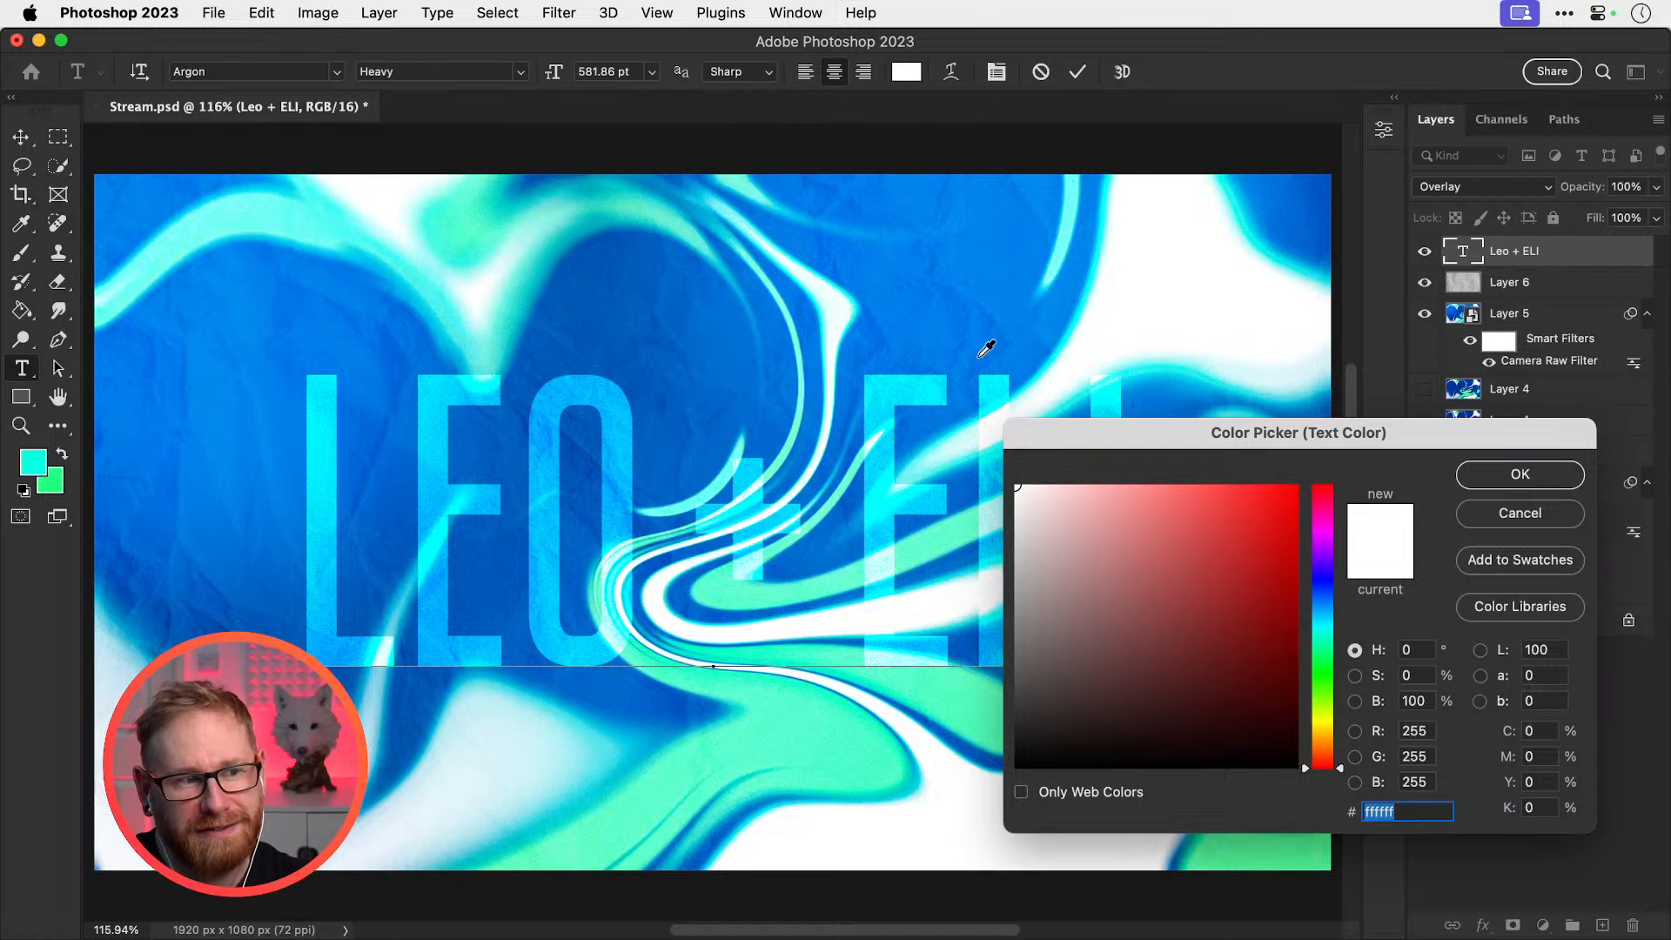
left_click(1471, 513)
left_click(39, 138)
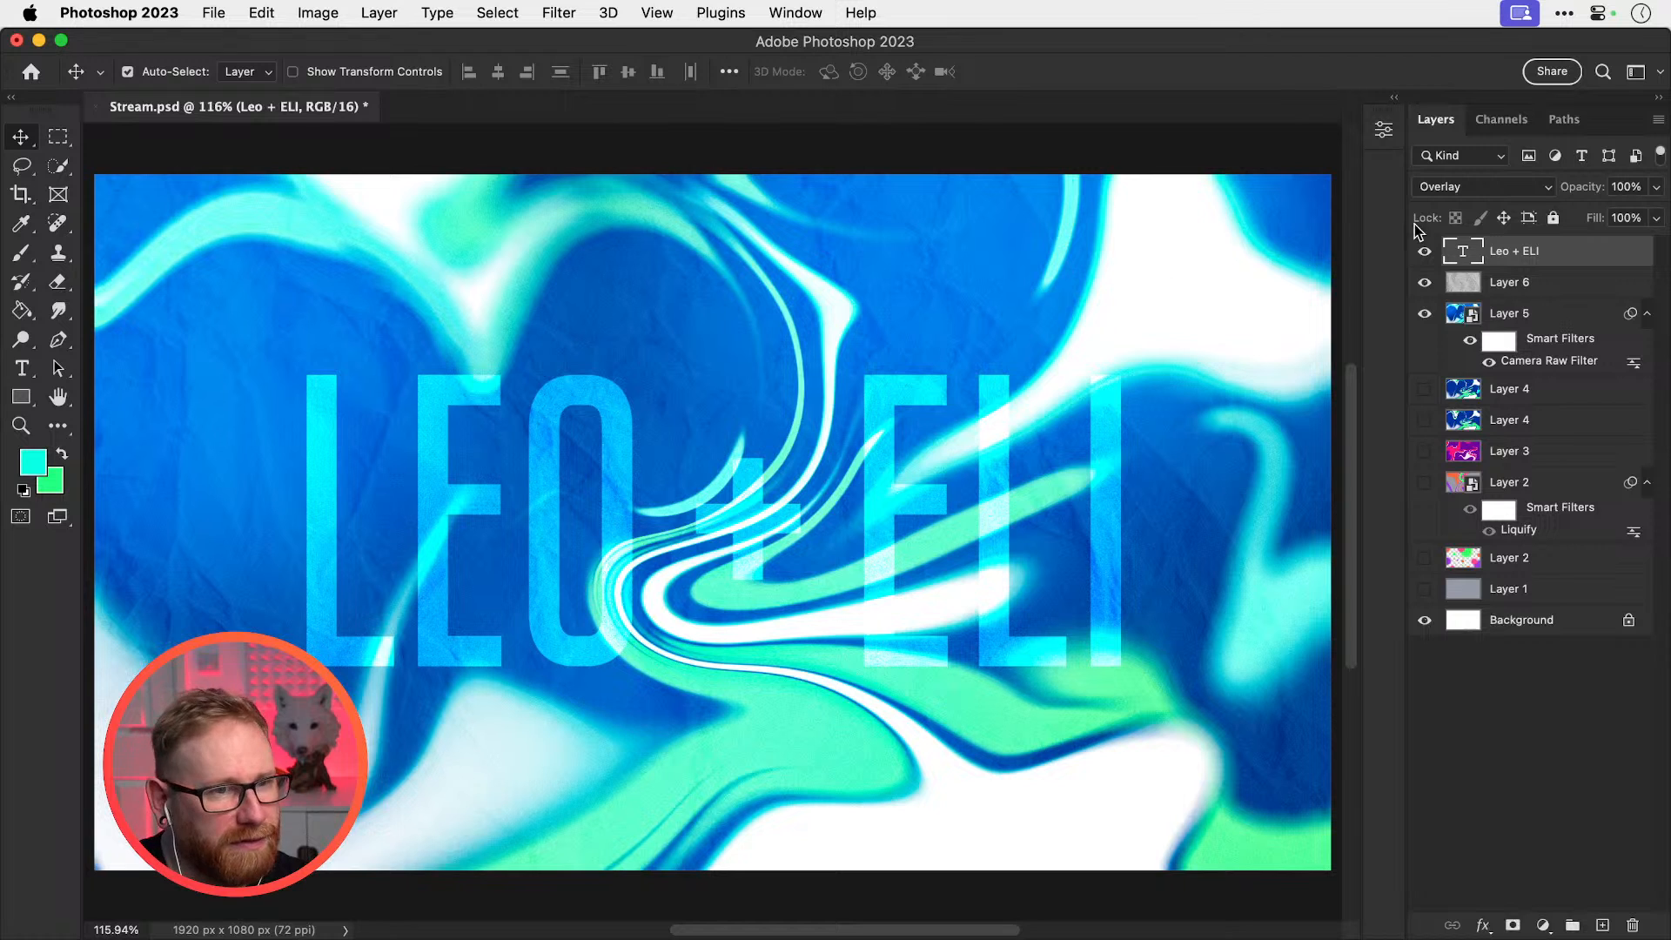
key("shift+alt+n")
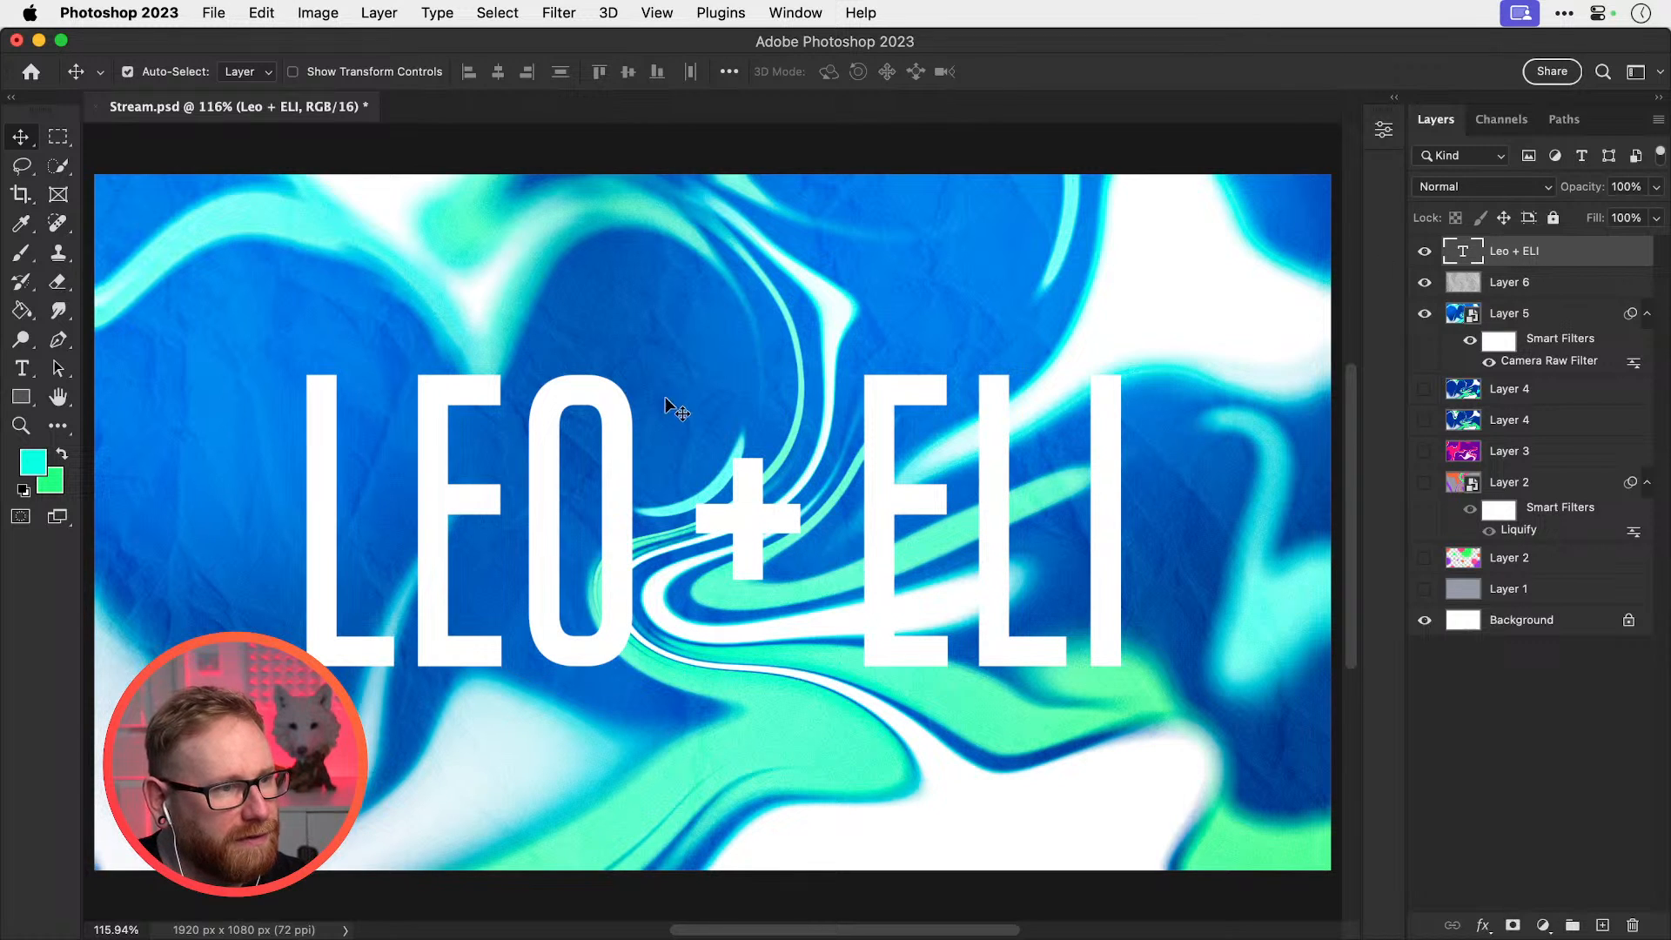
key("t")
key("v")
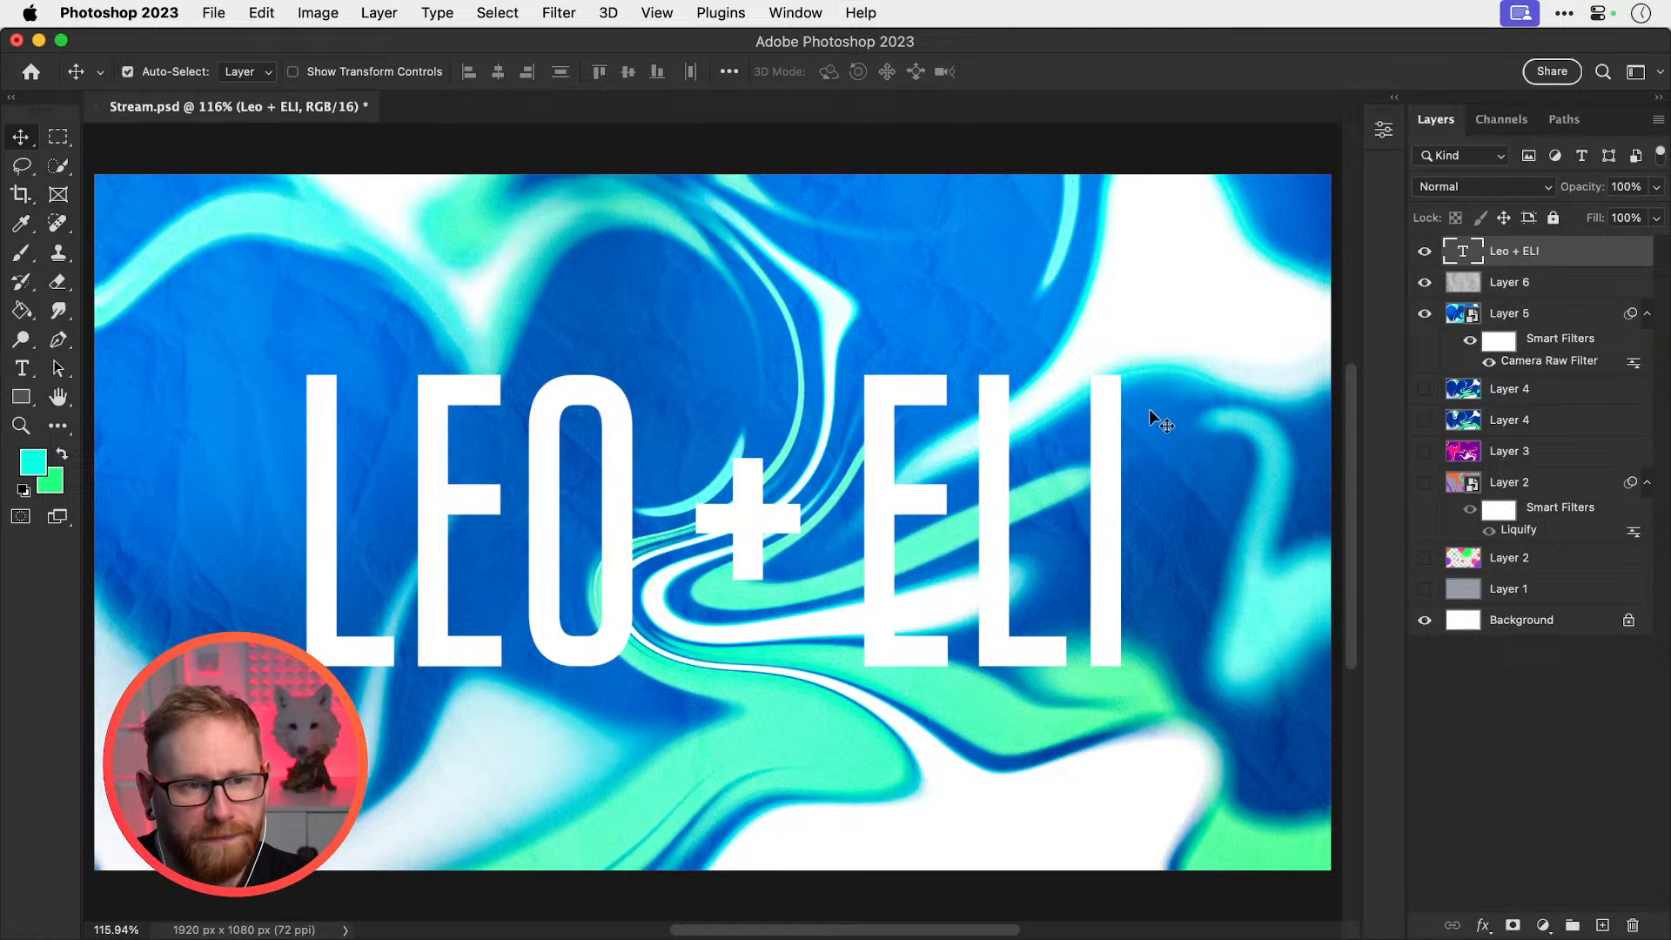
left_click_drag(1518, 254, 1519, 373)
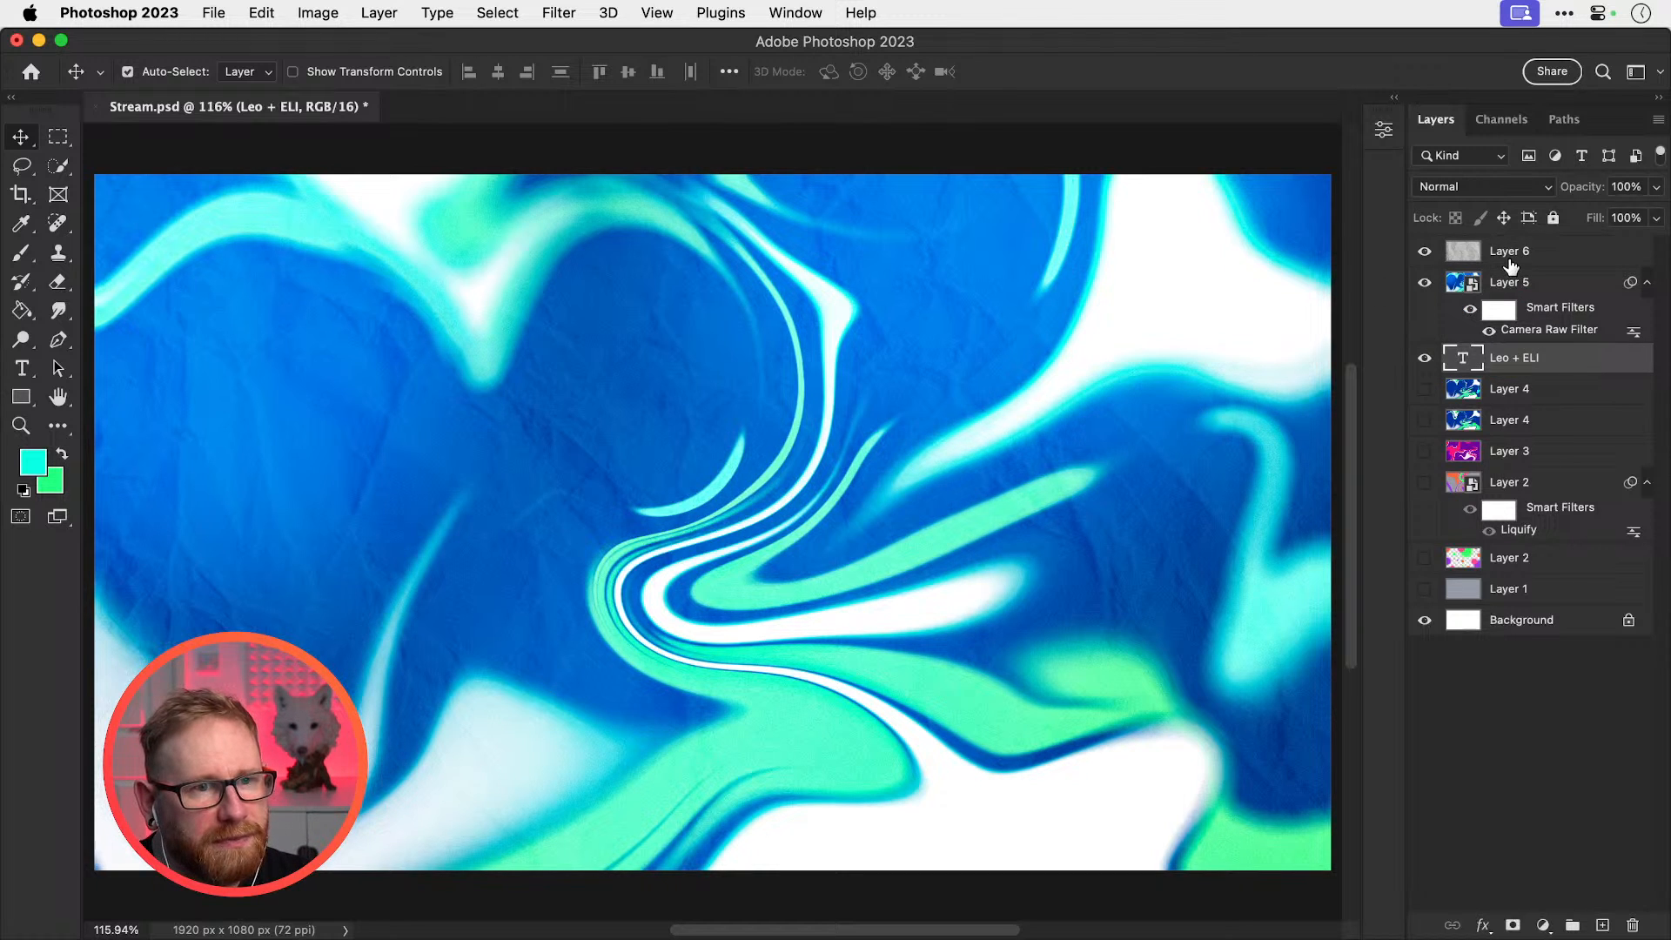
Clip Layers 5 and 6 into the LEO + ELI text layer
left_click(1509, 260)
left_click(1506, 287, "shift")
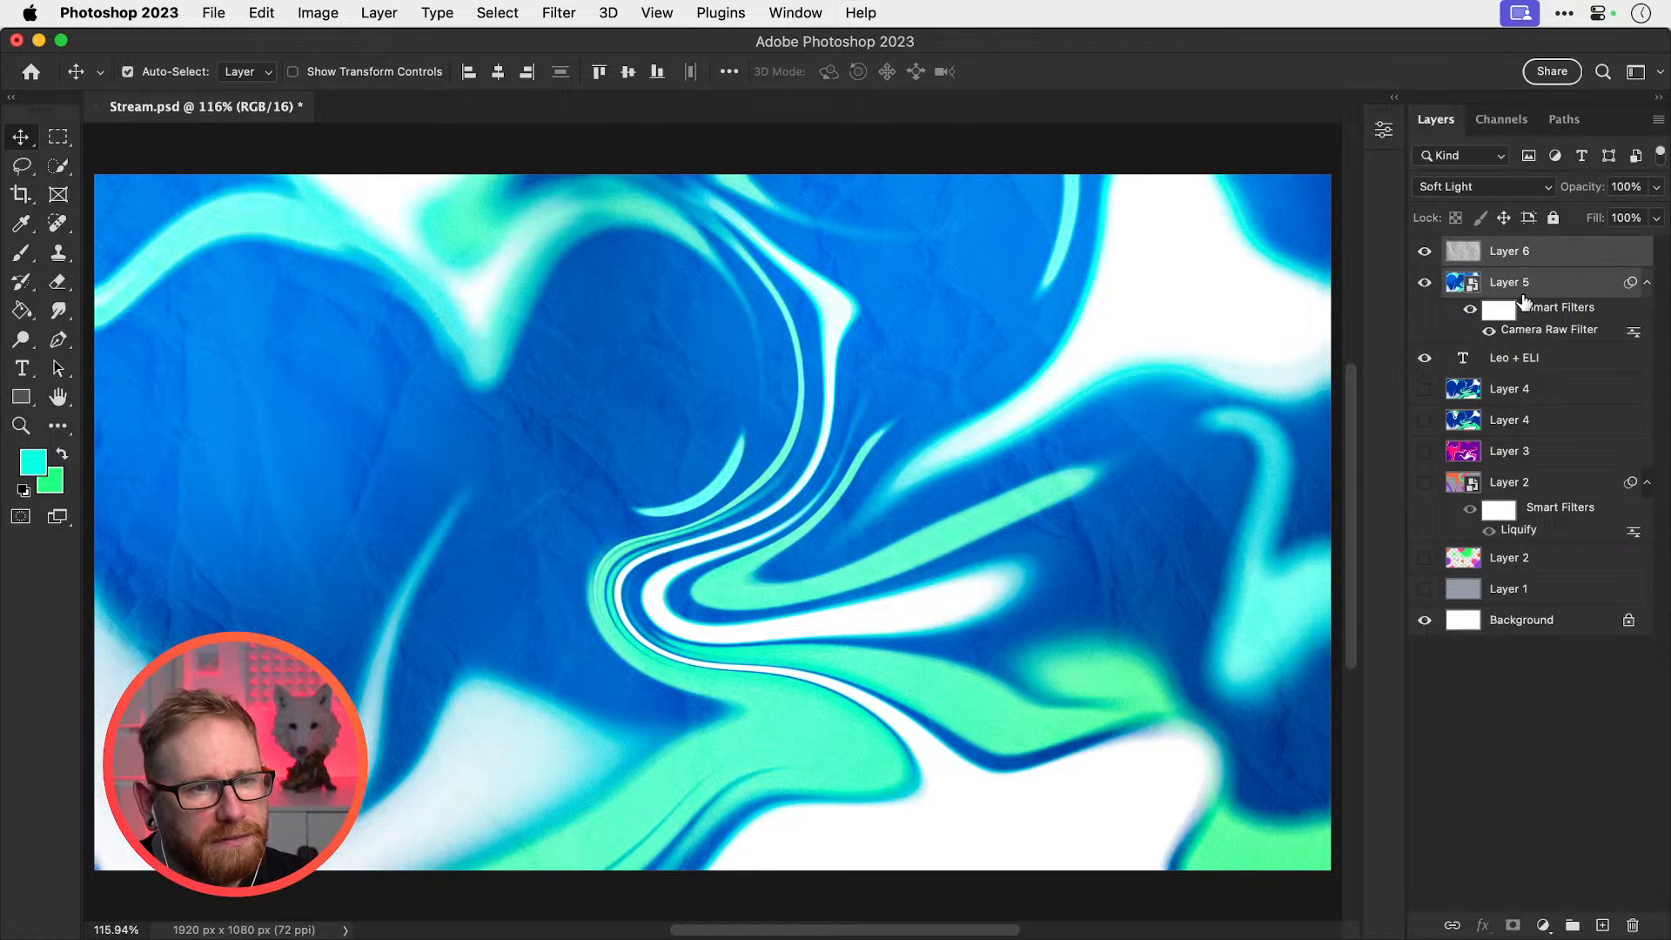
left_click(1546, 341, "alt")
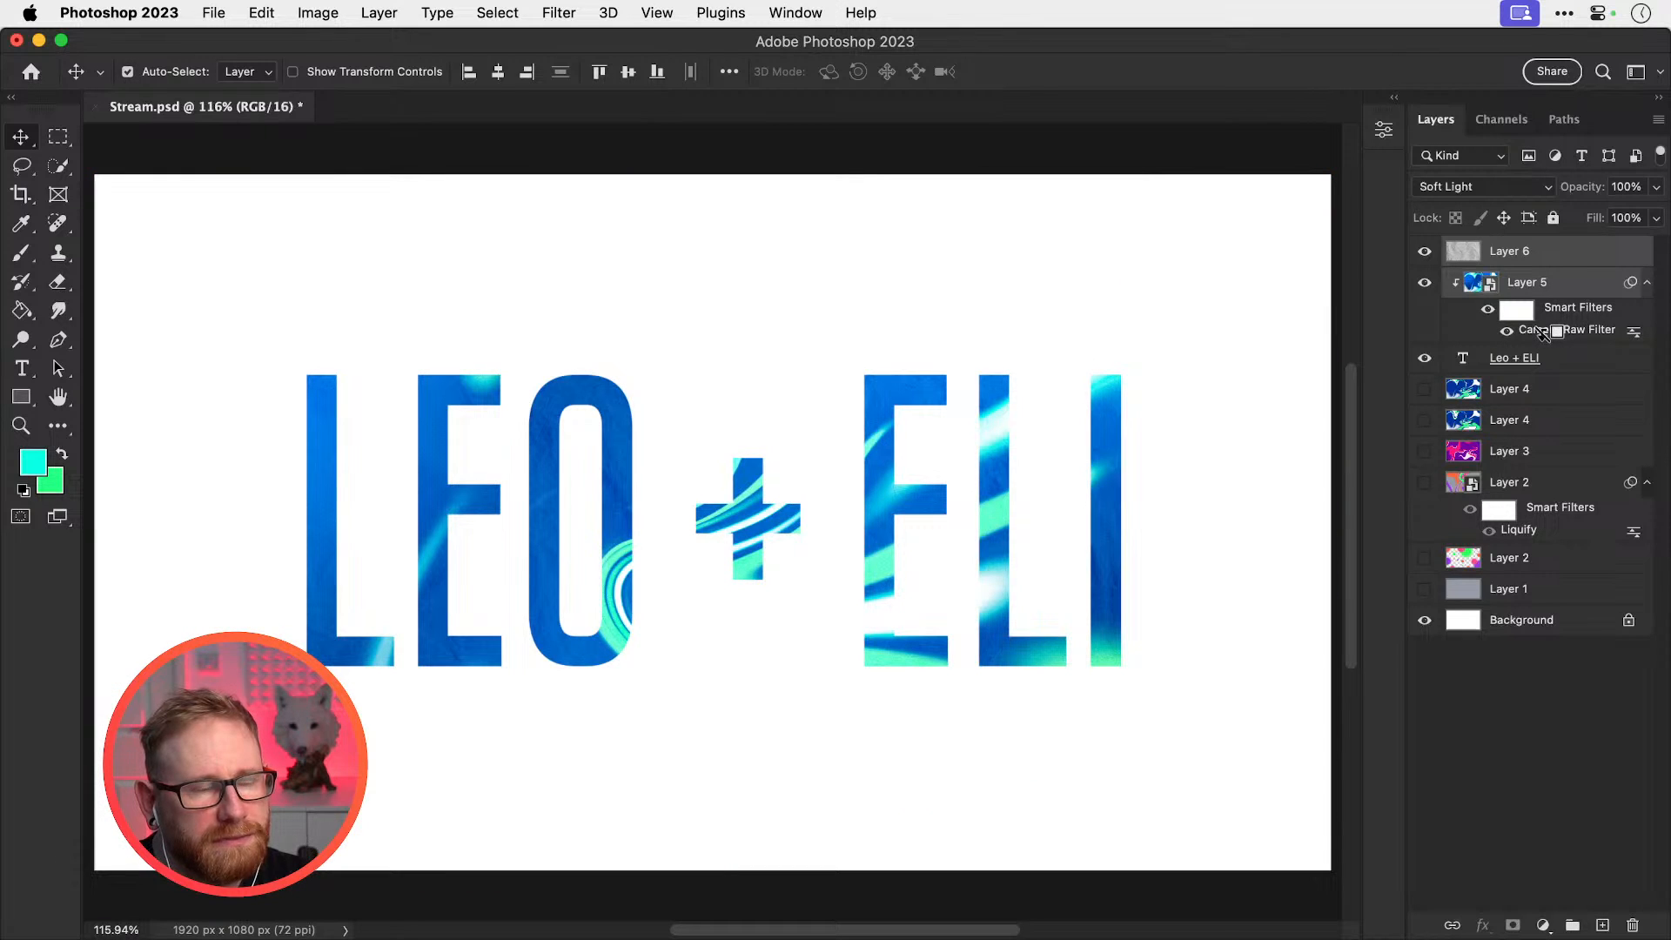
left_click(1532, 270, "alt")
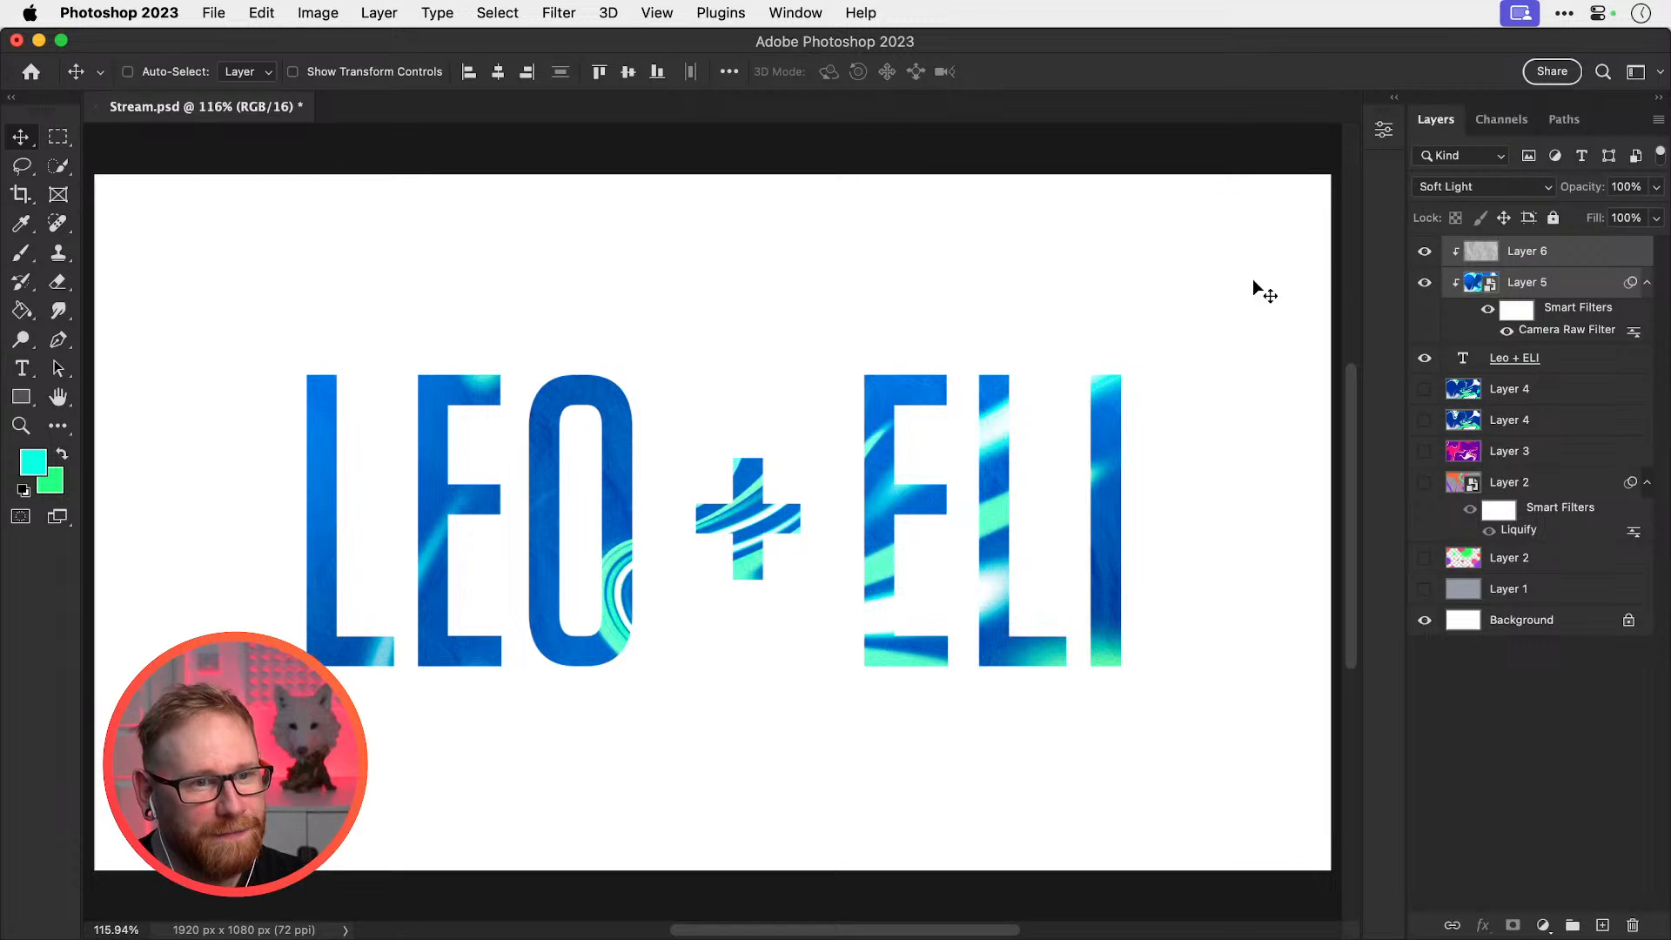
Scale the swirl texture to about 83% and shift it up inside the letters
left_click_drag(1257, 285, 1078, 287)
key("super+t")
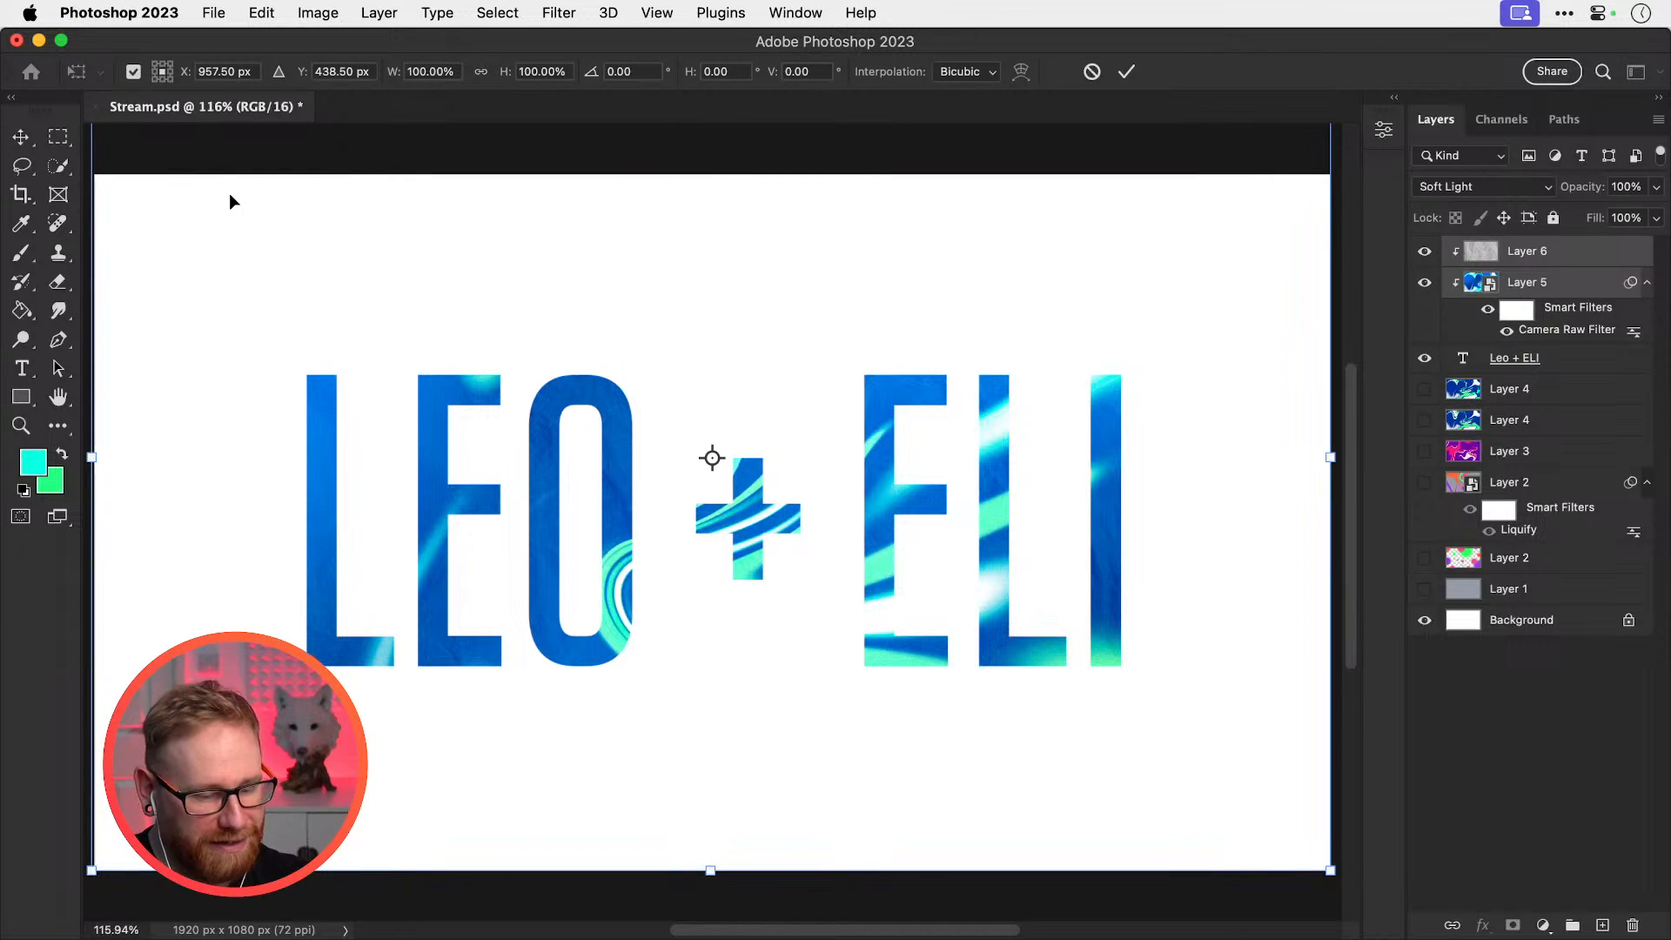
key("super+1")
left_click_drag(346, 259, 452, 332)
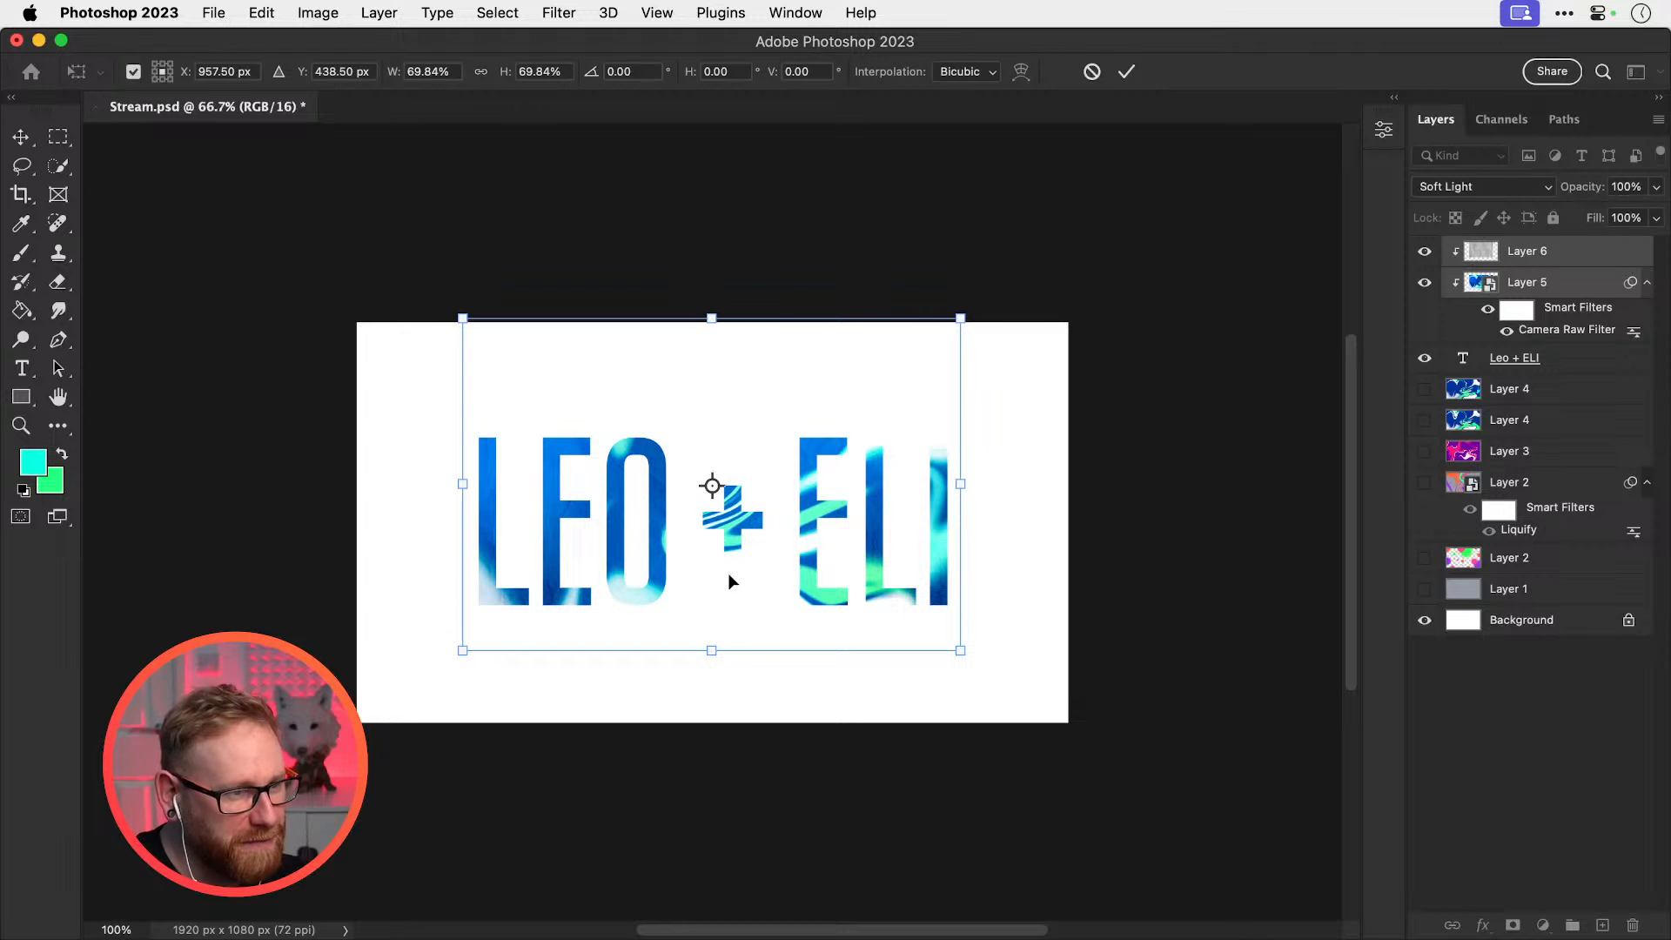
left_click_drag(727, 572, 729, 529)
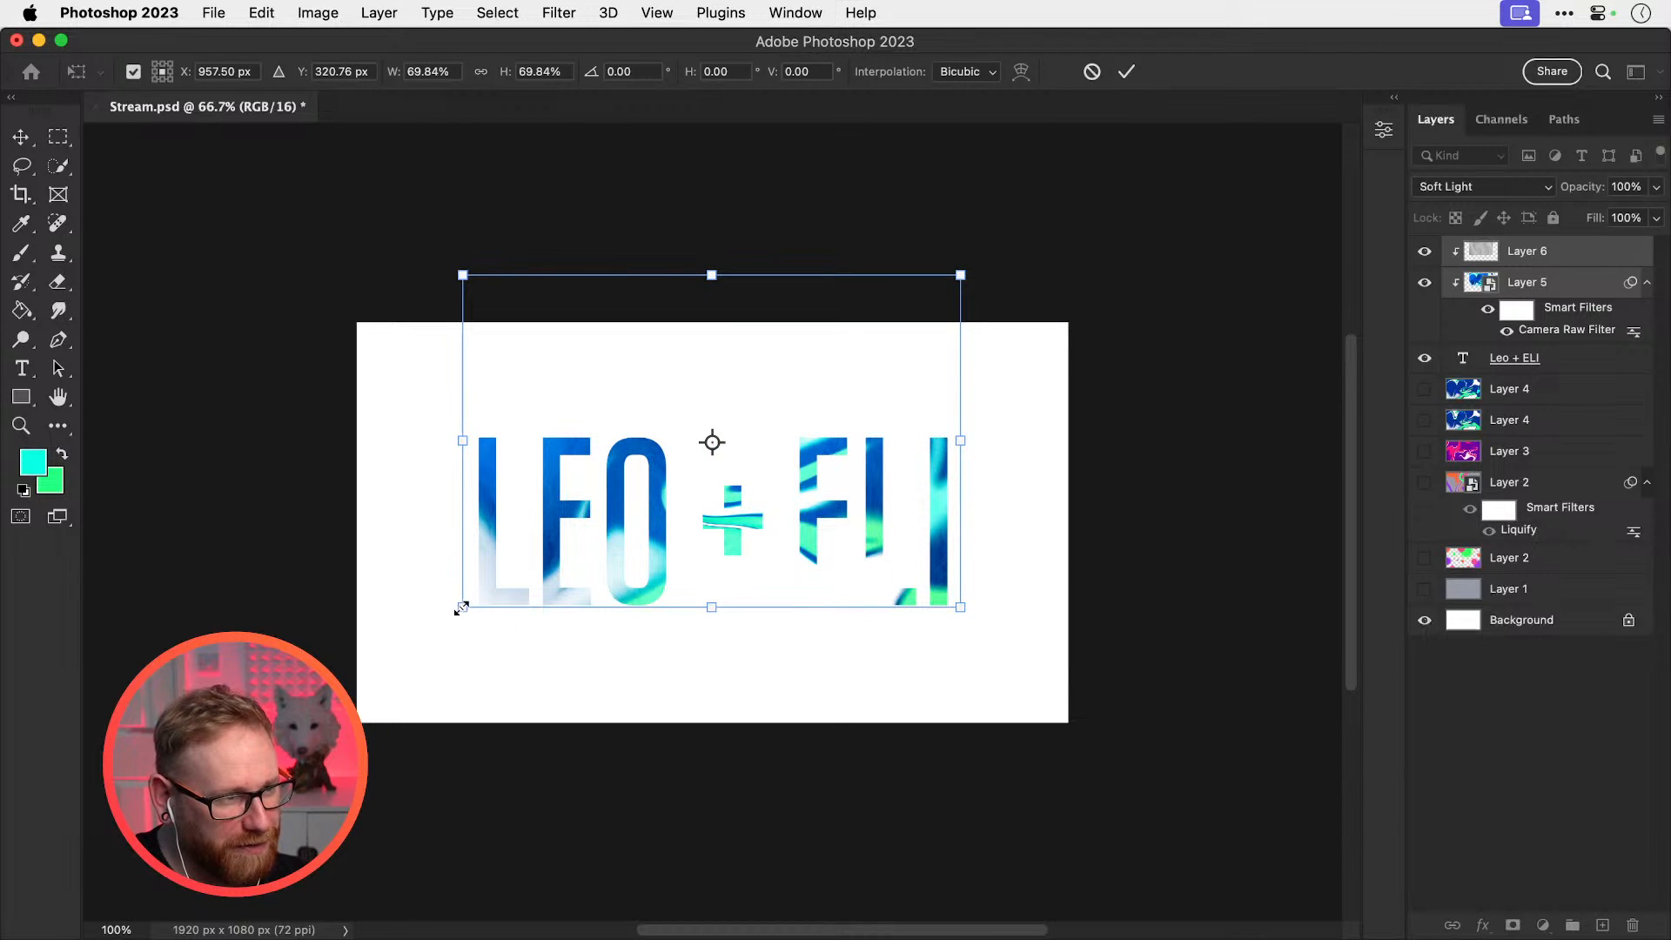
left_click_drag(459, 608, 380, 689)
left_click_drag(802, 539, 793, 524)
Commit the texture transform, then trial a gray text colour and cancel it
key("Return")
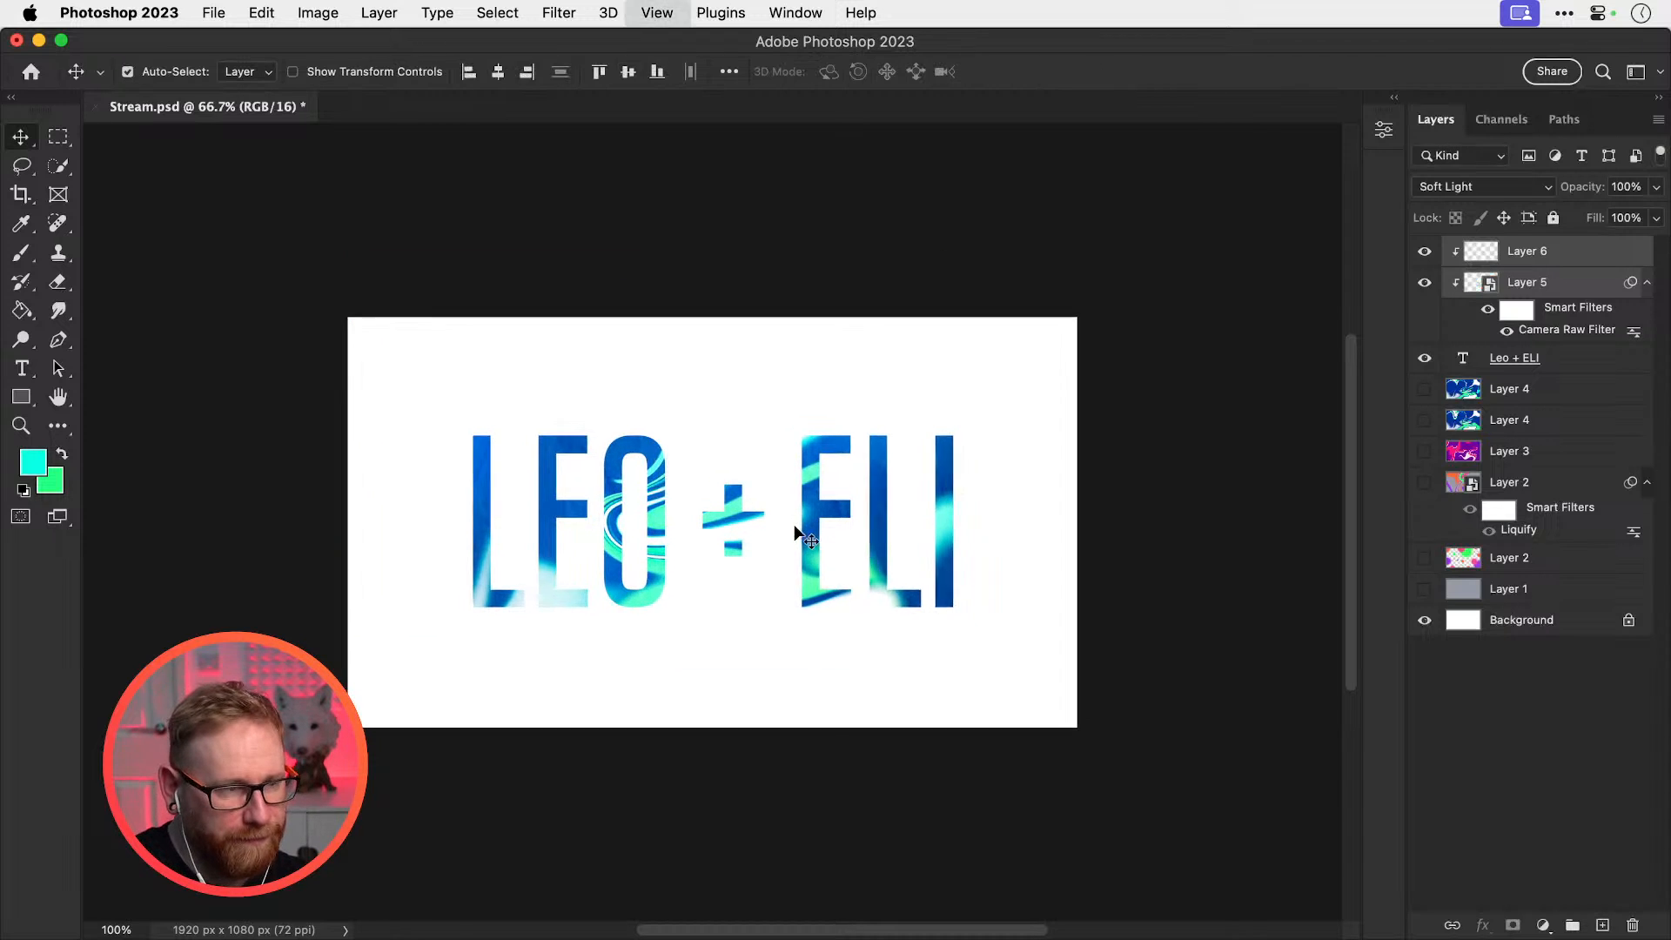
key("super+1")
left_click(1516, 357)
key("t")
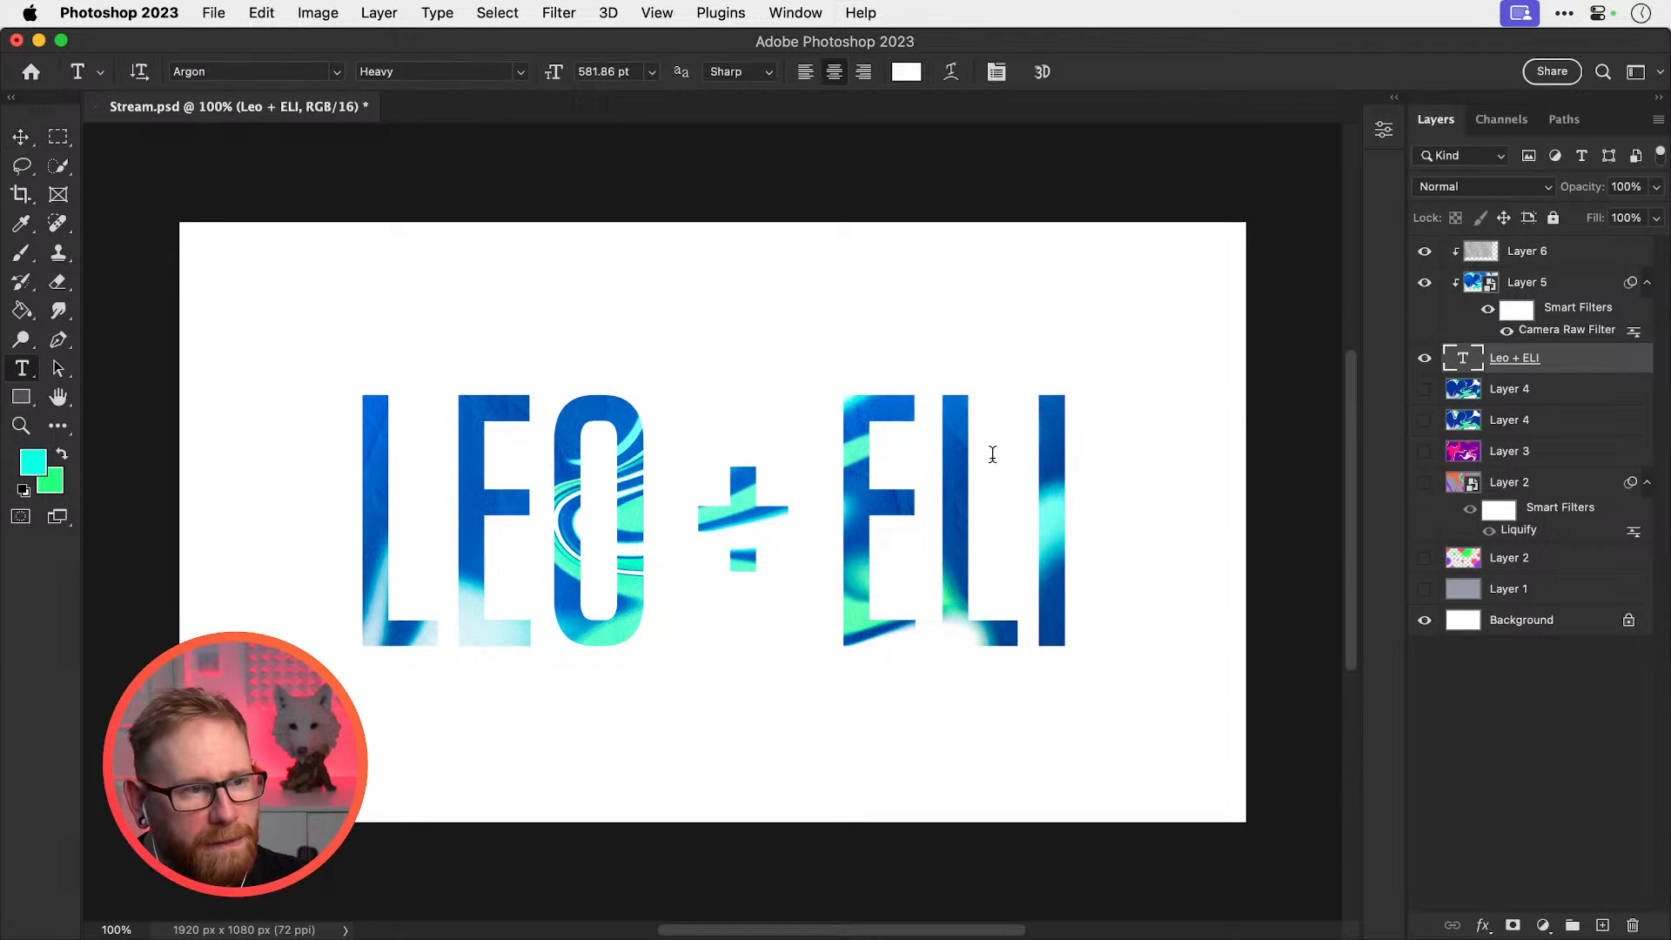
left_click(992, 453)
key("super+a")
left_click(906, 72)
left_click(1048, 379)
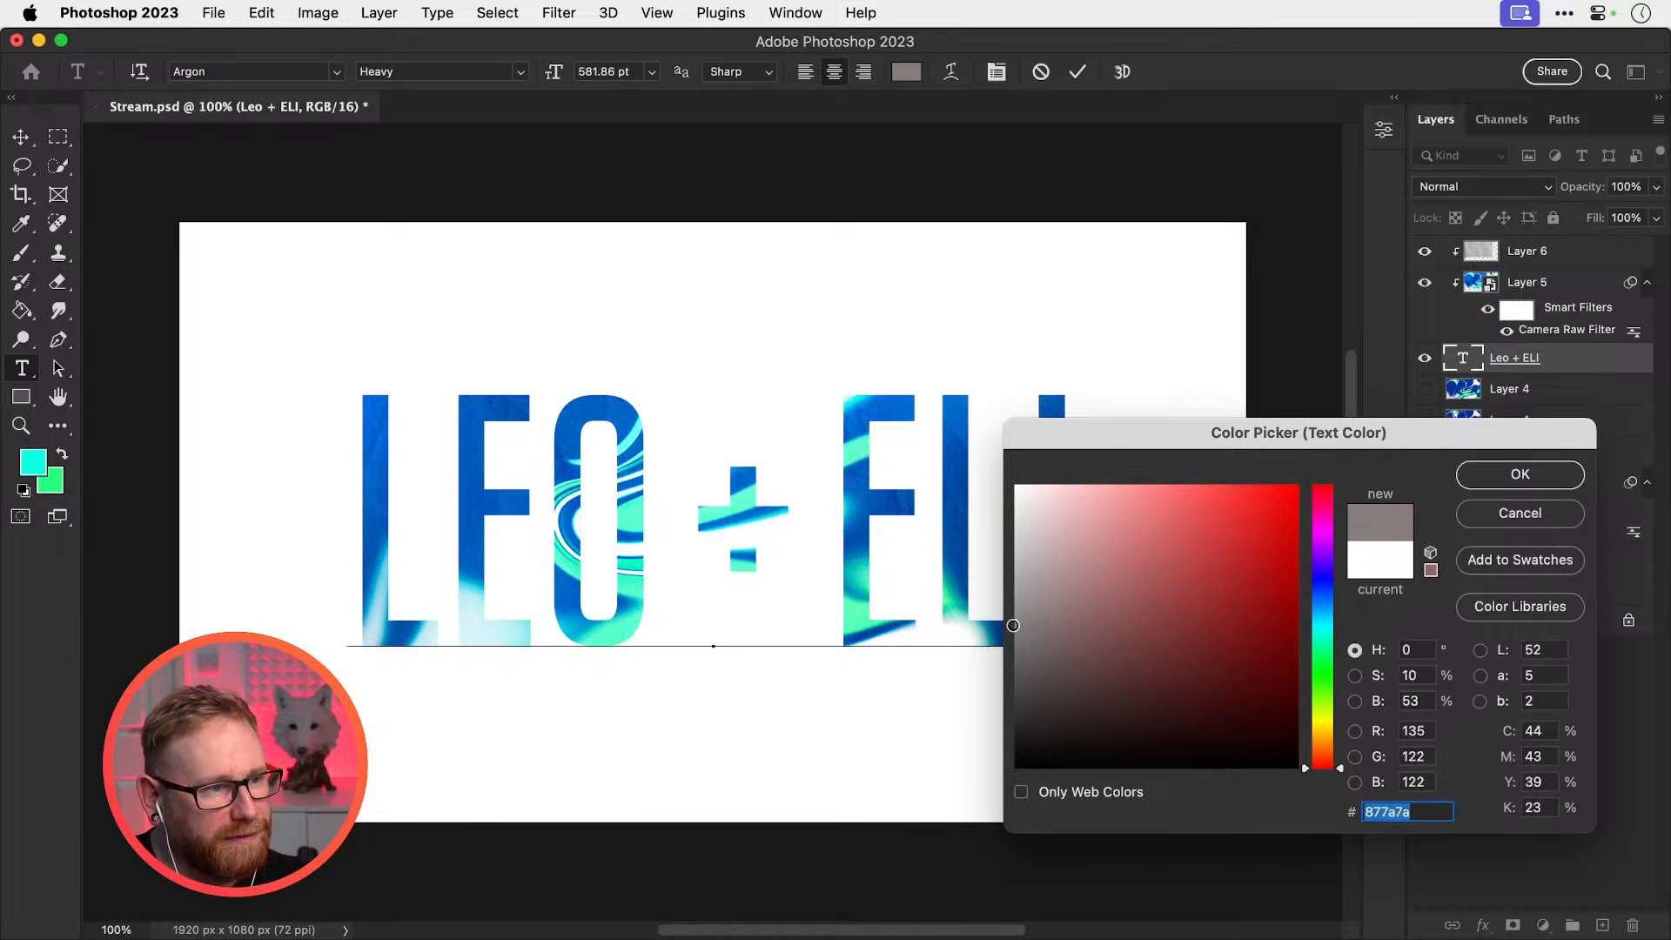
left_click_drag(1013, 626, 938, 760)
left_click(1478, 519)
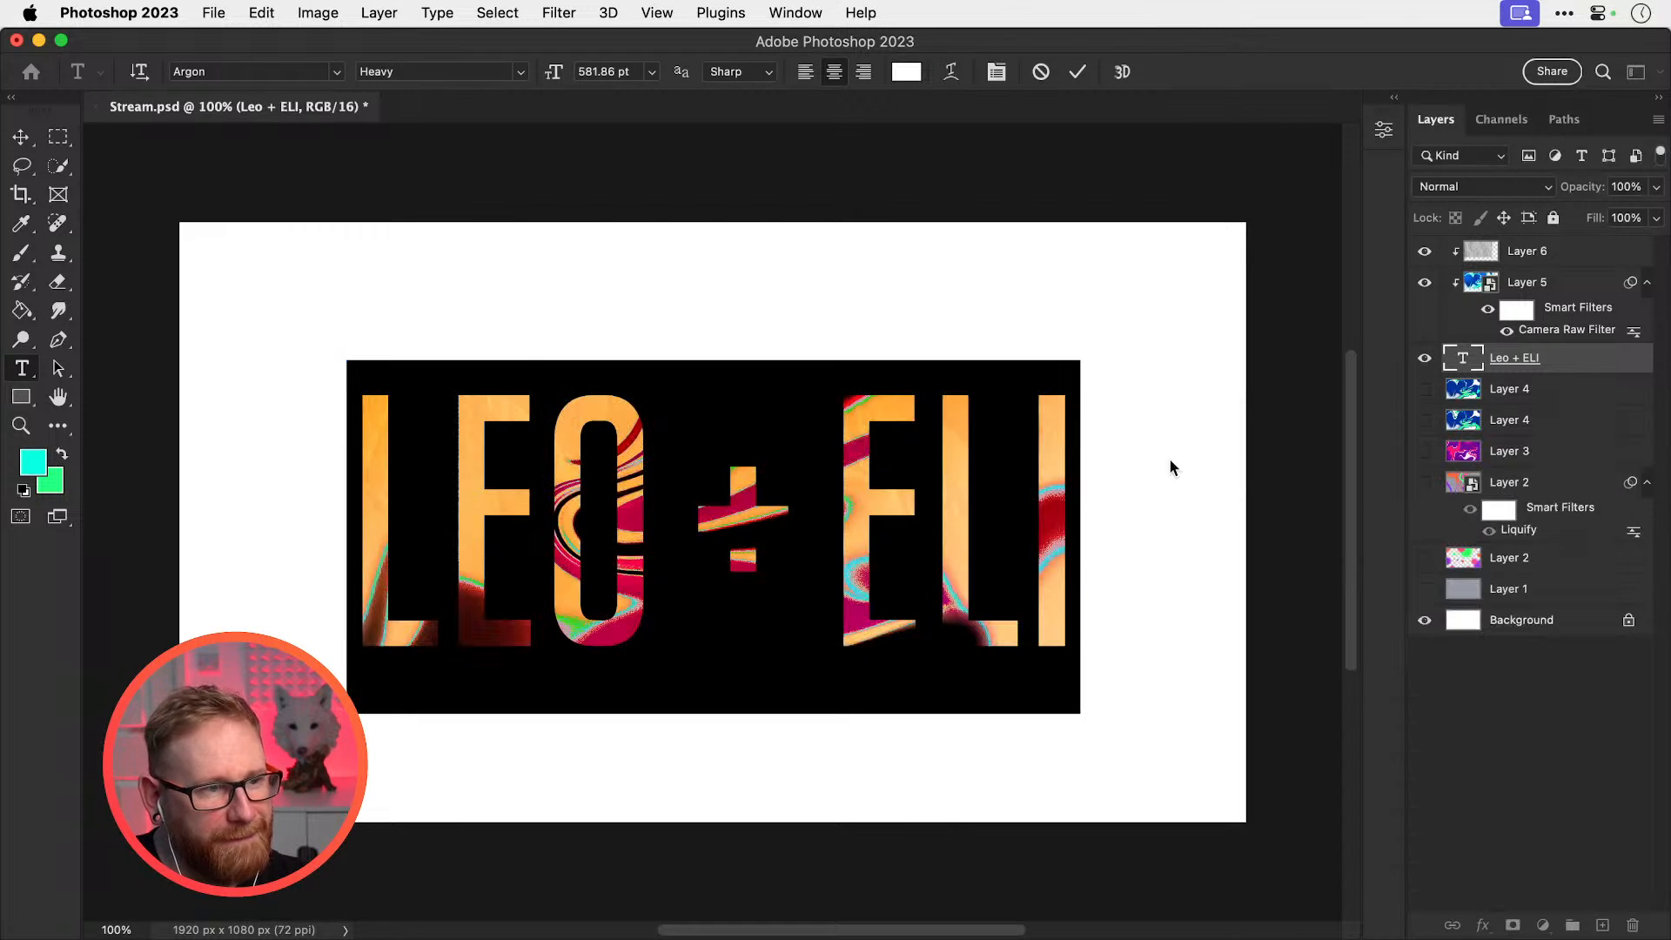
left_click(21, 137)
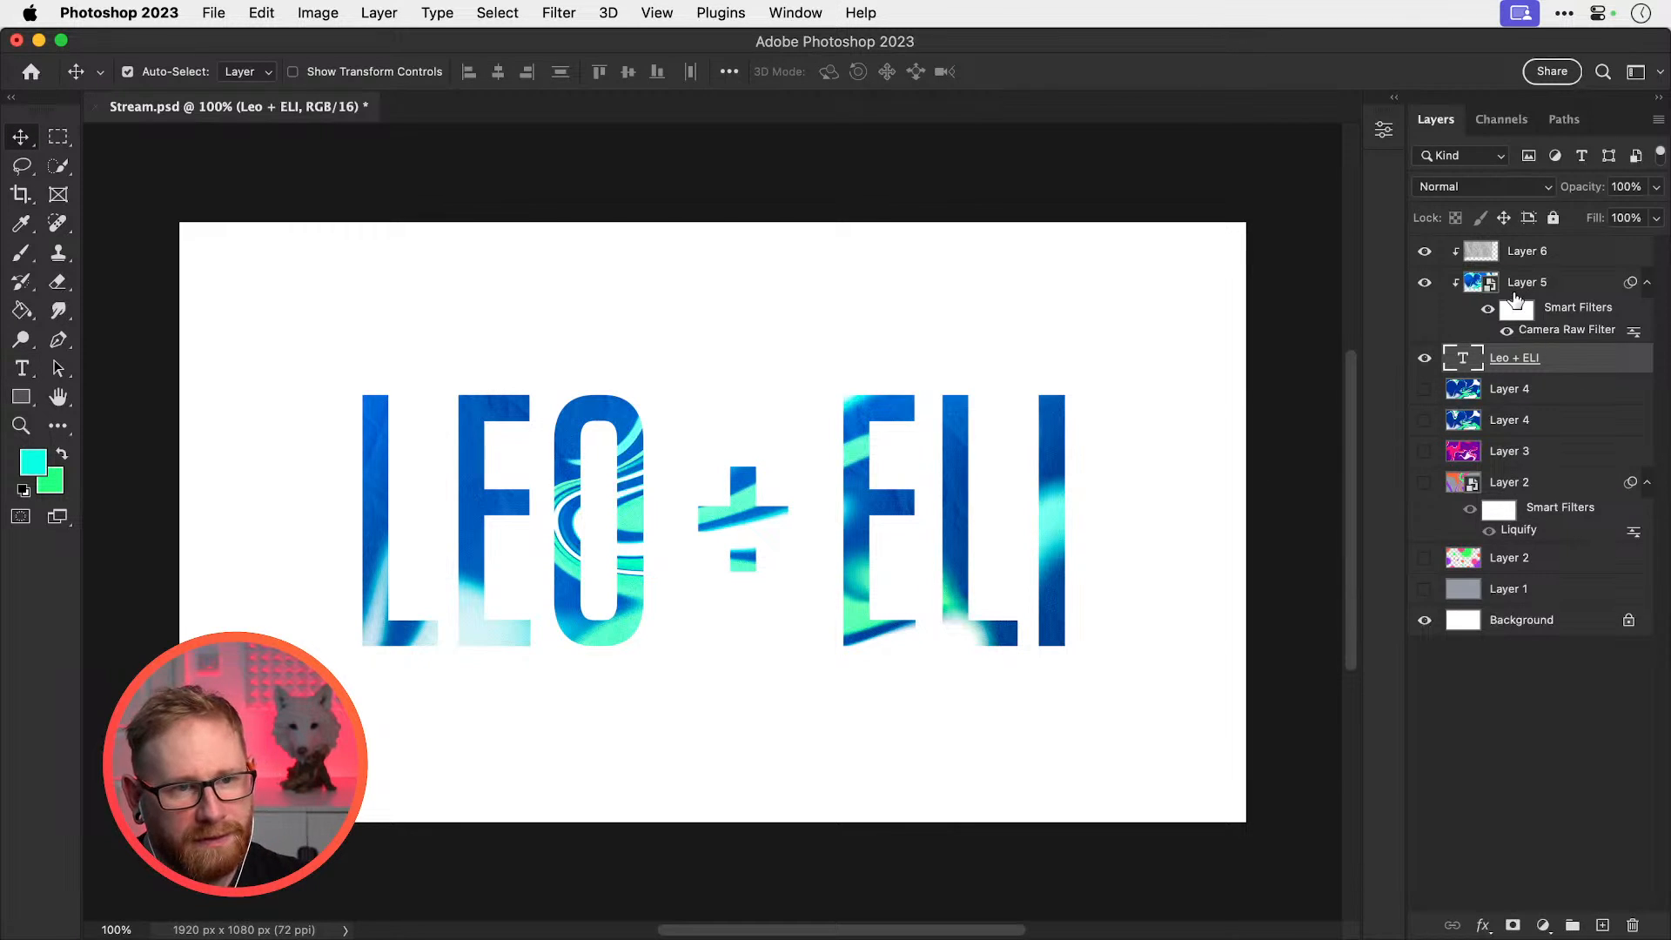
Add a Solid Color fill layer above Layer 6
left_click(1519, 259)
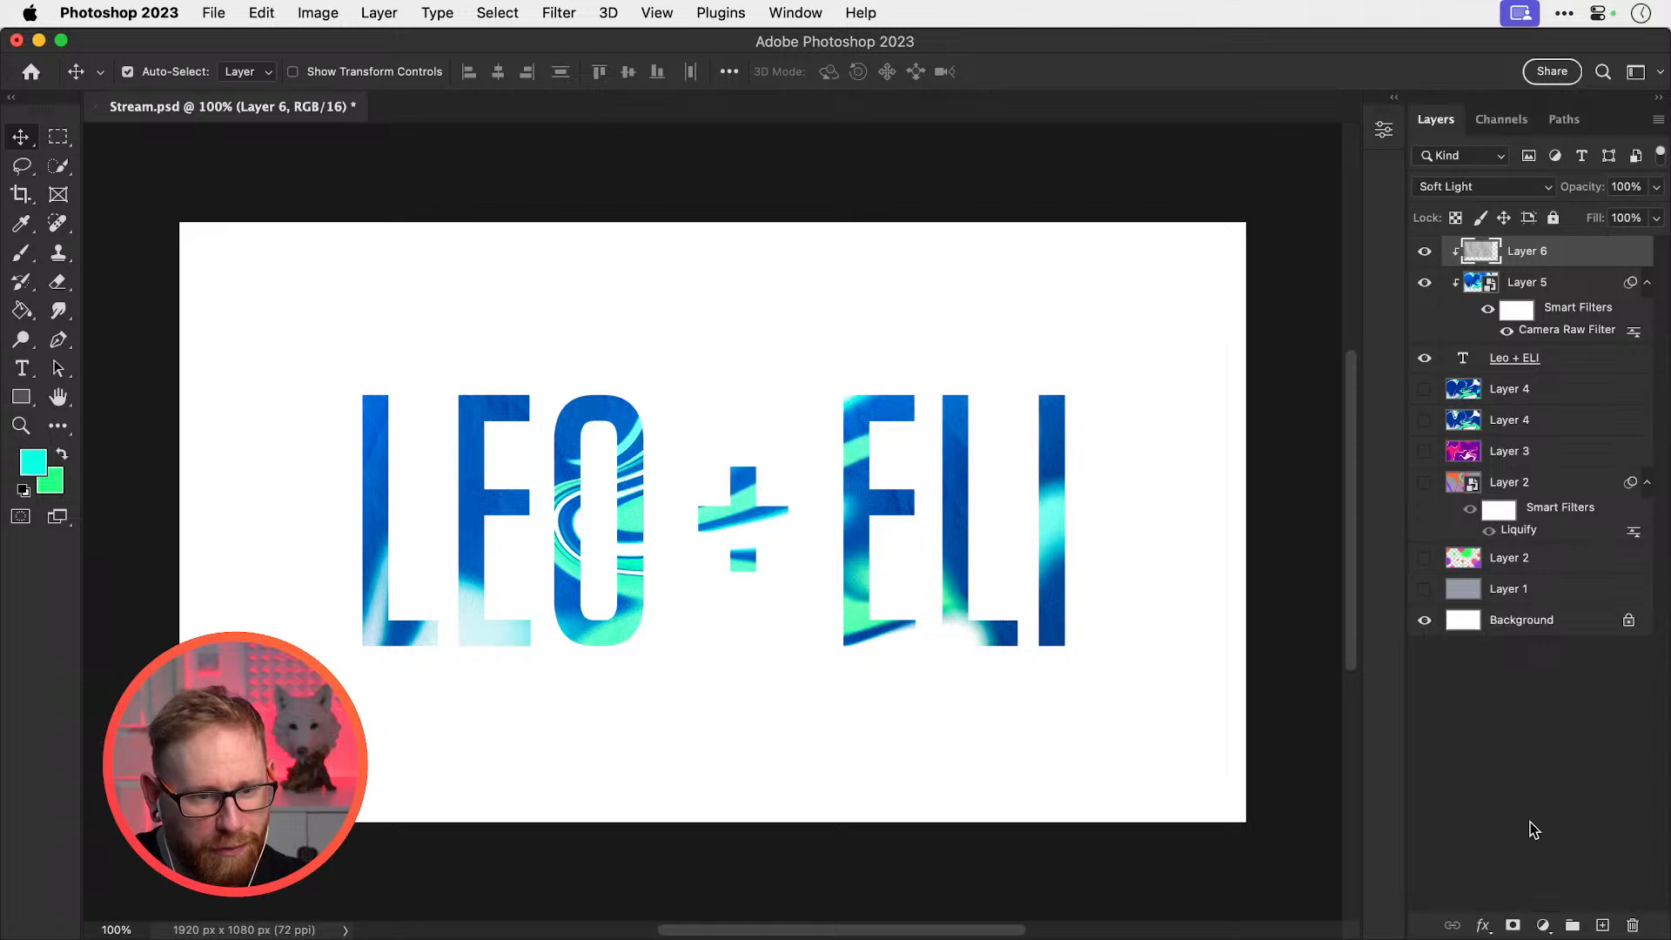
left_click(1543, 925)
left_click(1545, 556)
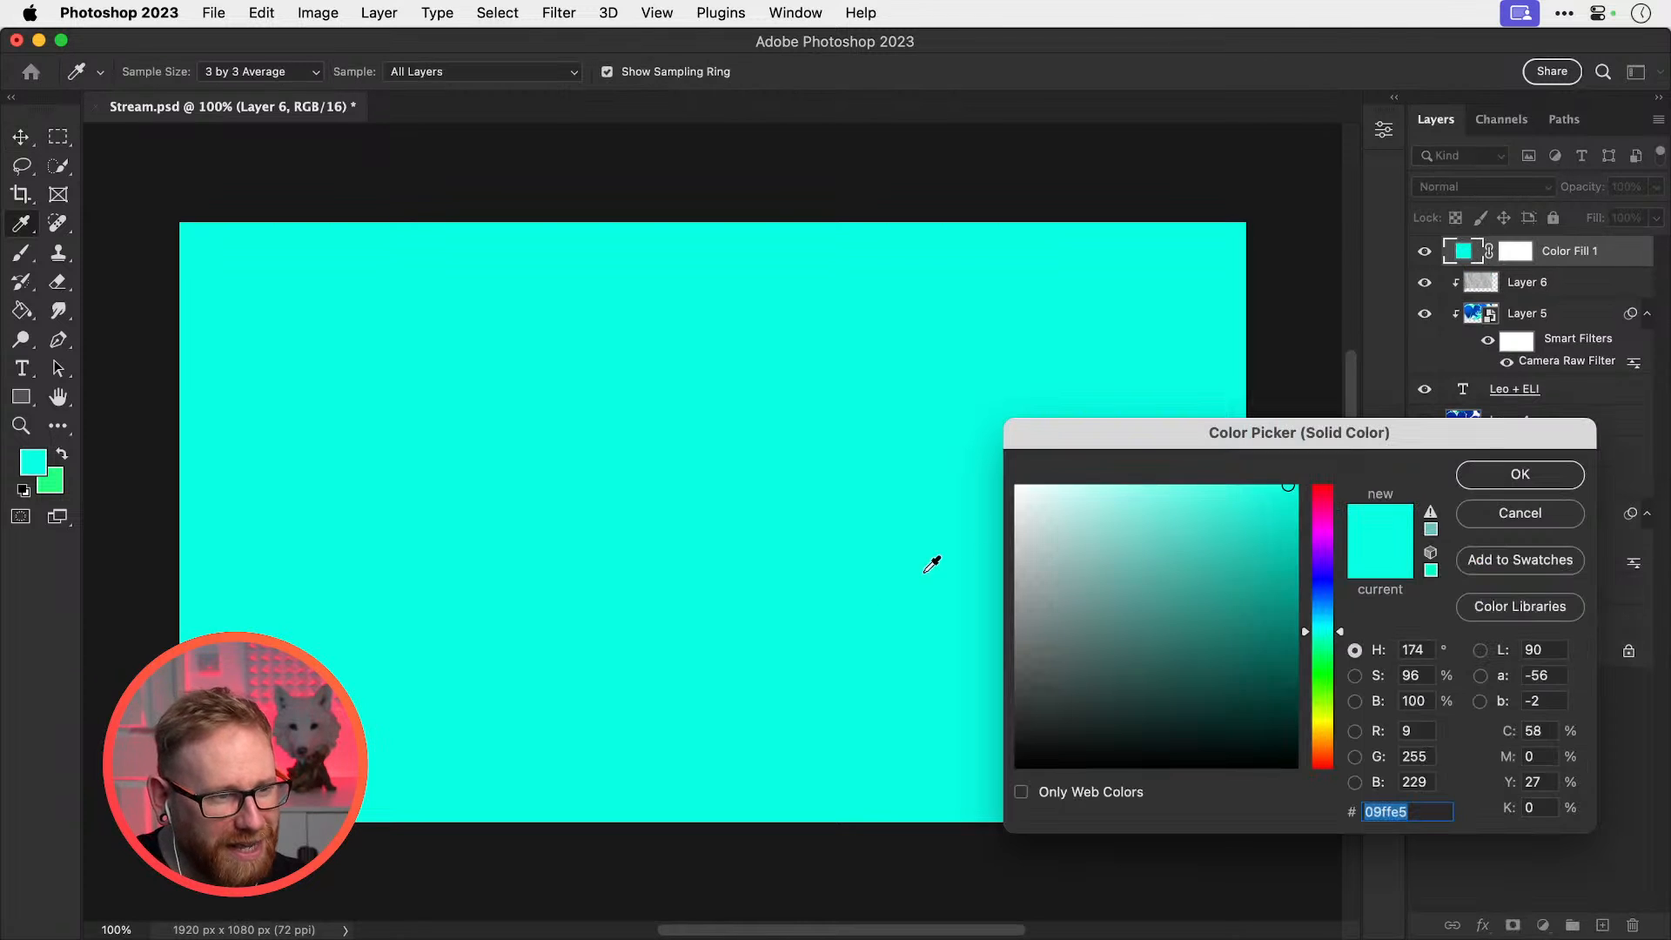
Set the fill colour to blue 0067bf and clip it to the lettering
left_click(1323, 605)
left_click_drag(1251, 541, 1314, 555)
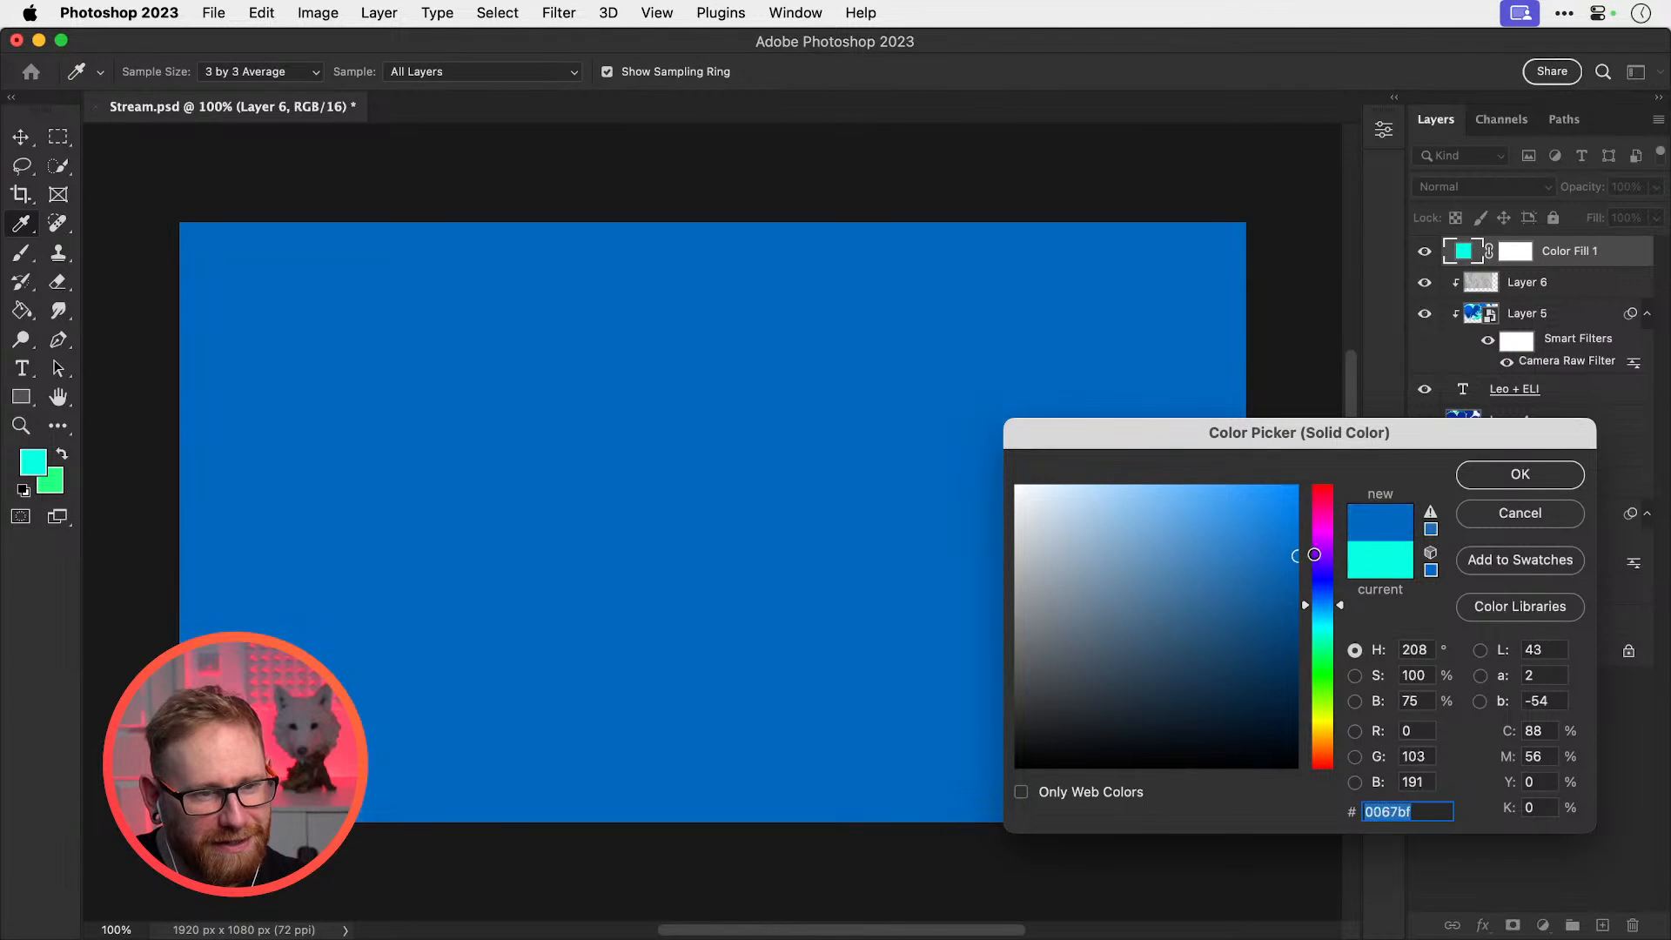
left_click(1324, 592)
left_click(1520, 475)
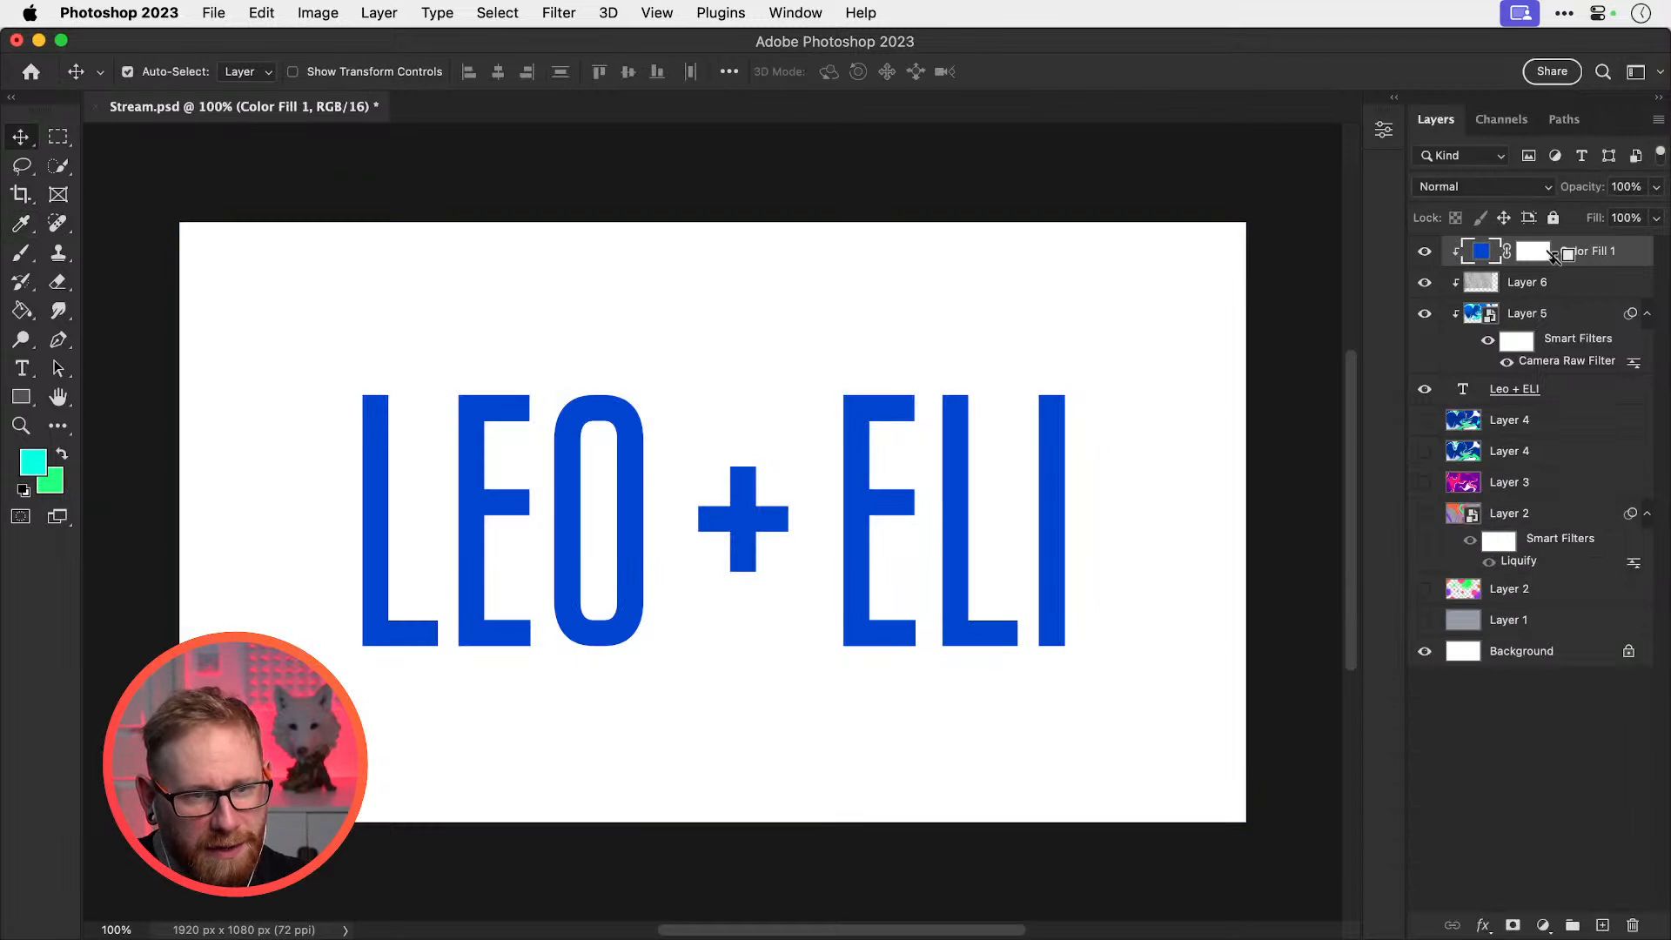
key("super+alt+g")
Invert the fill's mask and brush blue onto the bottom of the E and the plus sign
left_click(1536, 255)
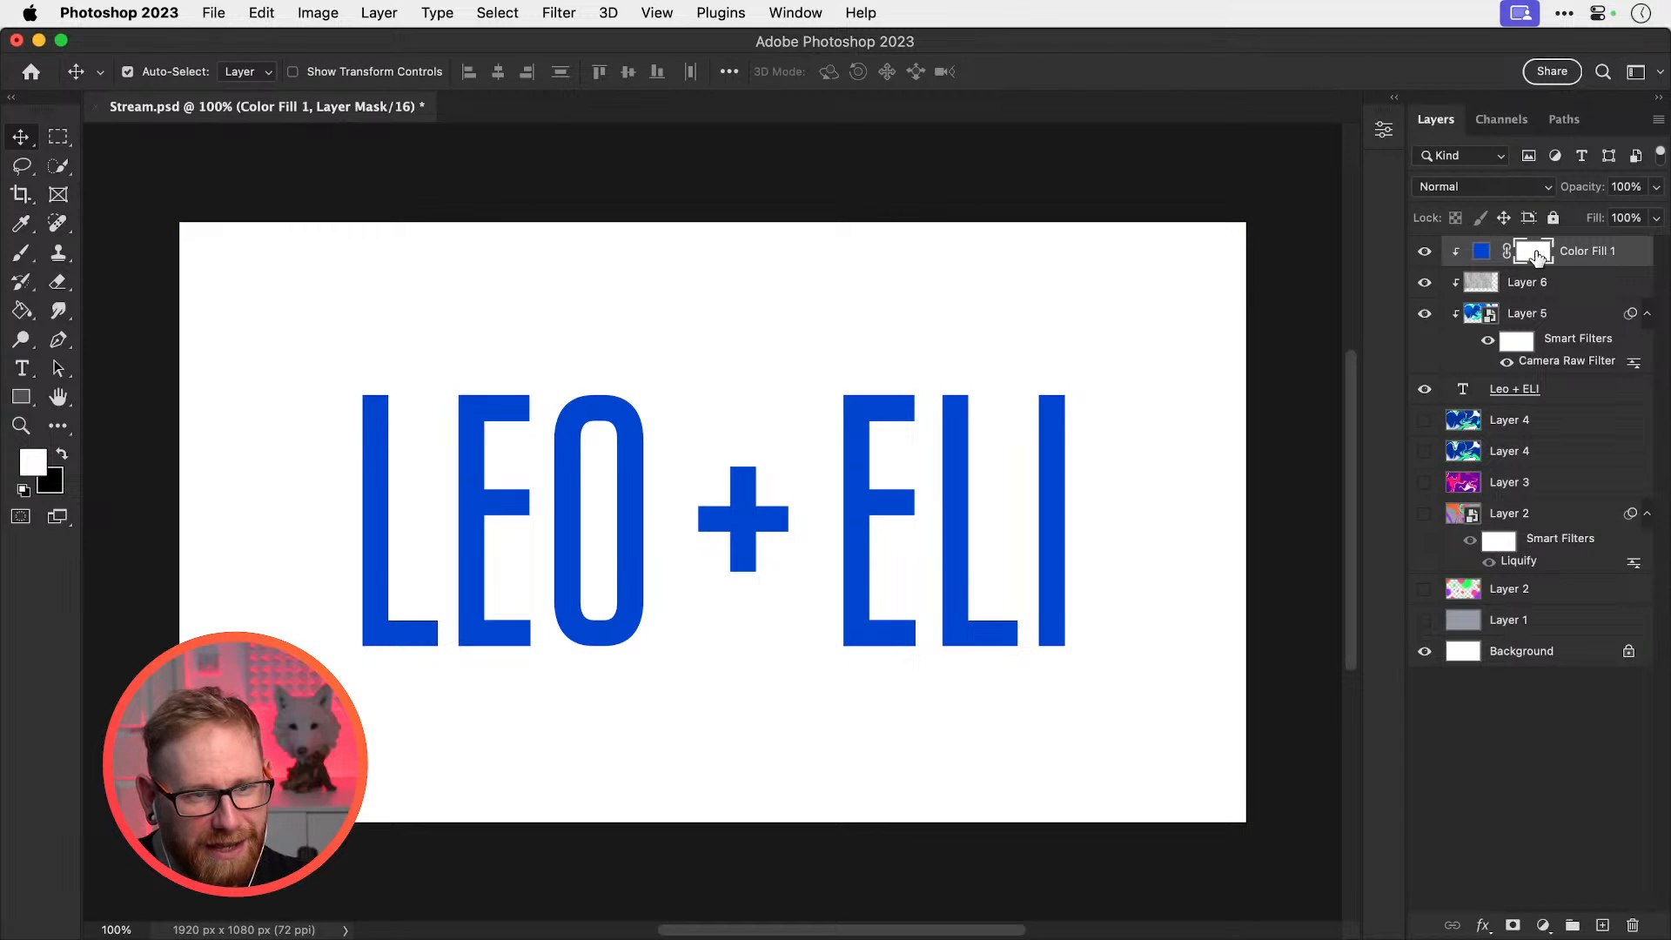
key("super+i")
key("b")
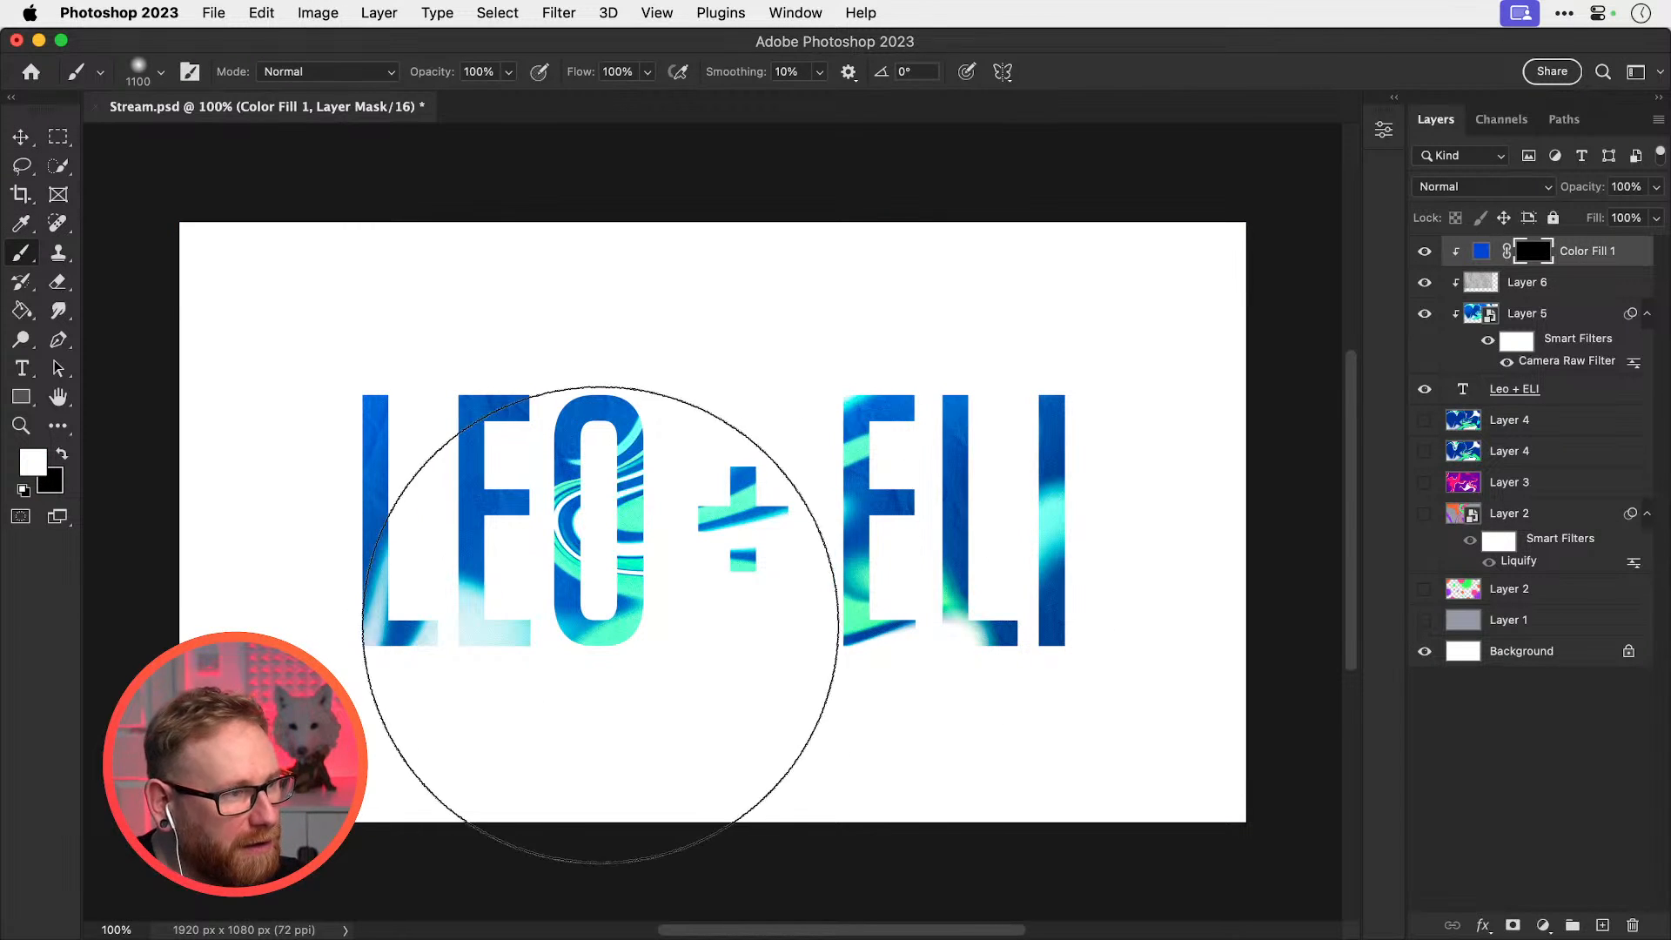
key("bracketleft")
key("bracketleft")
key("bracketleft")
key("bracketleft")
key("bracketleft")
key("bracketleft")
key("bracketleft")
key("bracketleft")
key("bracketleft")
key("bracketleft")
key("bracketleft")
key("bracketleft")
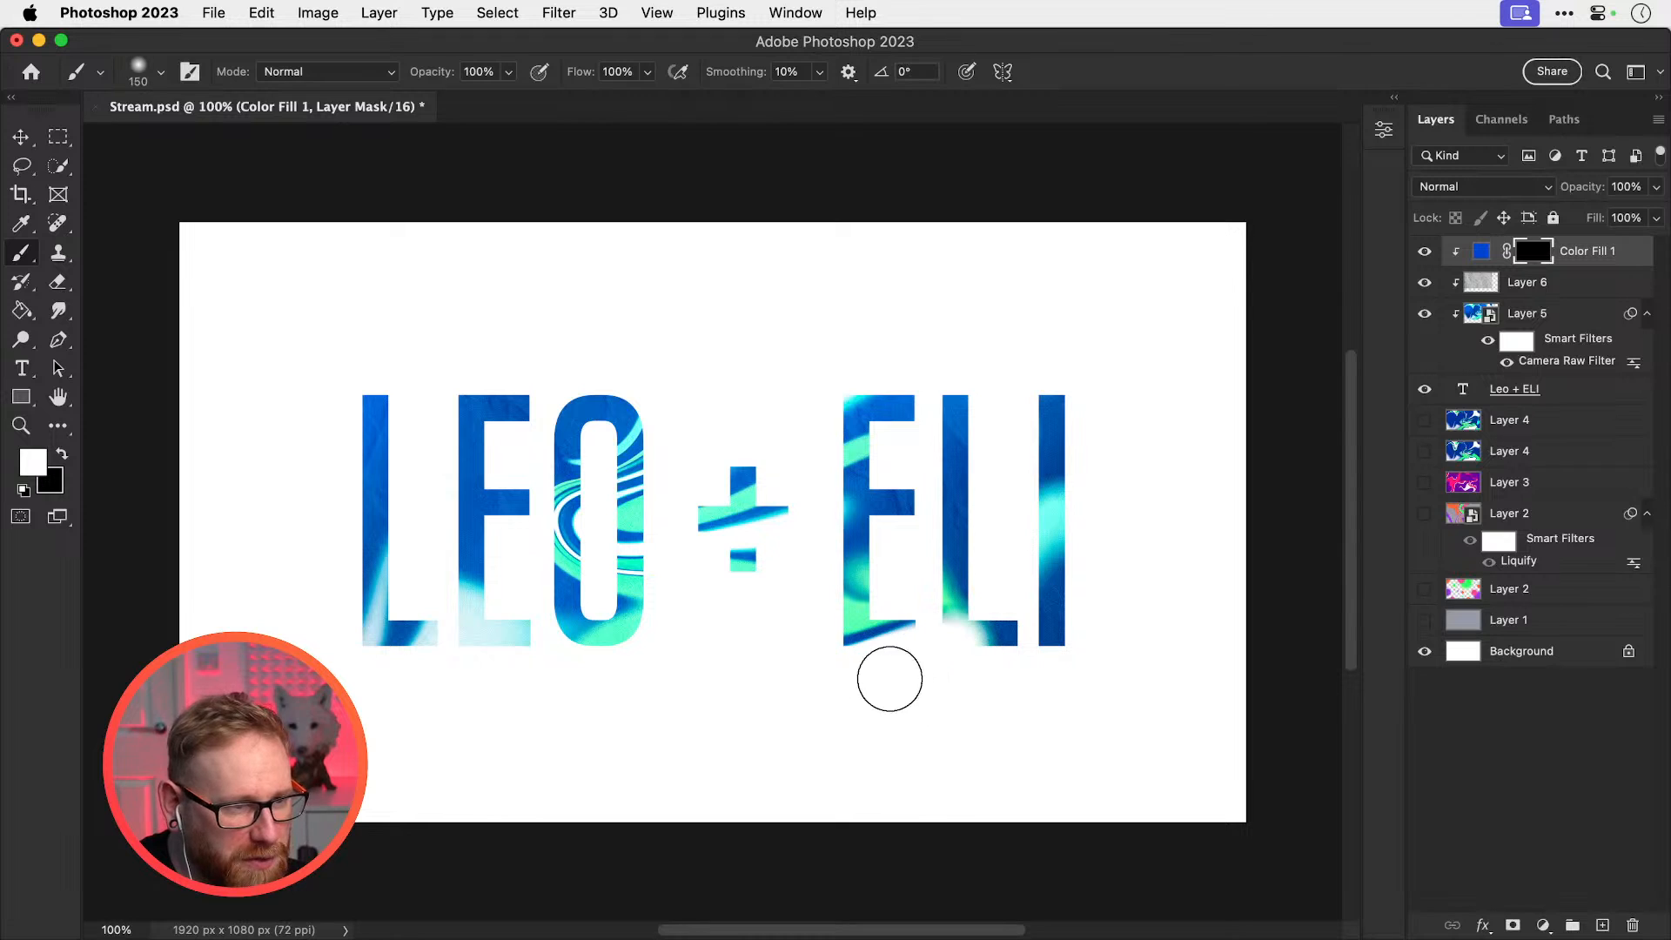
mouse_move(897, 678)
left_mouse_down()
mouse_move(962, 671)
mouse_move(862, 671)
mouse_move(969, 667)
mouse_move(879, 671)
mouse_move(945, 671)
mouse_move(882, 691)
mouse_move(771, 566)
left_mouse_up()
key("bracketright")
key("bracketright")
key("bracketleft")
key("bracketleft")
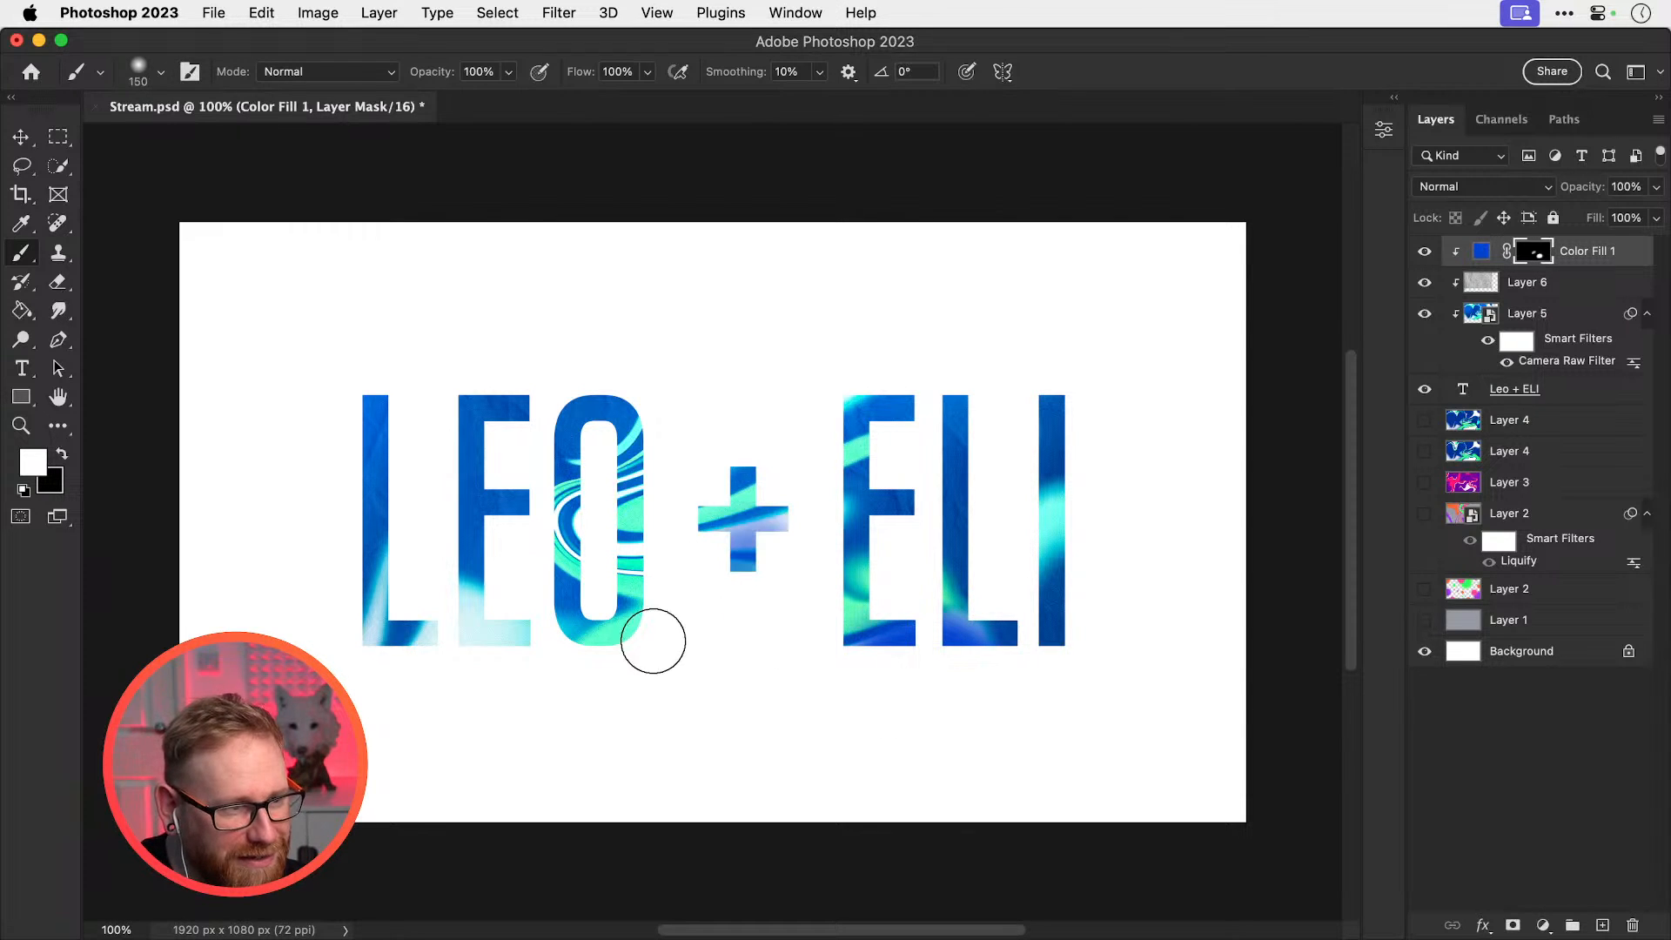
mouse_move(693, 604)
left_mouse_down()
mouse_move(768, 530)
mouse_move(705, 623)
left_mouse_up()
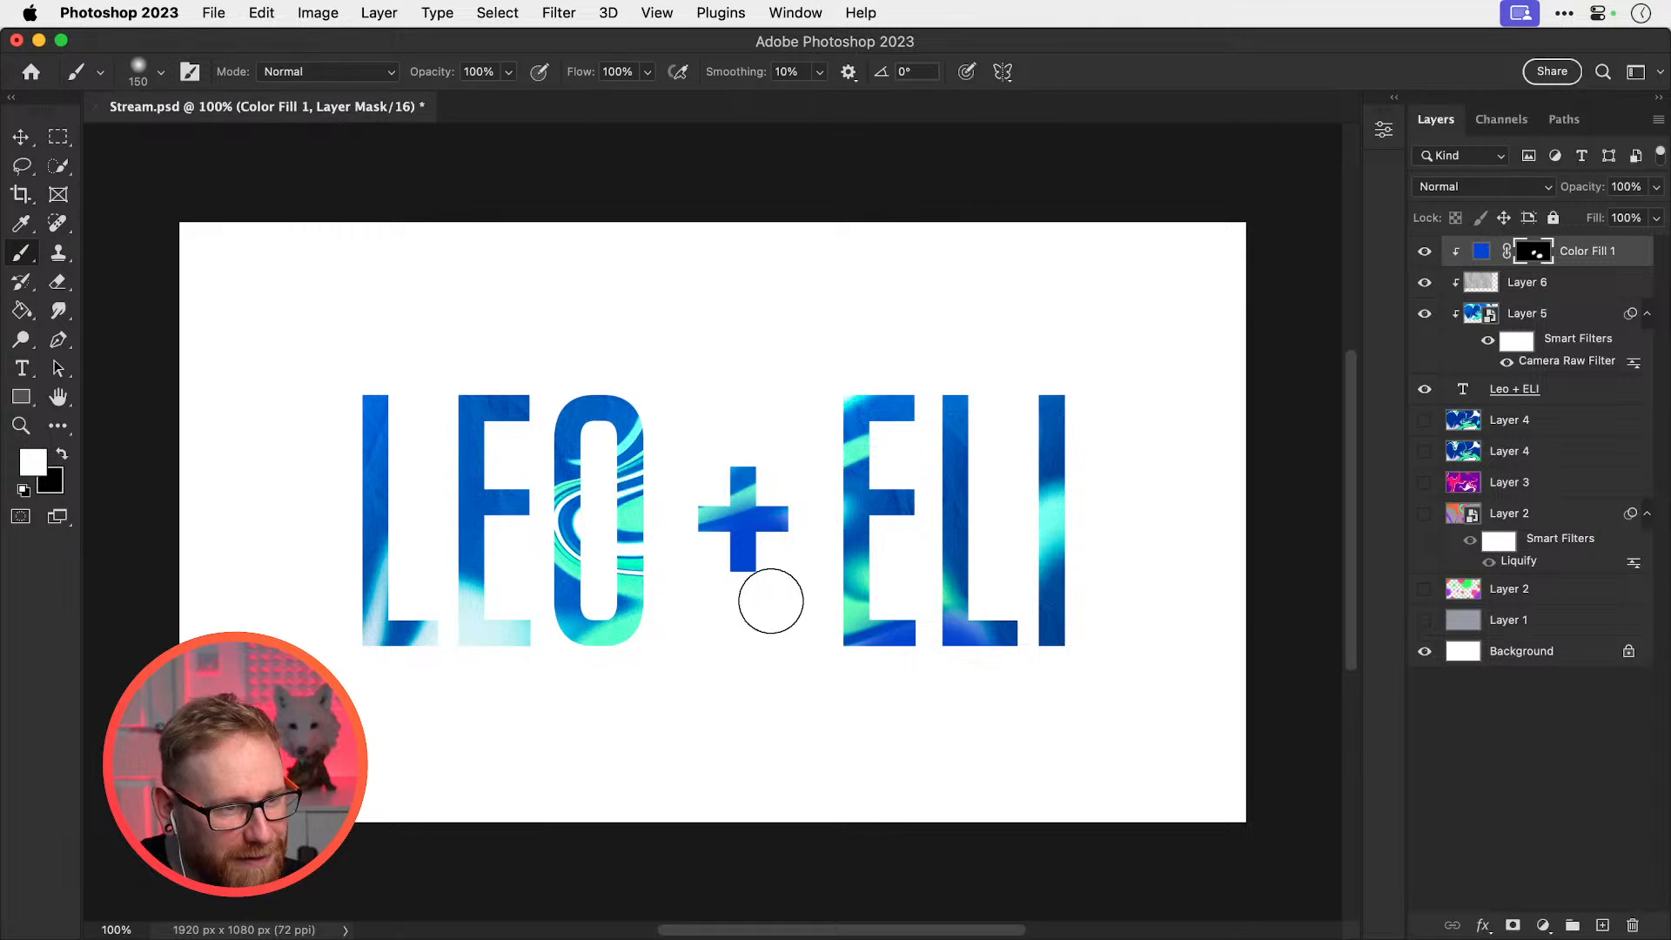
Try Dissolve blending at about 28% opacity, leaving the fill colour unchanged
left_click(1462, 187)
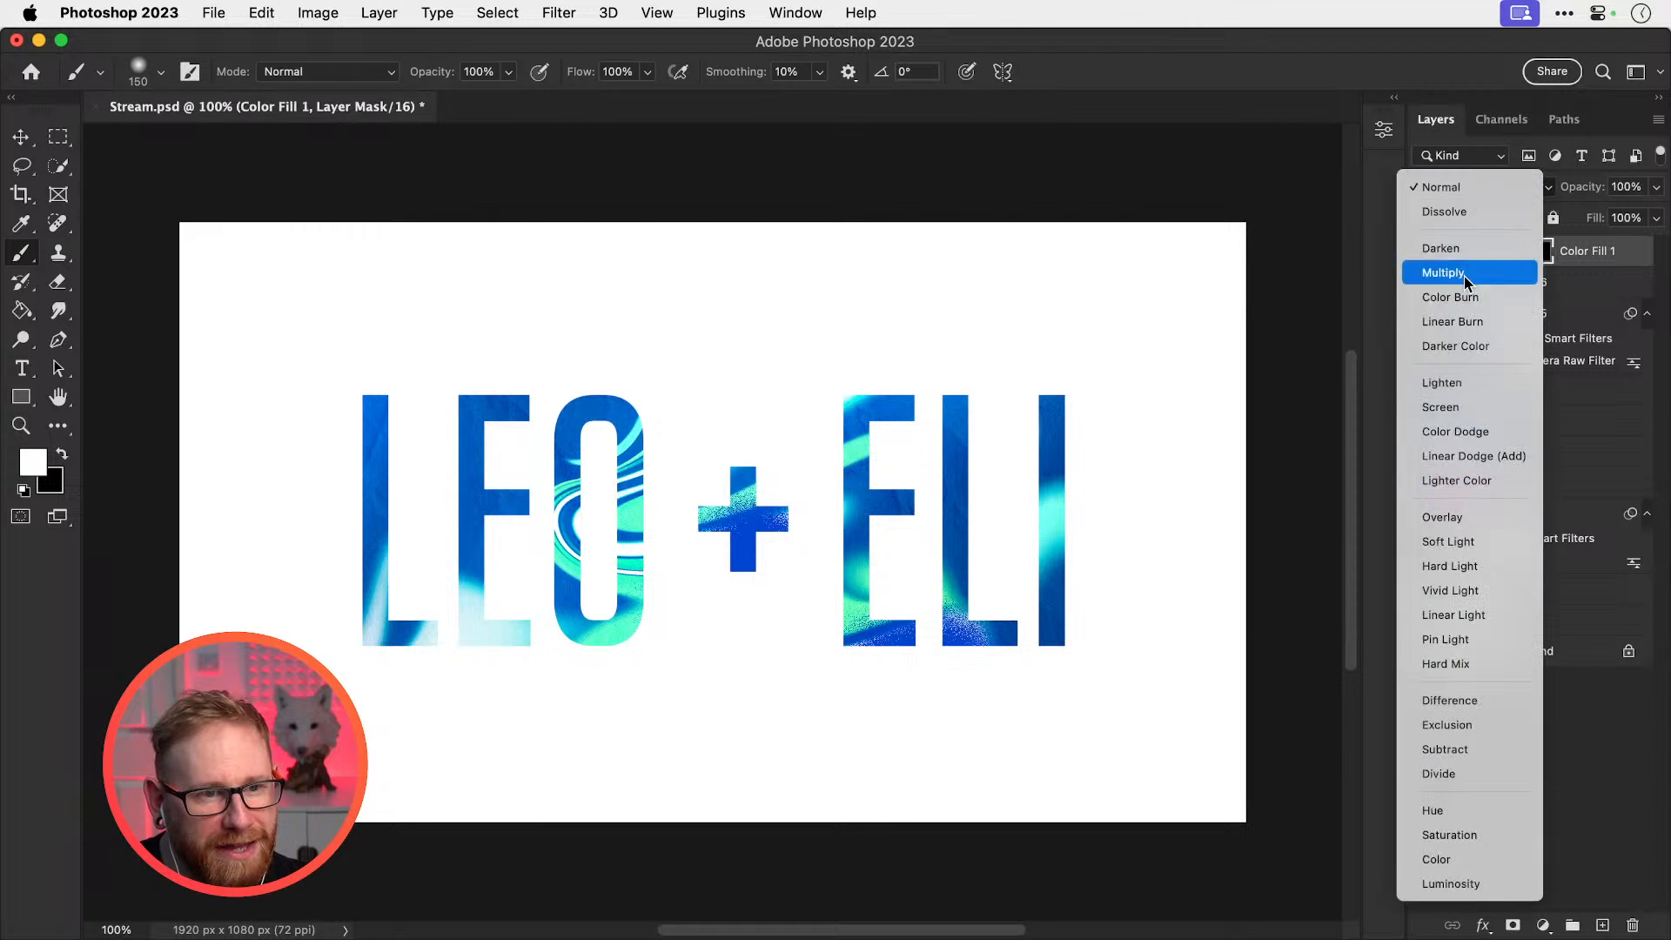
left_click(1490, 211)
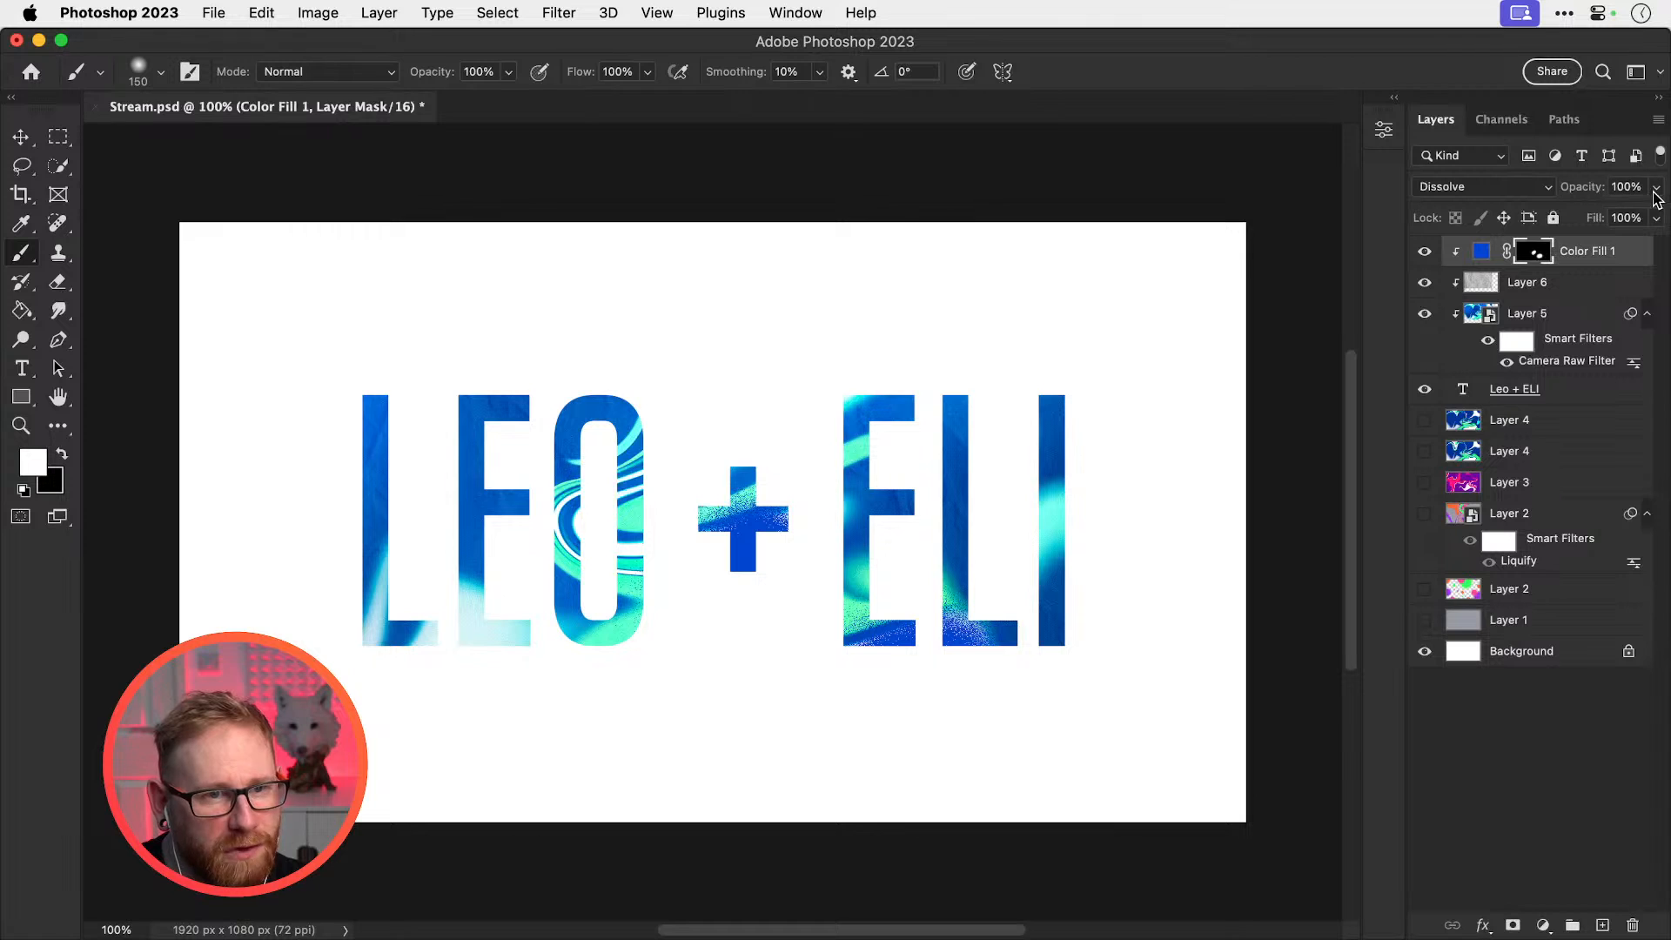
mouse_move(1656, 198)
left_mouse_down()
mouse_move(1545, 217)
mouse_move(1660, 225)
left_mouse_up()
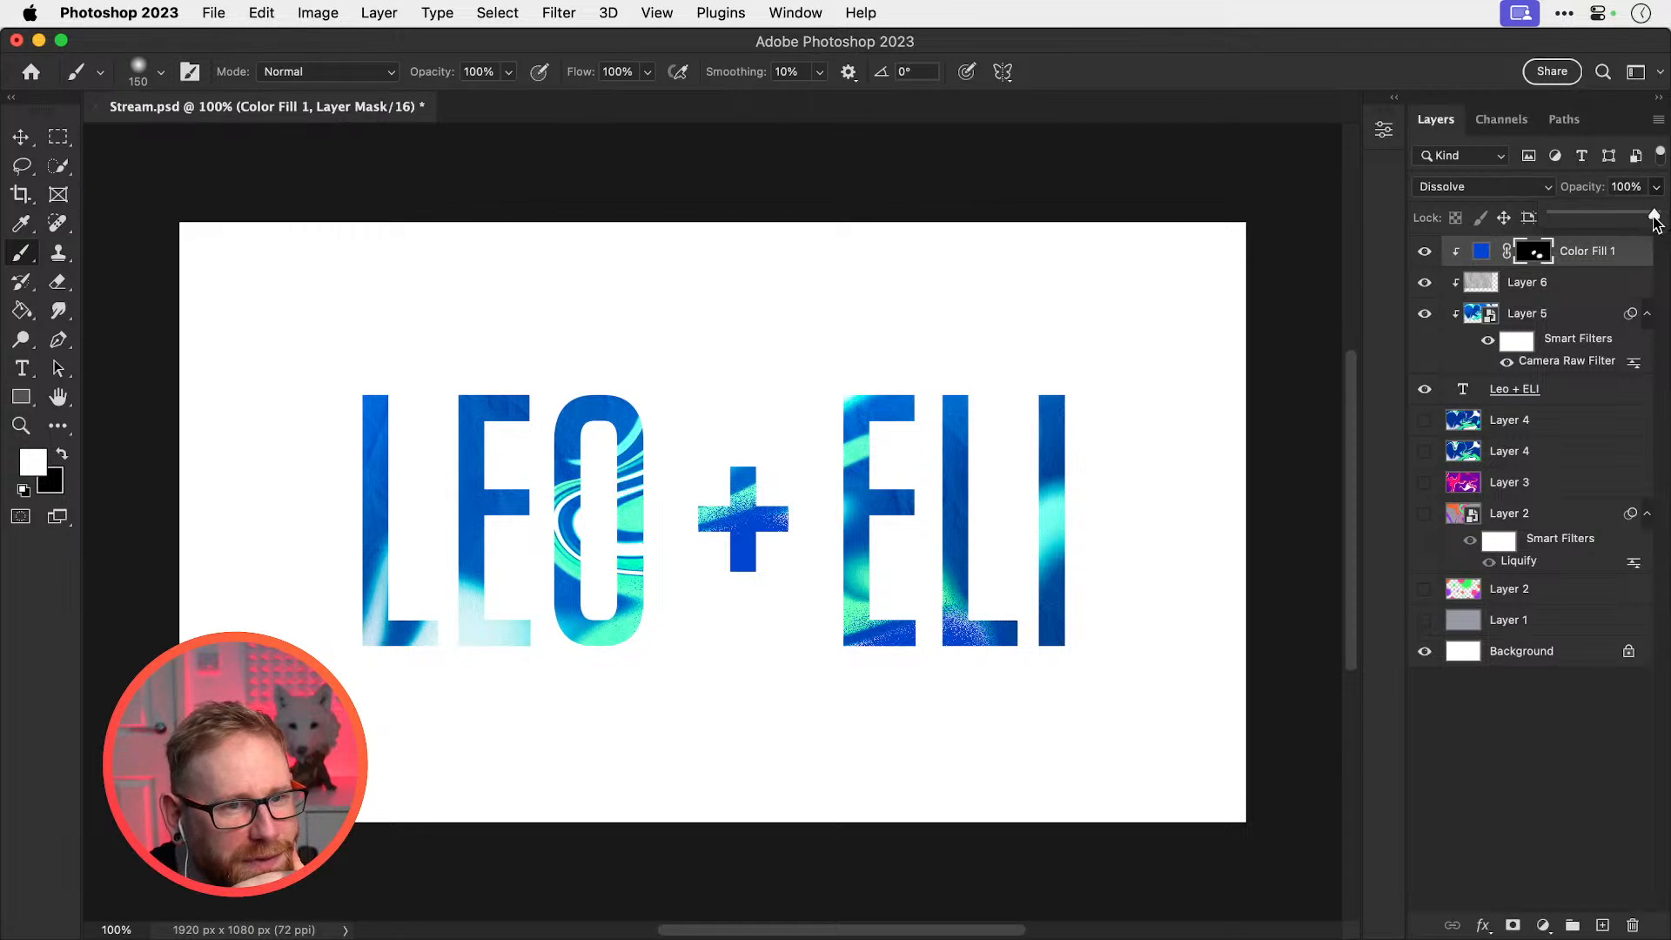
double_click(1480, 251)
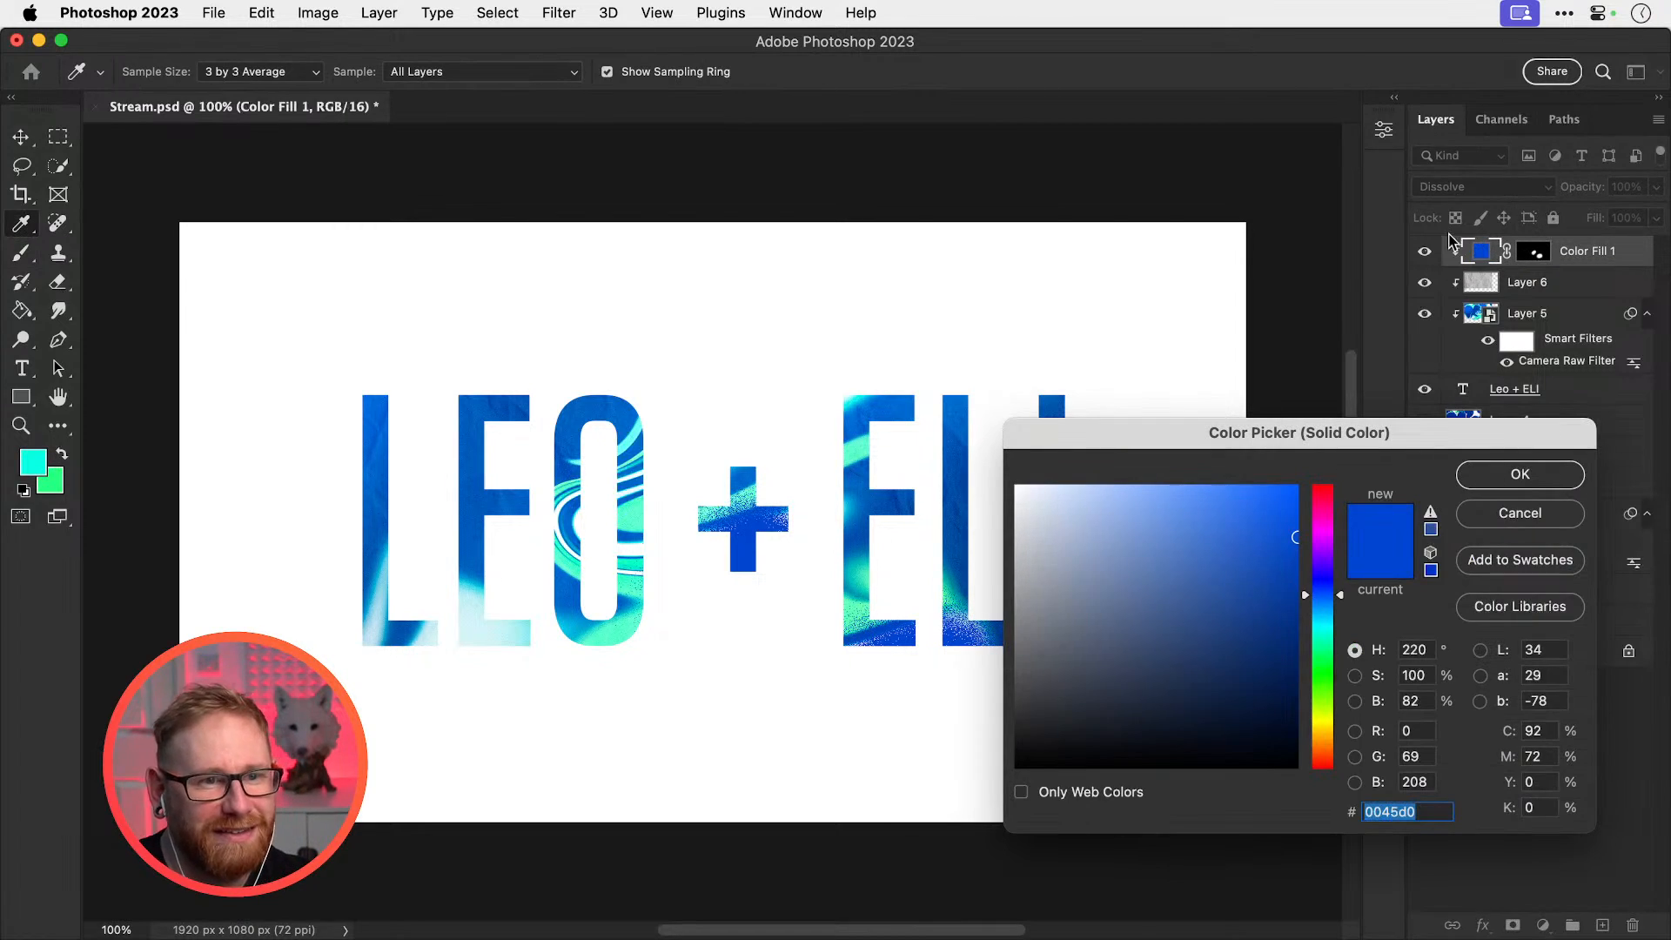
left_click(1466, 482)
key("b")
Return the fill to Normal blending at 23% opacity with lighter blue 00a8ff
left_click(1462, 186)
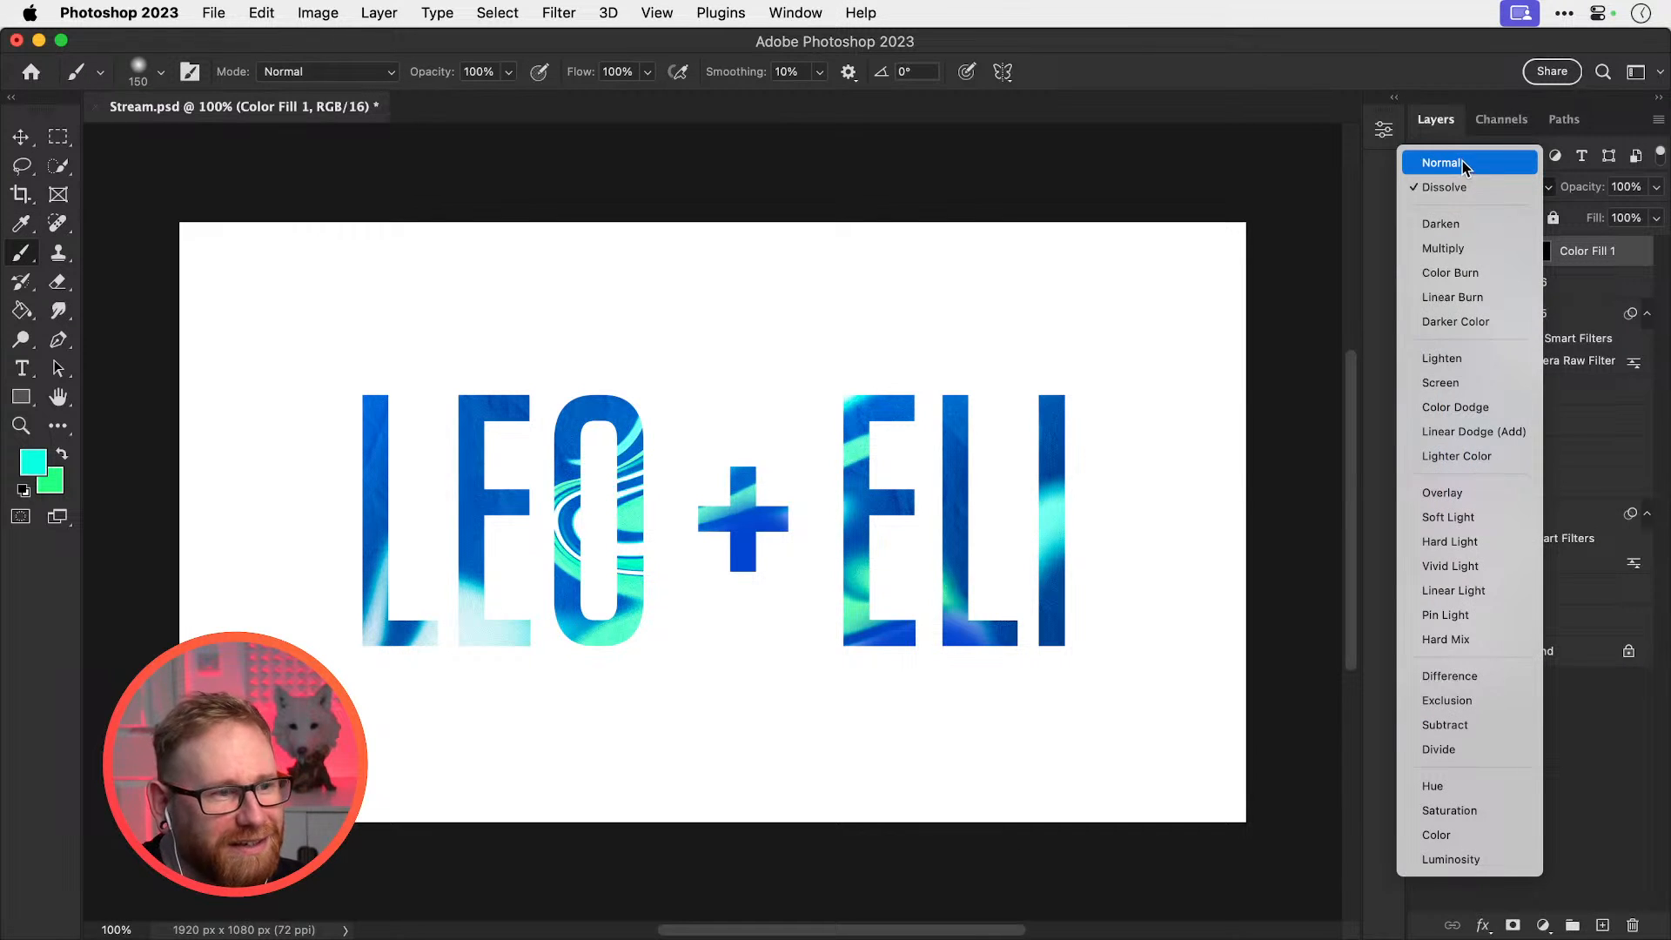
left_click(1463, 163)
left_click(1656, 186)
left_click_drag(1657, 213, 1575, 212)
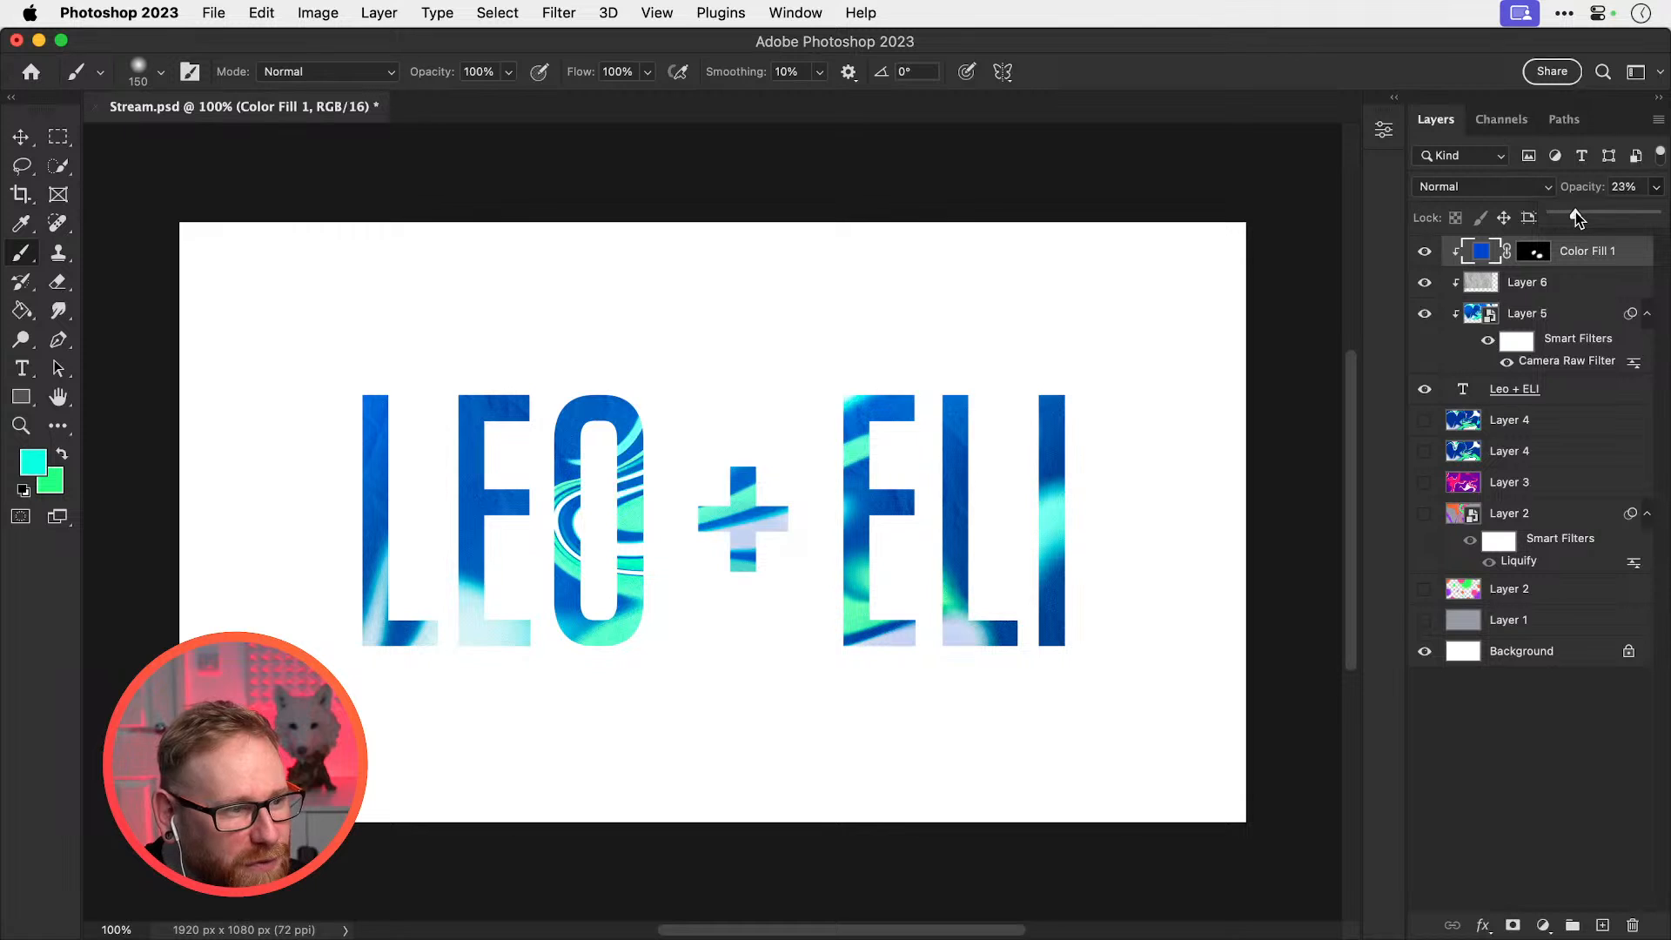
double_click(1481, 252)
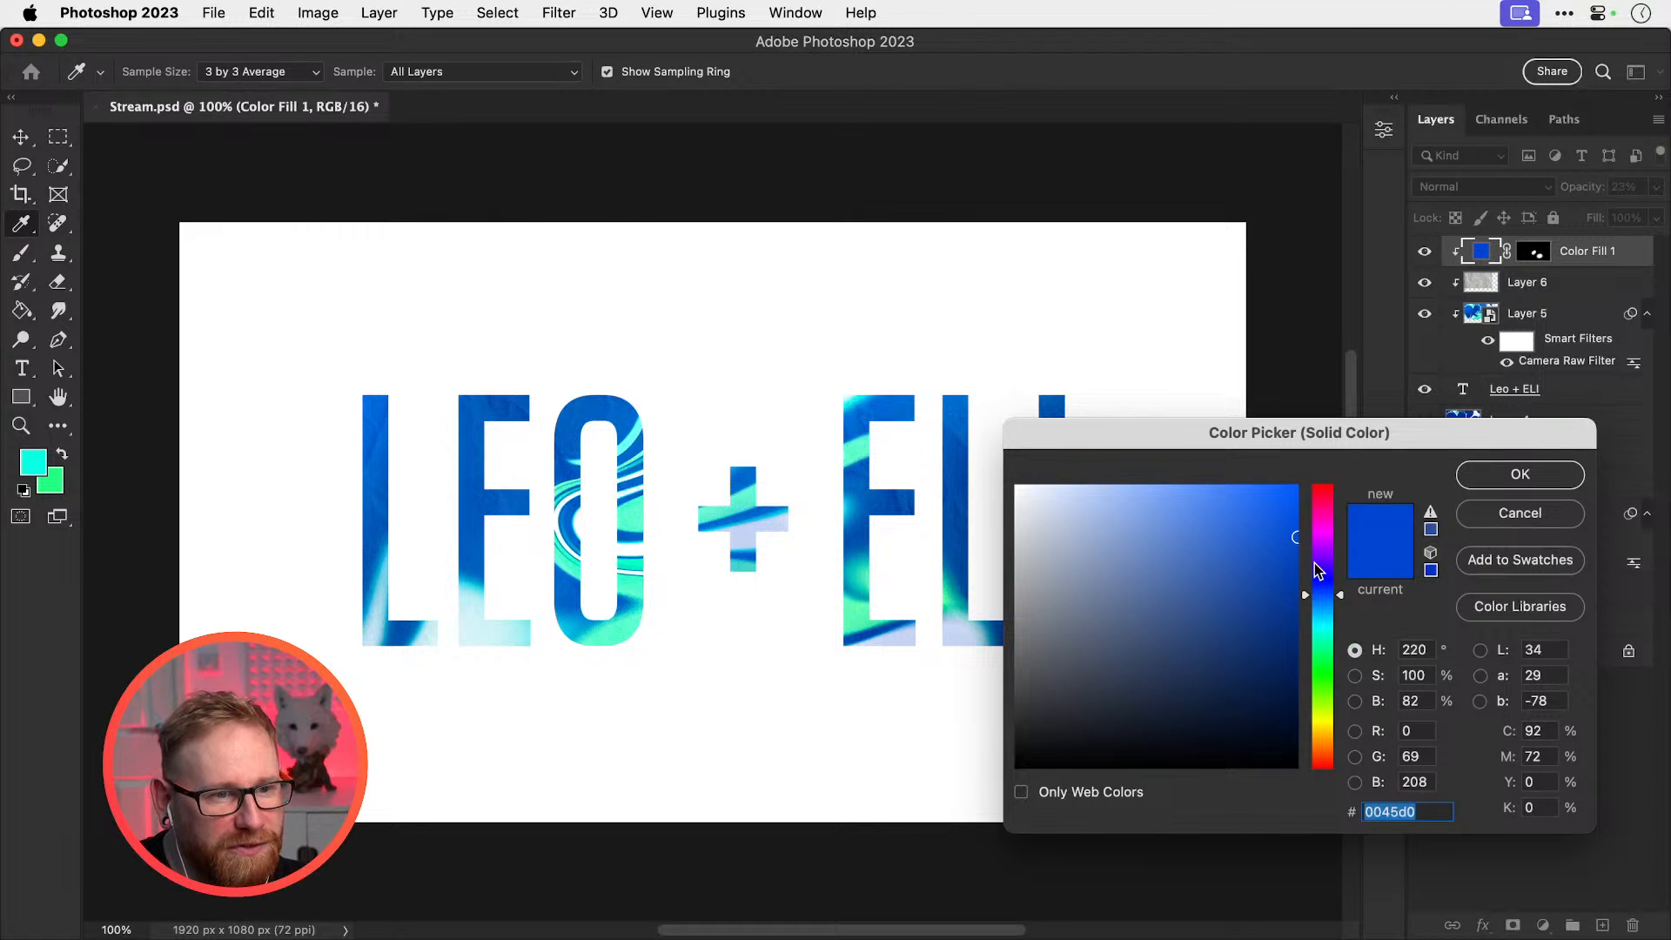
left_click(1322, 612)
left_click_drag(1274, 536, 1317, 436)
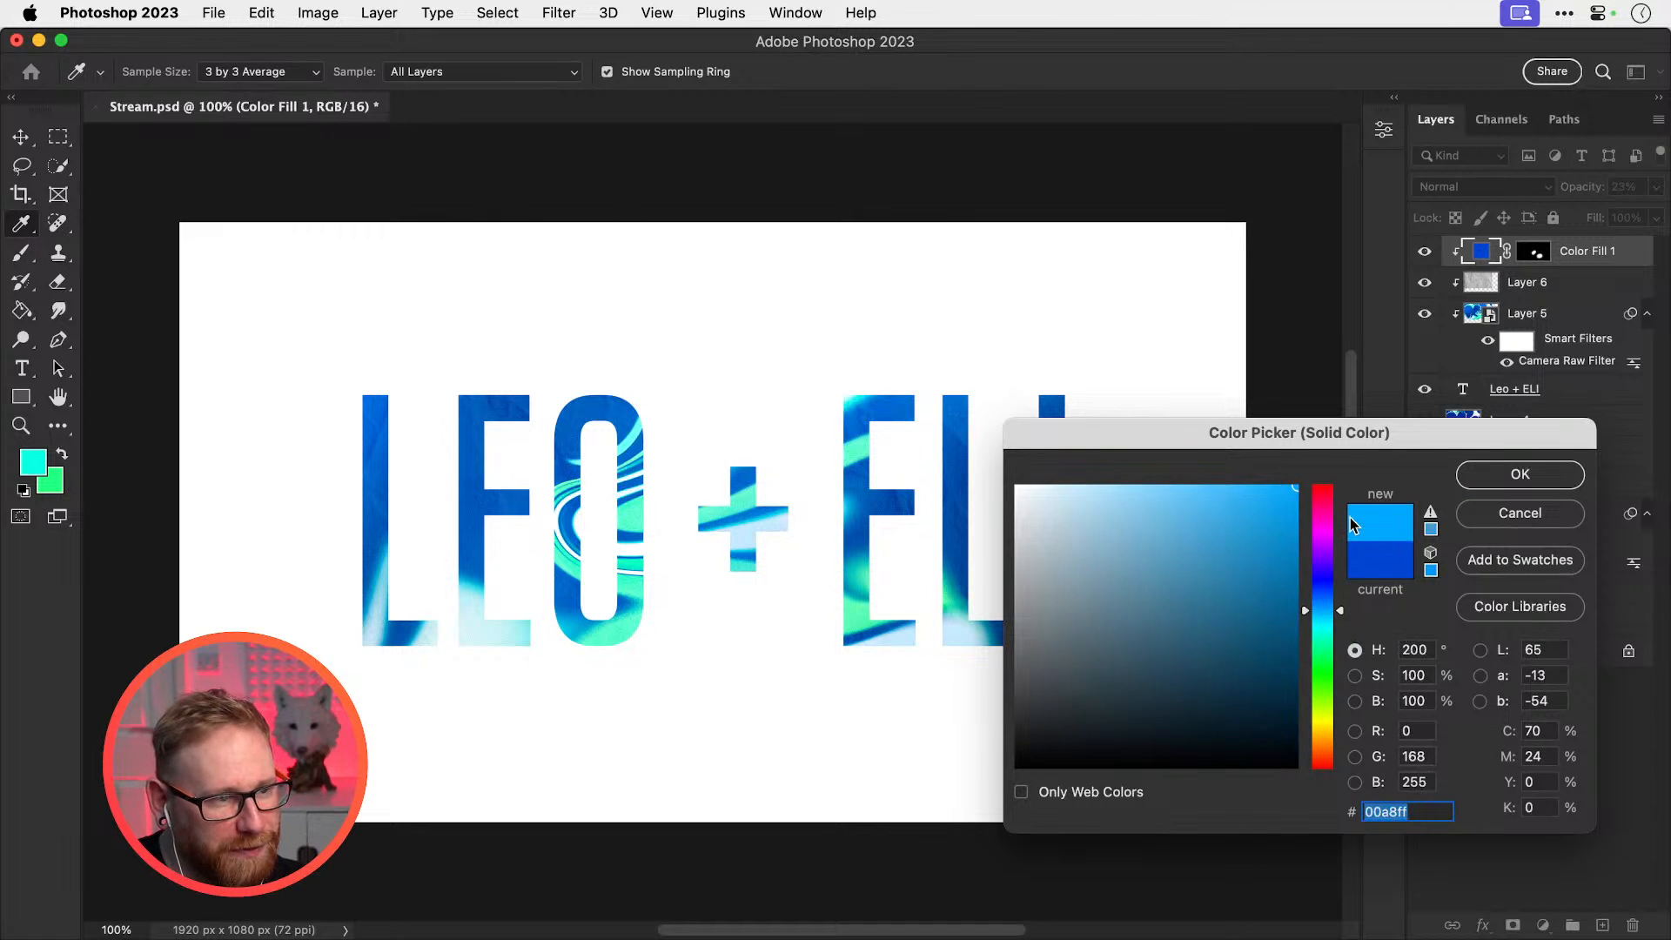
left_click(1486, 478)
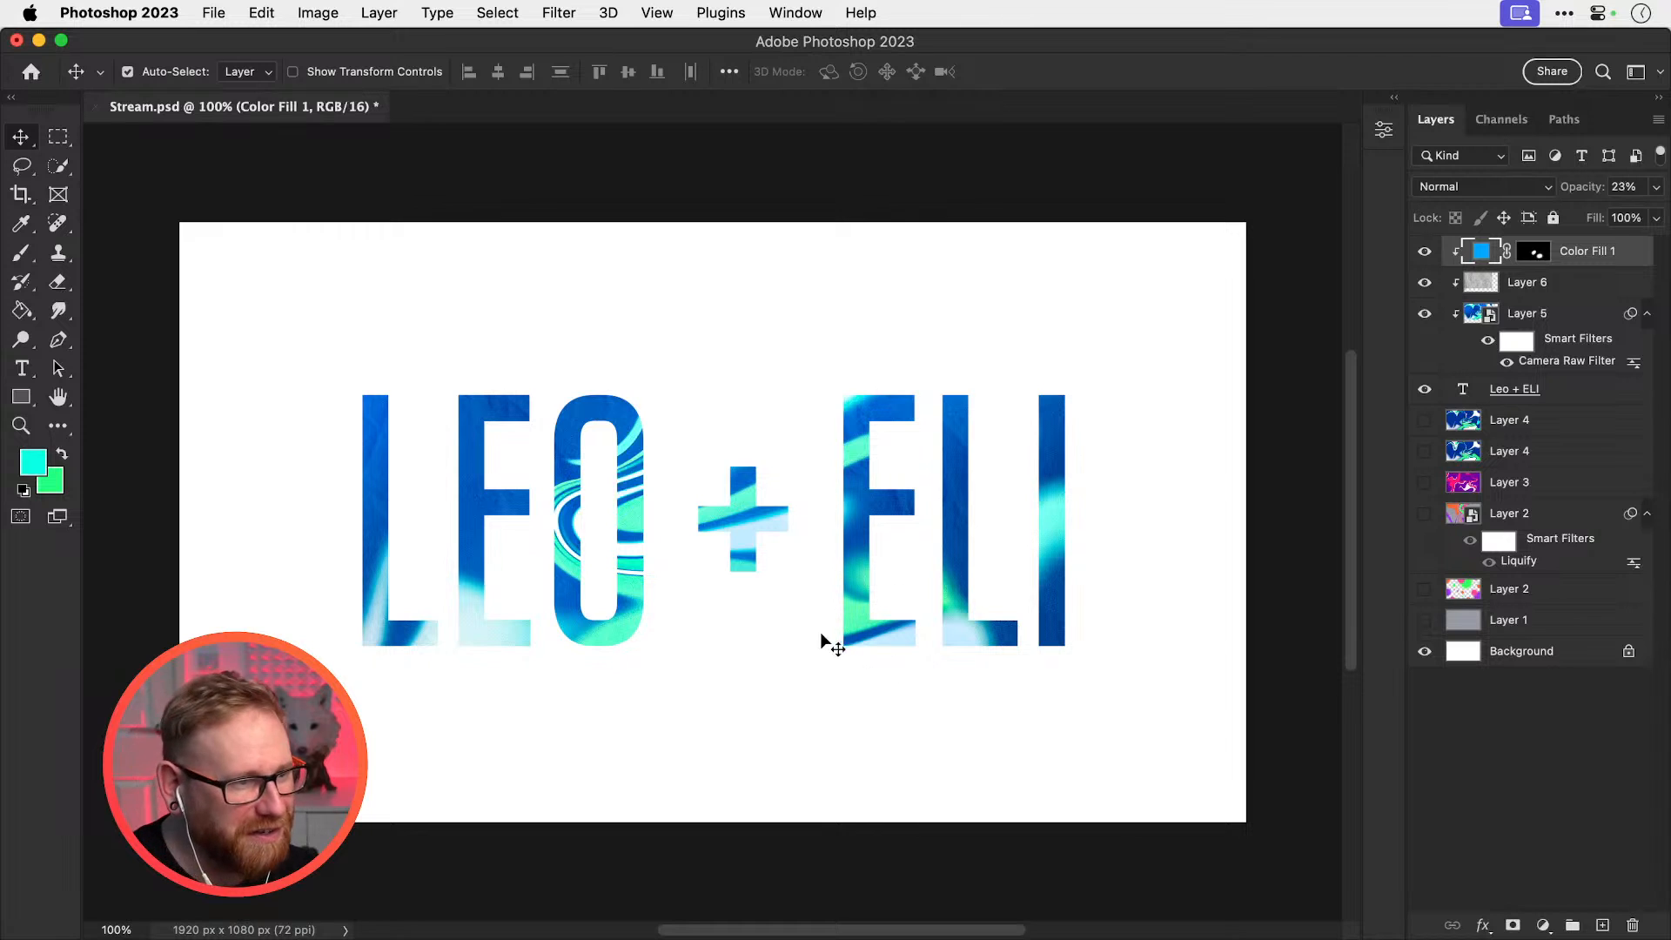
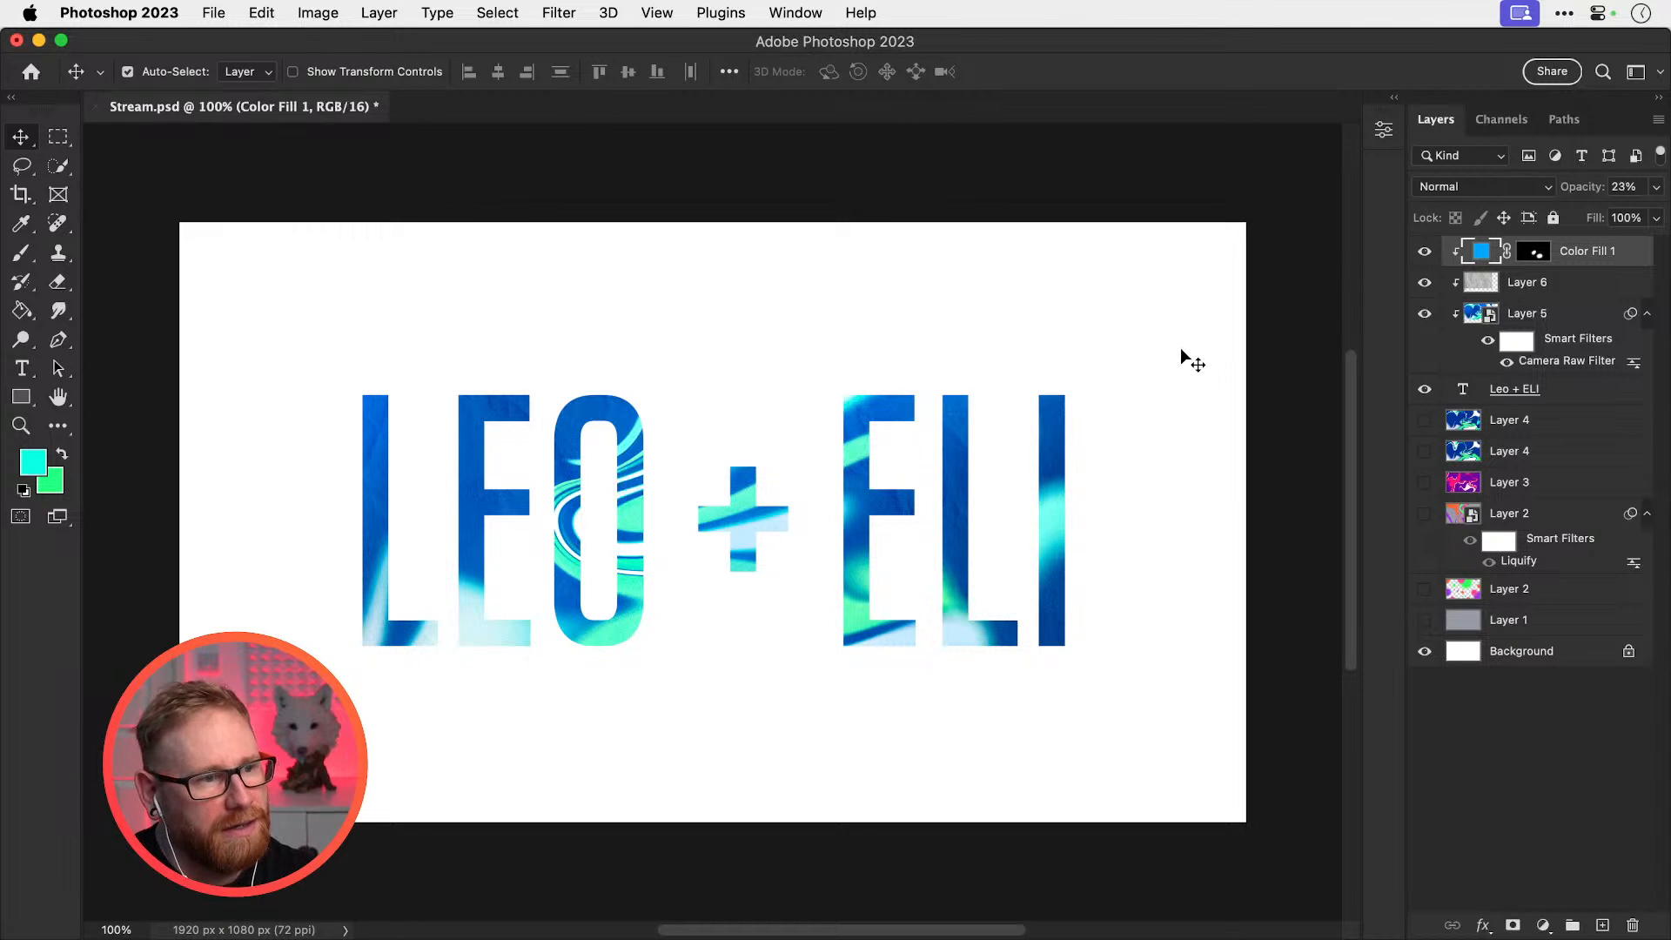
Try -100 tracking on the first space beside the plus sign, then undo it
key("t")
left_click(693, 539)
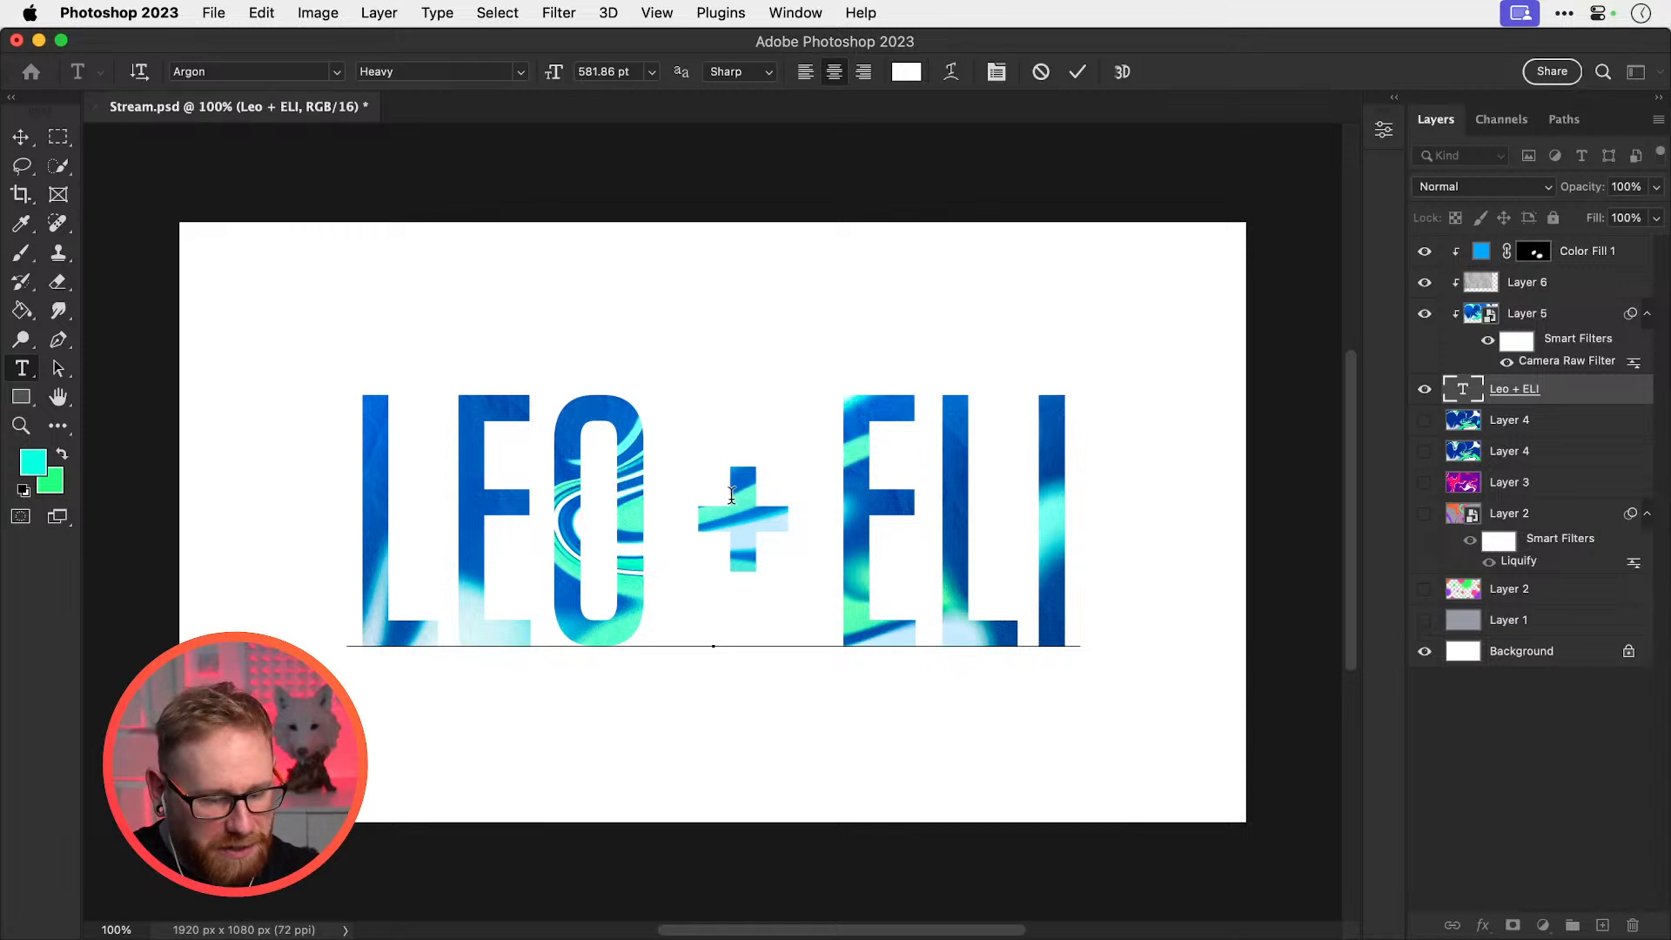
left_click(996, 71)
left_click(1303, 214)
type("-100")
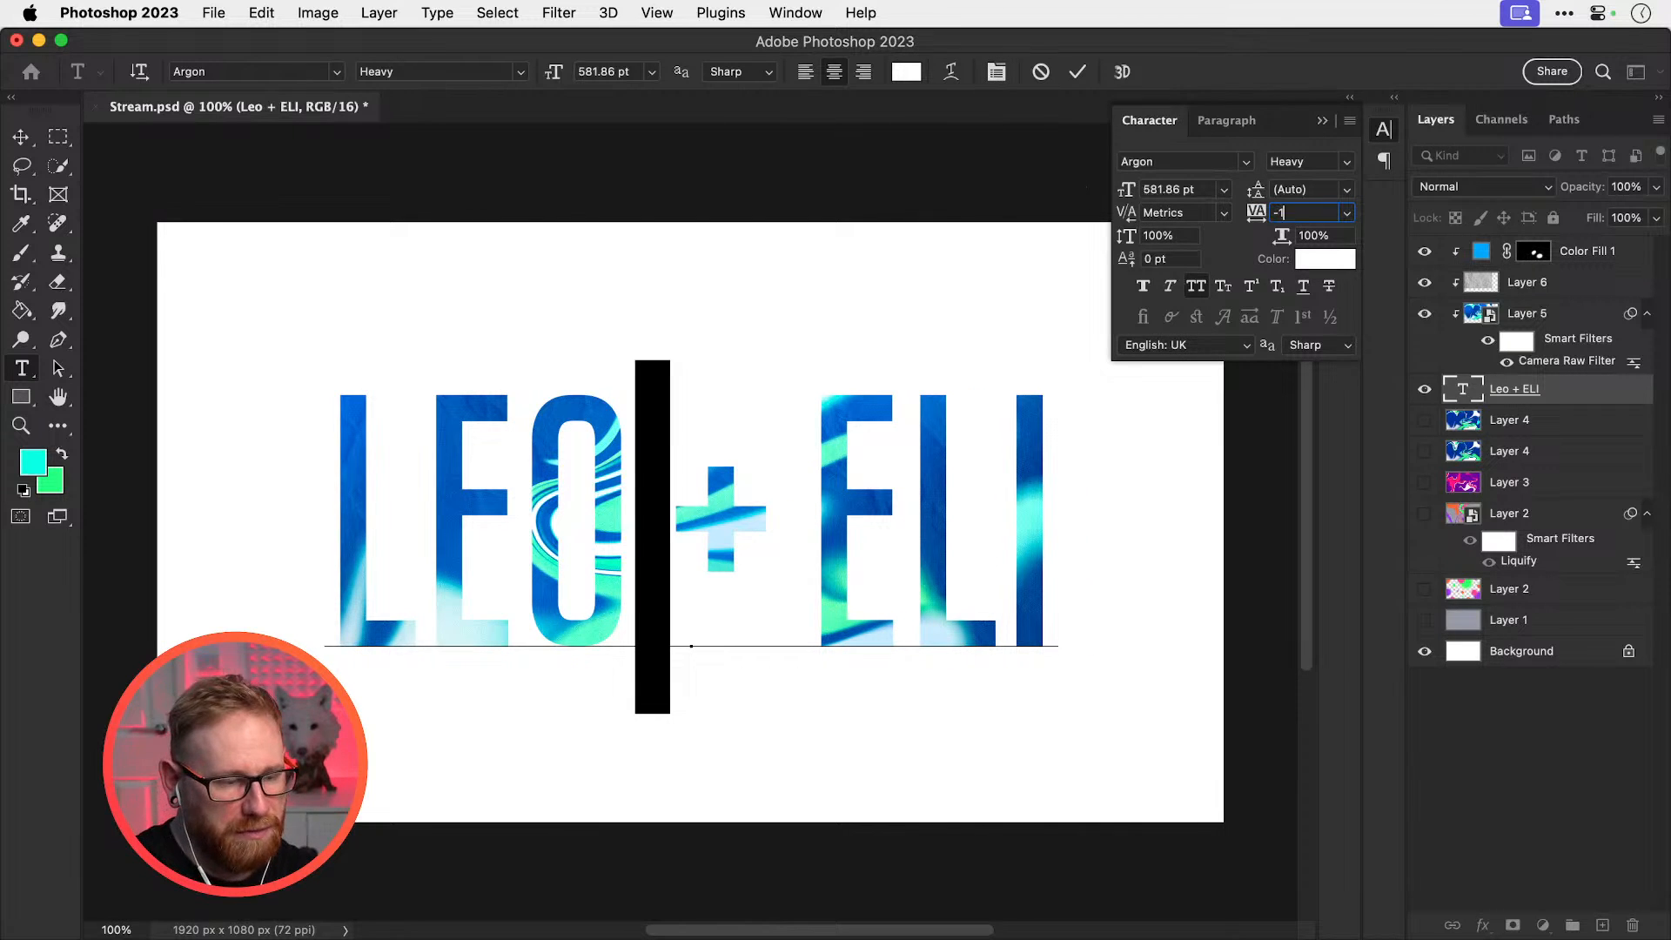
key("Return")
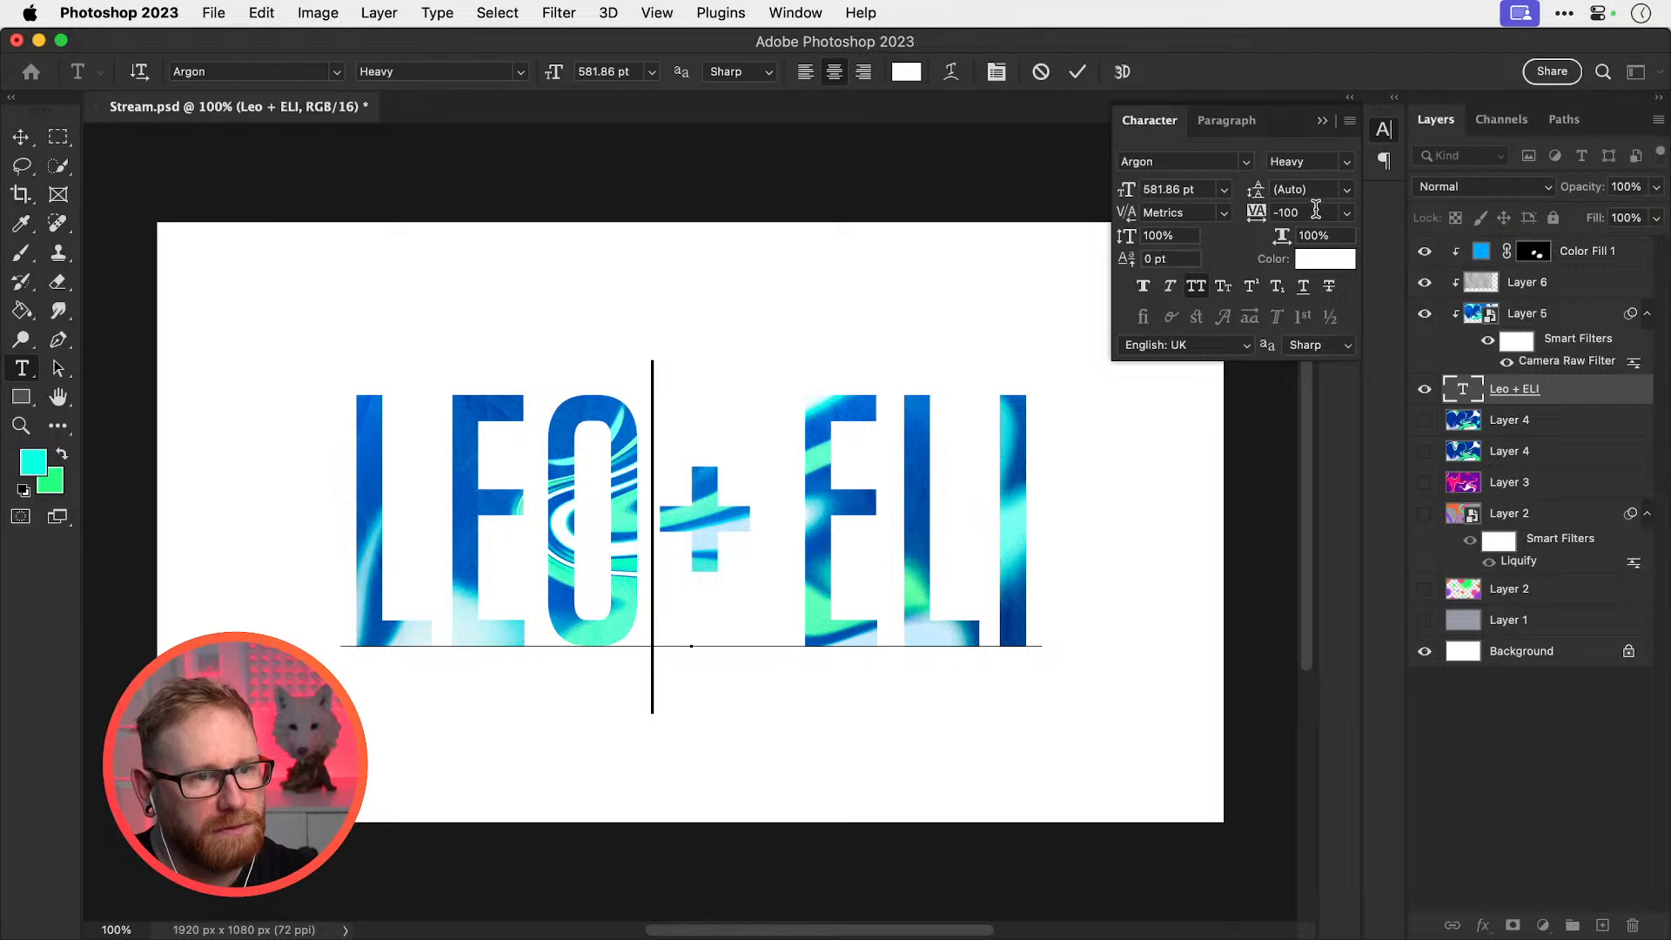
key("super+z")
Set that space's tracking to -50 and apply the same spacing to the space before ELI
left_click(1317, 212)
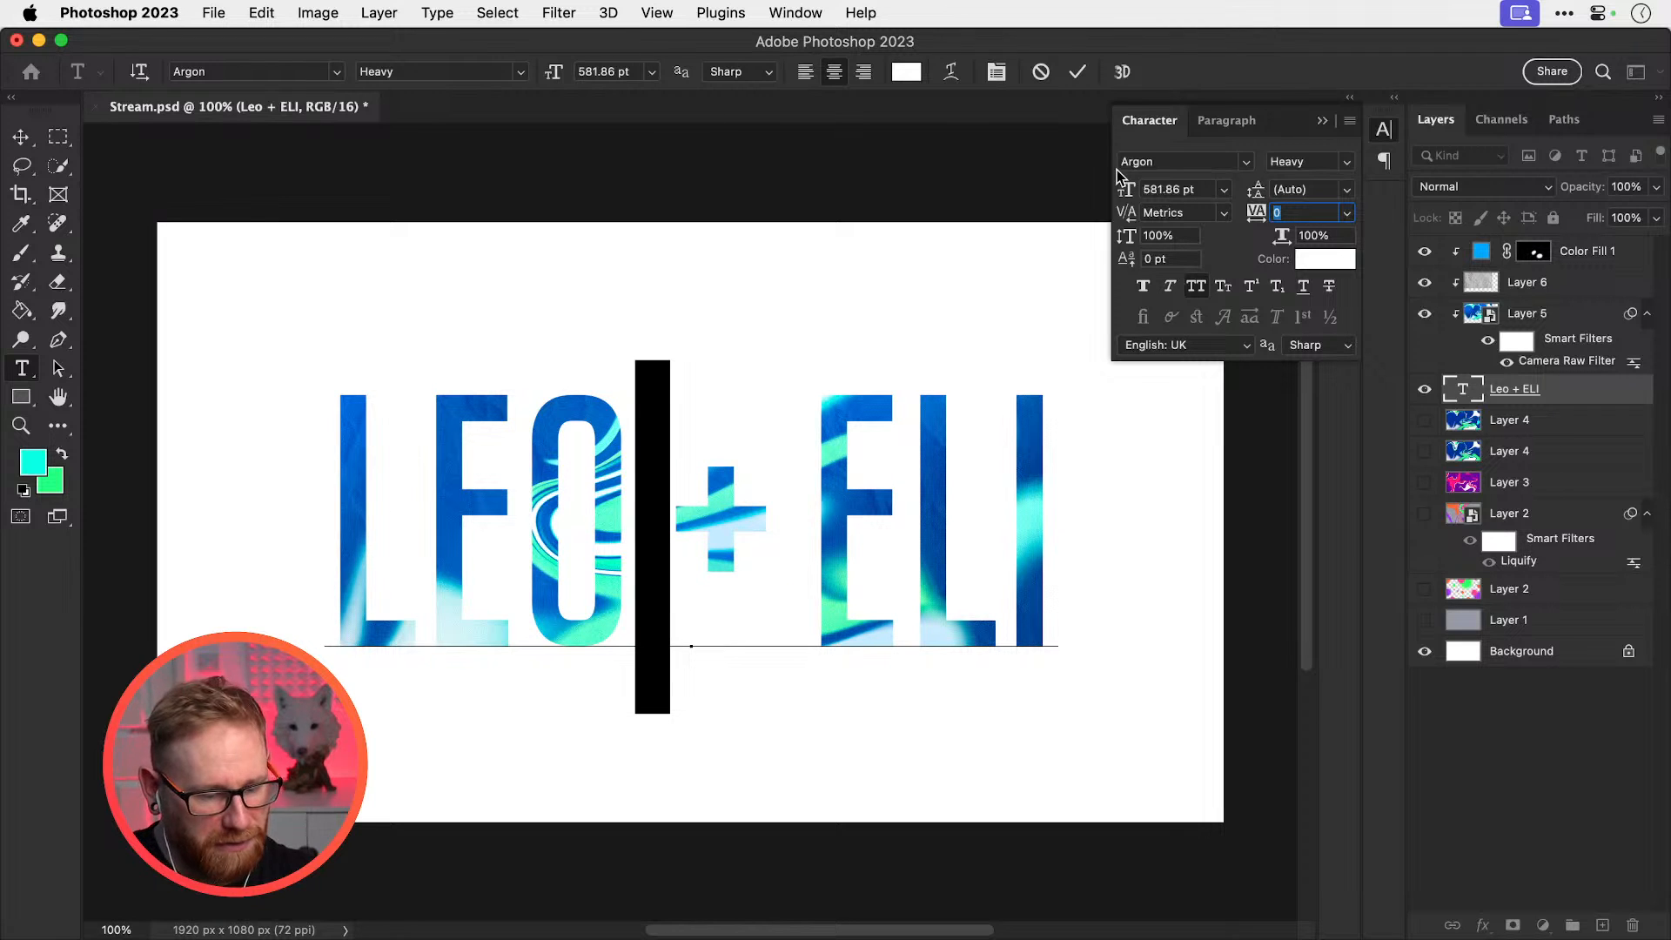
type("-50")
key("Return")
key("super+c")
left_click_drag(774, 565, 794, 556)
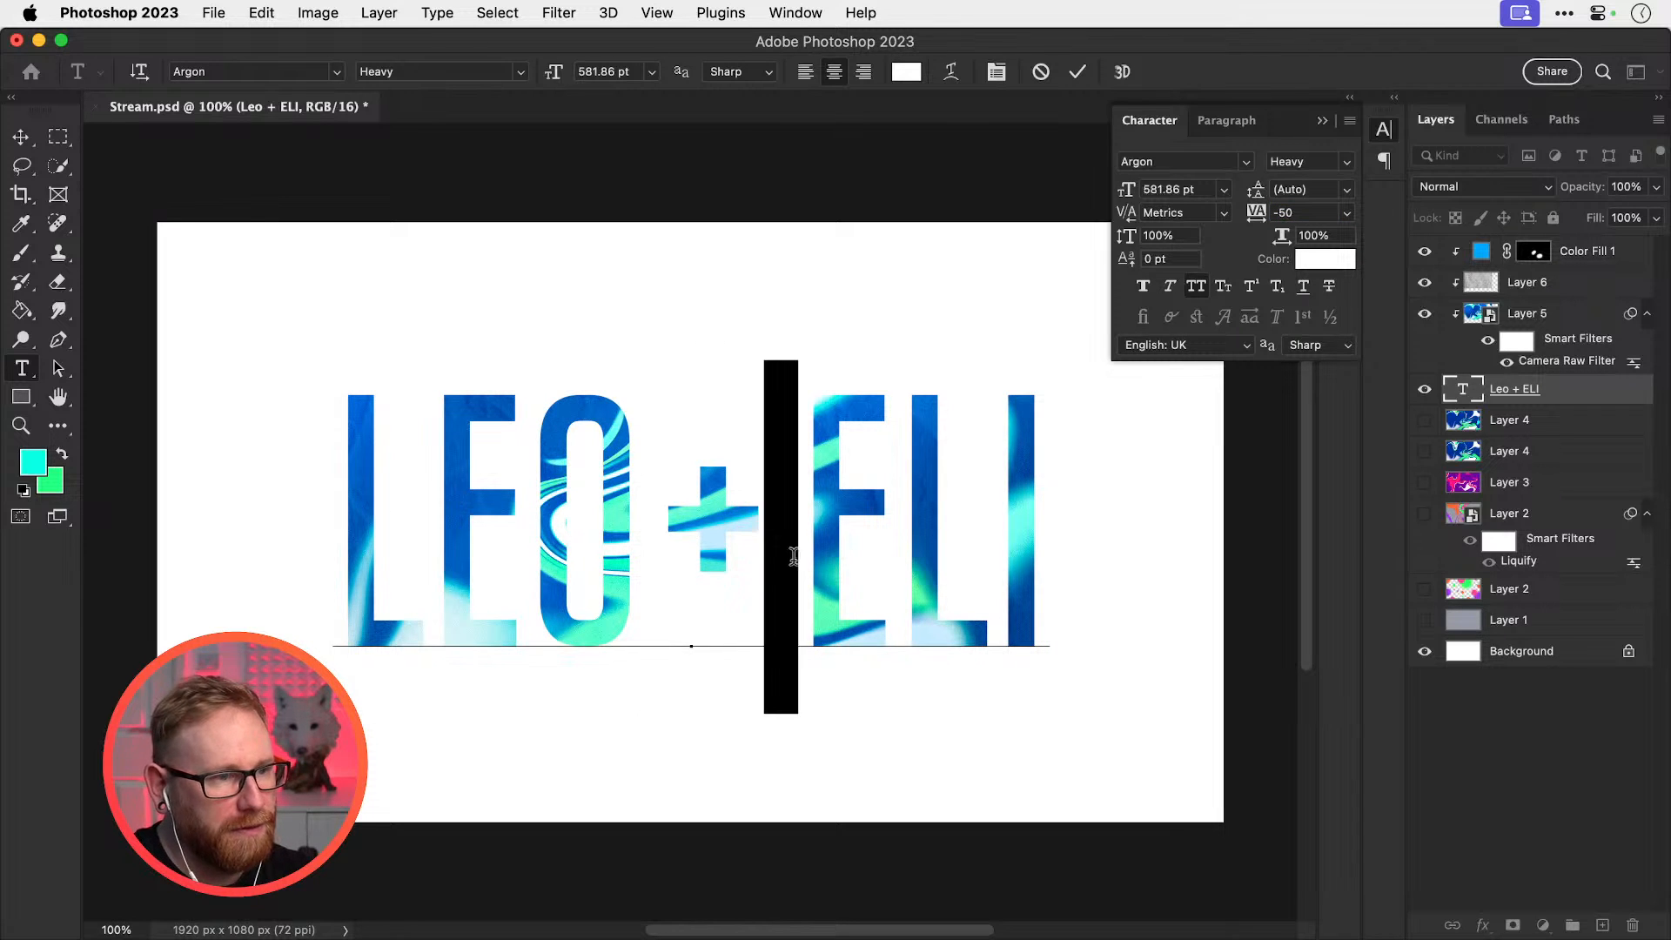
key("super+v")
left_click(20, 137)
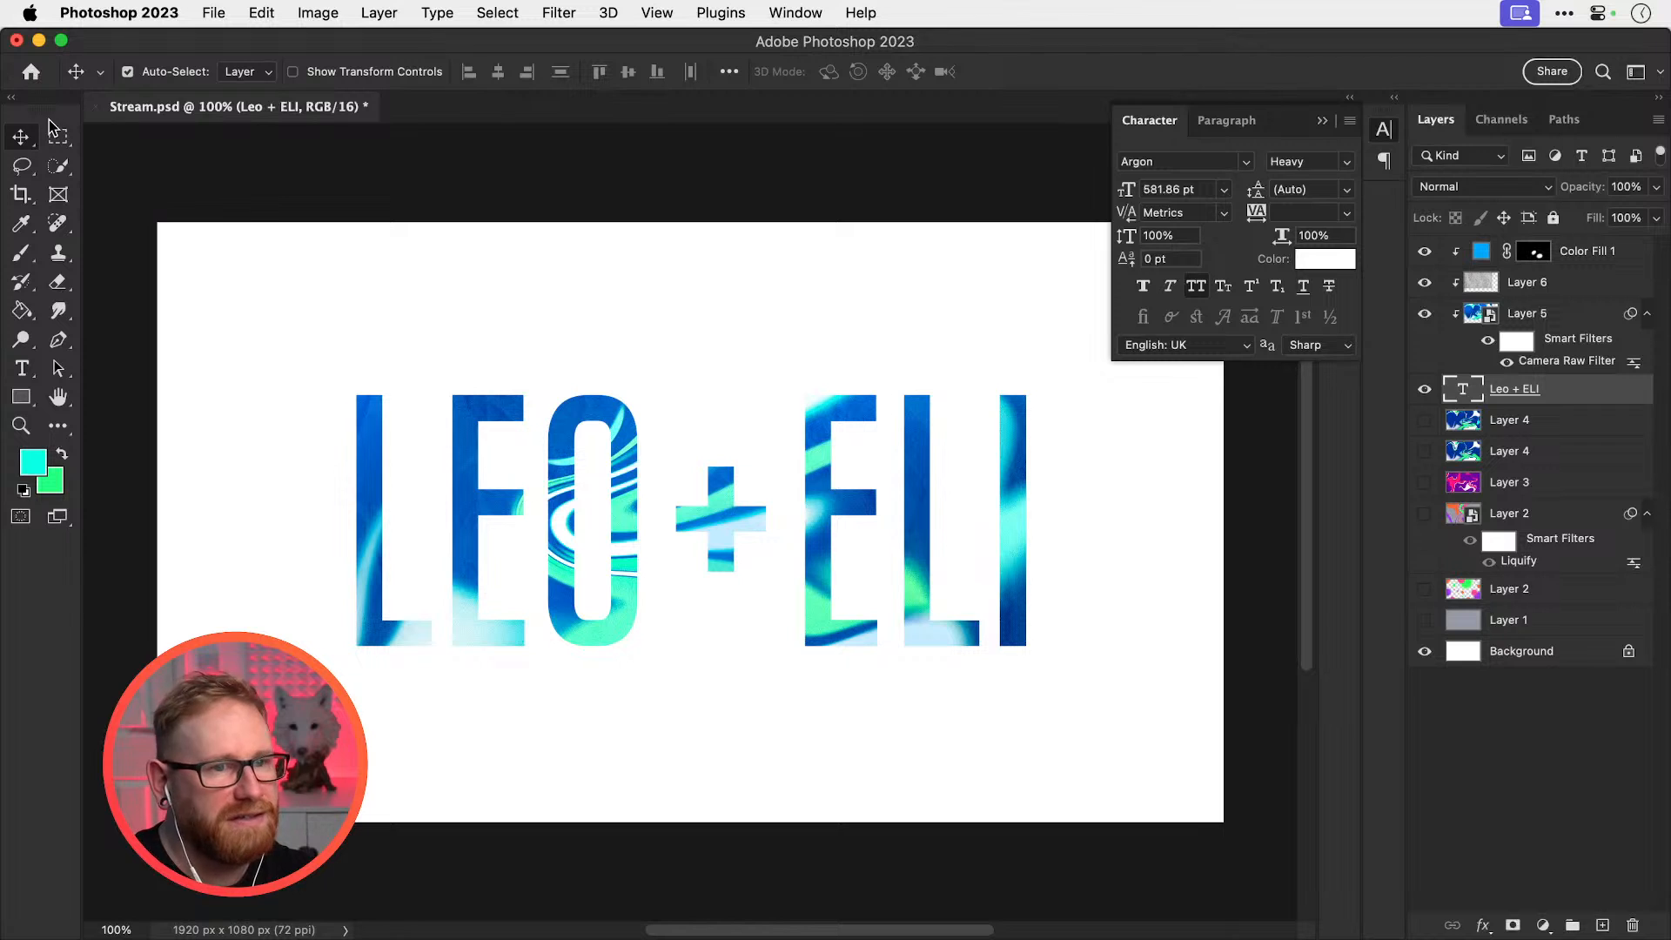
Add a layer mask to the Leo + ELI text layer
left_click(1580, 261, "shift")
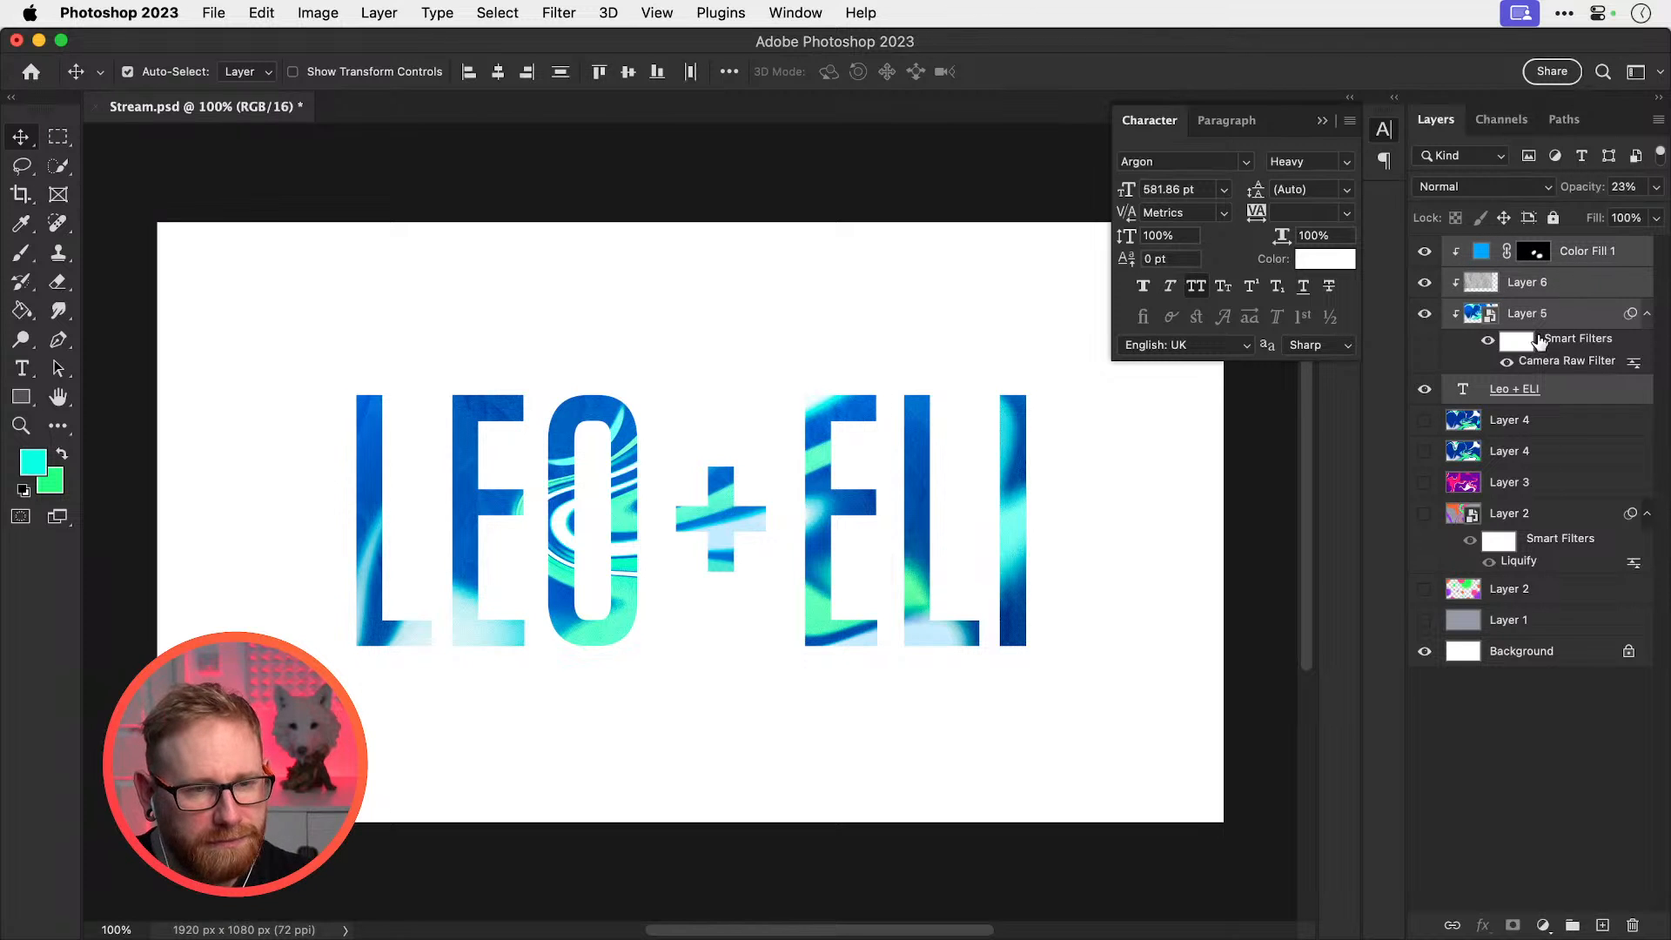
left_click(1521, 393)
left_click(1511, 926)
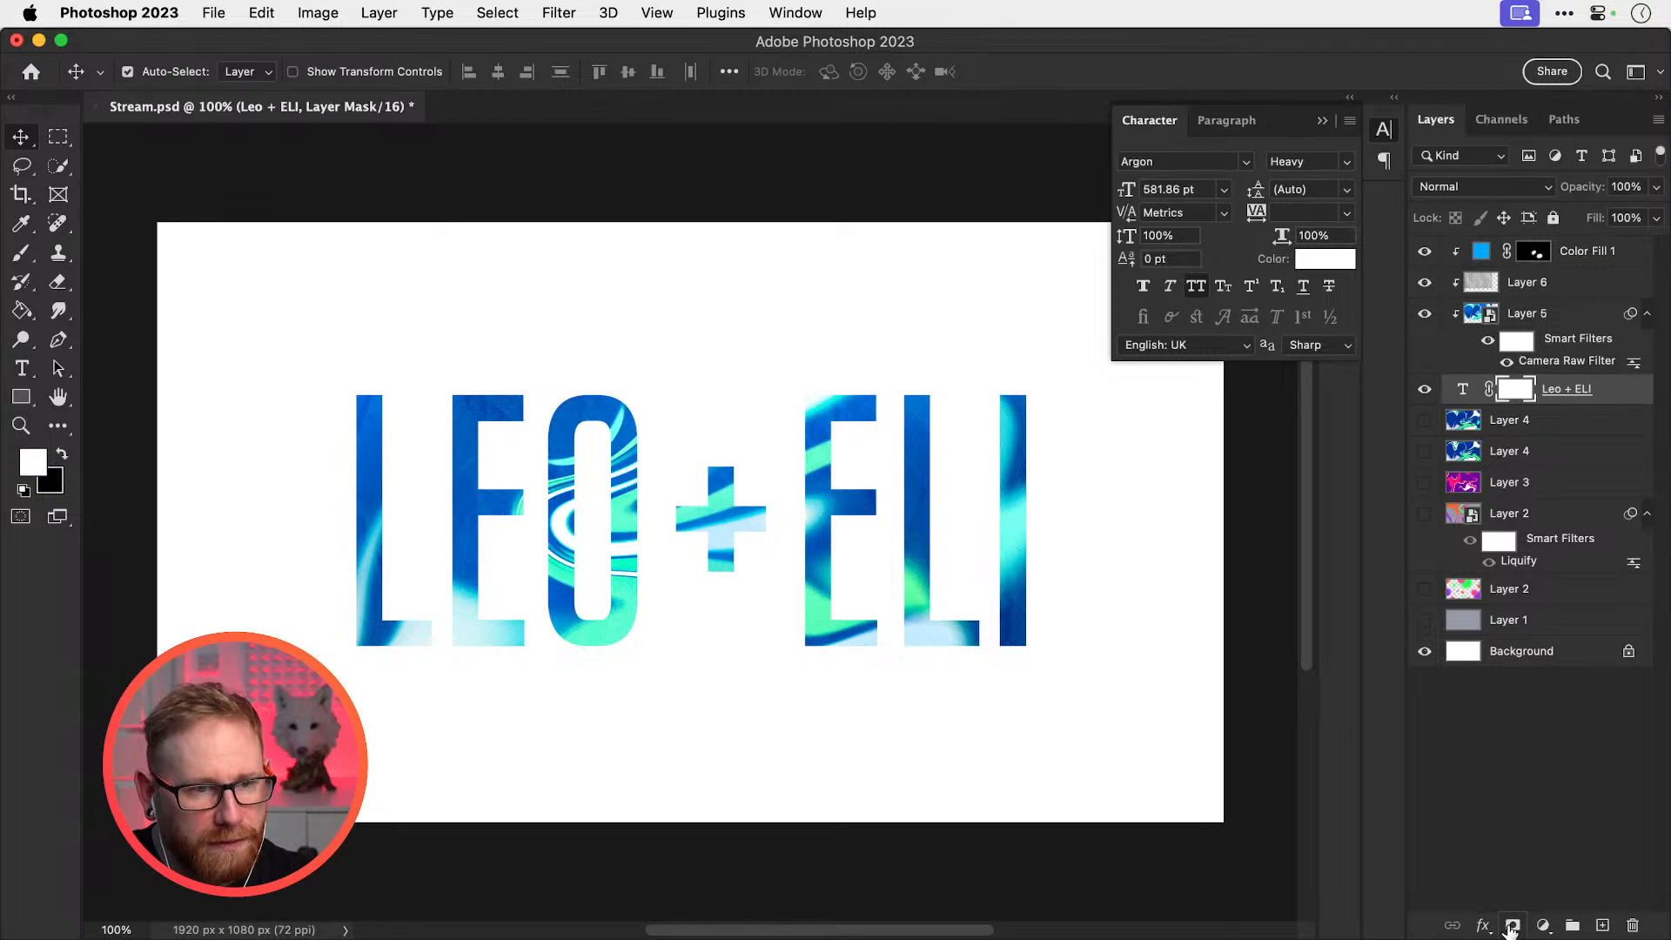
Load a black 2400 px splatter brush from 22 Splatter Brushes, undoing one test stamp
key("b")
key("x")
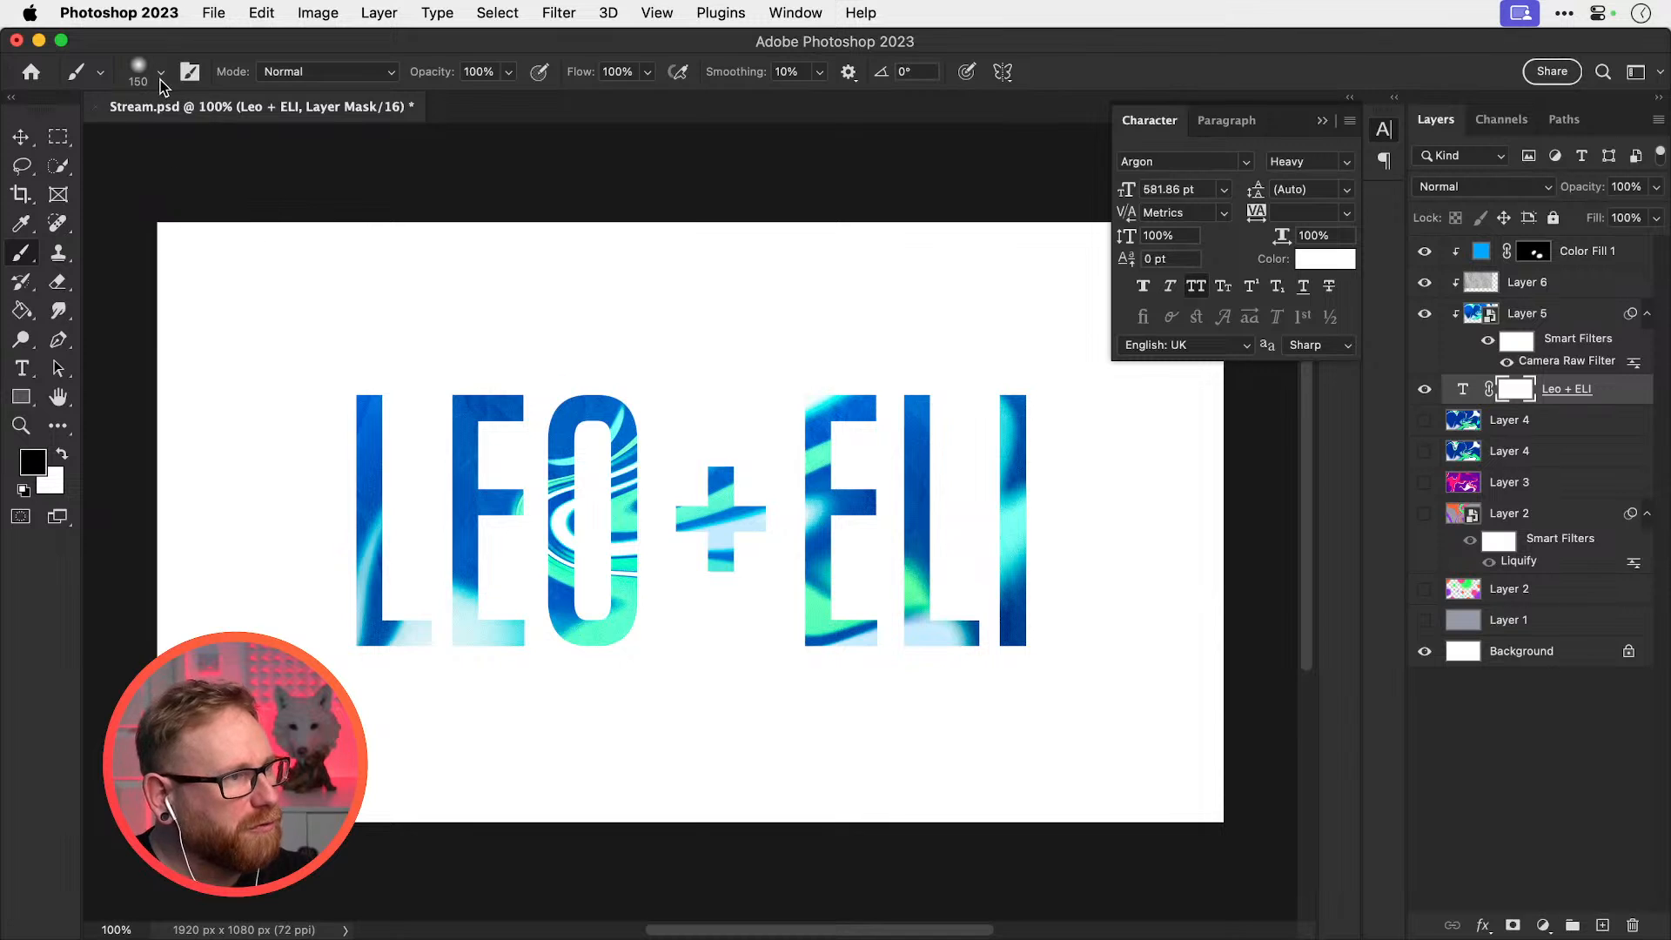
left_click(148, 71)
left_click_drag(634, 320, 612, 843)
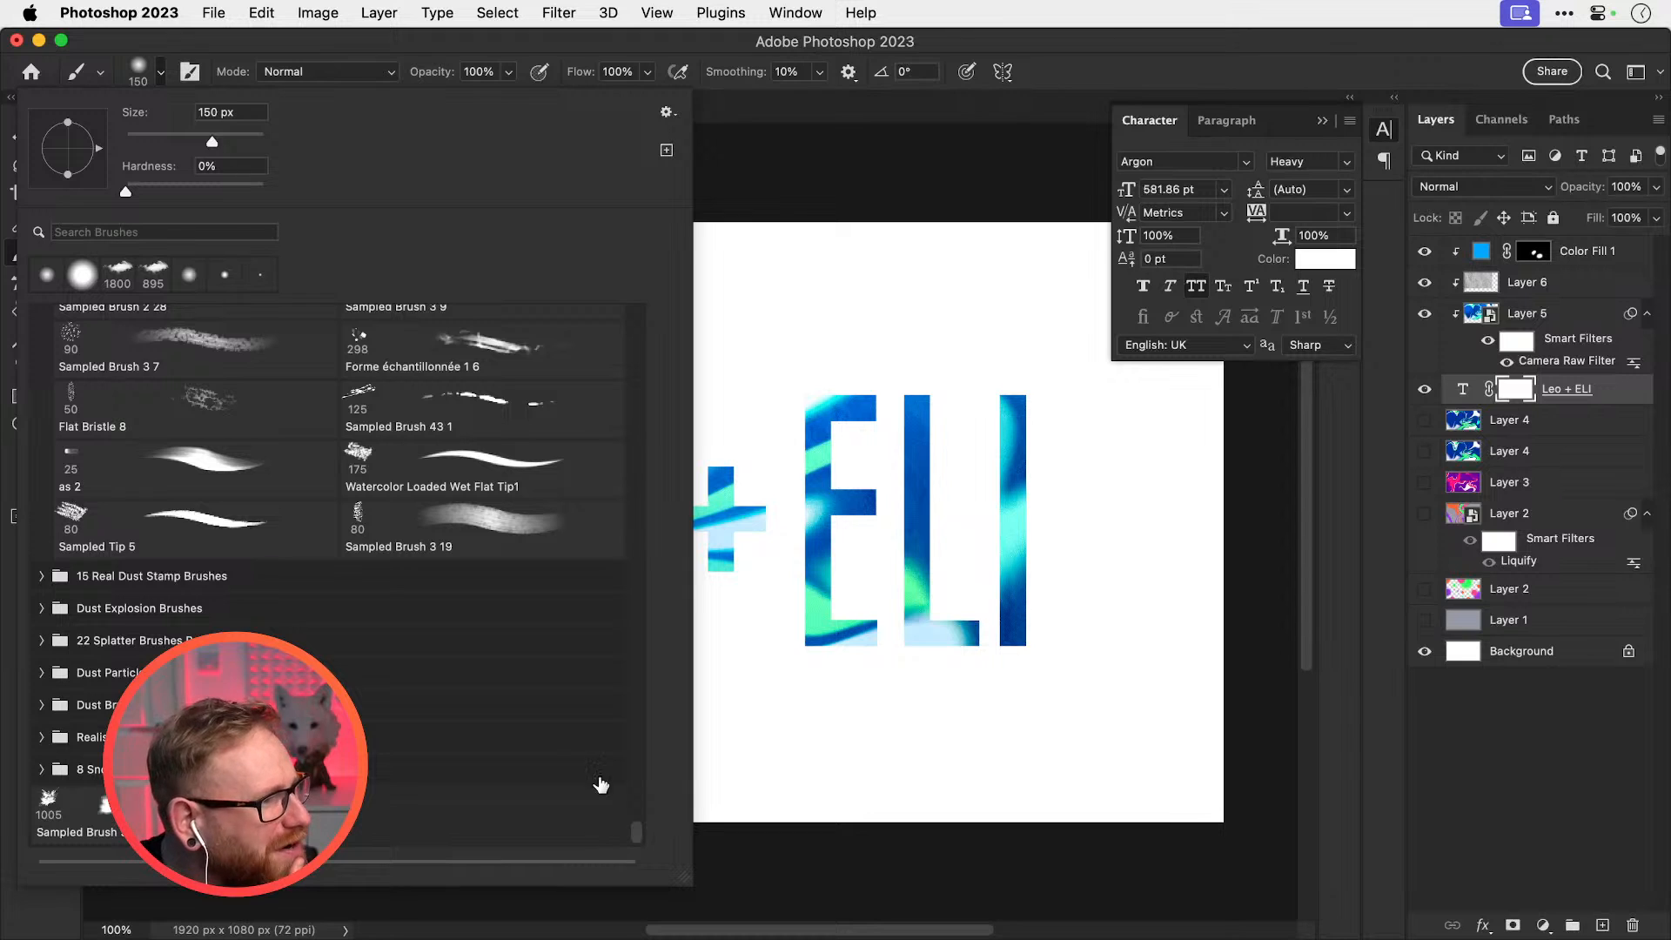
left_click(41, 644)
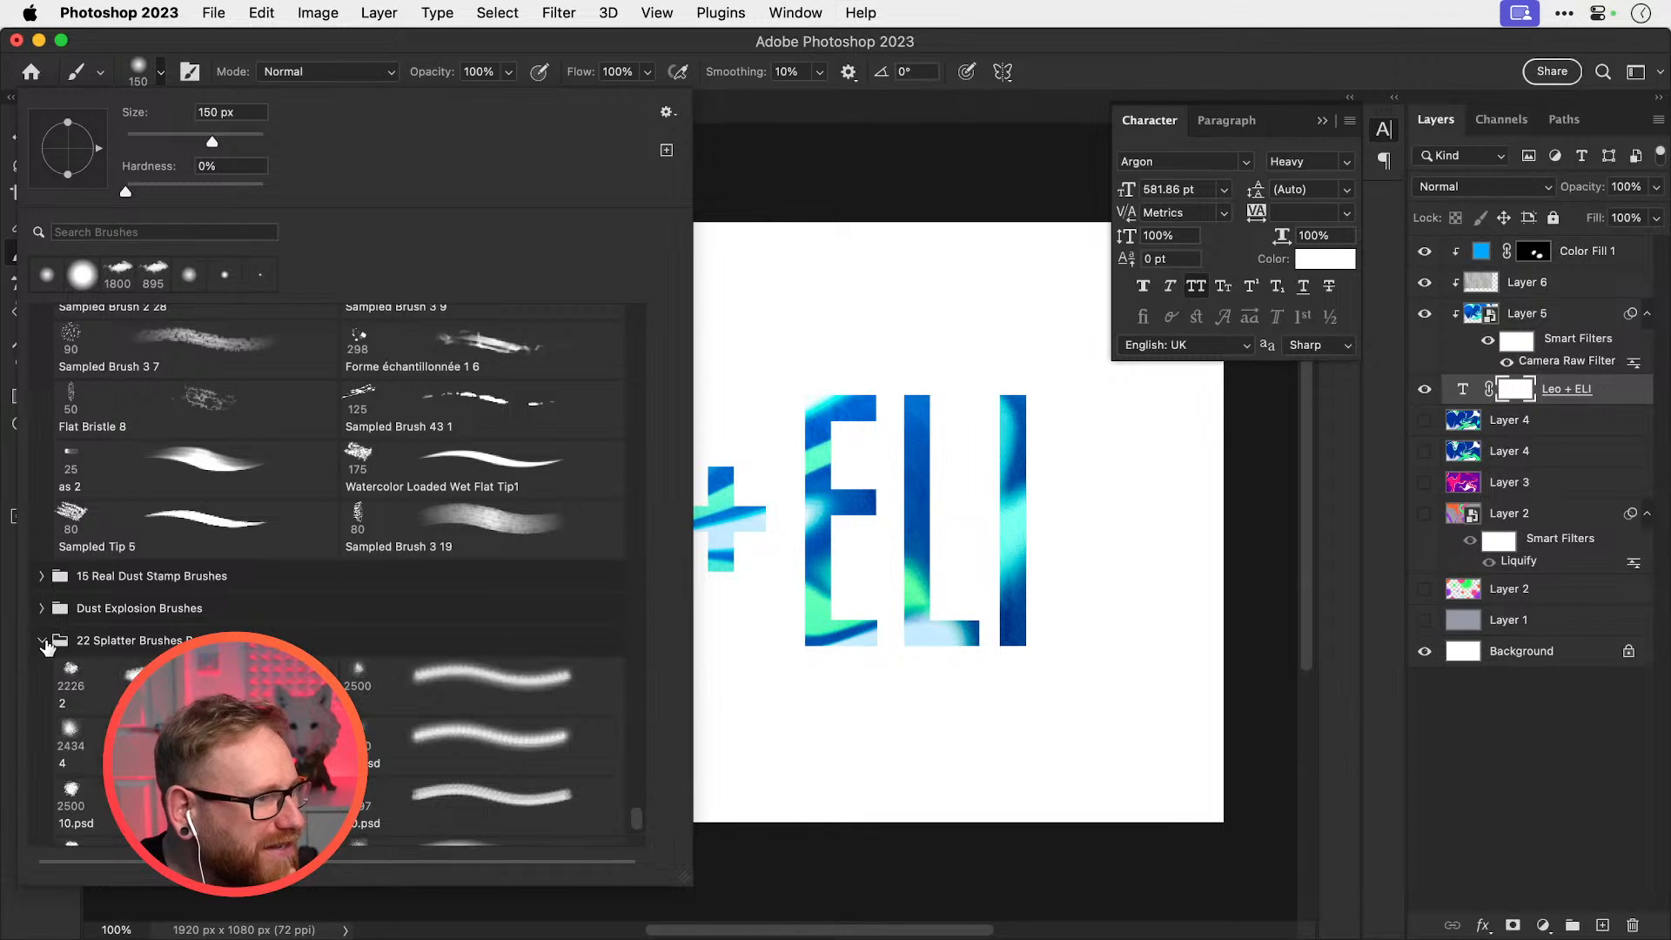
left_click(392, 741)
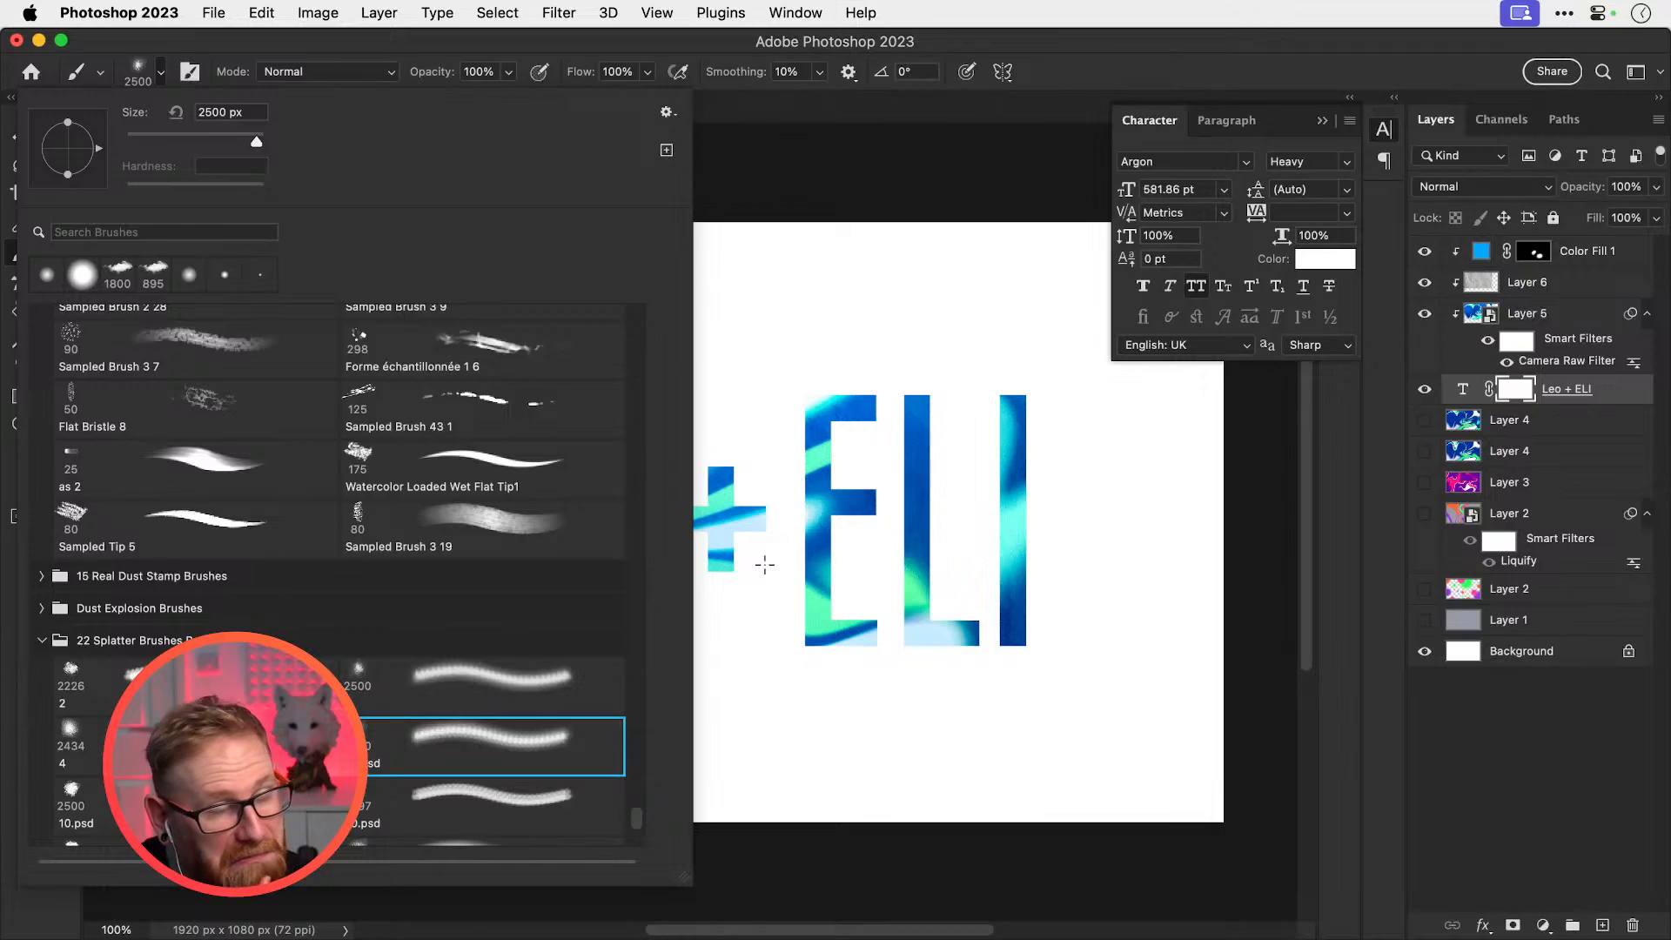
left_click(906, 537)
key("super+z")
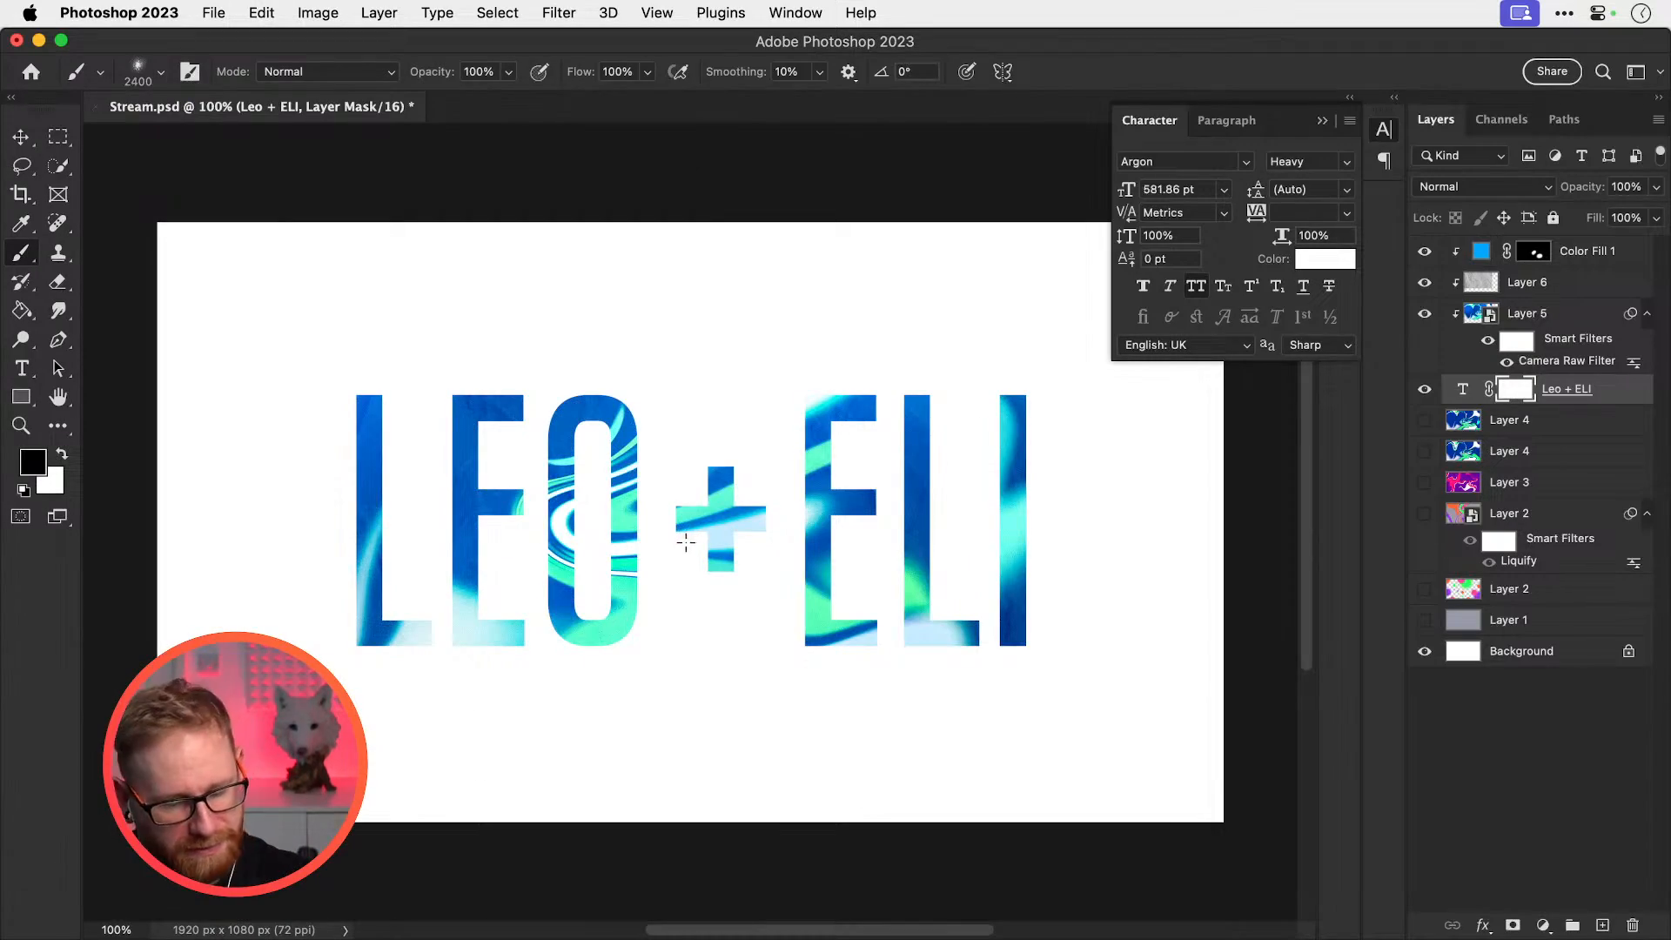
Shrink the brush, sweep black splatter across LEO + ELI, then restore part with white
key("bracketleft")
key("bracketleft")
key("bracketleft")
key("bracketleft")
key("bracketleft")
key("bracketleft")
key("bracketleft")
key("bracketleft")
key("bracketleft")
key("bracketleft")
key("bracketleft")
key("bracketleft")
key("bracketleft")
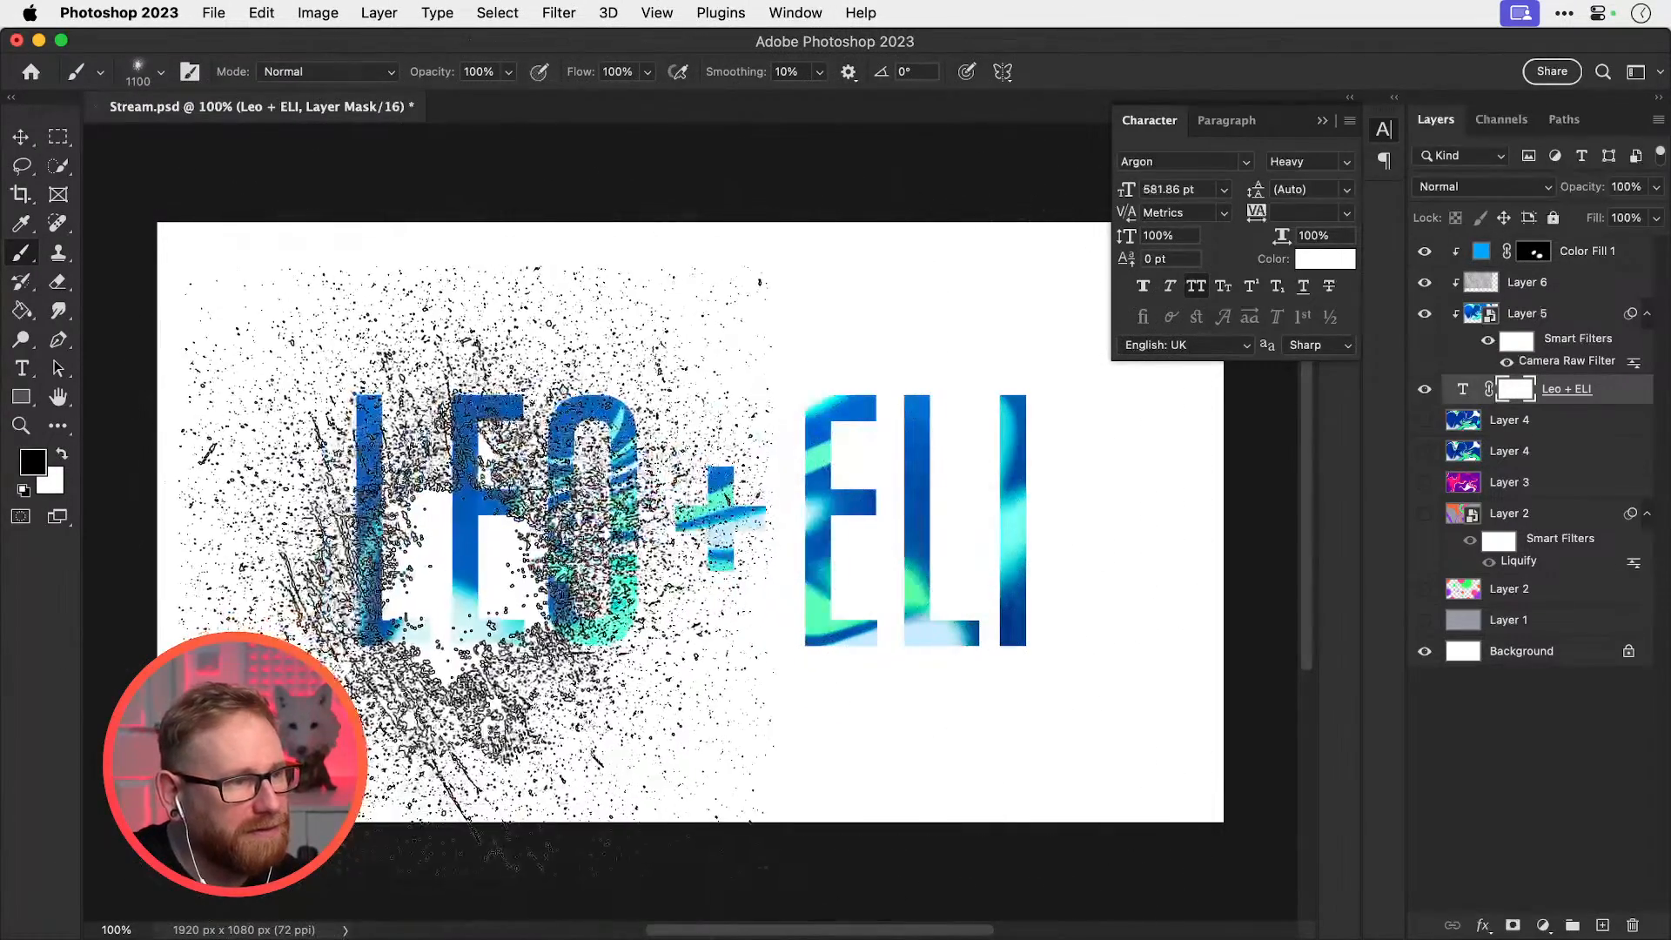
key("bracketleft")
key("bracketleft")
key("bracketleft")
left_click(957, 517)
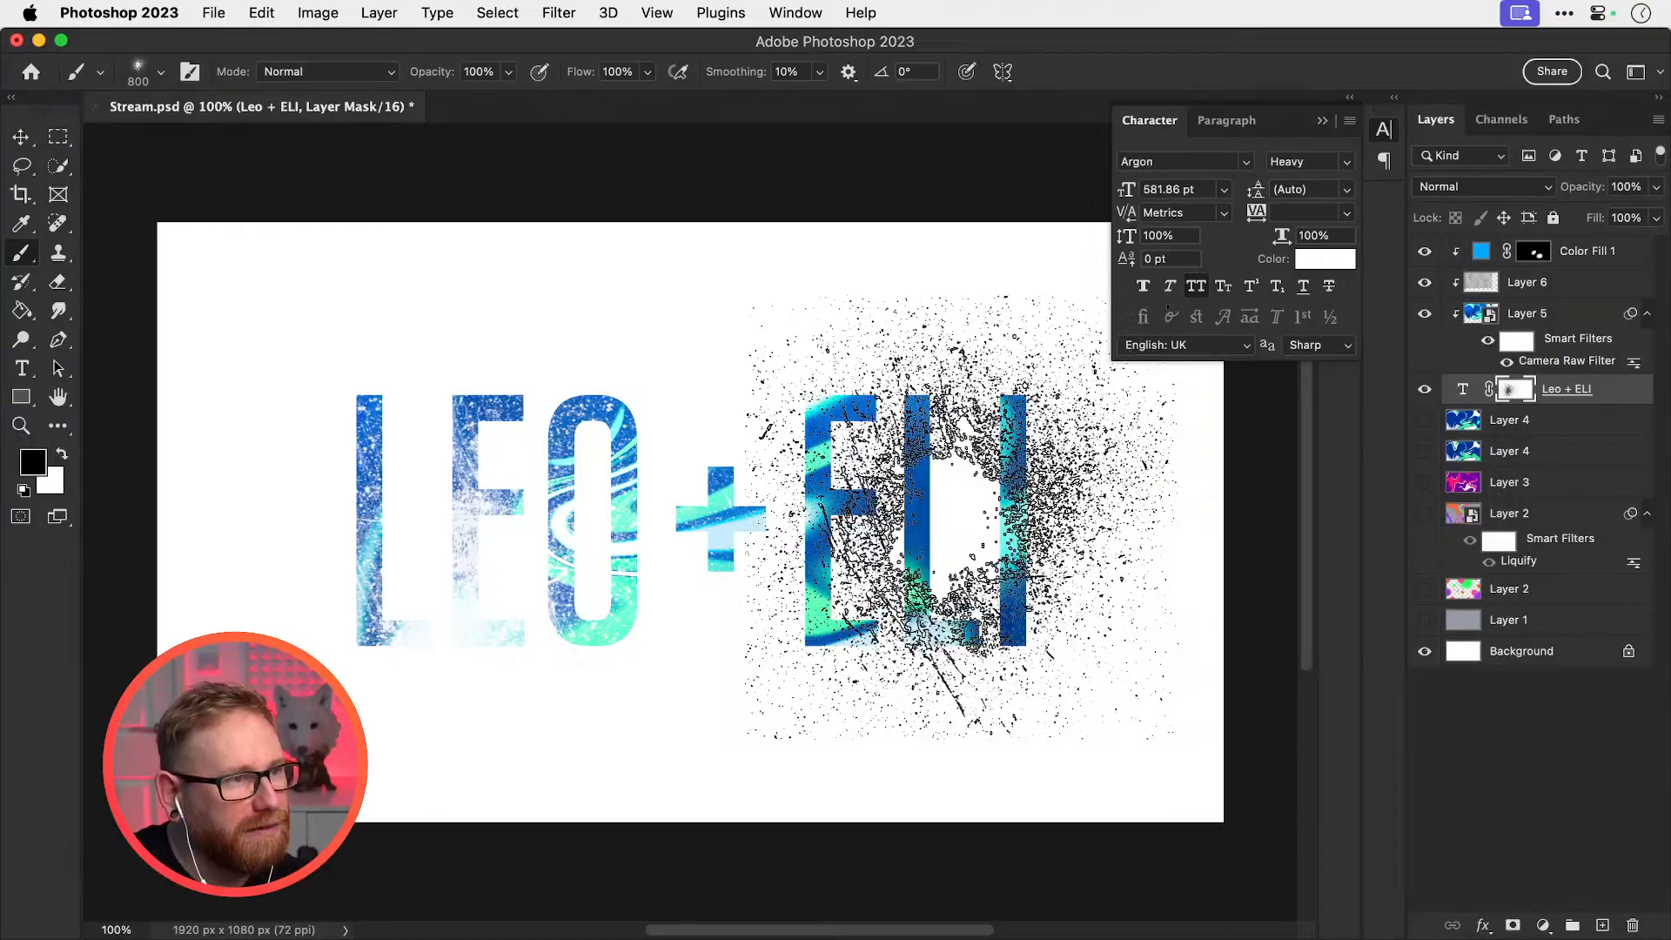
key("super+z")
mouse_move(348, 449)
left_mouse_down()
mouse_move(403, 534)
mouse_move(567, 560)
mouse_move(762, 575)
mouse_move(1011, 518)
left_mouse_up()
key("x")
mouse_move(455, 505)
left_mouse_down()
mouse_move(657, 633)
mouse_move(587, 712)
mouse_move(753, 529)
mouse_move(857, 573)
mouse_move(492, 547)
mouse_move(413, 442)
mouse_move(370, 442)
left_mouse_up()
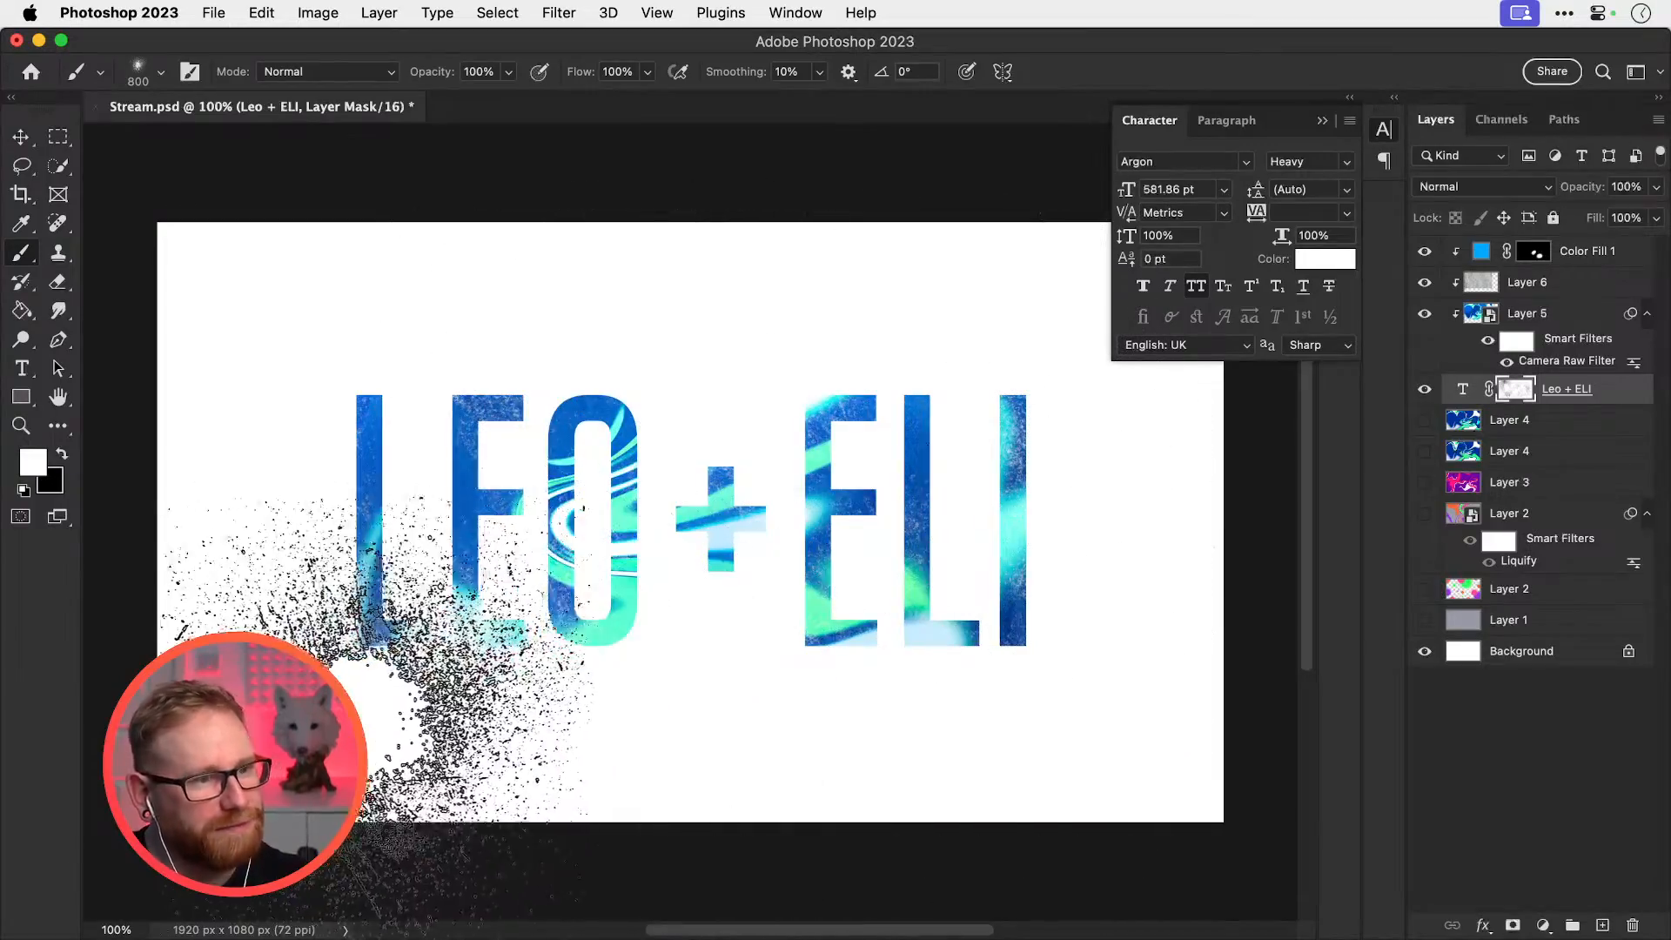
Dab black splatter over the plus and ELI, then paint LEO, plus and ELI back with white
key("x")
left_click(724, 618)
left_click(940, 620)
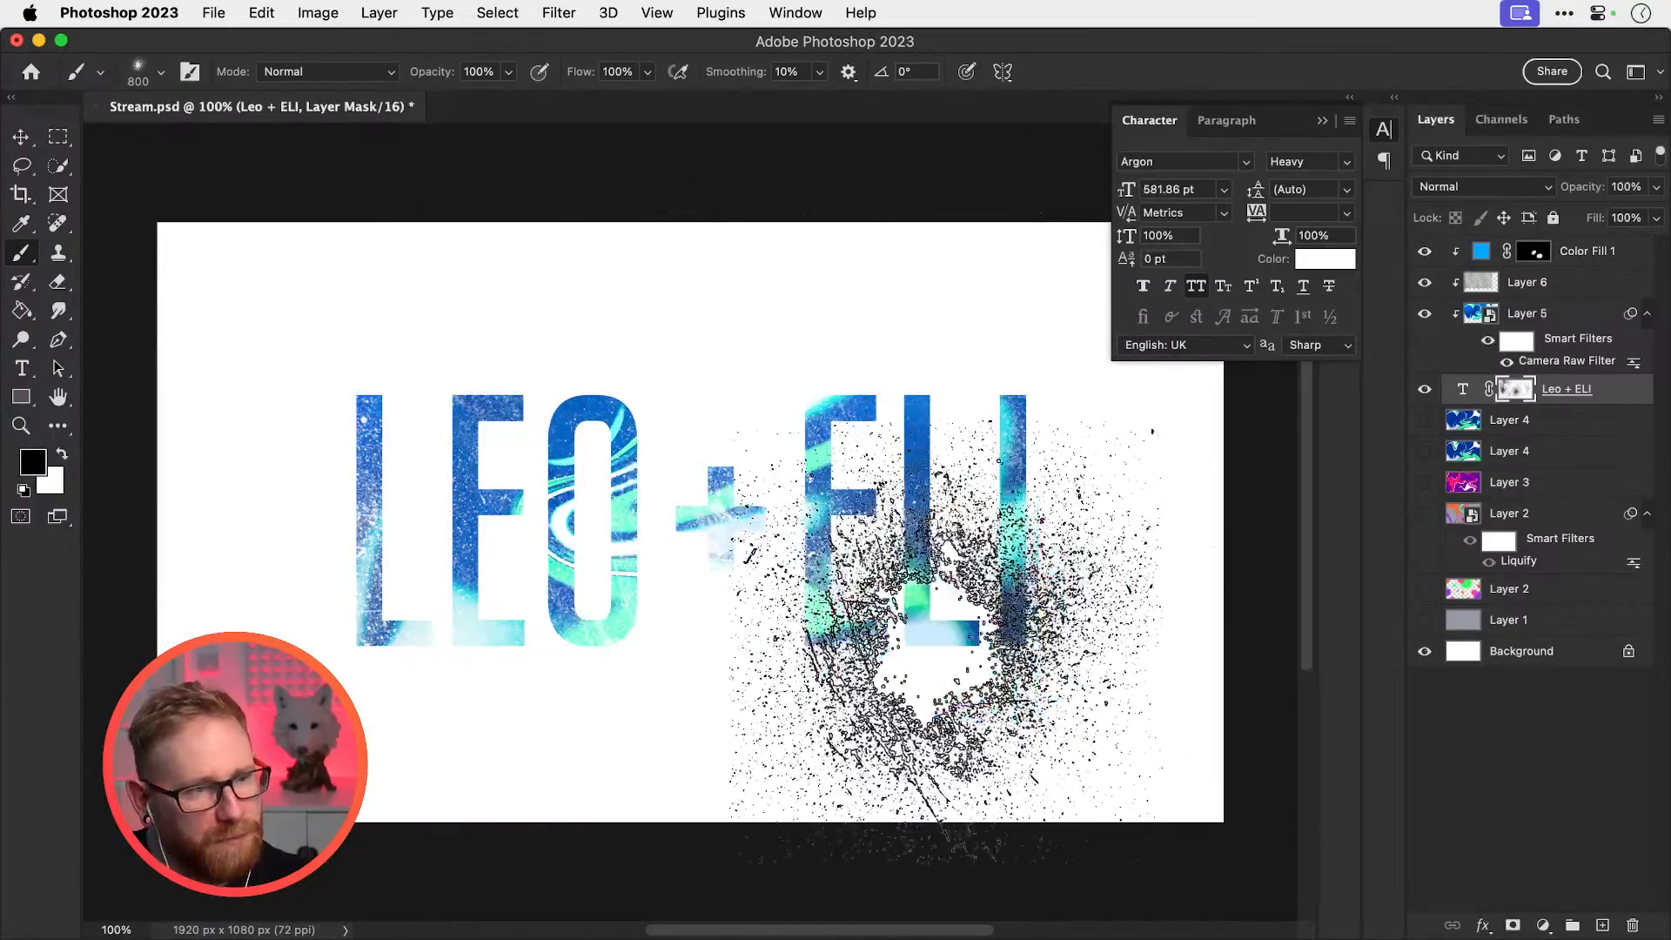
key("XF86AudioLowerVolume")
key("x")
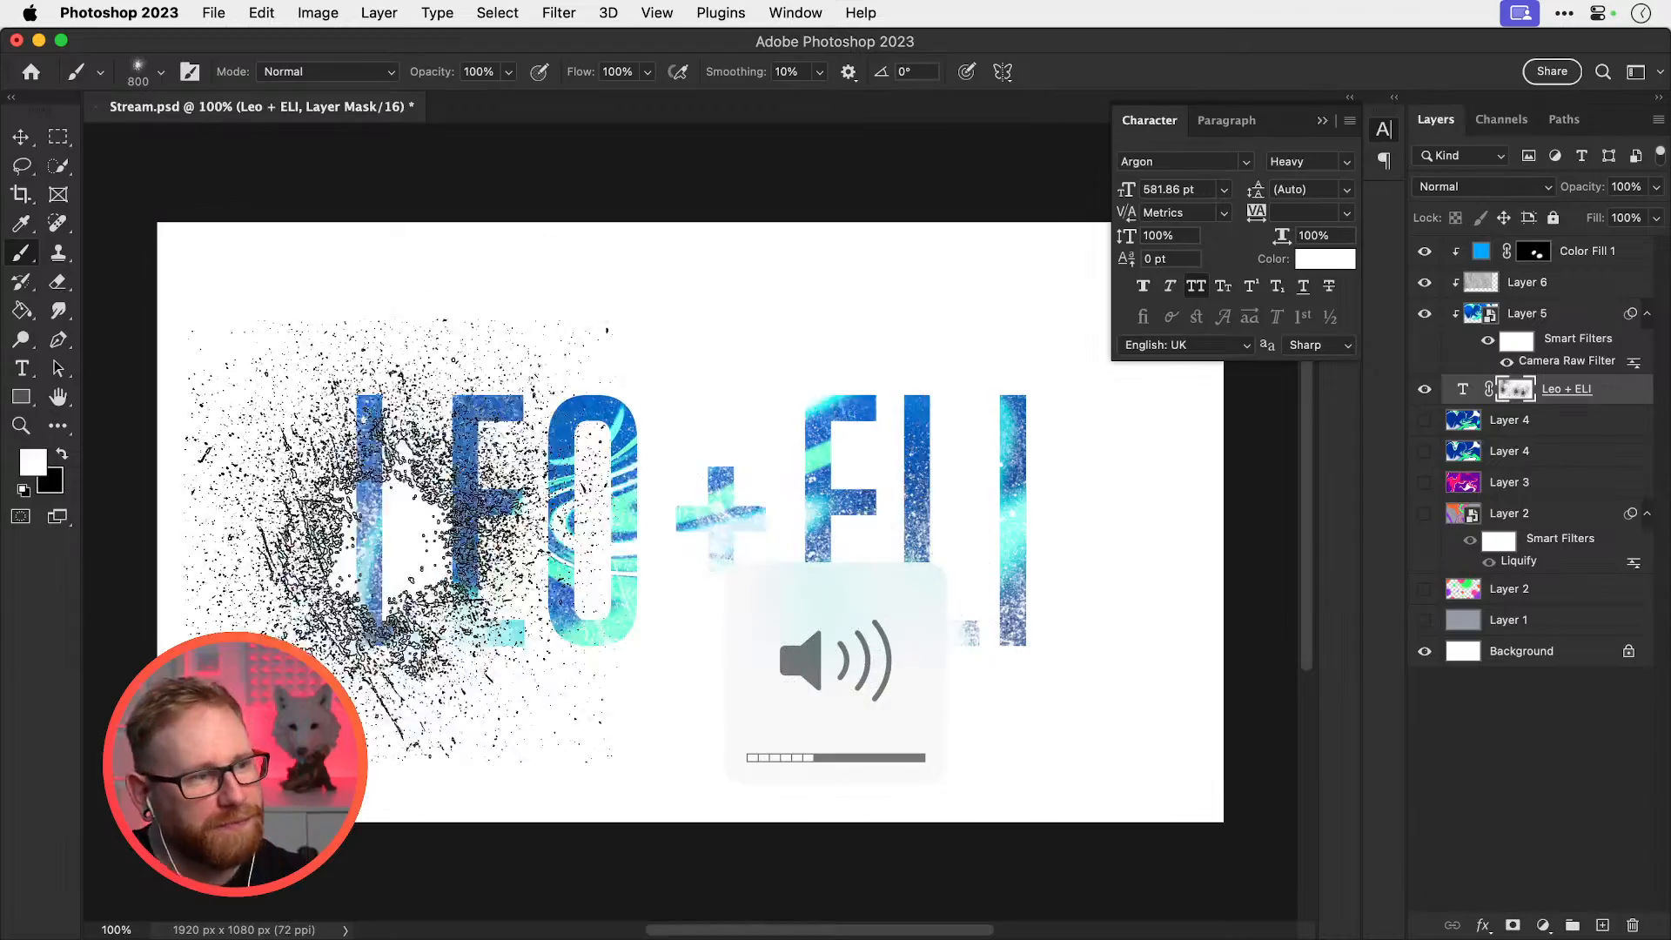
left_click(384, 533)
mouse_move(880, 557)
left_mouse_down()
mouse_move(1048, 649)
mouse_move(1005, 615)
mouse_move(944, 501)
mouse_move(979, 523)
mouse_move(1022, 614)
mouse_move(874, 623)
mouse_move(661, 562)
mouse_move(768, 475)
left_mouse_up()
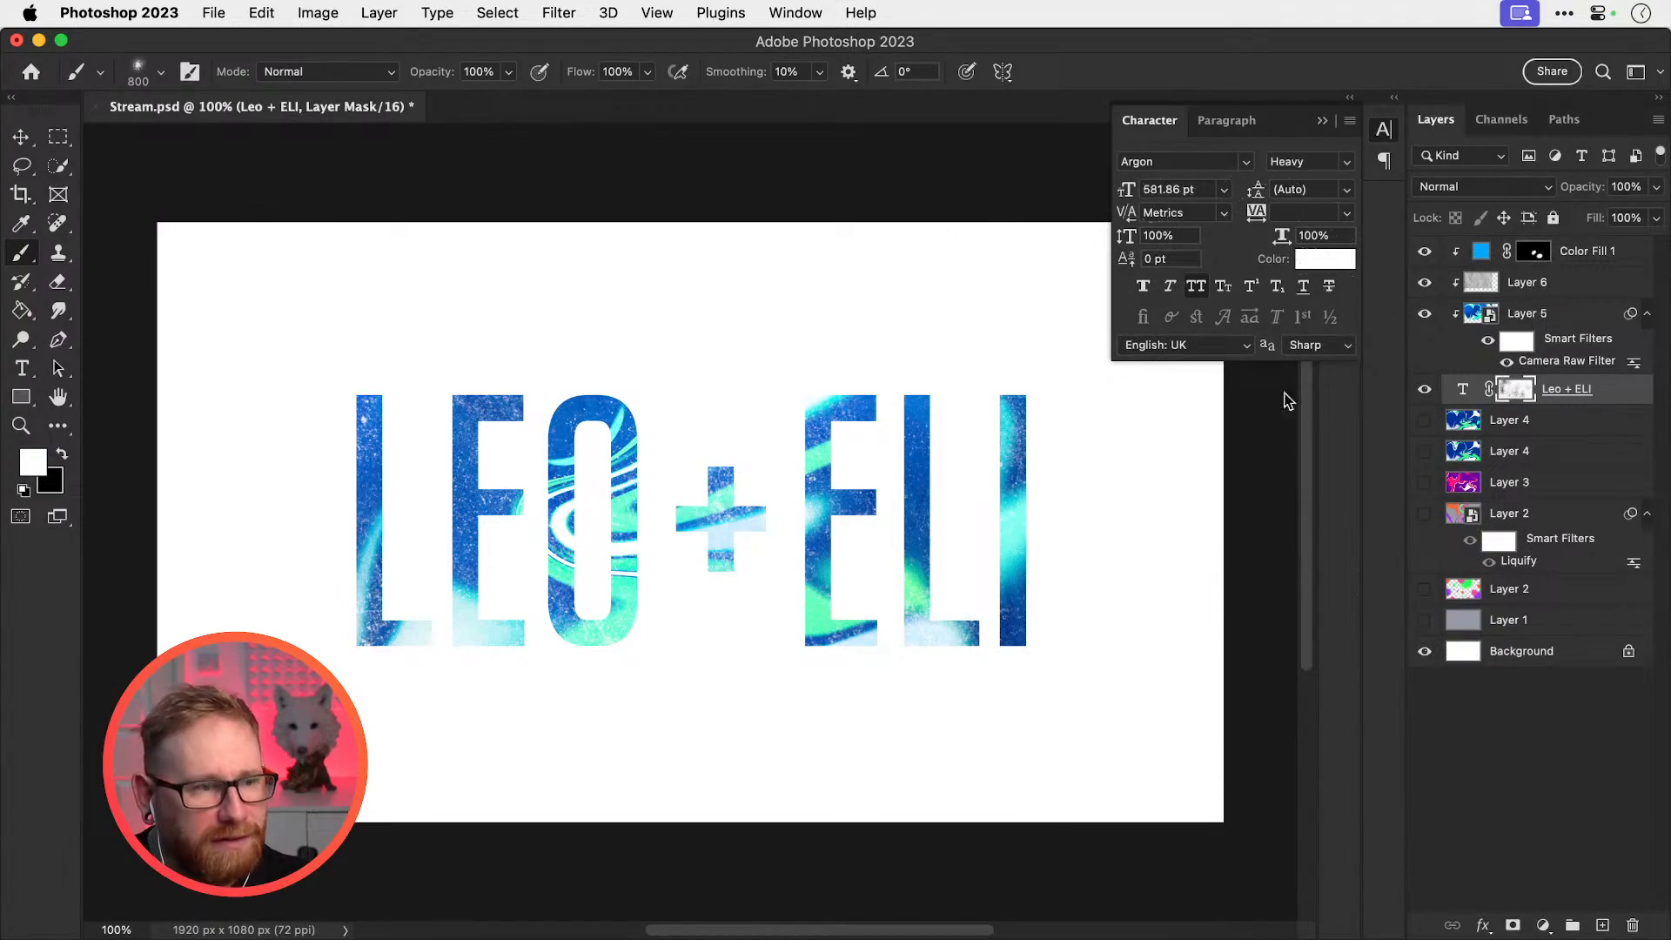
Reduce the brush to 250 px and try dabs on the top of the L, undoing them
key("bracketleft")
key("bracketleft")
key("bracketleft")
key("bracketleft")
key("bracketleft")
key("bracketleft")
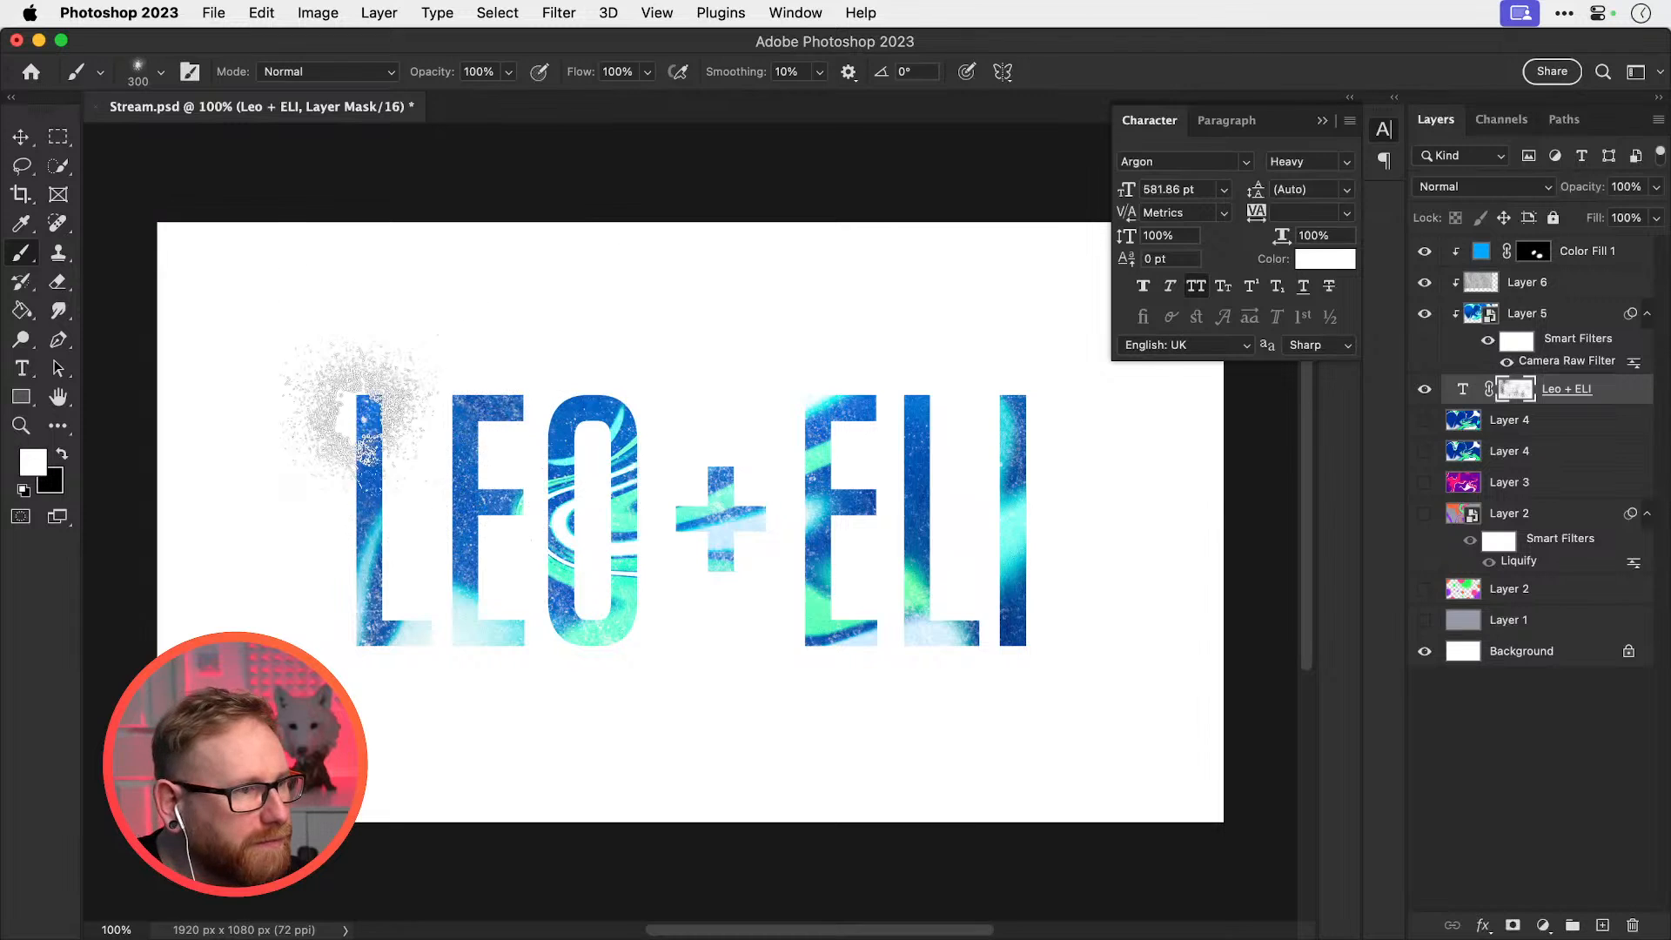
left_click(354, 400)
key("super+z")
key("x")
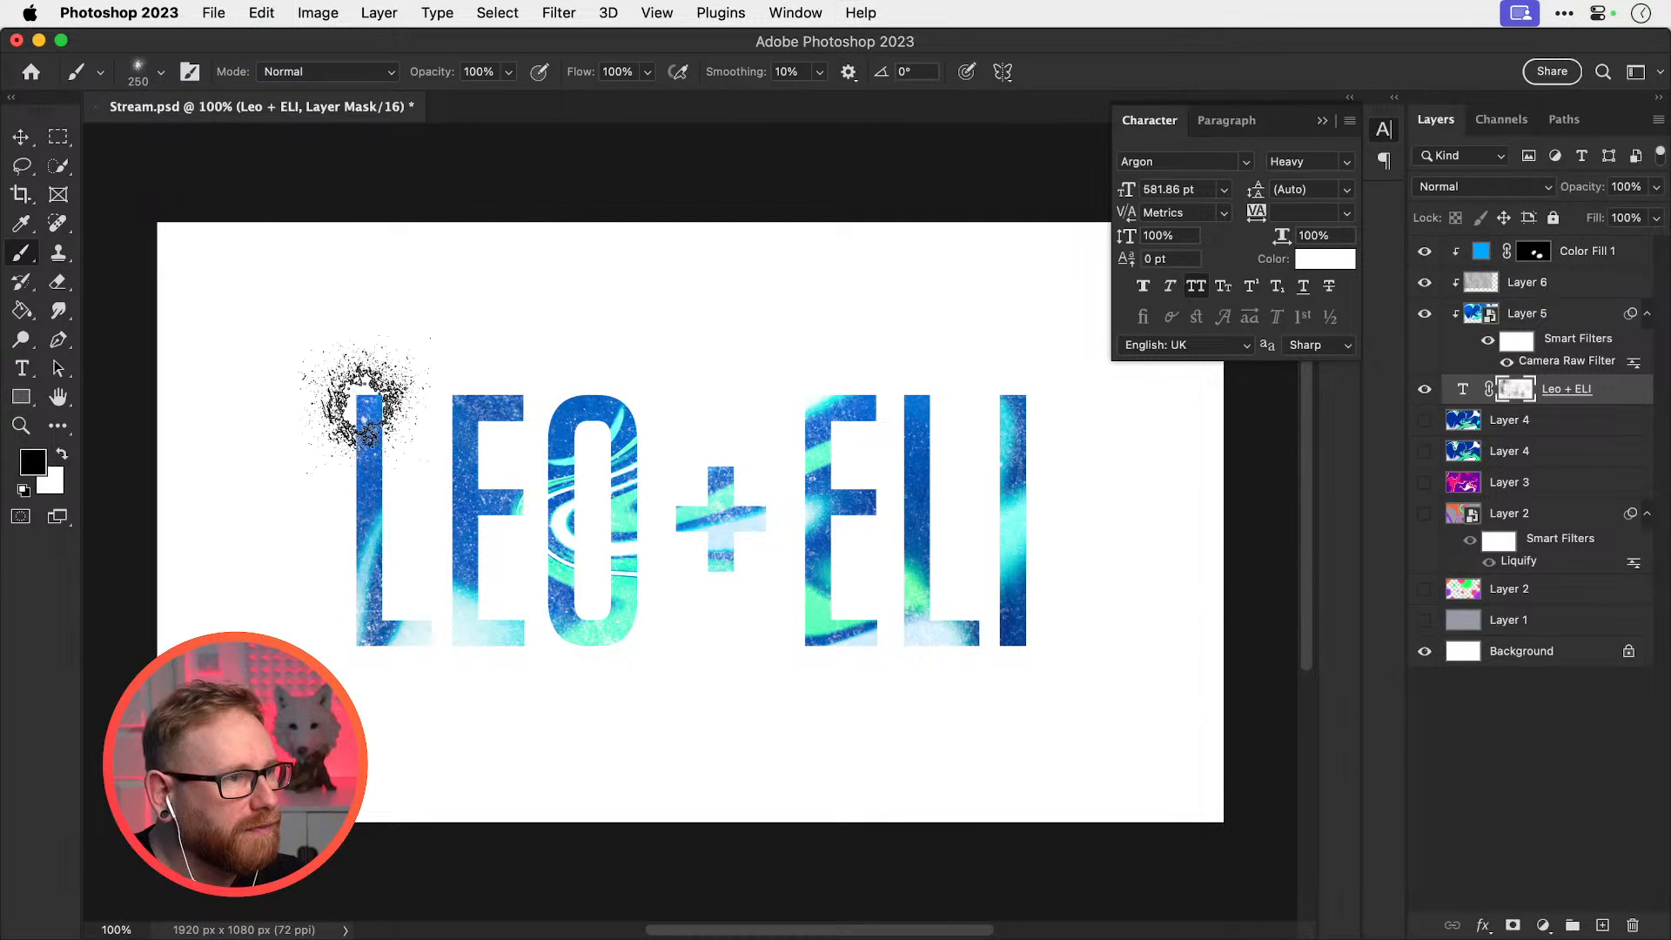
left_click(357, 403)
key("super+z")
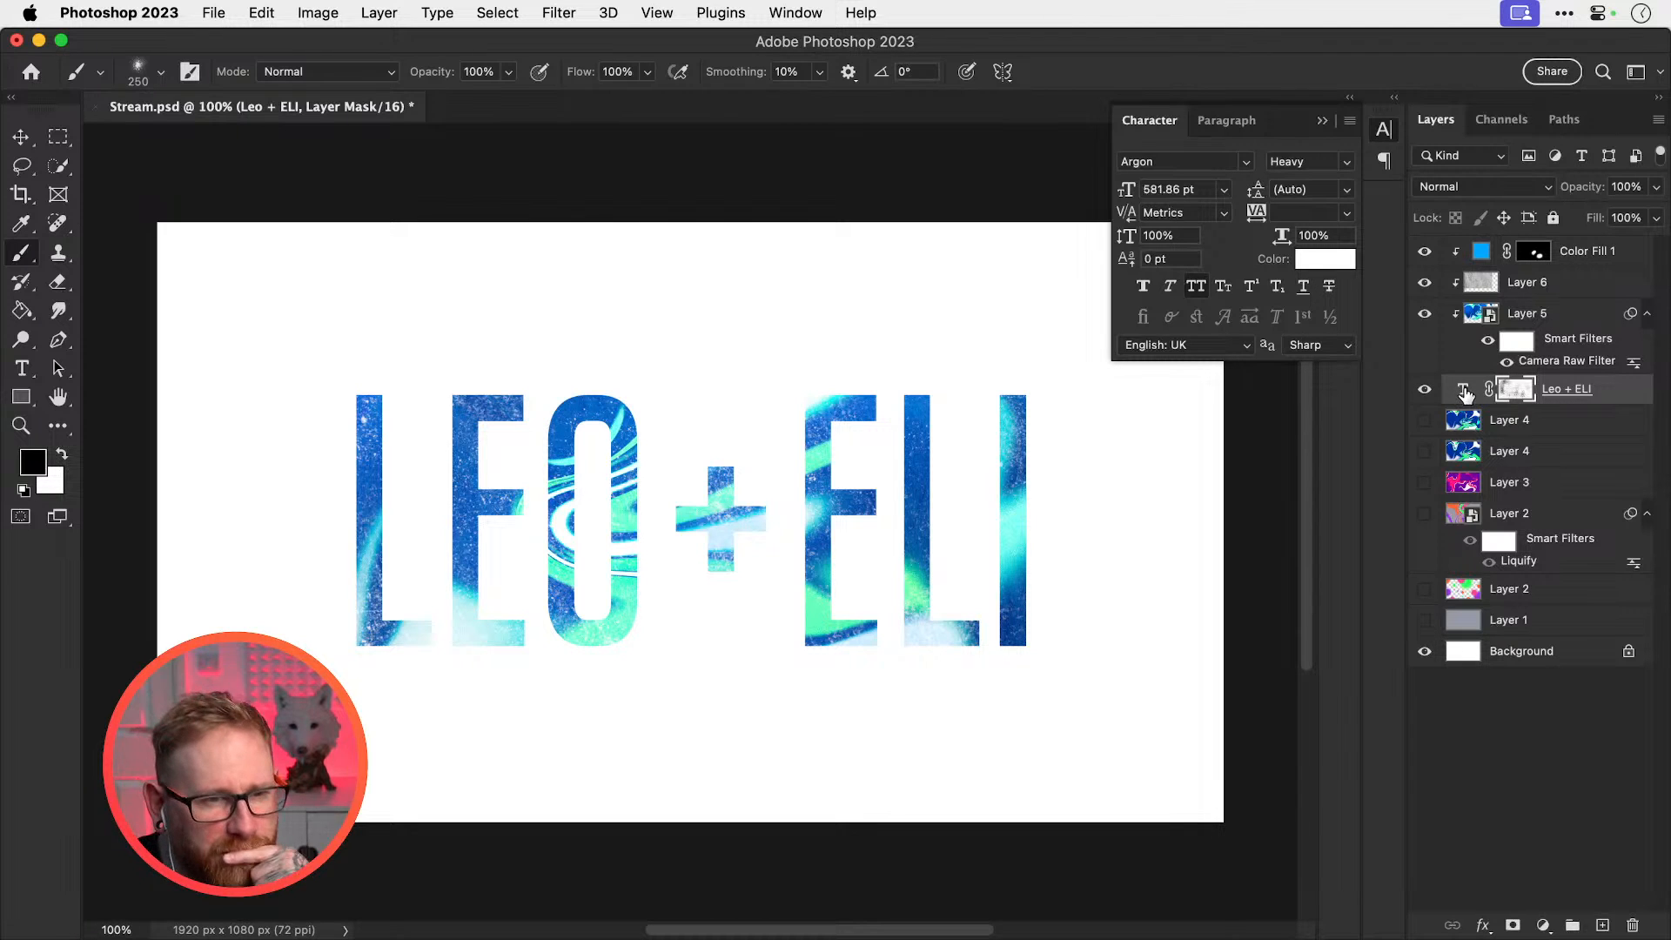
left_click(1462, 391)
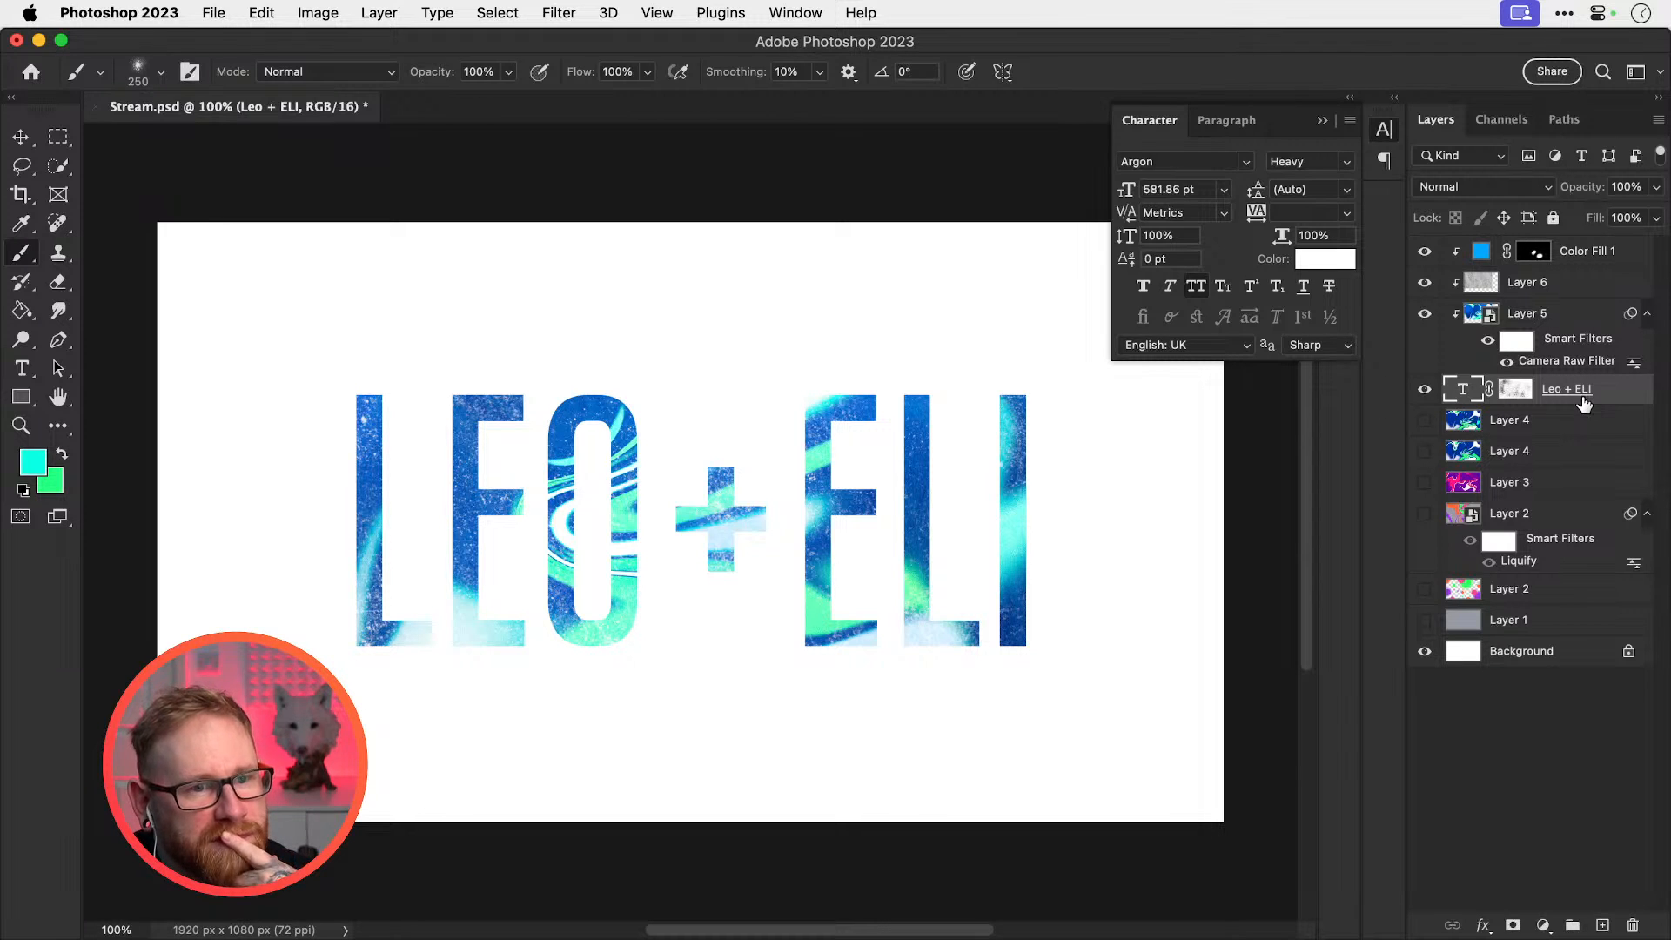
key("t")
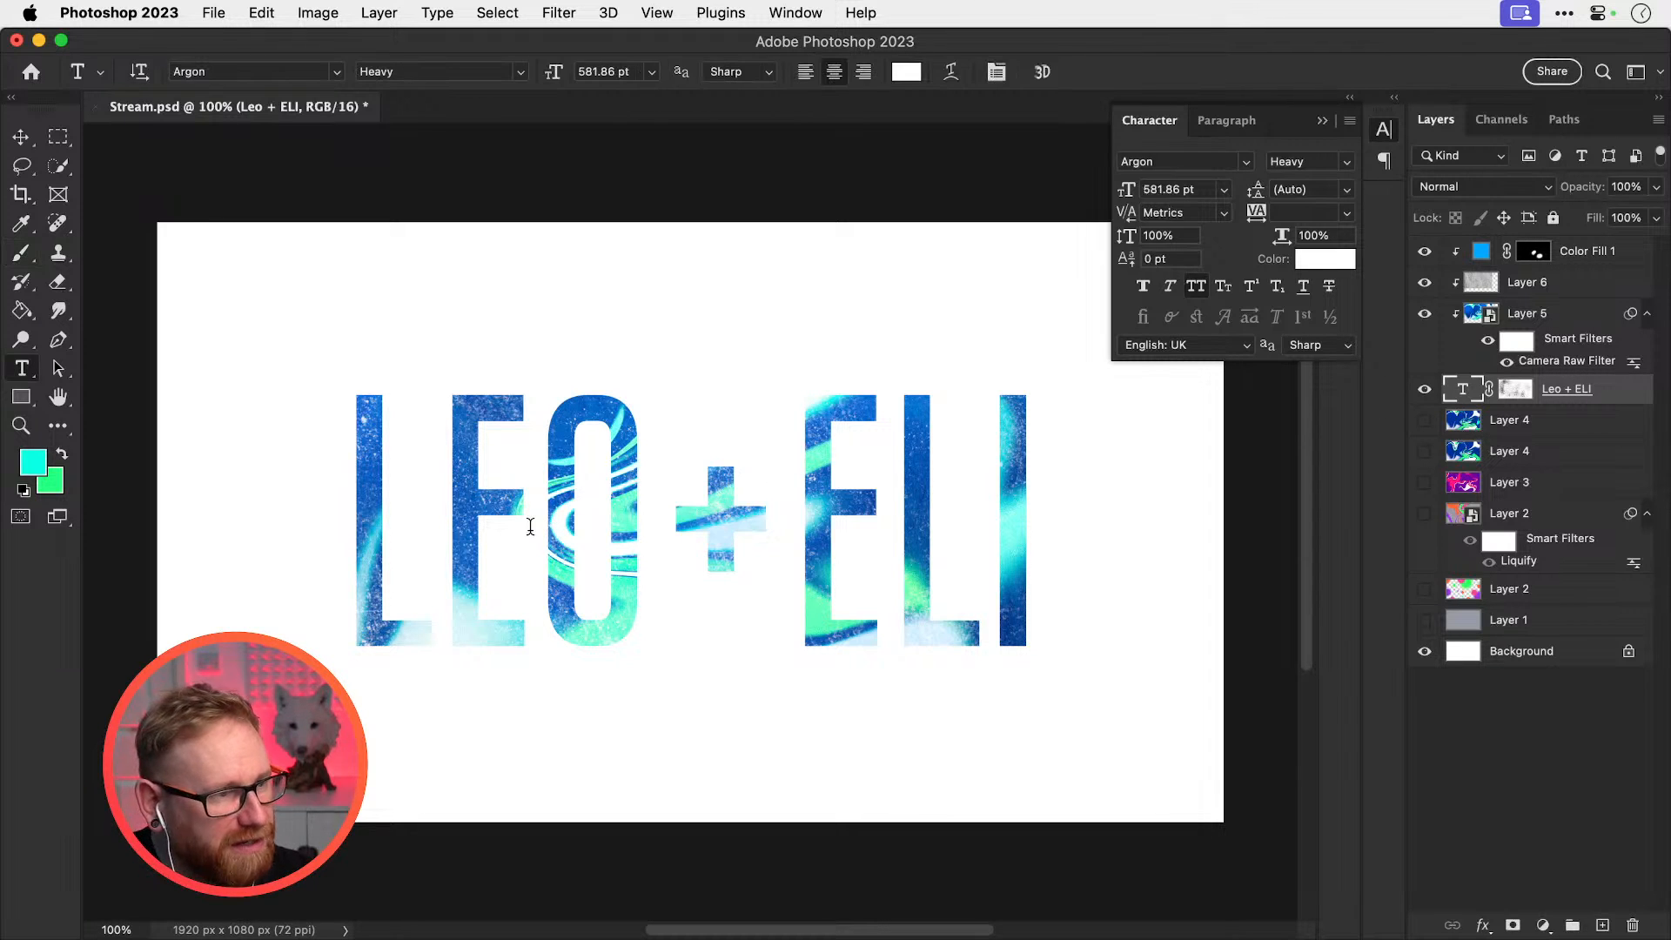
left_click(530, 526)
left_click(21, 139)
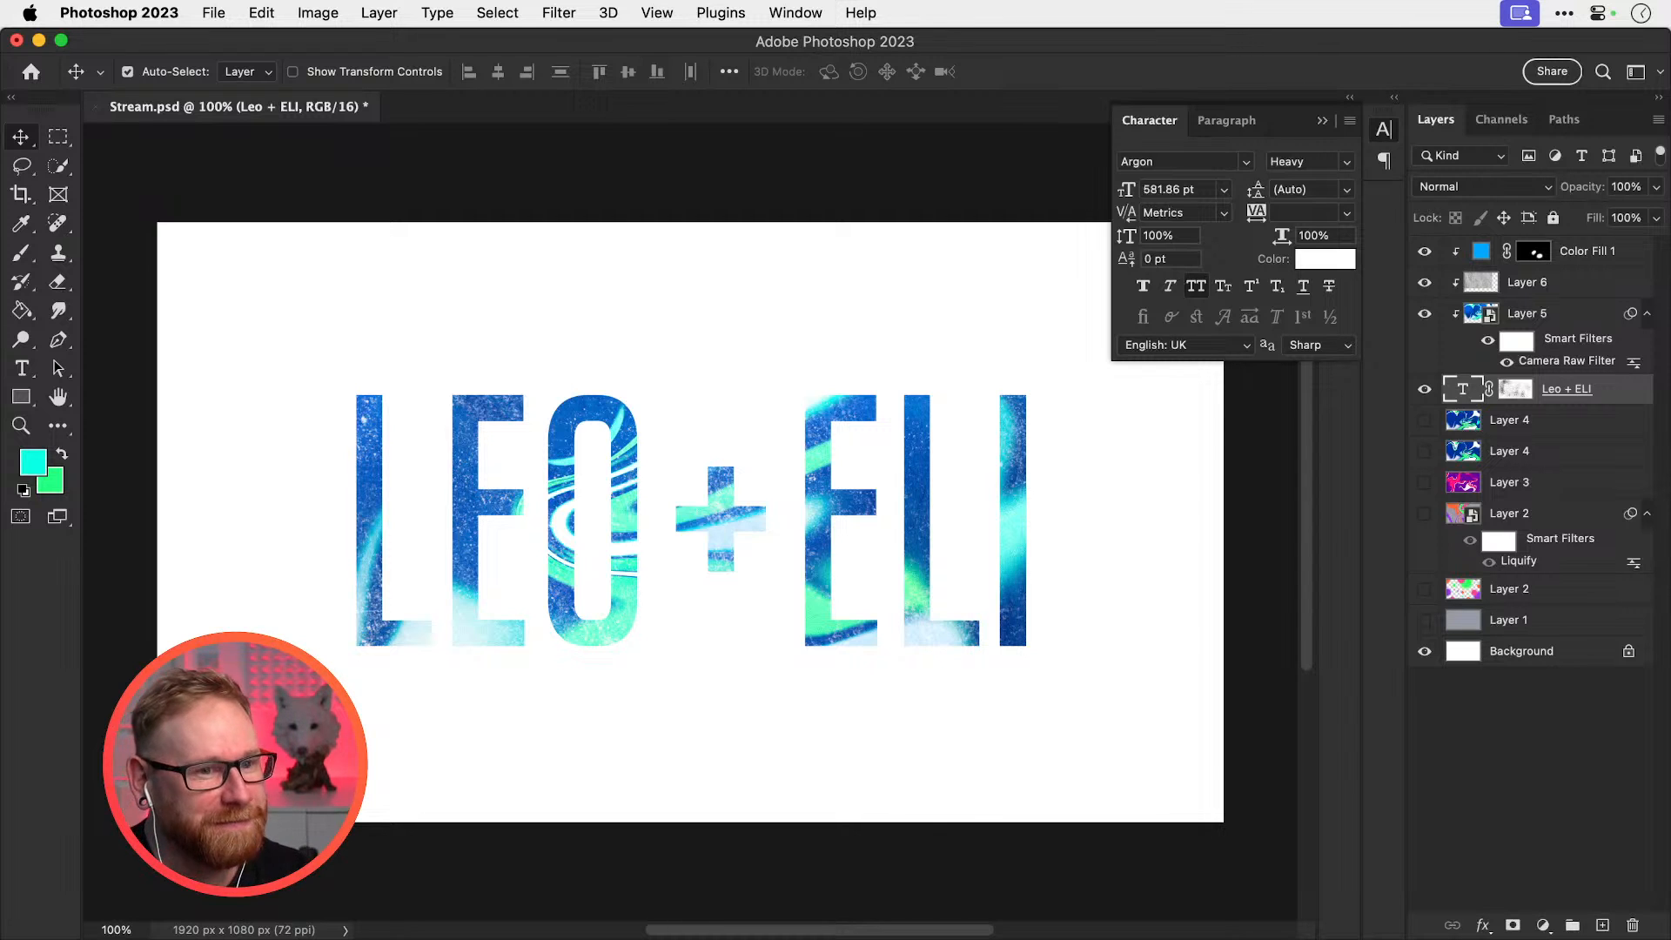
left_click(1516, 390)
key("b")
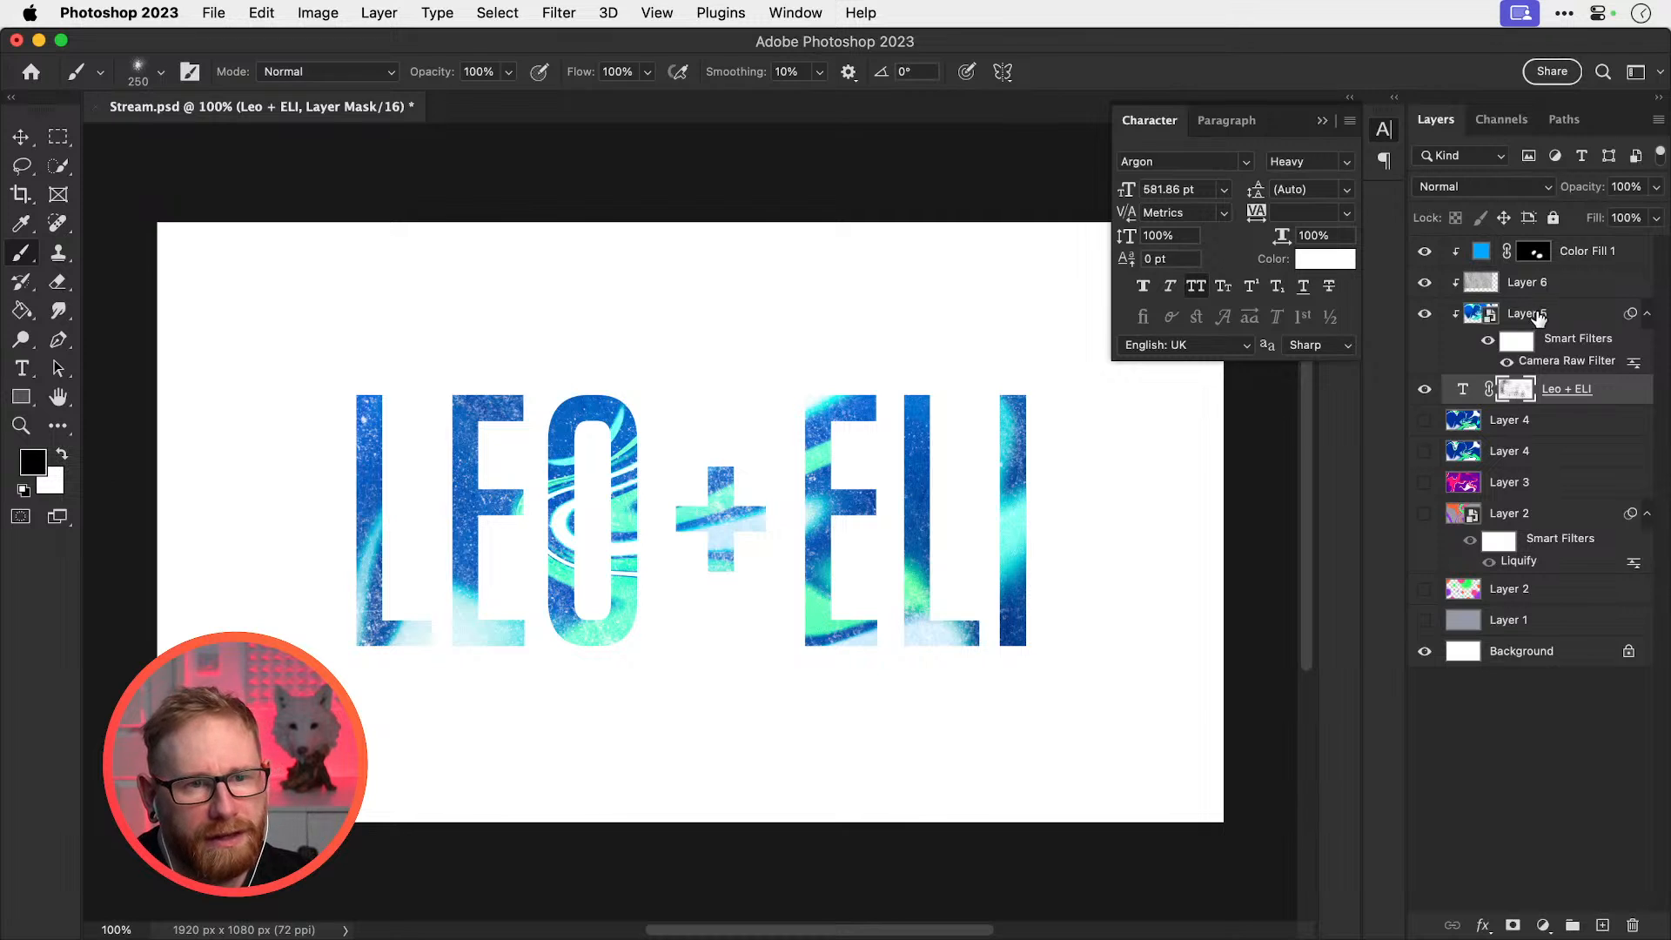
Group the four lettering layers as v1, duplicate the group, and hide the original
left_click(1539, 318)
left_click(1577, 256)
left_click(1573, 392, "shift")
key("super+g")
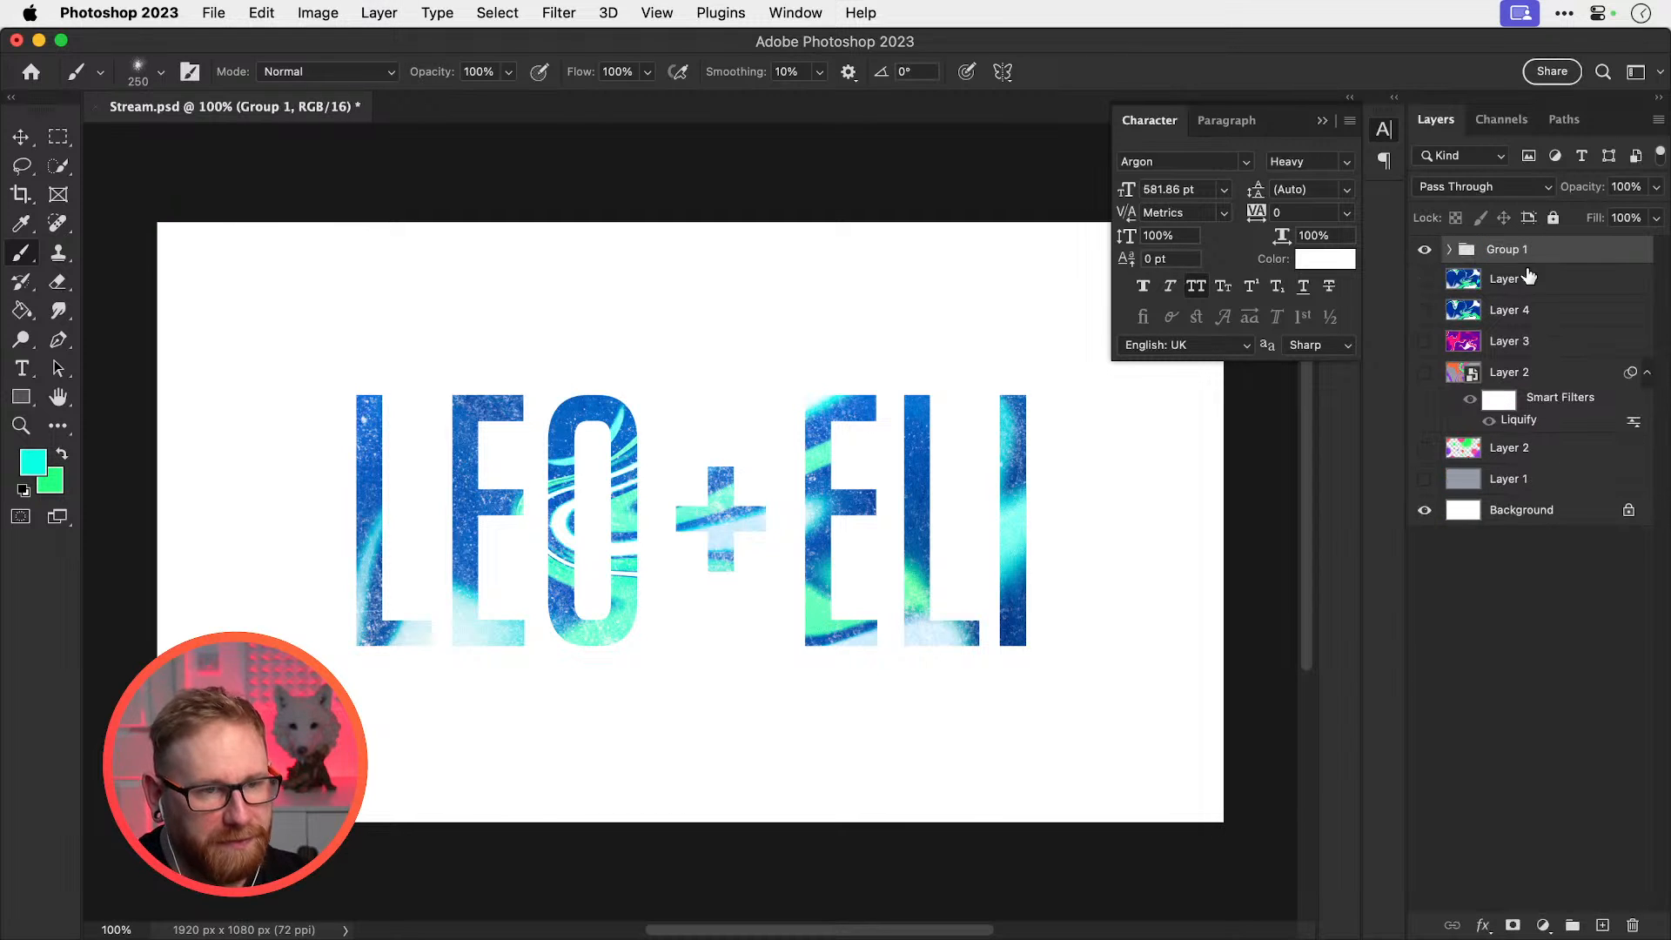
type("v1")
key("Return")
key("super+j")
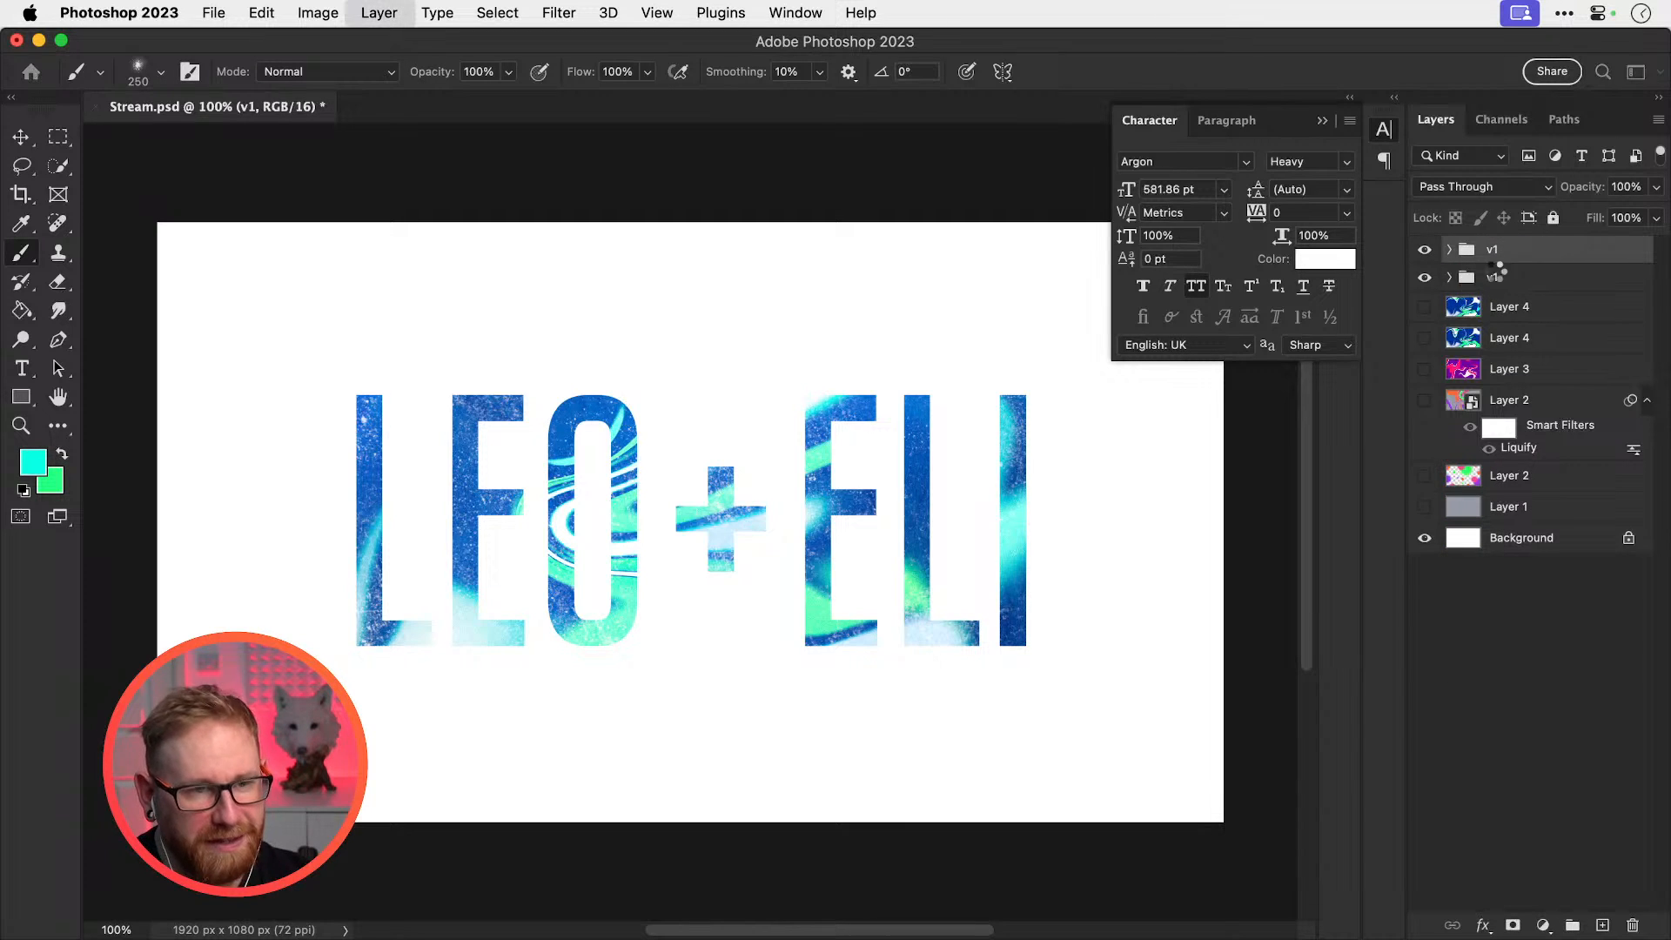
left_click(1426, 276)
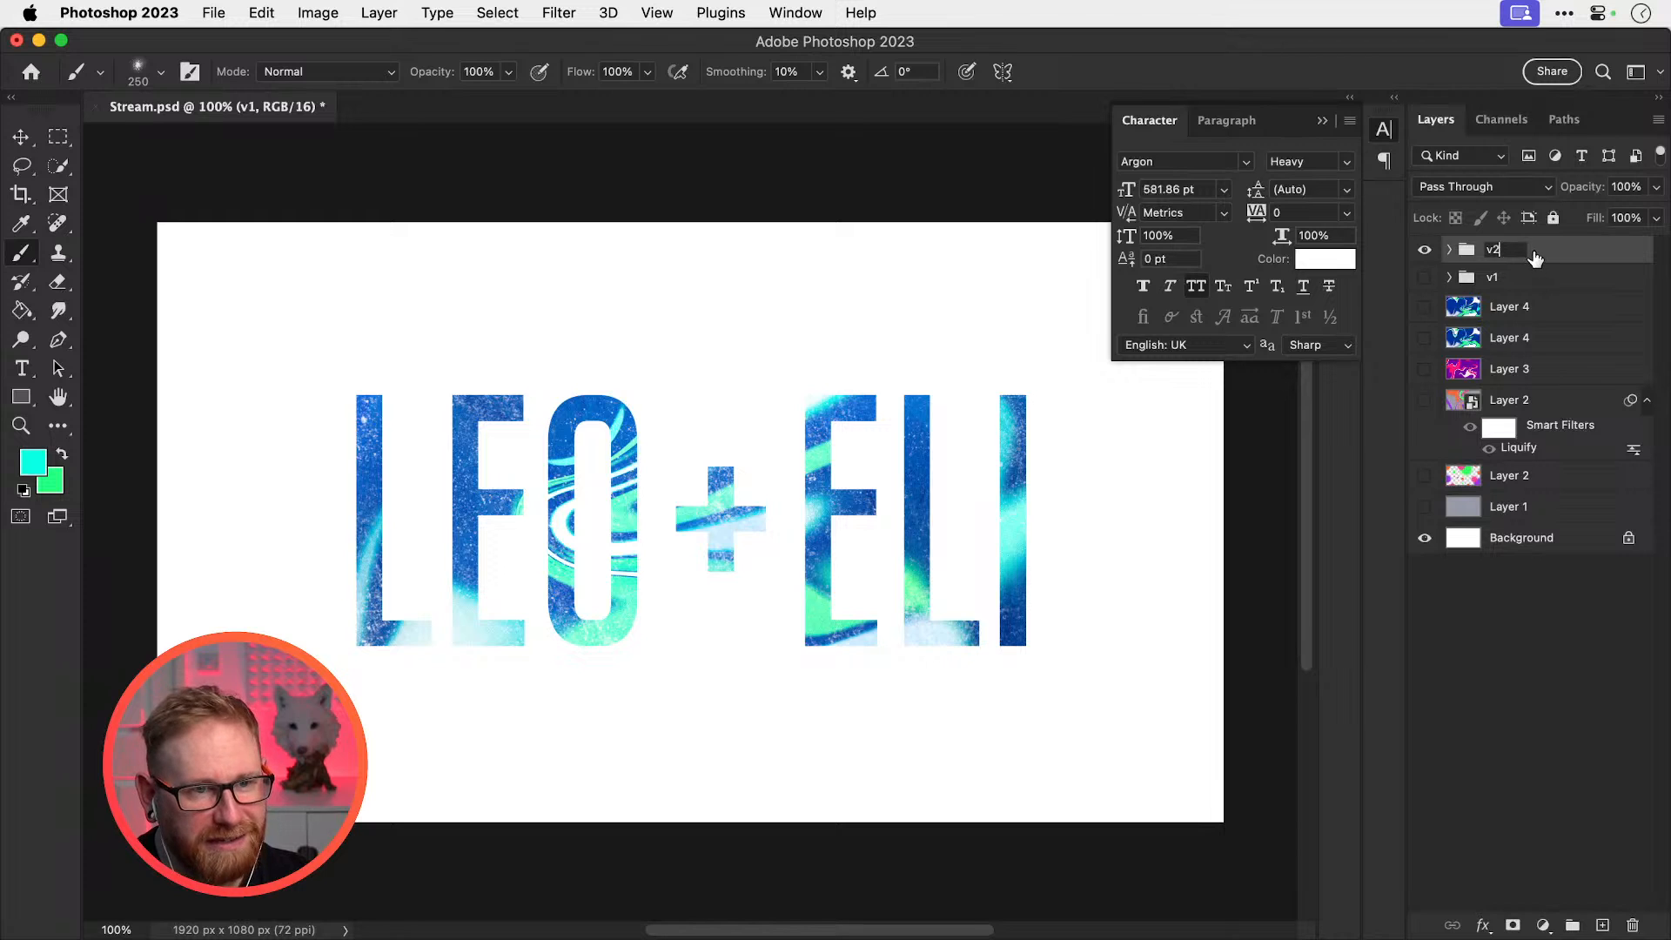
Release the artwork layers from the clipping mask and merge them into one layer
left_click(1453, 251)
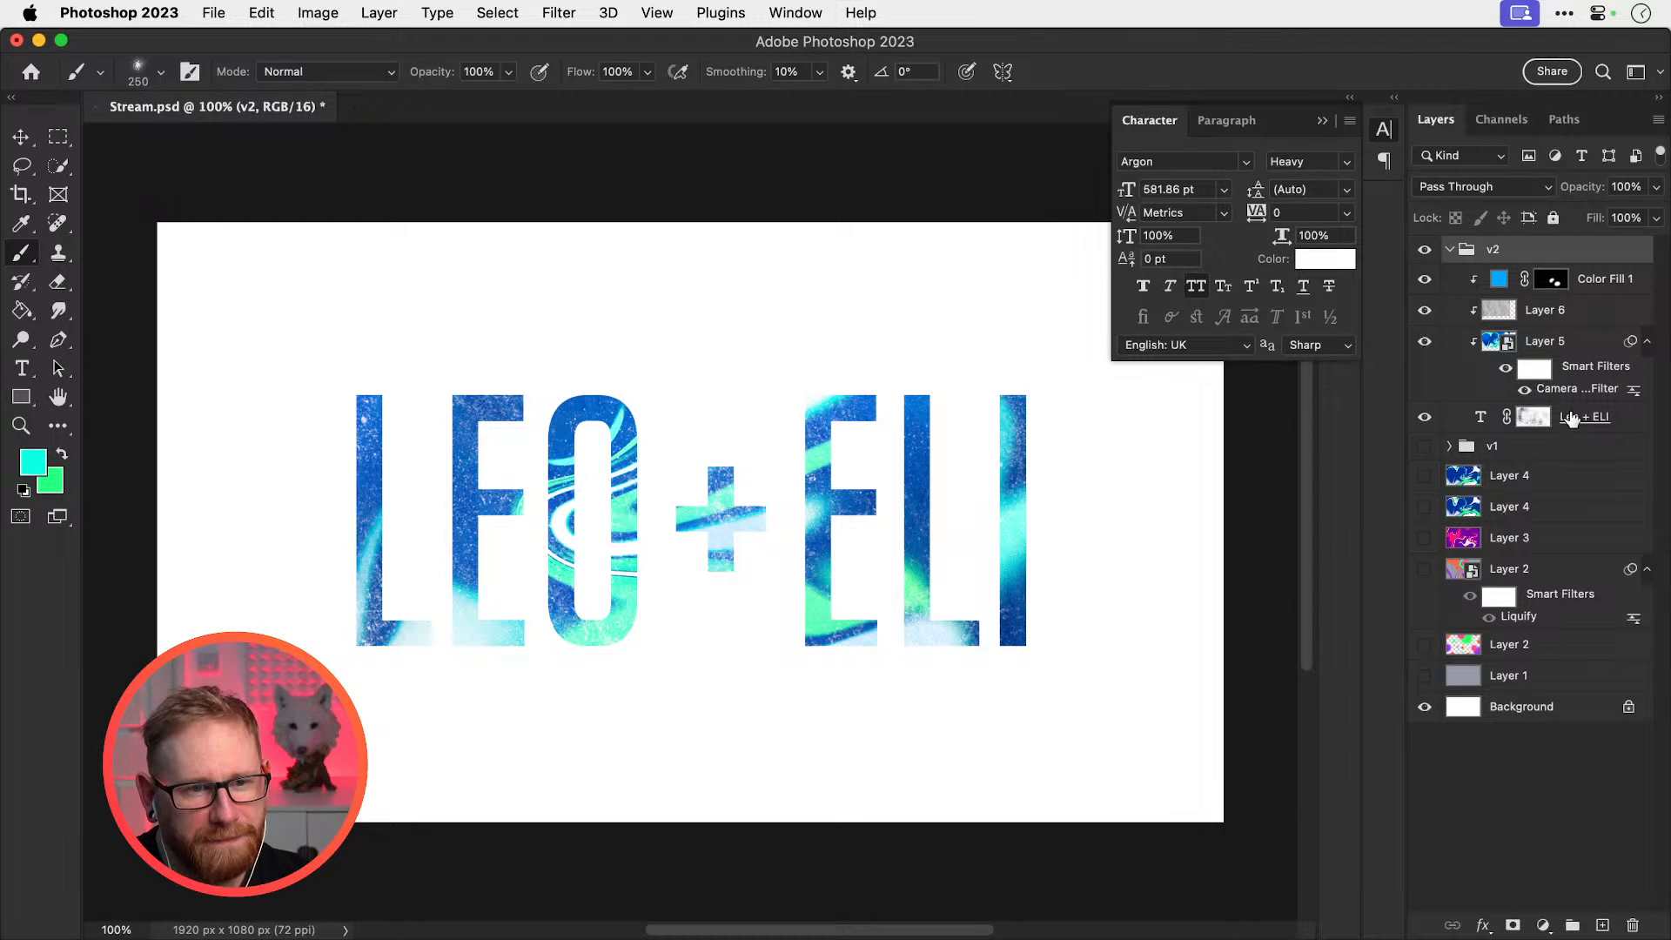
left_click(1575, 397, "alt")
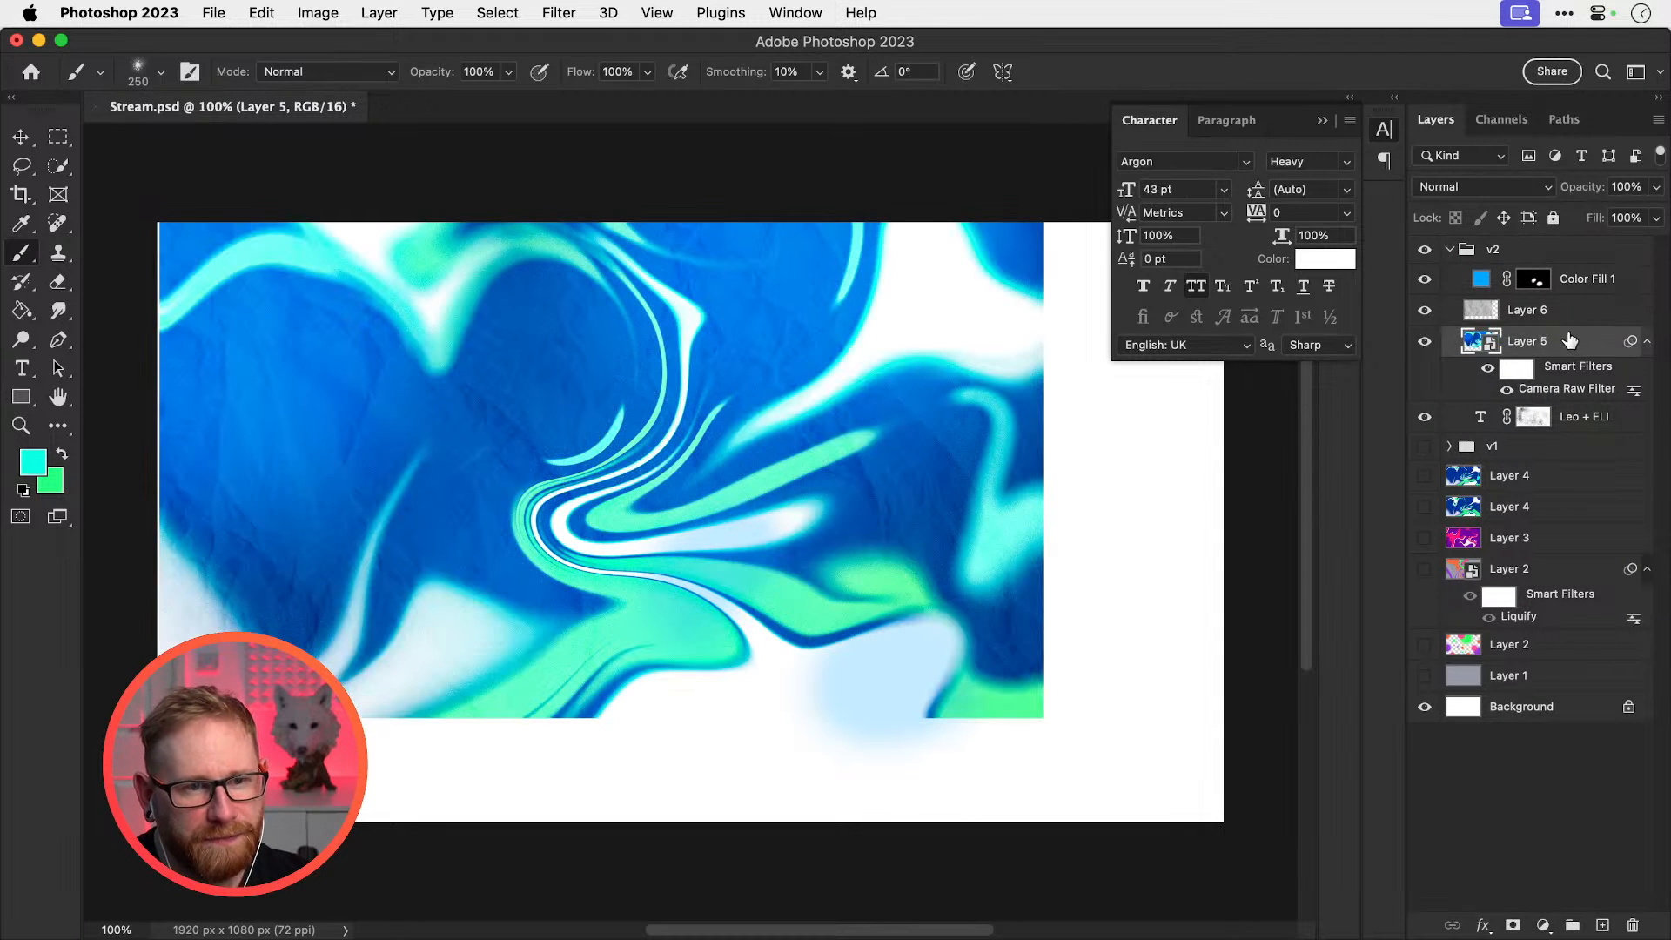
left_click(1577, 280, "shift")
key("super+g")
key("super+z")
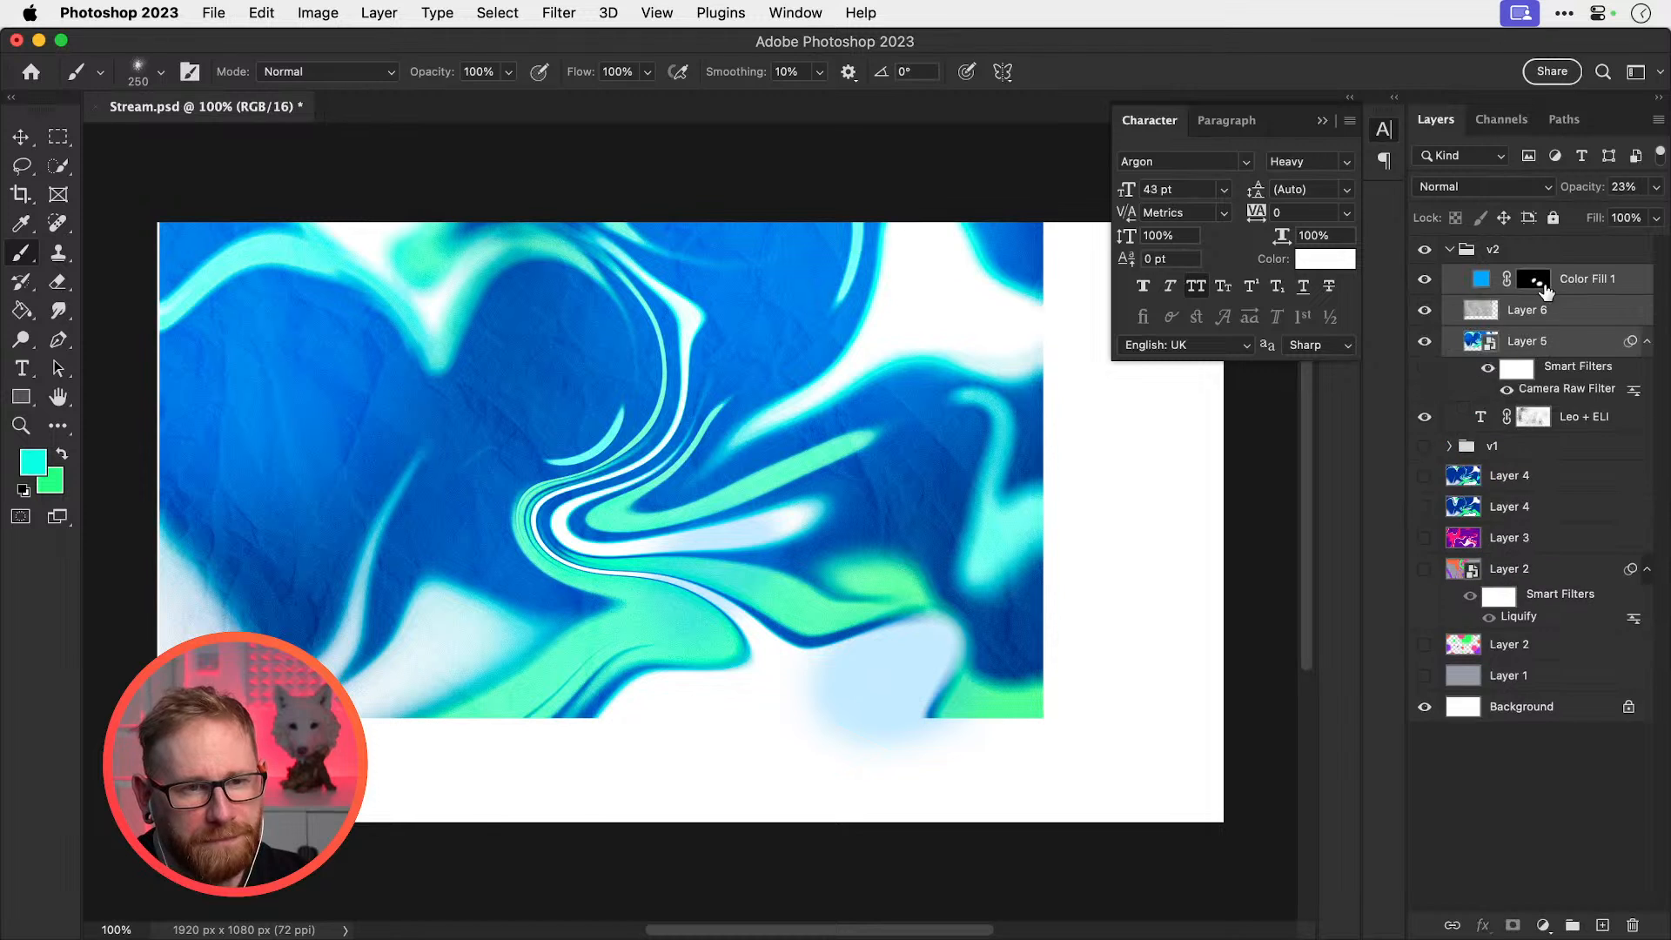
key("super+e")
left_click(1424, 279)
left_click(1424, 279)
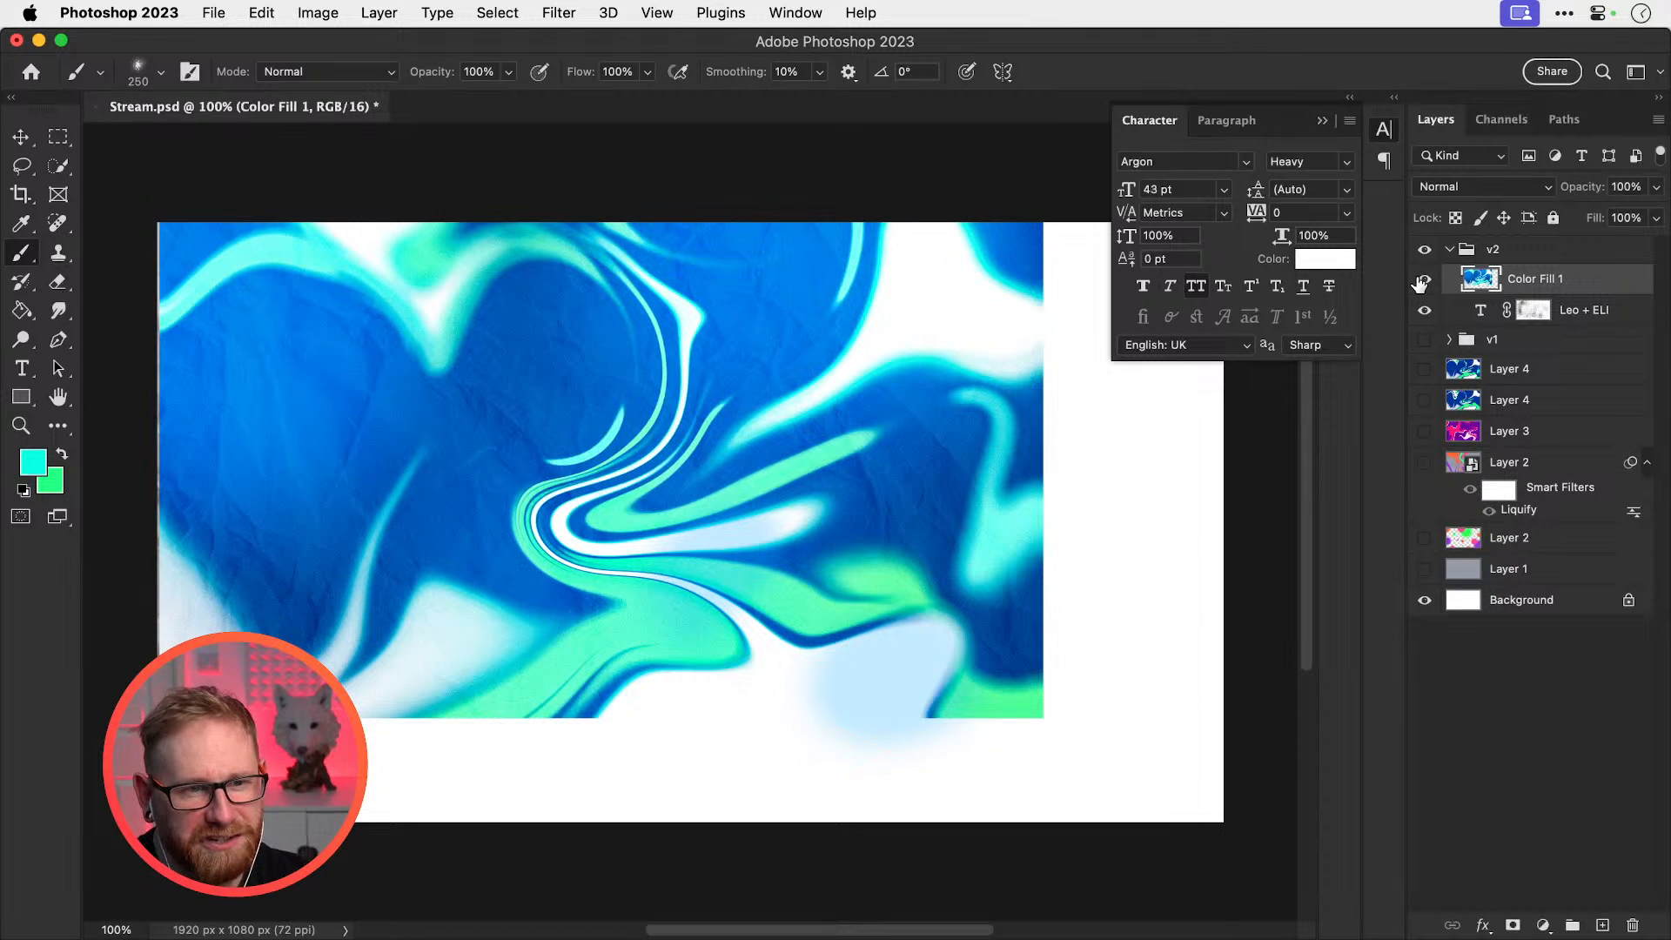
Delete the Leo + ELI mask and mask Color Fill 1 to the letter shapes
right_click(1533, 315)
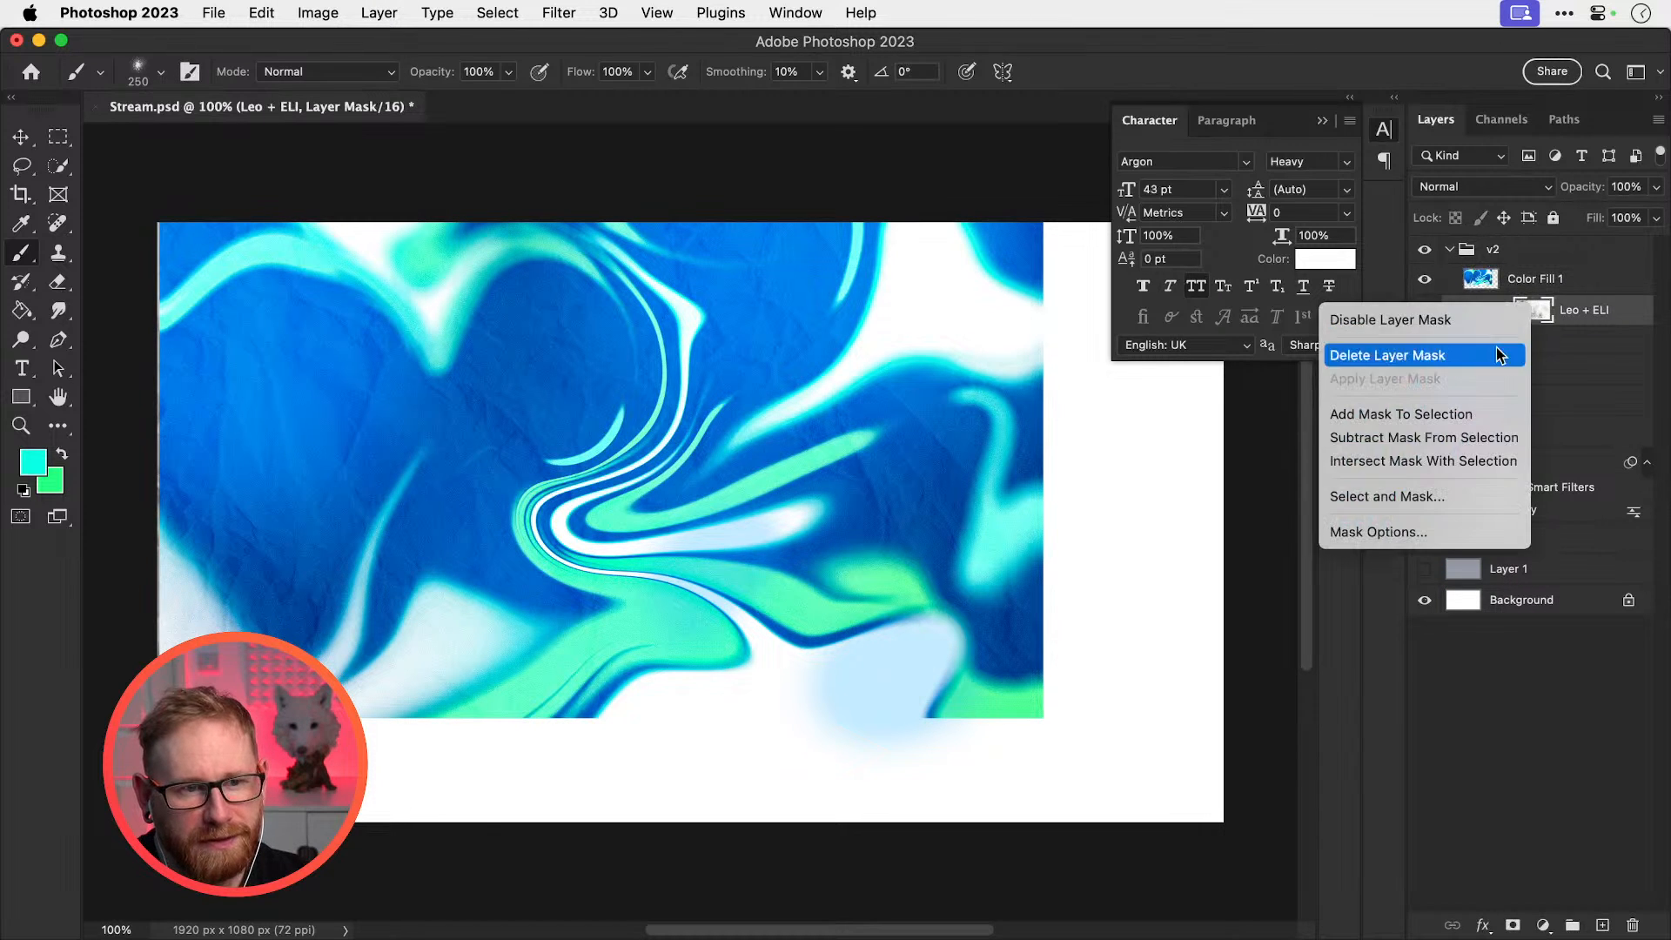
left_click(1498, 348)
left_click(1480, 312, "super")
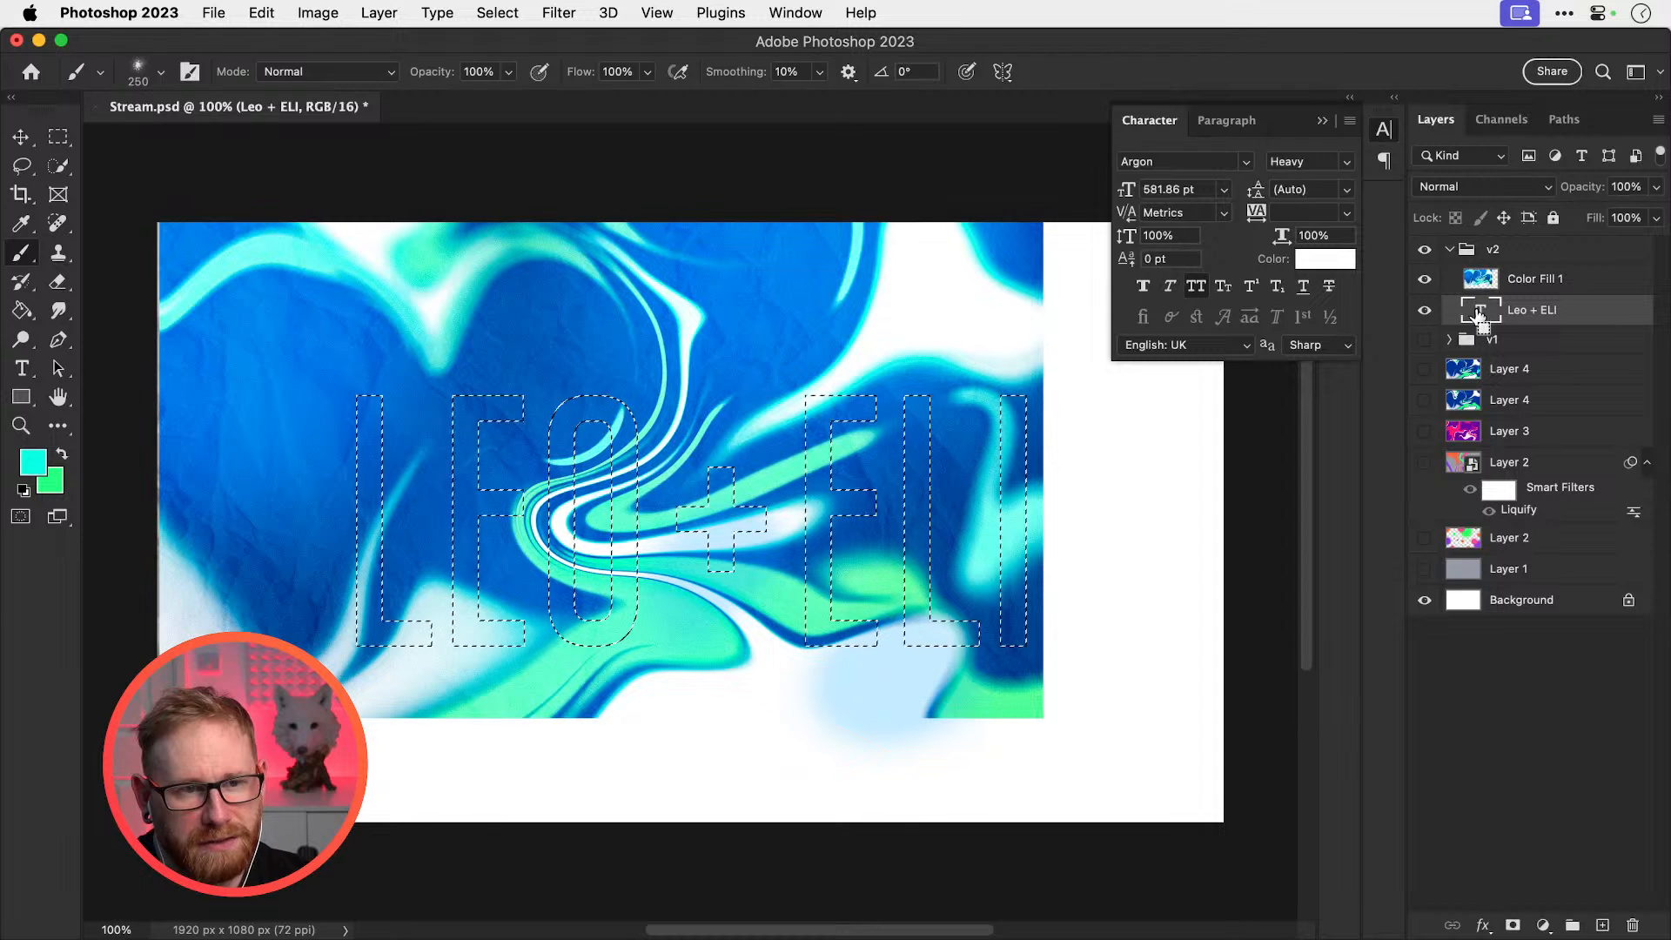
left_click(1471, 283)
left_click(1512, 926)
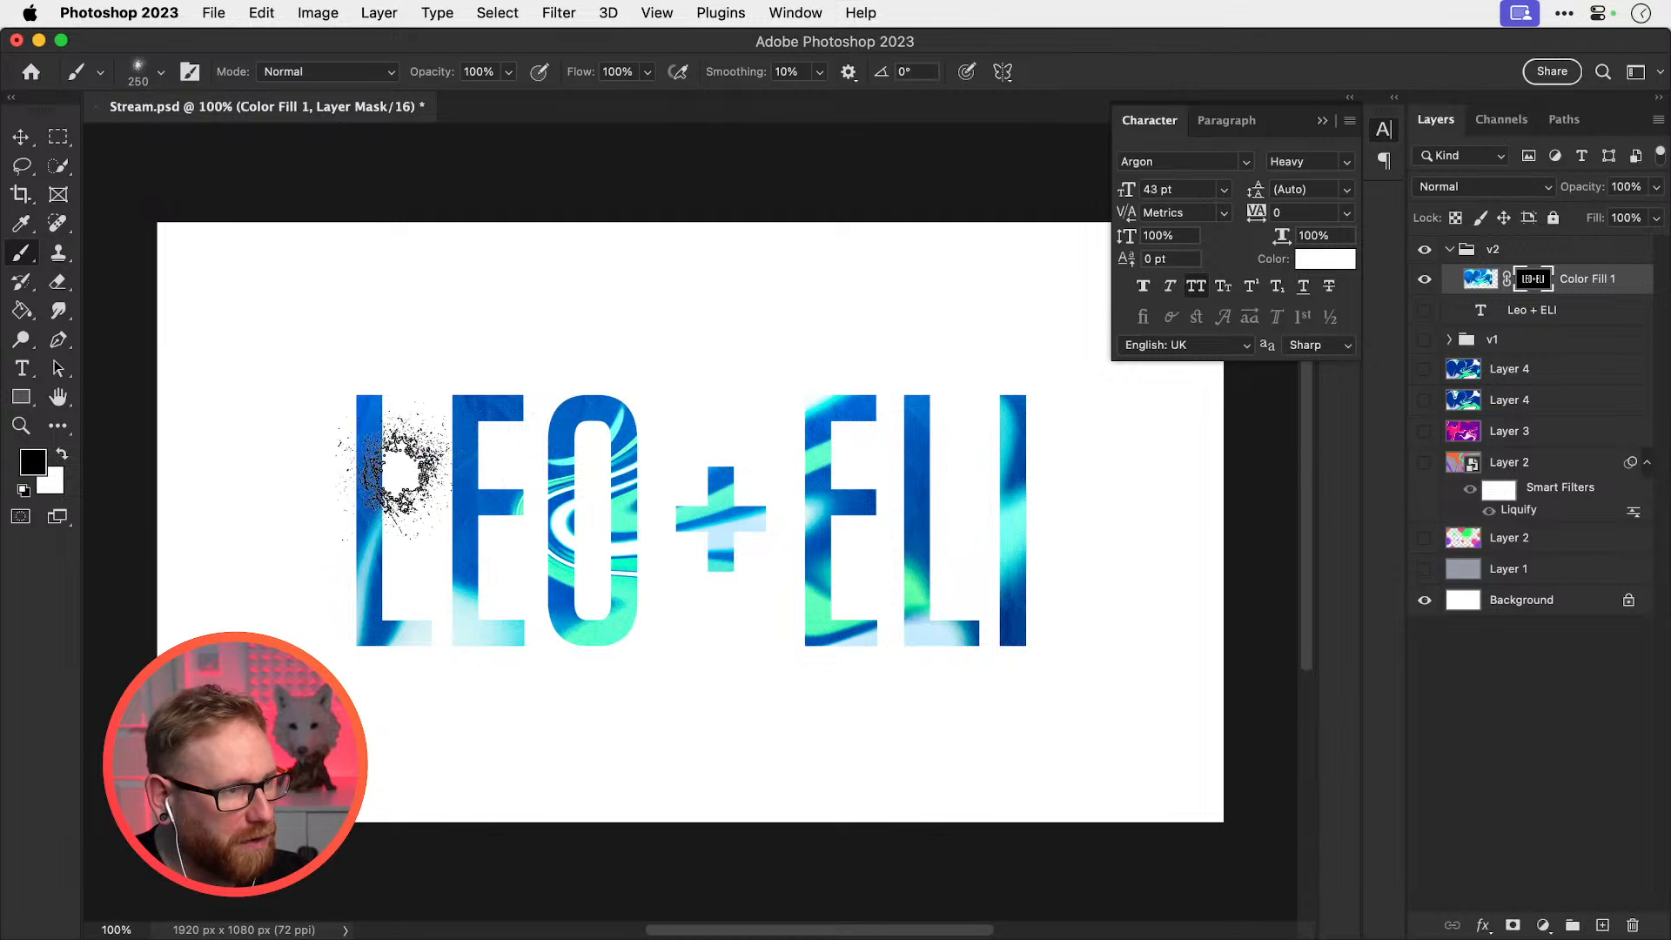
Try white splatter spray around the L at smaller brush sizes, undoing each attempt
key("x")
mouse_move(383, 487)
left_mouse_down()
mouse_move(336, 372)
mouse_move(374, 452)
left_mouse_up()
key("super+z")
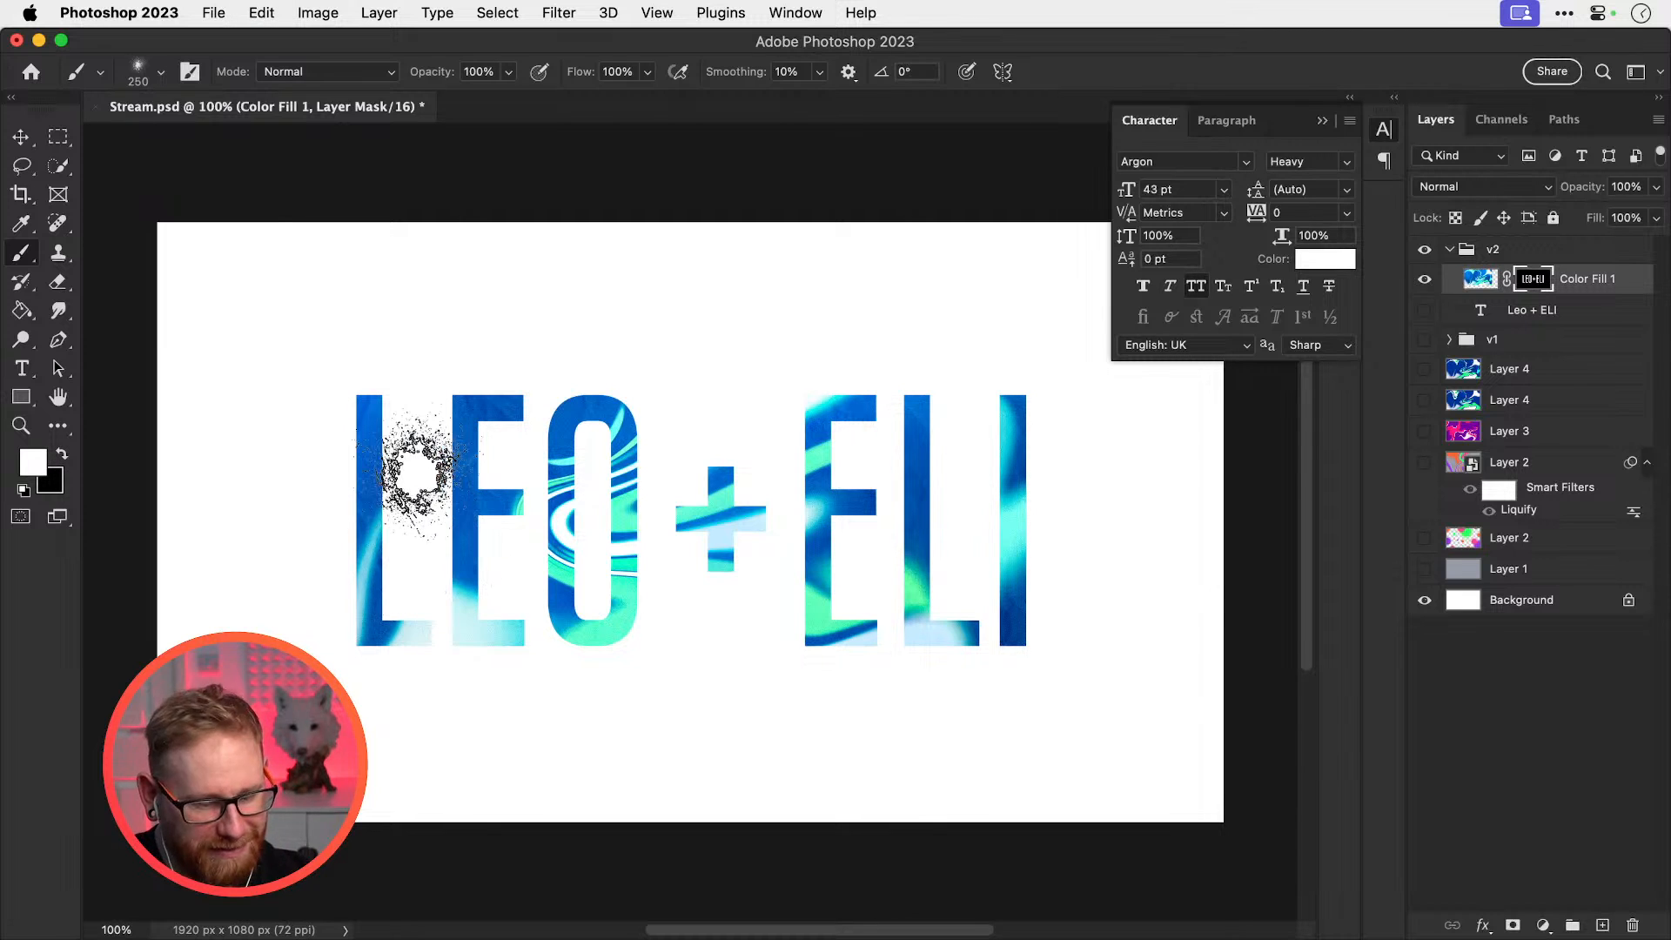
key("[")
key("[")
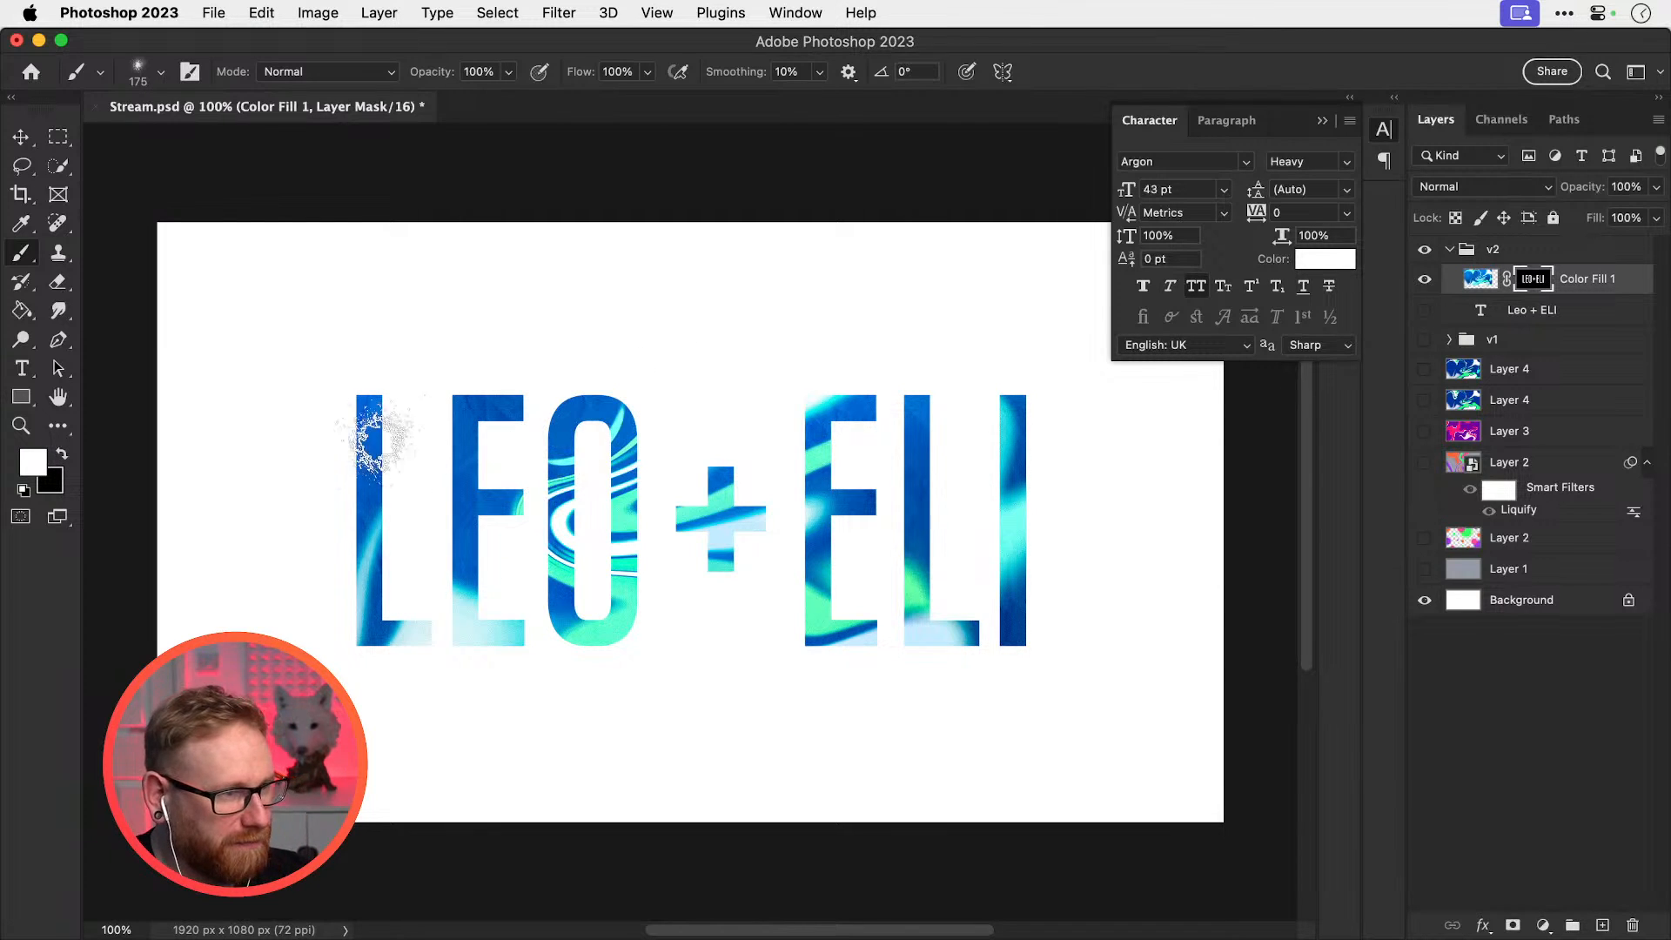
left_click(371, 438)
key("super+z")
key("bracketleft")
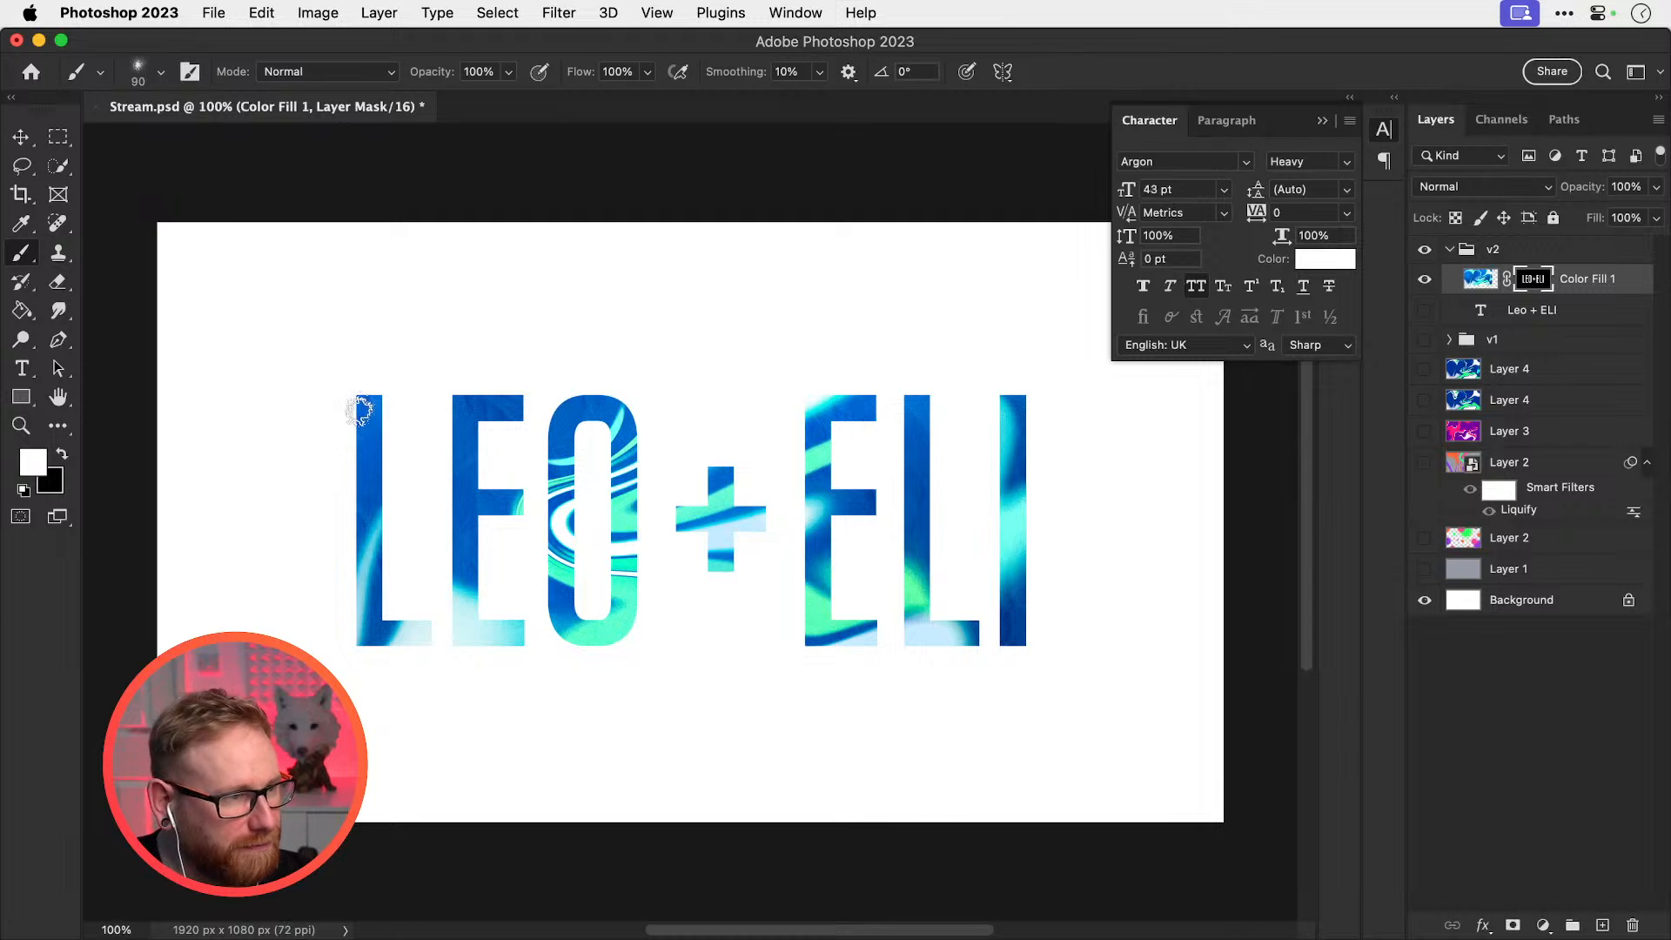
left_click_drag(365, 471, 410, 578)
key("super+z")
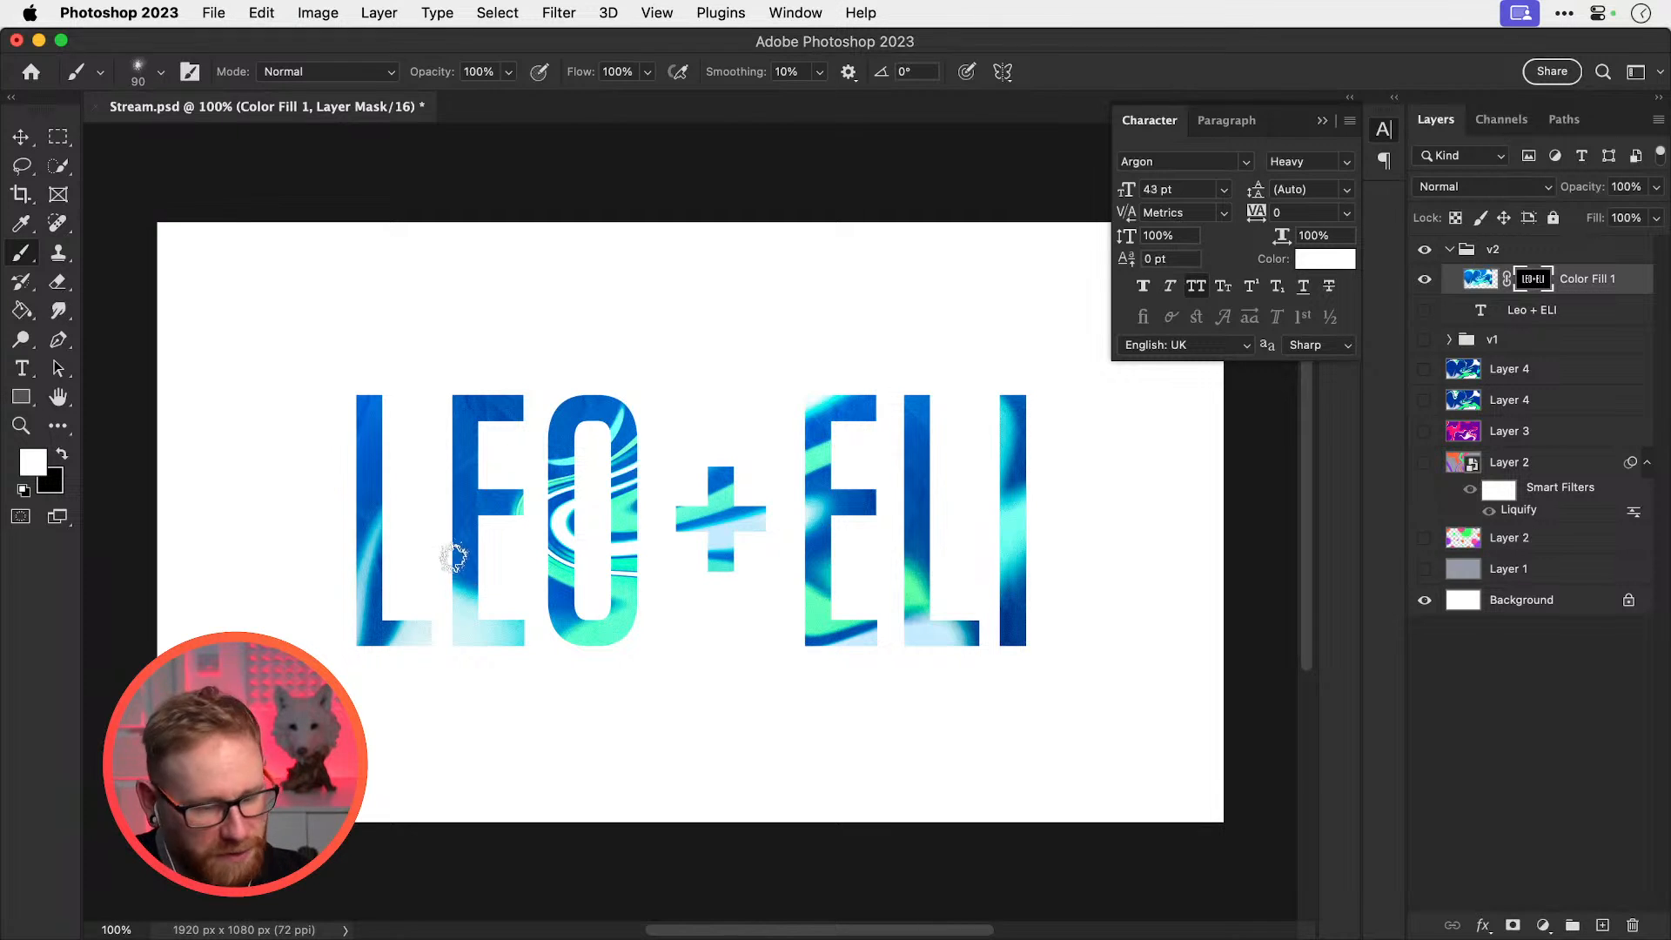
Stamp white splatters around LE, over the plus sign, over ELI and around the O
key("bracketright")
key("bracketright")
key("bracketright")
key("bracketright")
key("bracketright")
key("bracketright")
key("bracketright")
key("bracketright")
key("bracketright")
left_click(402, 518)
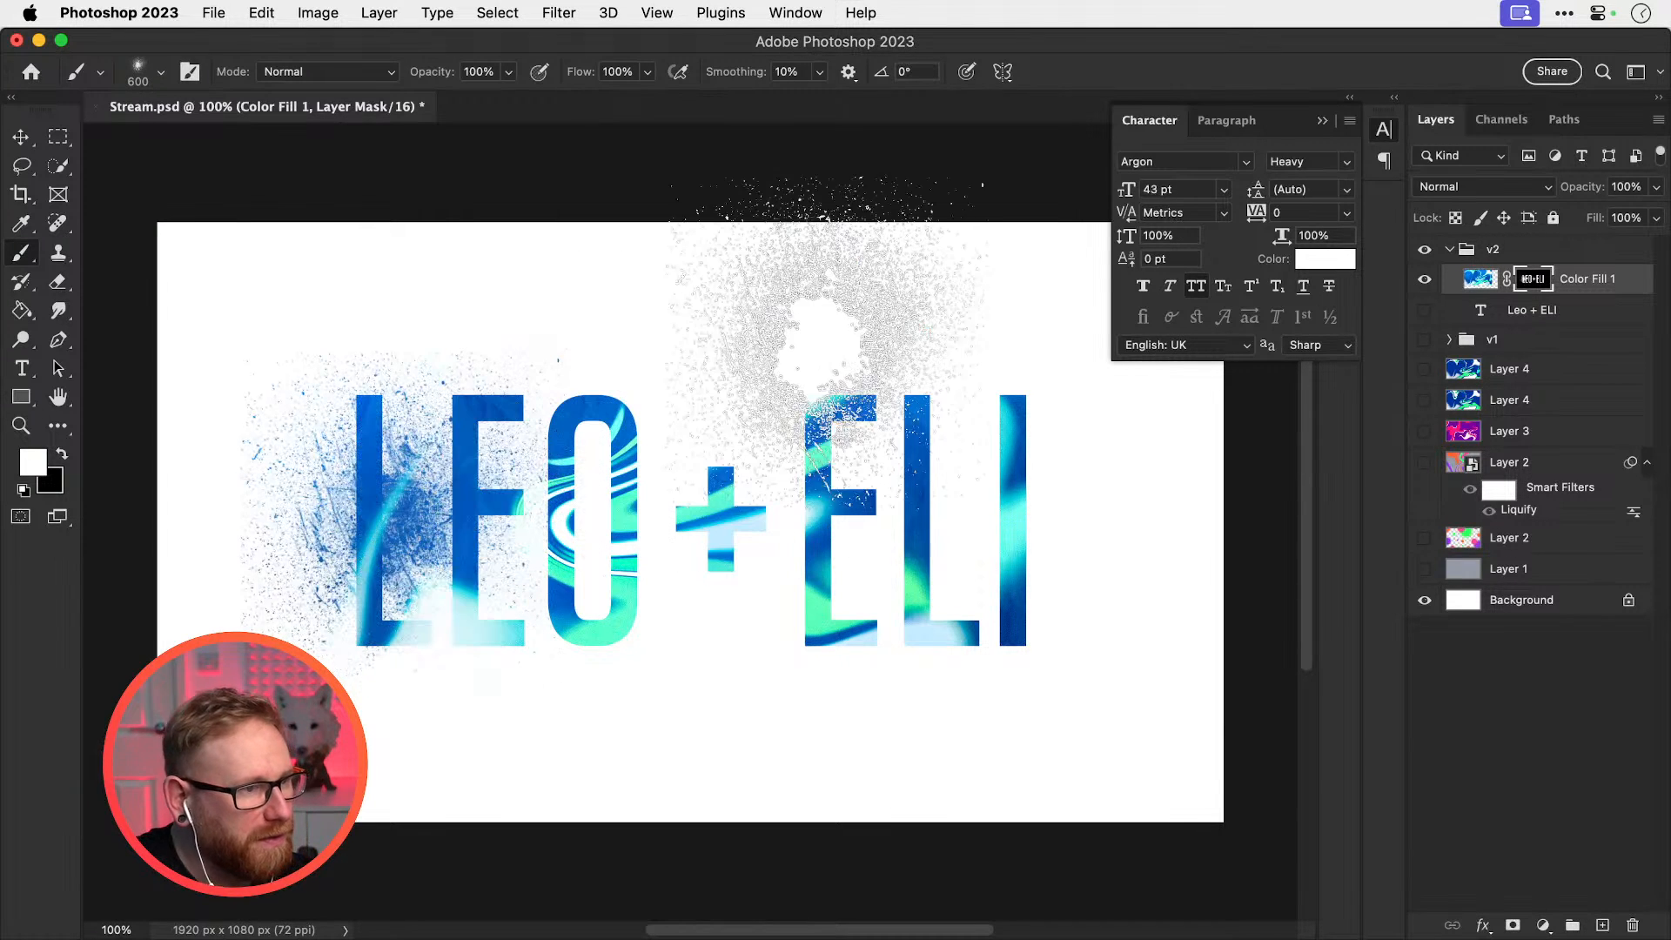
key("super+z")
key("bracketleft")
key("bracketleft")
key("bracketleft")
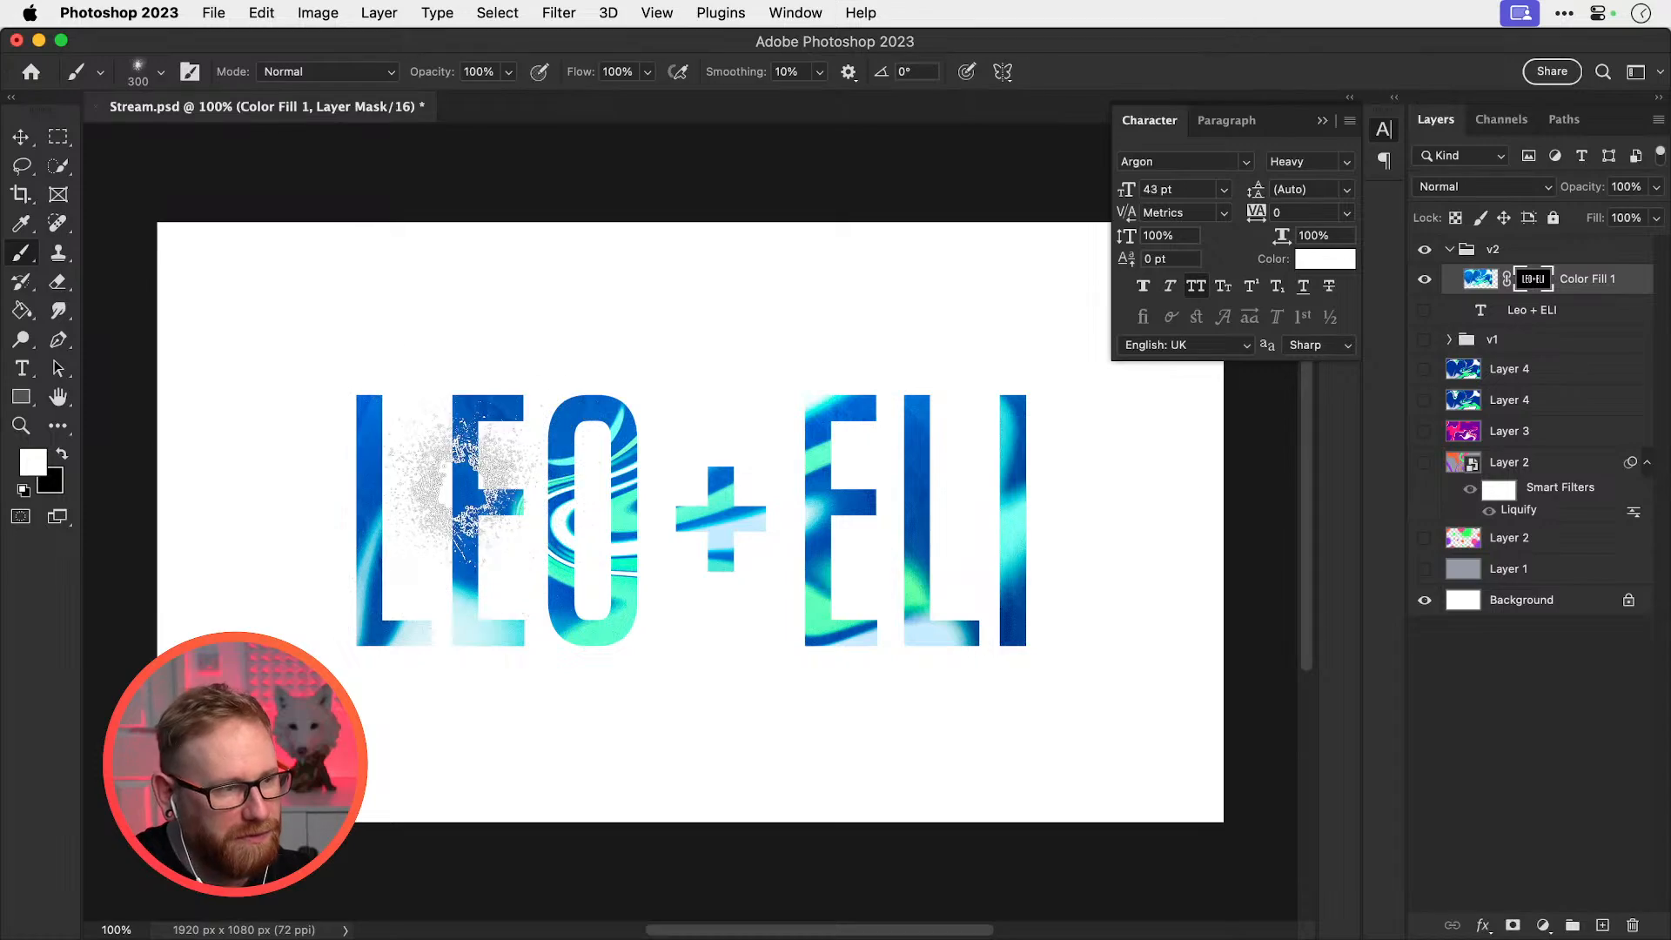
left_click(724, 514)
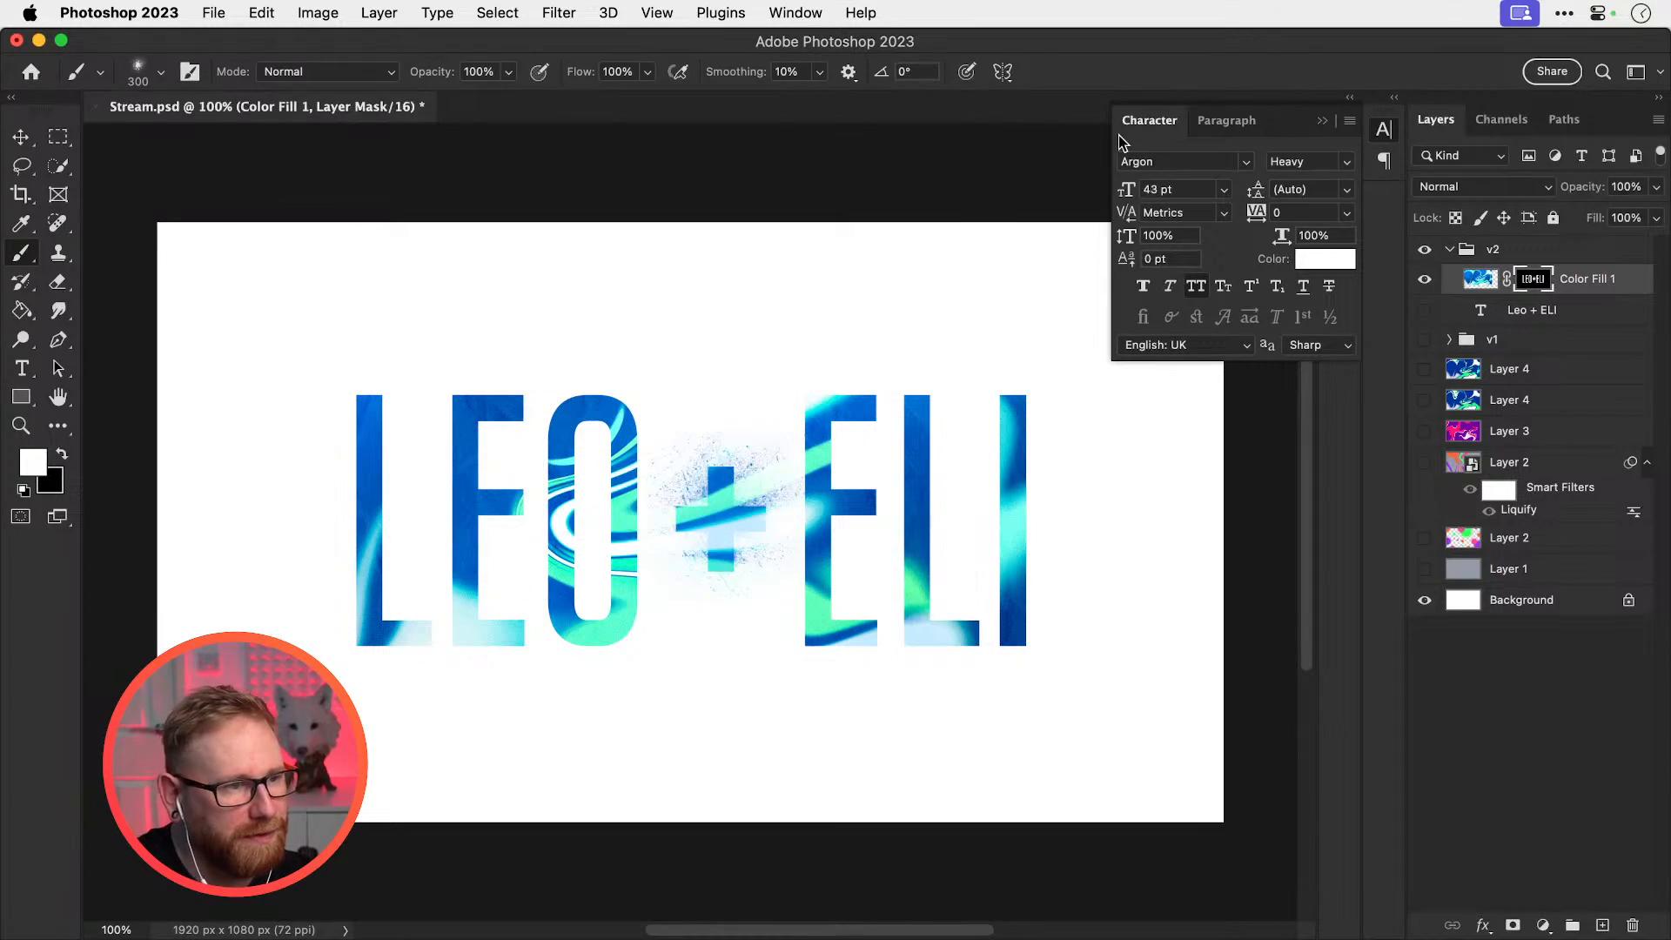
key("bracketright")
key("bracketright")
left_click(392, 583)
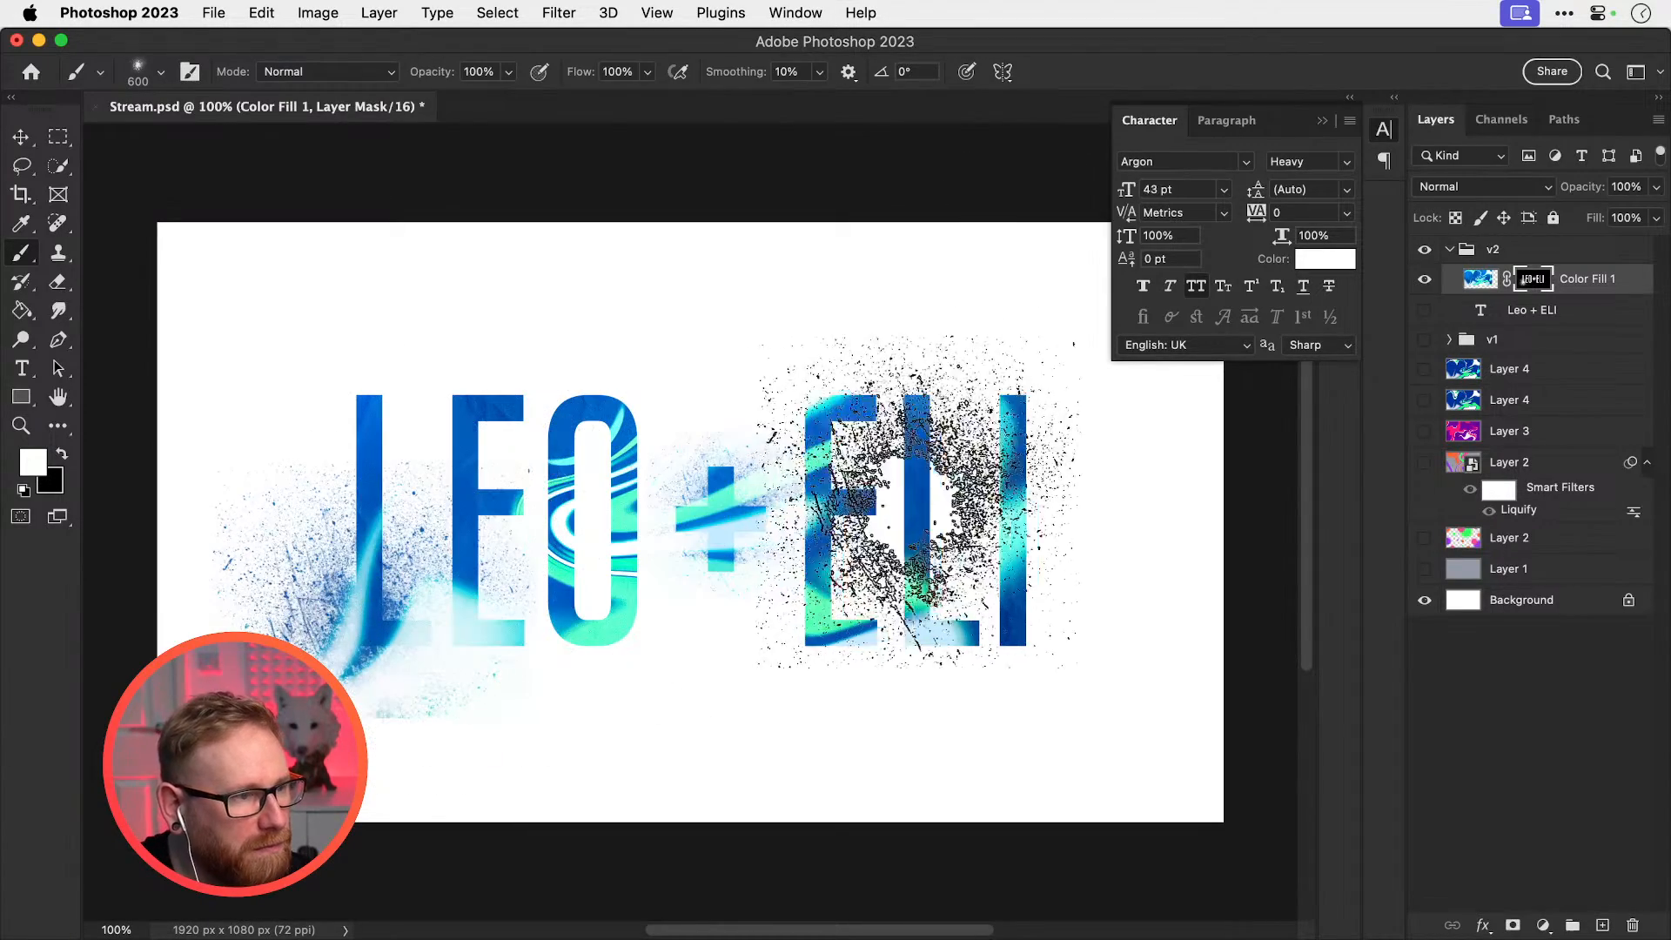
key("bracketright")
key("bracketright")
left_click(974, 522)
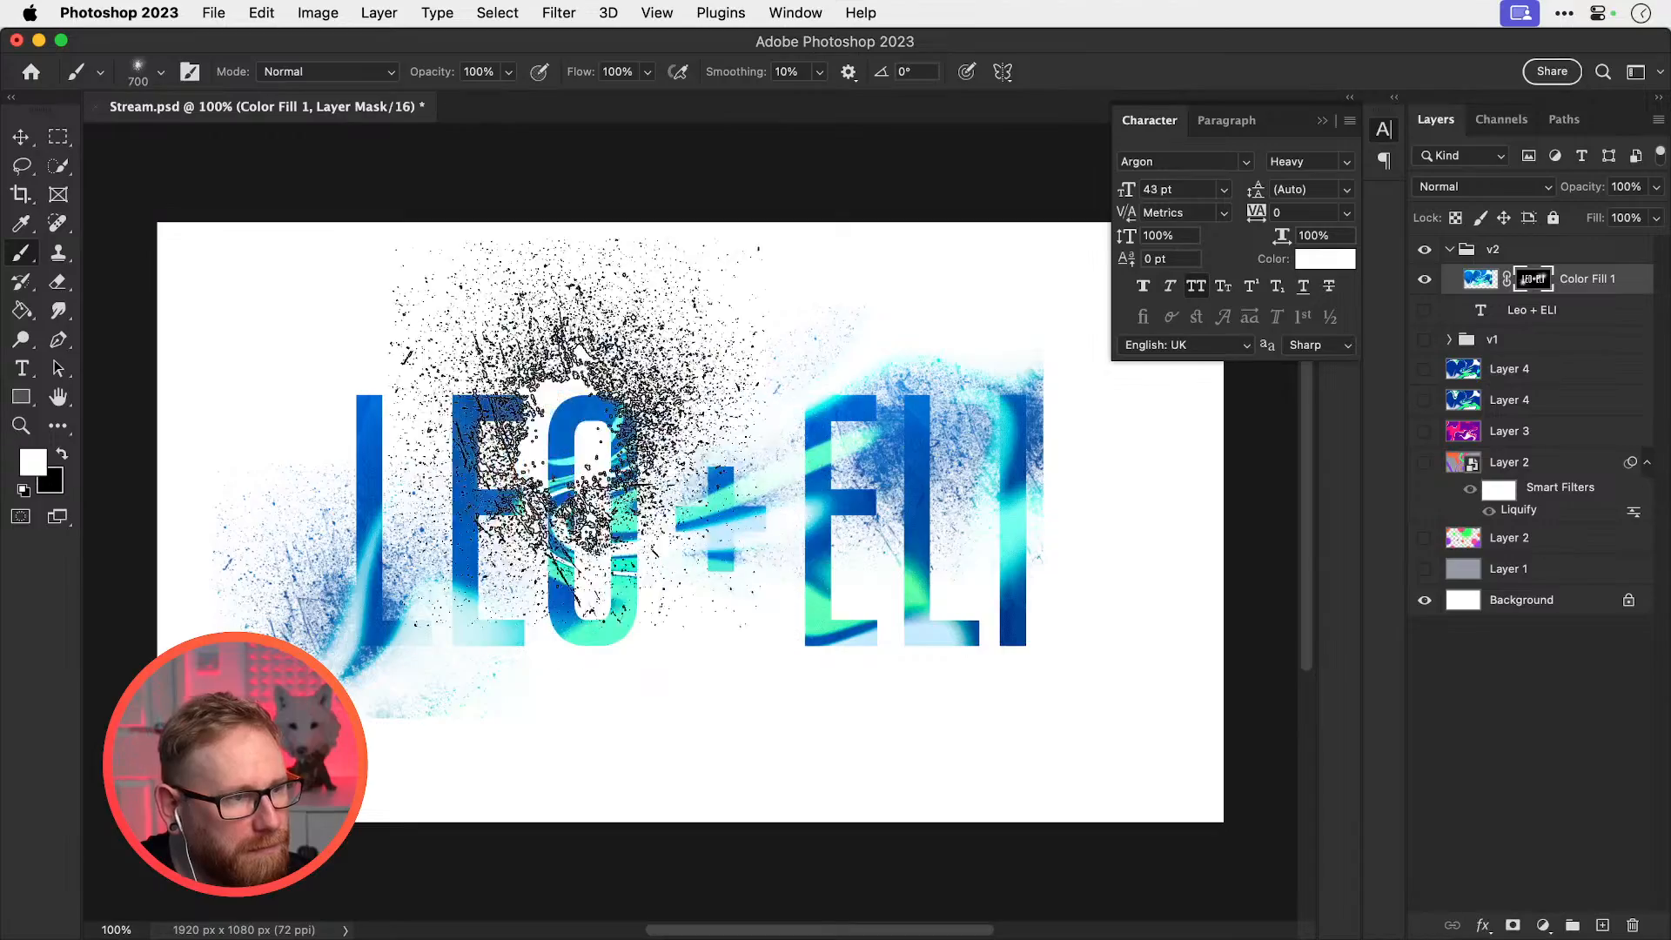
left_click(562, 401)
Erase spray above LEO and ELI with black splatter and a sweep along the letter tops
key("x")
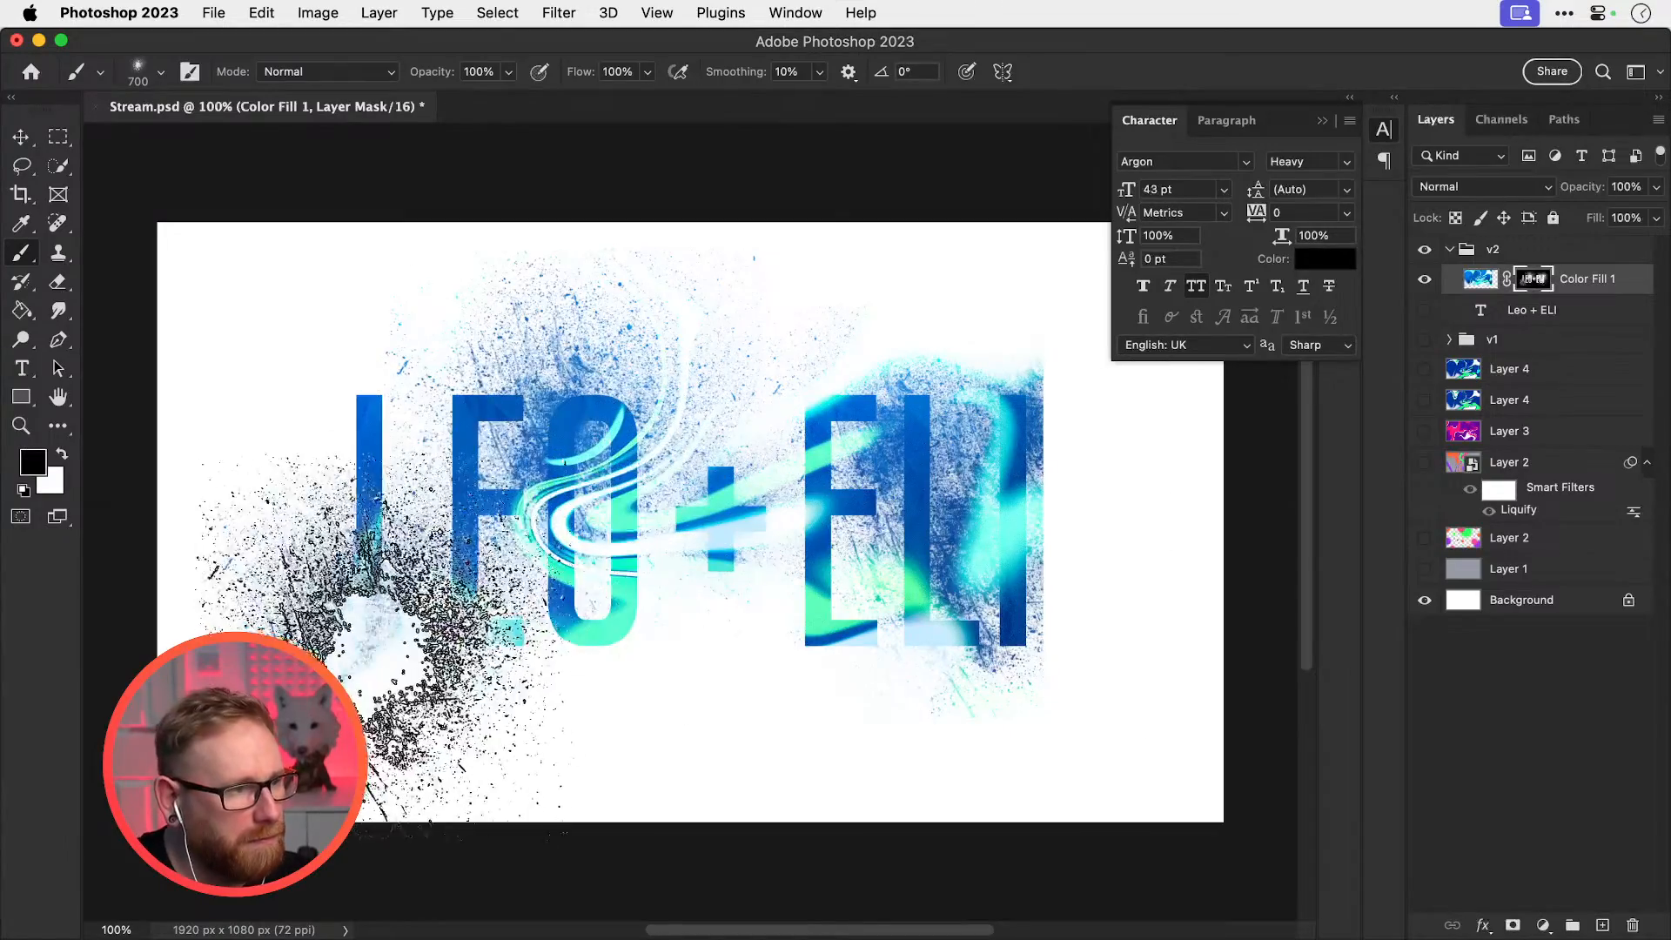
key("super+z")
left_click(572, 355)
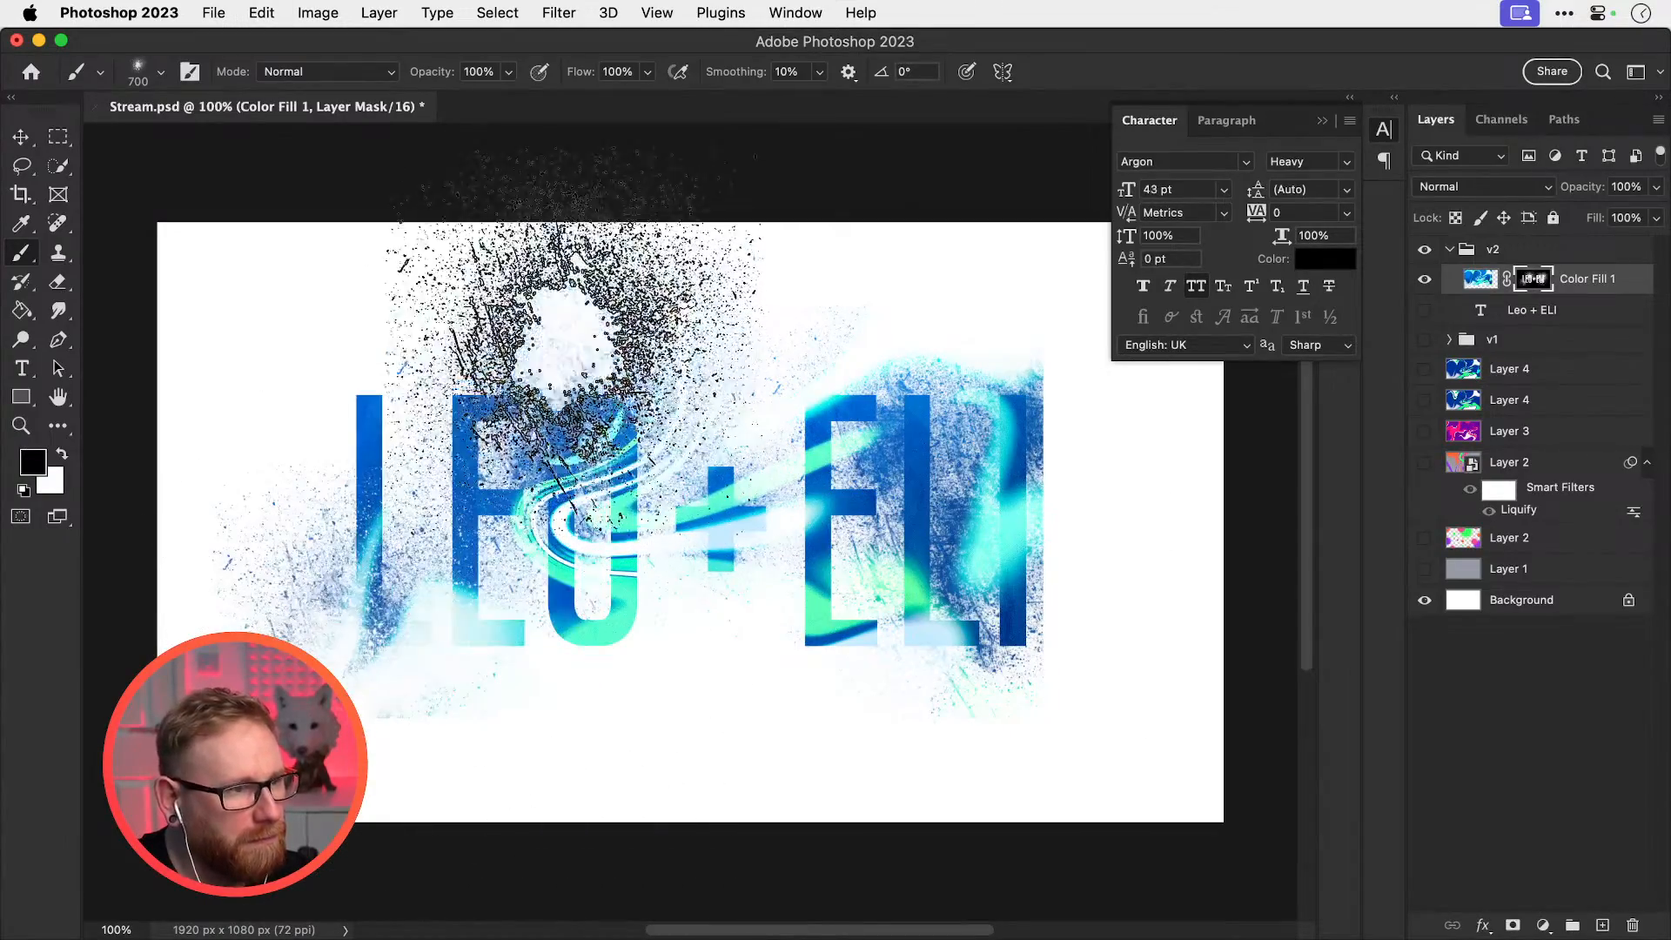
left_click(947, 296)
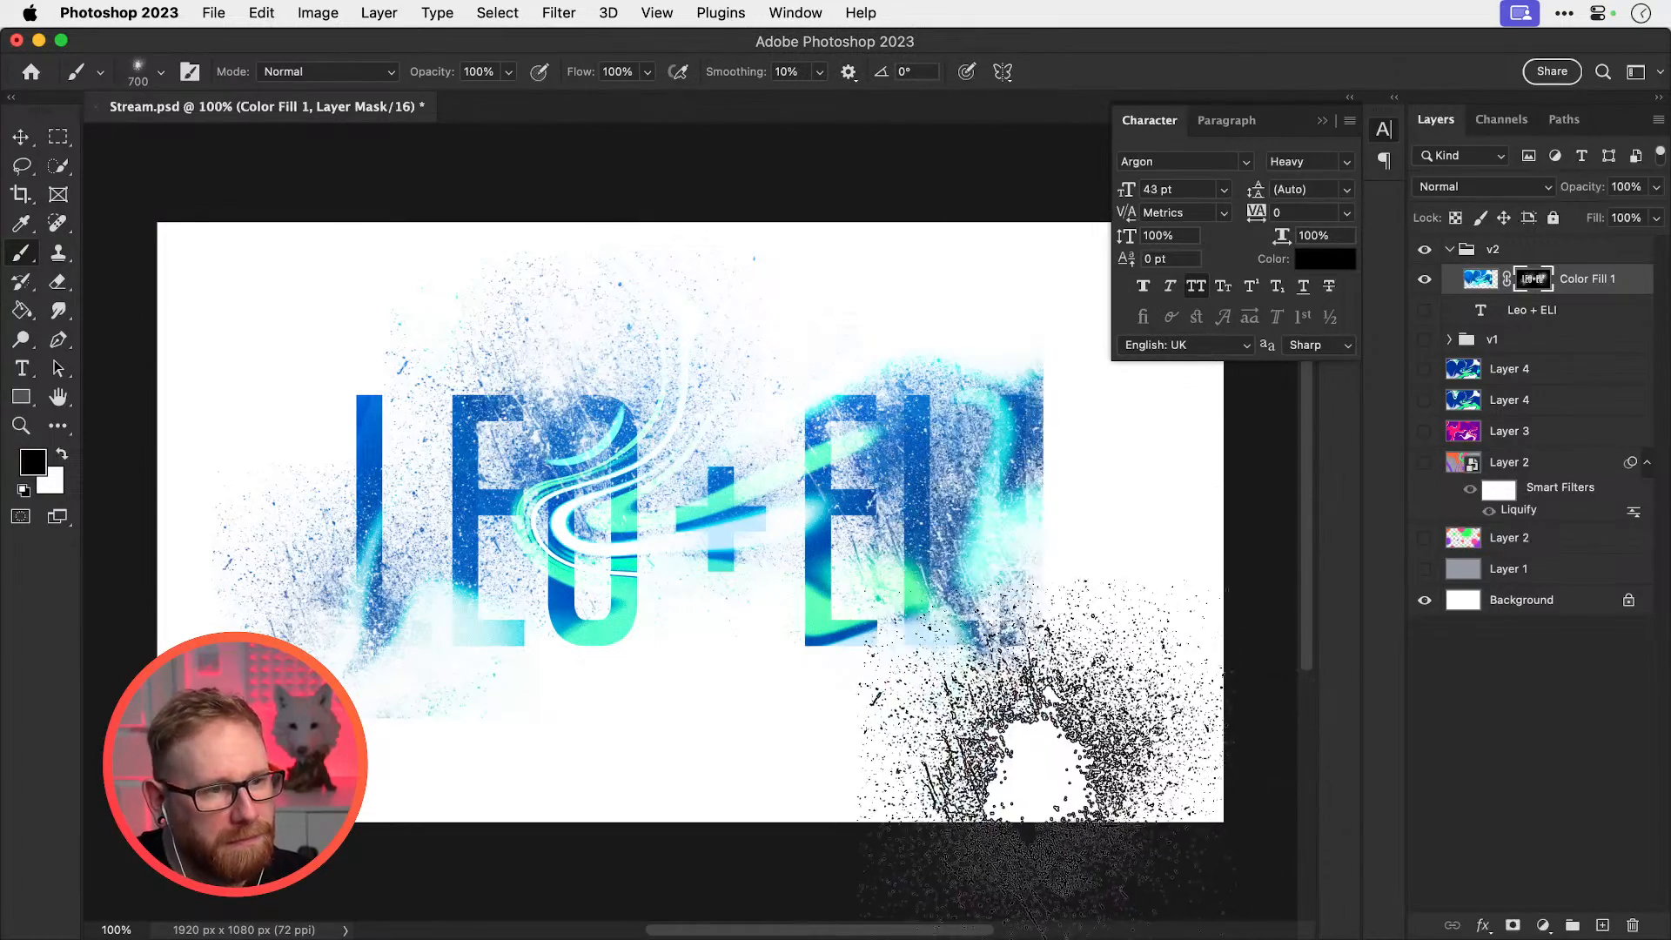
key("bracketleft")
key("bracketleft")
key("bracketleft")
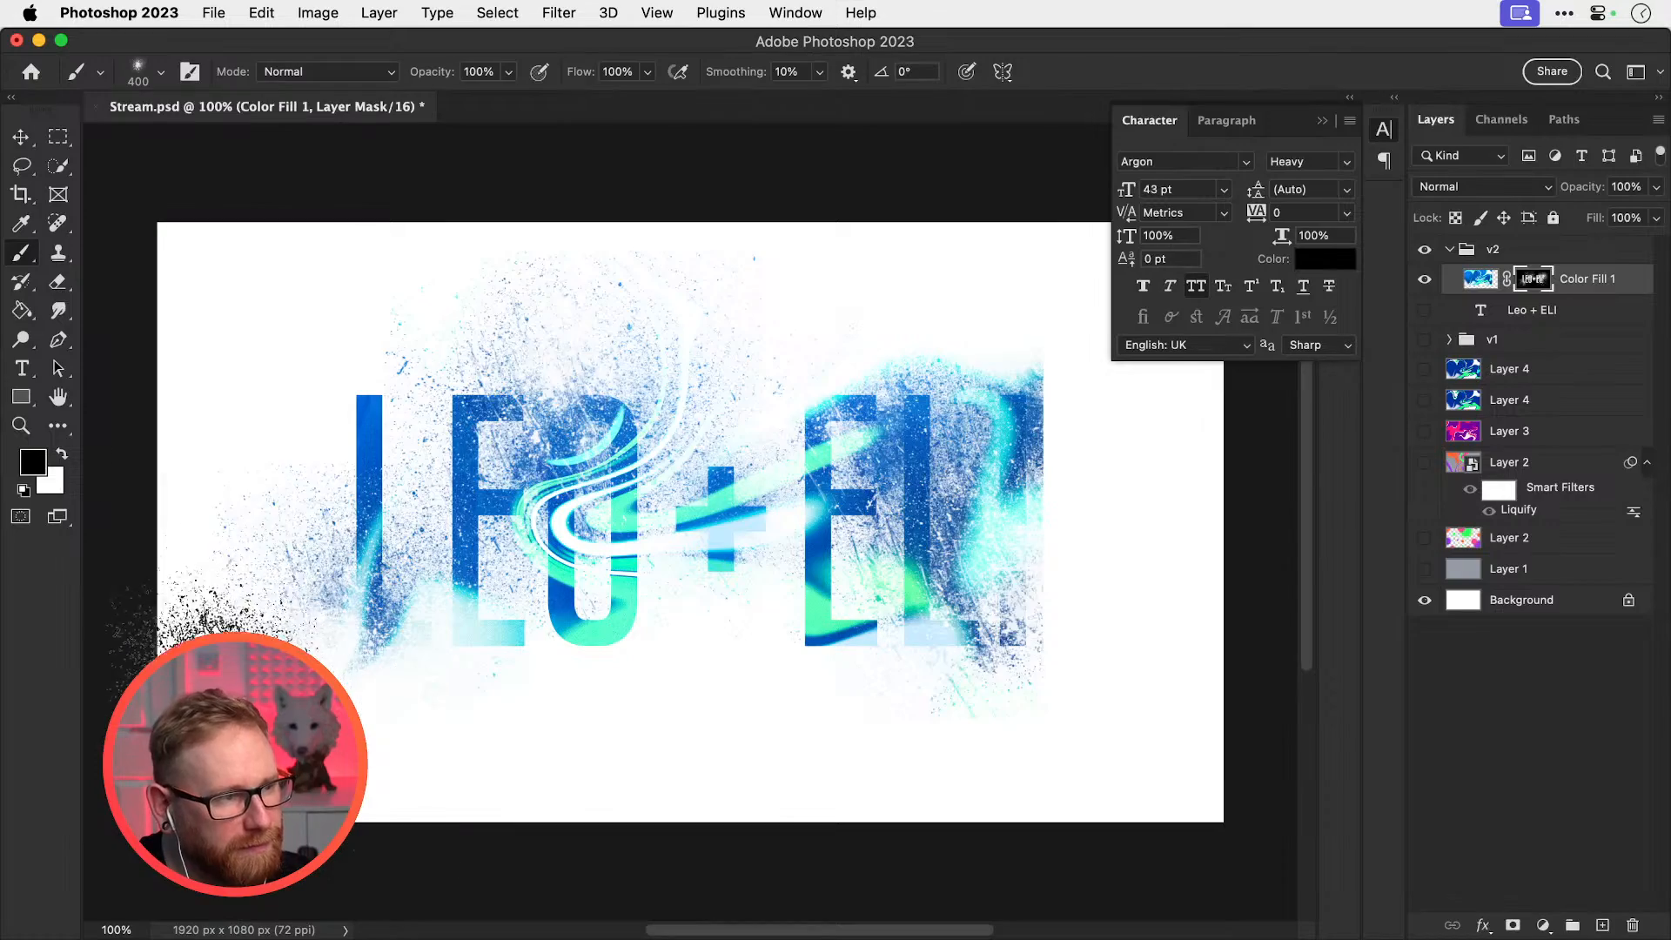
key("bracketright")
key("bracketright")
mouse_move(249, 575)
left_mouse_down()
mouse_move(501, 303)
mouse_move(526, 322)
mouse_move(665, 303)
mouse_move(752, 266)
mouse_move(967, 309)
mouse_move(1037, 347)
mouse_move(1123, 531)
left_mouse_up()
key("x")
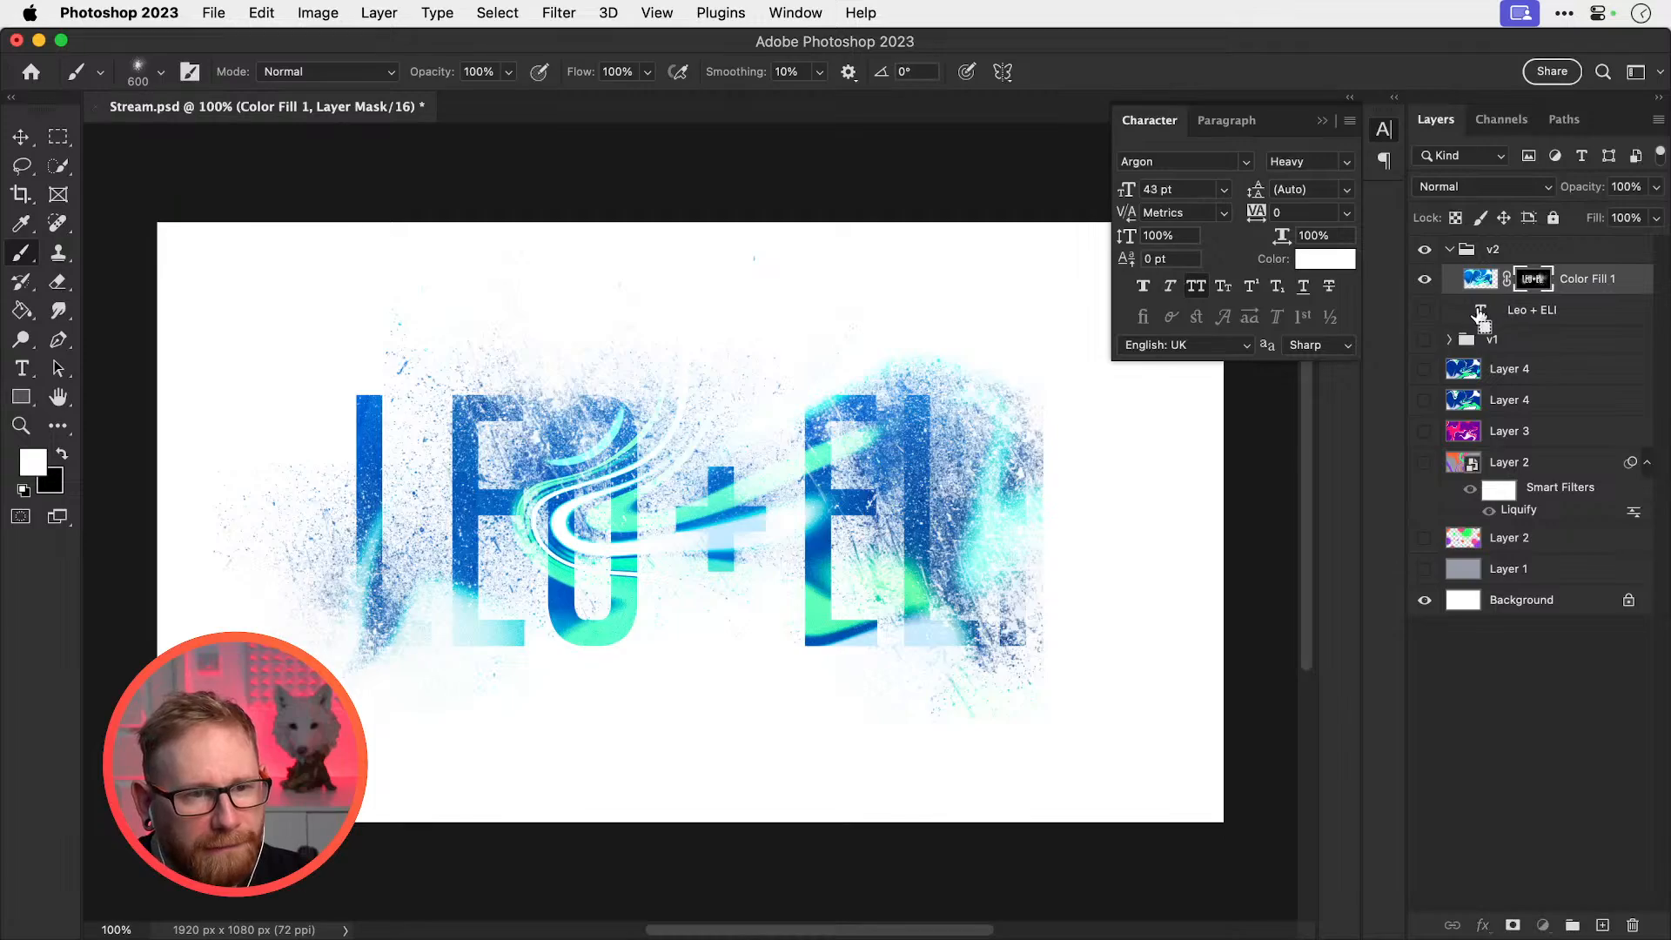
Restore parts of ELI's L and I and the speckled LEO letters with white splatter strokes
mouse_move(1055, 455)
left_mouse_down()
mouse_move(1056, 478)
mouse_move(996, 533)
left_mouse_up()
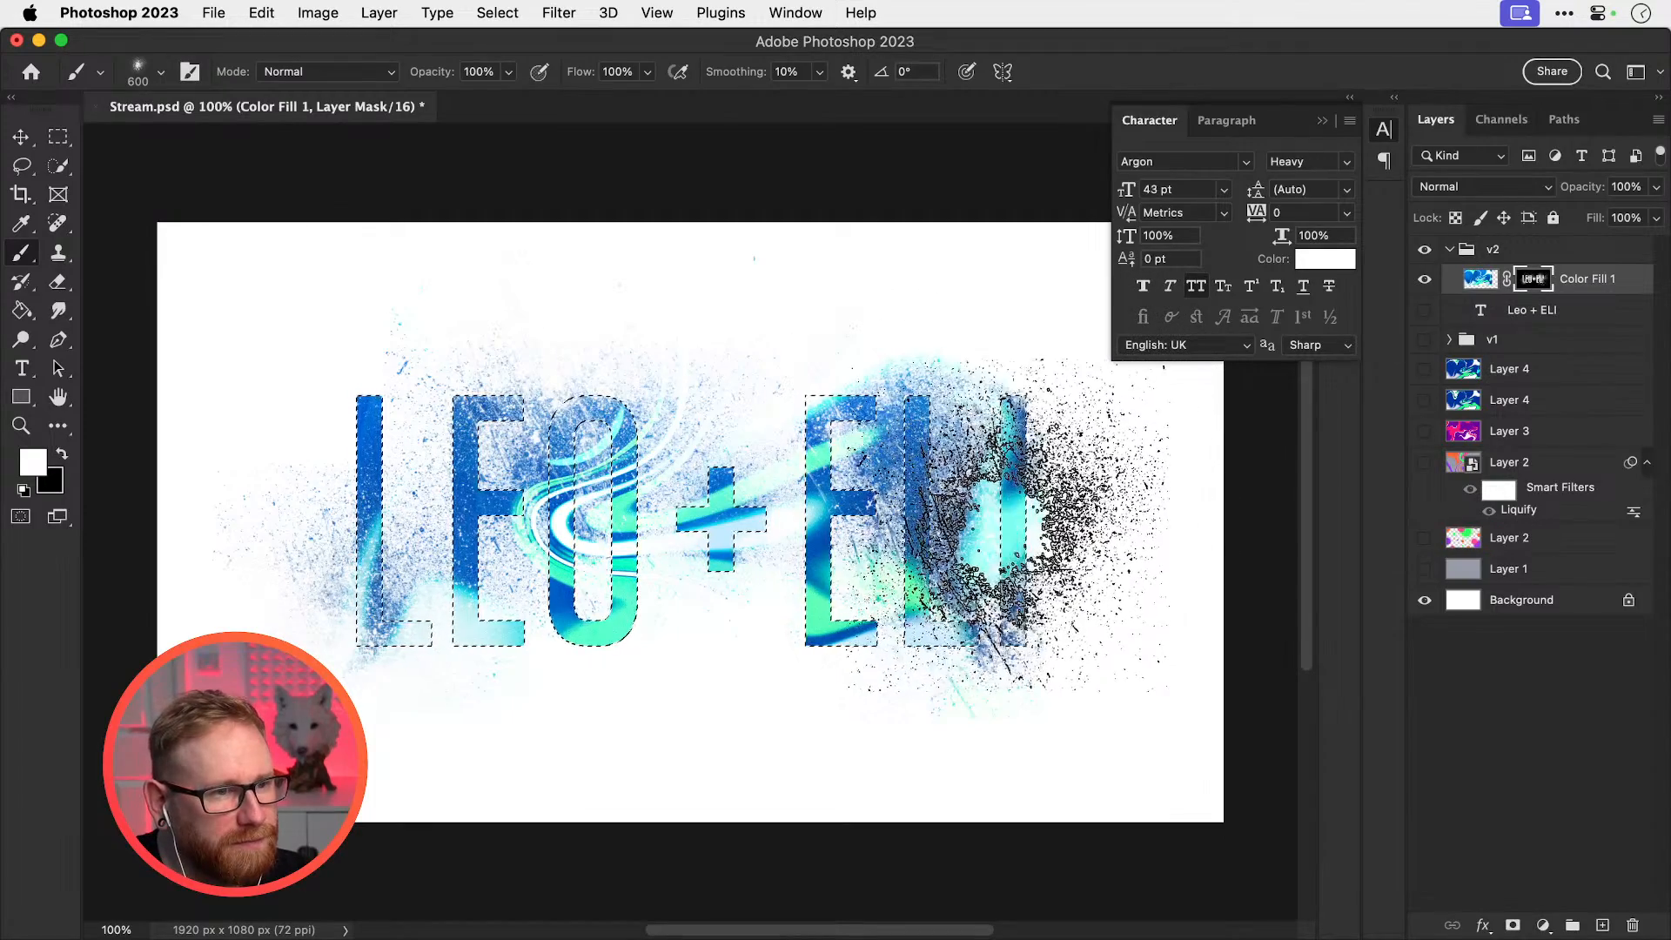
mouse_move(437, 526)
left_mouse_down()
mouse_move(504, 461)
mouse_move(609, 413)
left_mouse_up()
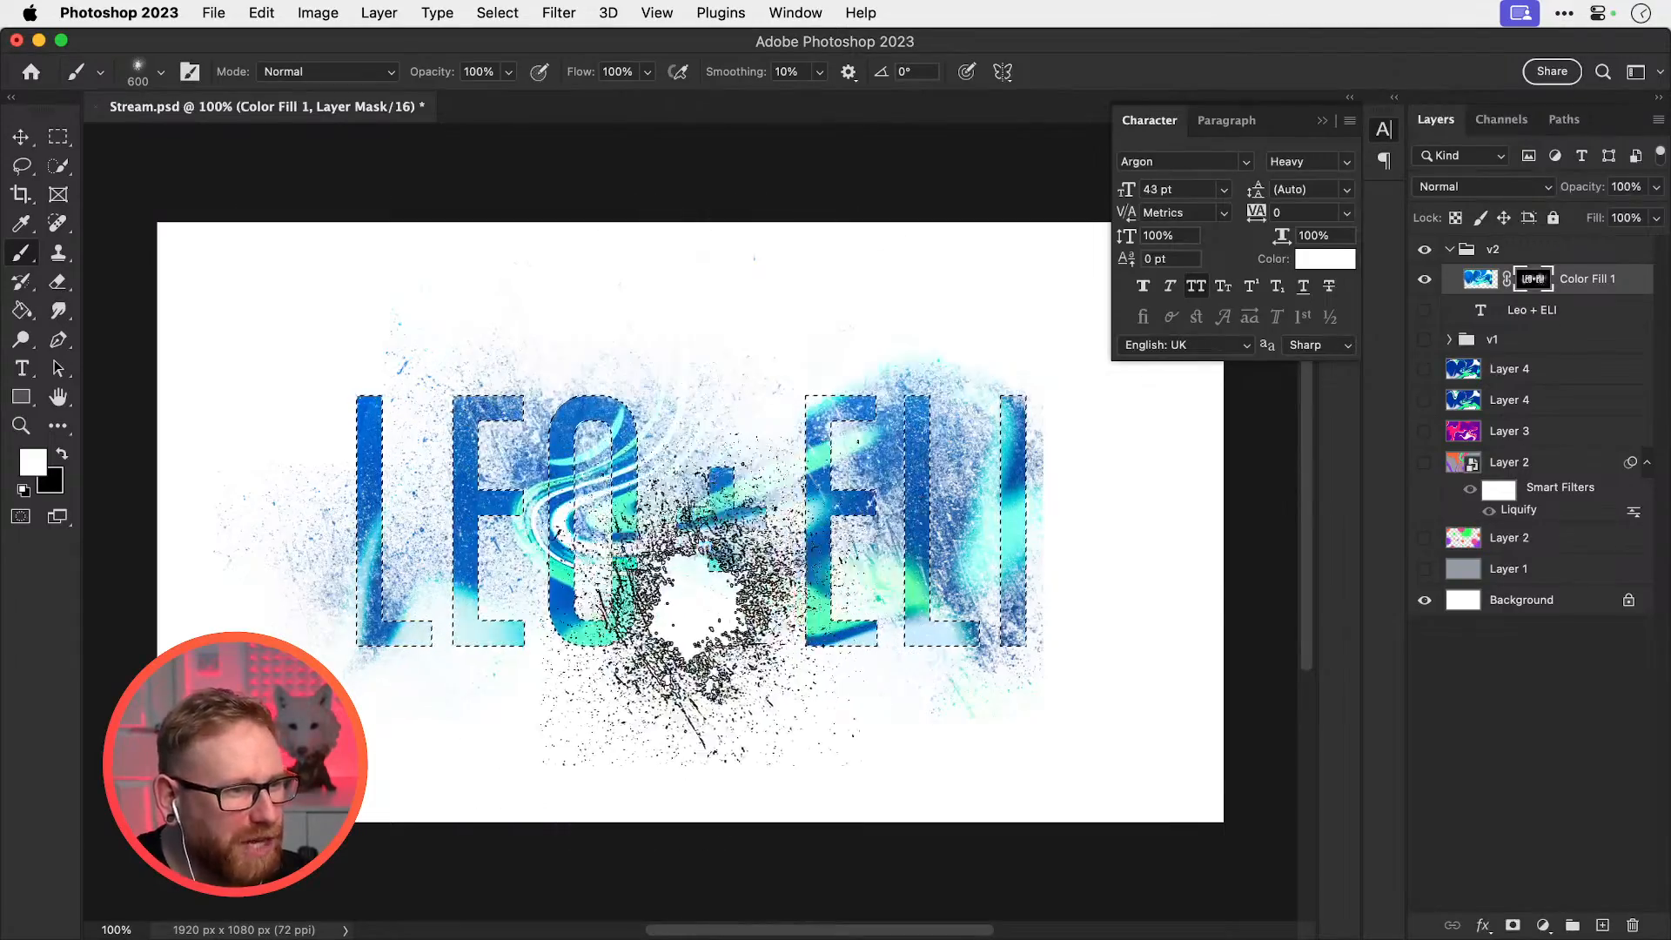
key("x")
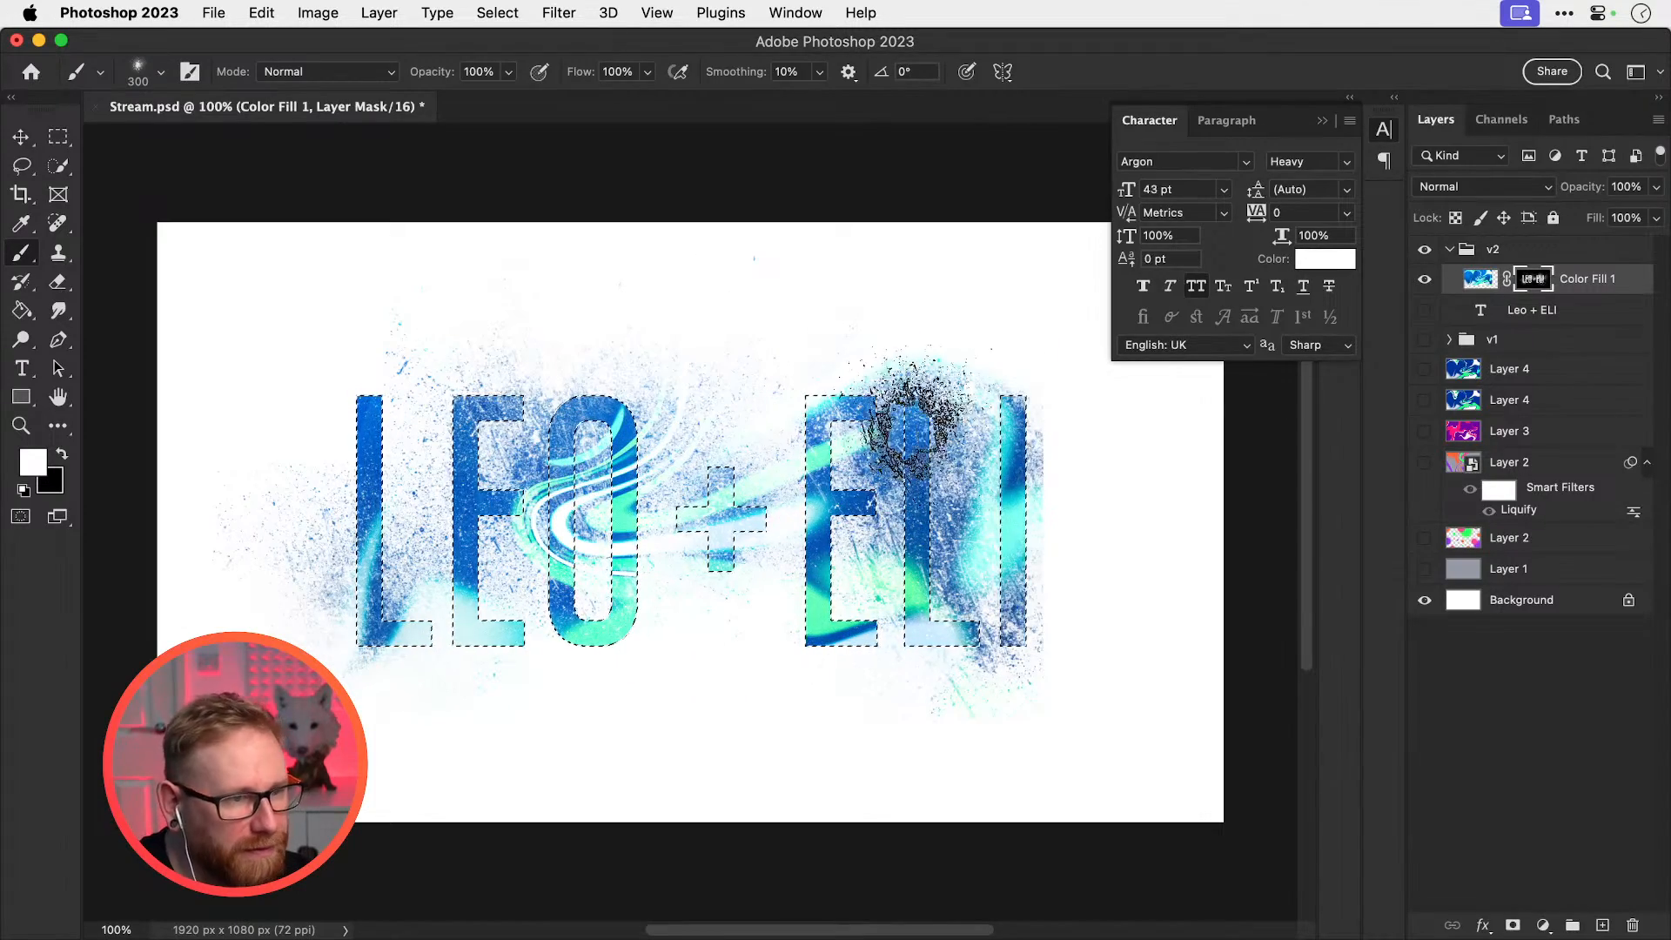
key("ctrl+d")
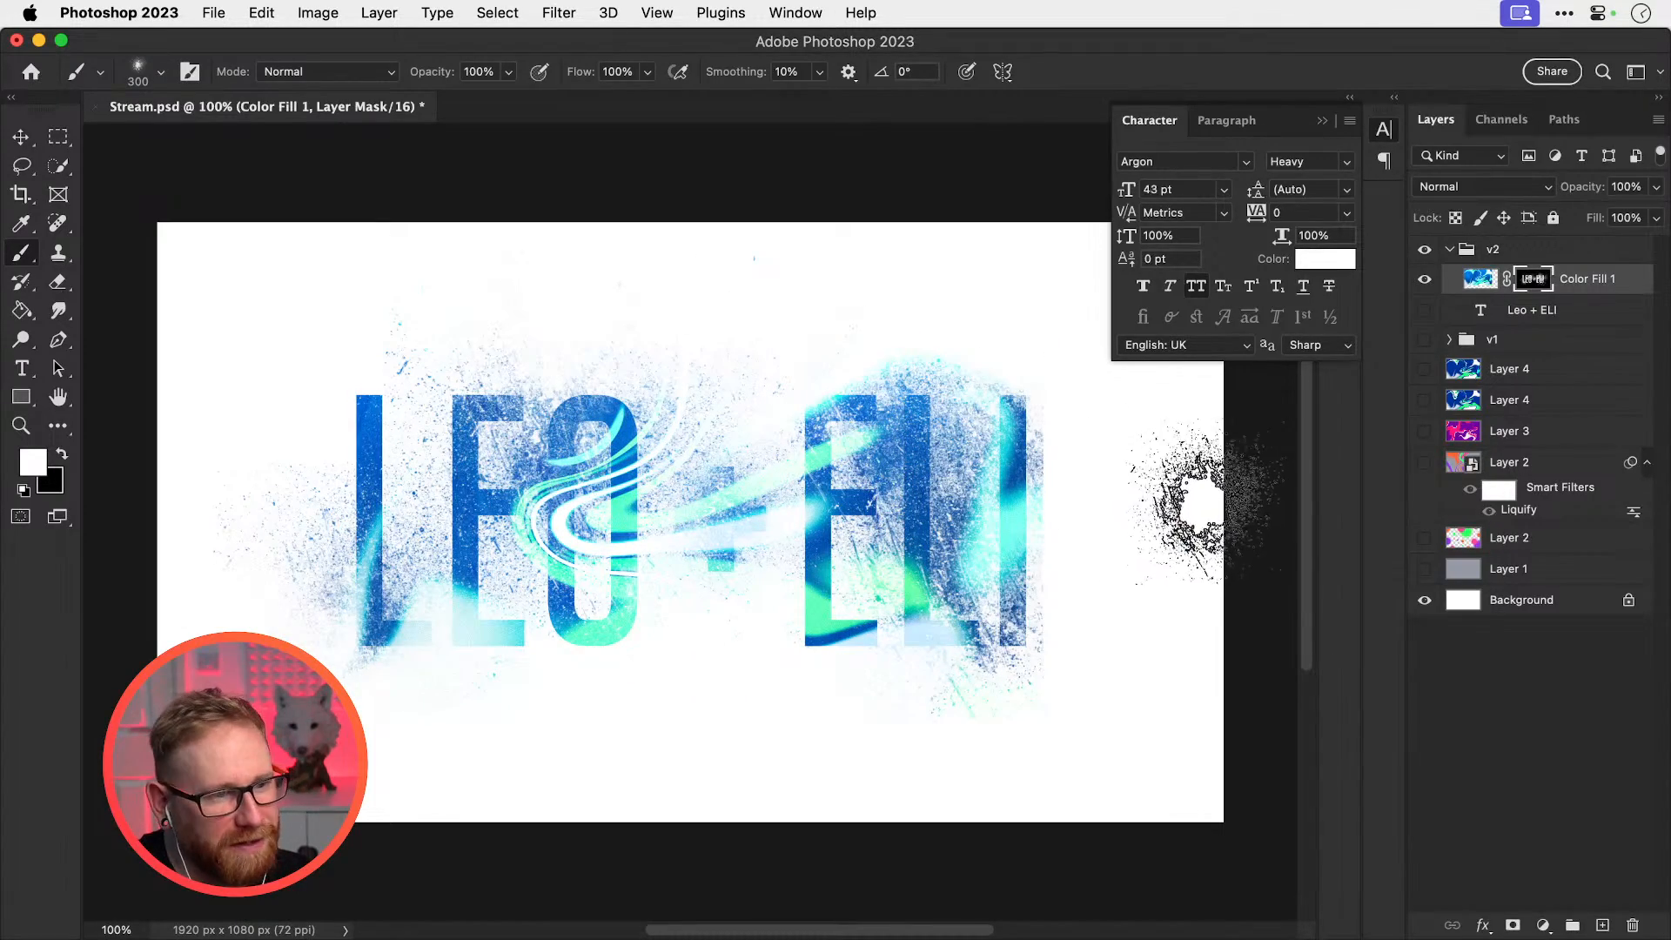
key("x")
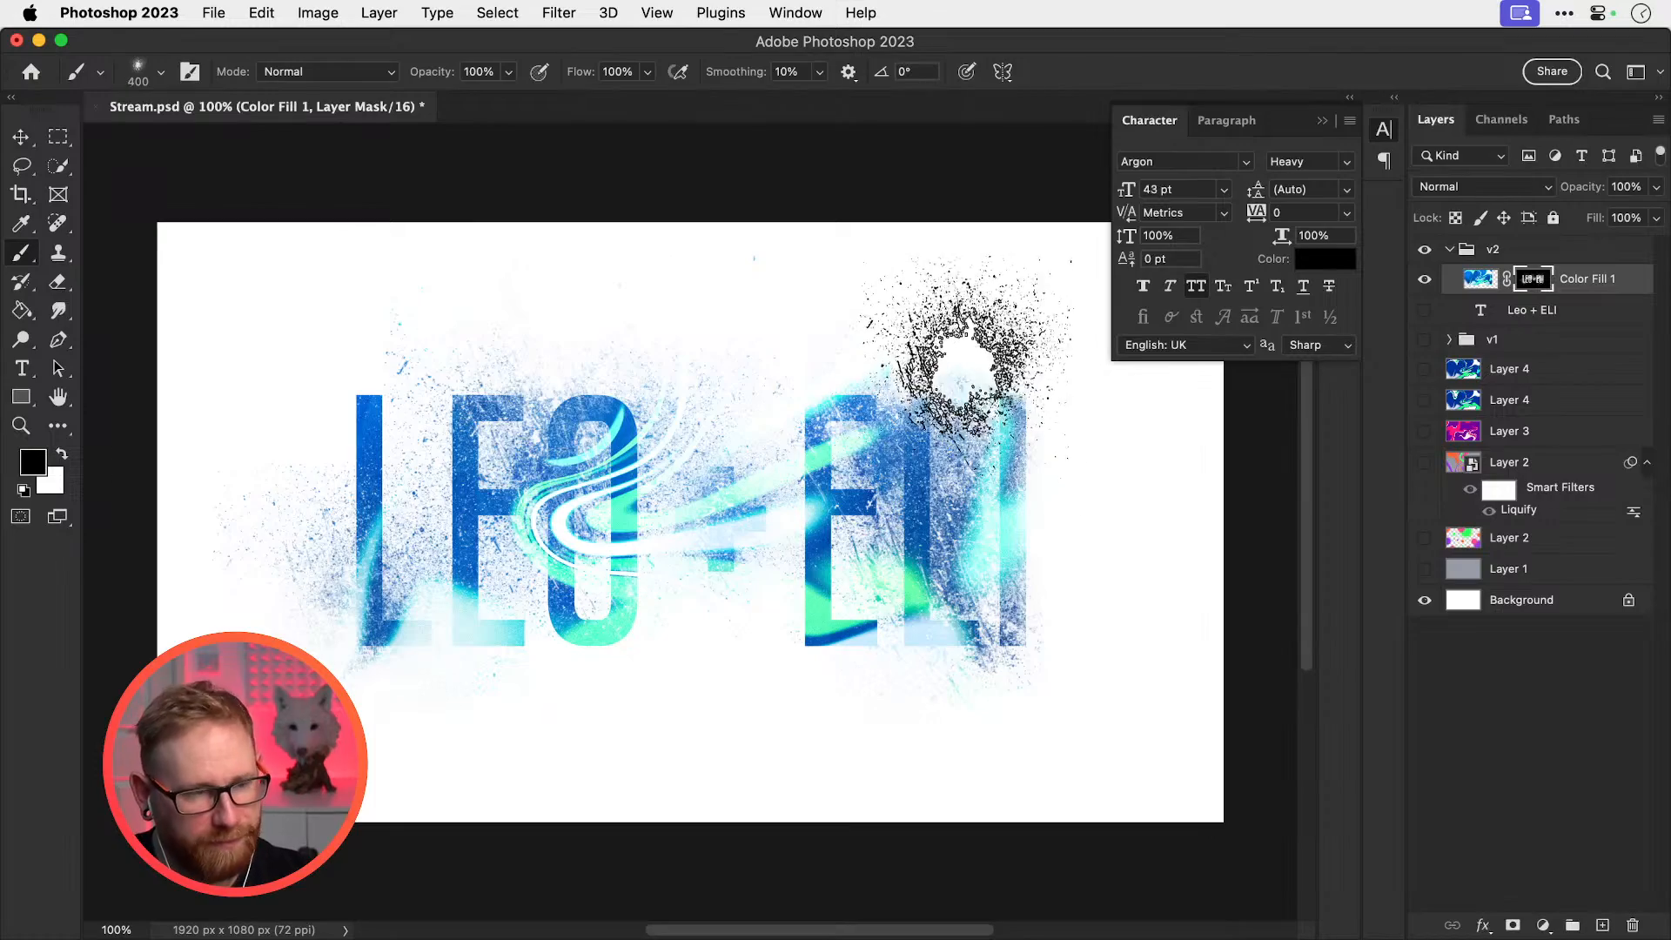
key("bracketright")
key("bracketright")
key("bracketright")
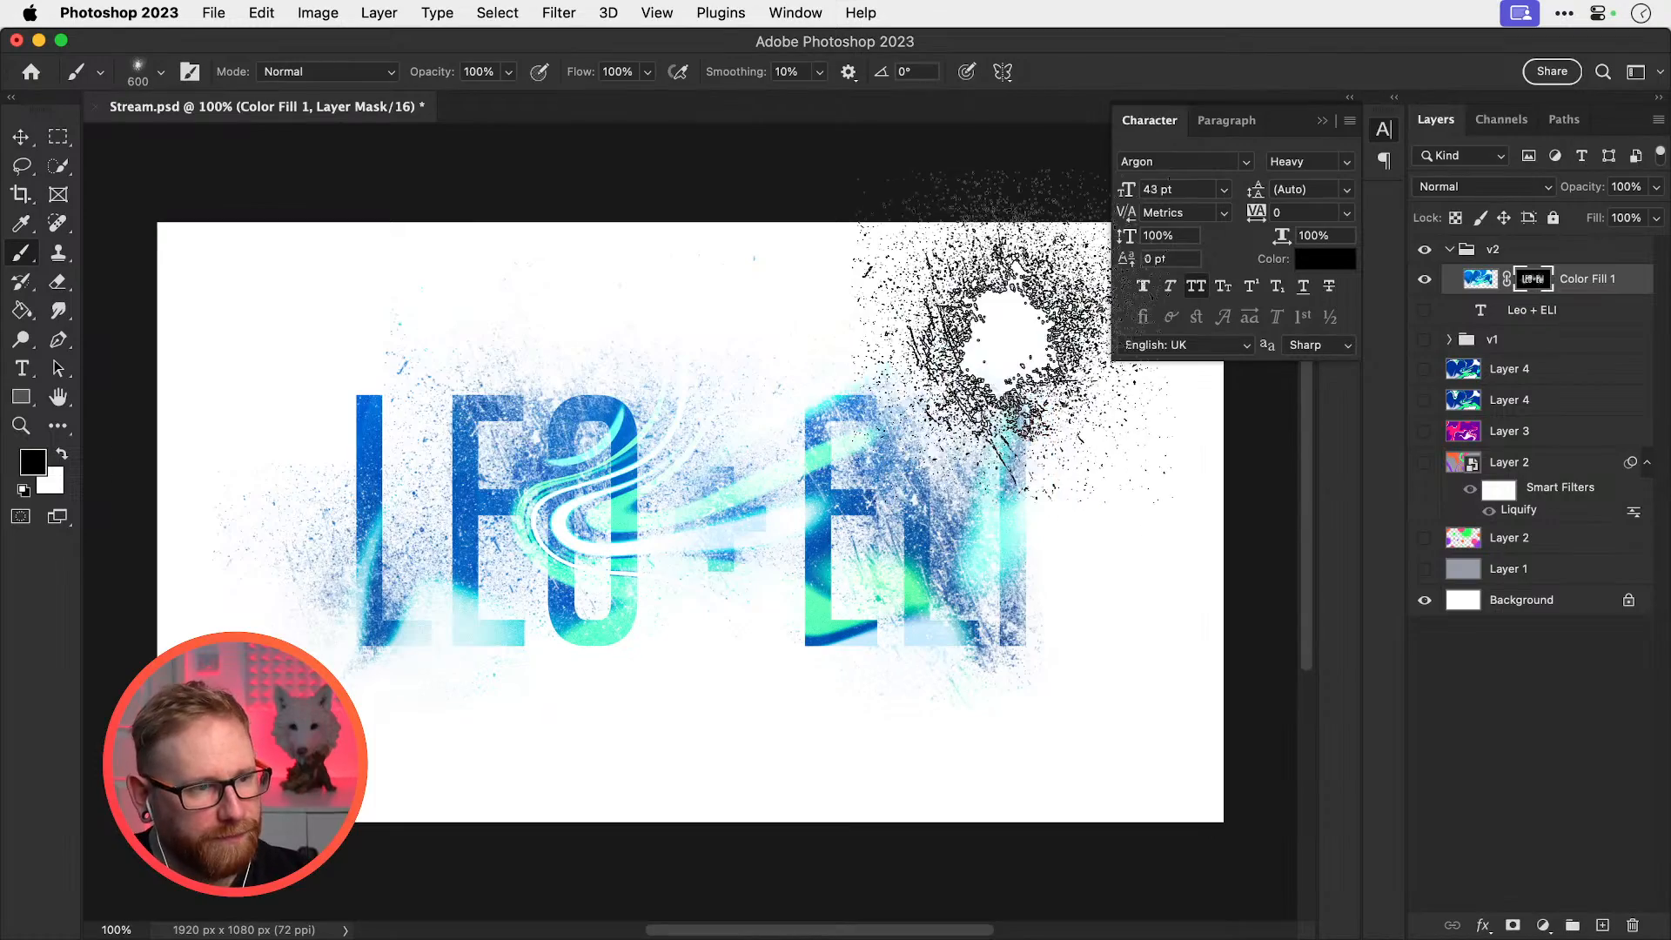
Reload the letter selection, stamp white splatter into ELI and the plus, then deselect
left_click(1481, 311, "super")
key("x")
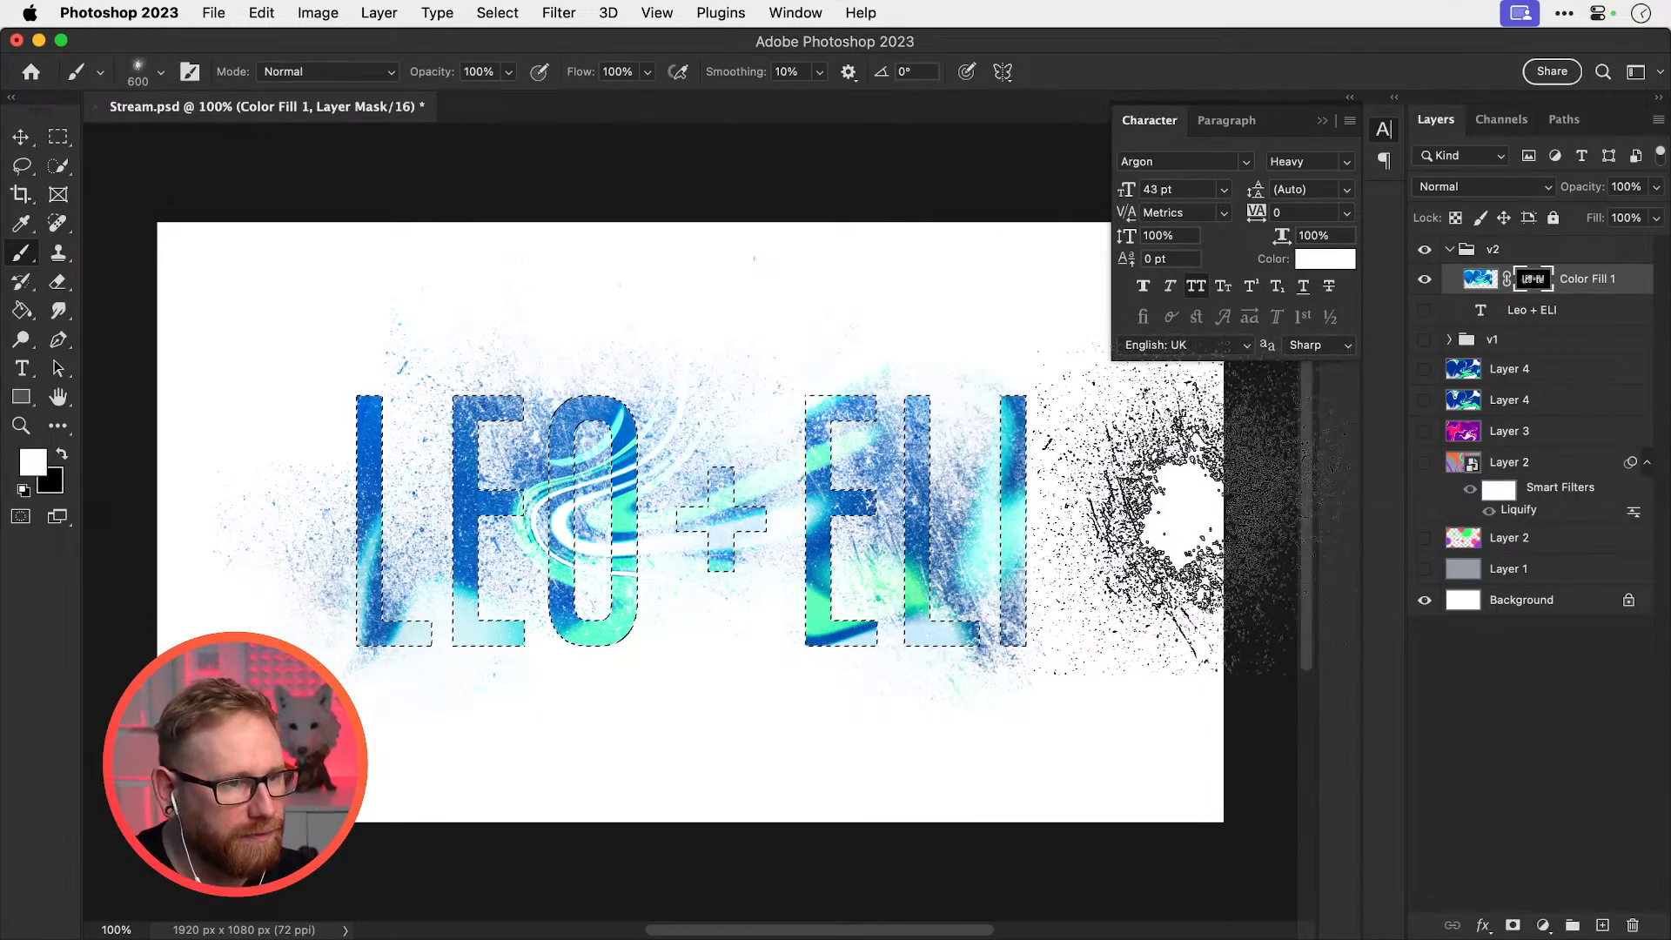
key("super+d")
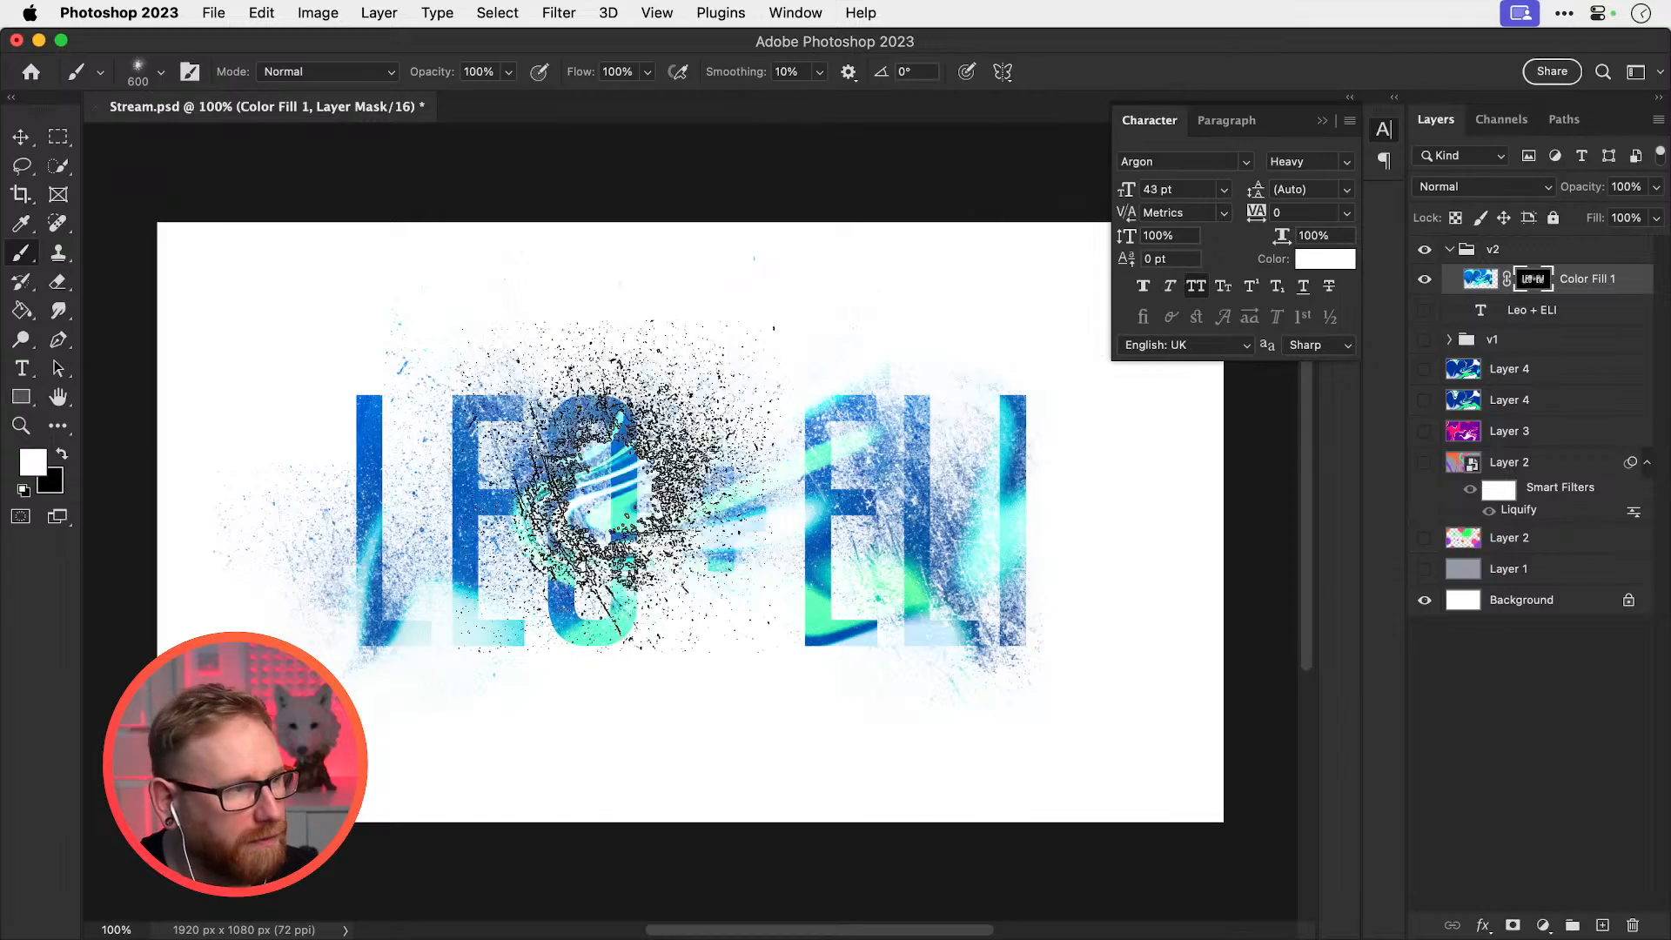
key("x")
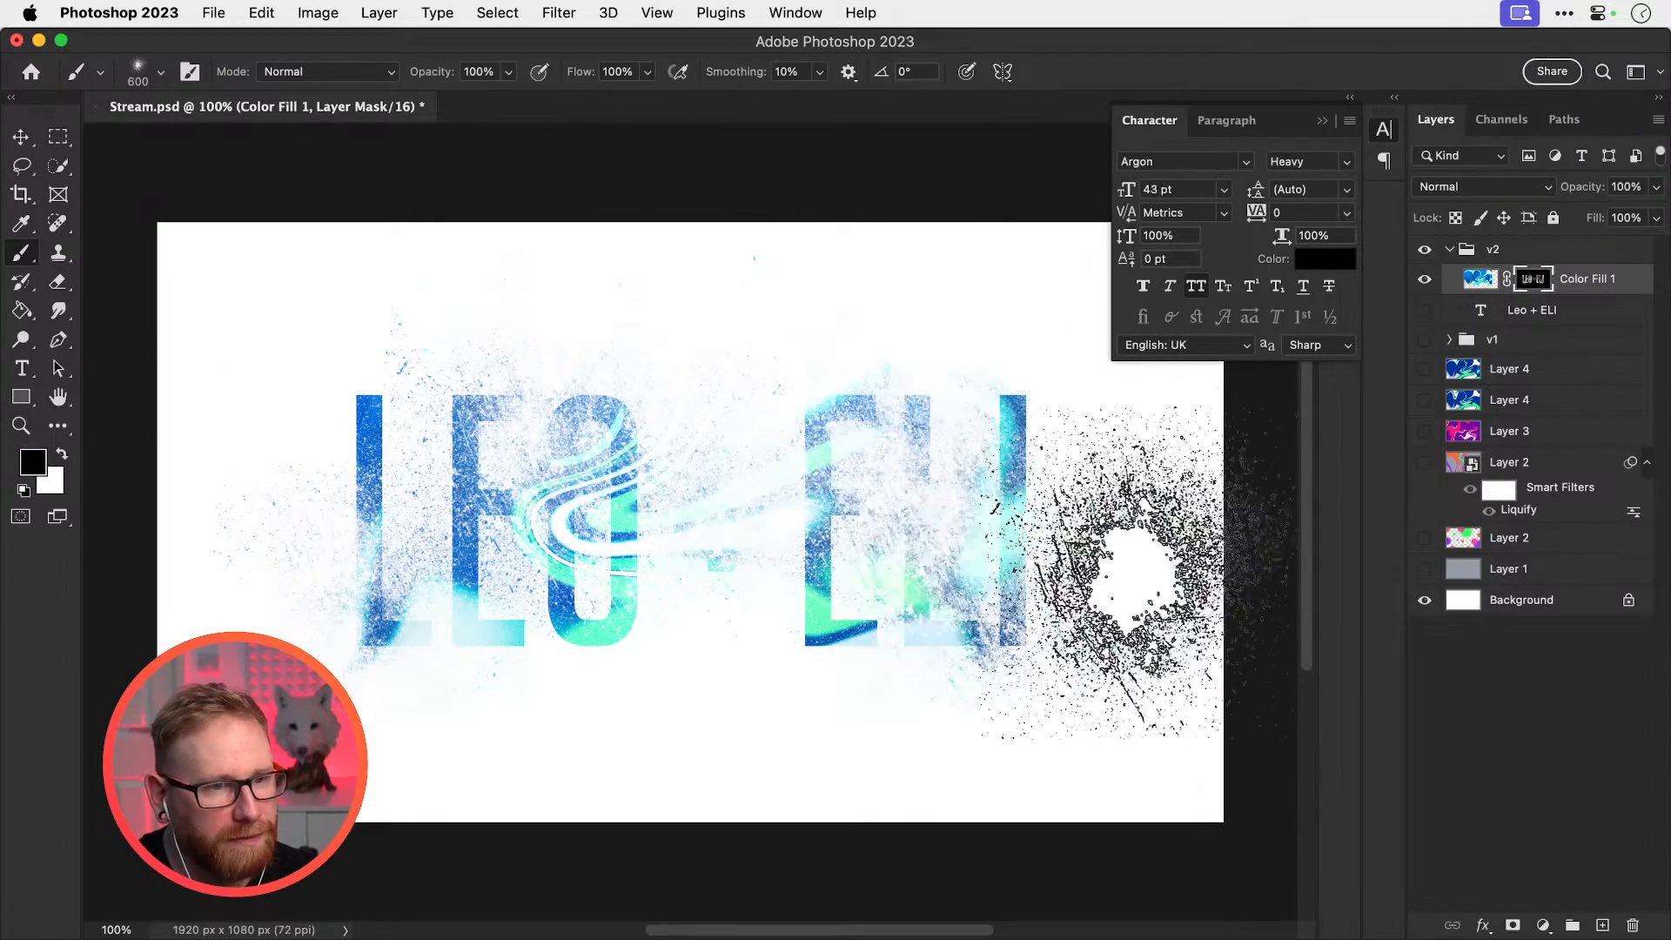
left_click(1482, 311, "super")
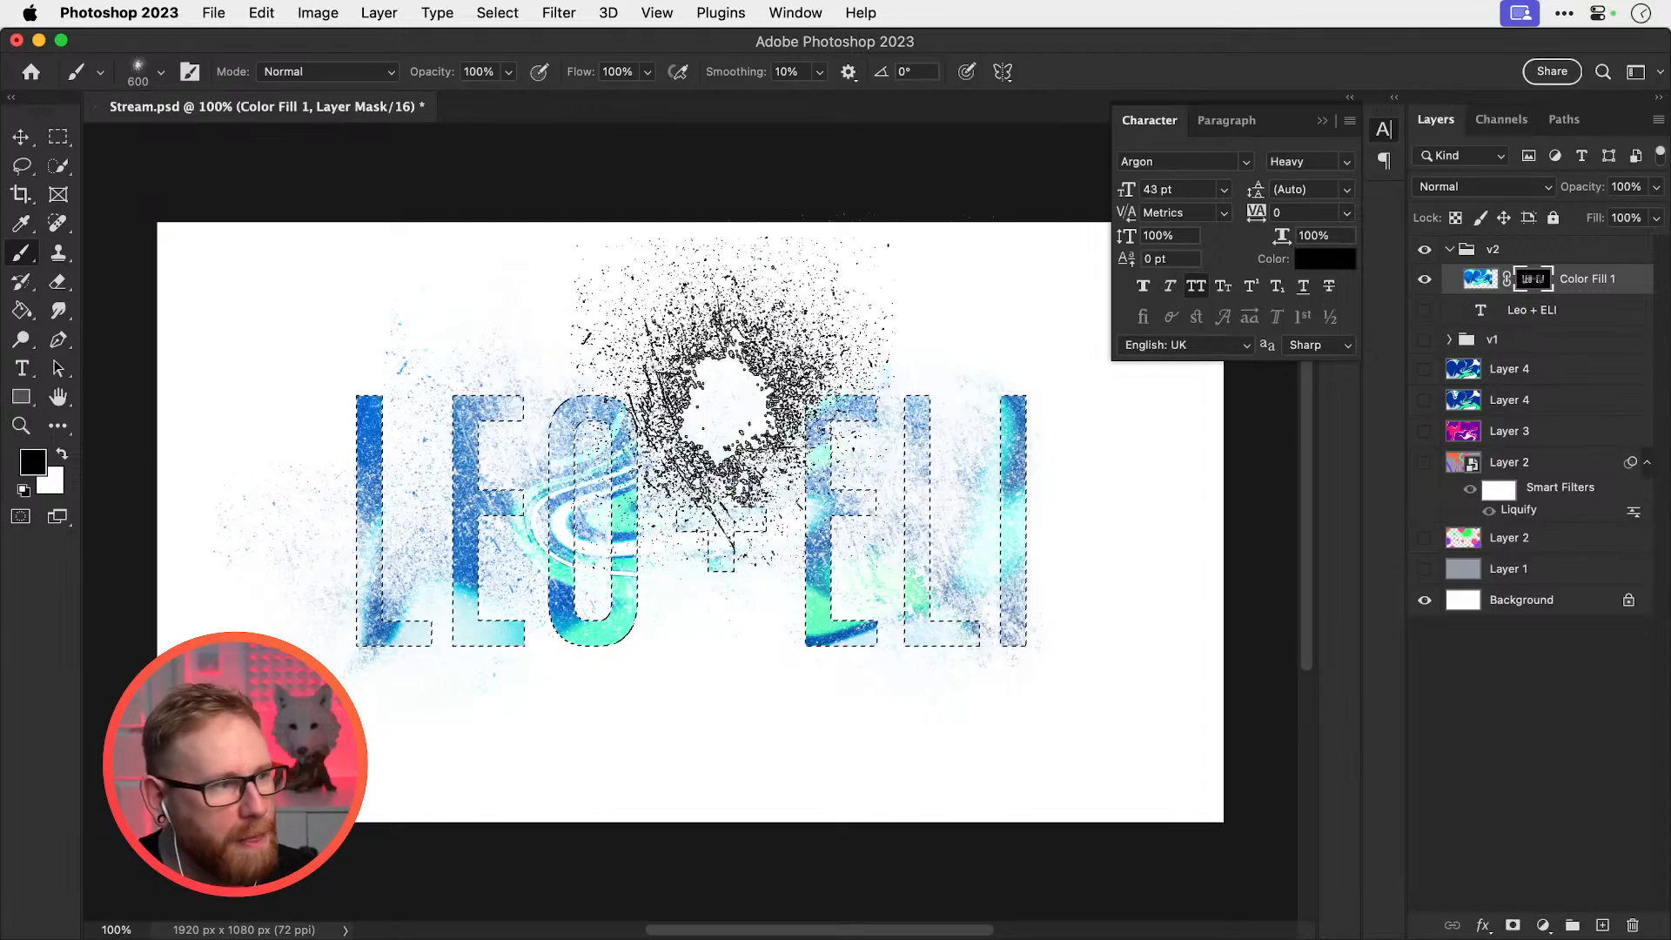
key("x")
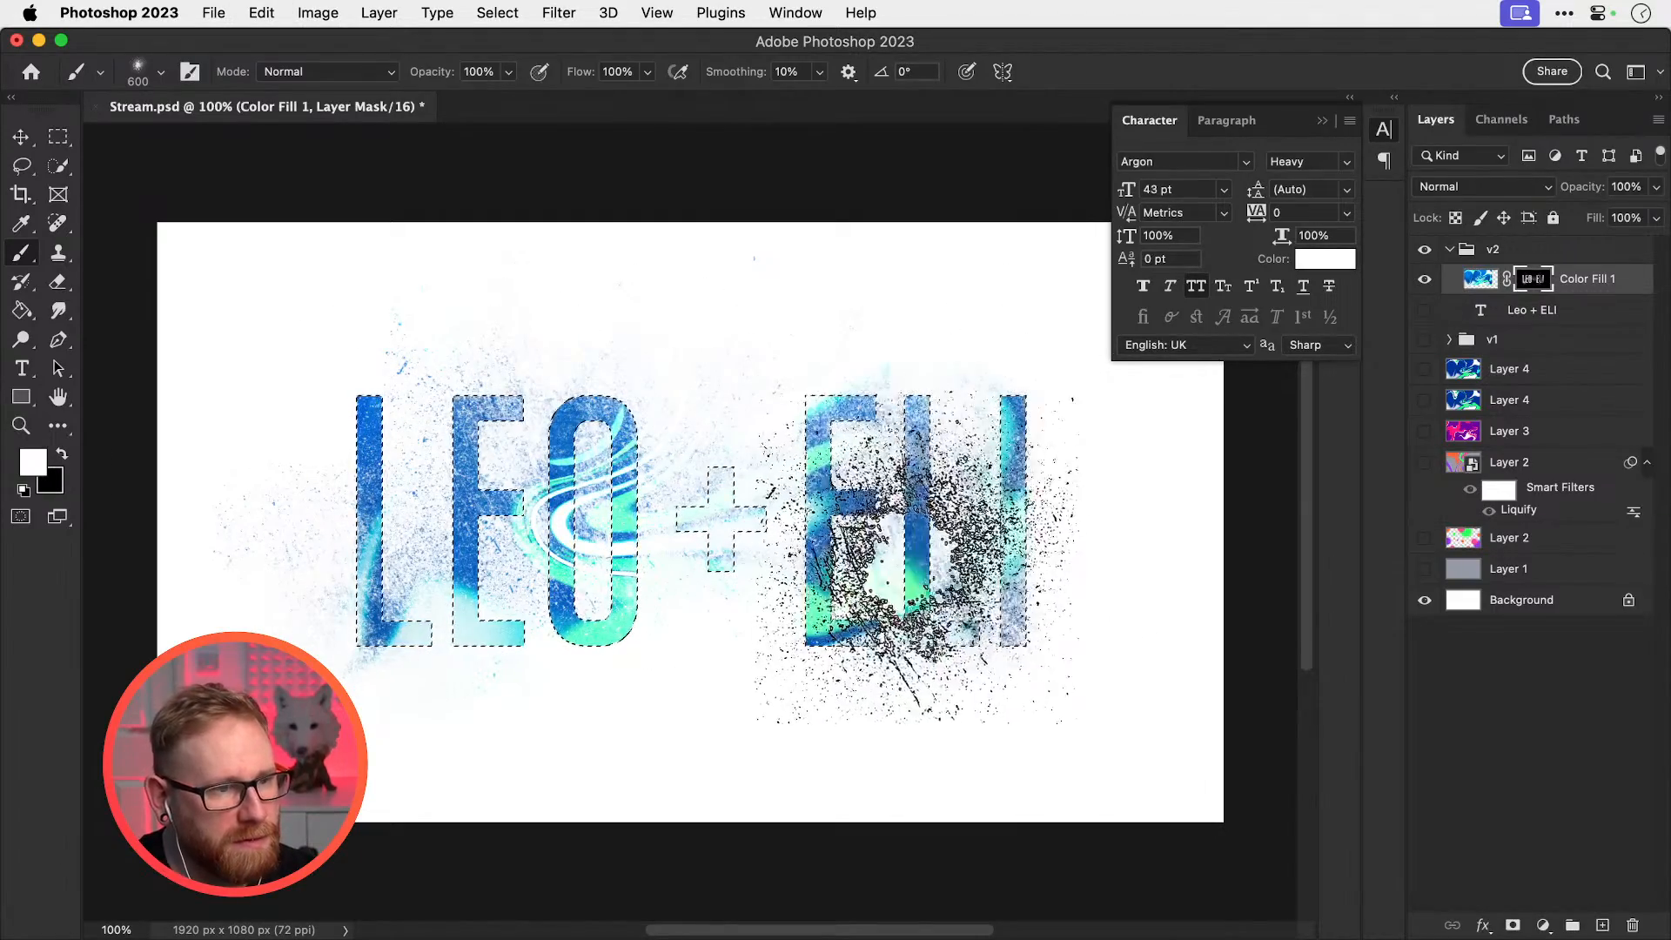
left_click(1031, 601)
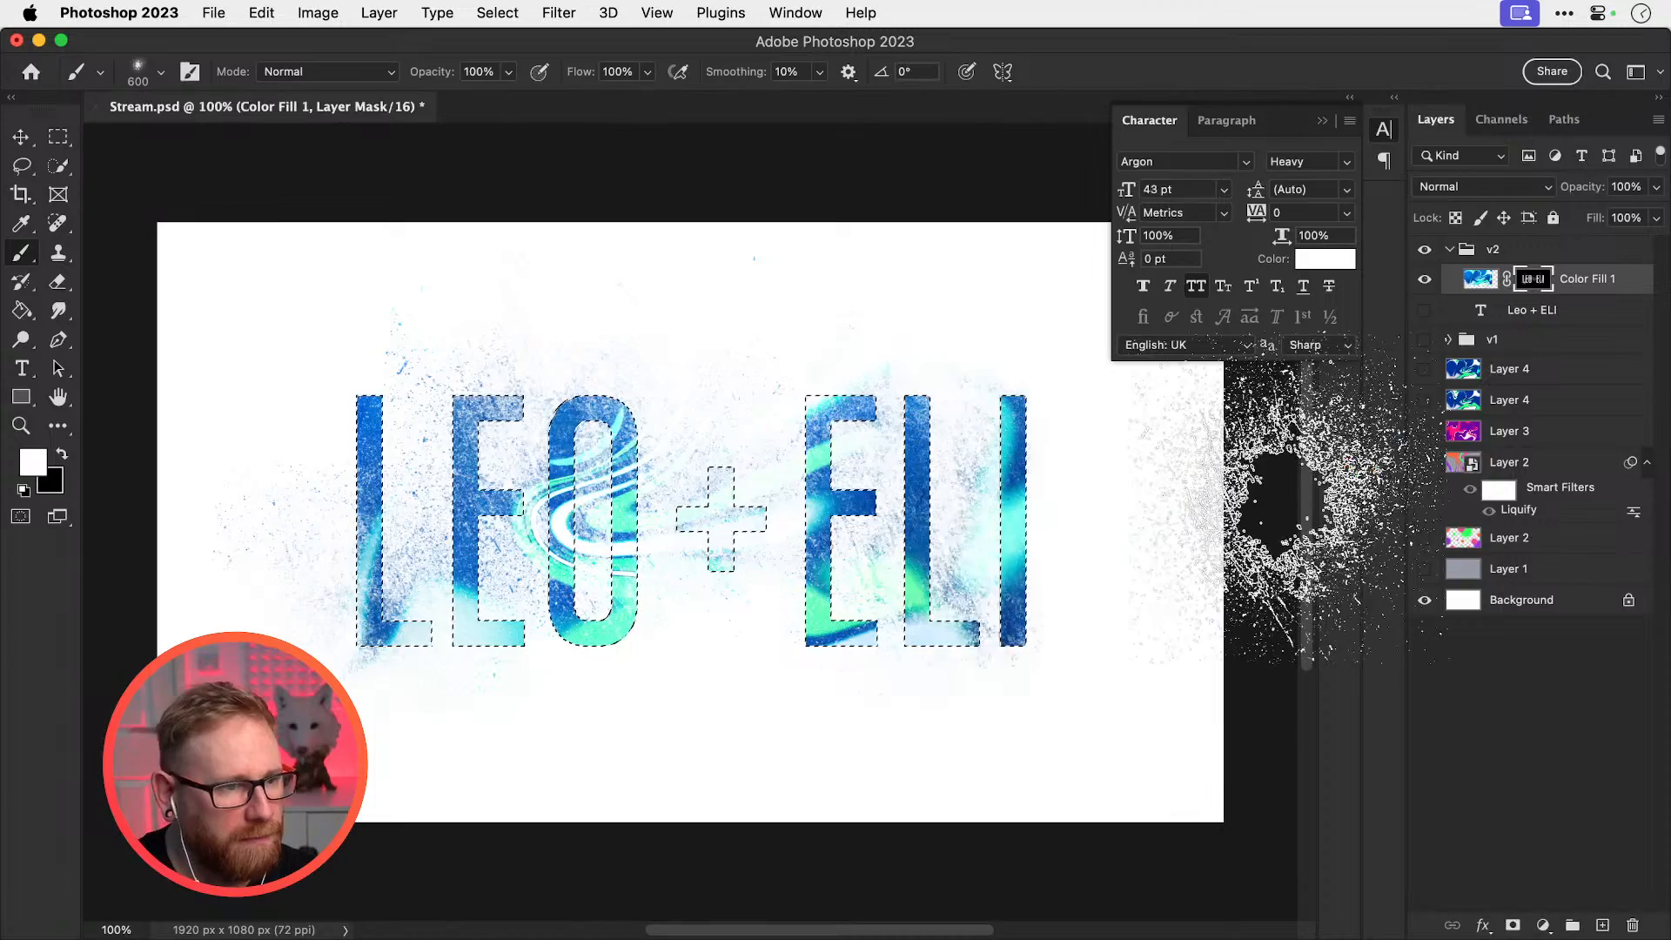
left_click(720, 520)
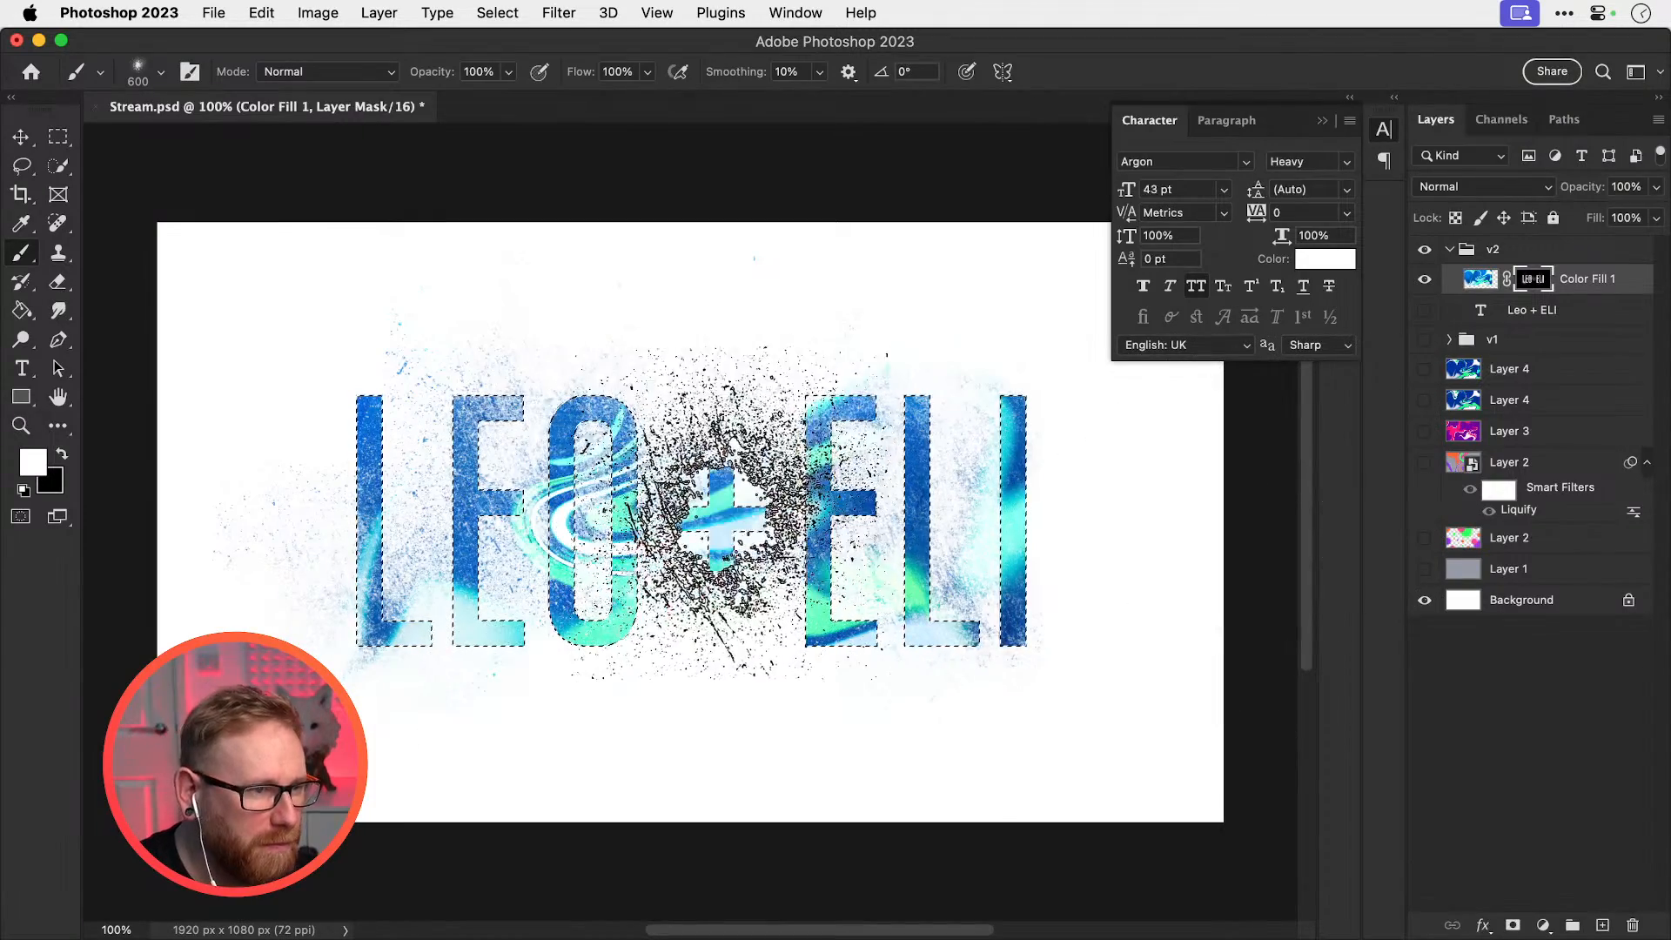
key("super+z")
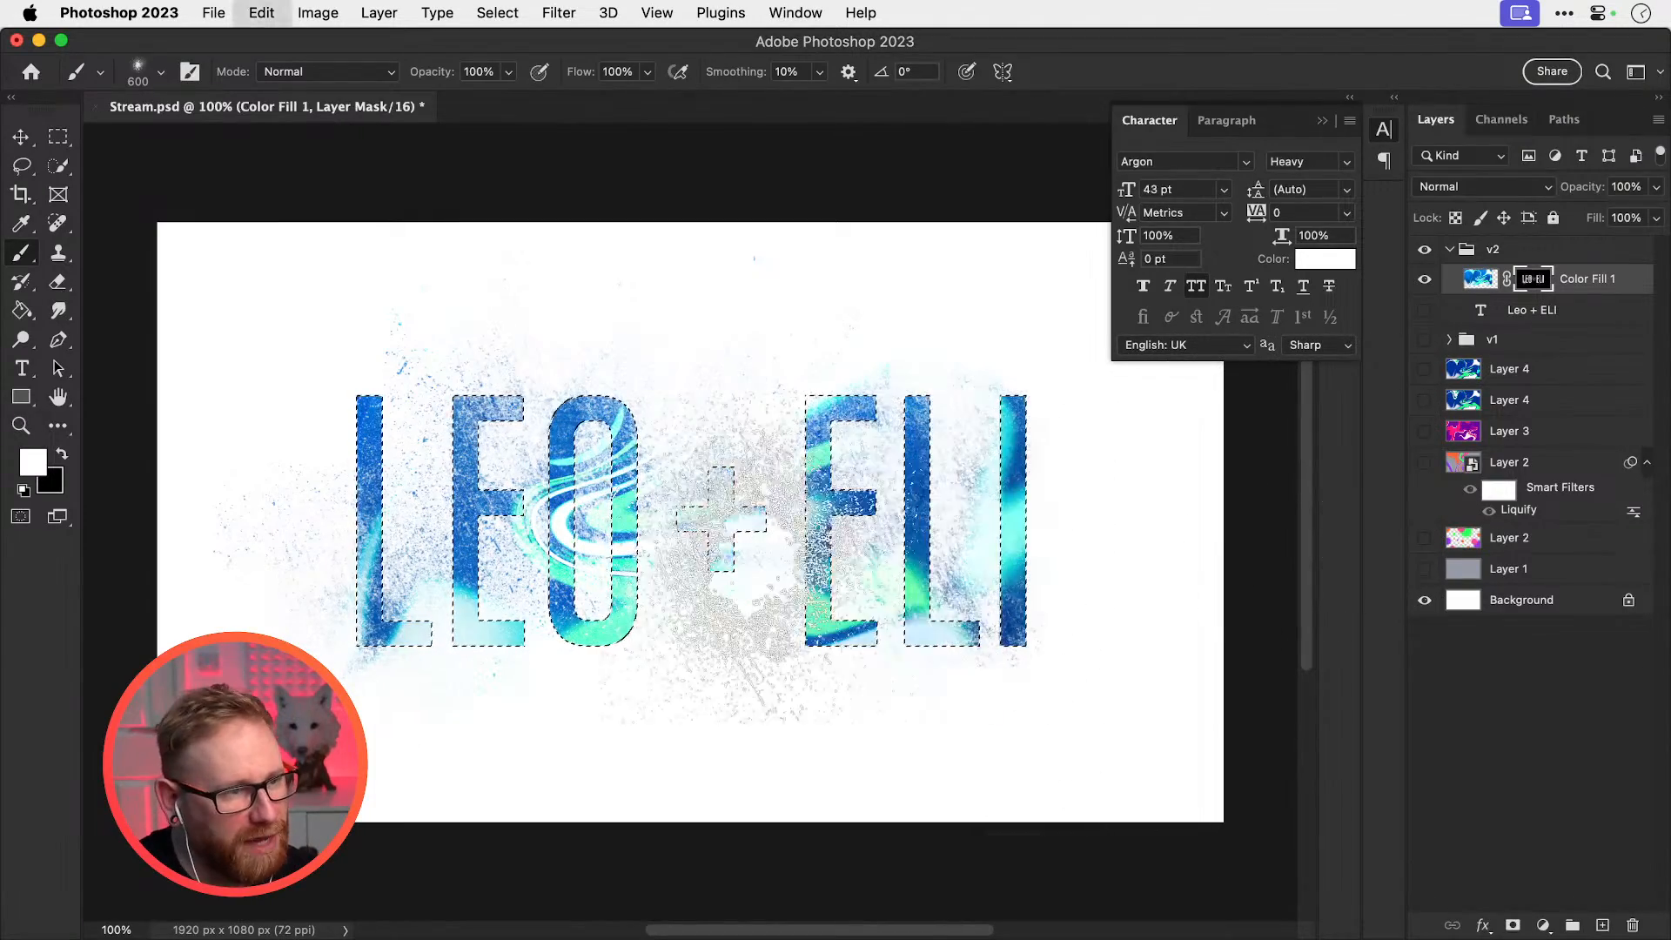
key("super+d")
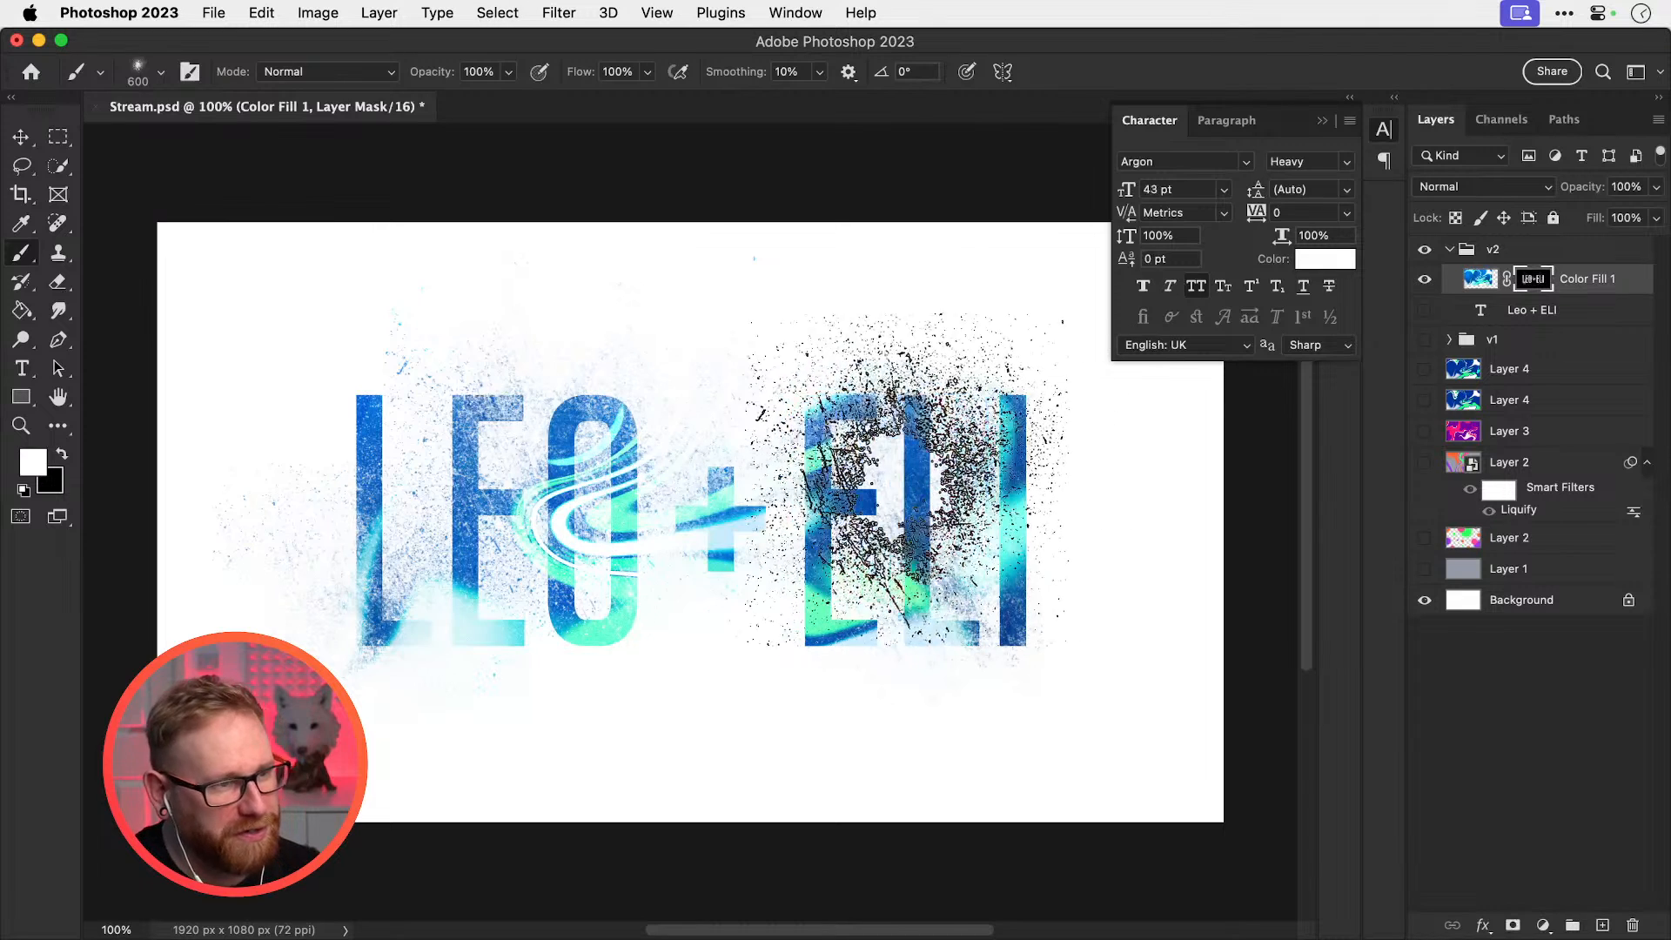
key("v")
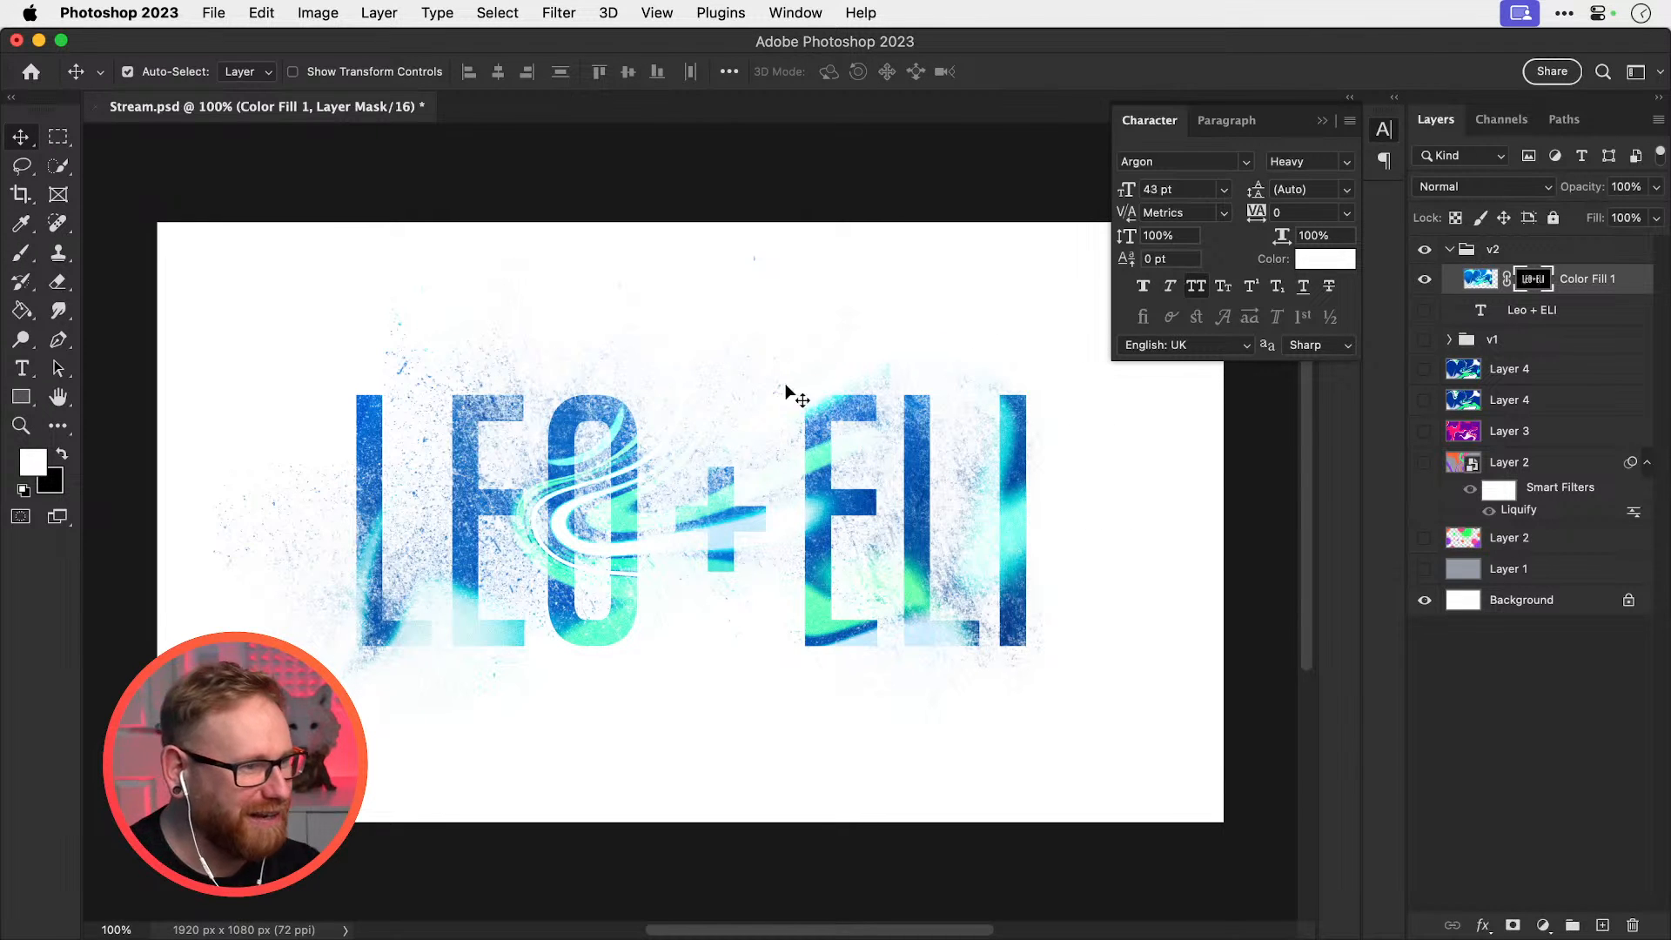
Add a Solid Color fill above v1, starting from hex 081110 and adjusting to dark navy #162138
left_click(1428, 280)
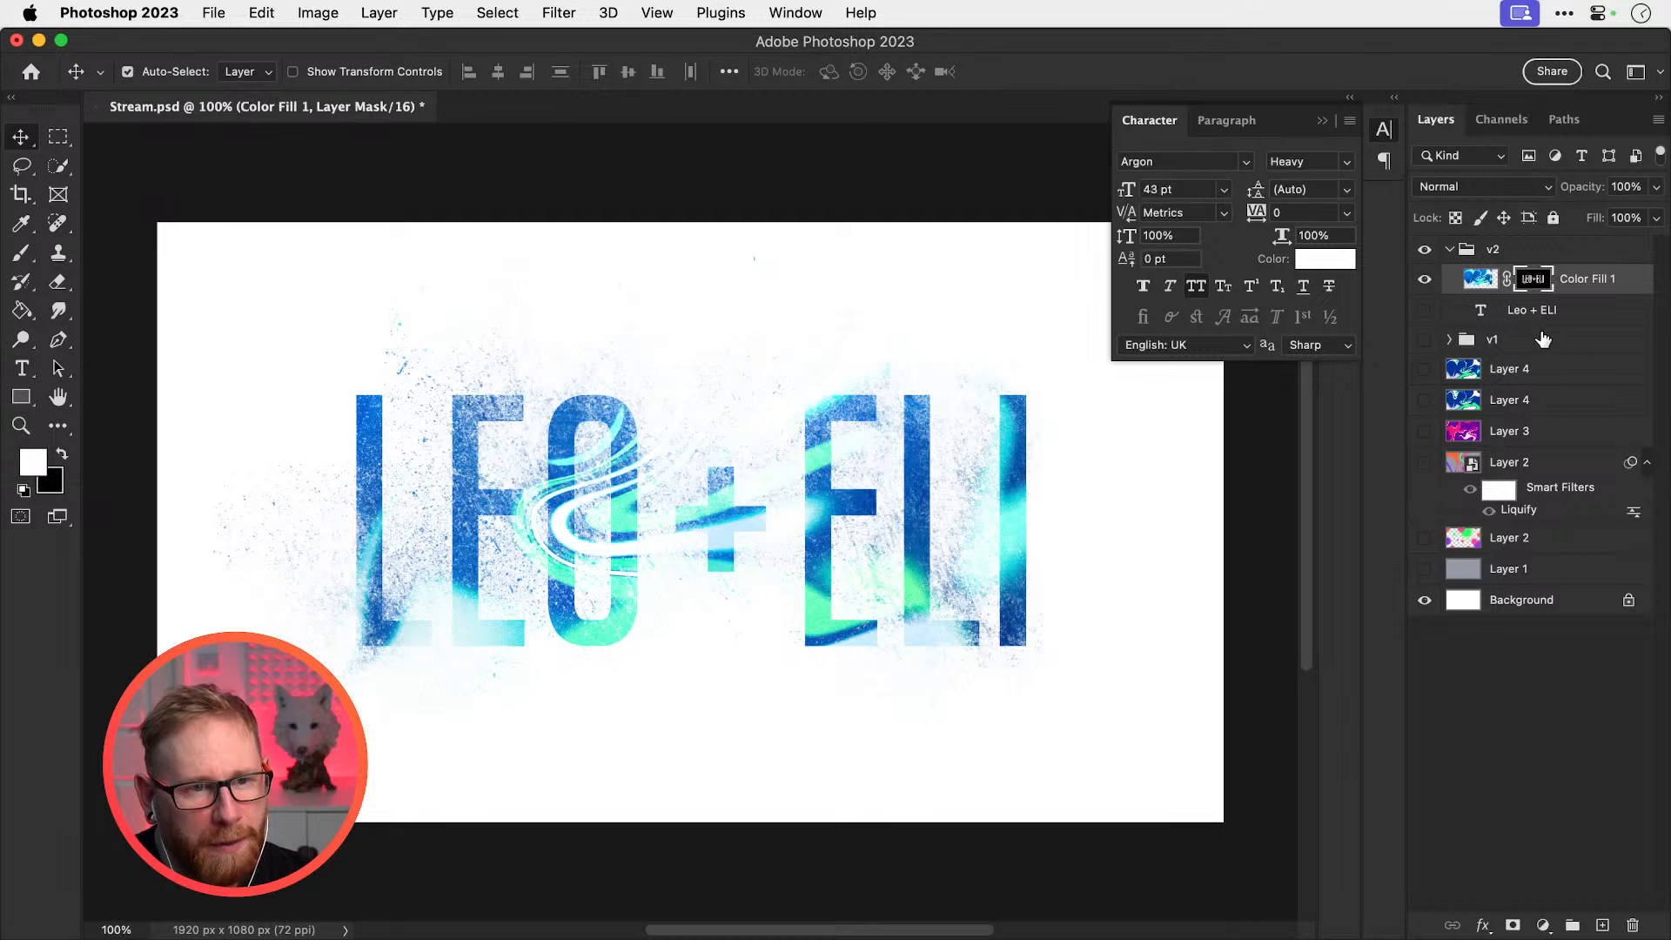
left_click(1543, 339)
left_click(1543, 925)
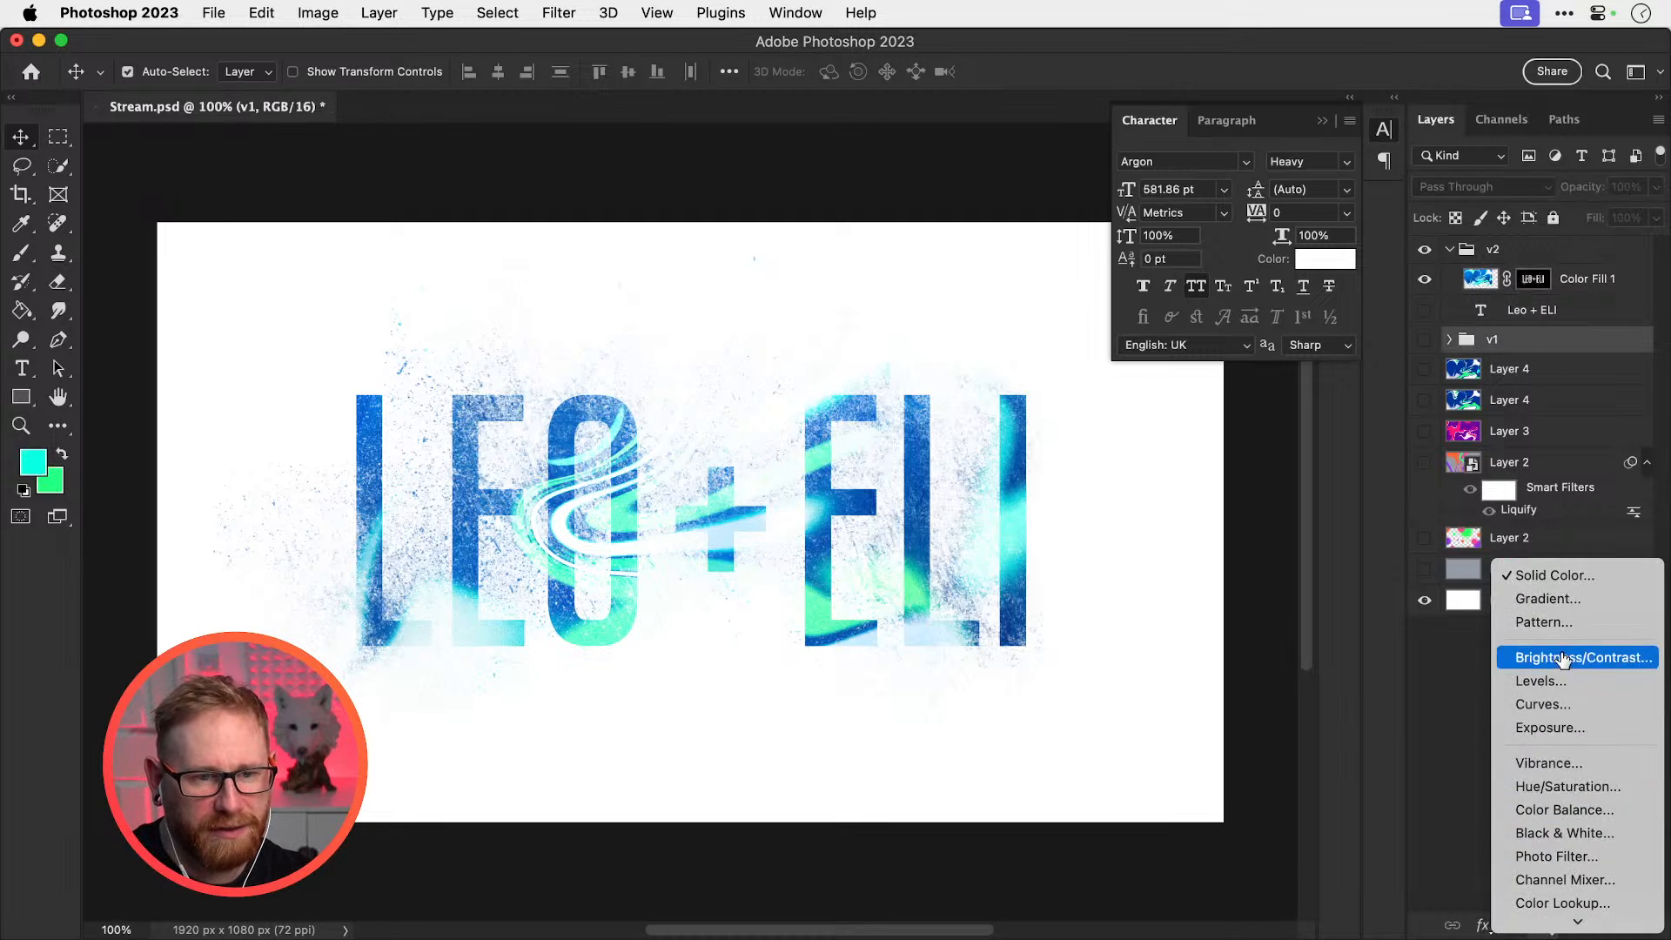
left_click(1544, 573)
left_click(1170, 668)
type("081110")
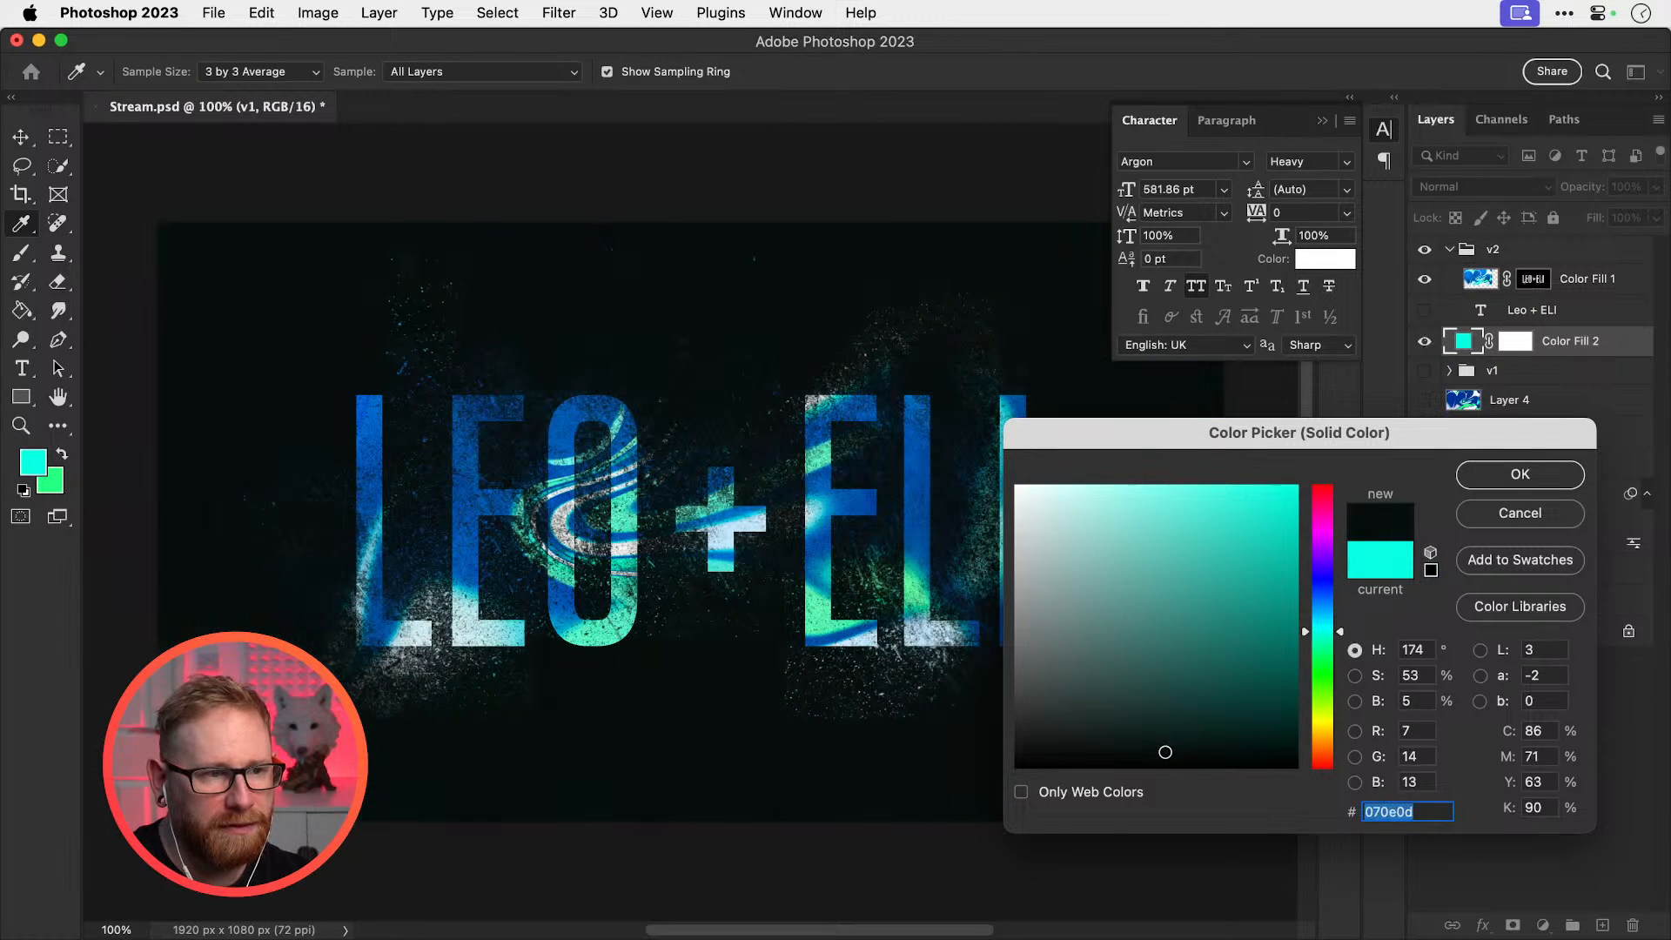
key("super+a")
left_click_drag(1340, 616, 1324, 597)
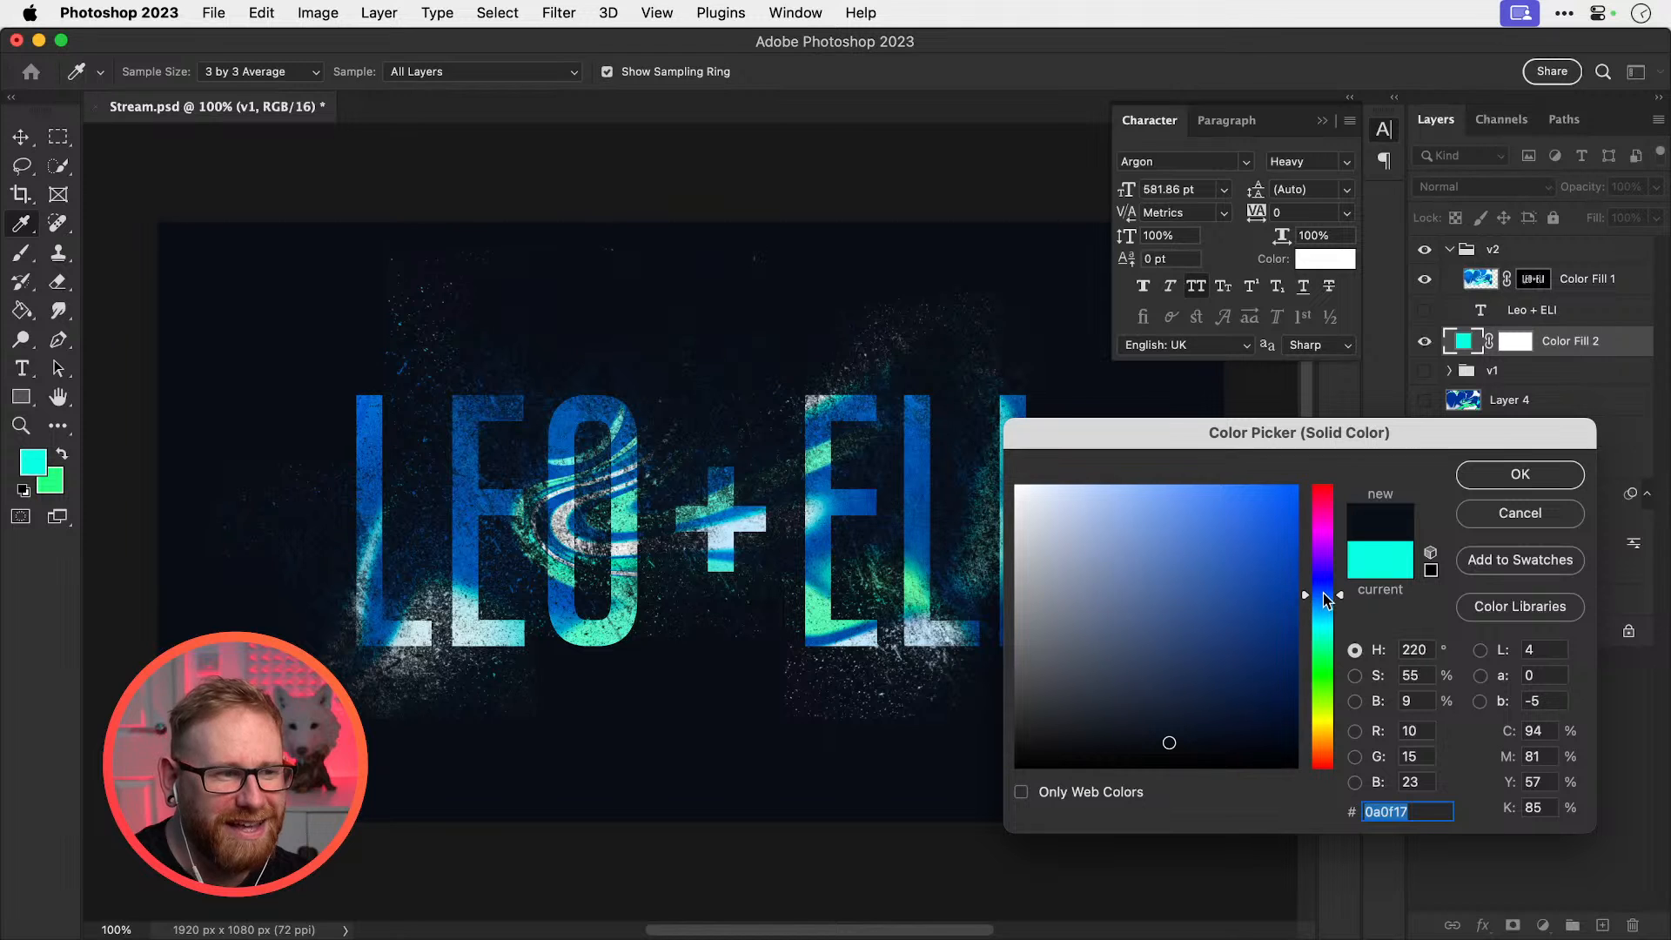
left_click_drag(1159, 721, 1156, 711)
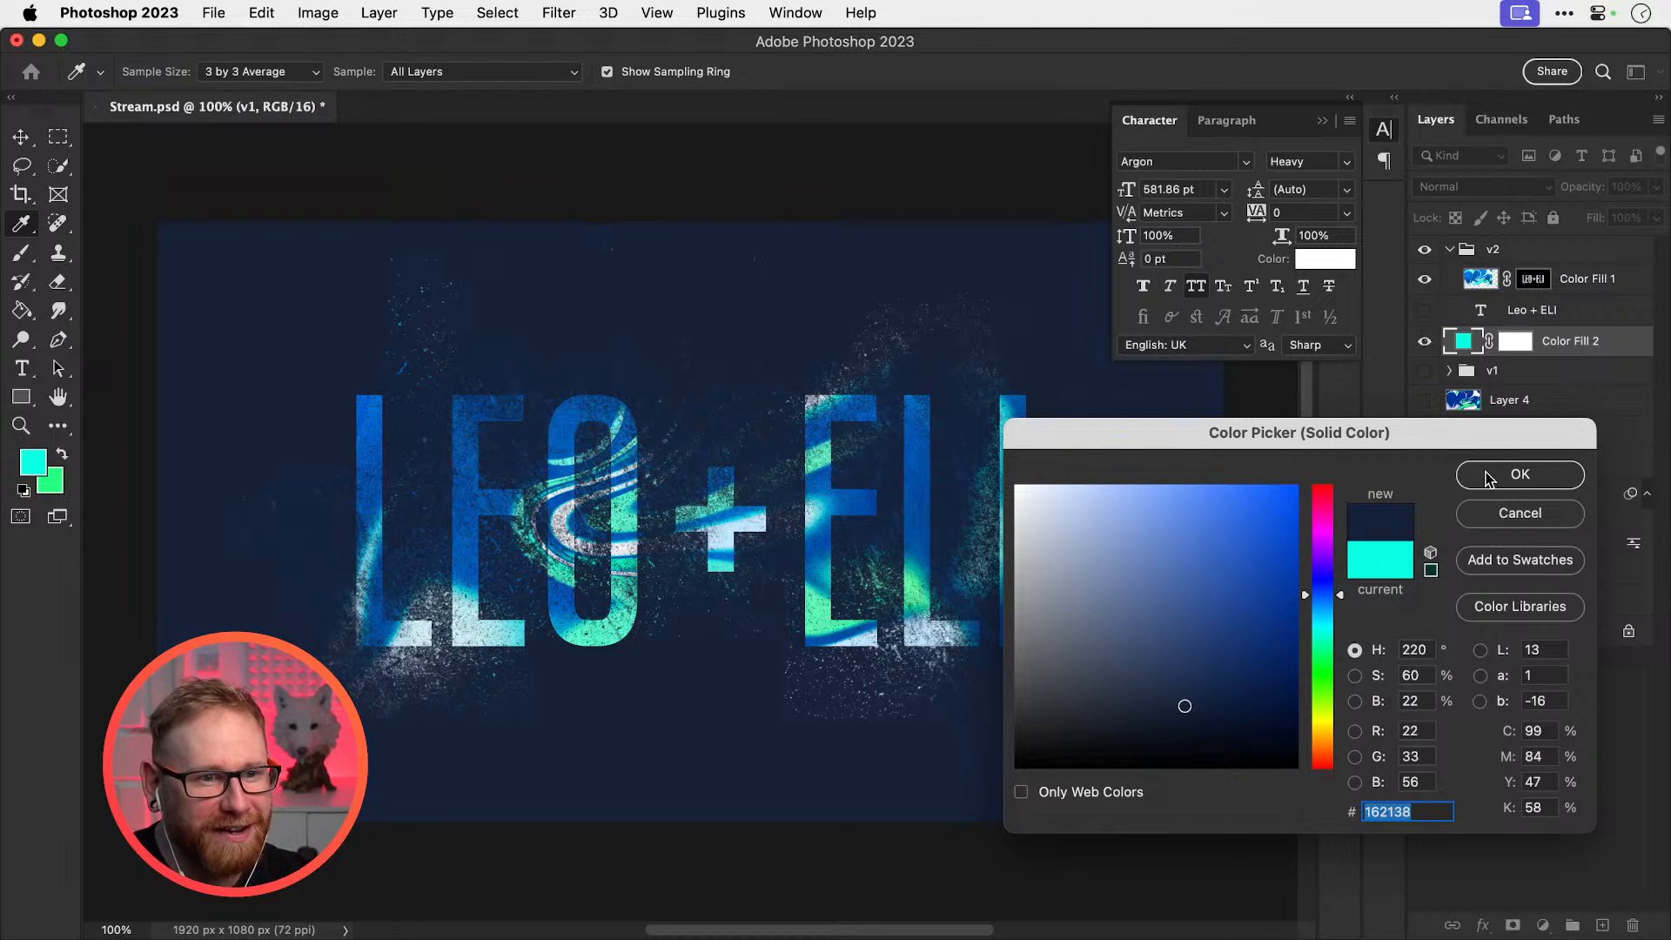
left_click(1520, 474)
left_click(1523, 280)
key("b")
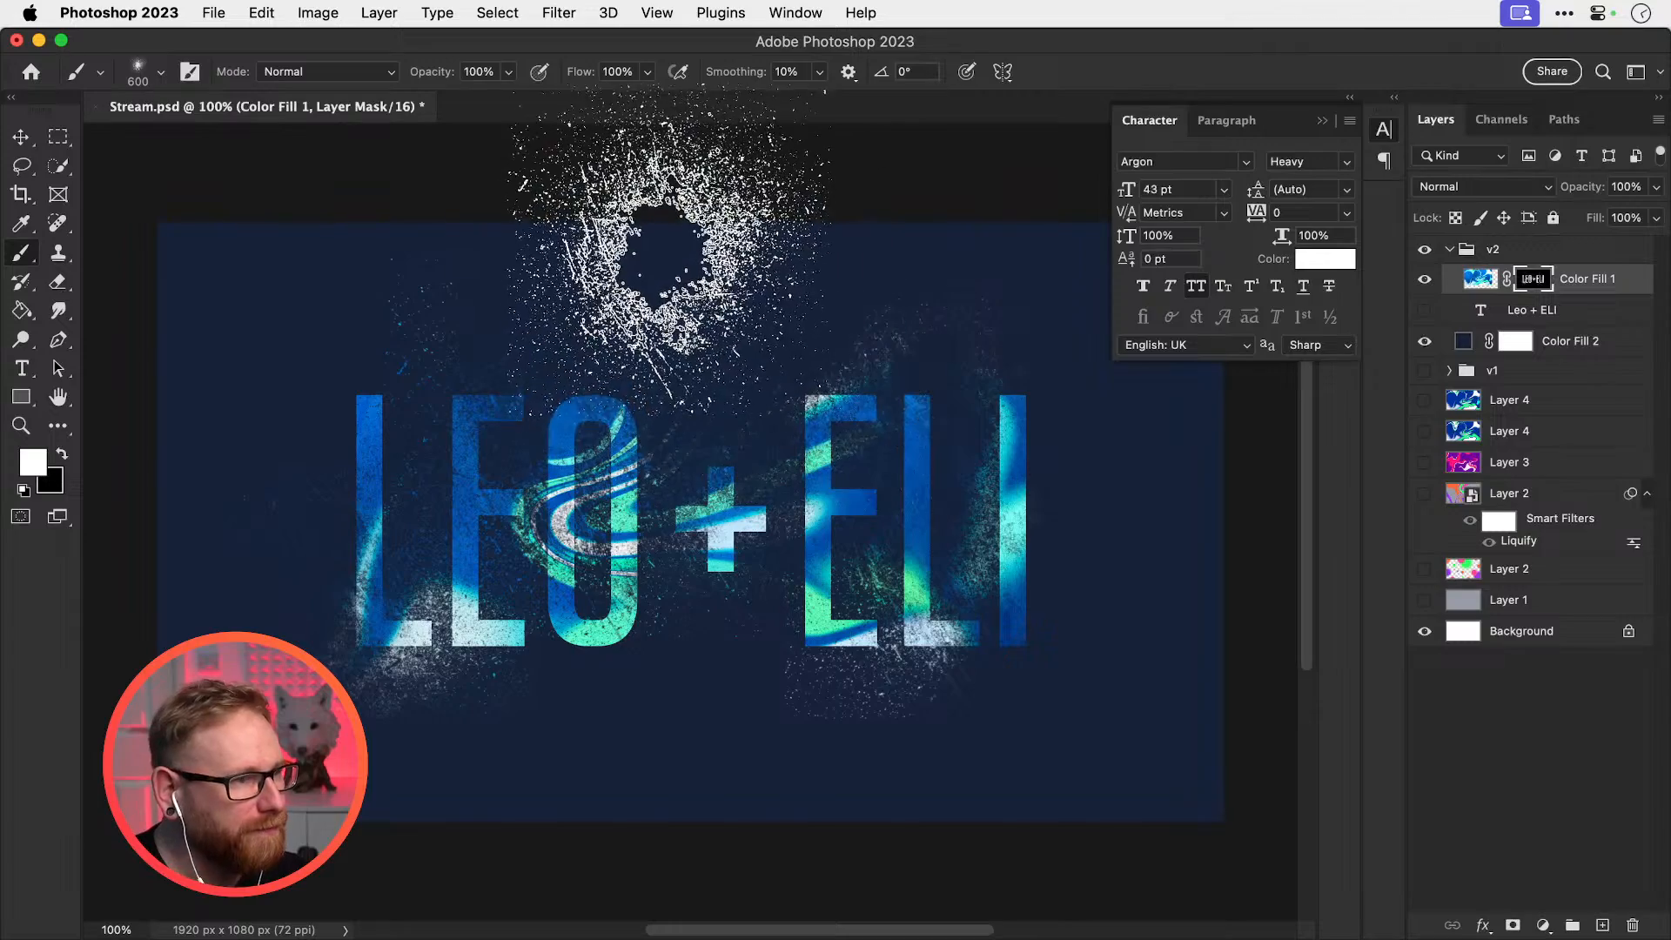
key("x")
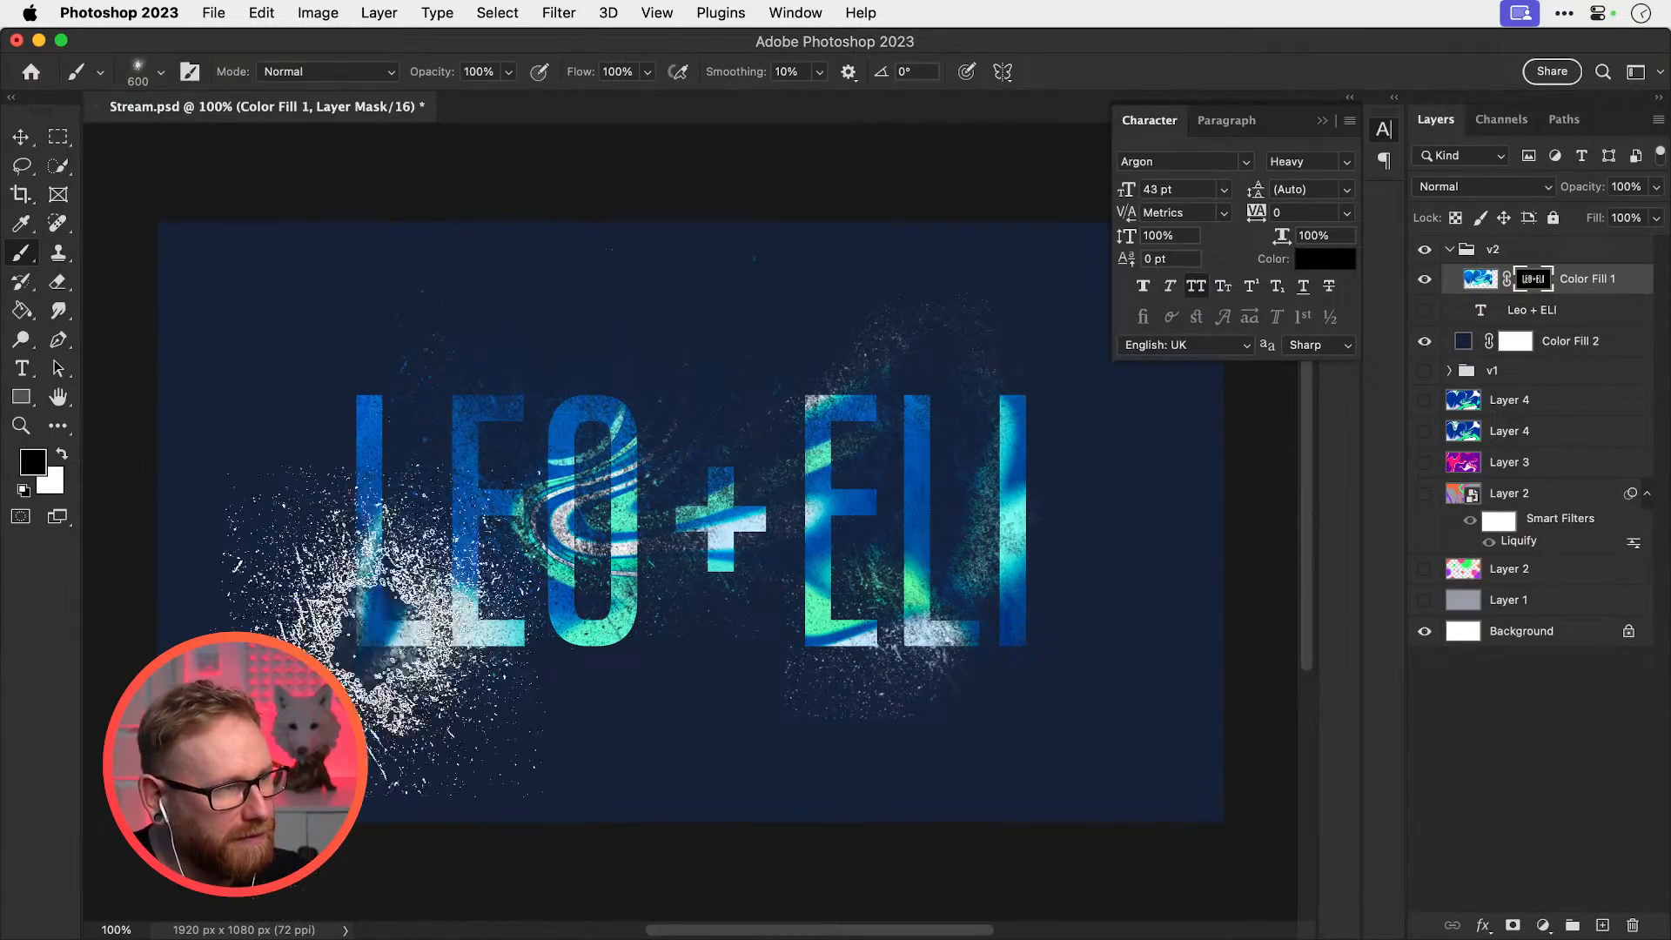
left_click(162, 73)
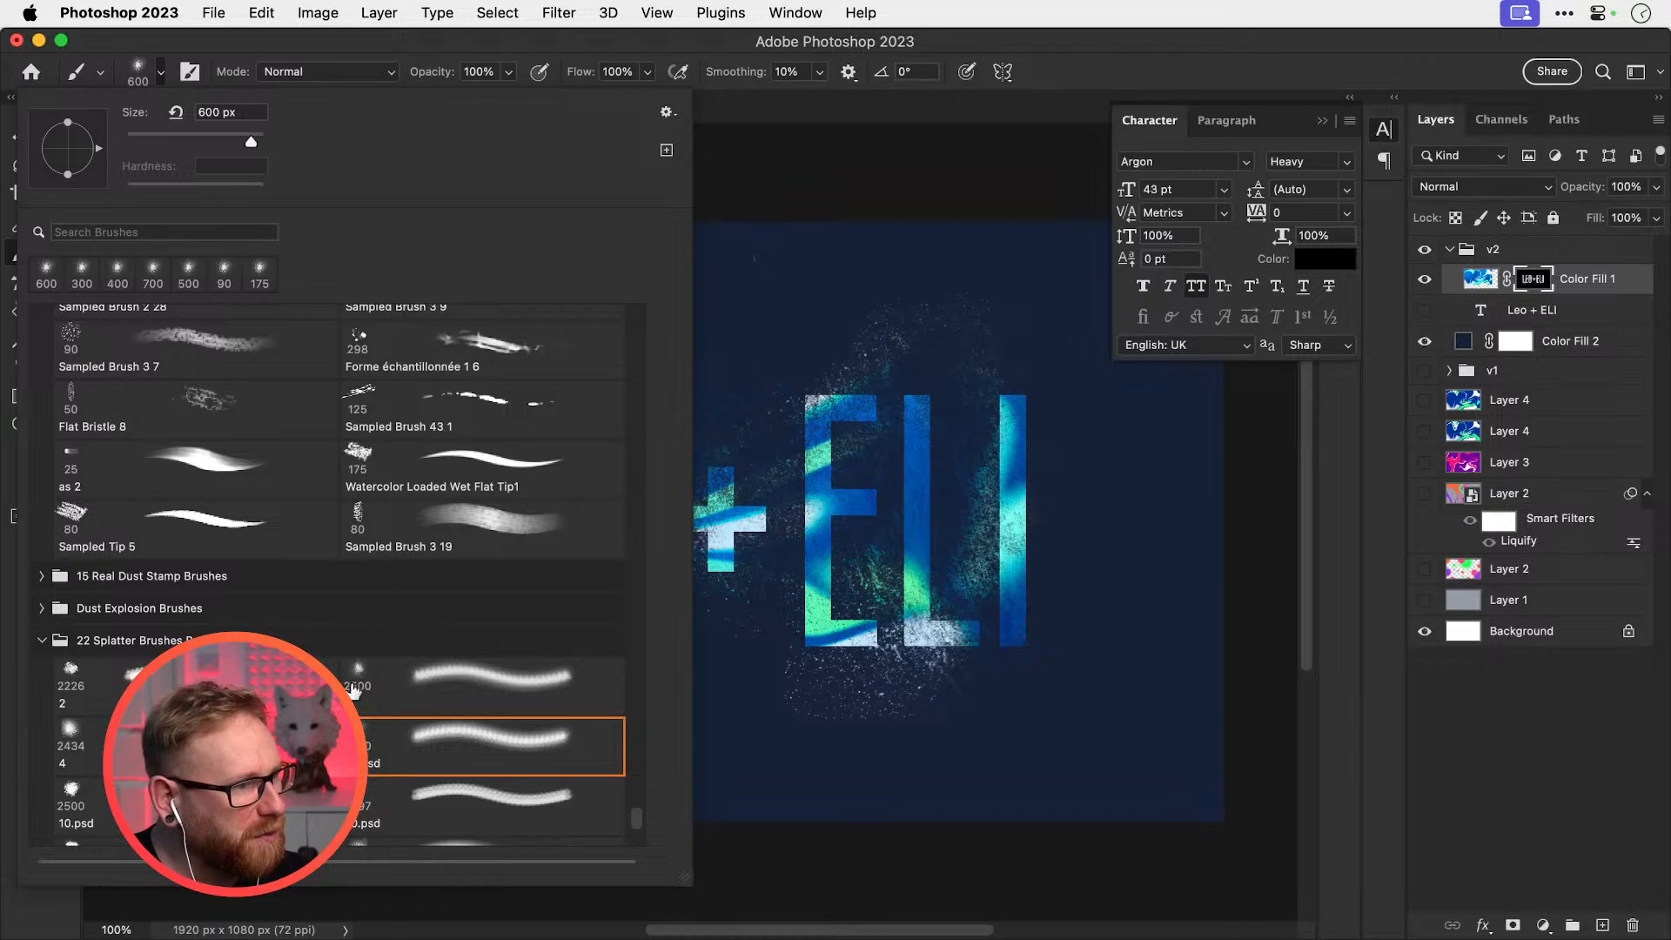
scroll(632, 813, "down", 10)
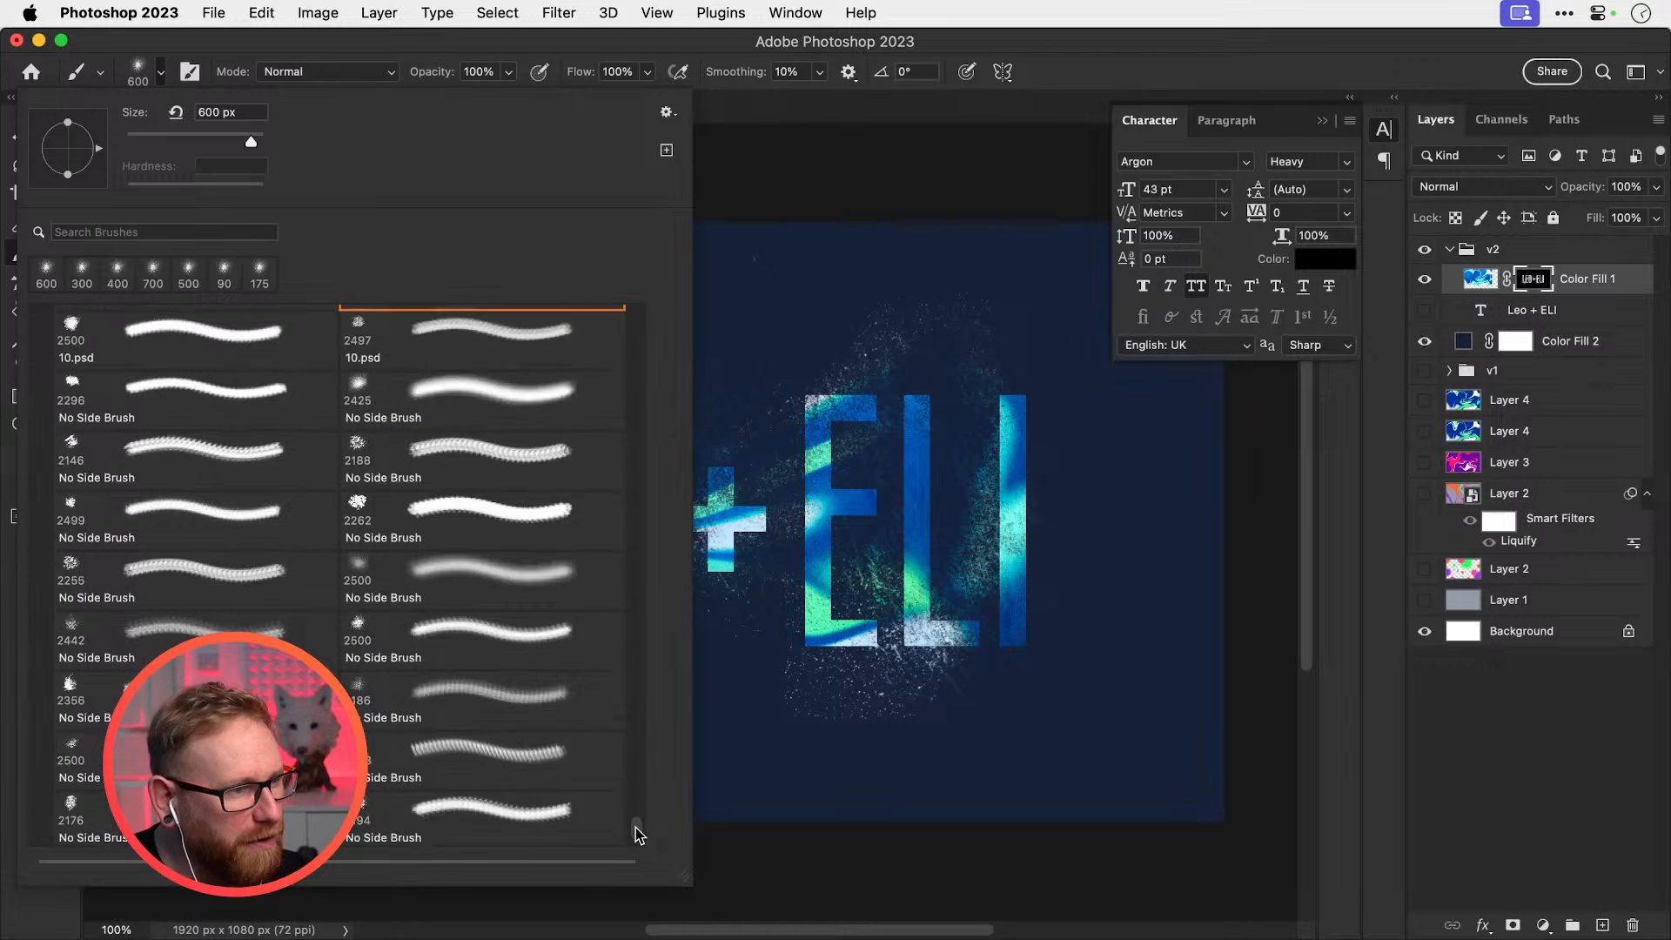
left_click(609, 809)
left_click_drag(714, 636, 939, 477)
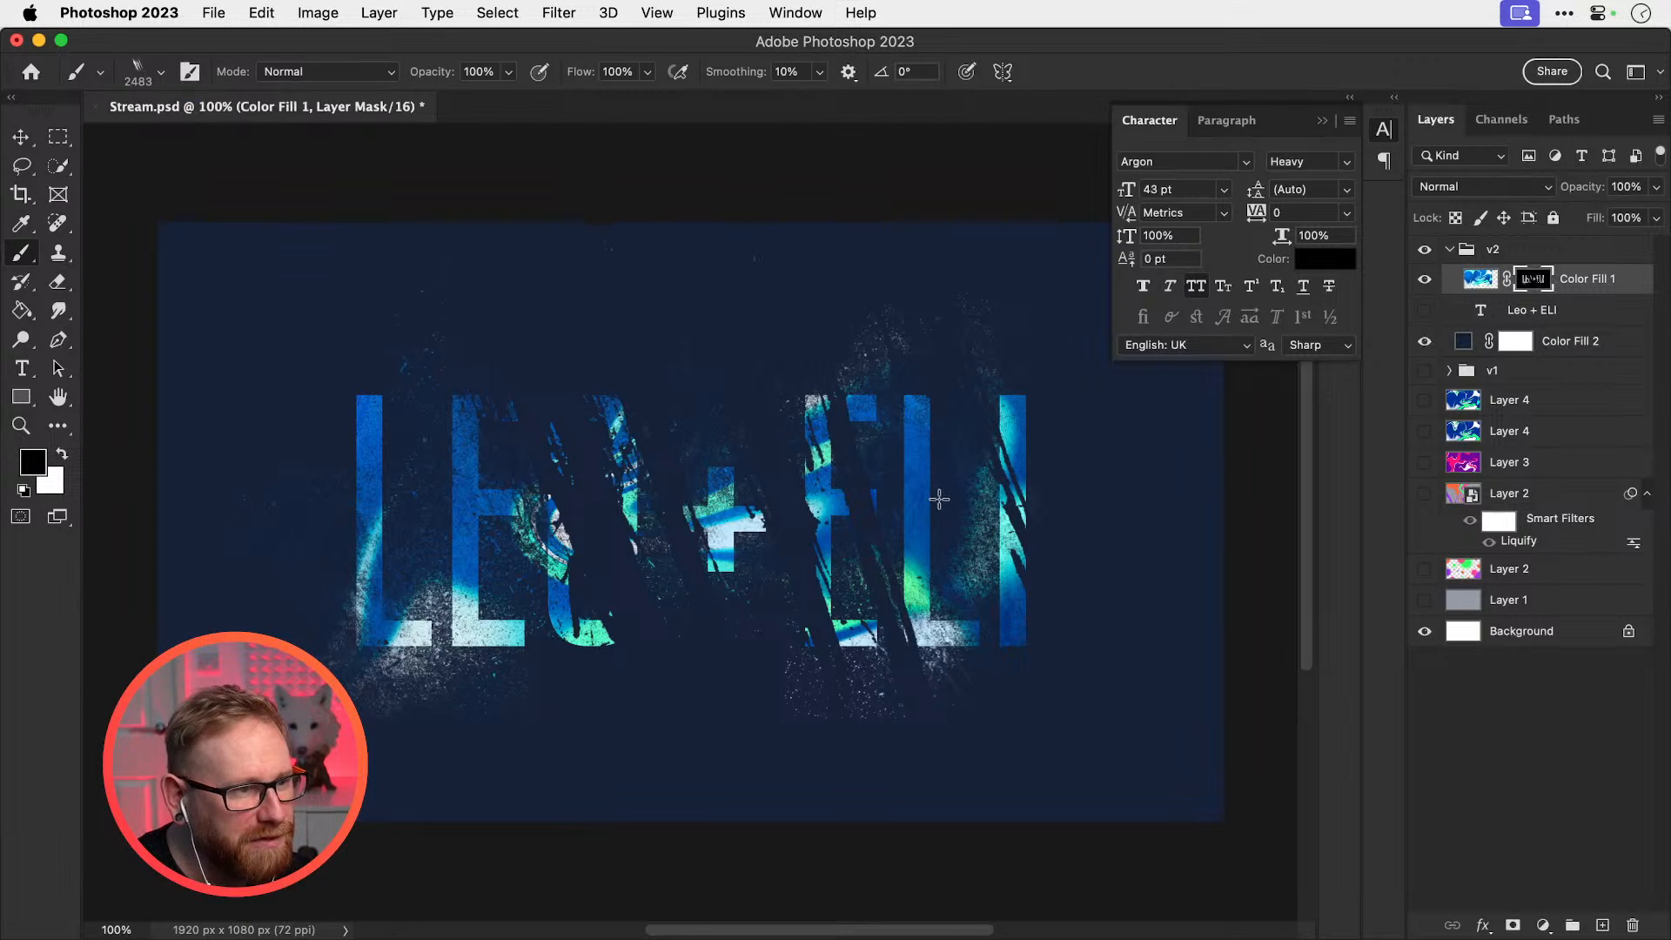
key("super+z")
left_click(538, 536)
key("bracketleft")
key("bracketleft")
key("bracketleft")
key("bracketleft")
key("bracketleft")
key("bracketleft")
key("bracketleft")
key("bracketleft")
key("bracketleft")
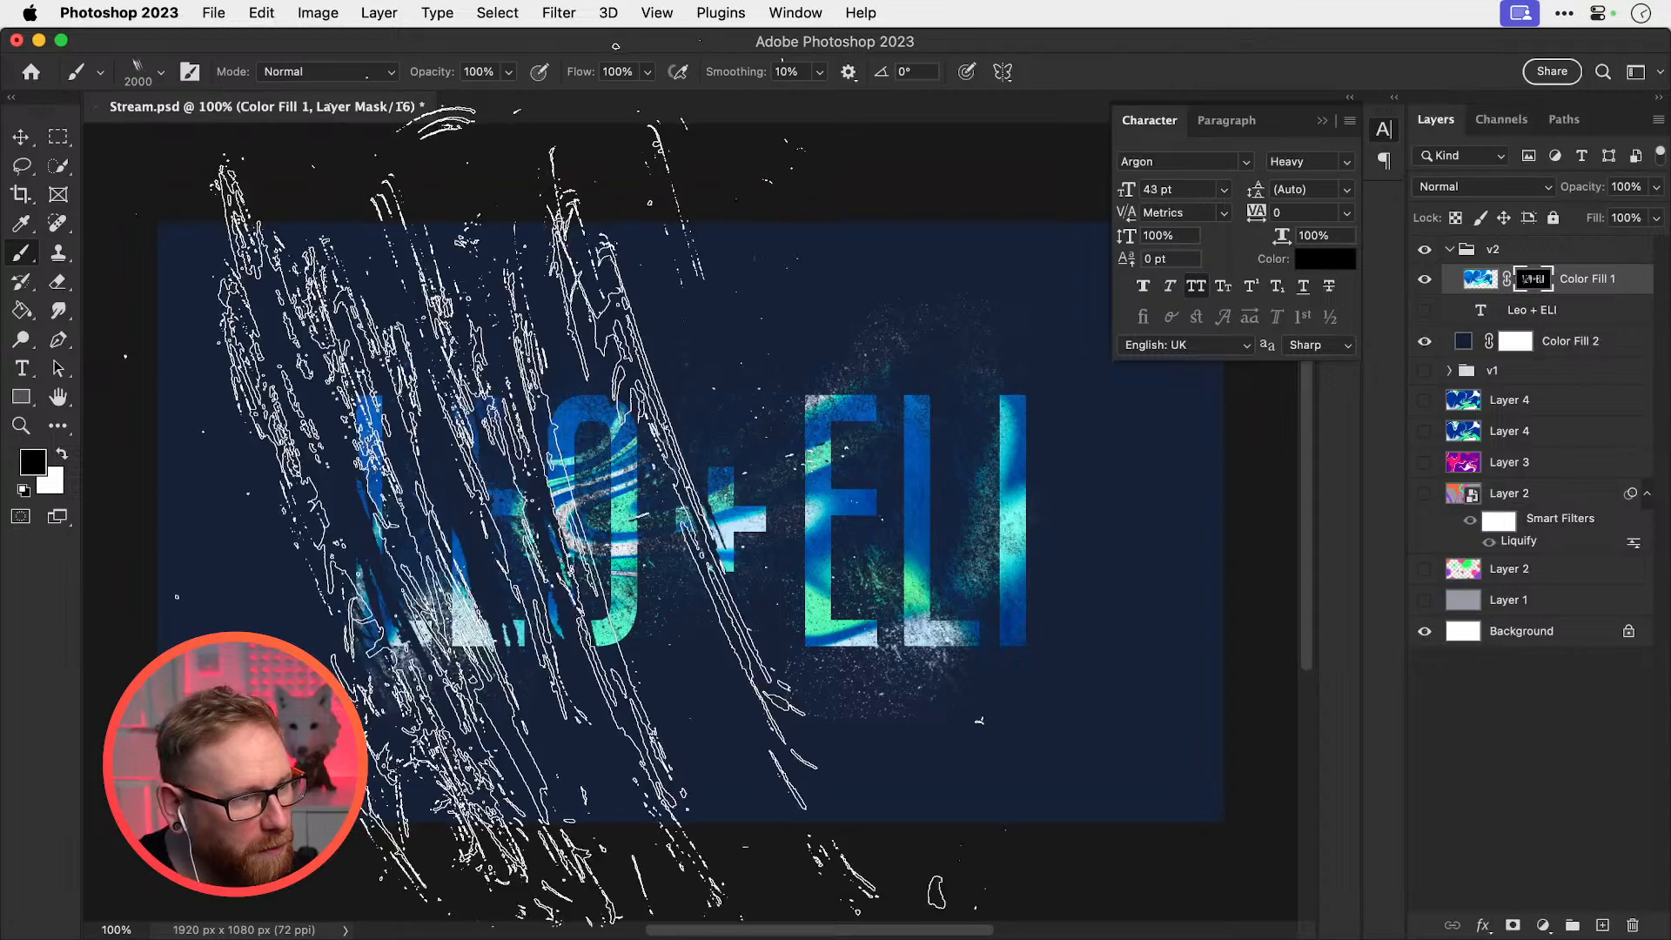
key("bracketleft")
key("bracketleft")
key("bracketleft")
key("bracketleft")
key("bracketleft")
key("bracketleft")
key("bracketleft")
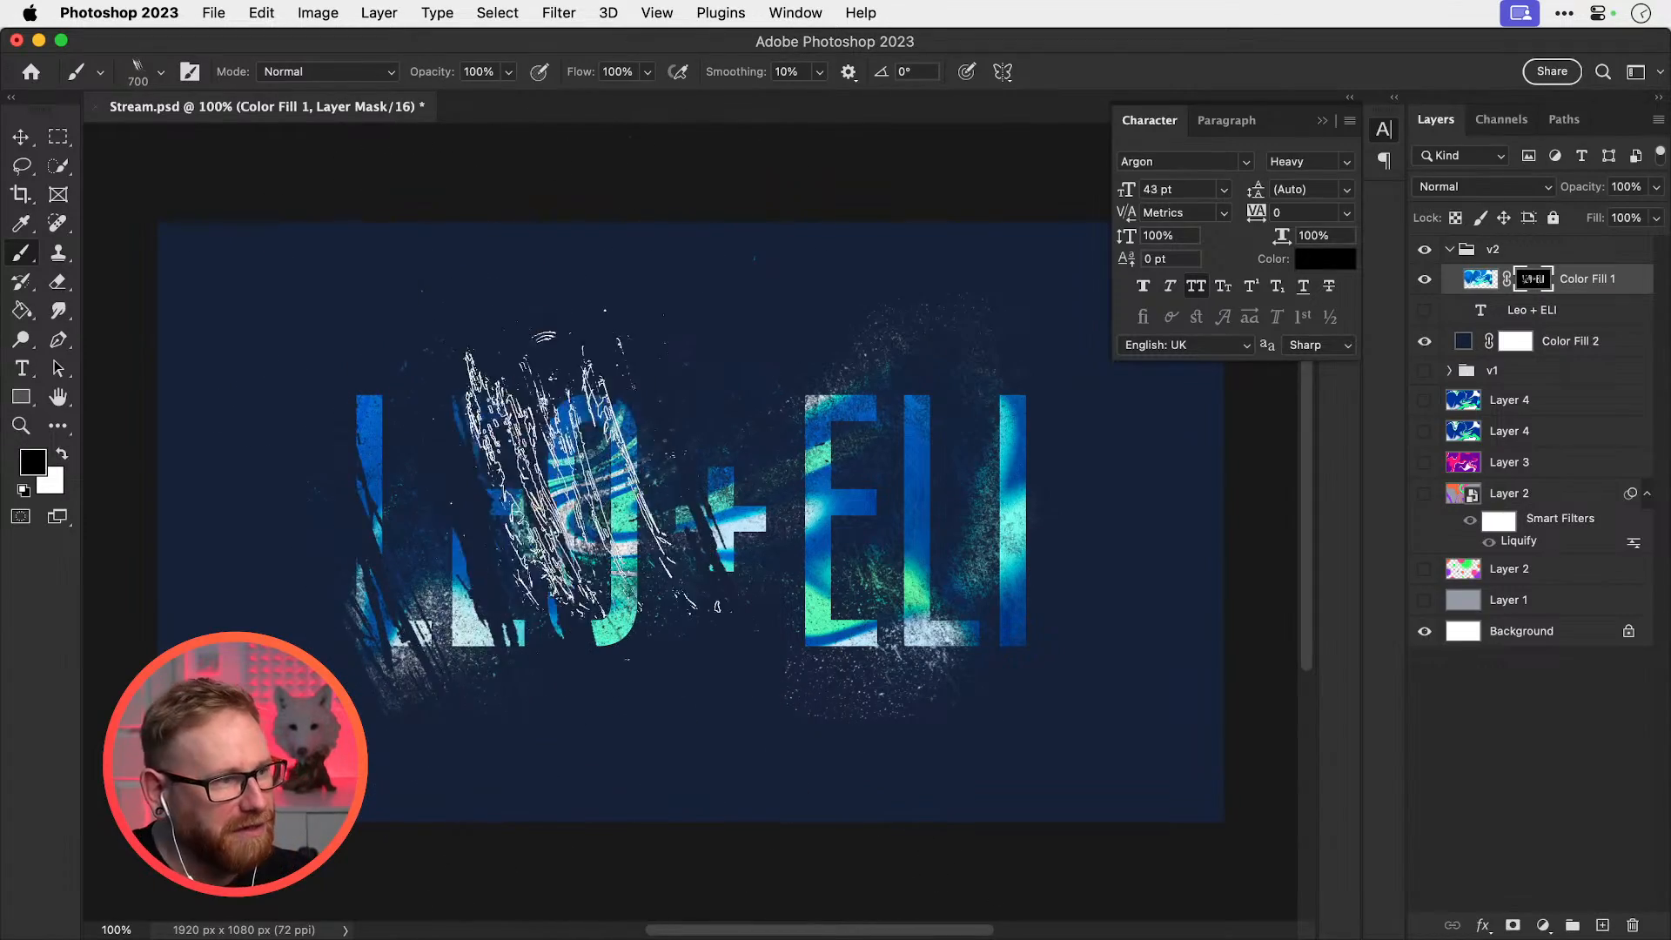
key("super+z")
key("x")
left_click(458, 527)
key("super+z")
key("bracketright")
key("bracketright")
key("bracketright")
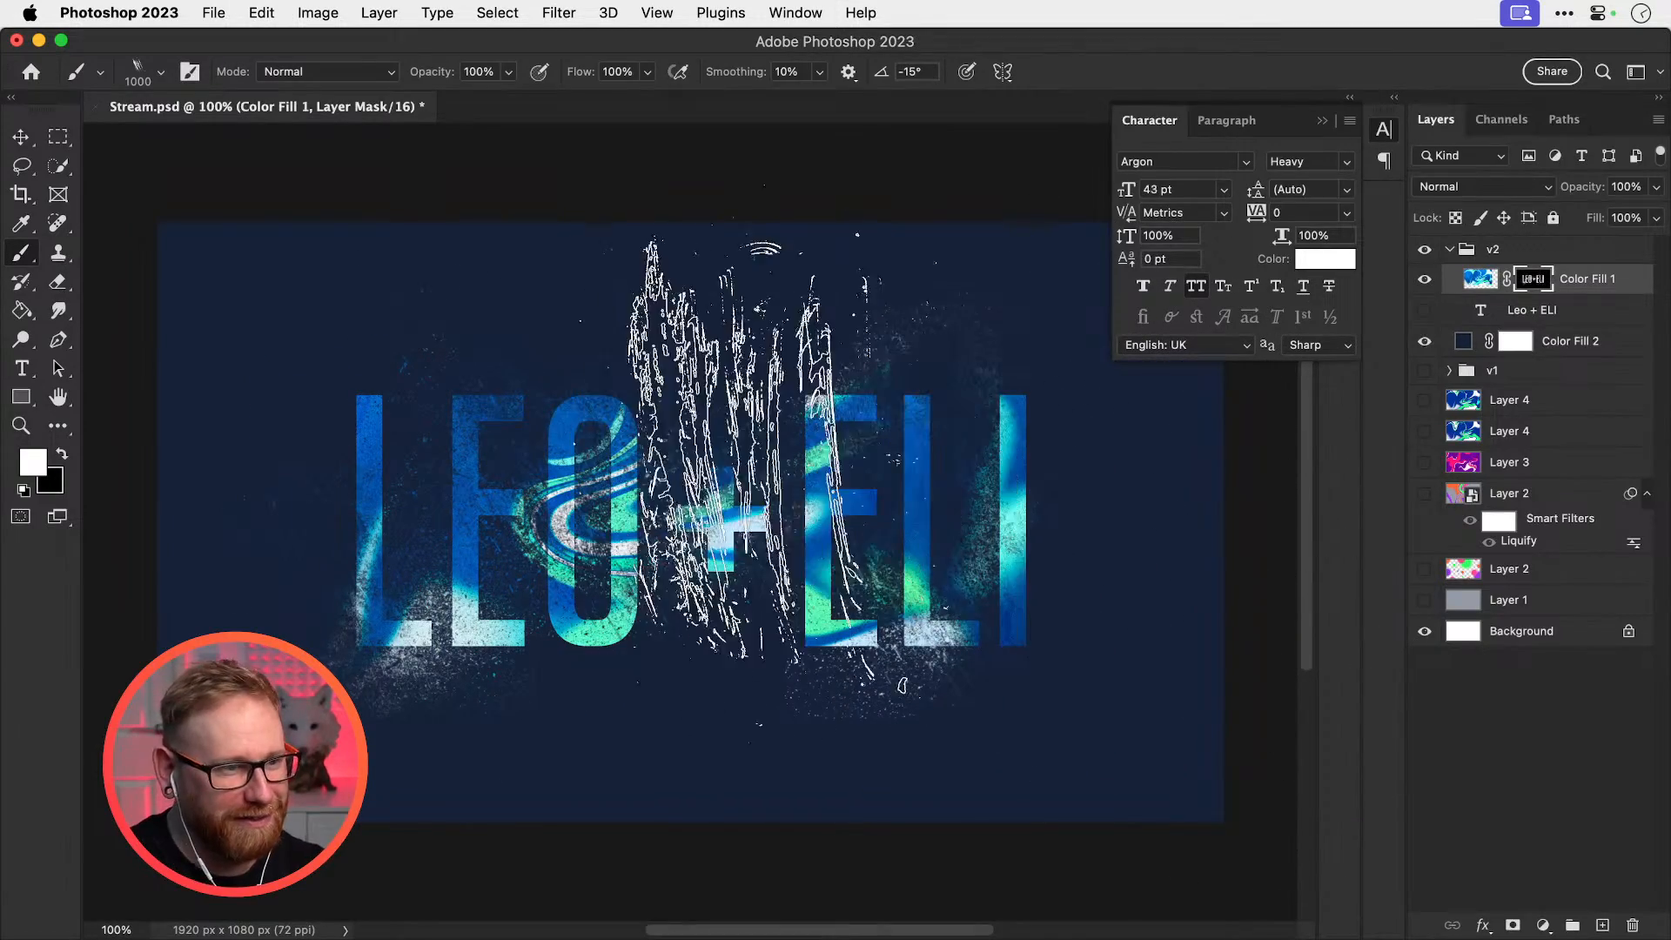
left_click(925, 455)
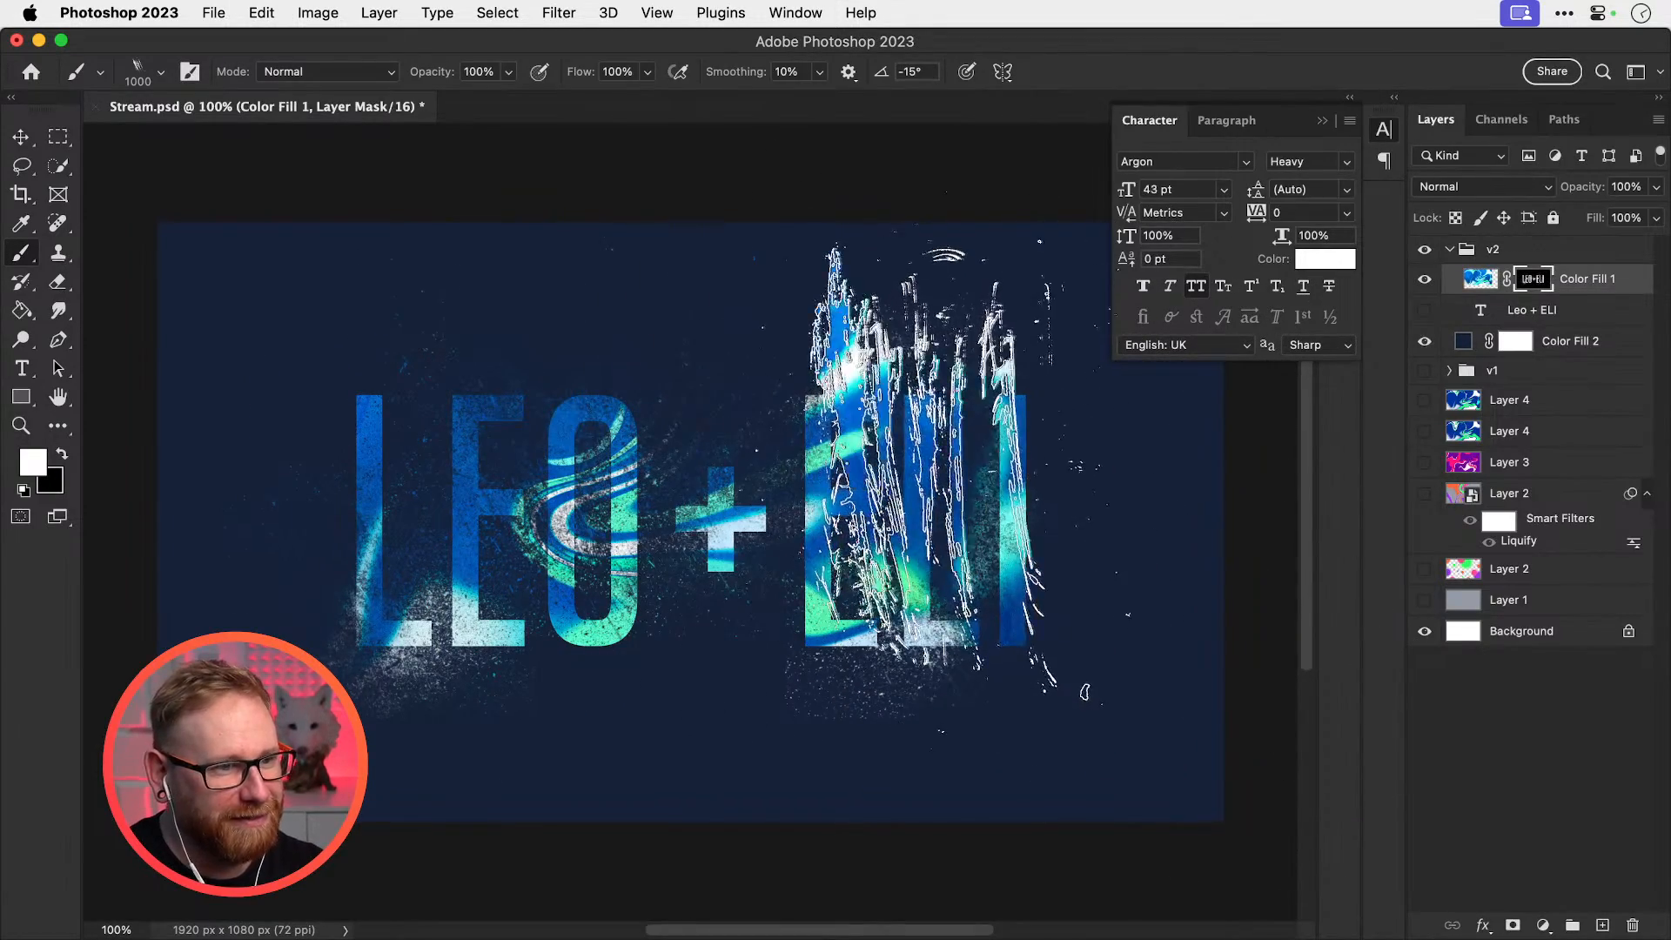
key("super+z")
left_click(1004, 618)
Undo the streaky dab, then switch to the 2500 No Side Brush spatter preset, discarding a test stamp
key("super+z")
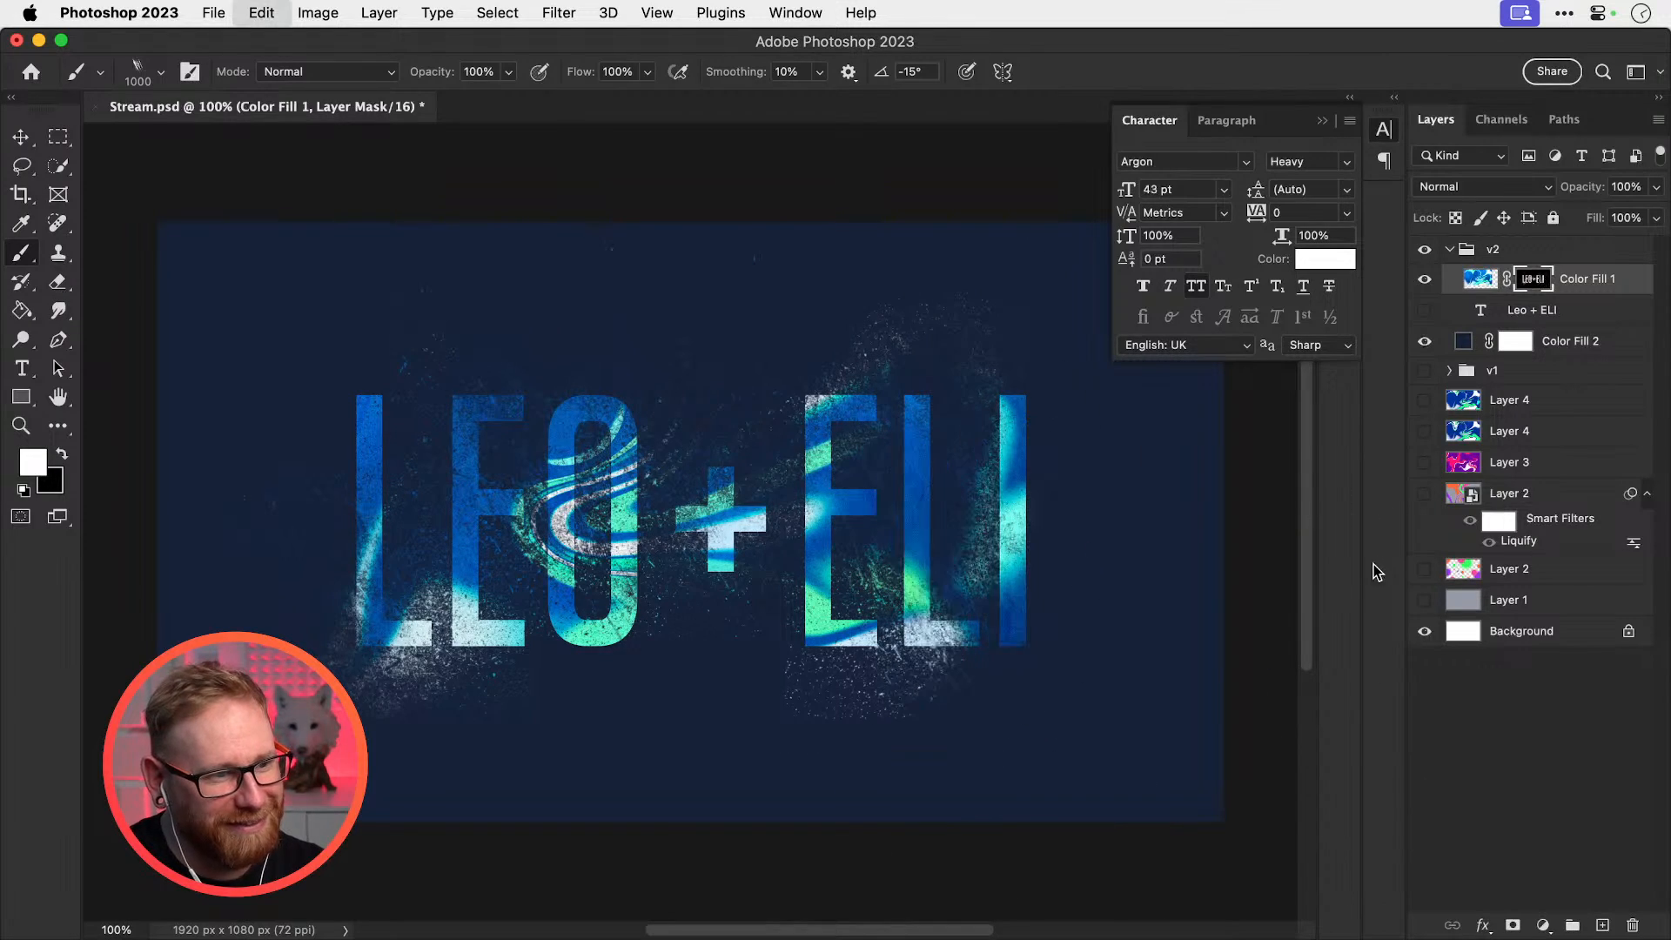
left_click(161, 73)
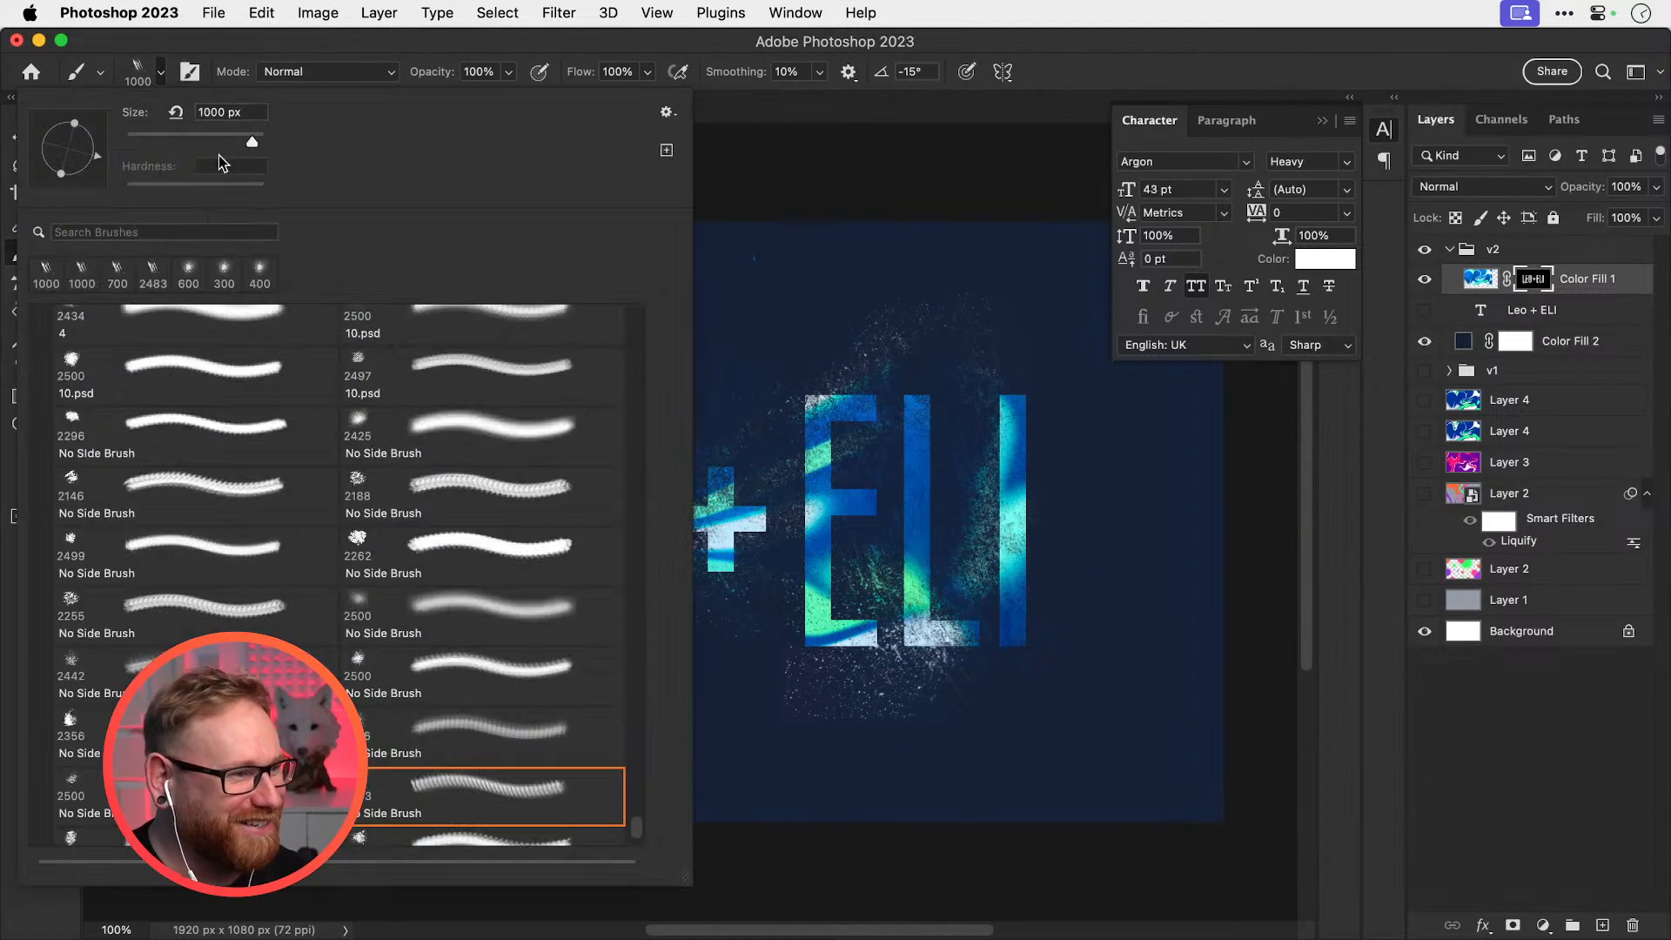
left_click(261, 796)
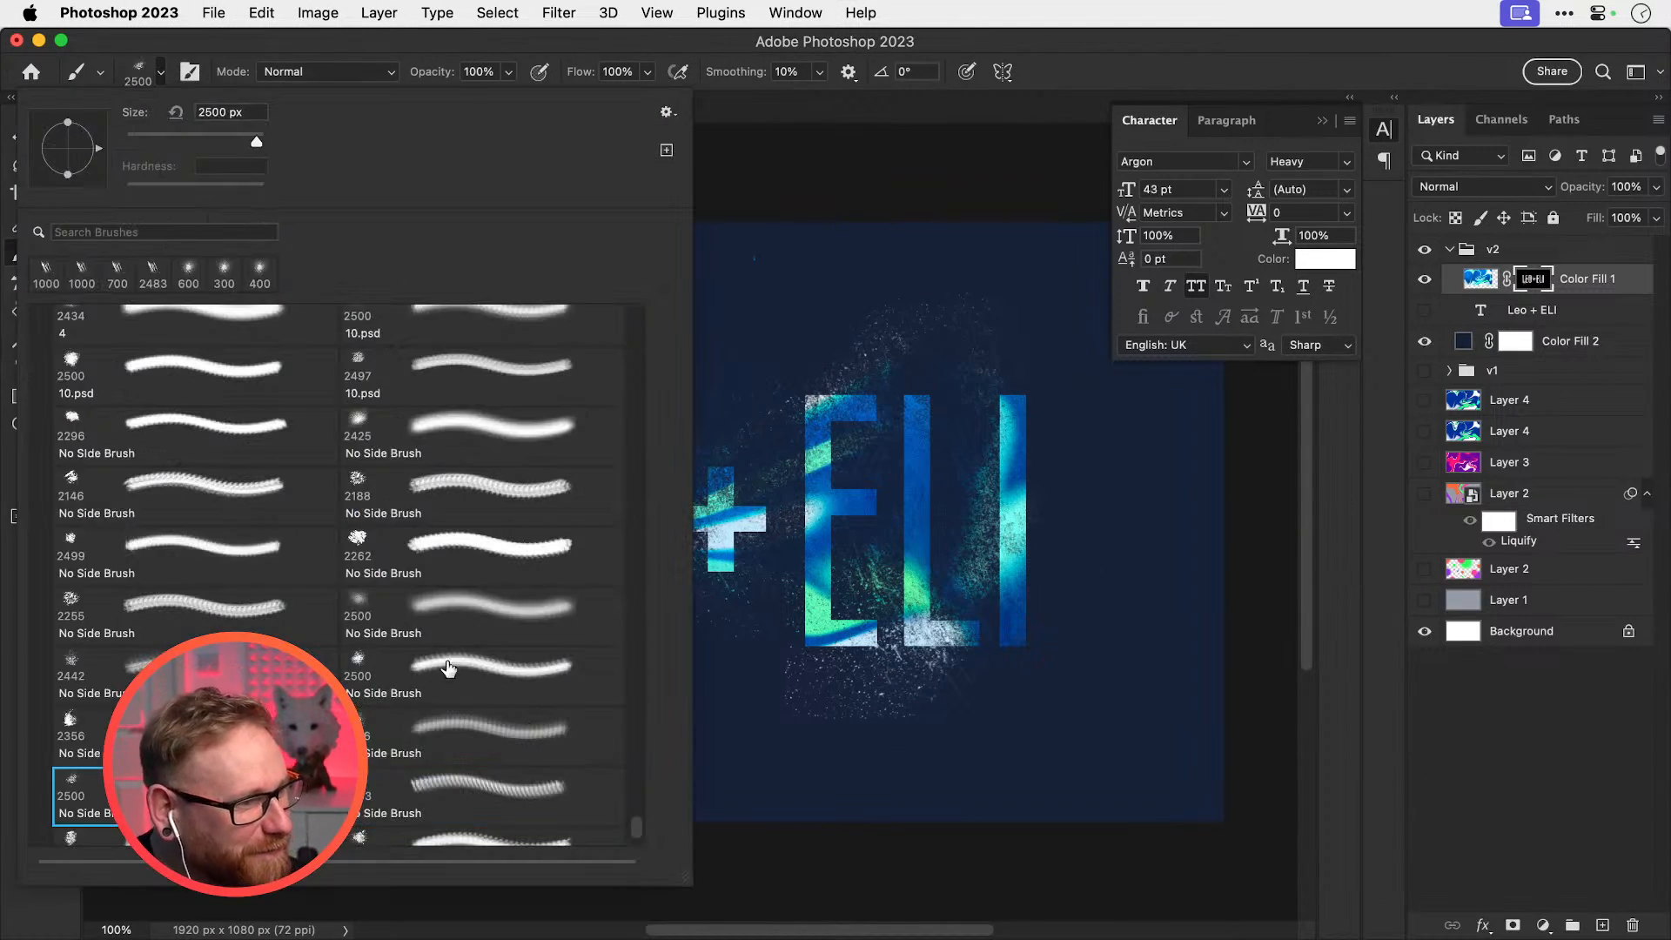
left_click(868, 545)
key("super+z")
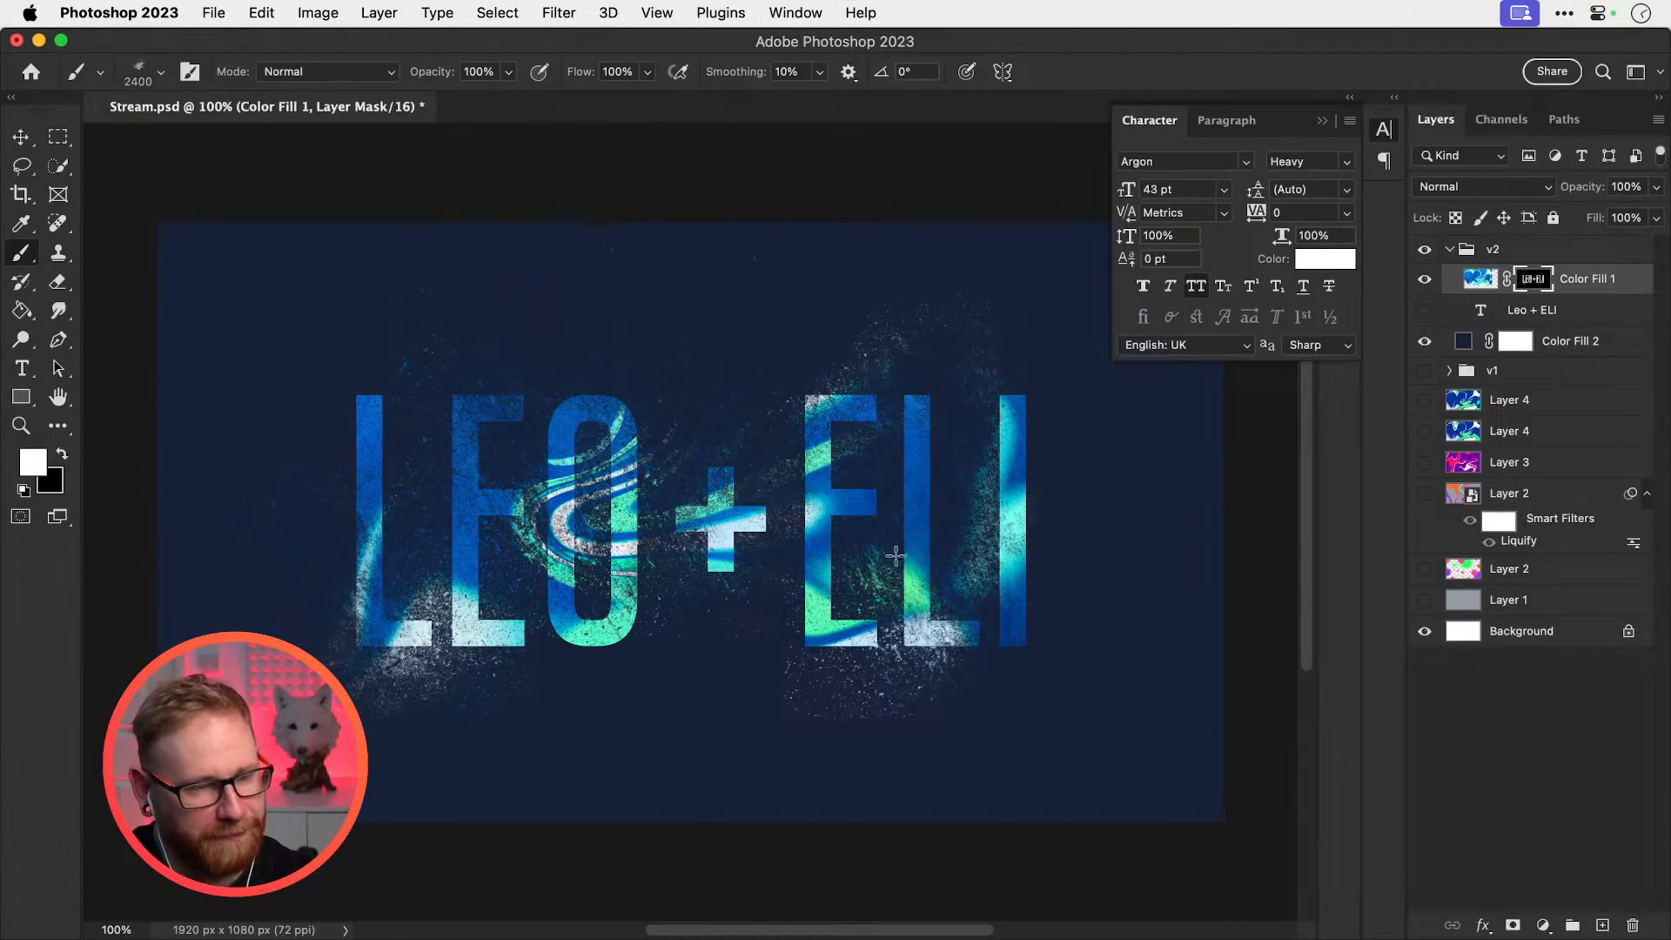
Settle the spatter brush at 200 px with its tip rotated to 45°, undoing a stray splatter
key("bracketleft")
key("bracketleft")
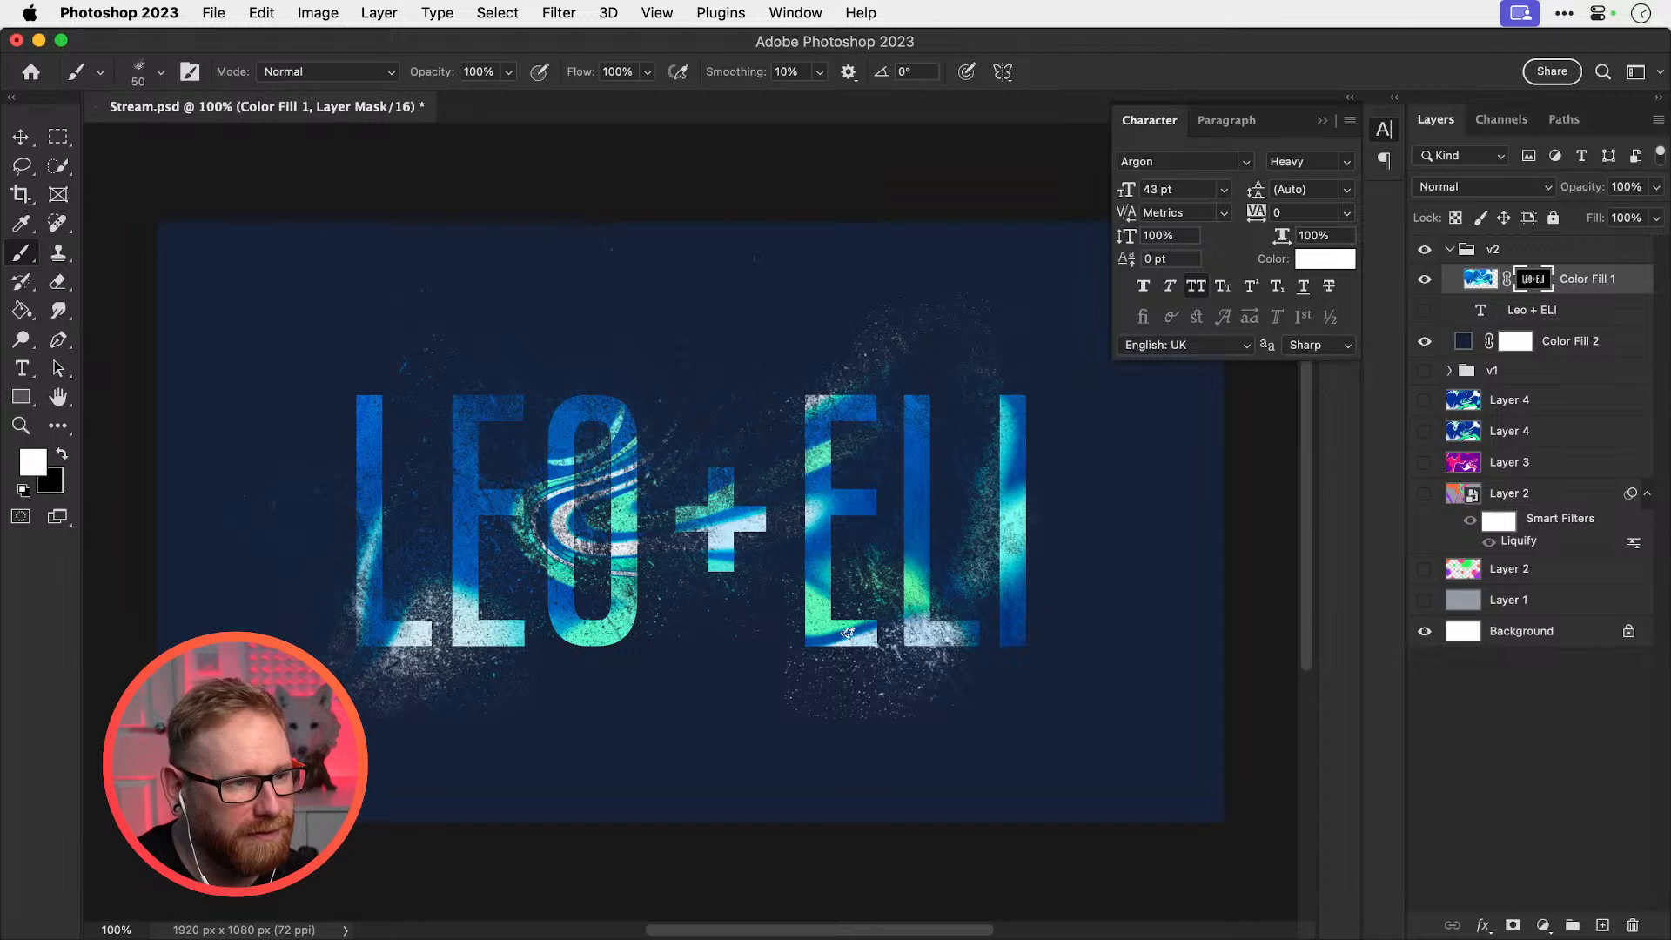
key("bracketright")
key("bracketright")
key("bracketright")
key("bracketright")
key("bracketright")
key("bracketright")
key("bracketright")
key("bracketright")
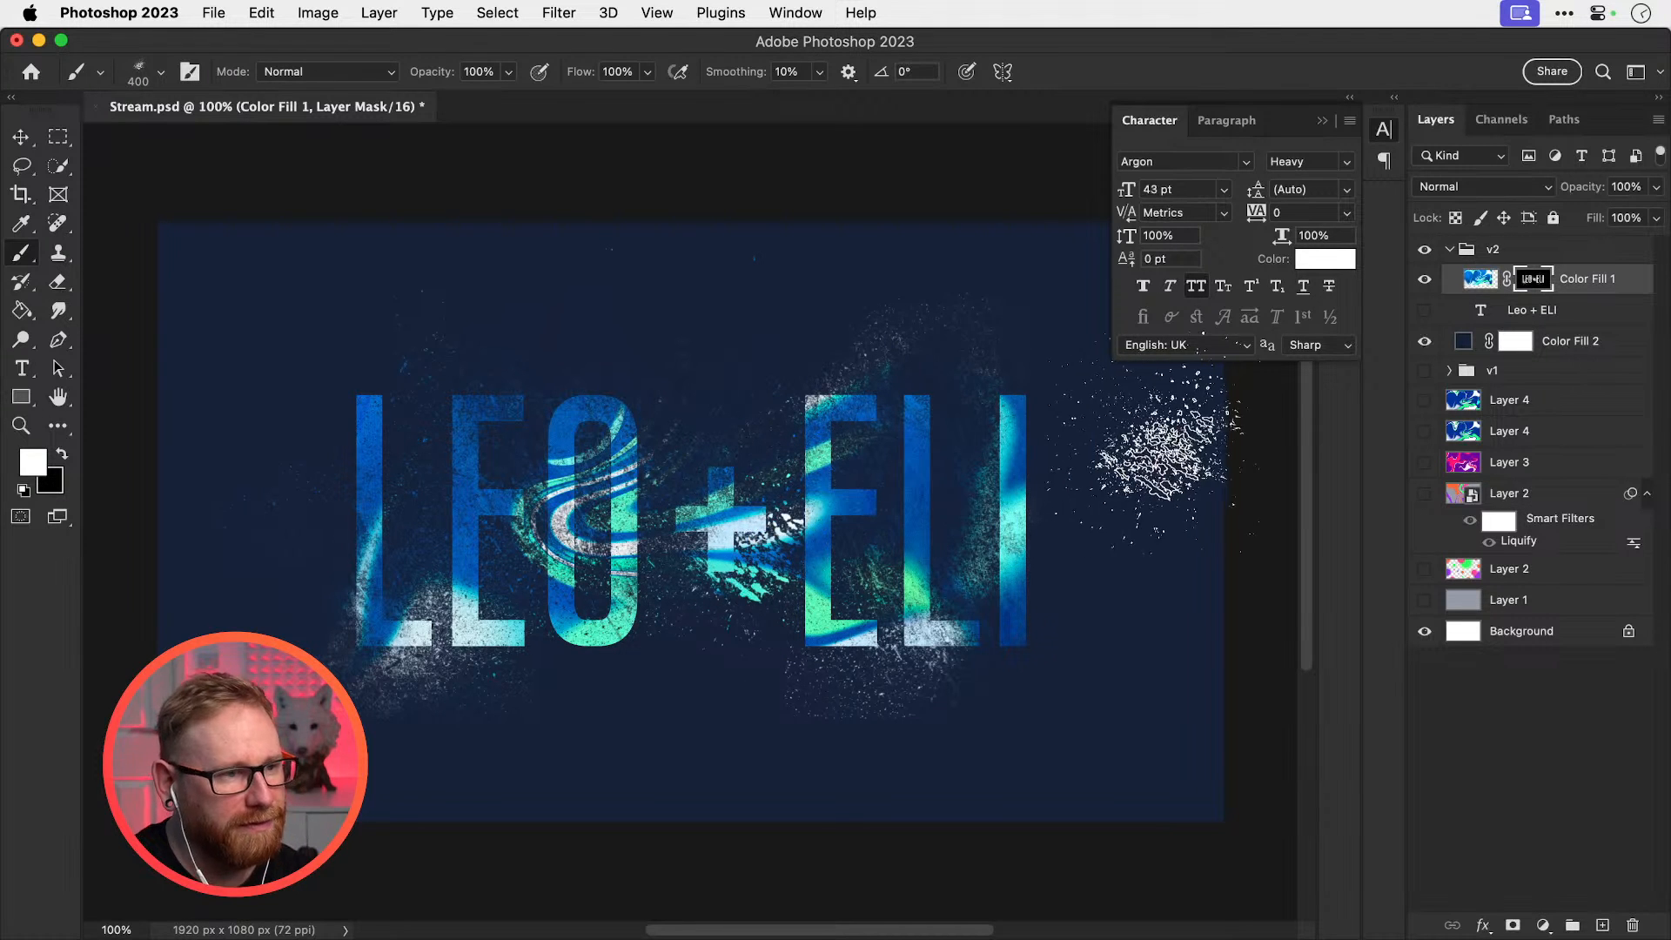
key("super+z")
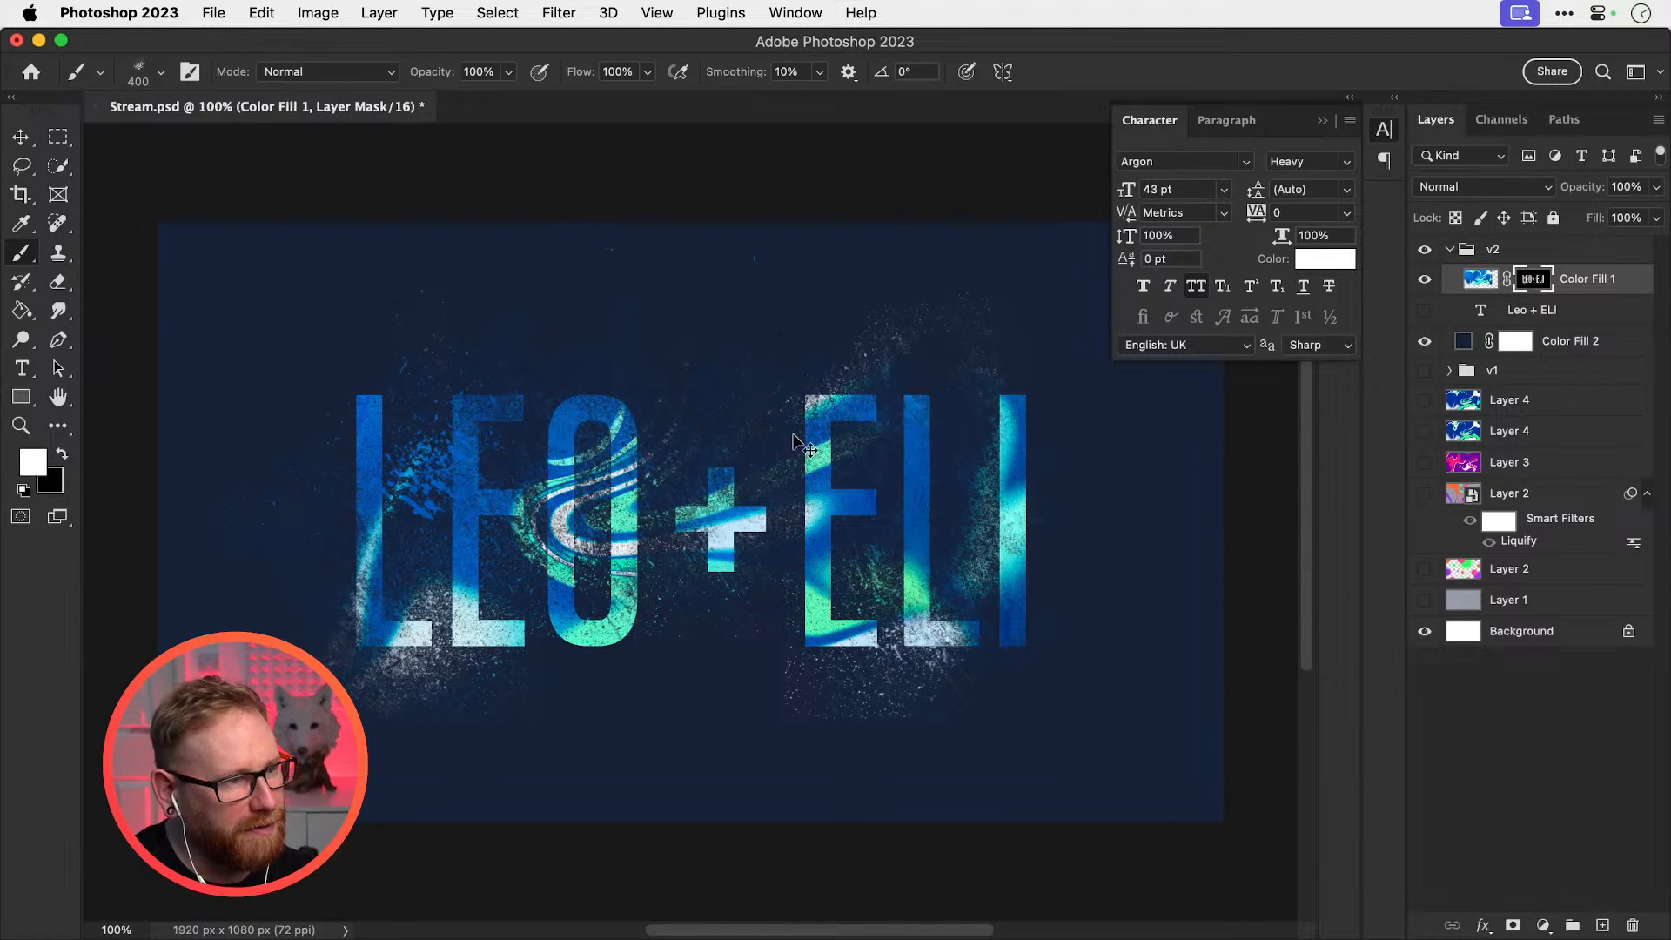
key("bracketleft")
key("bracketleft")
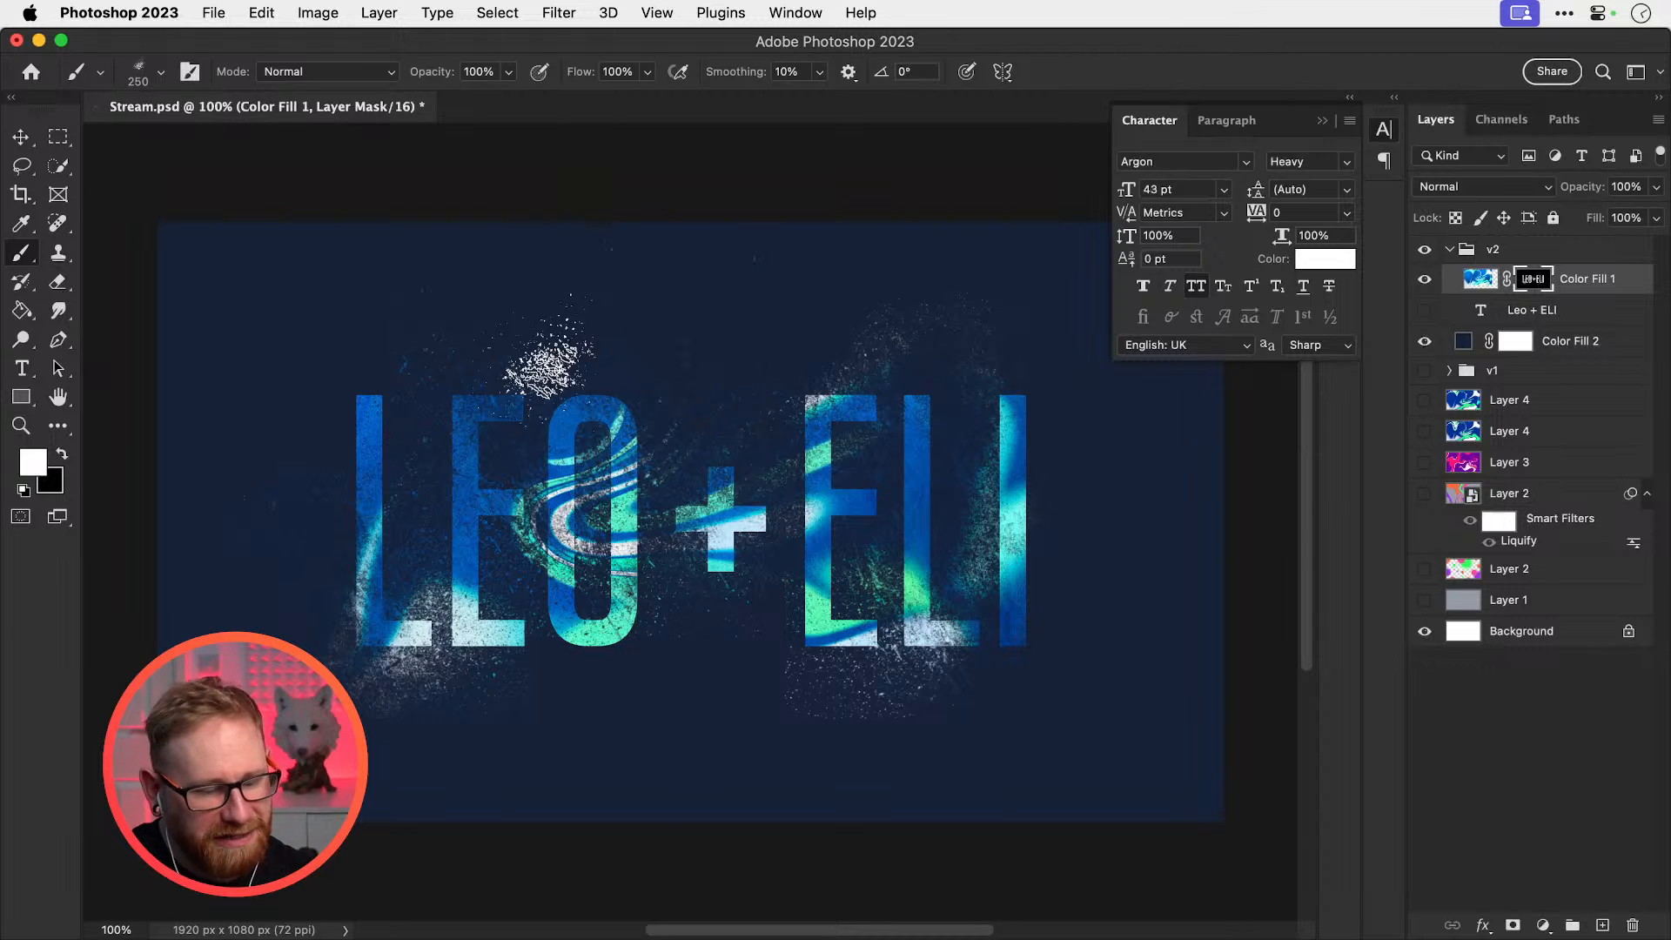
key("bracketright")
key("bracketright")
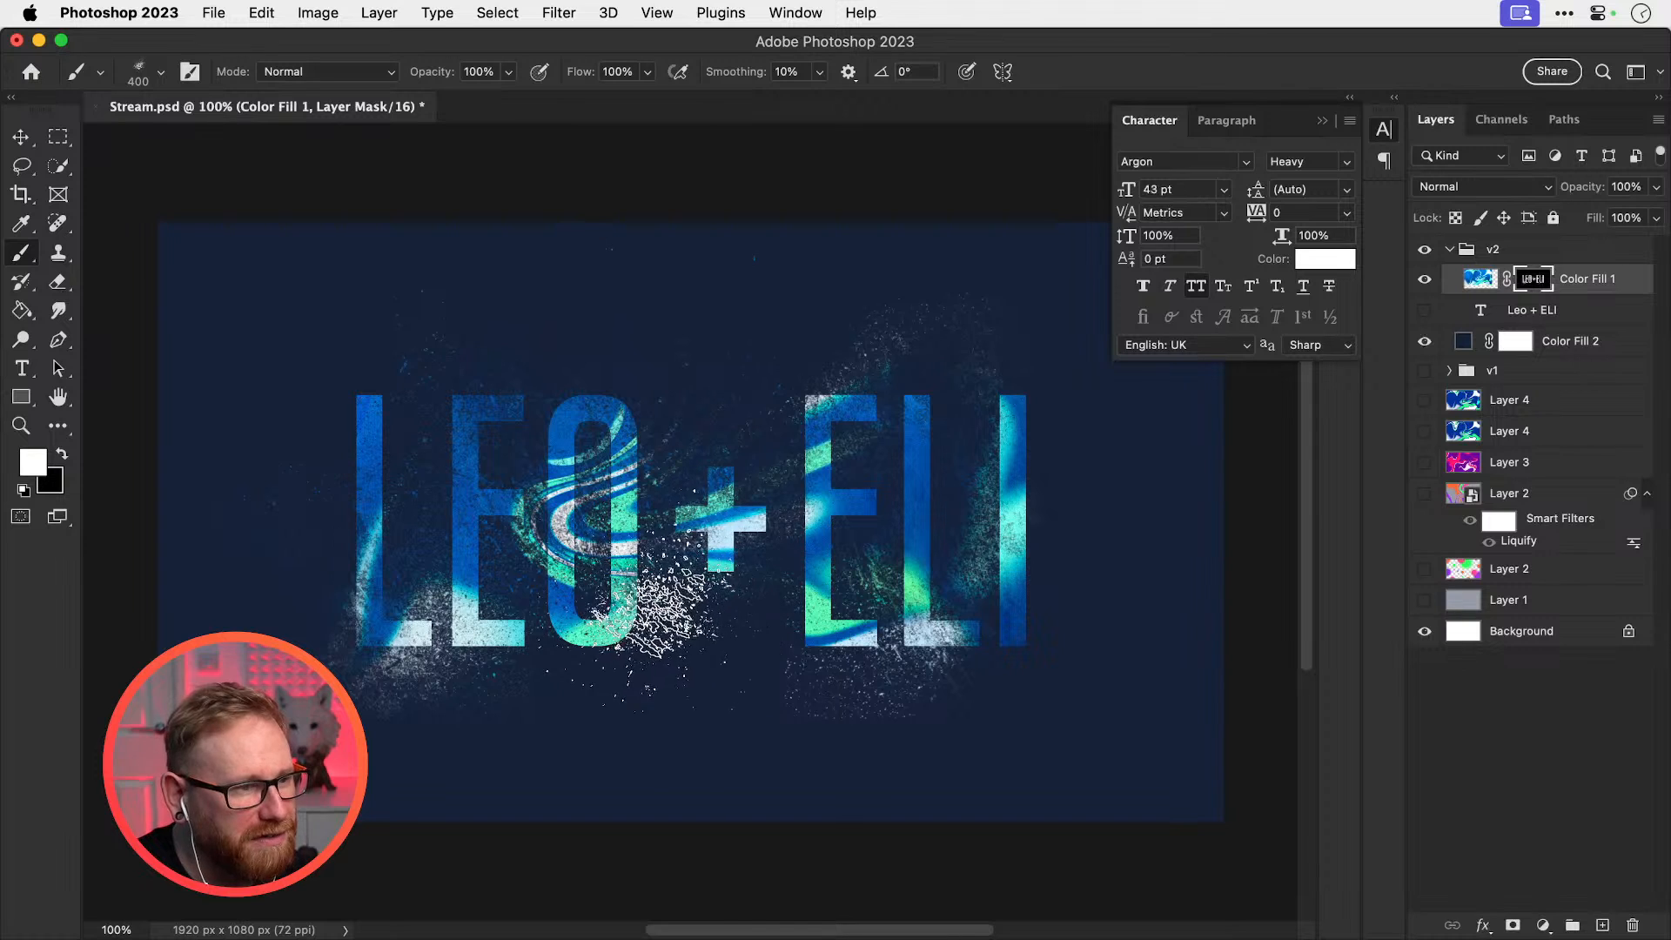
key("bracketleft")
key("bracketleft")
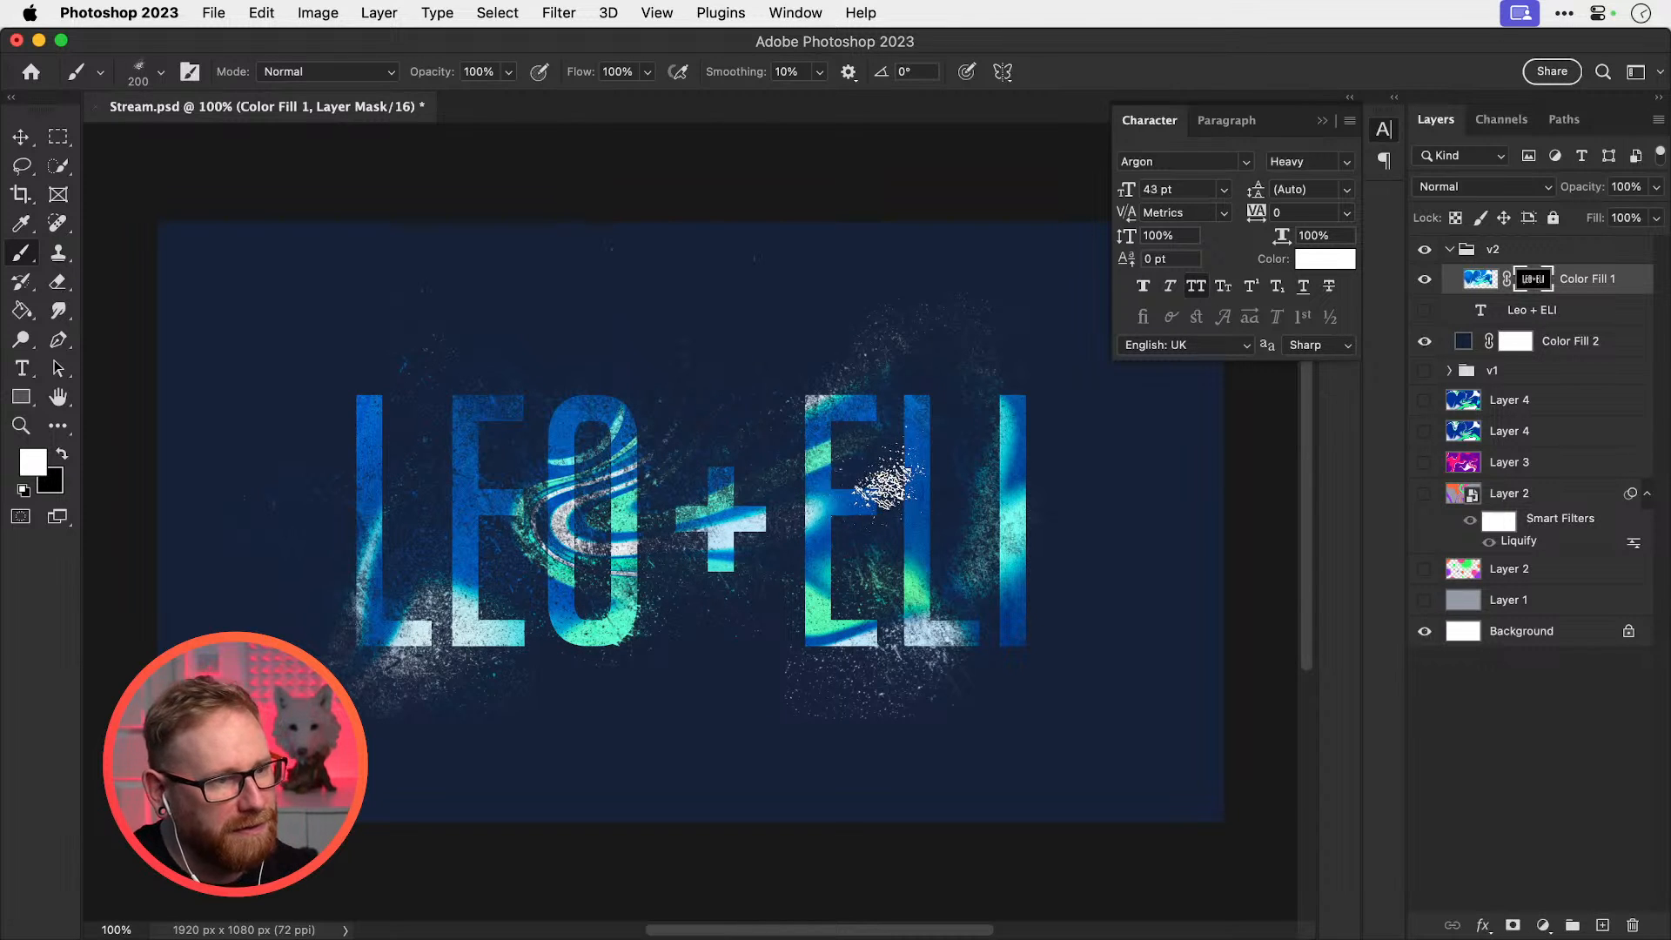
key("bracketleft")
key("shift+Left")
key("shift+Left")
key("shift+Left")
key("shift+Left")
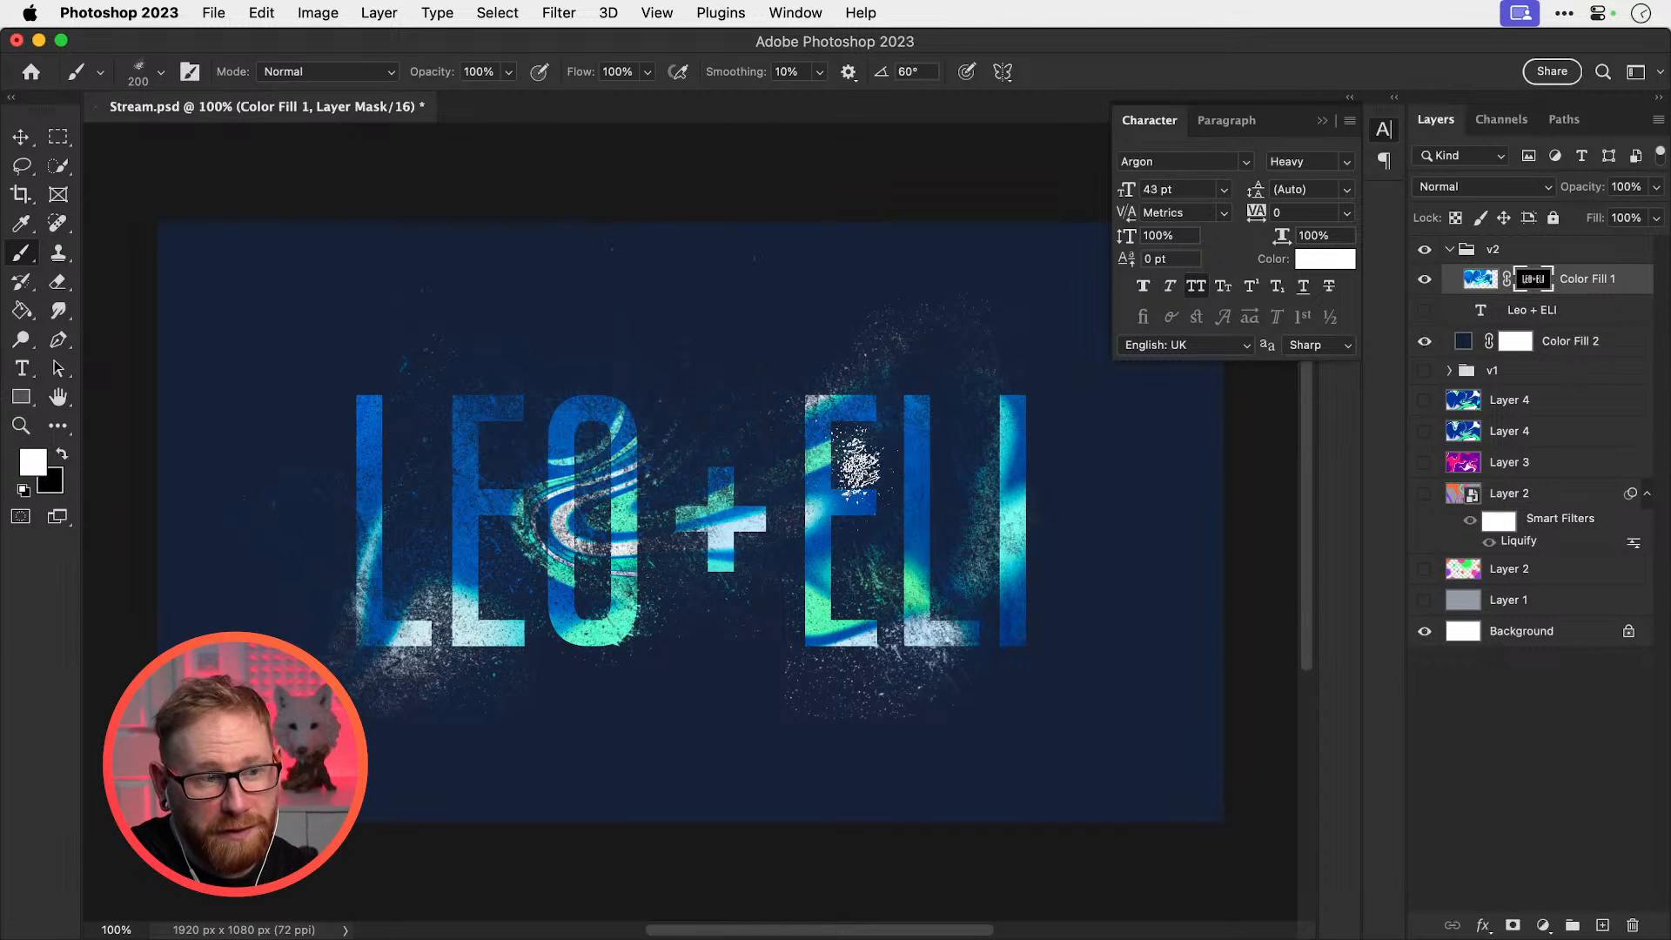
key("shift+Right")
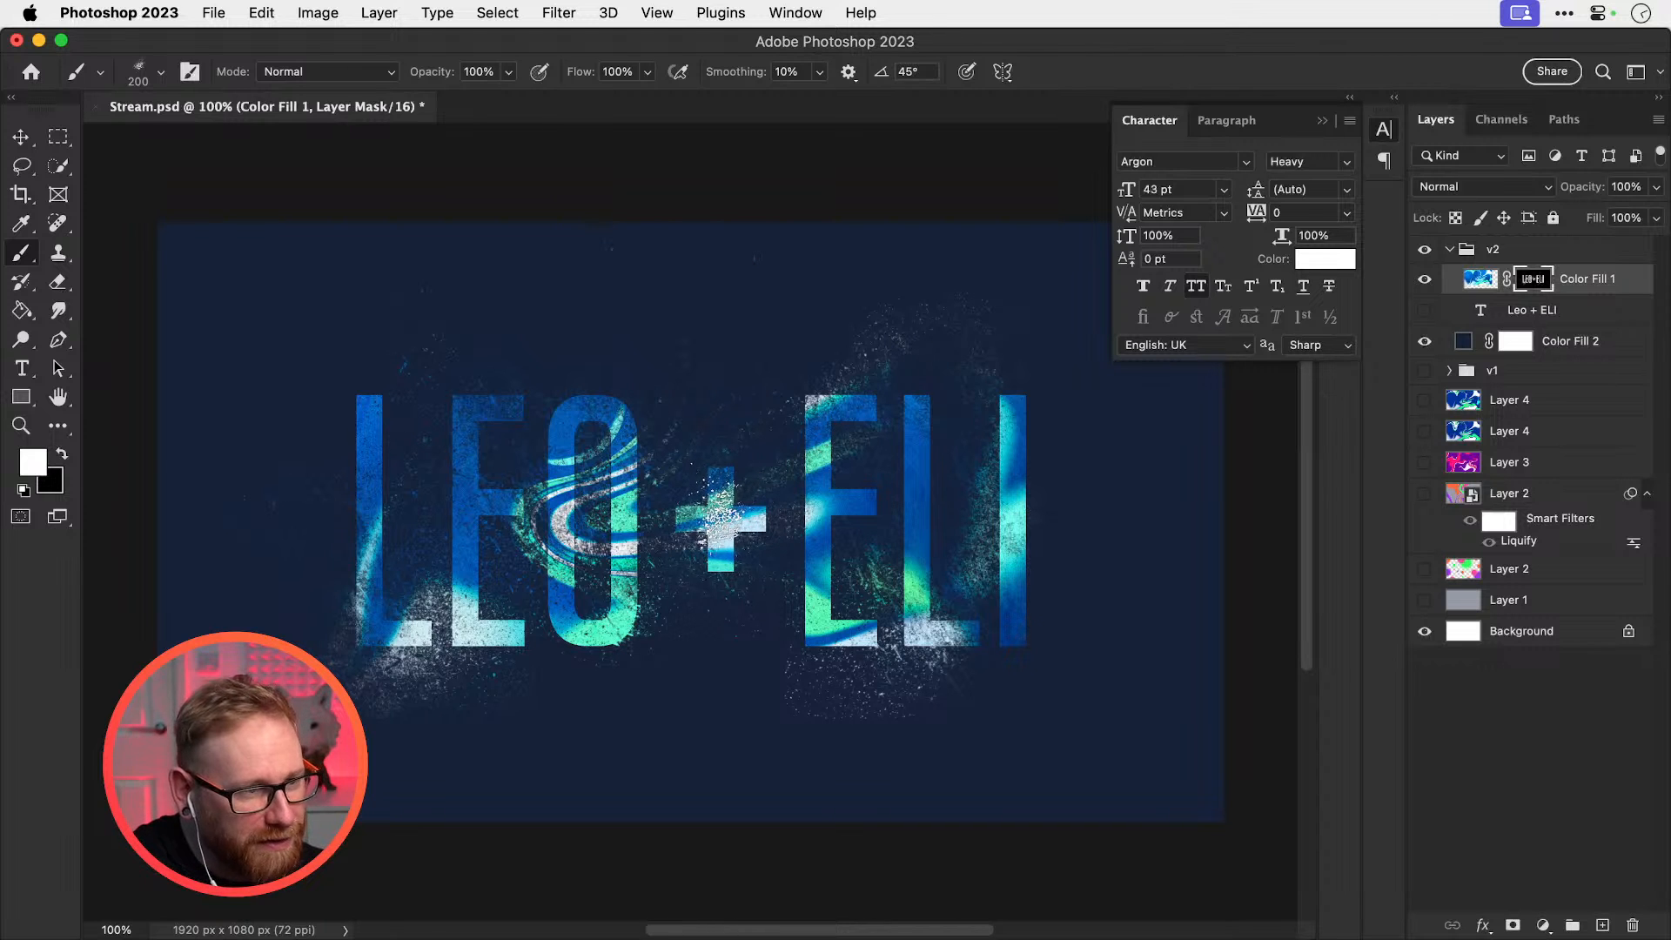
At 200% zoom, rotate the spatter brush to -30° over the lettering, then zoom back out
key("super+equal")
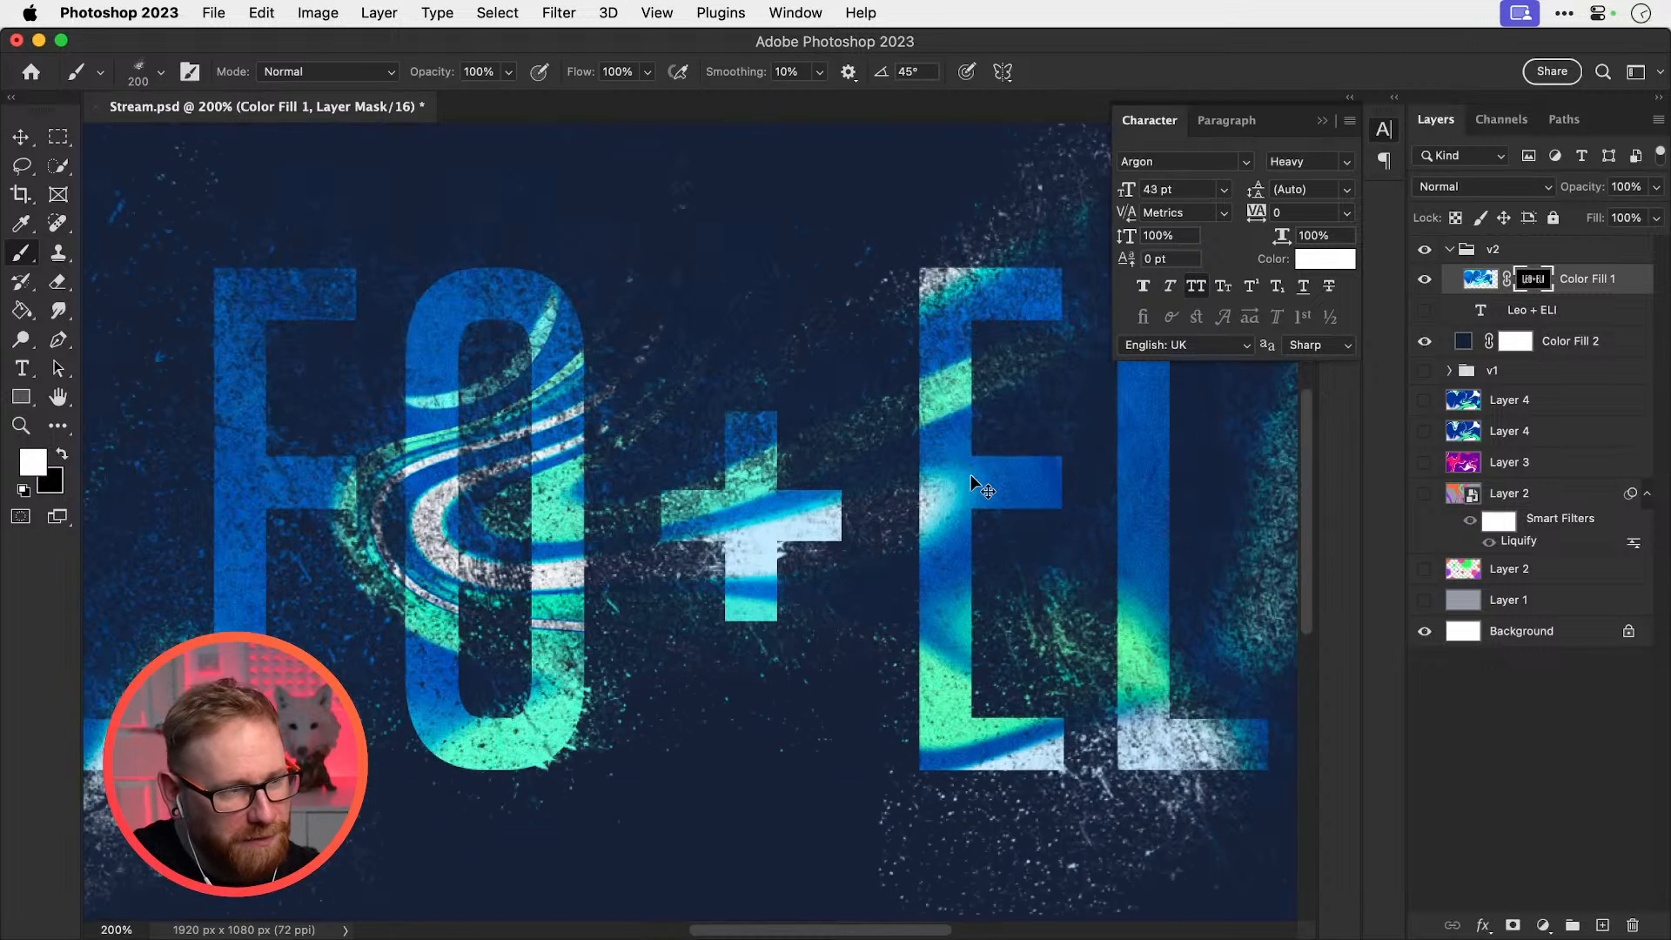
left_click_drag(598, 564, 796, 531)
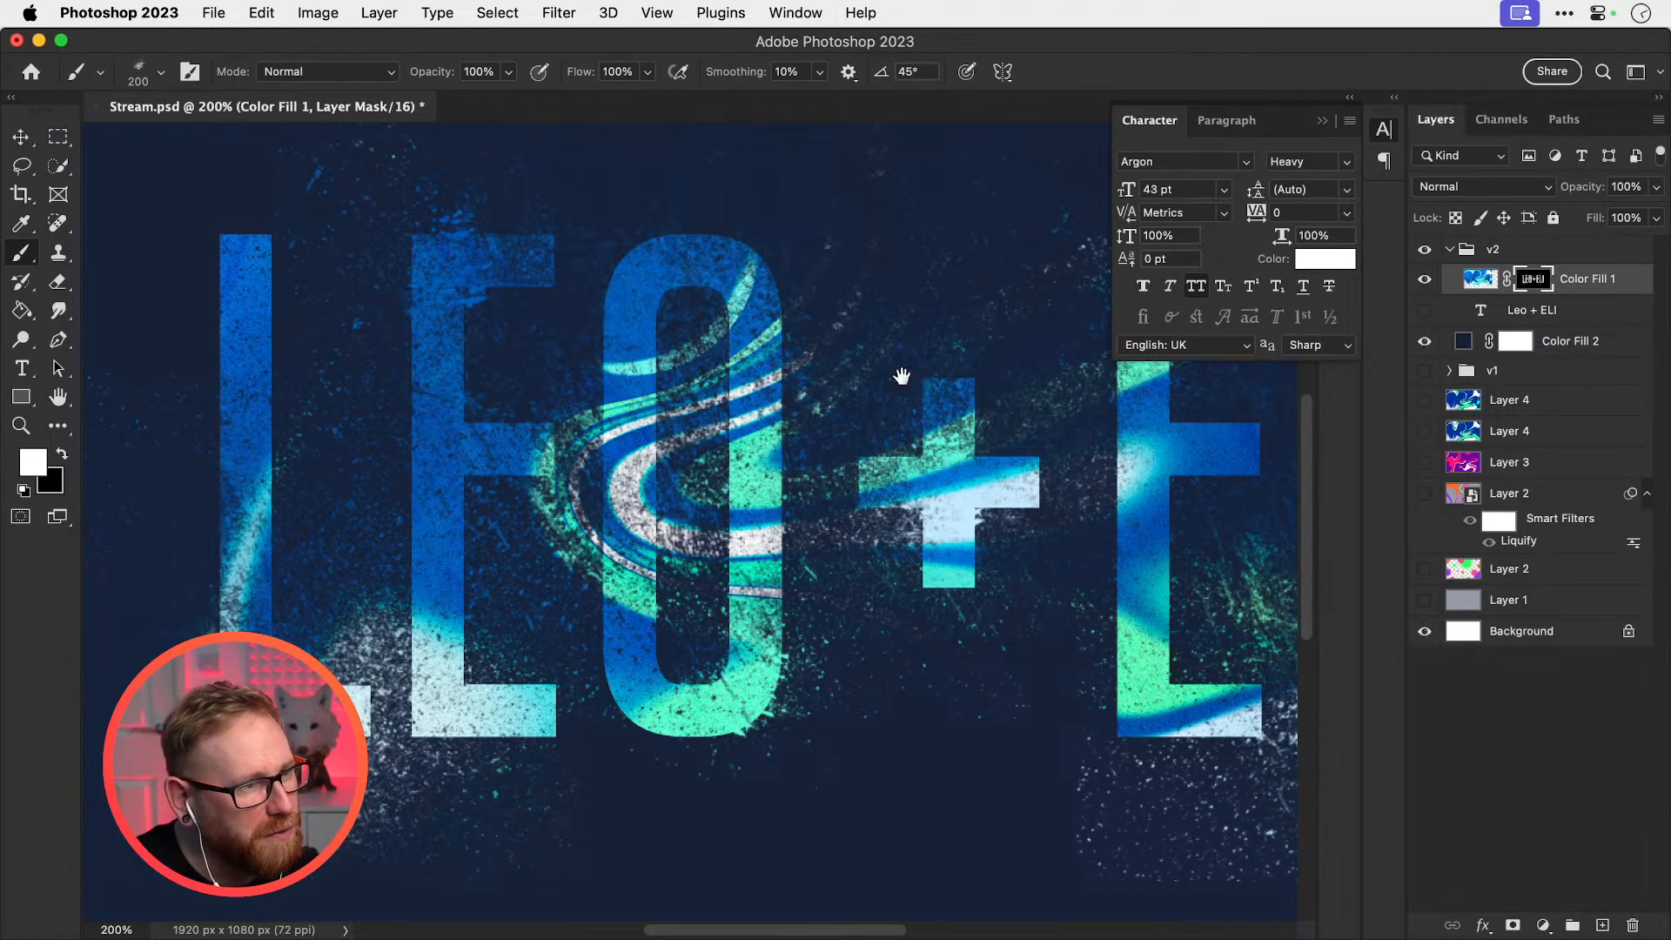
scroll(786, 455, "right", 10)
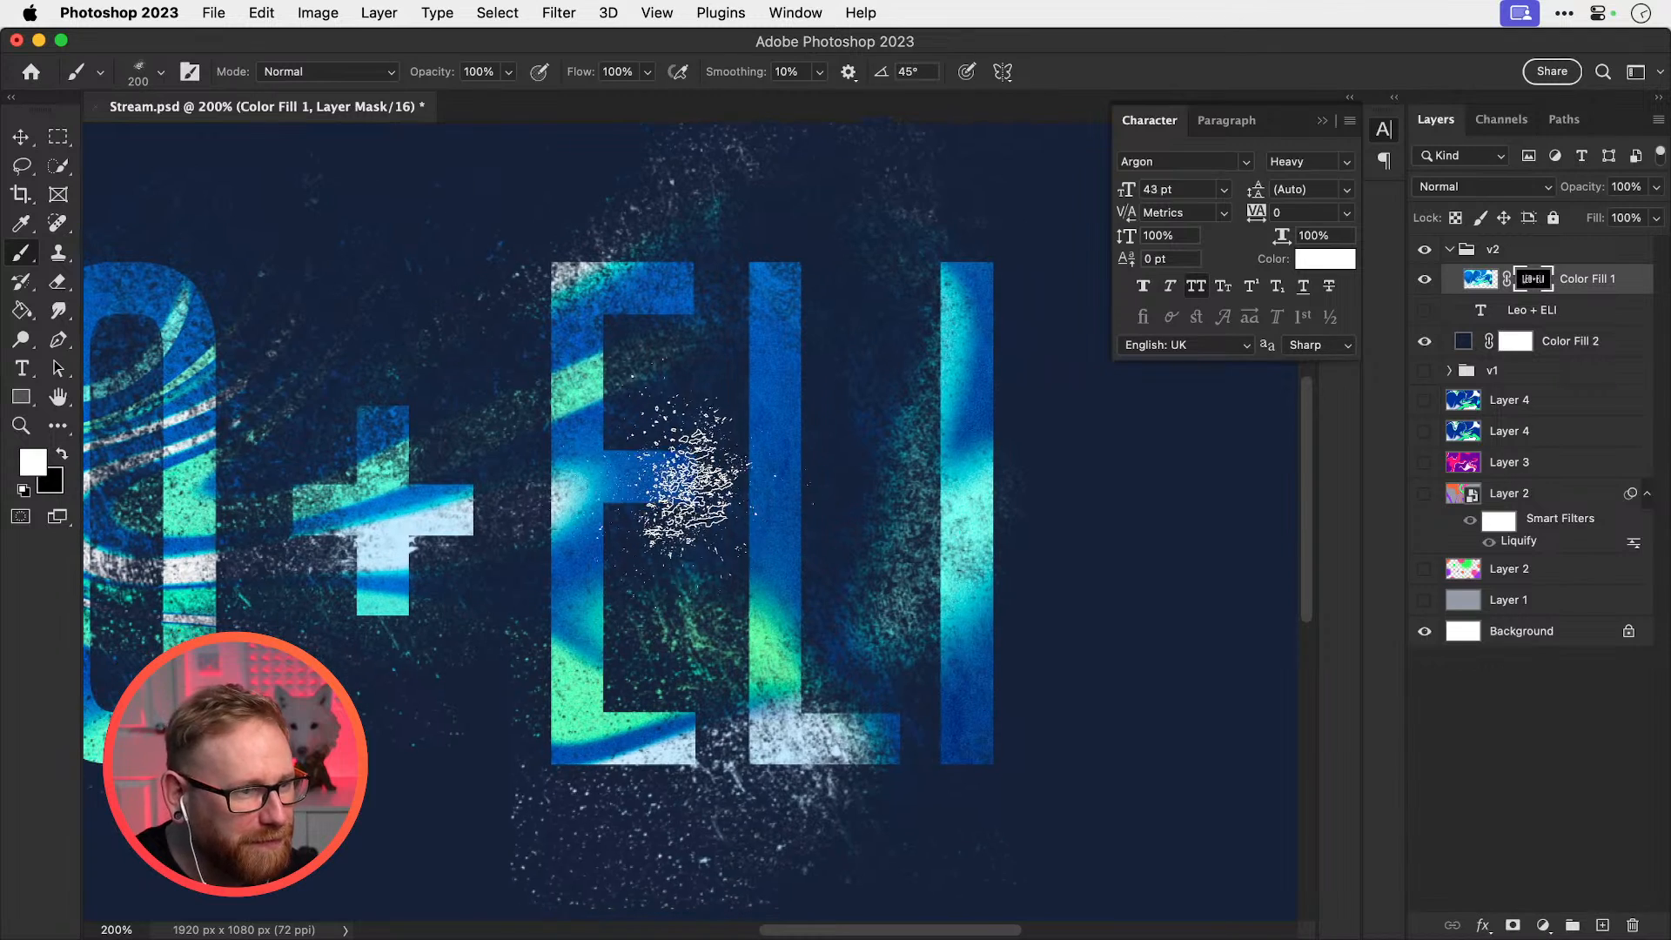
key("shift+Right")
key("shift+Right")
key("shift+Right")
key("shift+Right")
key("shift+Right")
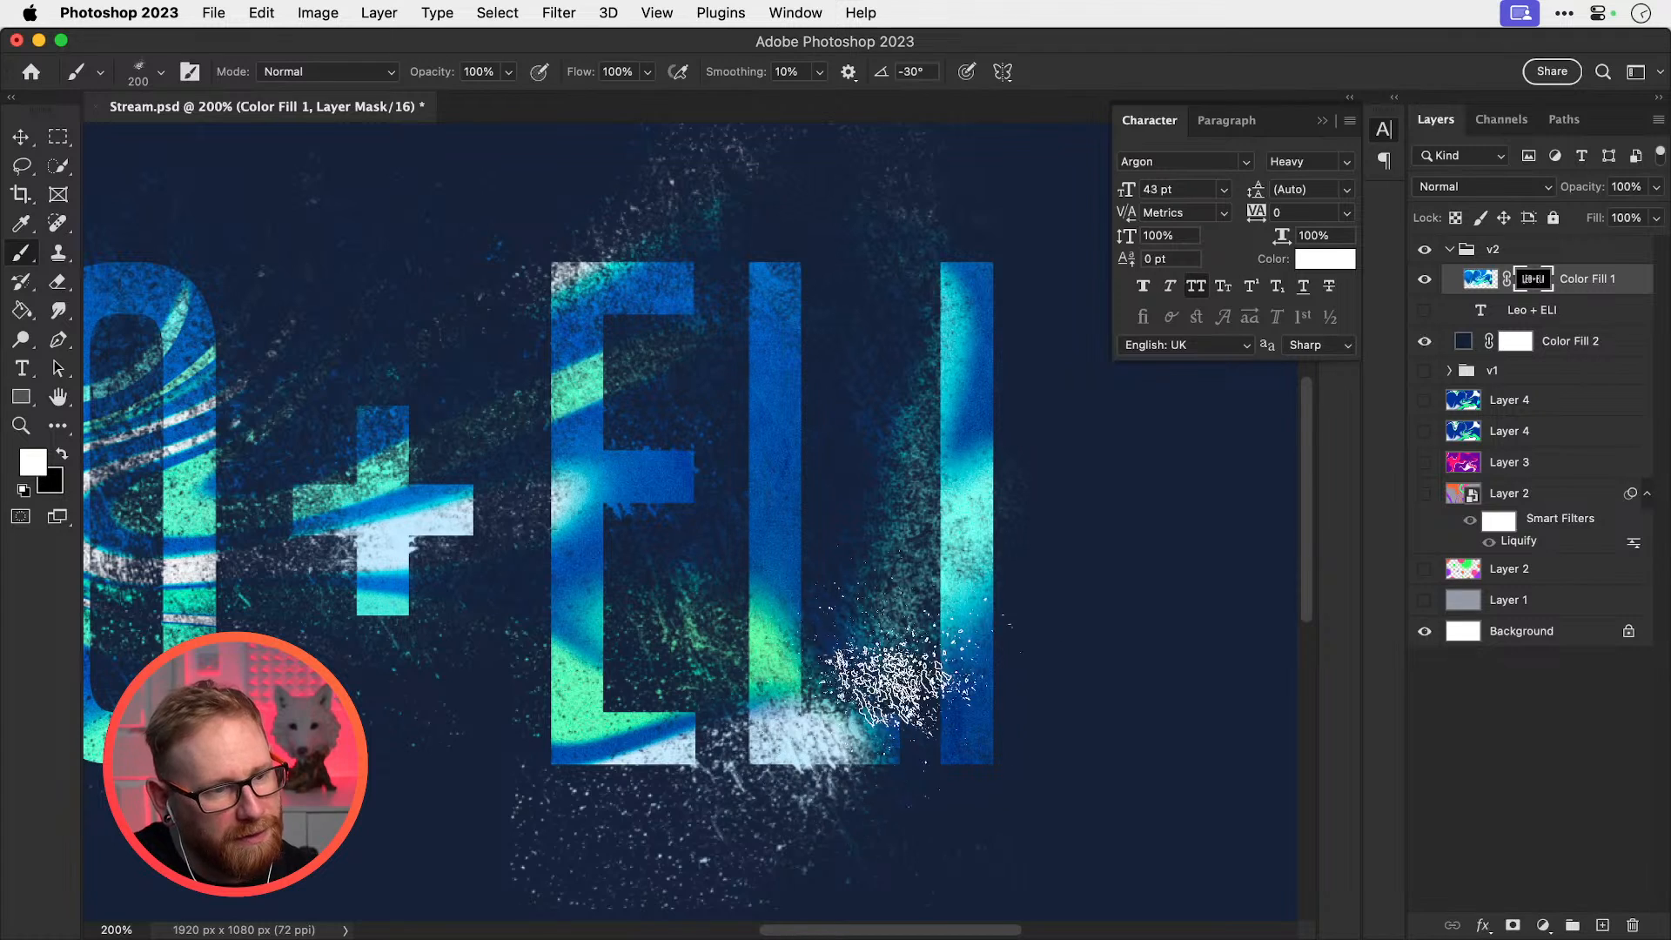
key("v")
key("super+minus")
key("super+minus")
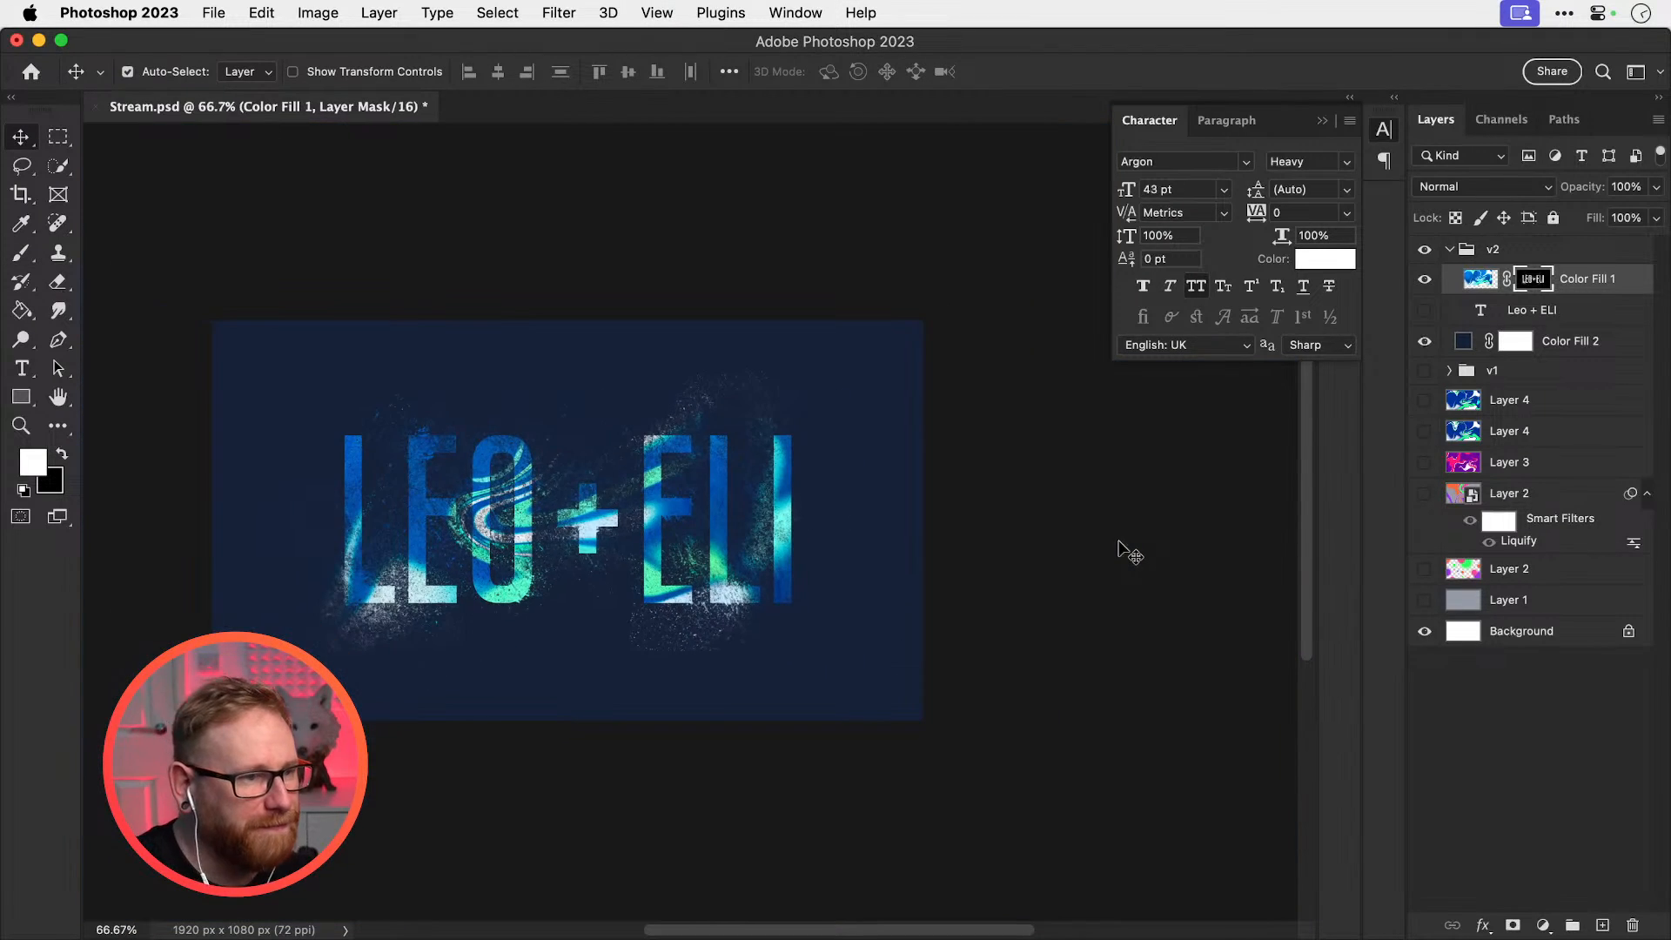
Zoom the canvas to 100% and set up a black 300 px brush for hiding
left_click_drag(633, 550, 727, 528)
key("z")
left_click(659, 501)
key("b")
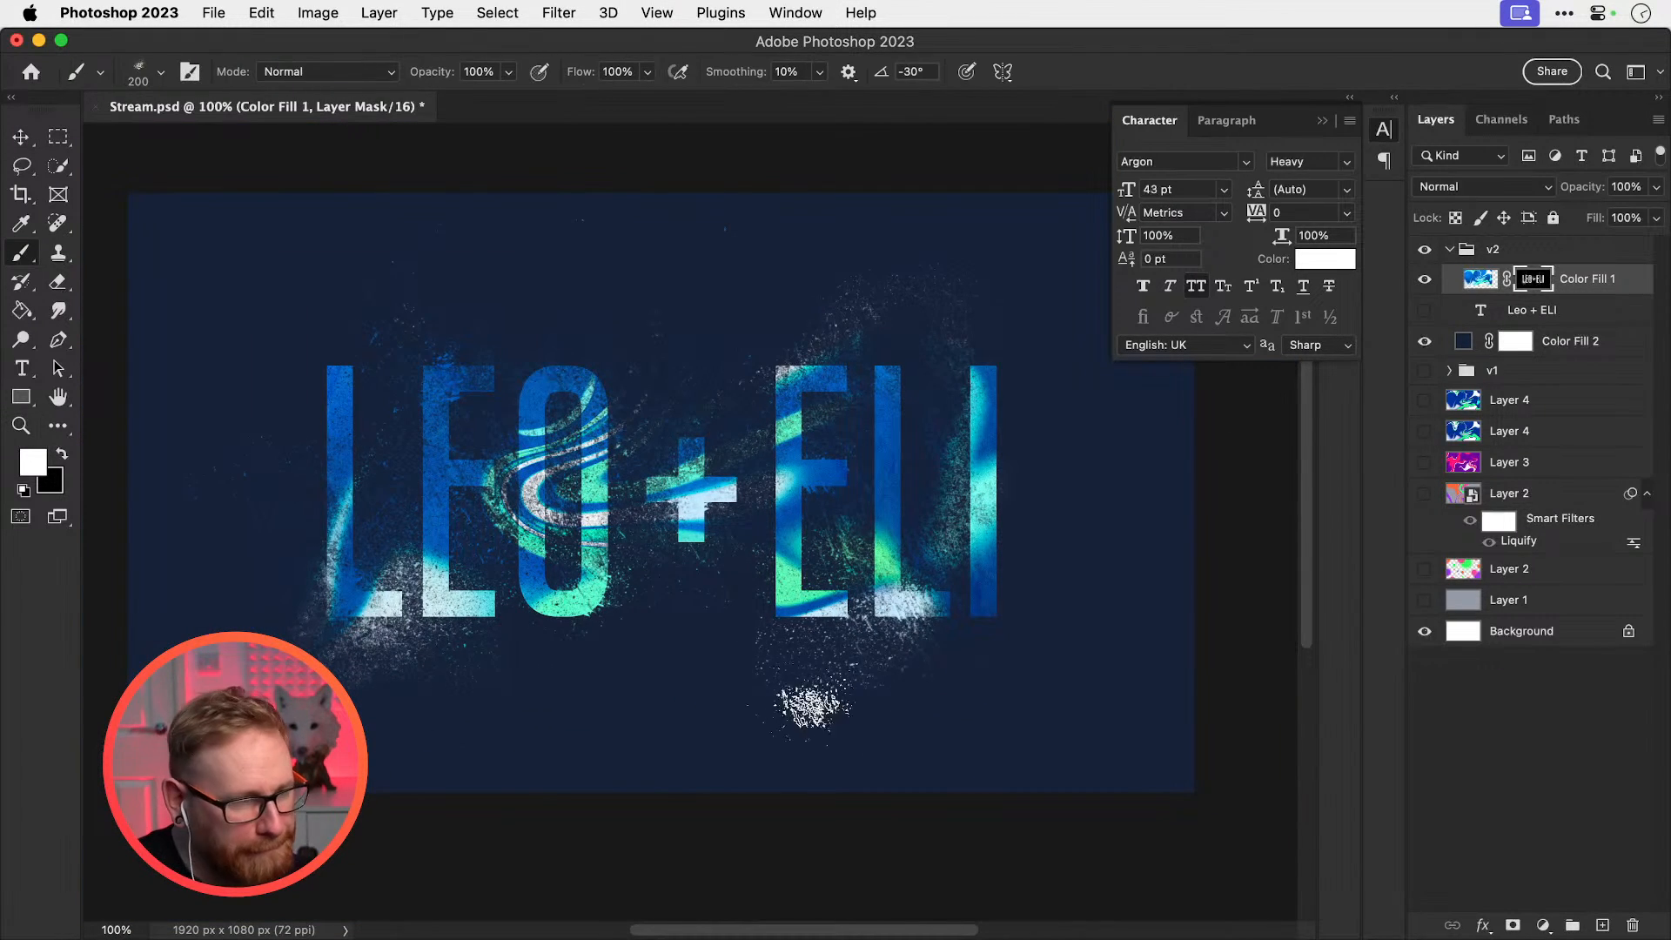
key("x")
key("bracketright")
key("bracketright")
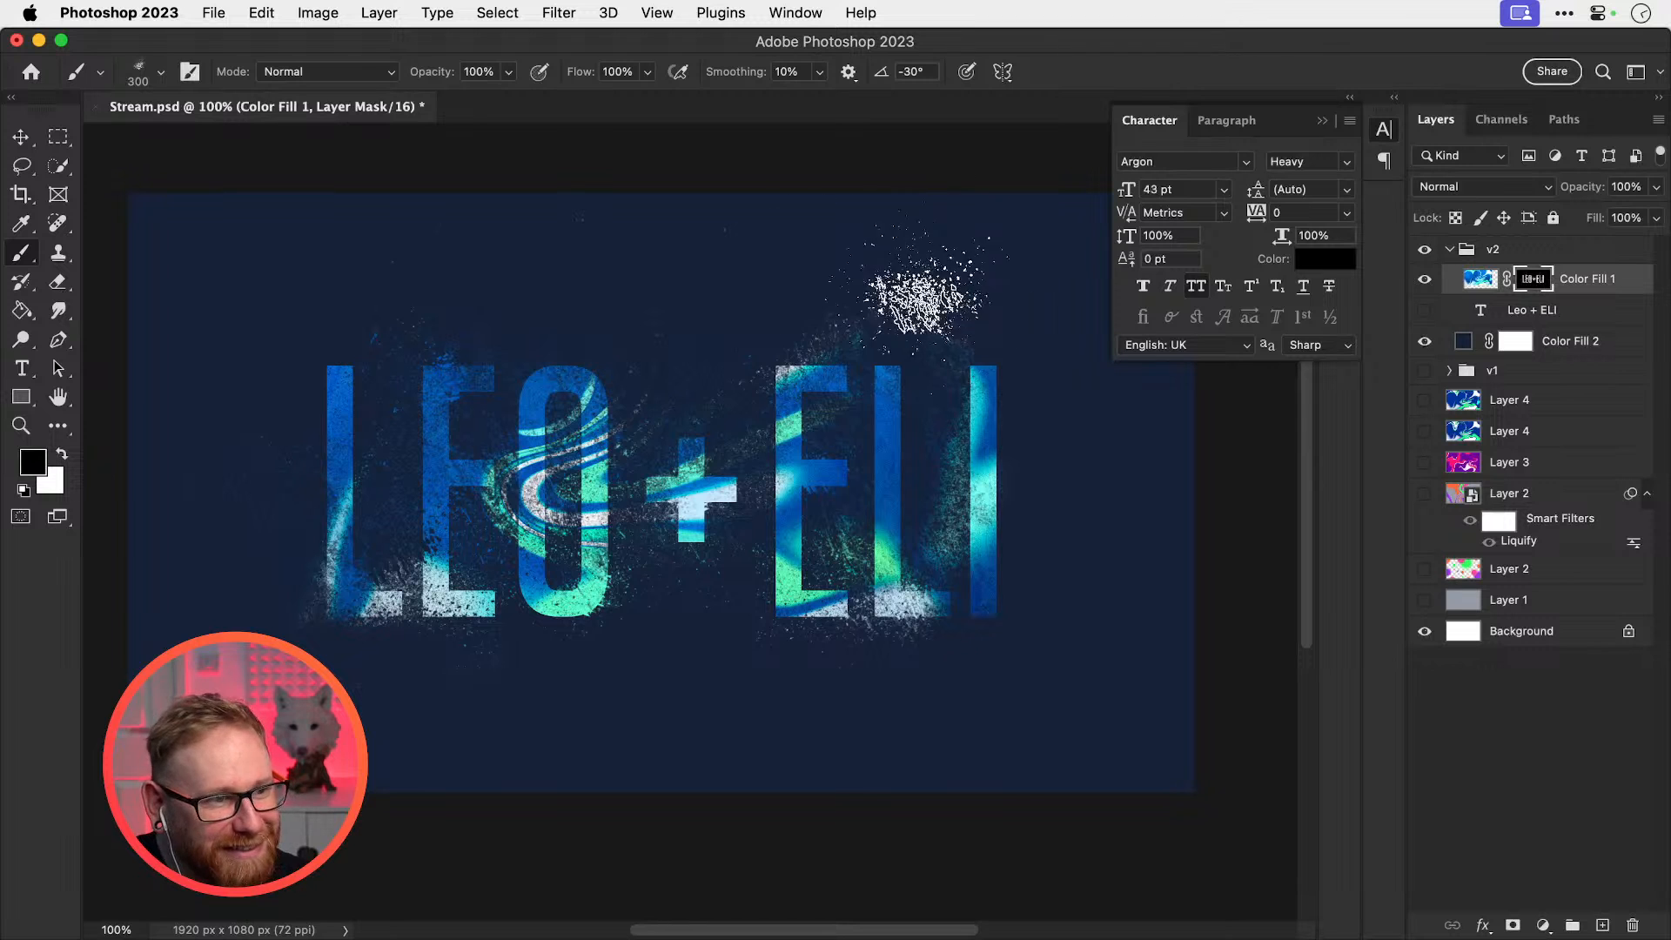
Erase stray speckles near the top of the final I, leaving the brush at 250 px and 60°
left_click_drag(953, 396, 945, 478)
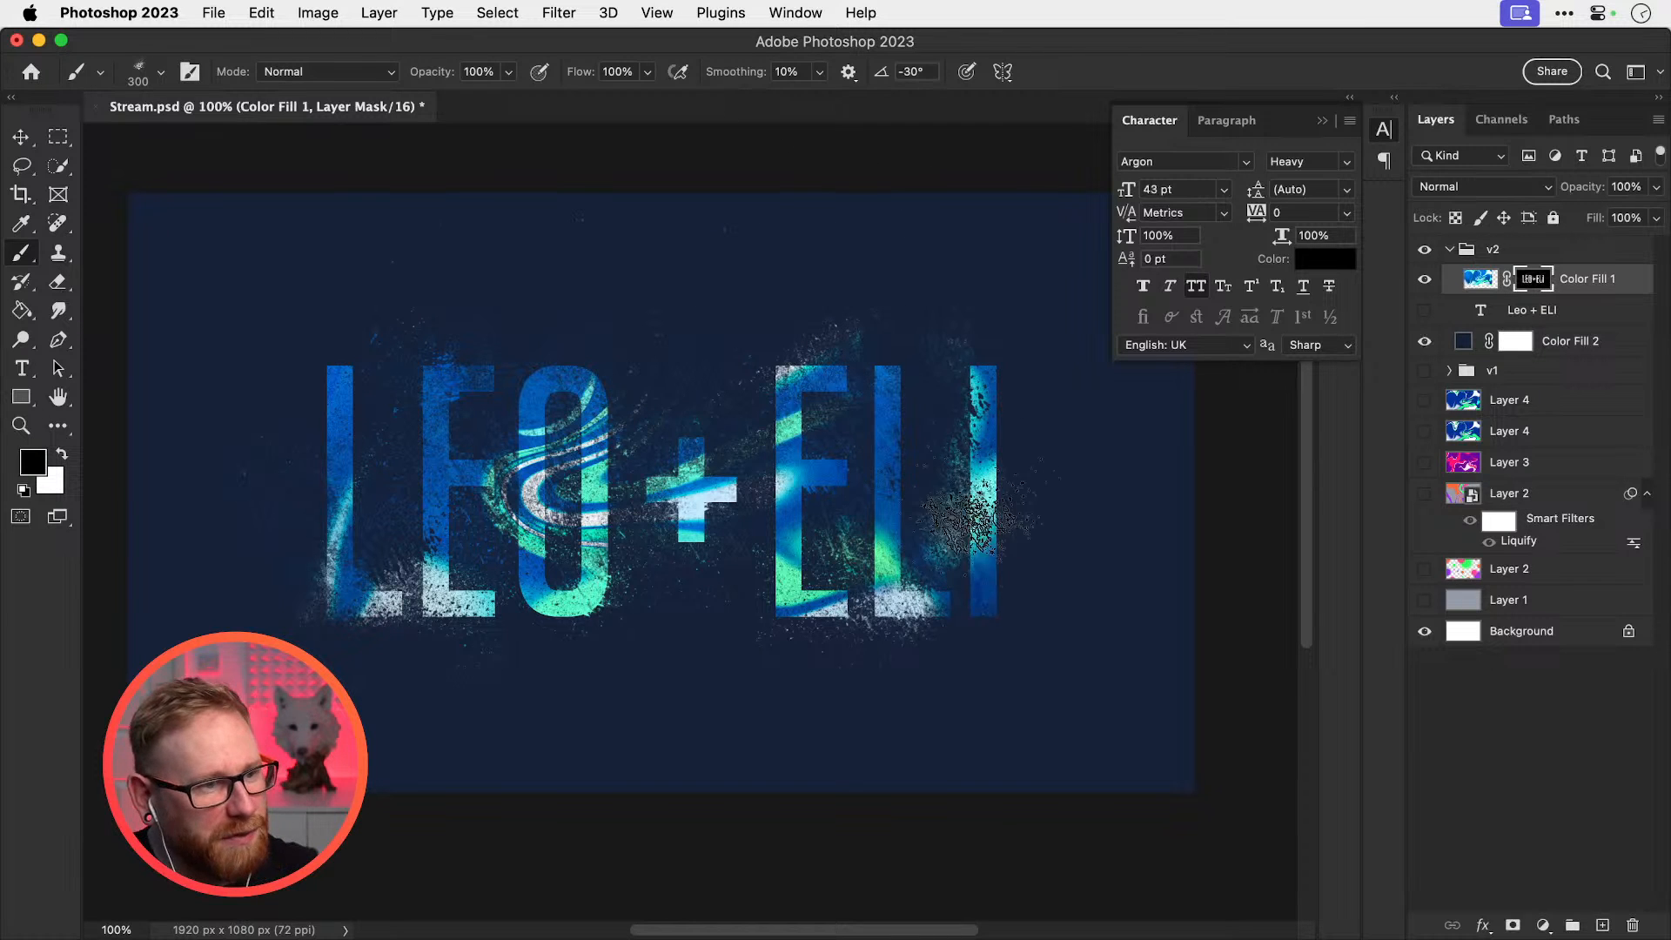
key("shift+Left")
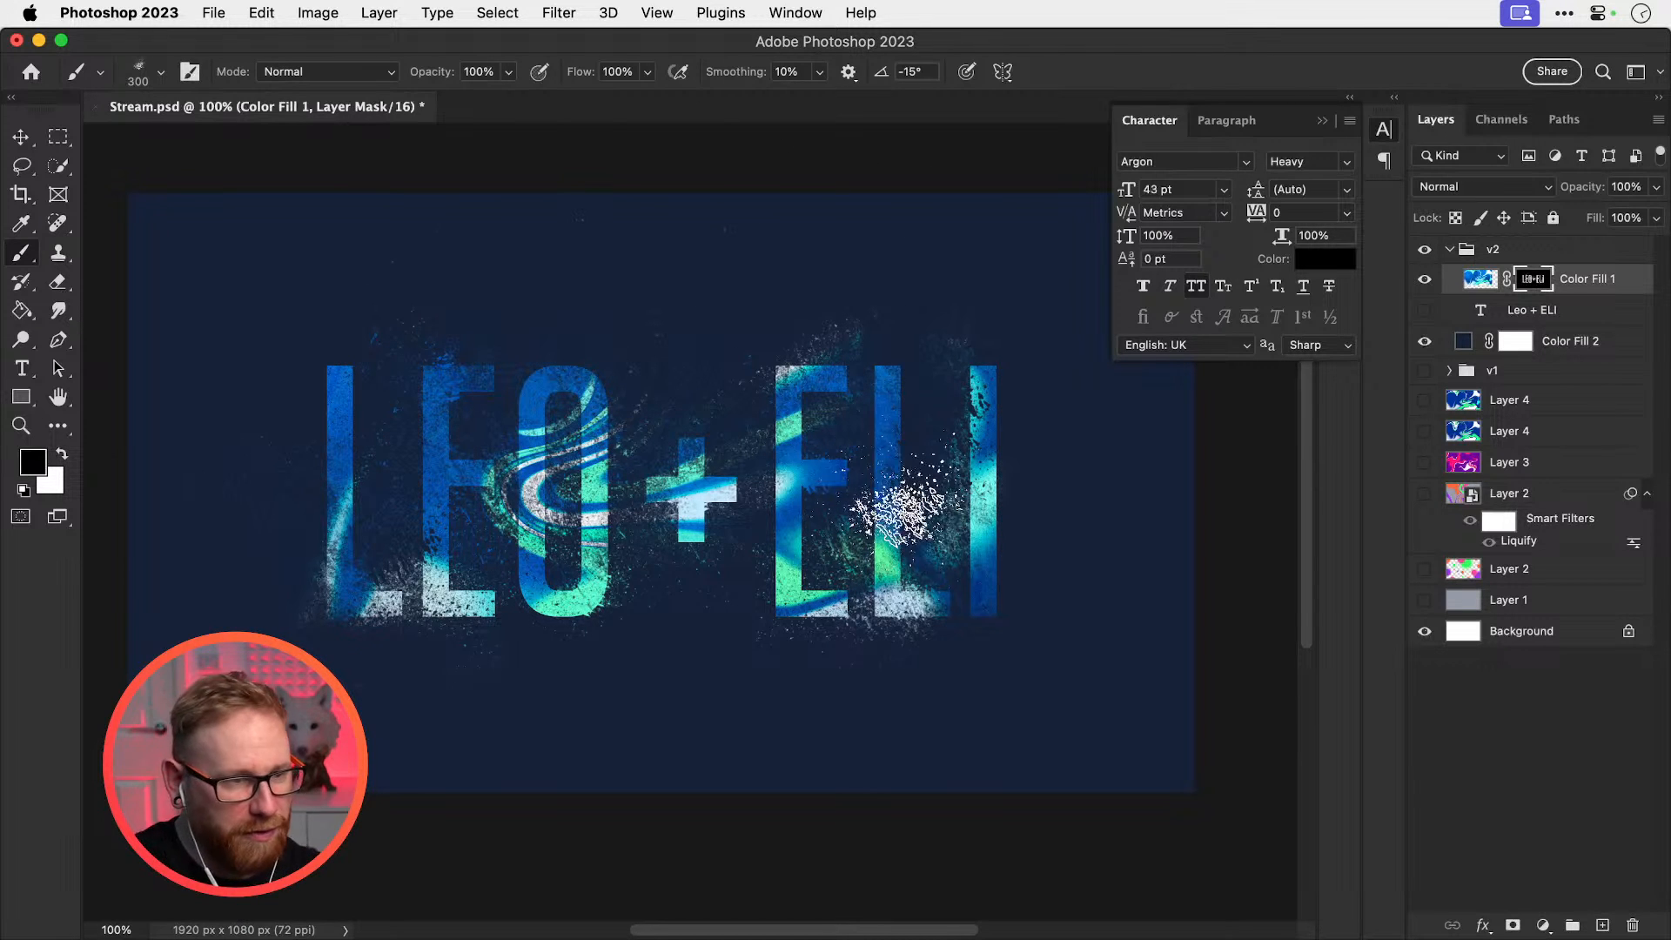
key("bracketleft")
key("shift+Left")
key("shift+Left")
key("shift+Left")
key("shift+Left")
key("shift+Left")
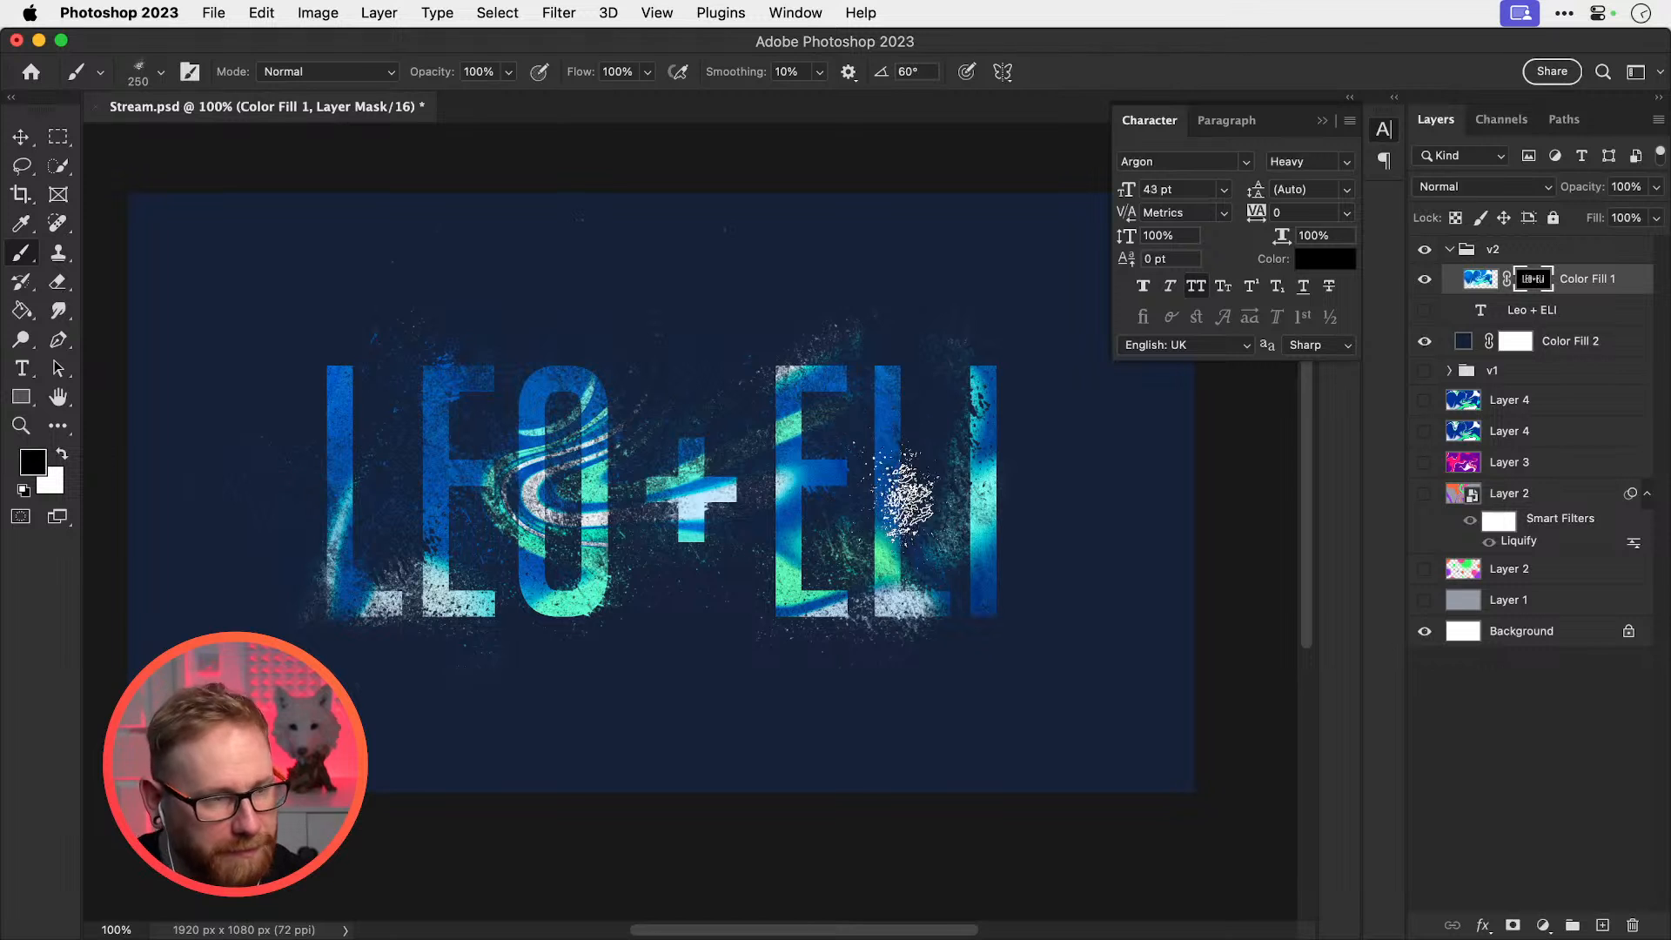
key("bracketleft")
key("bracketleft")
key("bracketleft")
key("bracketleft")
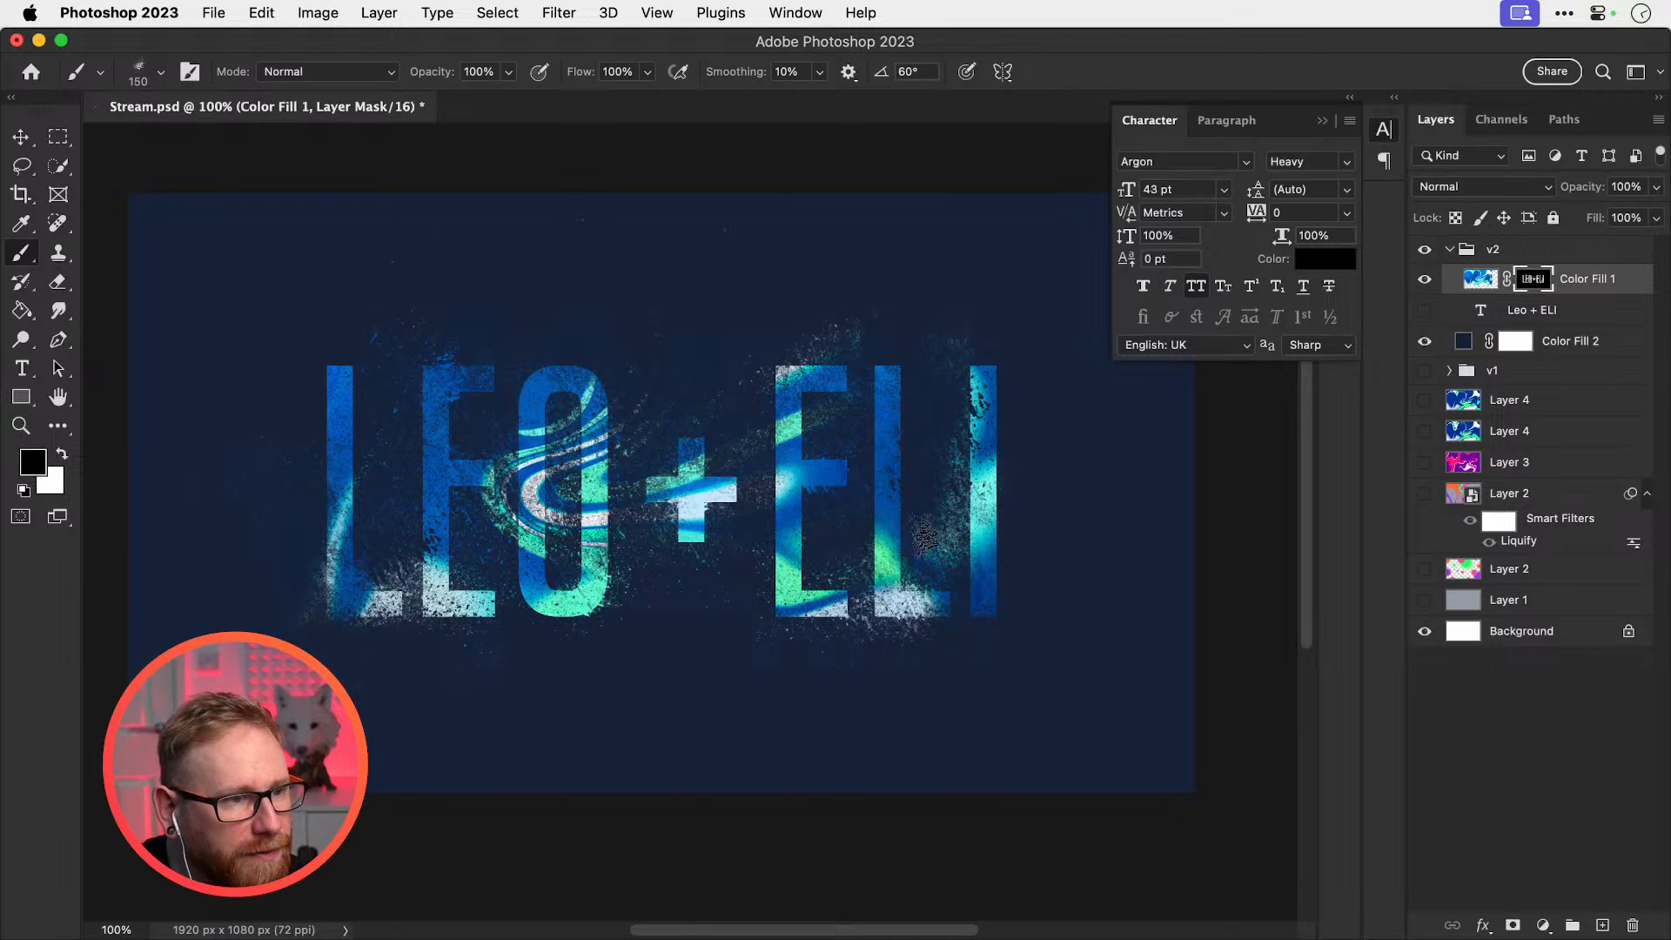
key("bracketright")
key("bracketright")
key("bracketright")
key("bracketright")
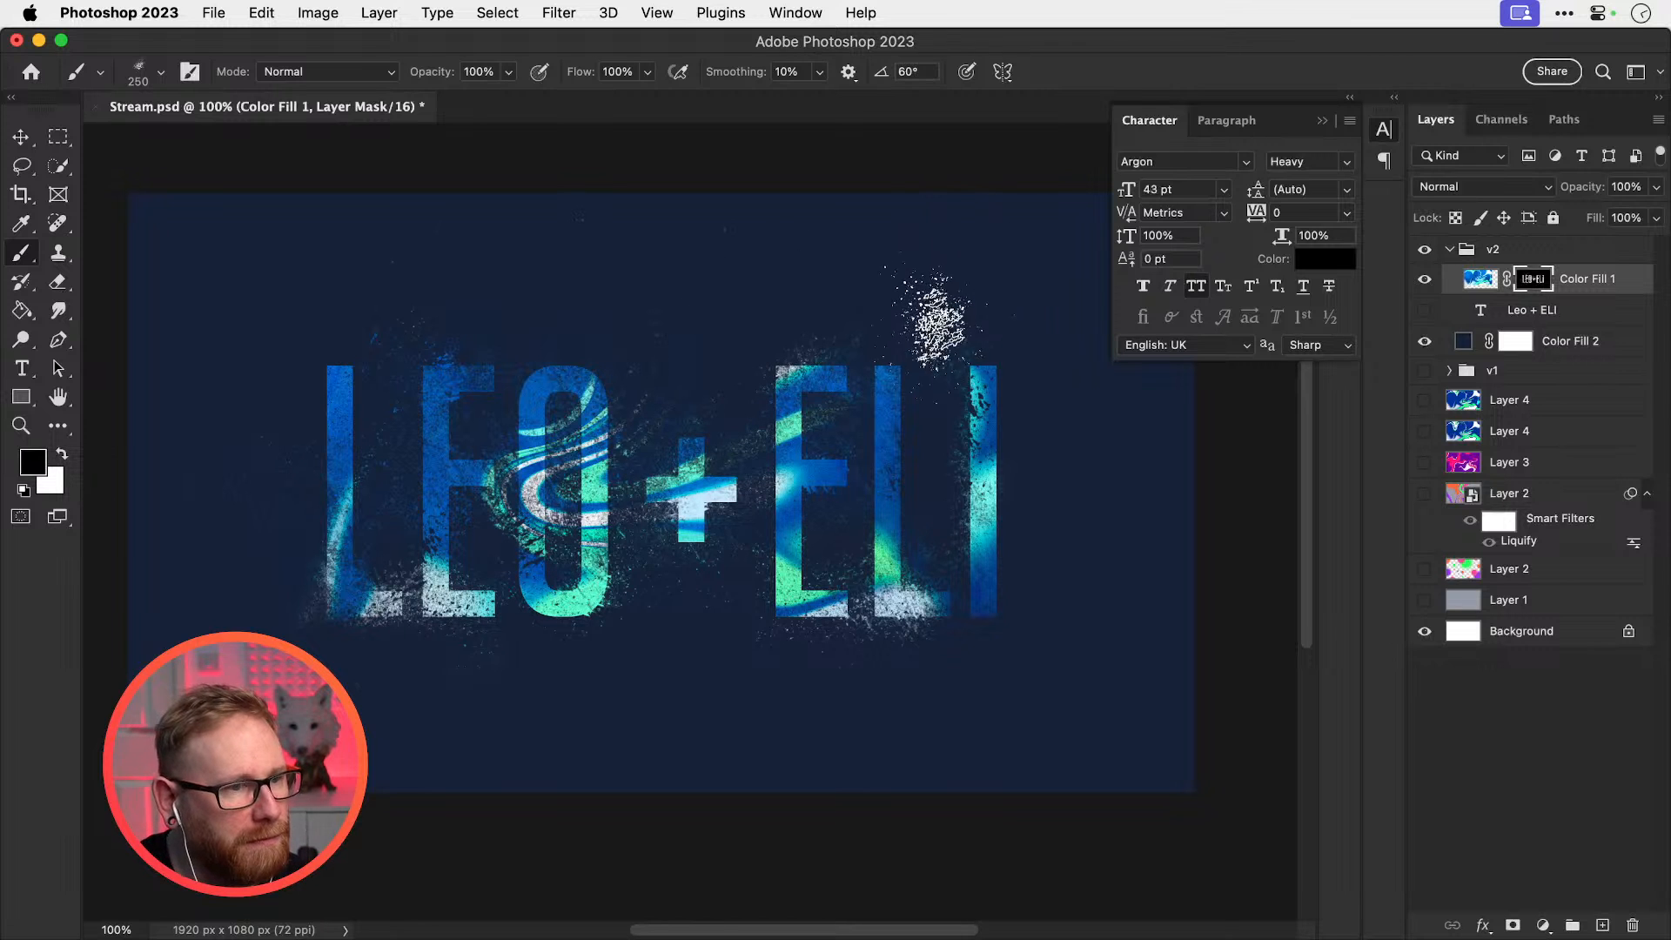
Toggle Color Fill 1's visibility to compare, then target its layer mask again
key("v")
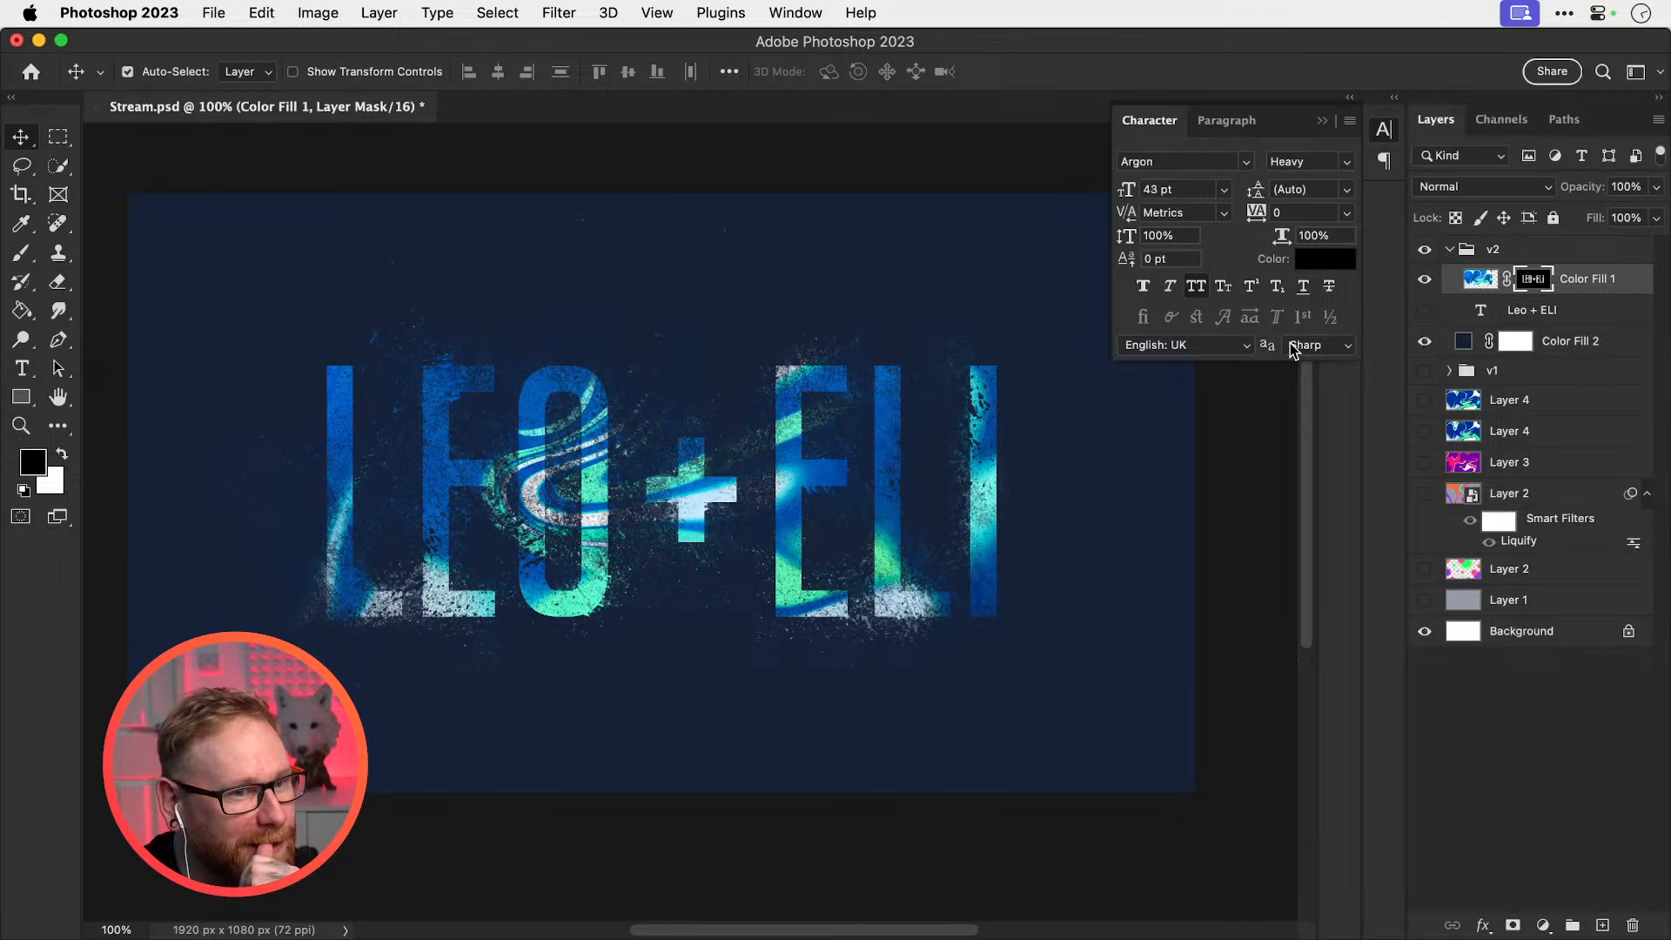
left_click(1427, 279)
left_click(1427, 279)
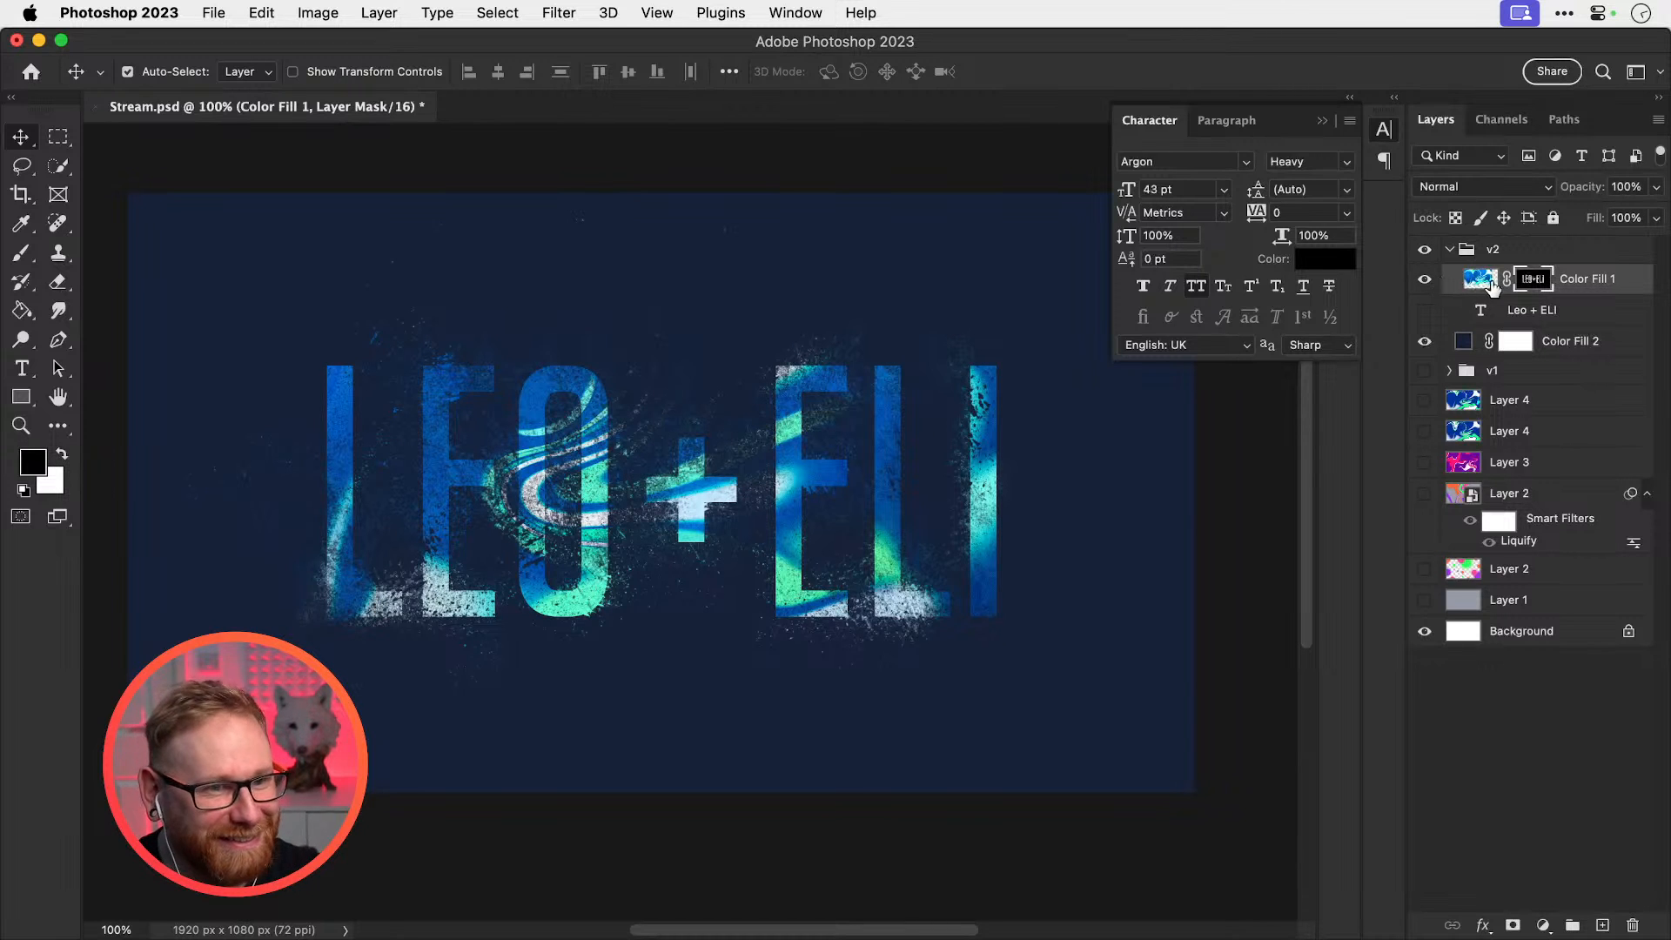
left_click(1588, 288)
left_click(1534, 281)
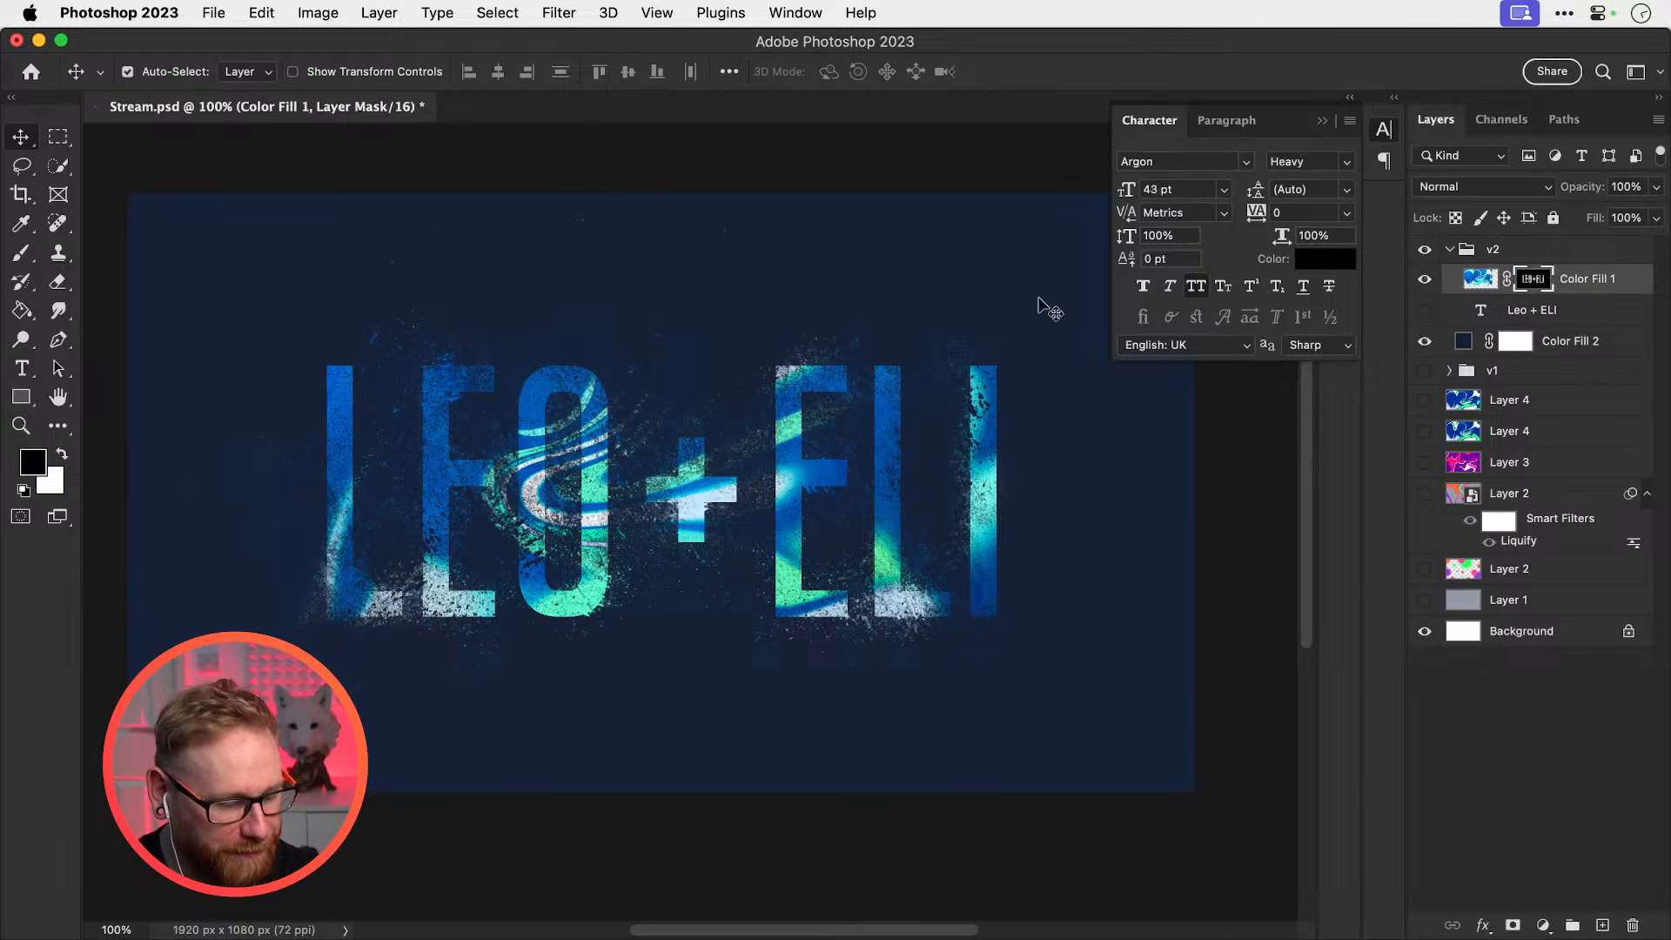
Test the 2356 No Side Brush preset in white at 1100 px, undoing each splash
key("b")
left_click(160, 72)
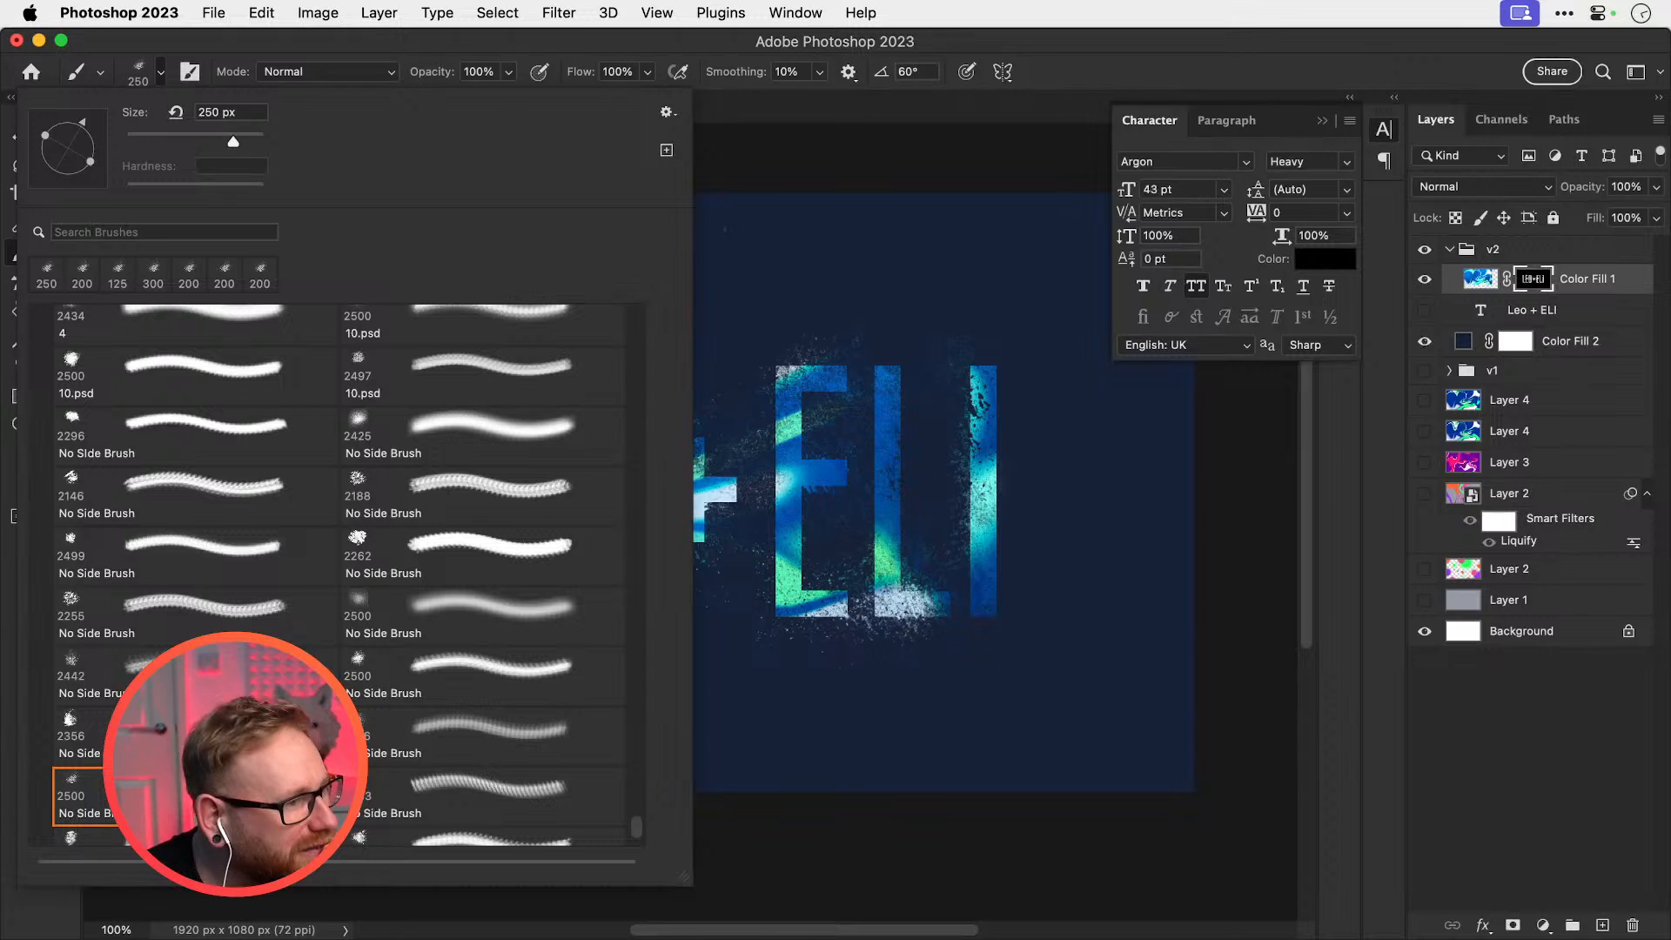
left_click(194, 736)
left_click(819, 473)
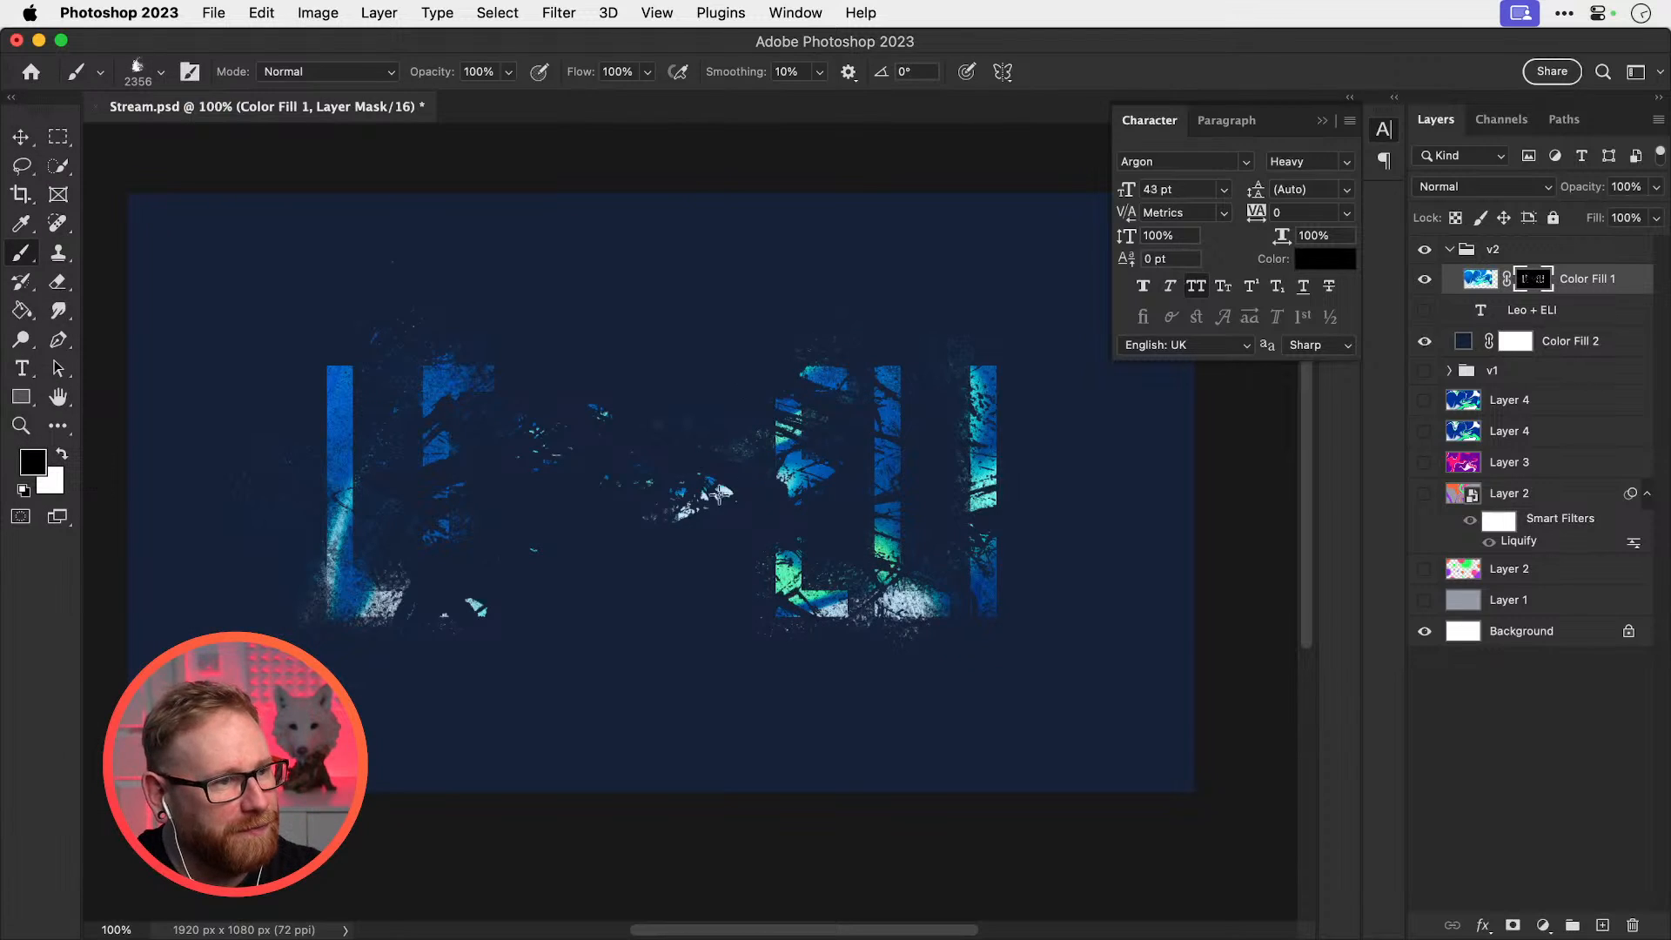
key("super+z")
key("x")
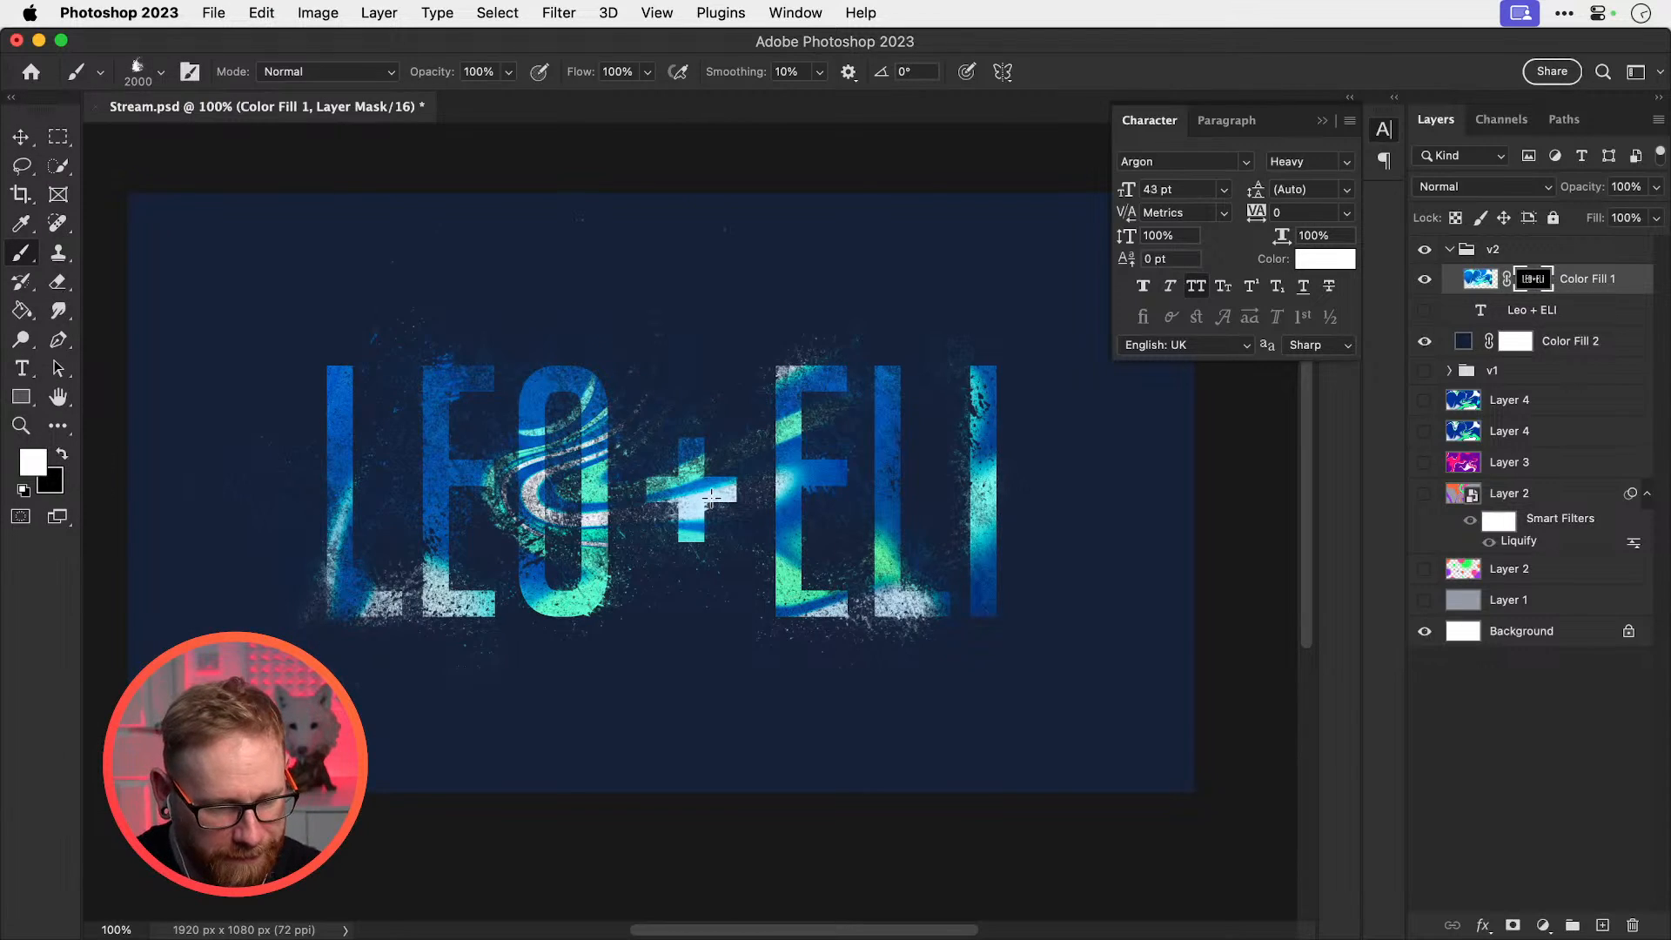
key("bracketleft")
key("bracketleft")
key("bracketleft")
key("bracketleft")
key("bracketleft")
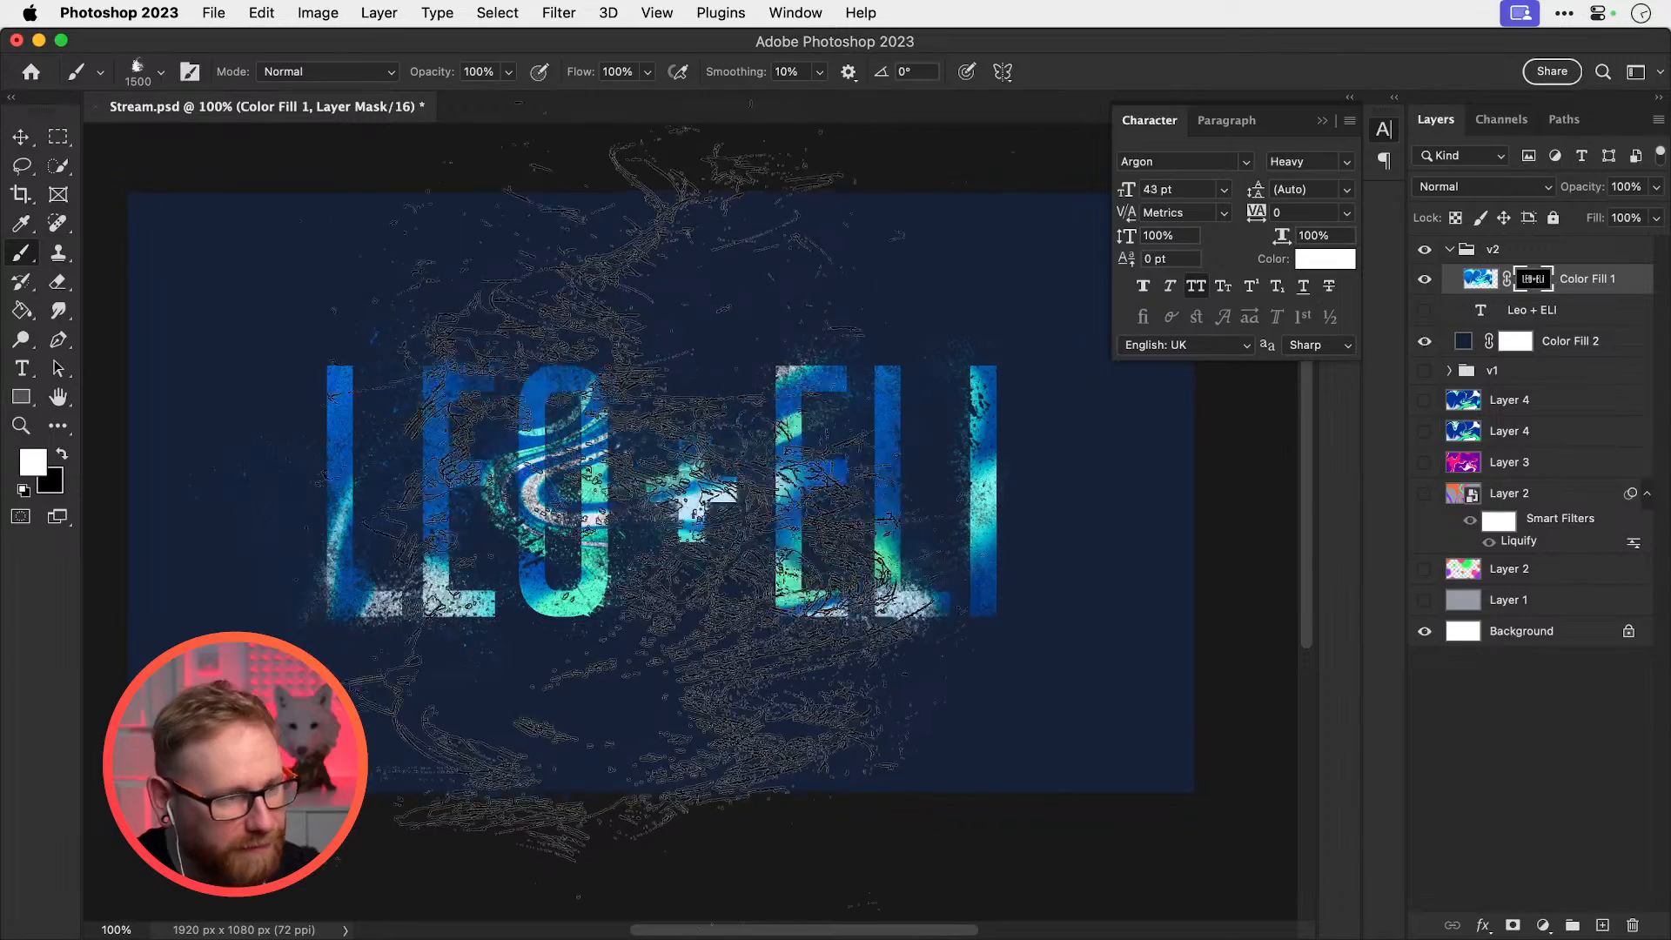
key("bracketleft")
key("bracketleft")
key("bracketleft")
key("bracketleft")
left_click(435, 435)
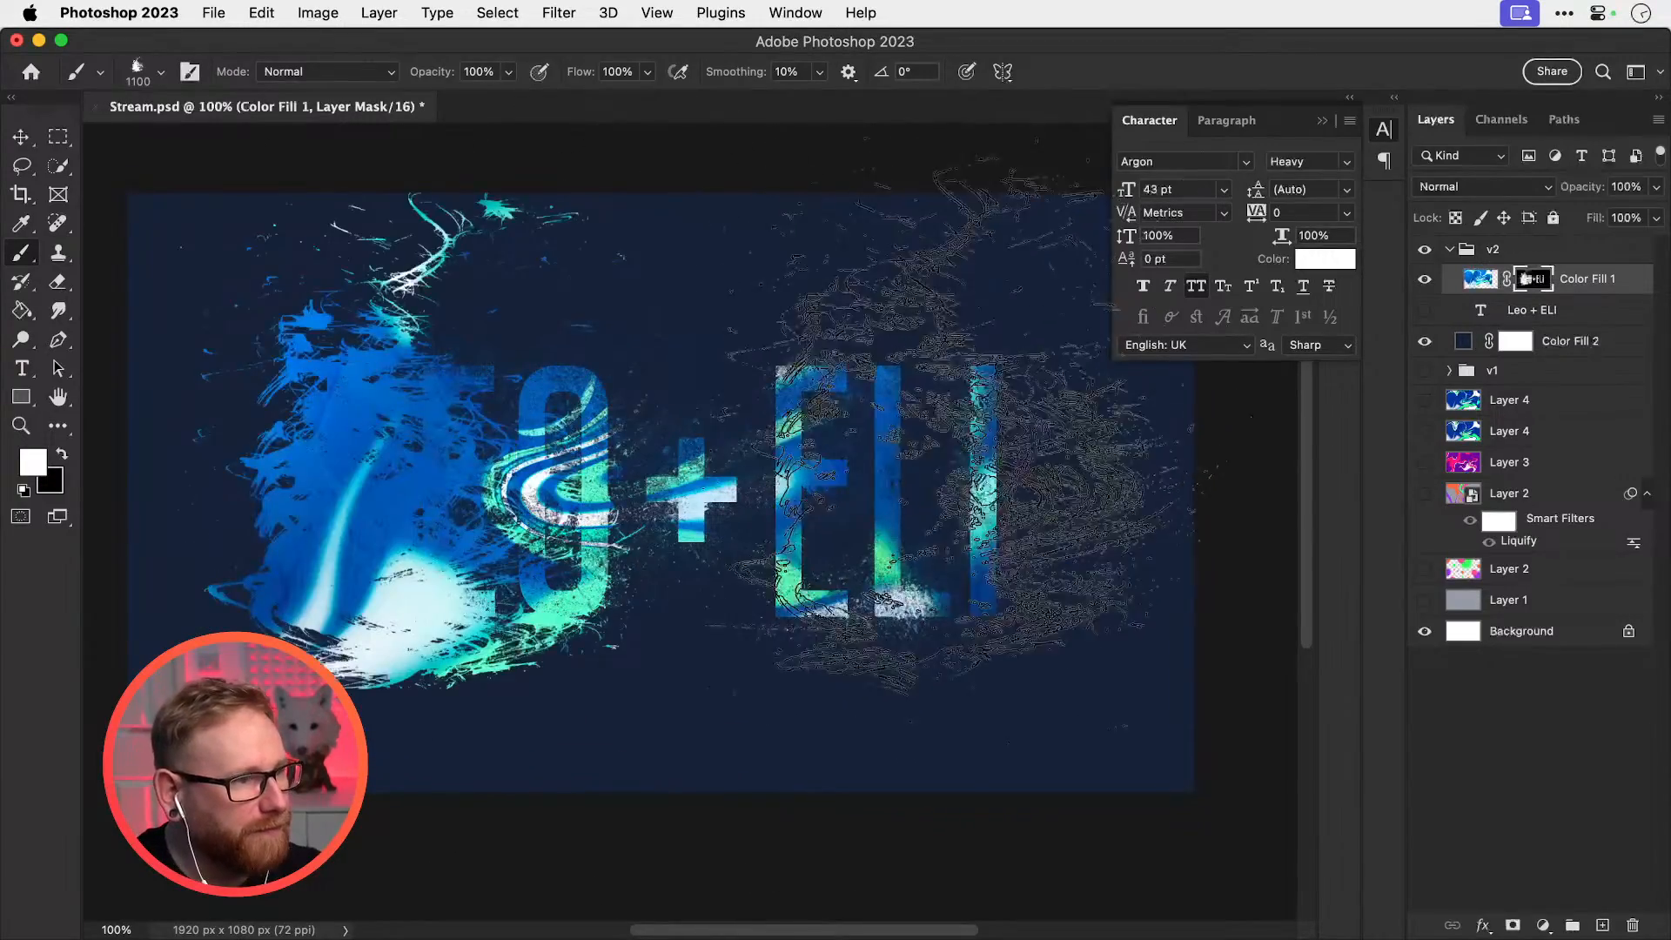
key("super+z")
left_click(953, 430)
key("super+z")
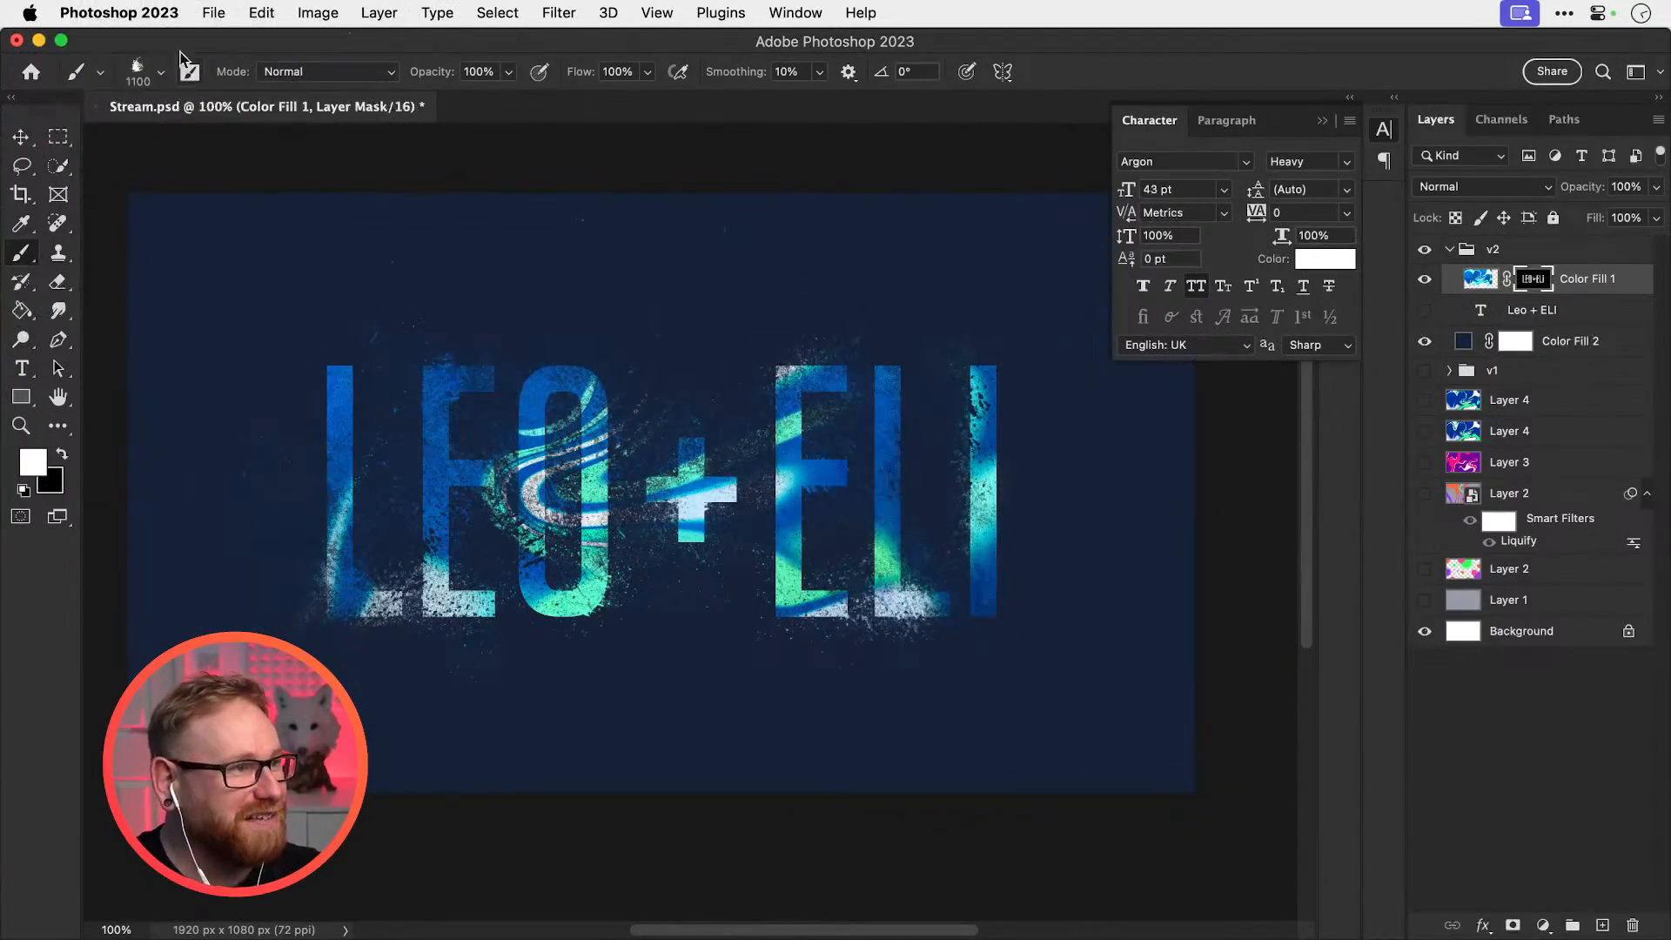
Pick the Magic 1 brush and test a ribbon stroke from the plus sign, undoing it
left_click(161, 72)
scroll(632, 815, "down", 5)
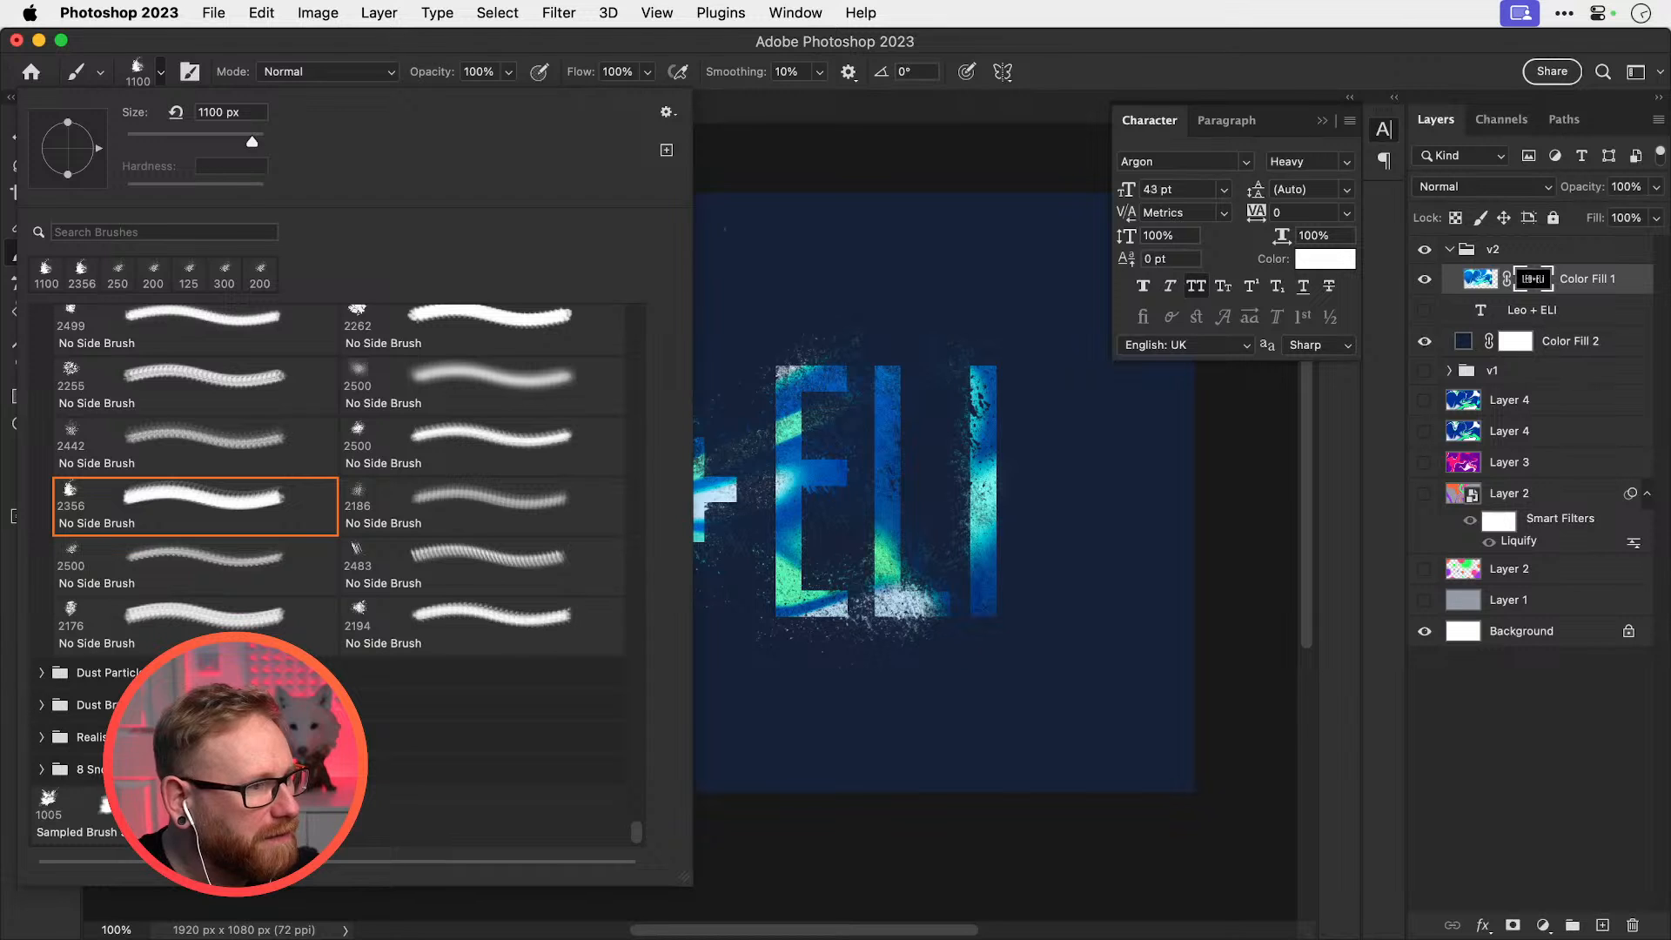
mouse_move(638, 833)
left_mouse_down()
mouse_move(632, 672)
mouse_move(629, 701)
left_mouse_up()
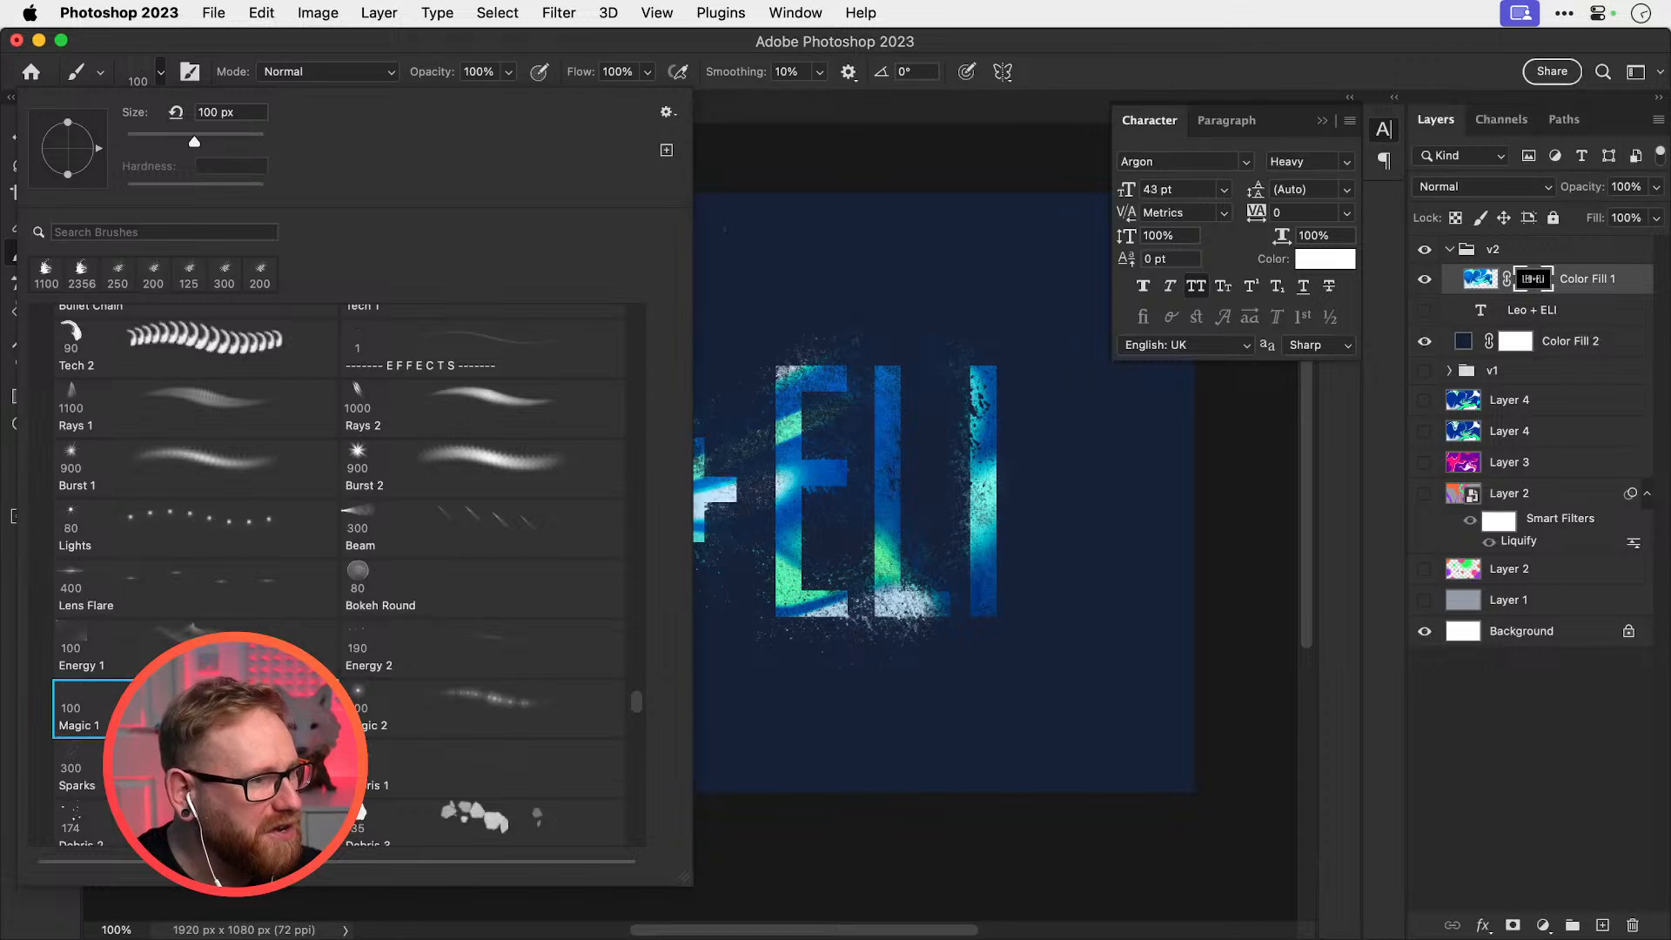
left_click(782, 541)
key("x")
key("x")
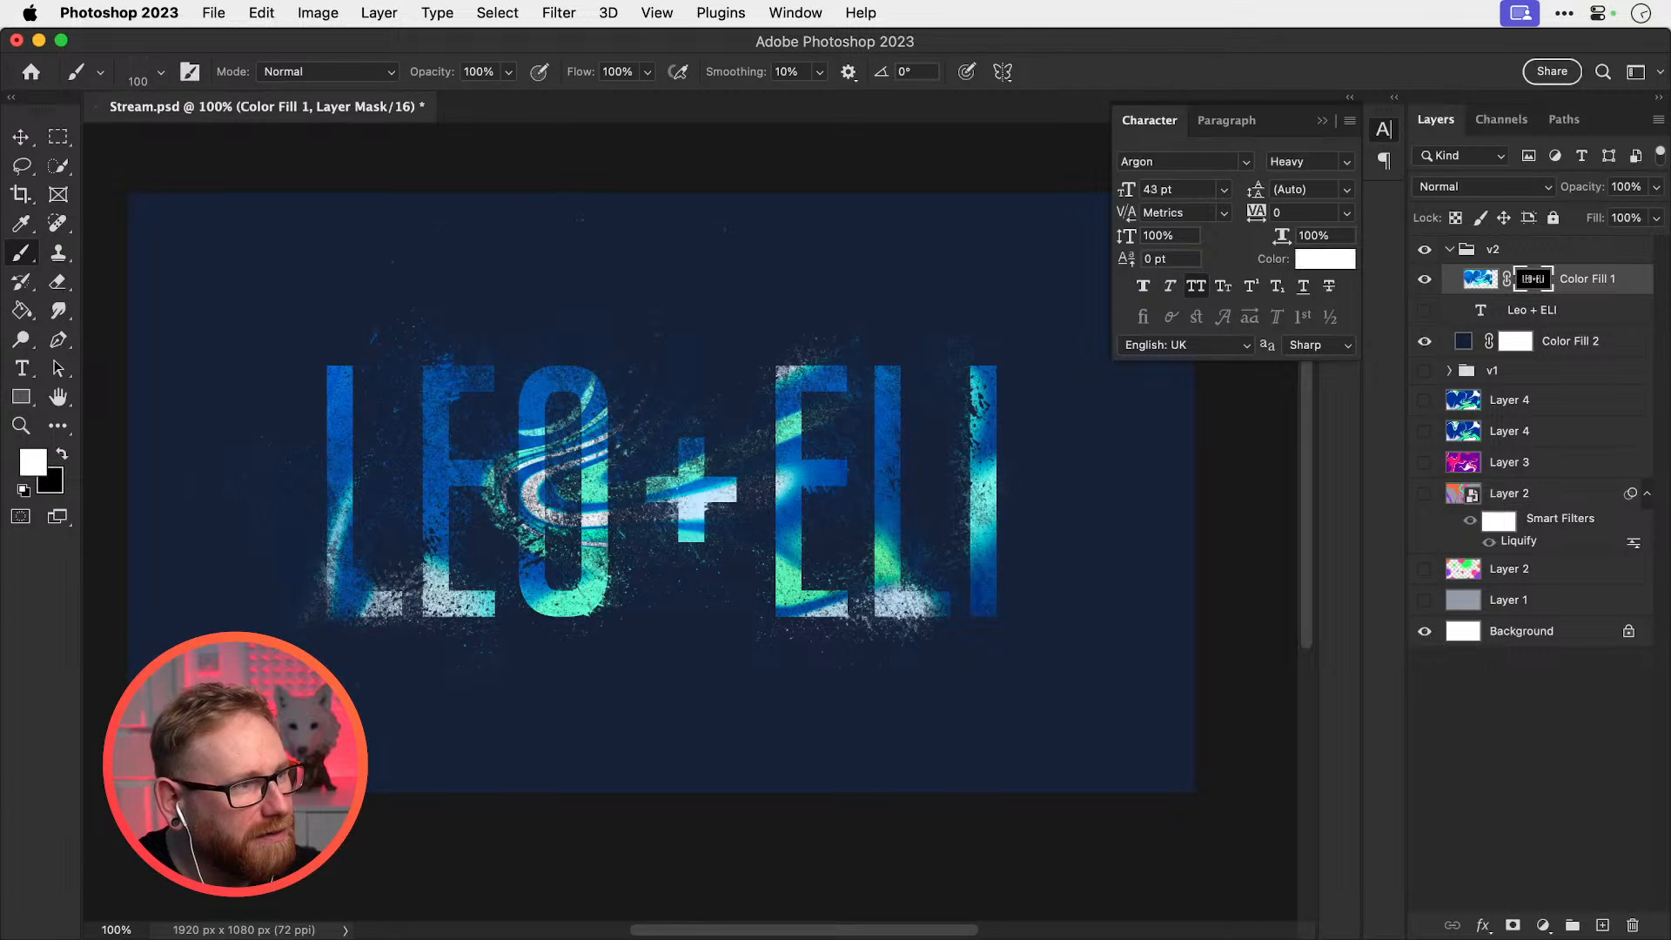
mouse_move(666, 489)
left_mouse_down()
mouse_move(827, 453)
mouse_move(1024, 451)
left_mouse_up()
key("super+z")
Test more Magic 1 ribbon strokes above and across LEO + ELI, undoing each one
left_click_drag(609, 296, 992, 288)
key("super+z")
left_click_drag(679, 461, 713, 442)
key("super+z")
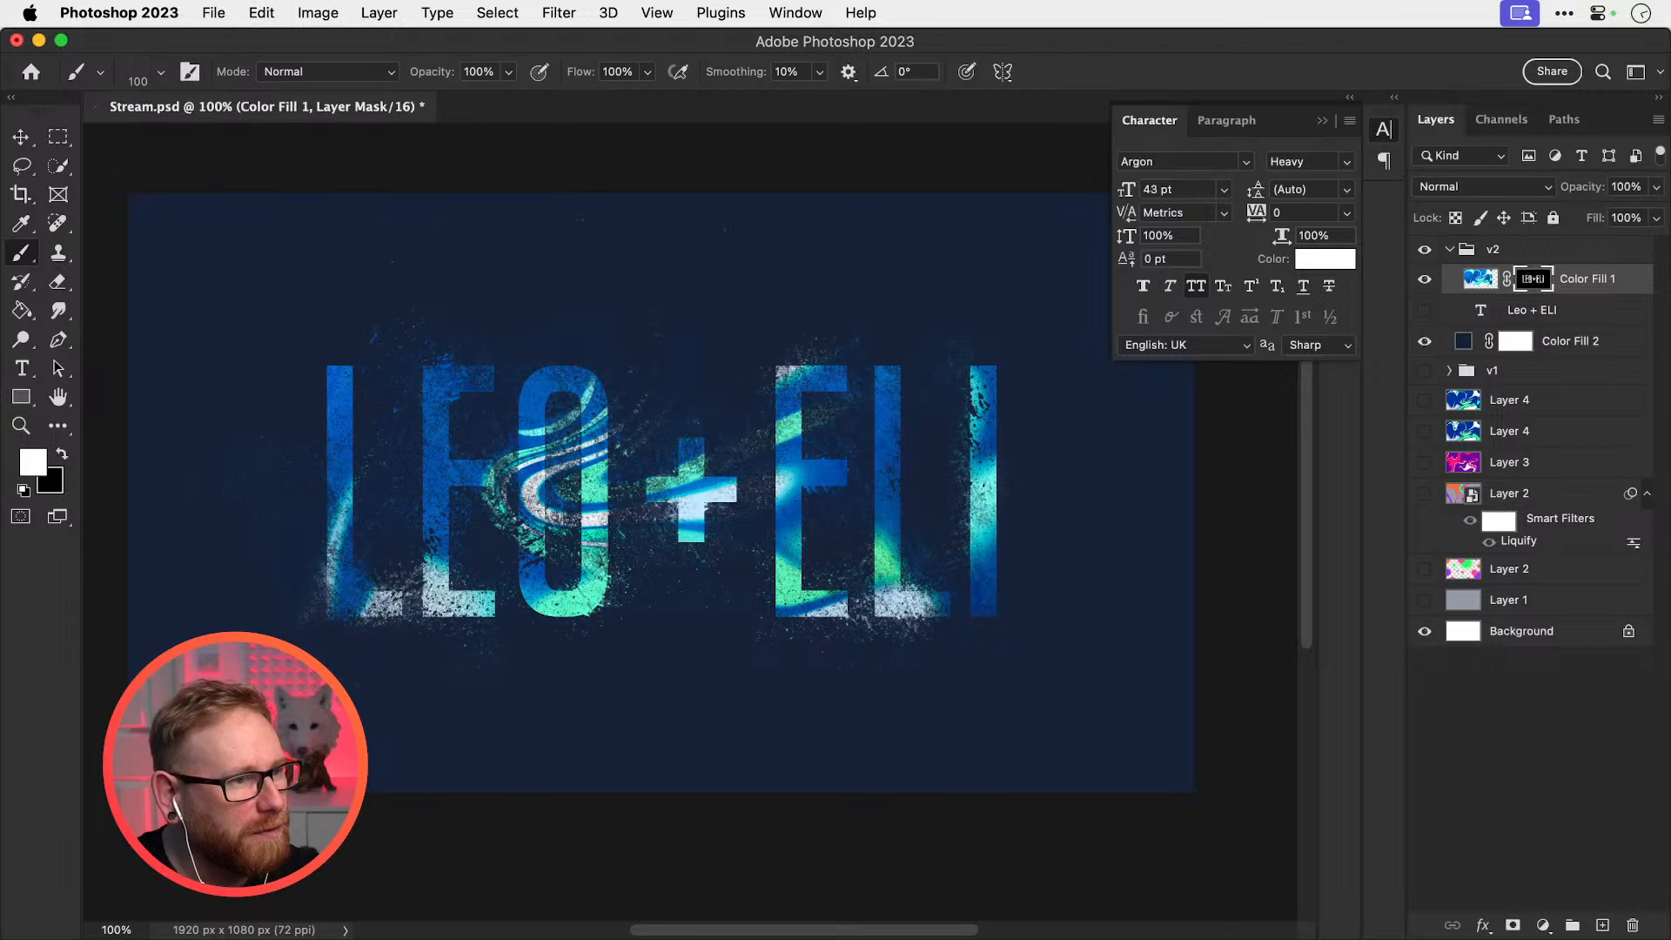
left_click_drag(525, 487, 868, 294)
key("super+z")
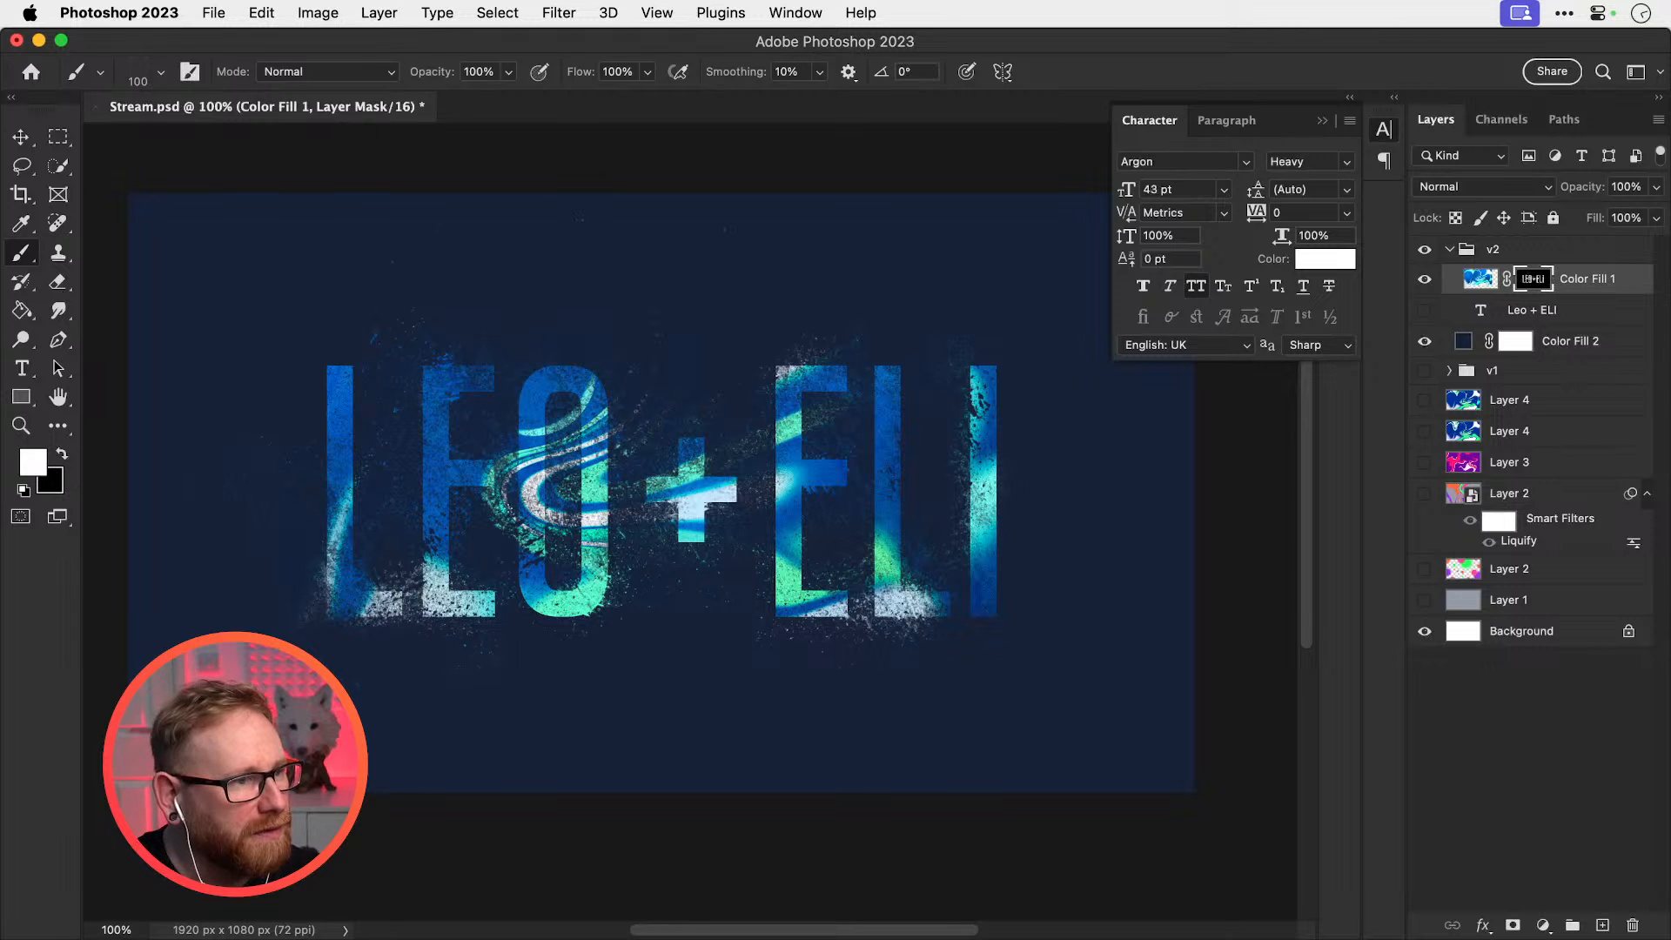
mouse_move(513, 543)
left_mouse_down()
mouse_move(626, 480)
mouse_move(590, 474)
mouse_move(1101, 313)
left_mouse_up()
key("super+z")
key("super+z")
mouse_move(331, 435)
left_mouse_down()
mouse_move(652, 409)
mouse_move(1032, 419)
mouse_move(1134, 334)
left_mouse_up()
key("super+z")
Try the Lights and Rays 1 brushes with beam stamps and swirl strokes, undoing them all
left_click(160, 72)
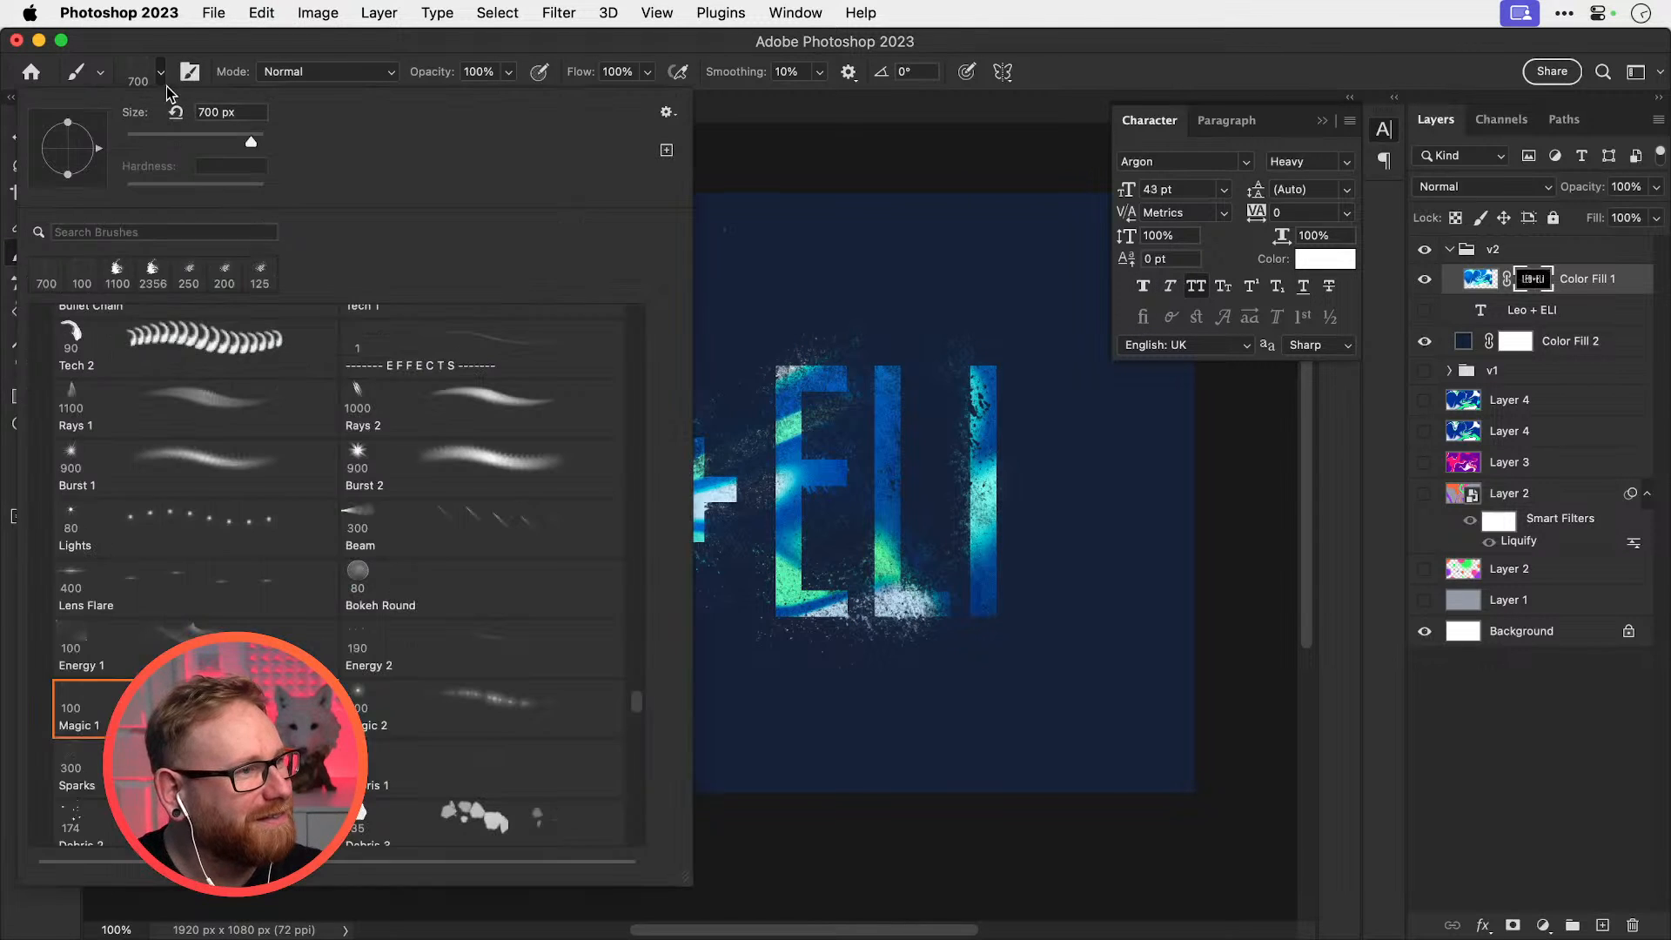
left_click(165, 536)
key("Return")
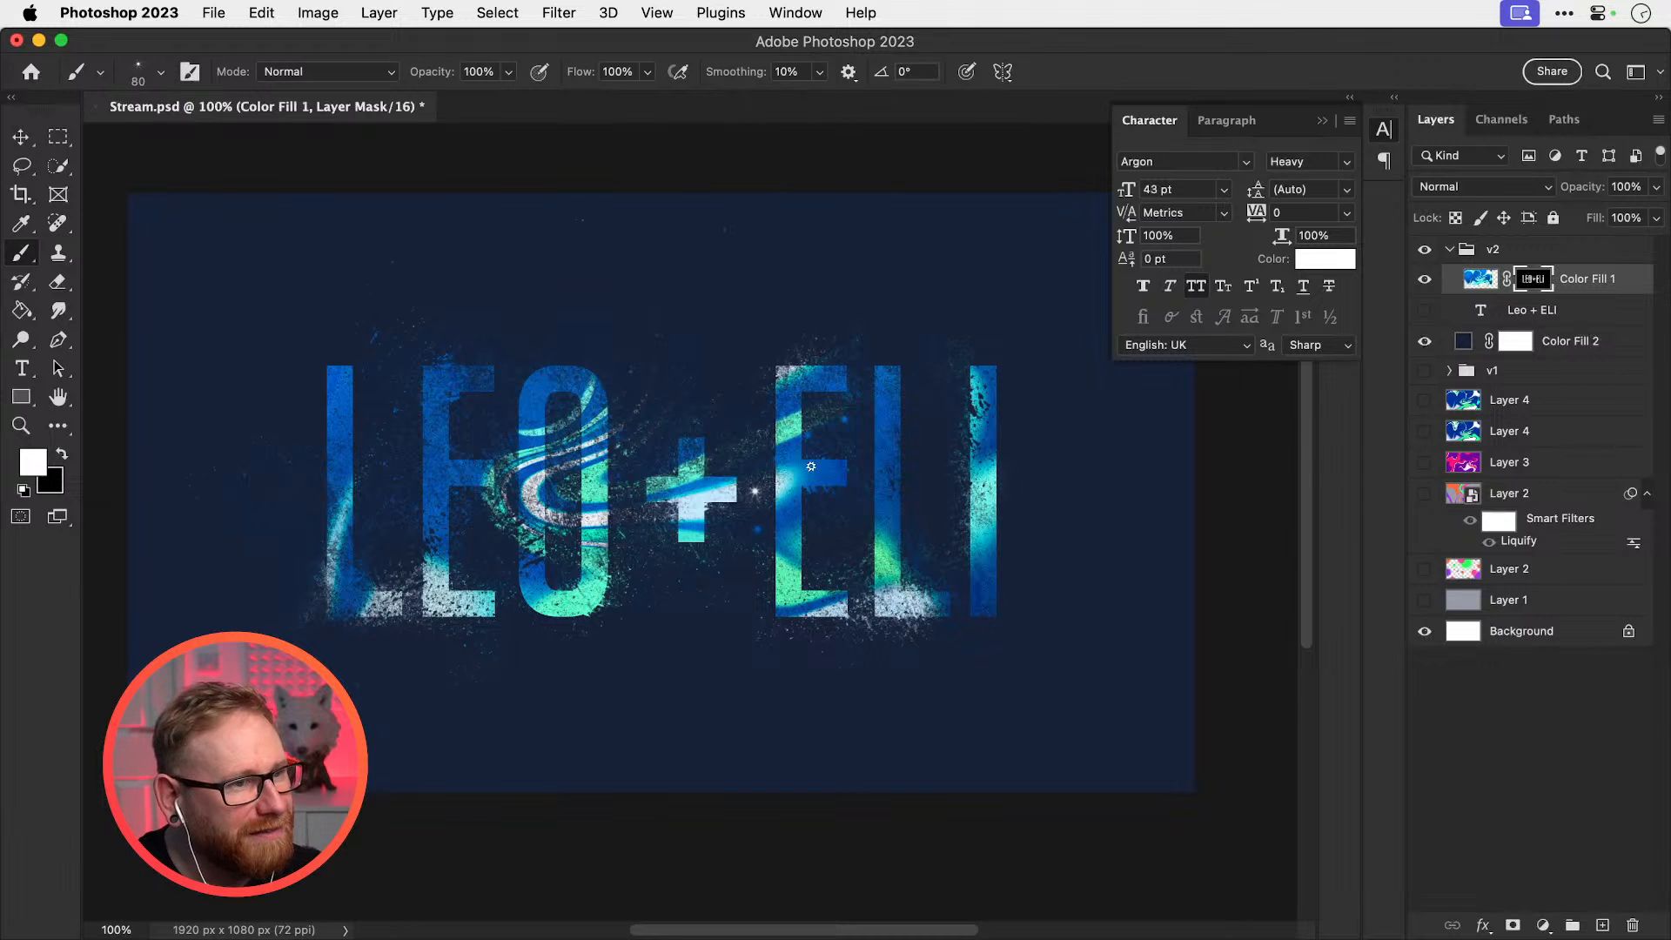
left_click(160, 72)
left_click(166, 413)
key("Return")
left_click(696, 383)
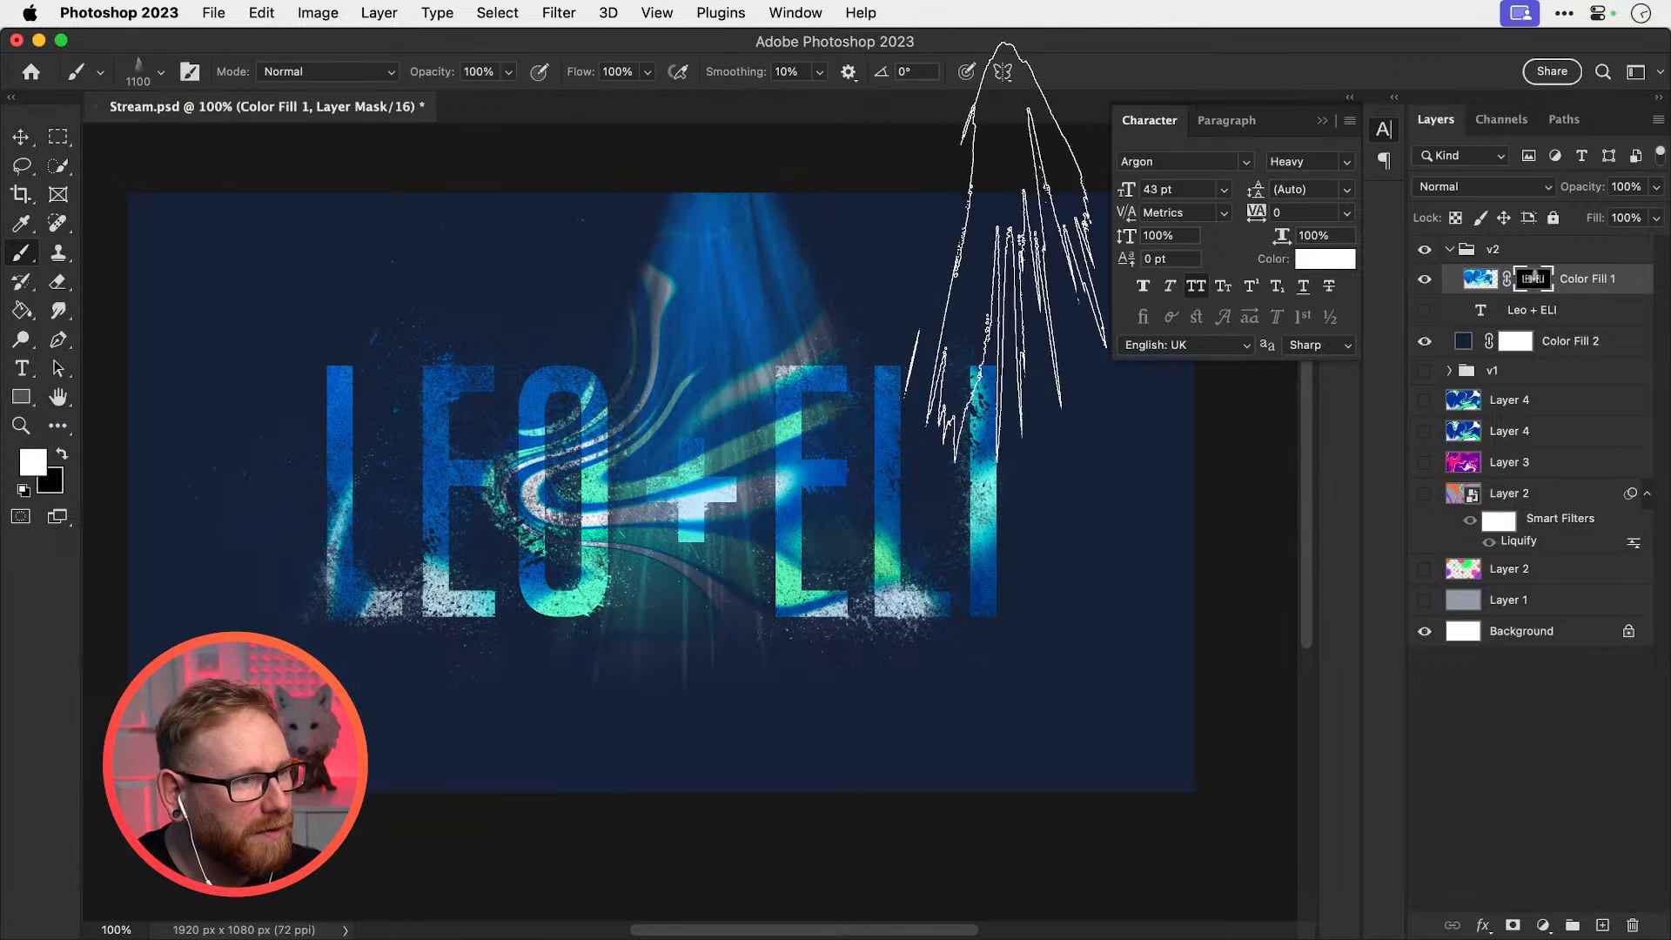
key("super+z")
left_click(644, 392)
key("super+z")
left_click_drag(418, 375, 1030, 426)
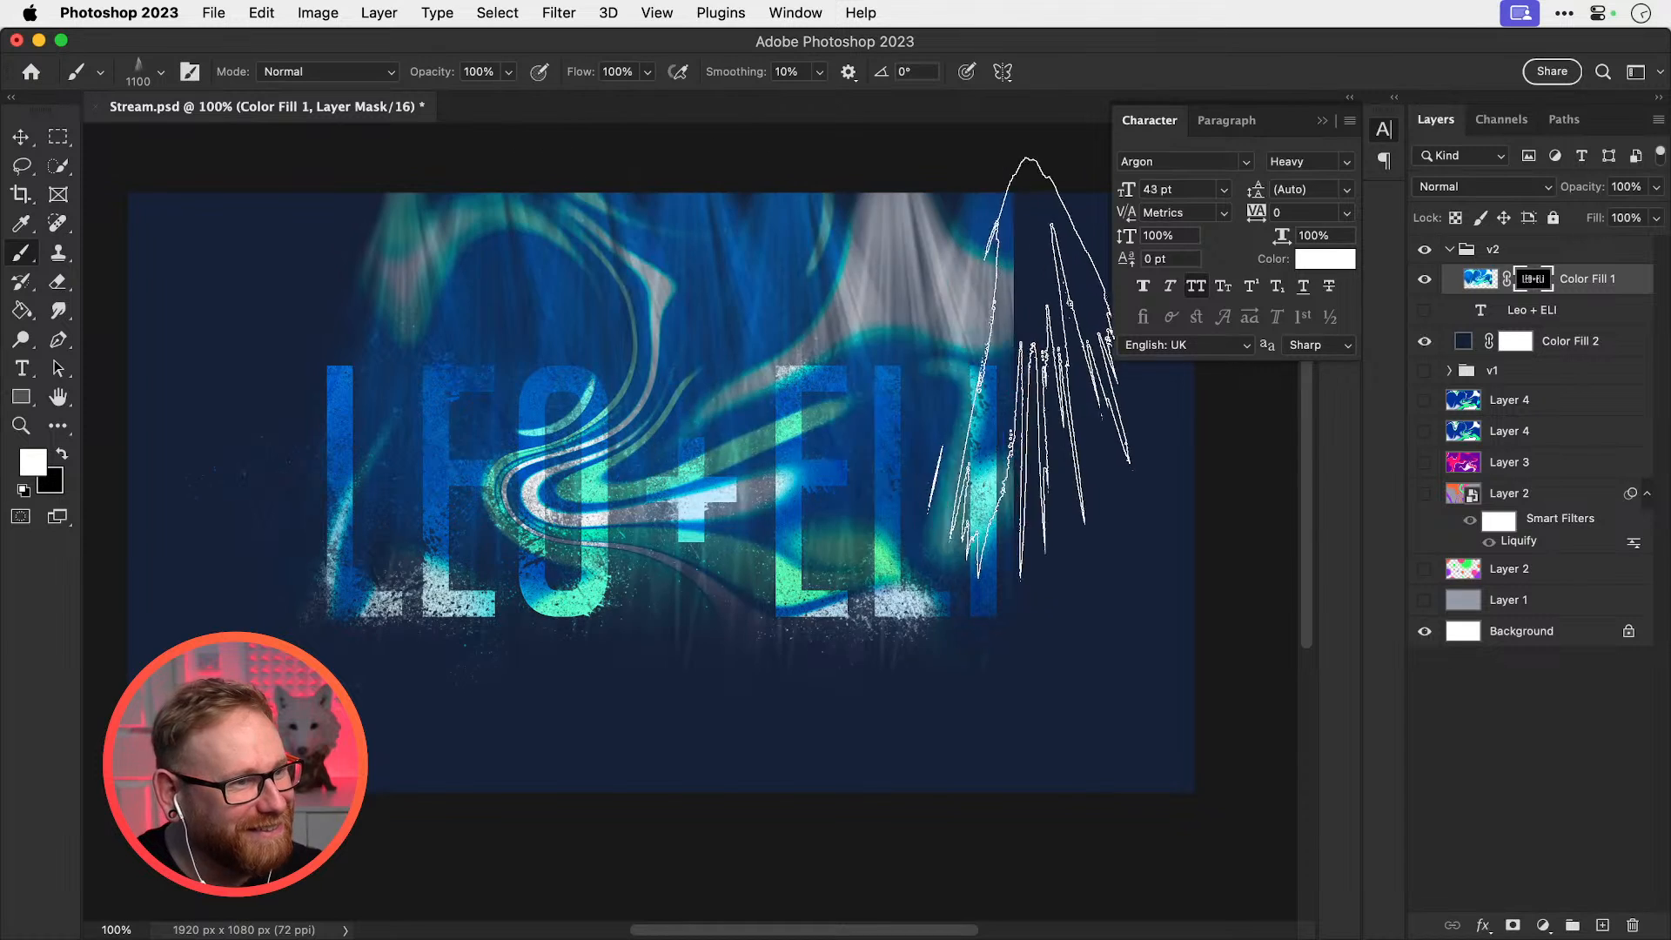
mouse_move(1029, 369)
left_mouse_down()
mouse_move(591, 339)
mouse_move(220, 341)
left_mouse_up()
key("super+z")
Select the Debris 2 brush preset
left_click(160, 73)
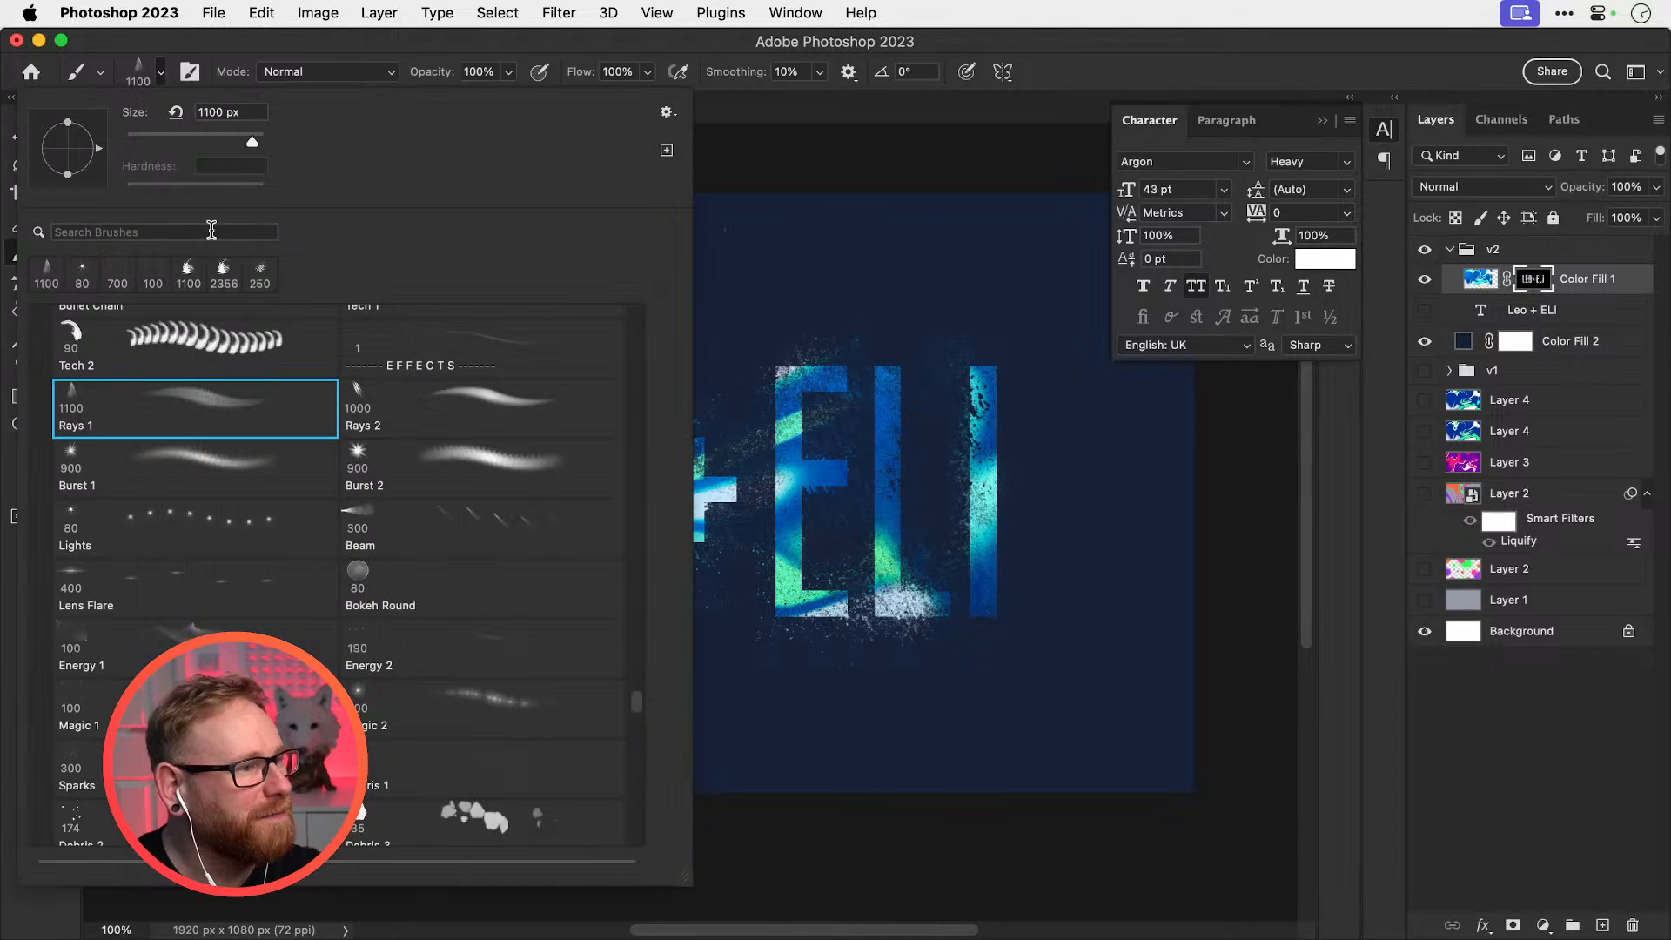
scroll(230, 382, "up", 3)
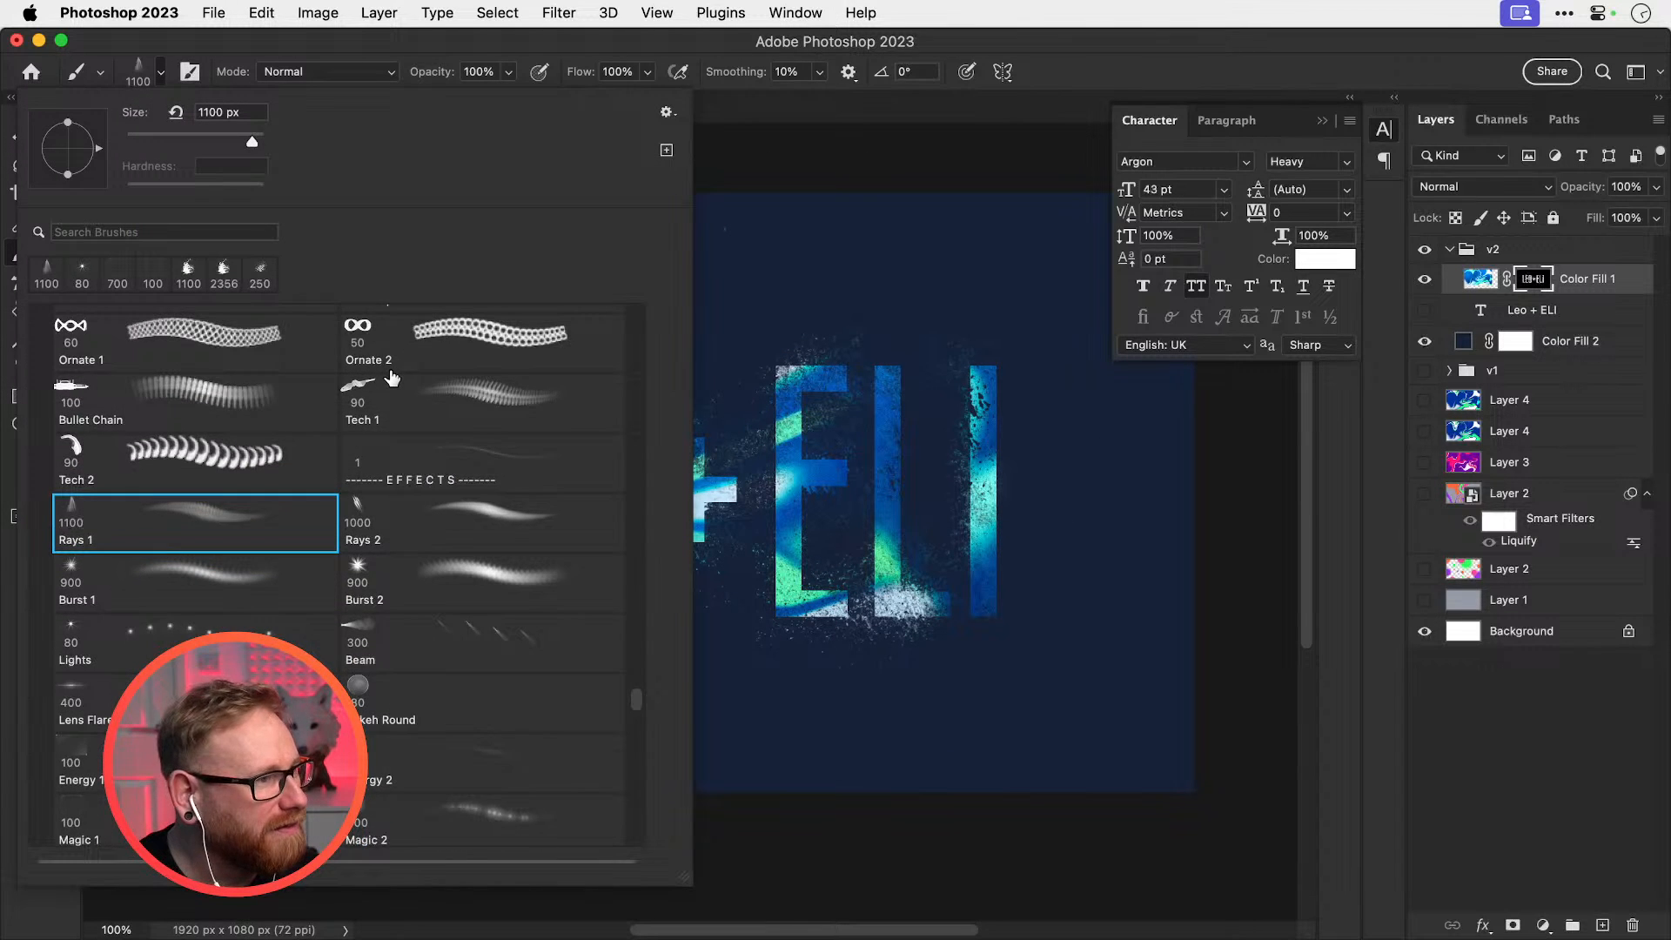
scroll(392, 376, "down", 8)
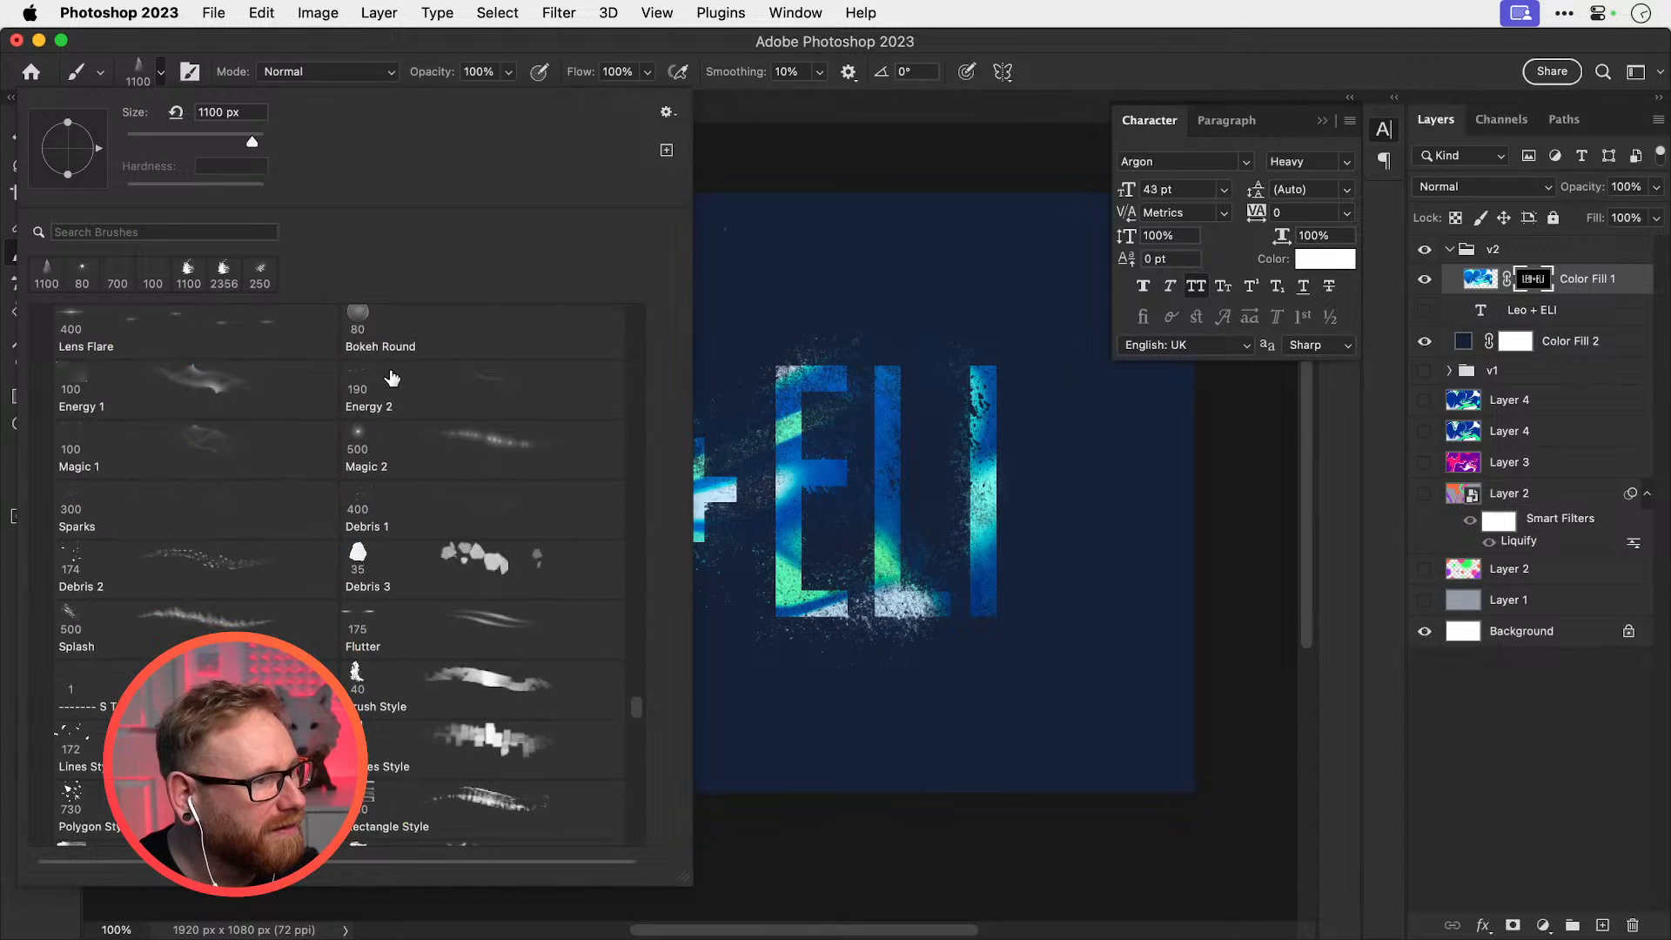
left_click(188, 563)
key("Return")
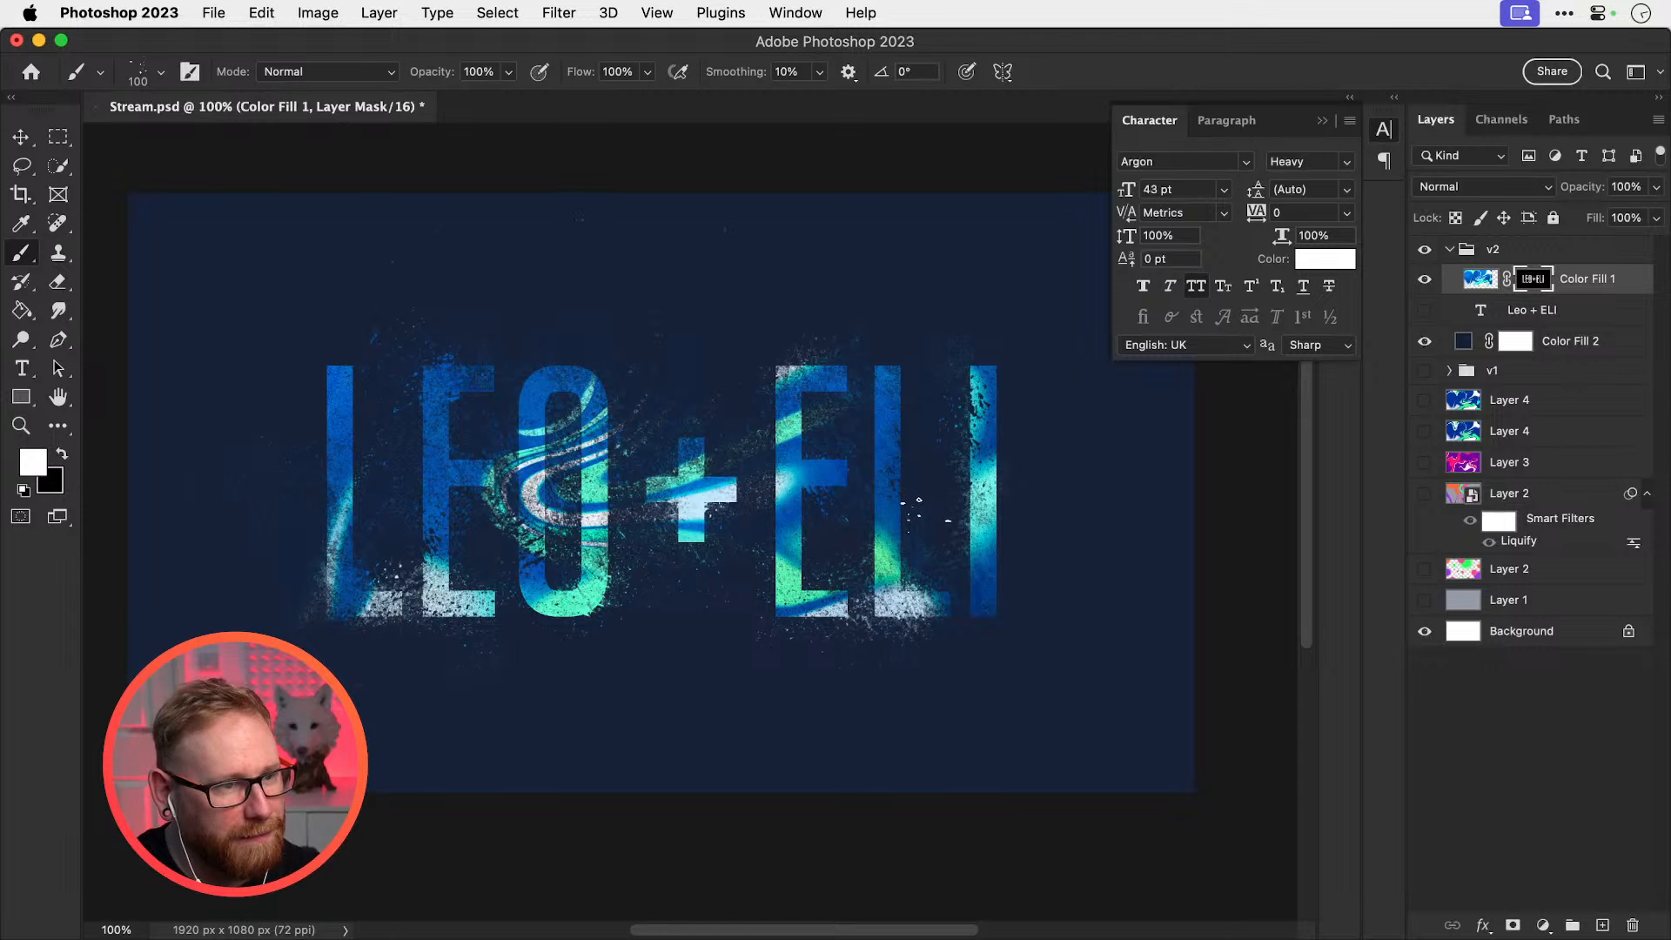
Try the Texture Style brush in white and black across LEO + ELI, undoing every stroke
left_click(152, 79)
scroll(371, 655, "down", 5)
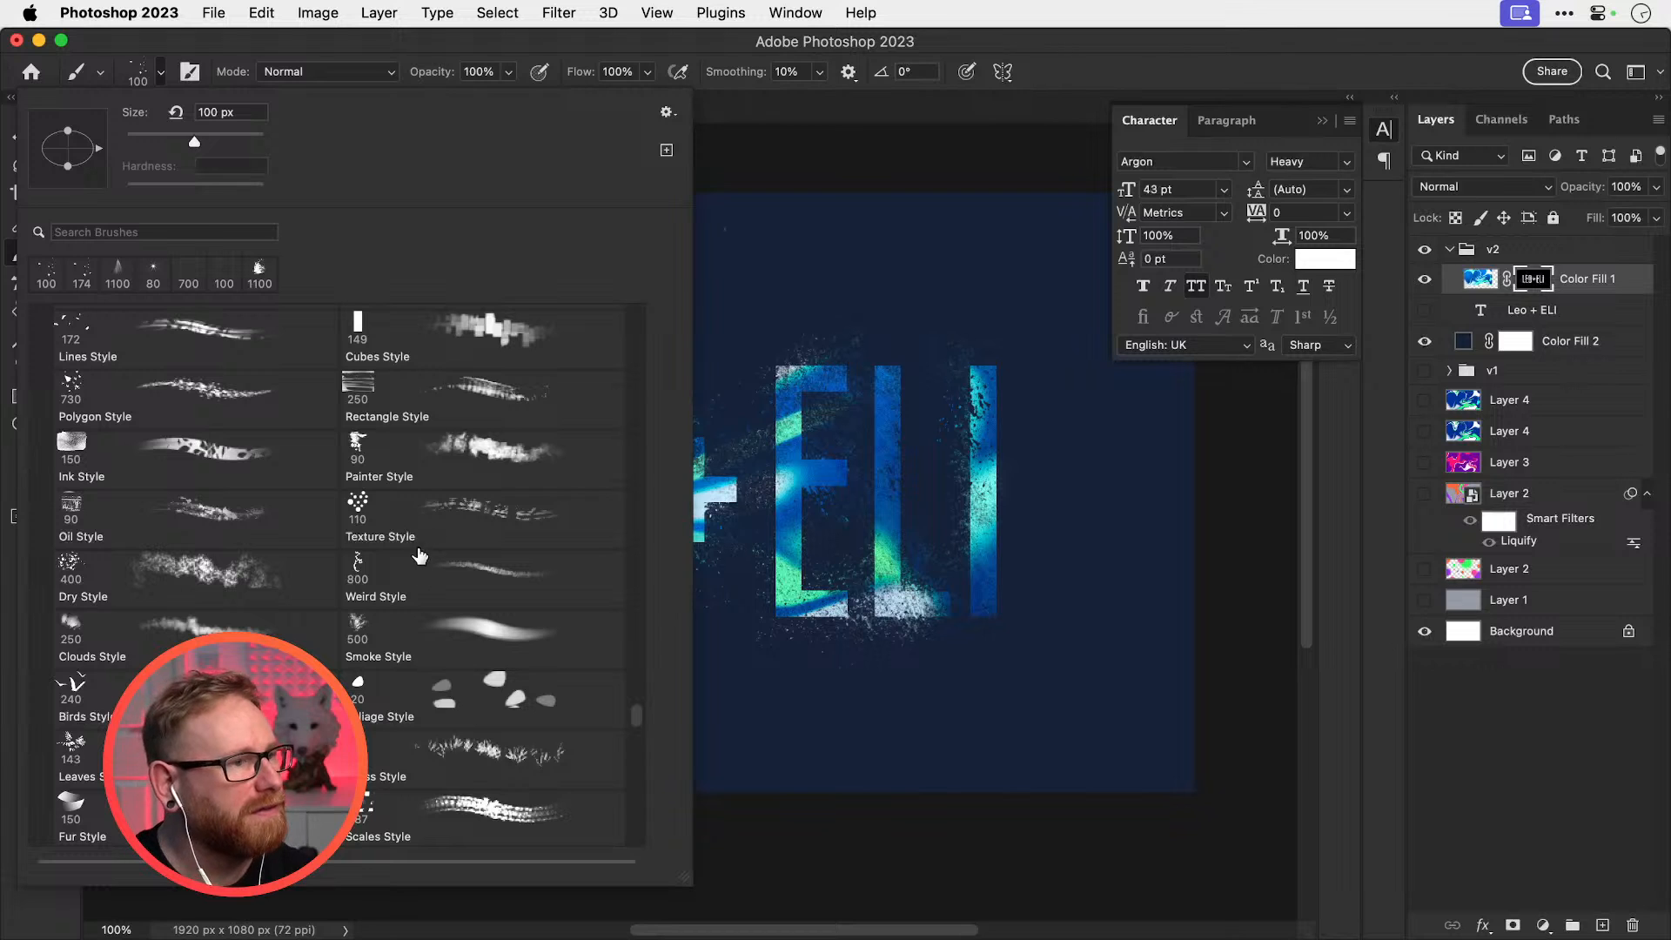
left_click(409, 522)
left_click(834, 435)
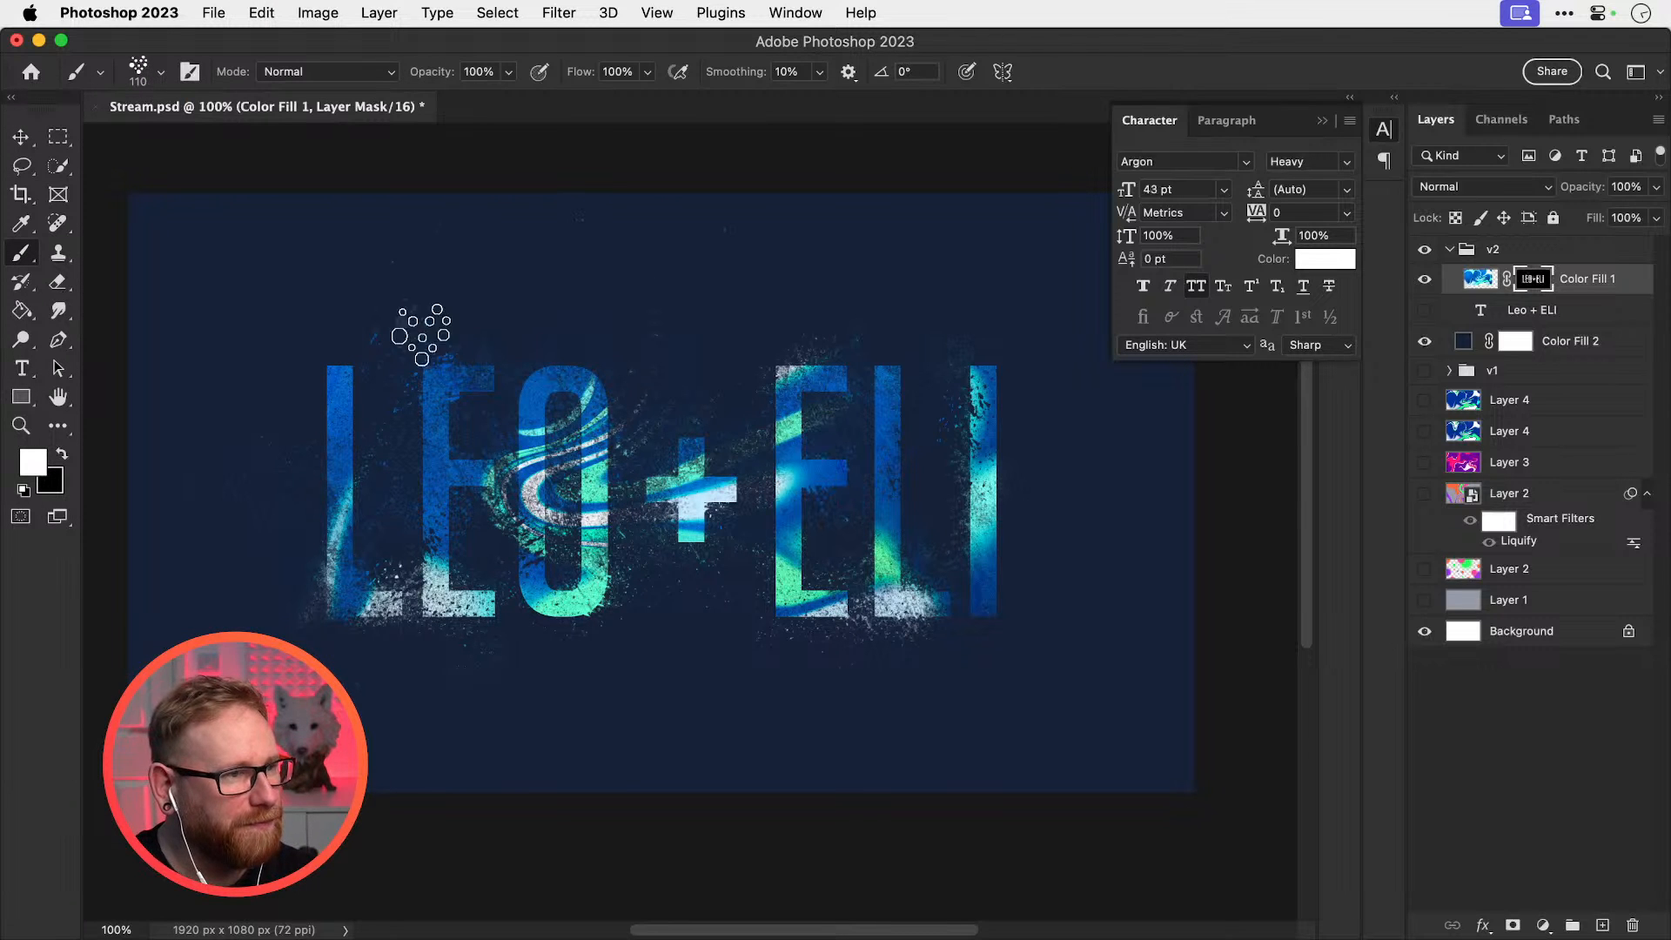
mouse_move(422, 335)
left_mouse_down()
mouse_move(461, 290)
mouse_move(783, 317)
left_mouse_up()
key("super+z")
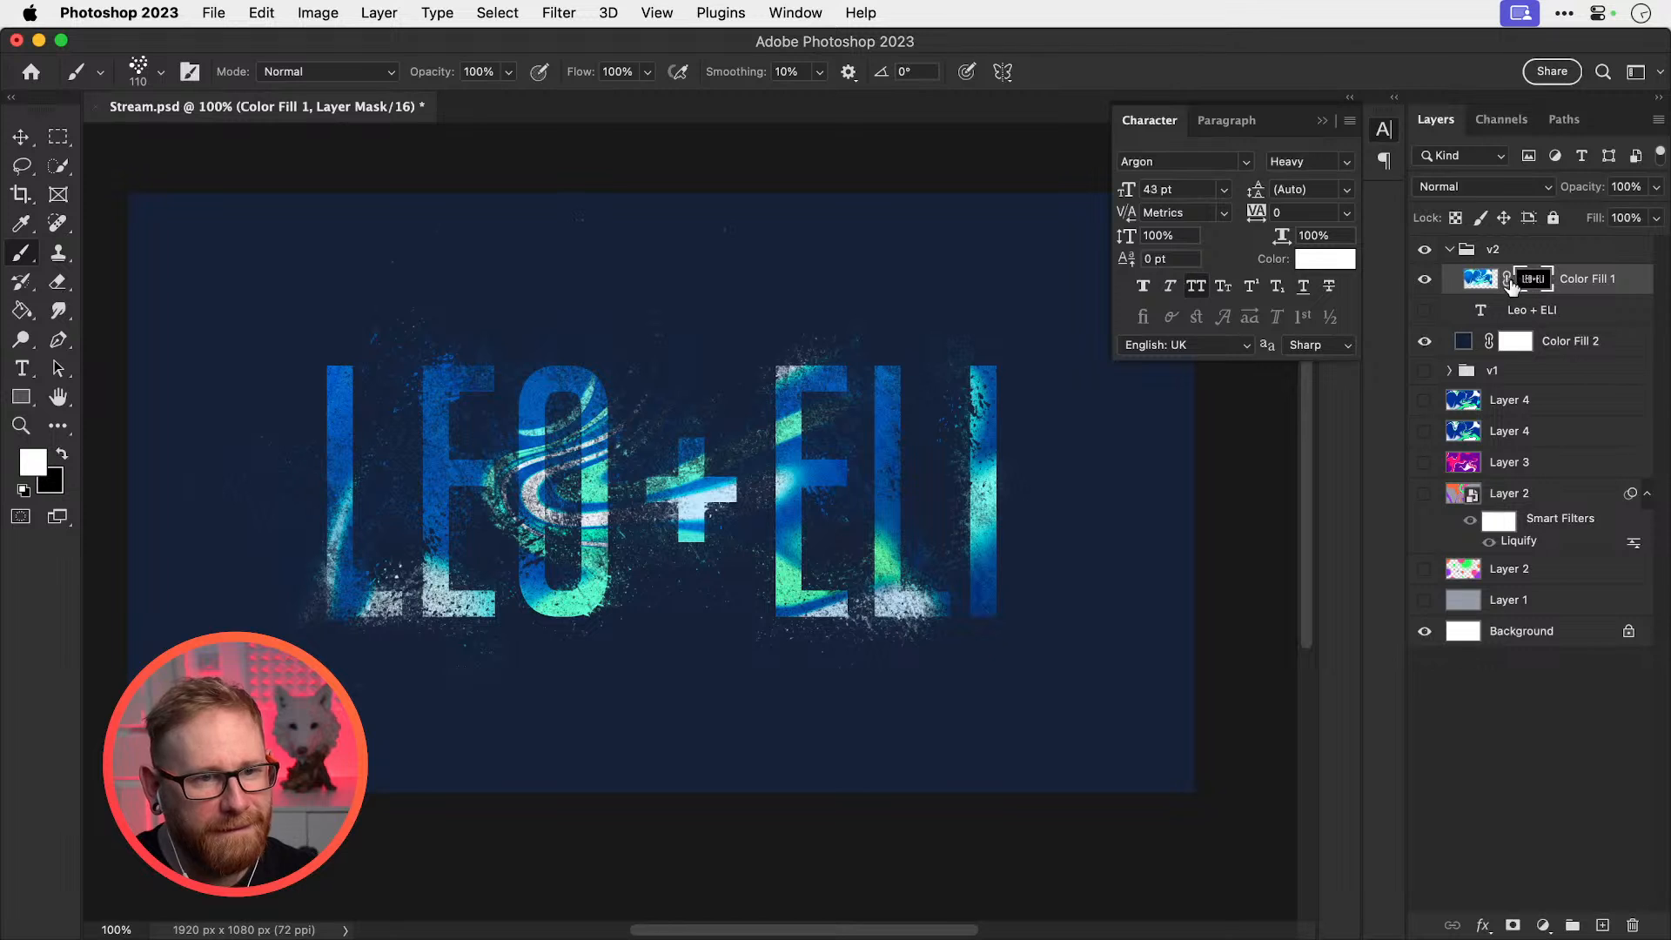
key("x")
left_click_drag(348, 391, 357, 619)
key("super+z")
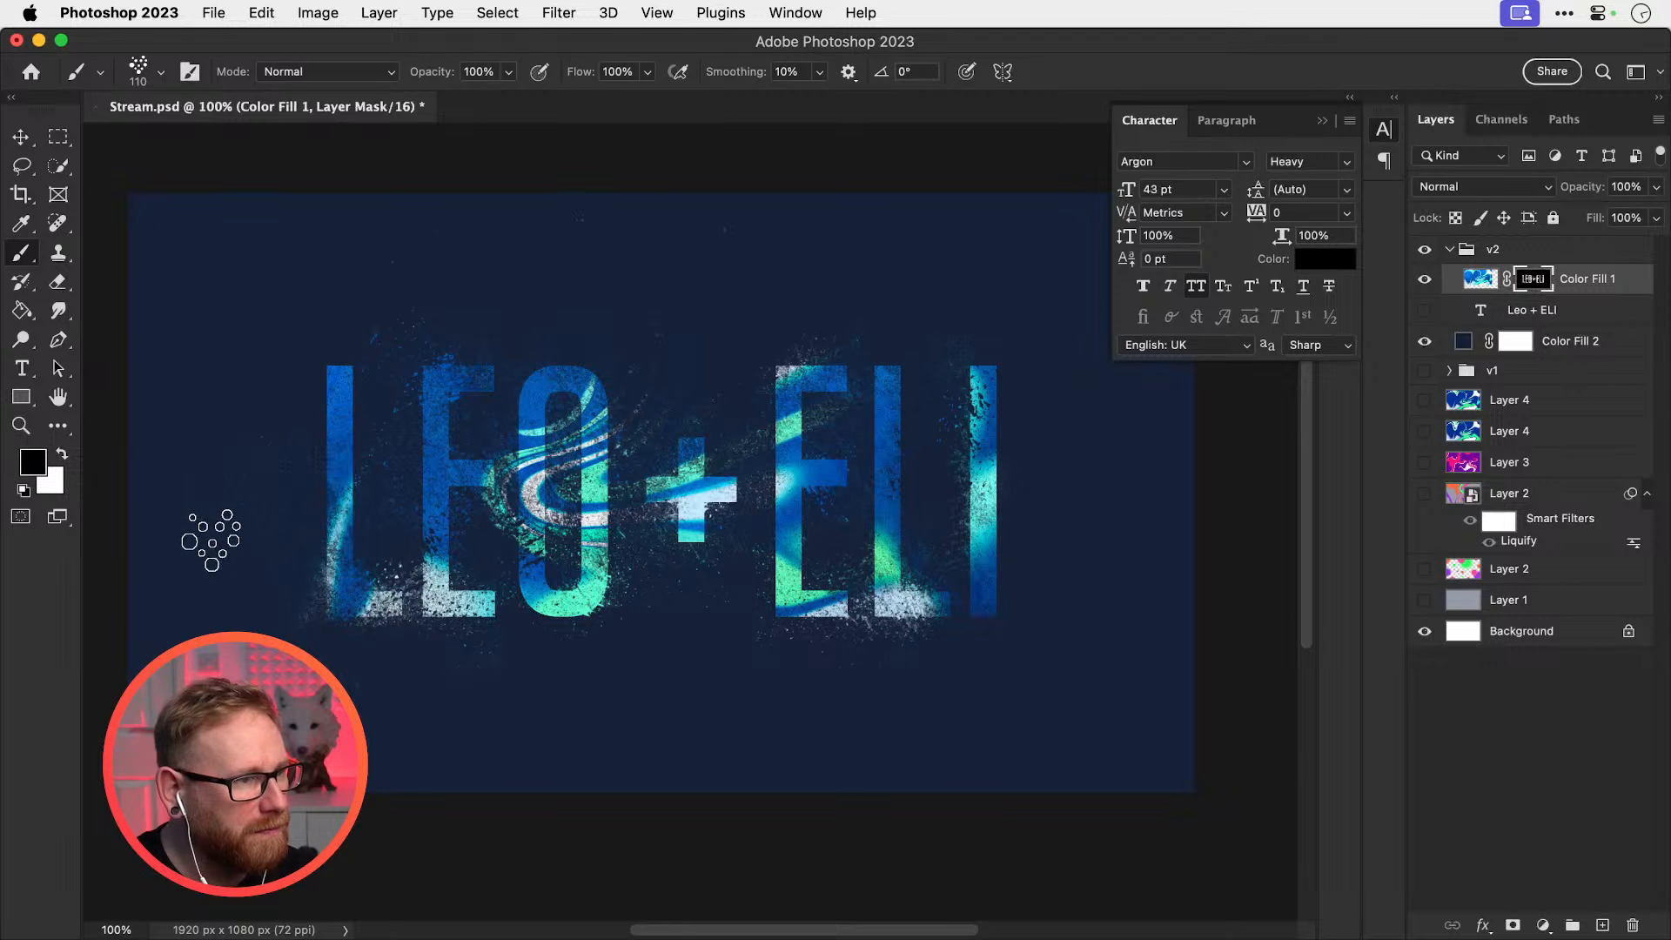
left_click_drag(207, 546, 1234, 369)
key("super+z")
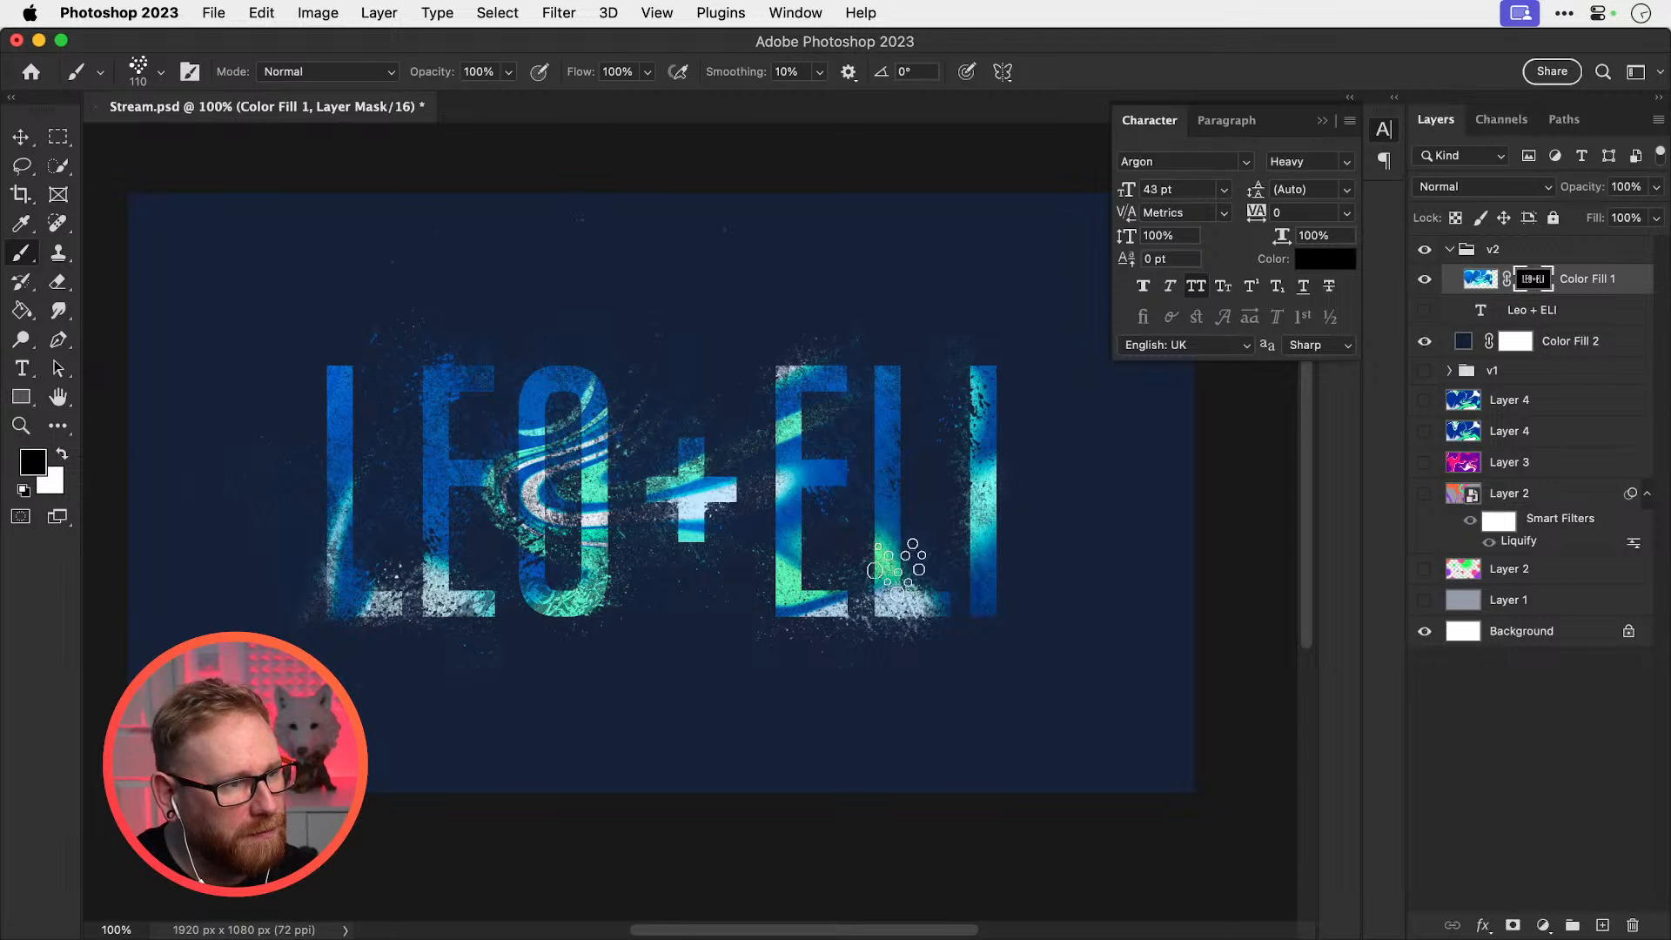
mouse_move(554, 569)
left_mouse_down()
mouse_move(914, 399)
mouse_move(494, 404)
mouse_move(1137, 436)
left_mouse_up()
key("super+z")
key("super+z")
key("super+z")
key("super+z")
key("super+z")
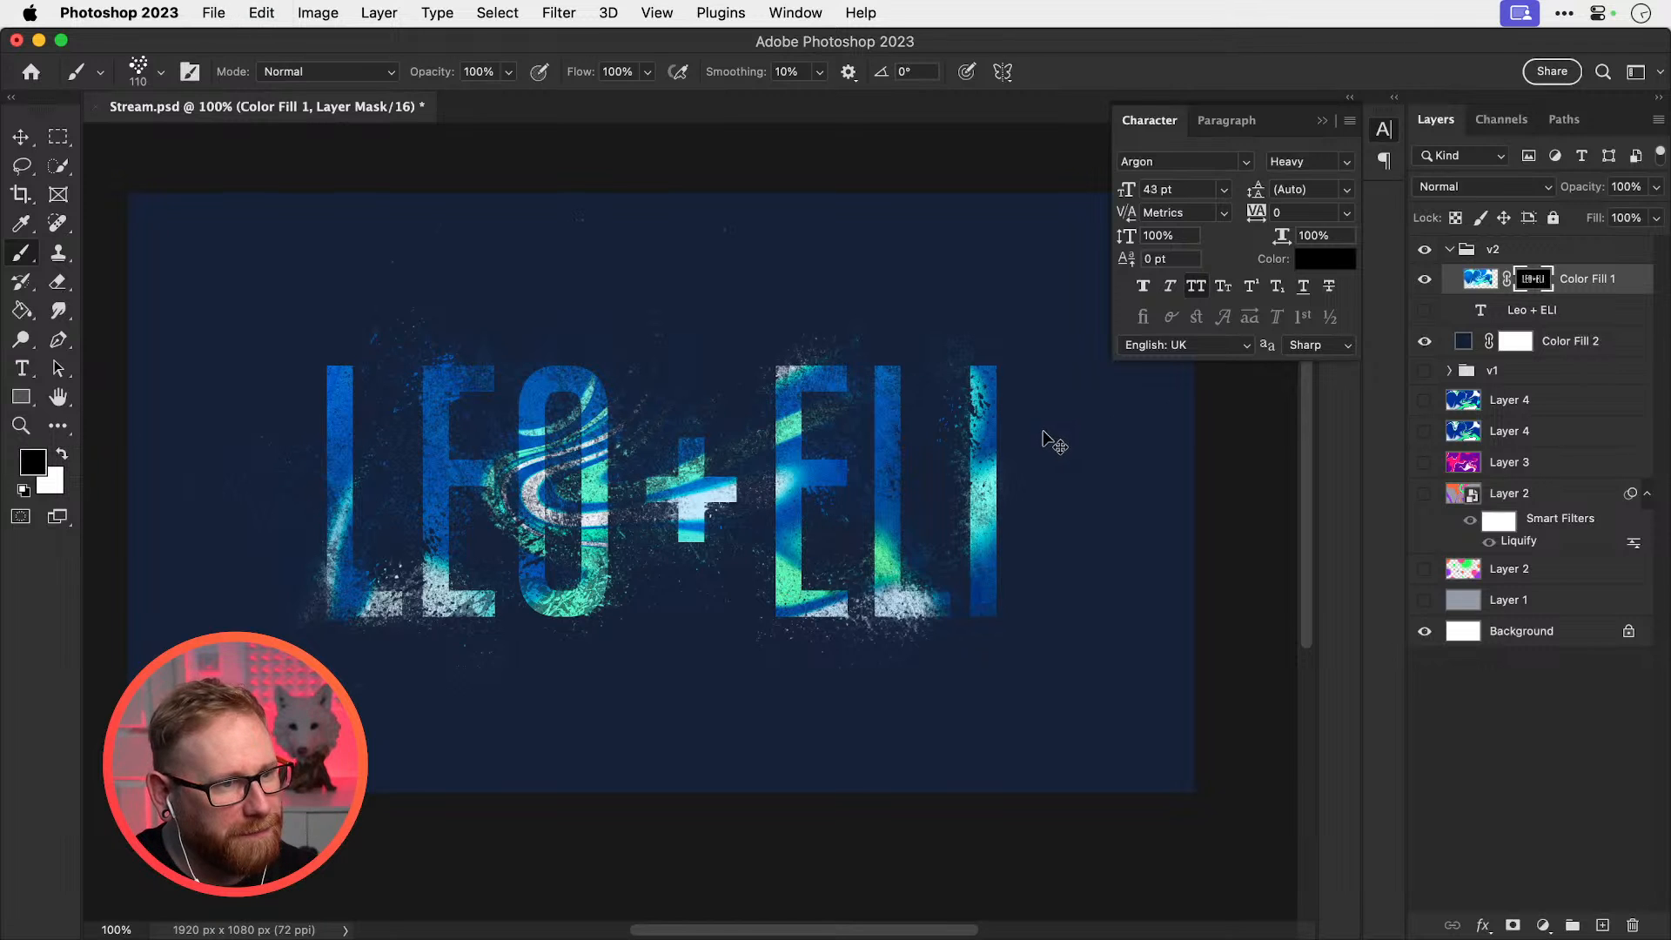
Try the Rectangle Style brush on the L and E in white and black, undoing the strokes
key("x")
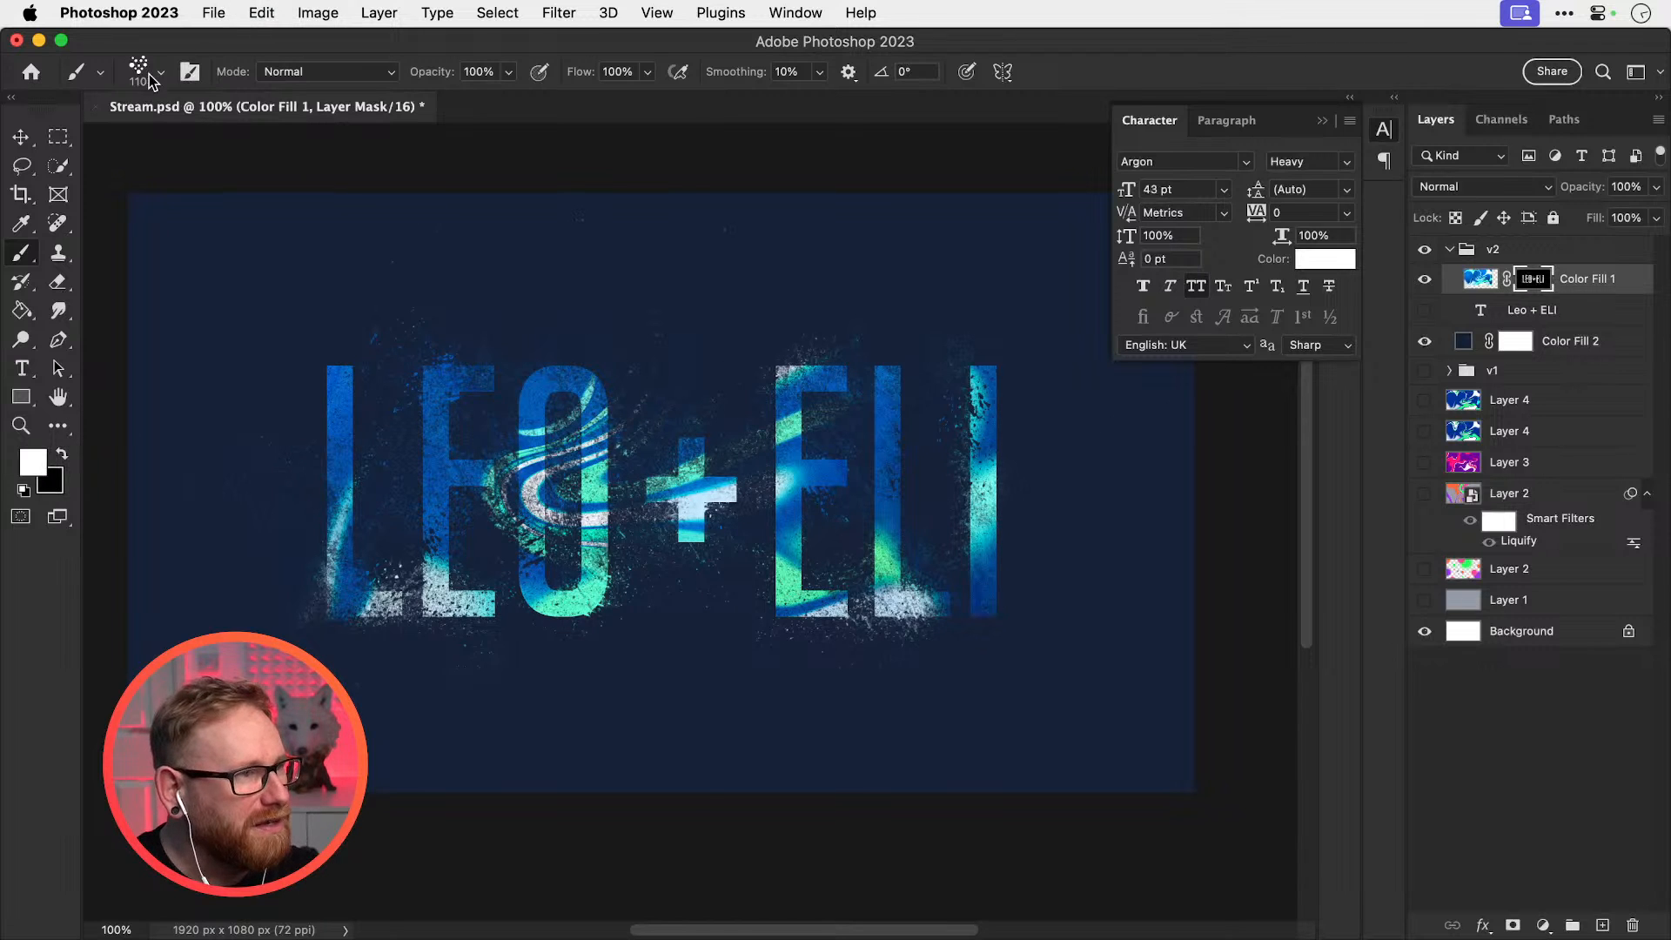
left_click(160, 72)
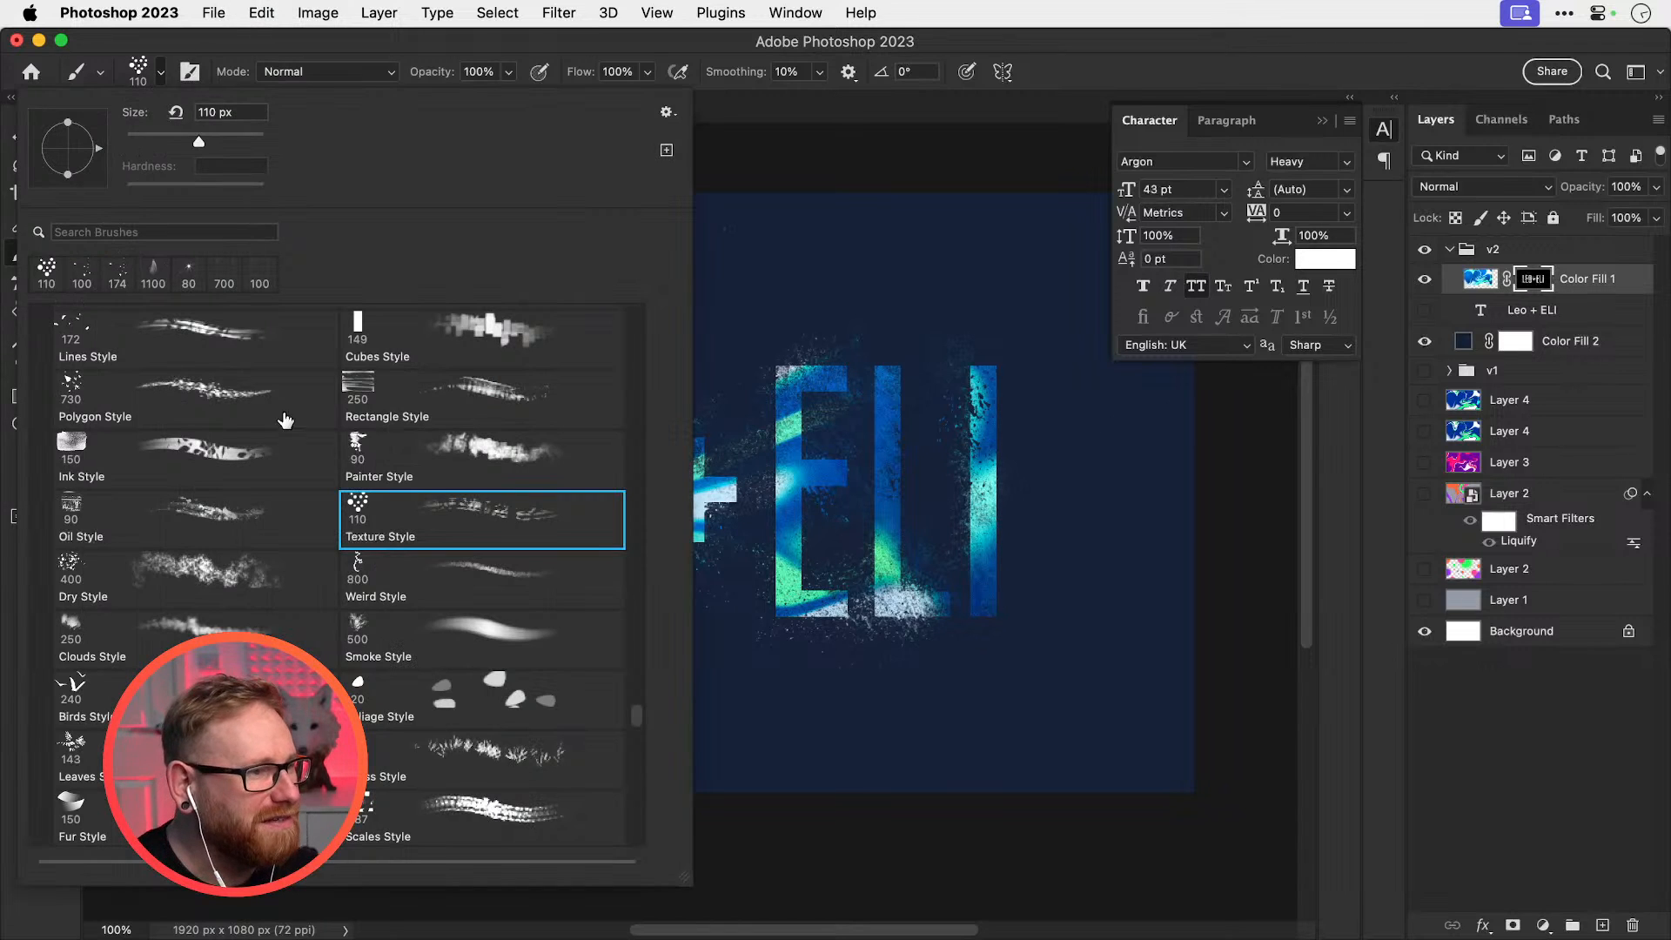
left_click(360, 390)
mouse_move(818, 381)
left_mouse_down()
mouse_move(797, 387)
mouse_move(831, 394)
left_mouse_up()
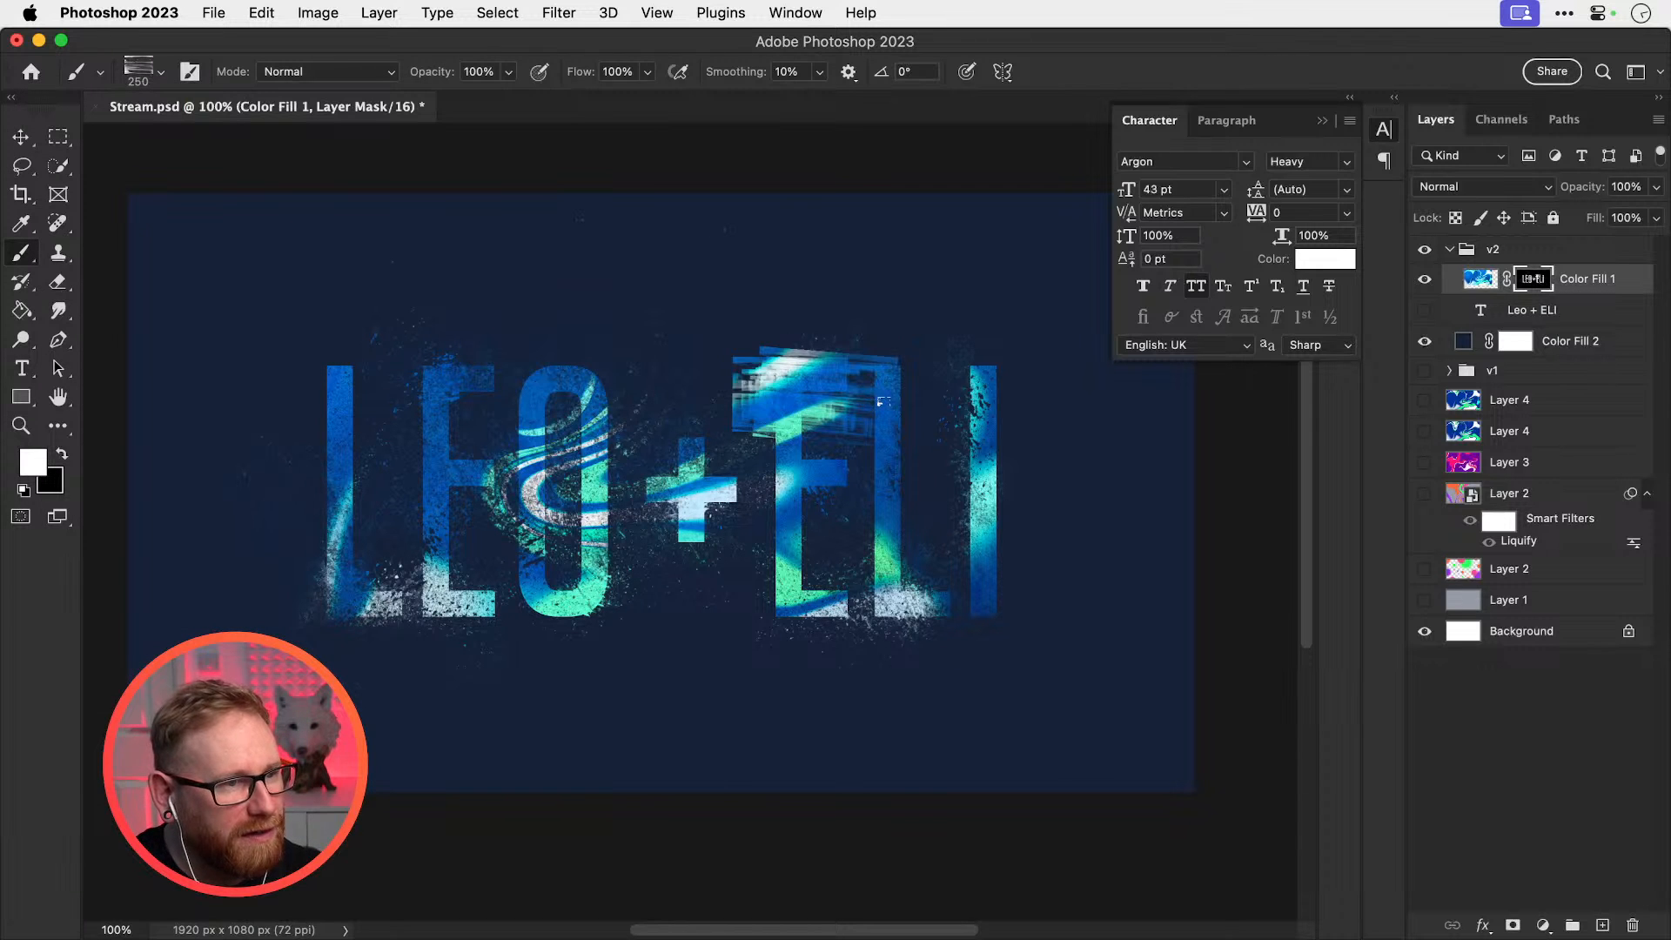
key("super+z")
left_click_drag(300, 479, 445, 526)
key("super+z")
key("x")
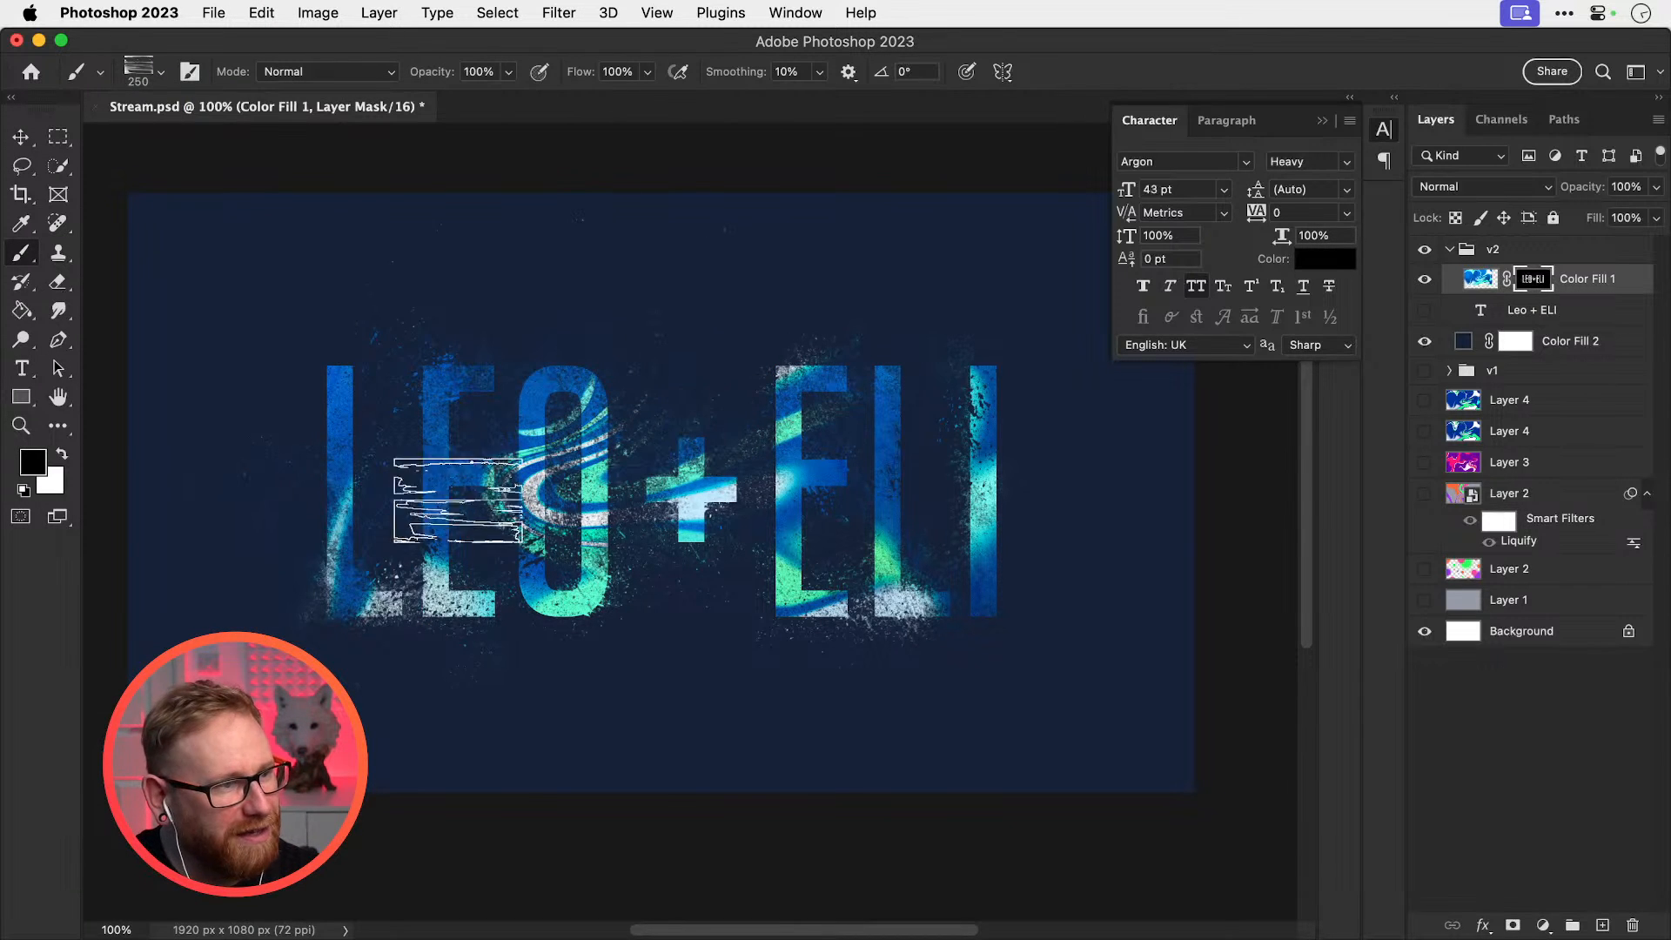
left_click_drag(394, 585, 532, 528)
key("super+z")
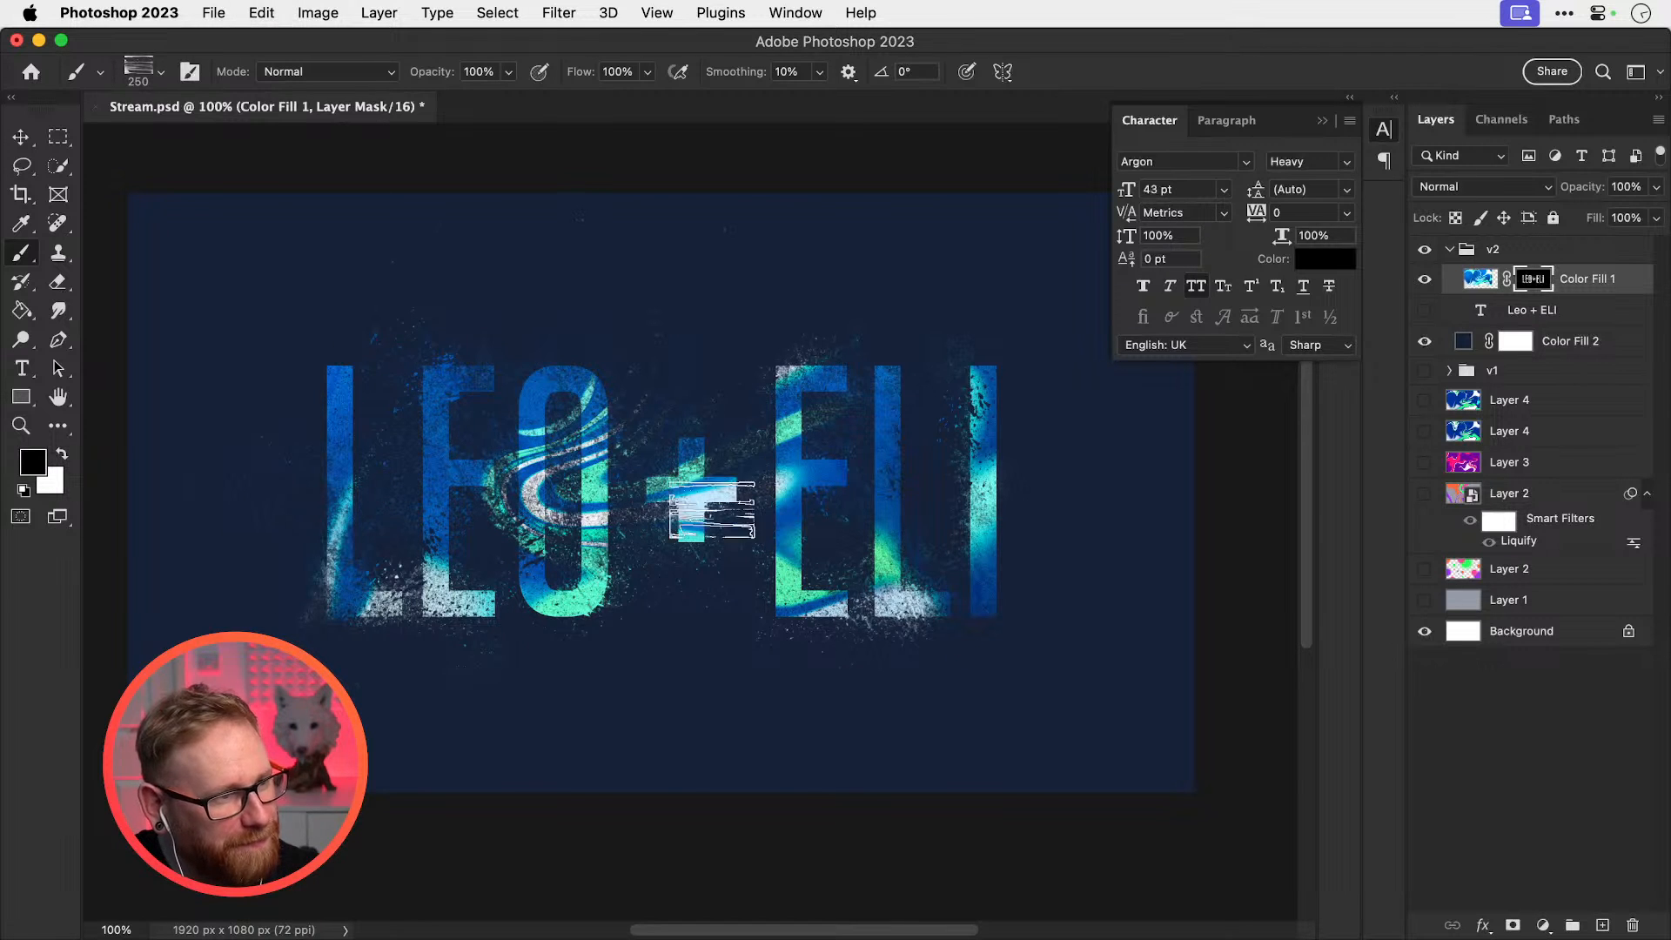
Load the Scatter Style brush preset with white as the painting colour, then return to Move
key("x")
left_click(160, 74)
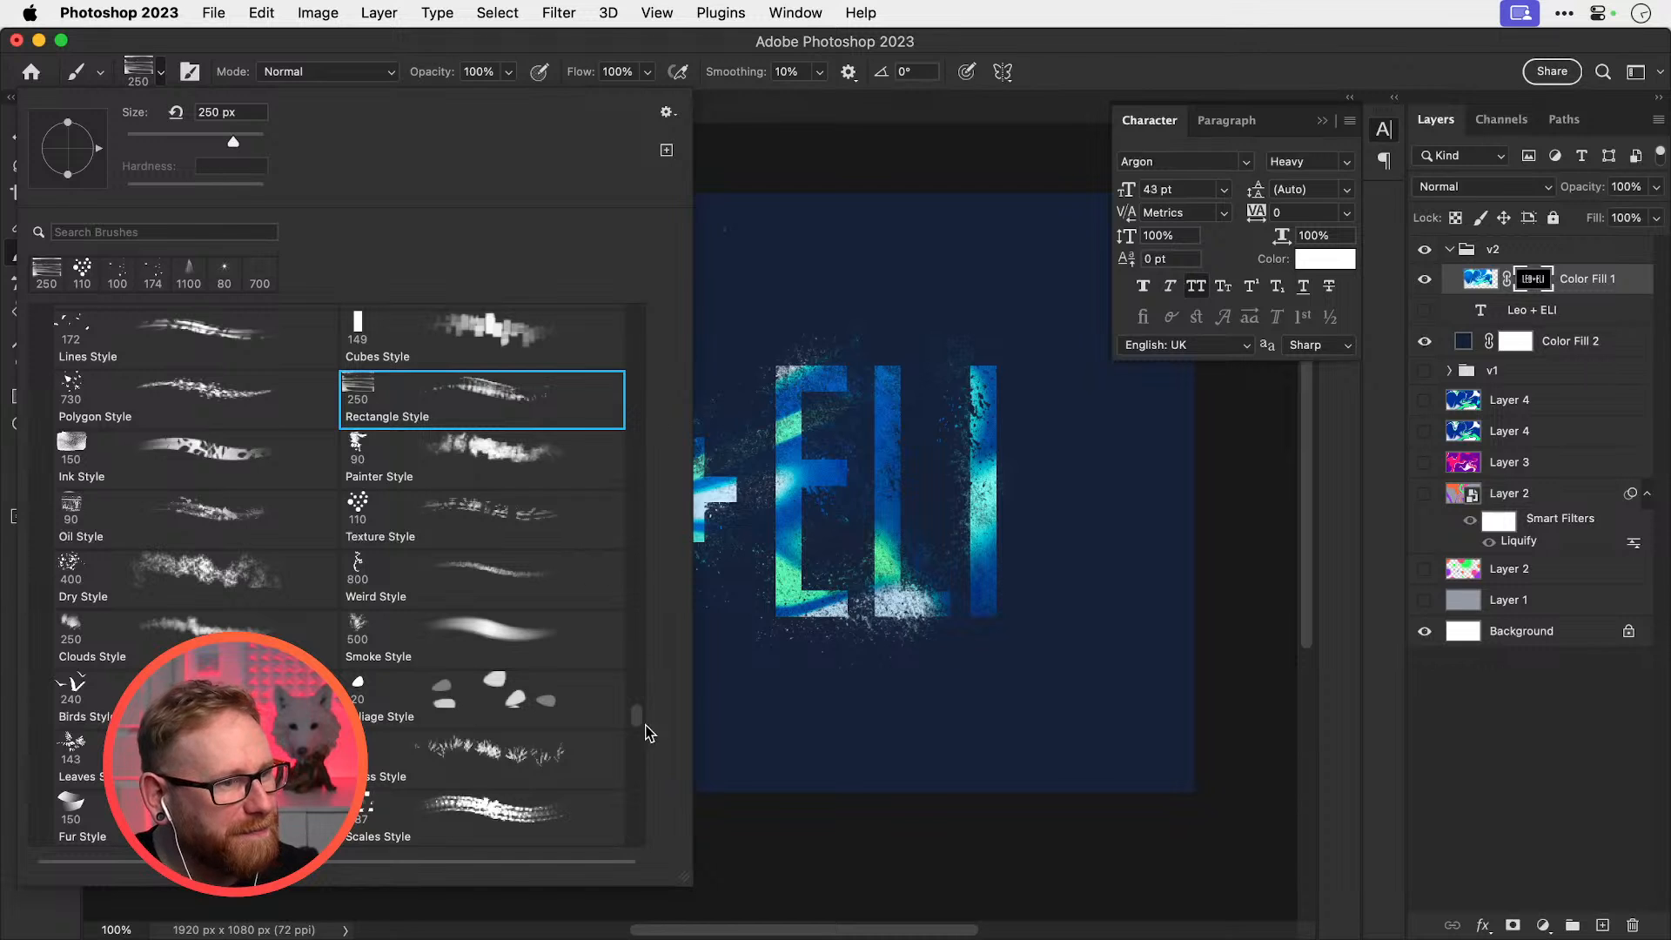
scroll(638, 727, "down", 5)
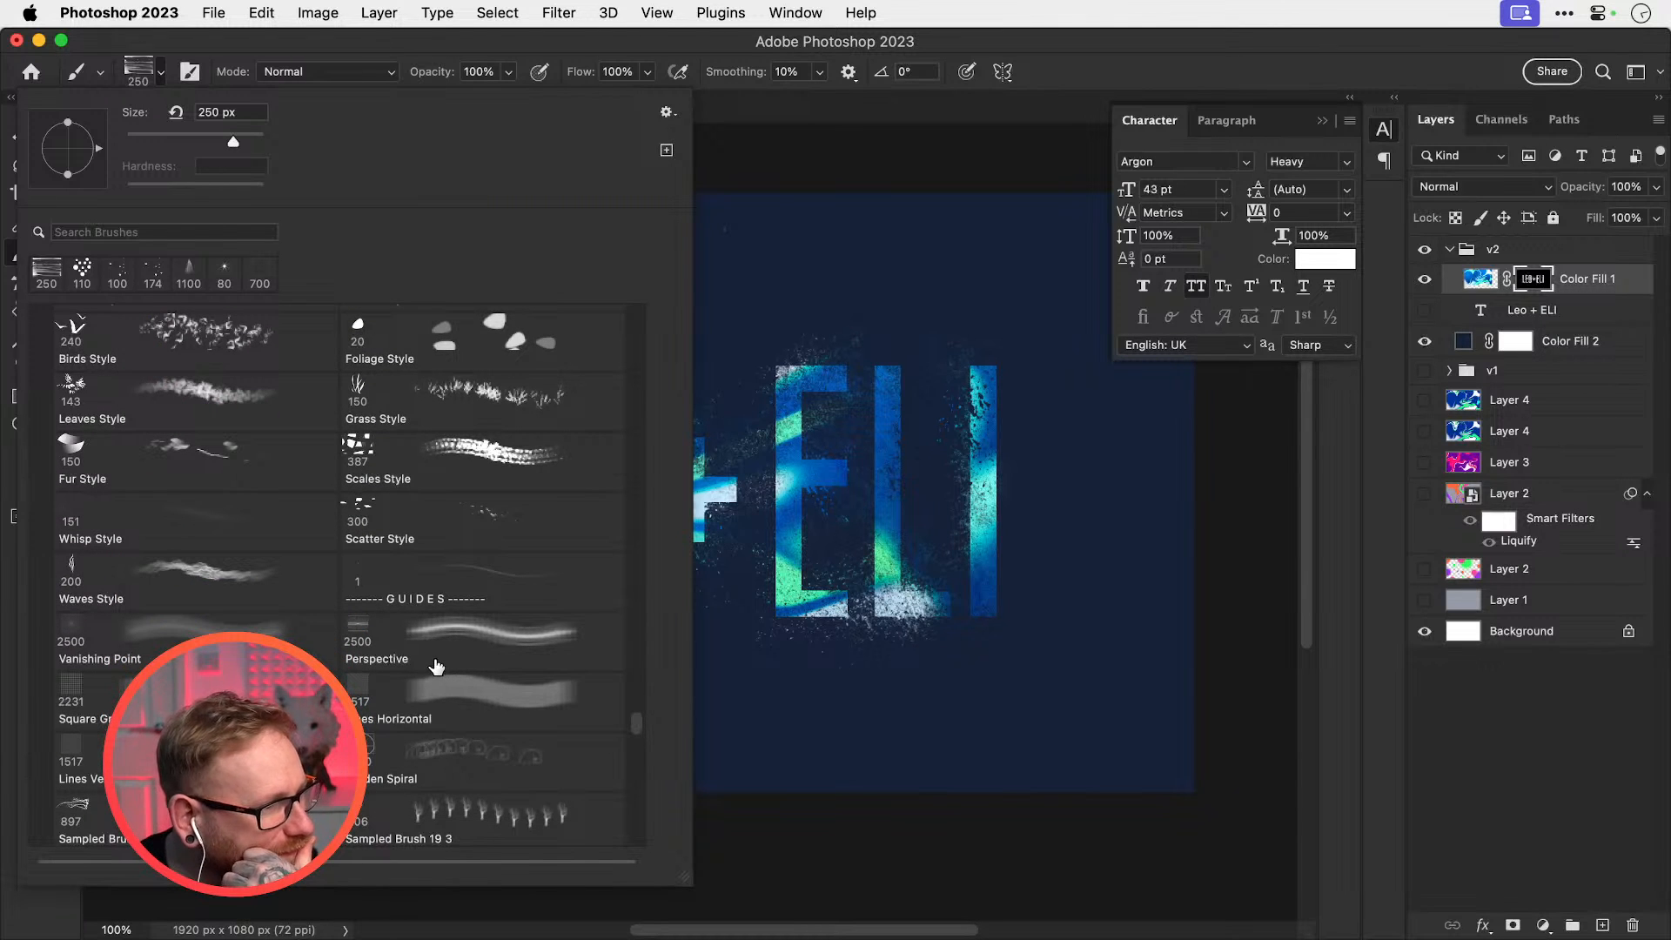
left_click(479, 521)
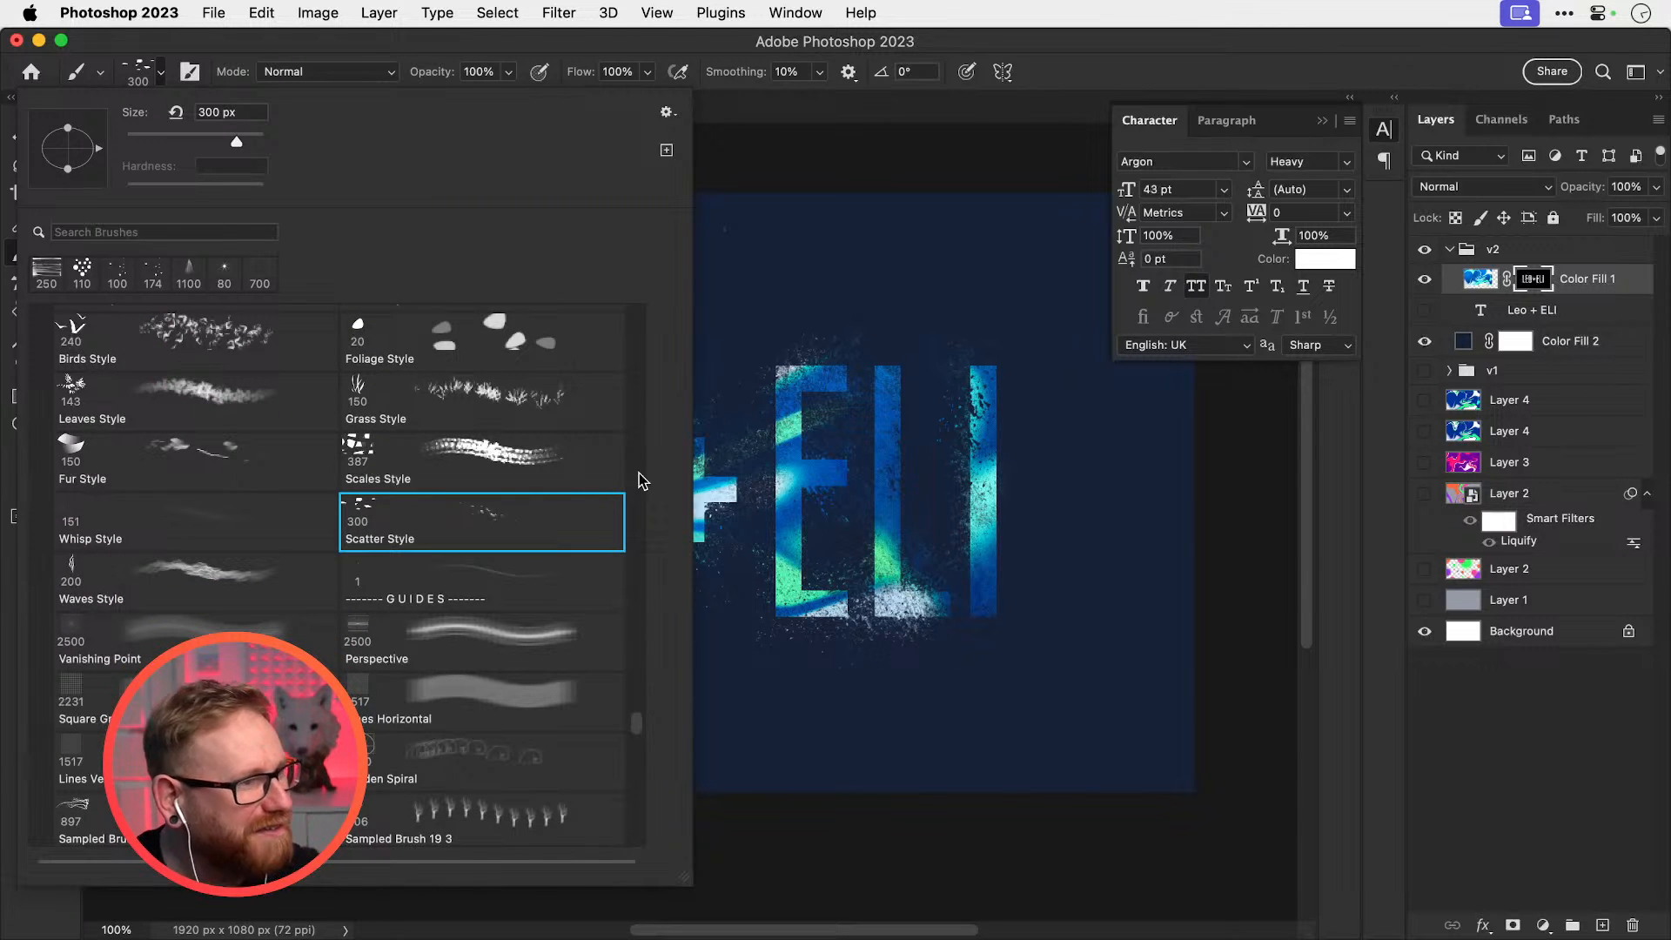
left_click(833, 534)
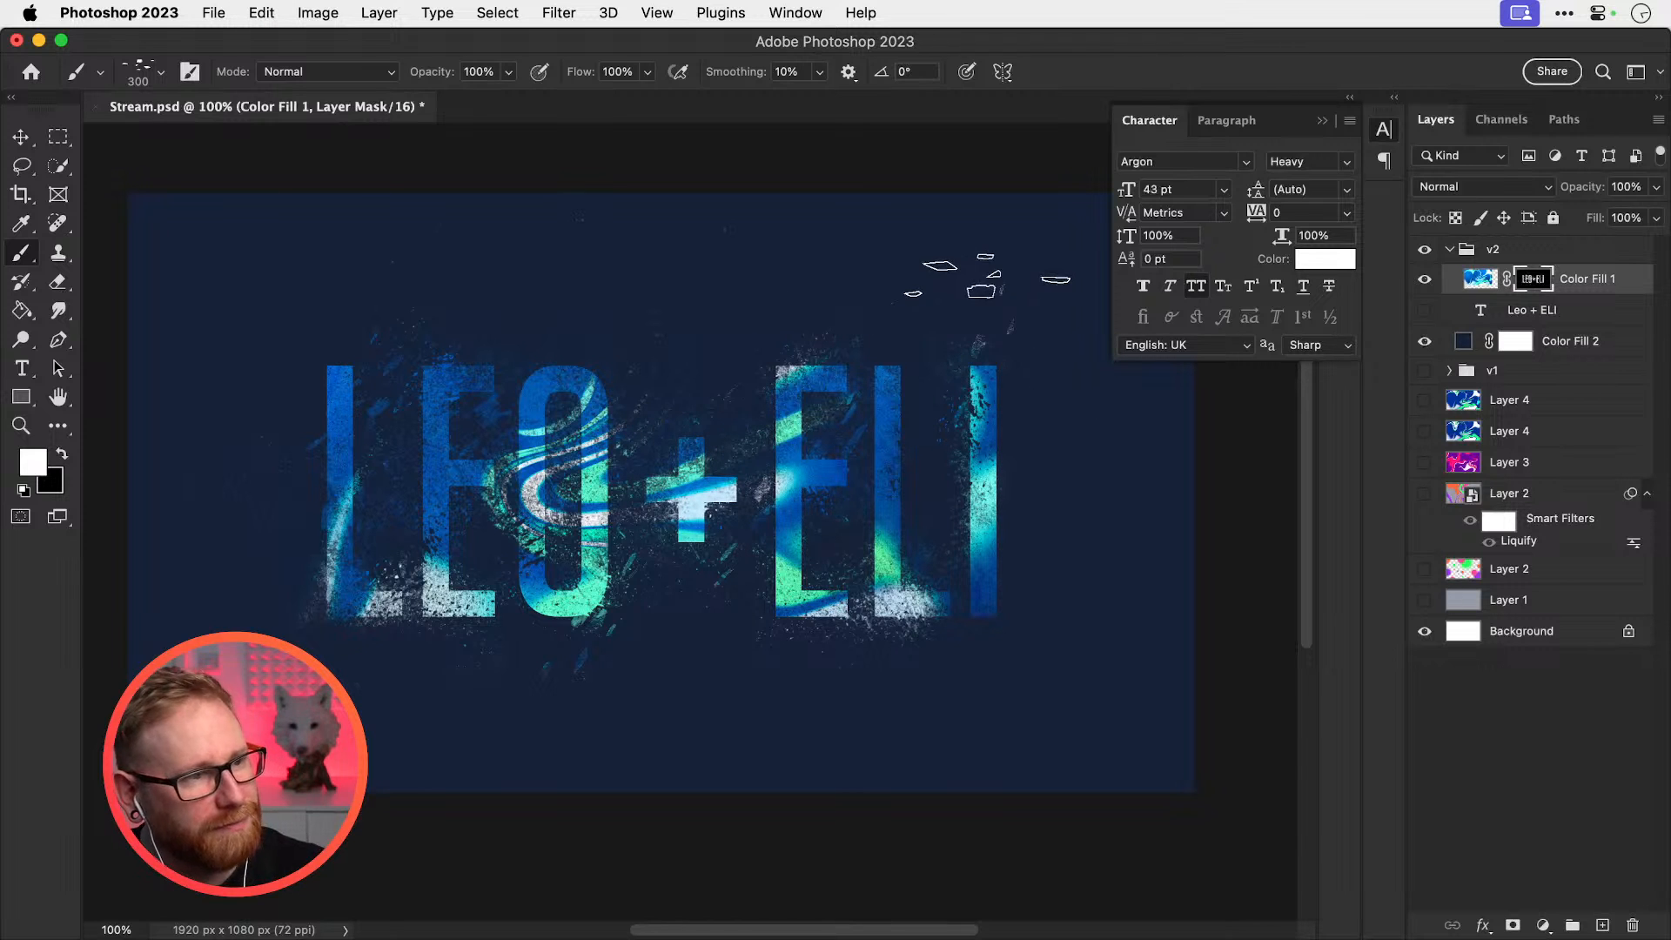
key("v")
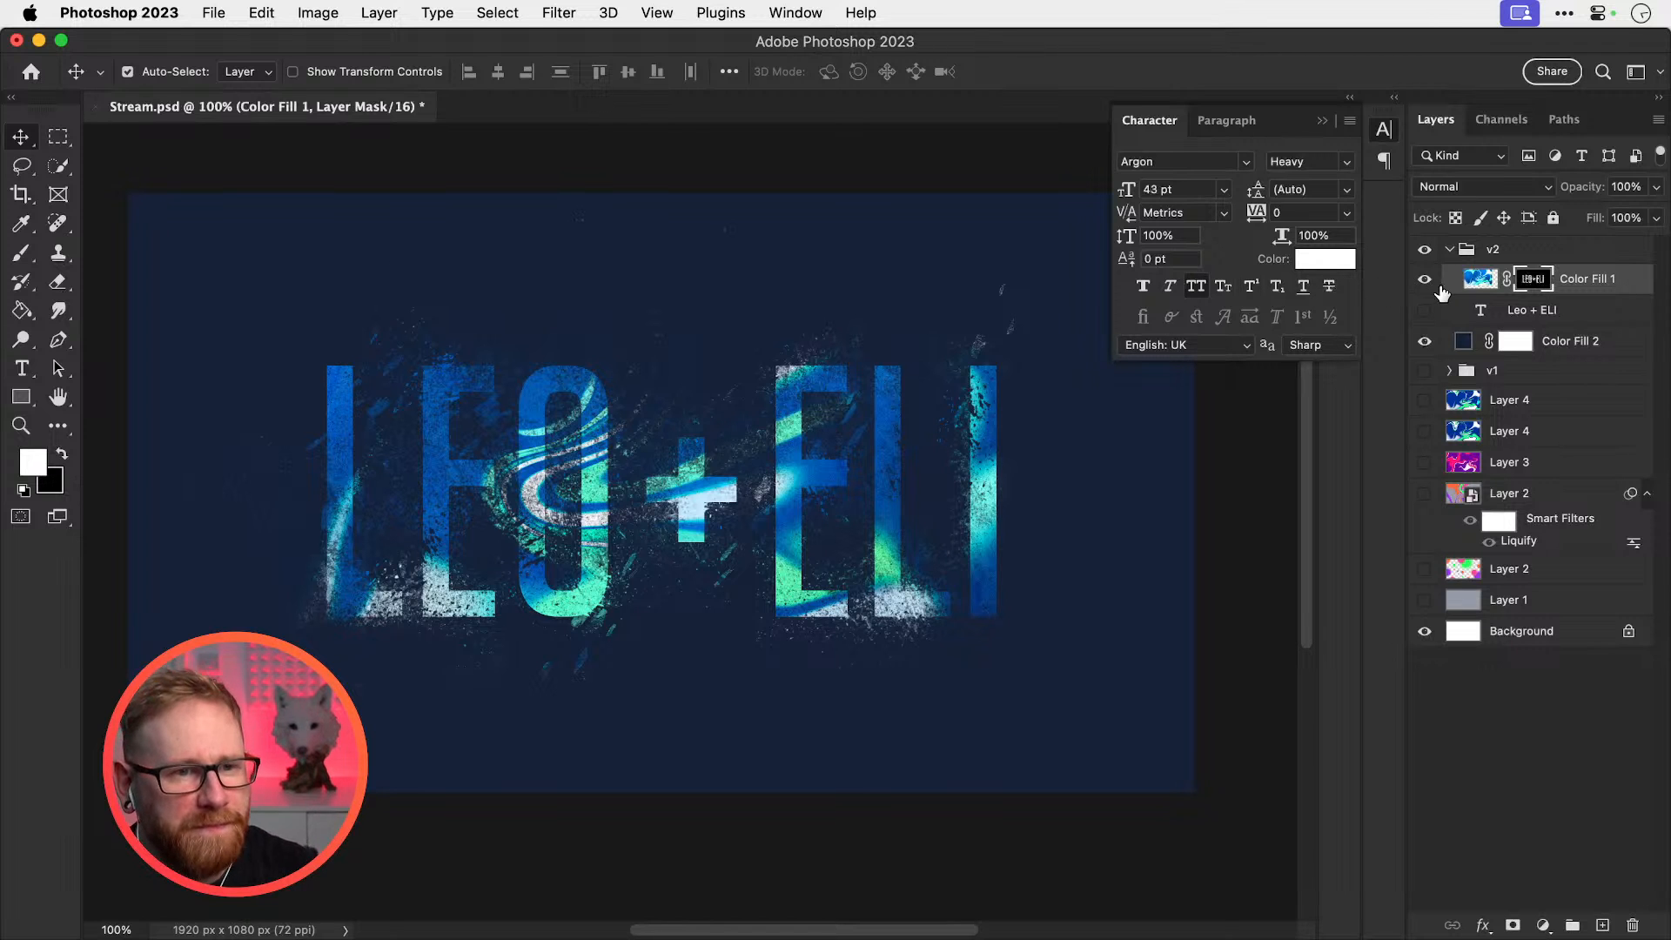
Target Color Fill 1's pixels, test and revert an invert, and duplicate the layer
left_click(1575, 281)
key("super+i")
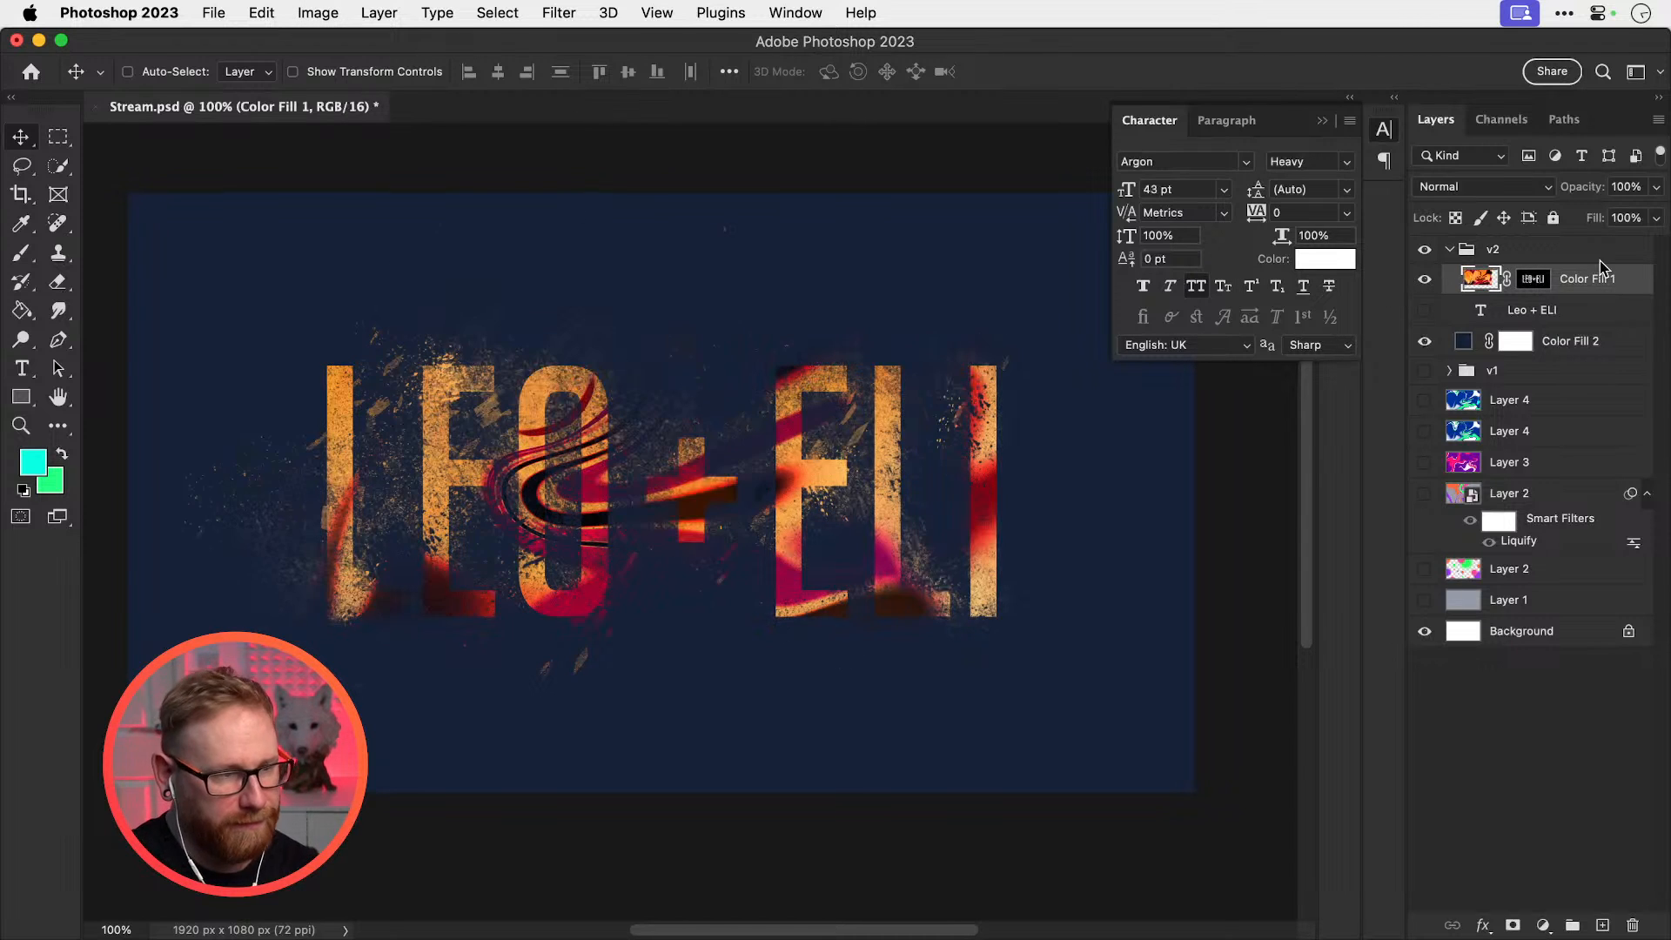
key("super+i")
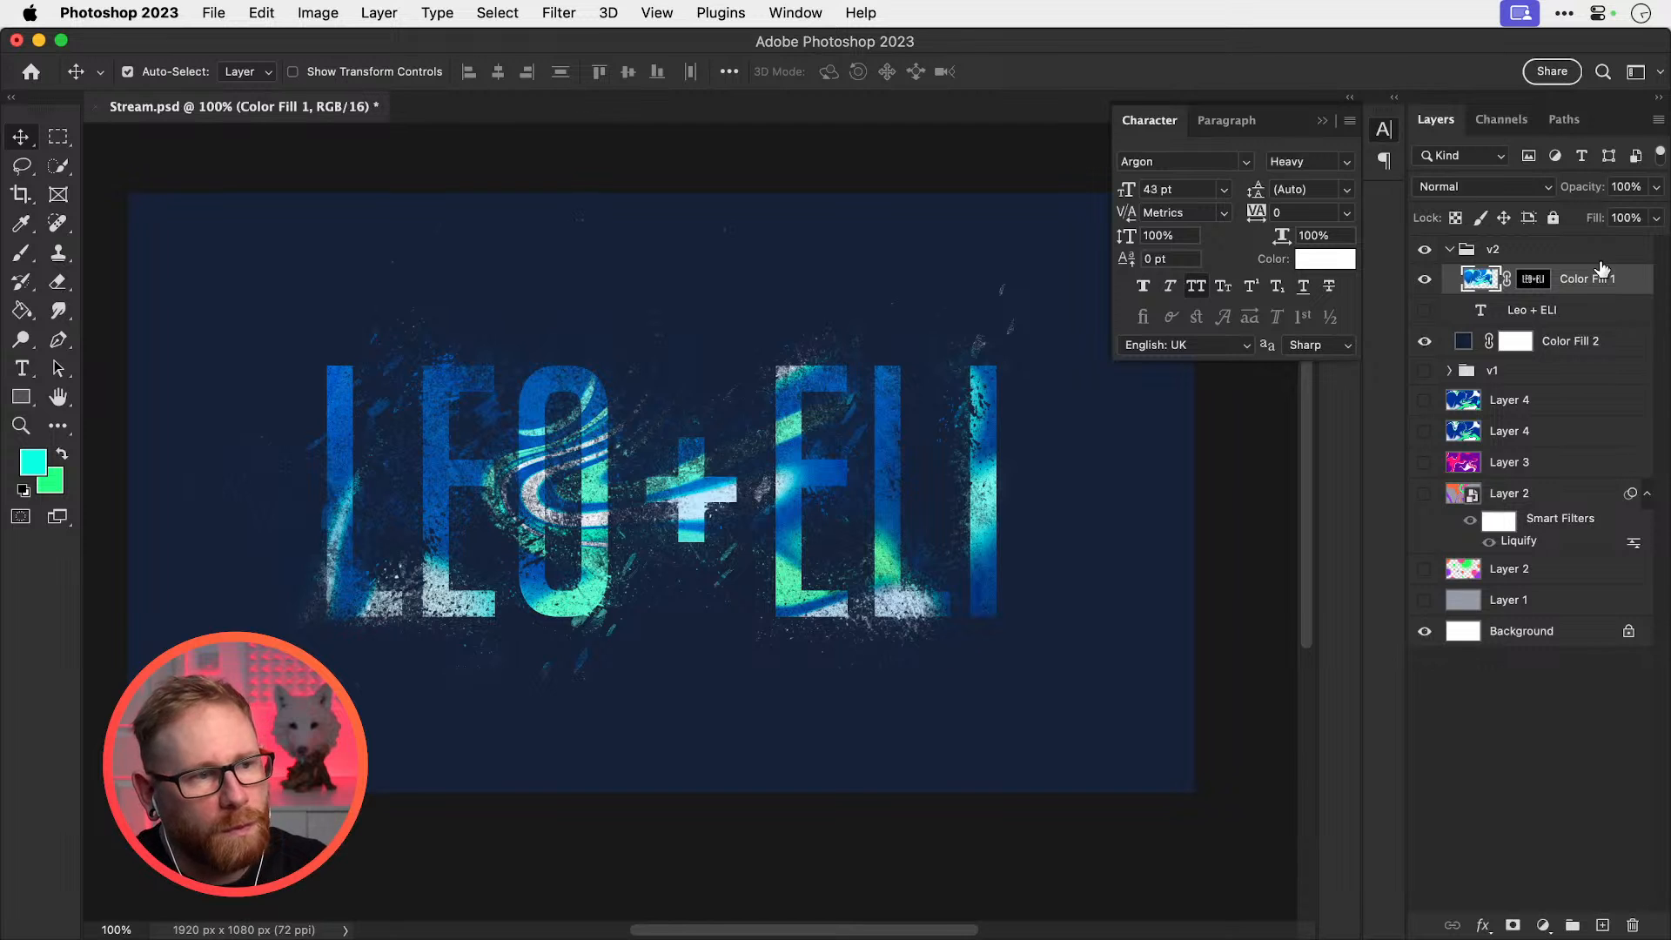
key("super+j")
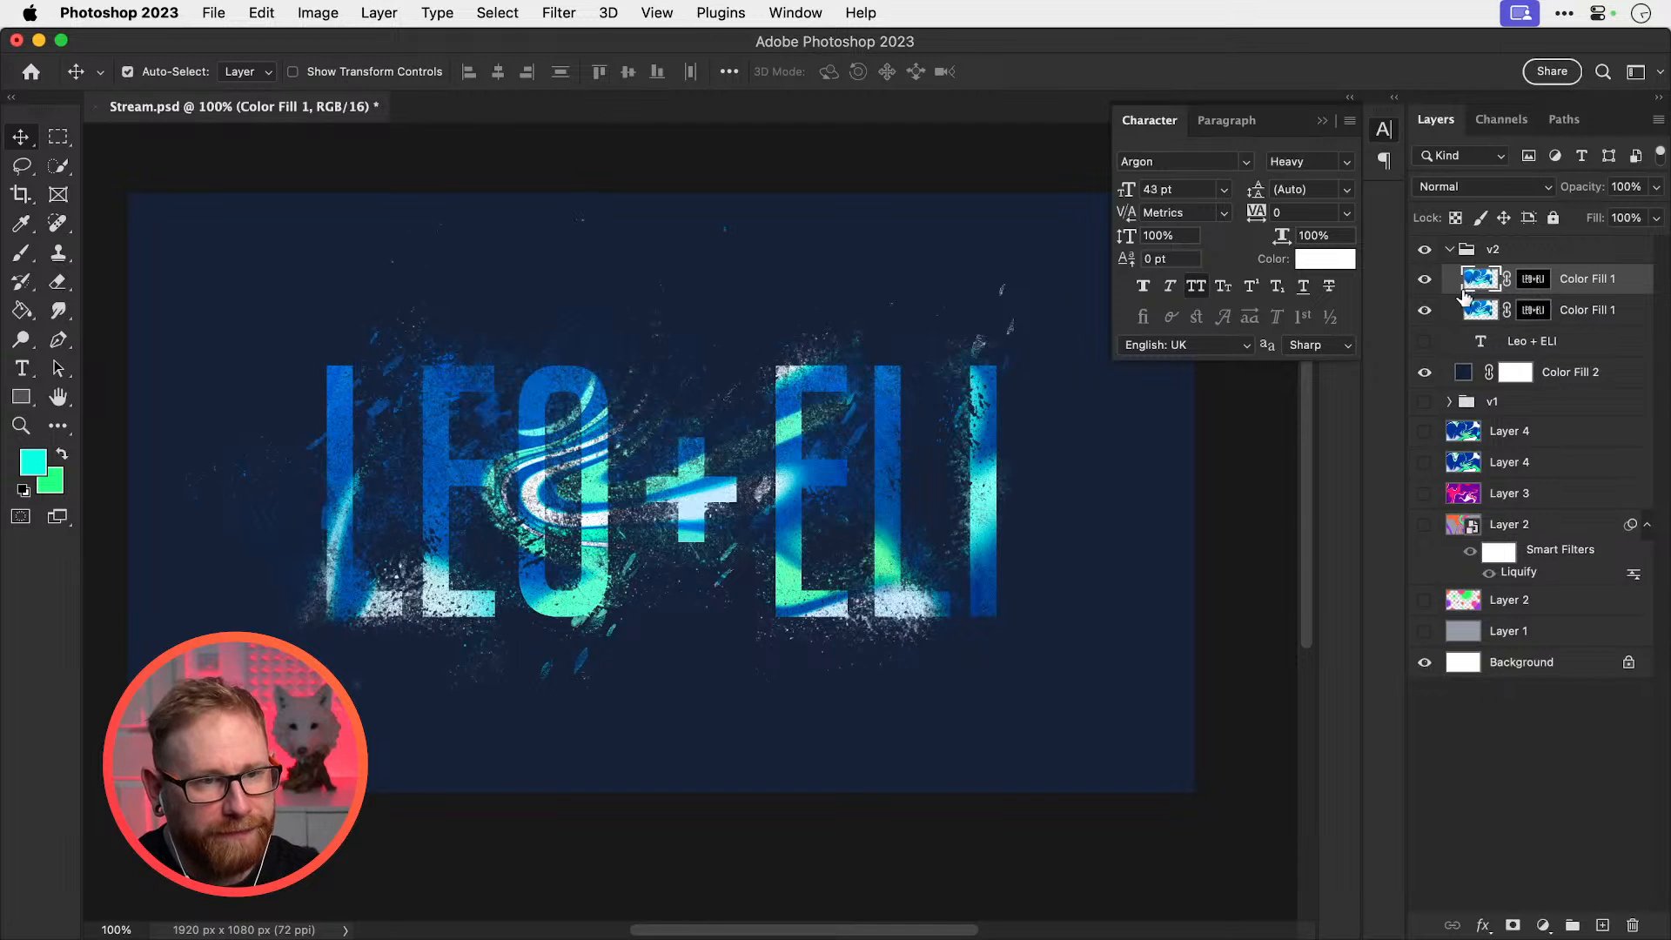
Warp the artwork rightward through the letters in Liquify with a 600-size brush and apply it
left_click(558, 12)
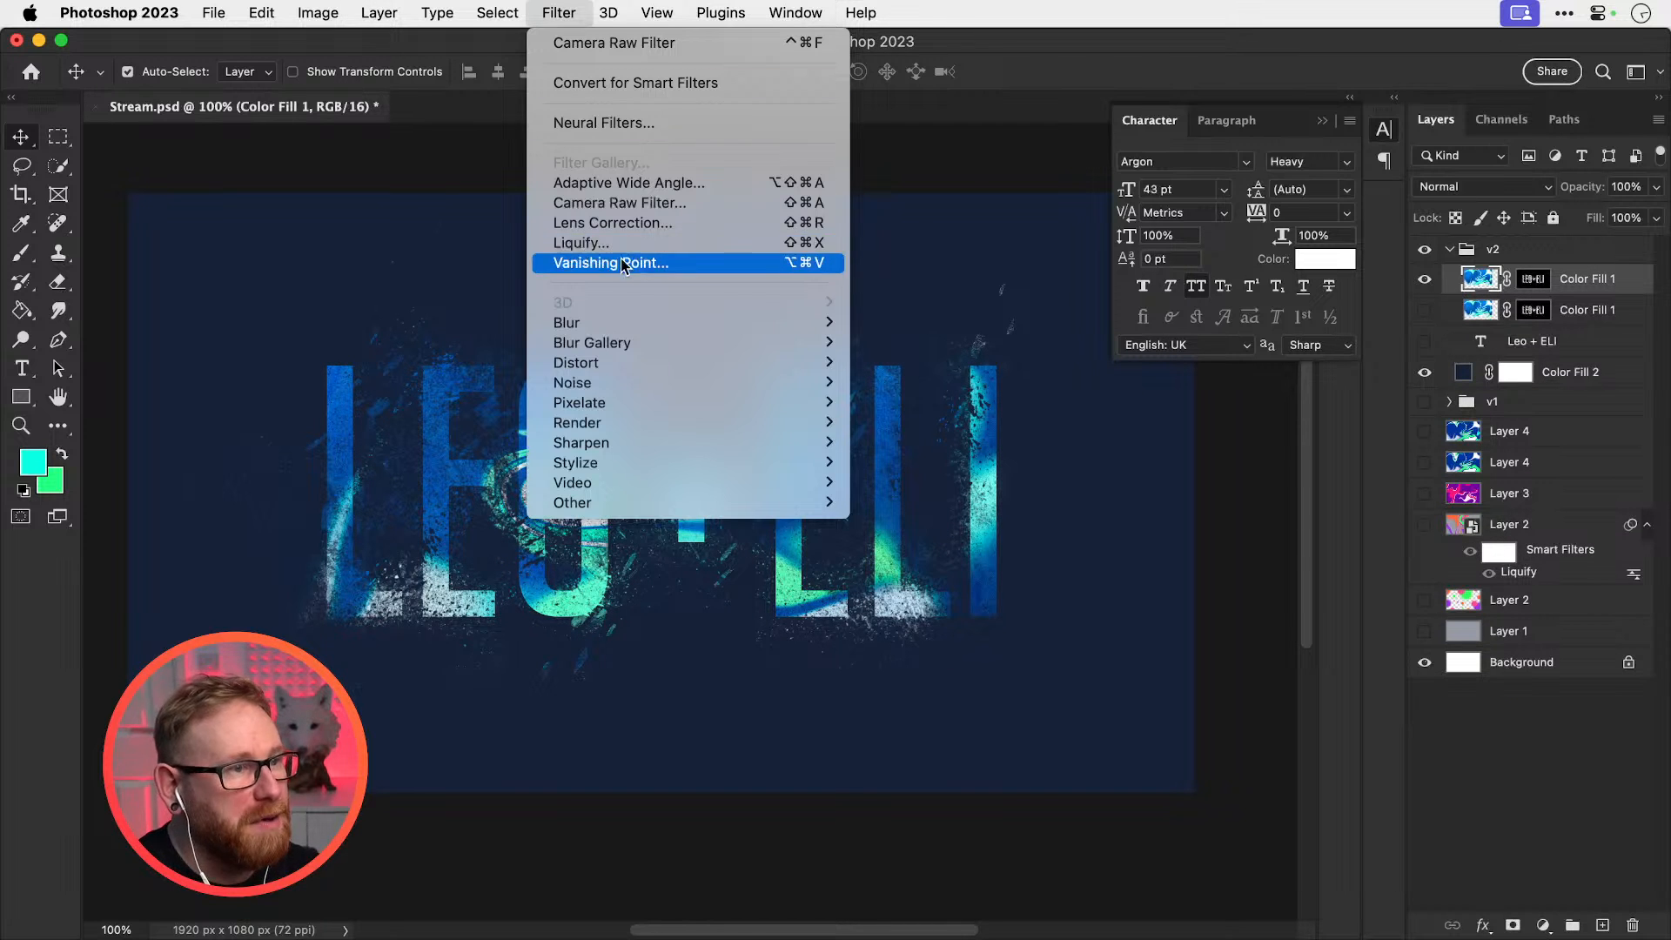
left_click(688, 249)
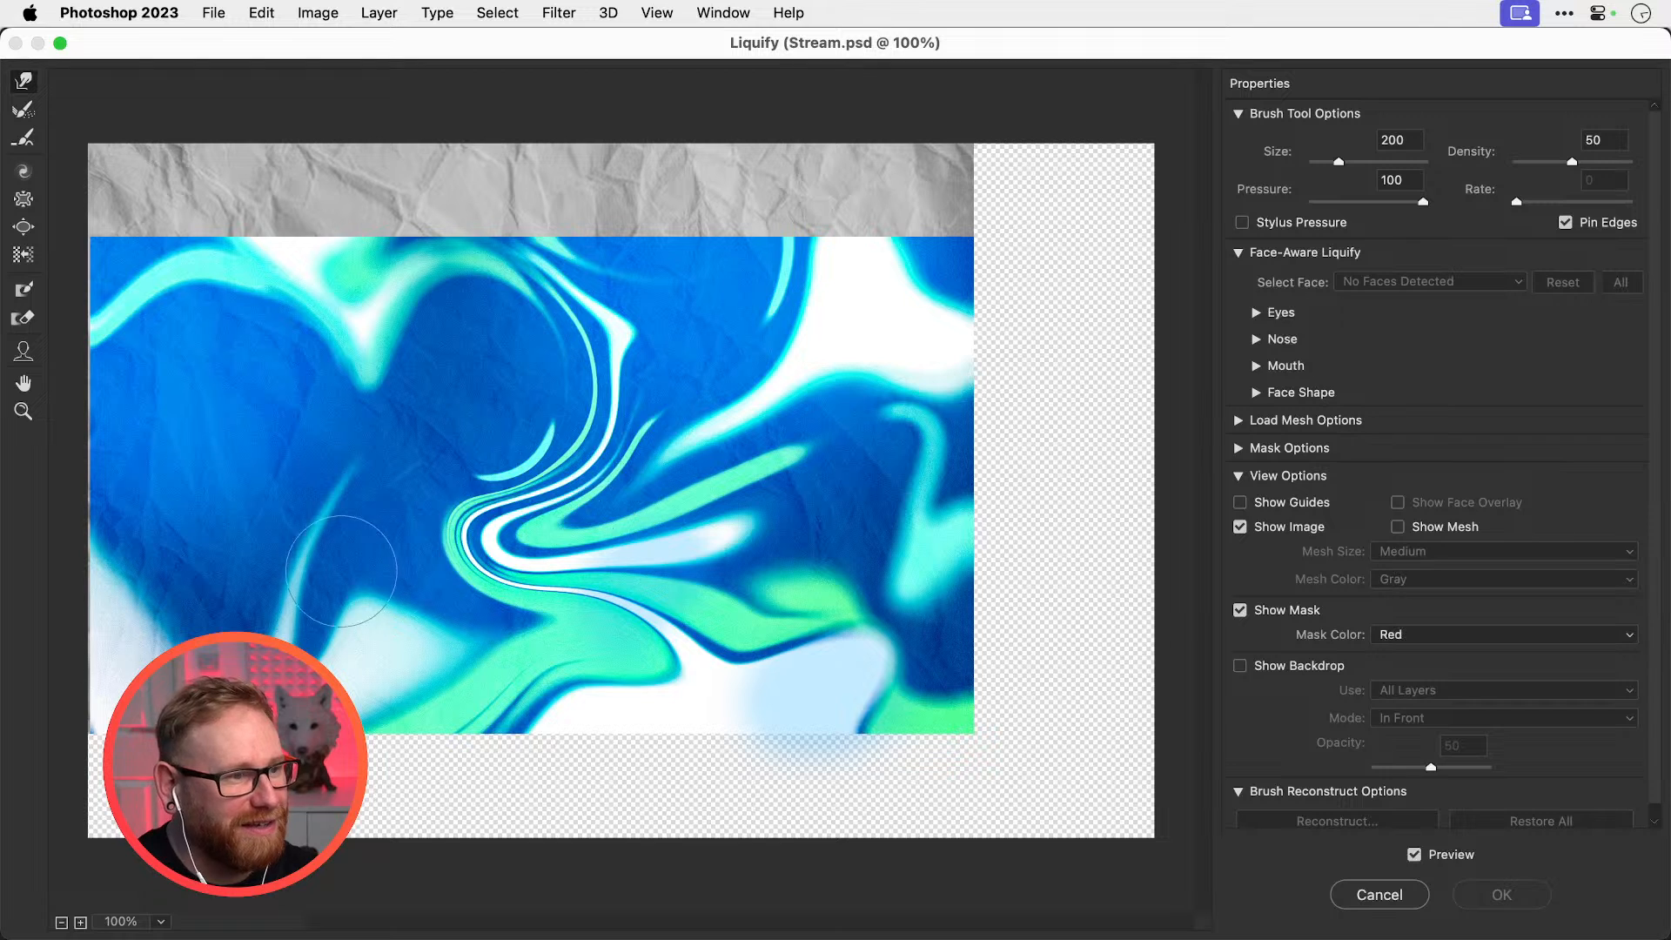
key("bracketright")
key("bracketright")
key("bracketright")
key("bracketright")
key("bracketright")
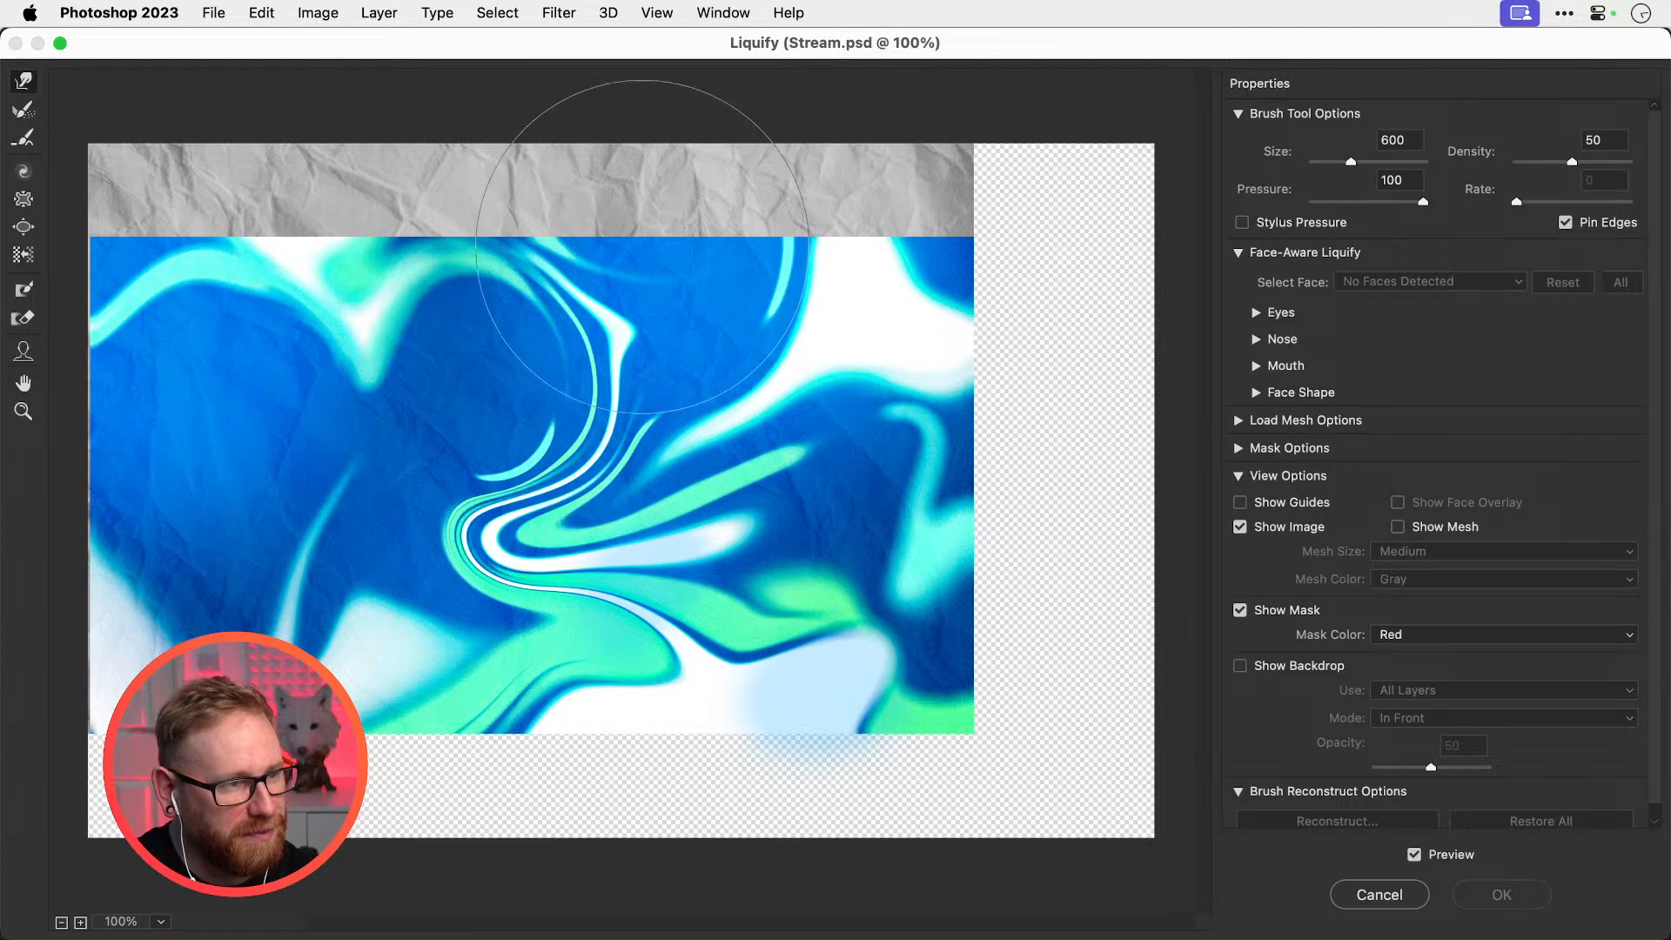
left_click_drag(348, 524, 566, 503)
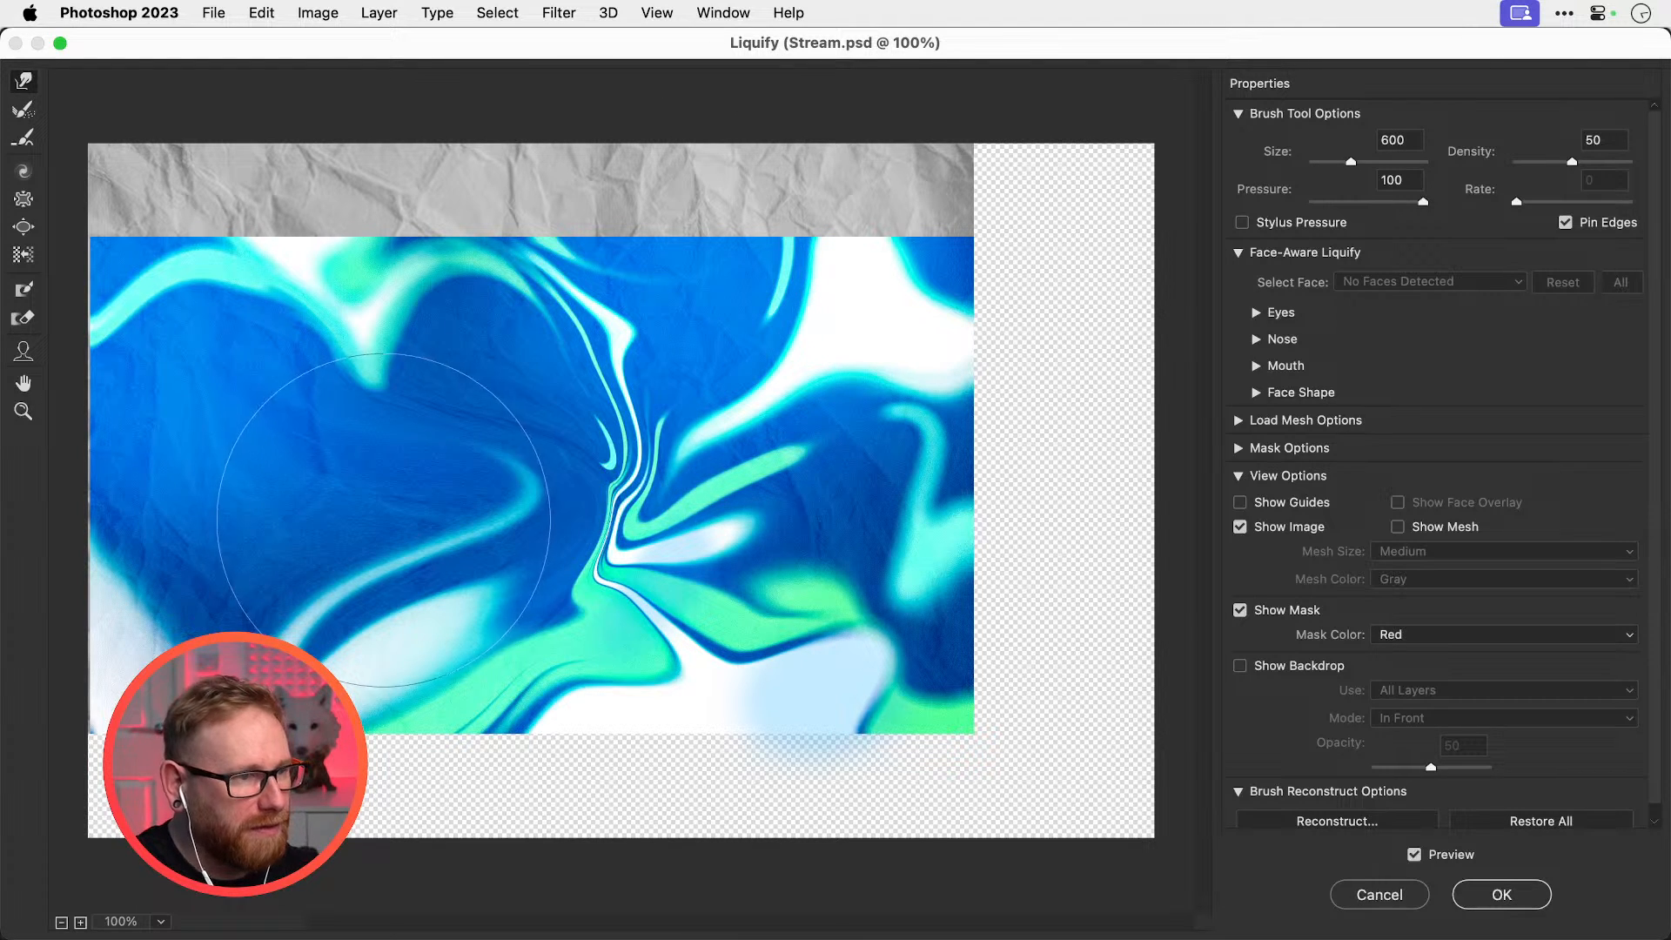
mouse_move(383, 513)
left_mouse_down()
mouse_move(450, 504)
mouse_move(887, 479)
left_mouse_up()
key("super+z")
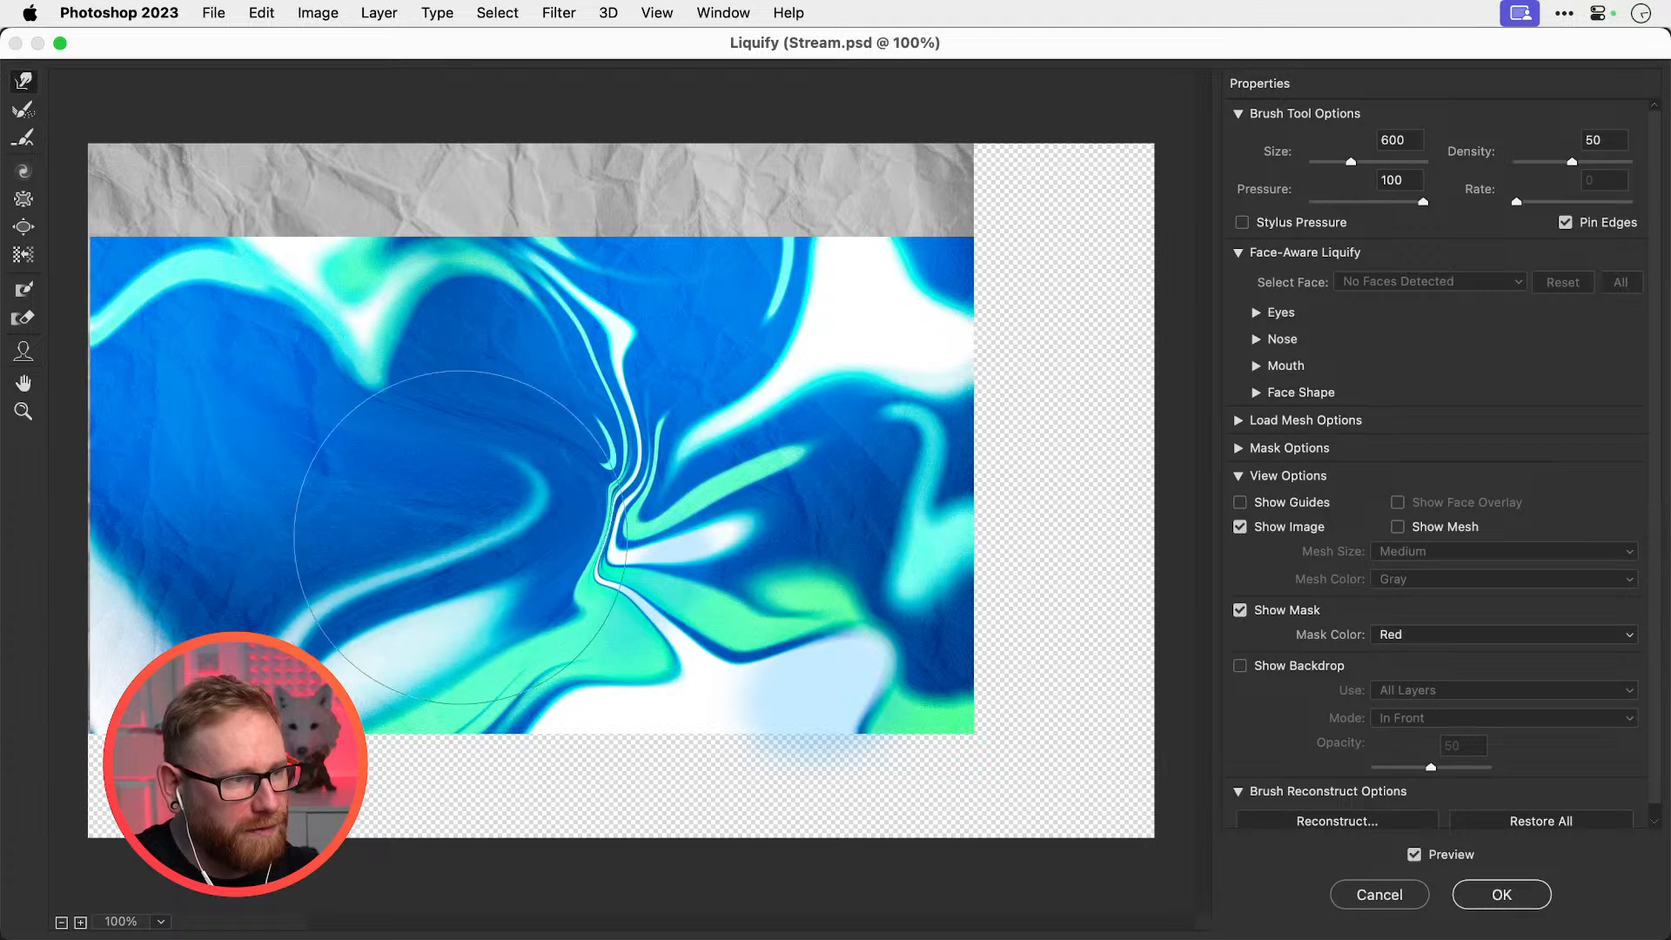
mouse_move(461, 539)
left_mouse_down()
mouse_move(581, 560)
mouse_move(724, 543)
left_mouse_up()
mouse_move(624, 474)
left_mouse_down()
mouse_move(735, 447)
mouse_move(787, 390)
left_mouse_up()
left_click_drag(567, 486, 843, 504)
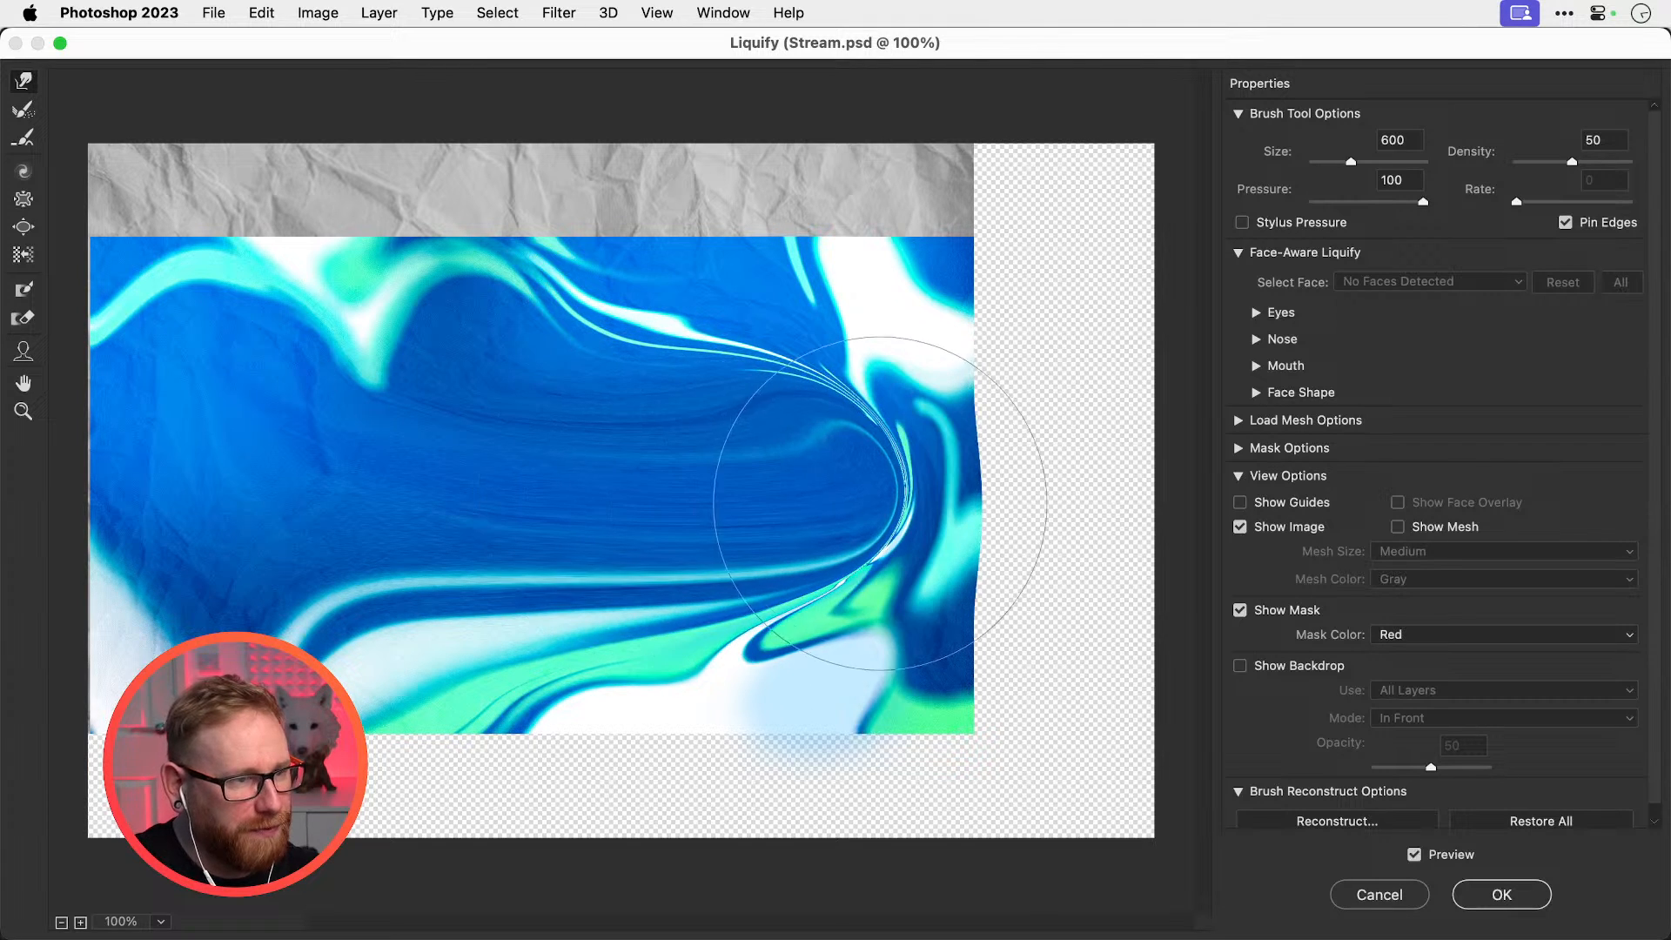
key("Return")
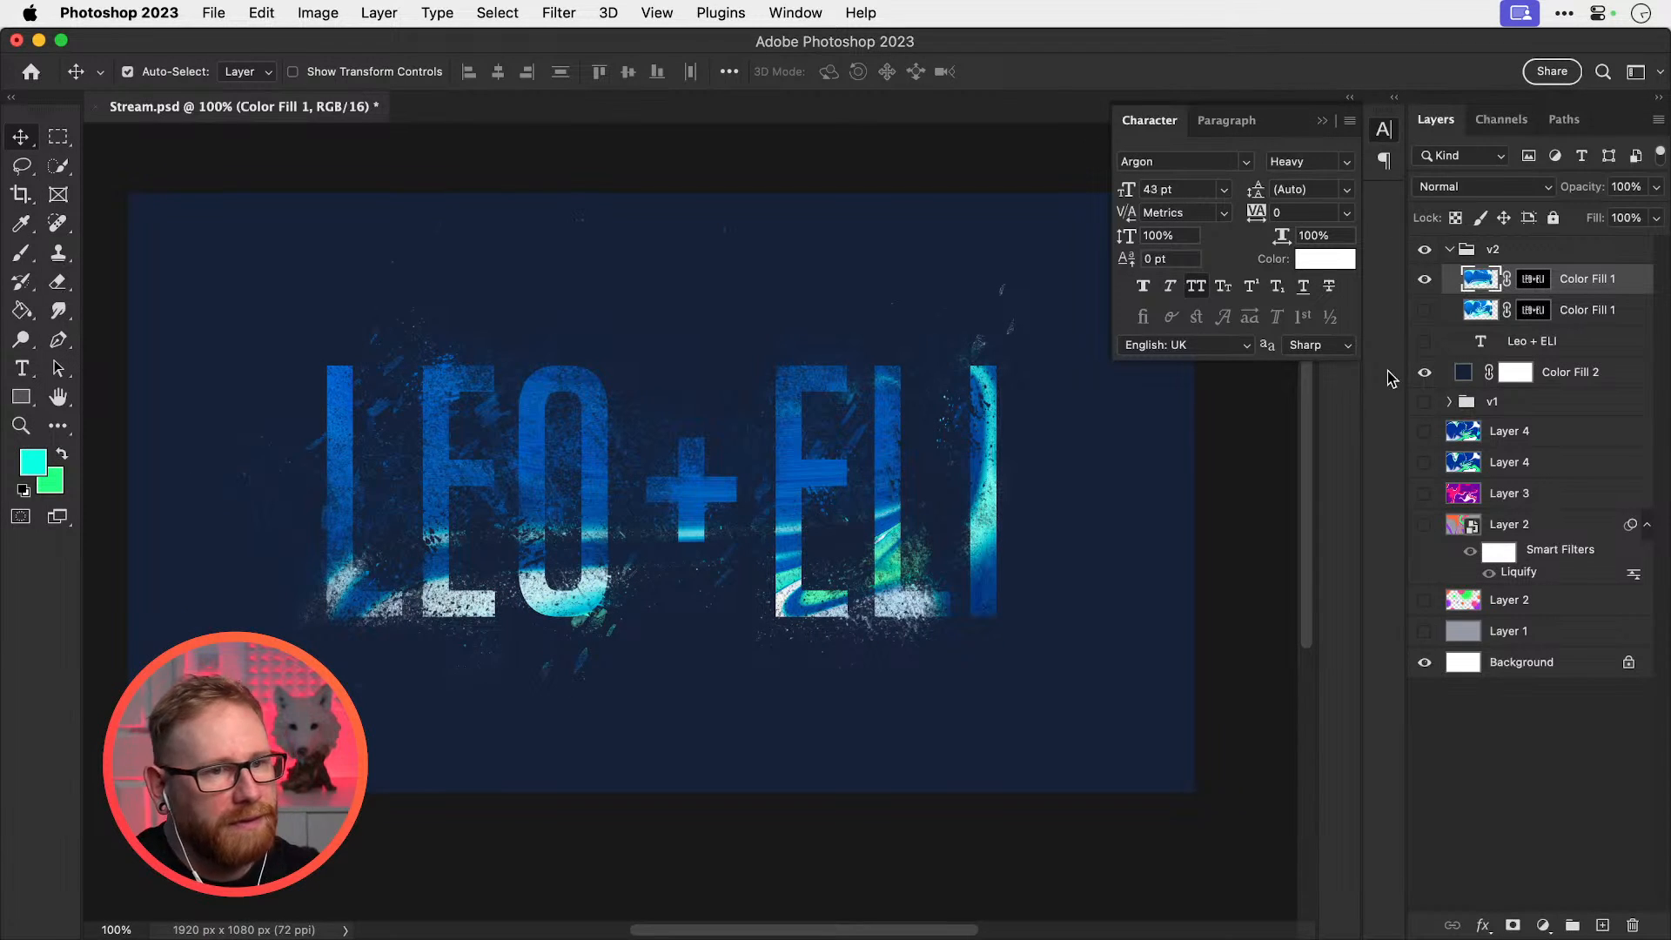
Try Liquify and Box Blur on the background fill, dismissing the rasterize warning
left_click(559, 12)
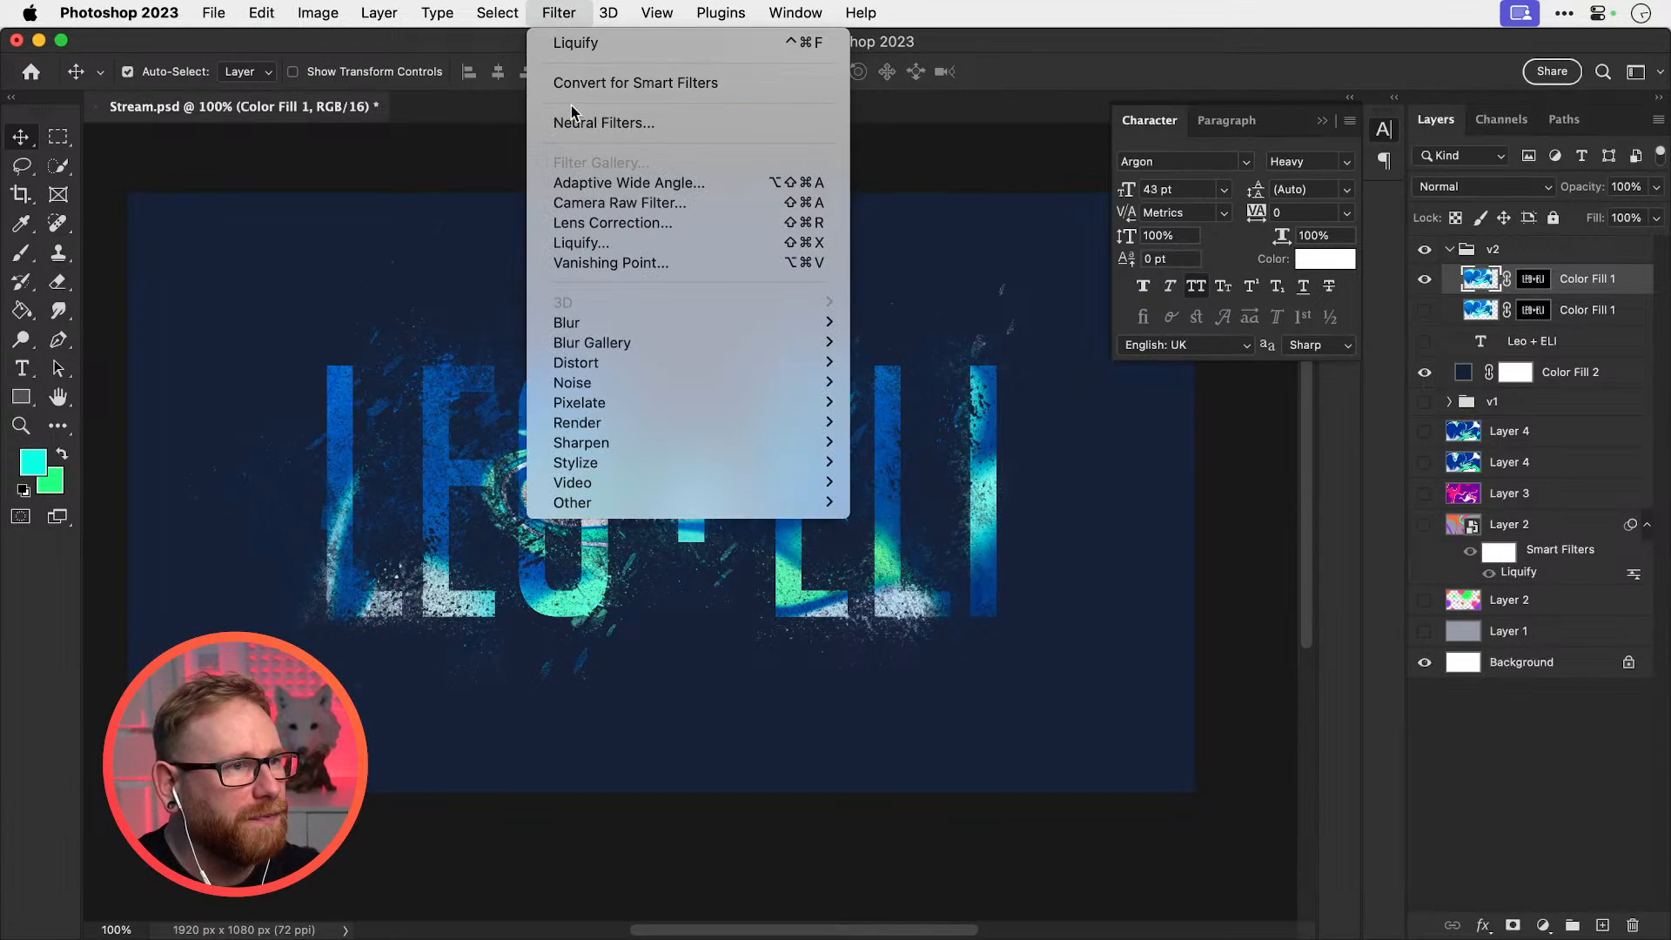
left_click(579, 243)
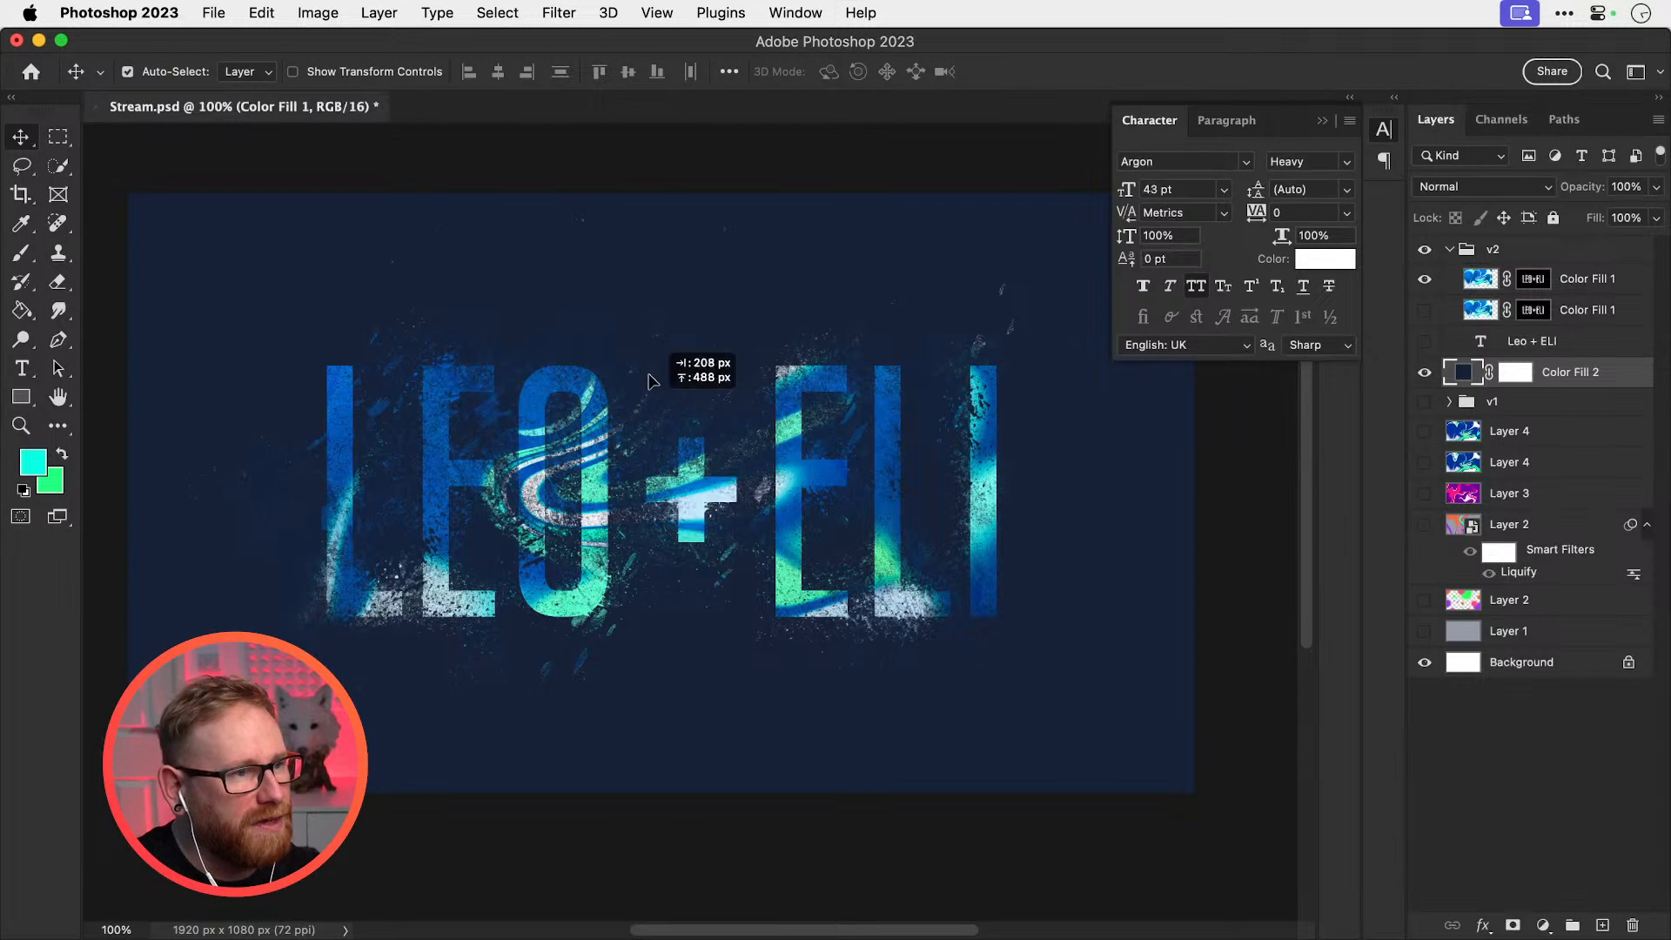
left_click(557, 14)
mouse_move(657, 326)
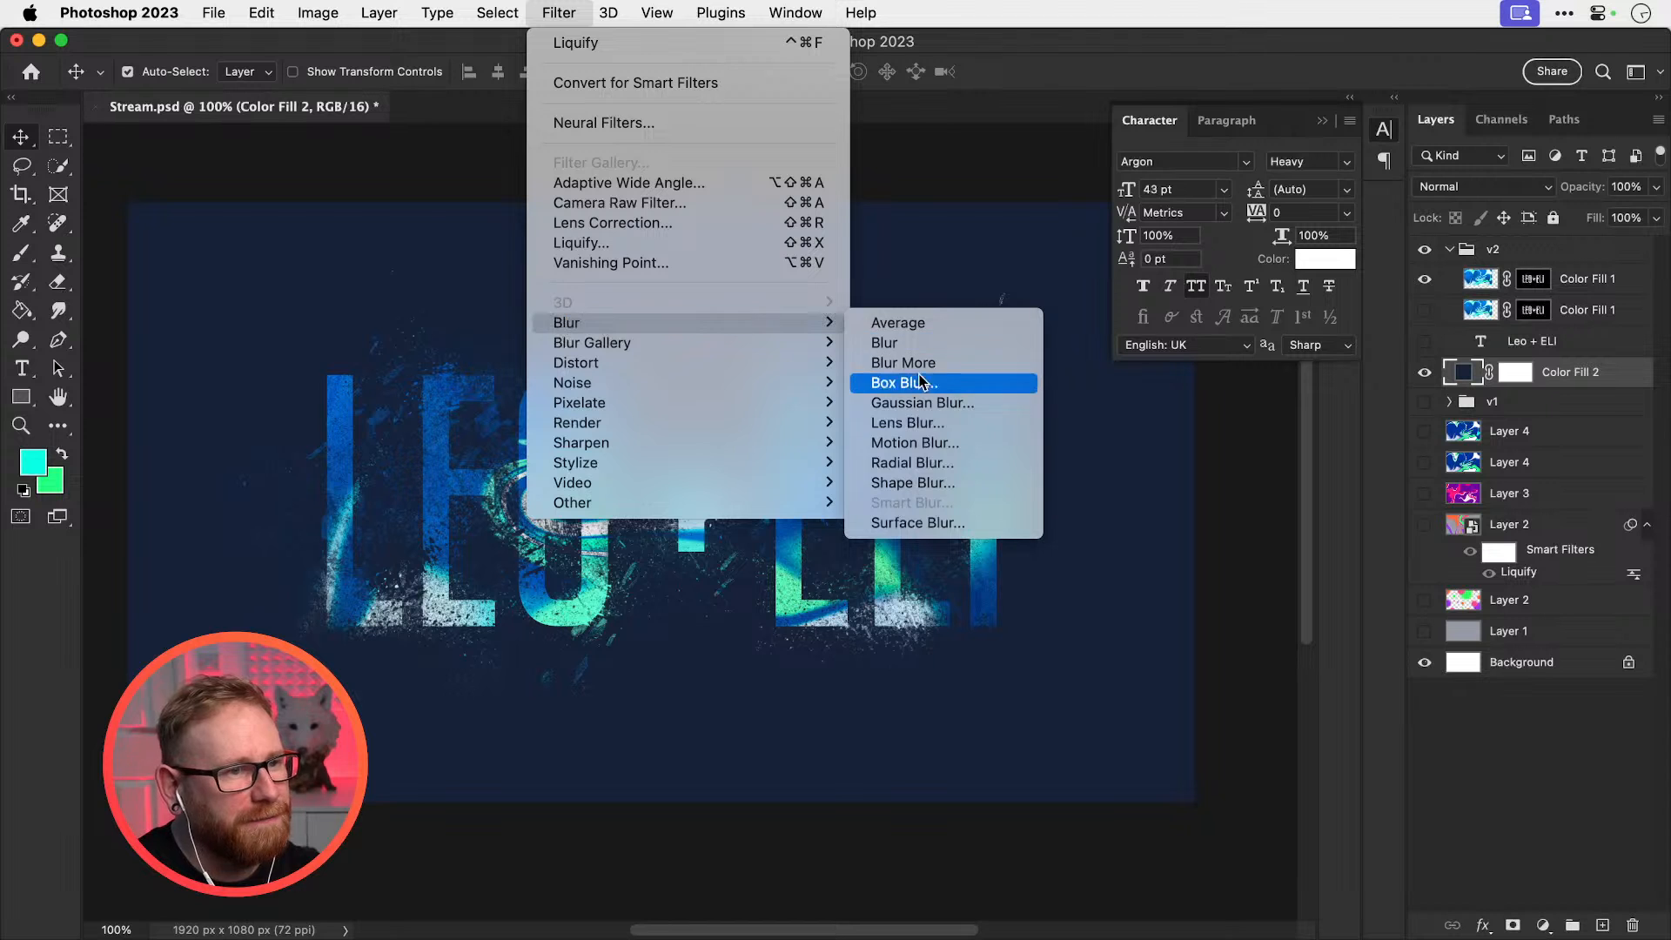
left_click(921, 381)
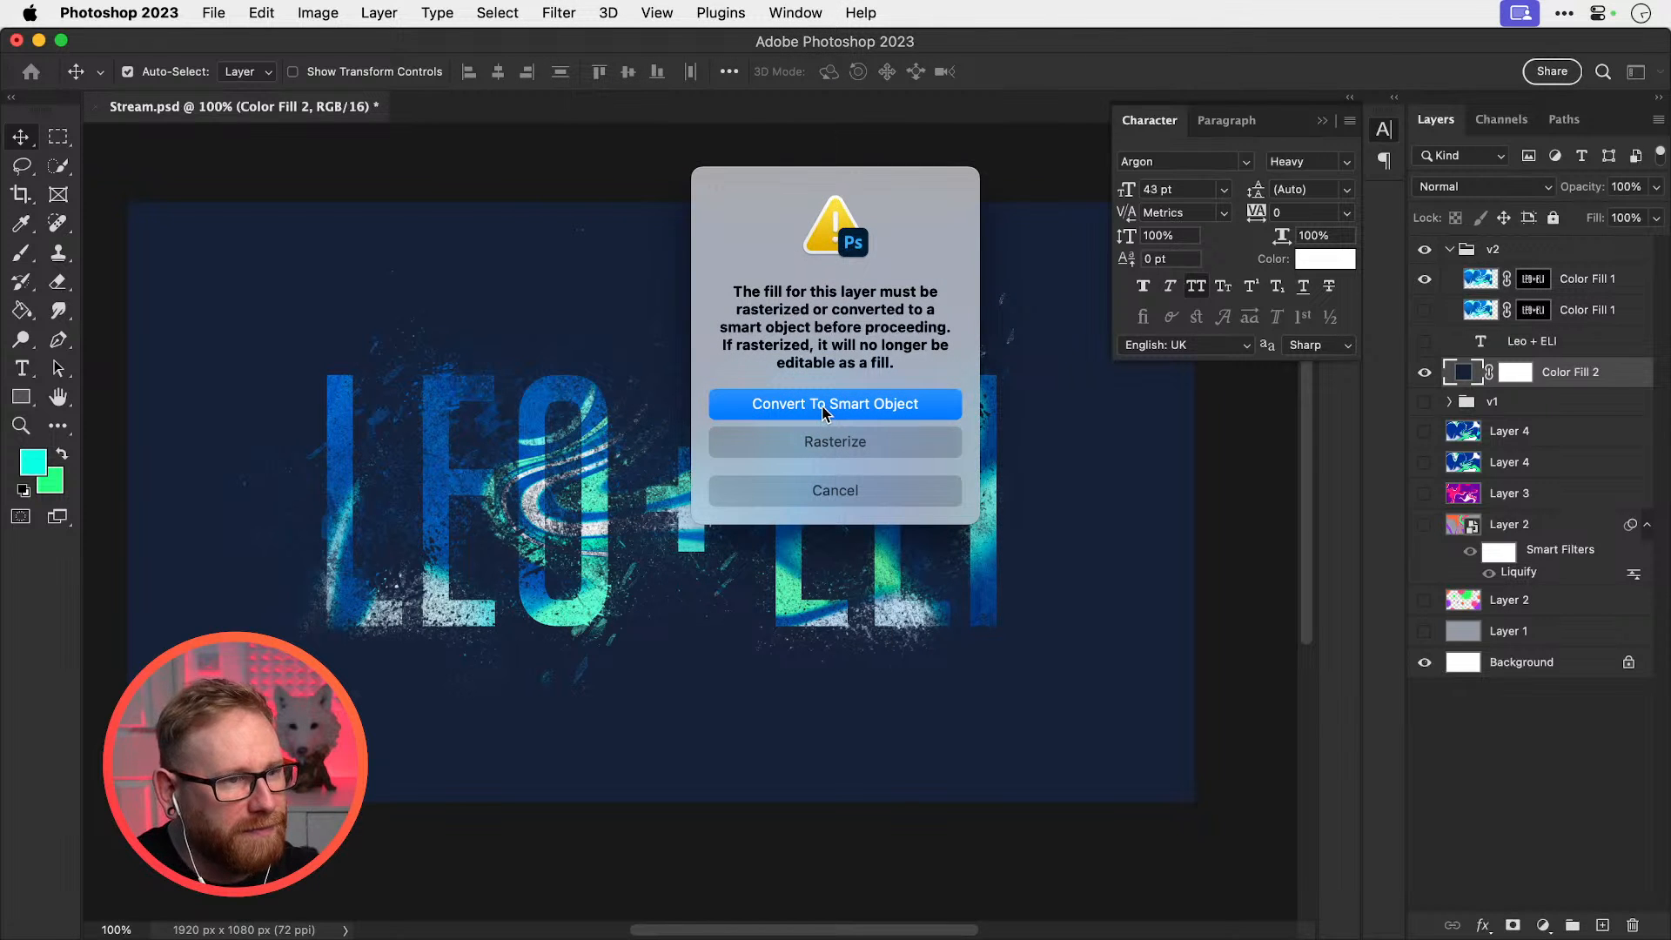
key("Escape")
Select the Color Fill 1 layer and preview a Gaussian blur without applying it
left_click(1580, 280)
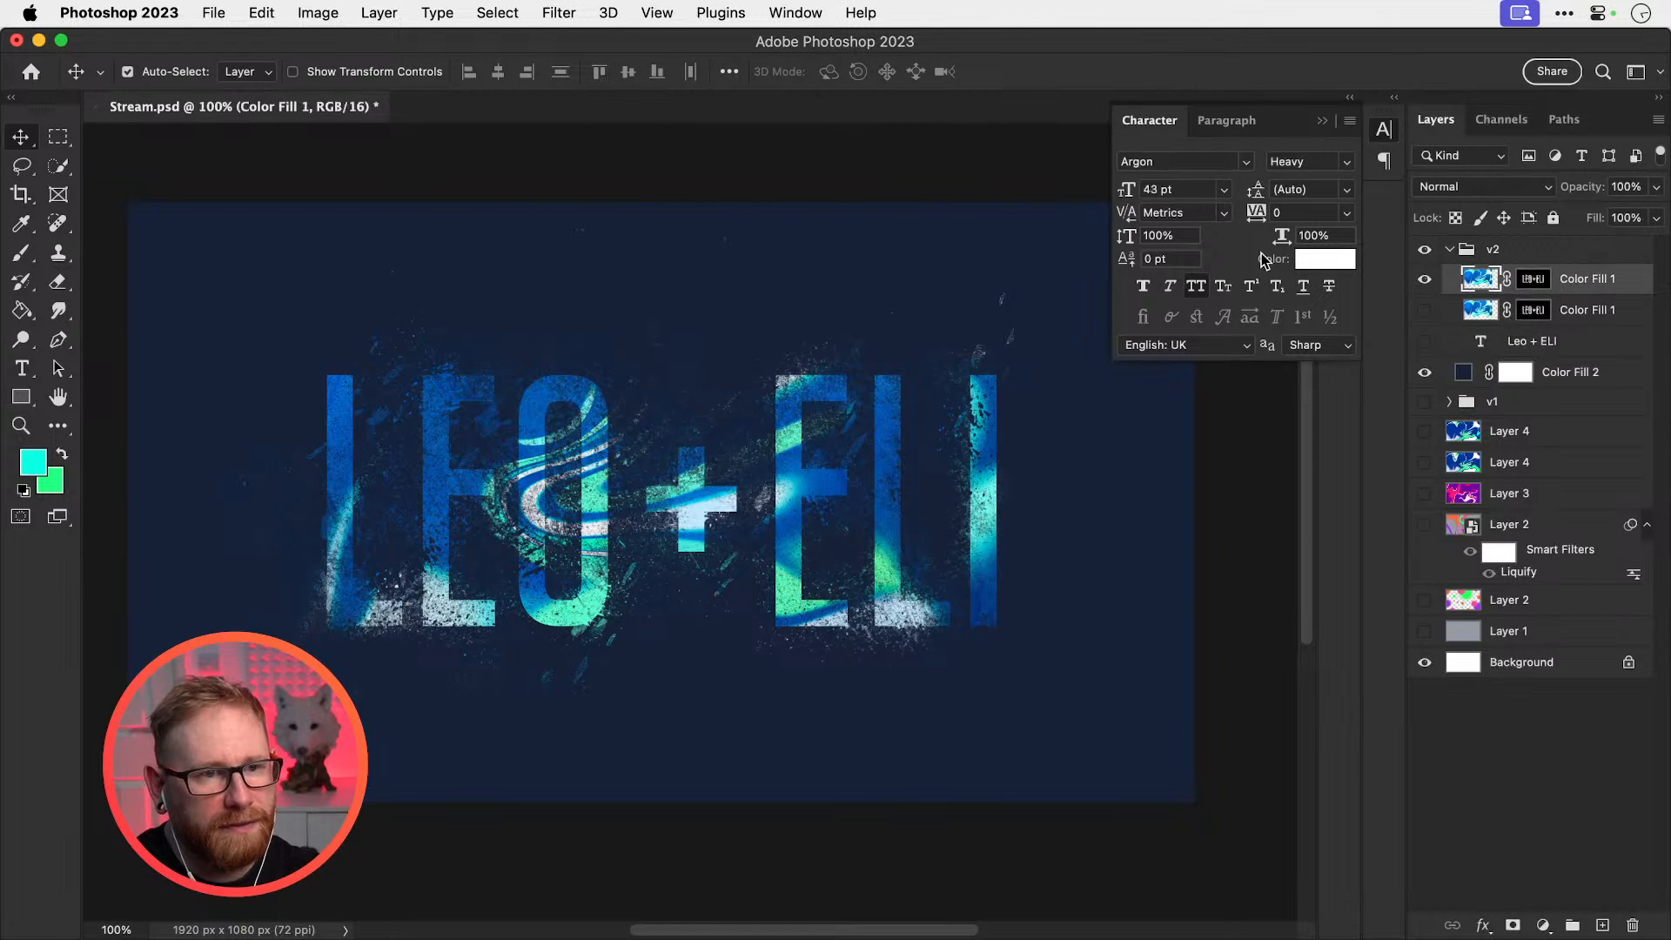
left_click(559, 12)
mouse_move(750, 327)
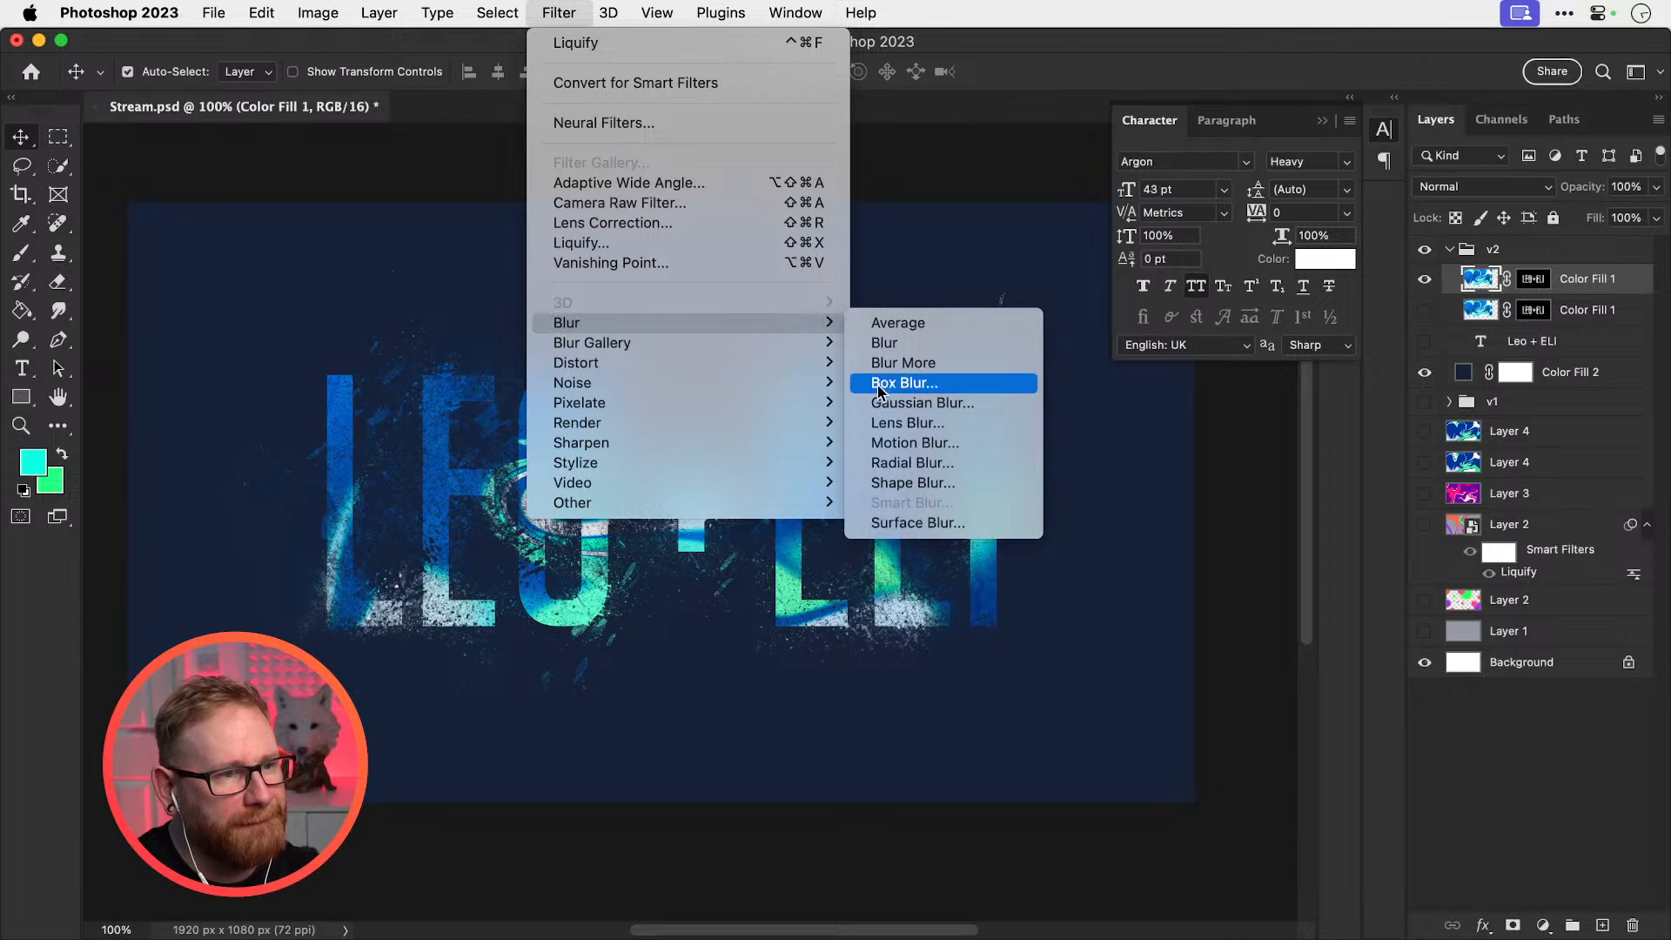
left_click(905, 404)
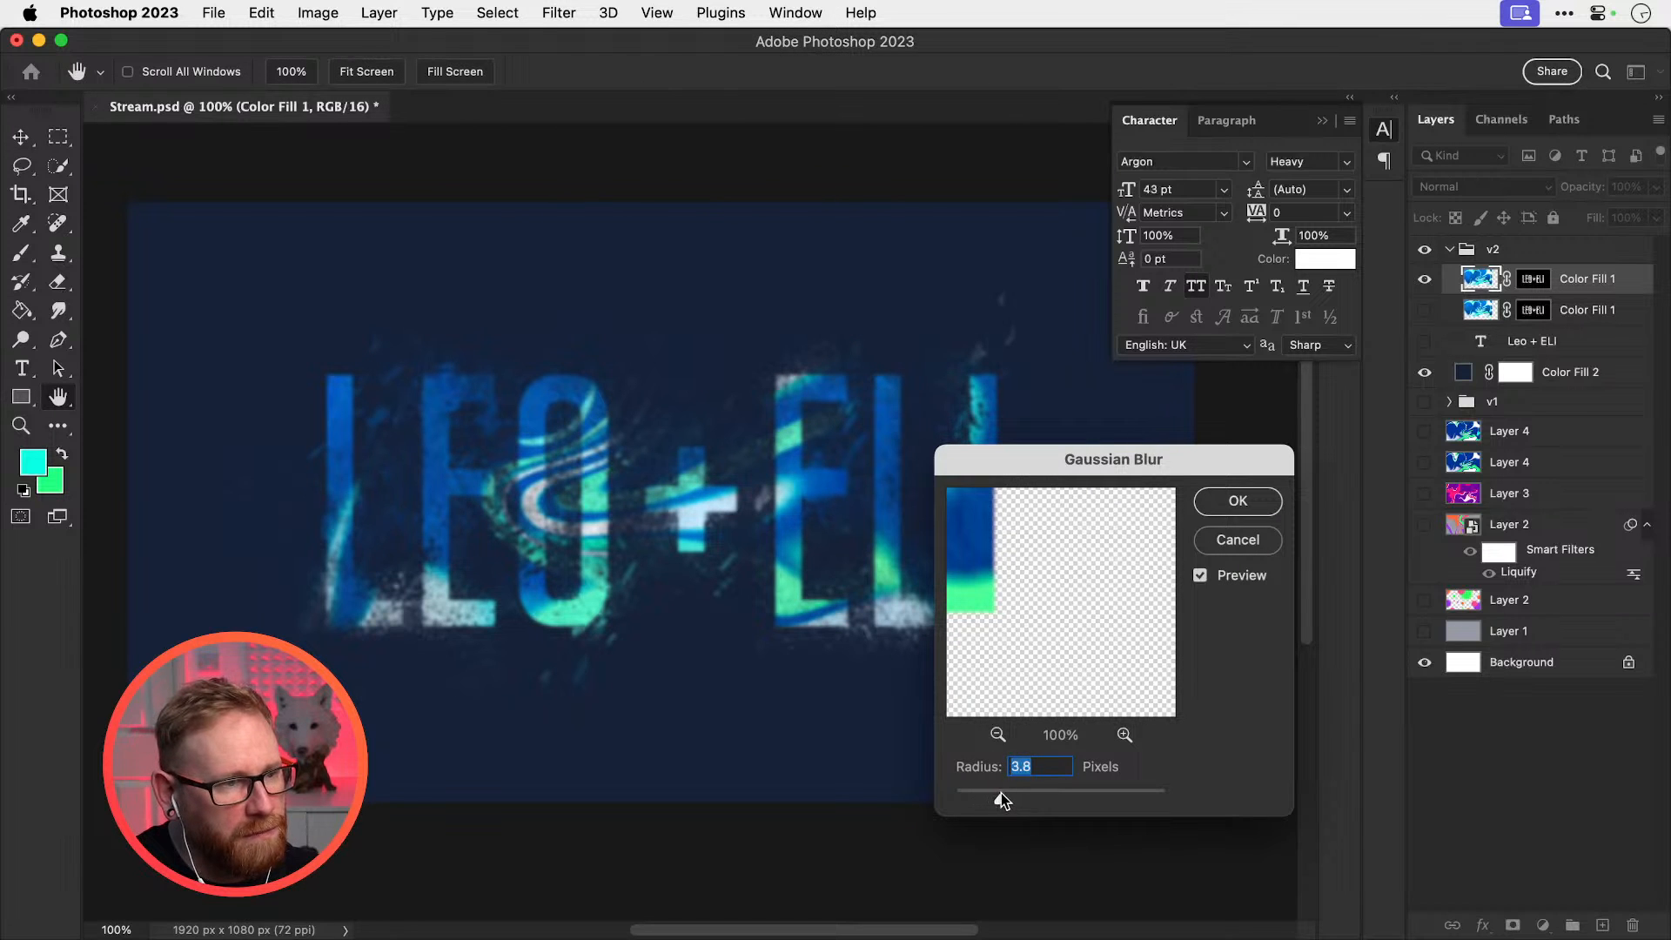
left_click_drag(1001, 794, 1037, 796)
left_click(1260, 538)
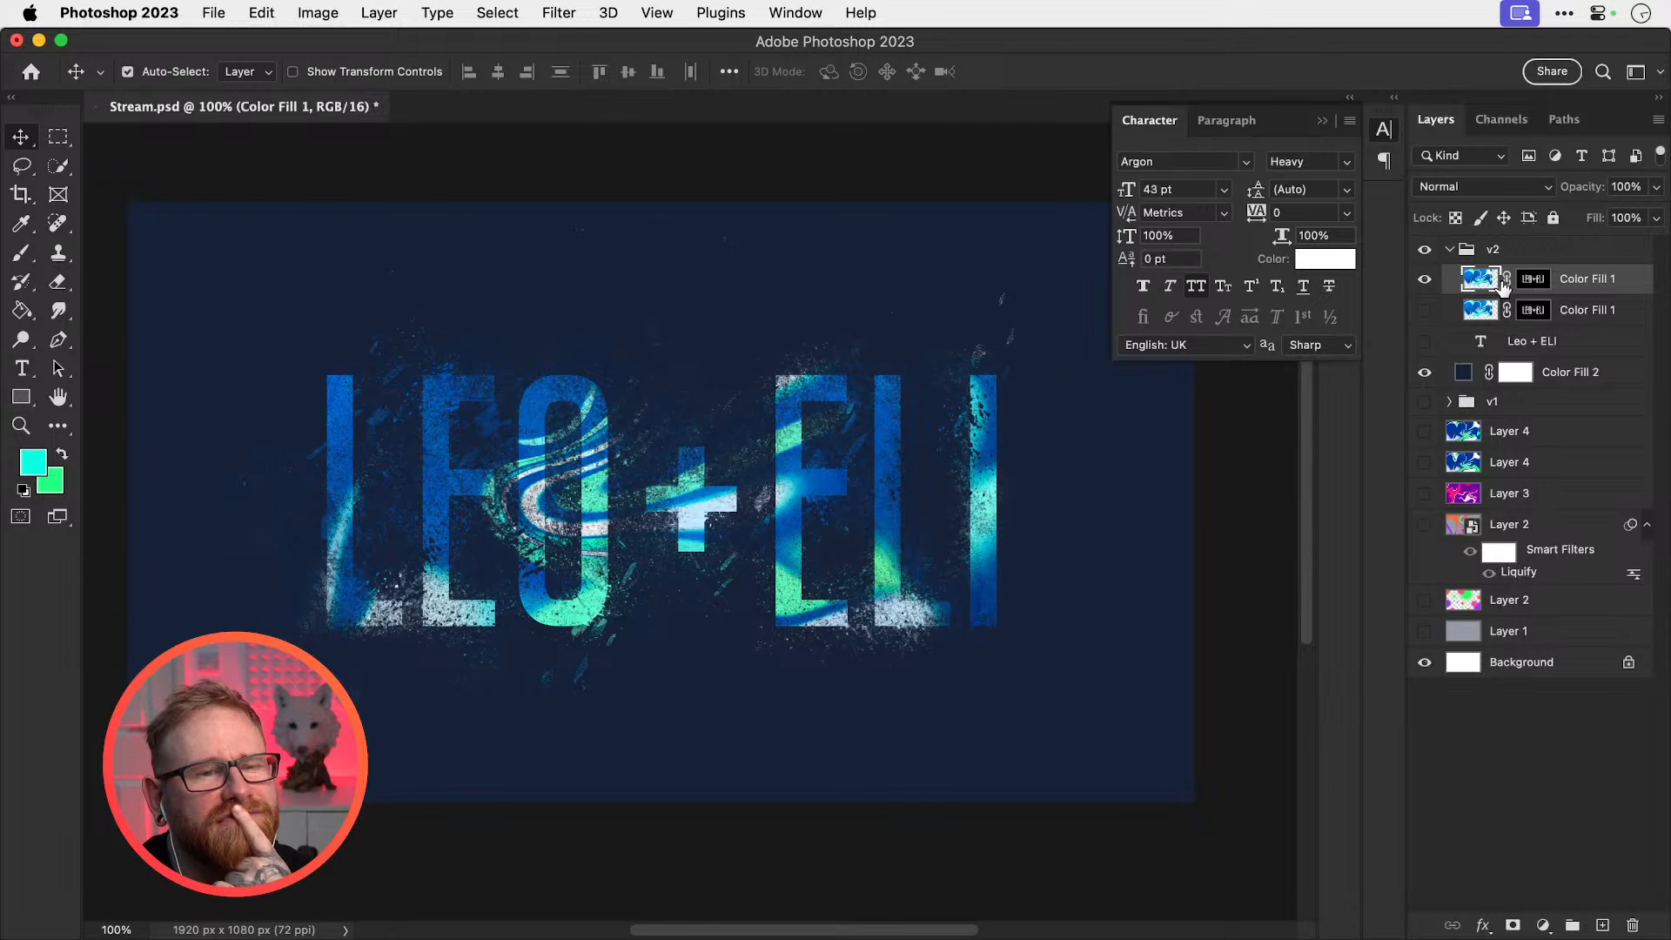
Apply a Gaussian blur of about 3.4 pixels to the lettering, then zoom to 200% on the E
left_click(559, 12)
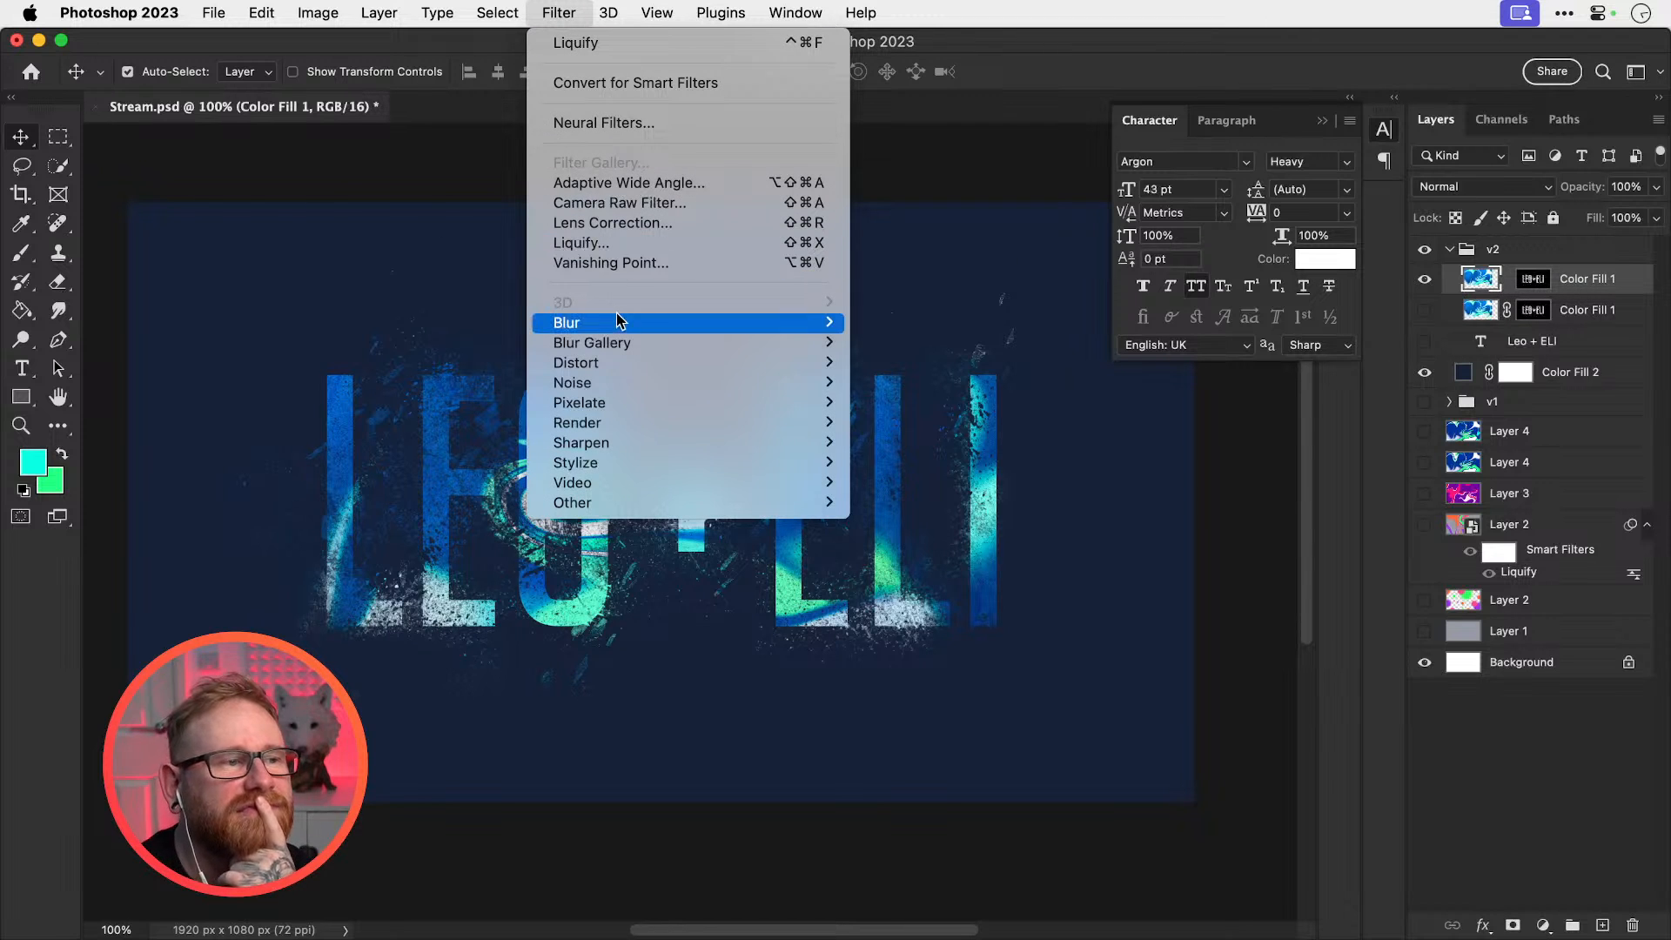
mouse_move(620, 322)
left_click(870, 384)
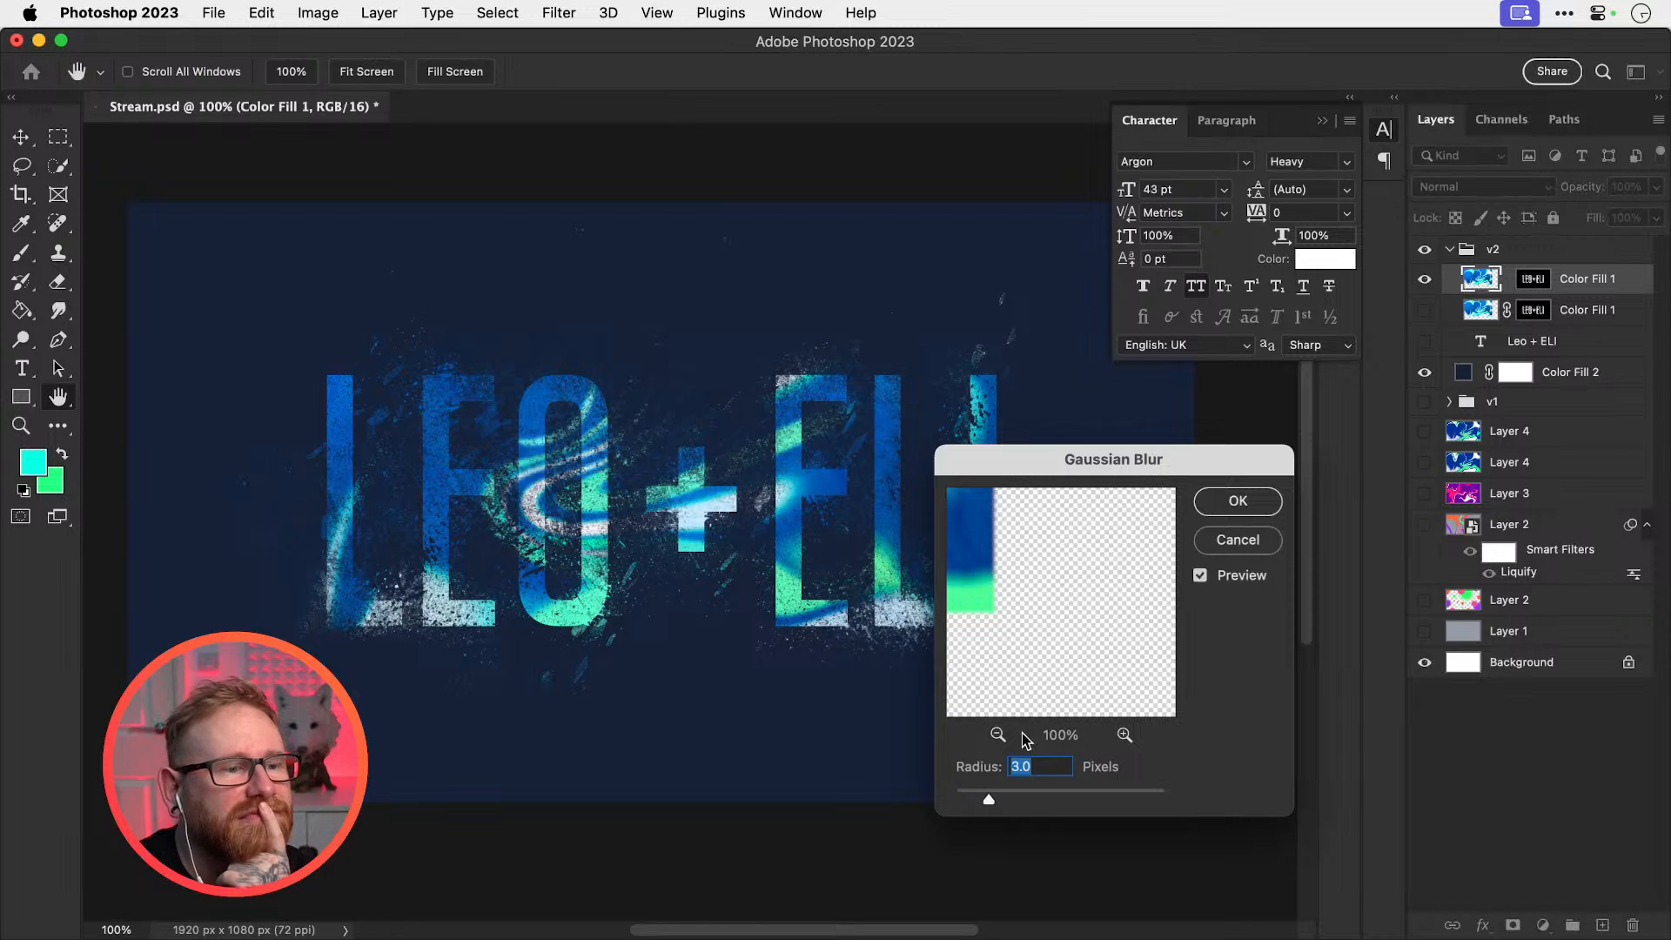
mouse_move(1016, 792)
left_mouse_down()
mouse_move(1062, 793)
mouse_move(968, 794)
mouse_move(990, 801)
left_mouse_up()
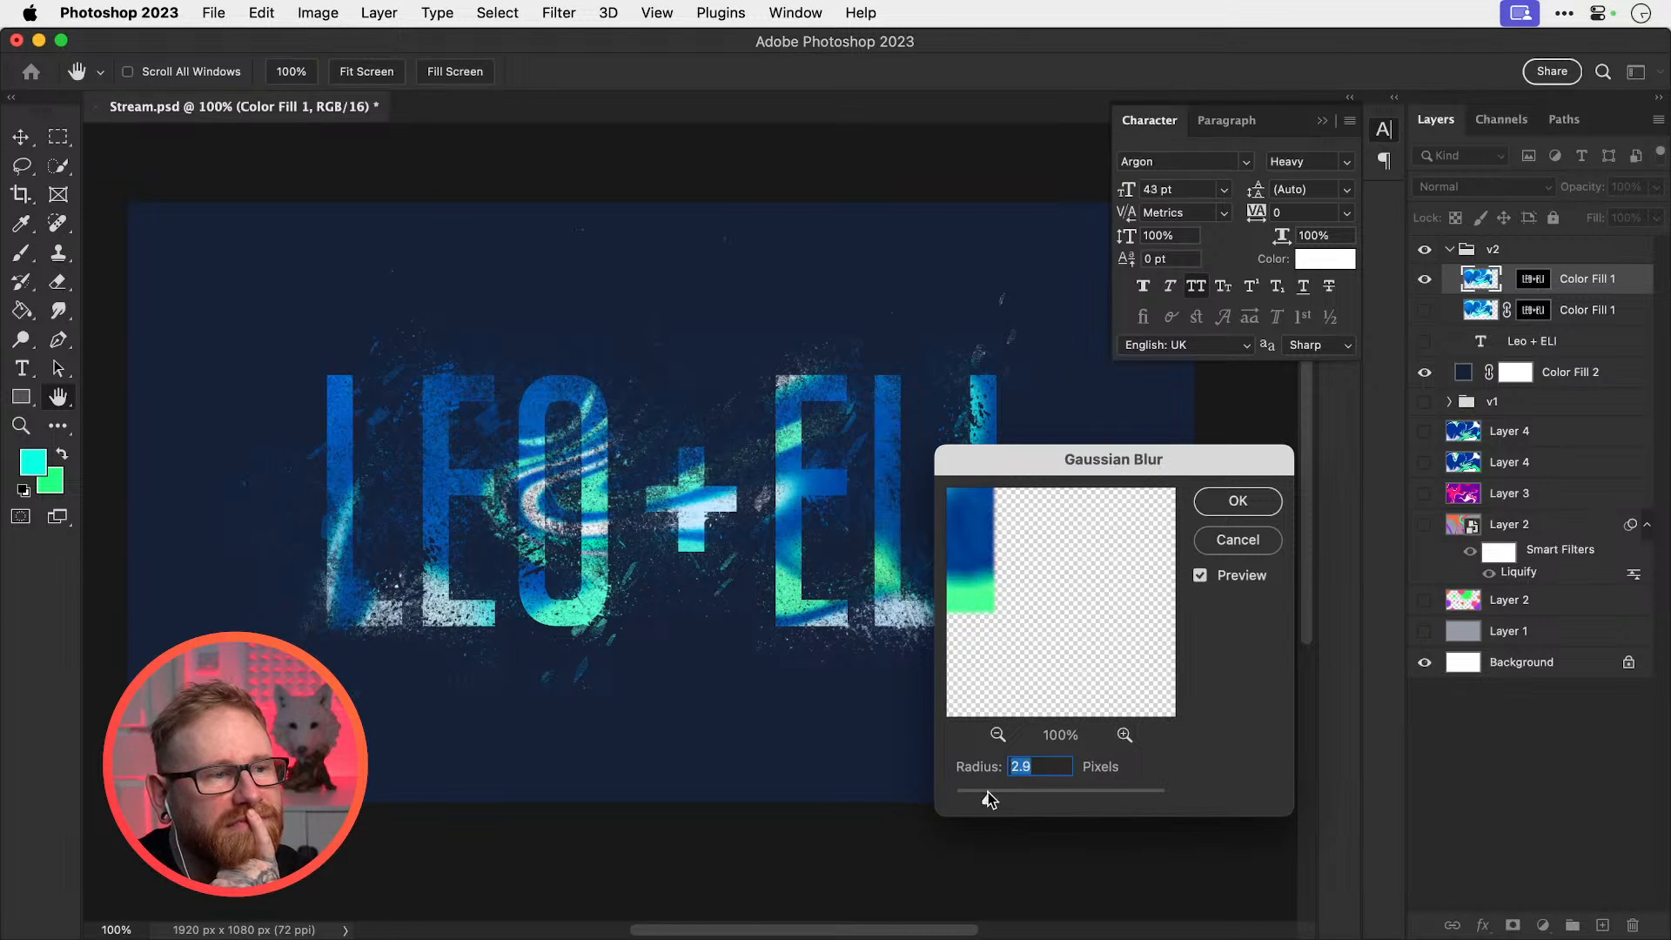
left_click(1234, 500)
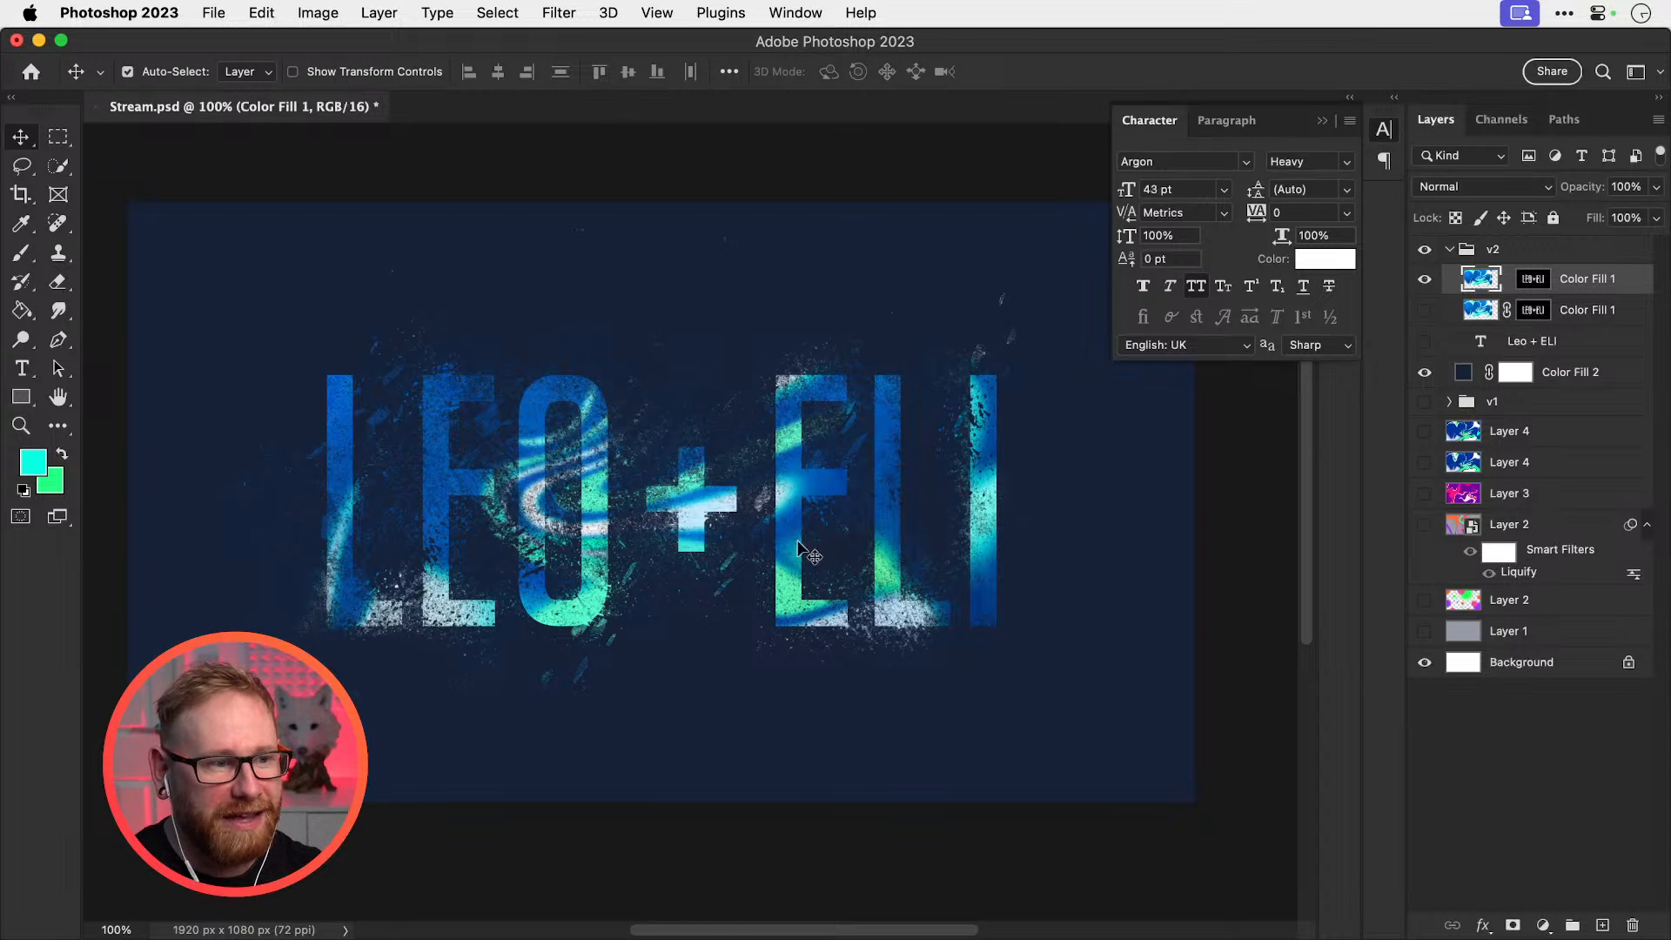
key("z")
left_click(774, 569)
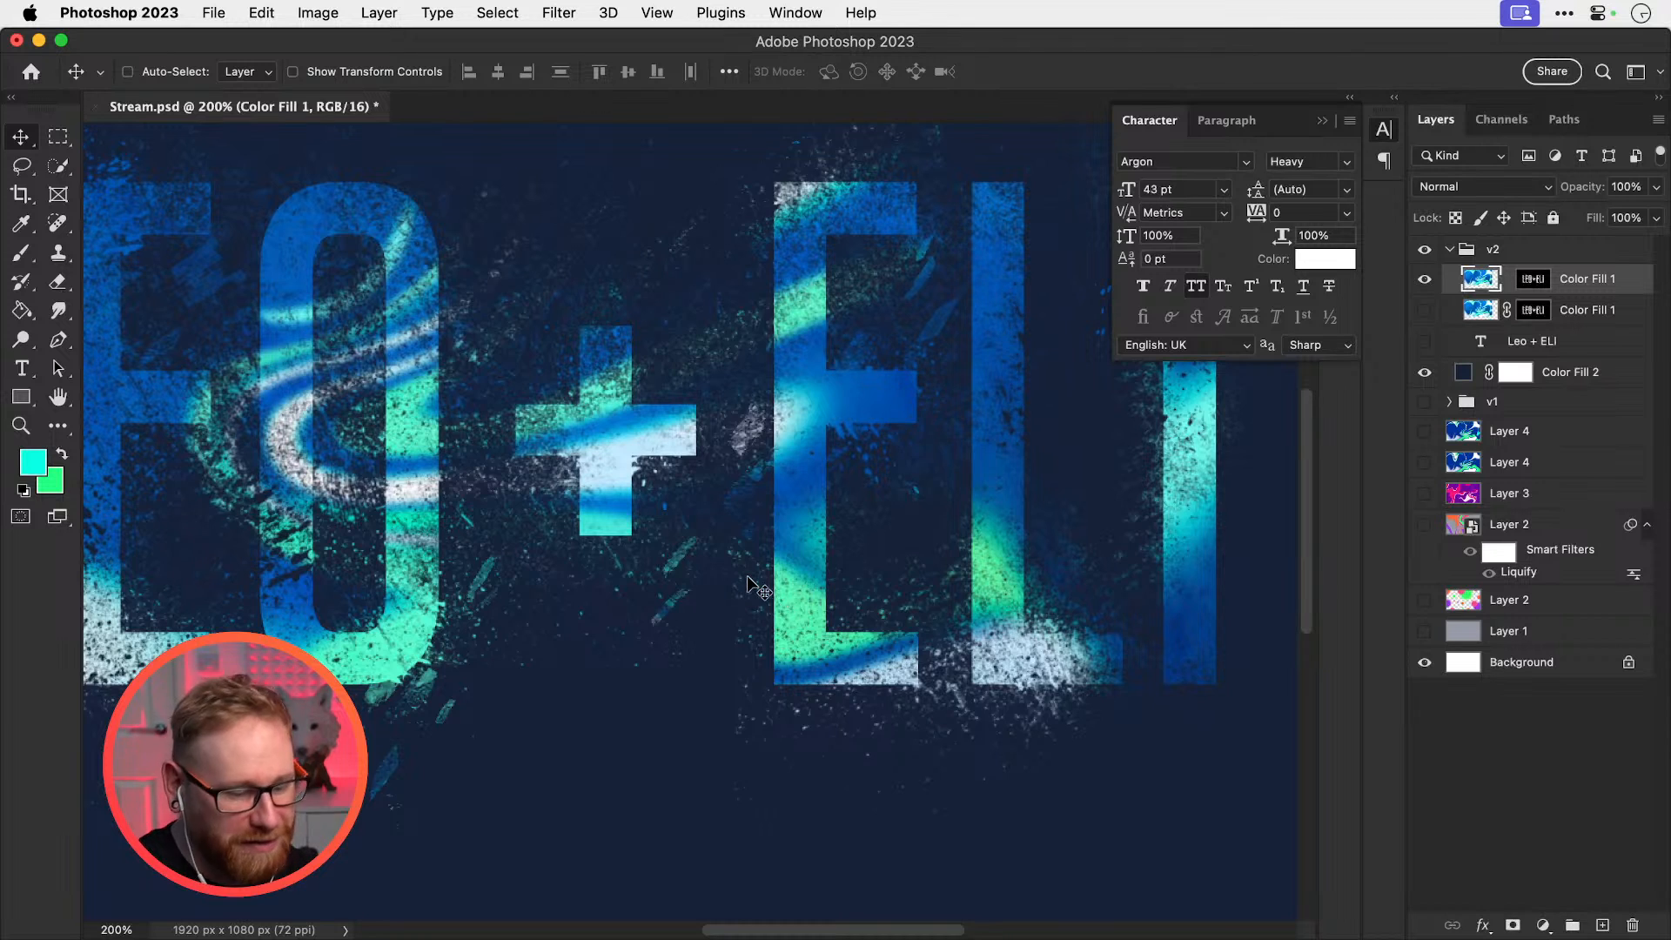
key("super+0")
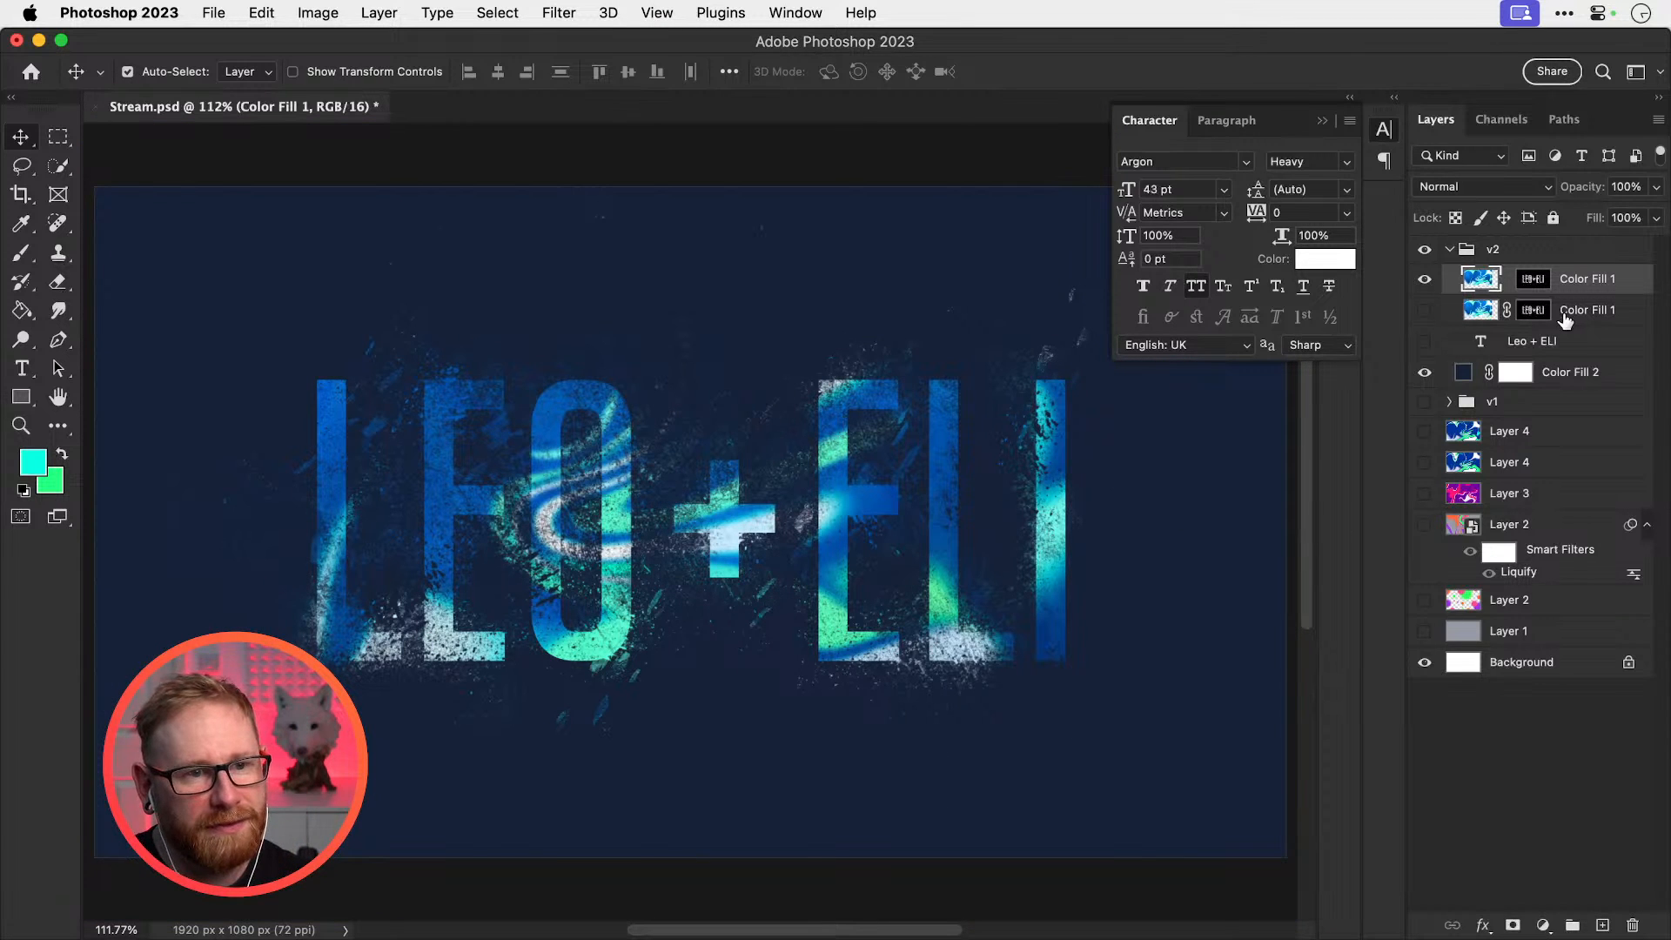
left_click(1572, 374)
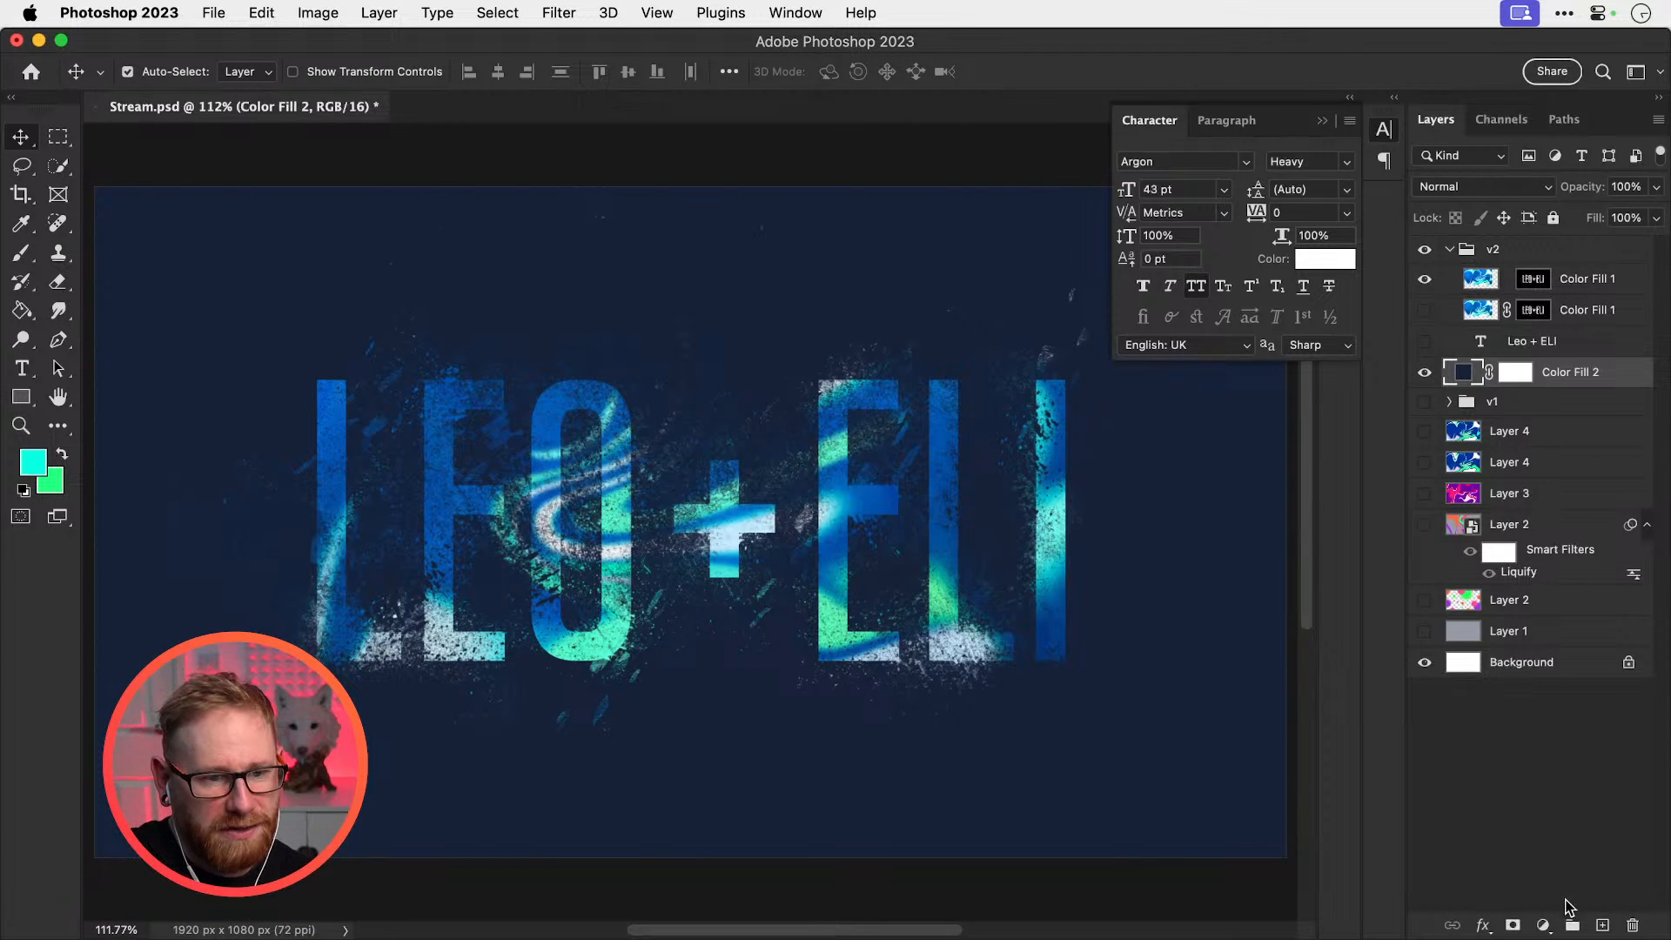
left_click(1543, 925)
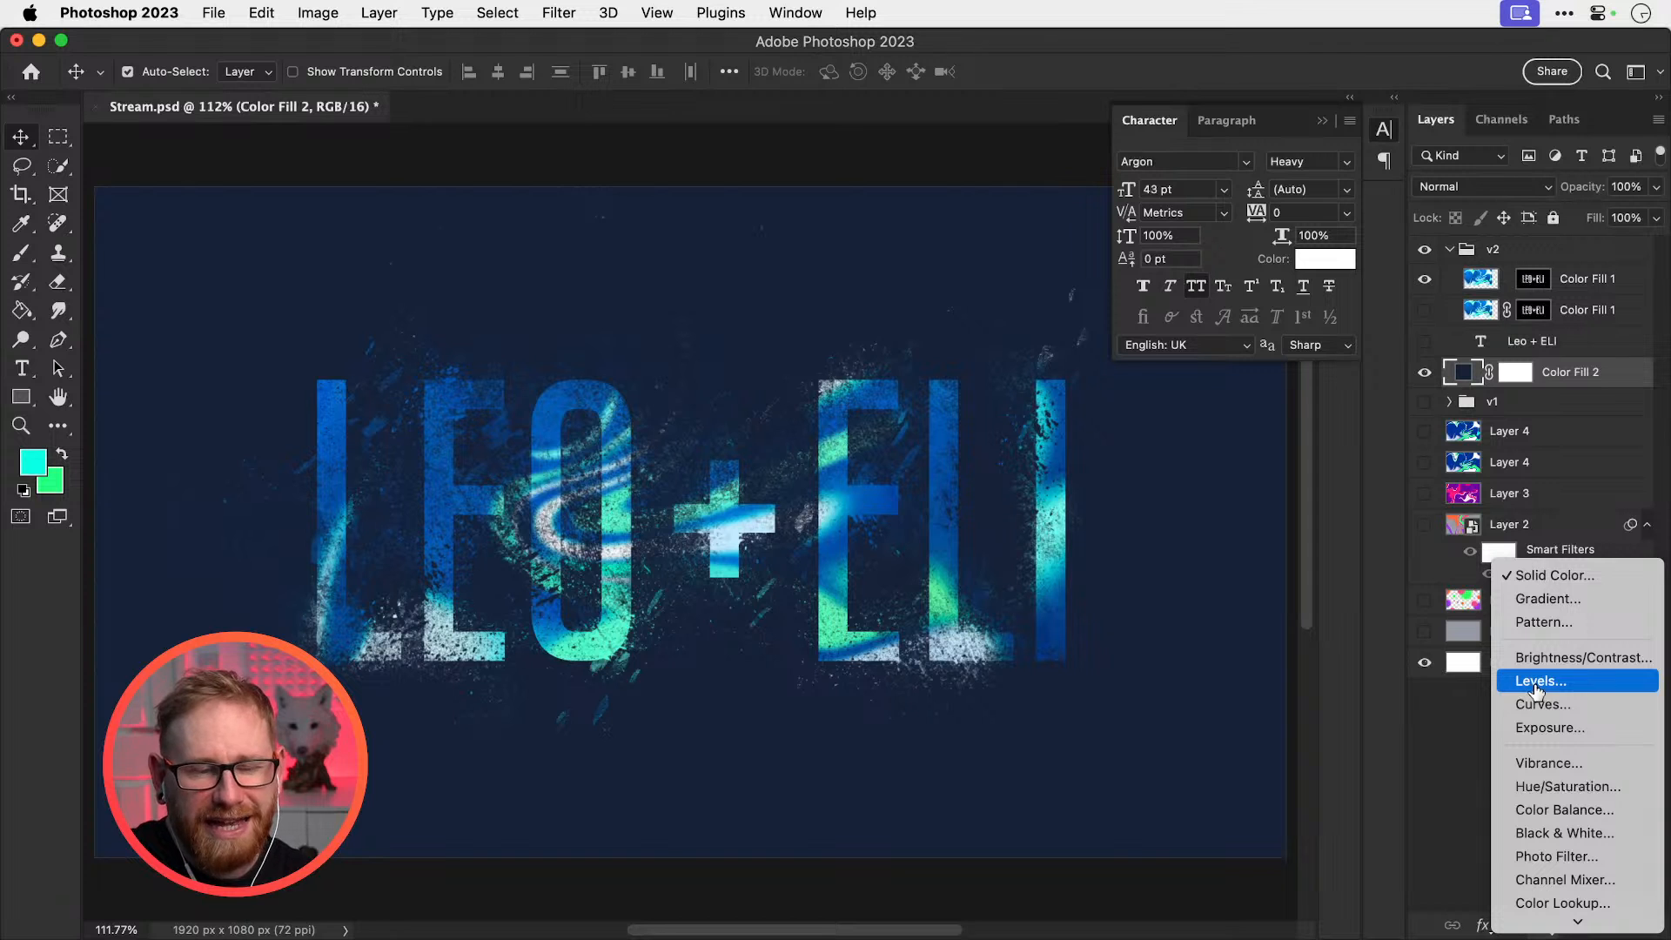
left_click(1553, 574)
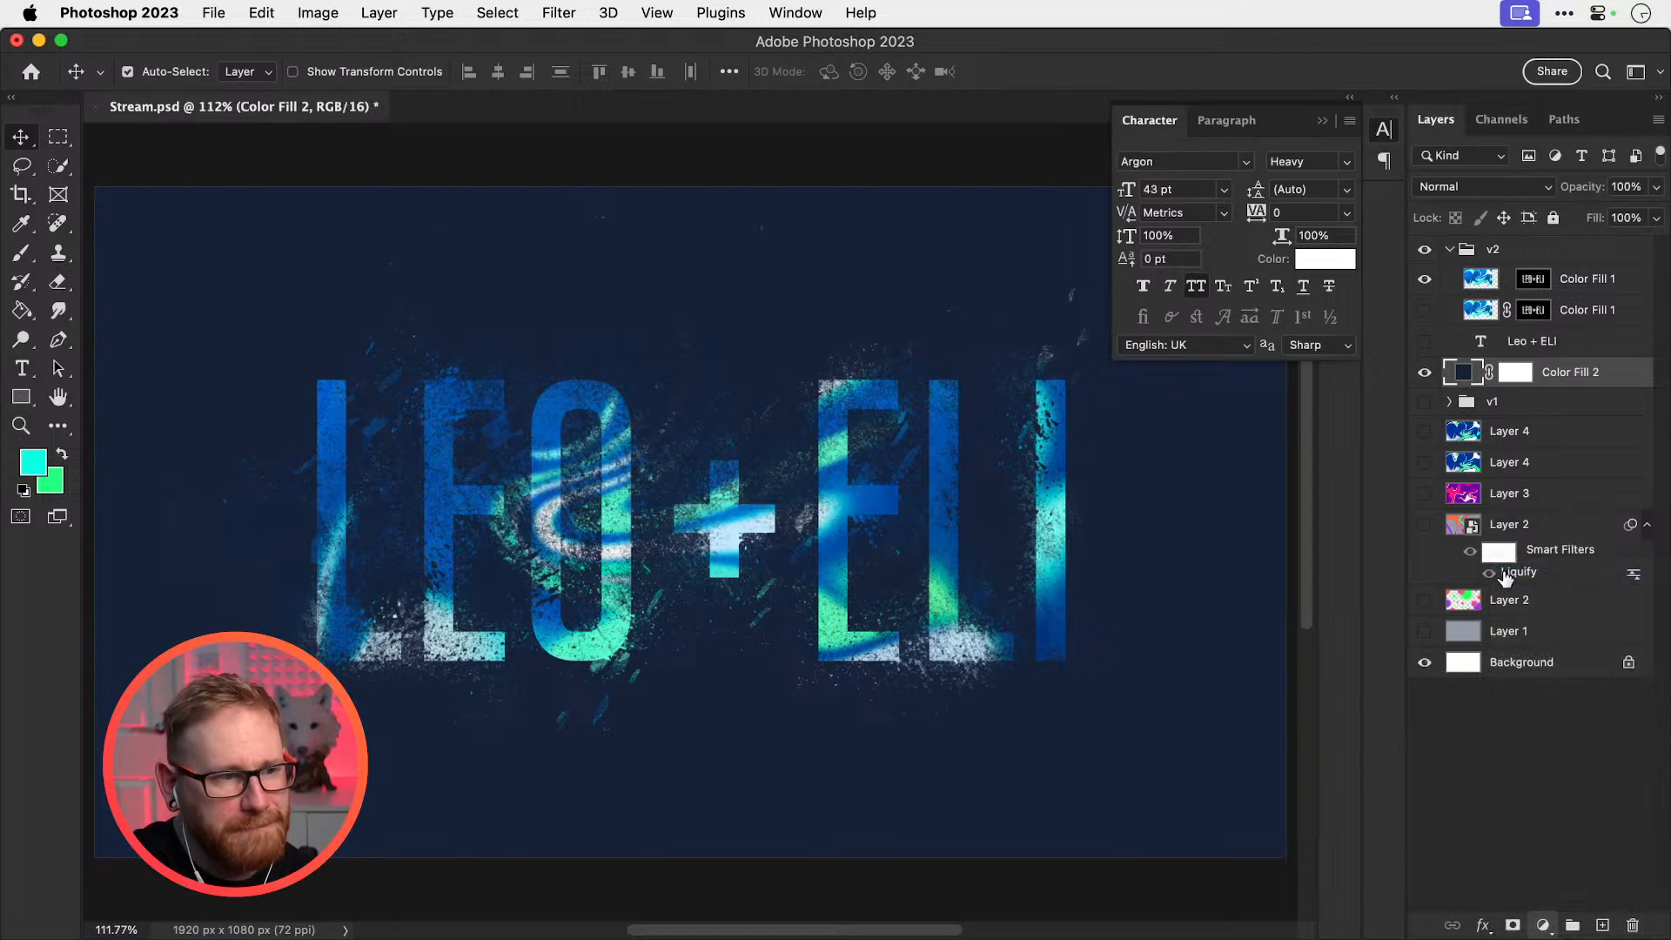
left_click(1323, 641)
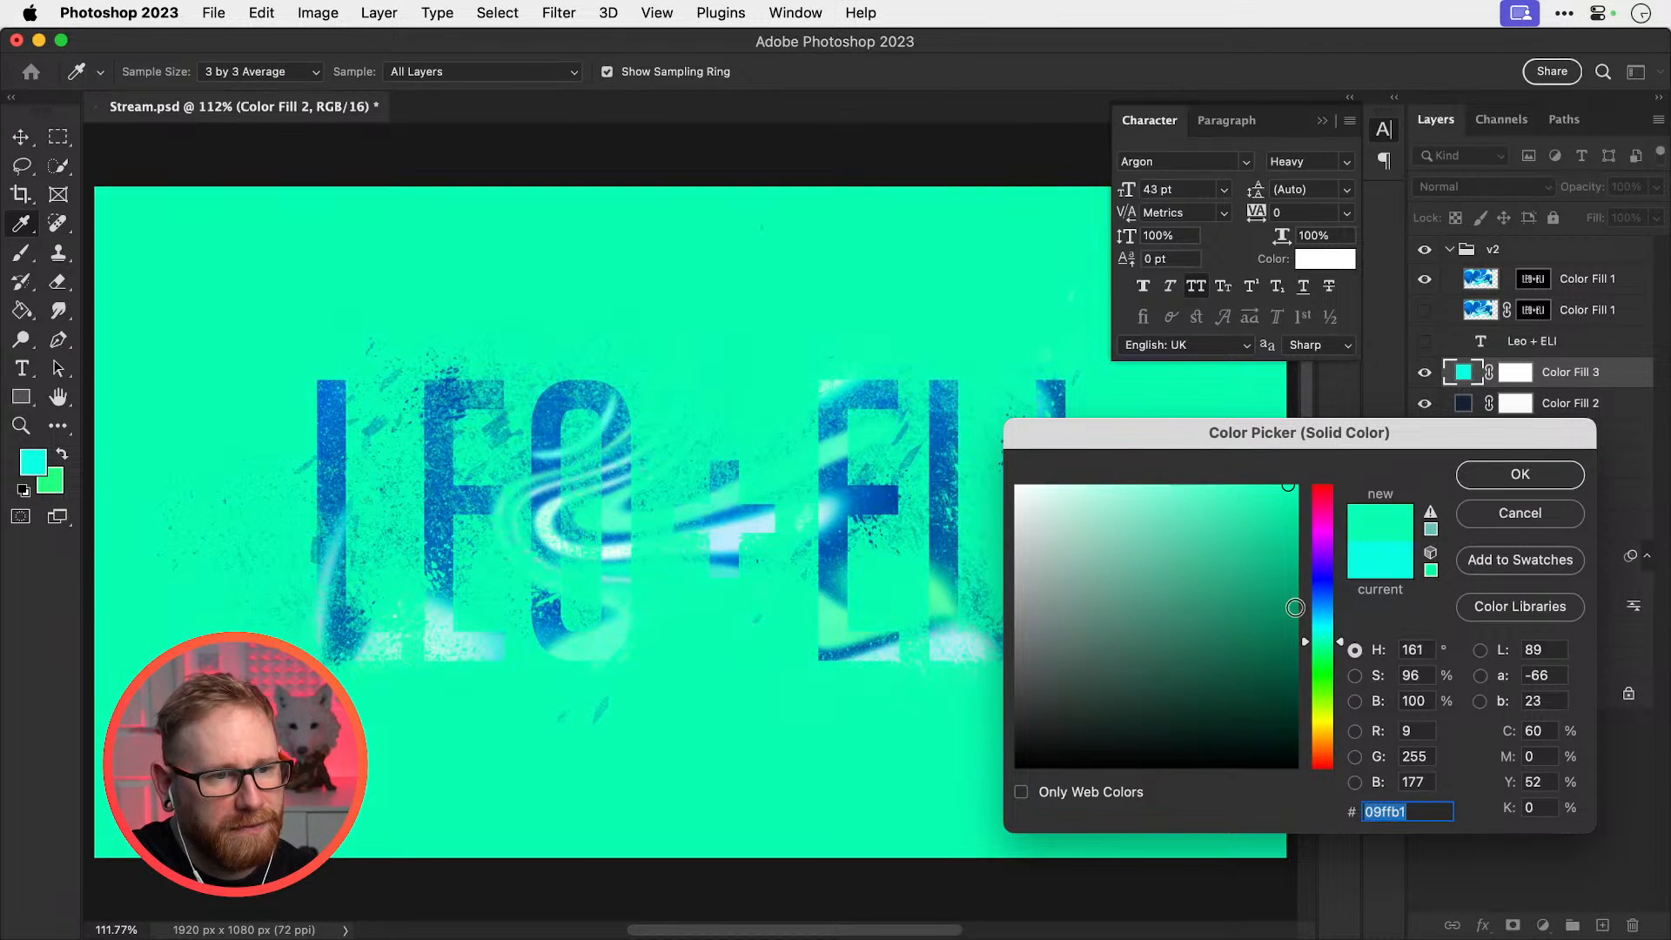
left_click_drag(1265, 578, 1266, 450)
left_click(1322, 624)
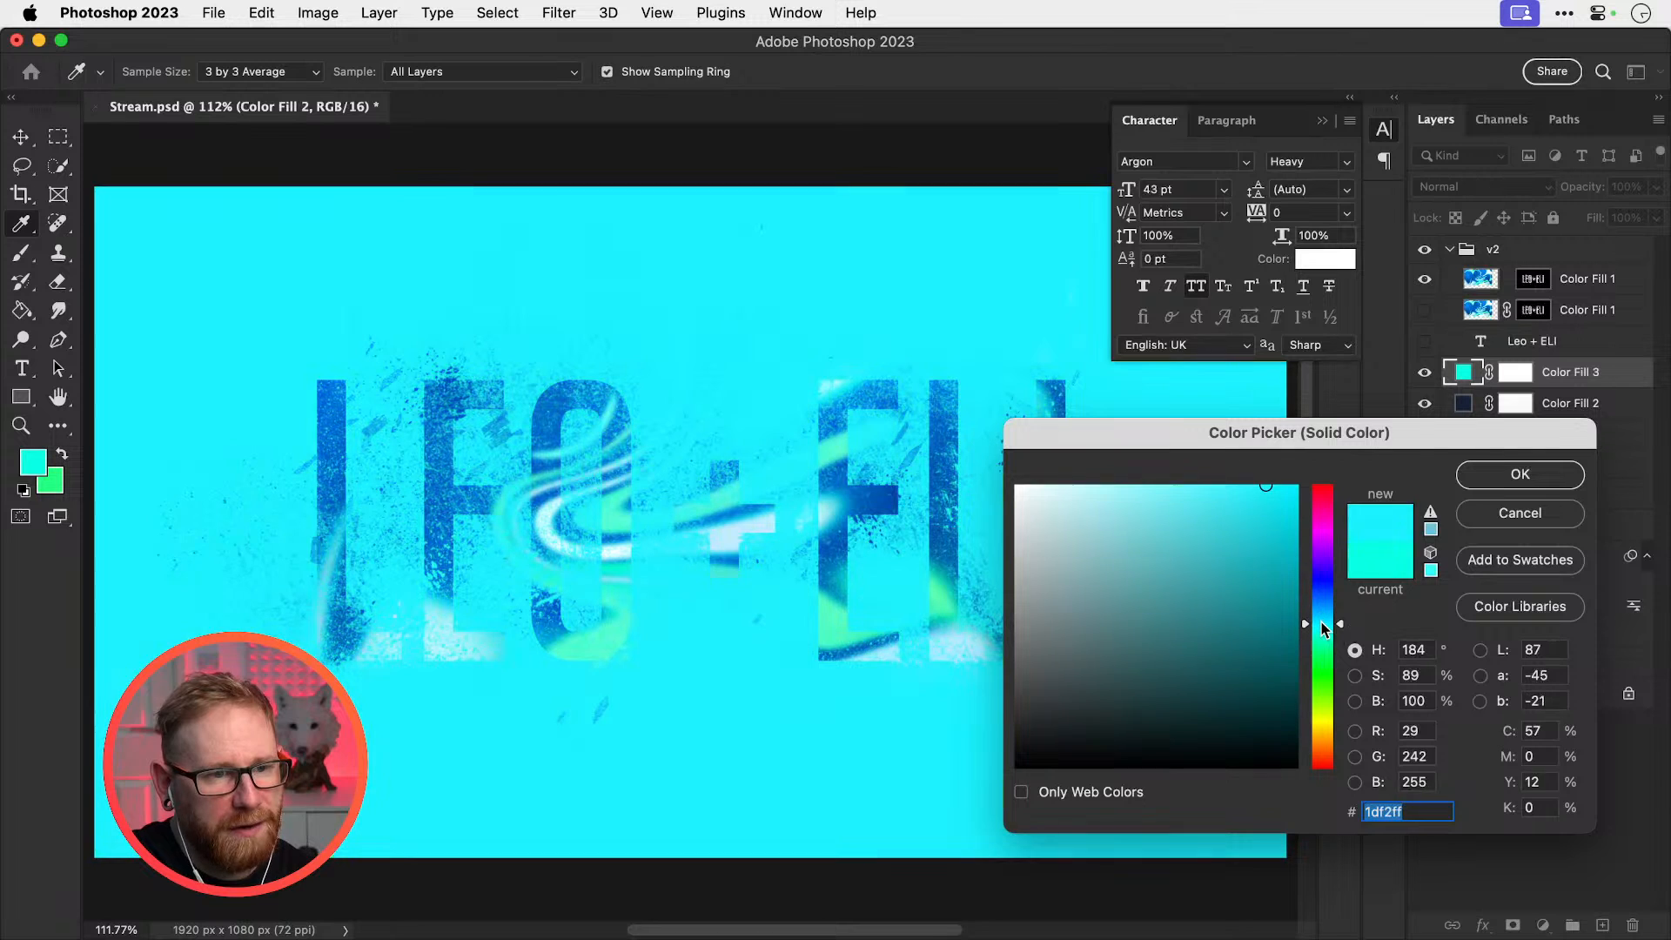
key("Return")
key("super+minus")
key("super+minus")
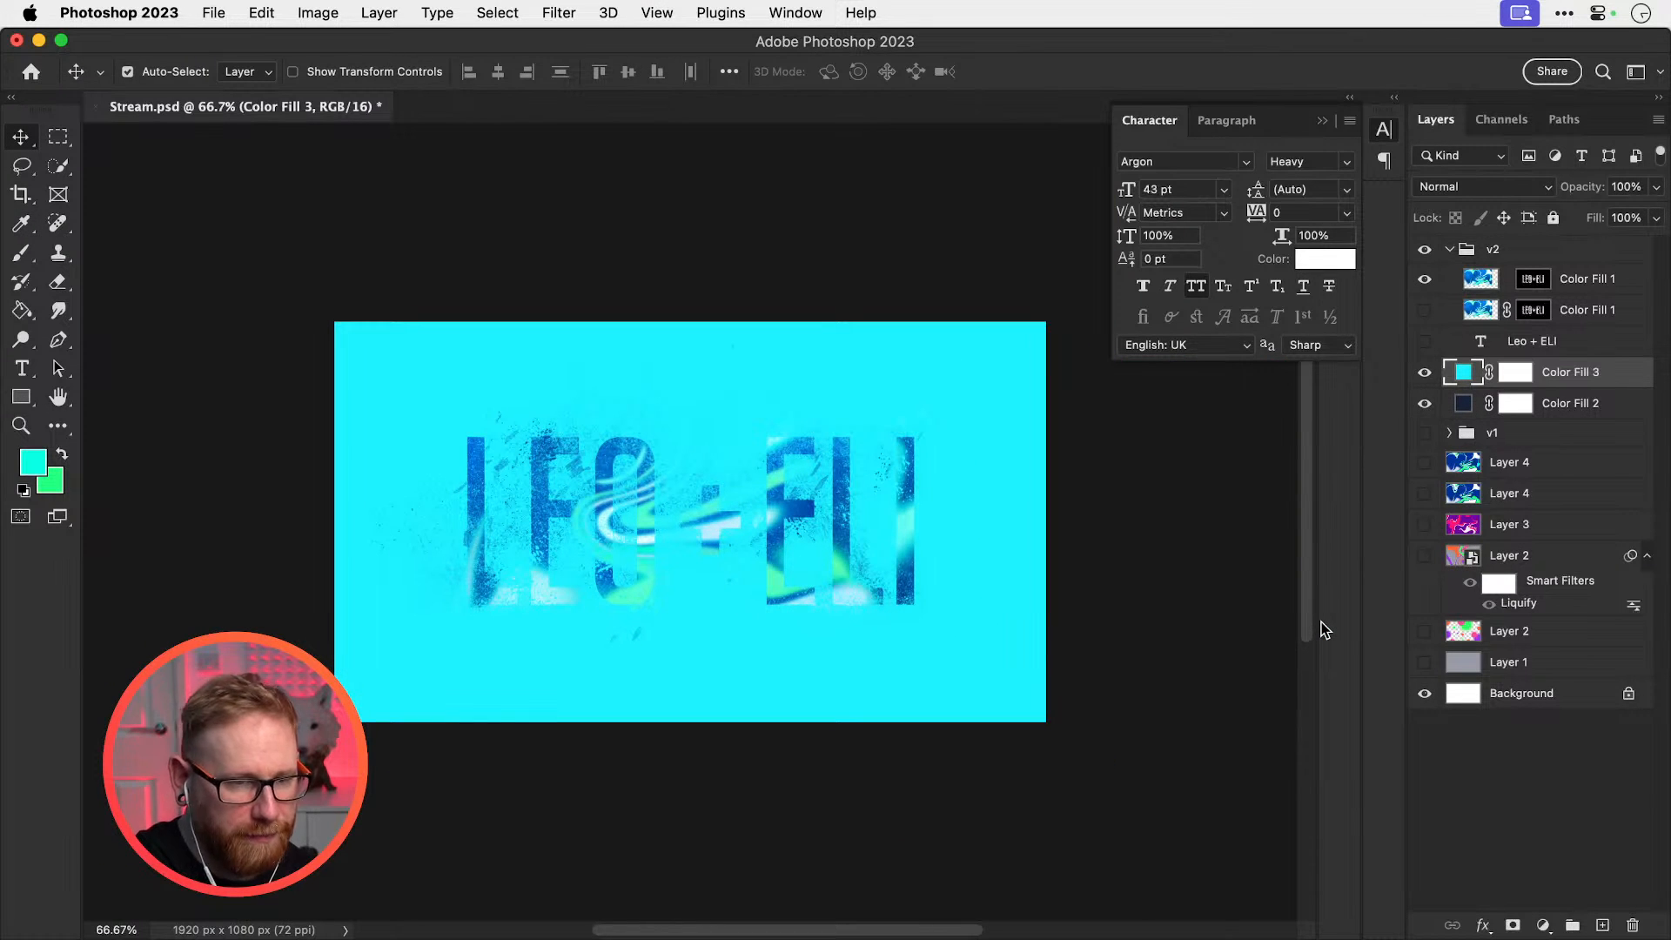
left_click(1523, 376)
key("super+i")
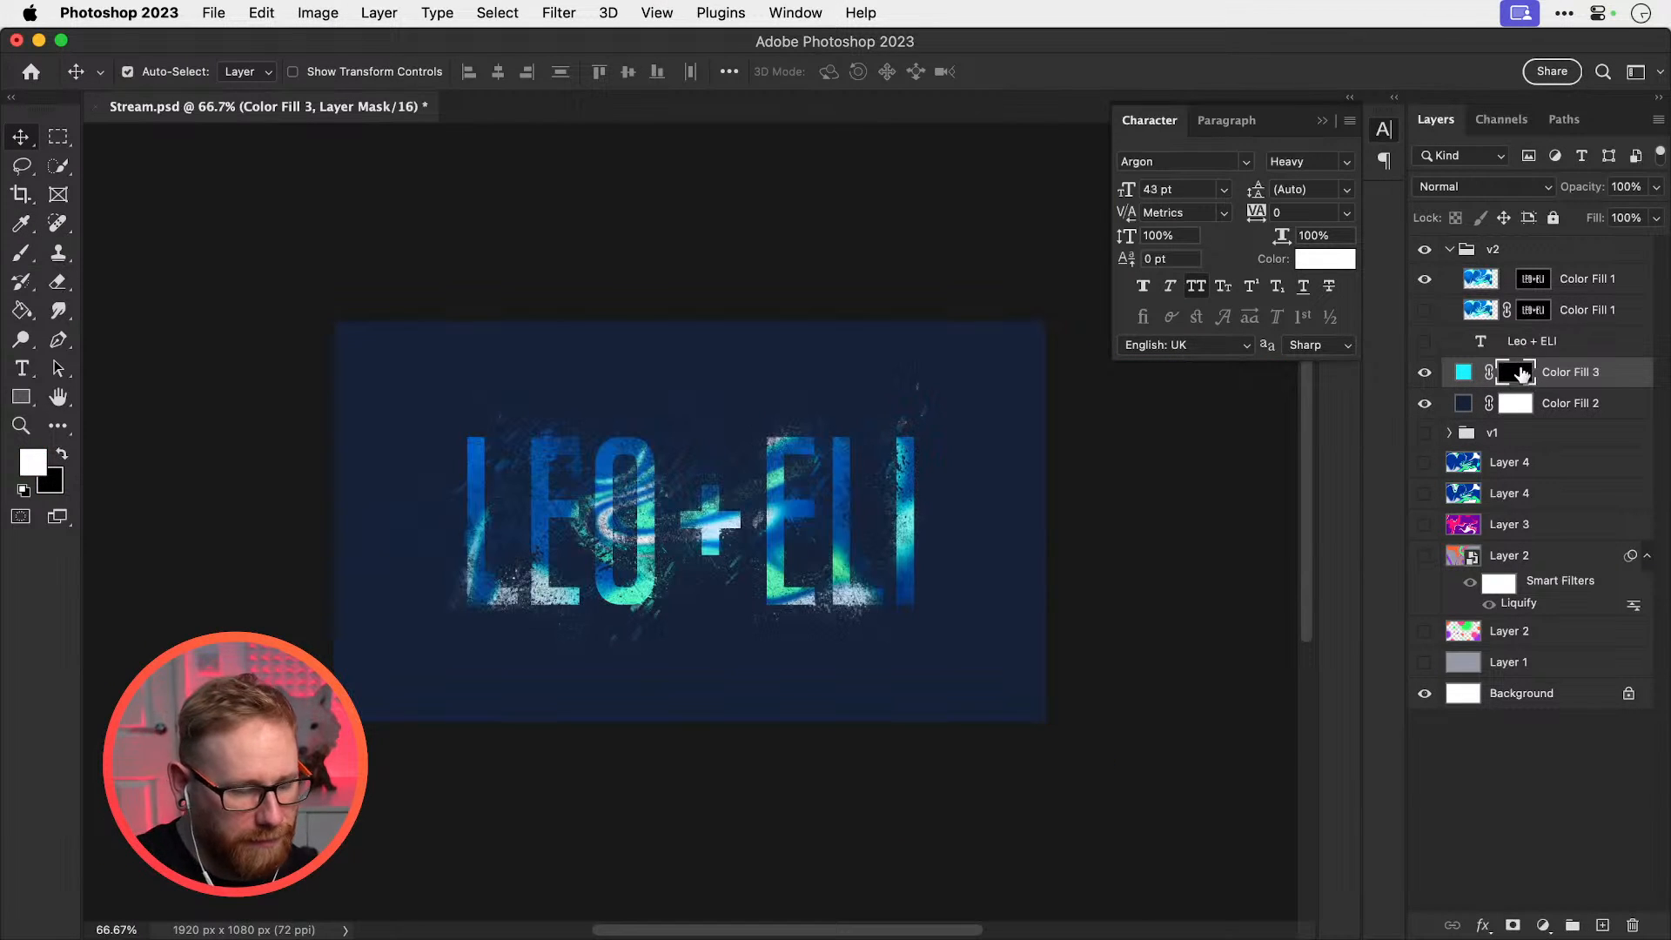
key("b")
left_click(149, 82)
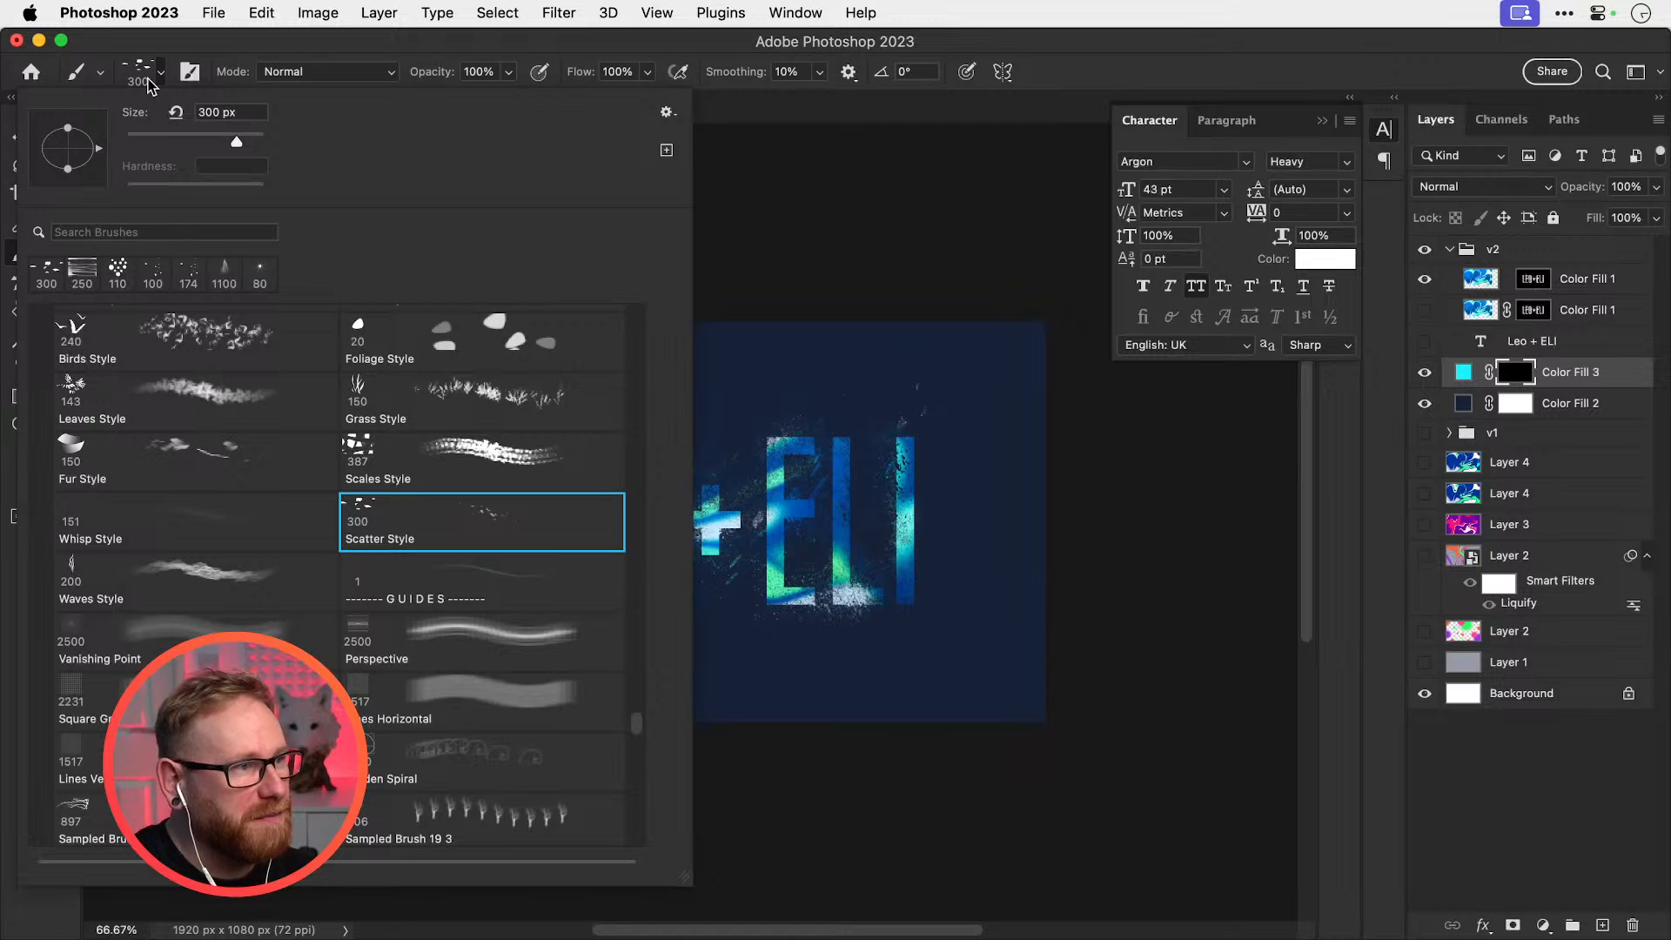
scroll(270, 620, "up", 15)
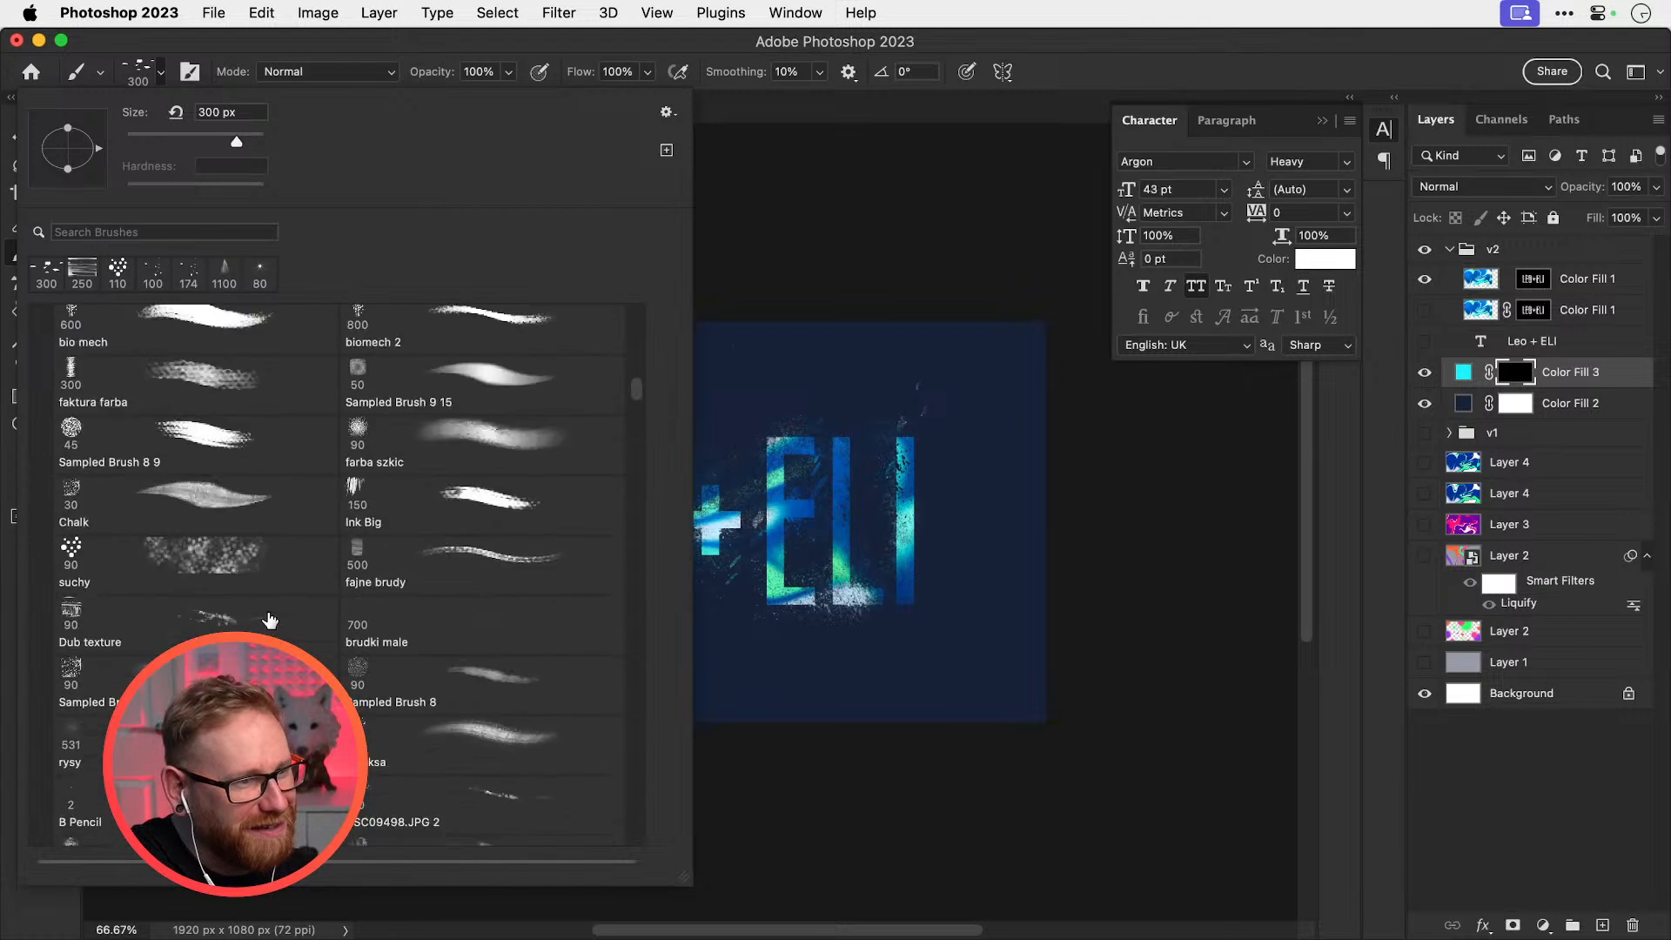
left_click(217, 467)
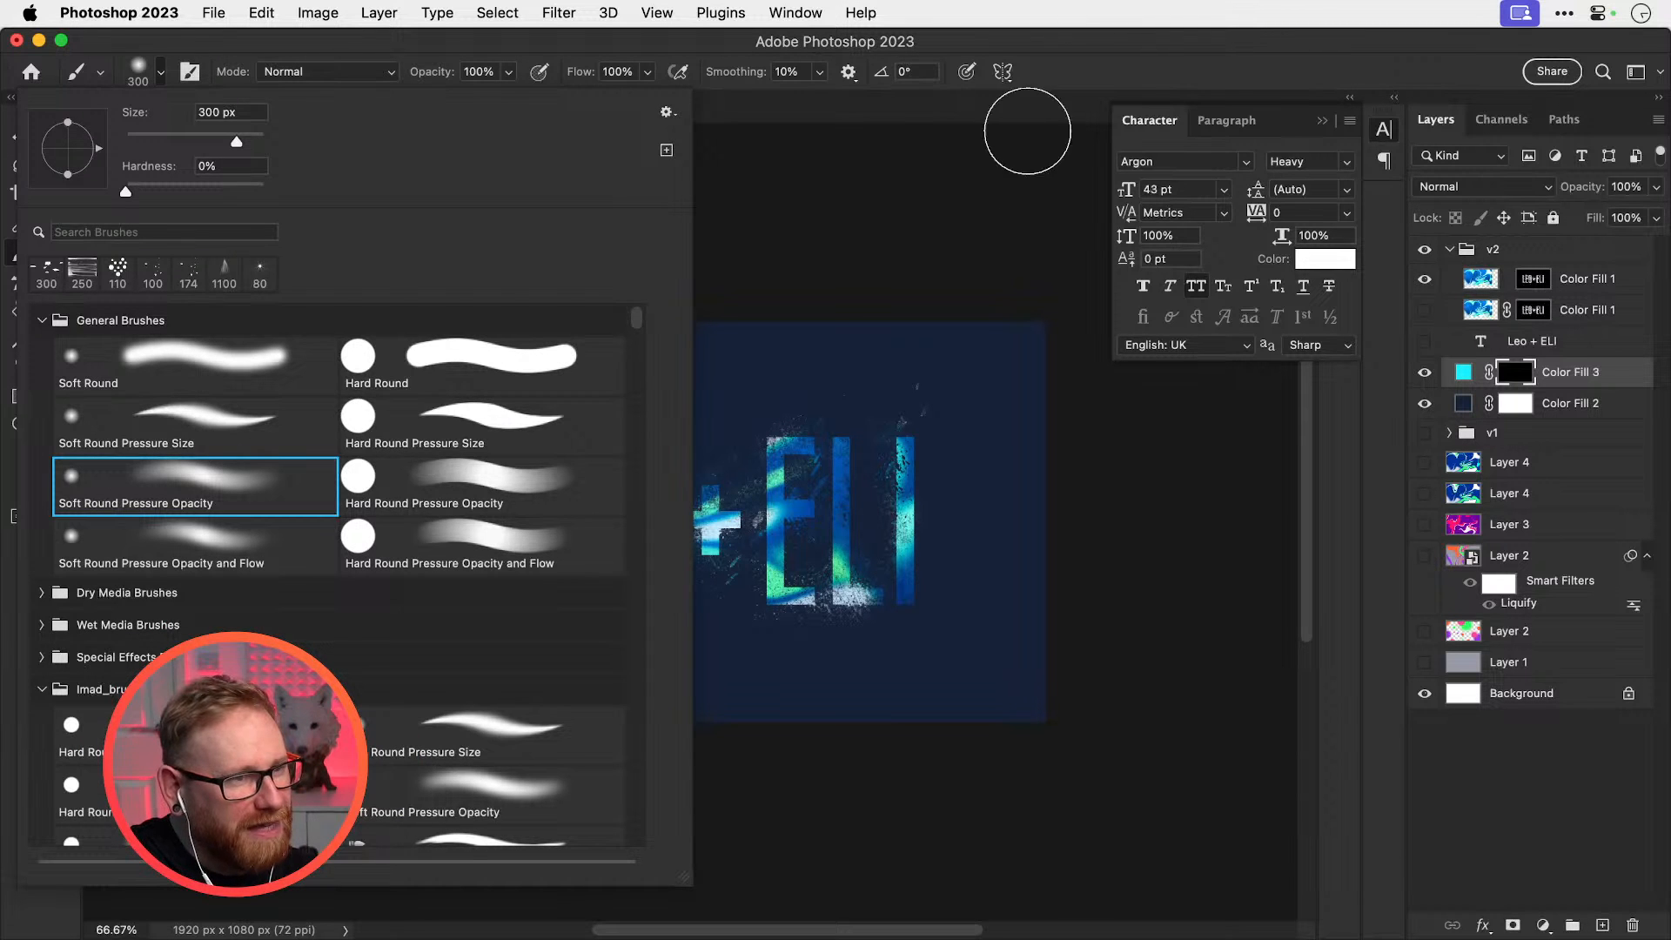
left_click(979, 169)
left_click(161, 73)
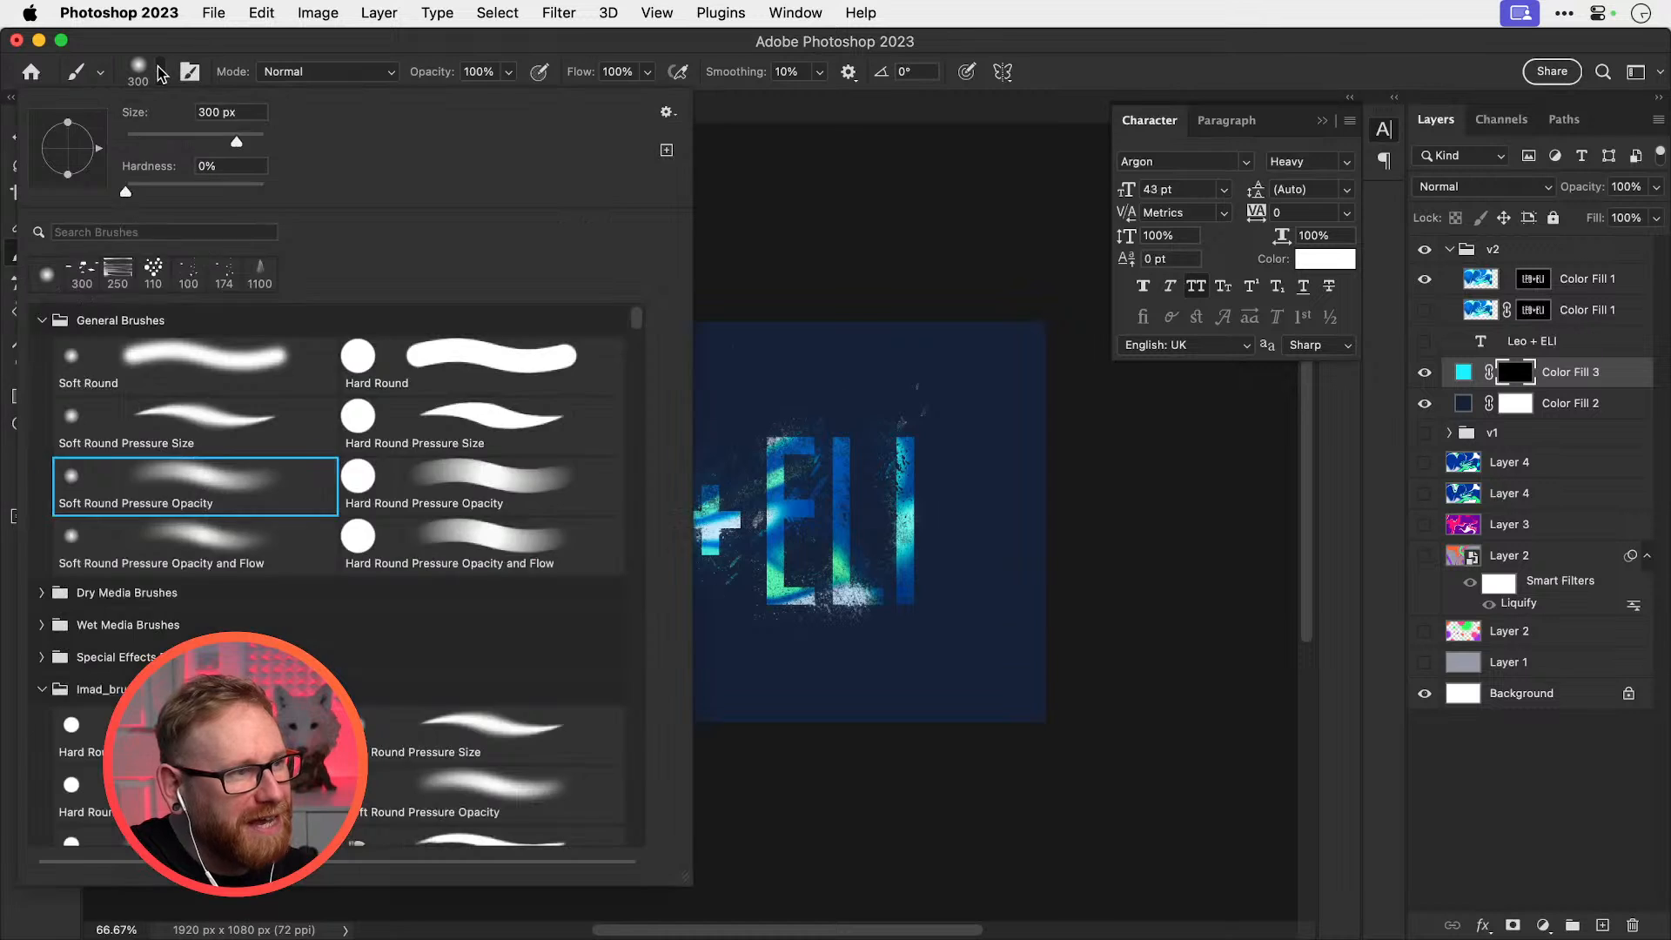
left_click(161, 74)
key("bracketright")
key("bracketright")
key("bracketright")
key("bracketright")
key("bracketright")
key("bracketright")
key("bracketright")
key("bracketright")
key("bracketright")
key("bracketright")
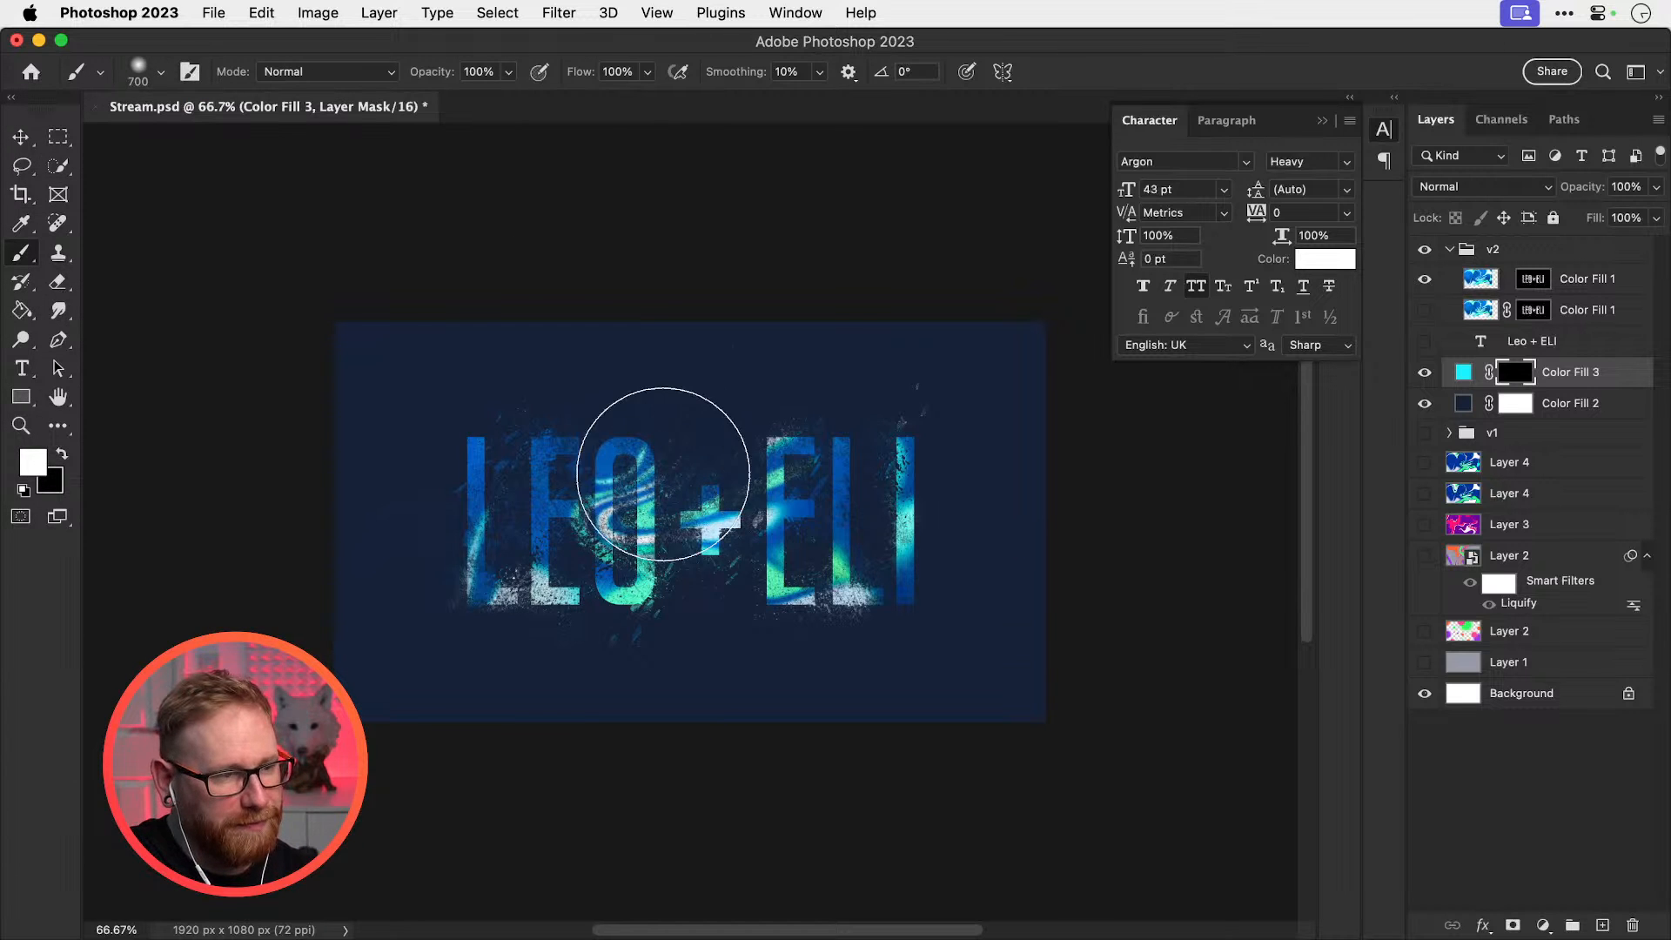
key("bracketright")
key("bracketright")
key("bracketright")
key("bracketright")
key("bracketright")
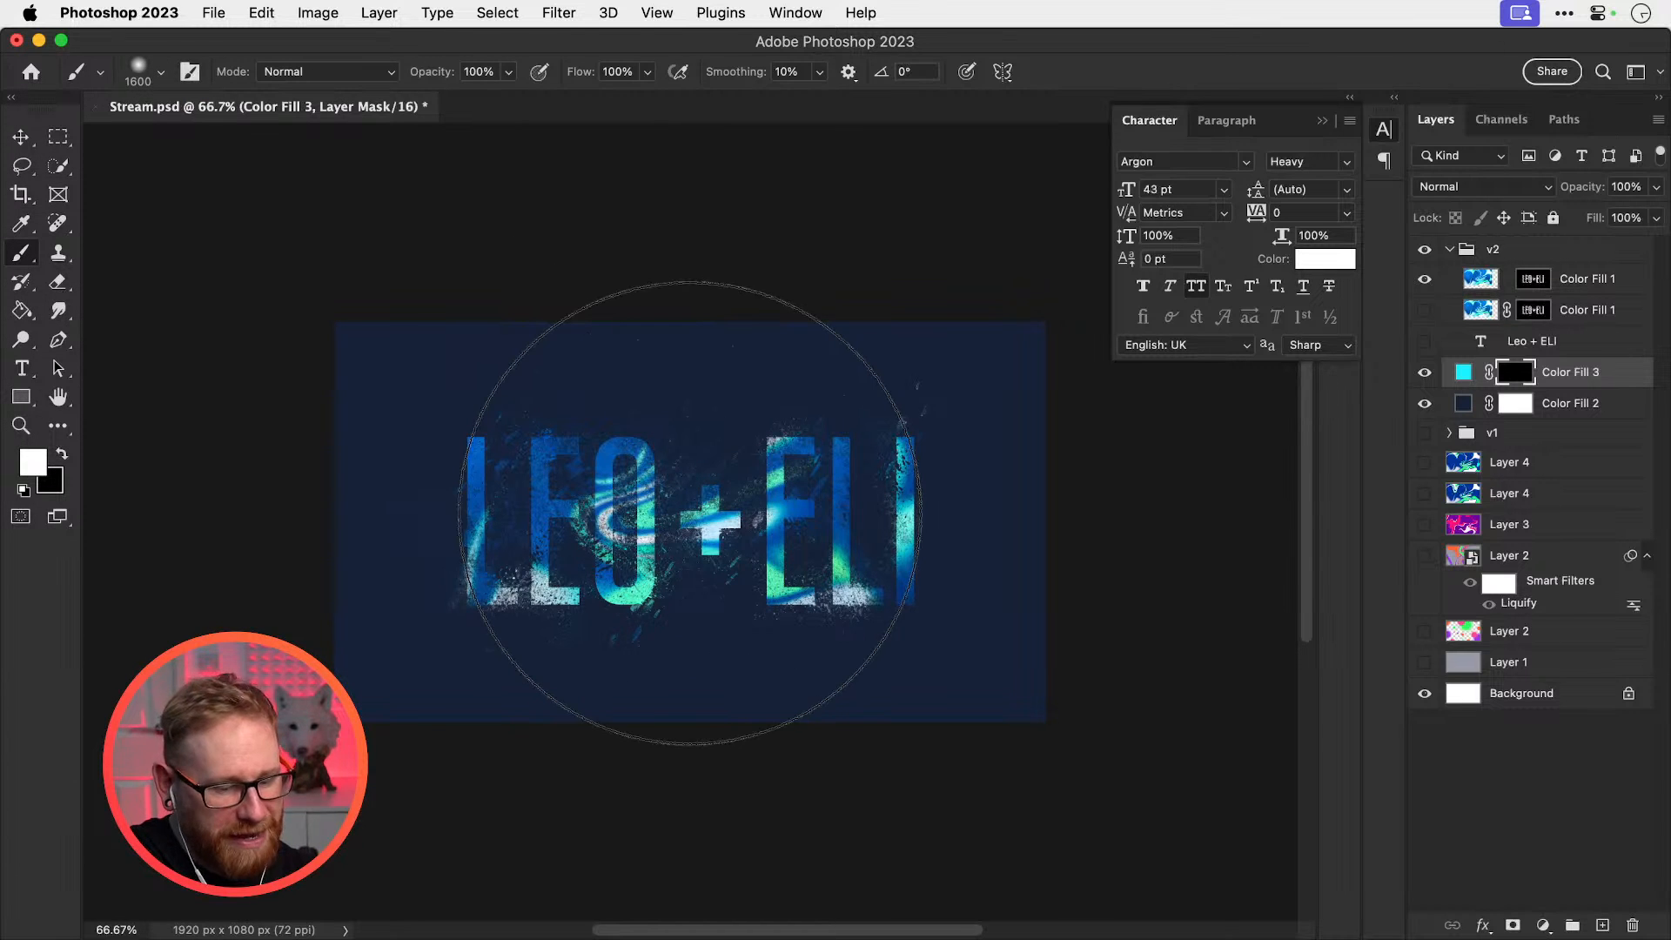
key("1")
key("bracketright")
key("bracketright")
key("bracketright")
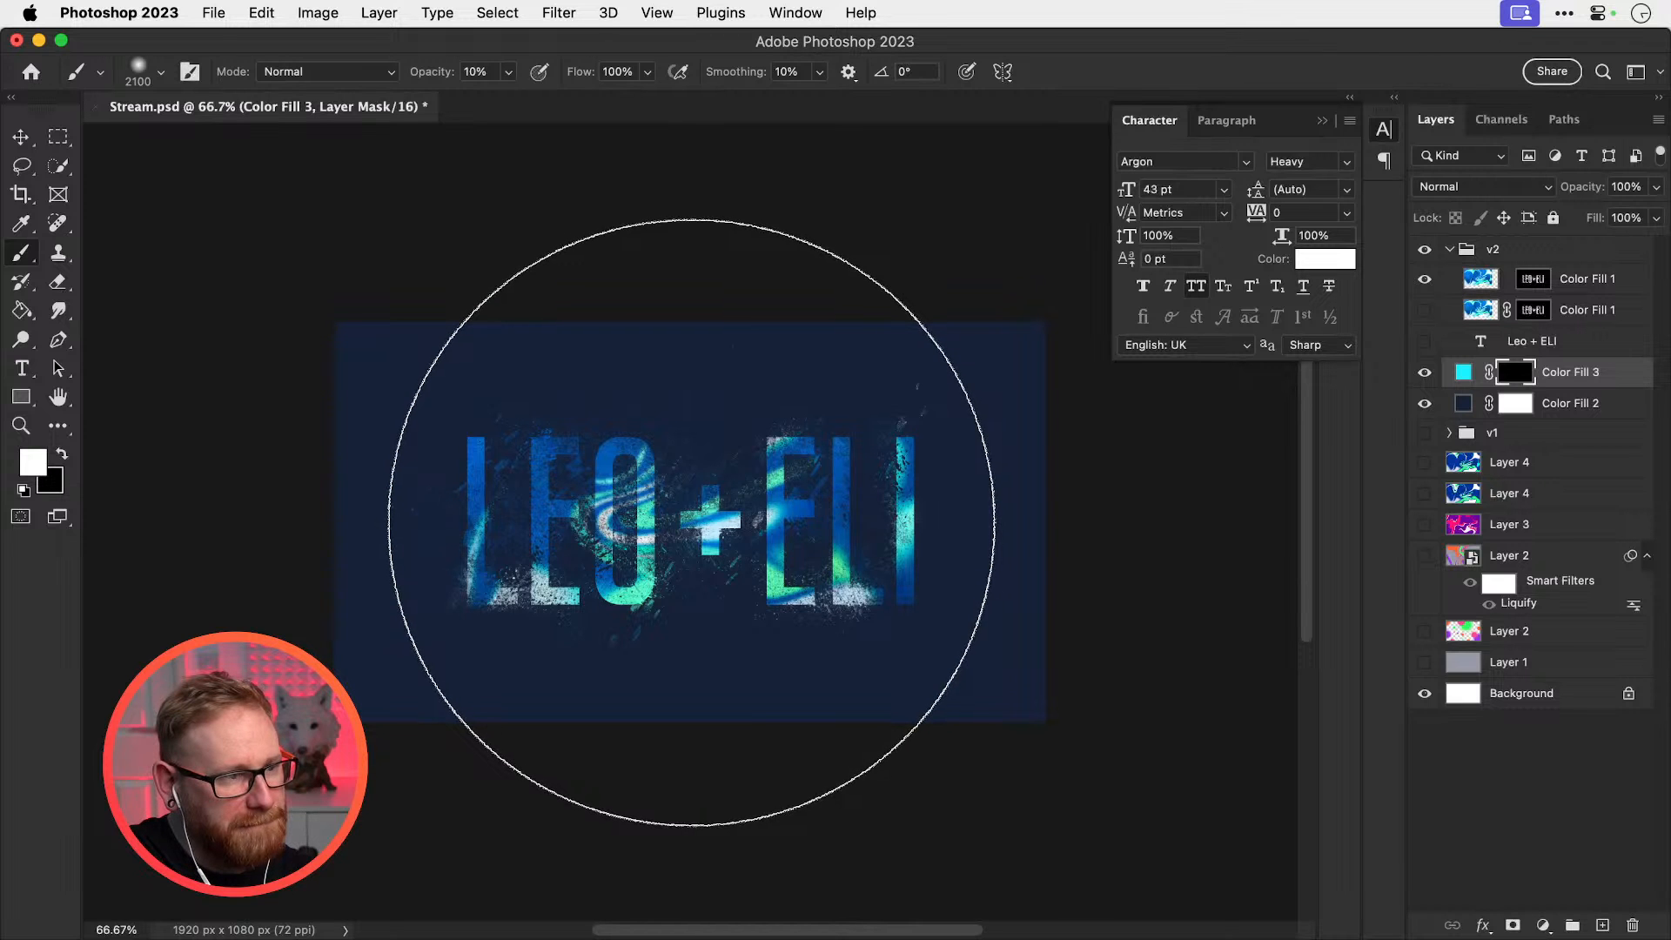
left_click(691, 522)
key("bracketleft")
key("bracketleft")
key("bracketleft")
key("bracketleft")
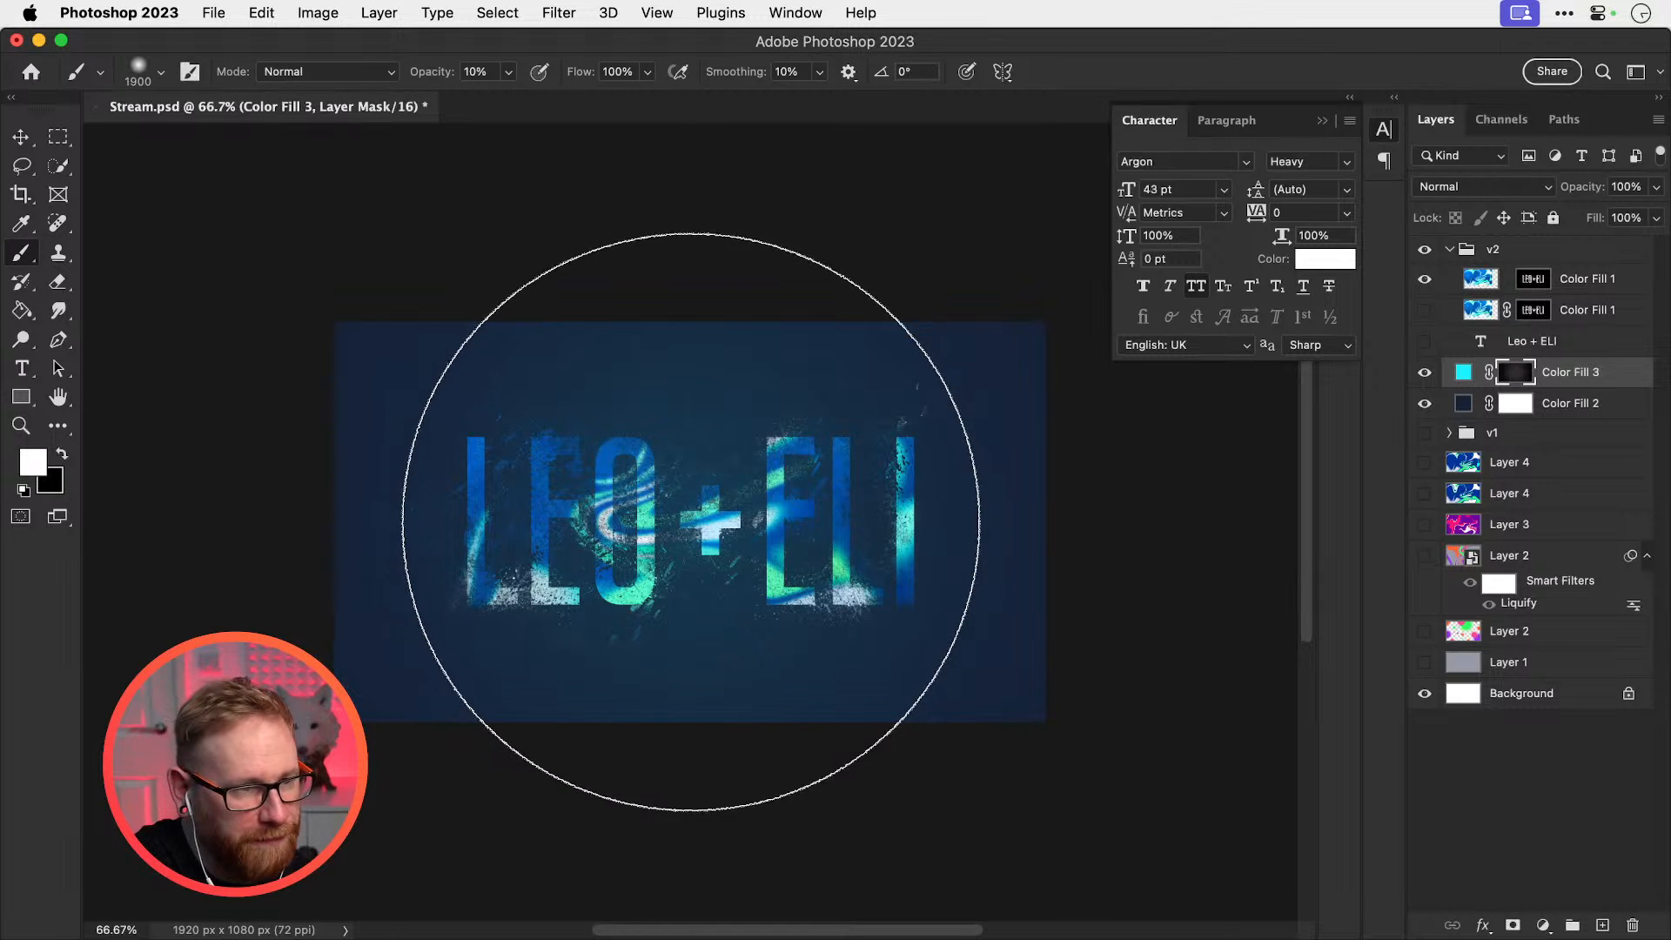
left_click(692, 522)
key("bracketleft")
key("bracketleft")
key("bracketleft")
key("bracketleft")
left_click(690, 522)
left_click(691, 523)
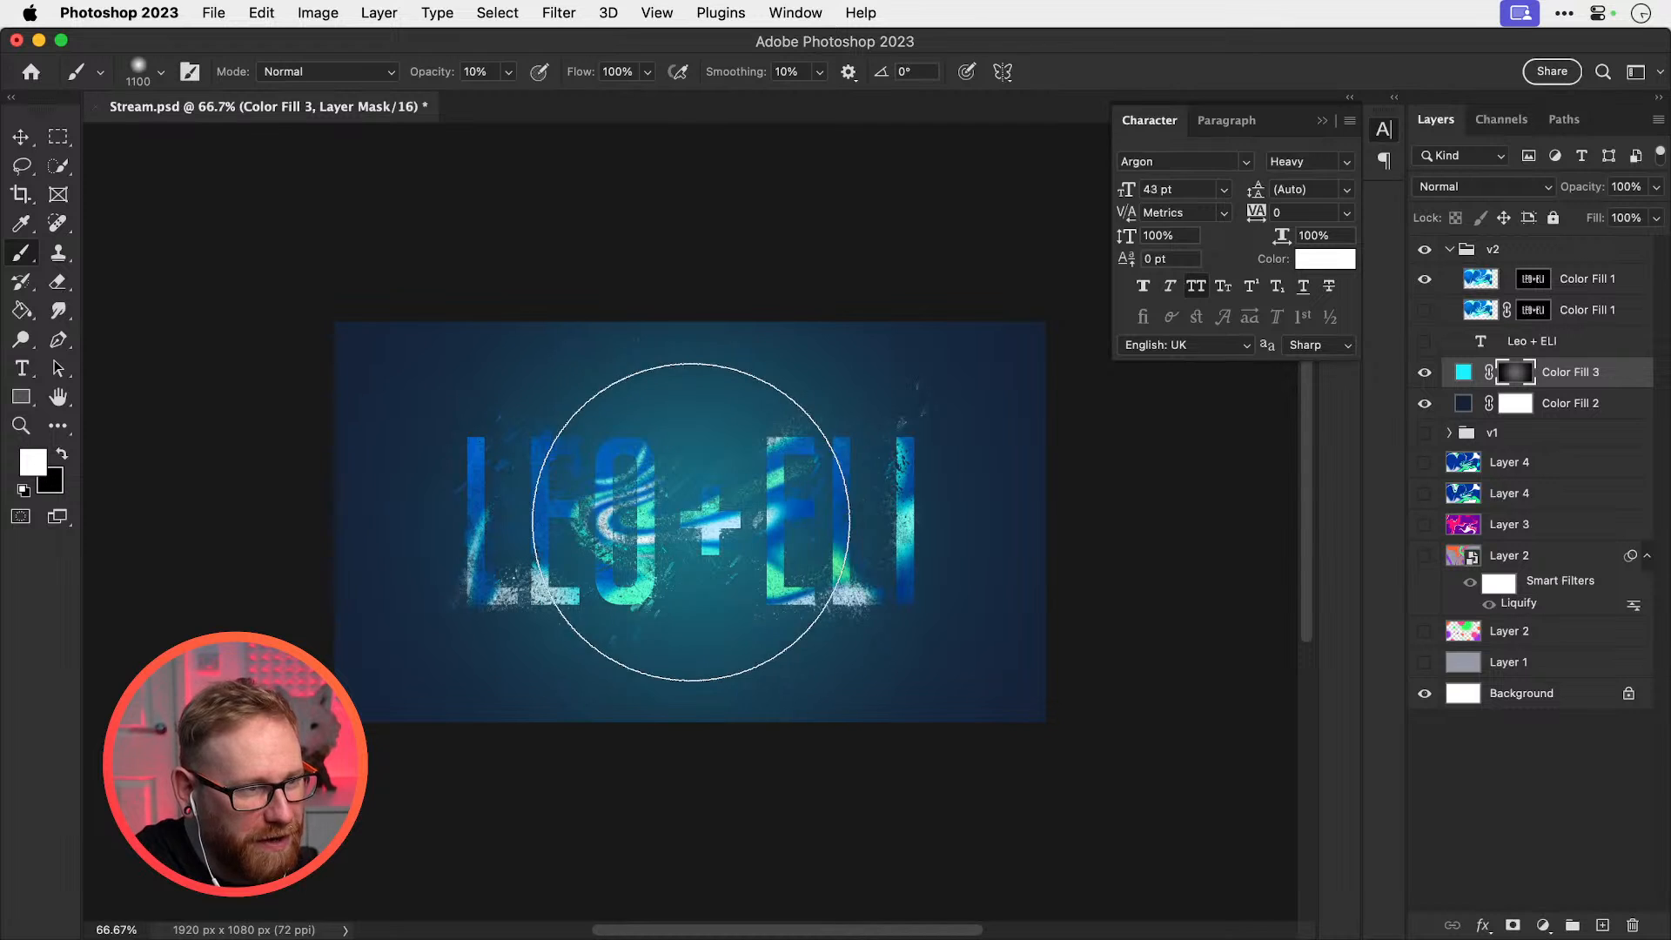
key("bracketleft")
key("bracketleft")
key("bracketleft")
key("bracketleft")
key("bracketleft")
key("bracketleft")
key("bracketleft")
key("bracketleft")
key("bracketleft")
key("bracketleft")
key("bracketleft")
key("bracketleft")
key("bracketleft")
key("bracketleft")
key("bracketleft")
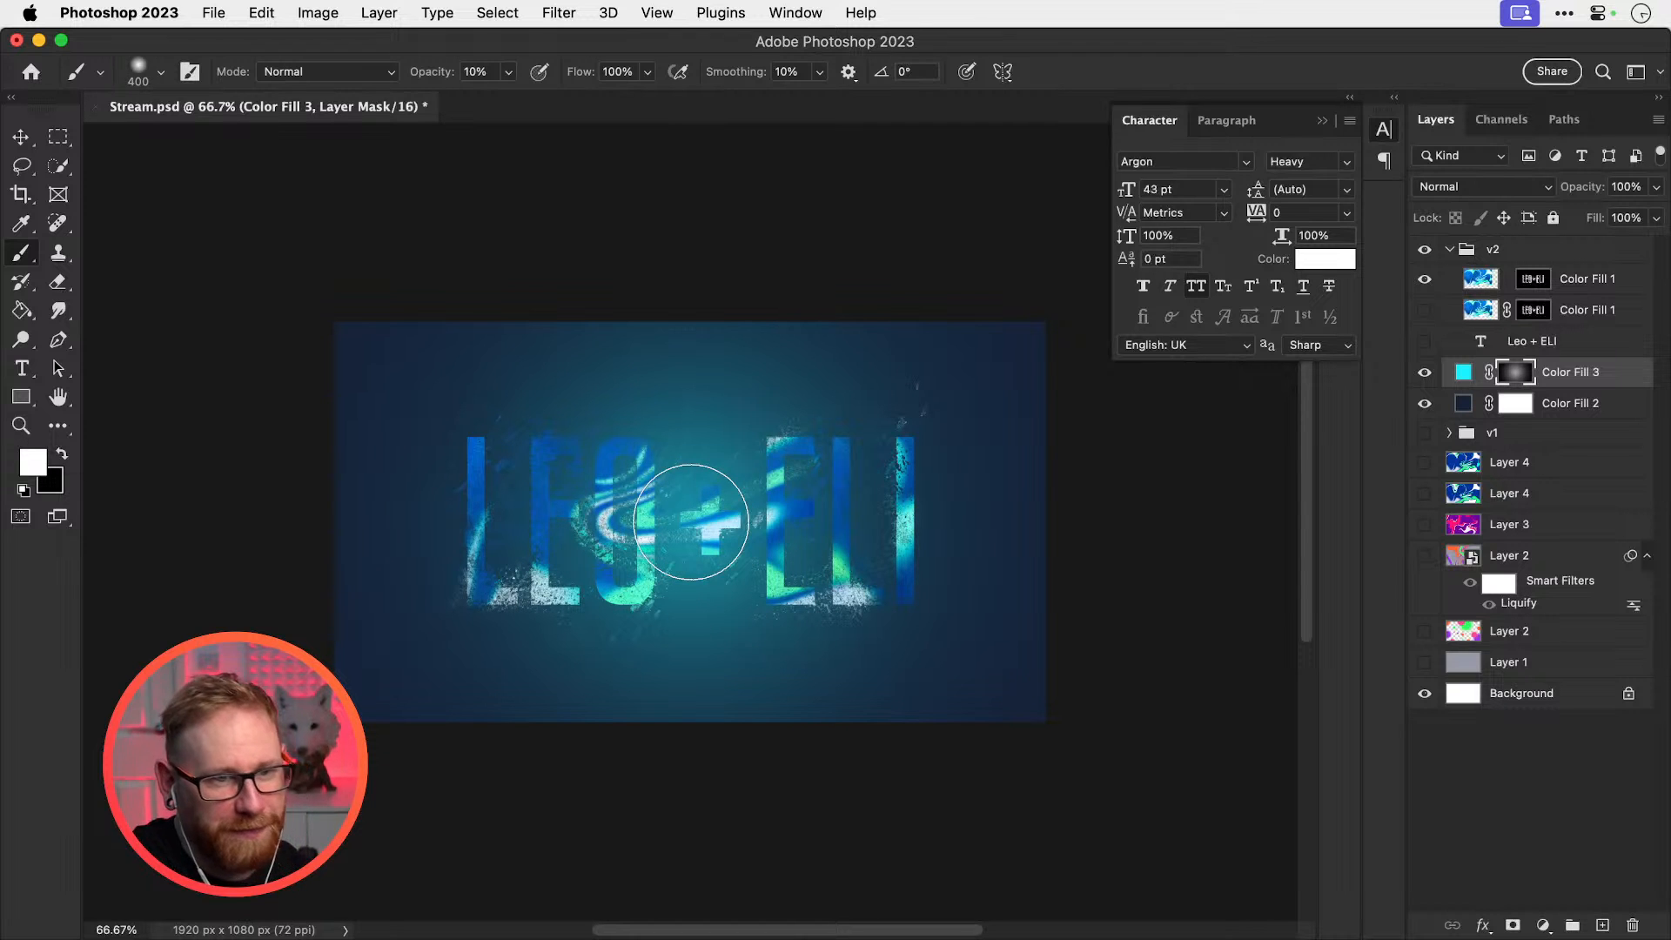
key("v")
left_click(1480, 186)
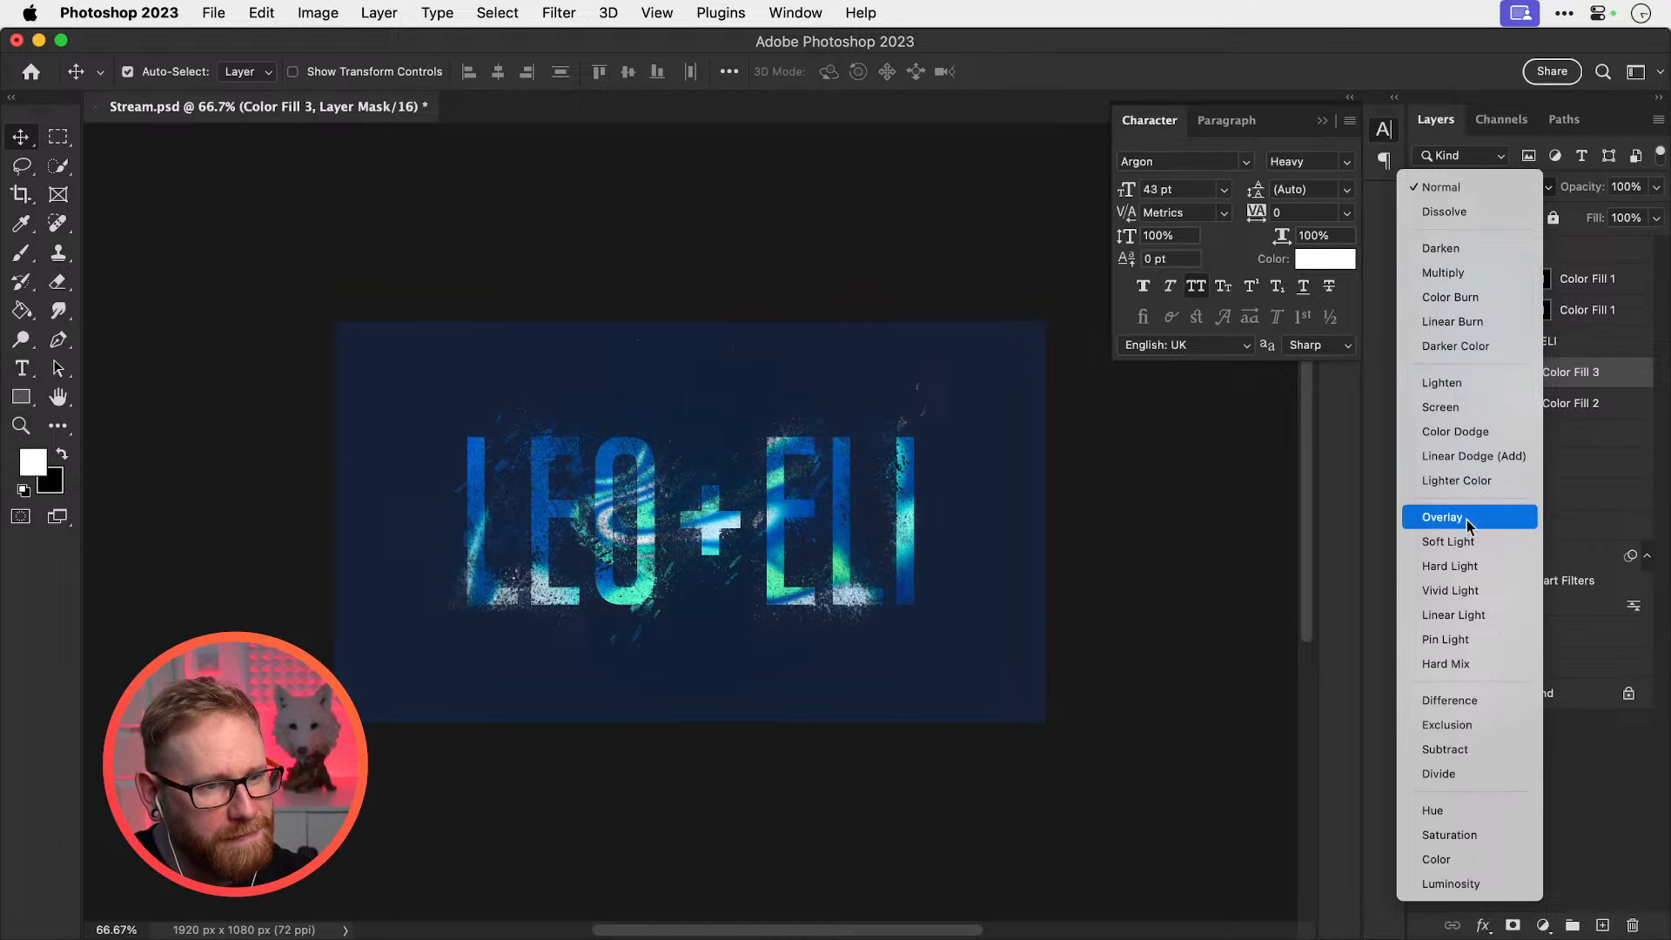
left_click(1582, 512)
left_click(1424, 375)
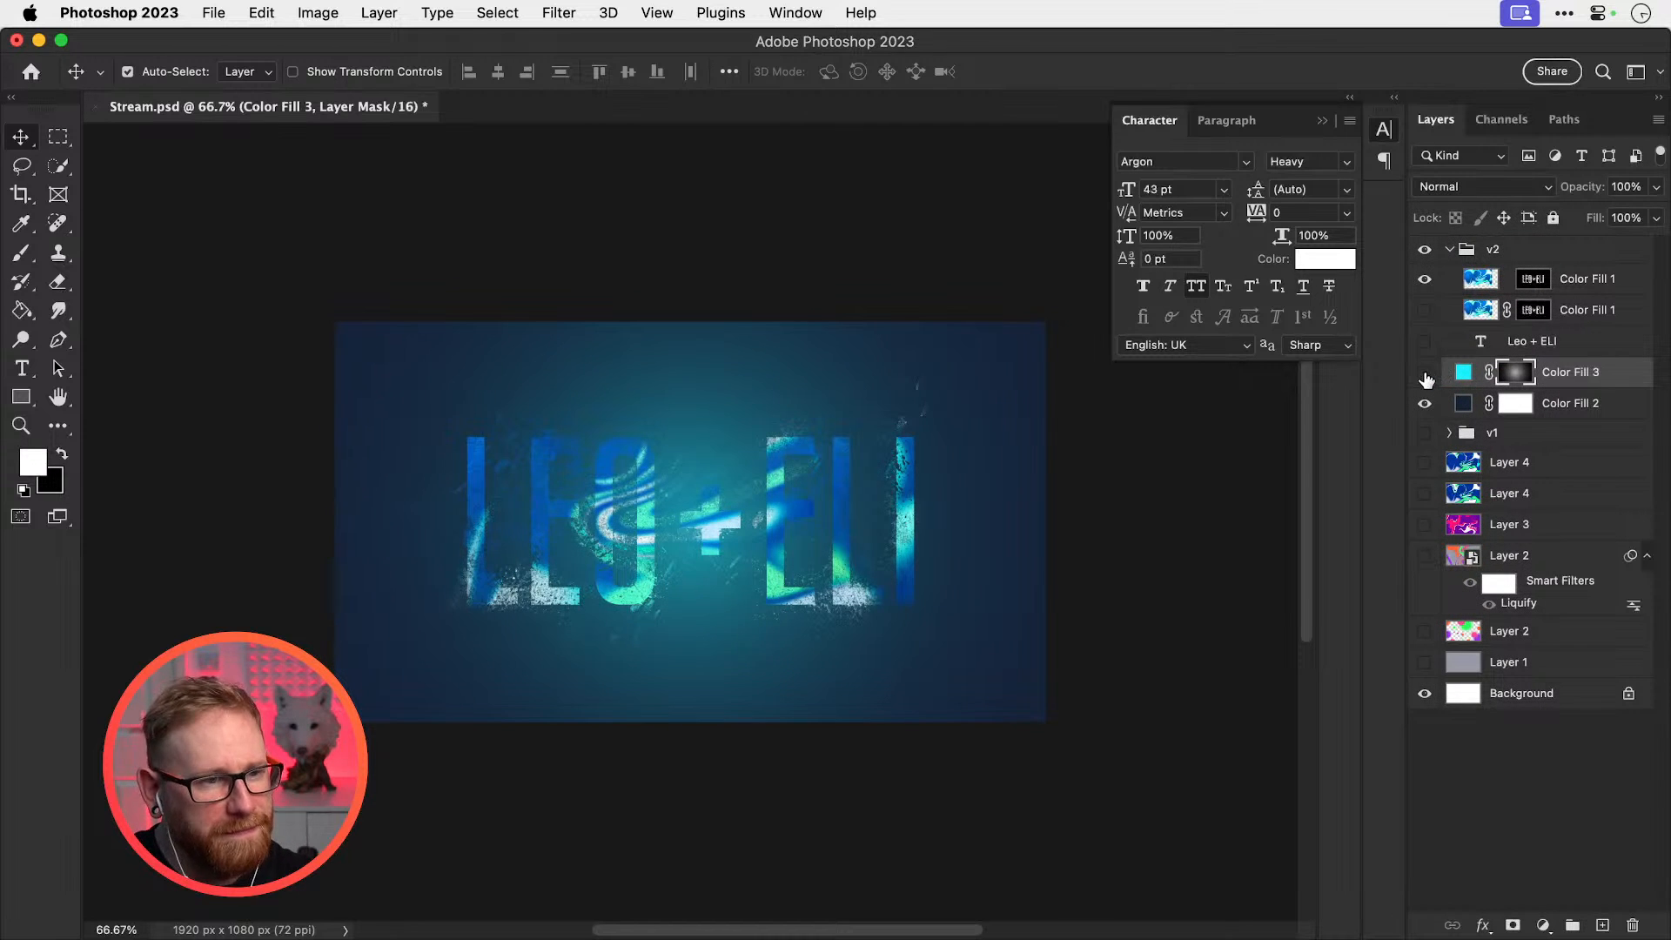
left_click(1425, 376)
left_click(1424, 376)
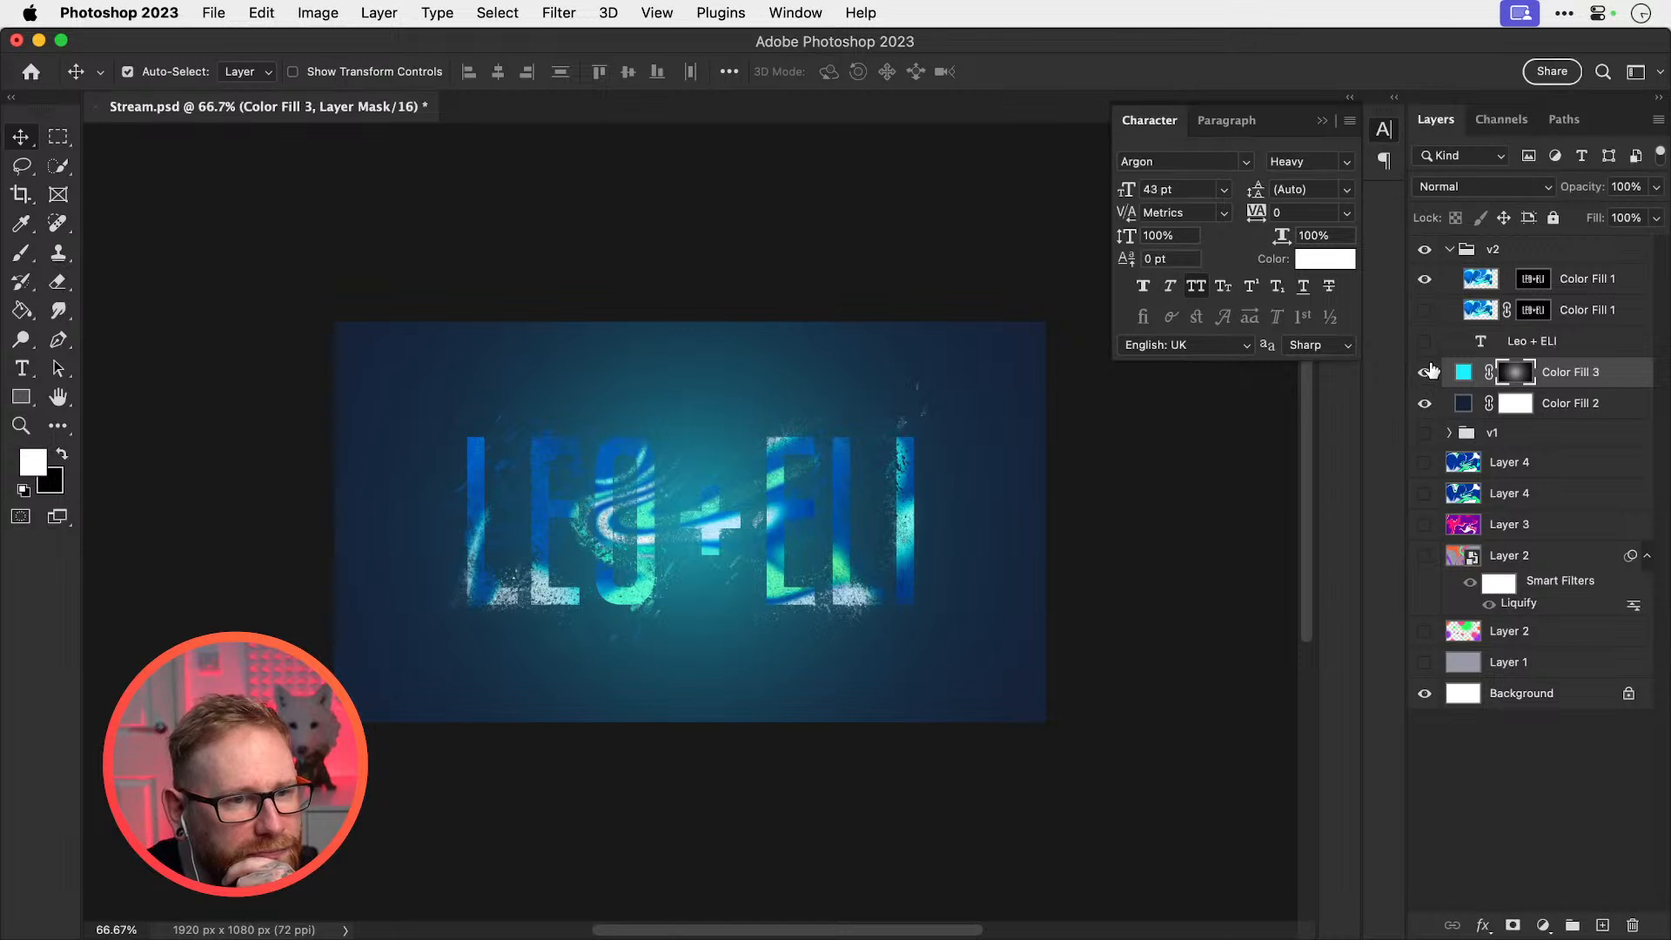
left_click(1586, 280)
key("super+j")
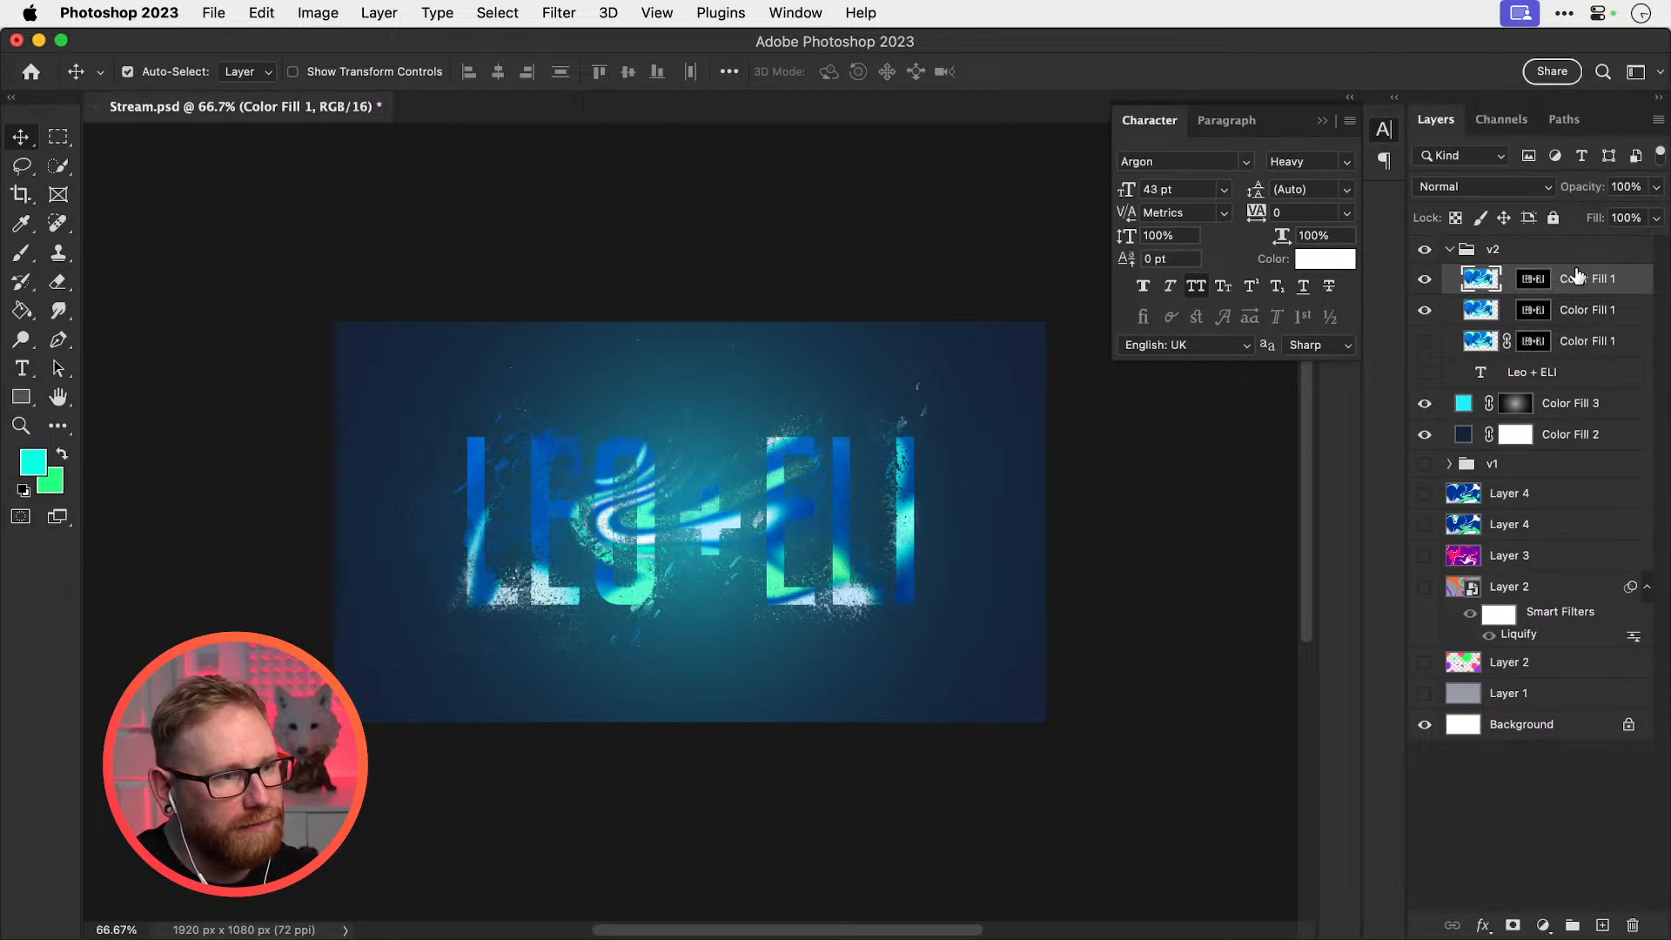
key("super+z")
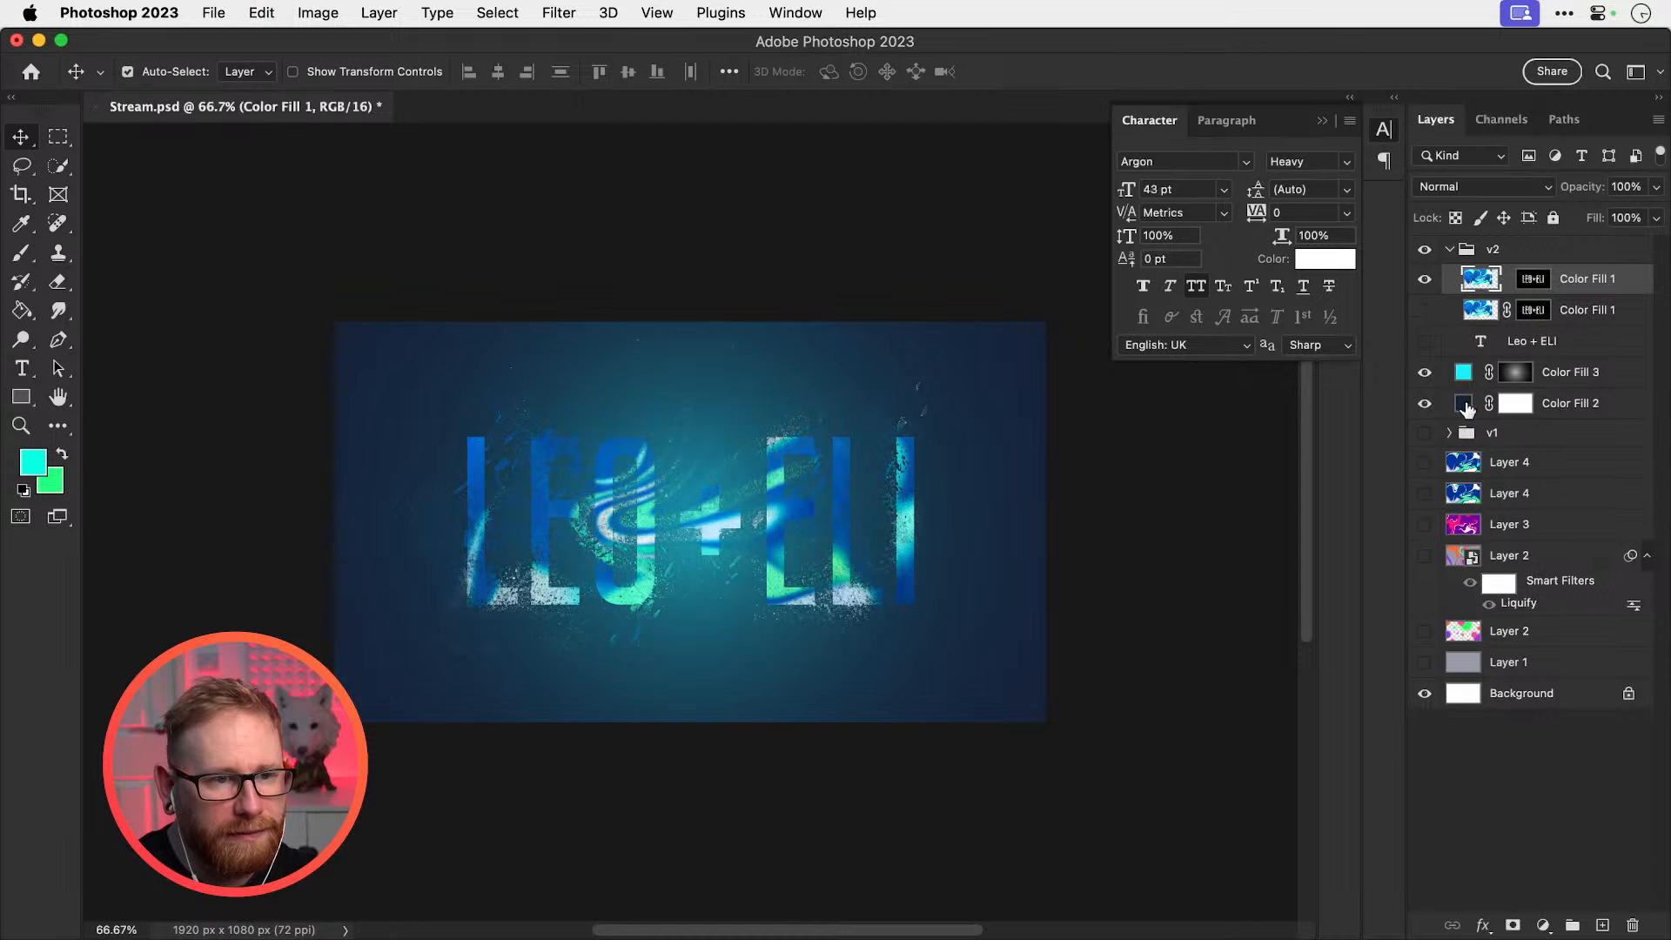
Try several blues for Color Fill 3's glow in the Color Picker, then cancel the change
double_click(1464, 371)
left_click_drag(1316, 595, 1320, 607)
mouse_move(1240, 540)
left_mouse_down()
mouse_move(1156, 432)
mouse_move(1235, 433)
mouse_move(1227, 626)
mouse_move(1255, 745)
mouse_move(1234, 843)
left_mouse_up()
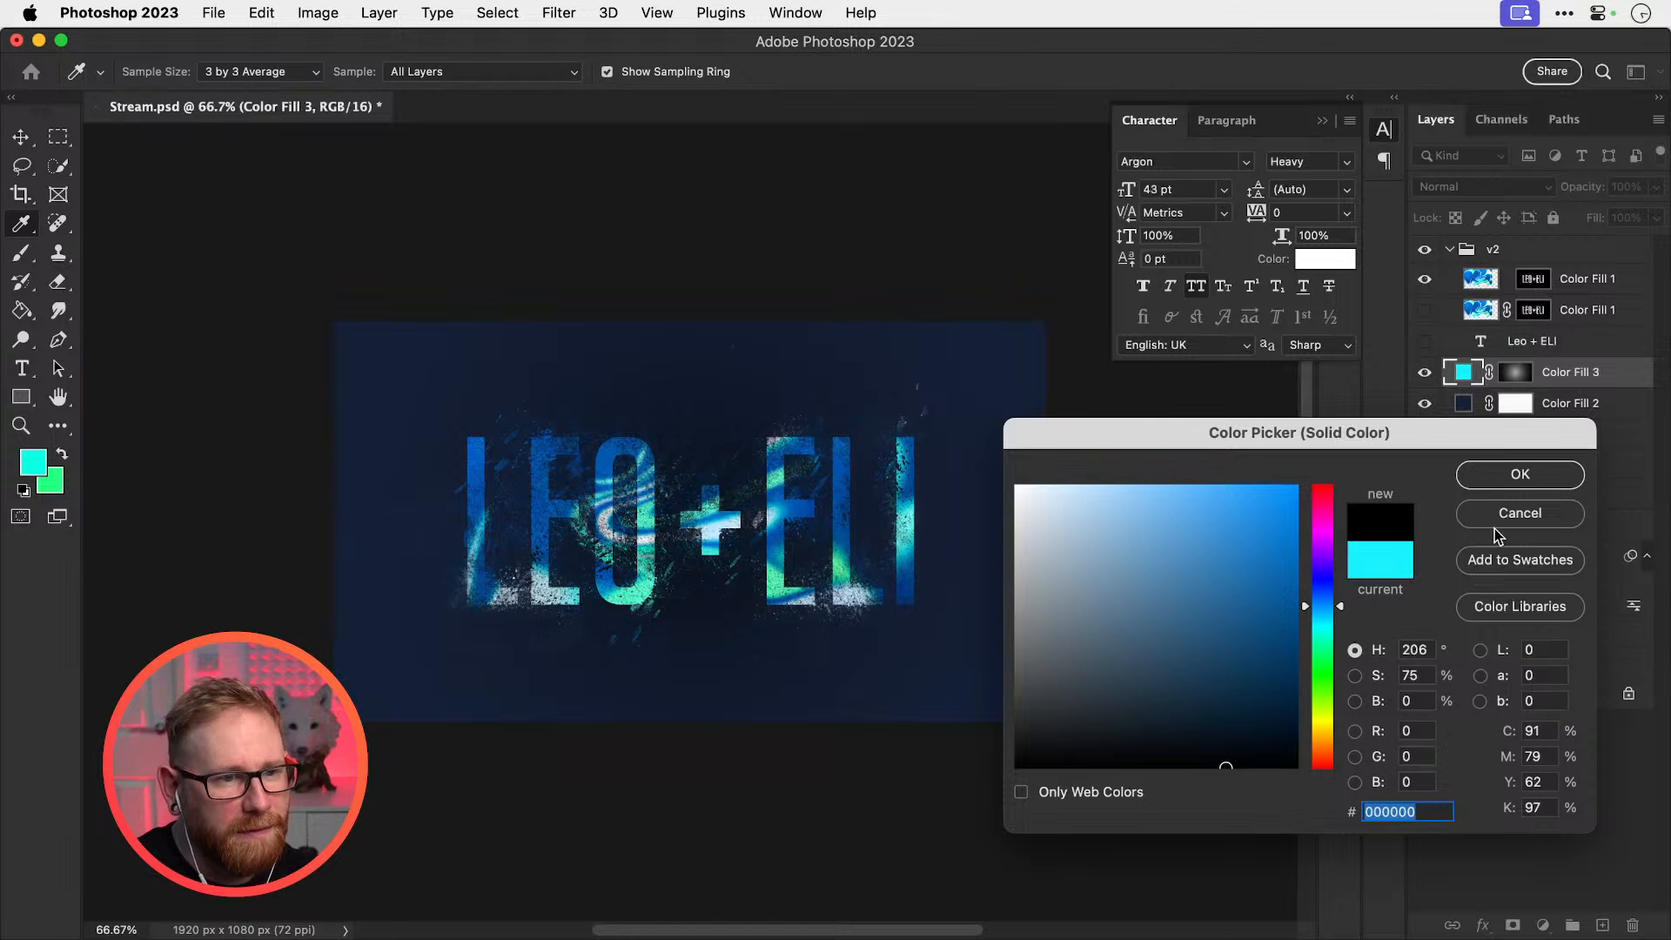
left_click_drag(1245, 514, 1197, 447)
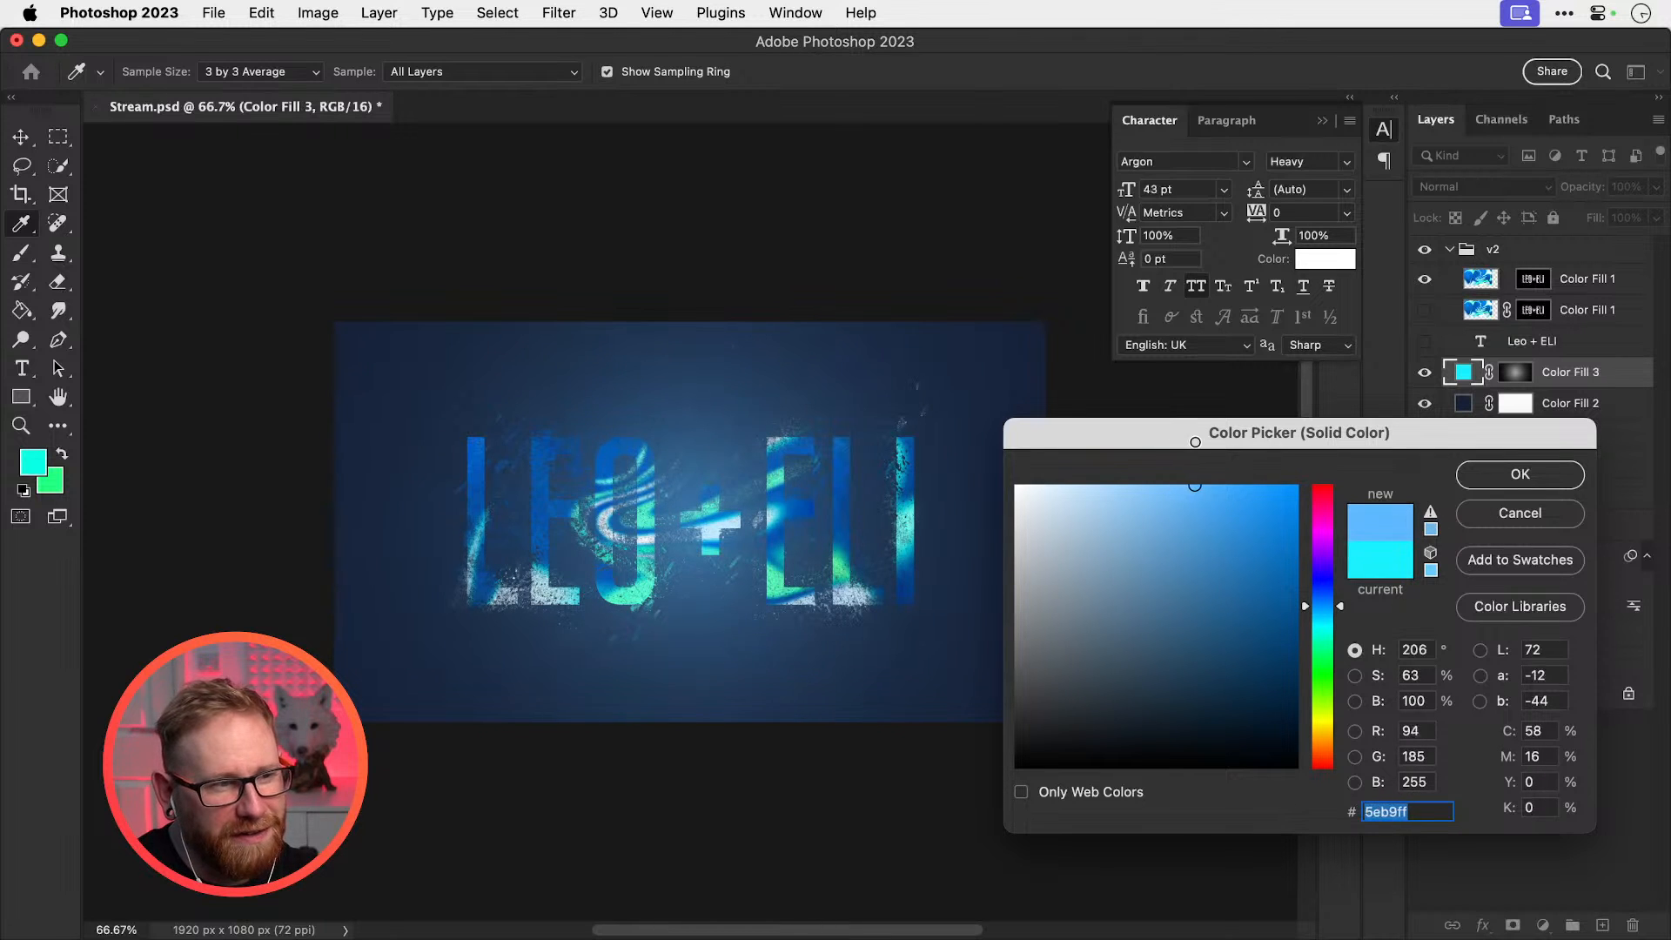
left_click(1572, 511)
key("v")
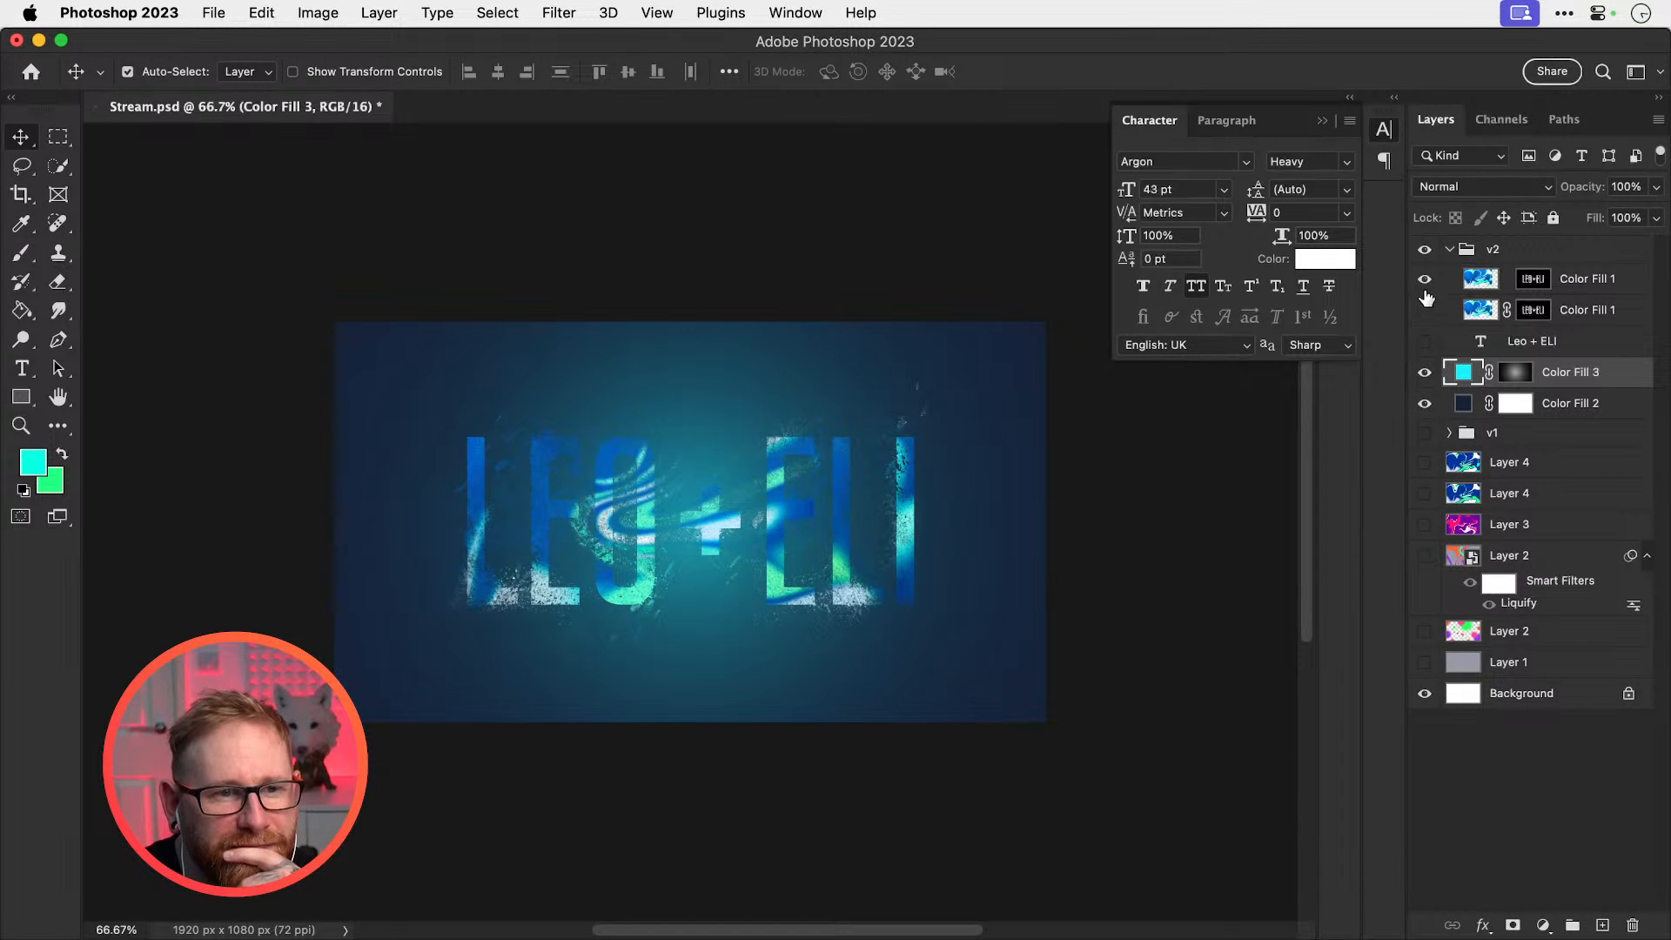
Compare the lettering with and without the cyan glow, leaving Color Fill 3 hidden
left_click(1425, 279)
left_click(1427, 374)
left_click(1427, 374)
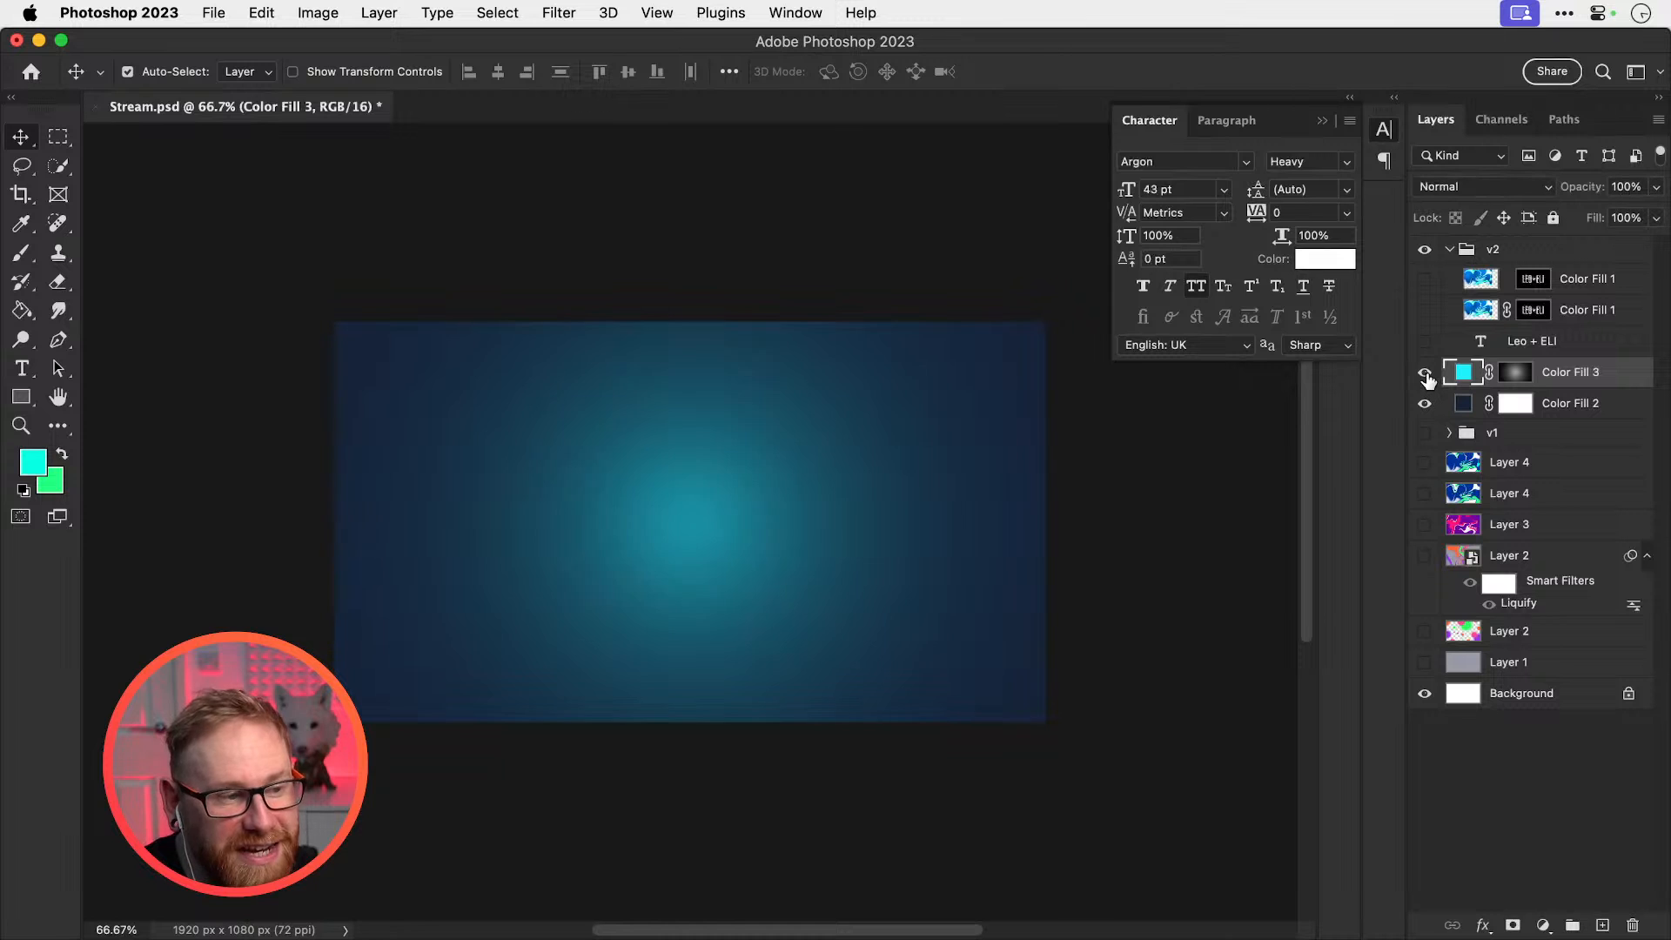
left_click(1427, 374)
left_click(1425, 373)
left_click(1424, 279)
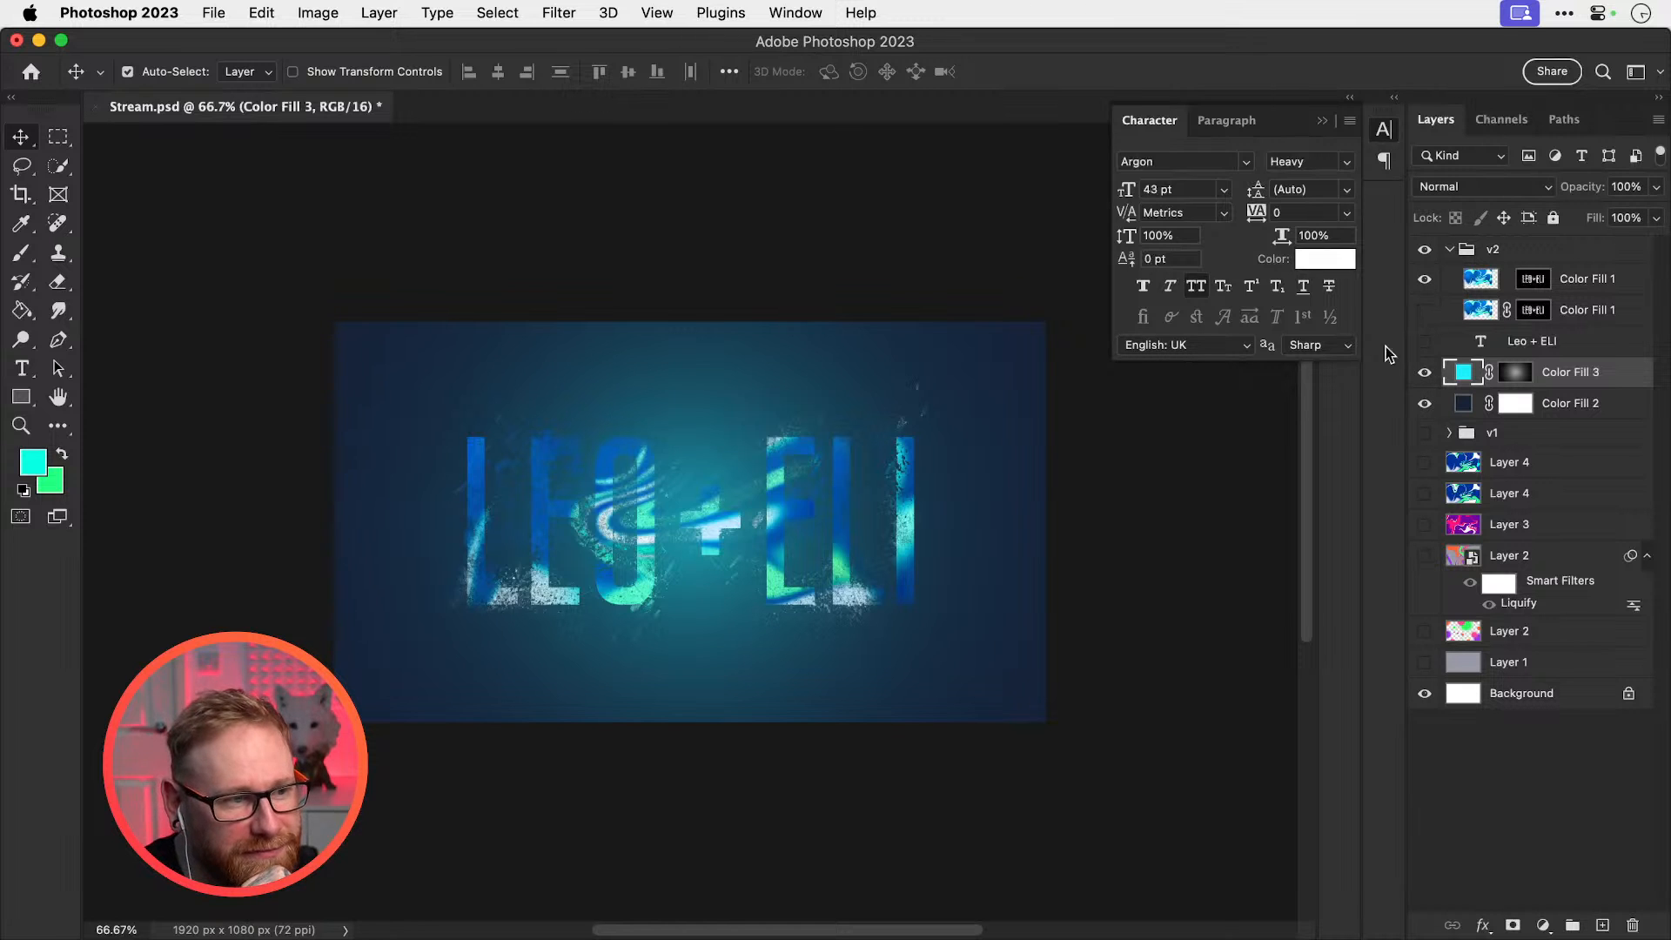
left_click(1425, 373)
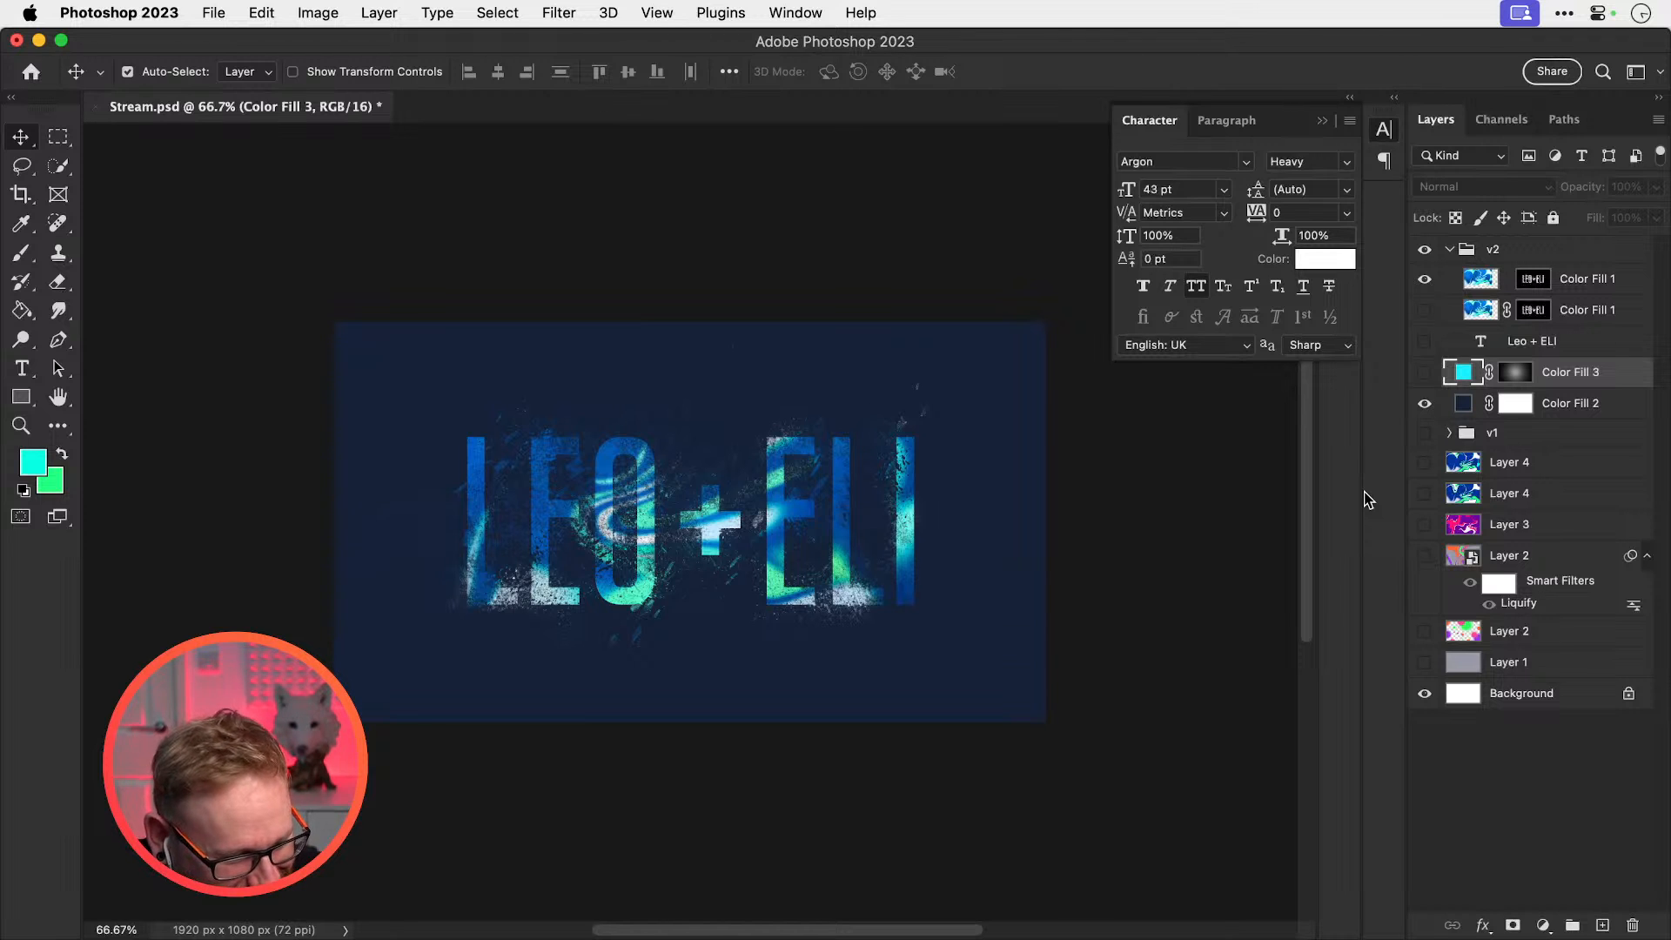
key("super+Tab")
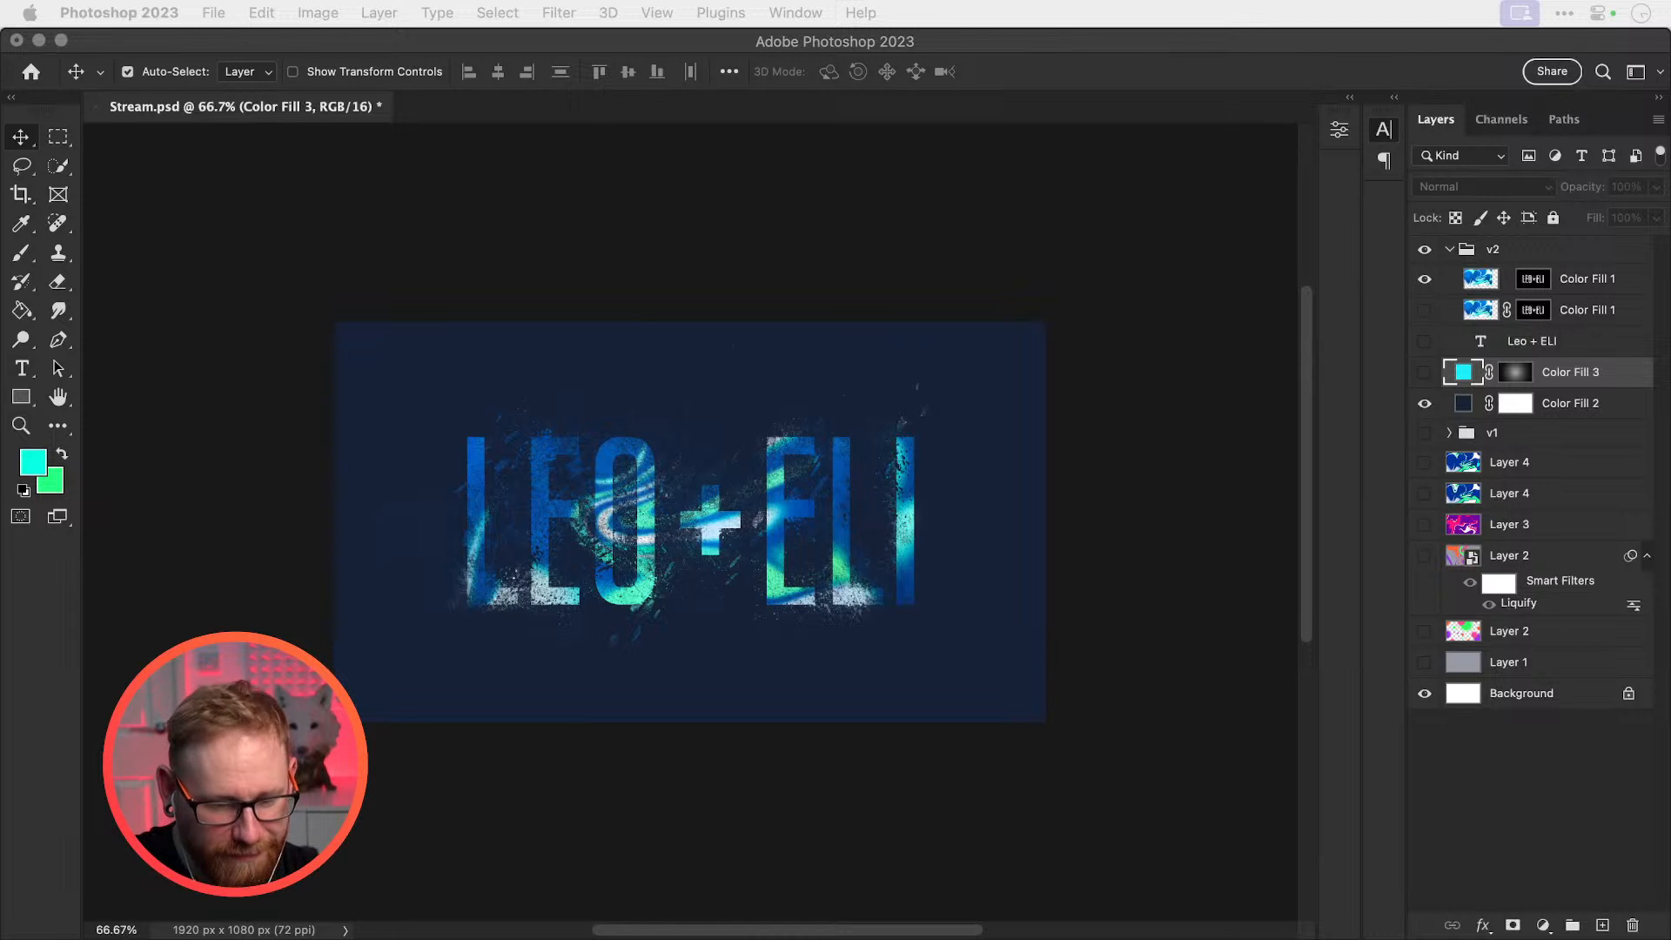
Collapse the character panel, save and close Stream.psd, and switch to Illustrator
left_click(1055, 447)
left_click(1390, 135)
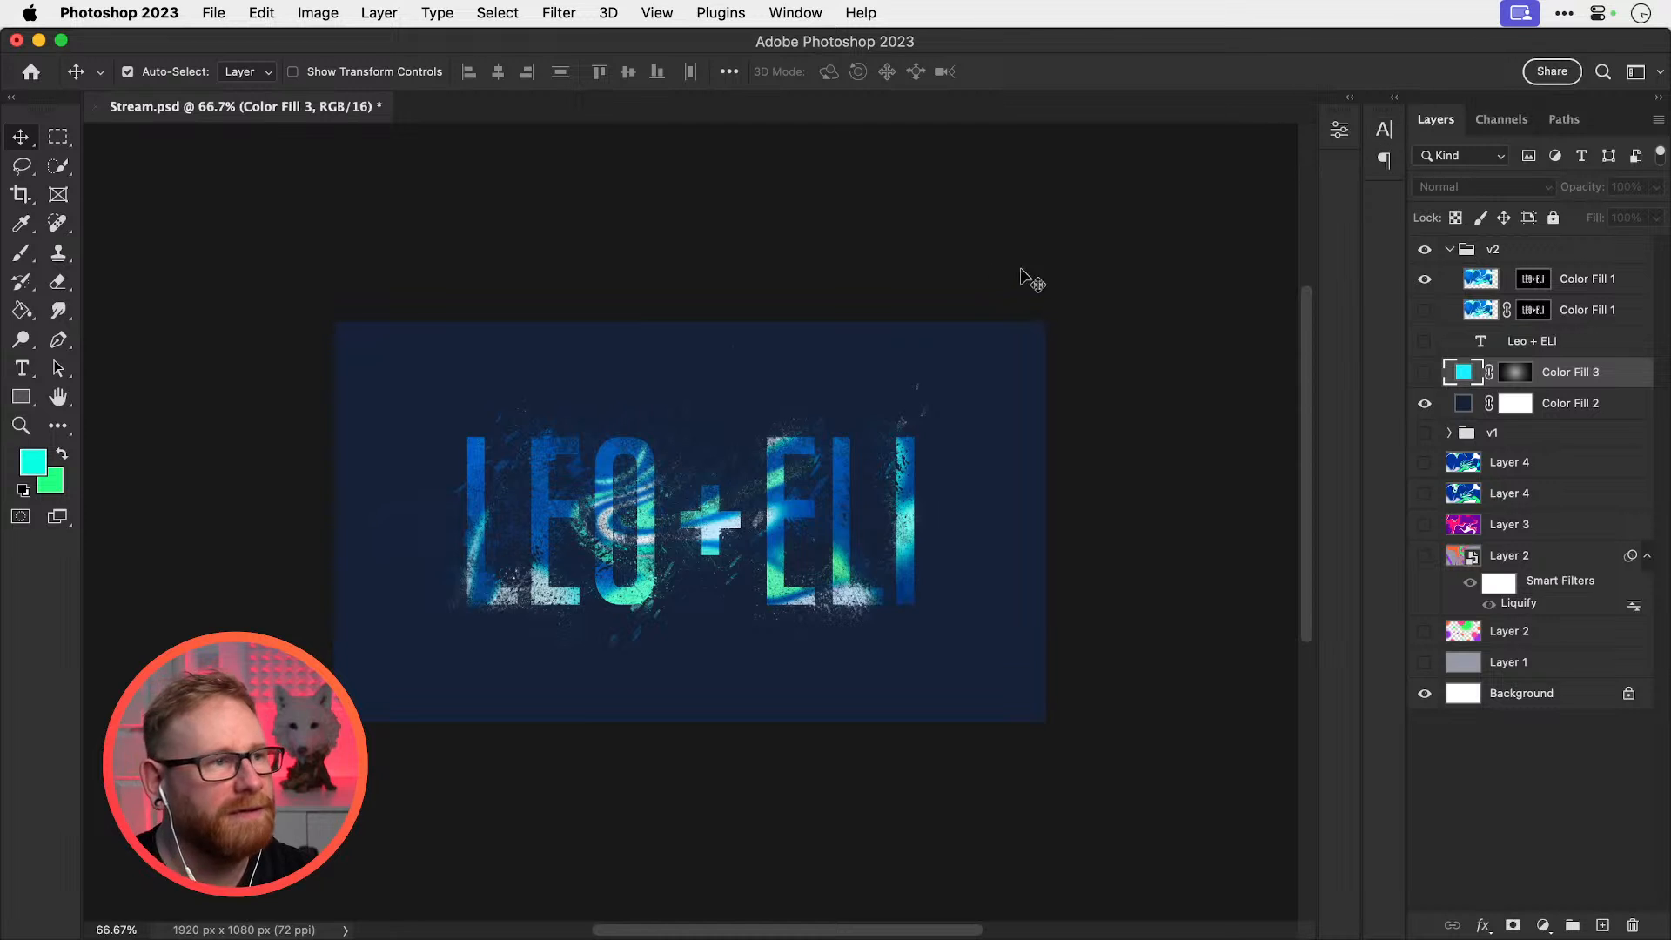
key("super+s")
scroll(663, 348, "up", 3)
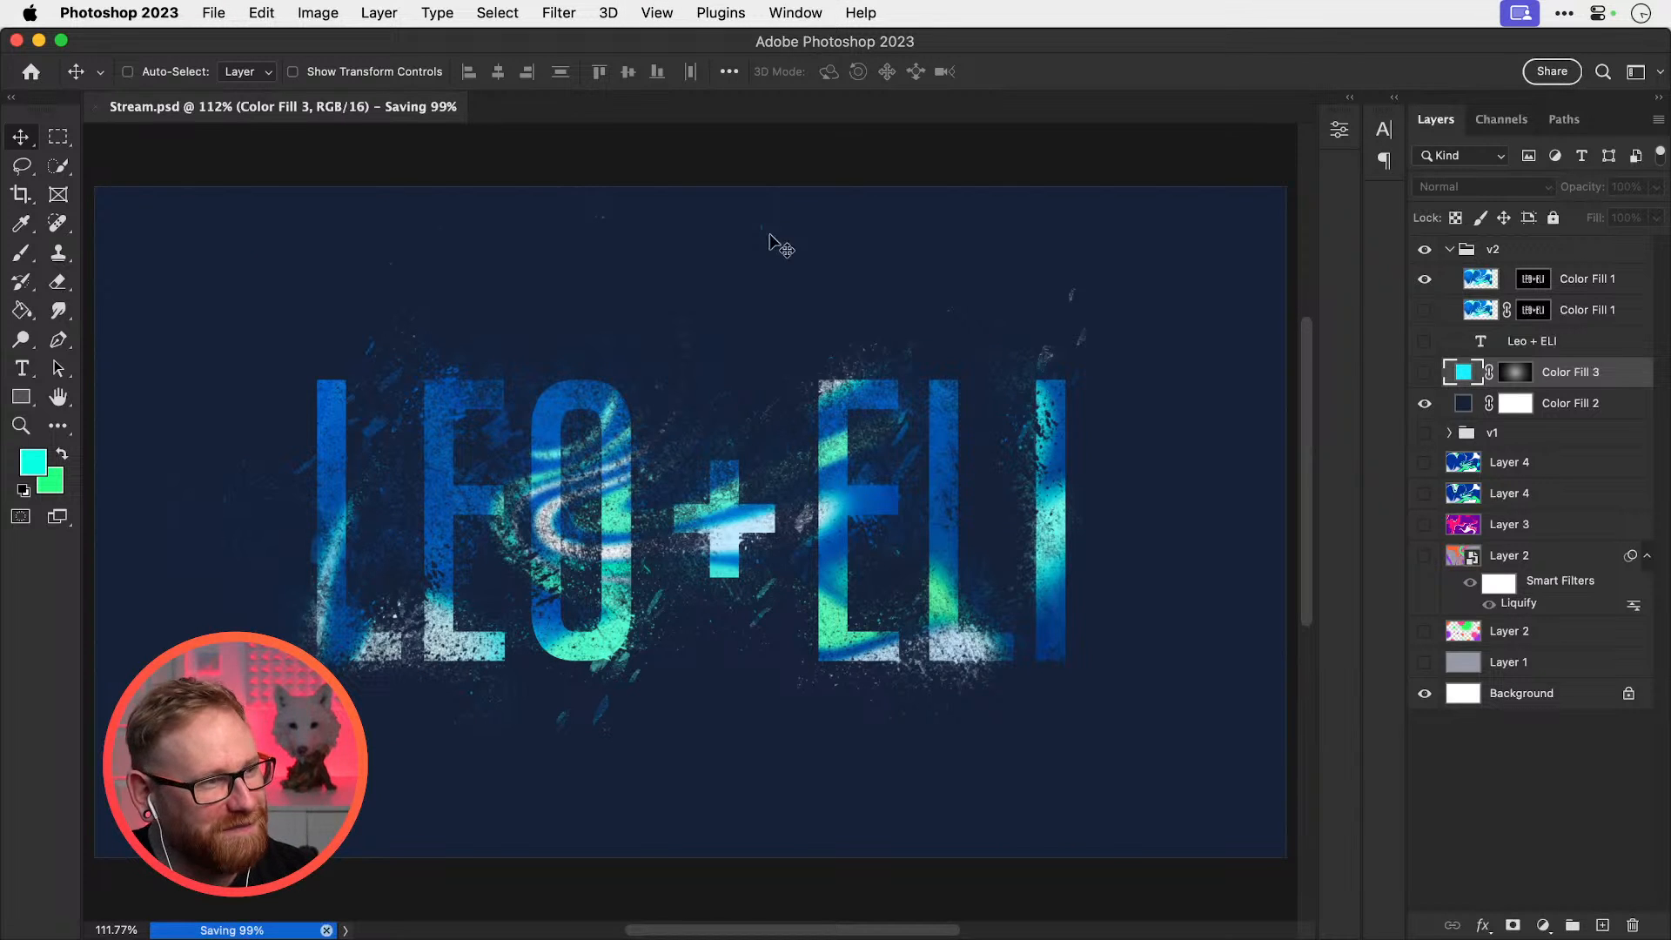
key("super+w")
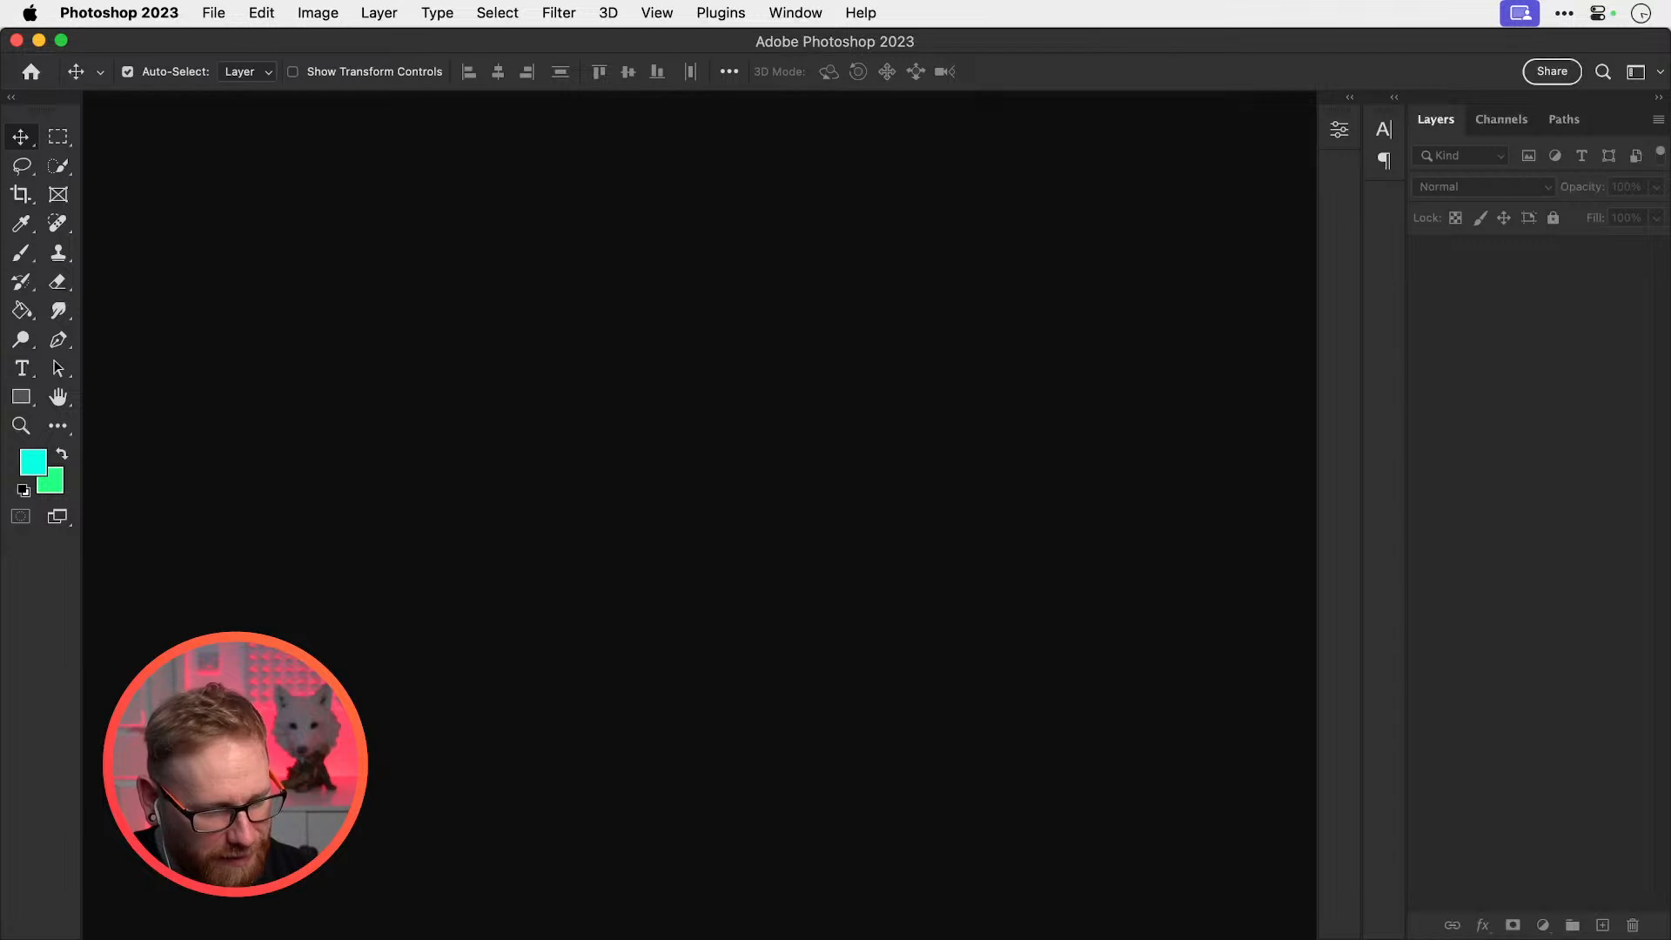
key("super+Tab")
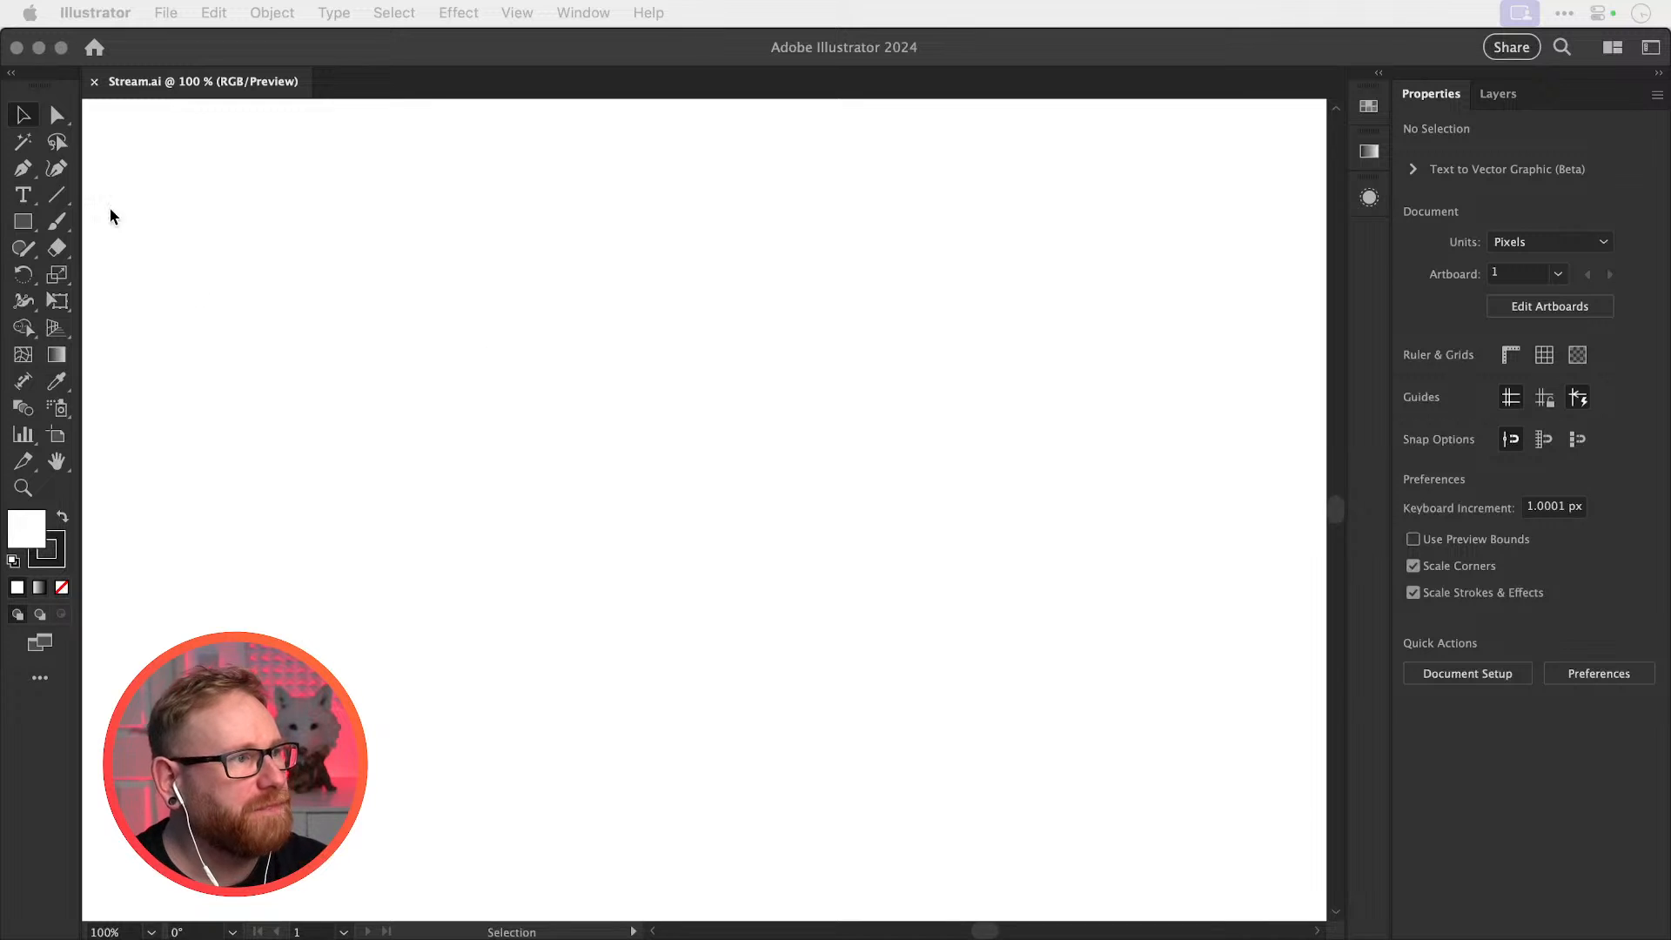
Type the first name as a new text line on the Stream.ai artboard
left_click(27, 192)
left_click(22, 195)
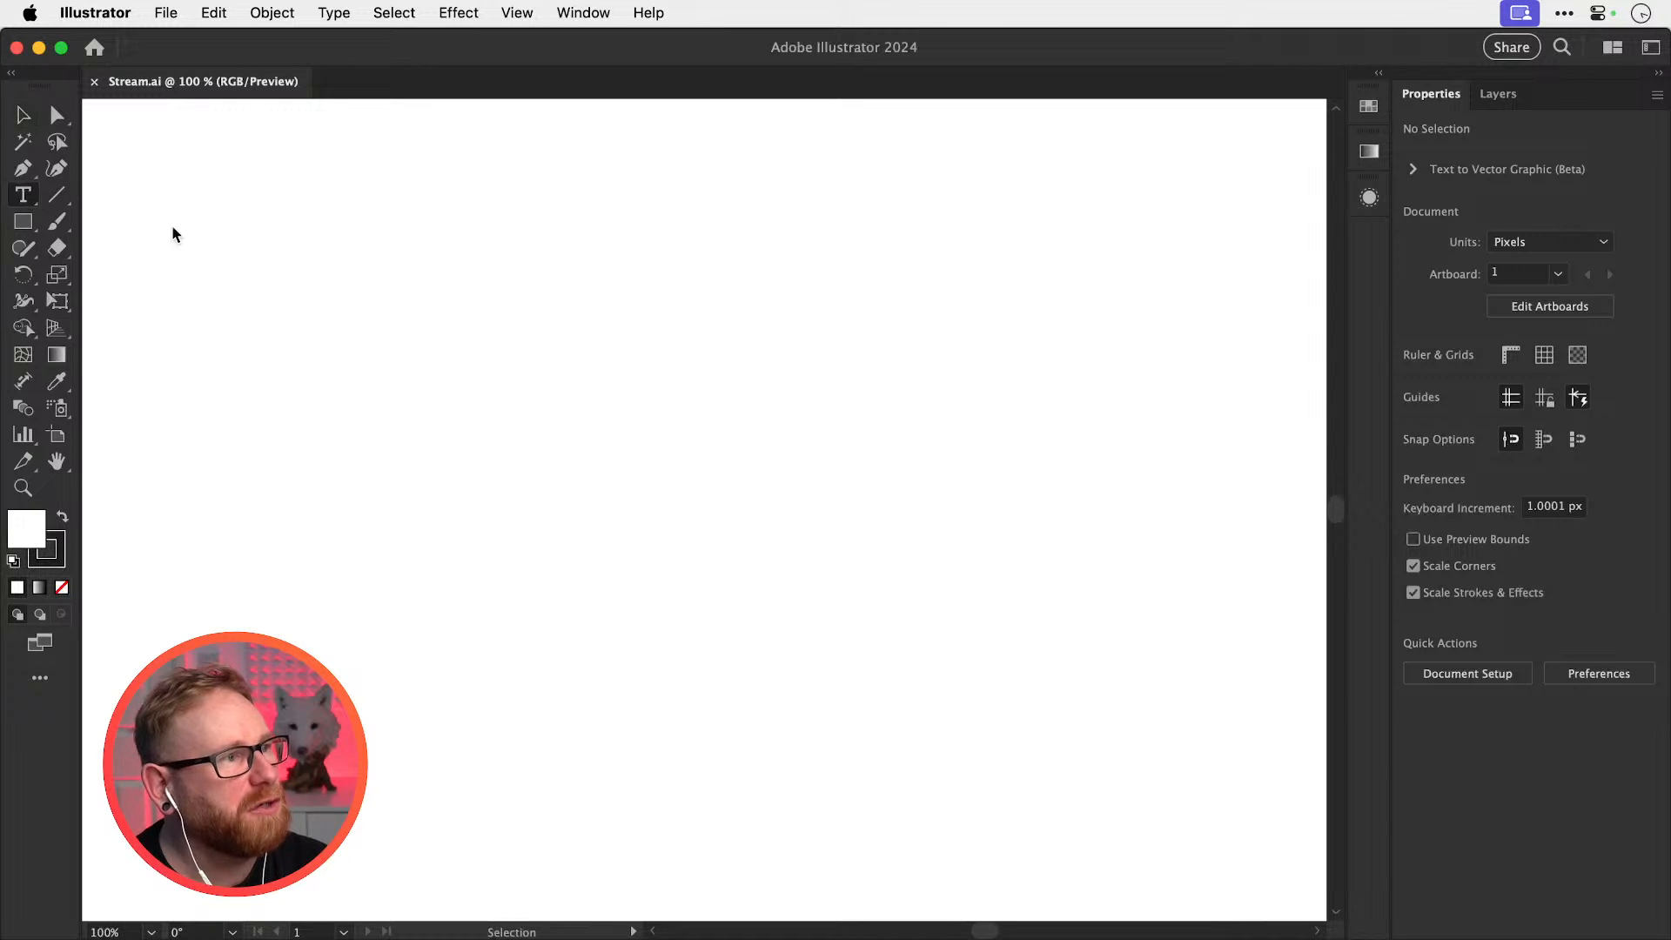
left_click(589, 433)
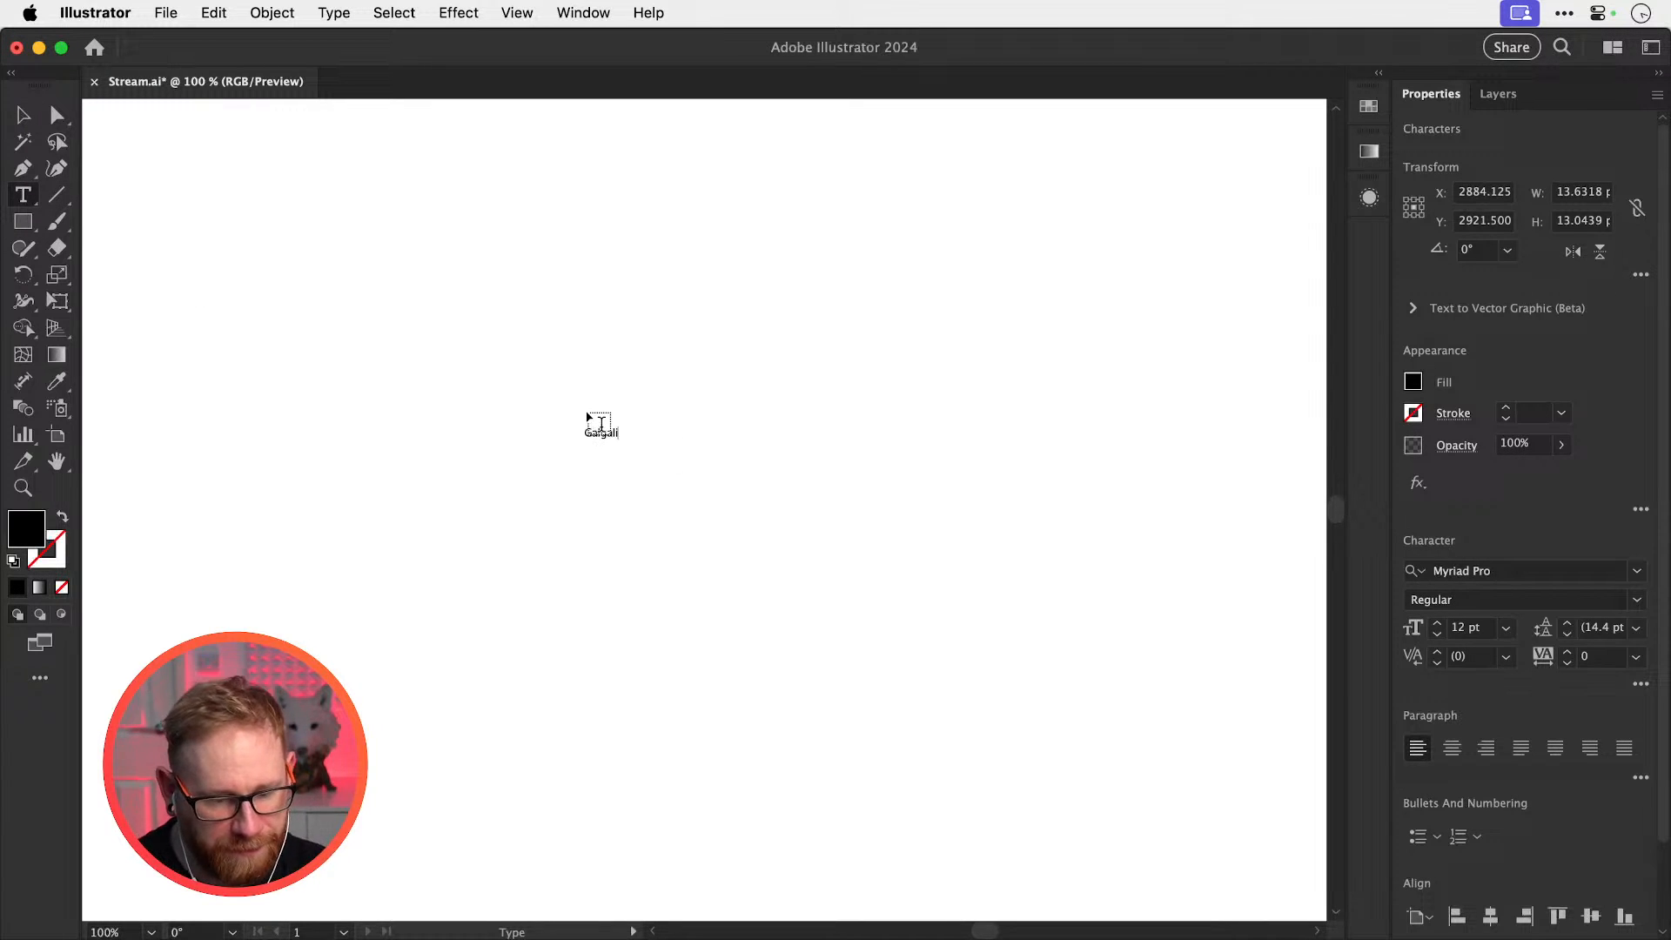
left_click(22, 114)
Enlarge the name, place a copy beside it, and retype the copy as the second name
left_click_drag(621, 423, 807, 343)
key("super+z")
key("super+z")
left_click_drag(730, 397, 898, 388)
double_click(858, 374)
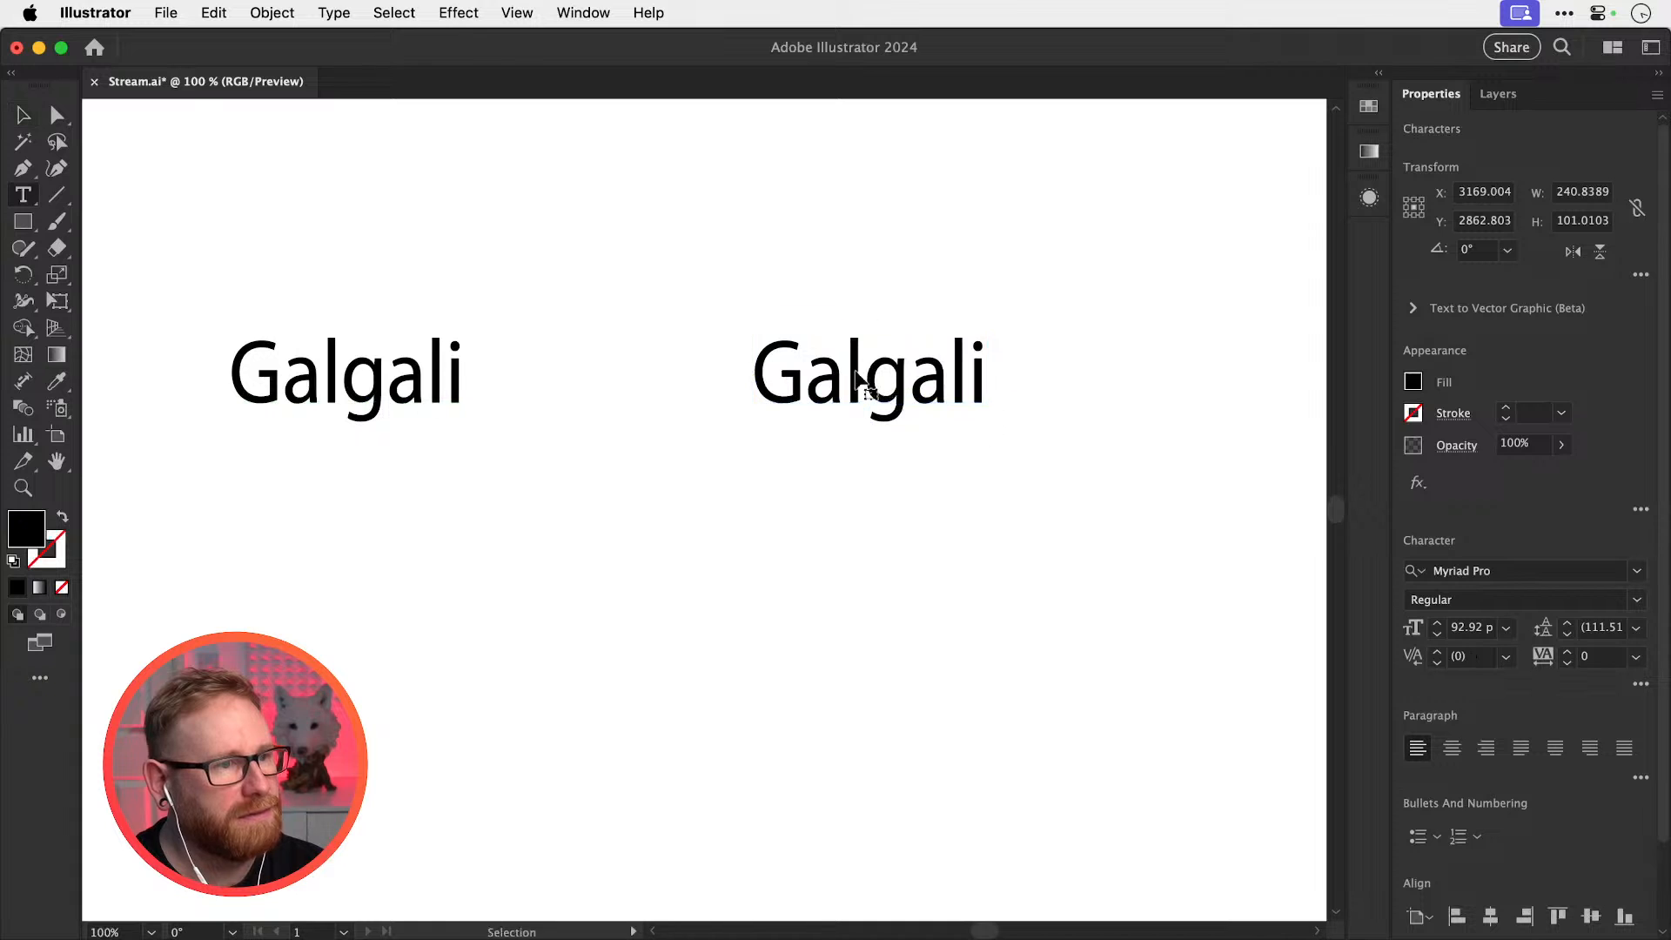
key("super+a")
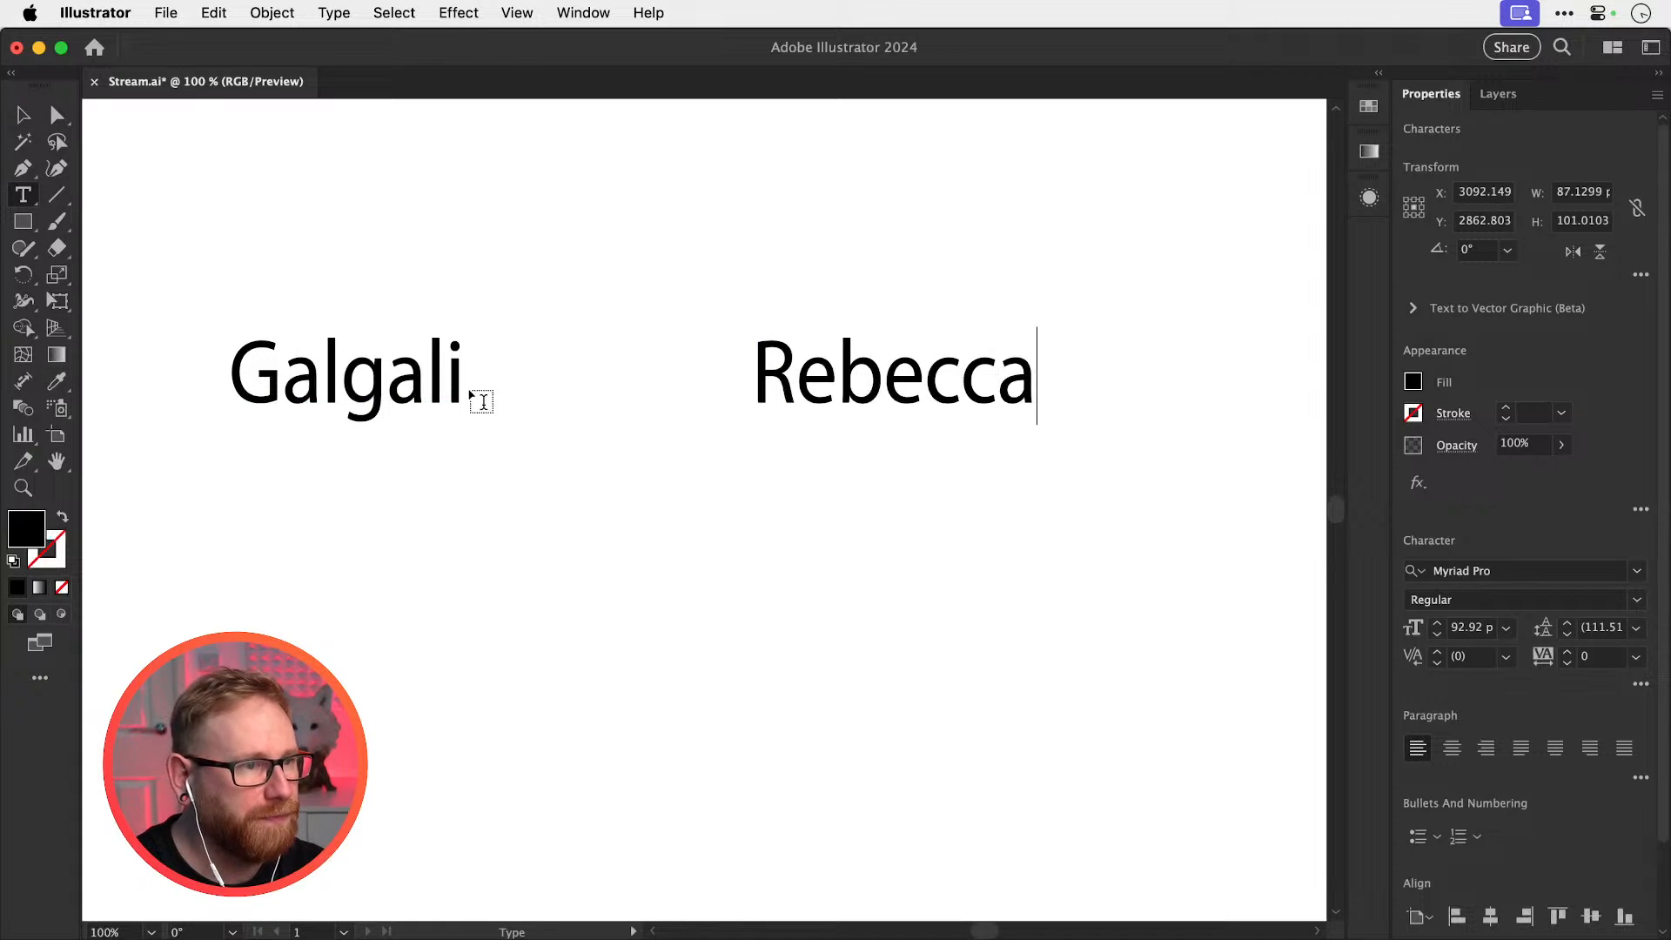
left_click(23, 114)
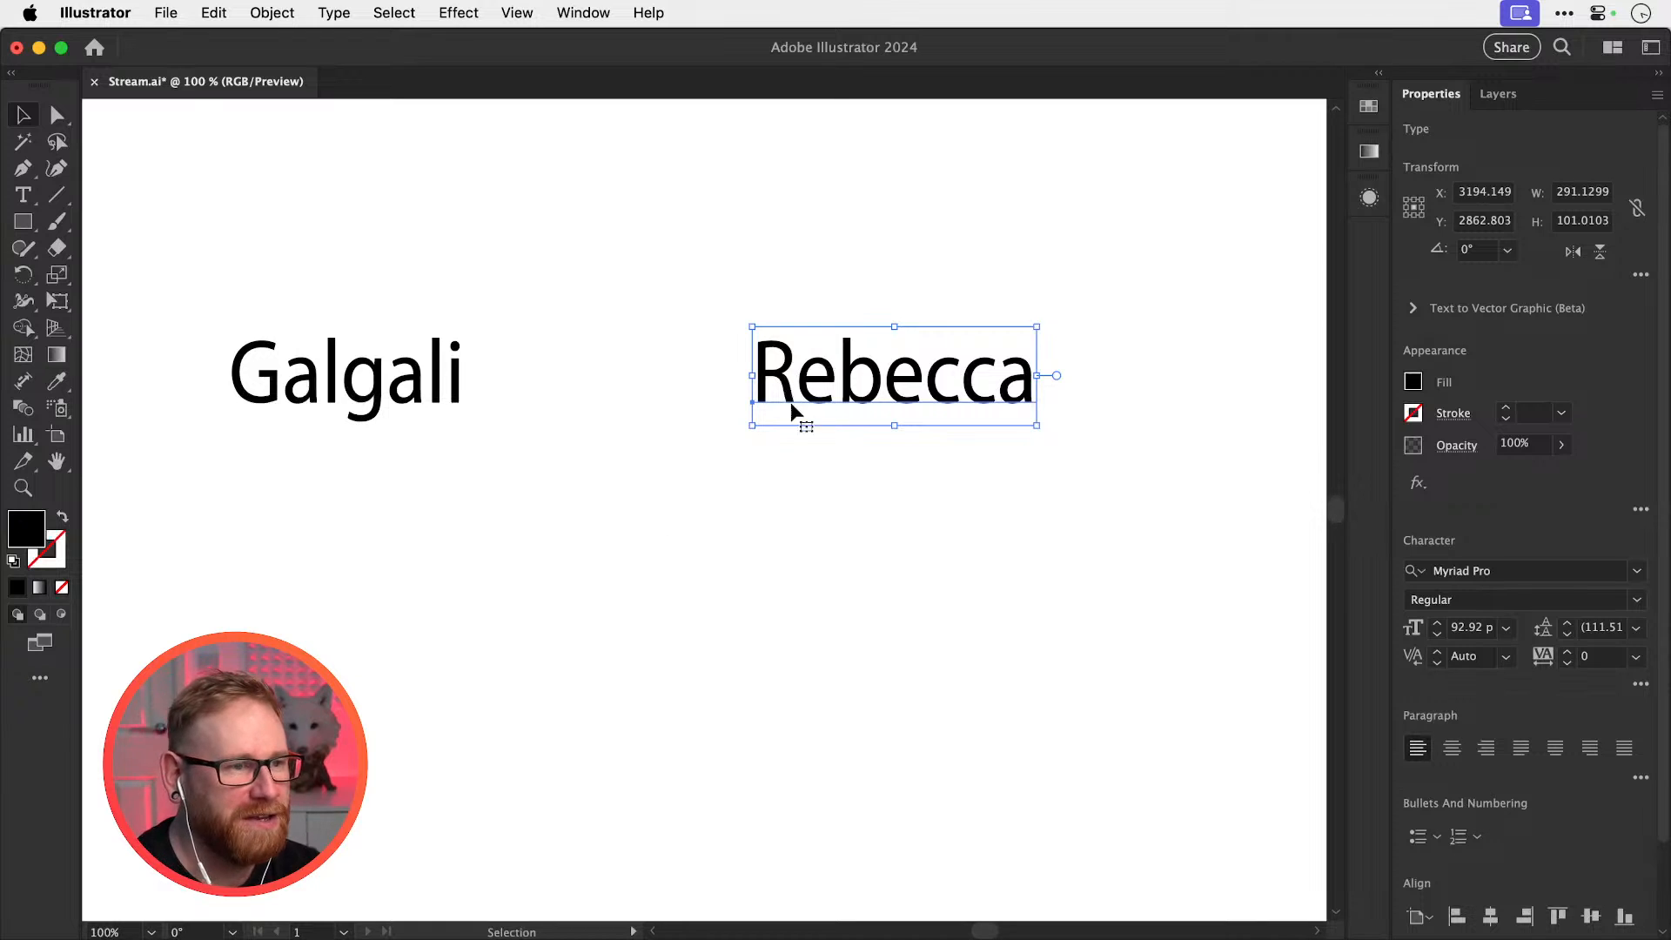
Retype the second name as a new, larger text line below the others
left_click_drag(846, 361, 827, 548)
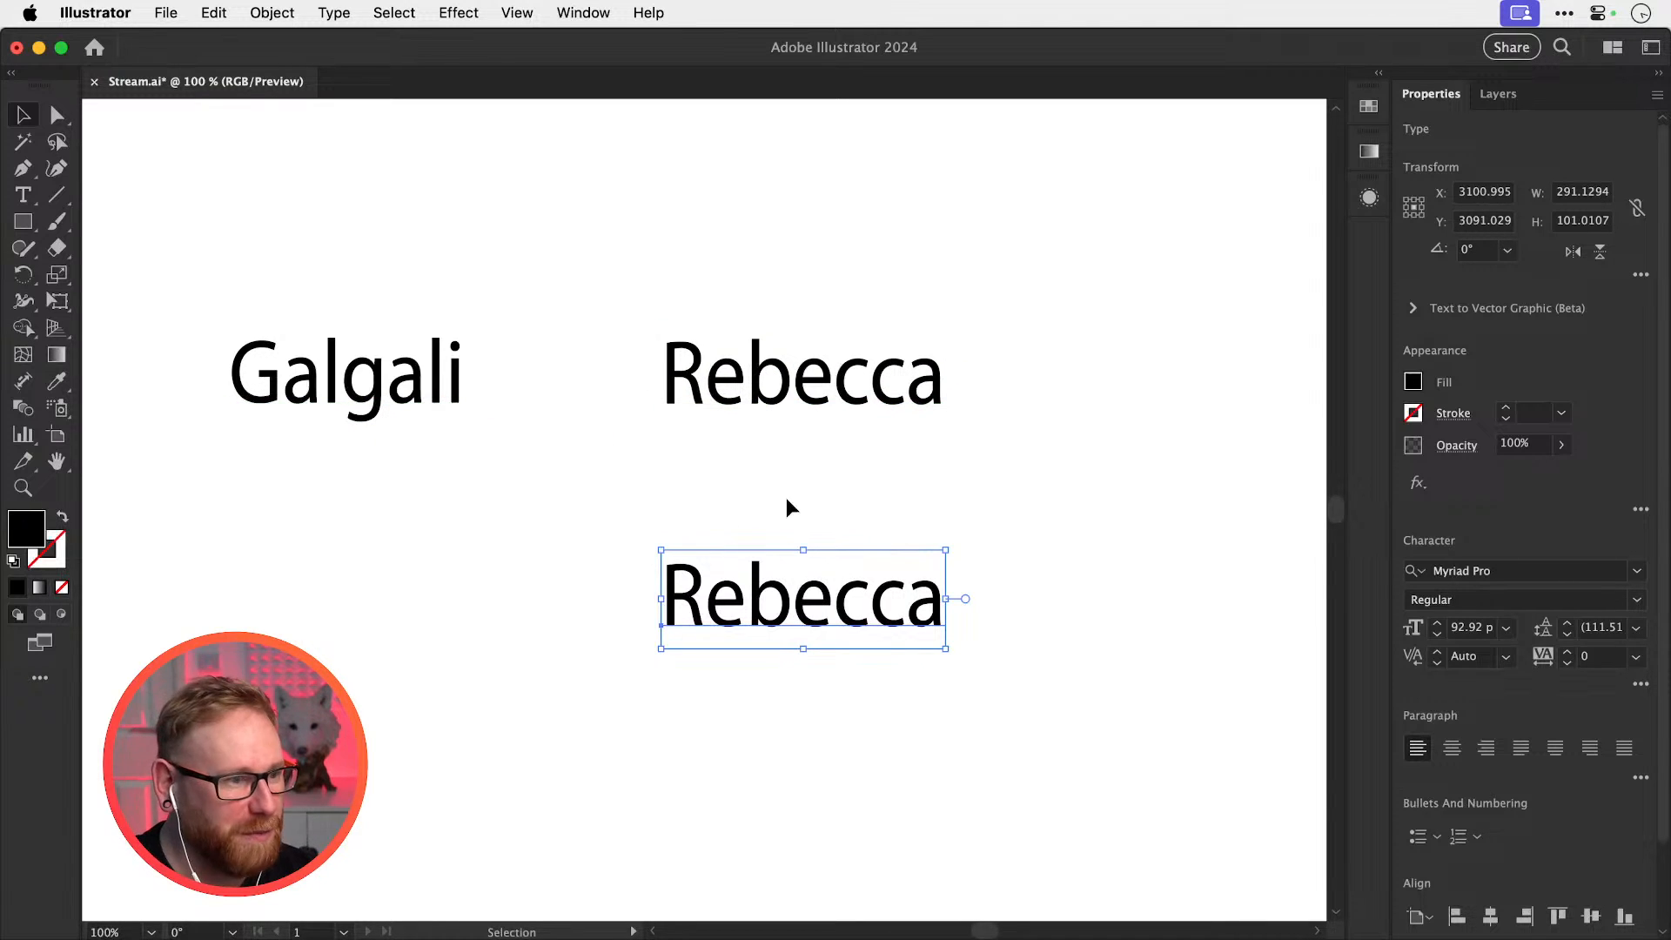
key("t")
left_click(448, 597)
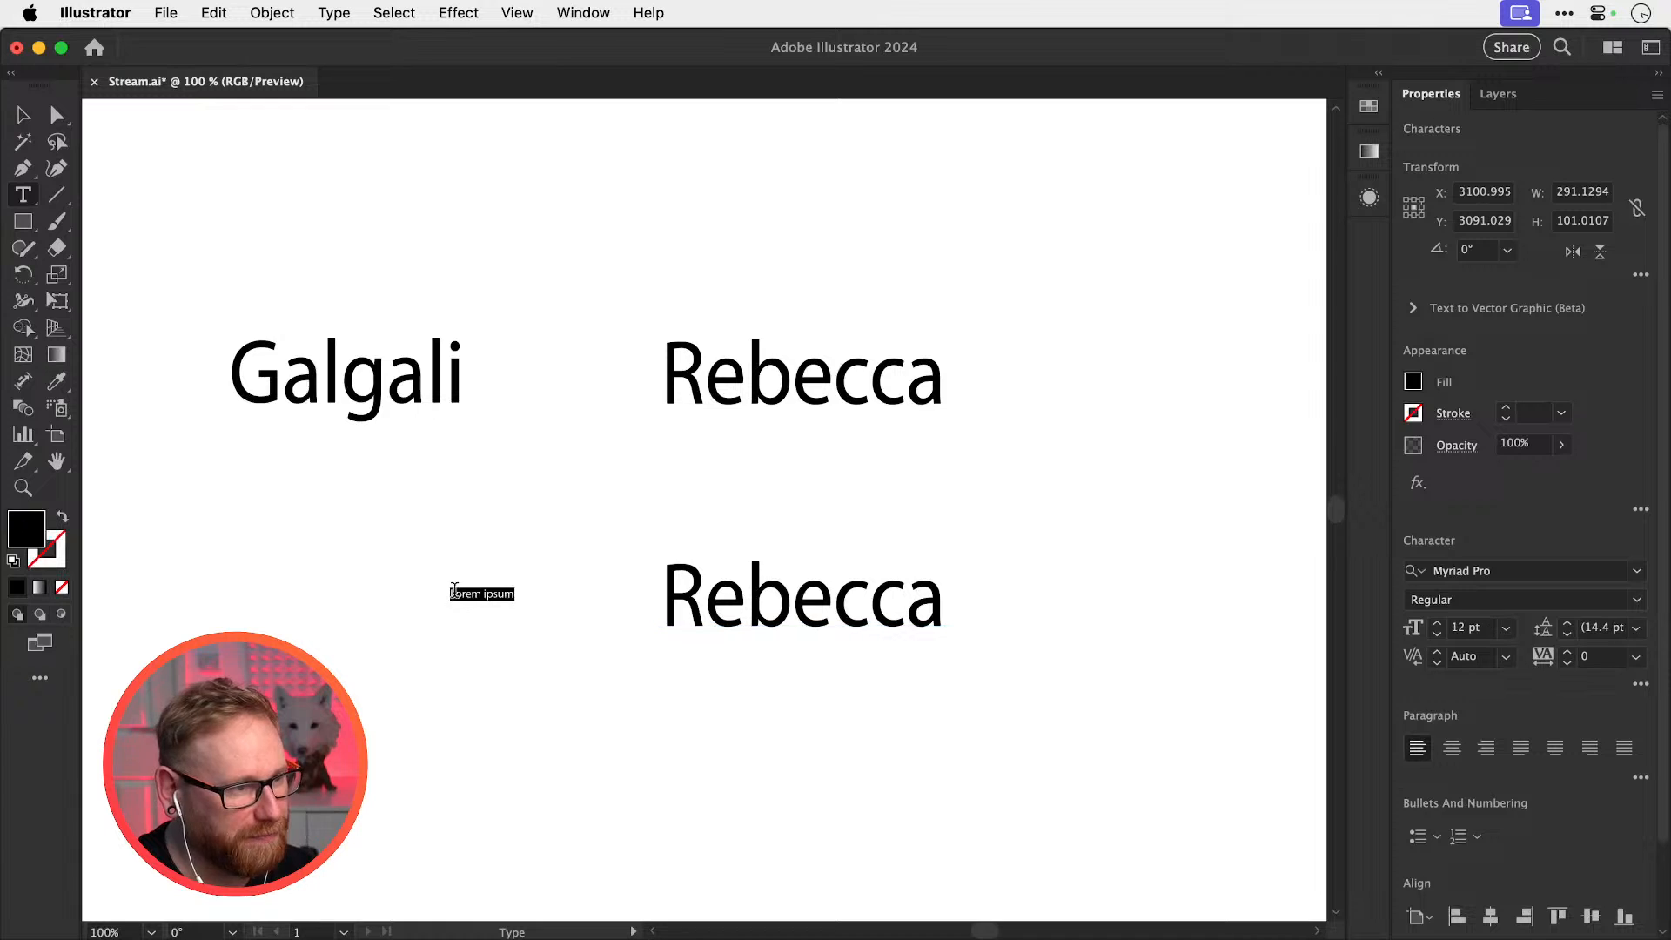
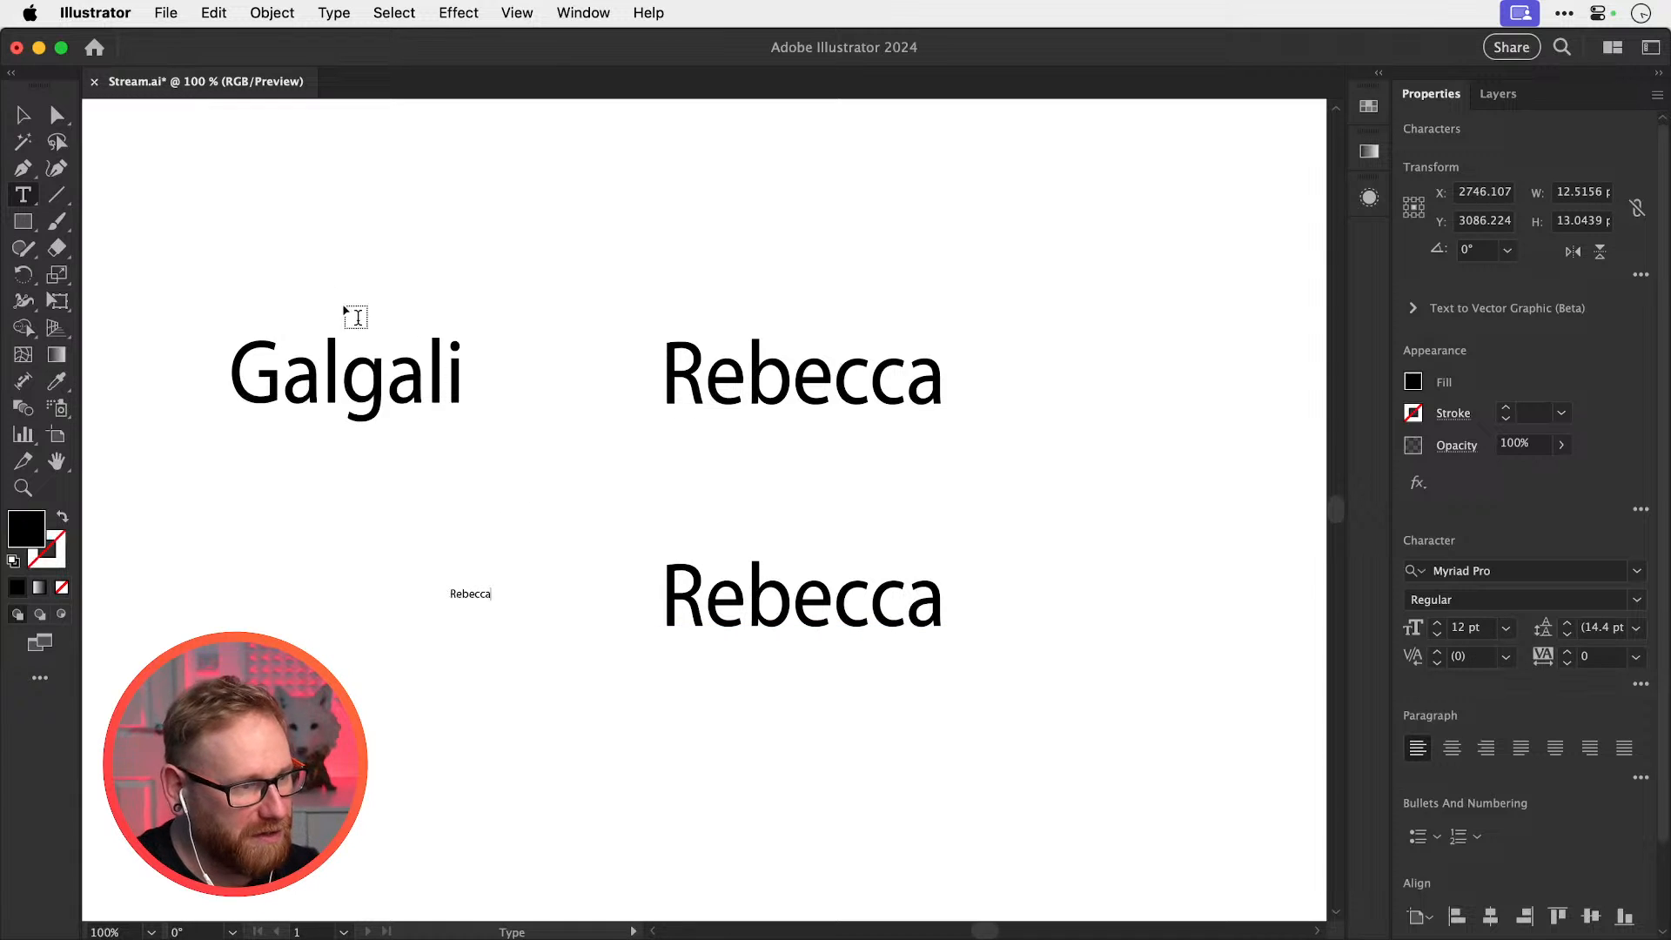
left_click(23, 114)
left_click_drag(493, 584, 694, 459)
left_click_drag(545, 585, 432, 550)
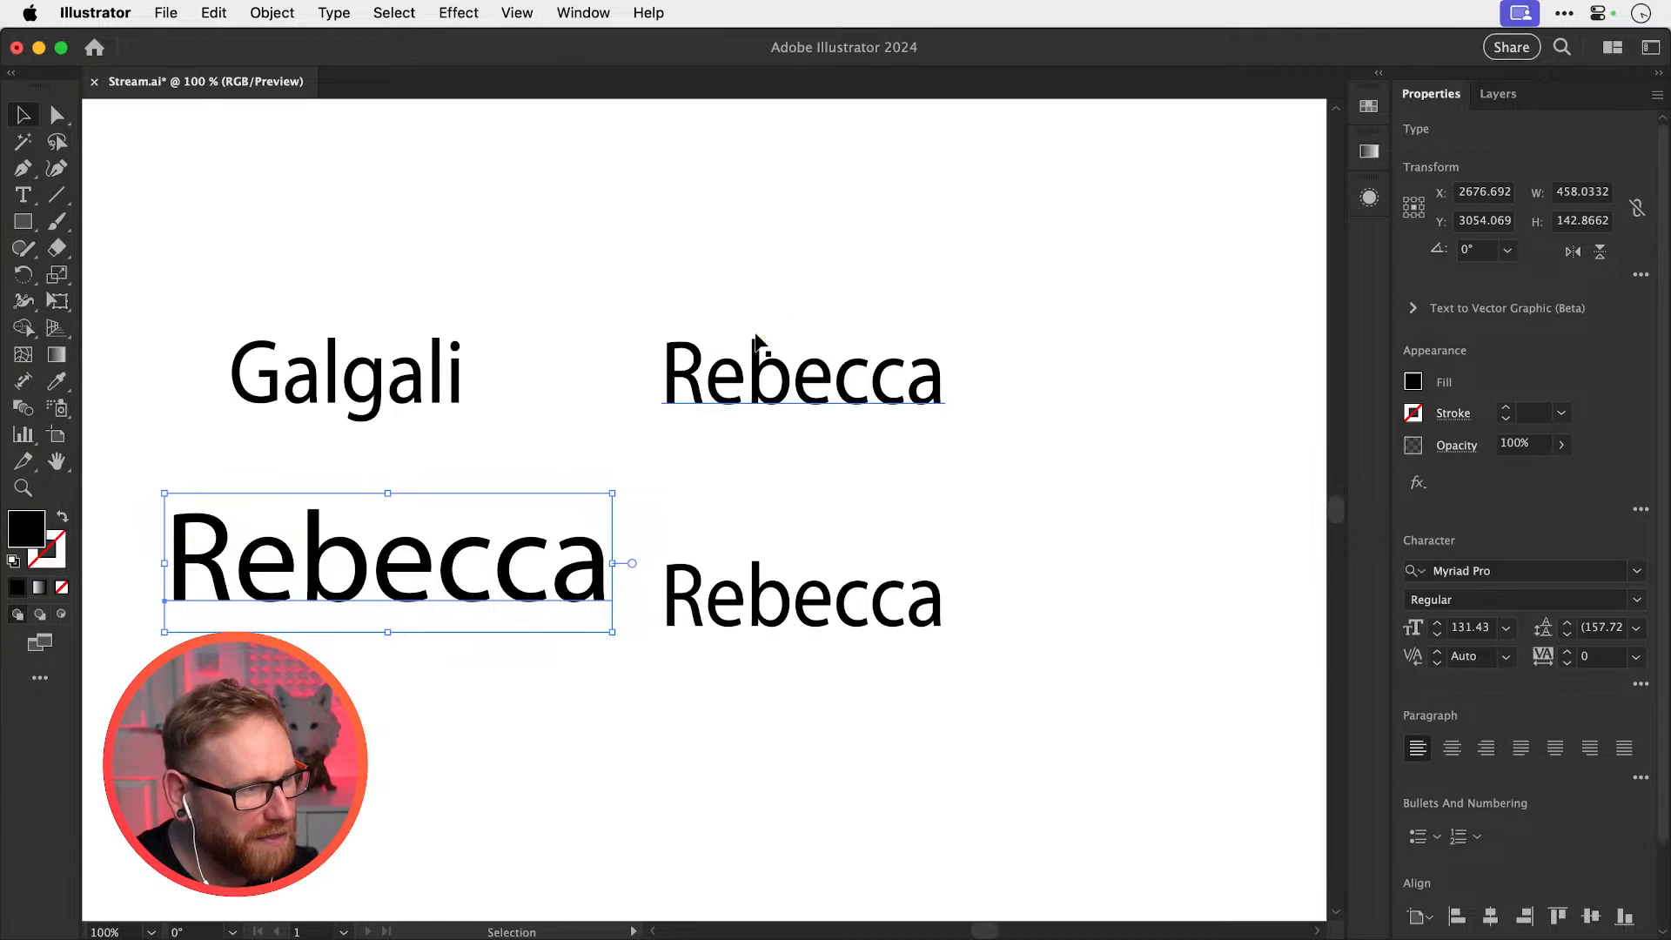
Delete the old name copies and move the remaining name right and up
left_click_drag(746, 285, 750, 587)
key("Delete")
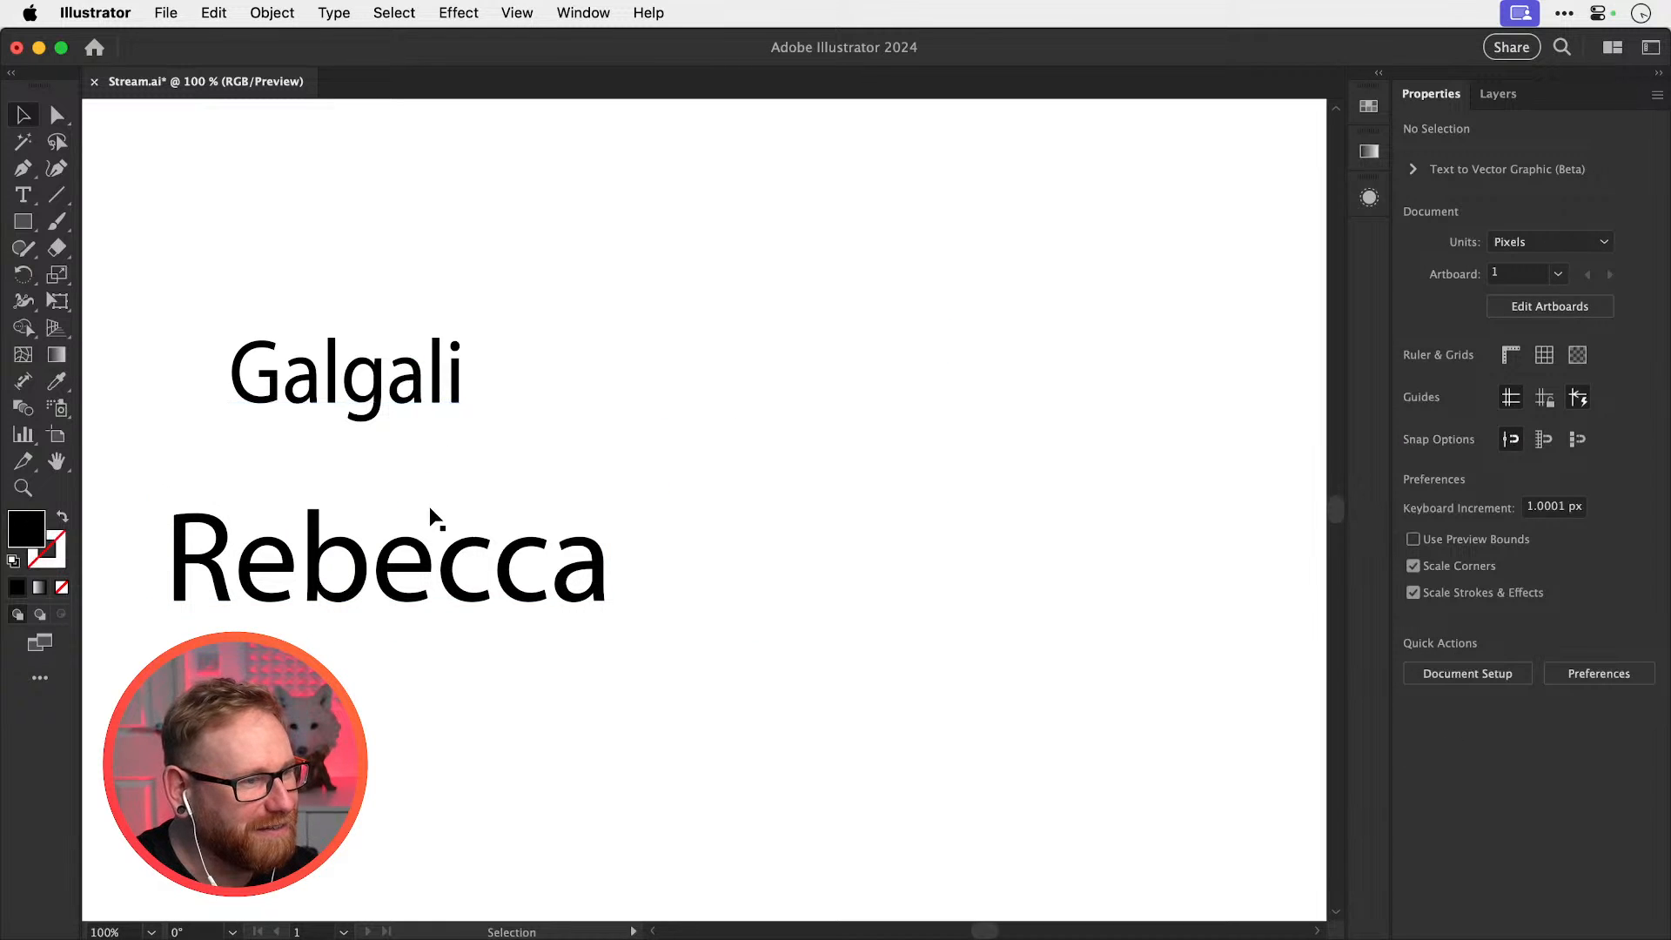
left_click(405, 386)
key("Delete")
left_click_drag(448, 580, 906, 435)
Duplicate the name, retype the copy as the surname, and move it lower left
left_click_drag(905, 441, 870, 740)
double_click(777, 710)
key("super+a")
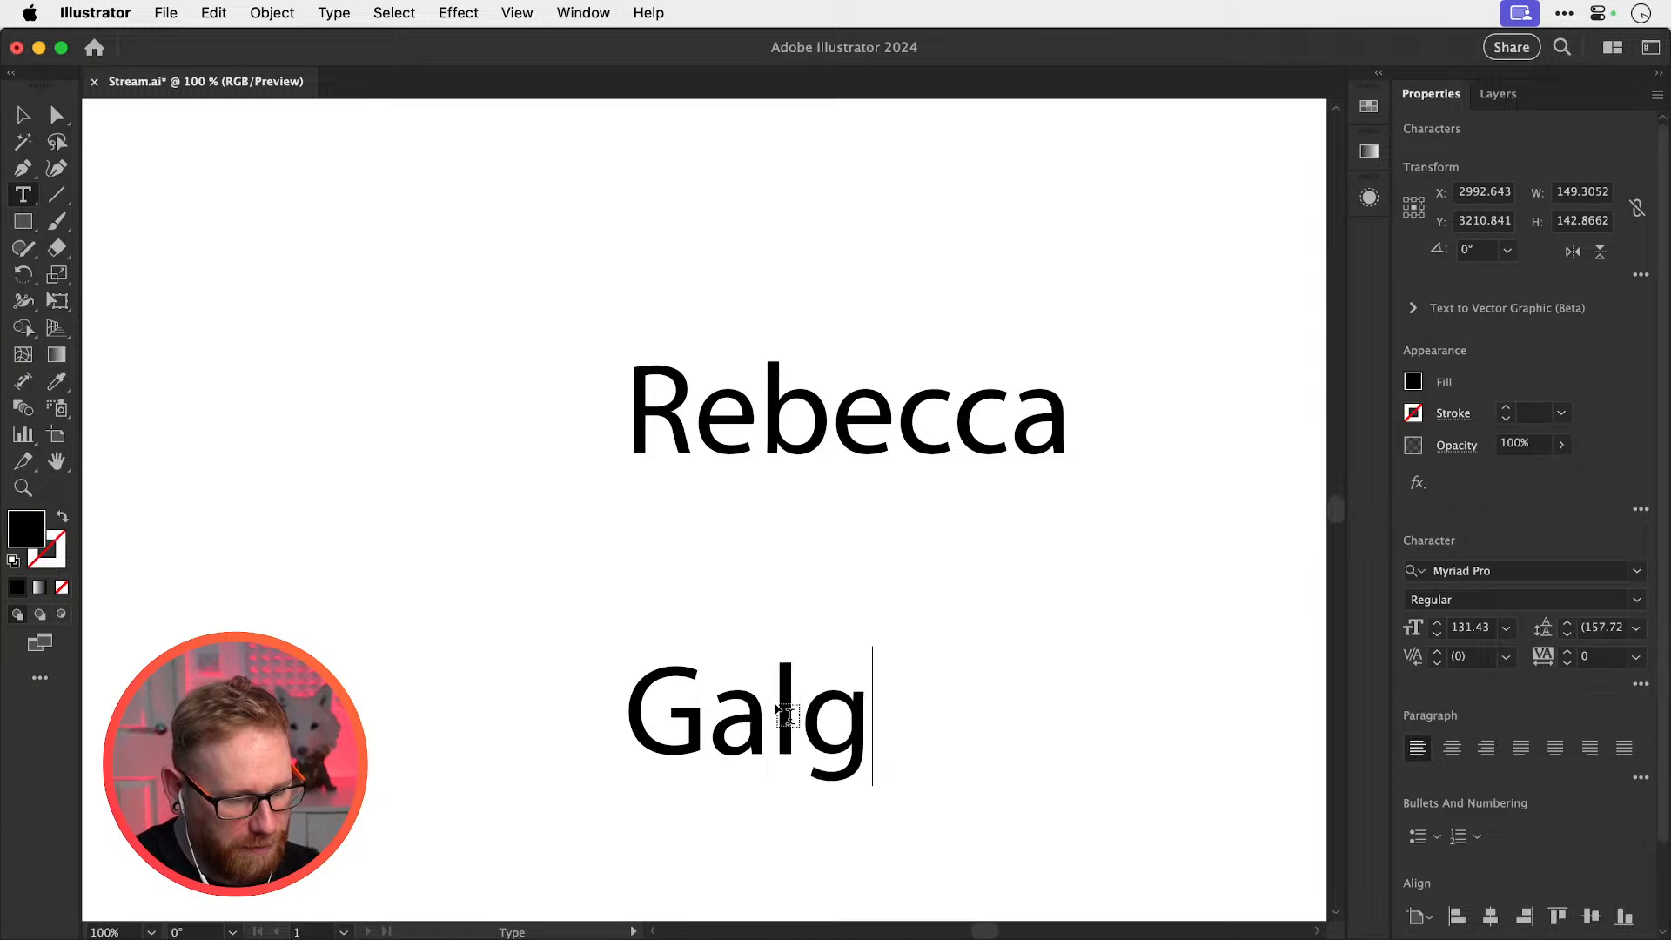
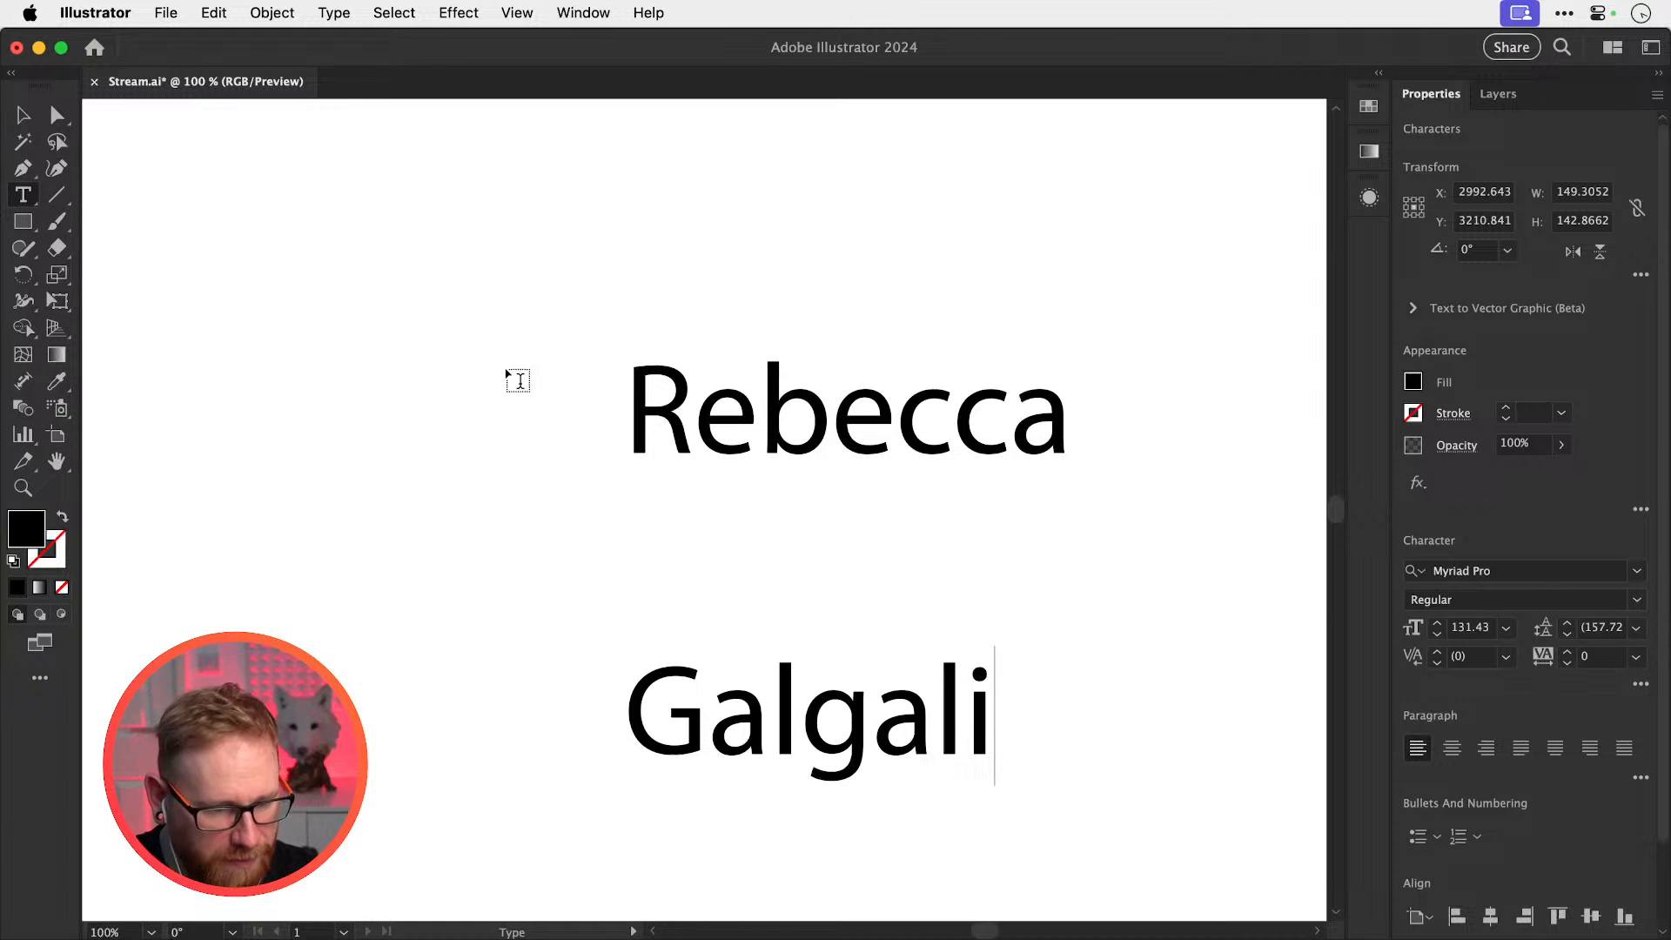
left_click(22, 114)
left_click_drag(765, 705, 441, 667)
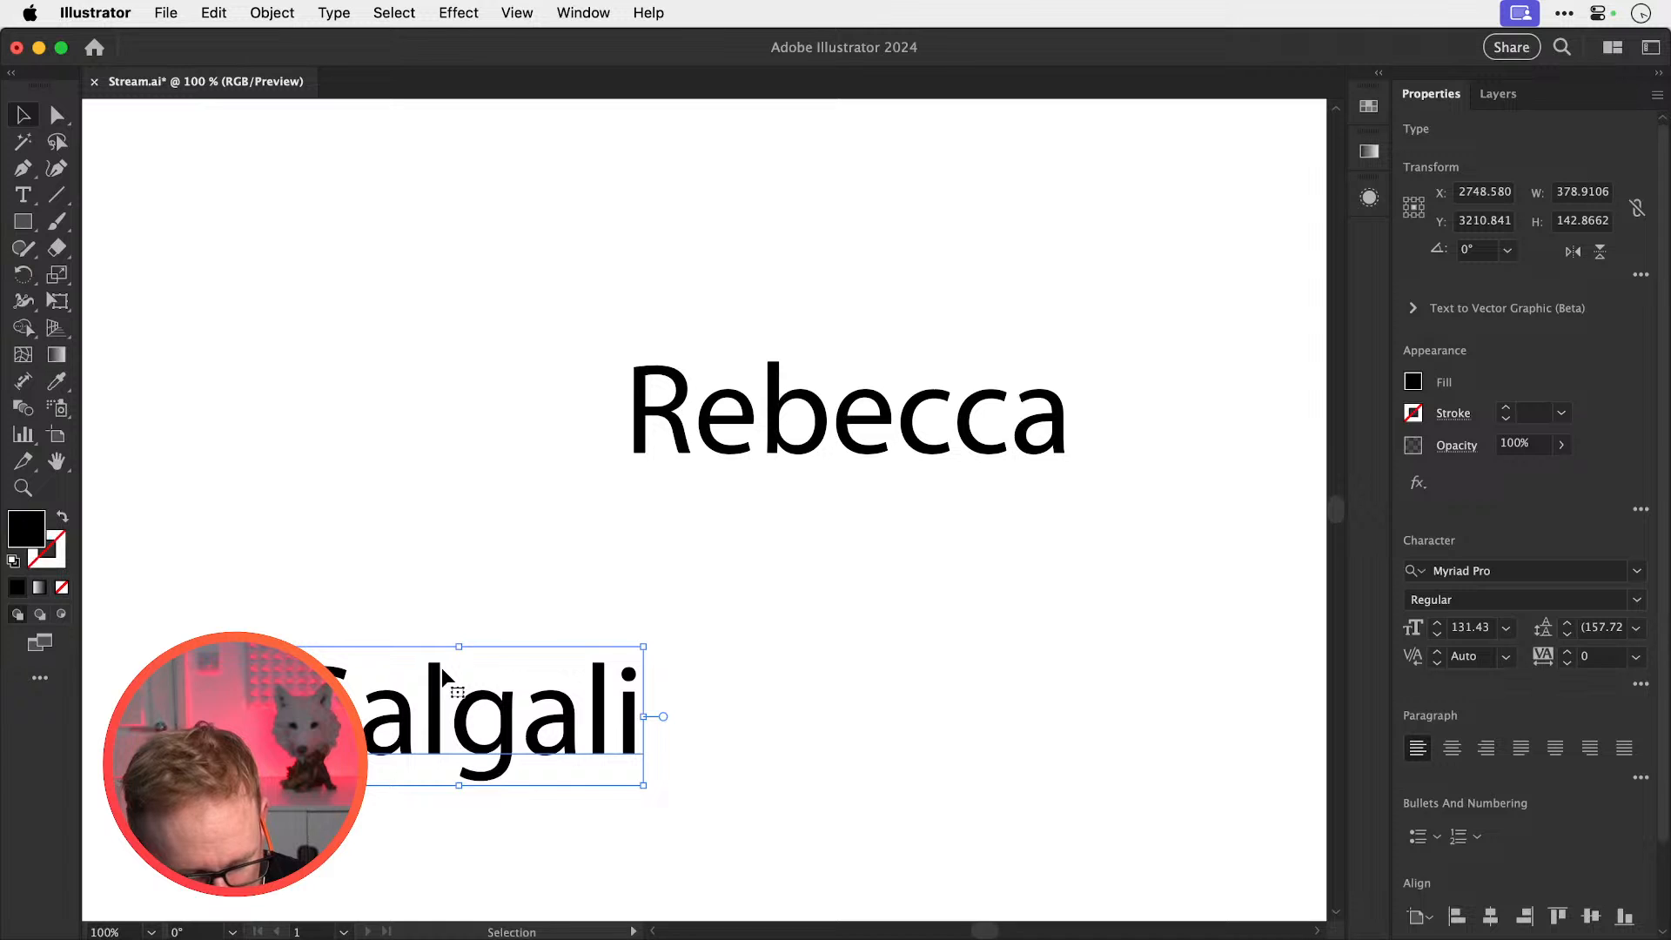
Cut the surname down to its first three letters and move it beside the other name
key("t")
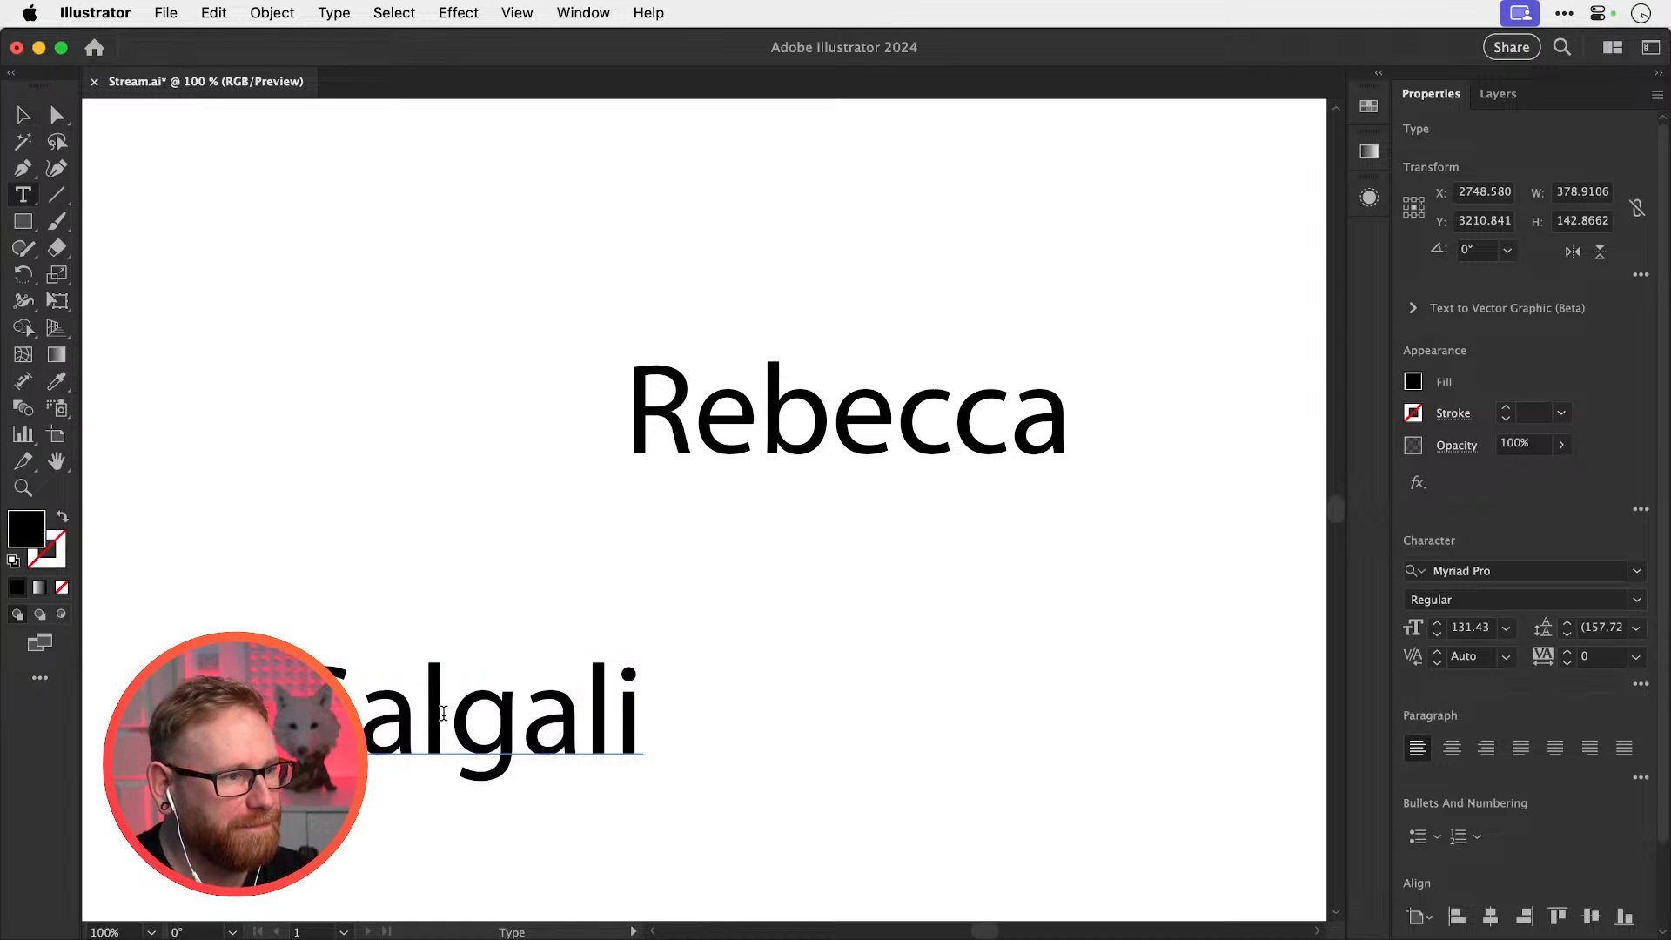
left_click_drag(448, 711, 687, 692)
key("BackSpace")
left_click(23, 114)
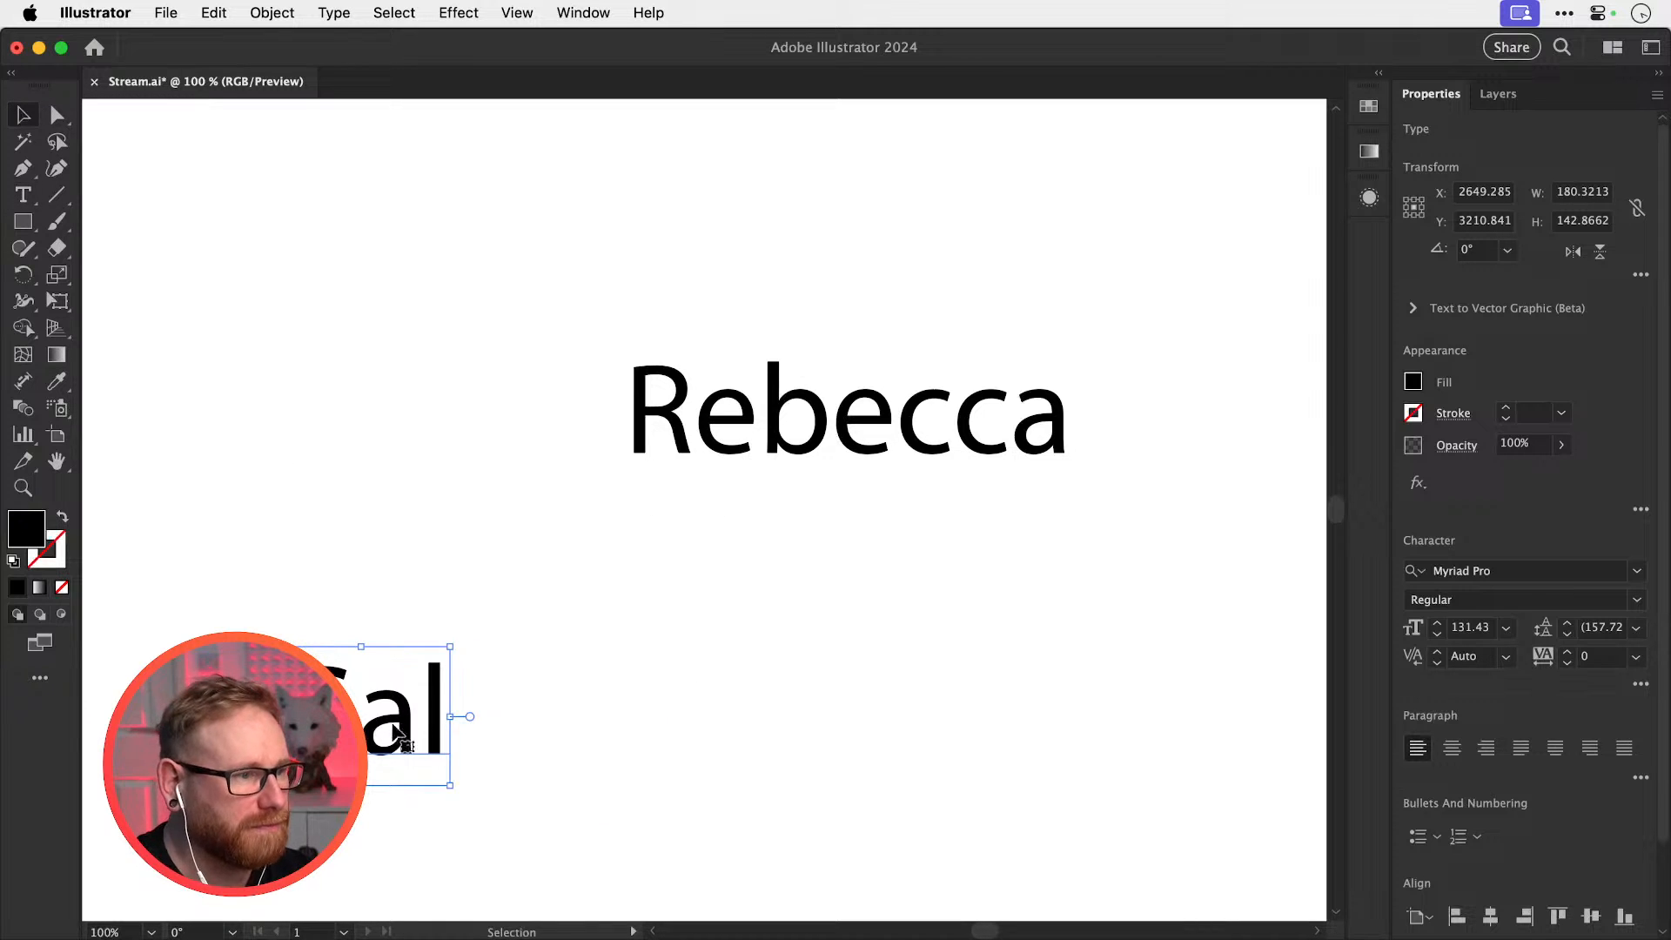
left_click_drag(380, 702, 390, 419)
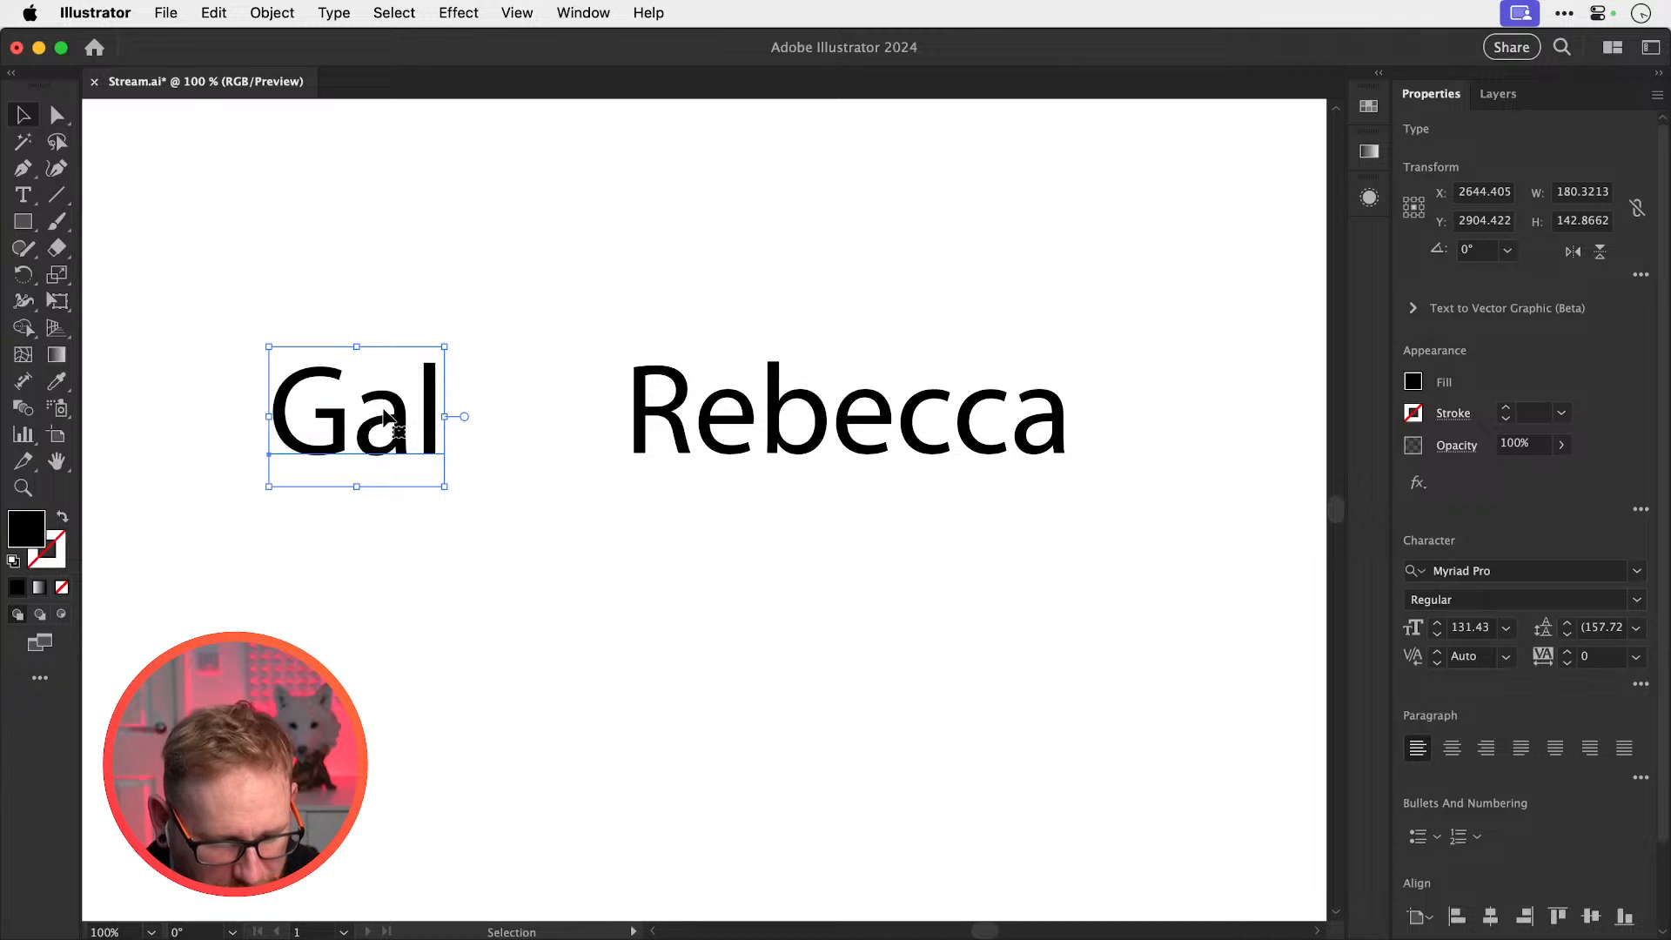
Duplicate the three-letter word below, retype it as 'Luke's Iced Coffee', and select all three lines
left_click_drag(426, 436, 367, 707)
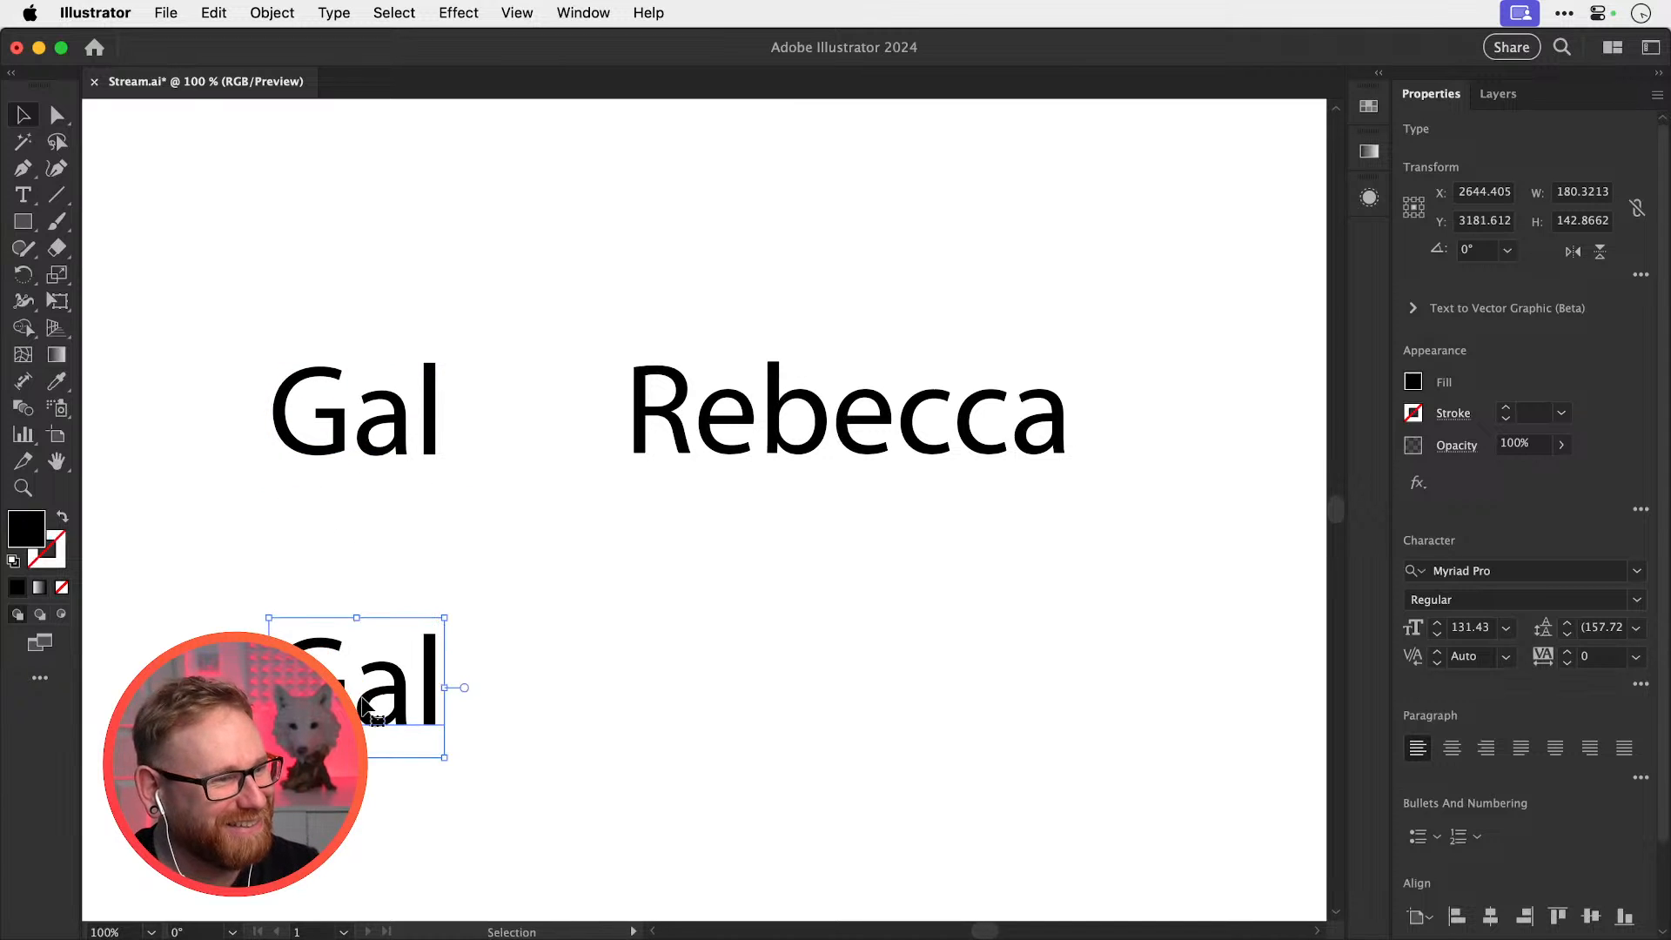
double_click(367, 711)
double_click(361, 657)
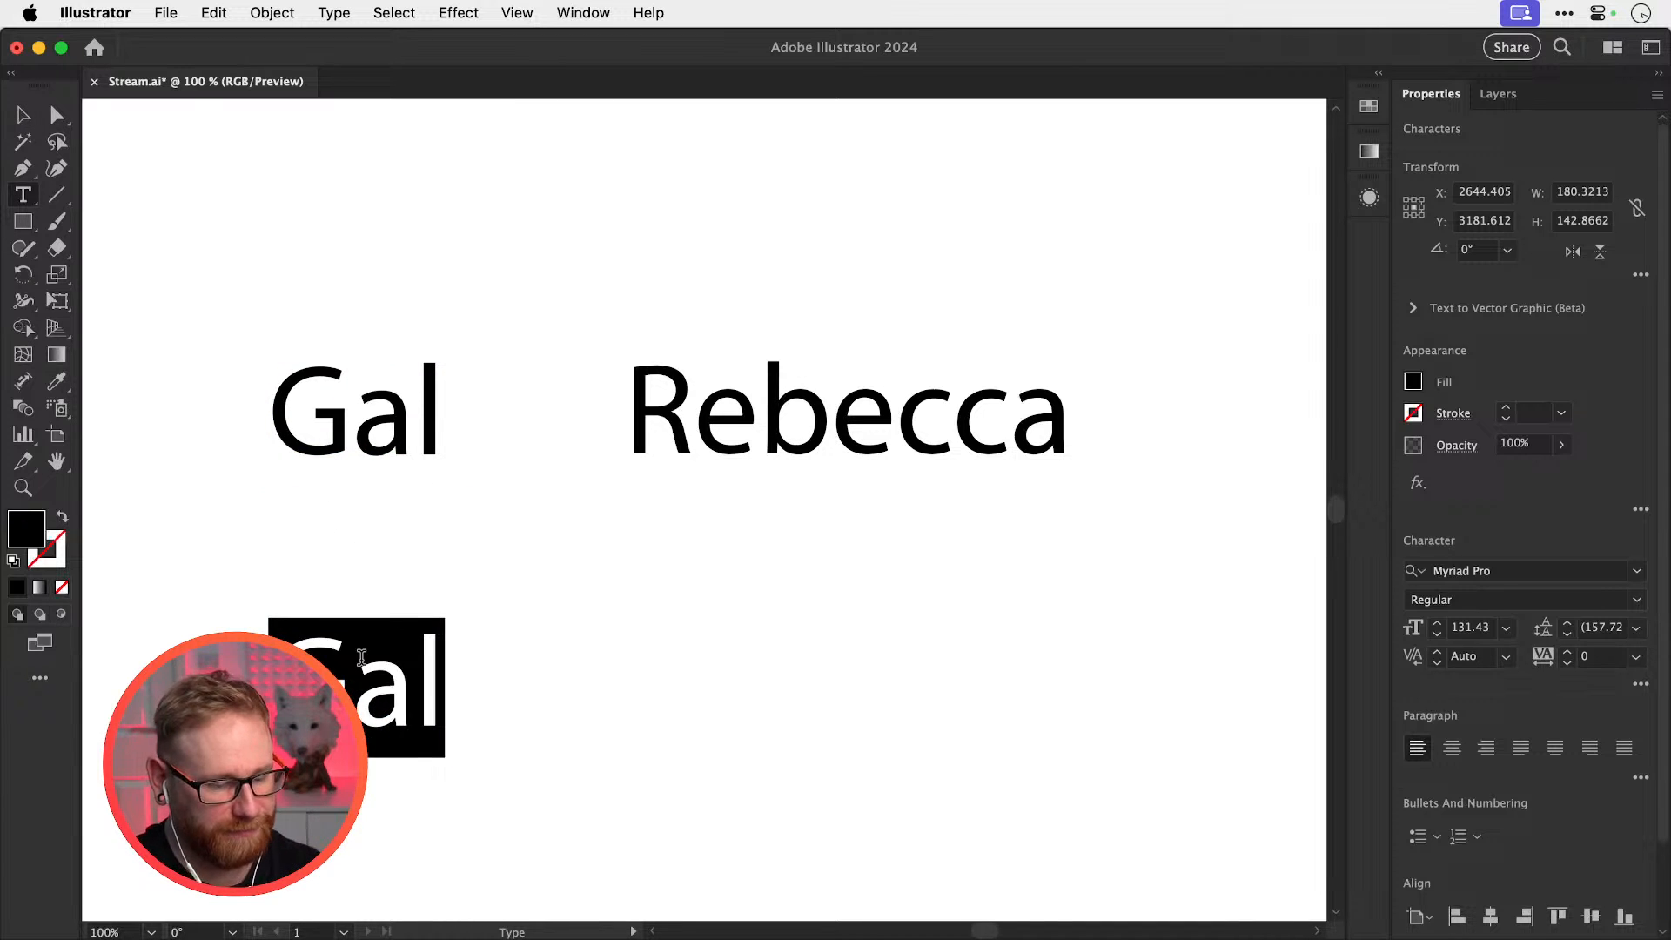
type("Luke's Iced")
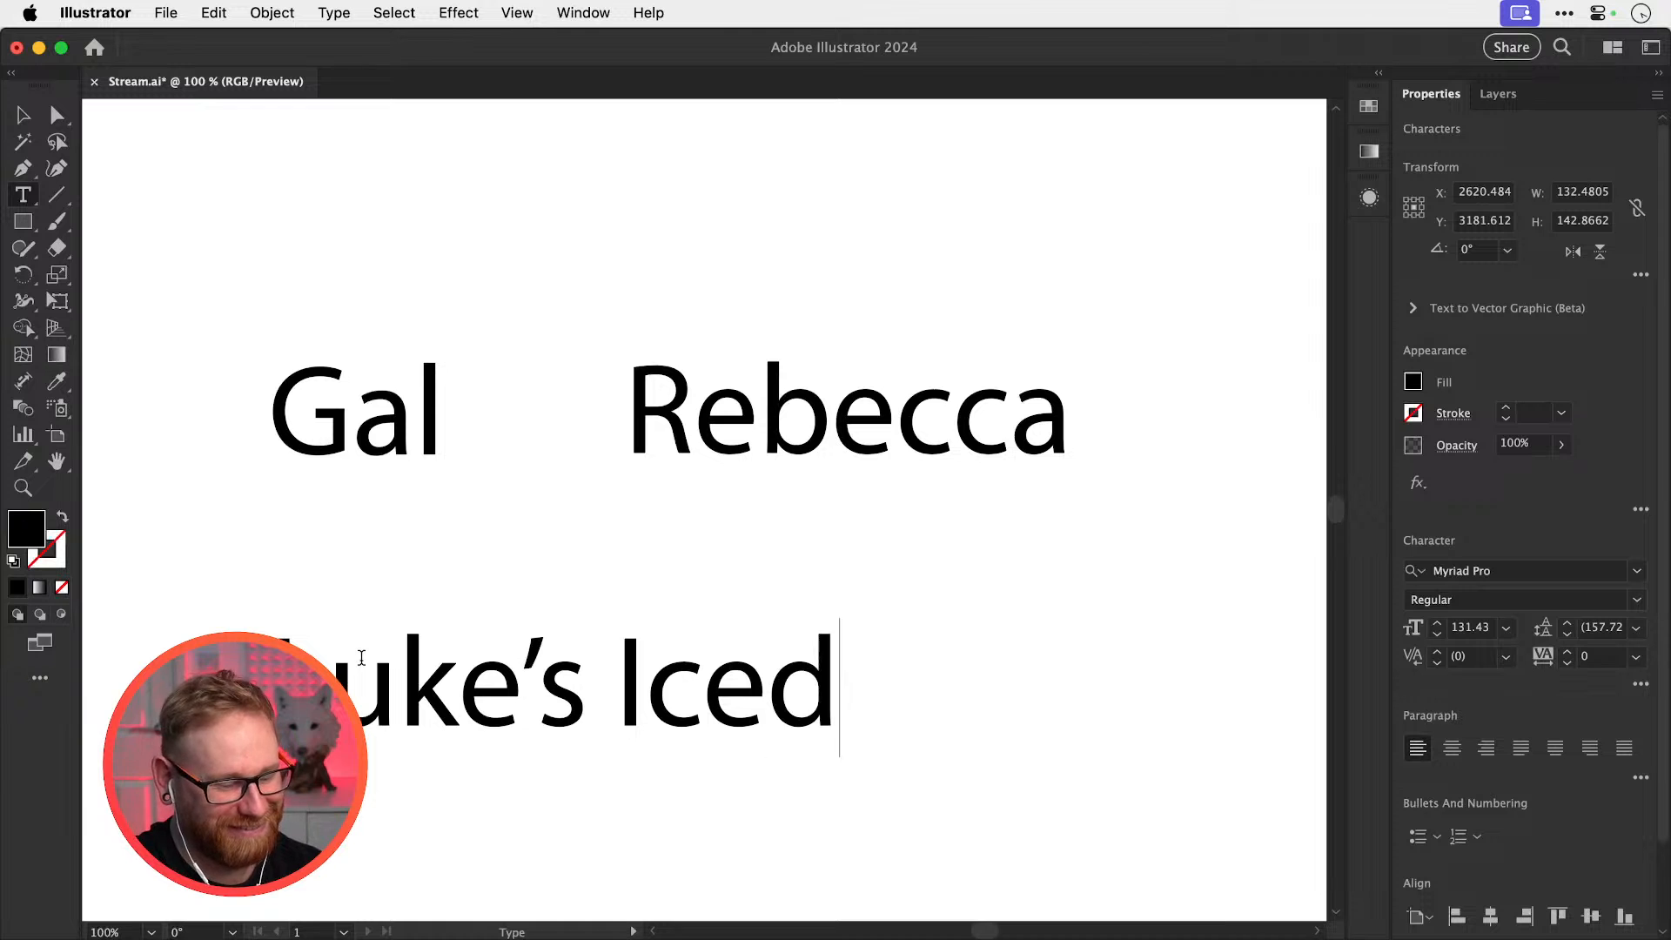
type(" Coffee")
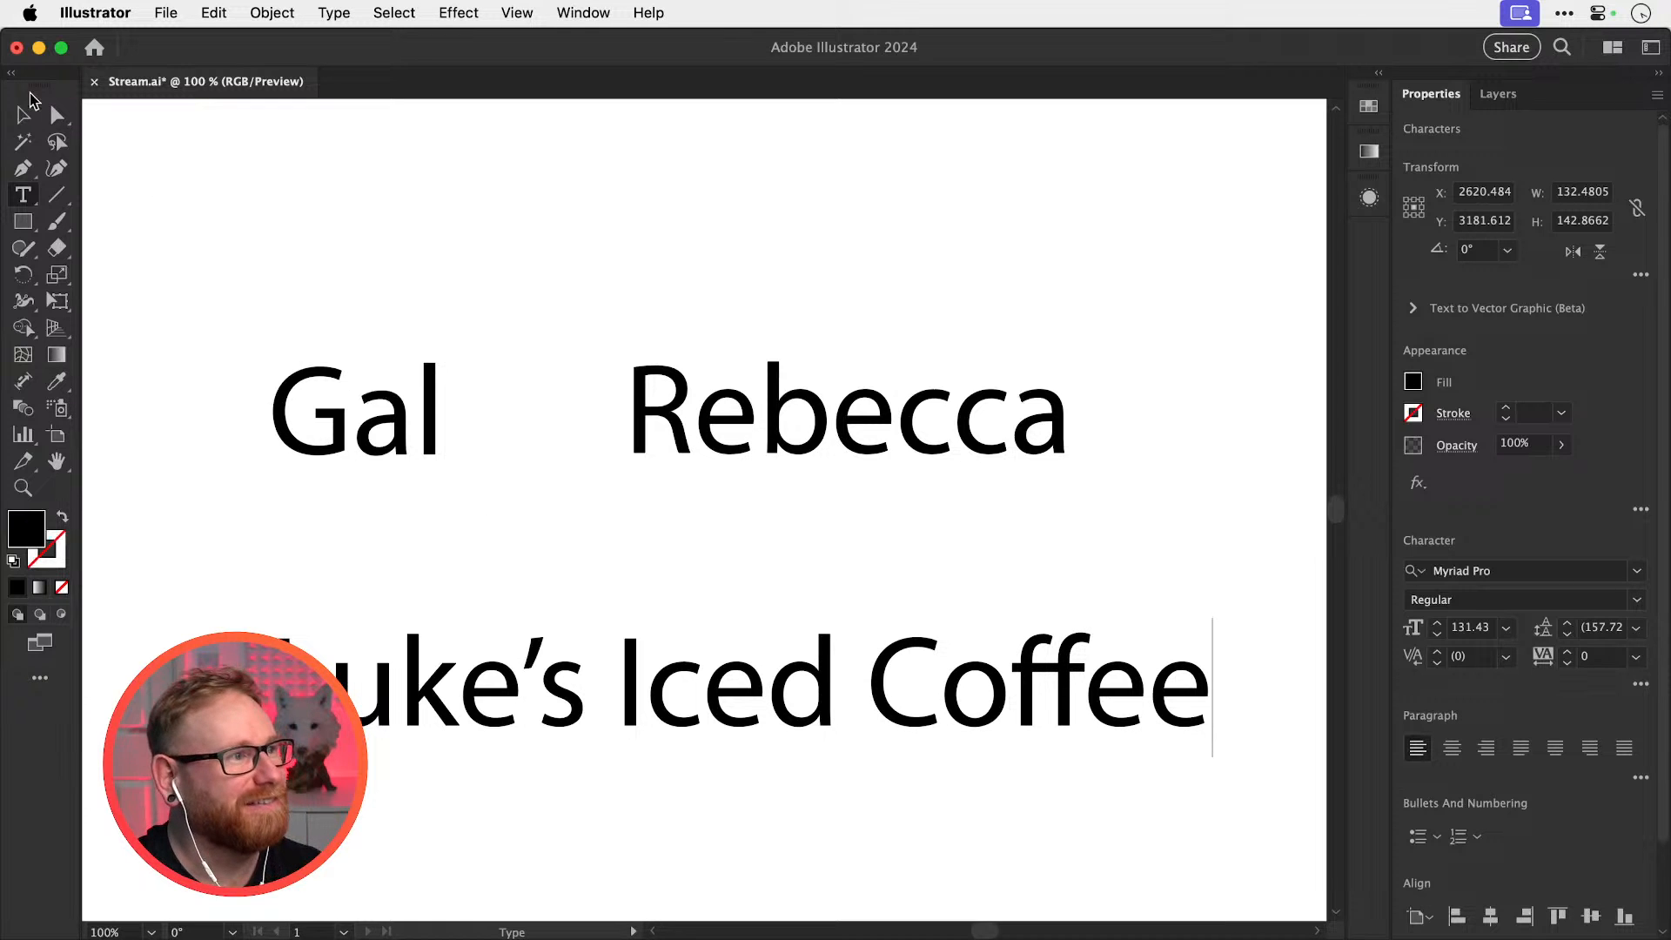
left_click(26, 110)
left_click_drag(336, 285, 984, 616)
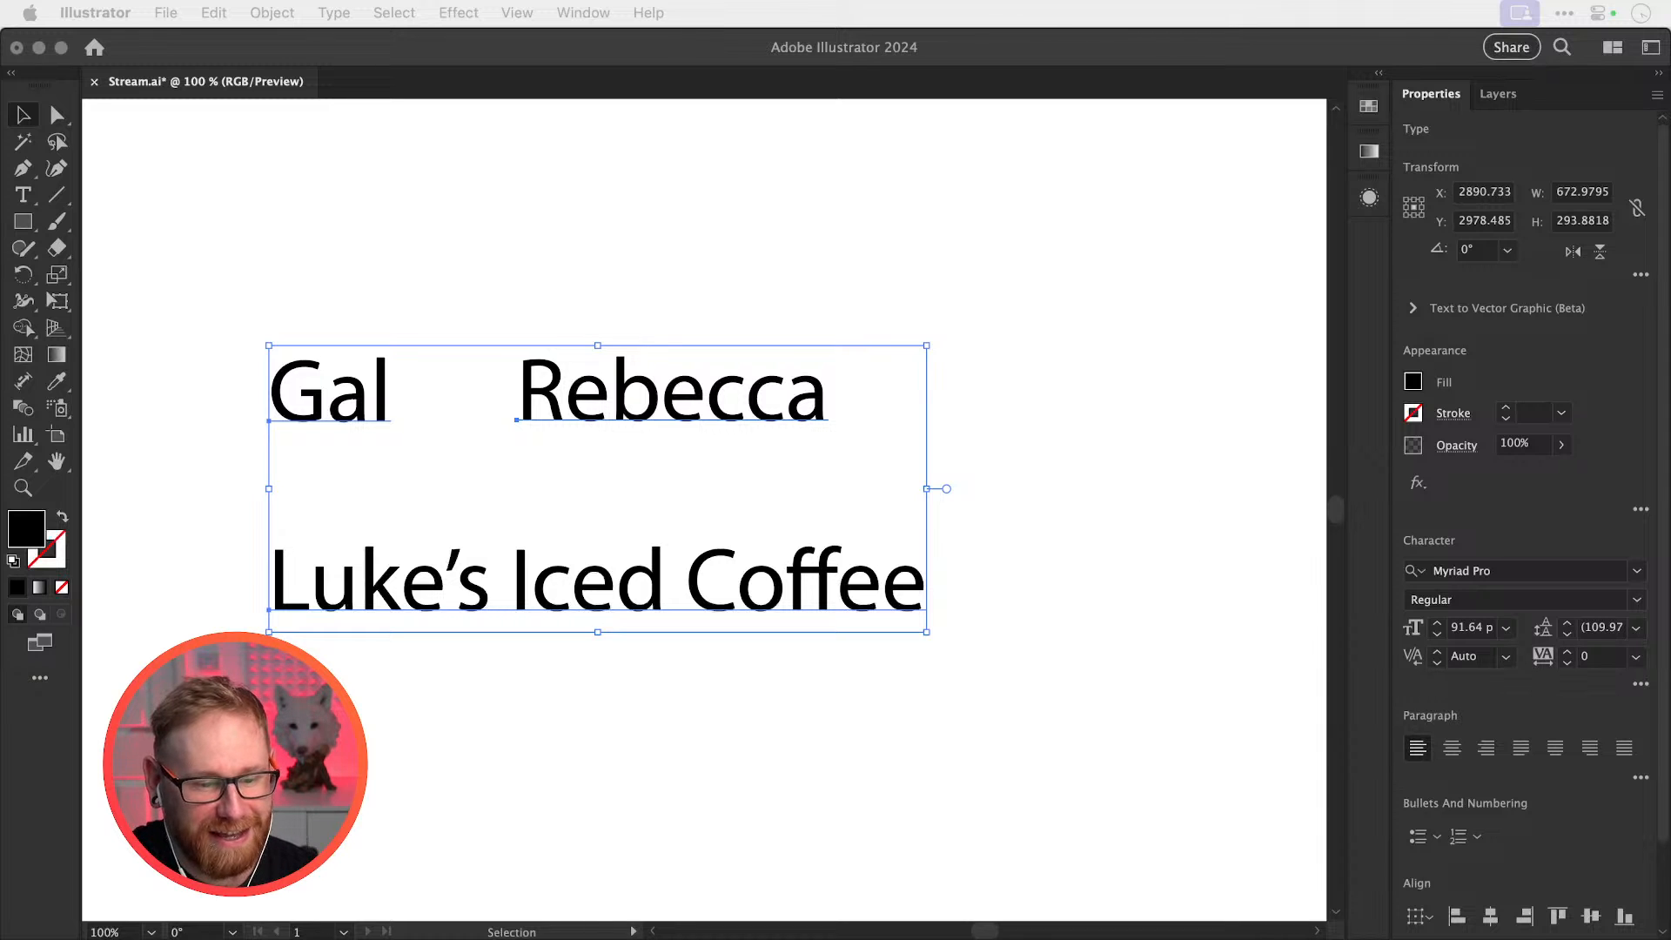
left_click_drag(1669, 810, 1383, 592)
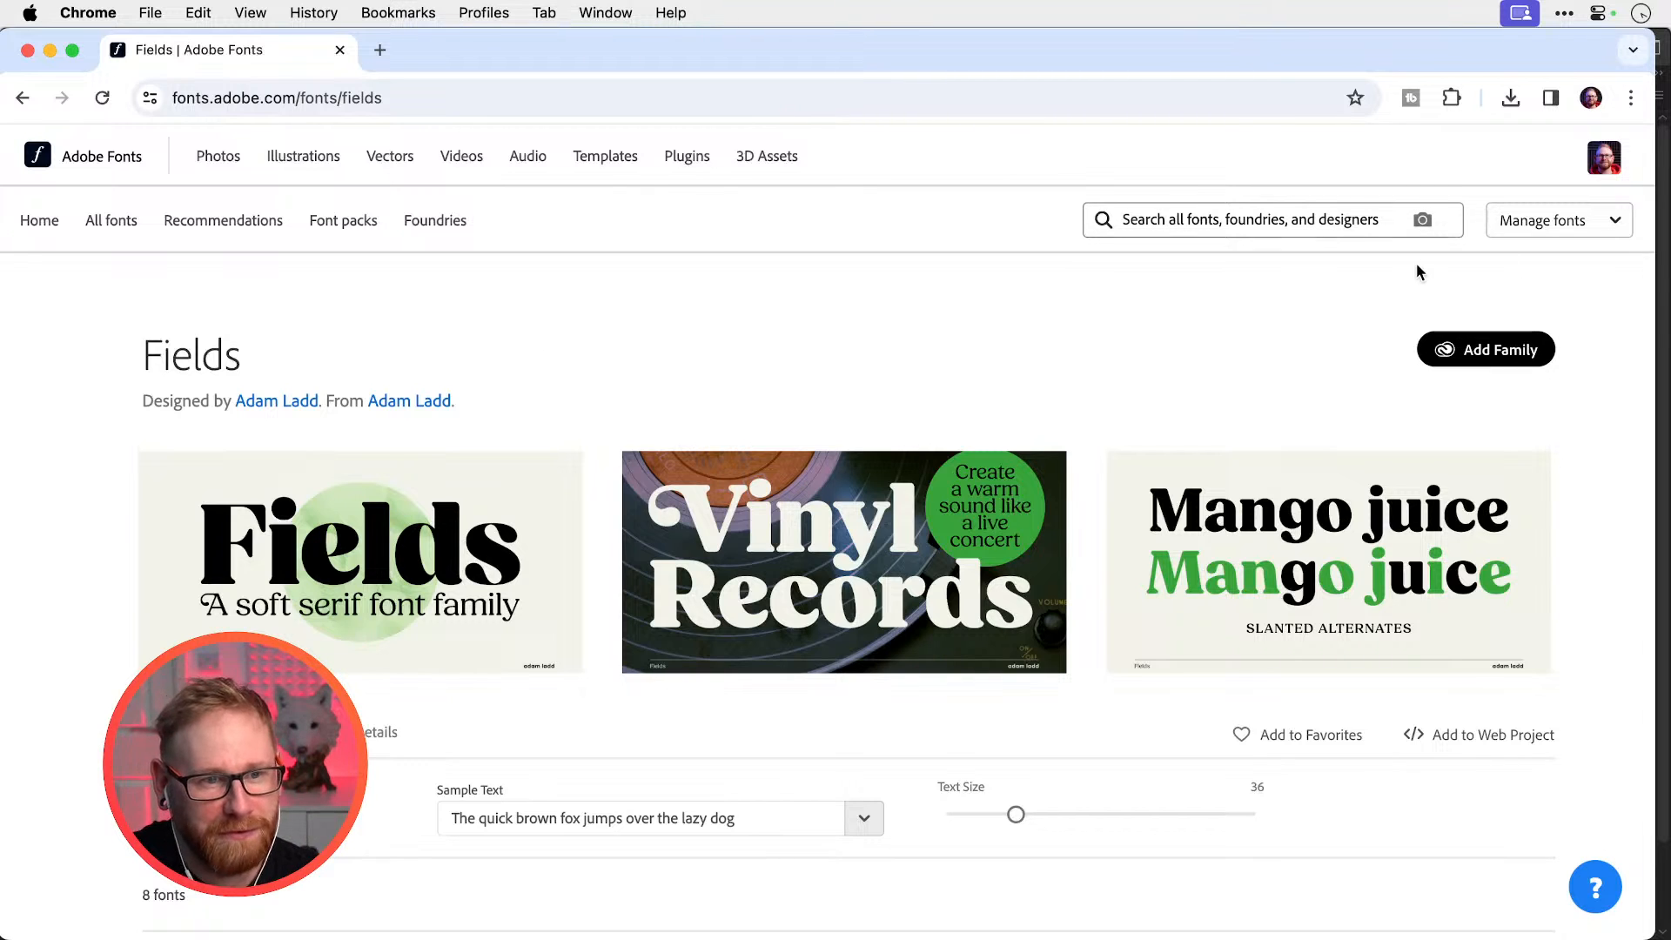
Add the Fields family from Adobe Fonts, then close Chrome and return to Illustrator
left_click(1489, 357)
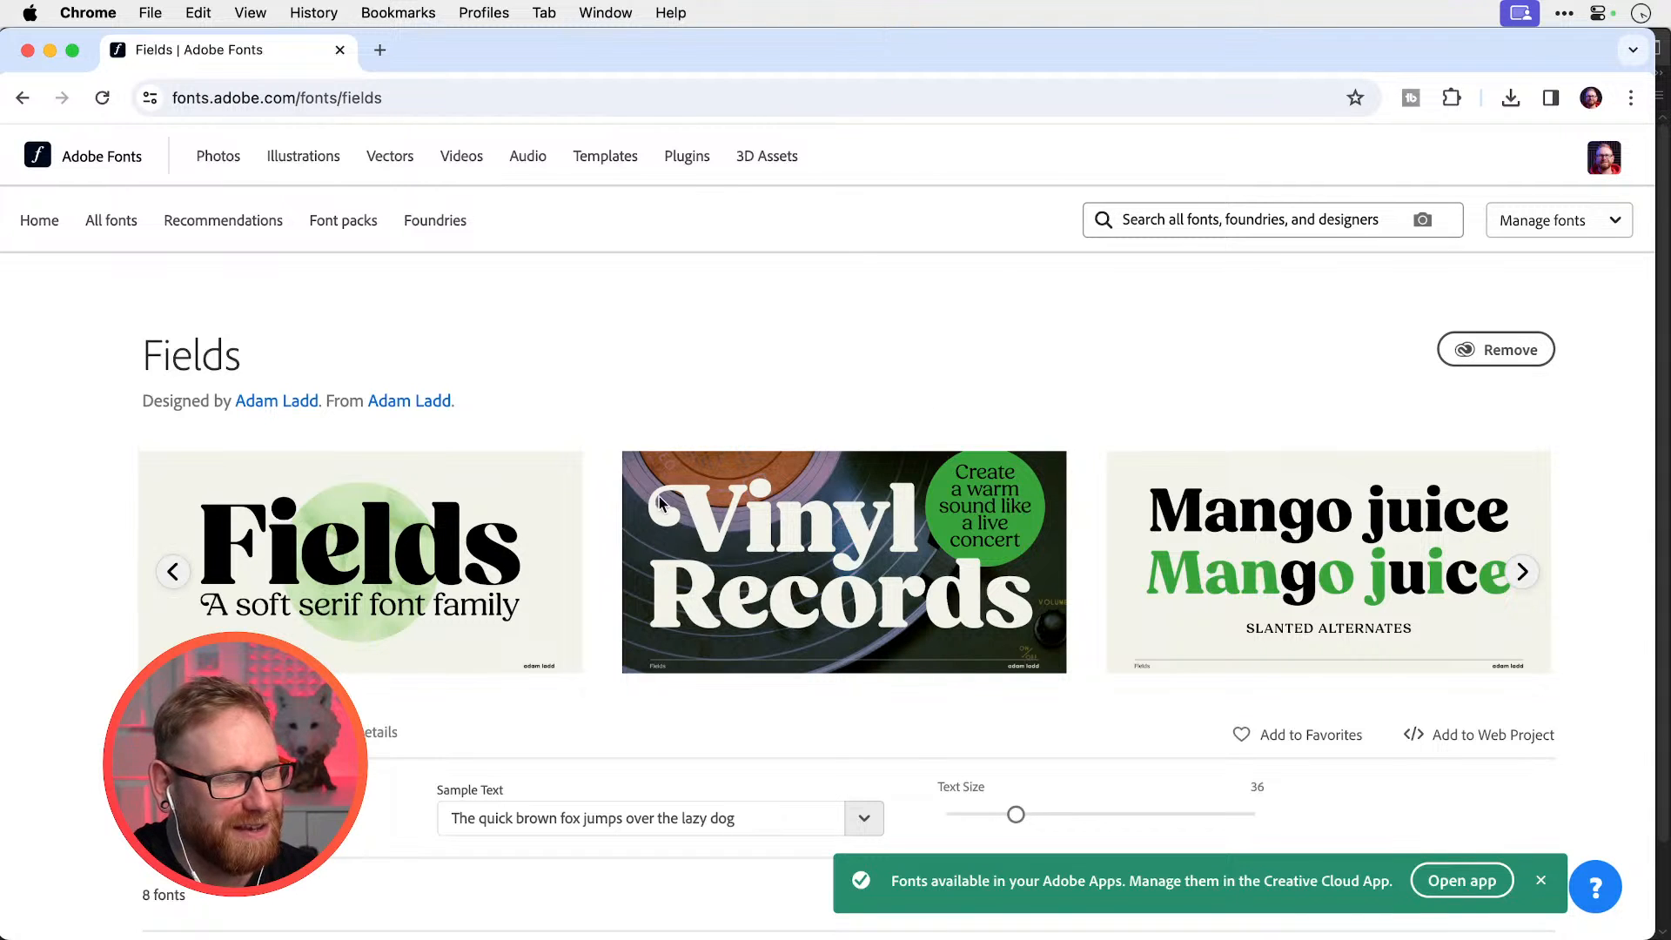
left_click(27, 51)
left_click(895, 54)
Select the second name and set it in the Fields font, Medium weight
left_click(892, 195)
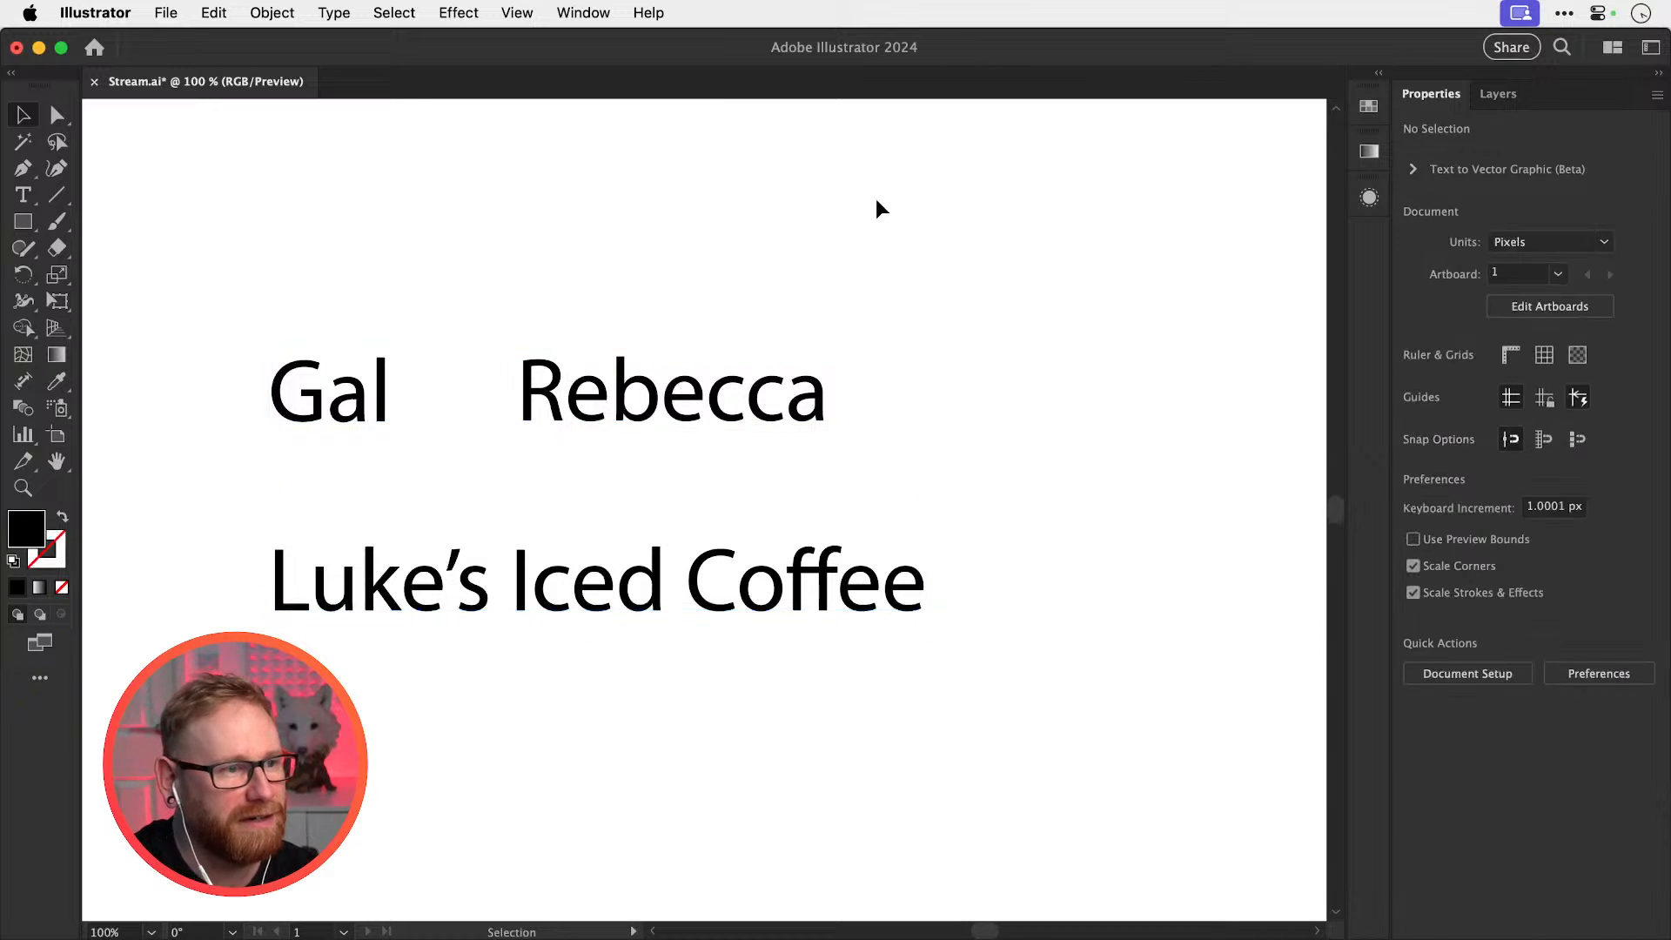
left_click(746, 424)
left_click(1471, 572)
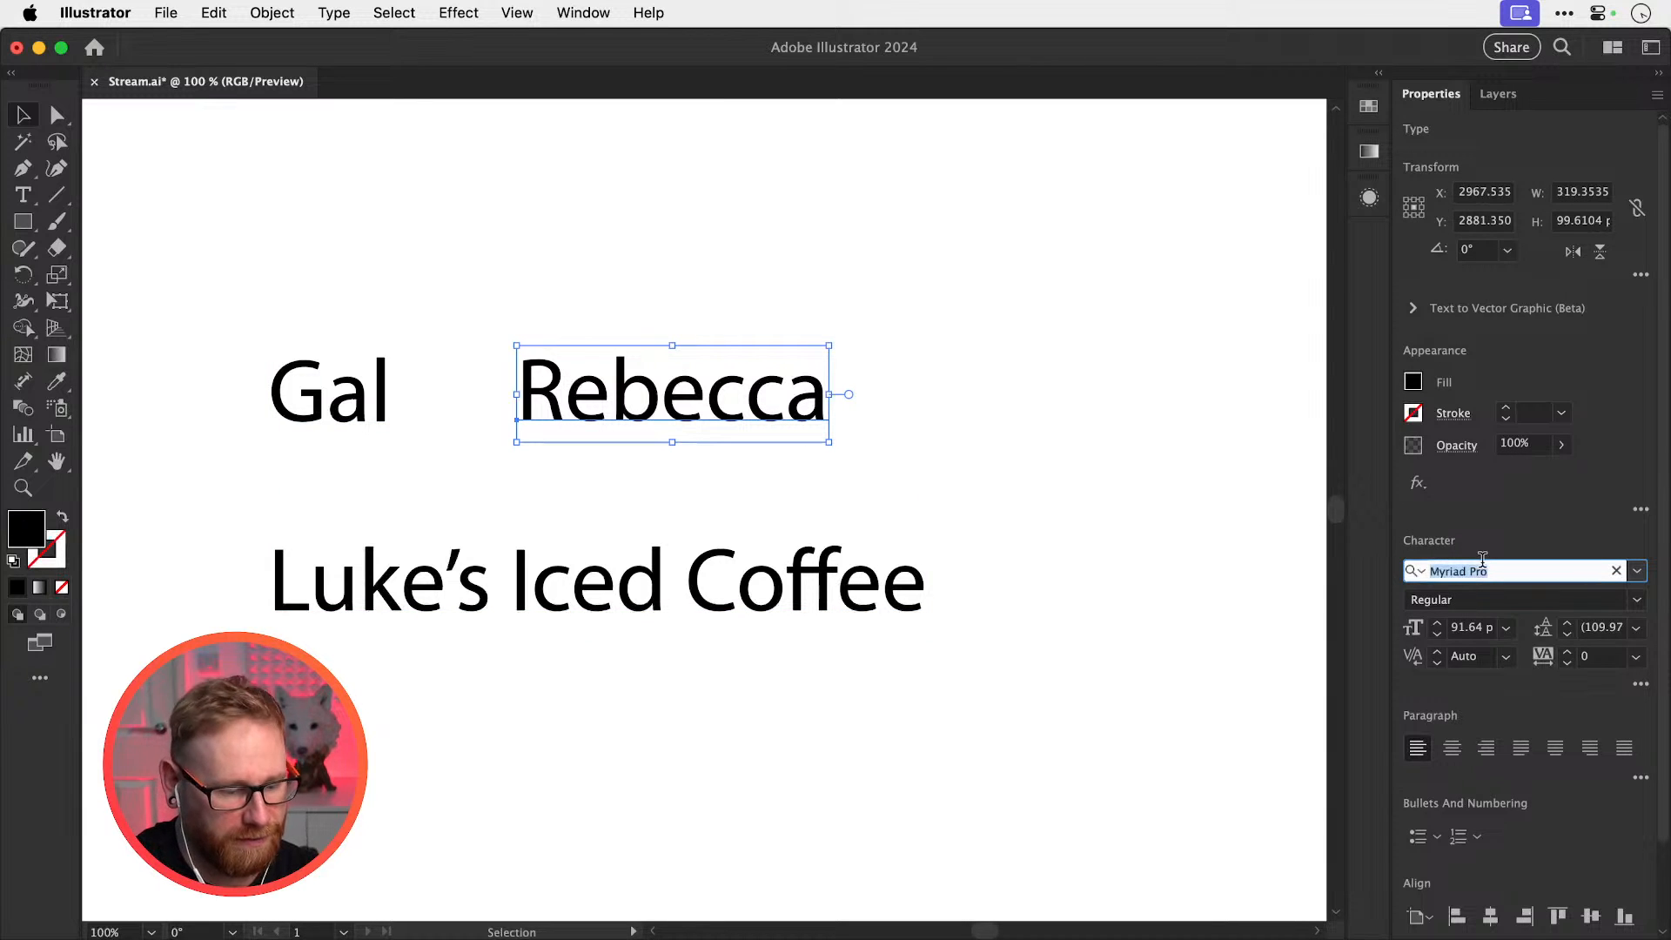
type("fields")
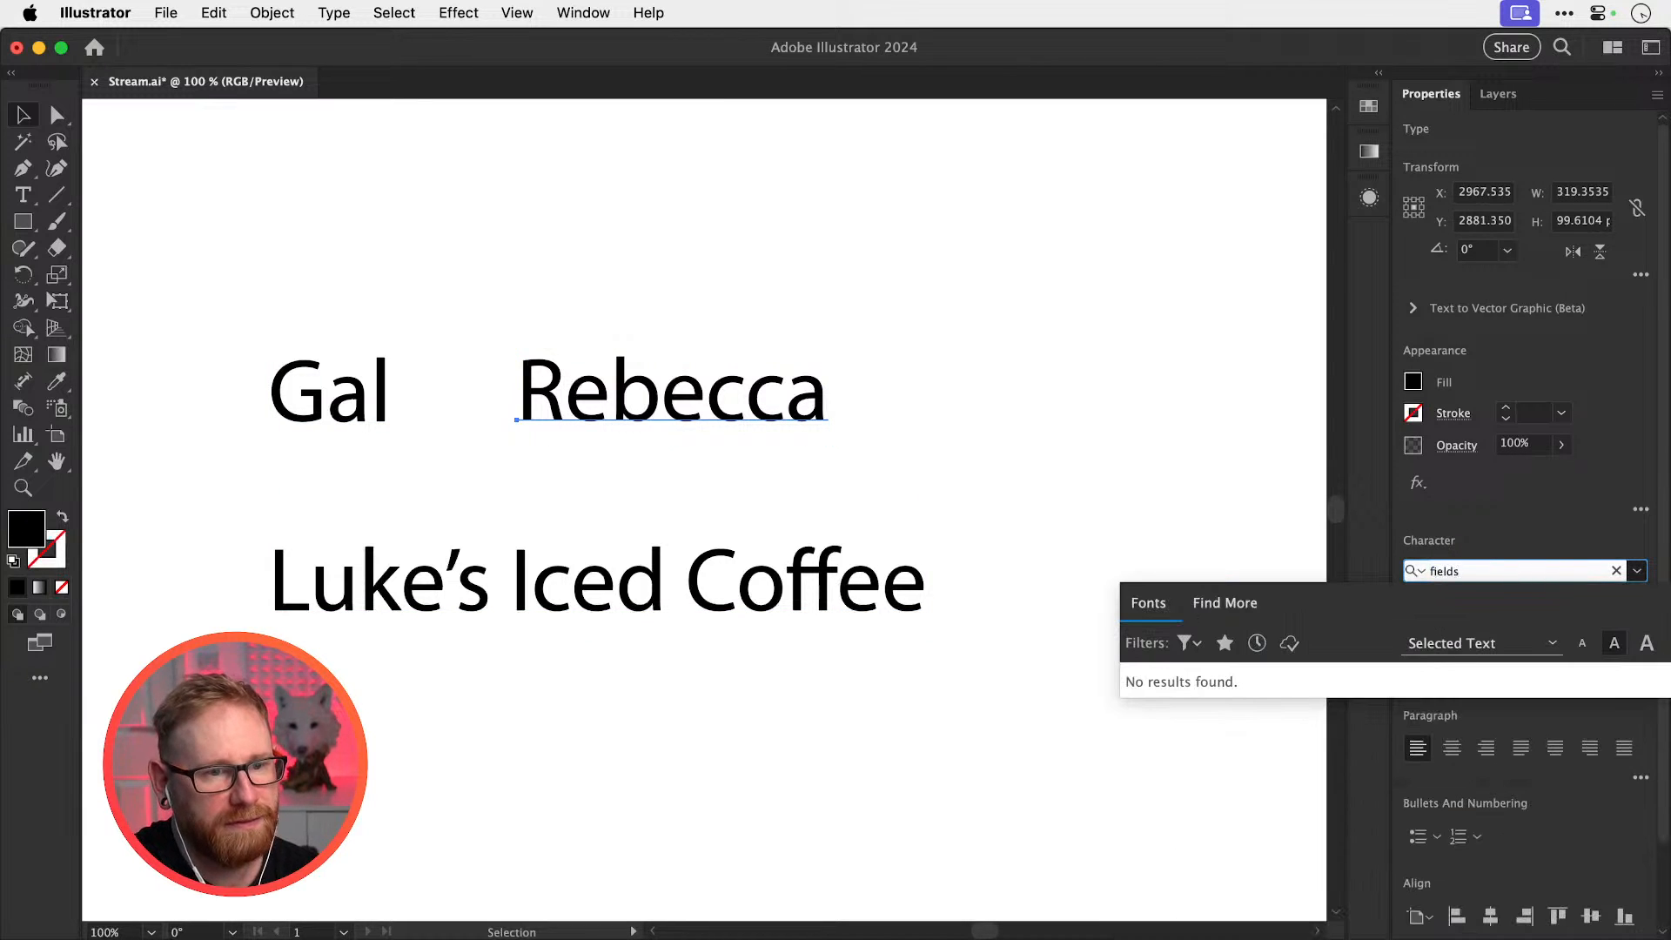
key("Return")
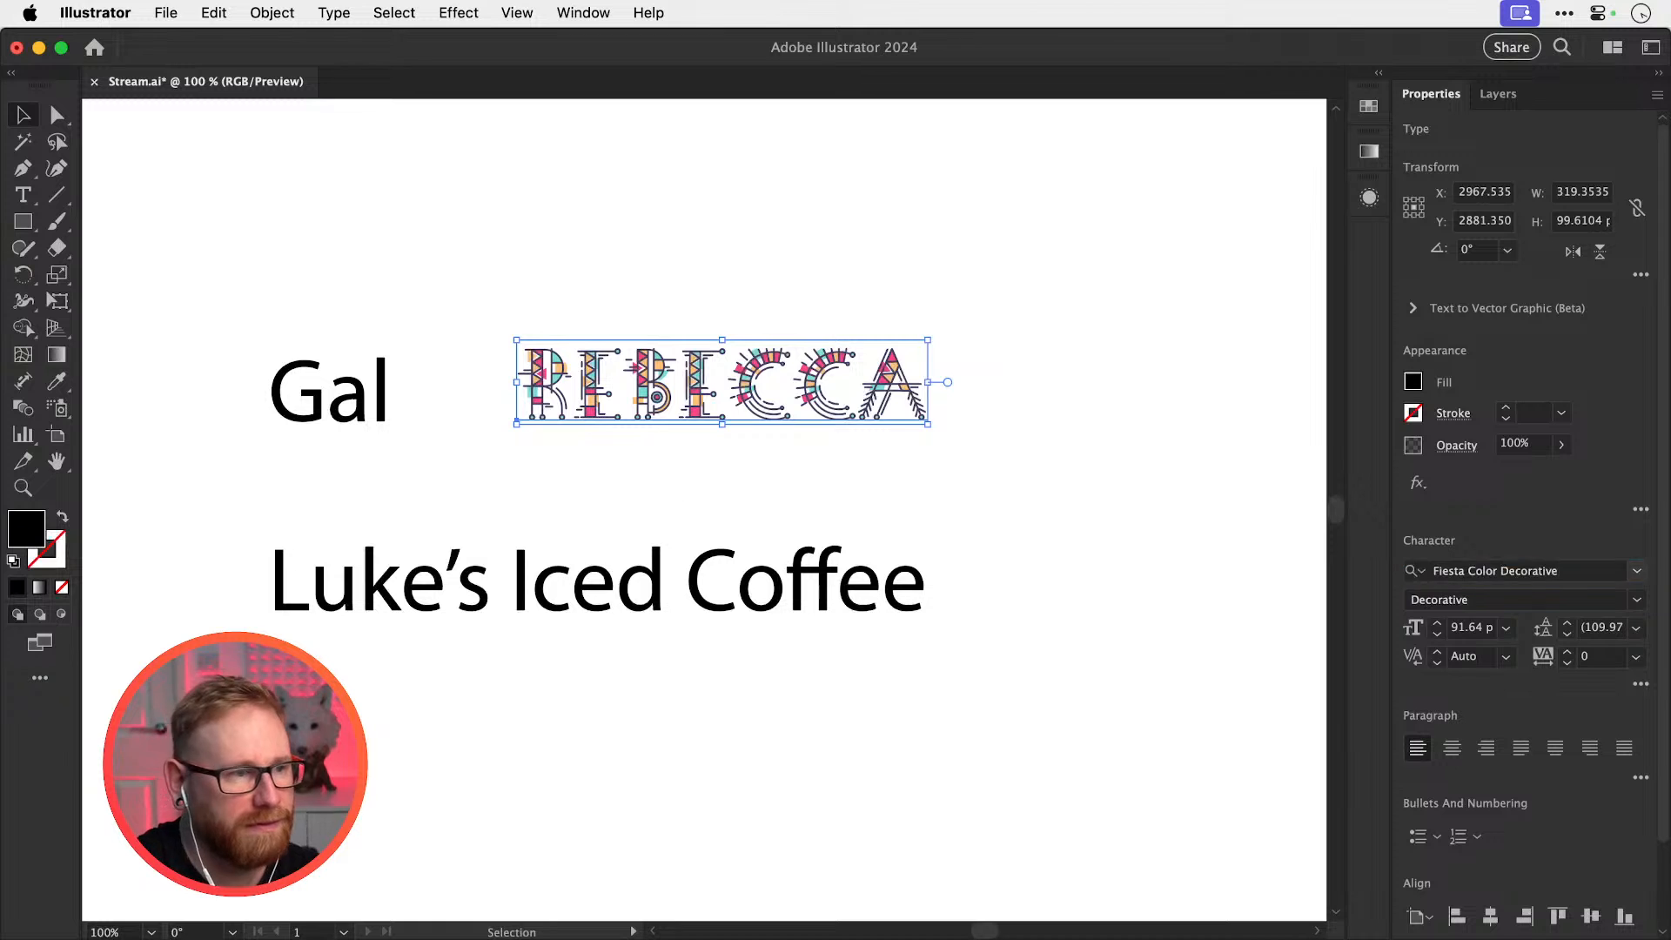
left_click(1459, 568)
type("fields")
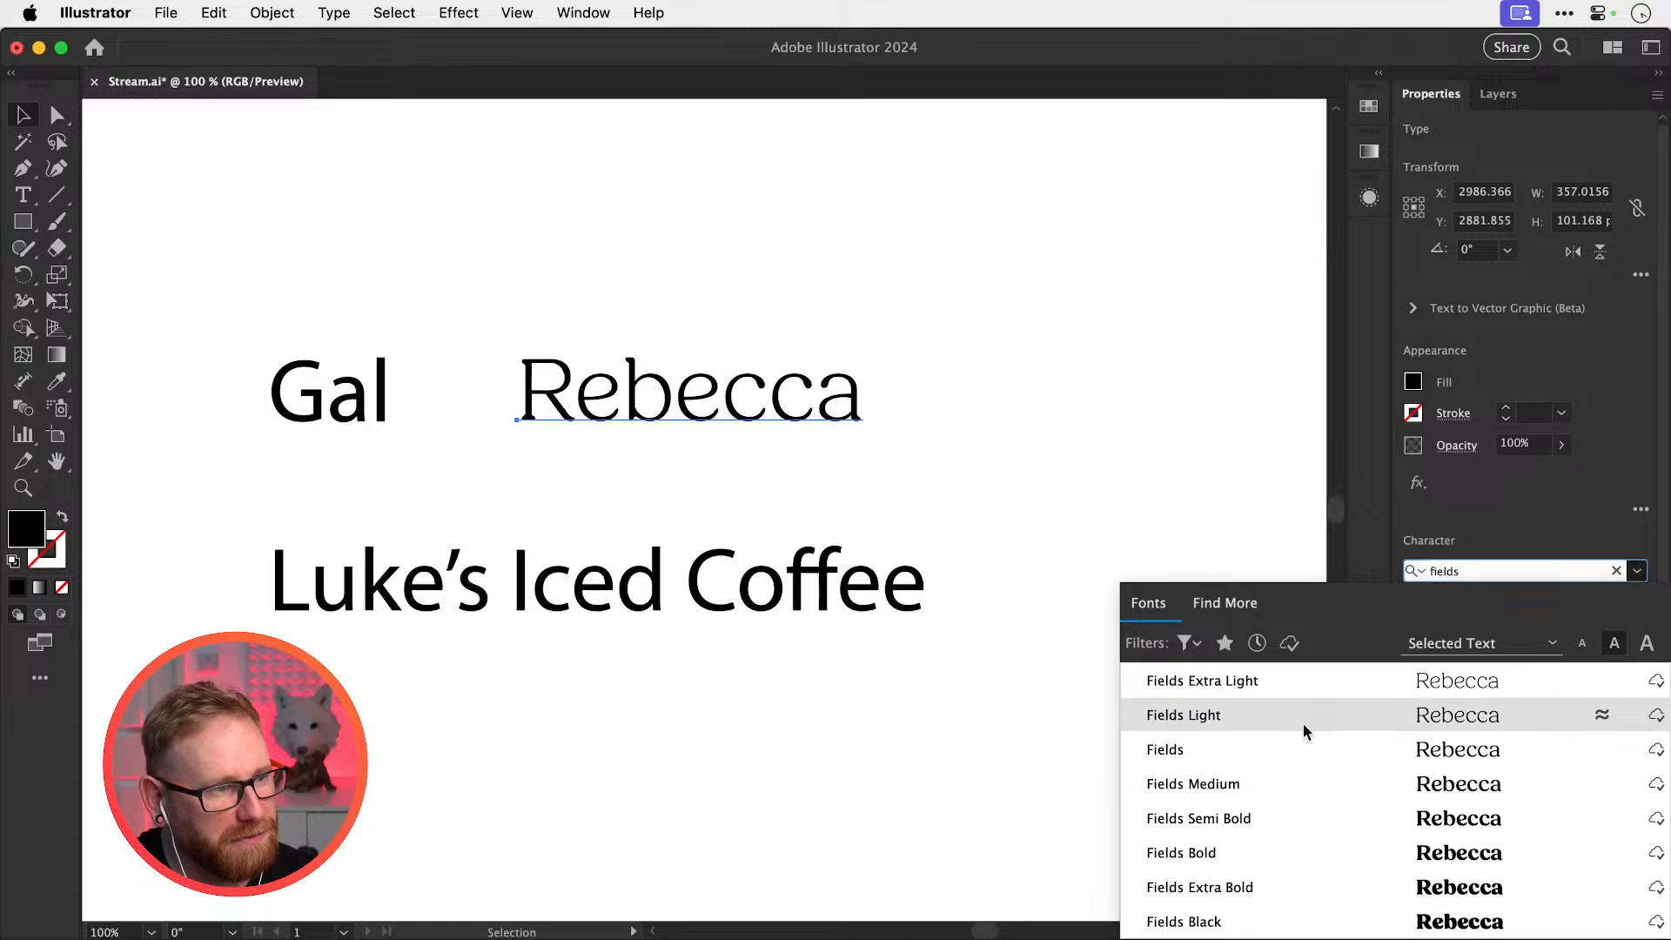
left_click(1295, 782)
Change the name's Fields weight to Semi Bold
left_click(1637, 570)
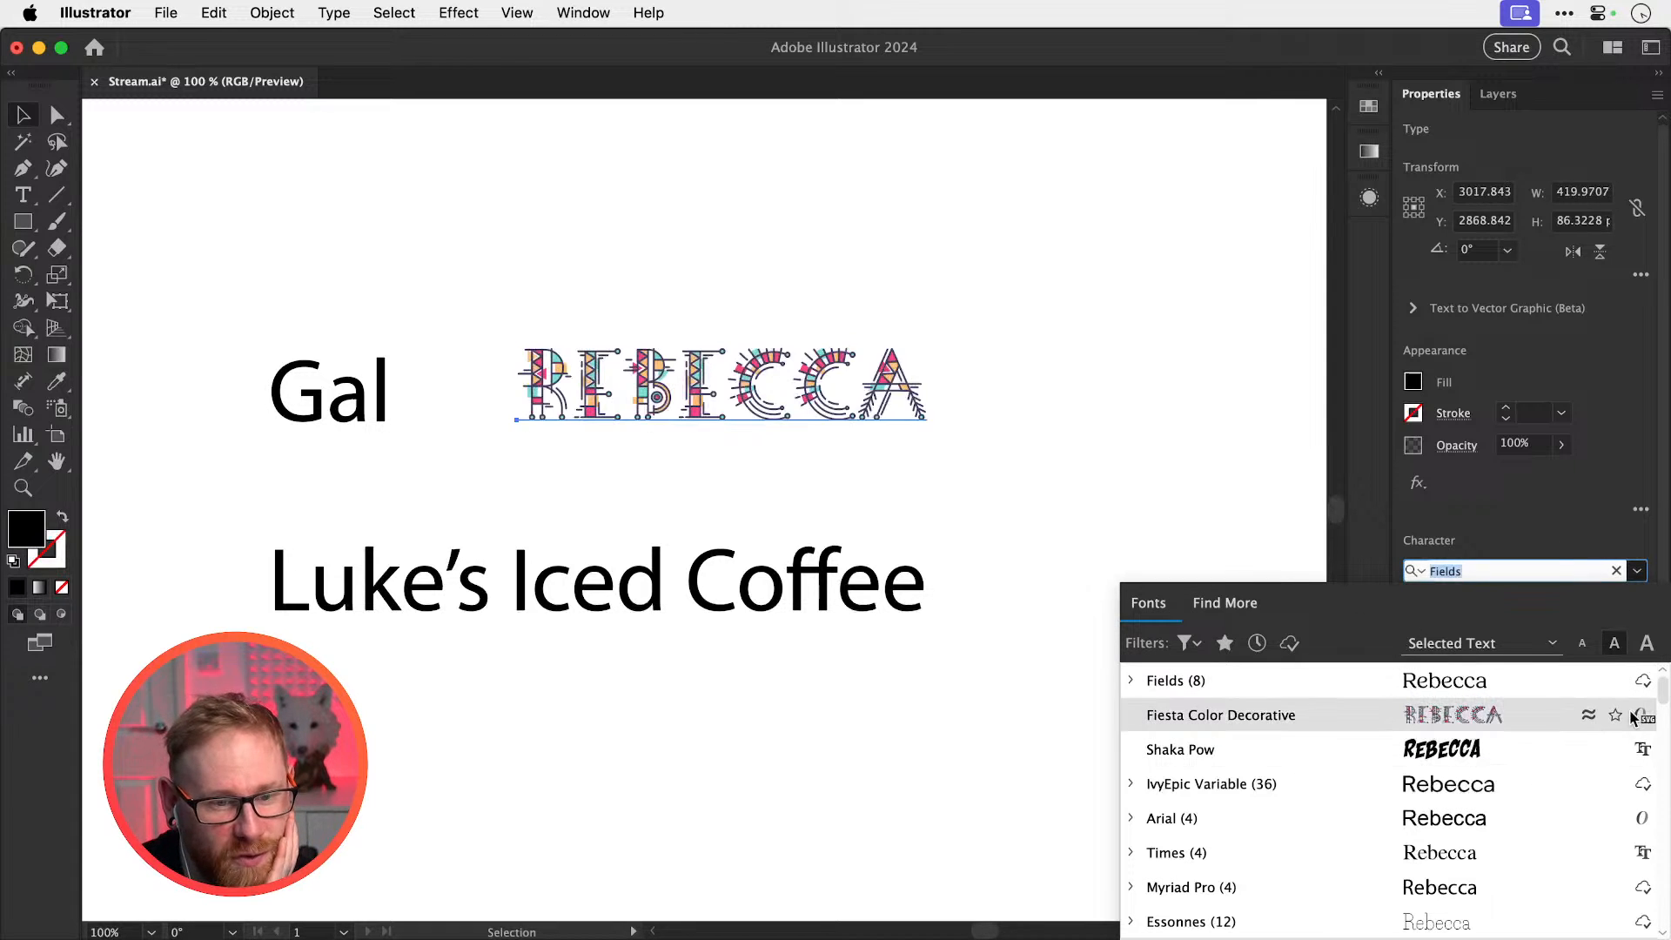
left_click(1523, 570)
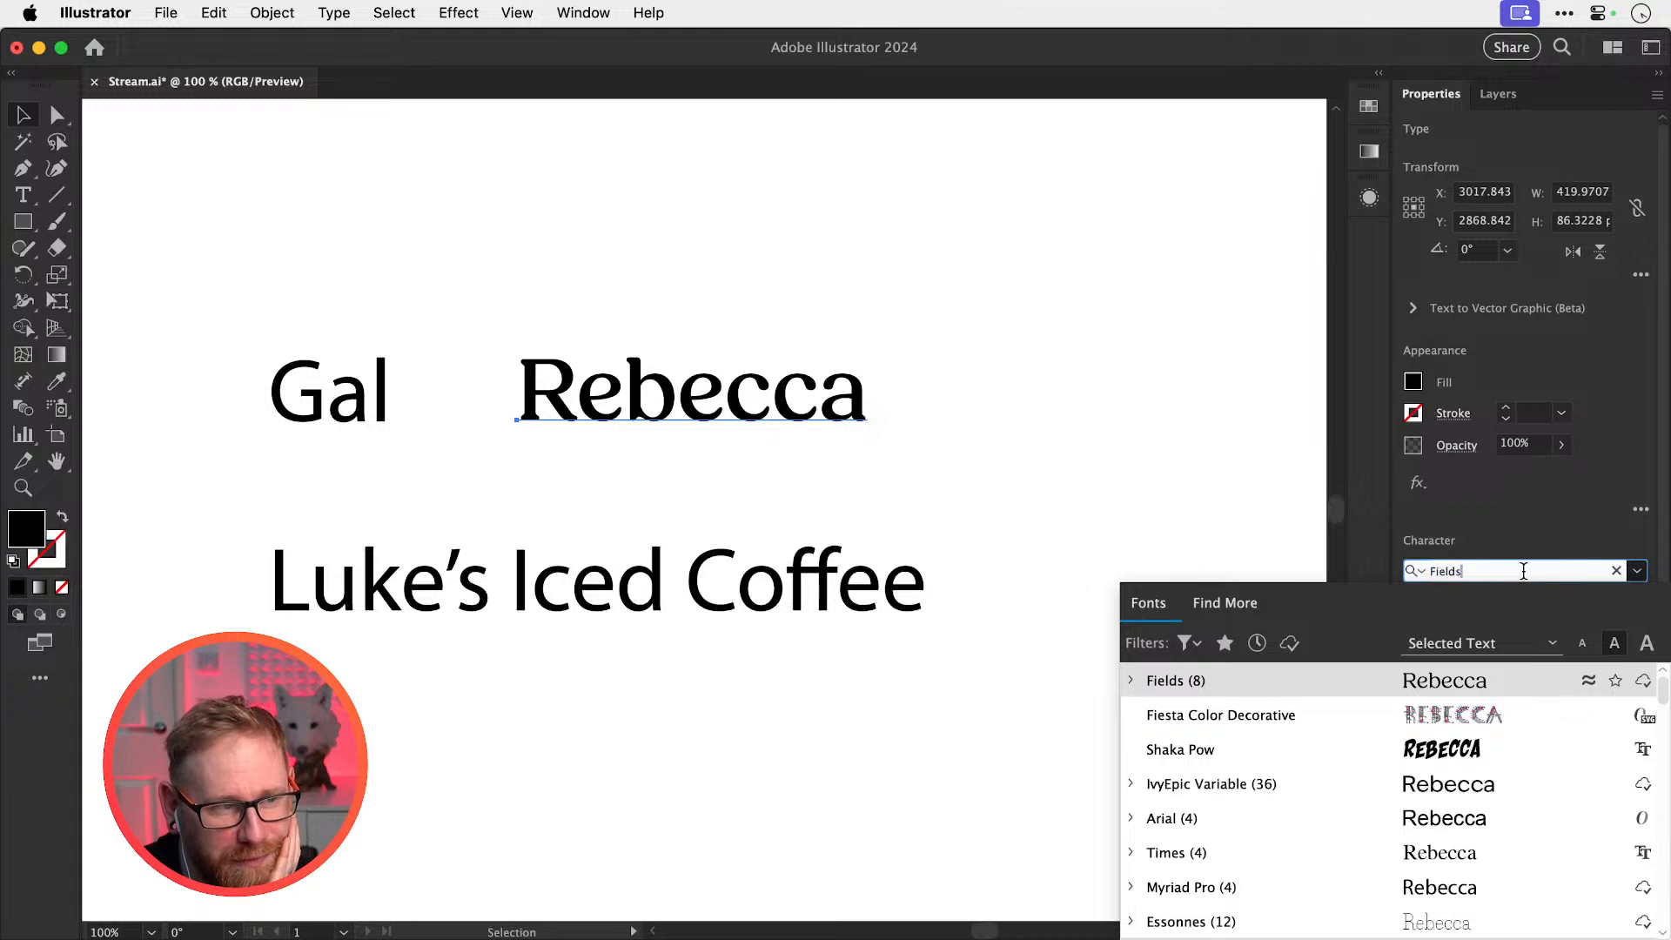
key("Escape")
left_click(1636, 600)
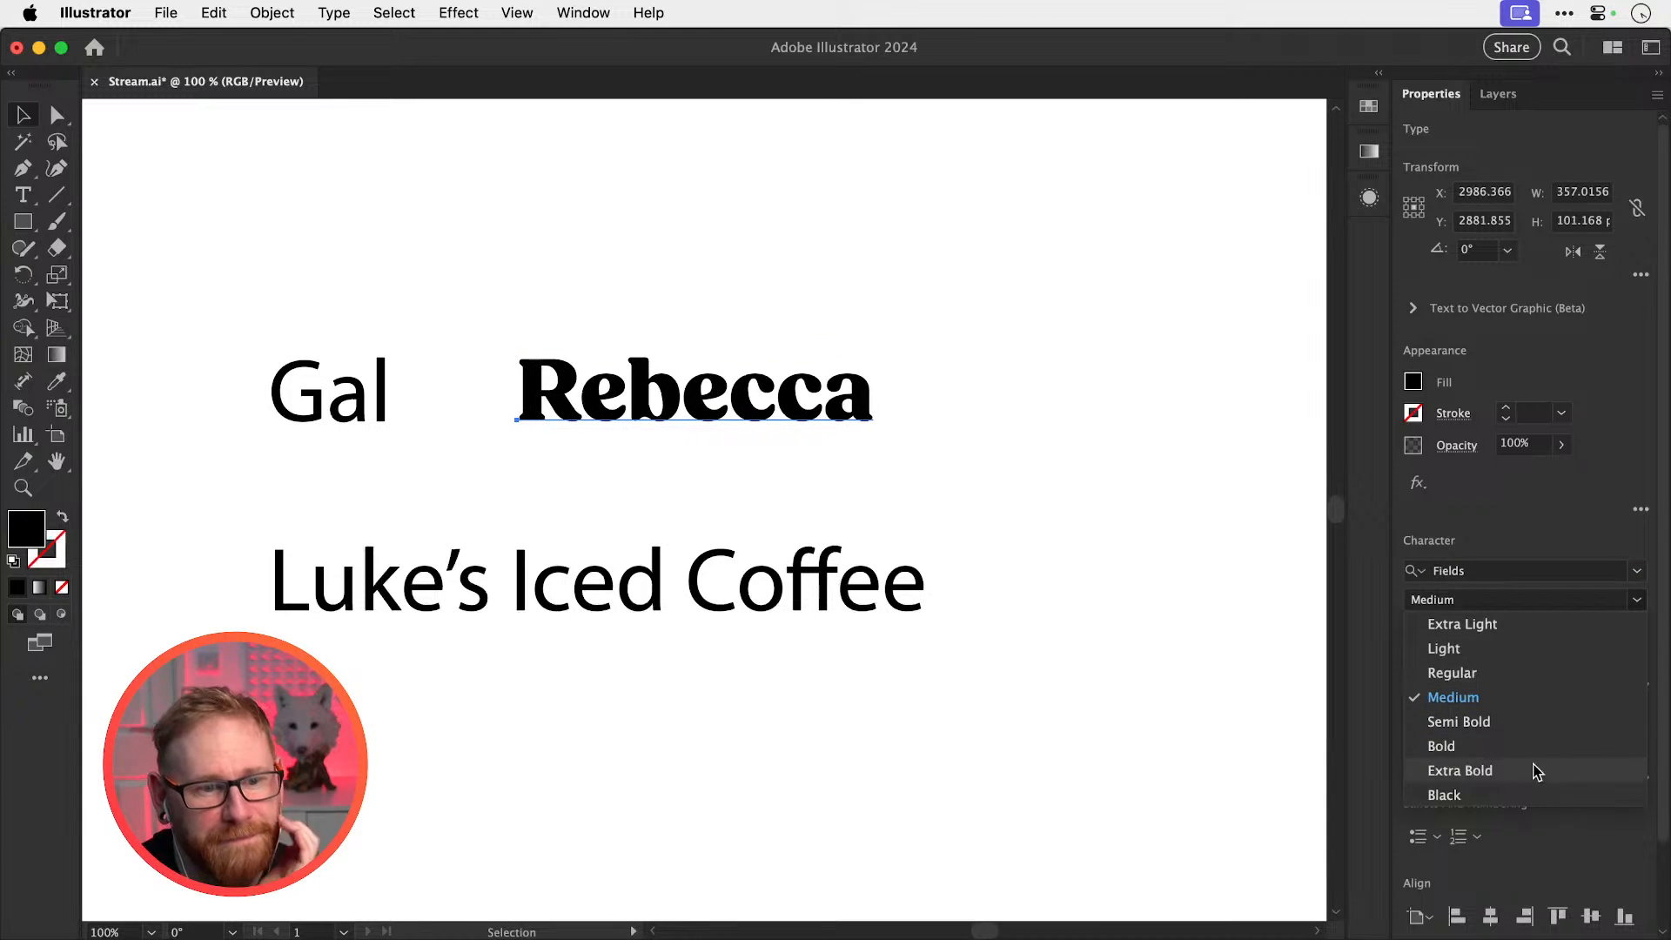
left_click(1523, 721)
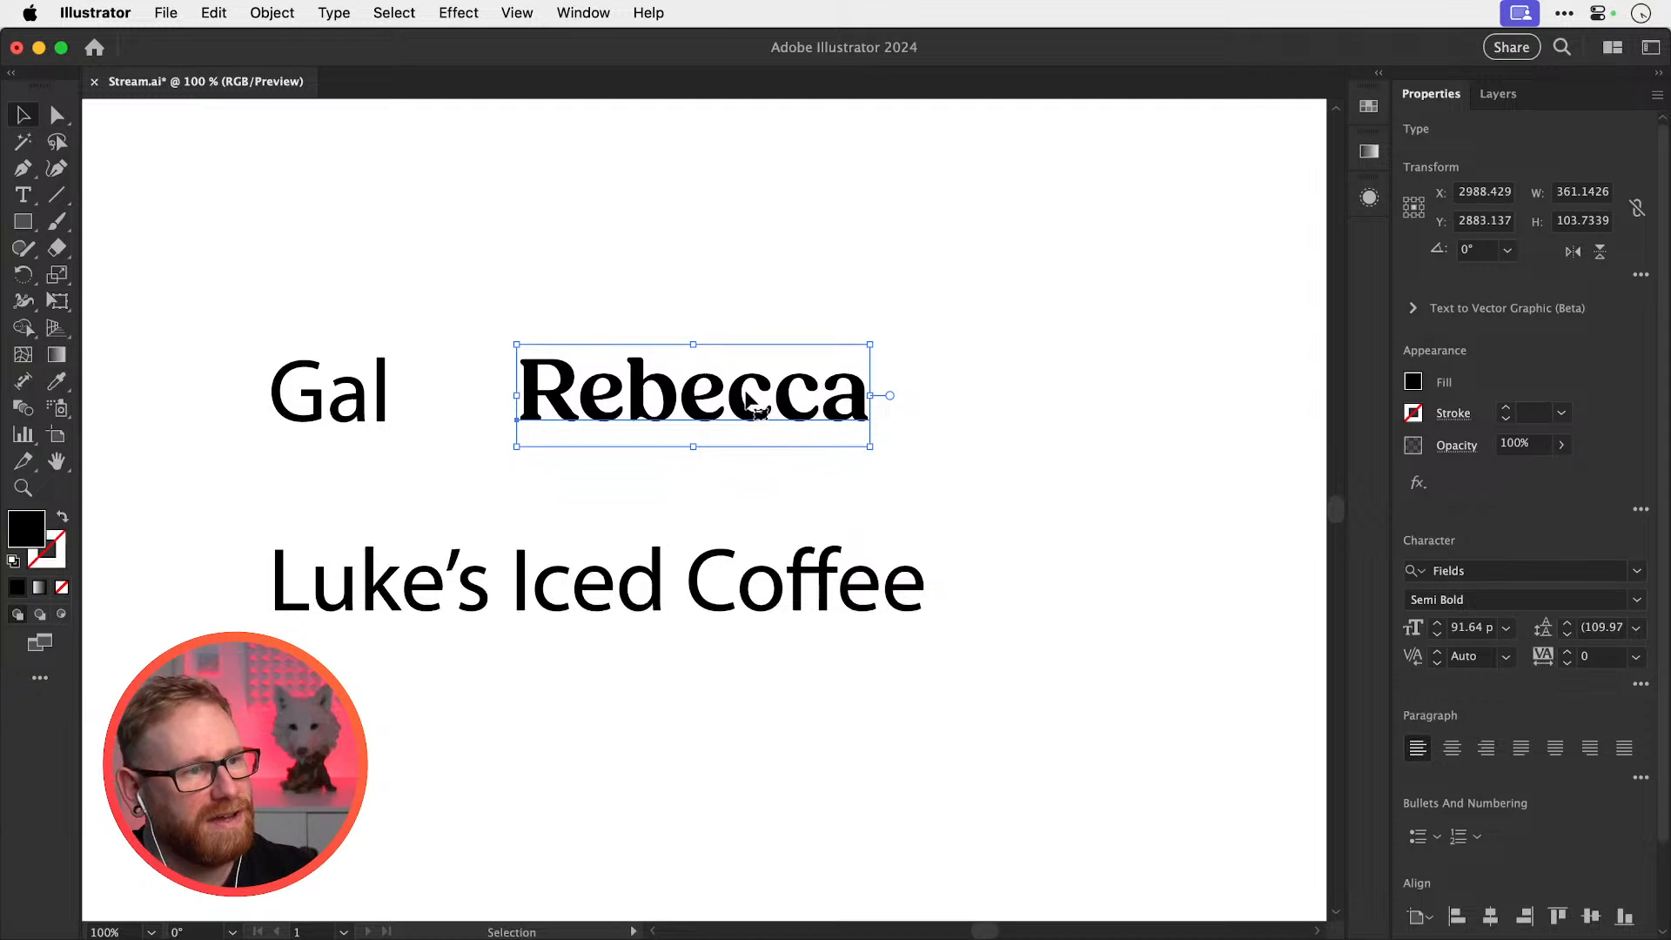
Apply alternate glyphs: a swash R, alternate e's, and a small raised final a
key("t")
left_click_drag(583, 392, 892, 396)
left_click(601, 470)
left_click(676, 468)
left_click(764, 471)
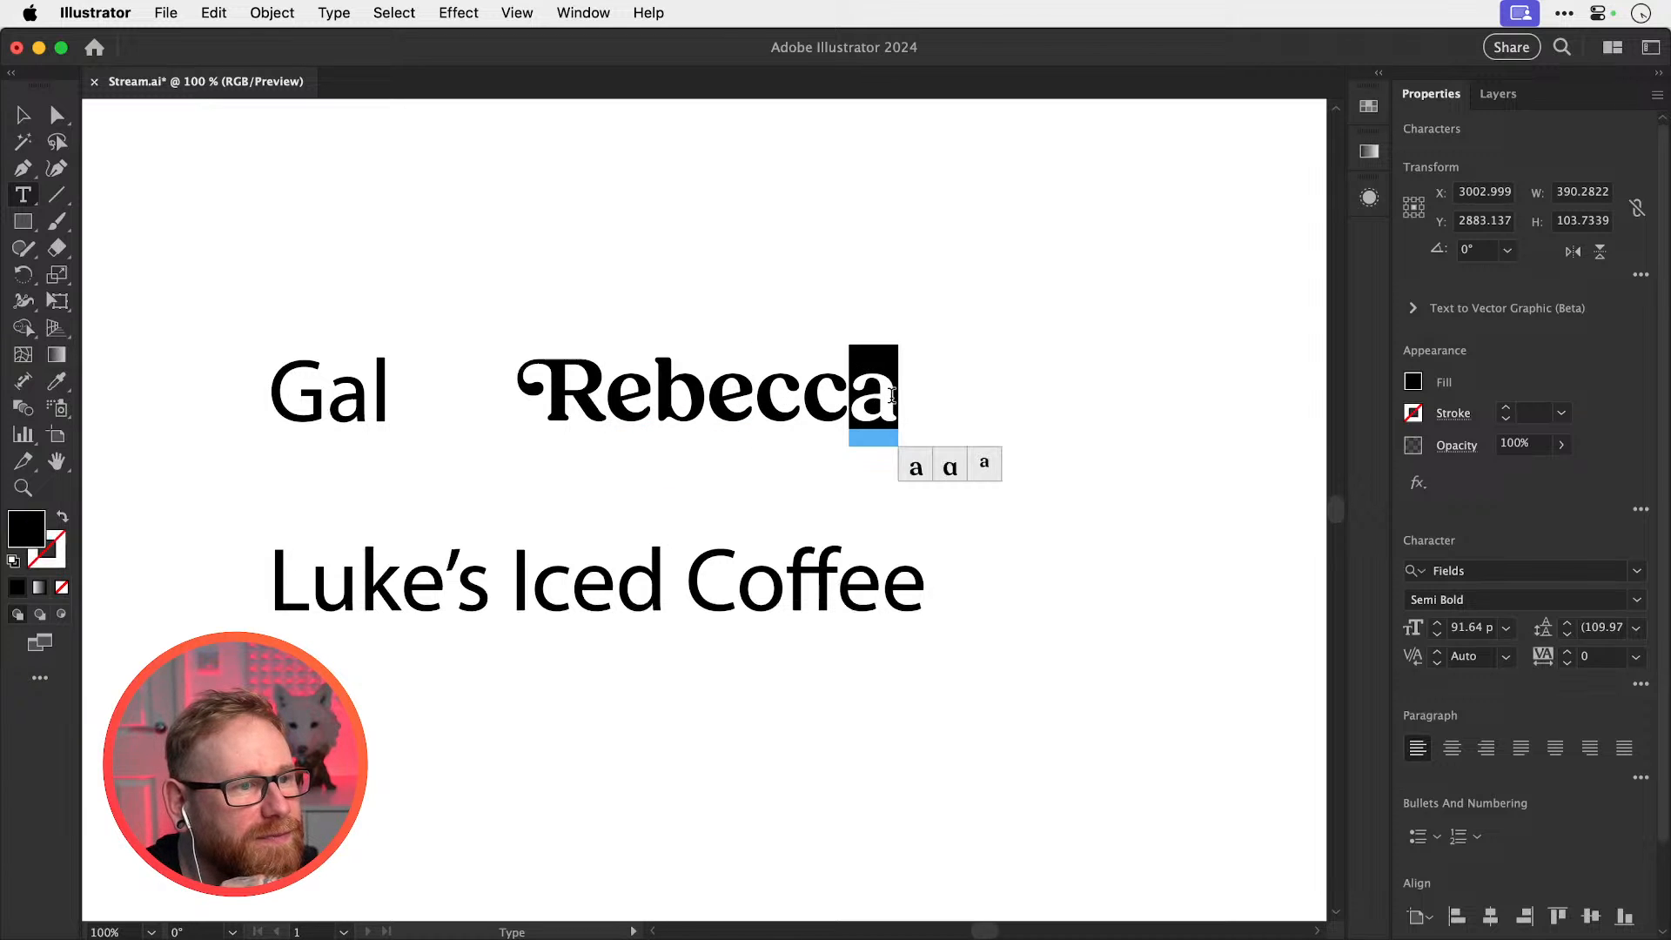
left_click(984, 464)
left_click(871, 391)
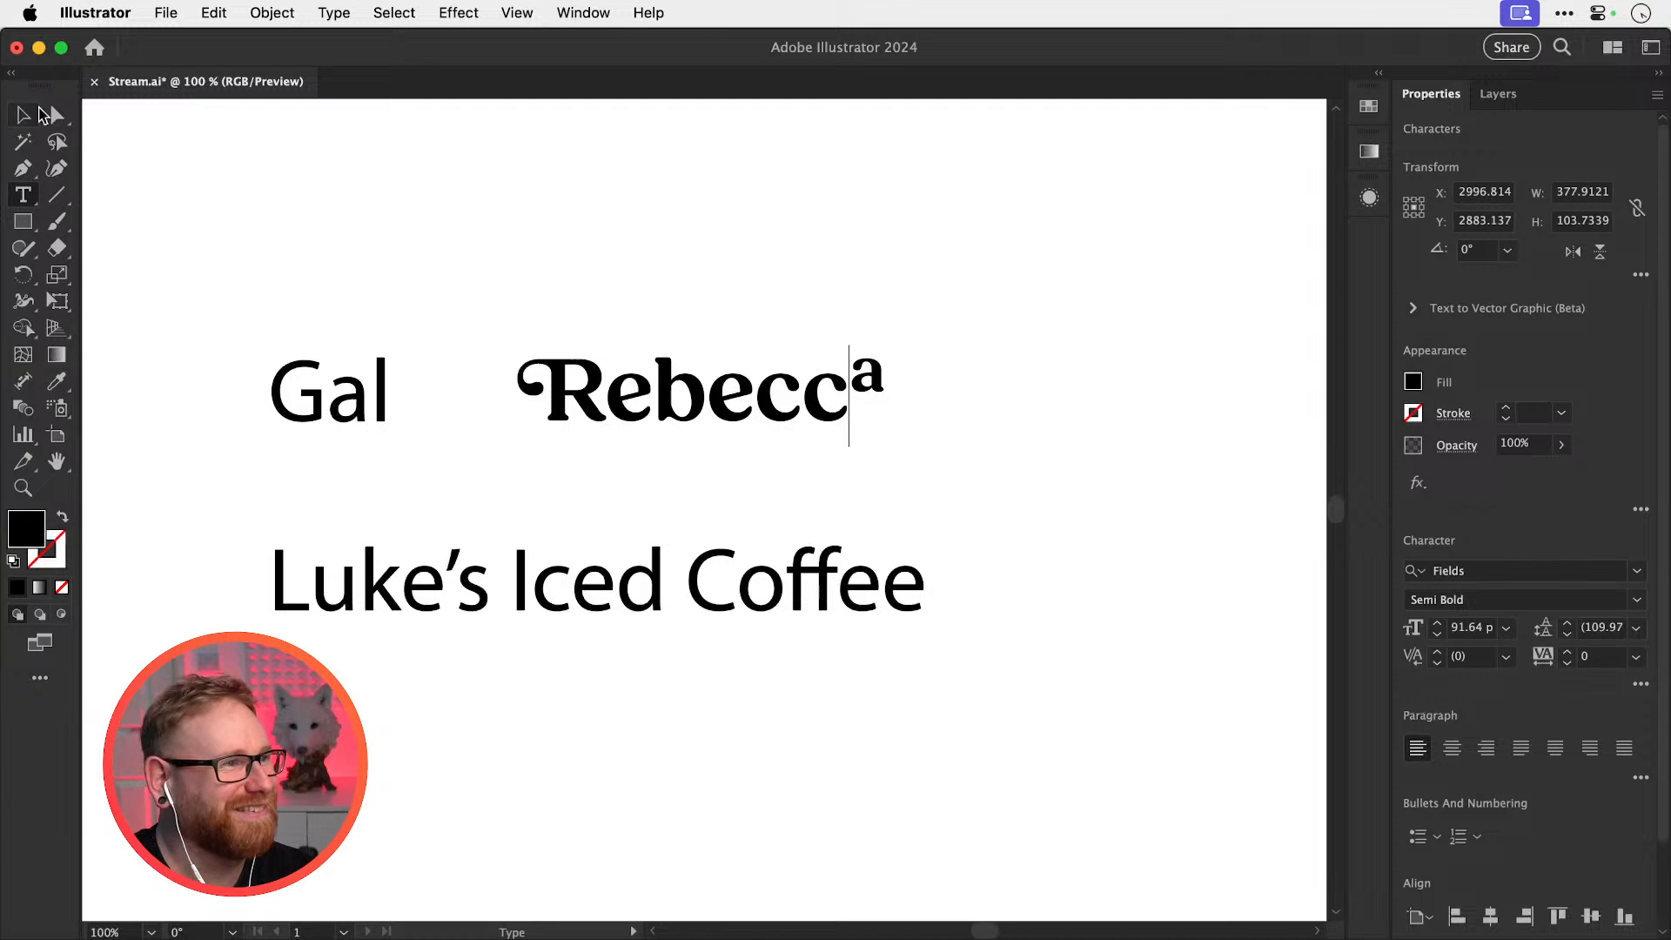
Move the restyled name further to the right on the artboard
left_click(22, 114)
left_click_drag(757, 396, 939, 402)
left_click(651, 295)
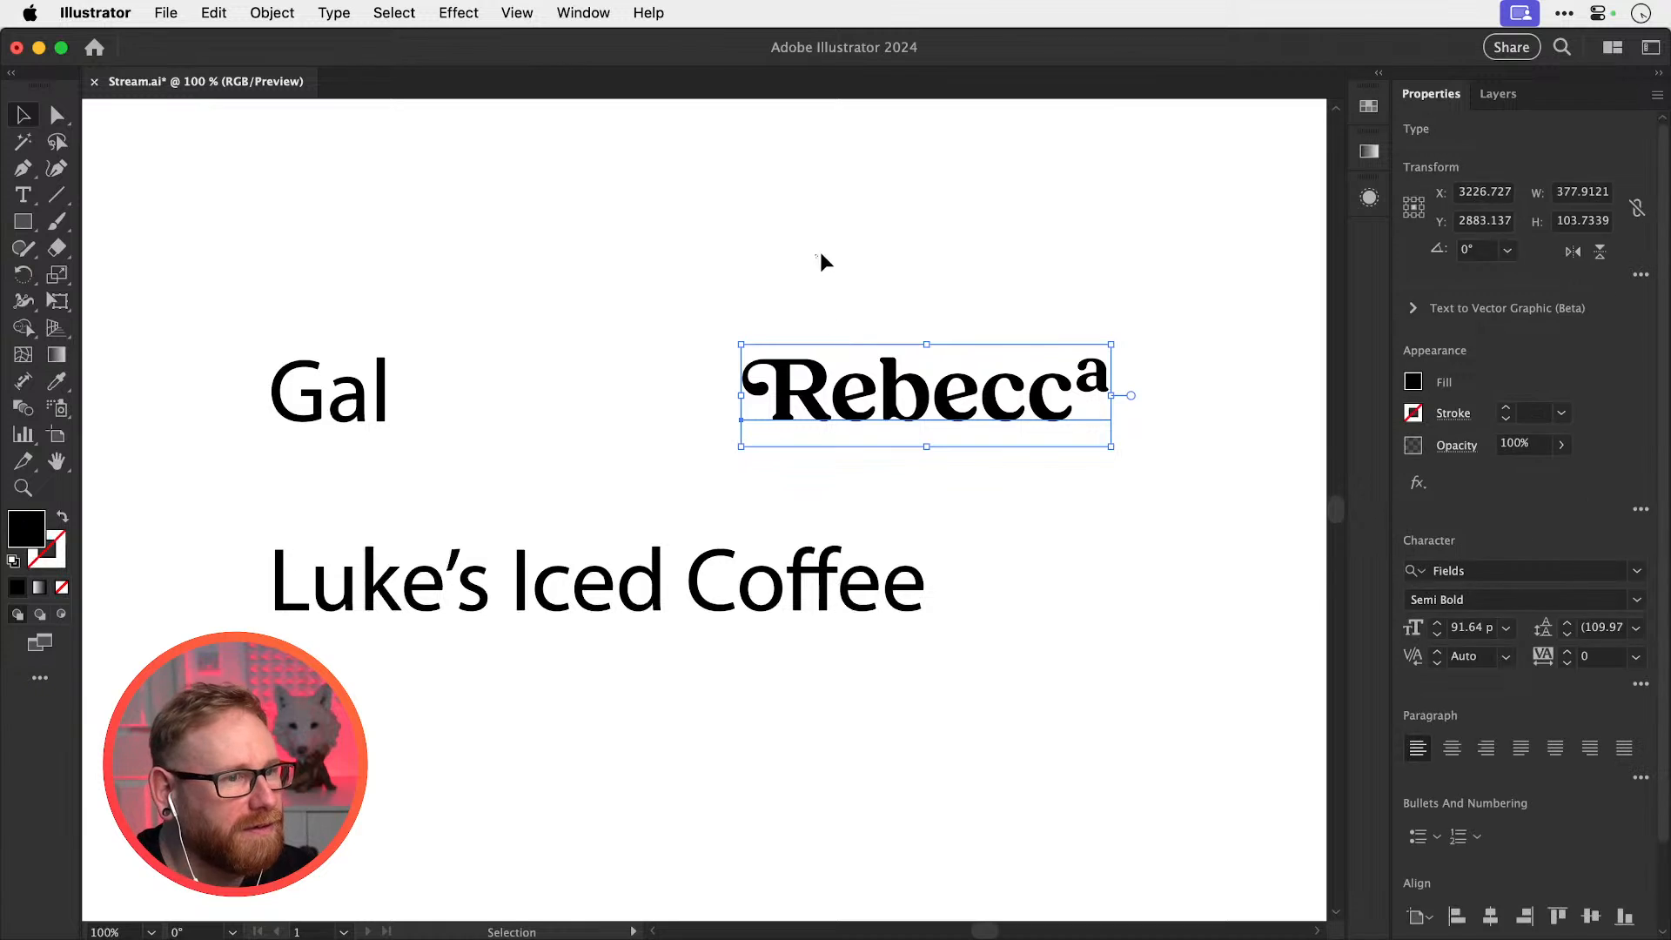
left_click(819, 252)
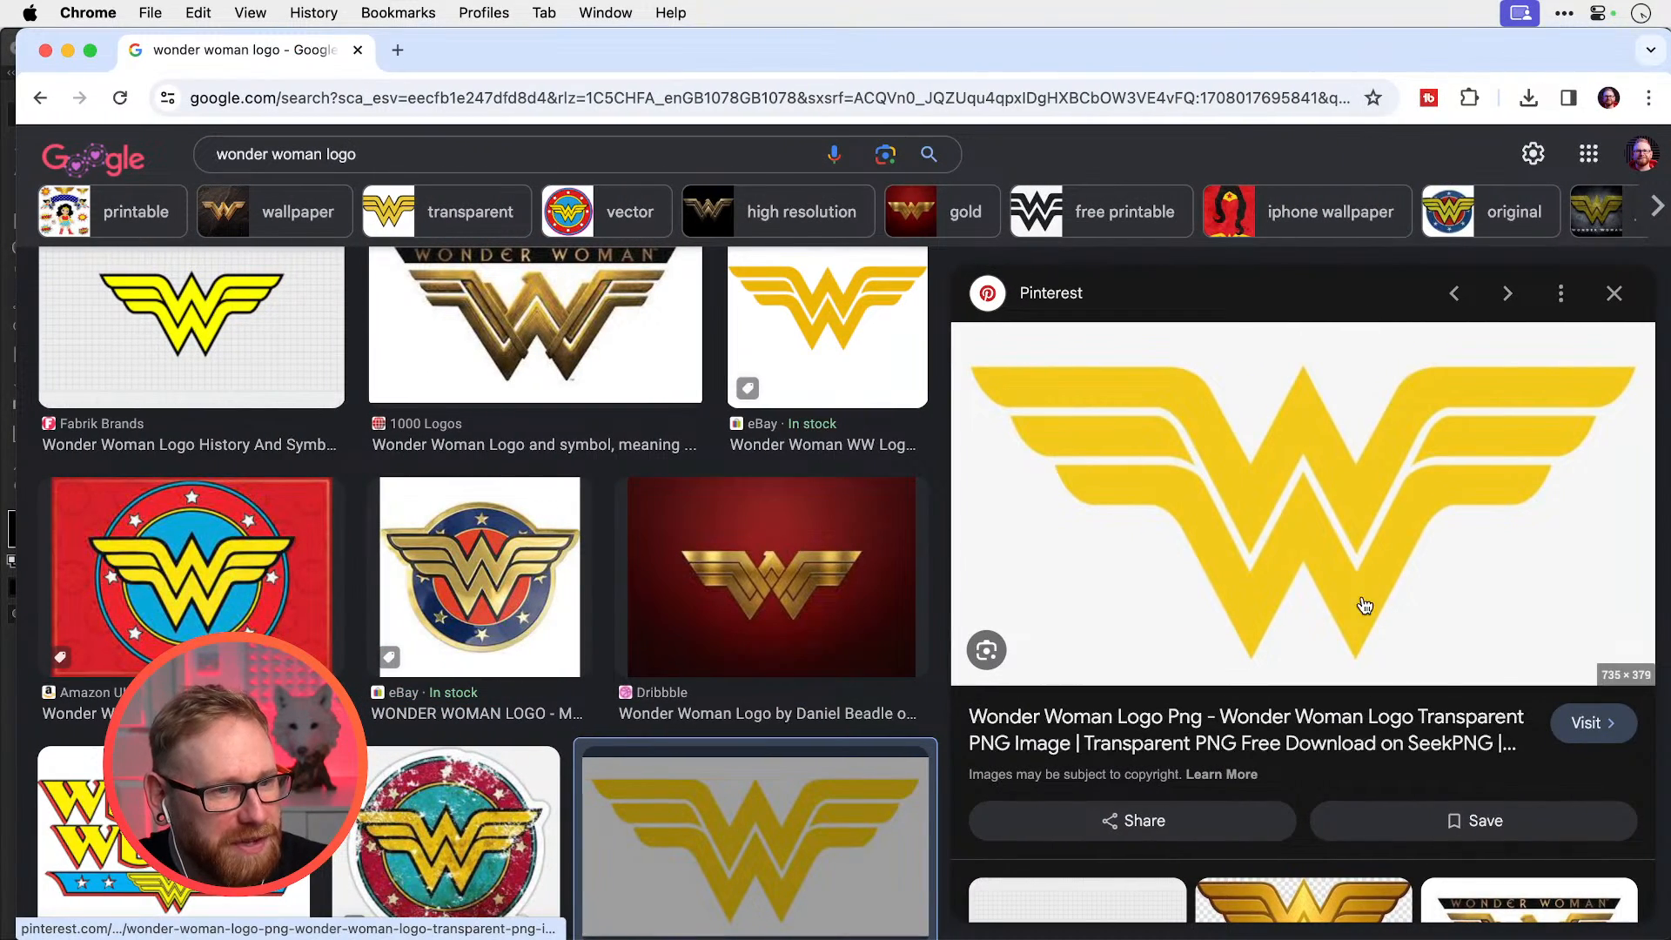
Copy the yellow Wonder Woman logo image from the Google Images preview
right_click(1266, 461)
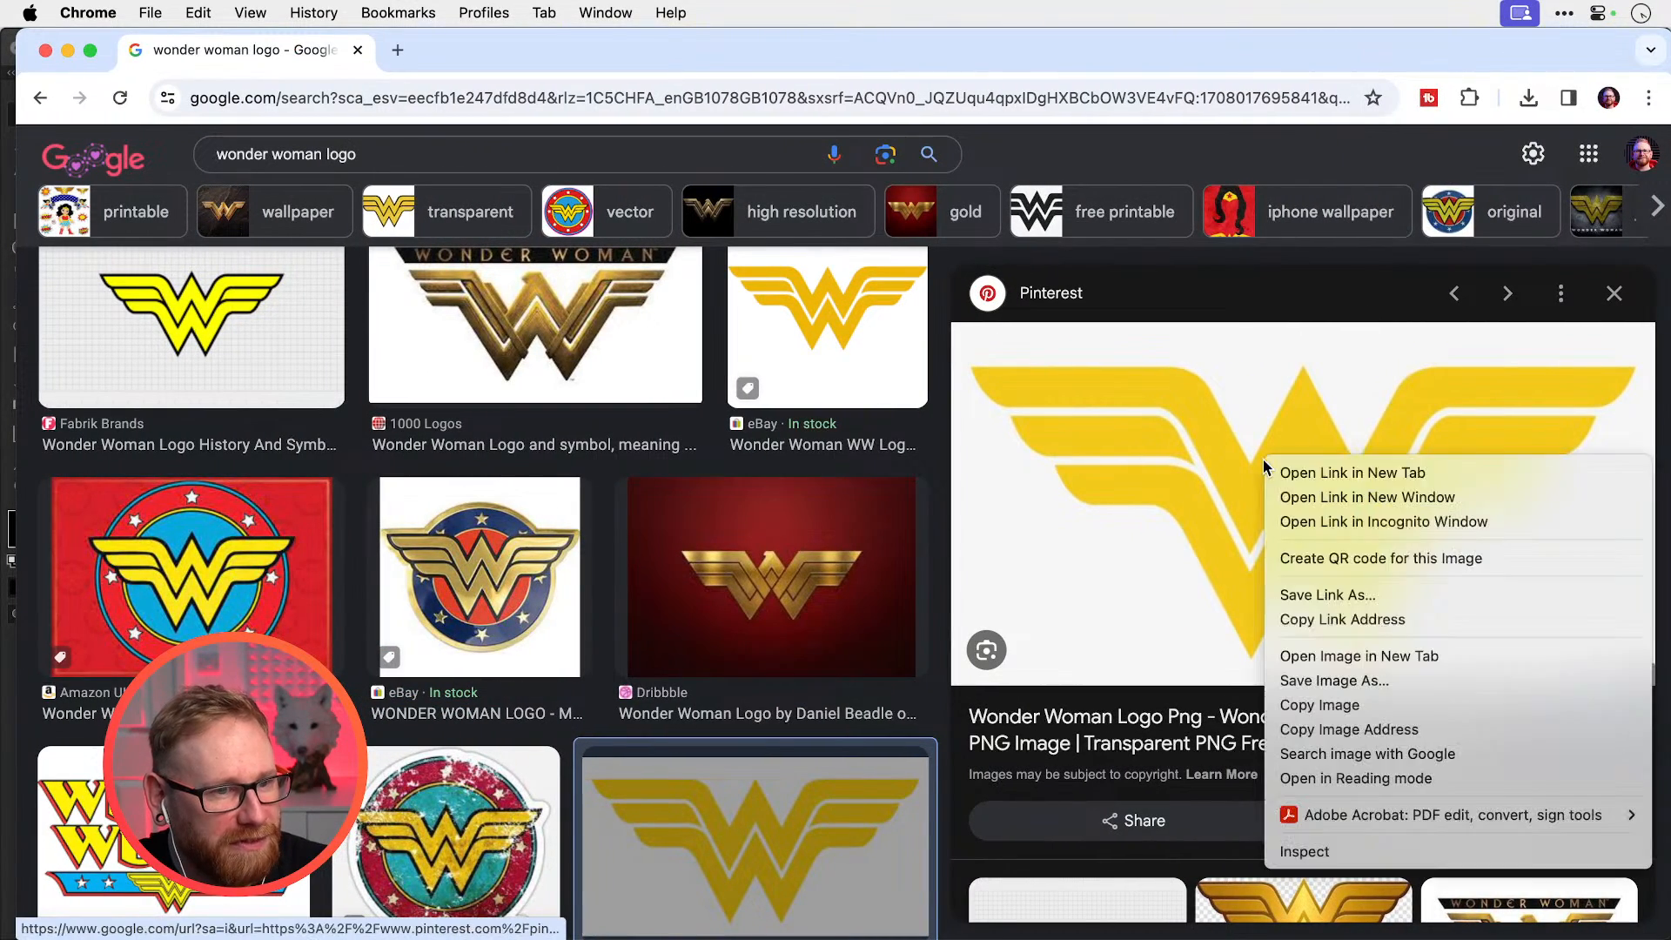
left_click(1324, 703)
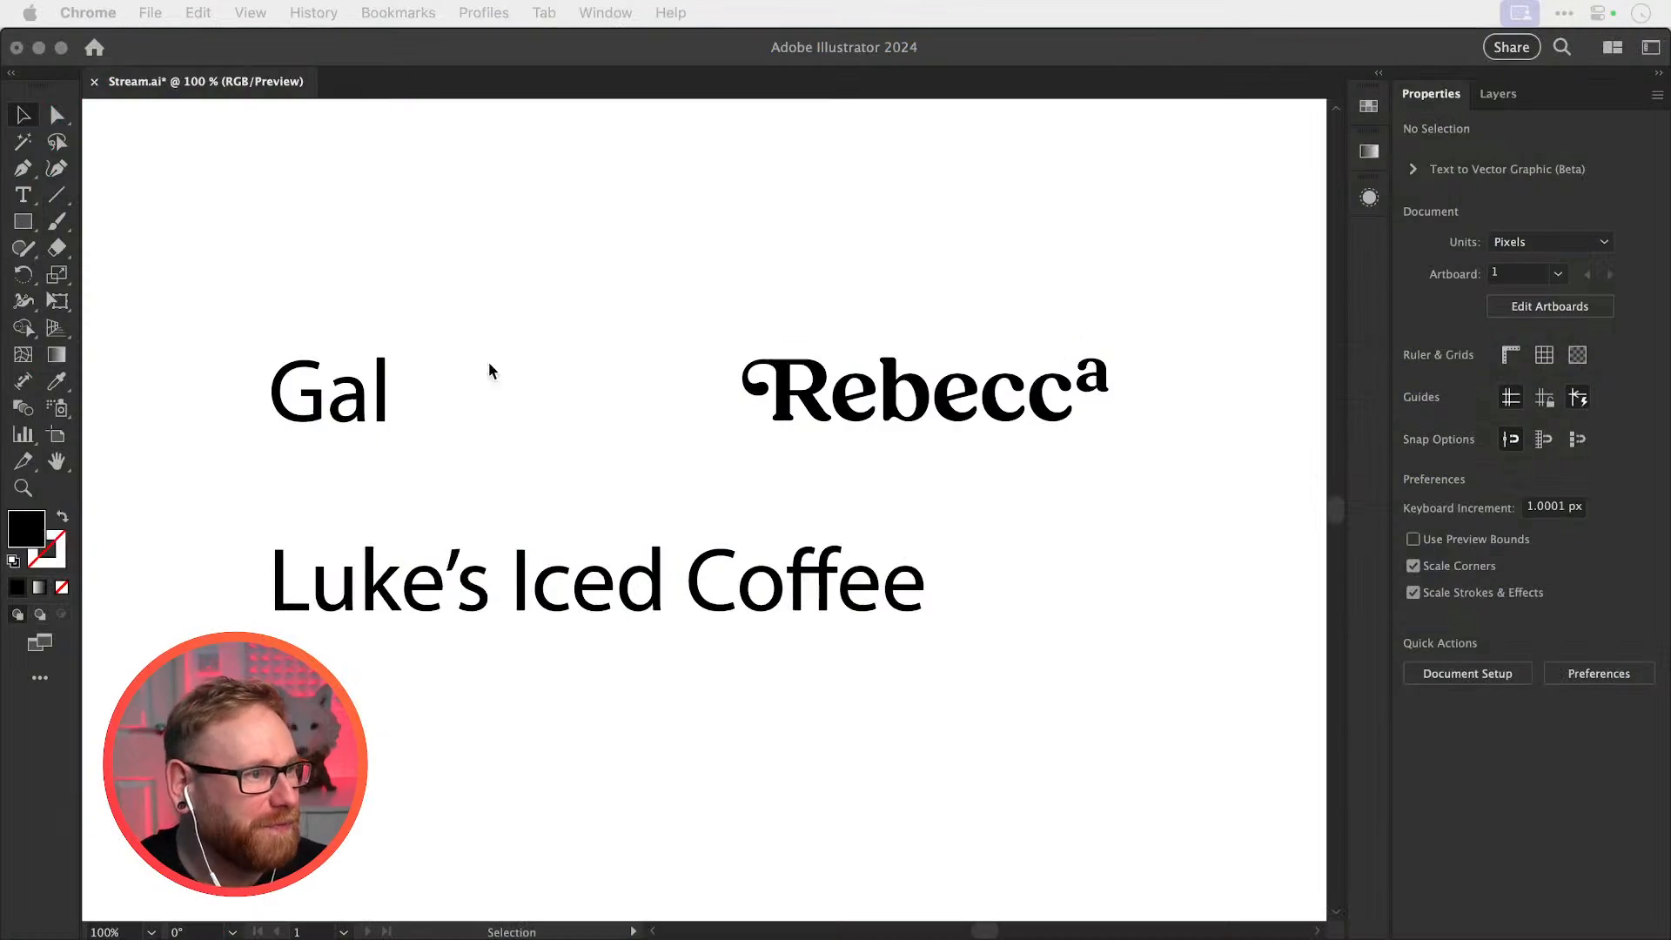
Paste the logo, shrink it to about 312 by 161 px, and place it above the three-letter word
left_click(431, 296)
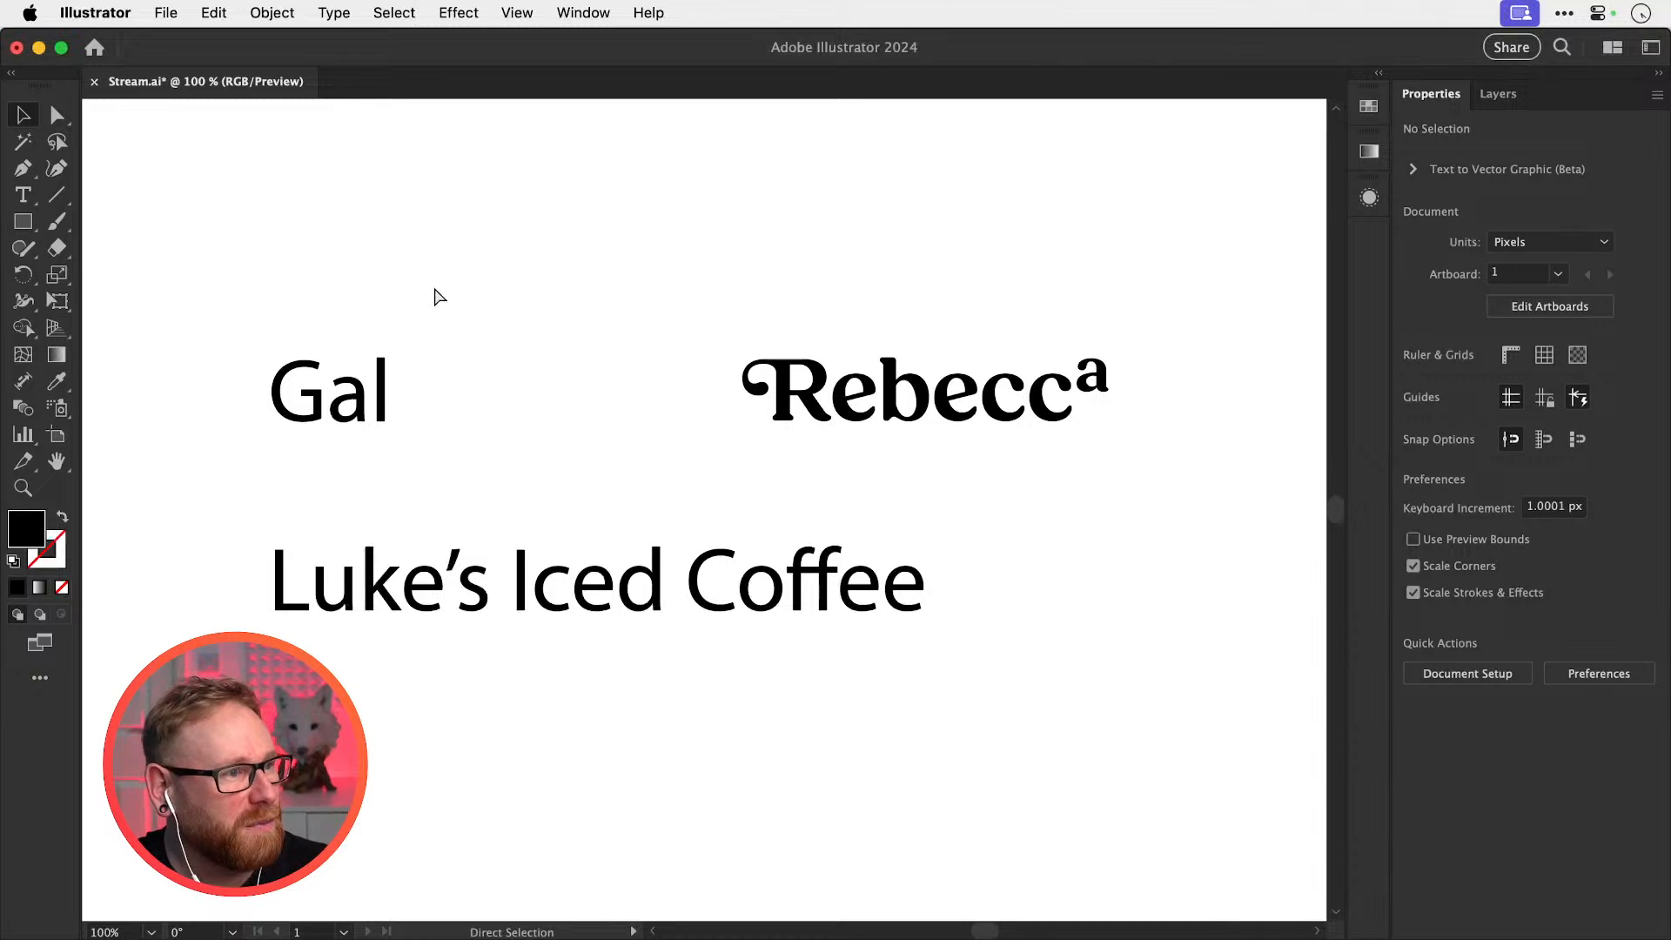
key("super+v")
left_click_drag(1070, 696, 668, 499)
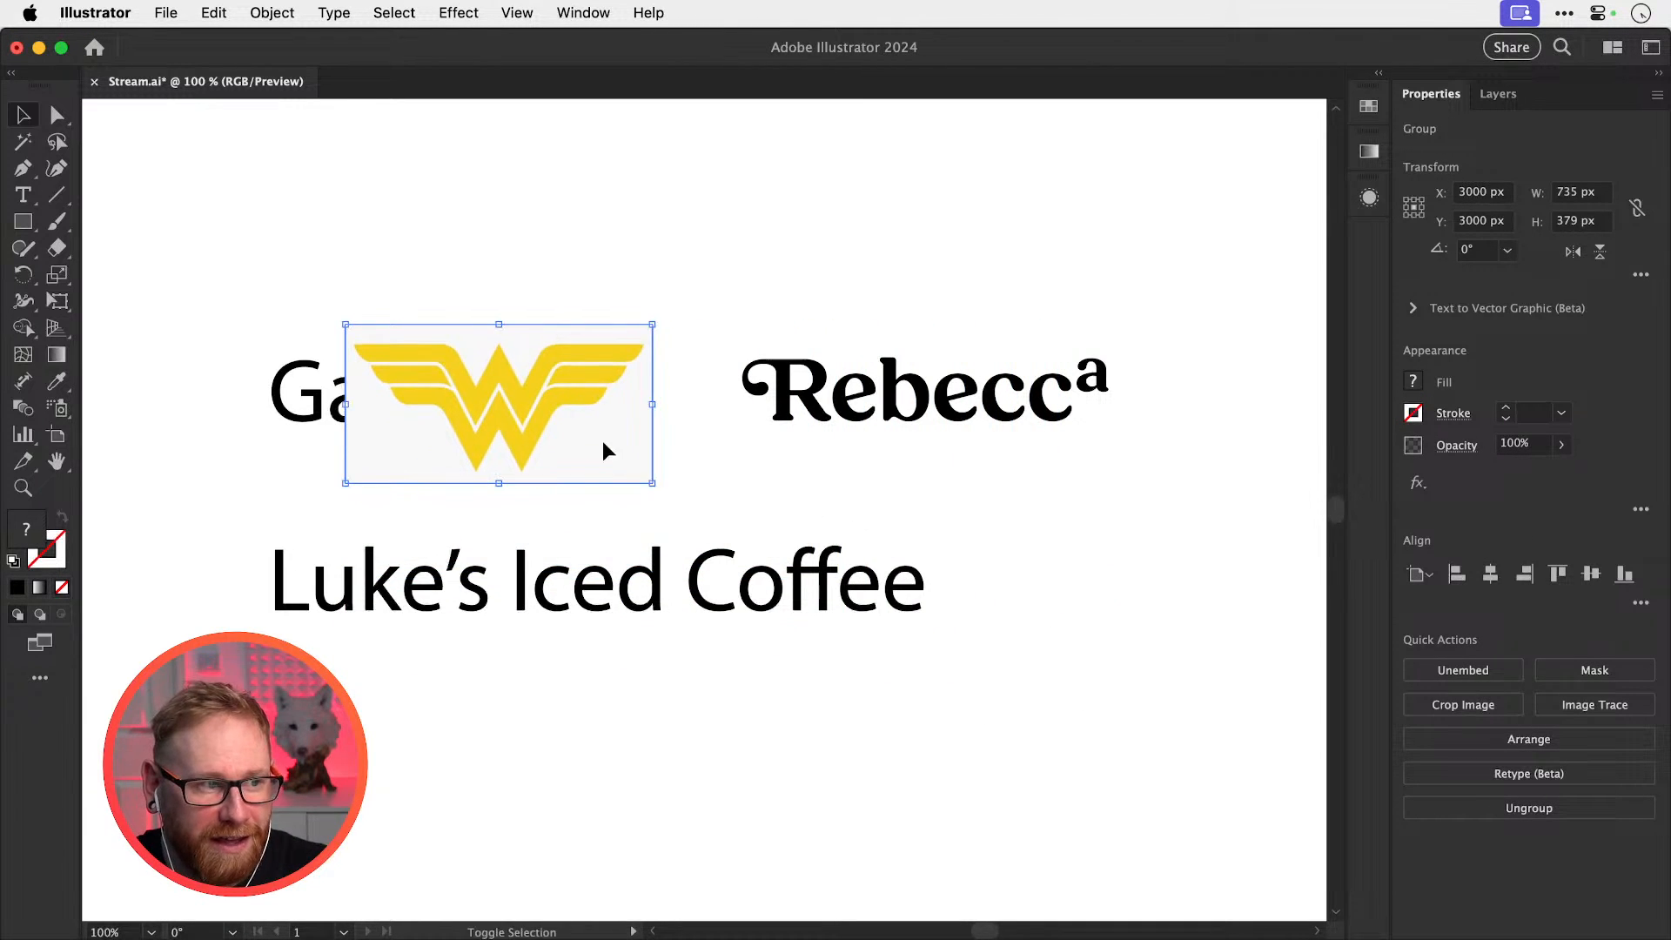
left_click_drag(604, 451, 496, 269)
scroll(670, 279, "left", 2)
scroll(670, 279, "up", 1)
left_click(706, 294)
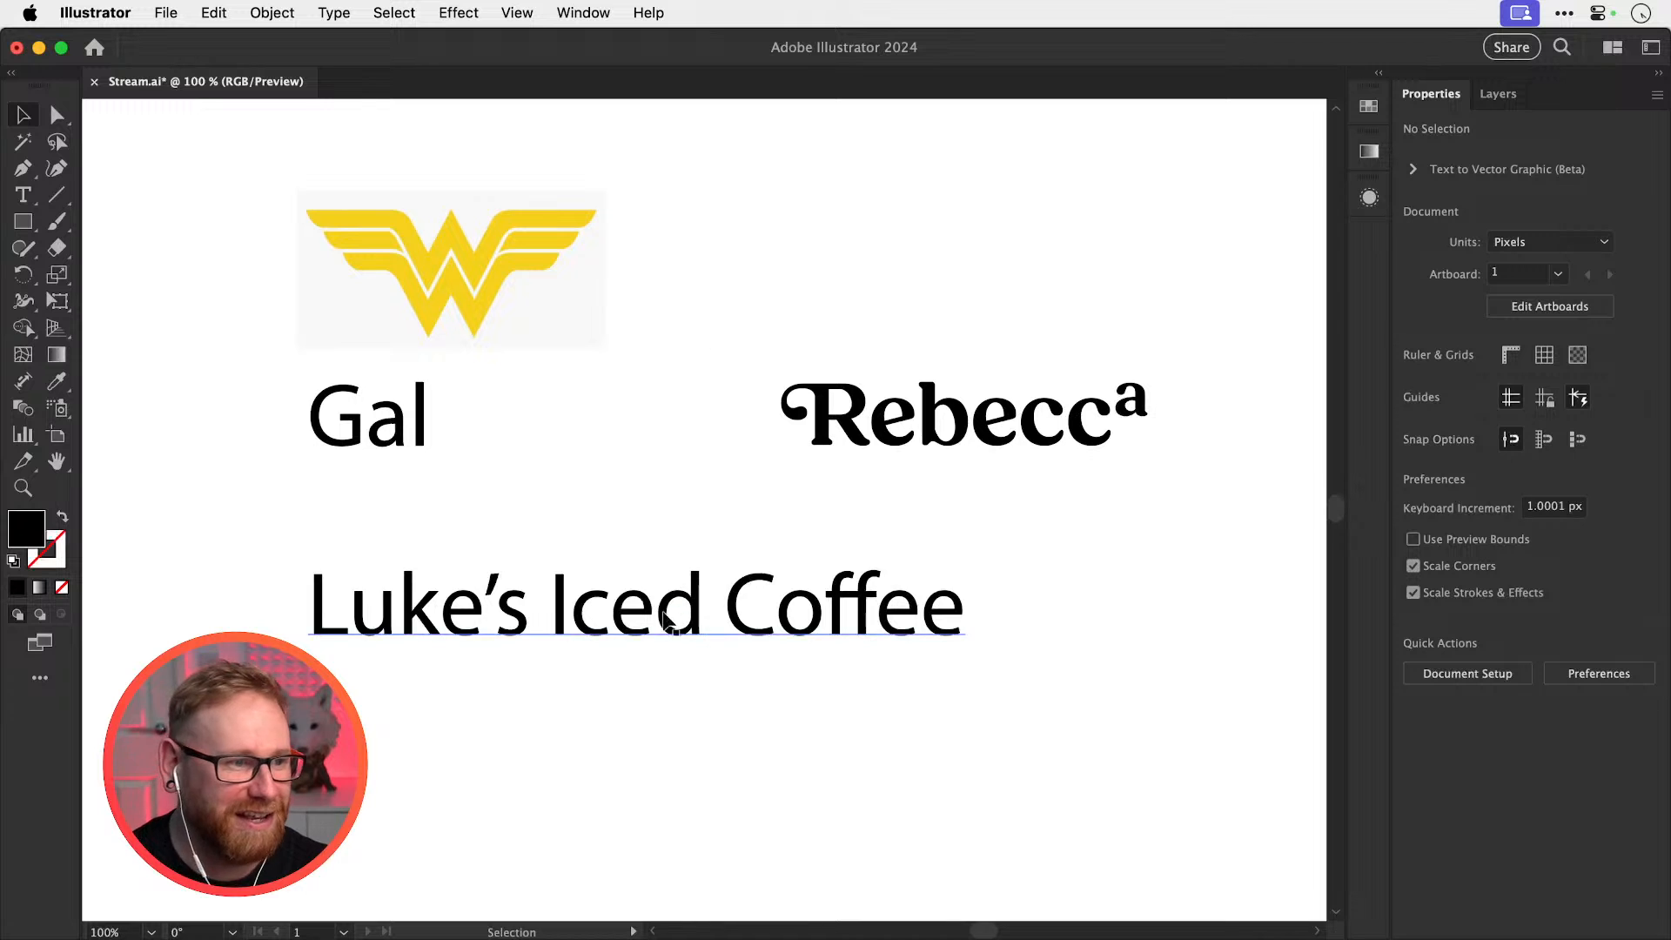
Move Luke's Iced Coffee lower and shift the three-letter word left beneath the logo
left_click_drag(696, 610, 697, 787)
left_click(693, 700)
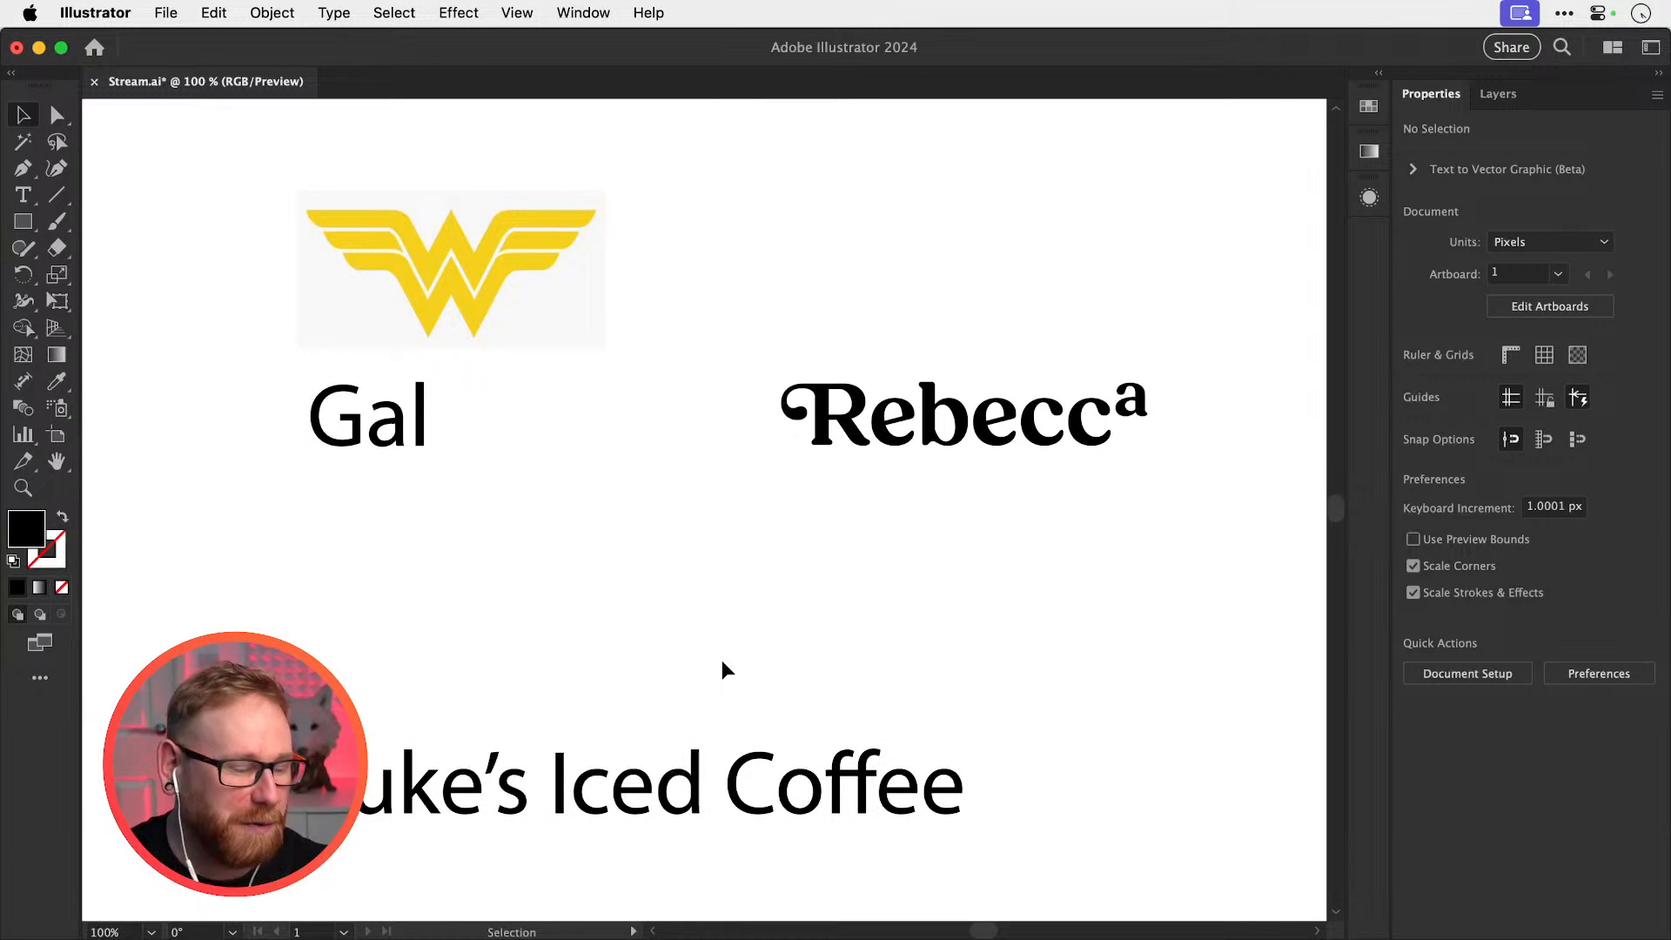
left_click_drag(533, 348, 565, 414)
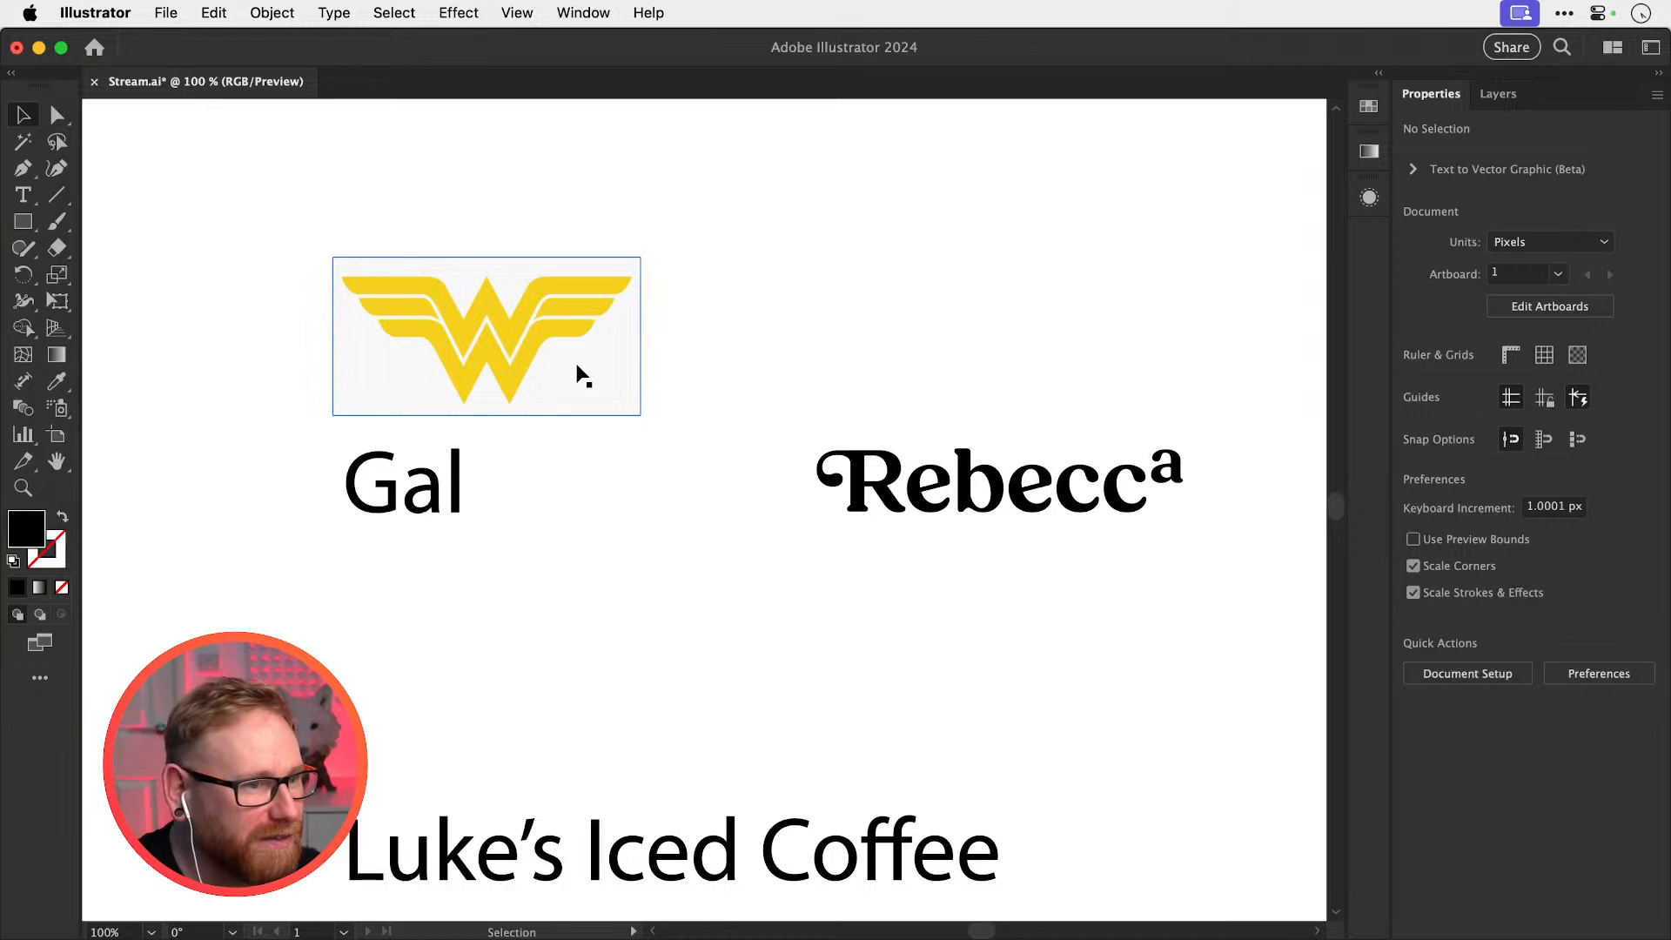
scroll(448, 362, "up", 3)
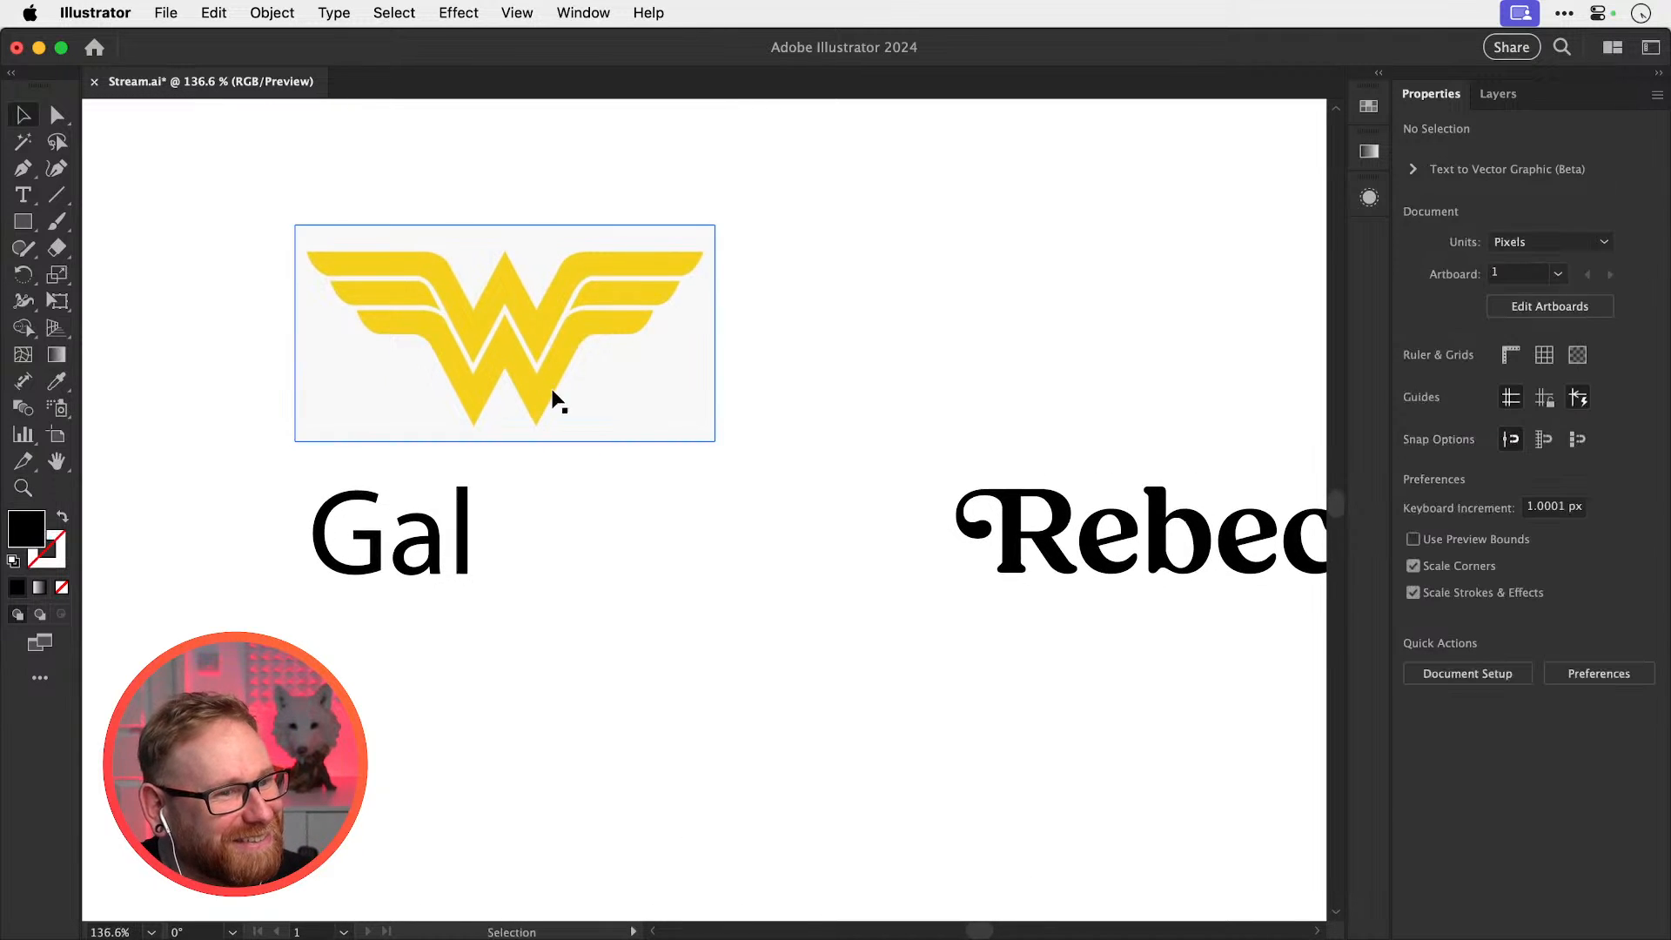
scroll(550, 421, "up", 4)
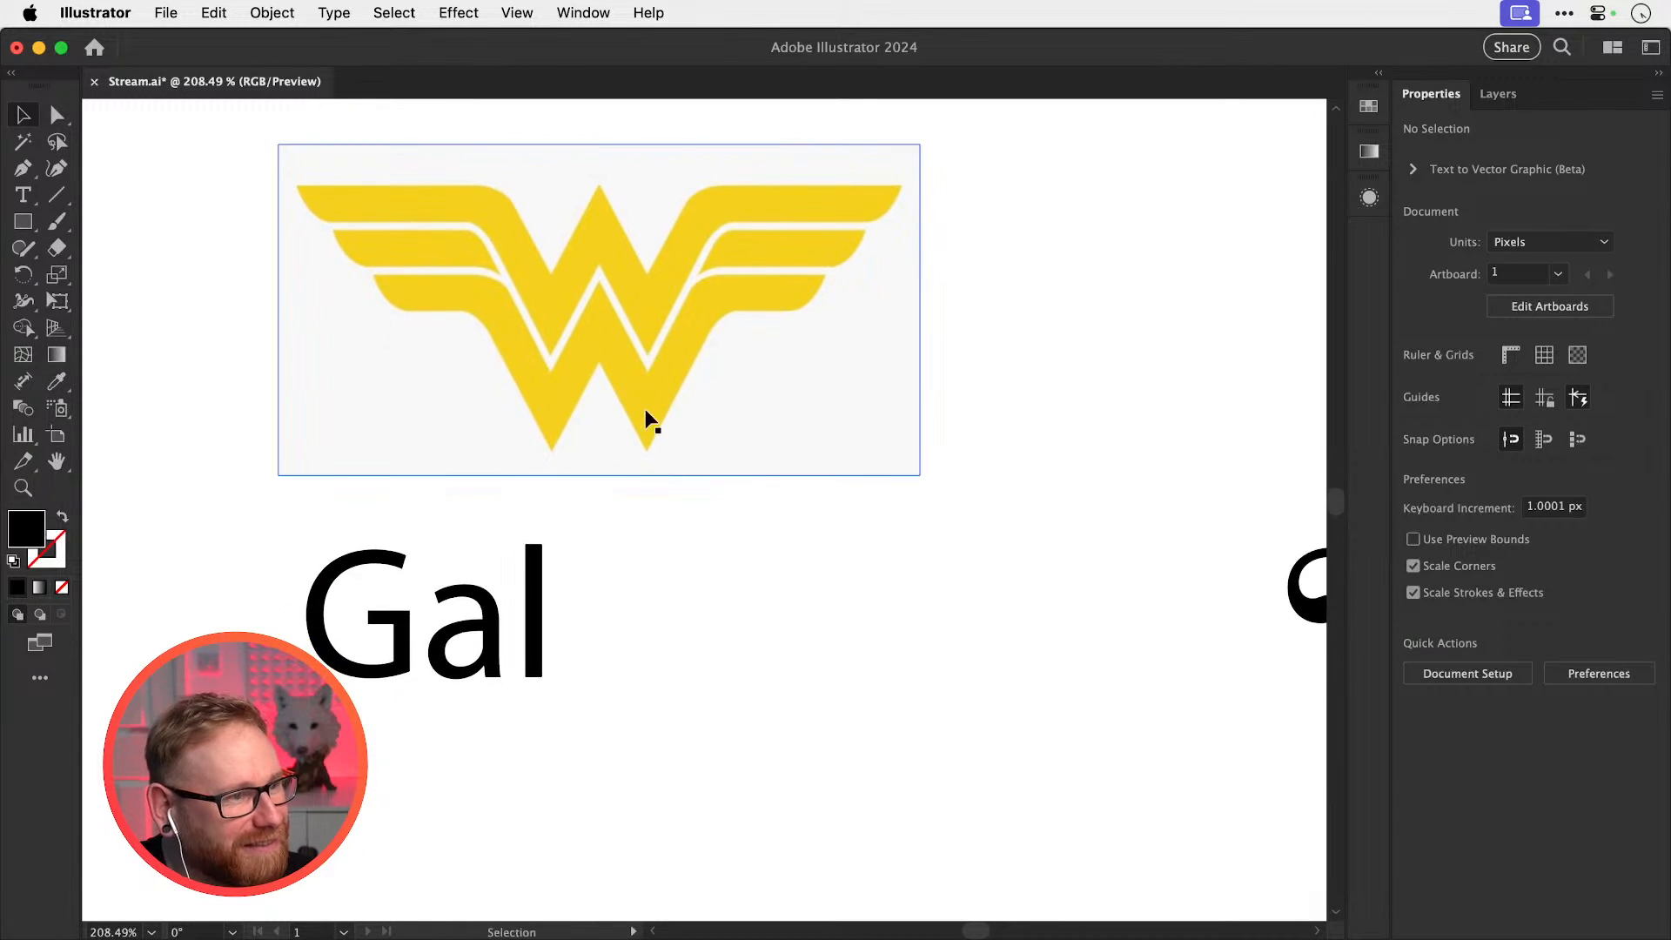
scroll(648, 420, "left", 2)
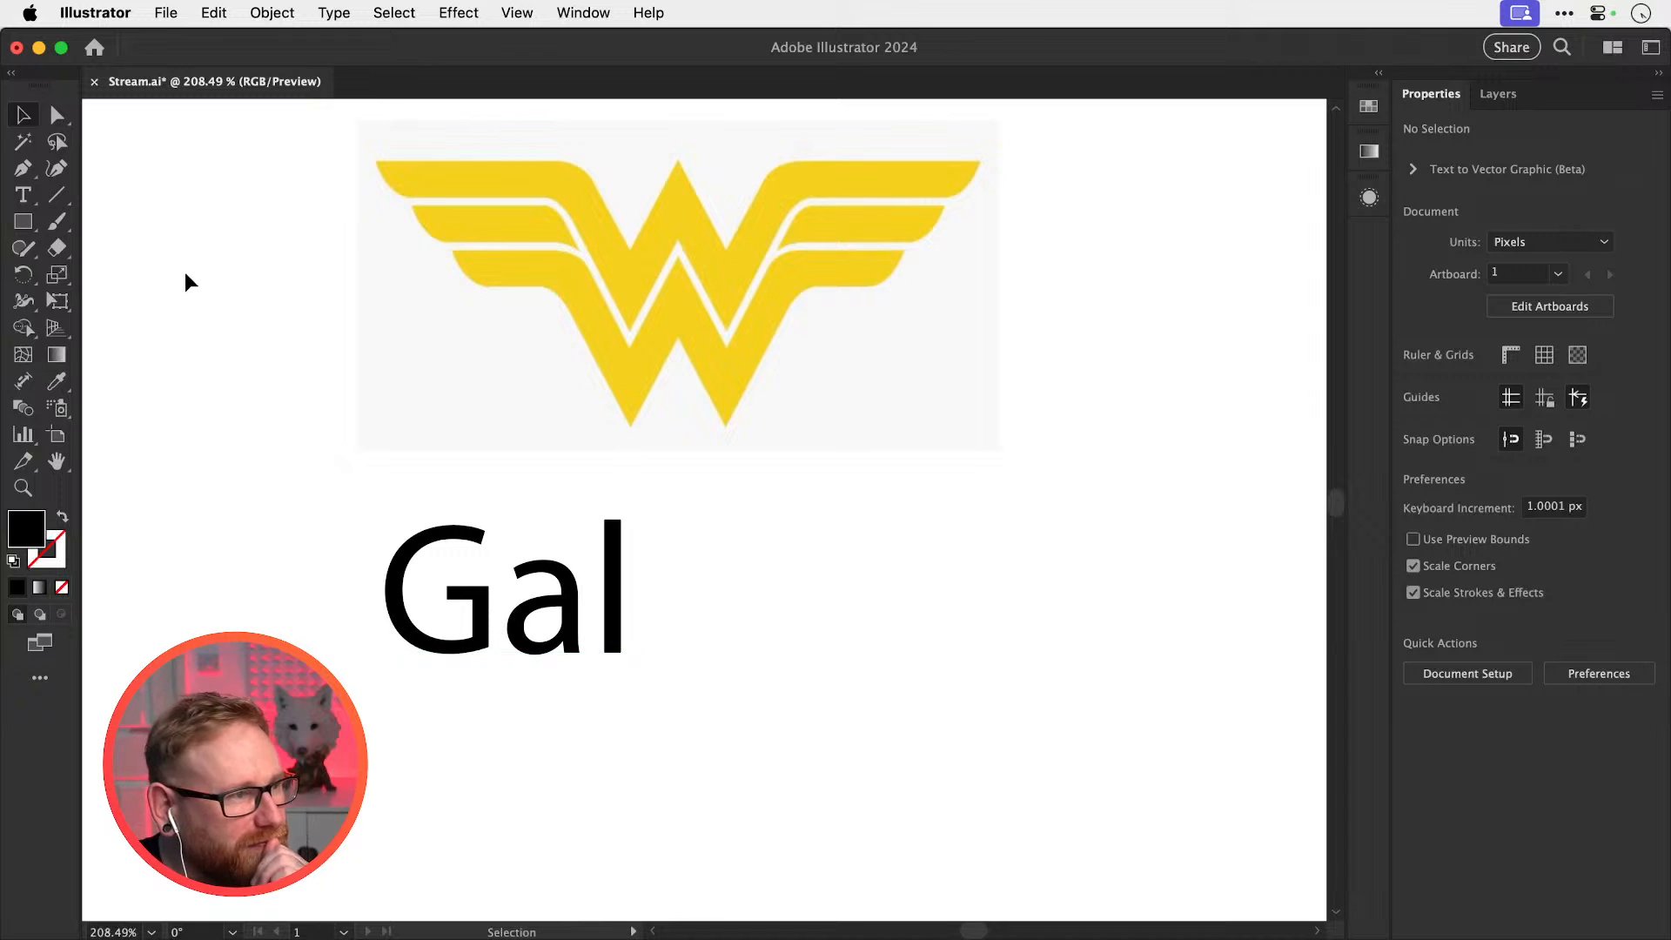
left_click_drag(507, 534, 324, 508)
left_click_drag(330, 570, 298, 587)
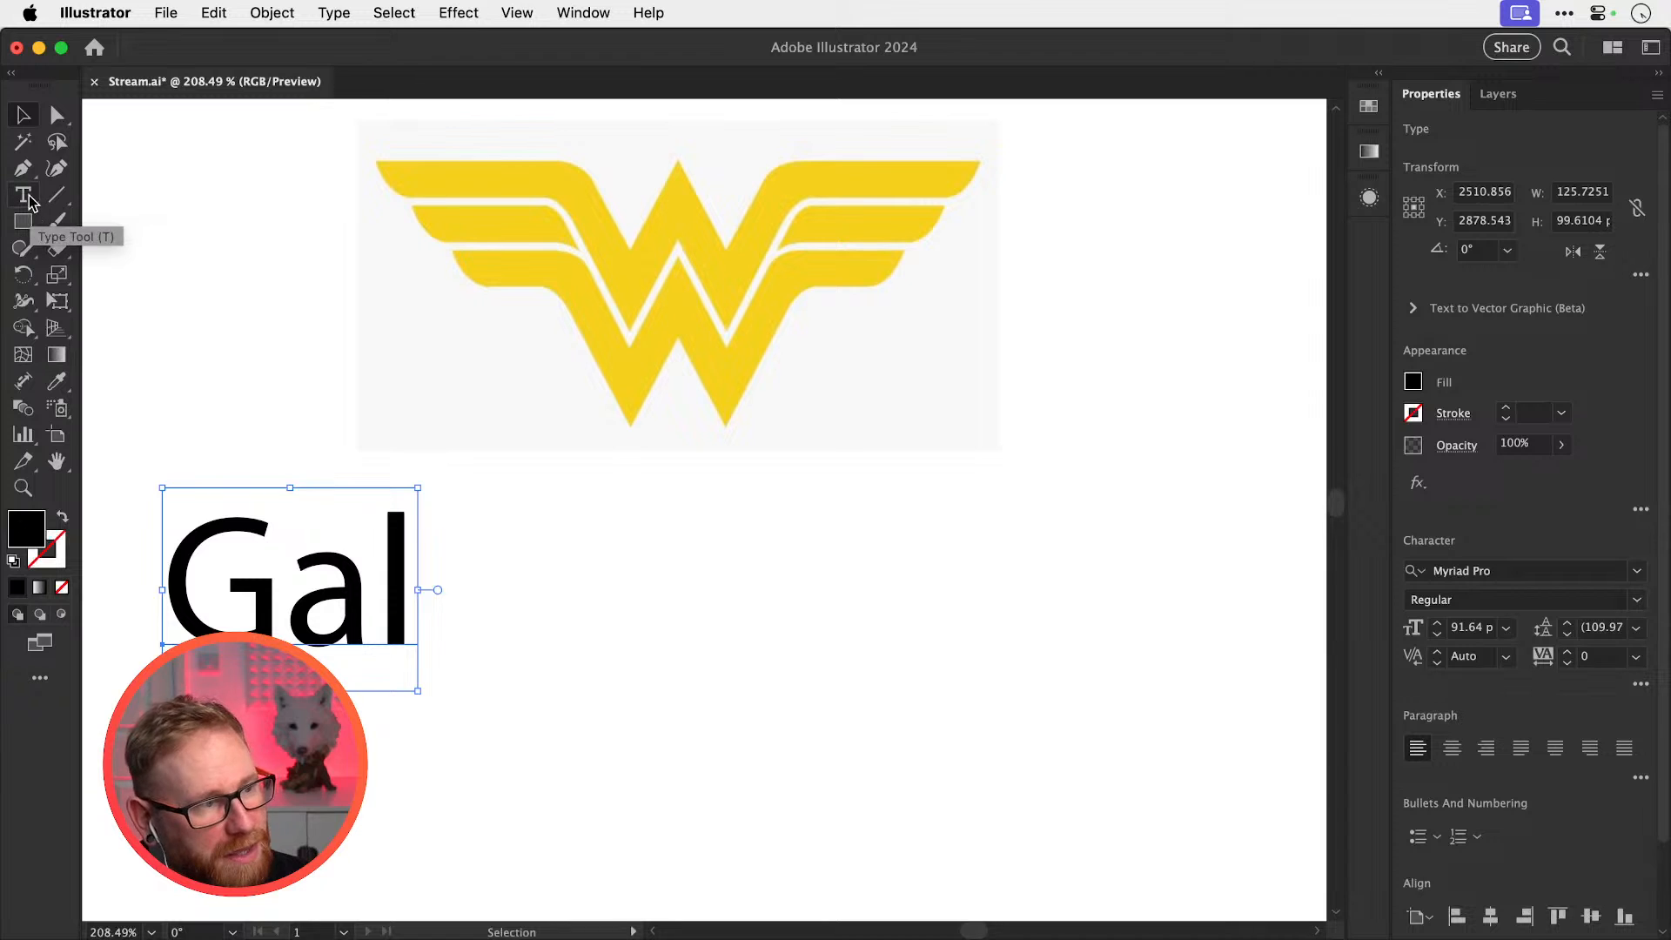
Duplicate the 'Gal' lettering to the right and edit the copy down to a single 'G'
left_click_drag(376, 575, 841, 582)
key("t")
key("BackSpace")
key("BackSpace")
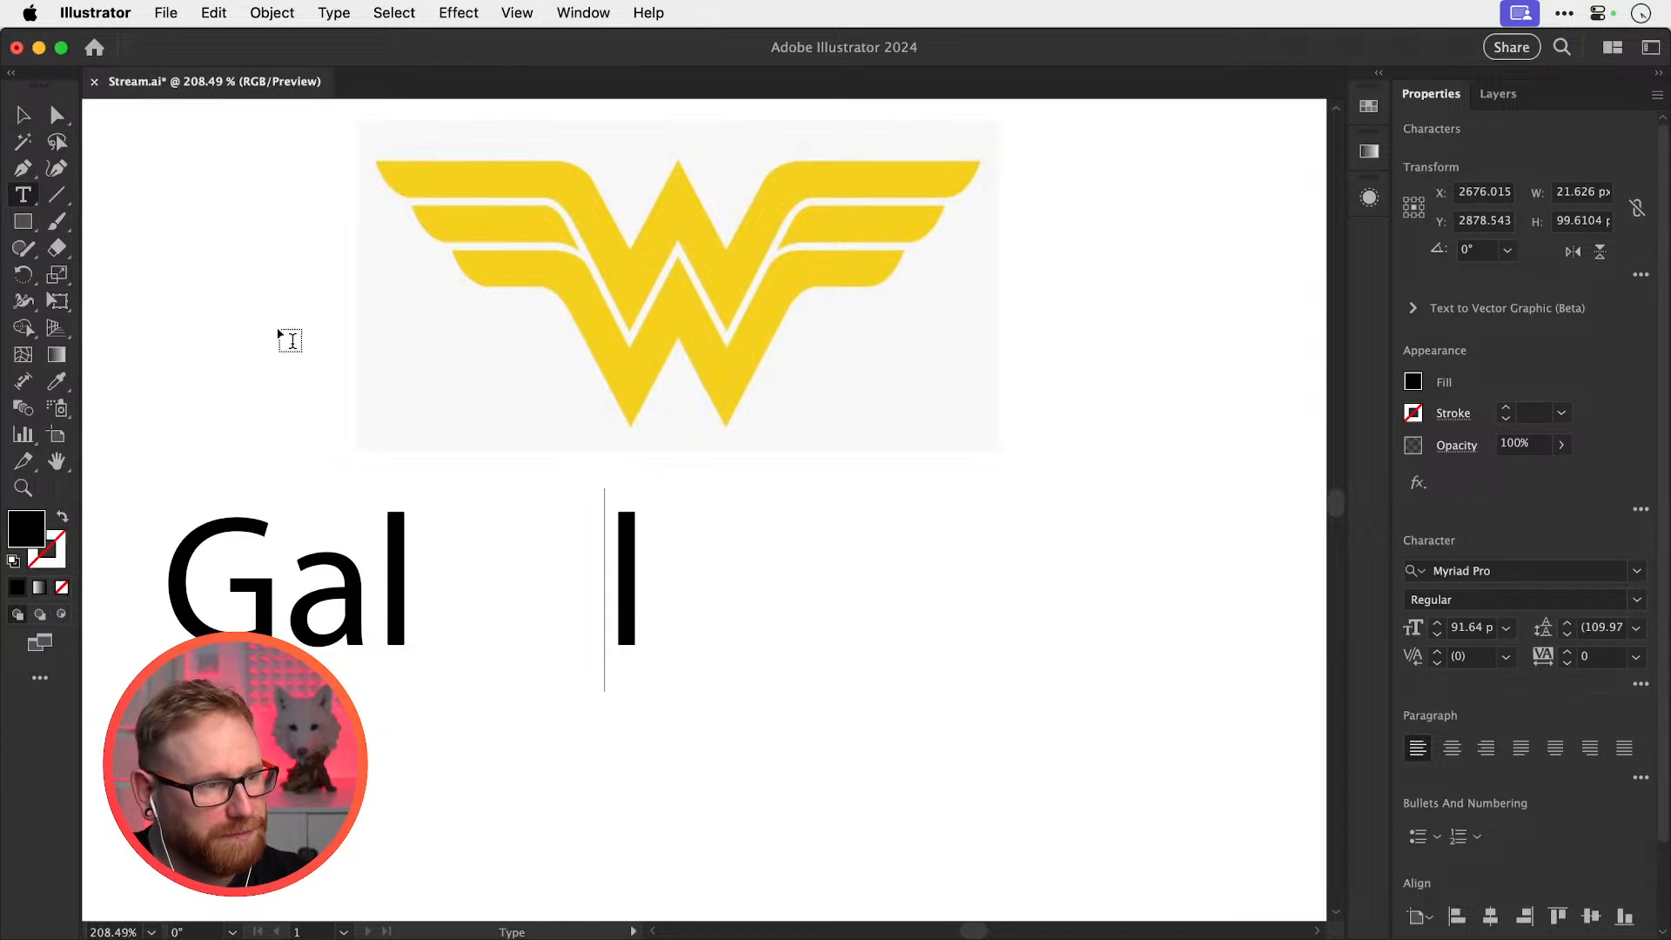
type("G")
key("Delete")
left_click(22, 115)
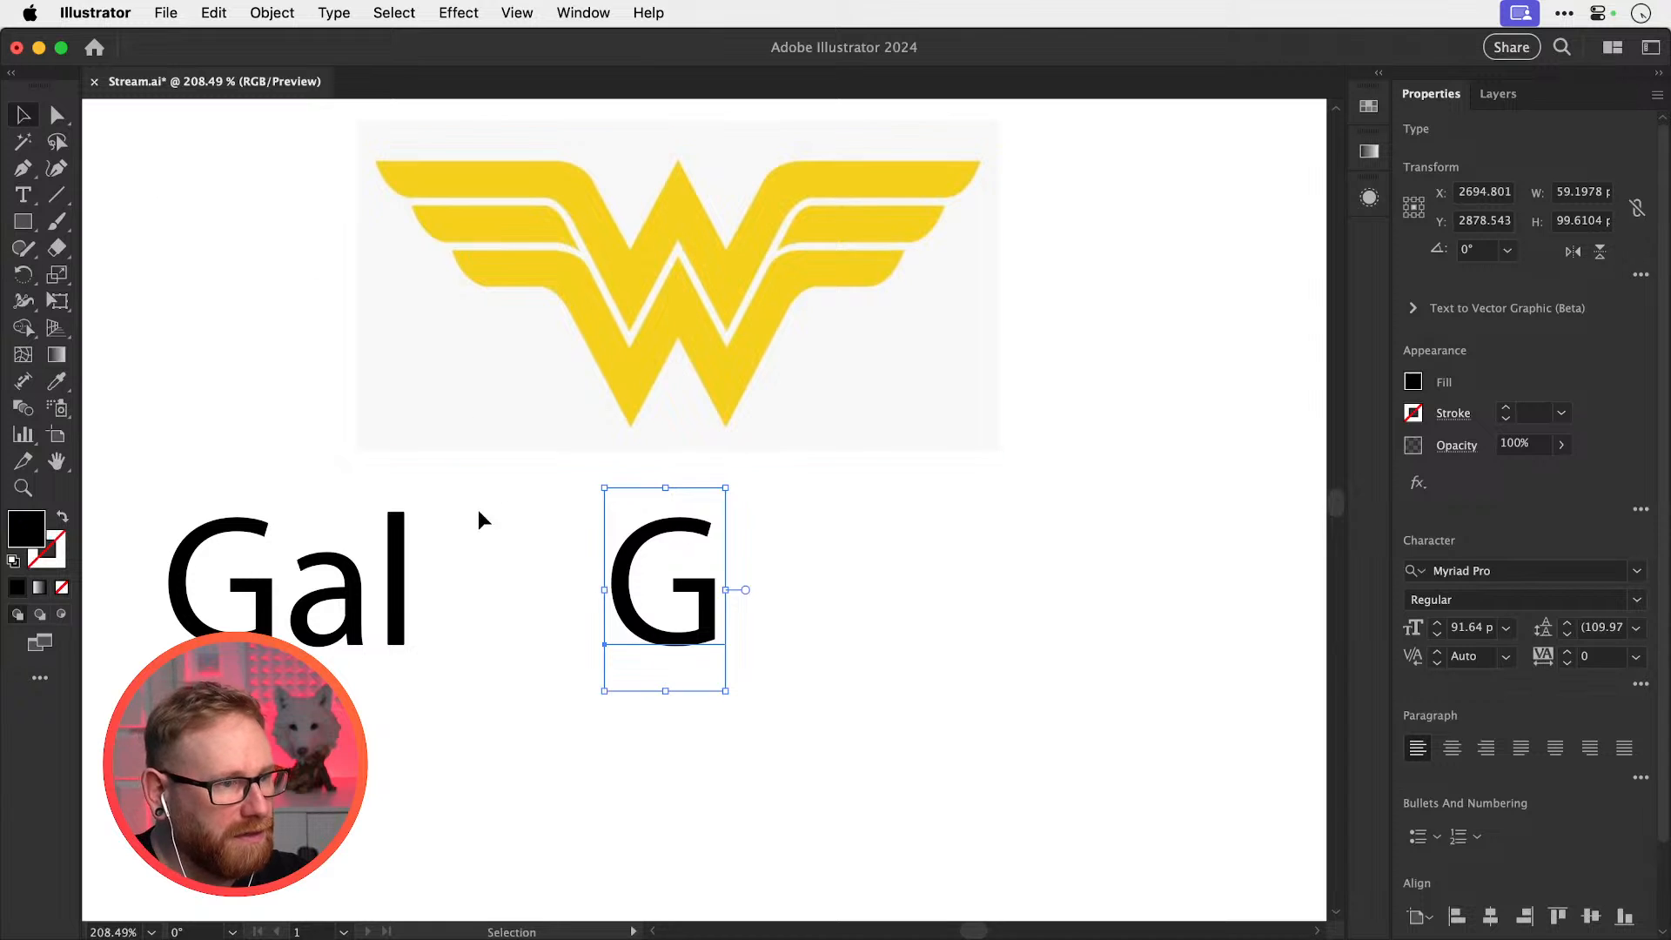
Rotate the G 90°, move it right and down, and enlarge it to about double size
key("r")
left_click_drag(482, 558, 565, 697)
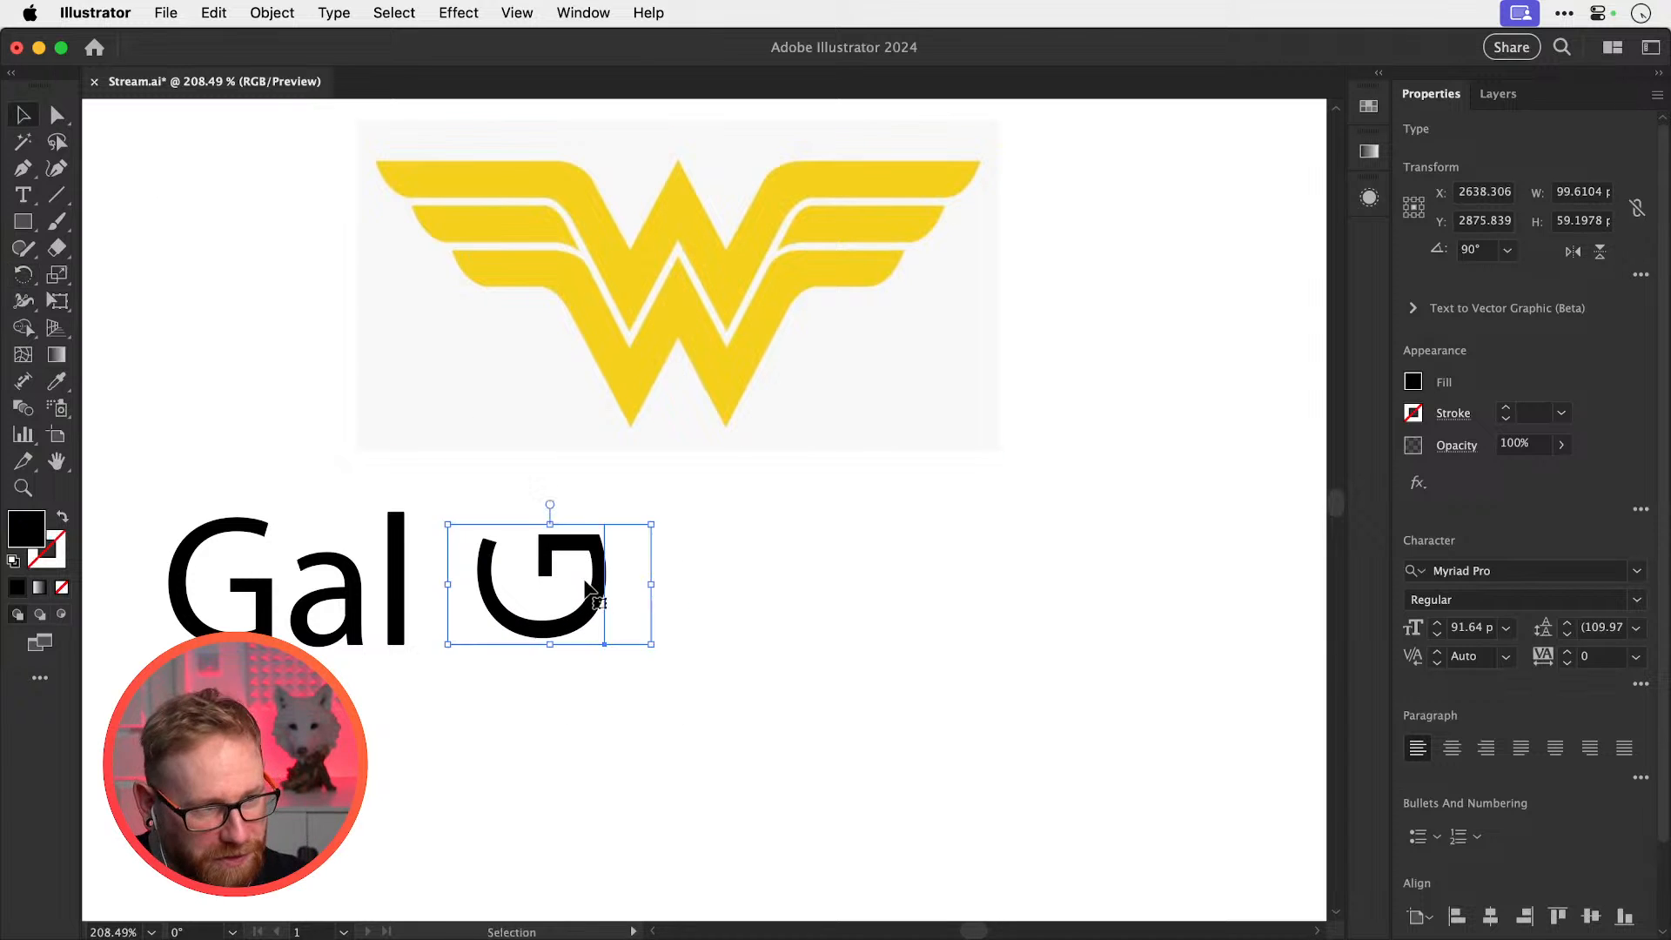
key("v")
left_click_drag(612, 541, 907, 467)
left_click_drag(772, 598, 793, 655)
Paint three wing strokes fanning out from each side of the G with the Paintbrush
left_click(1026, 576)
key("space")
left_click_drag(863, 596, 906, 577)
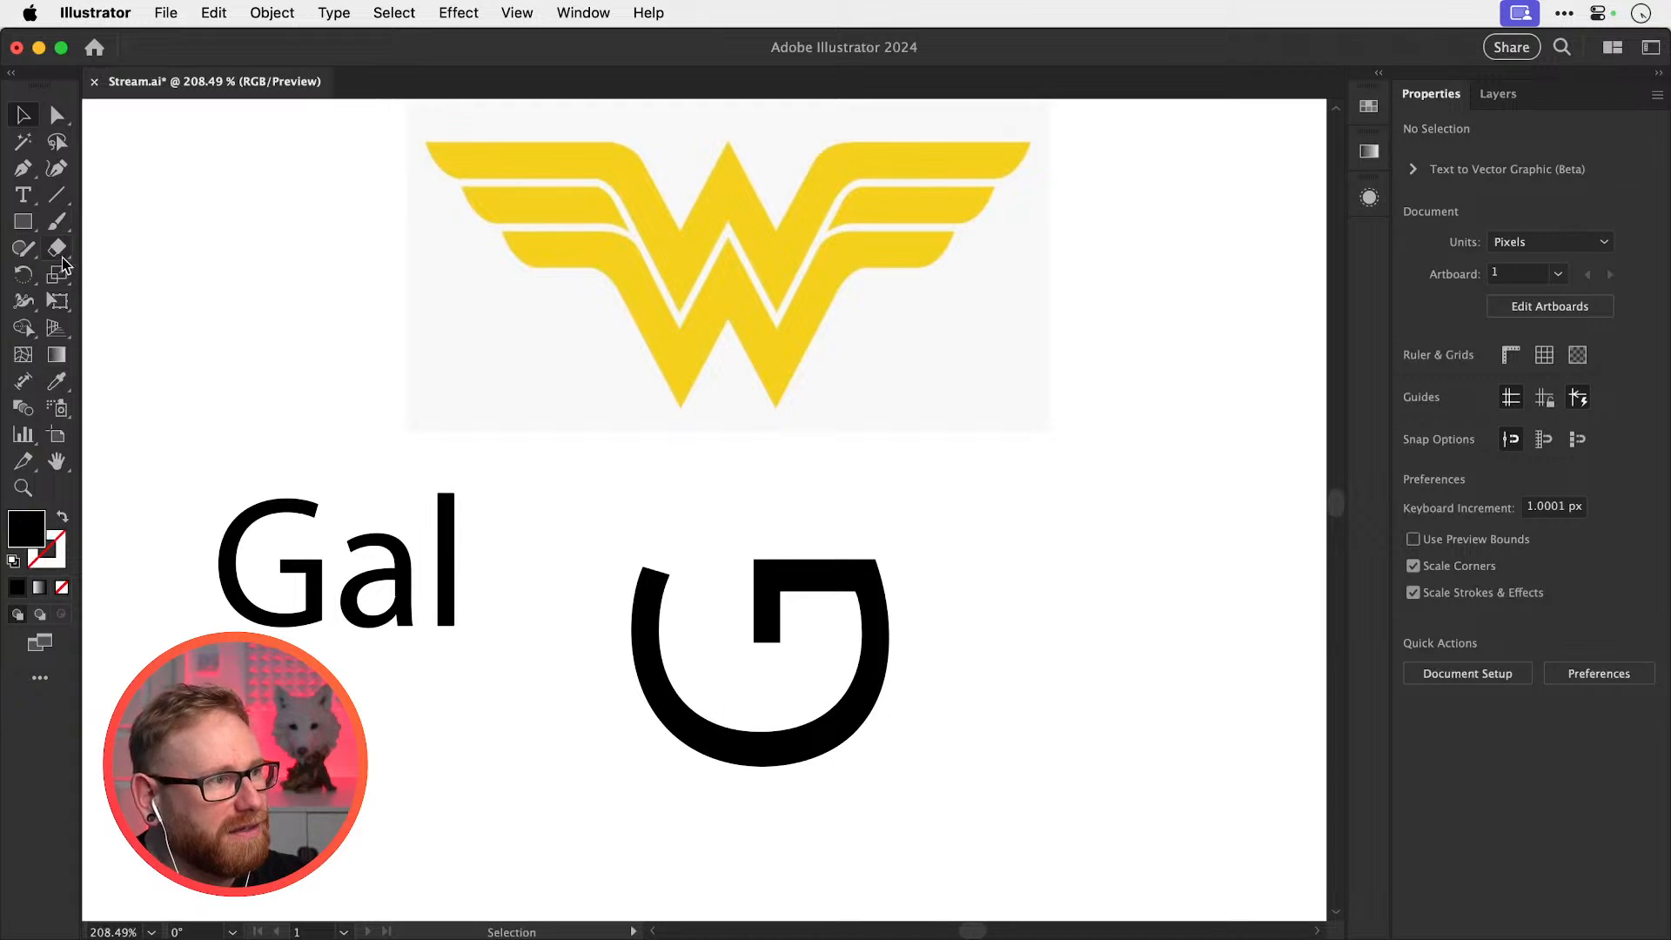
left_click(56, 221)
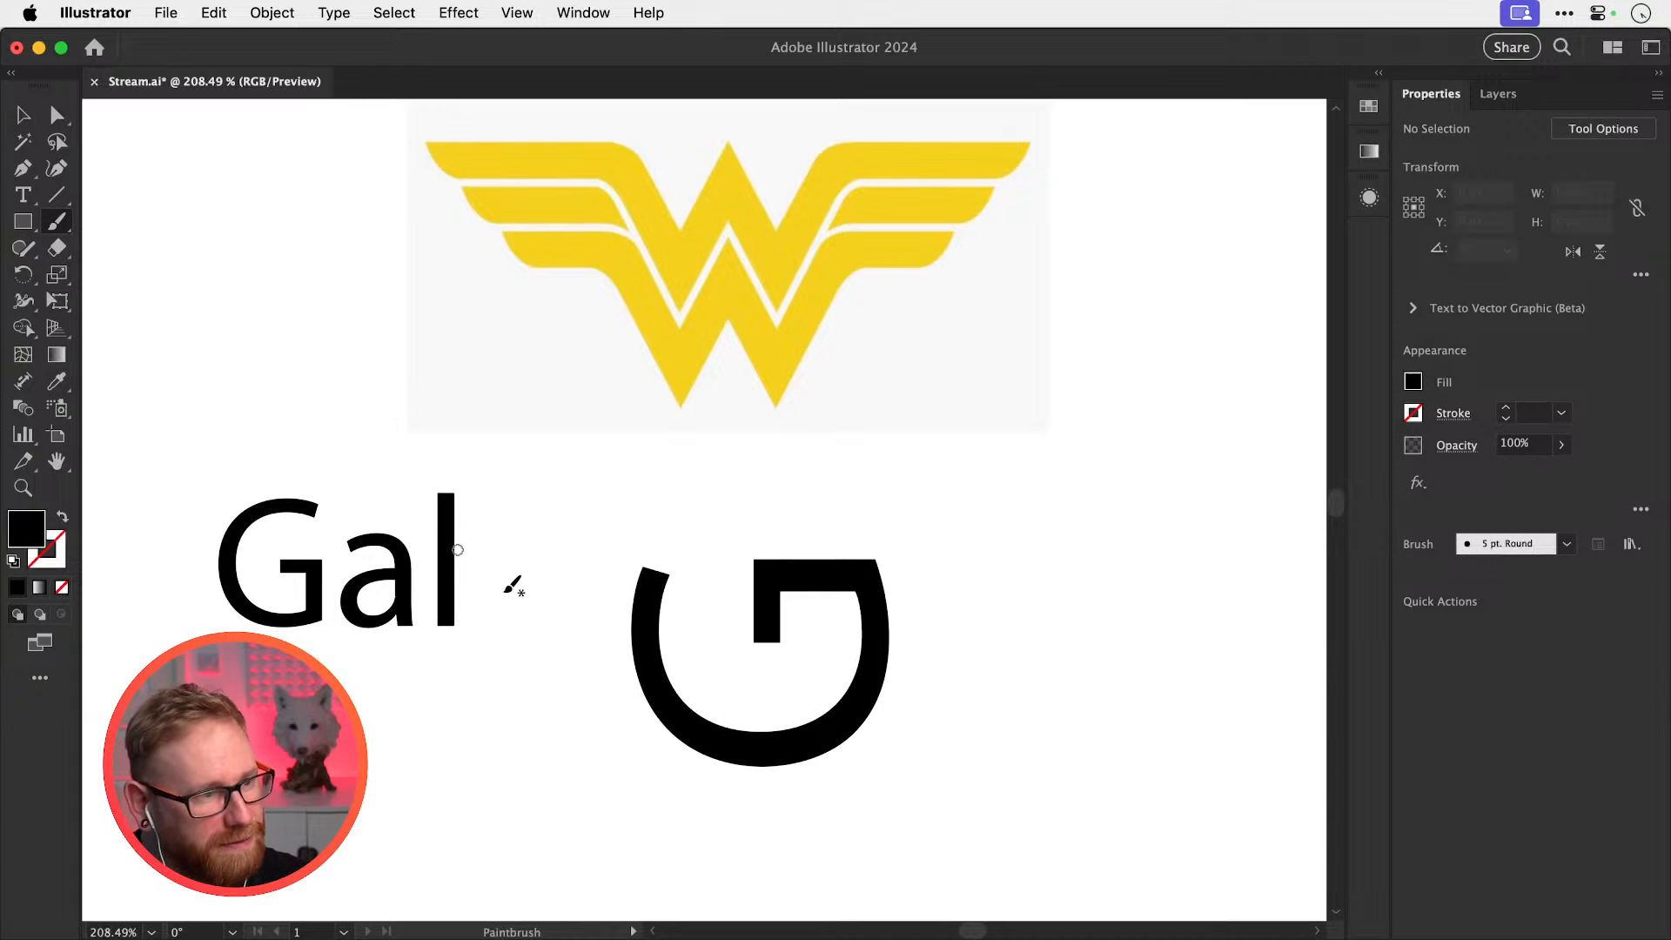
mouse_move(651, 692)
left_mouse_down()
mouse_move(635, 653)
mouse_move(566, 618)
mouse_move(602, 594)
mouse_move(537, 586)
left_mouse_up()
mouse_move(640, 578)
left_mouse_down()
mouse_move(564, 542)
mouse_move(507, 547)
left_mouse_up()
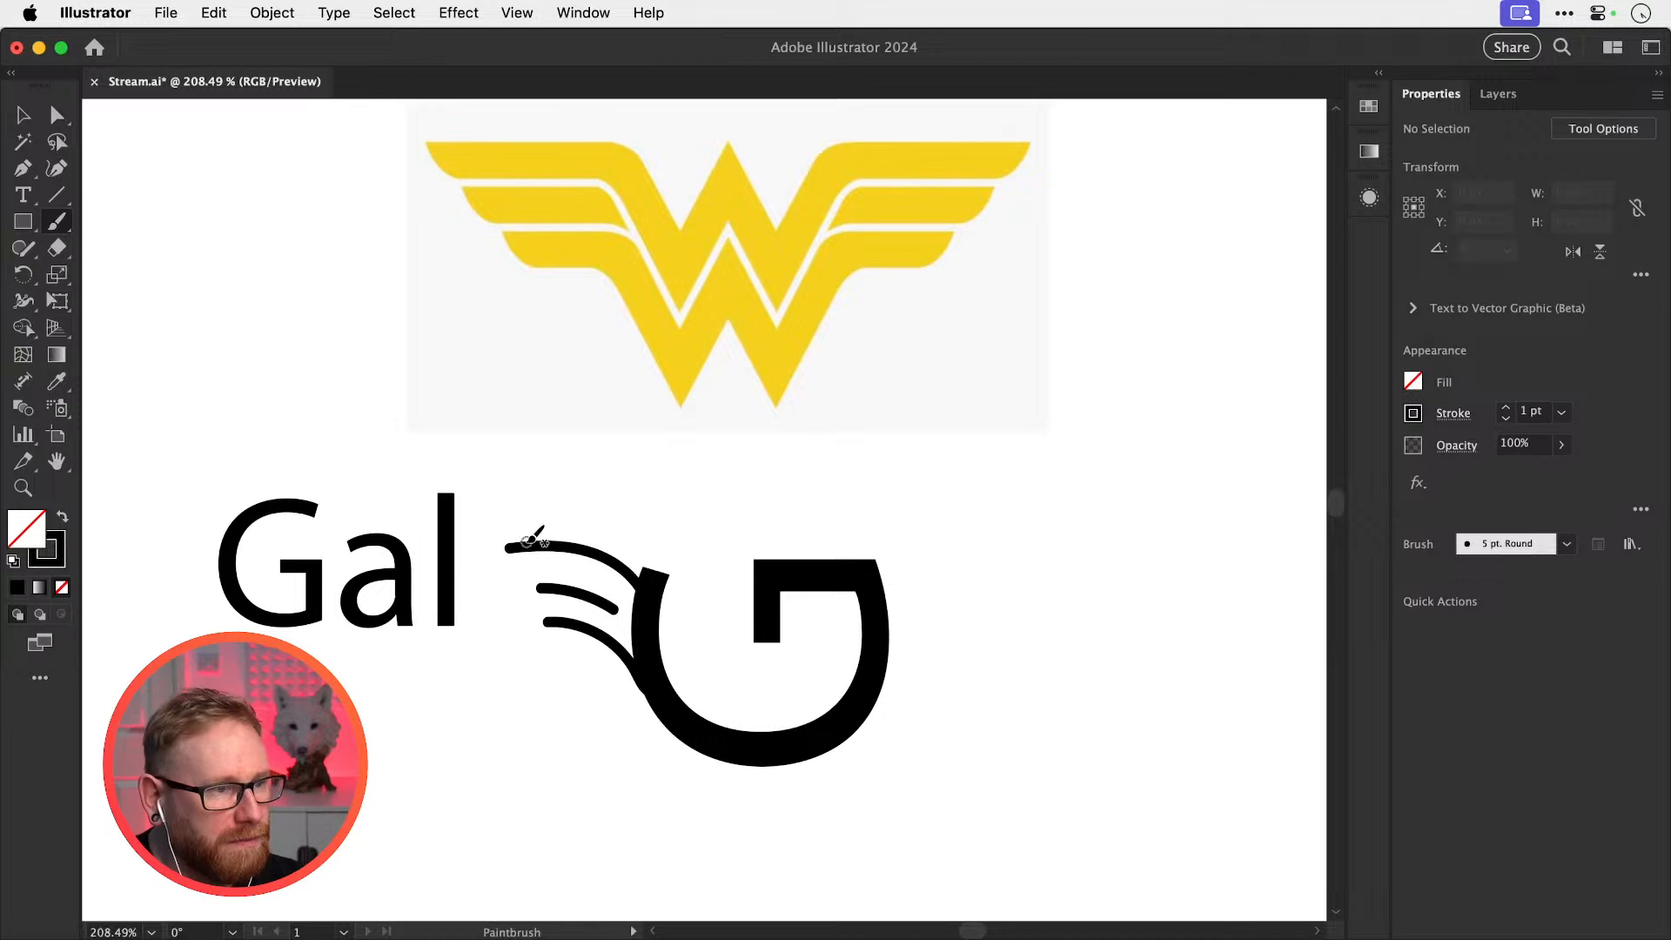
left_click_drag(873, 571, 983, 552)
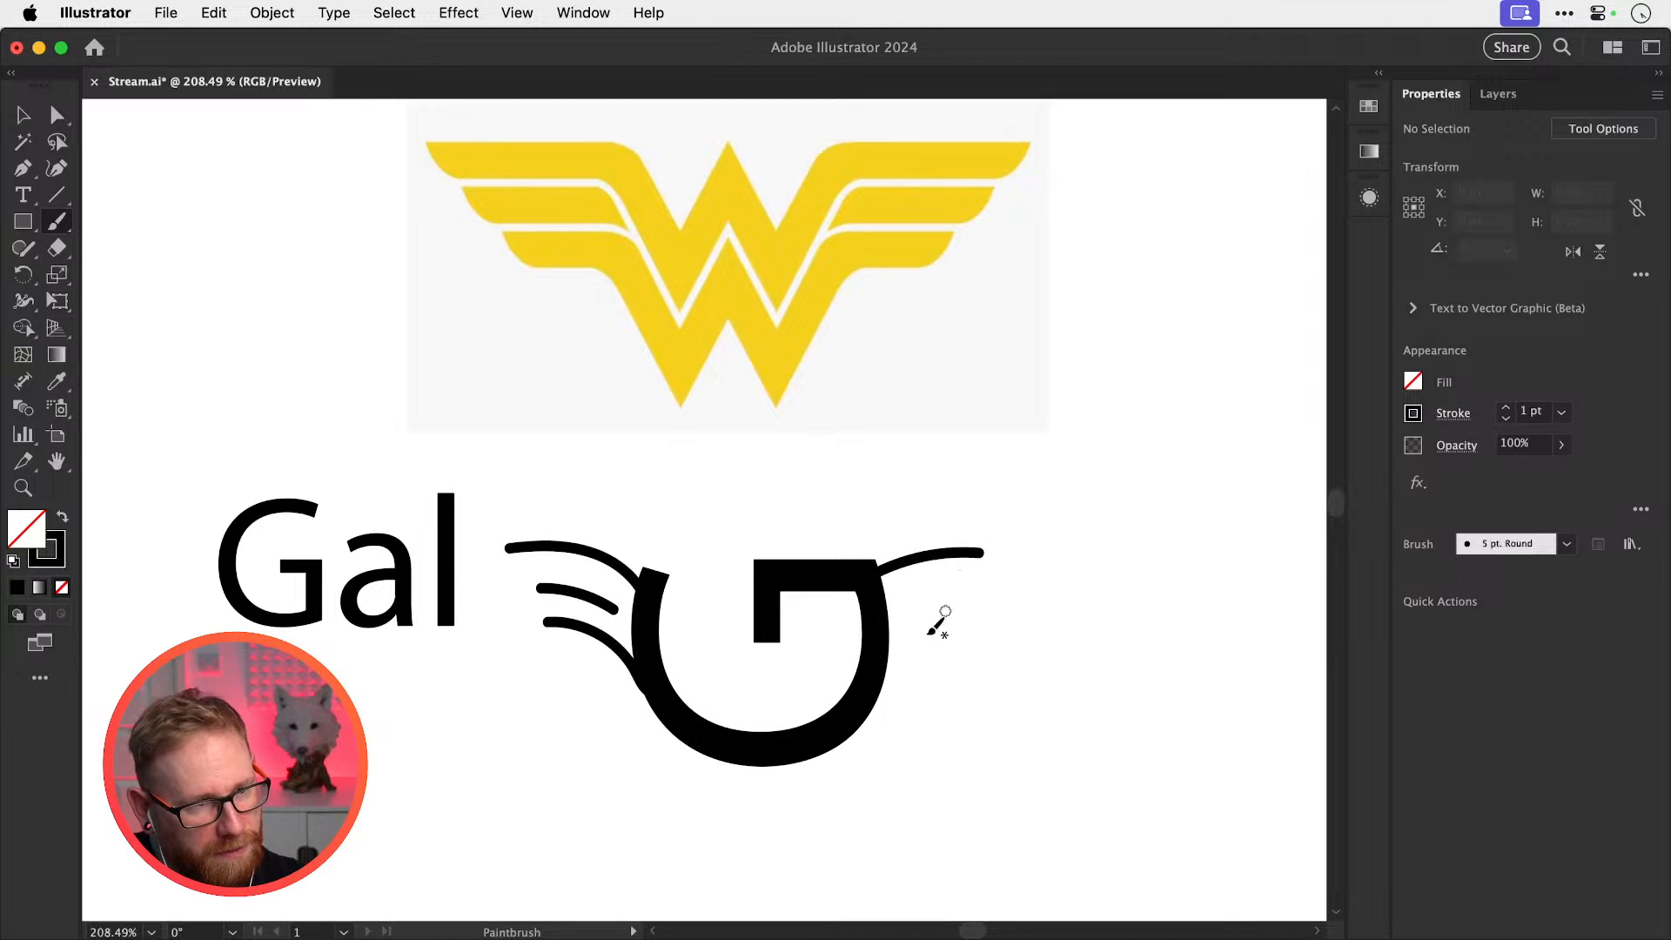
left_click_drag(886, 621, 949, 590)
mouse_move(874, 683)
left_mouse_down()
mouse_move(943, 627)
mouse_move(992, 619)
left_mouse_up()
Select the Wonder Woman reference image and lock it in place with Cmd+2
key("v")
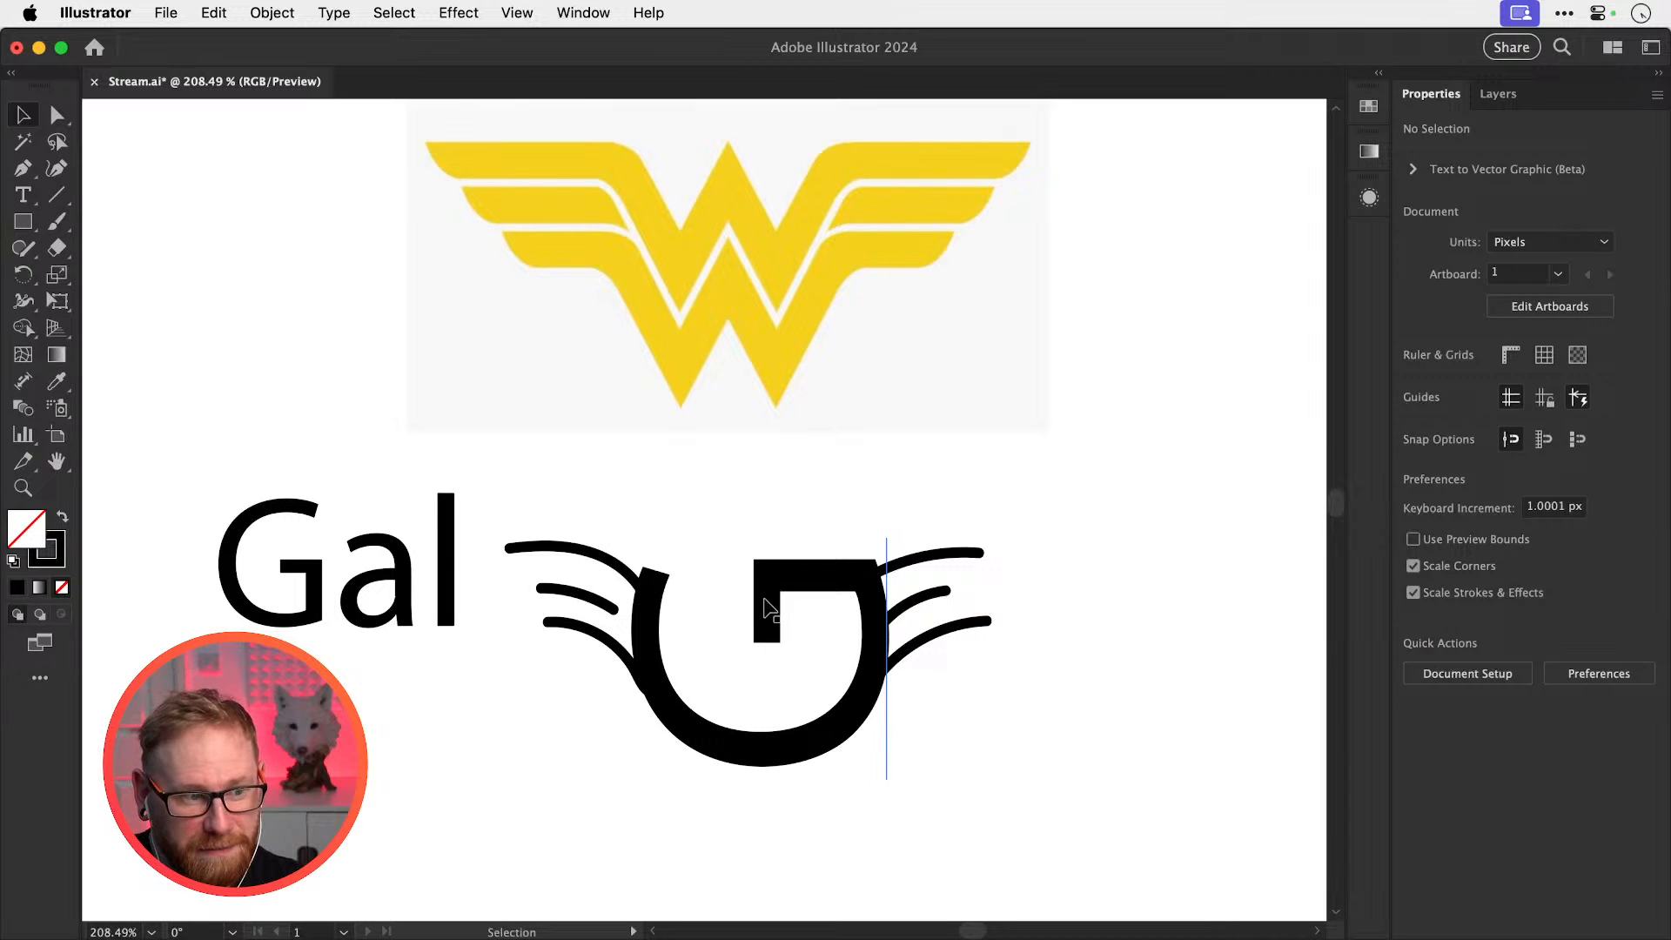
scroll(887, 631, "down", 3)
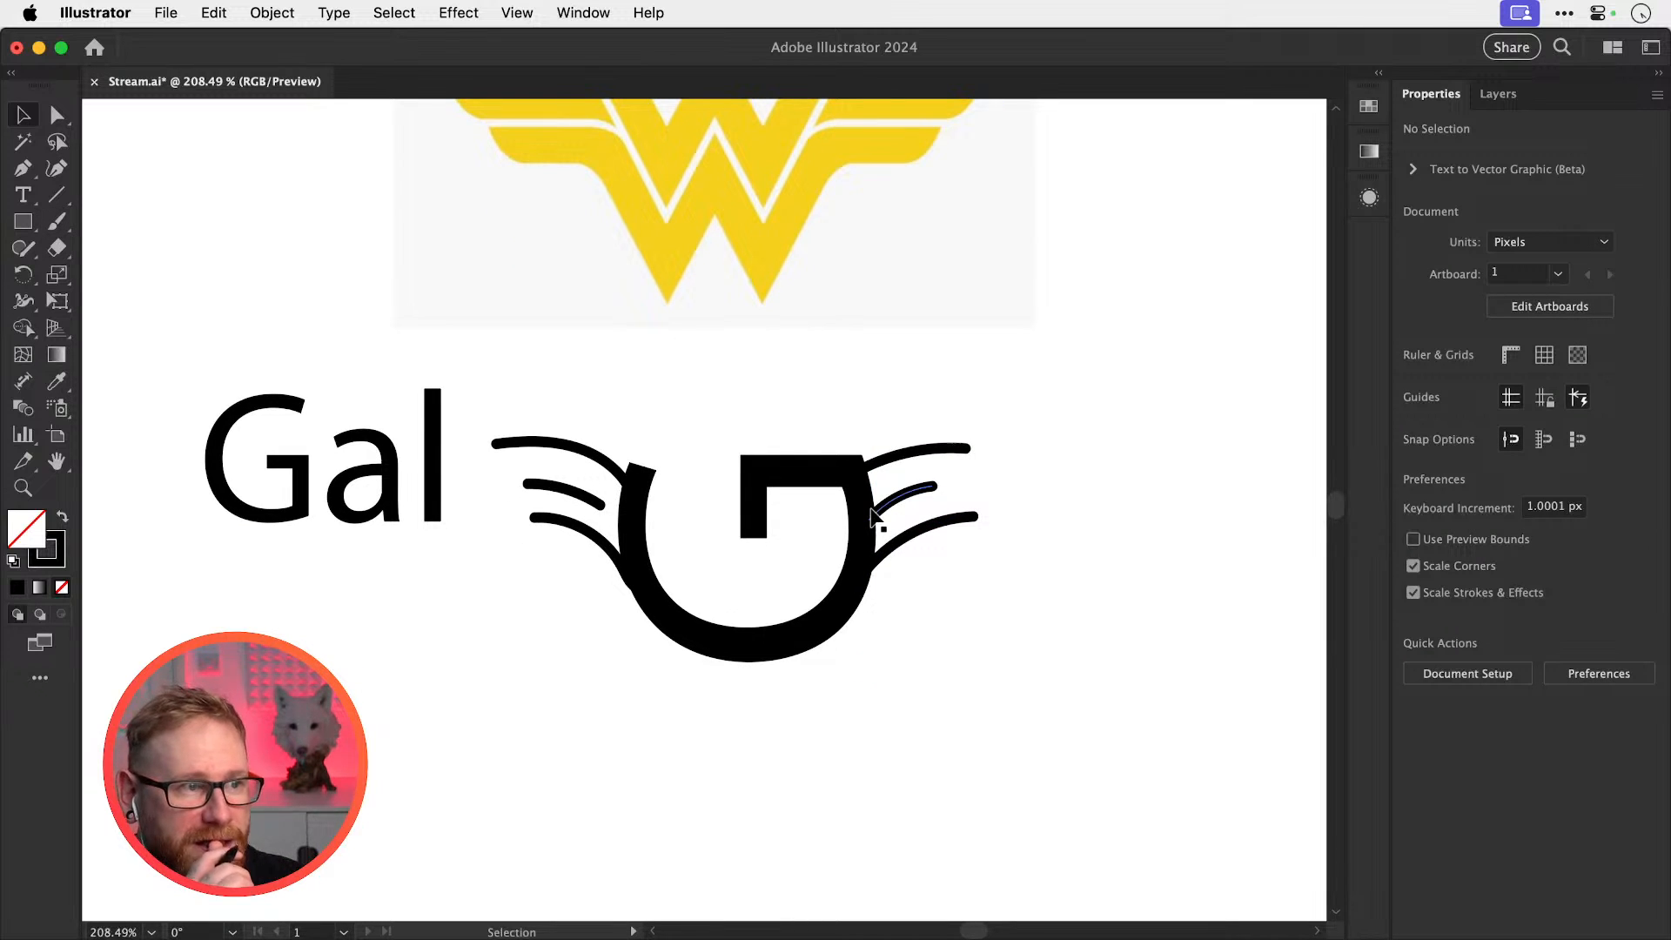
scroll(871, 507, "up", 2)
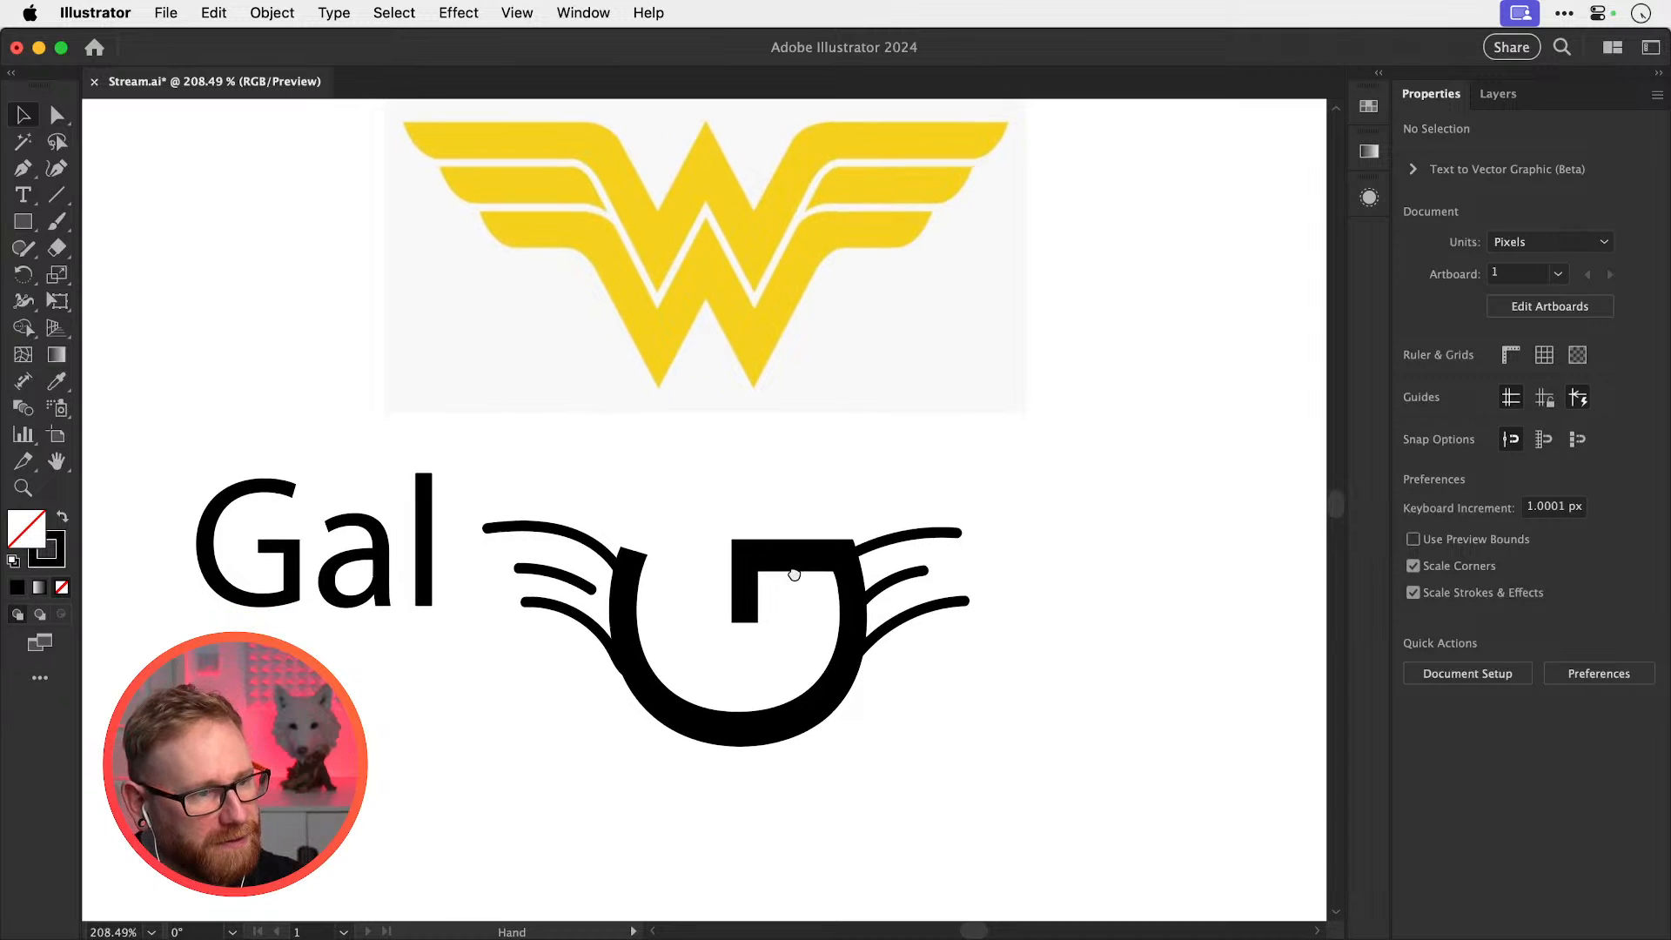
scroll(573, 782, "up", 4)
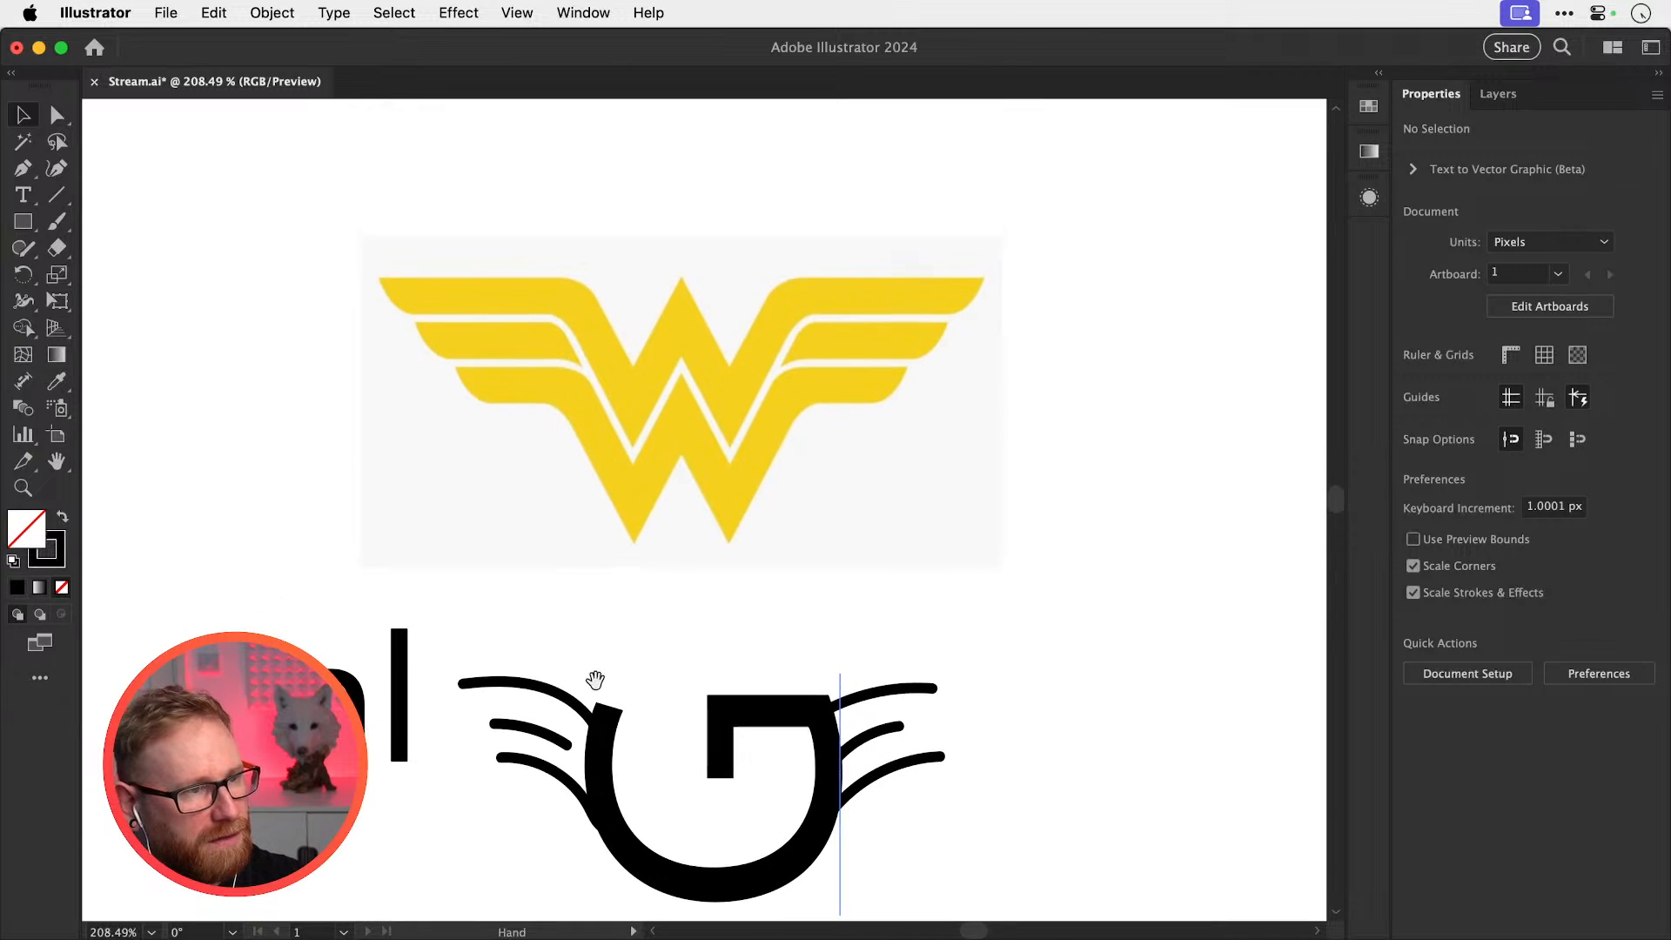
left_click(687, 455)
key("super+2")
left_click_drag(882, 471, 702, 509)
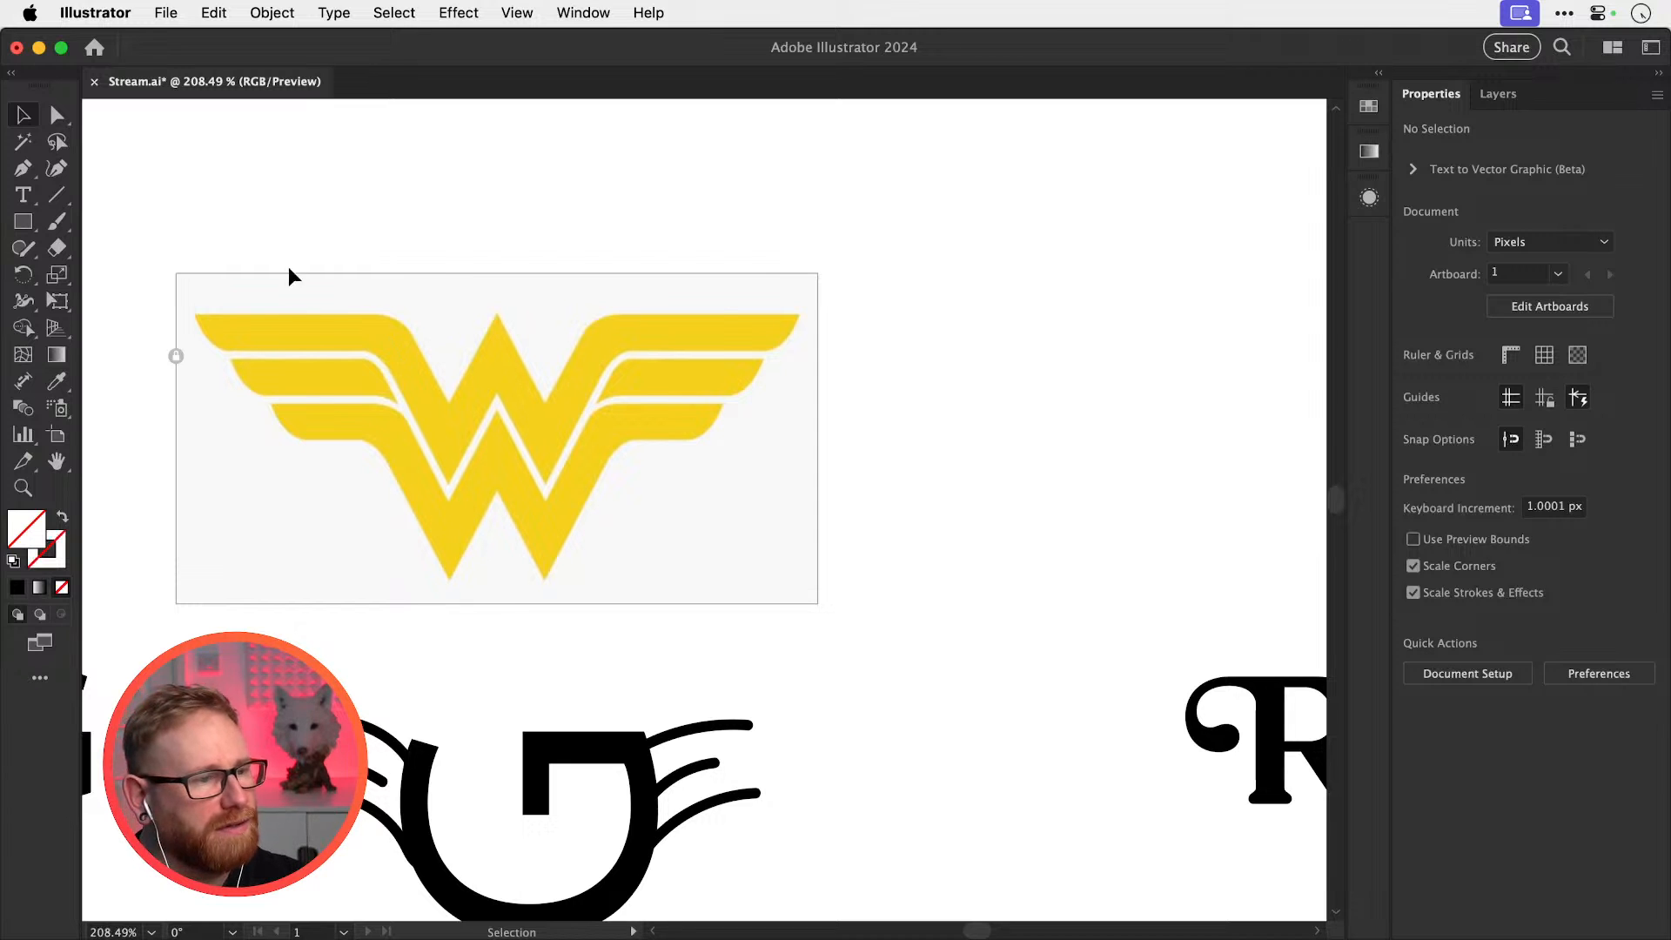
Draw a test circle to the right of the reference image, then delete it
left_click_drag(24, 222, 87, 272)
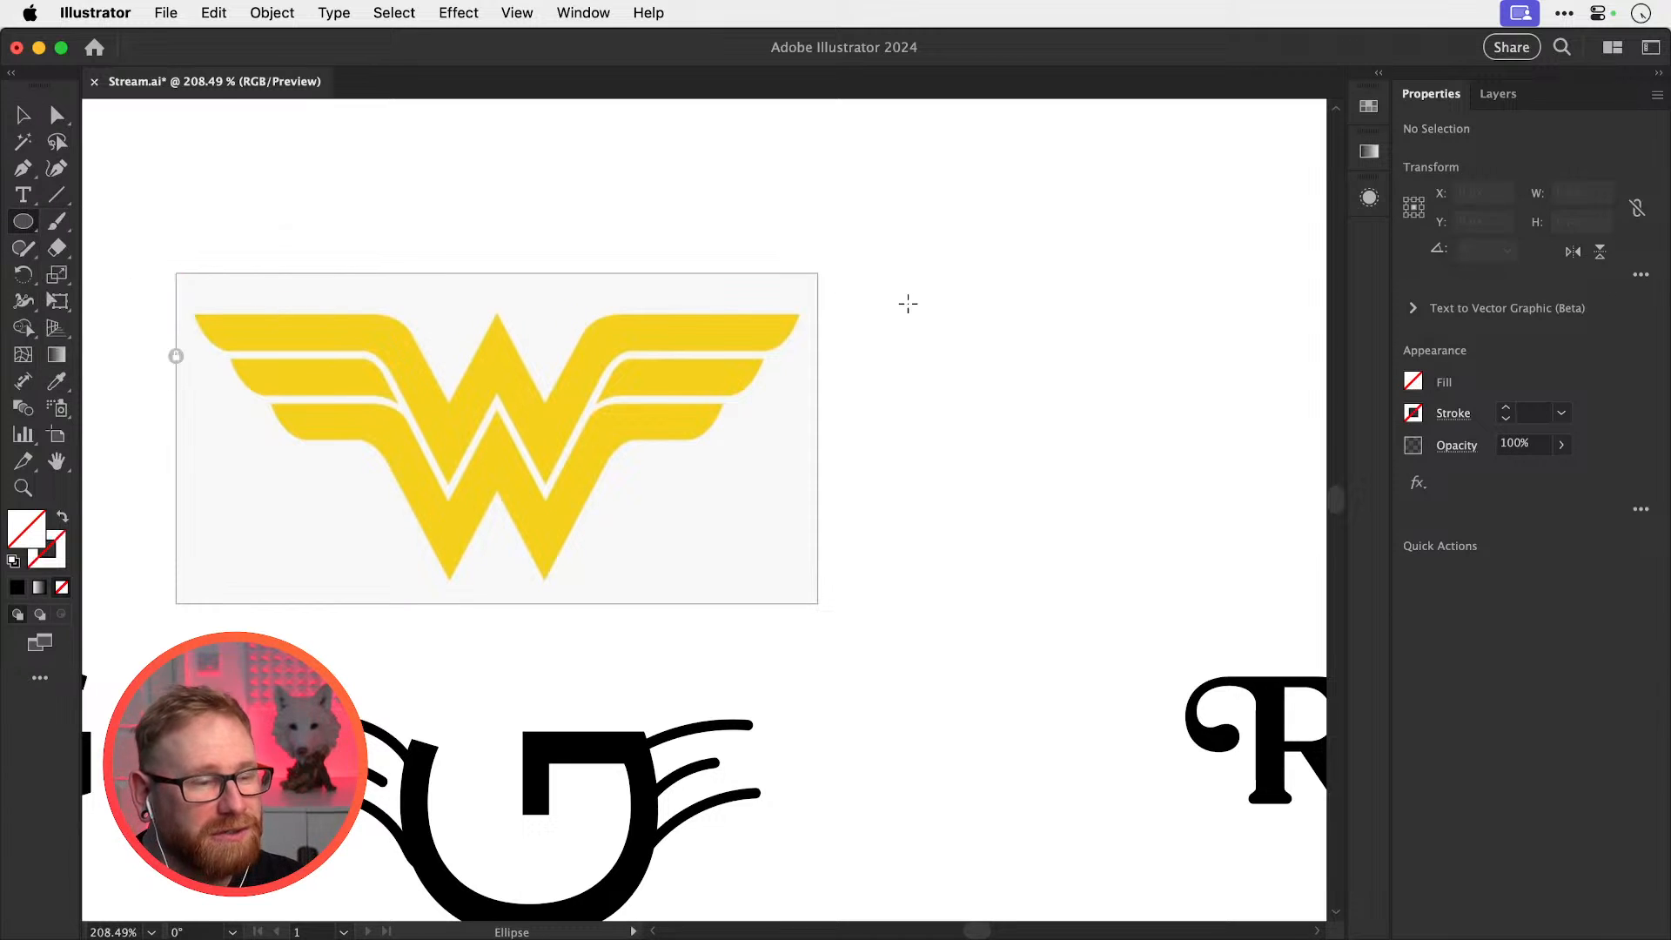
left_click_drag(988, 259, 1234, 505)
key("a")
left_click(1134, 290)
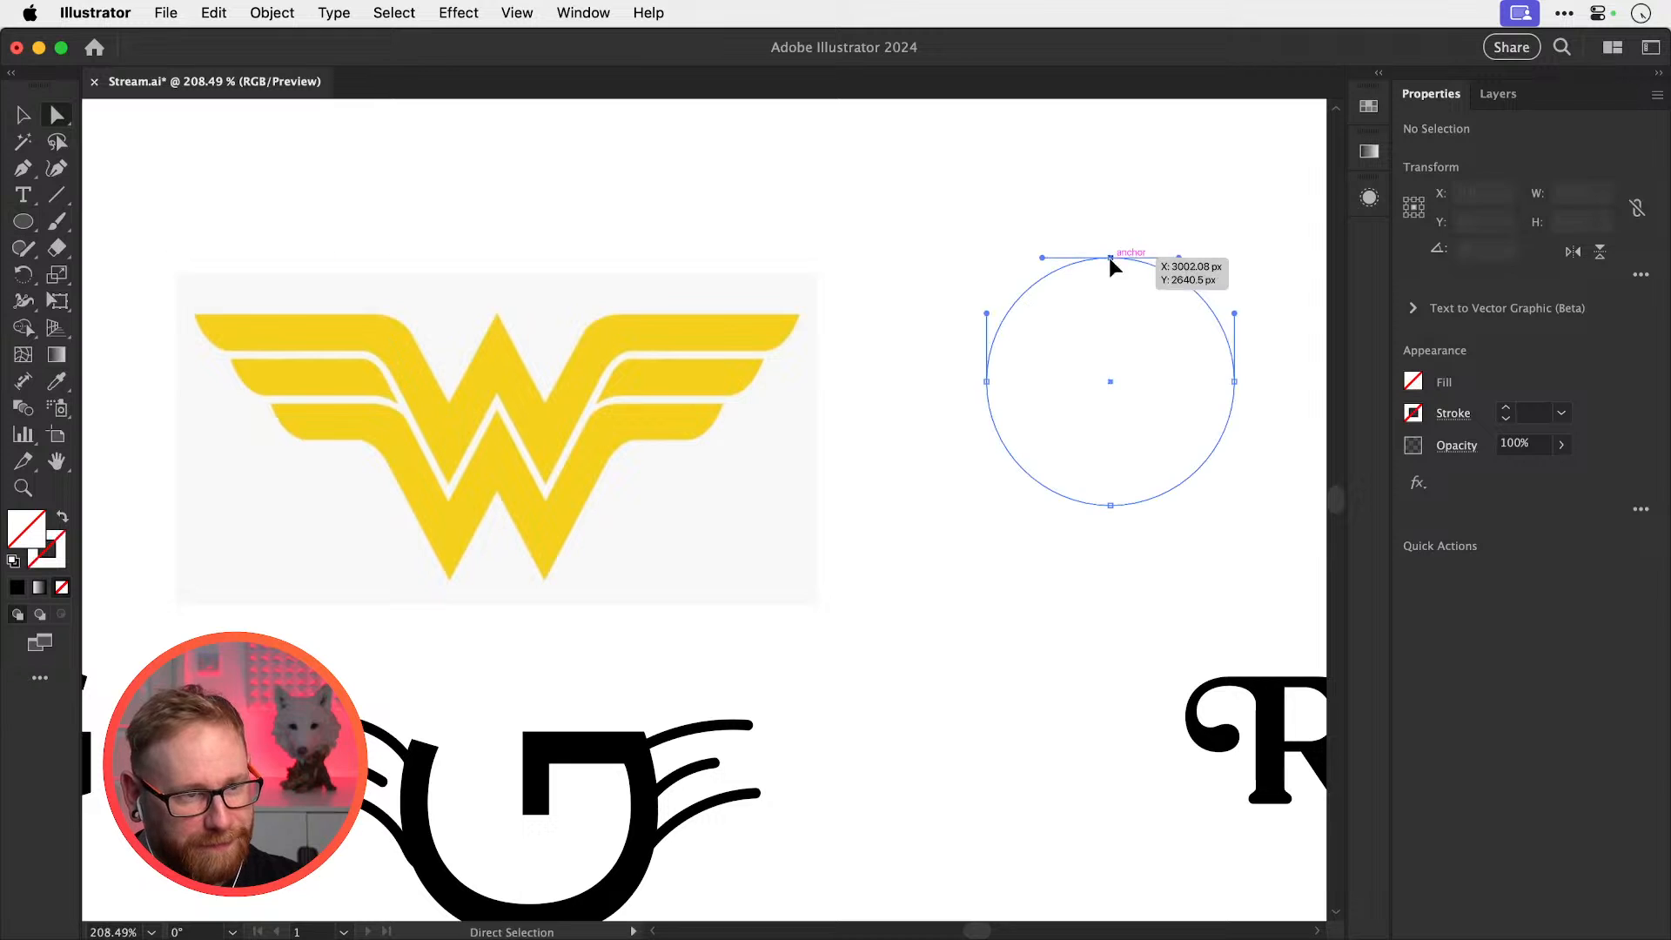
key("super+x")
key("Delete")
key("v")
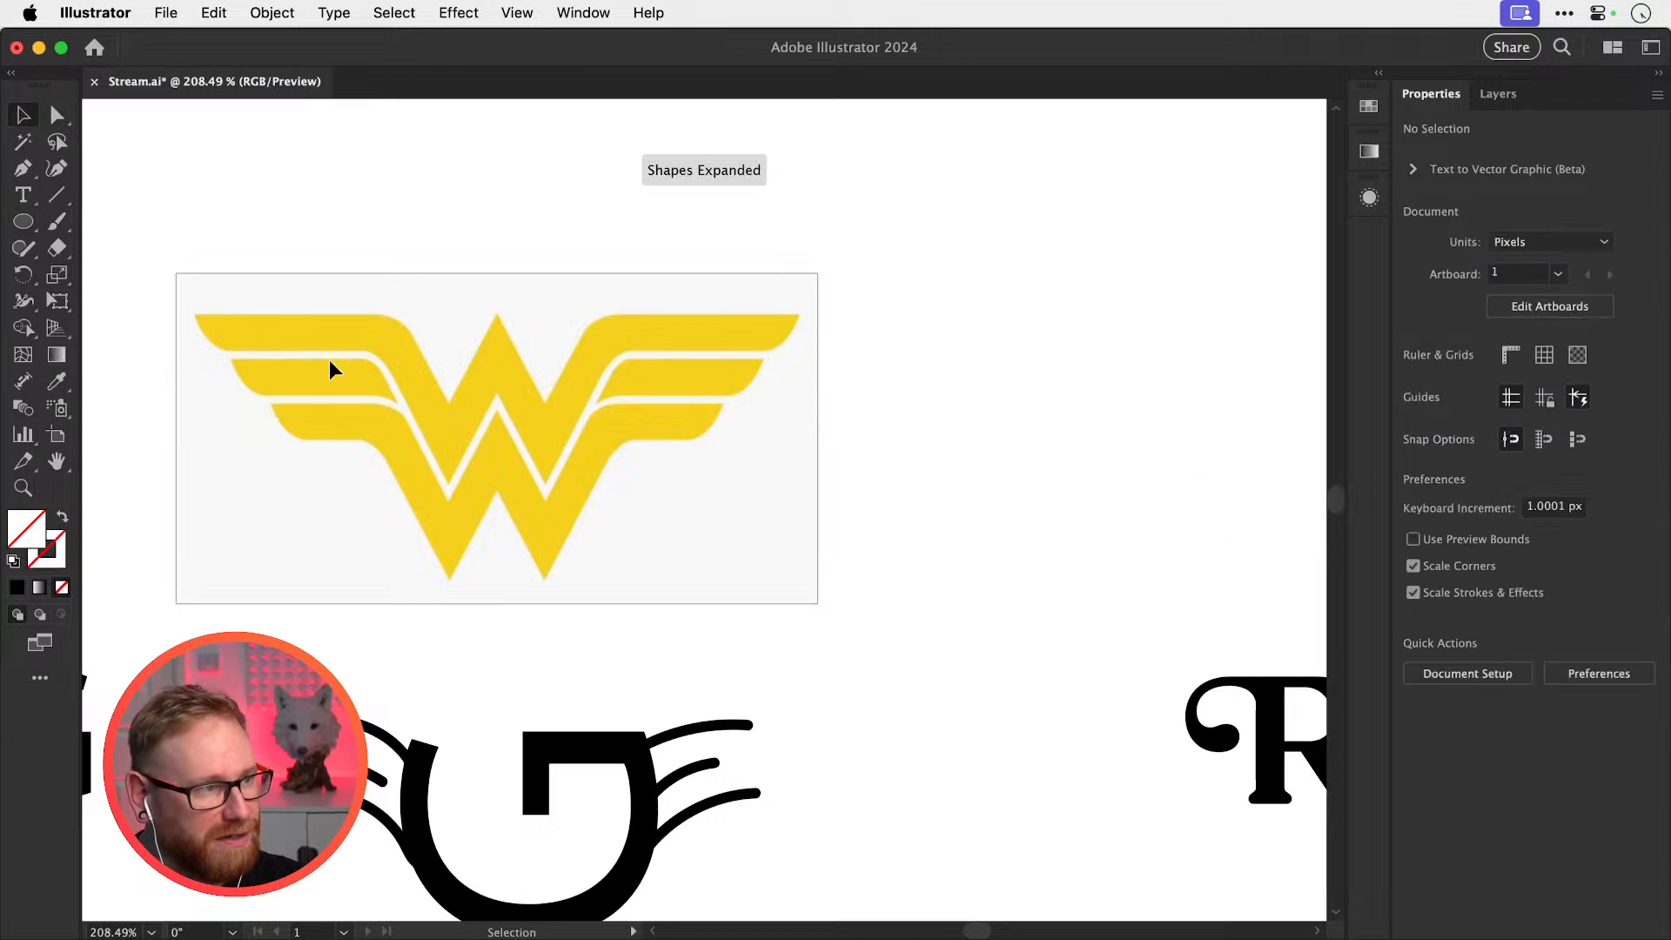
With a black Paintbrush stroke and no fill, paint a U-shaped curve with upswept ends
left_click(54, 217)
key("d")
left_click(61, 586)
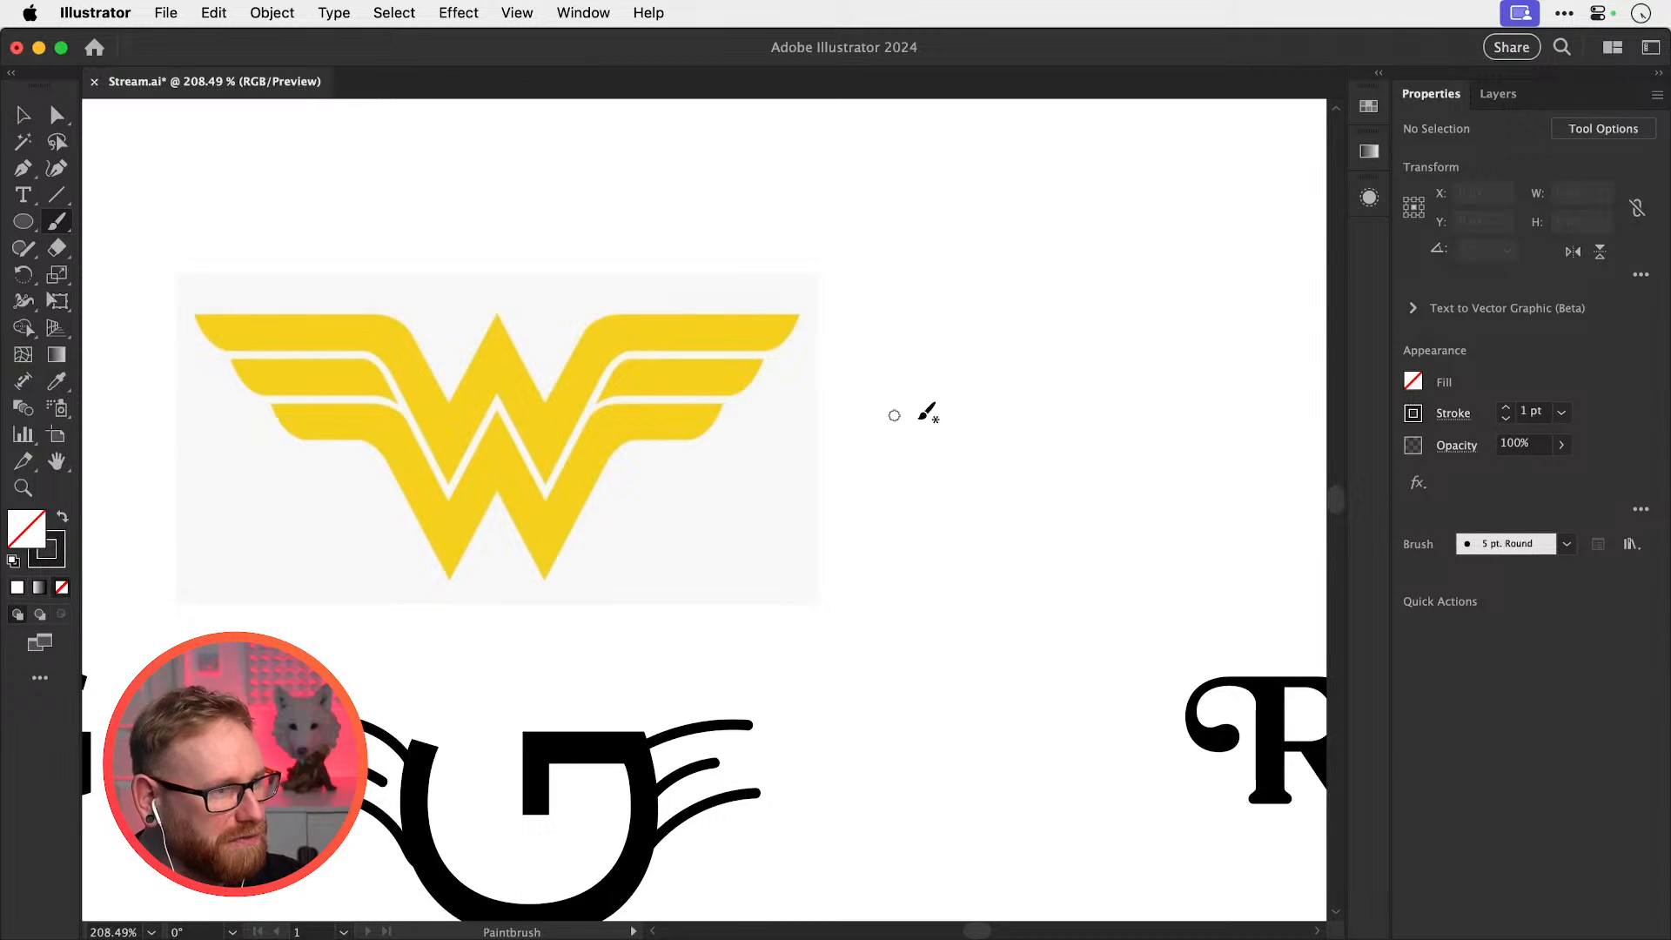
left_click_drag(923, 416, 833, 411)
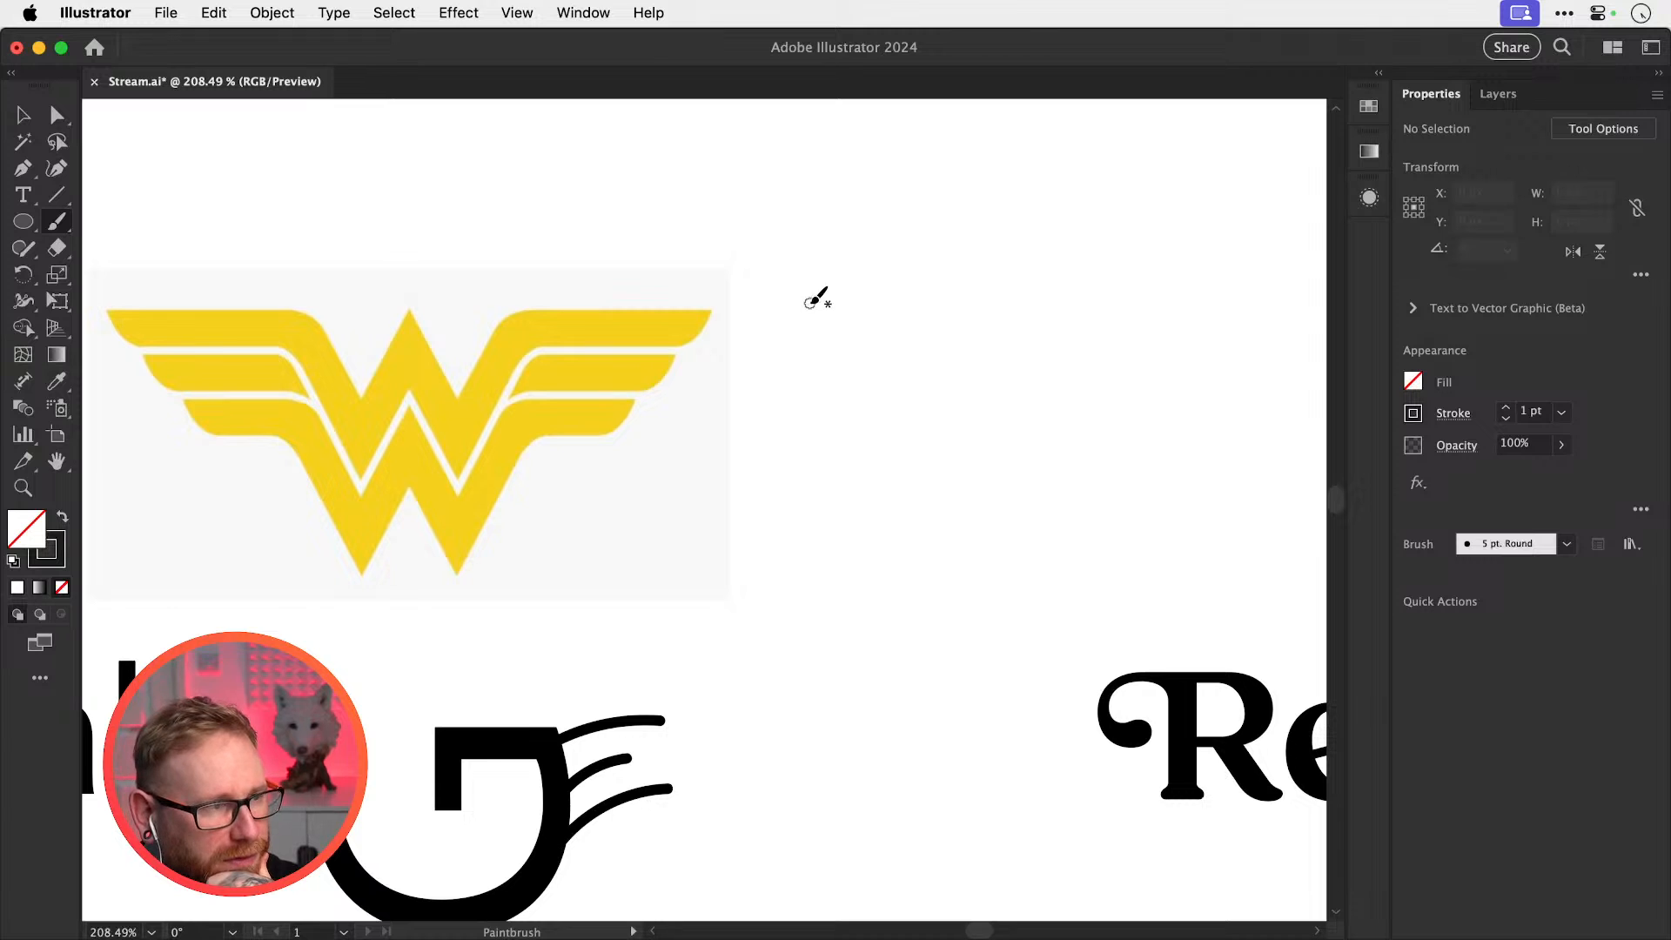
left_click_drag(811, 303, 856, 302)
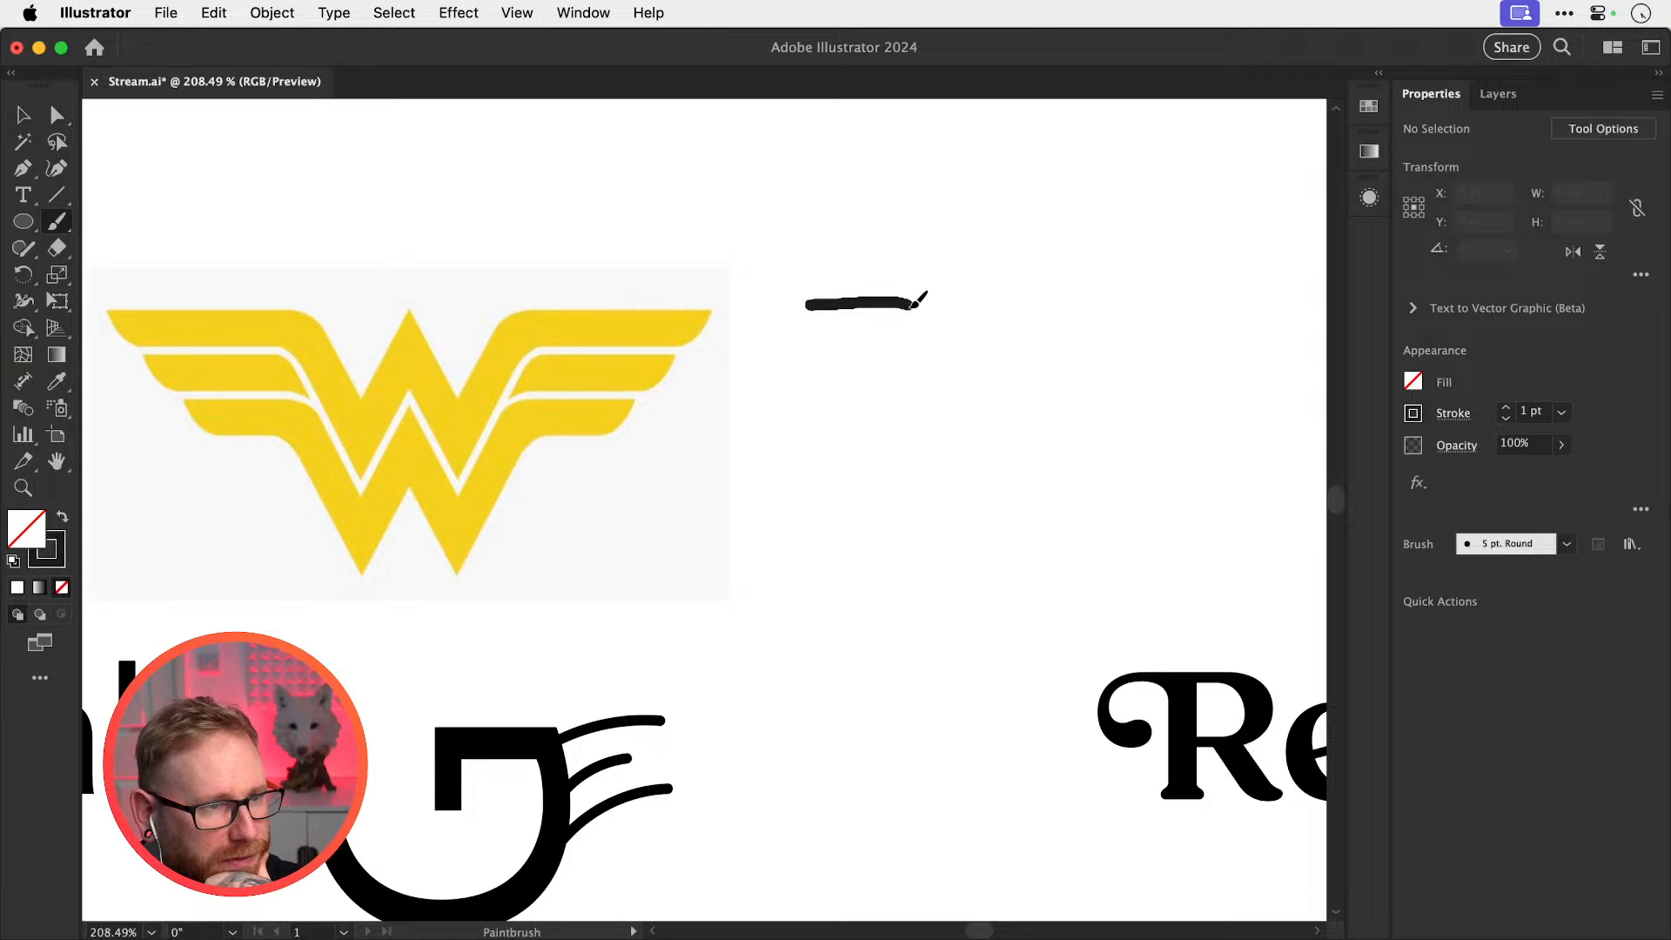
mouse_move(945, 351)
left_mouse_down()
mouse_move(1002, 458)
mouse_move(1100, 489)
left_mouse_up()
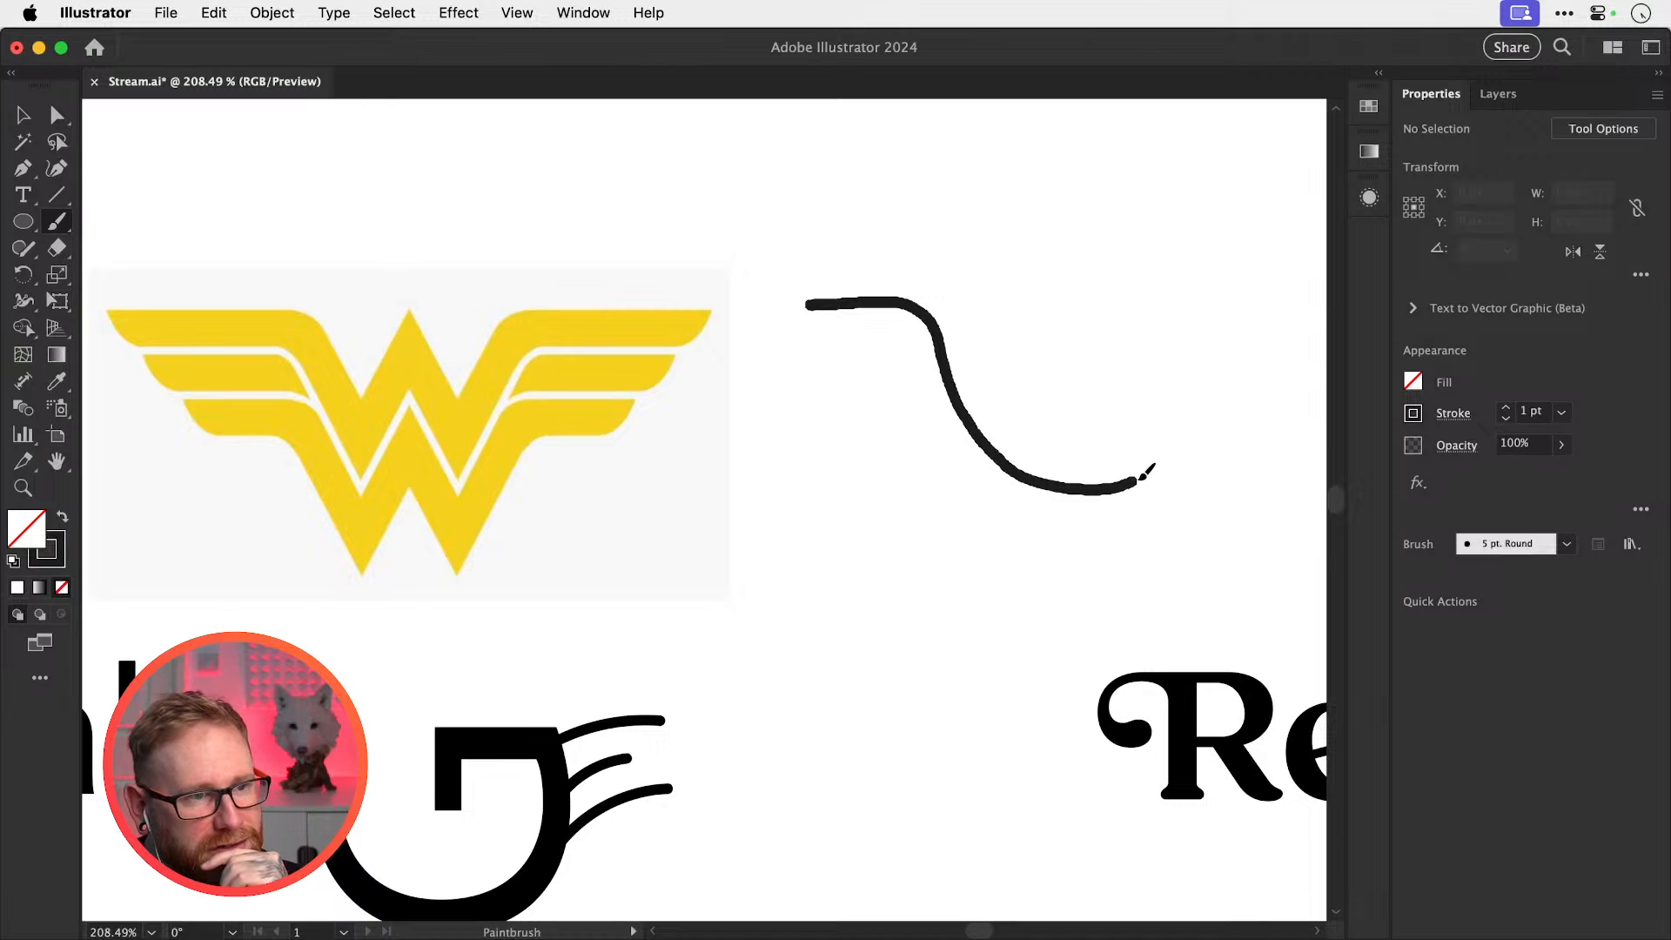
mouse_move(1172, 444)
left_mouse_down()
mouse_move(1216, 322)
mouse_move(1310, 303)
left_mouse_up()
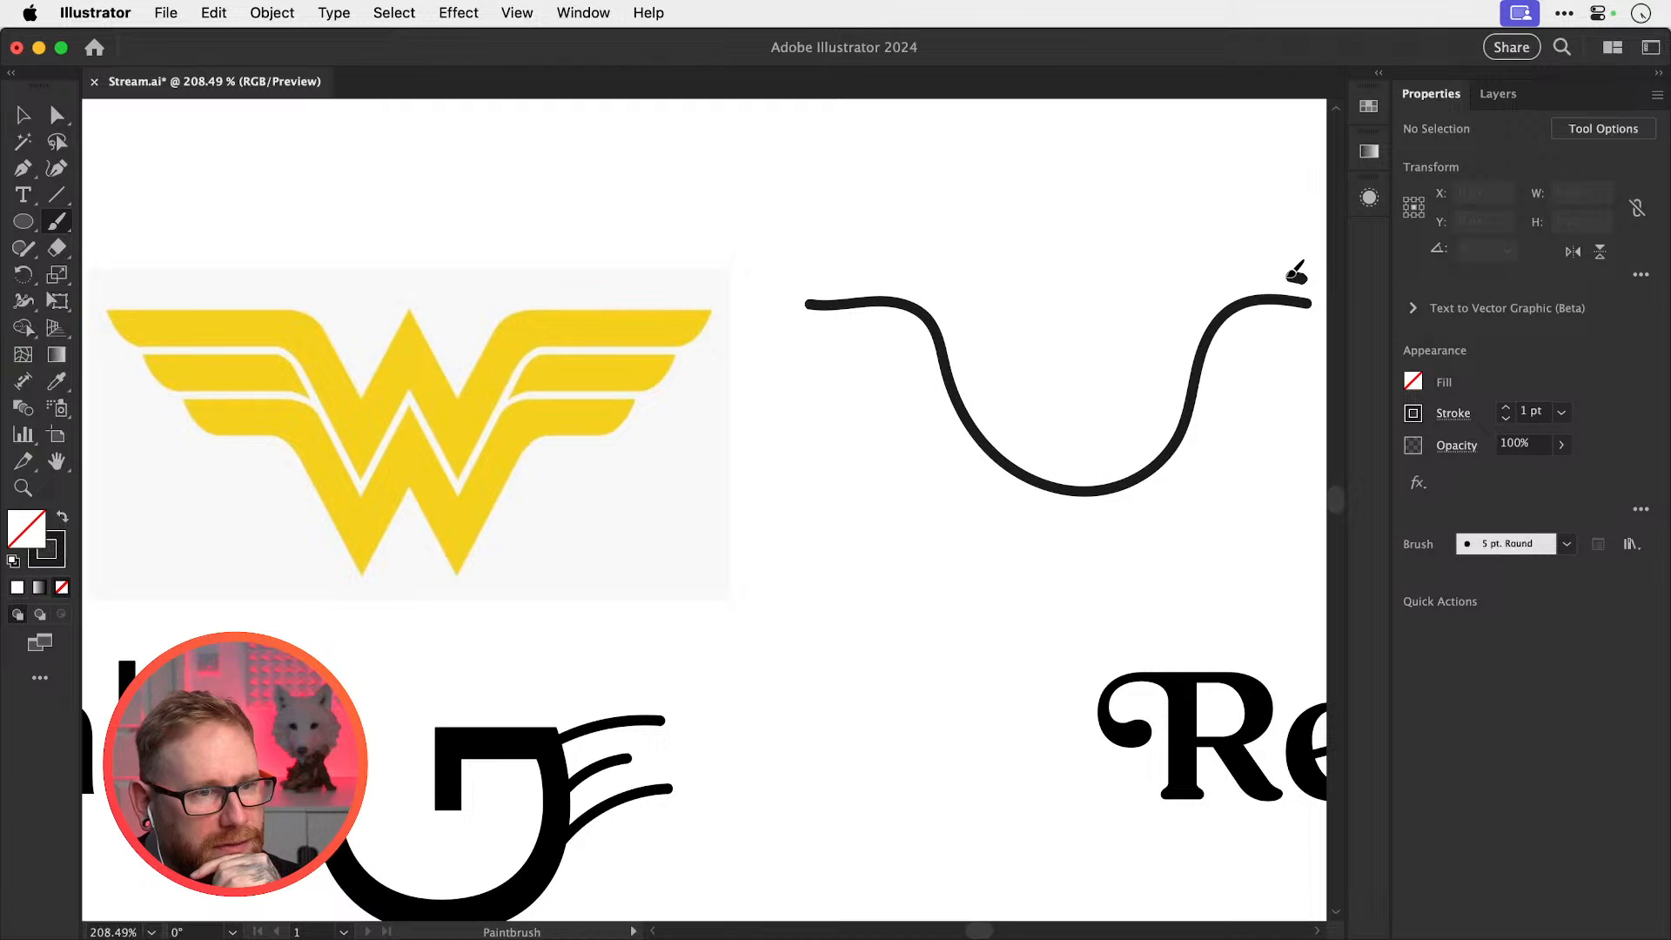
Add inner wing strokes from the right tip and along the curve's arms, redoing one stray stroke
mouse_move(1227, 272)
left_mouse_down()
mouse_move(1175, 285)
mouse_move(1095, 372)
left_mouse_up()
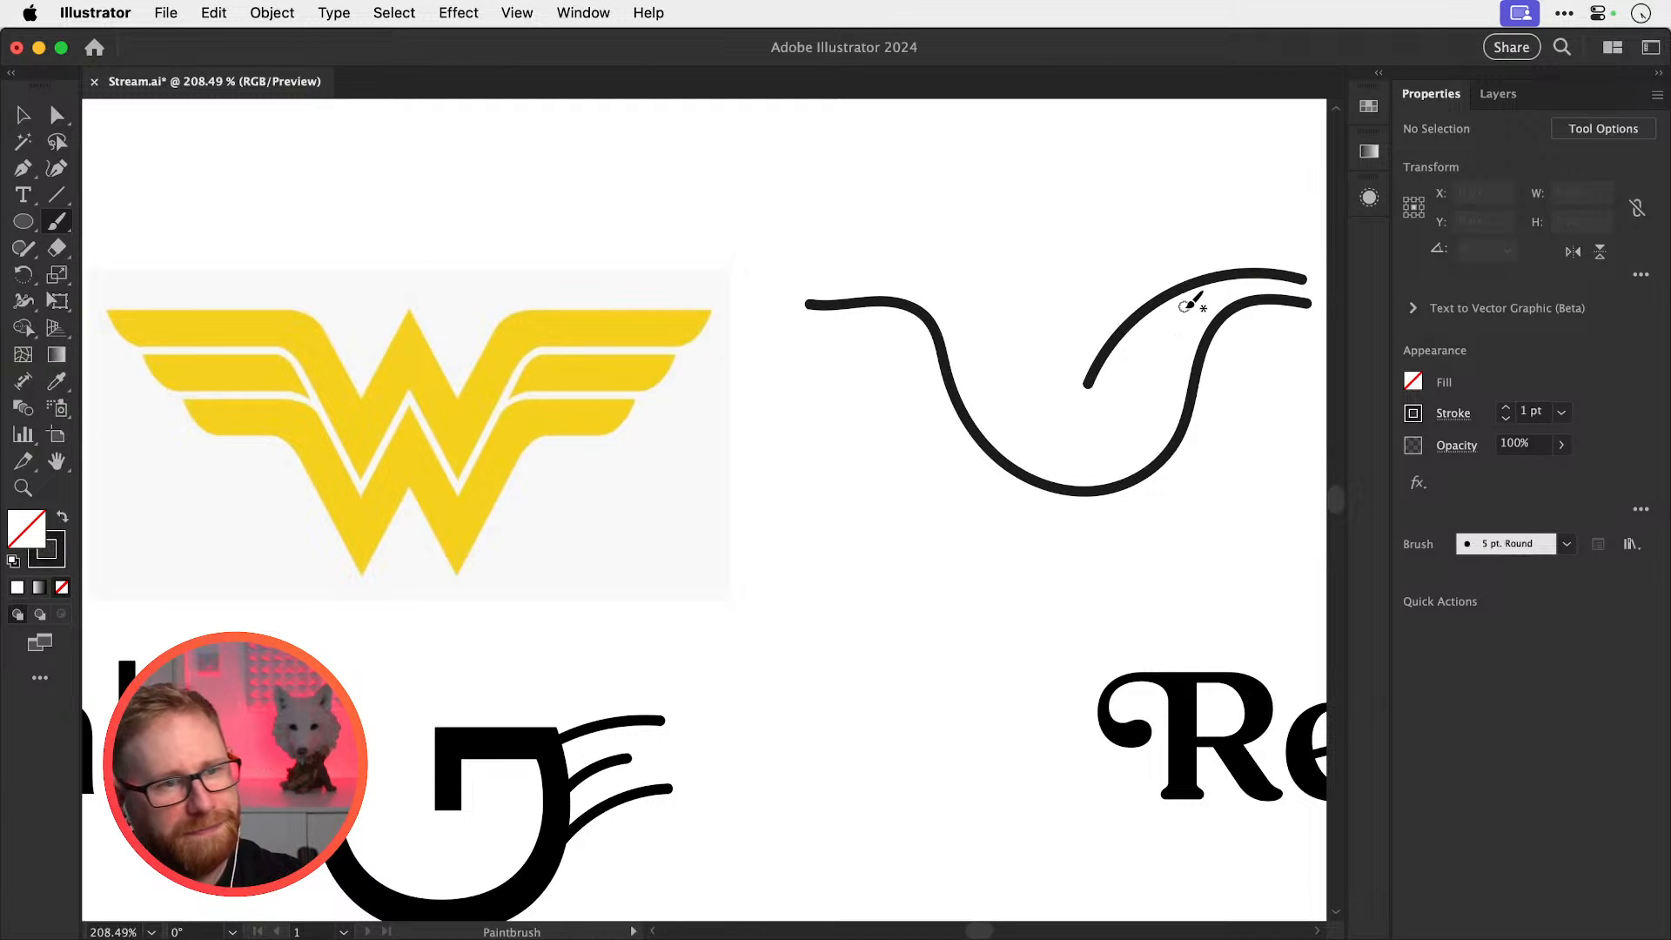
key("cmd+z")
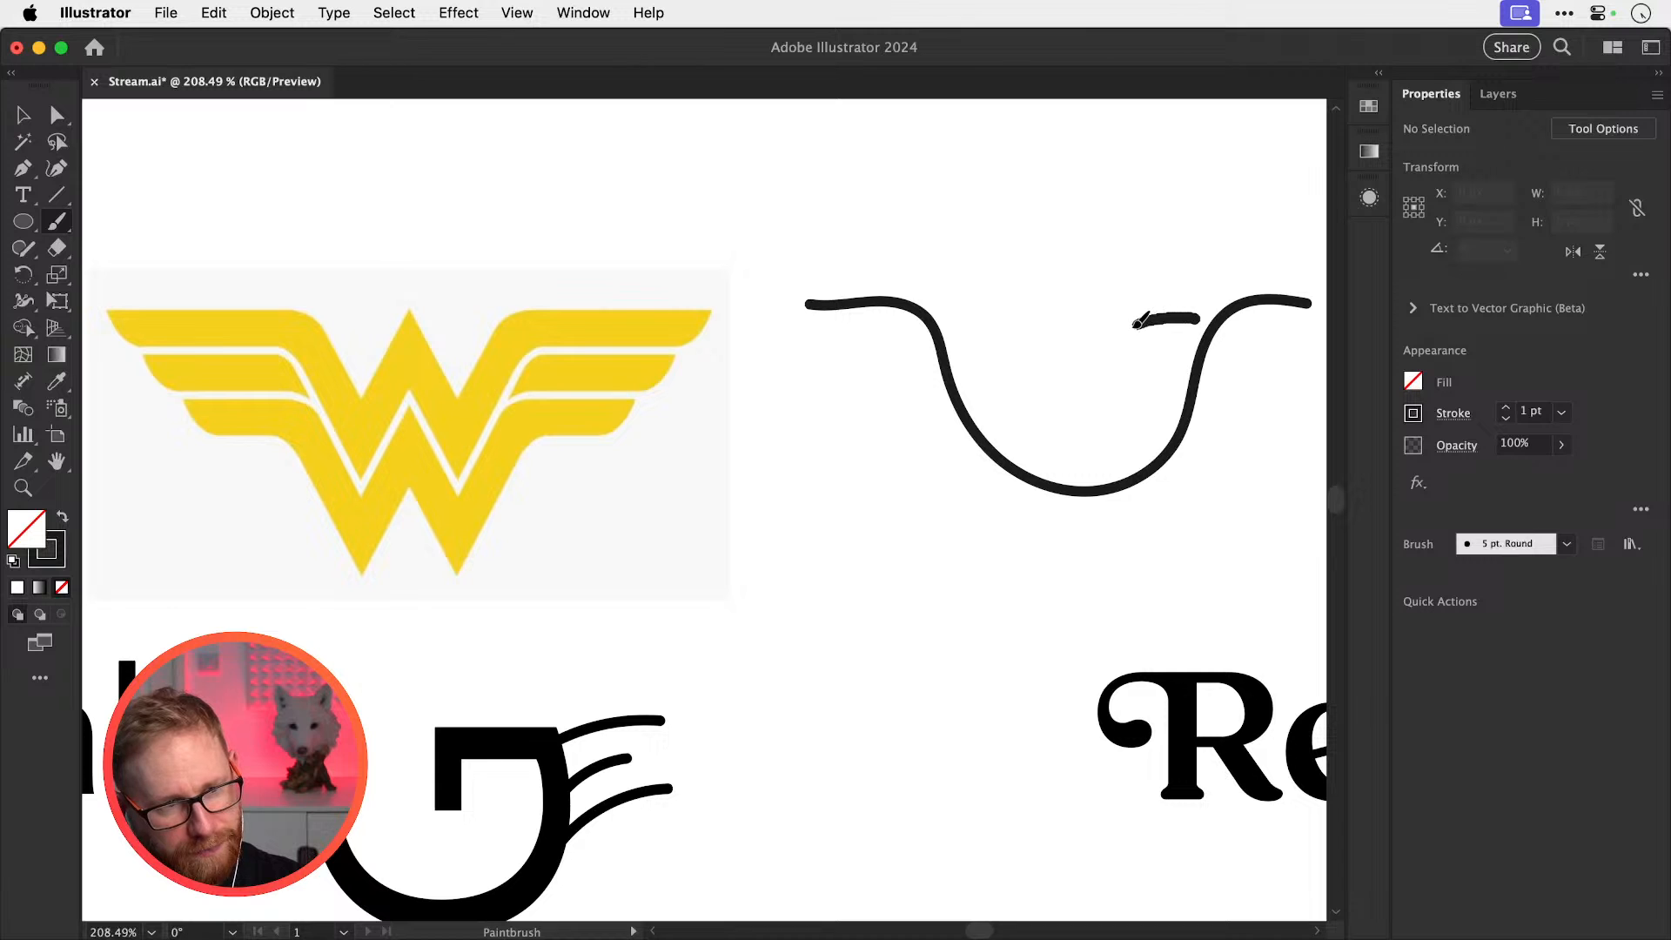
left_click_drag(1102, 348, 1079, 405)
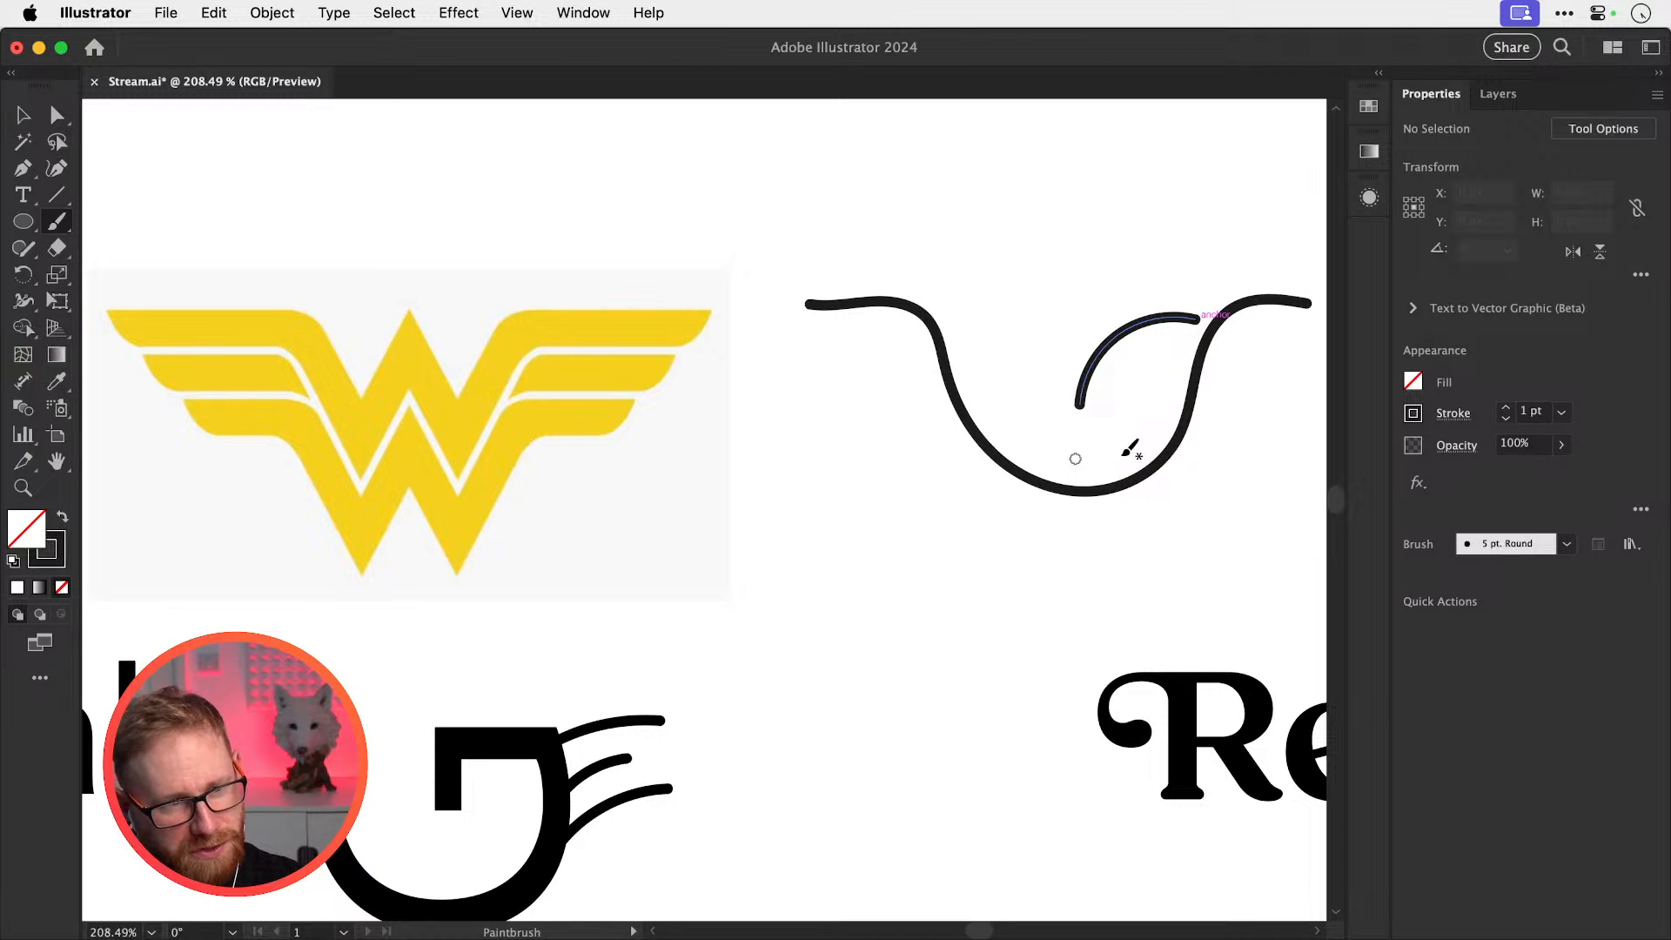
key("space")
left_click_drag(970, 397, 900, 401)
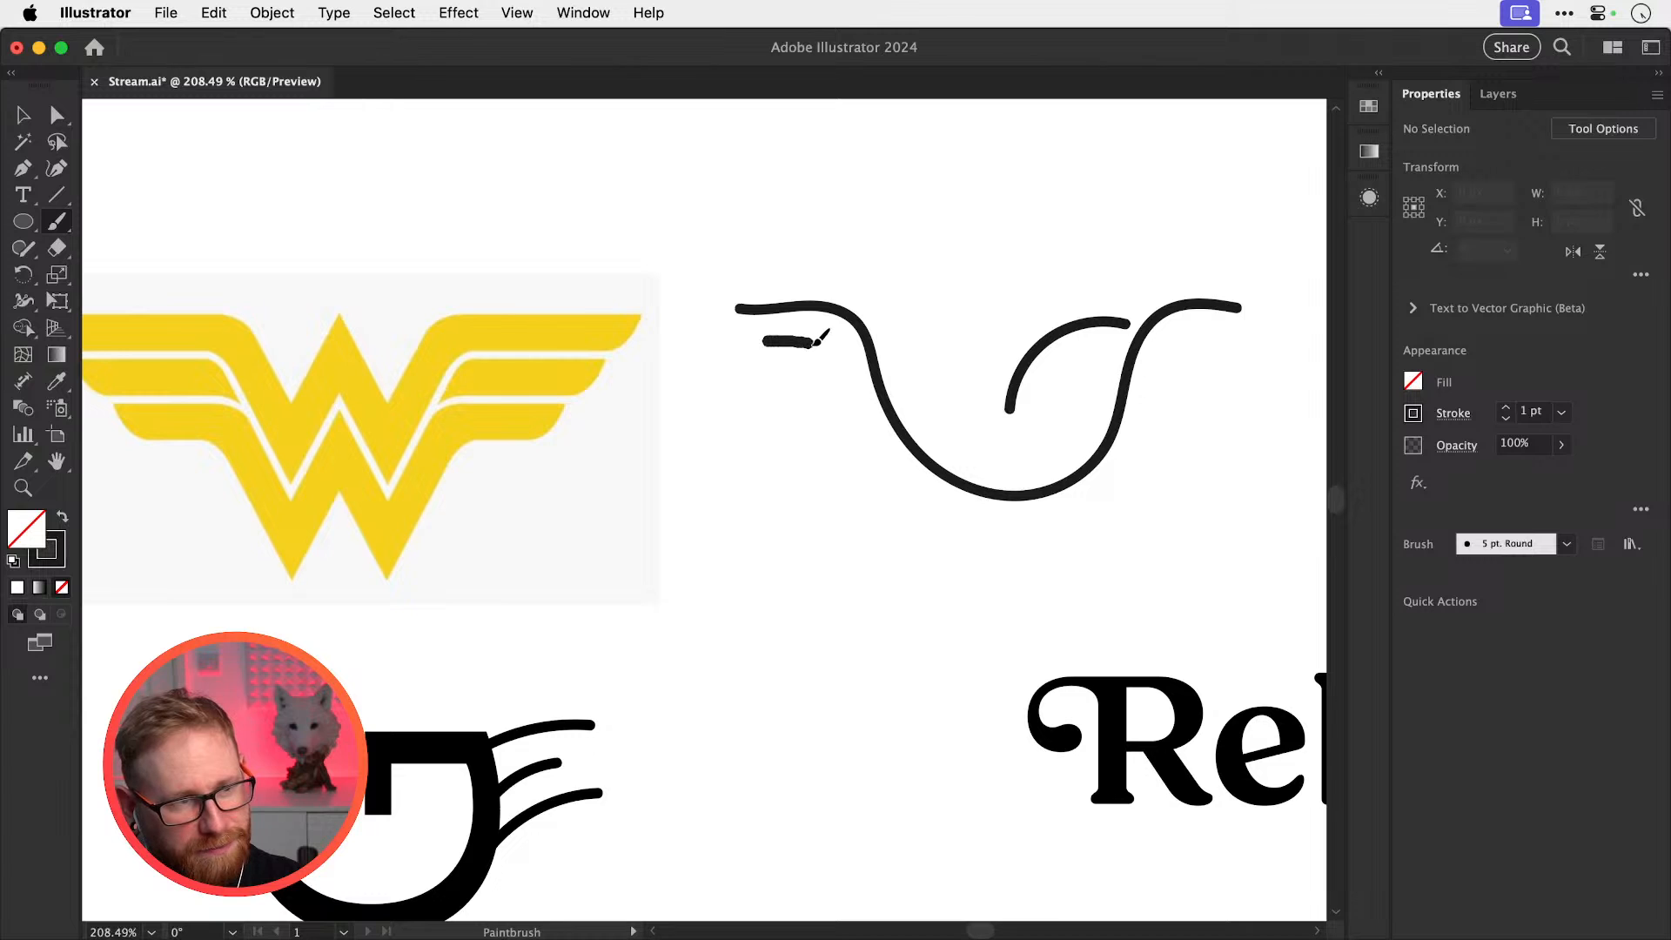
left_click_drag(862, 370, 905, 420)
left_click_drag(1128, 402, 1223, 346)
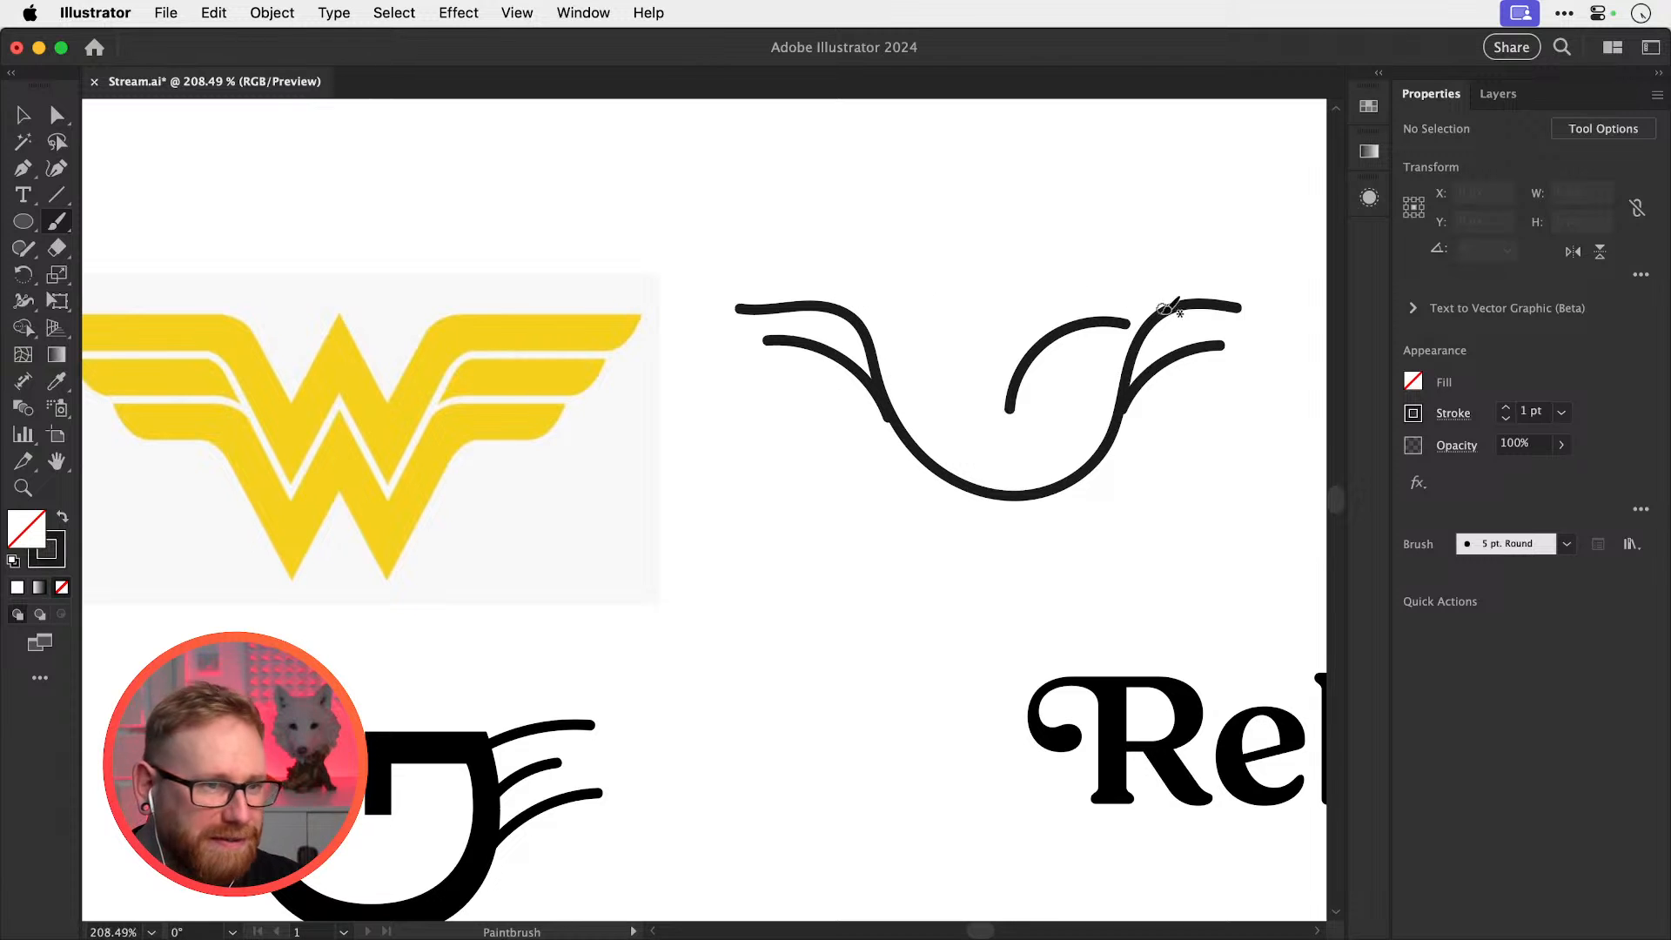
Draw a second, lower stroke along the U curve, undoing a rough part
mouse_move(883, 327)
left_mouse_down()
mouse_move(943, 471)
mouse_move(994, 488)
mouse_move(1057, 460)
left_mouse_up()
mouse_move(1111, 373)
left_mouse_down()
mouse_move(1072, 327)
mouse_move(1031, 354)
mouse_move(1036, 427)
left_mouse_up()
key("super+z")
scroll(981, 403, "right", 3)
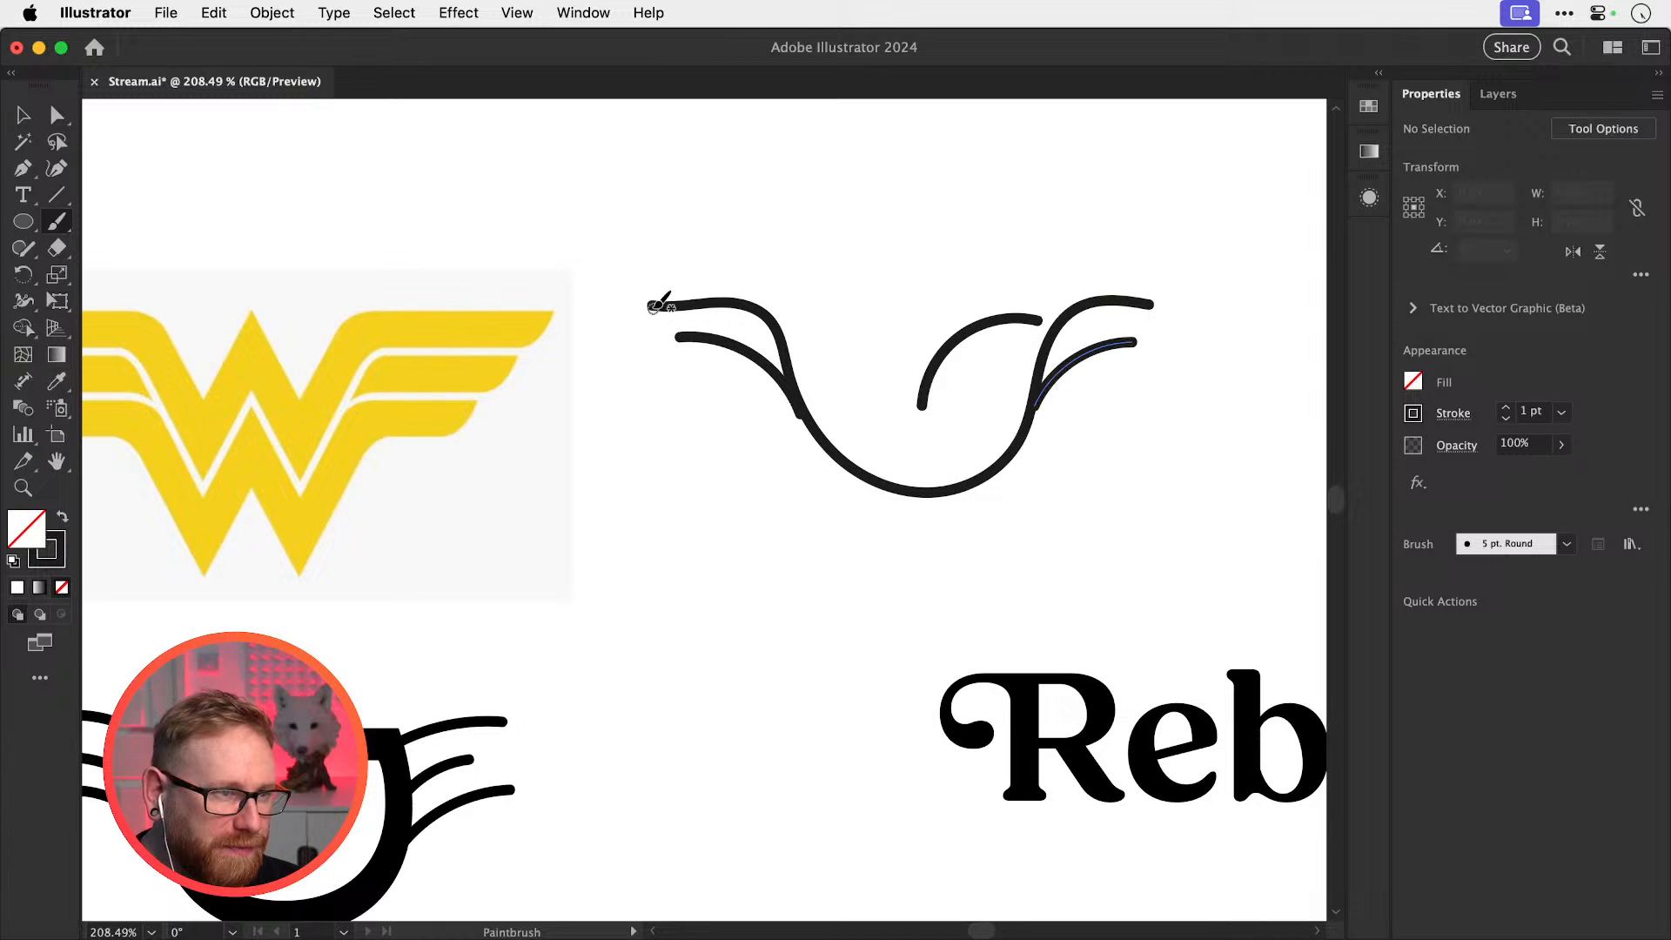
Redraw the left wing strokes and the lower left wing edge down to the bottom curve
mouse_move(668, 320)
left_mouse_down()
mouse_move(735, 345)
mouse_move(682, 340)
mouse_move(661, 349)
mouse_move(671, 360)
mouse_move(807, 428)
left_mouse_up()
key("super+z")
mouse_move(684, 338)
left_mouse_down()
mouse_move(658, 349)
mouse_move(756, 398)
mouse_move(877, 521)
mouse_move(938, 530)
mouse_move(1011, 504)
mouse_move(1088, 387)
mouse_move(1188, 315)
mouse_move(1125, 295)
left_mouse_up()
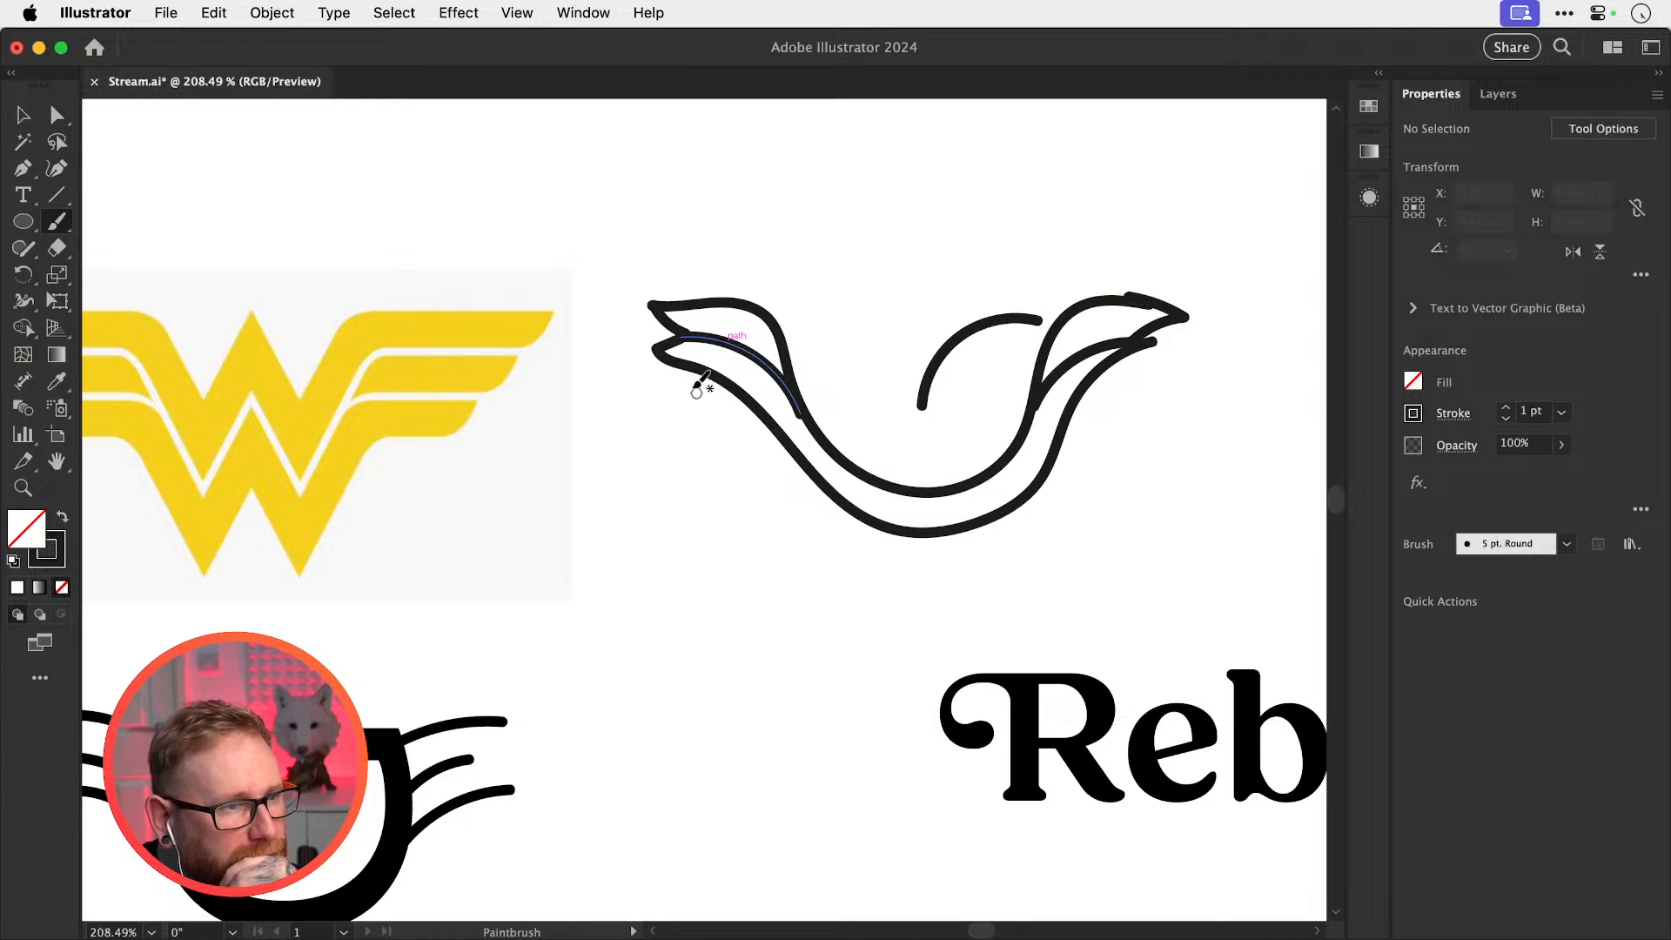
mouse_move(702, 367)
left_mouse_down()
mouse_move(655, 397)
mouse_move(740, 415)
mouse_move(807, 465)
left_mouse_up()
Add a lower right wing stroke and an inner curl sweeping up into the right wing
mouse_move(1060, 440)
left_mouse_down()
mouse_move(1176, 382)
mouse_move(1129, 360)
left_mouse_up()
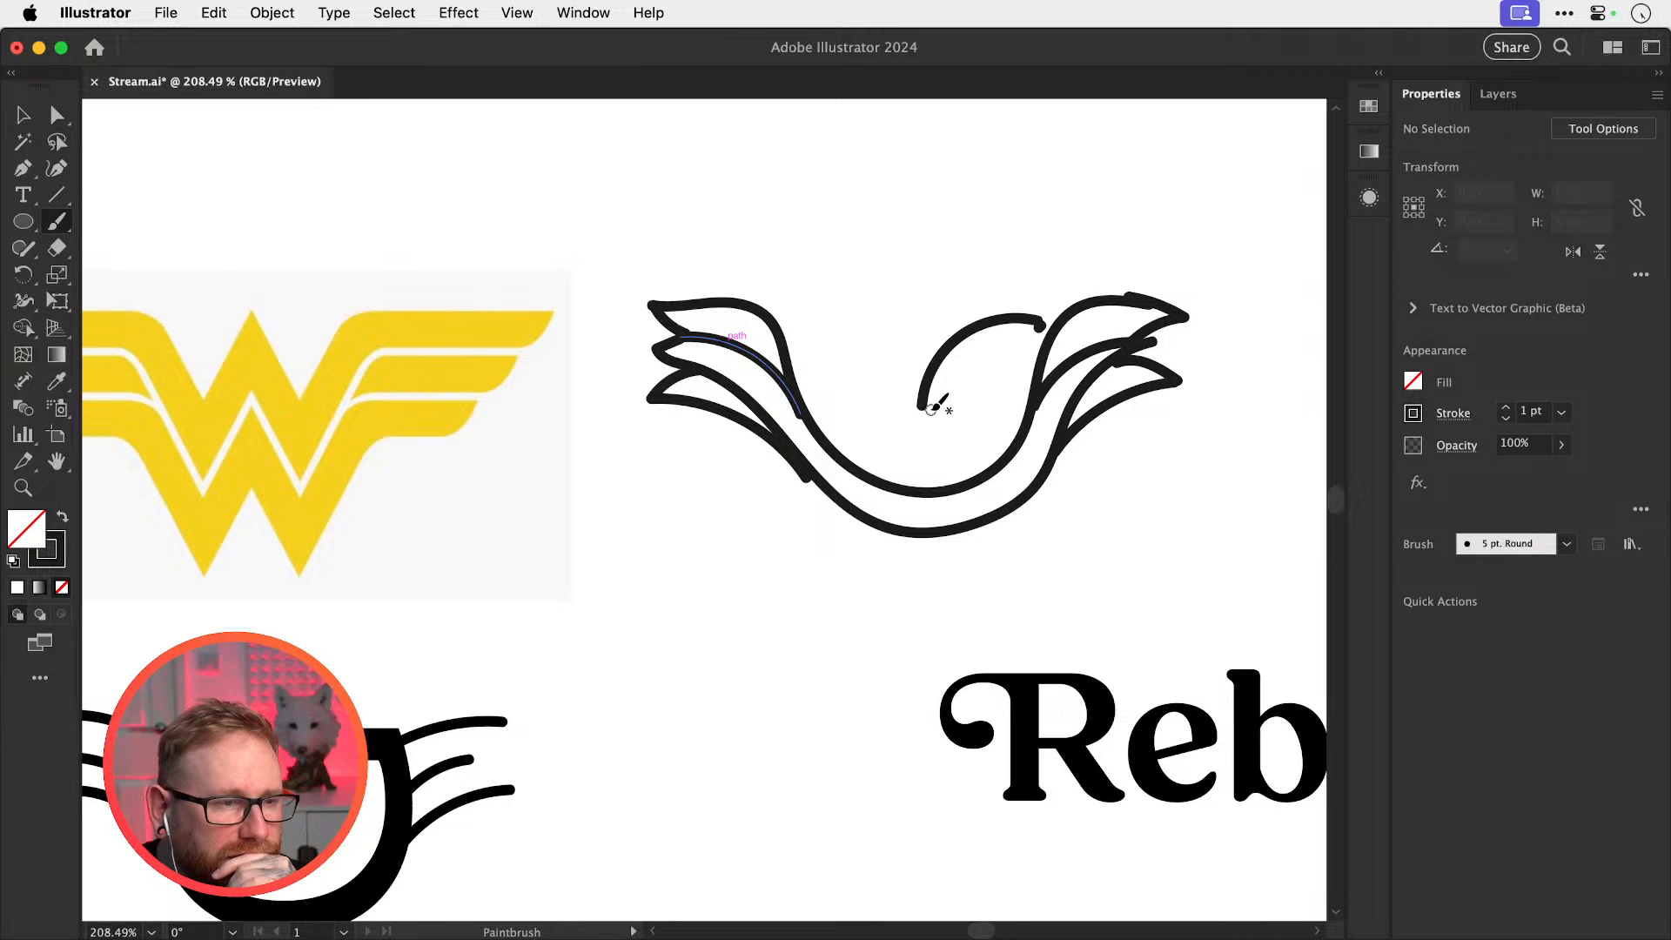
mouse_move(920, 404)
left_mouse_down()
mouse_move(924, 317)
mouse_move(966, 288)
mouse_move(1018, 277)
mouse_move(1079, 308)
left_mouse_up()
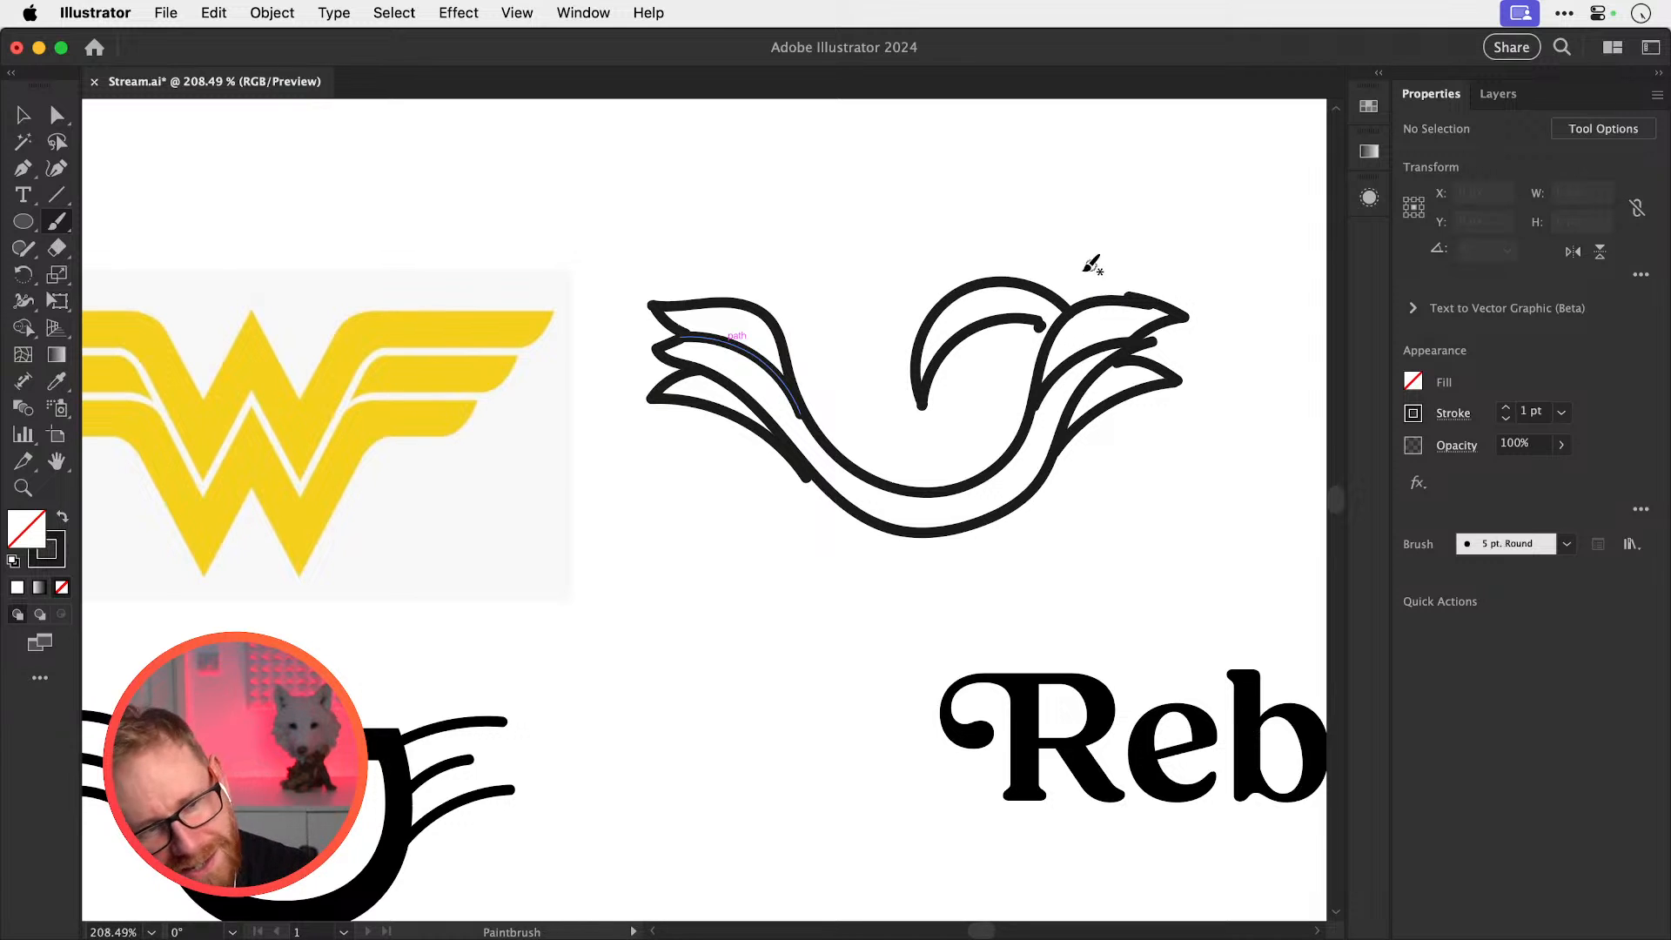
key("v")
mouse_move(1044, 361)
left_mouse_down()
mouse_move(917, 418)
mouse_move(1029, 382)
left_mouse_up()
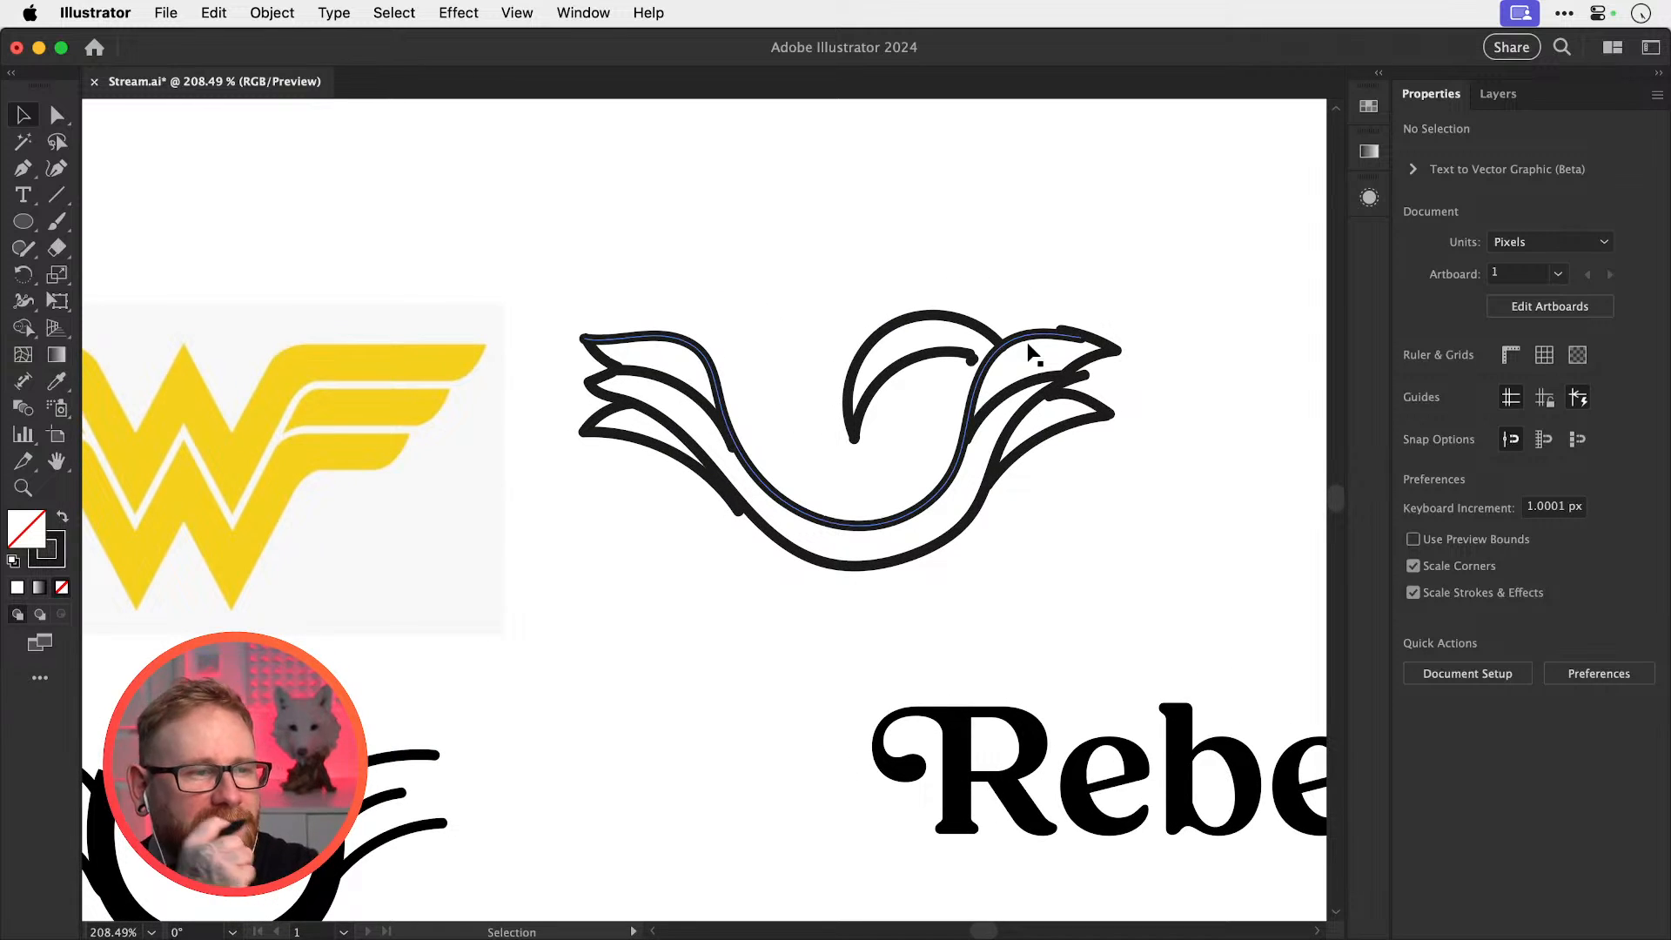
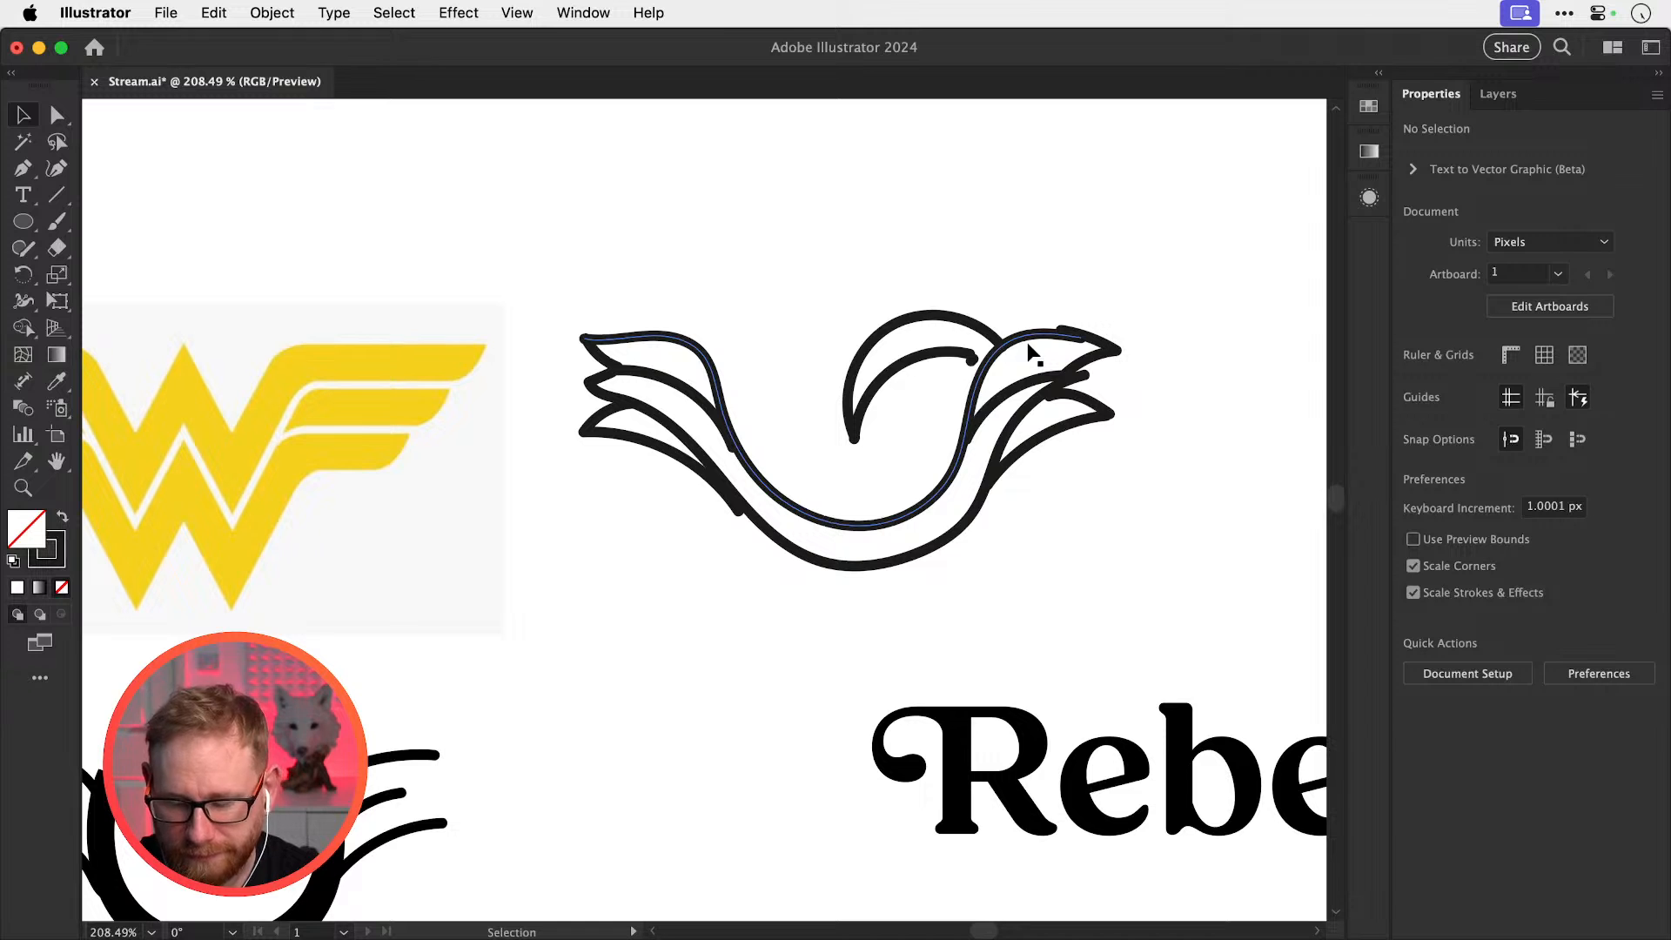
Pan the view, then draw a straight horizontal line about 327 px wide above the bird sketch
key("space")
left_click_drag(727, 373, 644, 426)
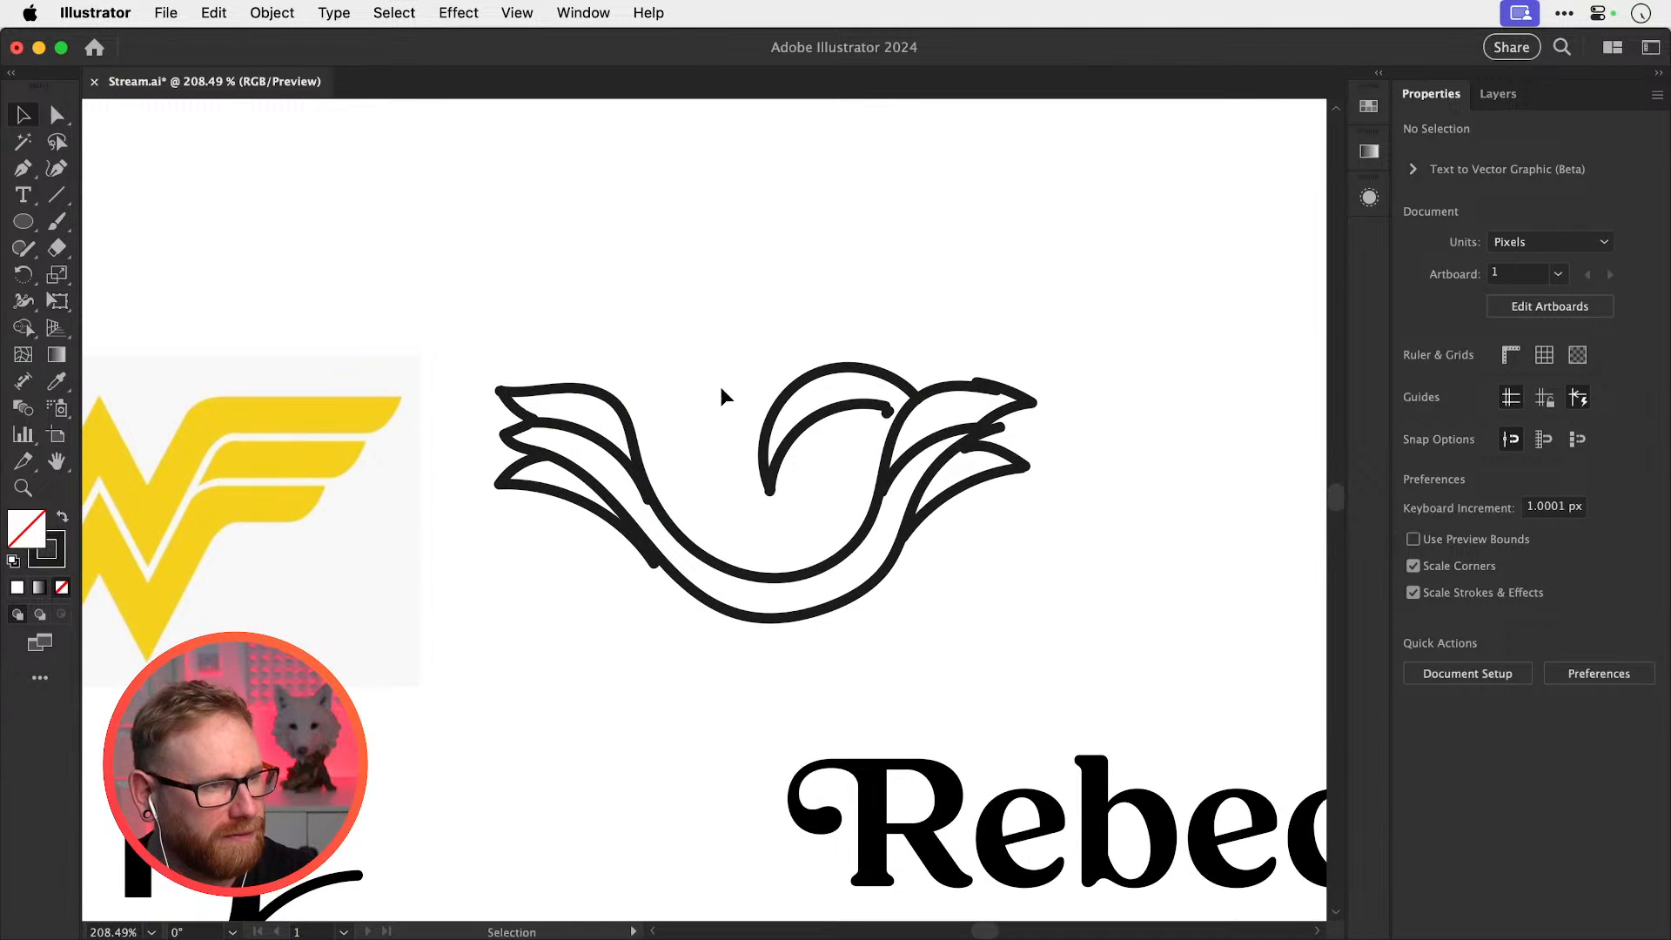
mouse_move(938, 370)
left_mouse_down()
mouse_move(744, 383)
mouse_move(738, 416)
mouse_move(841, 499)
left_mouse_up()
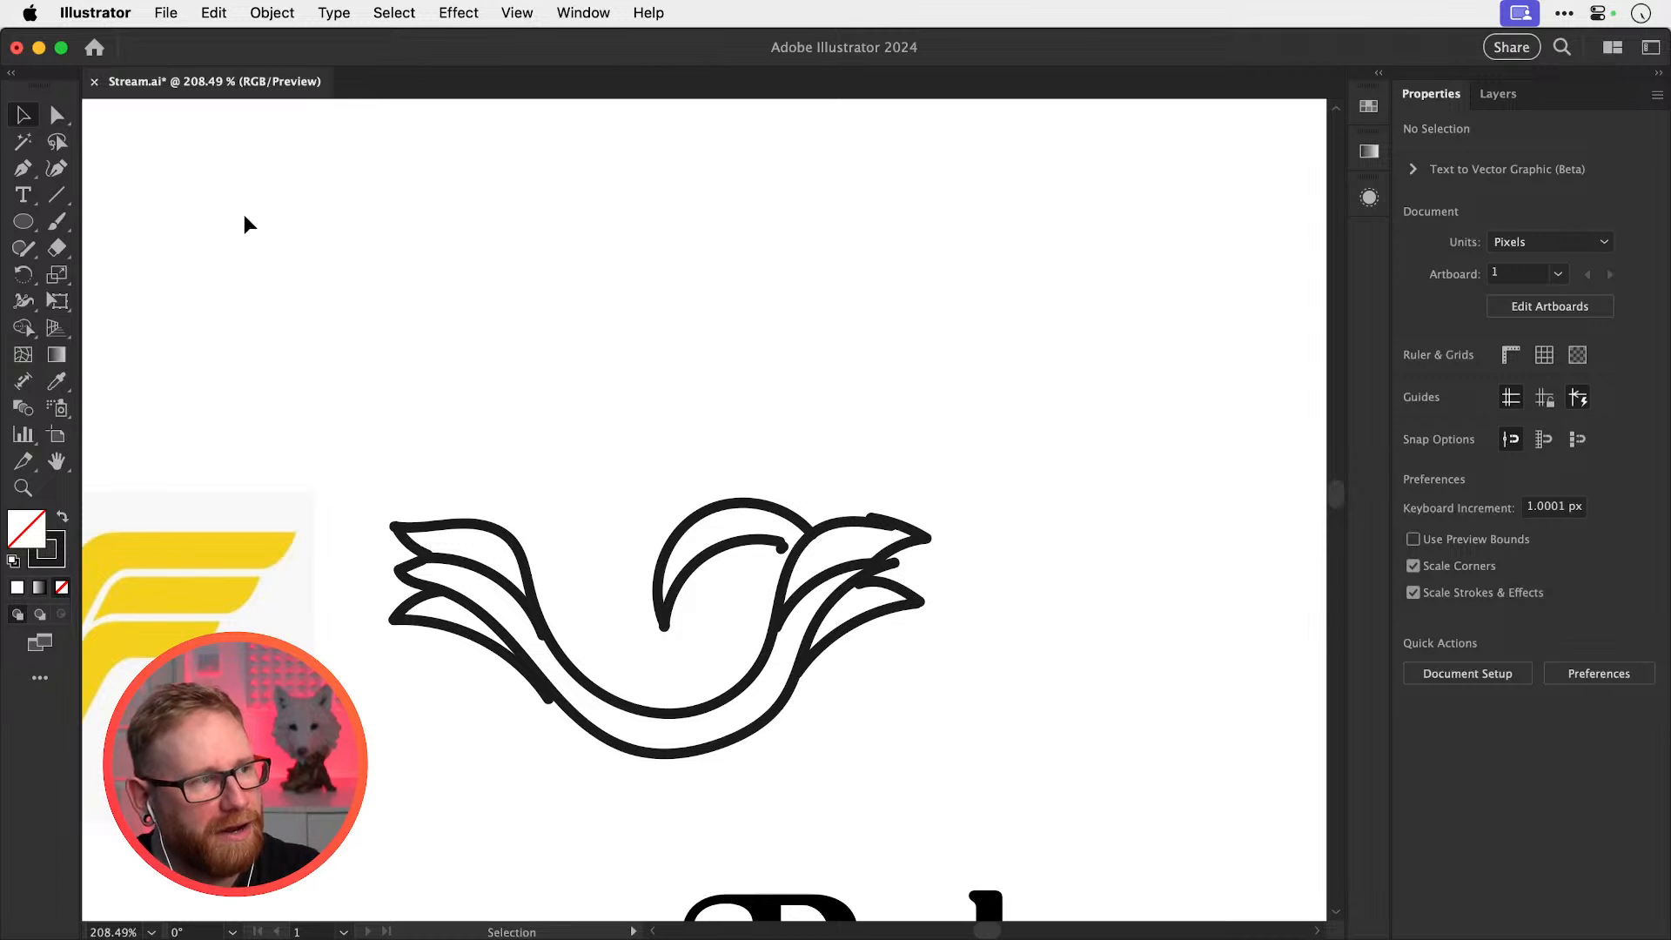
key("\\")
left_click_drag(450, 354, 1118, 354)
key("v")
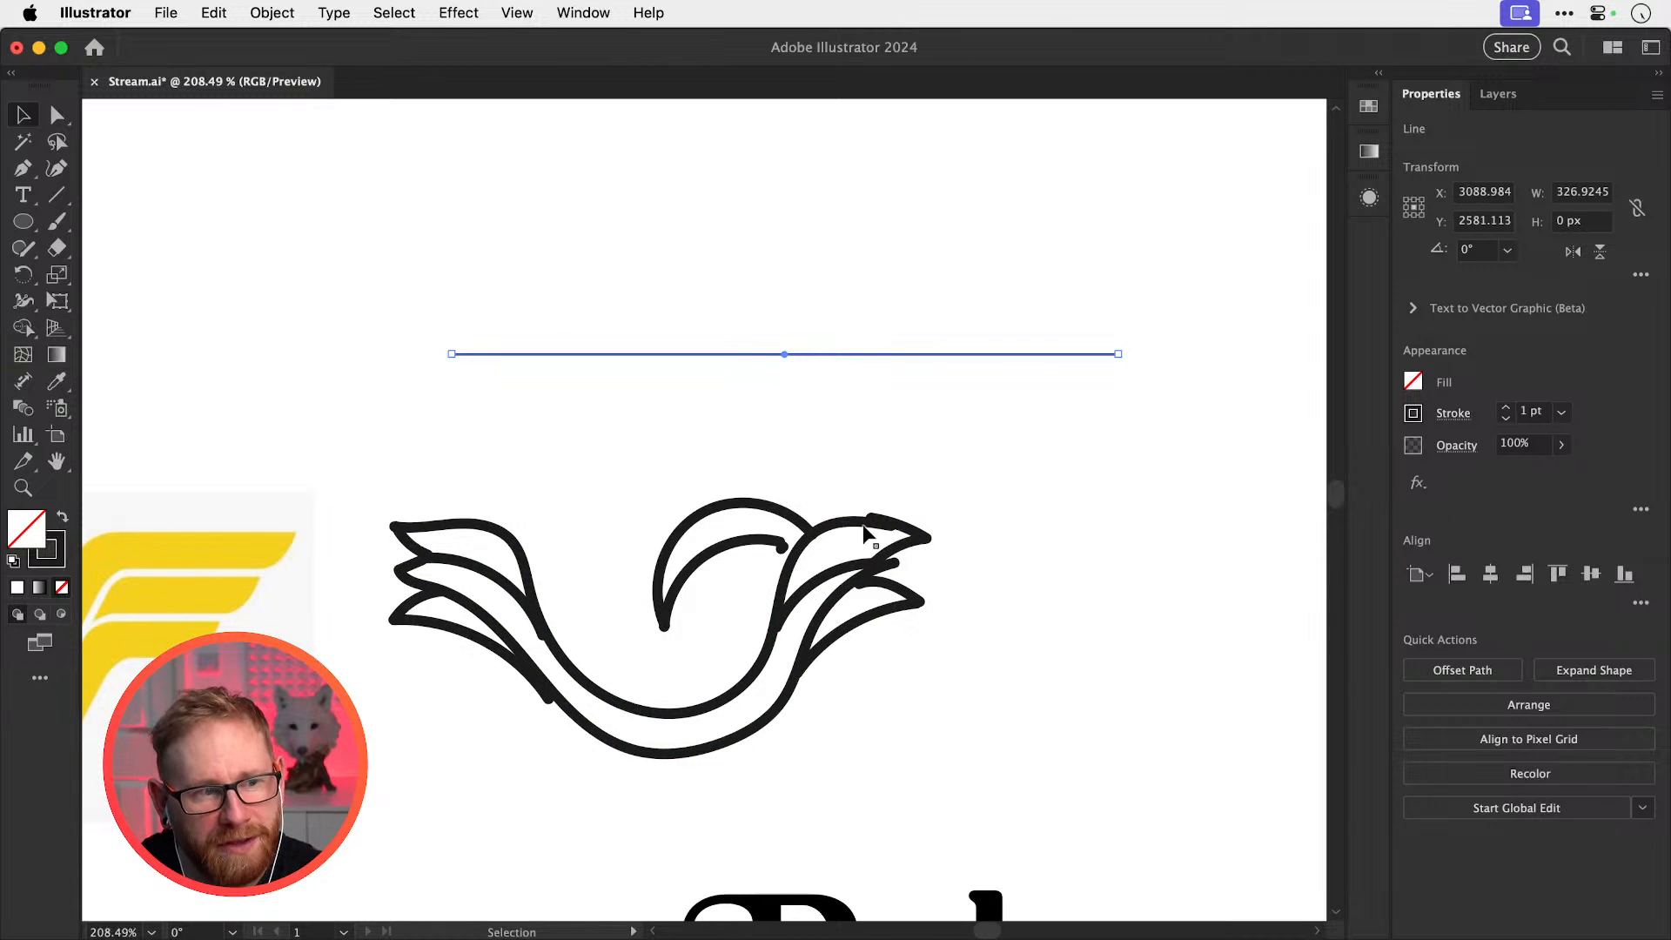
Sketch a freehand paintbrush wave at upper left, then undo it
left_click(57, 221)
mouse_move(209, 233)
left_mouse_down()
mouse_move(244, 248)
mouse_move(483, 174)
mouse_move(654, 236)
left_mouse_up()
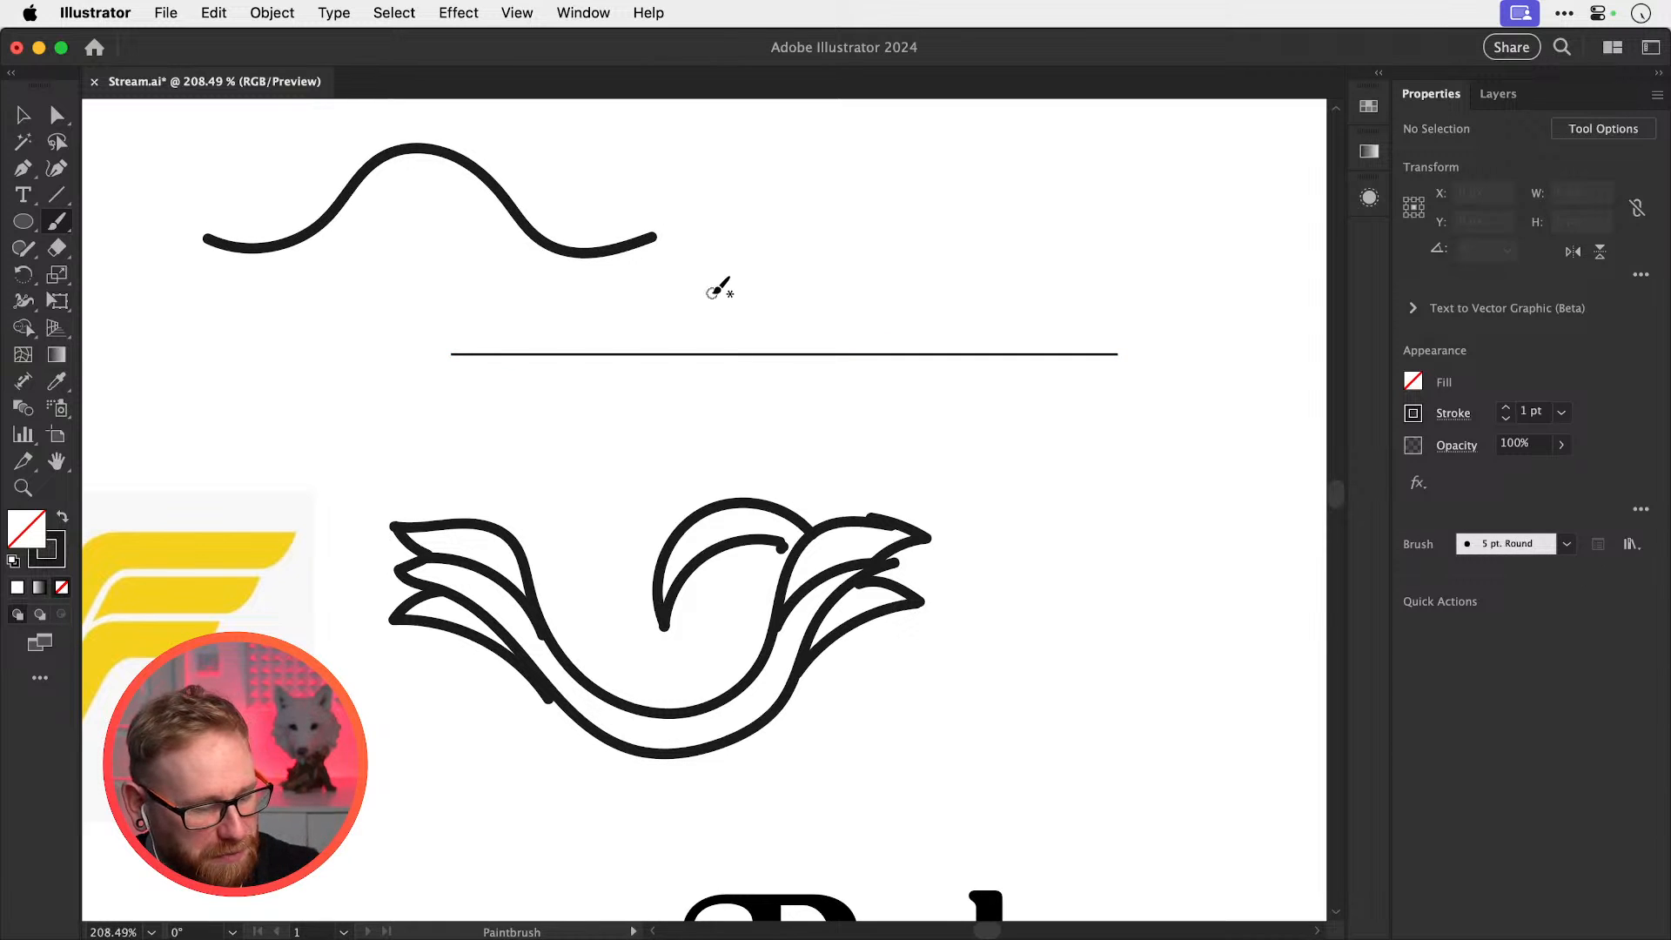
key("cmd+z")
key("v")
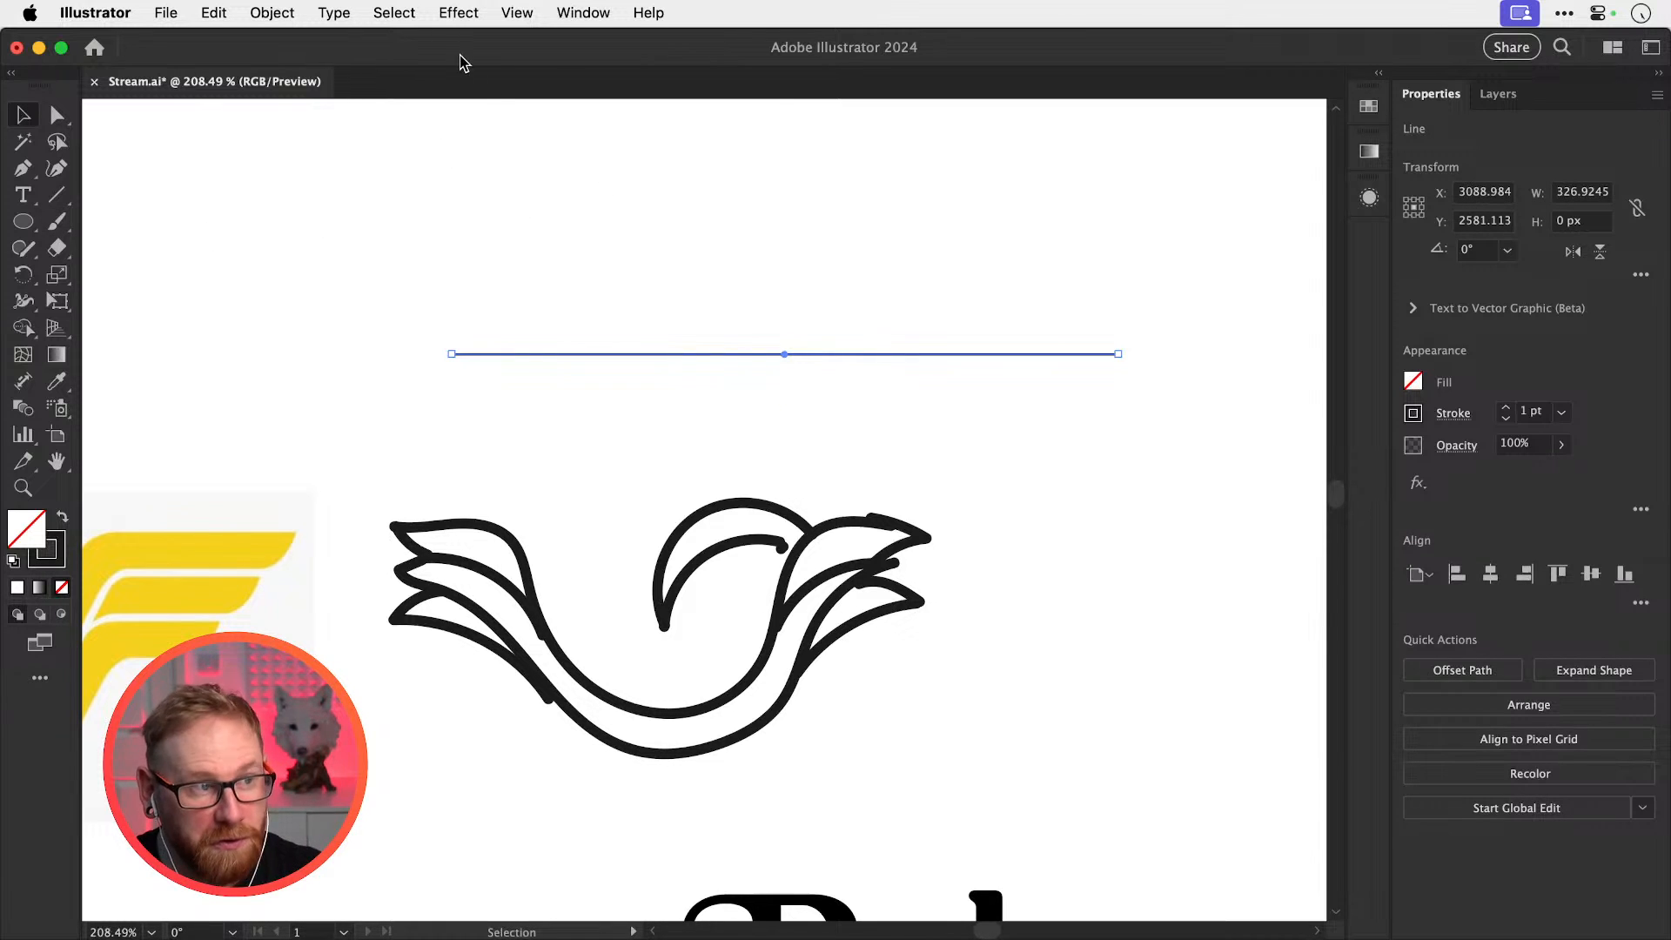
Apply a smooth Zig Zag effect to the line with 1 ridge and 57 px size
left_click(458, 13)
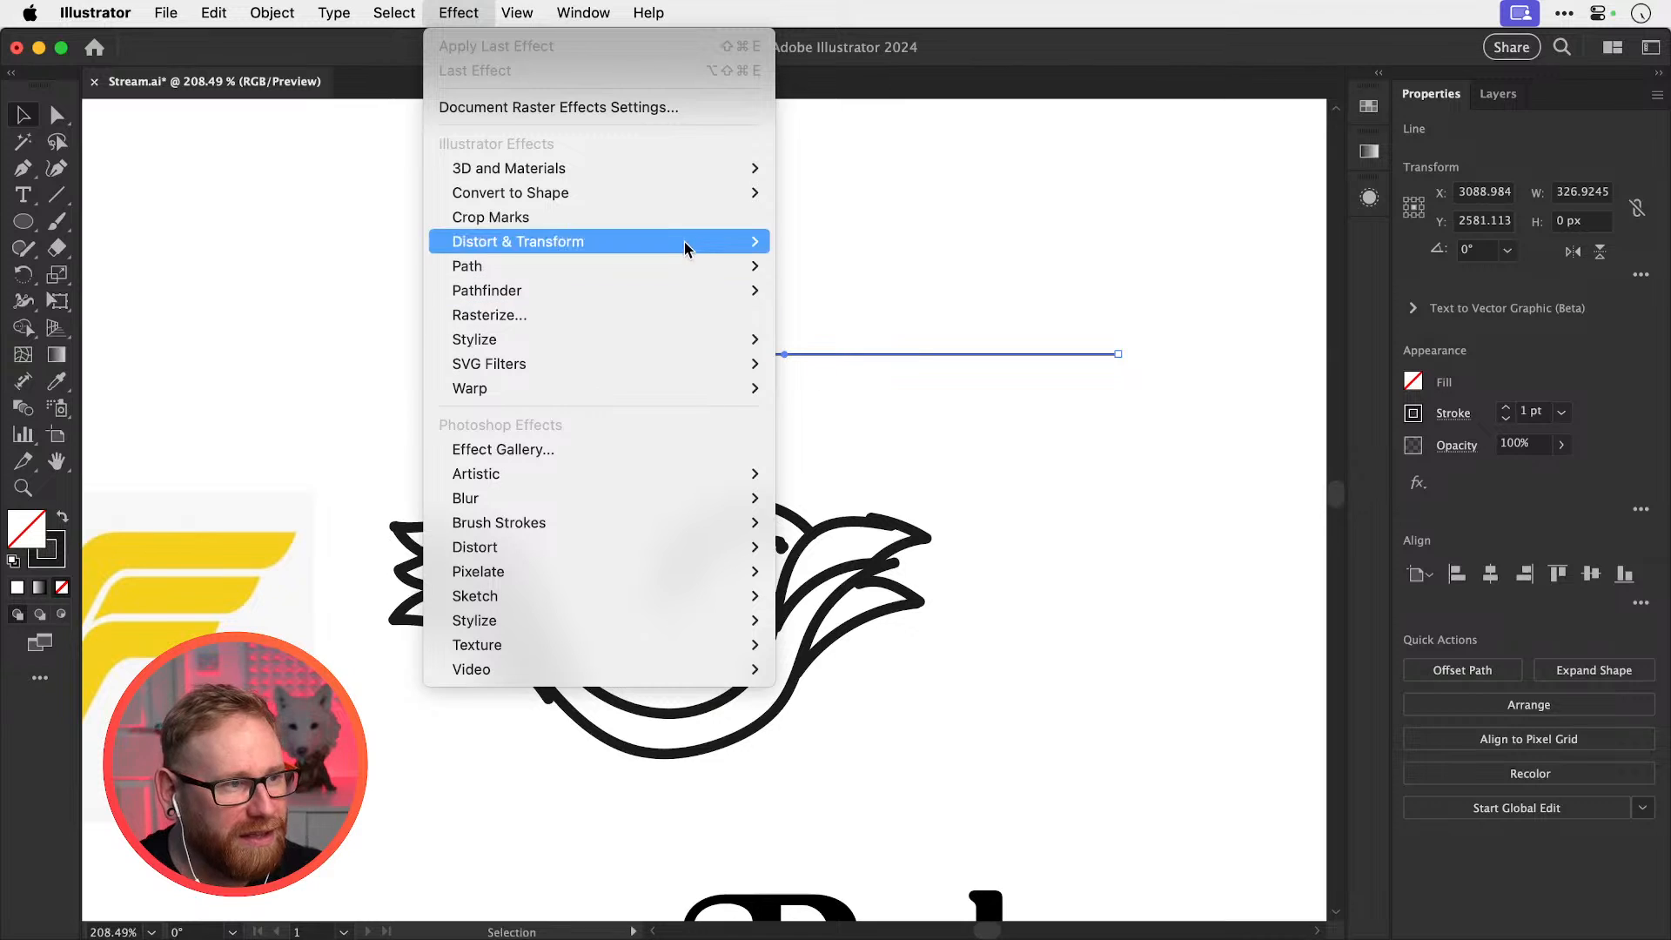
mouse_move(685, 248)
left_click(865, 388)
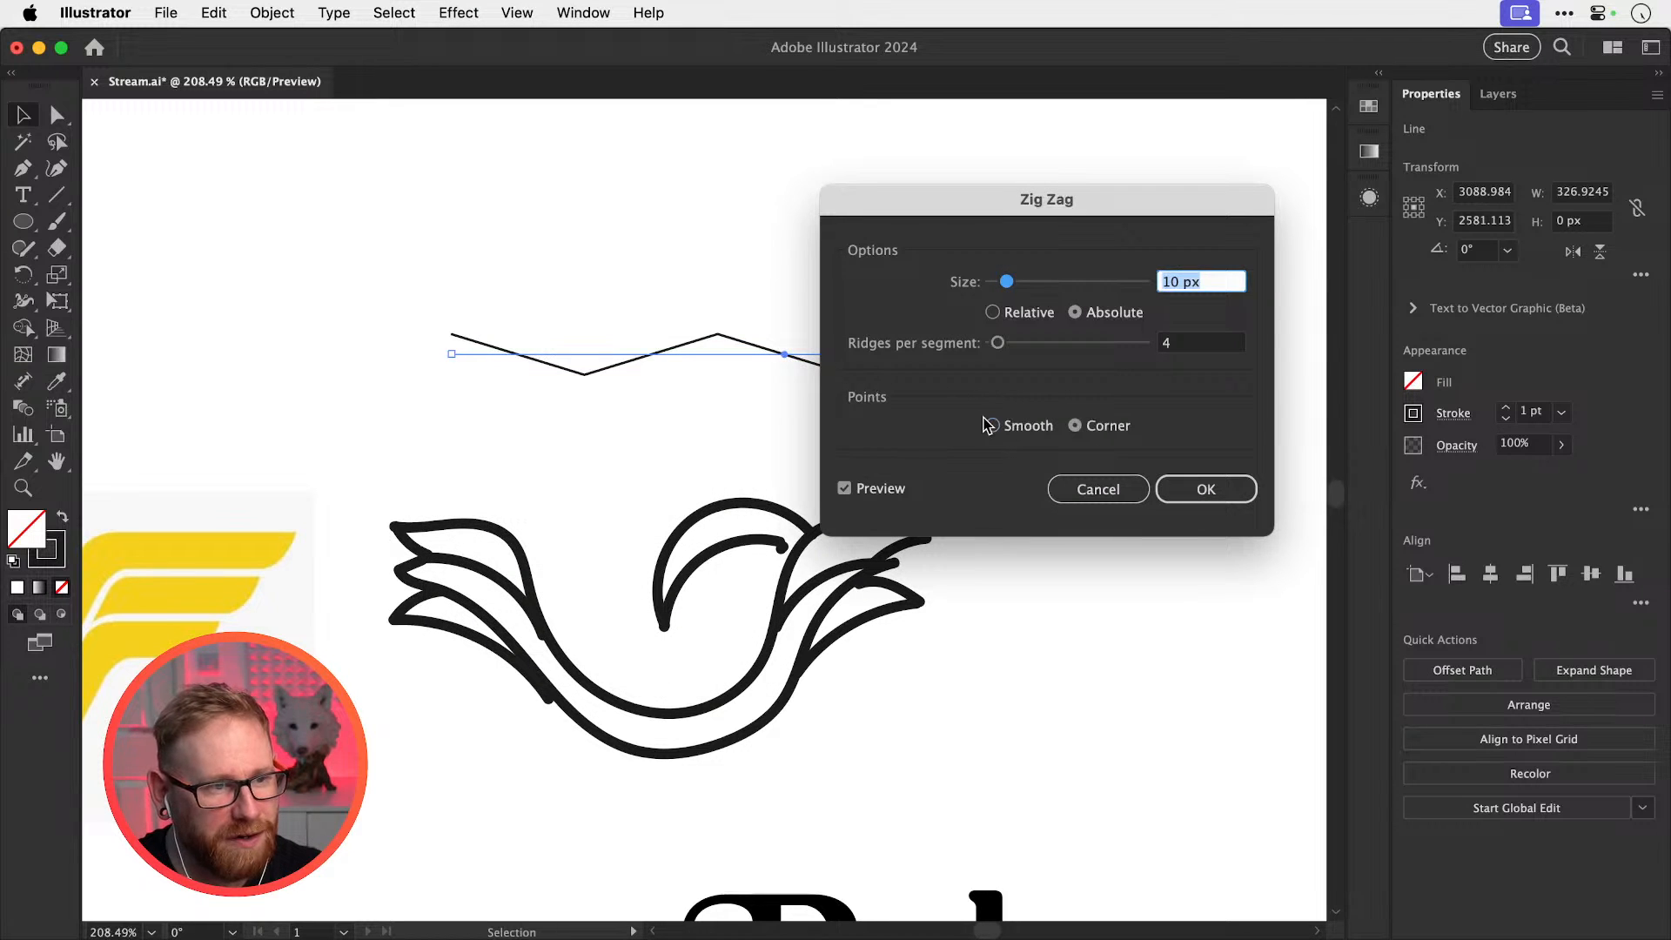
left_click(990, 425)
left_click_drag(998, 343, 996, 346)
key("BackSpace")
type("2")
left_click_drag(1053, 214, 1387, 341)
left_click_drag(1340, 401, 1381, 401)
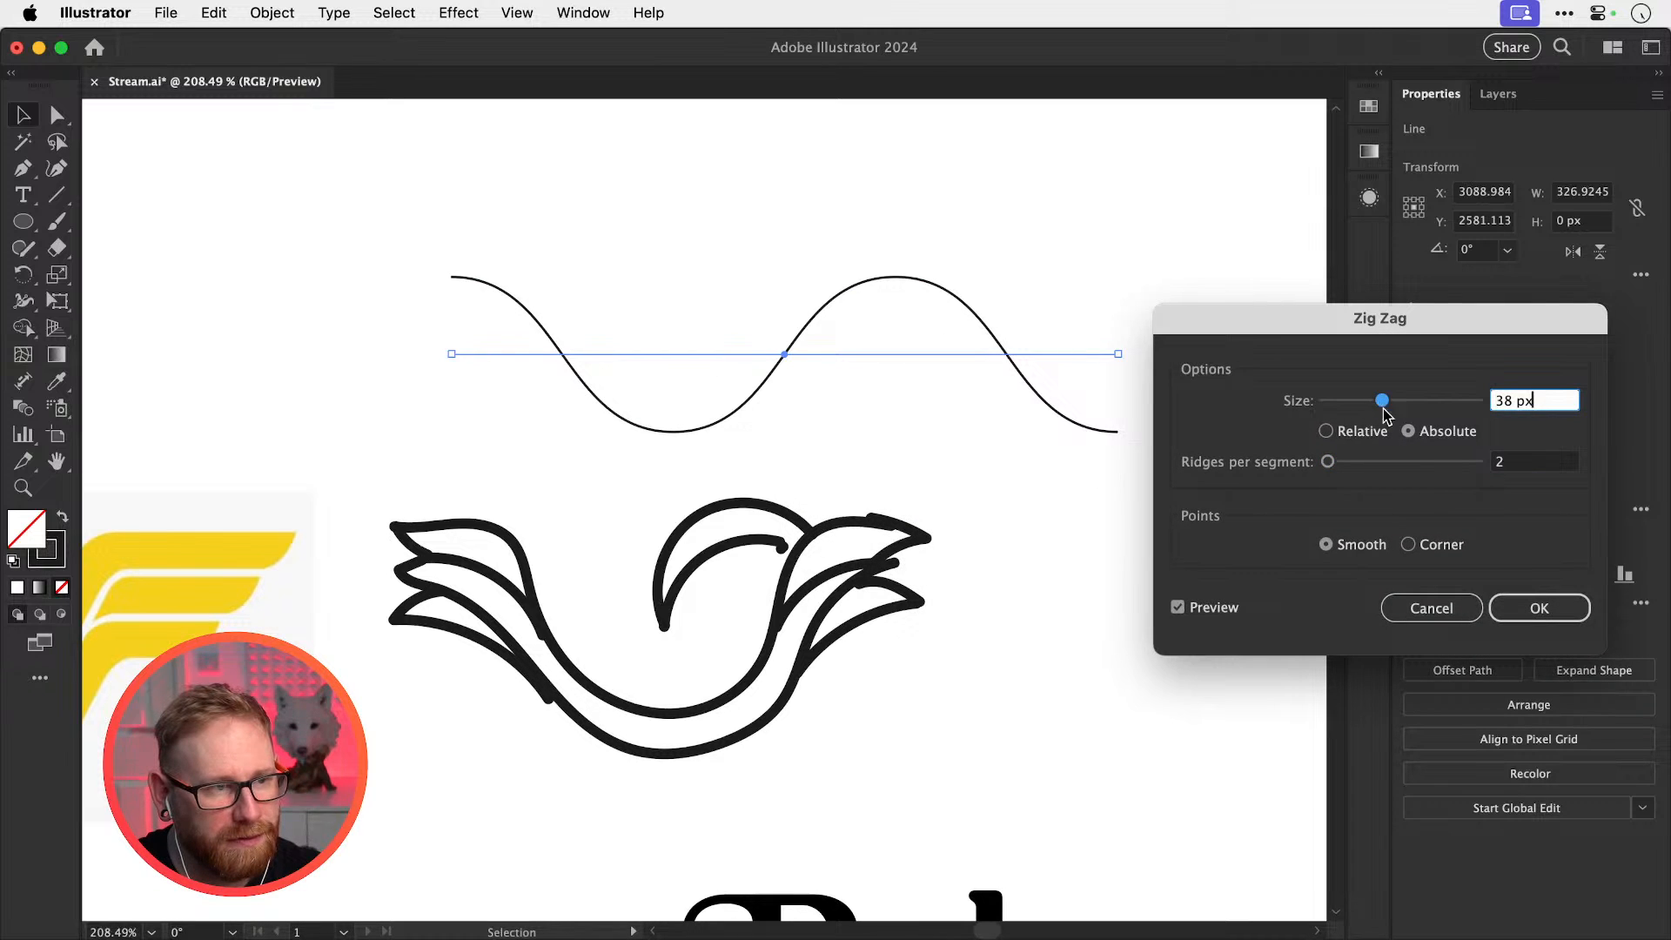
left_click_drag(1502, 466, 1464, 456)
type("1")
key("Tab")
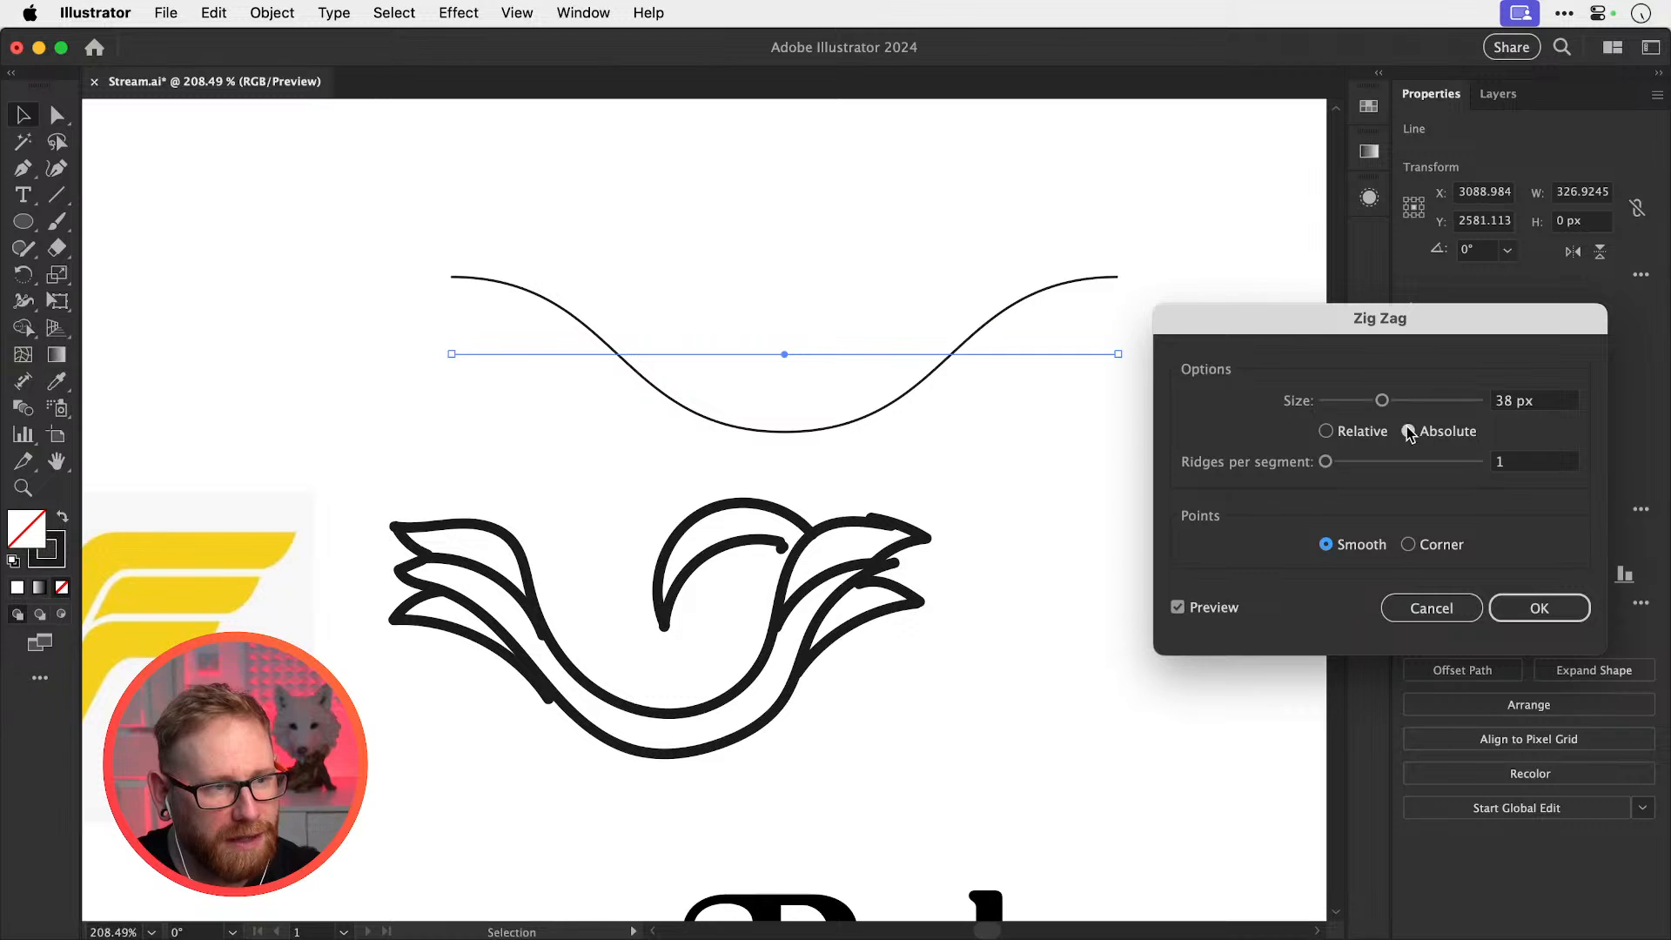
mouse_move(1382, 400)
left_mouse_down()
mouse_move(1426, 405)
mouse_move(1411, 403)
left_mouse_up()
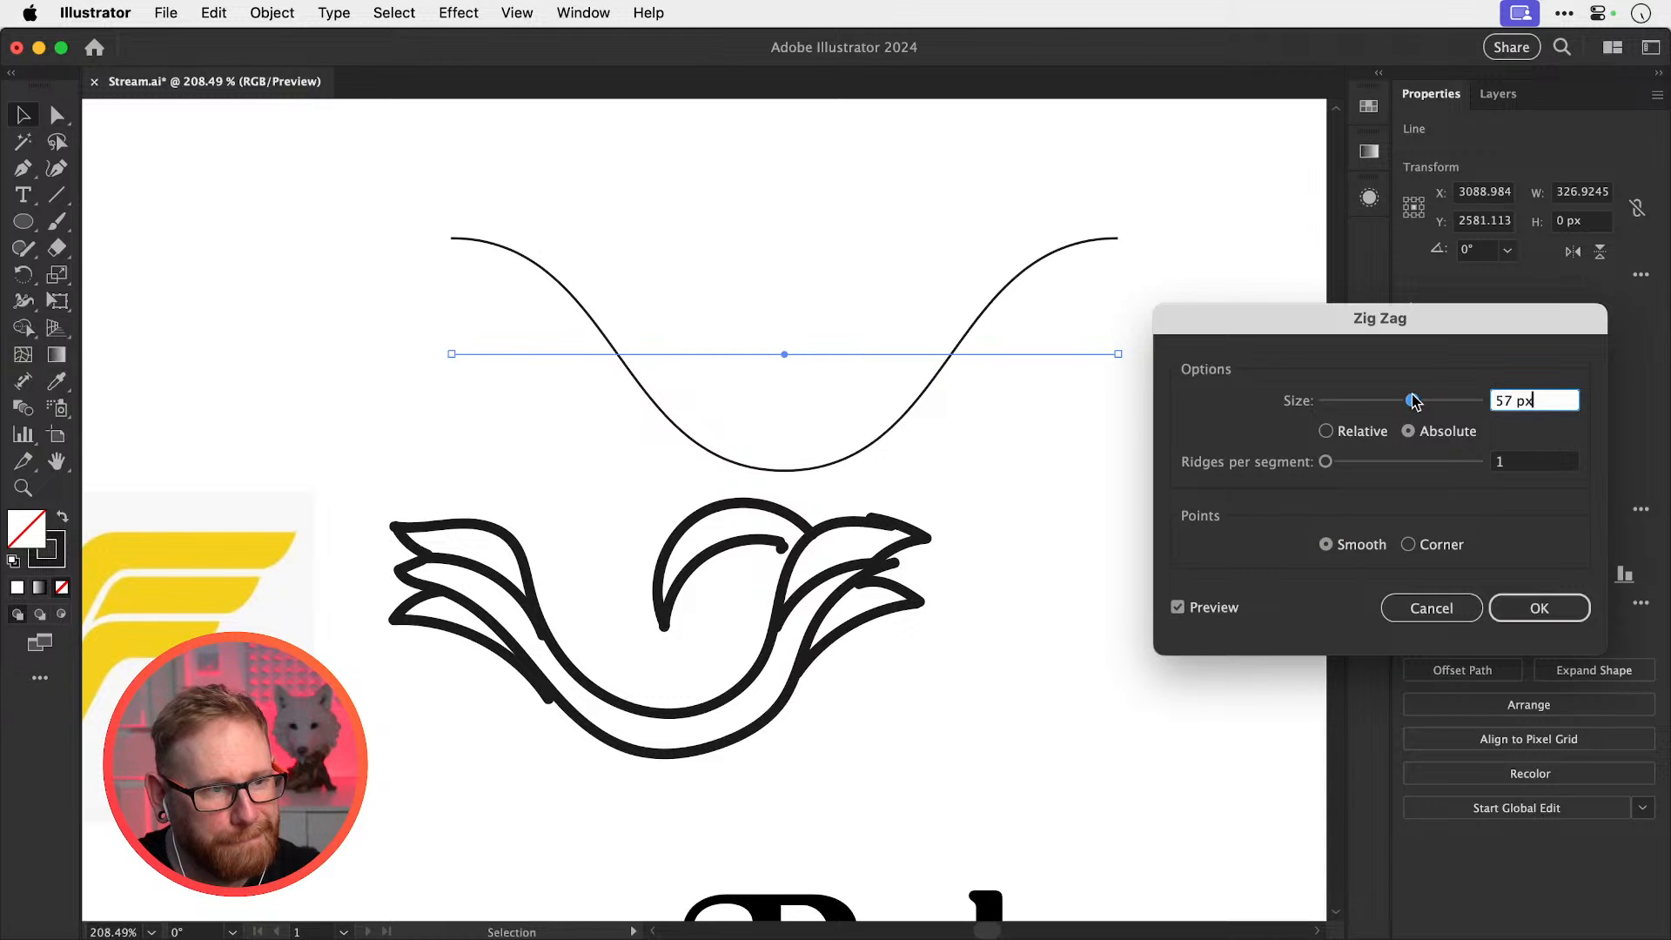
left_click(1537, 615)
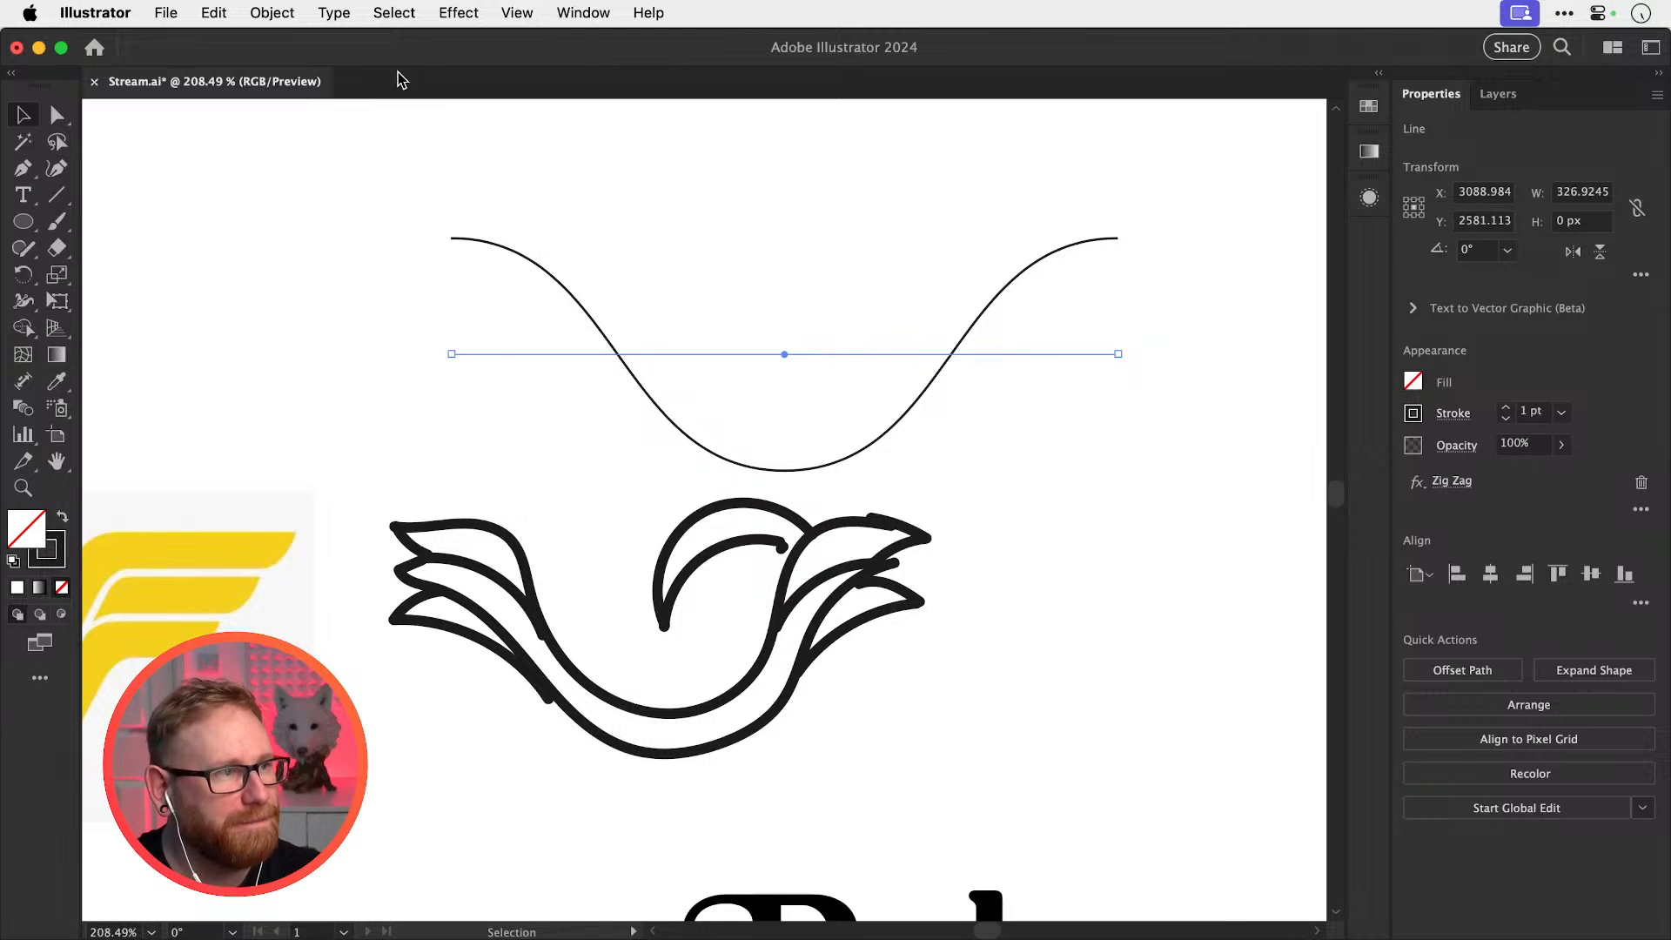
left_click(273, 12)
Expand the wave into a path, give it a 20 pt stroke, and move it up-left
left_click(326, 330)
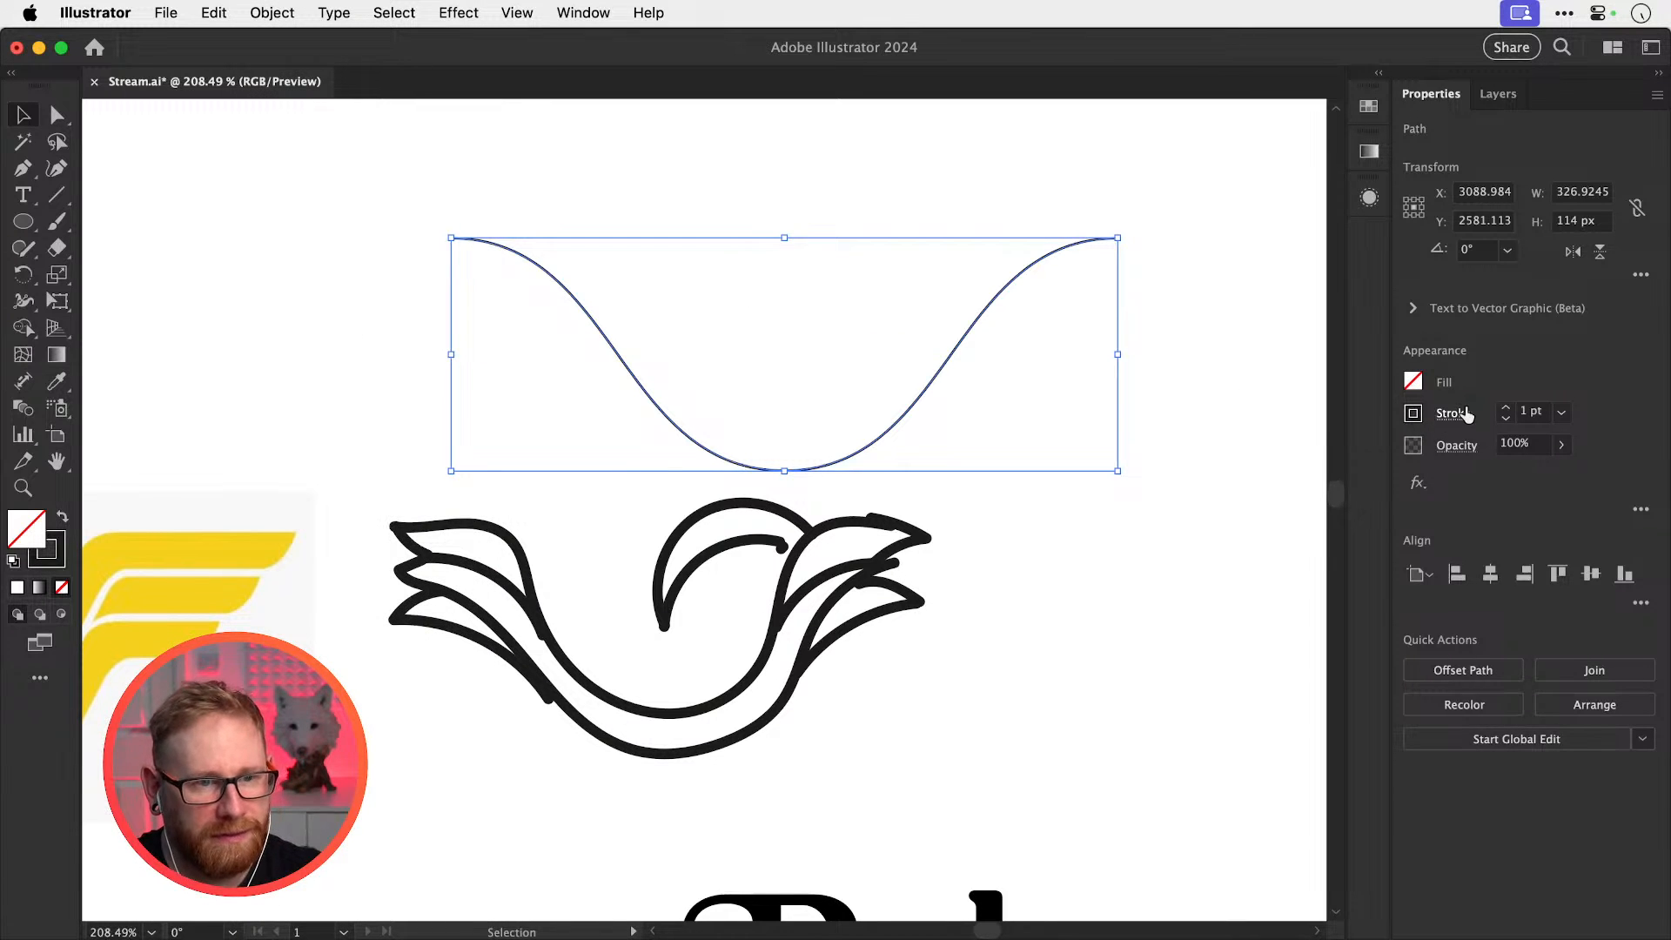
left_click(1529, 411)
type("20")
key("Return")
left_click(1194, 339)
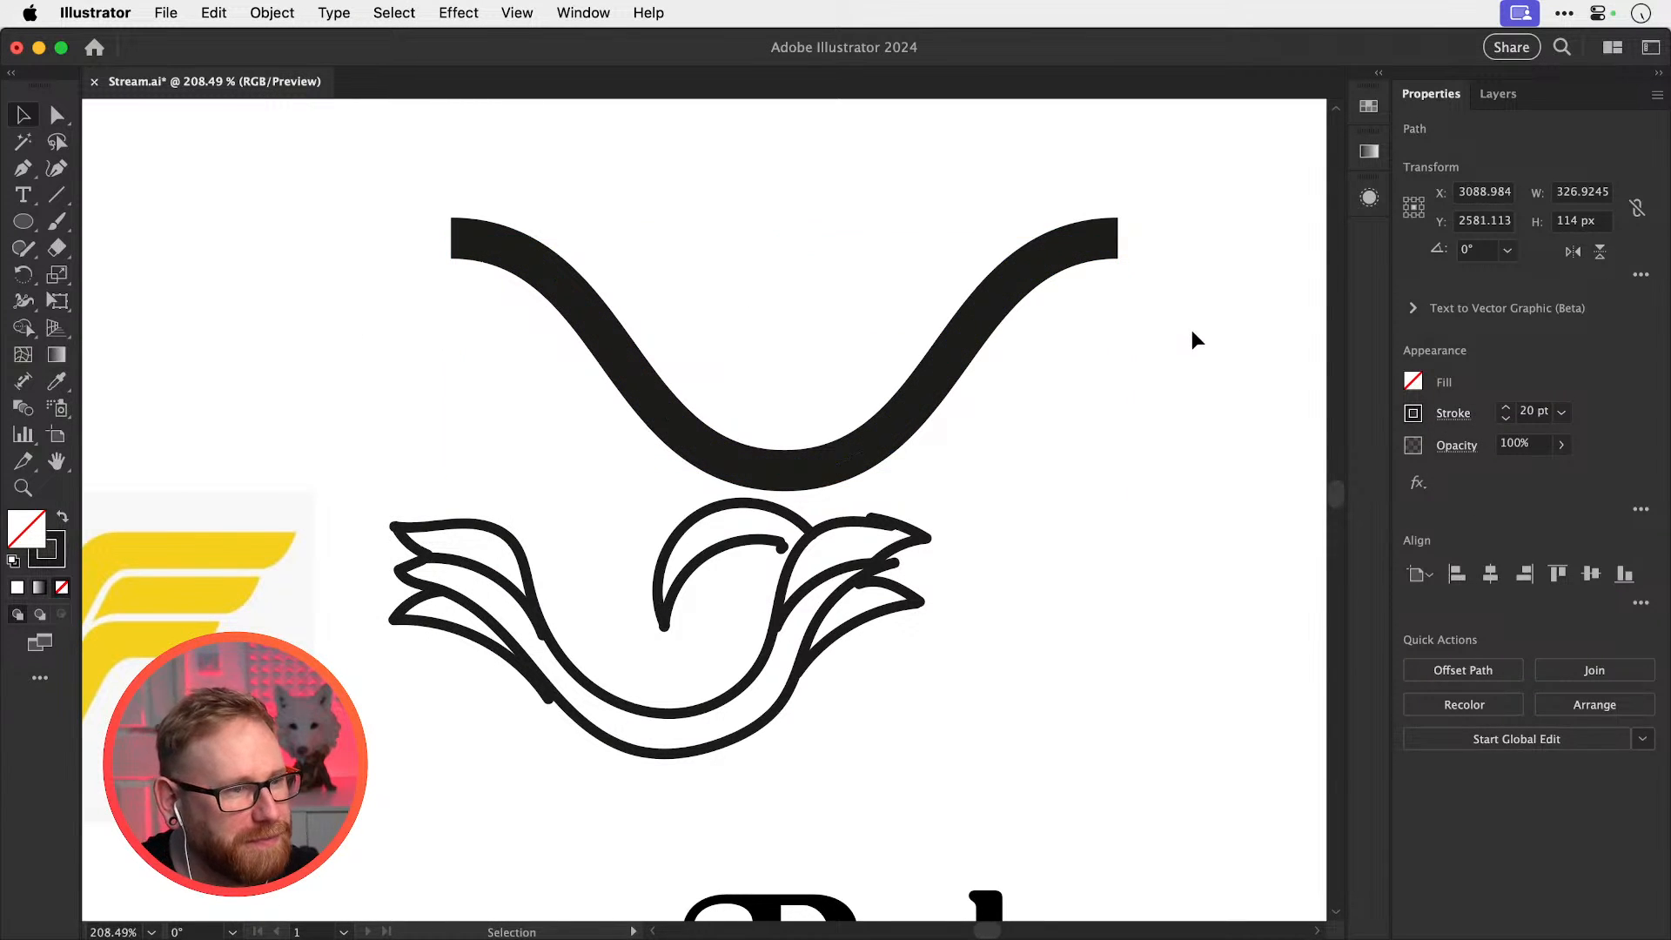
scroll(865, 347, "up", 2)
left_click_drag(929, 462, 888, 383)
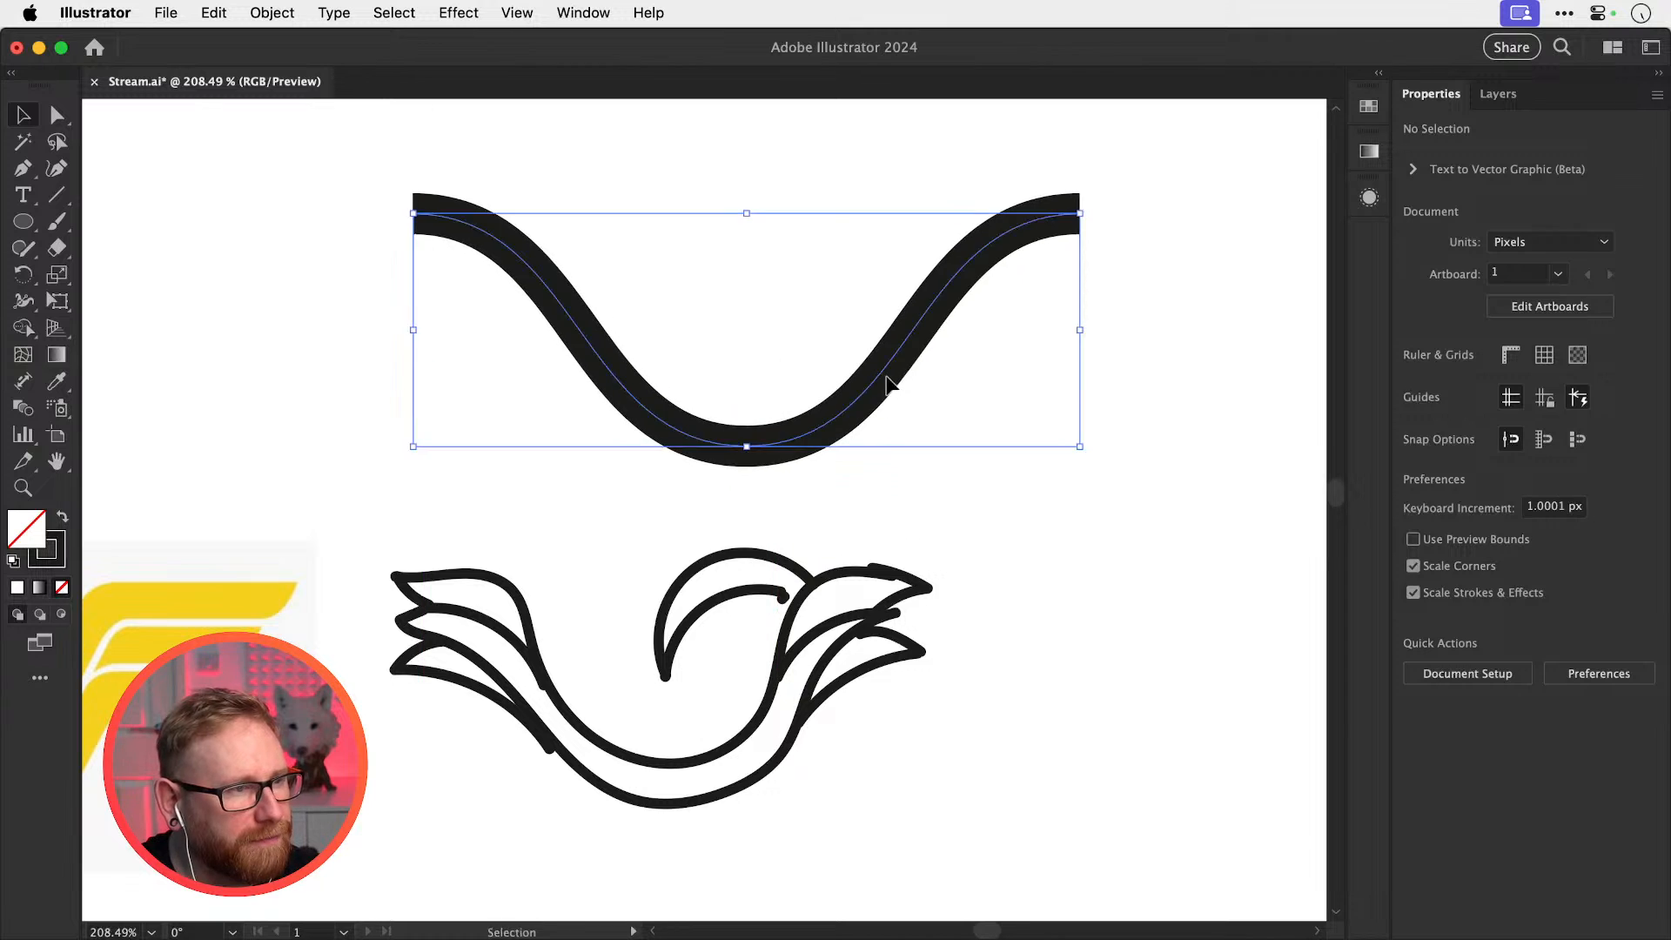
scroll(888, 383, "up", 2)
left_click(998, 423)
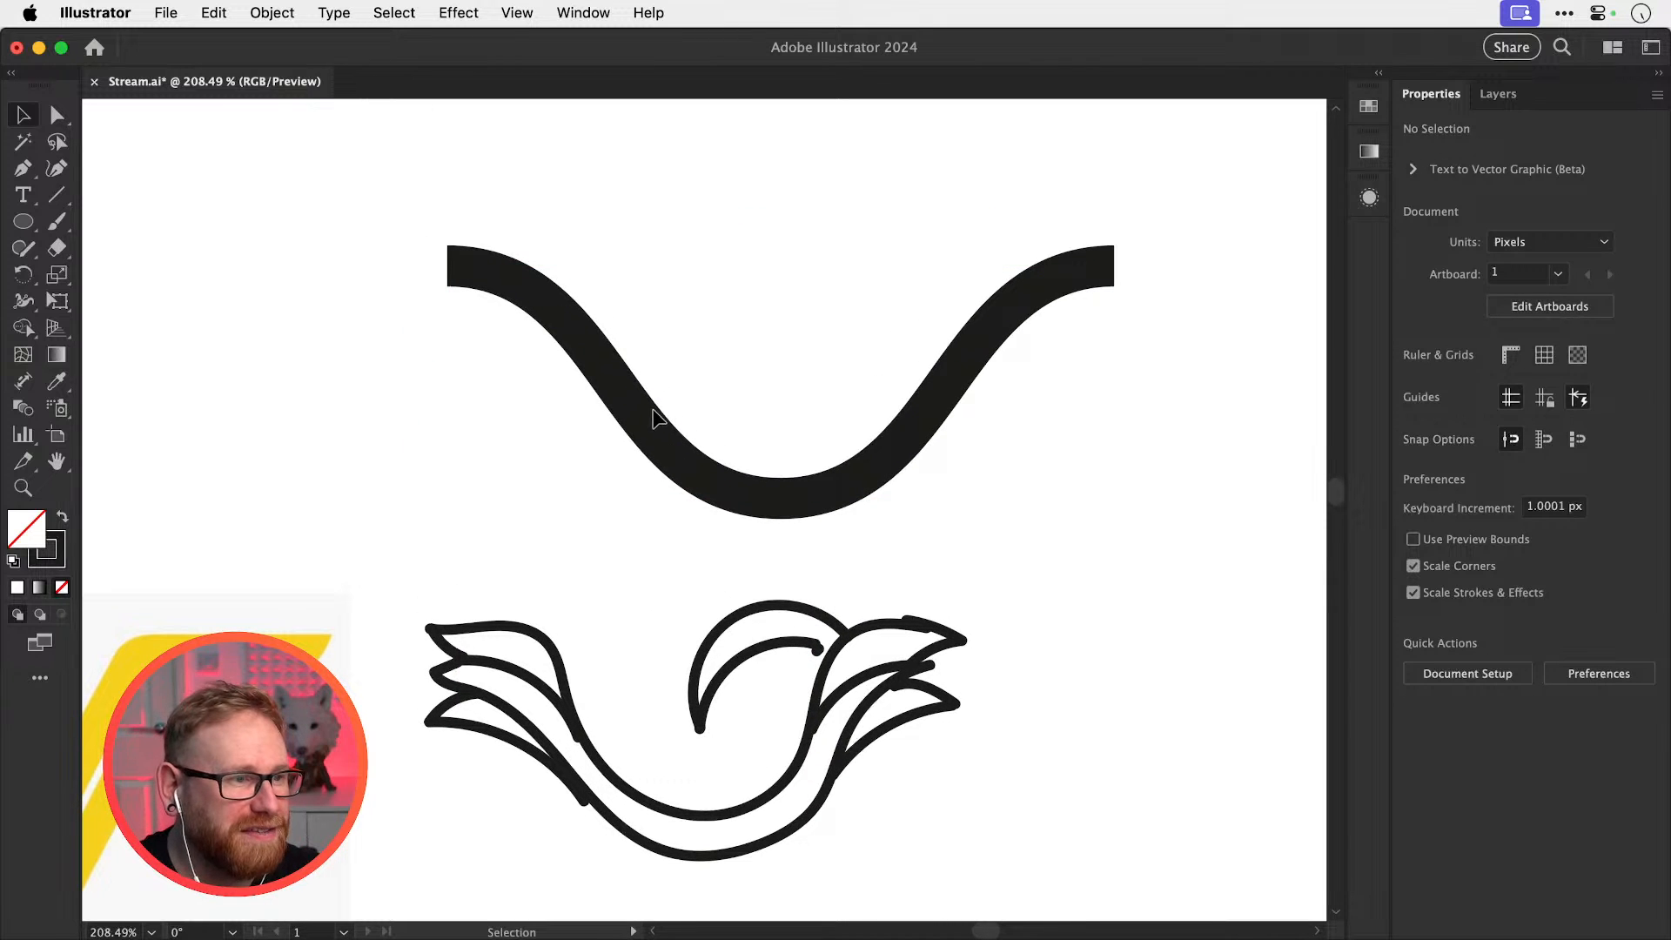
Select the wave's left half and paste a copy of it in front
key("a")
left_click_drag(407, 226, 648, 438)
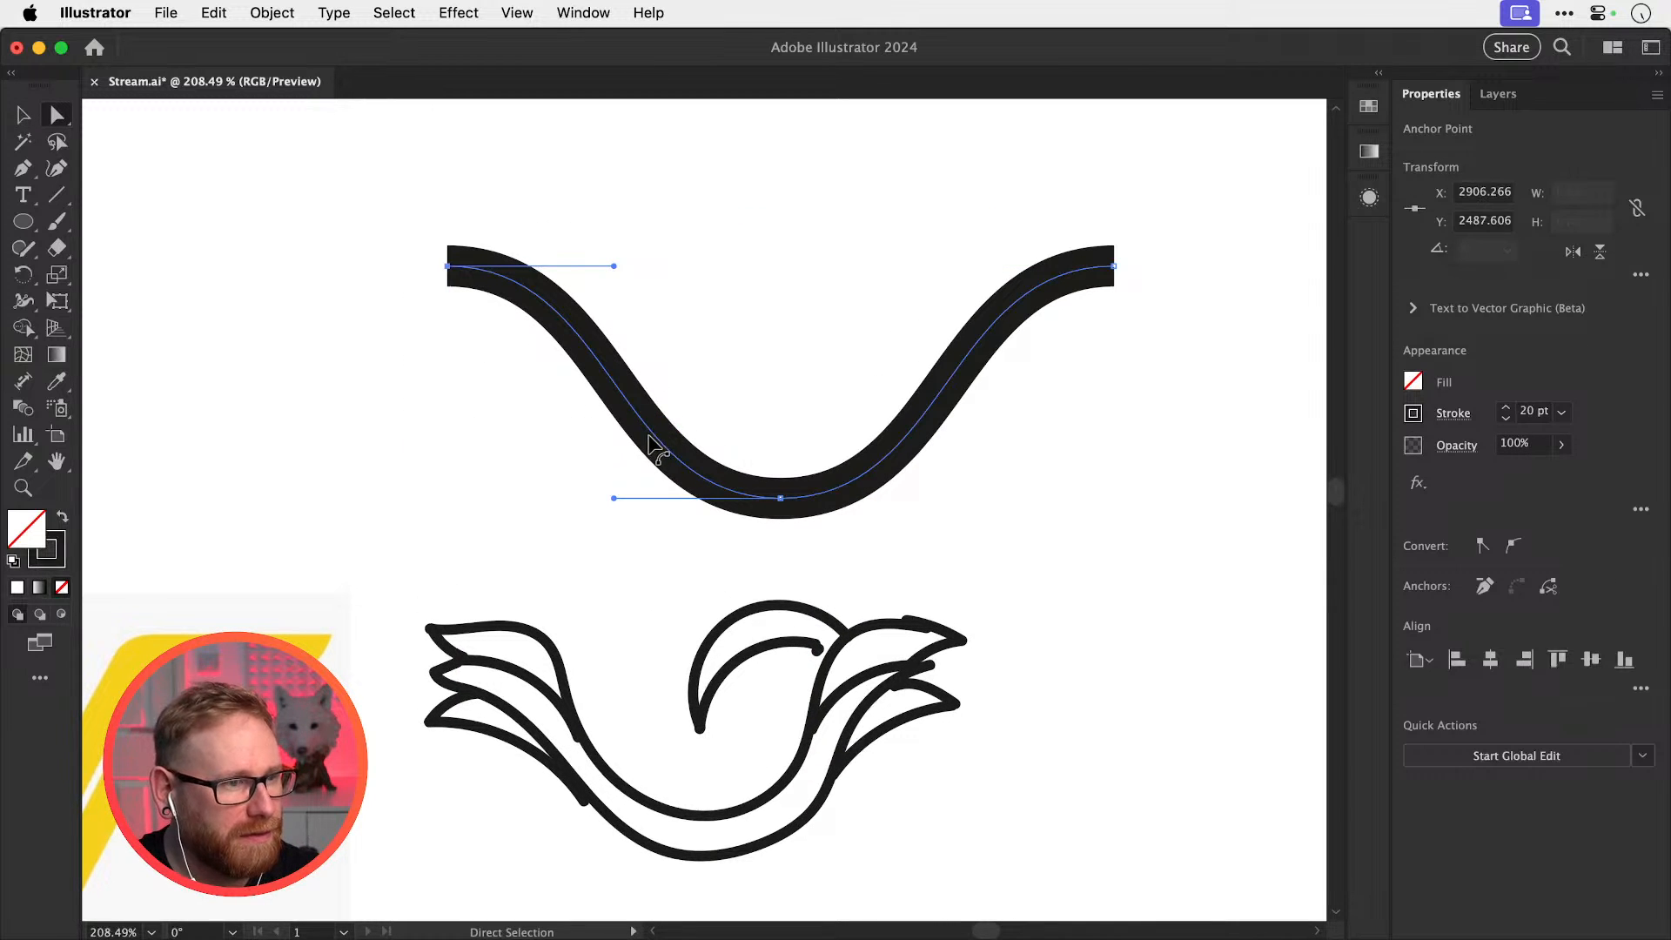
left_click(744, 343)
key("v")
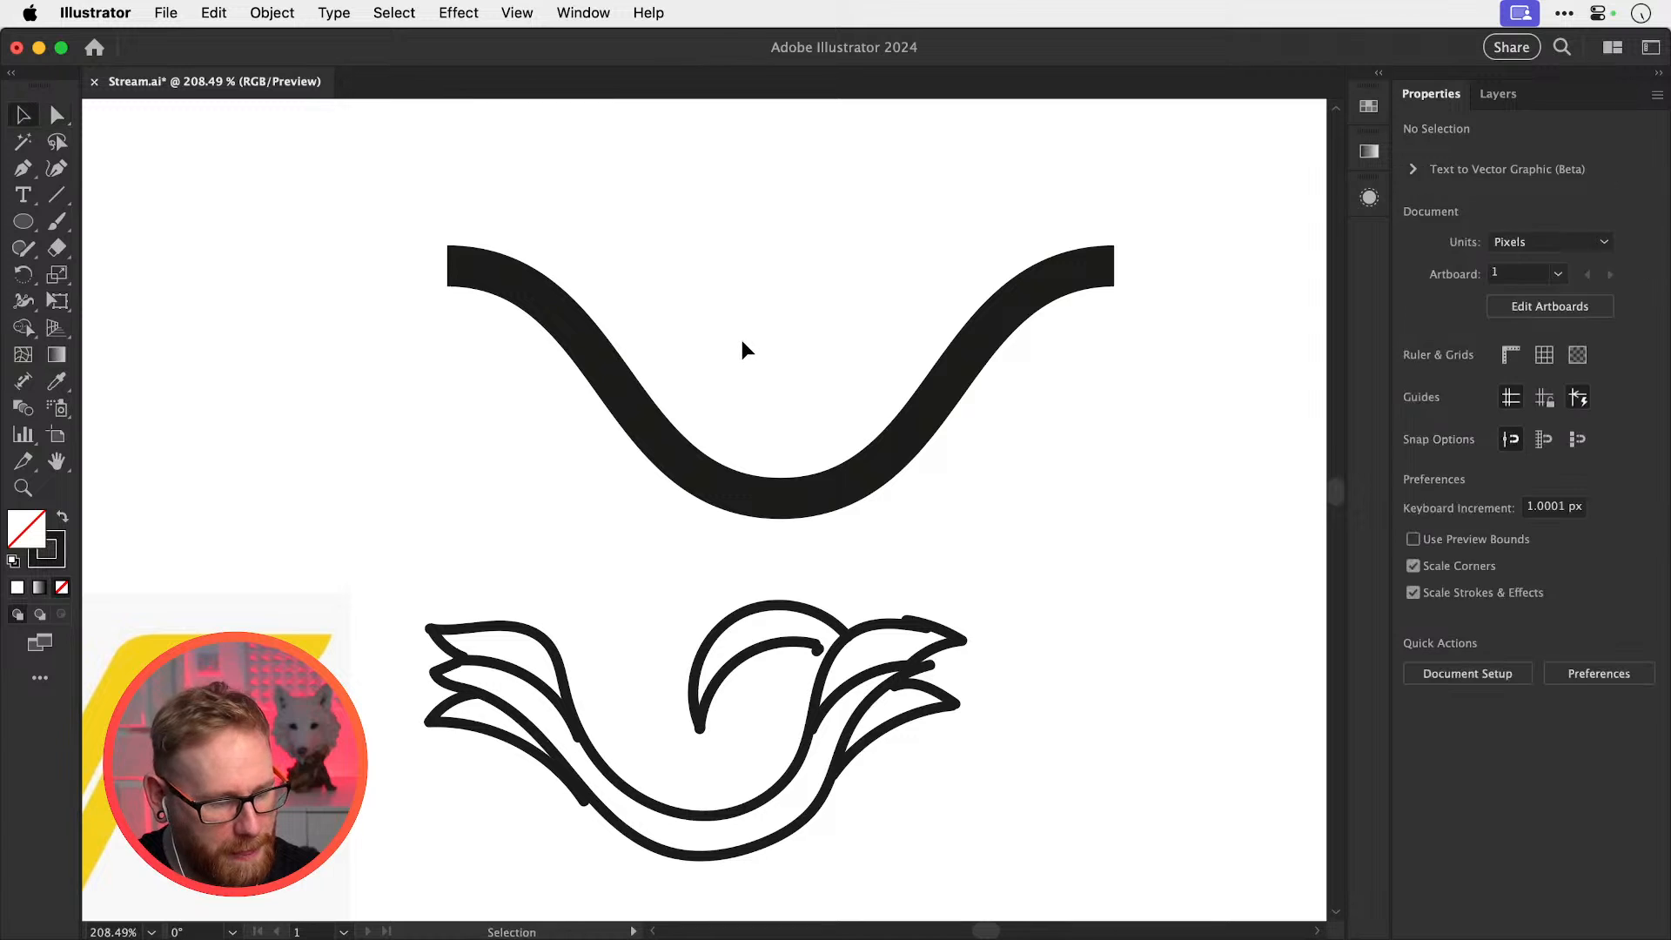
key("super+f")
key("r")
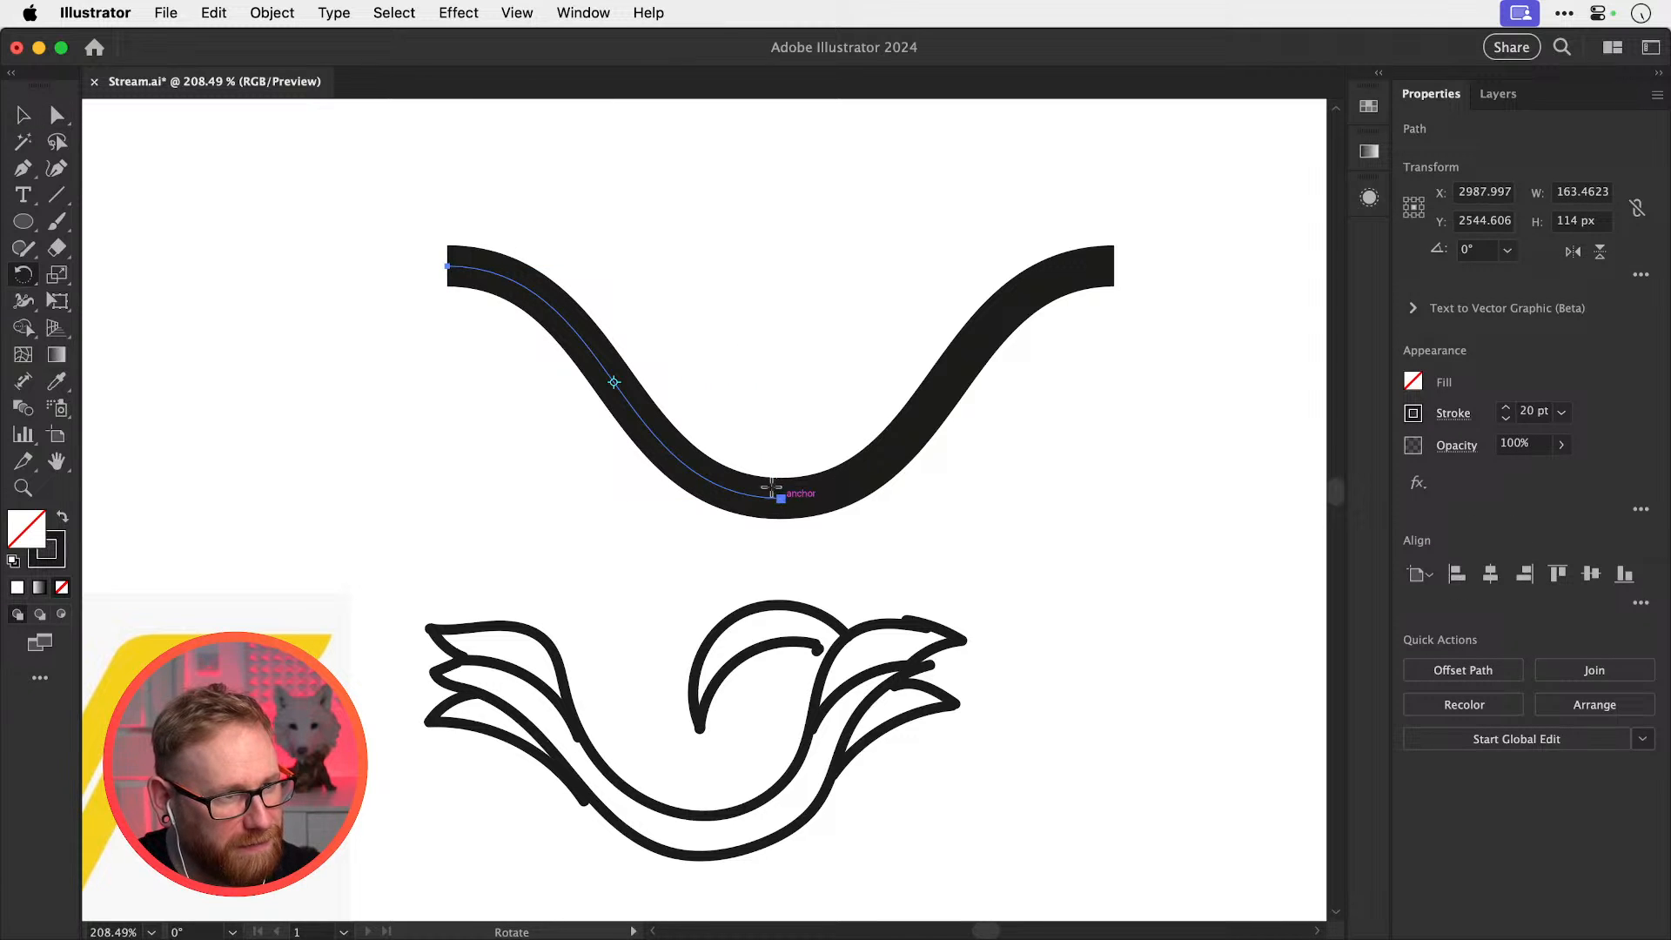
left_click_drag(425, 289, 388, 404)
key("super+z")
Rotate a copy of the left curve upward around the bottom anchor, then undo it
left_click(780, 498)
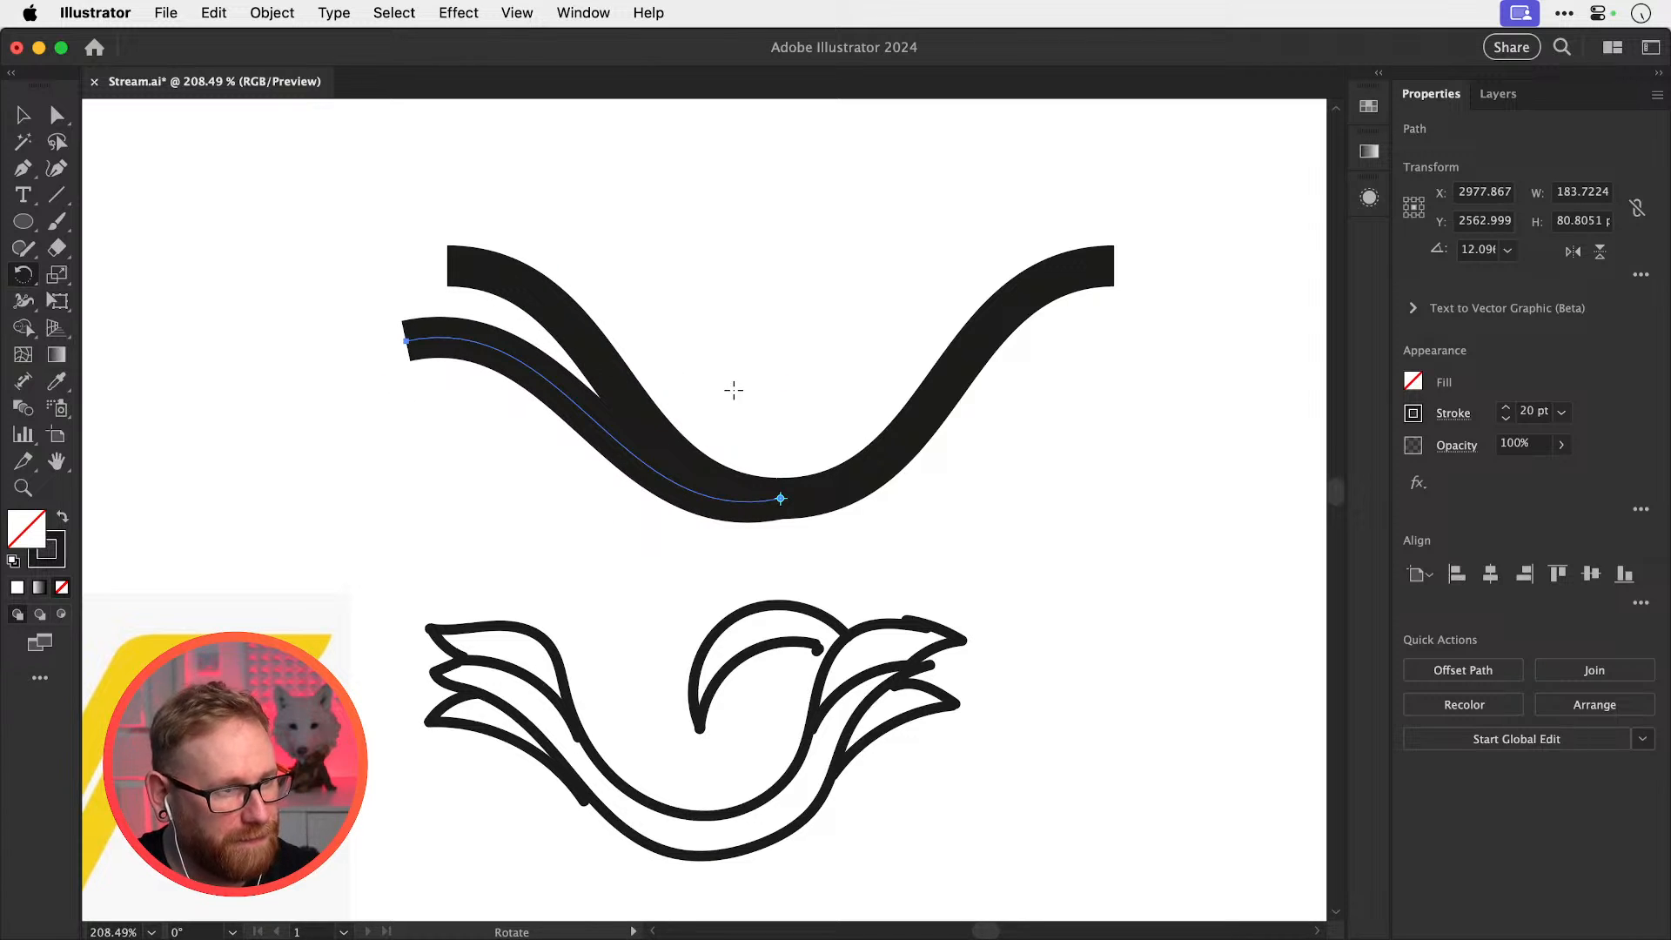
key("super+c")
key("super+f")
left_click_drag(624, 246, 750, 227)
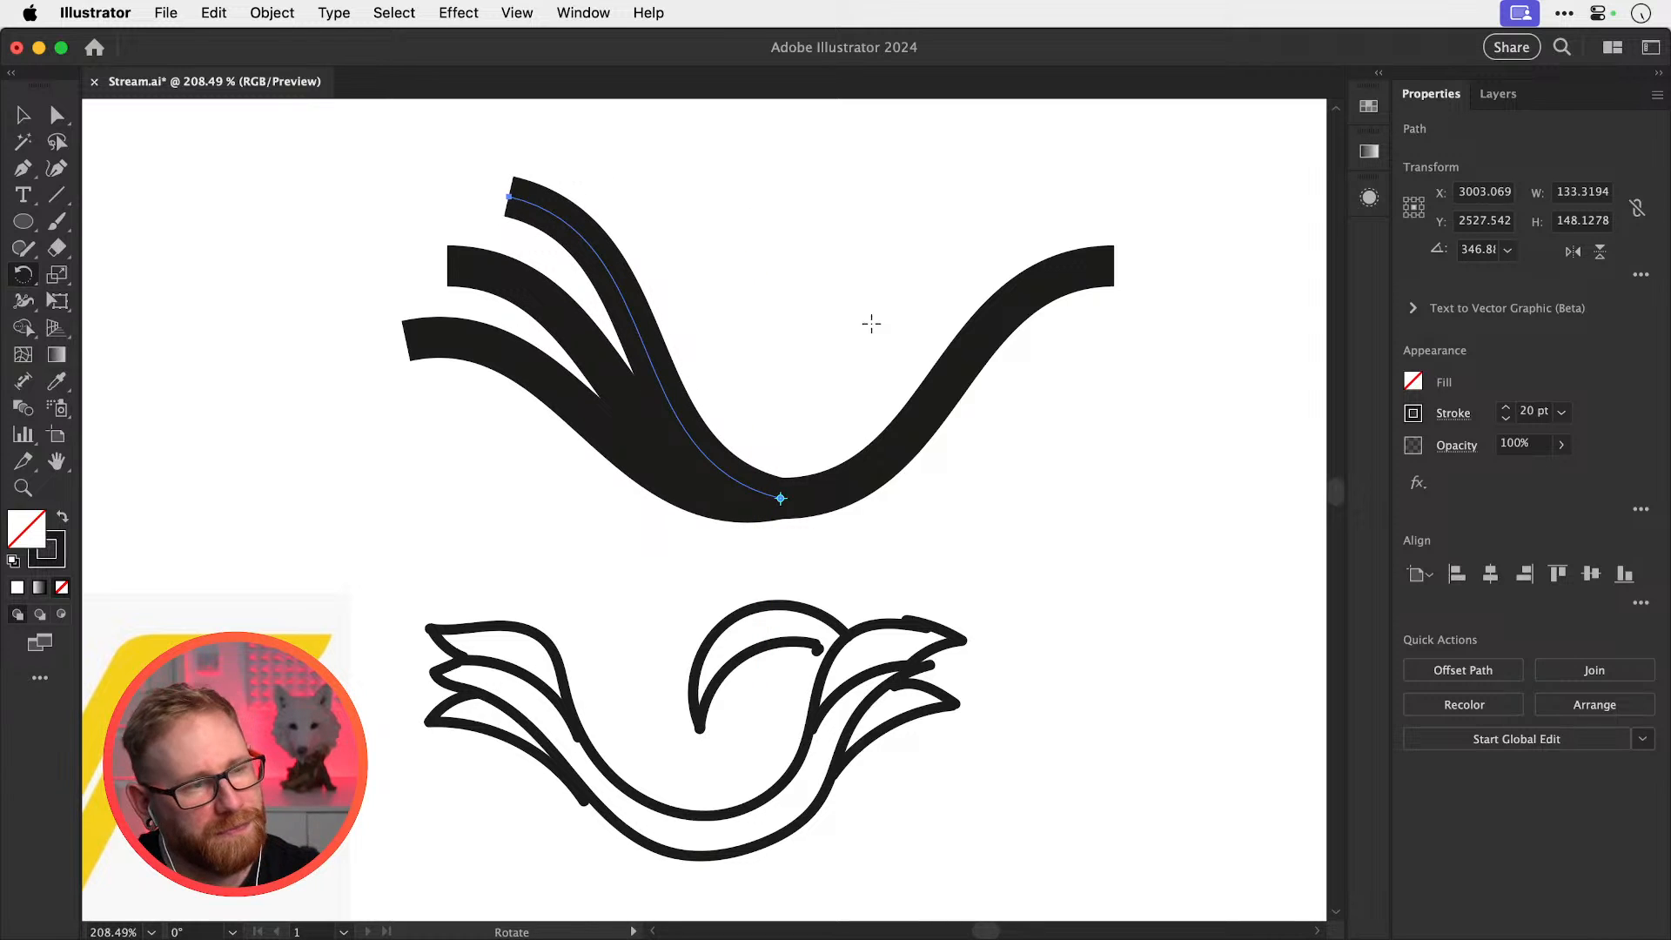
key("super+z")
Rotate the left curve down around the bottom anchor into a third prong
key("r")
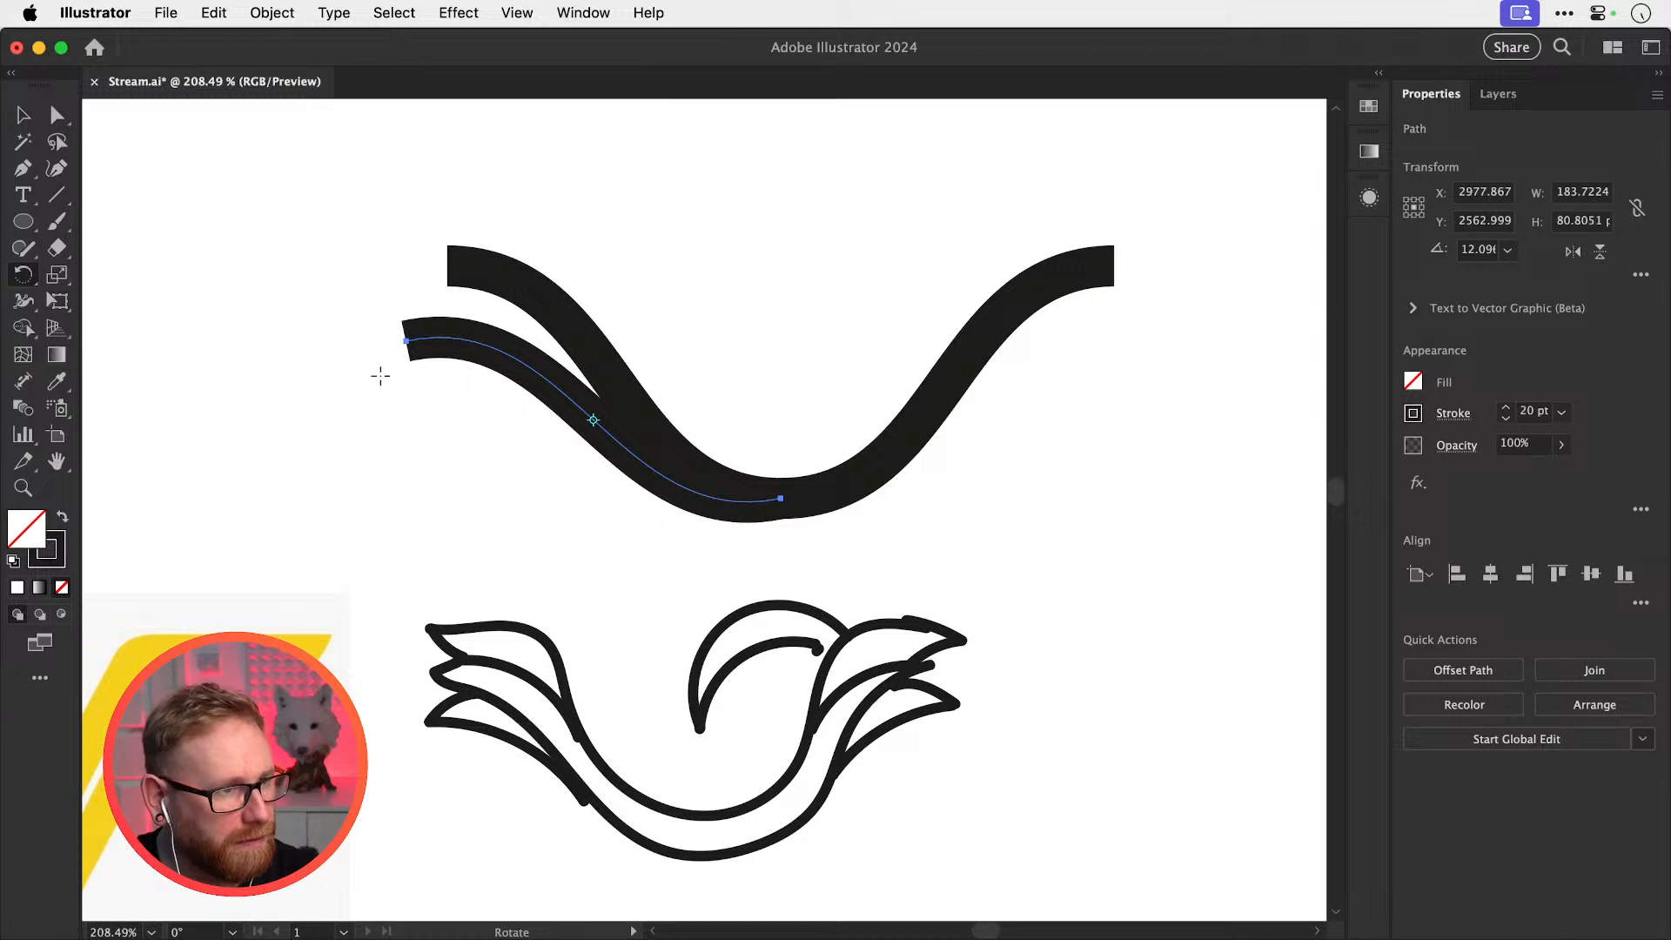
left_click_drag(380, 376, 417, 393)
key("super+z")
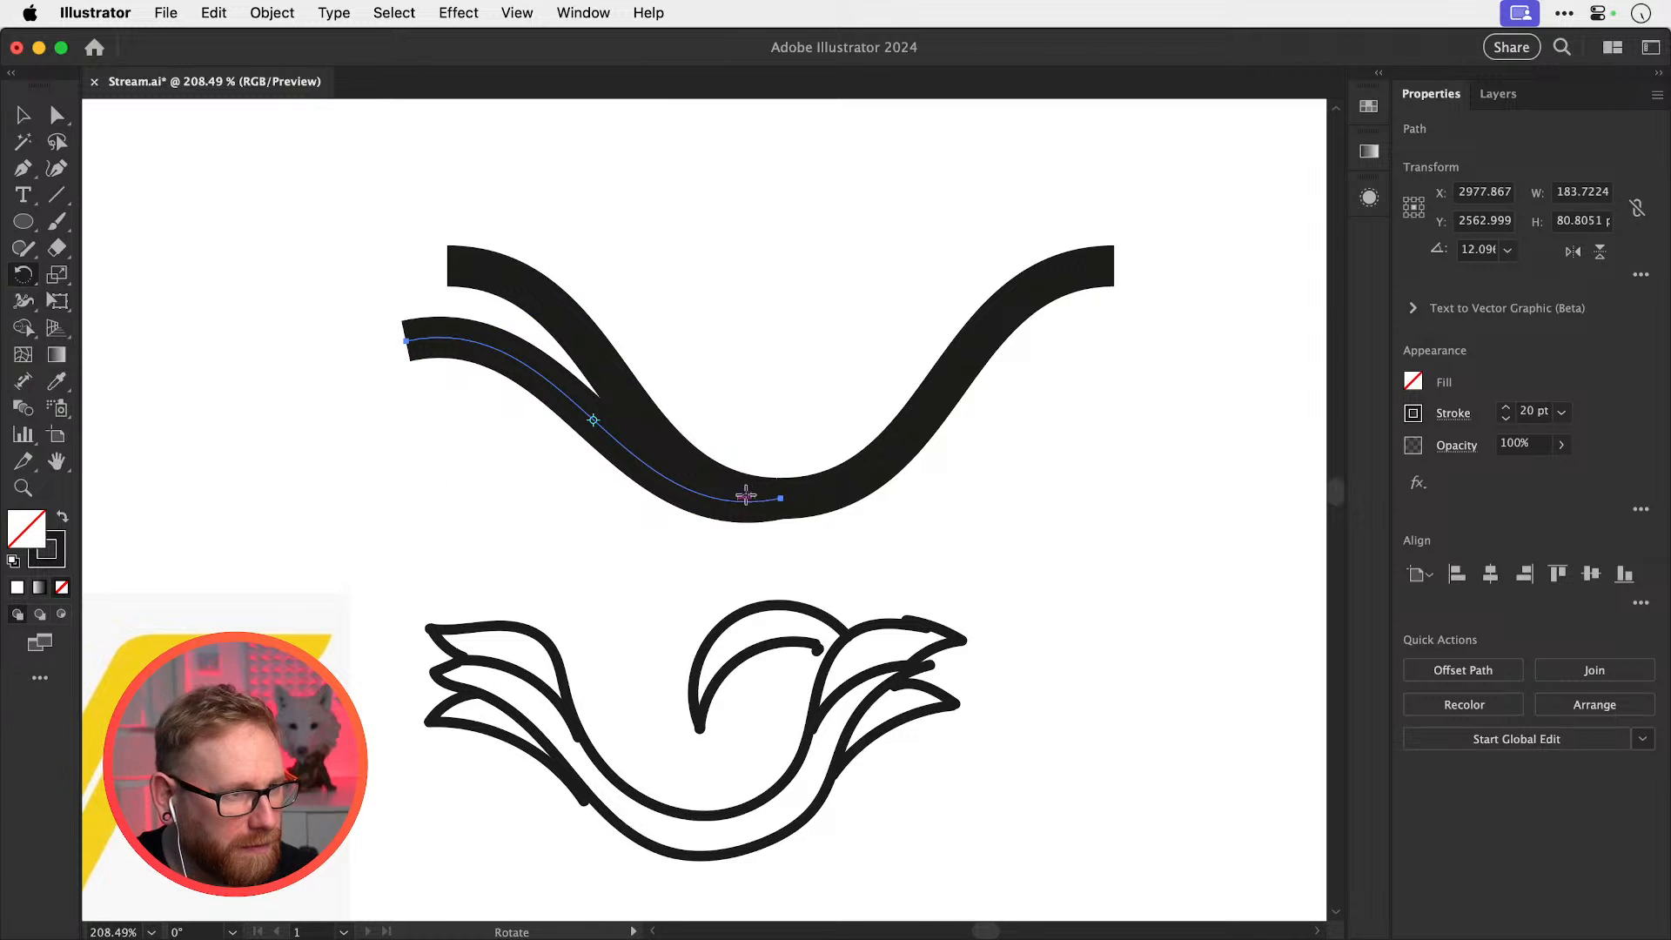
left_click(780, 498)
left_click_drag(458, 448, 416, 503)
key("z")
left_click_drag(421, 353, 519, 376)
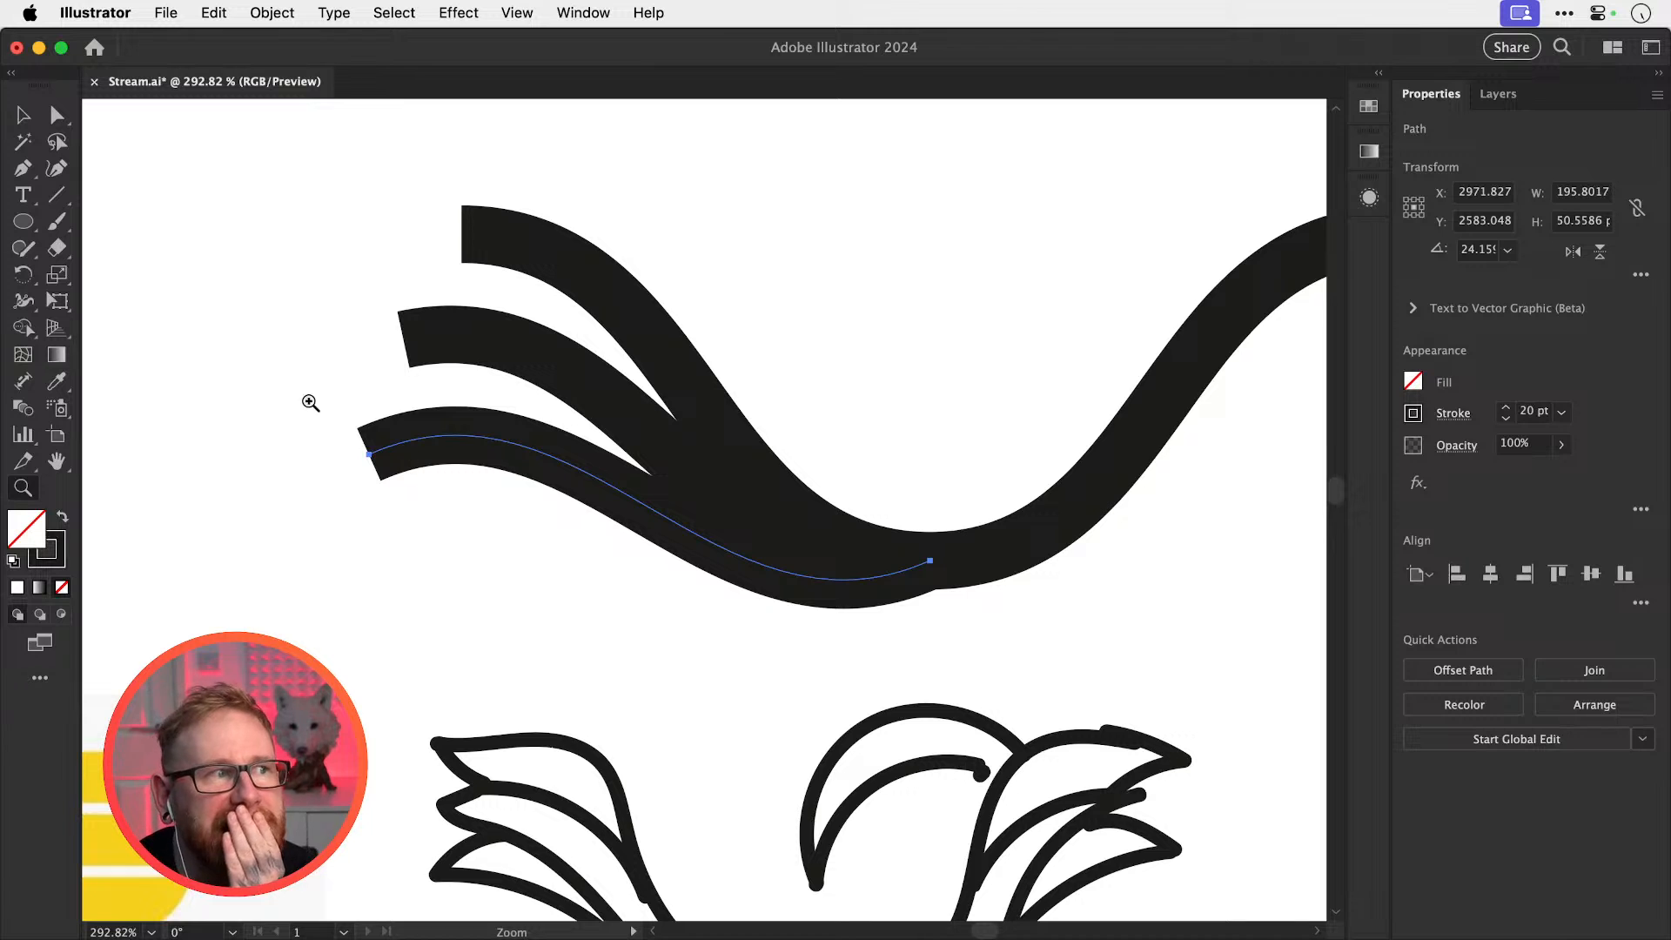
In Outline view, draw a slanted straight line across the prongs' left ends and select everything
left_click(23, 168)
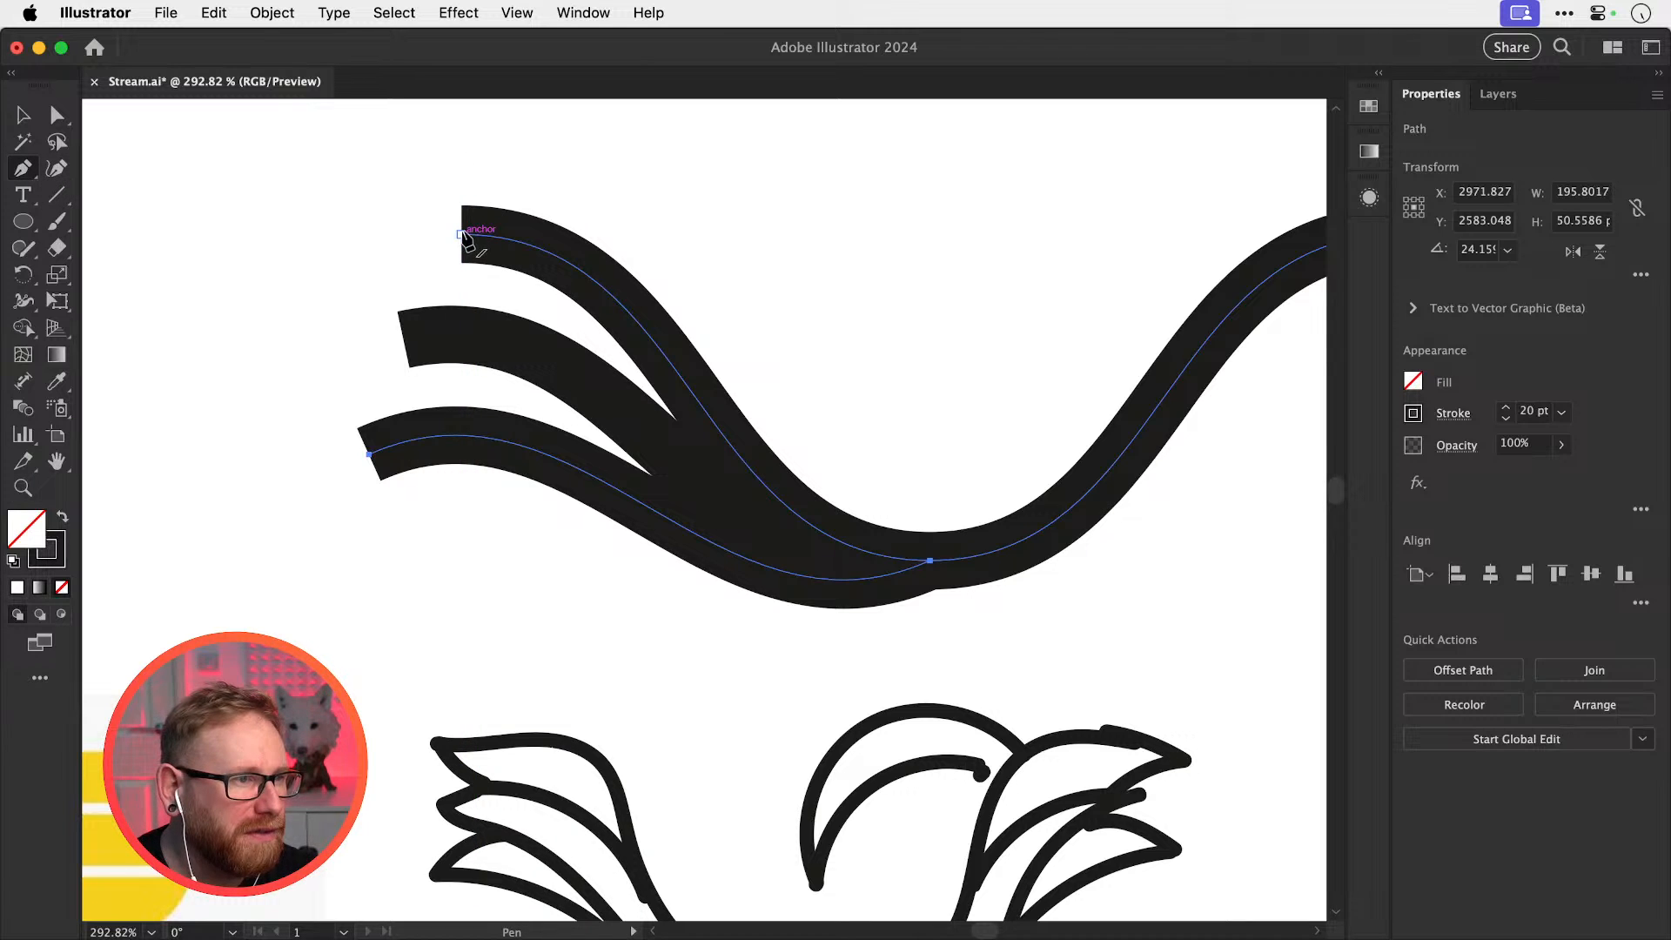
left_click_drag(462, 234, 696, 234)
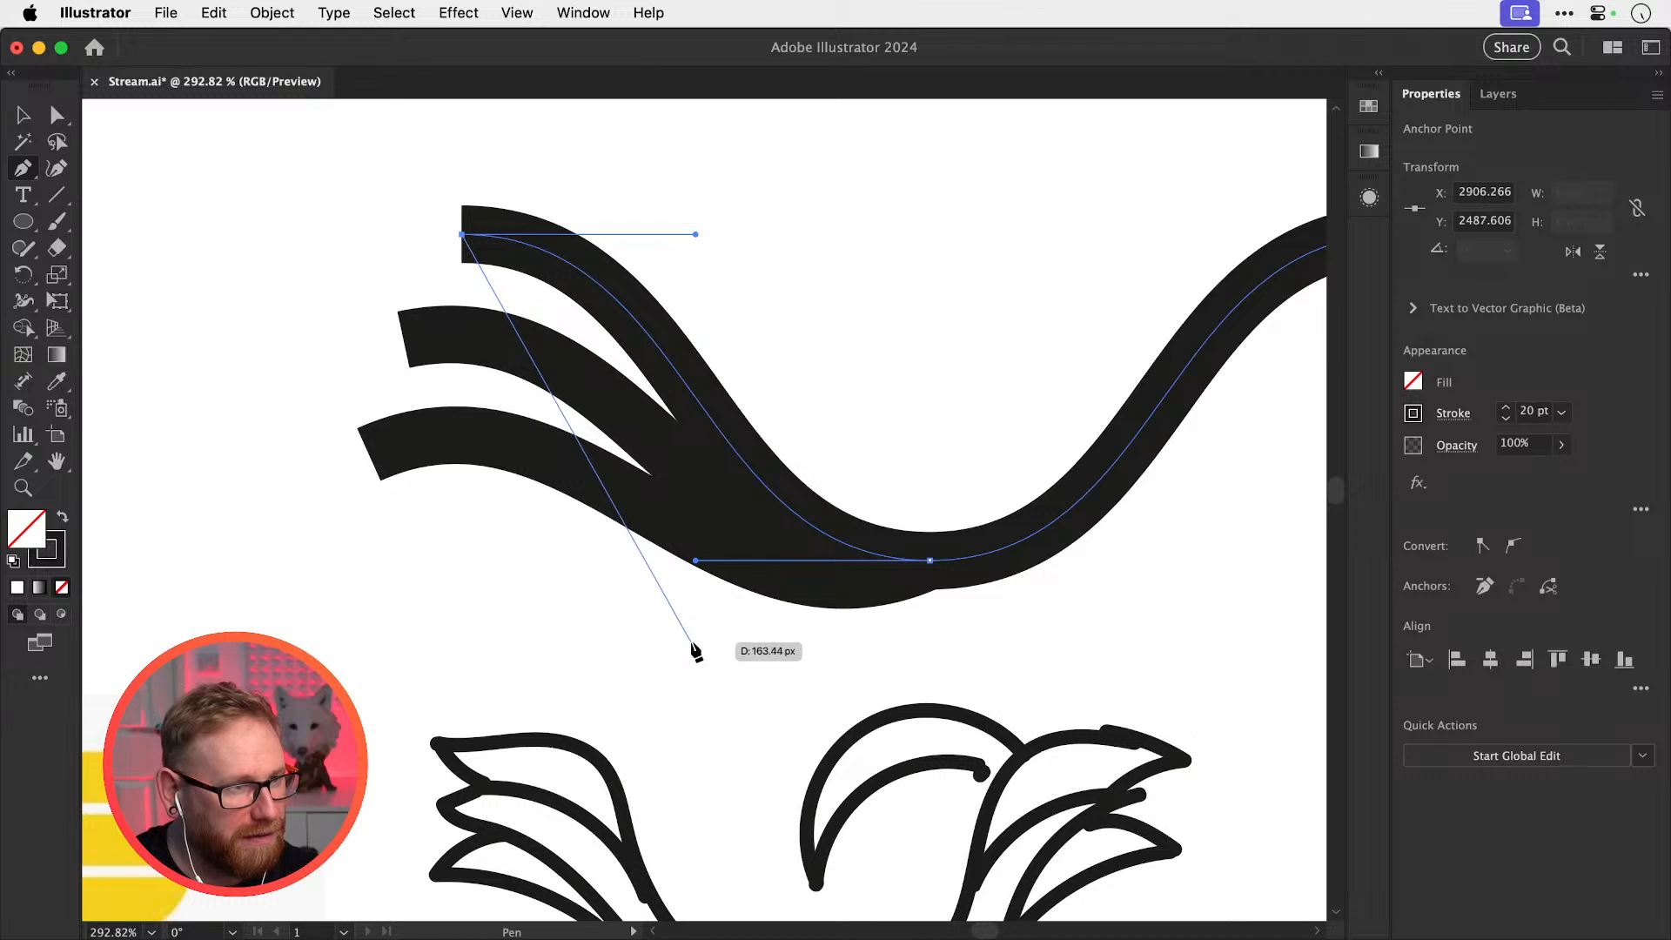
key("super+shift+a")
key("super+y")
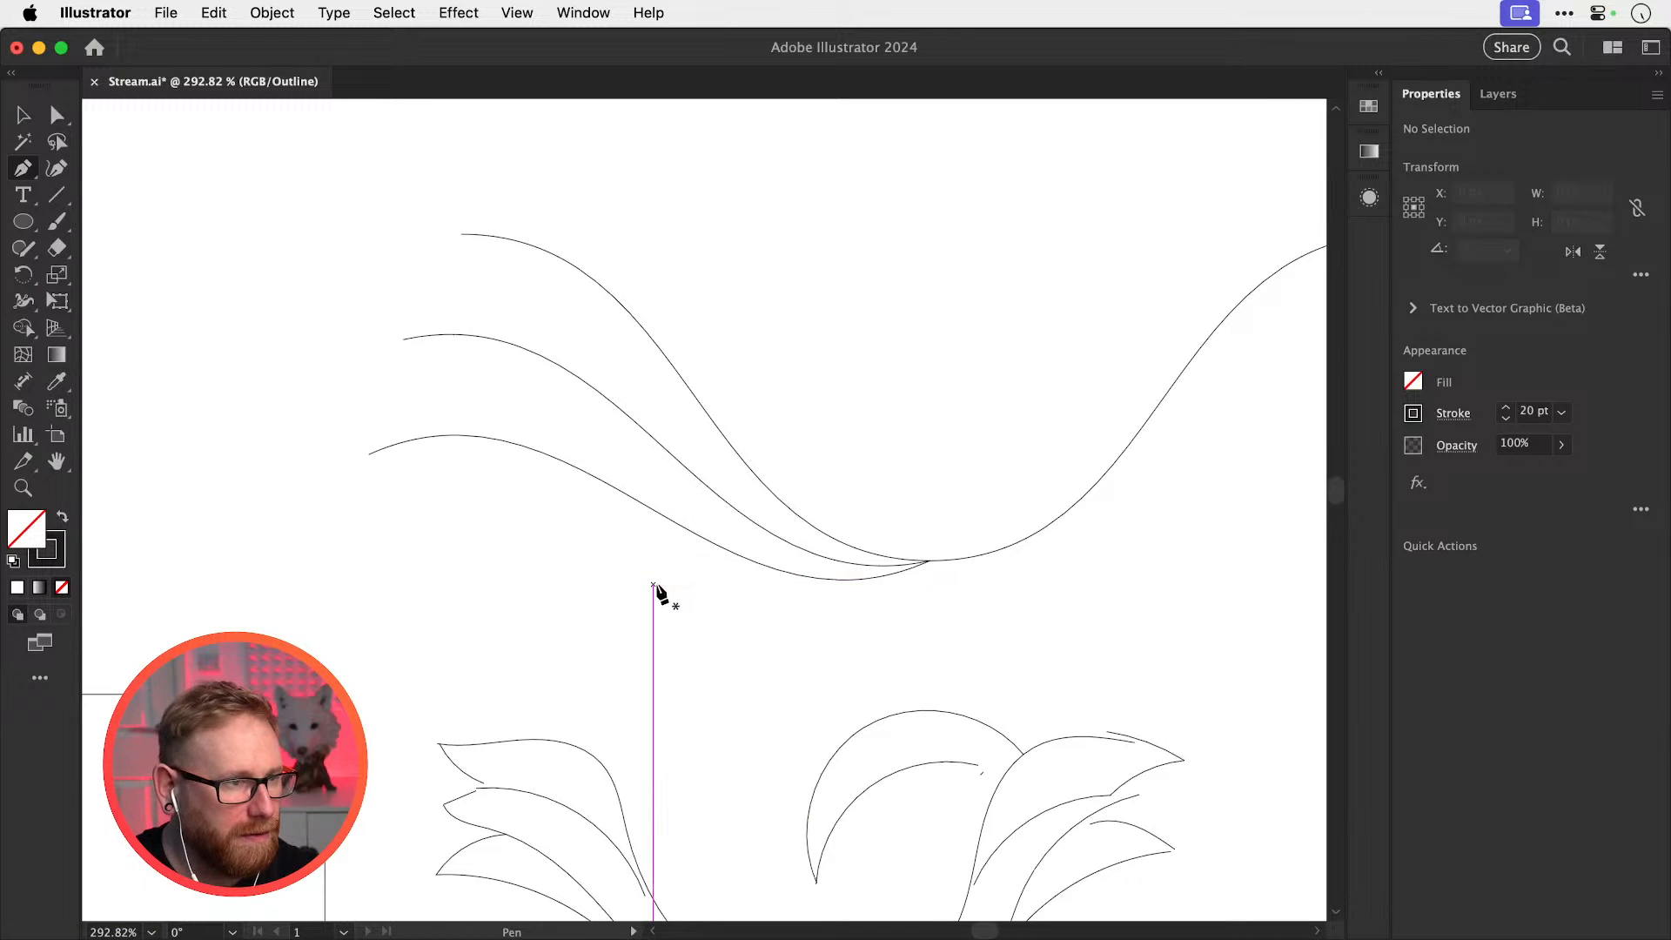
left_click(664, 578)
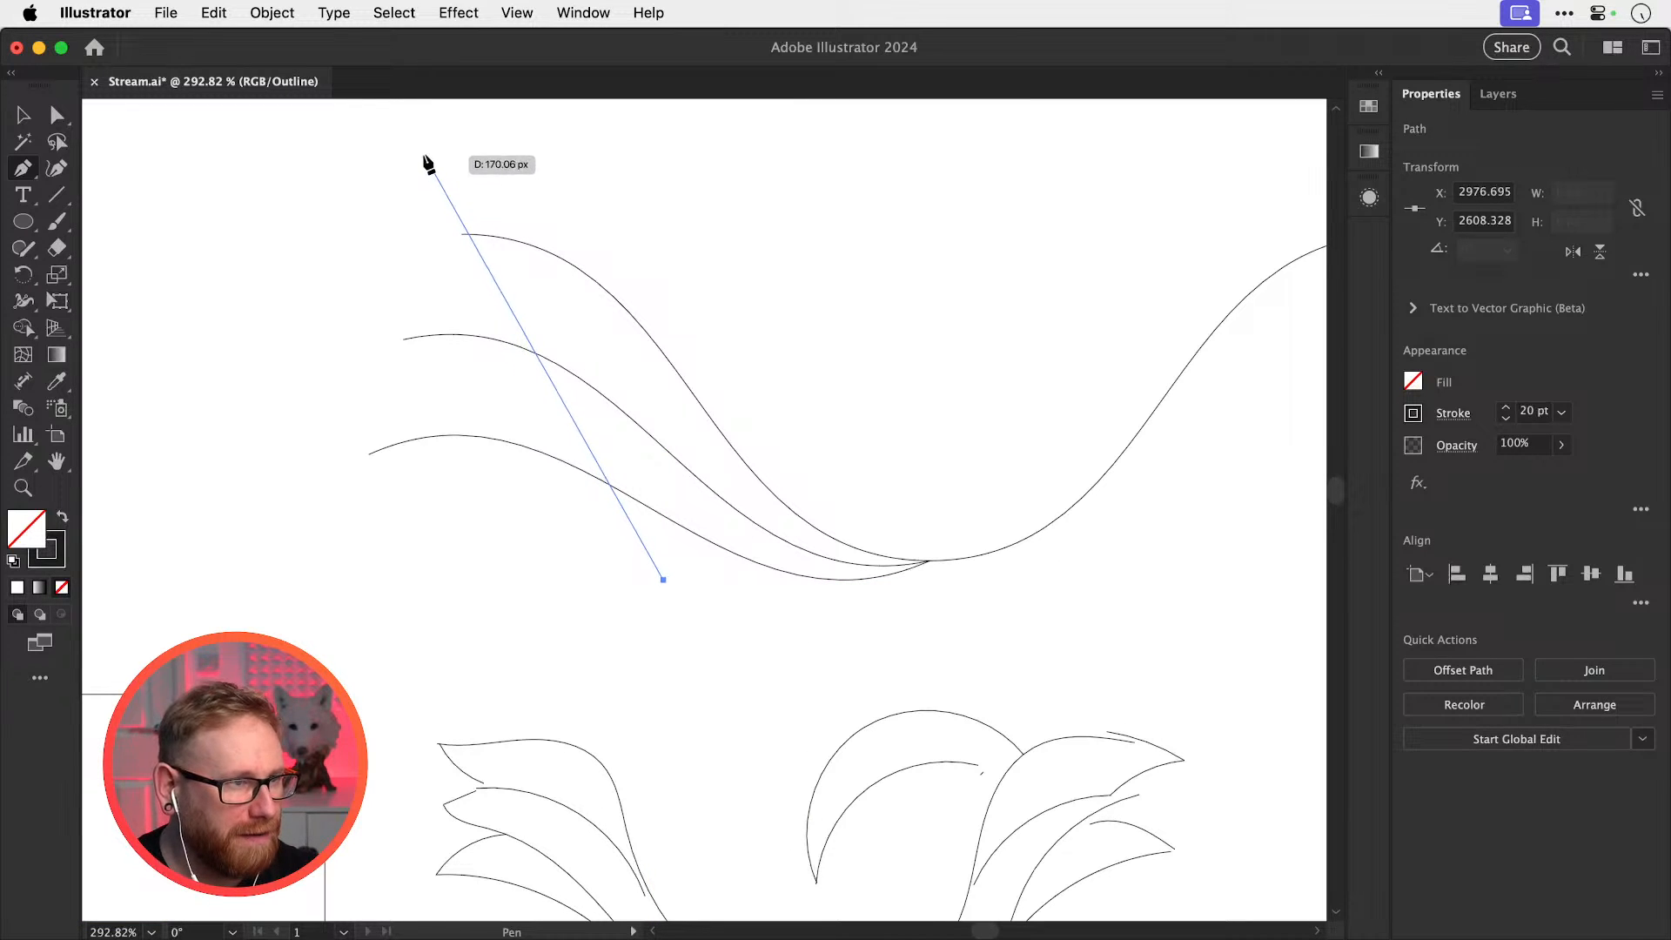
left_click(426, 142)
key("v")
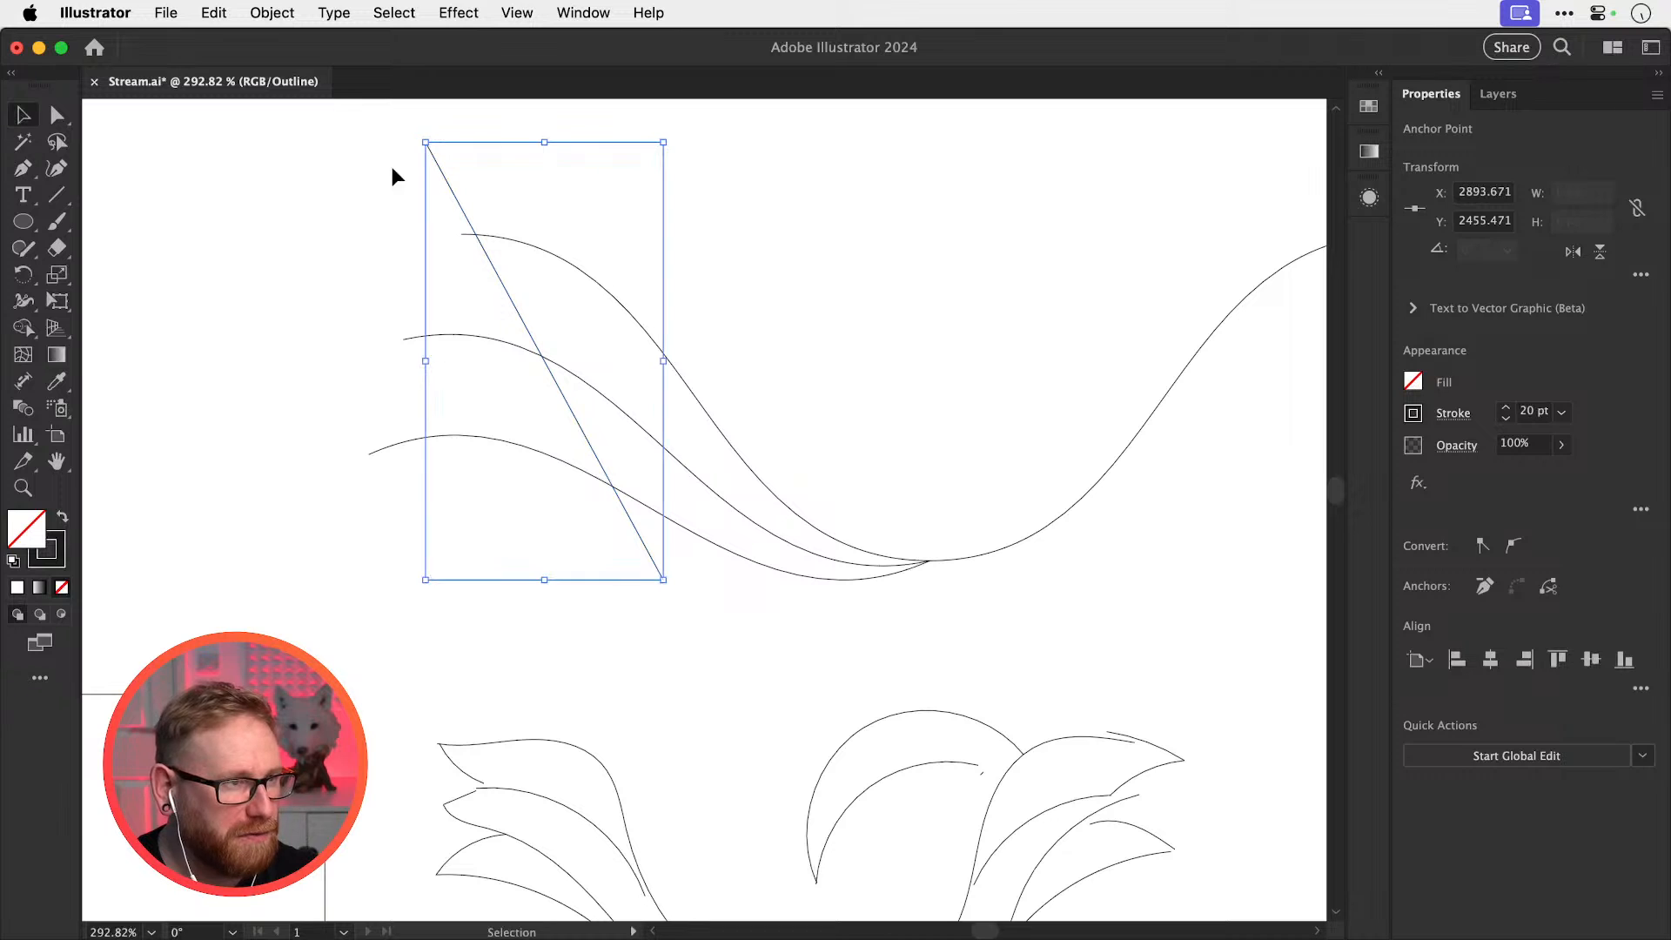
left_click(393, 170)
left_click_drag(530, 478, 611, 187)
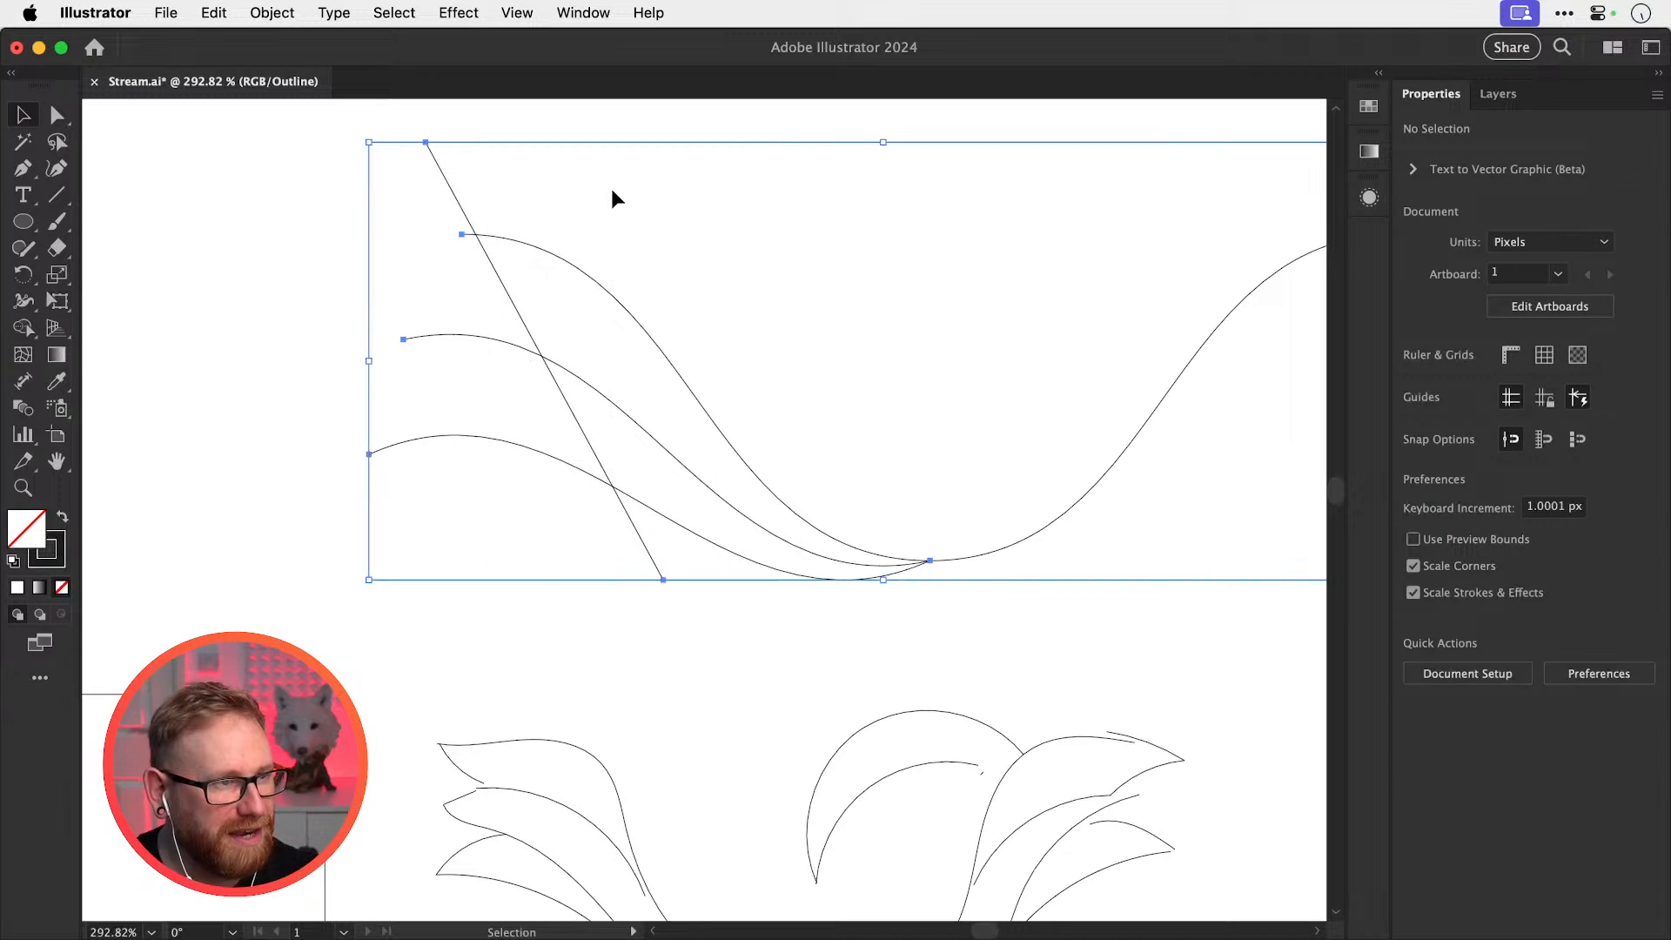
Use Shape Builder to erase the curve pieces left of the line and the line itself, then return to Preview
left_click(24, 328)
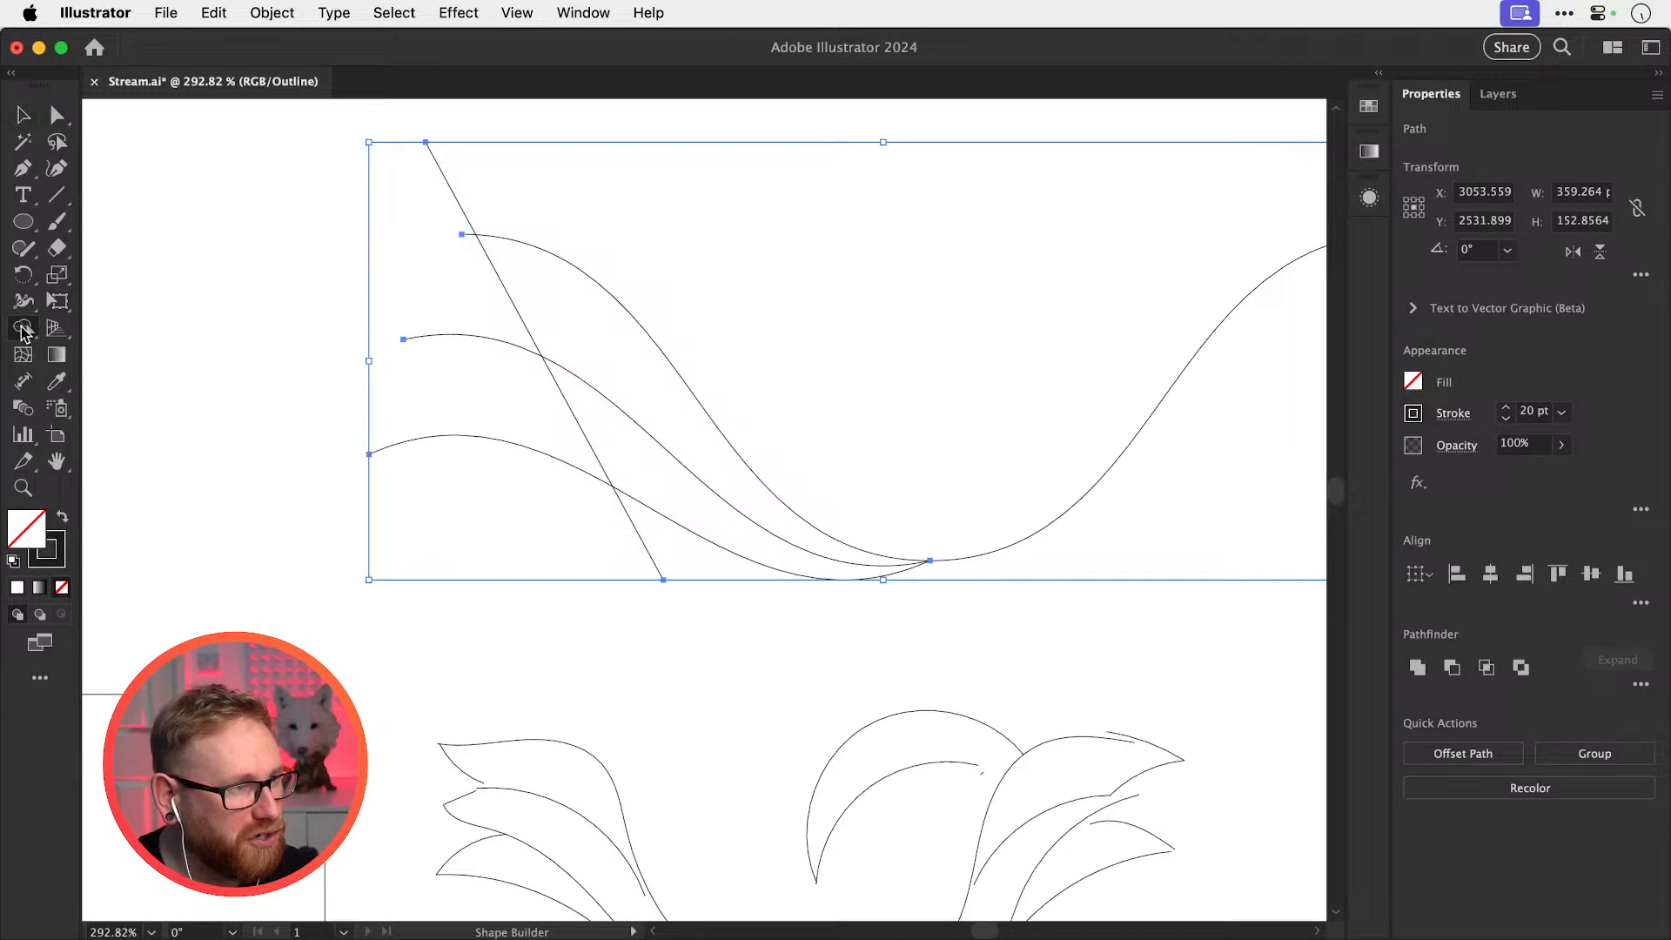
left_click_drag(461, 453, 467, 325)
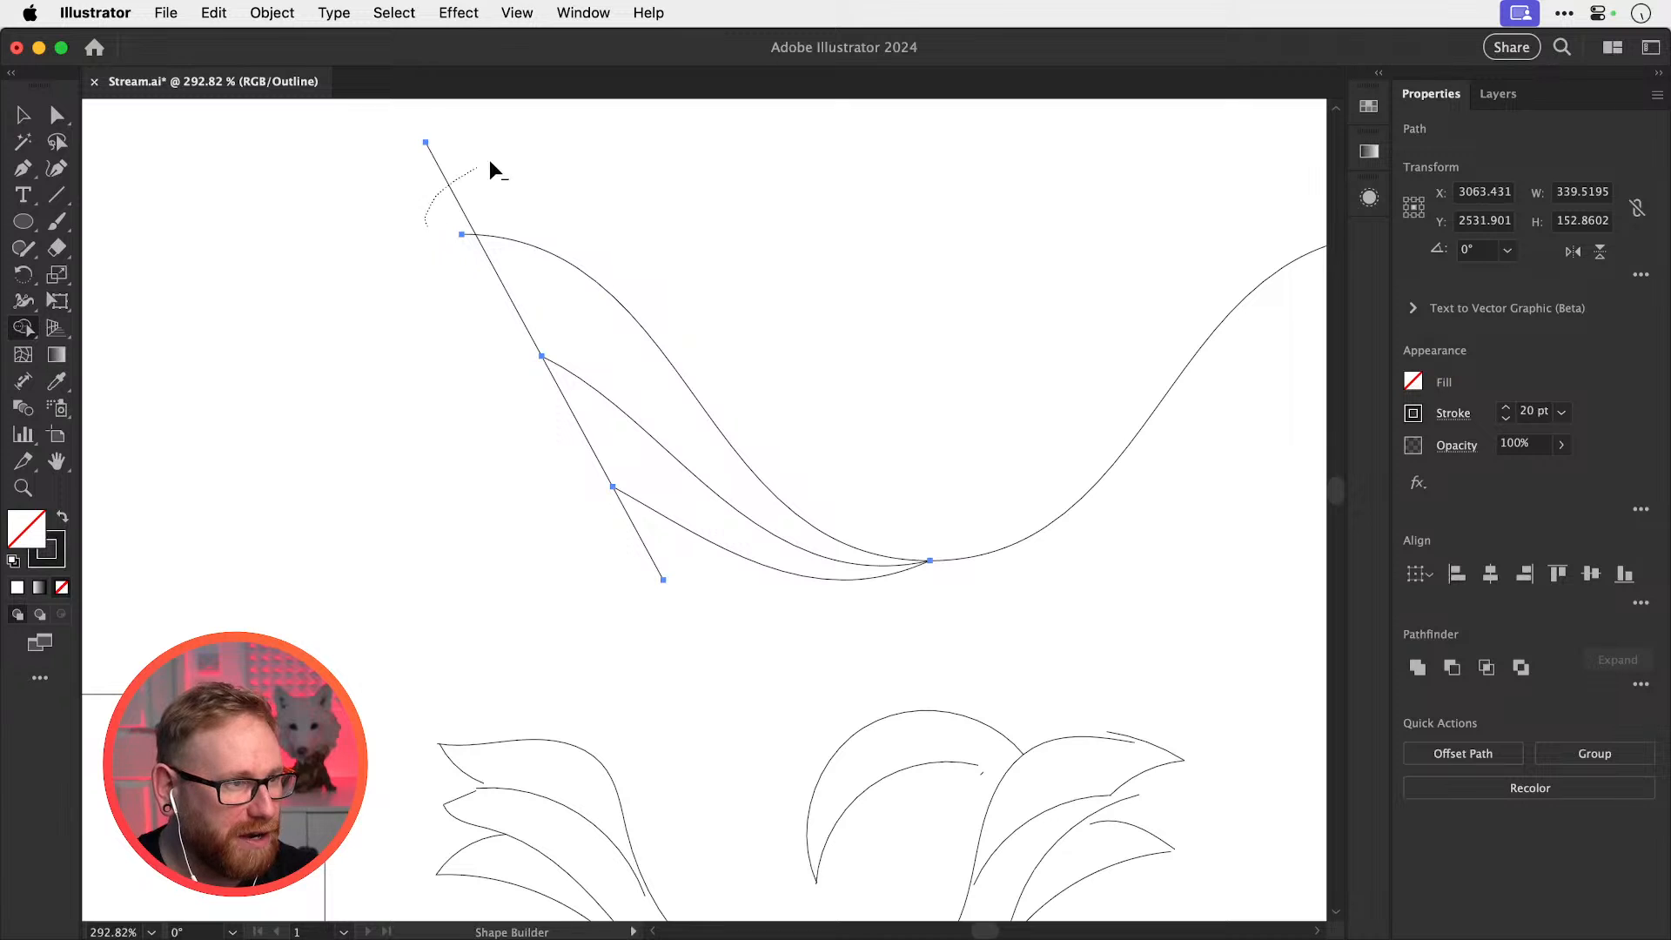
left_click_drag(490, 162, 466, 227)
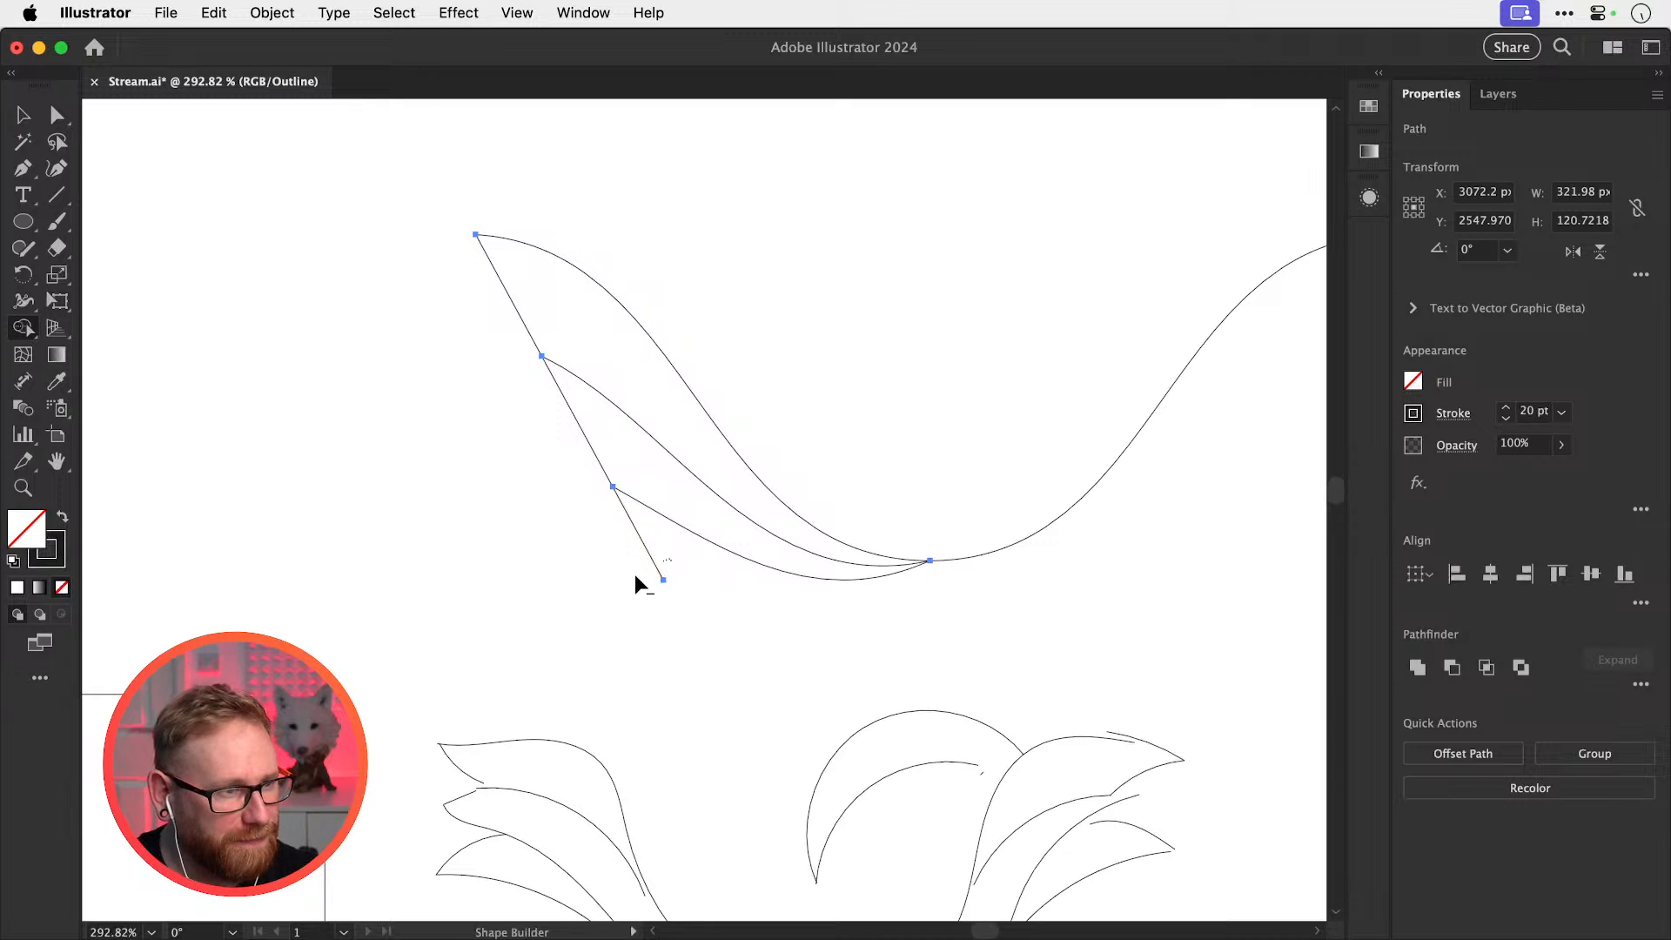
left_click_drag(578, 405, 505, 289)
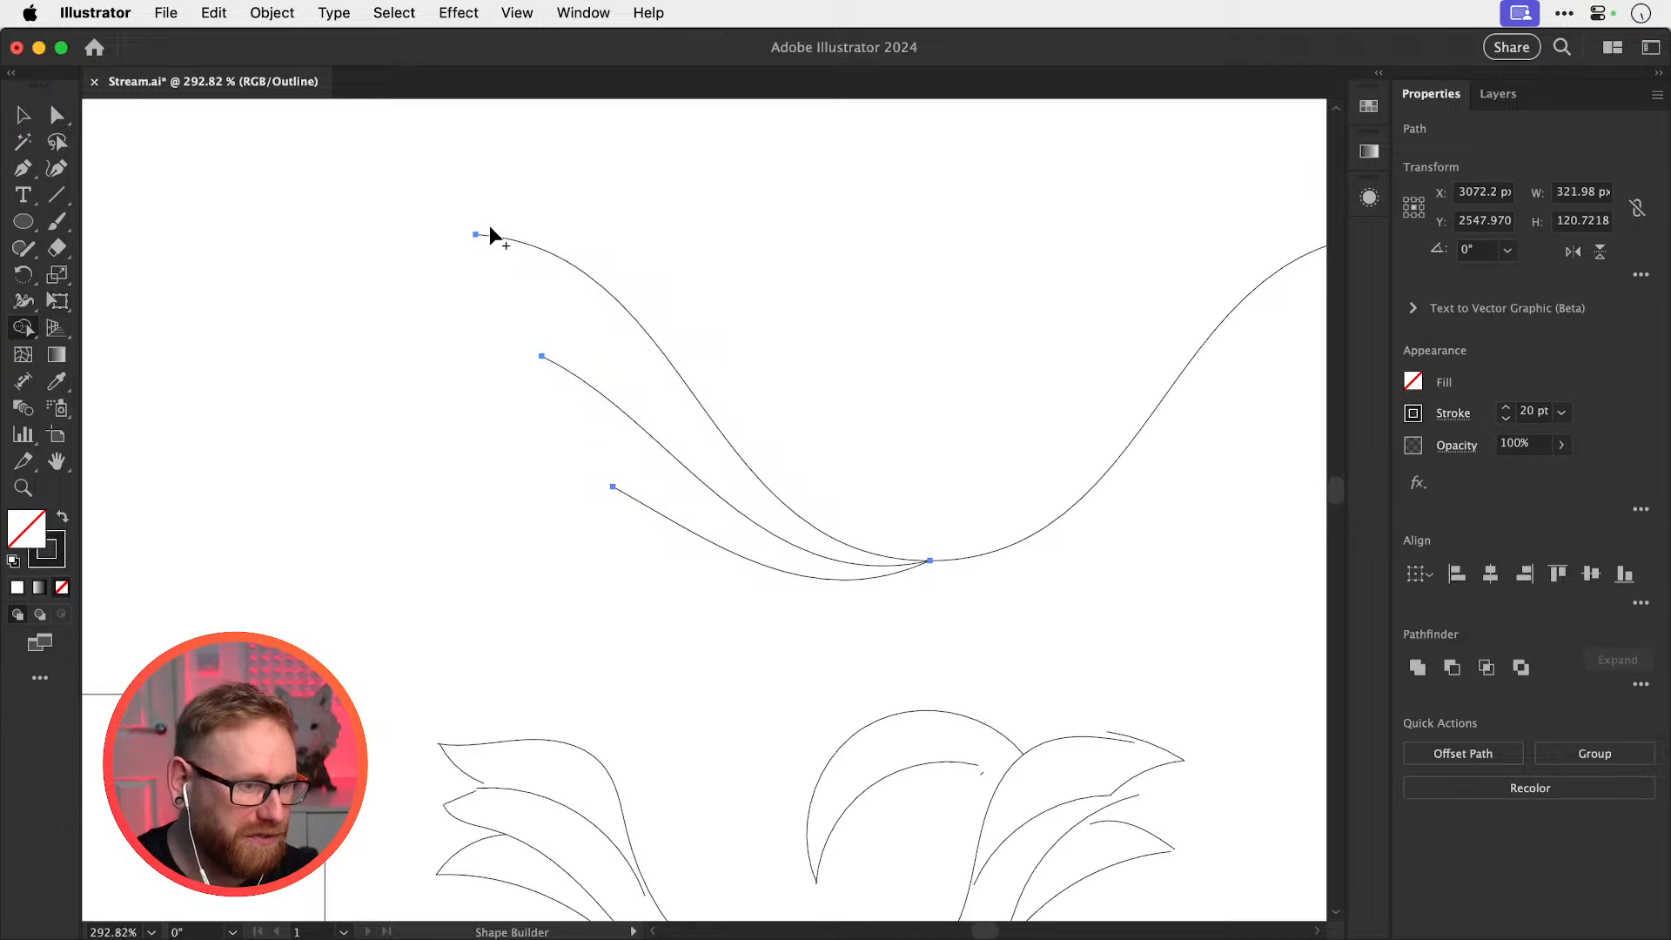
key("super+y")
key("v")
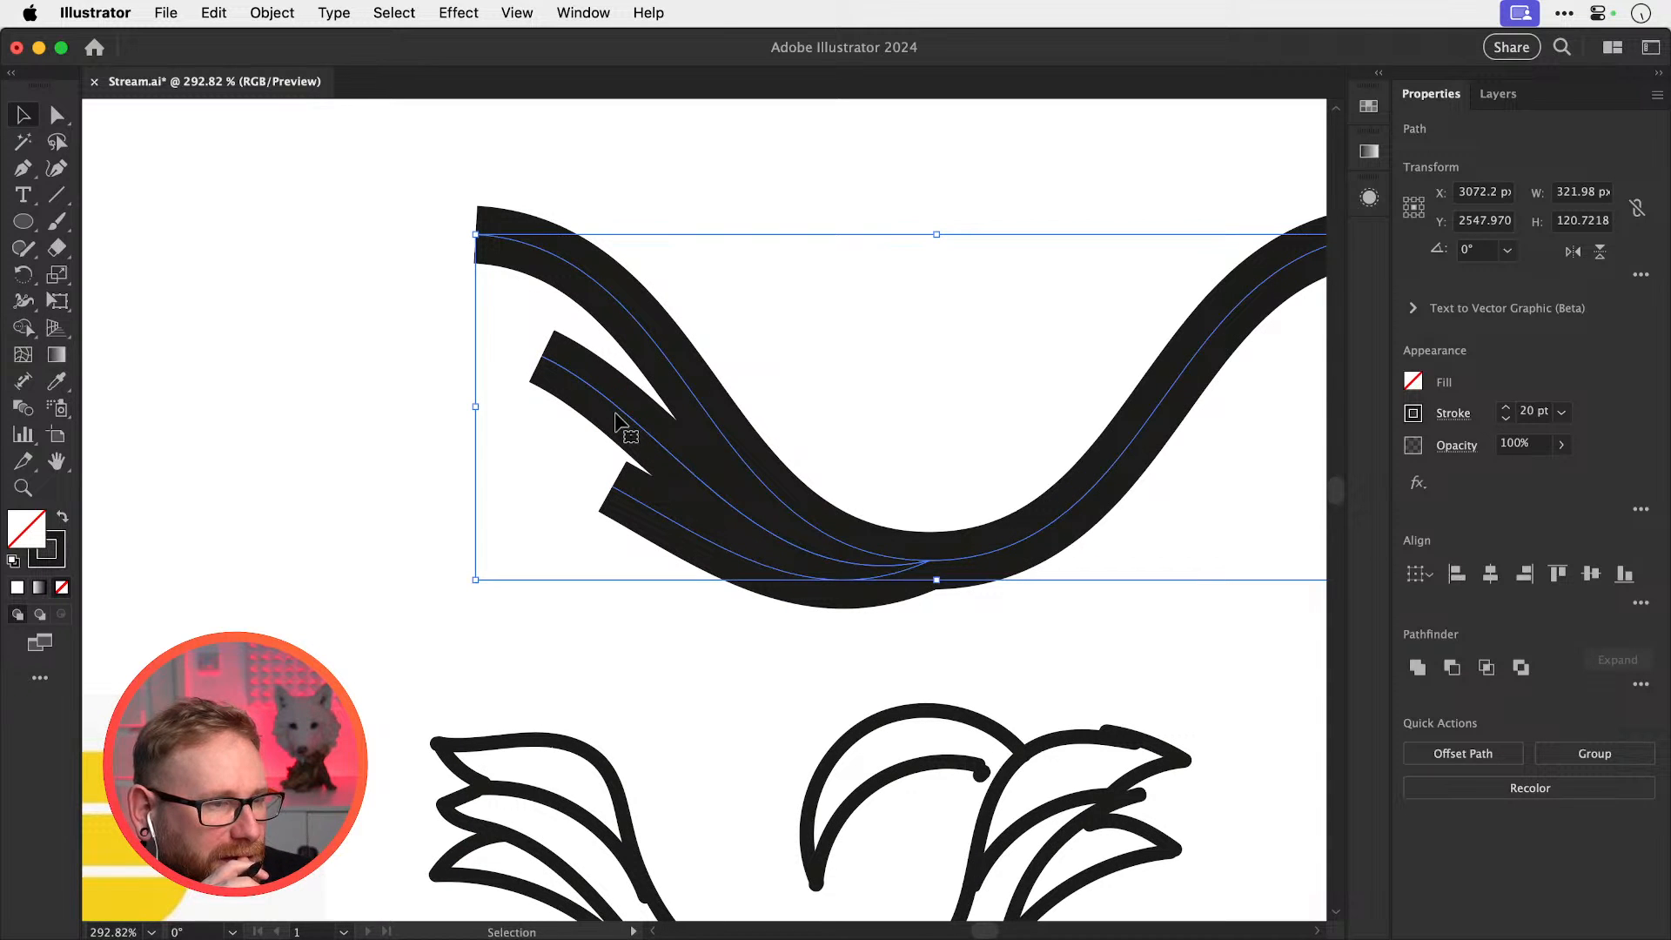
Try round caps on the strand ends, then undo back to three separate curved strands
left_click(1453, 414)
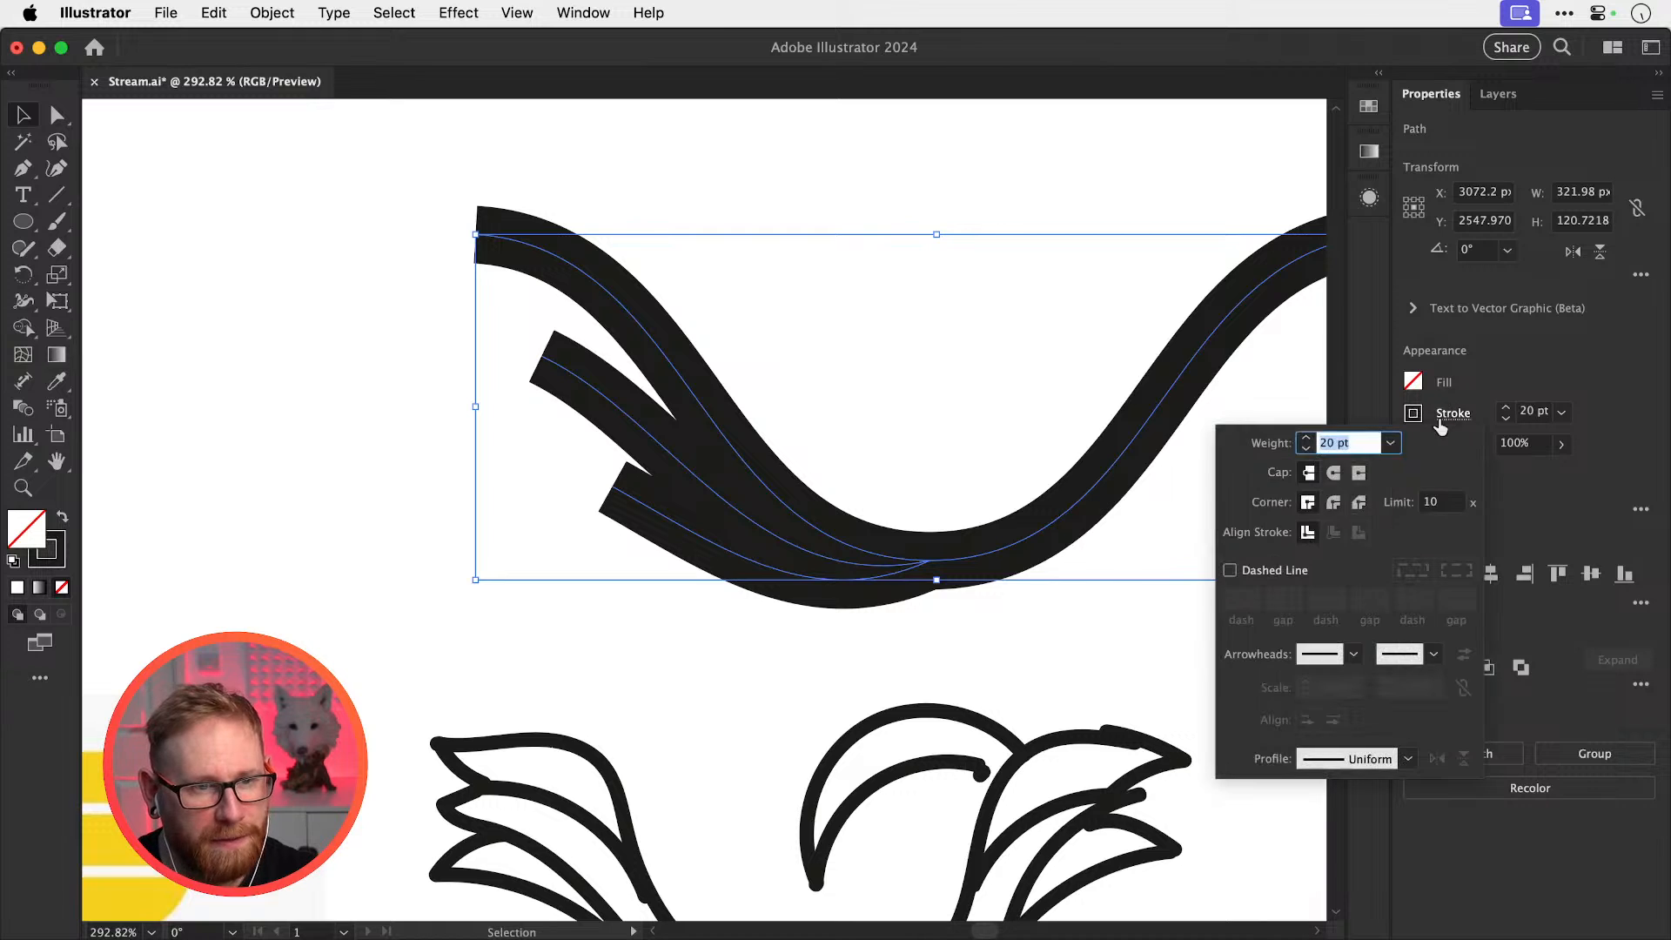
left_click(1333, 473)
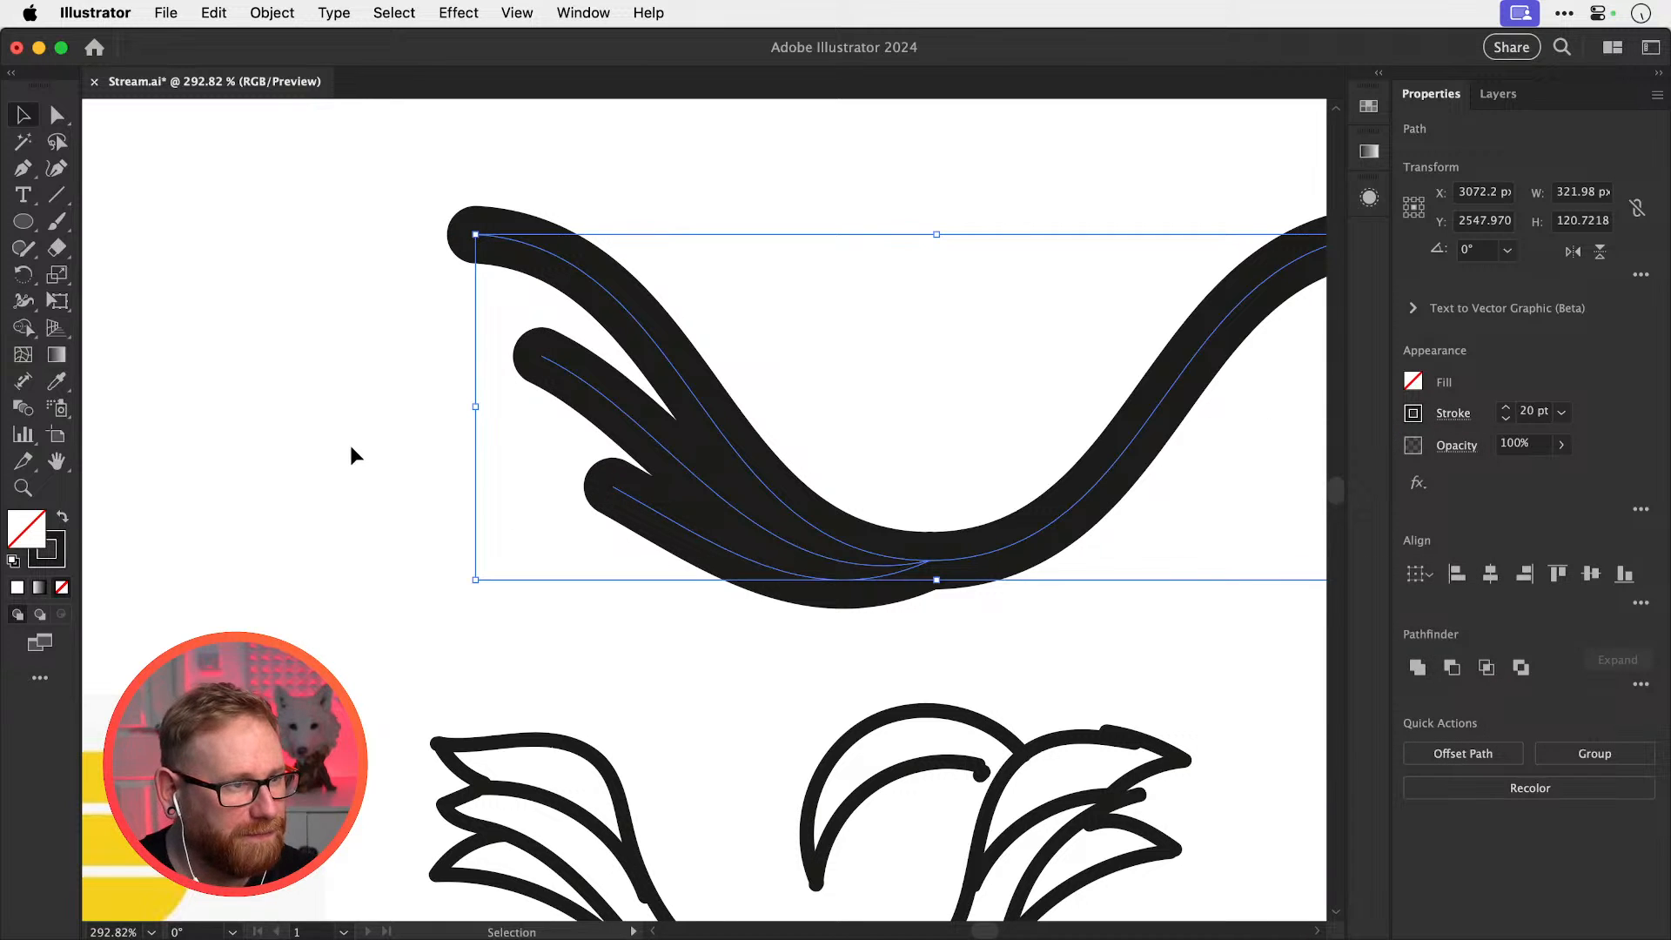
key("super+minus")
key("super+minus")
left_click(805, 357)
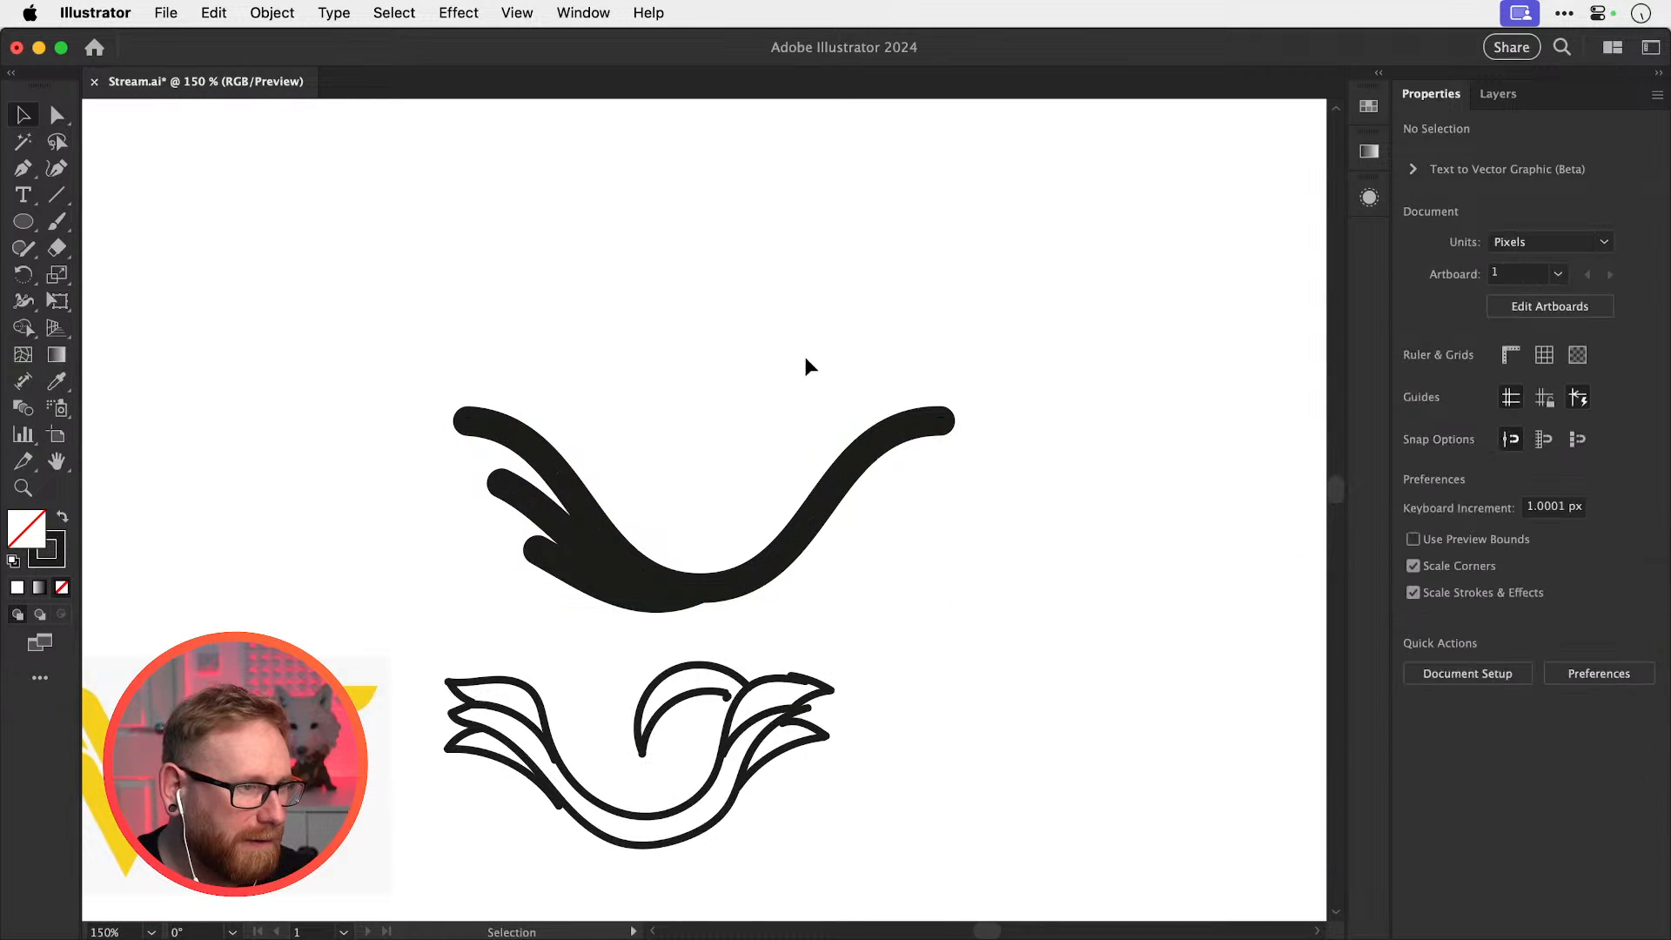
key("super+z")
key("super+z")
key("super+z")
key("super+z")
key("super+z")
key("super+z")
key("super+z")
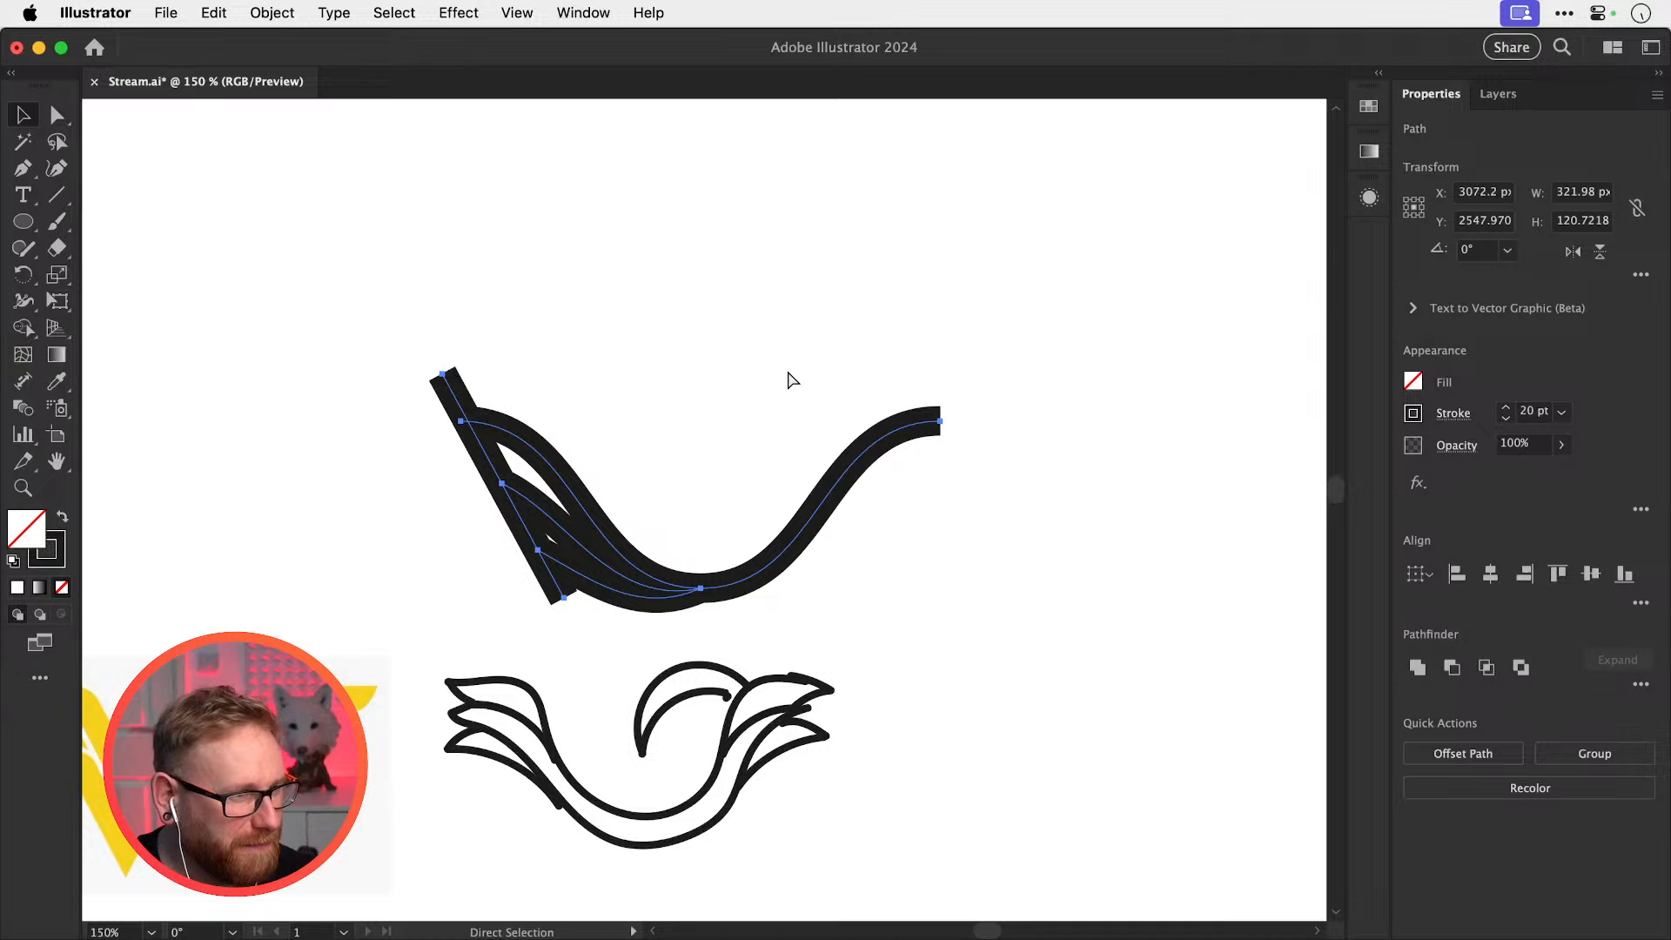
key("v")
left_click(564, 431)
Cut the middle and lower strands flush with the top strand's end and delete the left stubs
key("super+space")
left_click_drag(398, 498, 474, 505)
left_click_drag(457, 515, 582, 444)
left_click_drag(515, 511, 575, 513)
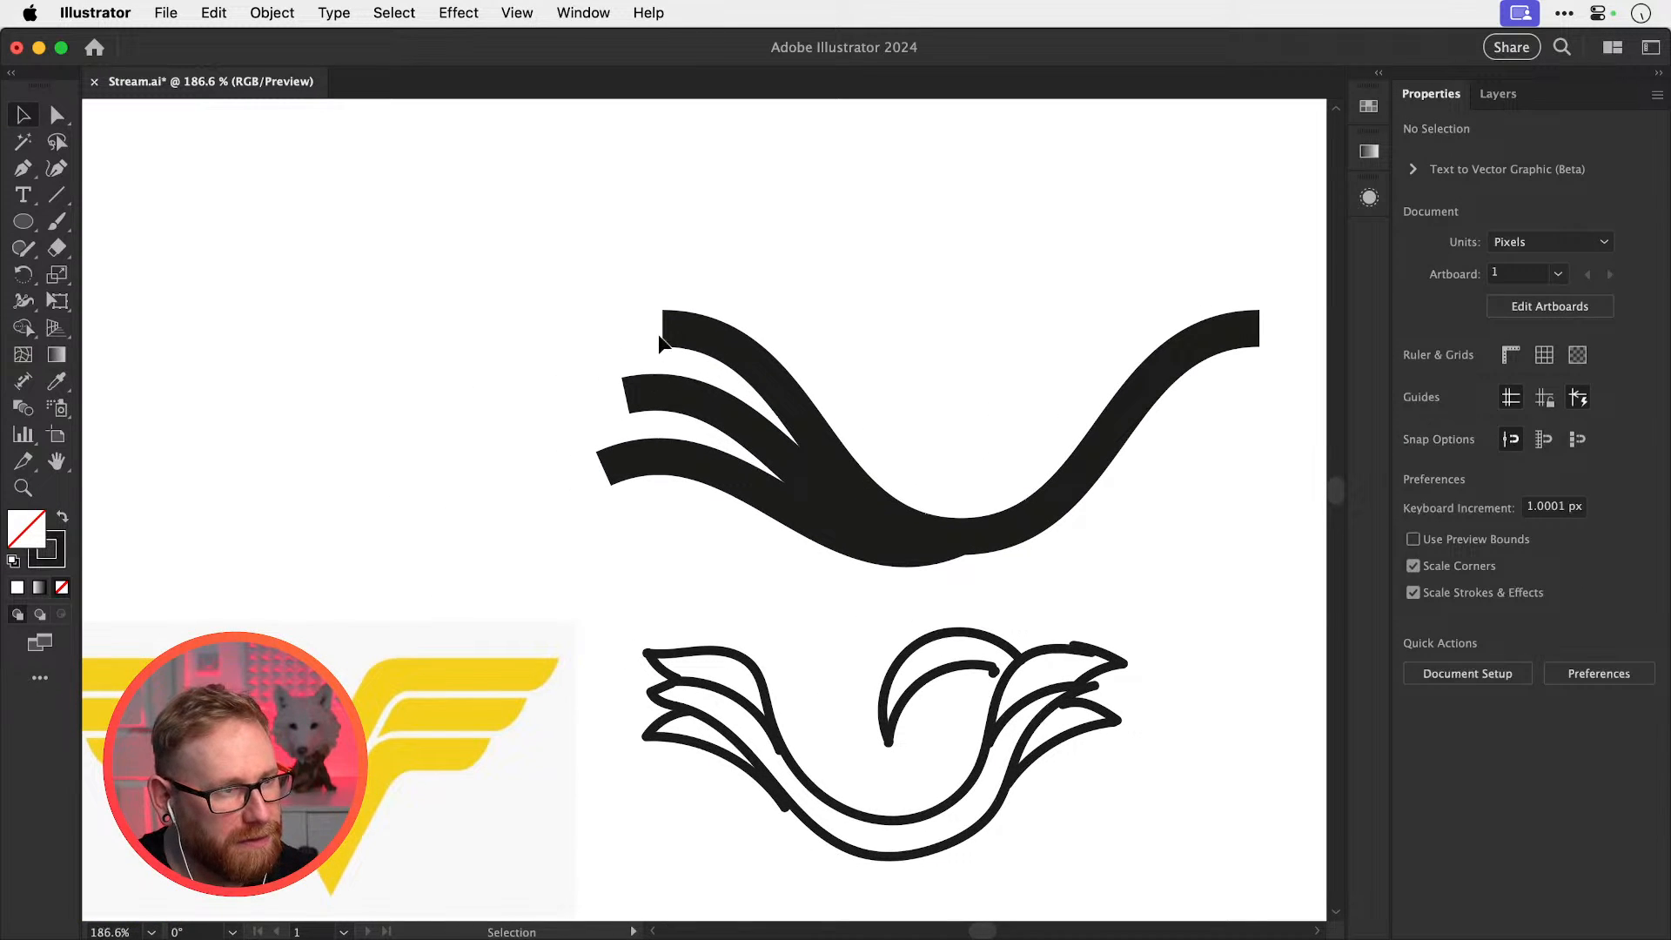
key("c")
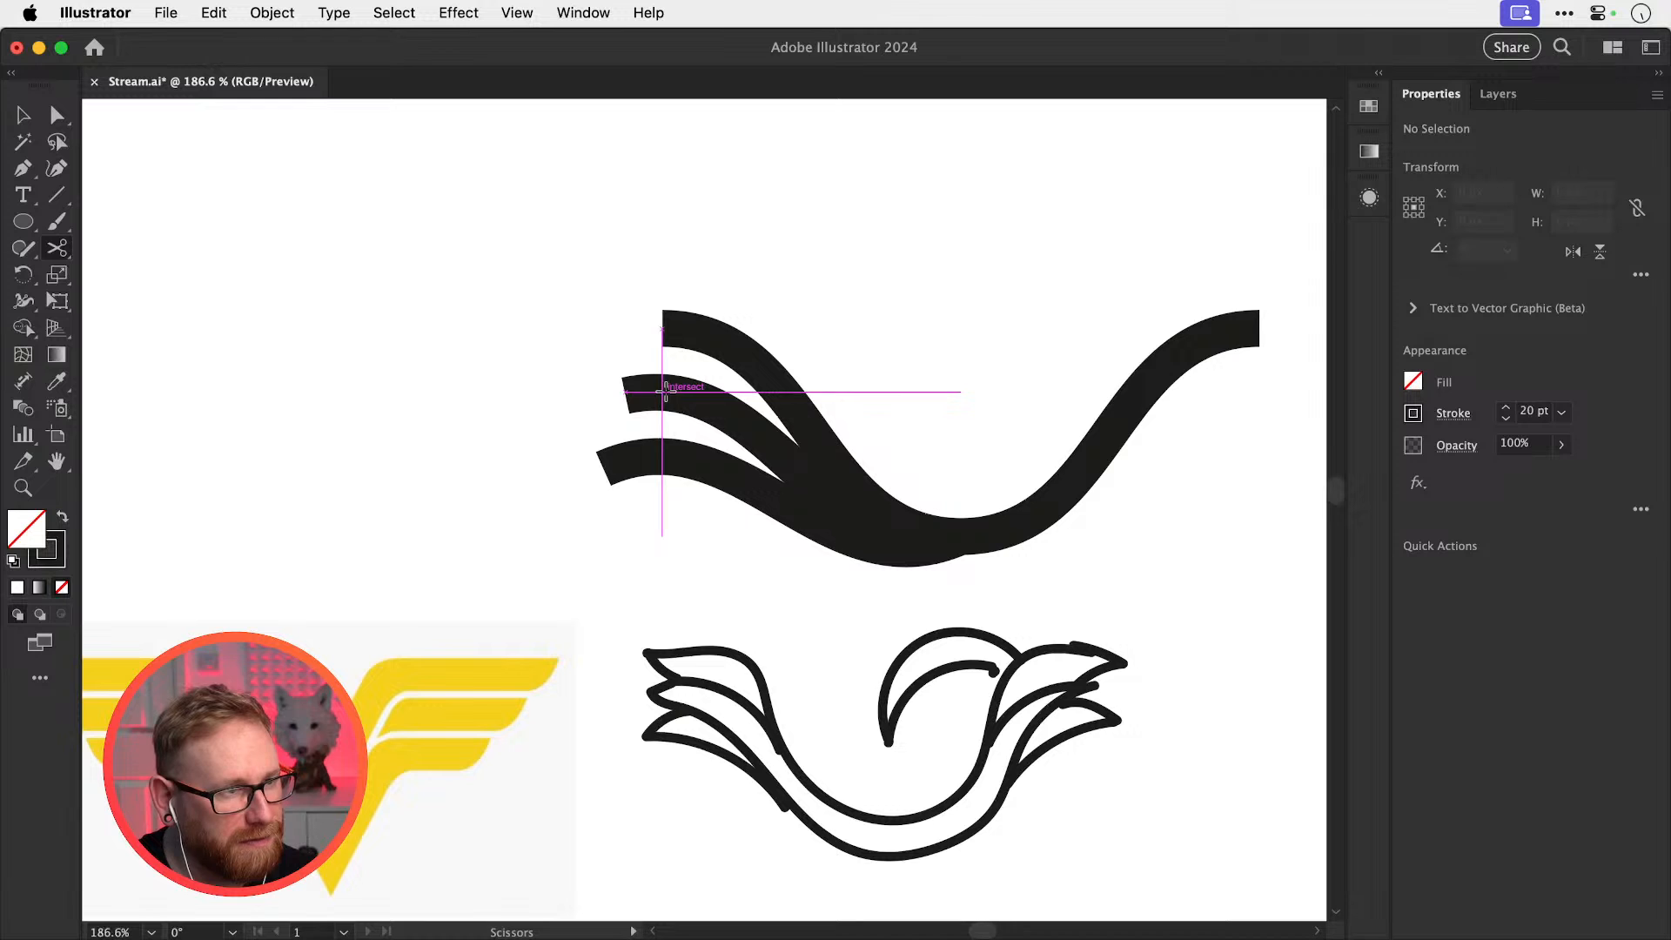
left_click(665, 392)
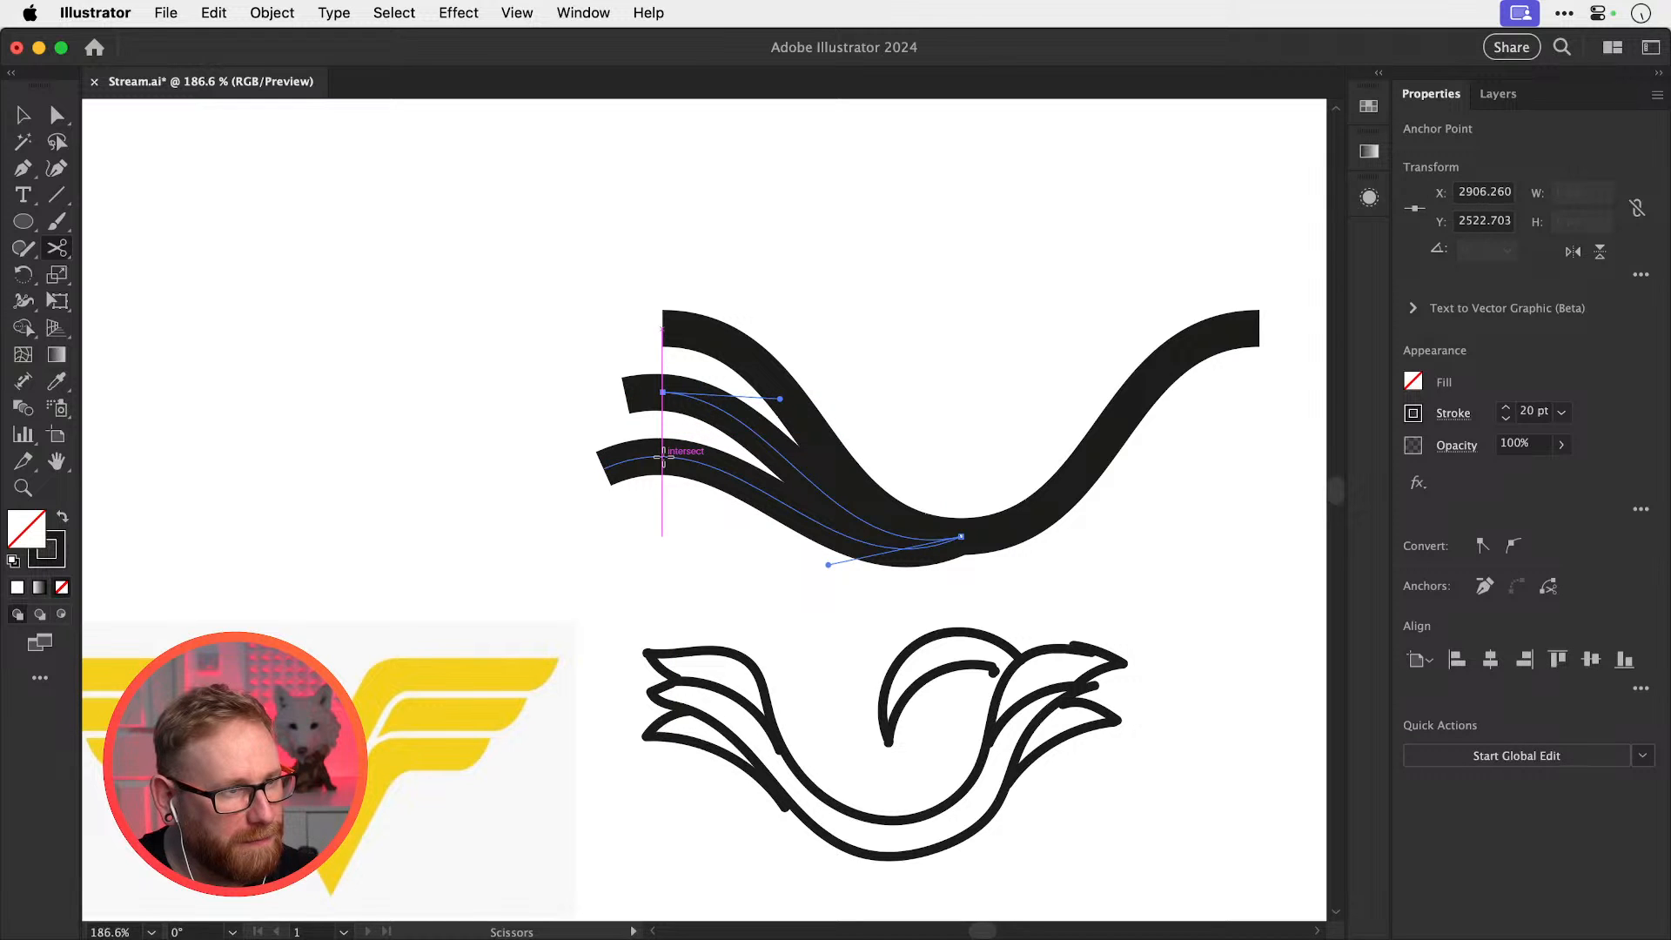
left_click(663, 457)
key("a")
left_click_drag(540, 351, 653, 493)
key("Delete")
key("Delete")
key("space")
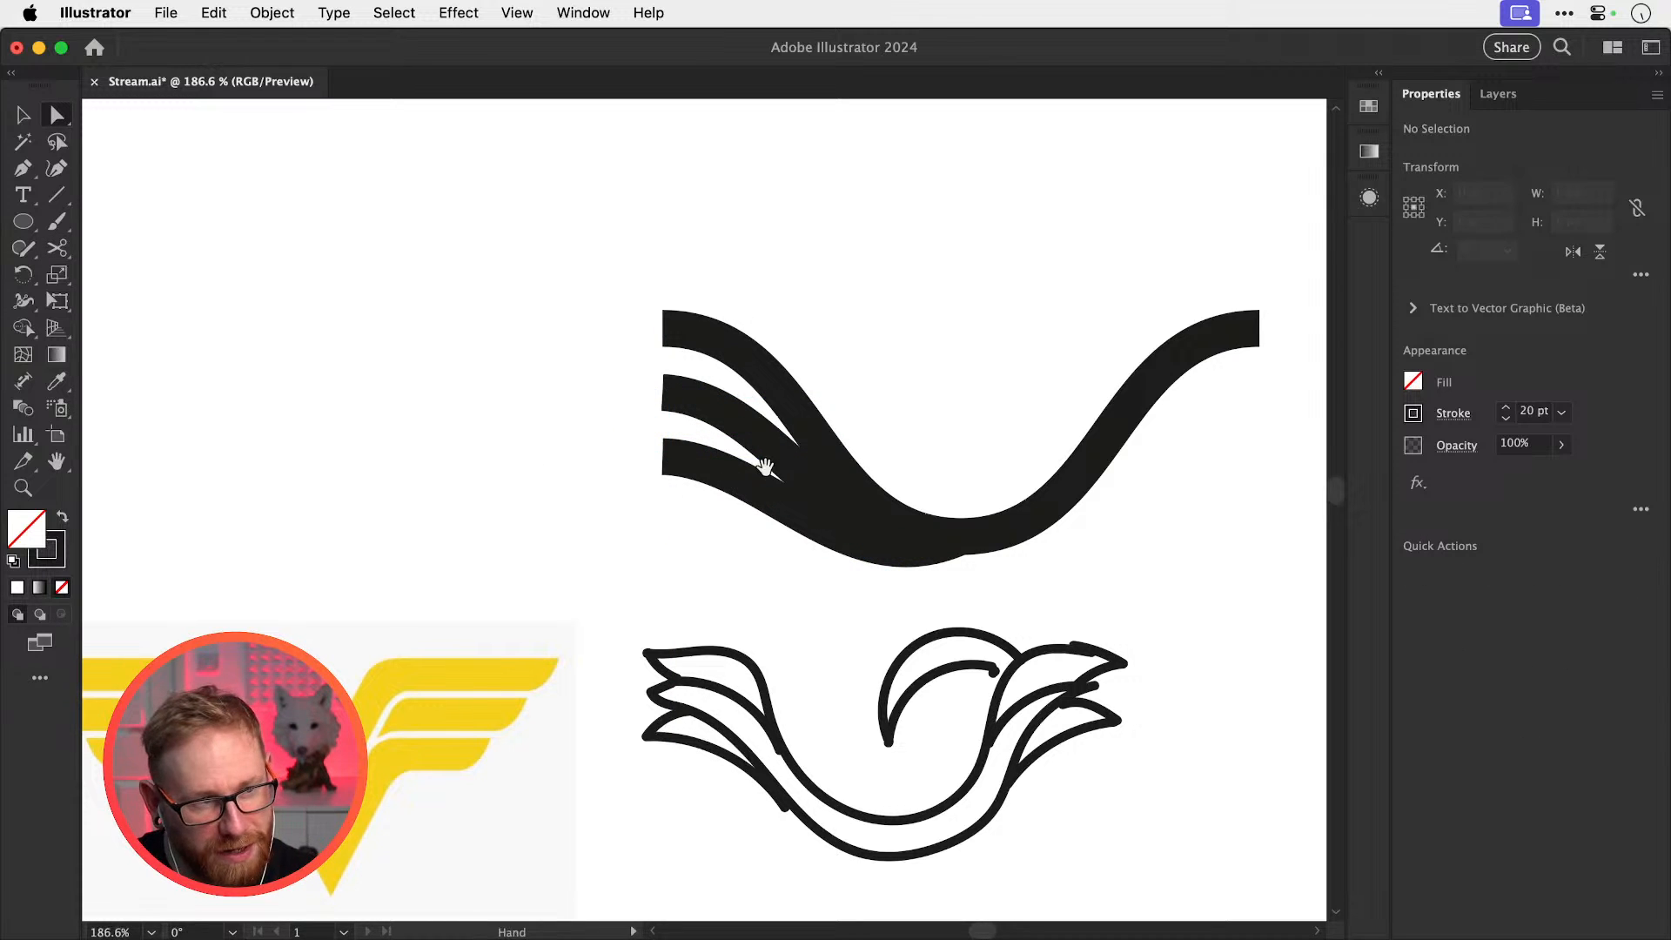
left_click_drag(765, 467, 589, 477)
Delete the right half of the long strand and move the three-strand wing upward
key("v")
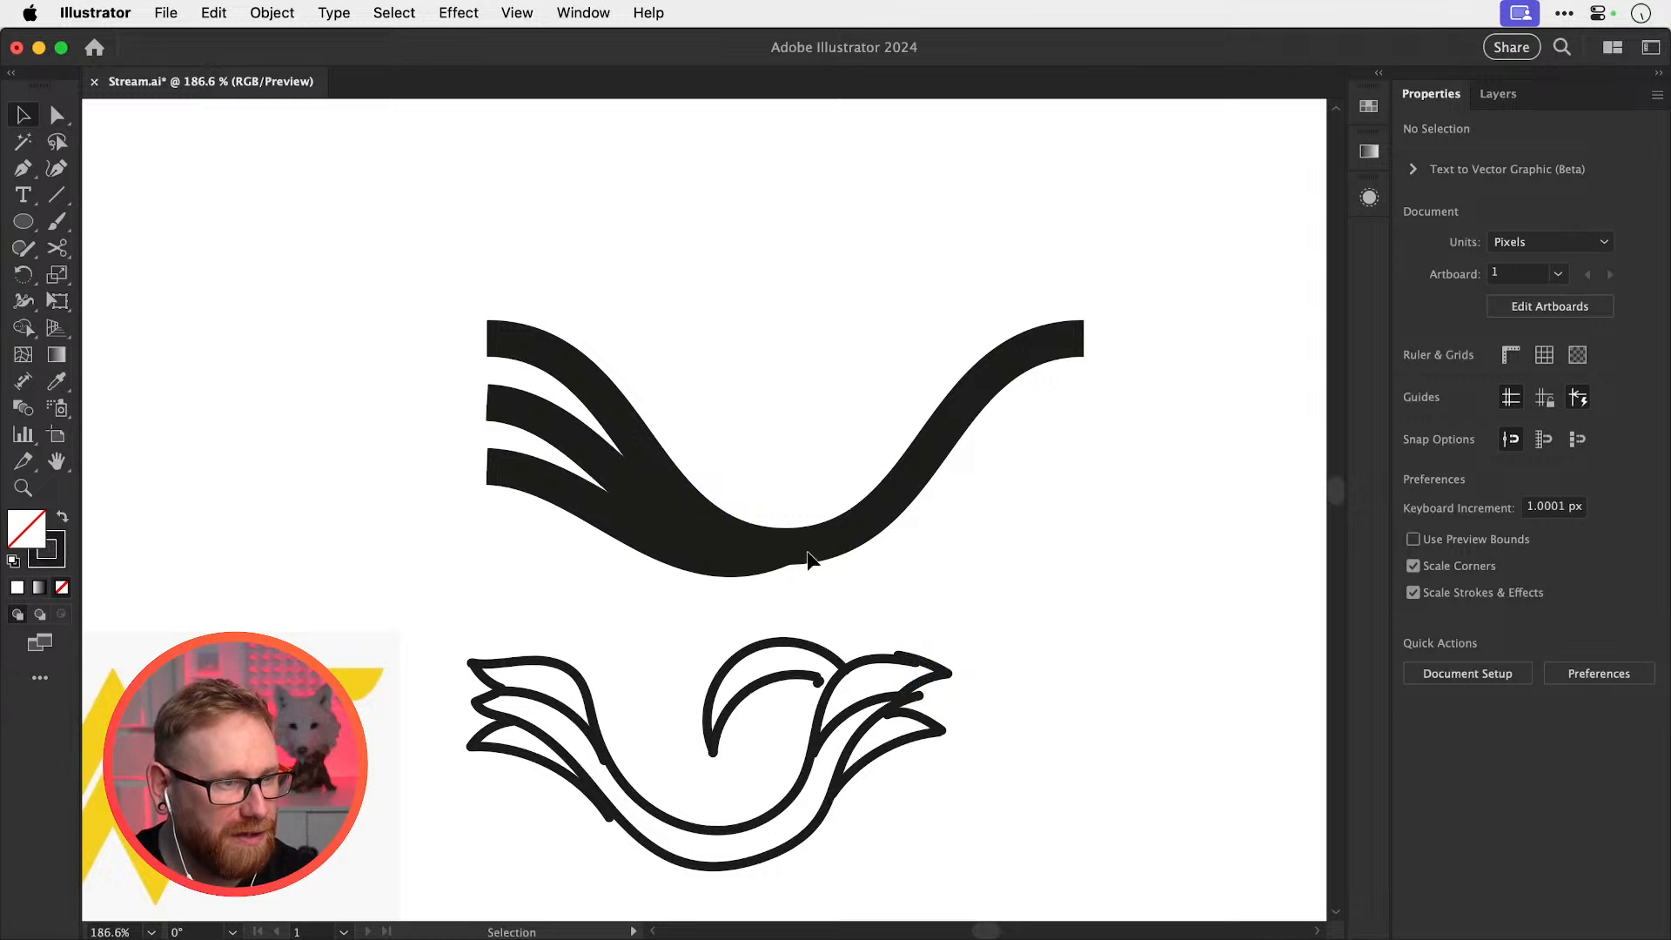
left_click_drag(865, 541, 925, 462)
key("super+z")
key("a")
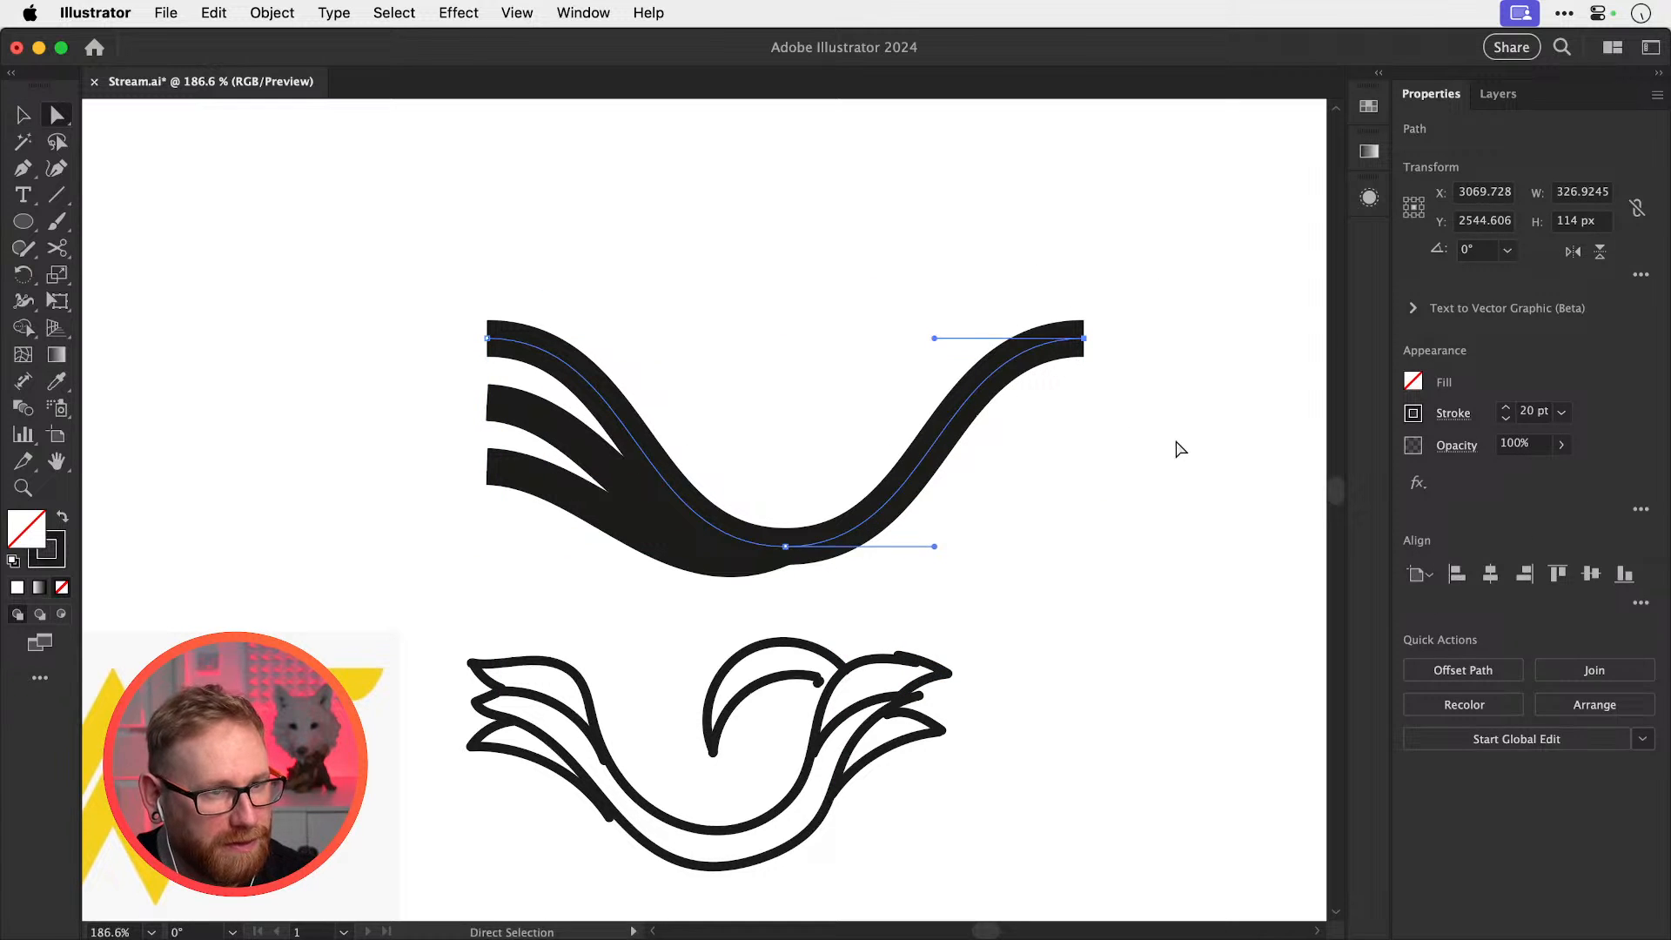
key("super+x")
left_click(1103, 320)
key("v")
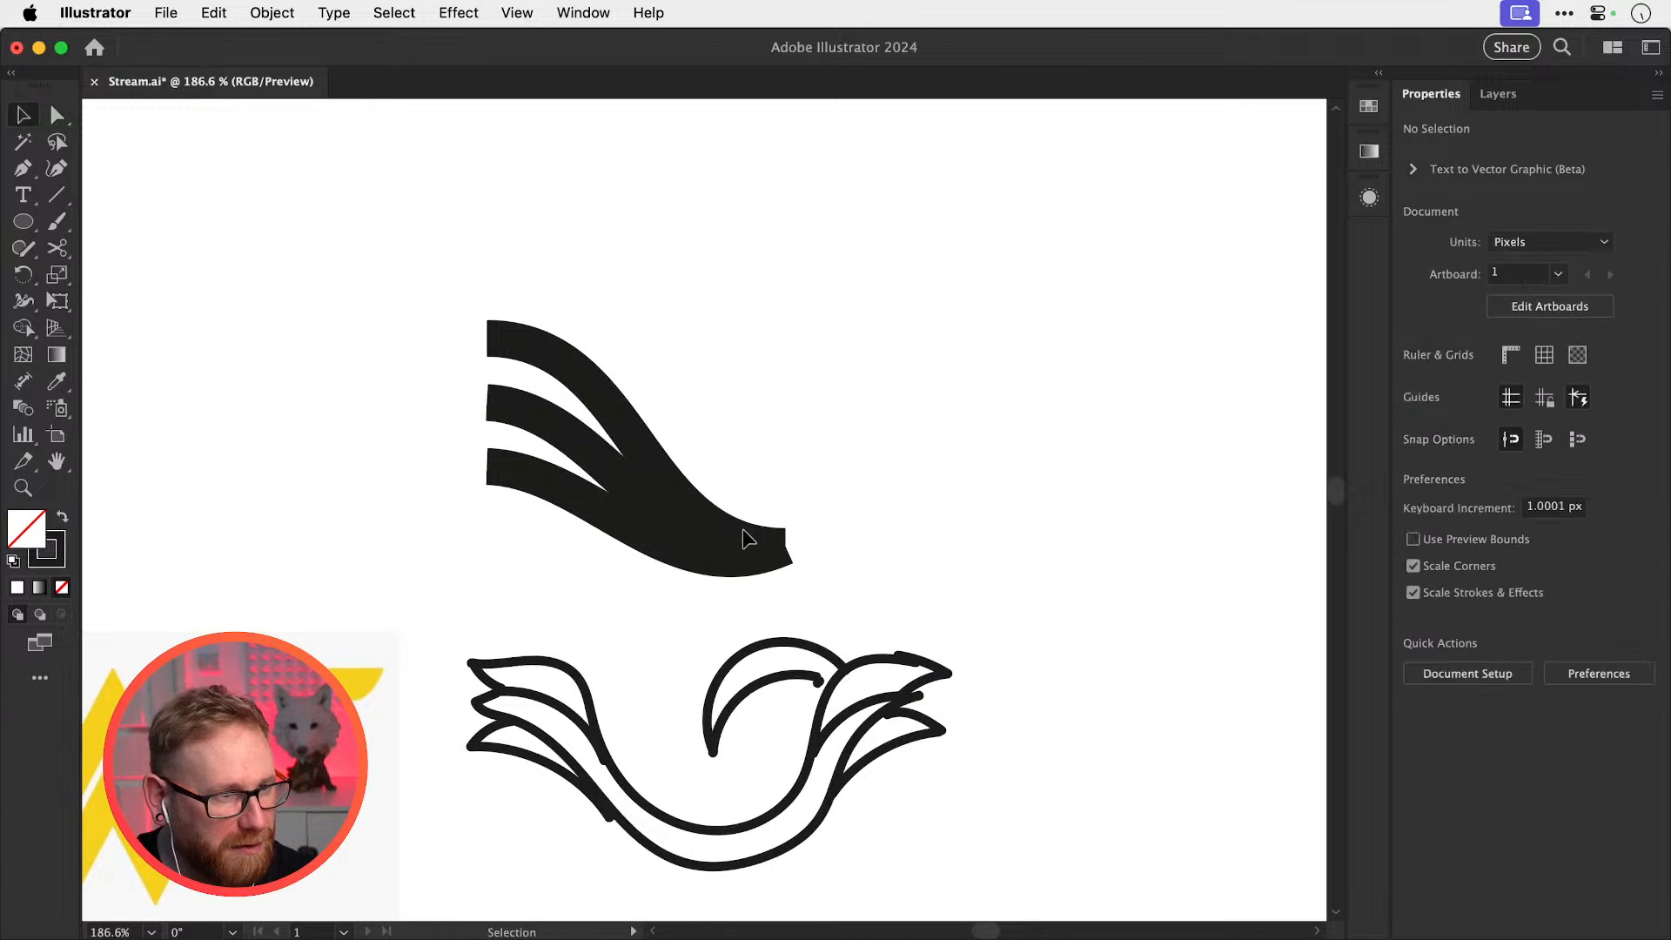
left_click_drag(743, 529, 633, 389)
Reflect a copy of the strands across a vertical axis at their right tip
key("o")
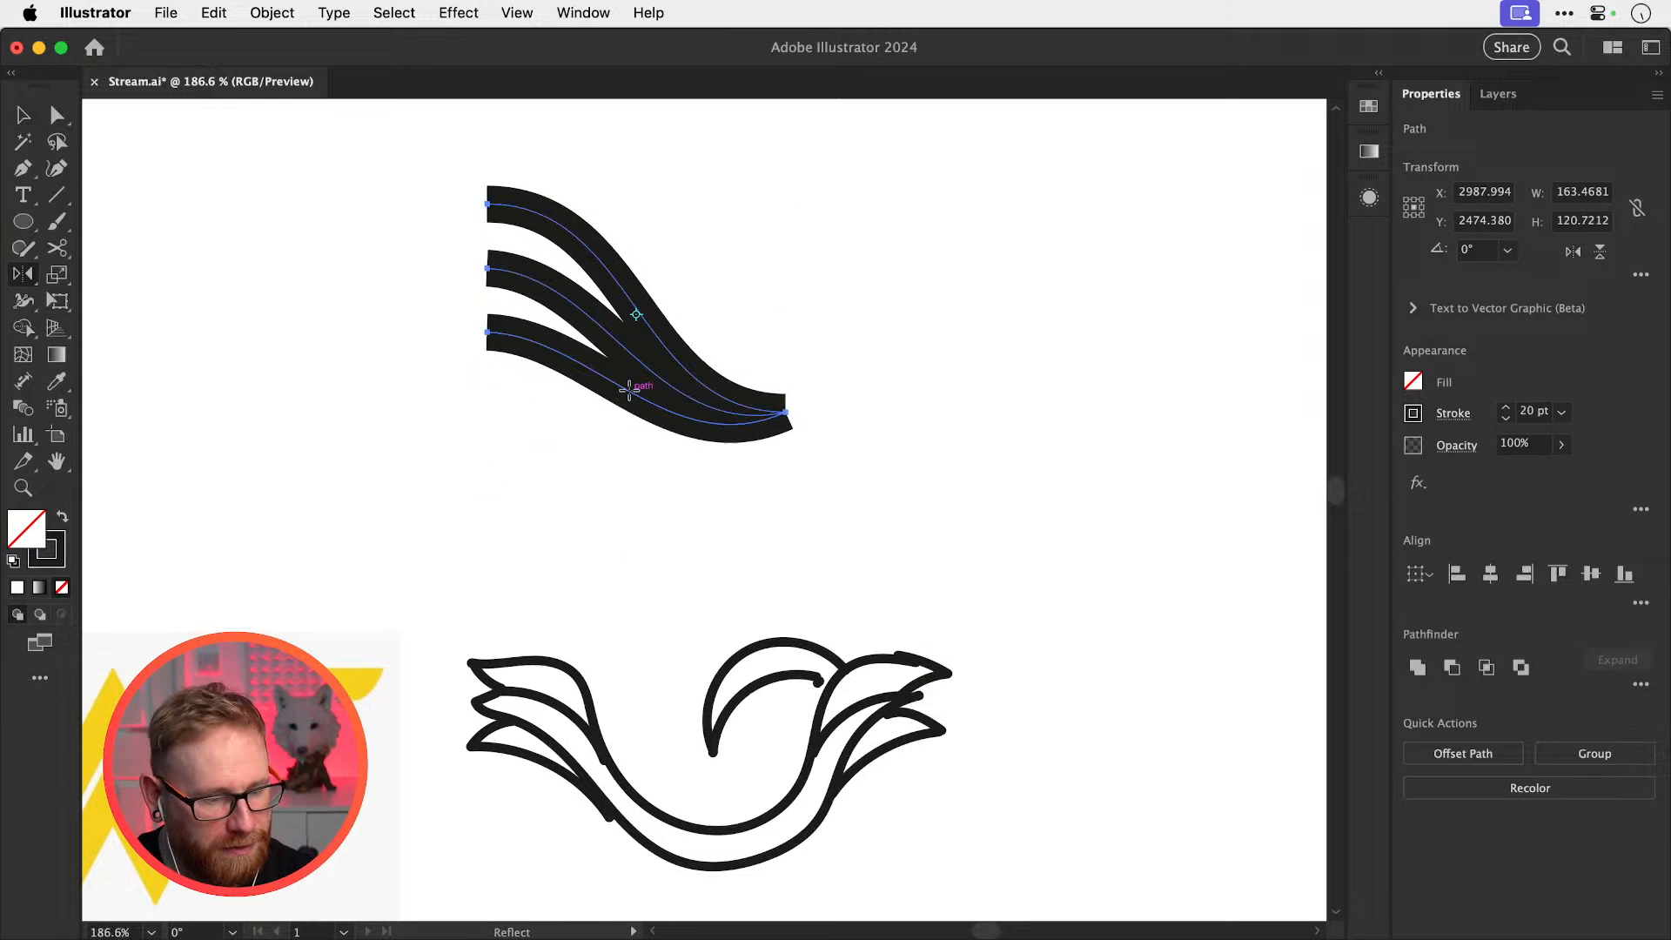
left_click(788, 411, "alt")
left_click(954, 769)
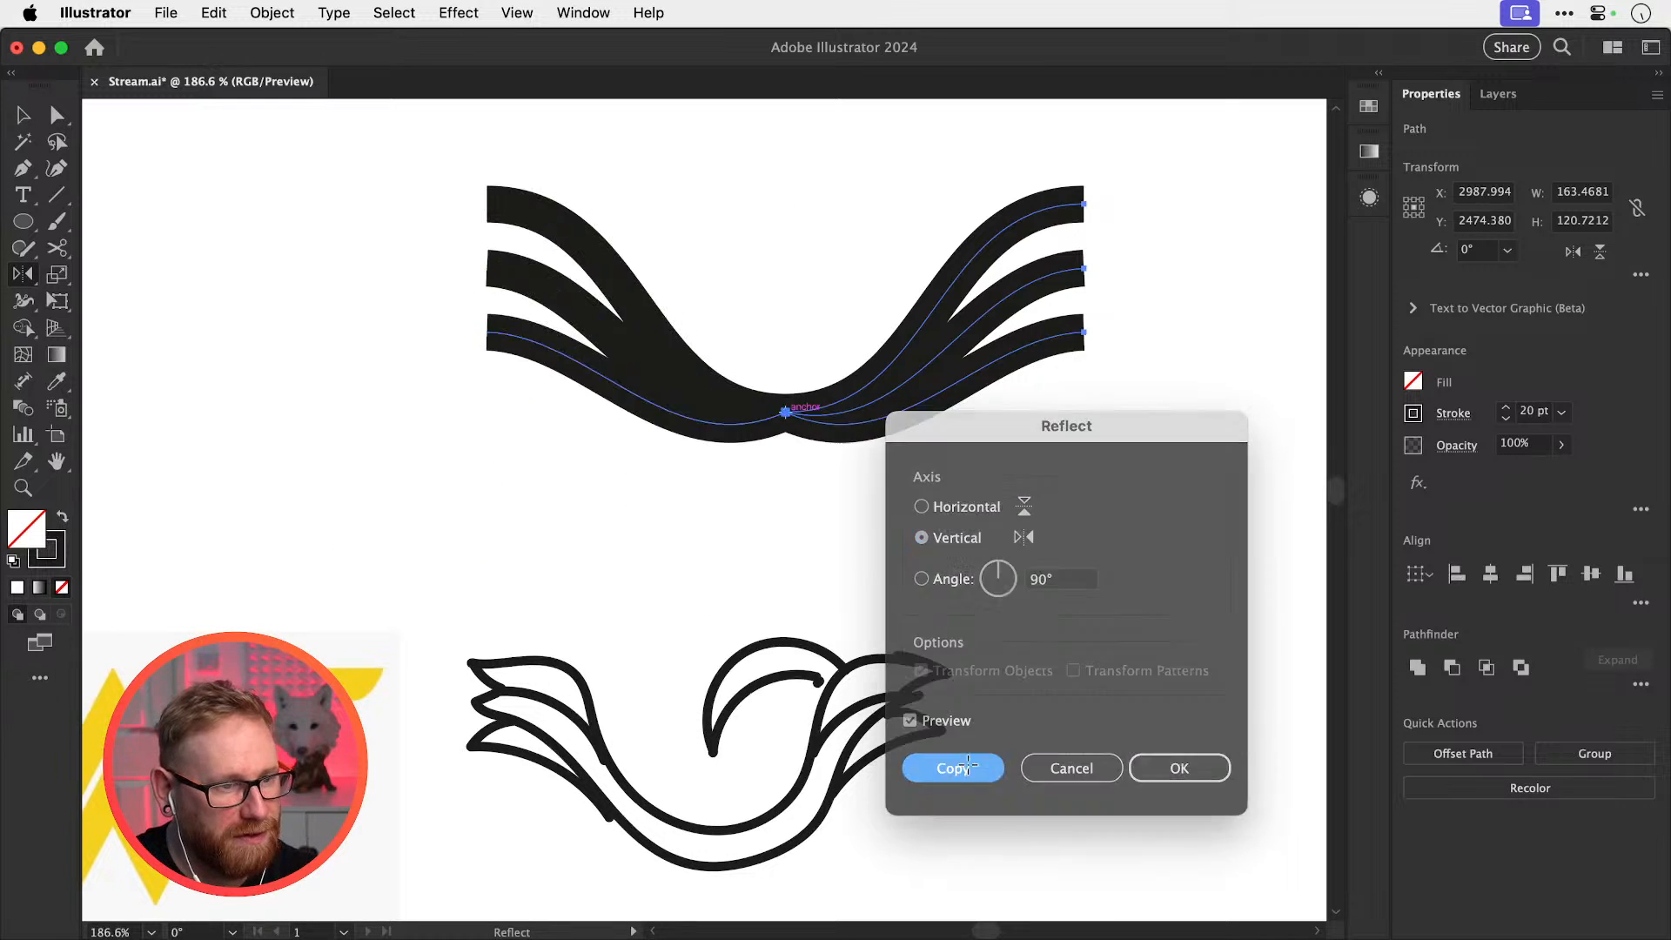
key("v")
left_click(1050, 559)
key("space")
left_click_drag(999, 492, 961, 693)
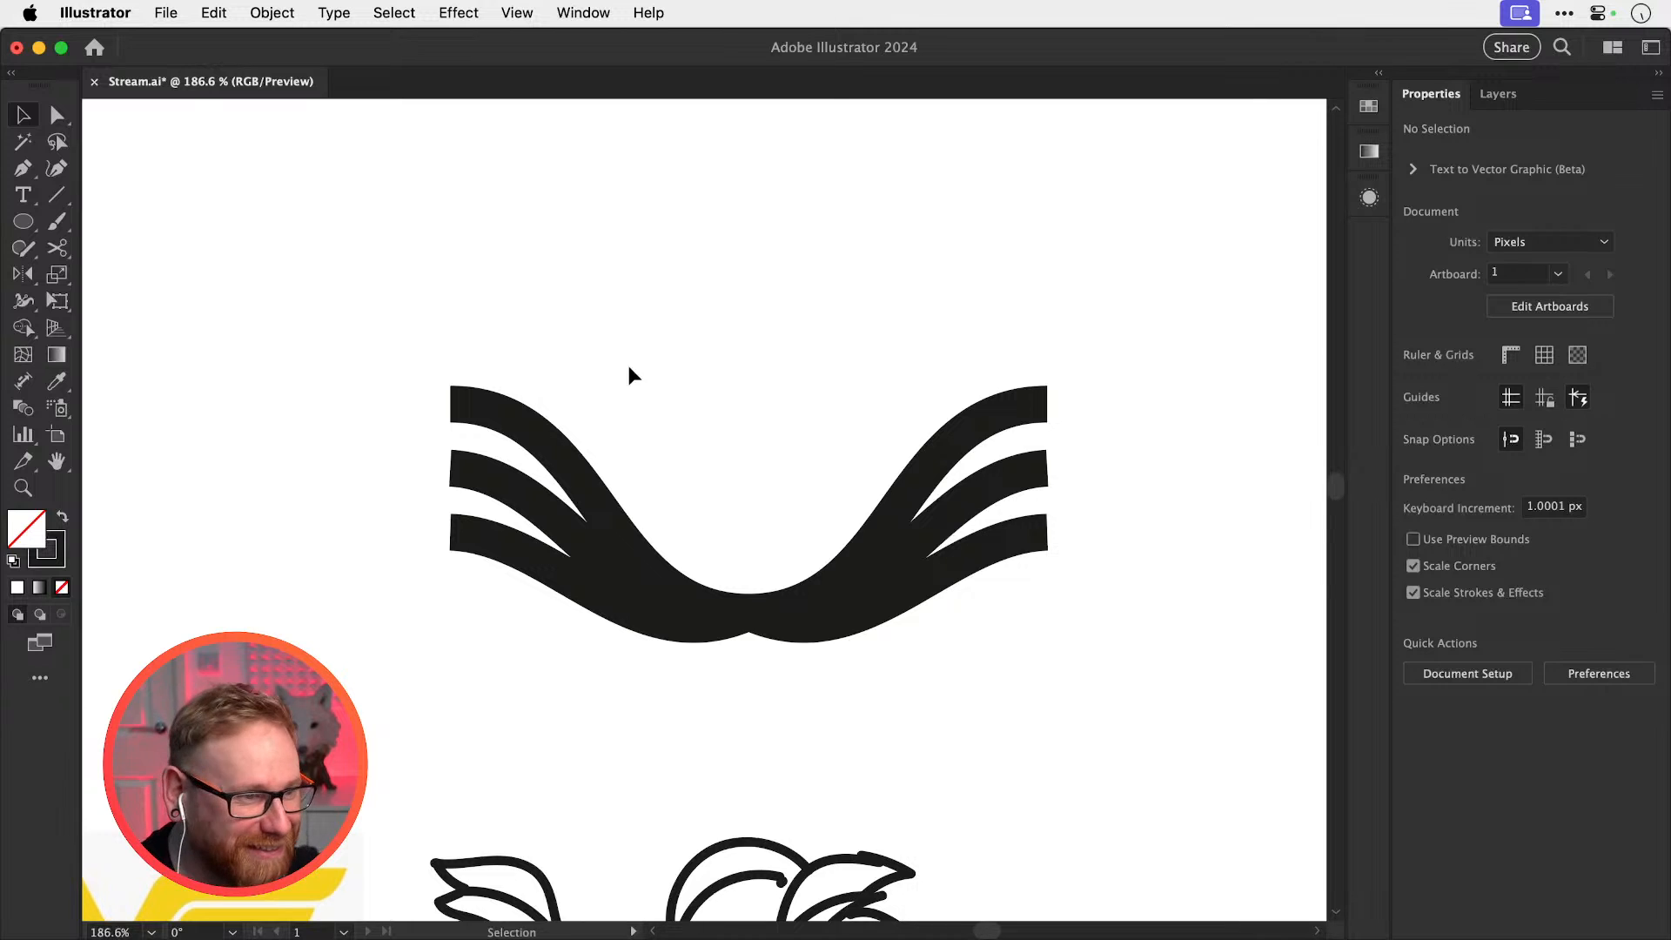
left_click(57, 194)
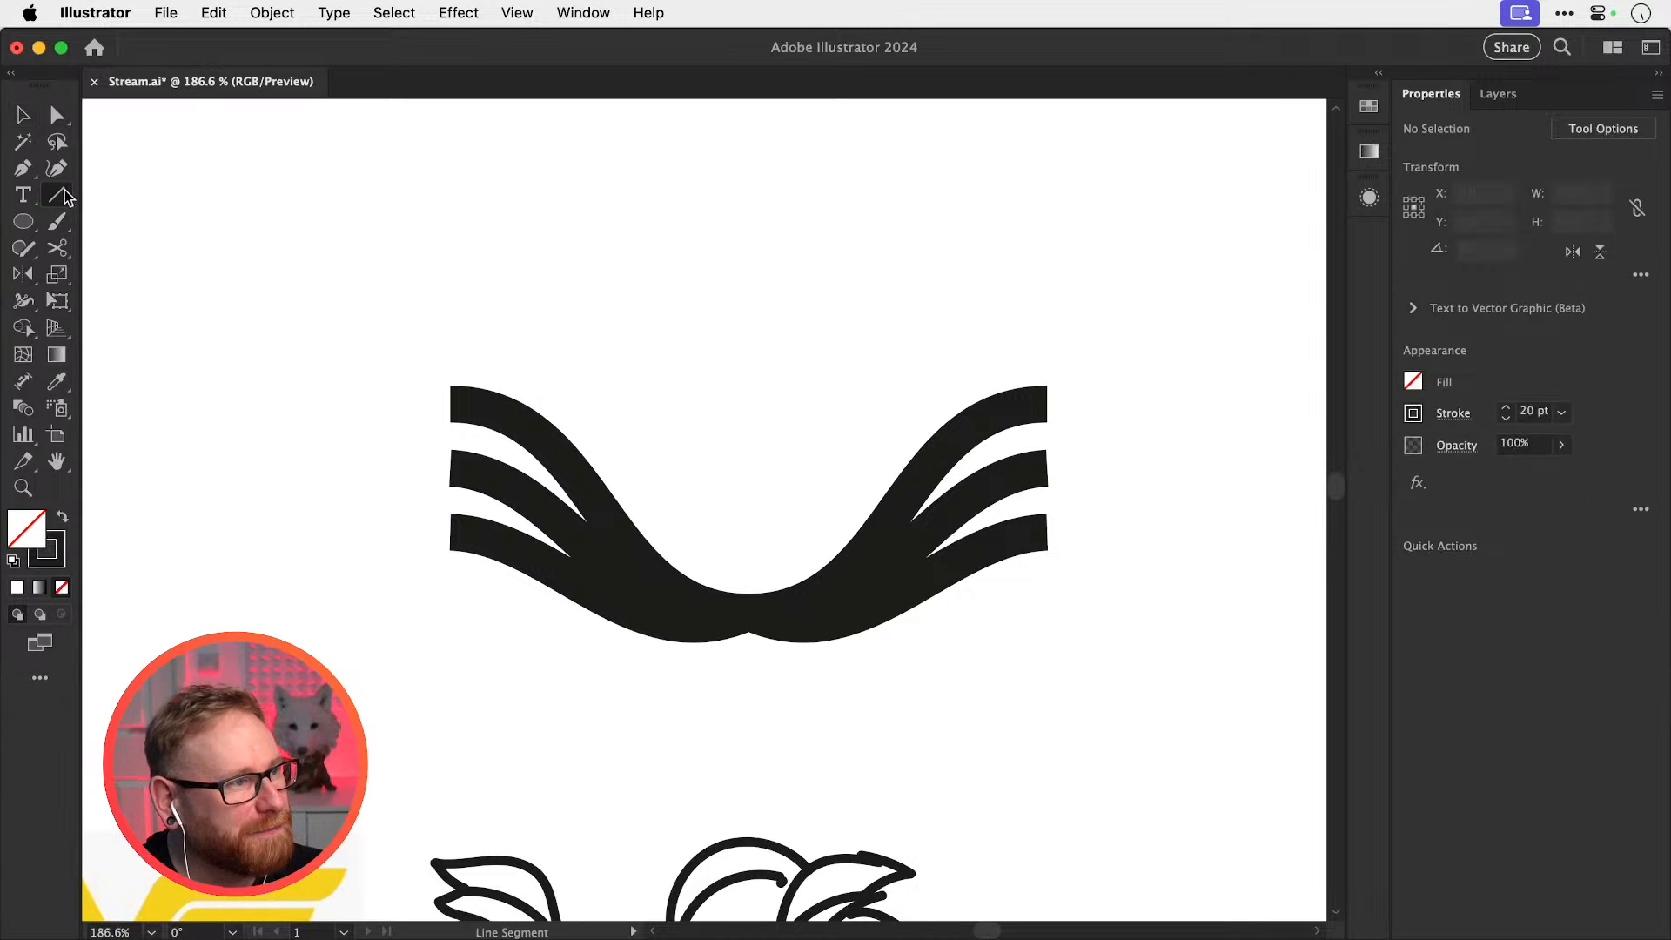
left_click(130, 221)
left_click_drag(770, 432, 941, 467)
key("r")
key("v")
left_click(920, 404)
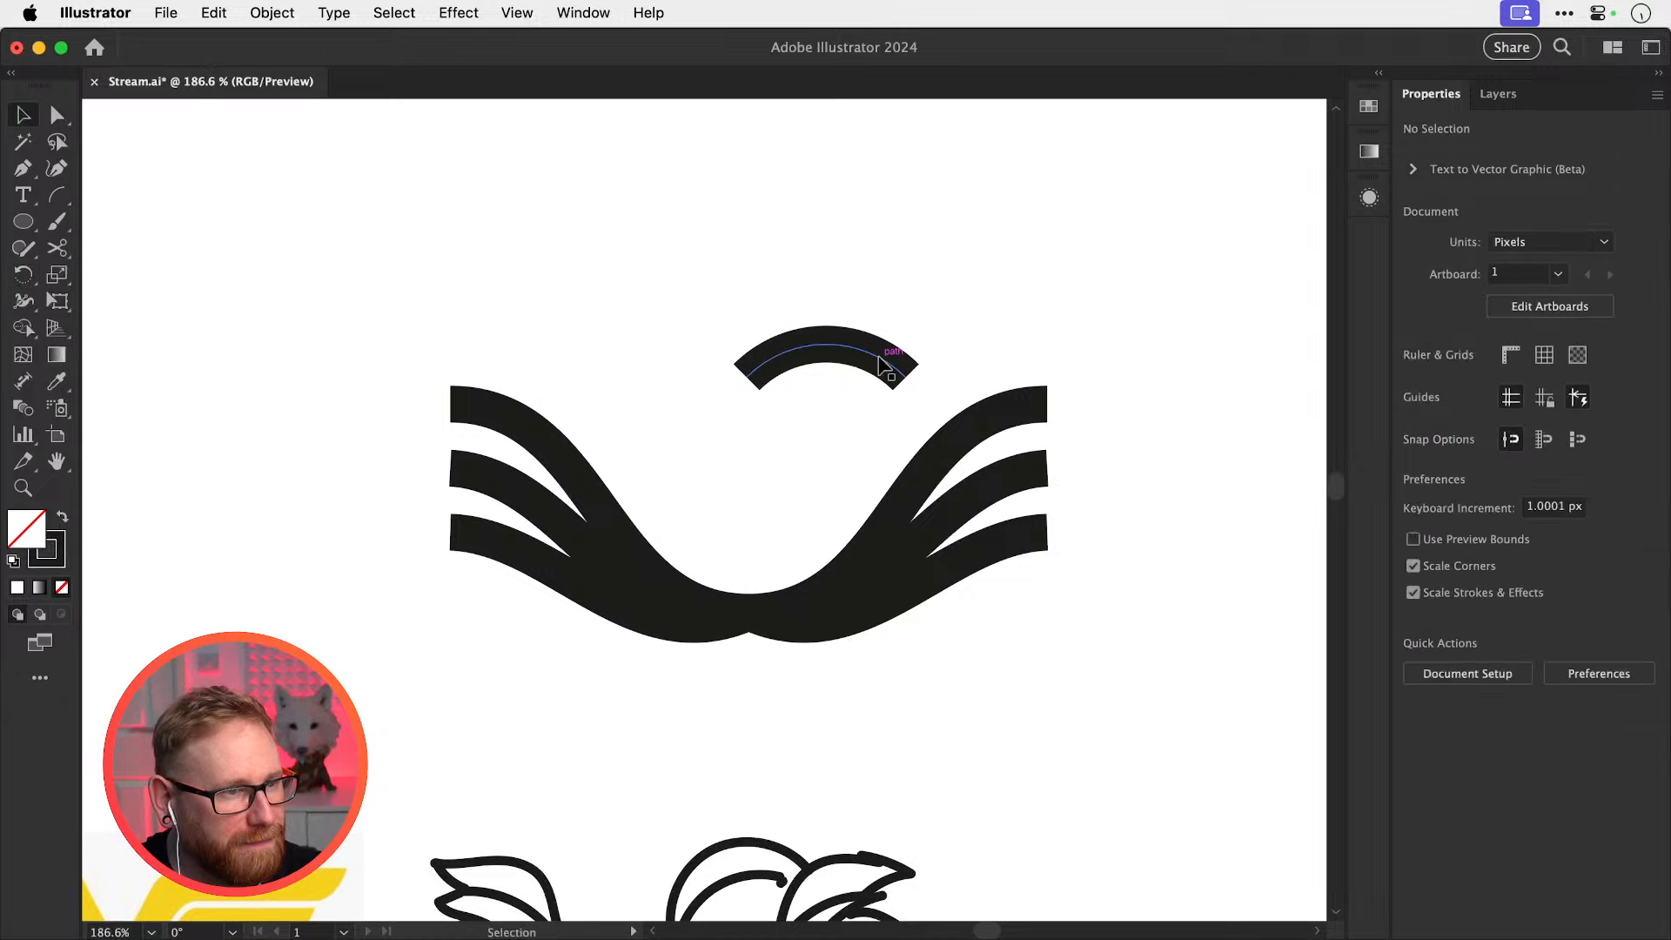
left_click_drag(882, 361, 883, 478)
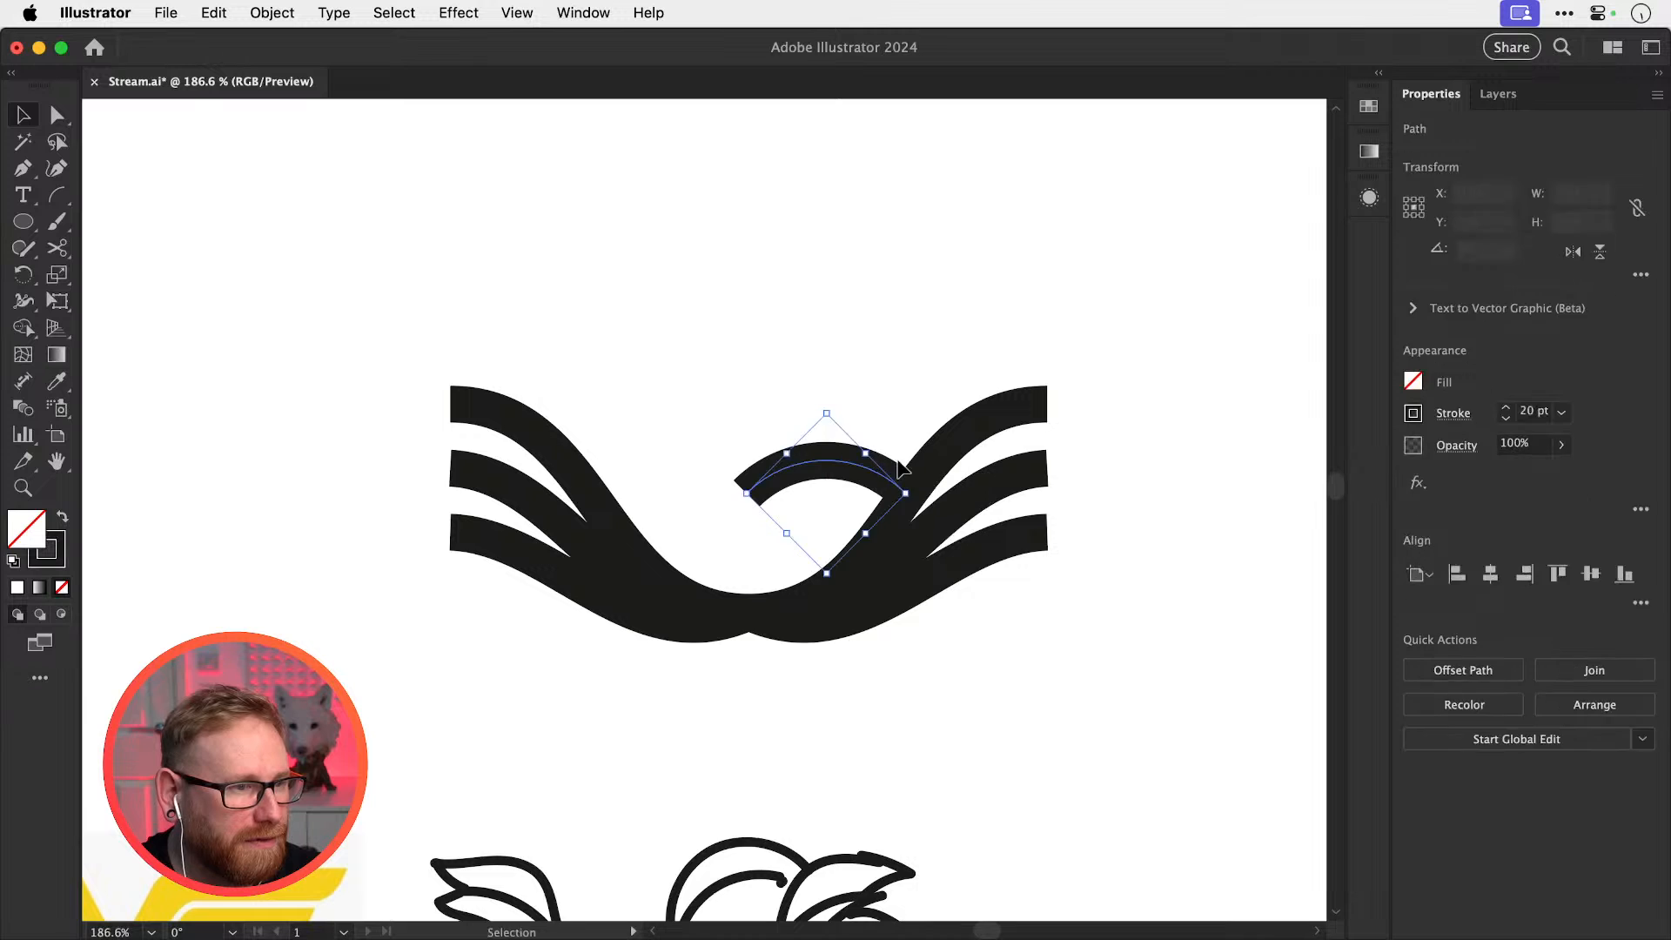
left_click(925, 414)
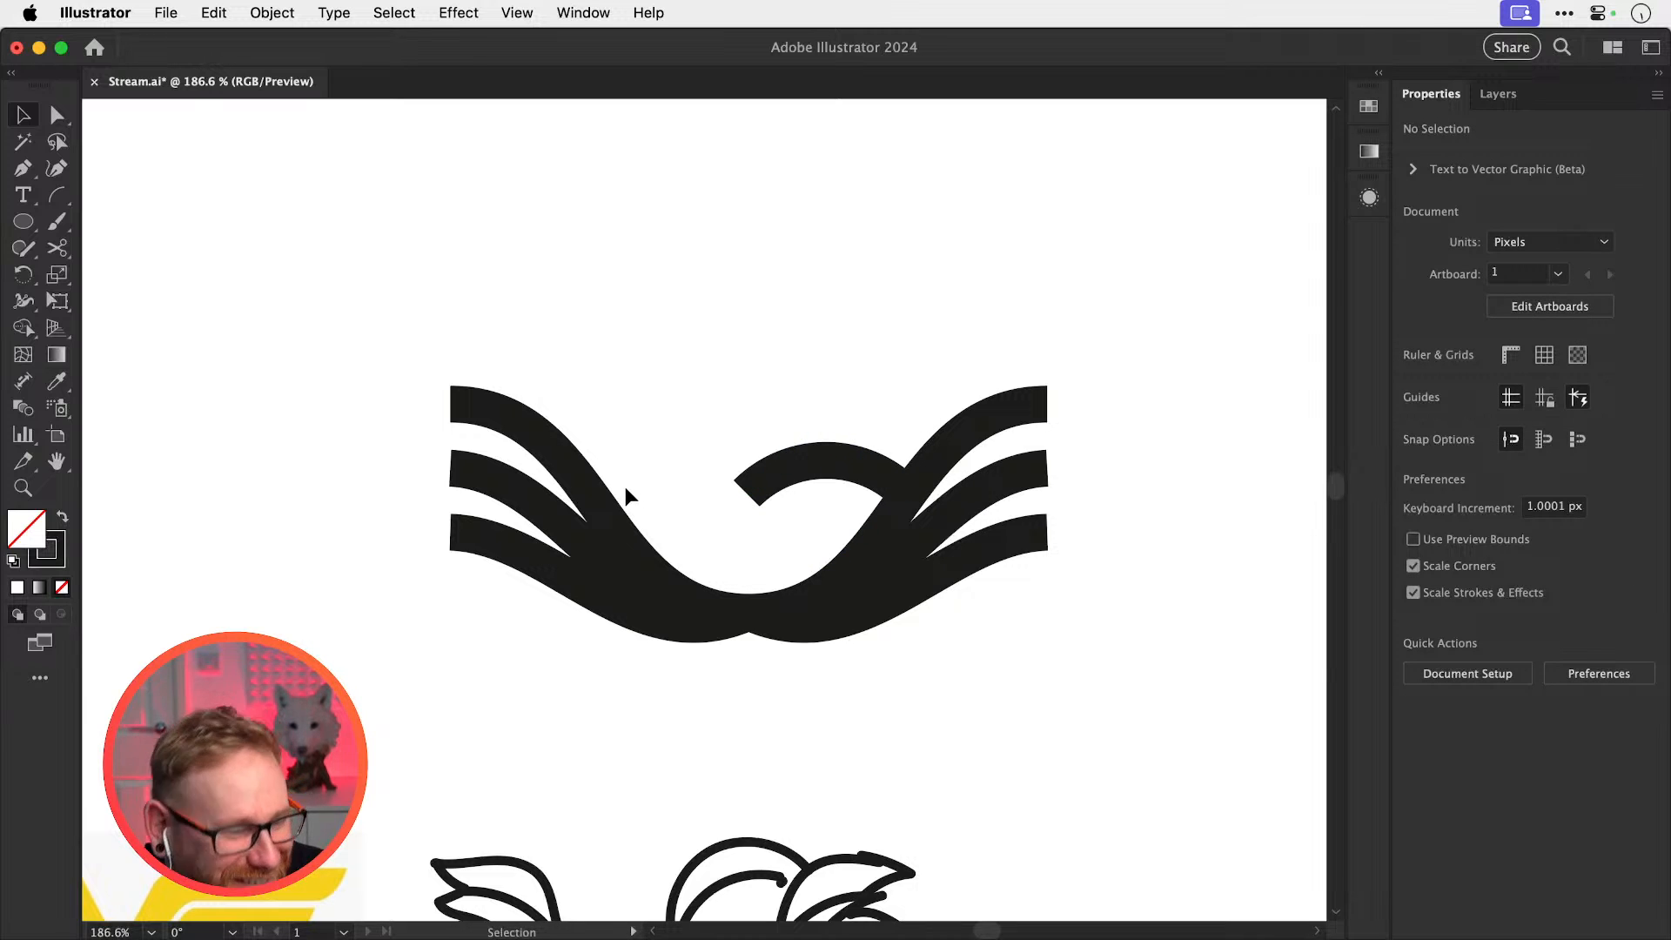
key("b")
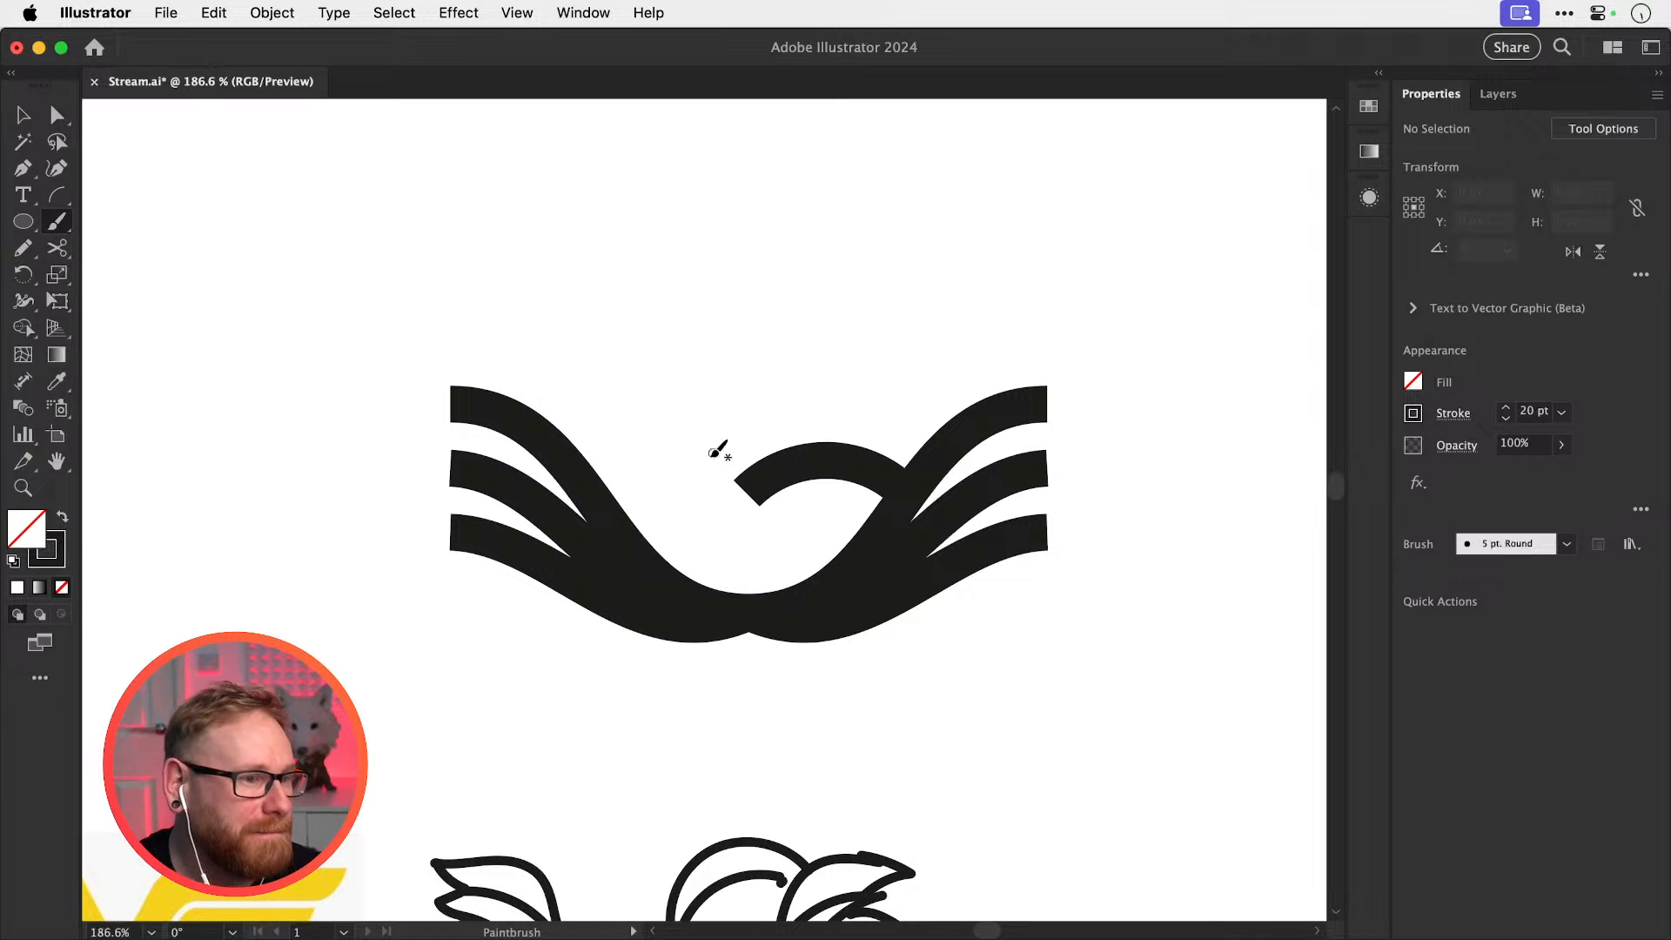
key("v")
left_click(799, 470)
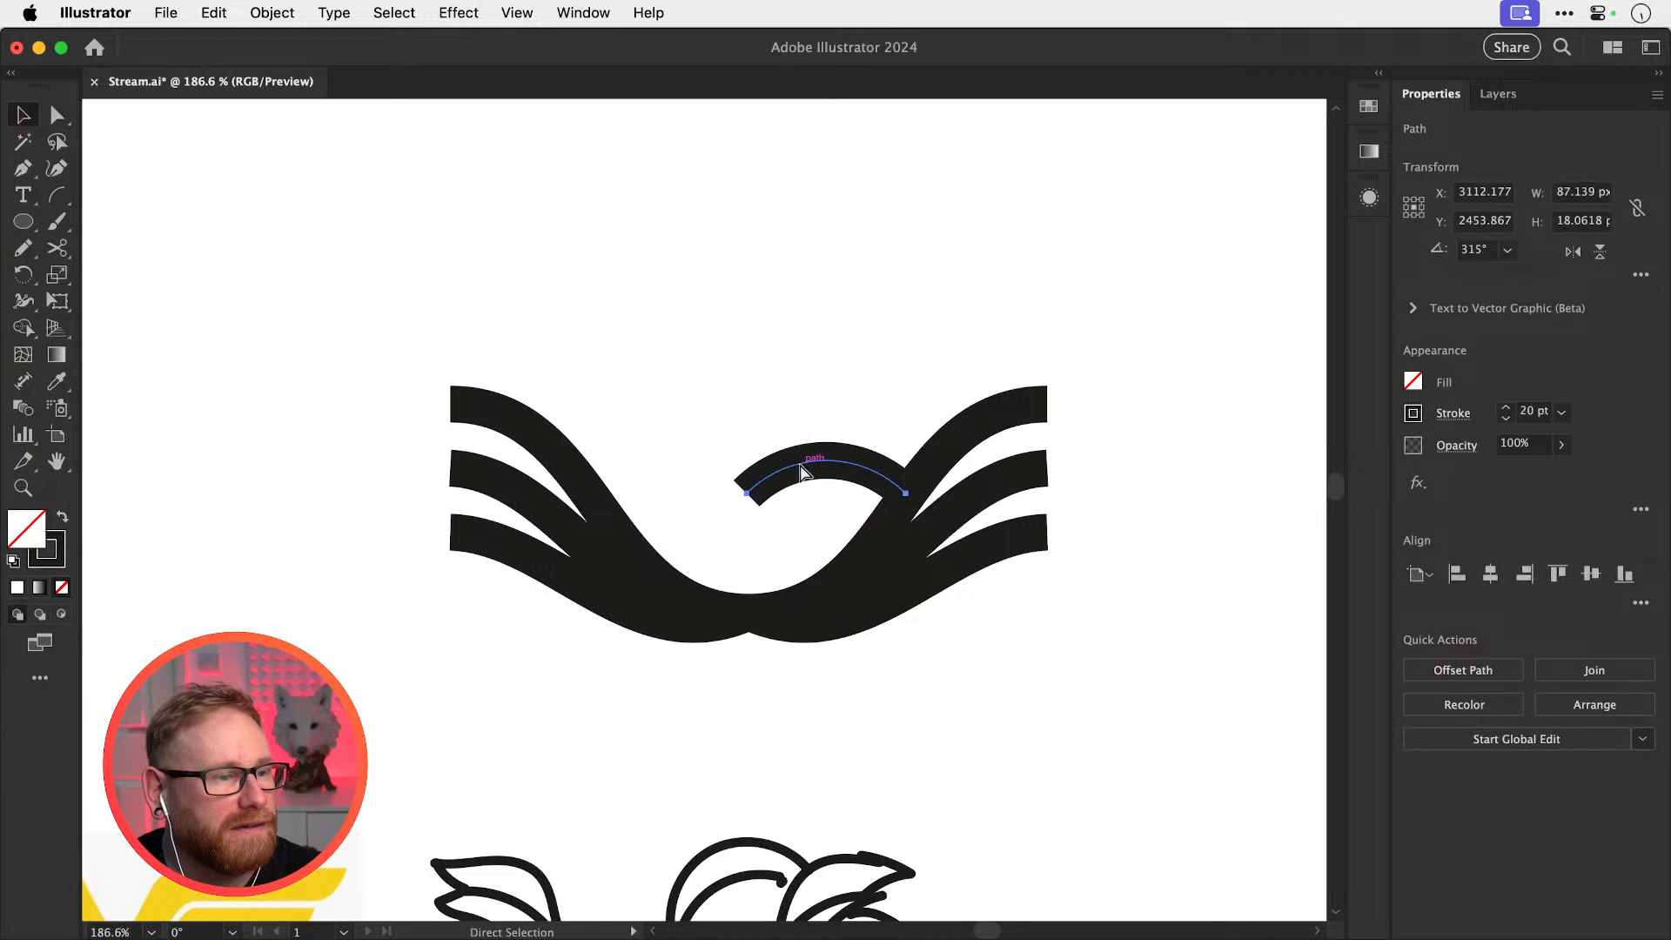
key("Delete")
mouse_move(446, 647)
left_mouse_down()
mouse_move(488, 577)
mouse_move(448, 682)
left_mouse_up()
left_click_drag(564, 527, 754, 206)
left_click_drag(634, 446, 440, 734)
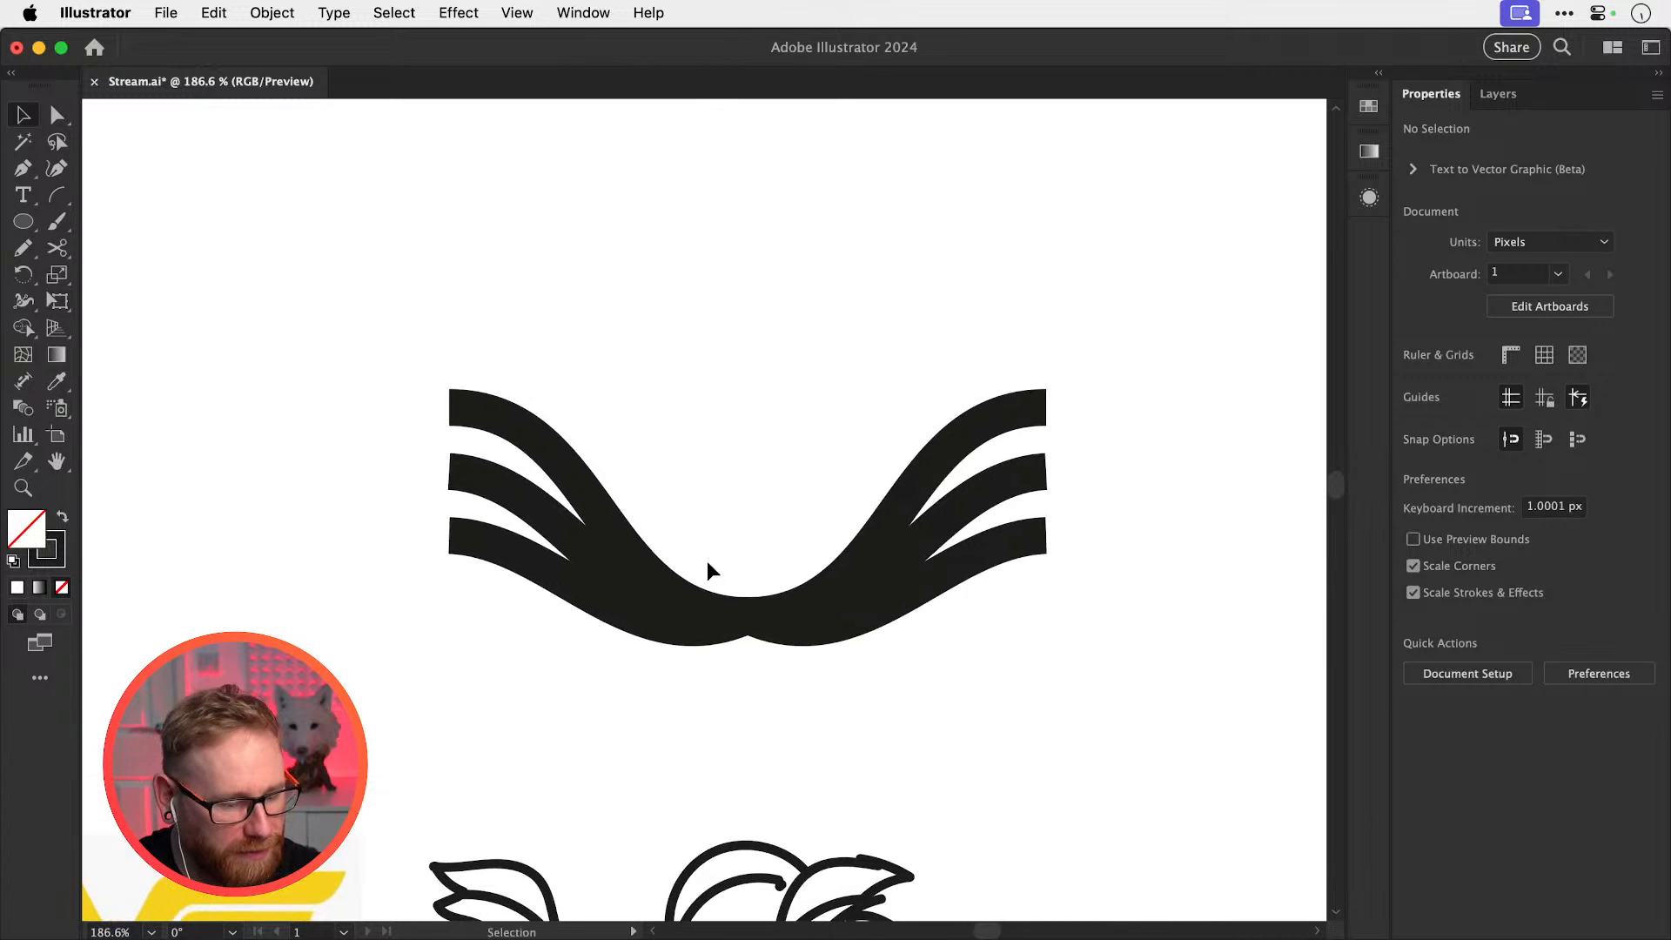
key("b")
mouse_move(812, 369)
left_mouse_down()
mouse_move(724, 382)
mouse_move(679, 449)
mouse_move(676, 510)
mouse_move(718, 569)
mouse_move(791, 558)
mouse_move(822, 468)
mouse_move(764, 447)
mouse_move(733, 467)
left_mouse_up()
key("v")
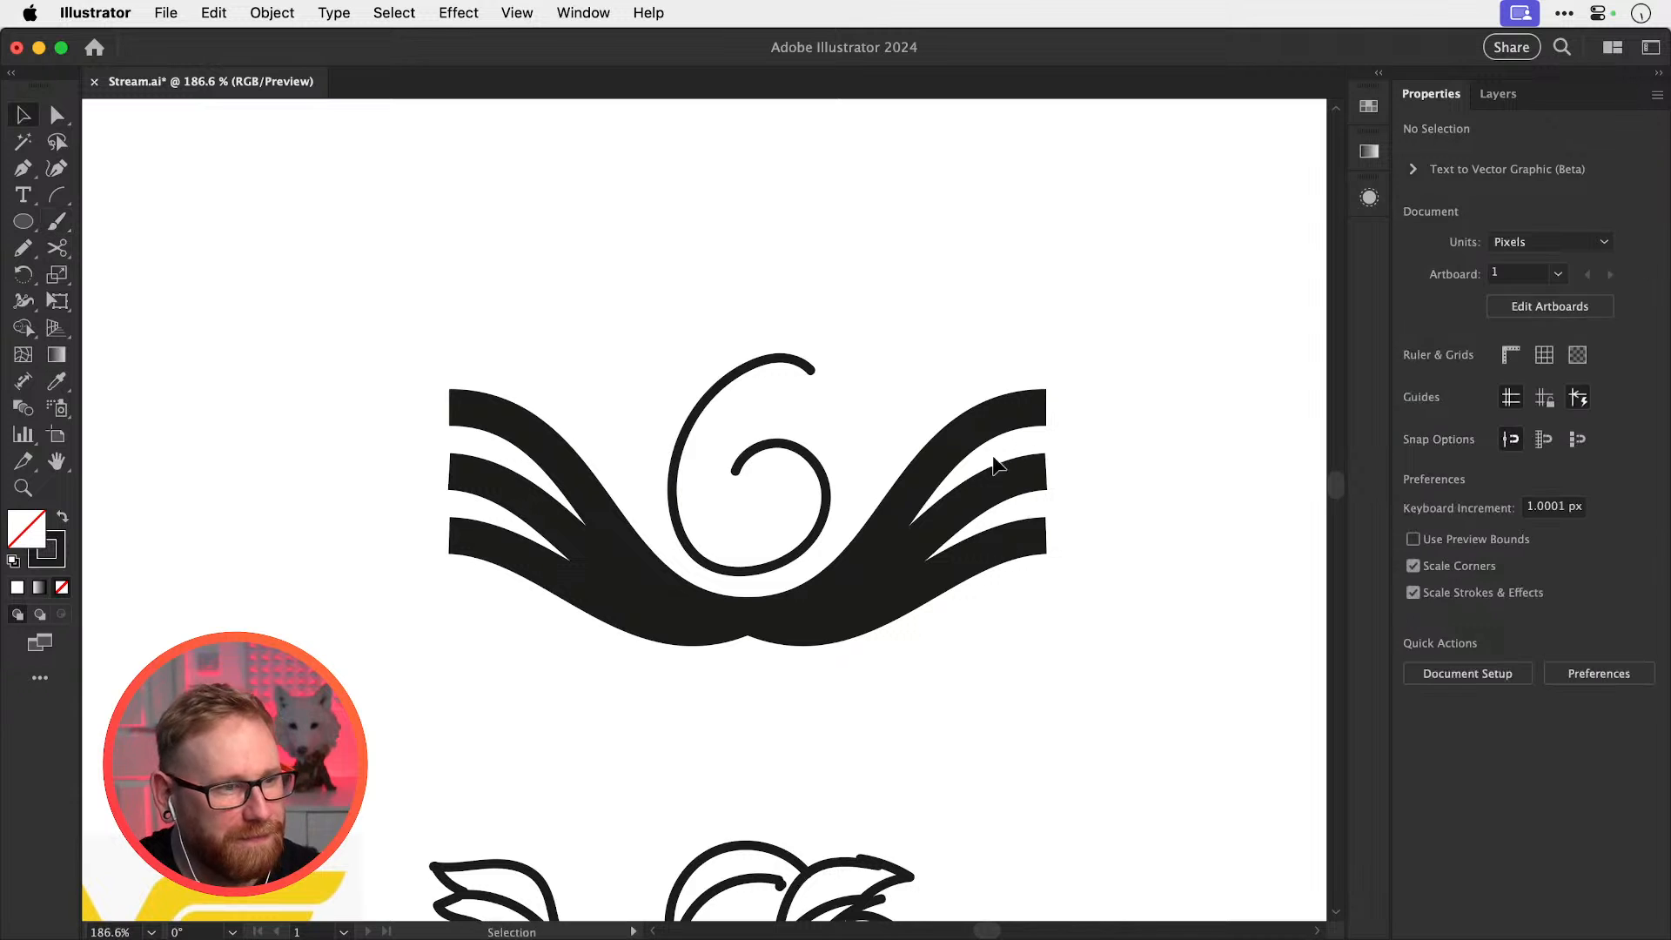
left_click(818, 476)
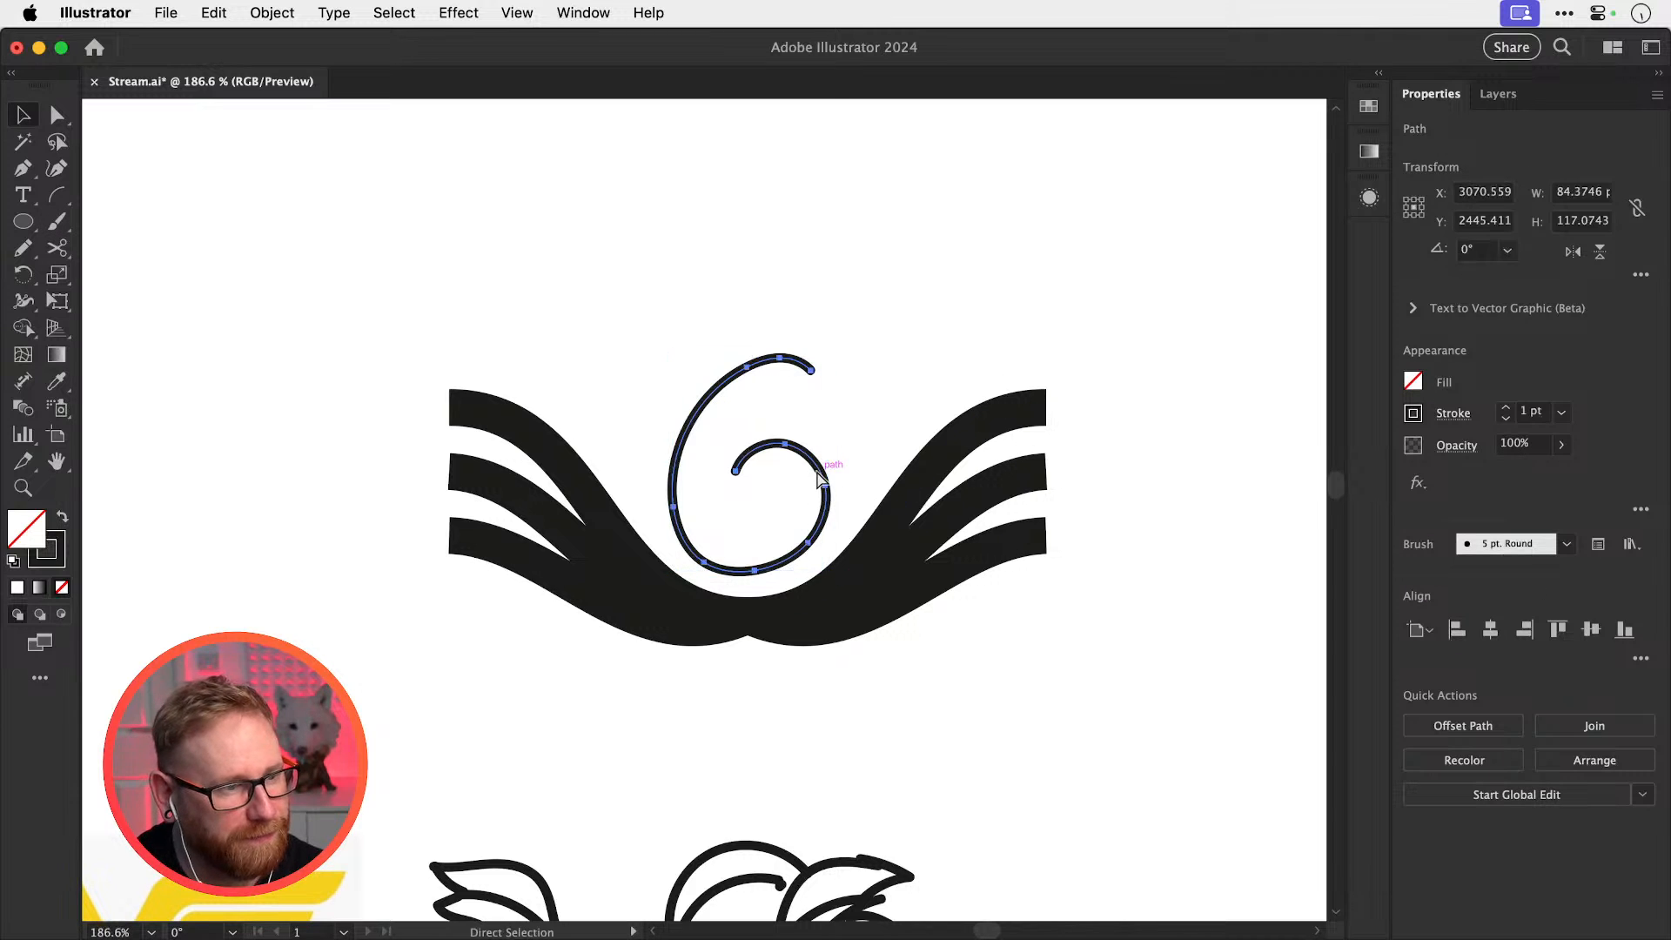
key("BackSpace")
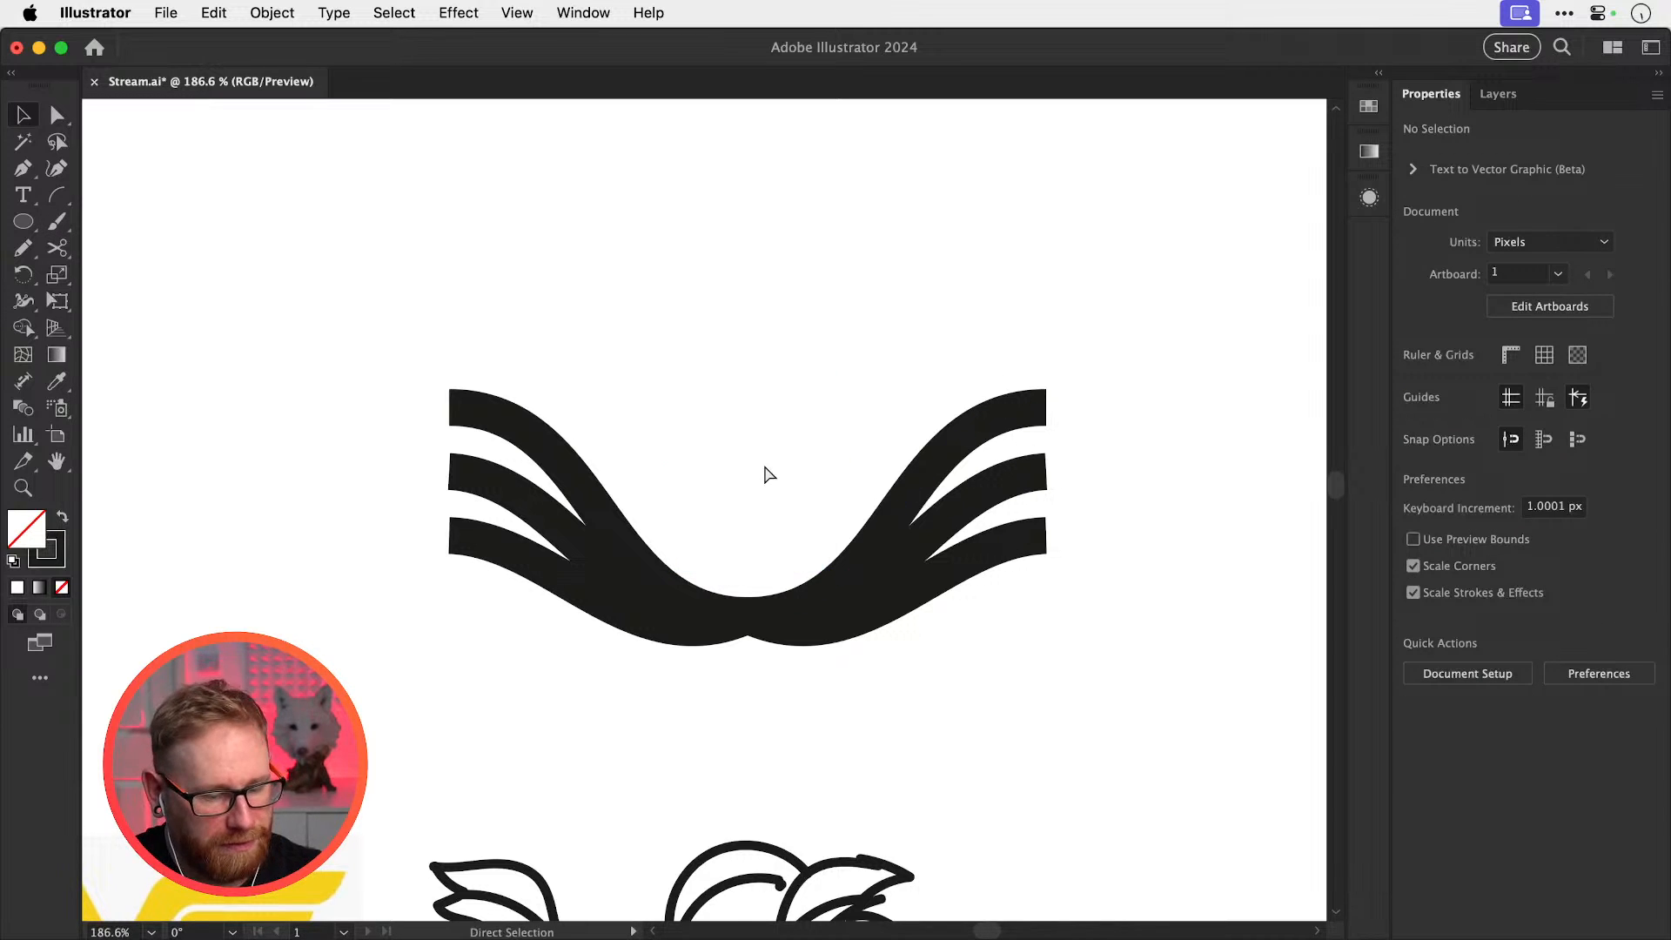
key("super+1")
Type a 'G' above the wings and enlarge it to about 171.6 pt
key("t")
left_click(731, 346)
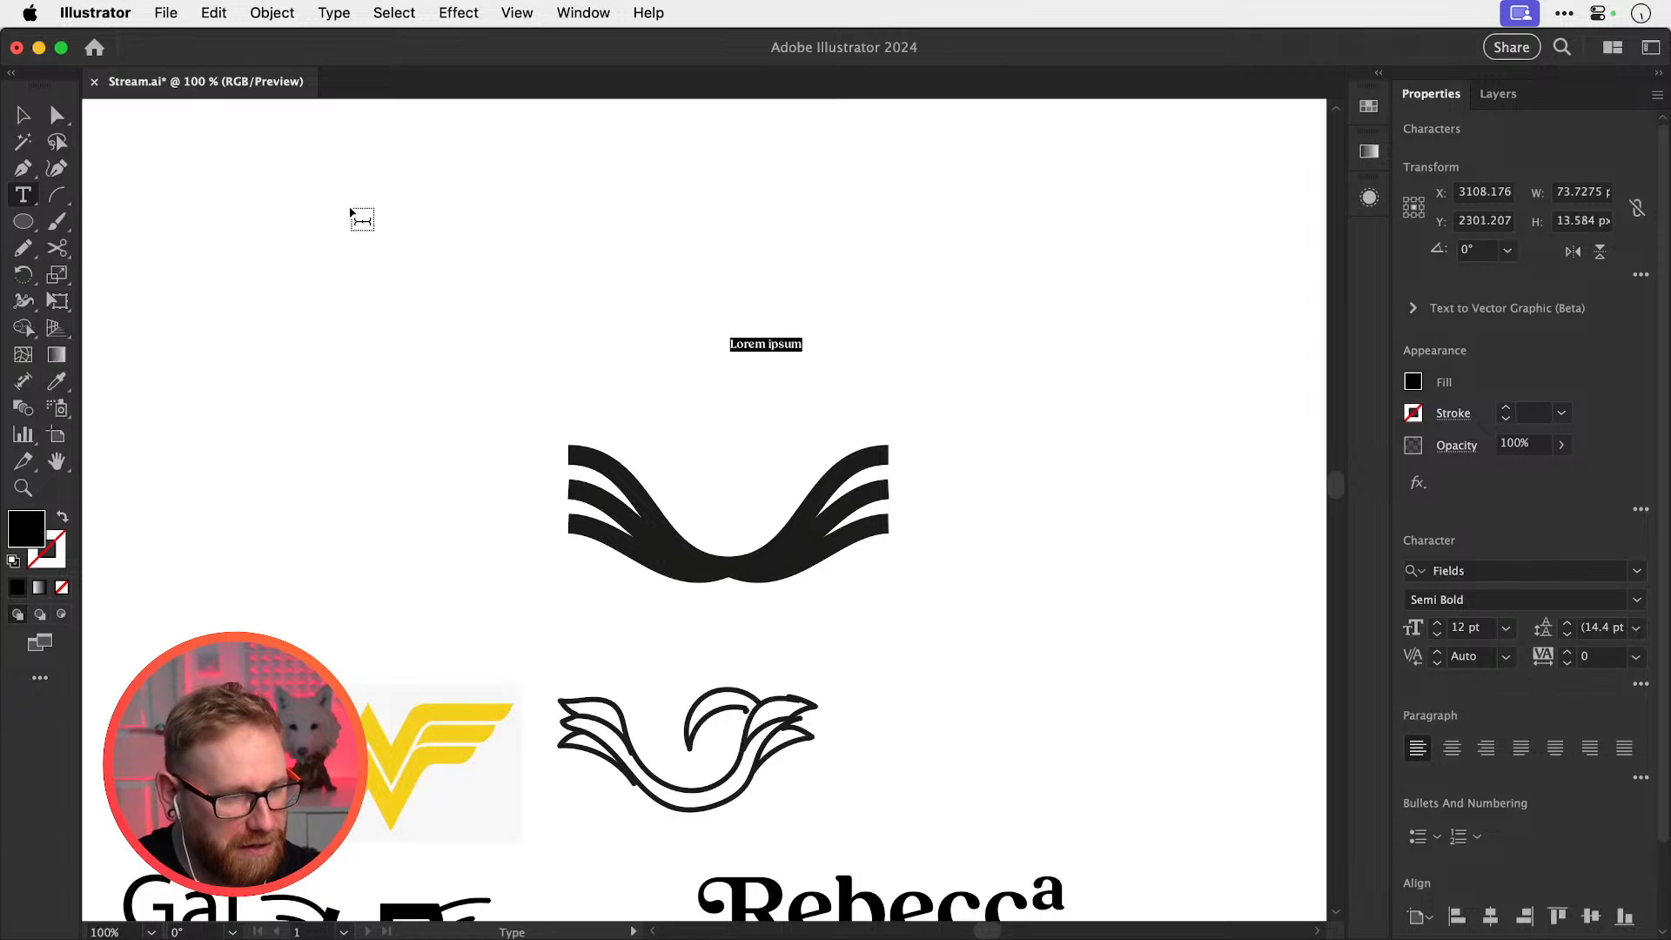
type("G")
key("Escape")
scroll(679, 409, "up", 3)
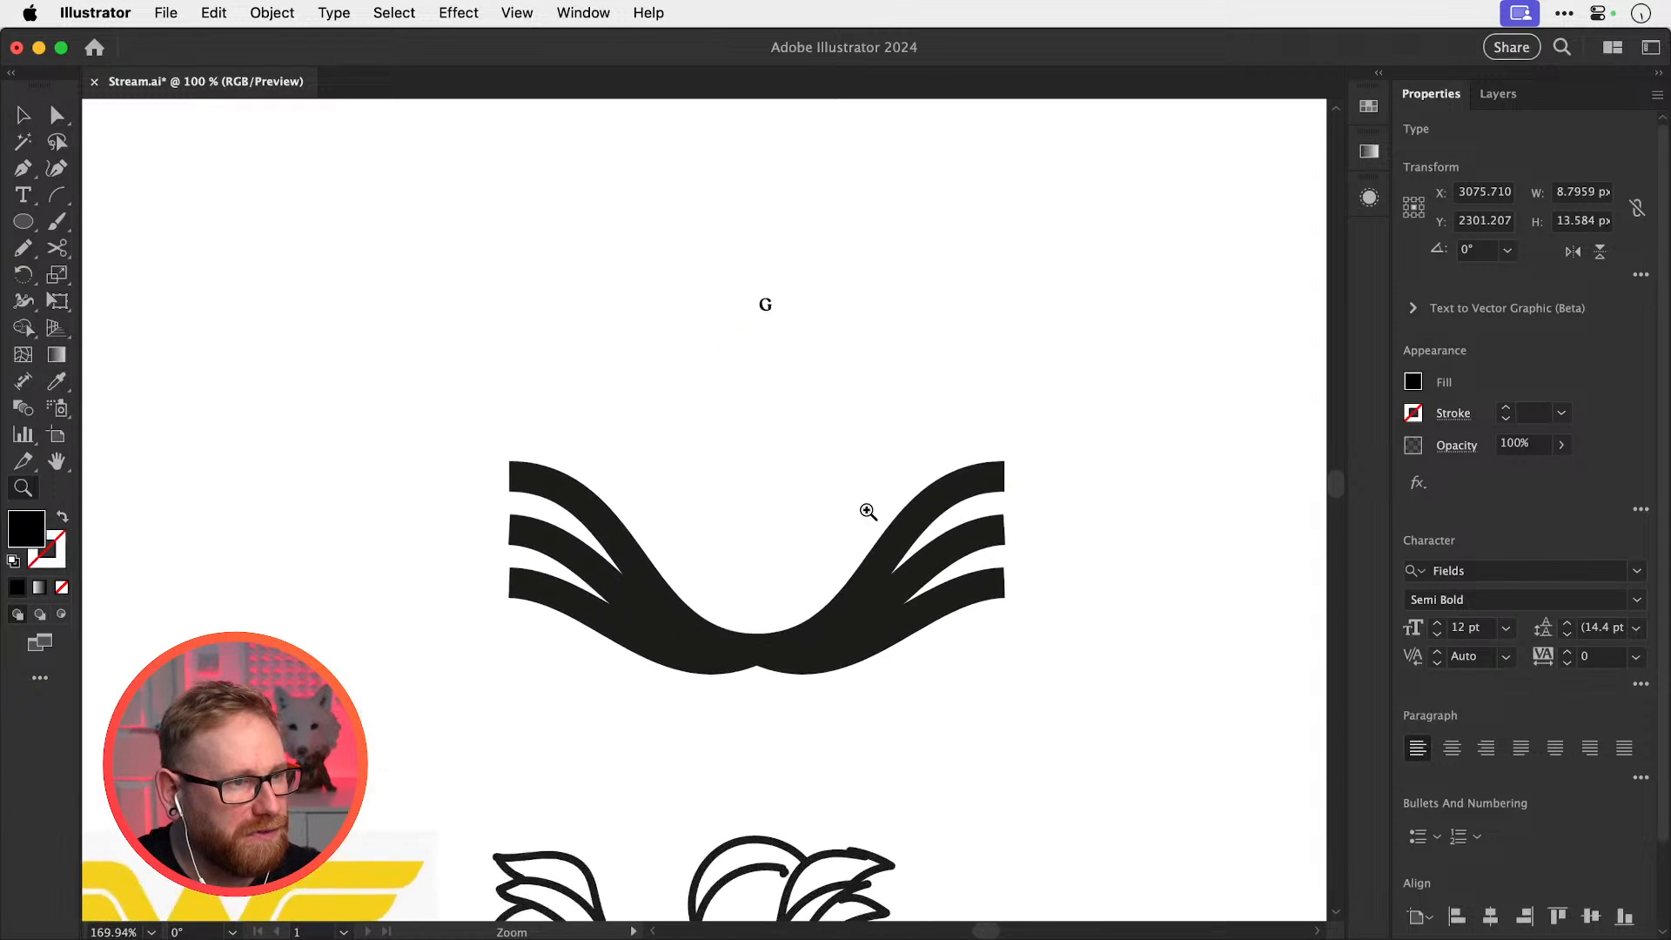
left_click_drag(799, 310, 860, 360)
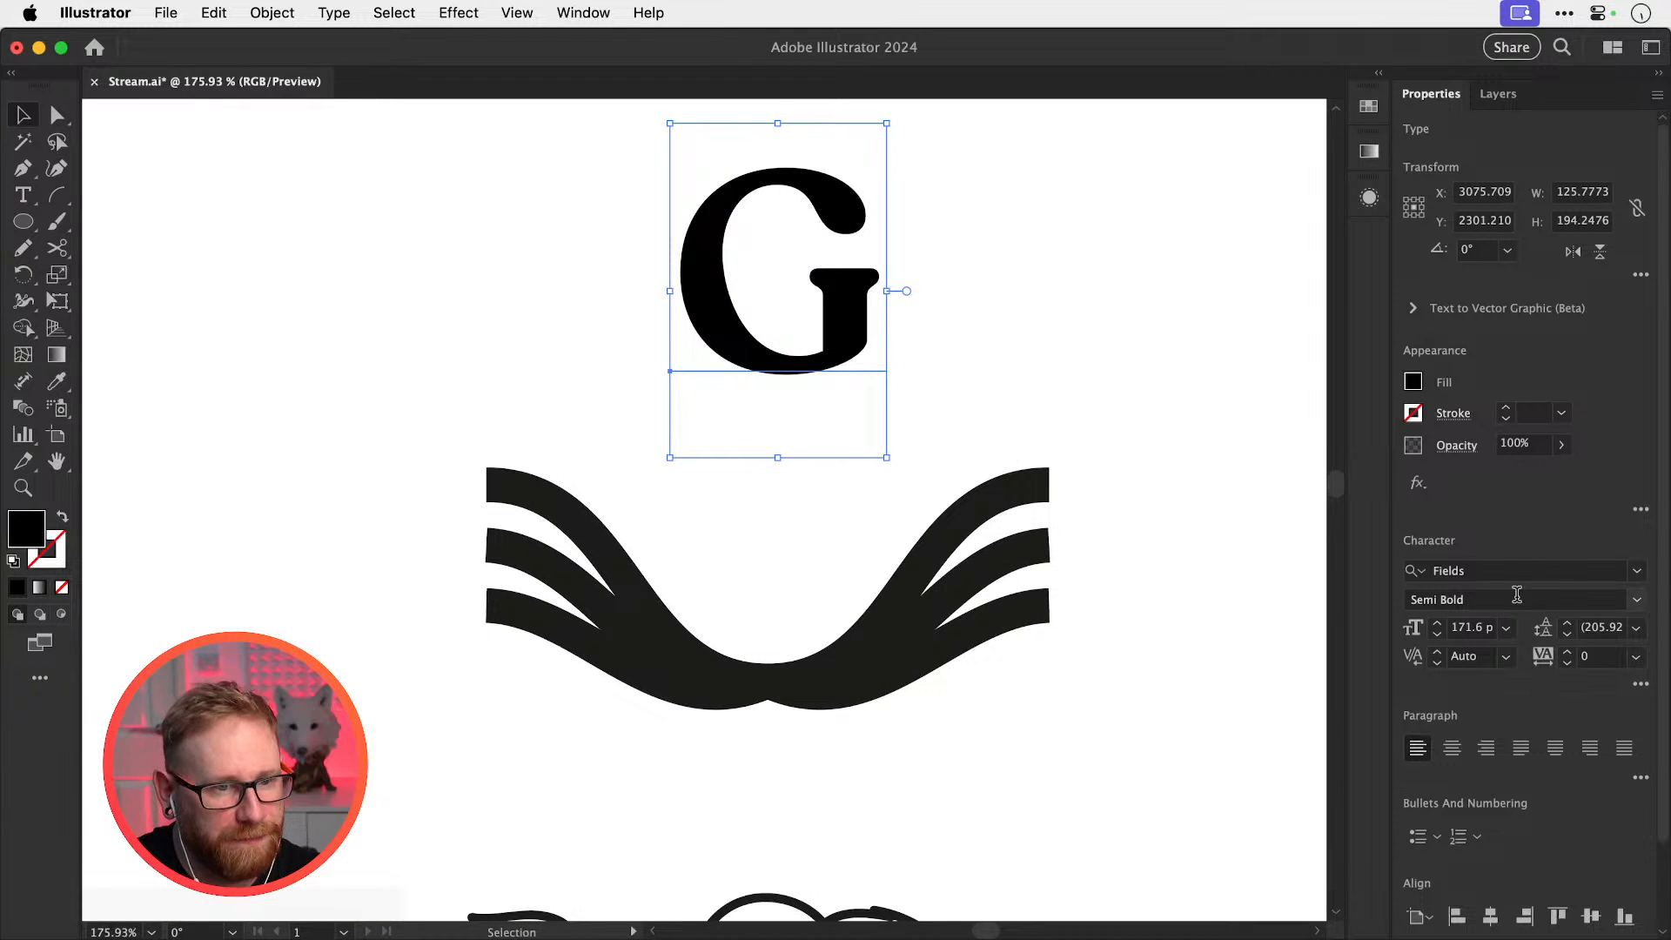
Set the G in Dan Sans Bold and place a spare copy to its right
left_click(1480, 571)
type("dan")
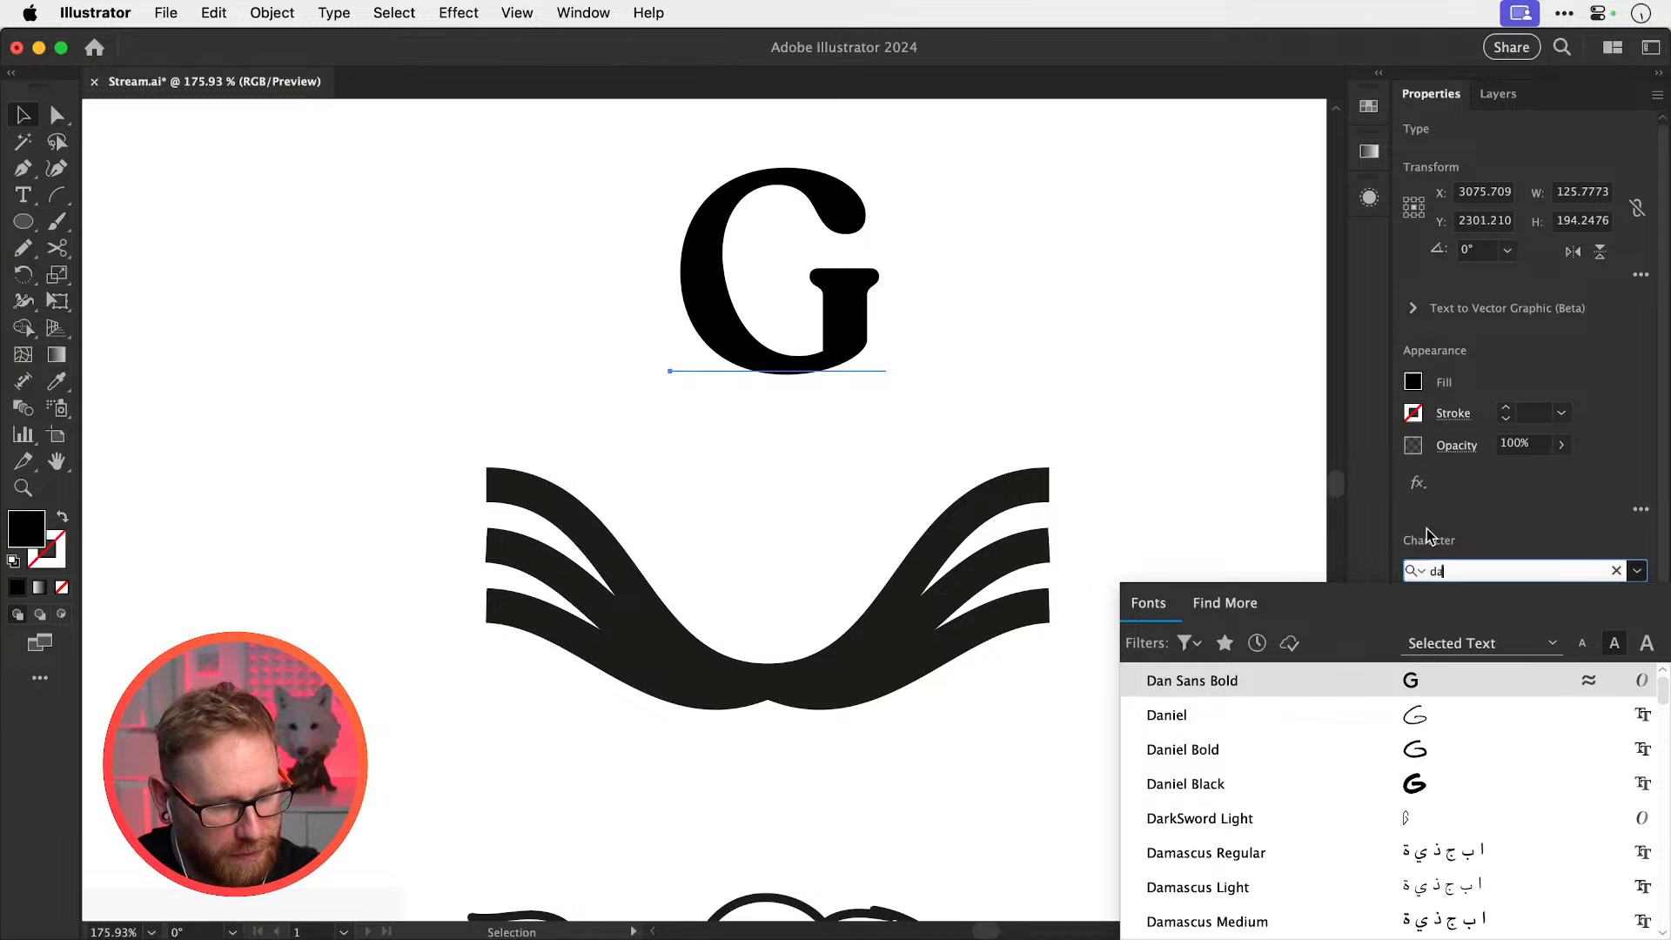
left_click(1259, 690)
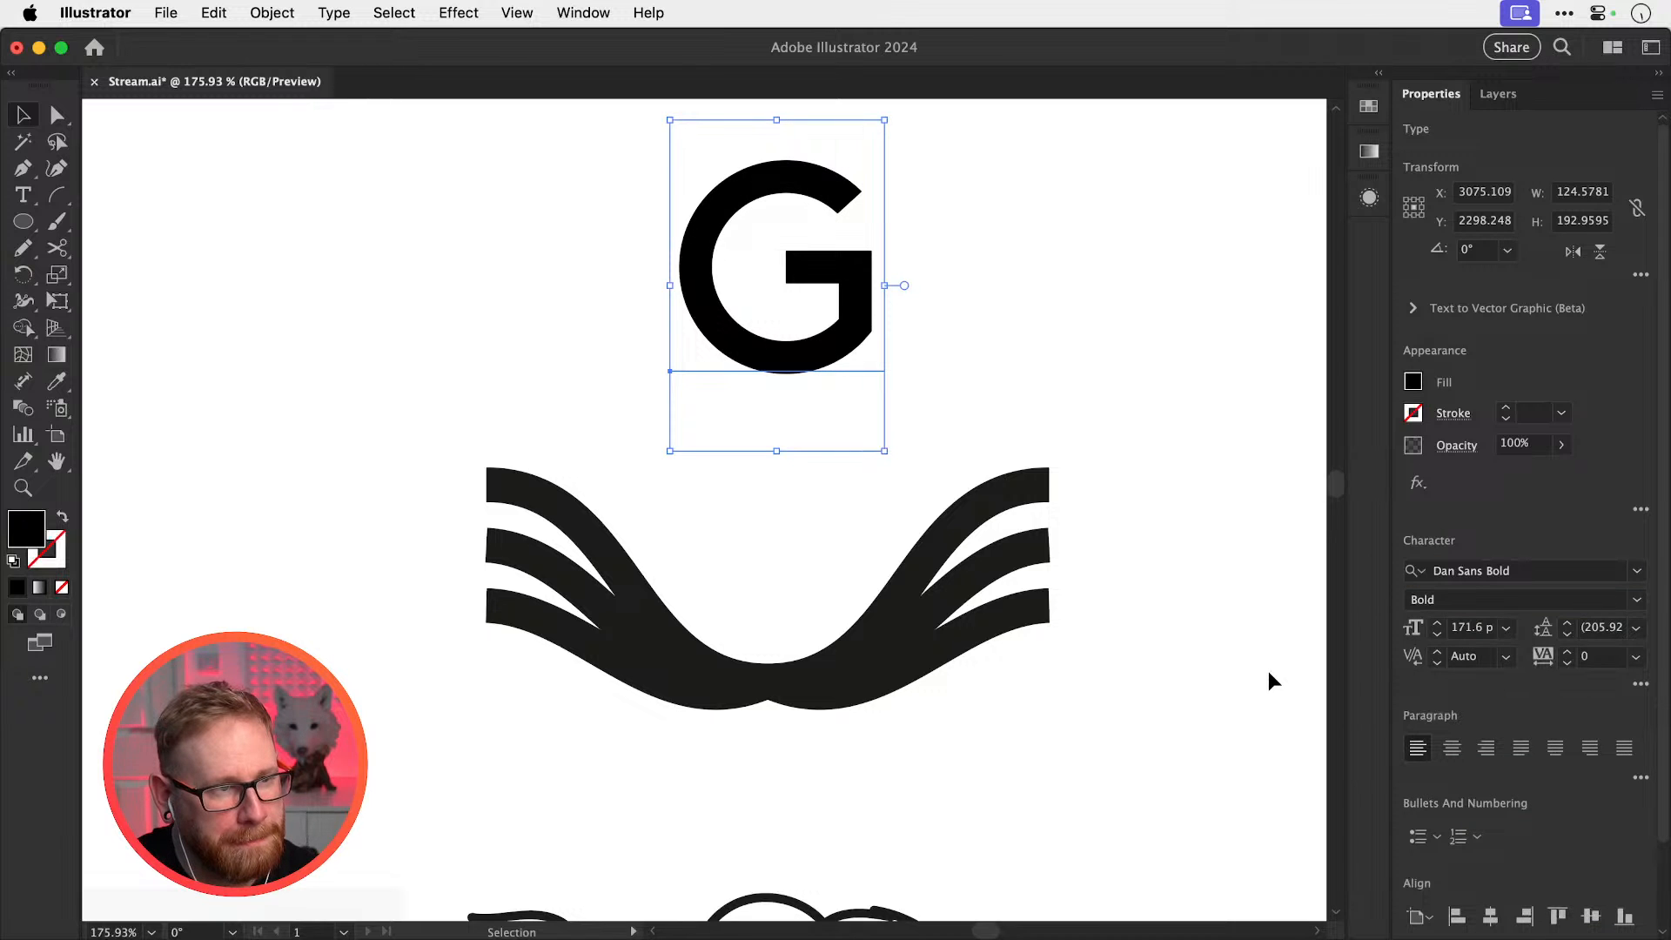
left_click_drag(857, 327, 1253, 344)
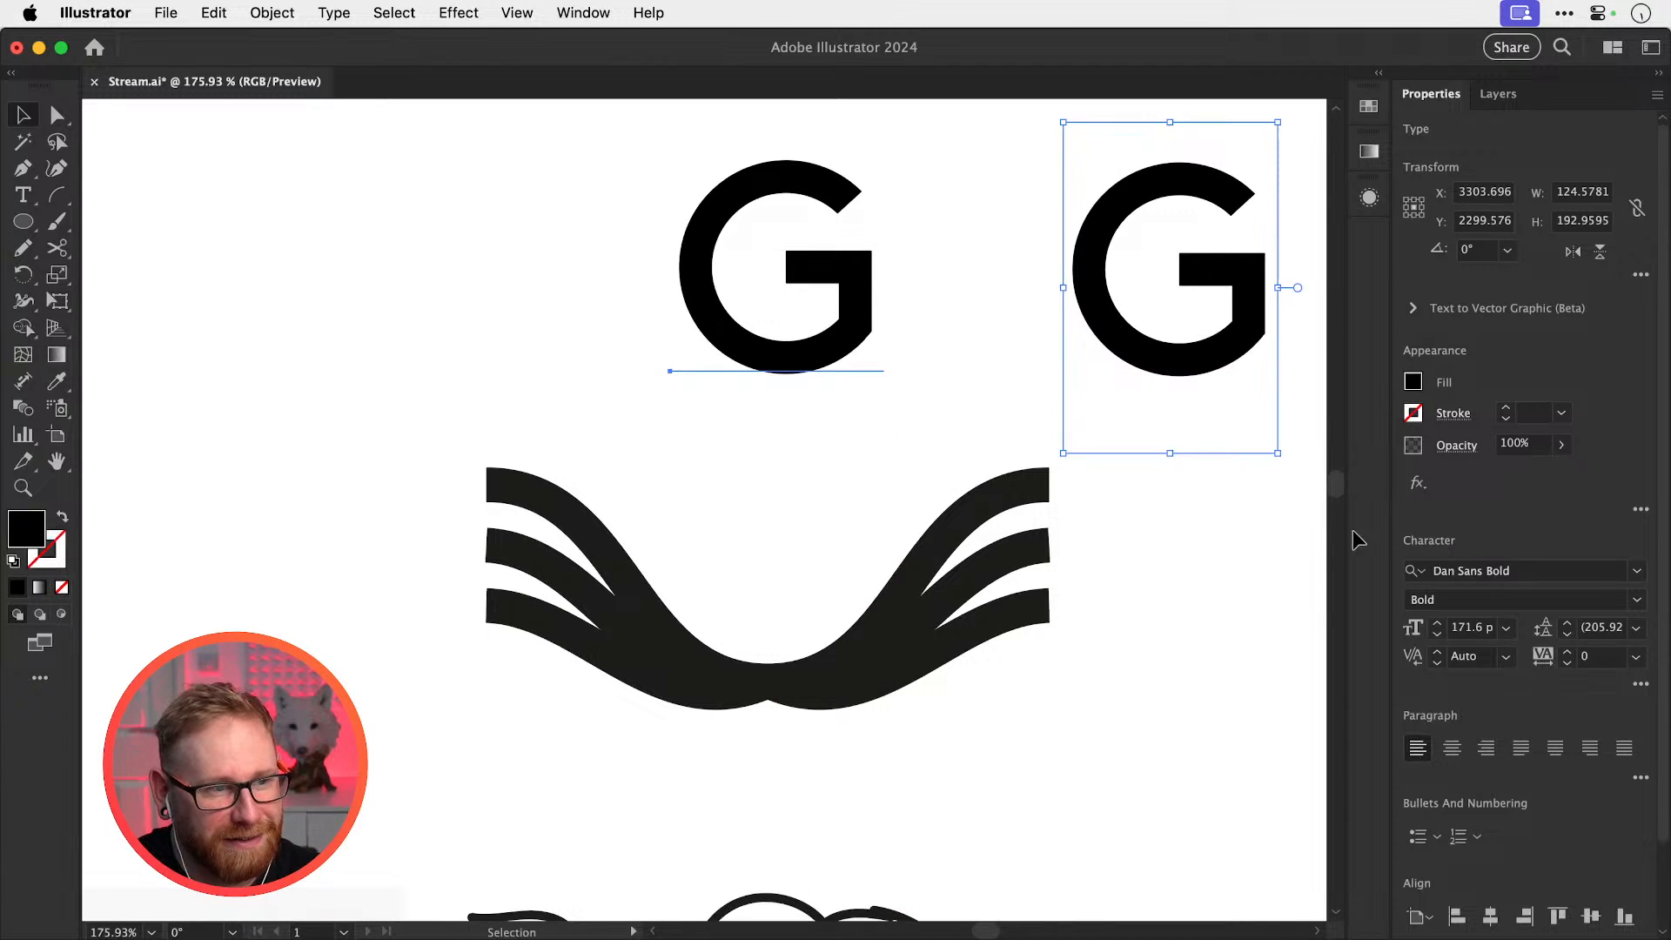
After reverting a Control Point Bold trial, centre the G in the wings and outline it
left_click_drag(1353, 533, 1470, 564)
left_click(1470, 566)
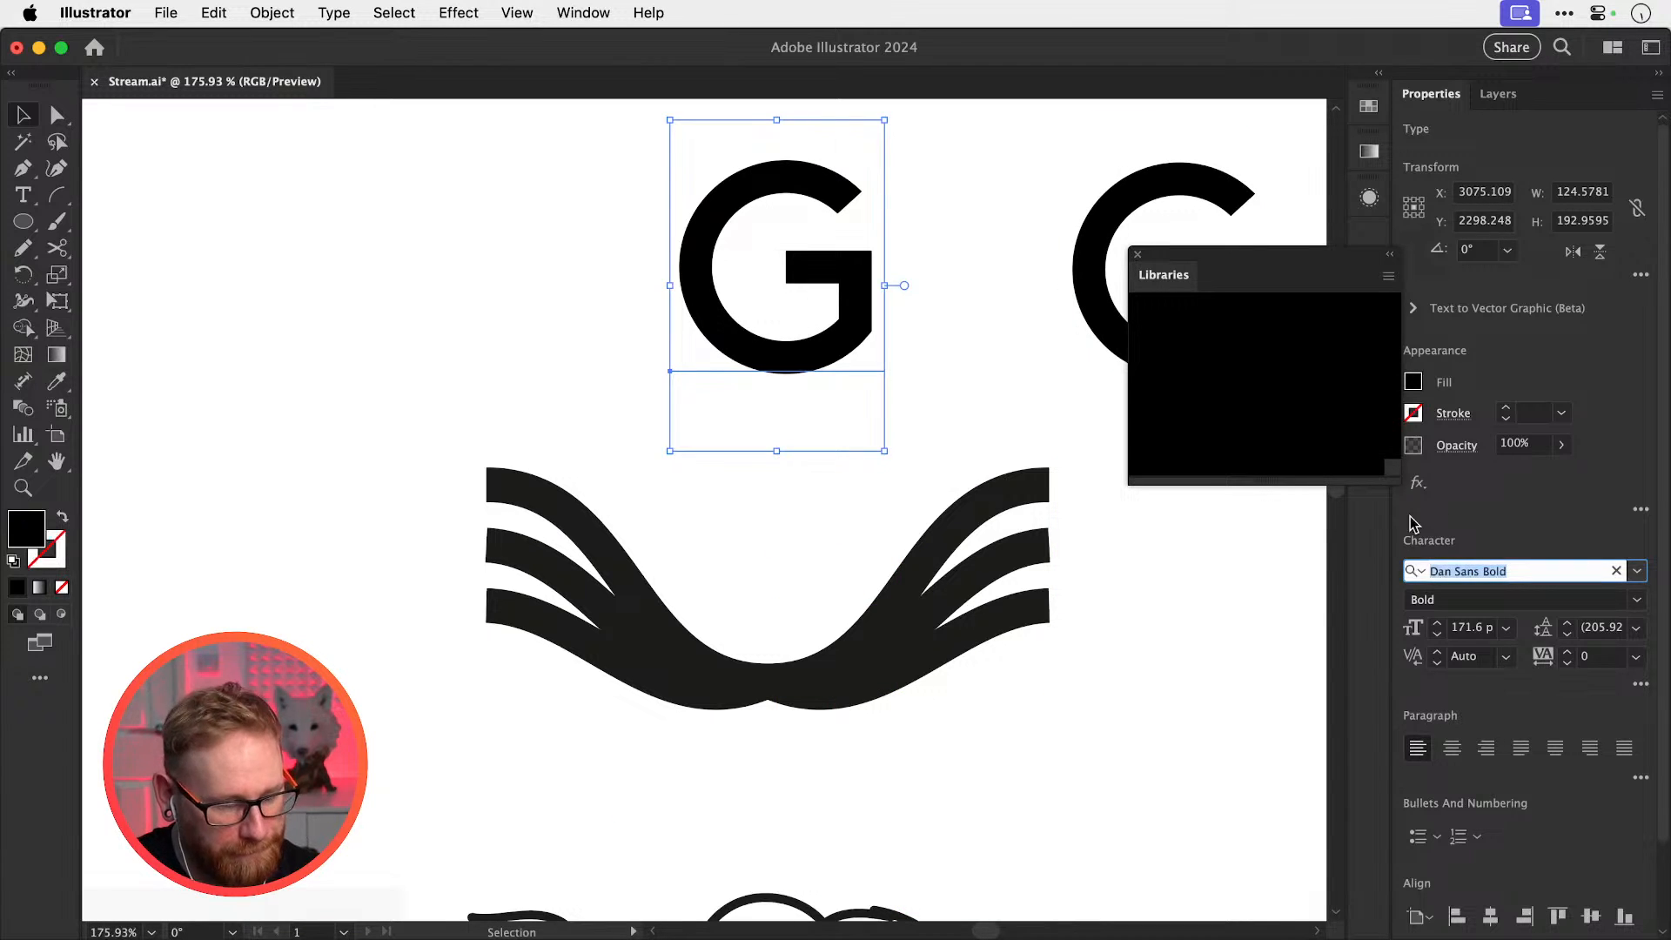
type("contr")
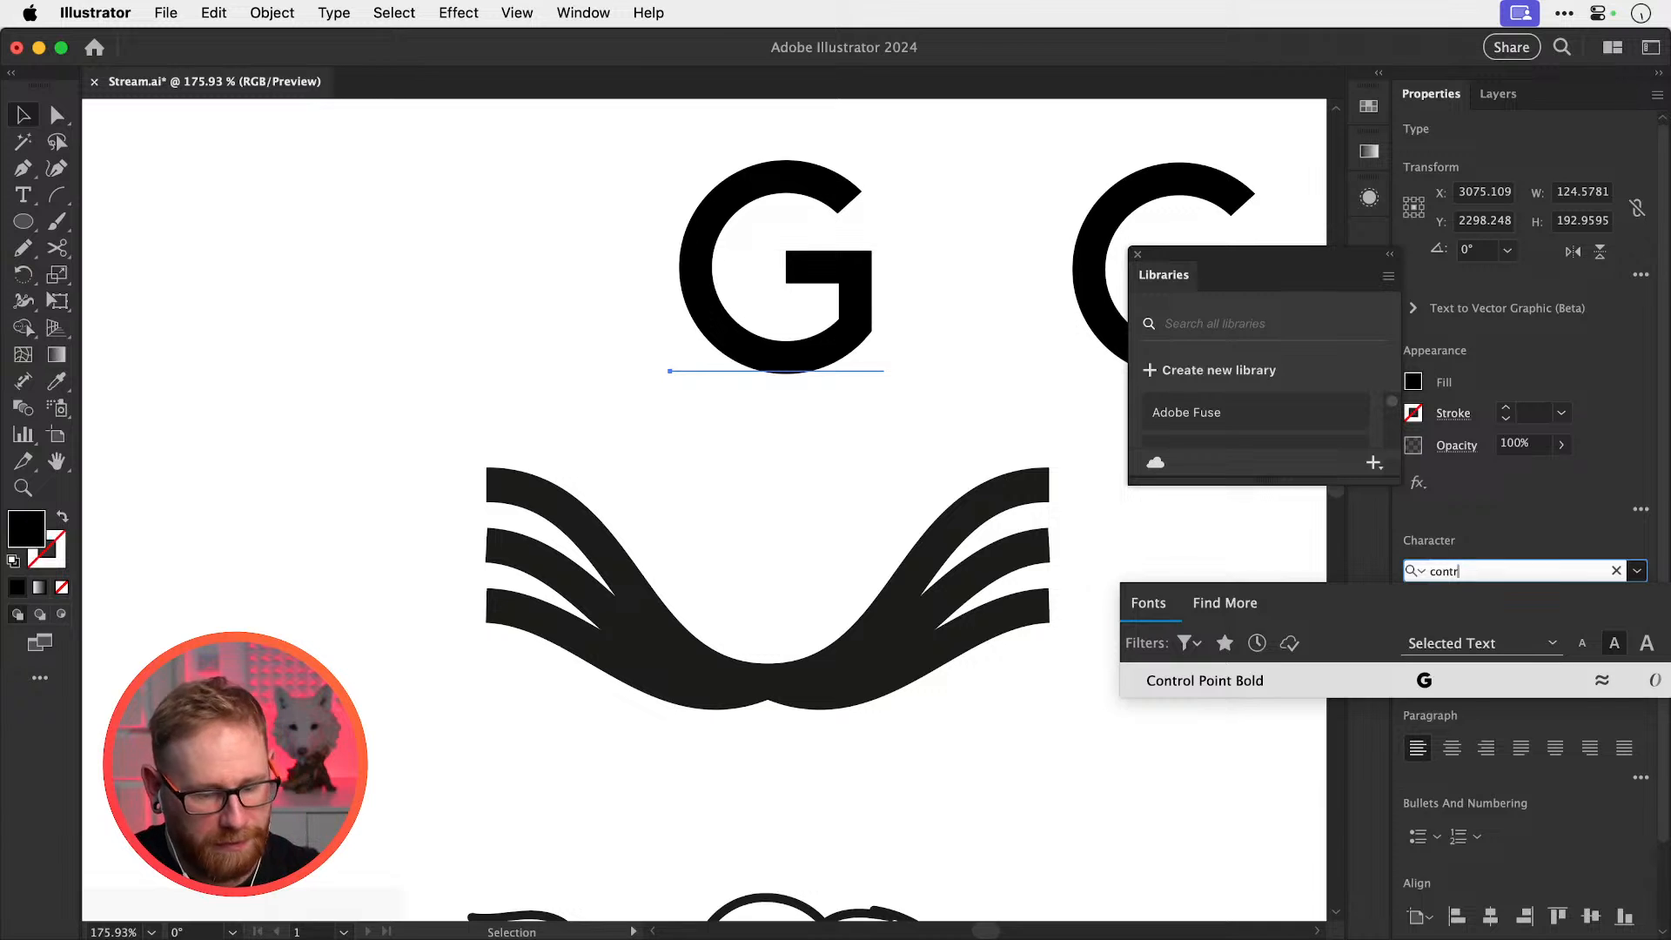
key("Return")
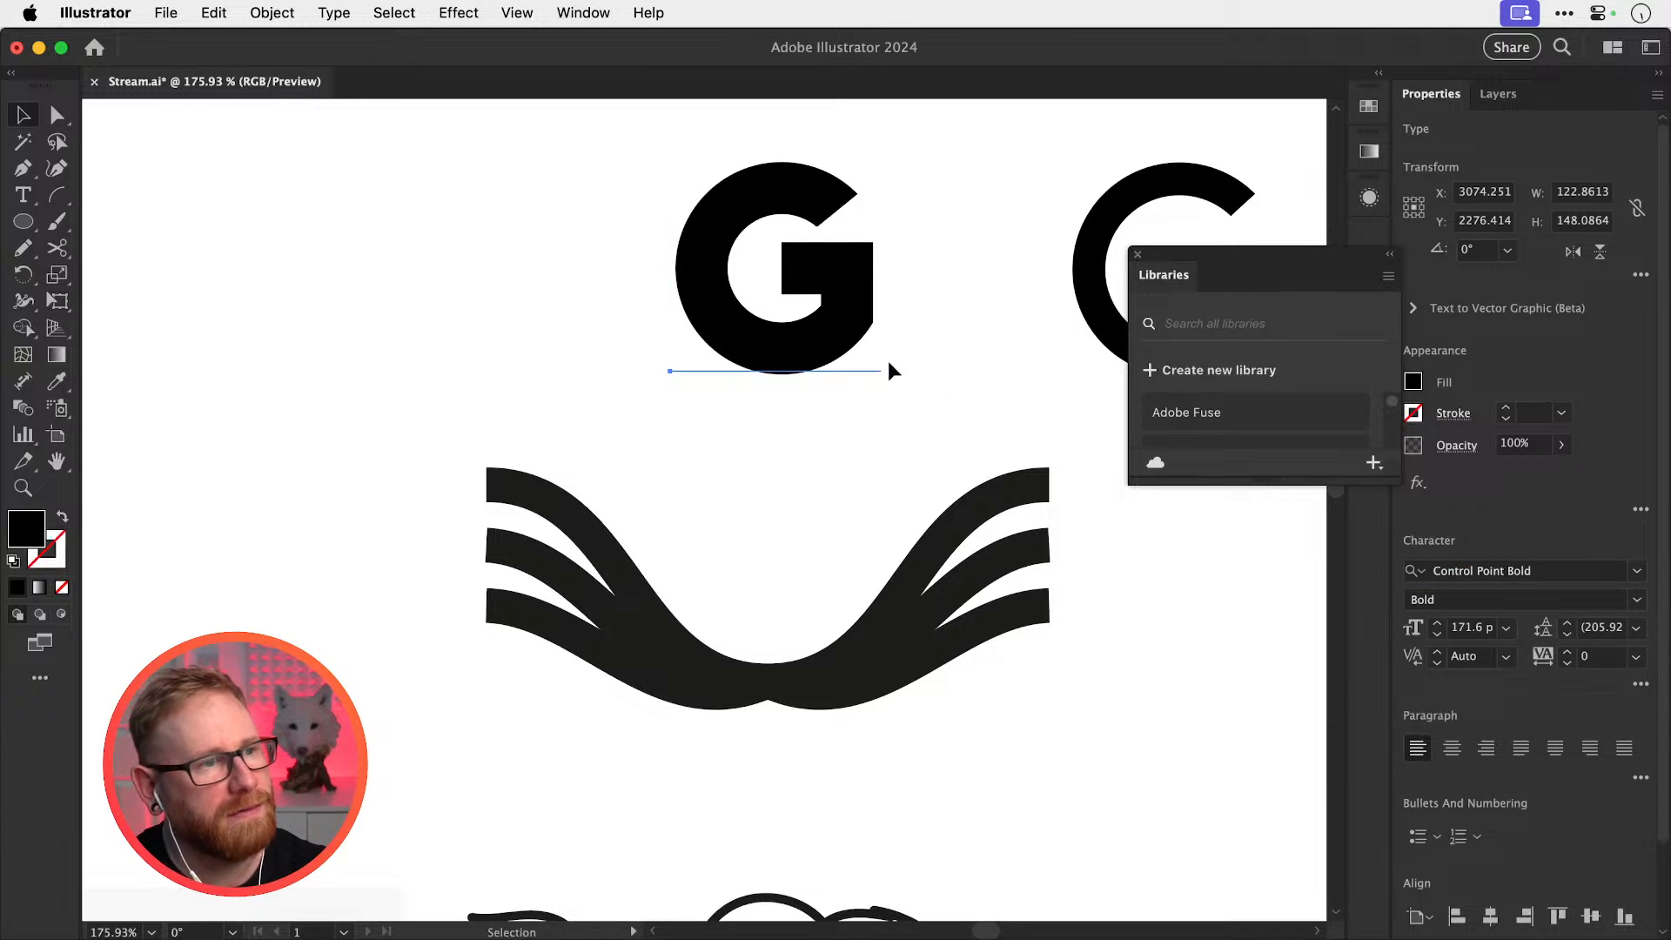
left_click_drag(842, 301, 830, 558)
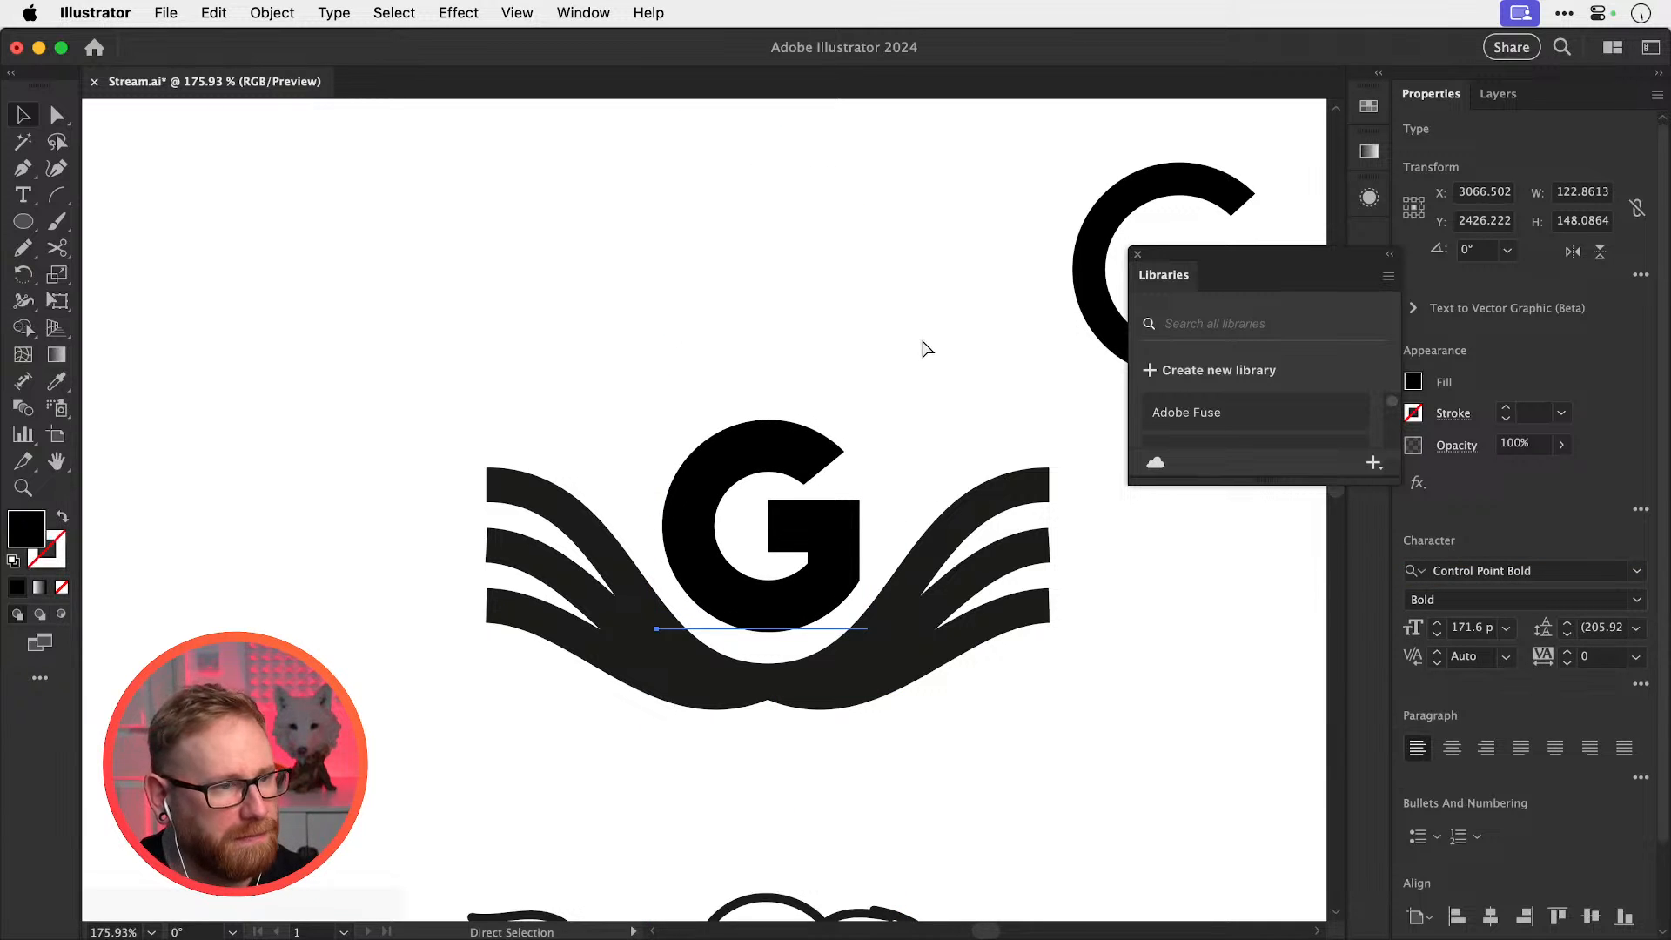
key("super+z")
key("super+z")
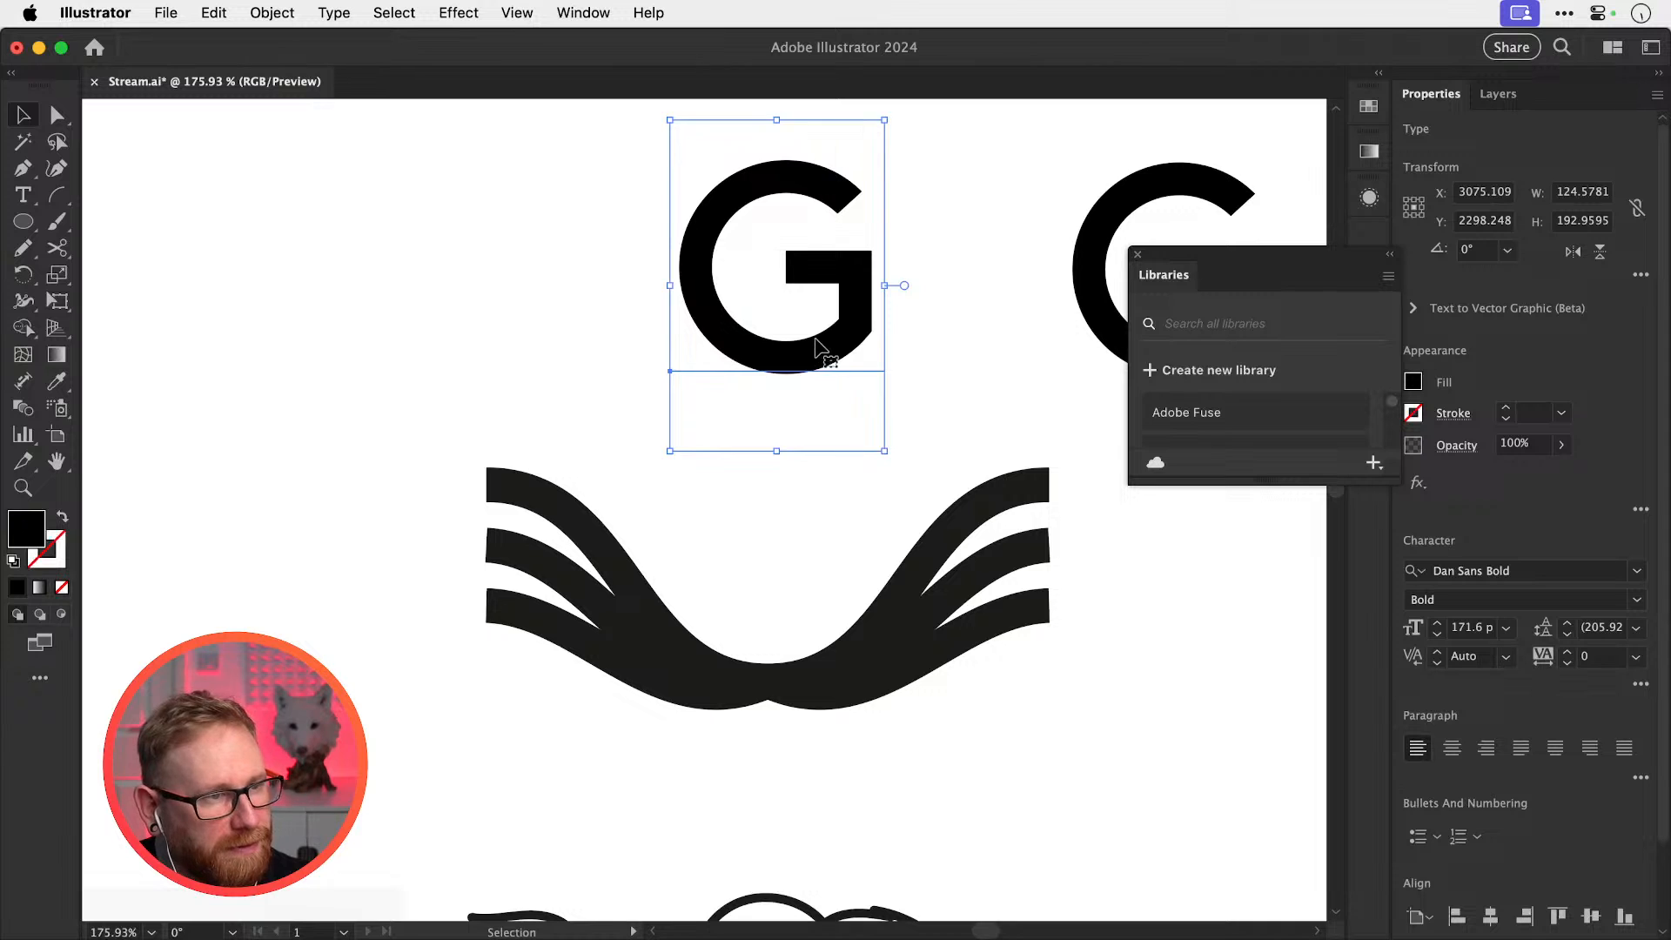
left_click_drag(818, 348, 777, 543)
key("shift+super+o")
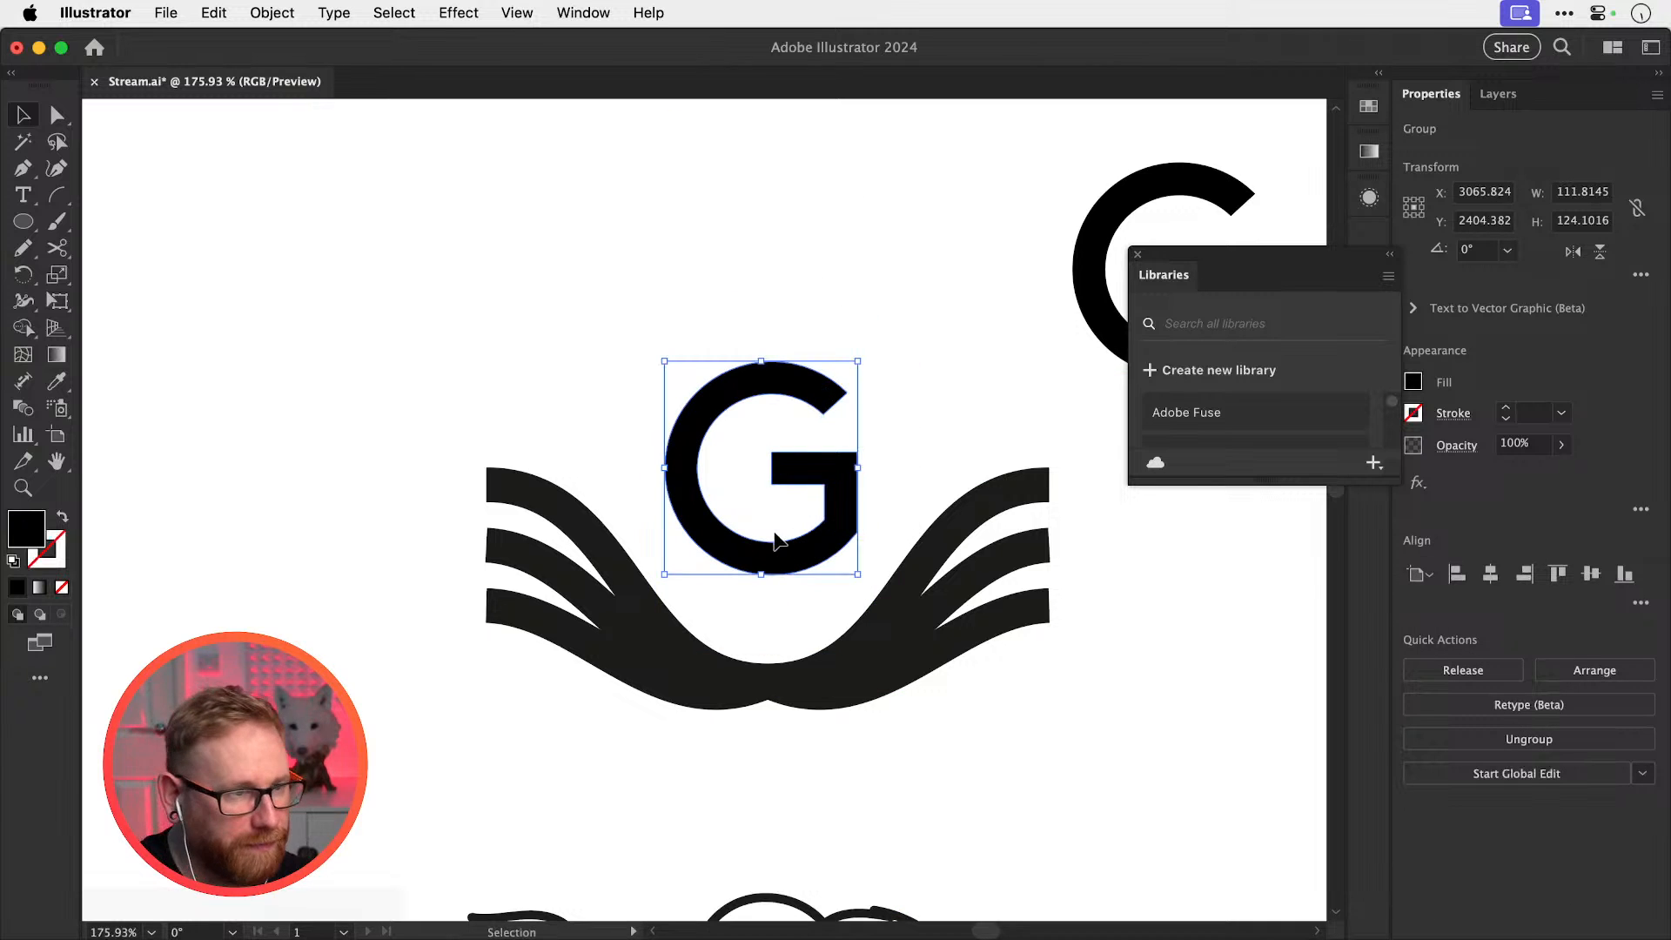
Close the Libraries panel and lower the G by about 80 px into the wings' dip
left_click(1137, 253)
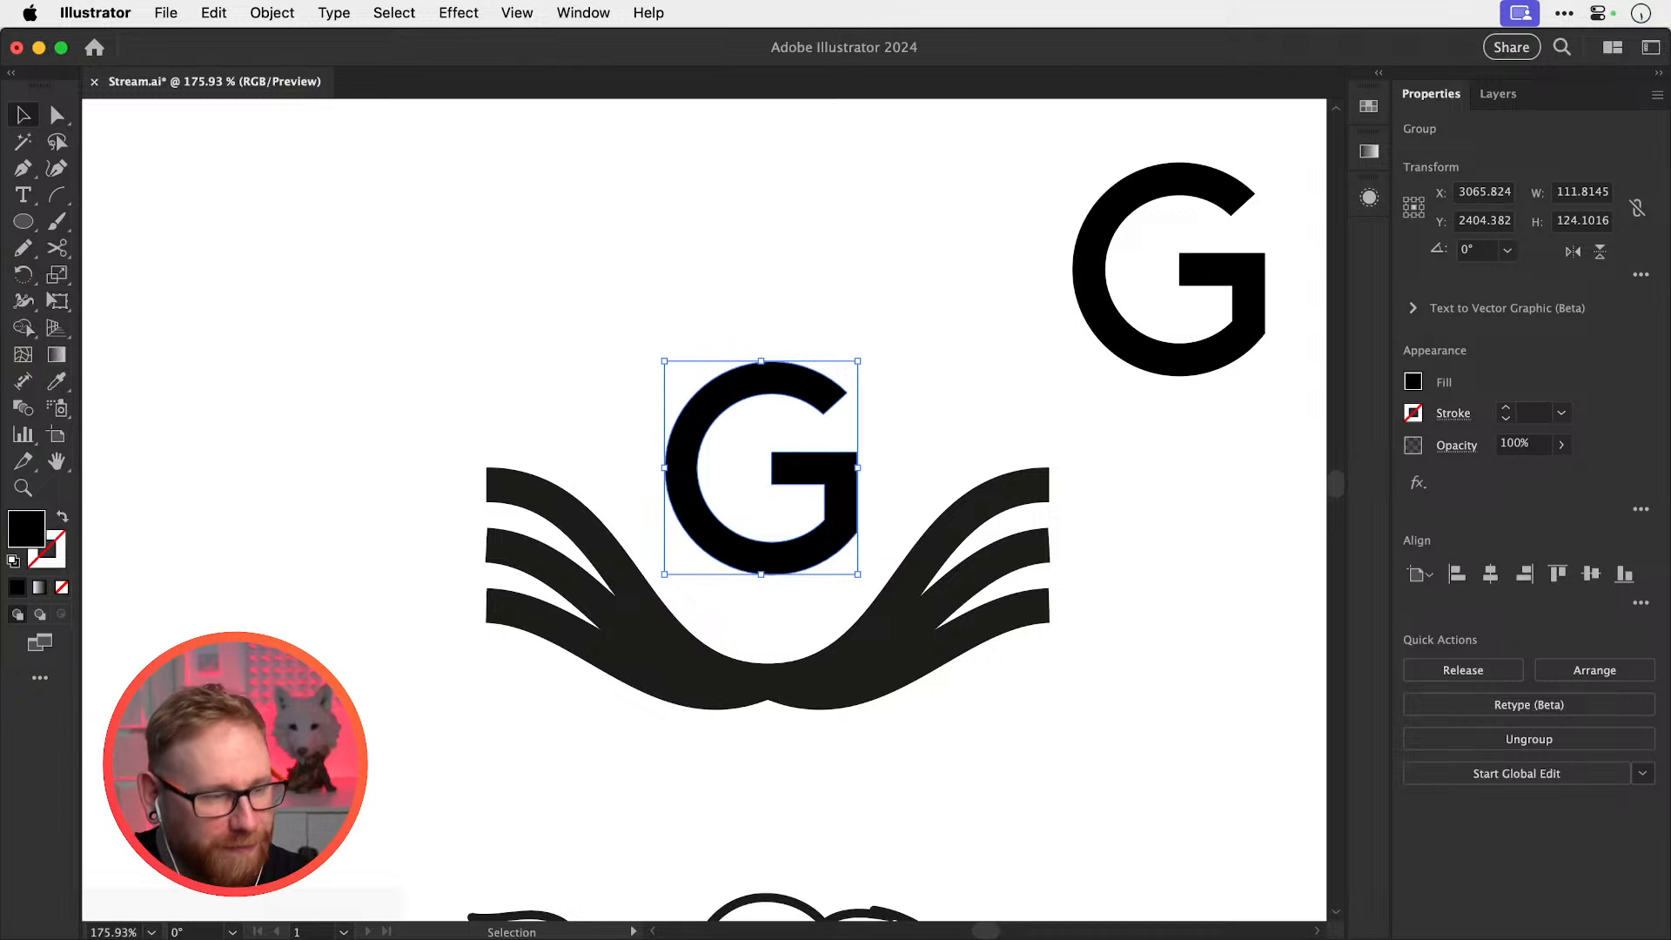
left_click(757, 570, "super")
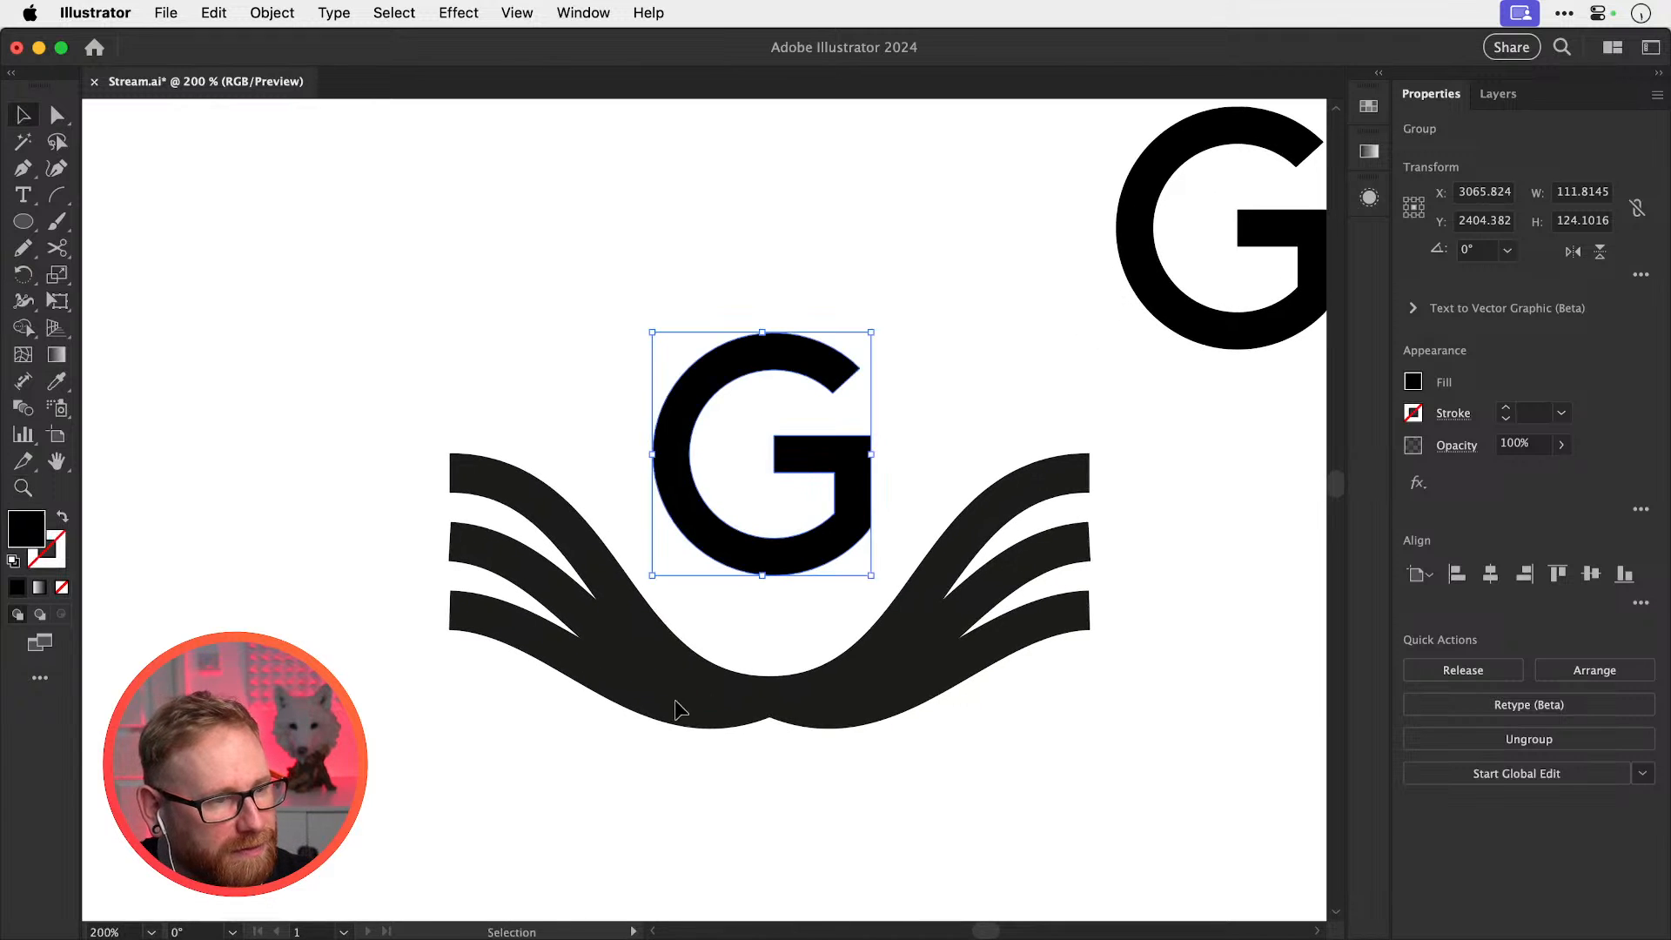
left_click_drag(578, 772, 905, 635)
mouse_move(1090, 592)
left_mouse_down()
mouse_move(1156, 593)
mouse_move(1142, 592)
left_mouse_up()
key("super+z")
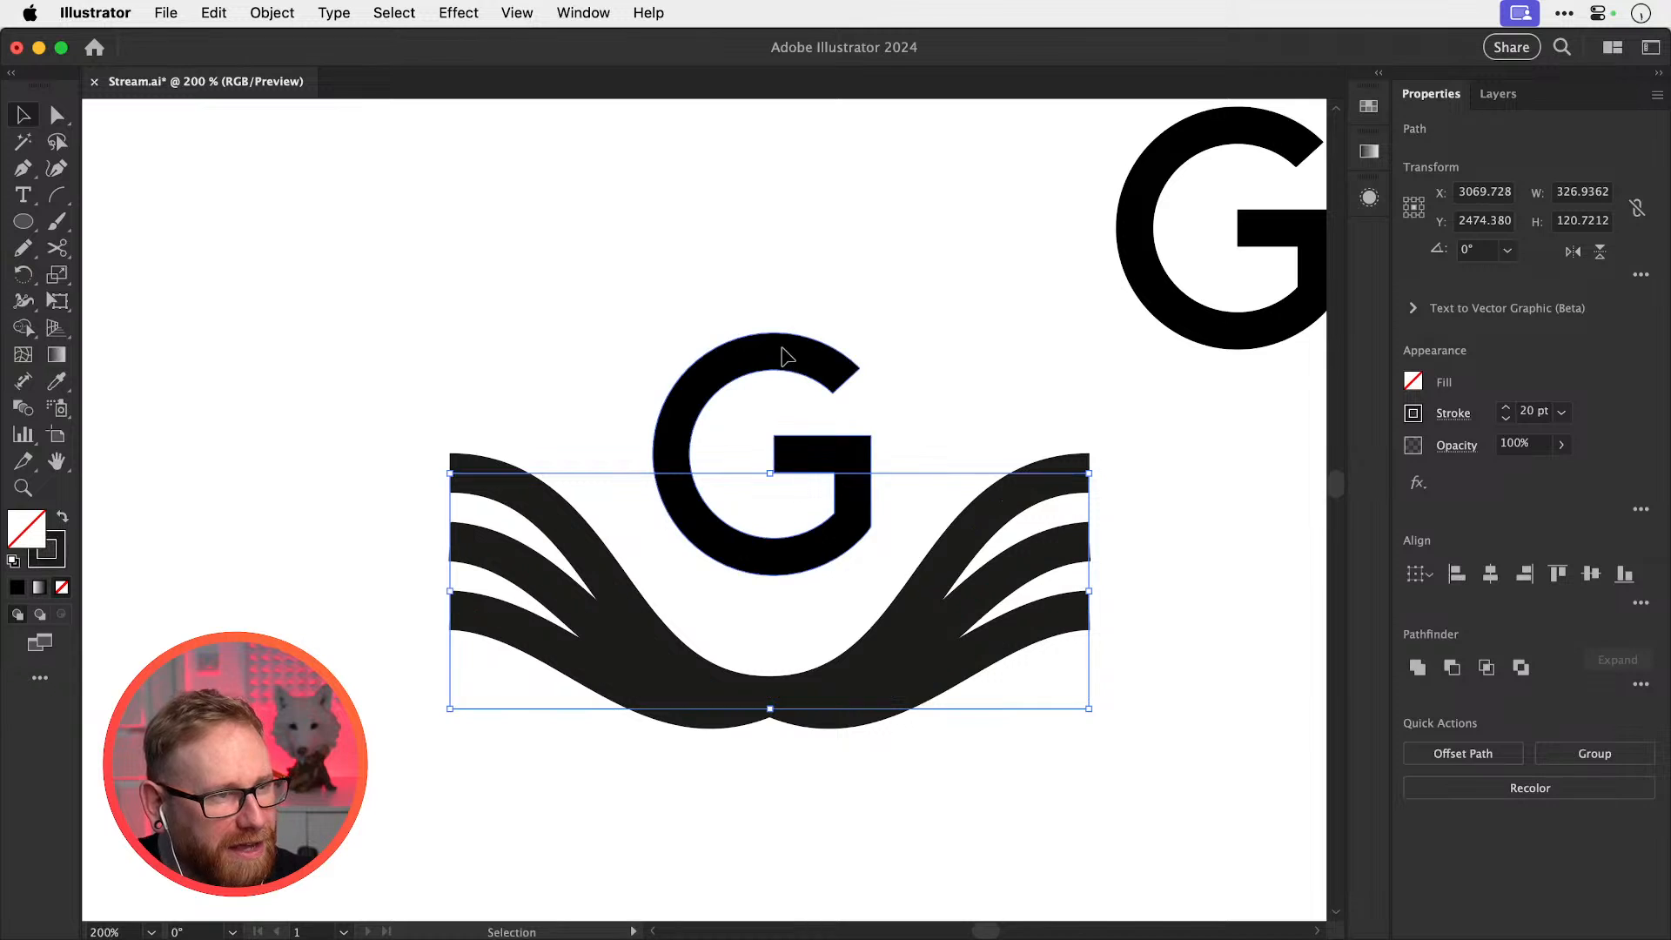
left_click_drag(784, 355, 783, 426)
left_click_drag(870, 524, 857, 524)
left_click(935, 396)
key("super+z")
key("super+z")
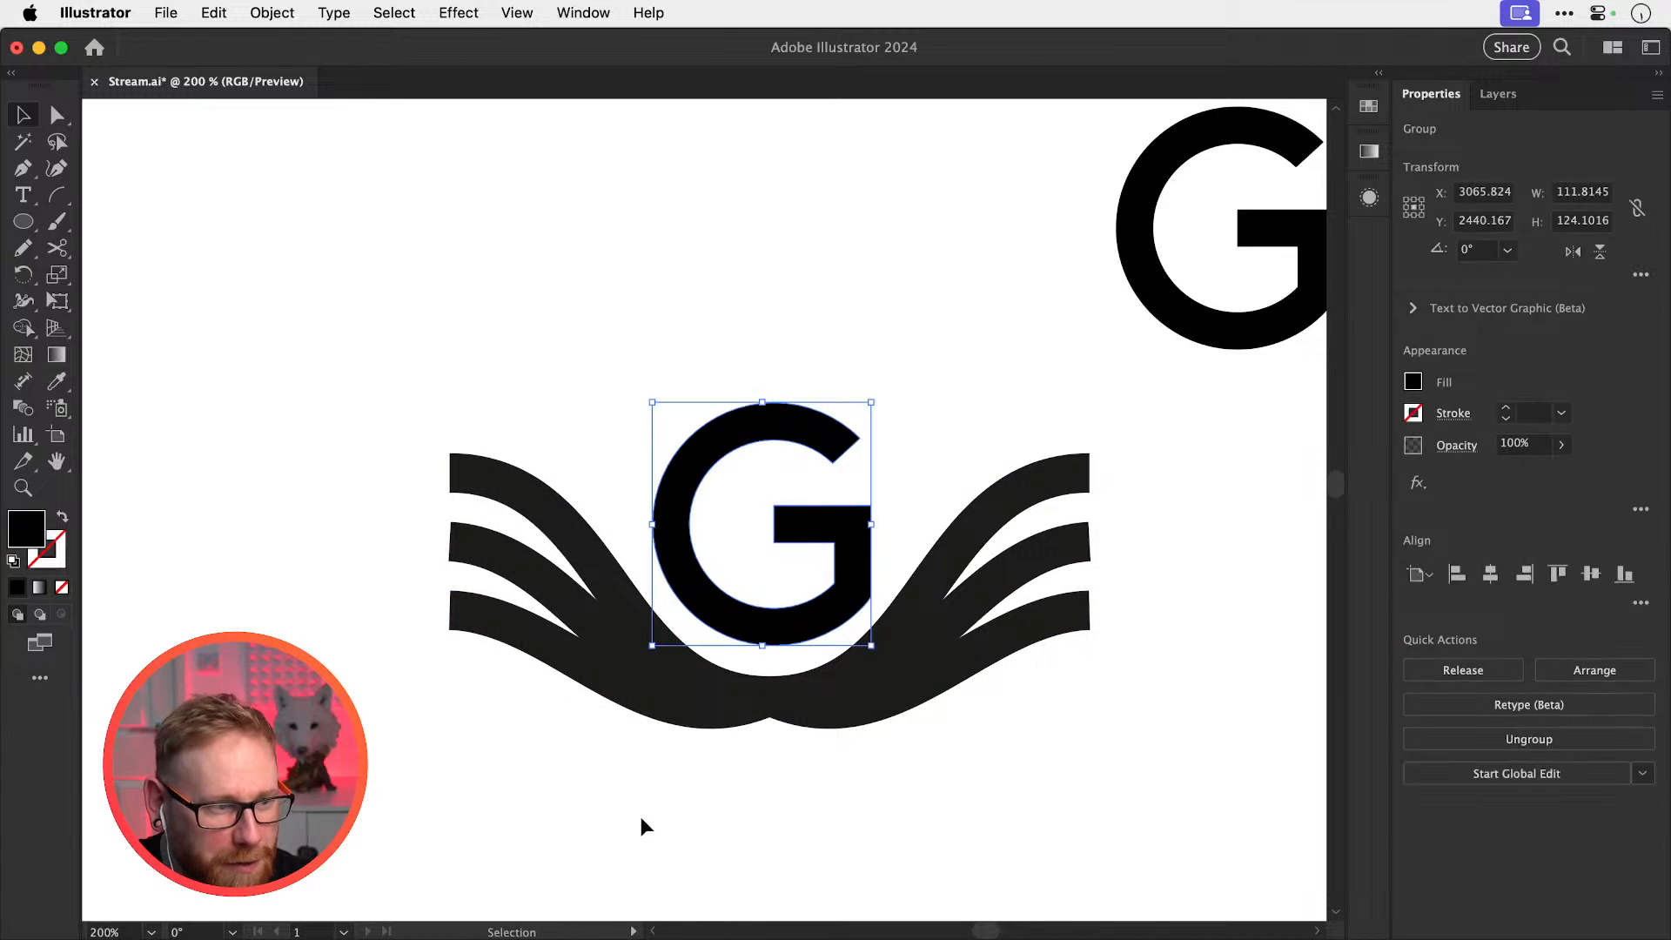
Stretch the wing path wider to about 381 px
left_click_drag(641, 818, 865, 682)
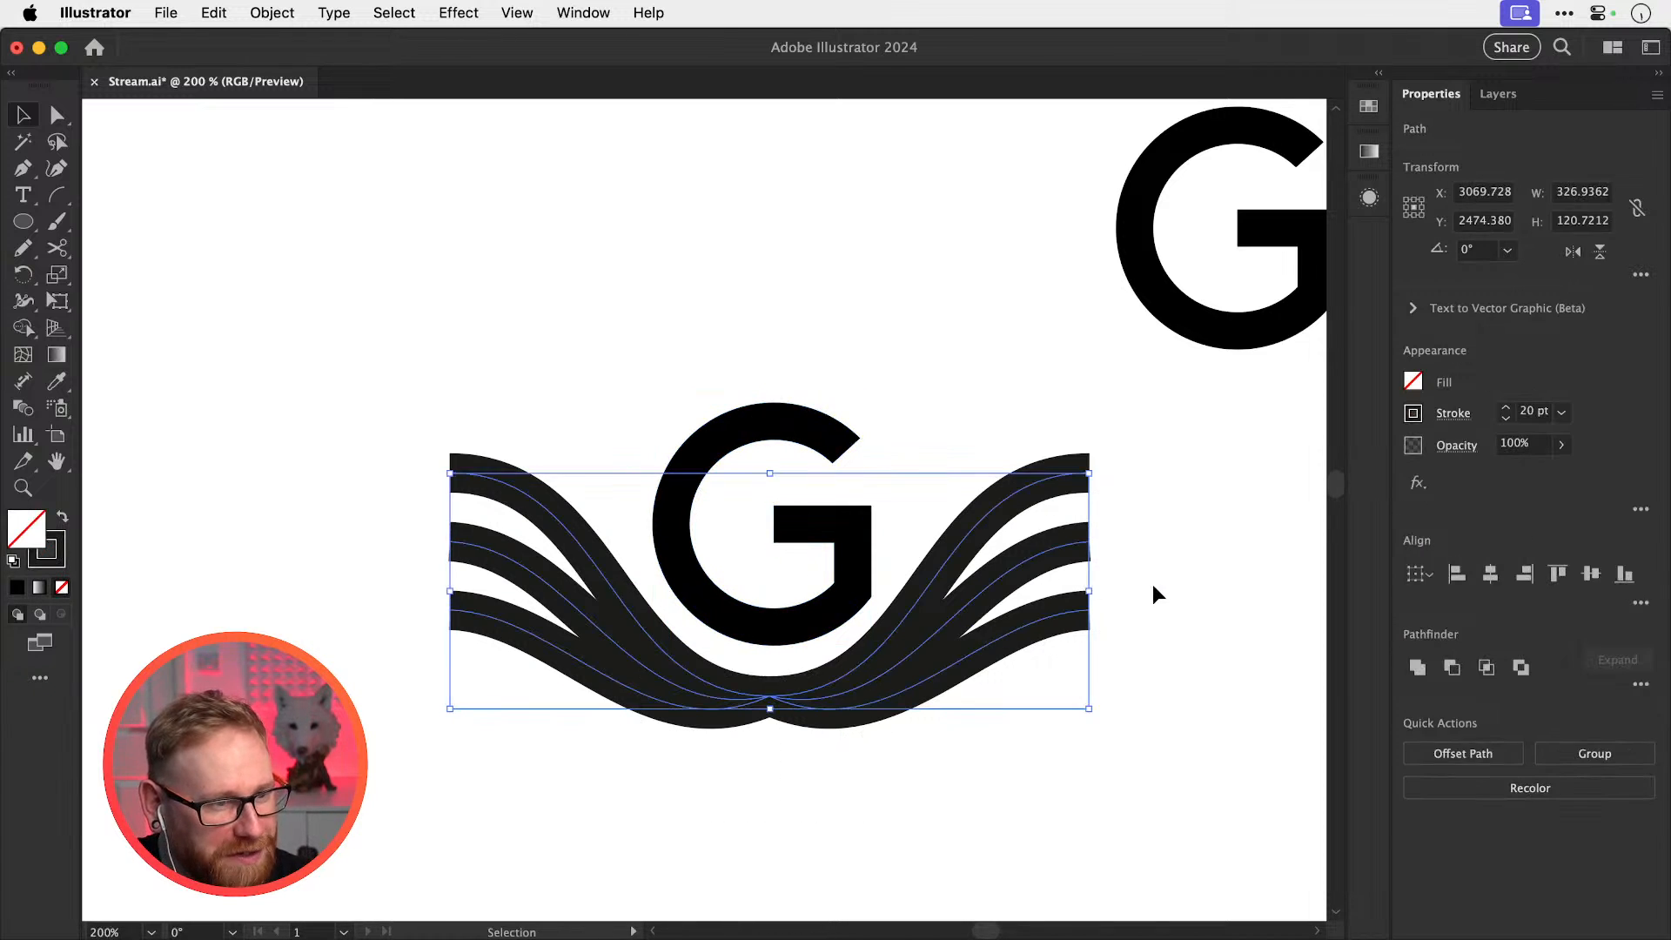
left_click(1092, 592)
left_click_drag(761, 777, 801, 696)
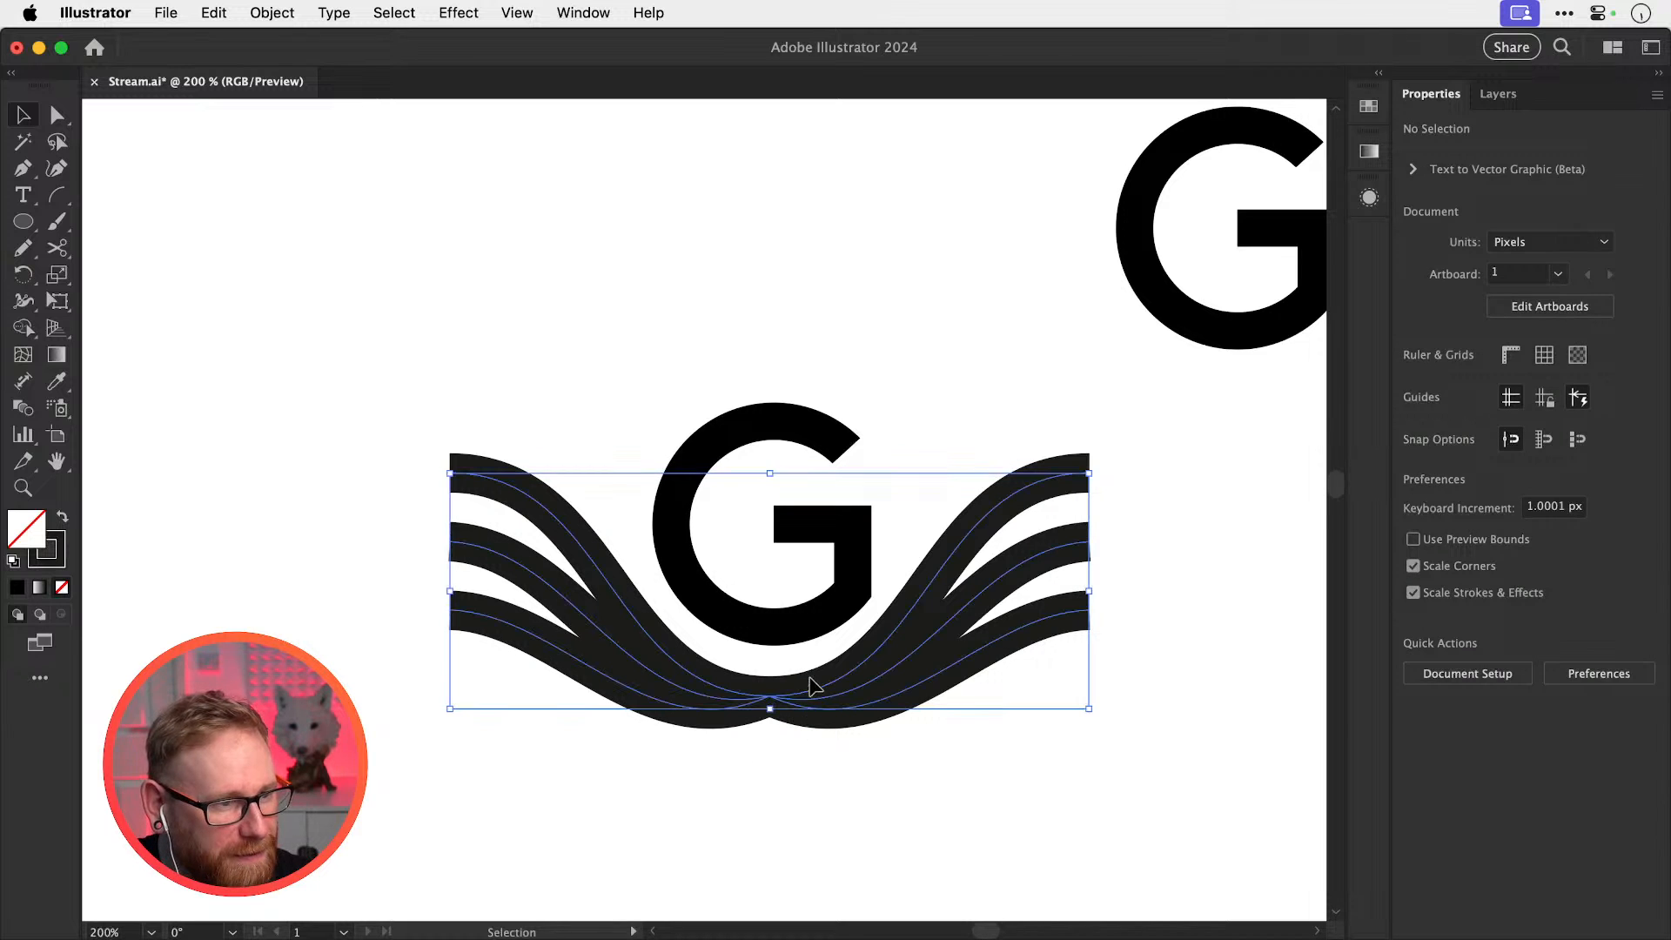
left_click_drag(1088, 594, 1146, 586)
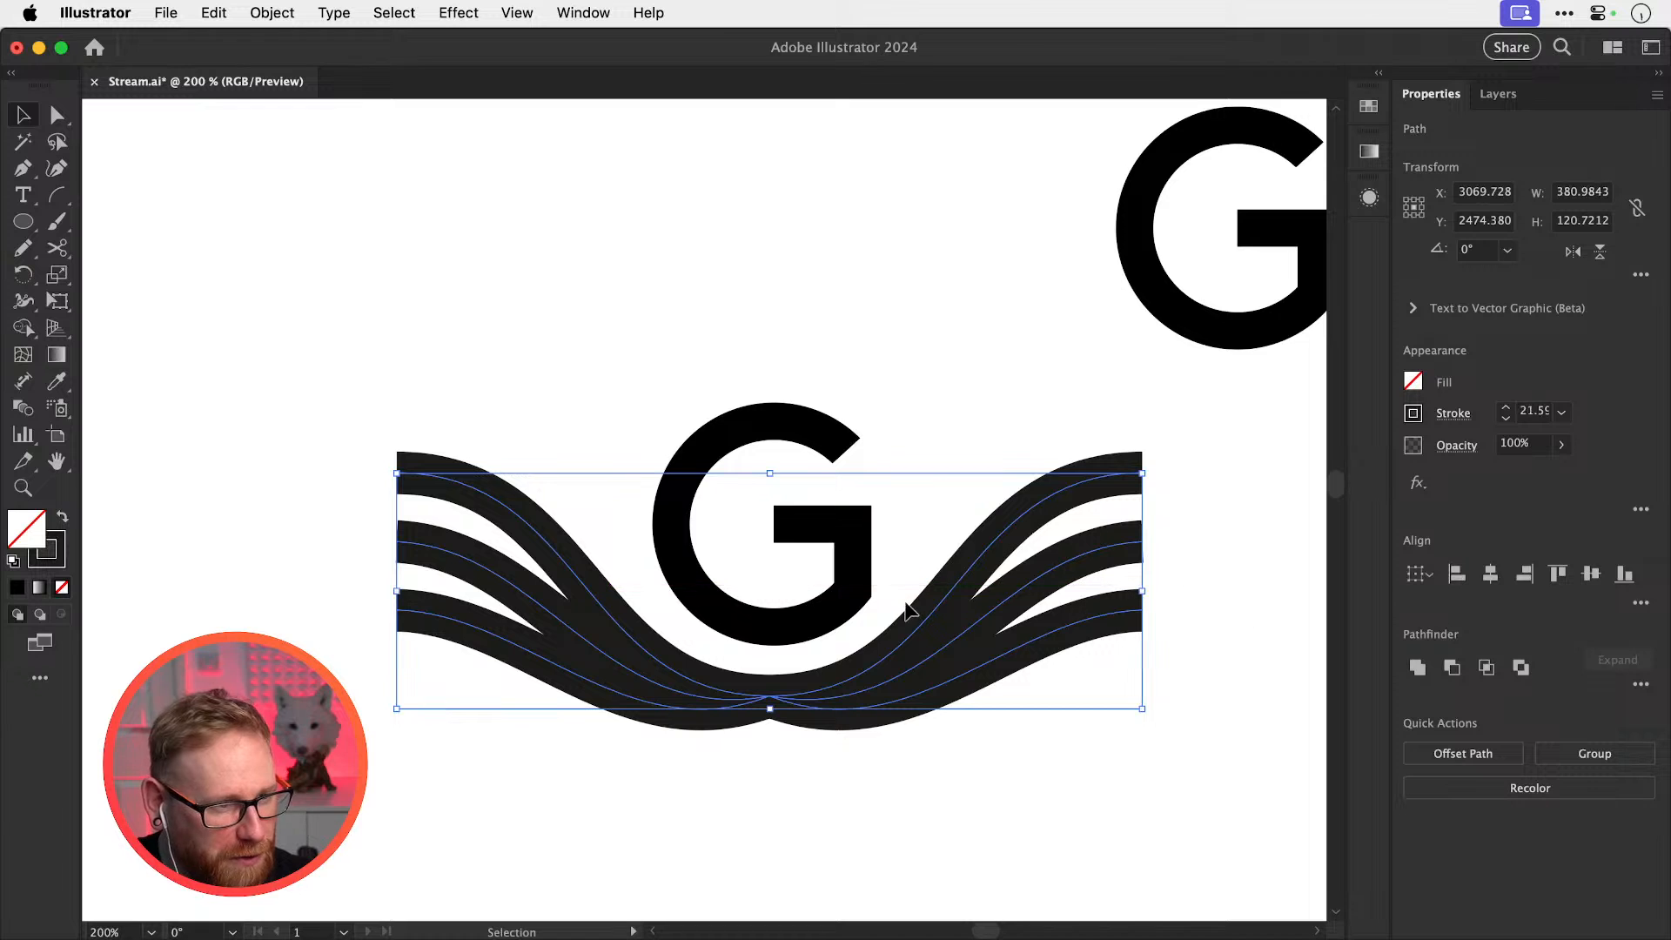
left_click(1222, 573)
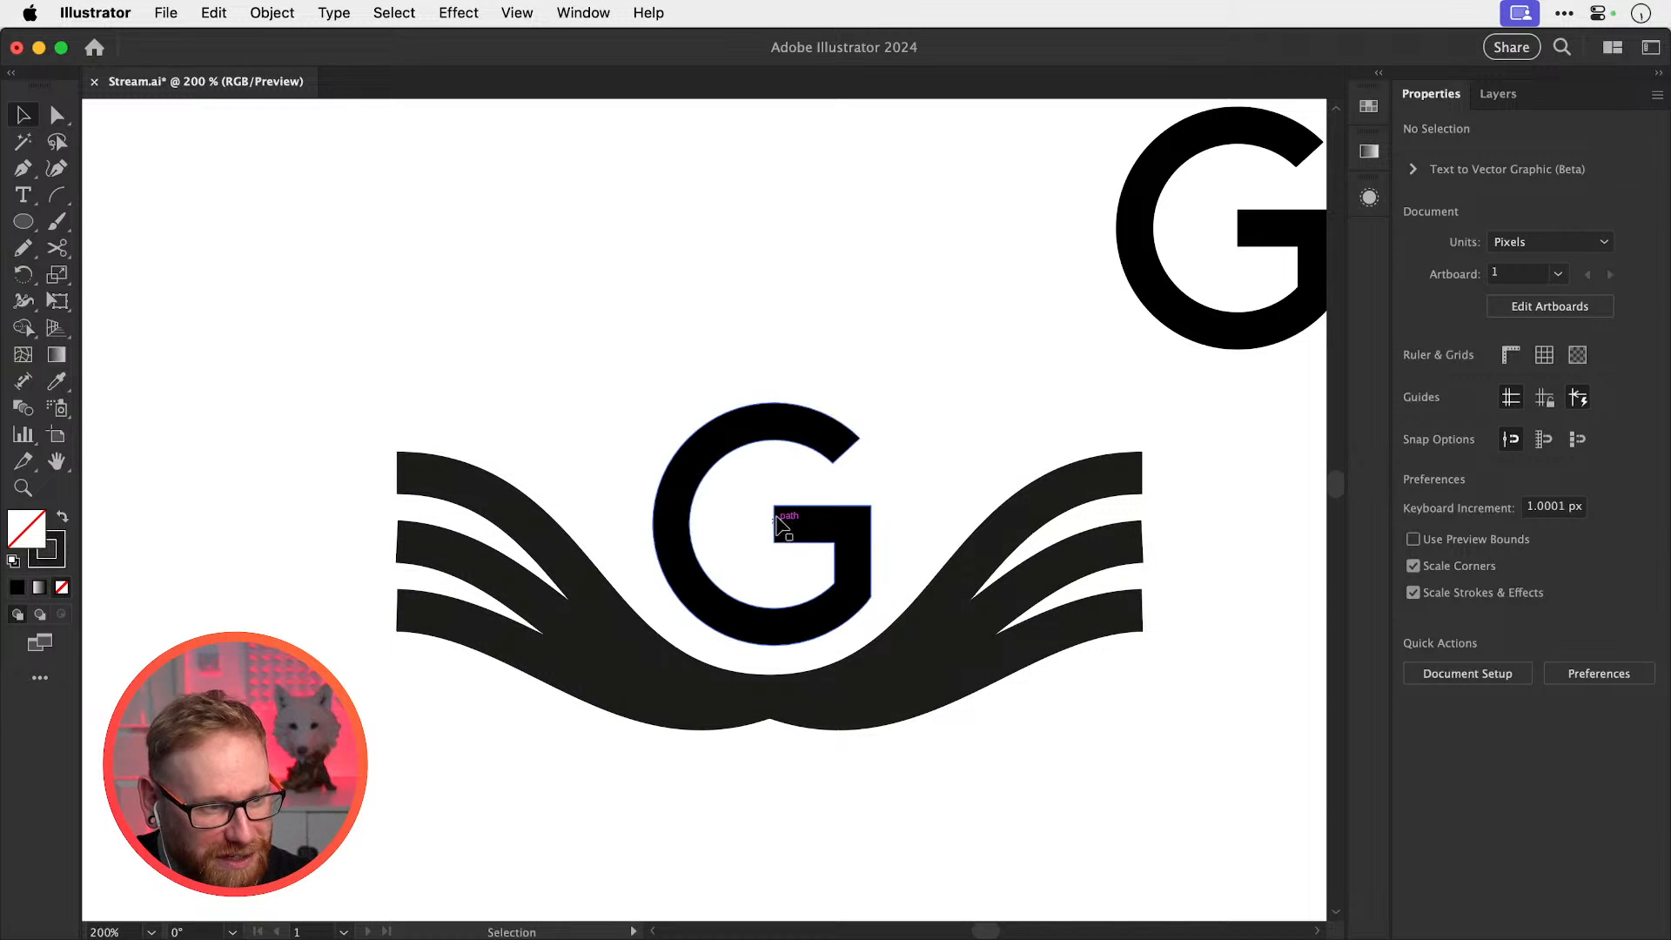
Zoom in and nudge the G slightly higher
left_click_drag(688, 586, 1011, 693)
left_click_drag(957, 646, 941, 637)
key("super+shift+a")
Scale the wings down slightly to about 353 × 112 px with the Scale tool
key("super+minus")
key("super+minus")
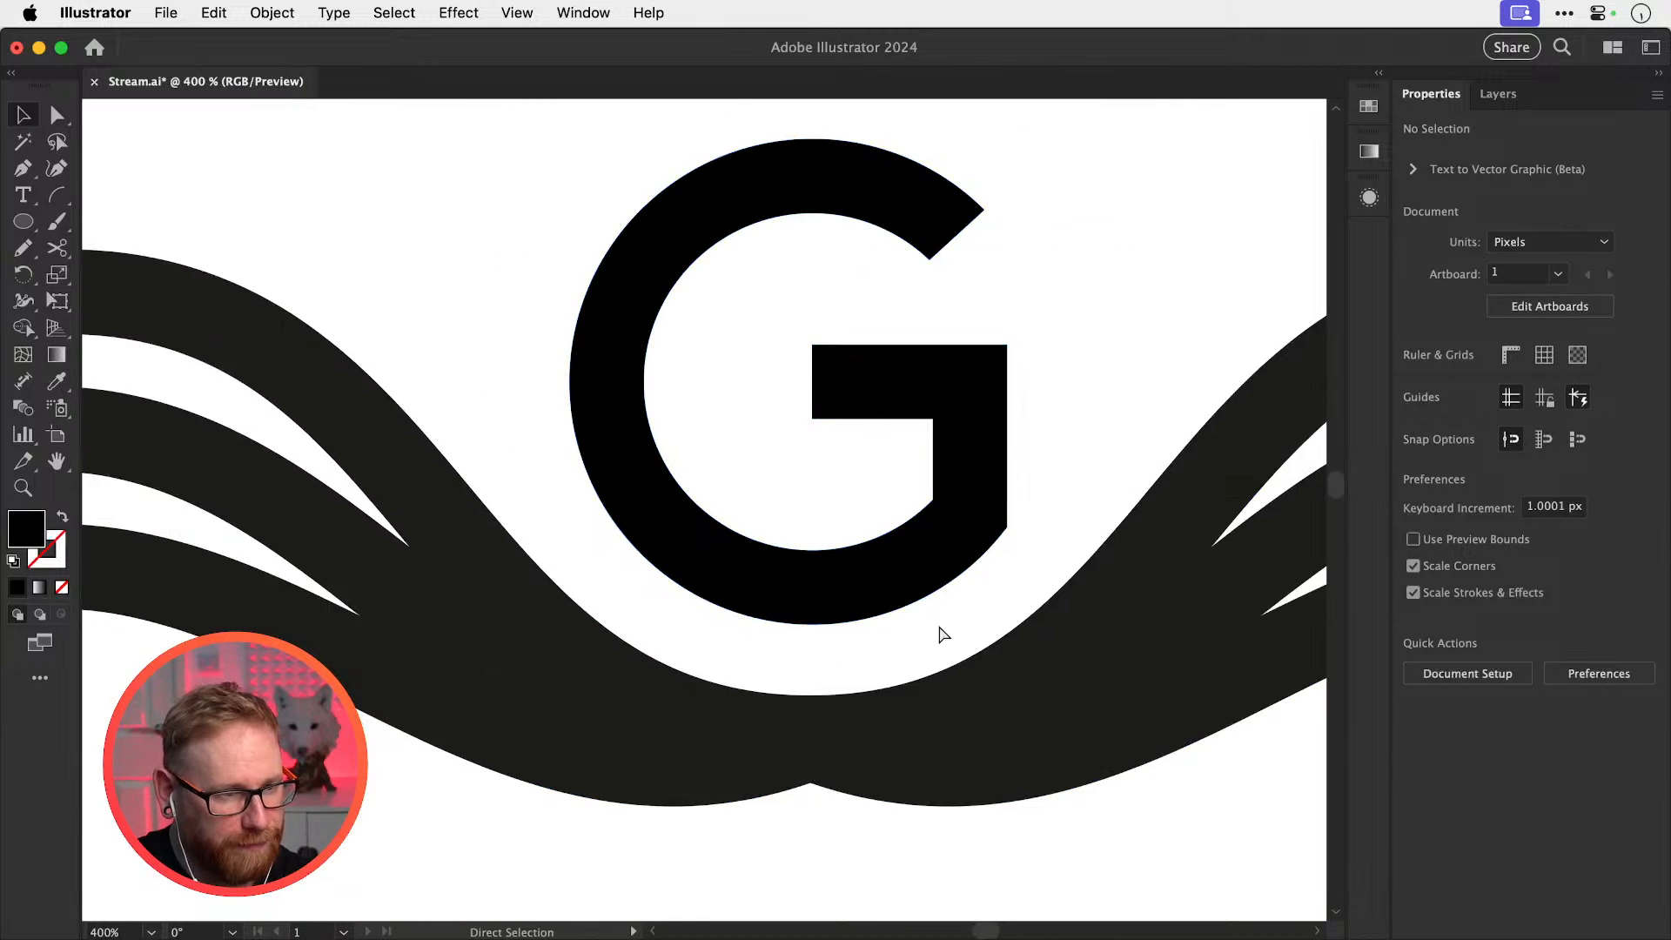
key("super+minus")
key("super+minus")
key("super+minus")
scroll(779, 551, "up", 2)
left_click(886, 642)
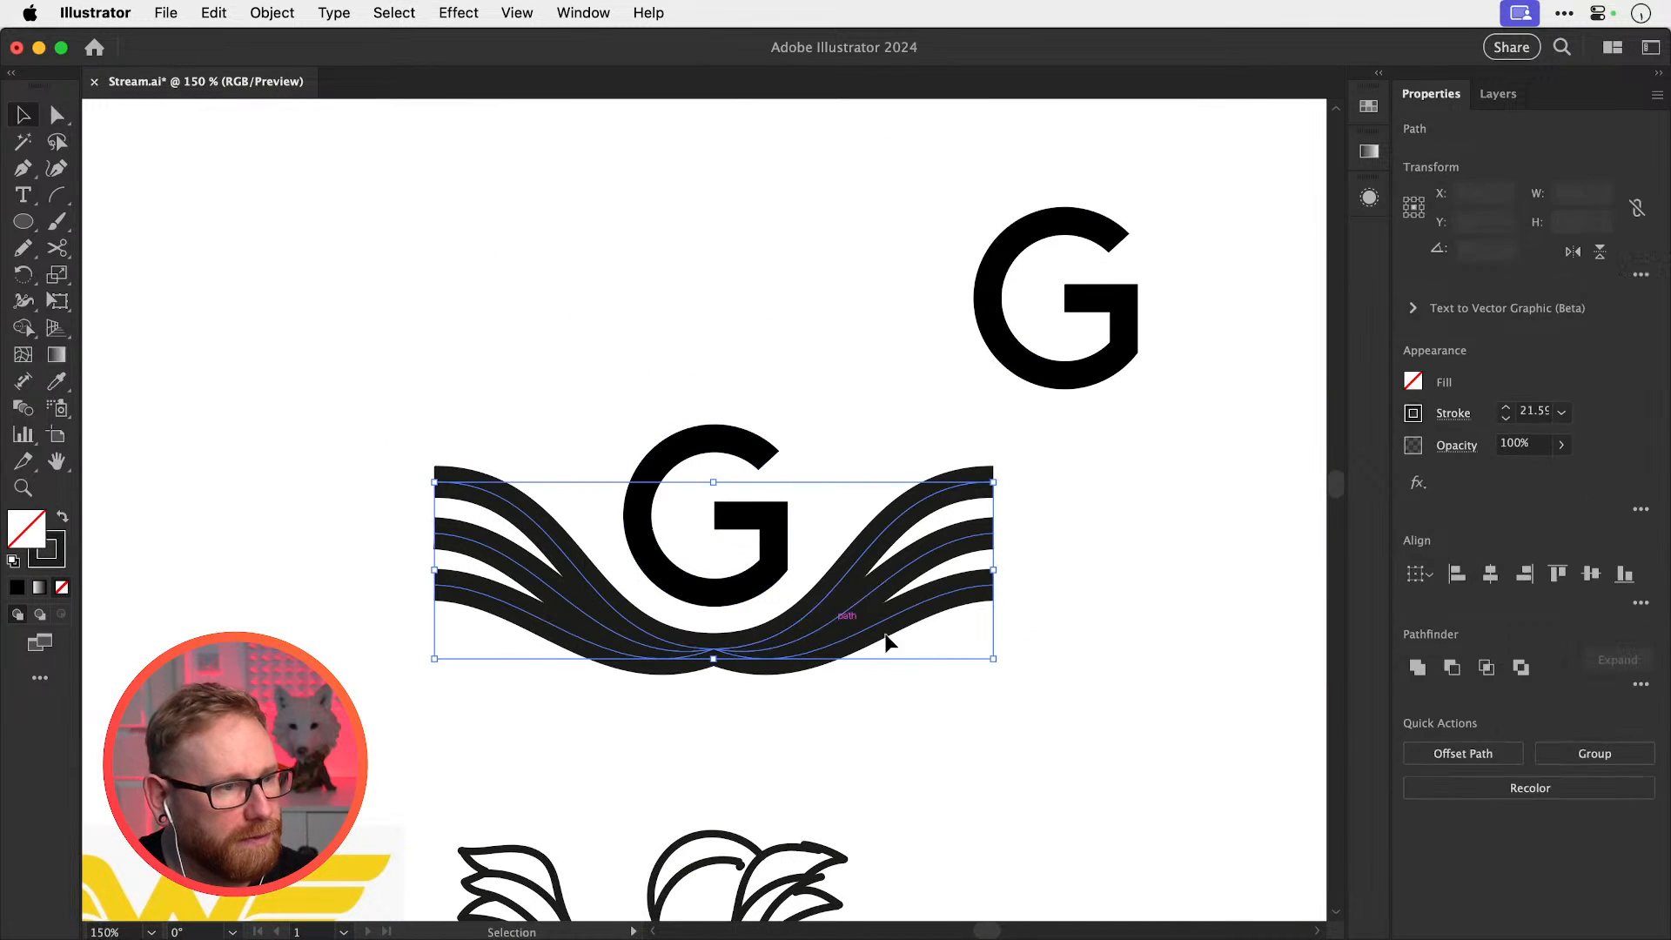
key("s")
mouse_move(1073, 697)
left_mouse_down()
mouse_move(1055, 687)
mouse_move(1077, 695)
left_mouse_up()
Try round caps on the wing strokes, then revert to the original caps
key("v")
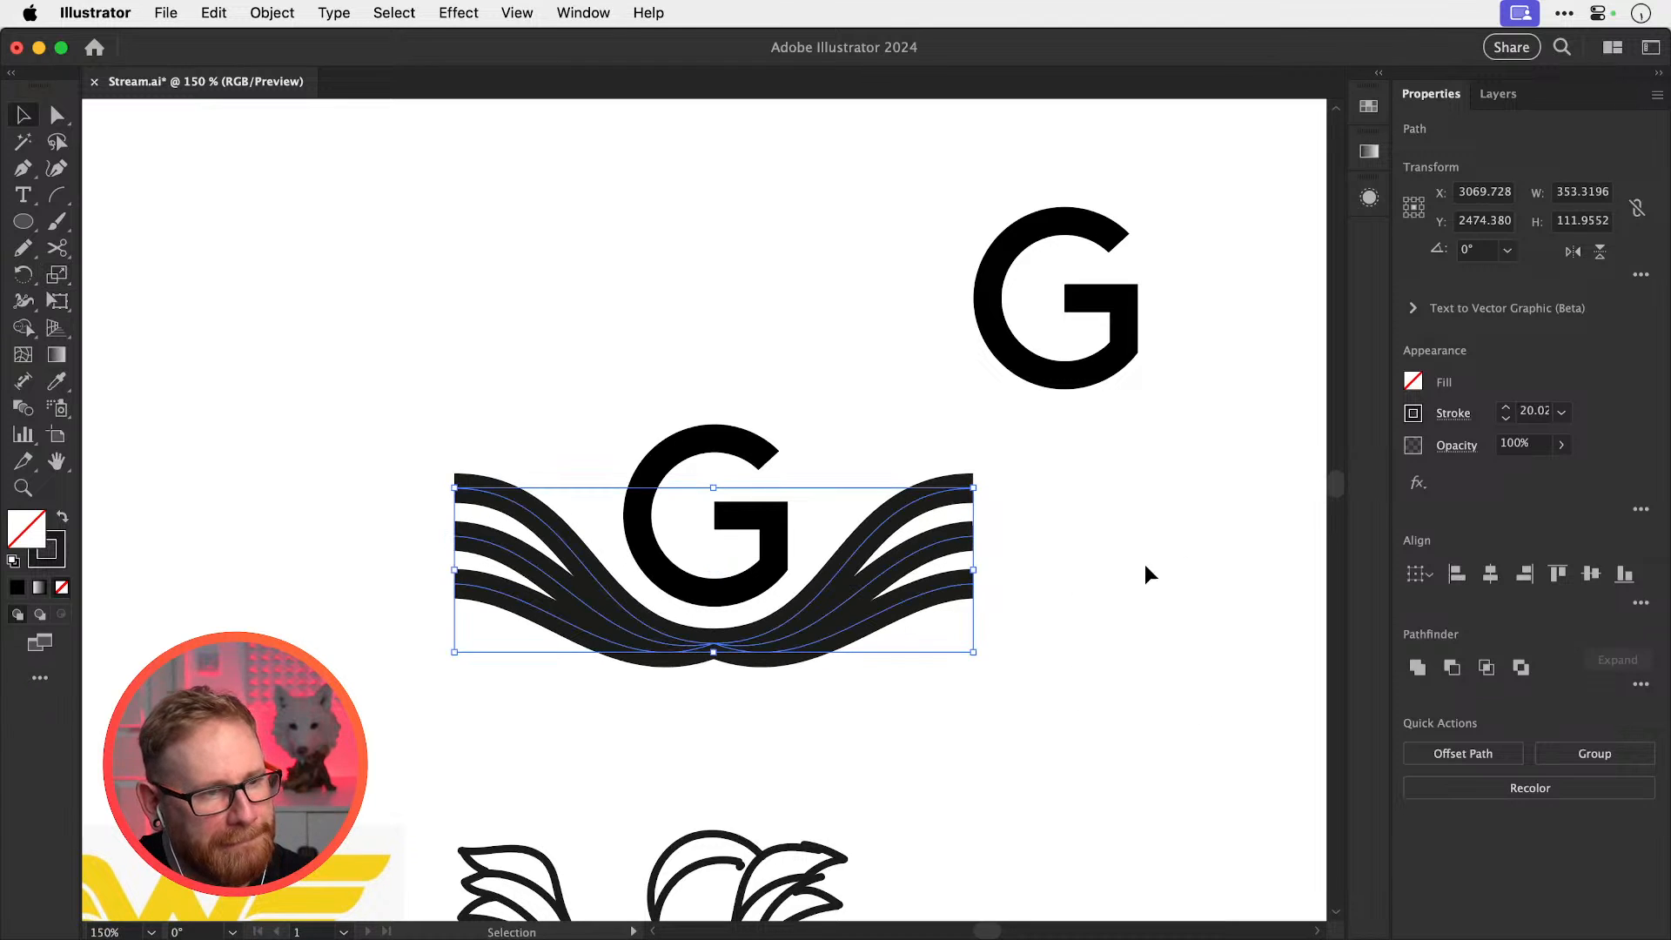
left_click(1472, 419)
left_click(1339, 472)
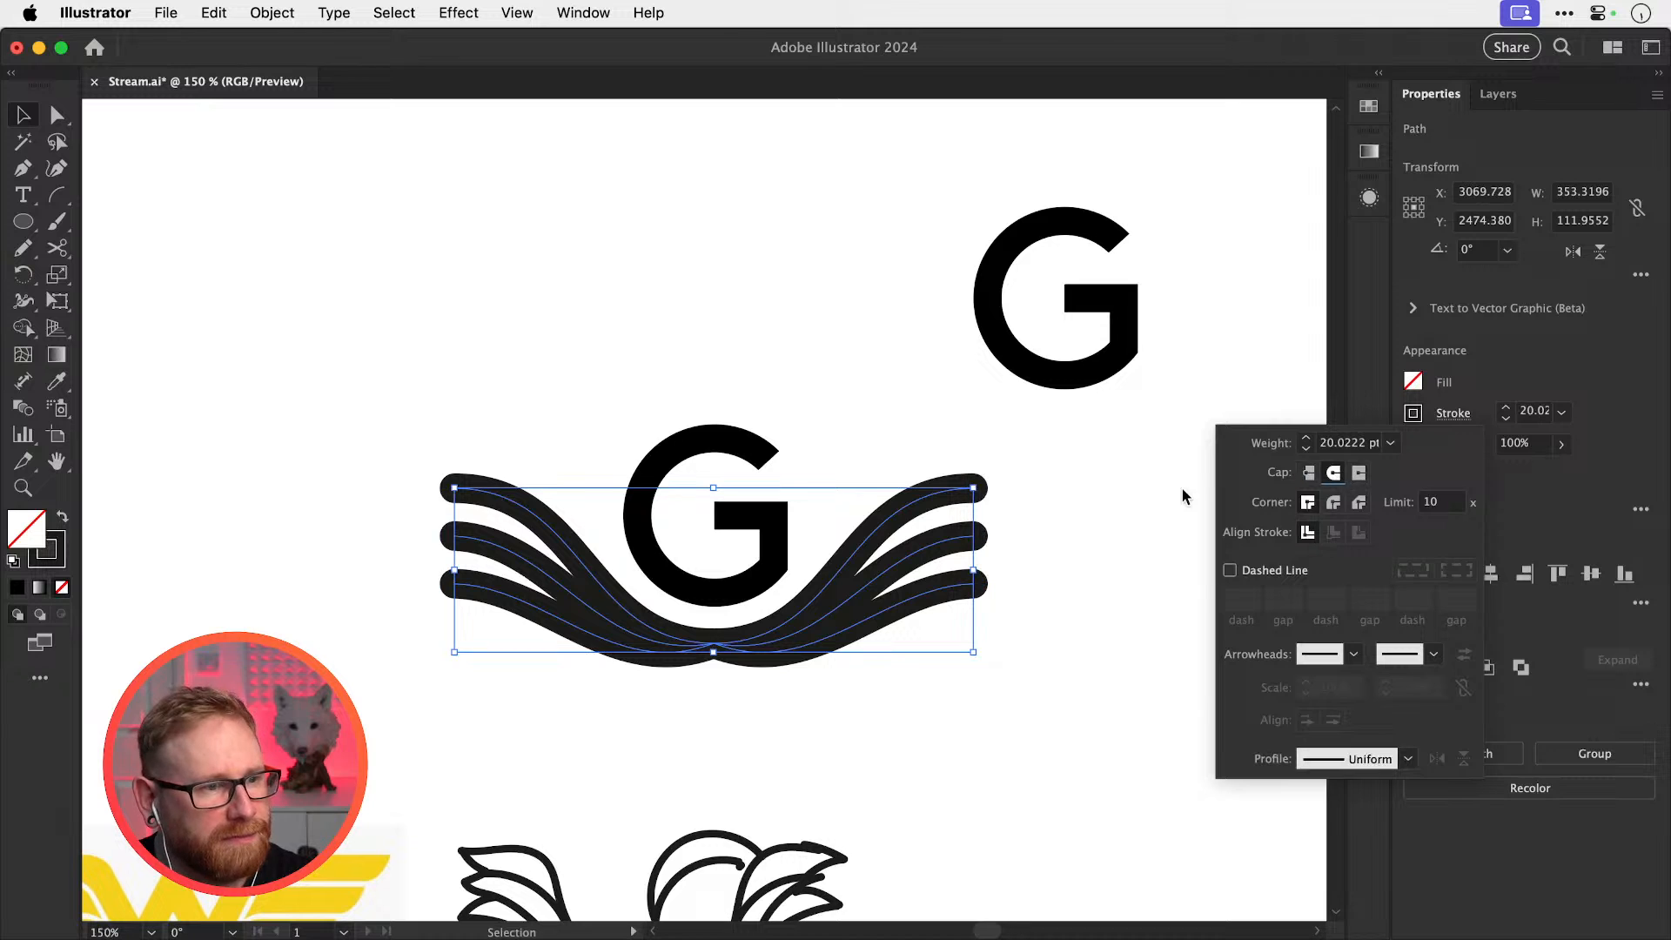
left_click(1087, 508)
left_click(1087, 517)
key("super+z")
left_click(1051, 491)
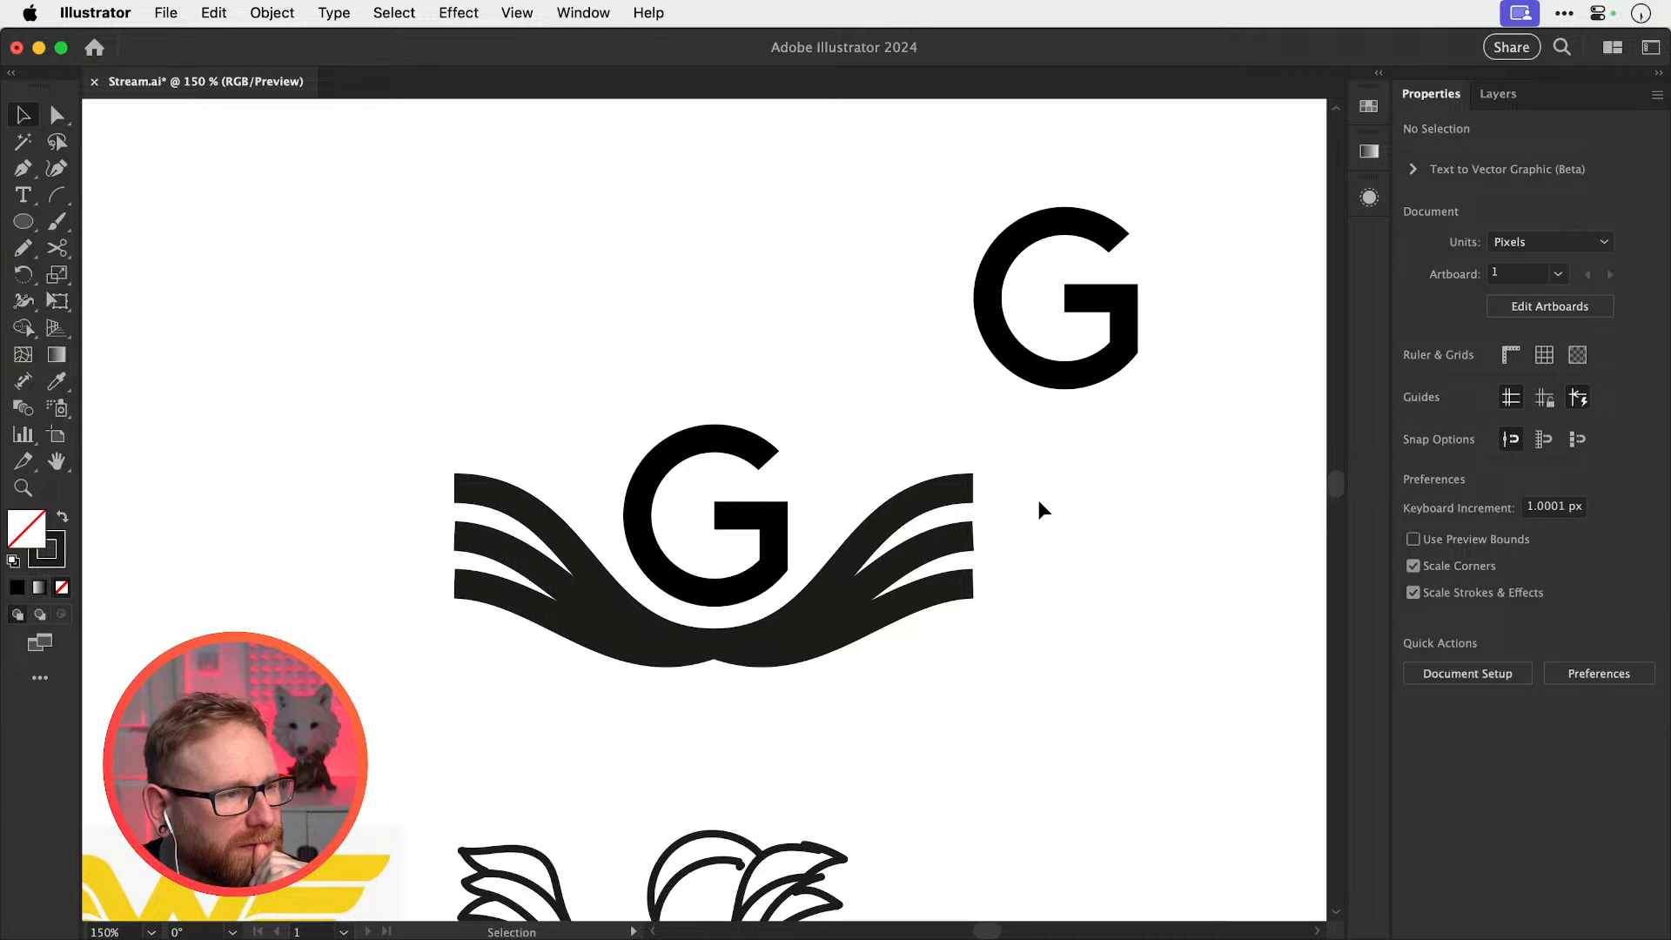
Draw a tall rectangle left of the wings and fill it white from the background
left_click(18, 224)
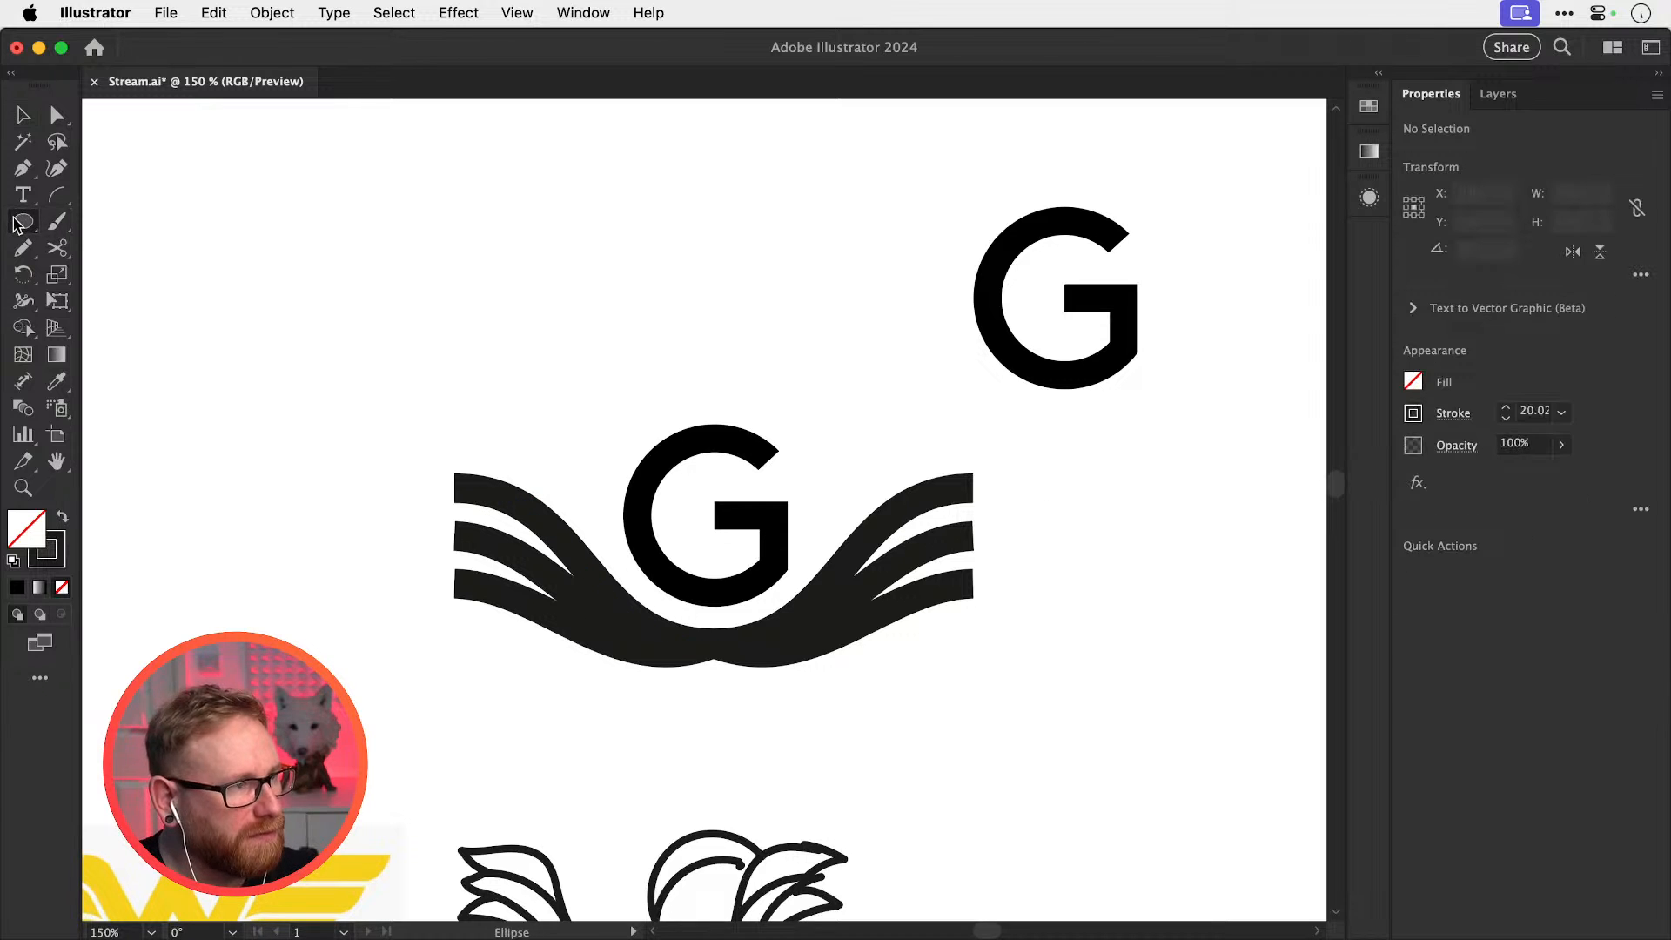
left_click_drag(18, 224, 108, 225)
left_click_drag(350, 418, 444, 660)
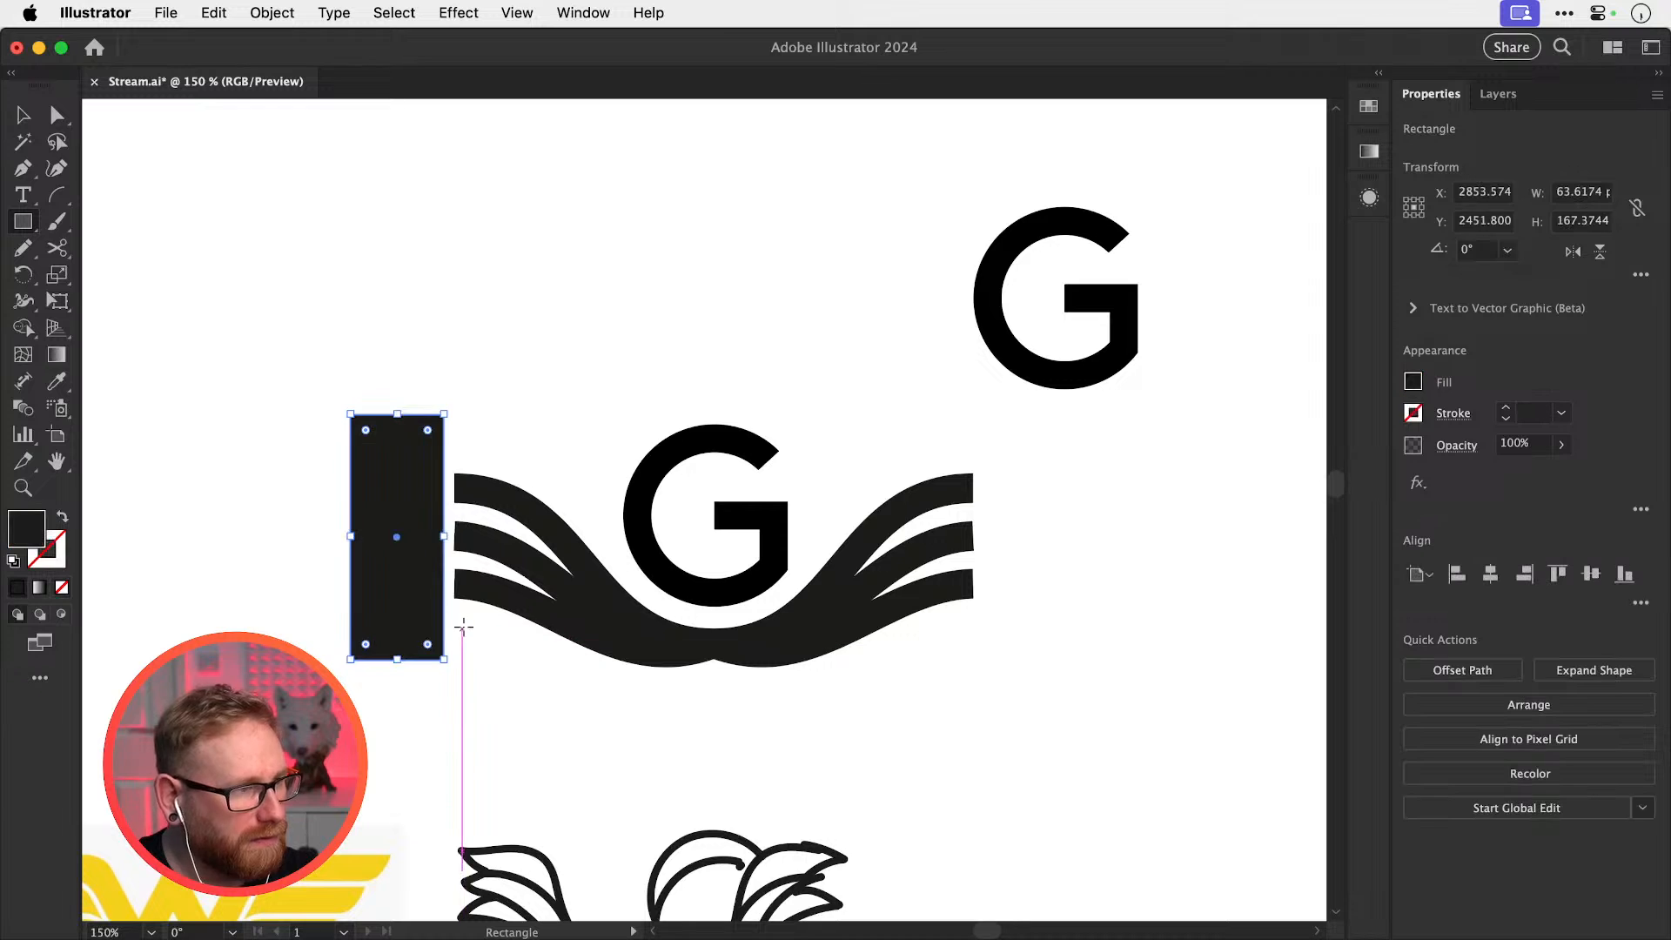
key("i")
left_click(529, 437)
key("v")
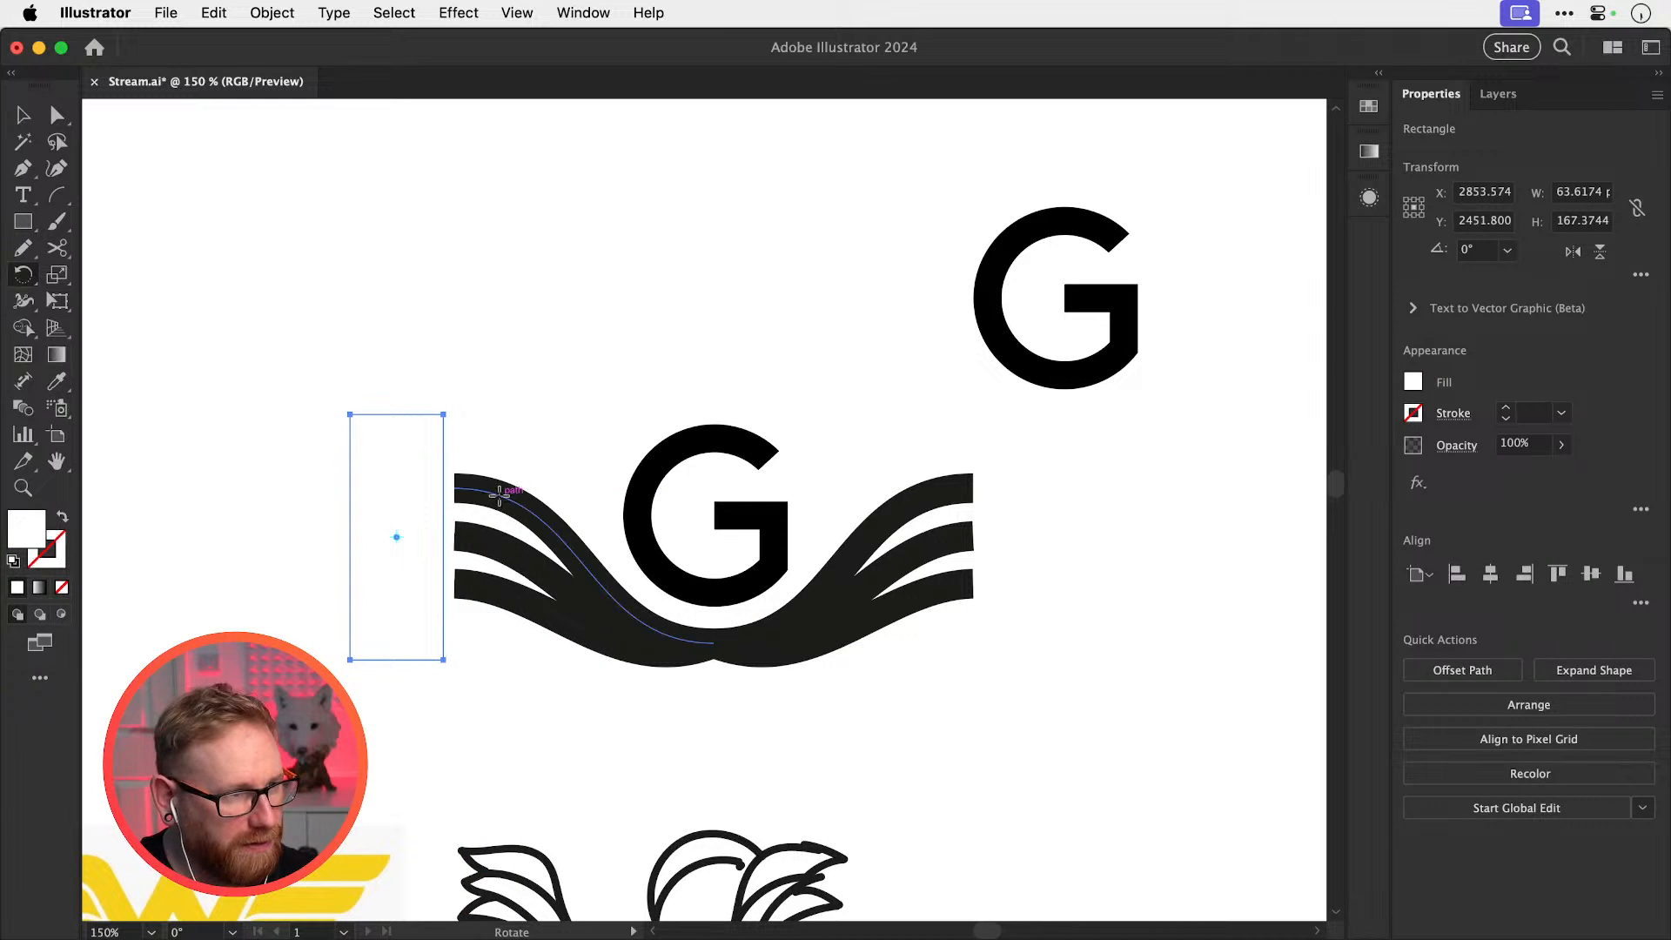
Rotate the white rectangle about 20° and place it over the left wing's ends
key("r")
left_click_drag(497, 498, 493, 454)
key("v")
left_click_drag(411, 560, 950, 605)
Flip the white rectangle horizontally and slide it over the right wing's ends
left_click(1572, 251)
left_click_drag(963, 466, 1022, 463)
left_click(1133, 471)
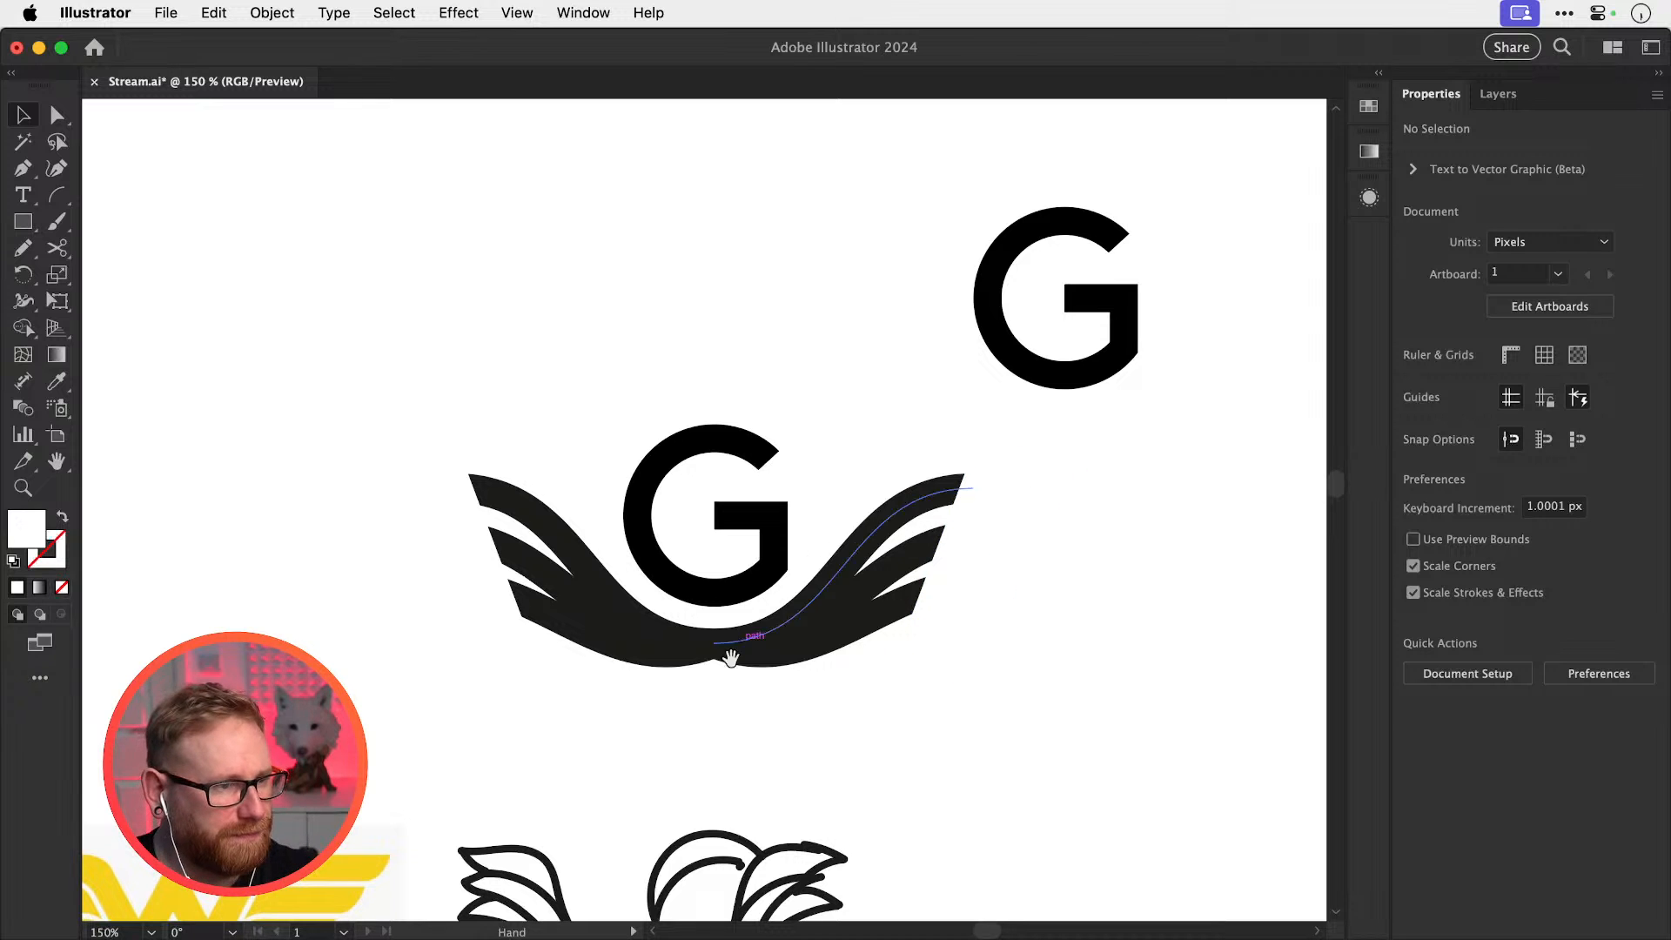
left_click_drag(722, 674, 804, 608)
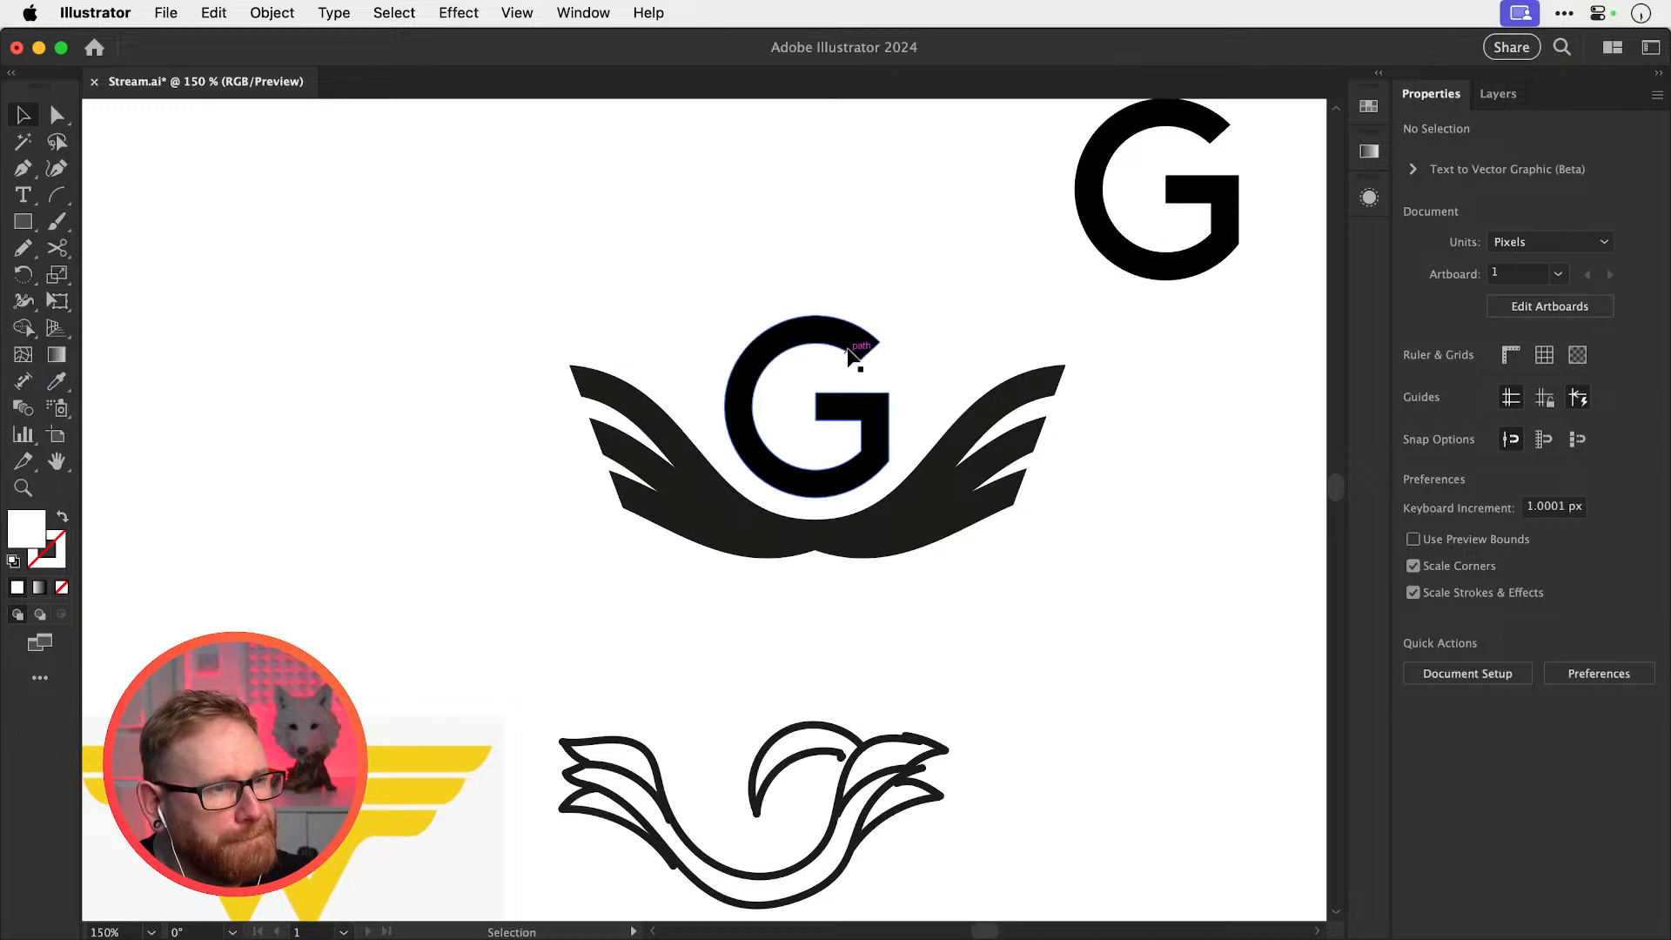
Undo the G's enlargement so it returns to its smaller size
left_click(879, 351)
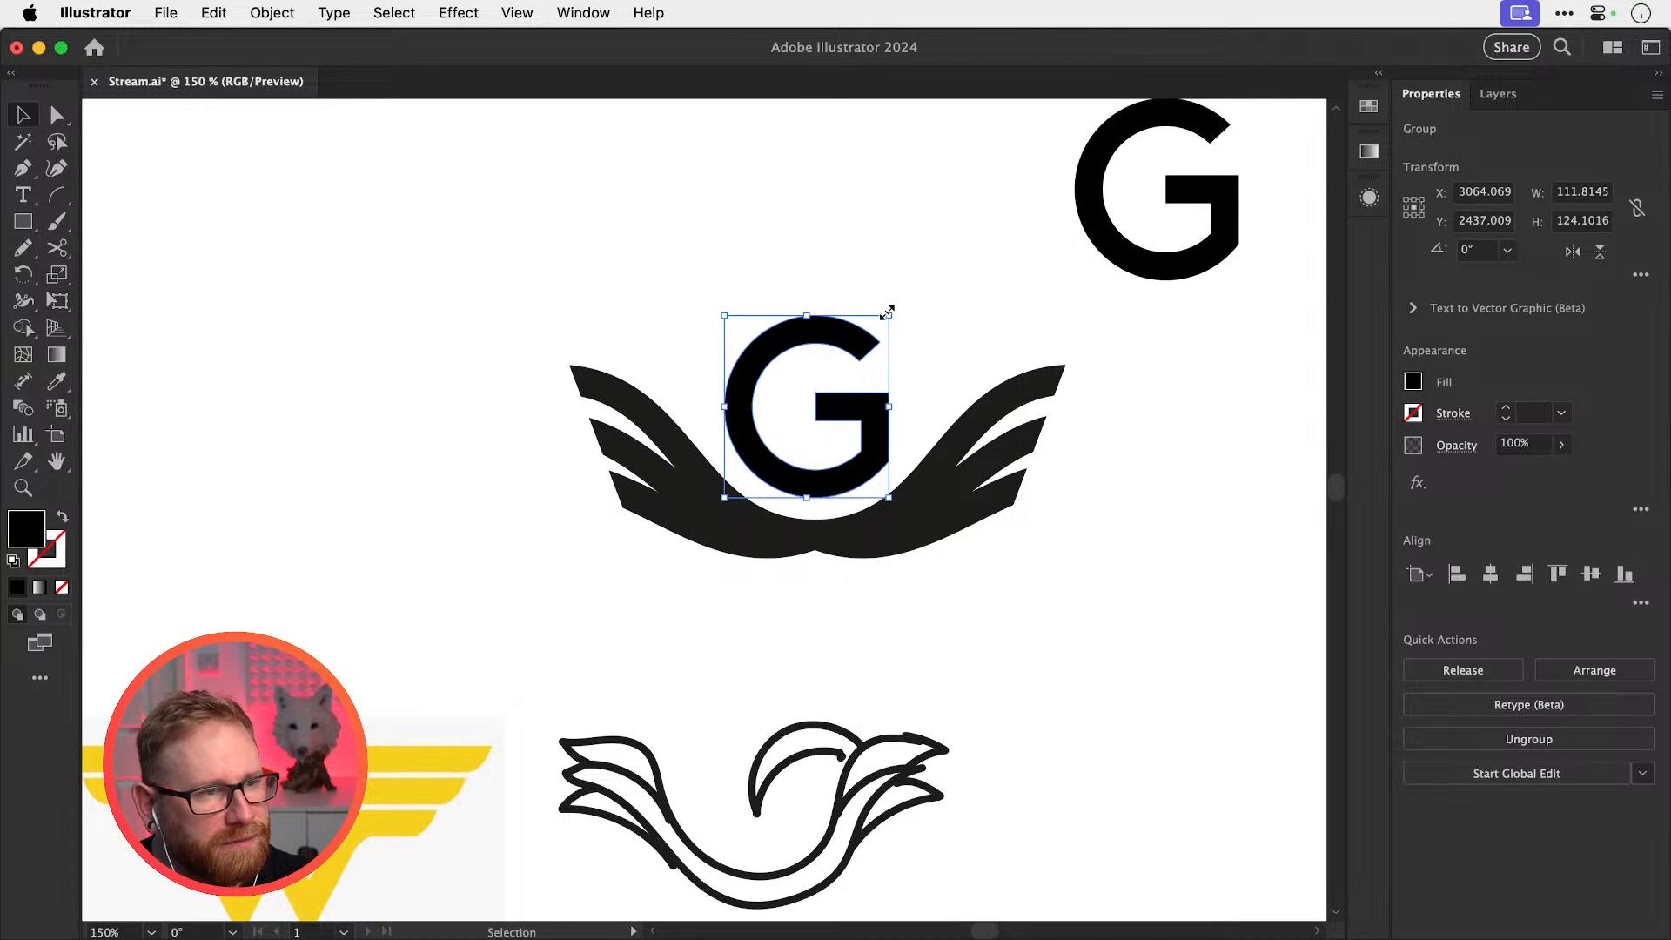
left_click_drag(887, 312, 914, 285)
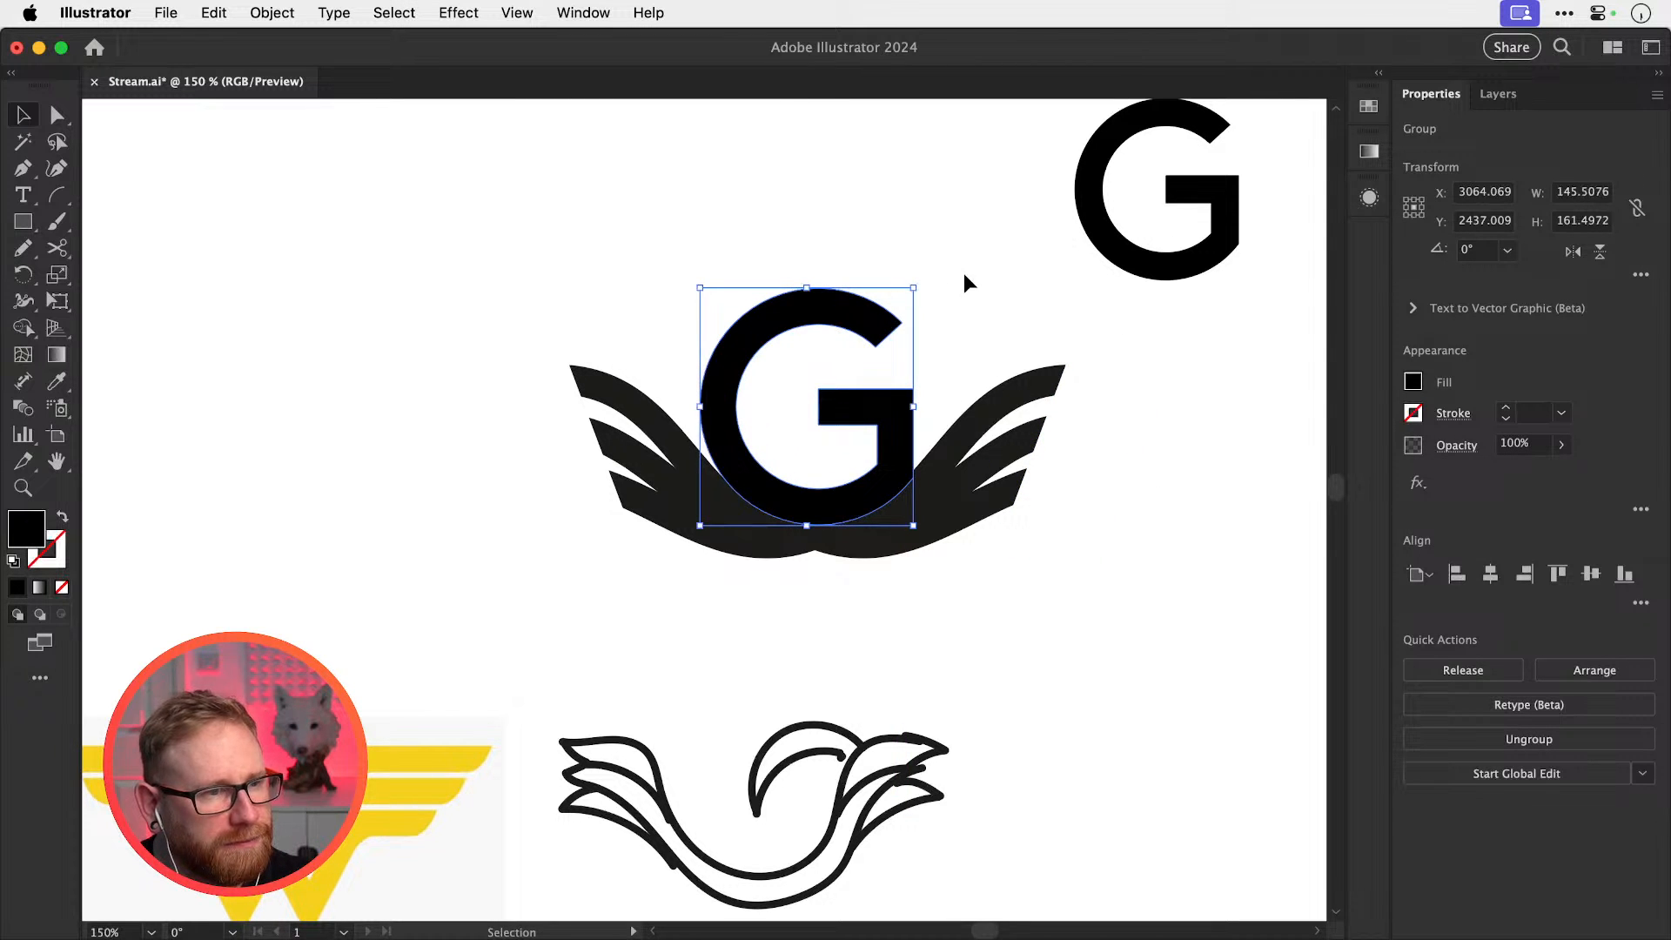
left_click(963, 273)
key("super+z")
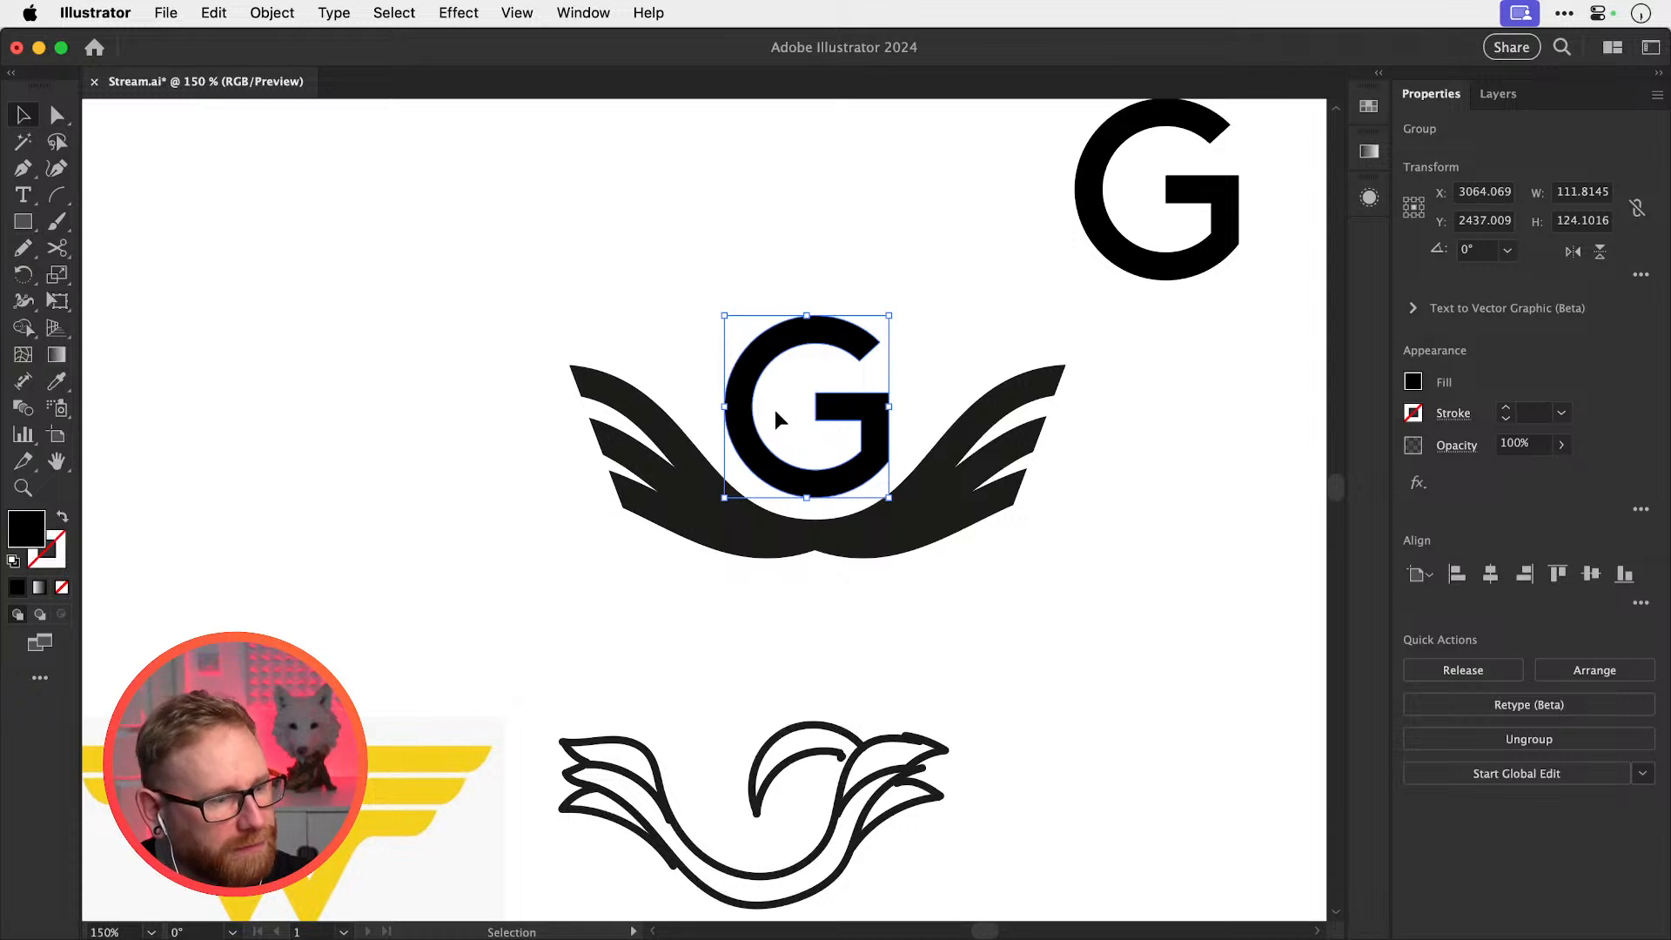
Eyedrop the wings' dark grey onto the G
key("i")
left_click(709, 498)
key("v")
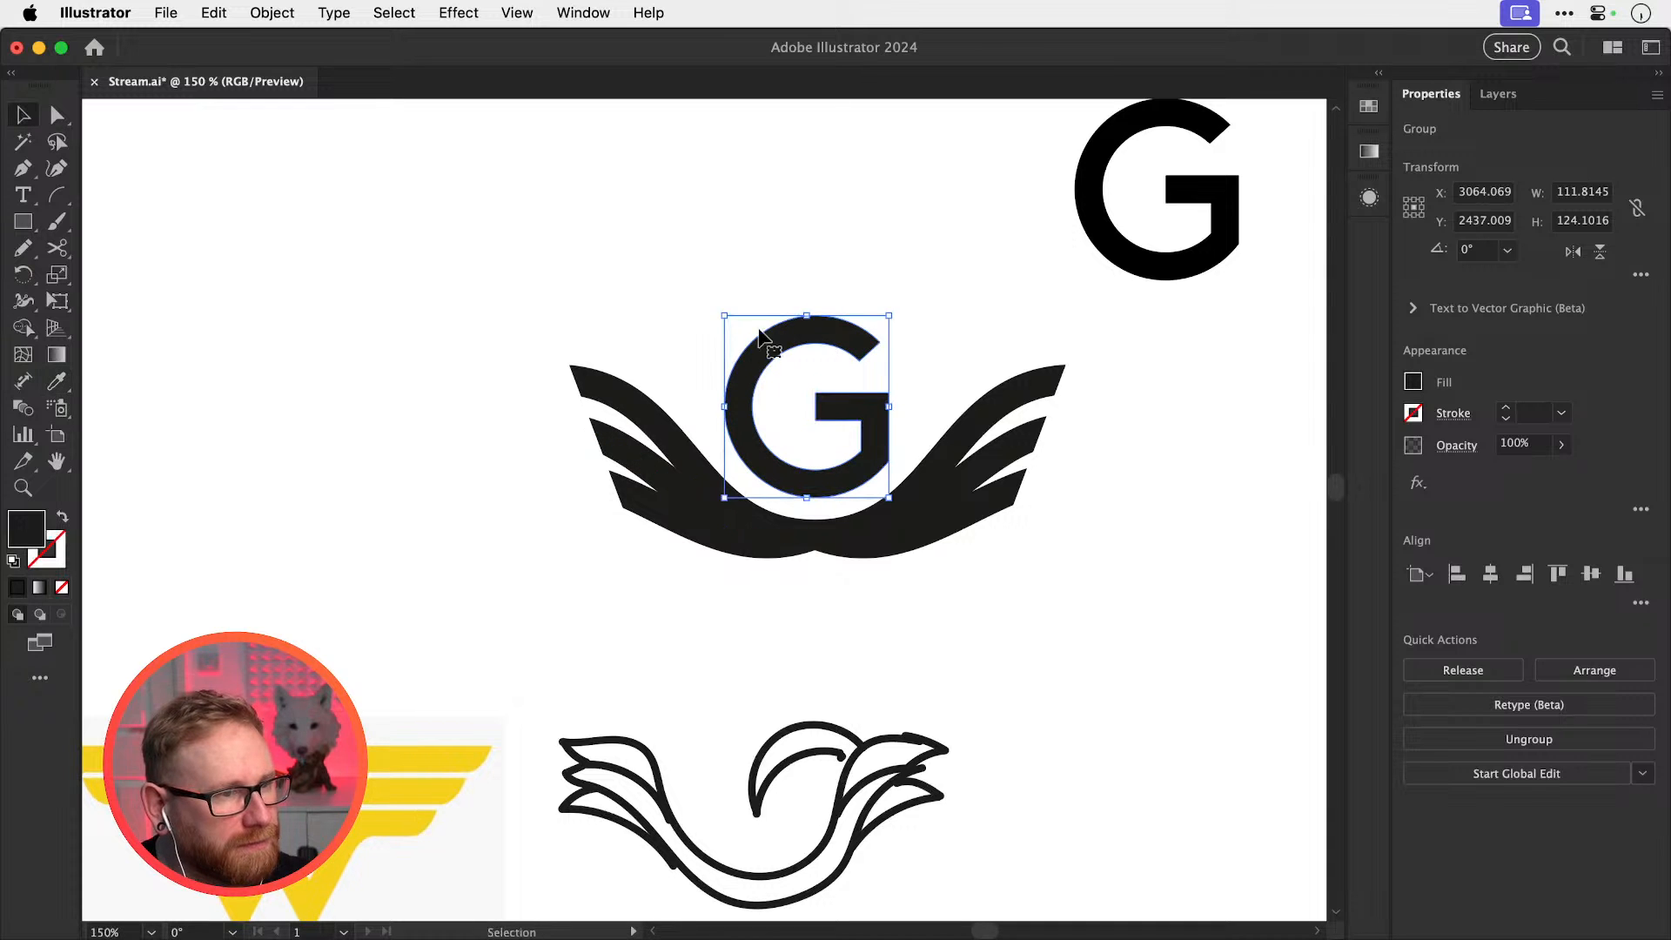
left_click(760, 272)
Copy a wing curve straight upward and position it slightly higher
left_click_drag(809, 409, 824, 491)
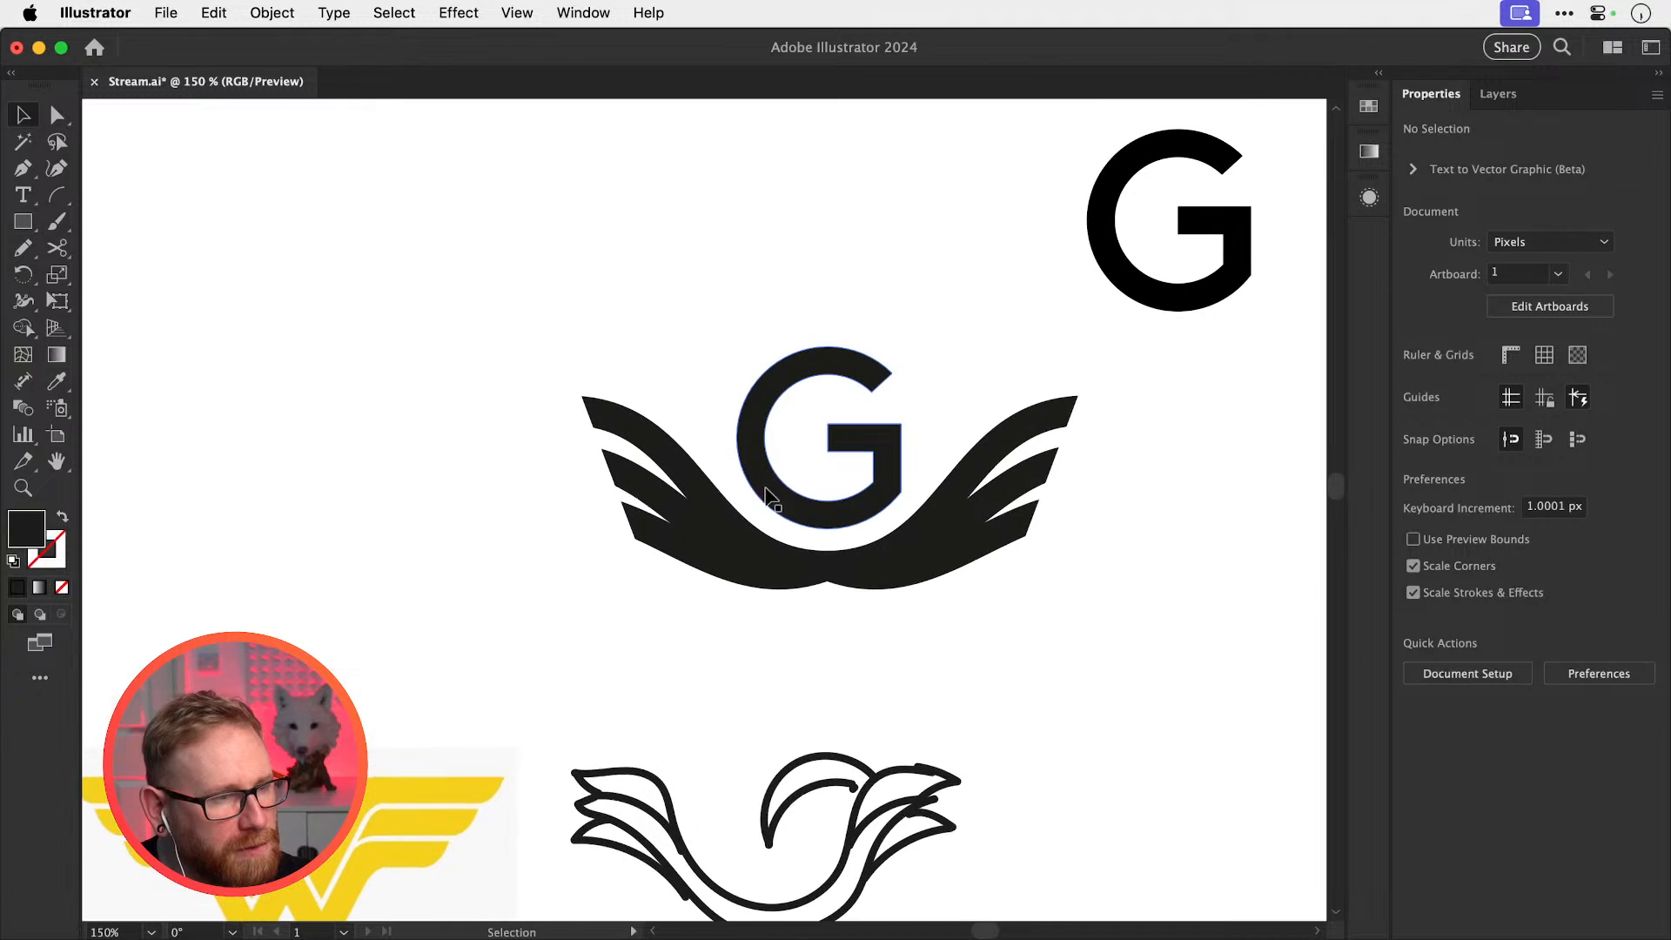
left_click_drag(695, 489, 709, 438)
left_click_drag(711, 437, 714, 433)
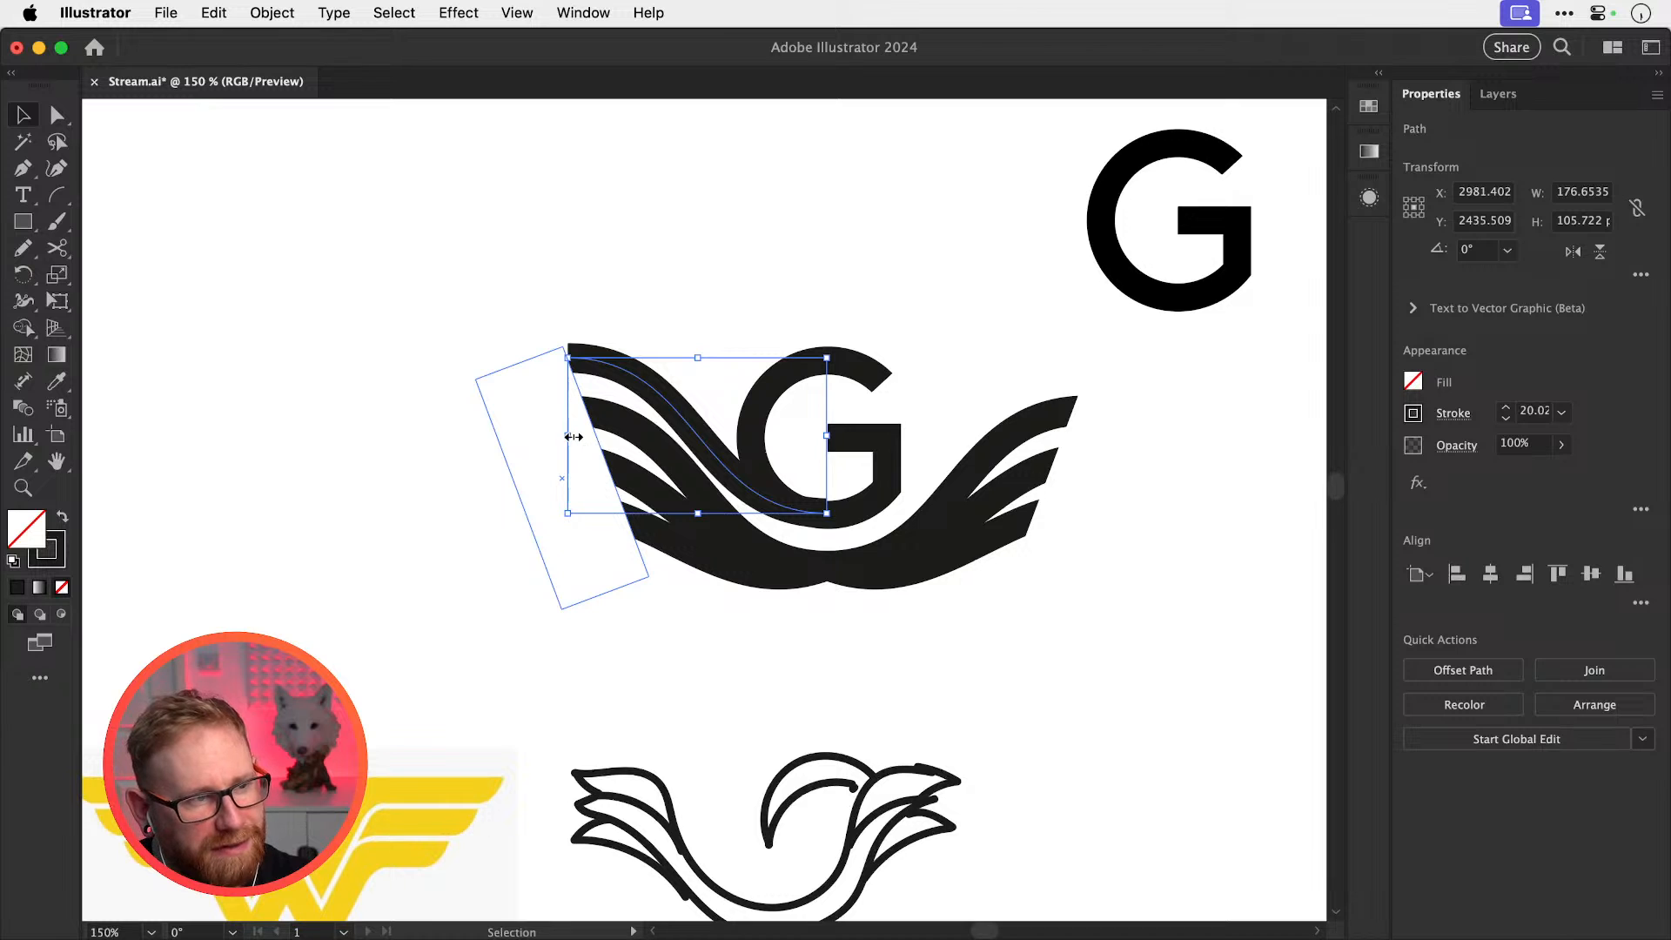
key("super+shift+a")
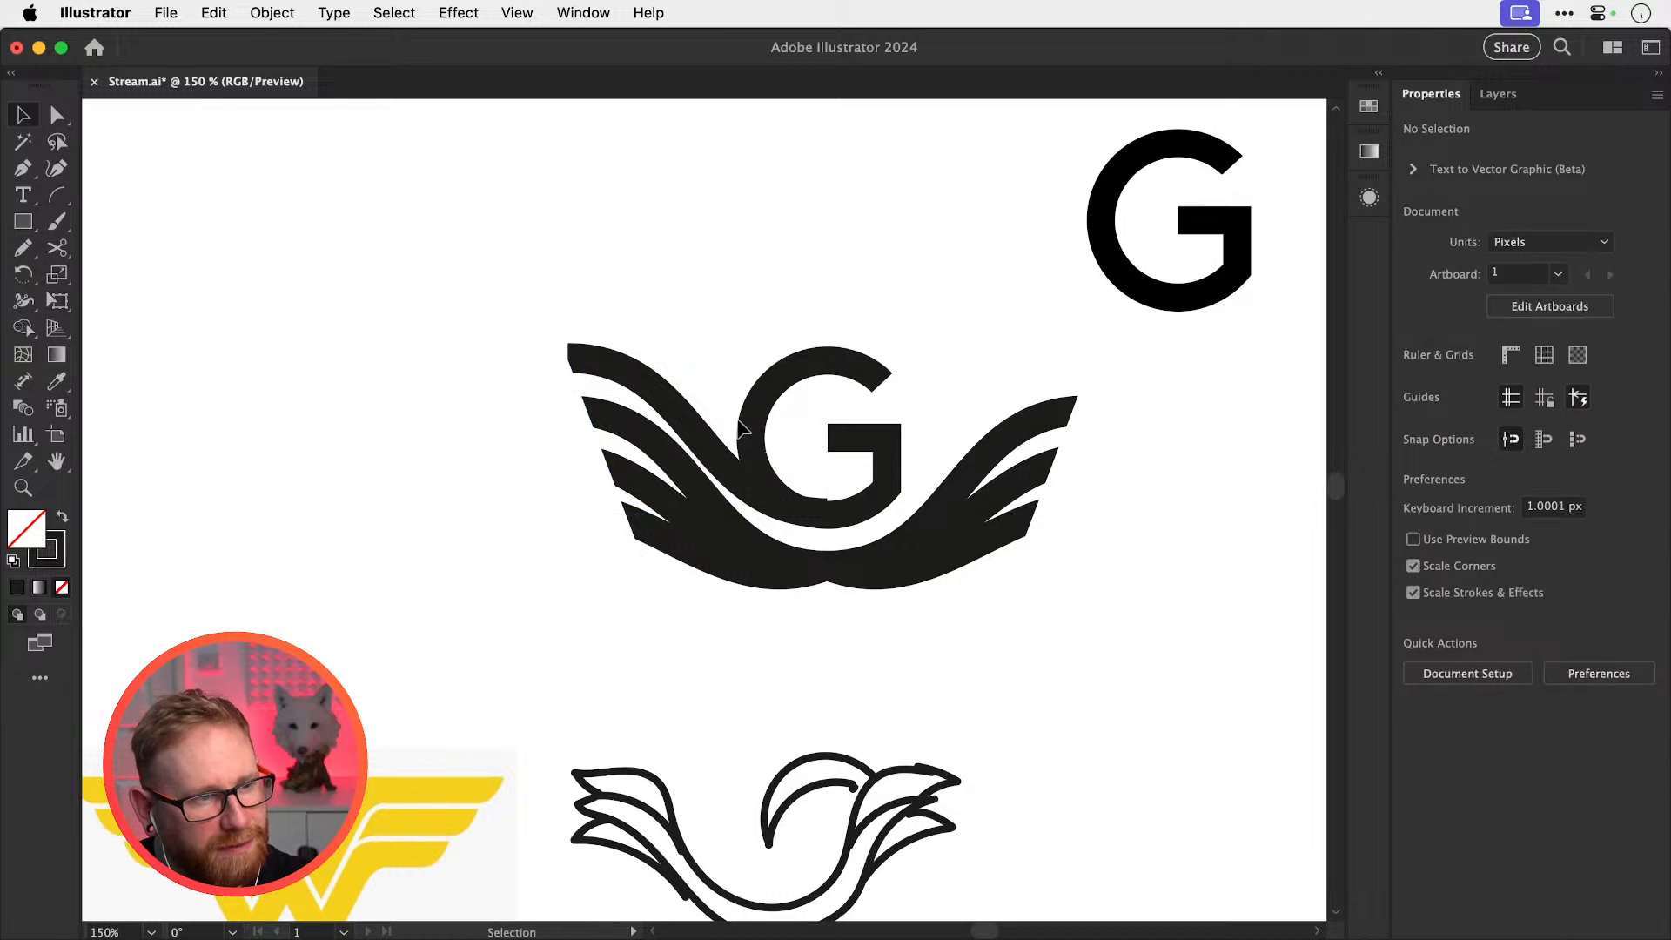
Make the white masking rectangle taller and reposition the upper-left wing strand beneath the G
left_click(586, 491)
left_click_drag(520, 364, 493, 287)
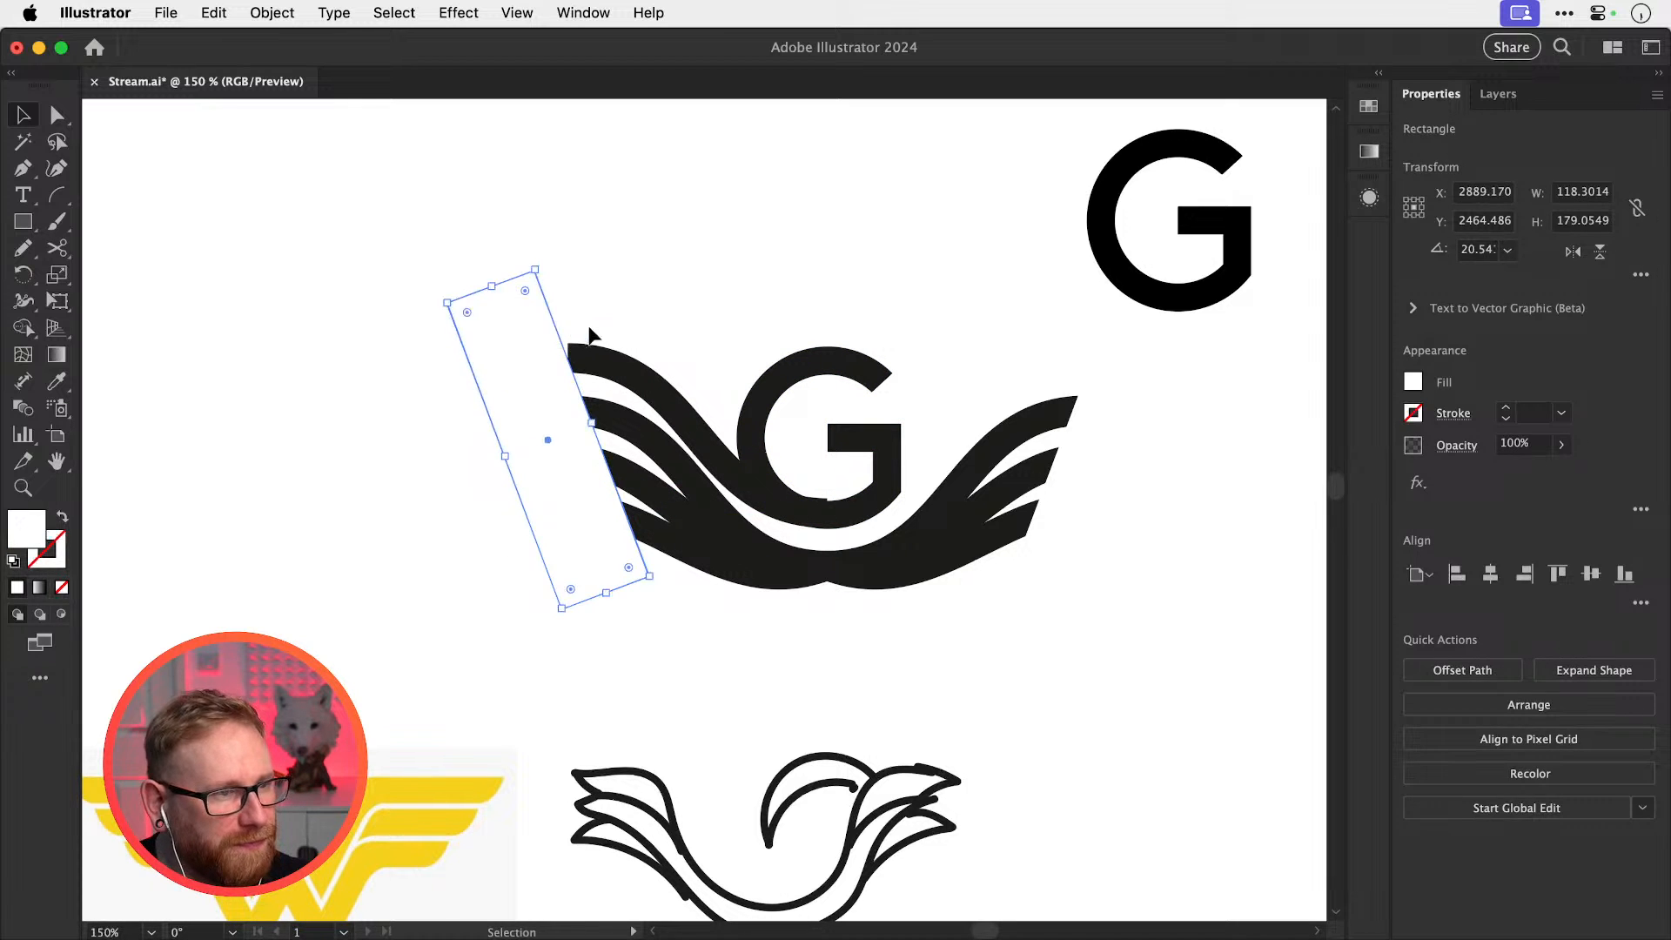
left_click(589, 329)
mouse_move(708, 446)
left_mouse_down()
mouse_move(732, 412)
mouse_move(730, 468)
mouse_move(700, 461)
left_mouse_up()
key("super+z")
key("super+z")
key("super+z")
Create a 40 px Offset Path outline of the wing curve
left_click(259, 11)
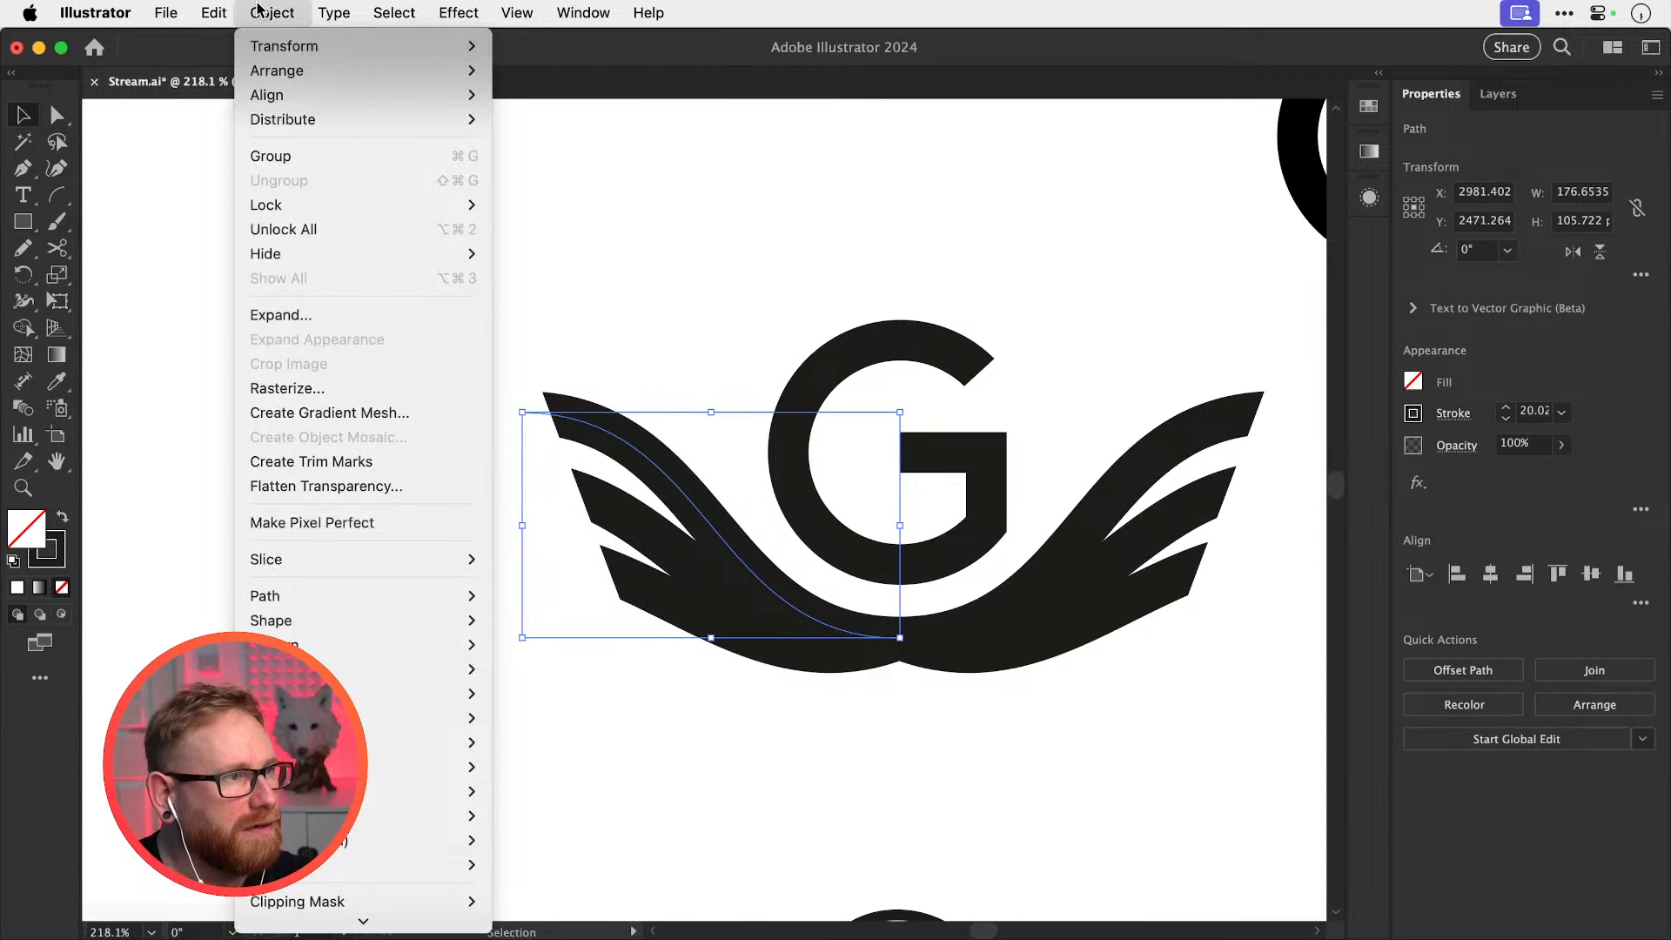
mouse_move(389, 597)
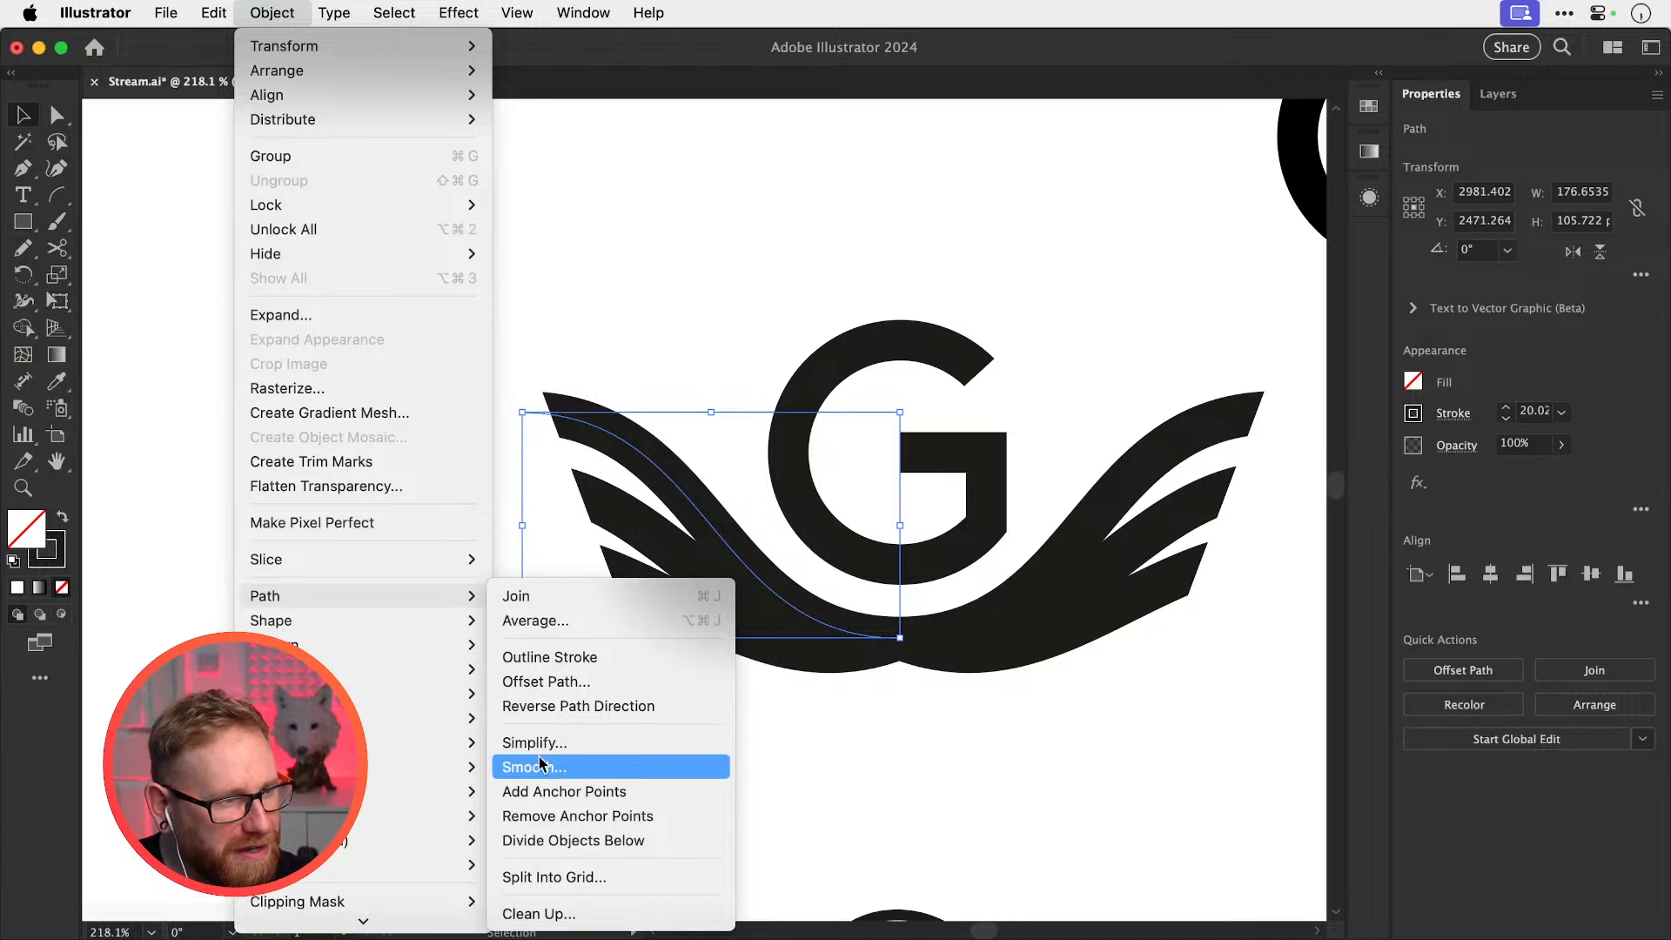
left_click(547, 681)
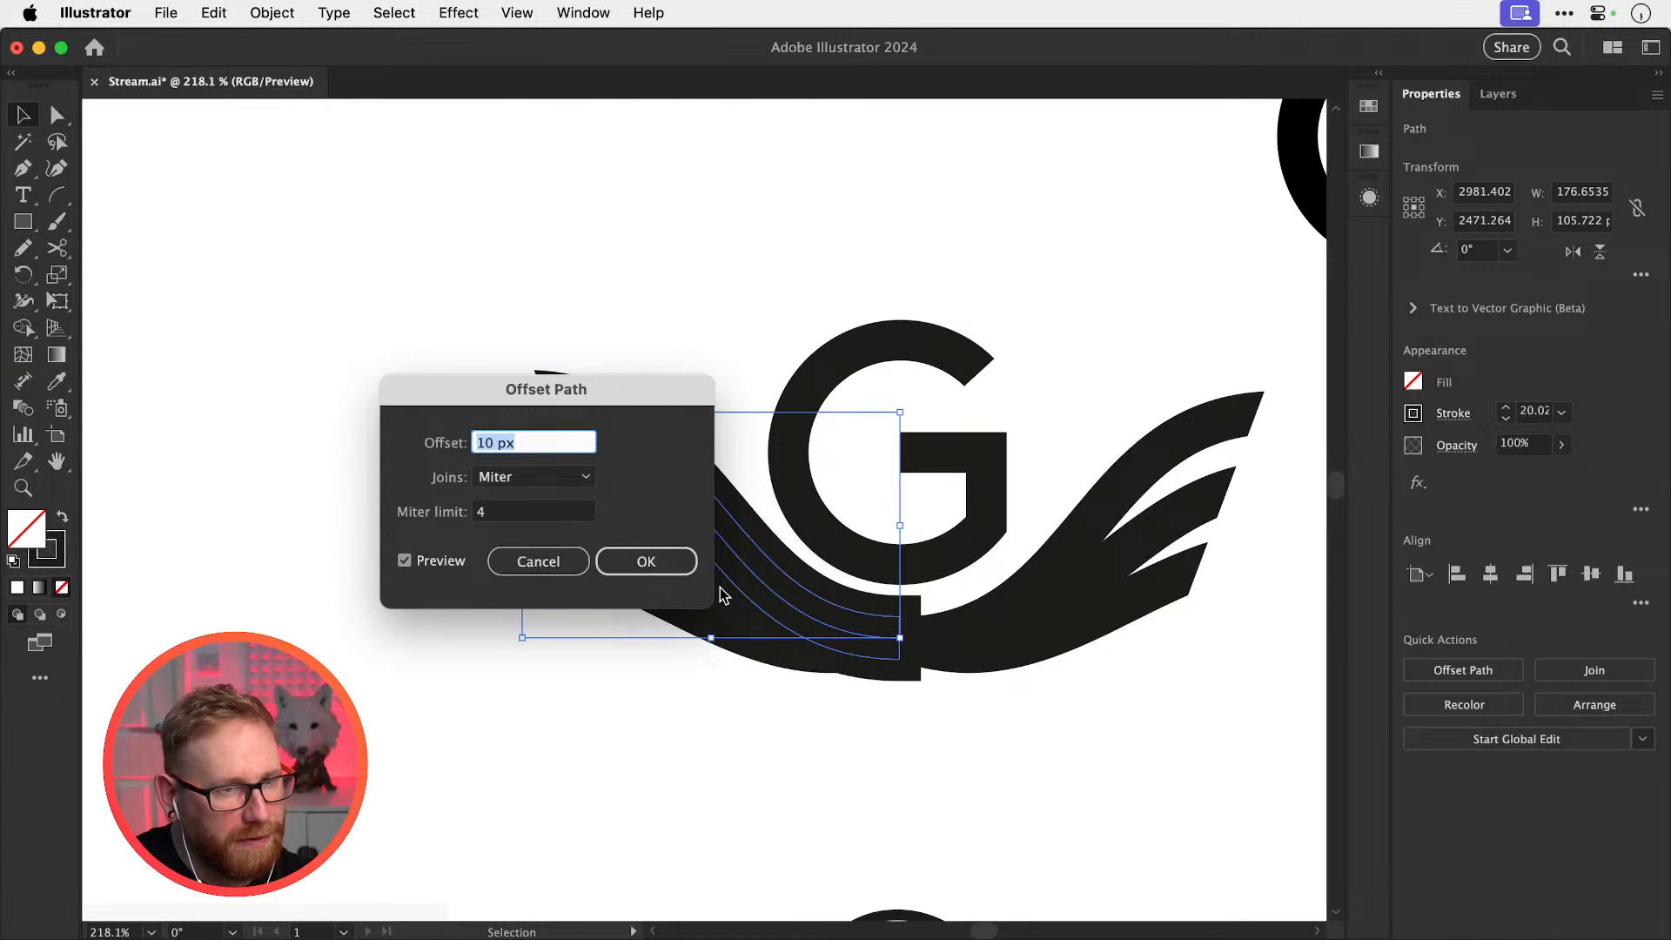
key("shift+Up")
key("shift+Up")
key("shift+Up")
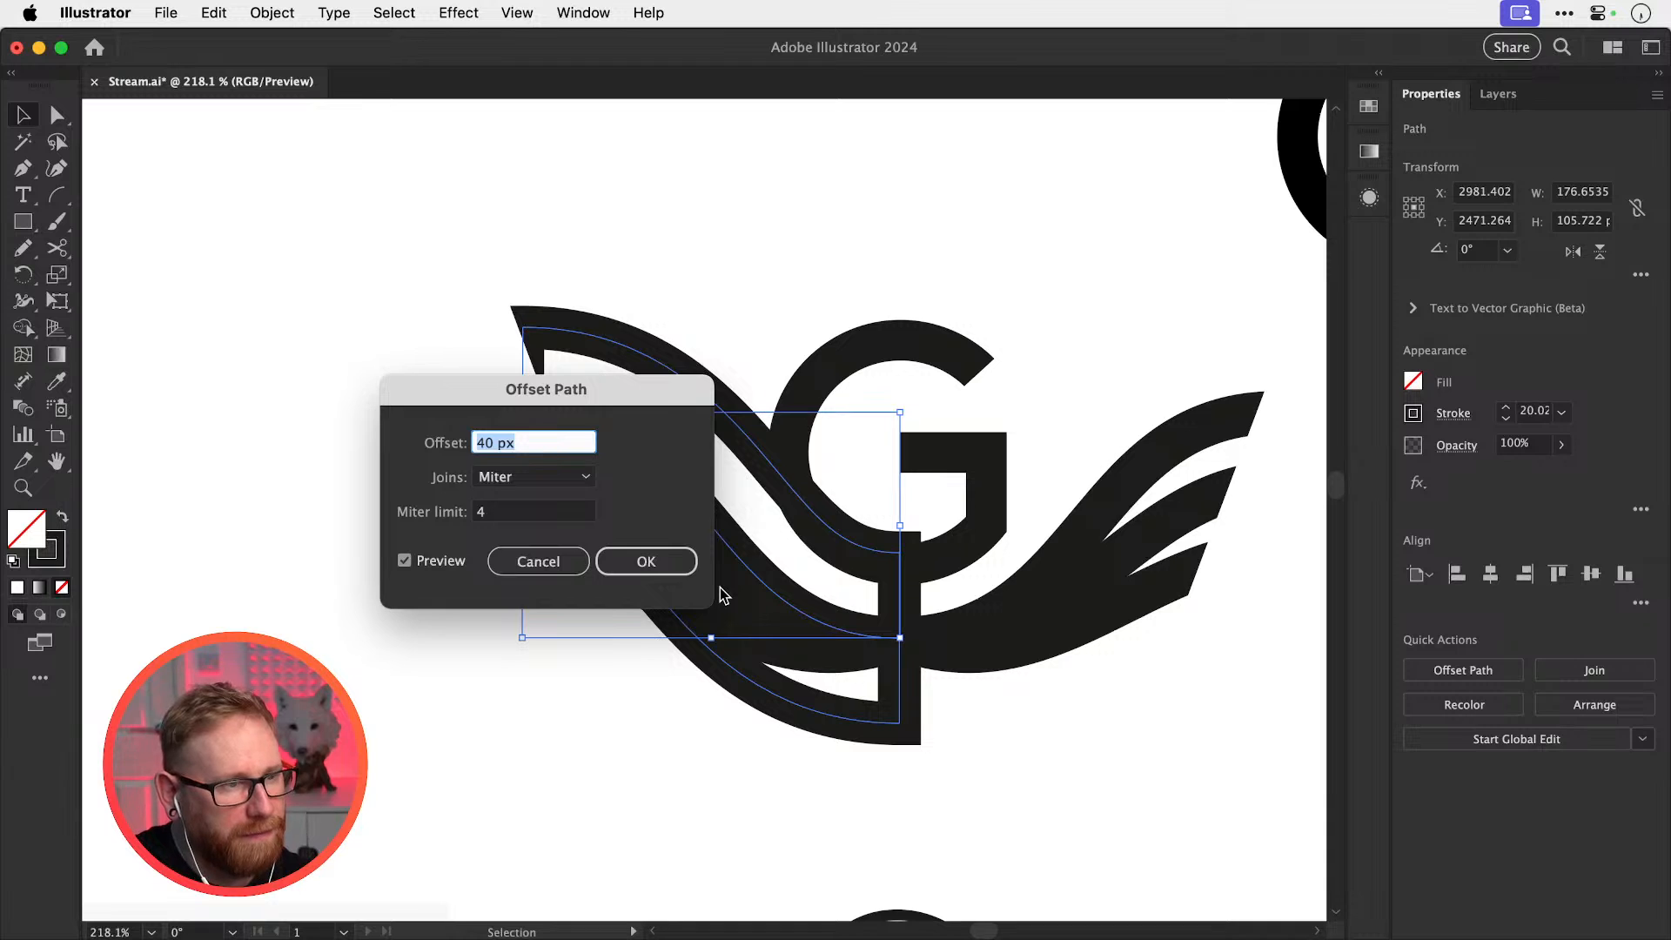
key("Return")
Move the offset outline left and delete its lower anchors to leave a tapered curve
key("shift+Left")
key("shift+Left")
key("shift+Left")
key("shift+Left")
key("shift+Left")
key("shift+Left")
key("shift+Left")
key("shift+Left")
key("shift+Left")
key("shift+Left")
key("shift+Left")
key("shift+Left")
key("shift+Left")
key("shift+Left")
key("shift+Left")
key("shift+Left")
key("shift+Left")
key("shift+Left")
key("shift+Left")
key("shift+Left")
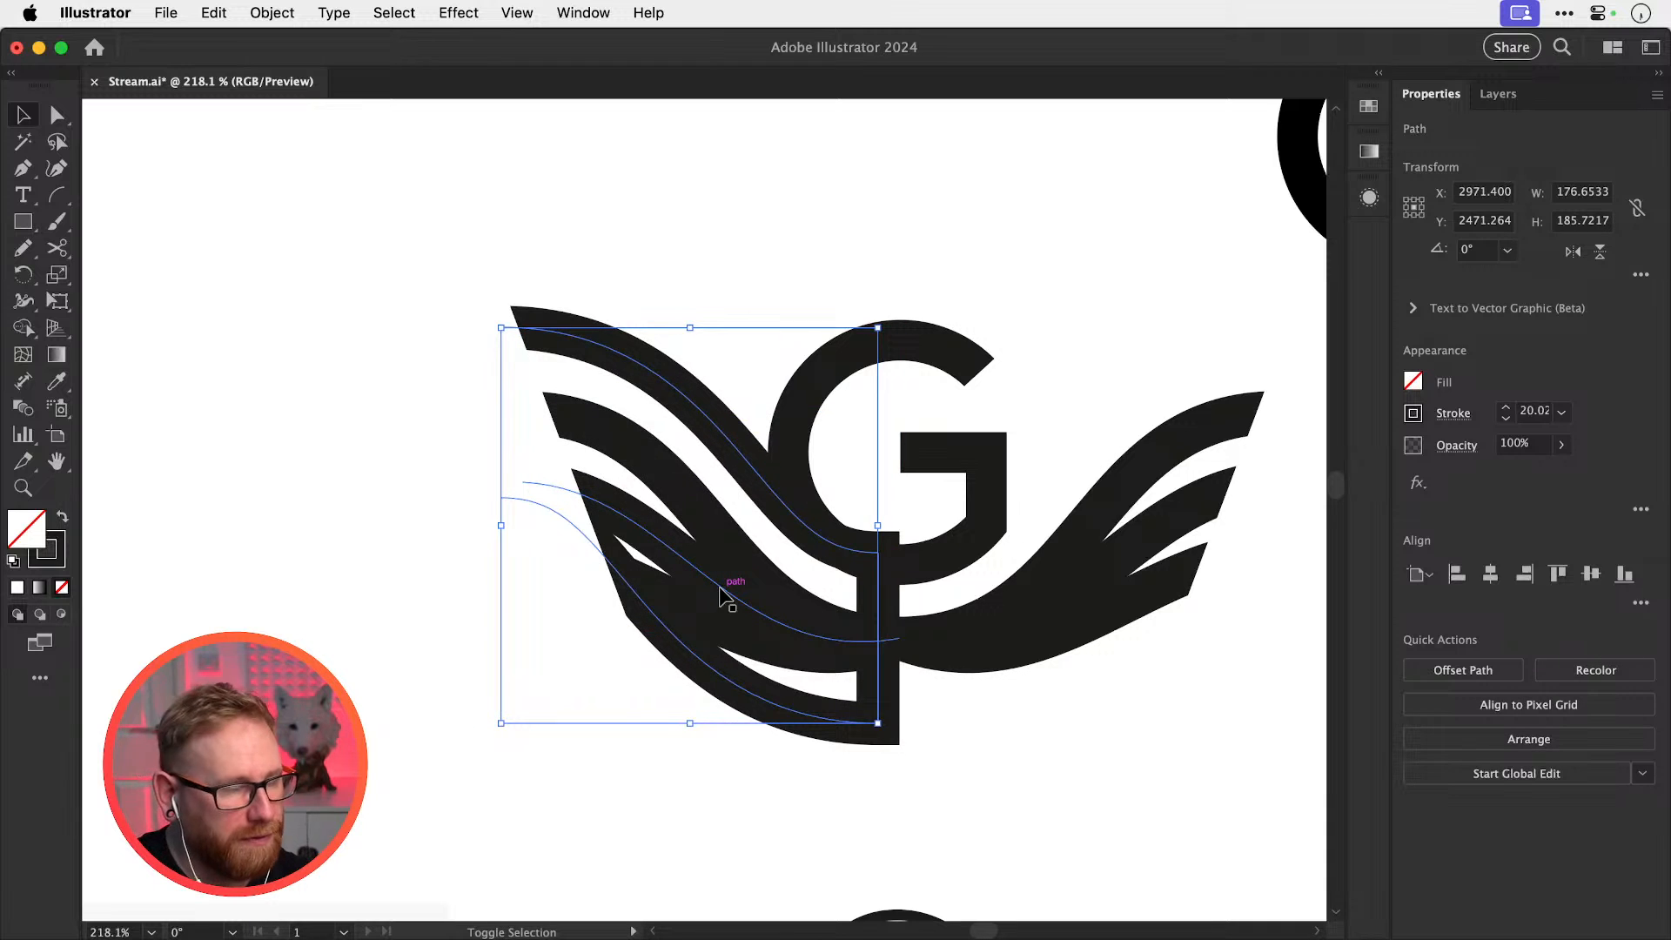
key("shift+Left")
key("super+shift+a")
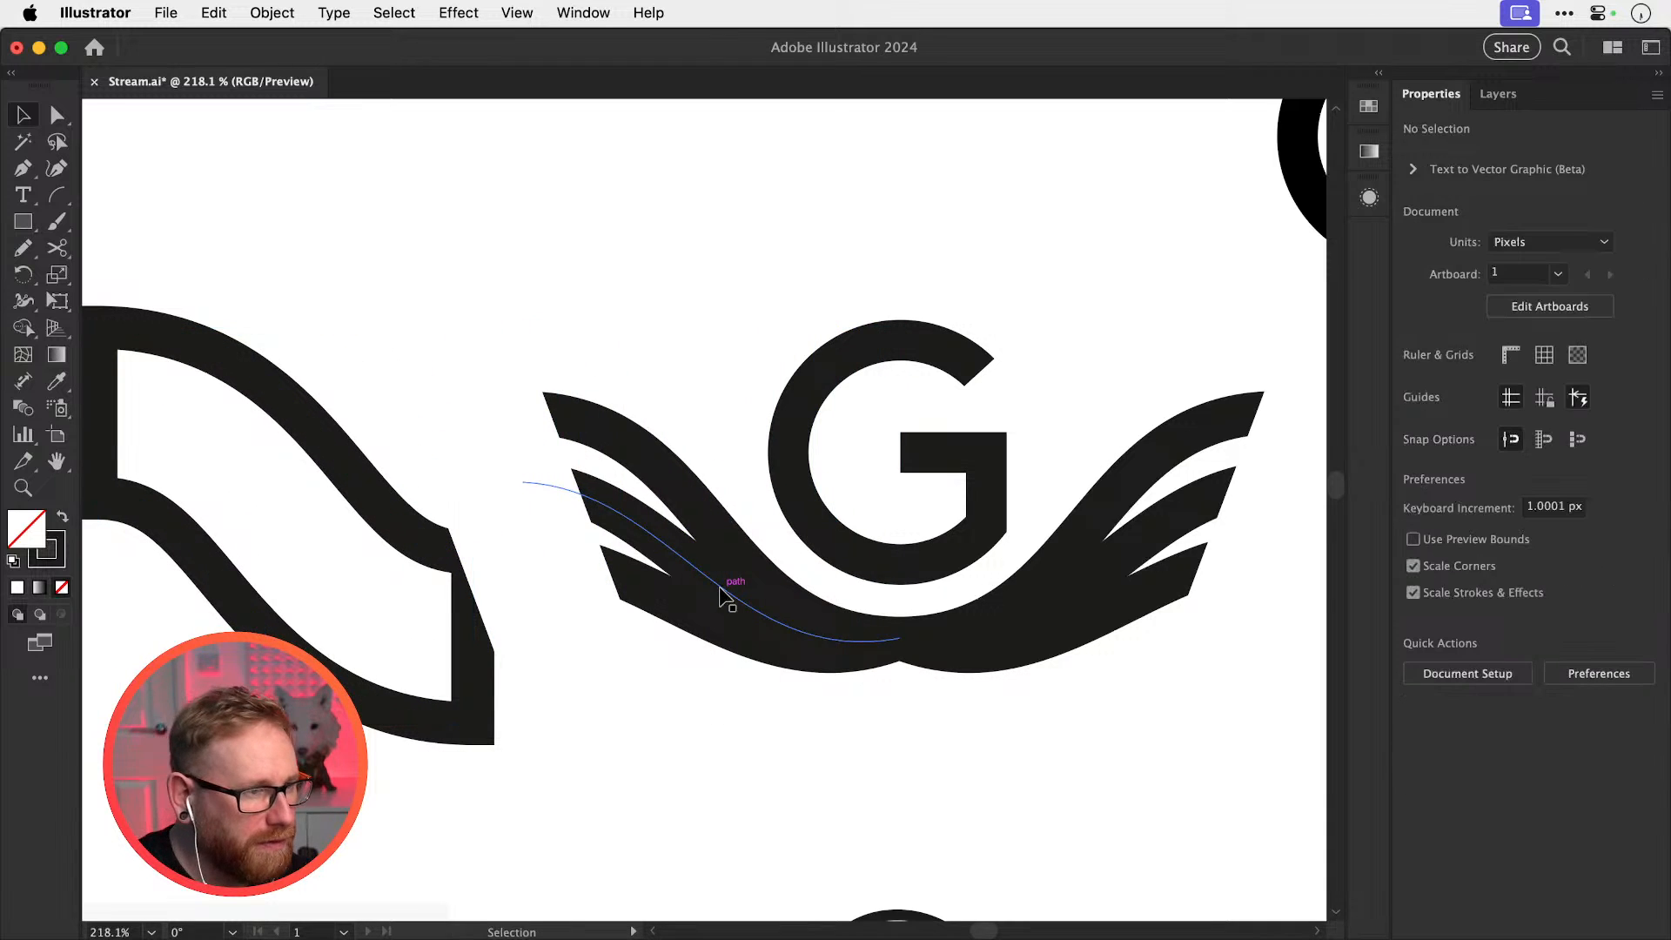
left_click_drag(489, 583, 632, 587)
key("a")
left_click(240, 505)
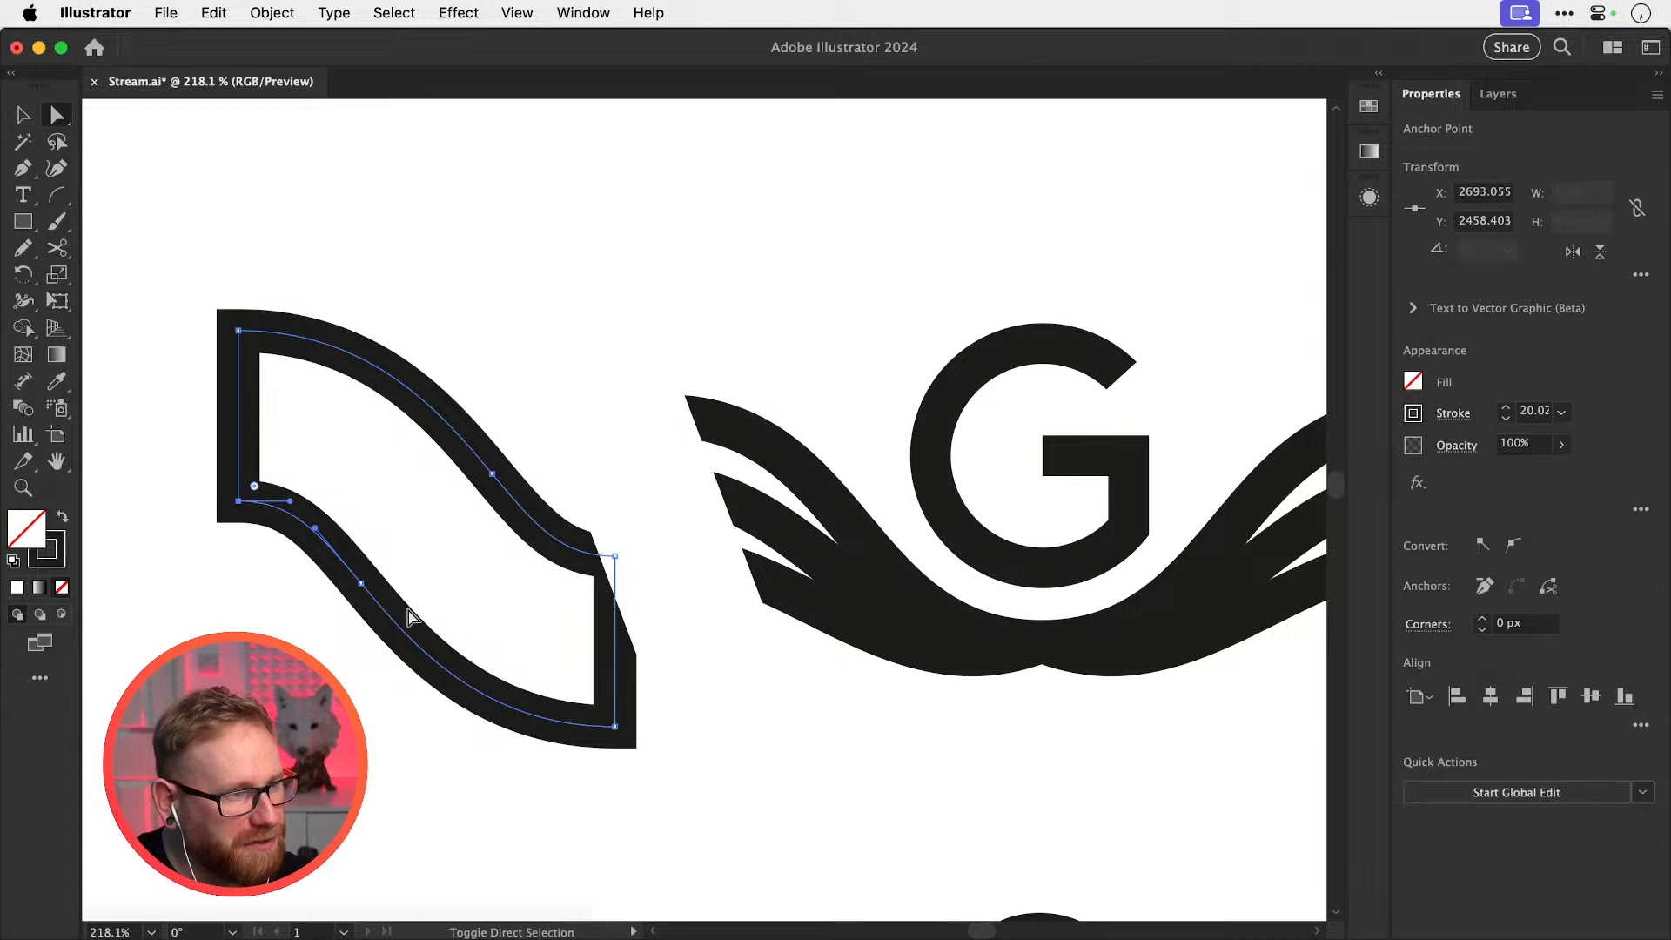
left_click(616, 727, "shift")
key("Delete")
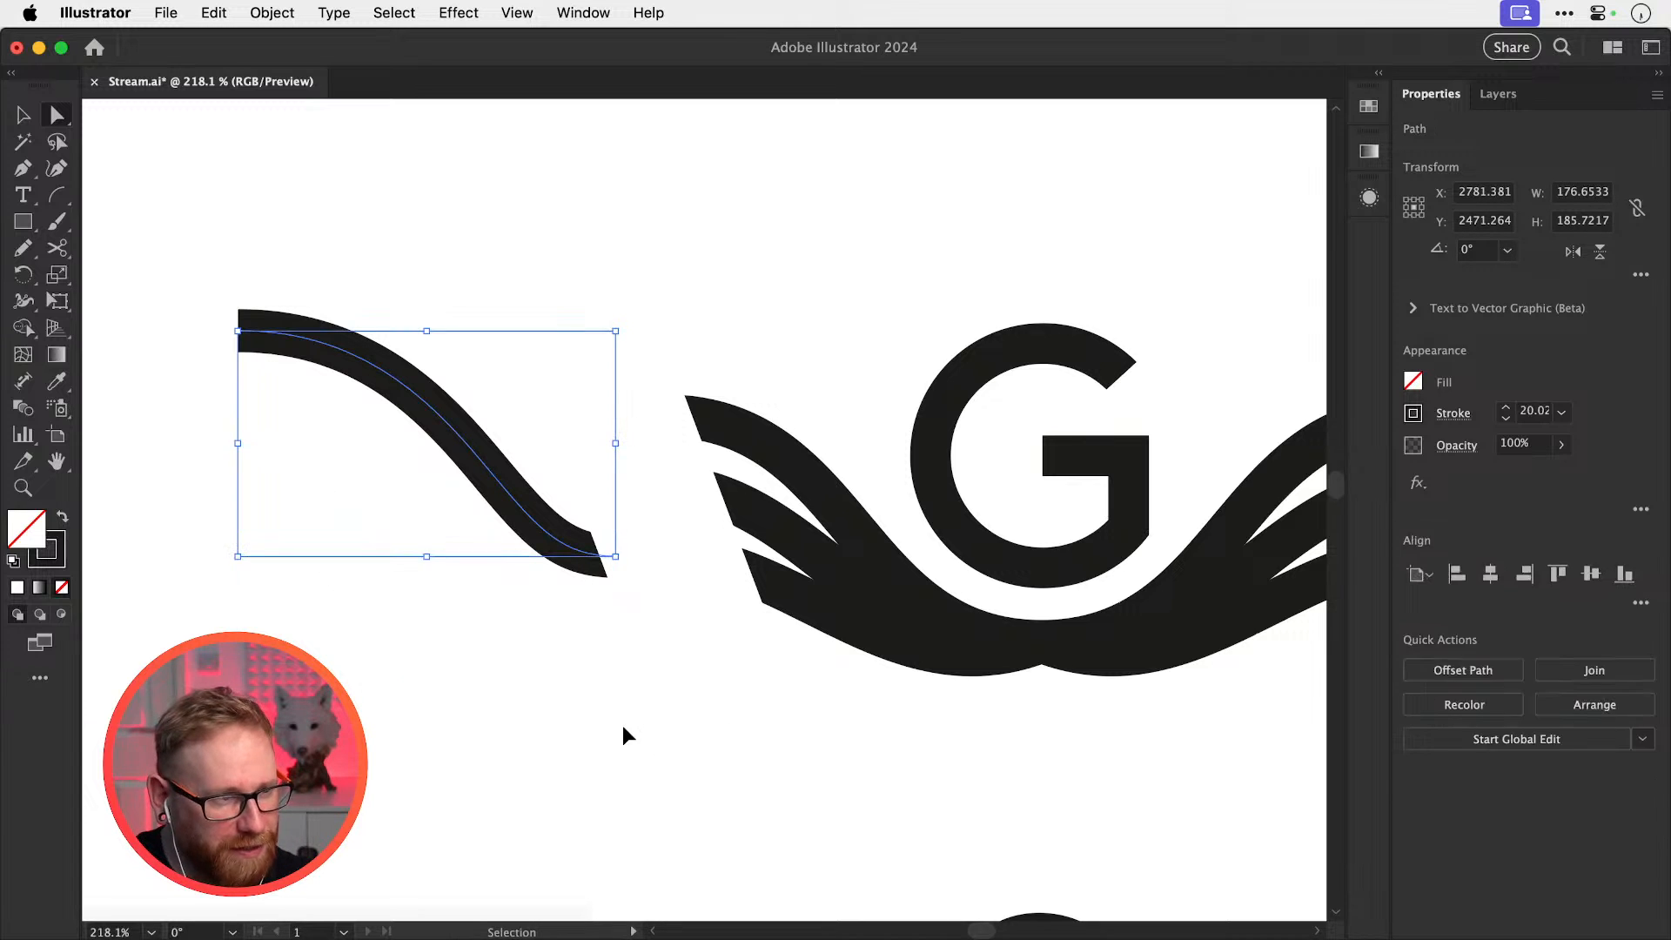
key("super+shift+a")
Move the tapered curve right so it sweeps onto the G
key("v")
left_click(512, 487)
key("shift+Right")
key("shift+Right")
key("shift+Right")
key("shift+Right")
key("shift+Right")
key("shift+Right")
key("shift+Right")
key("shift+Right")
key("shift+Right")
key("shift+Right")
key("shift+Right")
key("shift+Right")
key("shift+Right")
key("shift+Right")
key("shift+Right")
key("shift+Right")
key("shift+Right")
key("shift+Right")
key("shift+Right")
key("shift+Right")
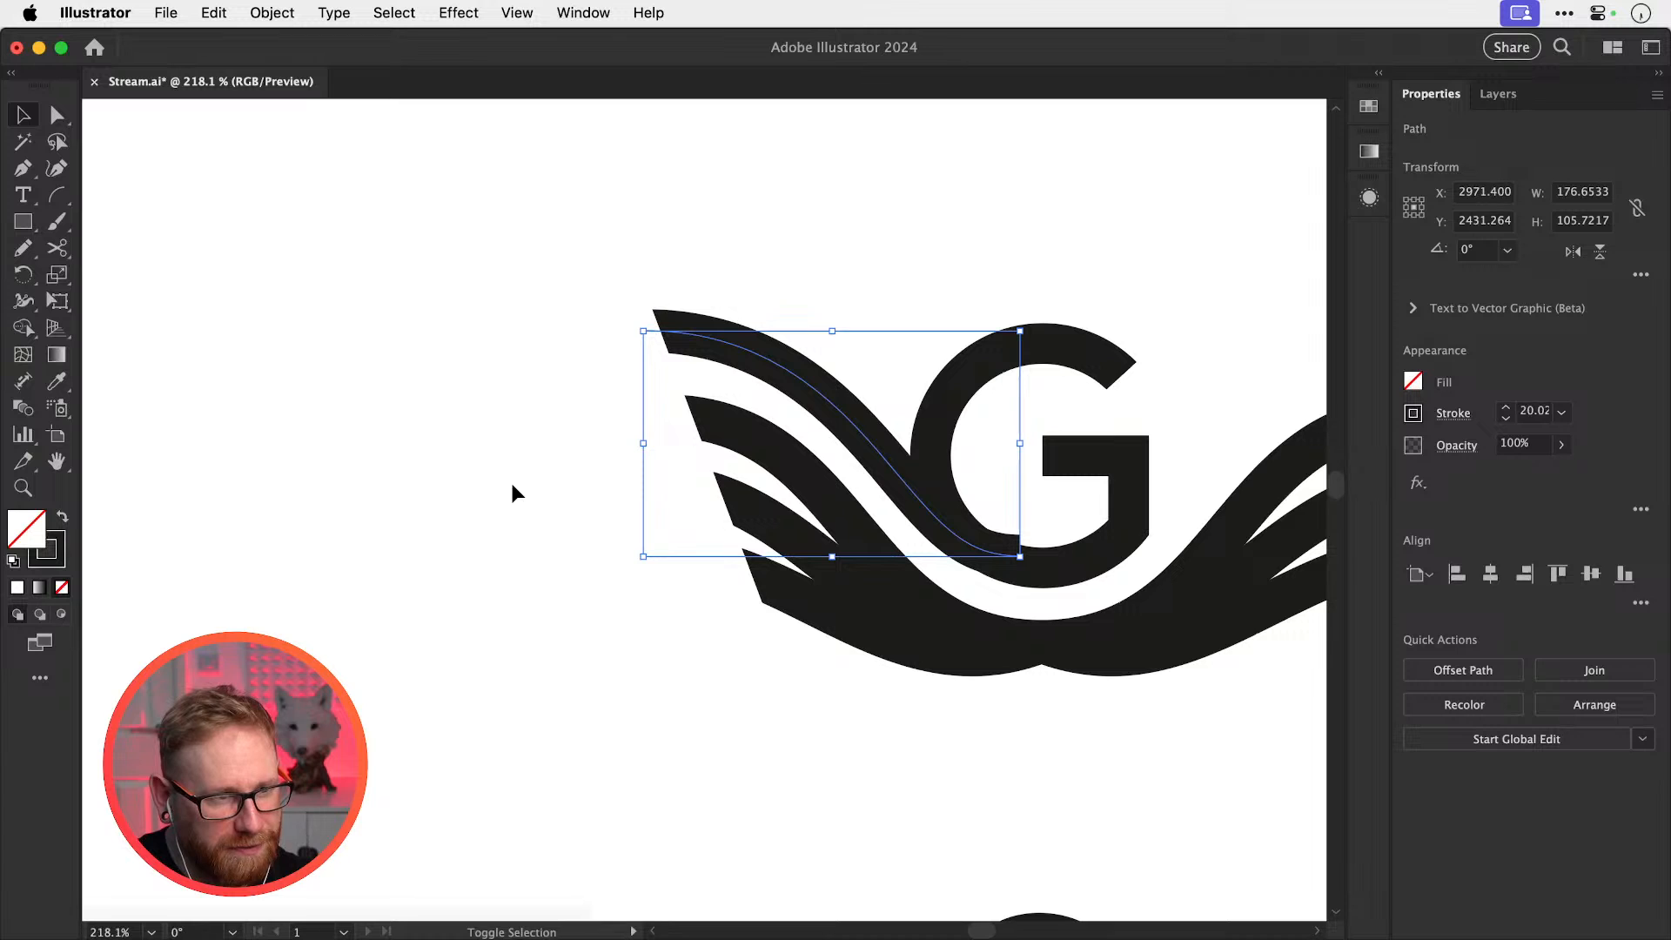
key("shift+Right")
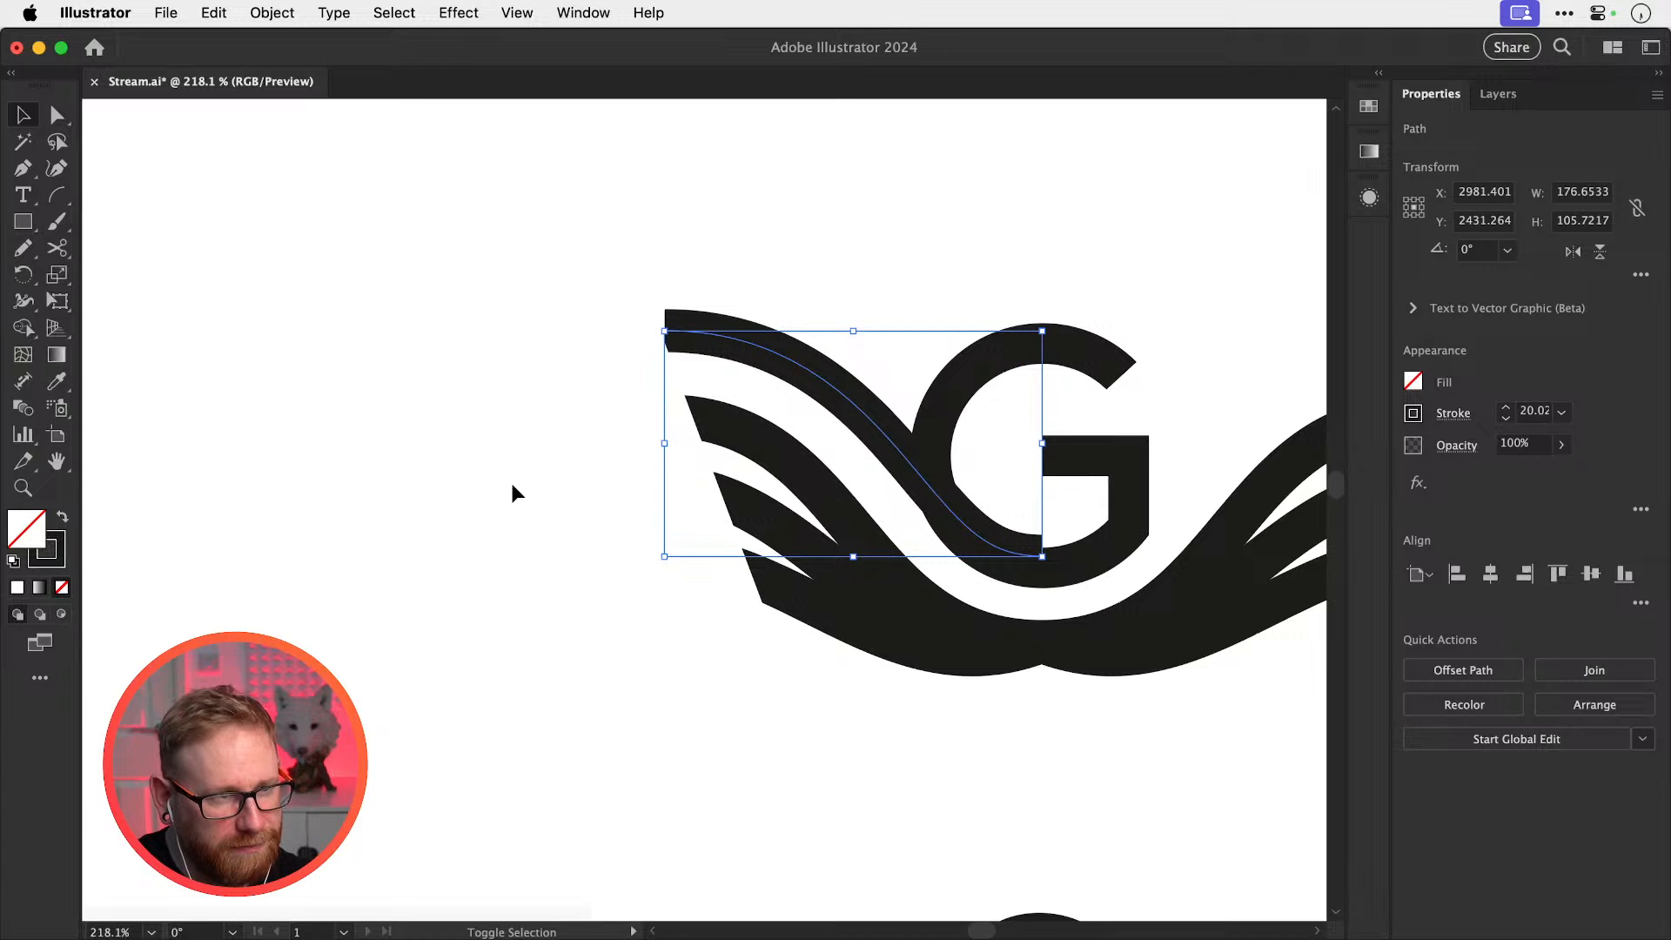
left_click(510, 482)
left_click_drag(955, 551, 776, 622)
Cut the new feather path with Scissors where it enters the G
left_click(719, 520)
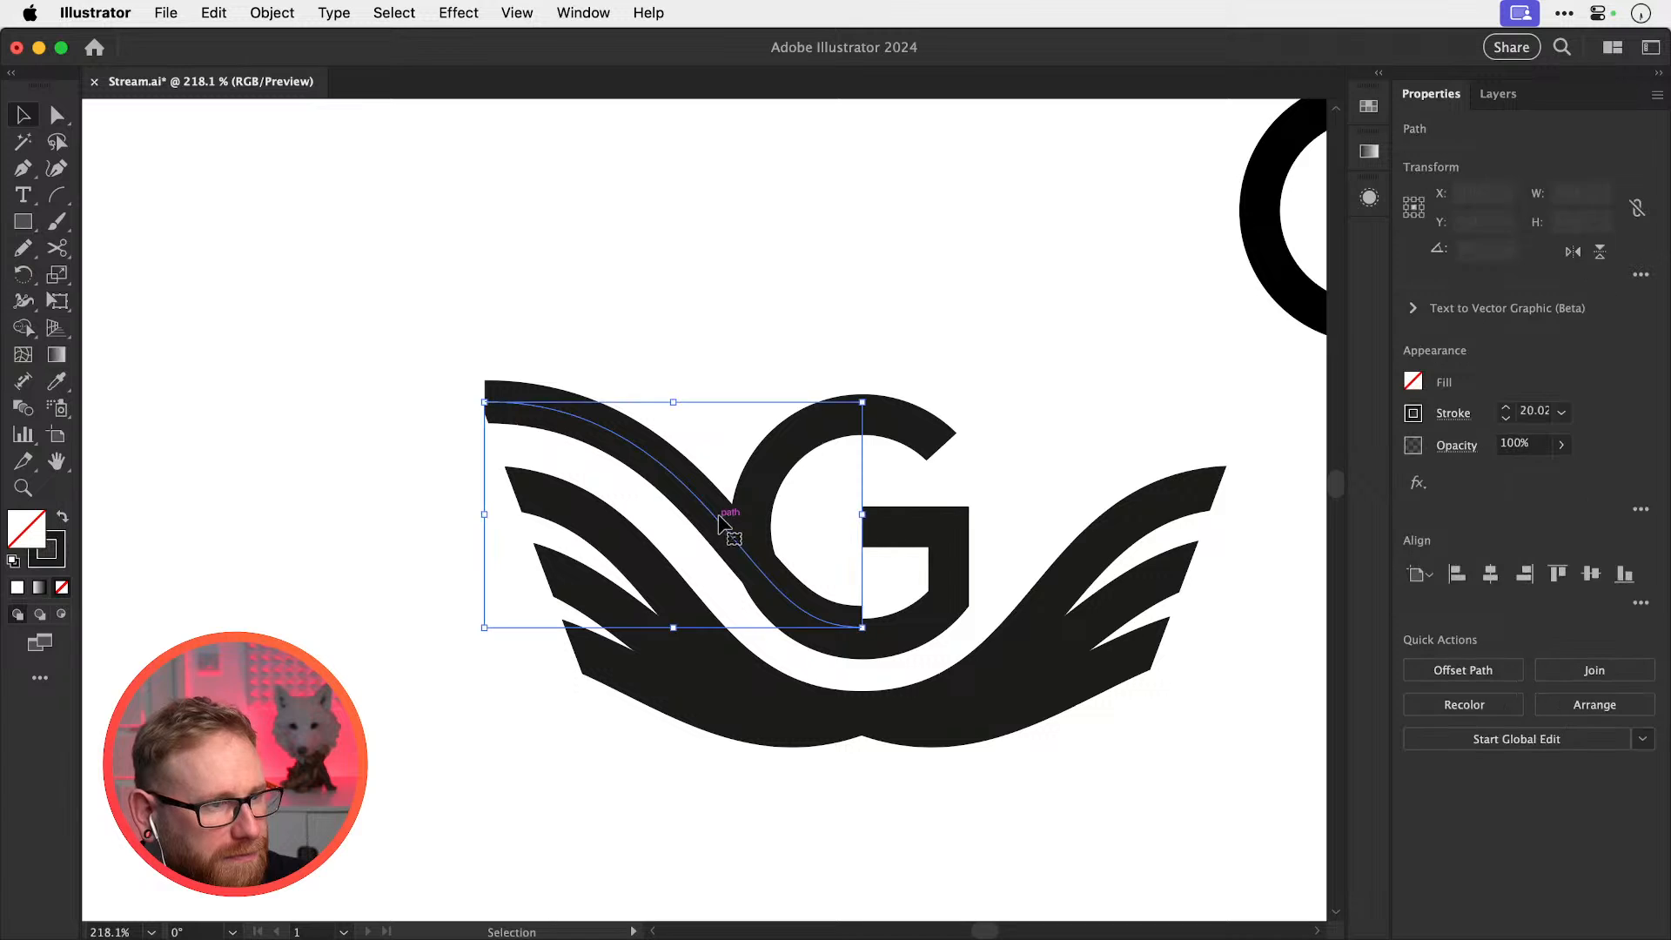
key("c")
left_click(763, 571)
key("super+shift+a")
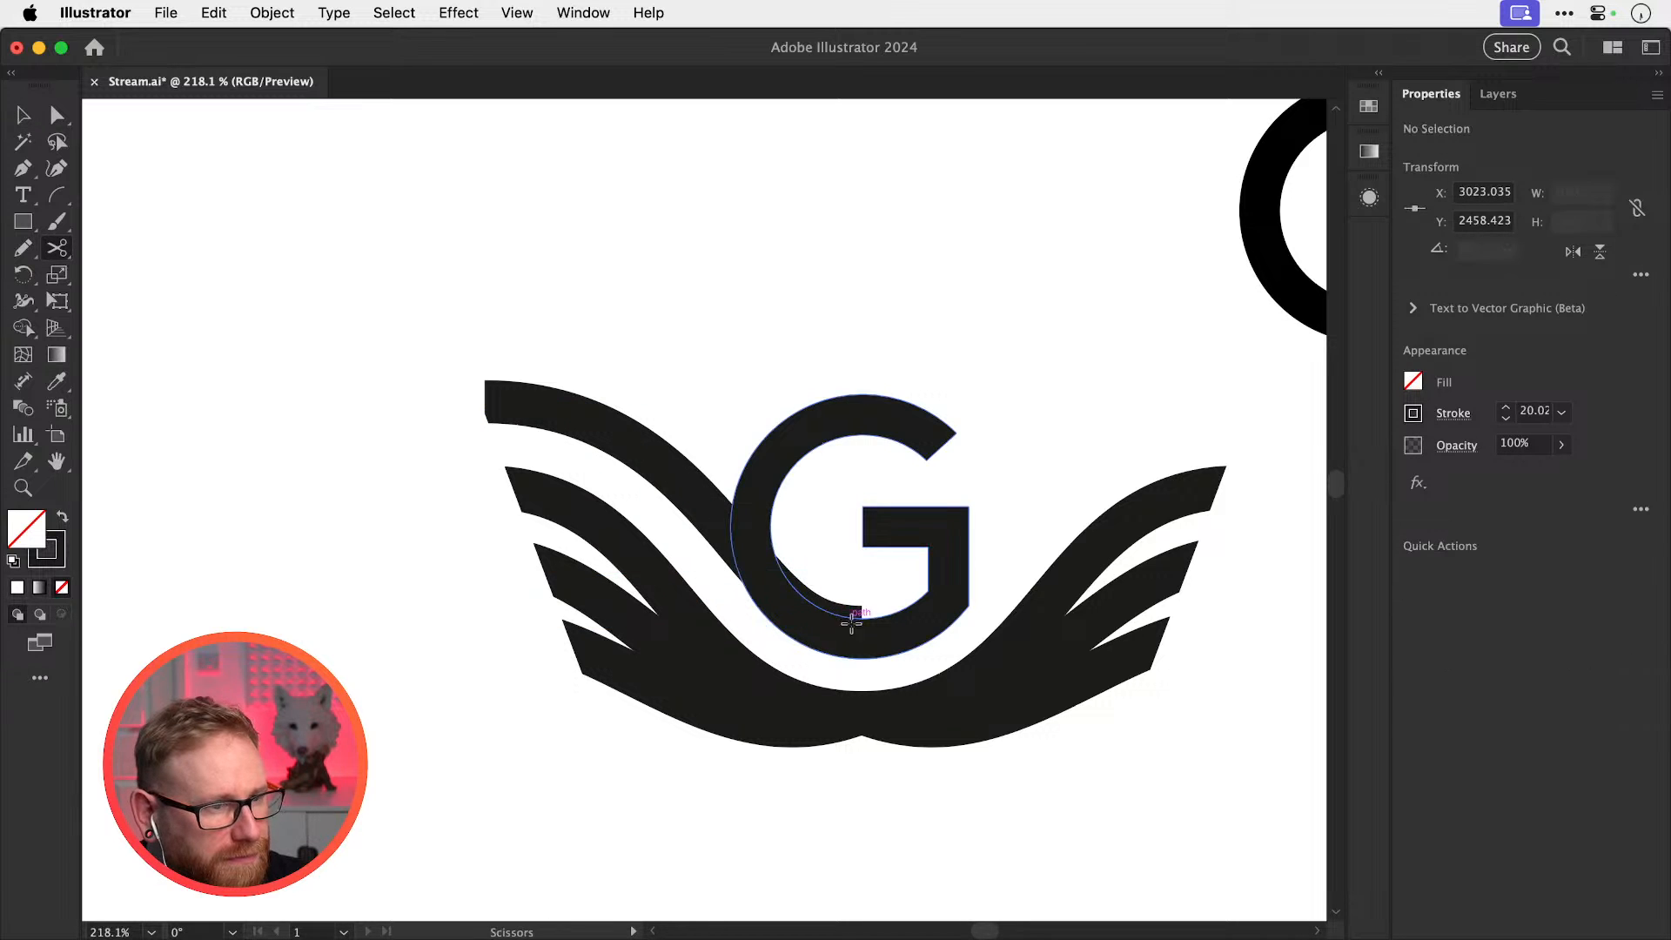
Delete the cut-off feather piece inside the G, using Outline view to find it
key("a")
left_click(860, 623)
key("super+y")
left_click(858, 610)
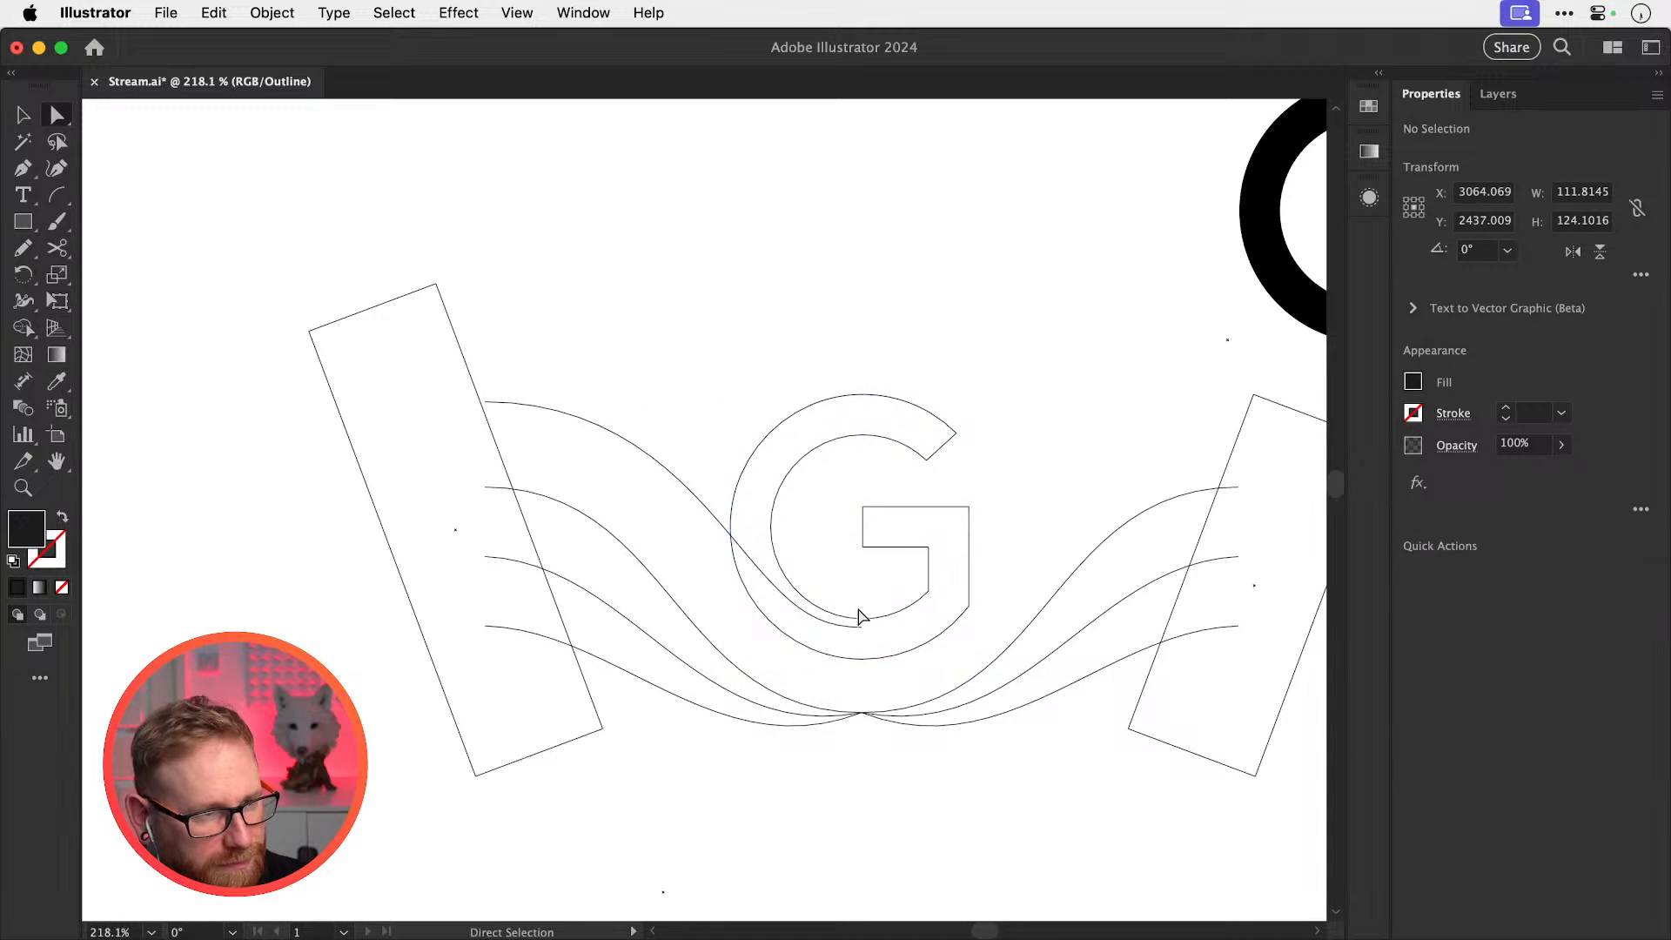
left_click(861, 627)
key("Delete")
key("super+y")
key("v")
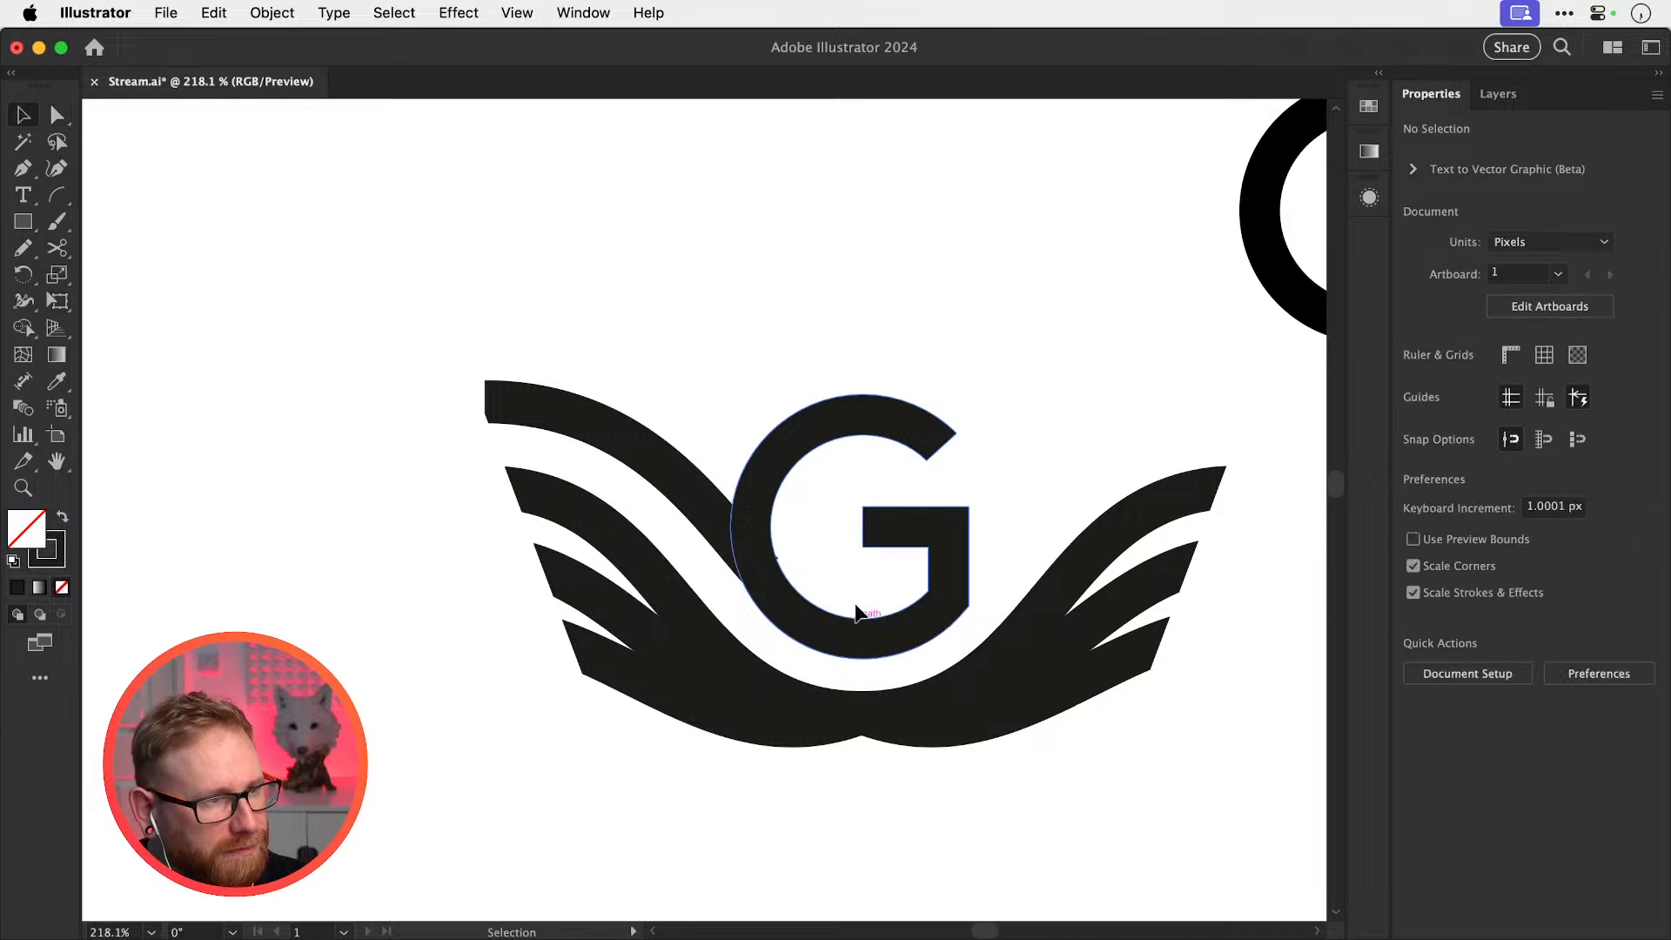
Enlarge the white masking rectangle to about 148 × 260 px, rotate and shift it to trim the new feather
left_click(455, 406)
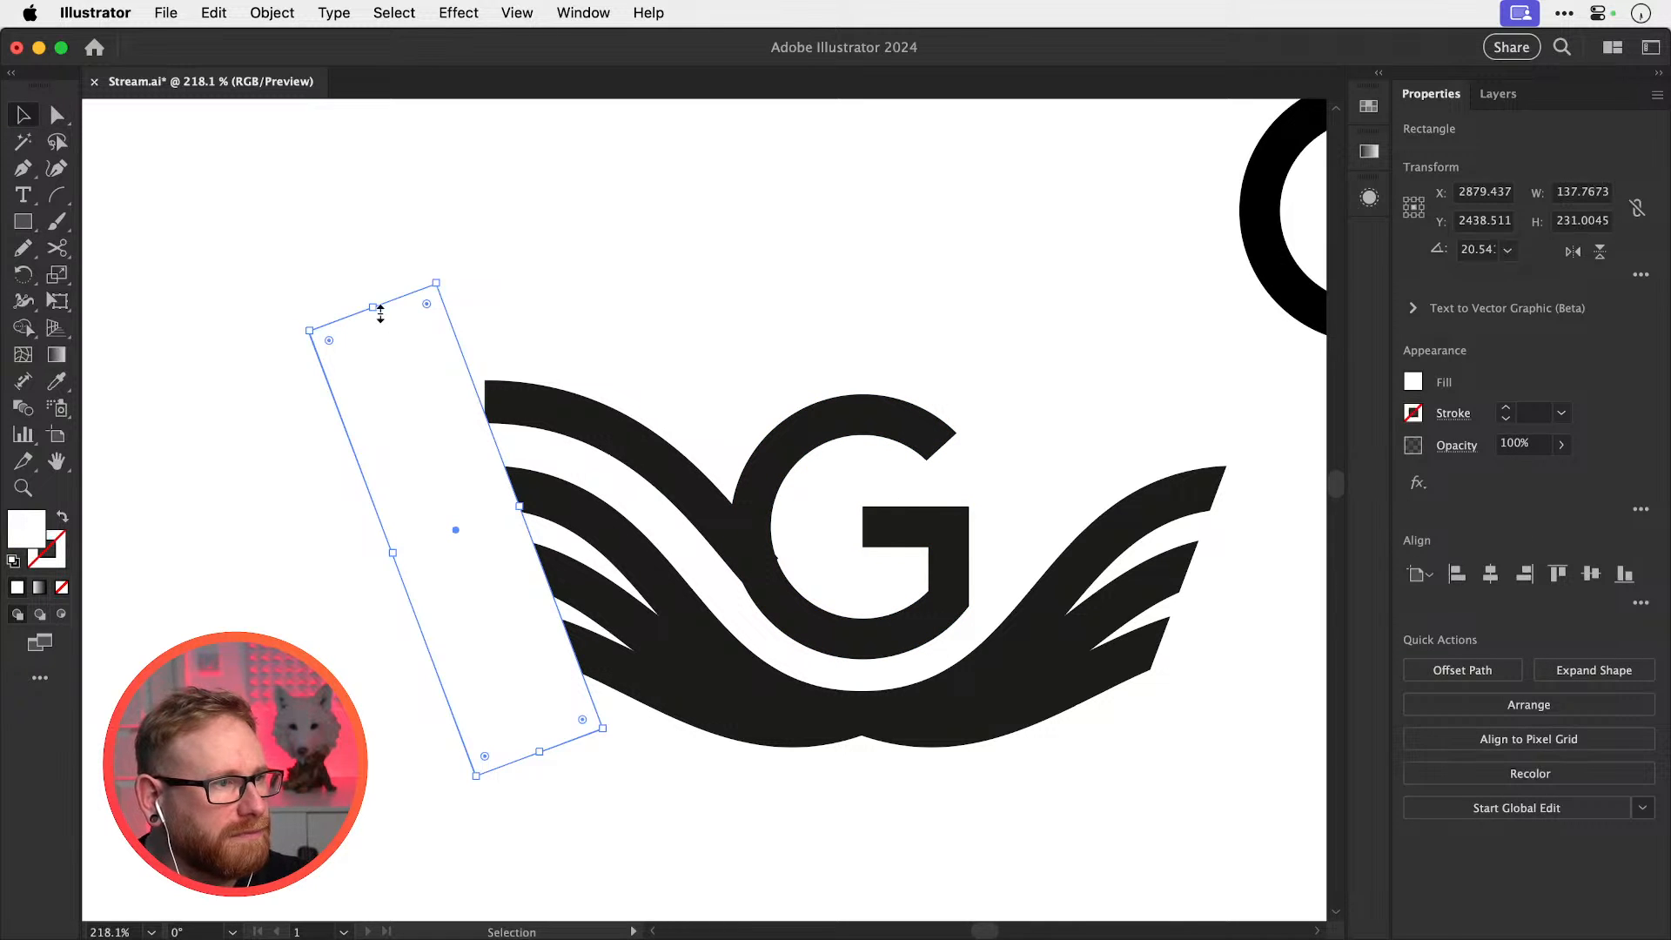
left_click_drag(375, 307, 349, 244)
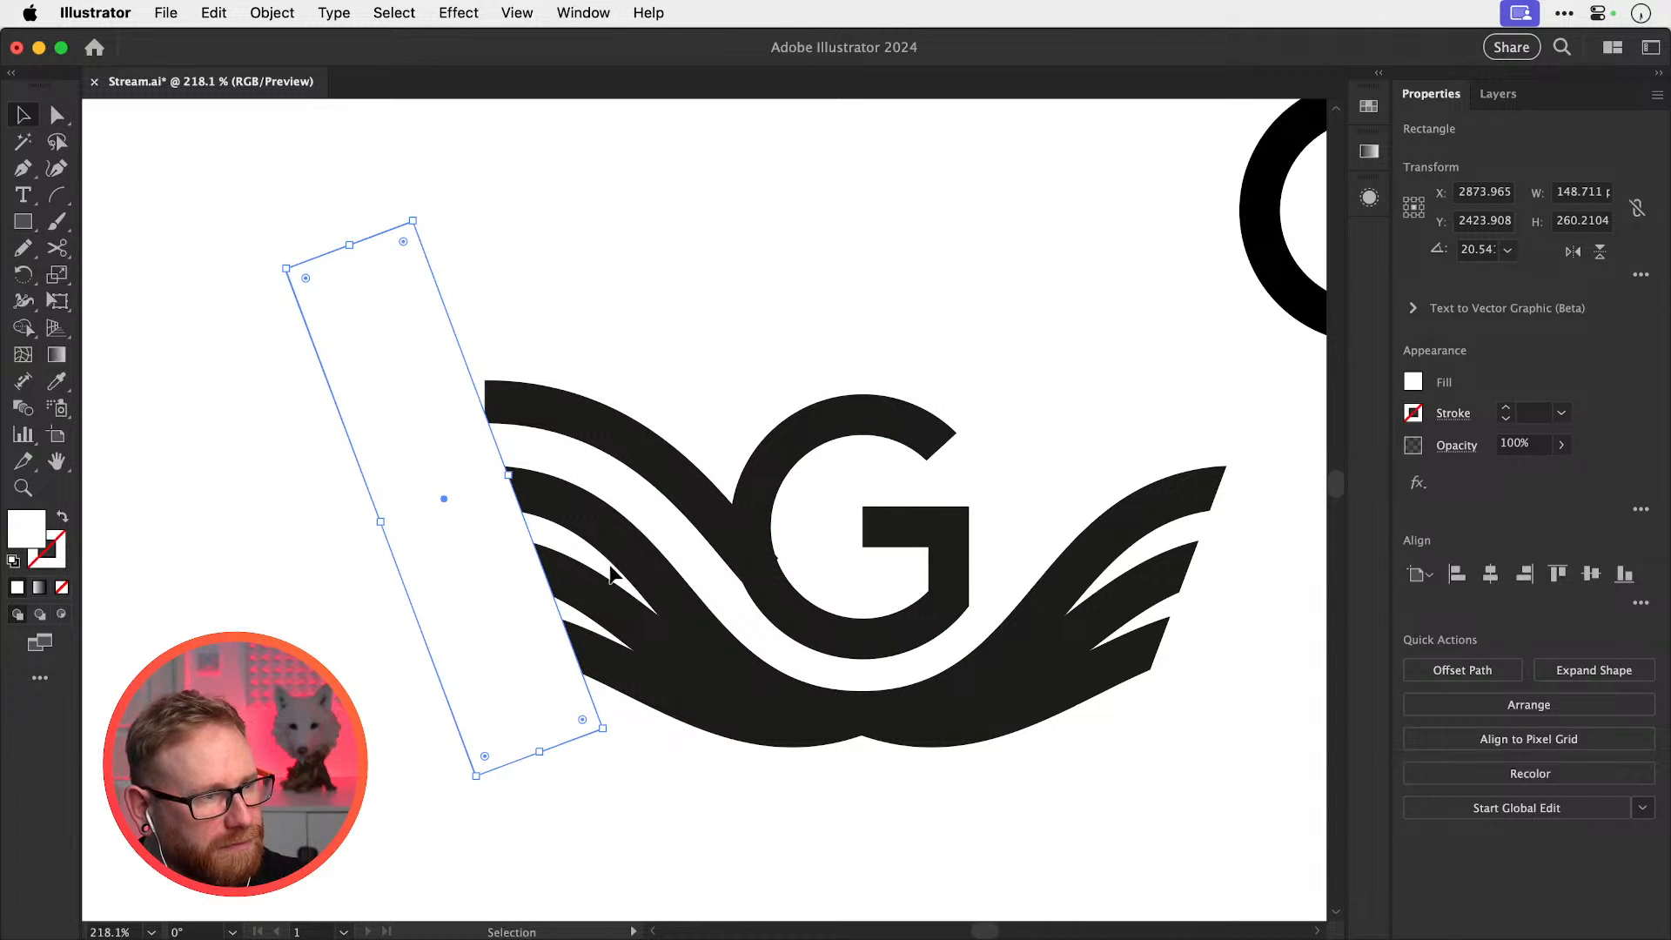
key("r")
left_click_drag(698, 589, 696, 612)
key("v")
left_click_drag(515, 608, 528, 602)
left_click(796, 400)
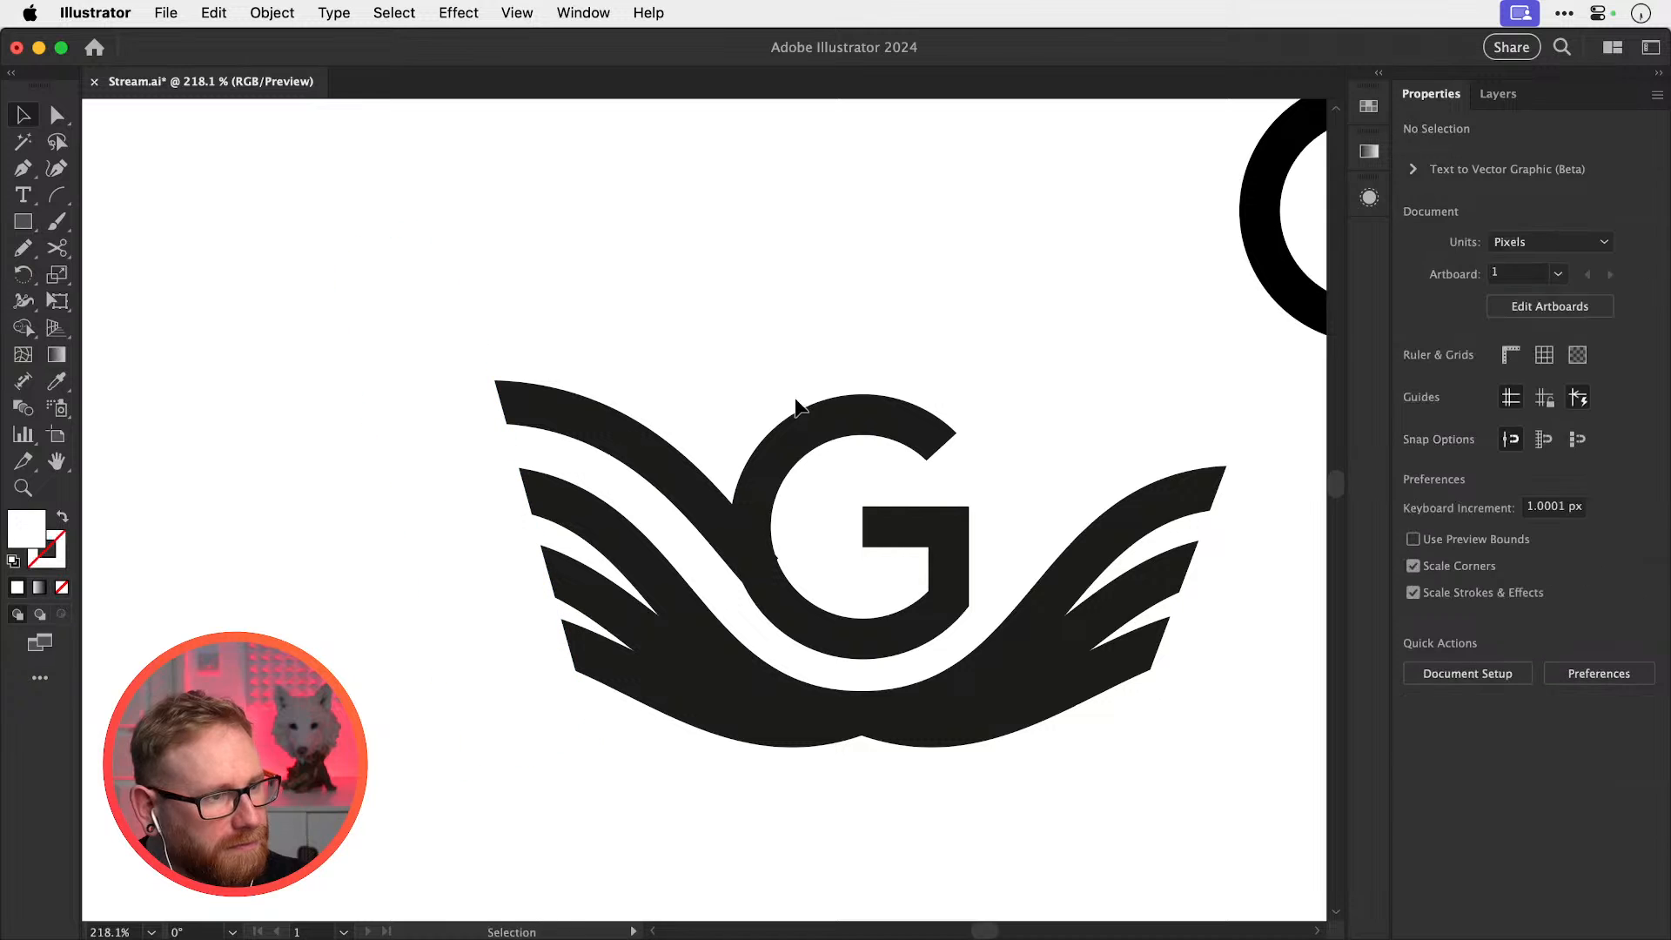
Try deleting the left wing's bottom feather, restore it, and select the new top feather
left_click(602, 651)
key("Delete")
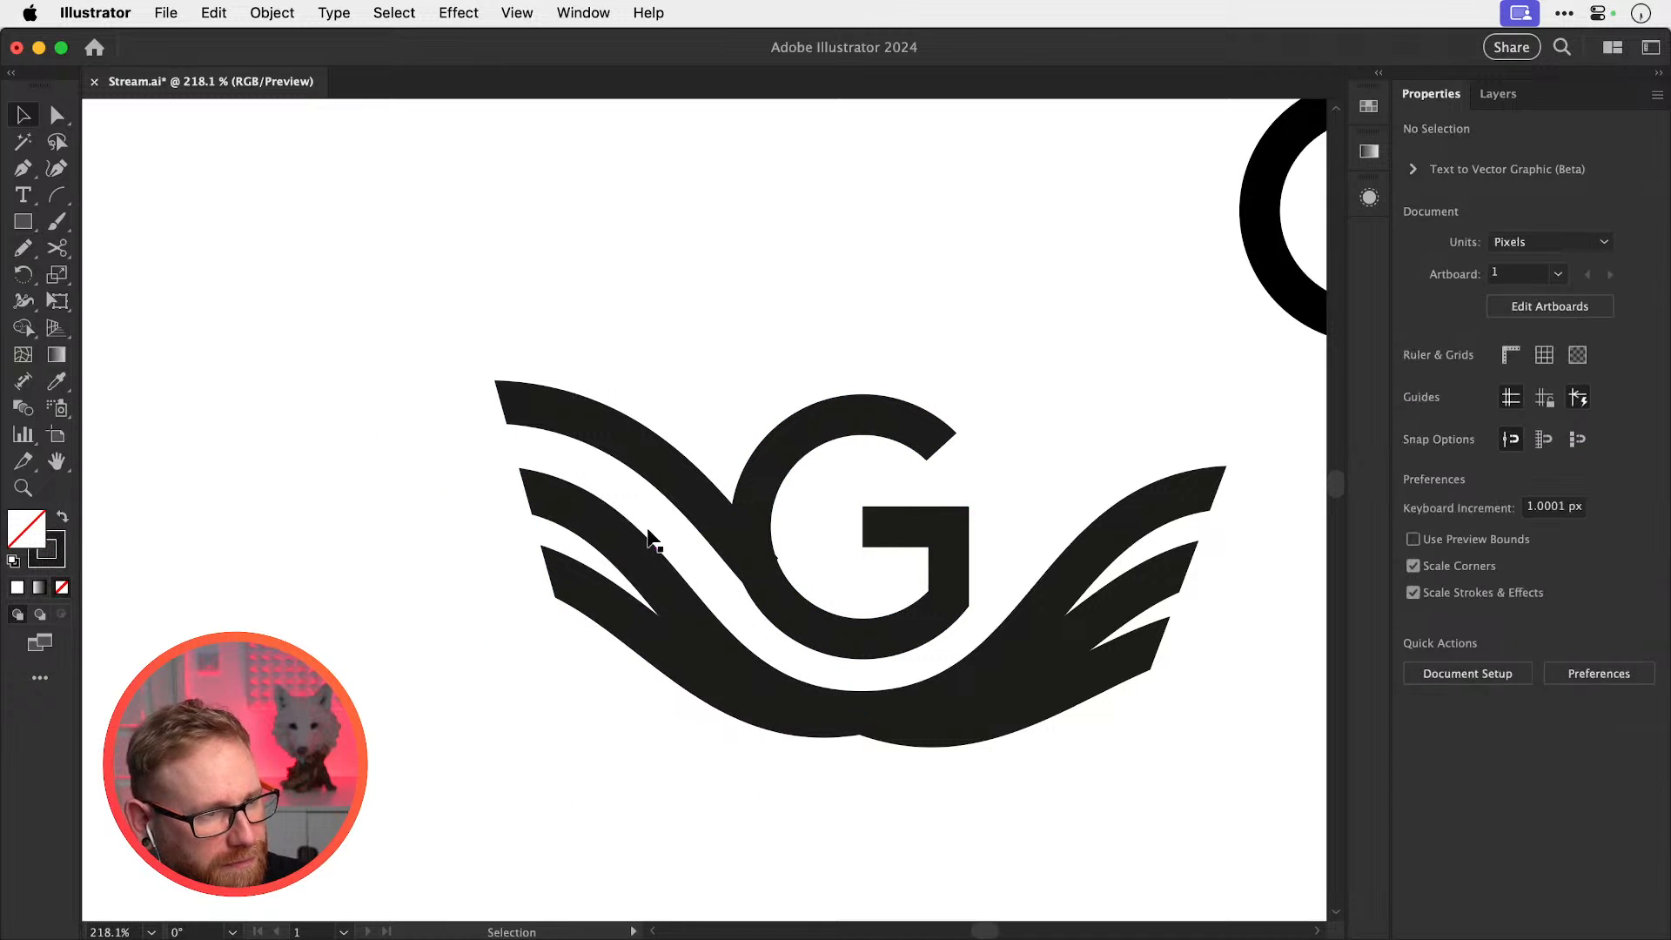
key("super+z")
left_click(886, 283)
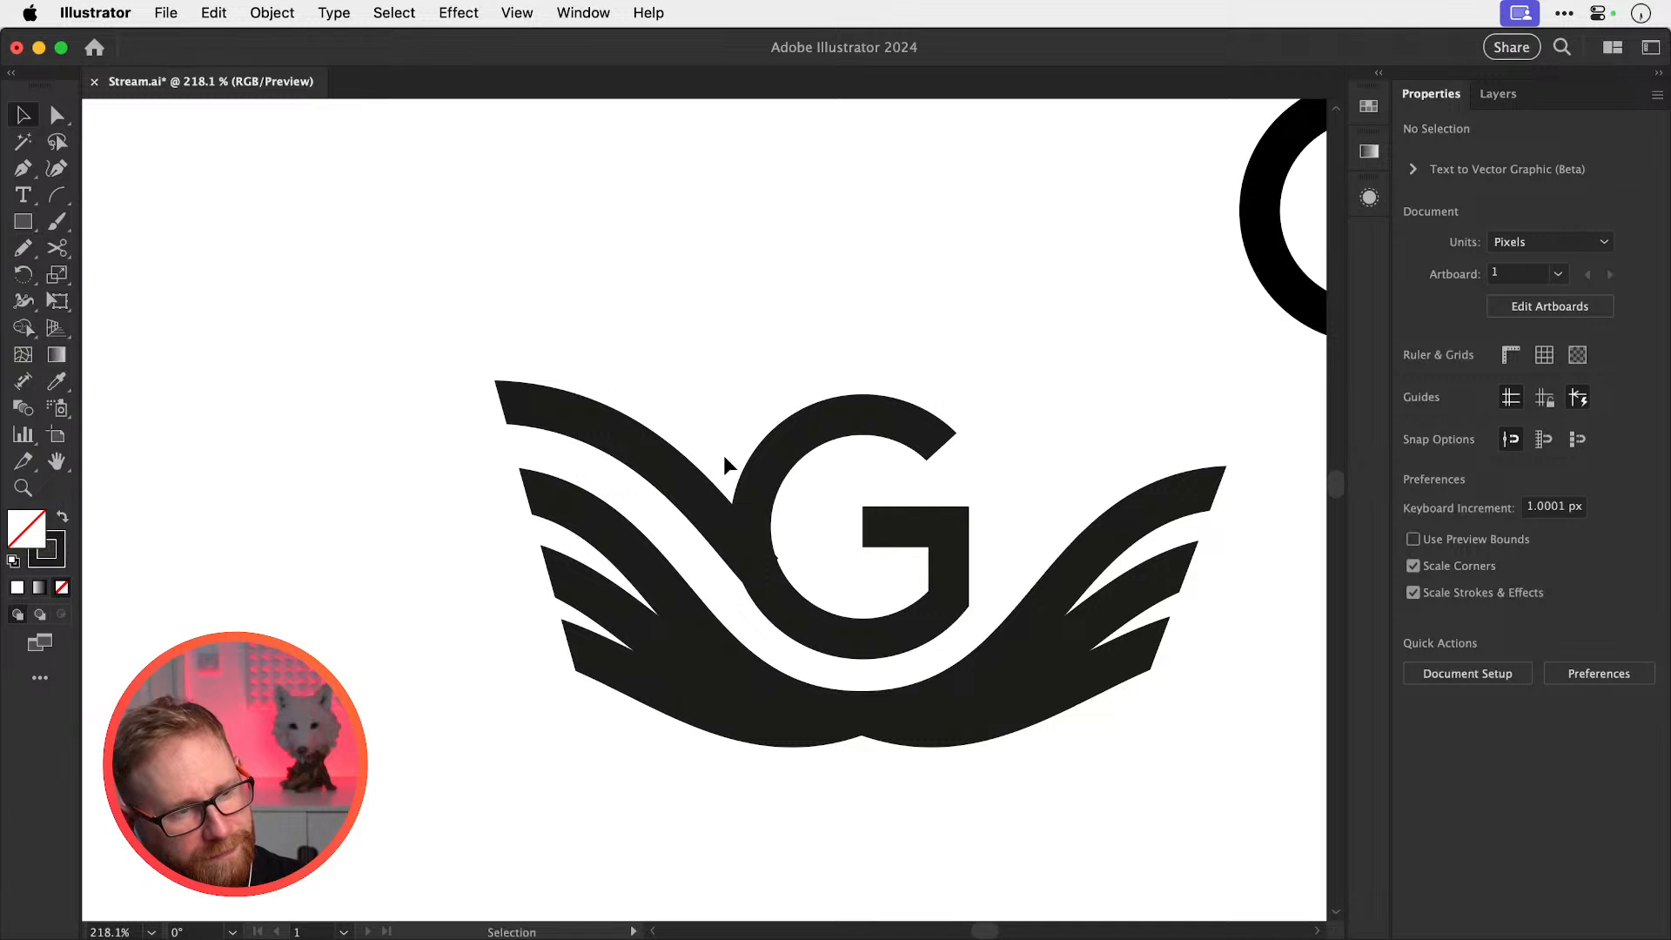
left_click(681, 494)
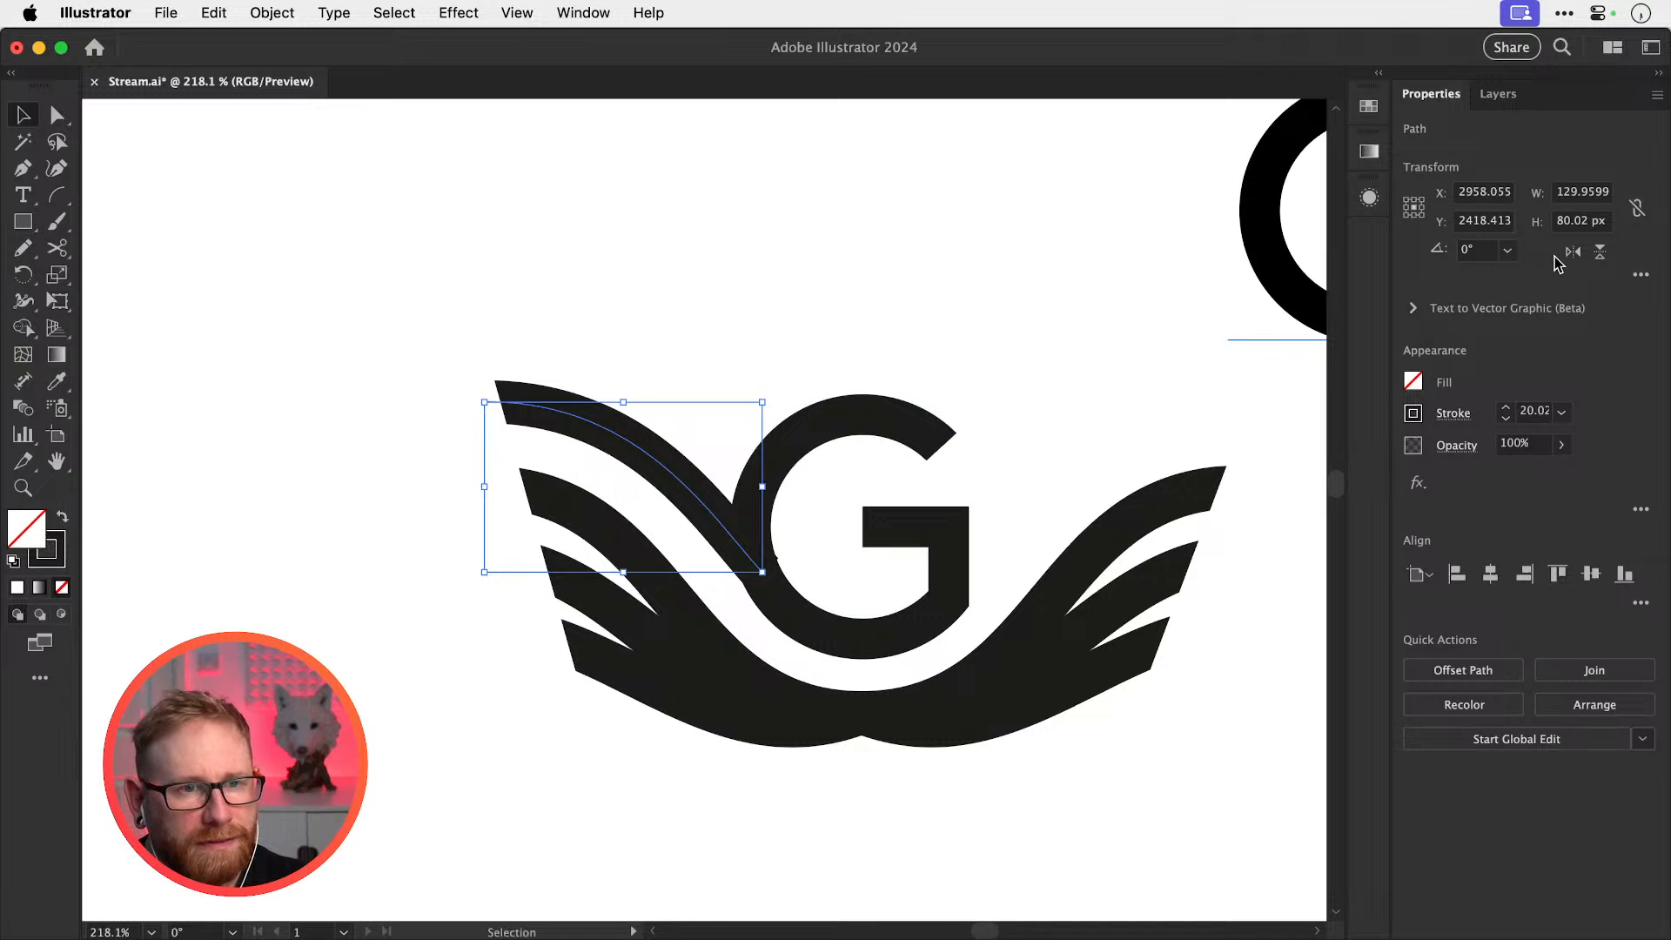
Reflect a copy of the new top feather onto the right wing
key("o")
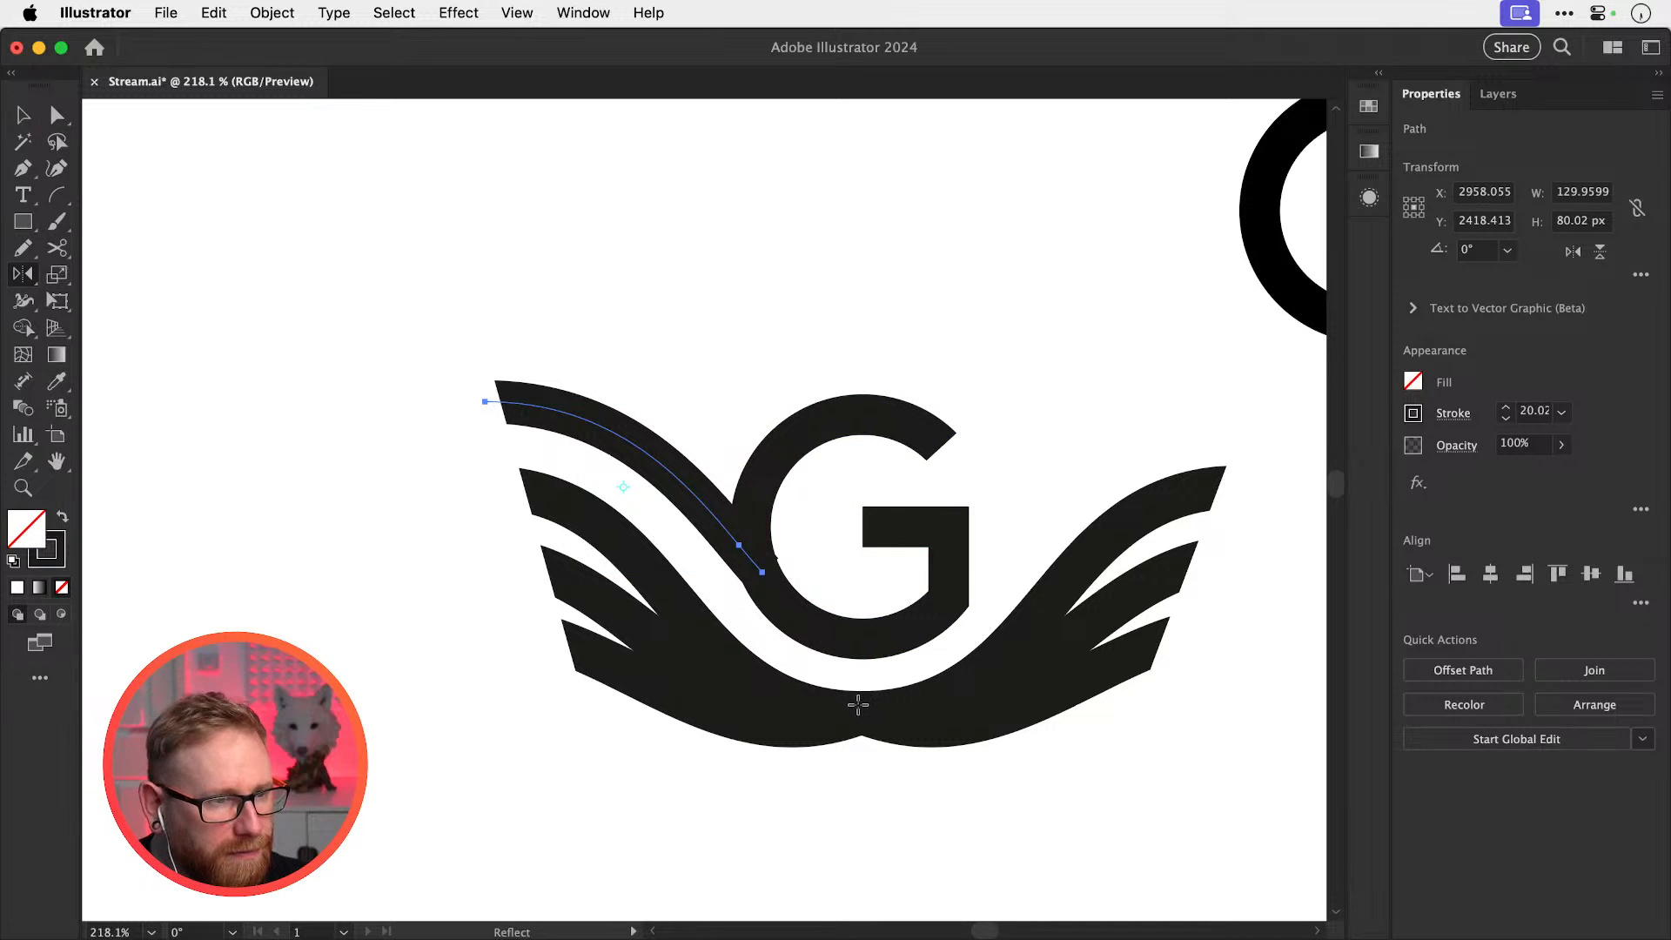
left_click(861, 710, "alt")
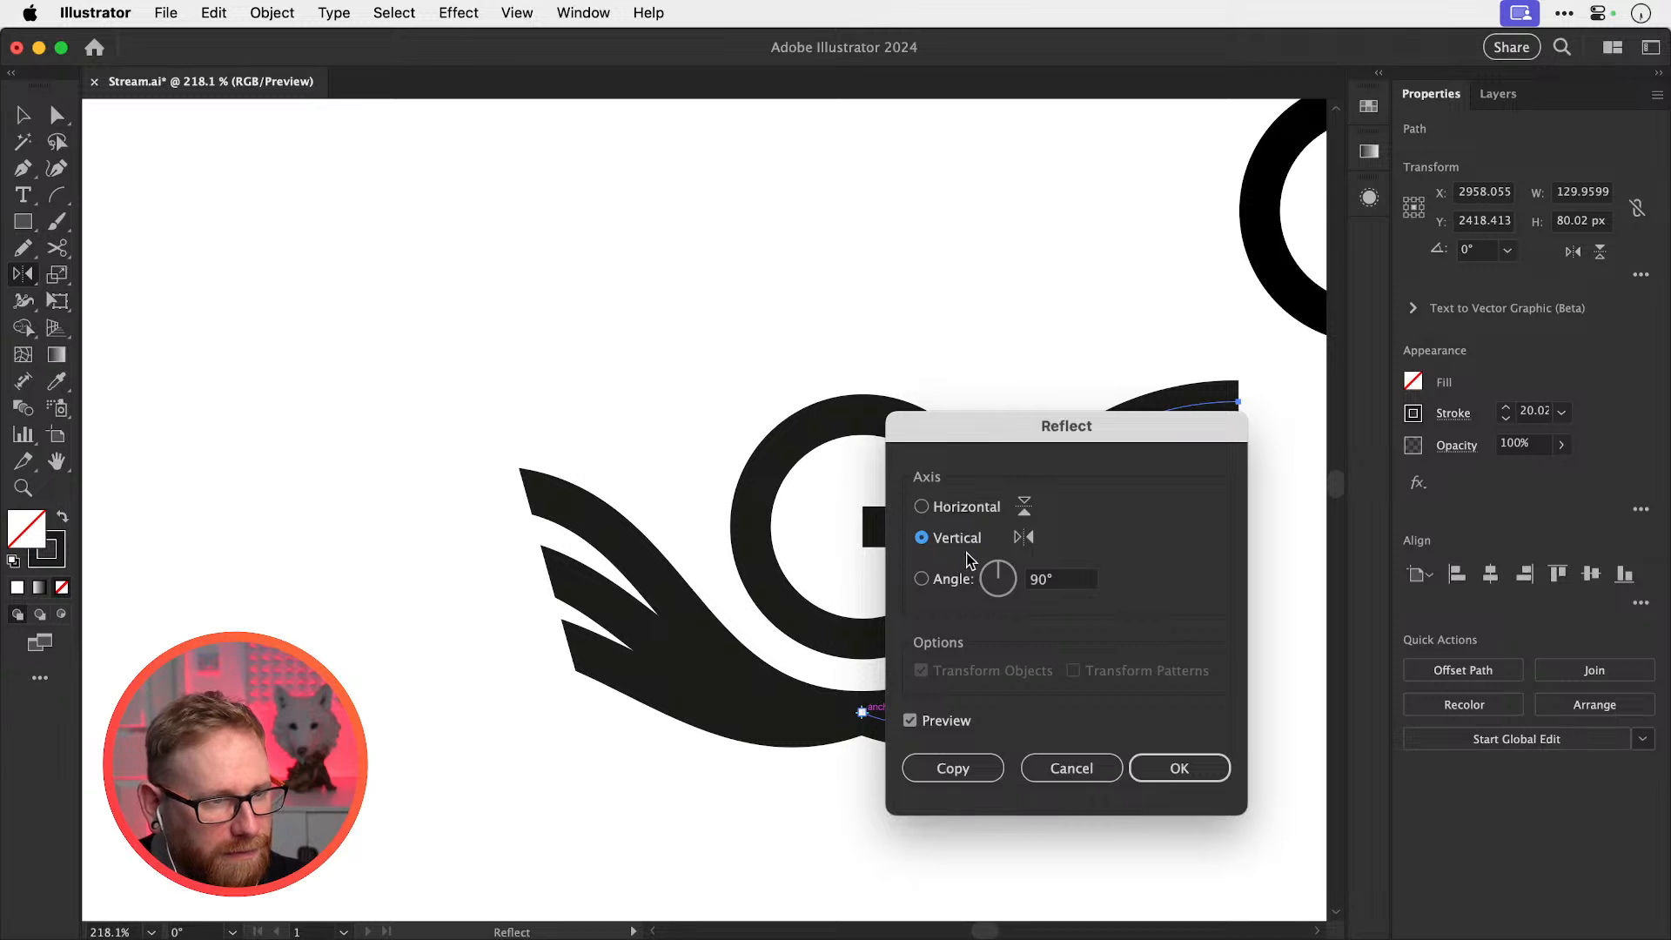
left_click(952, 766)
key("v")
left_click(997, 630)
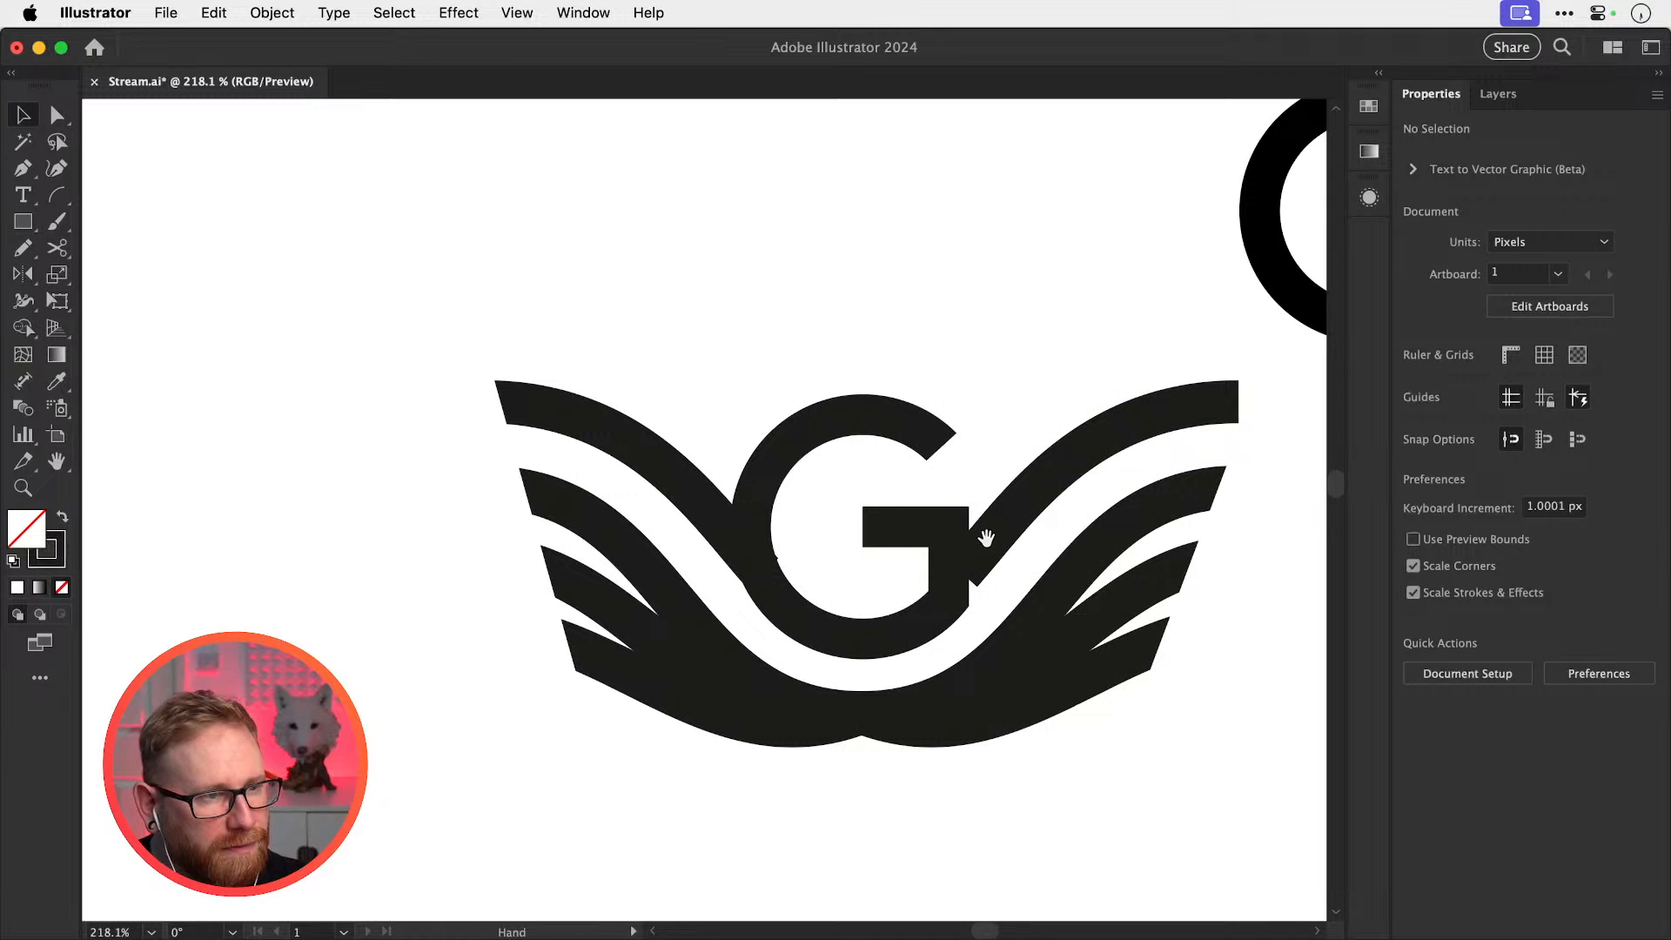
left_click_drag(986, 538, 892, 527)
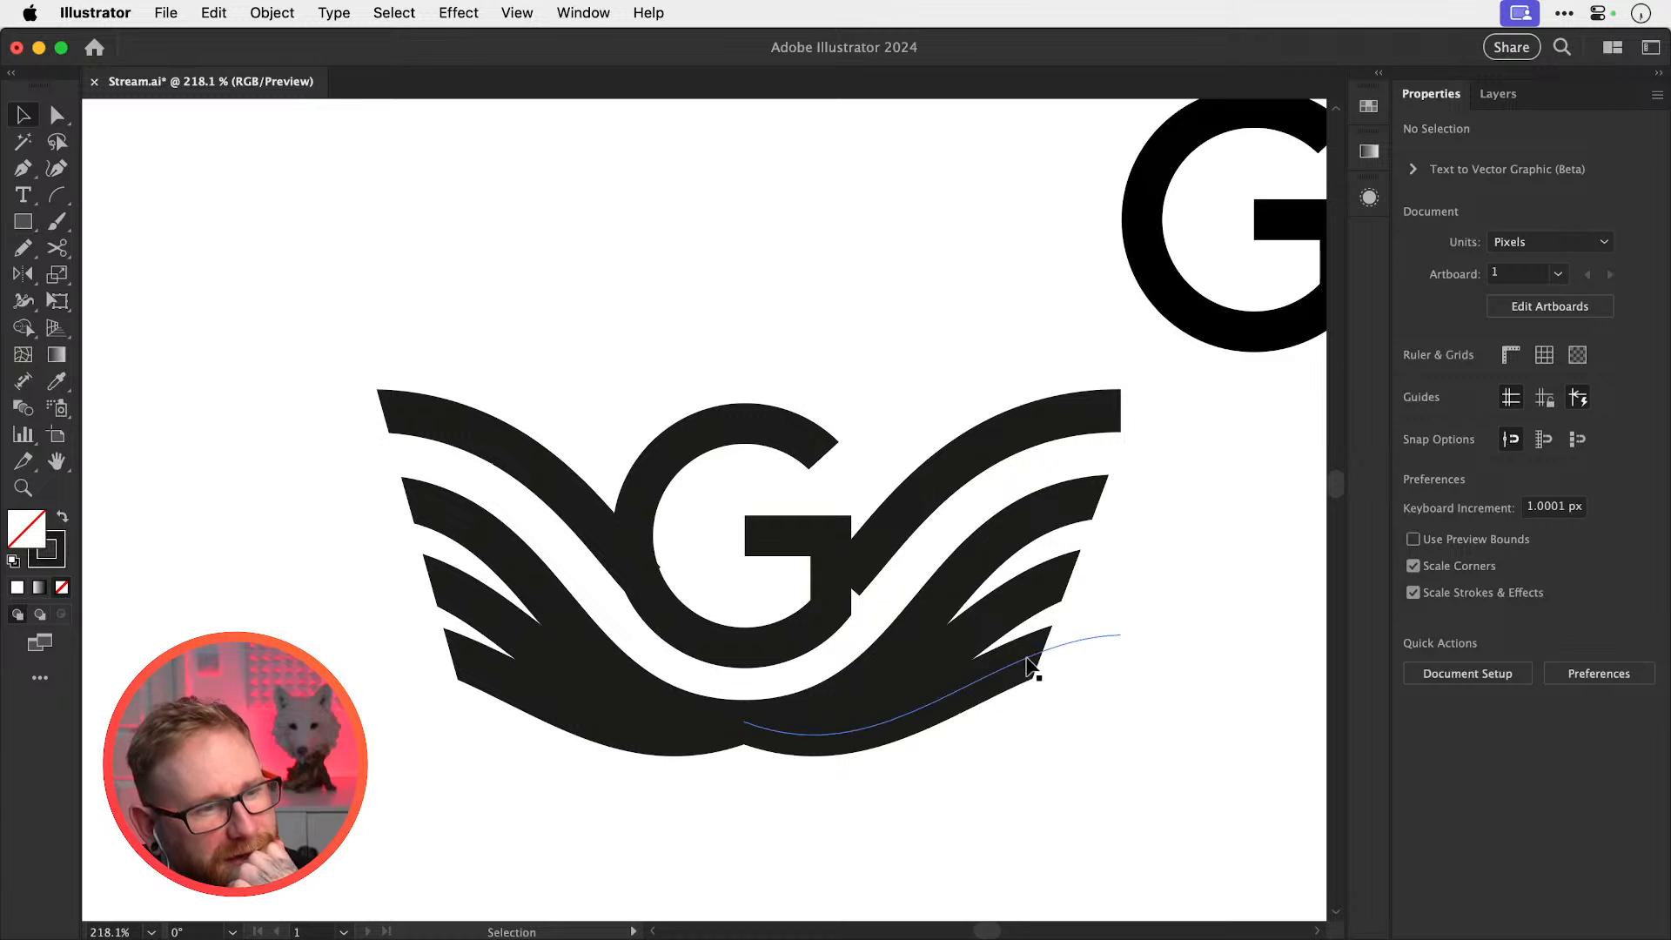
Delete the third feather path on both the right and left wings
left_click(1021, 602)
key("Delete")
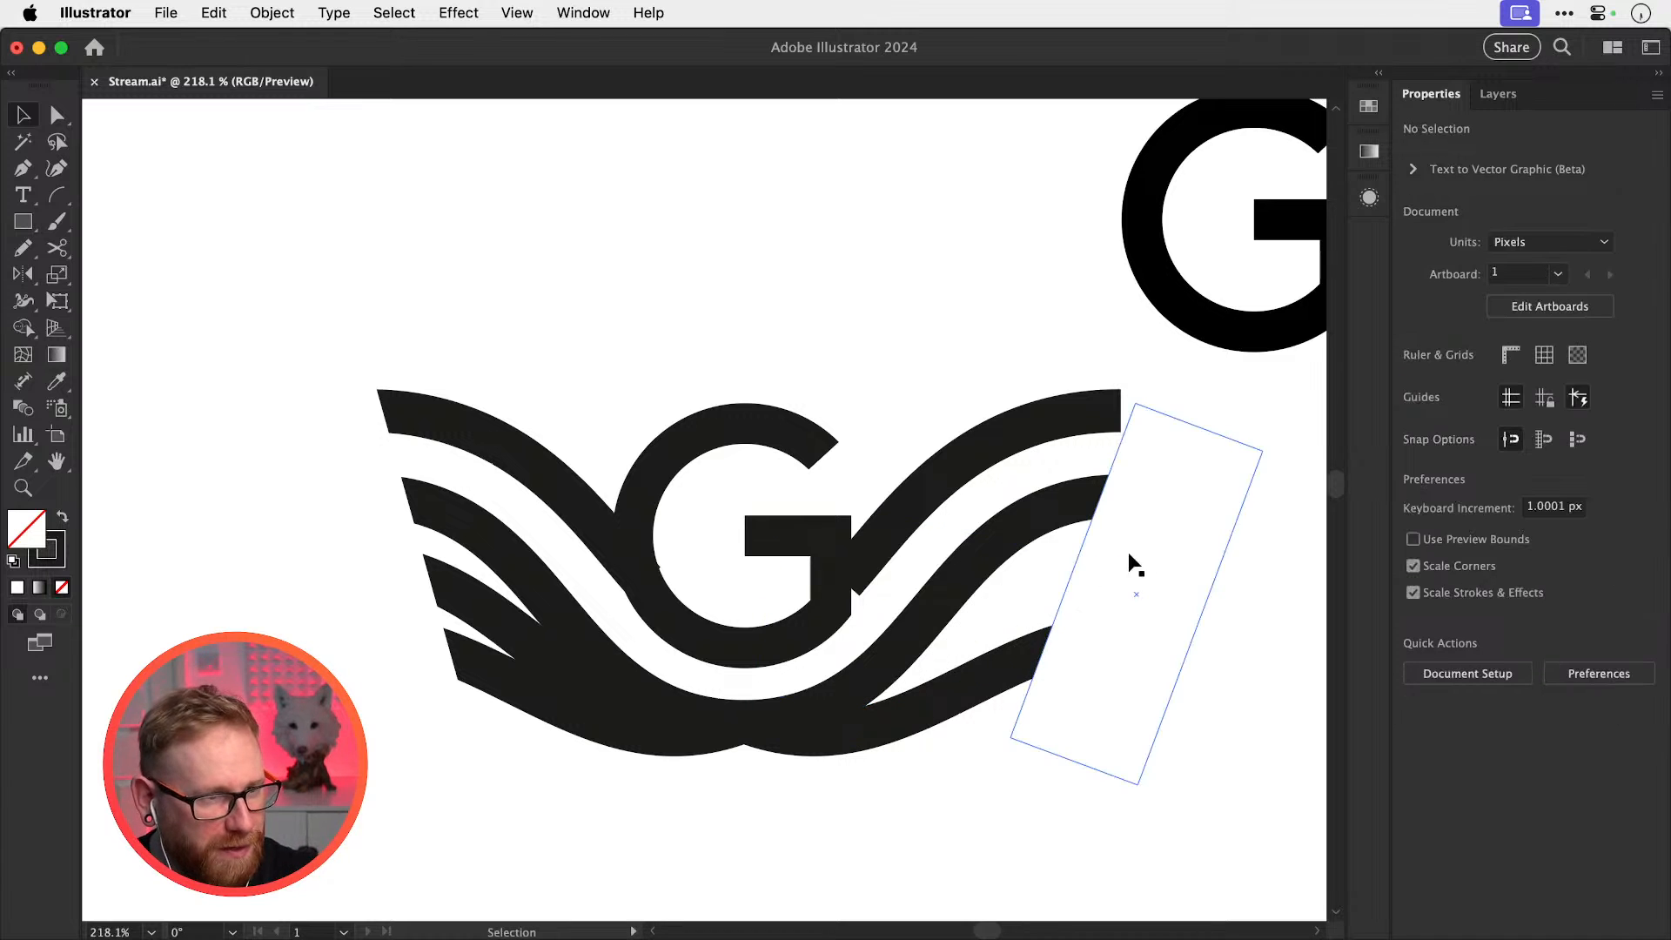
left_click(522, 642)
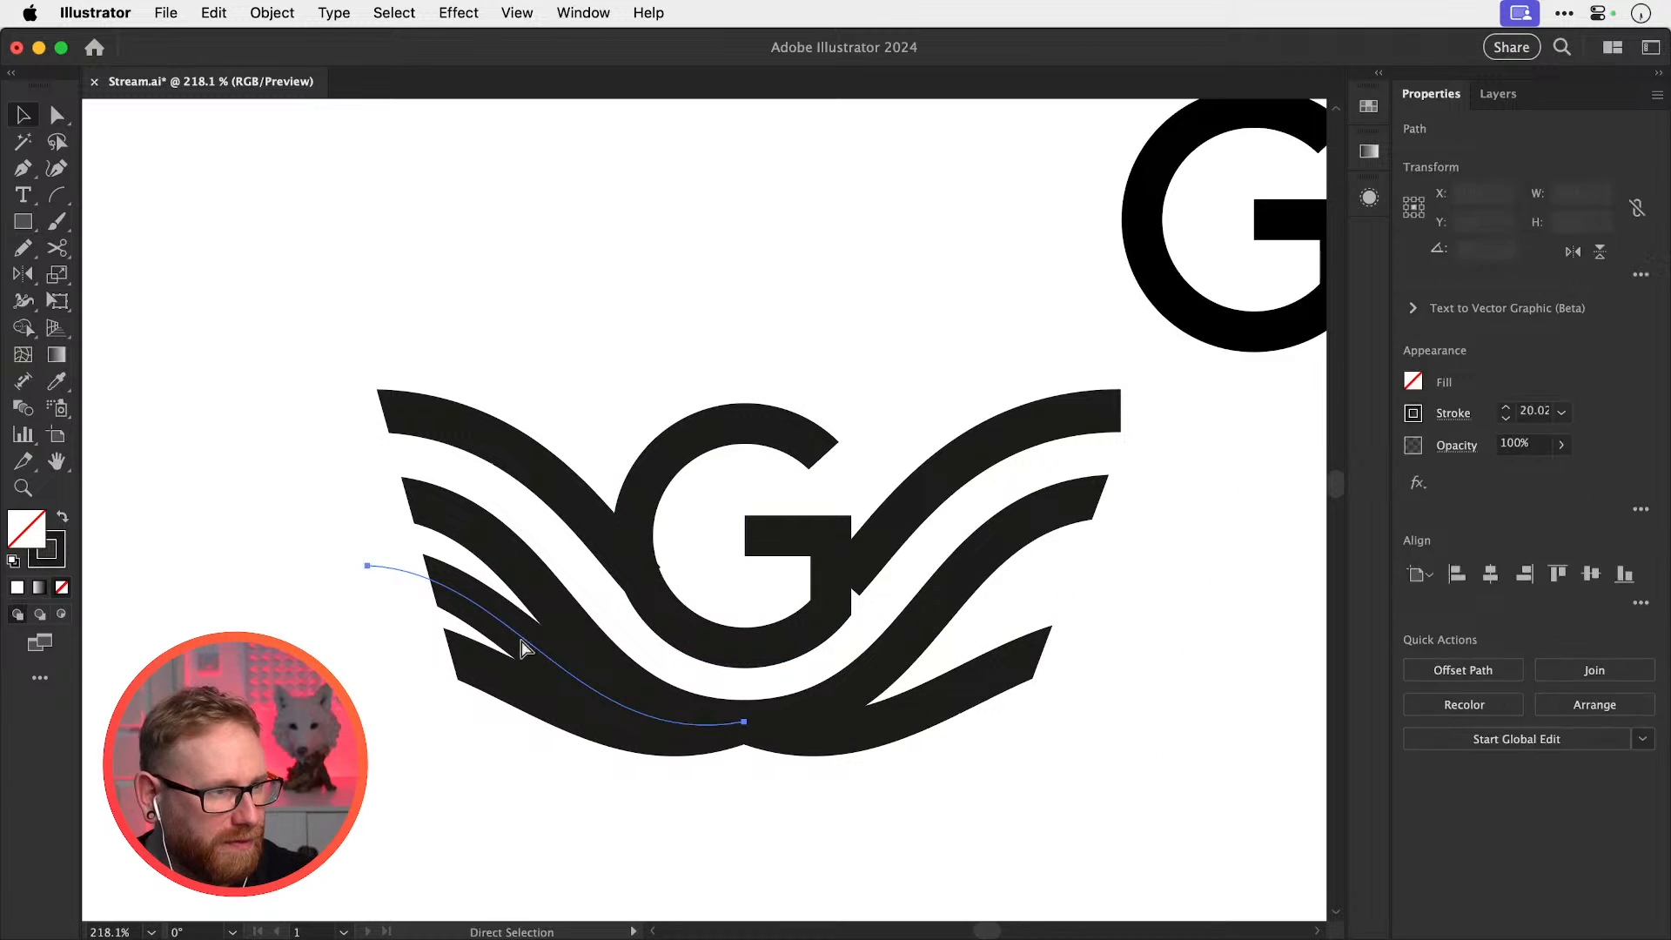
key("Delete")
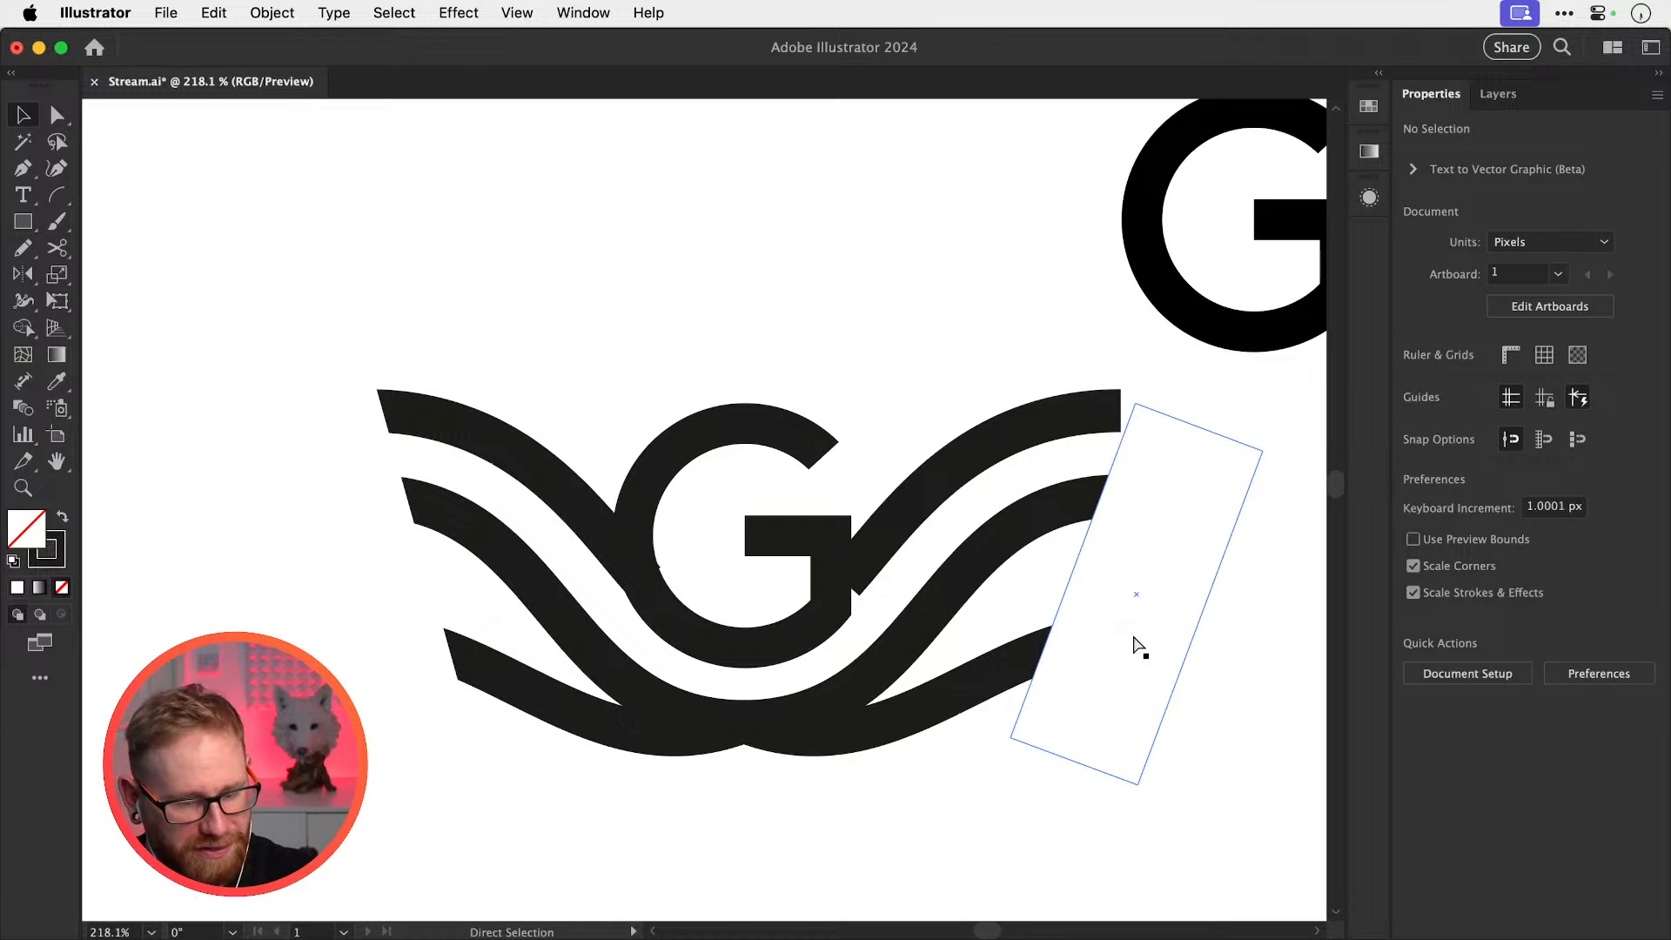
Rotate the lower-left wave about 15° downward around its right end
key("super+minus")
key("super+minus")
left_click_drag(587, 631, 642, 663)
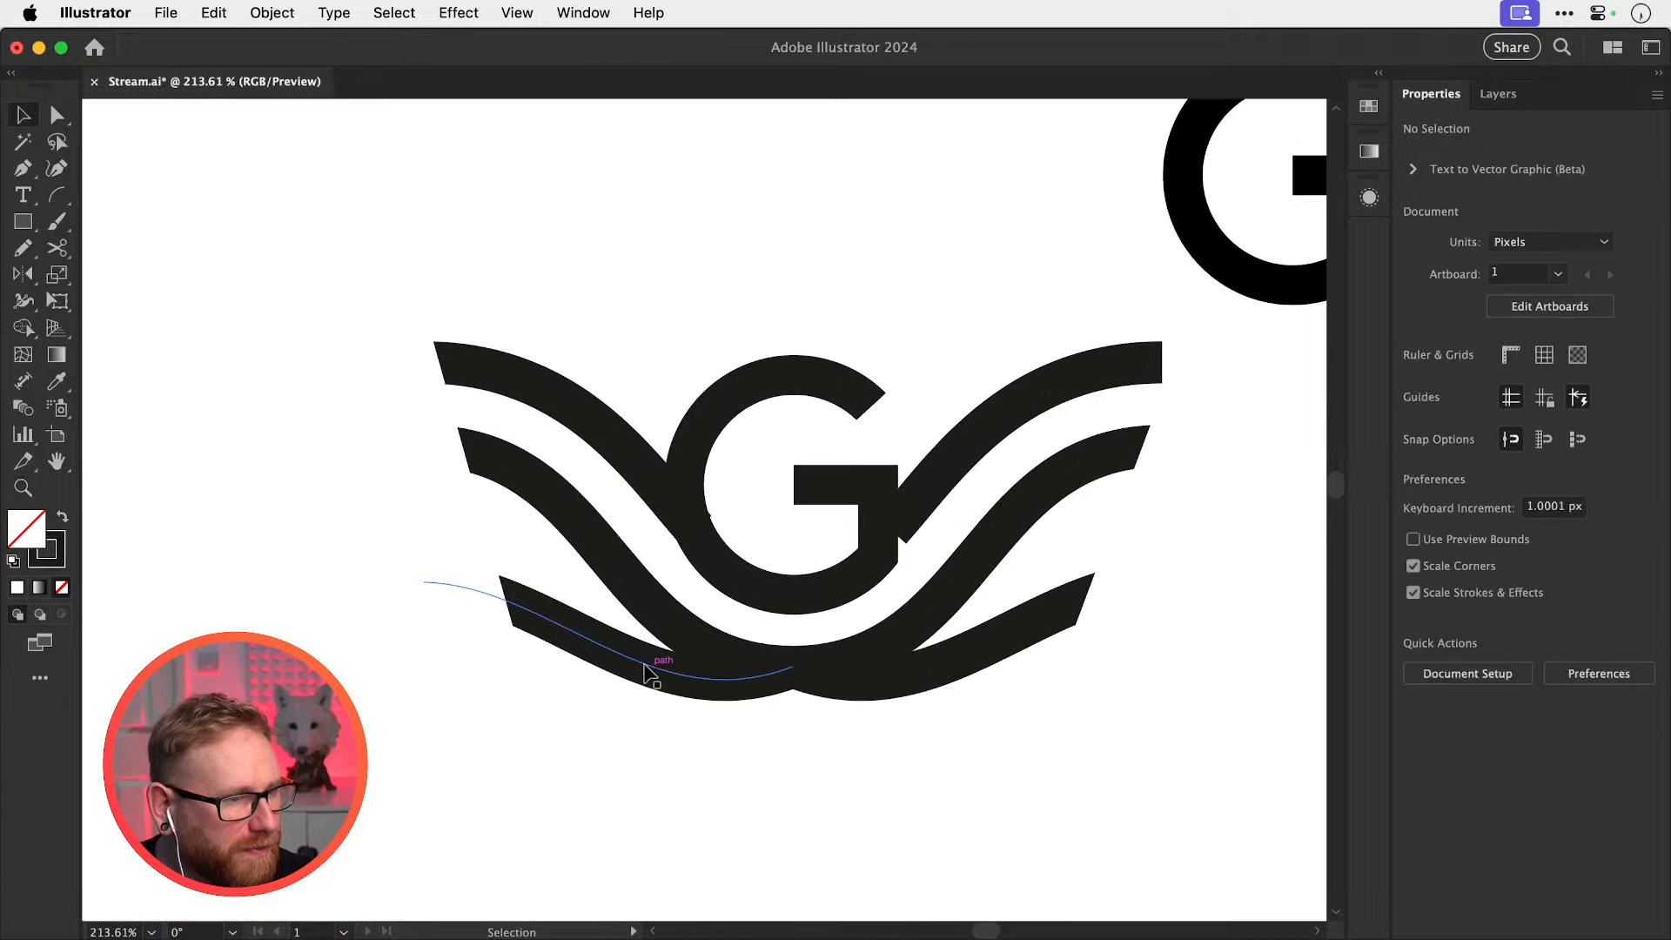
left_click(648, 672)
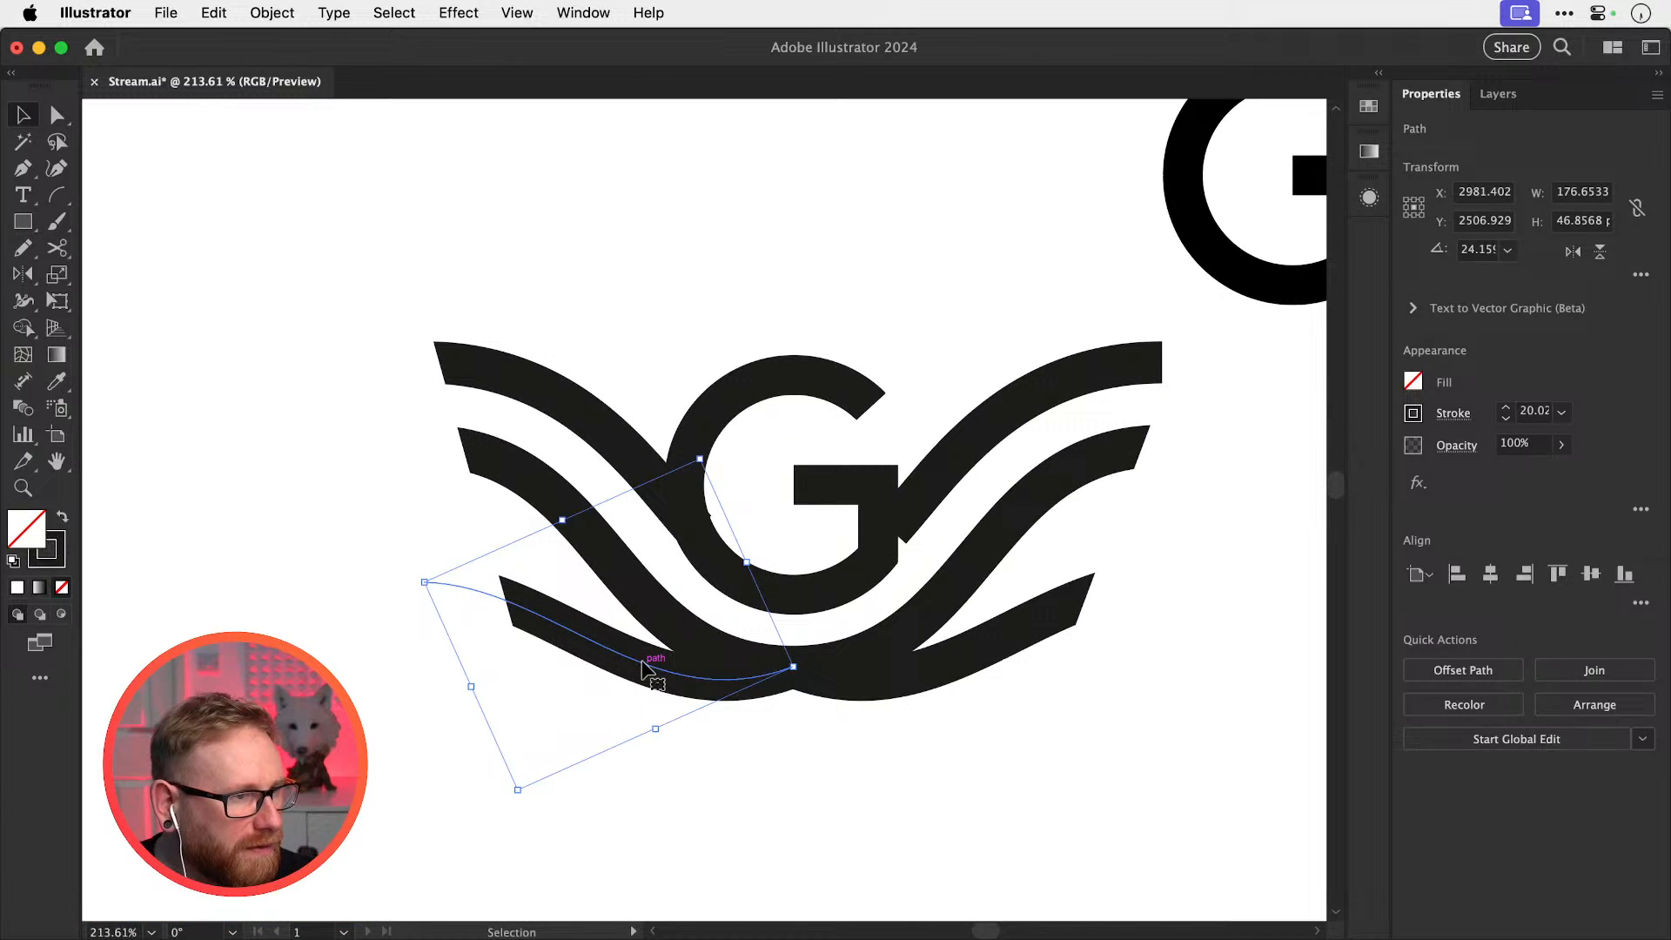
key("Delete")
left_click(466, 600)
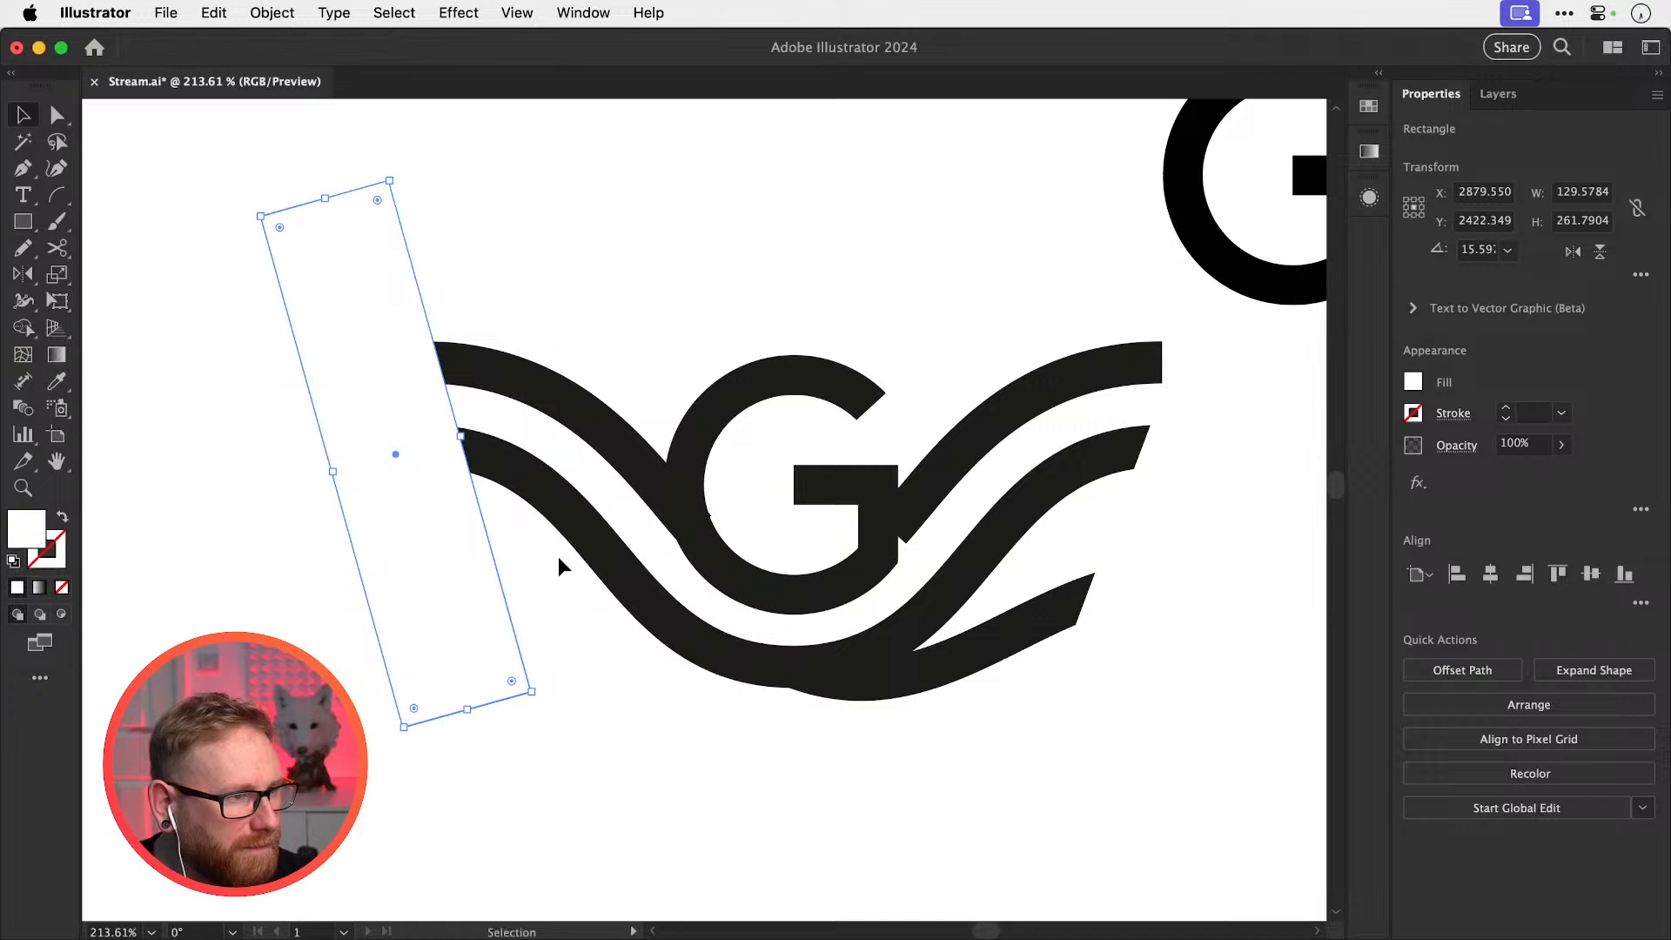
key("super+z")
key("r")
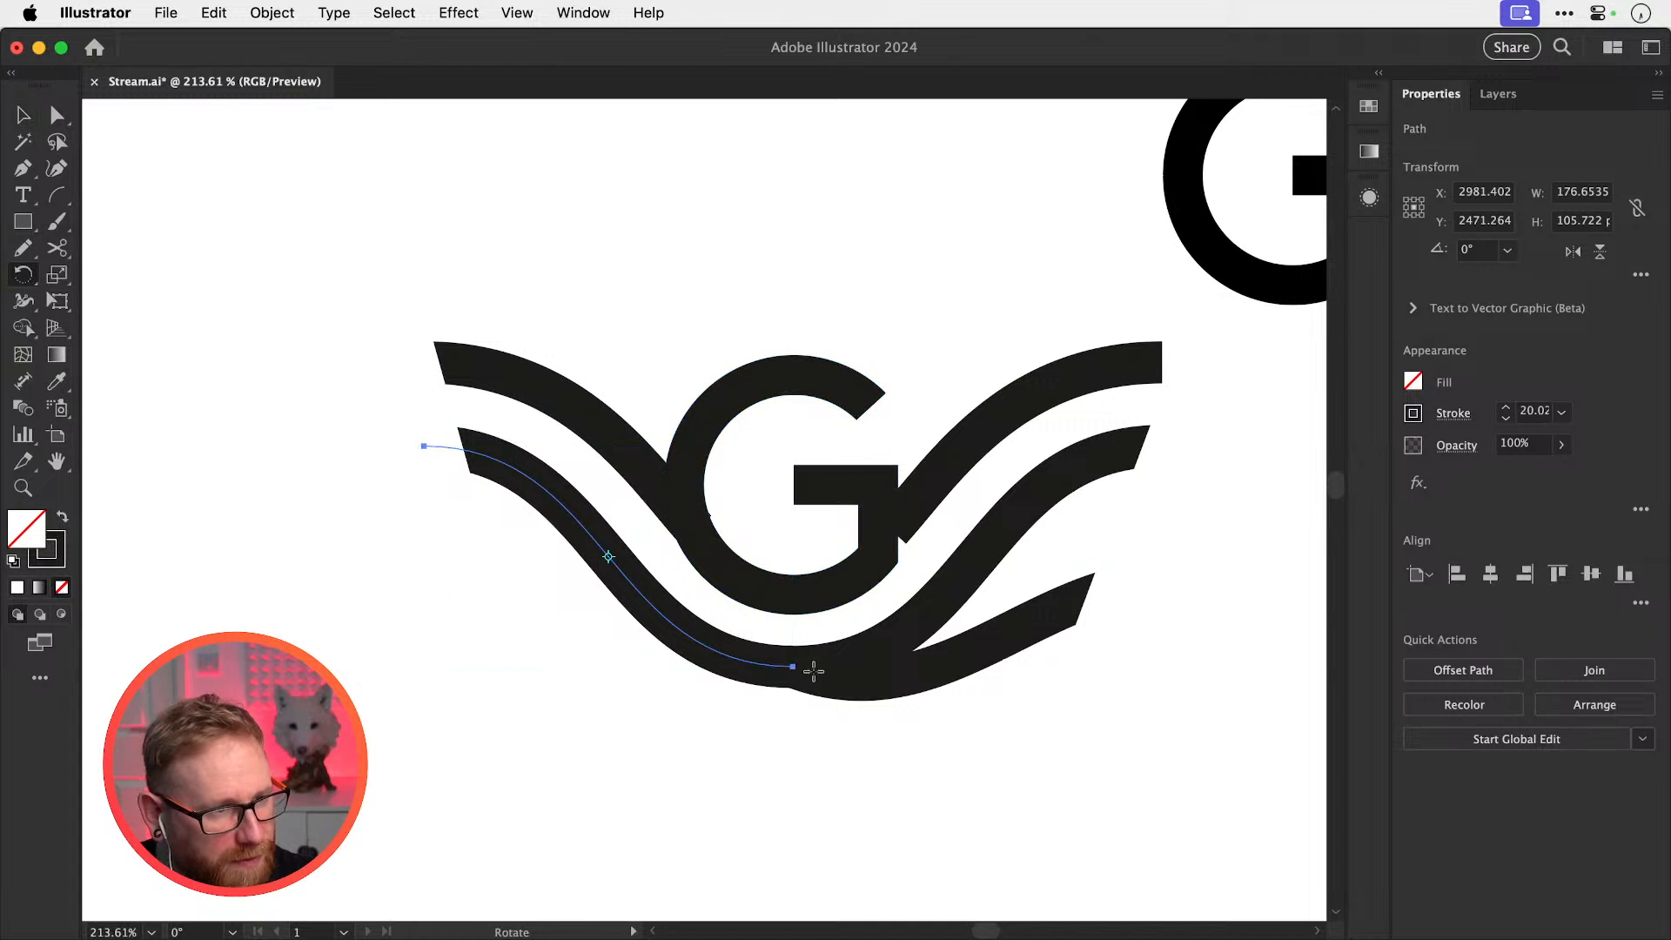
left_click(793, 666)
left_click_drag(558, 639, 545, 699)
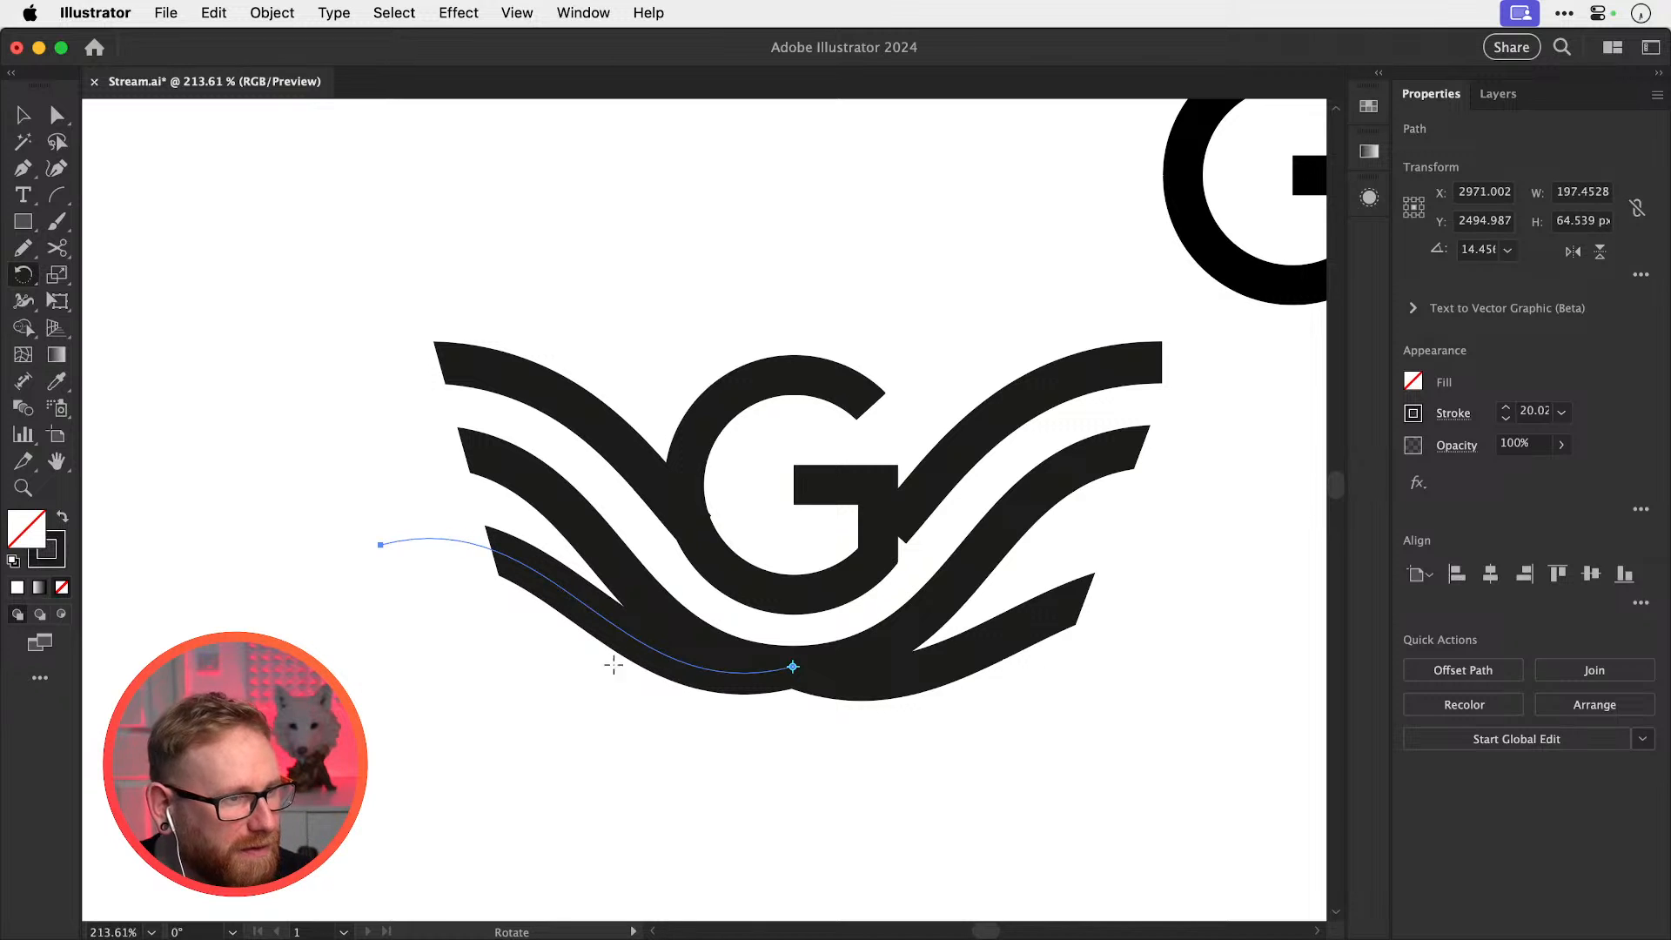
key("super+shift+a")
Replace the lower-right wing path with a reflected copy of the rotated left wave
key("v")
left_click(1010, 641)
key("Delete")
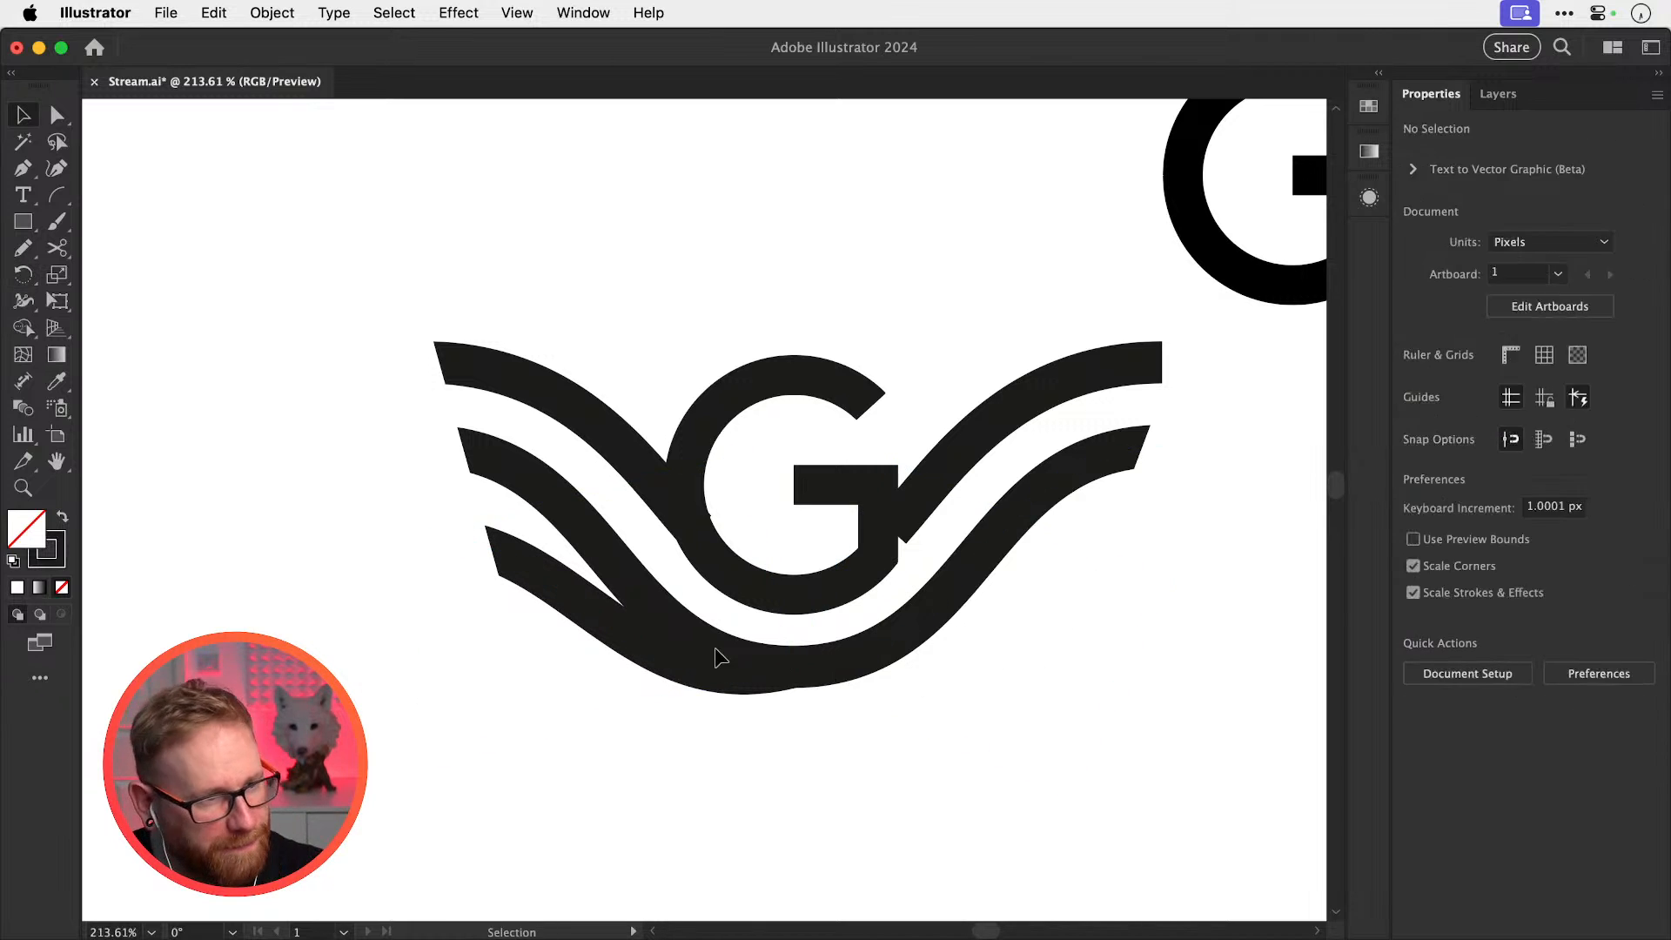
left_click(615, 631)
key("o")
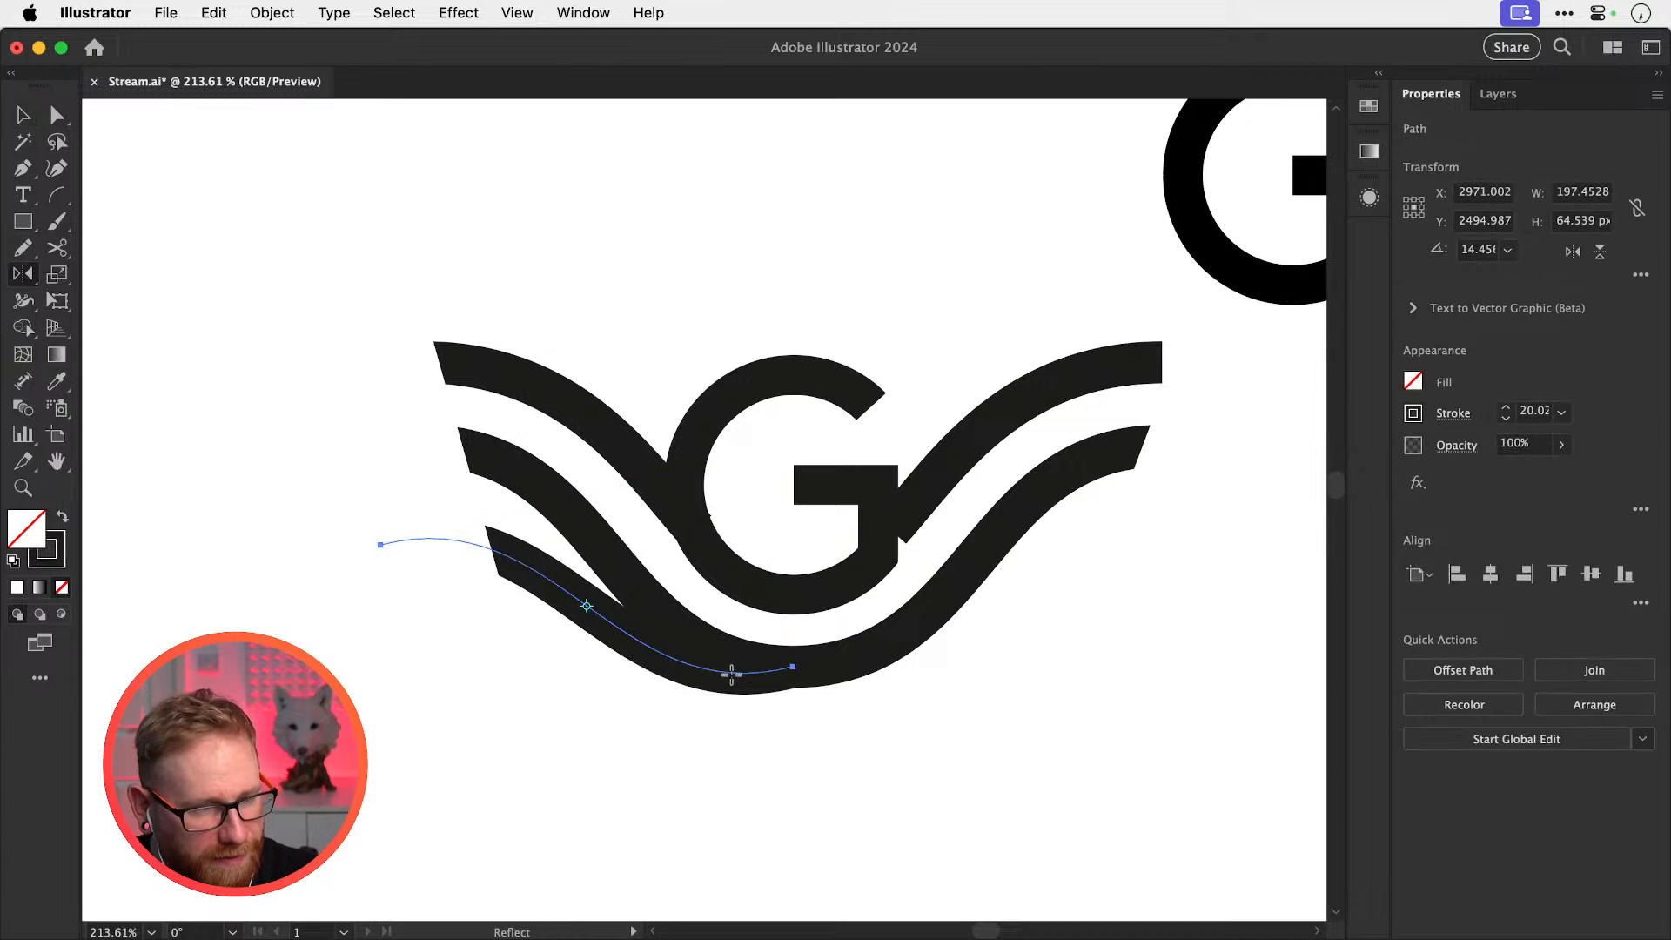
left_click(792, 666, "alt")
left_click(950, 764)
key("v")
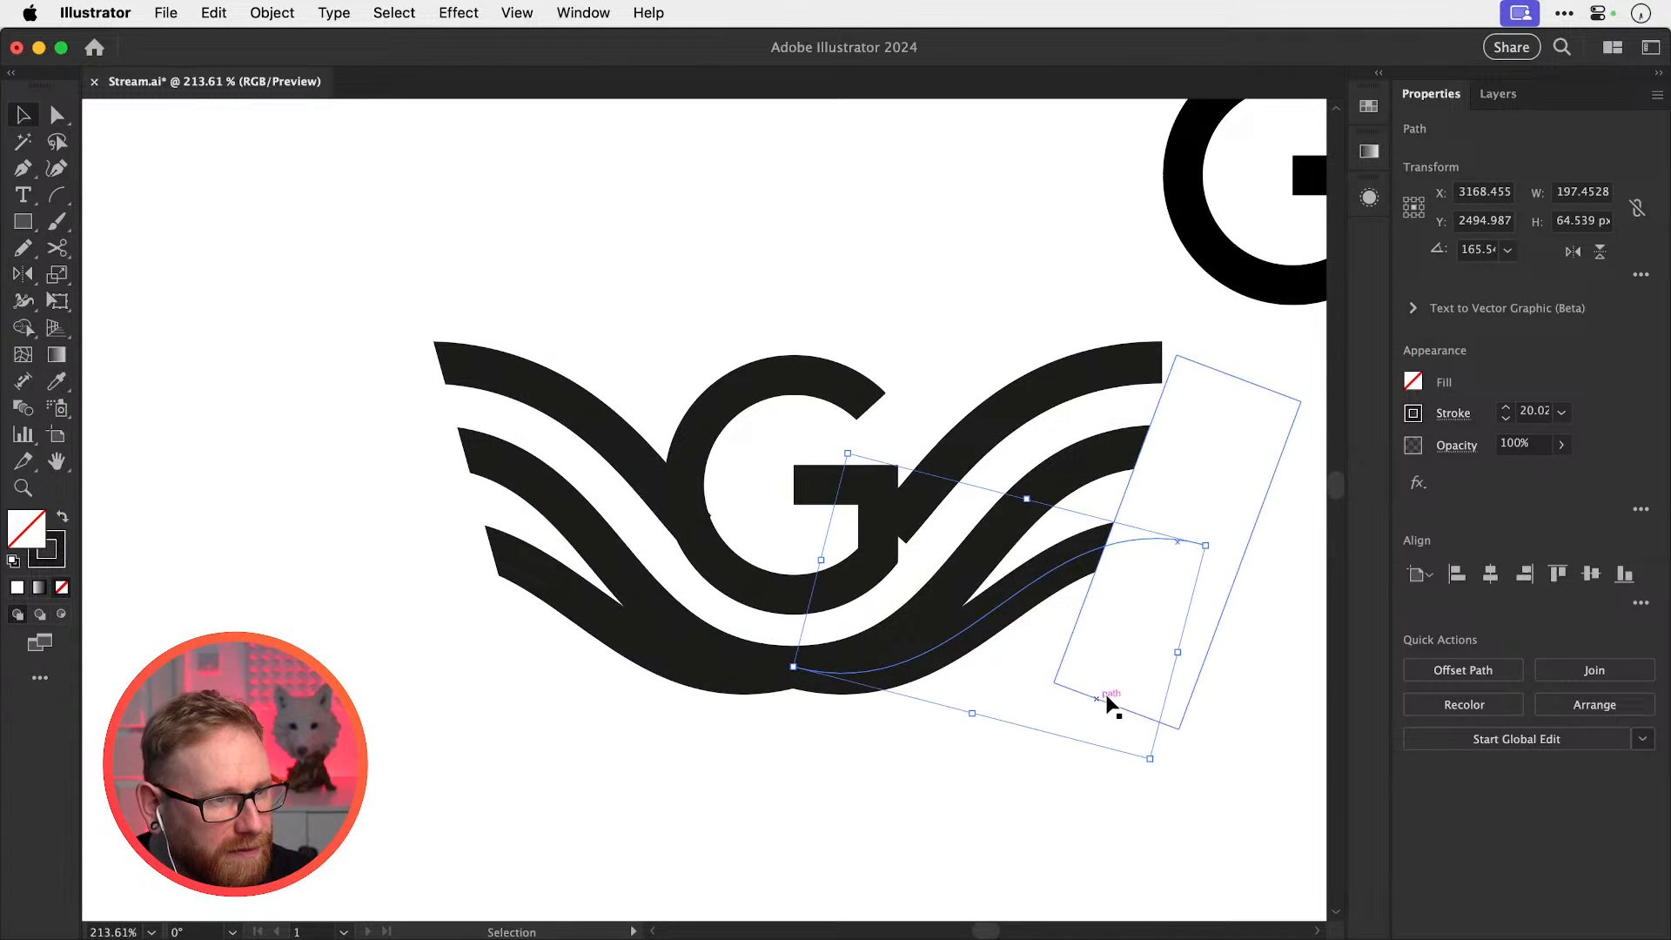
left_click(1209, 657)
Delete the tilted white rectangle
left_click(1211, 483)
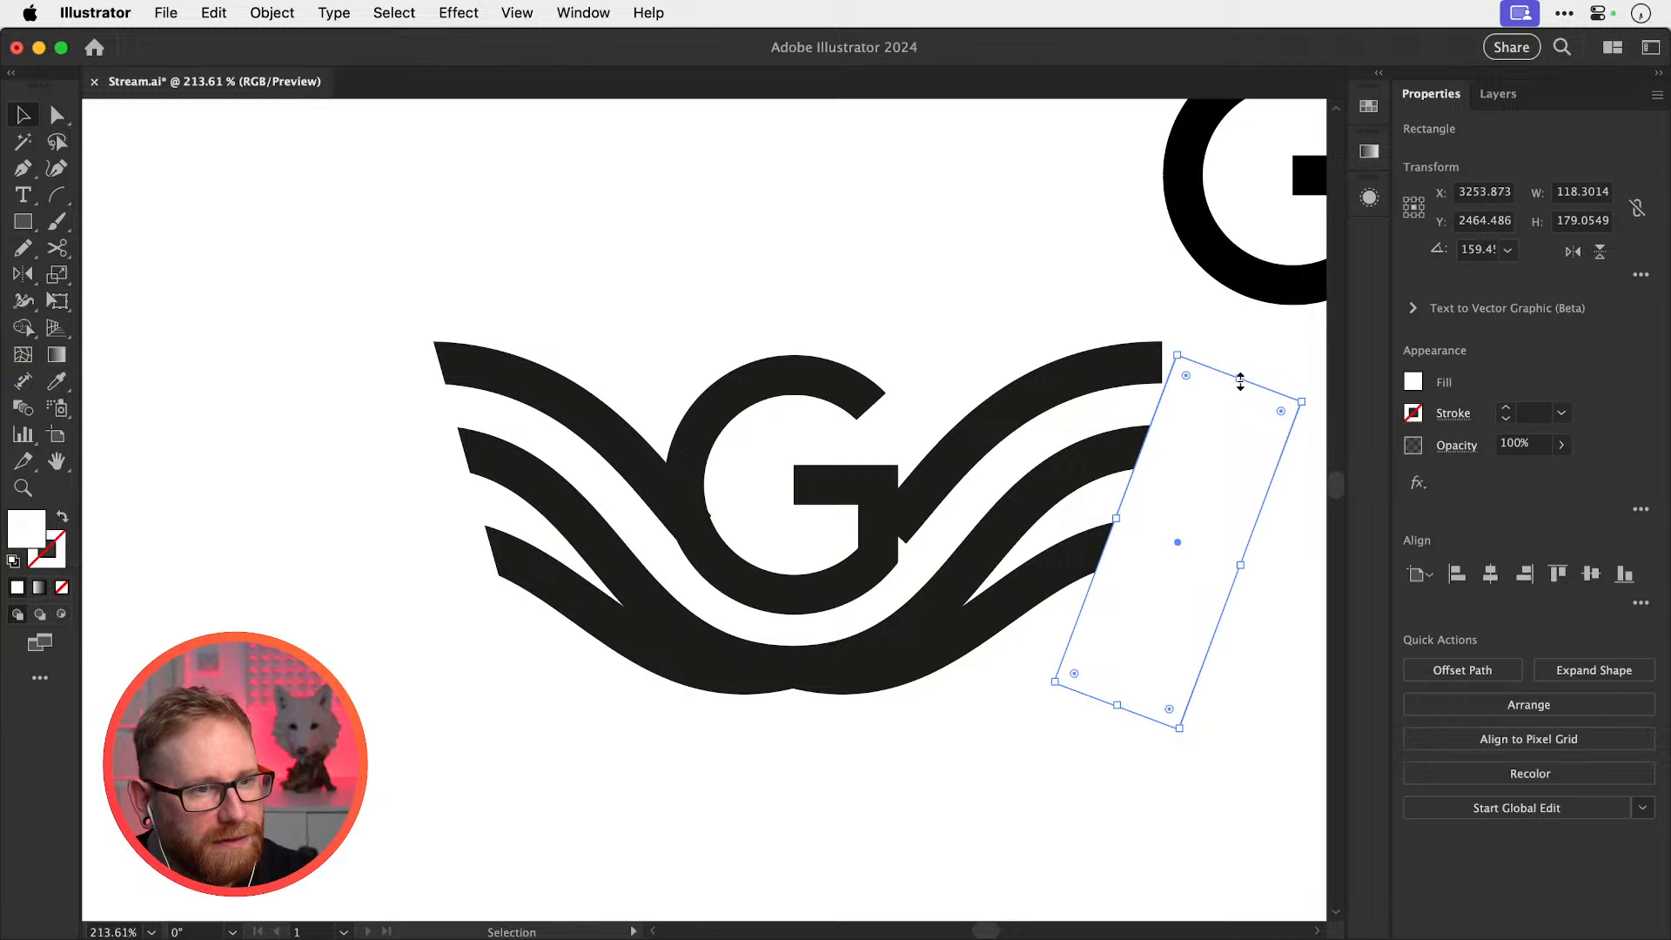
left_click_drag(1237, 376, 1269, 322)
key("Delete")
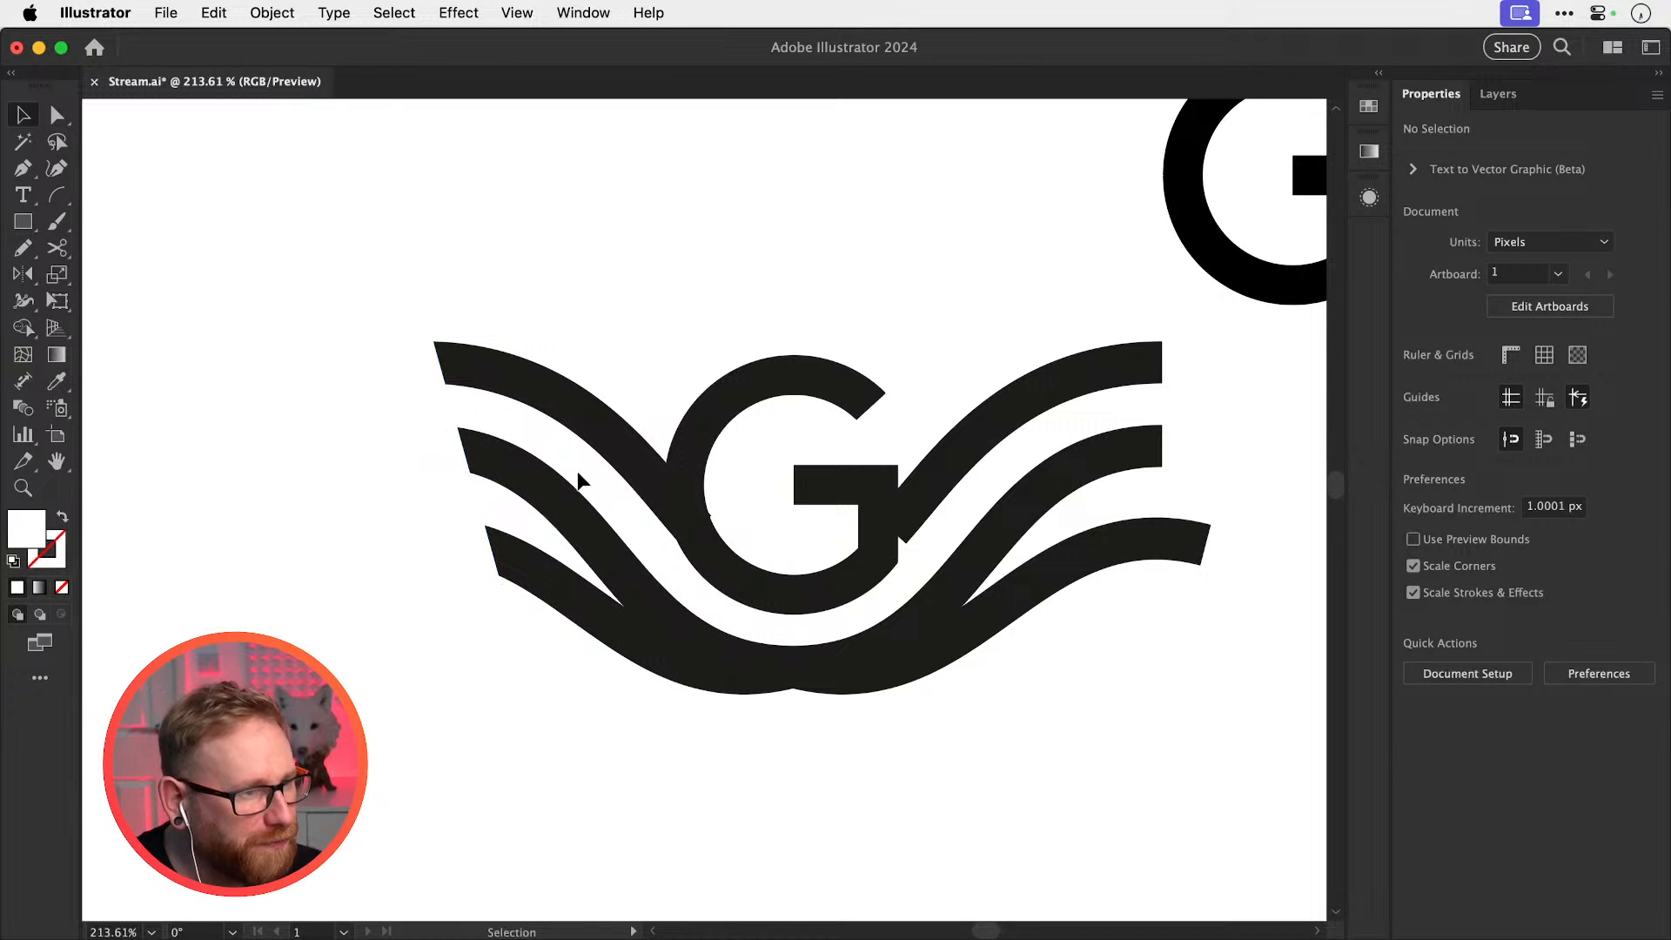
Rotate the top-left wave by about -1°
key("z")
left_click_drag(574, 452, 656, 463)
key("v")
left_click(655, 463)
key("r")
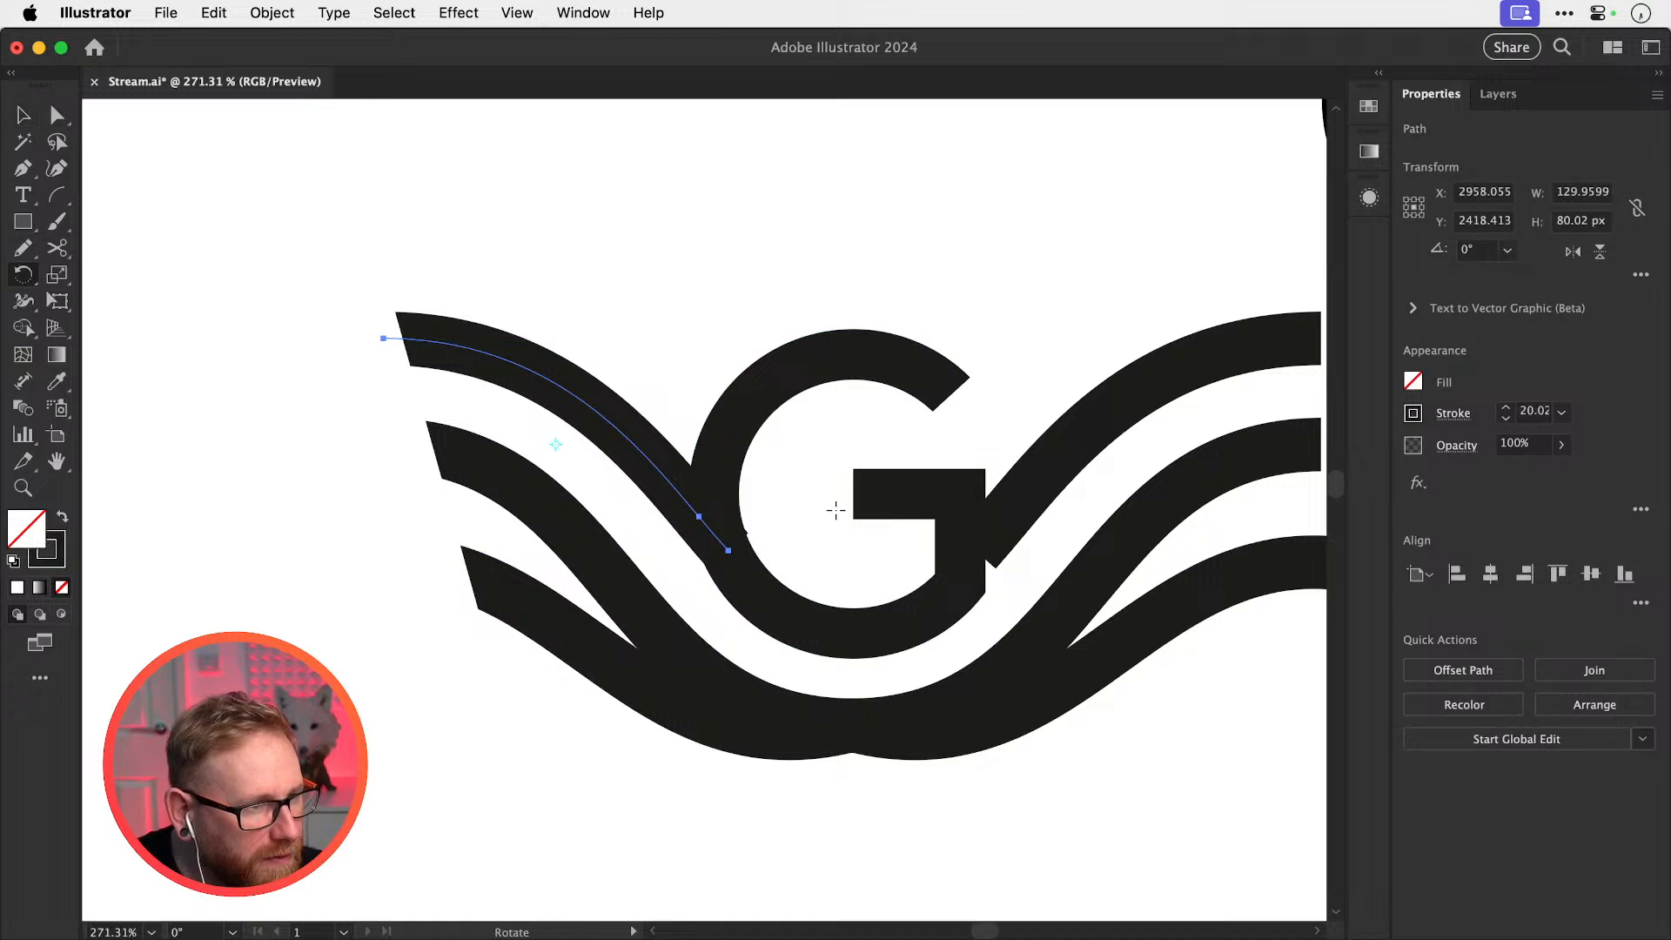
left_click_drag(832, 511, 839, 513)
Move the top-left wave's end anchor slightly down so it meets the G
key("z")
left_click_drag(677, 584, 823, 561)
key("v")
key("shift+super+a")
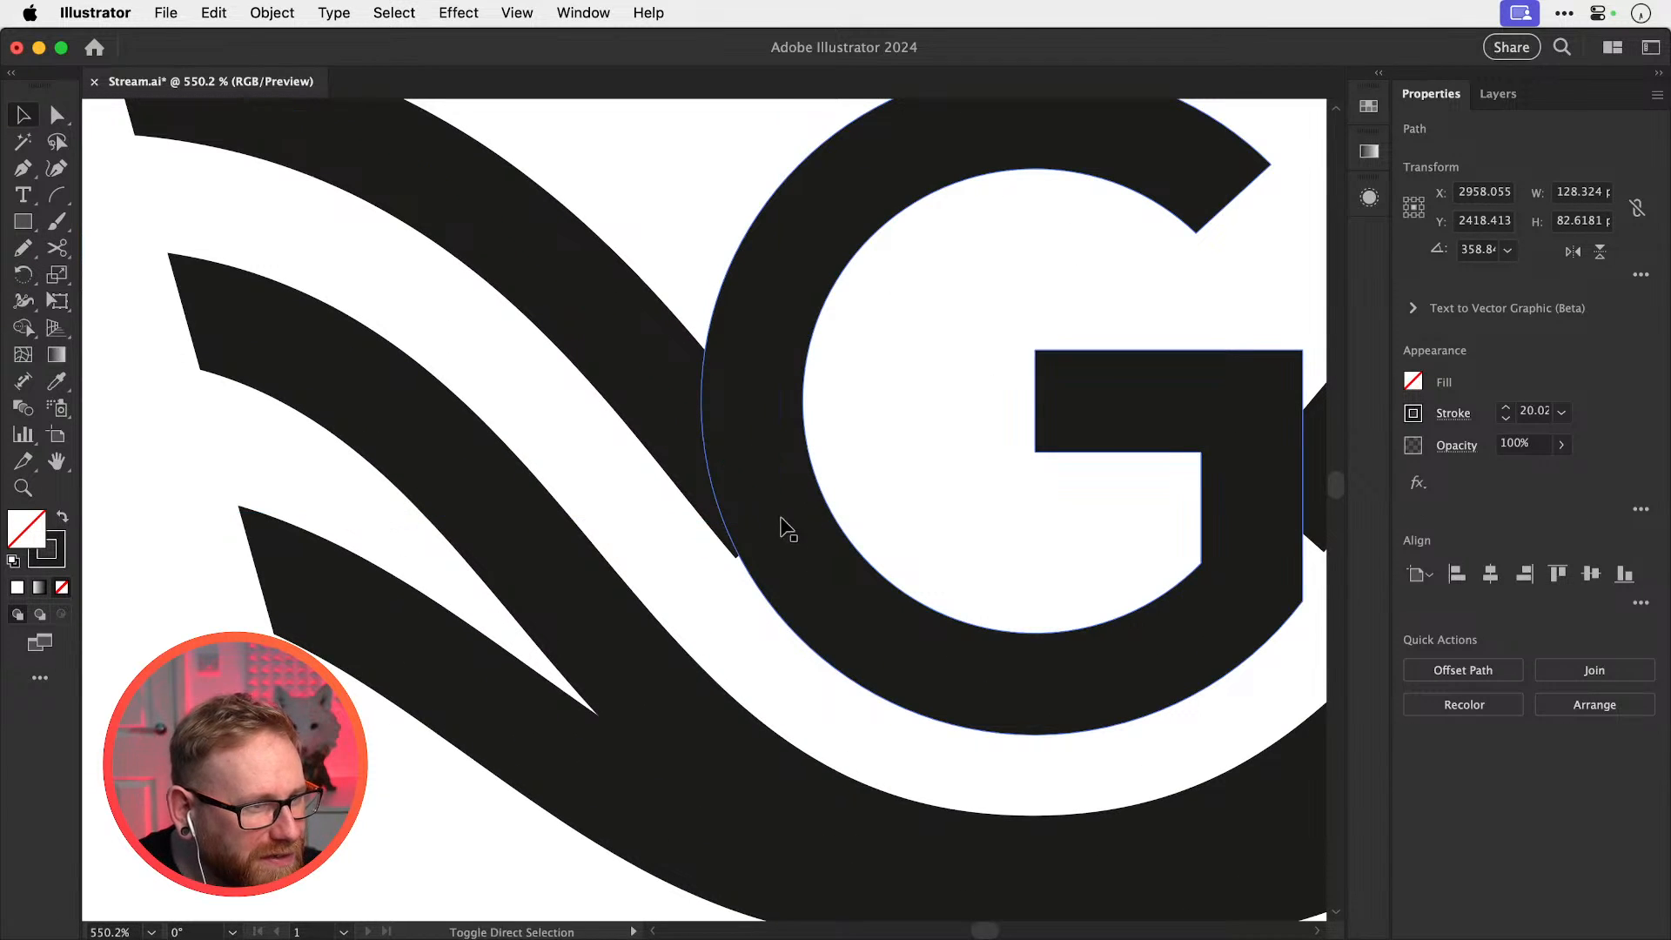
key("a")
left_click(750, 497)
left_click(684, 409)
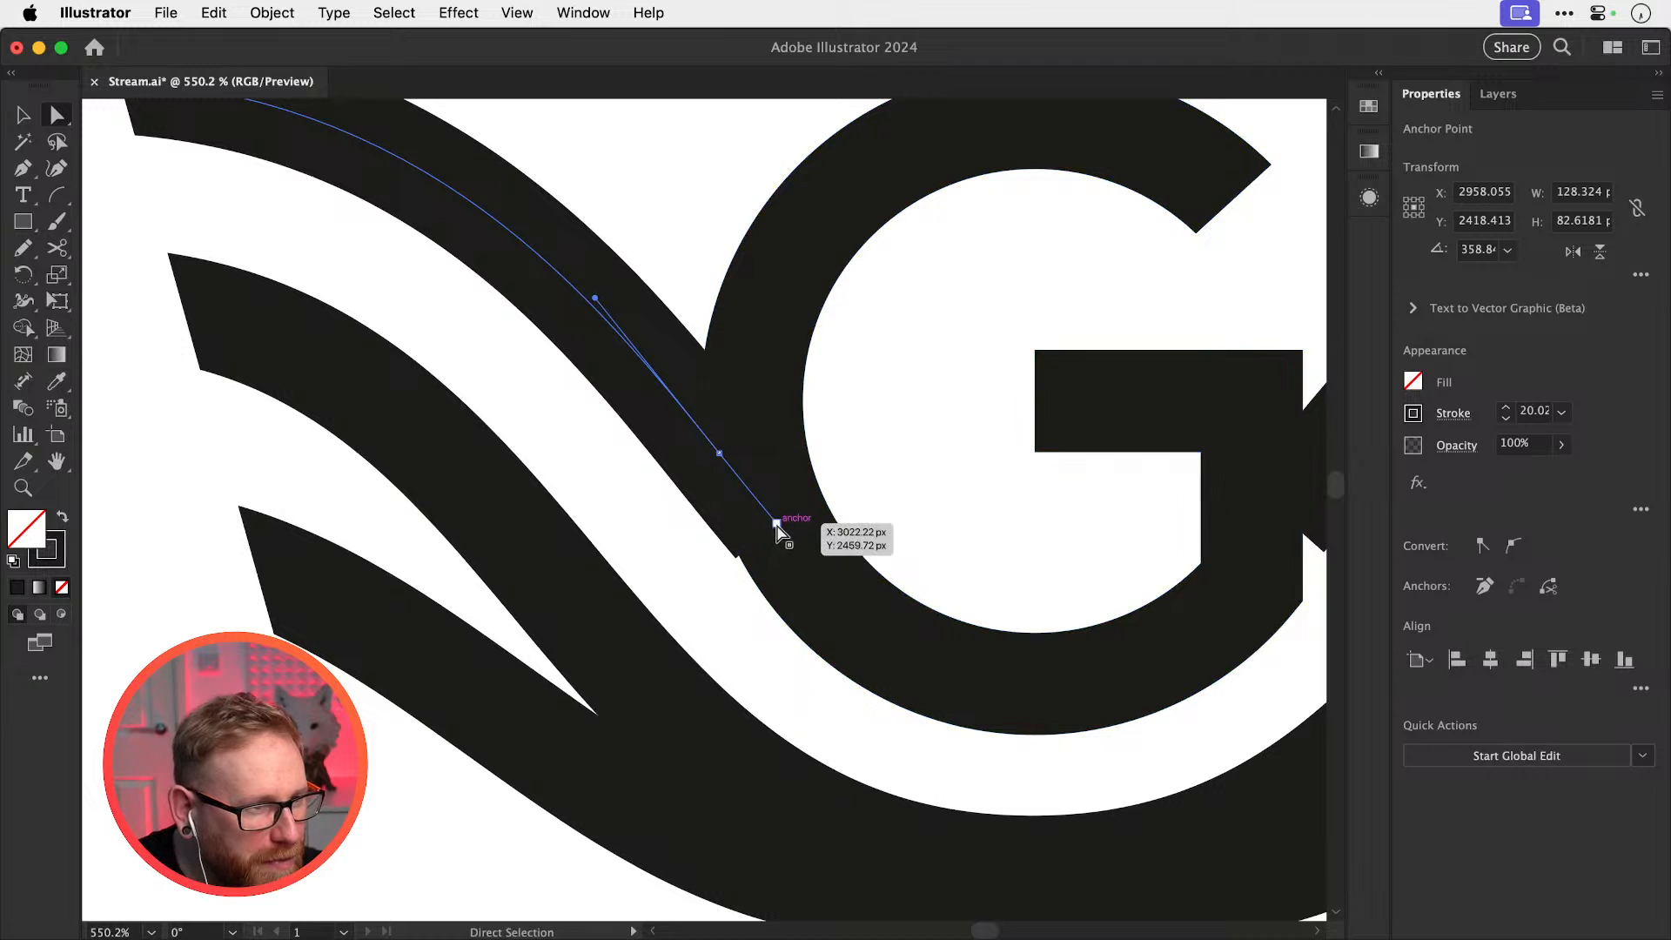
left_click_drag(777, 524, 877, 535)
Widen the wave's end beside the G with the Width tool
key("z")
key("shift+w")
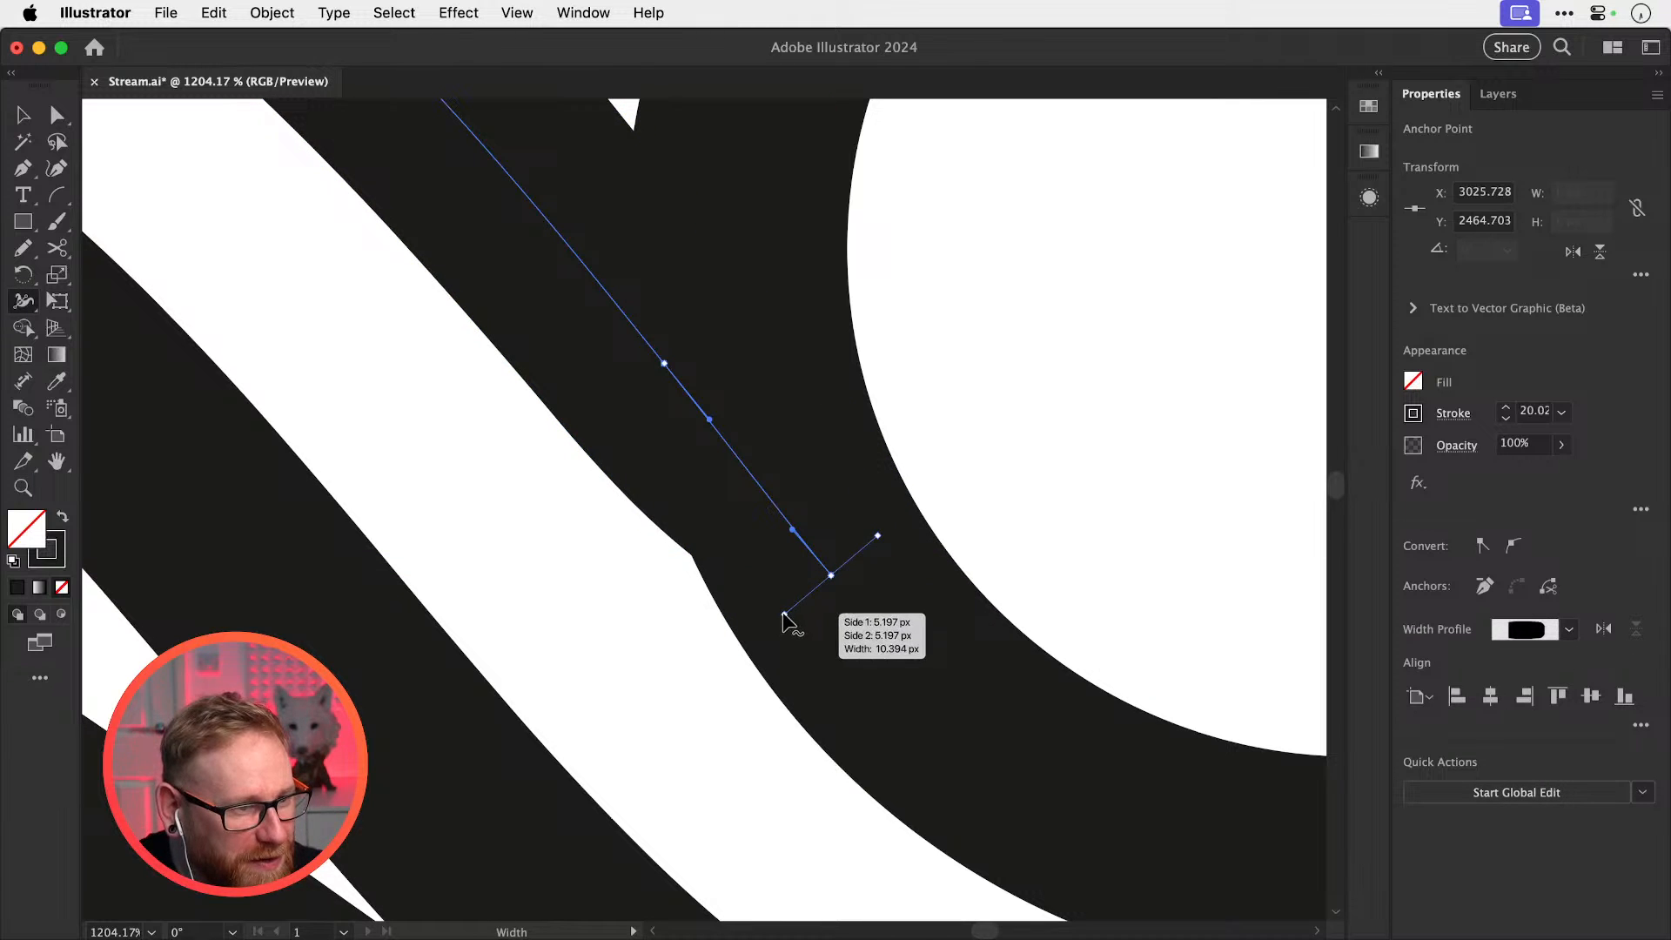
left_click_drag(784, 615, 875, 537)
key("v")
left_click(966, 487)
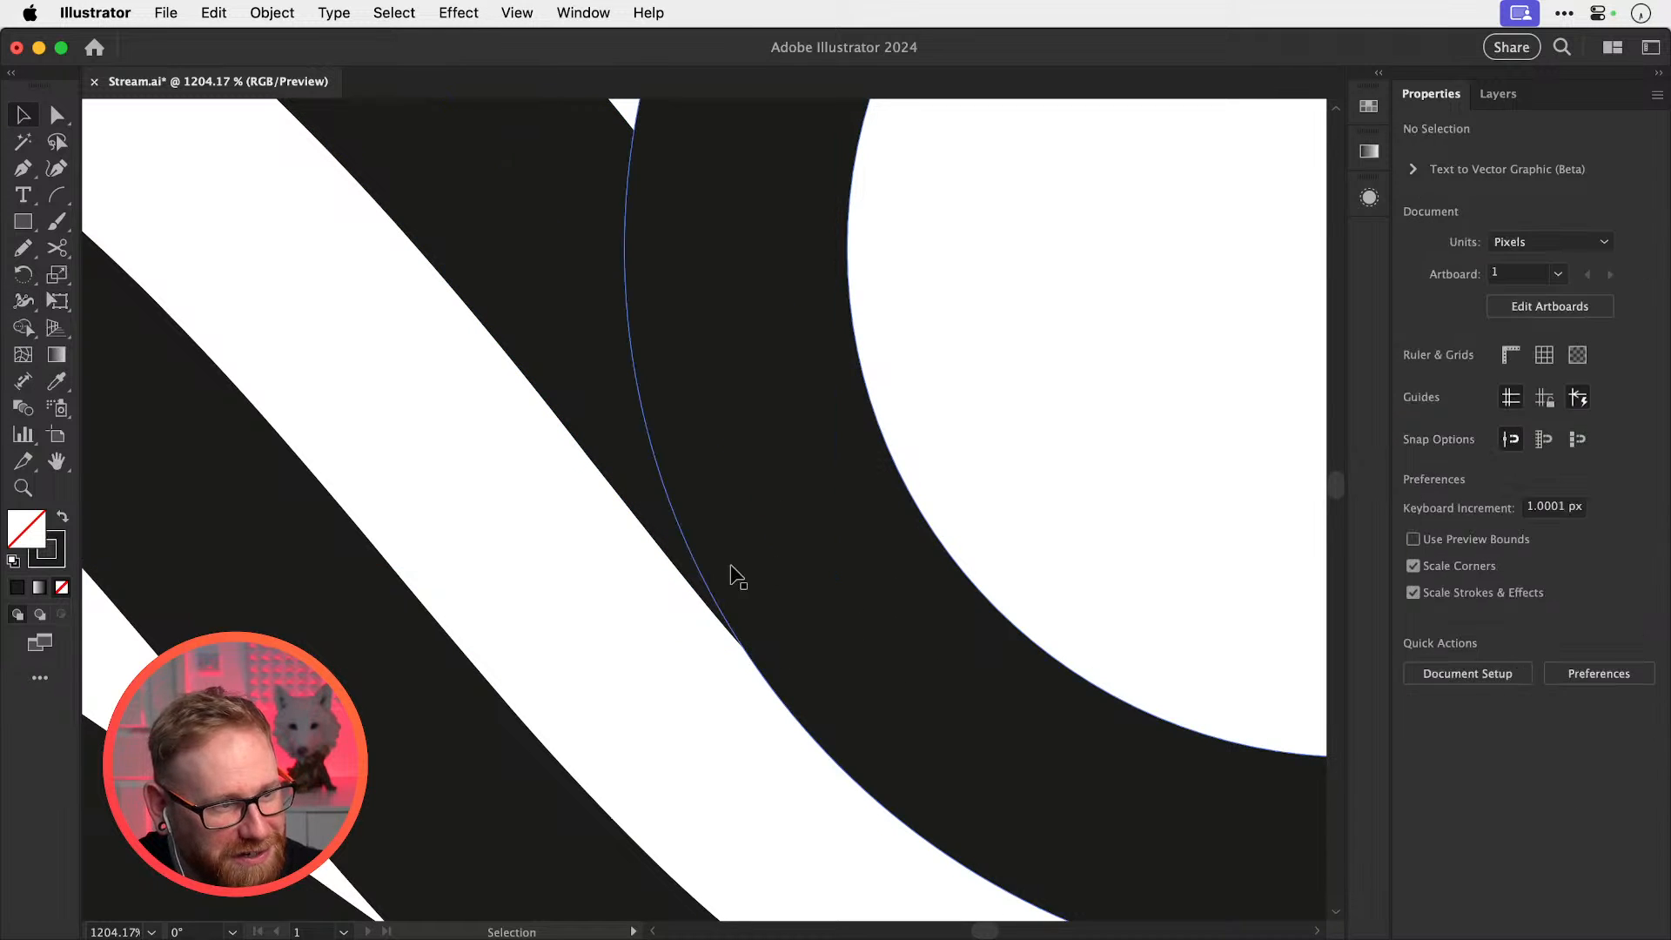
scroll(746, 540, "down", 10)
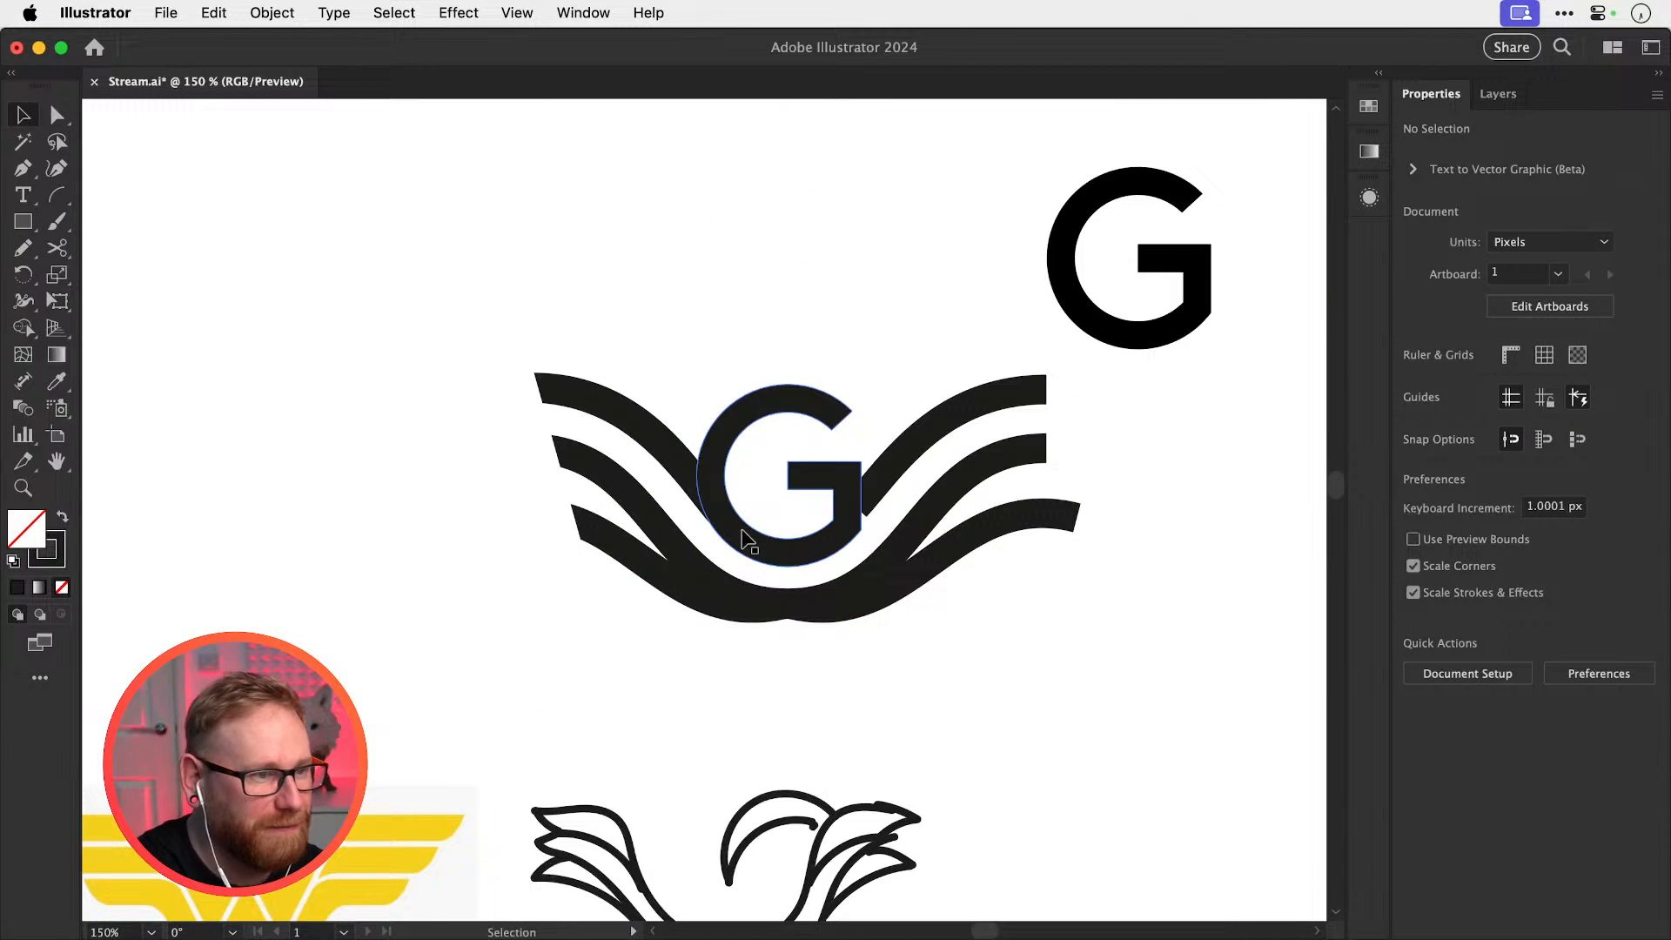
Draw a closed, curved sliver shape along the bottom wave below the lowest left wave
key("z")
left_click_drag(673, 494, 1061, 614)
key("v")
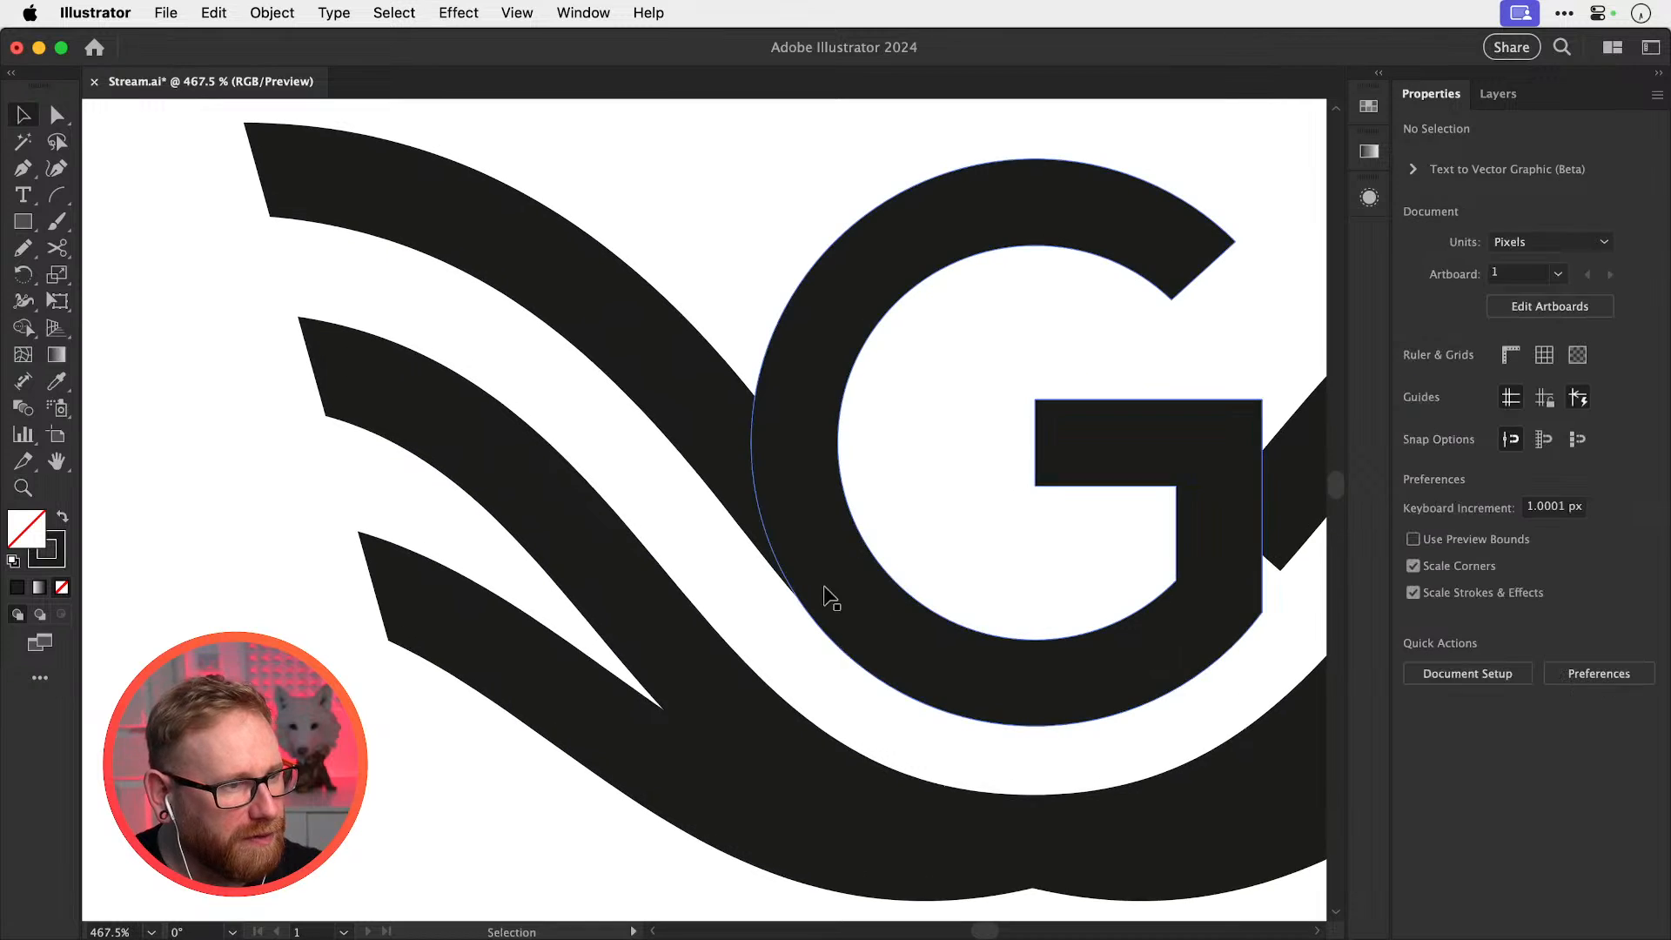
left_click_drag(787, 697, 800, 624)
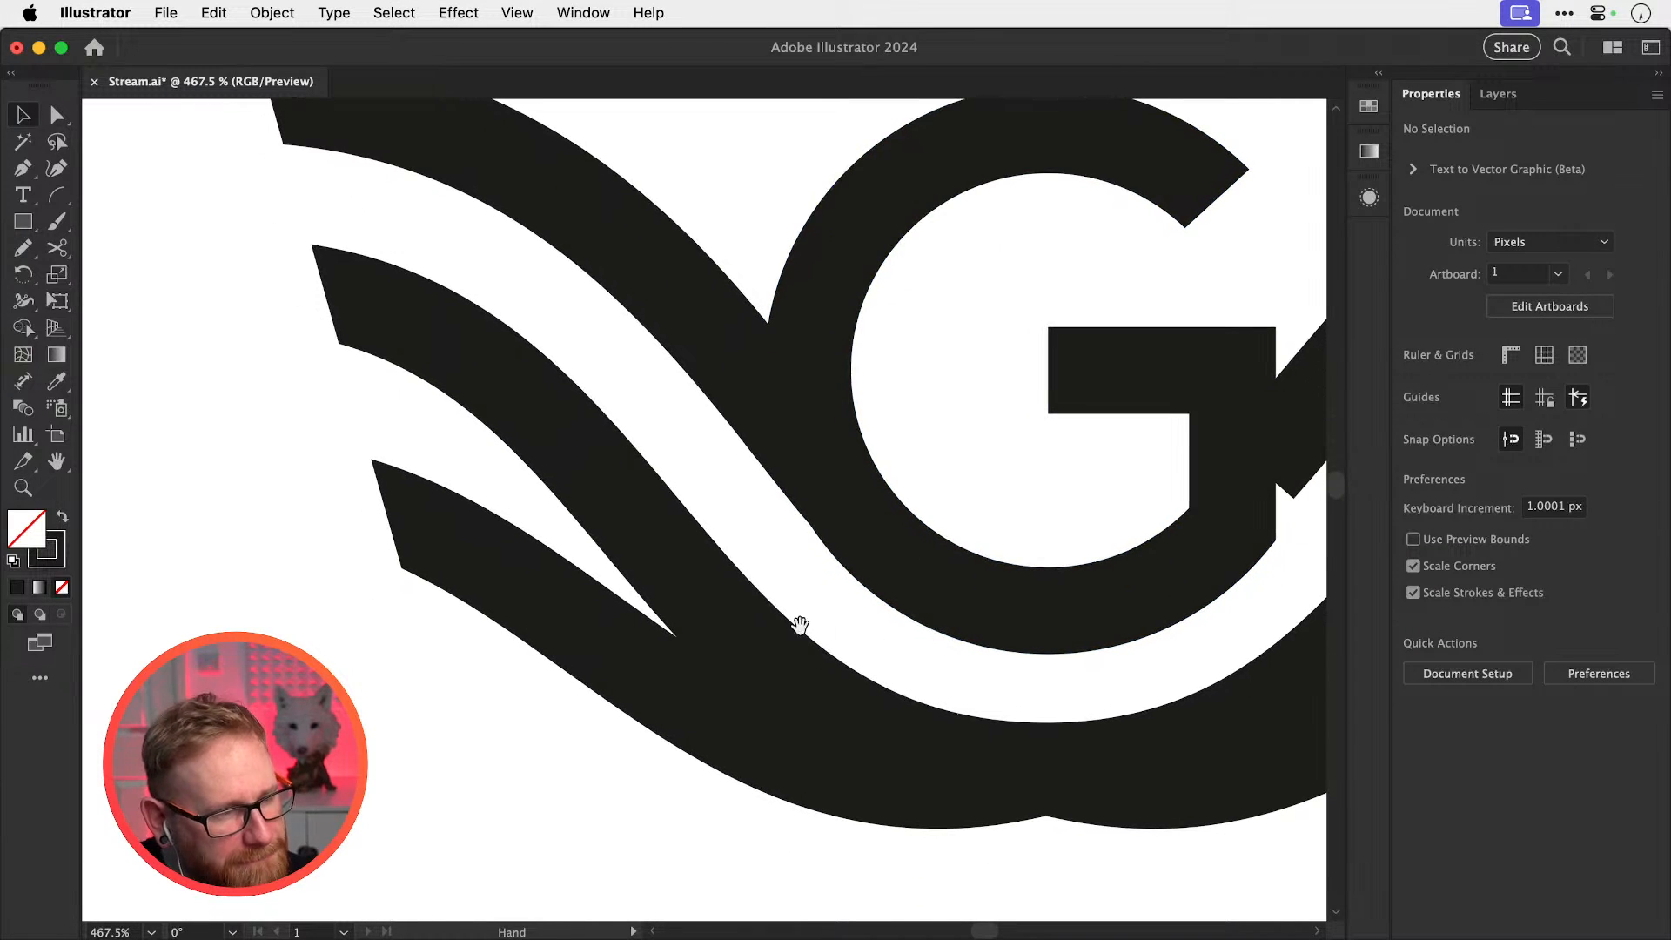
key("p")
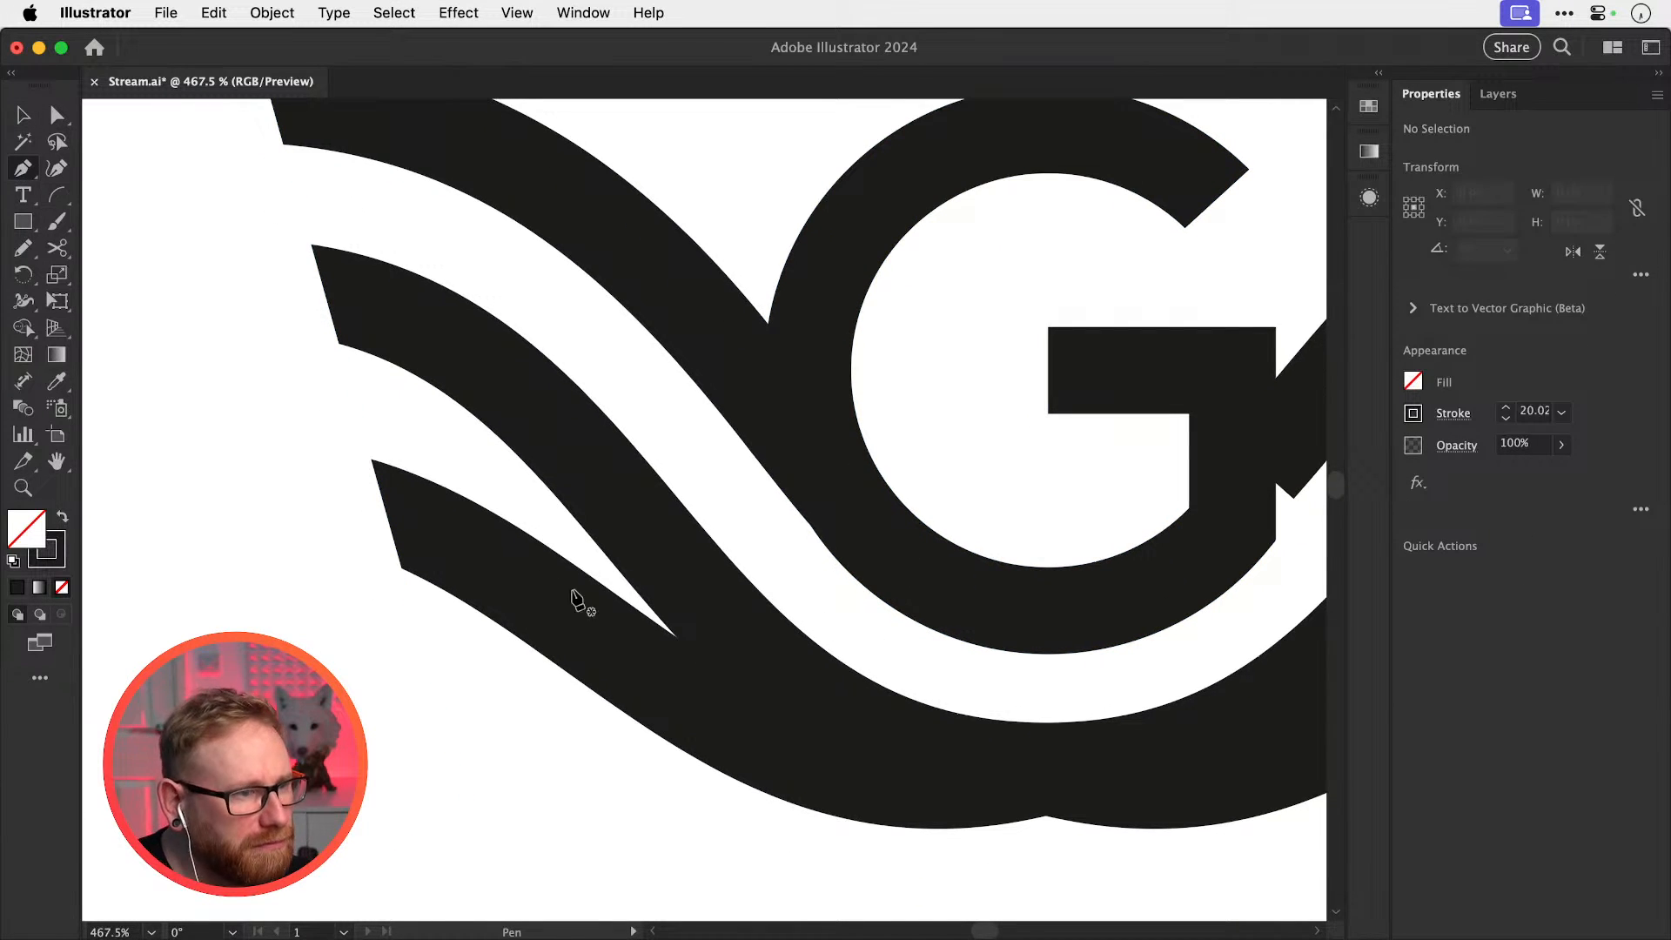
left_click(637, 607)
left_click_drag(1045, 724, 1199, 668)
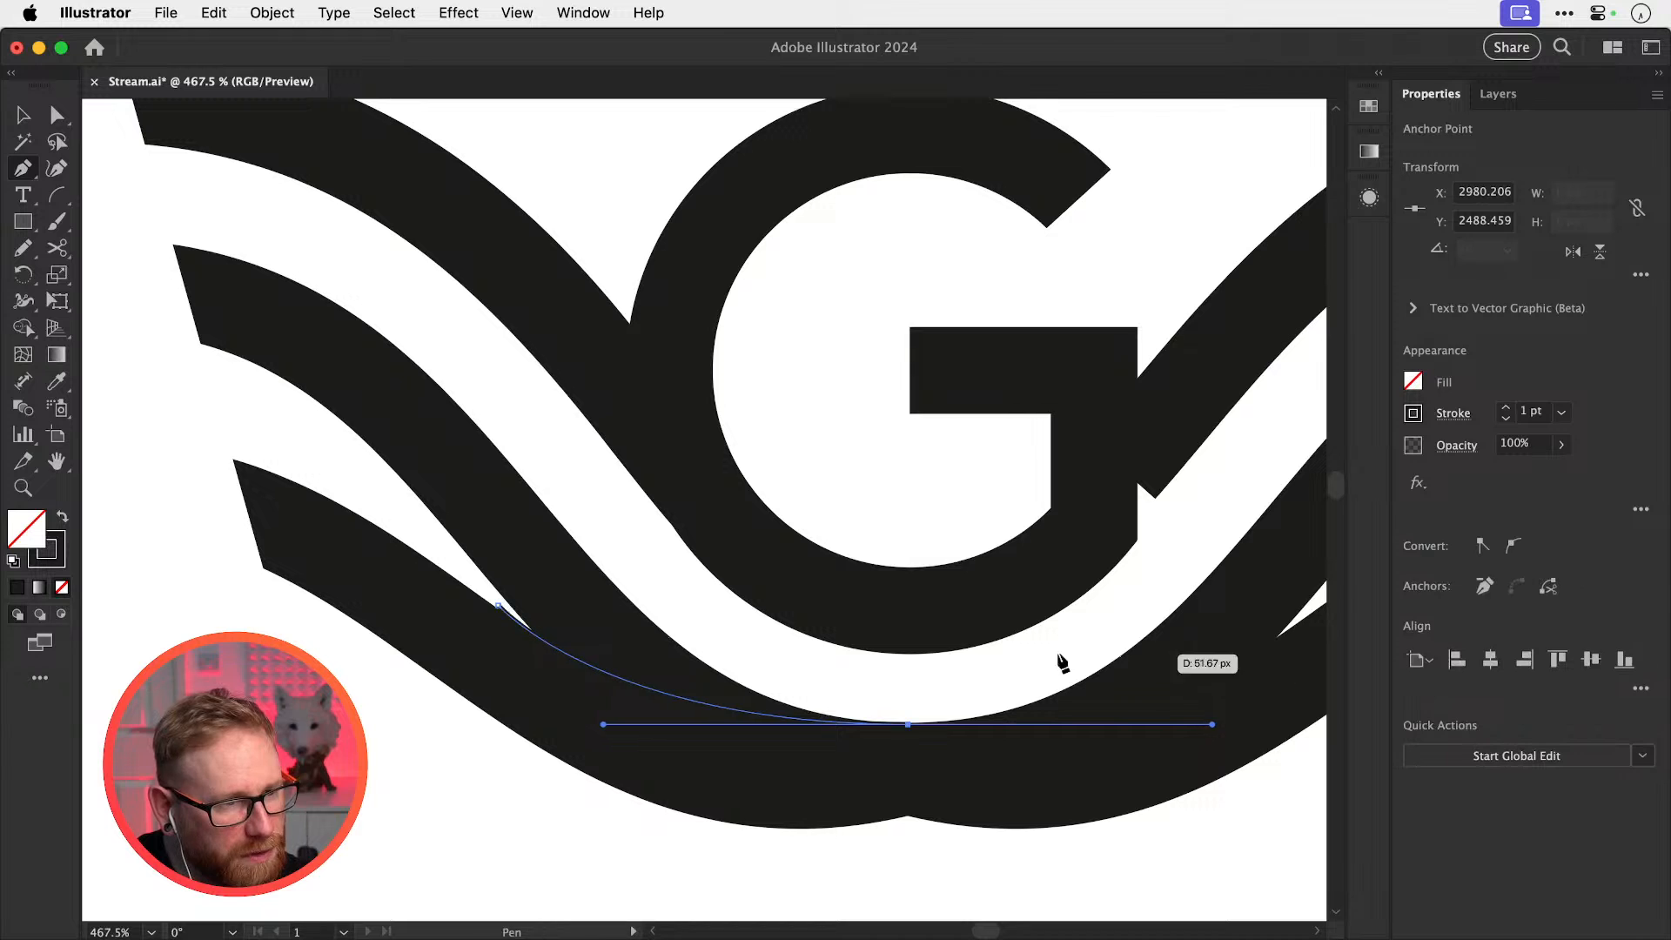
left_click(909, 724)
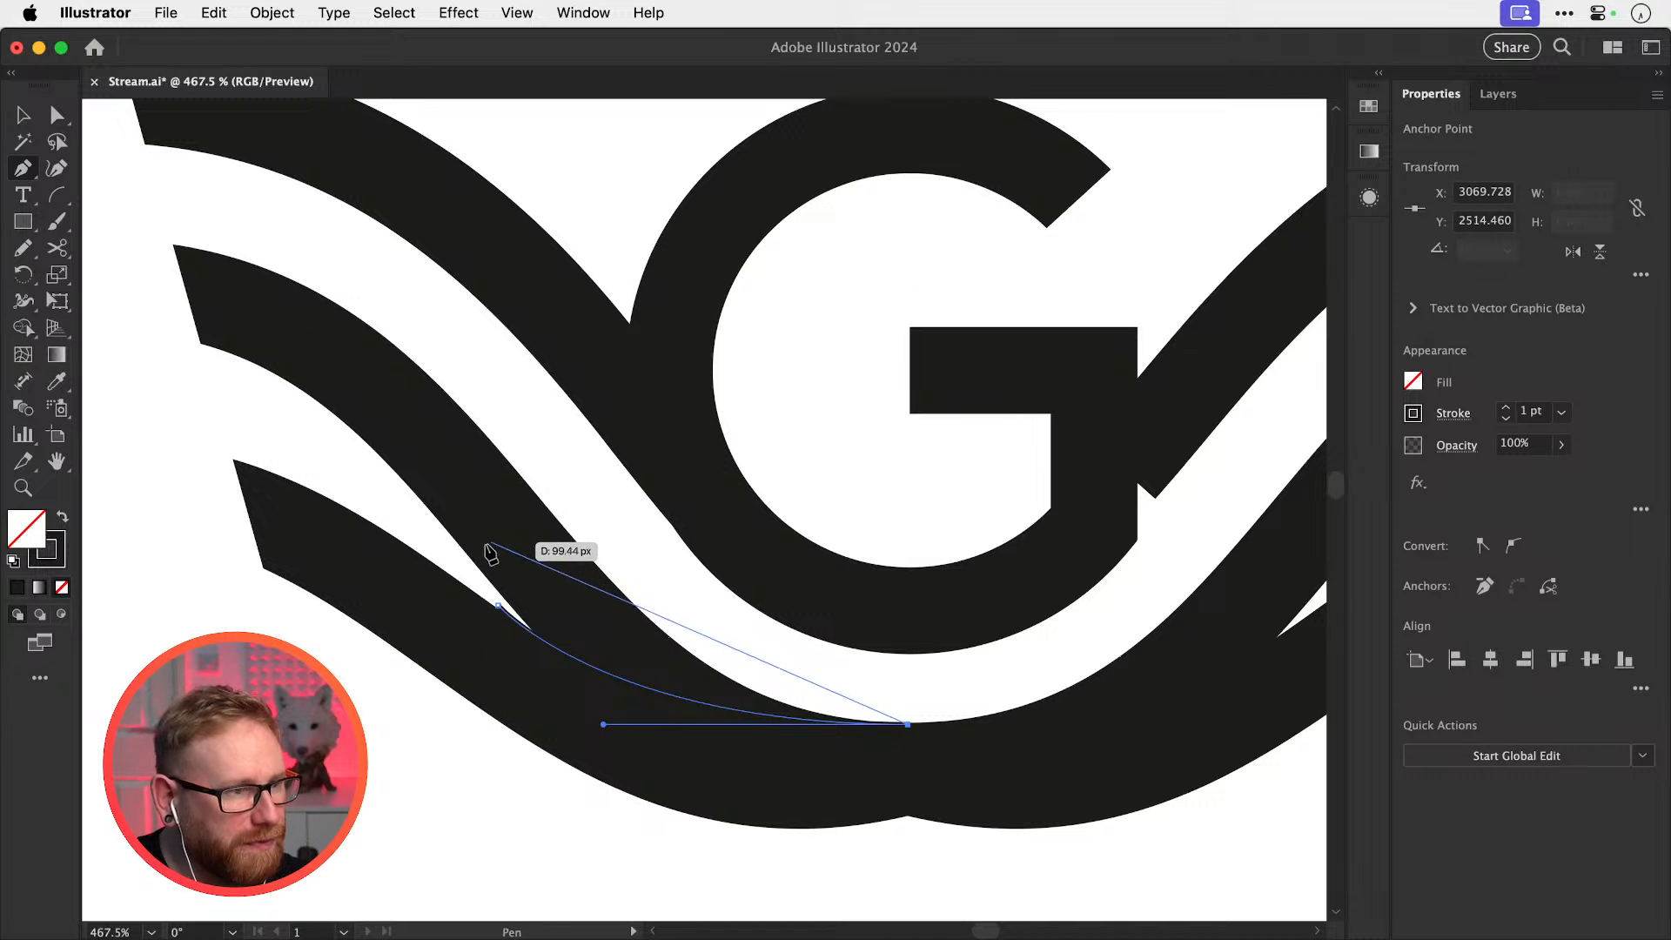
left_click_drag(443, 548, 234, 375)
left_click(444, 549)
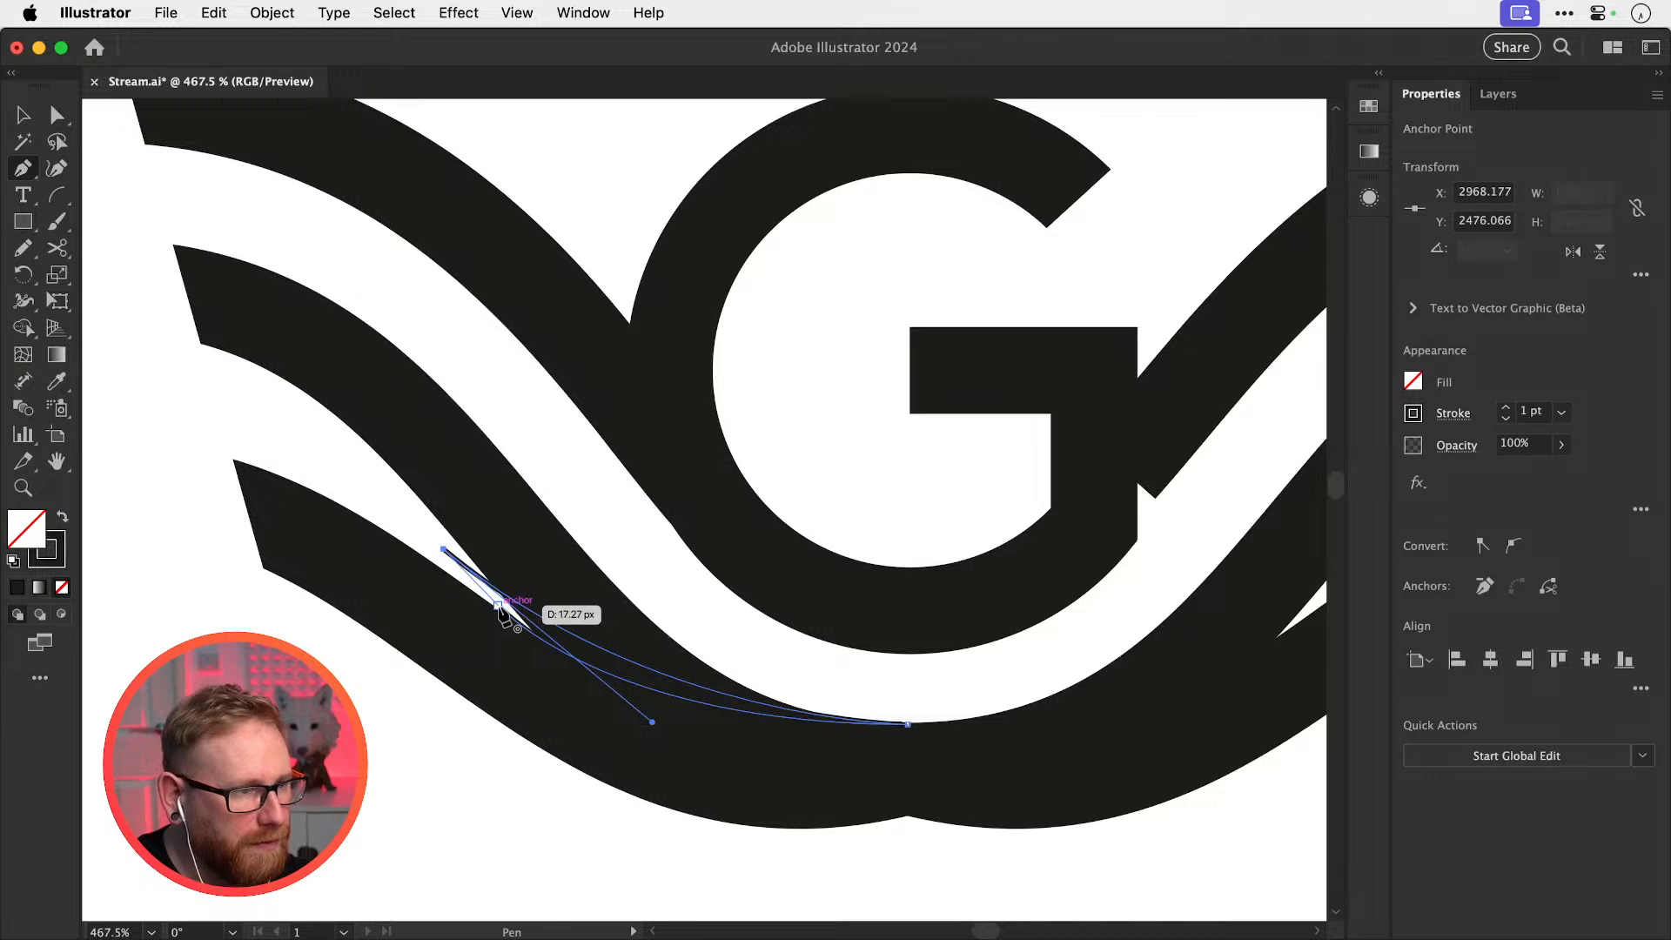
left_click(499, 605)
Swap the sliver's fill and stroke and fill it white with the Eyedropper
key("shift+x")
key("i")
left_click(328, 689)
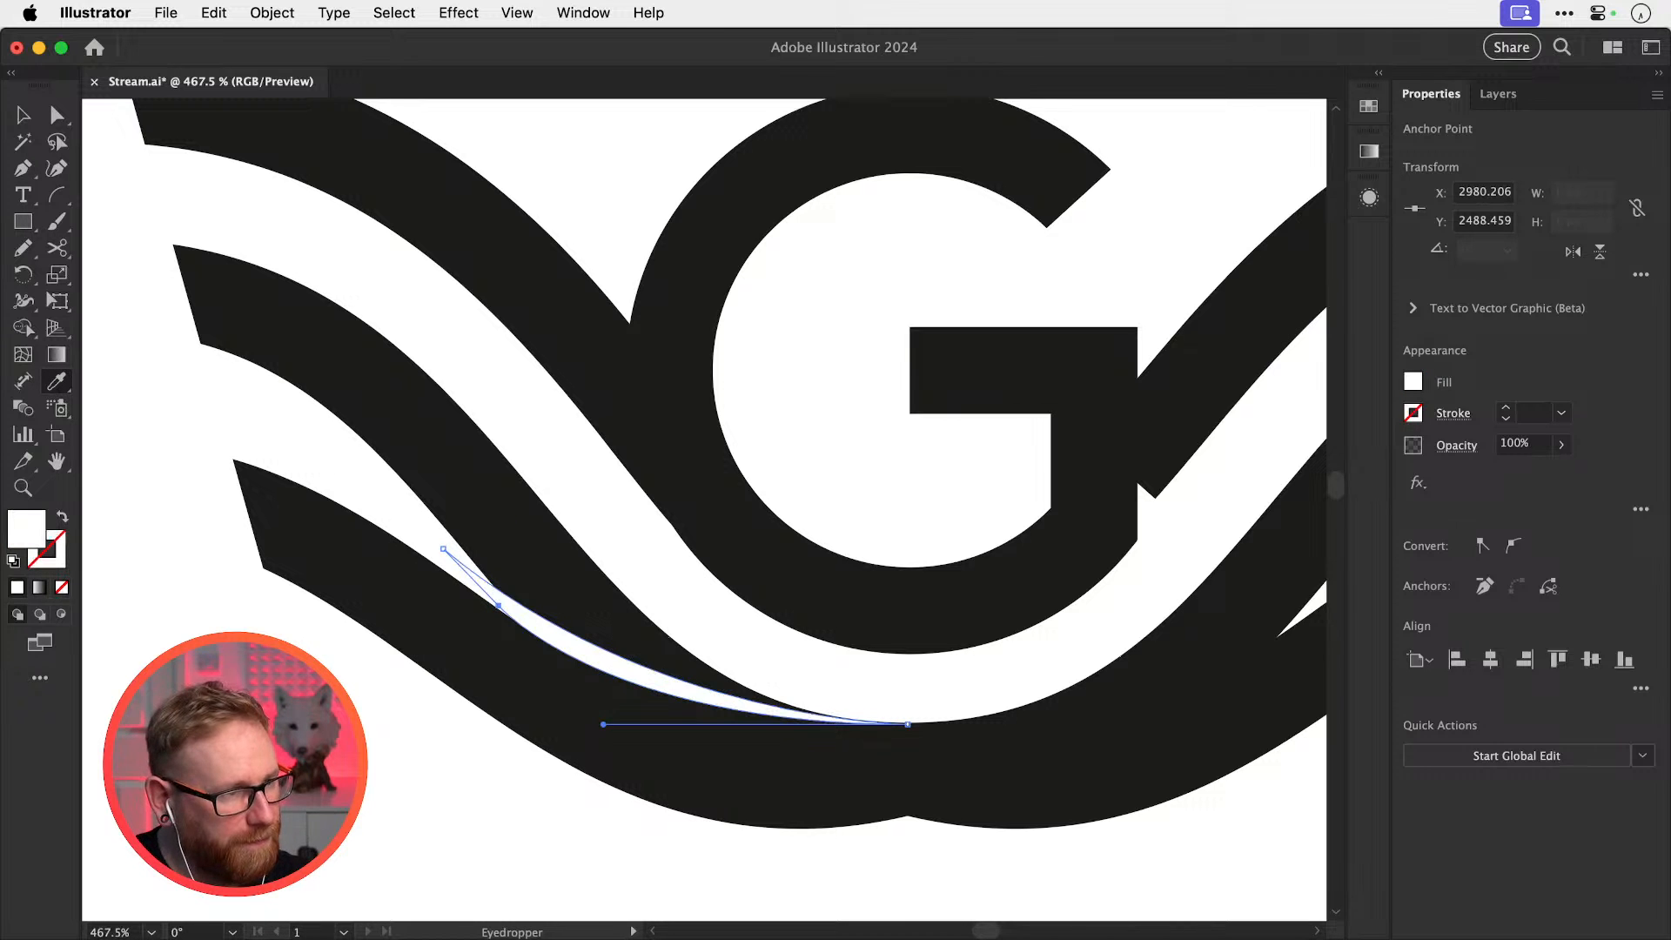
key("super+shift+a")
key("v")
key("super+minus")
key("super+minus")
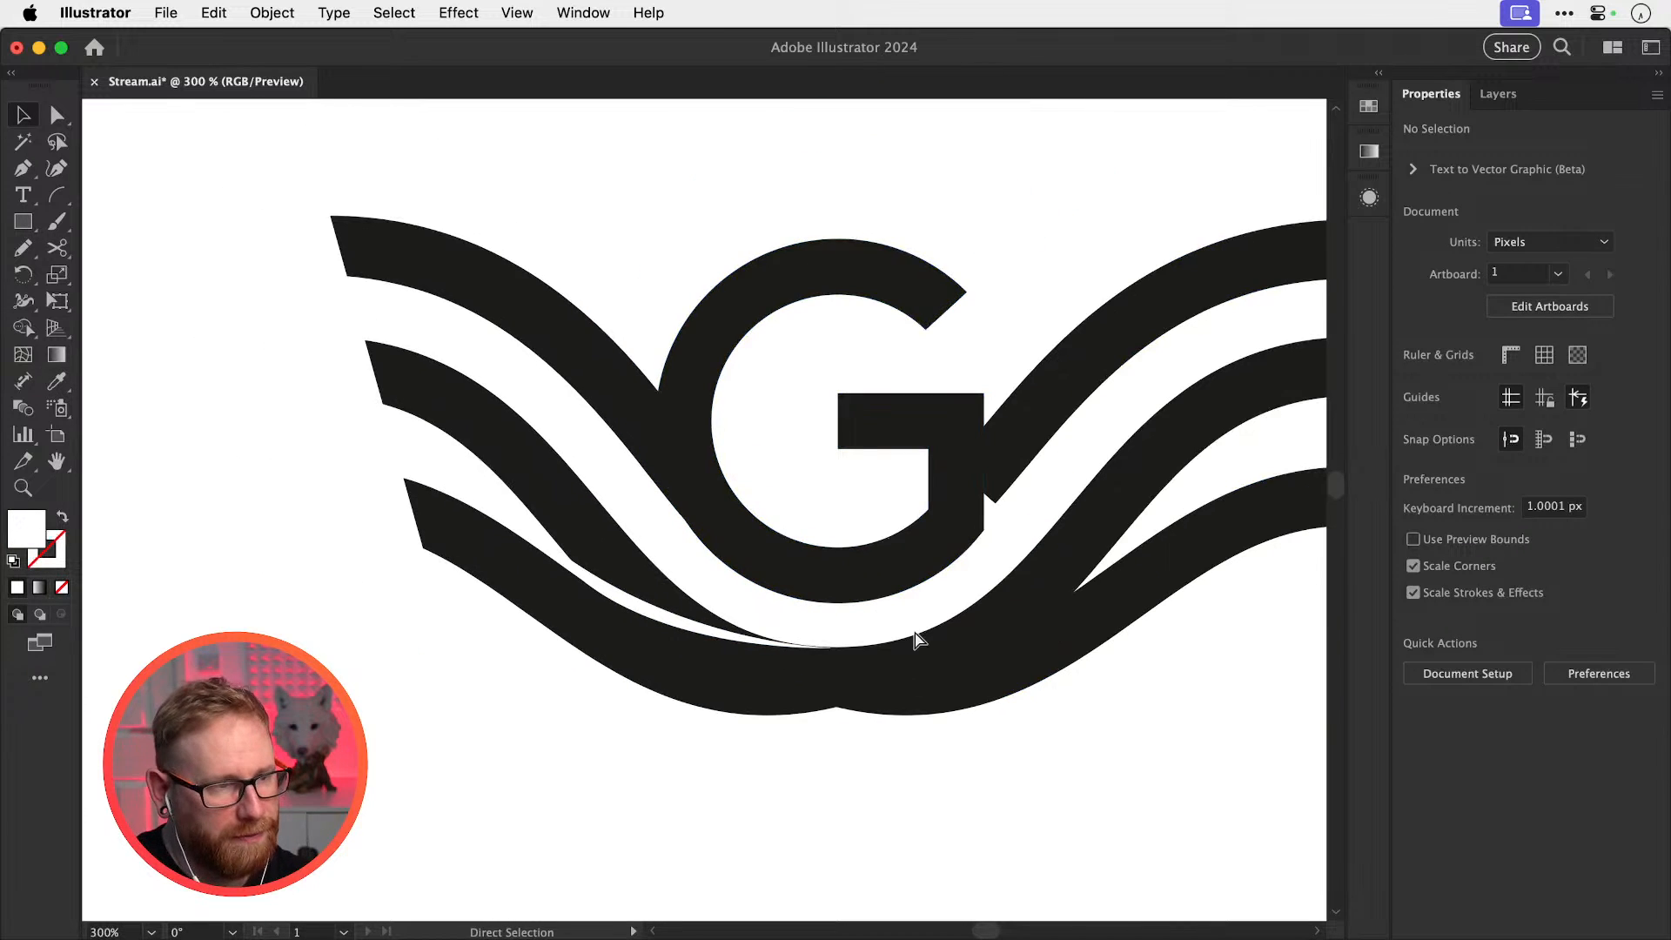
Give the G group a white stroke aligned outside at 5 pt weight
key("p")
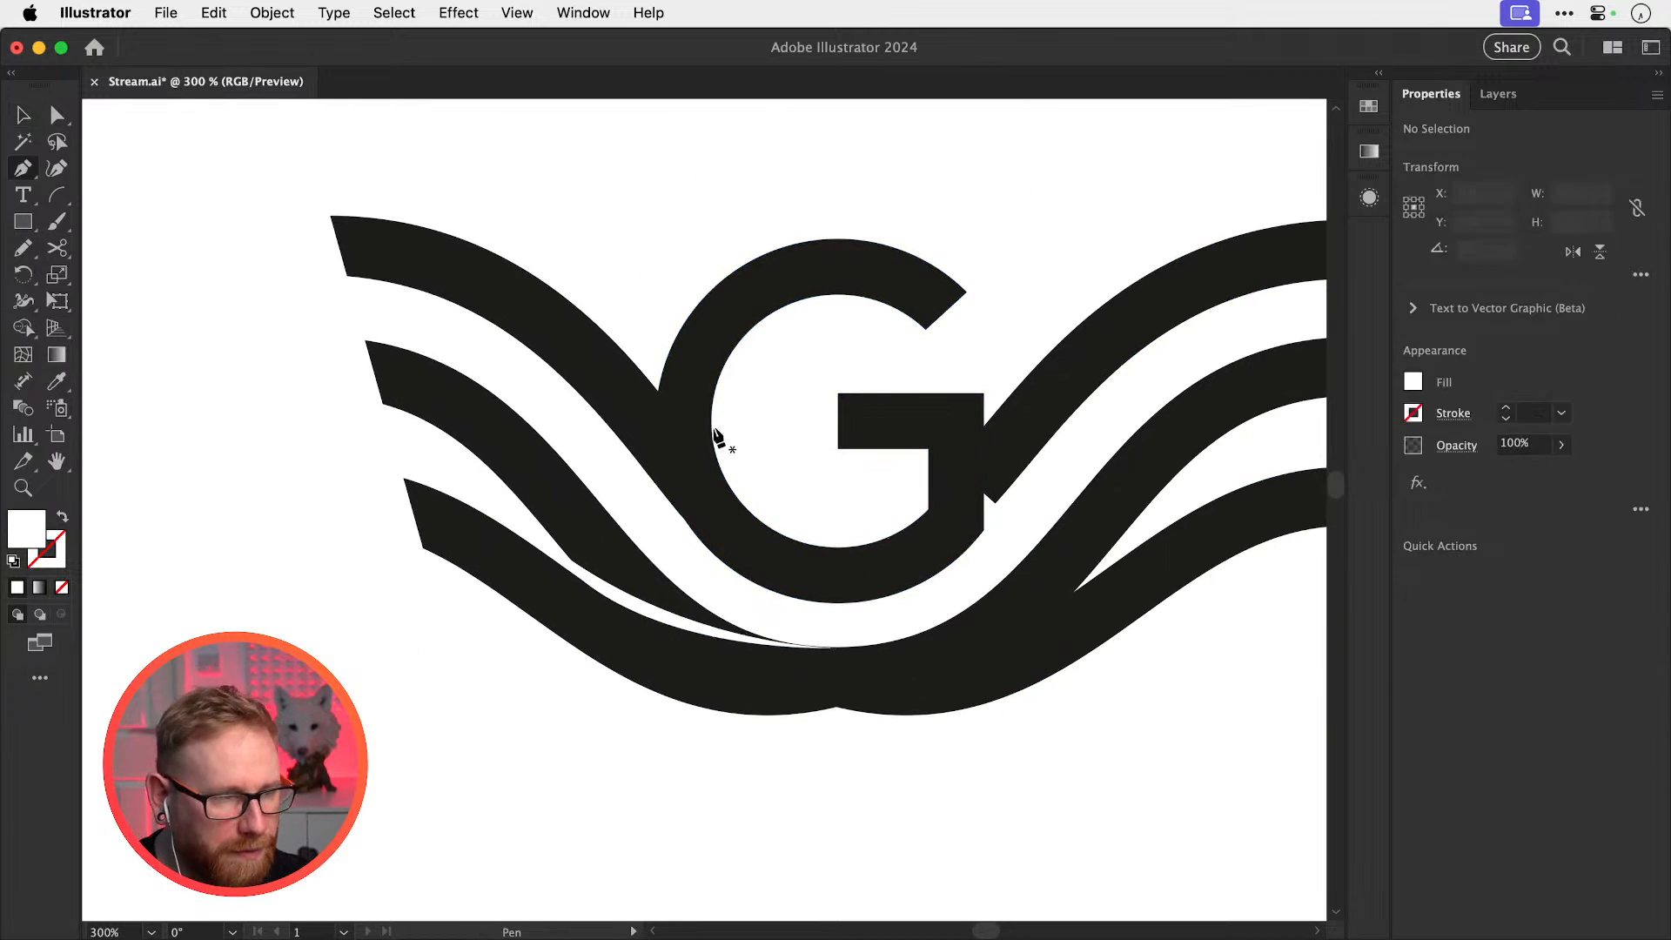
left_click(659, 391)
key("super+z")
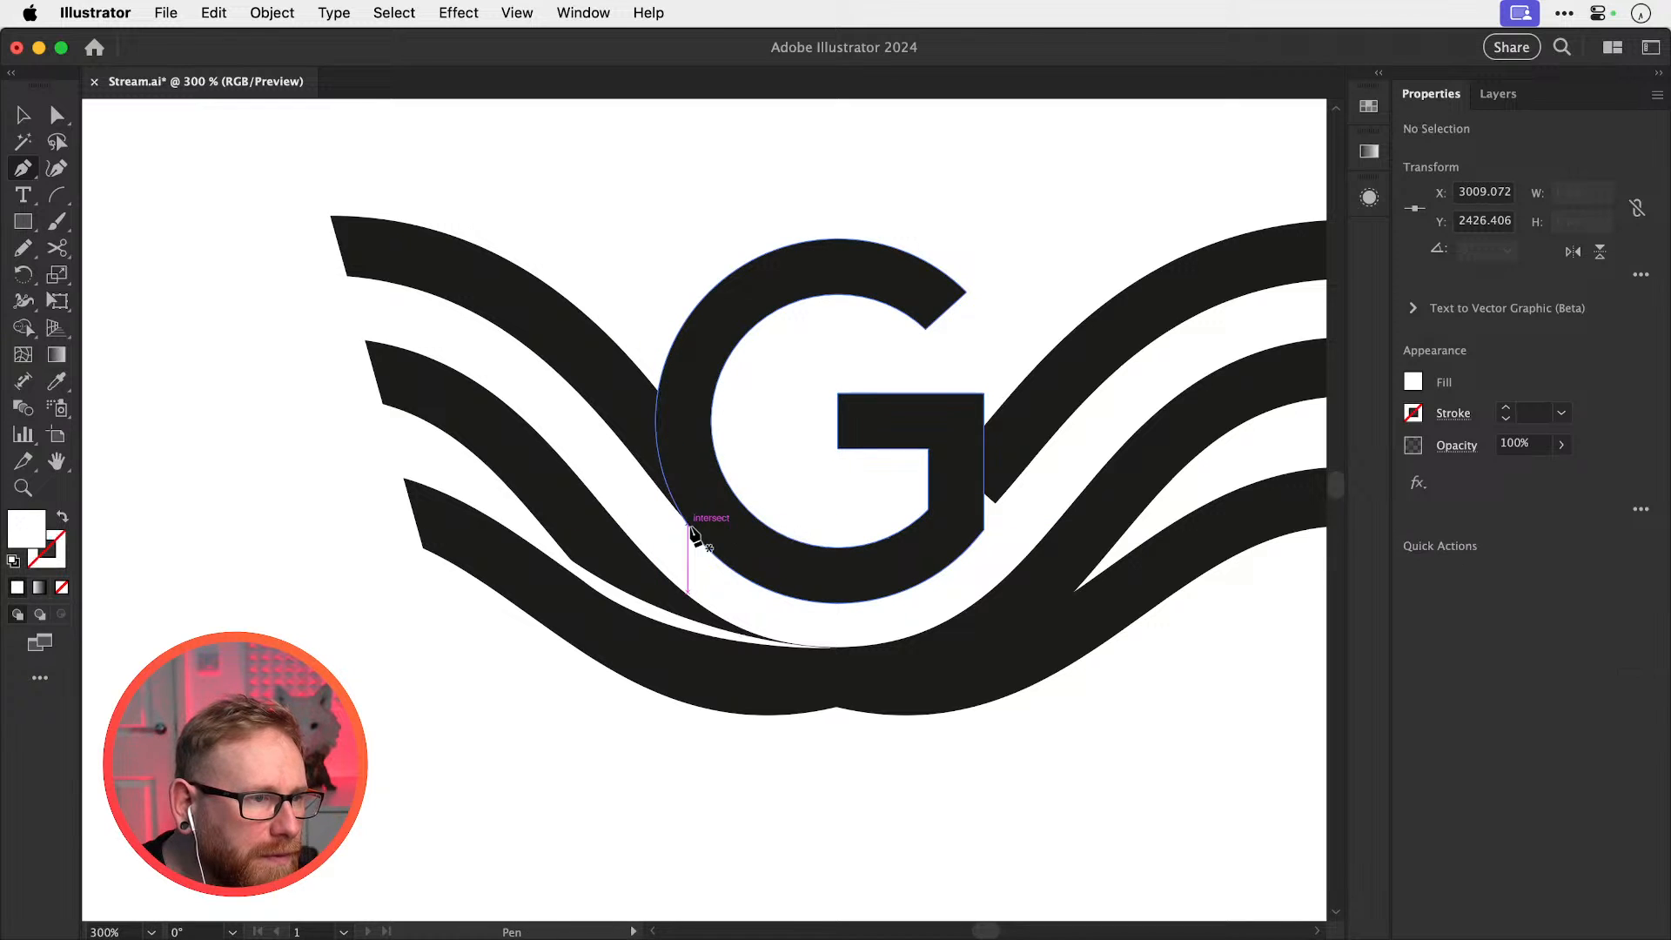
left_click(707, 503)
key("v")
left_click(701, 522)
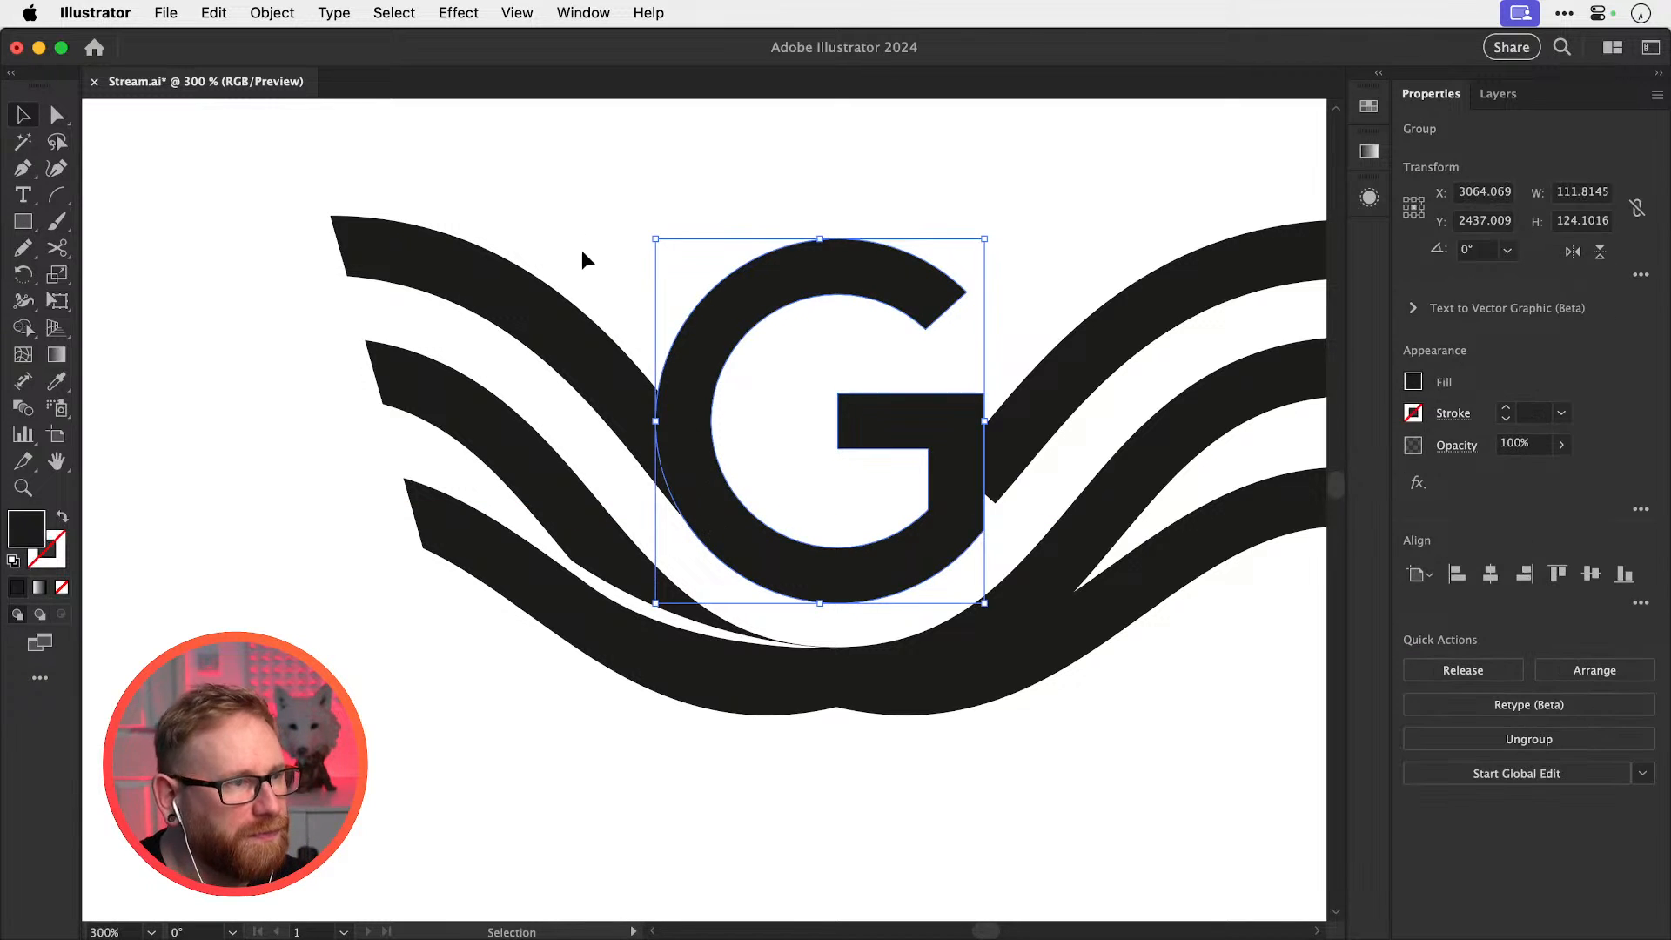
key("i")
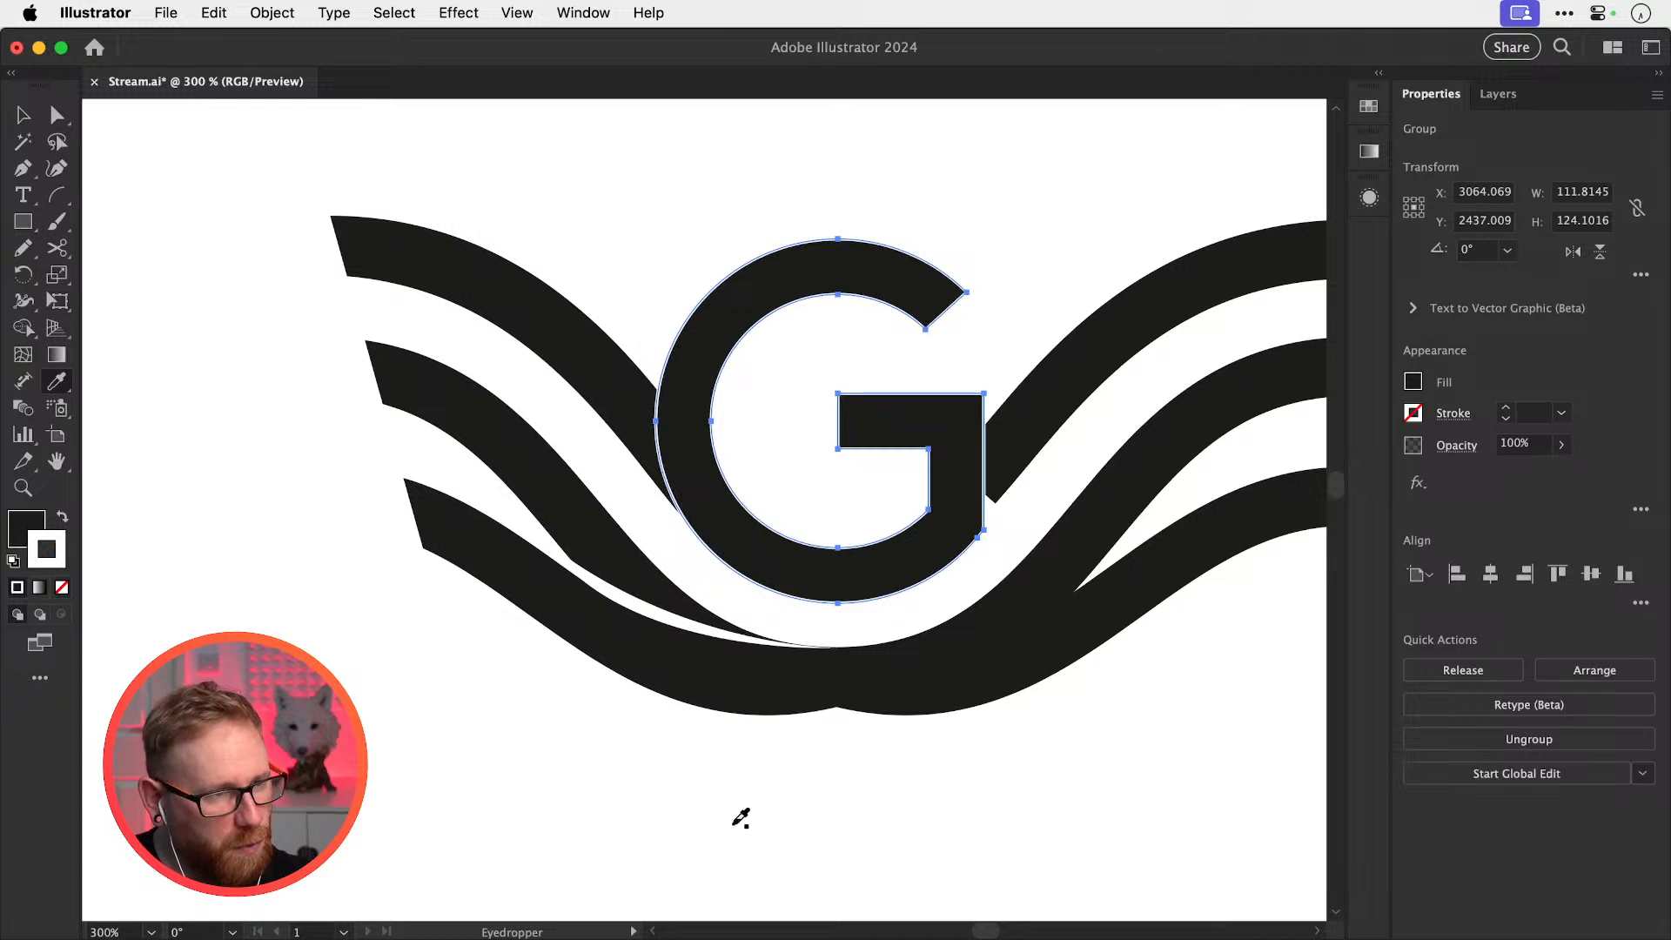
left_click(1453, 414)
left_click(1358, 532)
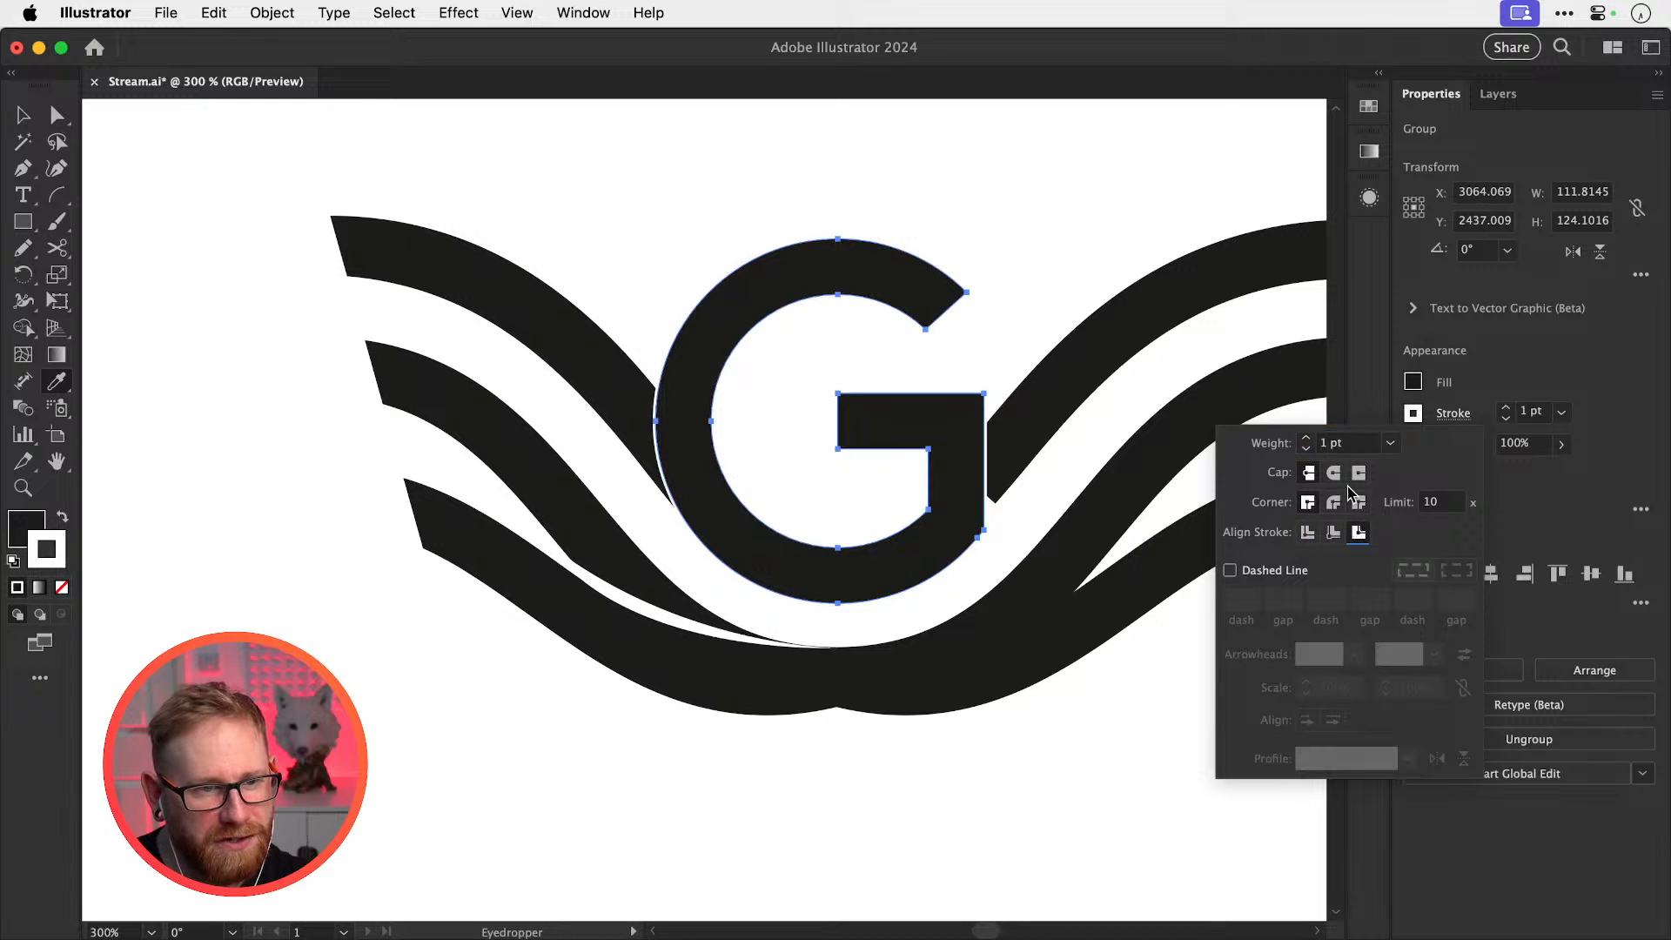
left_click(1305, 439)
Zoom out to check a wave path, then zoom back in on the winged G
key("v")
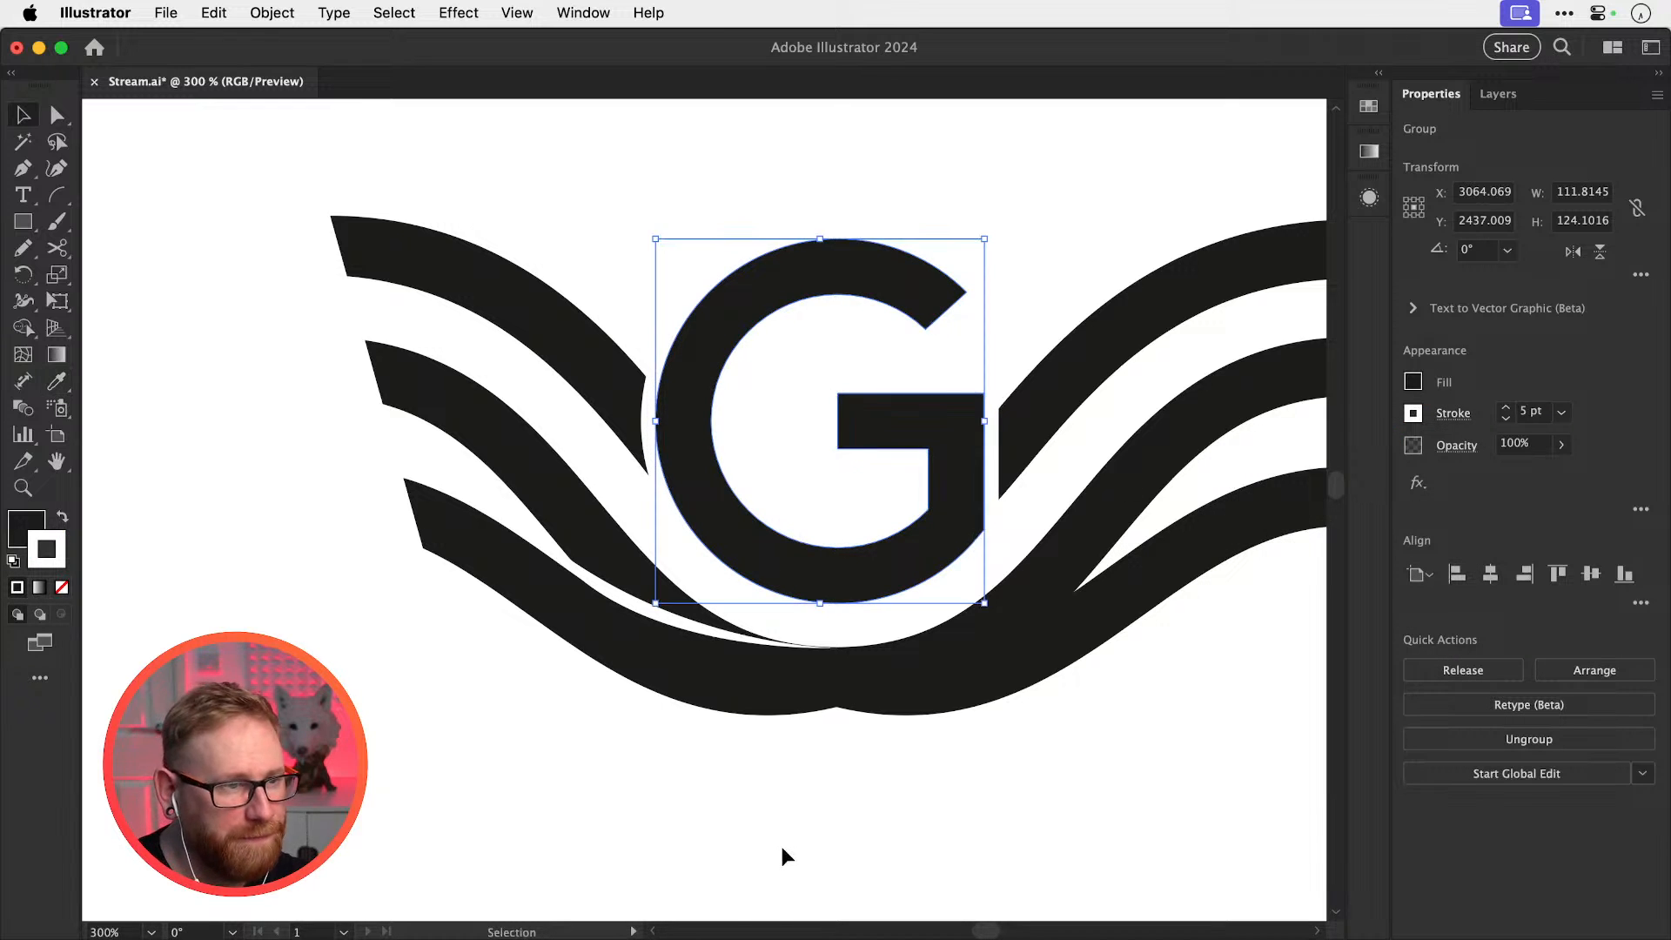
key("super+minus")
key("super+minus")
left_click(848, 646)
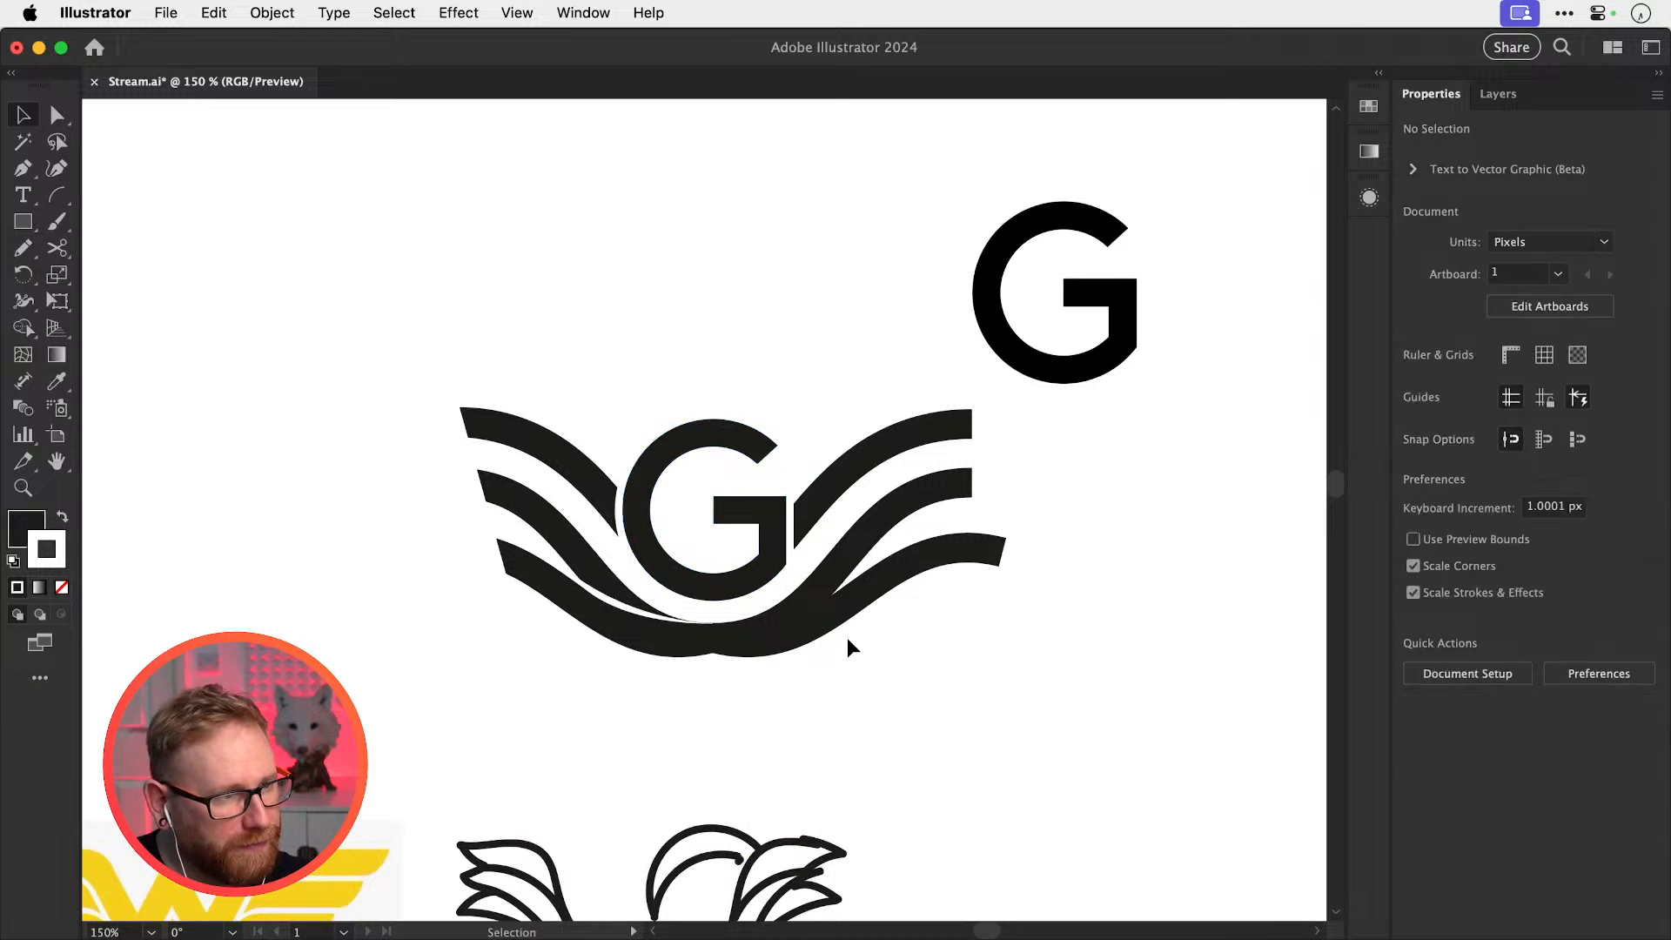
left_click(644, 613)
left_click(828, 713)
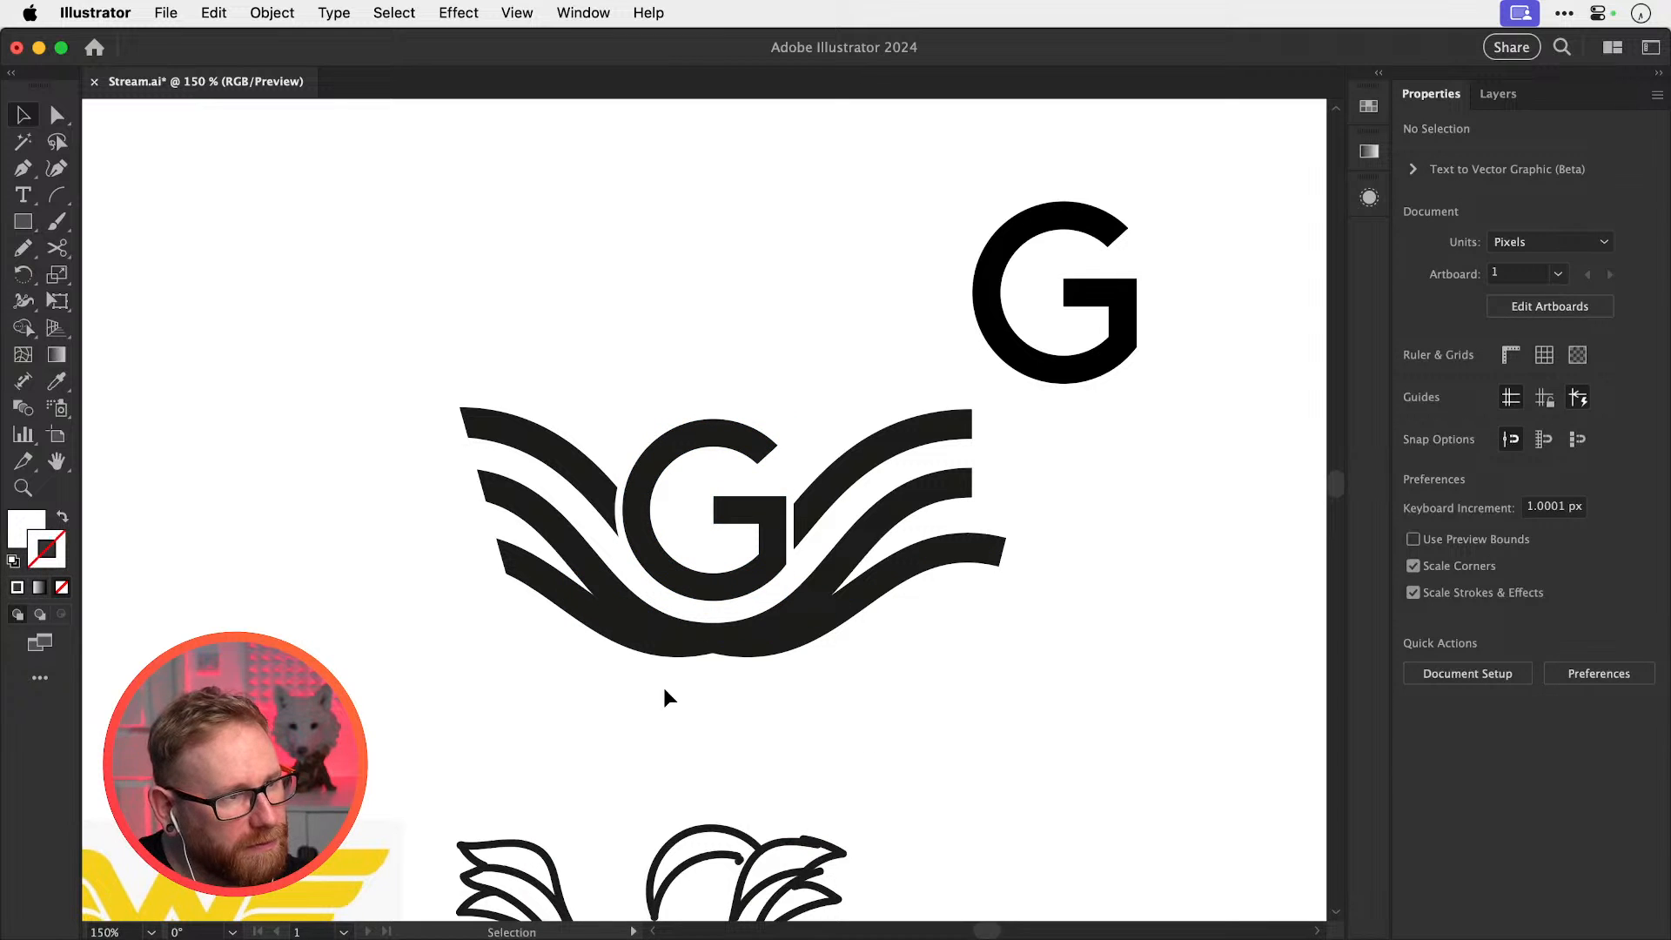
left_click_drag(621, 633, 782, 640)
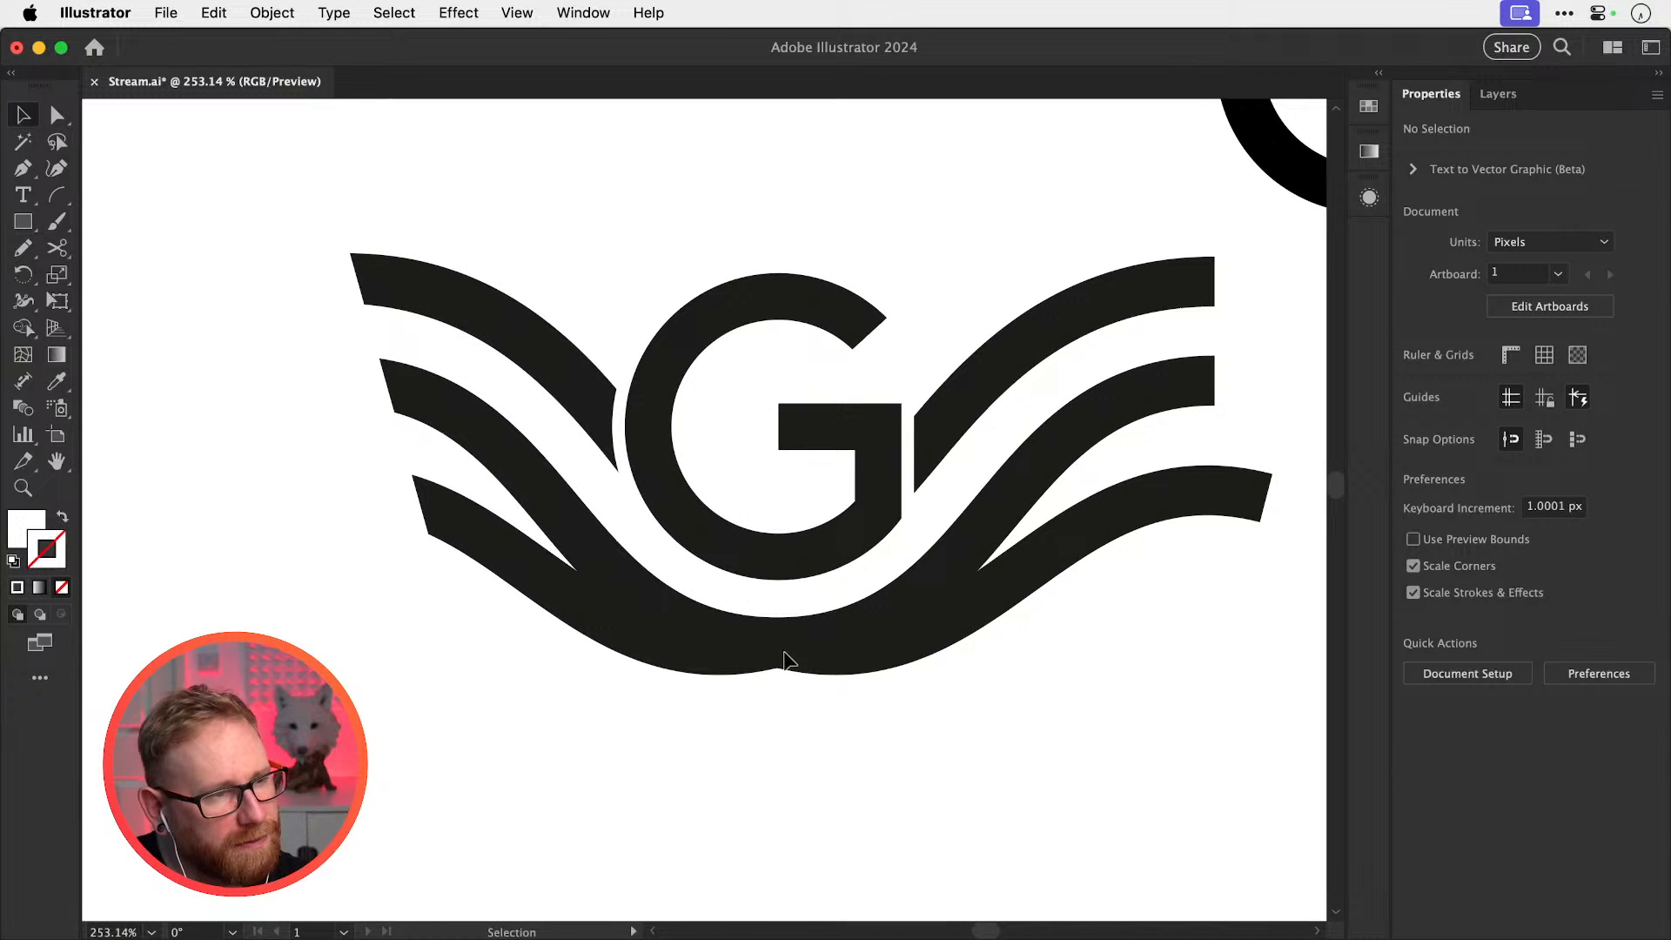
Try slightly rotating the lower-left wing, then undo the rotation
left_click(624, 637)
key("r")
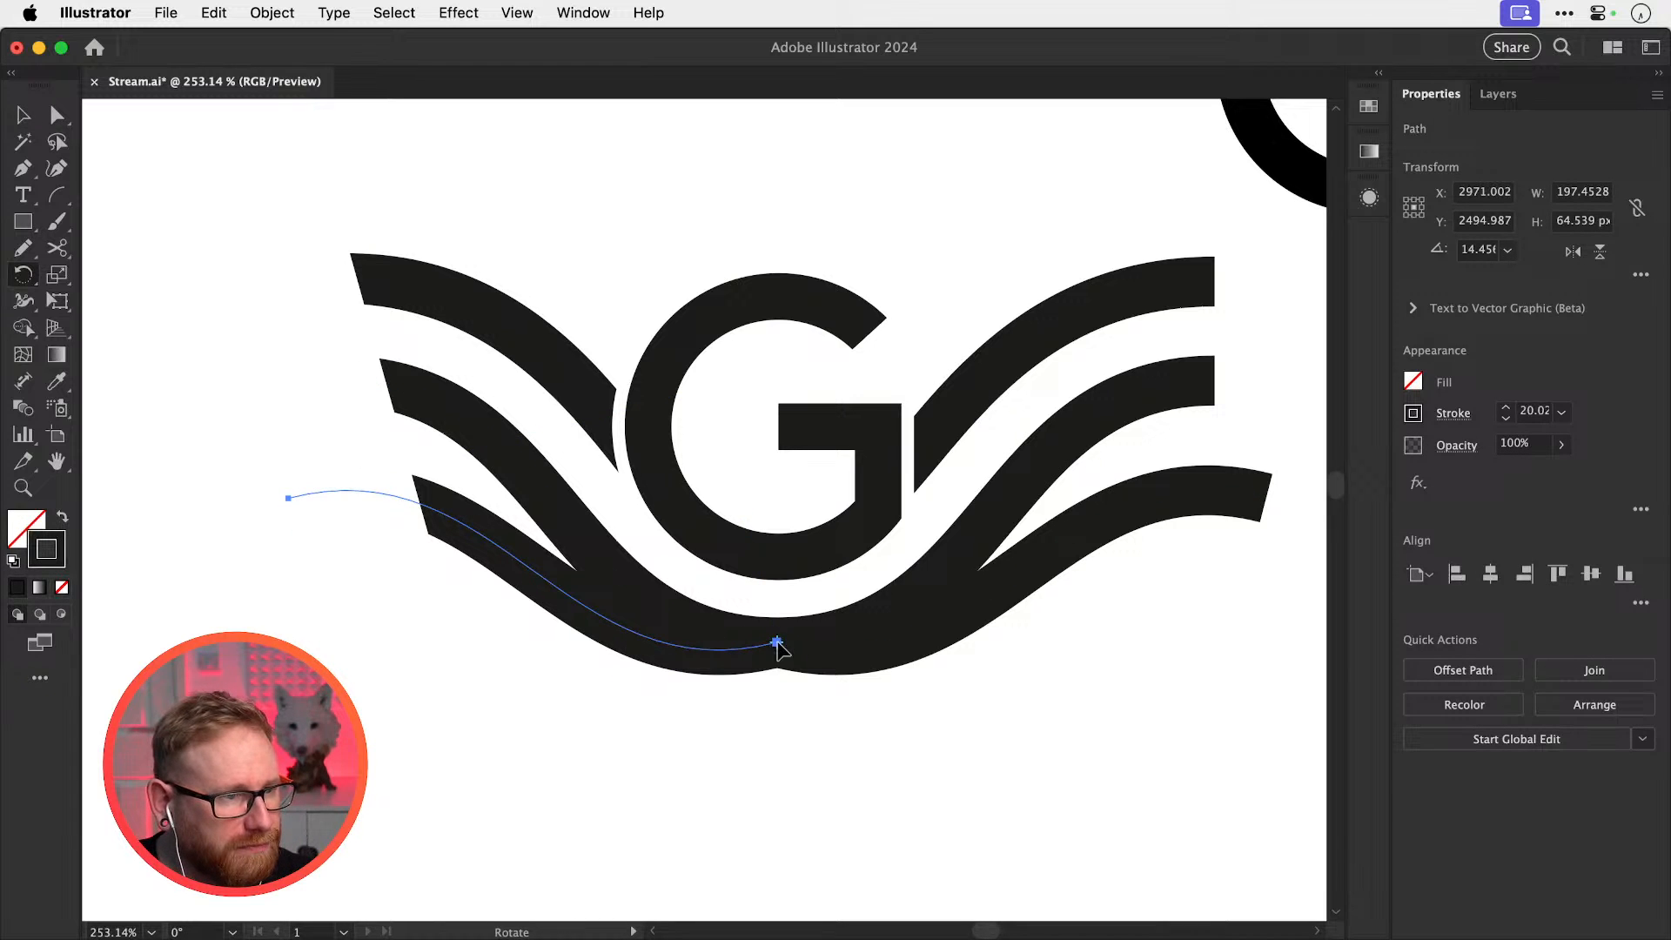
mouse_move(524, 700)
left_mouse_down()
mouse_move(522, 750)
mouse_move(526, 707)
mouse_move(546, 715)
left_mouse_up()
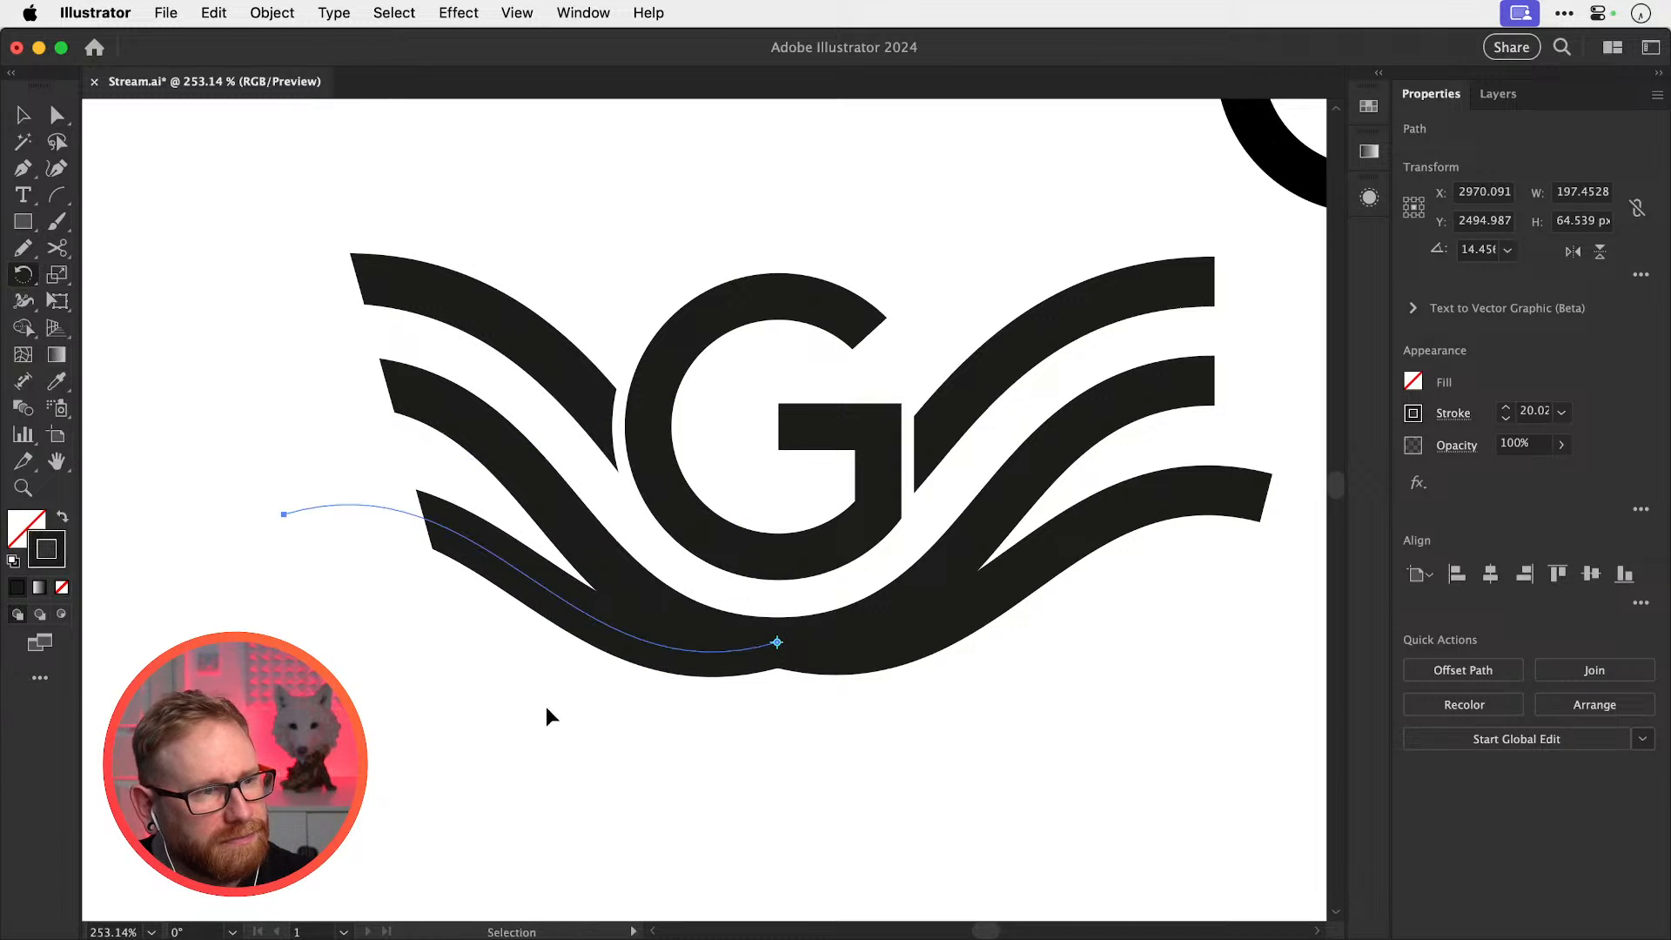
key("super+z")
key("super+shift+a")
key("v")
Delete the three right wing paths and reflect a copy of the left wings vertically
left_click_drag(1006, 302, 1192, 718)
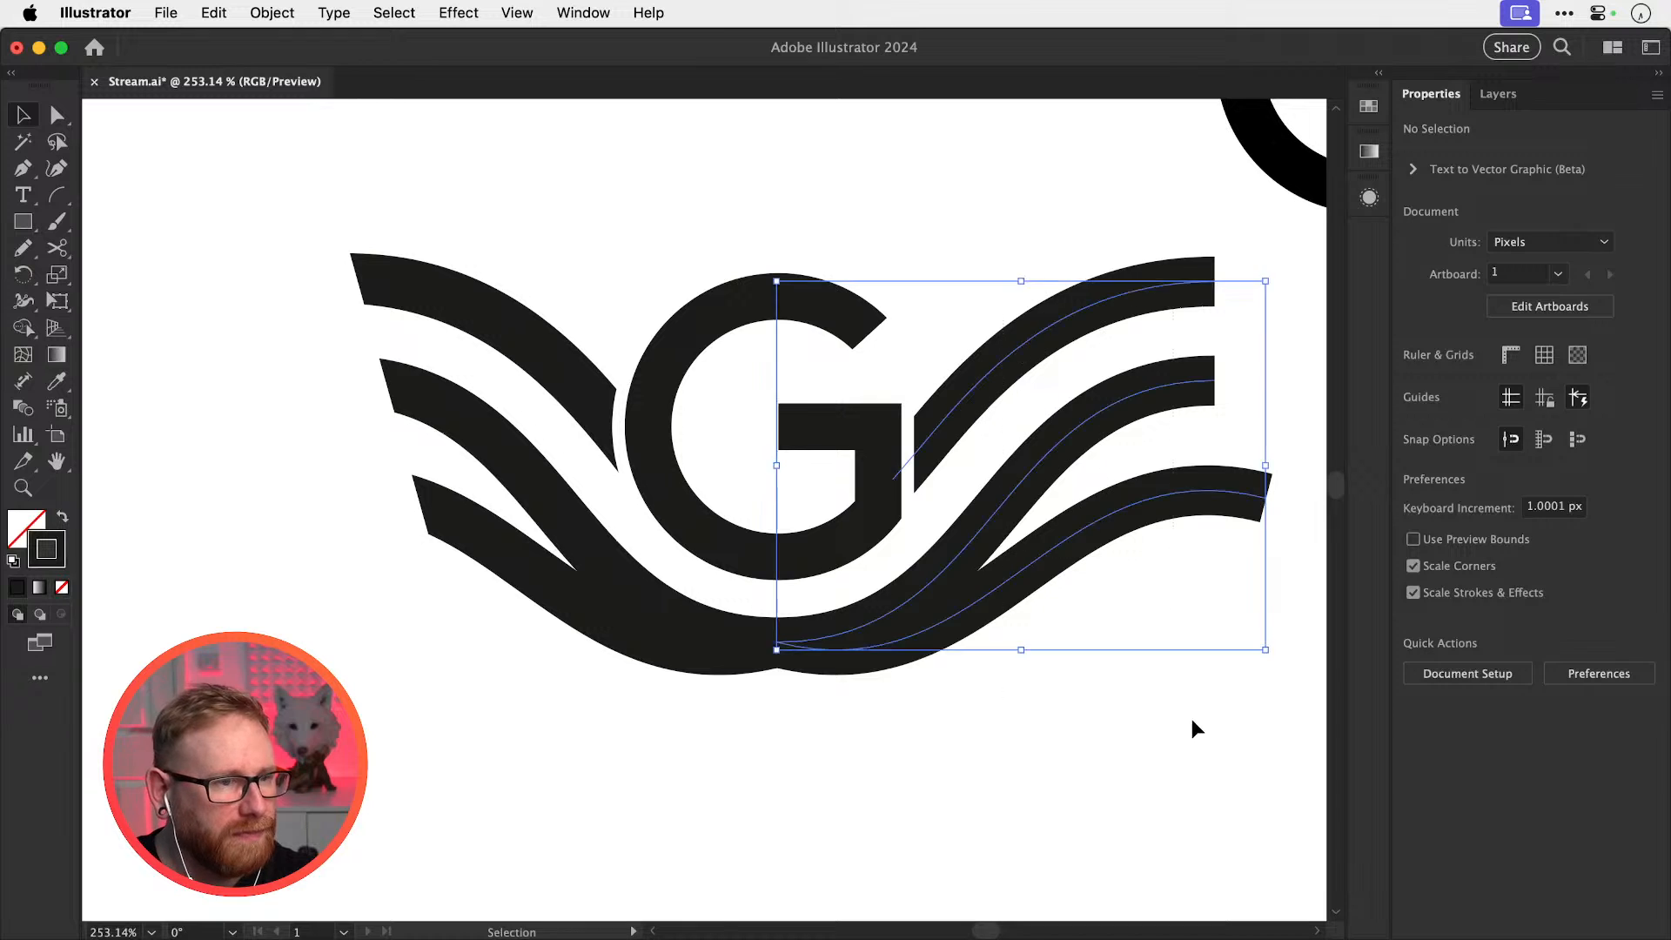
key("Delete")
left_click_drag(261, 746, 522, 300)
key("o")
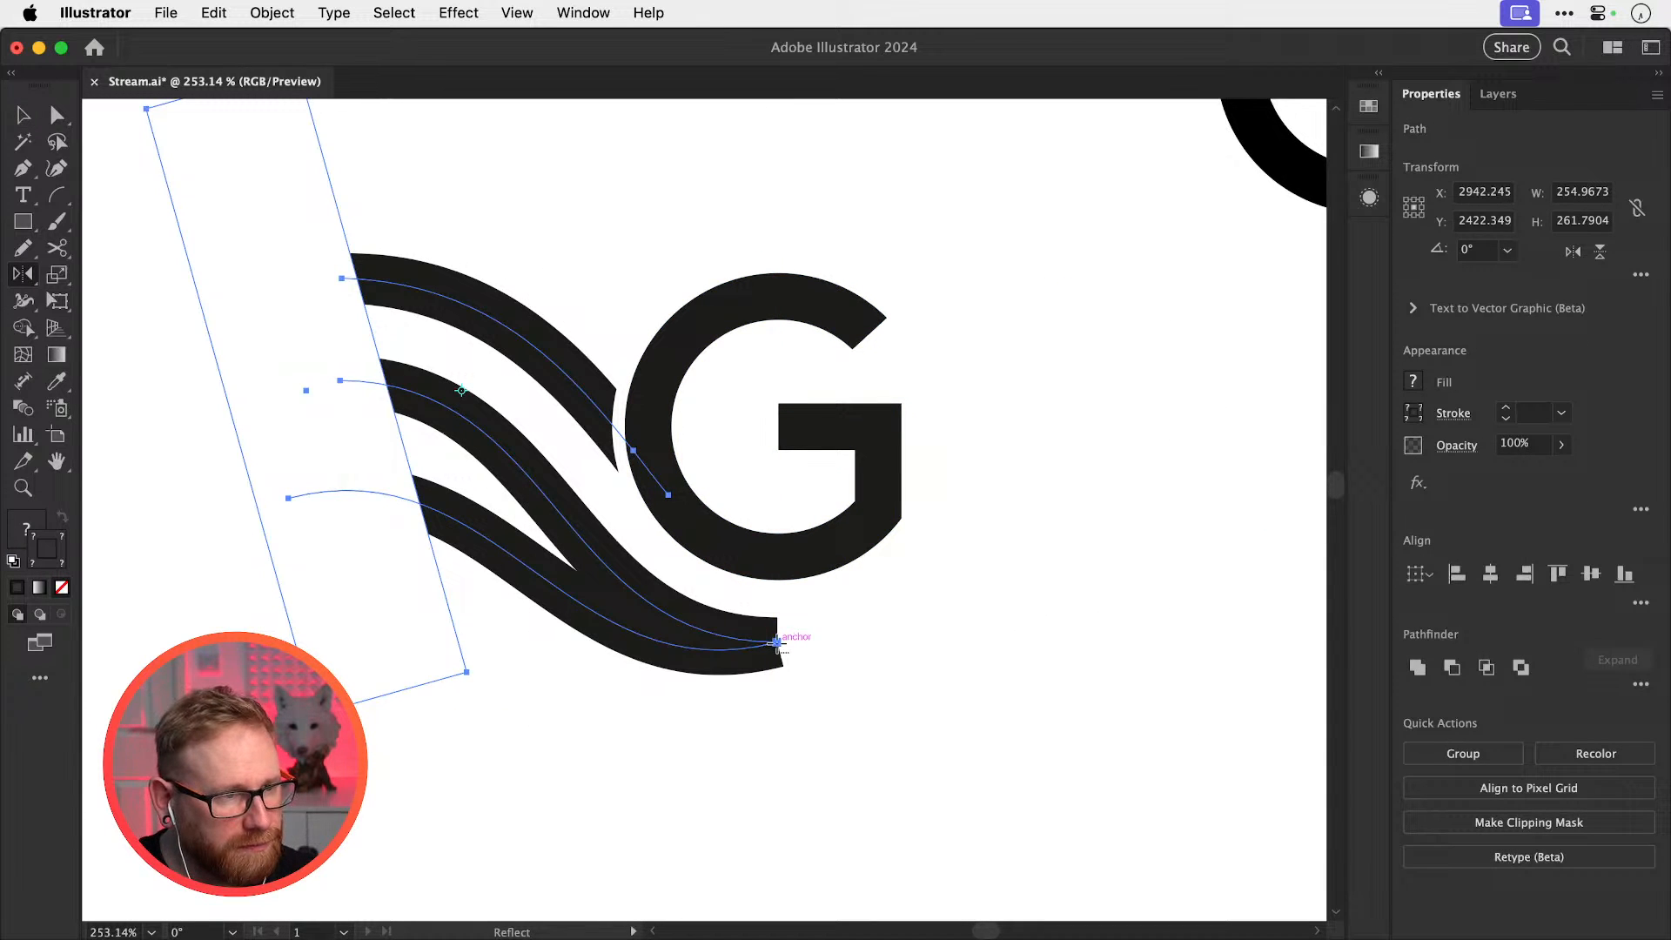
left_click(777, 643, "alt")
left_click(952, 767)
left_click(1006, 736, "super")
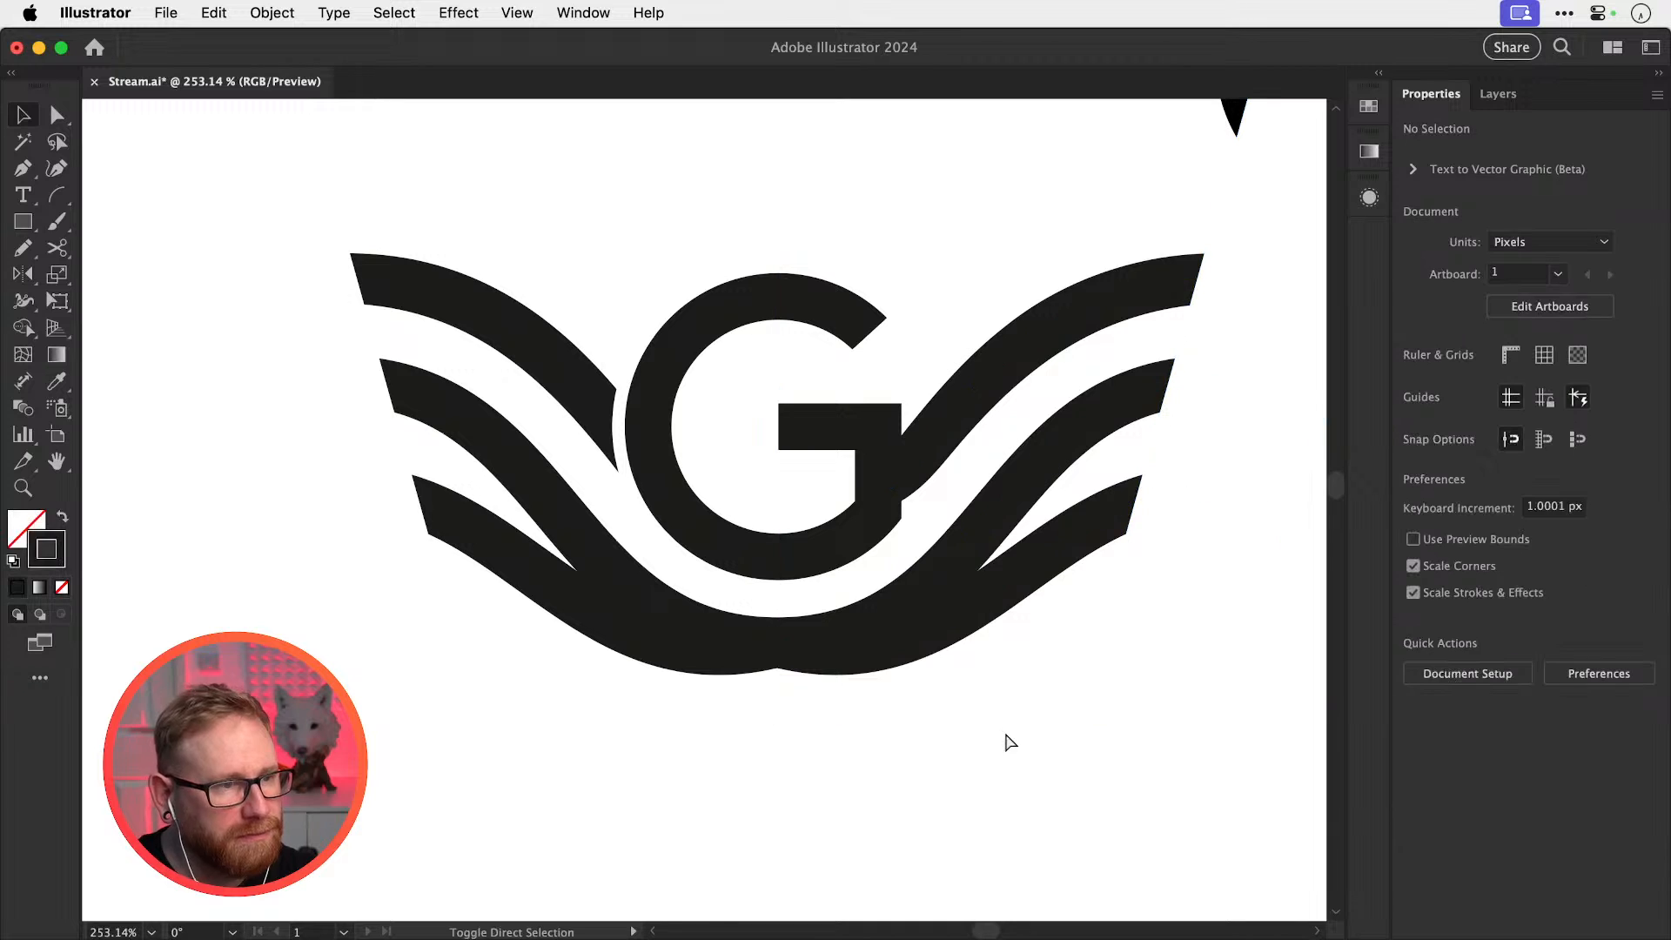
key("super+1")
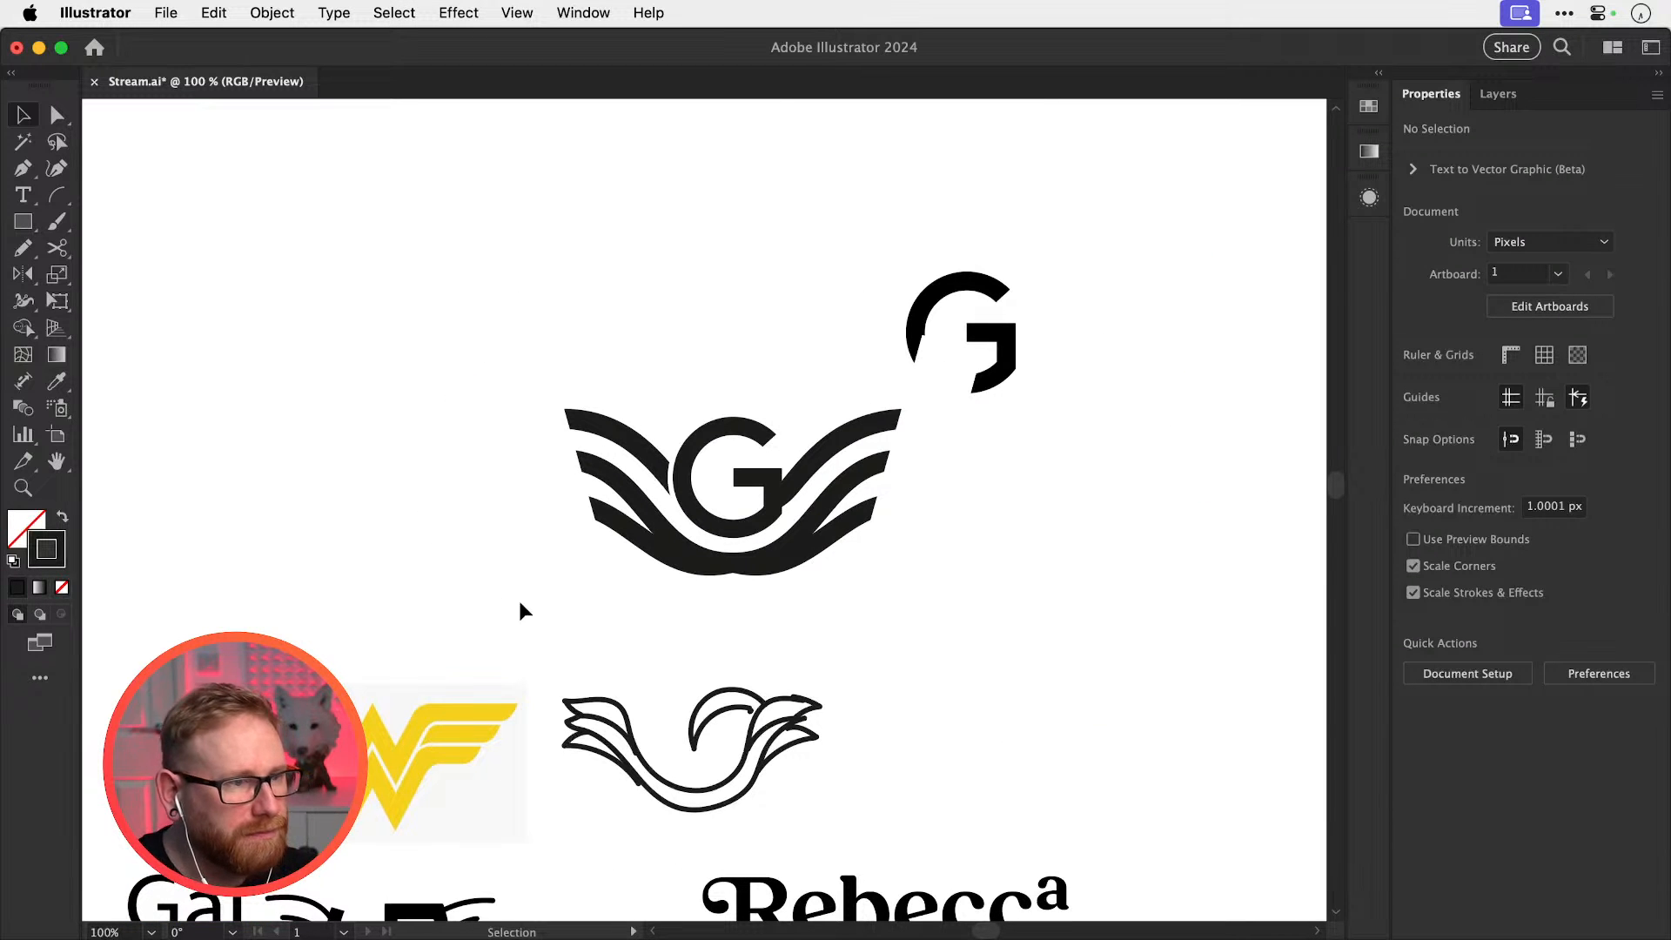
Move the winged logo up-left, shift the standalone black G right, and save
left_click_drag(481, 600, 884, 506)
left_click_drag(963, 426, 965, 423)
left_click_drag(904, 530, 787, 478)
left_click(896, 224)
left_click_drag(869, 237, 1253, 236)
left_click(831, 279)
key("super+s")
Taper the upper-right wing's end with the Width tool
key("z")
left_click_drag(581, 428, 1048, 600)
key("v")
left_click(887, 470)
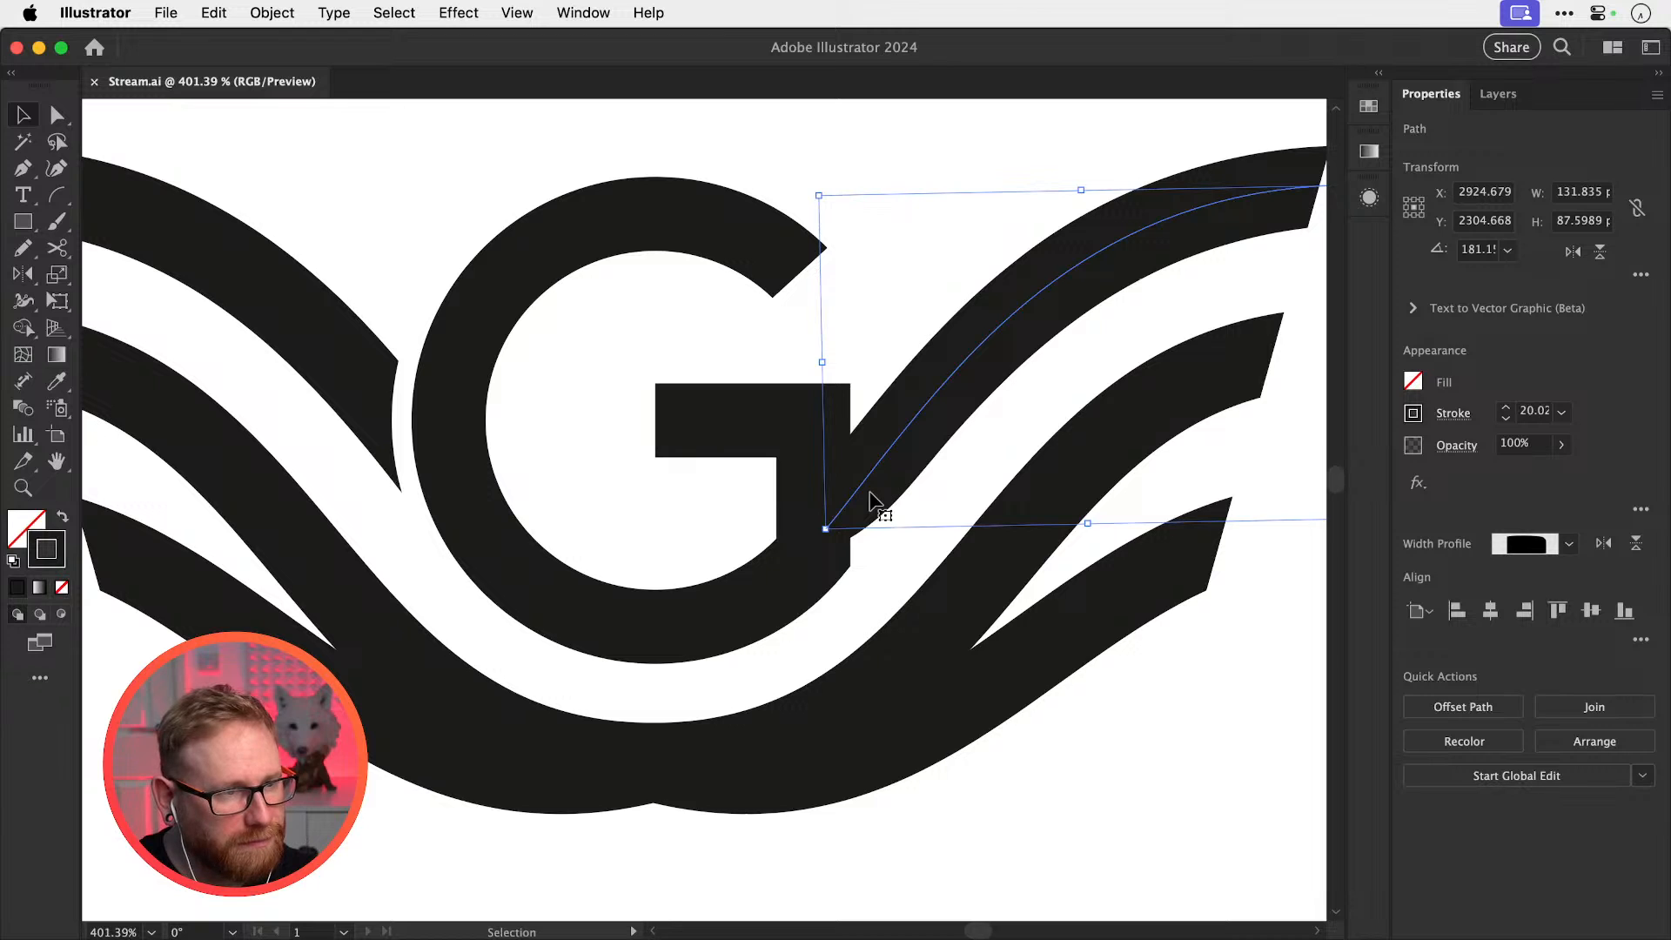
key("shift+w")
mouse_move(836, 543)
left_mouse_down()
mouse_move(855, 556)
mouse_move(816, 547)
left_mouse_up()
key("super+shift+a")
Nudge the G upward and bring it in front of the right wing
key("a")
key("v")
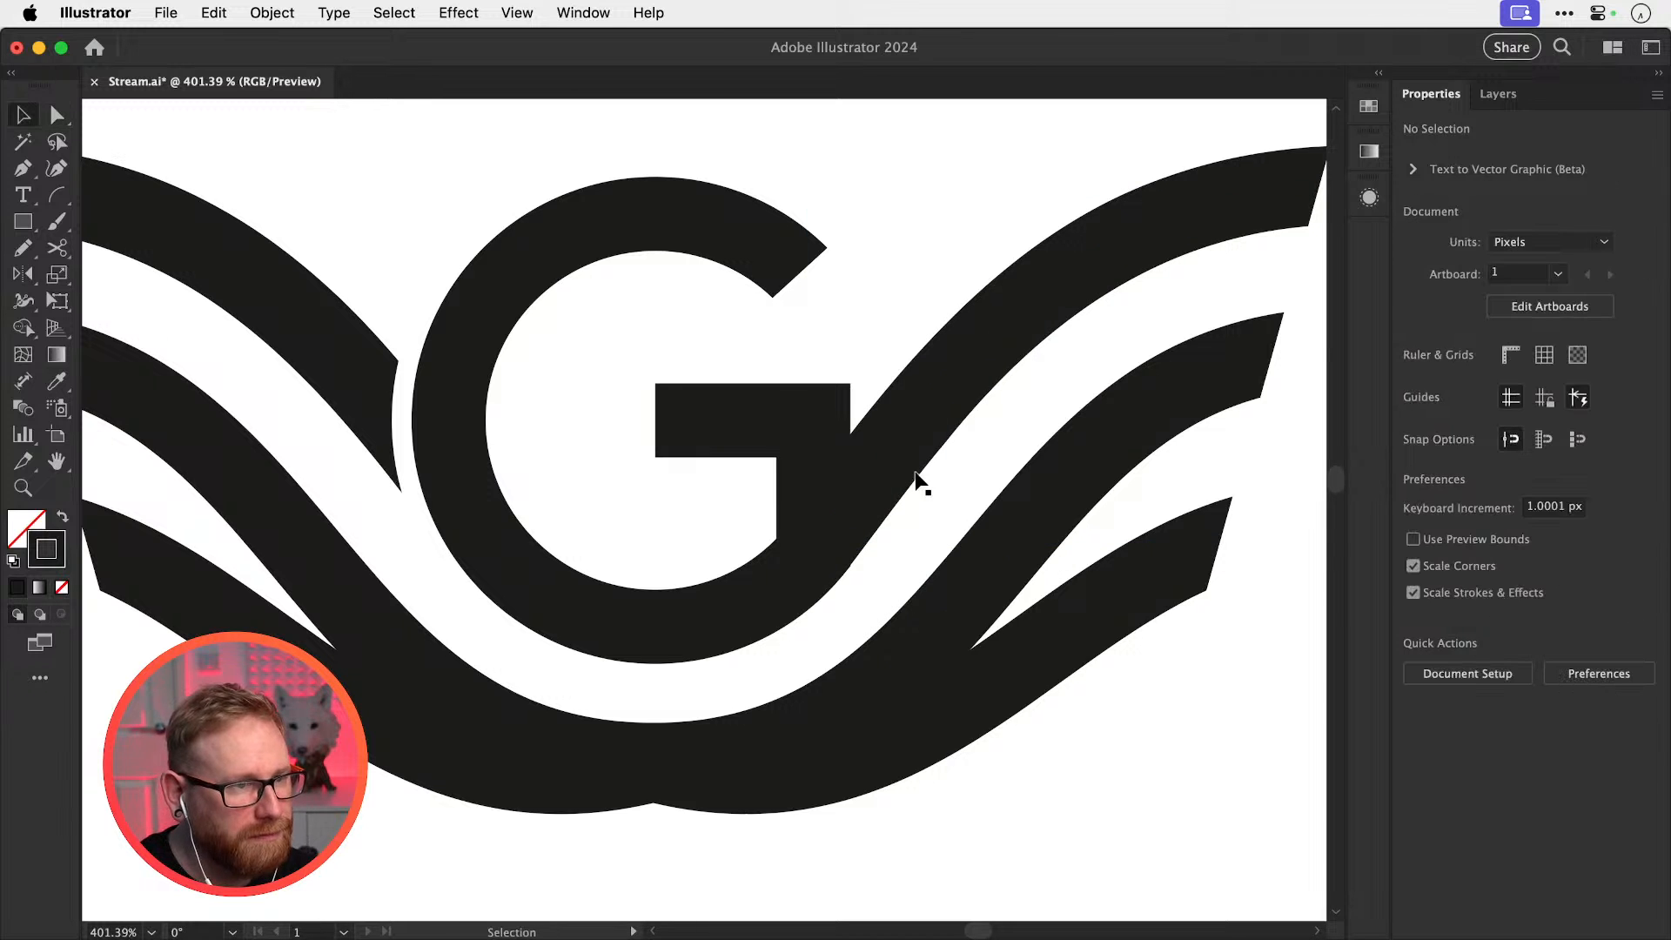
left_click_drag(807, 442, 805, 430)
key("super+shift+]")
key("super+shift+a")
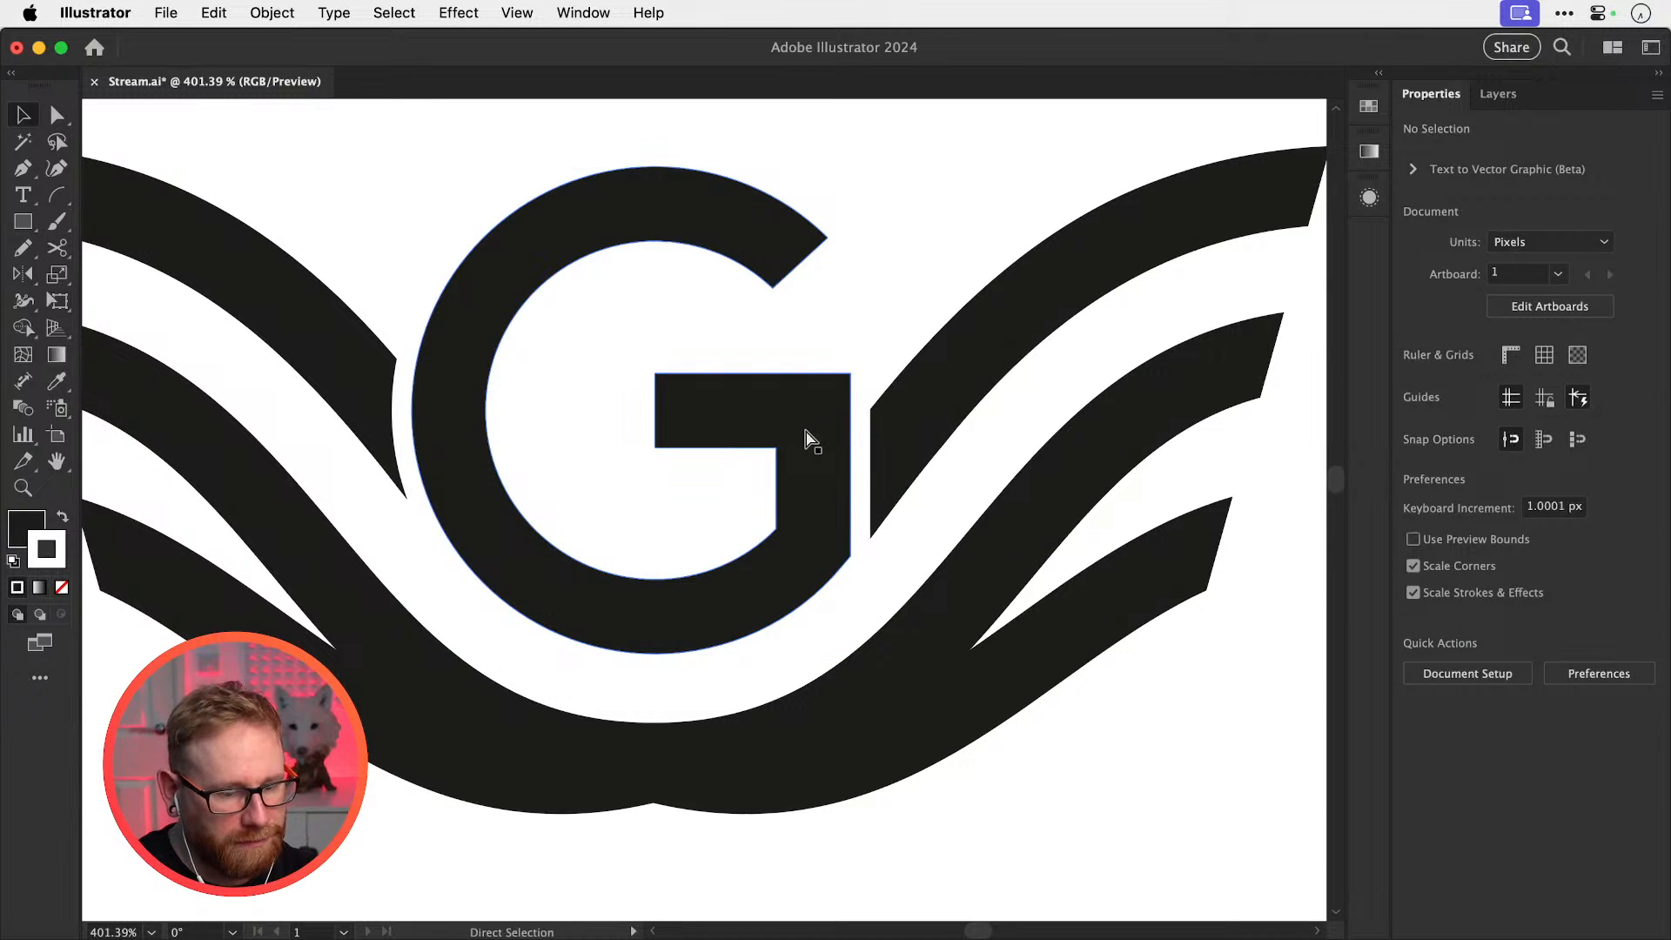
key("super+1")
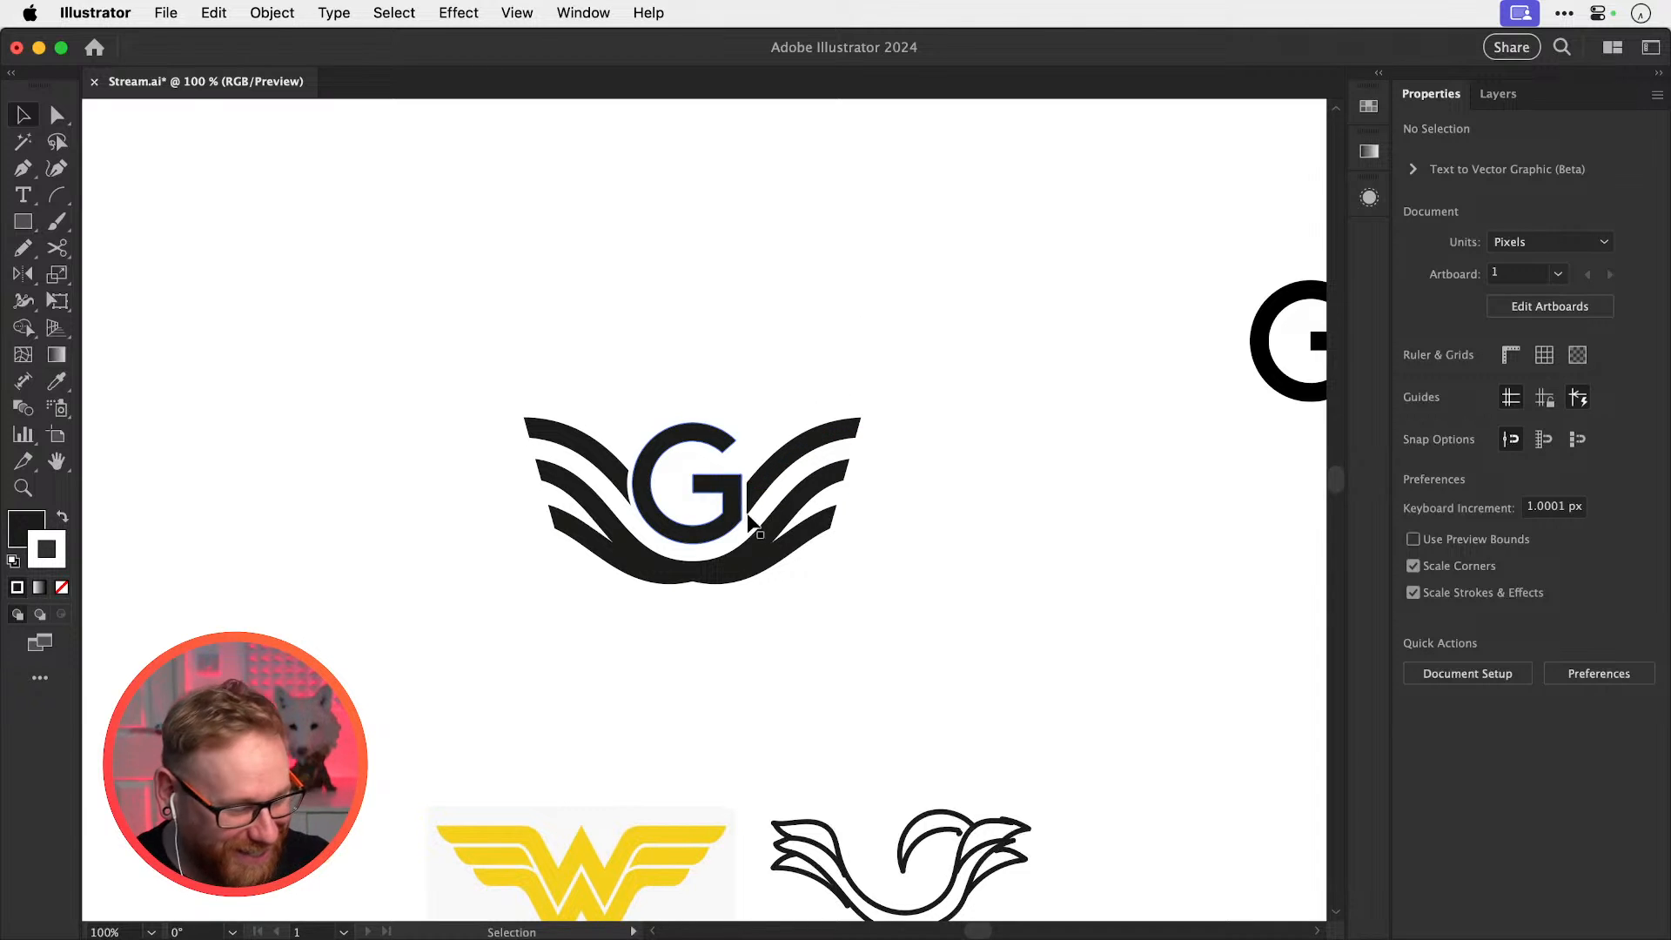
Raise the G's white stroke weight to 8 pt
key("z")
left_click_drag(626, 547, 672, 530)
key("v")
left_click(670, 480)
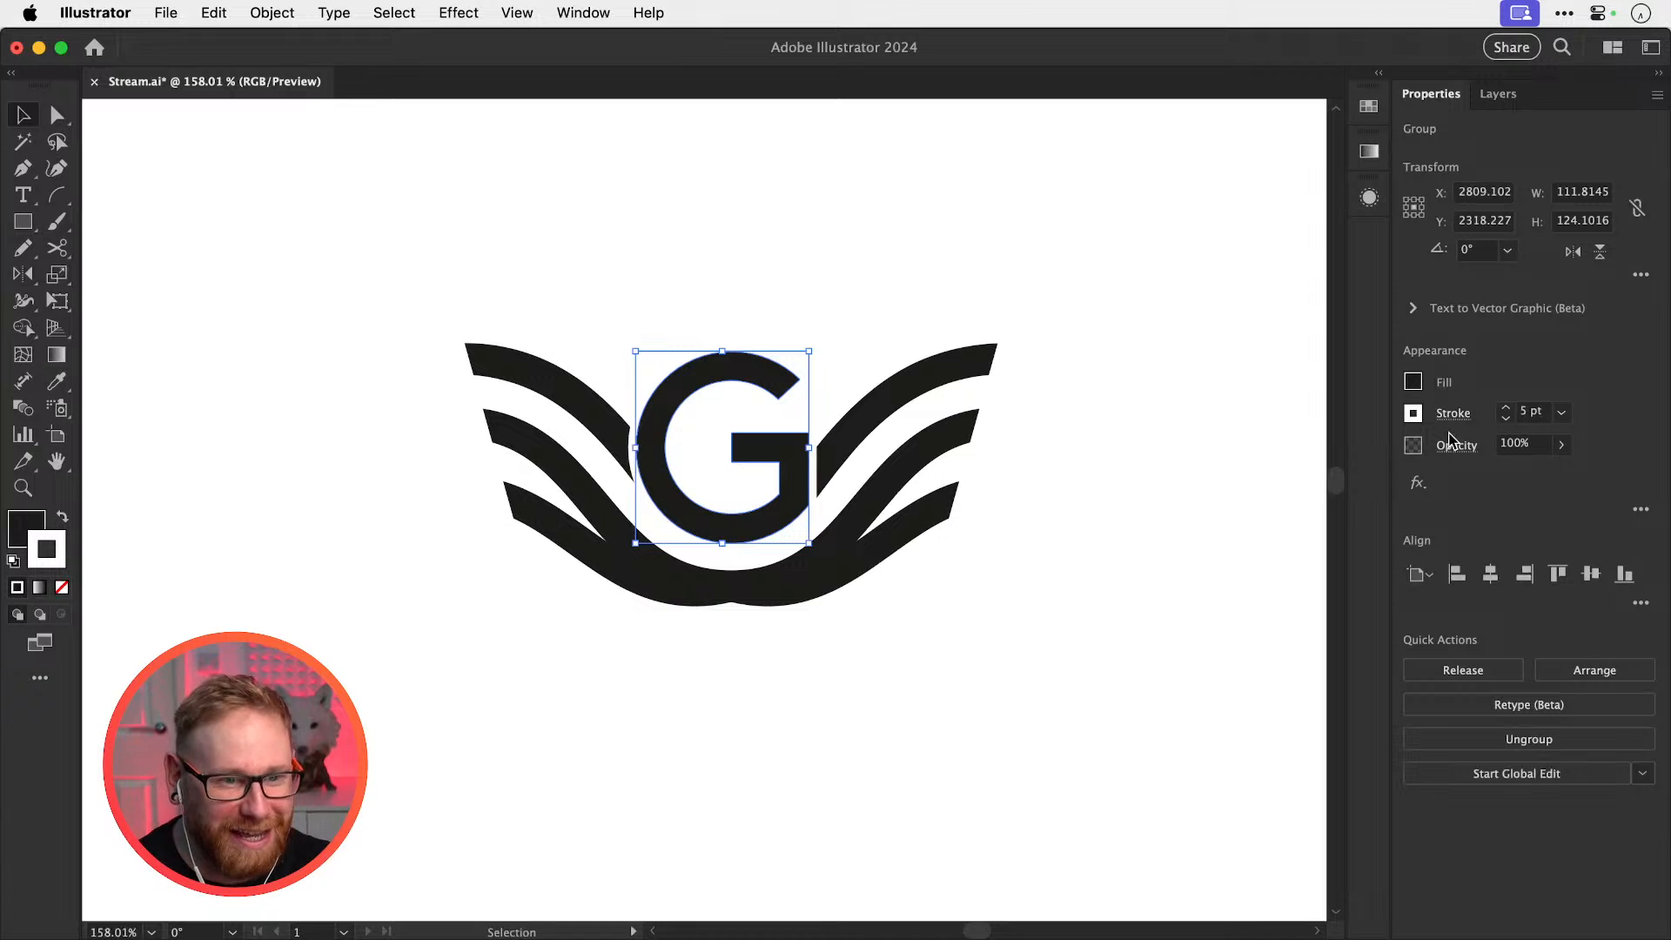
left_click(1505, 406)
left_click(1505, 406)
left_click(1504, 406)
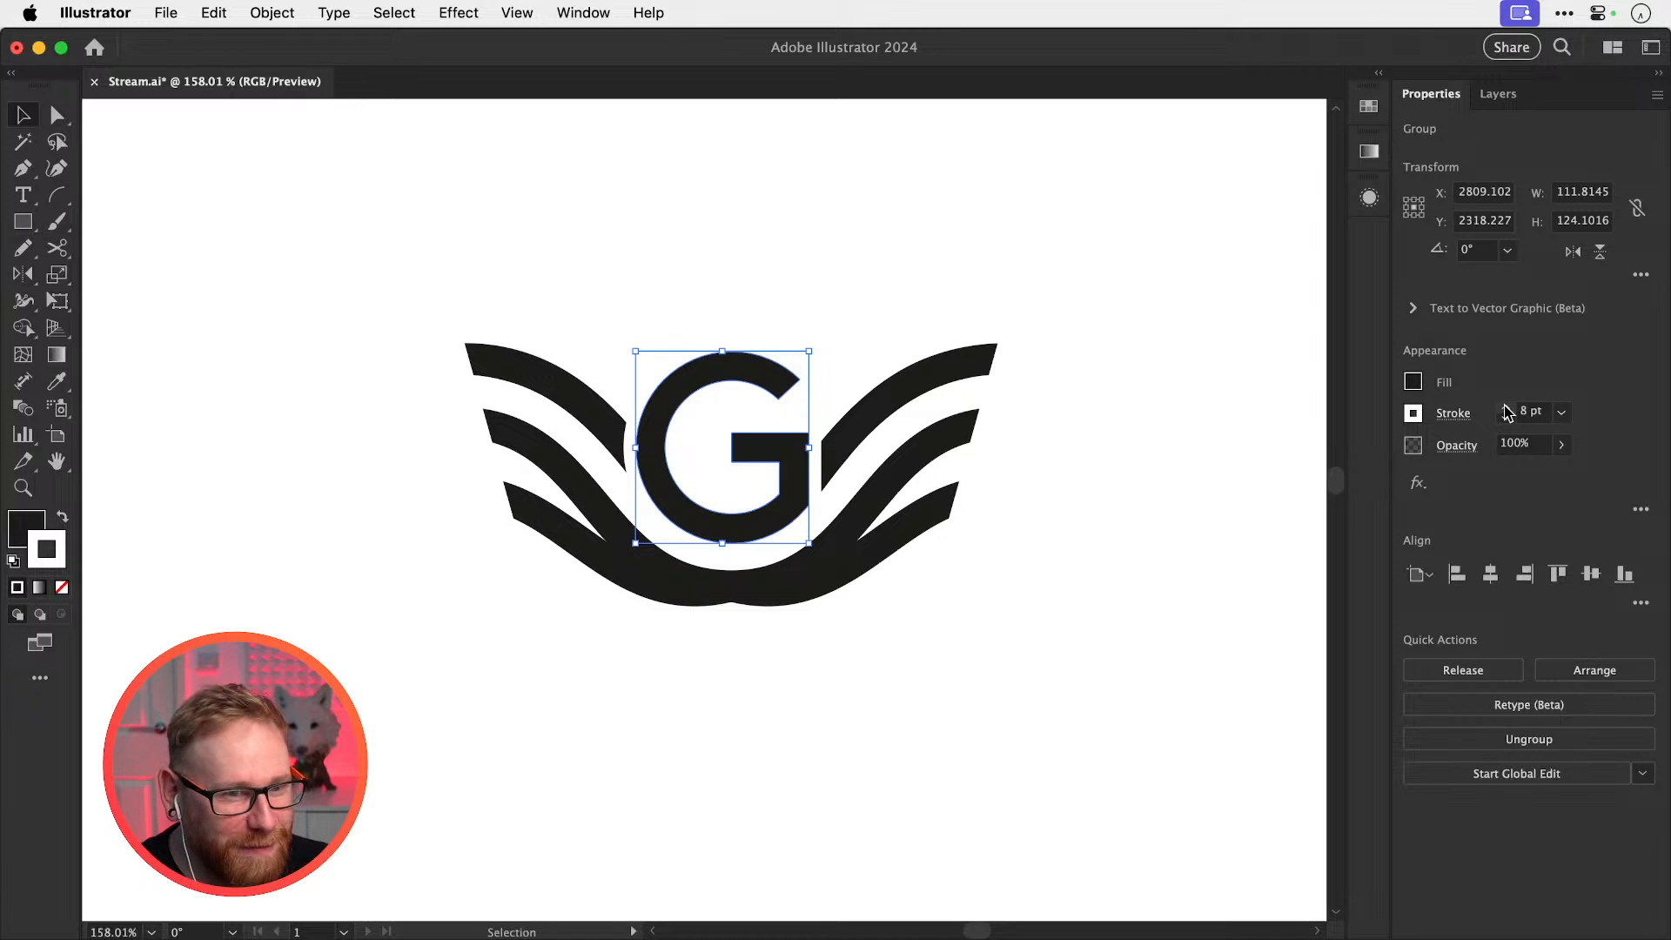
left_click(1091, 445)
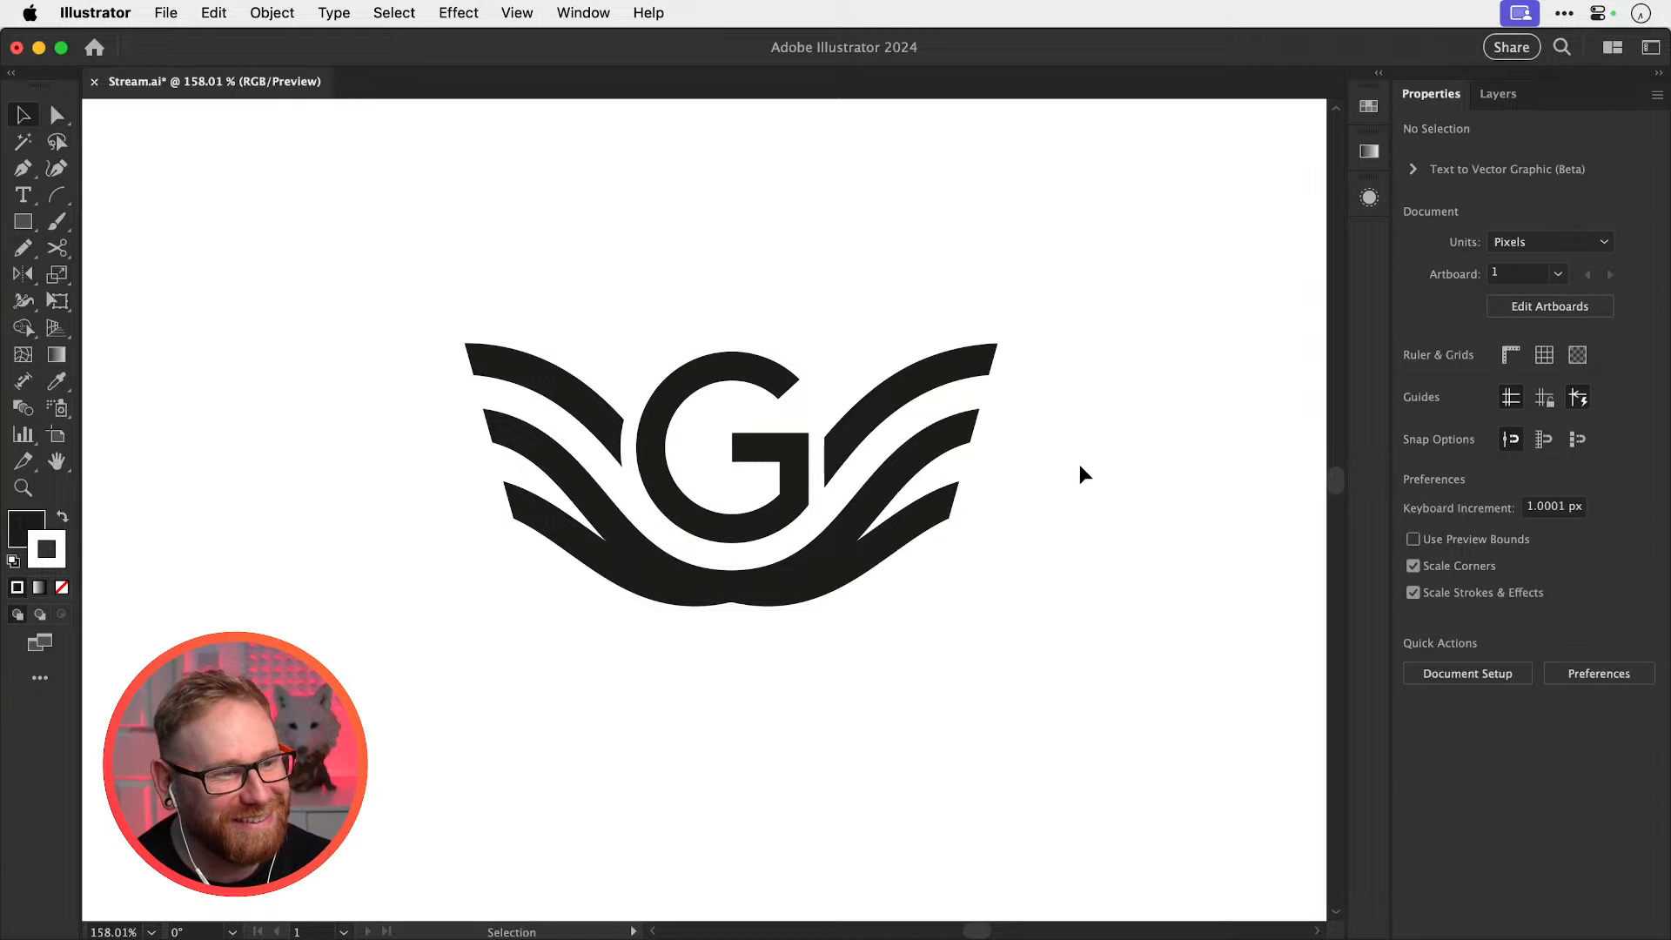
Cut the lower wave path out of the logo
key("z")
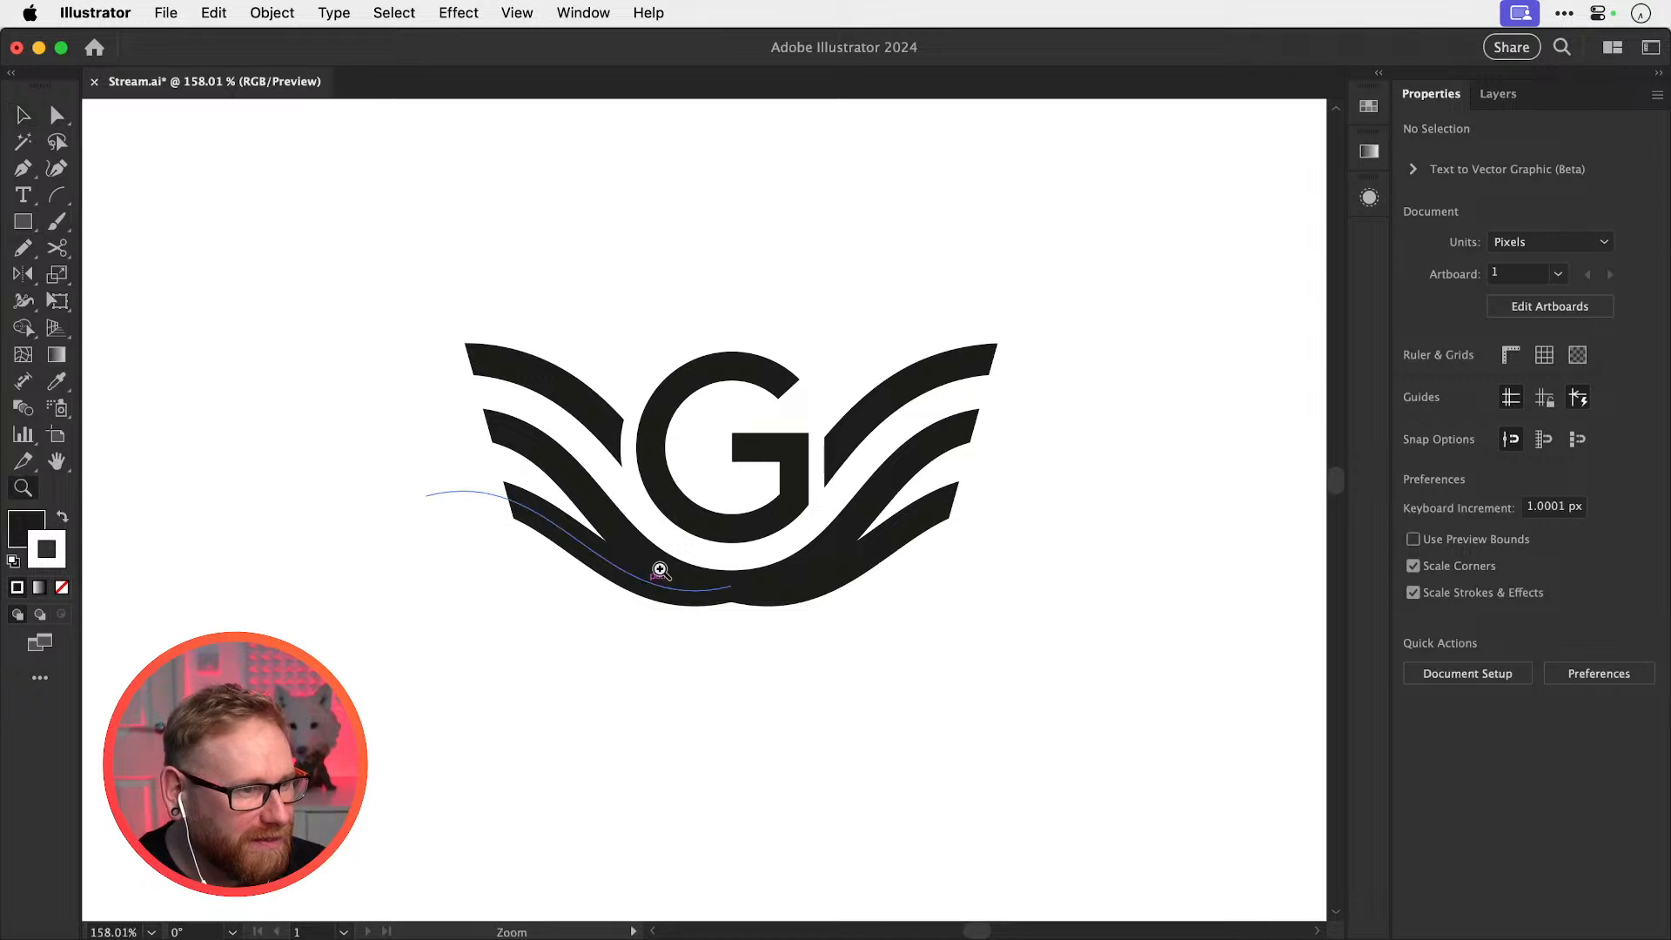
left_click(659, 570)
key("v")
left_click(676, 545)
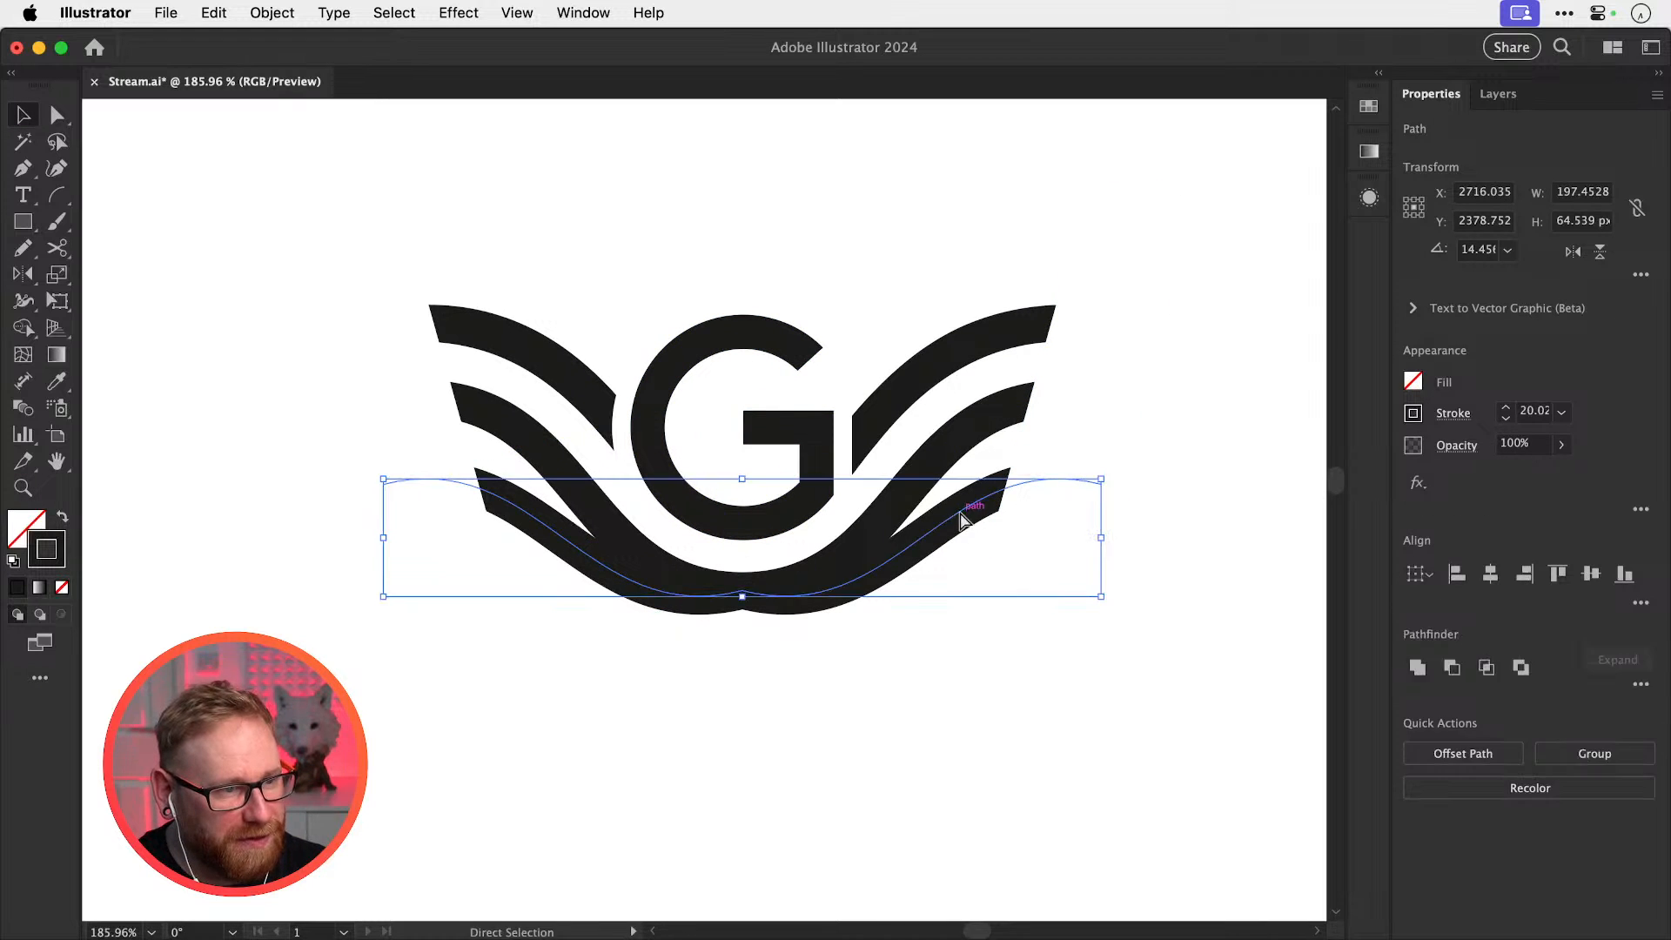
key("super+x")
key("space")
Paste the lower wave back twice to compare, removing it again each time
left_click_drag(919, 589, 888, 614)
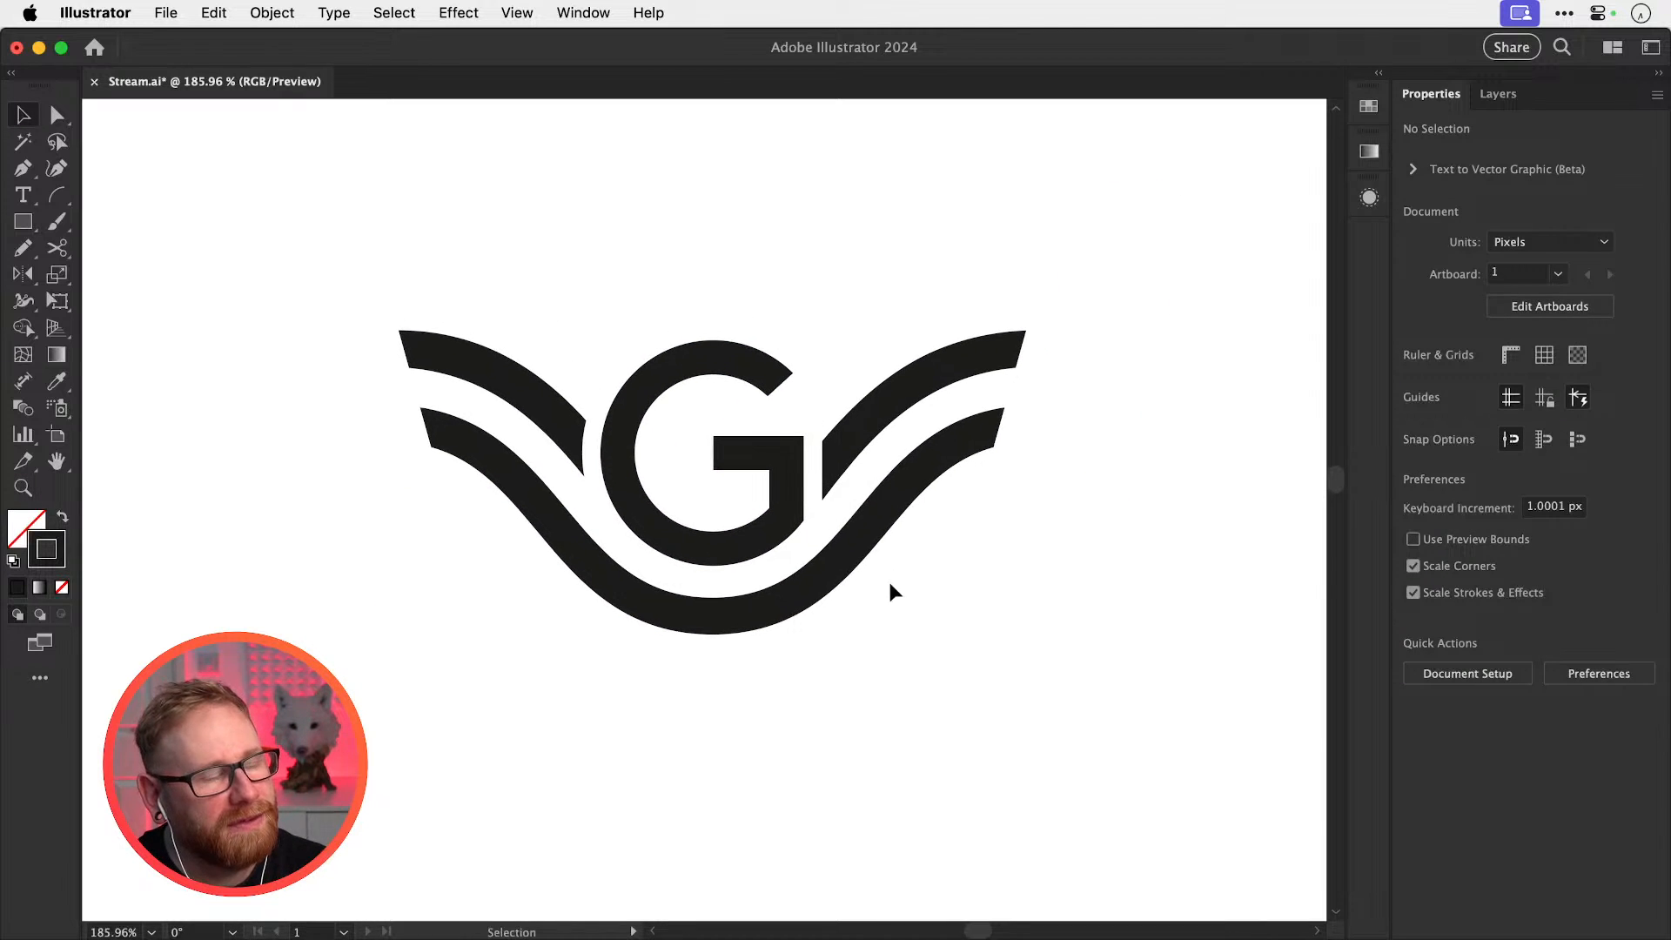
key("super+v")
key("super+z")
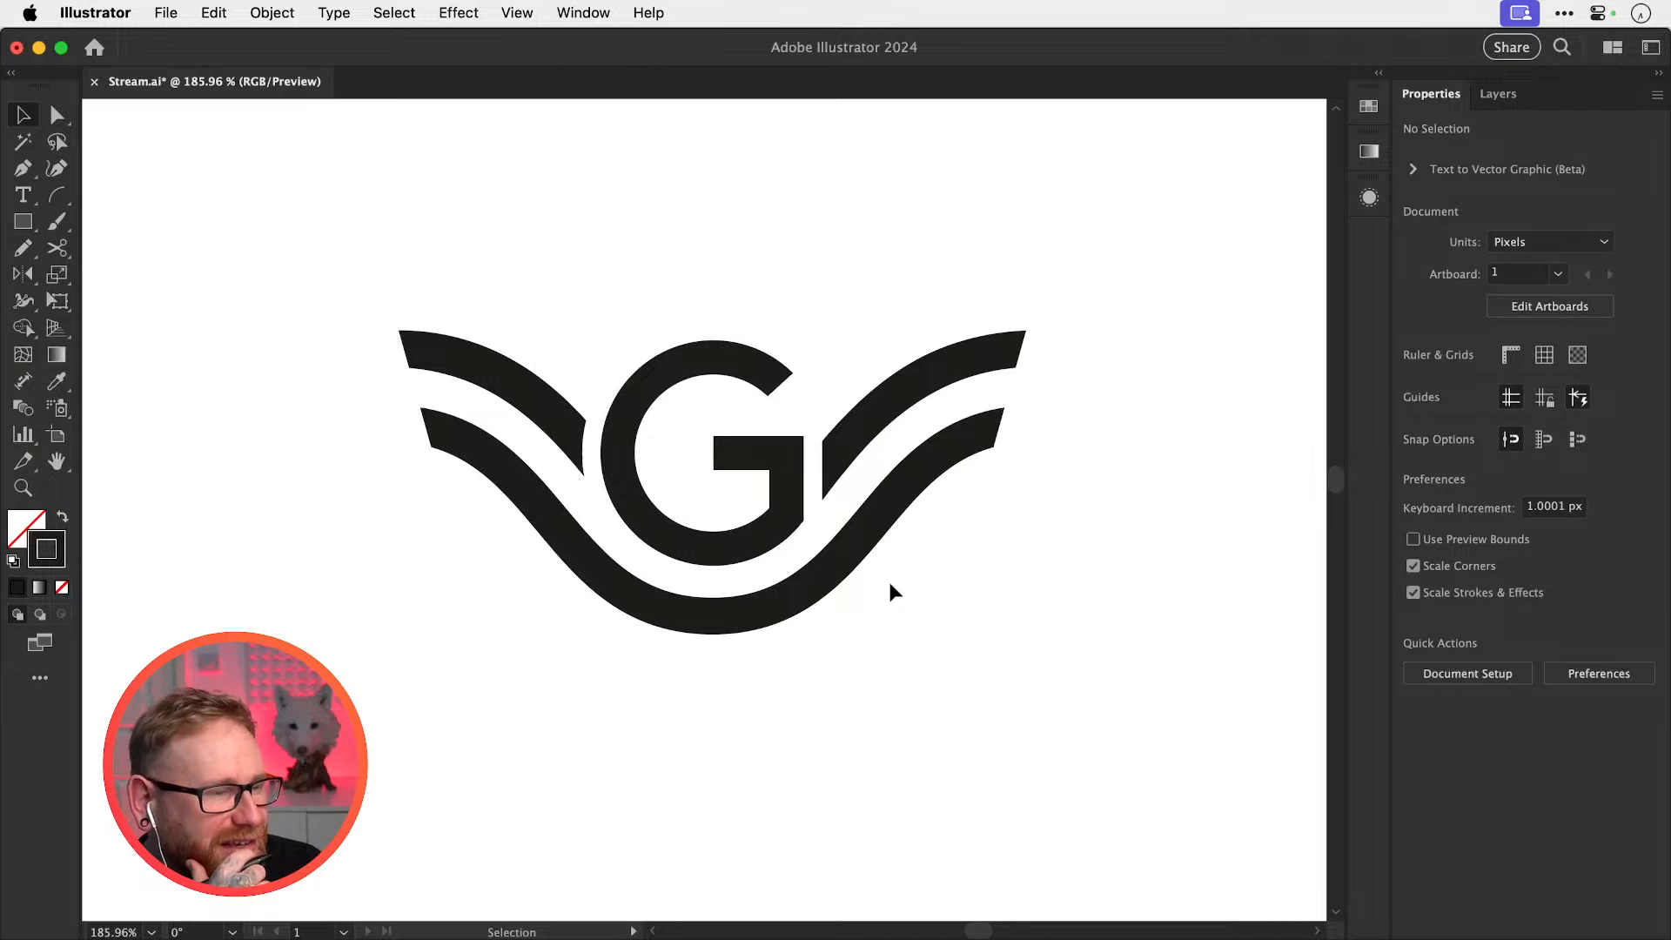
key("super+v")
key("super+z")
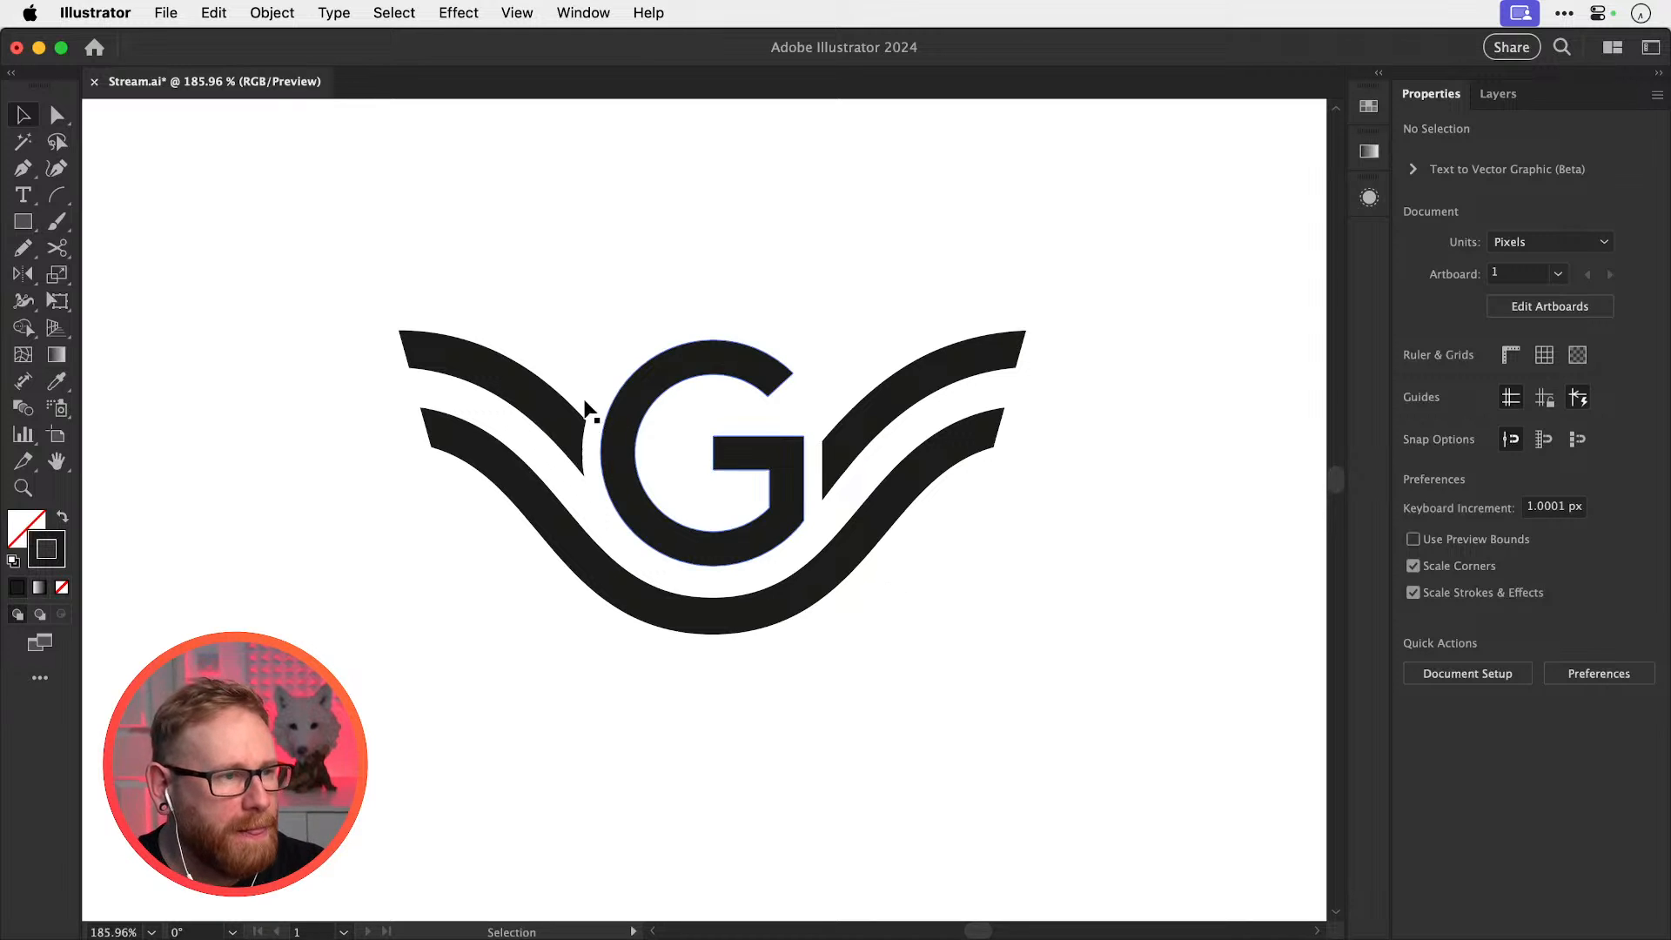
Duplicate the upper-left wing higher up, tilting it slightly as a new top strand
left_click(545, 402)
left_click_drag(545, 402, 549, 331)
key("r")
left_click_drag(731, 362, 735, 336)
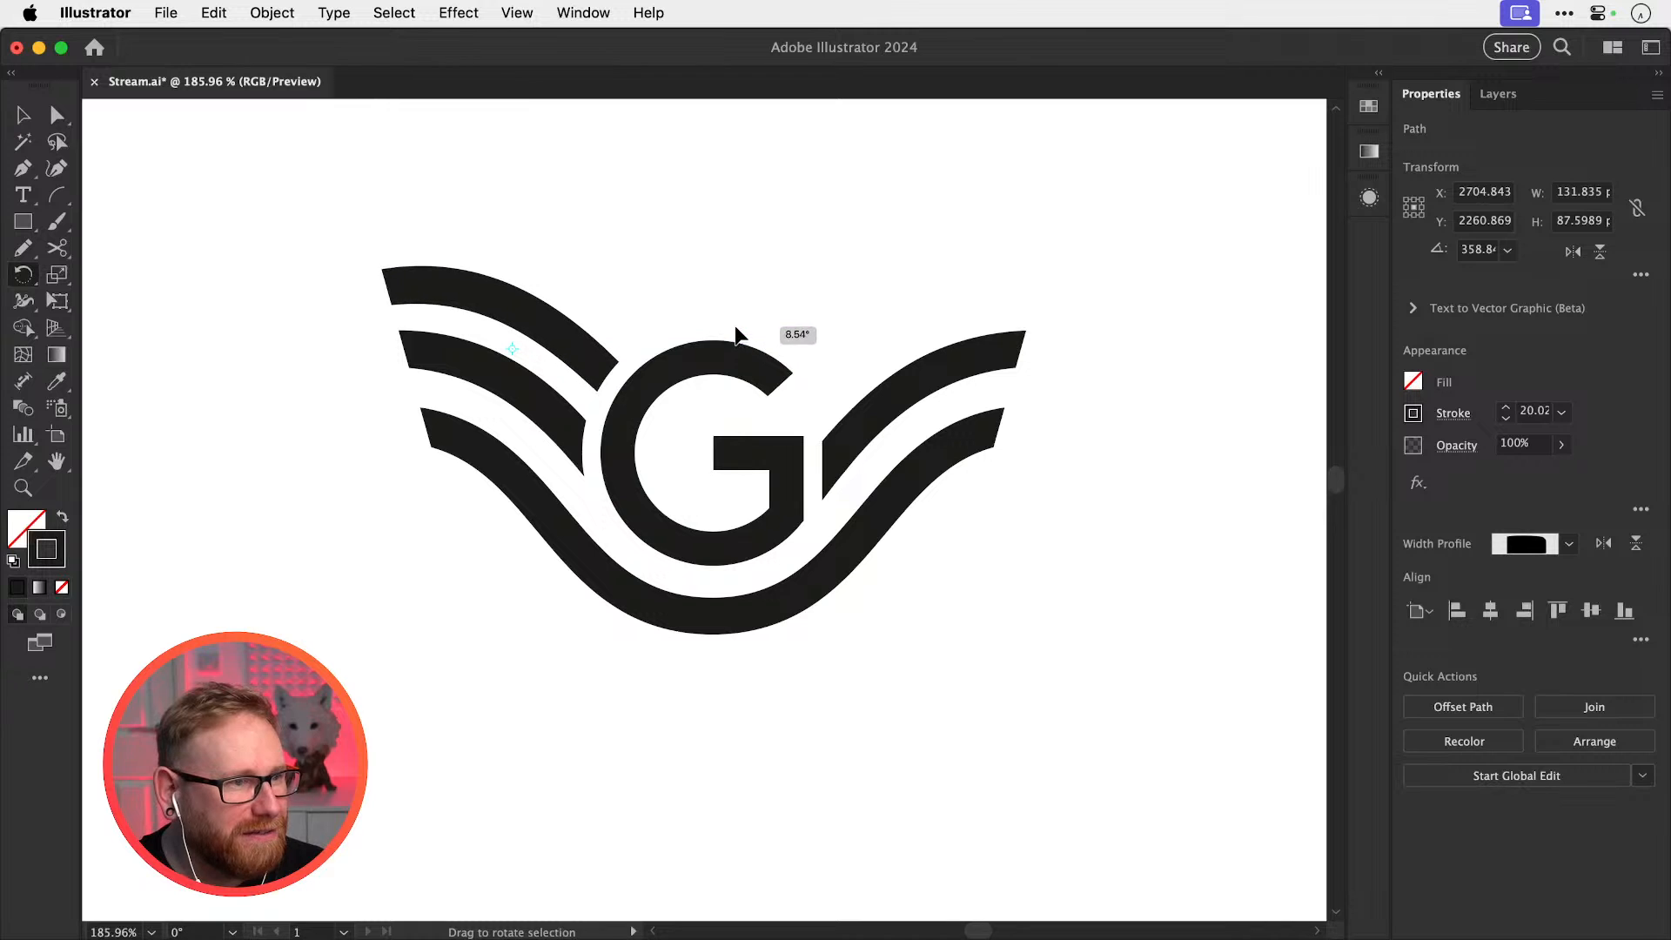
key("v")
left_click_drag(567, 343, 839, 344)
left_click(980, 294)
Flip the new top wing horizontally and move it to the right side
left_click(571, 338)
left_click(1572, 252)
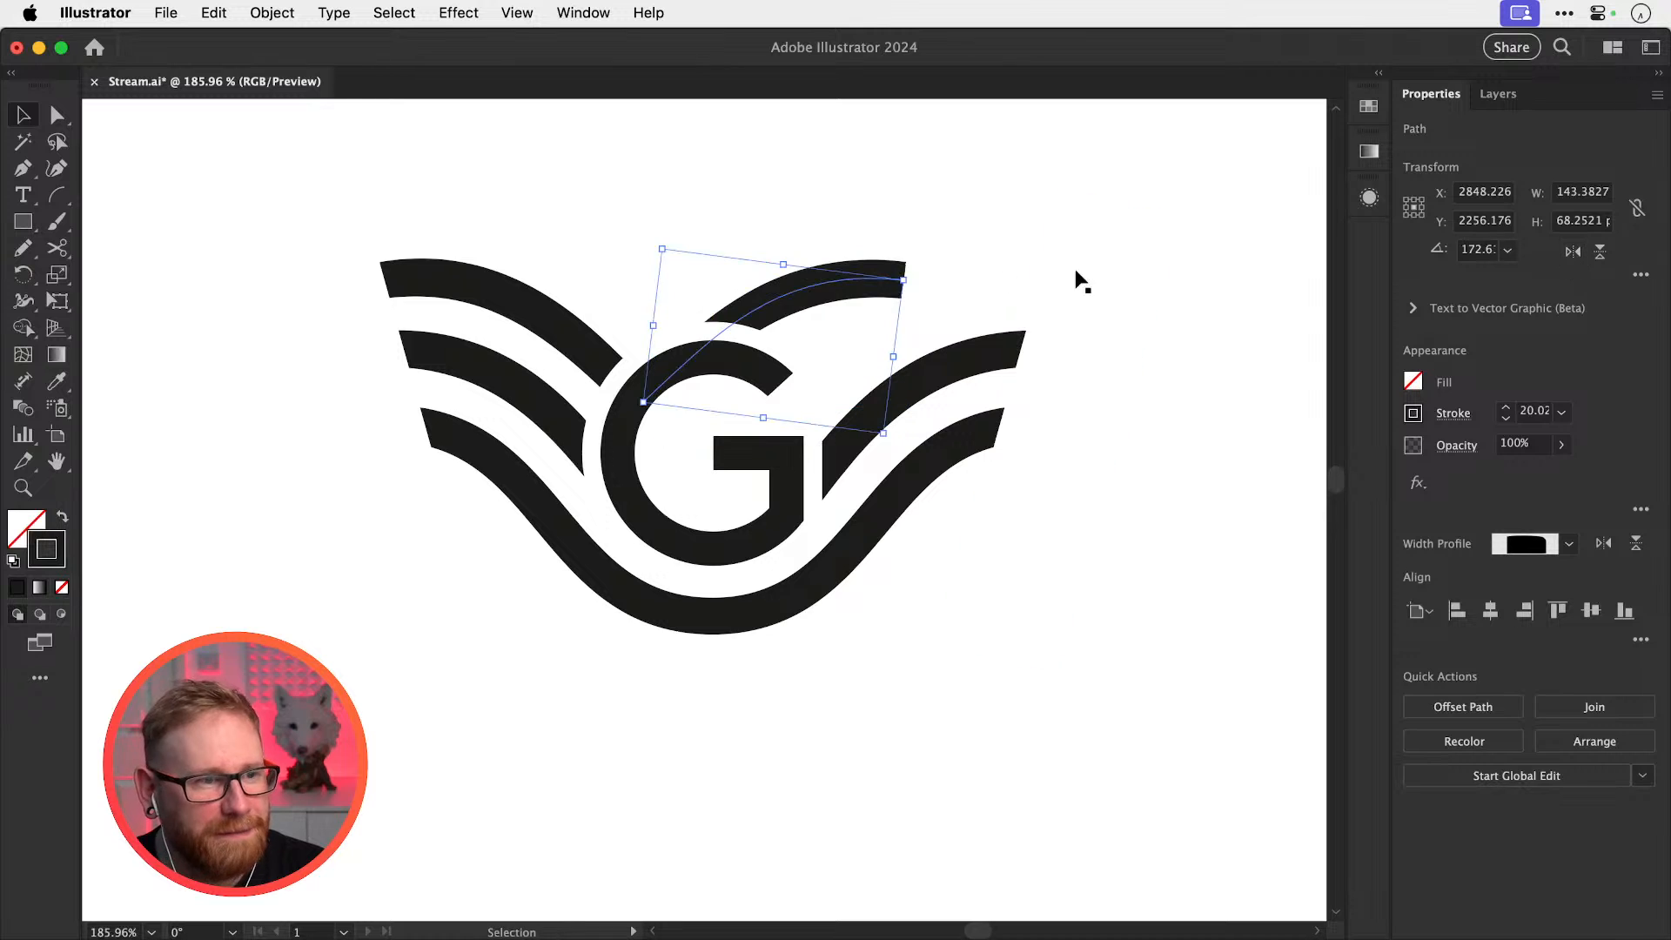
left_click_drag(879, 280, 1011, 281)
left_click(1135, 461)
left_click_drag(1041, 406, 1035, 468)
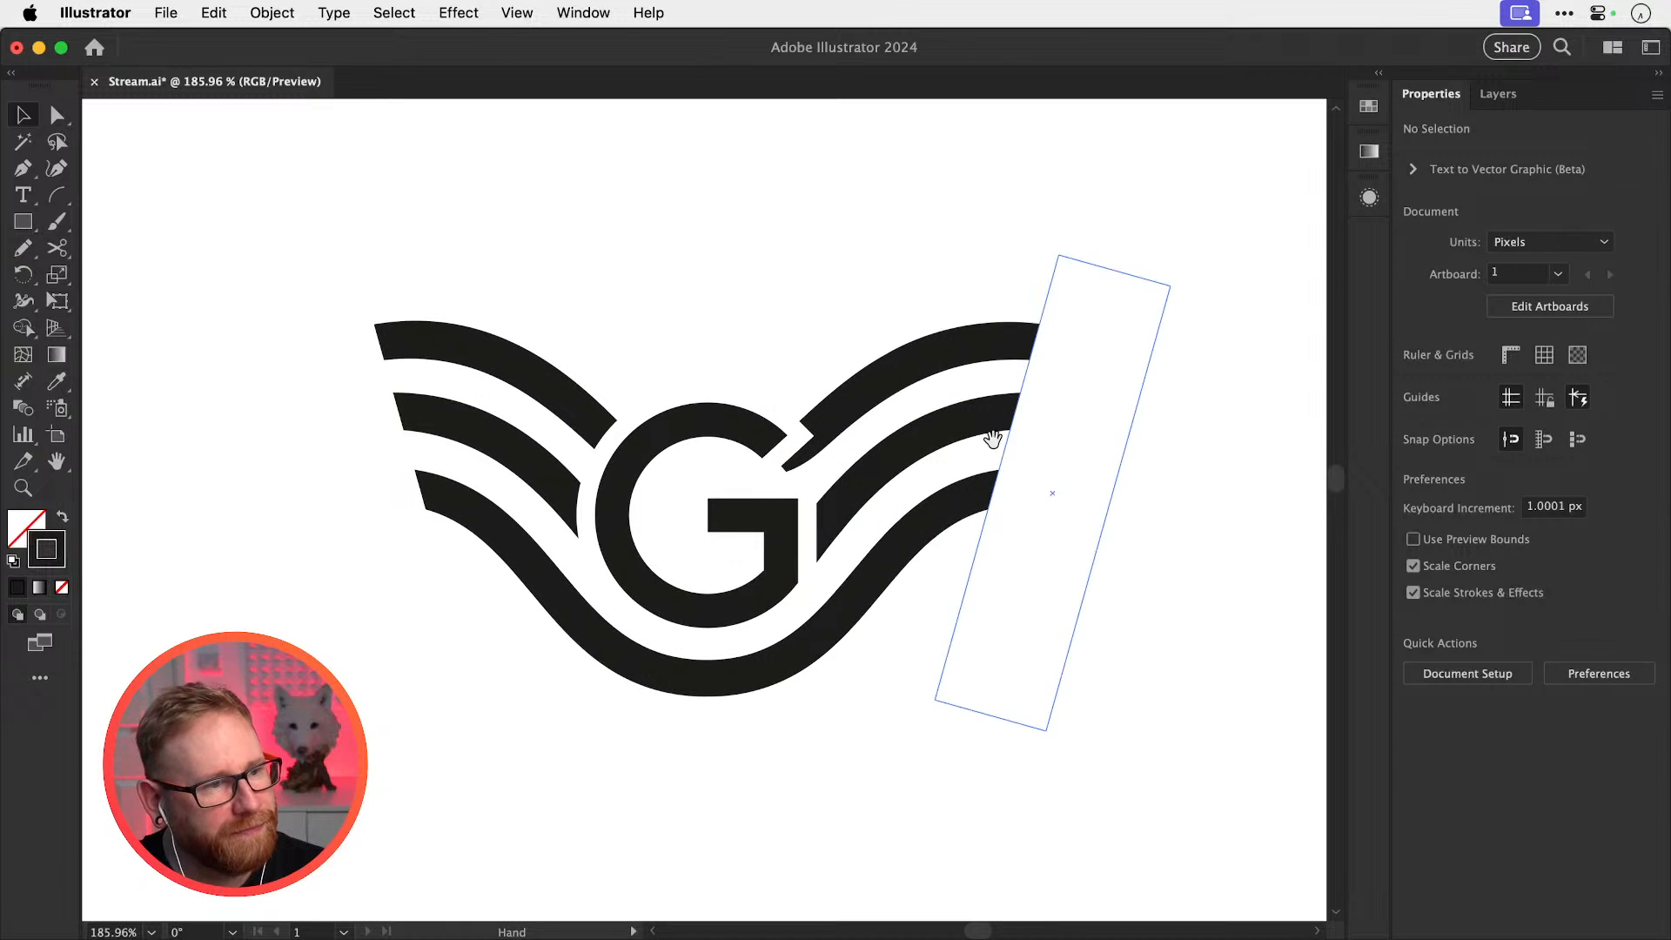
Delete the topmost wing stripe on the right and on the left
left_click(890, 396)
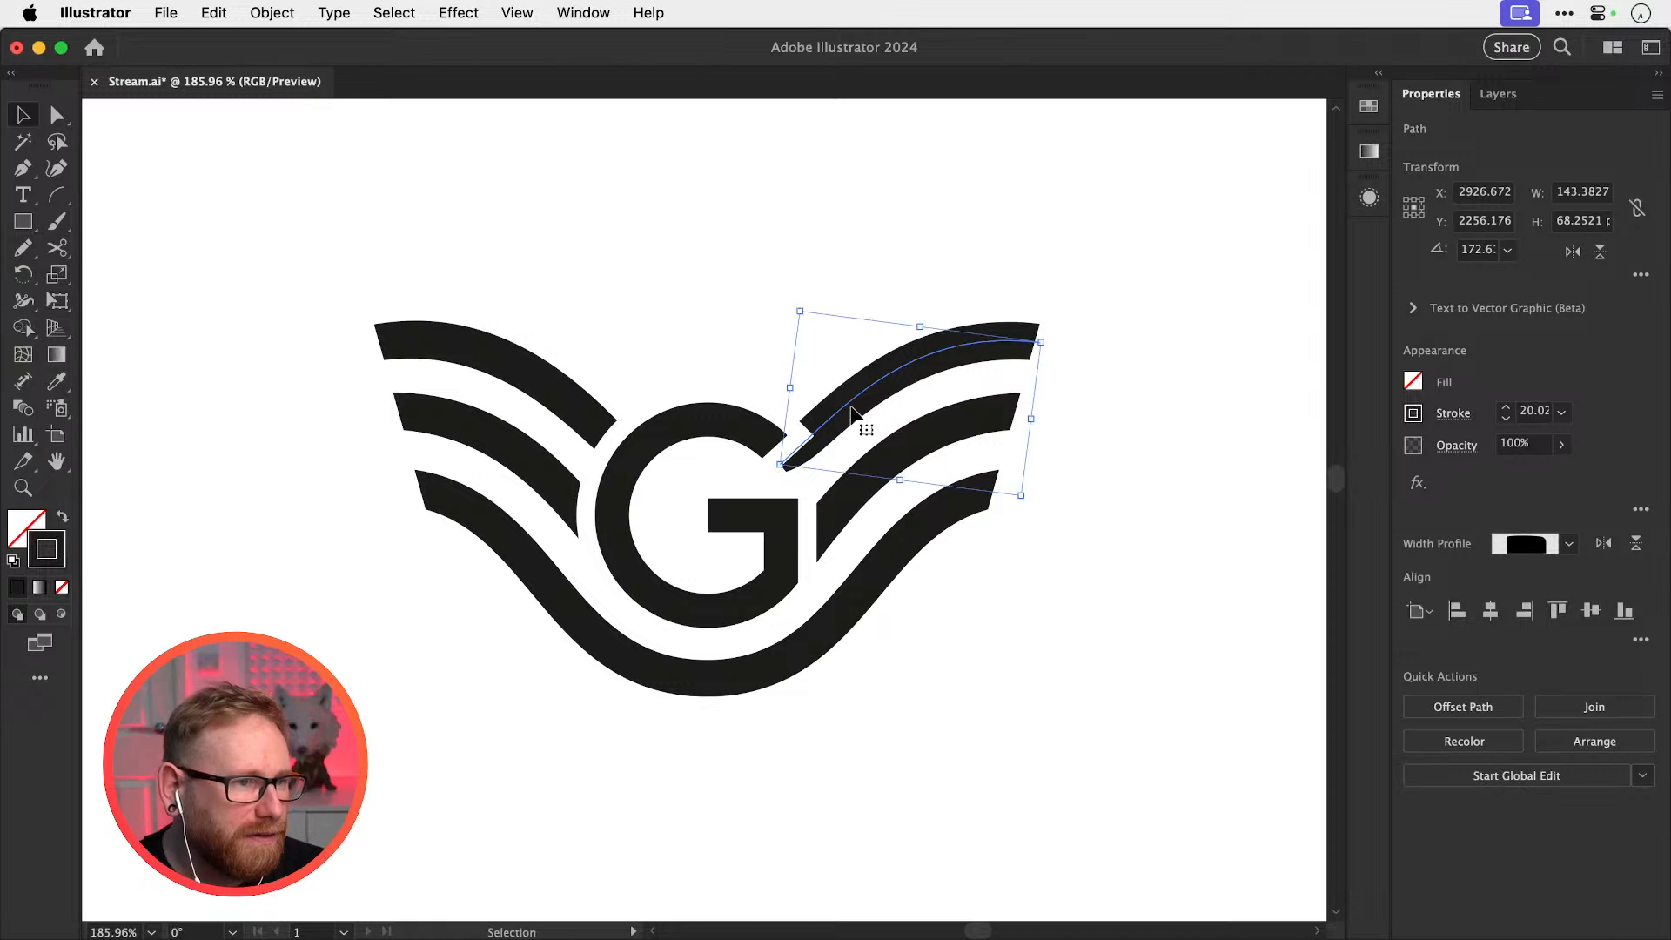
key("super+shift+a")
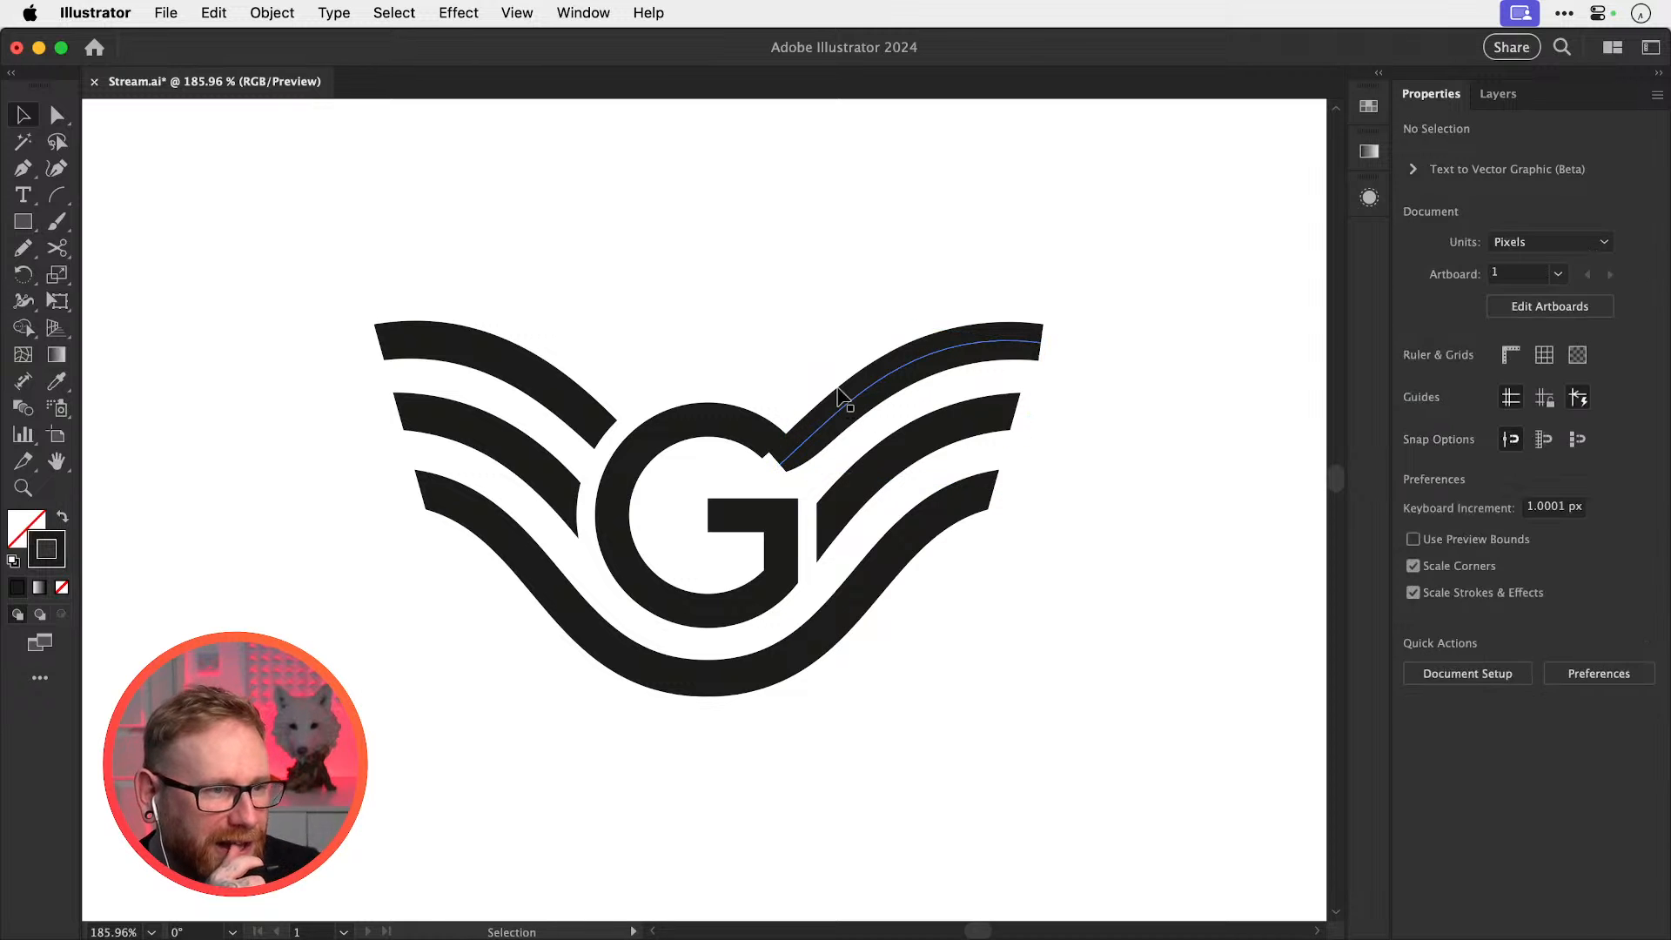
left_click(849, 405)
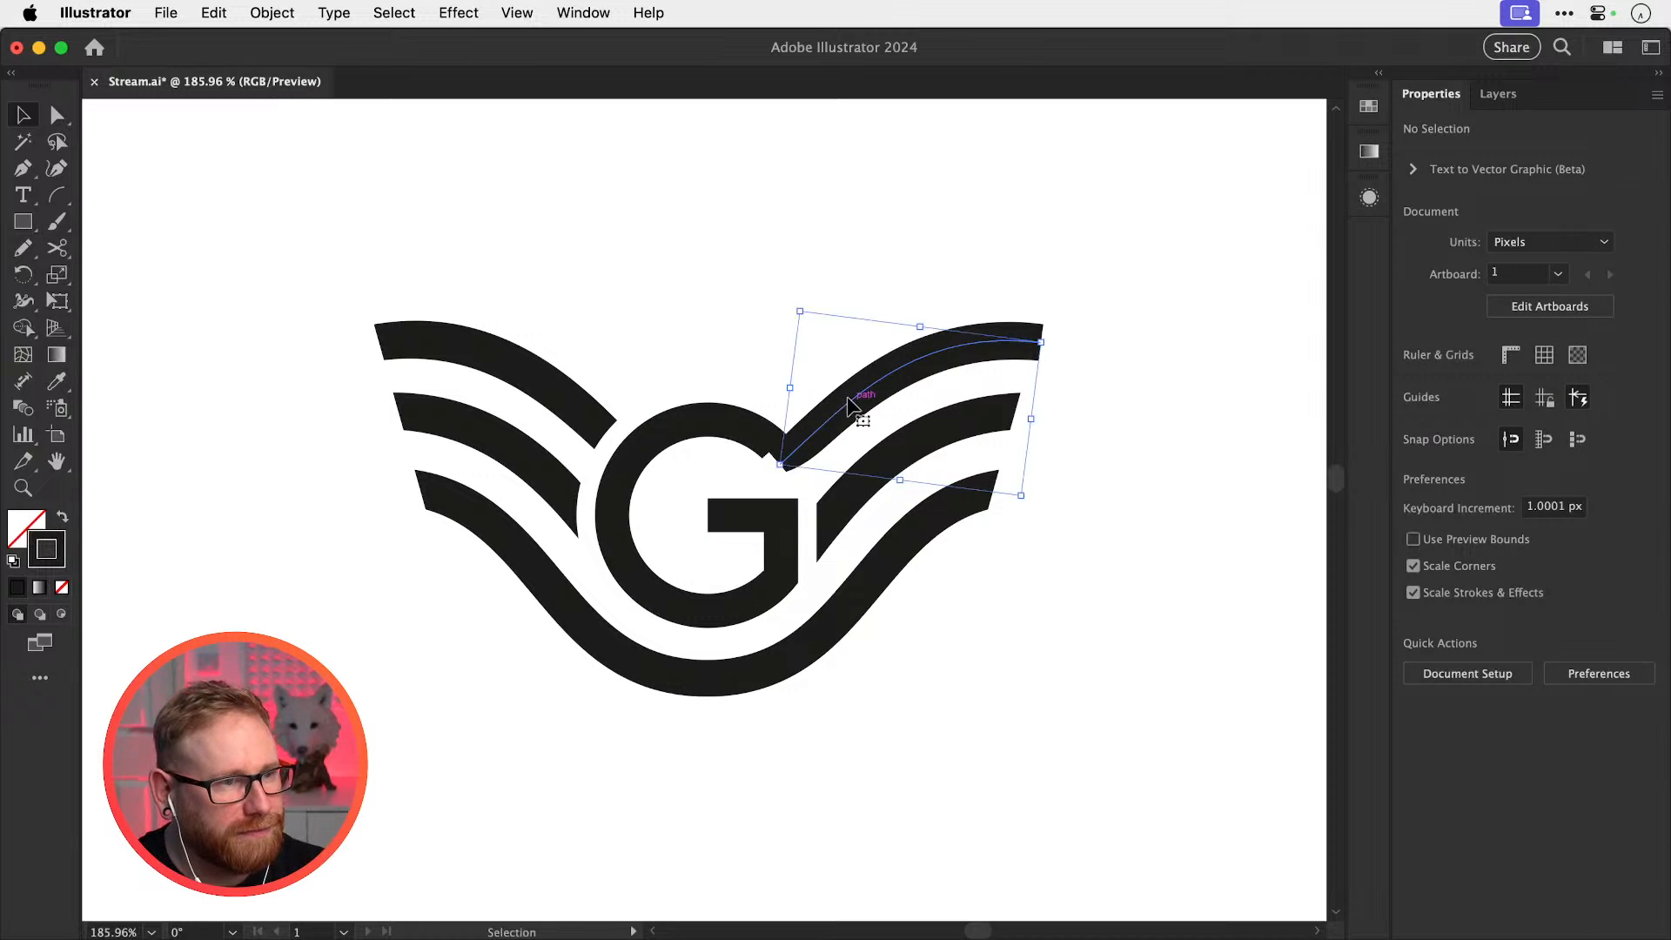
key("BackSpace")
left_click(531, 374)
key("BackSpace")
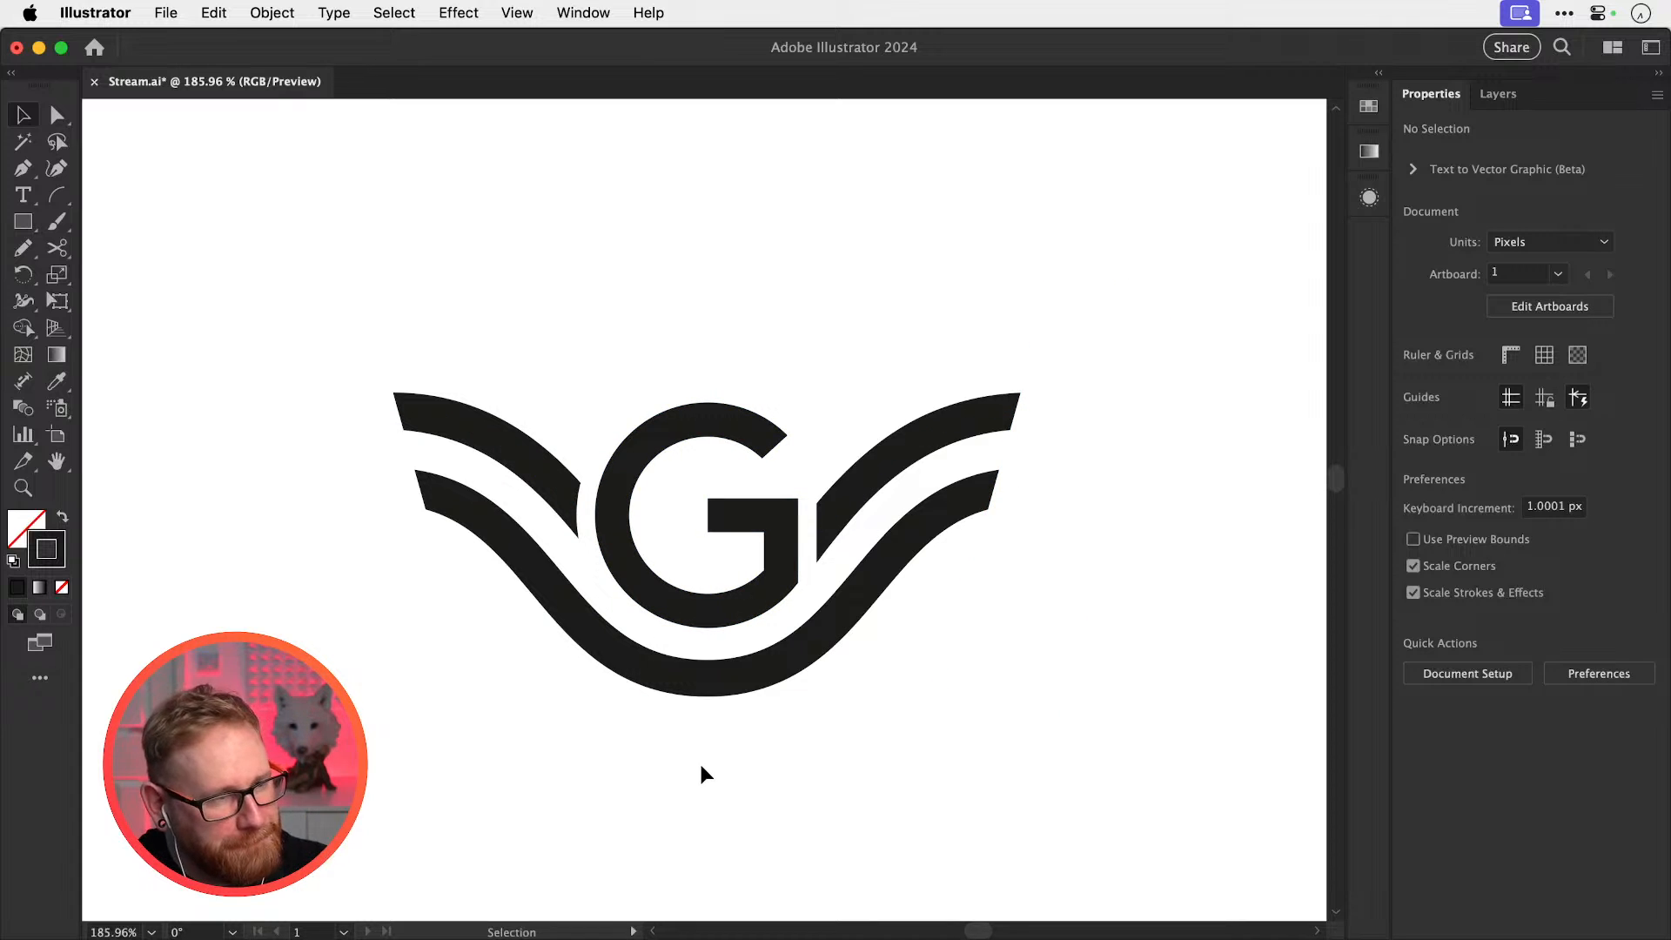
Undo three edits, then rotate the left swoosh path upward around its right anchor
key("super+z")
key("super+z")
key("super+z")
key("super+z")
key("super+z")
key("super+z")
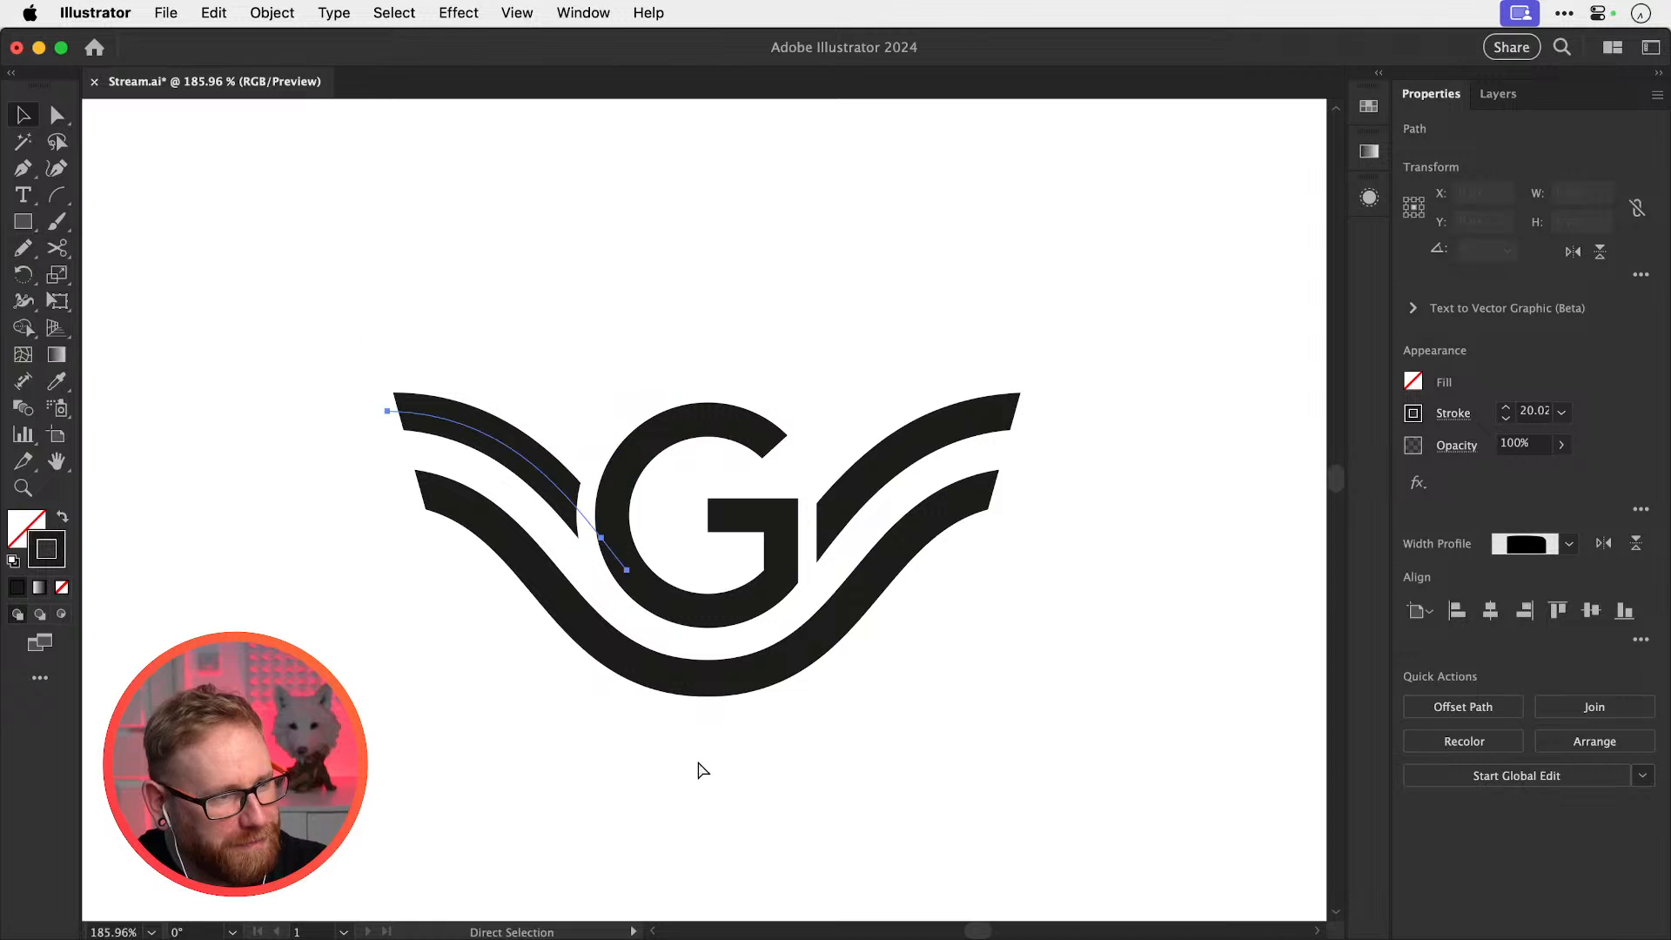
key("super+z")
key("super+z")
key("super+z")
key("super+z")
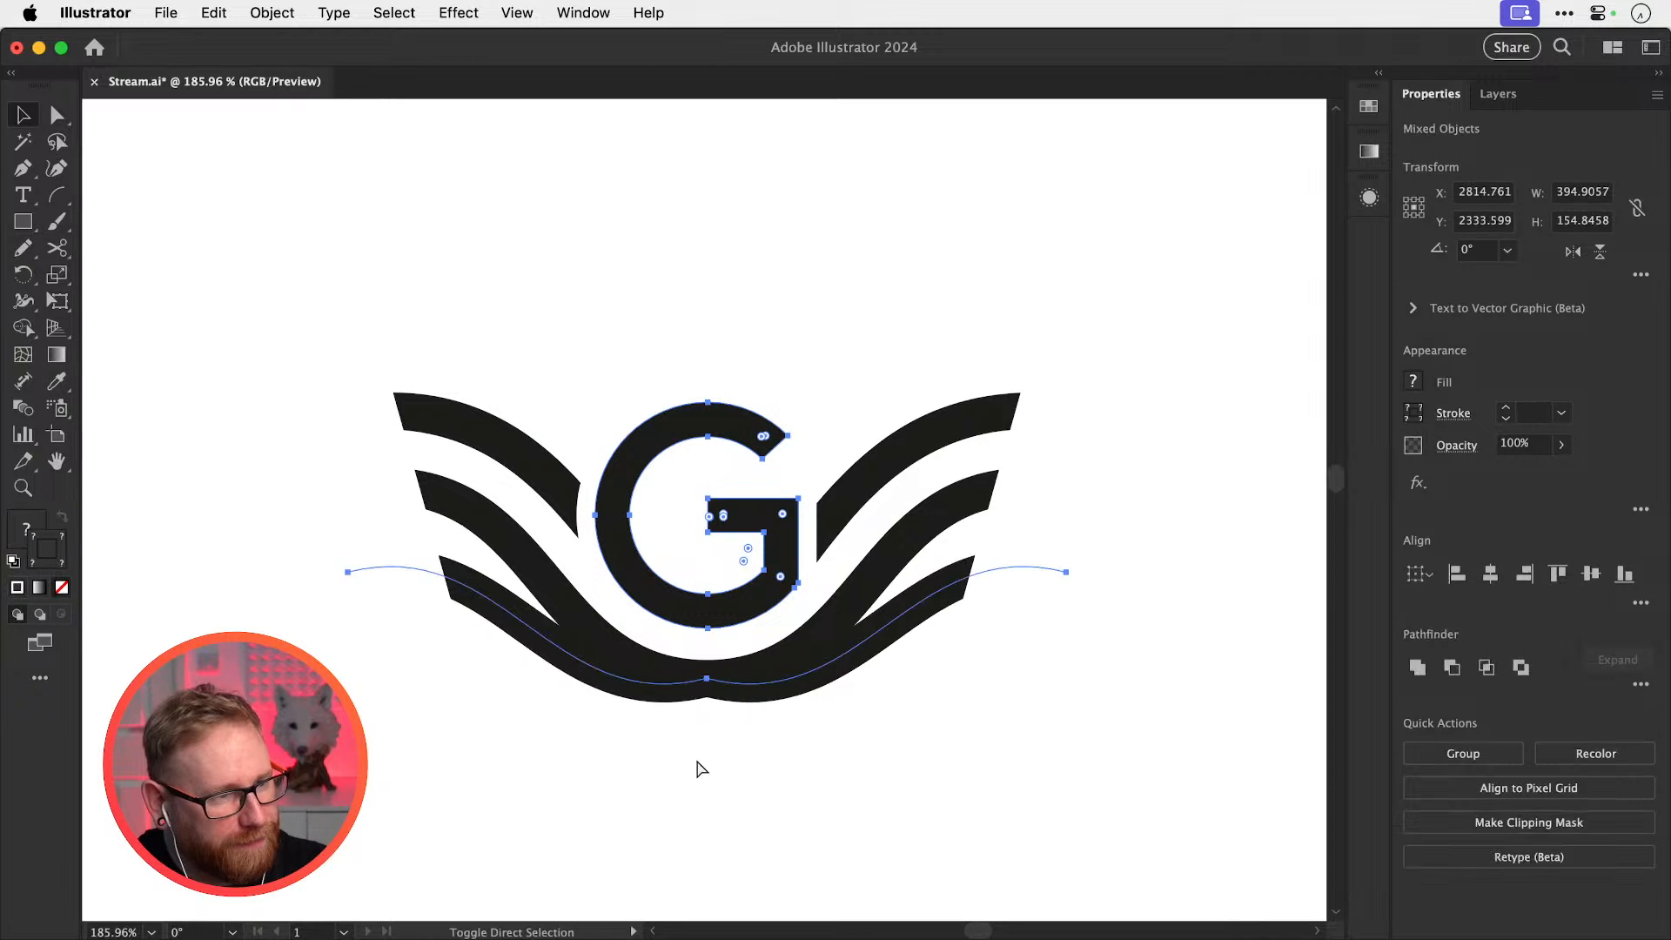
key("super+z")
key("super+z")
key("super+z")
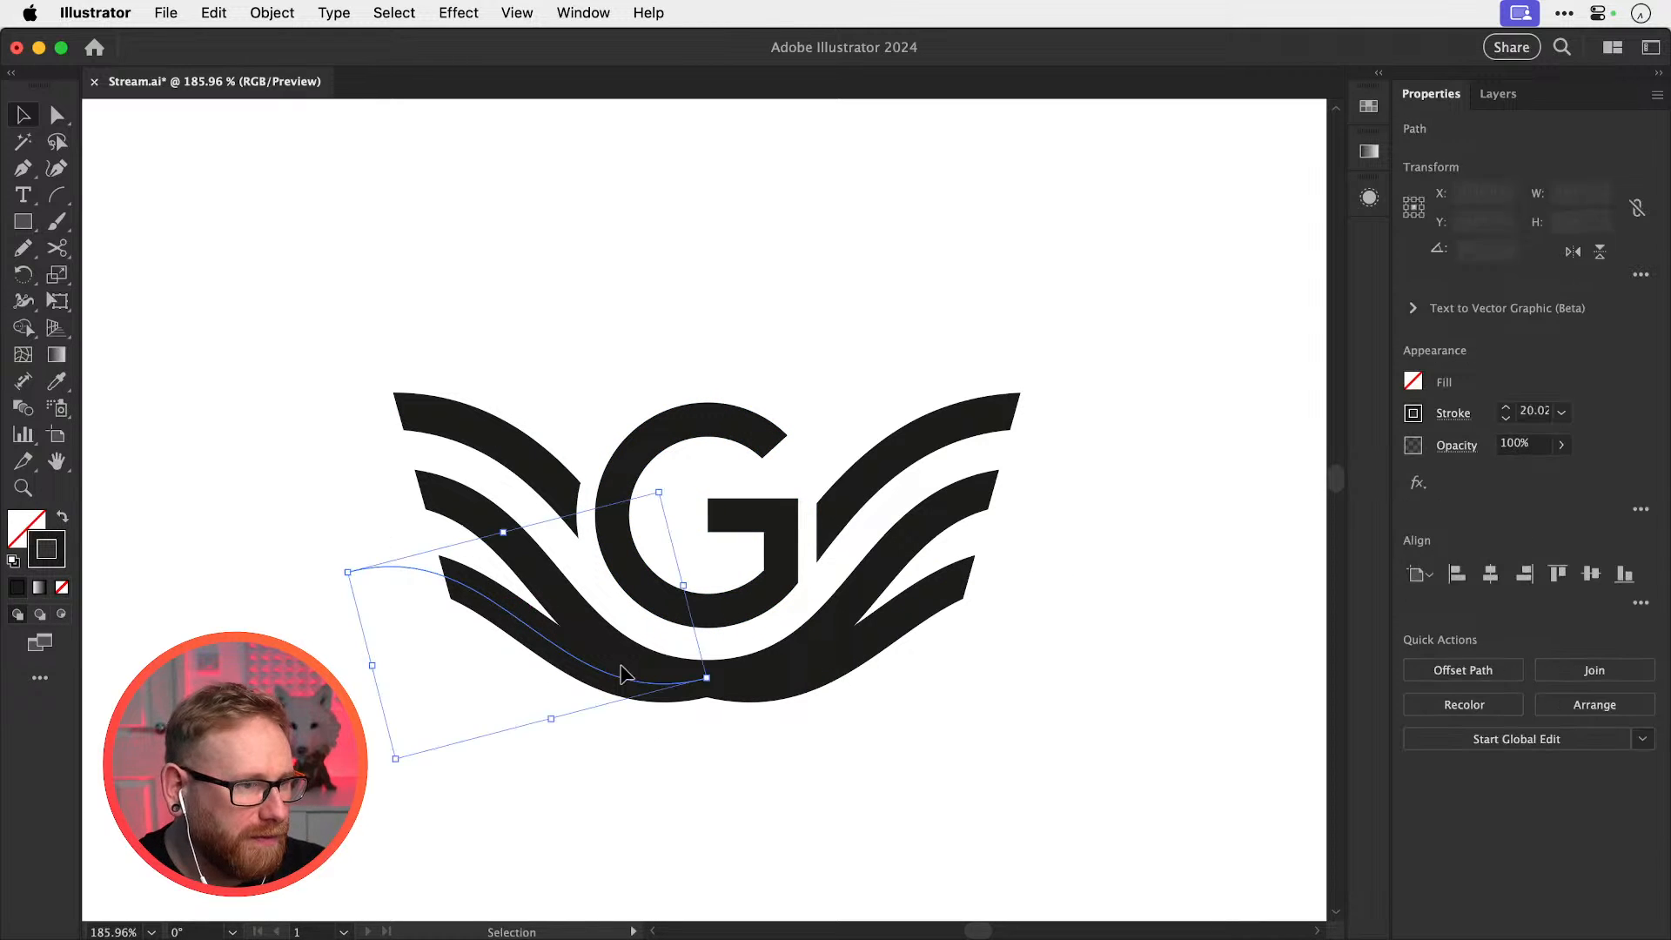
key("r")
left_click(707, 677)
left_click_drag(557, 683, 400, 716)
key("super+shift+a")
Delete the white rectangle covering the wing and select the thin lower path
key("v")
left_click(313, 527)
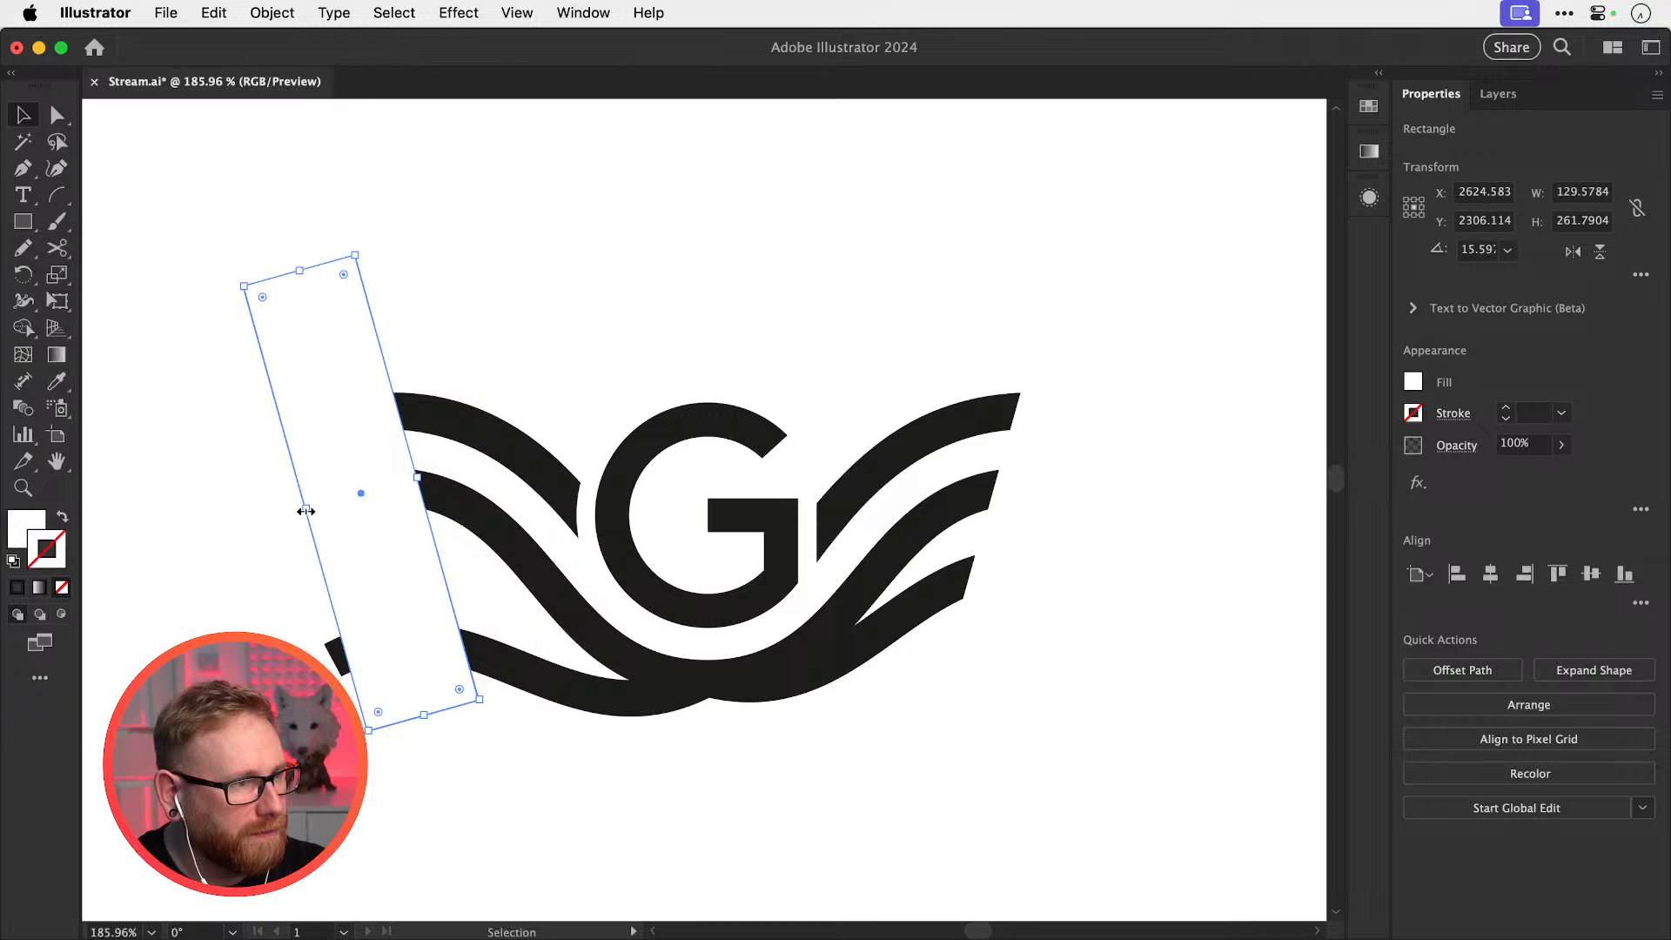
key("Delete")
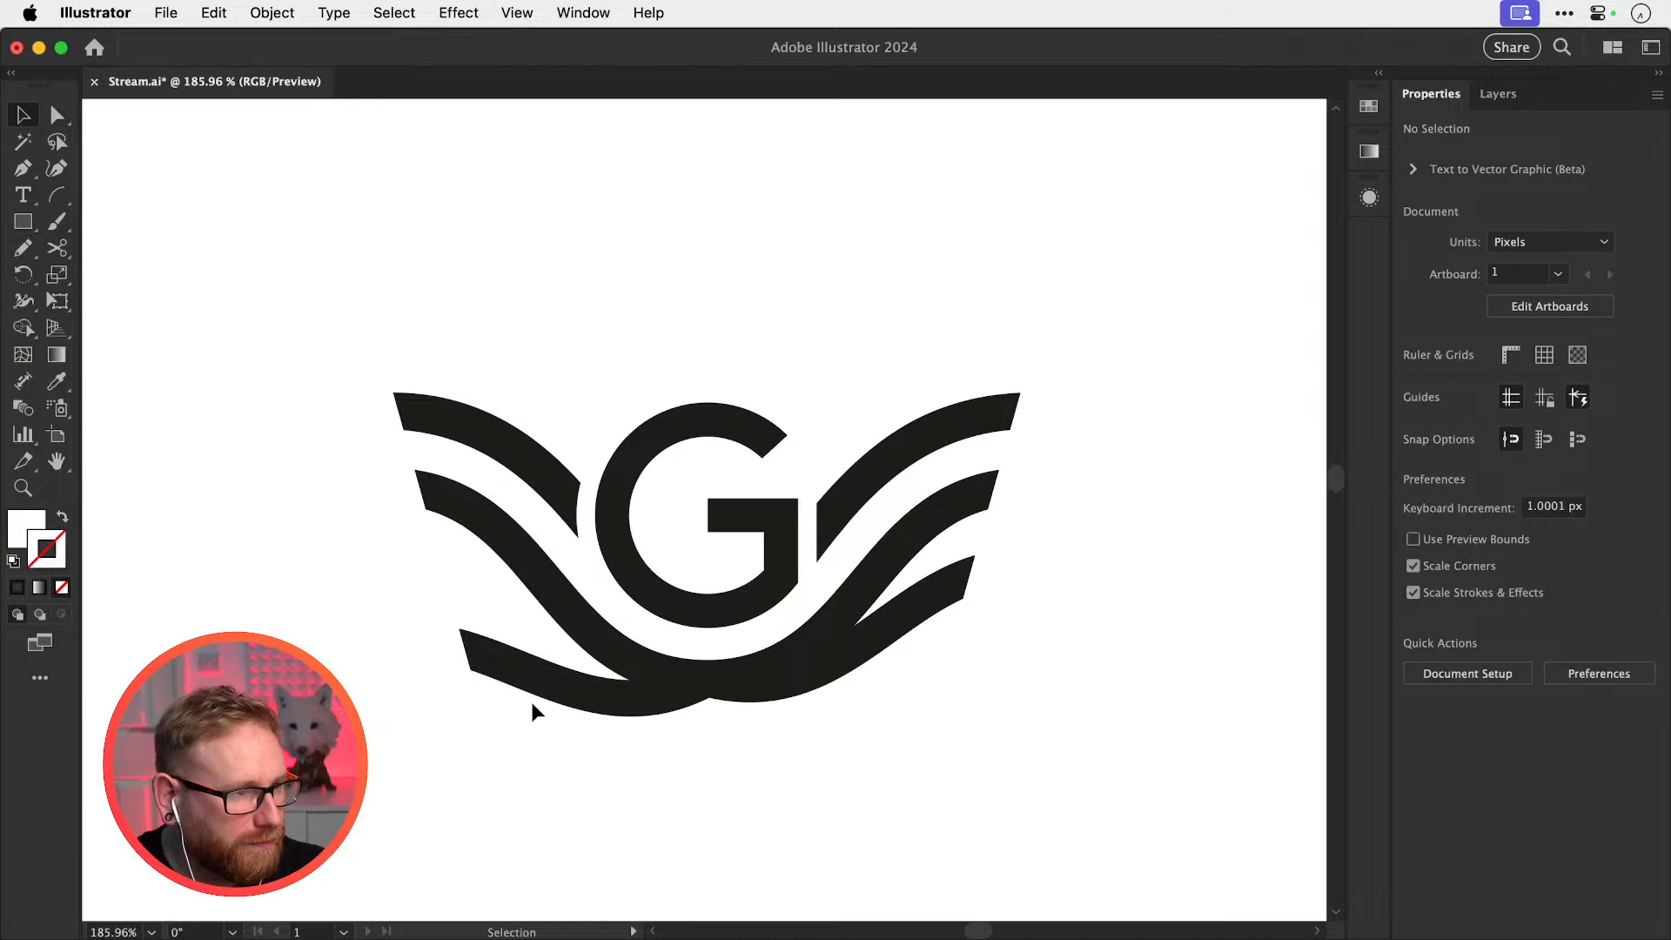
left_click(544, 678)
Rotate the thin lower-wing path slightly about the wave's bottom centre
key("r")
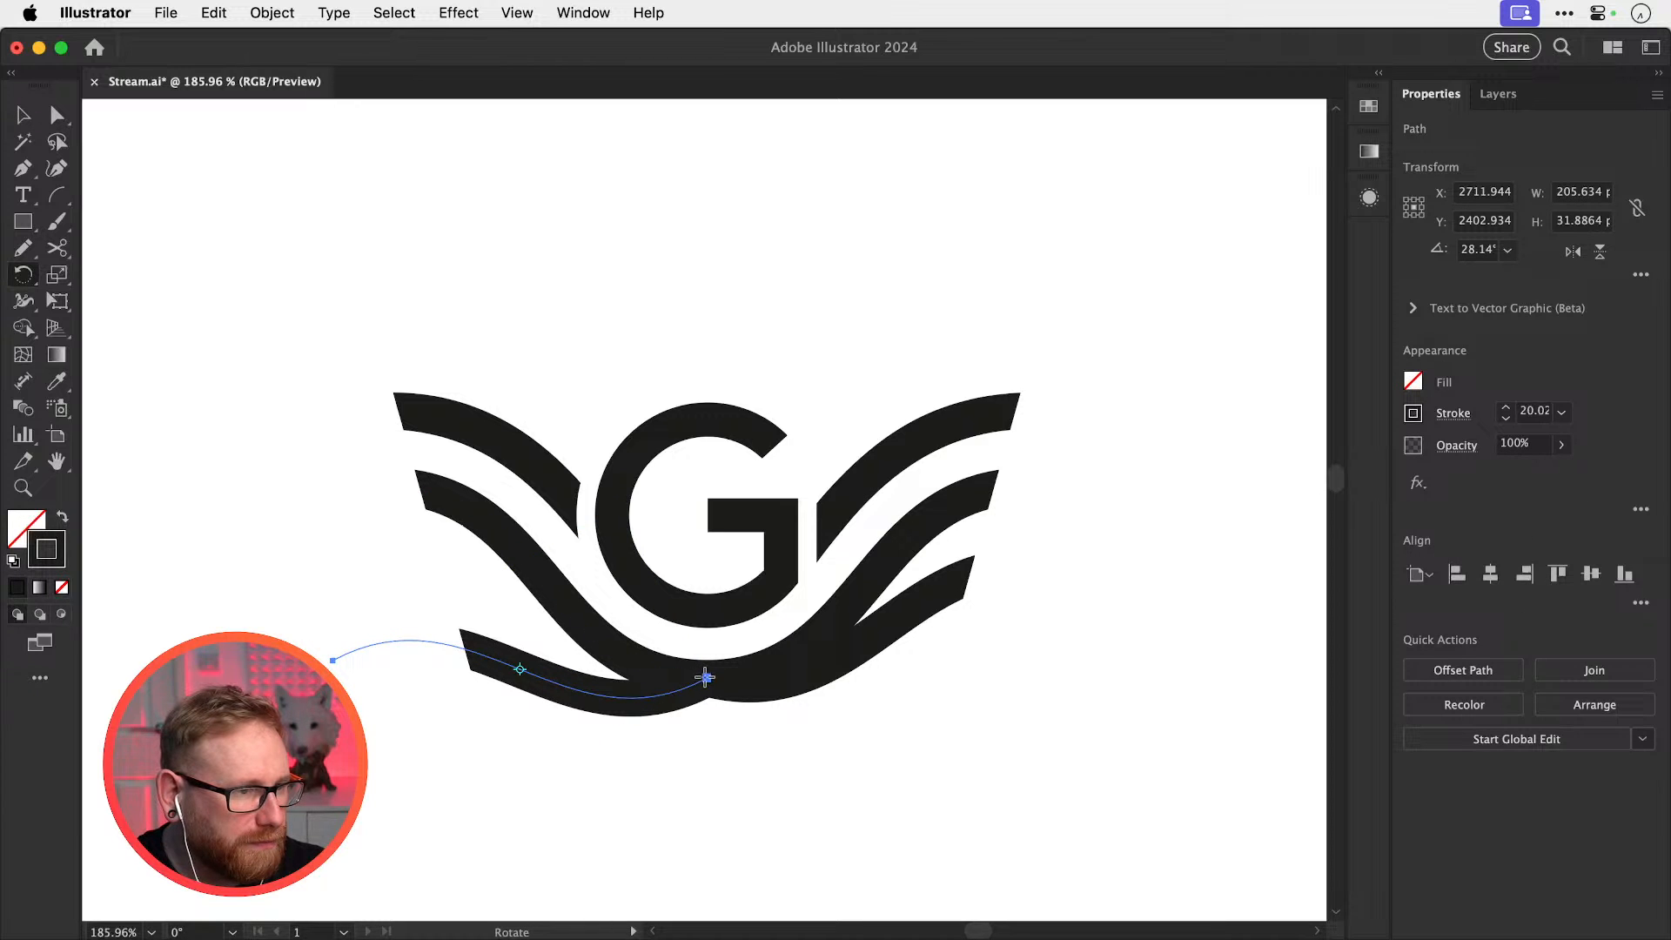
left_click(705, 677)
mouse_move(409, 608)
left_mouse_down()
mouse_move(405, 565)
mouse_move(400, 579)
left_mouse_up()
key("z")
Zoom in on the lower-left wave crossing and undo the last change to the lower path
key("super+shift+a")
left_click_drag(526, 630, 792, 653)
key("v")
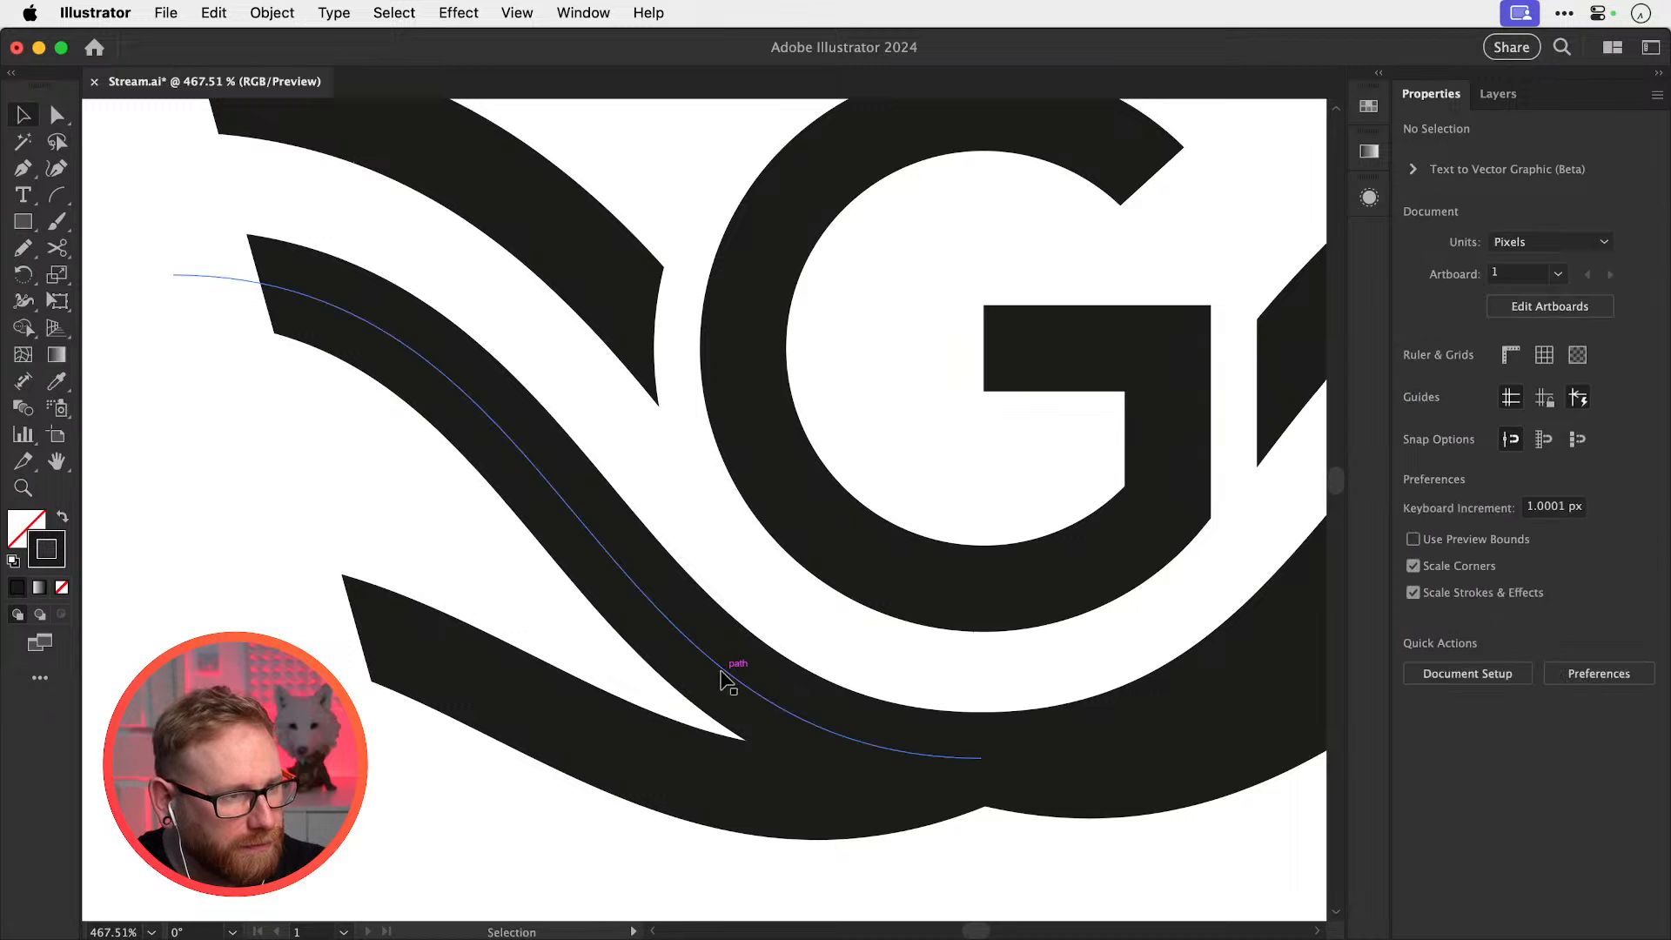
left_click(681, 688)
key("p")
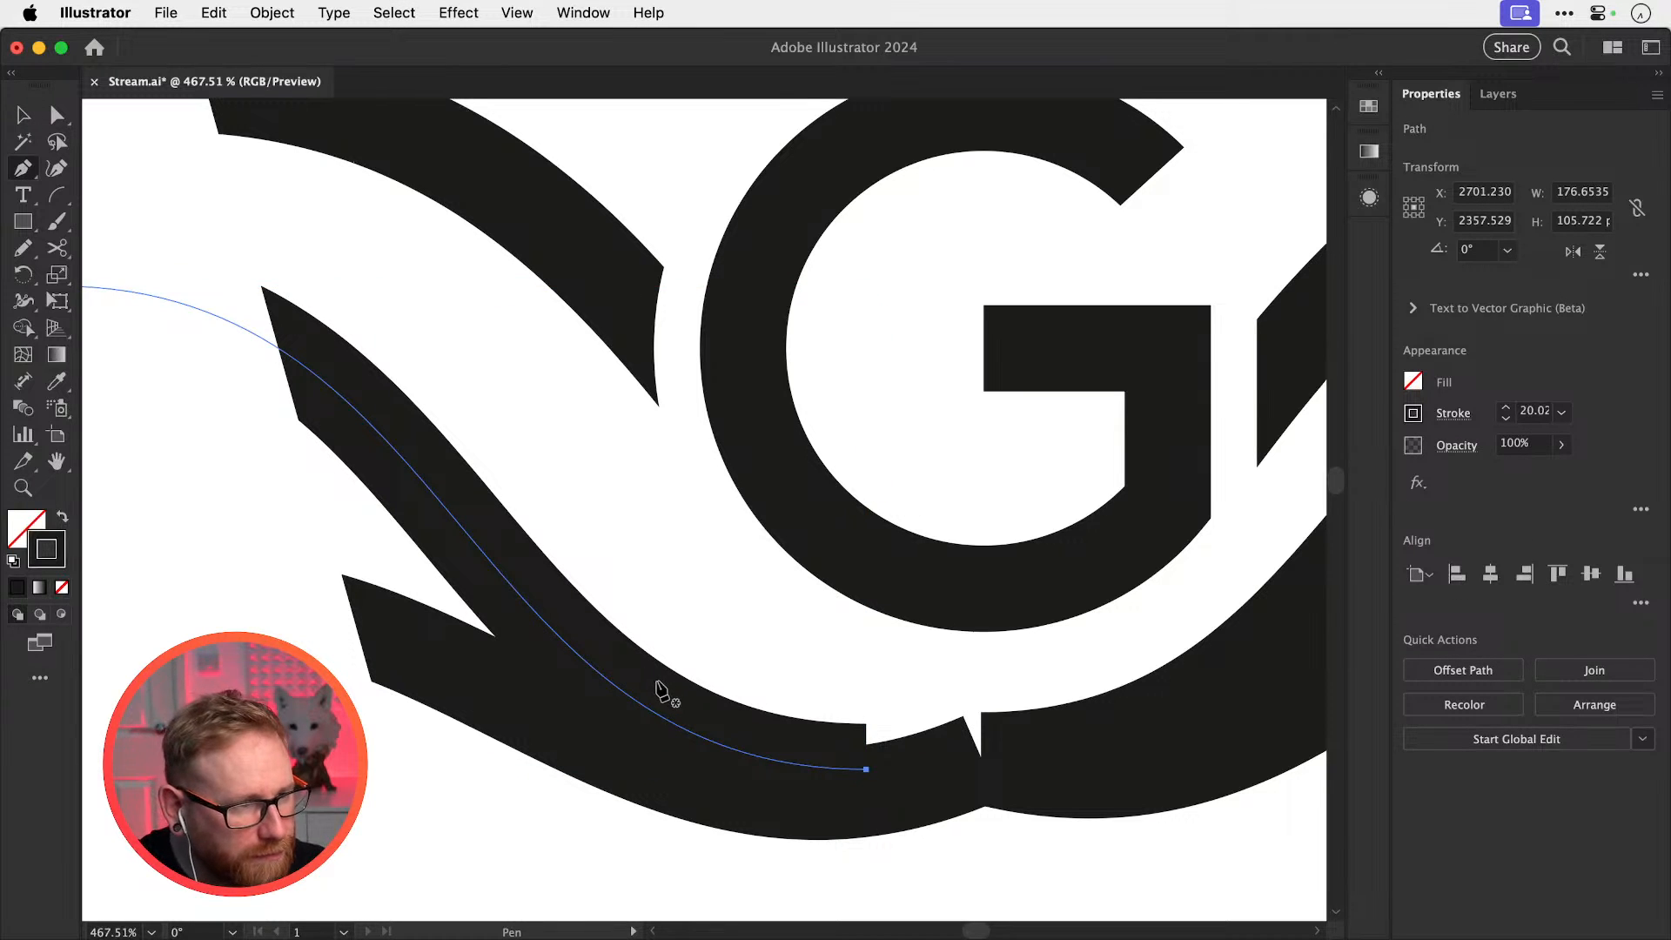
key("super+z")
key("super+z")
Draw a closed Pen sliver from the wave tip along the lower-left wave crossing
left_click(736, 738)
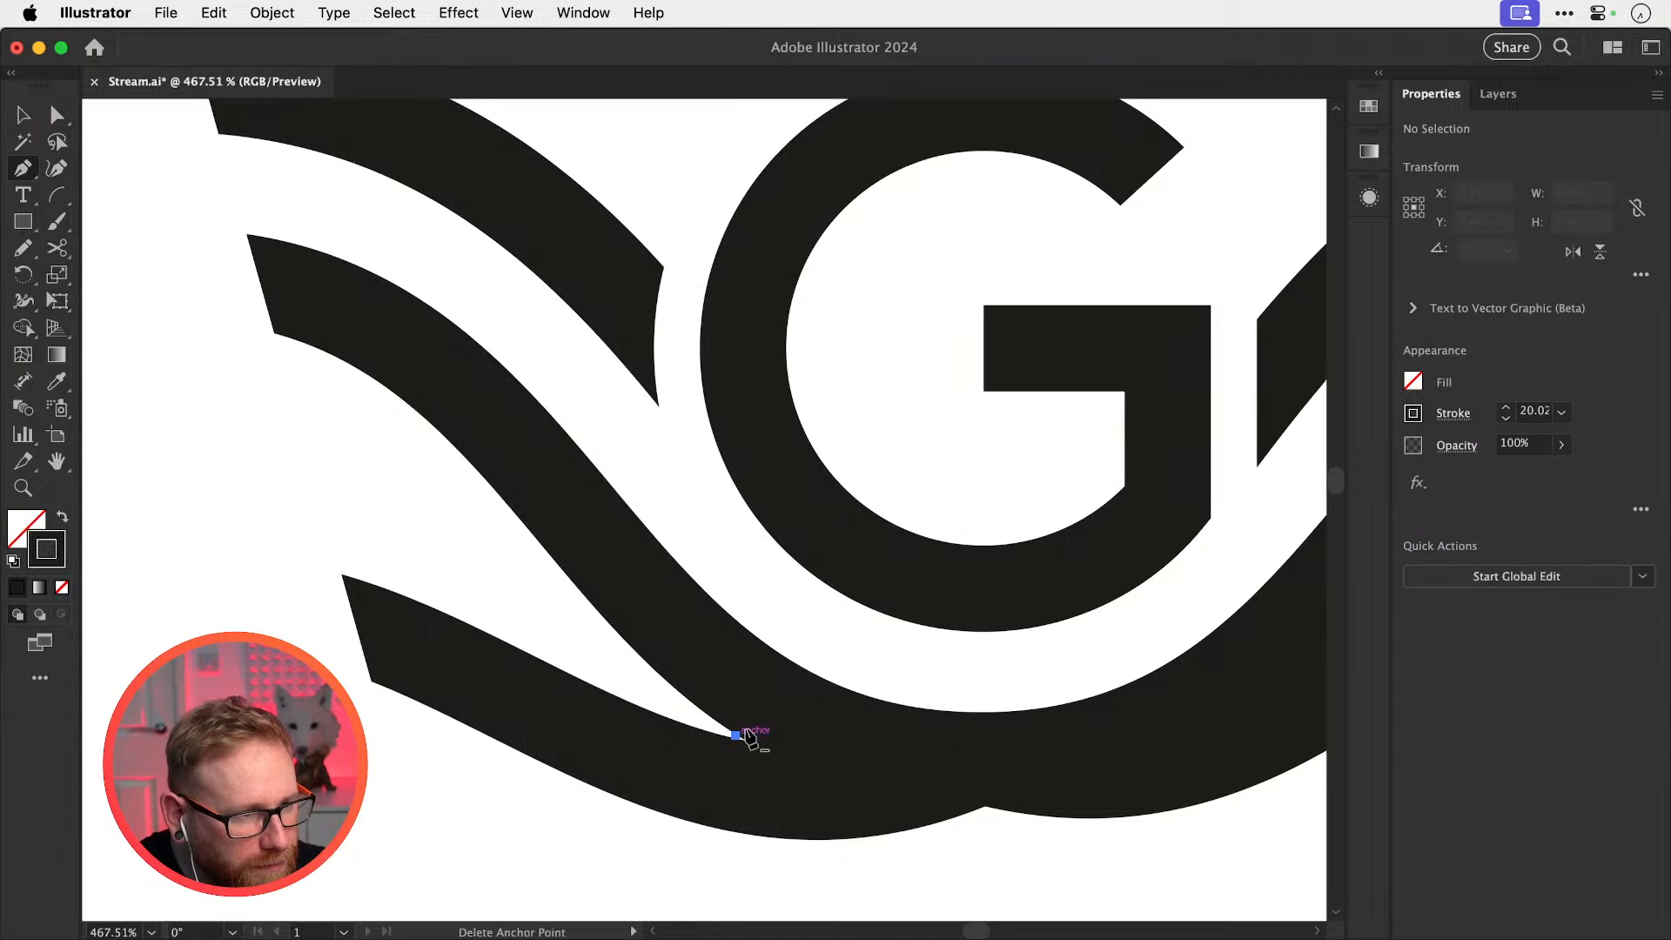
left_click(981, 712)
left_click_drag(996, 709, 1100, 633)
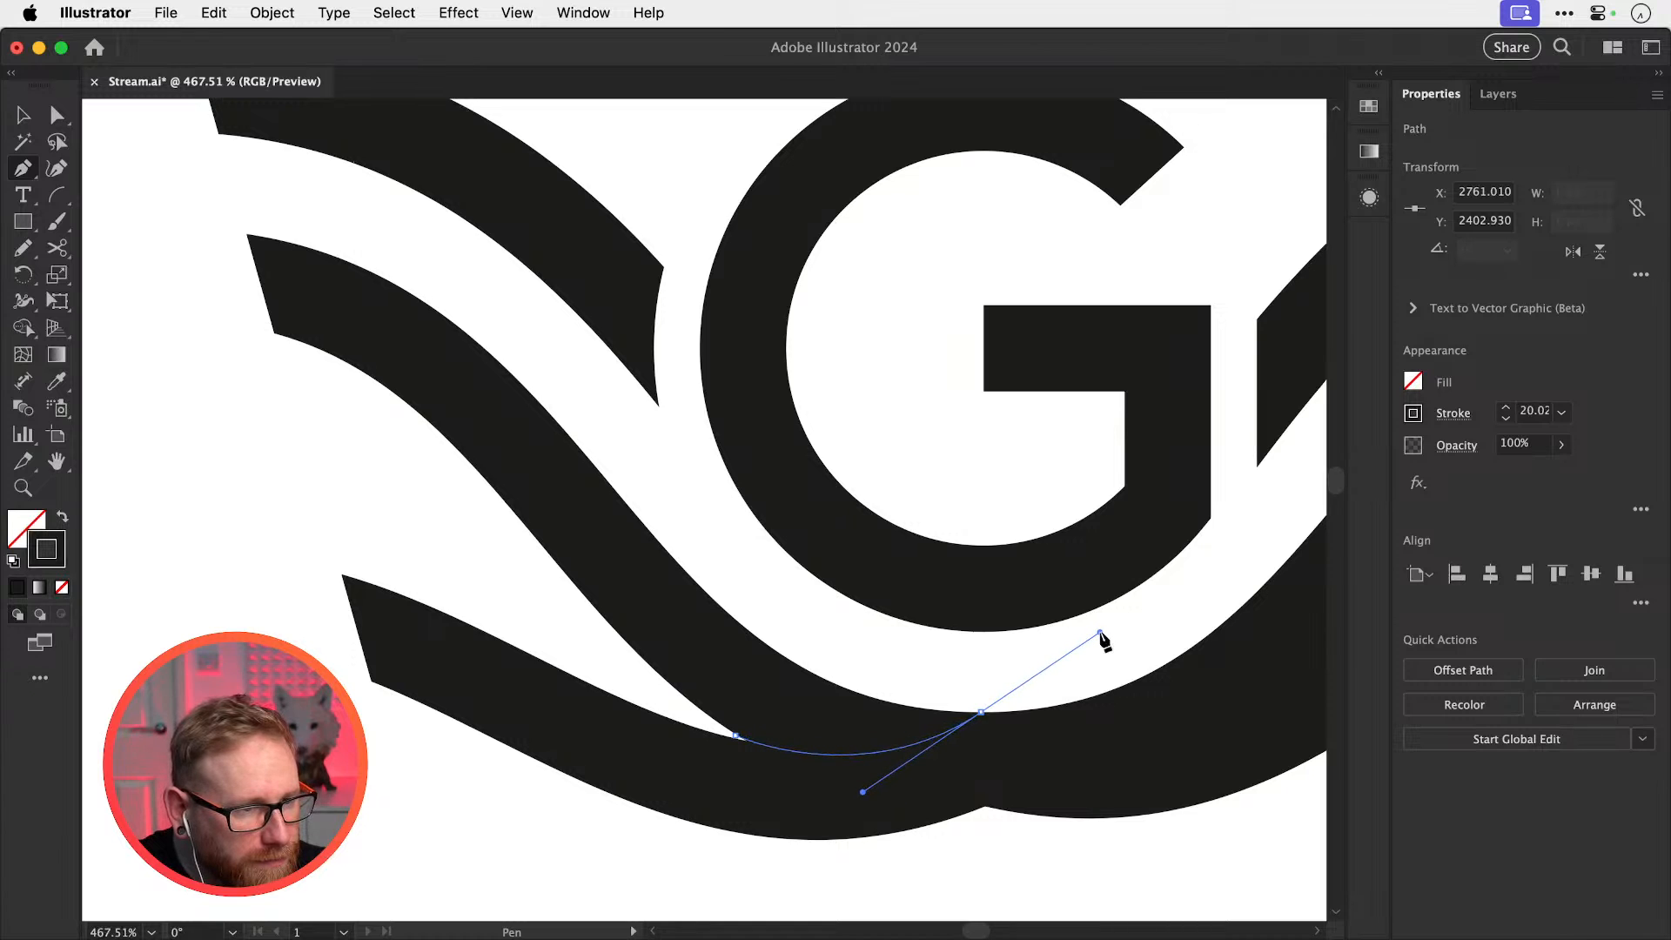
left_click(981, 712)
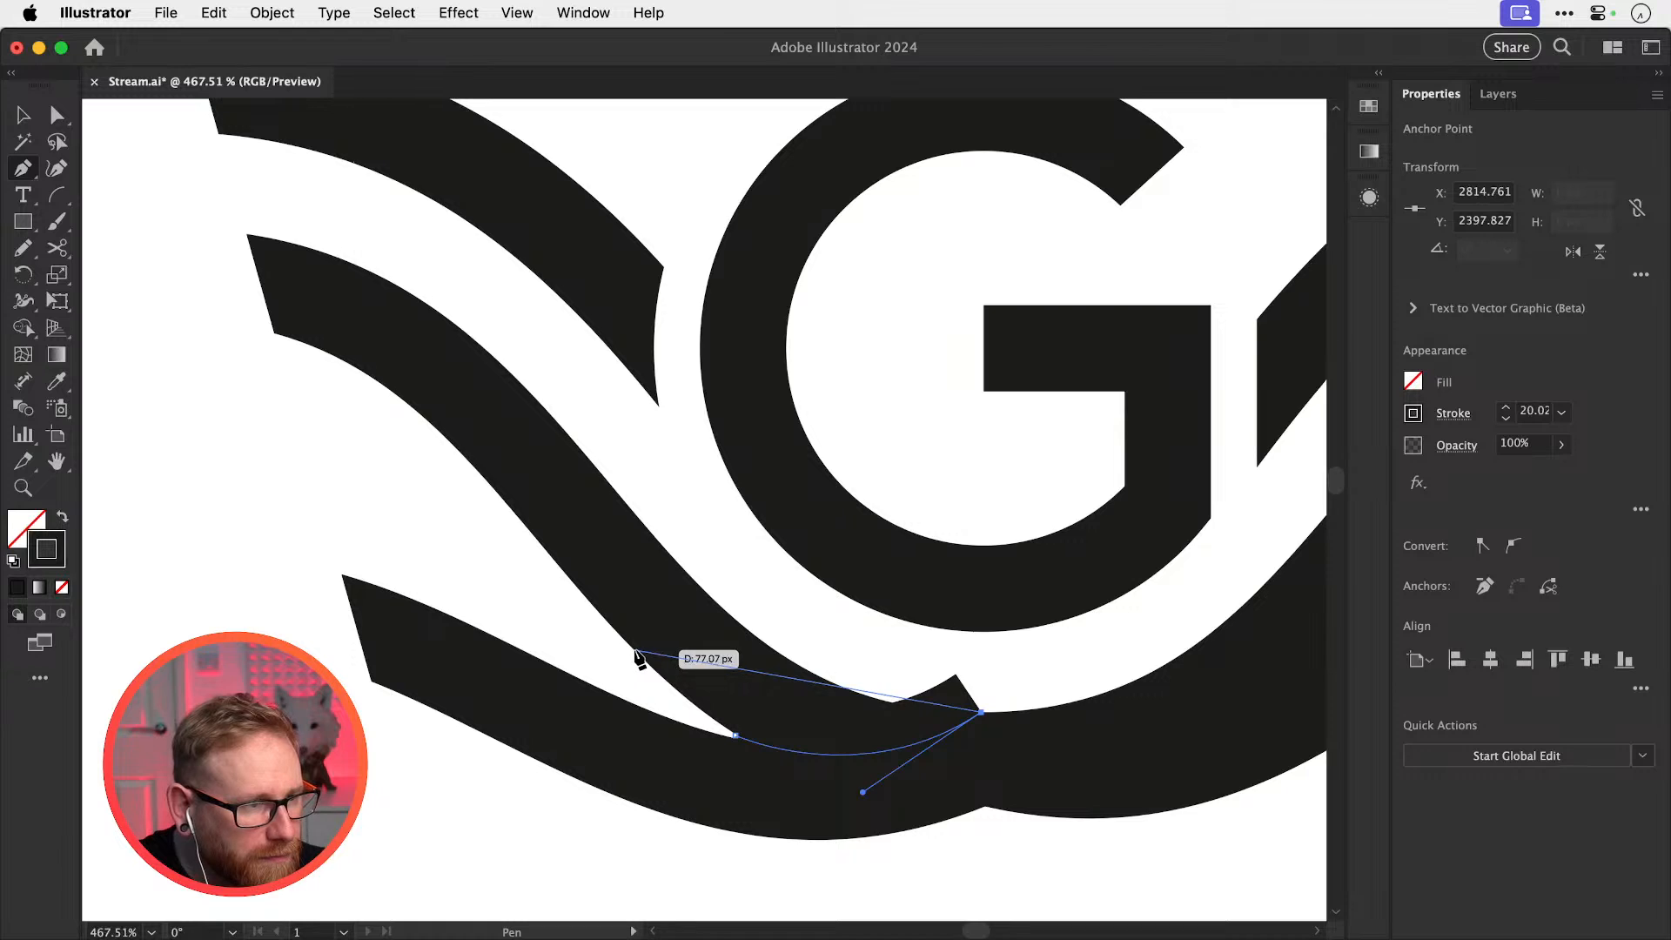
left_click_drag(633, 651, 459, 523)
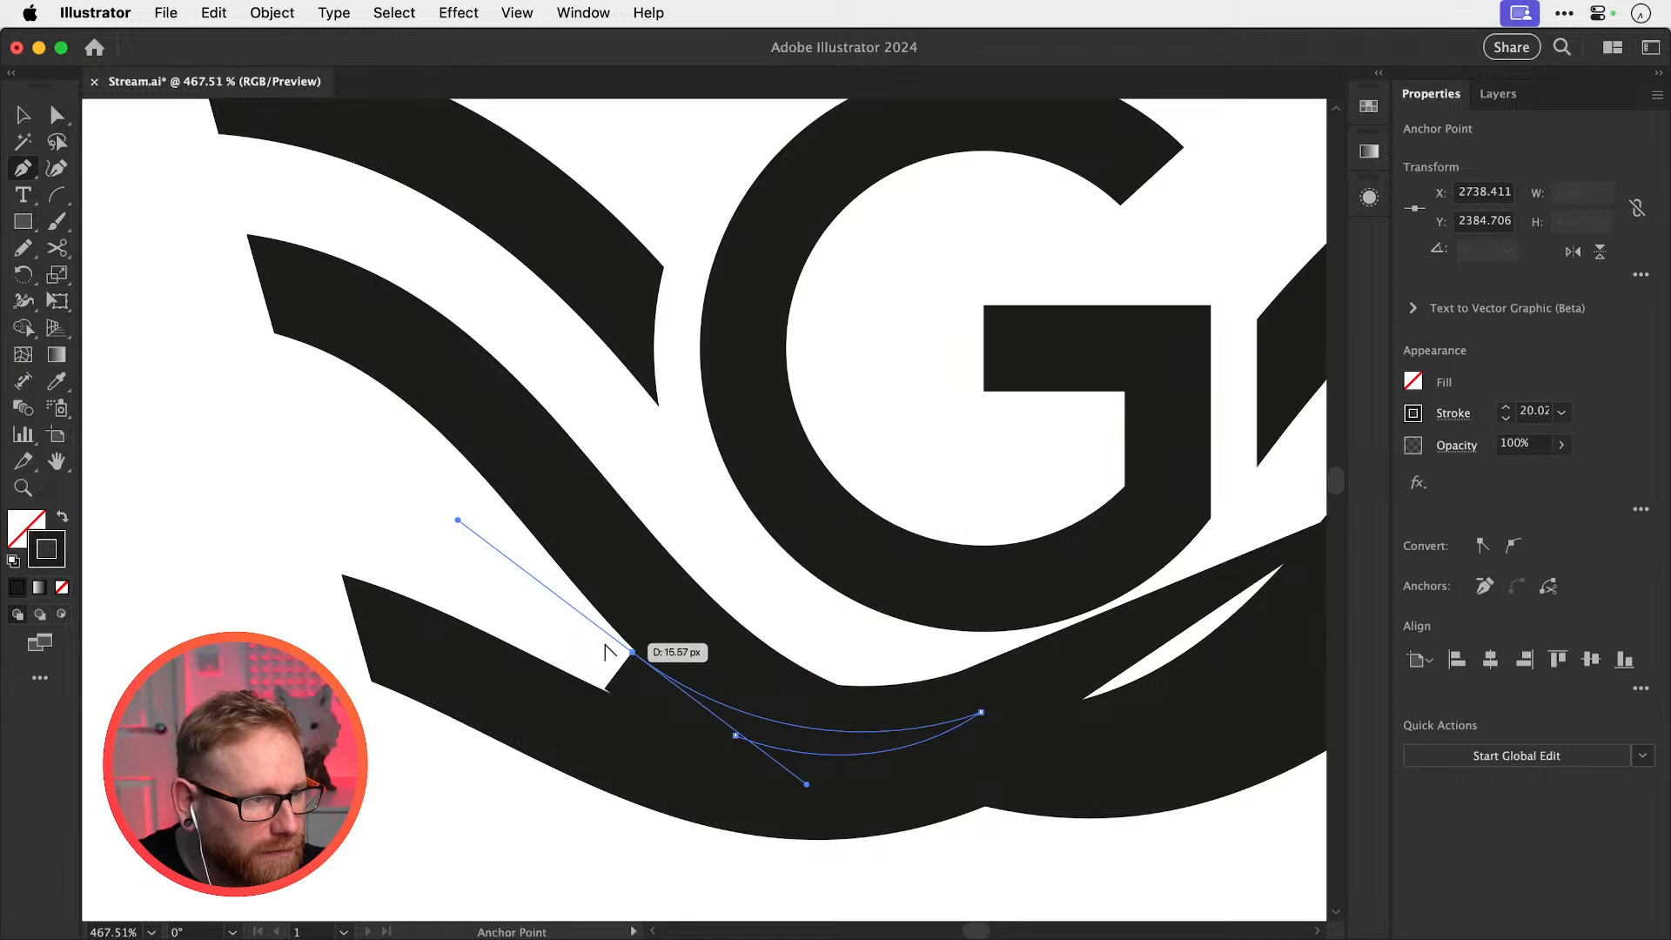
left_click(633, 652)
left_click(595, 652)
left_click(736, 736)
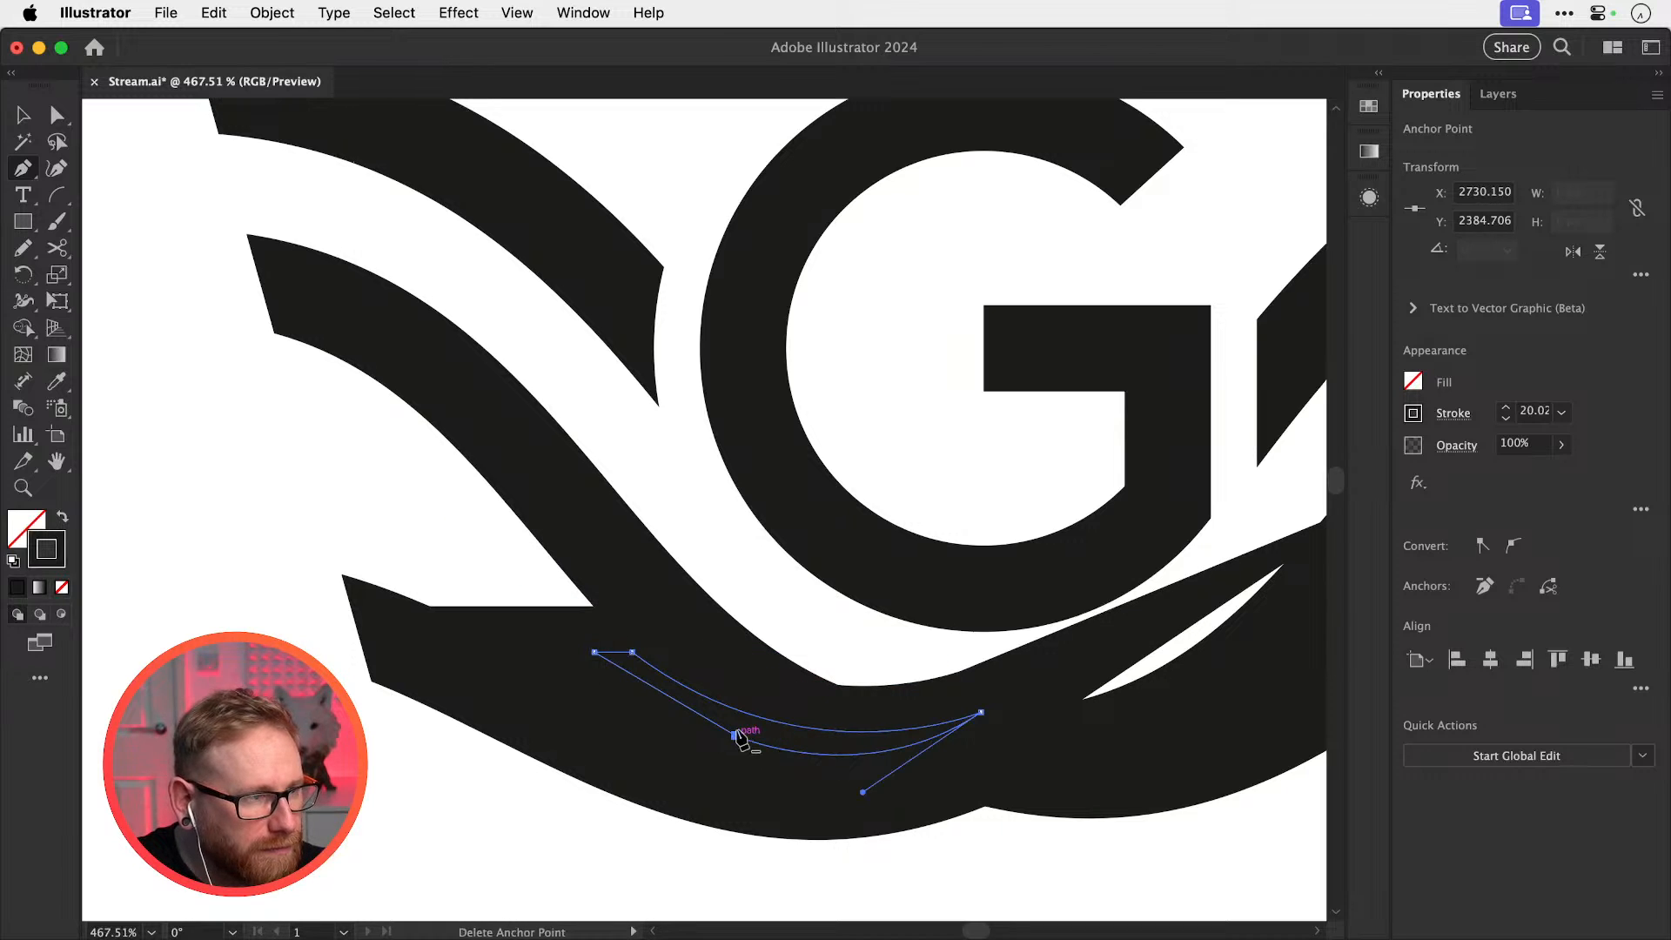
Give the sliver a white fill with no stroke, then zoom back out to the artboard
key("shift+x")
key("i")
key("x")
left_click(438, 527)
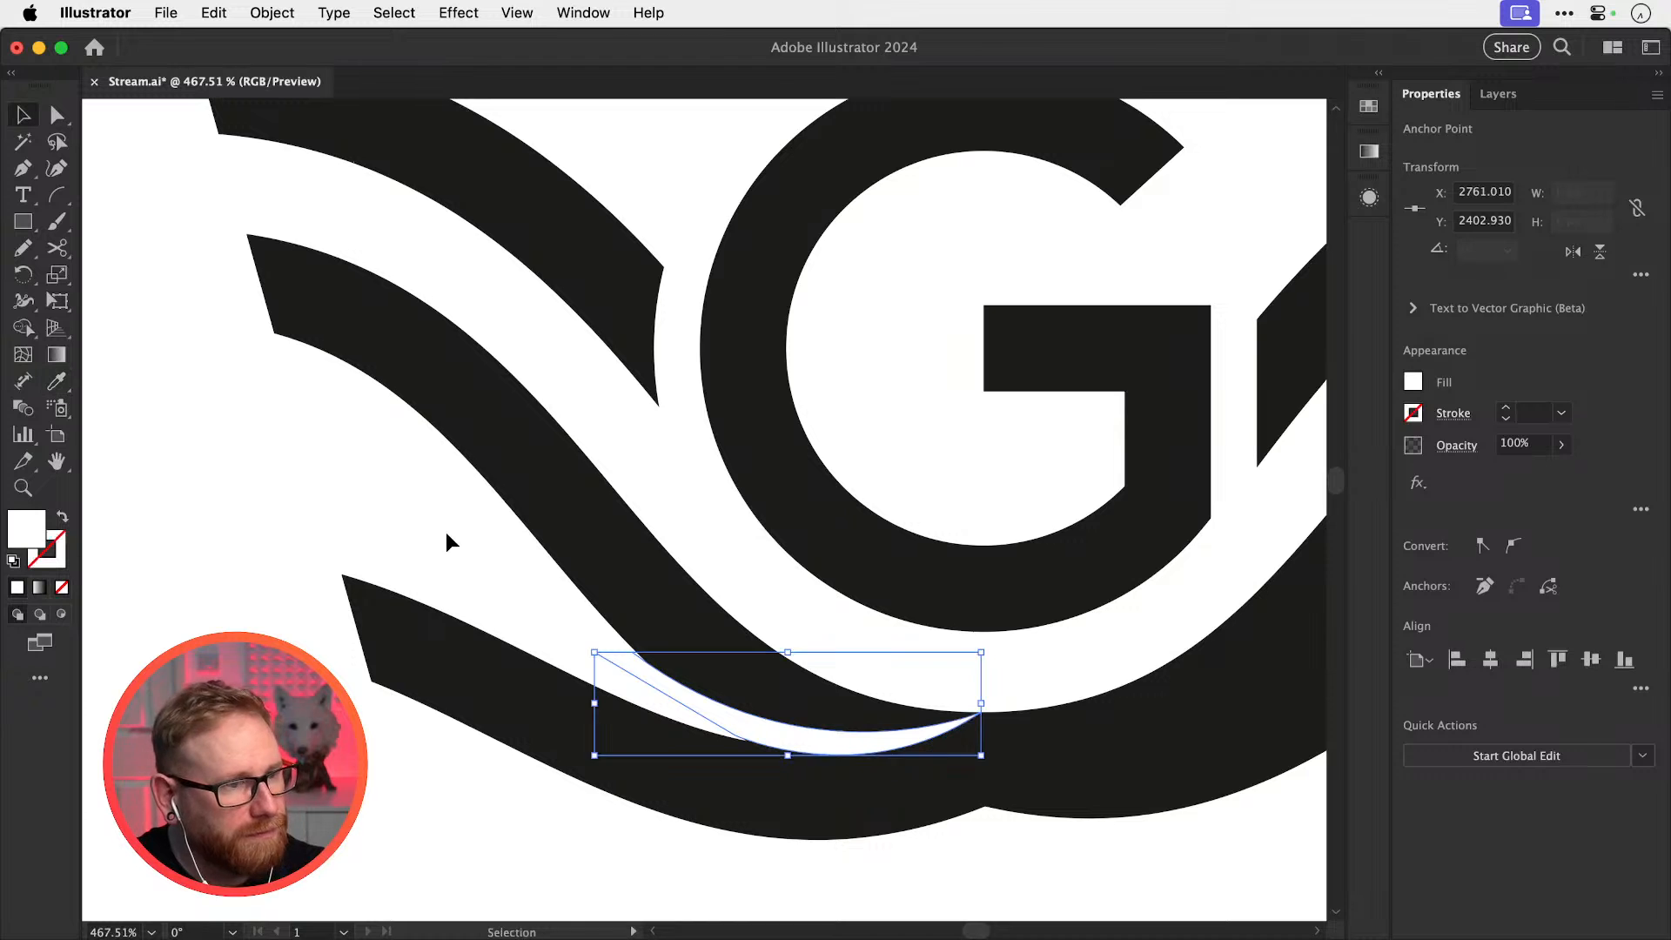
key("super+shift+a")
key("v")
key("super+minus")
key("super+minus")
key("super+minus")
key("super+minus")
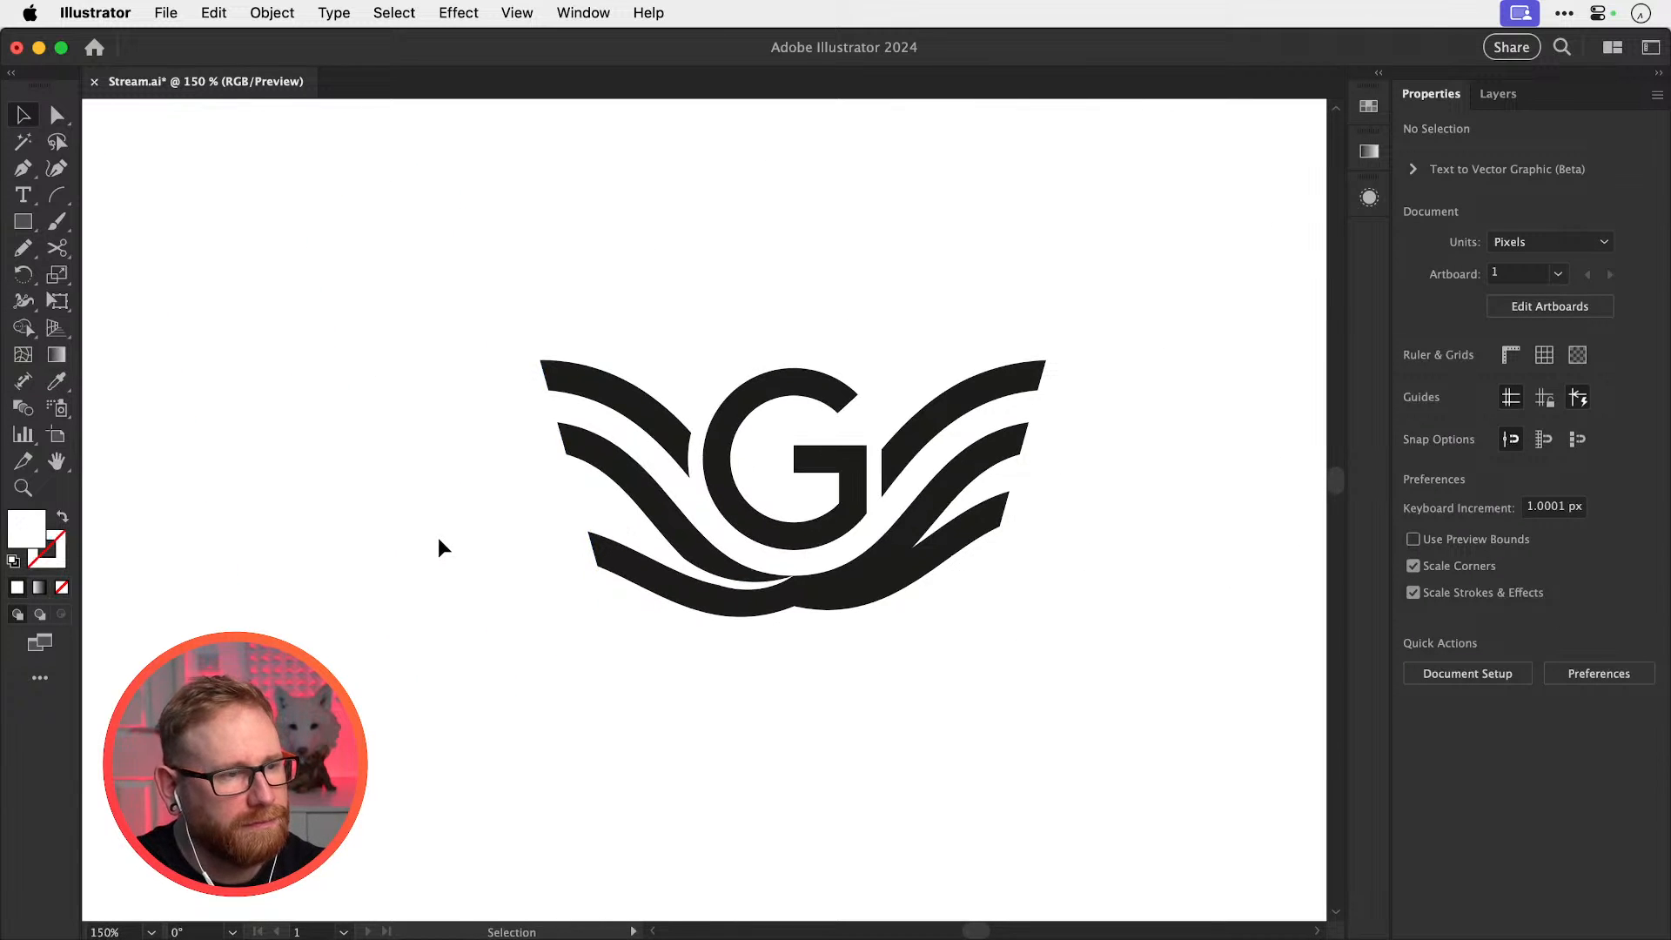
left_click_drag(732, 683, 697, 731)
left_click_drag(581, 621, 742, 668)
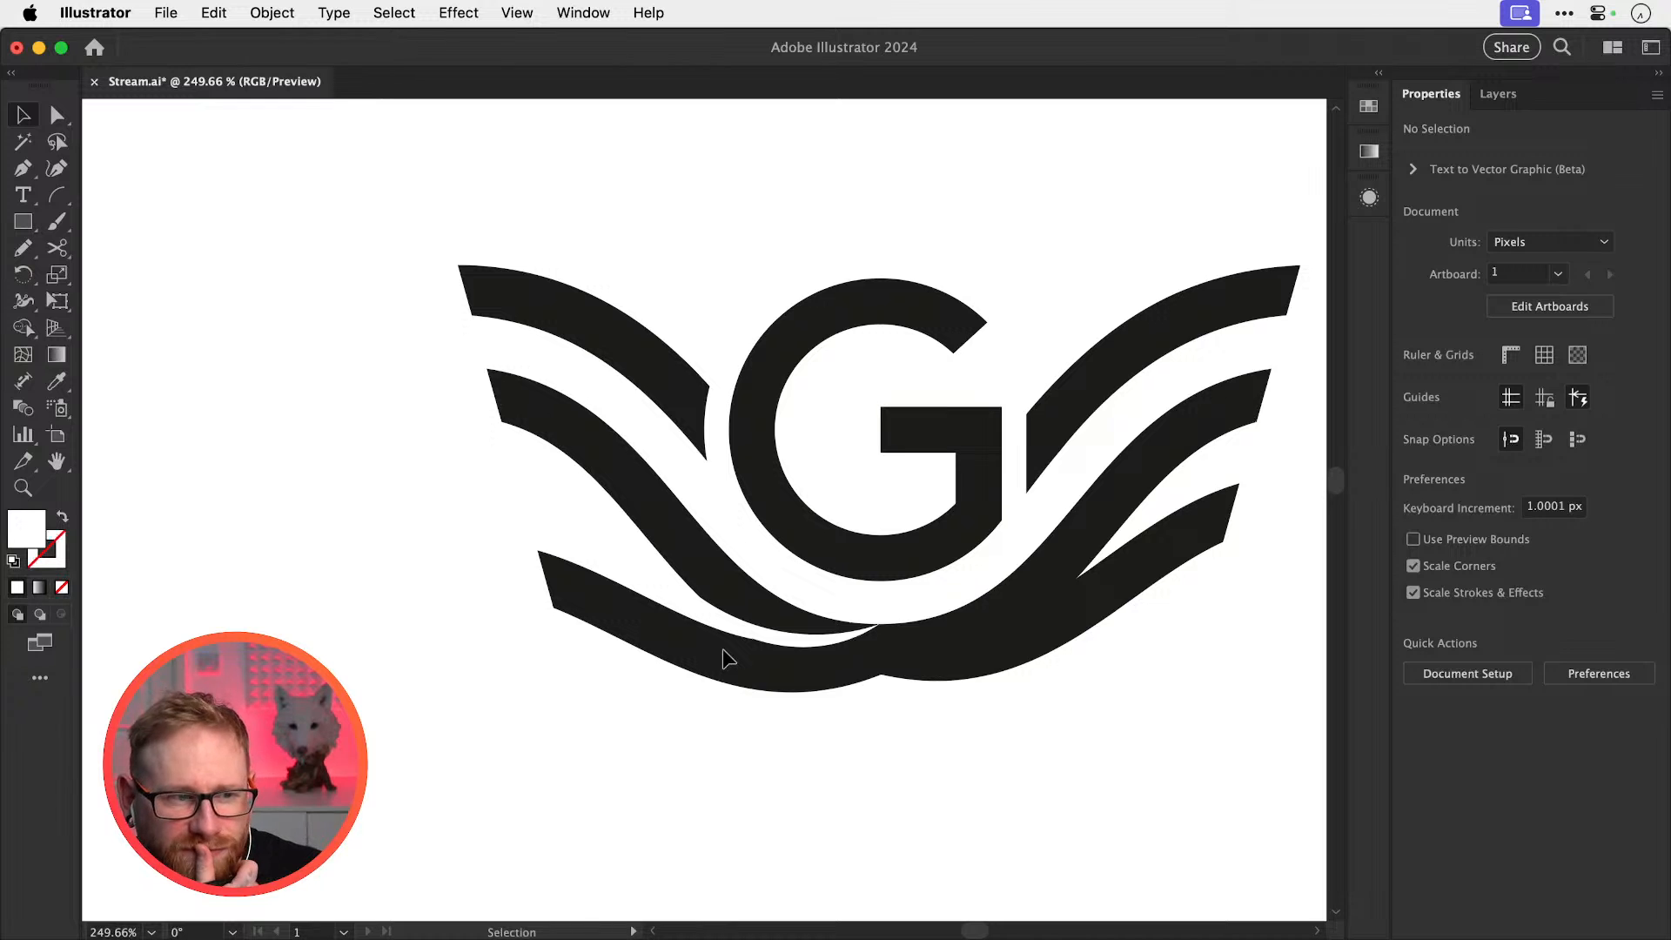
key("a")
key("super+1")
Marquee-select the whole winged G logo and Option-drag a copy to its left
key("v")
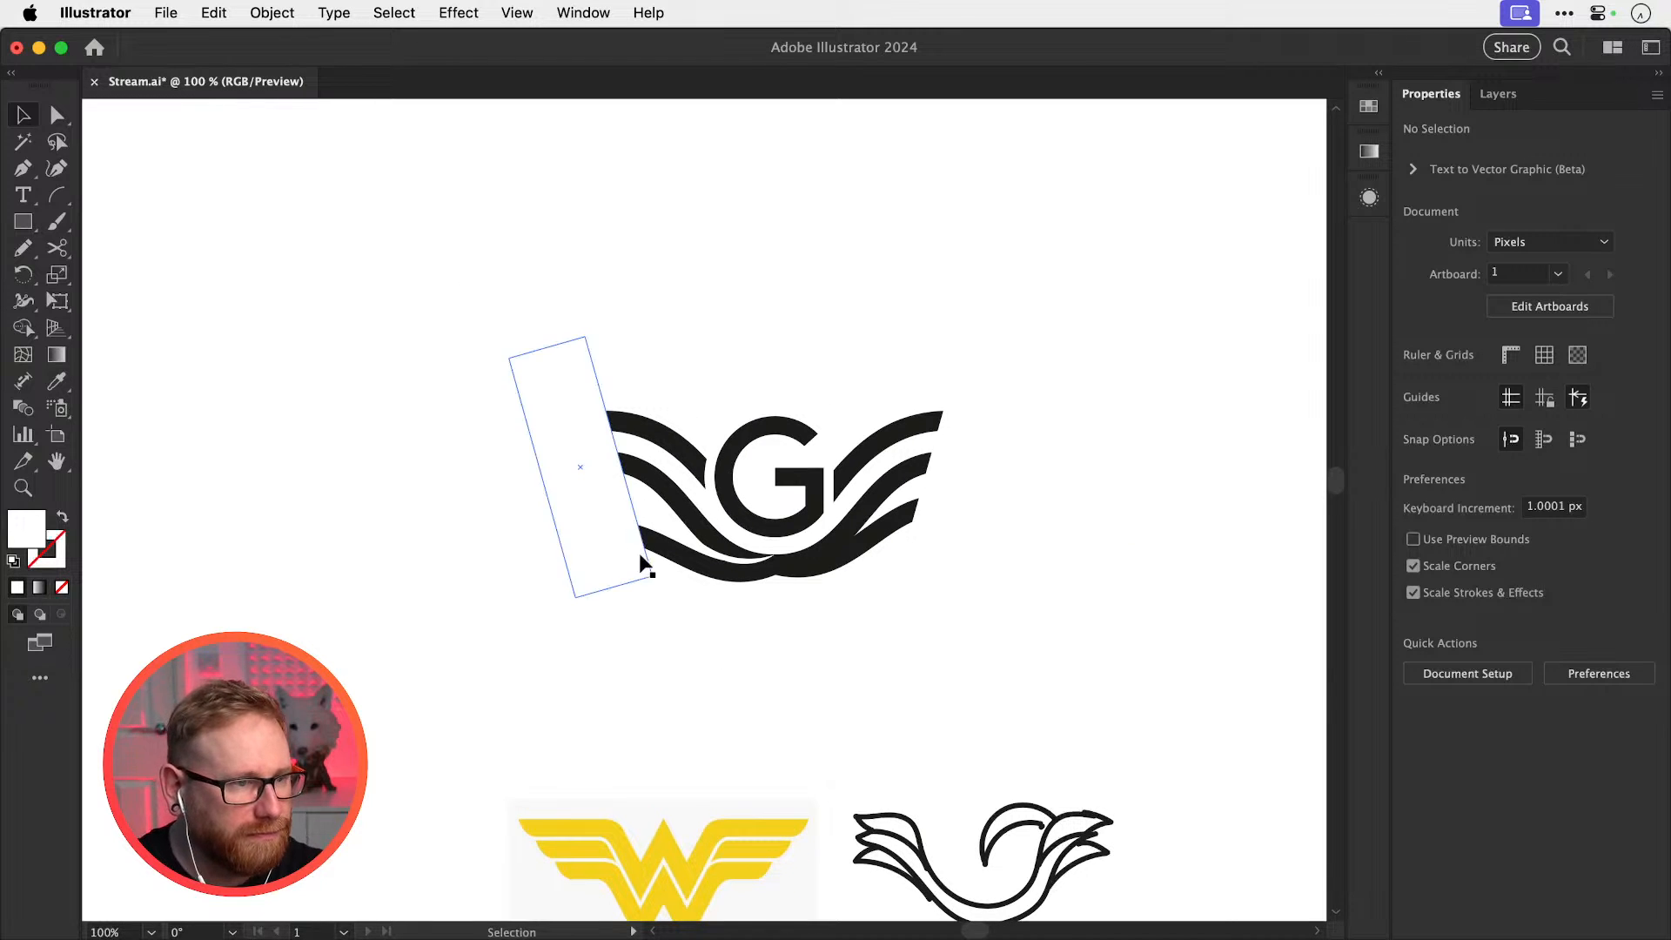
left_click_drag(503, 343, 1035, 615)
left_click_drag(870, 622, 1231, 692)
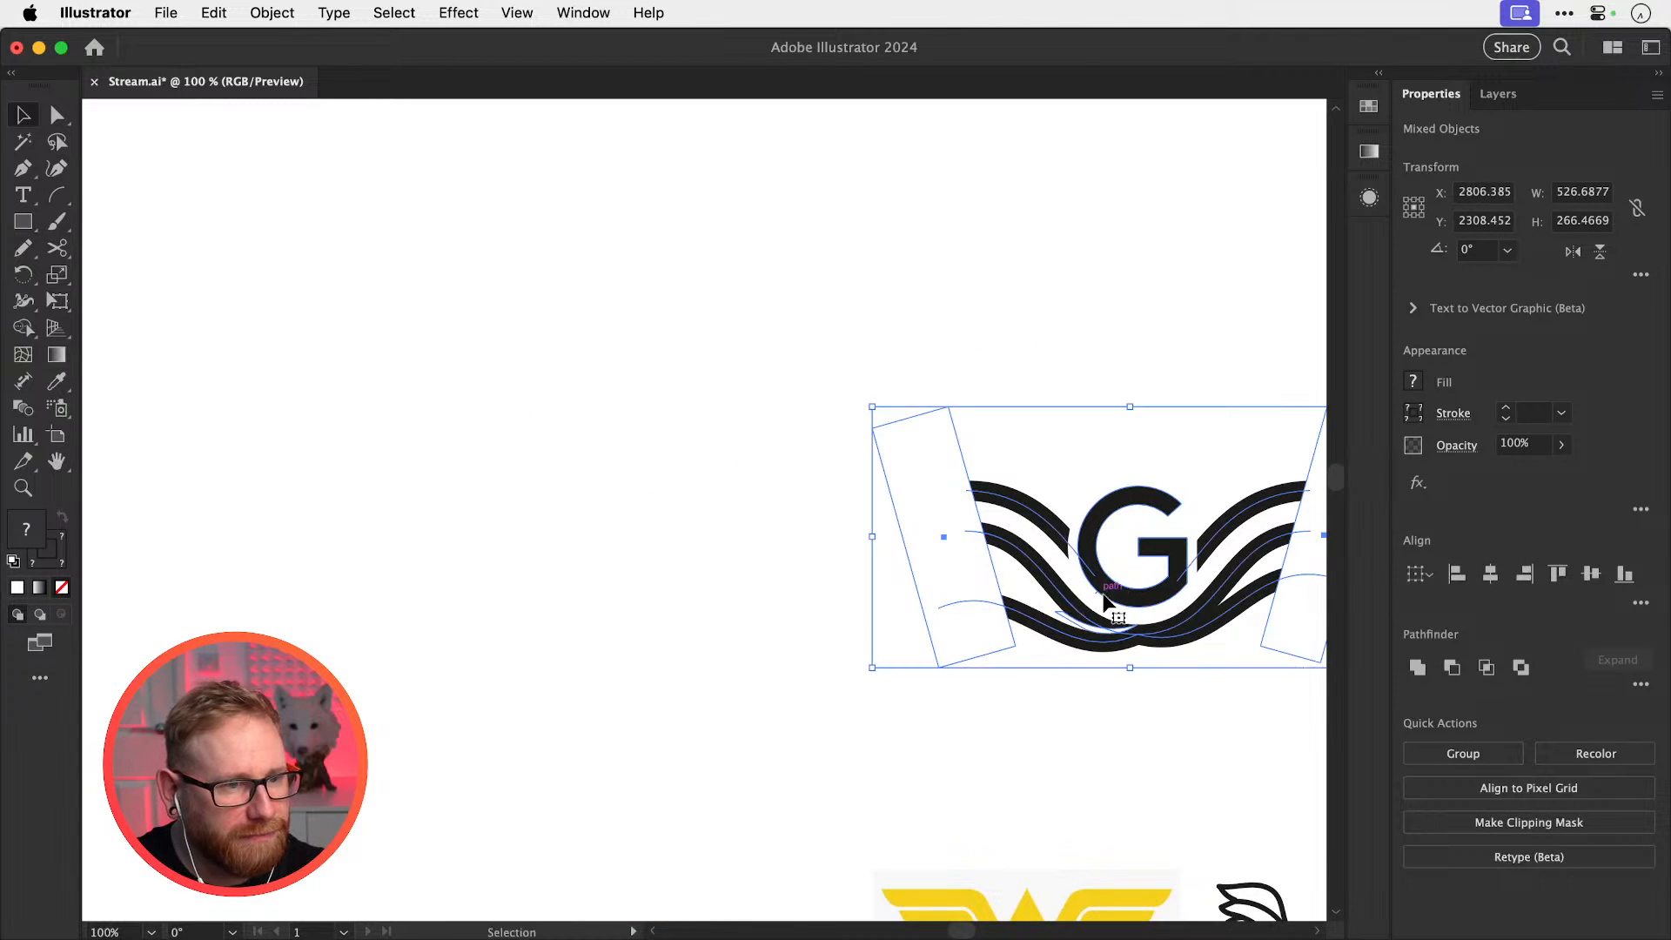
left_click_drag(1104, 592, 471, 522, "alt+shift")
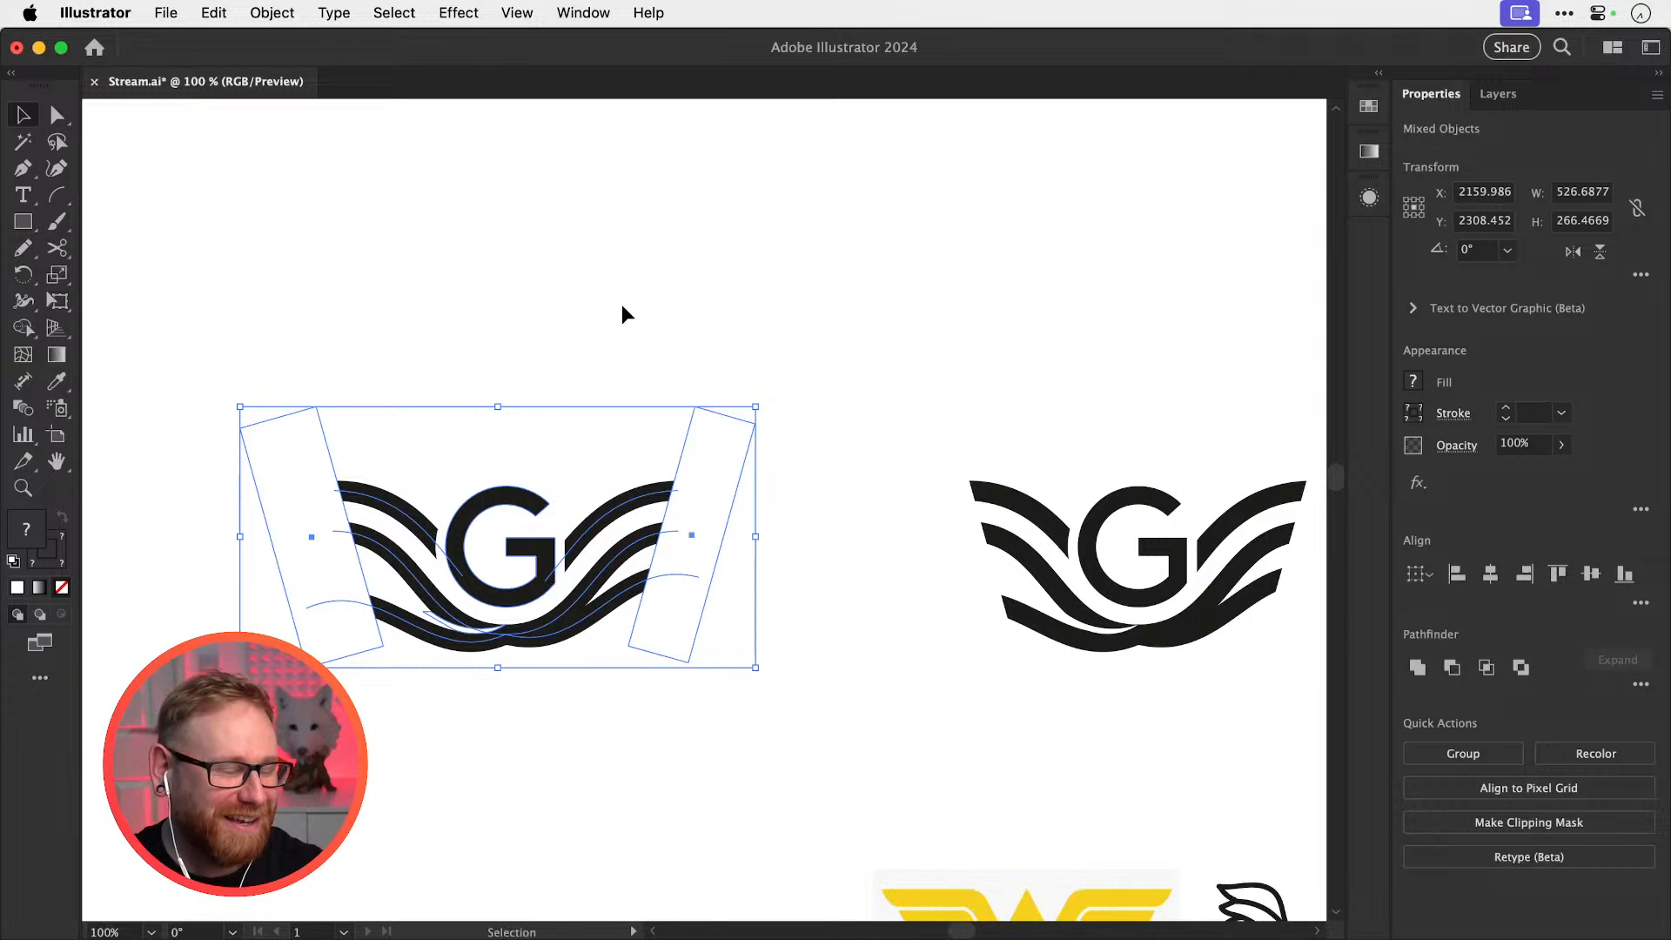
left_click(667, 360)
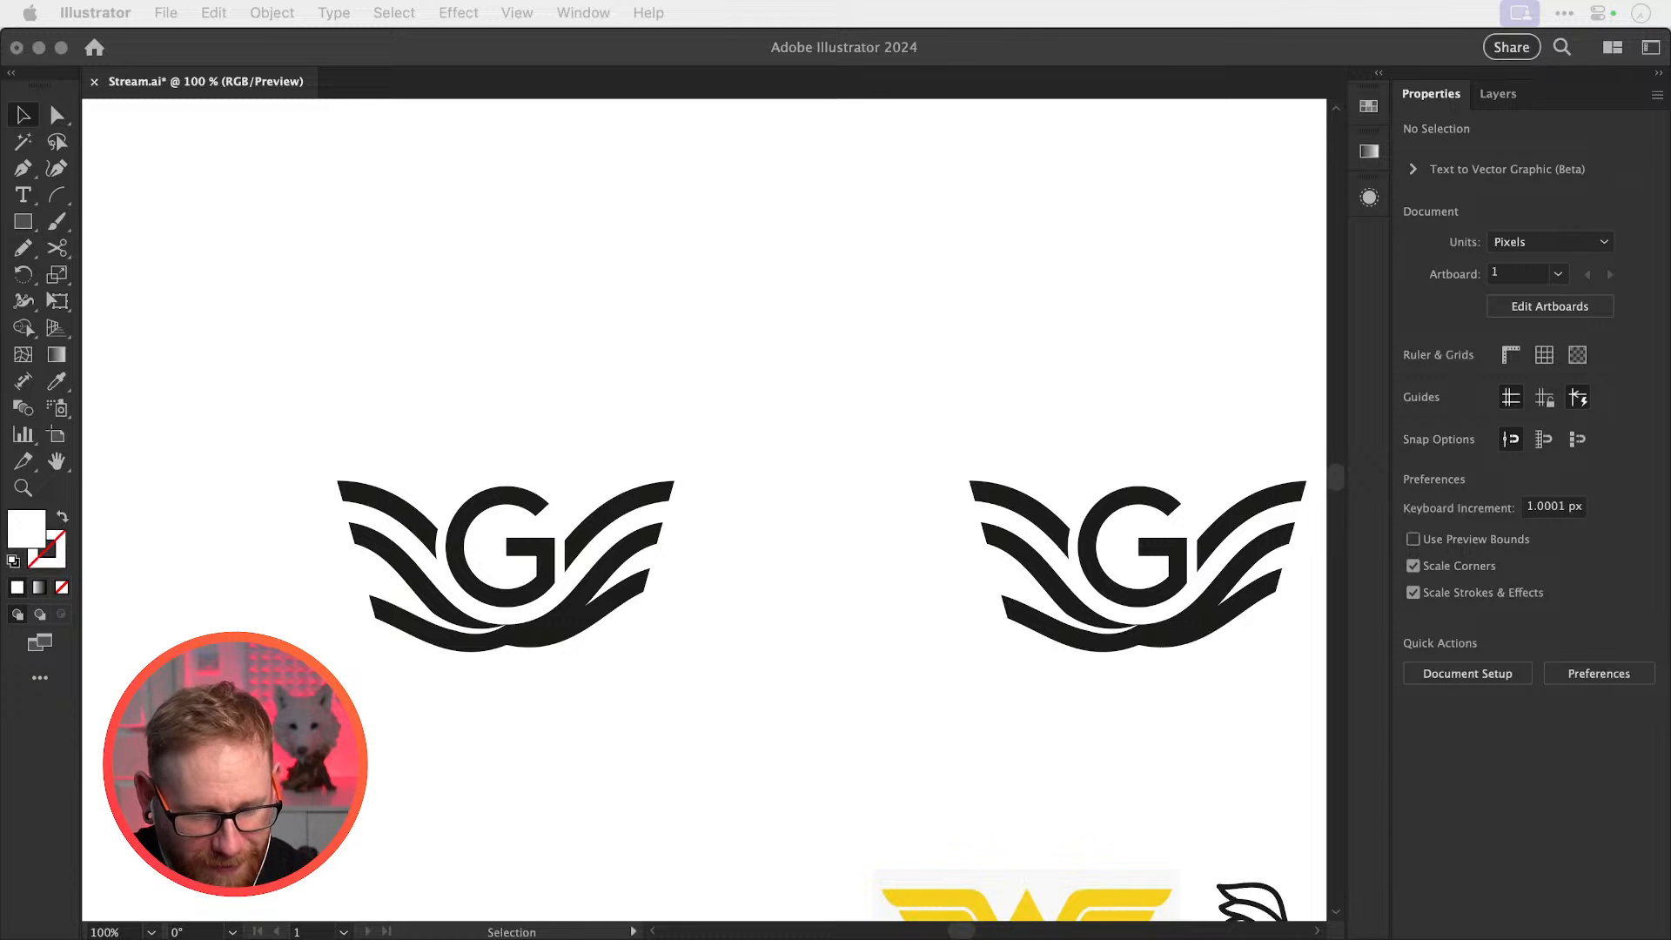
left_click(715, 391)
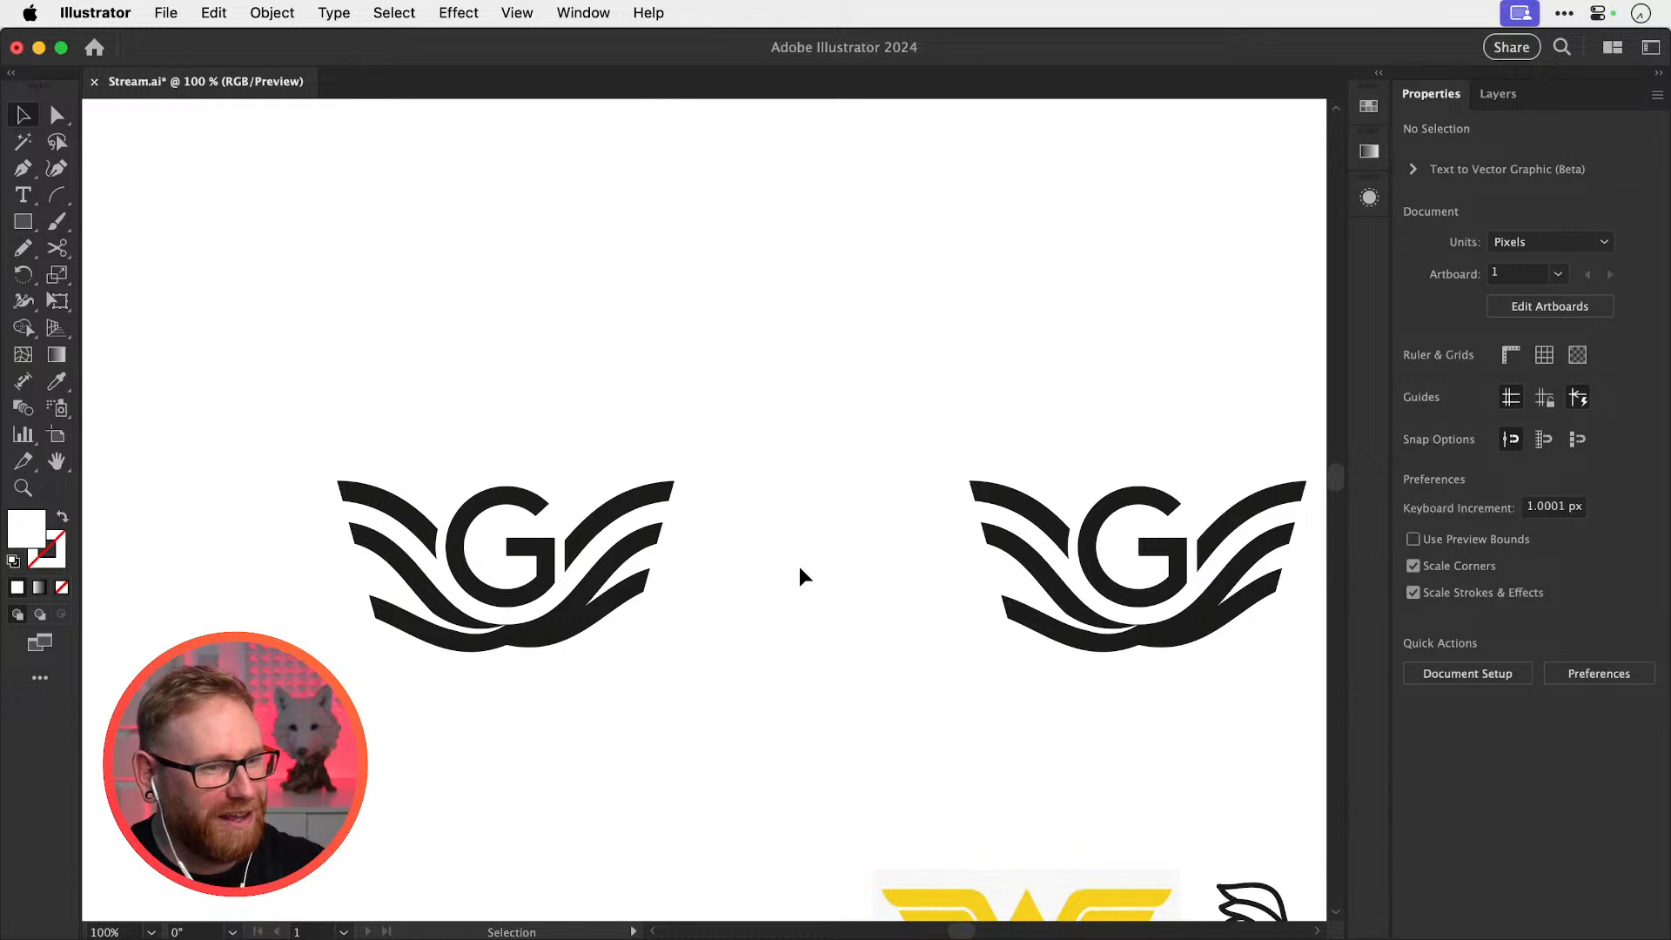
key("space")
left_click_drag(804, 577, 992, 513)
key("z")
left_click_drag(645, 487, 888, 570)
key("v")
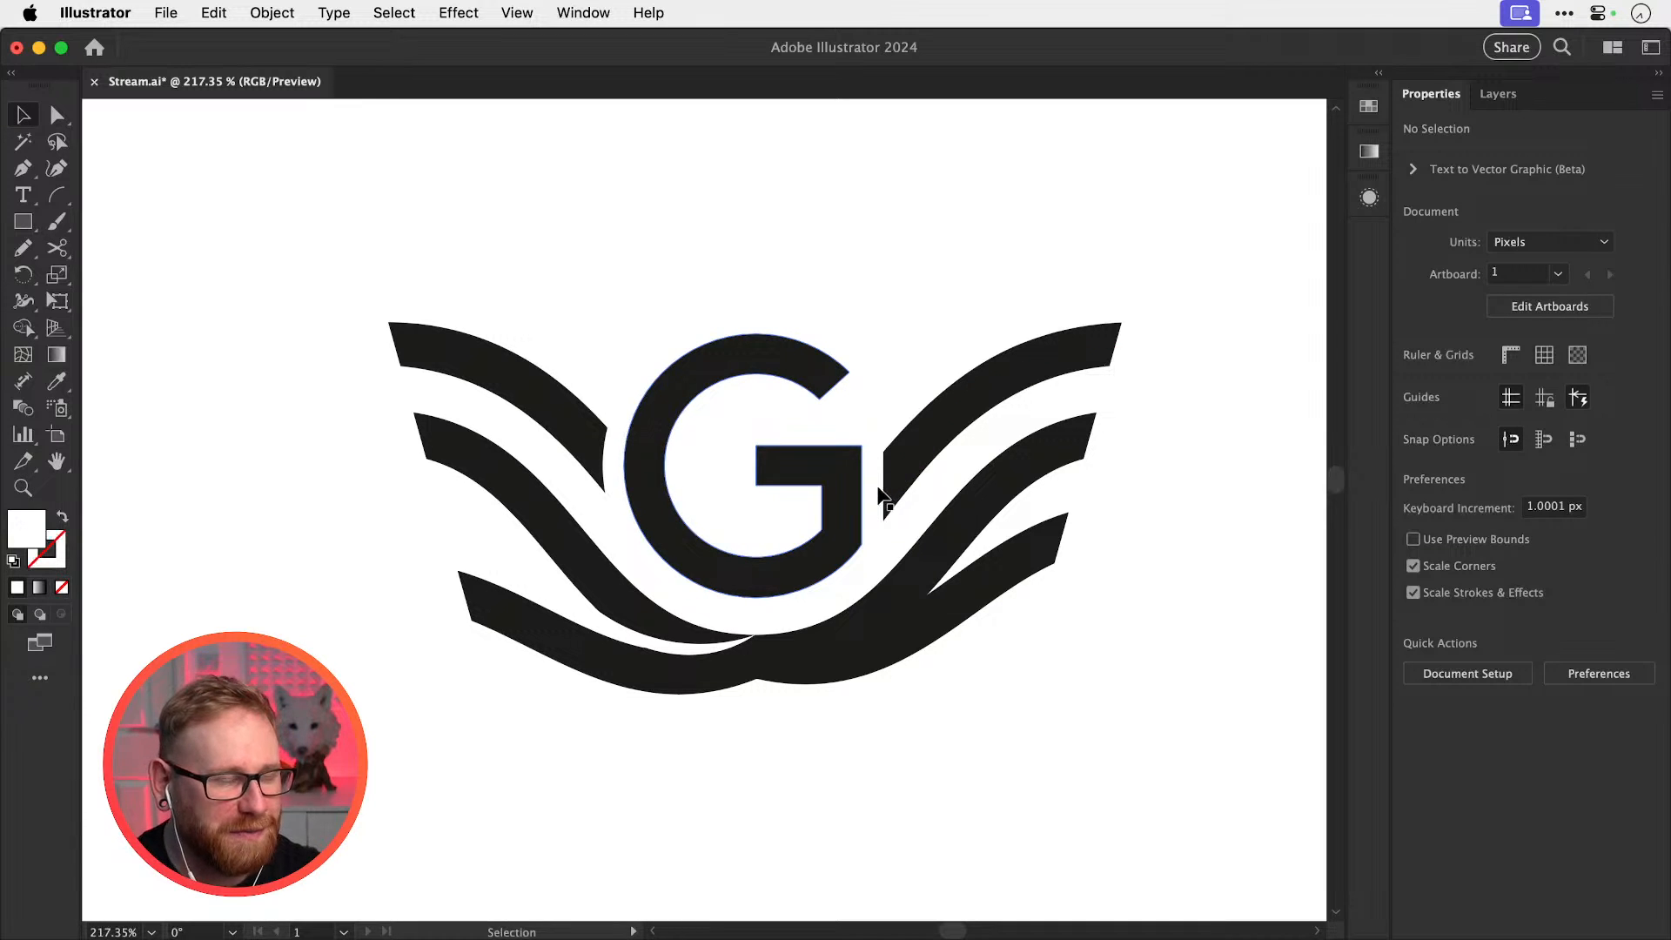
left_click(421, 357)
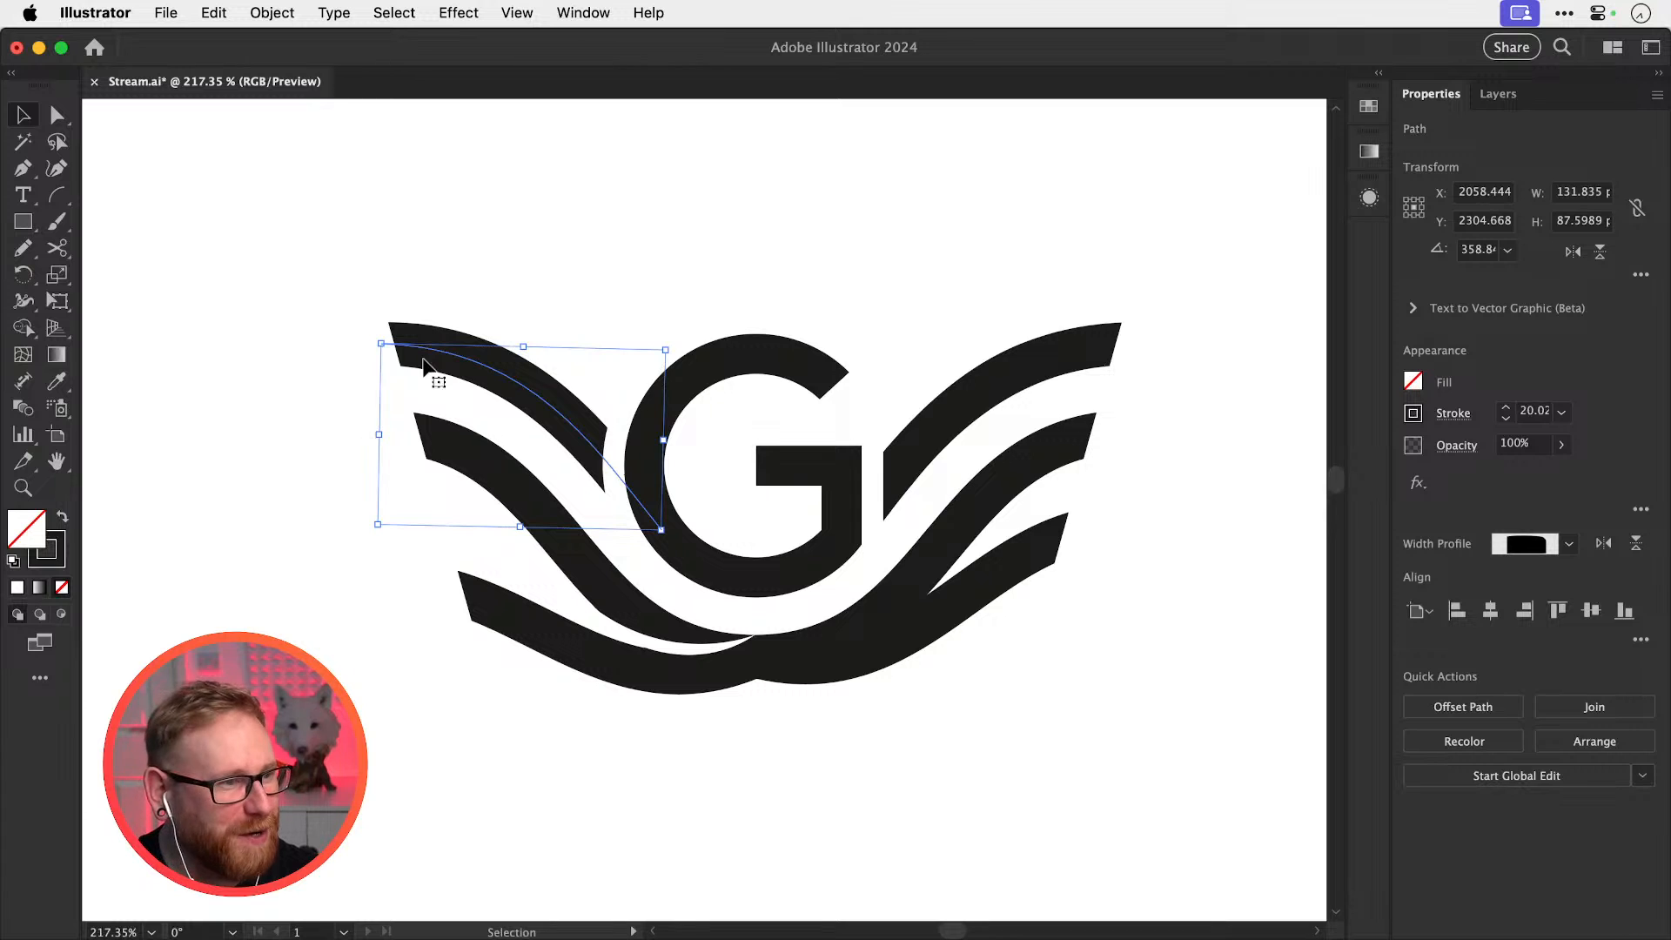
left_click(778, 765)
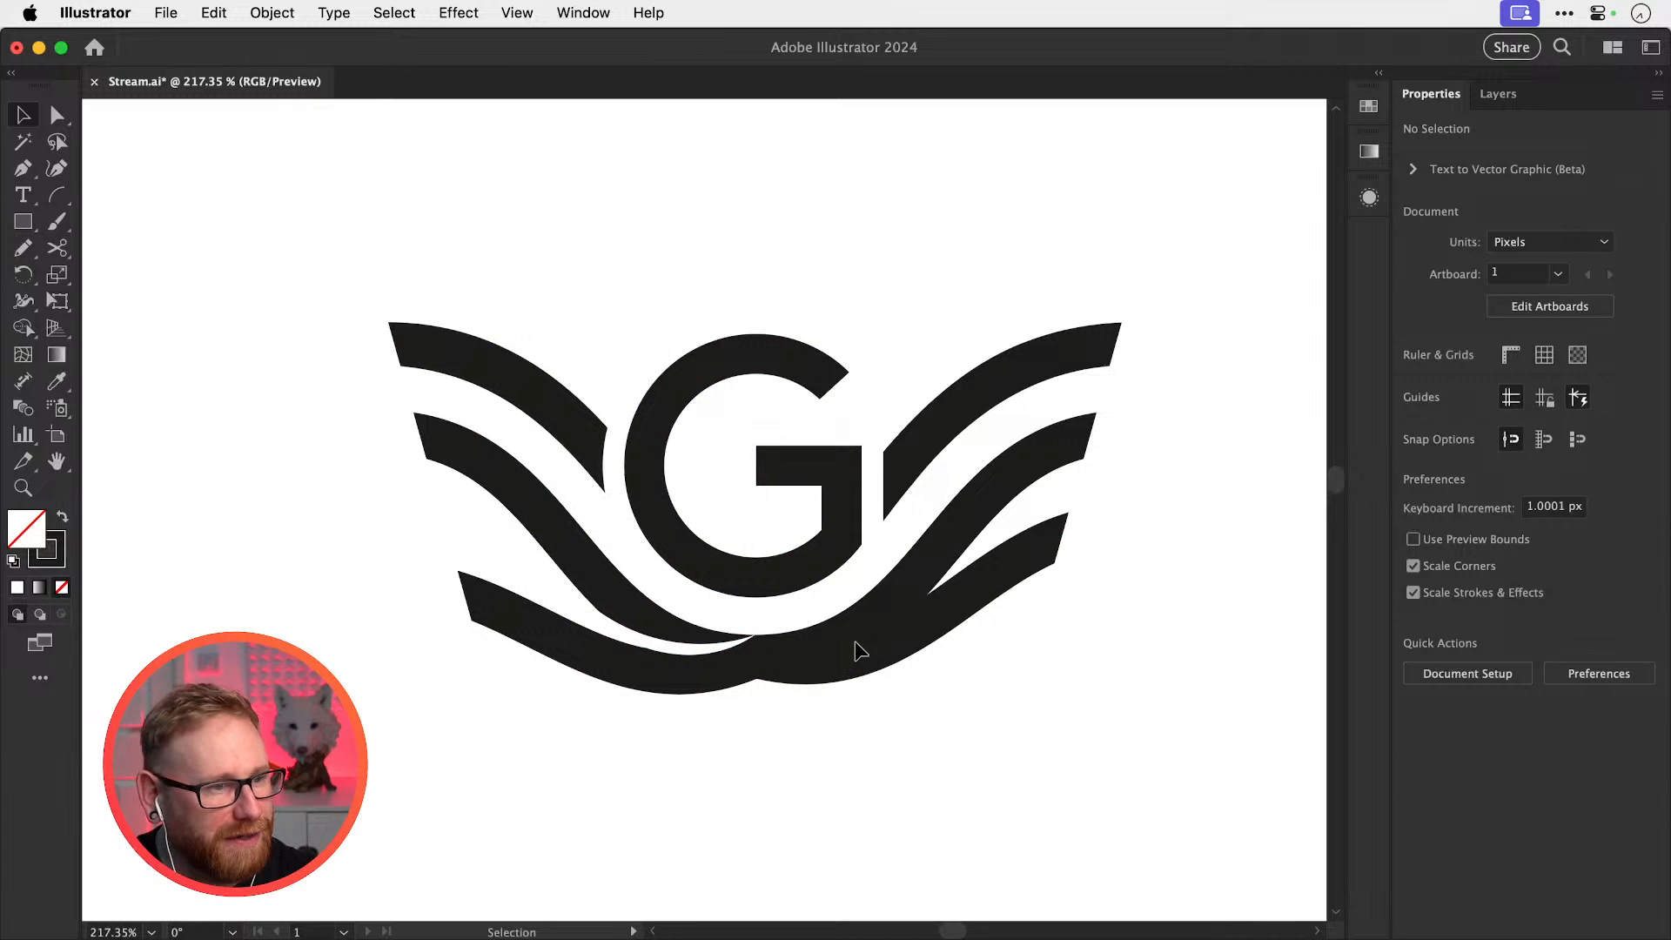
left_click_drag(861, 625, 921, 640)
key("super+z")
key("super+z")
key("v")
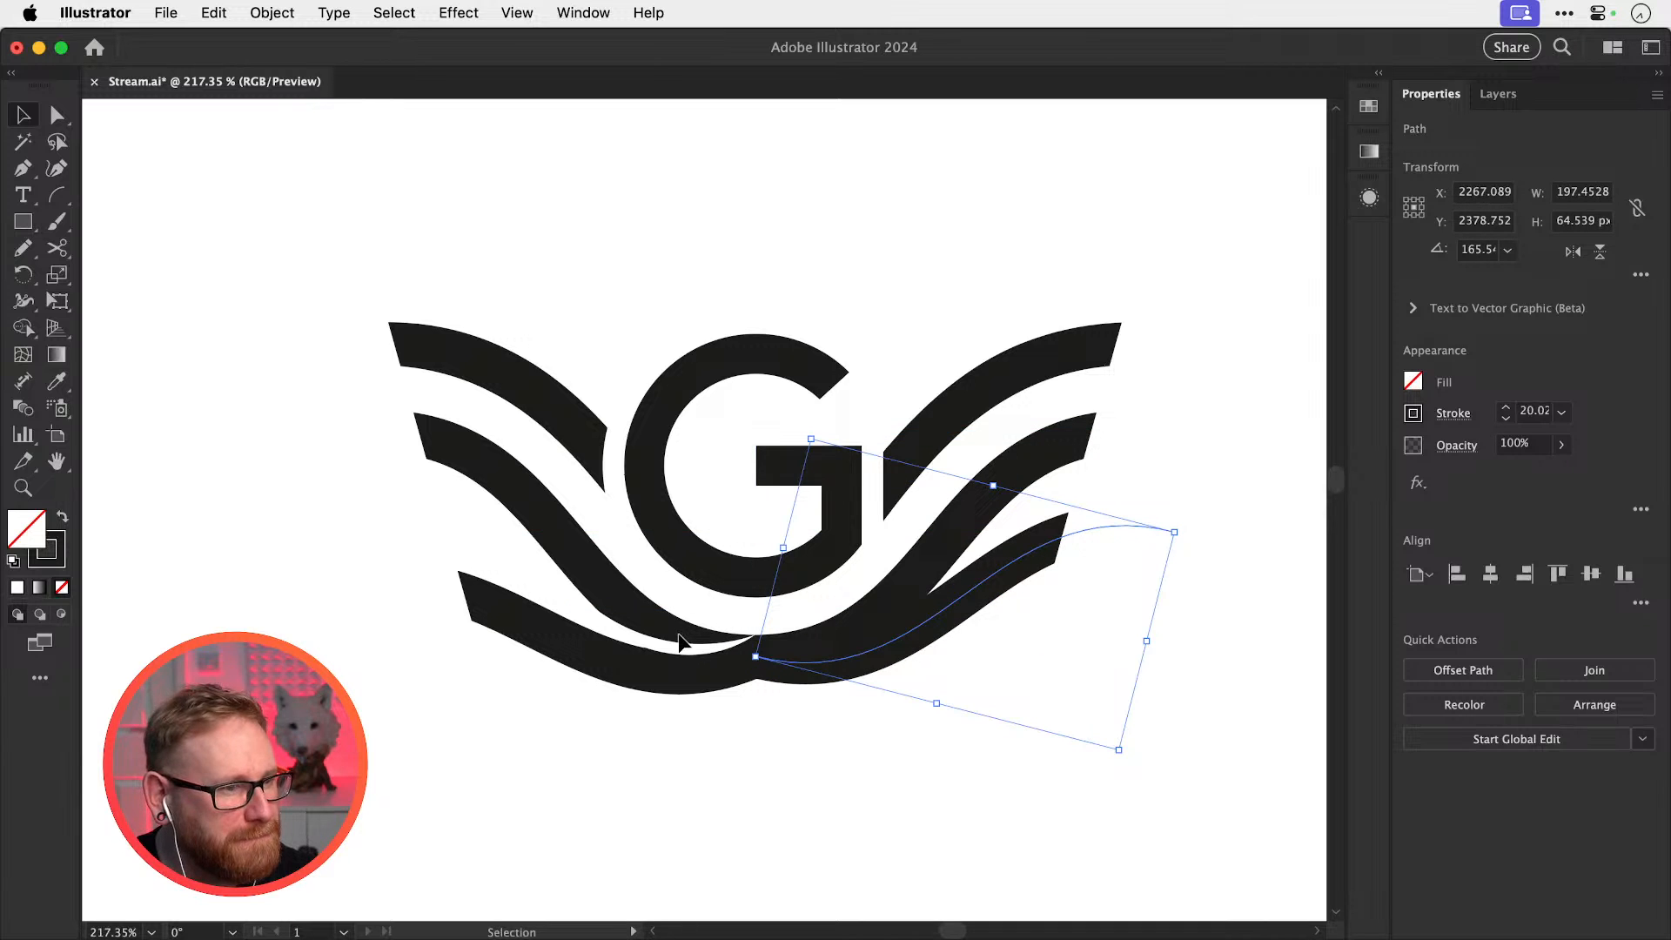
left_click(680, 642)
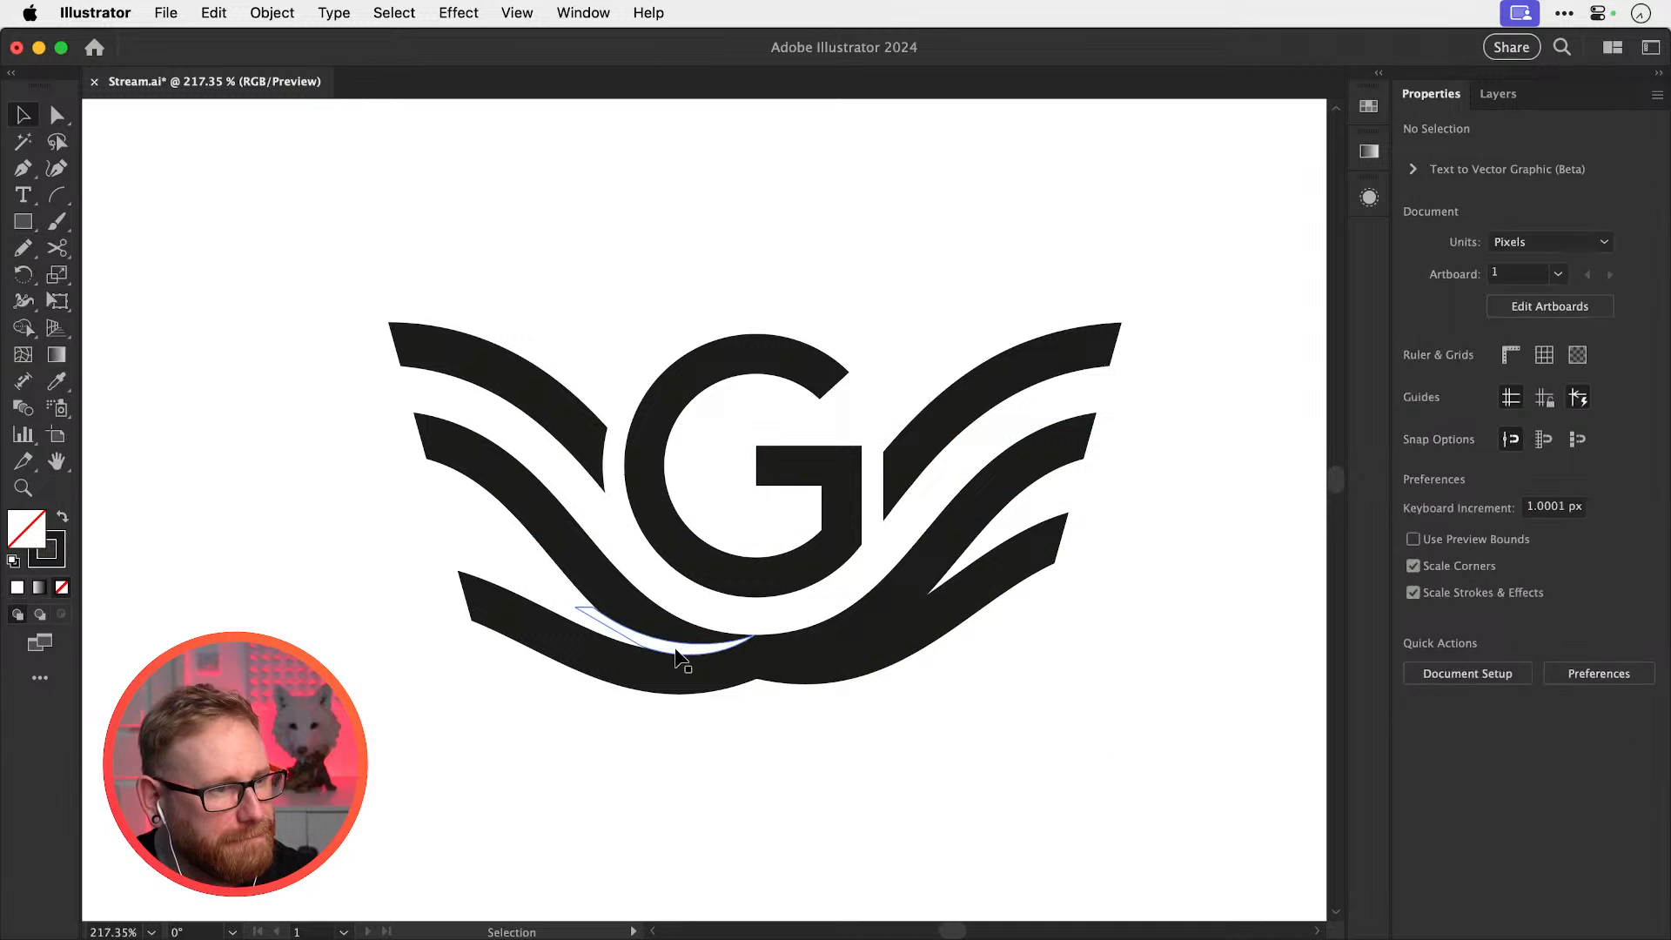
left_click(676, 649)
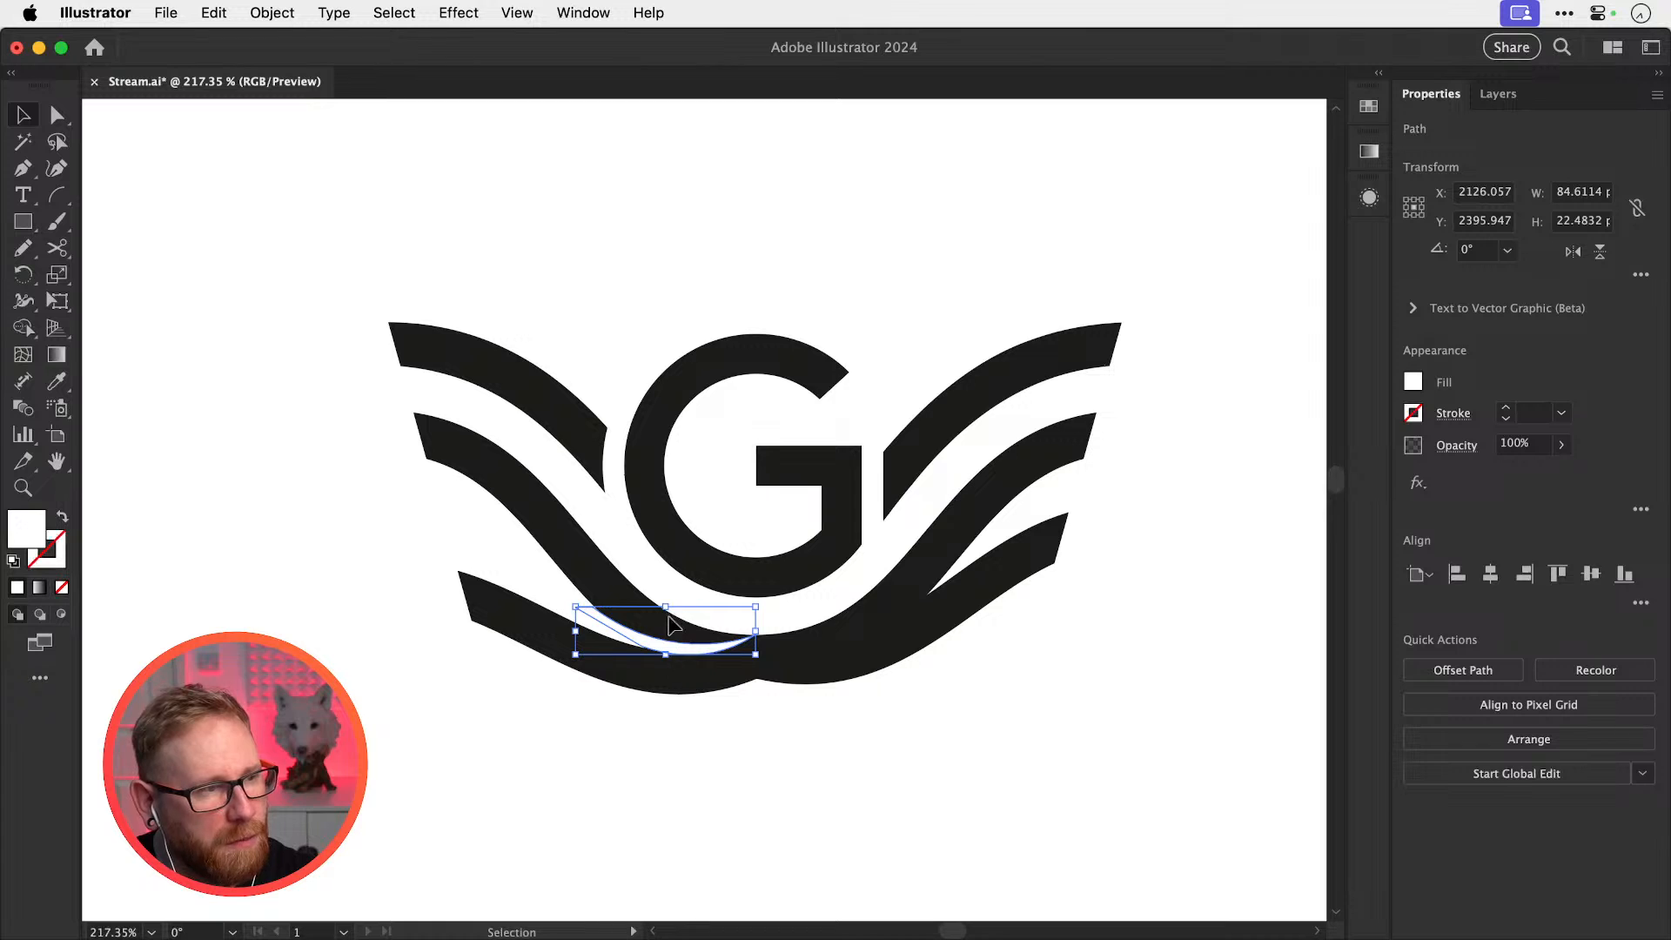
key("a")
key("a")
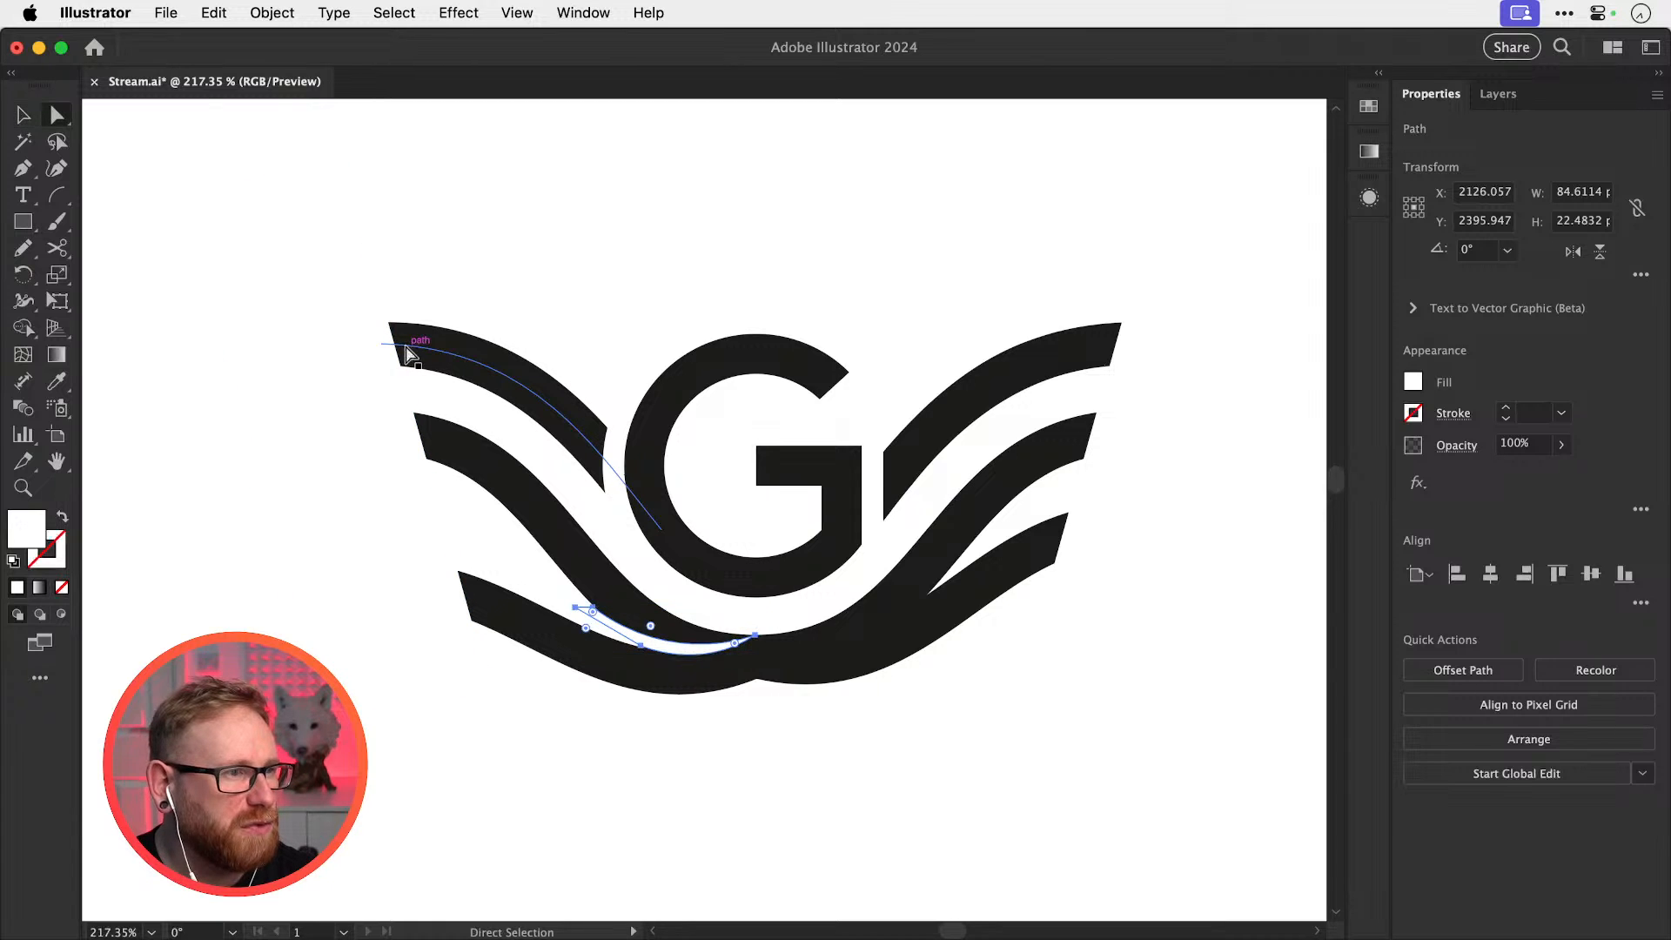
left_click(383, 346)
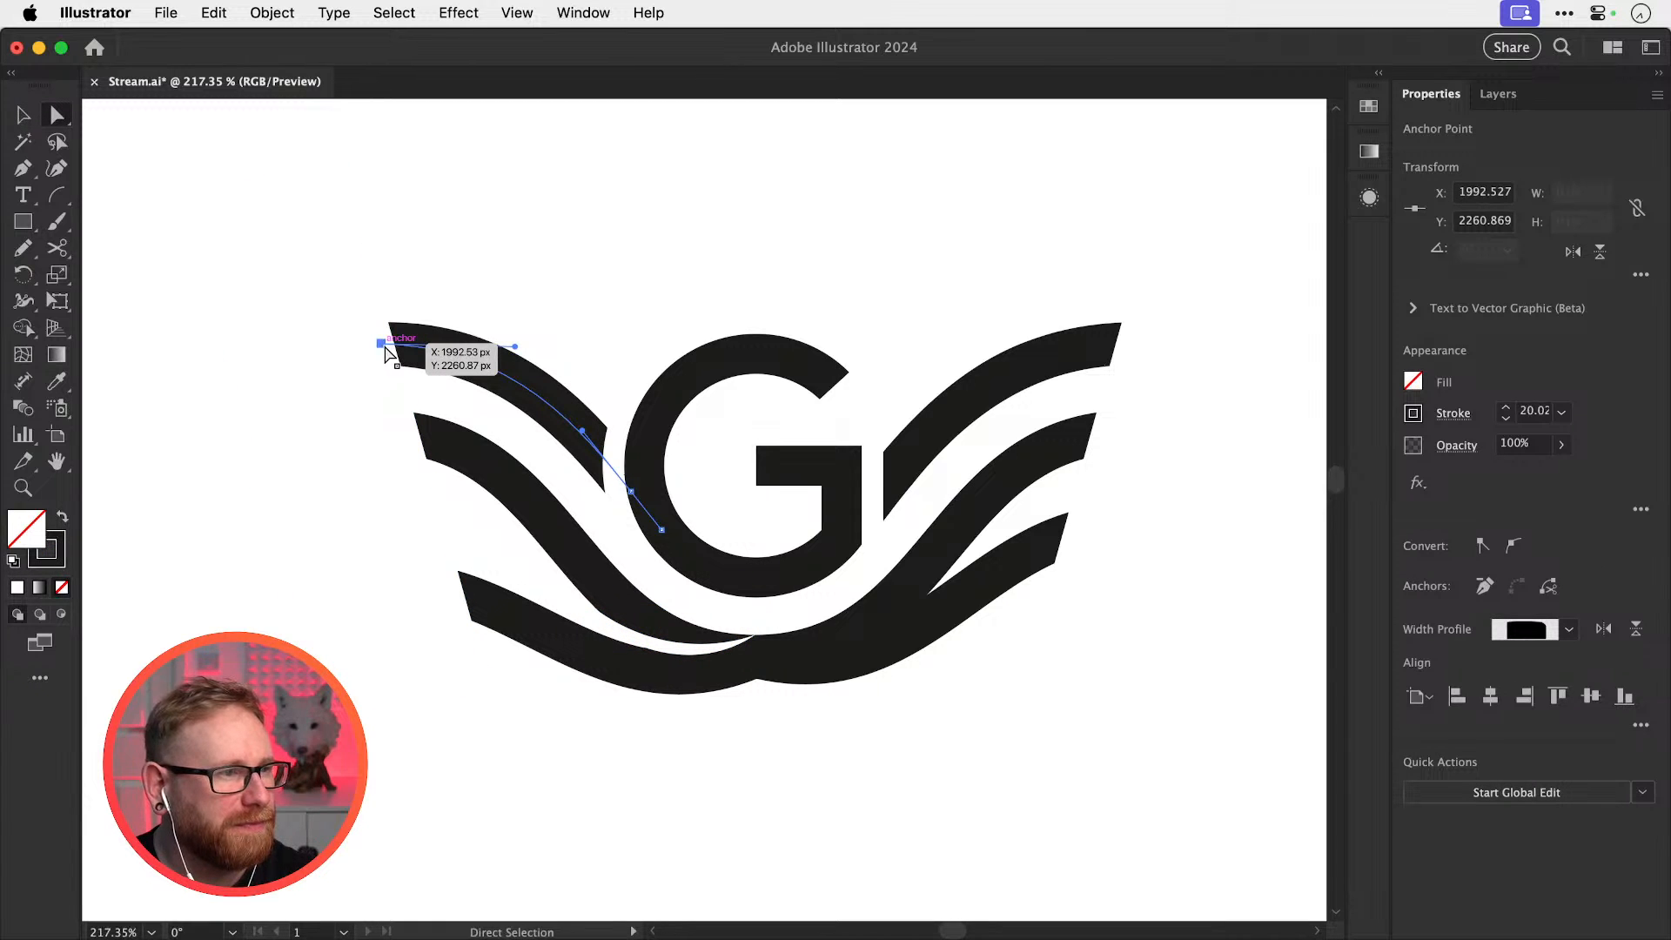
key("shift+w")
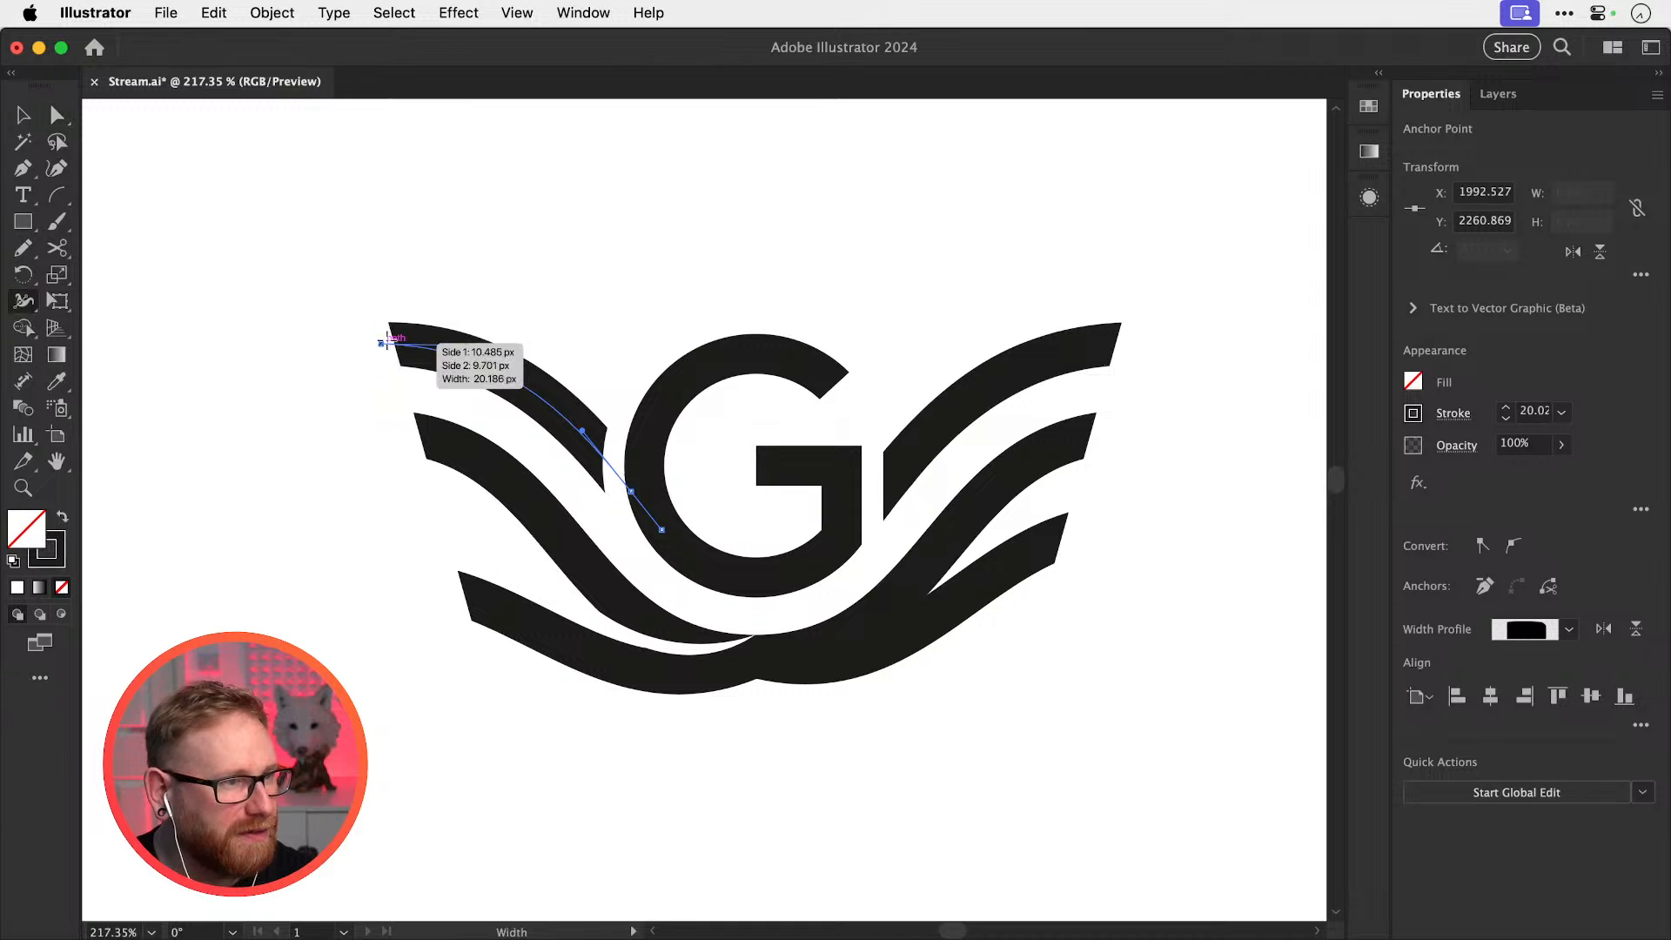
left_click_drag(380, 324, 381, 348)
key("v")
left_click(446, 257)
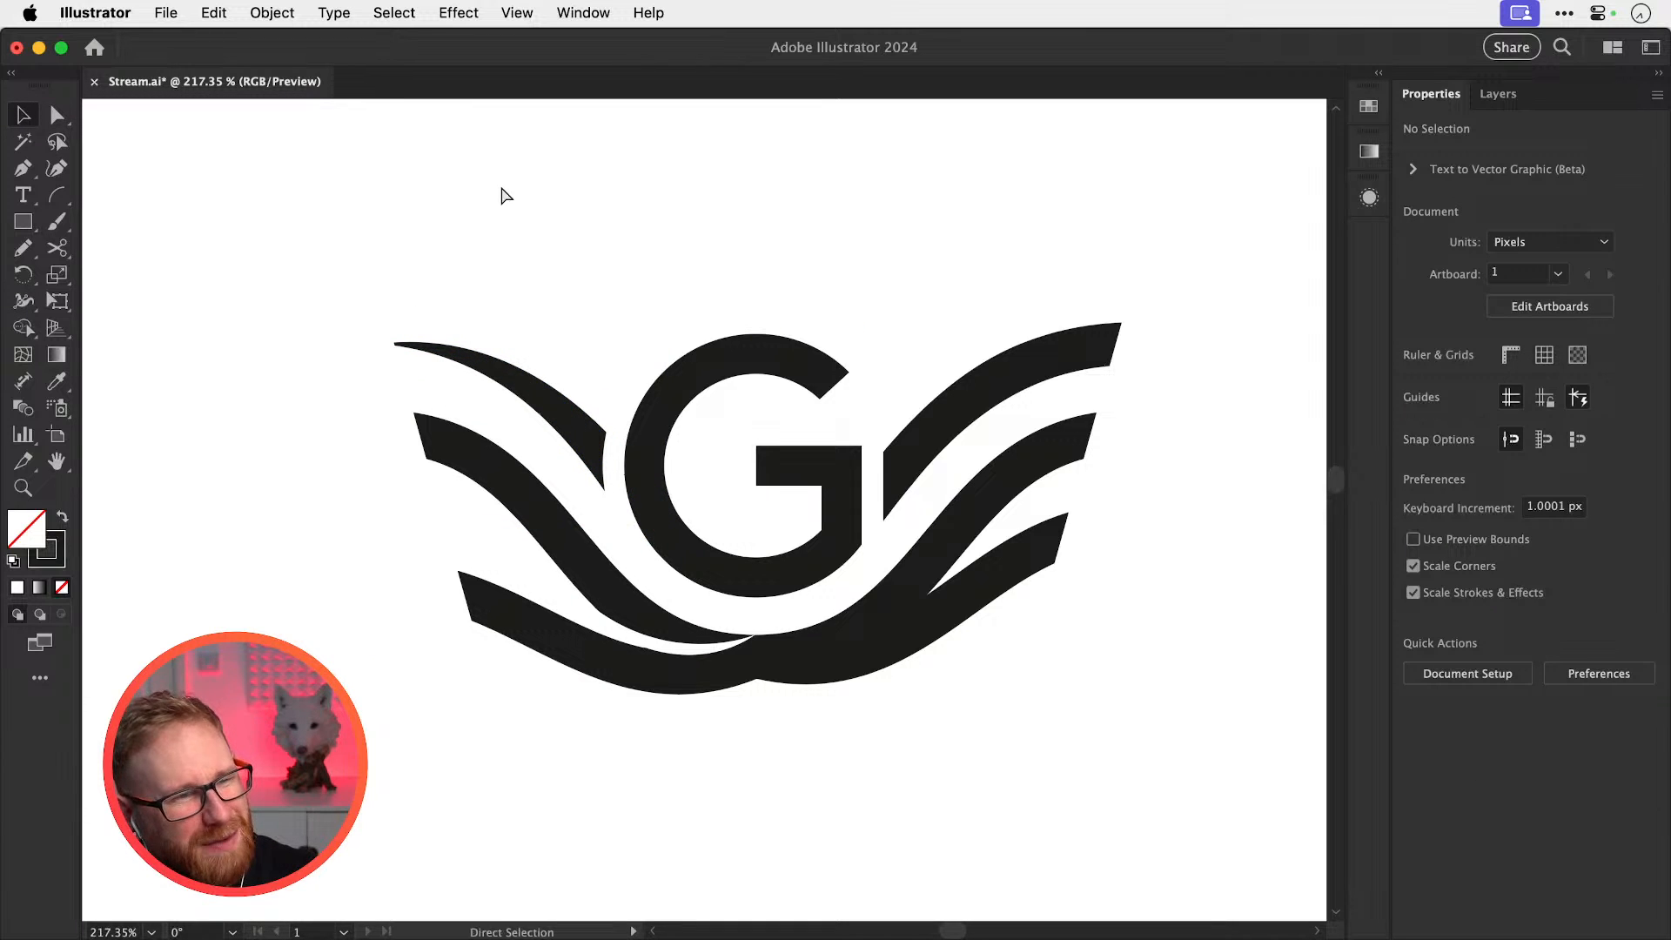
left_click(387, 363)
key("Delete")
left_click(426, 444)
key("shift+w")
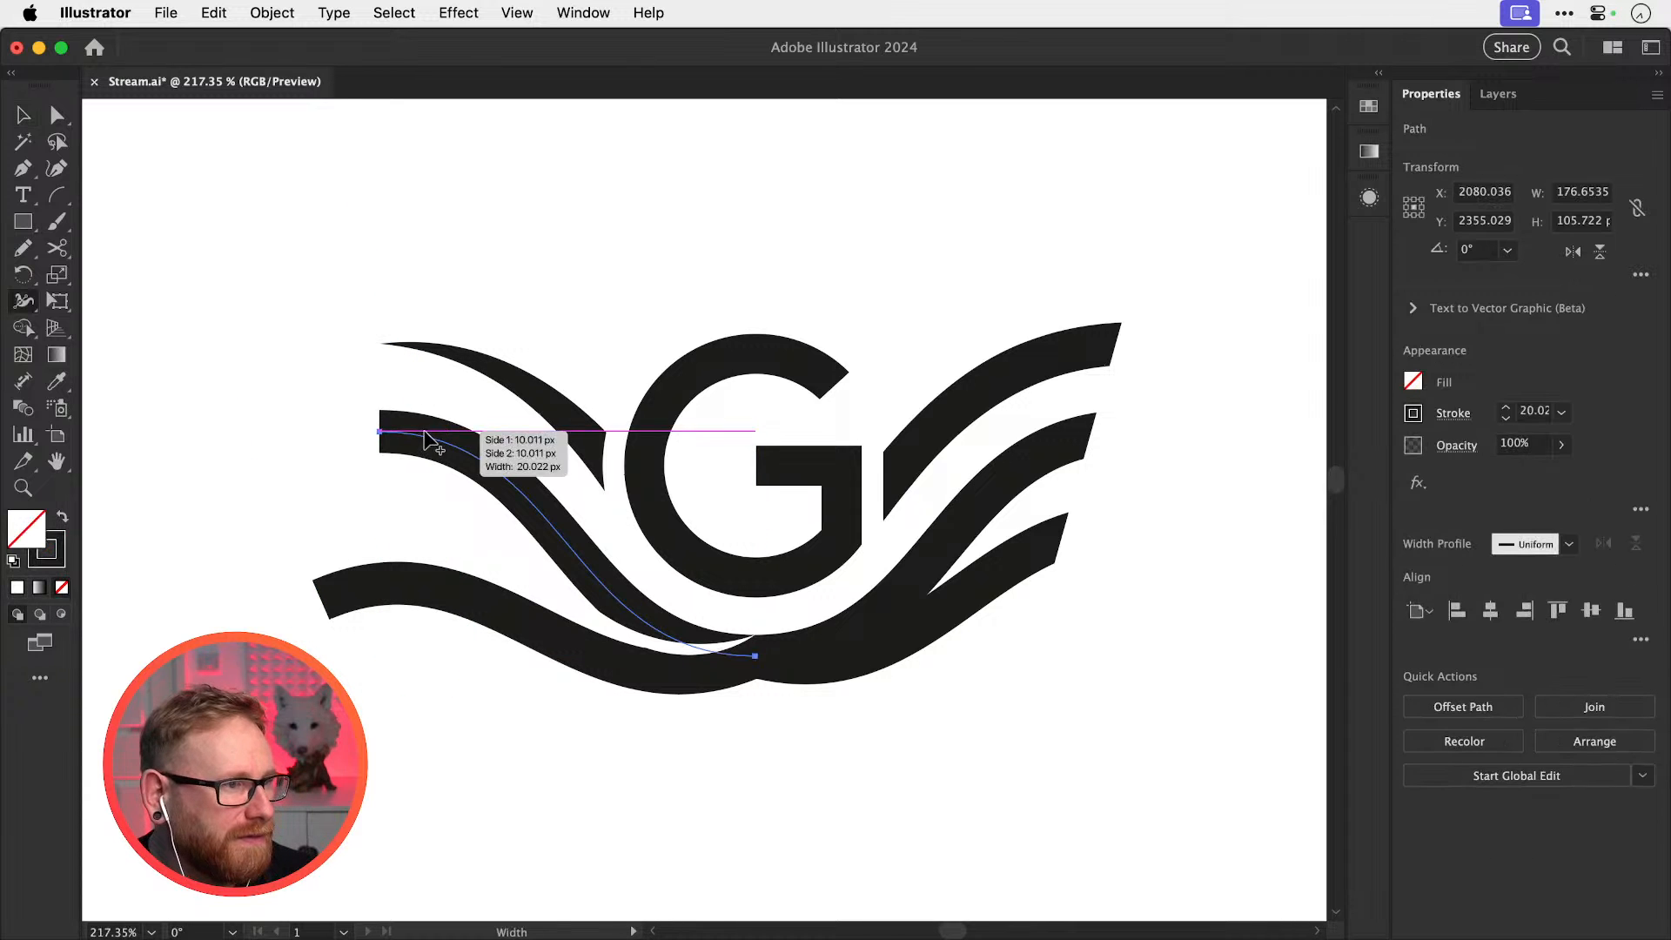
left_click_drag(375, 469, 376, 468)
key("v")
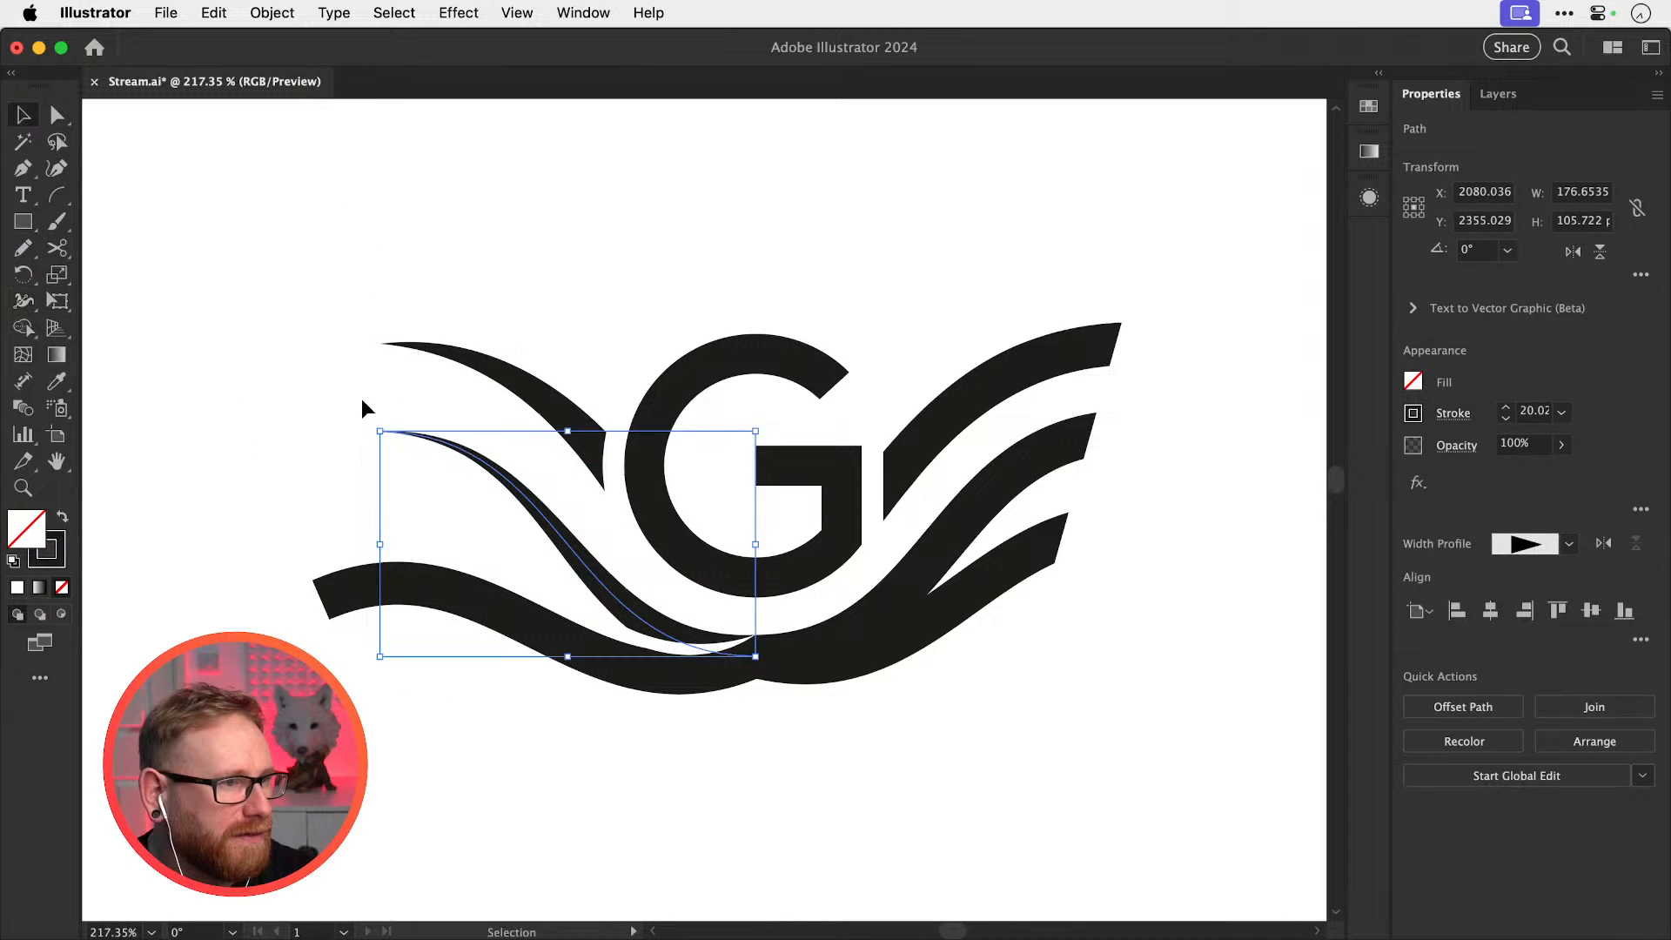
left_click(364, 381)
key("super+z")
key("super+z")
key("super+z")
key("super+z")
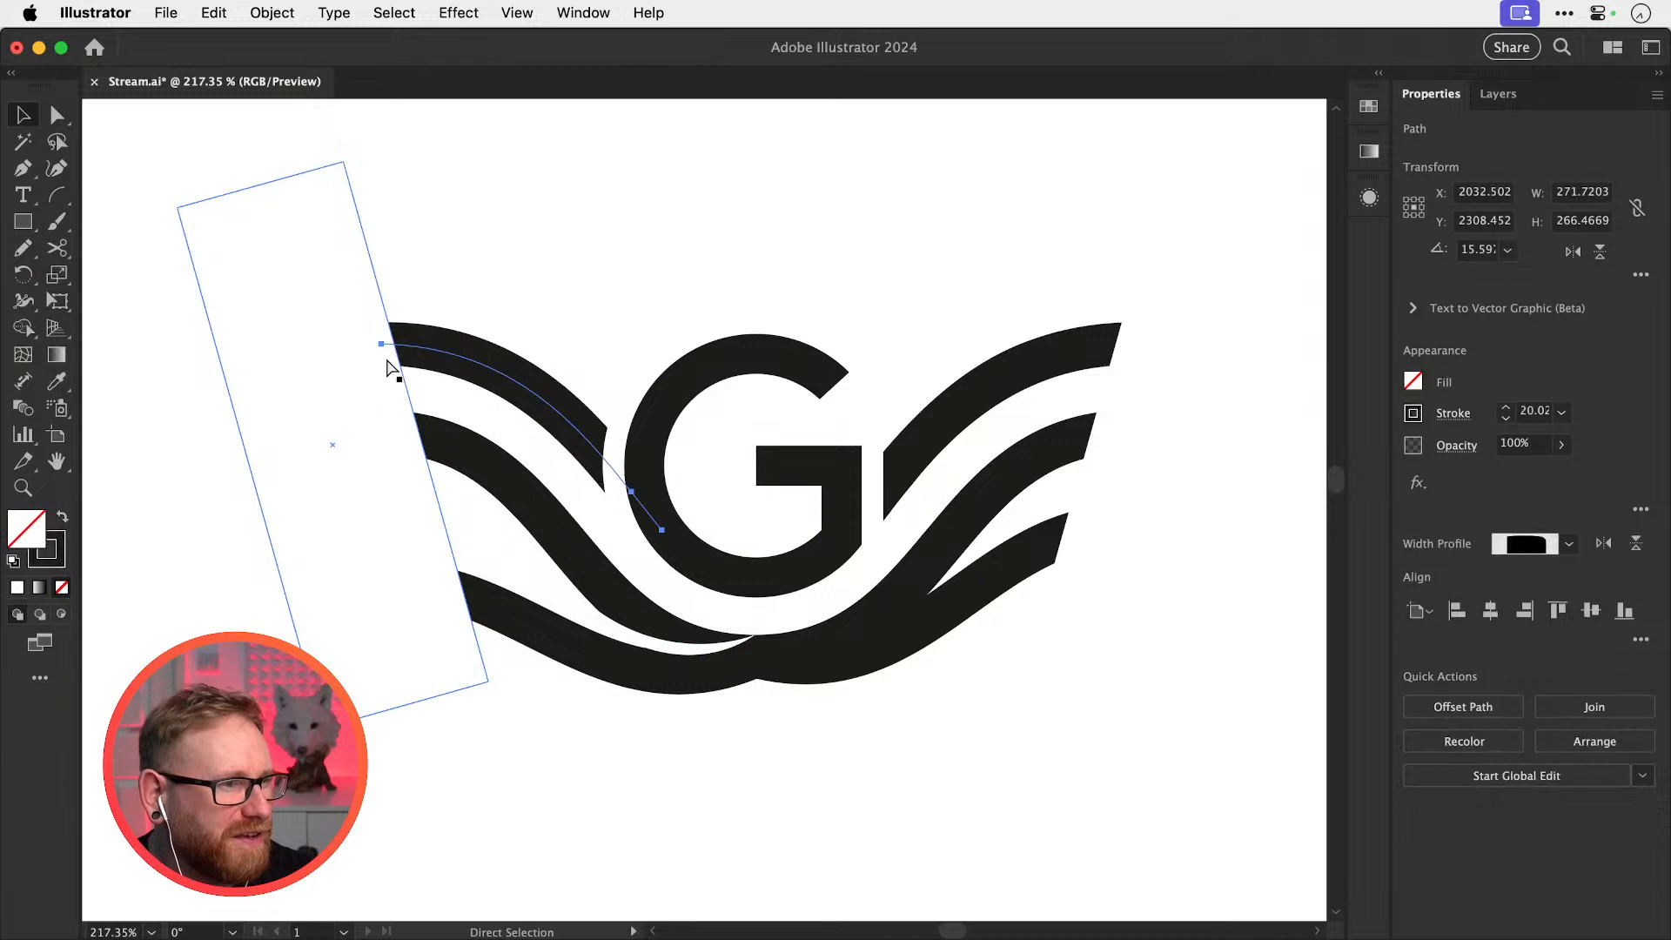
left_click(625, 279)
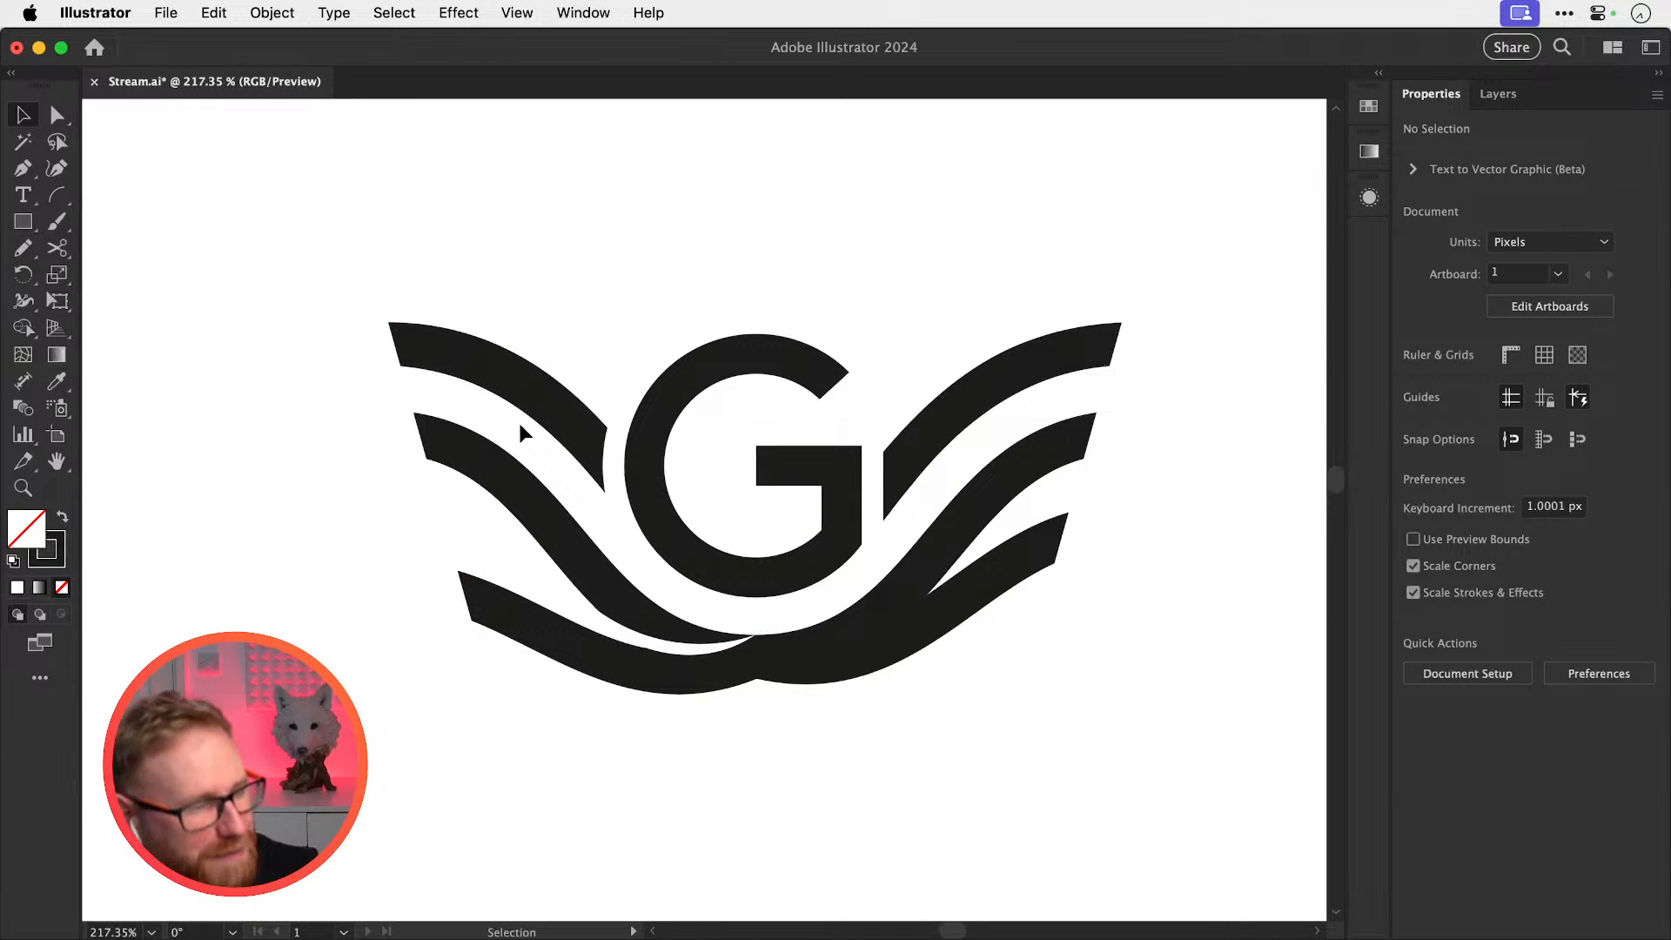
left_click(707, 653)
key("Delete")
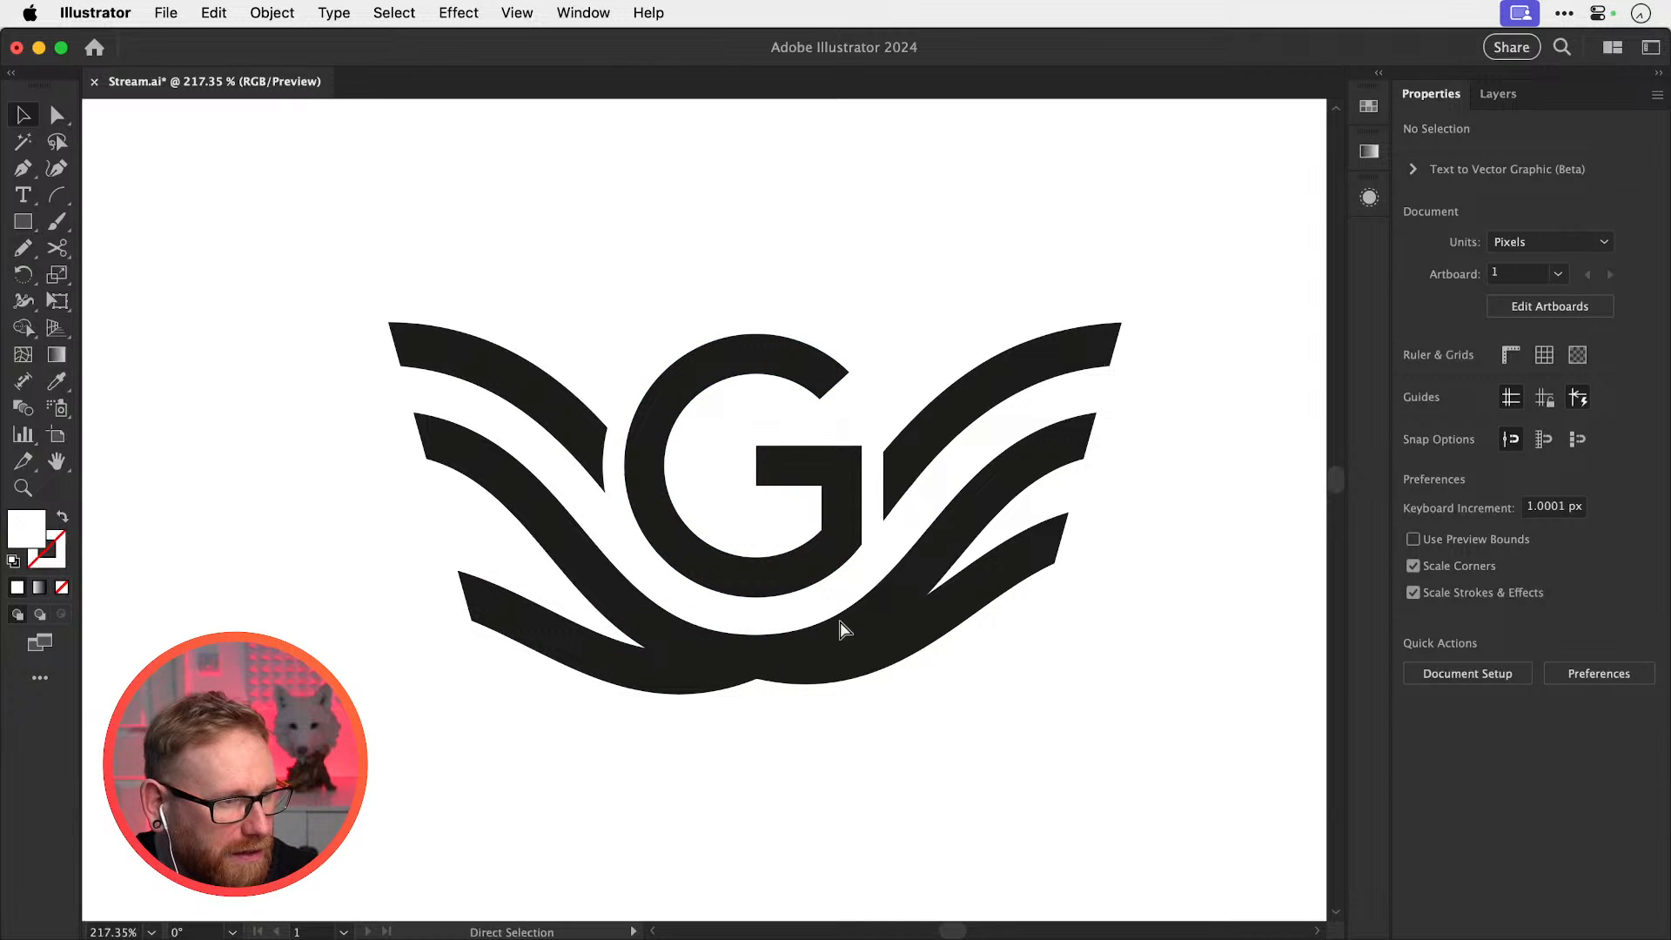
key("super+z")
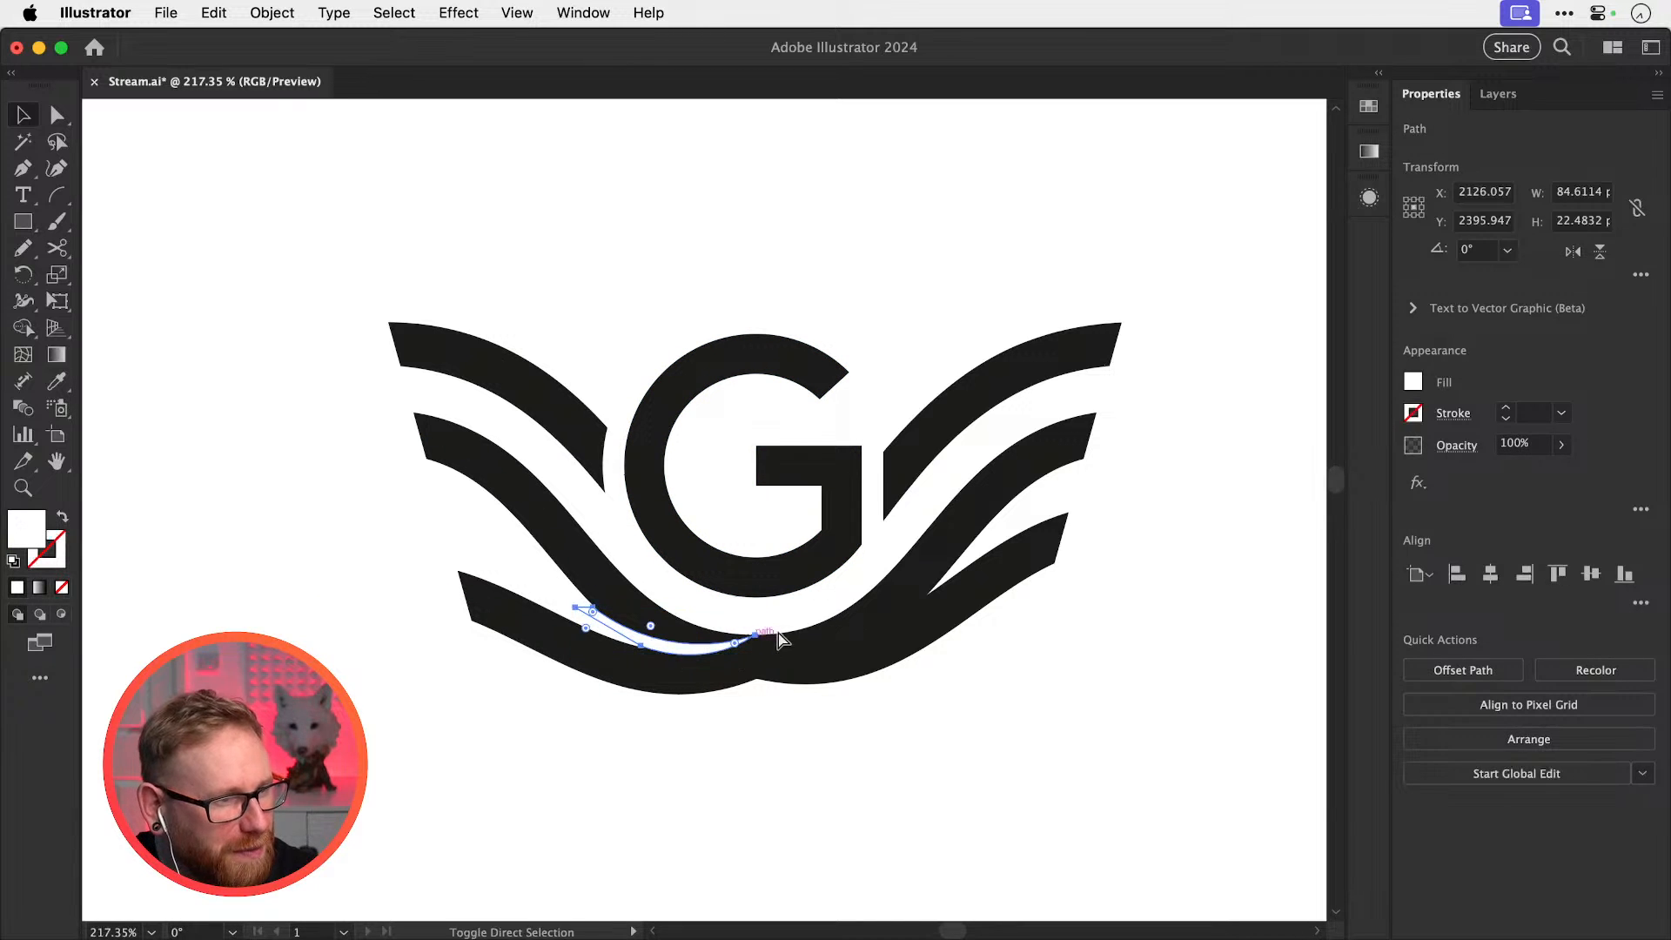
key("super+shift+a")
key("z")
left_click_drag(671, 681, 786, 681)
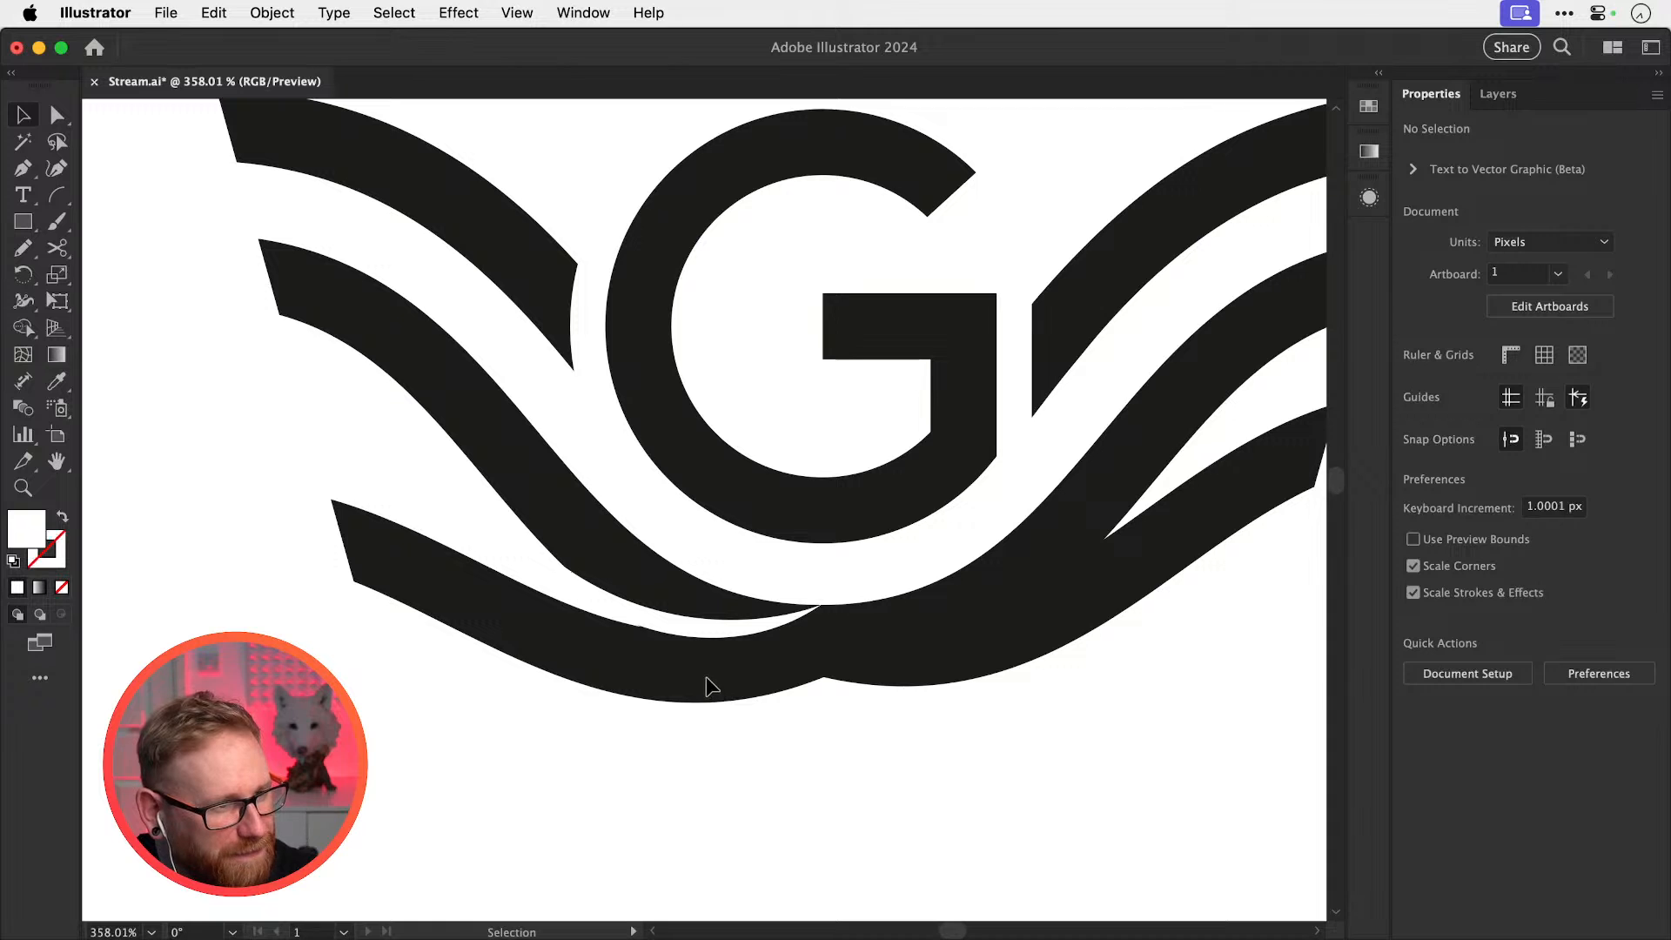
key("p")
left_click(628, 696)
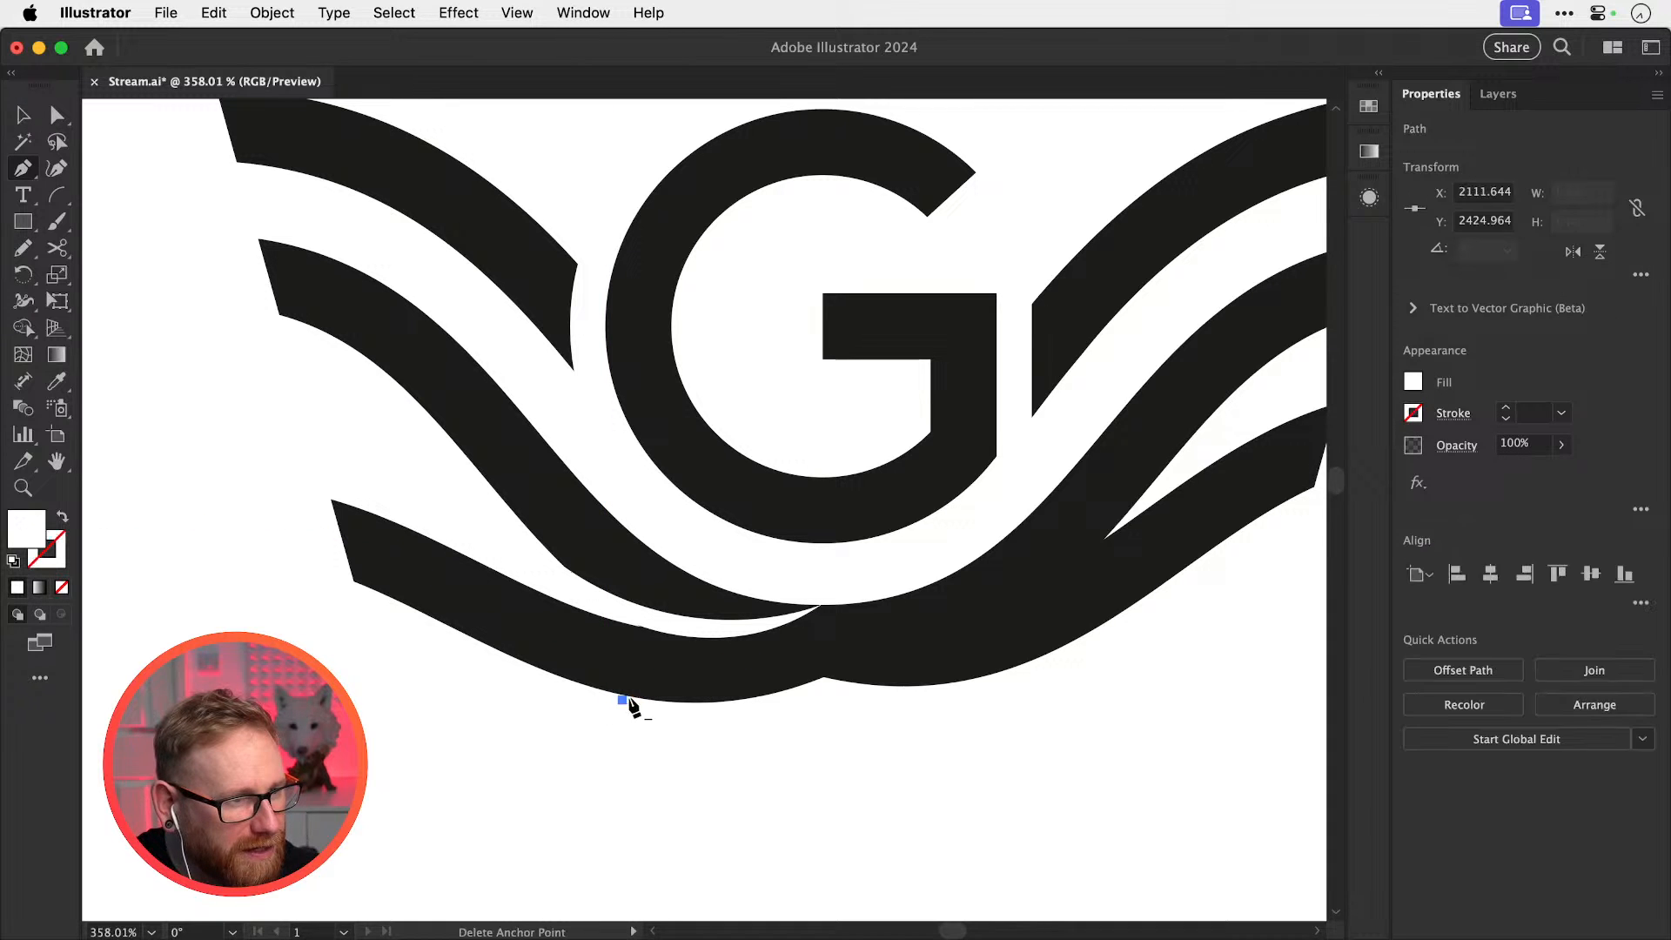
left_click_drag(821, 604, 870, 508)
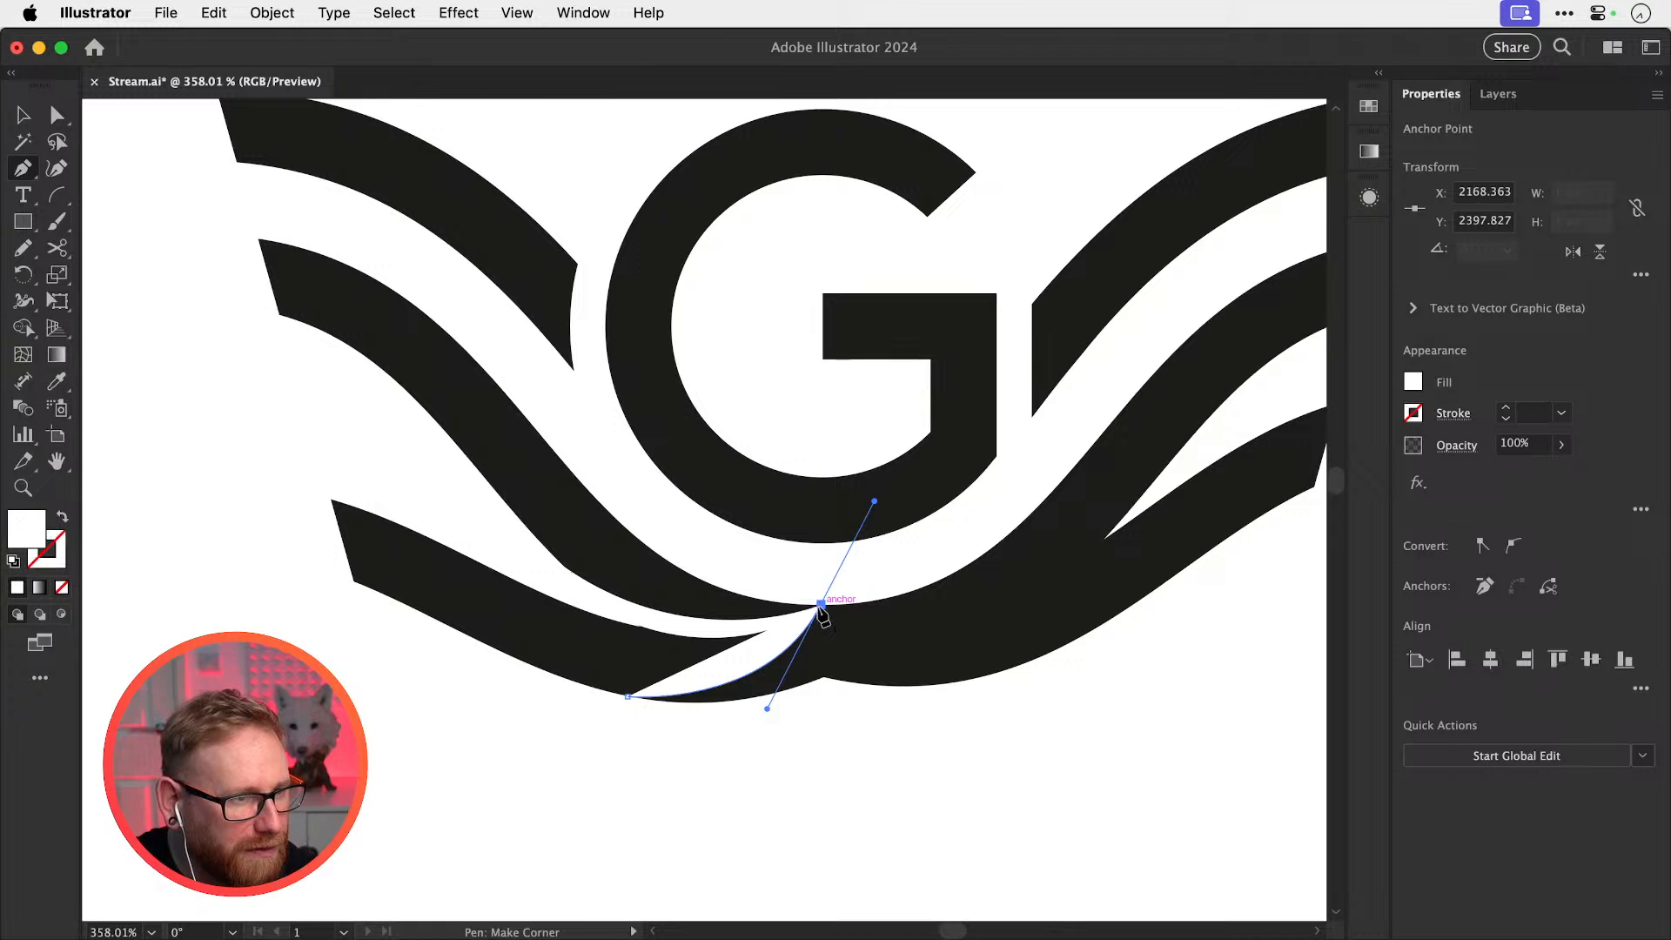
left_click_drag(821, 604, 822, 718)
left_click(821, 713)
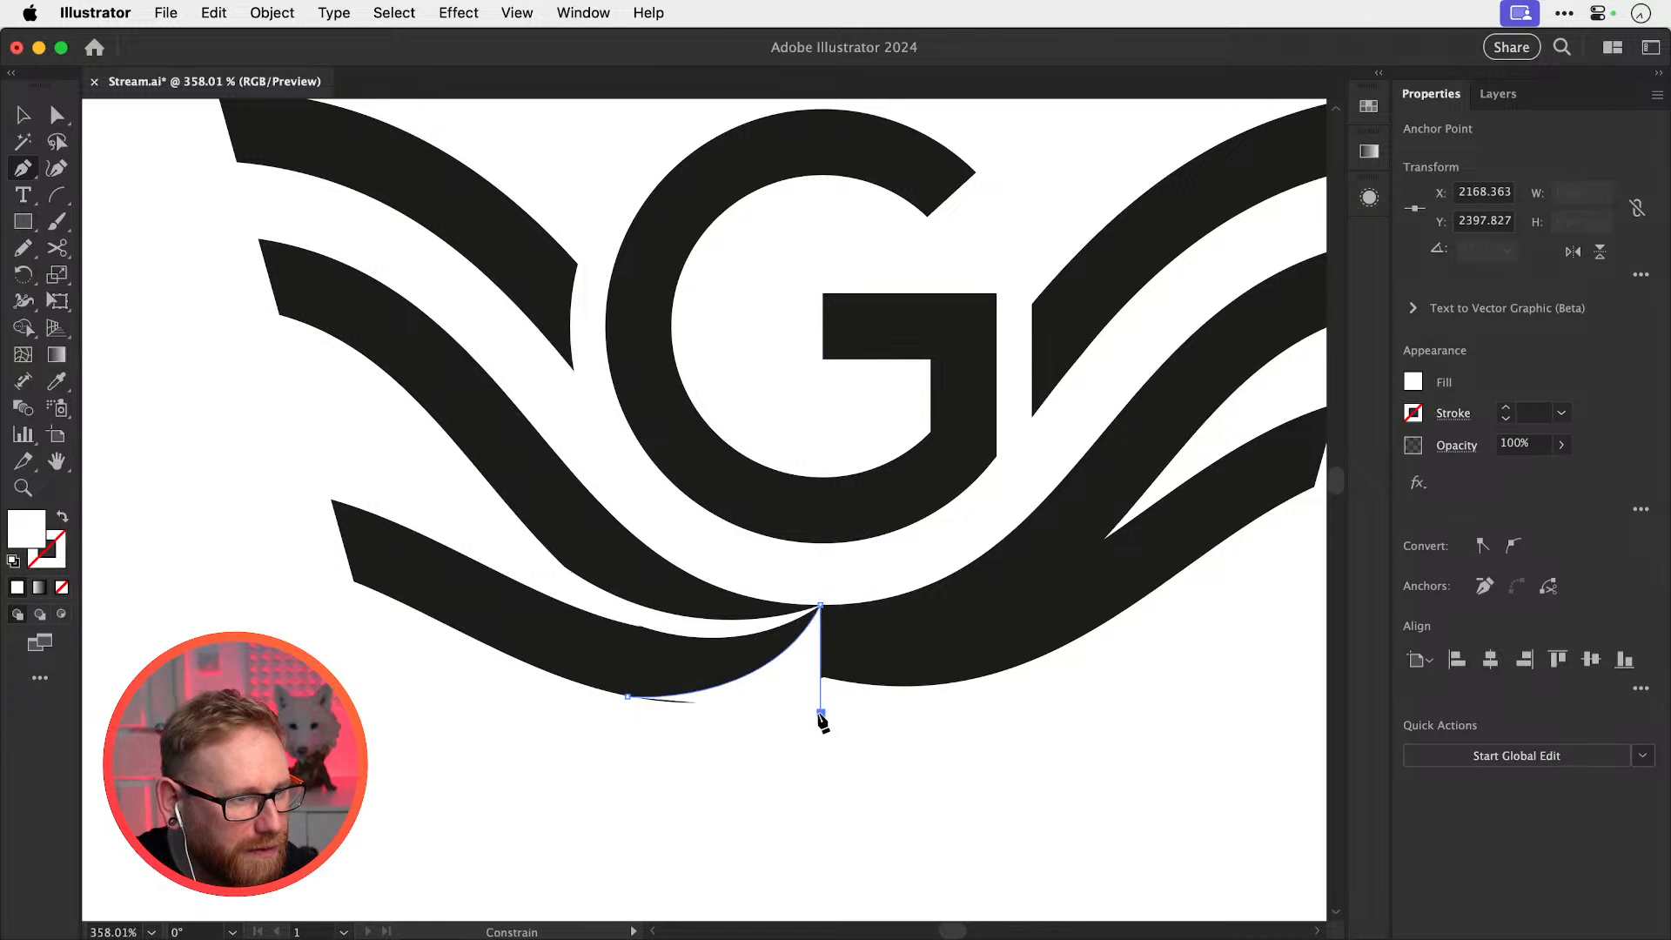
left_click(638, 720)
left_click(627, 696)
key("v")
left_click(928, 840)
key("super+minus")
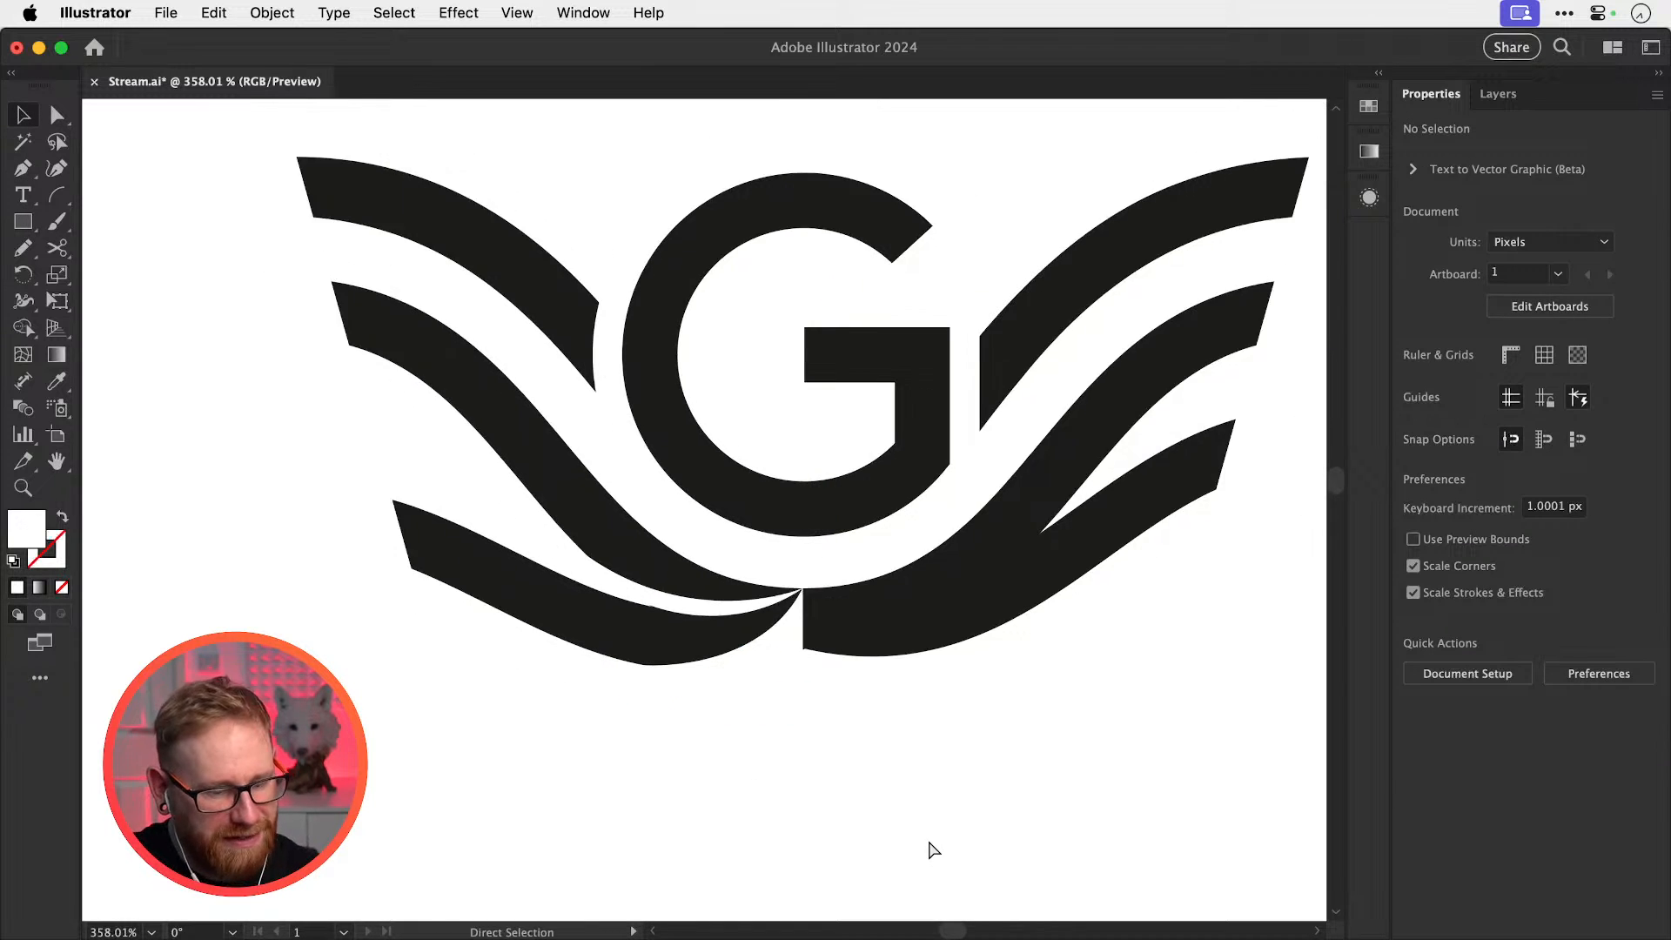
key("super+minus")
key("super+minus")
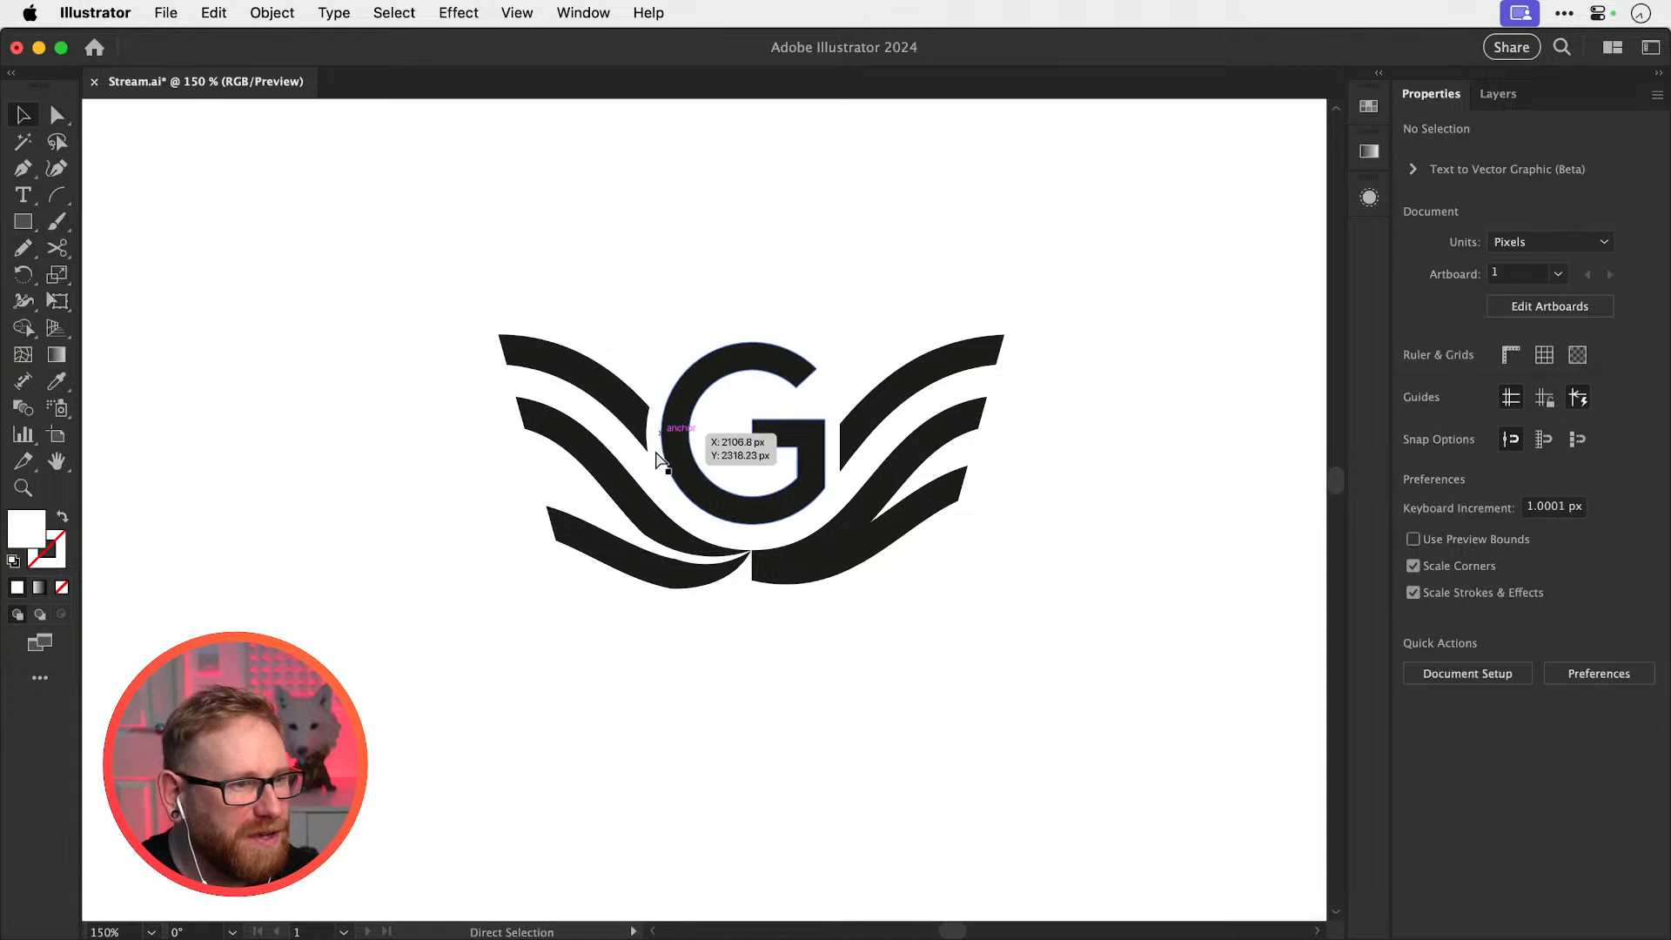
key("a")
left_click(745, 579)
Delete the white wedge and both lower-left and lower-right swoosh pieces
key("Delete")
key("space")
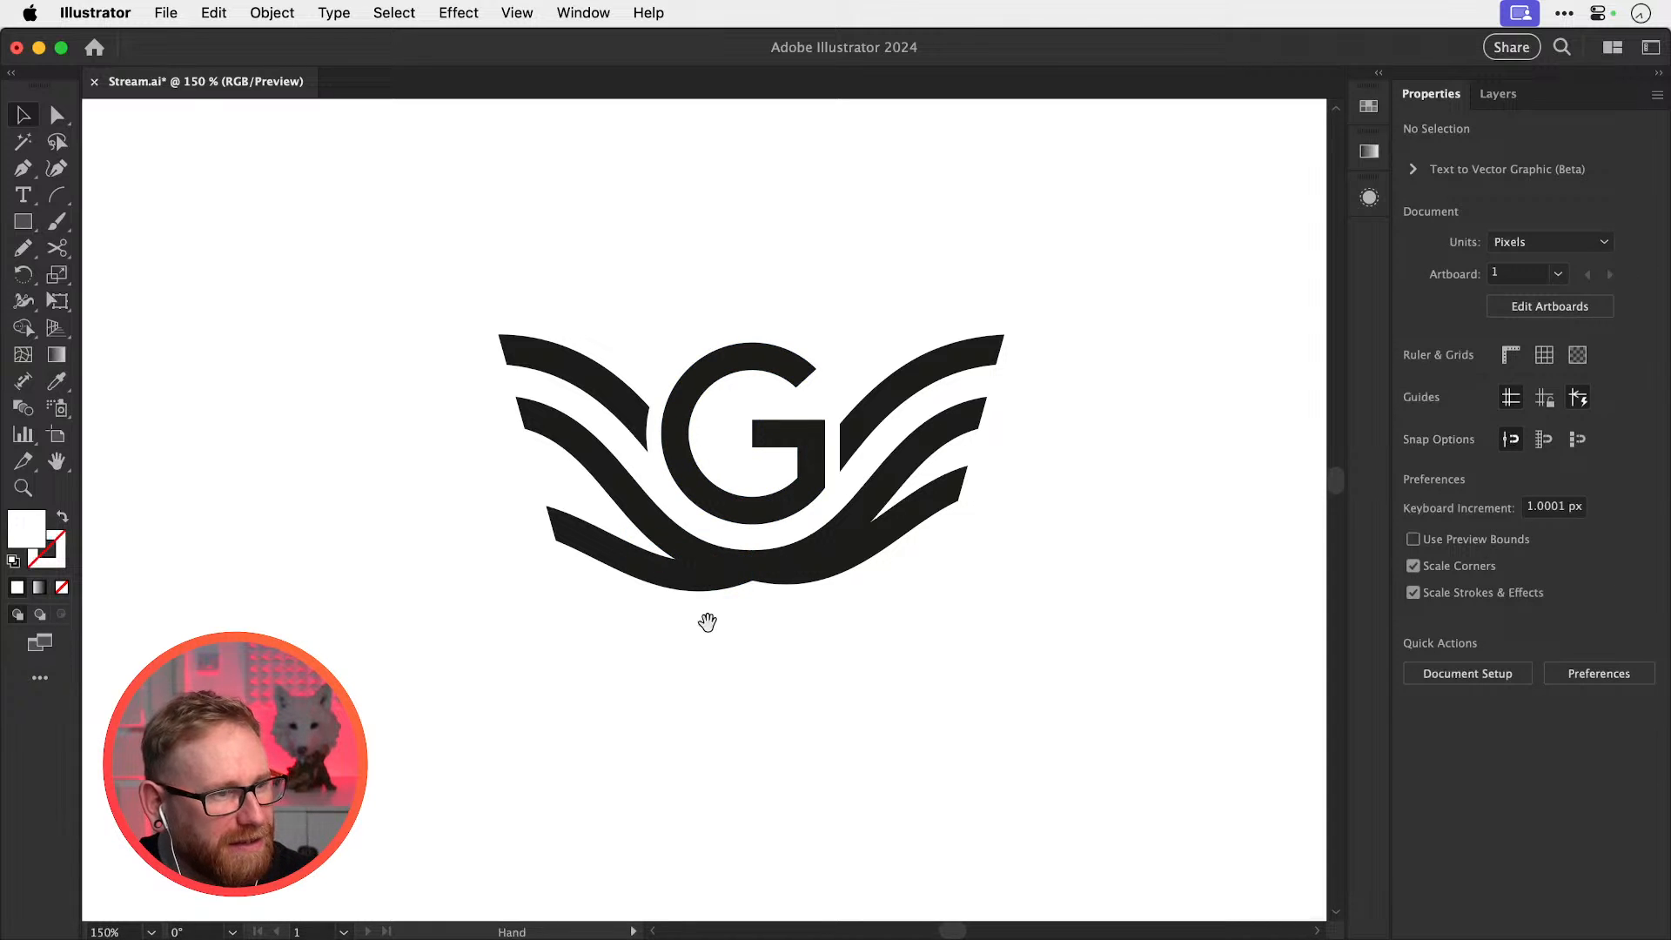
left_click_drag(703, 625, 675, 669)
key("super+space")
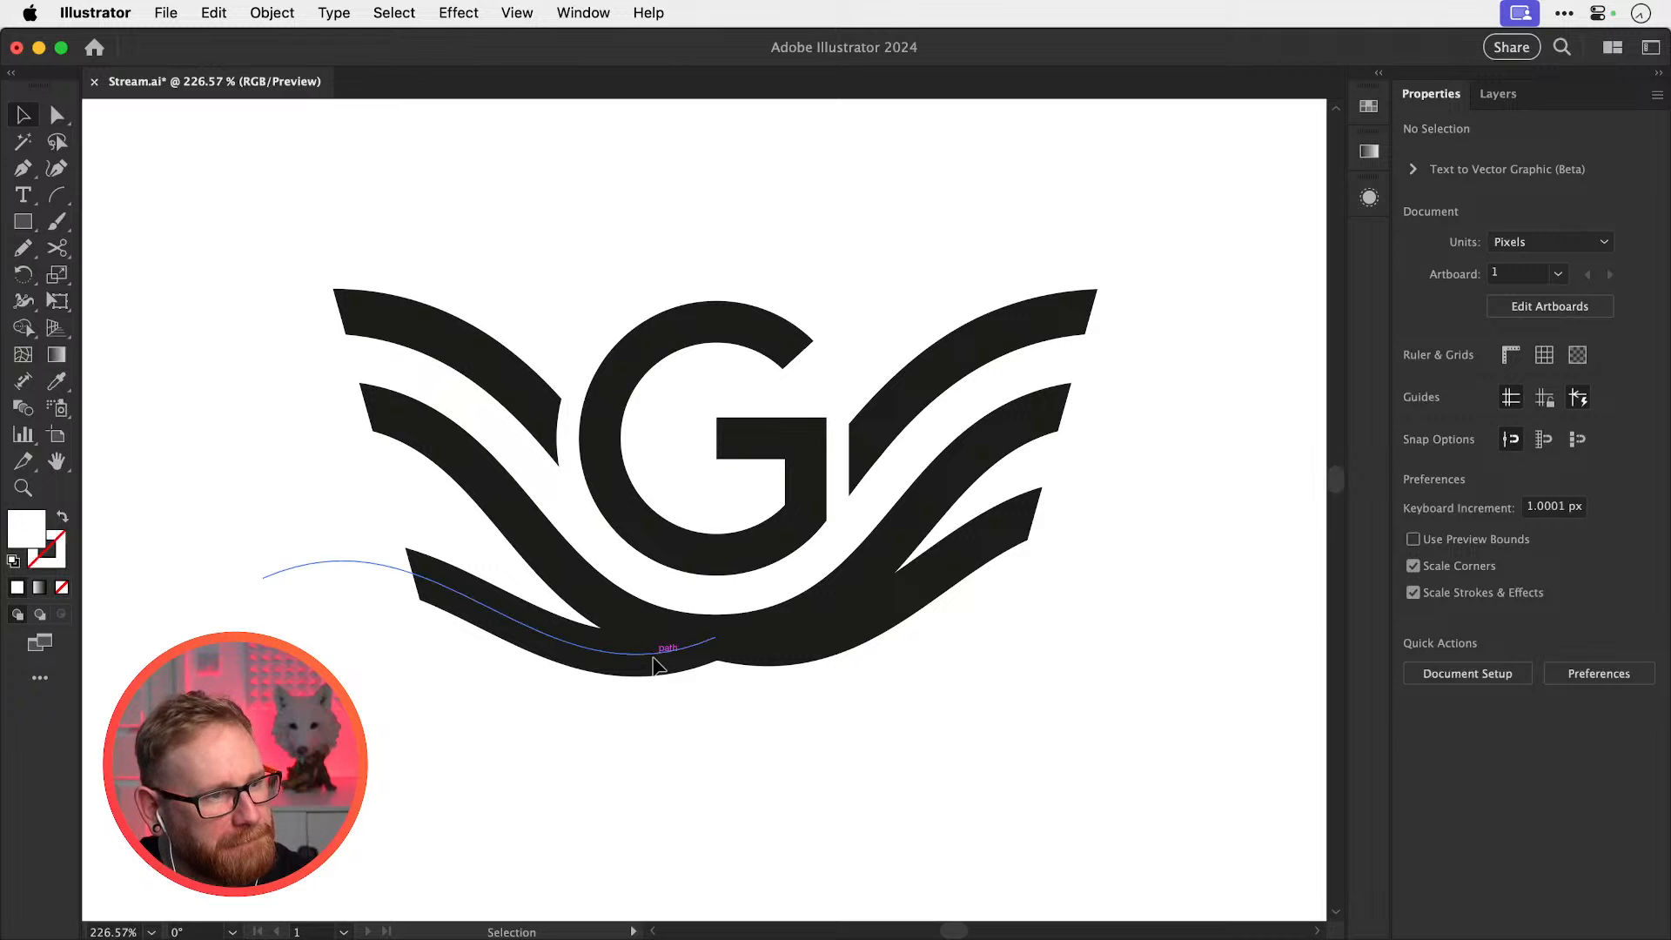
key("a")
left_click(648, 655)
key("Delete")
key("v")
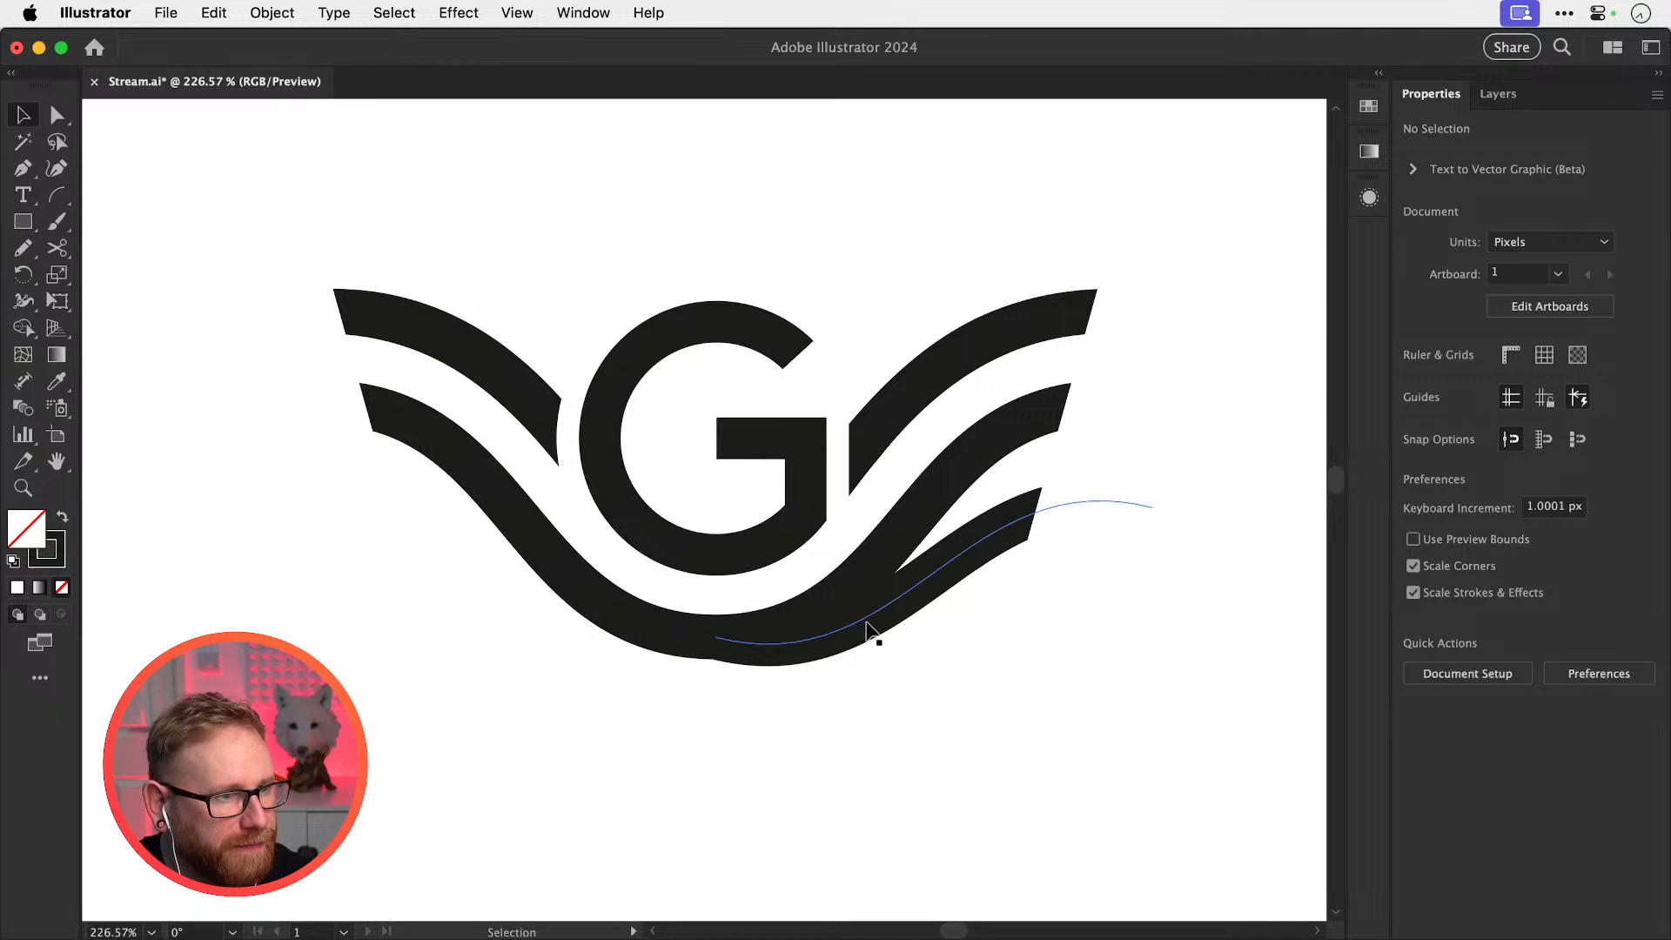
left_click(867, 622)
key("Delete")
left_click_drag(827, 633, 781, 748)
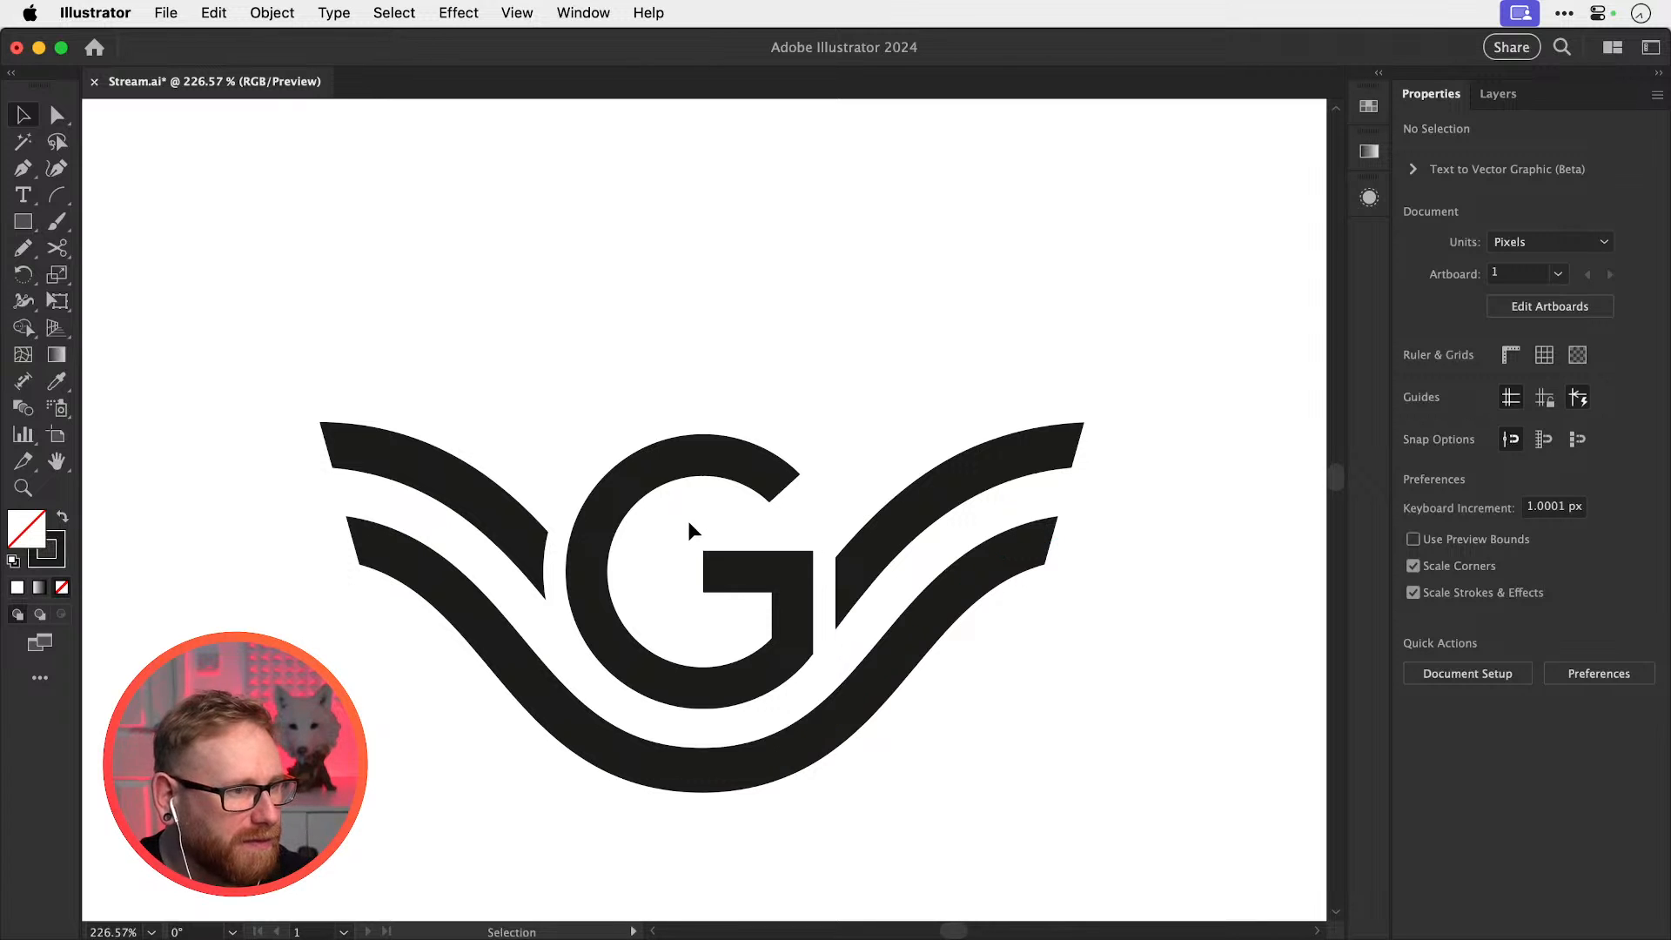
Try an enlarged duplicate of the top-left wing stroke, delete it, and reselect the original stroke
left_click(607, 507)
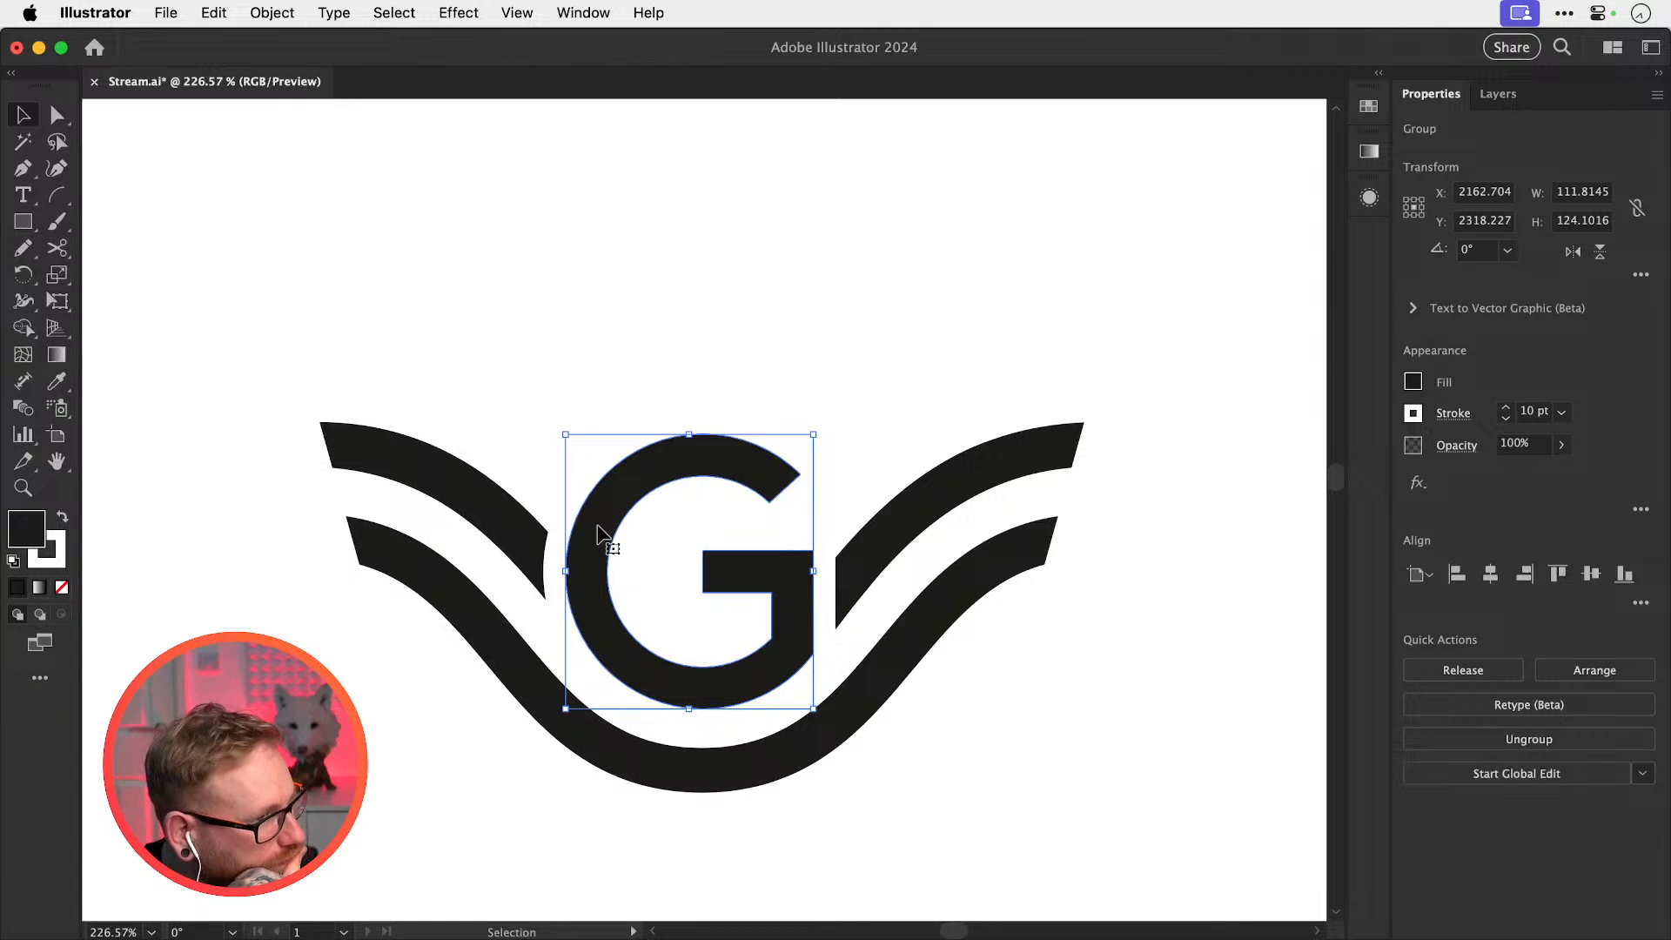
left_click(708, 374)
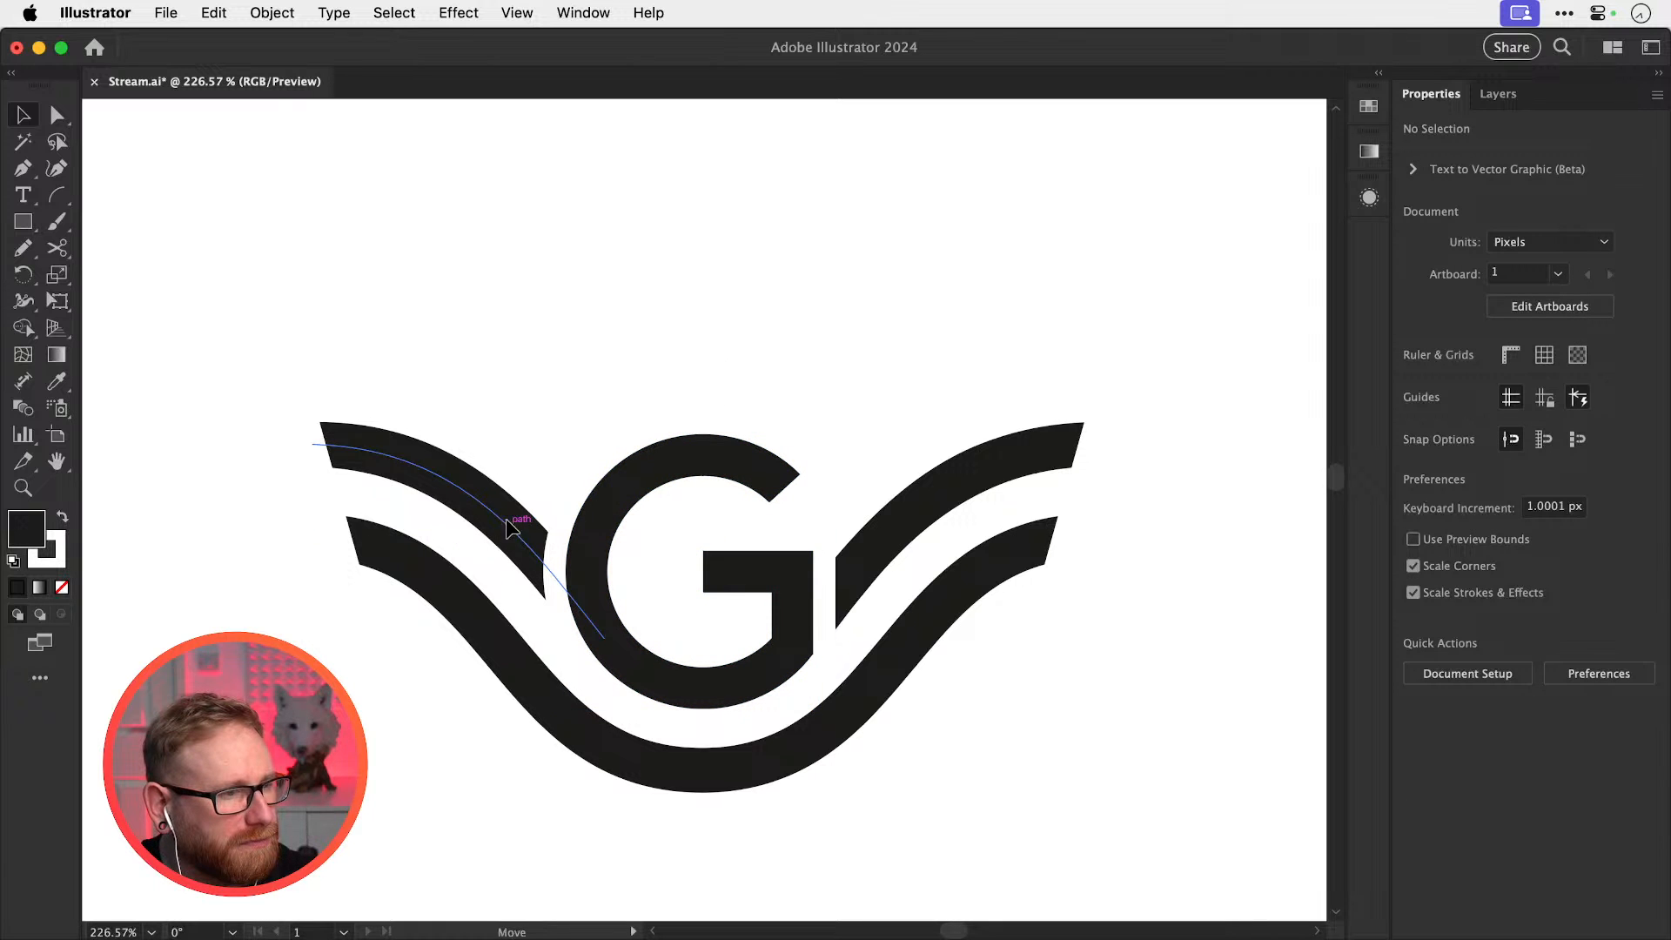
left_click_drag(505, 519, 506, 441)
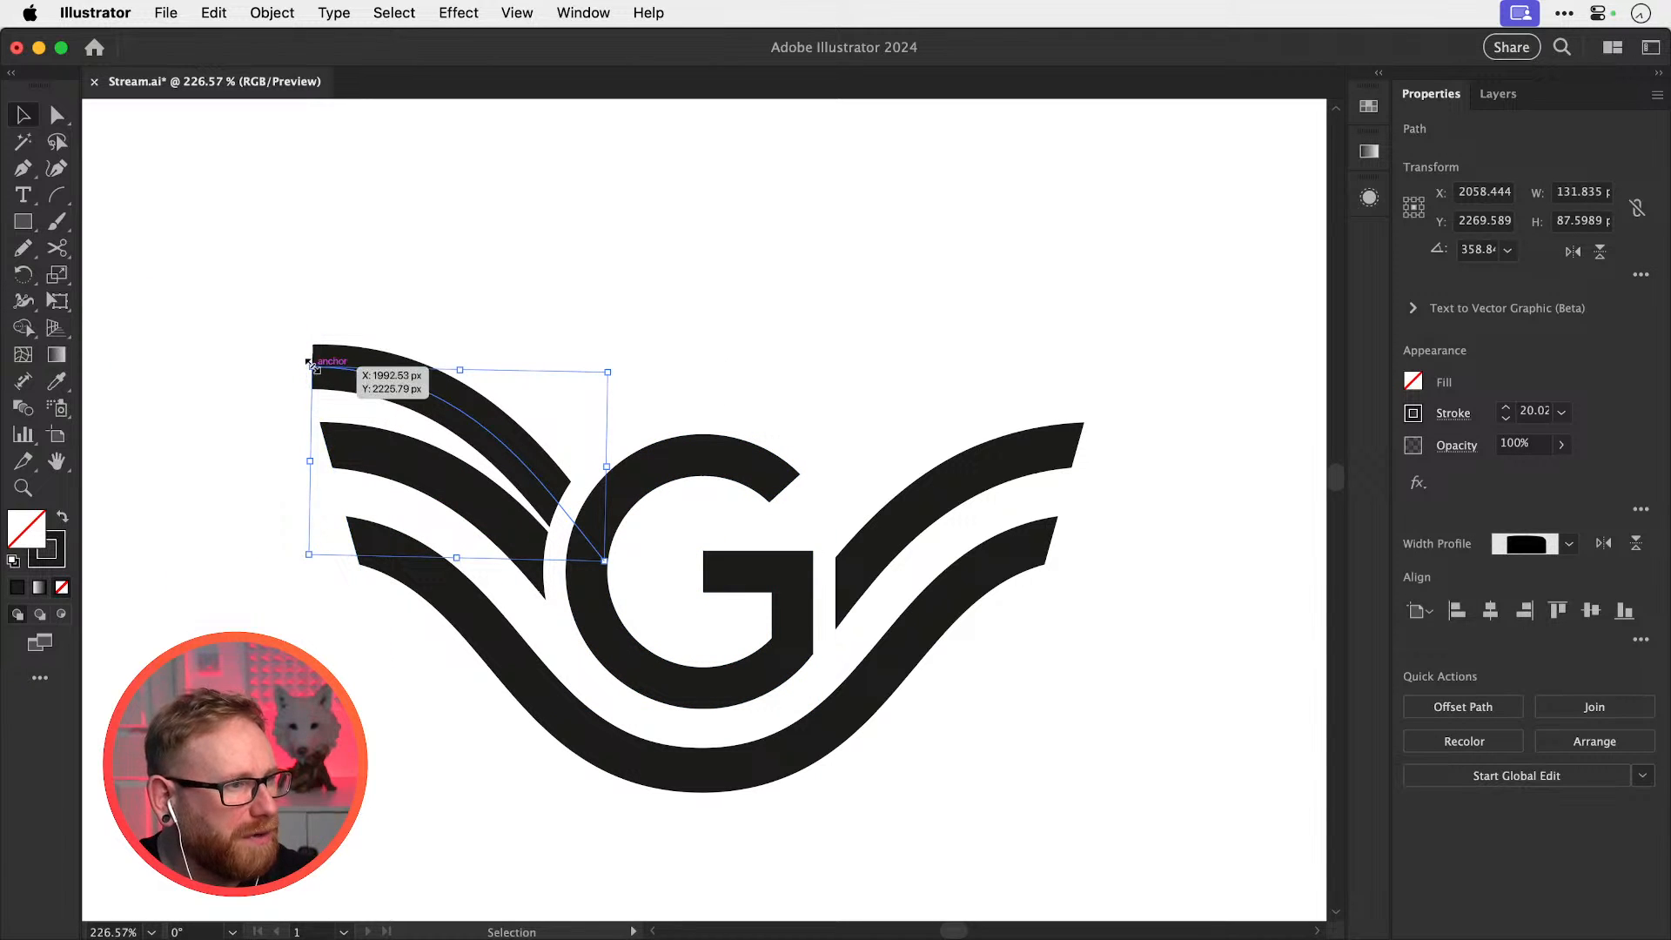
left_click_drag(312, 365, 291, 352)
left_click(522, 370)
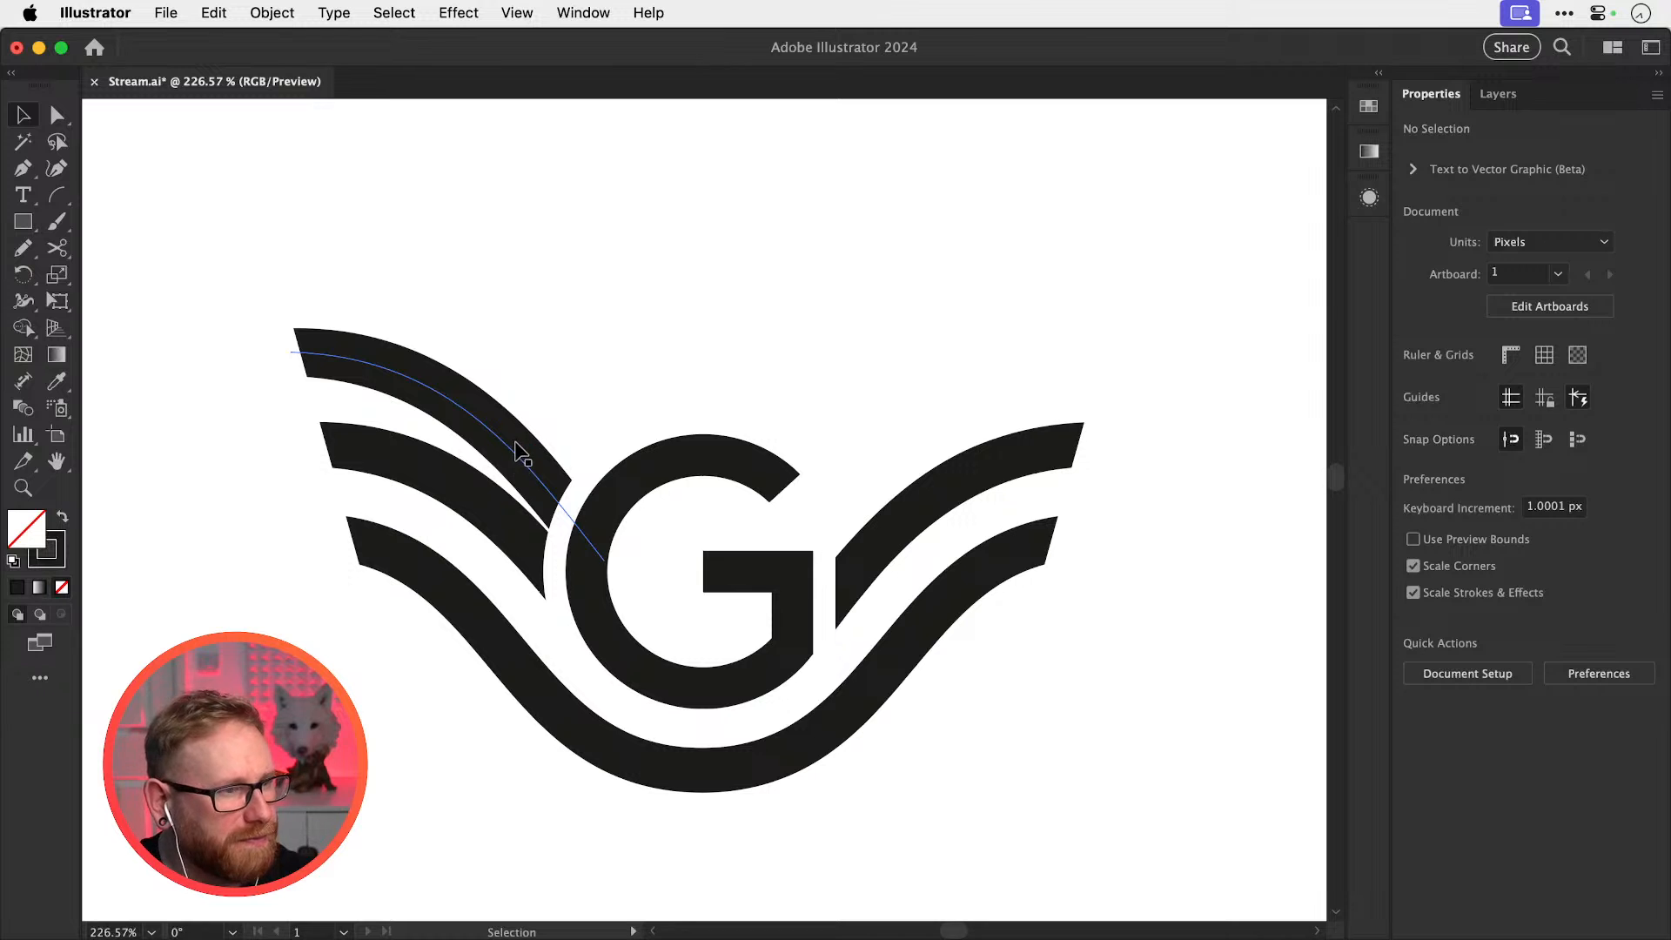
left_click_drag(519, 450, 514, 435)
key("Delete")
left_click(488, 501)
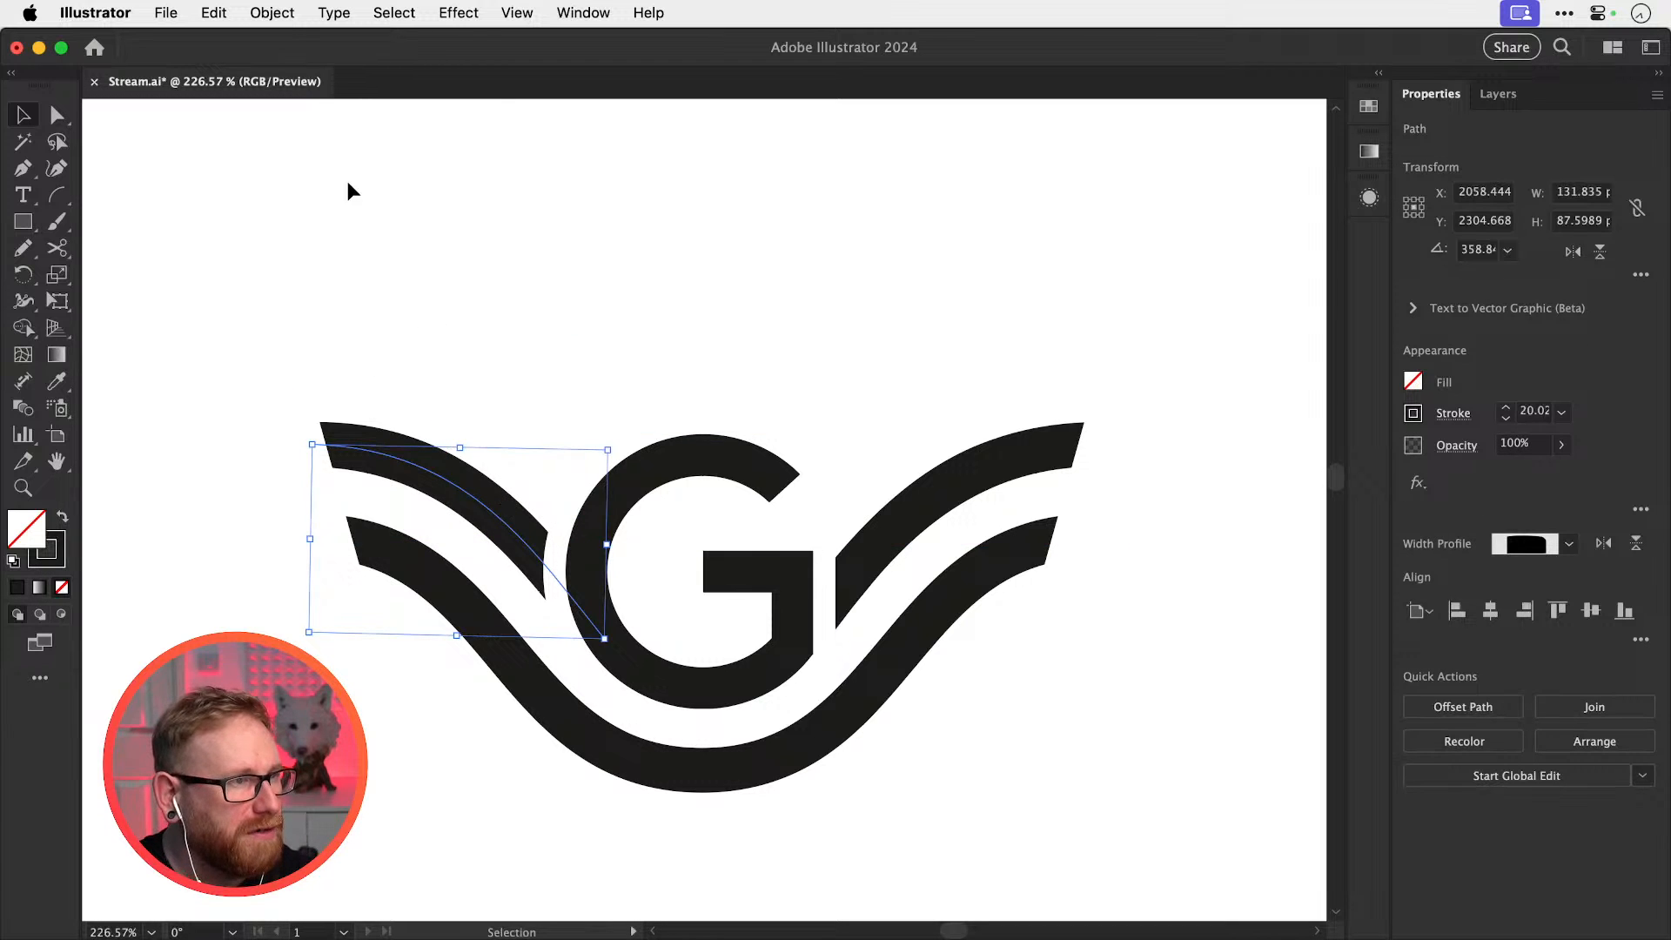
left_click(276, 14)
Create a 40 px offset path of the wing stroke and move it above the logo
mouse_move(389, 596)
left_click(528, 682)
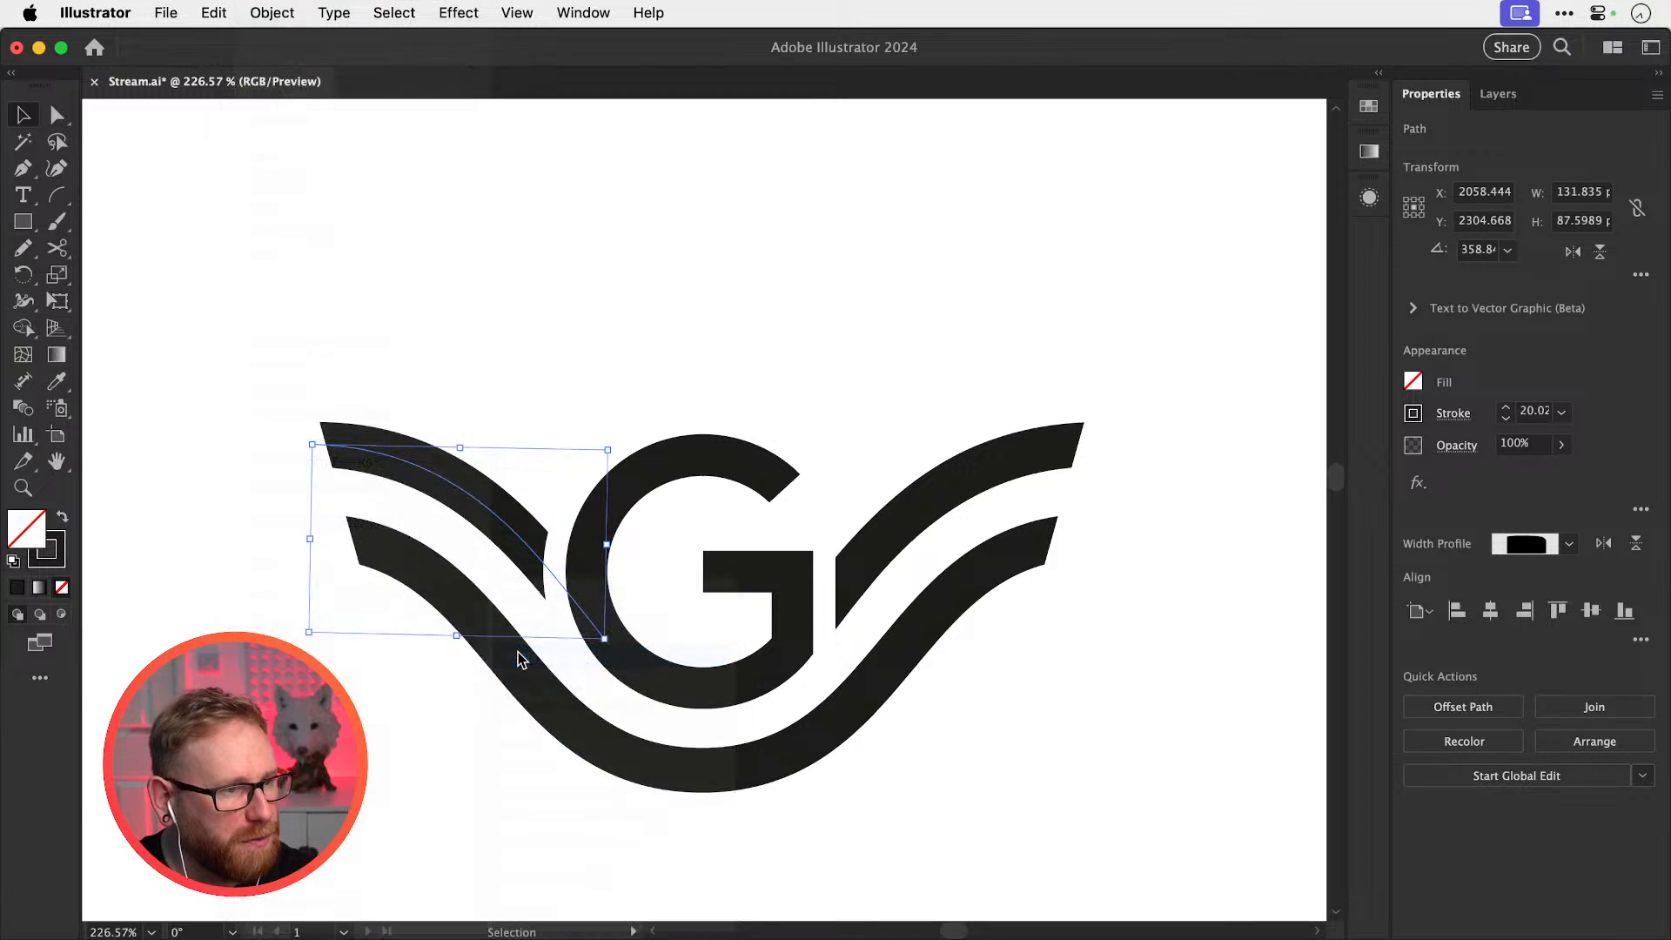
key("Return")
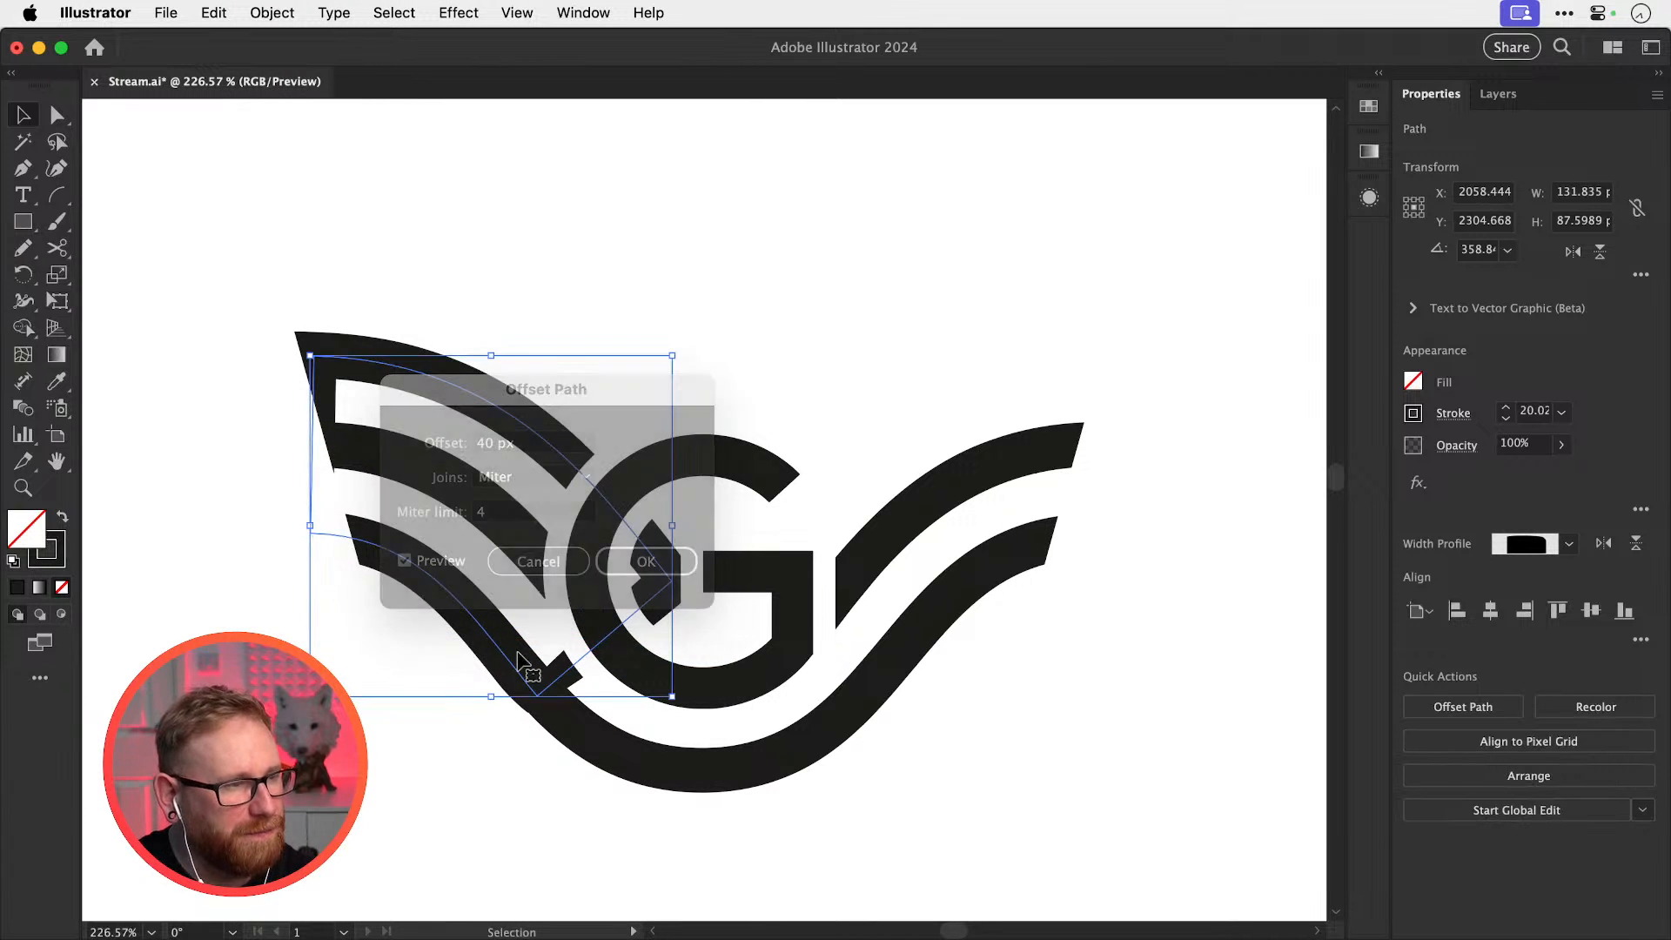
key("shift+Up")
key("shift+Up")
key("shift+Up")
key("shift+Up")
key("shift+Up")
key("shift+Up")
key("shift+Up")
key("shift+Up")
key("shift+Up")
key("shift+Up")
key("shift+Up")
key("shift+Up")
key("shift+Up")
key("shift+Up")
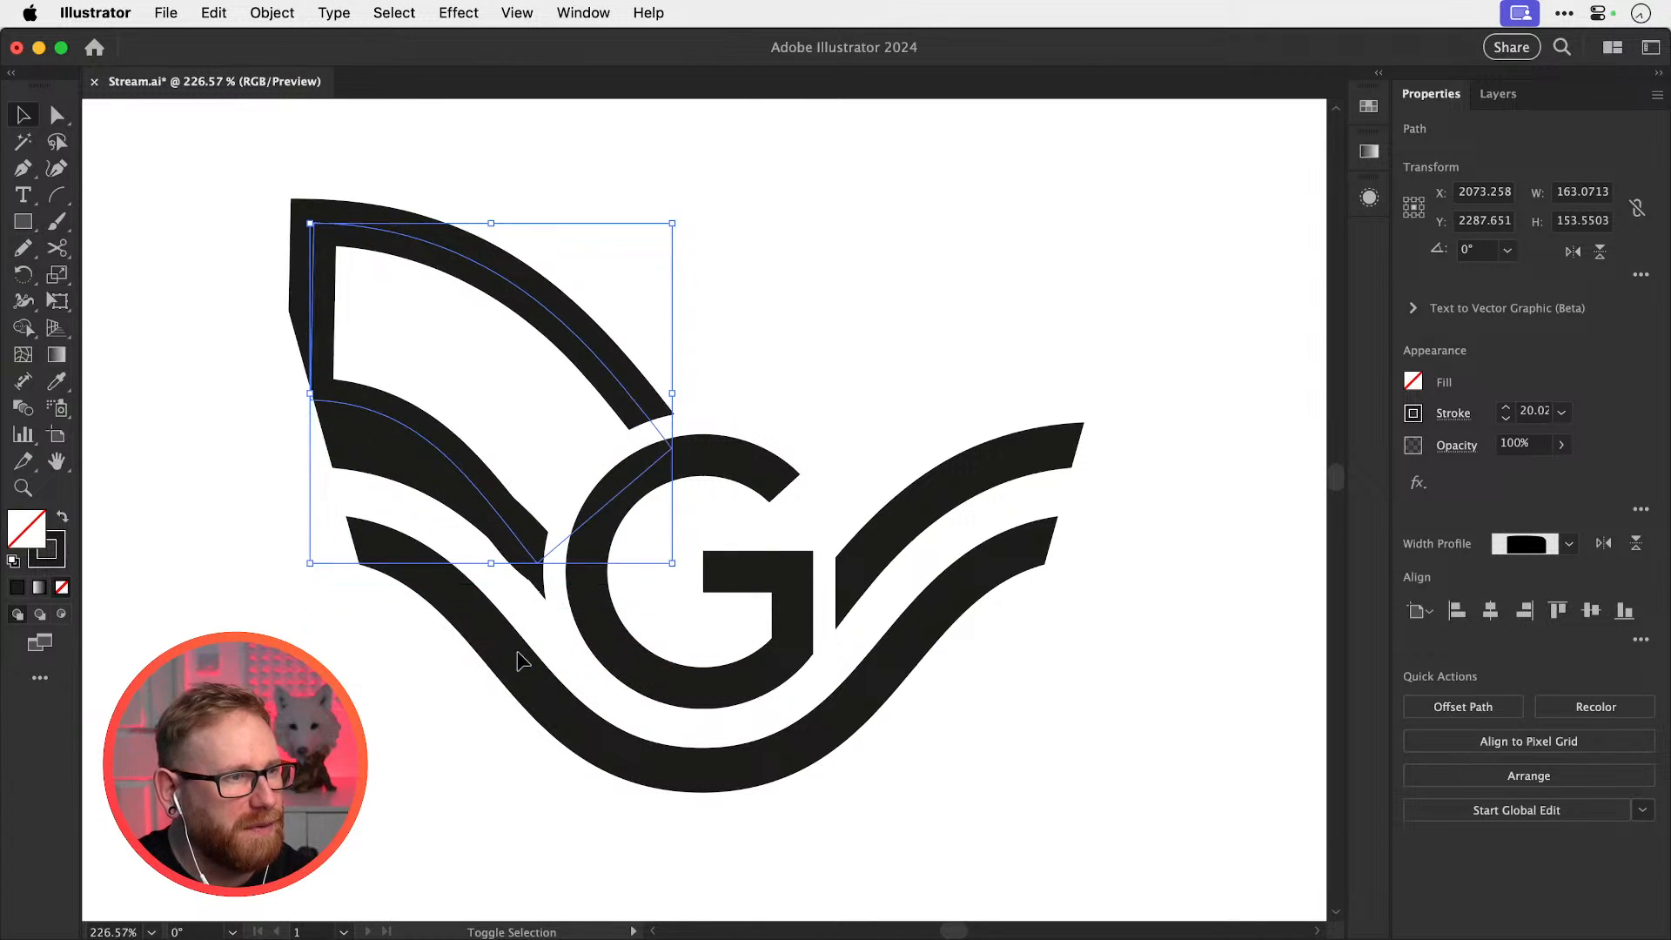
key("space")
left_click_drag(673, 467, 696, 638)
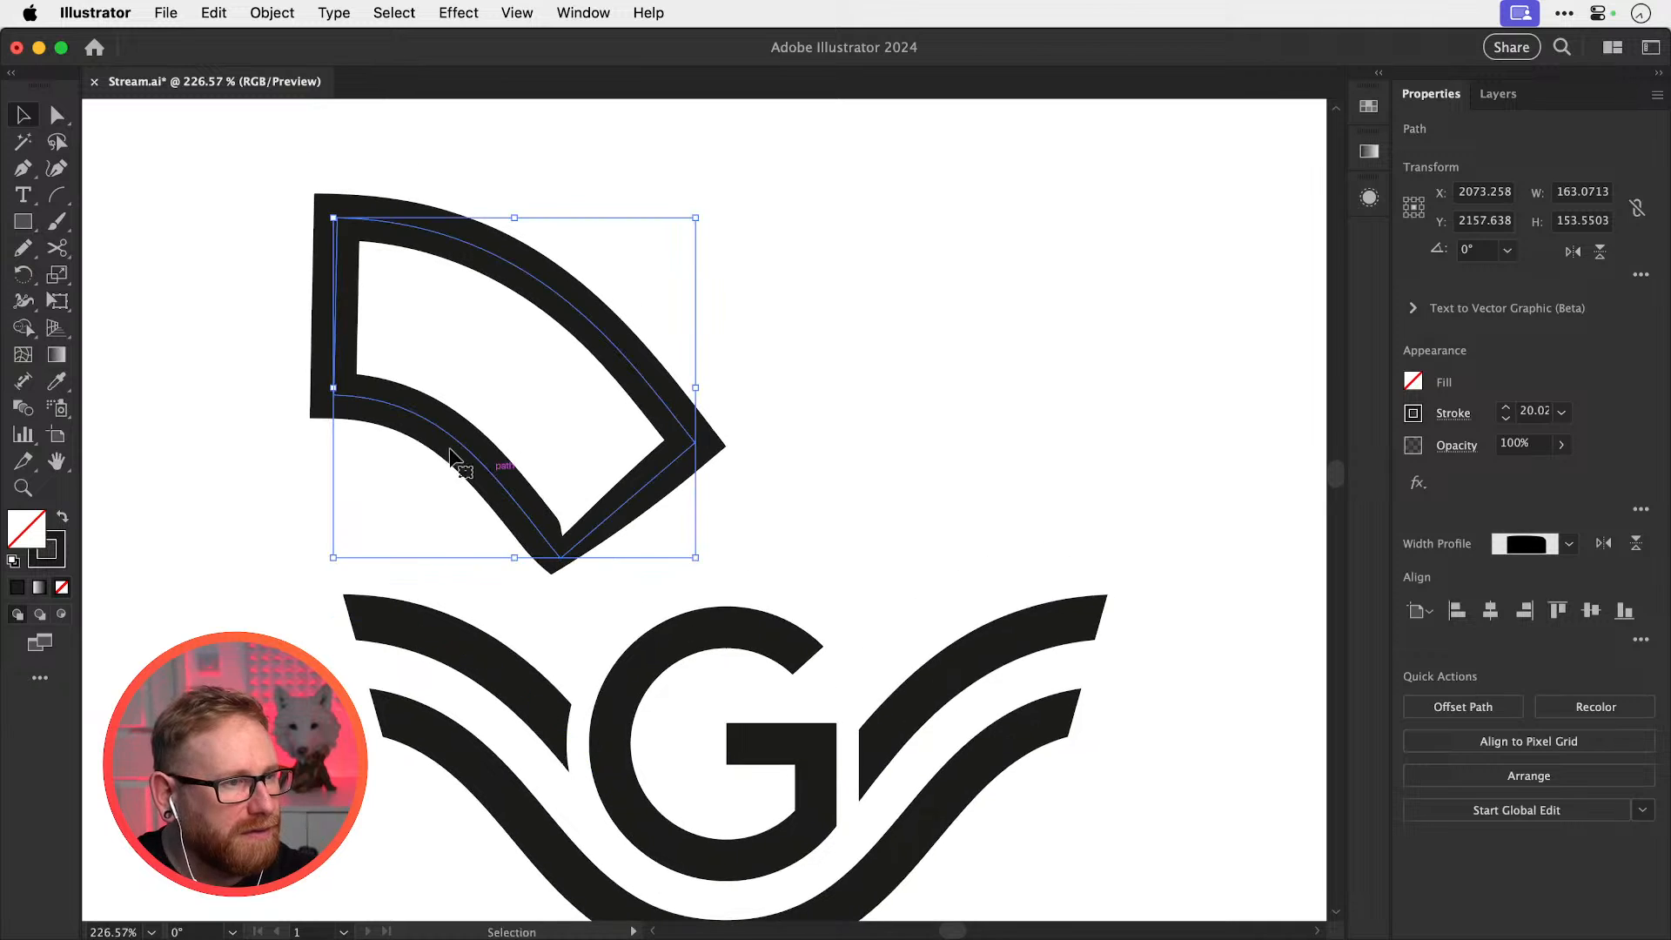
Delete the offset outline's lower and side segments, keeping the top curve, and nudge it down
key("a")
left_click(391, 466)
left_click(334, 395)
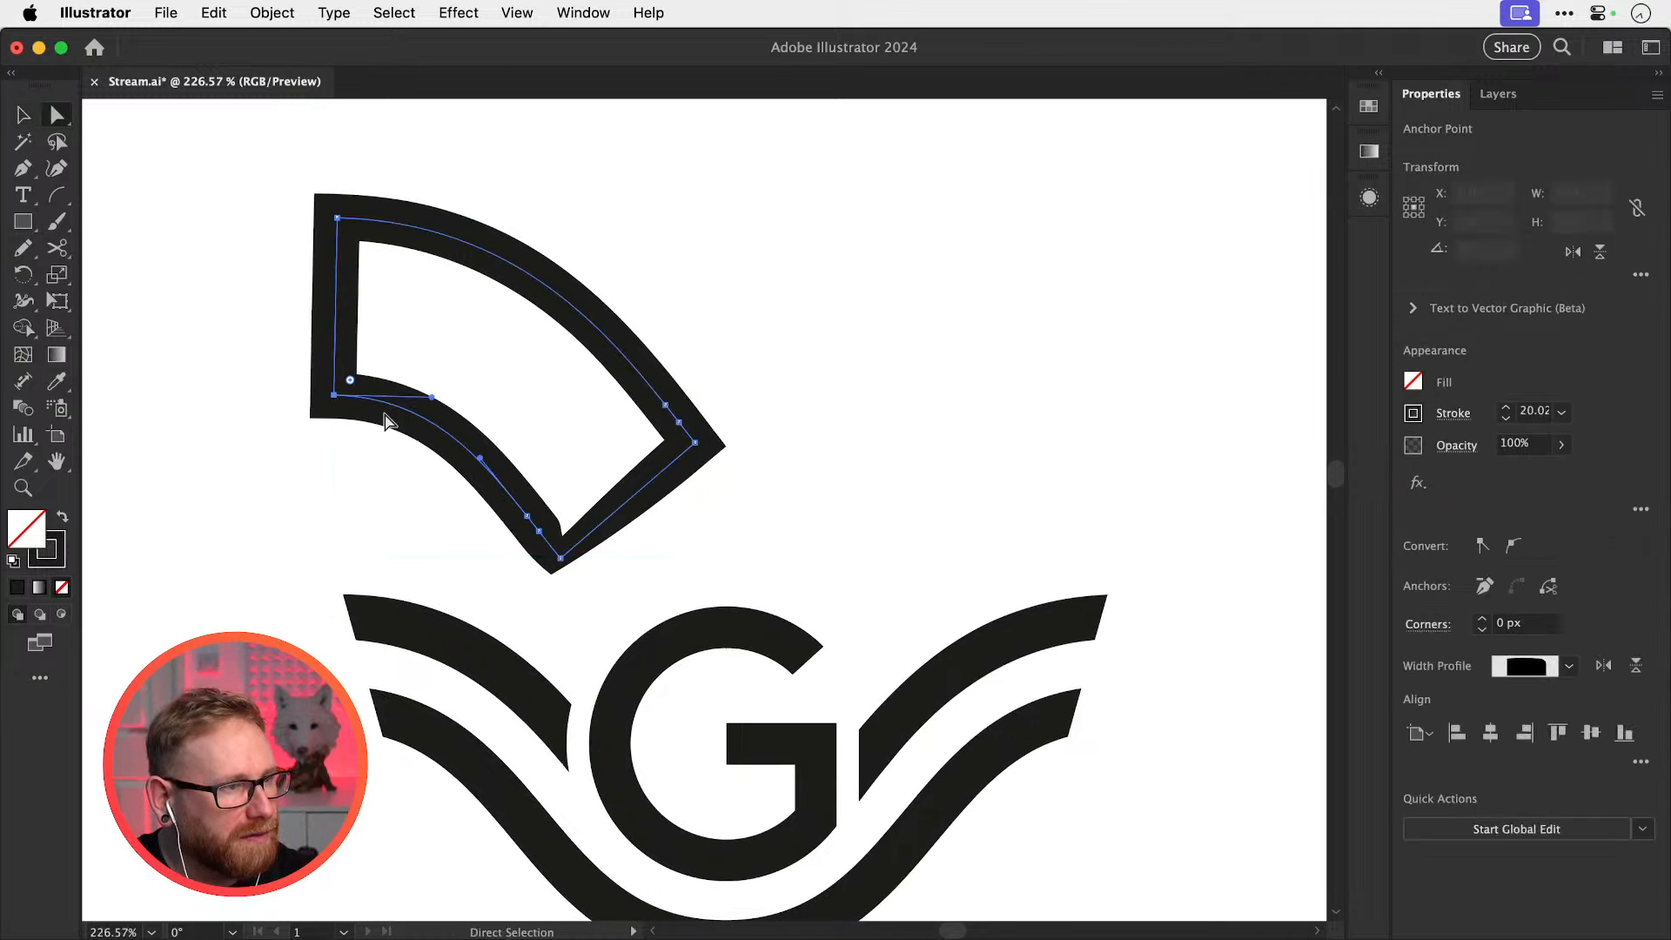
left_click(560, 558)
key("v")
key("Delete")
left_click(570, 555)
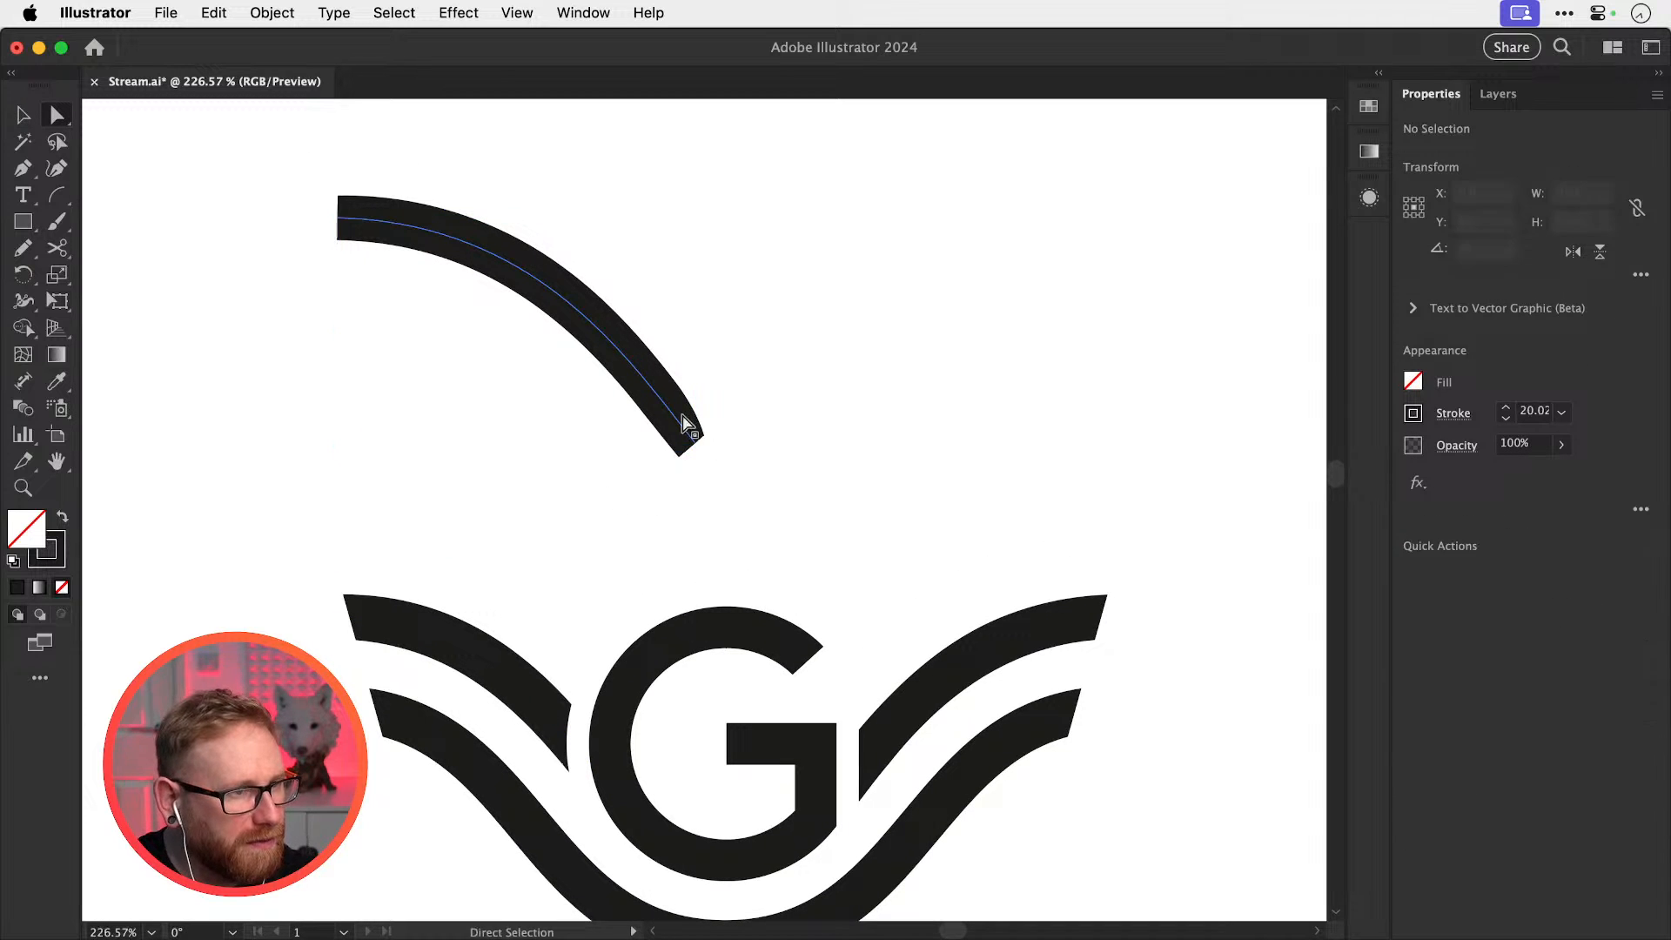
left_click(683, 420)
key("shift+Down")
key("shift+Down")
key("shift+Down")
key("shift+Down")
key("shift+Down")
key("shift+Down")
key("shift+Down")
key("shift+Down")
key("shift+Down")
key("shift+Down")
key("shift+Down")
key("shift+Down")
key("shift+Down")
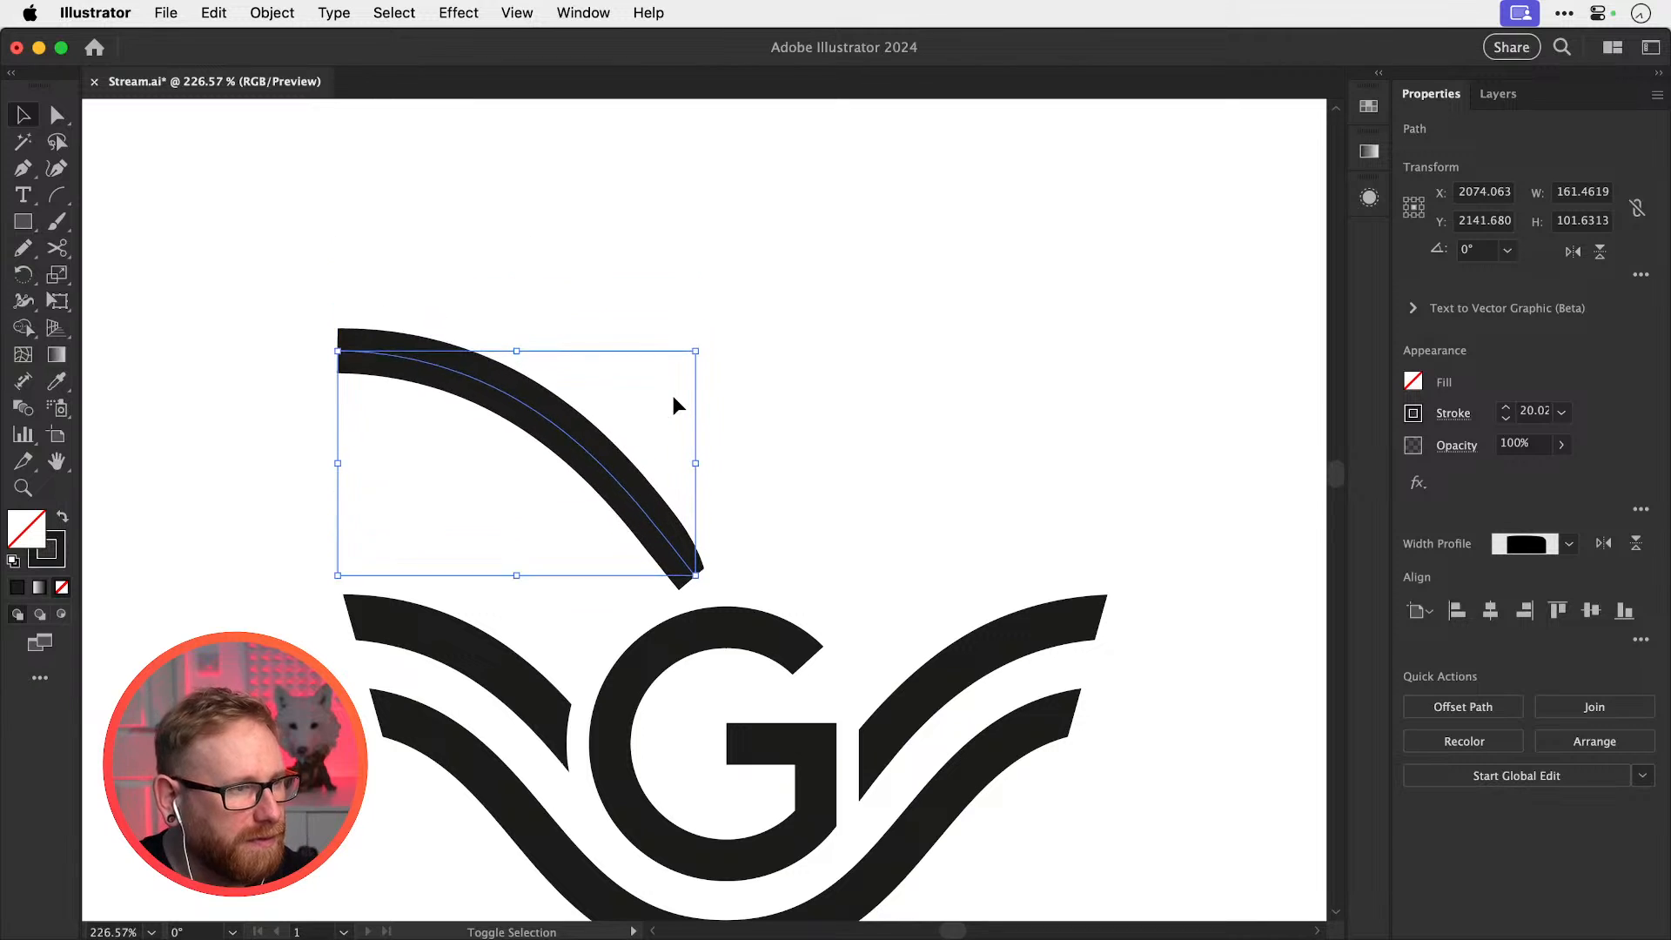
left_click(673, 398)
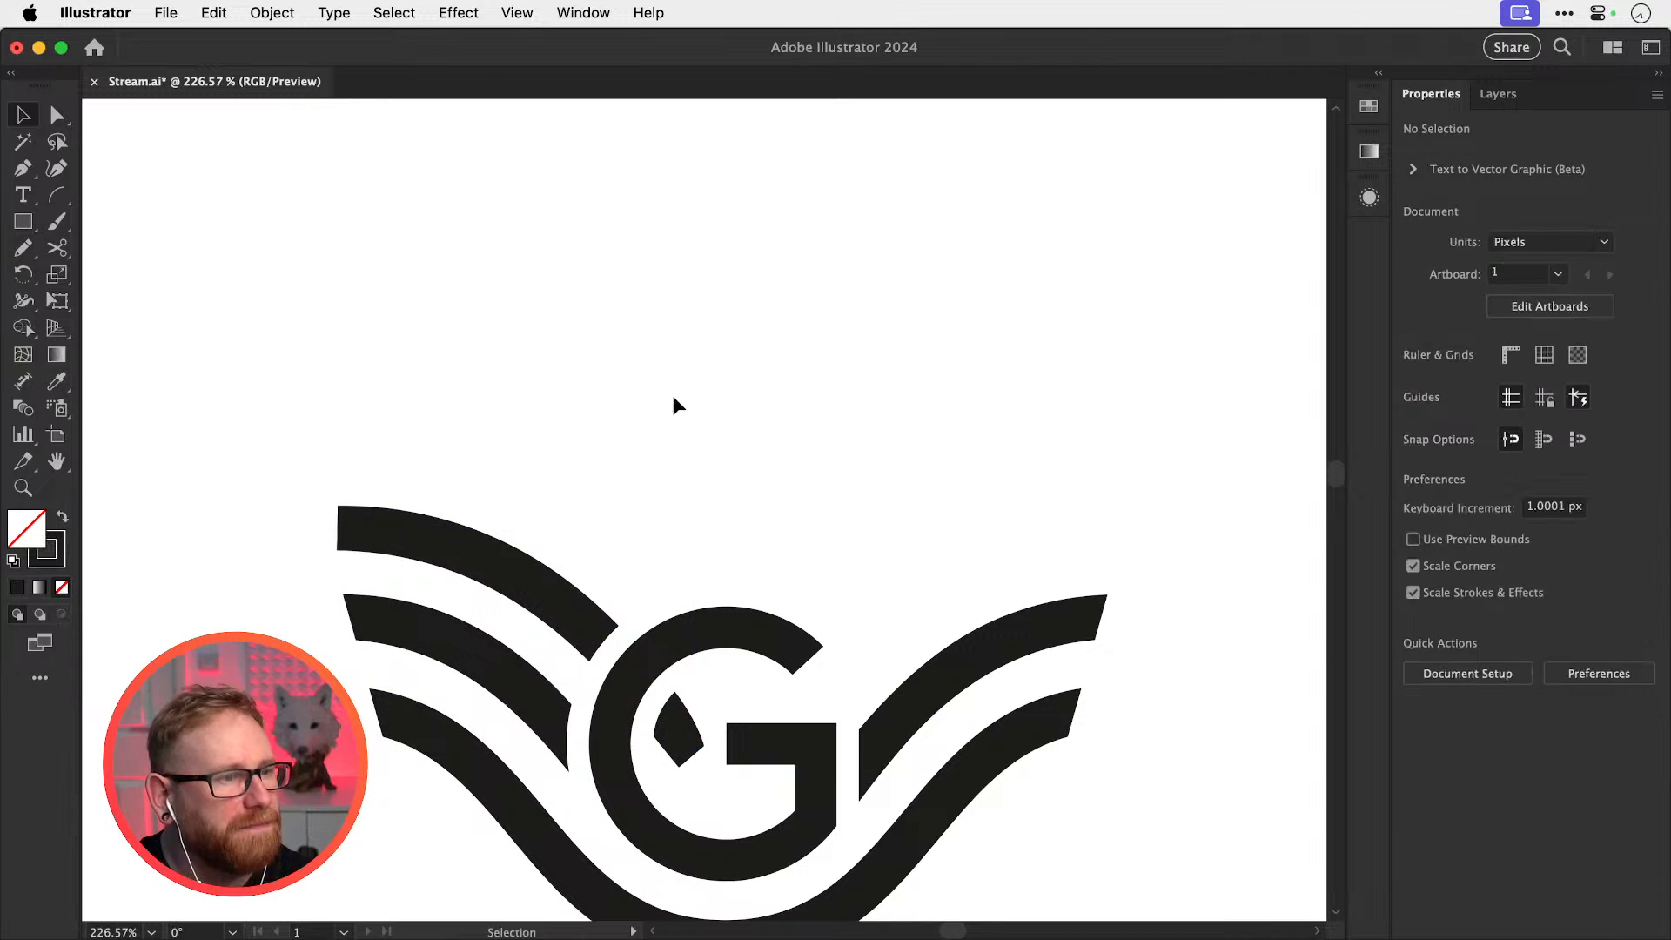
Attempt to trim the top curve's end near the G, then undo the attempts
scroll(735, 609, "down", 2)
key("a")
left_click(716, 710)
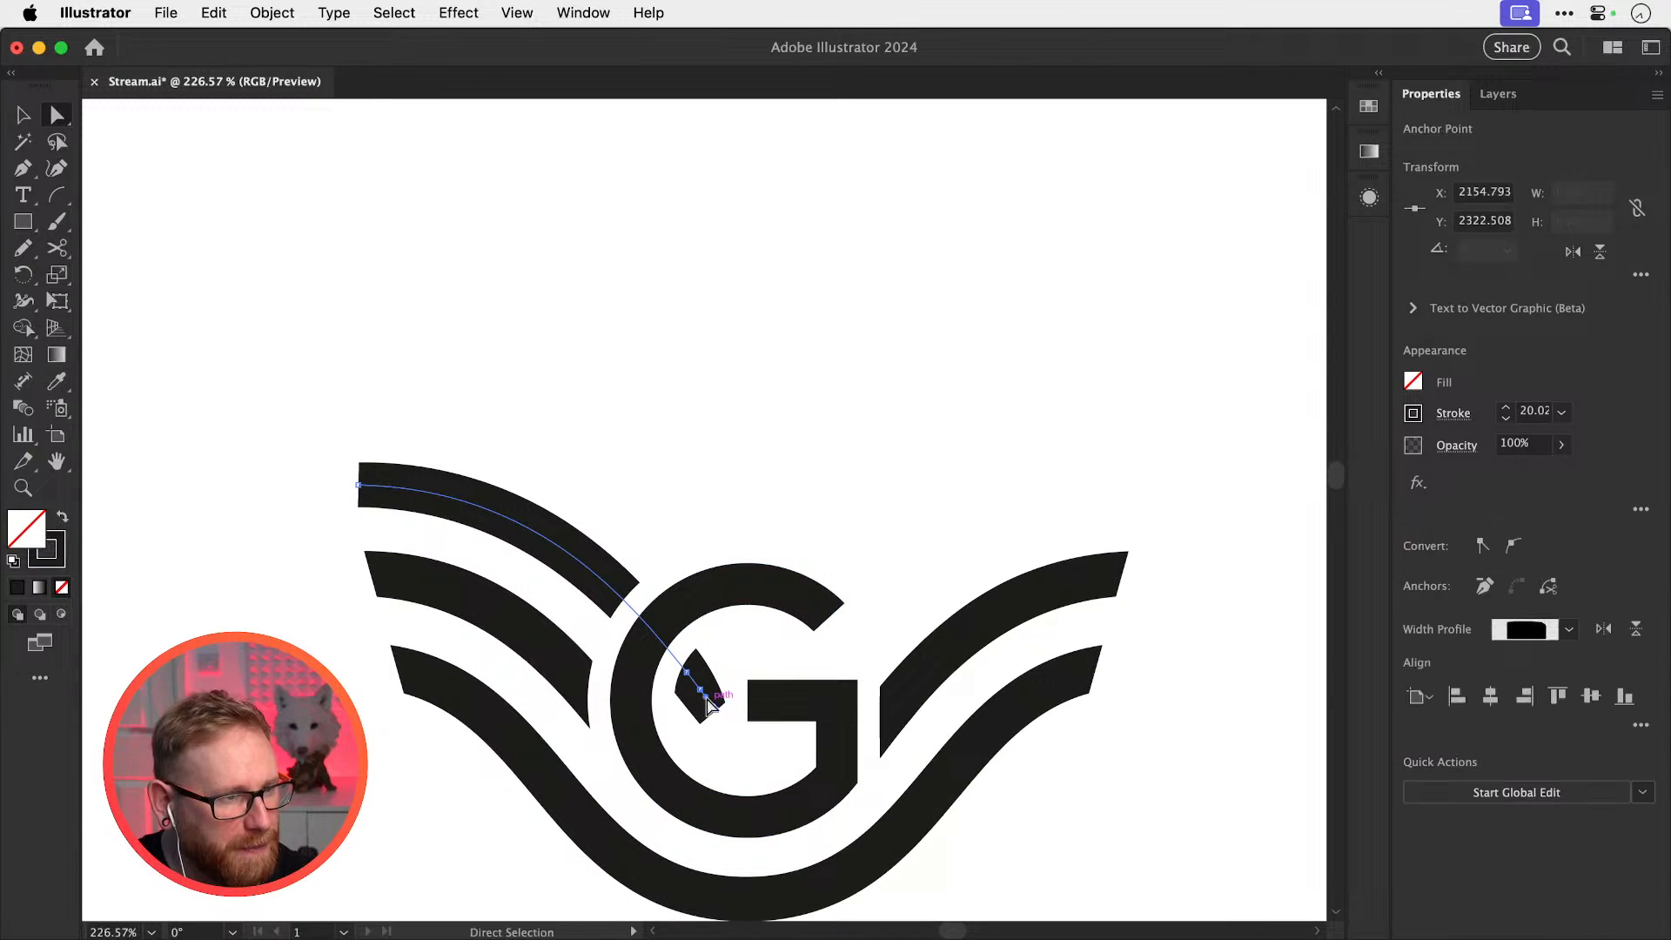
key("super+x")
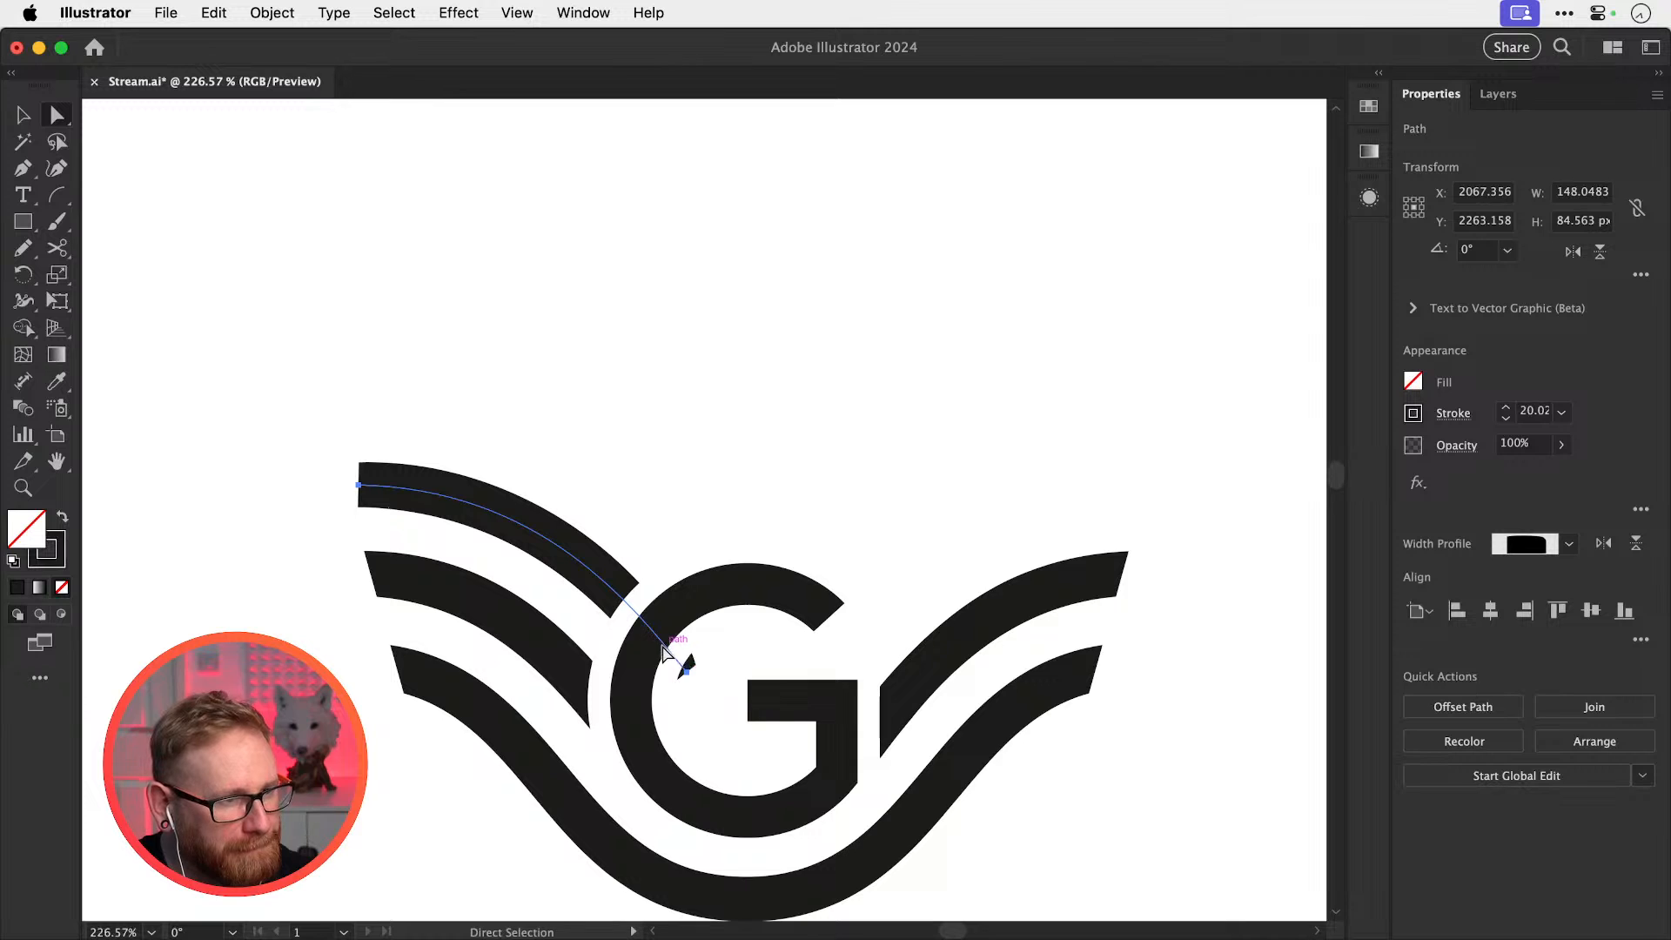
key("c")
left_click(657, 638)
key("a")
left_click(689, 668)
key("super+x")
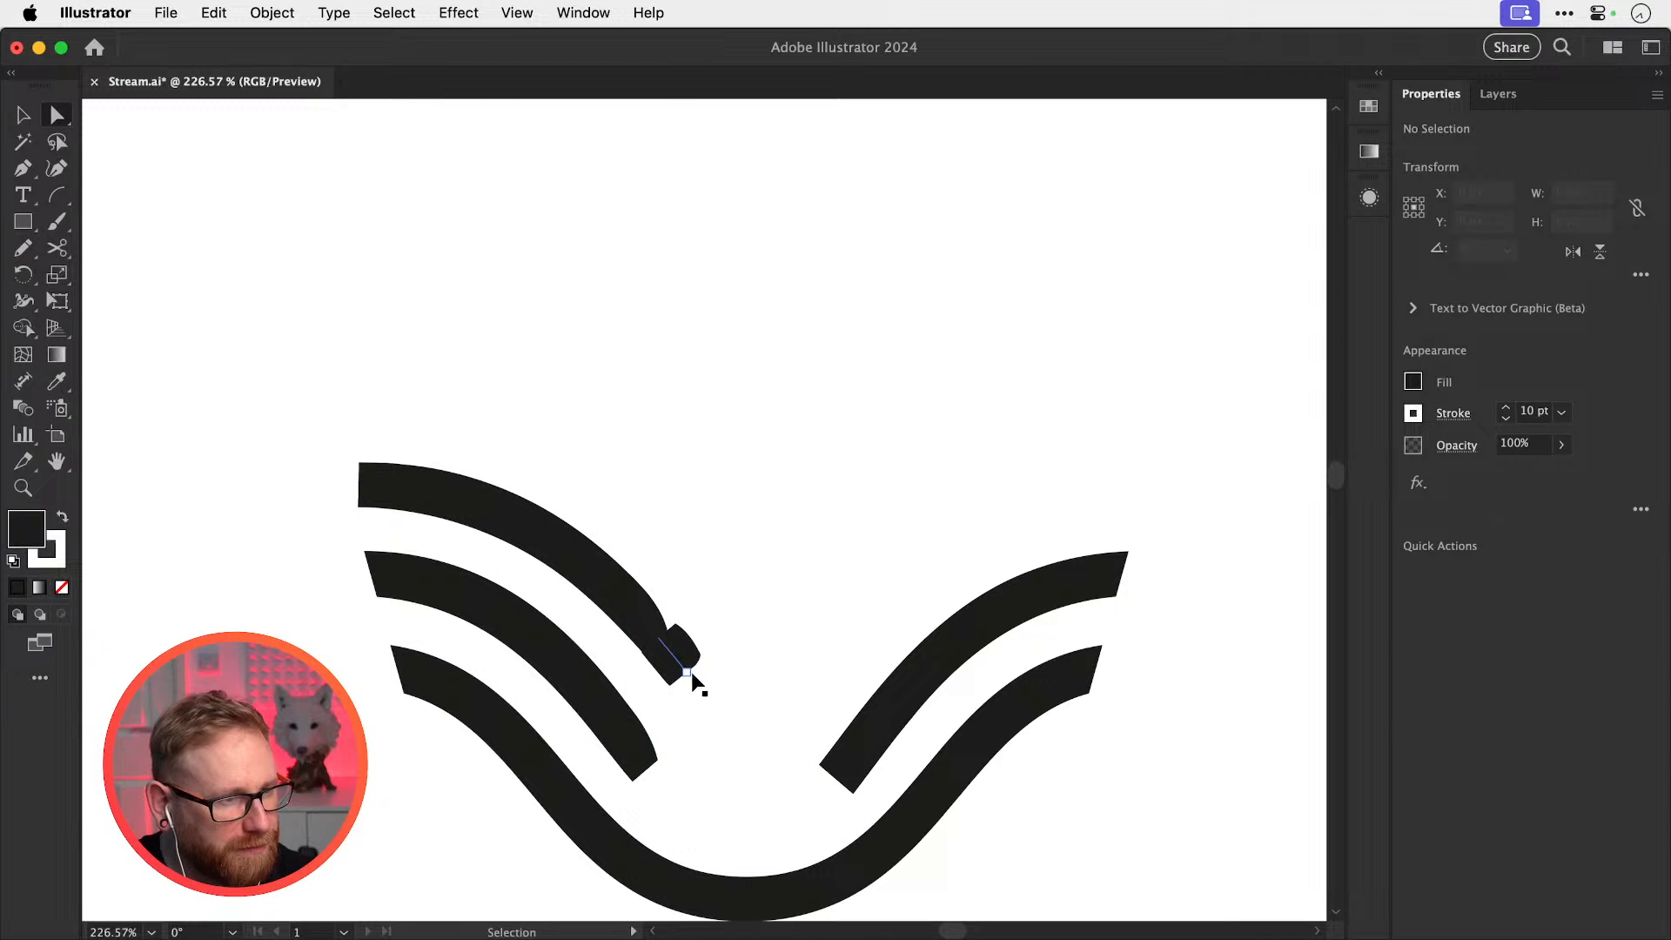
key("super+z")
key("super+z")
left_click(687, 681)
In outline view, cut the top curve where it crosses the G and delete the cut-off piece
key("super+y")
scroll(687, 680, "up", 2)
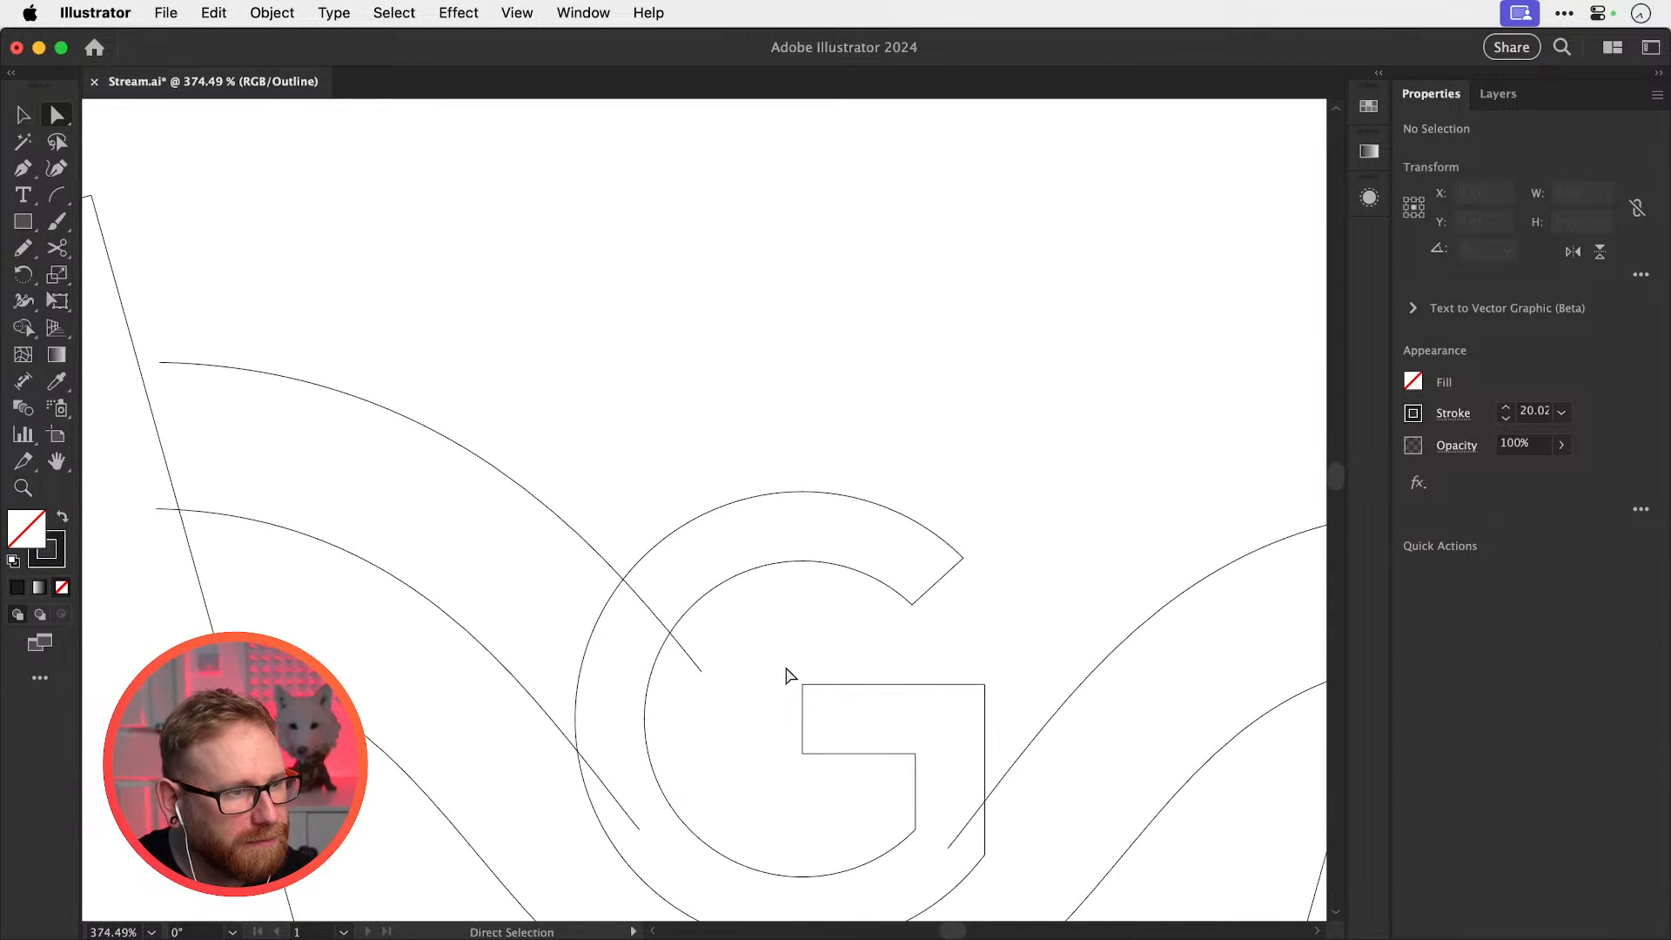
left_click_drag(692, 682, 687, 683)
key("super+x")
key("super+z")
left_click(716, 673)
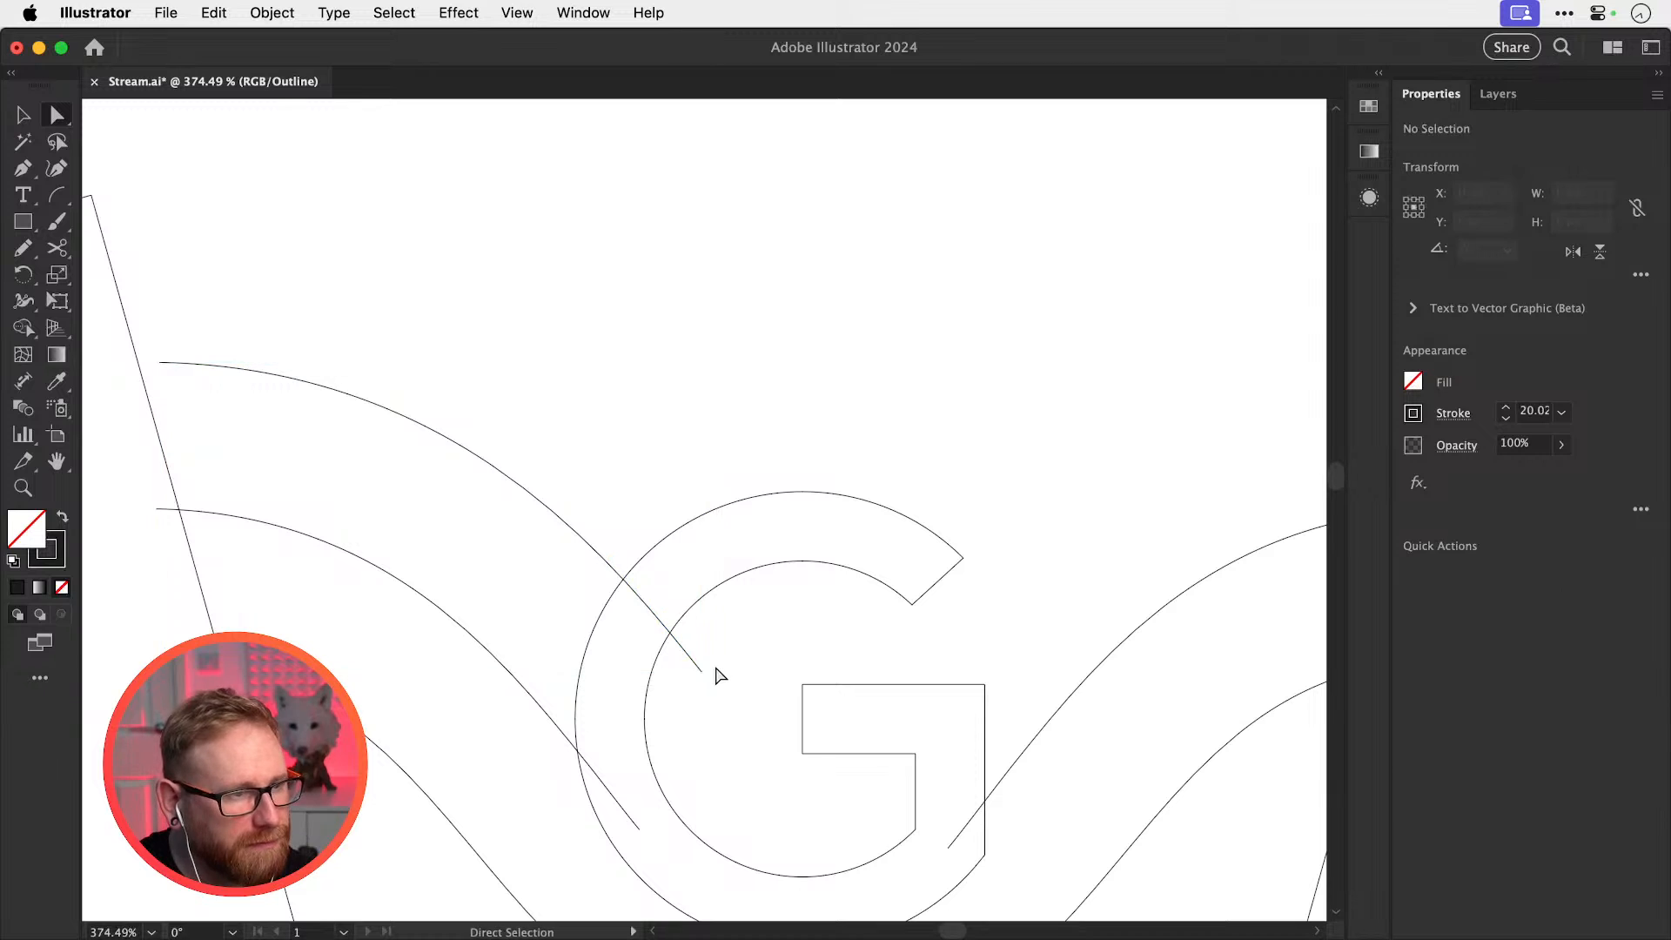
left_click(703, 672)
key("super+x")
key("super+z")
key("c")
left_click(646, 605)
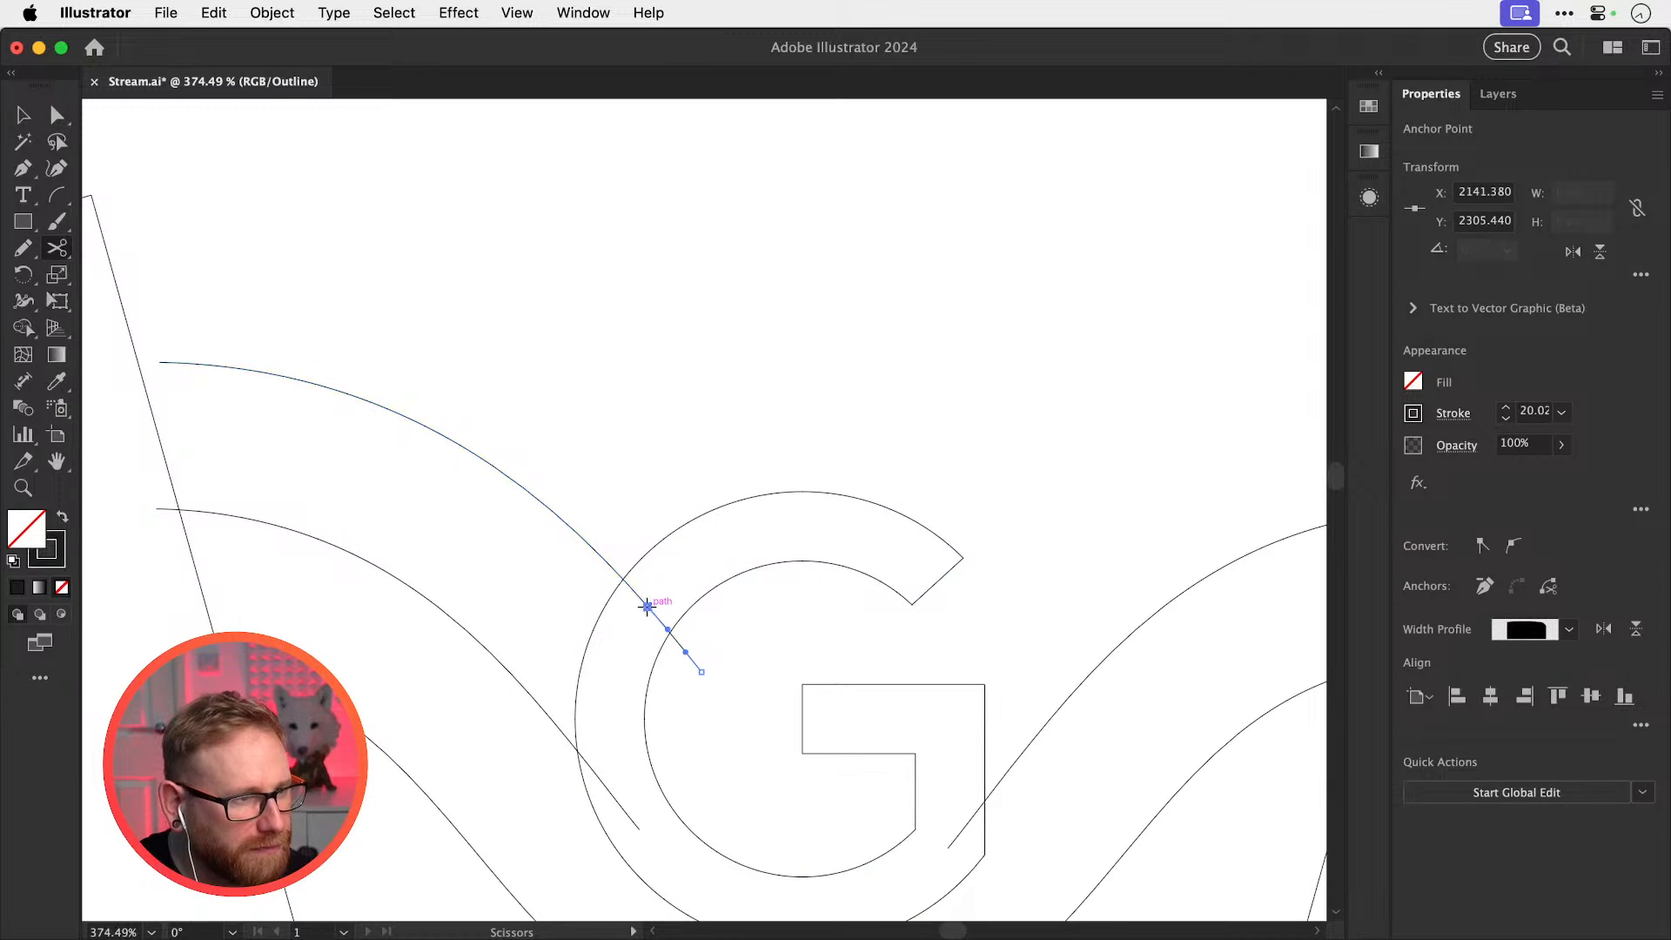
key("a")
key("Delete")
key("Delete")
key("super+y")
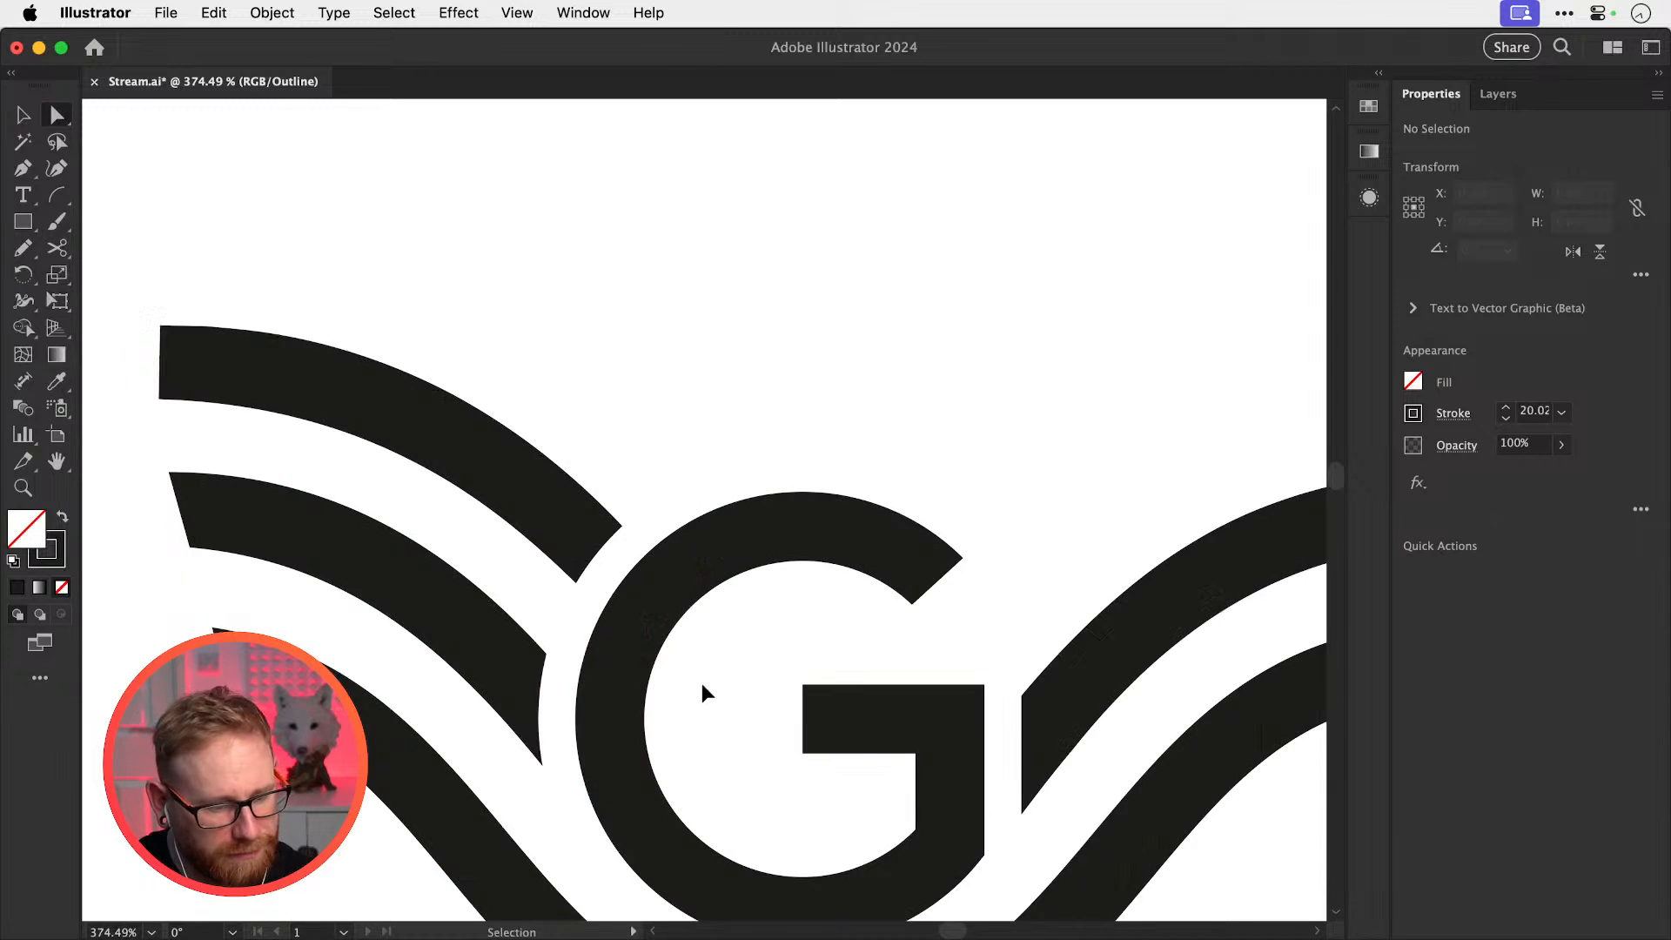
Drag the top-left wing curve's left anchor outward to lengthen the wing
key("v")
key("a")
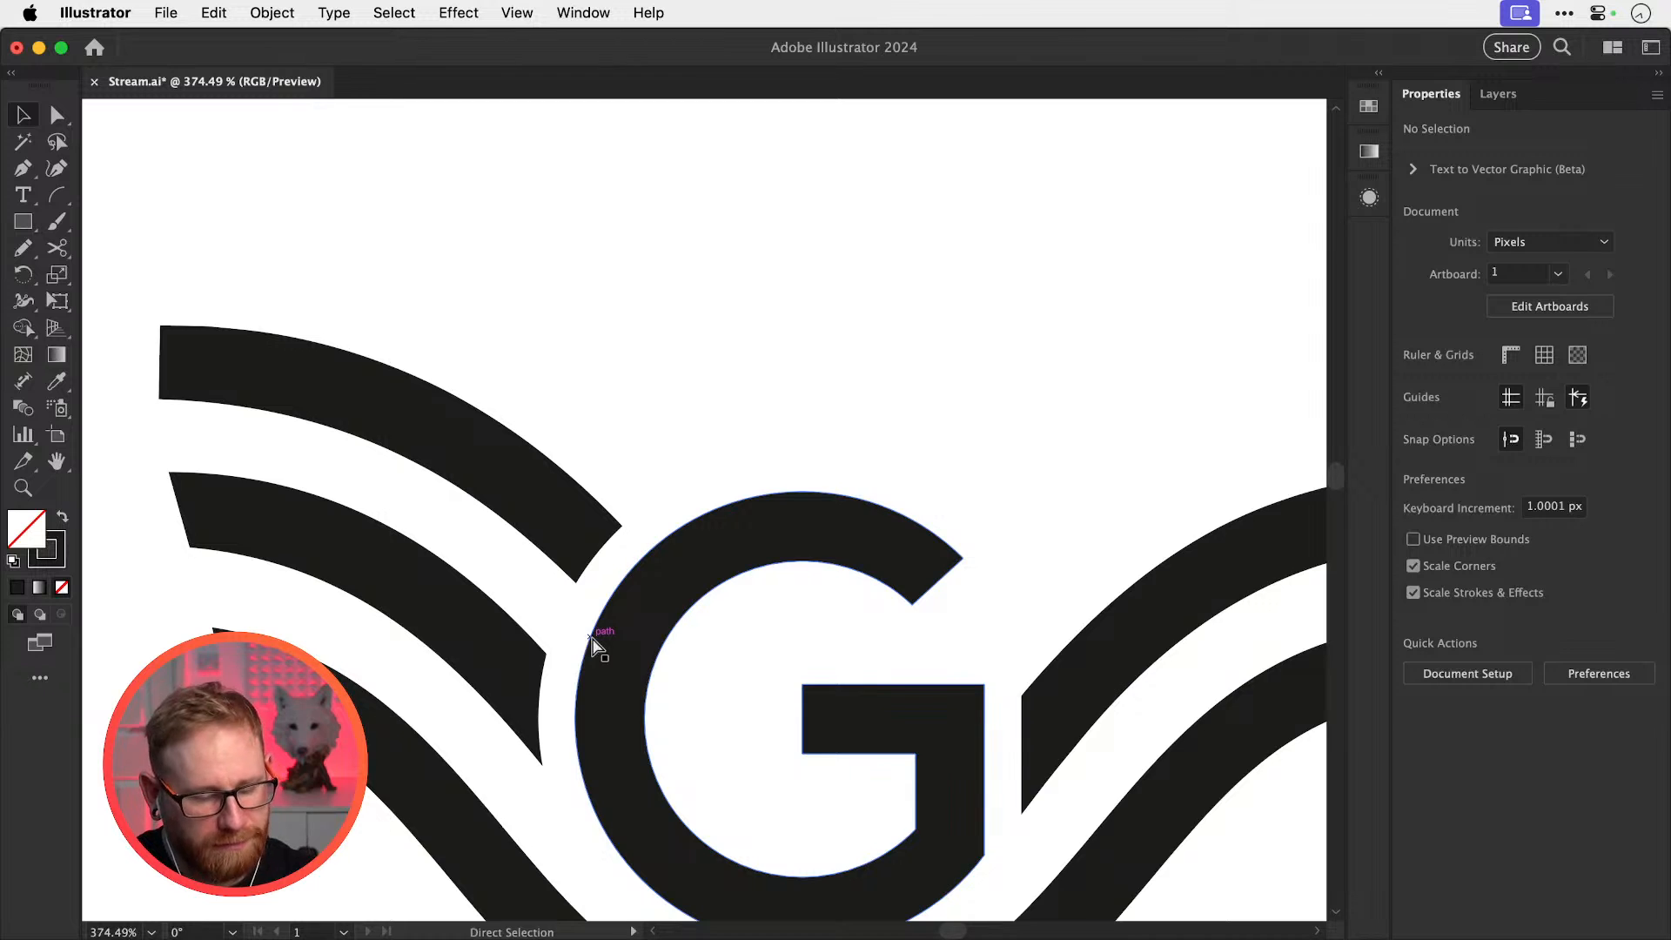
key("super+minus")
key("super+minus")
key("super+minus")
scroll(514, 549, "up", 3)
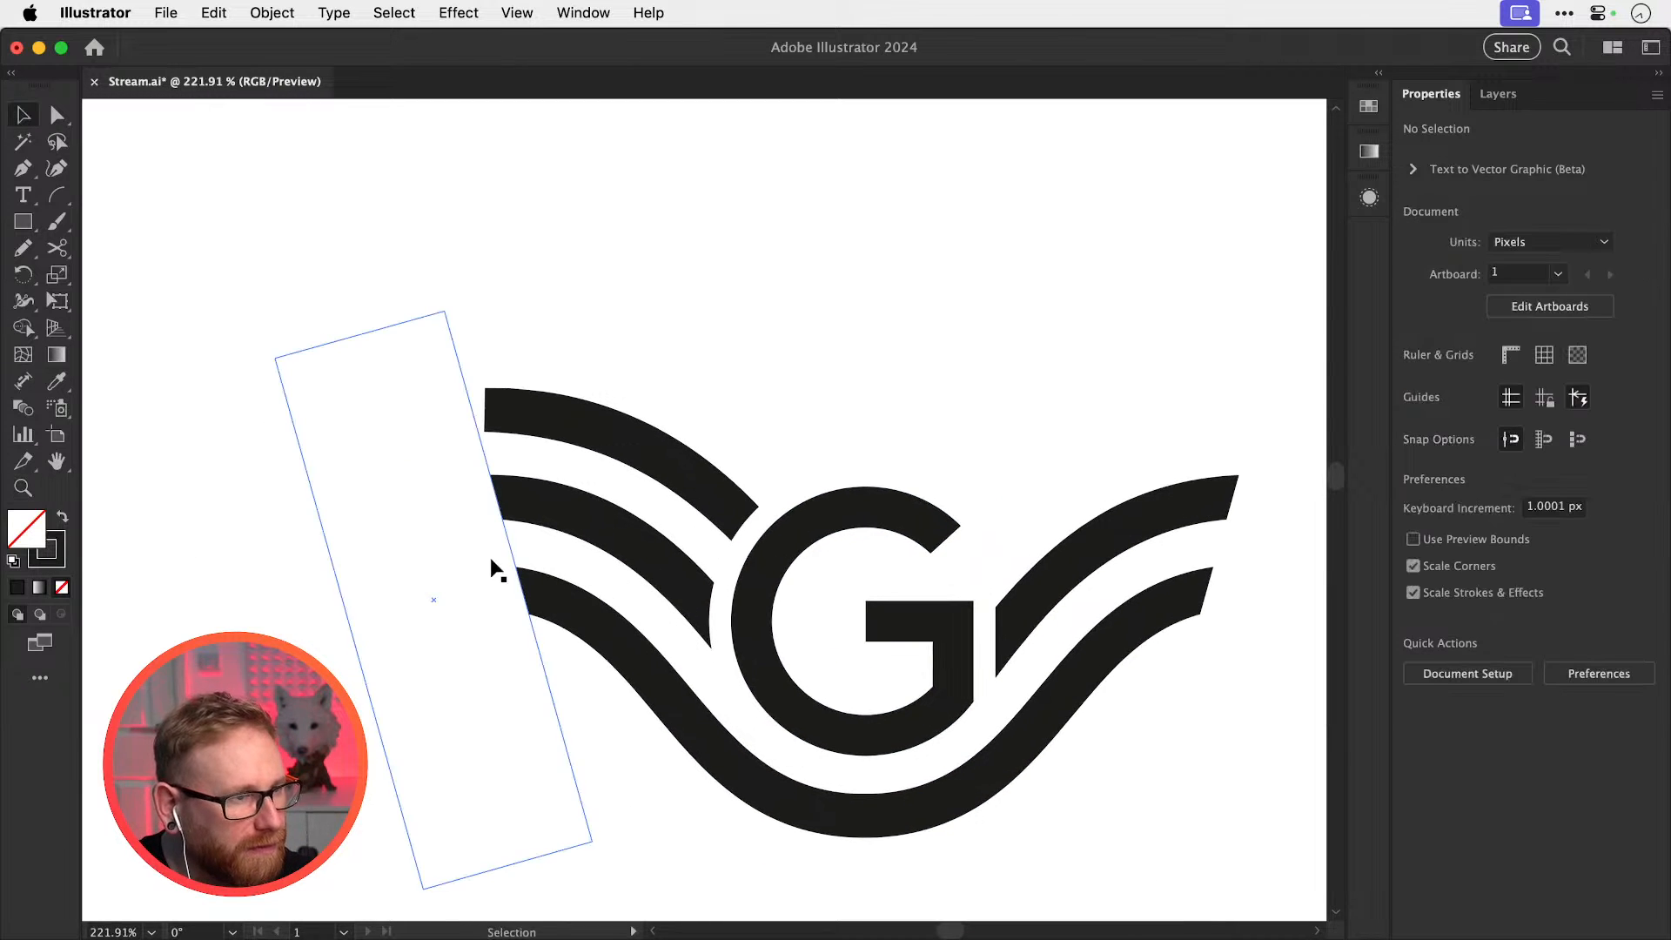
left_click(485, 530)
scroll(492, 414, "up", 5)
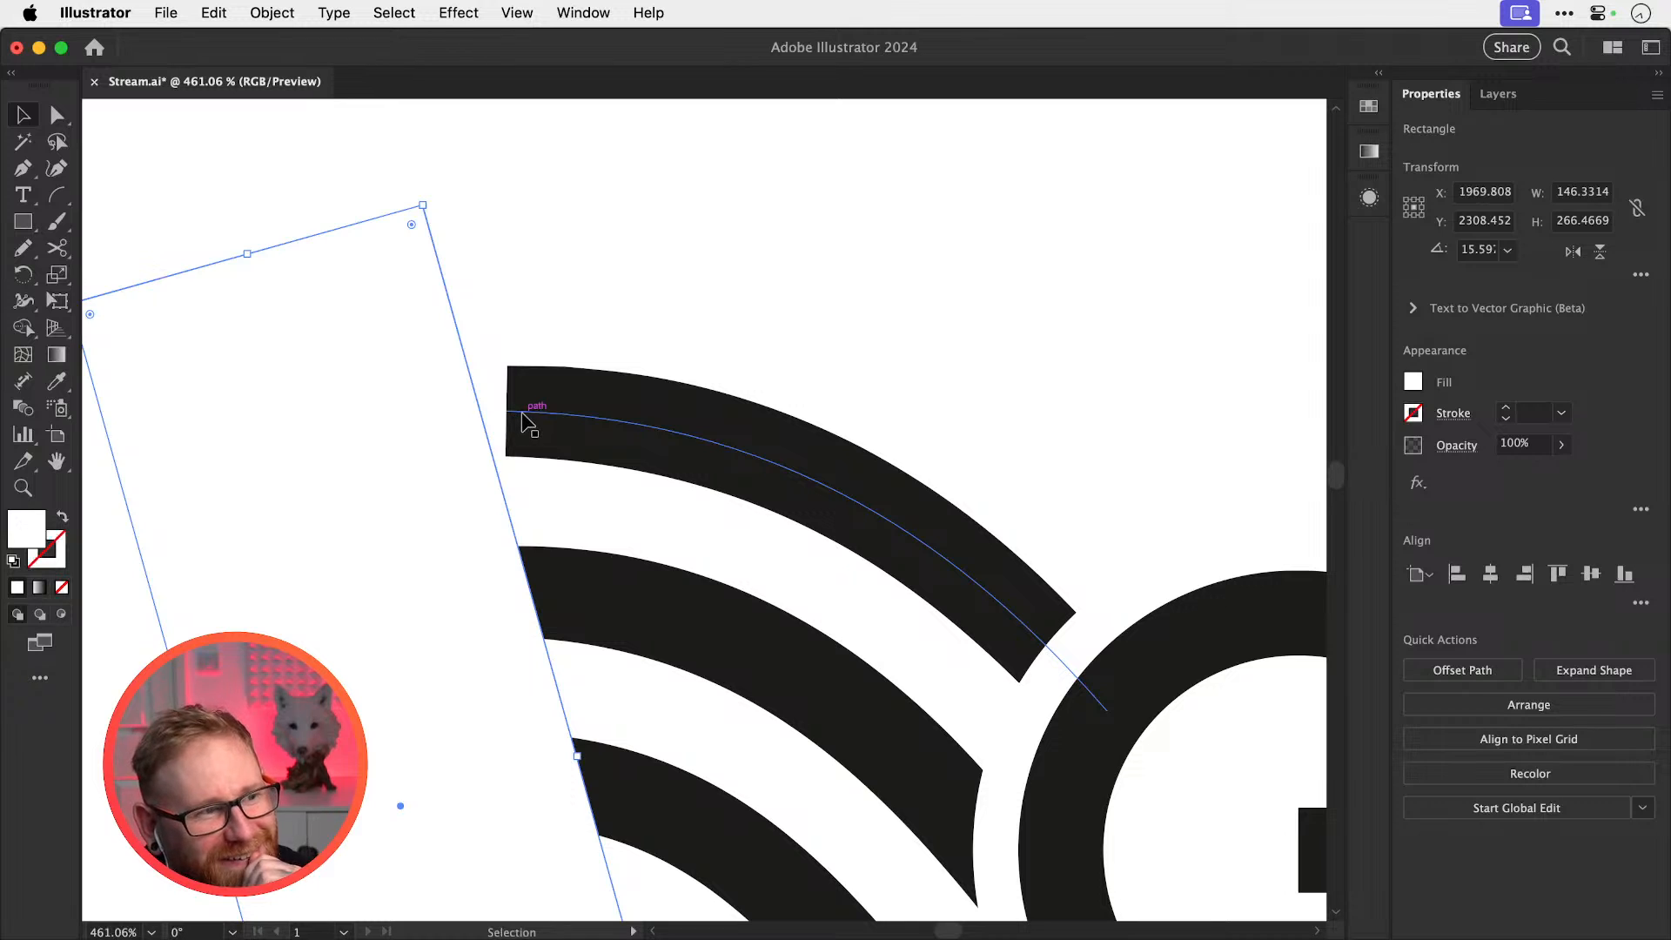
left_click(523, 420)
key("super+y")
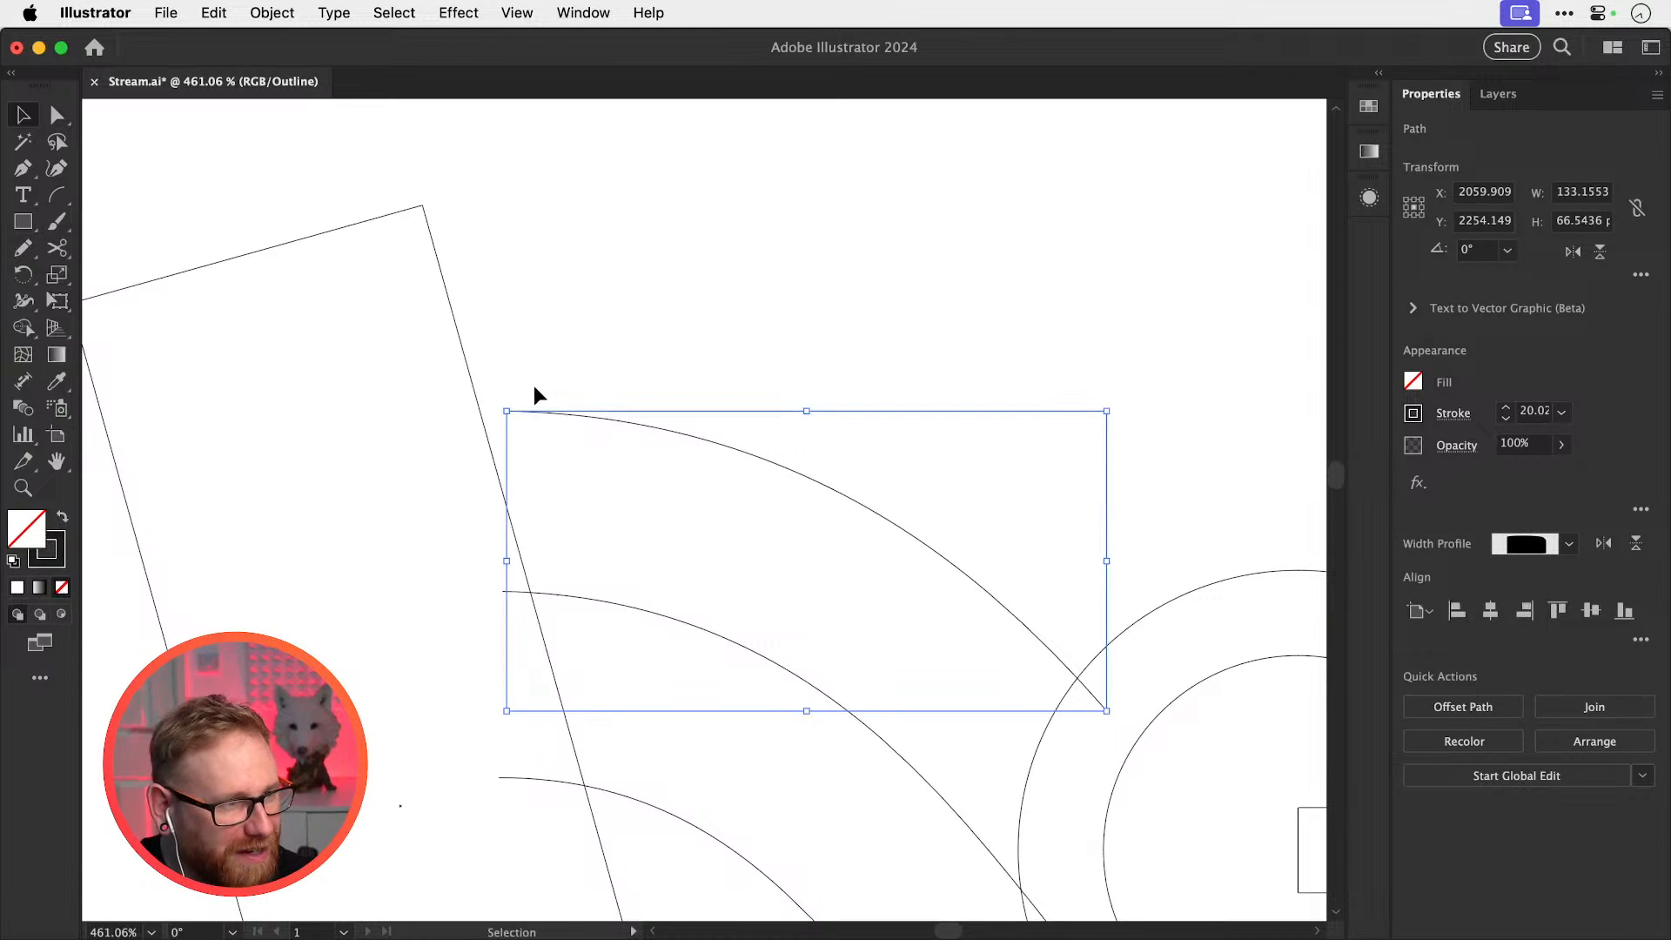
left_click_drag(504, 407, 374, 441)
key("super+y")
Tilt the top-left wing about 1.7° with the Rotate tool
key("r")
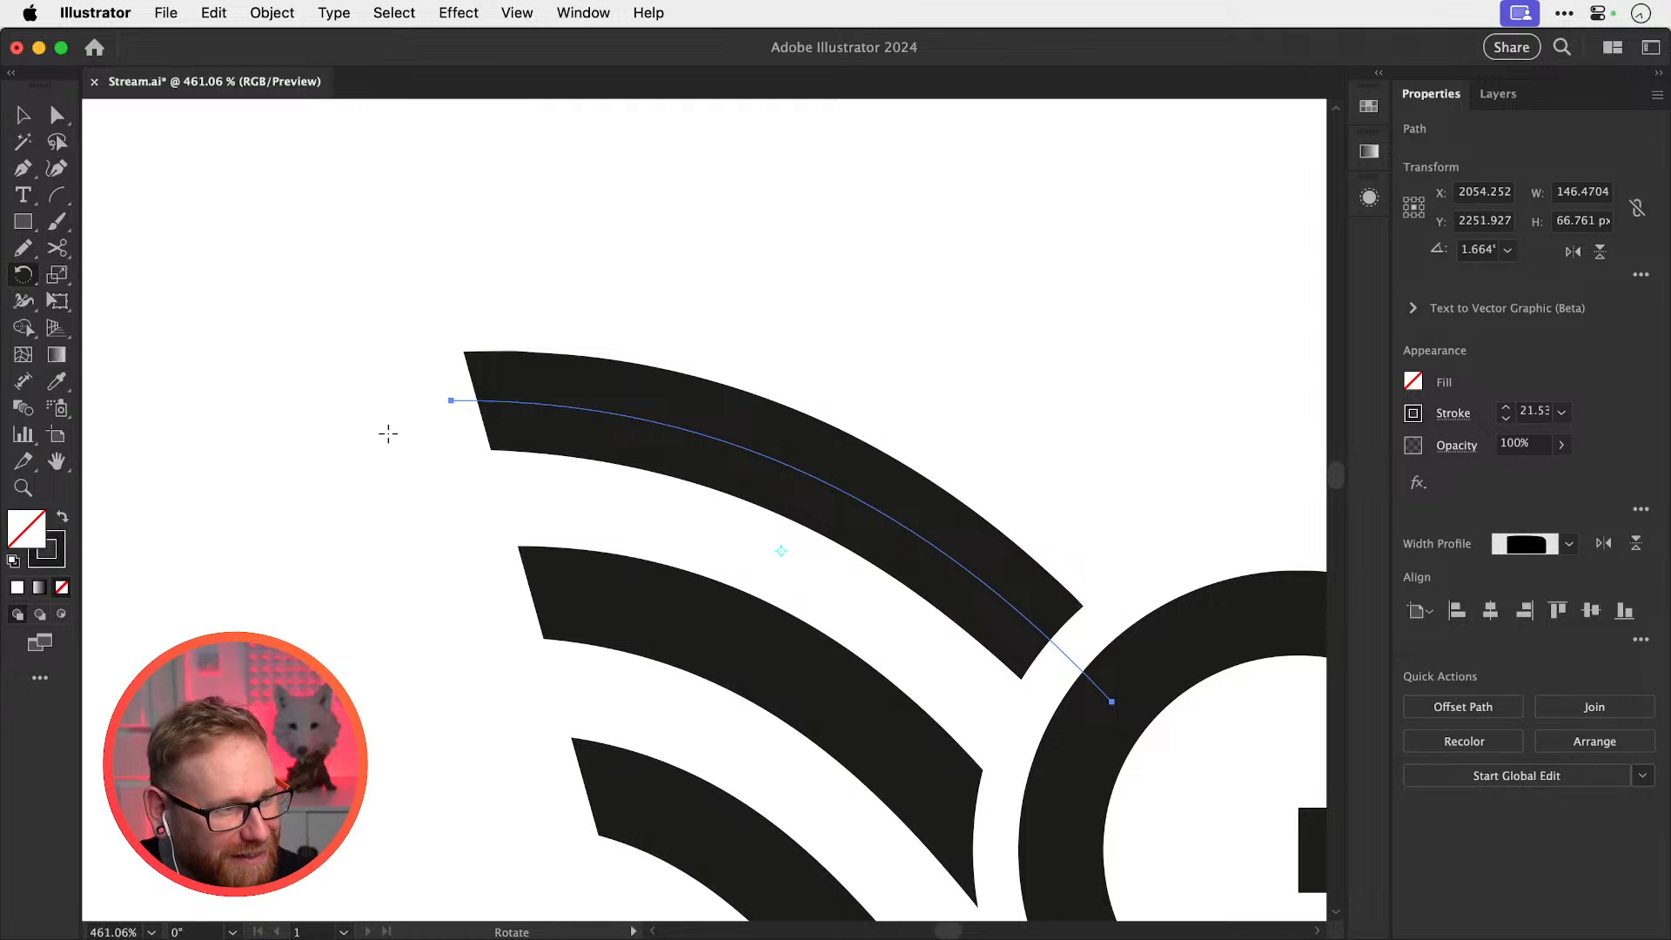
key("v")
left_click(371, 445)
key("super+shift+a")
key("super+minus")
key("super+minus")
key("super+minus")
key("super+minus")
key("super+minus")
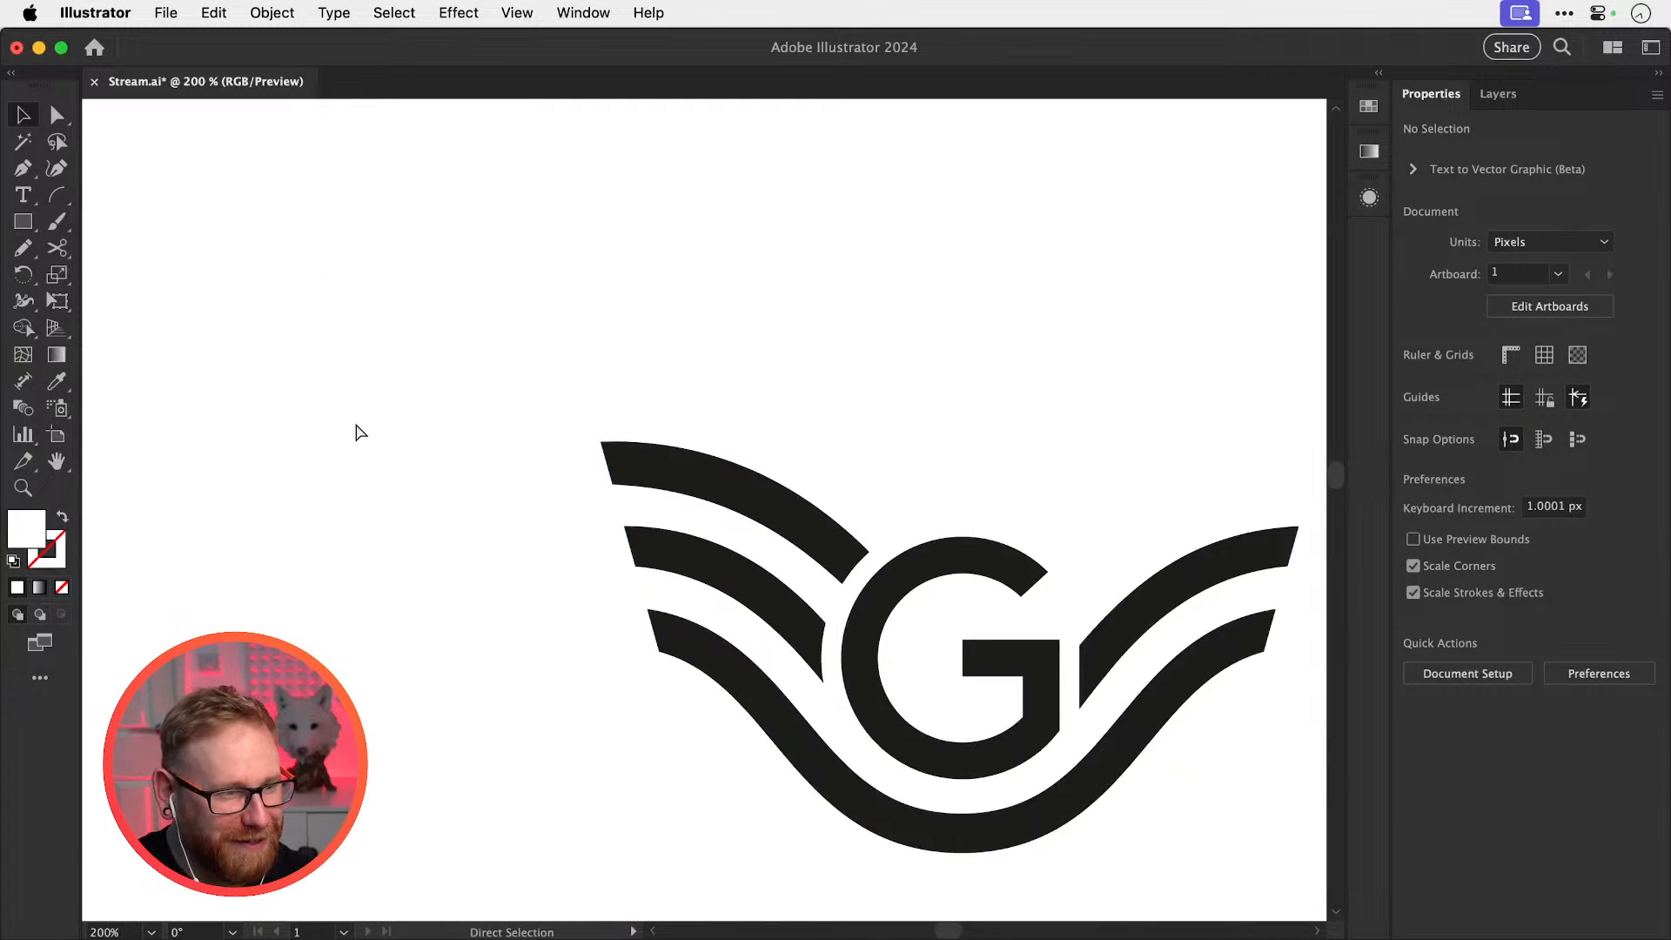
left_click_drag(644, 550, 601, 595)
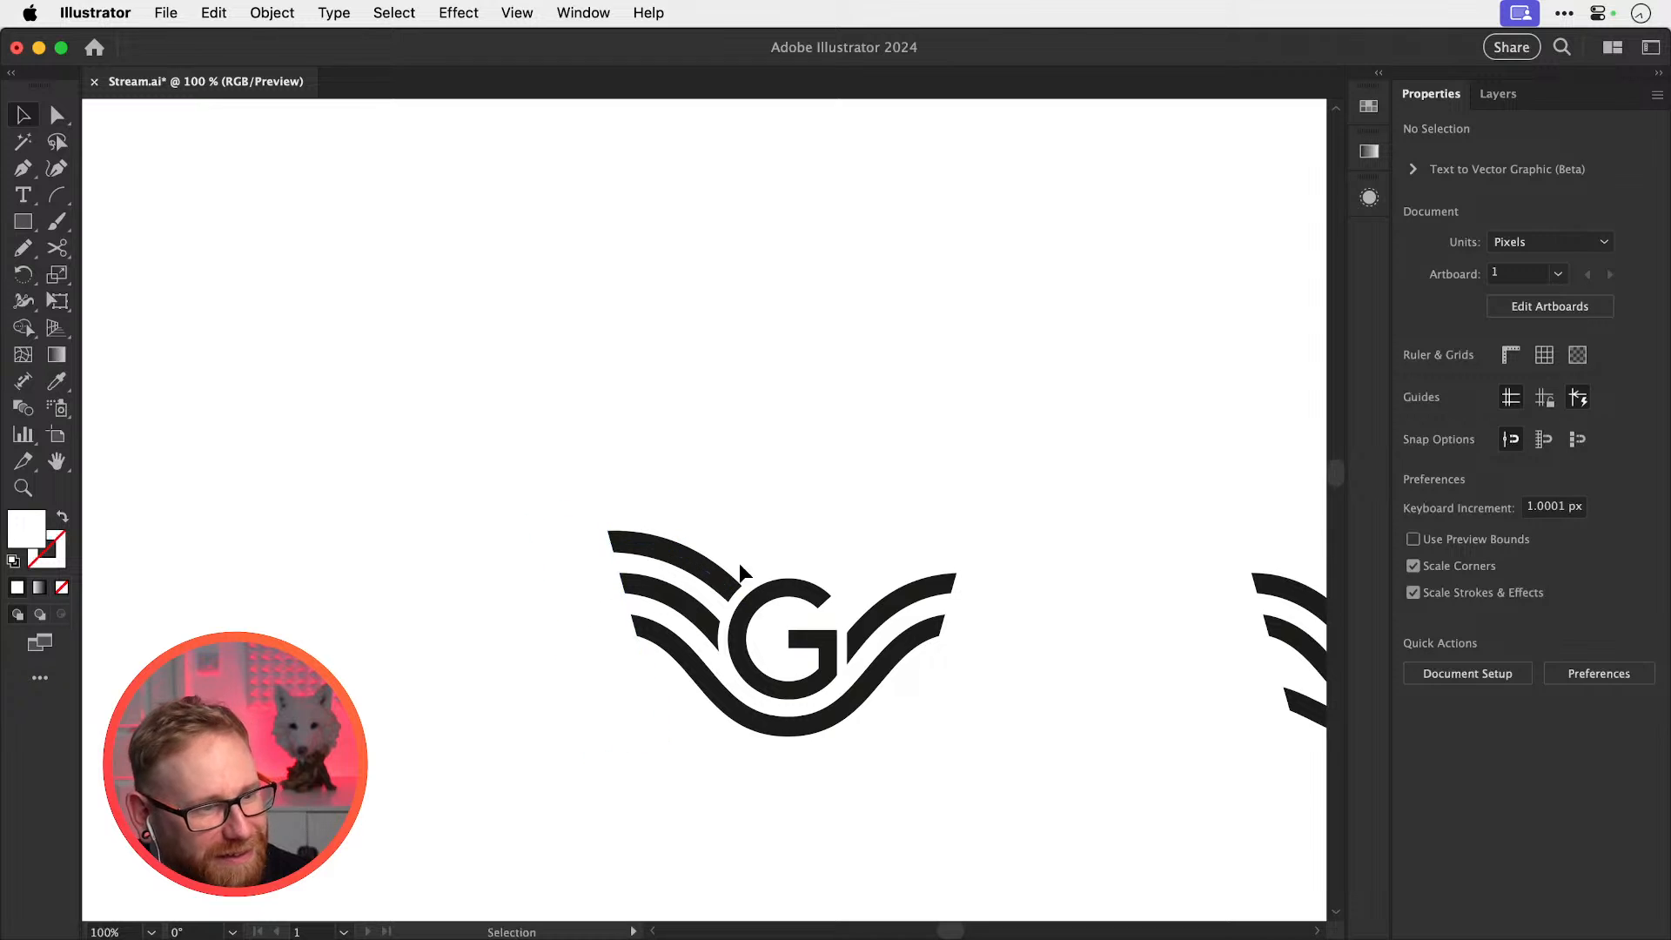
key("z")
left_click_drag(761, 574, 896, 644)
key("v")
left_click(703, 596)
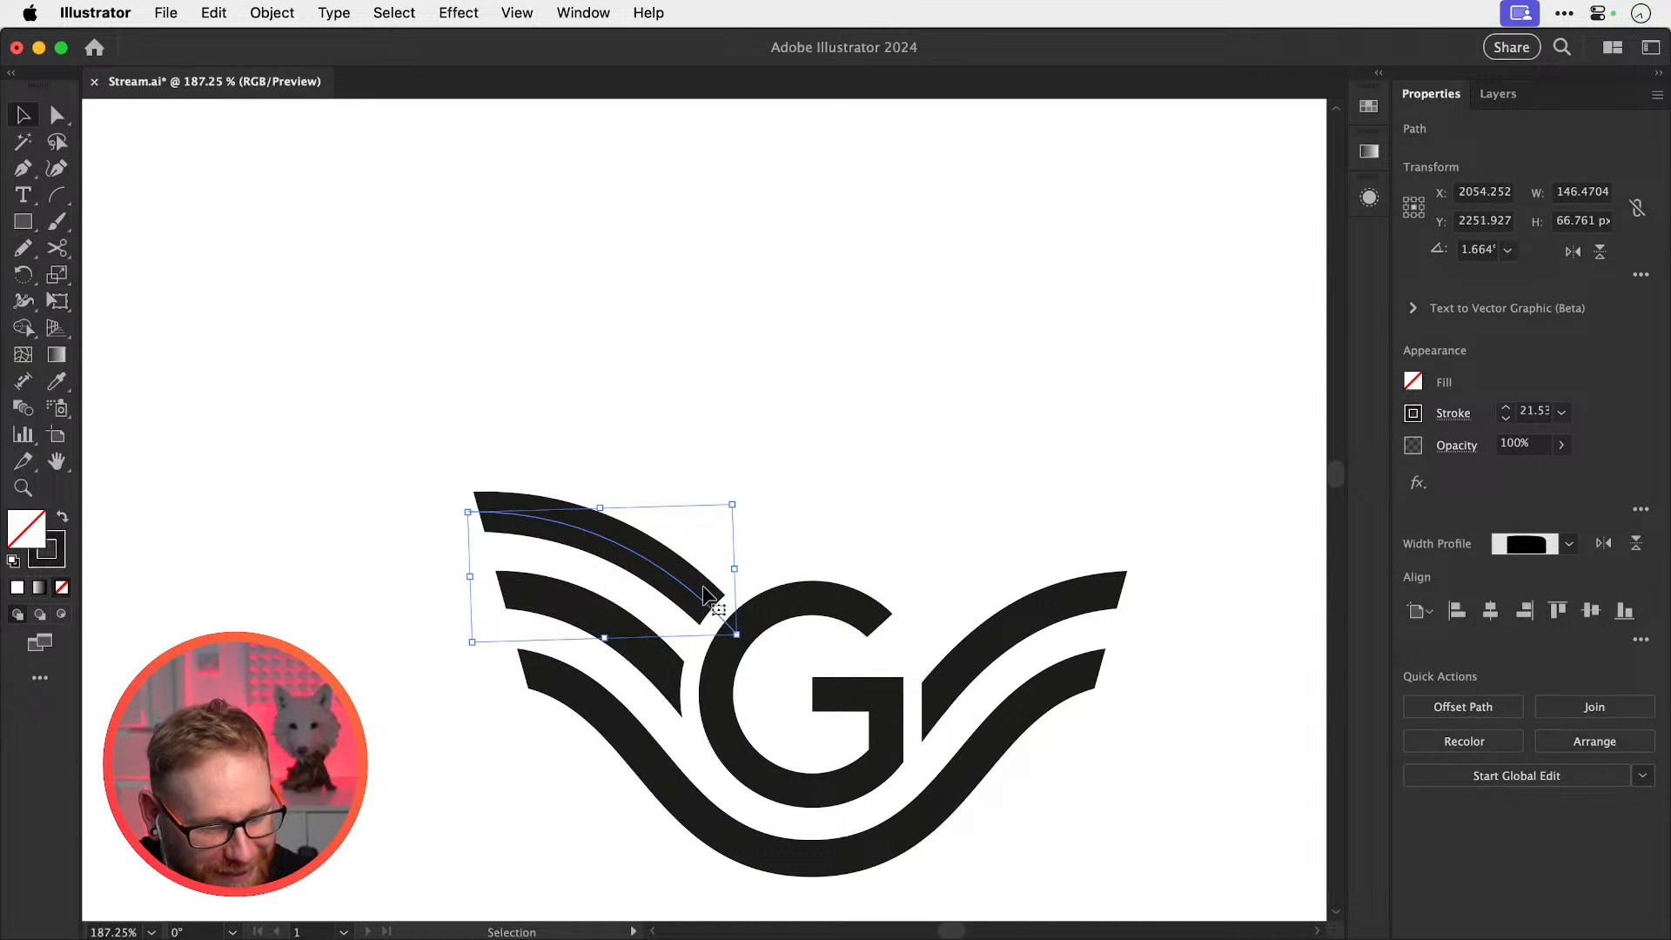
Delete the two right-side wing curves
key("o")
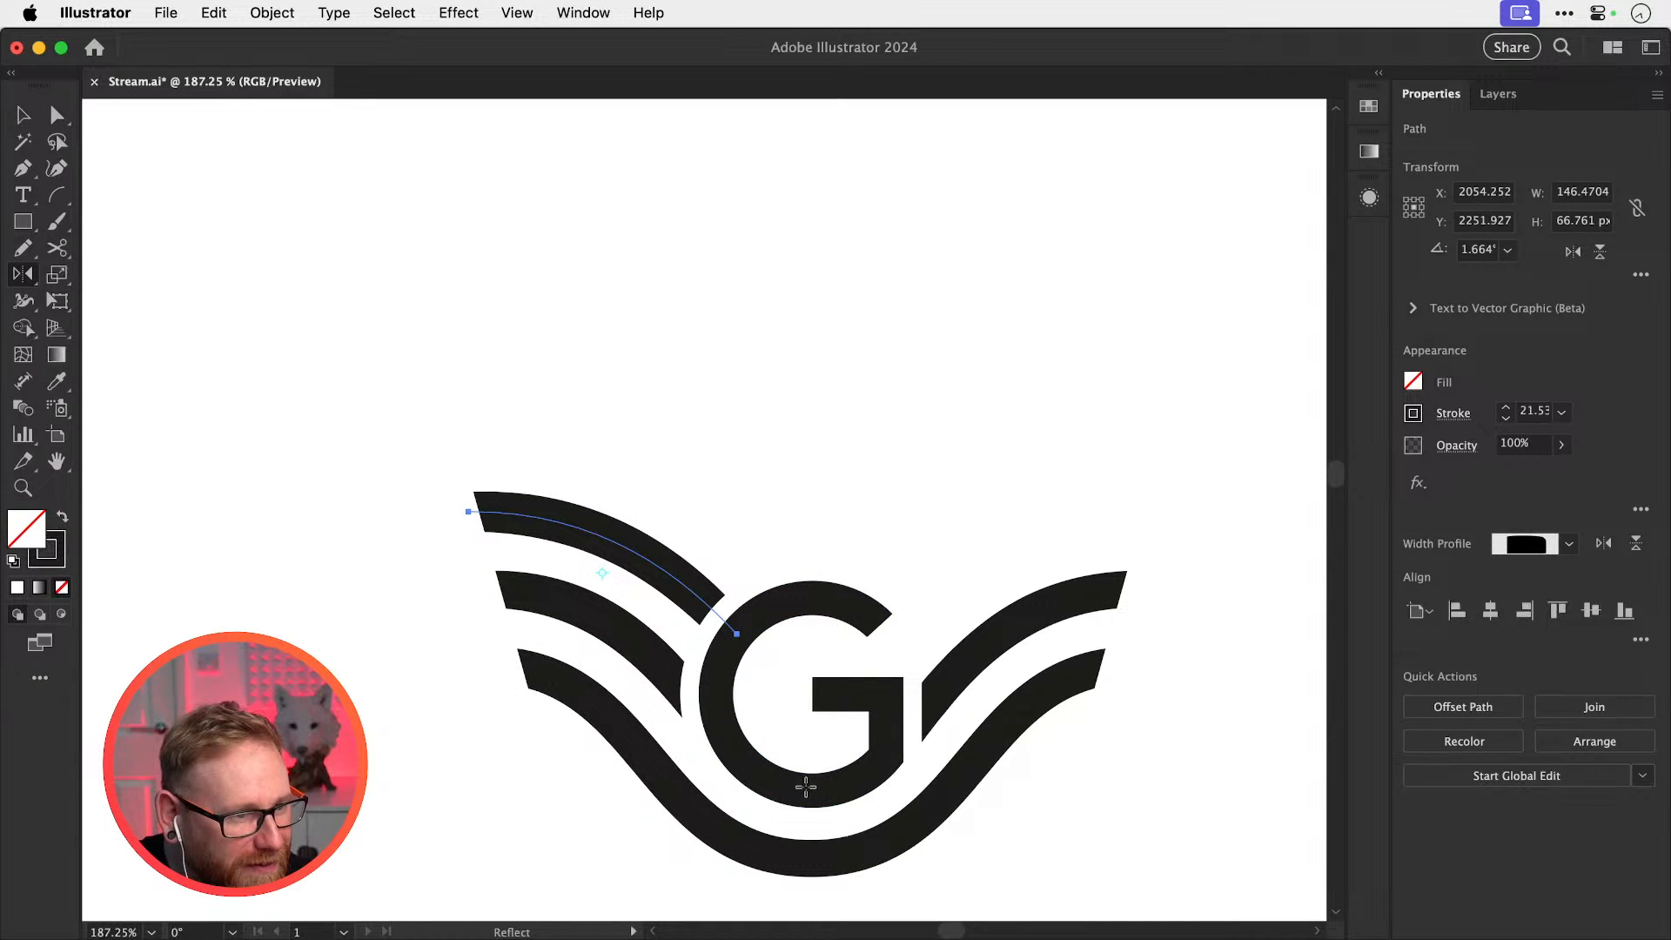
key("v")
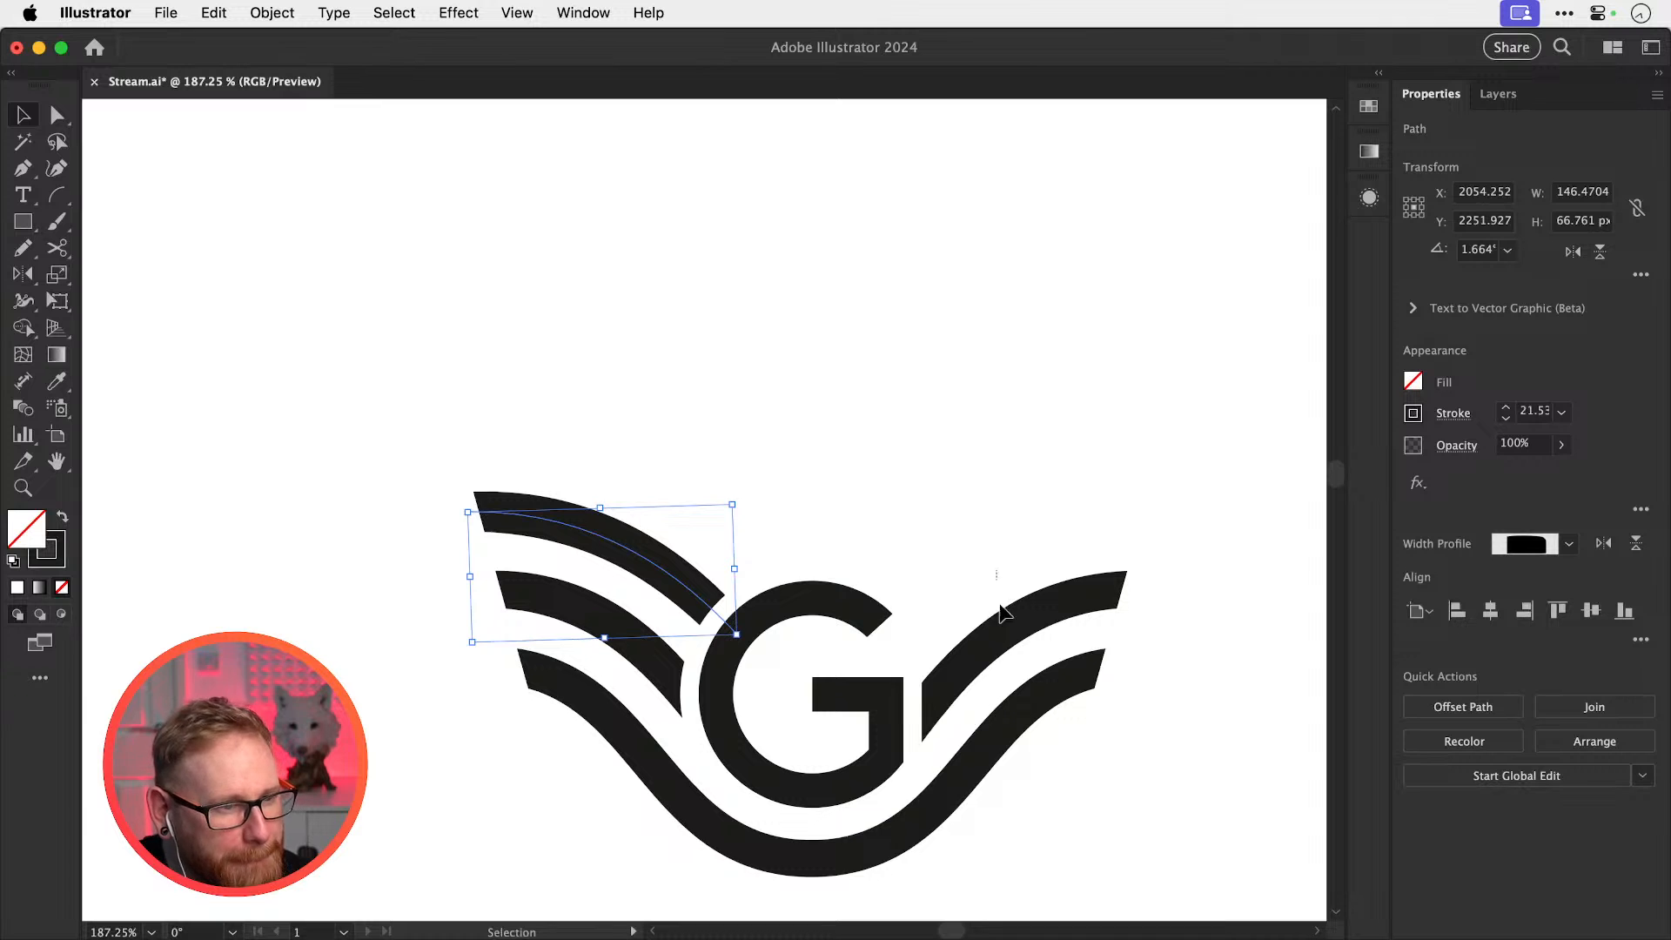
left_click_drag(970, 591, 1036, 715)
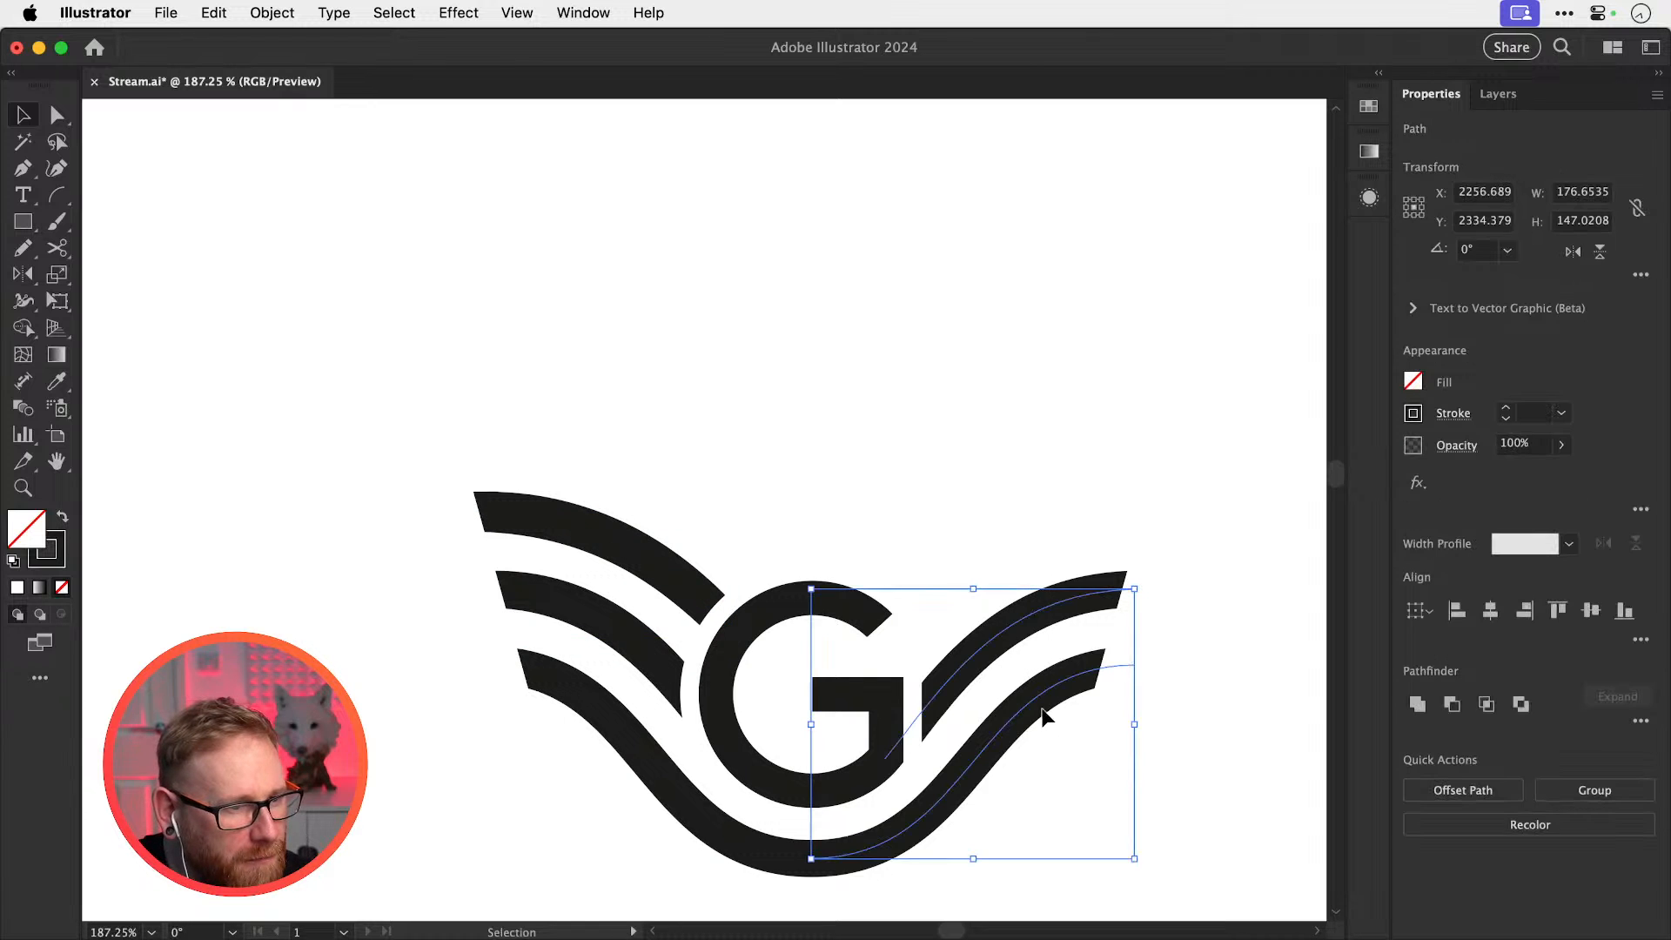
key("Delete")
left_click_drag(935, 641, 902, 505)
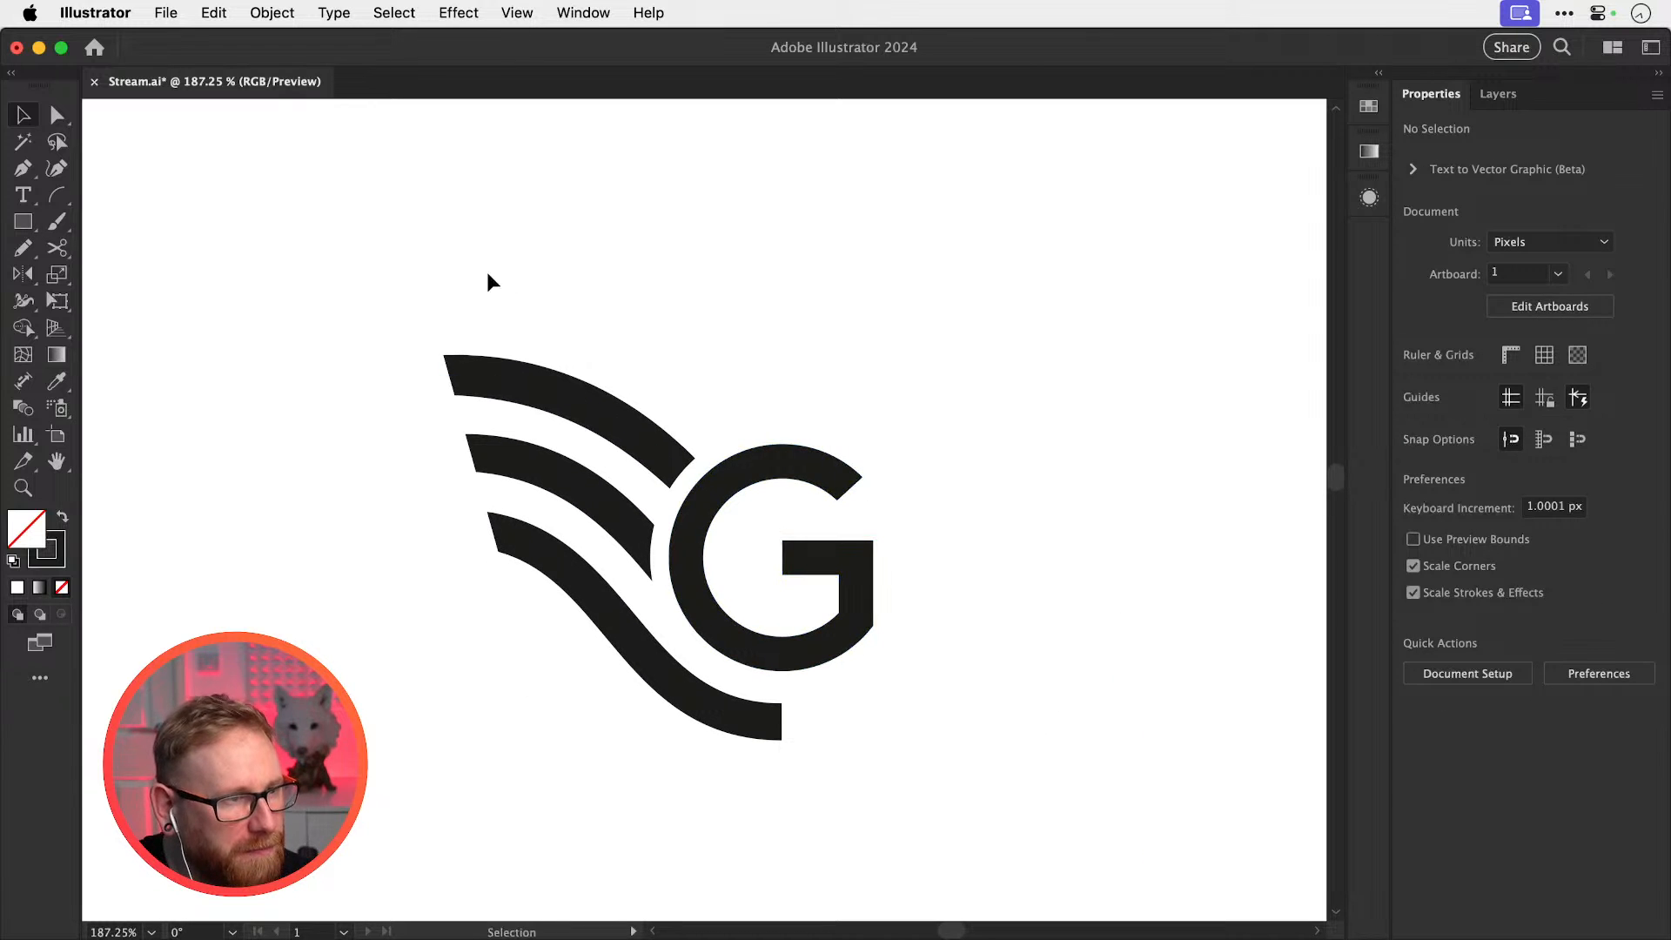
Reflect a vertical copy of the three left wings and rectangle to form the right wing
left_click_drag(571, 663, 625, 768)
key("o")
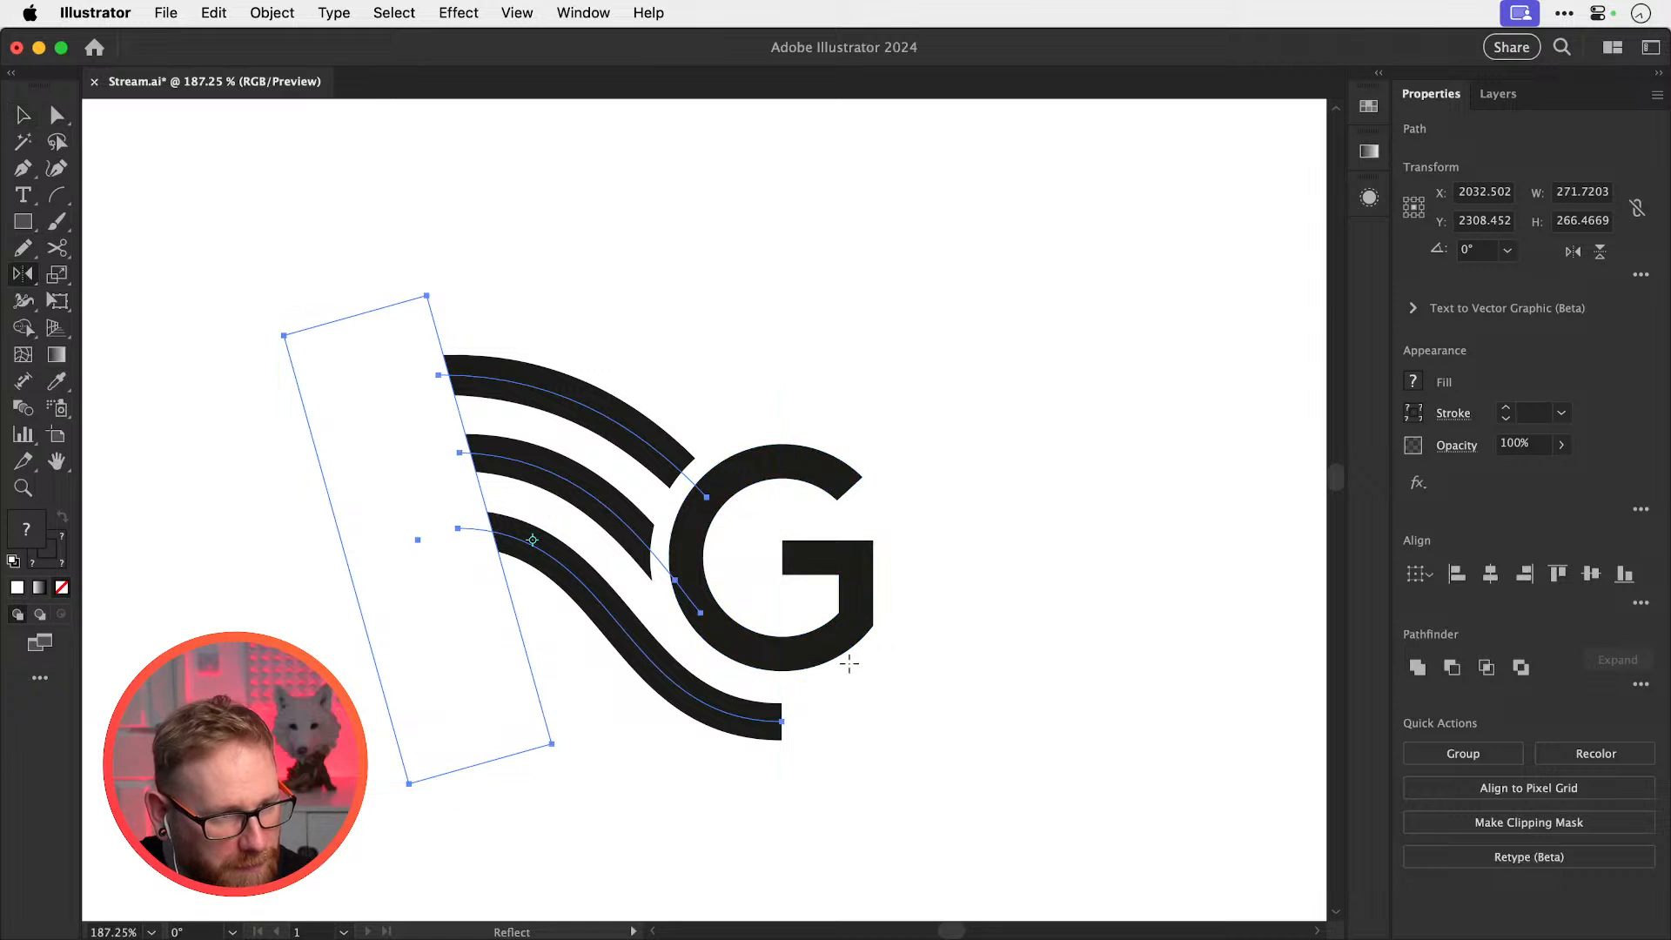
left_click(781, 721, "alt")
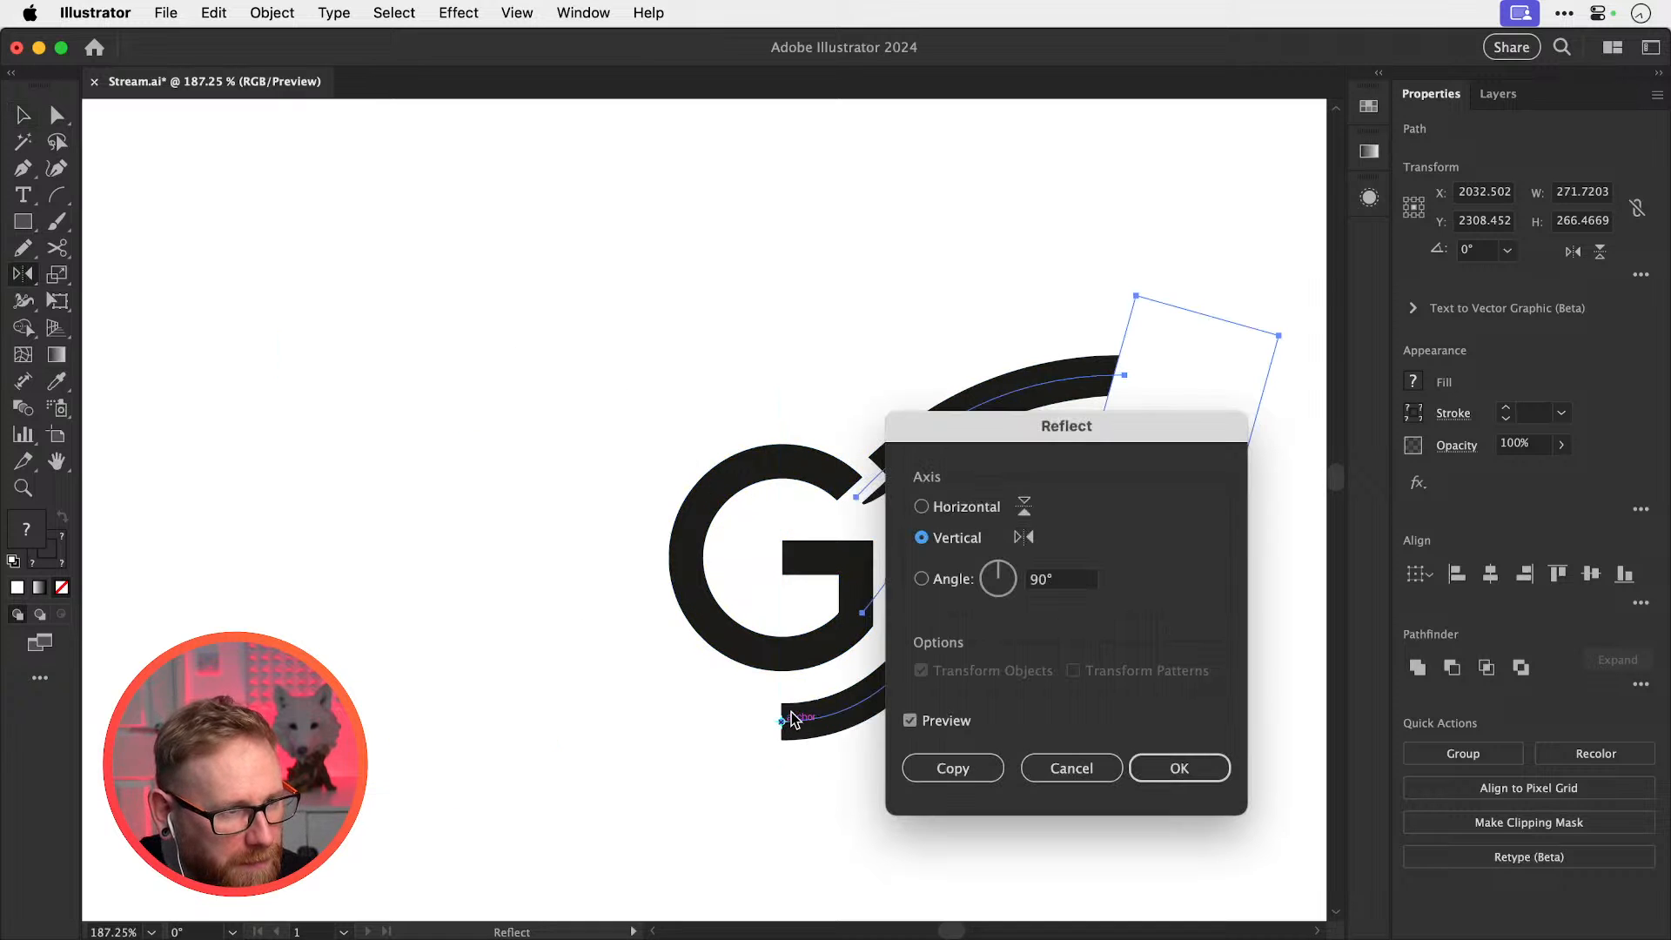
left_click(950, 768)
key("v")
left_click(918, 783)
left_click_drag(919, 571, 1001, 570)
left_click_drag(877, 520, 985, 552)
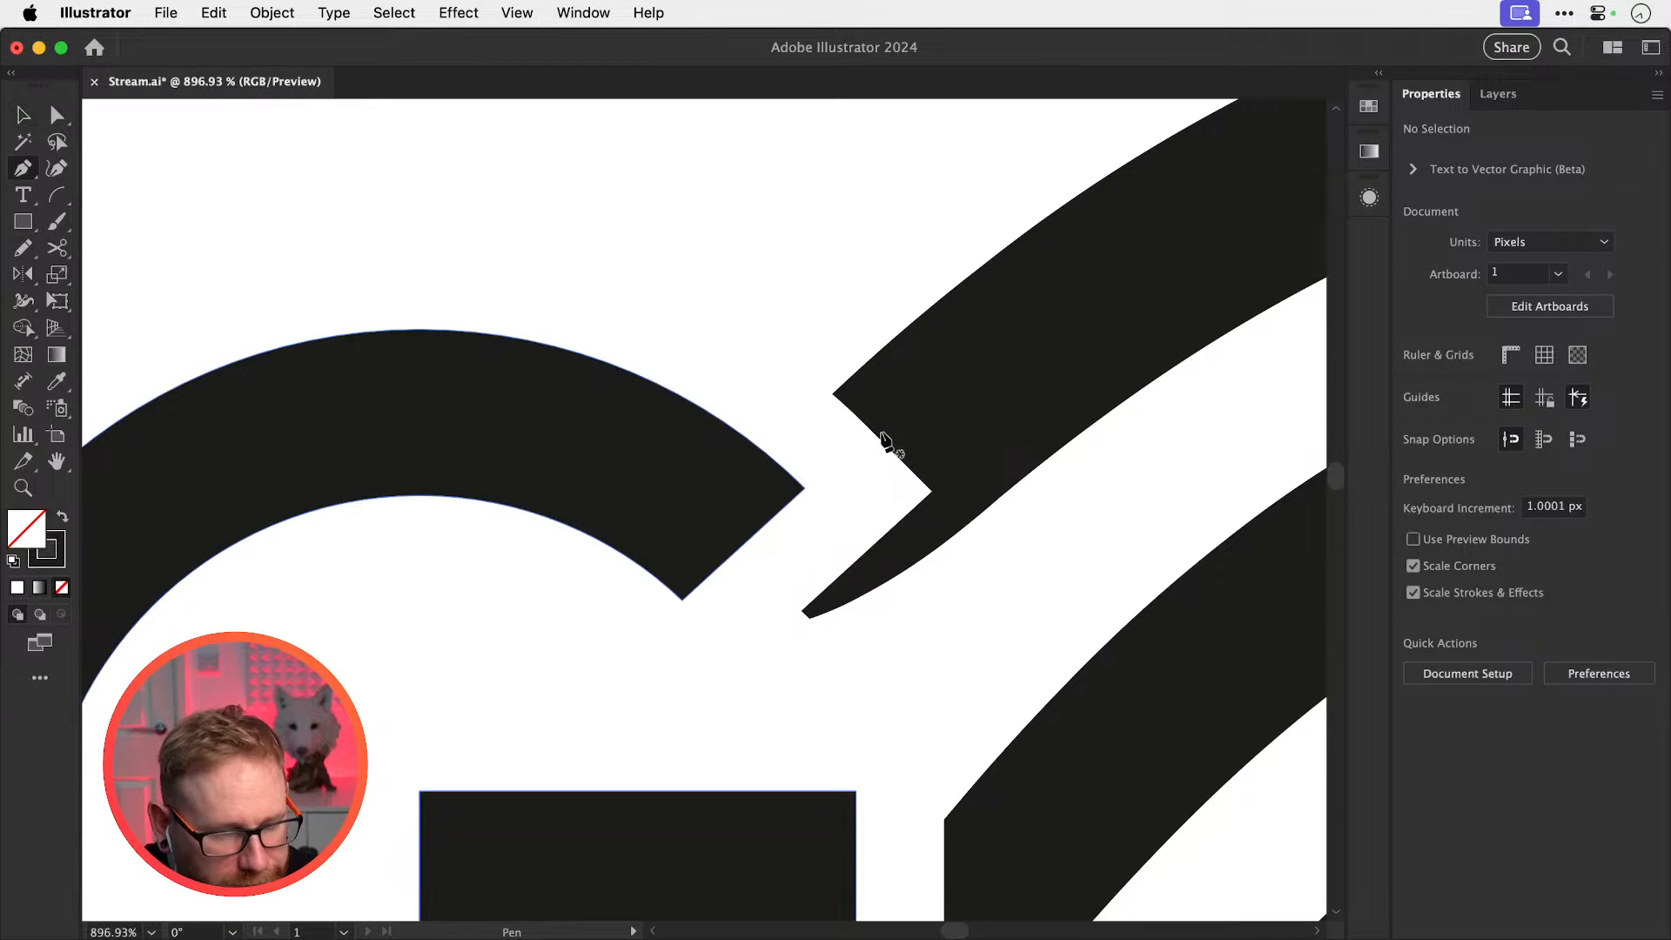
Begin tracing a cutter shape at the top right wing tip with the Pen, undoing a distorted corner
key("p")
left_click(826, 390)
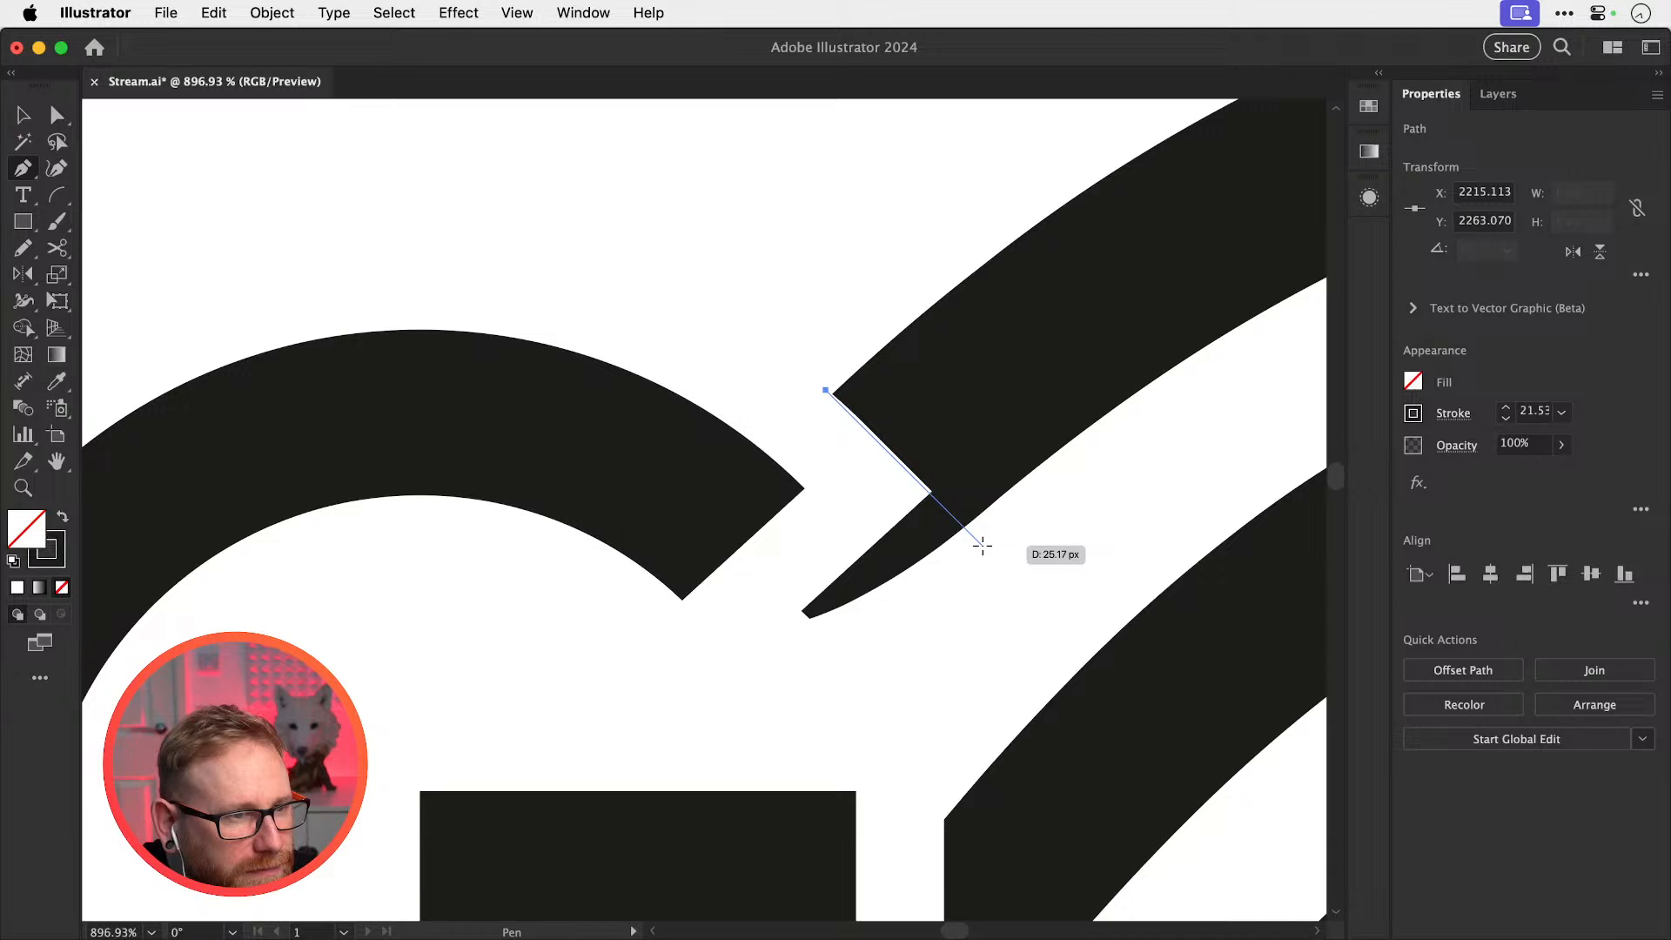
left_click(983, 545)
left_click(774, 648)
left_click(774, 584)
left_click(836, 519)
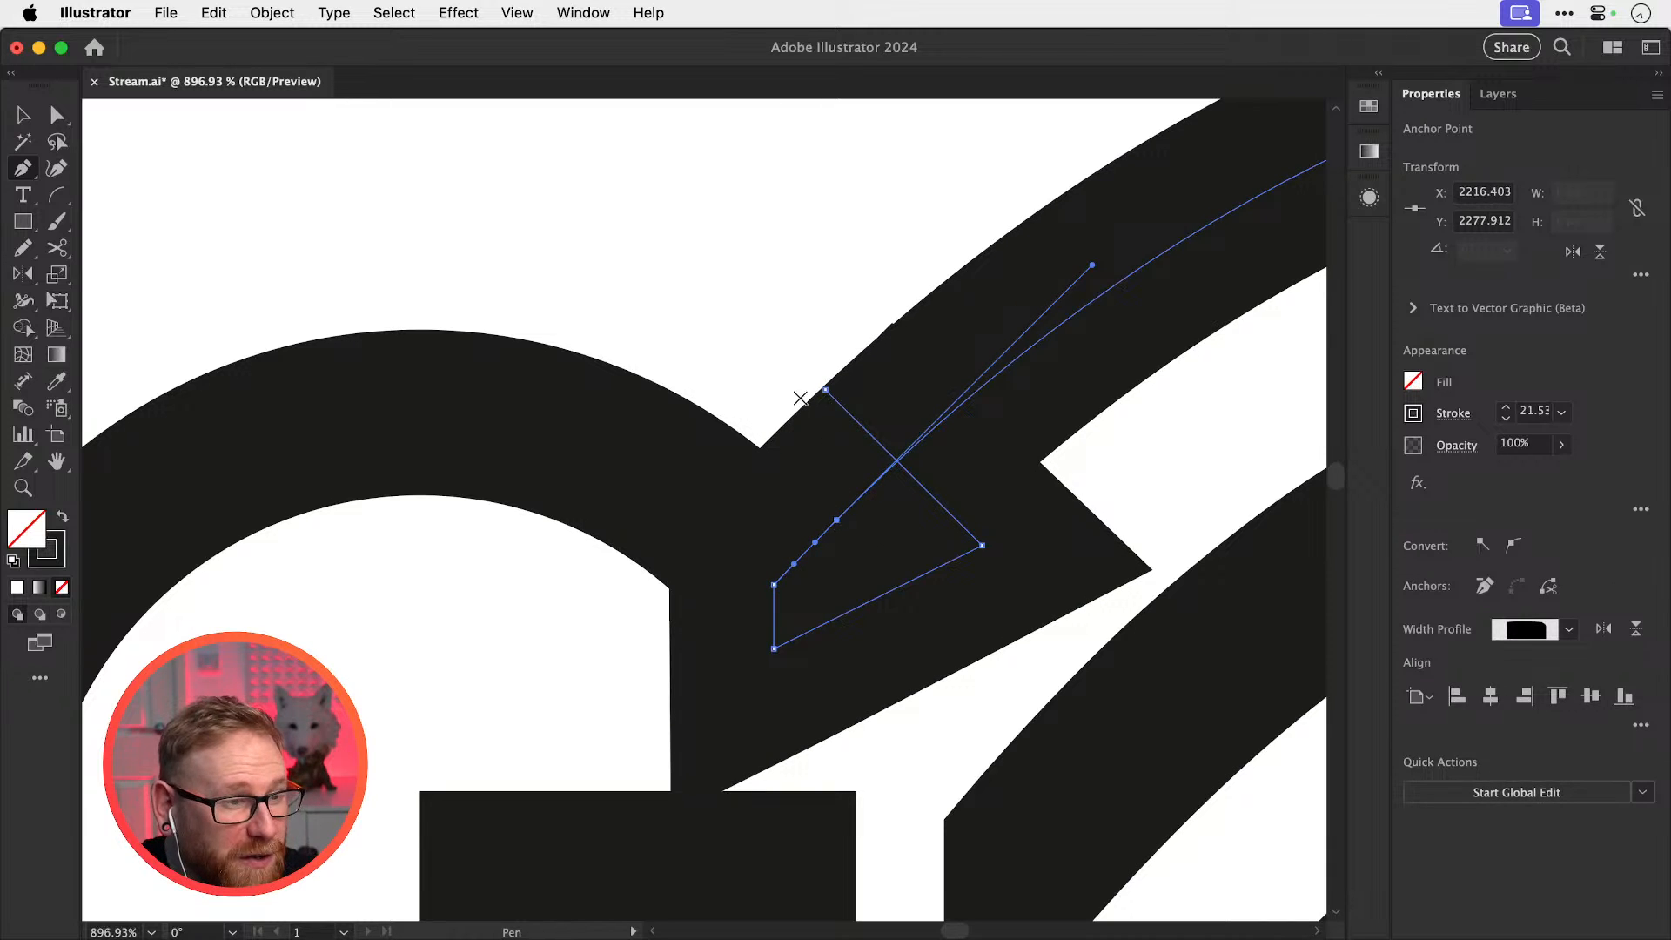
left_click(800, 398)
left_click(825, 390)
key("super+z")
key("super+z")
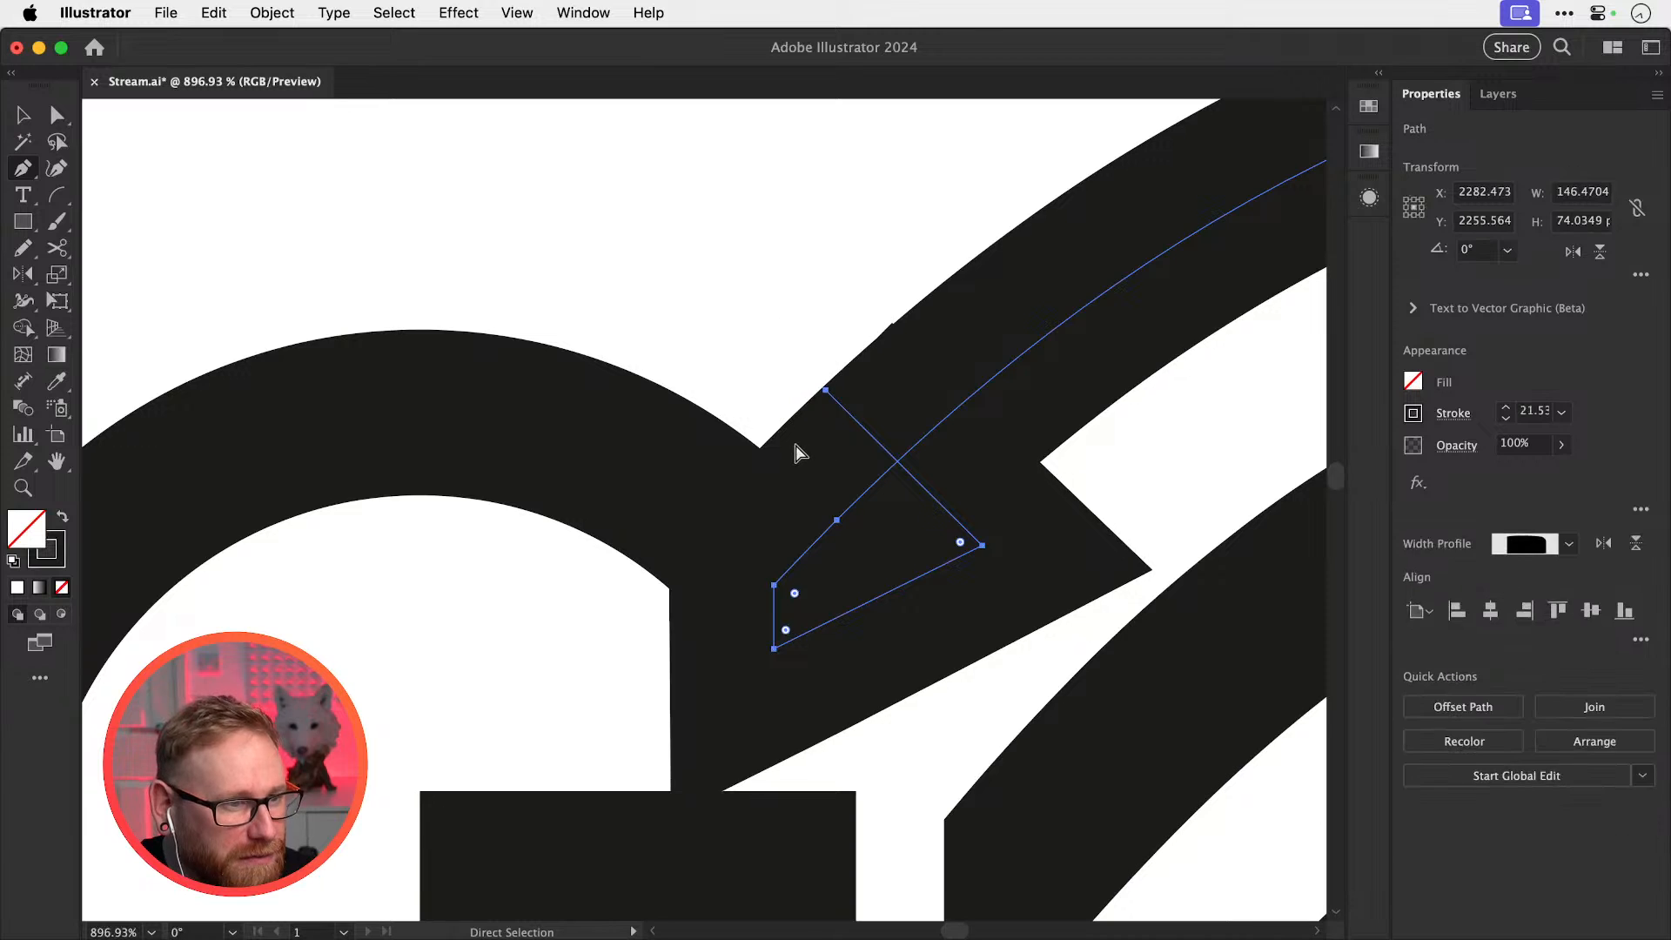
key("super+z")
key("super+z")
key("super+z")
key("super+z")
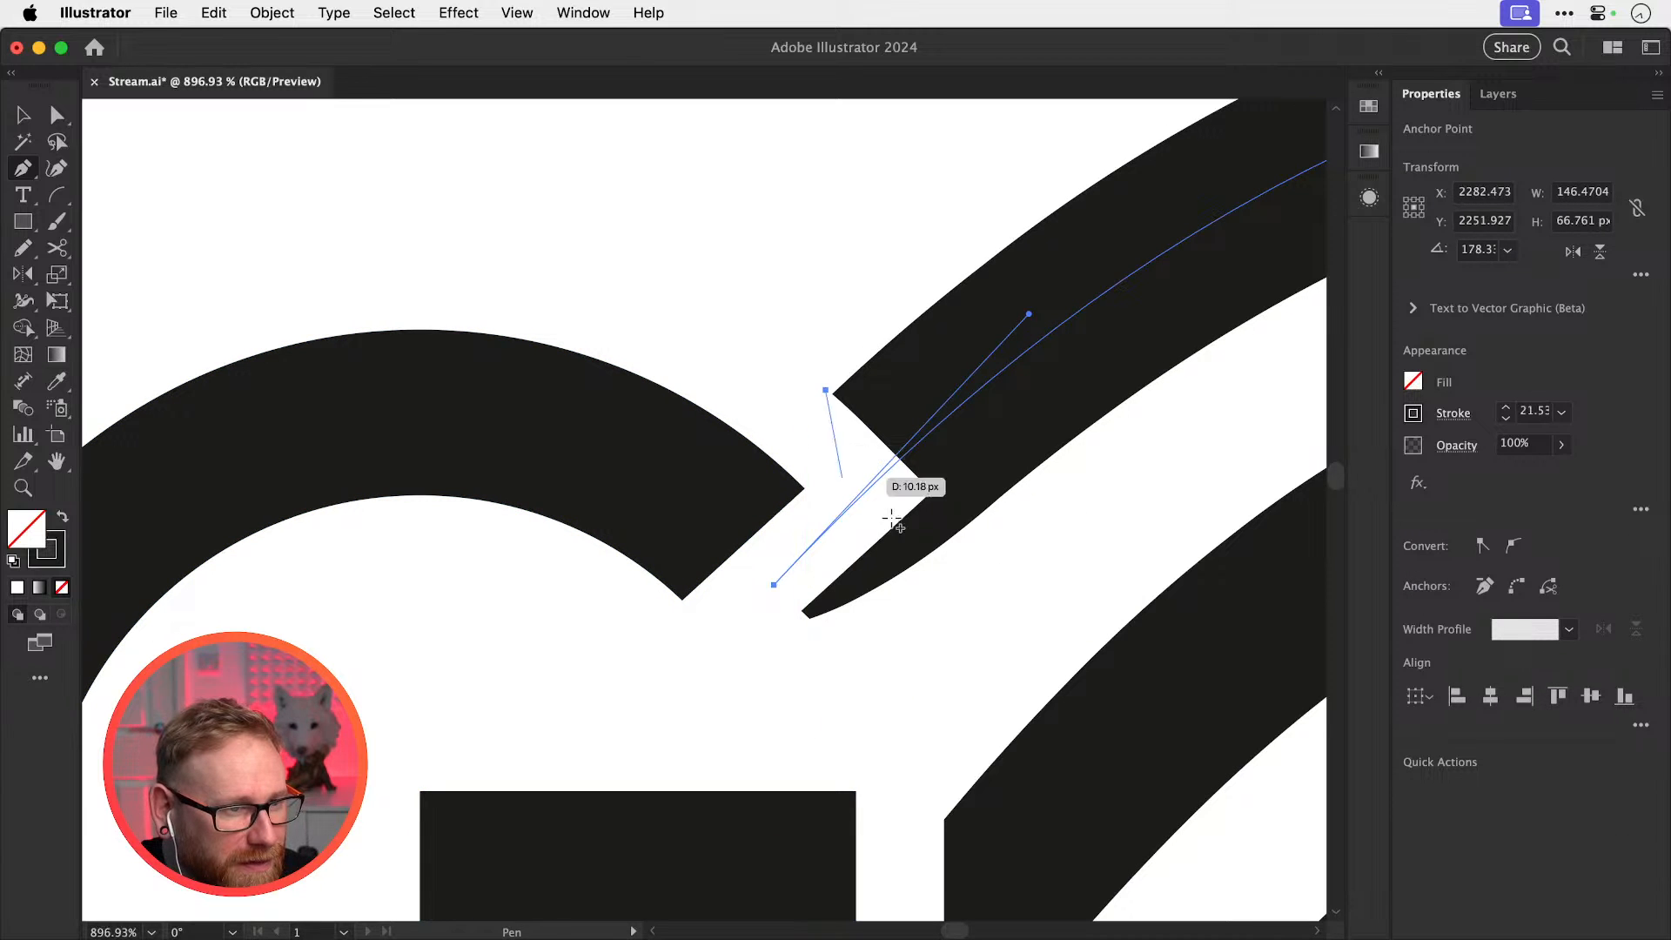
Redraw the cutter's corners around the wing's inner end along the G and close the path
left_click(1008, 571)
left_click(813, 688)
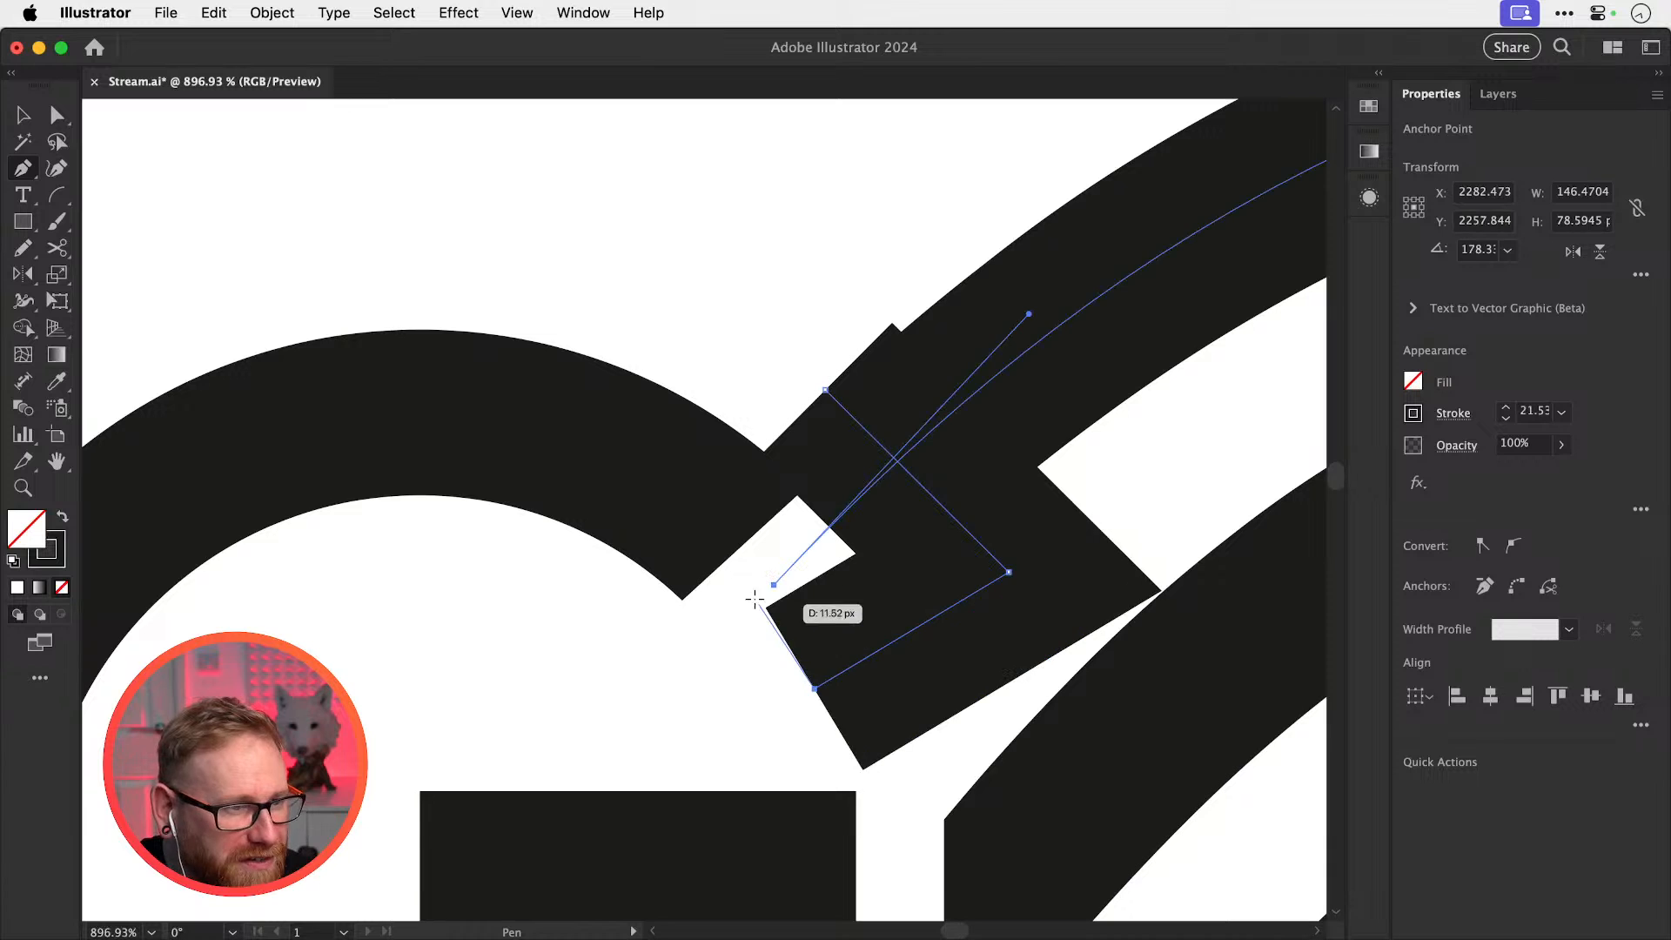
left_click(742, 585)
left_click(836, 480)
left_click(790, 400)
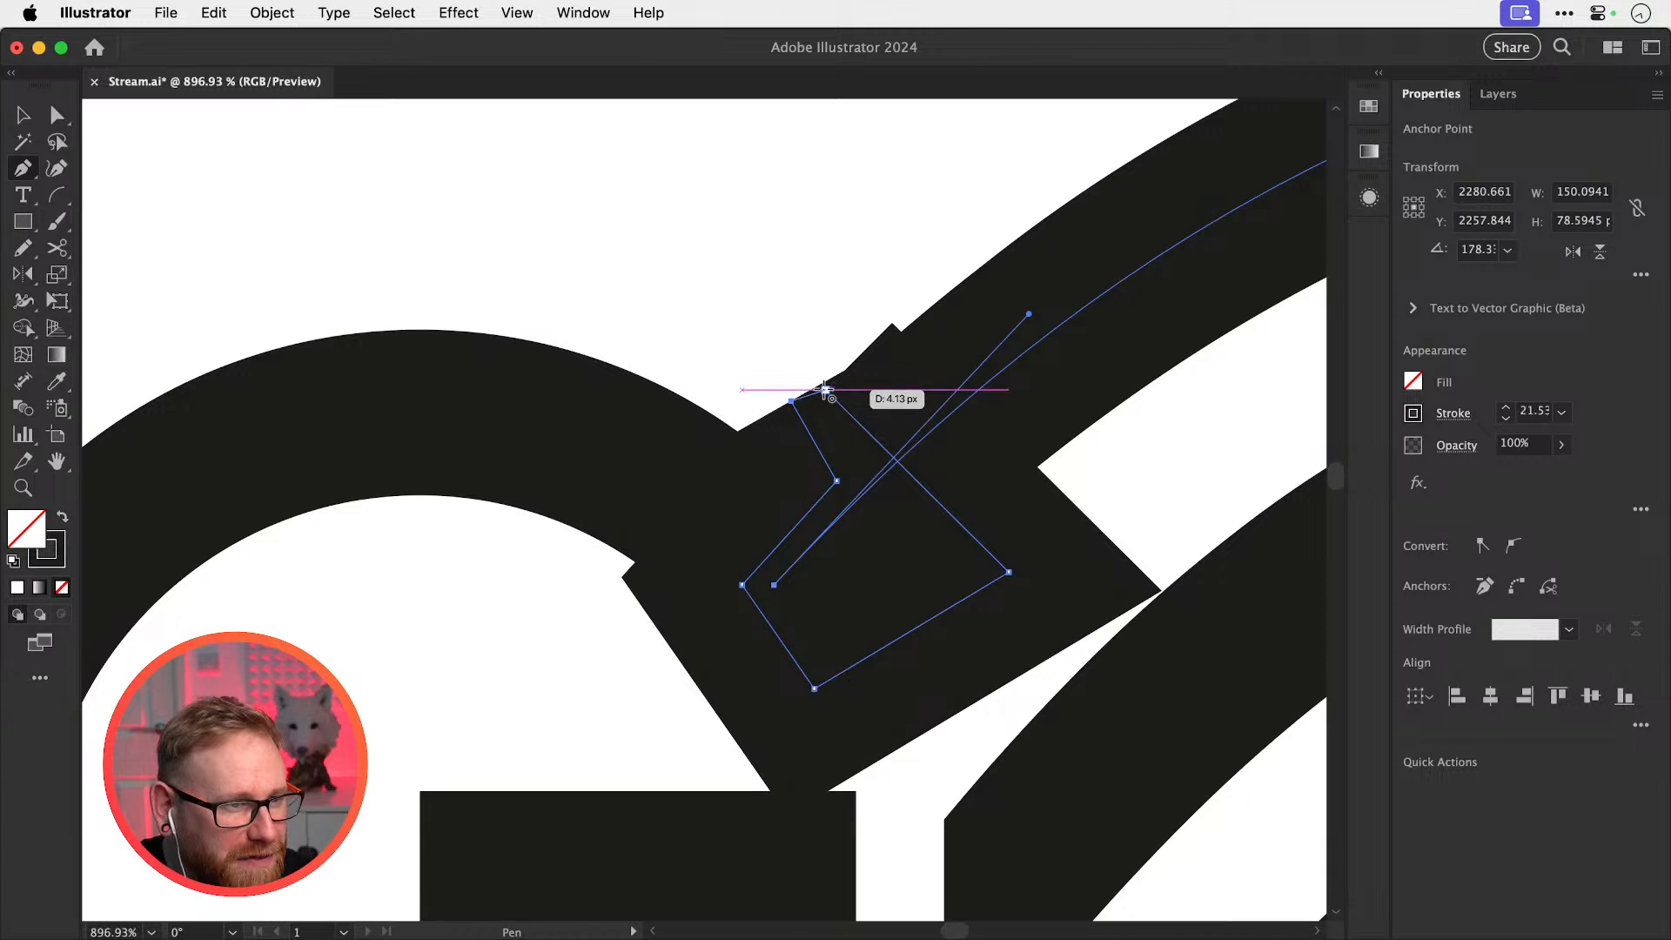
left_click(824, 391)
Fill the cutter shape with the canvas white by sampling it with the Eyedropper
key("shift+x")
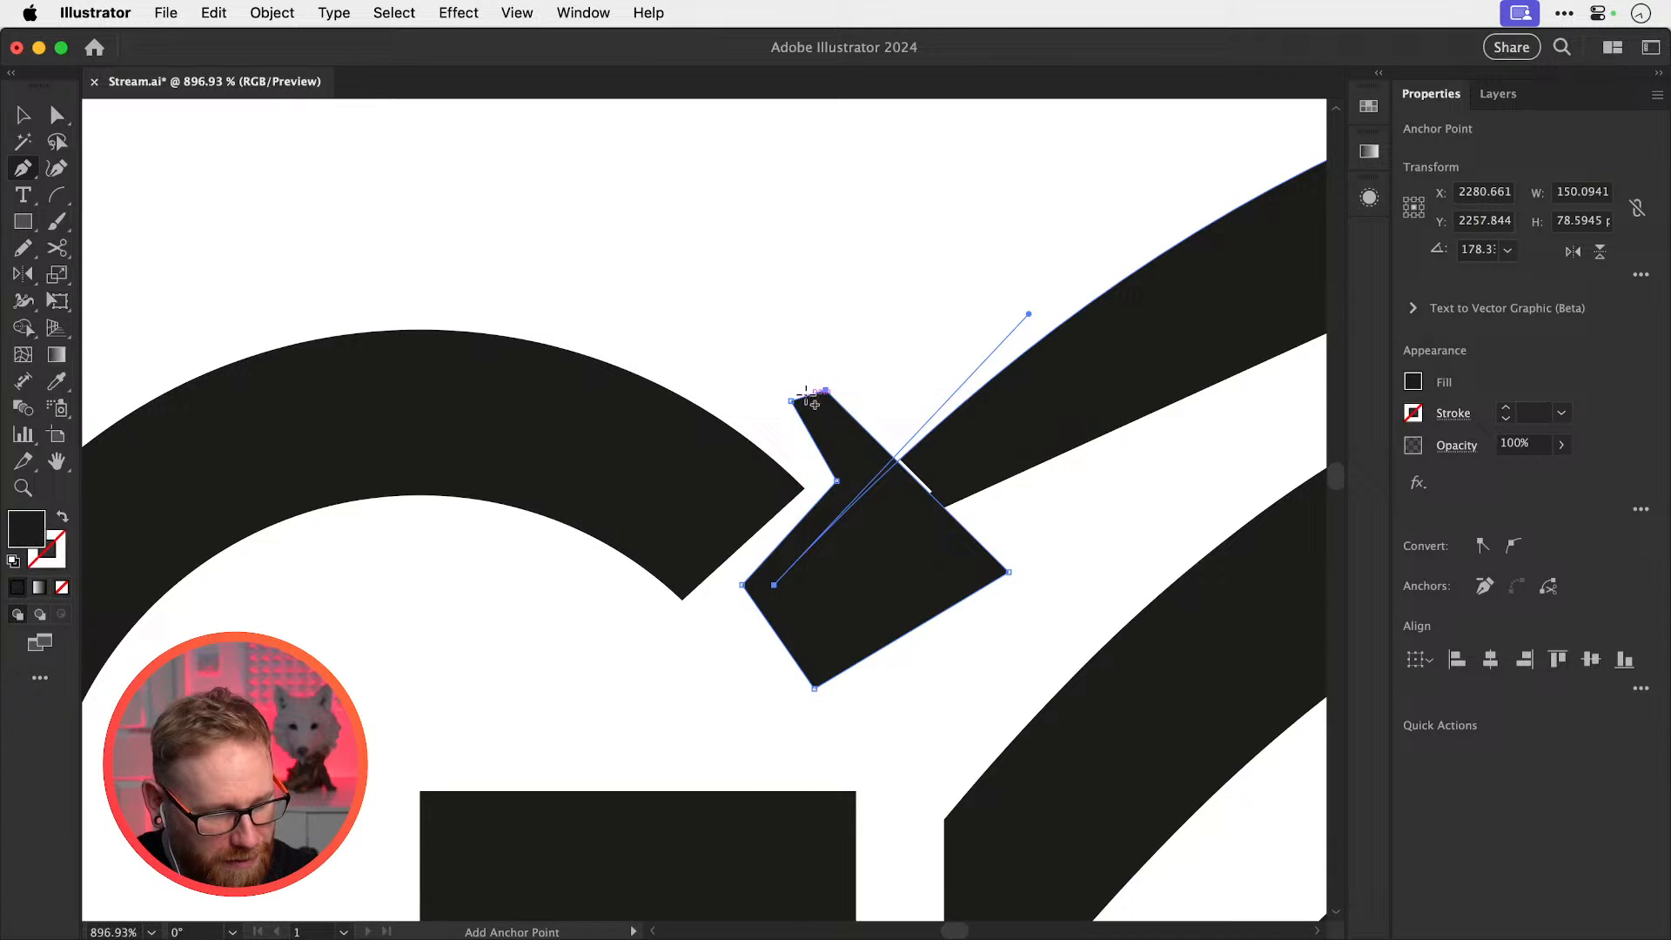
key("i")
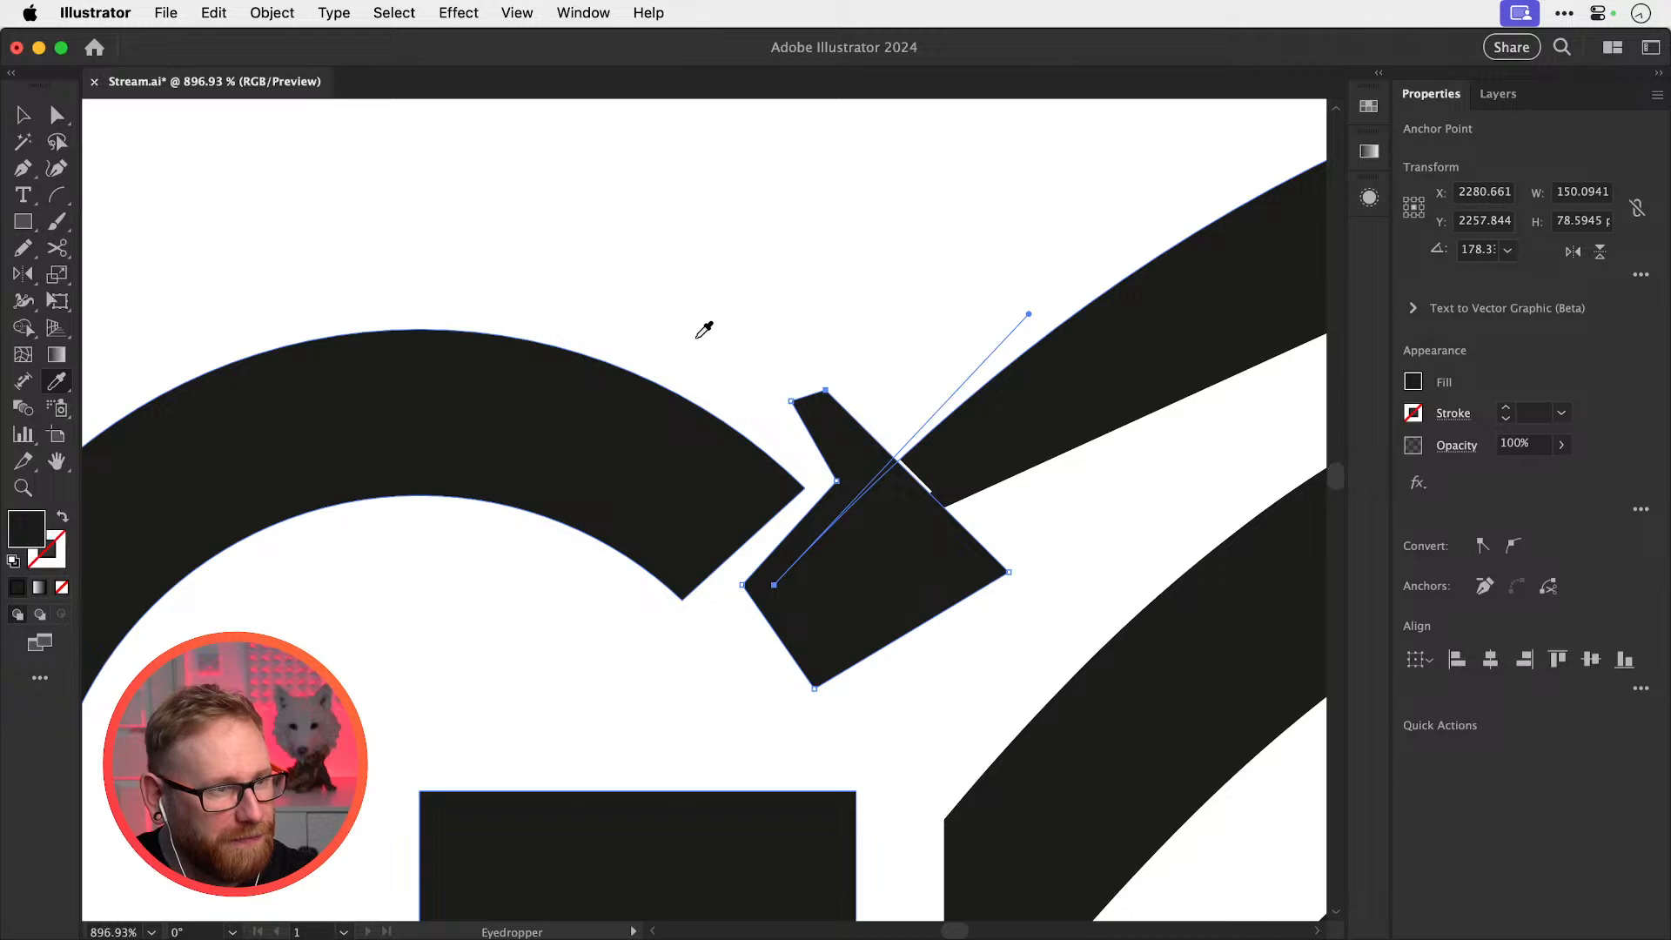
key("super+shift+a")
key("v")
left_click_drag(863, 599, 837, 656)
key("super+z")
key("i")
left_click(780, 324)
key("super+shift+a")
key("v")
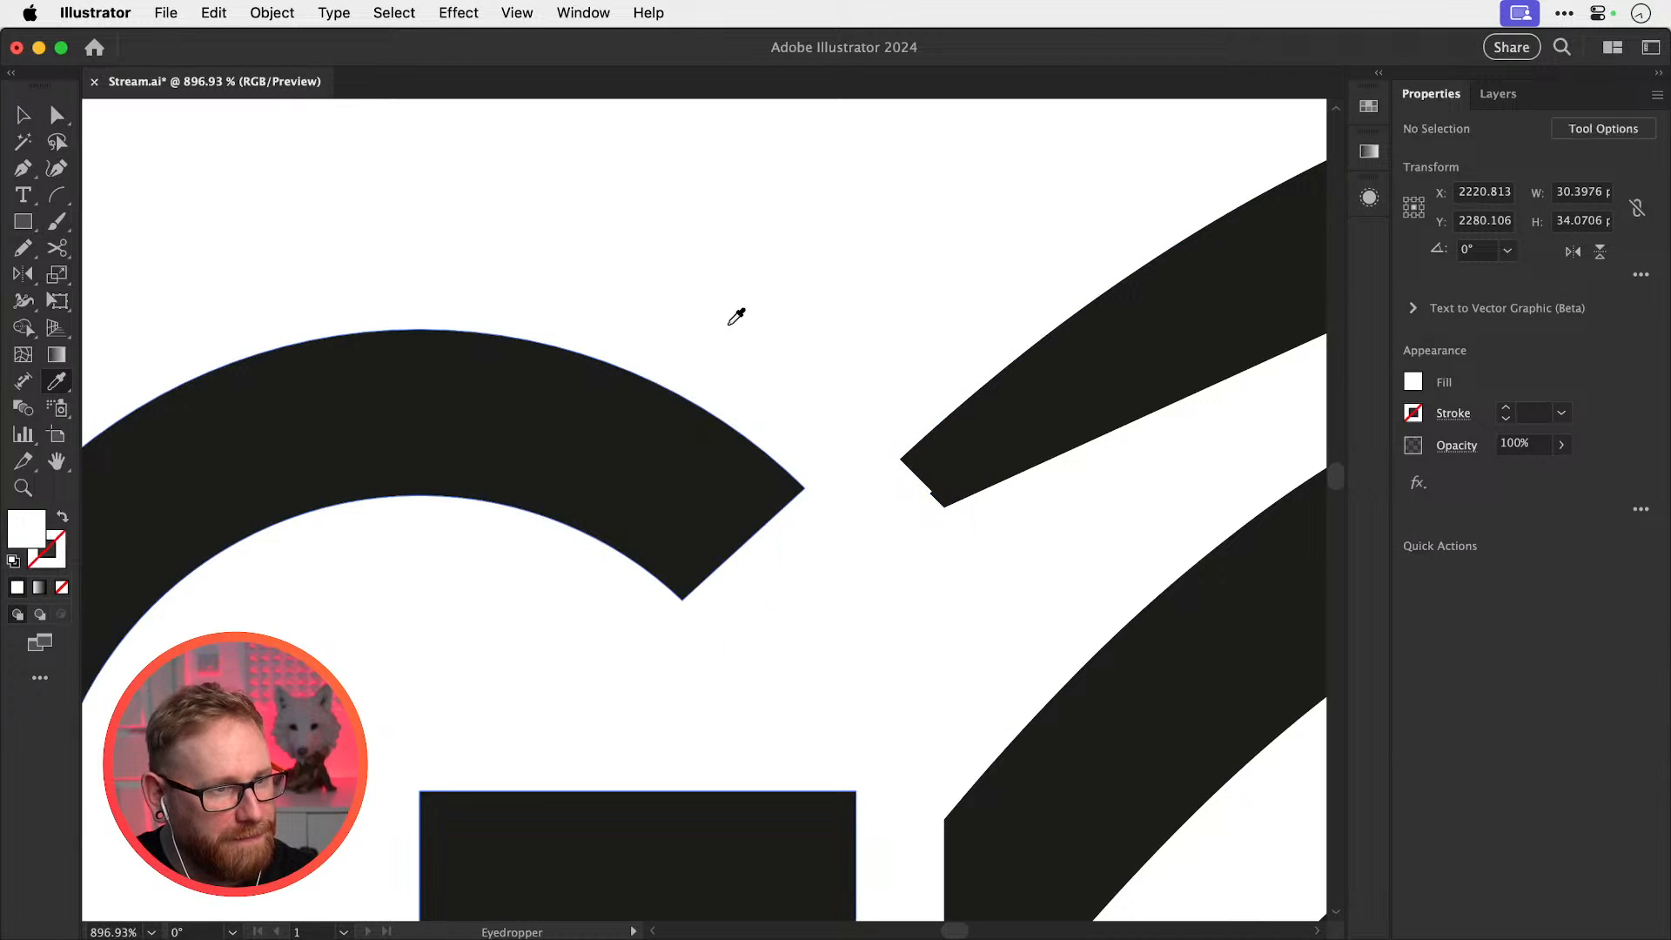
Position the white cutter at the wing tip, undoing stray edits and pasting it back in front
key("super+minus")
key("super+minus")
key("super+minus")
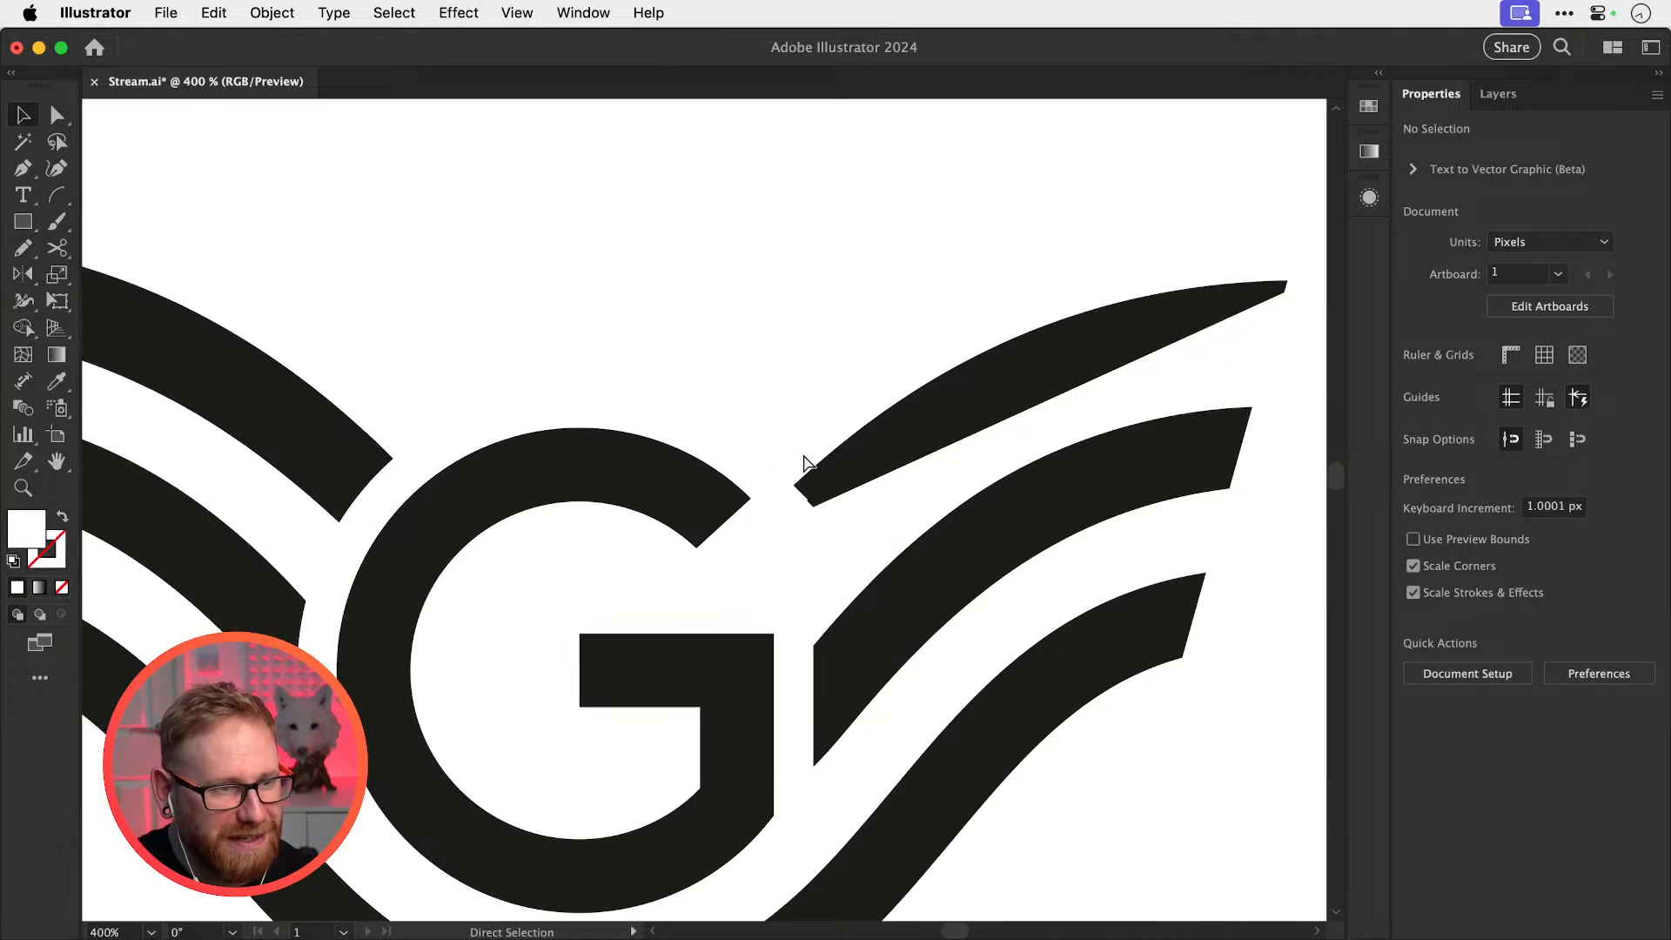
left_click_drag(786, 538, 720, 654)
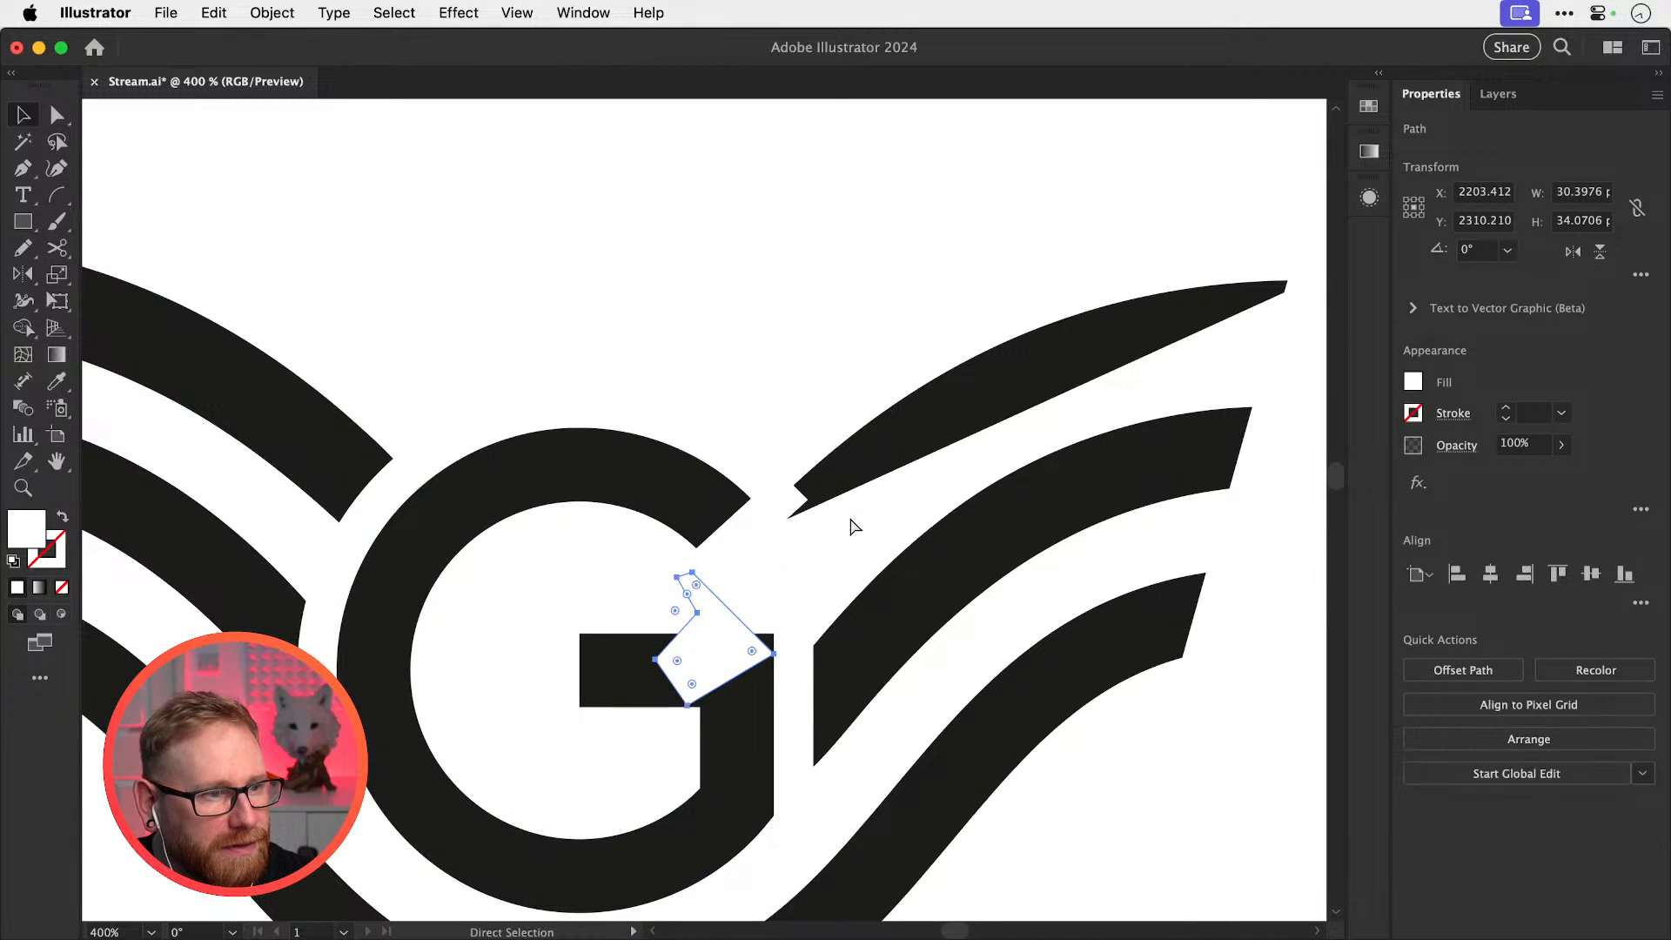
key("super+shift+a")
key("super+z")
key("super+z")
key("super+z")
key("super+z")
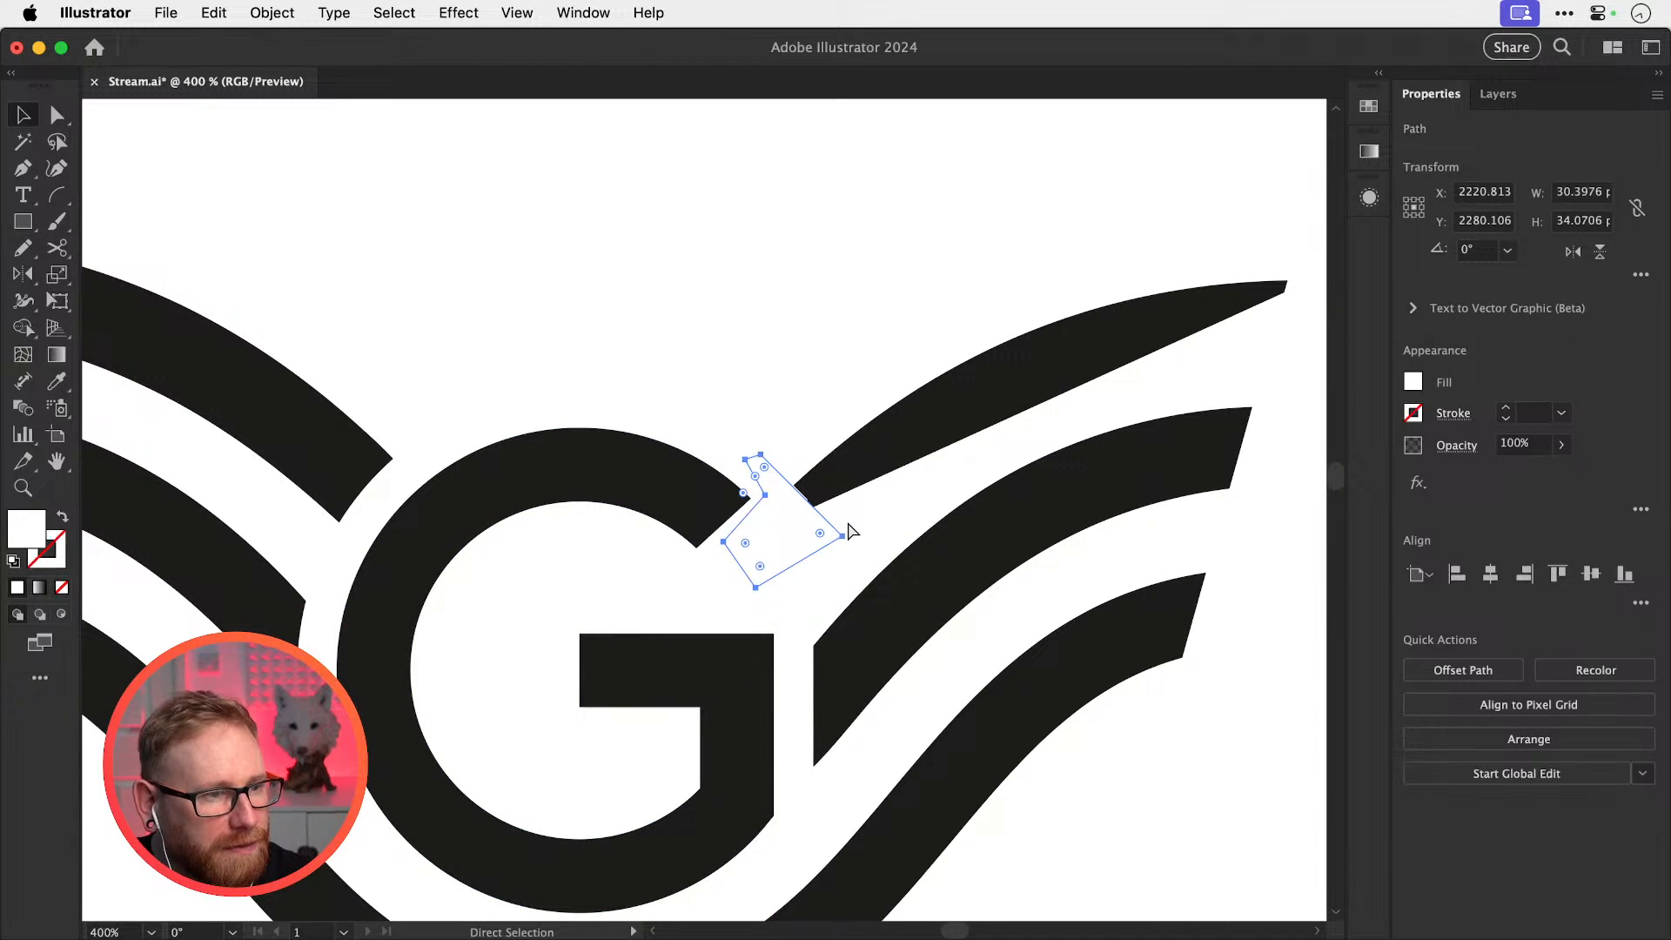
key("shift+x")
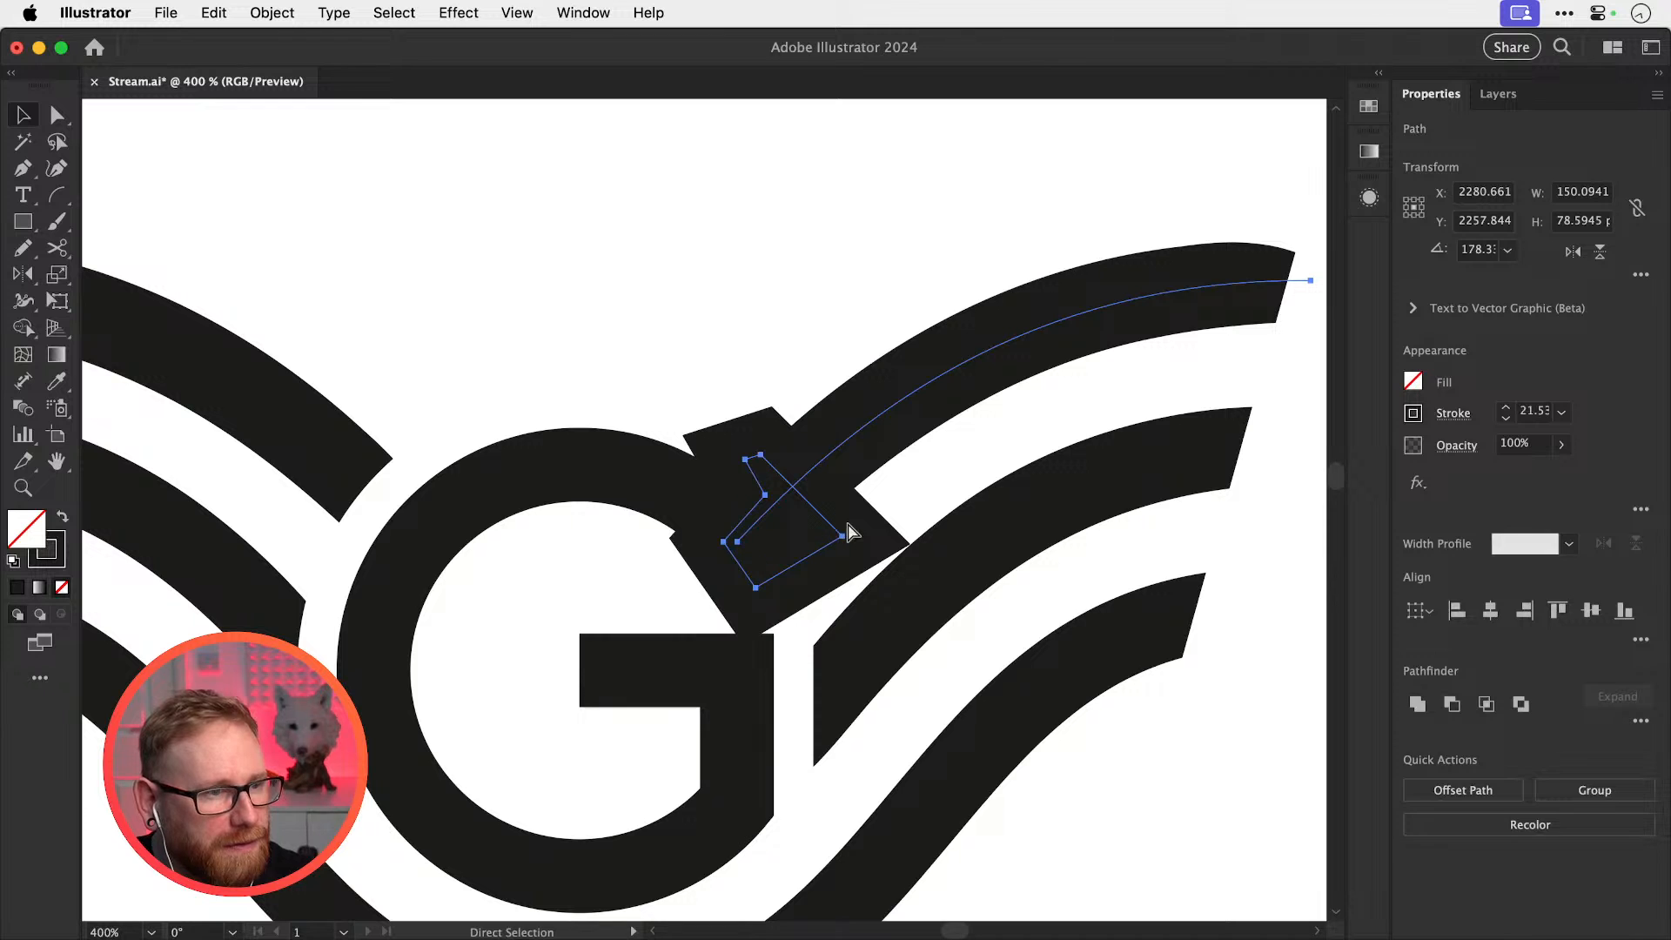
key("super+z")
key("super+z")
key("super+z")
key("super+z")
key("super+z")
key("super+z")
key("super+z")
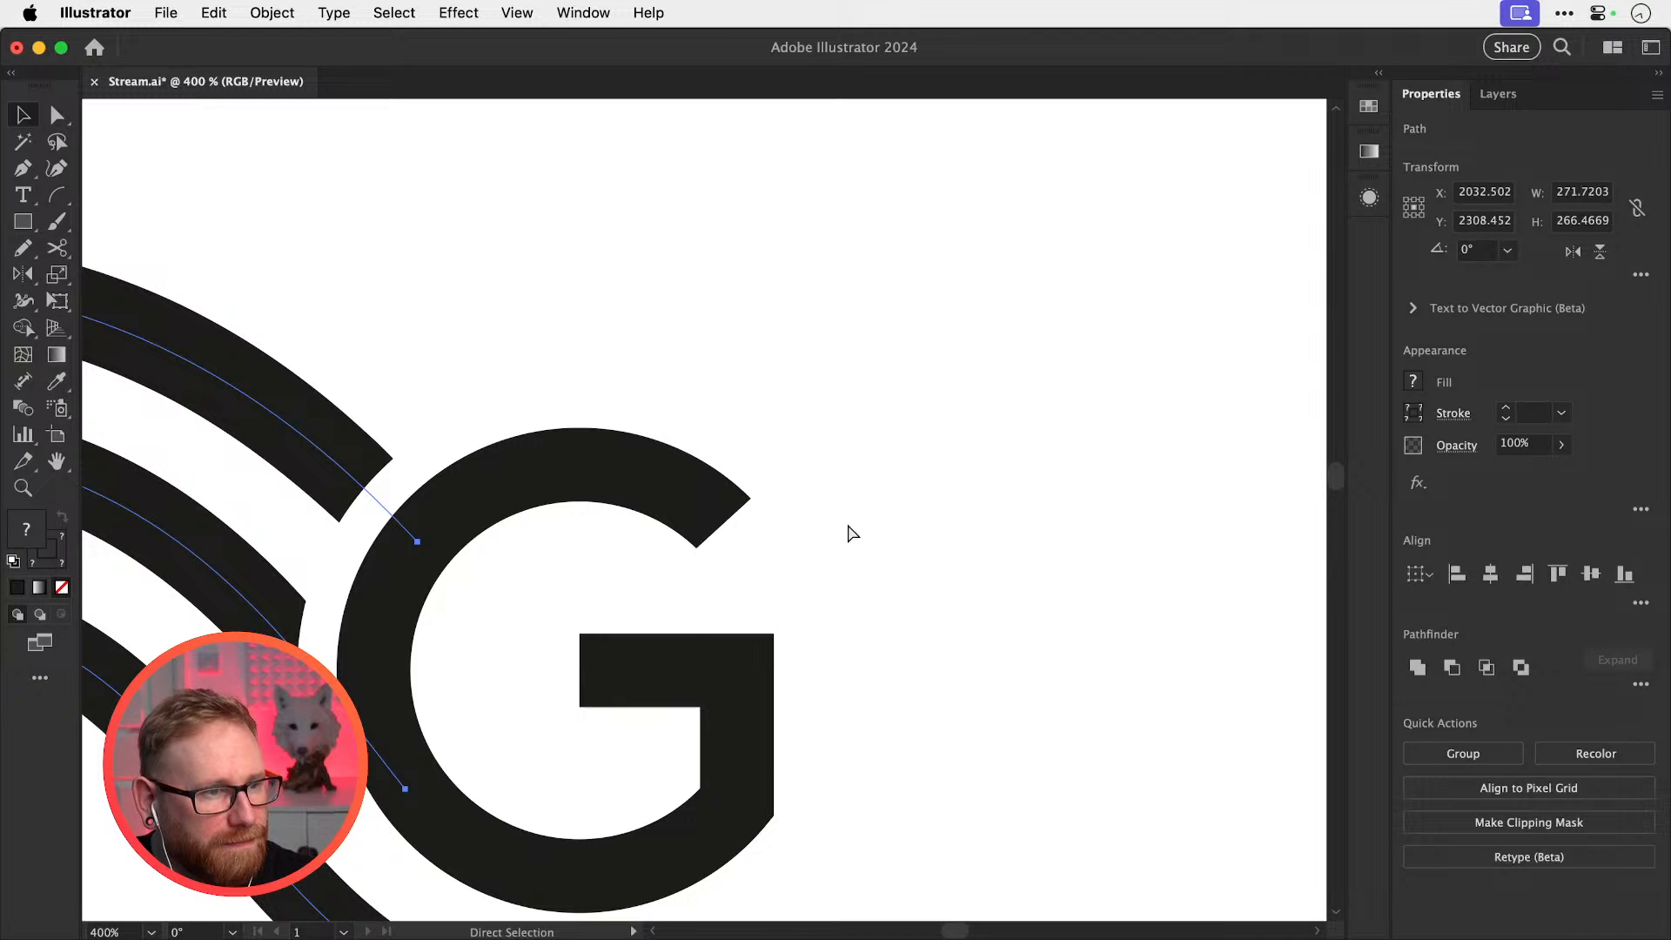
key("super+shift+z")
left_click(741, 272)
key("super+f")
Nudge the white cutter slightly right to refine the wing-tip cut
left_click(746, 283)
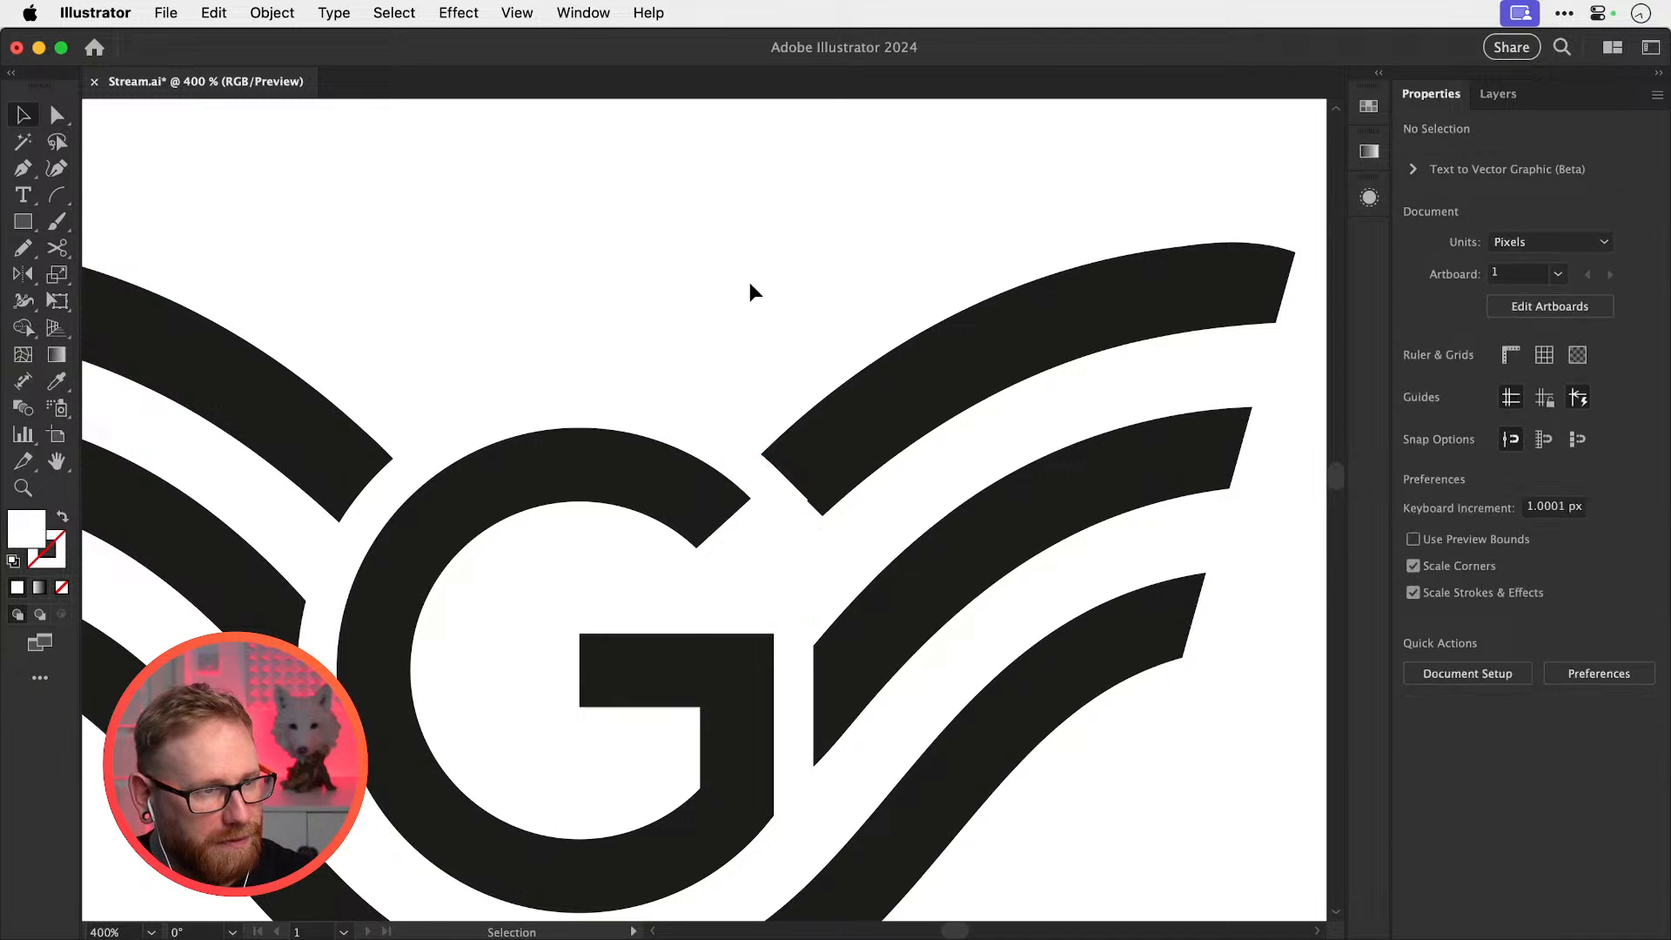
key("z")
left_click_drag(761, 499, 1198, 695)
key("v")
left_click_drag(993, 620, 990, 620)
key("super+shift+a")
key("super+minus")
key("super+minus")
key("super+minus")
key("super+minus")
key("super+minus")
key("super+minus")
key("super+minus")
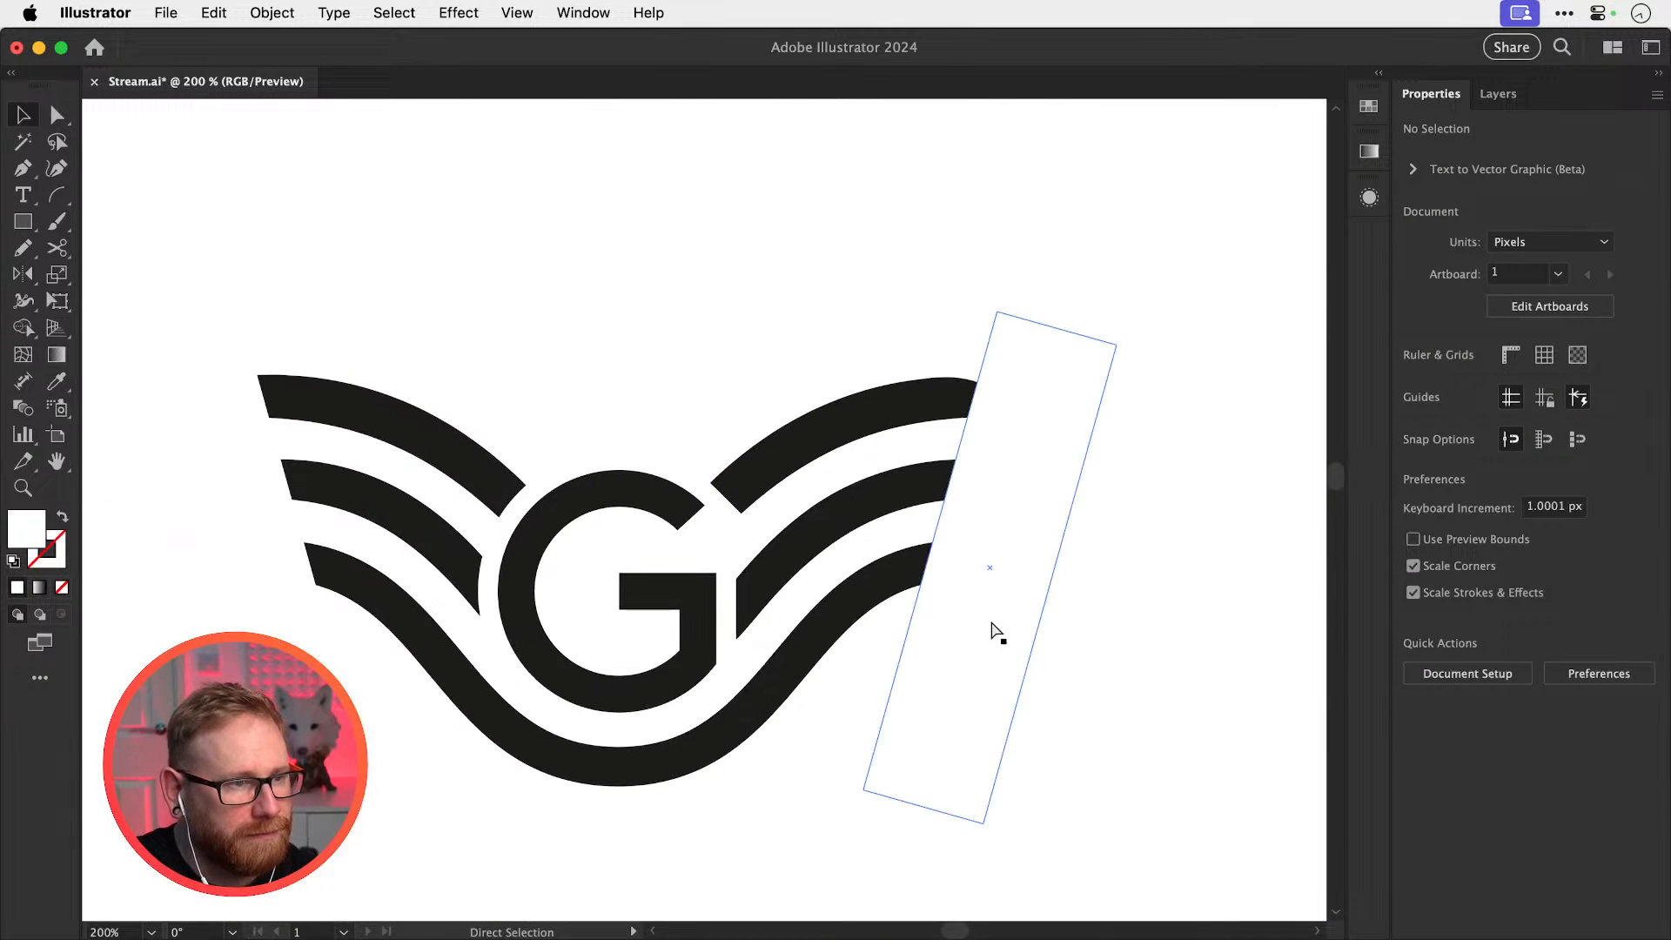
key("super+minus")
key("super+minus")
Test-move the top right wing arc and white rectangle, undoing both moves
key("z")
left_click_drag(752, 448, 1236, 530)
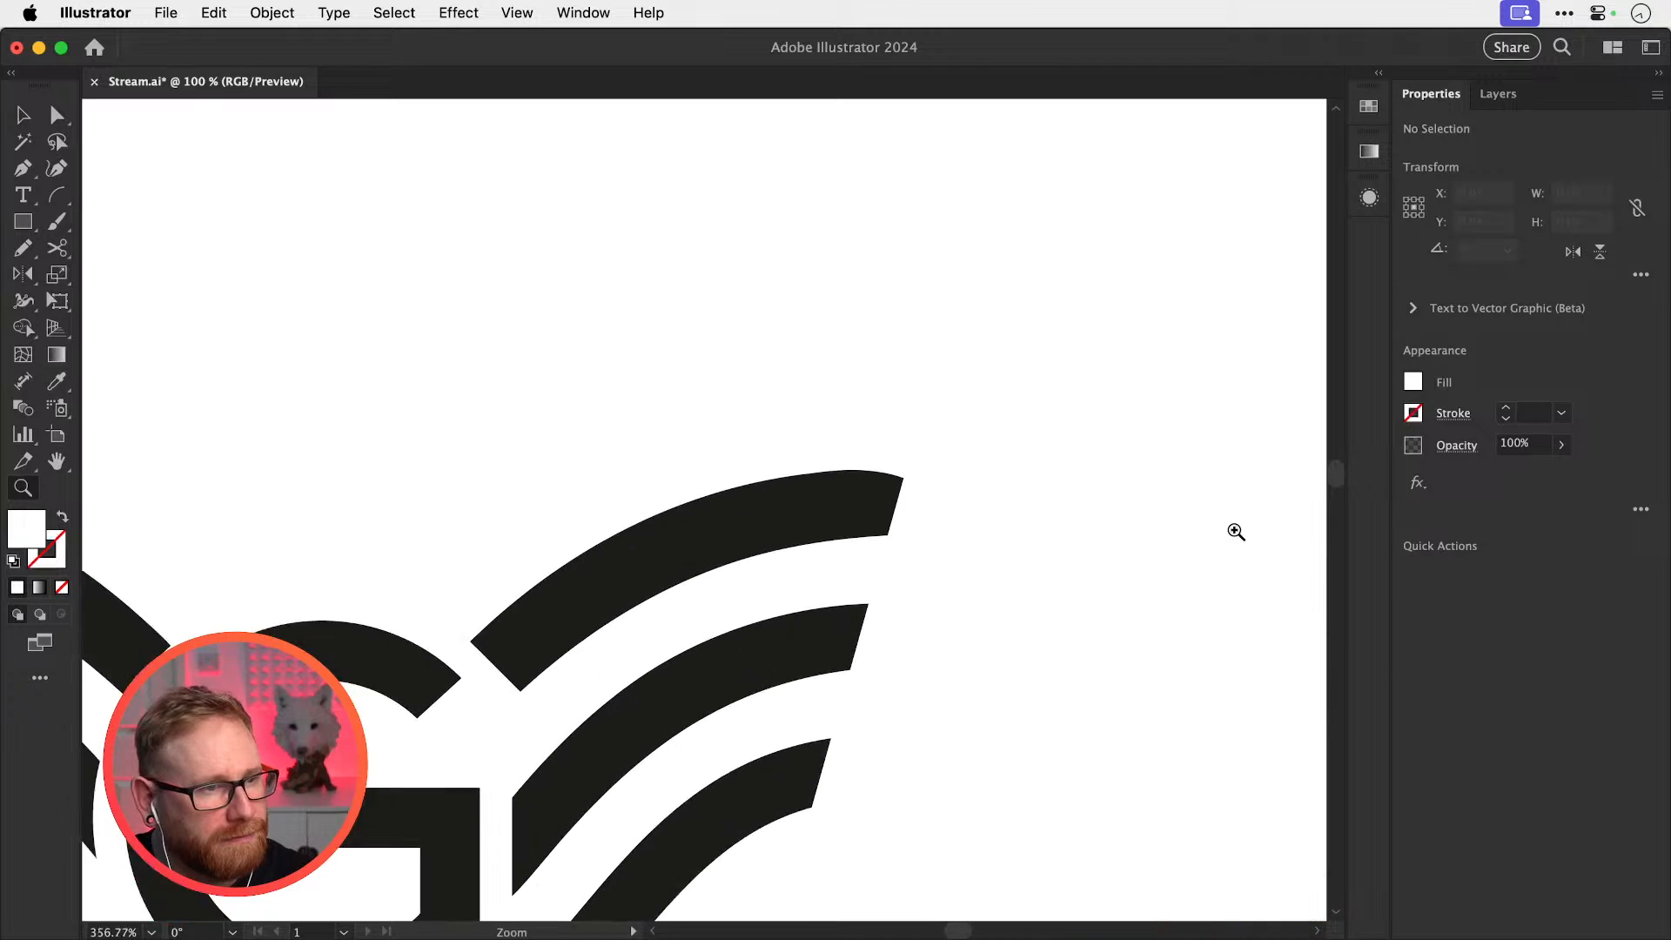
key("v")
left_click(882, 512)
left_click_drag(988, 520, 1180, 525)
key("super+z")
left_click_drag(881, 511, 795, 446)
key("super+z")
Try flaring the top wing's end into a spike with the Width tool, then undo it
key("shift+w")
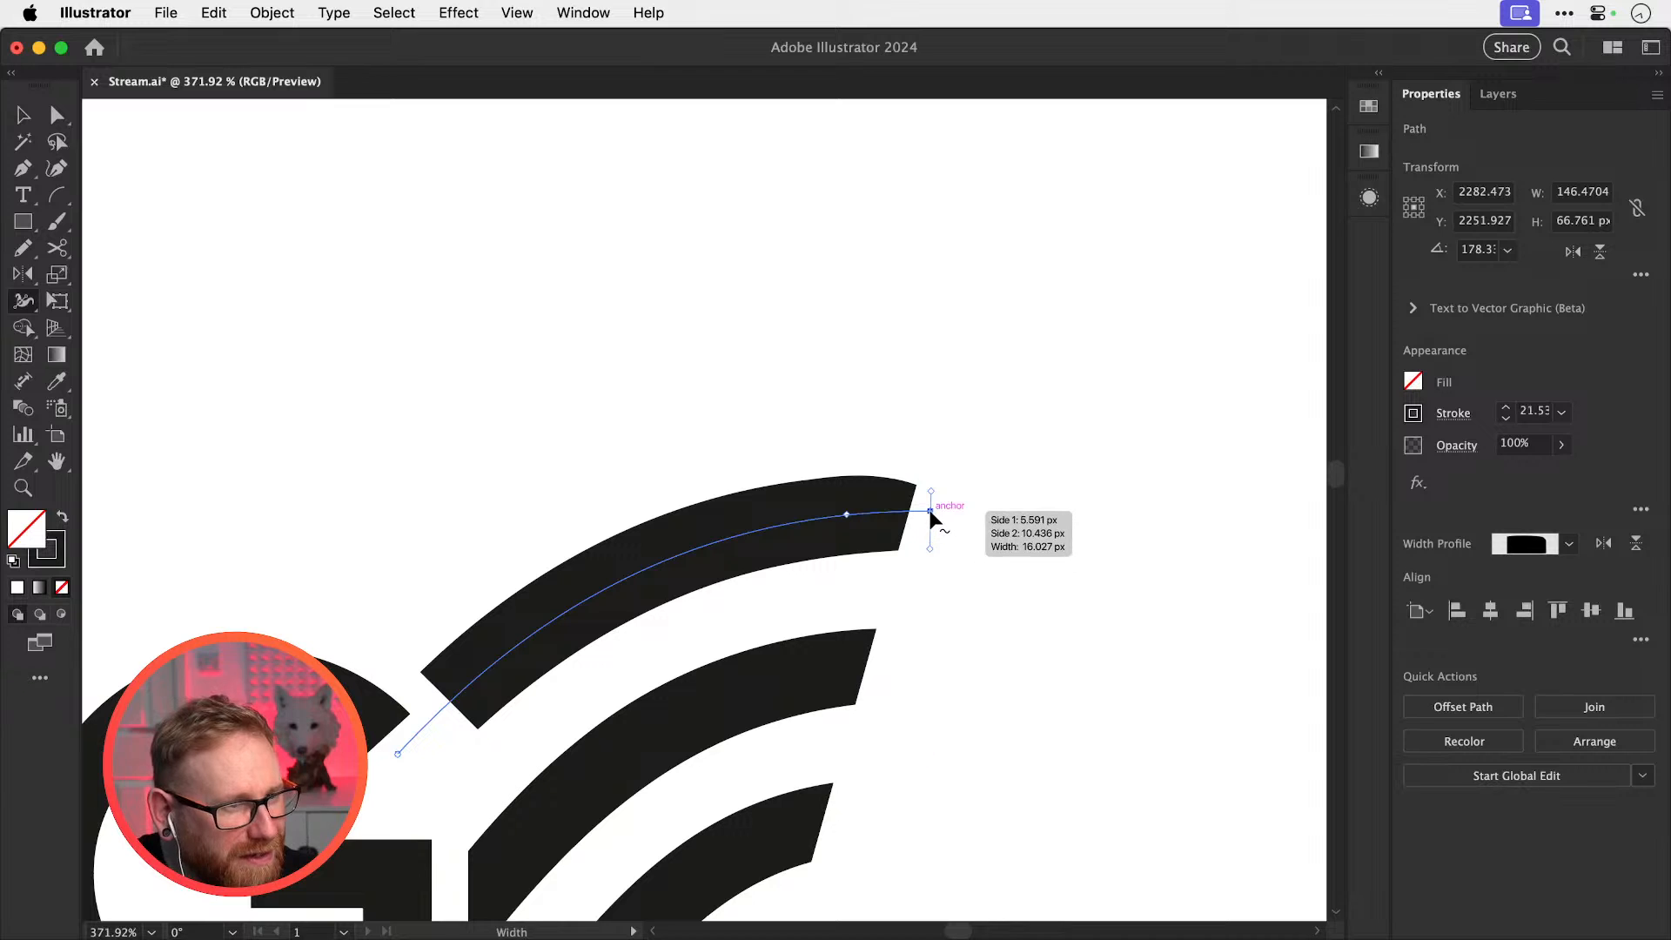
left_click_drag(936, 470, 955, 359)
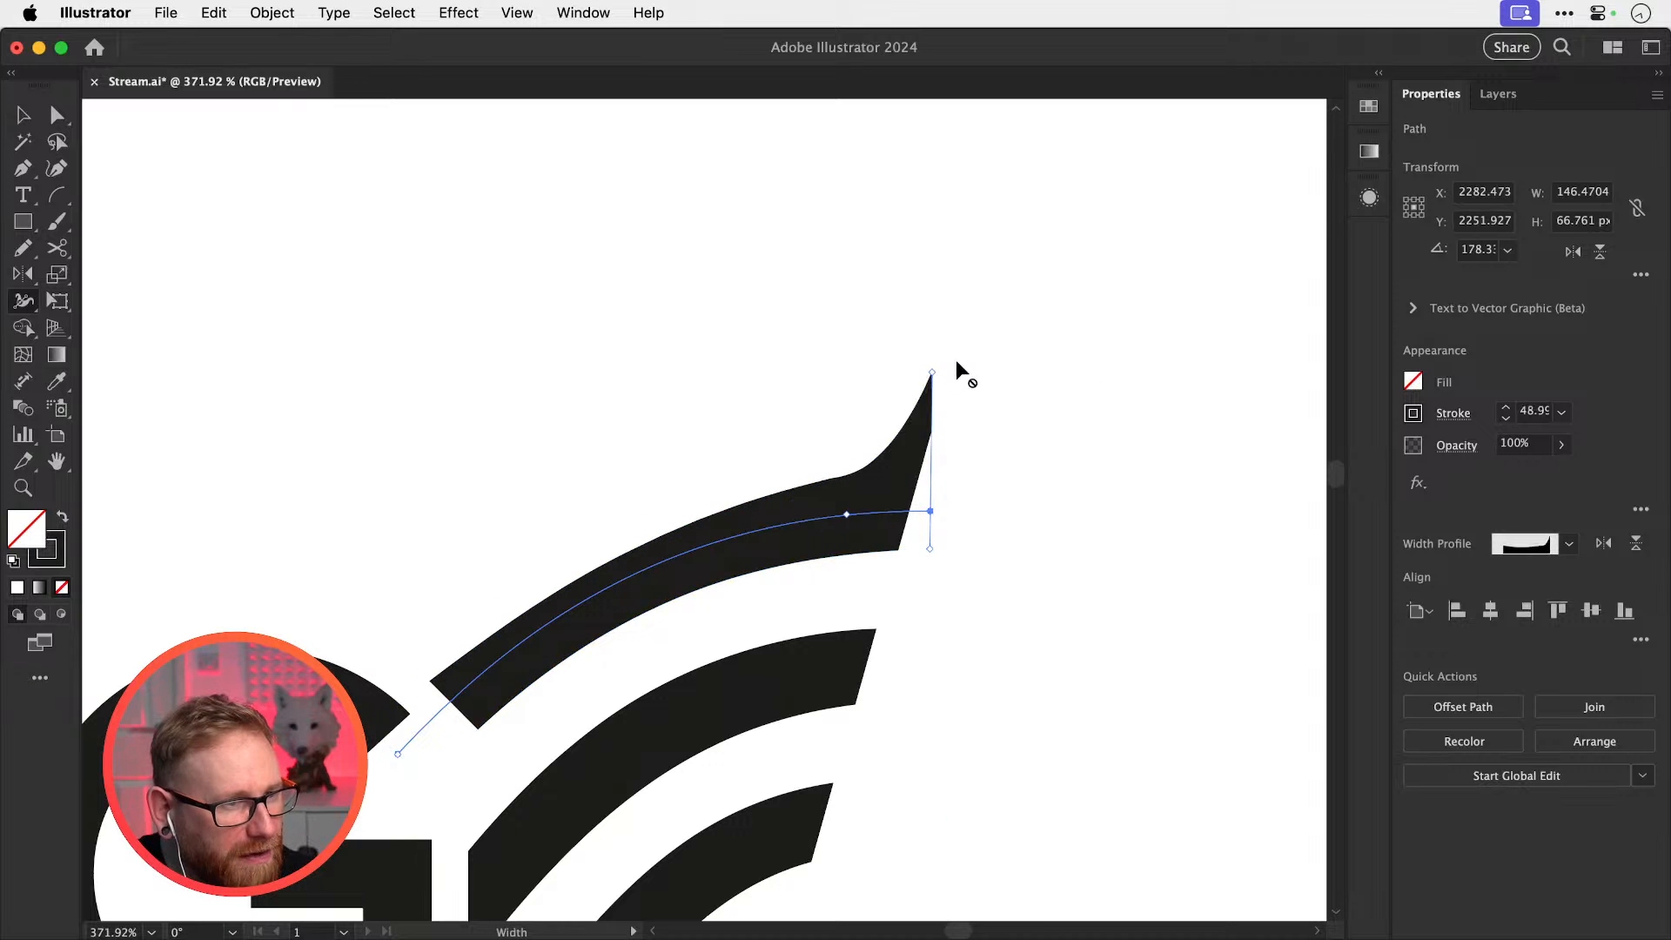
key("super+1")
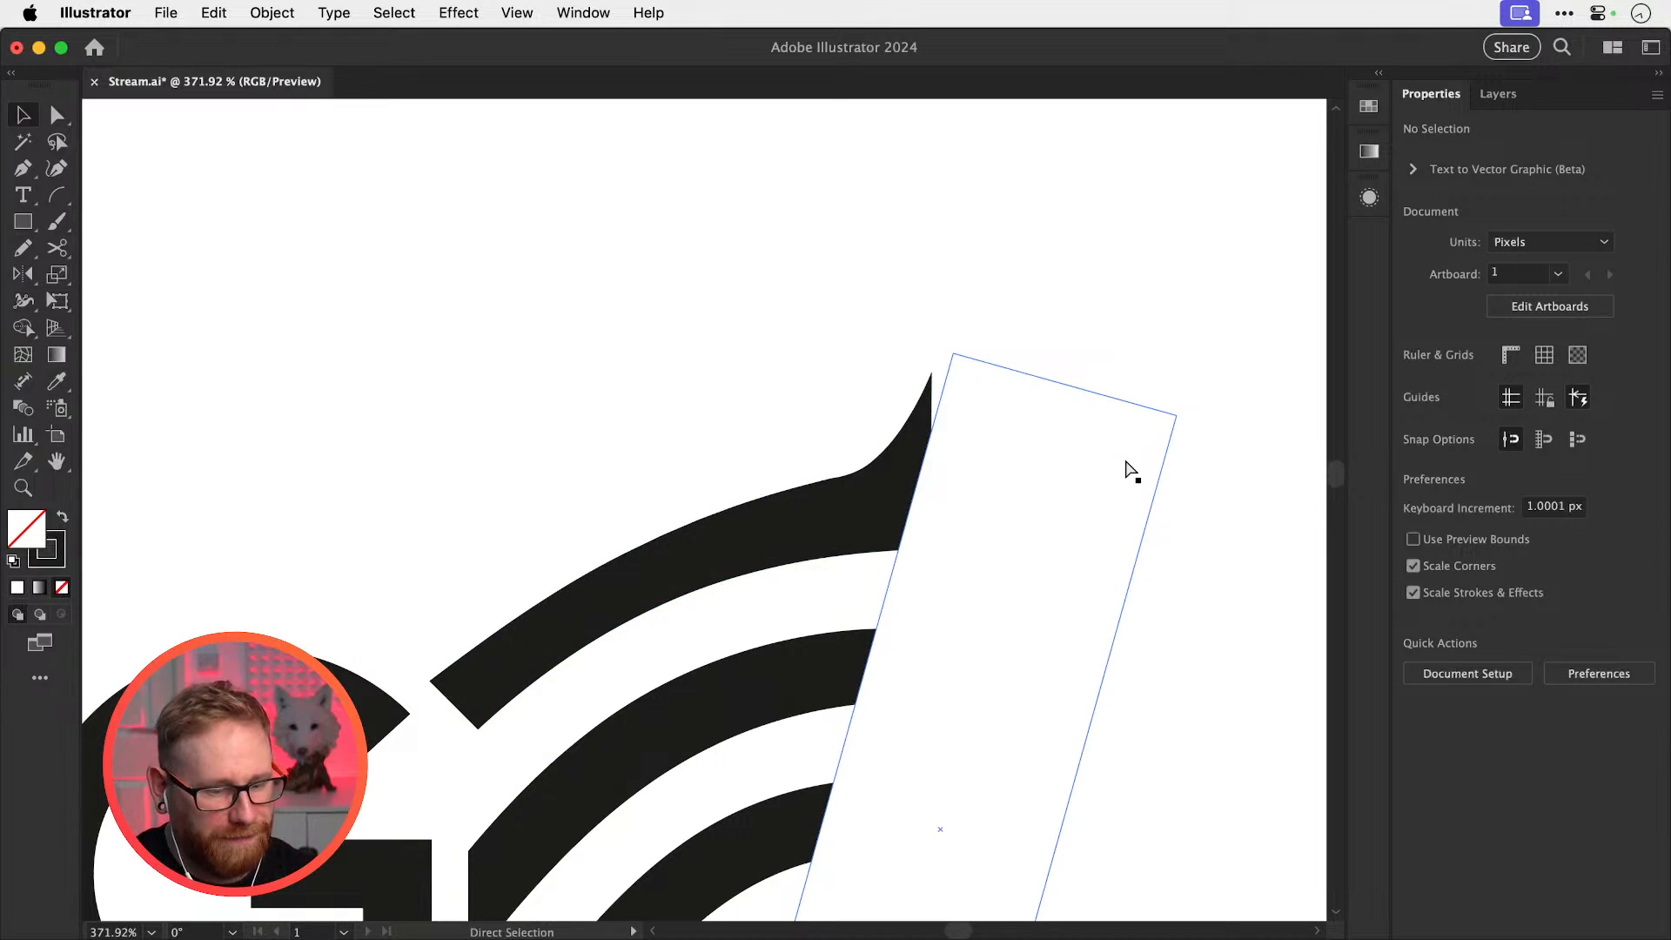
left_click_drag(861, 551, 1053, 561)
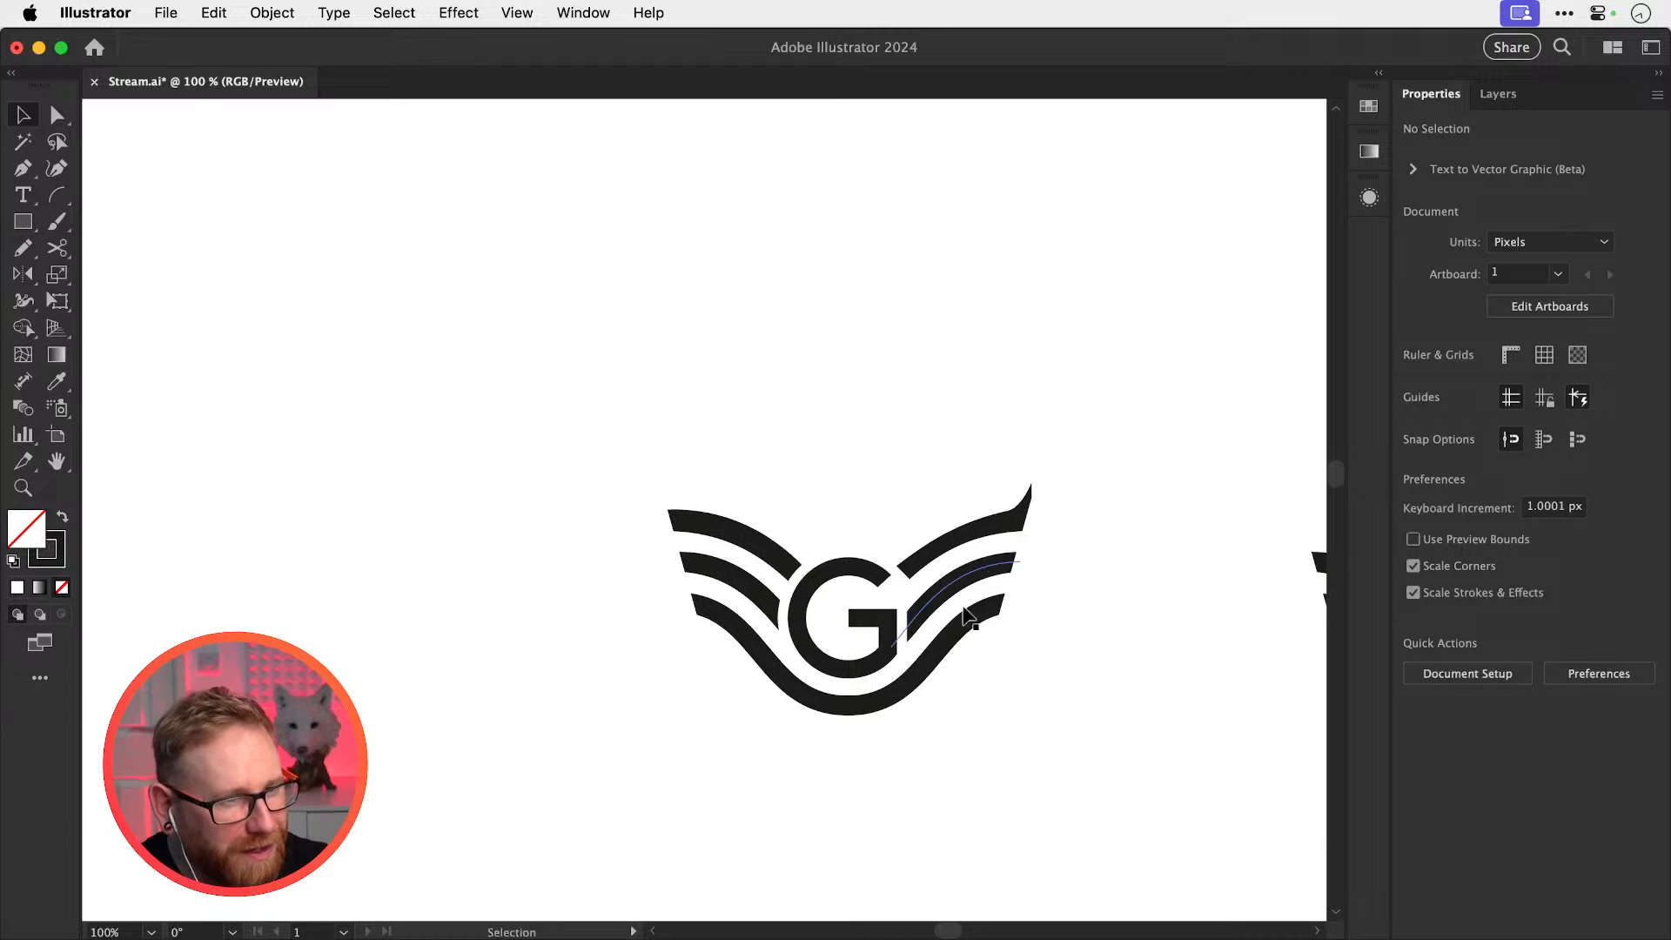
key("super+z")
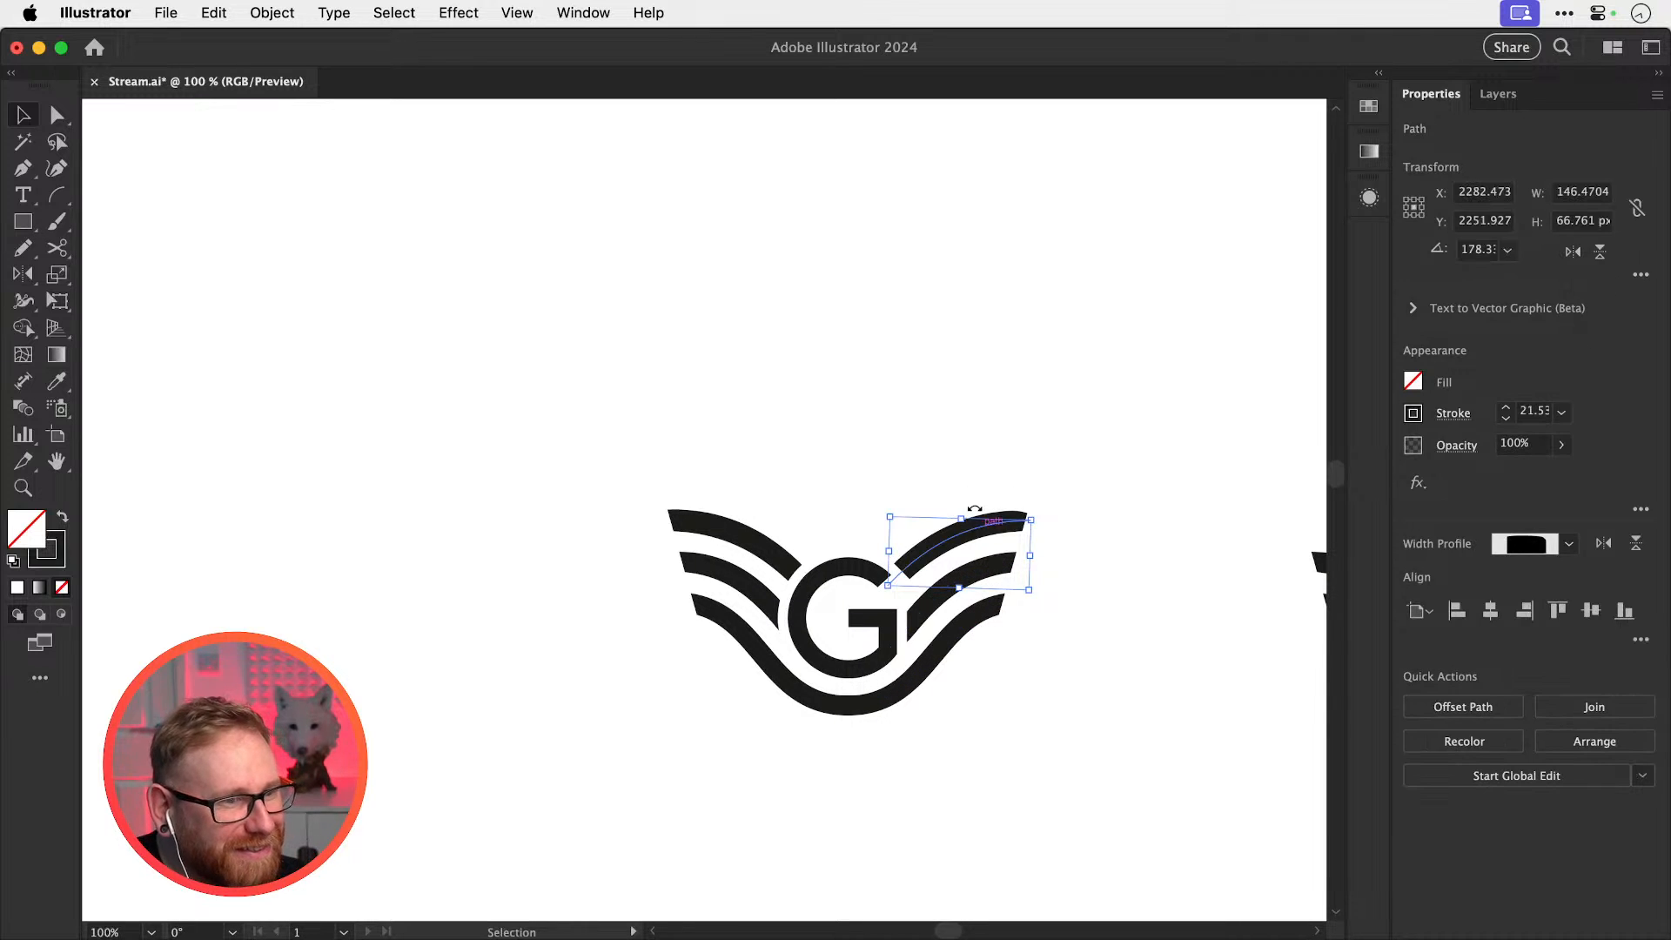
Delete the right wing and cutters, then Reflect a vertical copy of the left wing and white bar
left_click_drag(961, 440, 1013, 617)
key("Delete")
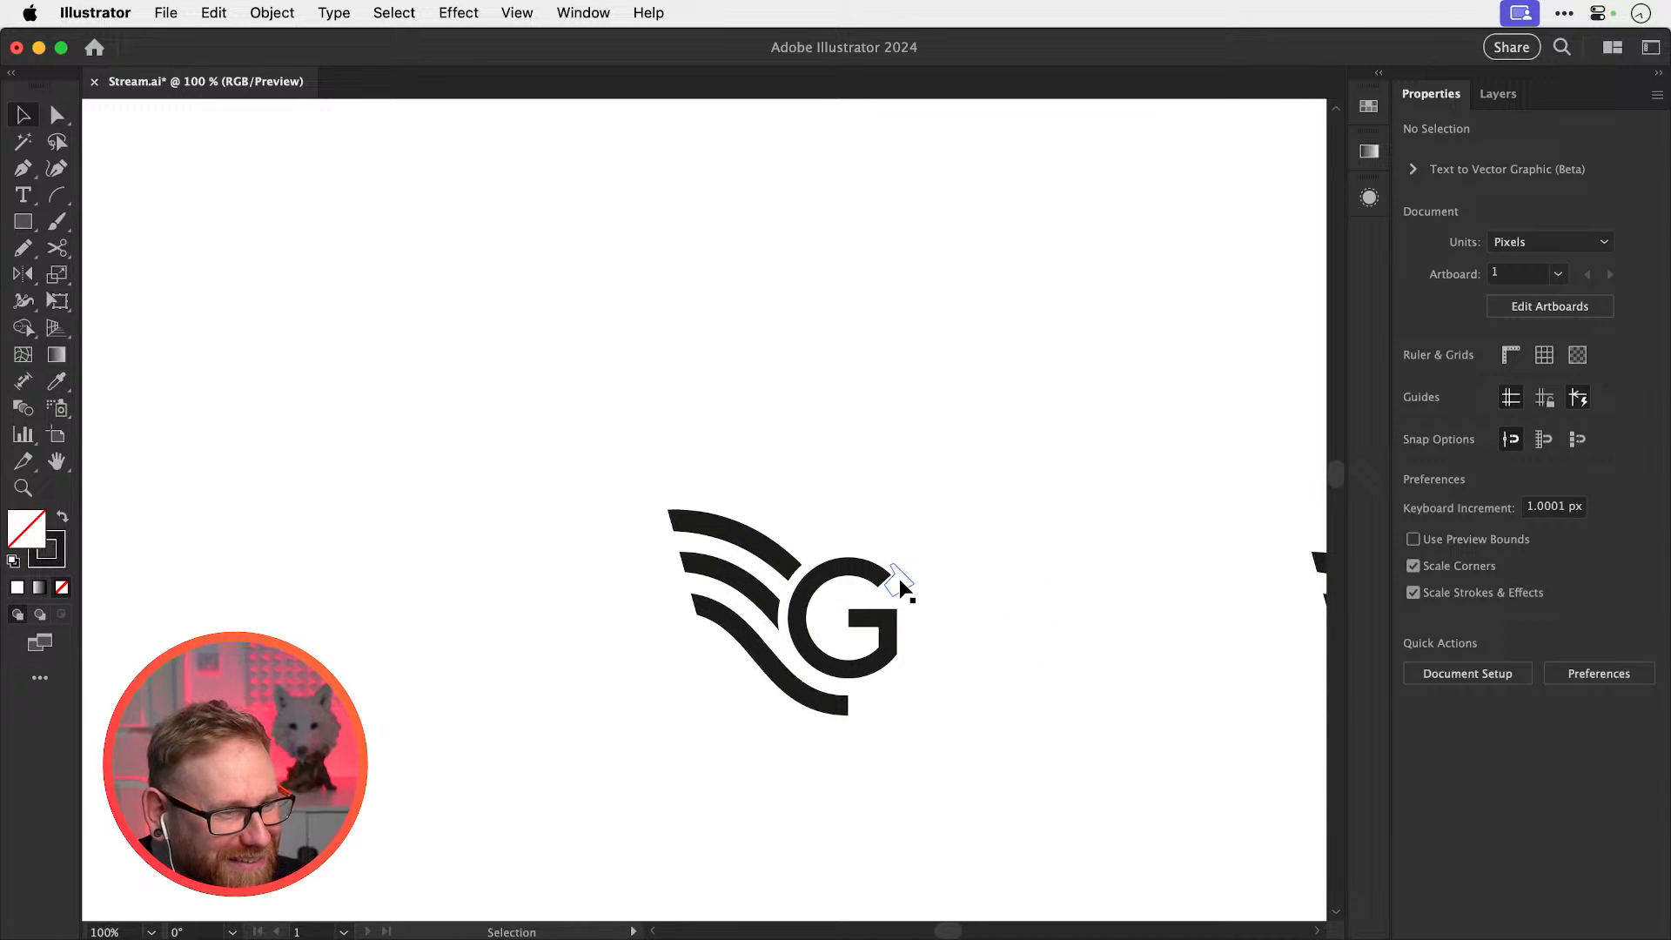
left_click_drag(723, 448, 735, 708)
left_click_drag(603, 441, 728, 762)
key("o")
left_click(857, 710, "alt")
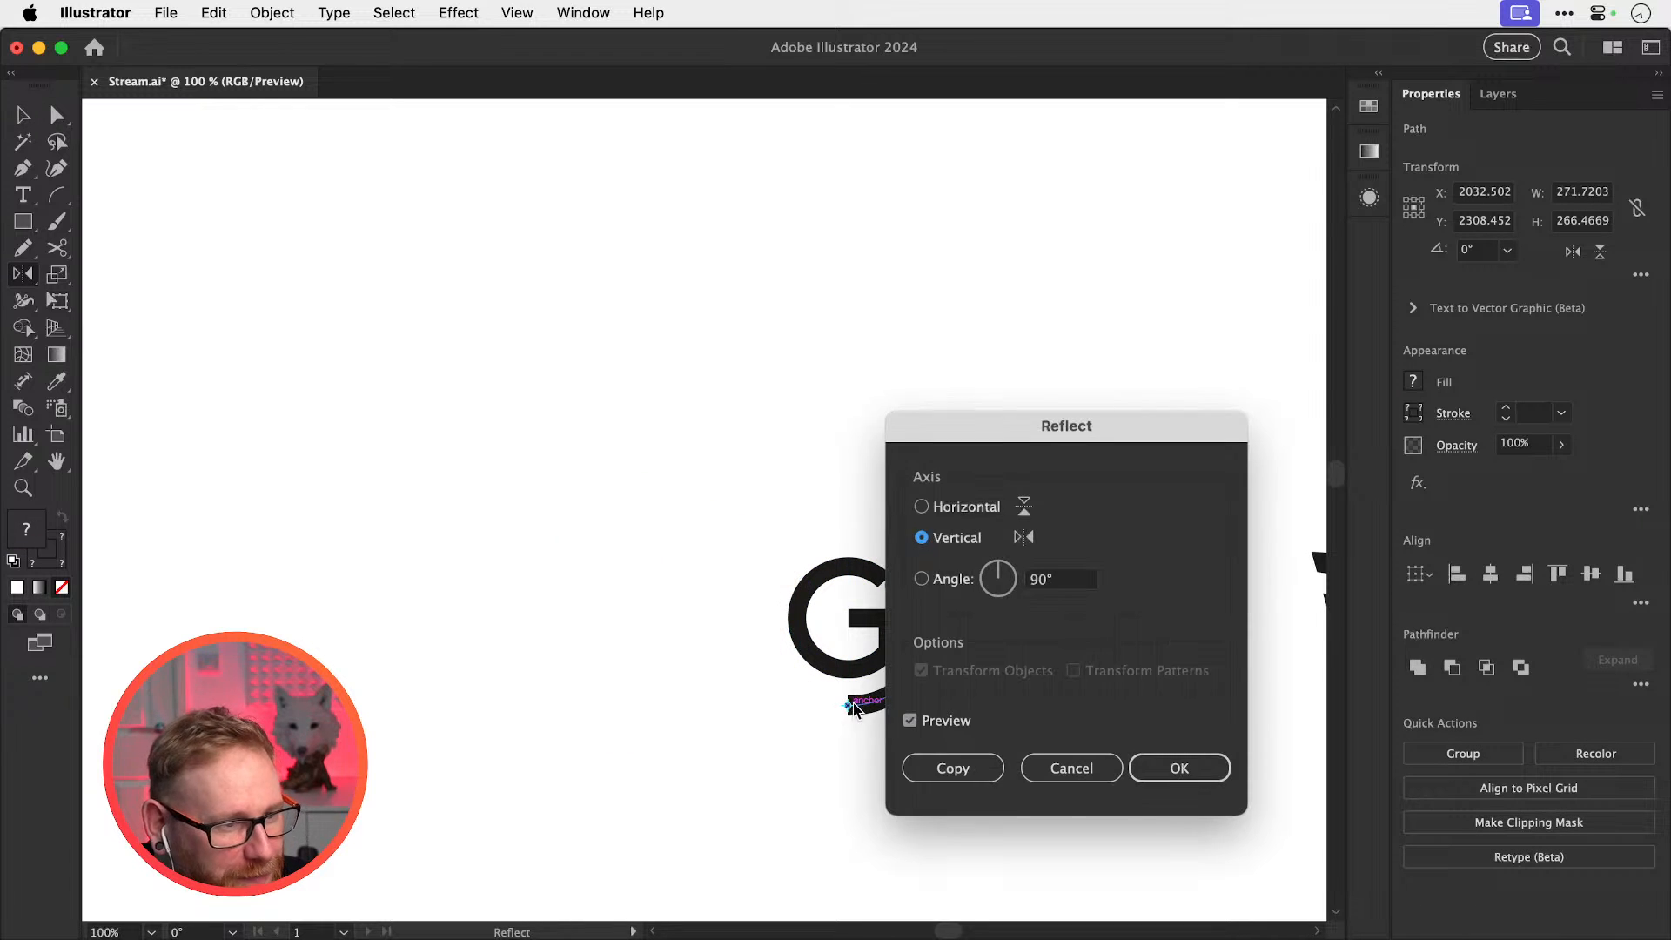
left_click(949, 765)
key("z")
left_click_drag(905, 579, 1130, 560)
key("super+shift+a")
key("v")
key("z")
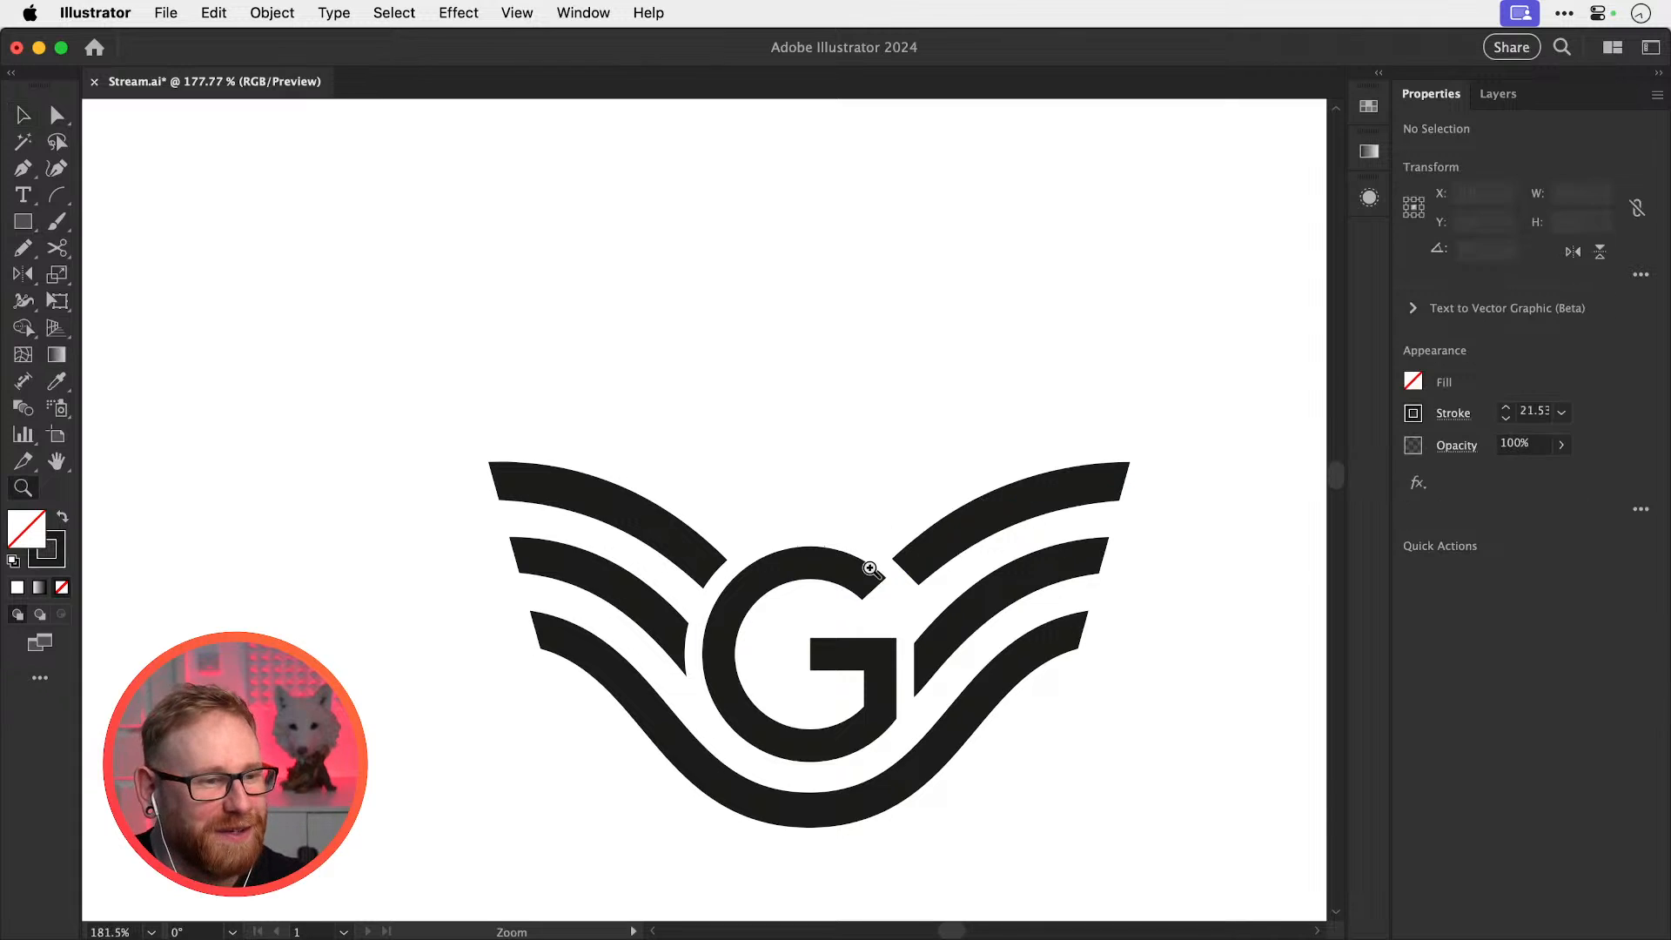
left_click_drag(856, 553, 1163, 683)
key("v")
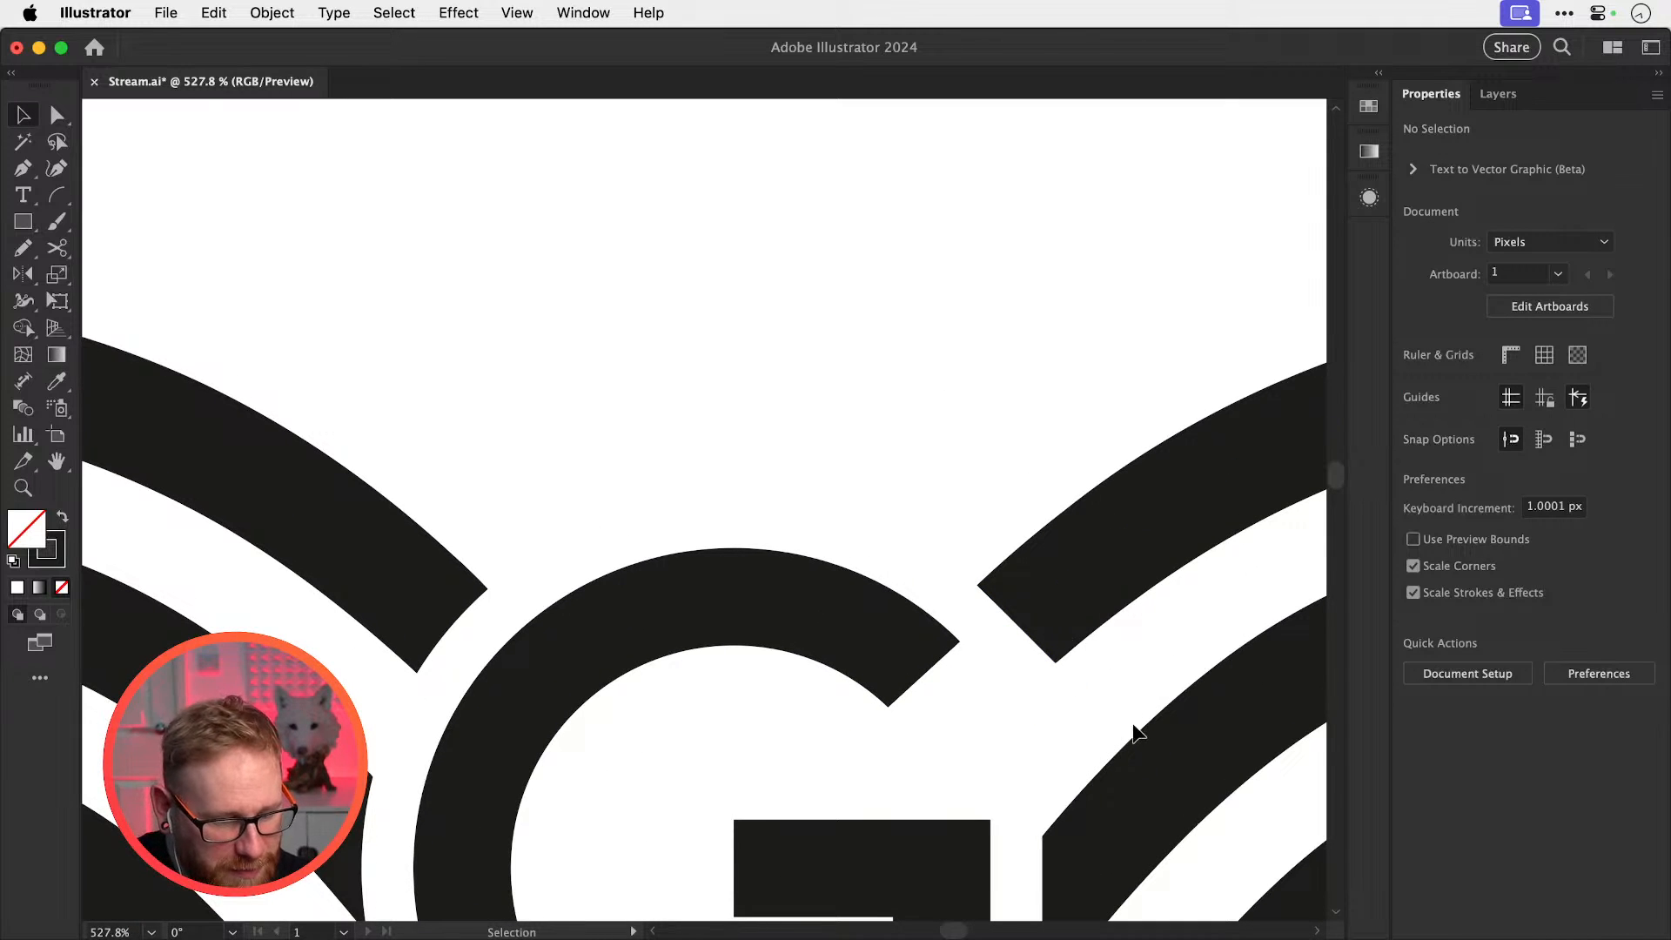
key("b")
mouse_move(808, 540)
left_mouse_down()
mouse_move(925, 583)
mouse_move(1055, 706)
left_mouse_up()
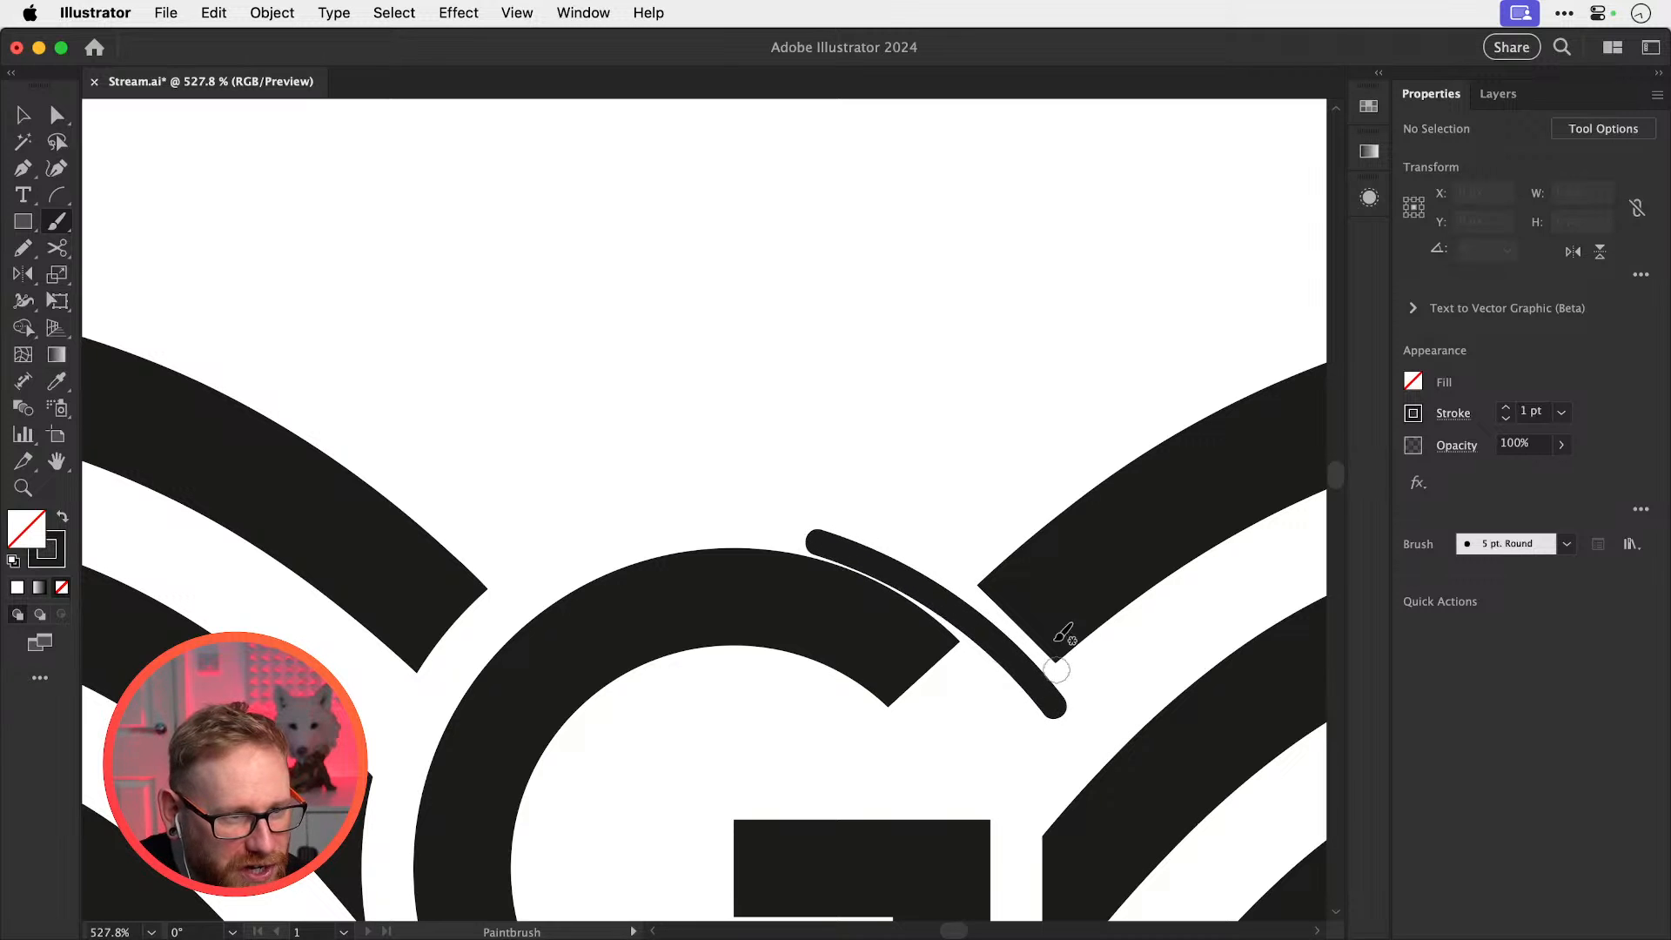
key("v")
left_click(951, 597)
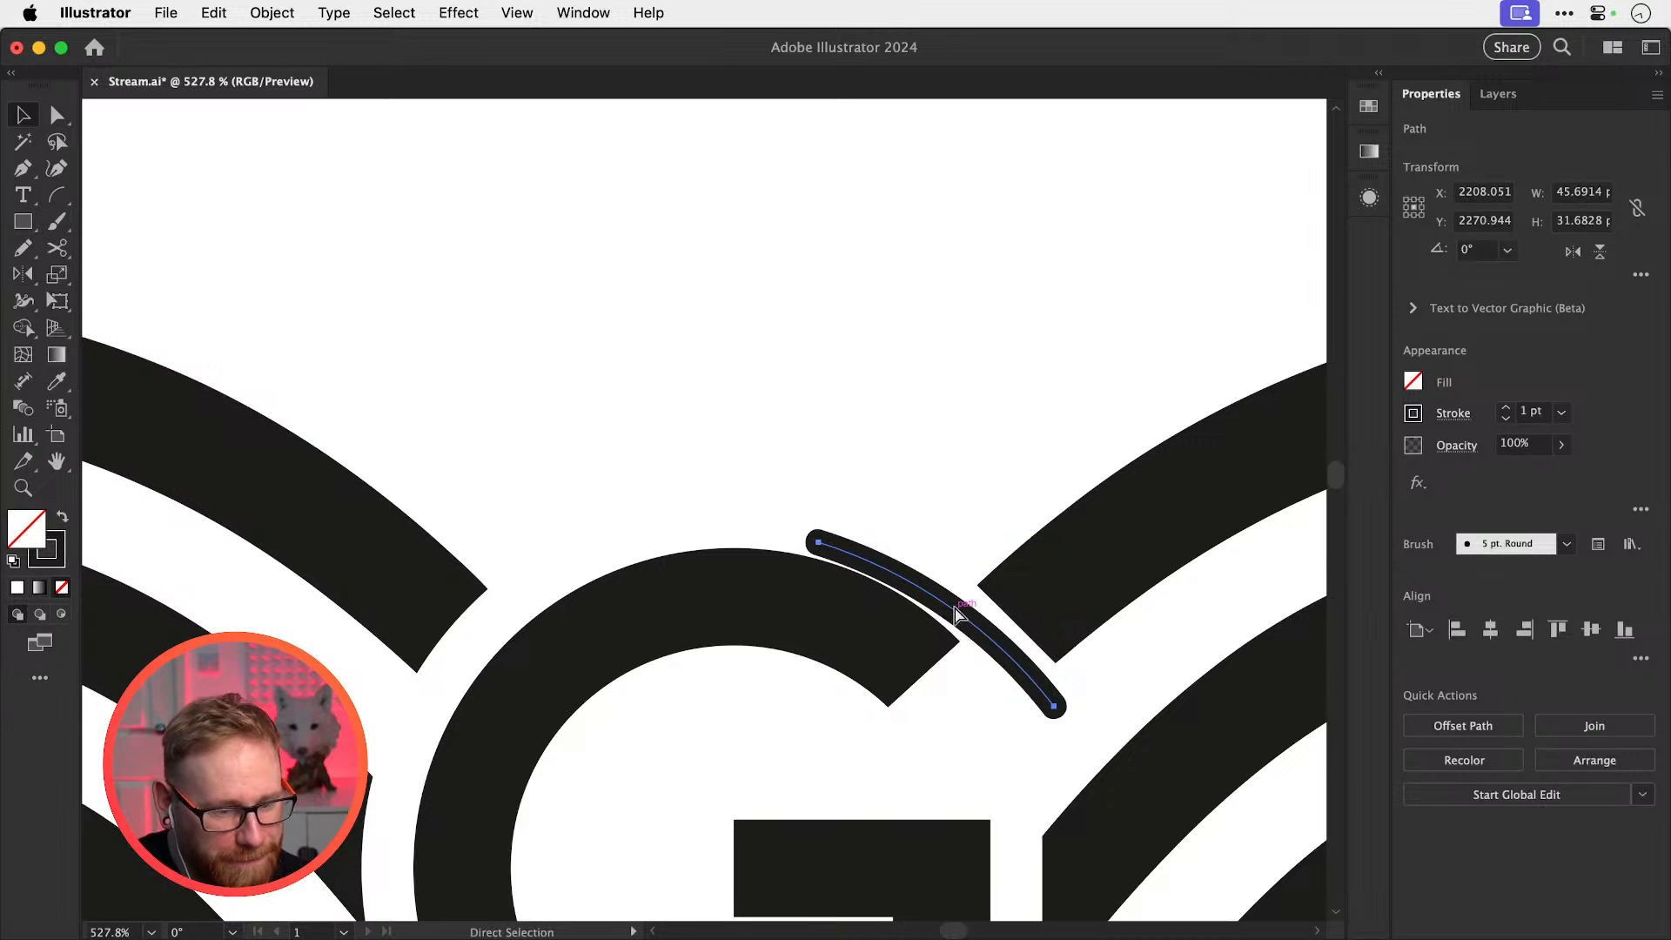
key("Delete")
key("ctrl+minus")
key("ctrl+1")
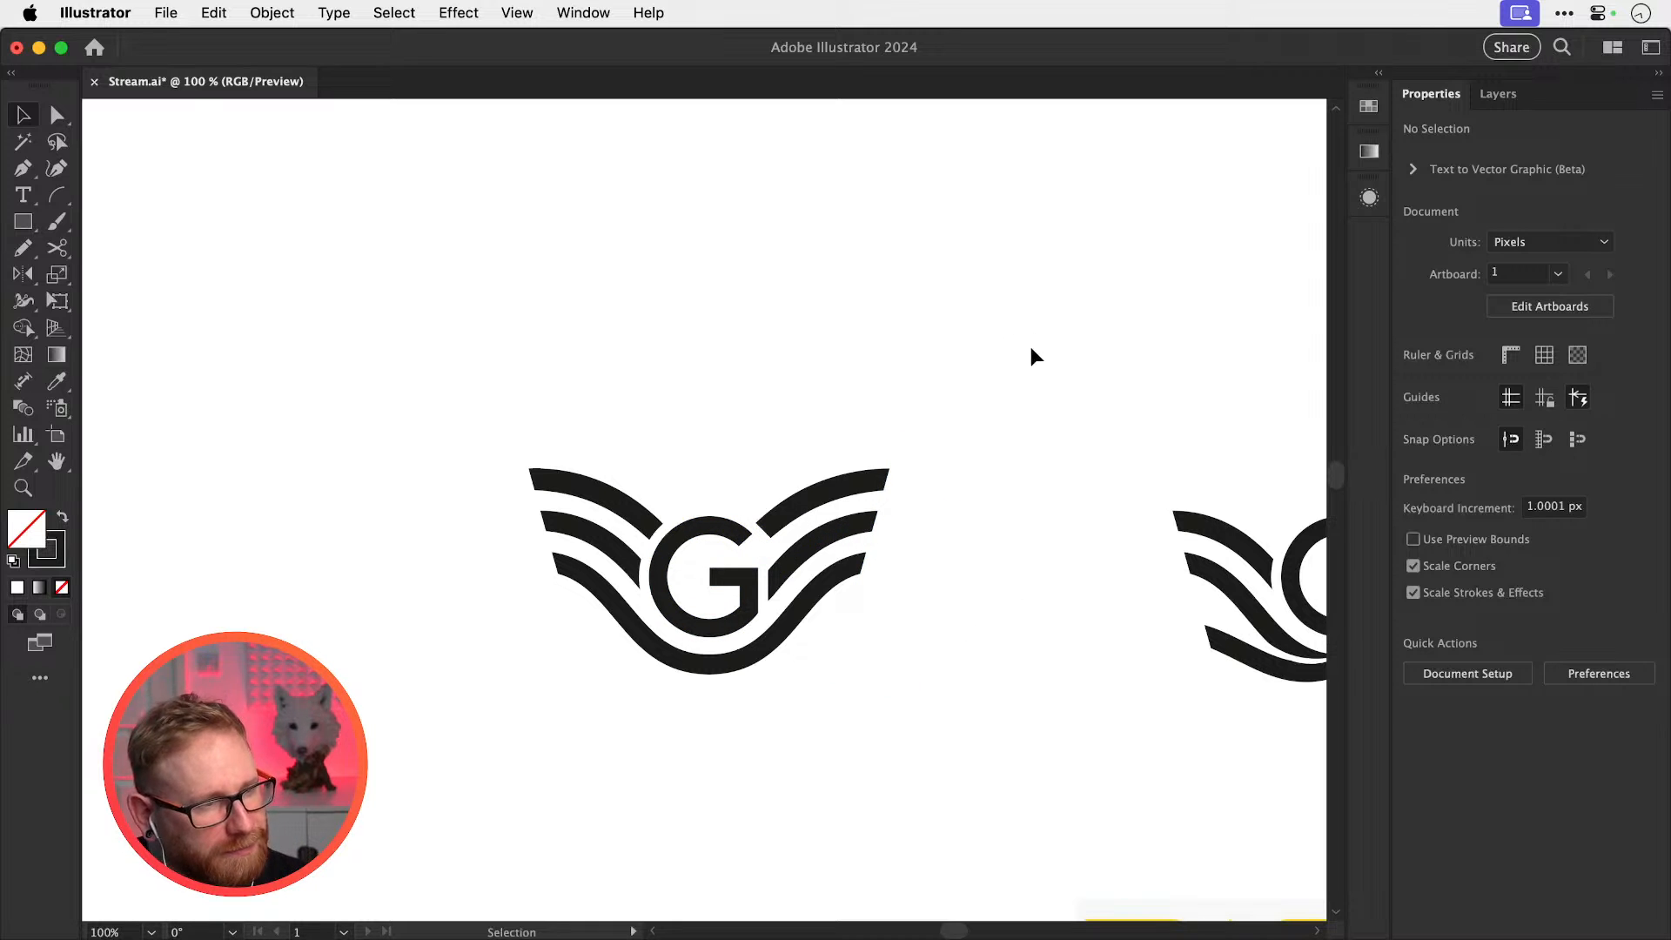
key("z")
left_click_drag(712, 574, 1001, 608)
key("v")
Duplicate the whole winged G logo with its white bars and place the copy higher up
key("cmd+minus")
key("a")
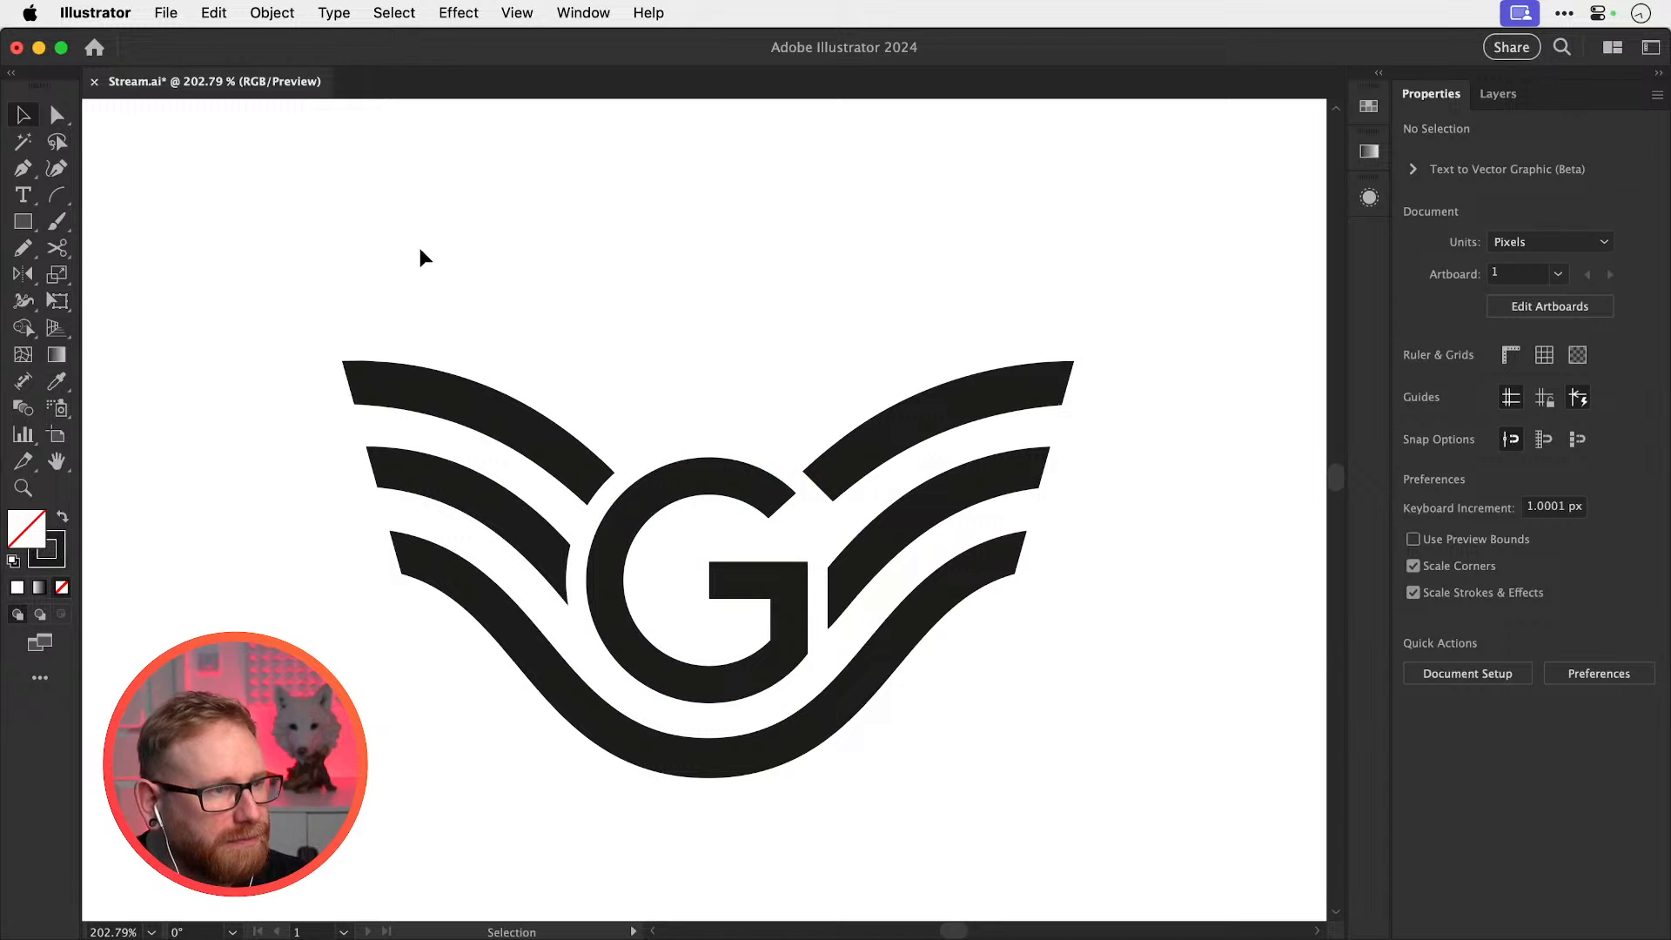
left_click_drag(418, 250, 1051, 858)
key("super+minus")
key("super+minus")
key("super+minus")
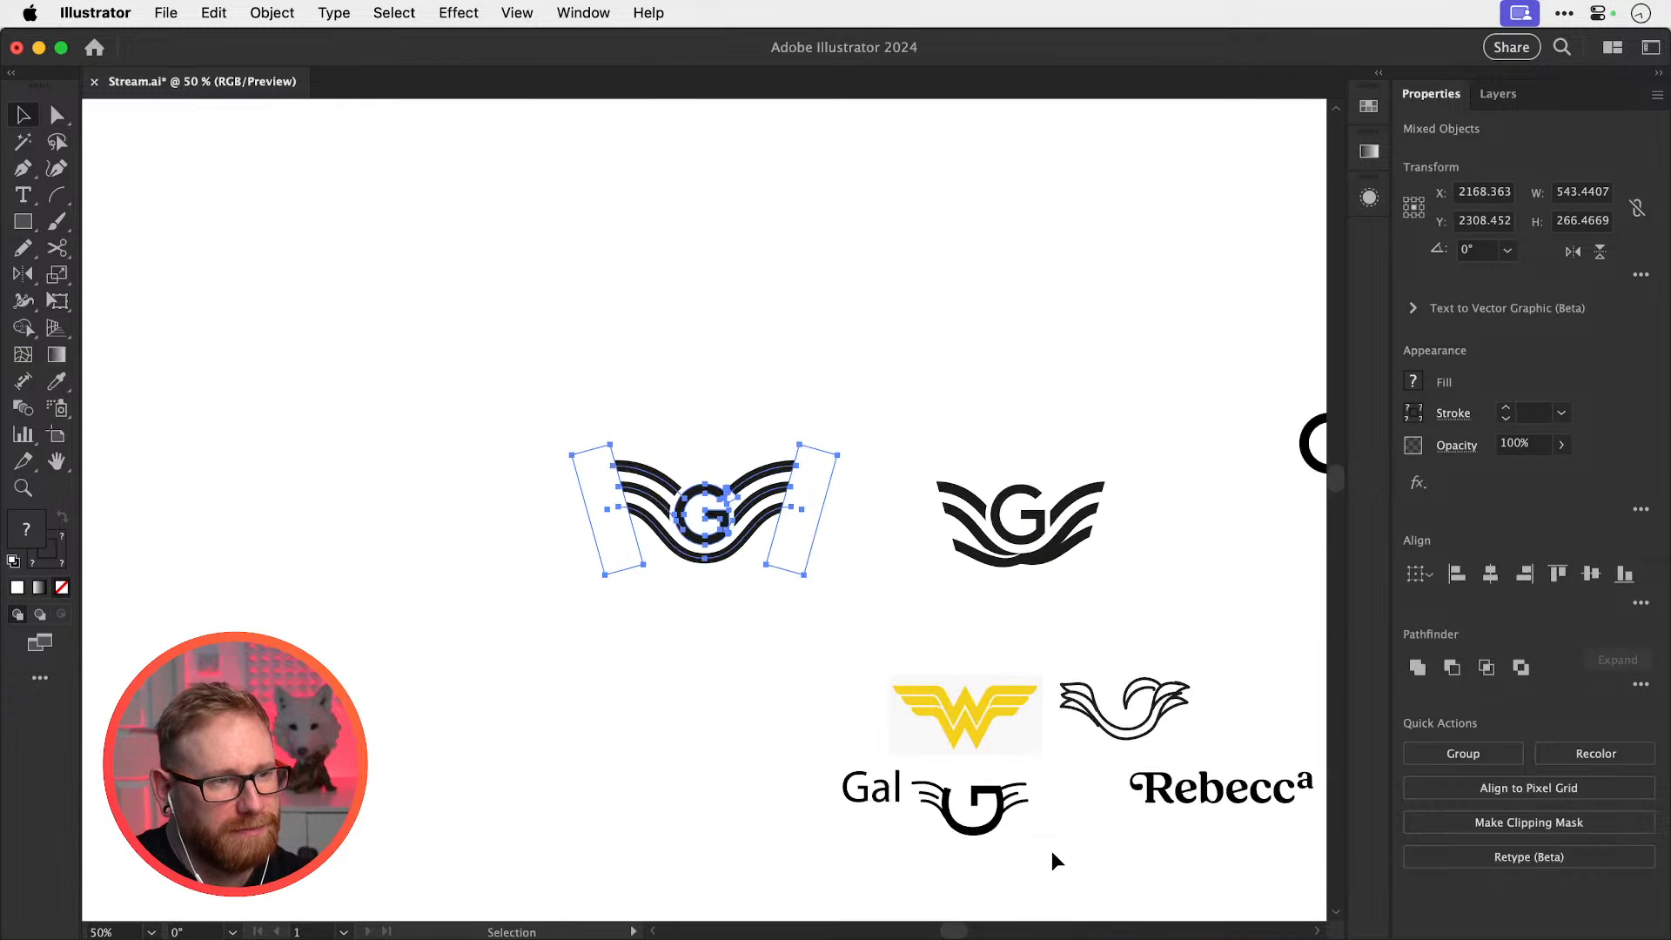
key("v")
scroll(775, 661, "up", 3)
left_click_drag(746, 628, 746, 347)
left_click_drag(768, 412, 774, 479)
key("z")
left_click_drag(670, 478, 801, 485)
key("v")
left_click(201, 343)
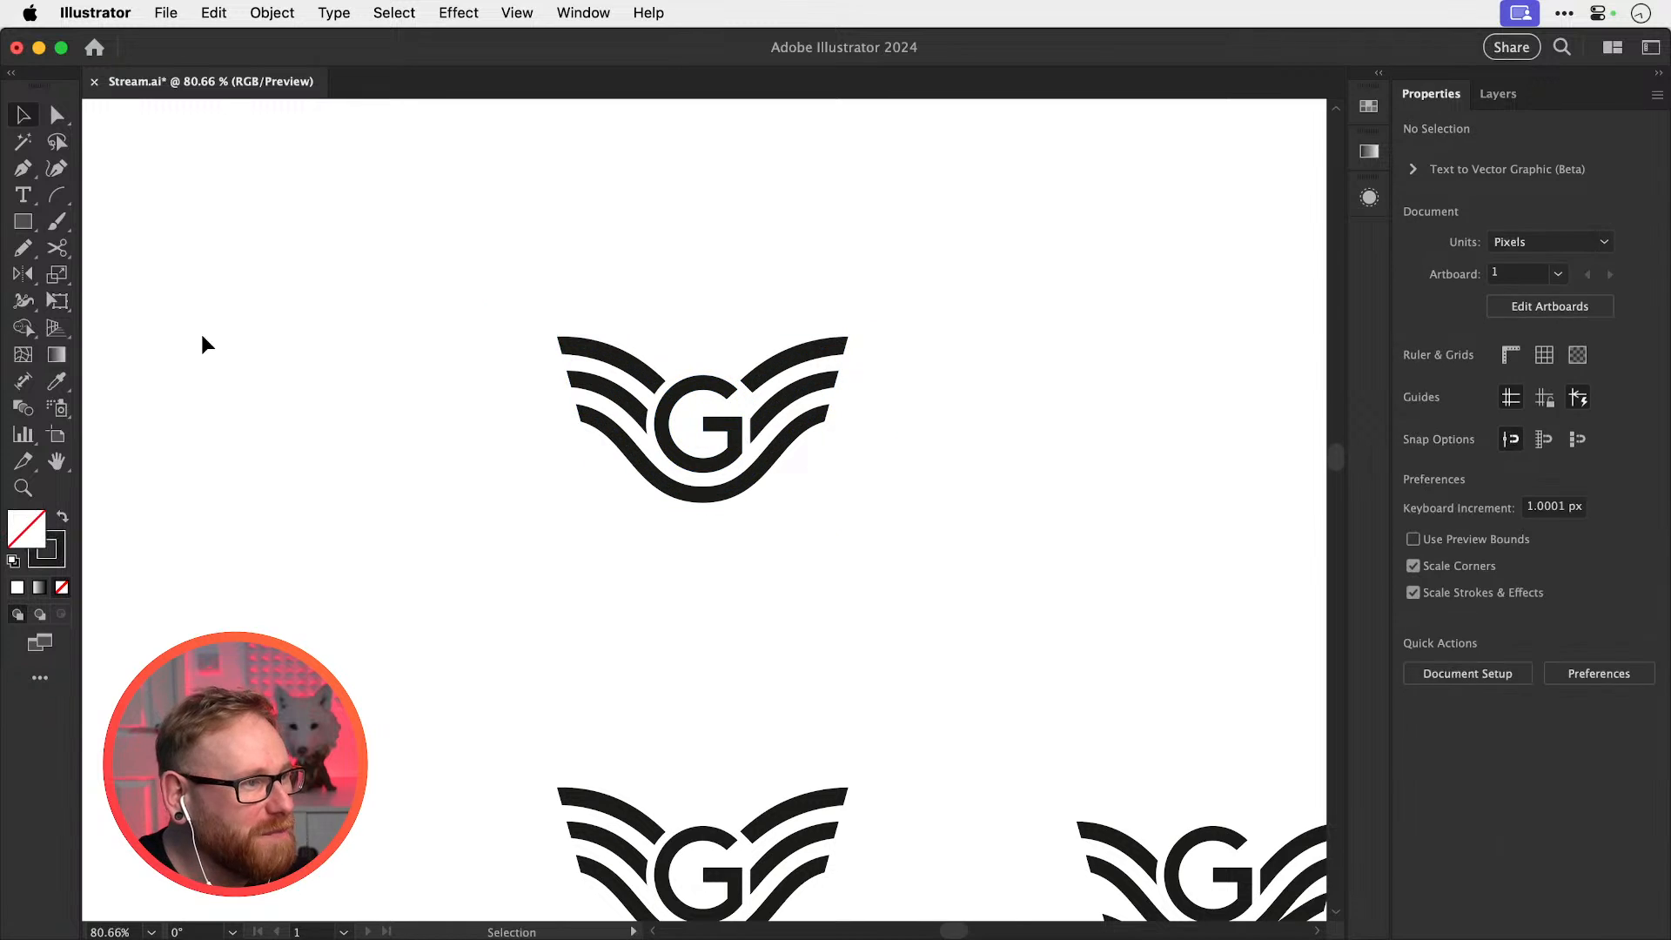
Draw a rectangle over the copy, fill it yellow #efea3a, and send it to the back
key("m")
left_click_drag(392, 253, 971, 626)
key("shift+x")
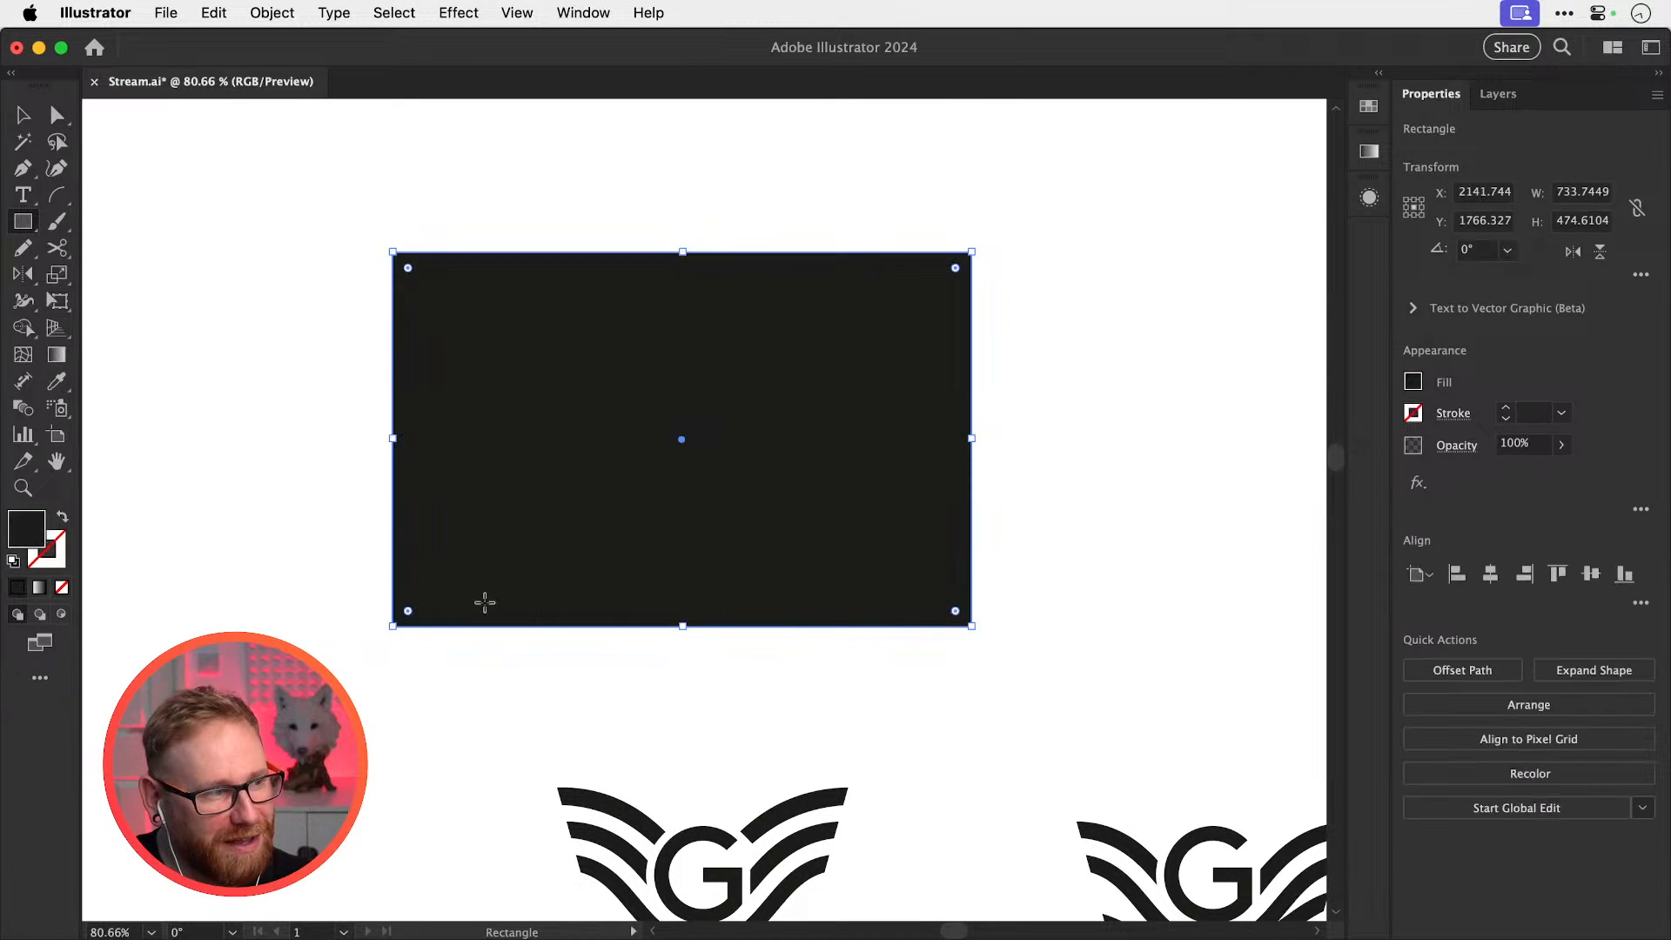
key("i")
double_click(31, 531)
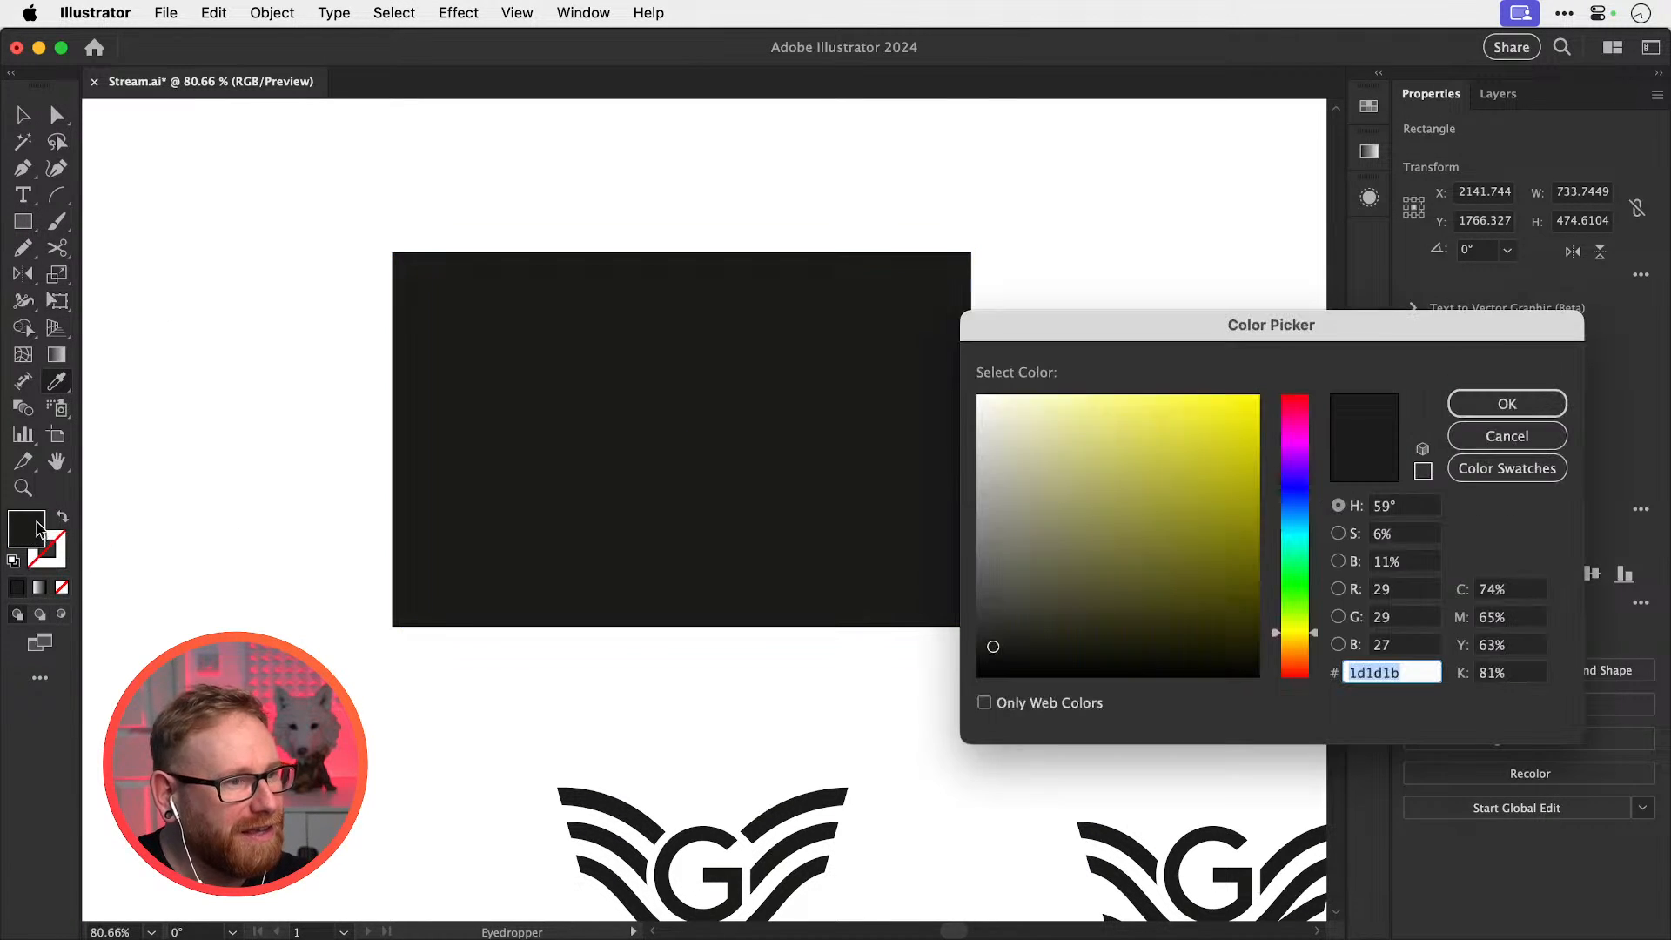
type("efea3a")
key("Return")
key("super+shift+[")
key("super+shift+a")
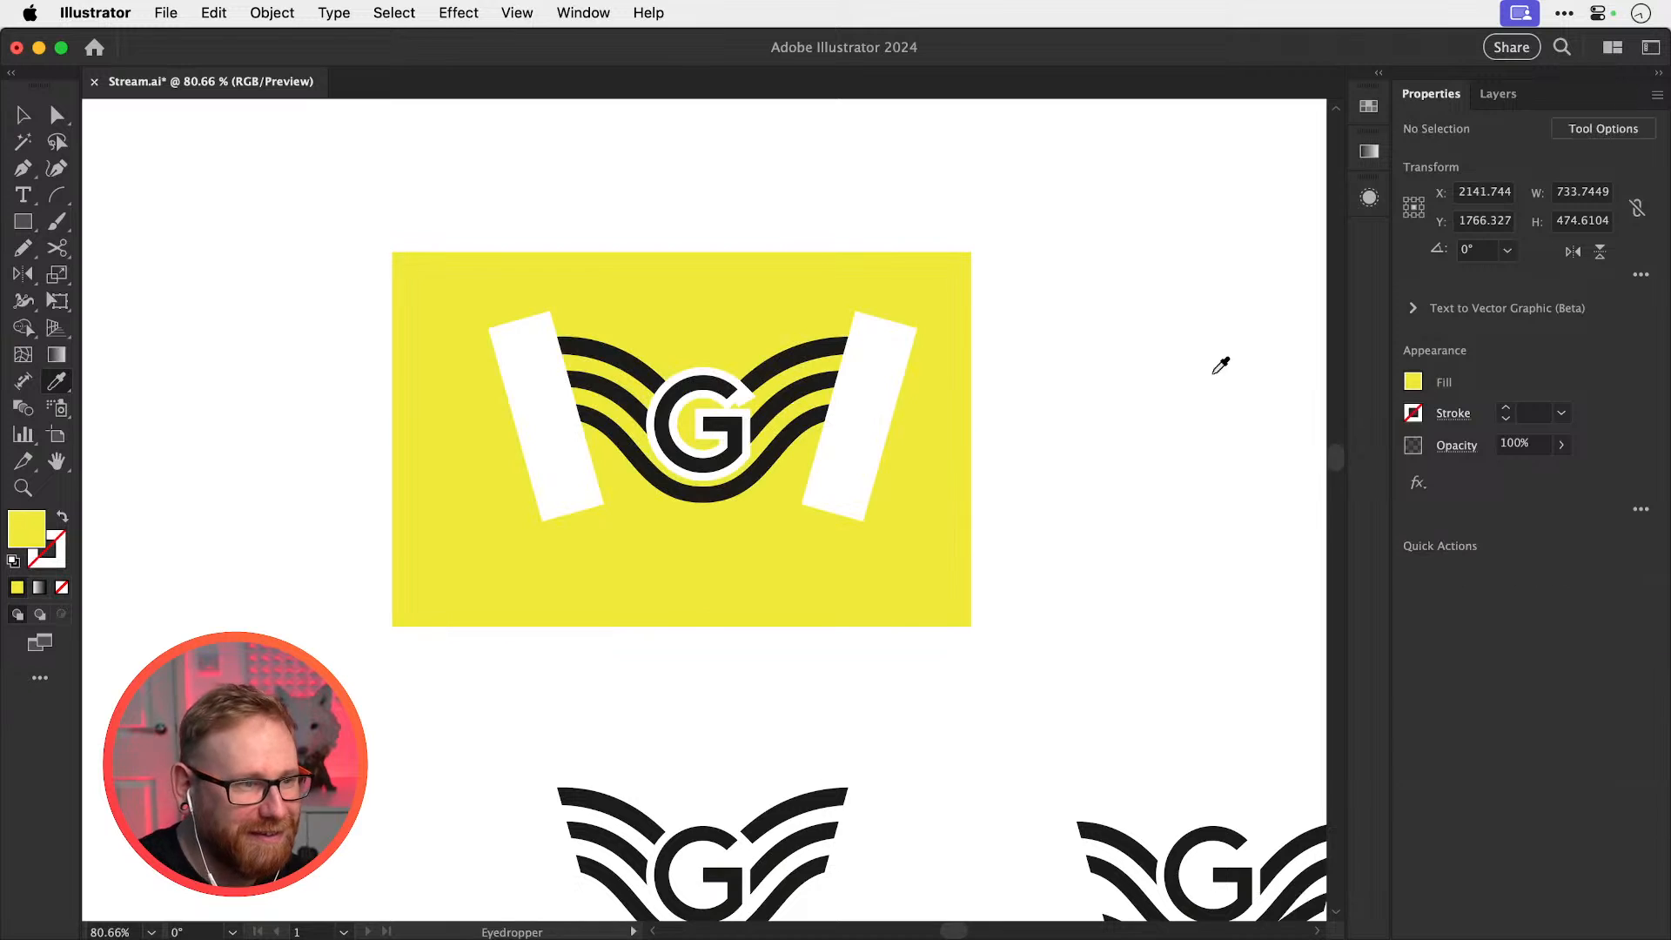
Zoom in on the yellow preview and select the background rectangle
key("v")
key("z")
left_click_drag(685, 409, 883, 457)
key("v")
left_click(1057, 535)
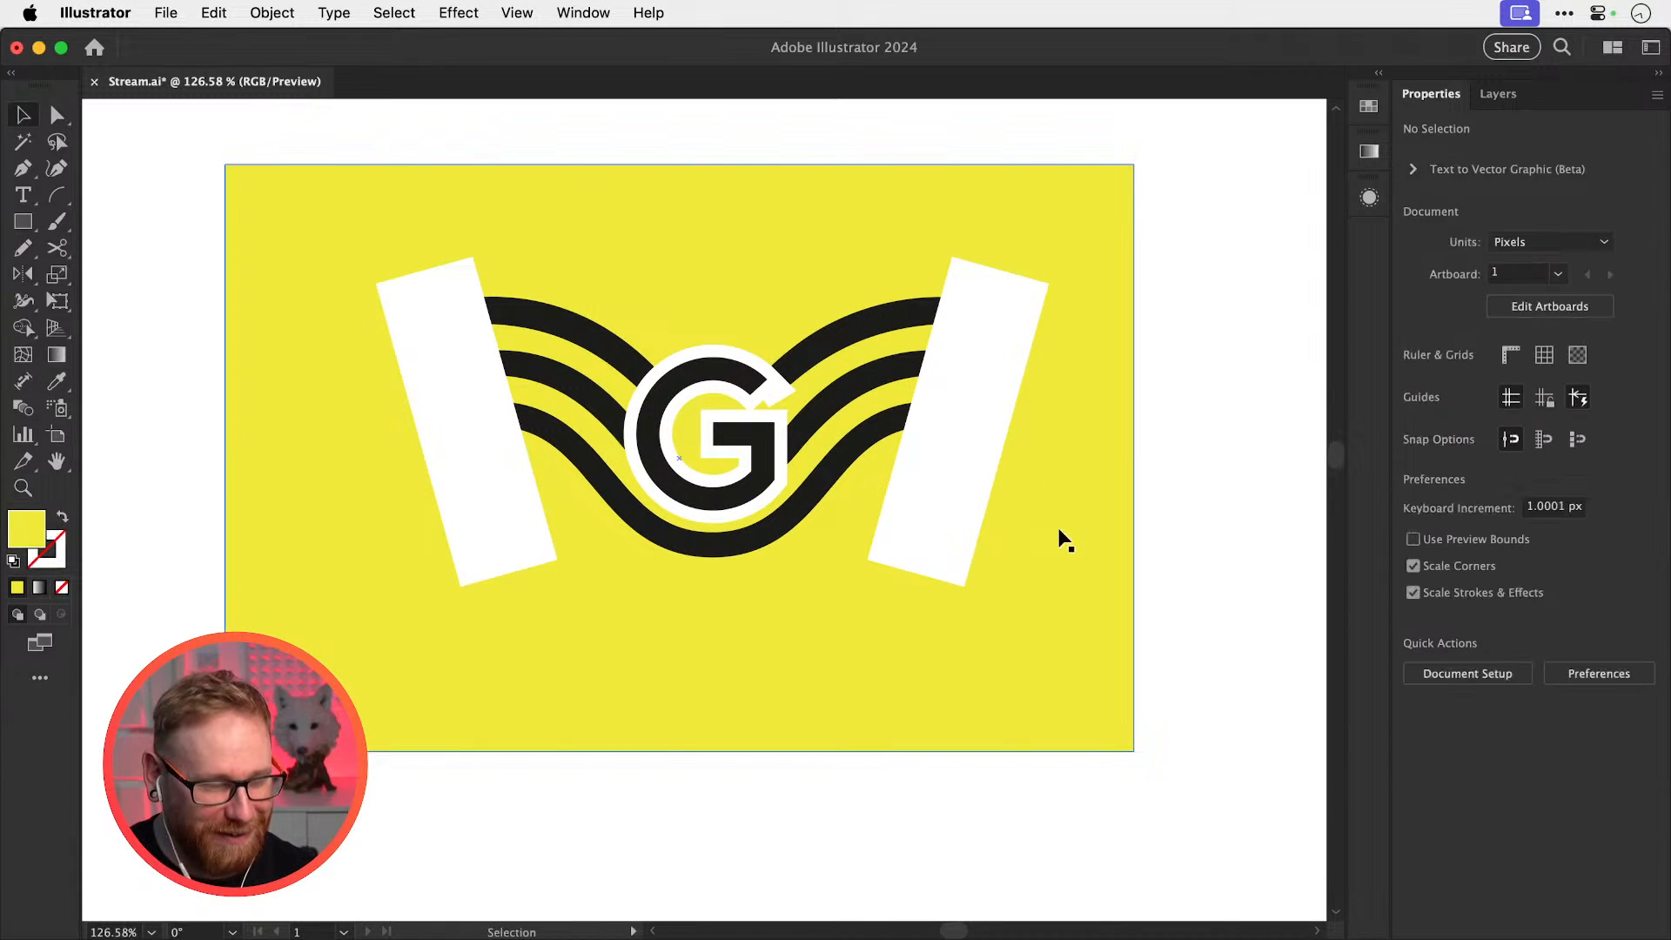
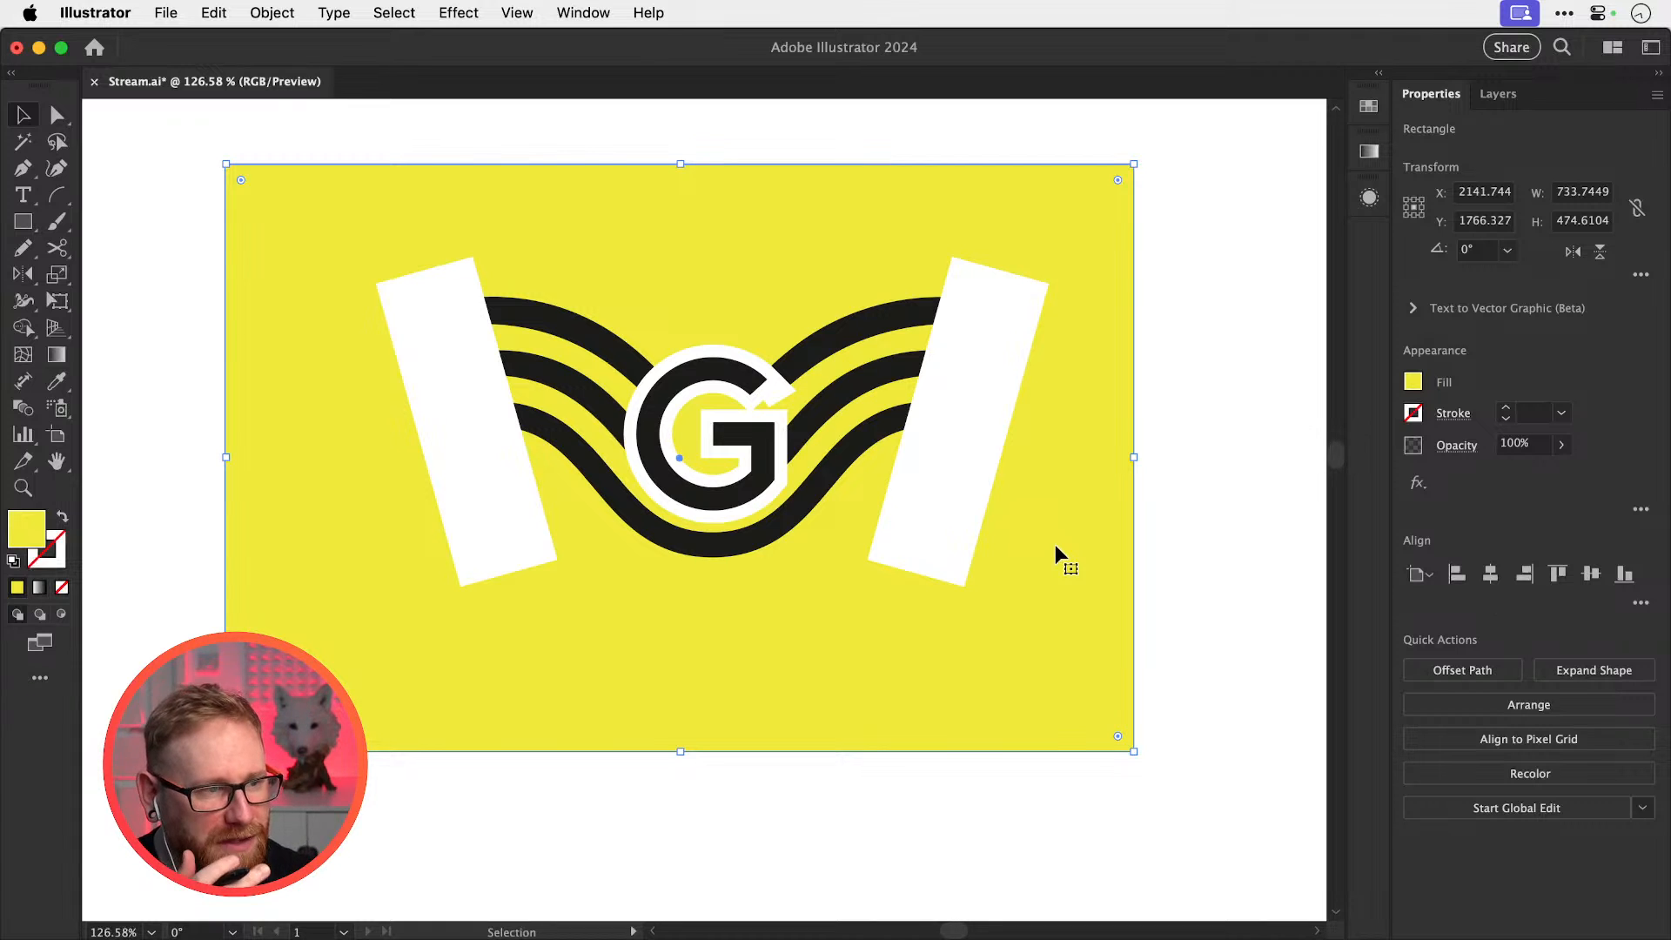
Delete the yellow background rectangle and zoom in on the black winged G logo
key("Delete")
scroll(677, 553, "up", 3)
key("z")
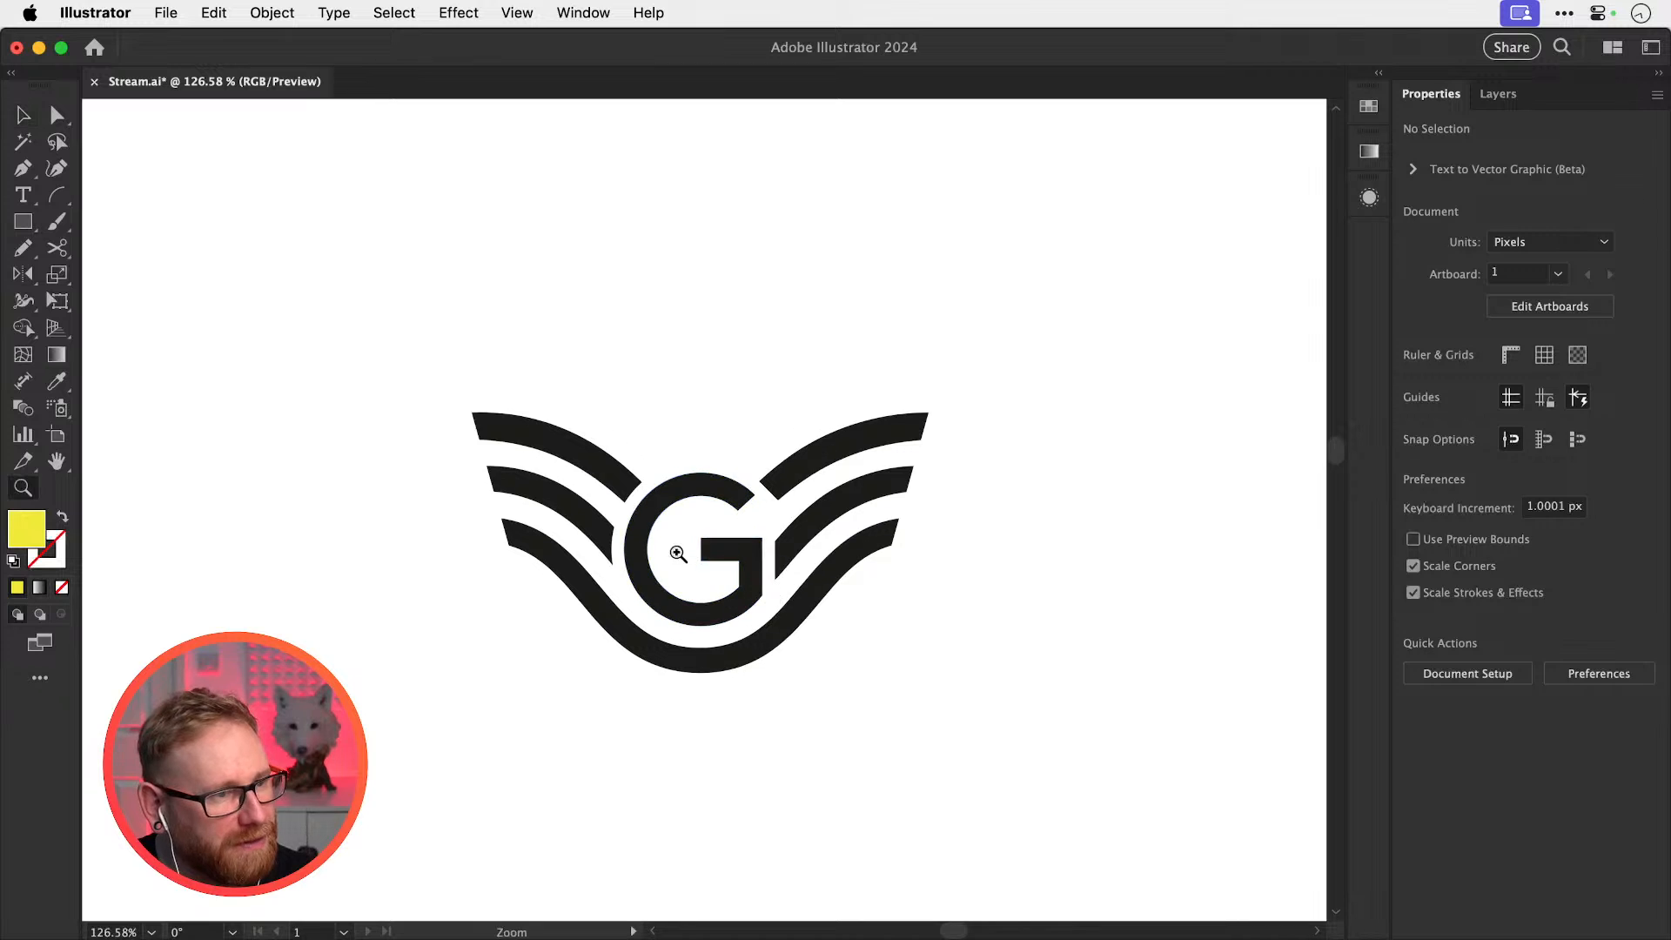
left_click_drag(677, 553, 872, 492)
key("v")
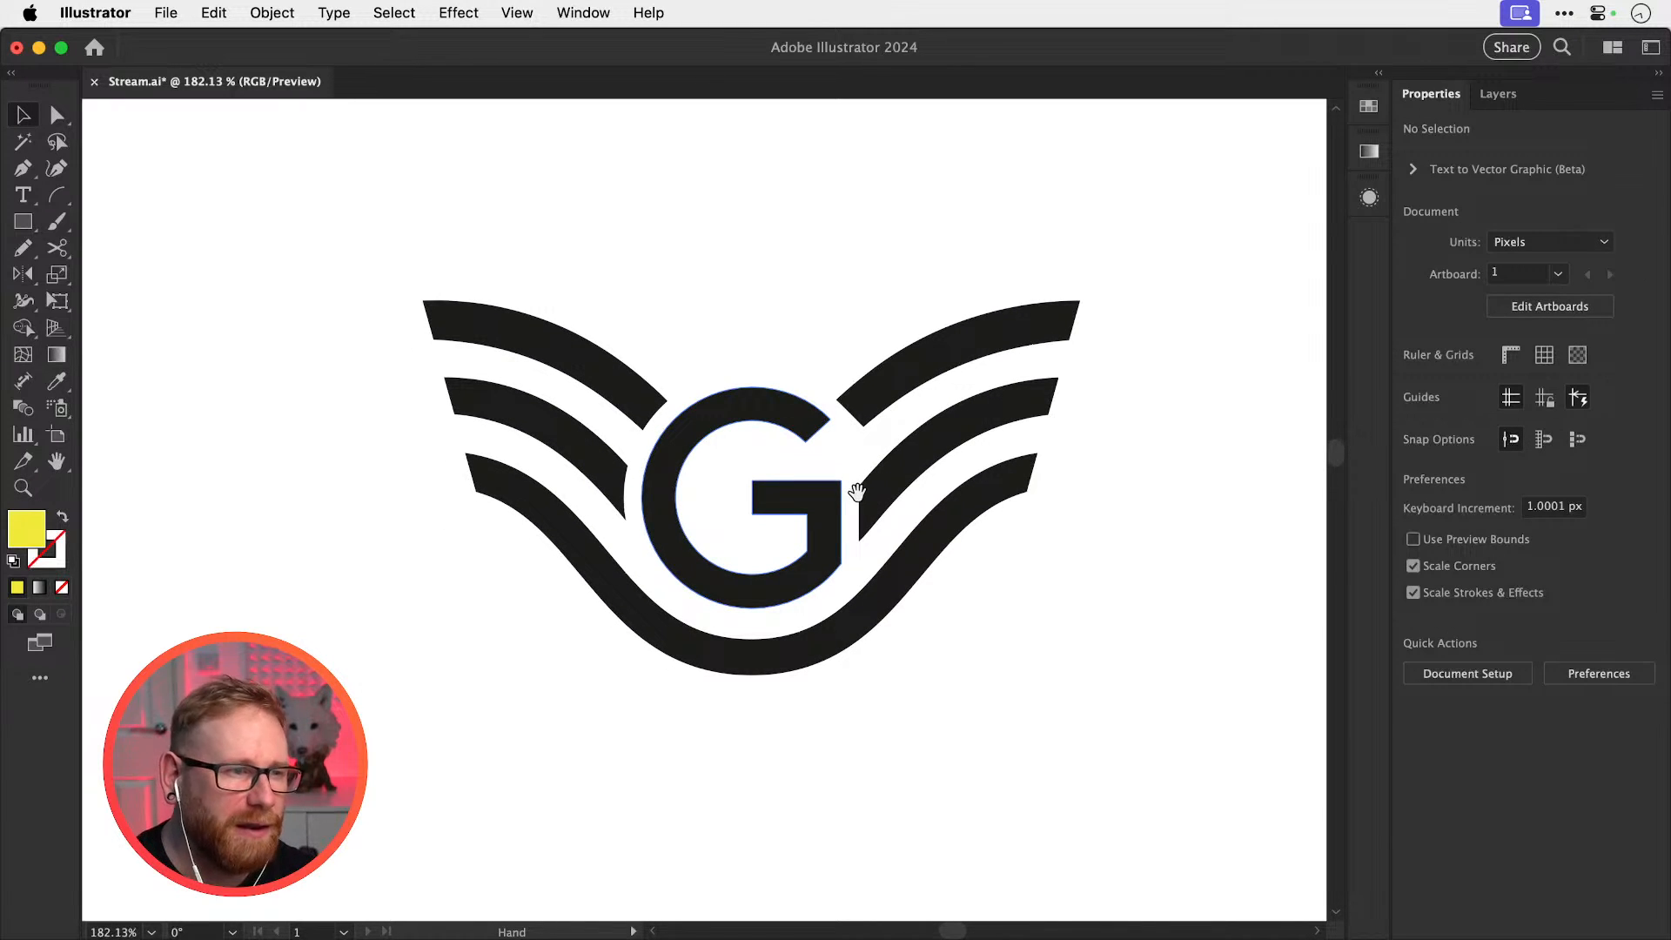
Save Stream.ai with just the black winged G logo on the artboard
key("super+s")
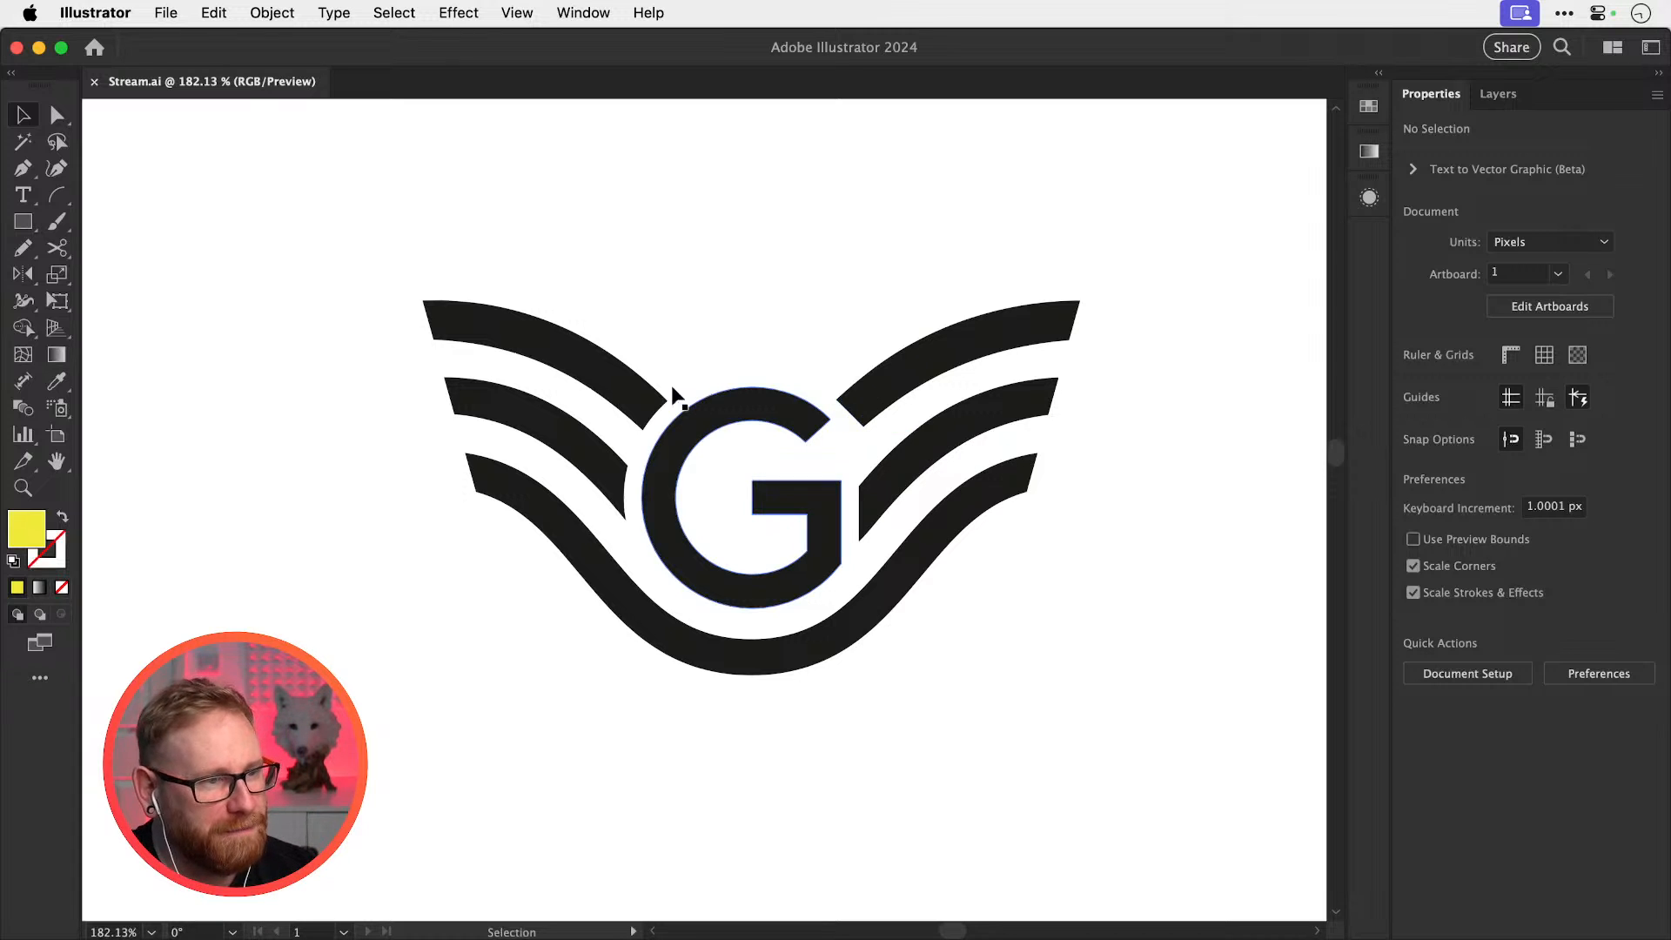
left_click(610, 470)
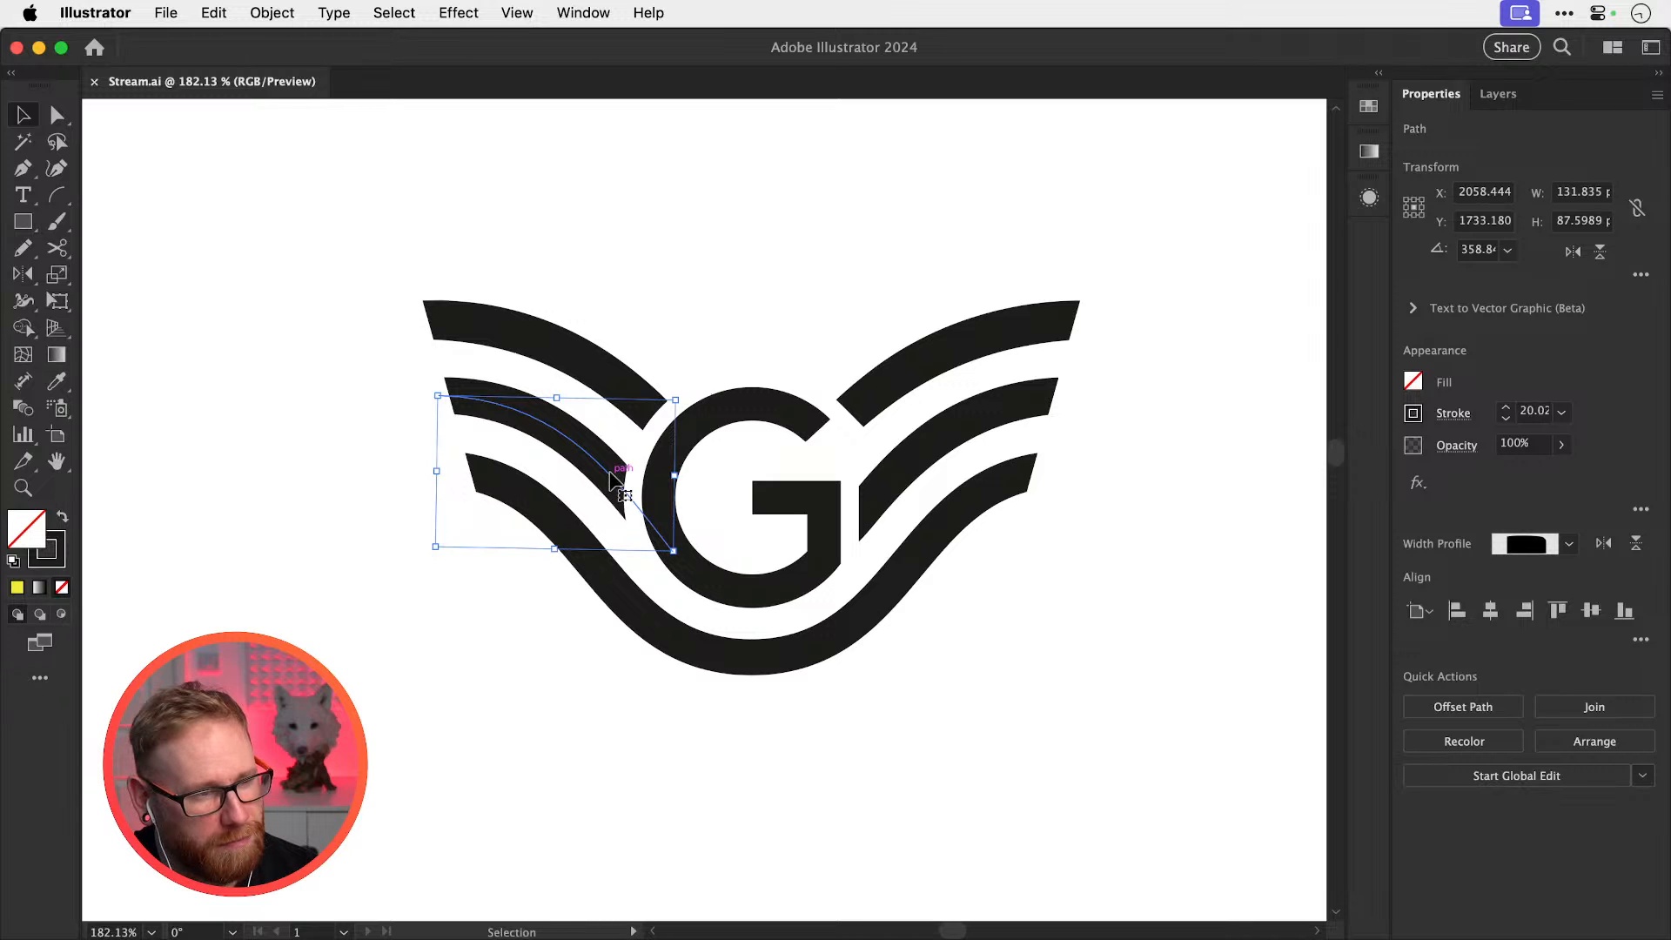
left_click_drag(611, 471, 590, 502)
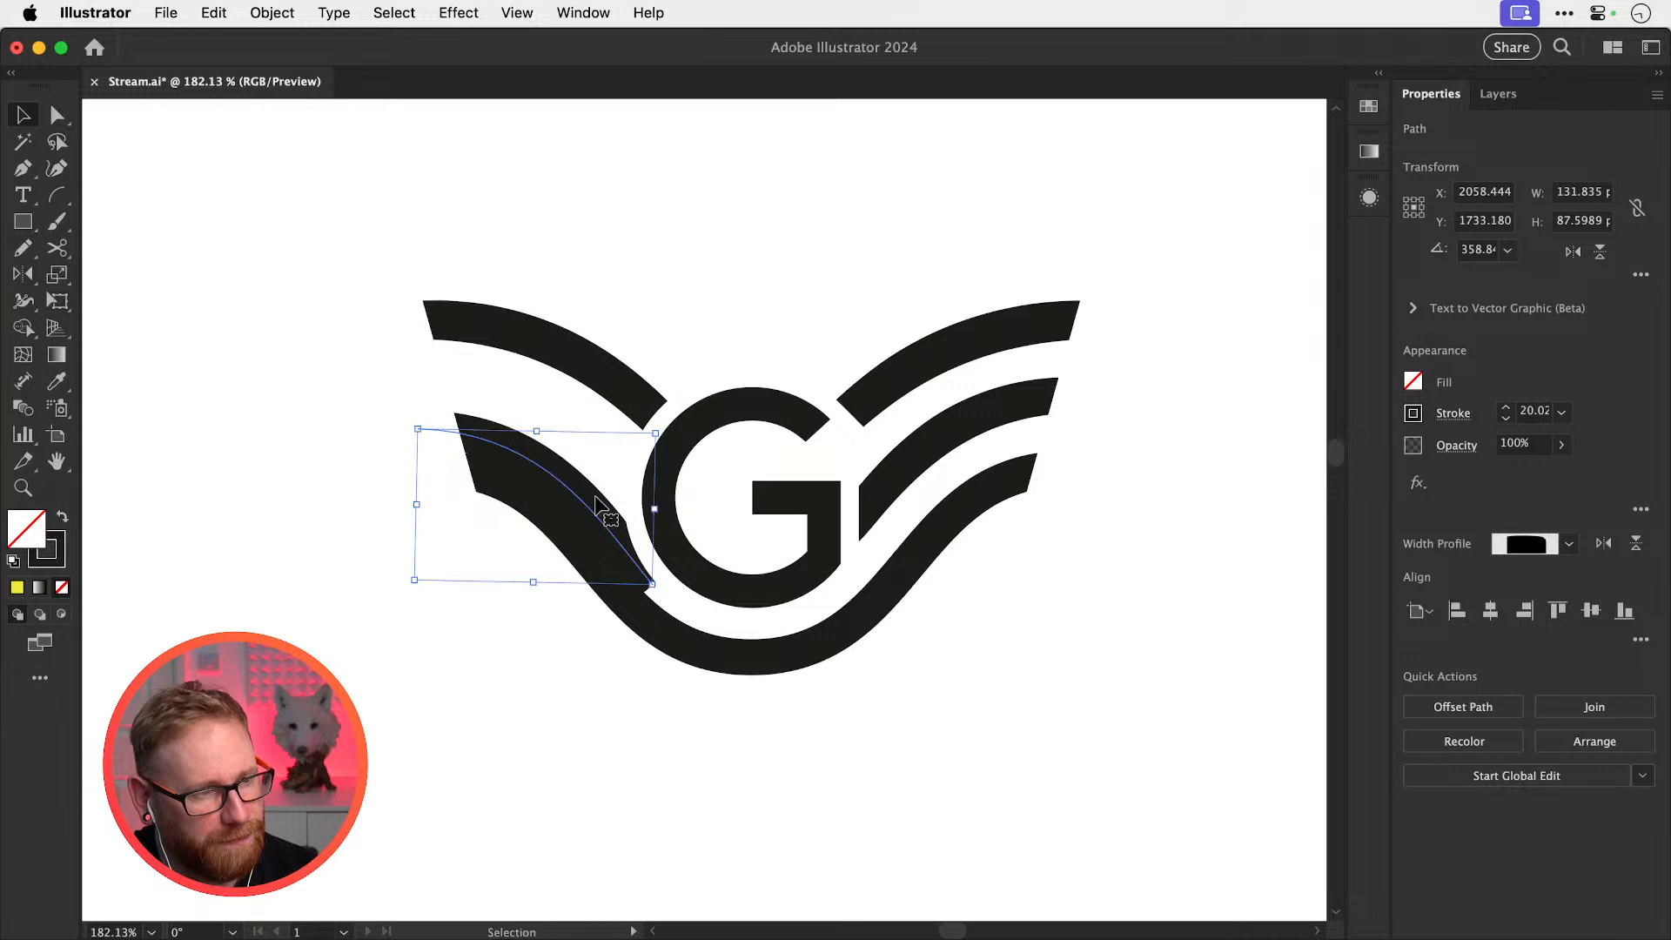
key("super+z")
left_click(289, 14)
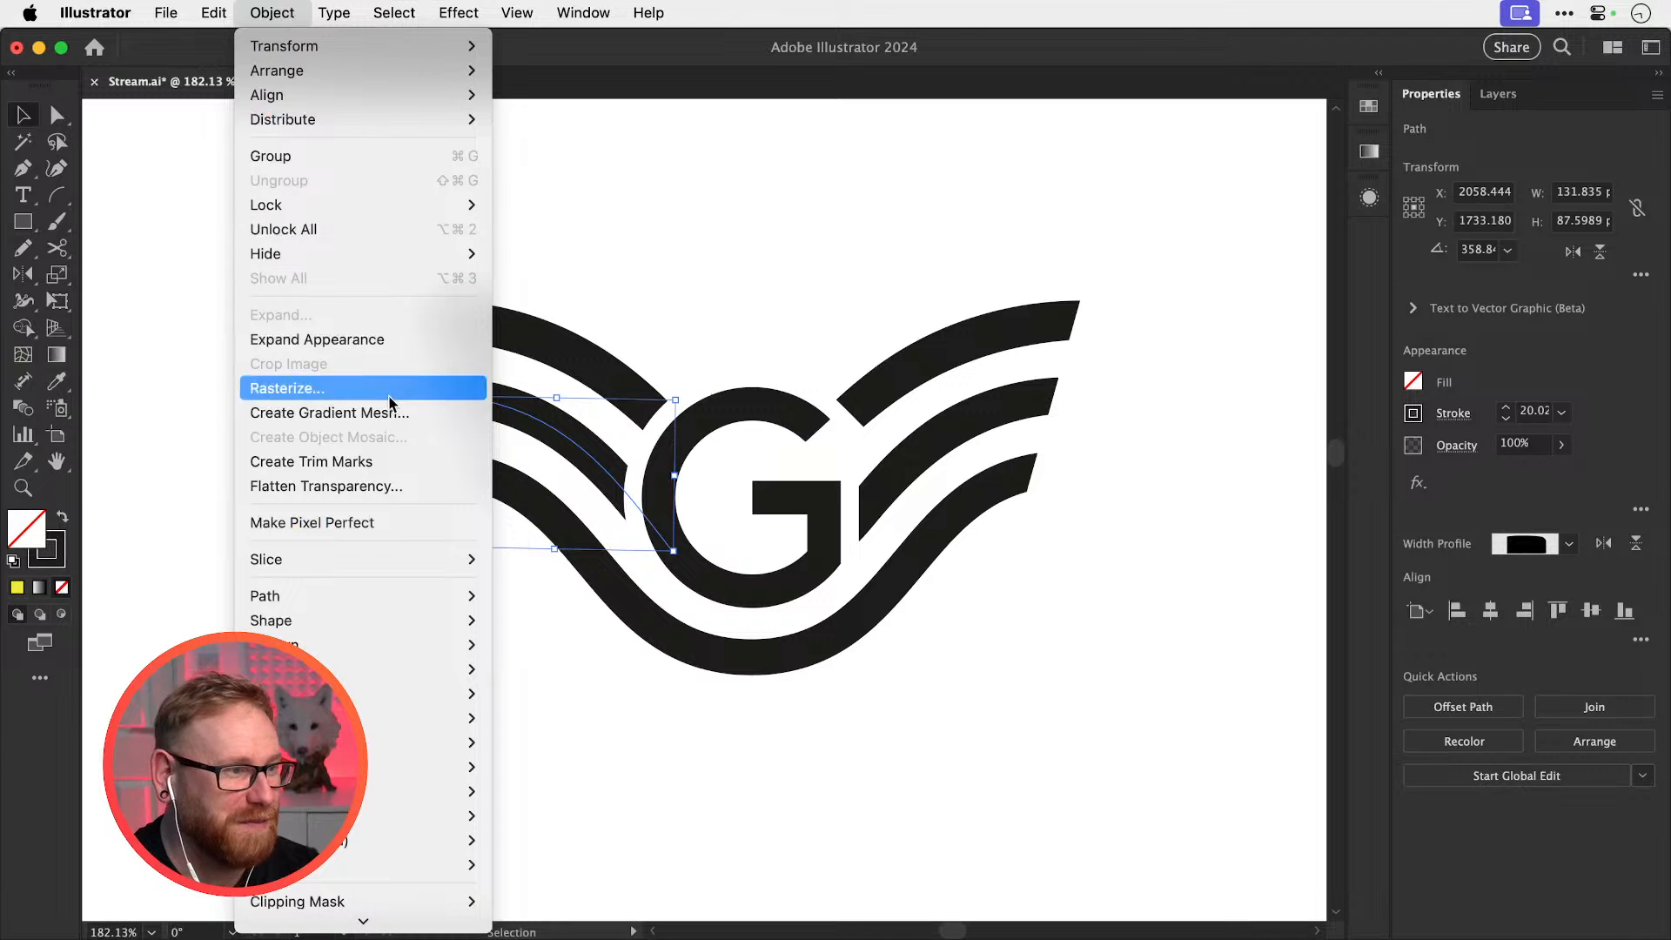
mouse_move(409, 595)
left_click(599, 682)
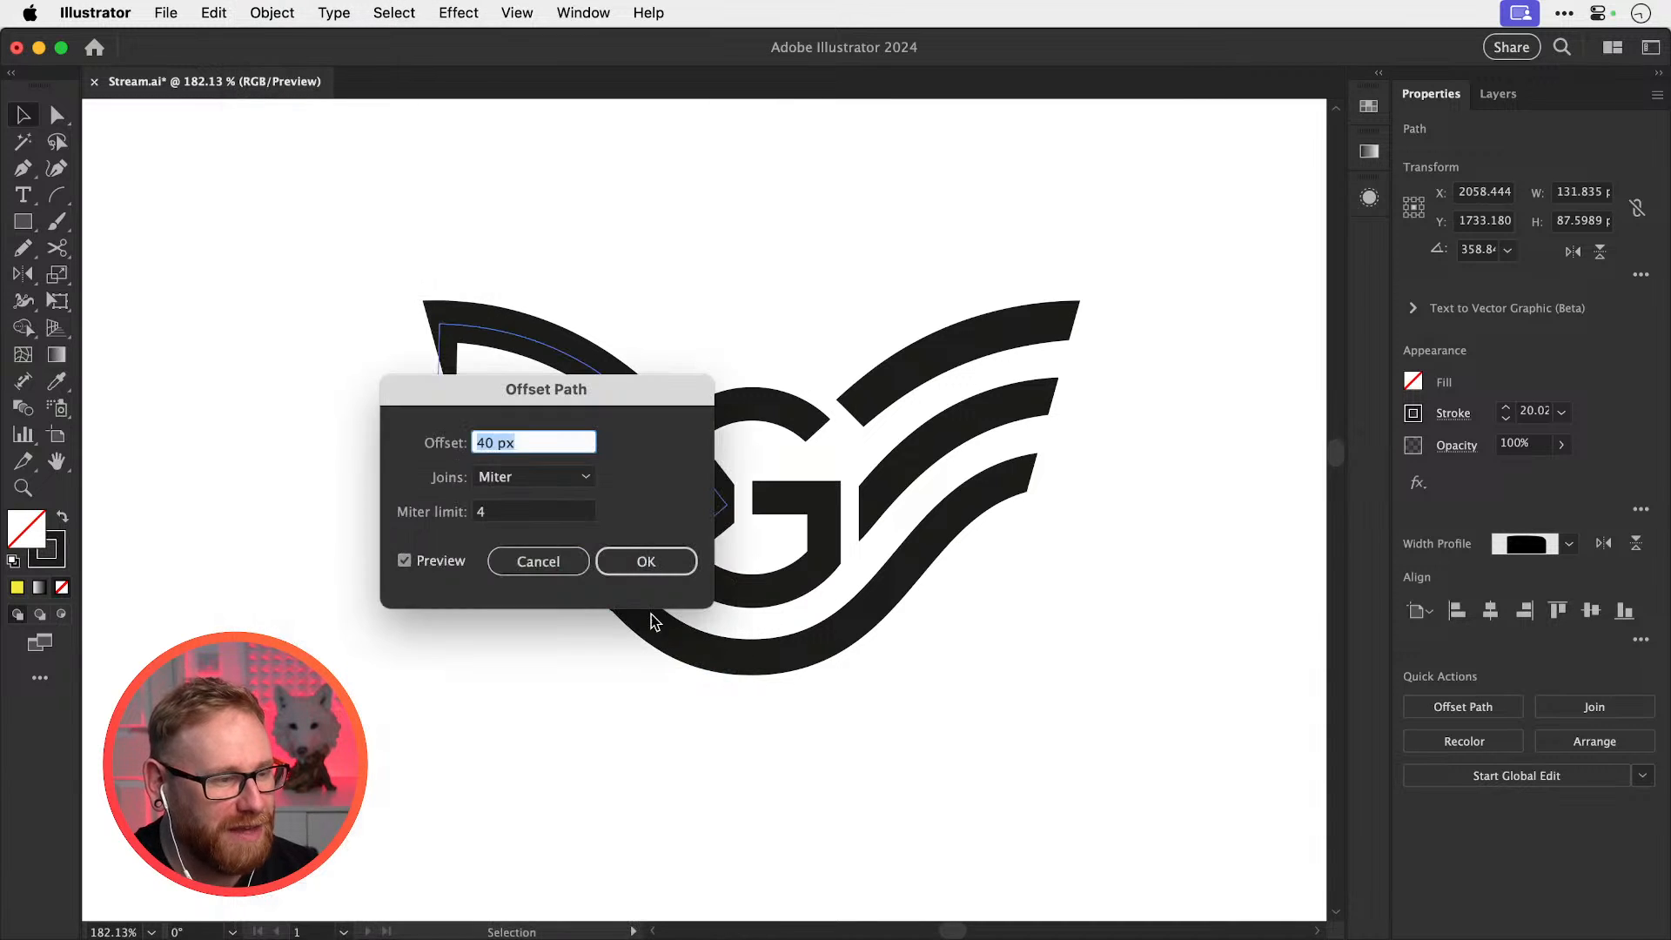
key("Return")
key("shift+Down")
key("shift+Down")
key("shift+Down")
key("shift+Down")
key("shift+Down")
key("shift+Down")
key("shift+Down")
key("shift+Down")
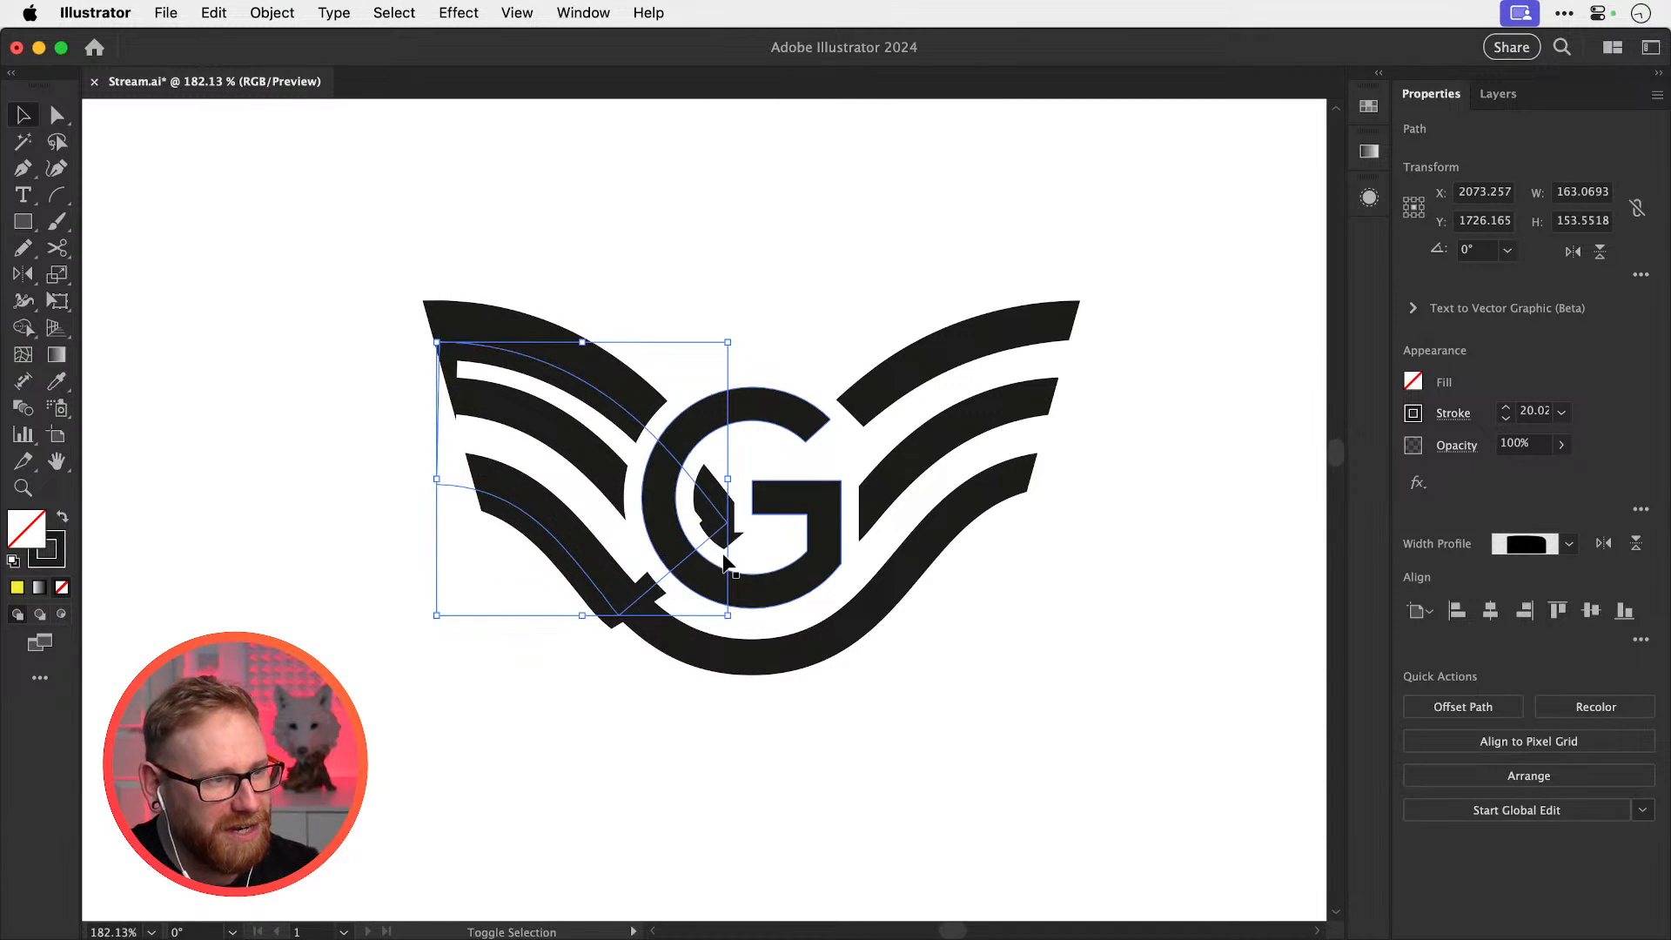
key("shift+Down")
key("shift+Down")
key("shift+Down")
key("shift+Down")
key("shift+Down")
key("shift+Down")
key("shift+Down")
key("shift+Down")
key("shift+Down")
key("shift+Down")
key("shift+Down")
key("shift+Down")
key("shift+Down")
key("shift+Down")
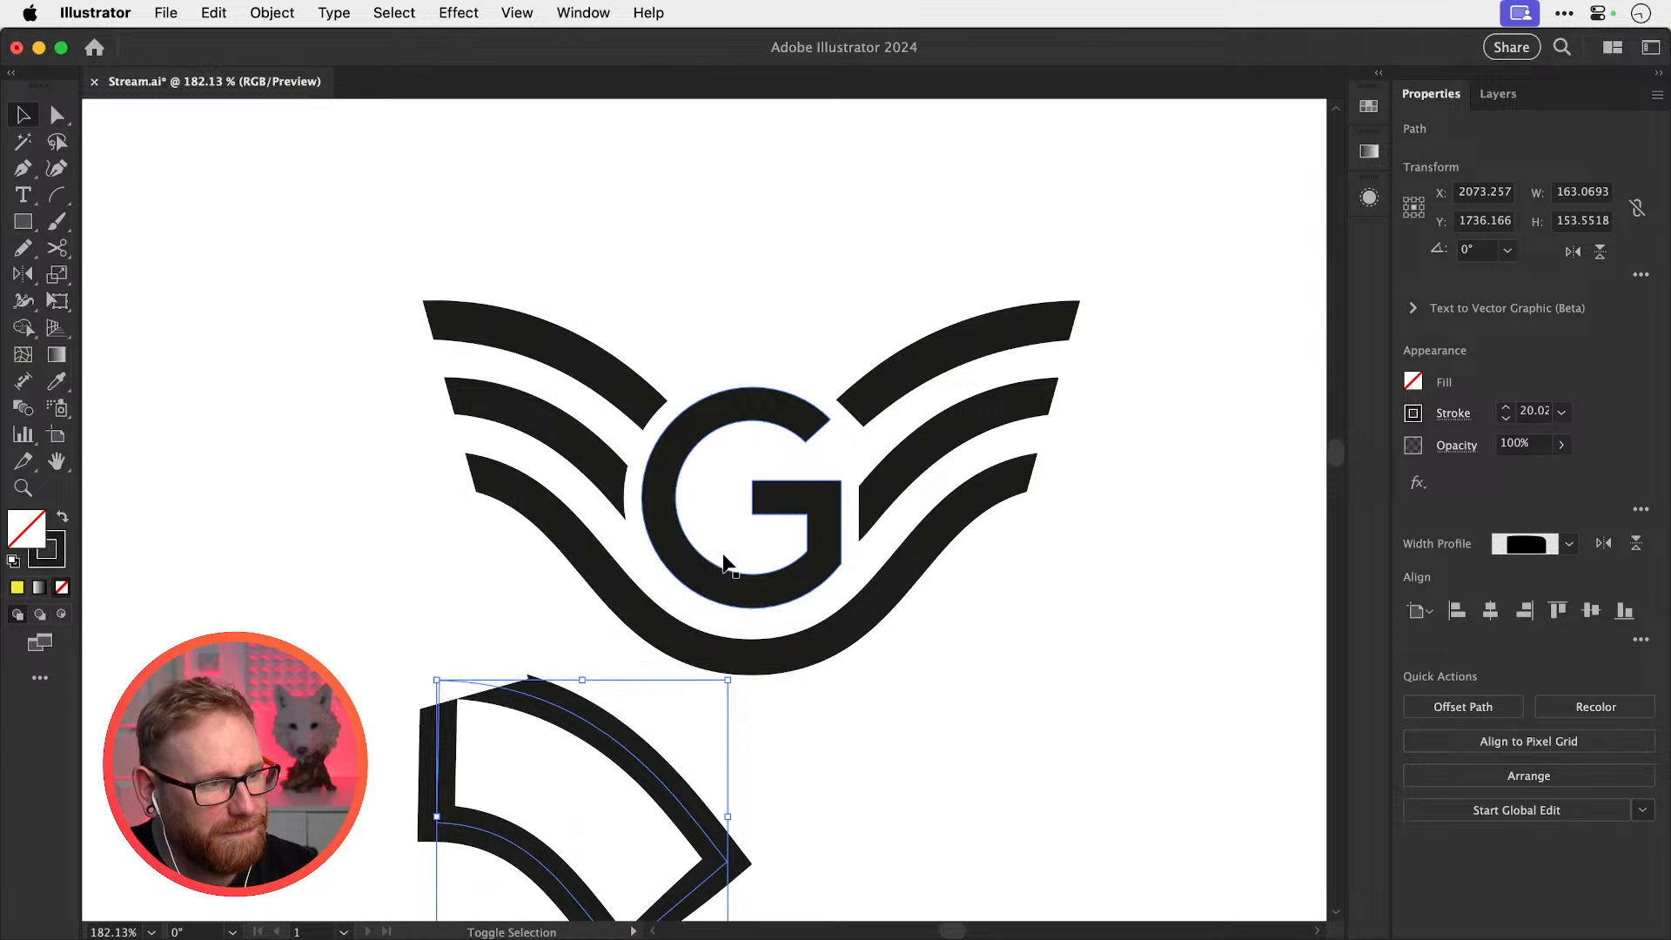
left_click_drag(667, 659, 701, 472)
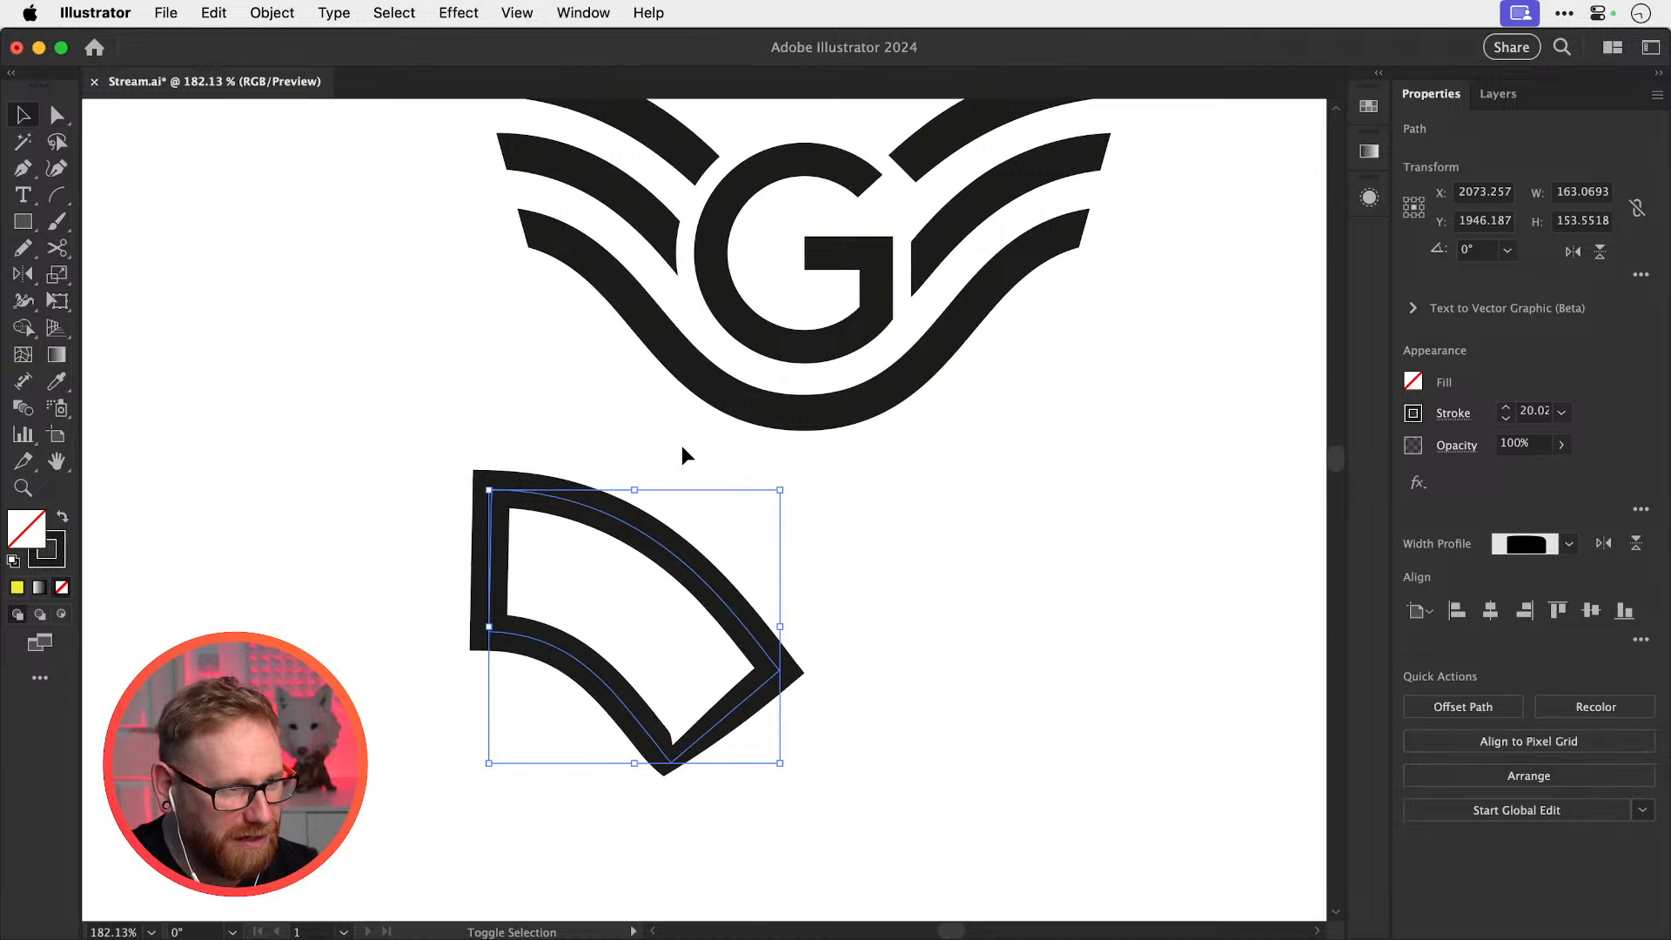
left_click(681, 445)
key("a")
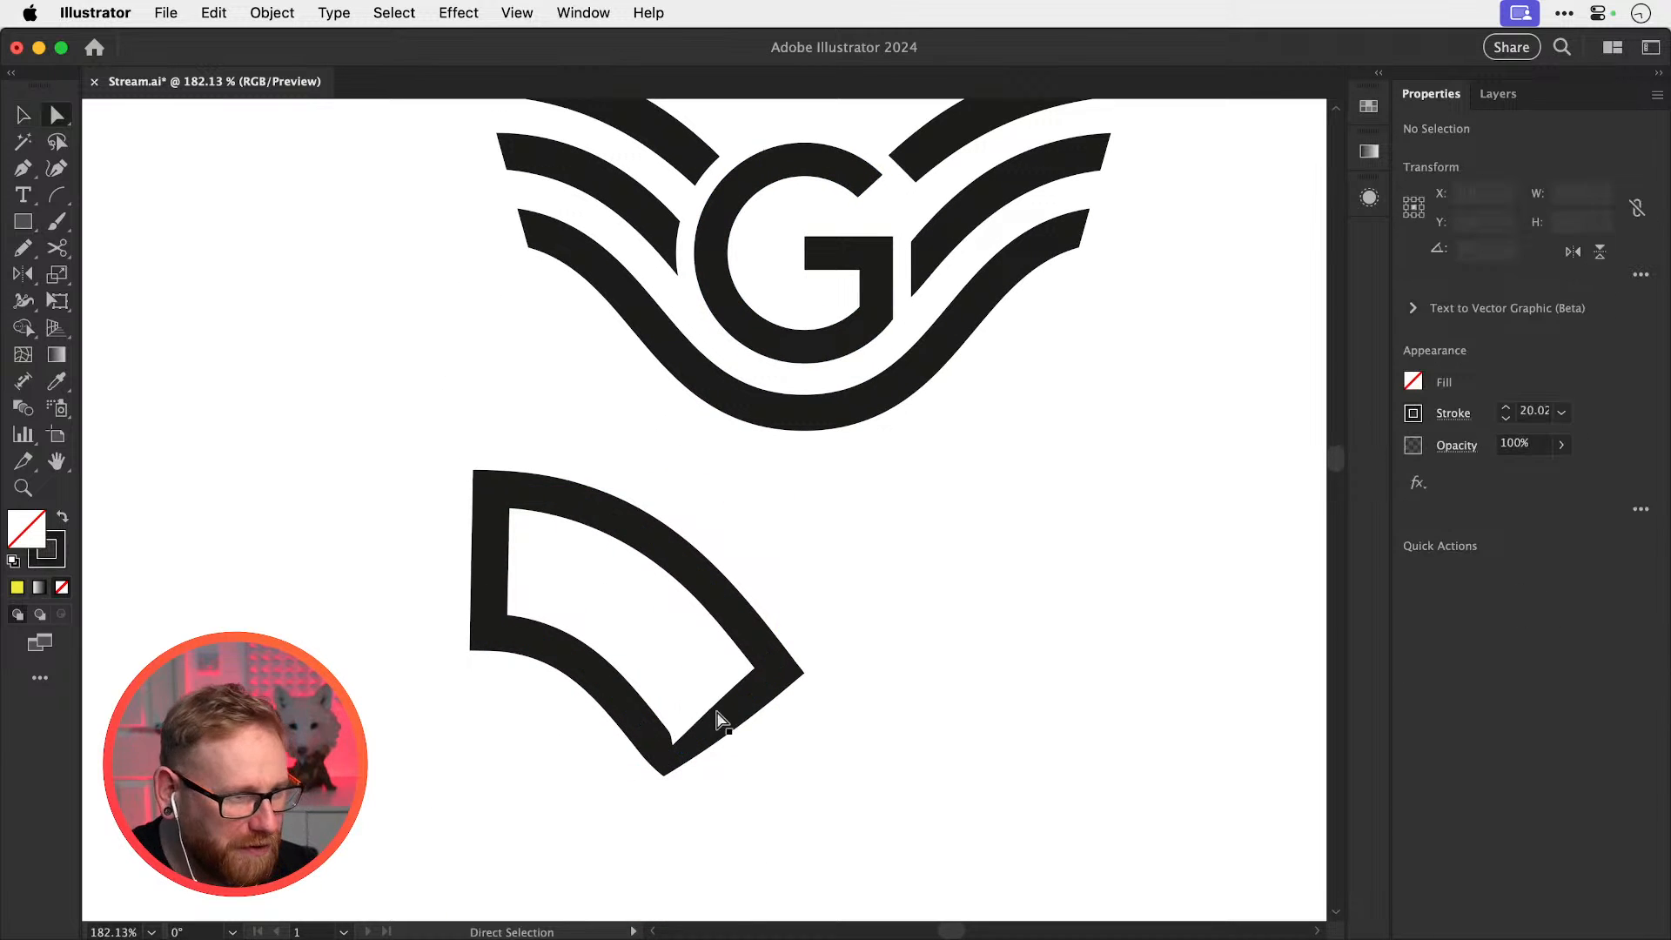
left_click(728, 714)
key("Delete")
key("v")
left_click(741, 698, "super")
left_click(491, 584)
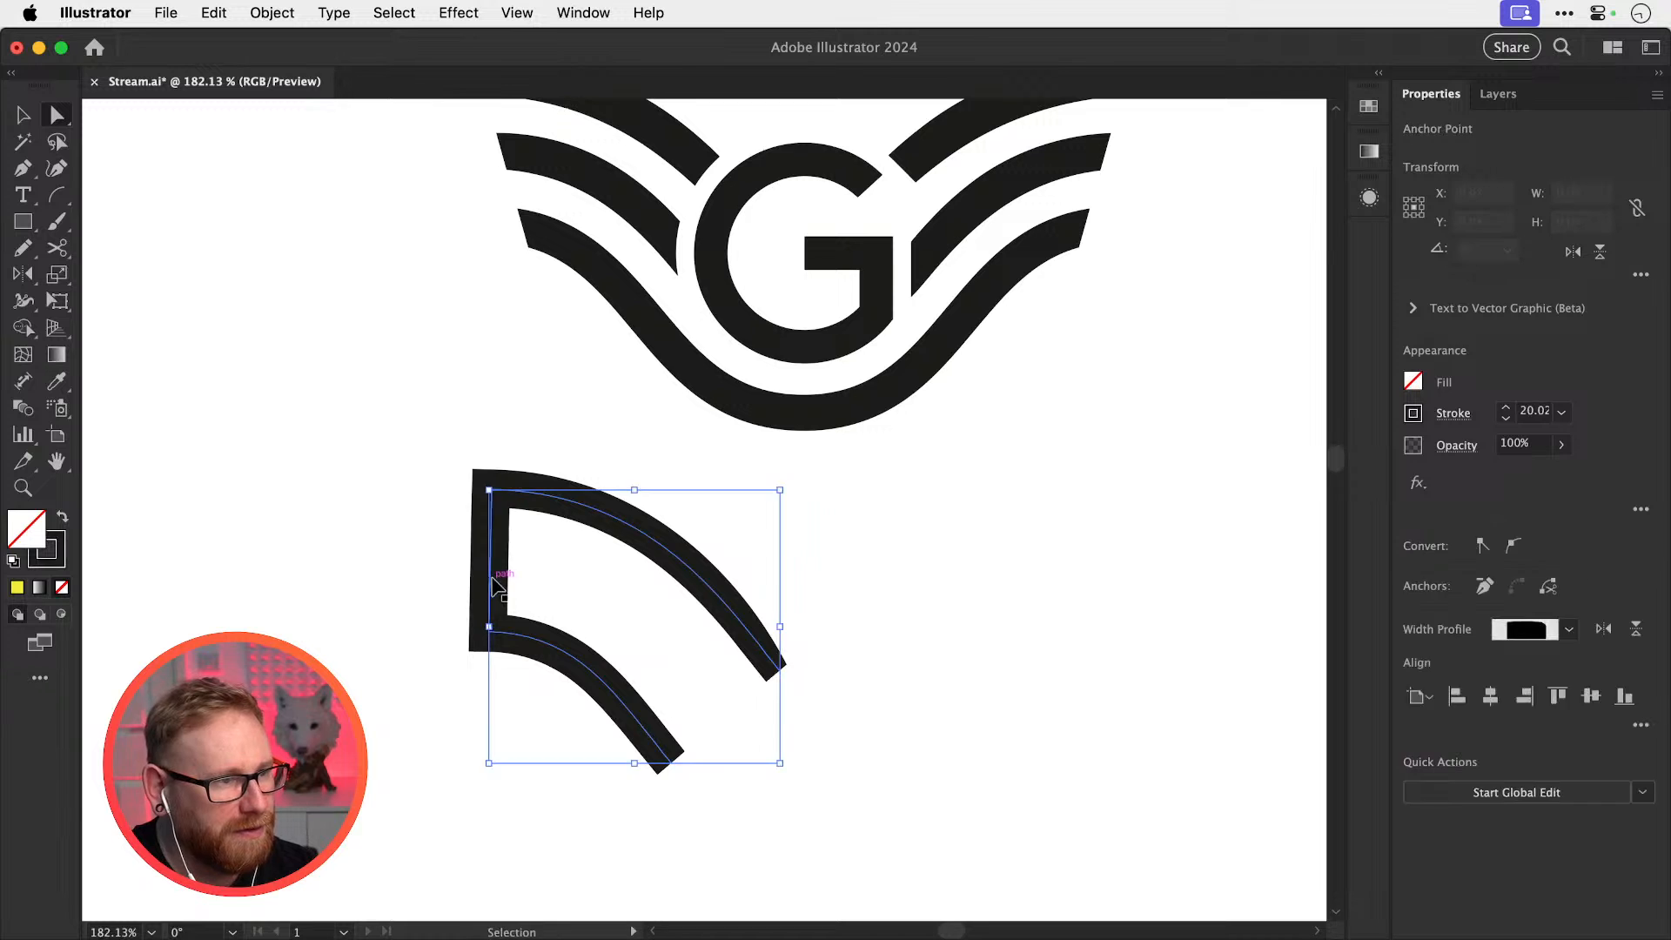
key("Delete")
left_click(607, 598, "super")
key("v")
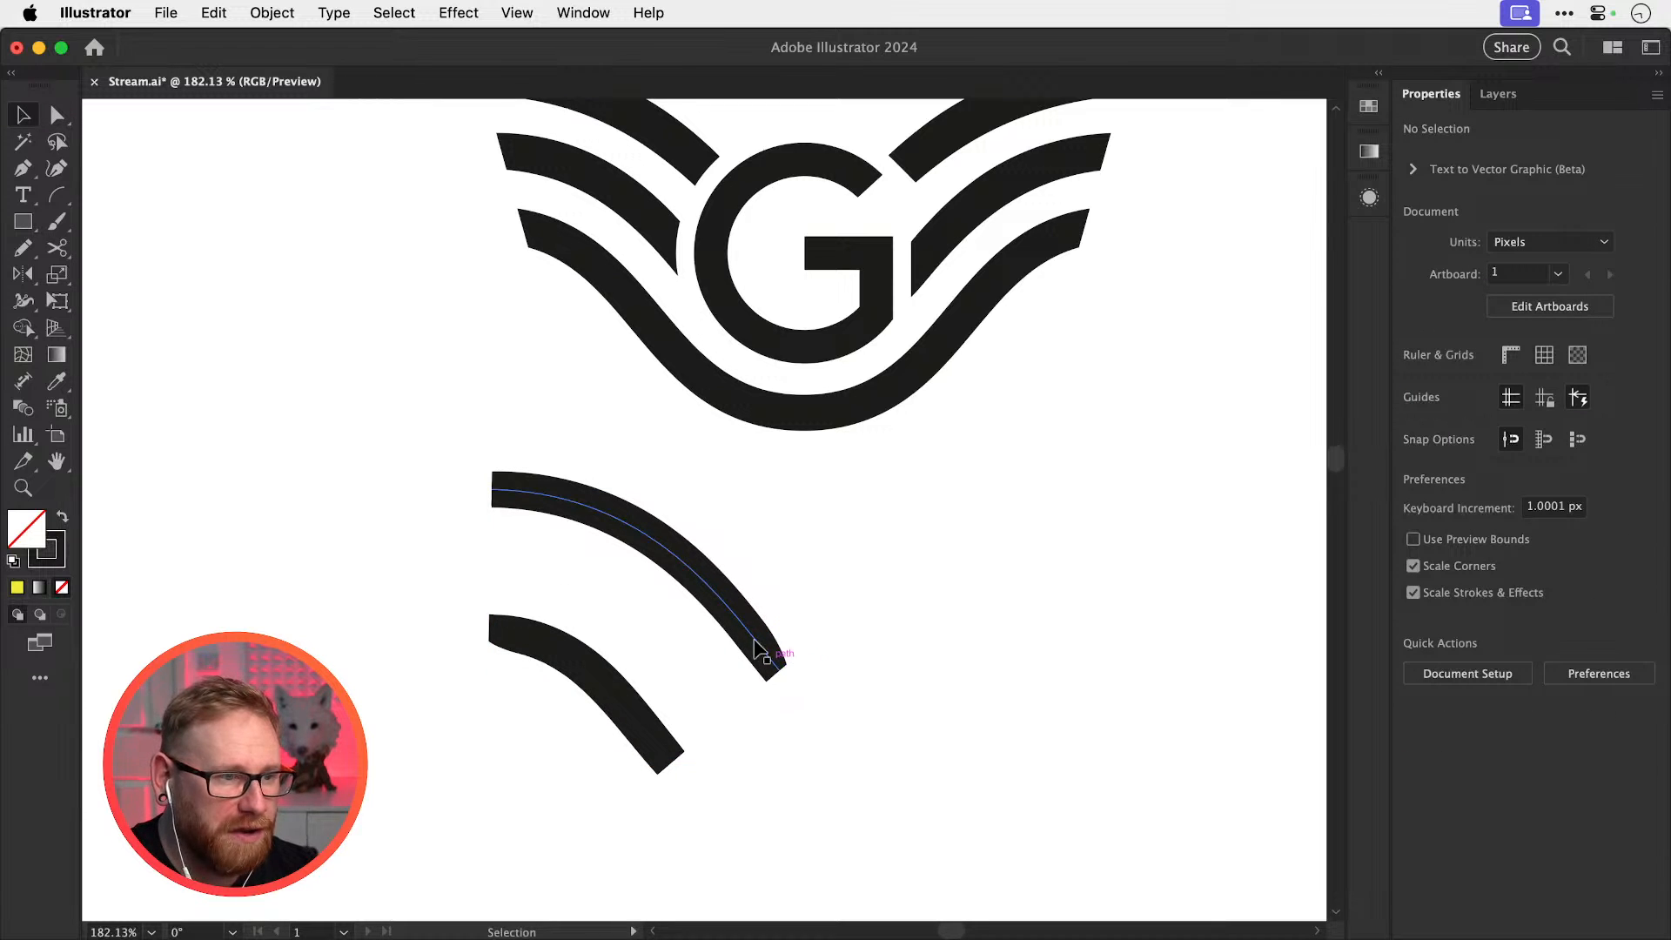
left_click_drag(771, 526, 592, 749)
left_click_drag(767, 547, 661, 664)
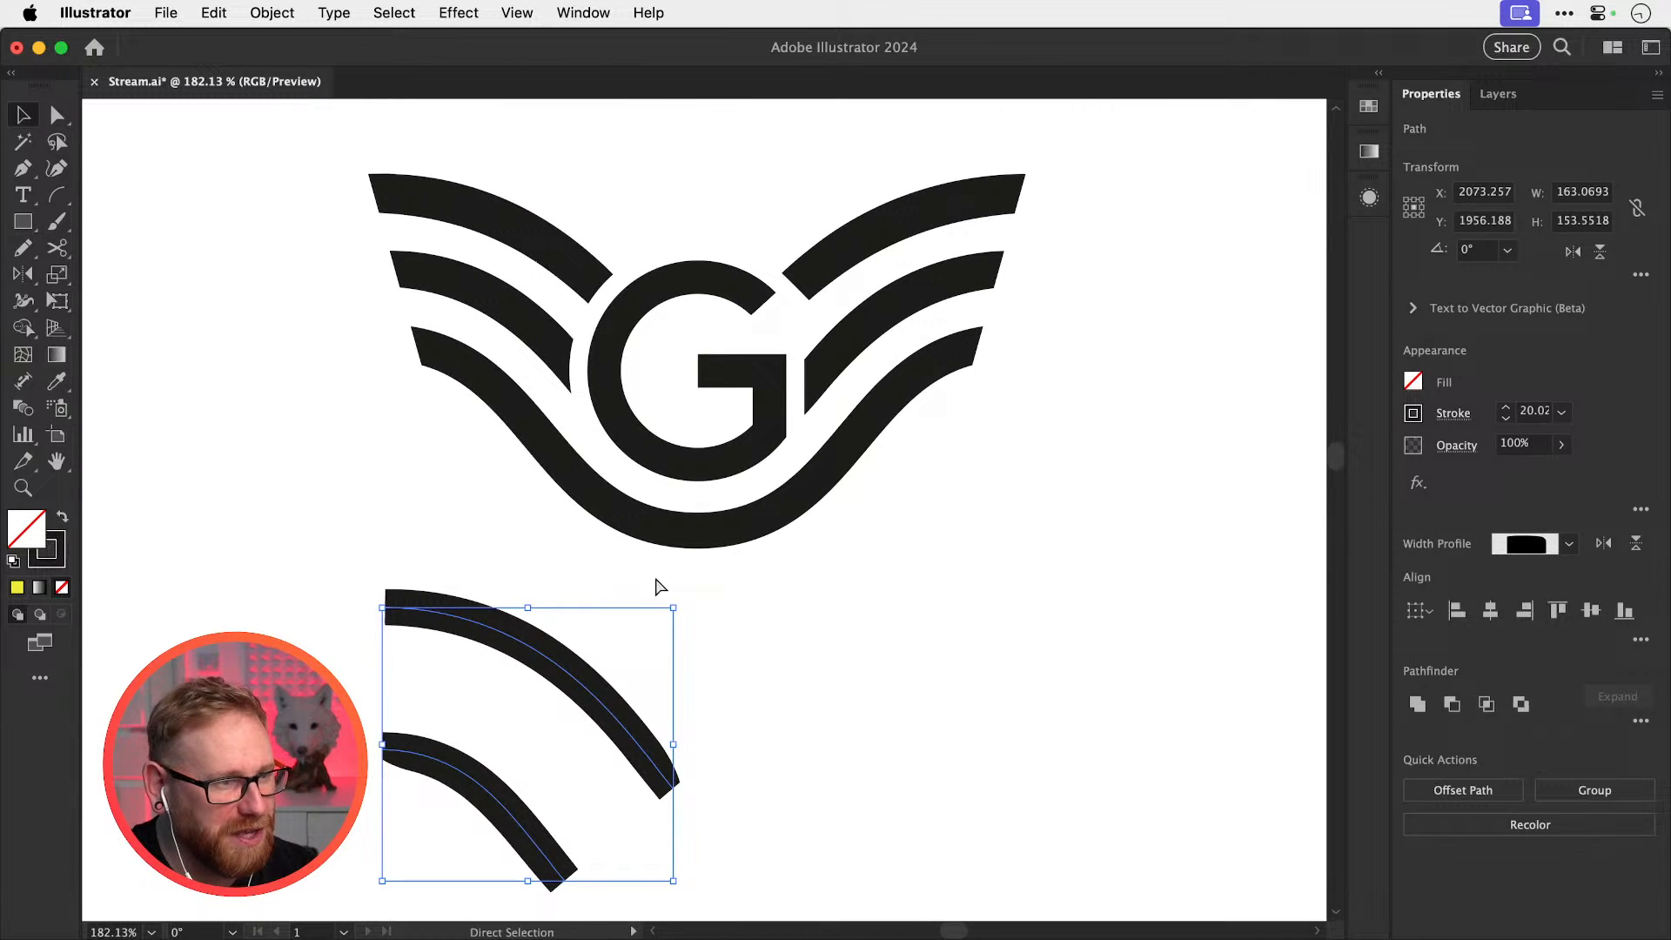
key("Delete")
scroll(683, 624, "up", 5)
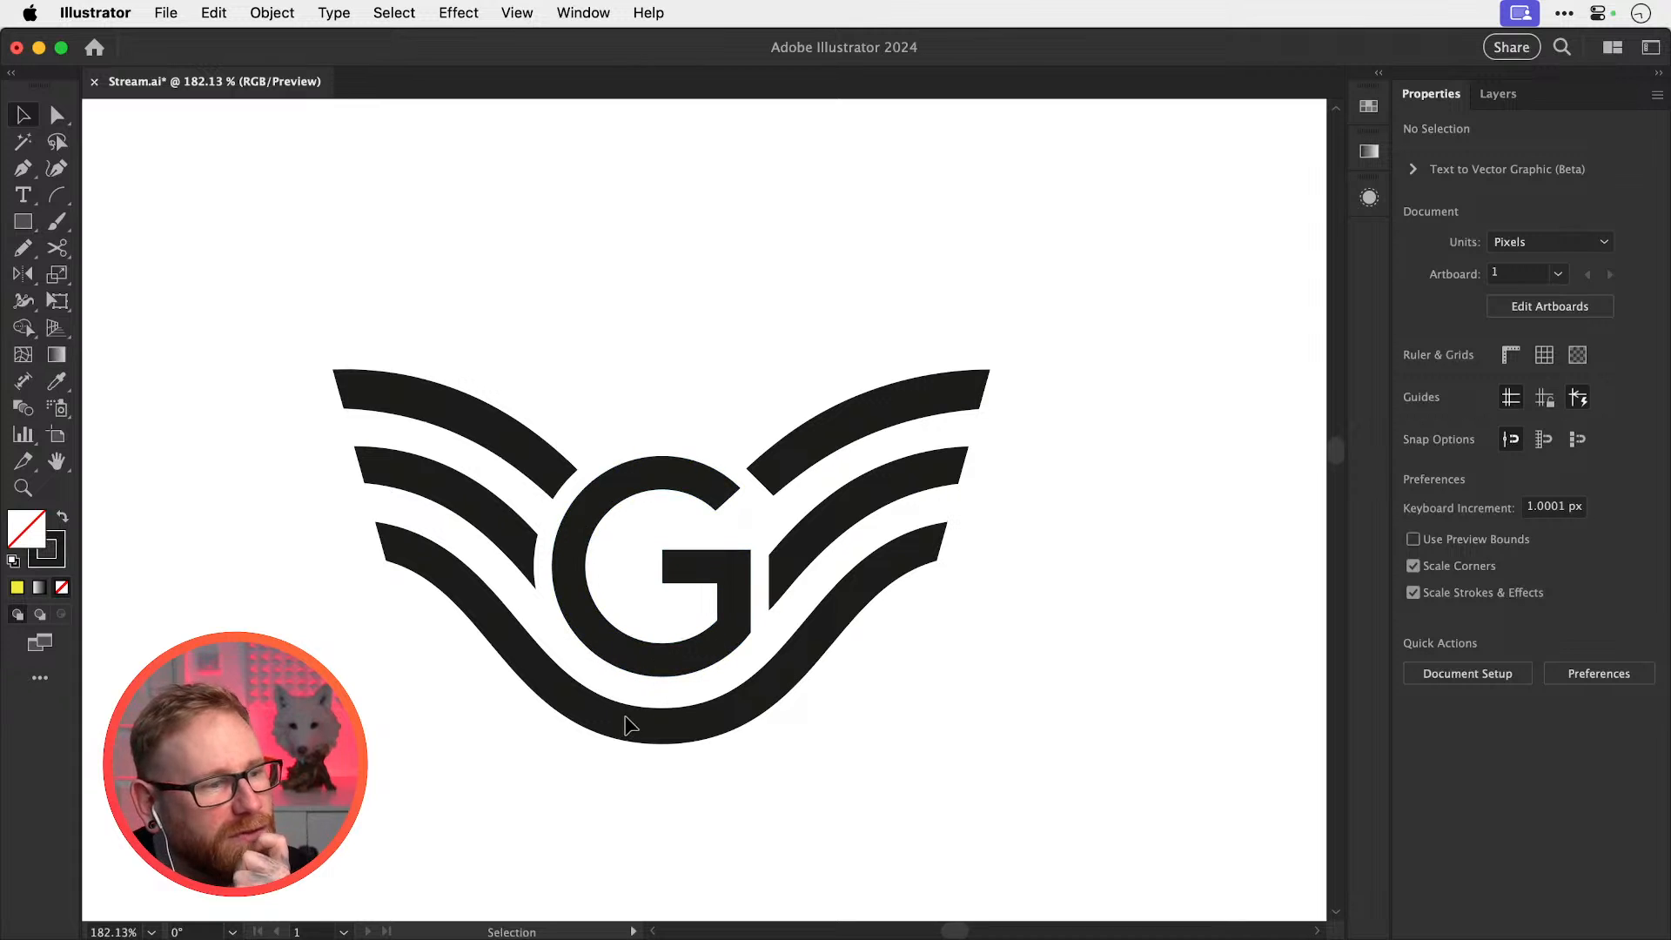
key("super+z")
left_click_drag(599, 816, 642, 628)
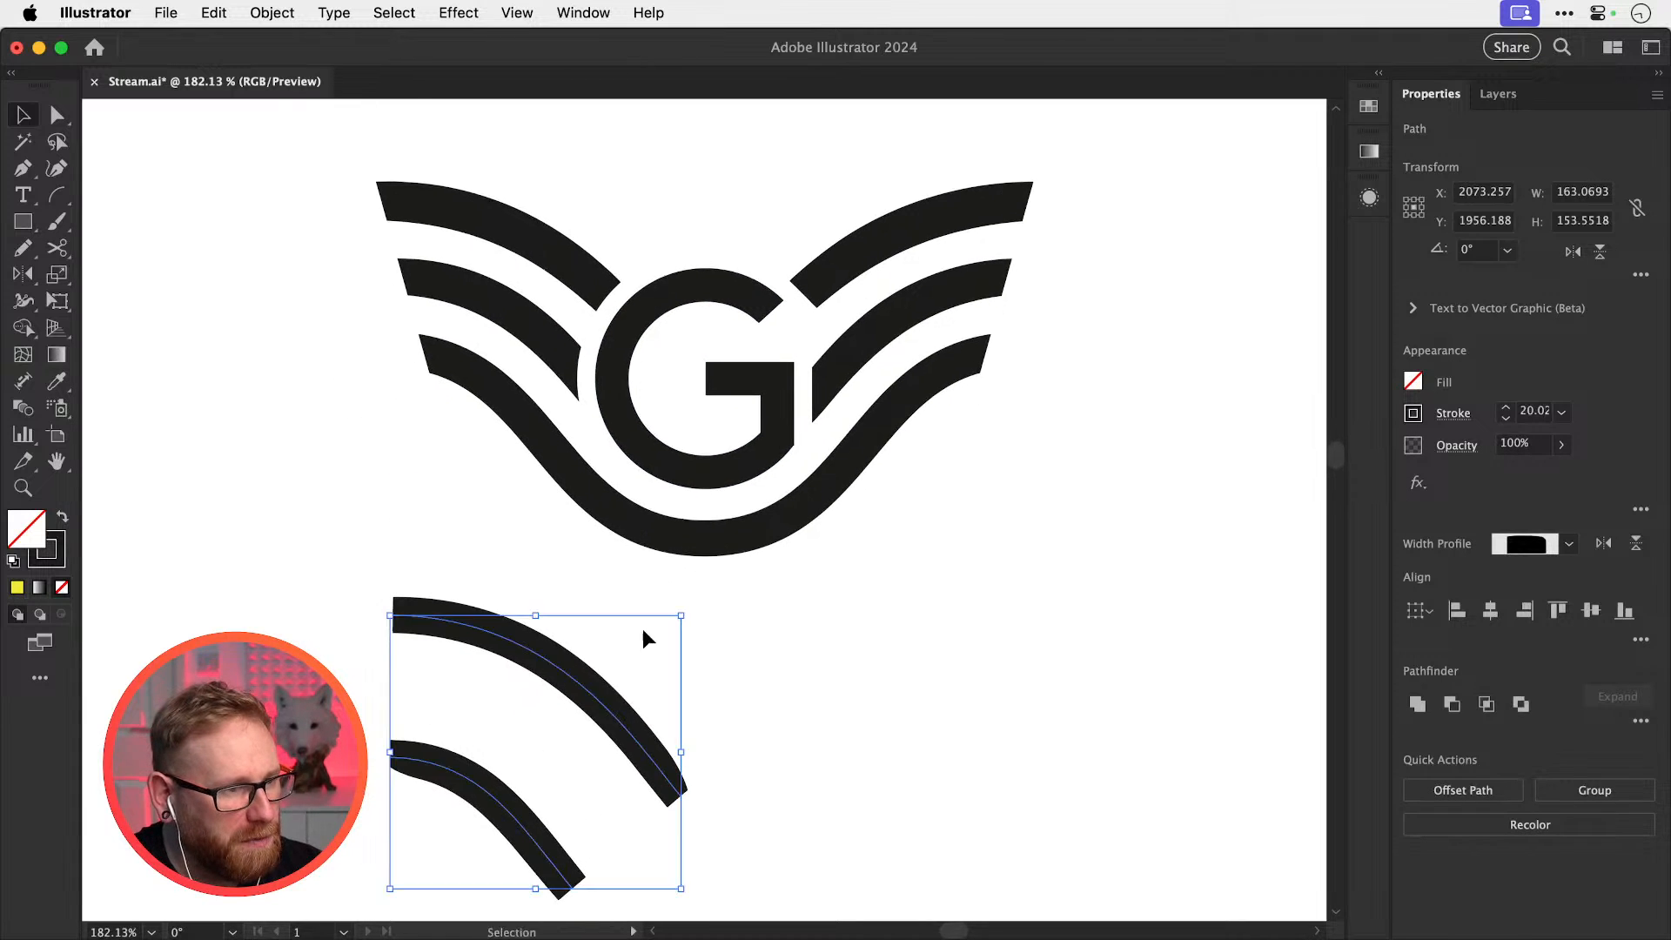
left_click(642, 630)
left_click(602, 687)
key("Delete")
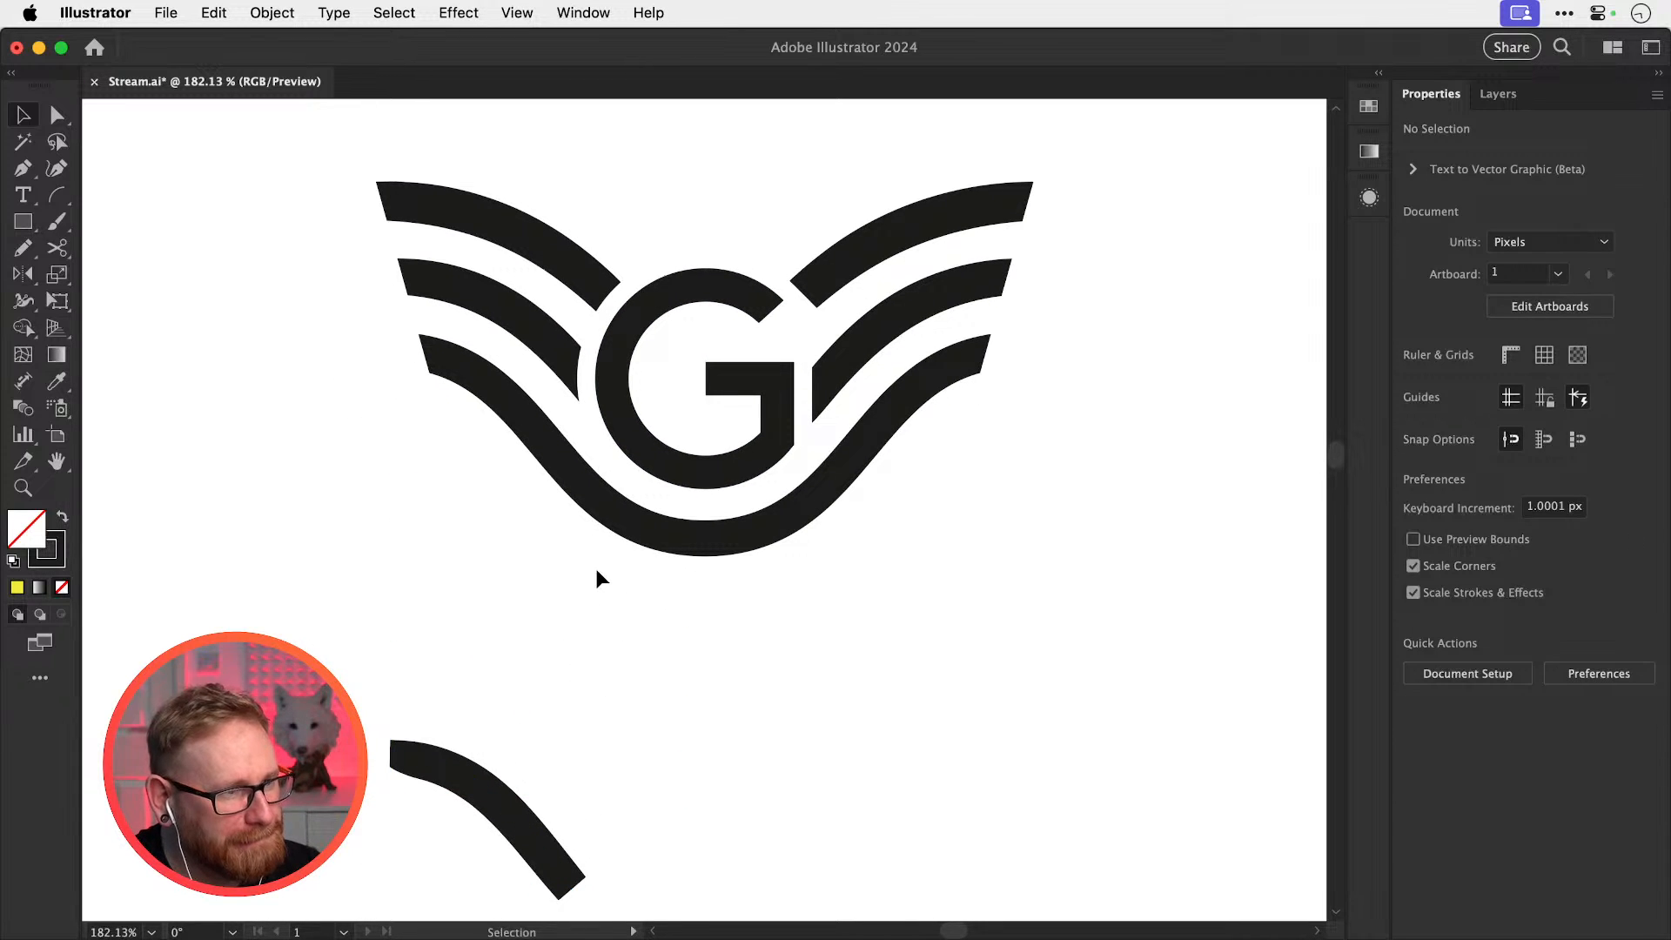
left_click(595, 498)
key("a")
key("v")
left_click(437, 823)
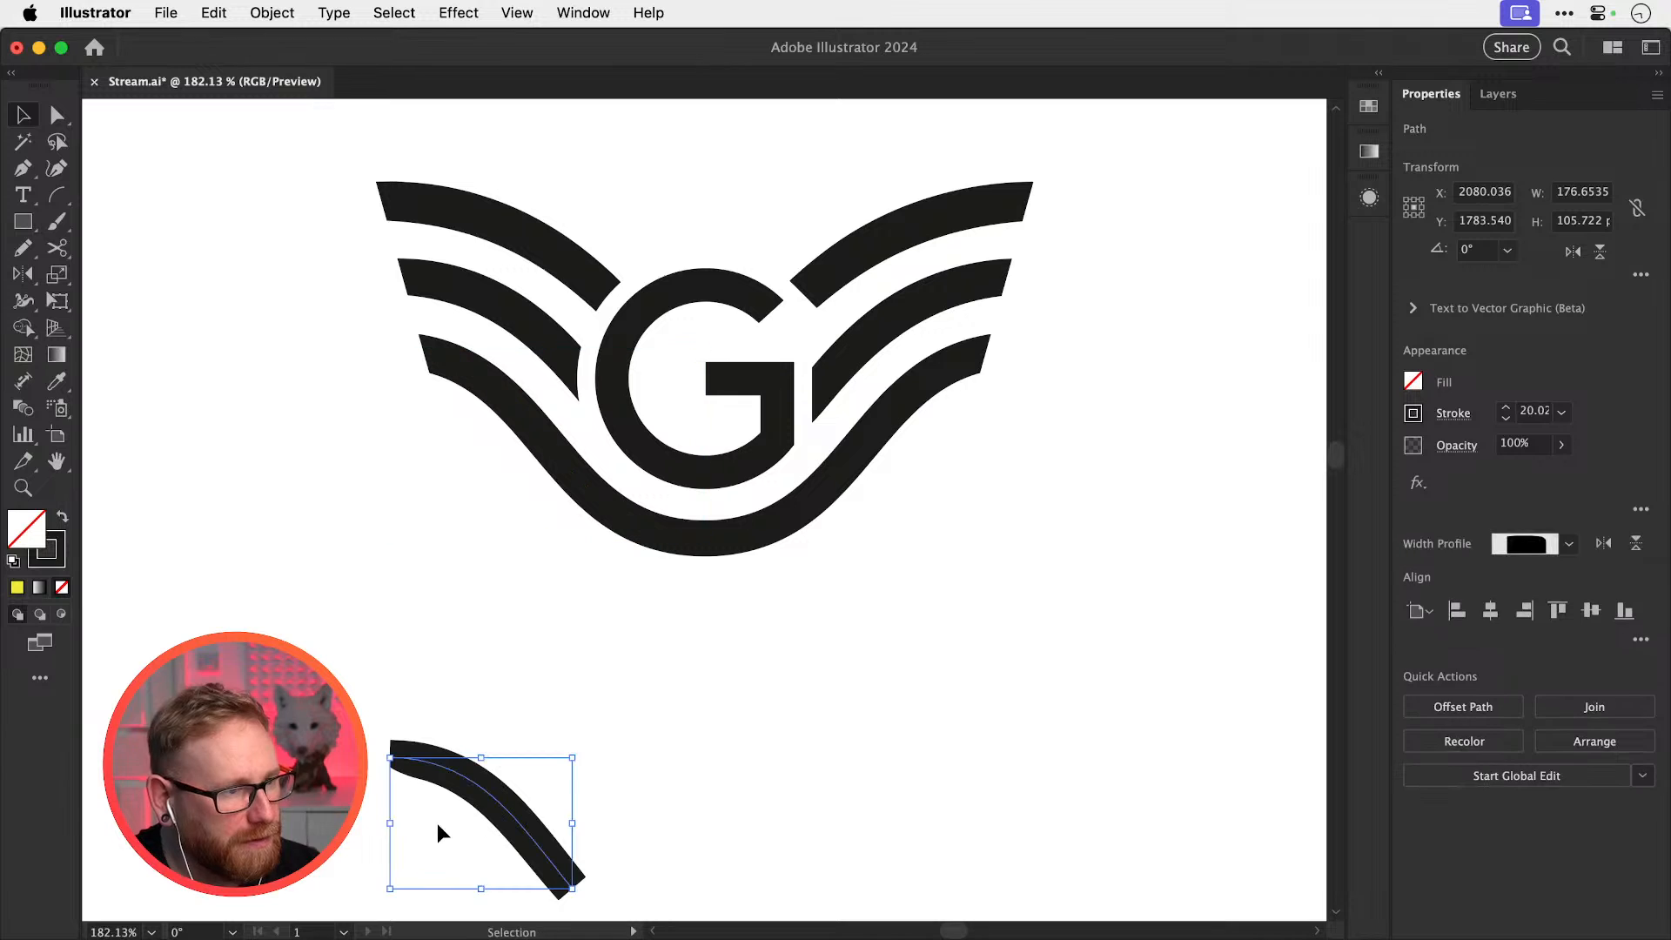
key("shift+Up")
key("shift+Up")
key("shift+Up")
key("shift+Up")
key("shift+Up")
key("shift+Up")
key("shift+Up")
key("shift+Up")
key("shift+Up")
key("shift+Up")
key("shift+Up")
key("shift+Up")
key("shift+Up")
key("shift+Up")
key("shift+Up")
key("shift+Up")
key("shift+Up")
key("shift+Up")
key("shift+Up")
key("shift+Up")
key("shift+Up")
key("shift+Up")
key("shift+Up")
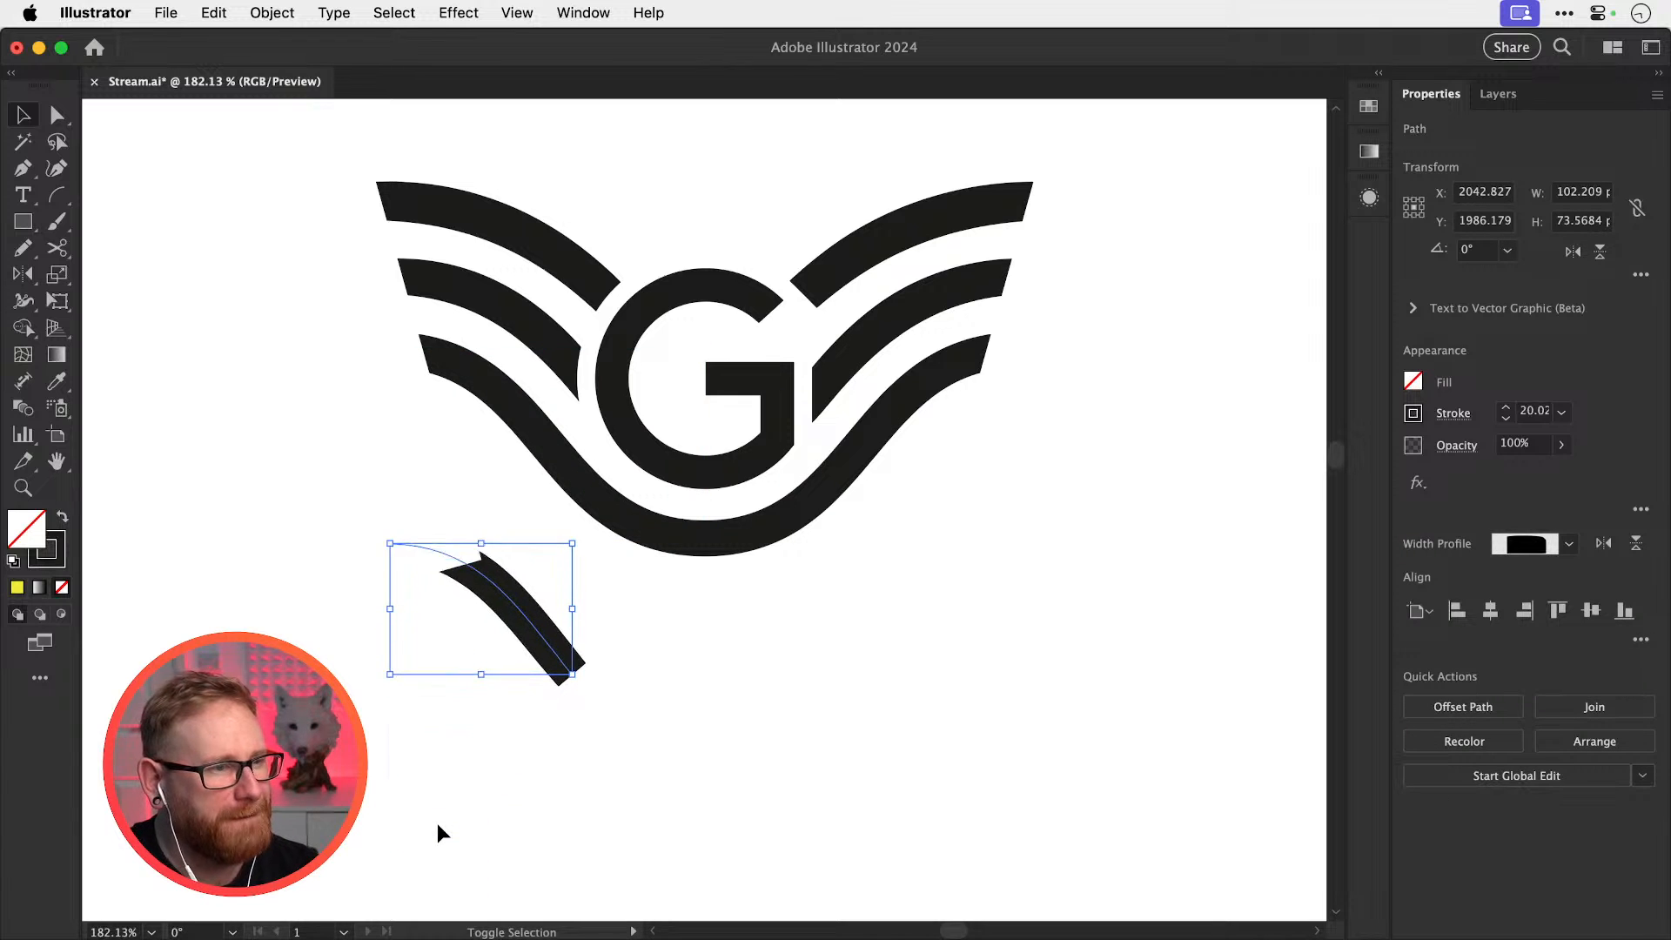
left_click(437, 824)
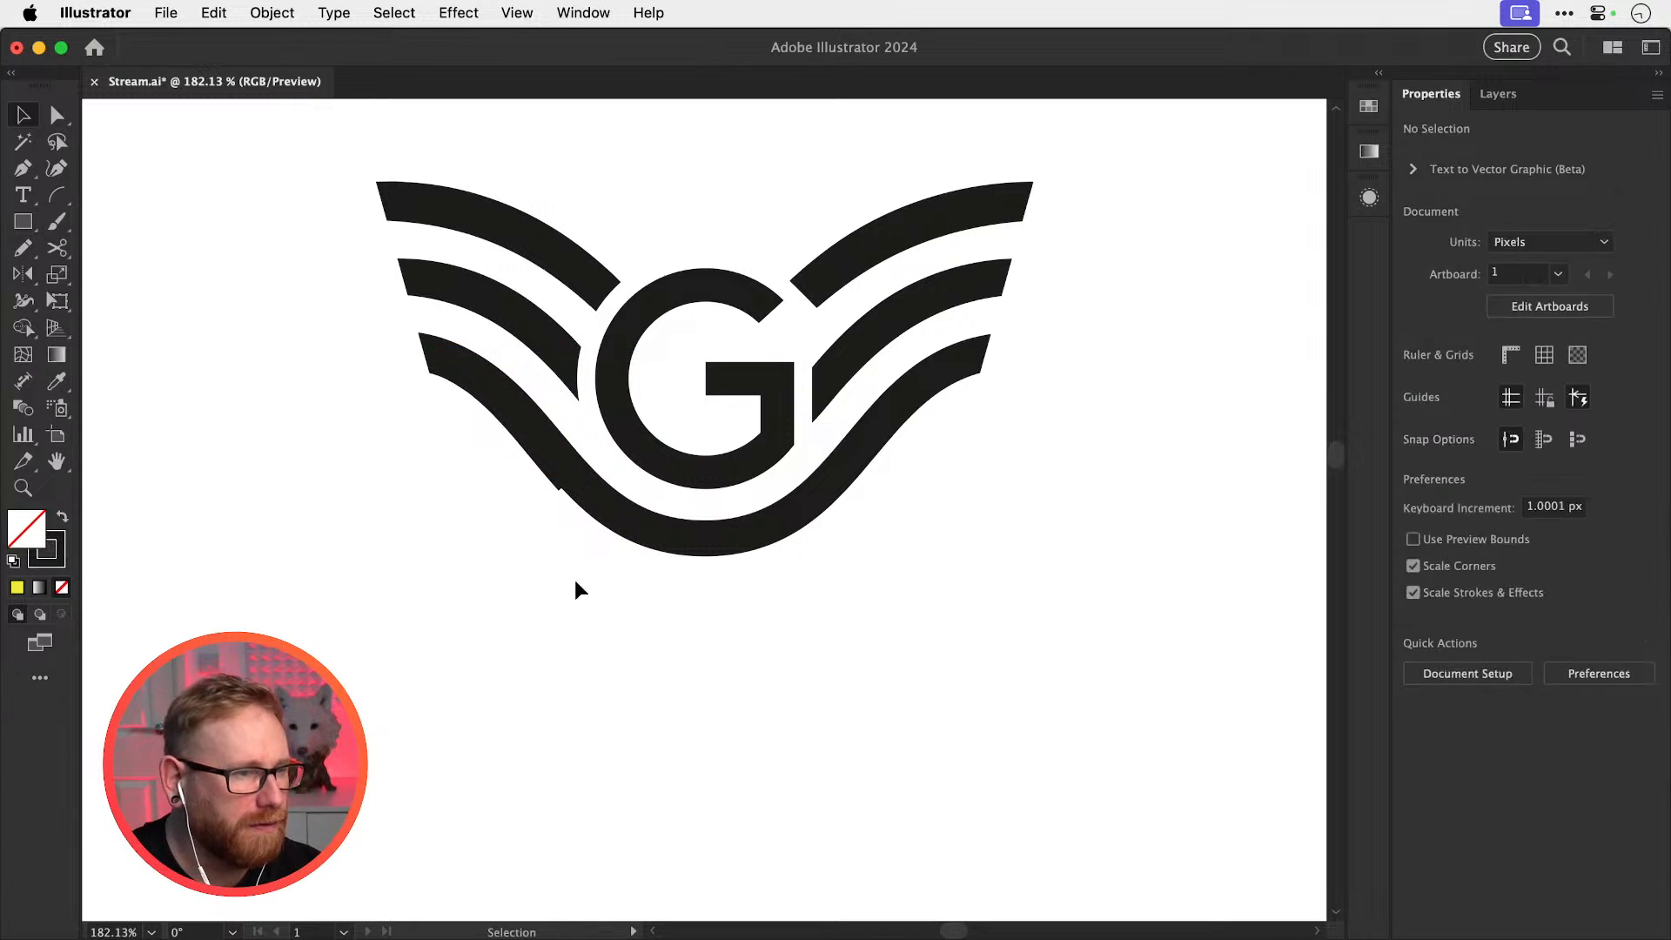
left_click(633, 524)
key("Delete")
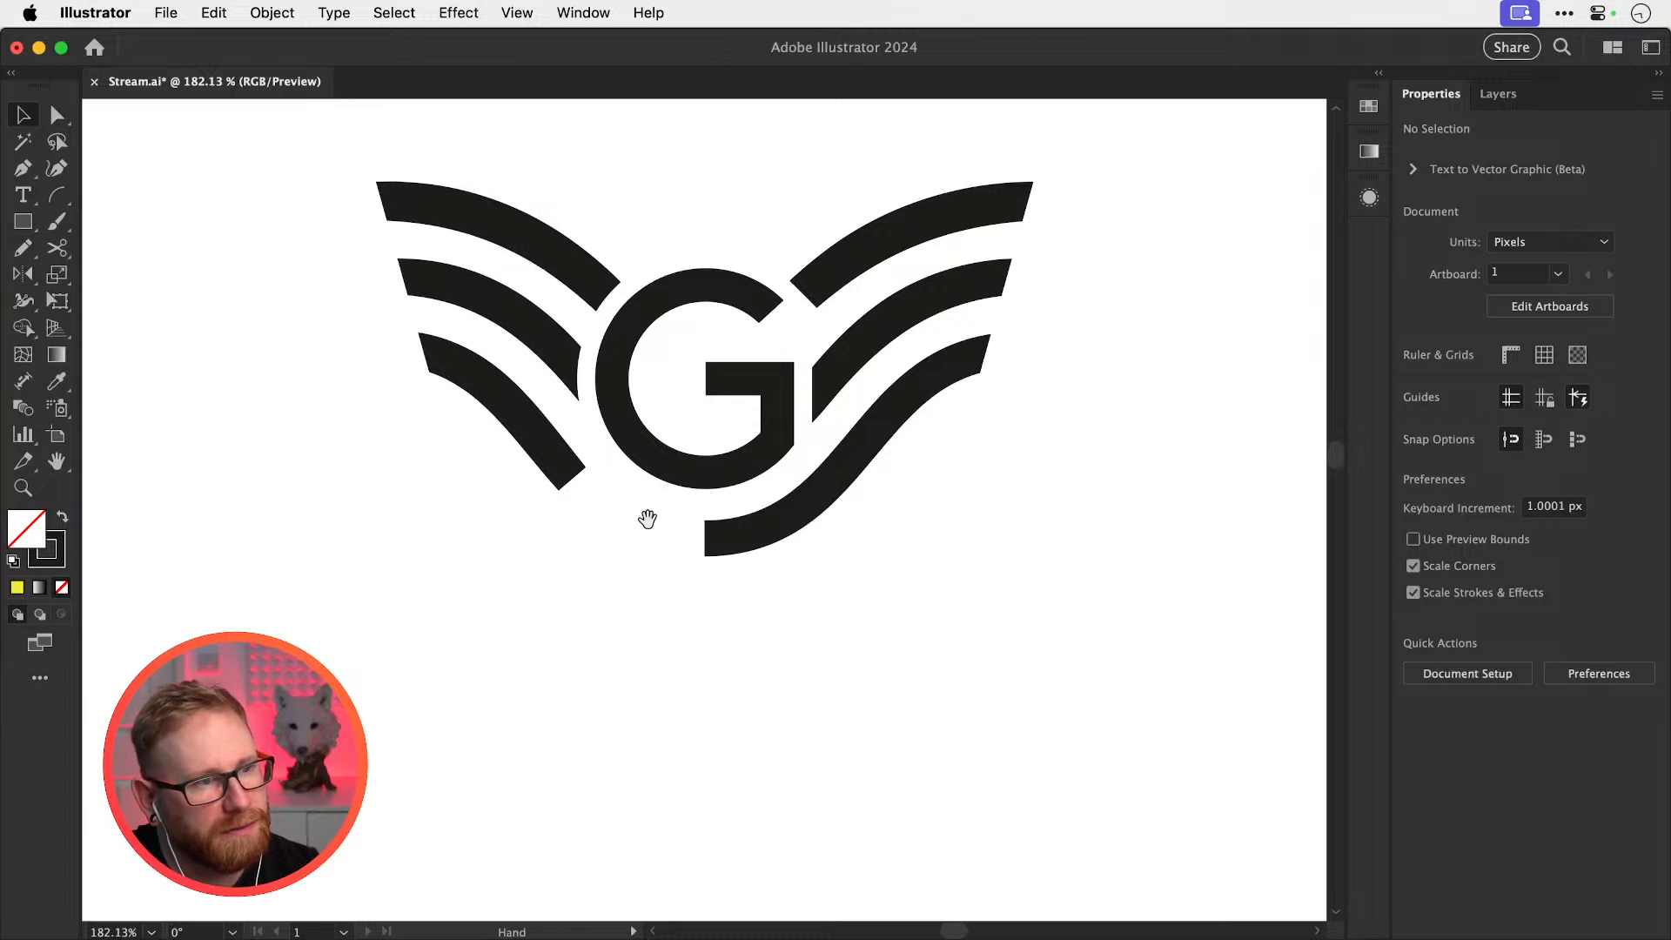
left_click_drag(645, 519, 586, 615)
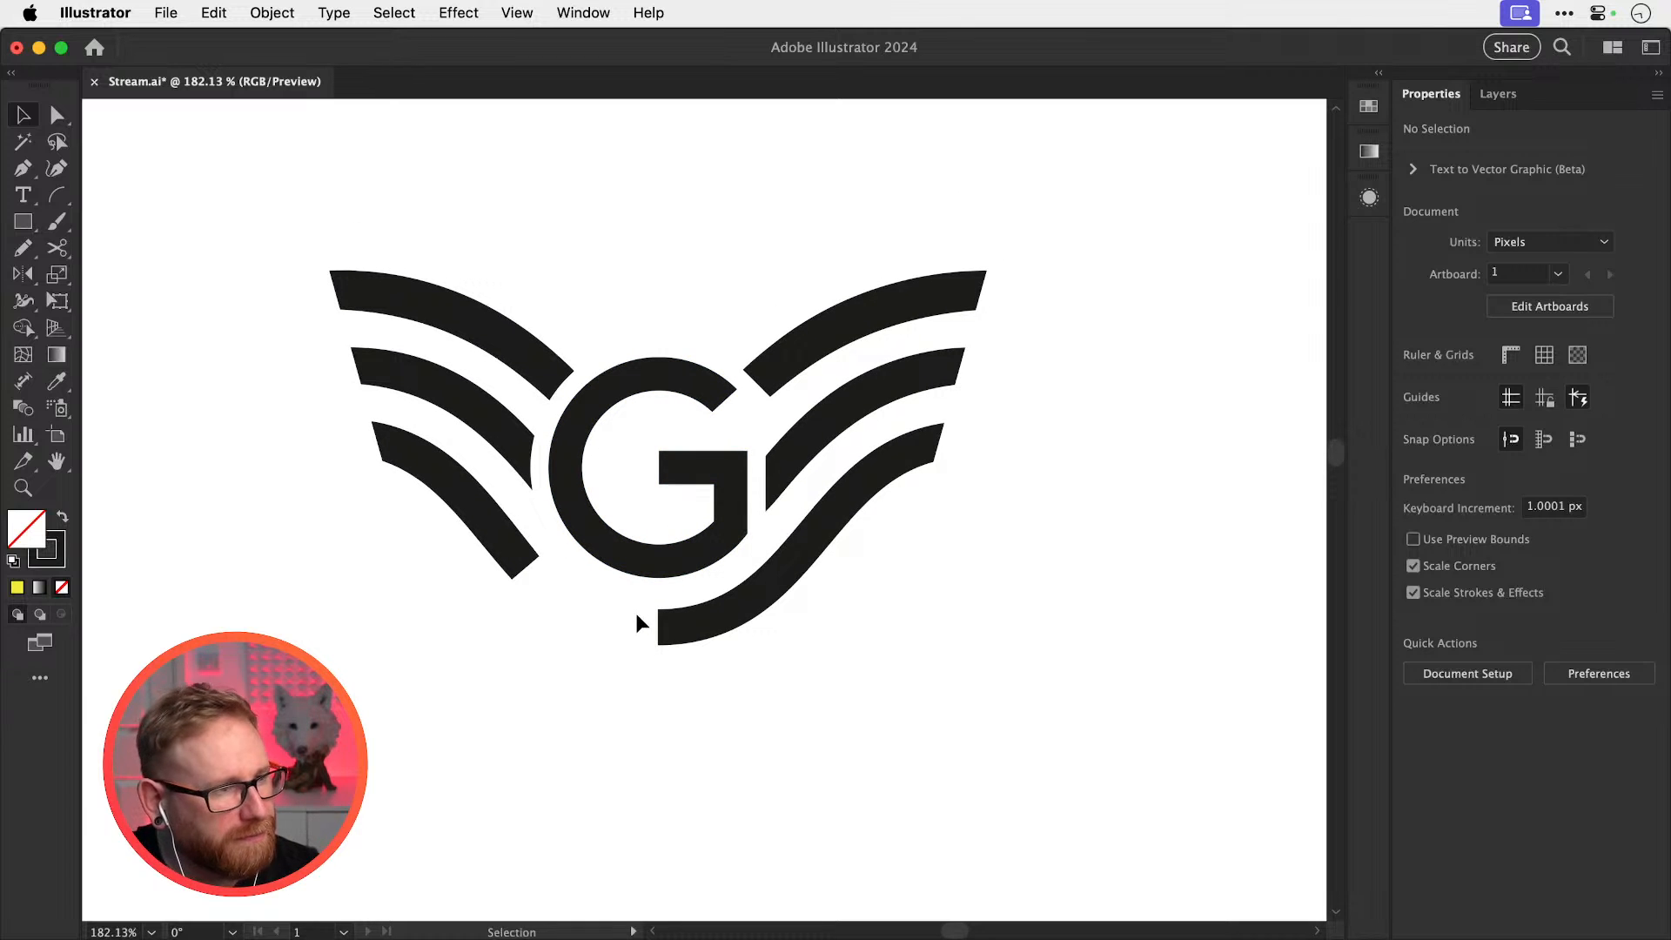
key("super+z")
key("super+shift+a")
left_click_drag(695, 590, 670, 711)
key("super+1")
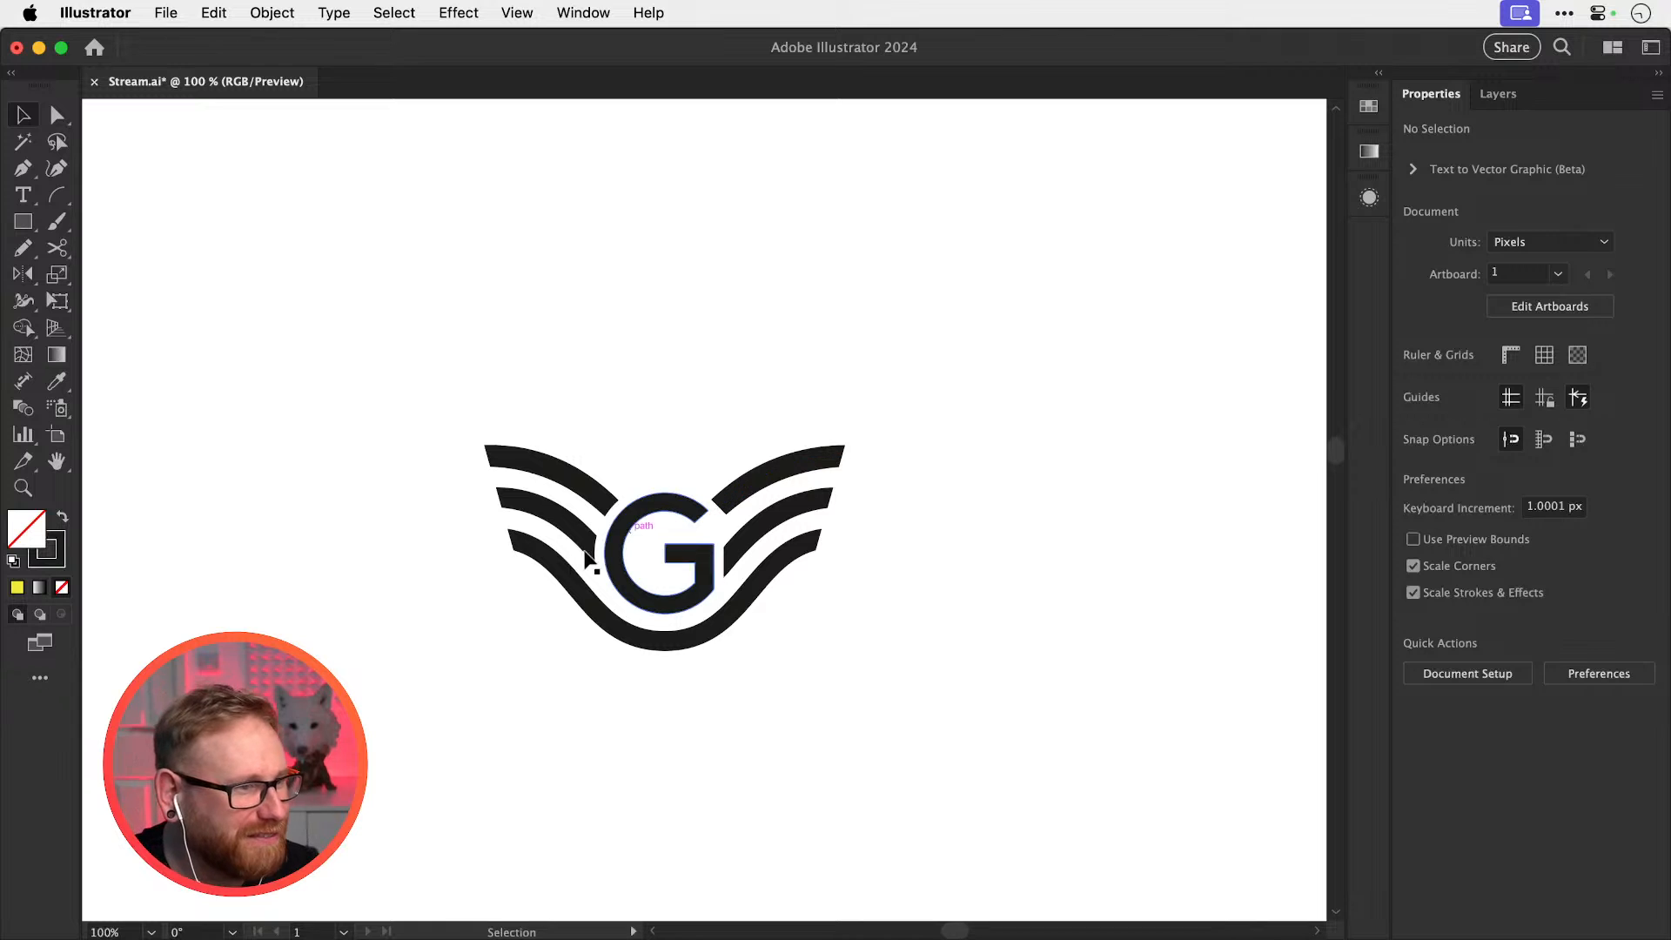
key("super+space")
left_click_drag(518, 531, 615, 577)
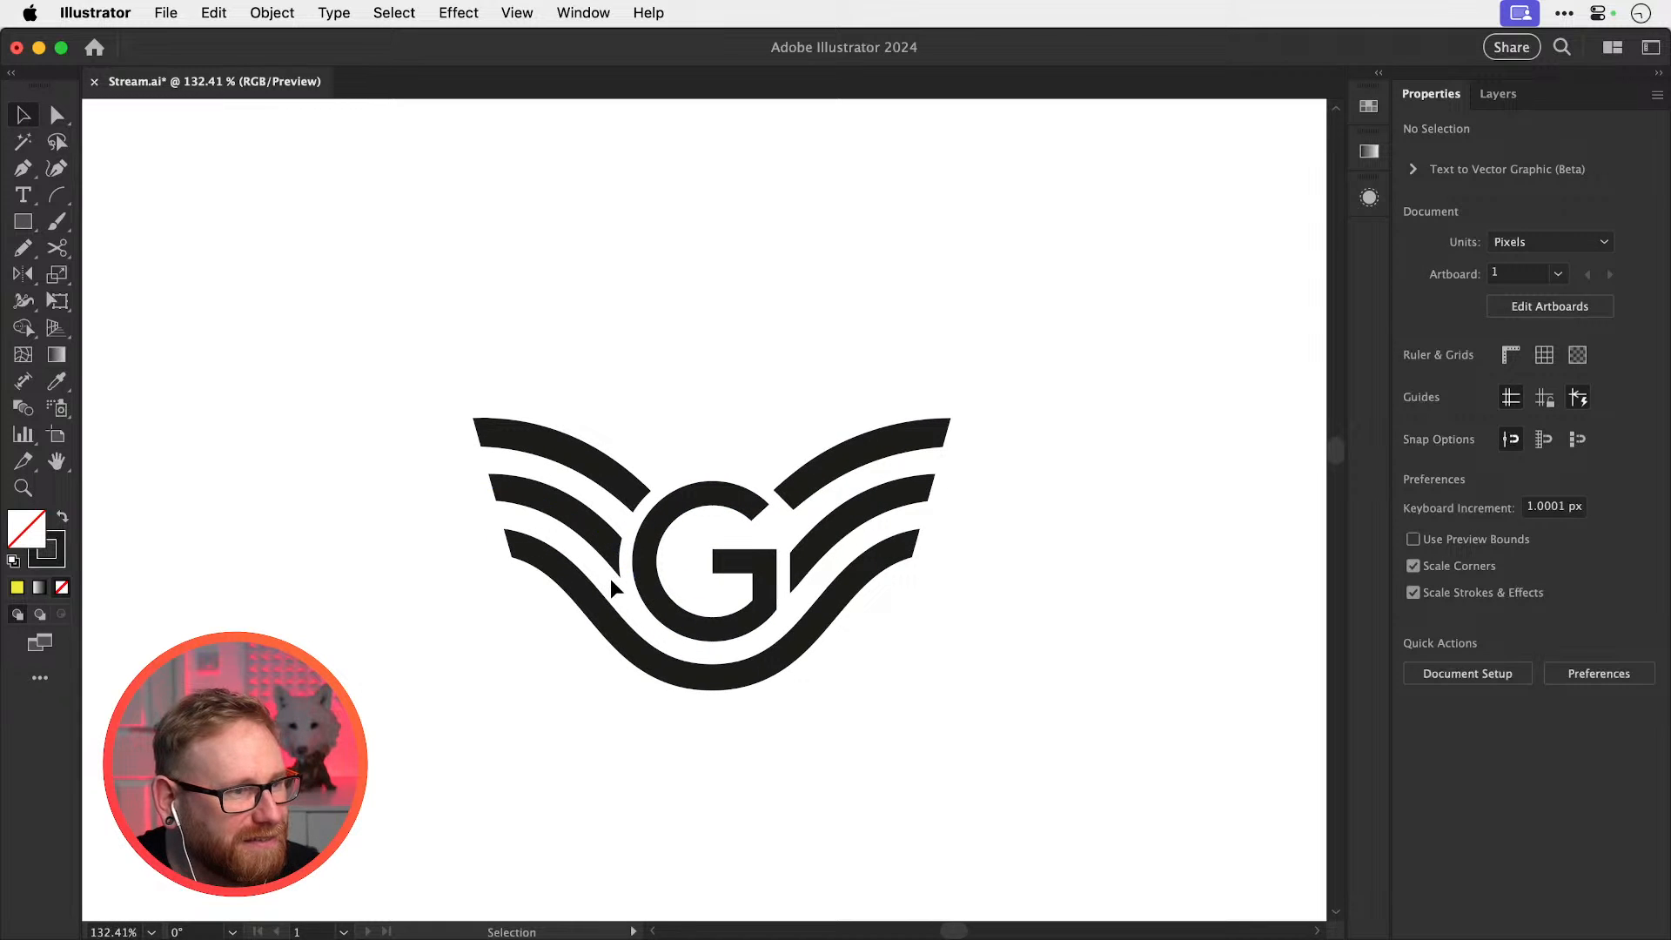
key("space")
left_click_drag(747, 538, 707, 530)
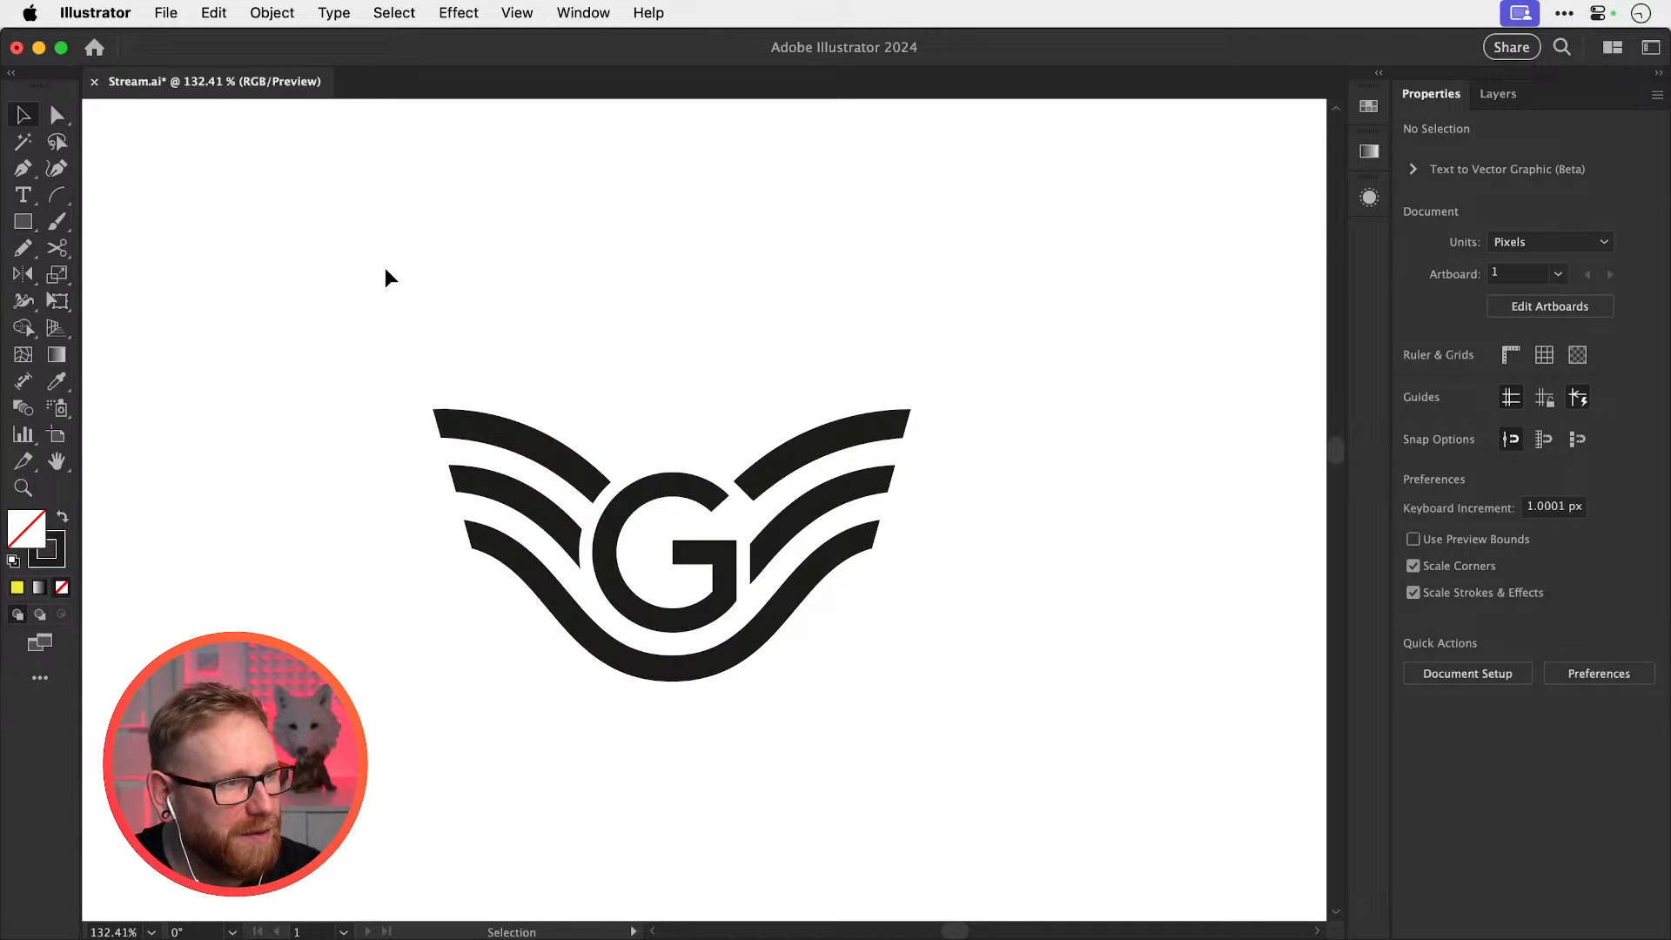
left_click_drag(328, 258, 932, 768)
Draw a large rectangle over the logo, fill it yellow and send it to the back
left_click(24, 220)
left_click_drag(179, 179, 1092, 846)
key("v")
left_click(62, 518)
double_click(26, 528)
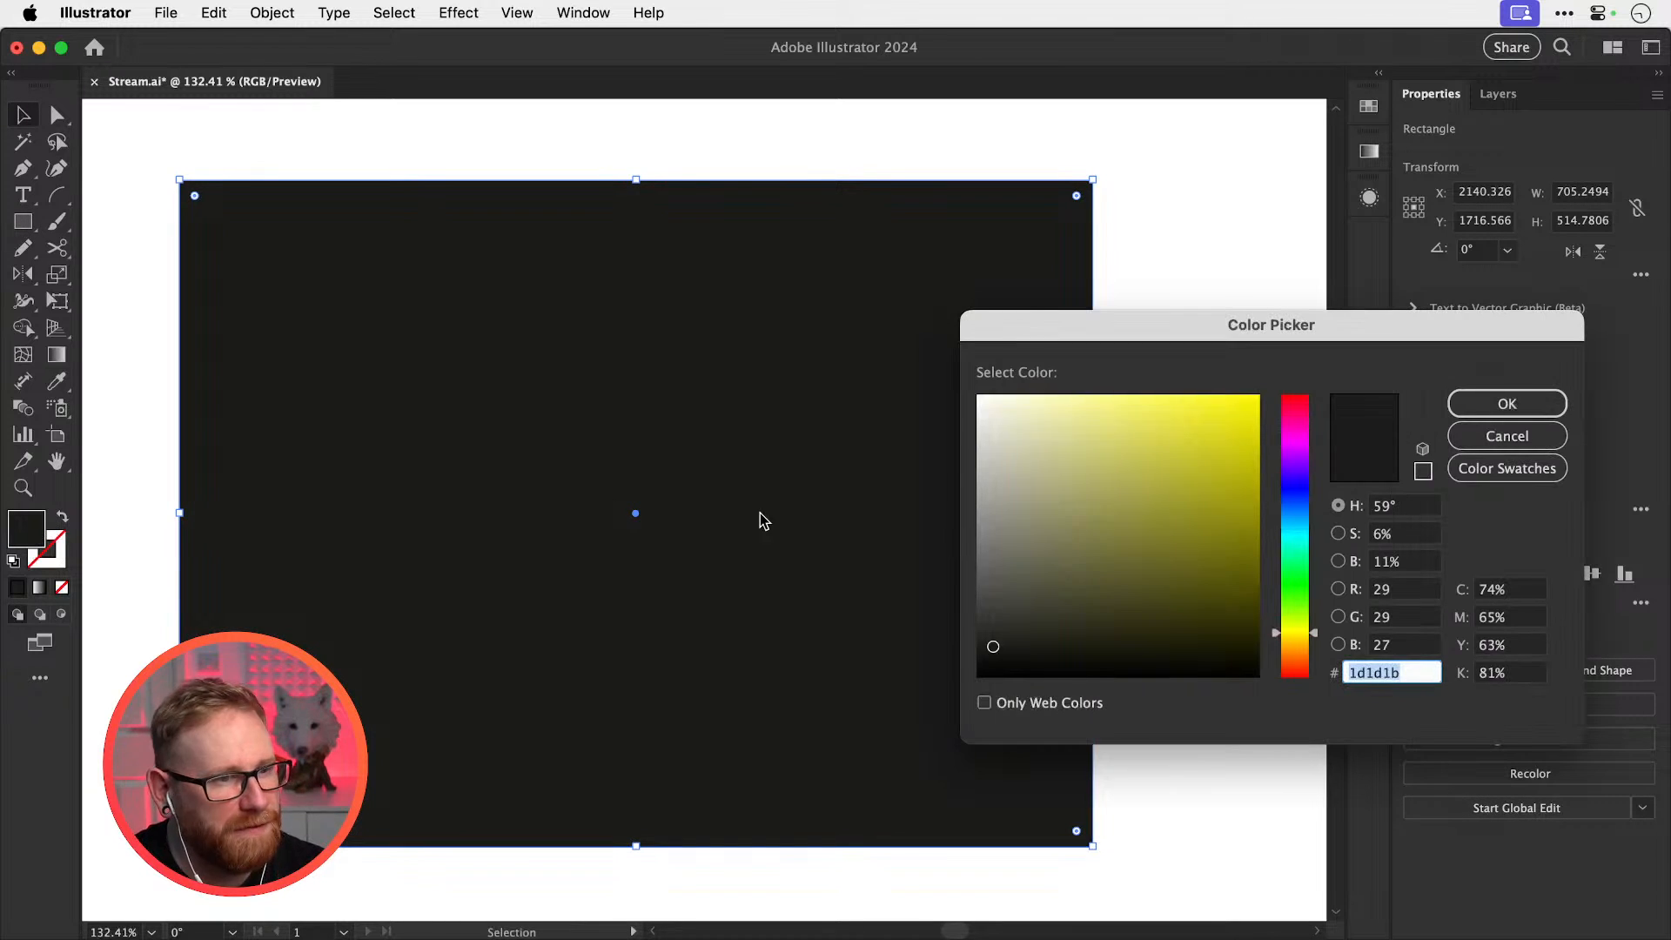
type("fcf503")
left_click(1511, 399)
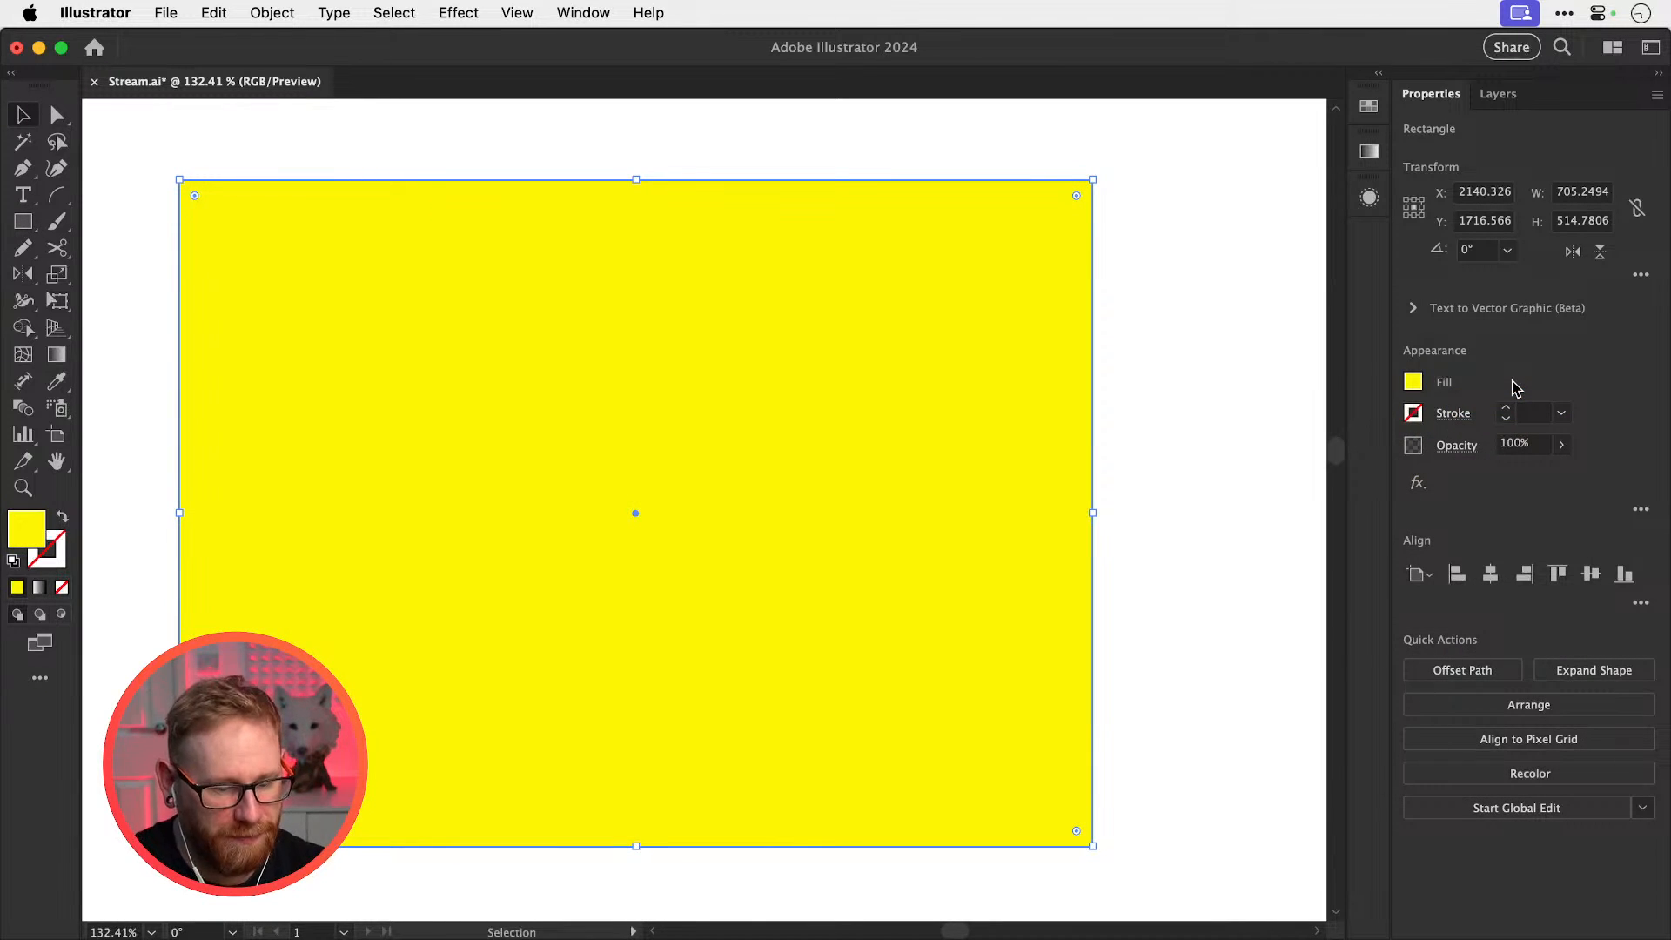
key("super+shift+bracketleft")
Recolour the background rectangle hot pink #f90674 and lock it
double_click(29, 534)
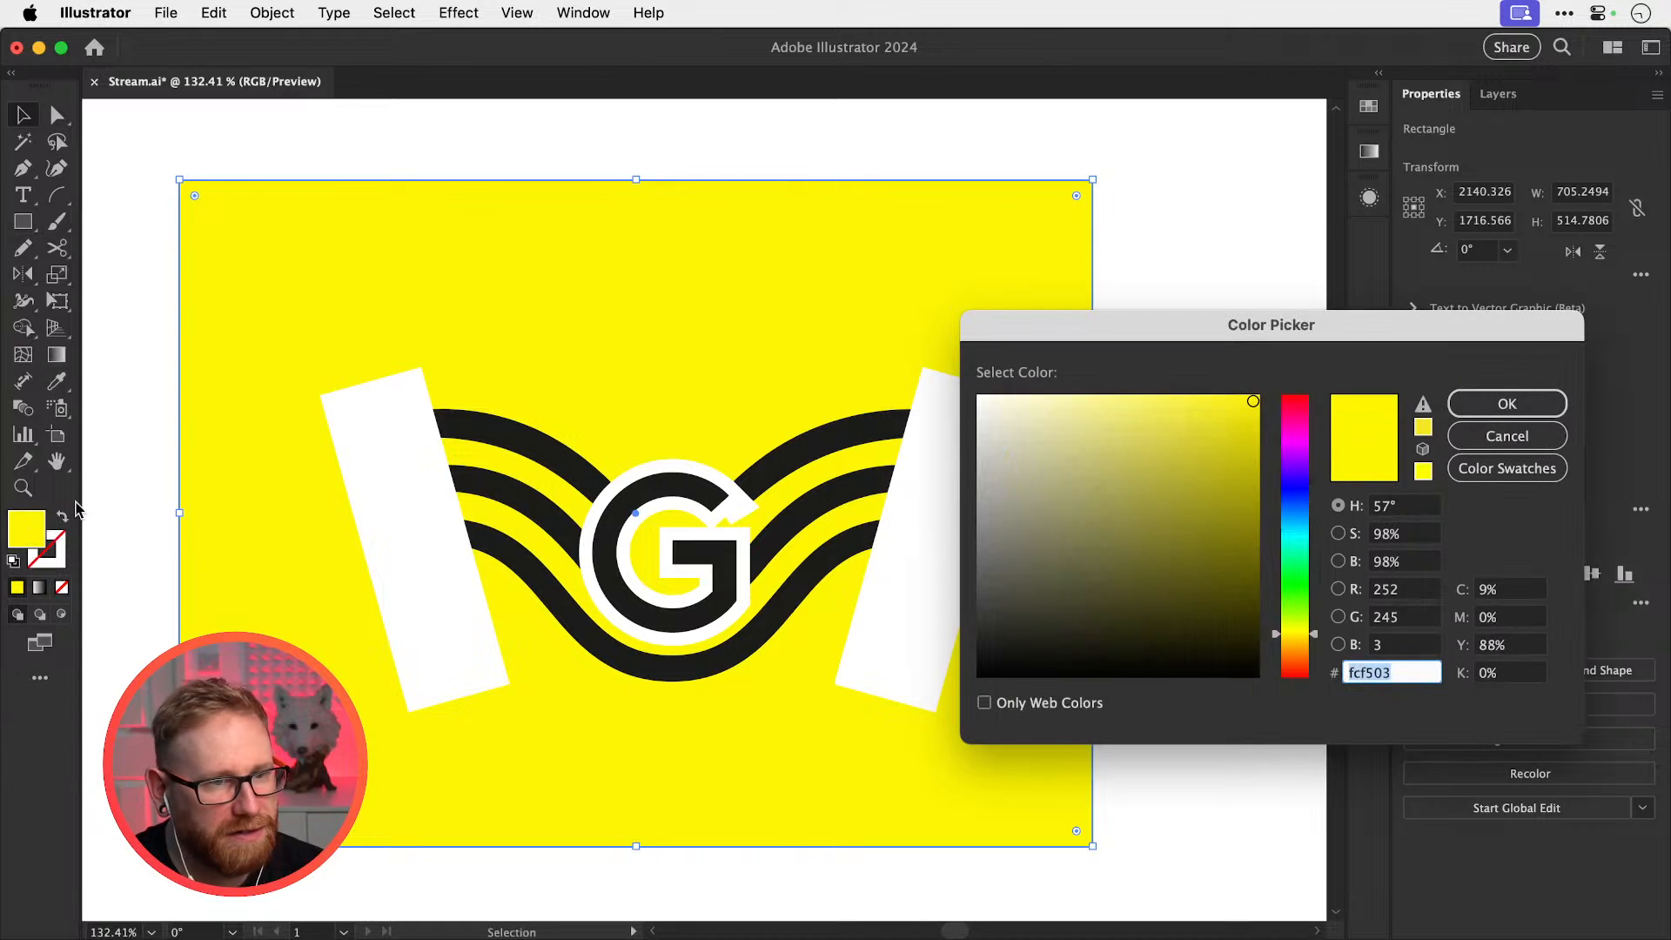
type("ff0074")
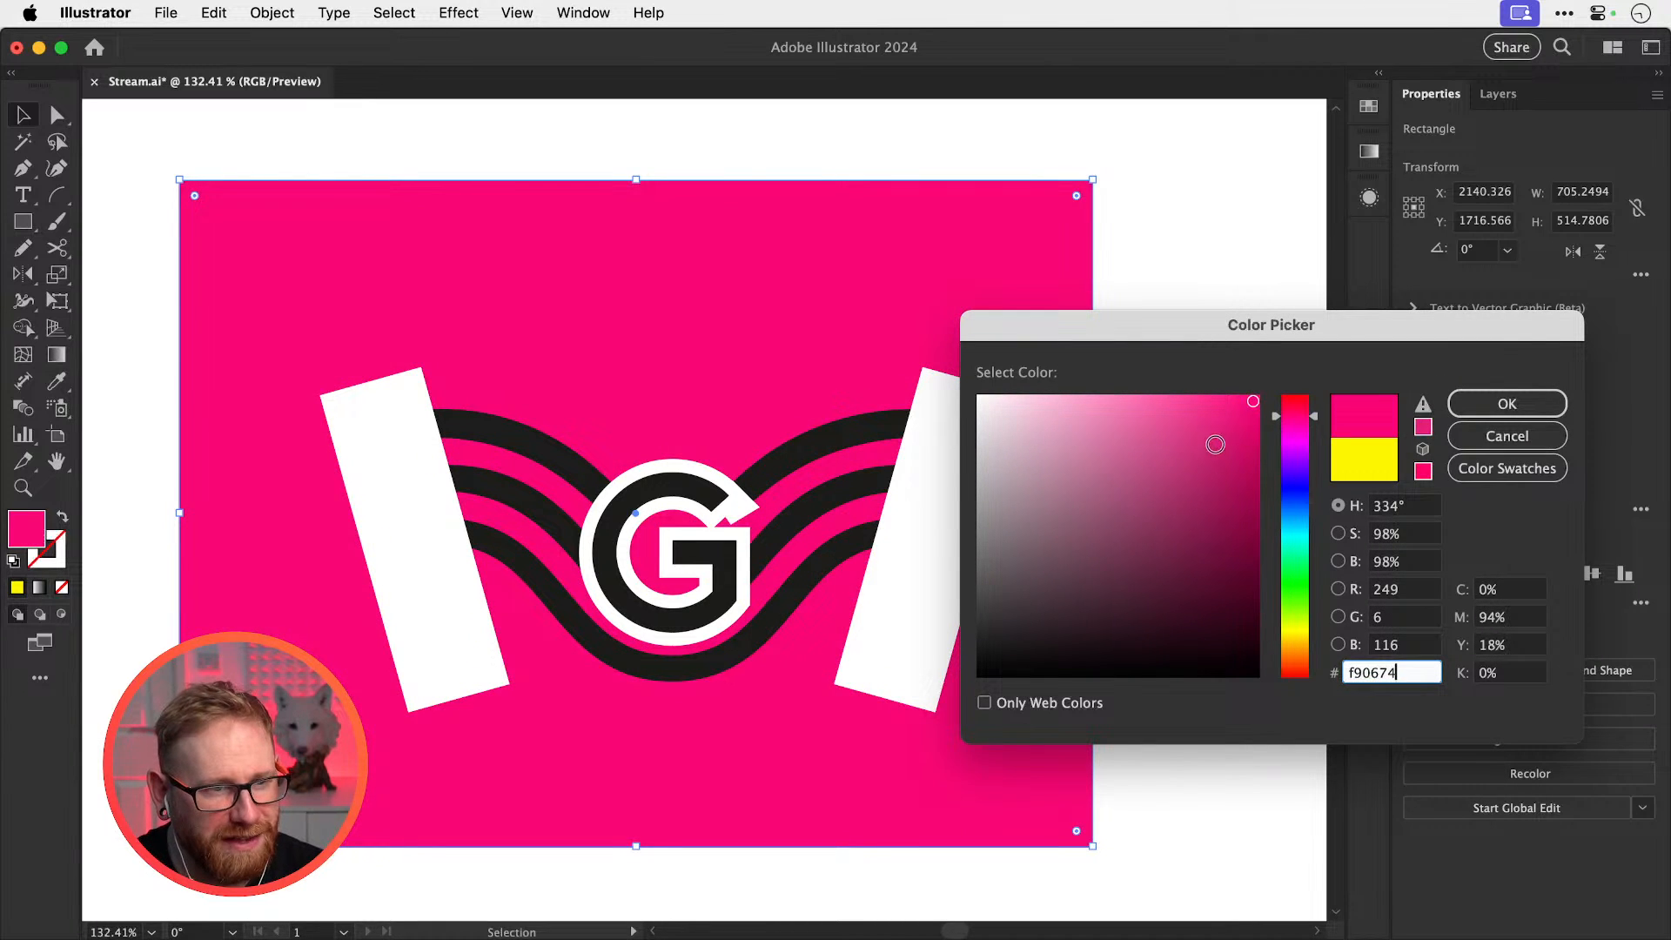
left_click(1482, 399)
left_click(272, 12)
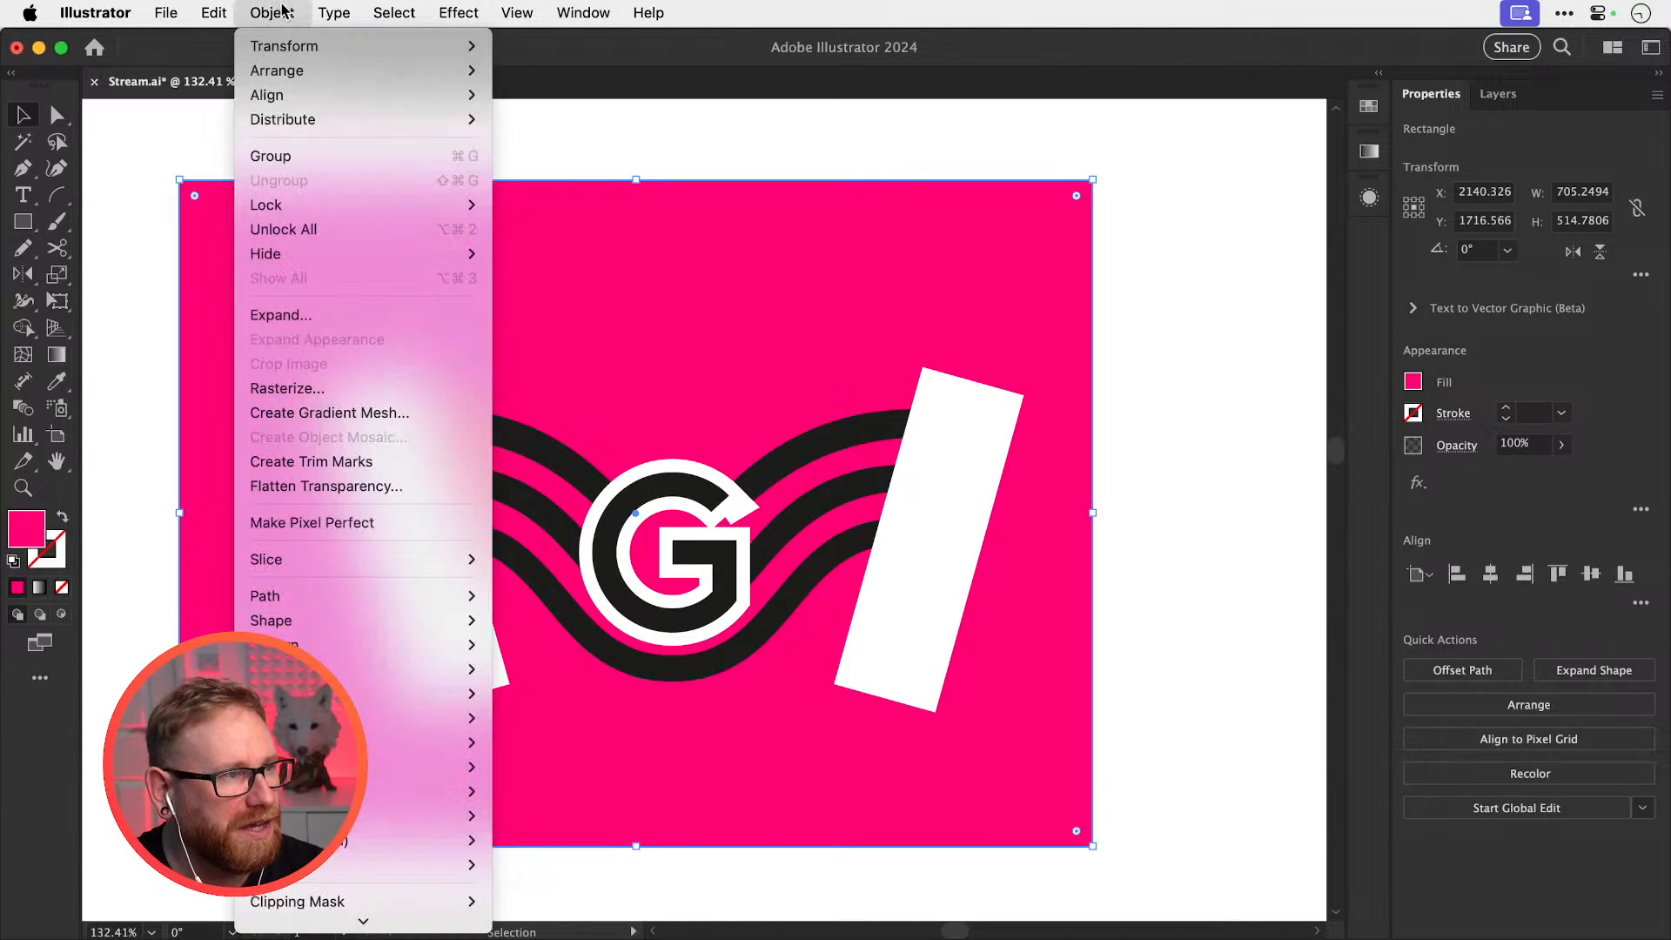
mouse_move(334, 204)
left_click(535, 206)
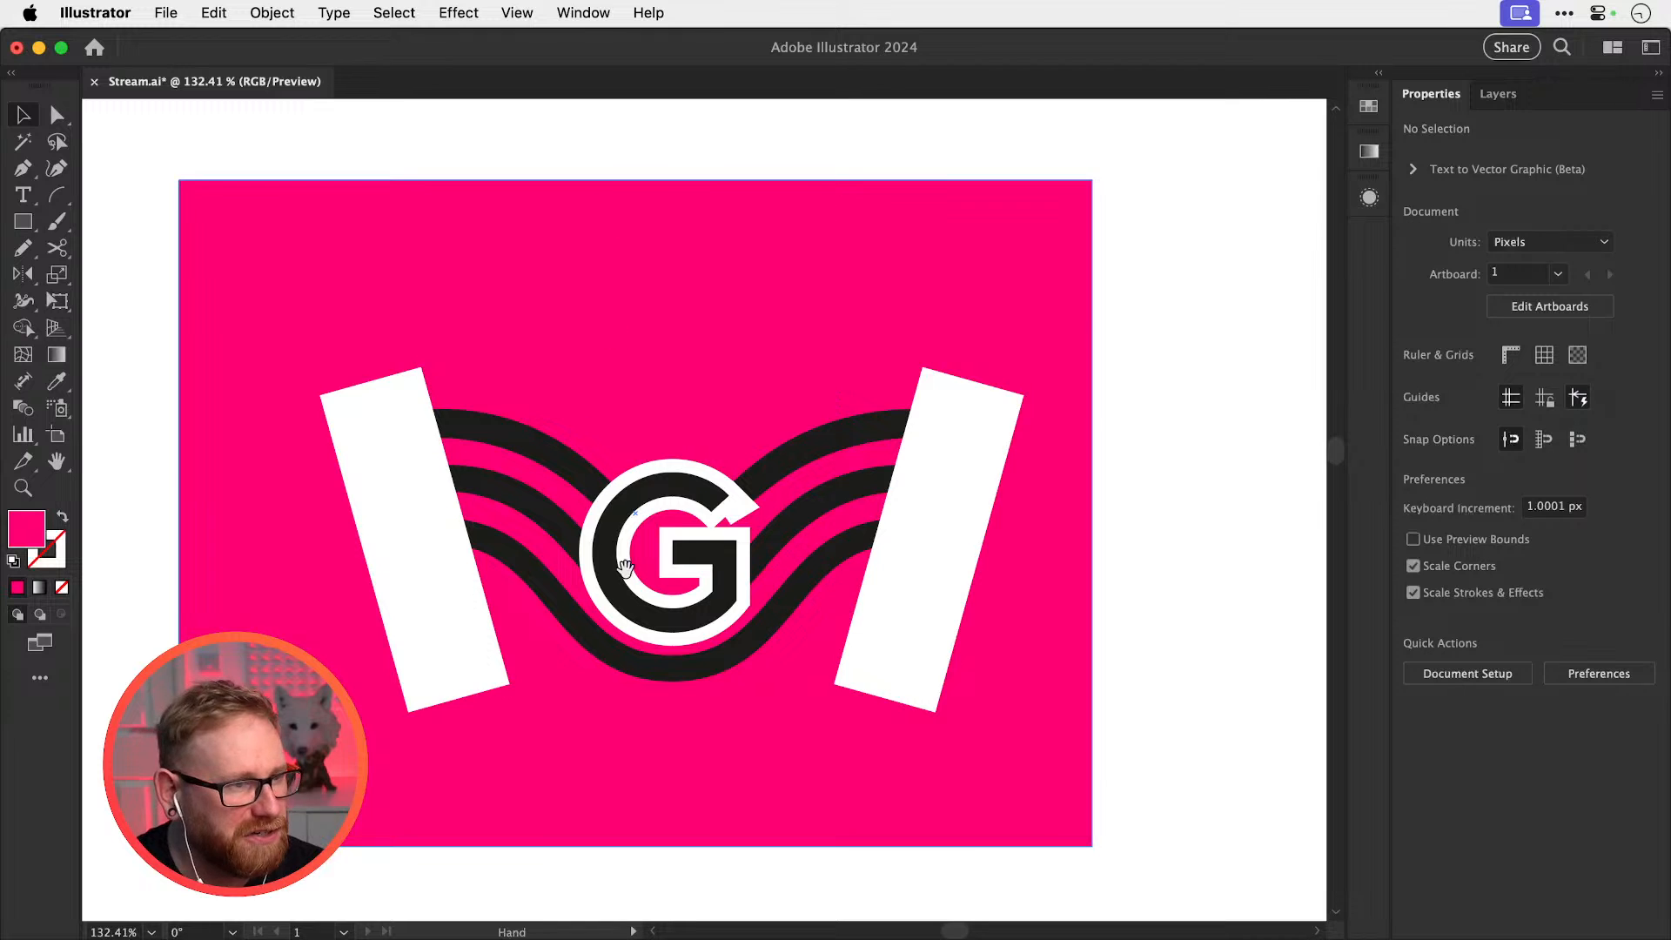
Confirm the pink background is locked, then select the bars, waves and G together
scroll(533, 406, "left", 2)
scroll(533, 407, "down", 2)
left_click_drag(391, 268, 936, 577)
key("super+z")
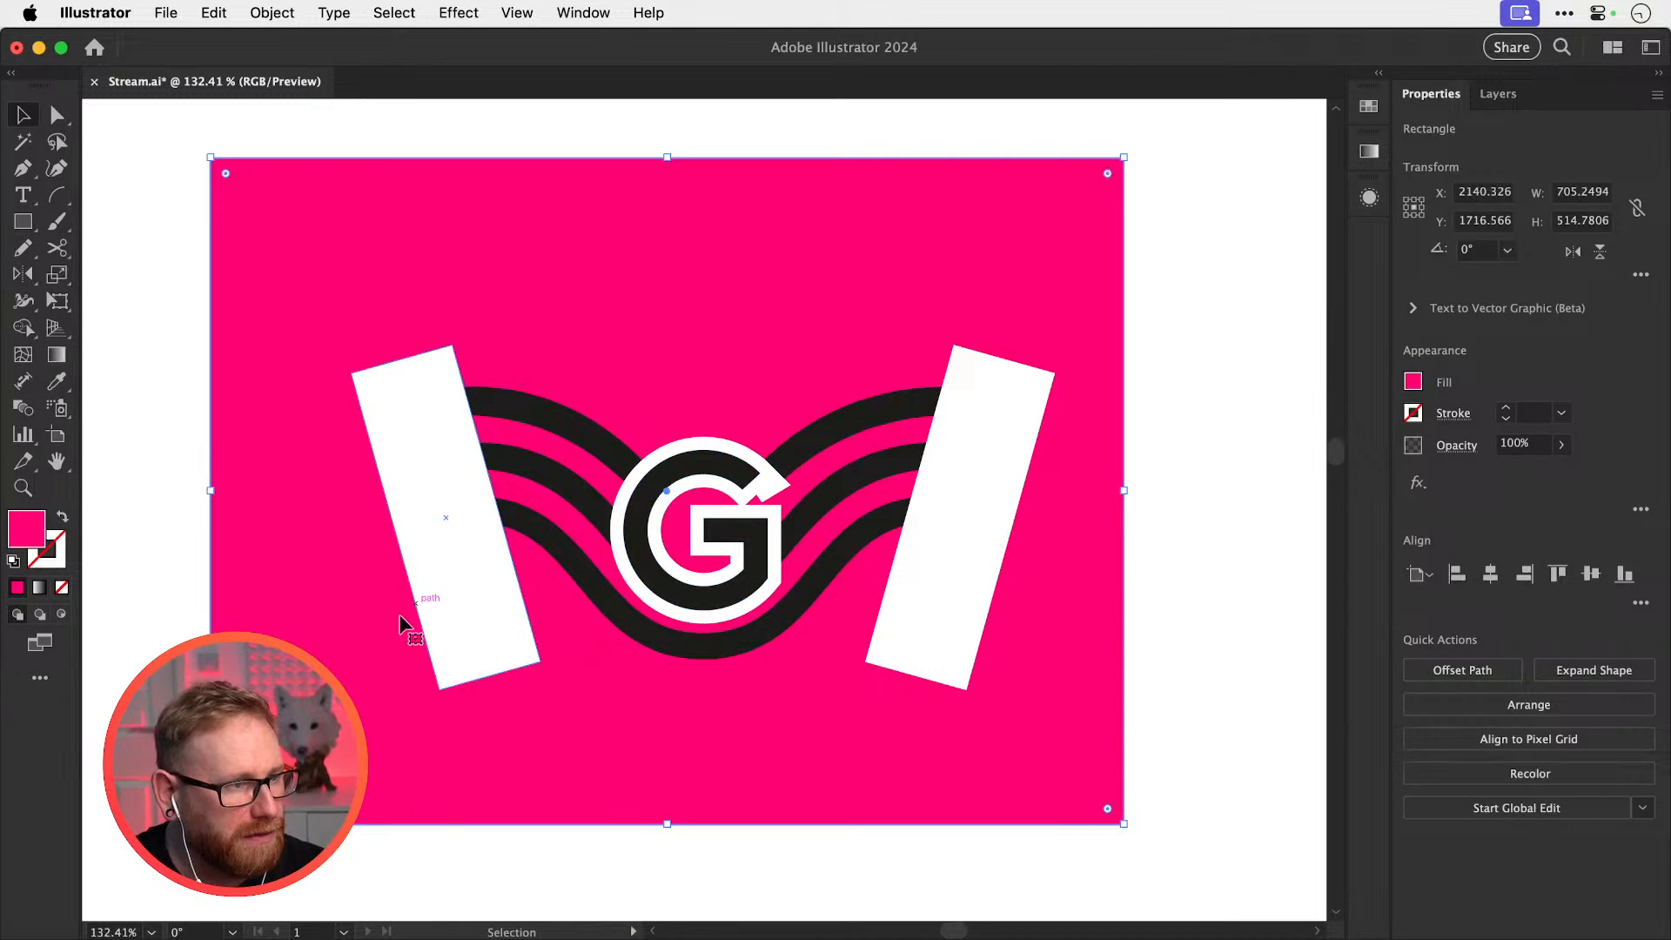
key("super+2")
left_click_drag(291, 694, 1081, 299)
key("space")
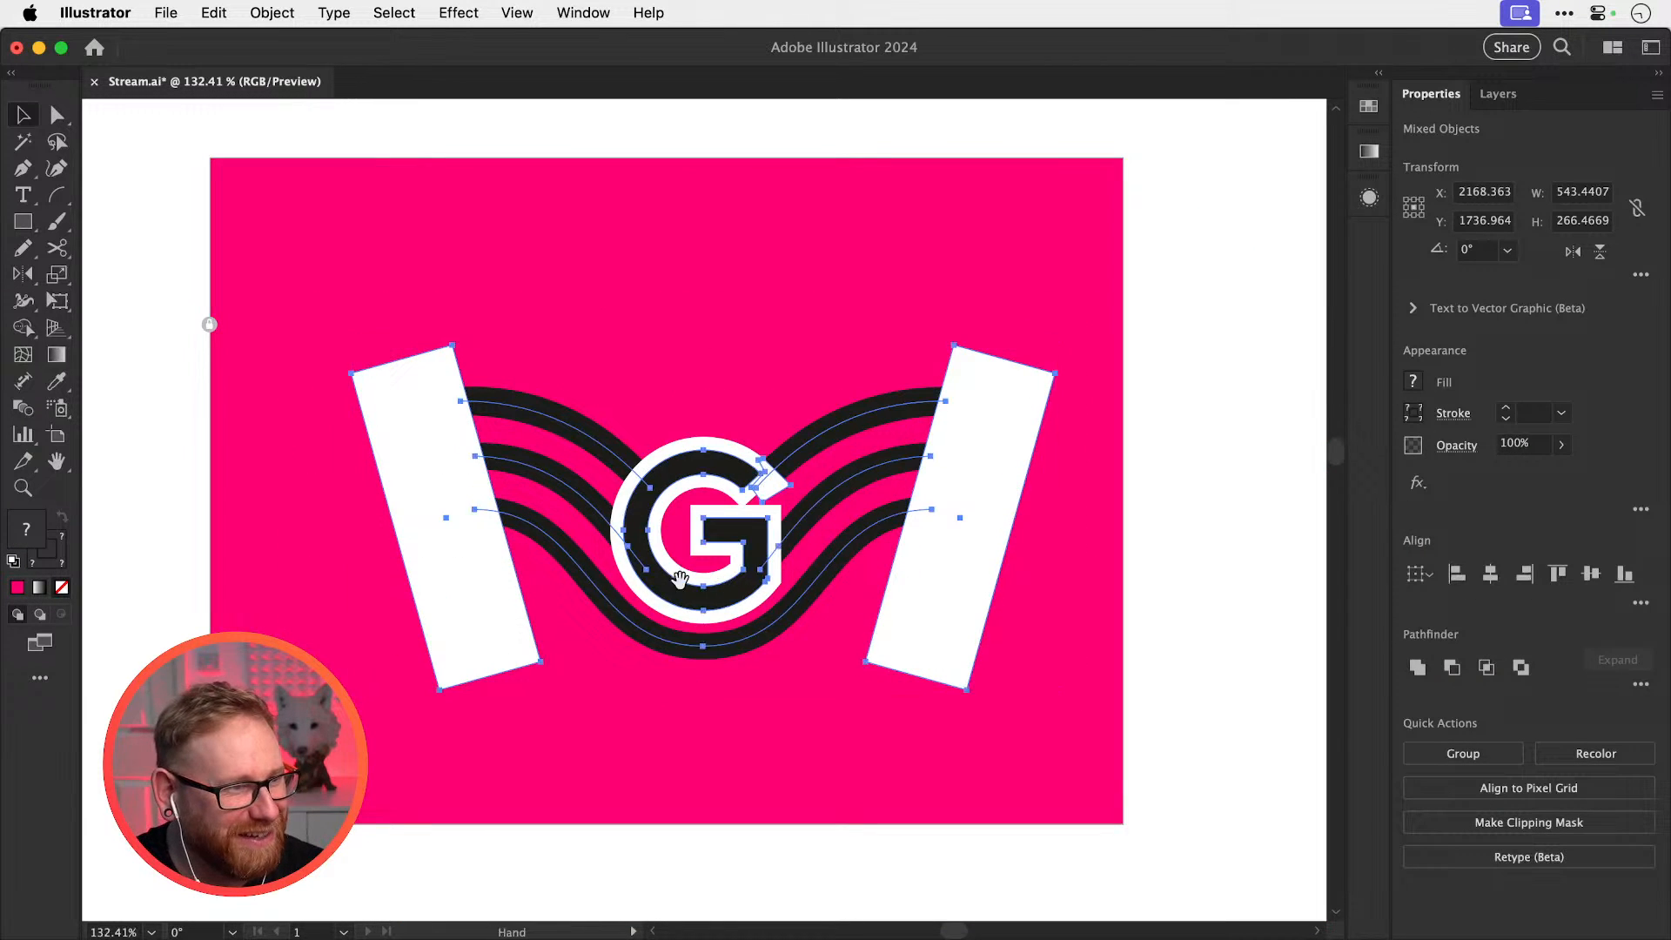
left_click_drag(669, 558, 640, 187)
left_click_drag(657, 392, 617, 719)
left_click_drag(641, 533, 659, 573)
Expand the selected artwork's appearance, fills and strokes into filled shapes
left_click(273, 12)
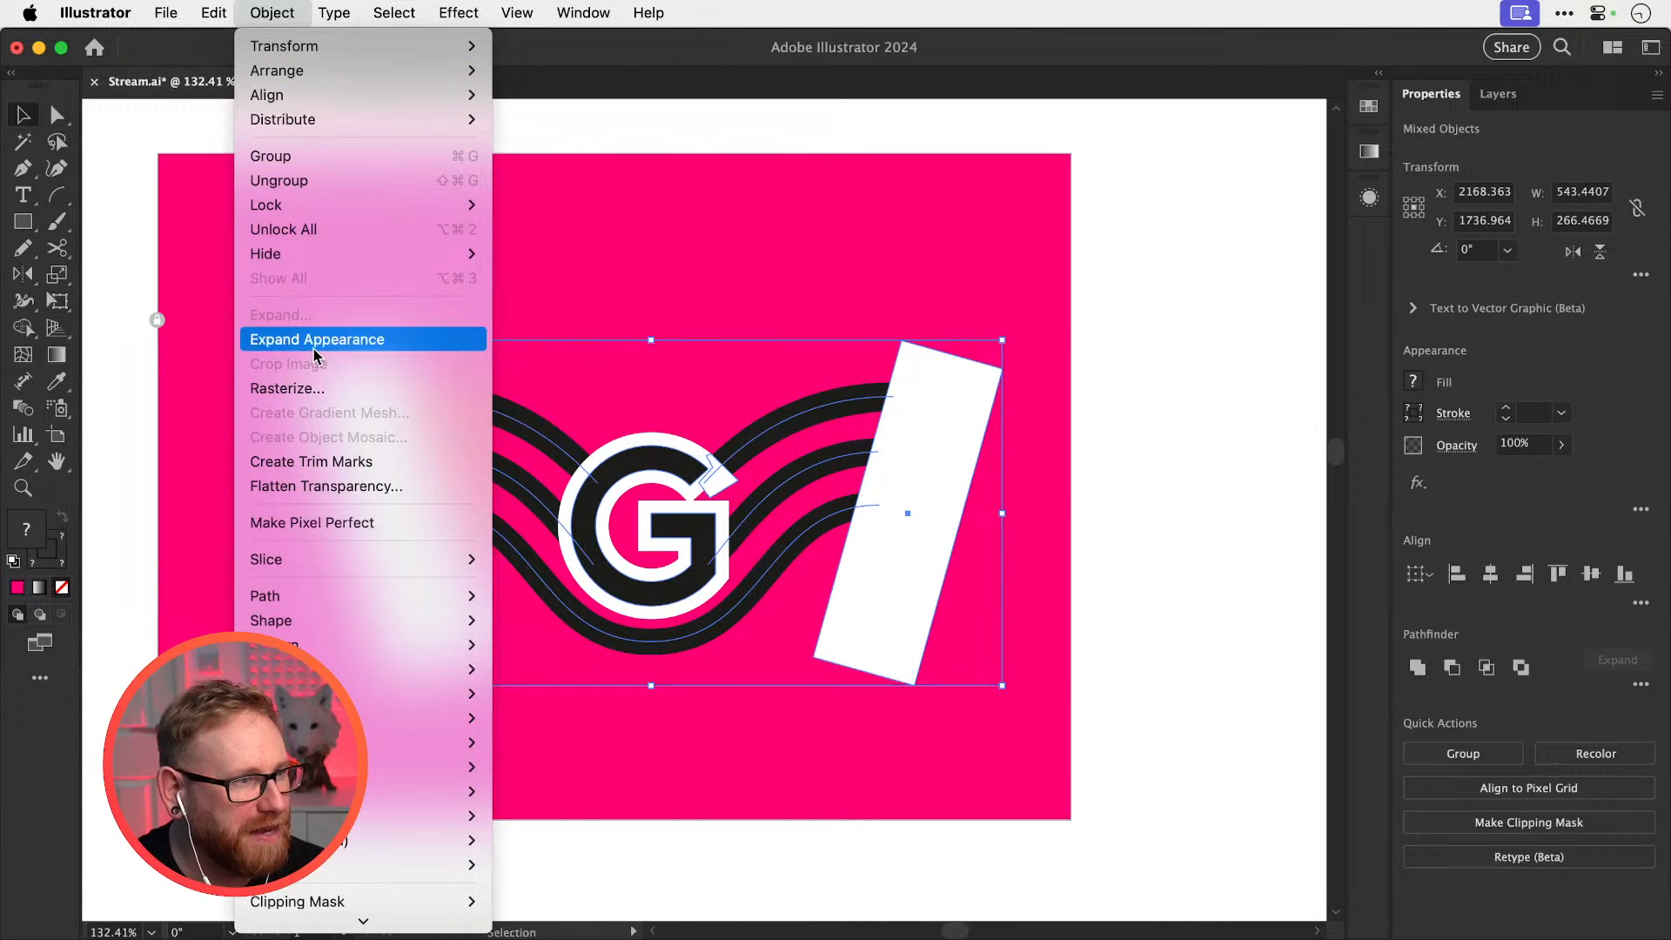
left_click(272, 12)
left_click(272, 12)
left_click(261, 315)
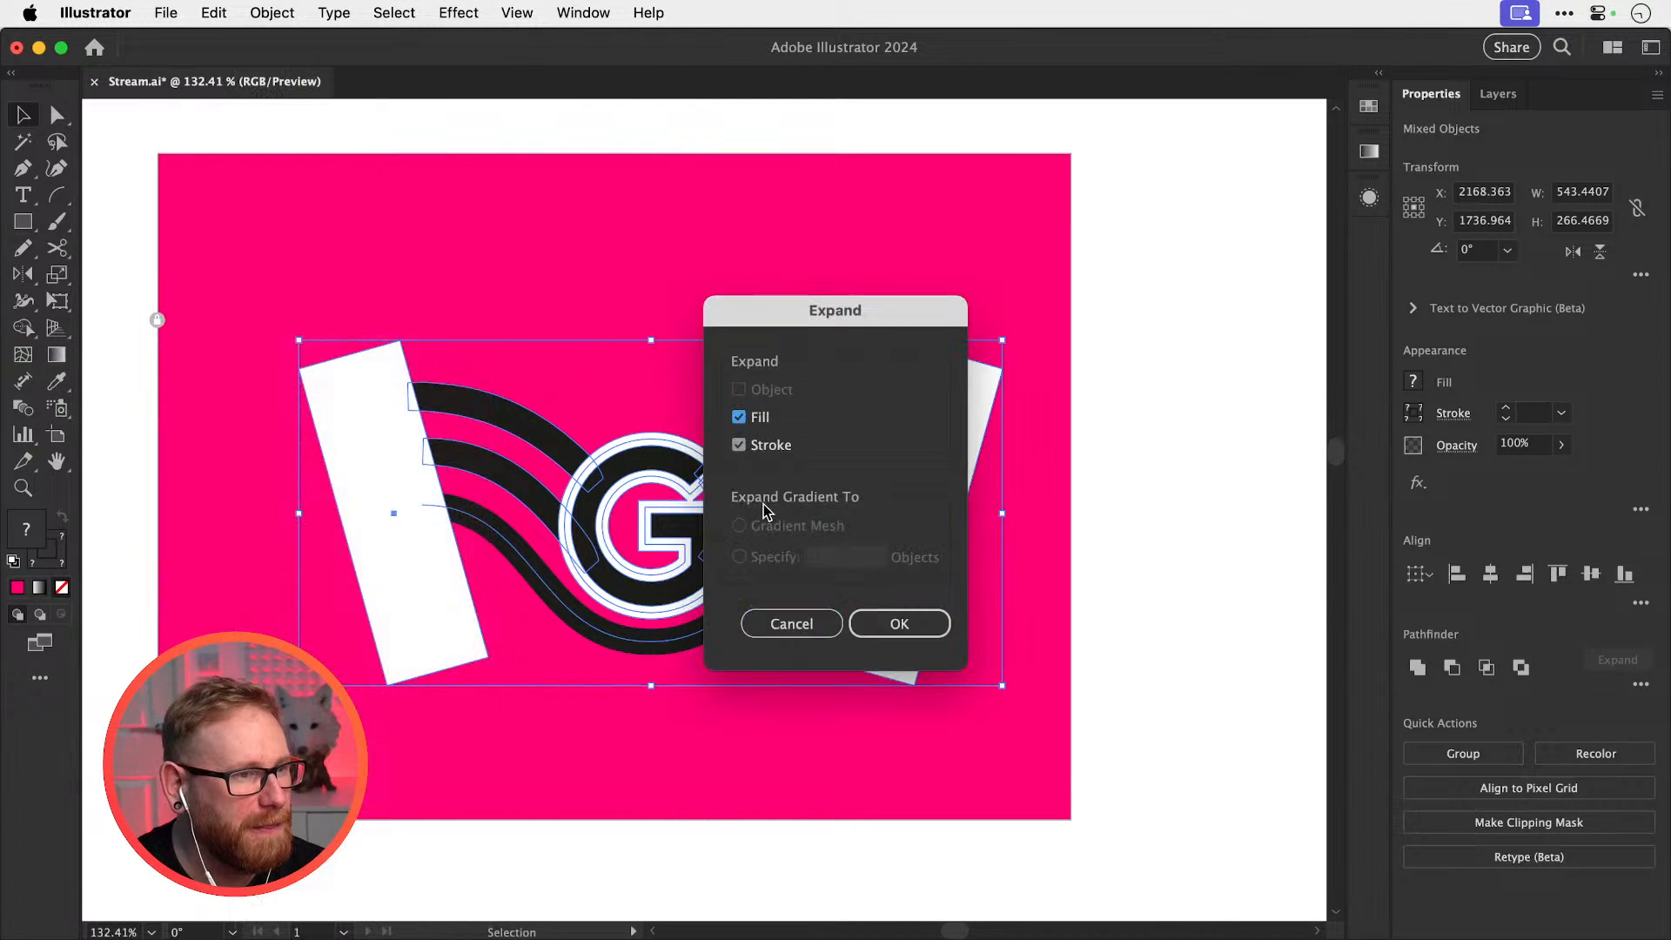
left_click(879, 619)
left_click(250, 27)
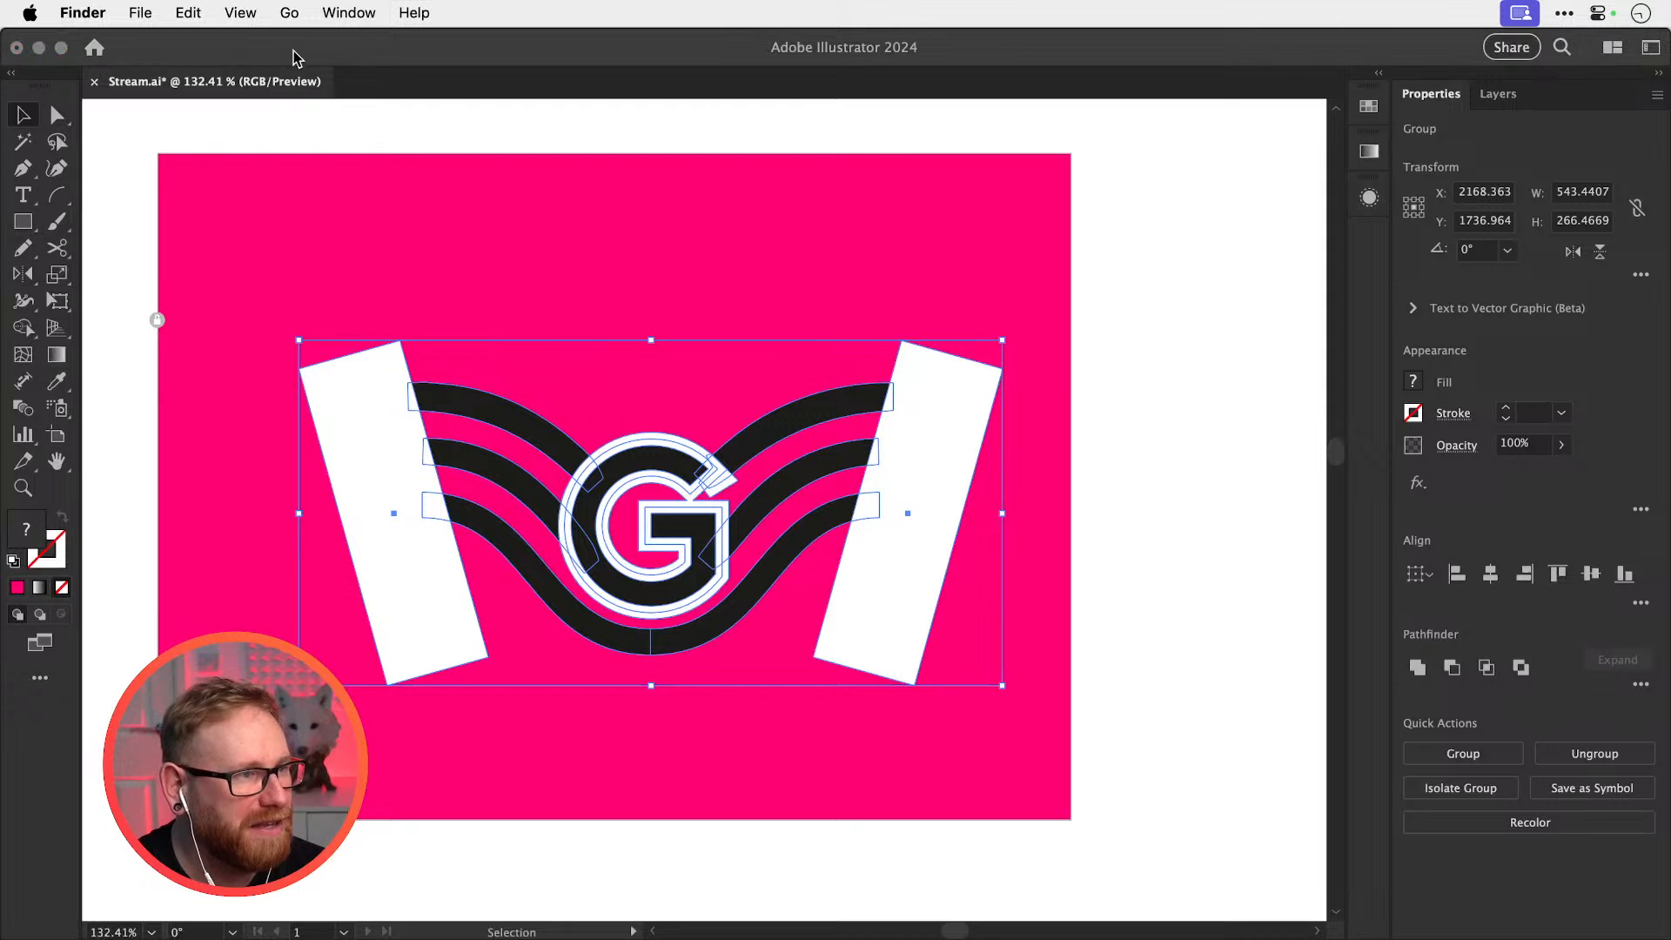
left_click(260, 103)
left_click(271, 12)
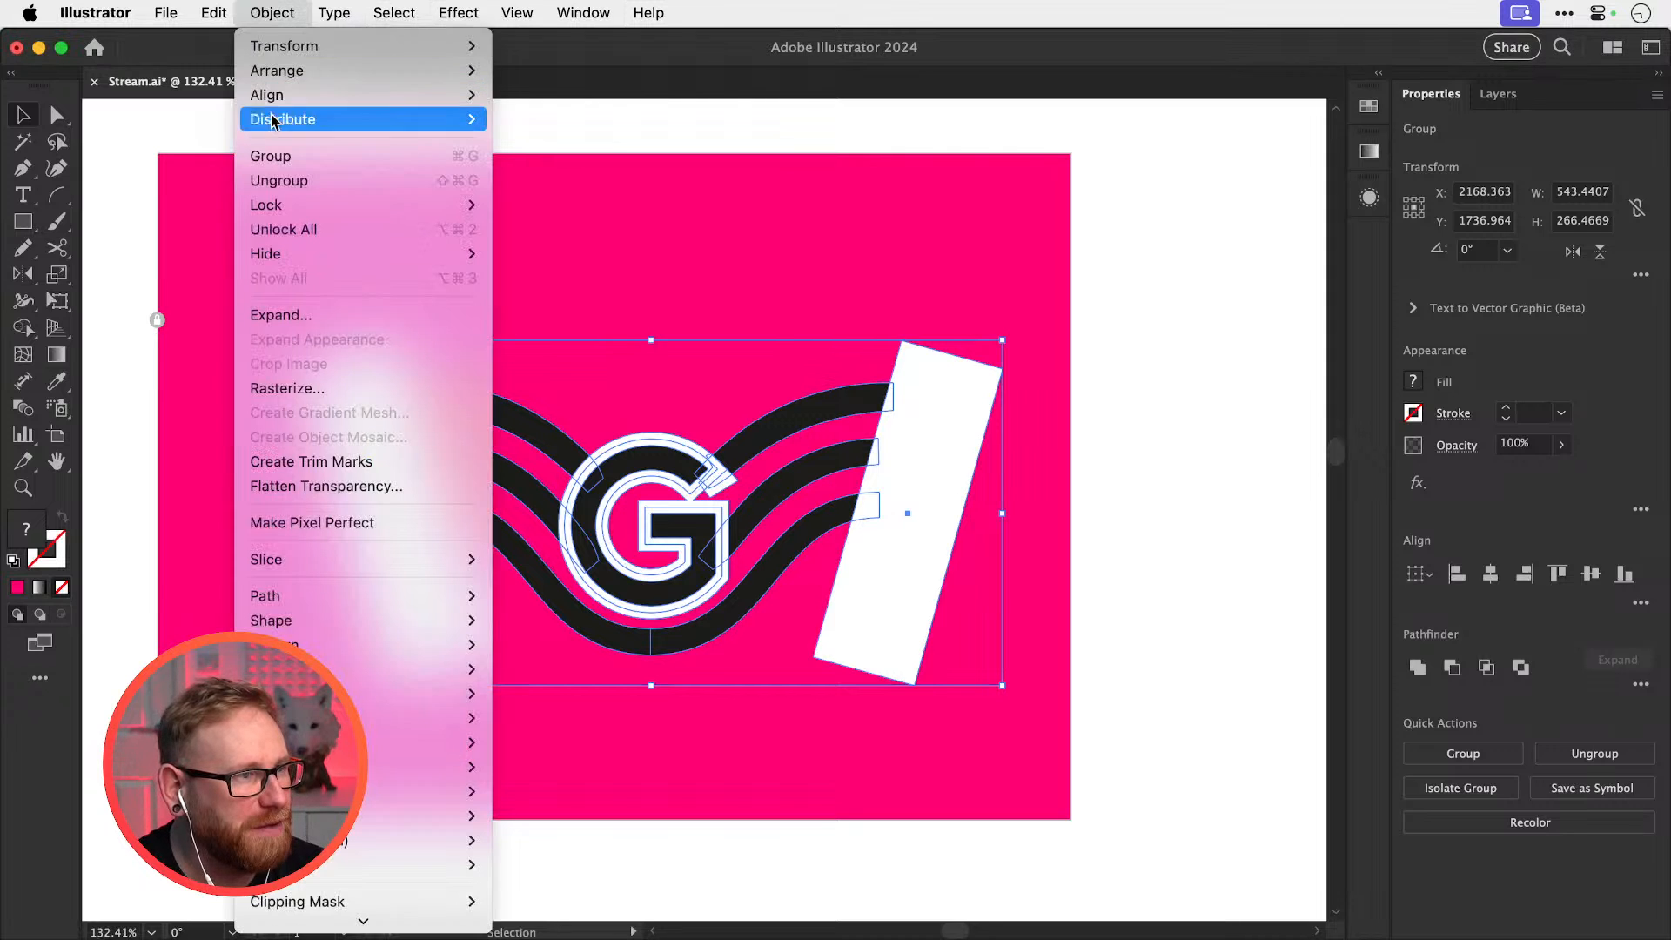
left_click(288, 327)
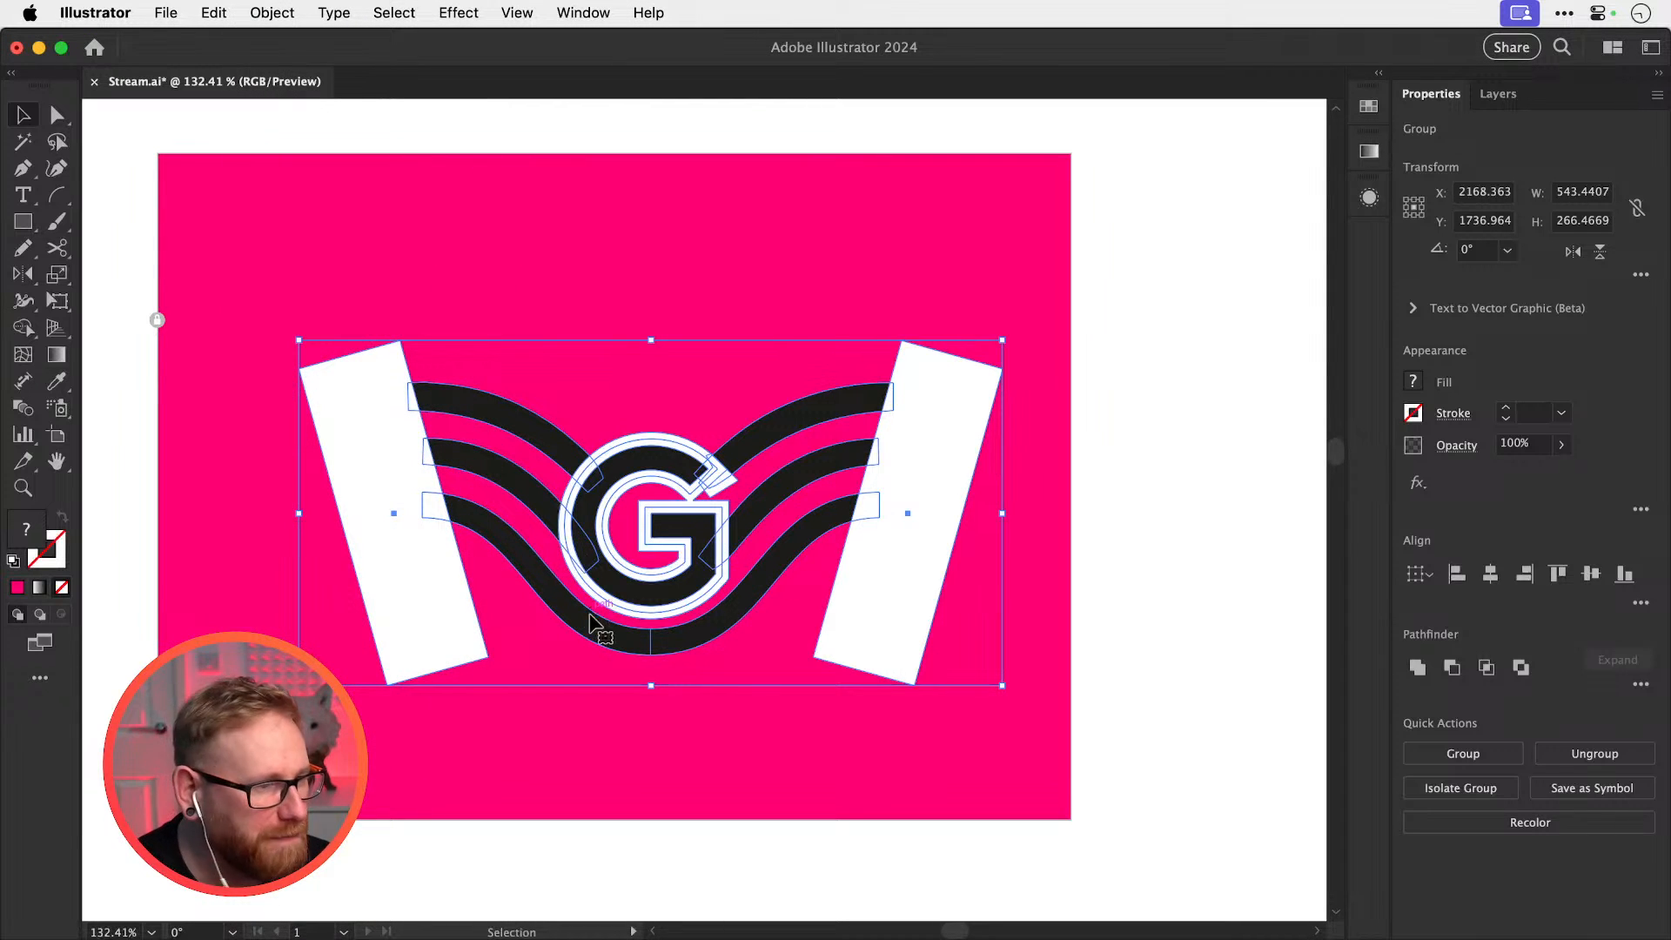
Zoom in on the G, switch to Outline view and select all the expanded artwork
key("z")
left_click_drag(554, 581, 693, 614)
key("super+shift+a")
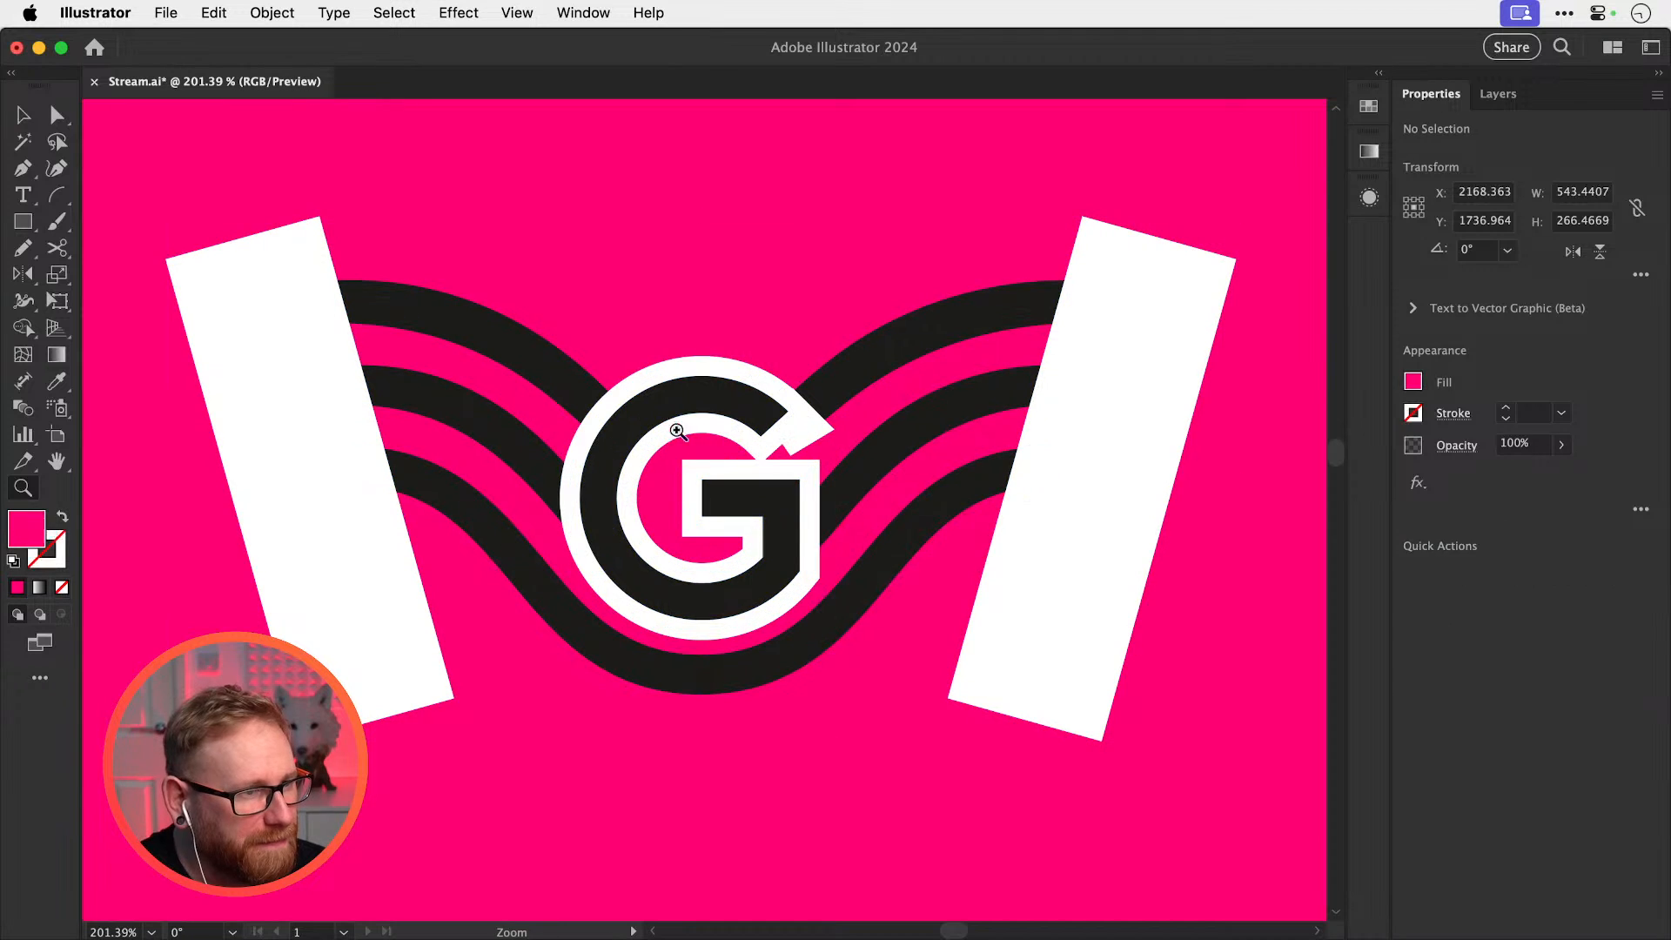
key("v")
left_click_drag(684, 373, 751, 361)
key("super+z")
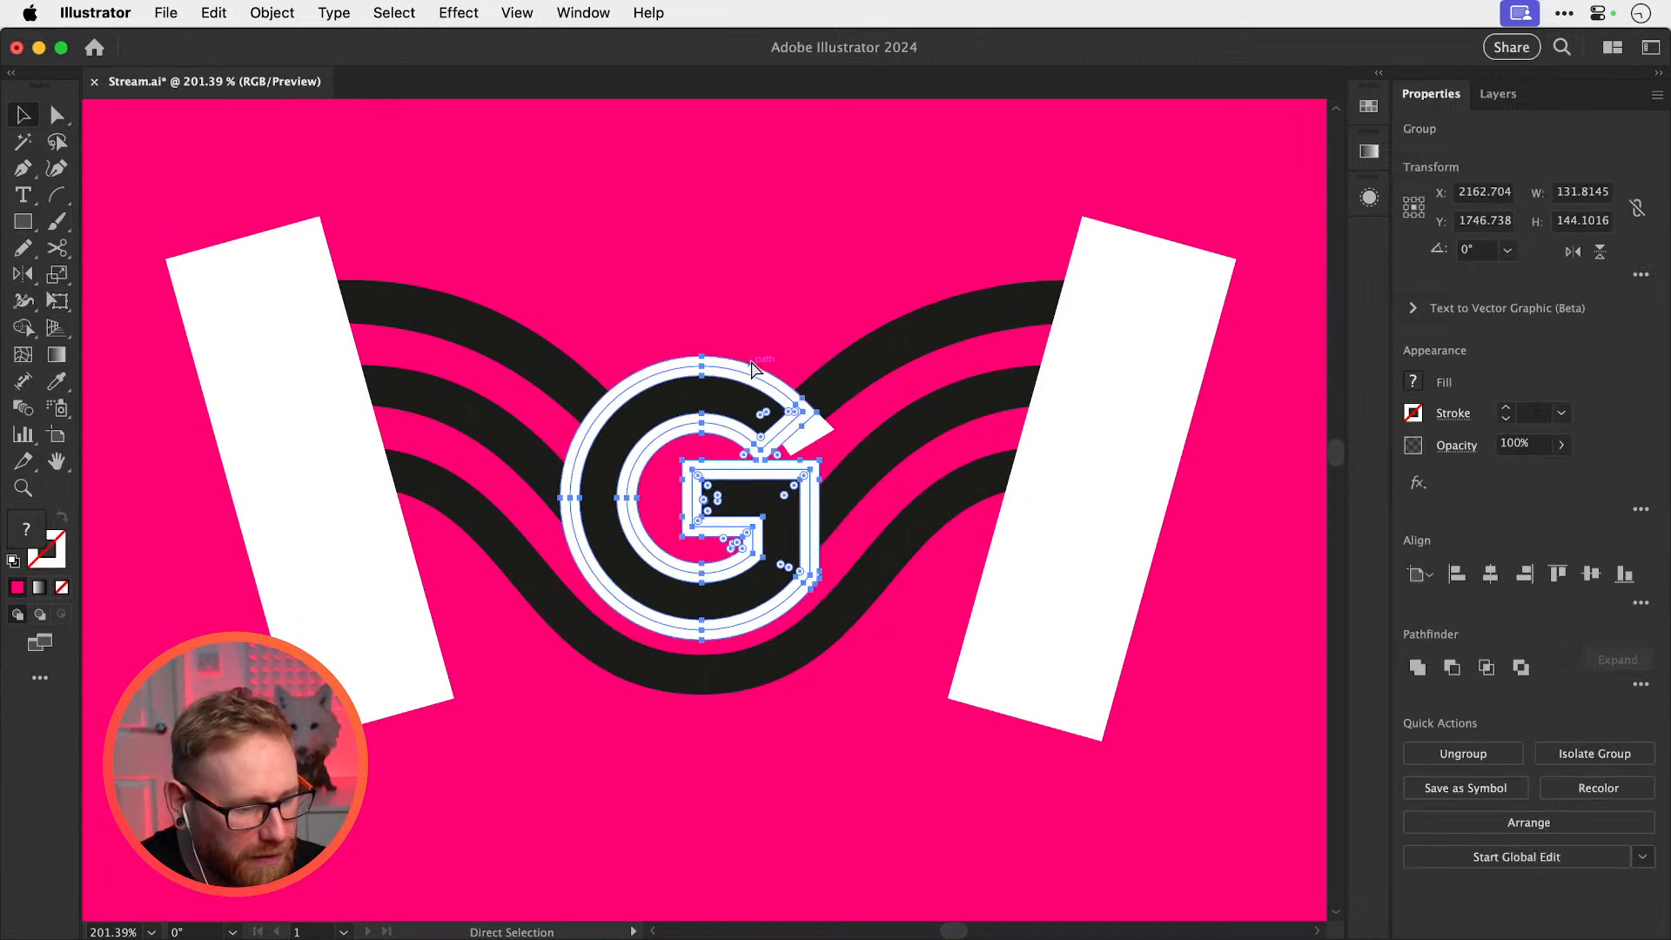
left_click(718, 271)
left_click(535, 11)
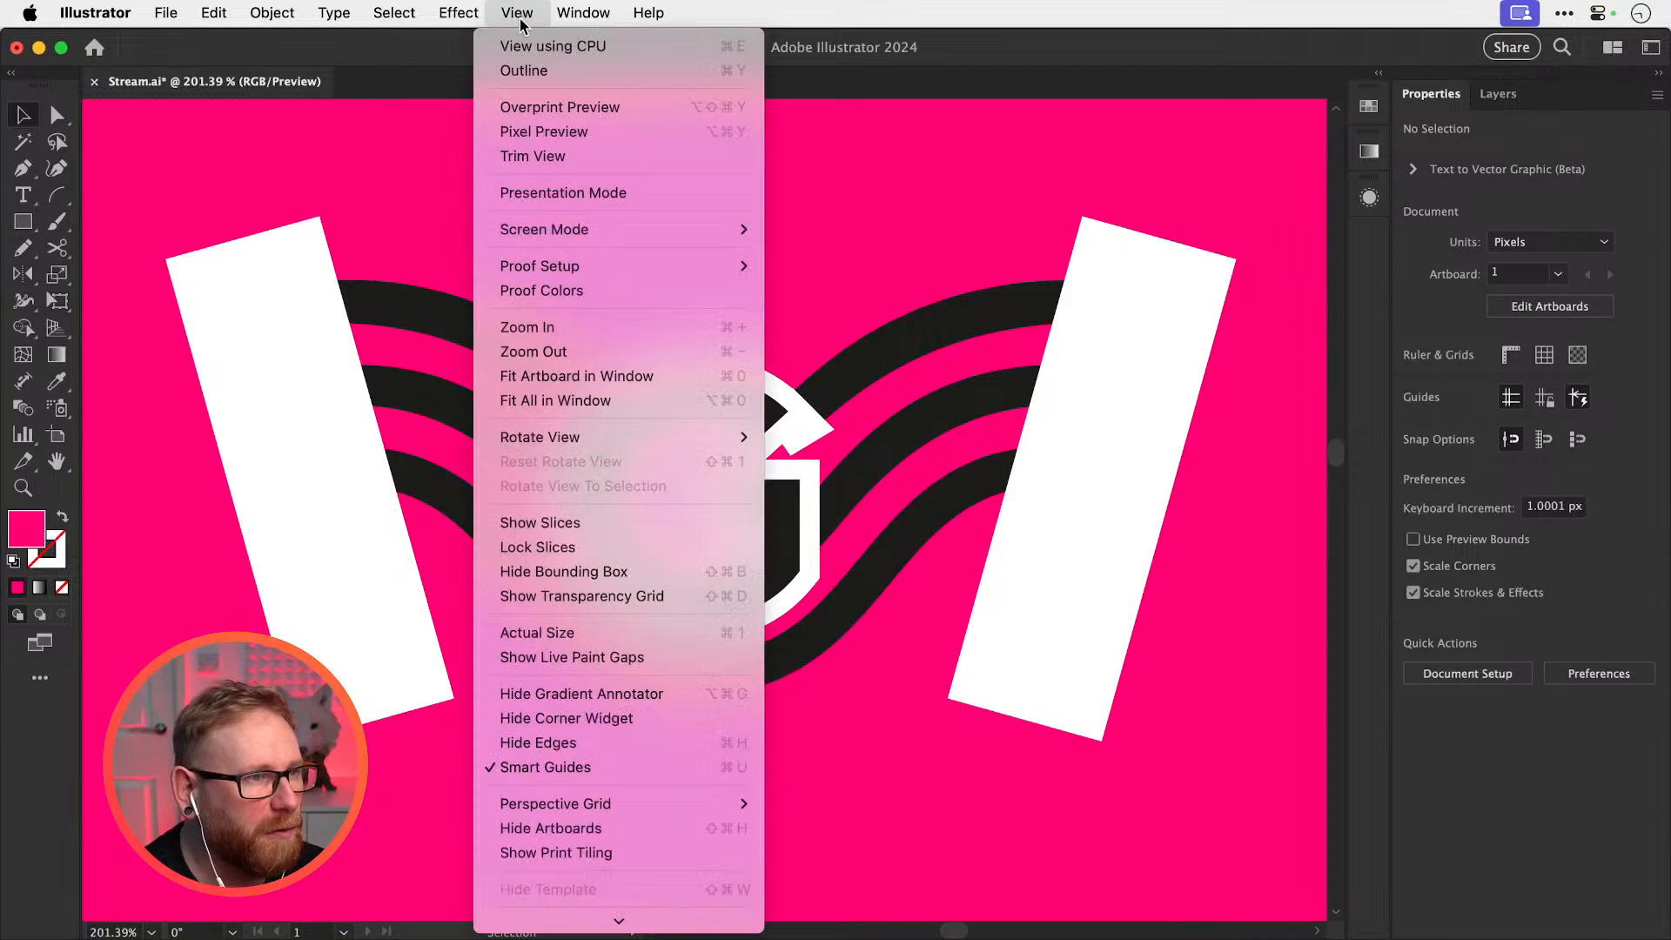
left_click(548, 77)
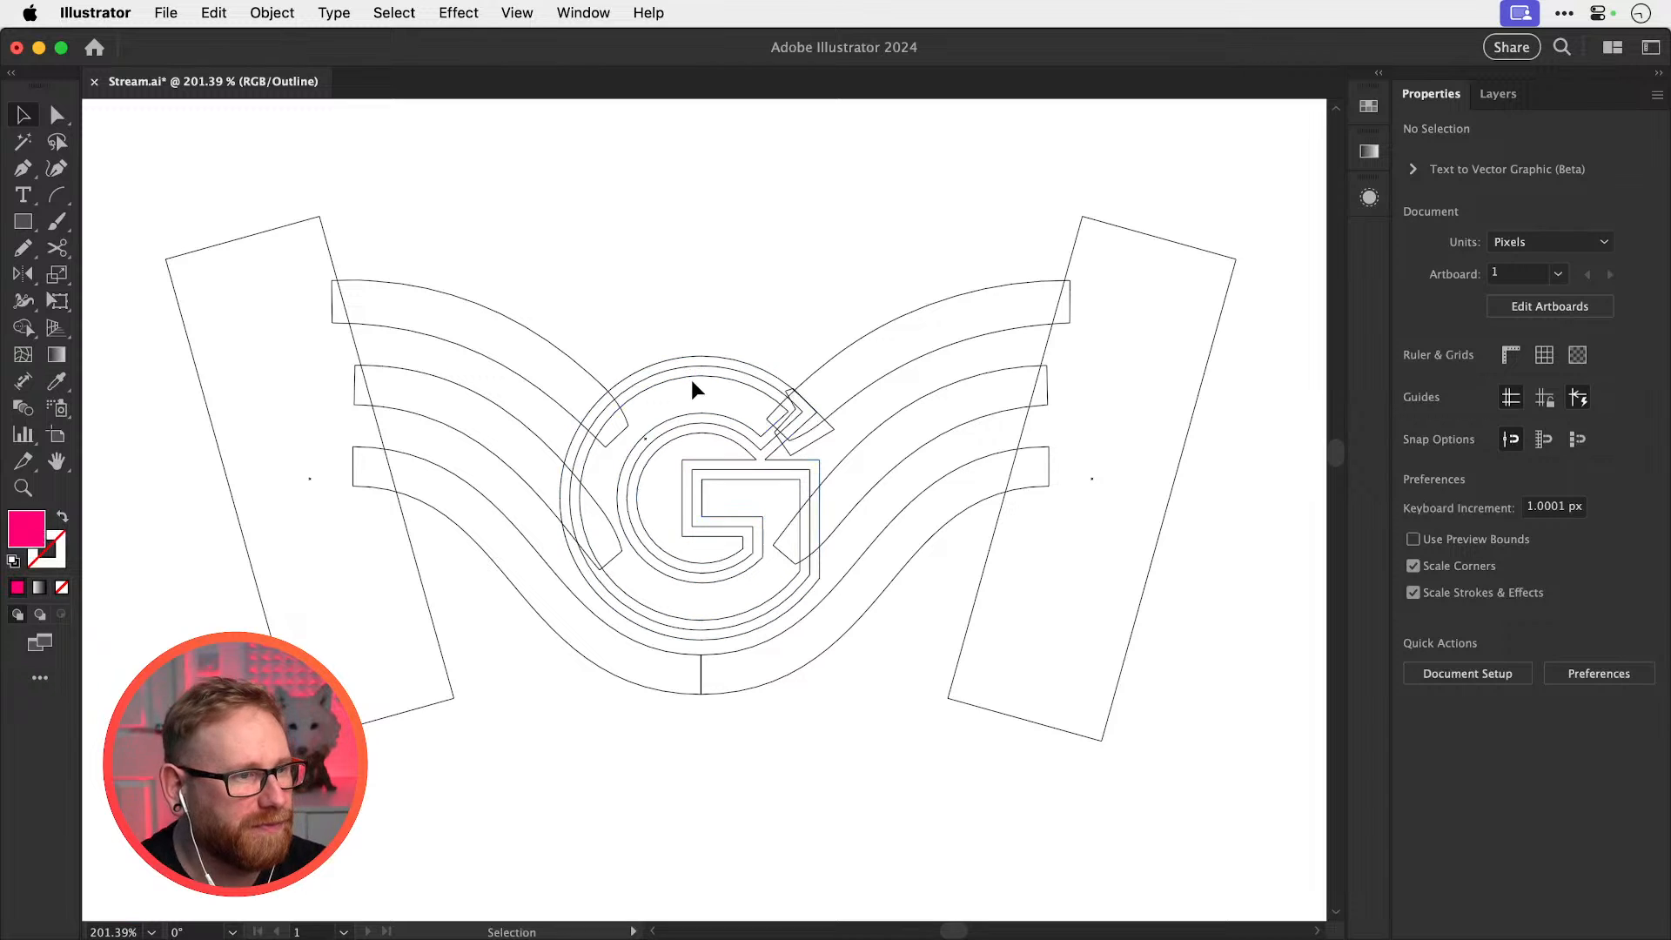
left_click_drag(327, 223, 1068, 770)
key("shift+m")
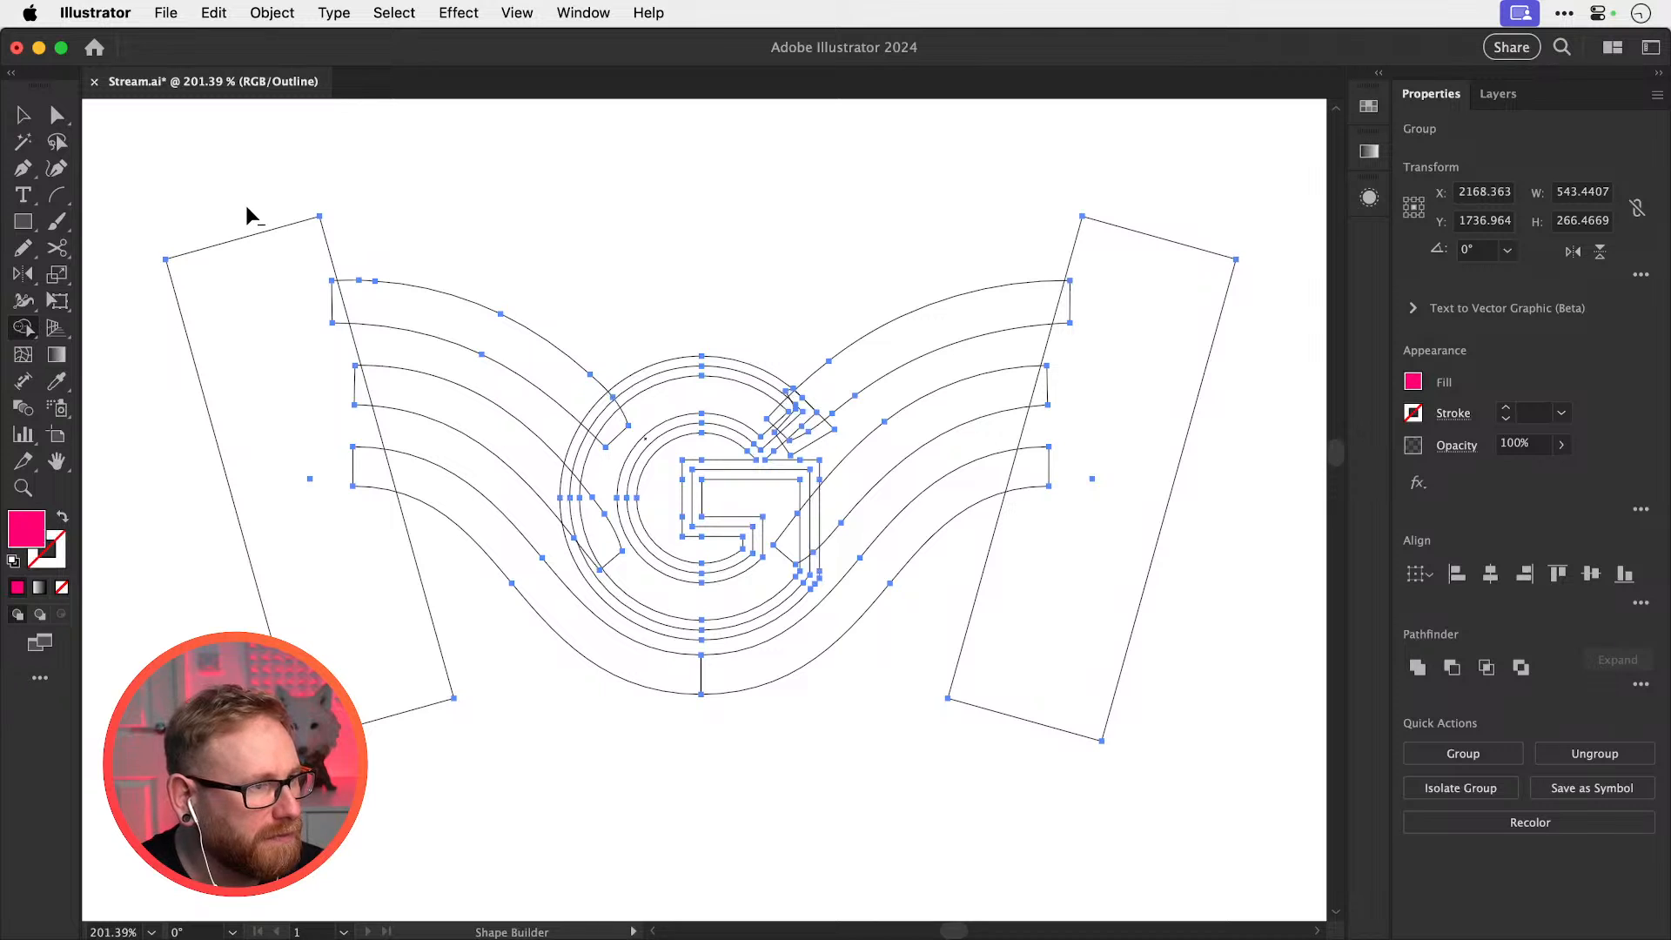
Erase both white rectangles and the overlapping band ends with Shape Builder
mouse_move(249, 209)
left_mouse_down()
mouse_move(287, 277)
mouse_move(329, 306)
mouse_move(344, 355)
left_mouse_up()
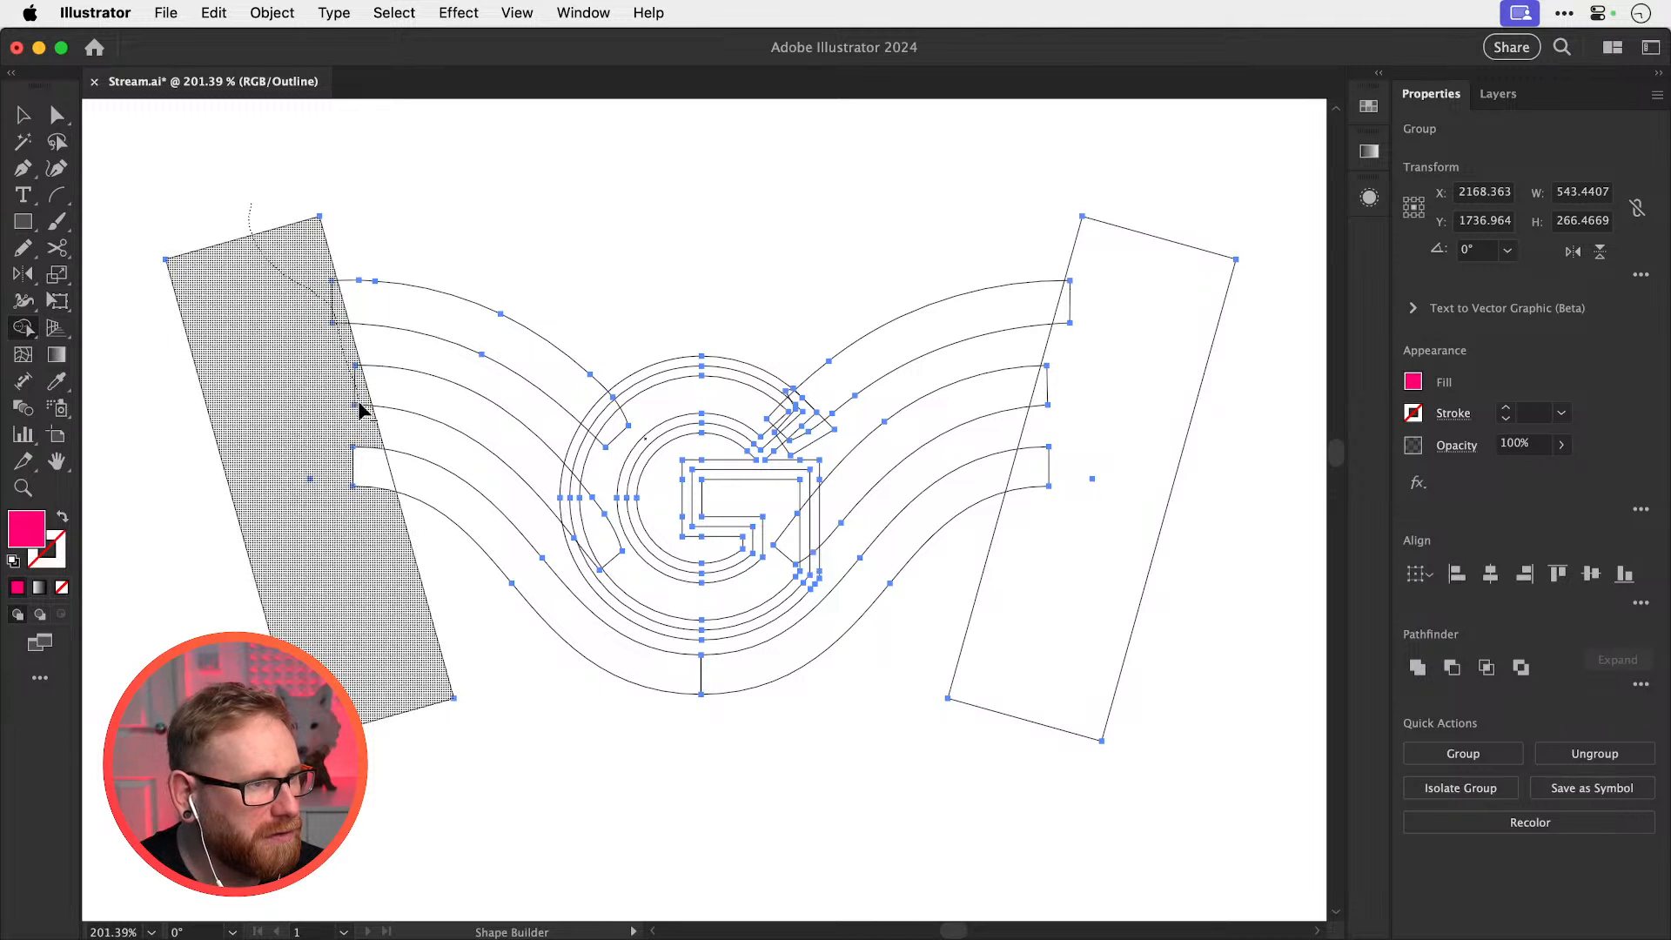
left_click_drag(376, 536, 504, 650)
mouse_move(910, 751)
left_mouse_down()
mouse_move(1059, 595)
mouse_move(1049, 516)
left_mouse_up()
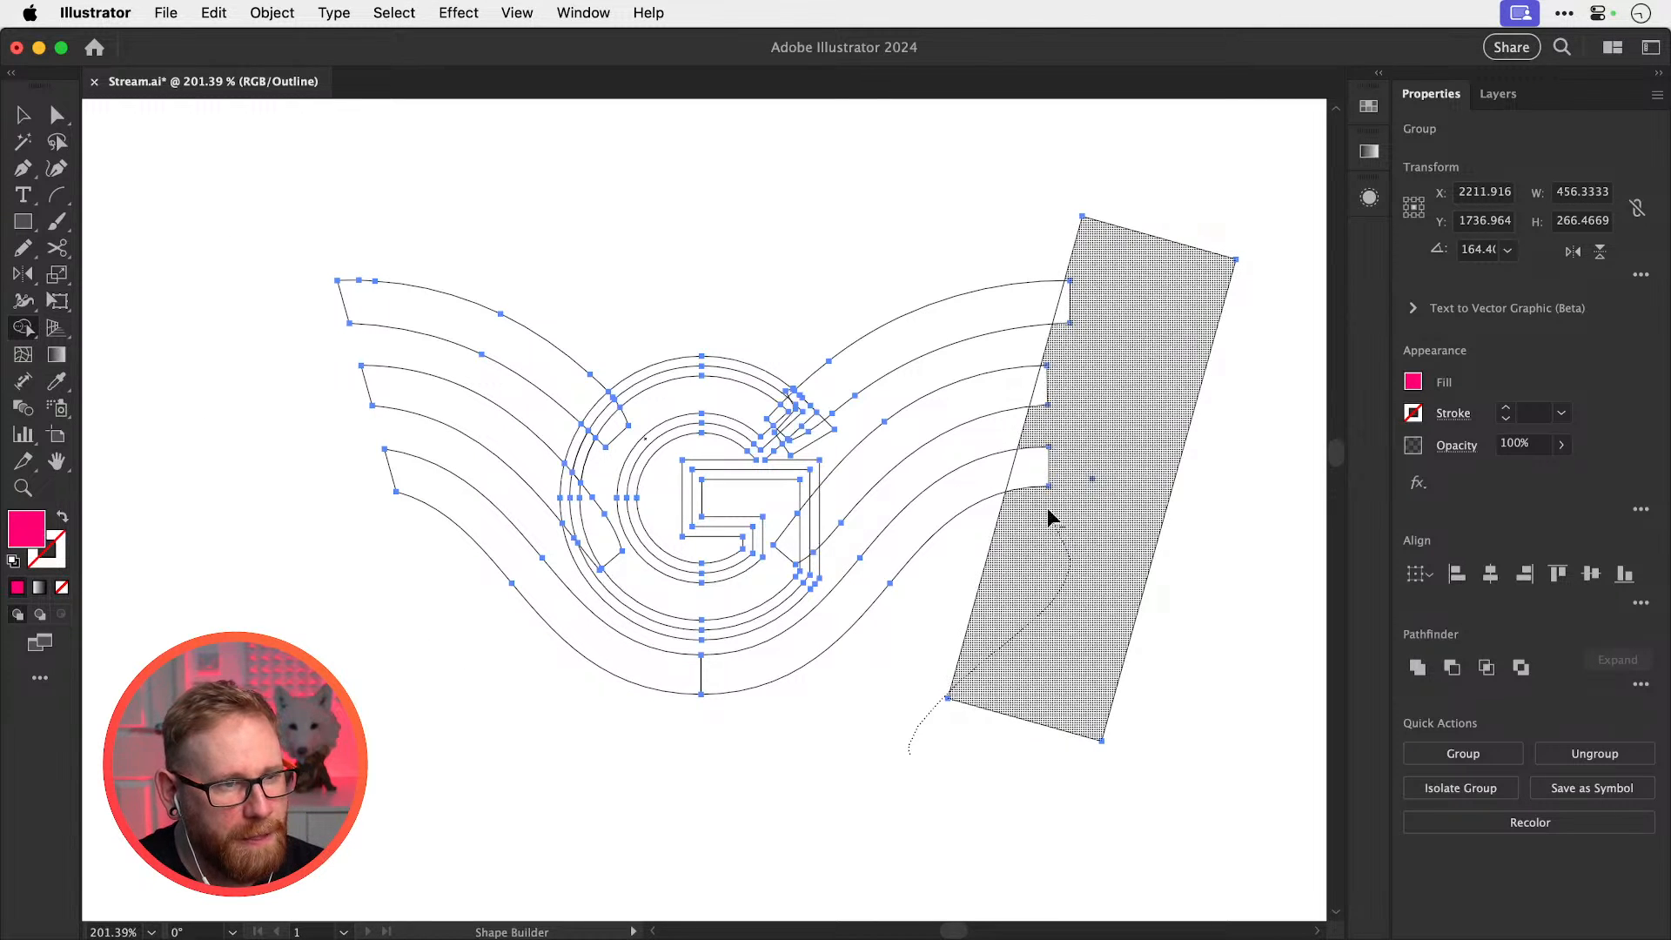
left_click_drag(1048, 424, 1088, 254)
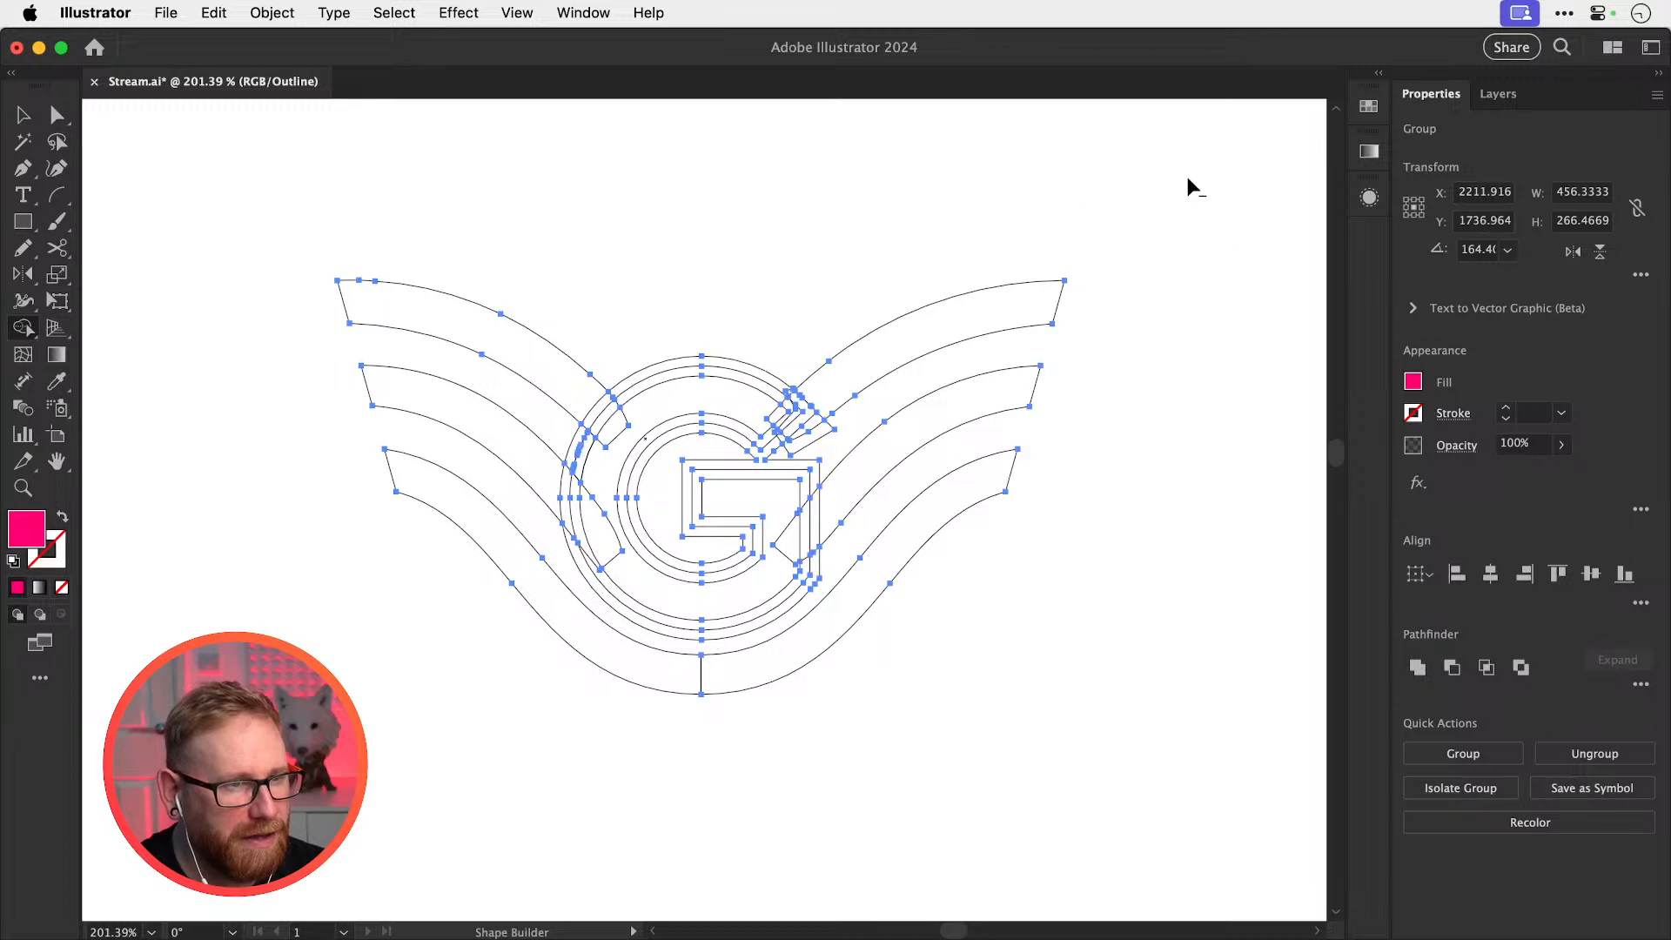
In Preview at 300%, merge the G's inner area and top arc, and remove its white strip
key("v")
key("super+equal")
key("super+y")
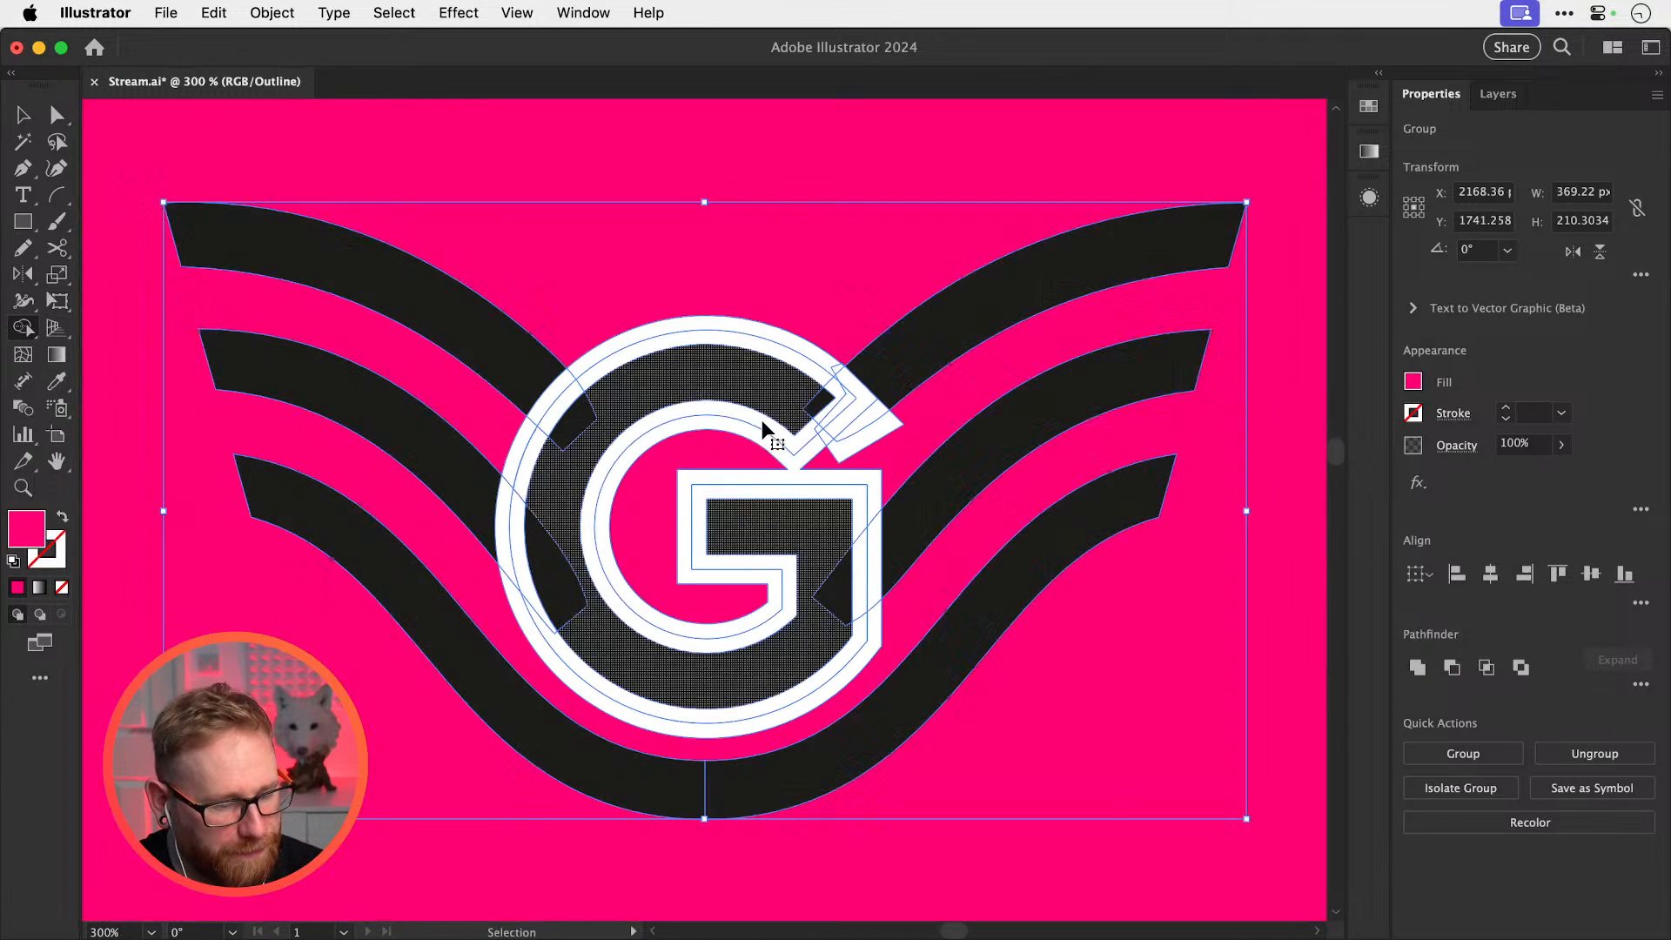
left_click(771, 462)
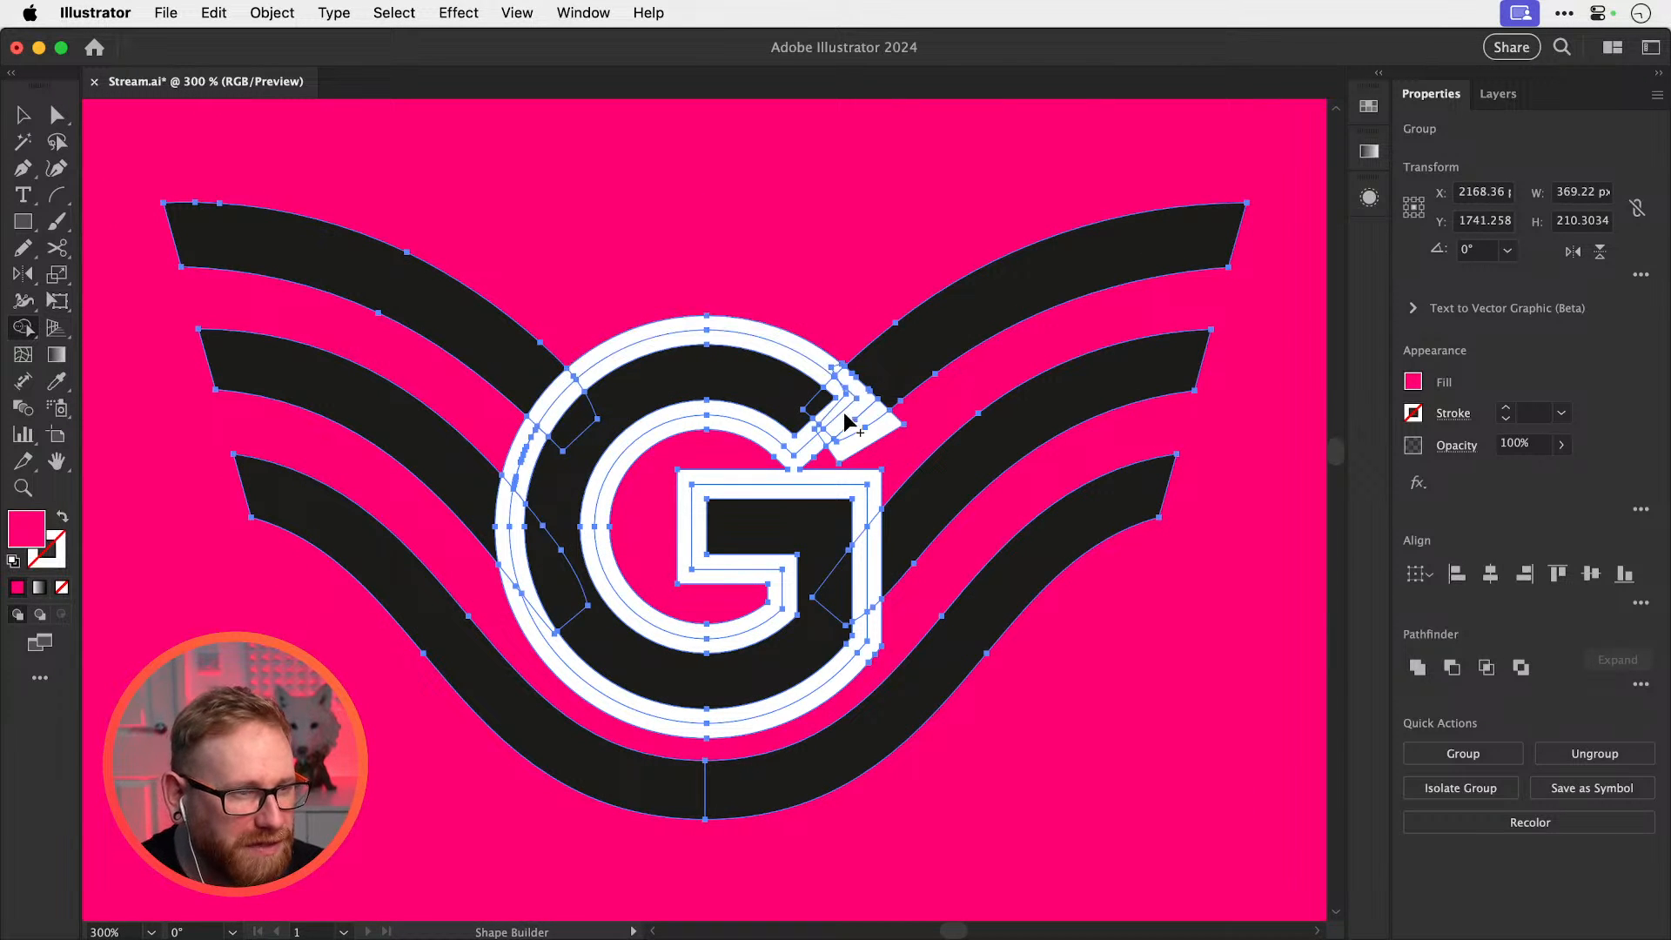
mouse_move(813, 323)
left_mouse_down()
mouse_move(817, 360)
mouse_move(858, 407)
mouse_move(823, 448)
mouse_move(872, 427)
mouse_move(903, 449)
left_mouse_up()
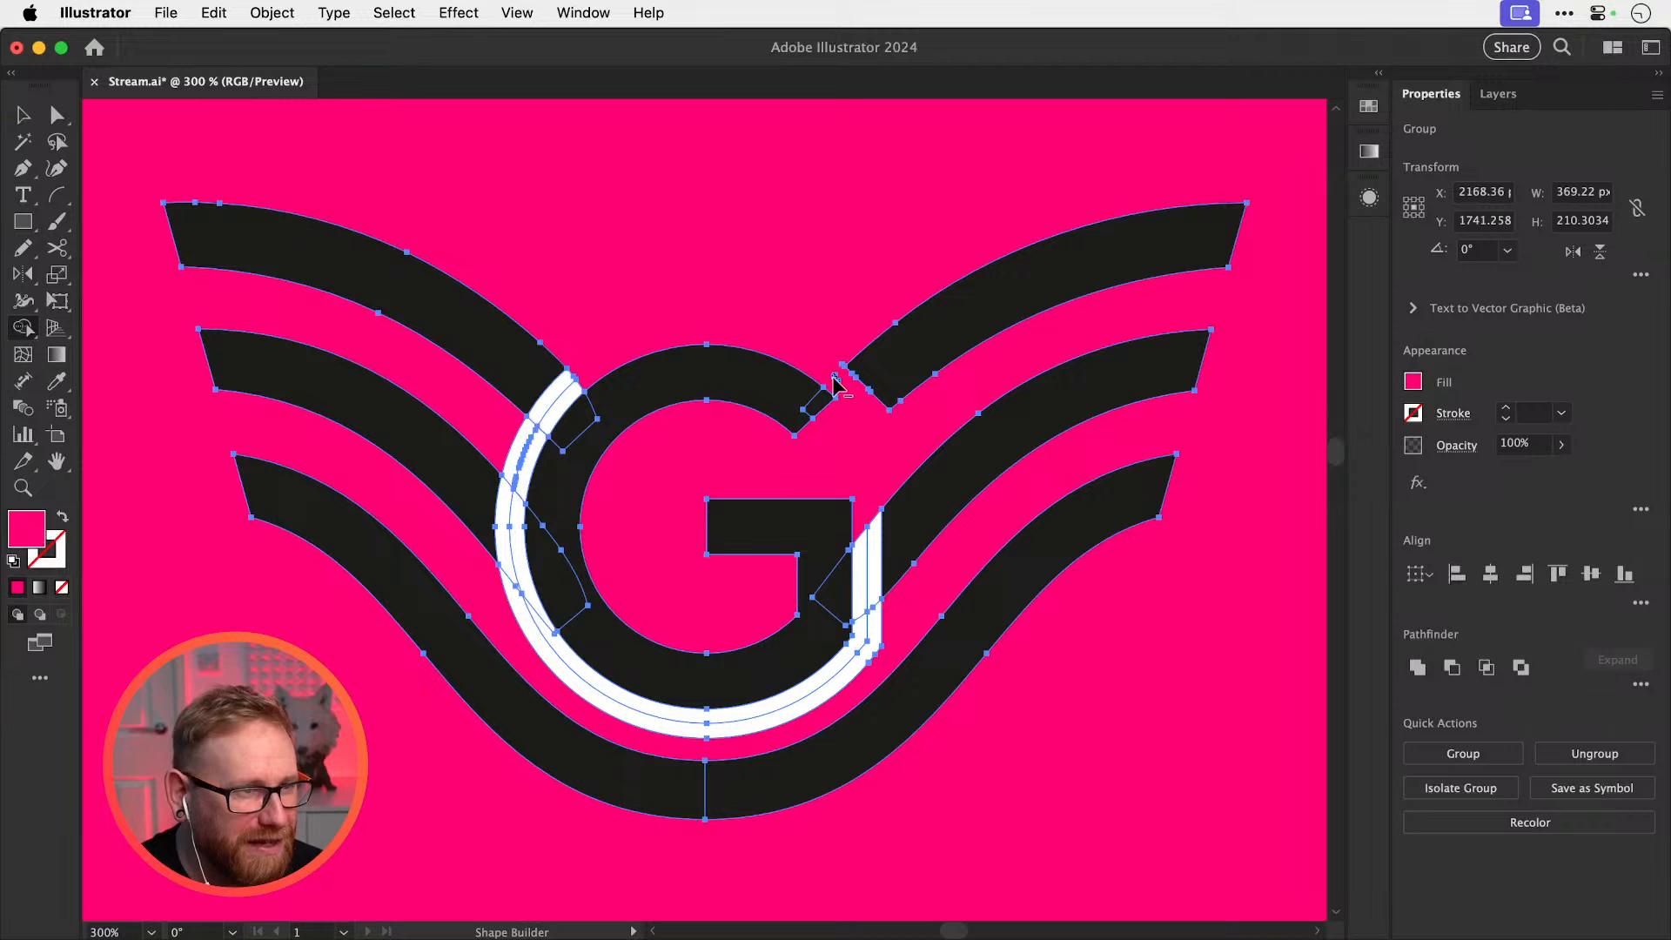
mouse_move(570, 389)
left_mouse_down()
mouse_move(510, 524)
mouse_move(550, 652)
mouse_move(579, 671)
left_mouse_up()
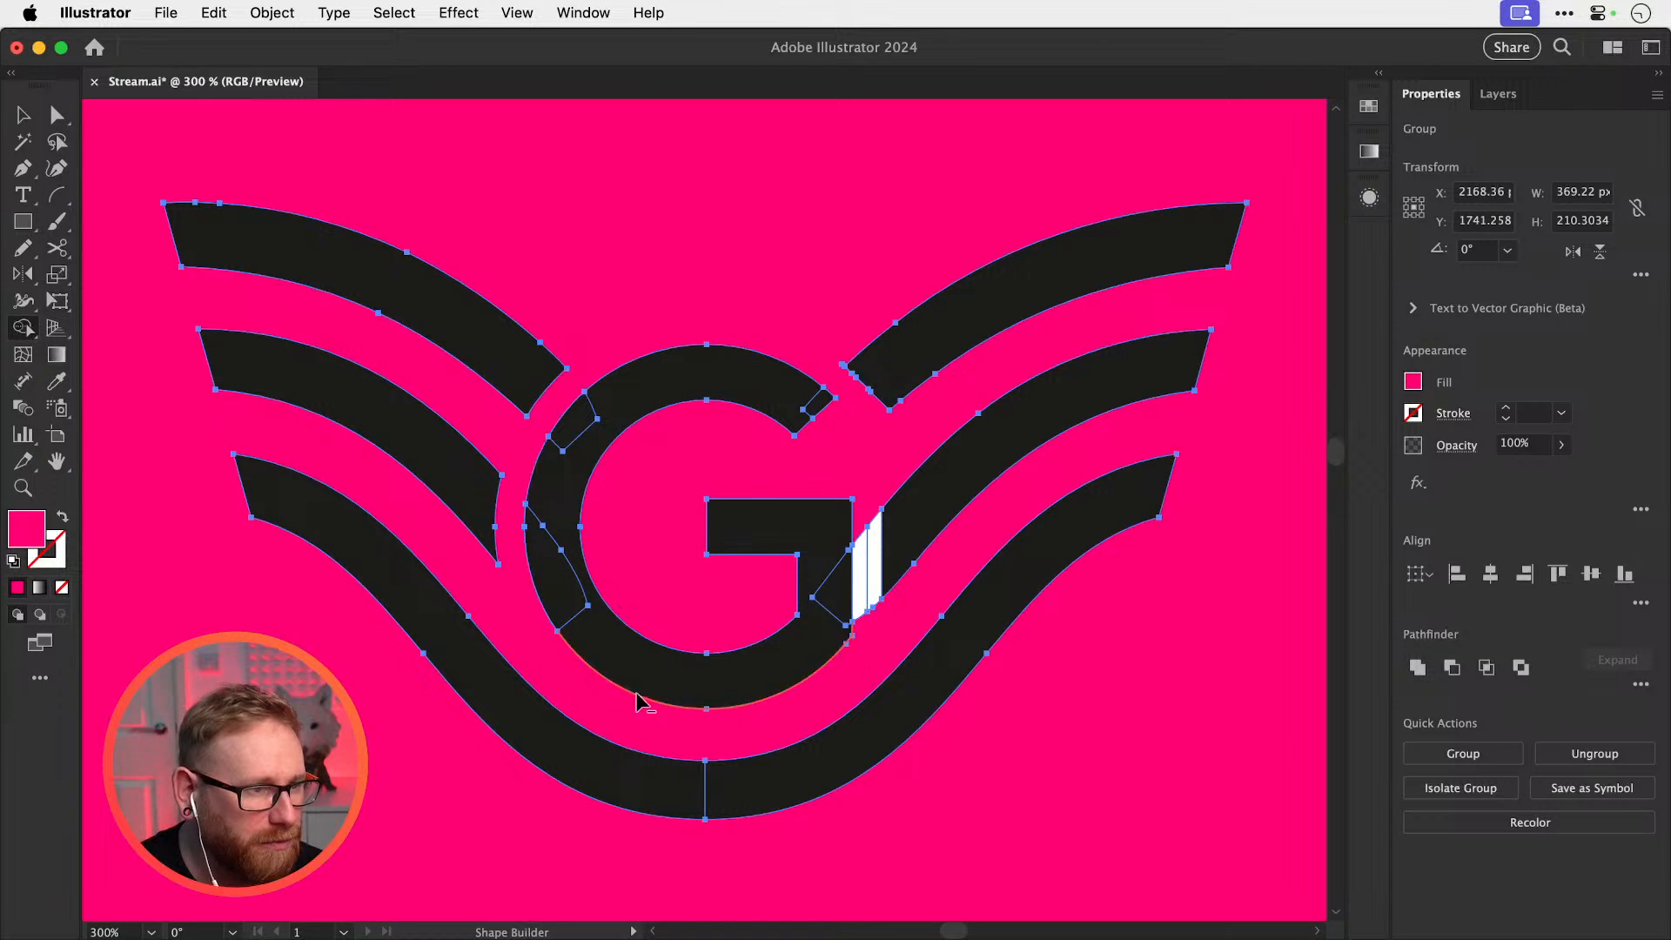
left_click(877, 517, "alt")
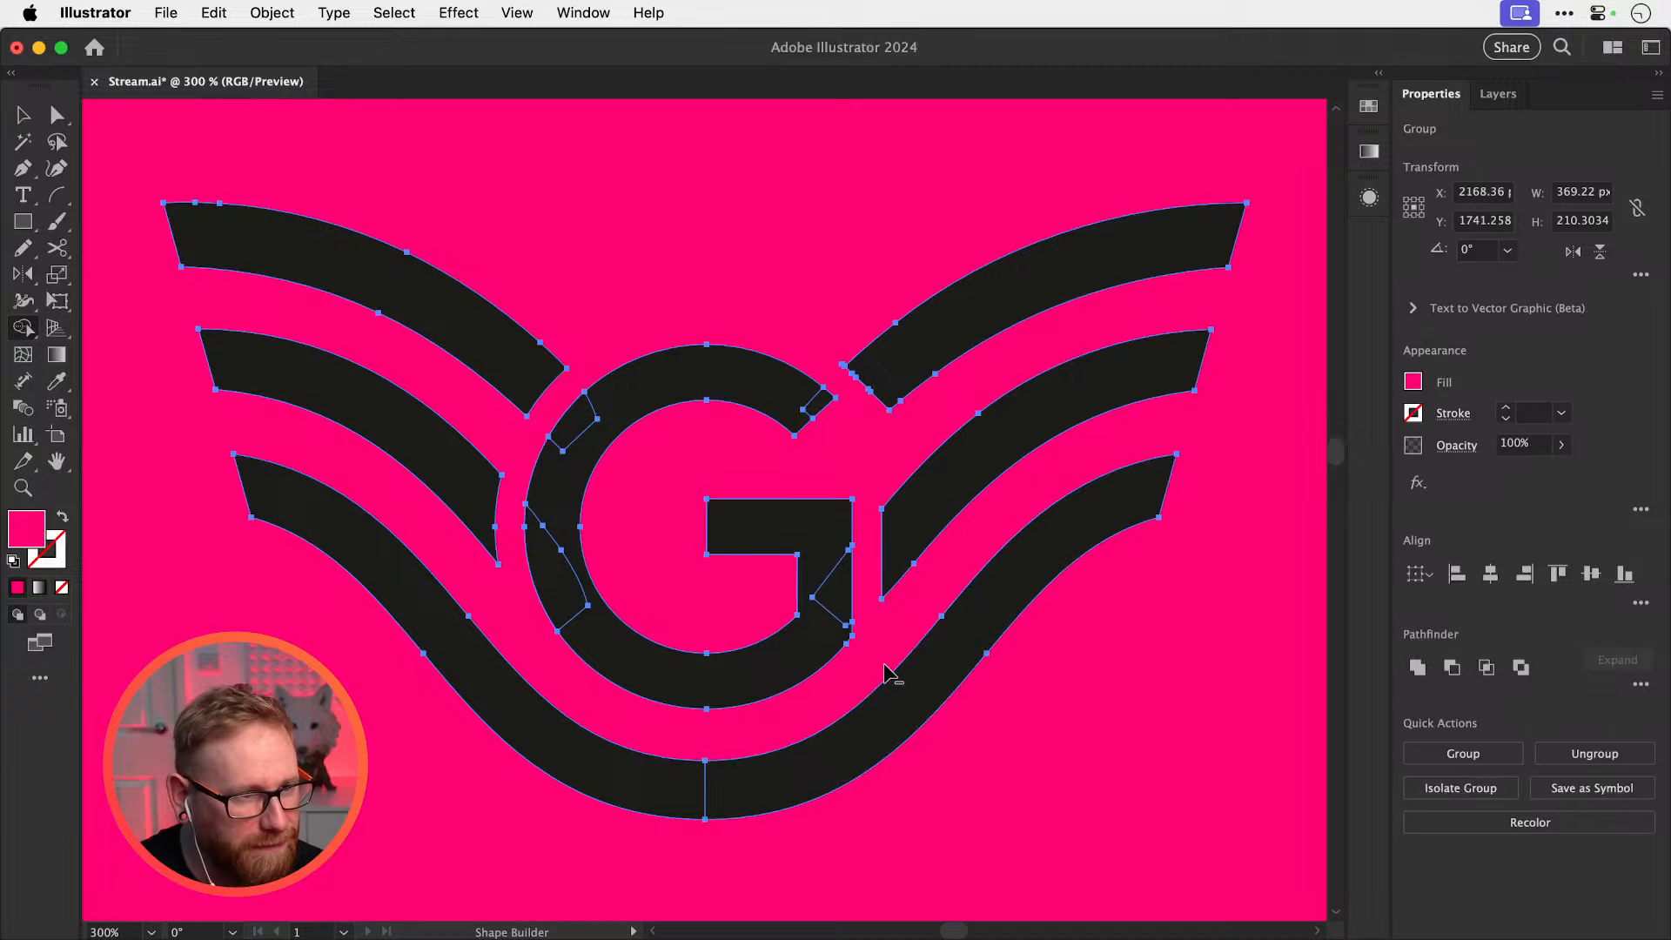
Zoom into the notch near the right wing and remove the leftover white sliver
key("v")
key("z")
left_click_drag(833, 352, 1224, 573)
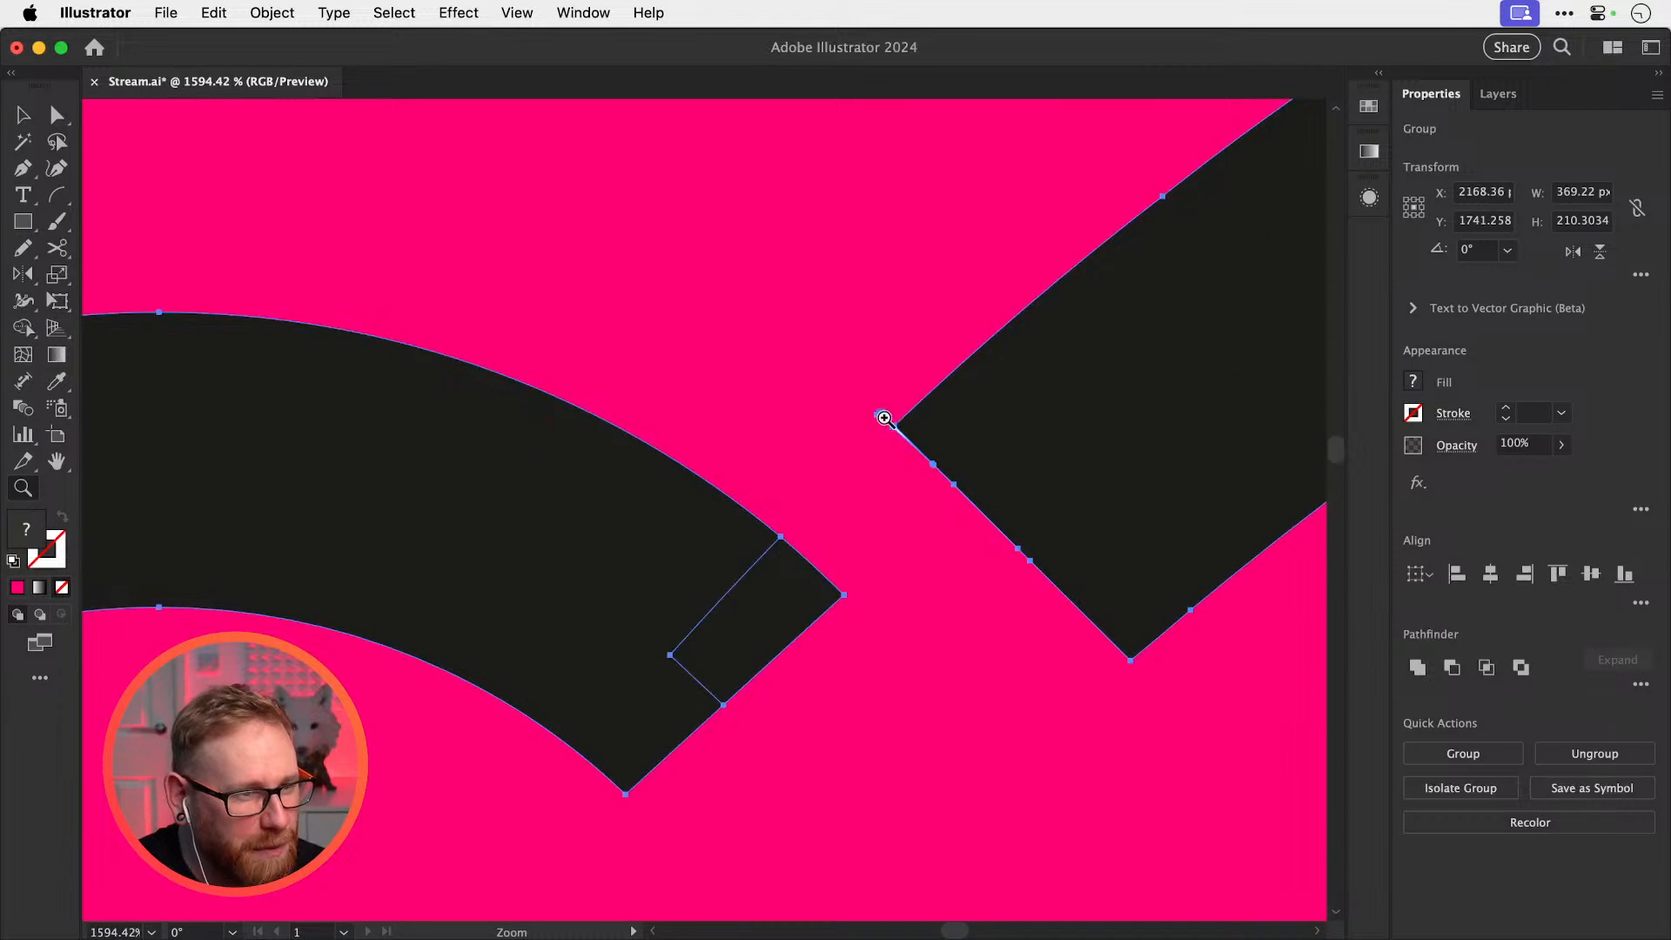
left_click_drag(884, 414, 1172, 550)
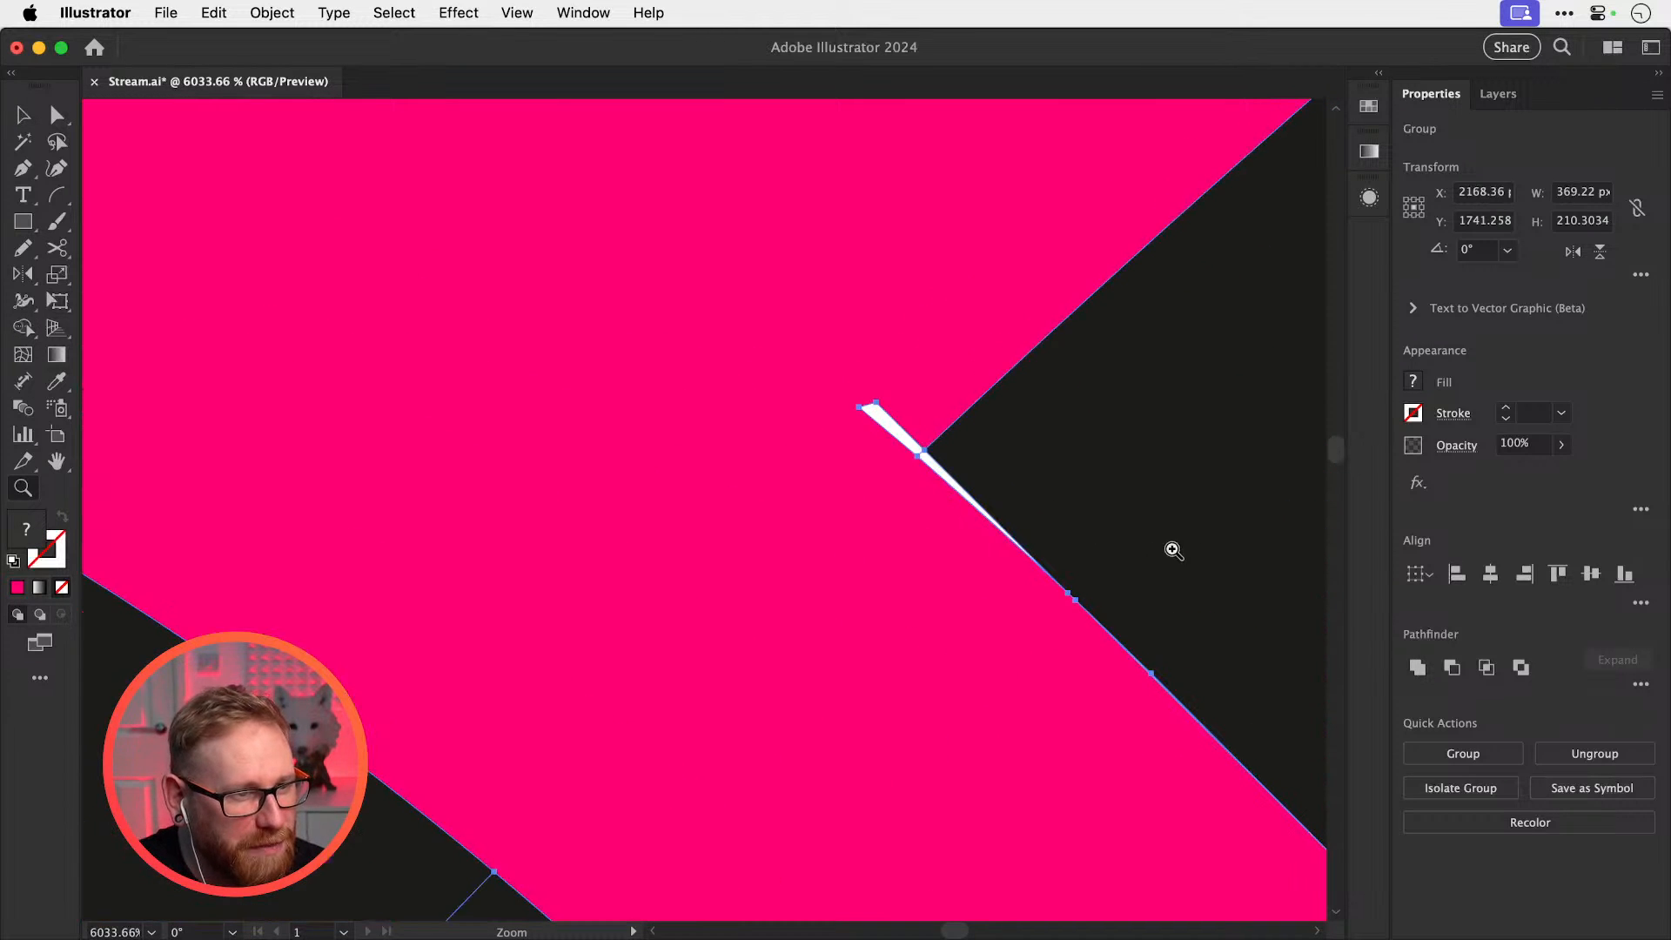
key("shift+m")
left_click(899, 409, "alt")
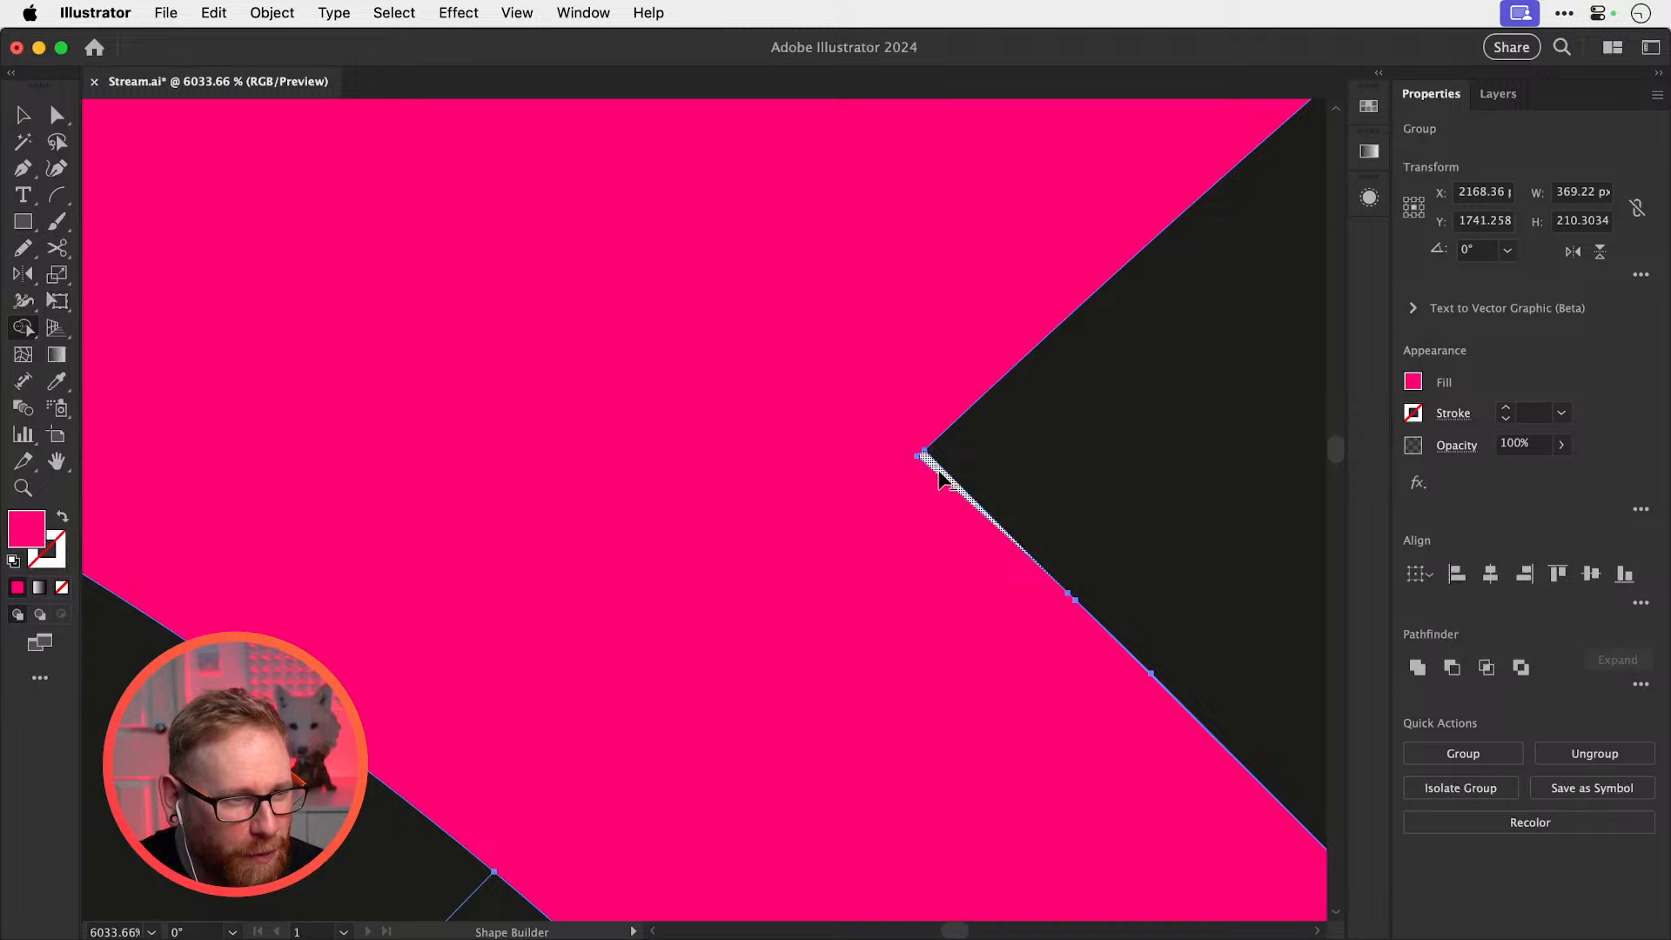
left_click_drag(1047, 629, 652, 503)
key("super+shift+a")
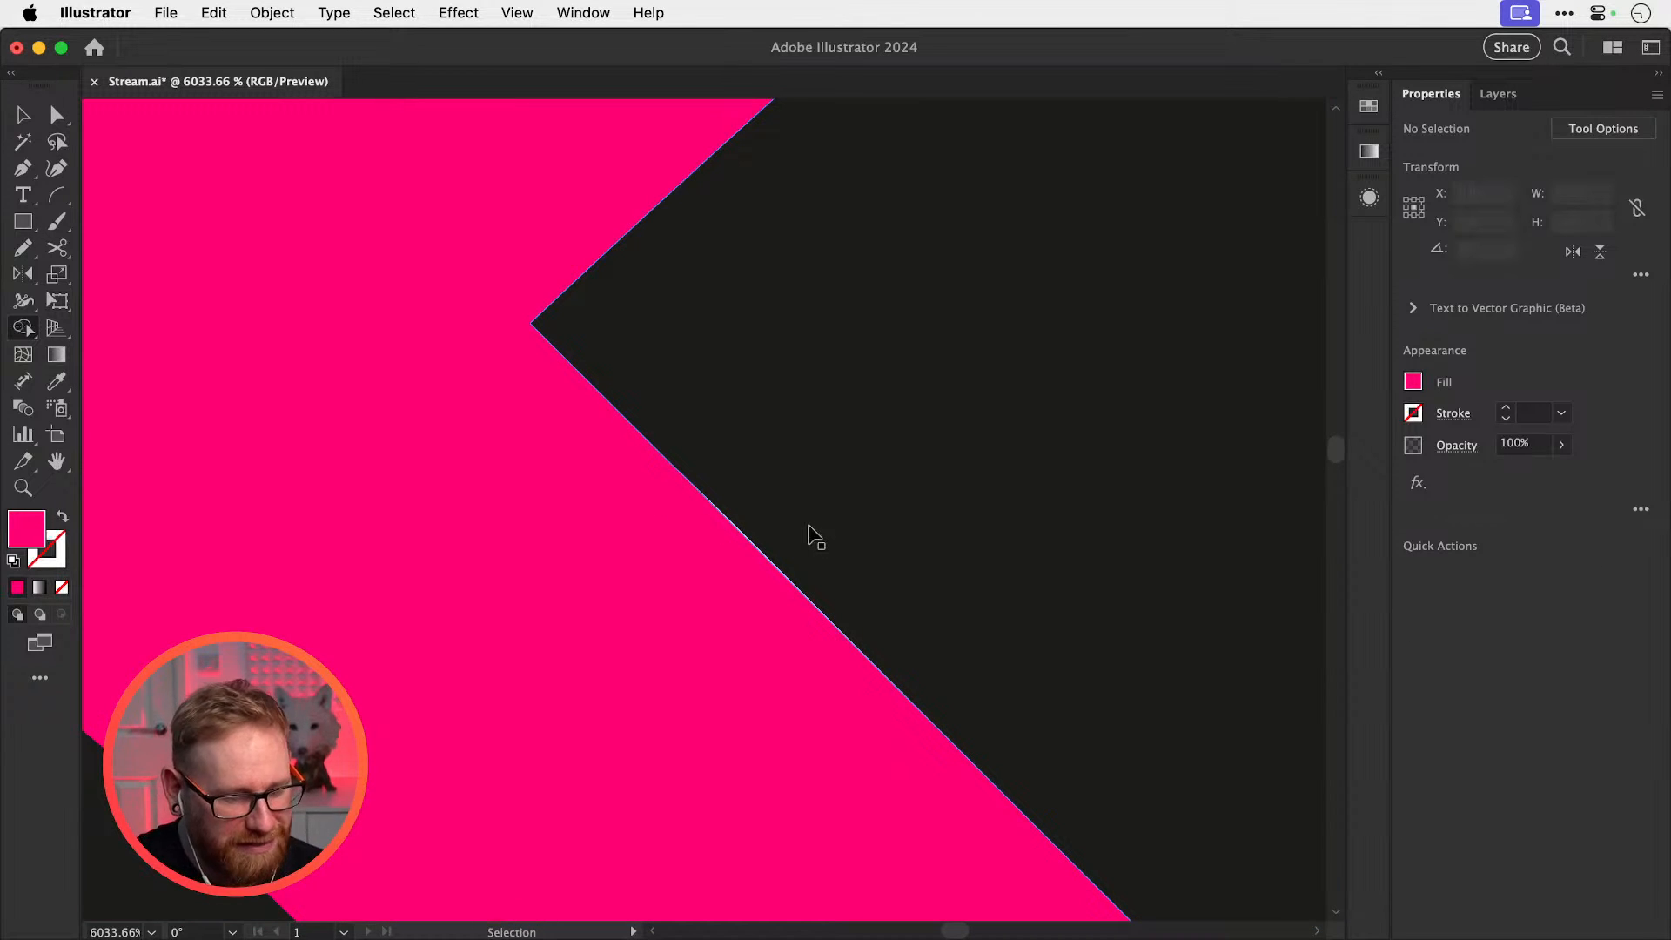
key("super+minus")
key("super+minus")
key("super+minus")
key("super+minus")
key("super+minus")
key("super+minus")
key("super+minus")
key("super+minus")
key("super+minus")
key("super+y")
key("super+y")
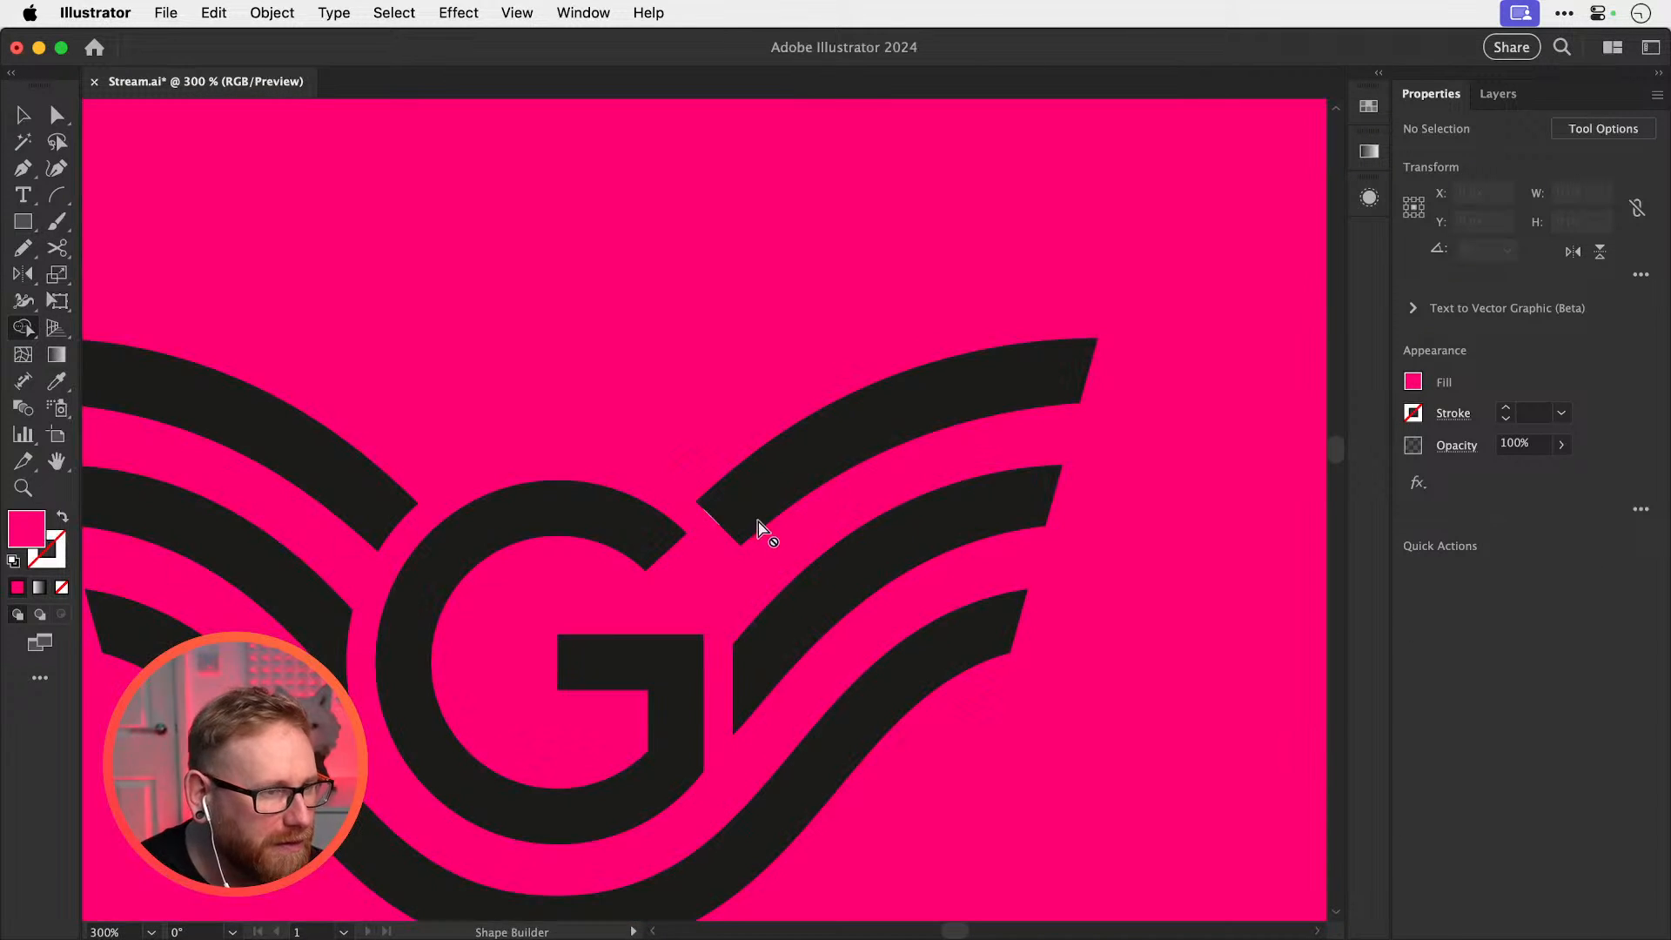
Inspect the wing's thin edge in Outline view, trying an anchor move and undoing it
key("z")
left_click_drag(702, 512, 1224, 668)
left_click_drag(805, 537, 1198, 636)
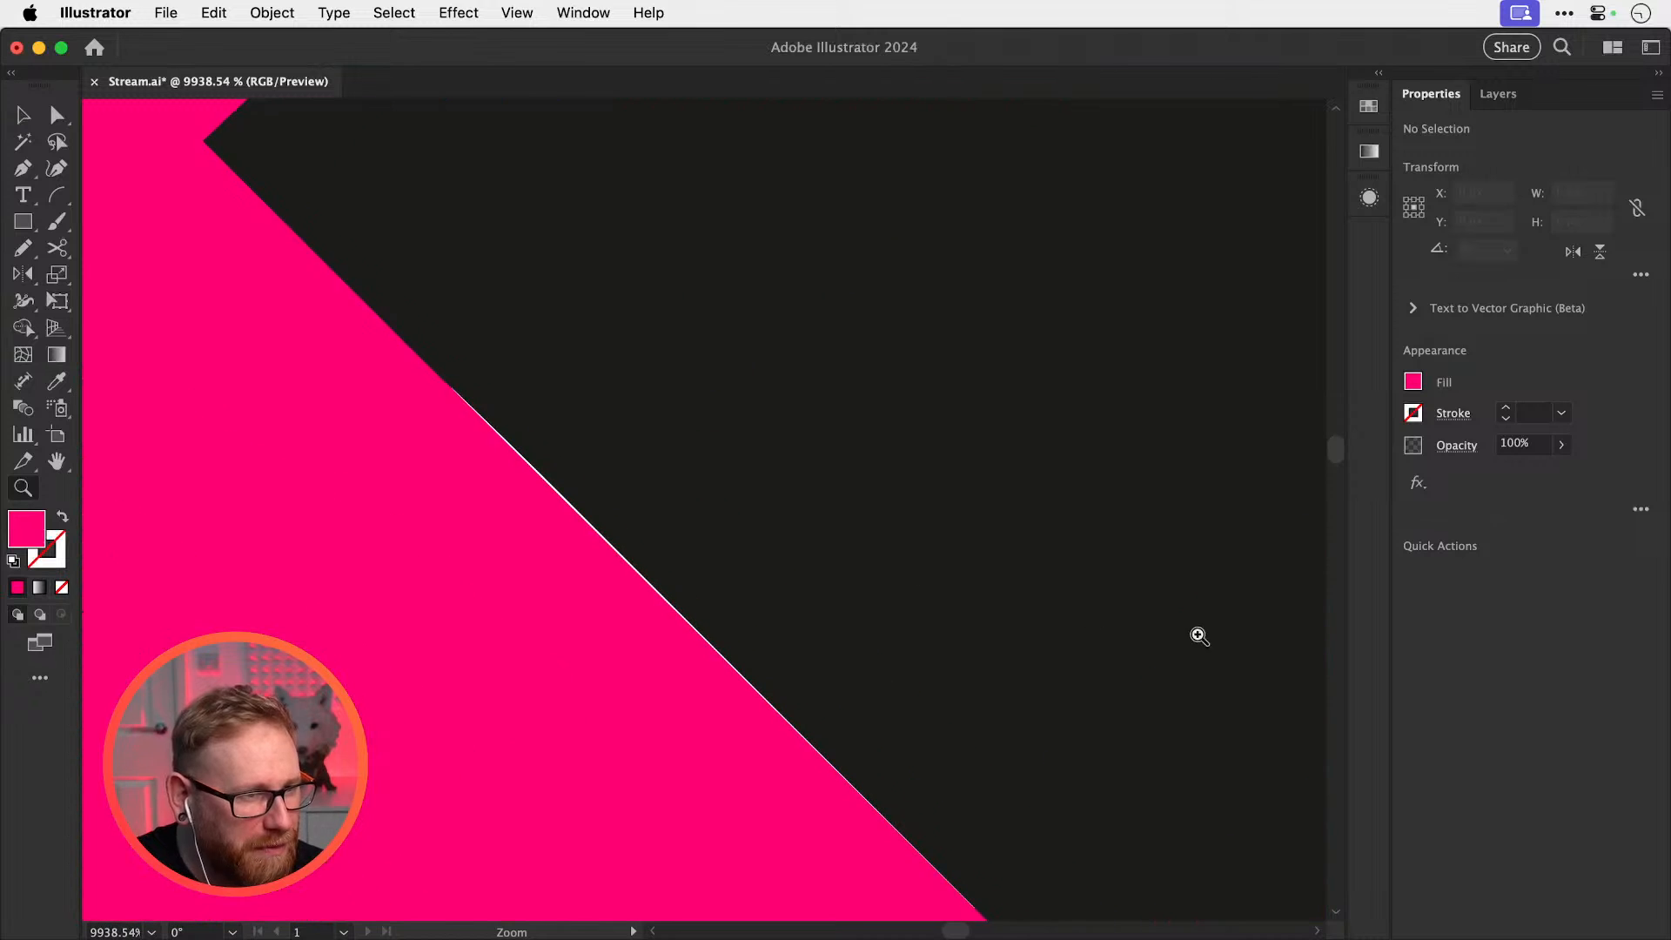
key("a")
key("super+y")
key("z")
left_click_drag(597, 545, 1016, 592)
key("super+y")
key("a")
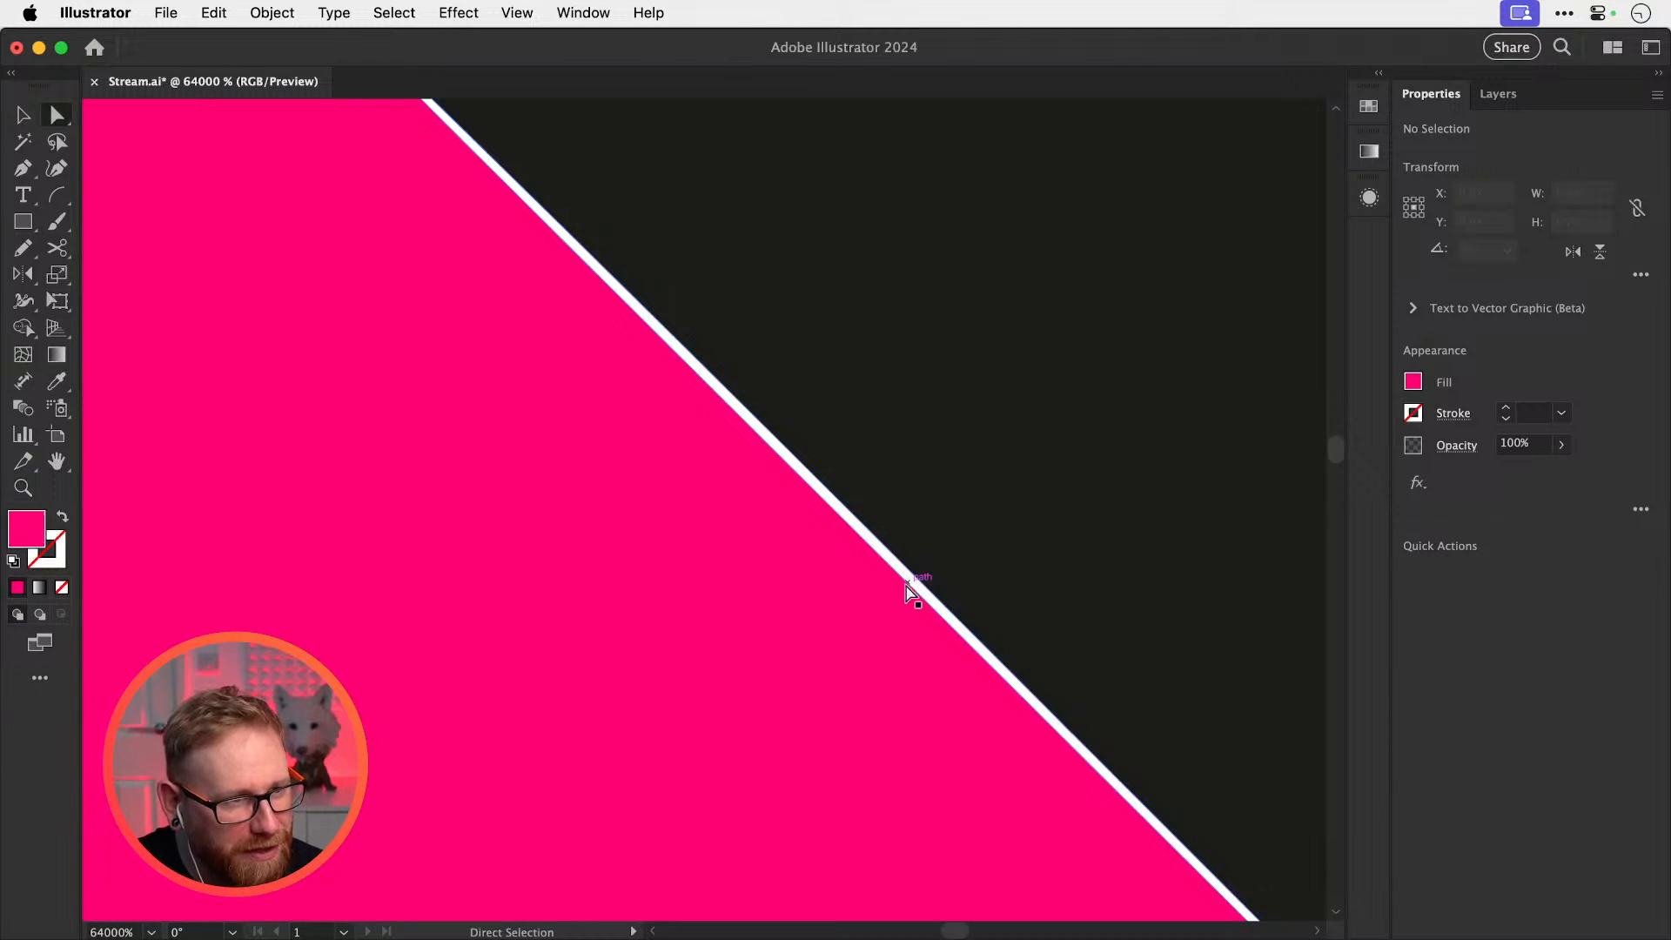
left_click_drag(913, 586, 767, 511)
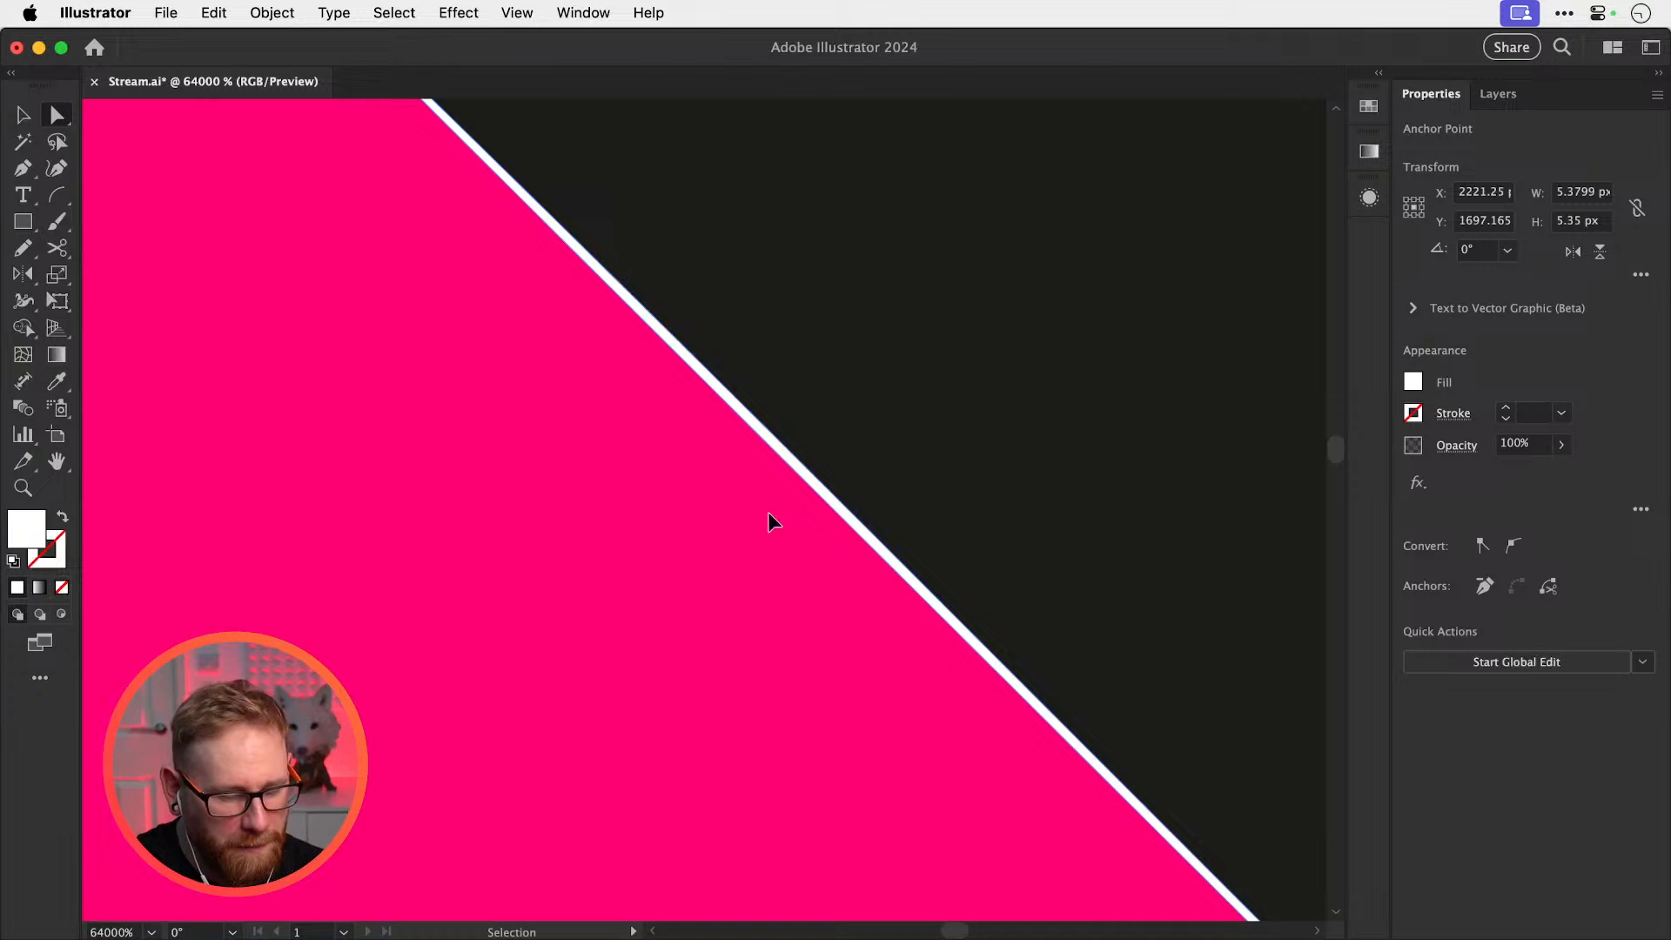
key("super+minus")
key("super+minus")
key("super+minus")
Check the corner join as outlines, then return to Preview and zoom out to the whole logo
key("super+minus")
key("super+shift+a")
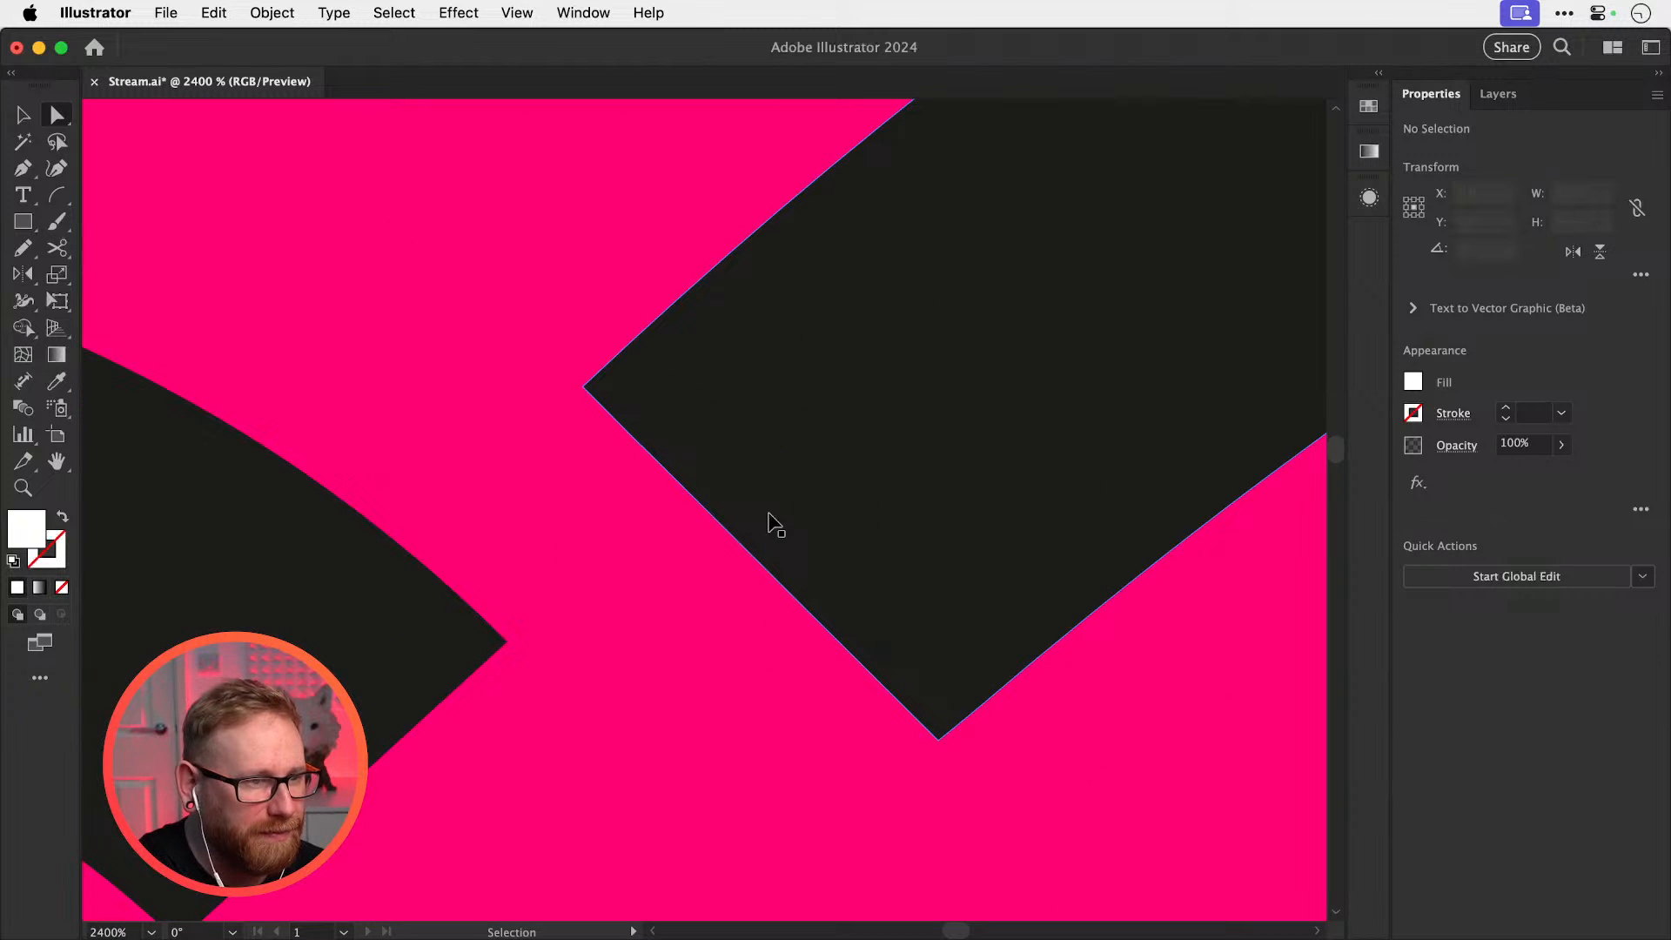
key("super+y")
key("super+equal")
key("super+equal")
key("super+equal")
key("super+equal")
key("super+minus")
key("super+minus")
key("super+minus")
key("super+minus")
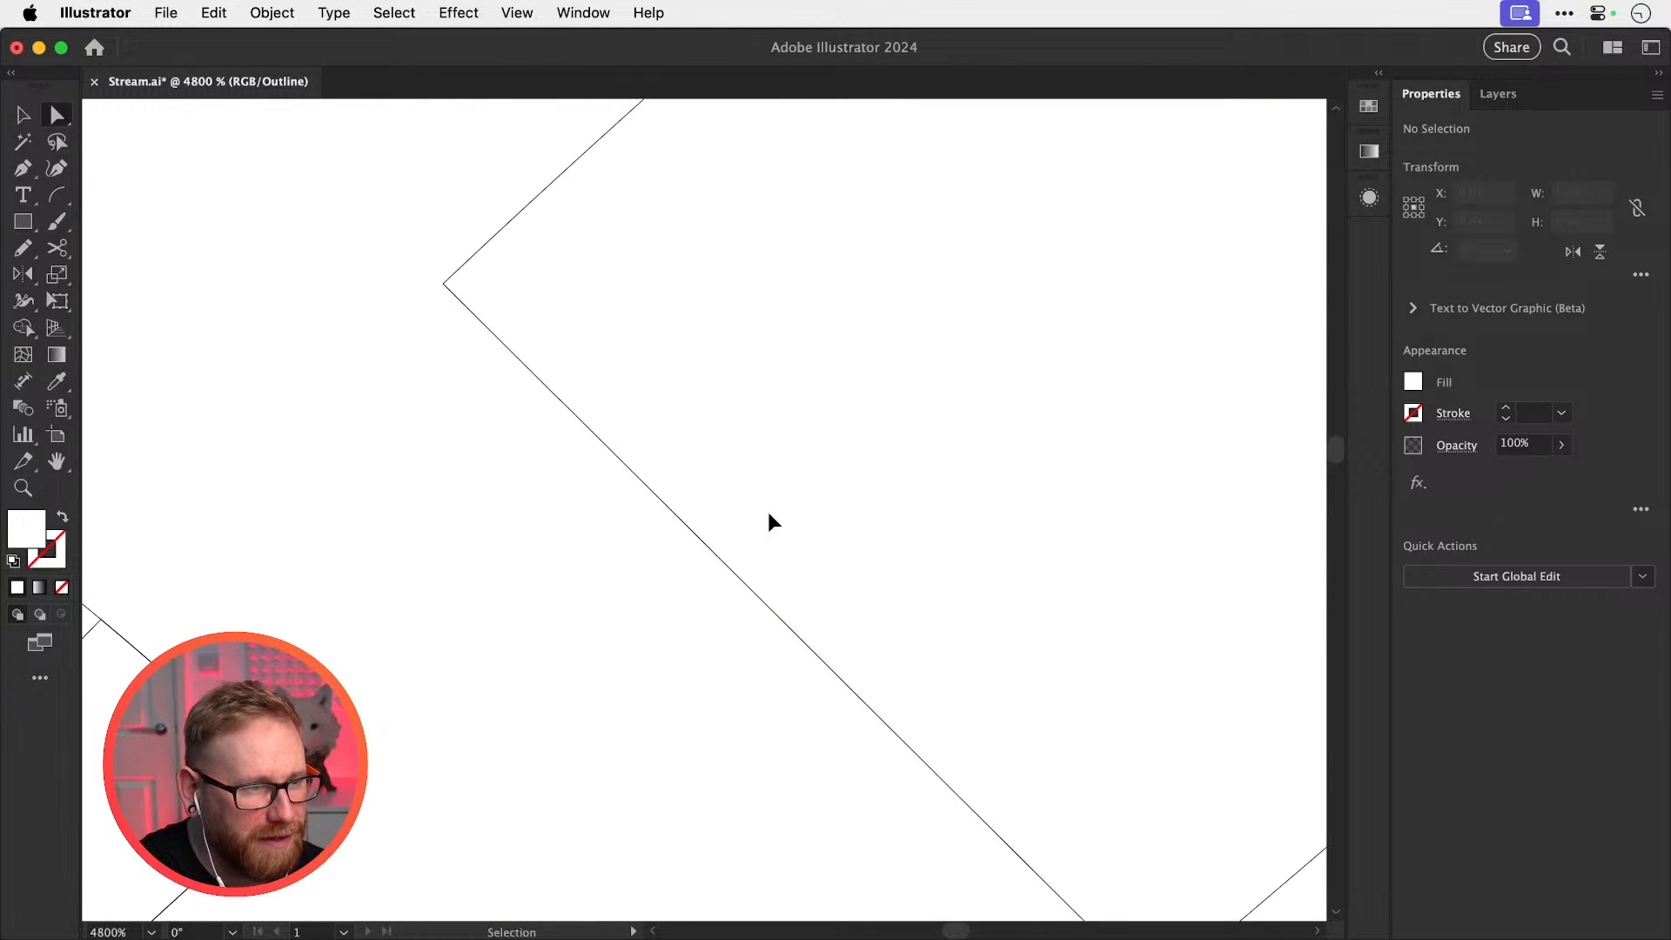
key("super+minus")
key("super+minus")
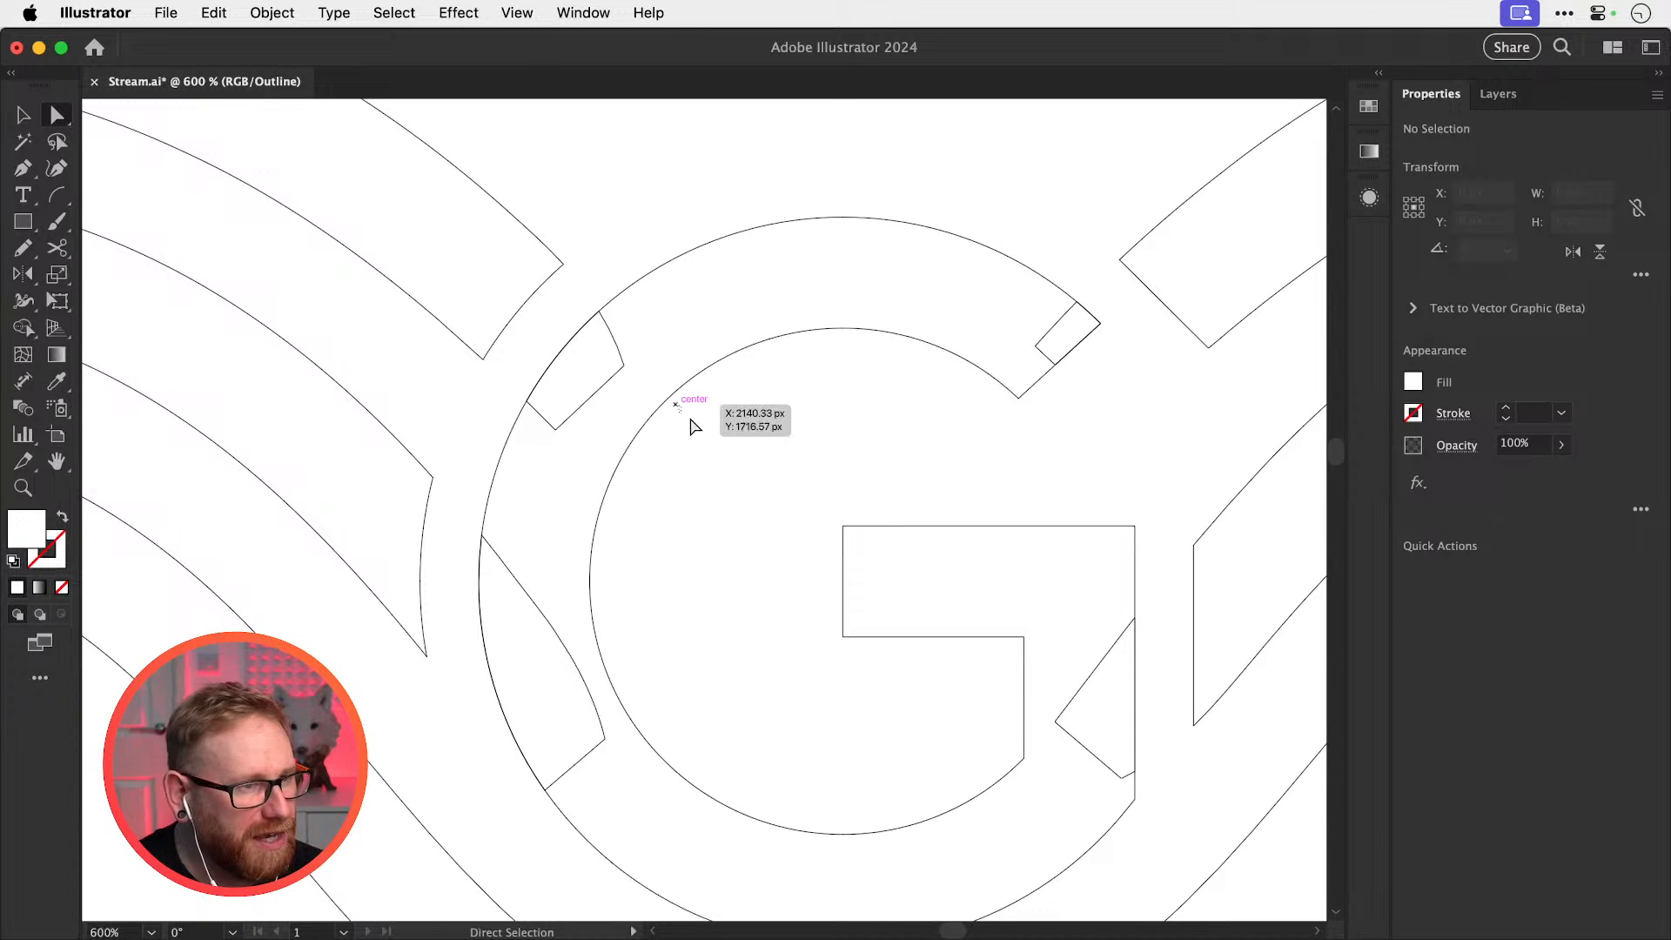
key("super+y")
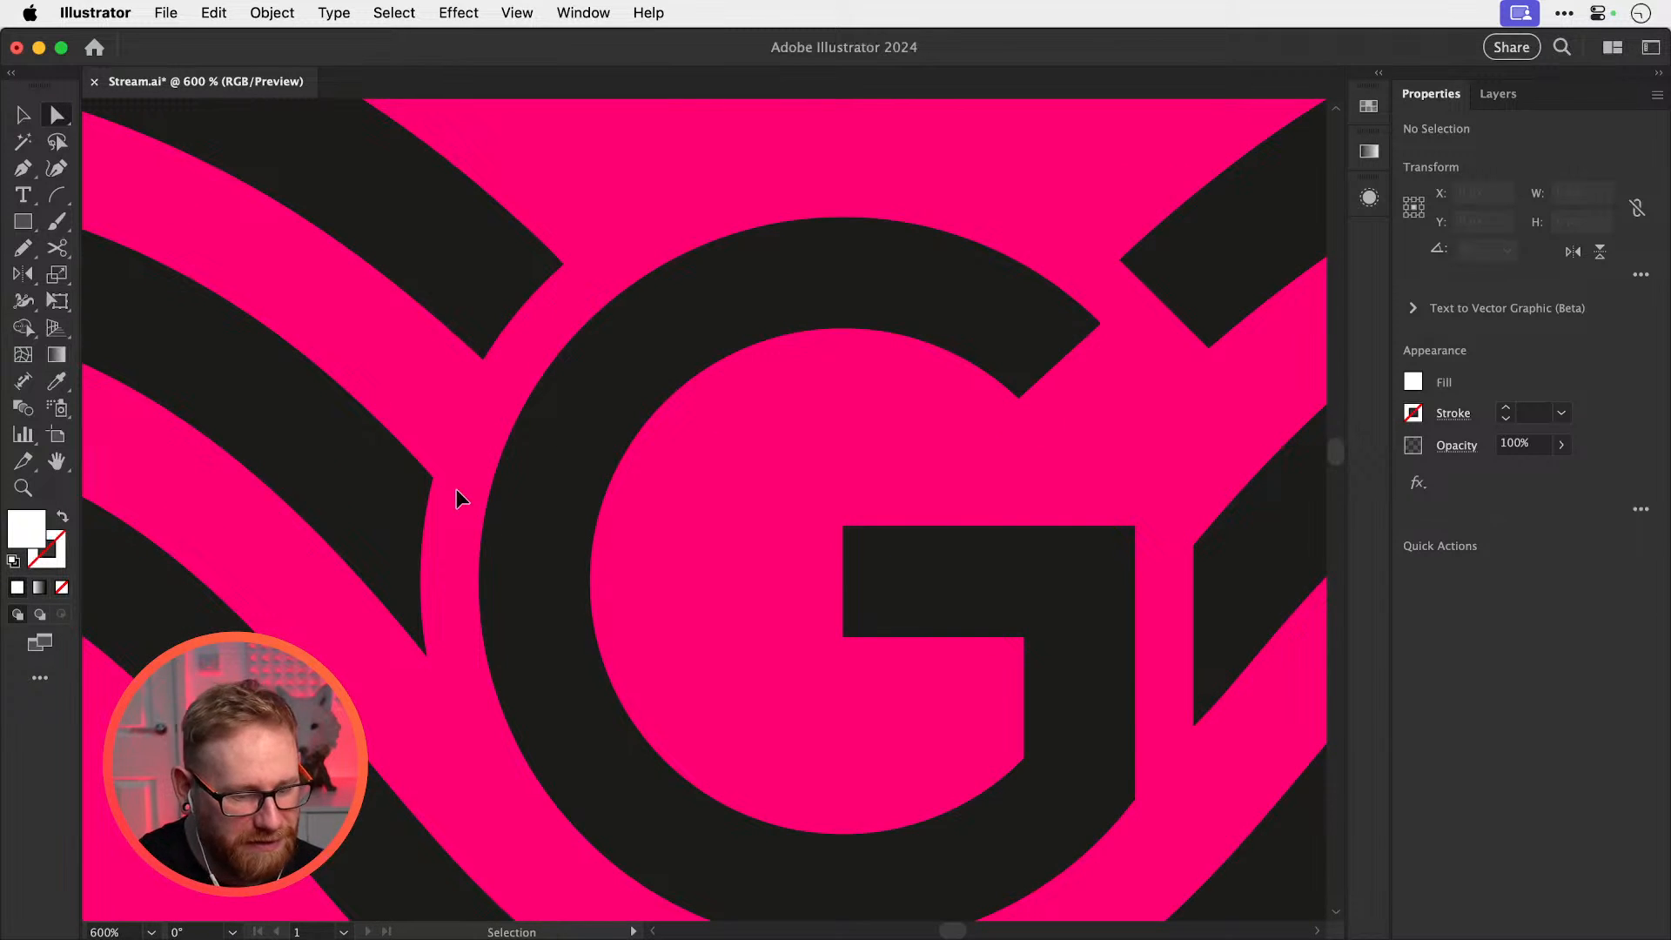
key("super+minus")
key("super+minus")
key("super+minus")
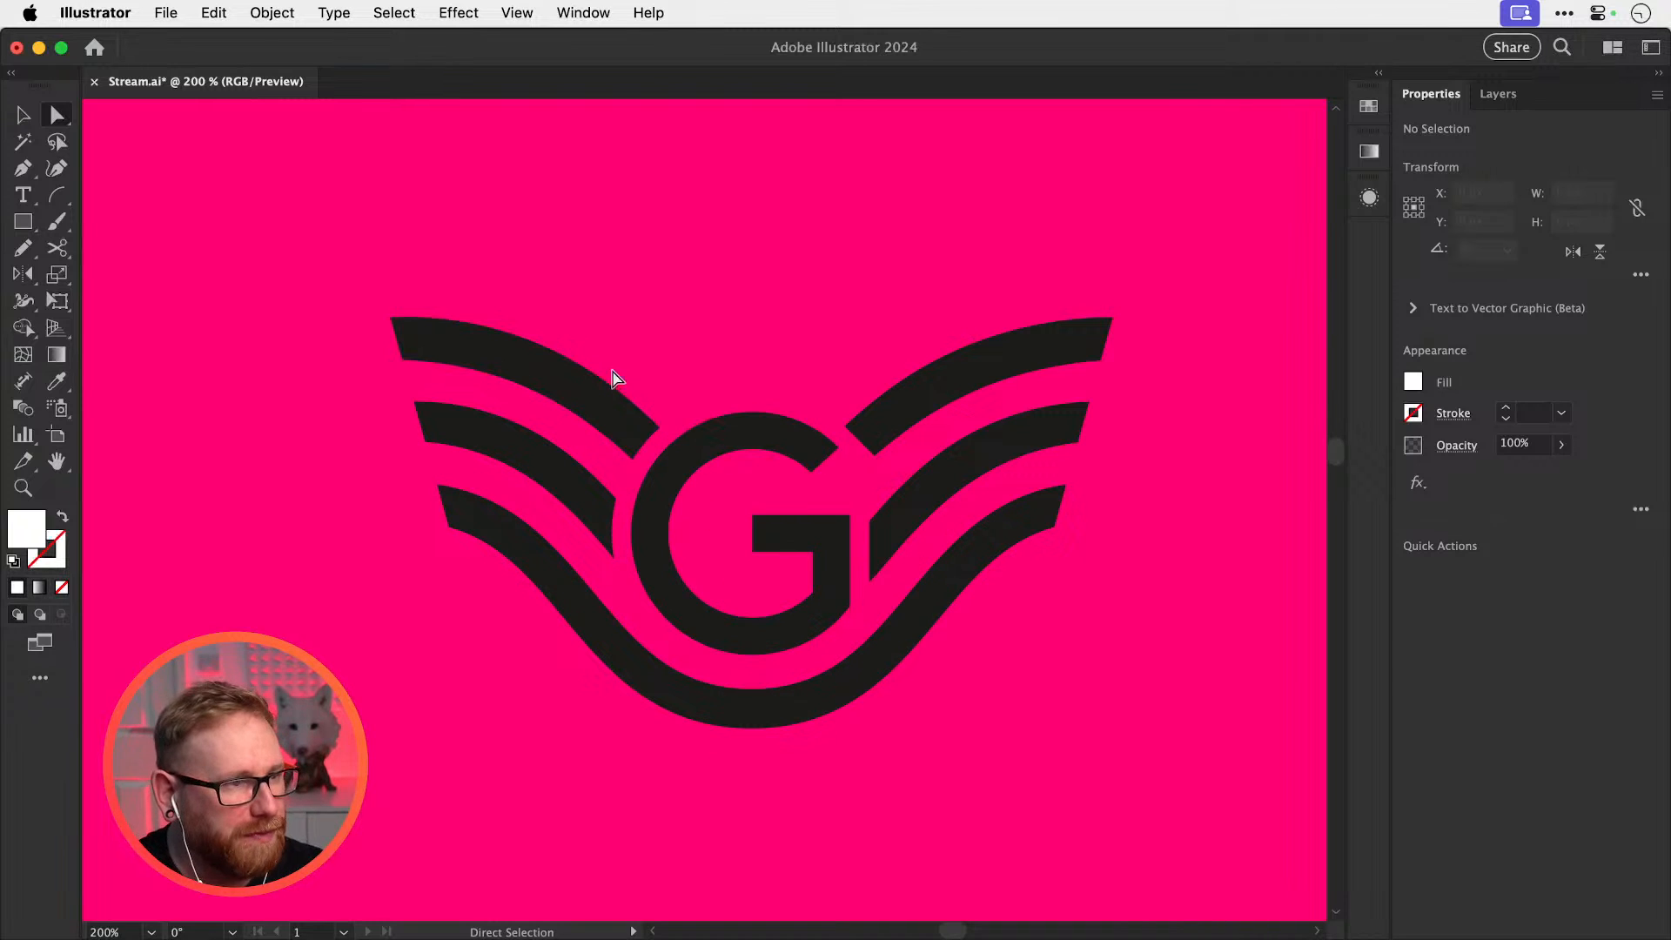
Select the winged-G logo group and unite its overlapping pieces with Pathfinder
key("v")
left_click_drag(639, 377, 1007, 729)
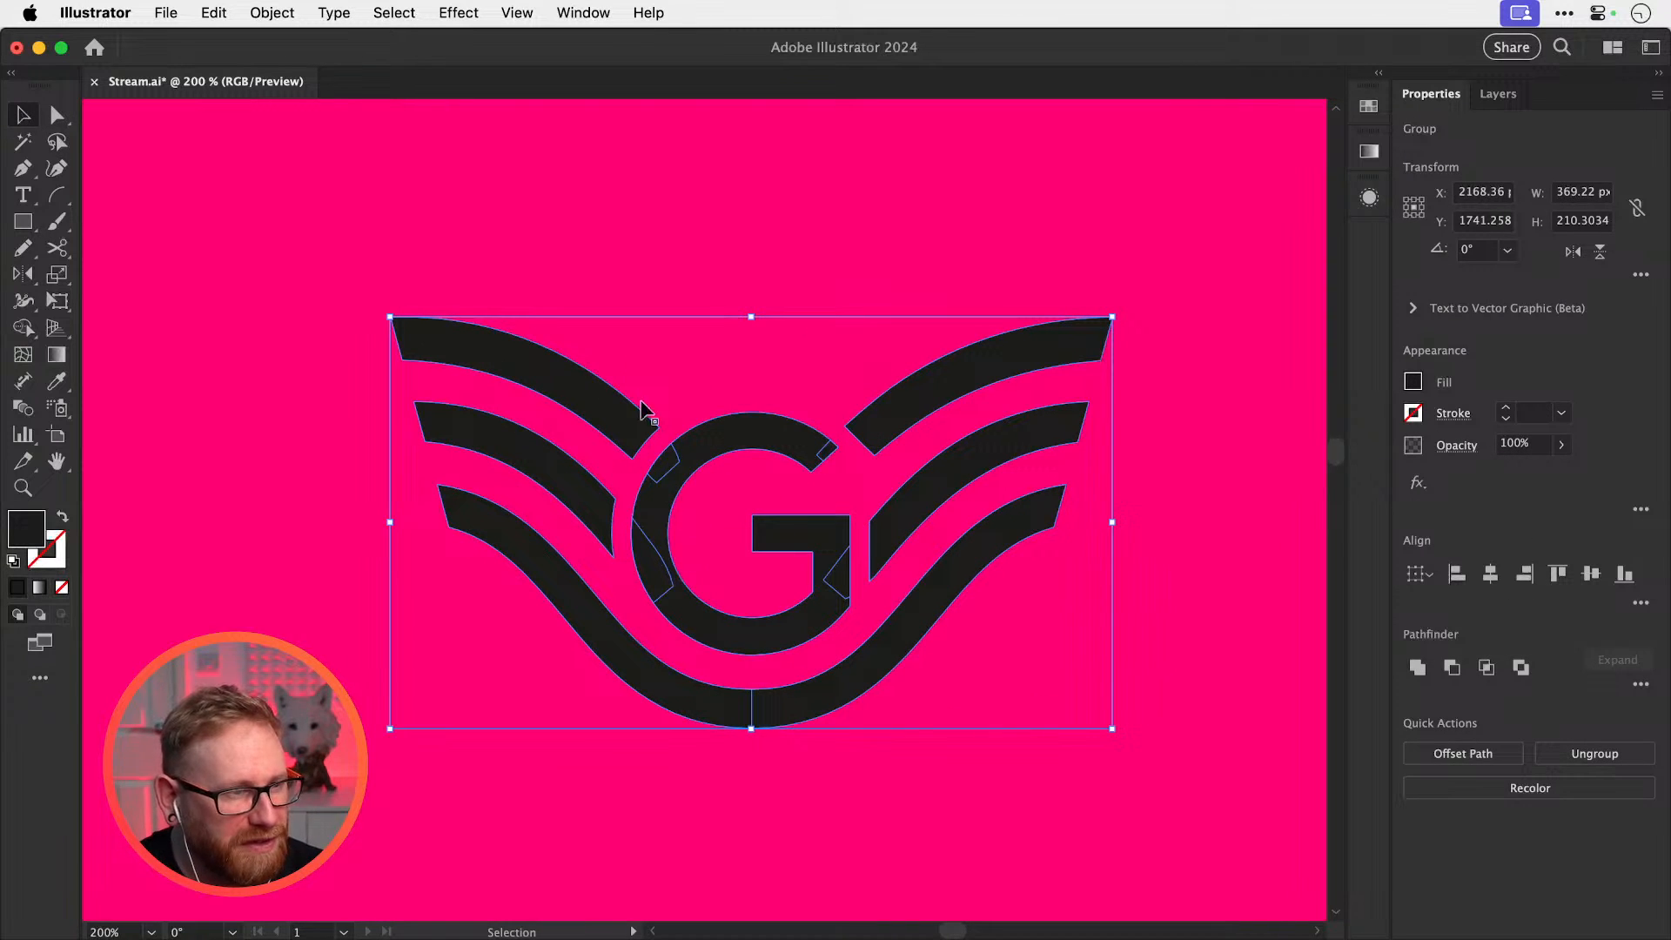
key("super+y")
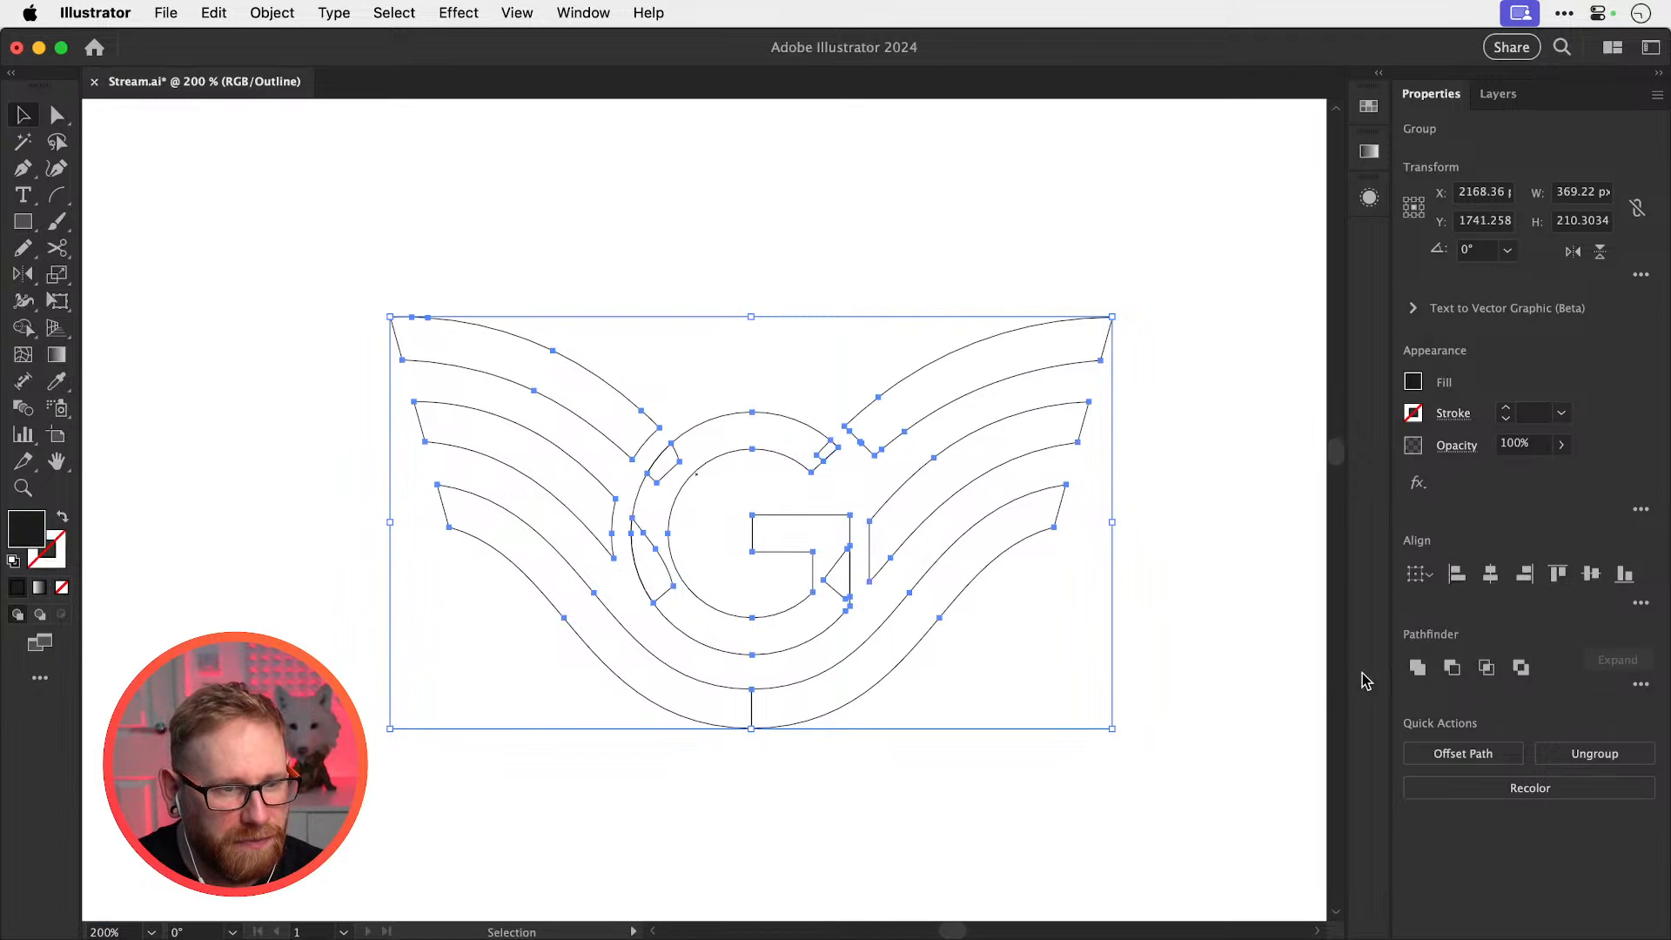
left_click(1417, 667)
left_click(1210, 620)
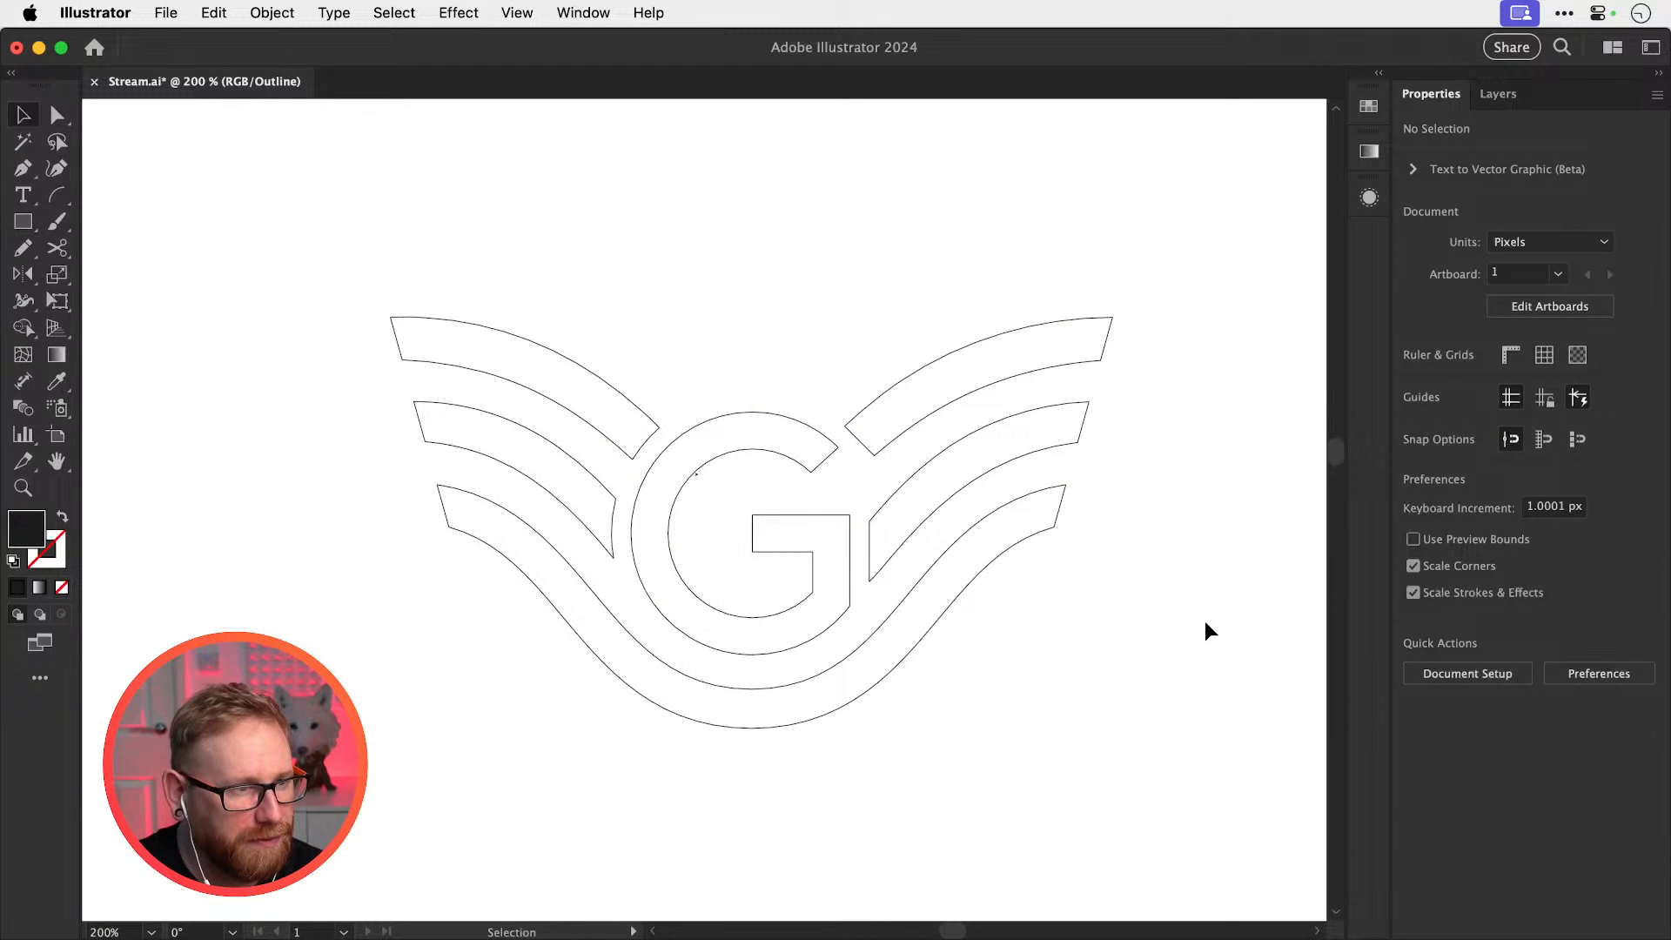
key("super+y")
left_click_drag(806, 599, 684, 627)
key("super+z")
Try a white fill on the logo, then revert it to black
double_click(26, 541)
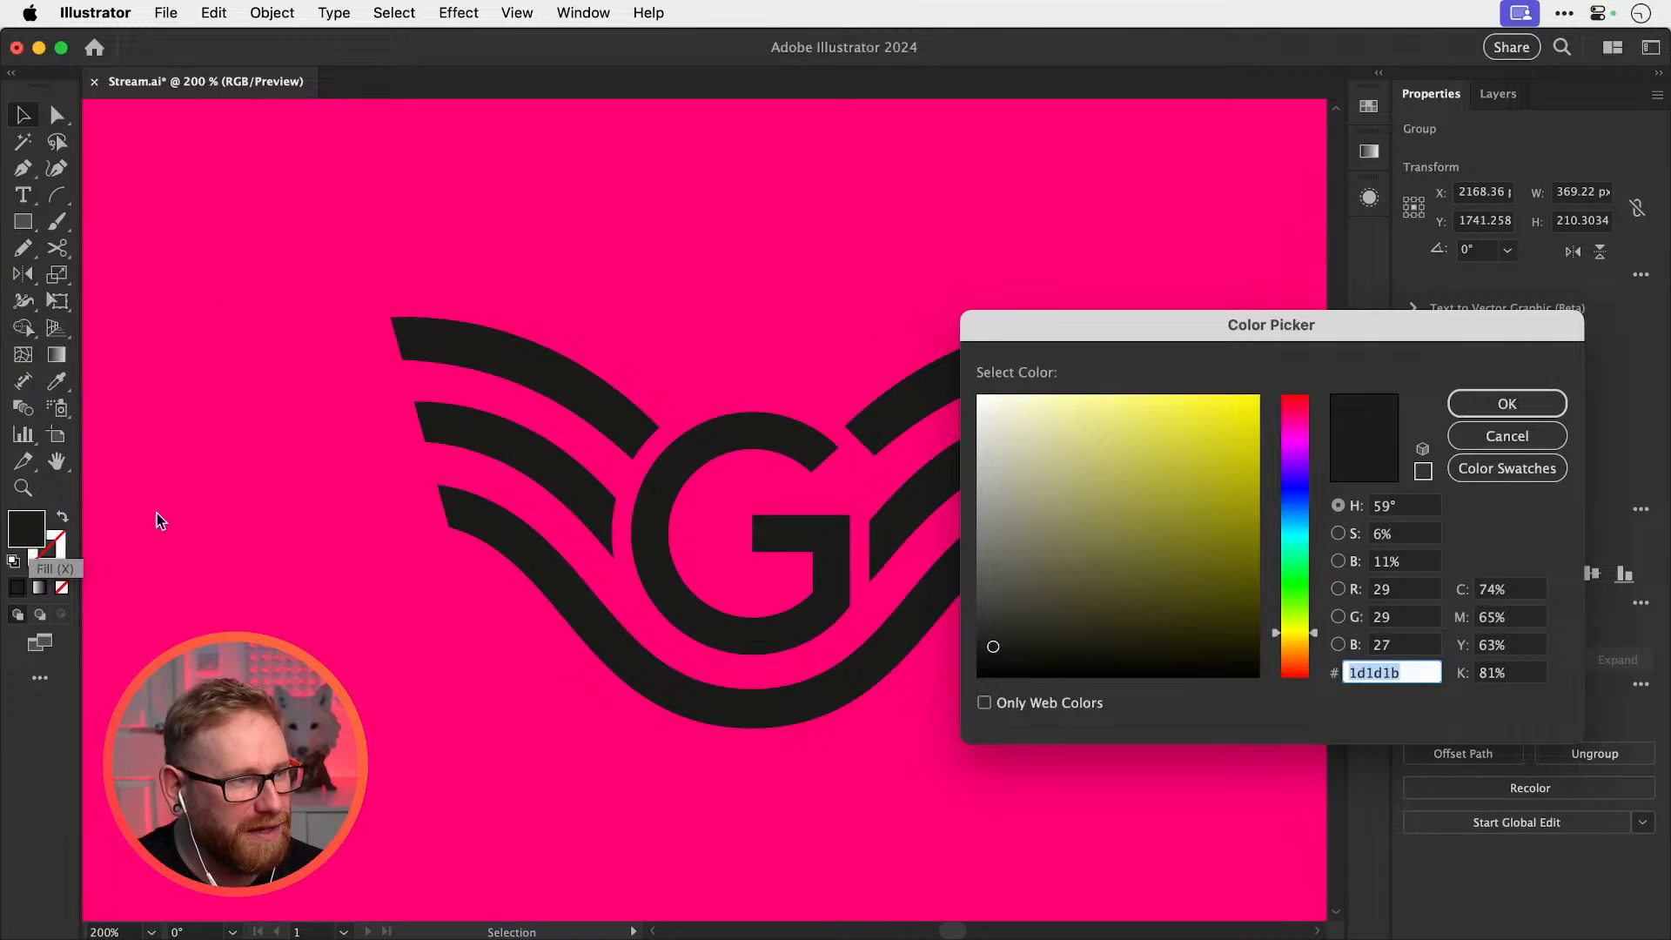
left_click_drag(1094, 488, 823, 312)
key("Return")
key("super+minus")
key("super+minus")
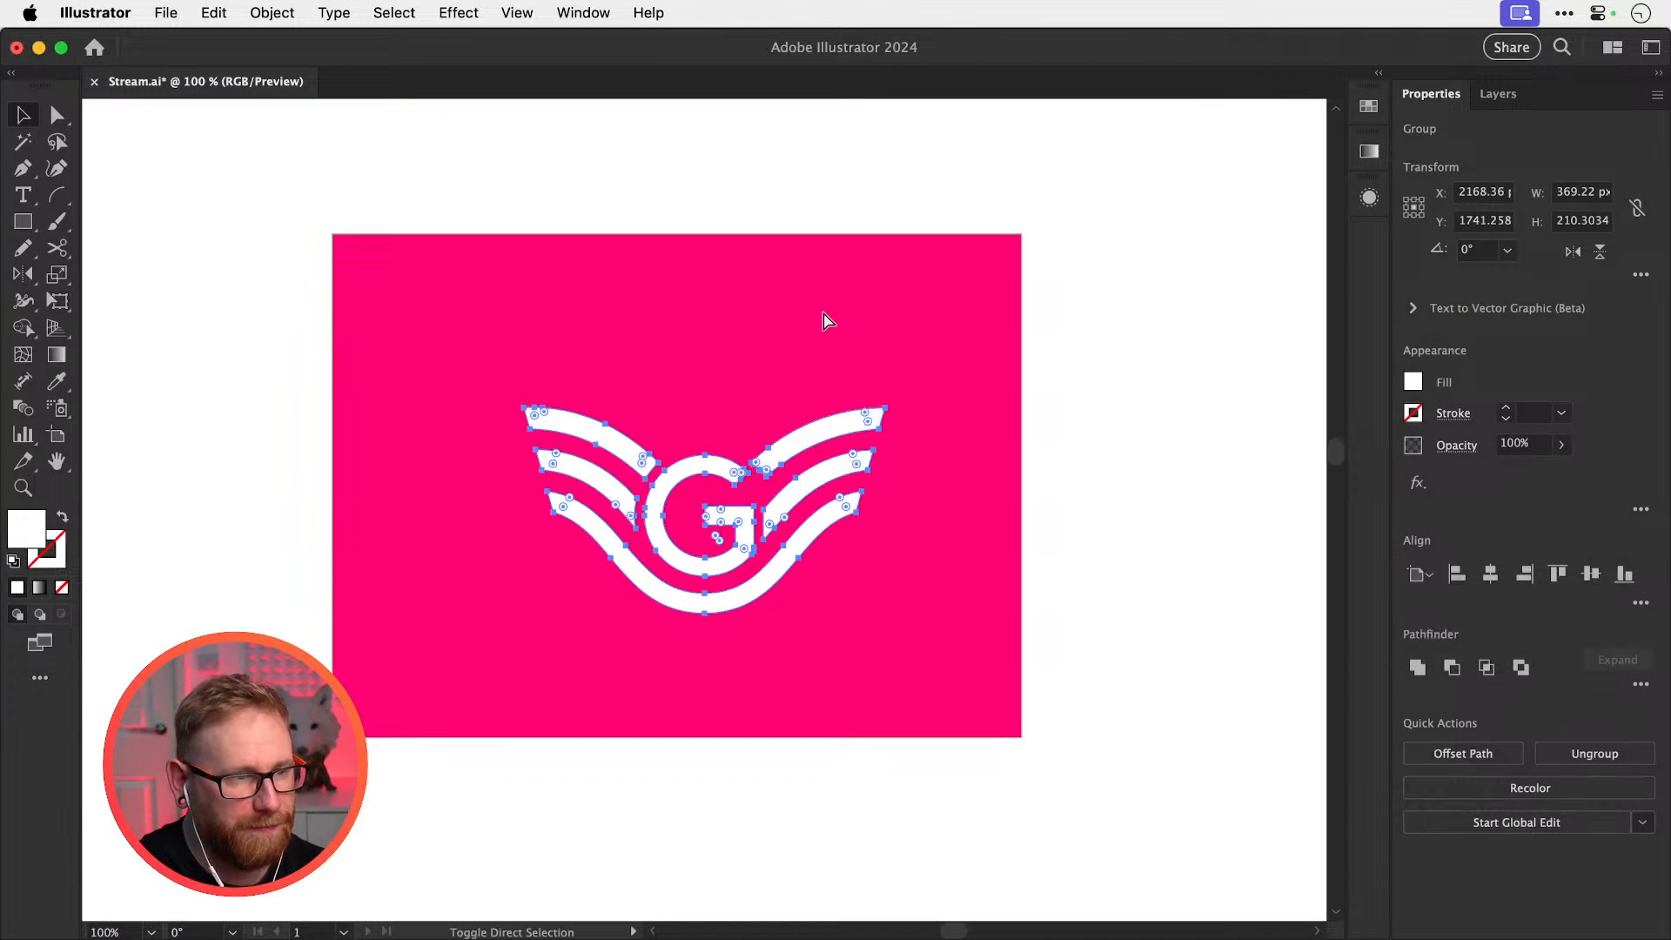
left_click(823, 313)
key("super+z")
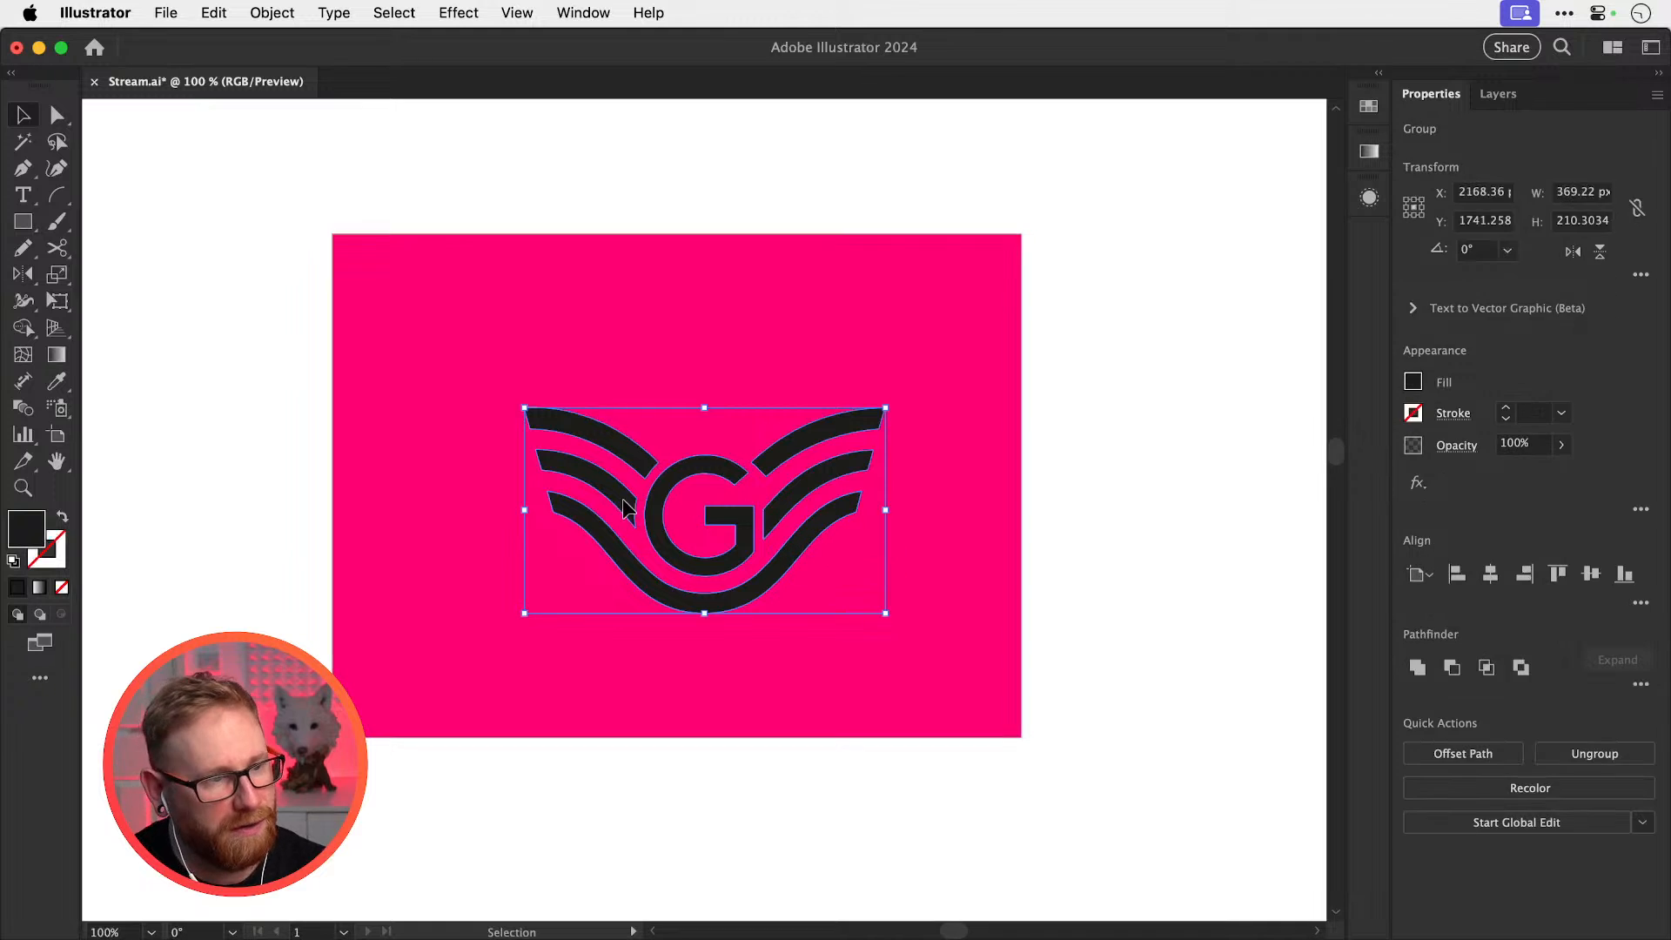
left_click(401, 427)
Delete the pink background, shift the logo left and place a copy to its right
left_click(334, 394)
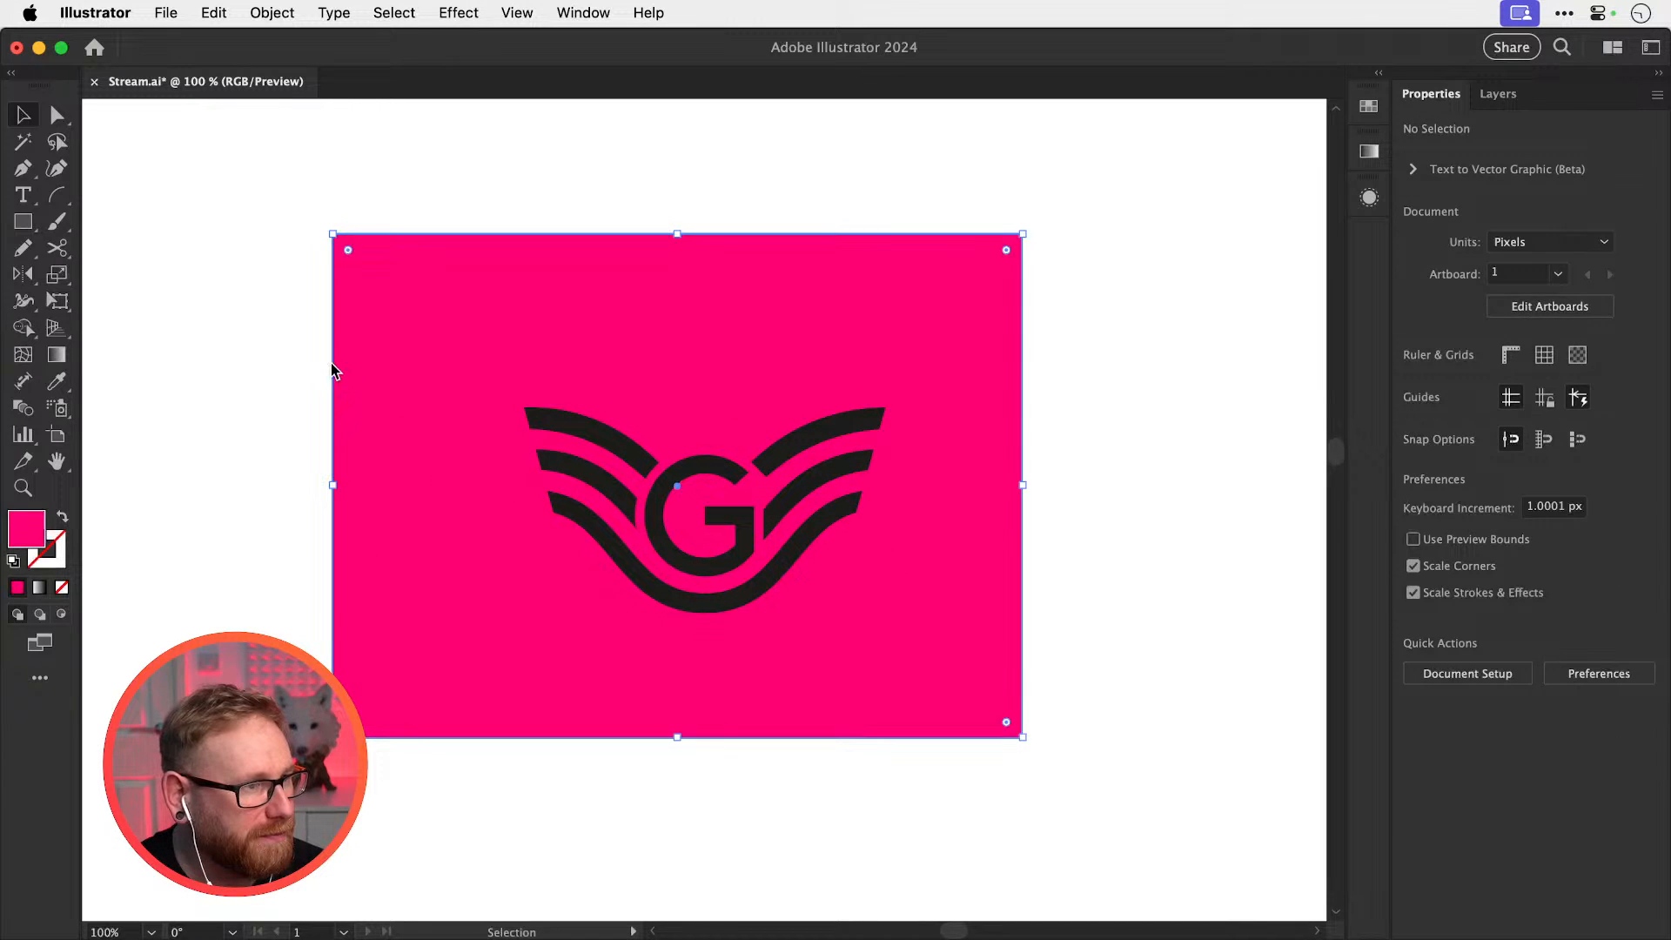
left_click(557, 427)
left_click(435, 460, "shift")
key("Delete")
left_click_drag(608, 489, 882, 507)
left_click_drag(1041, 458, 839, 417)
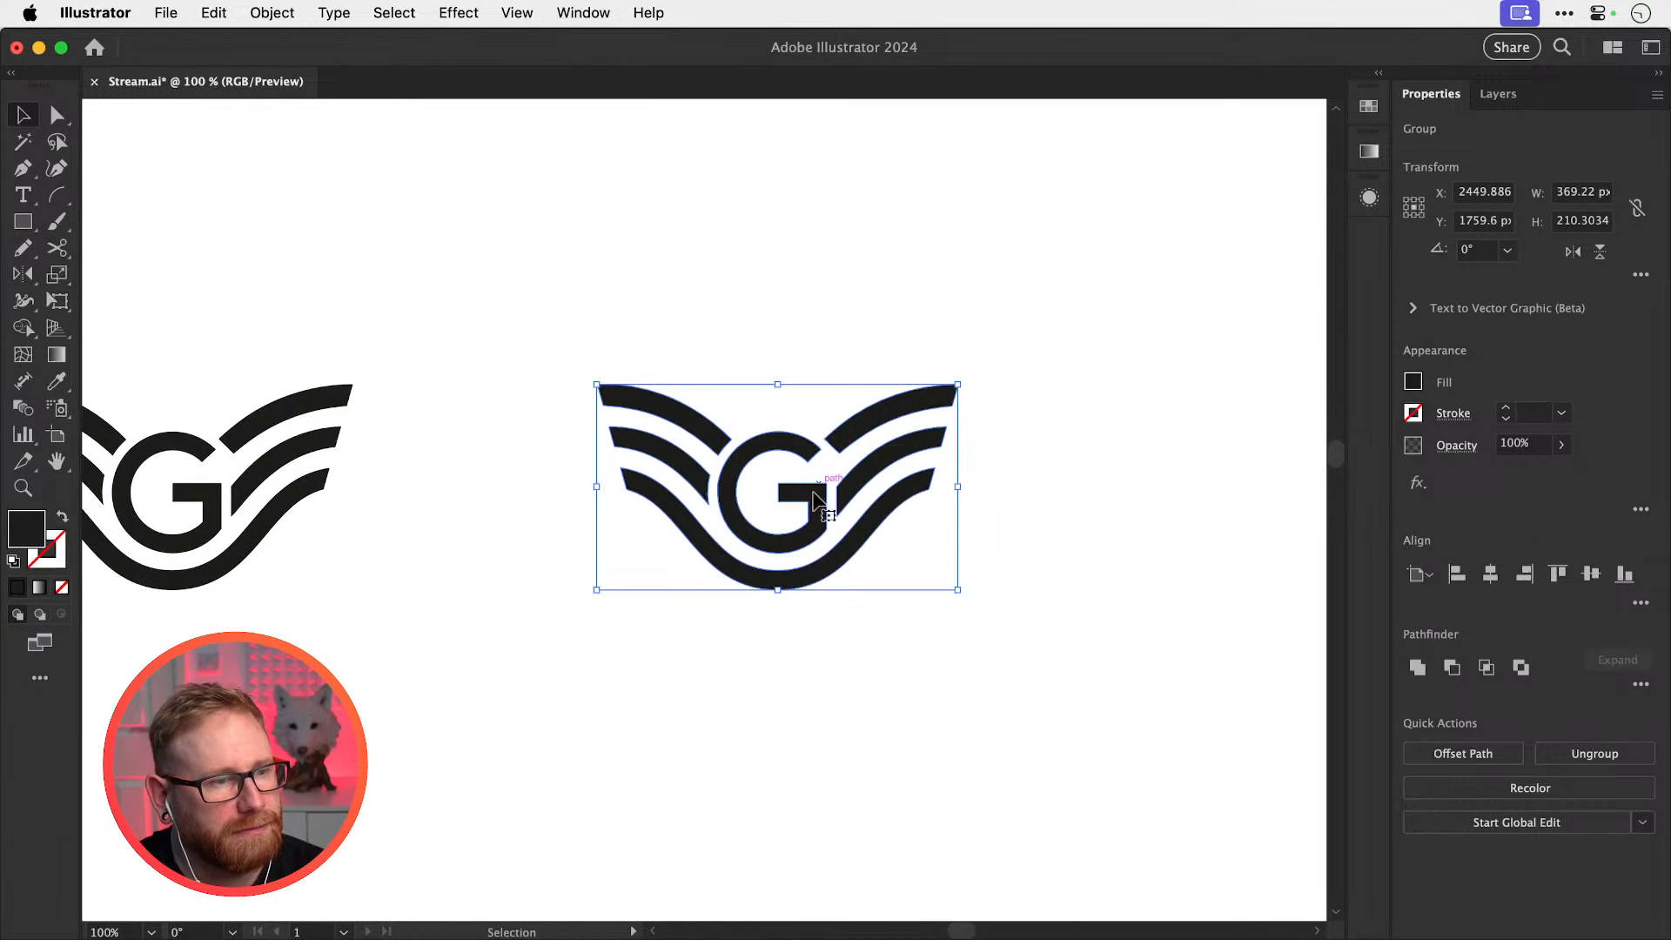
left_click_drag(801, 490, 927, 544, "super")
Fill the copied logo with a deep yellow, #ffce00 nudged toward amber
double_click(13, 540)
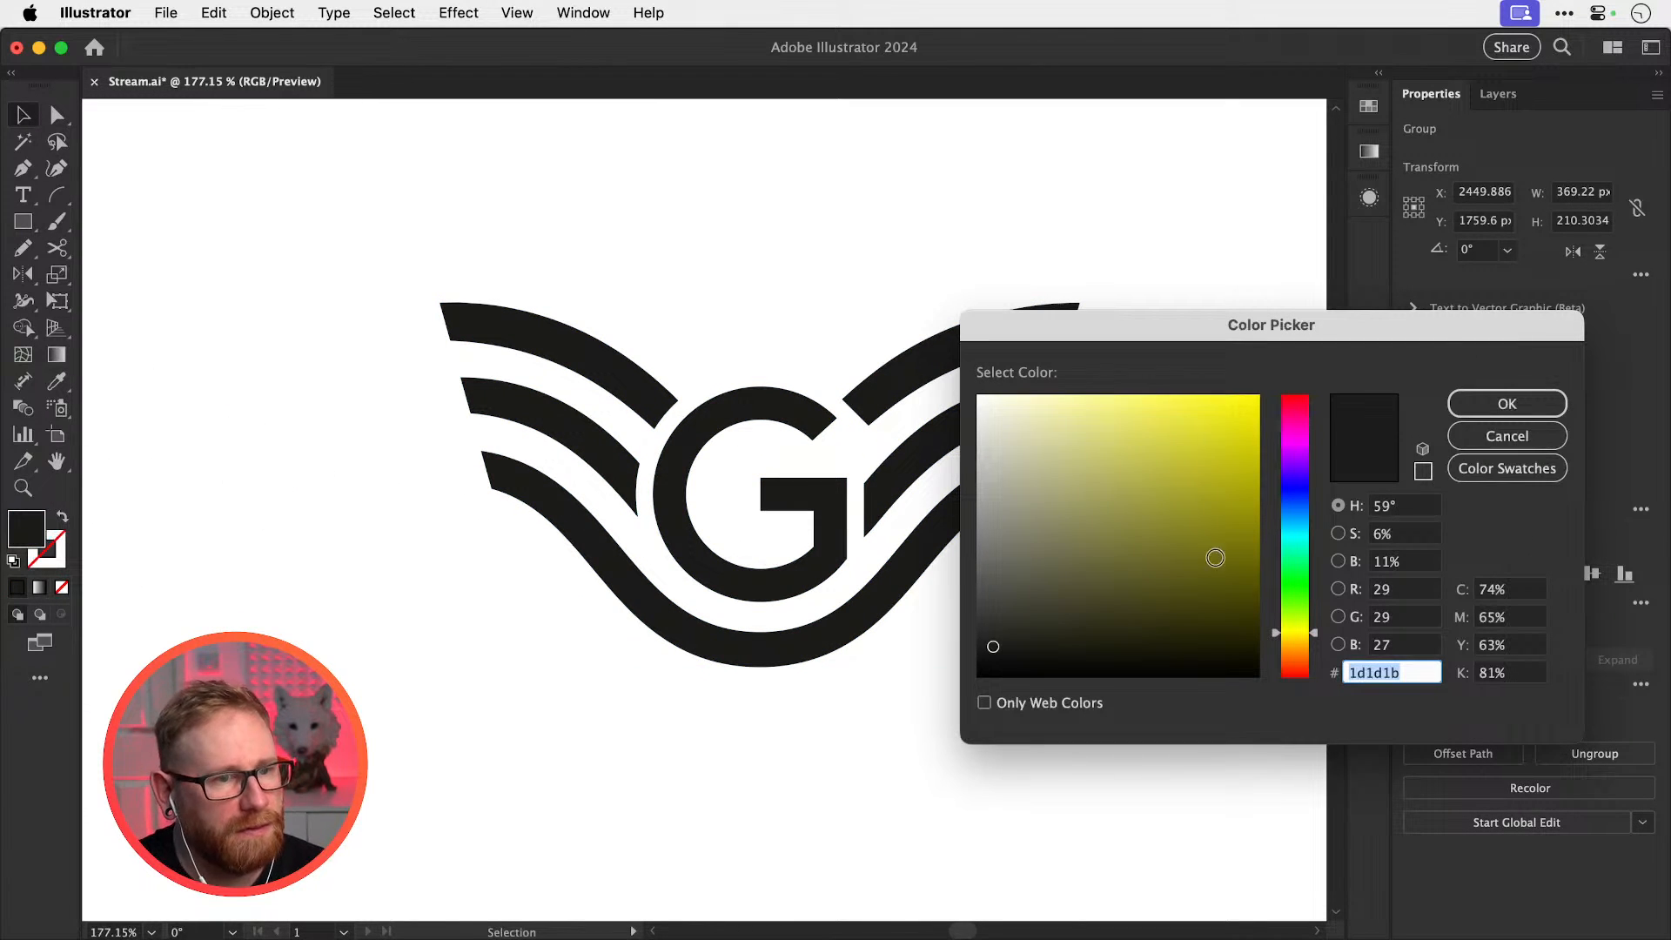
type("ffd400")
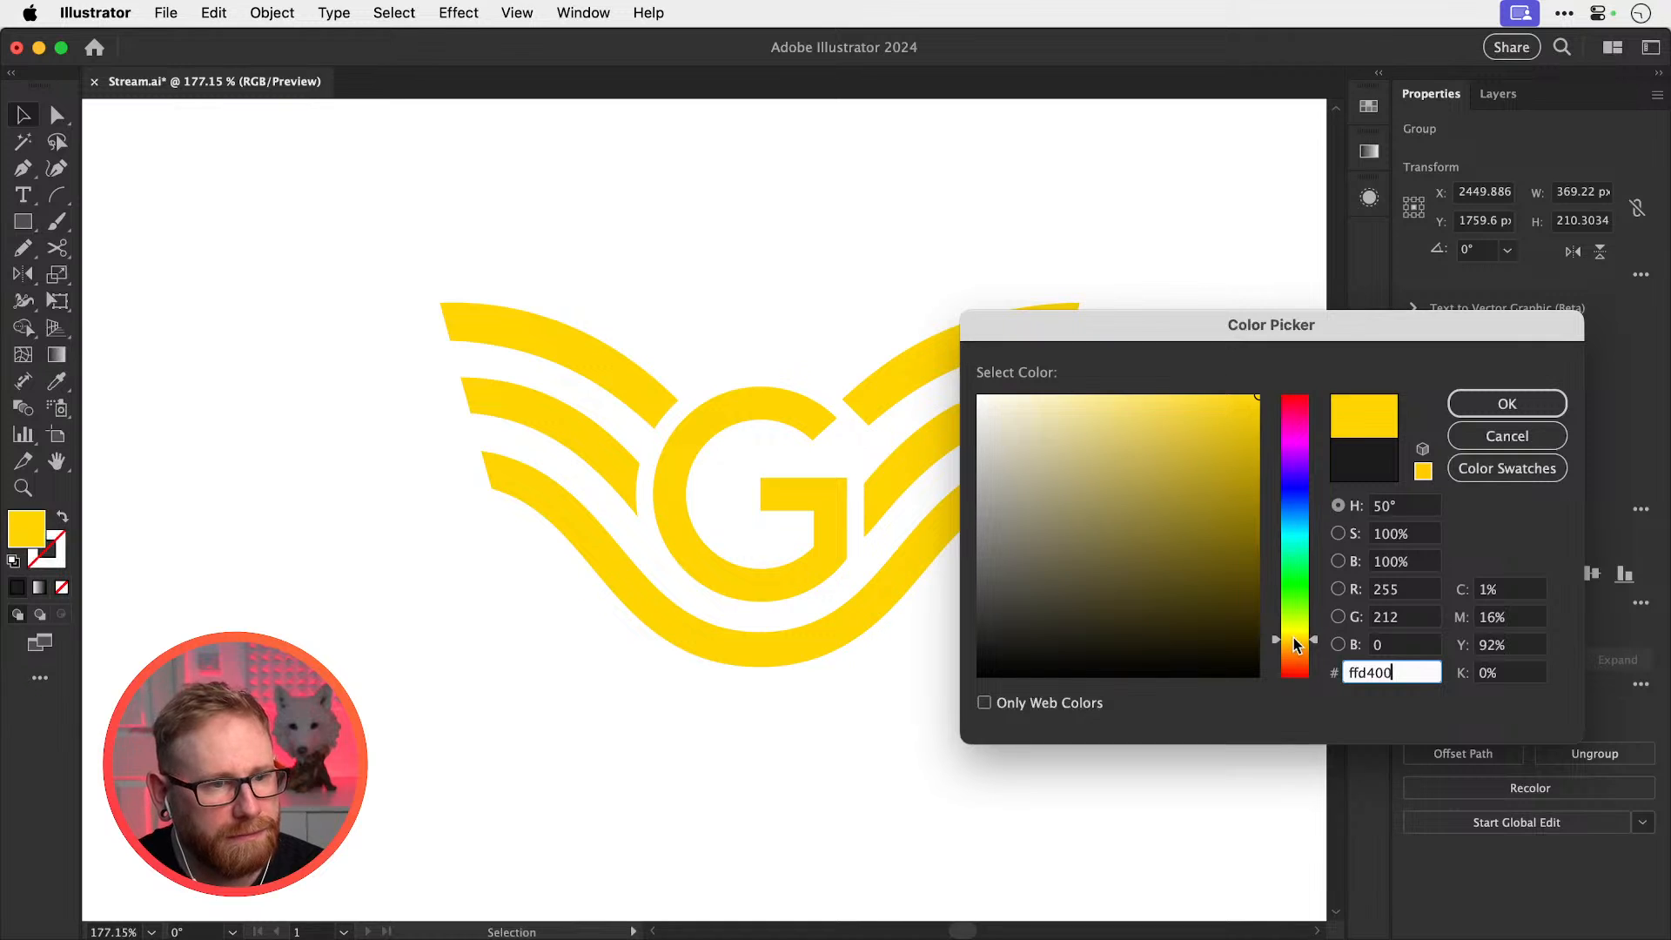
key("BackSpace")
key("BackSpace")
key("BackSpace")
key("BackSpace")
type("ce00")
left_click_drag(1292, 638, 1292, 641)
left_click(1492, 407)
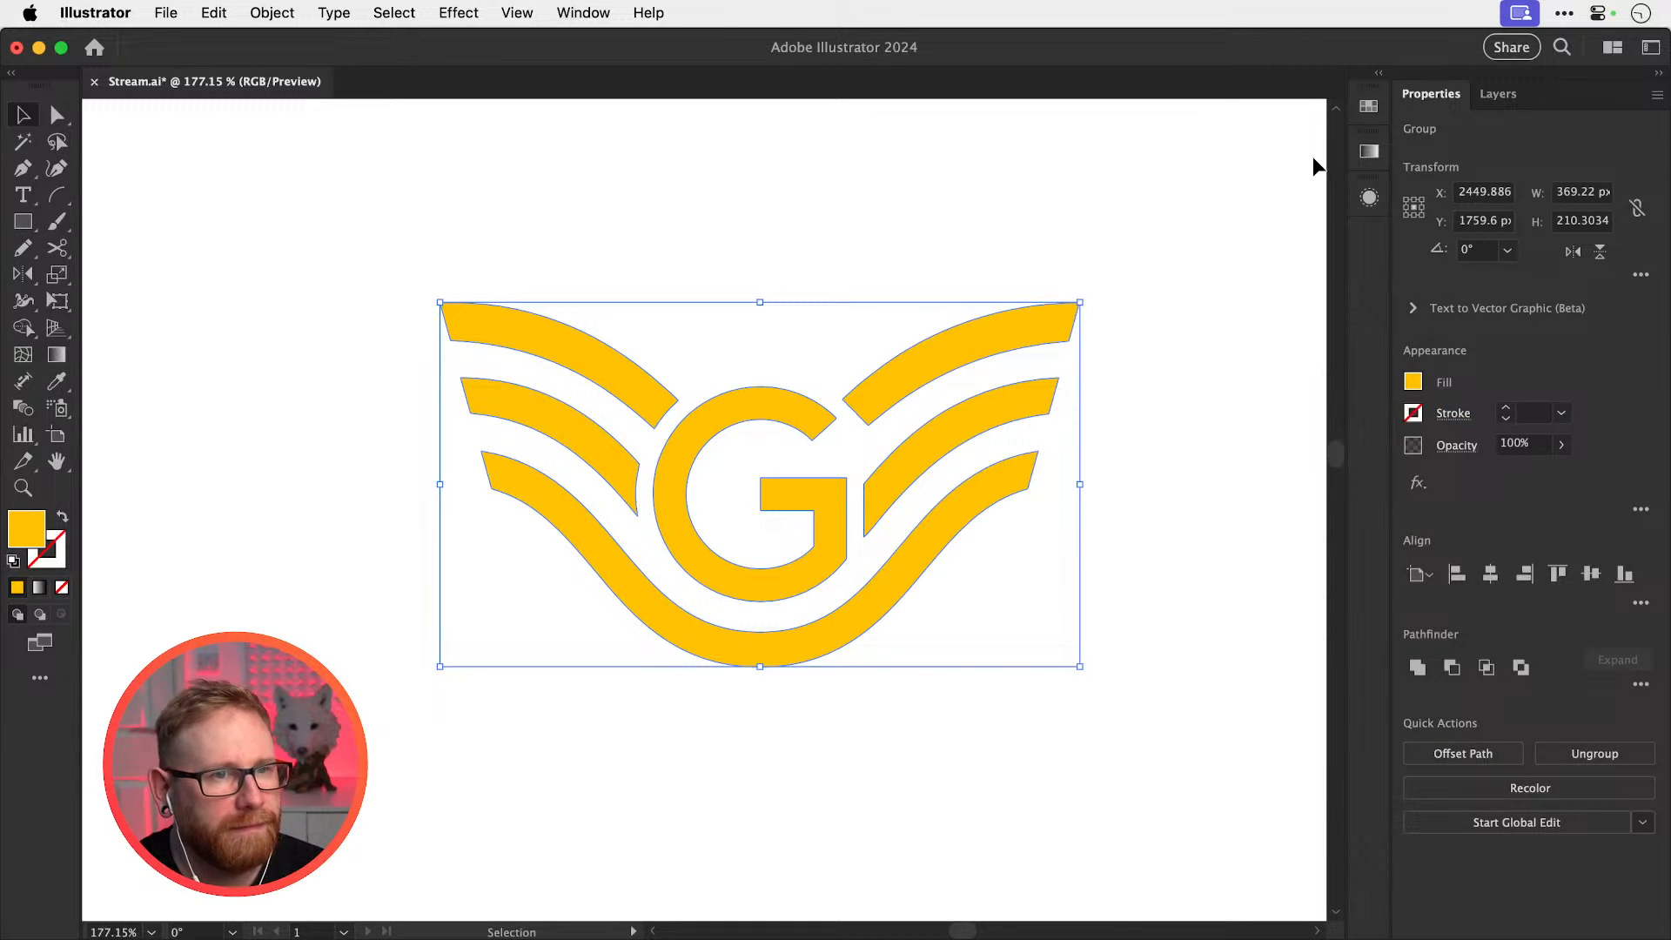
Apply a gradient fill to the copy and set its right stop to #ffc200
left_click(1369, 151)
left_click(1272, 307)
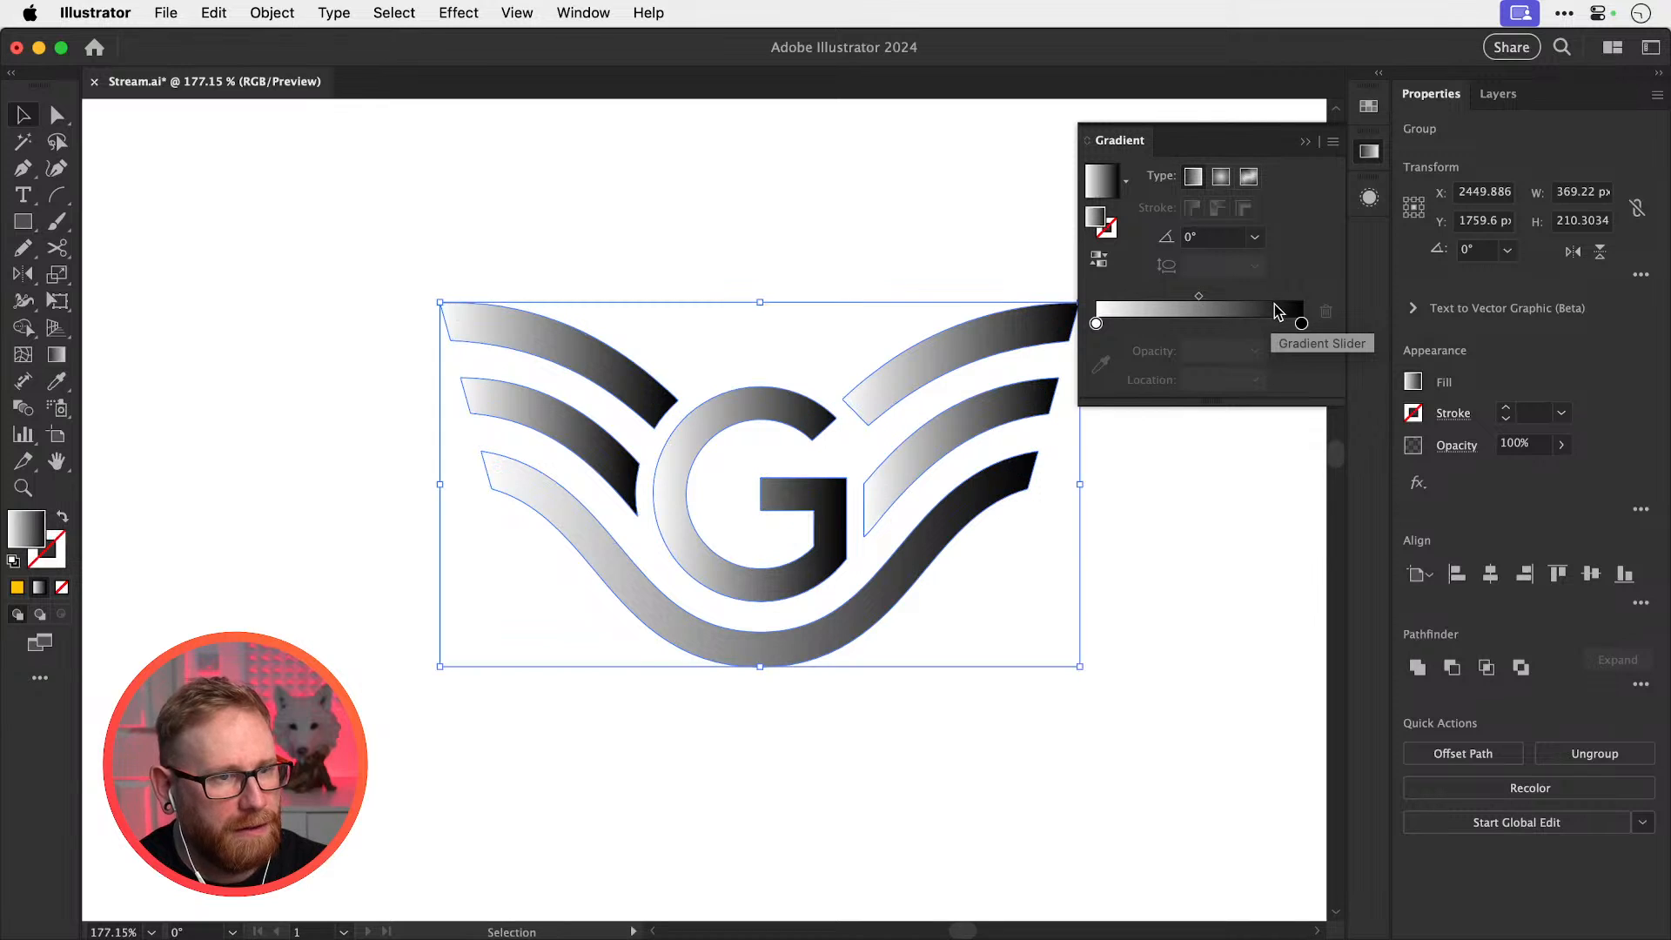
double_click(1301, 324)
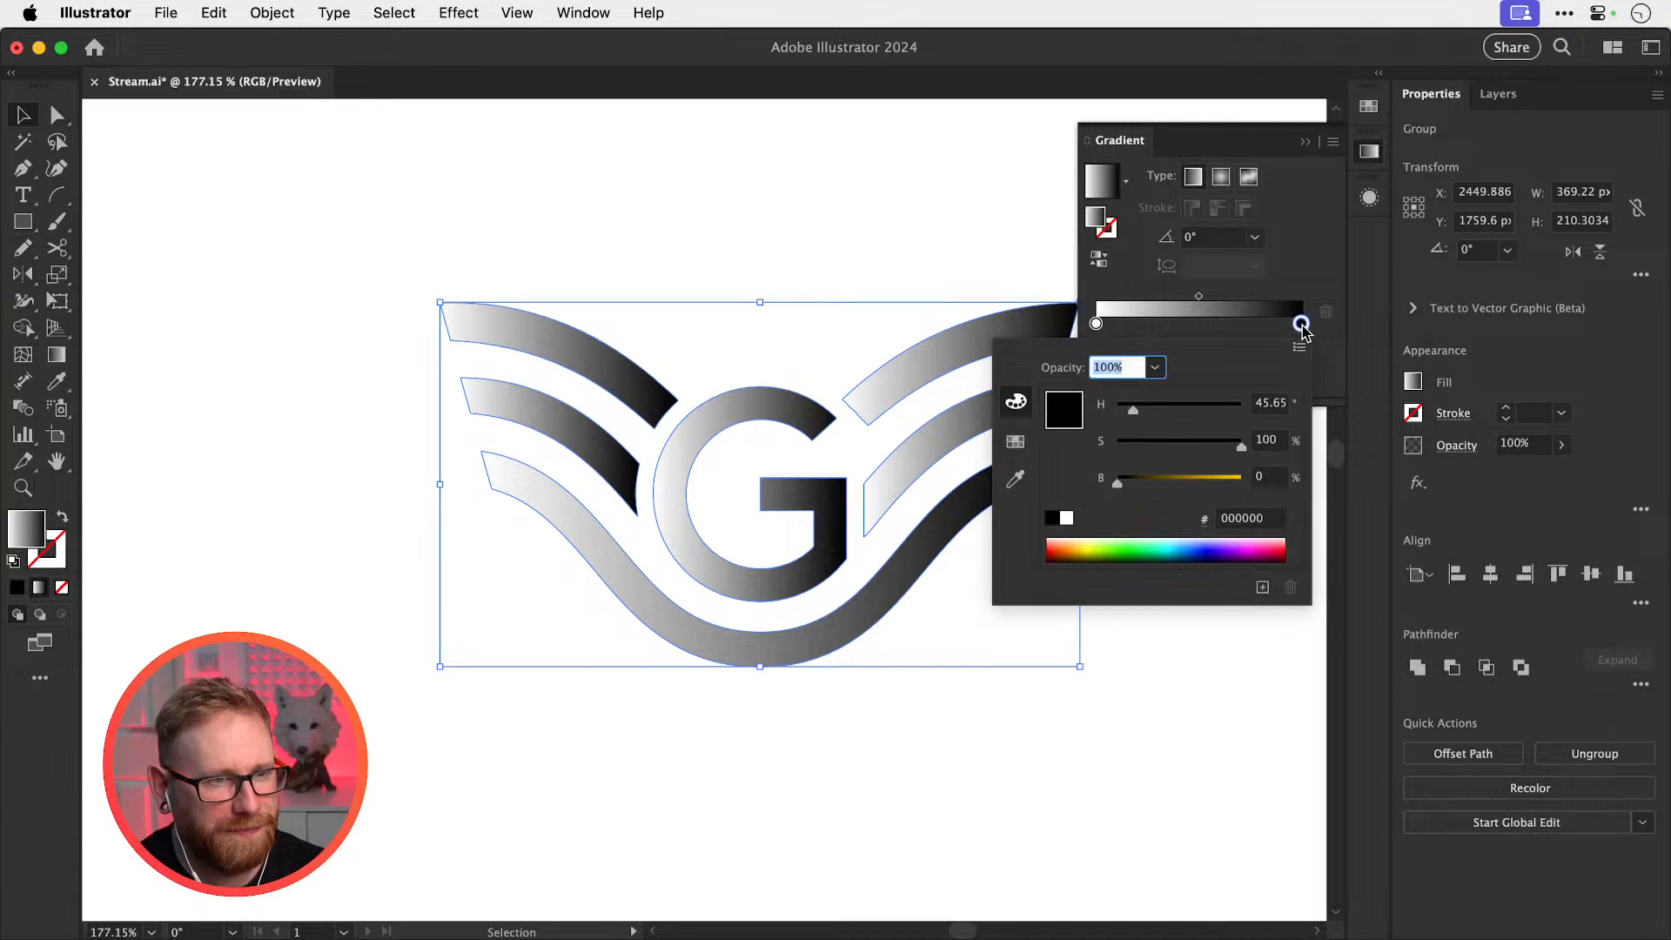
left_click(1229, 522)
type("ffc200")
key("Return")
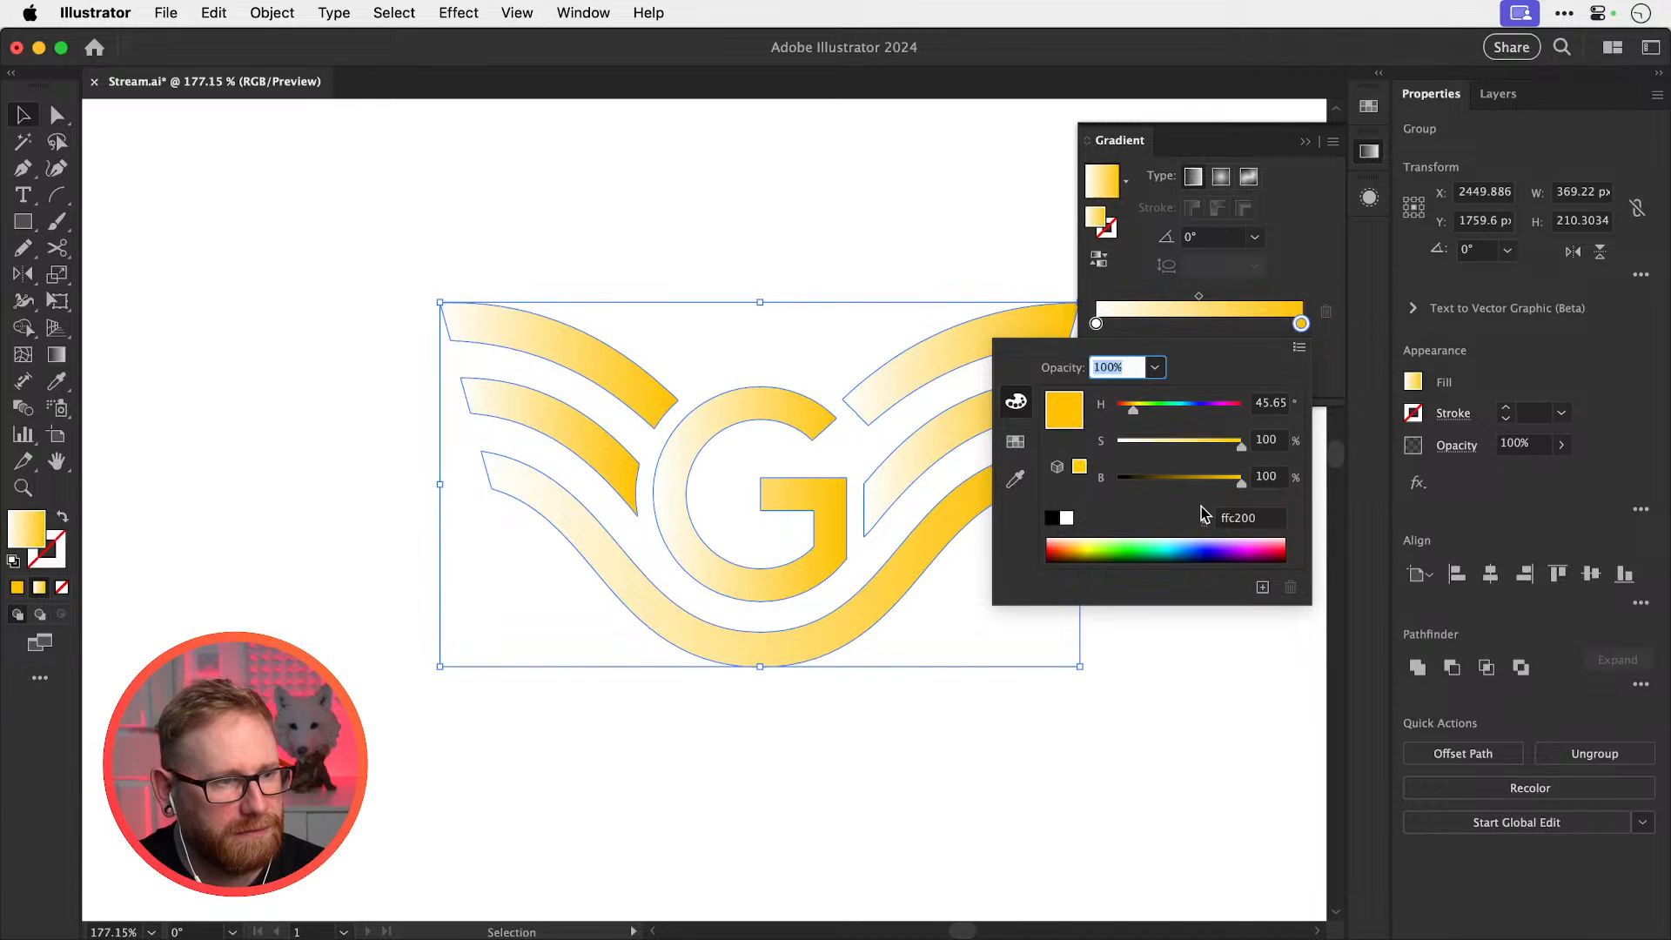
Set the left gradient stop to #ffc200, shifted slightly toward orange
left_click(1096, 325)
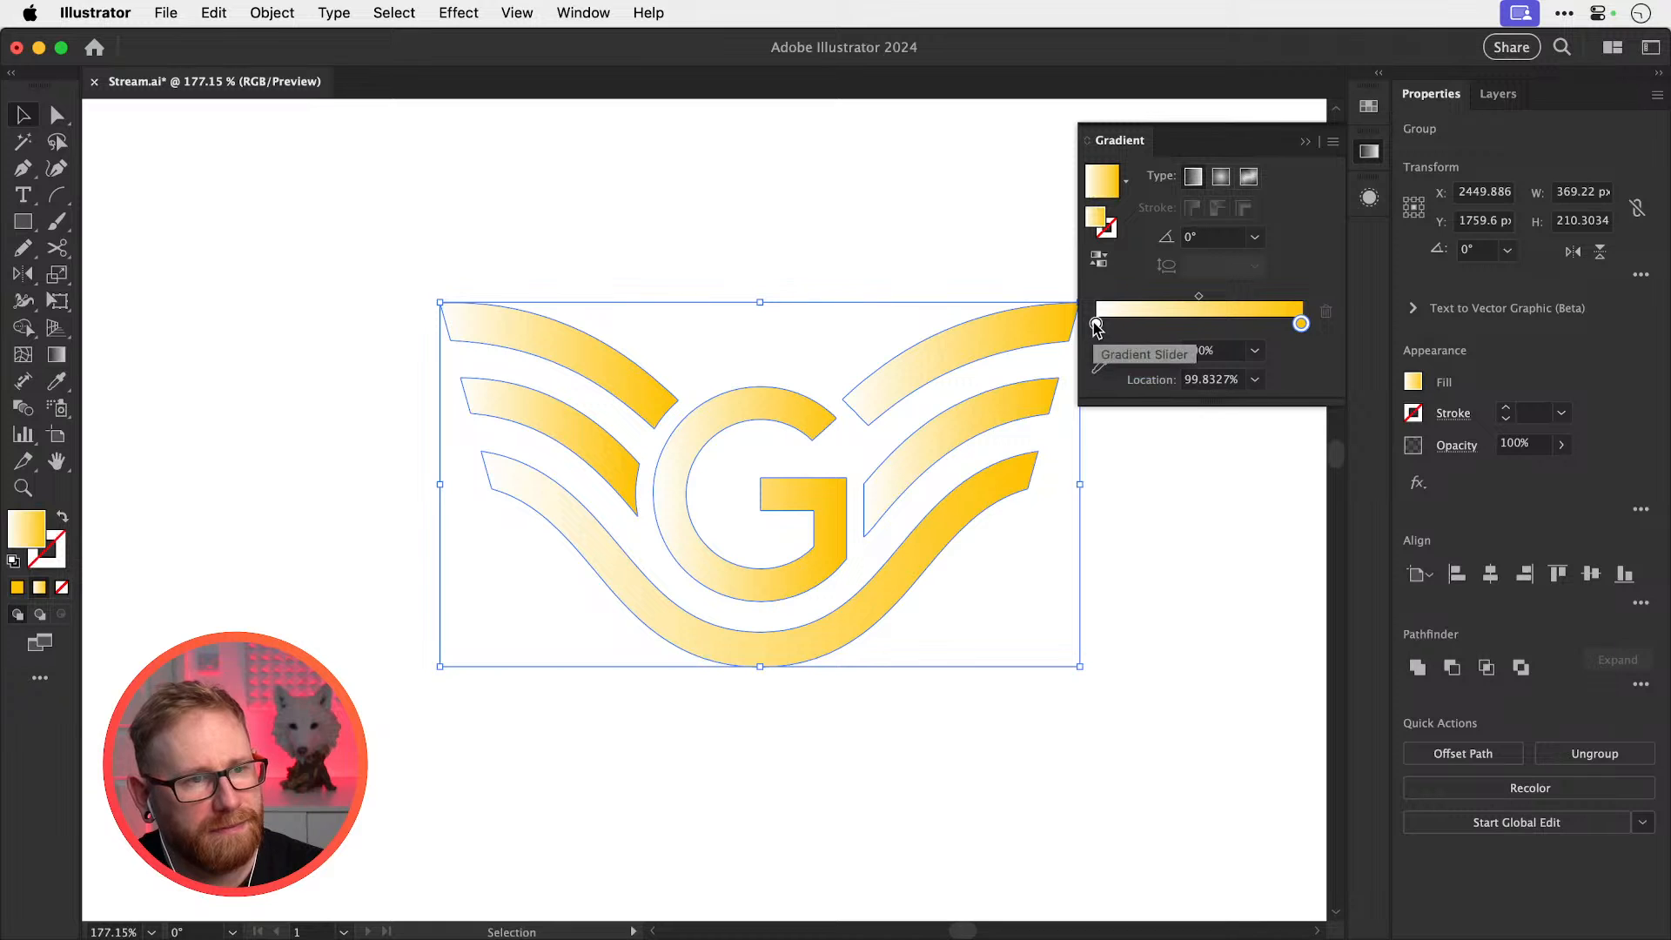
double_click(1096, 325)
left_click(1236, 517)
type("ffc200")
key("Return")
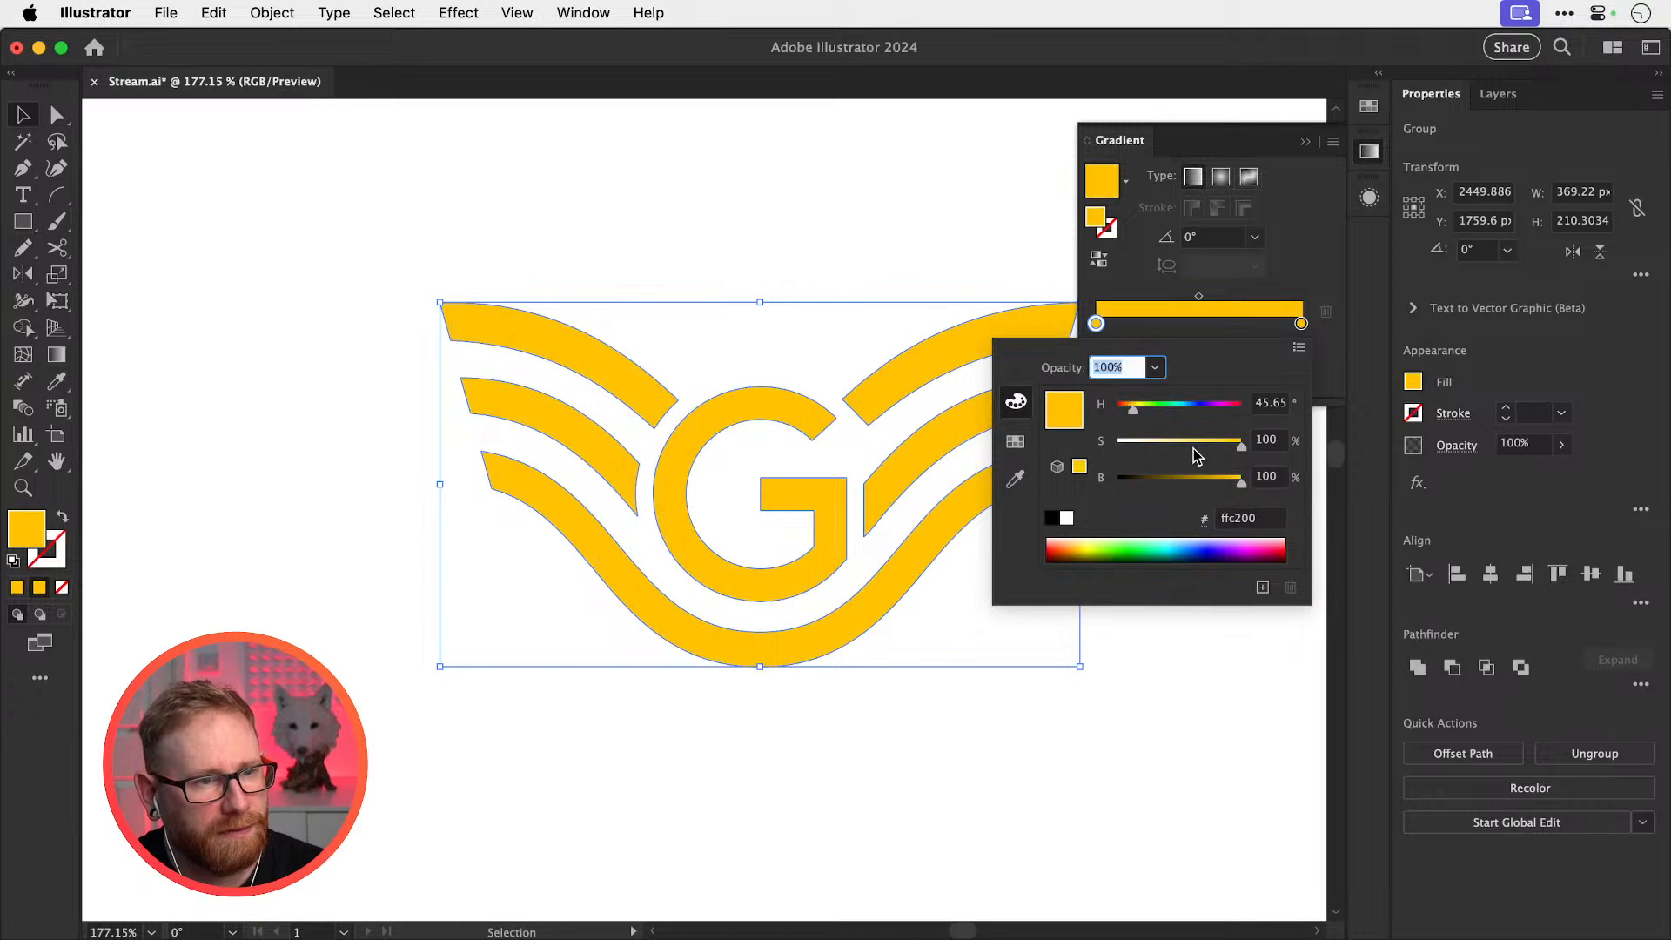
left_click_drag(1147, 409, 1142, 414)
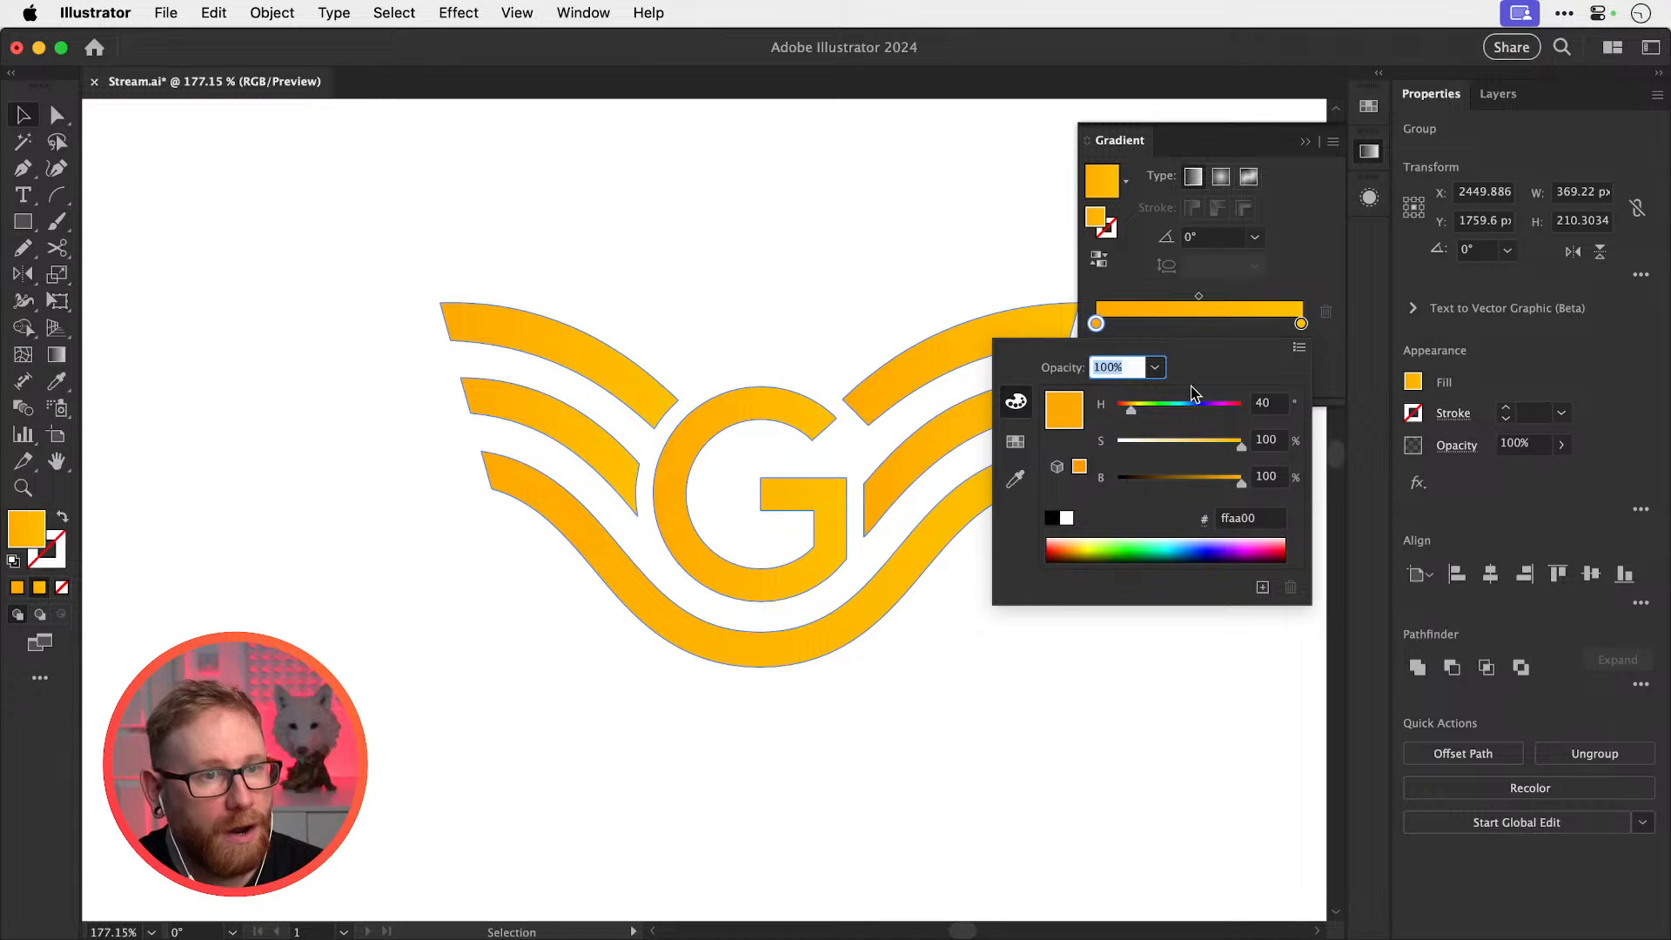
left_click(1369, 156)
left_click(1368, 157)
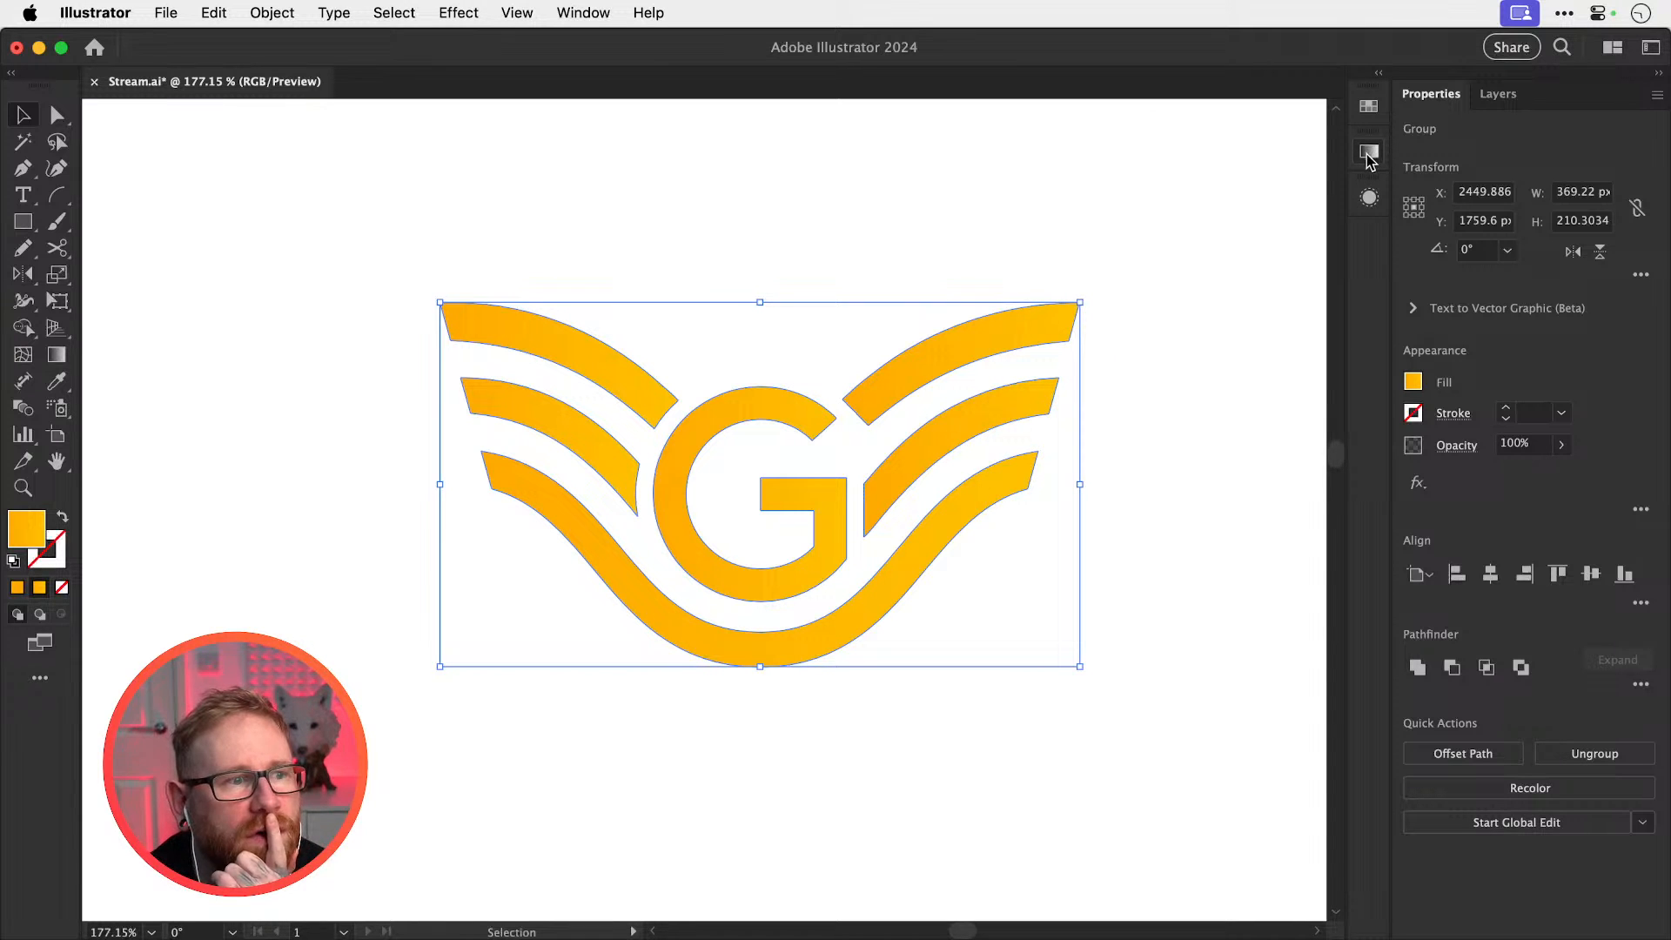
Duplicate the gold logo straight upward and bring up the Swatches panel
key("super+minus")
key("super+minus")
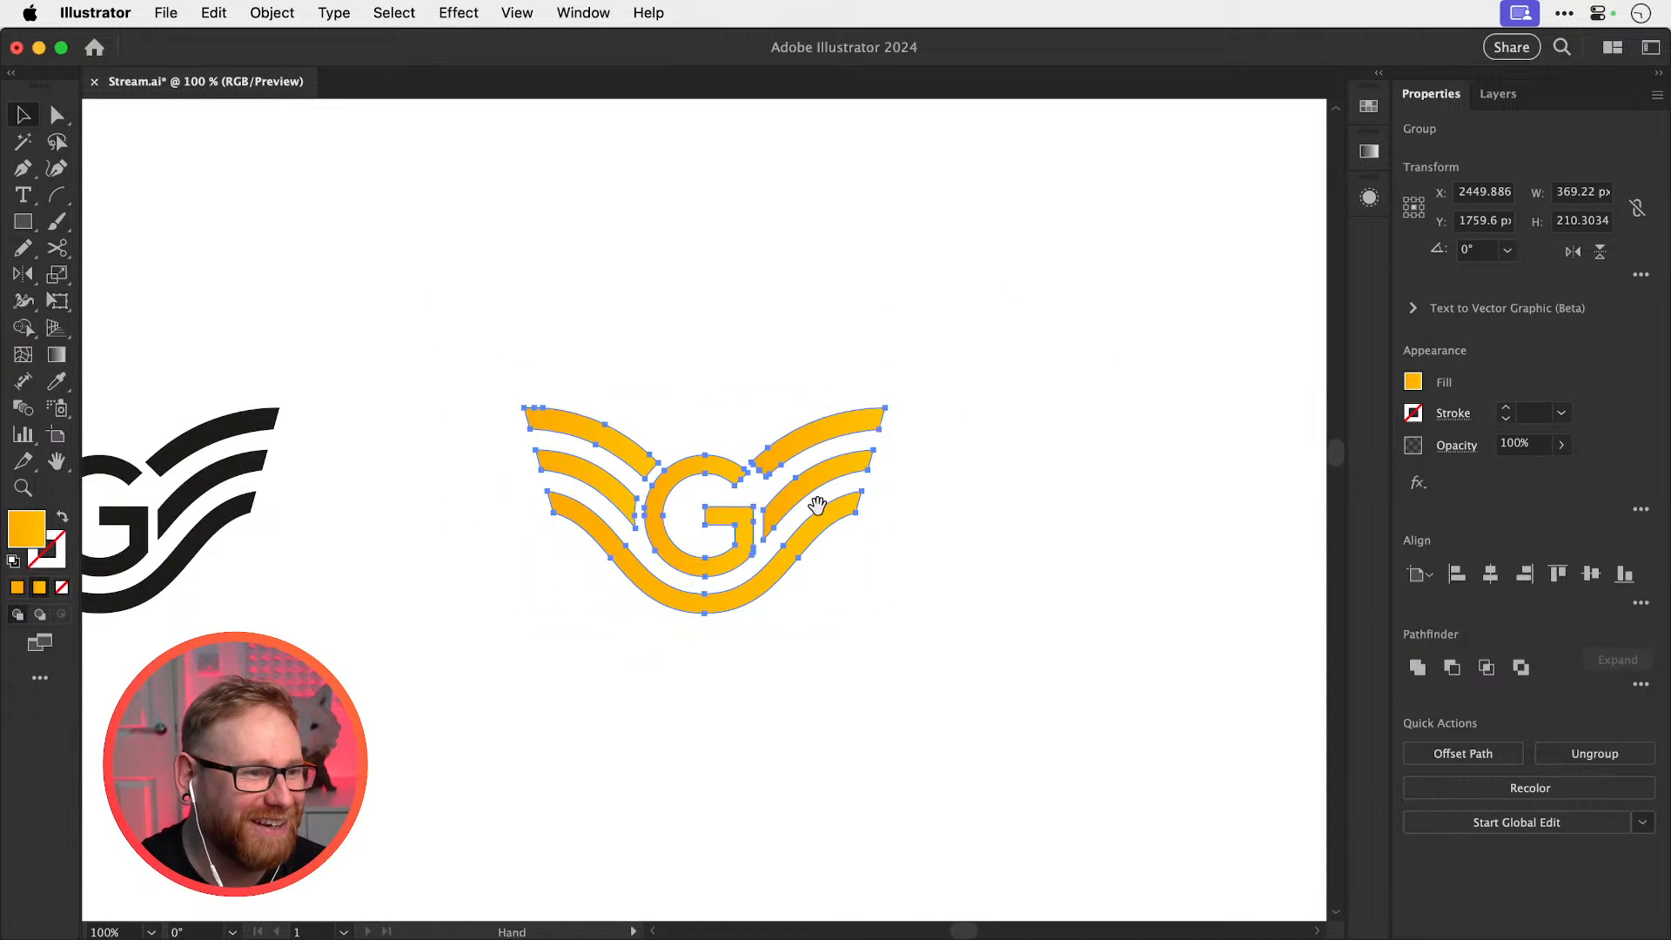
left_click_drag(817, 506, 648, 628)
left_click_drag(685, 528, 682, 200)
left_click_drag(702, 392, 895, 494)
key("v")
left_click(1369, 200)
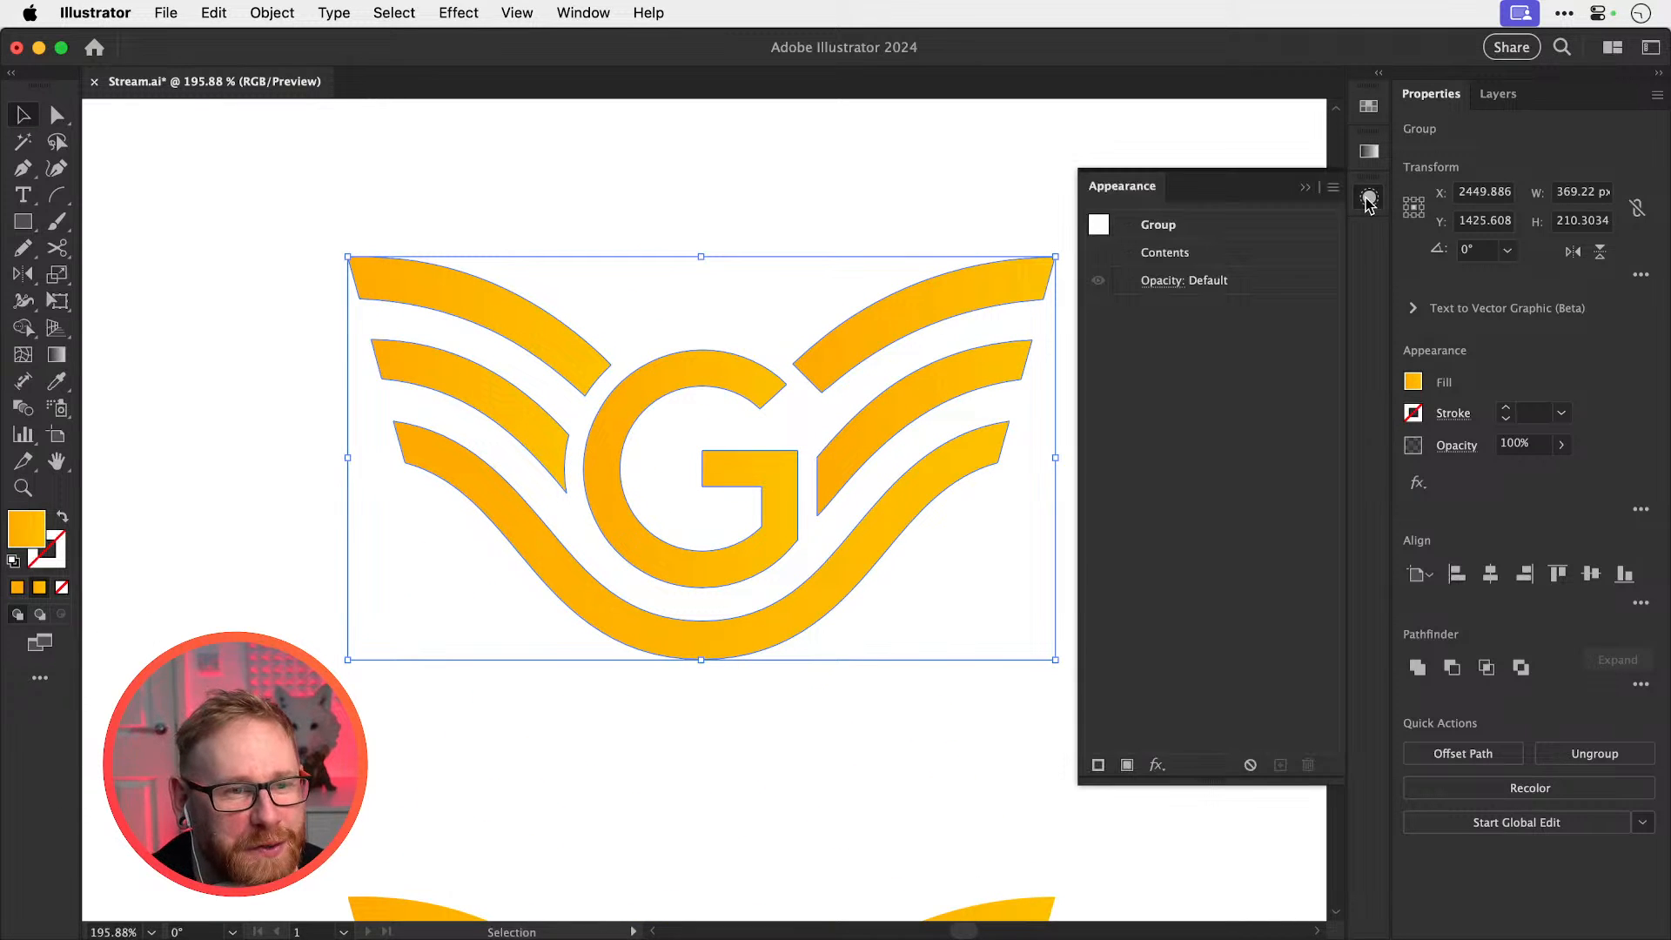
left_click(1369, 108)
left_click(1368, 149)
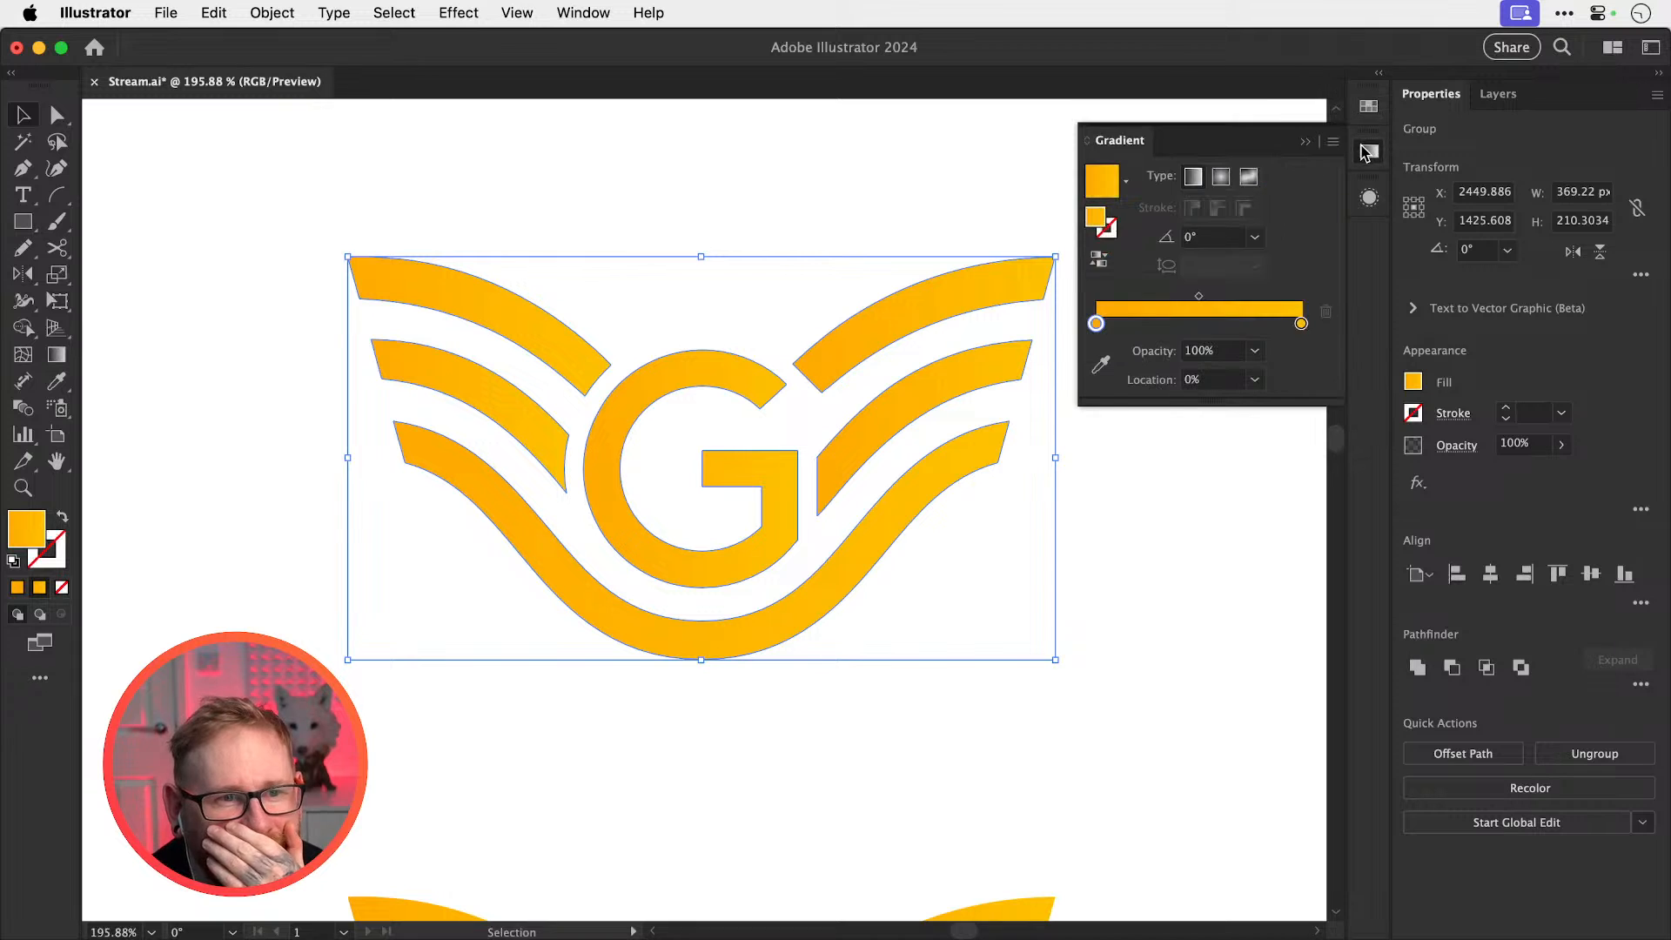
left_click(1360, 112)
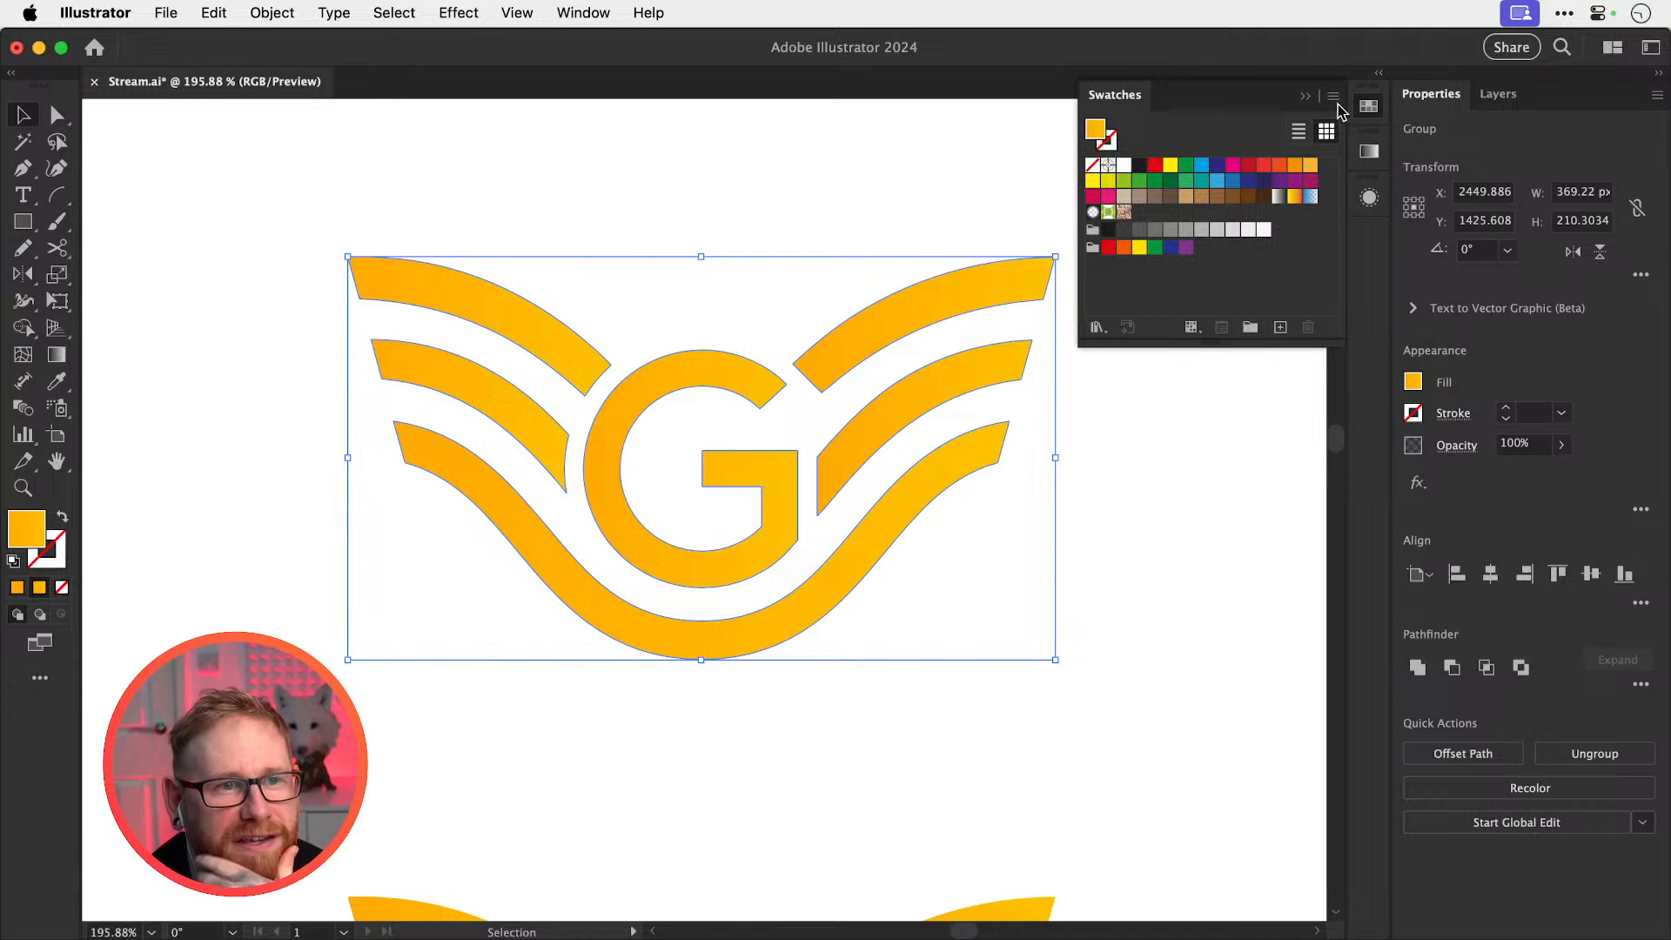
Open the Metals gradient swatch library and move it aside so the whole G shows
left_click(1334, 99)
mouse_move(1422, 606)
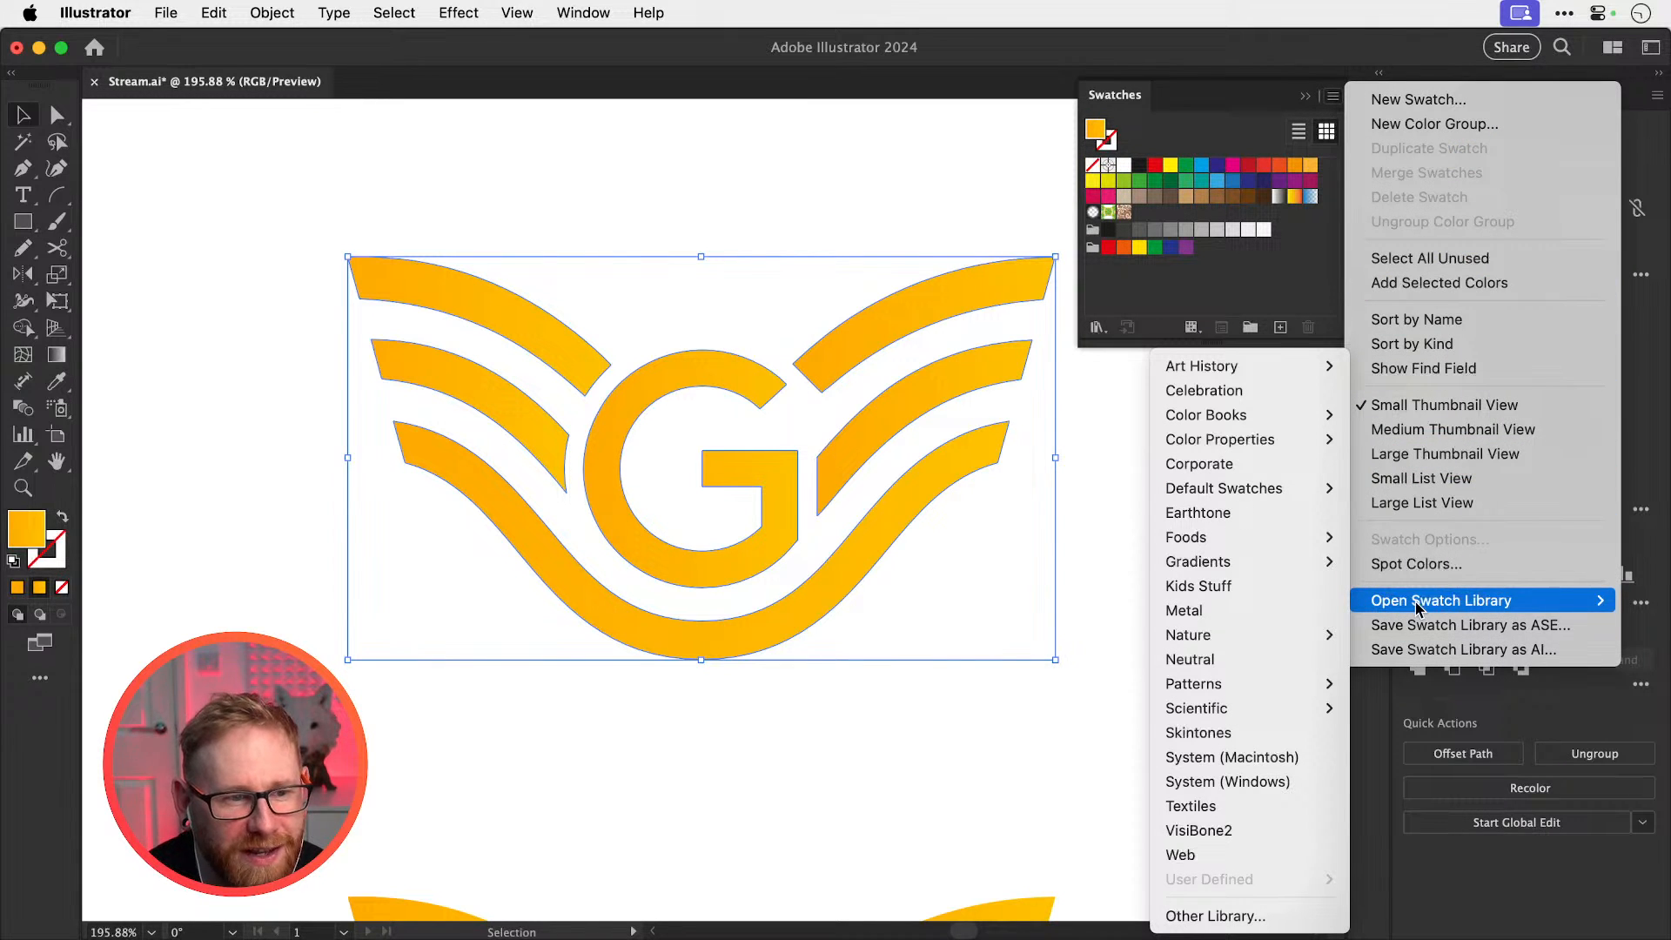
mouse_move(1227, 561)
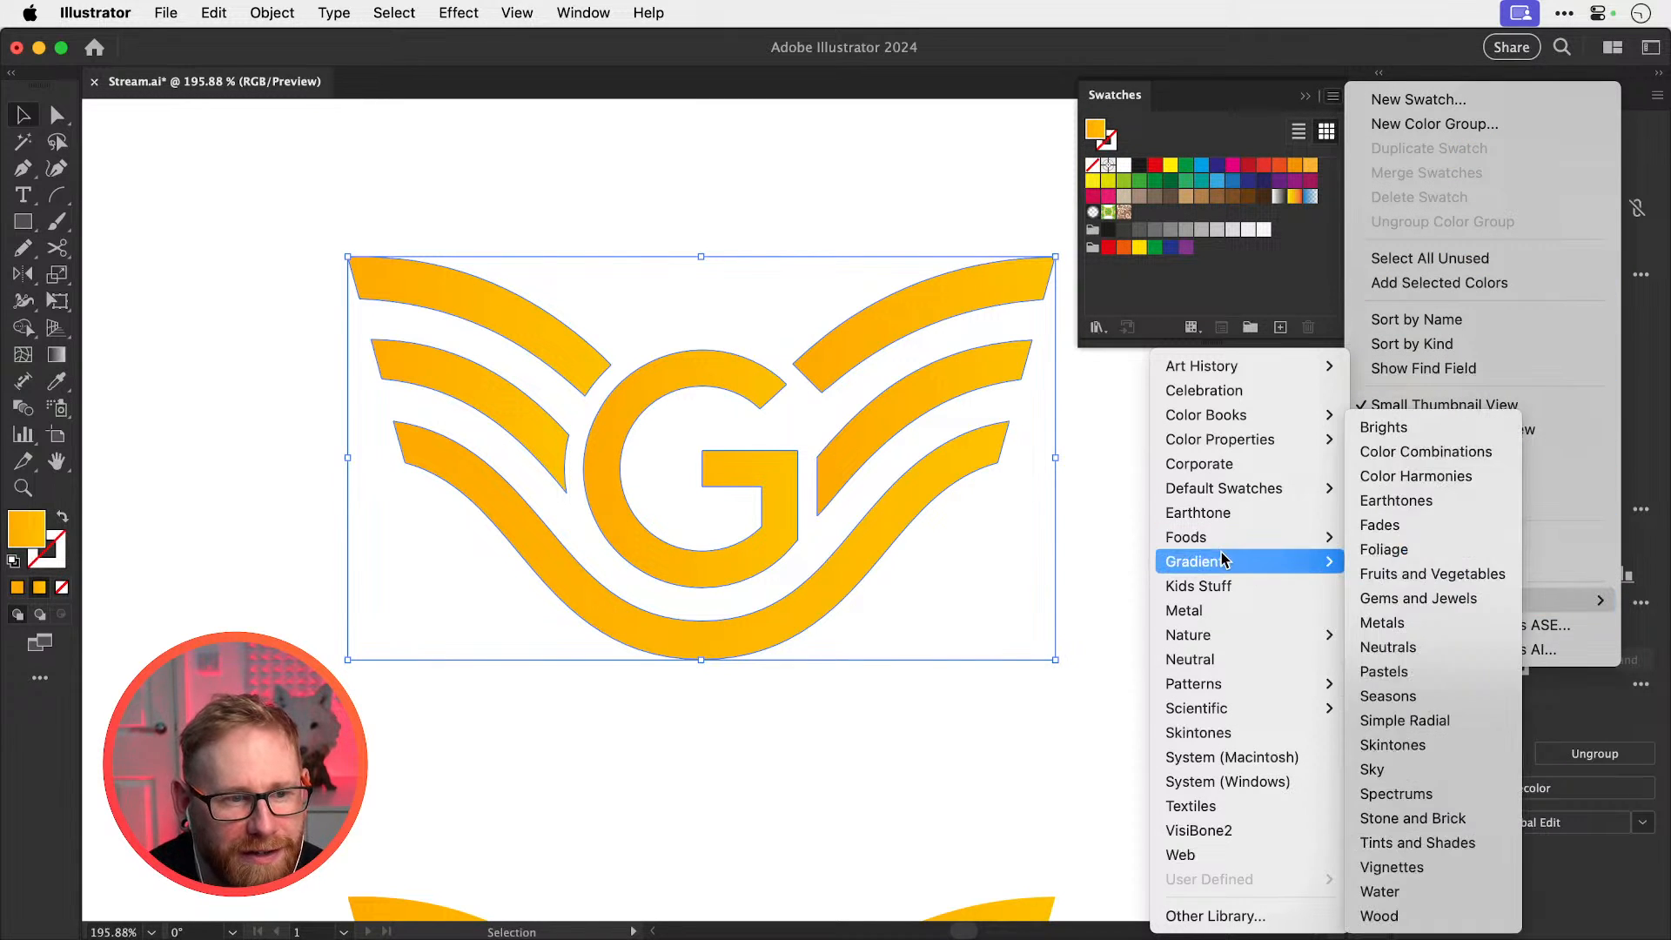
left_click(1422, 625)
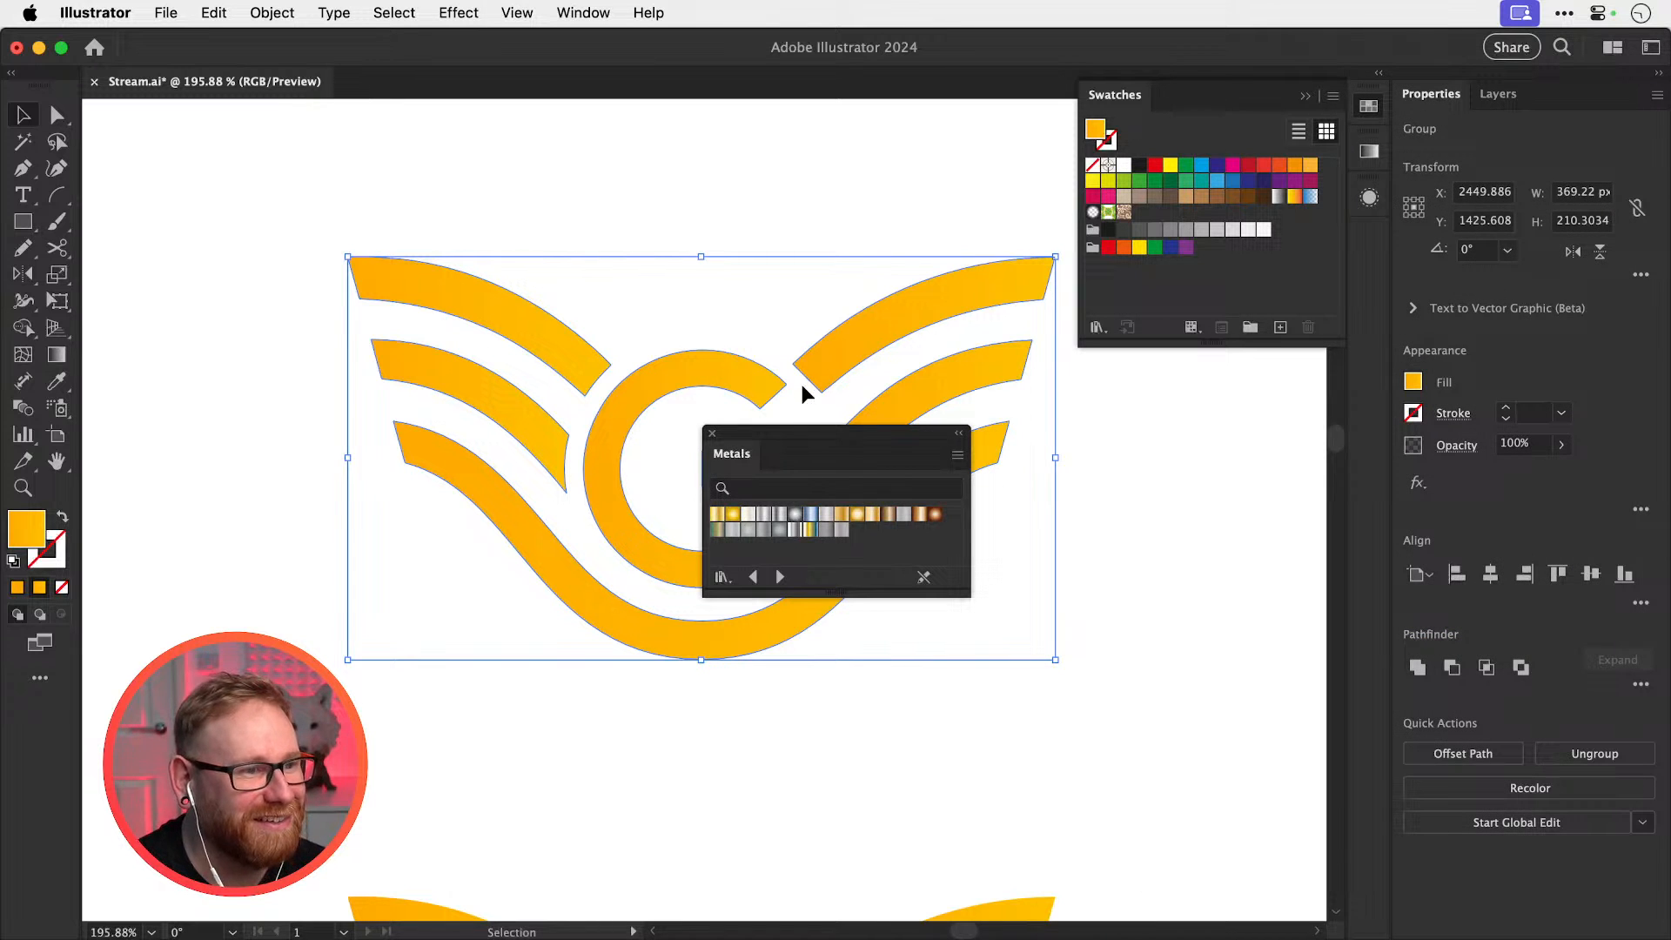
left_click_drag(785, 430, 1102, 475)
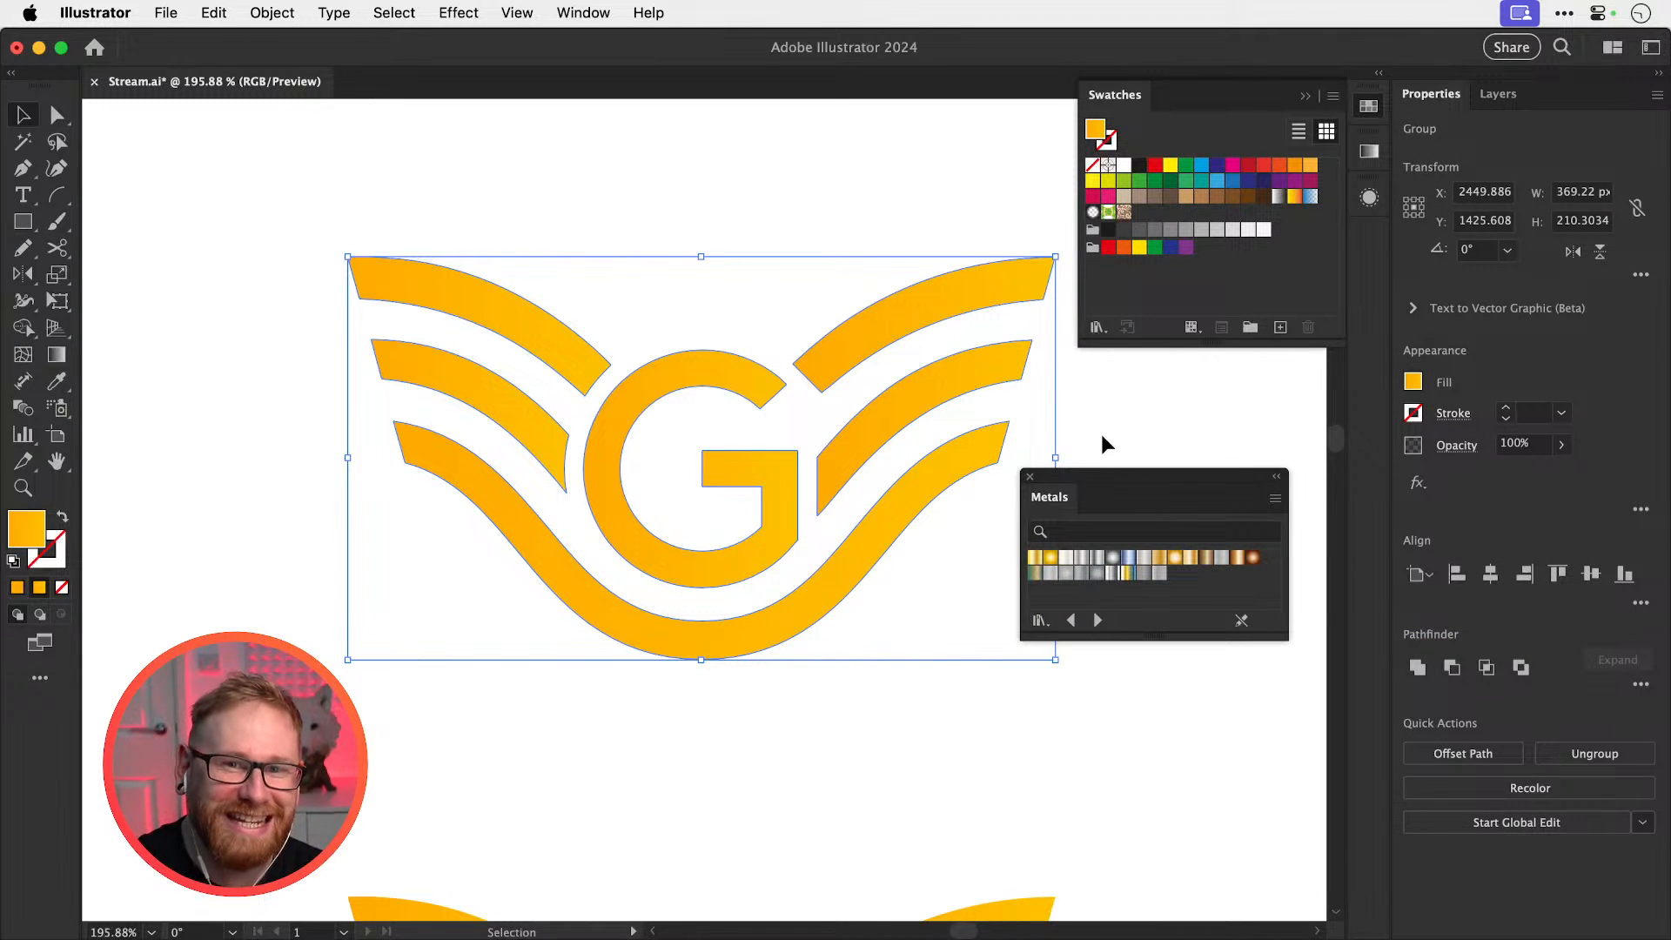
Try bronze, Dull Brass and Gold Radial gradients on the logo, settling on the linear Gold gradient
left_click(1254, 565)
key("super+z")
left_click(1206, 566)
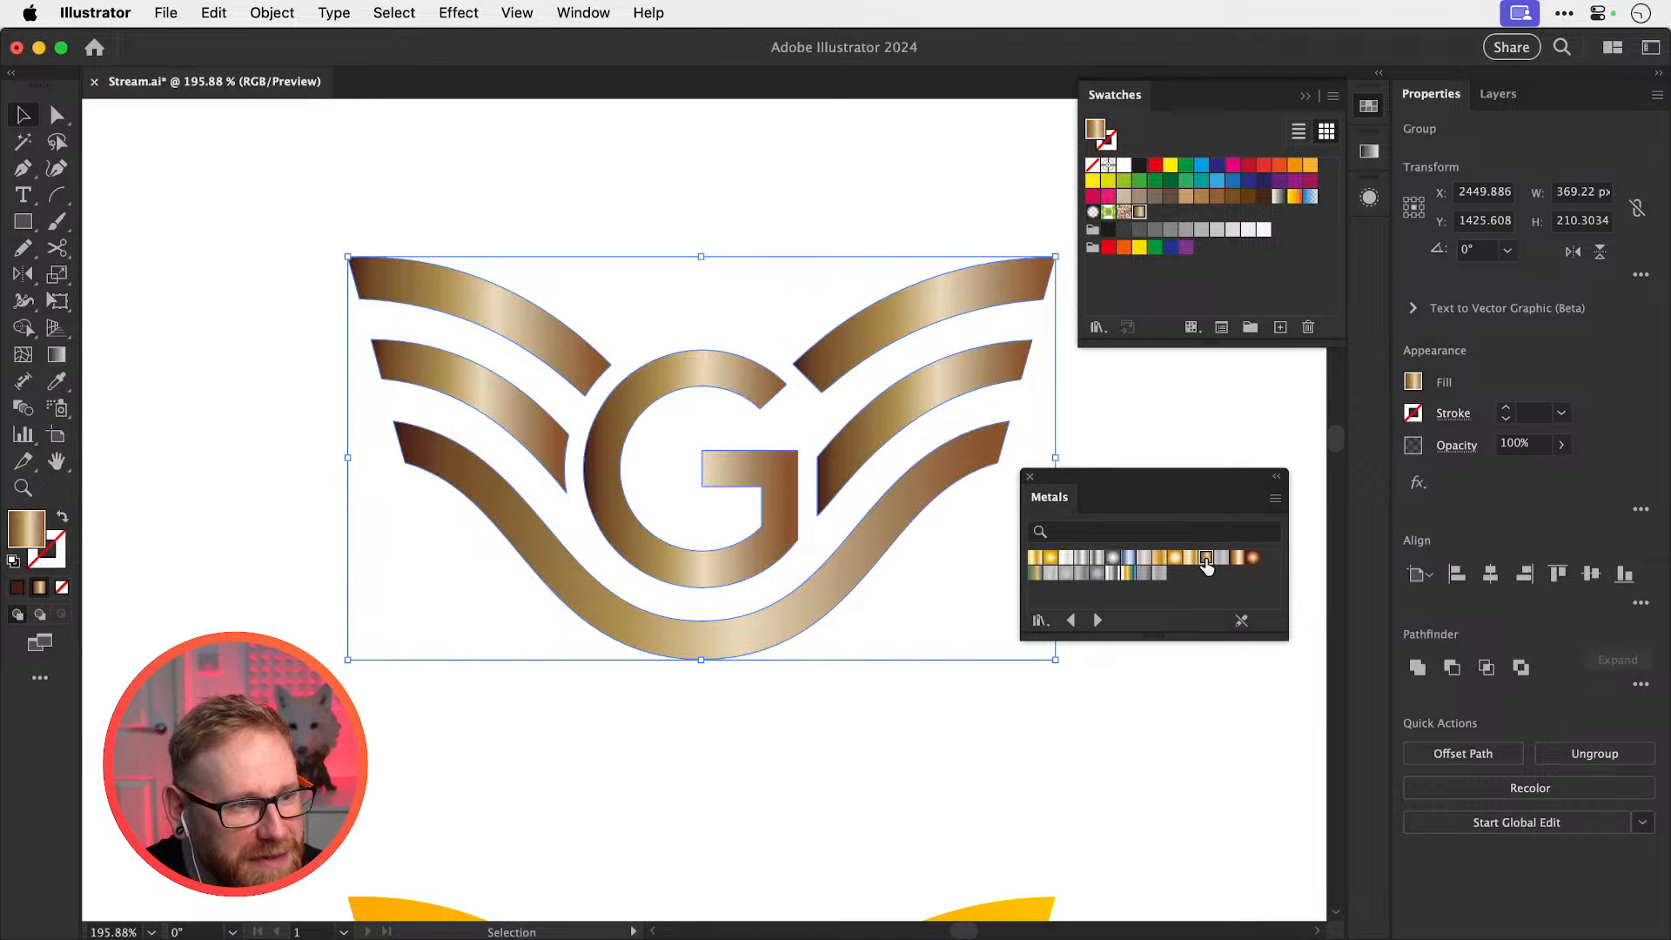
left_click(1166, 566)
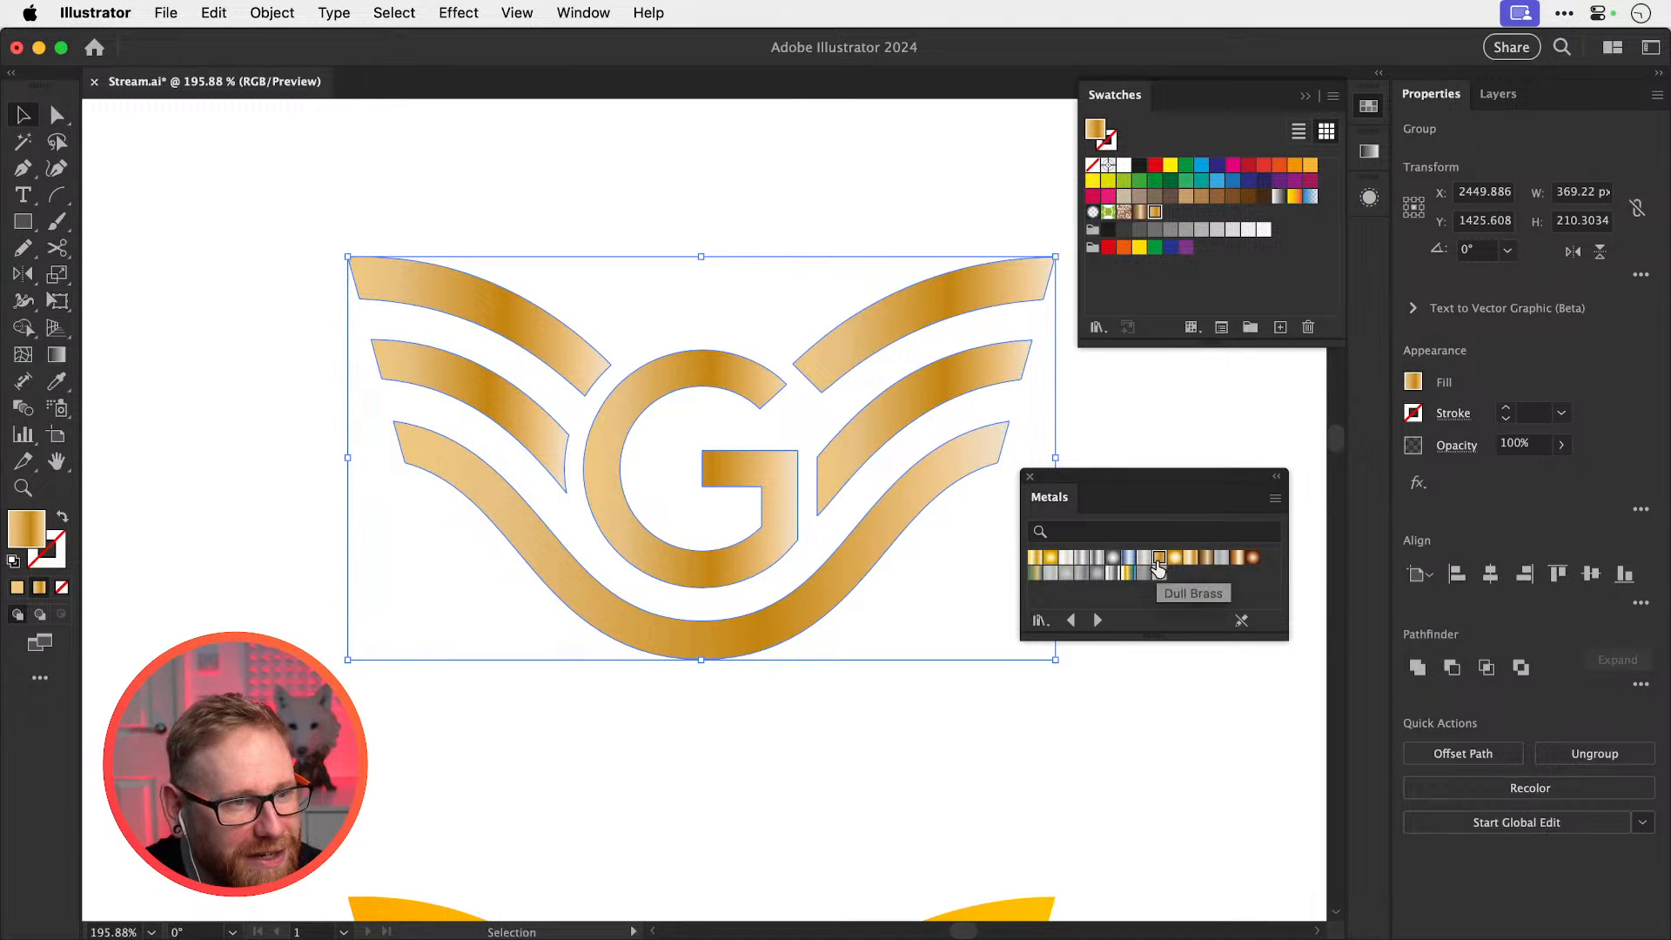
left_click(1034, 559)
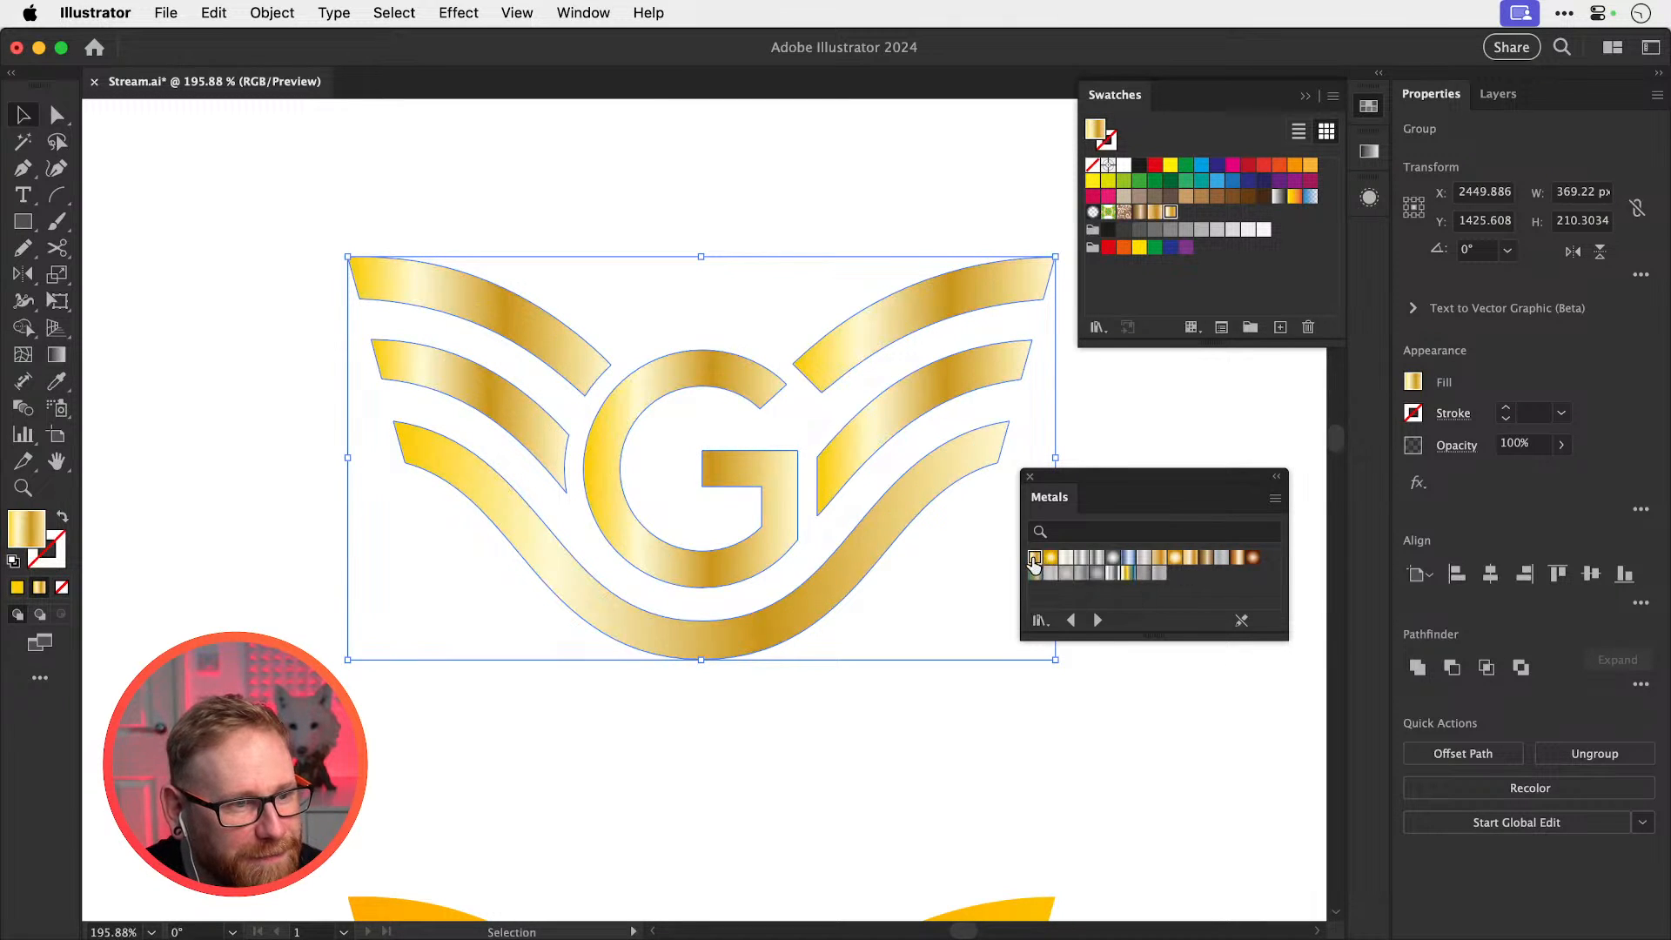
left_click(1157, 560)
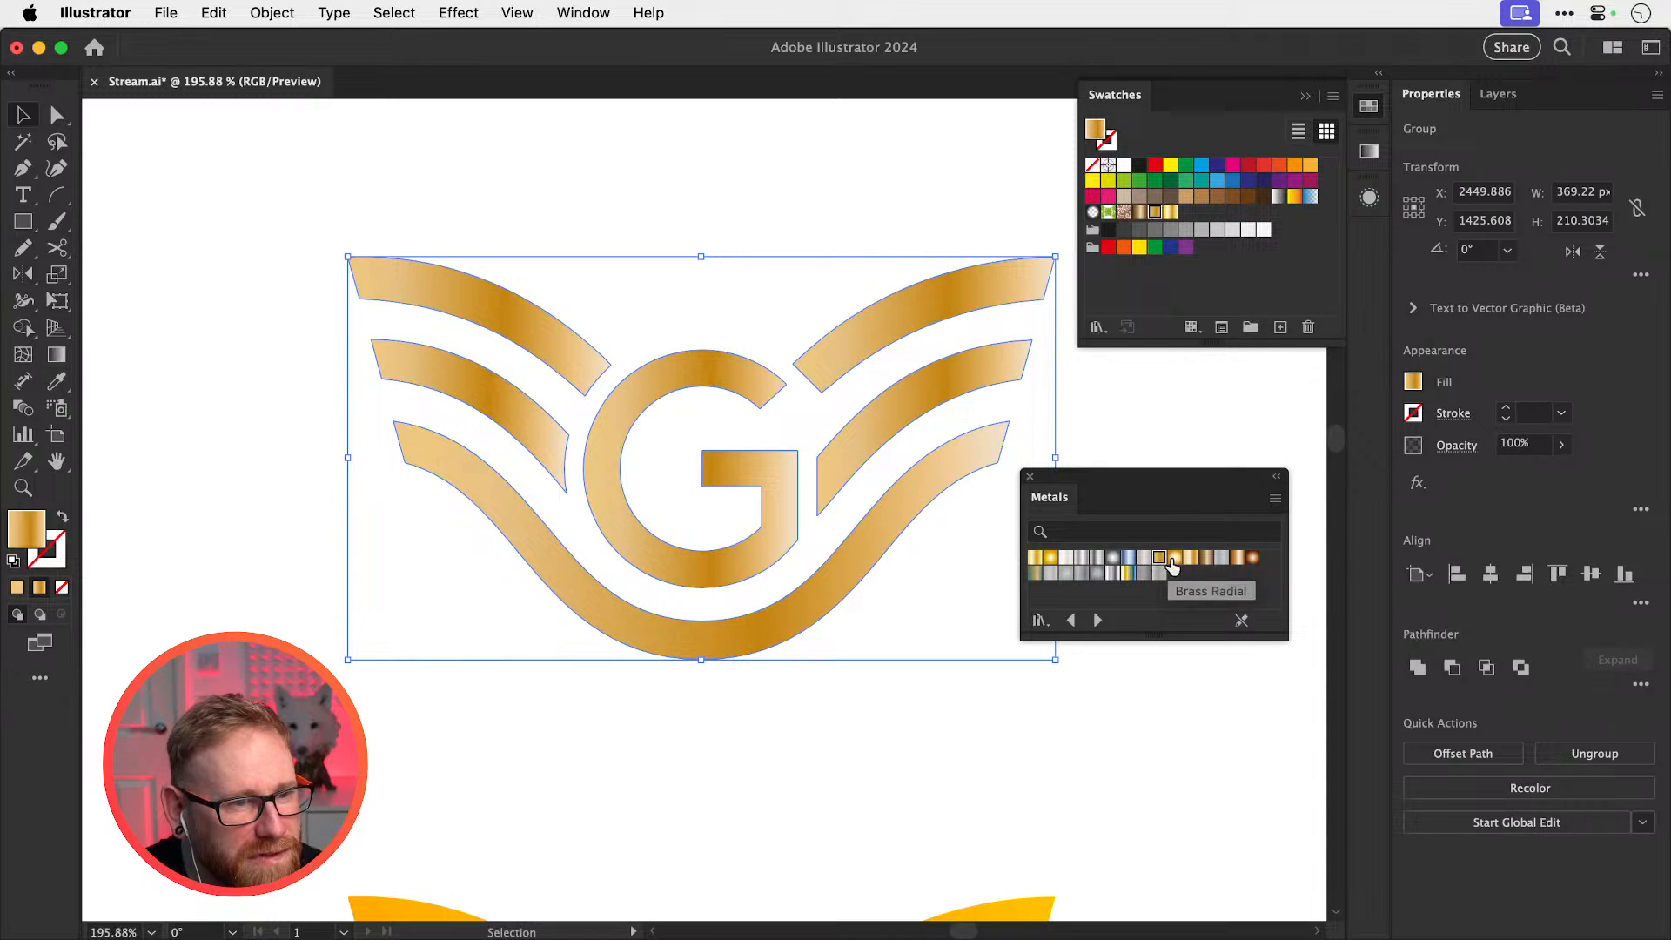
left_click(1050, 562)
left_click(1034, 562)
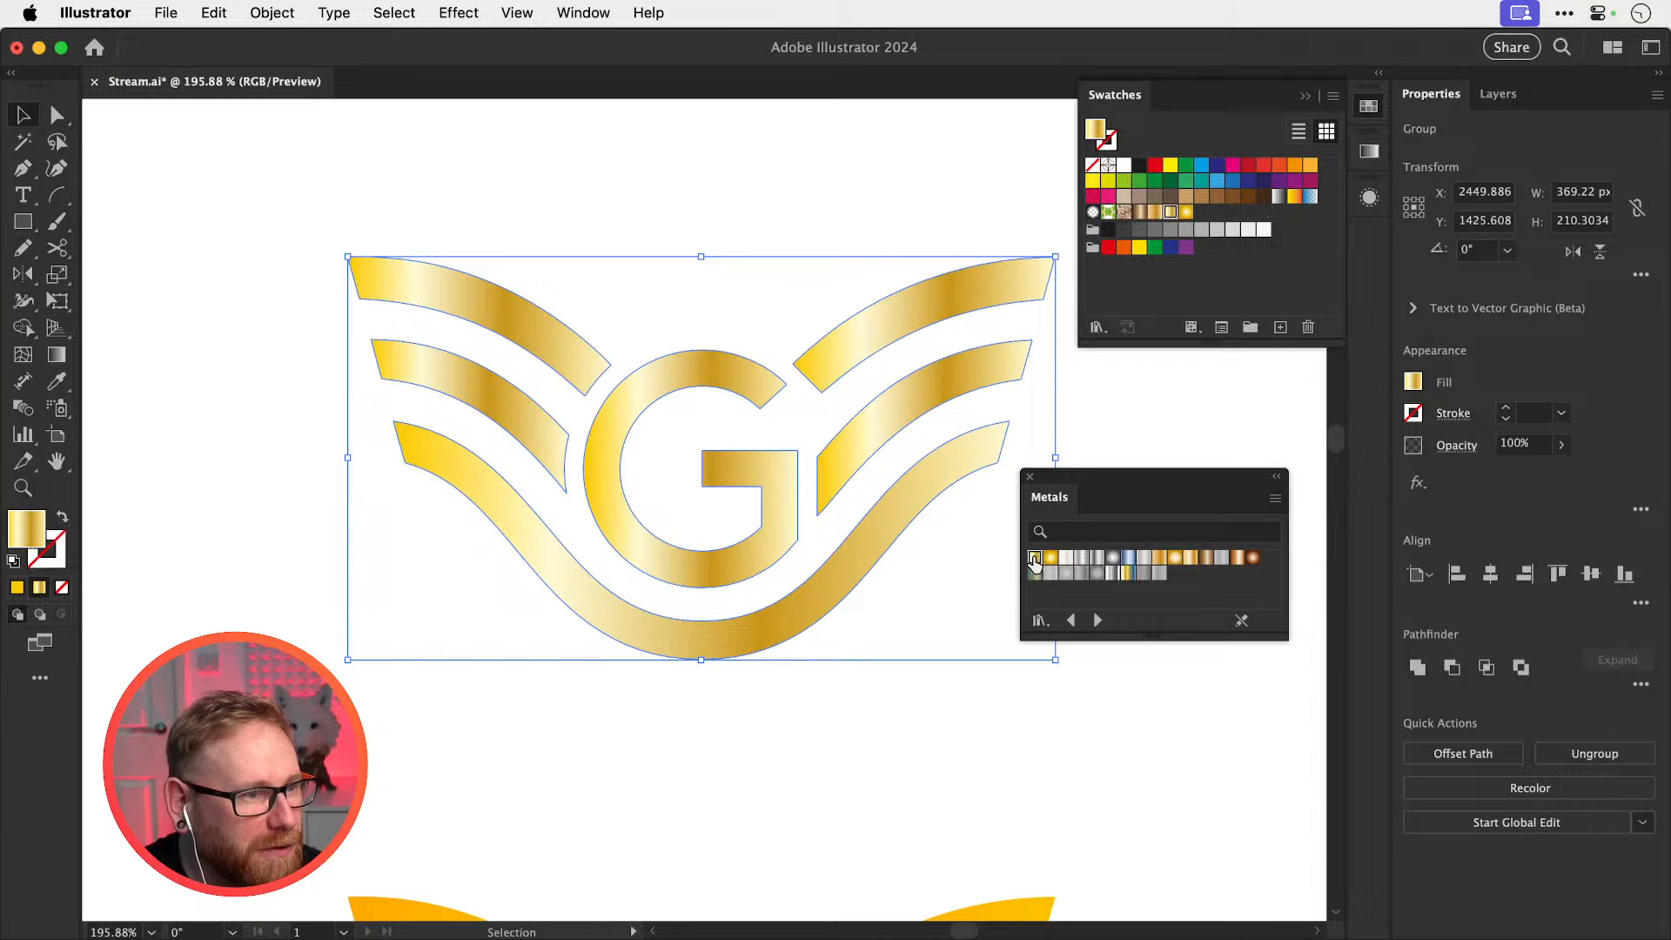
left_click(1106, 426)
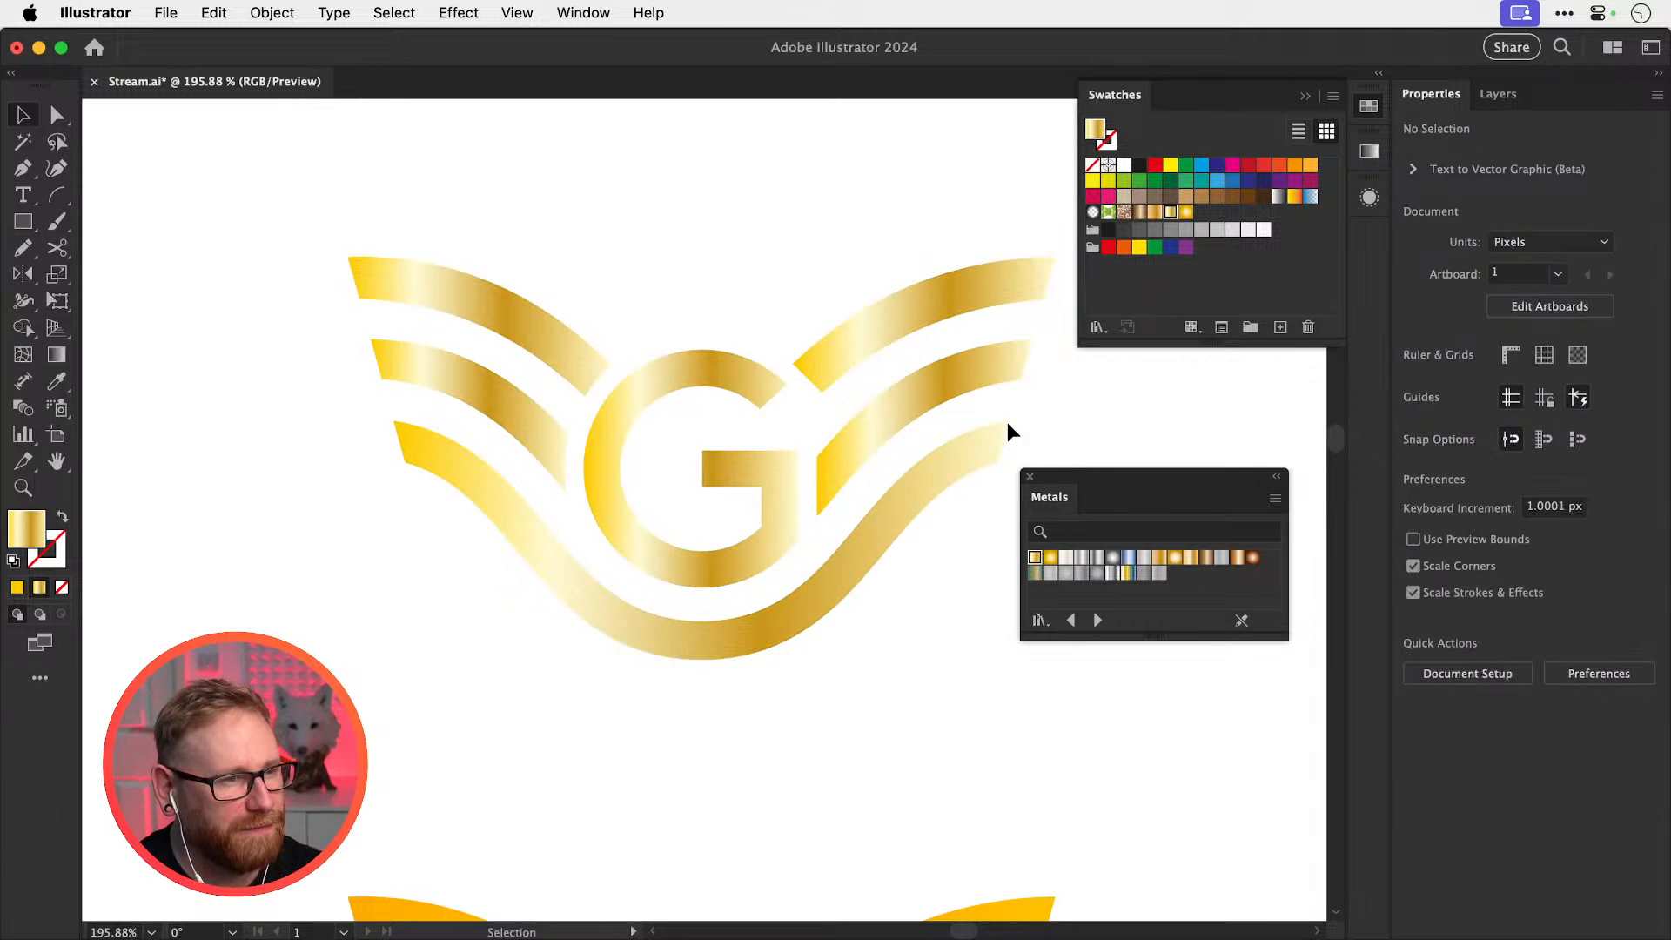
left_click(739, 468)
Combine the winged G pieces into one compound path, then deselect and nudge it slightly up-left
left_click(273, 13)
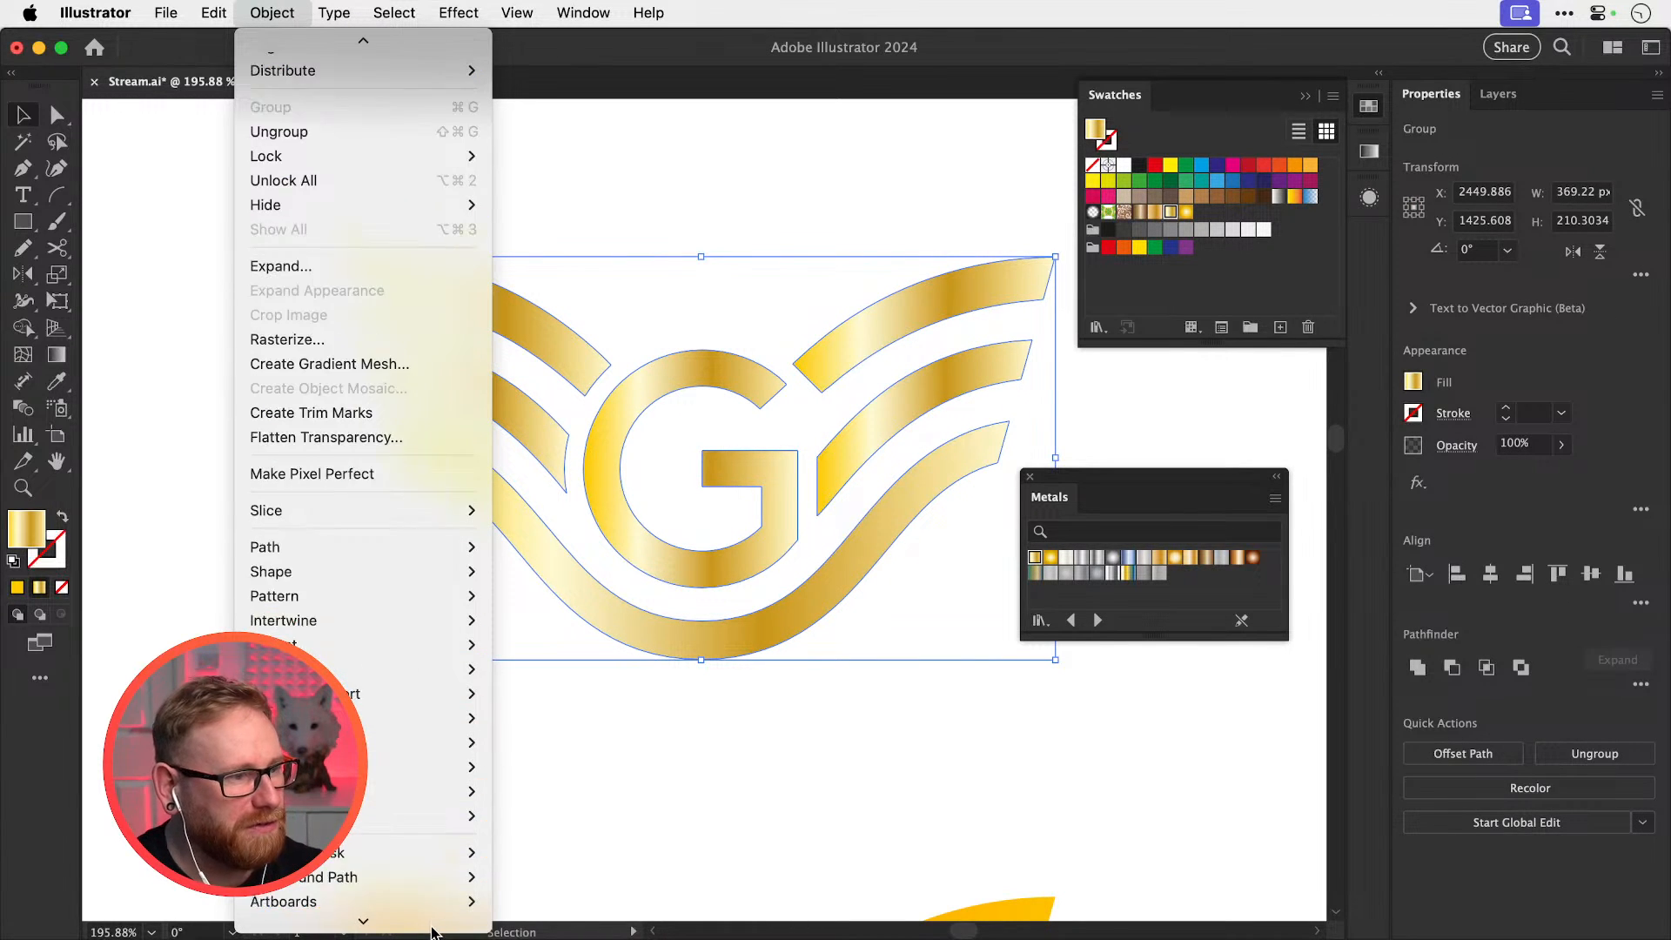
mouse_move(452, 830)
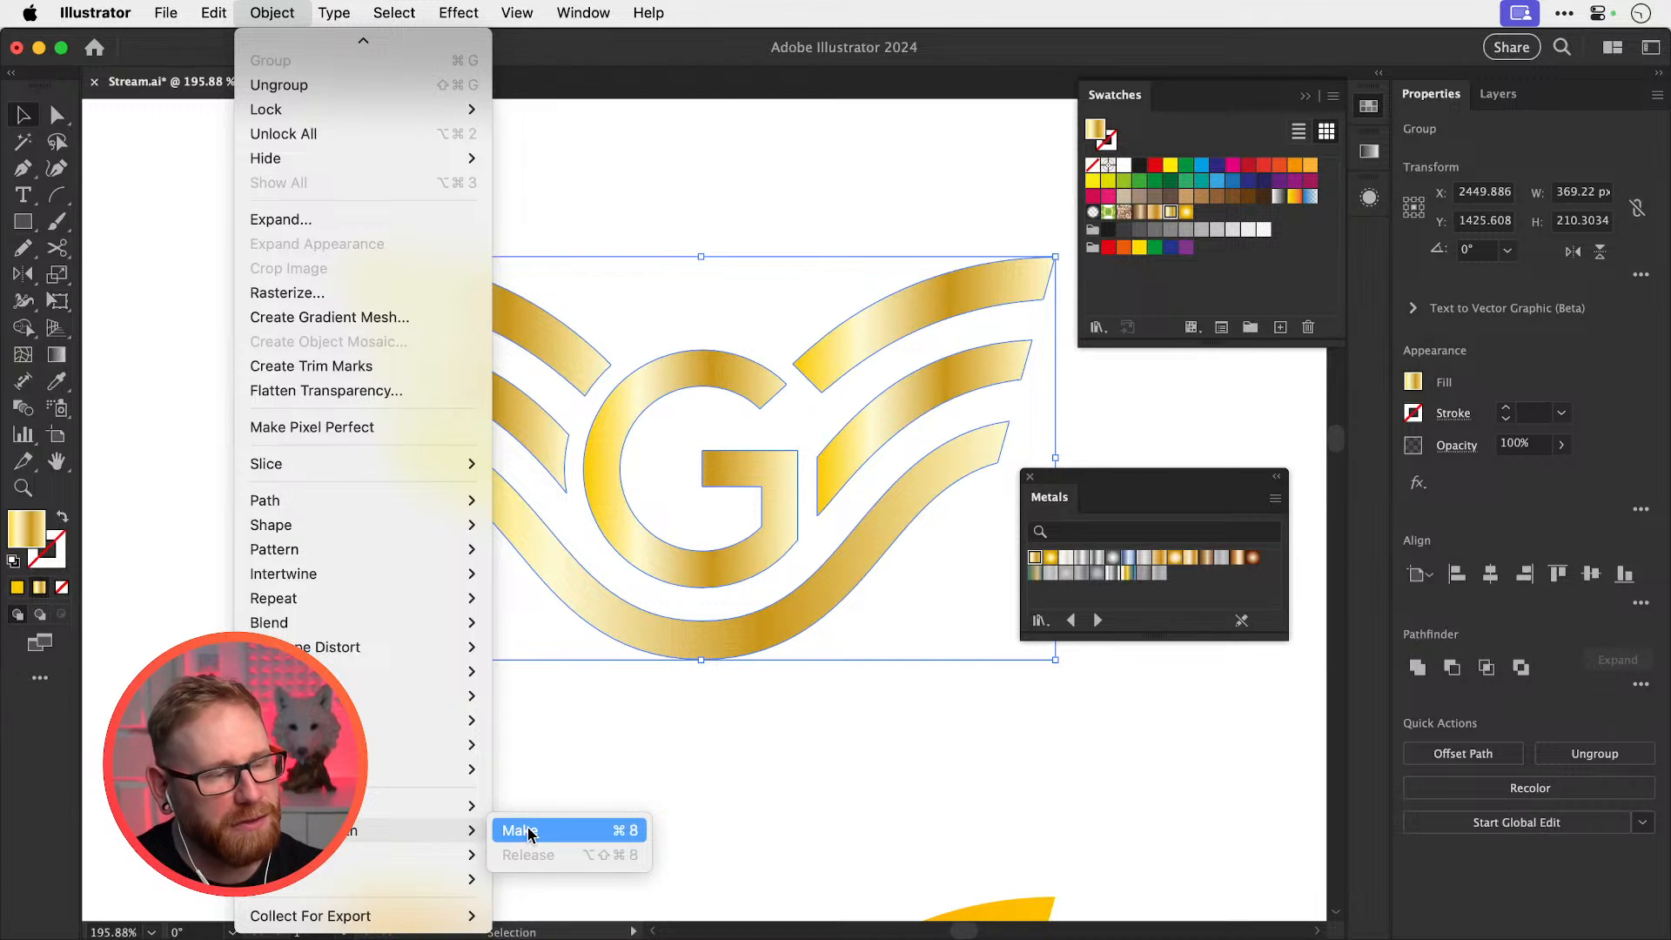
left_click(534, 828)
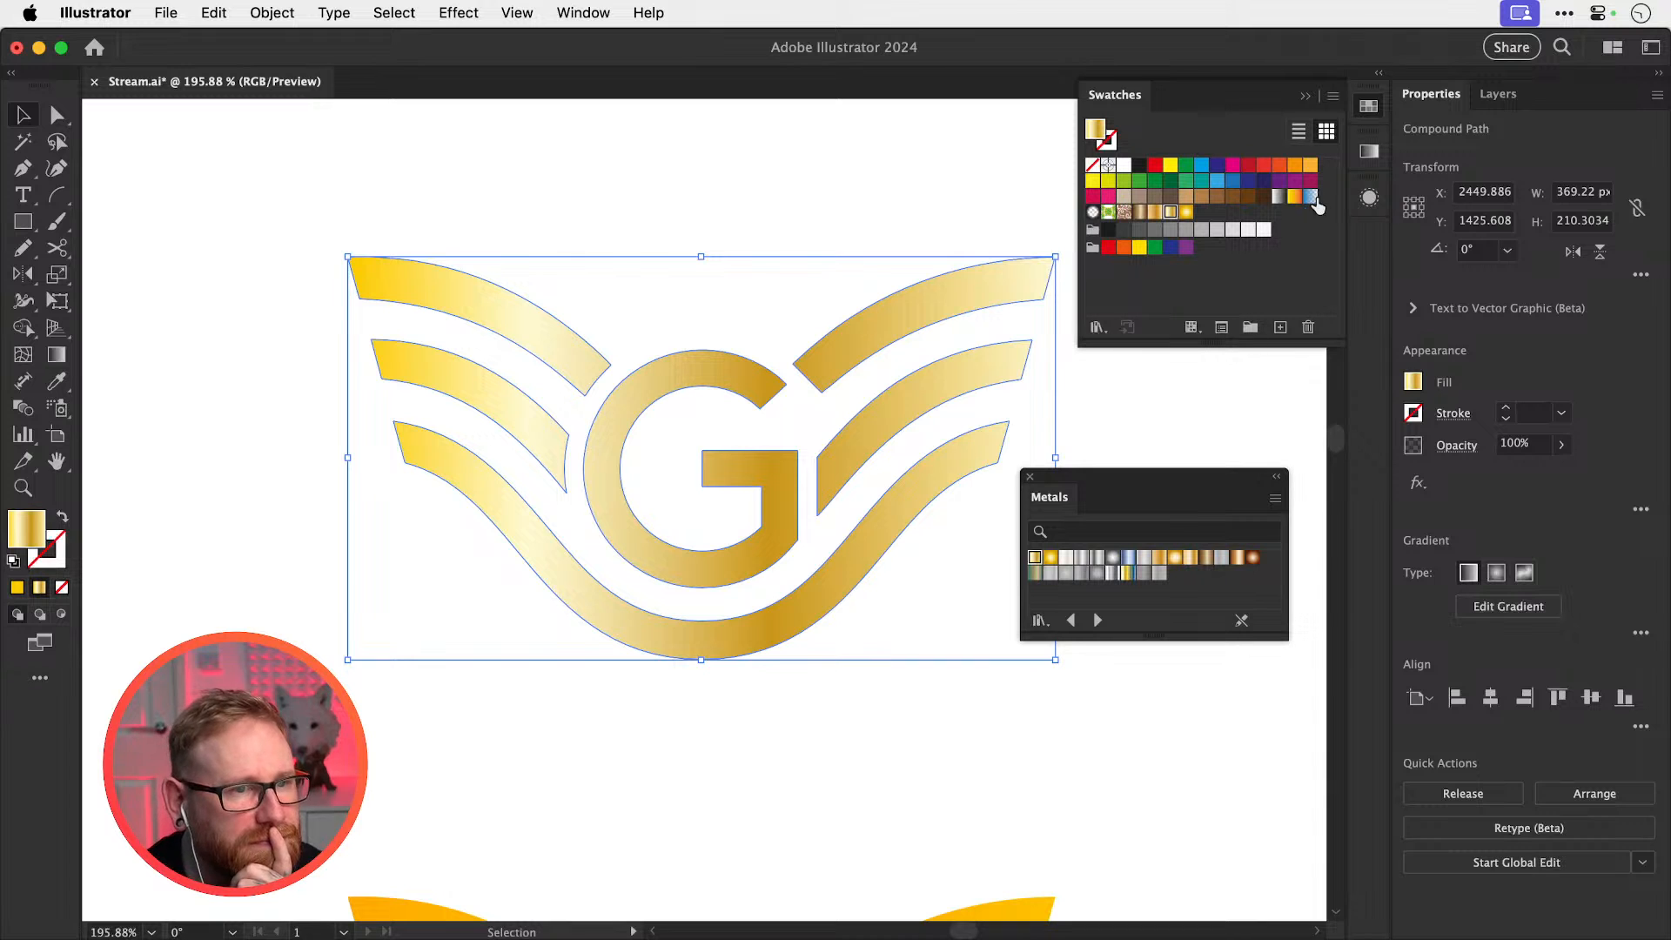
left_click(826, 230)
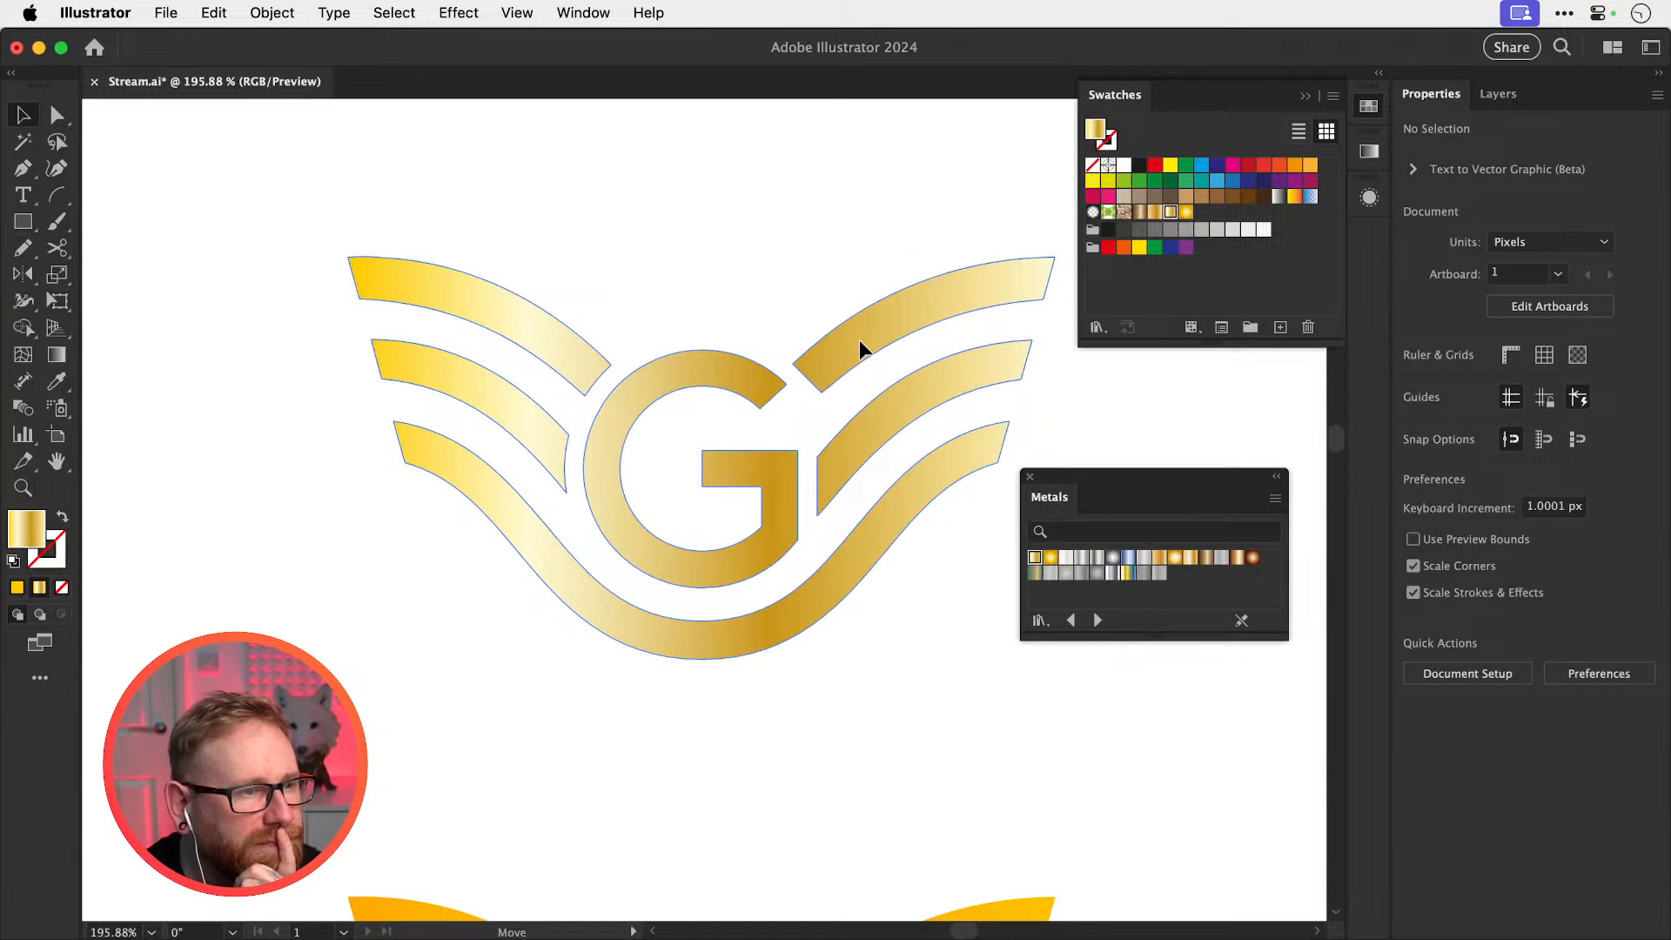
left_click_drag(859, 339, 870, 325)
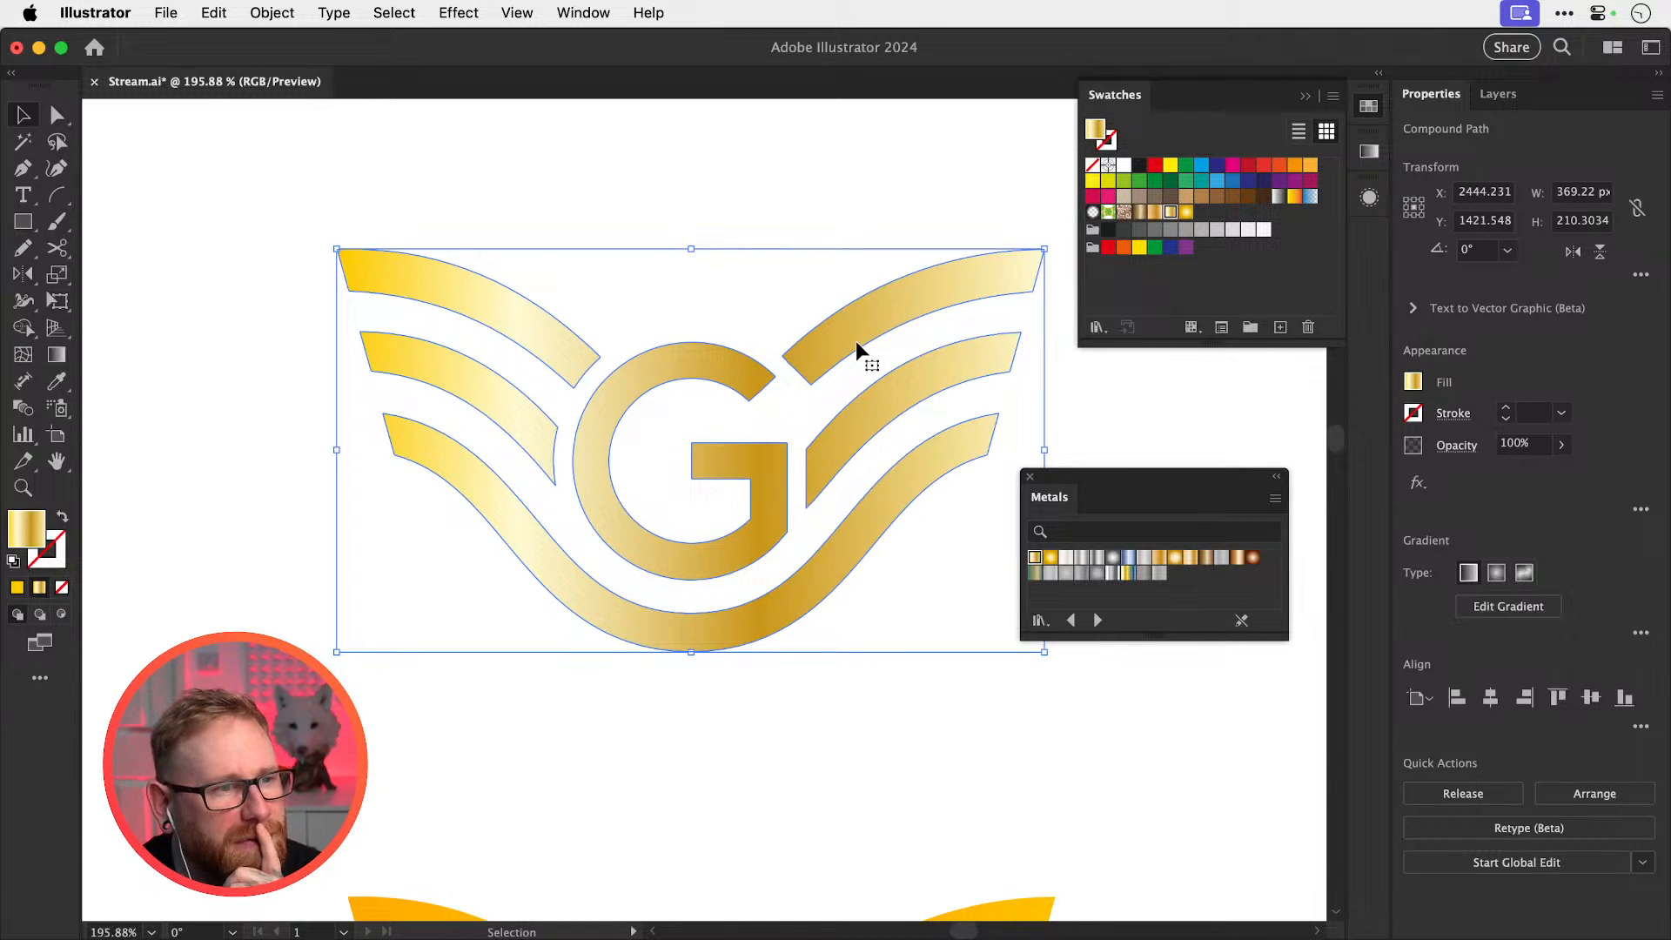
In the Appearance panel, select the logo's top fill and browse its colour options
left_click(1369, 153)
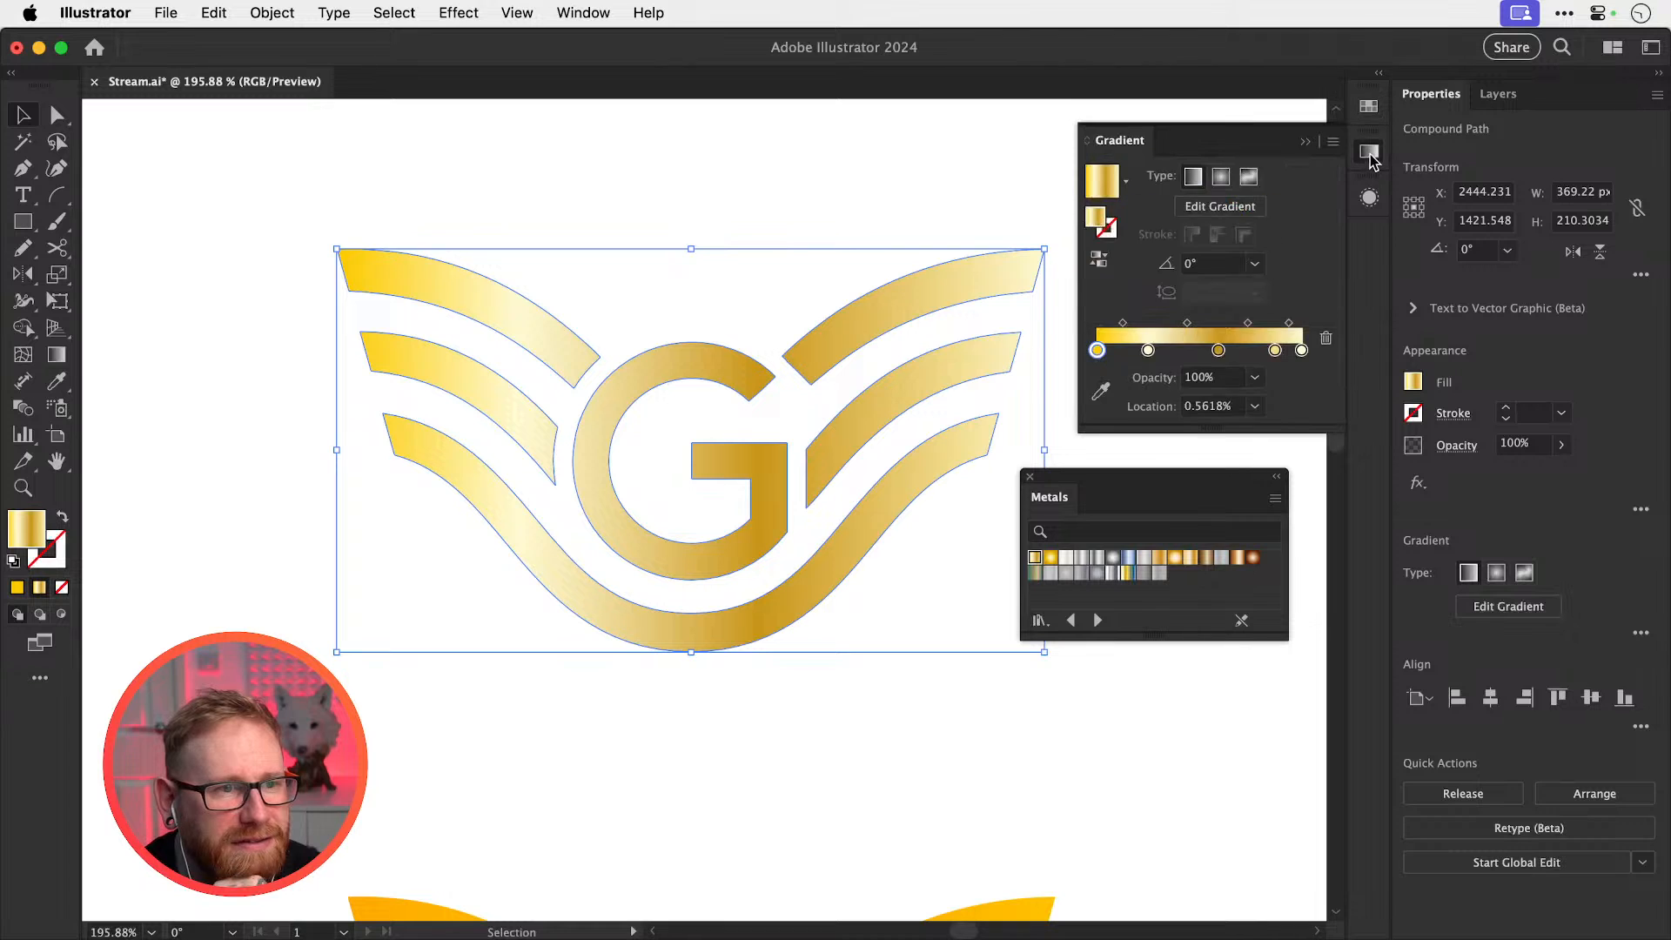
left_click(1369, 198)
left_click(1261, 309)
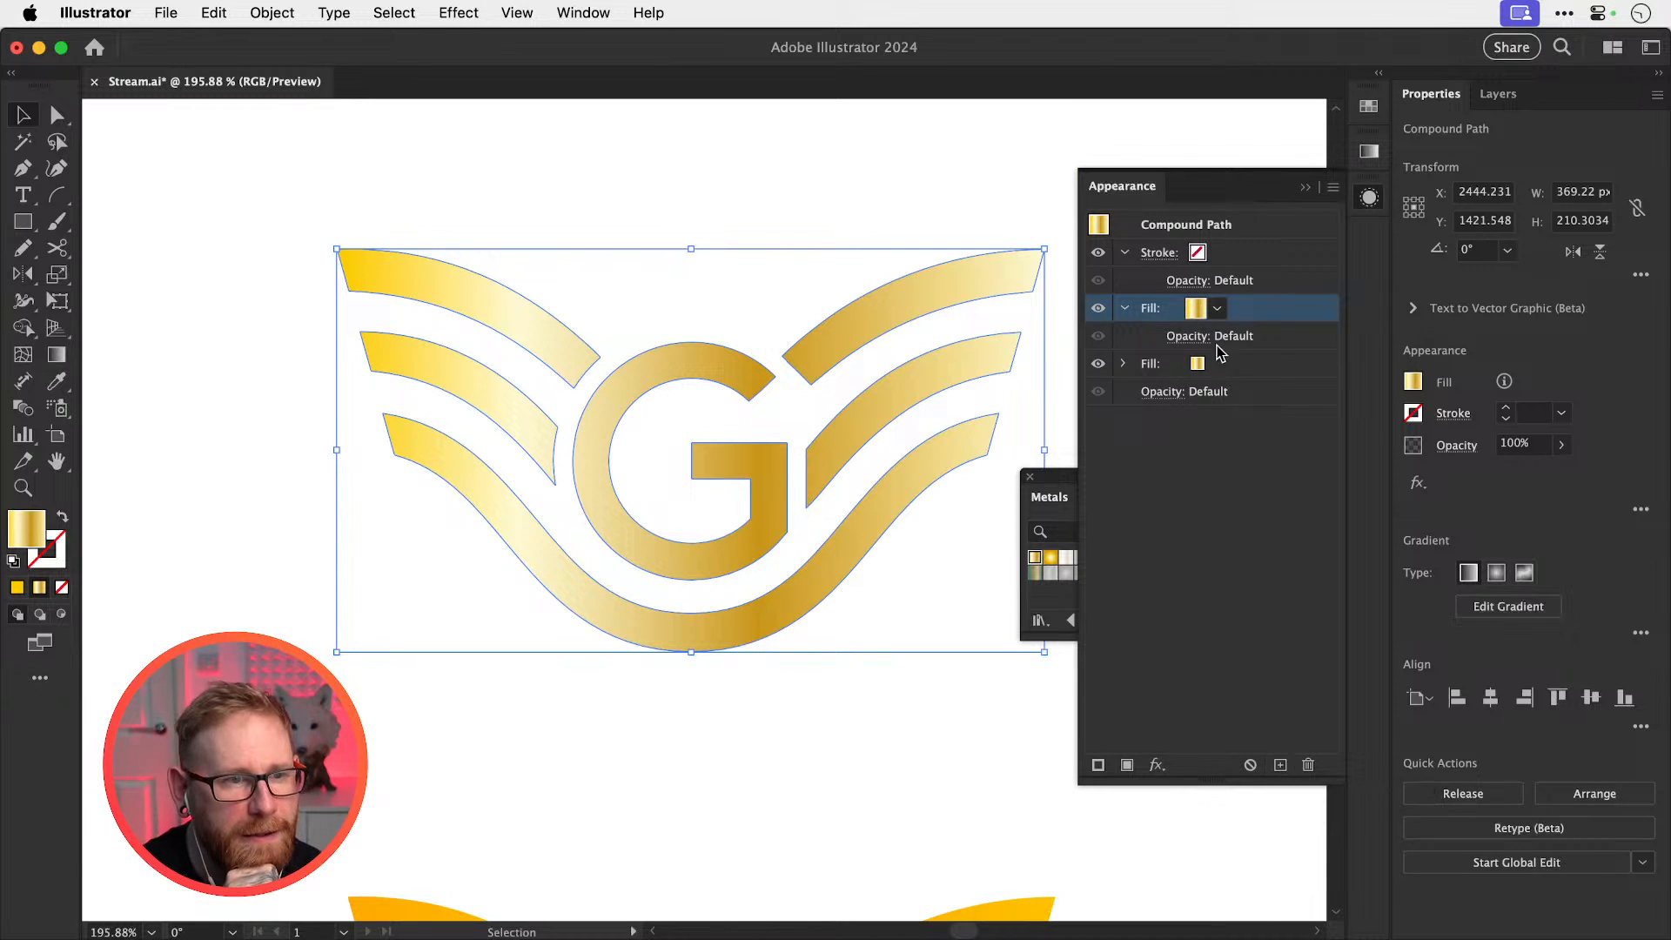
left_click(1218, 308)
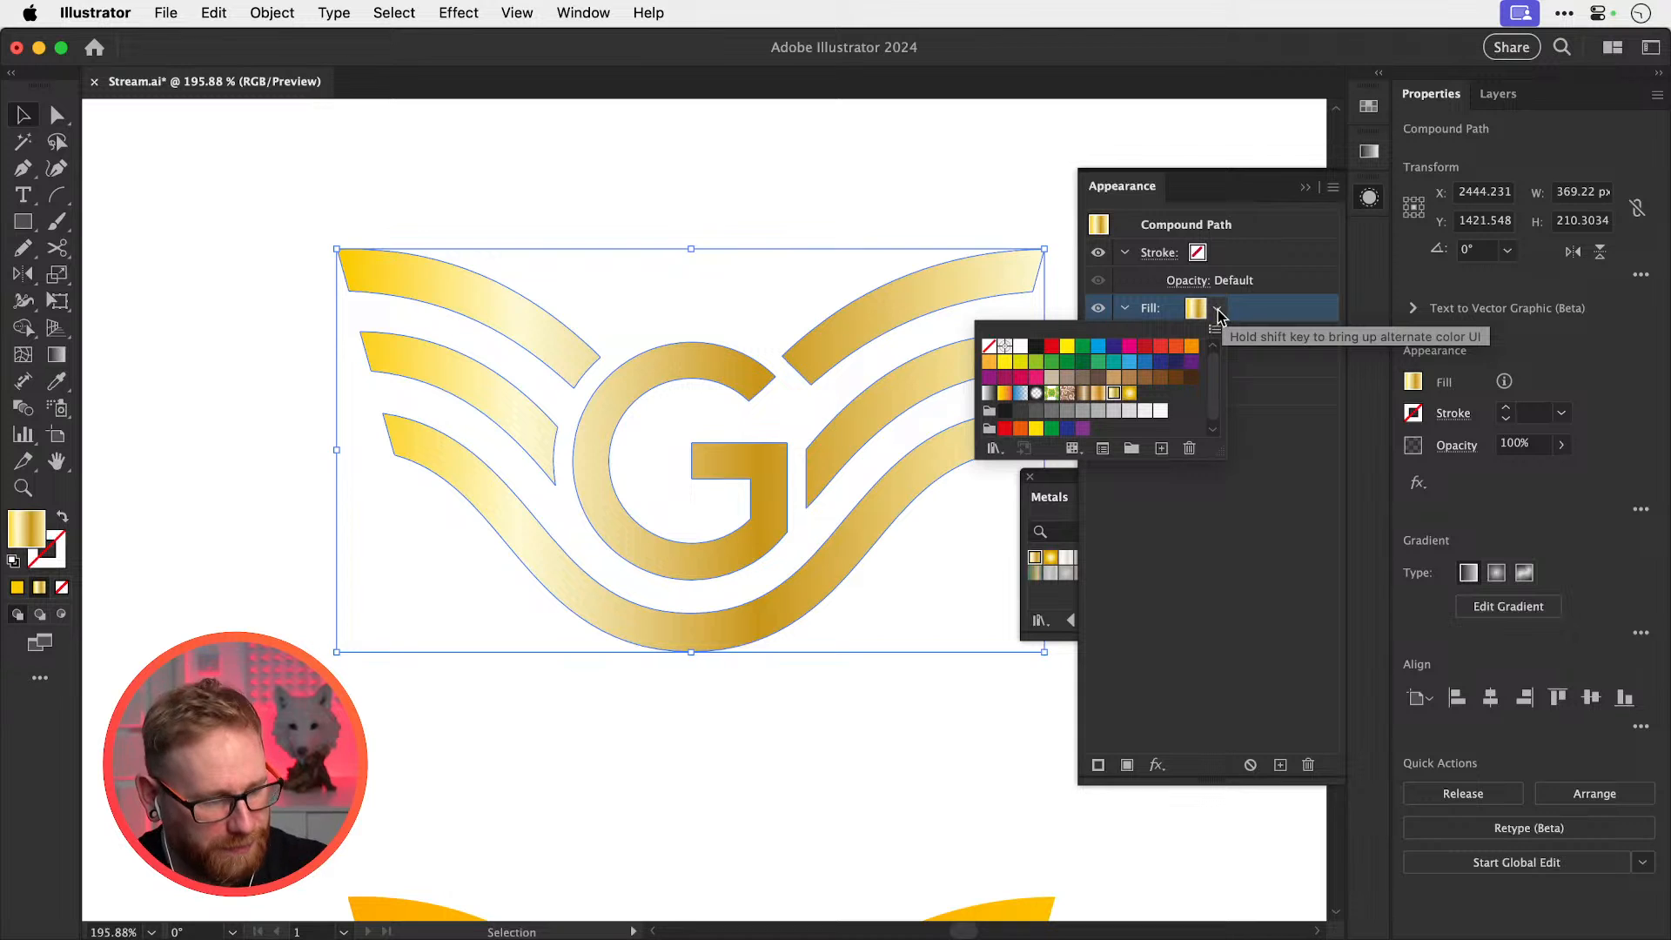
left_click(1218, 310)
left_click(1218, 309, "shift")
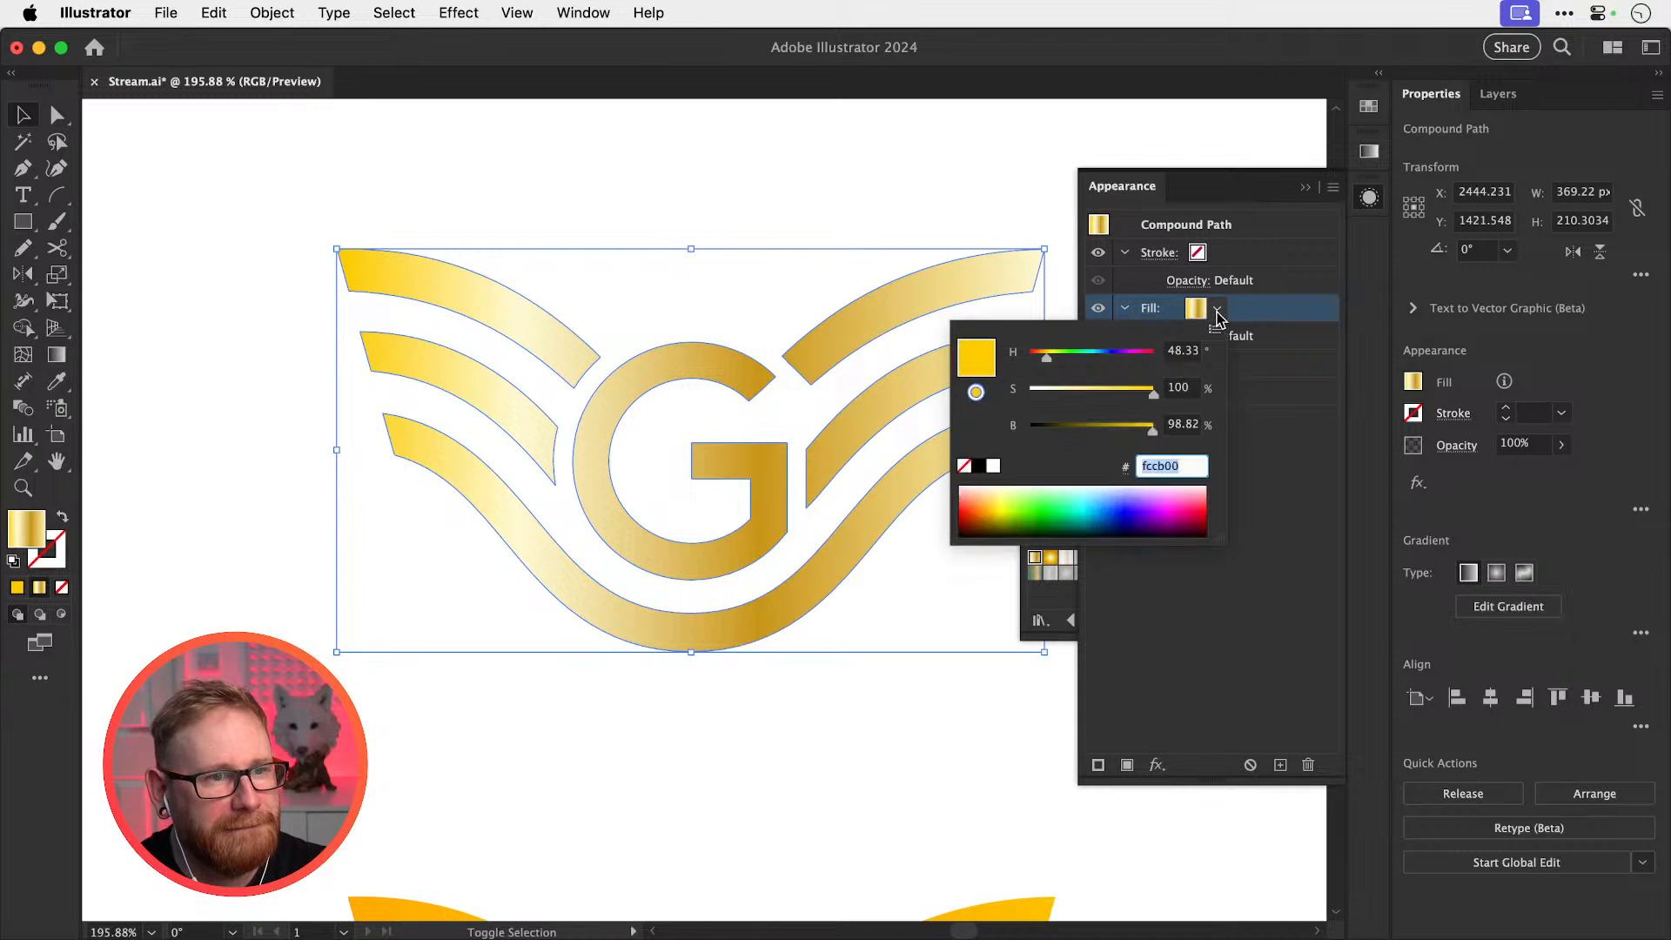
left_click_drag(1150, 402, 1185, 396)
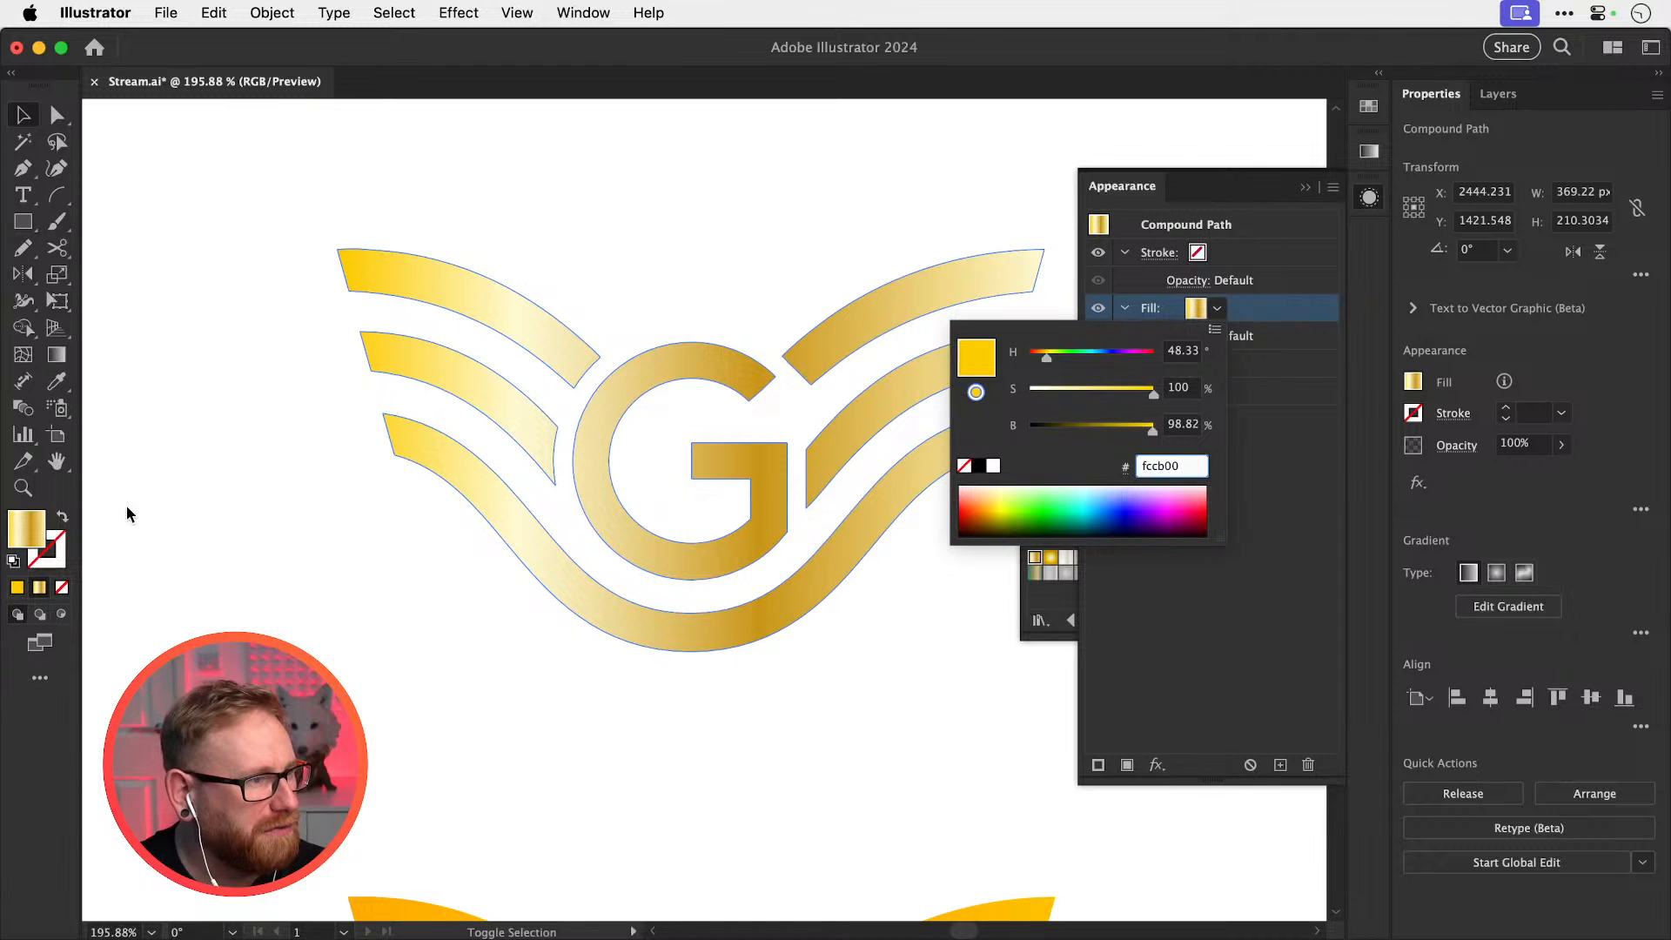
left_click(35, 531)
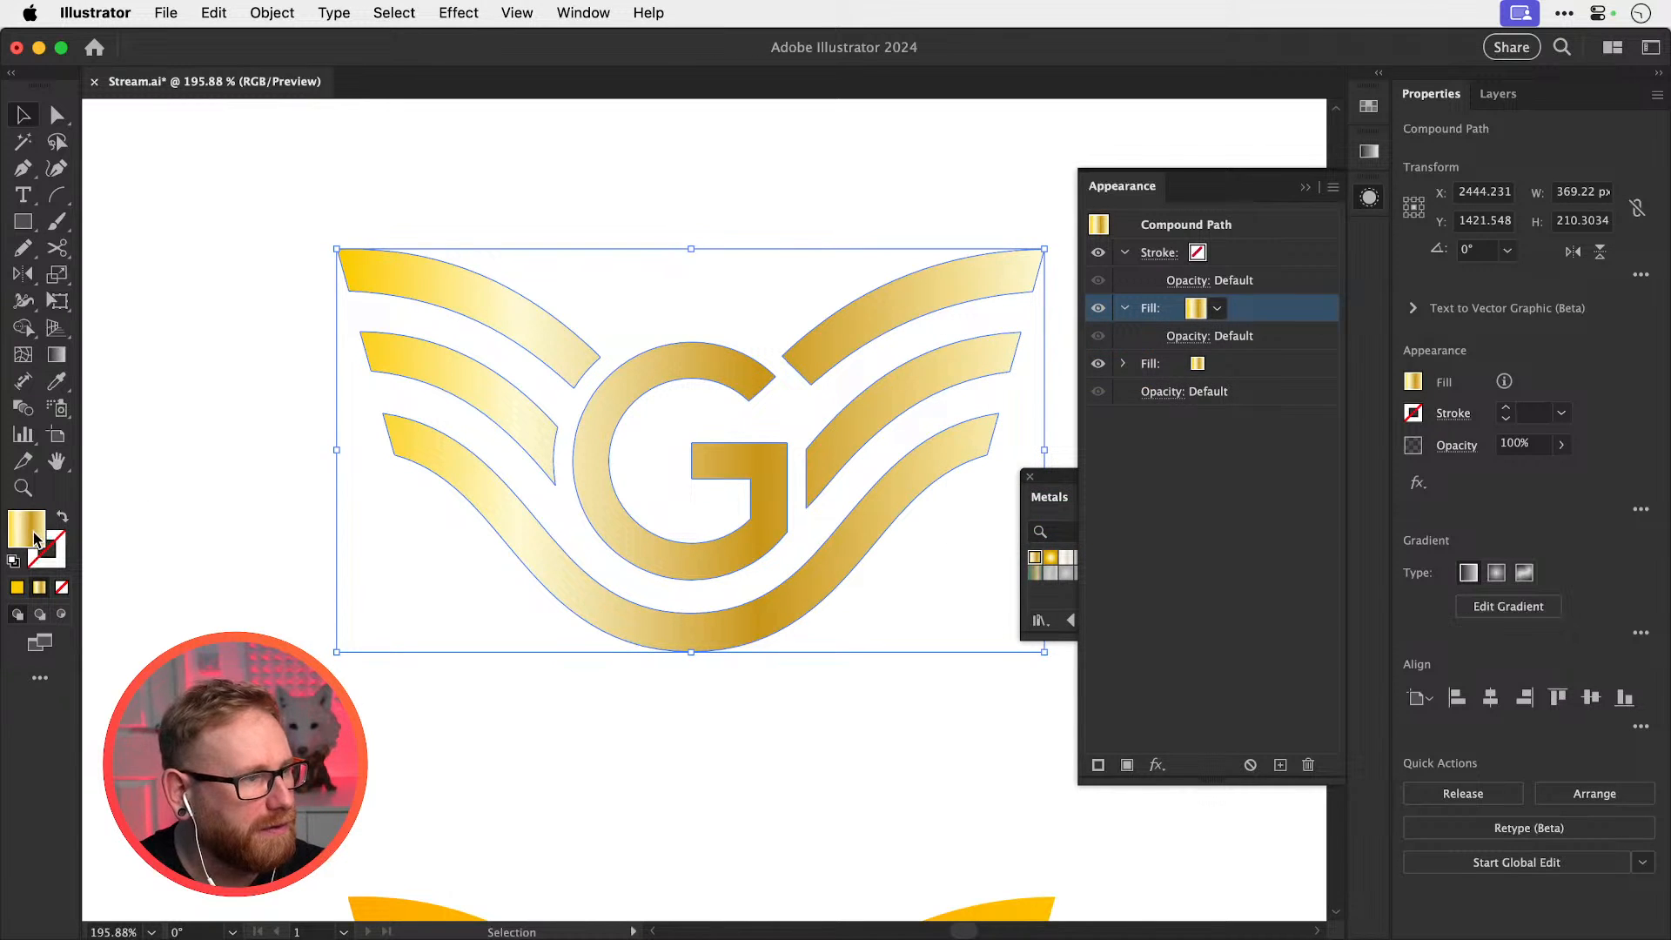
Set that top fill to solid yellow #ffc200 in the Color Picker
double_click(35, 532)
type("ffc200")
key("Tab")
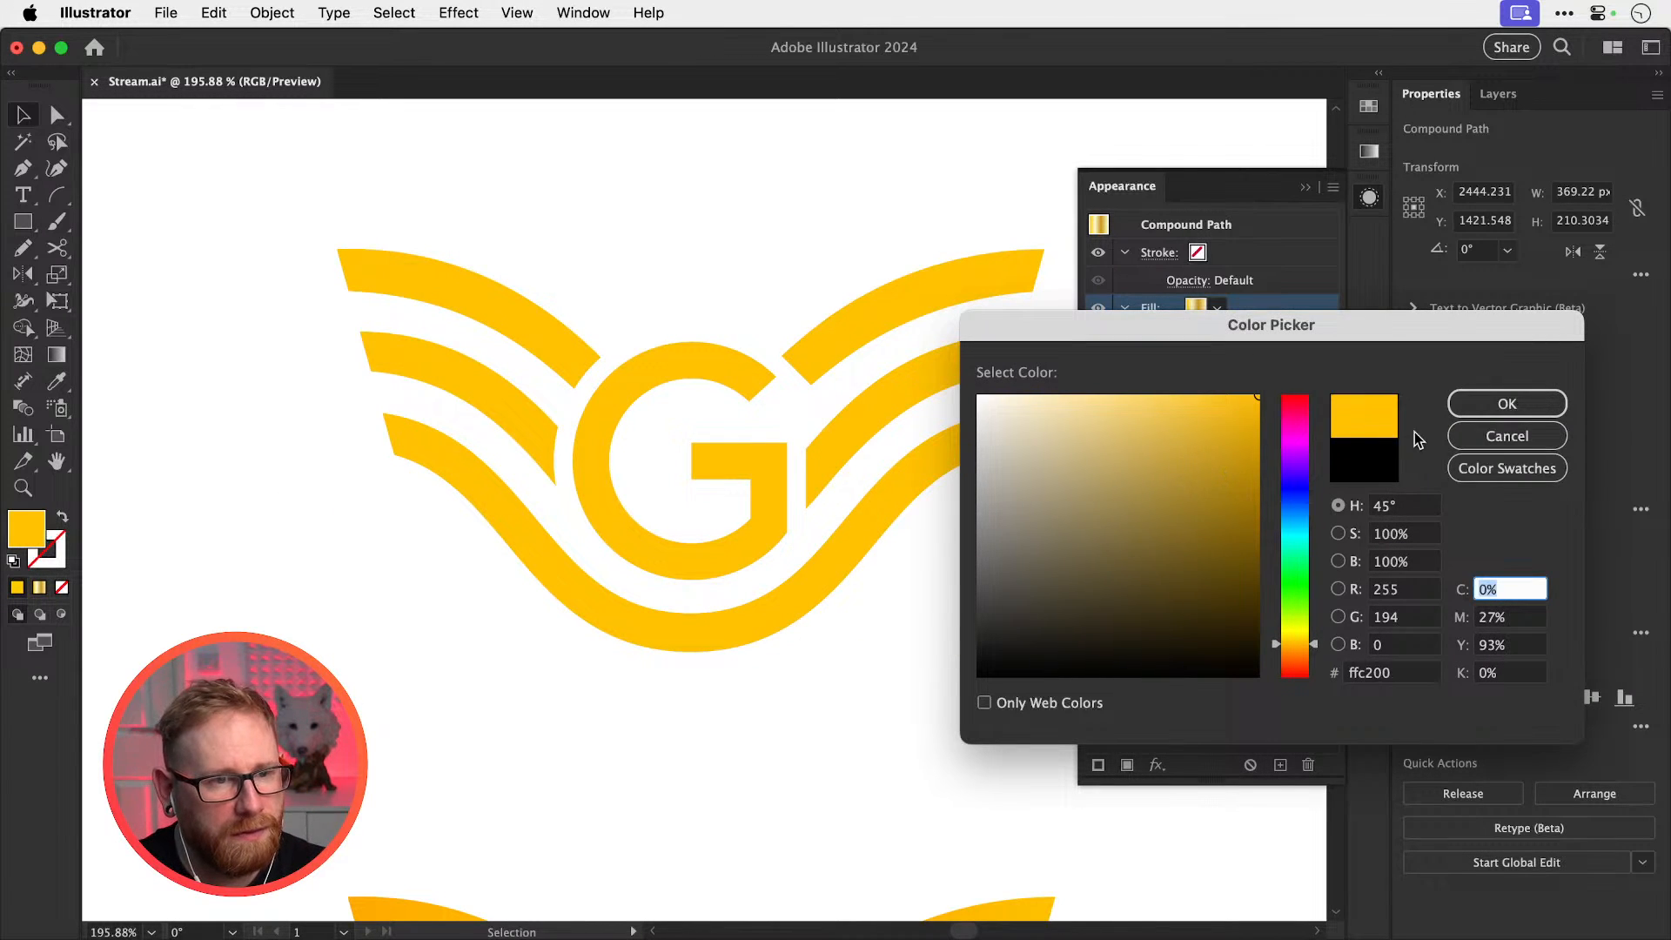
left_click(1479, 404)
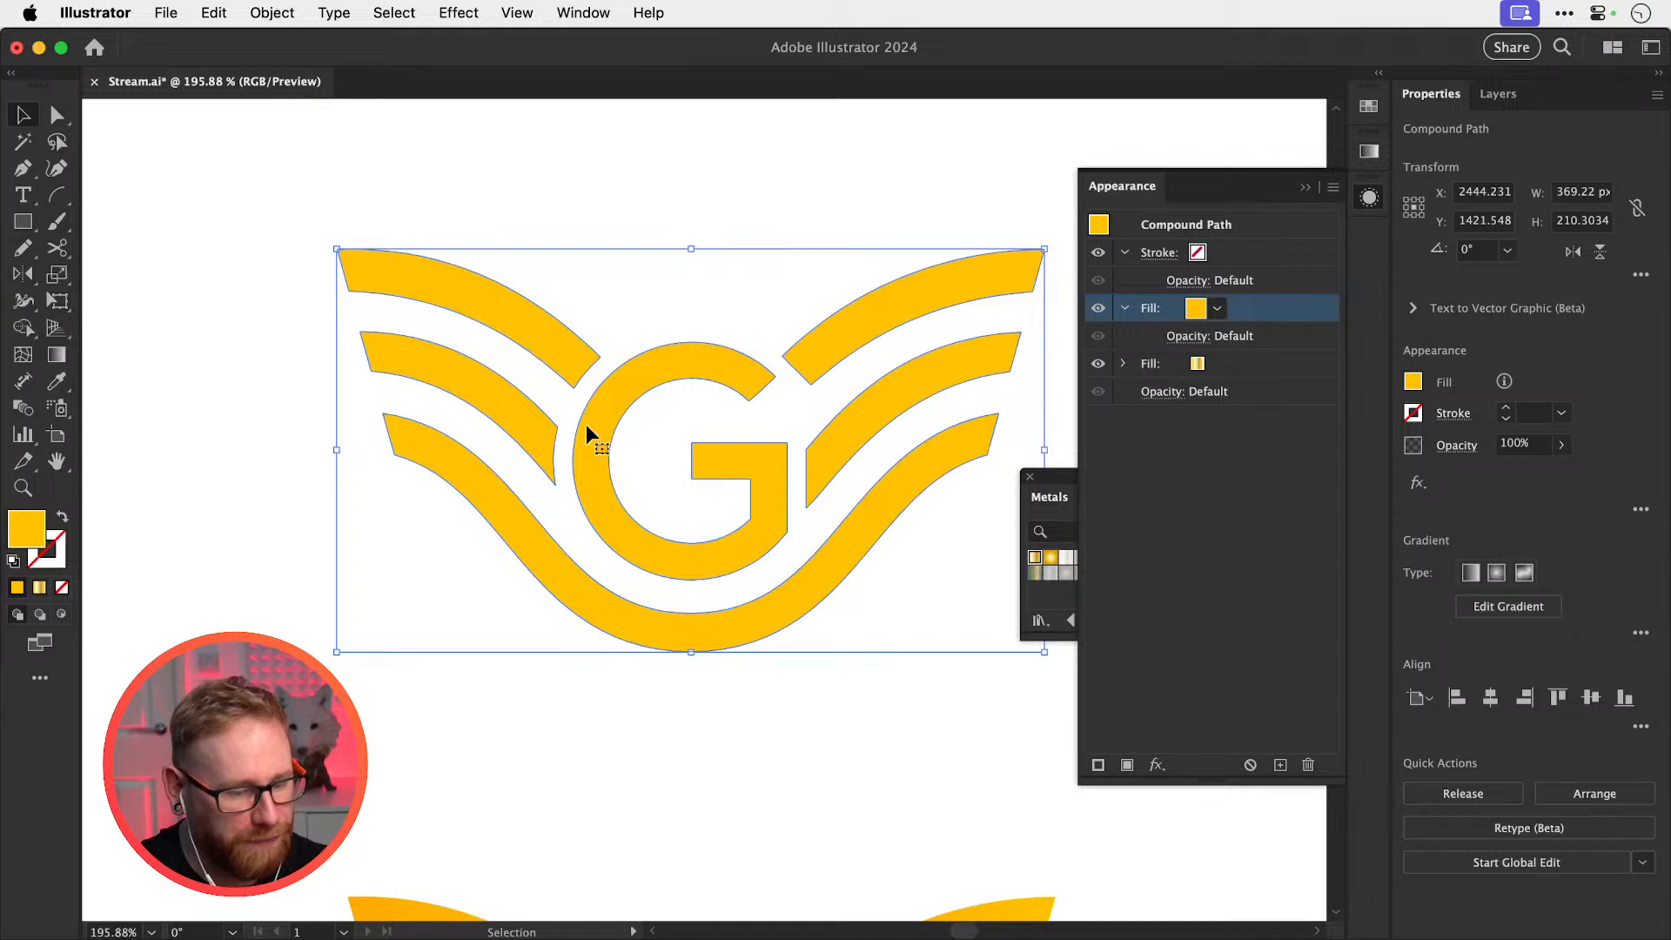
key("super+minus")
key("super+minus")
key("super+minus")
Draw a large rectangle over the upper logo and fill it black (000000)
key("m")
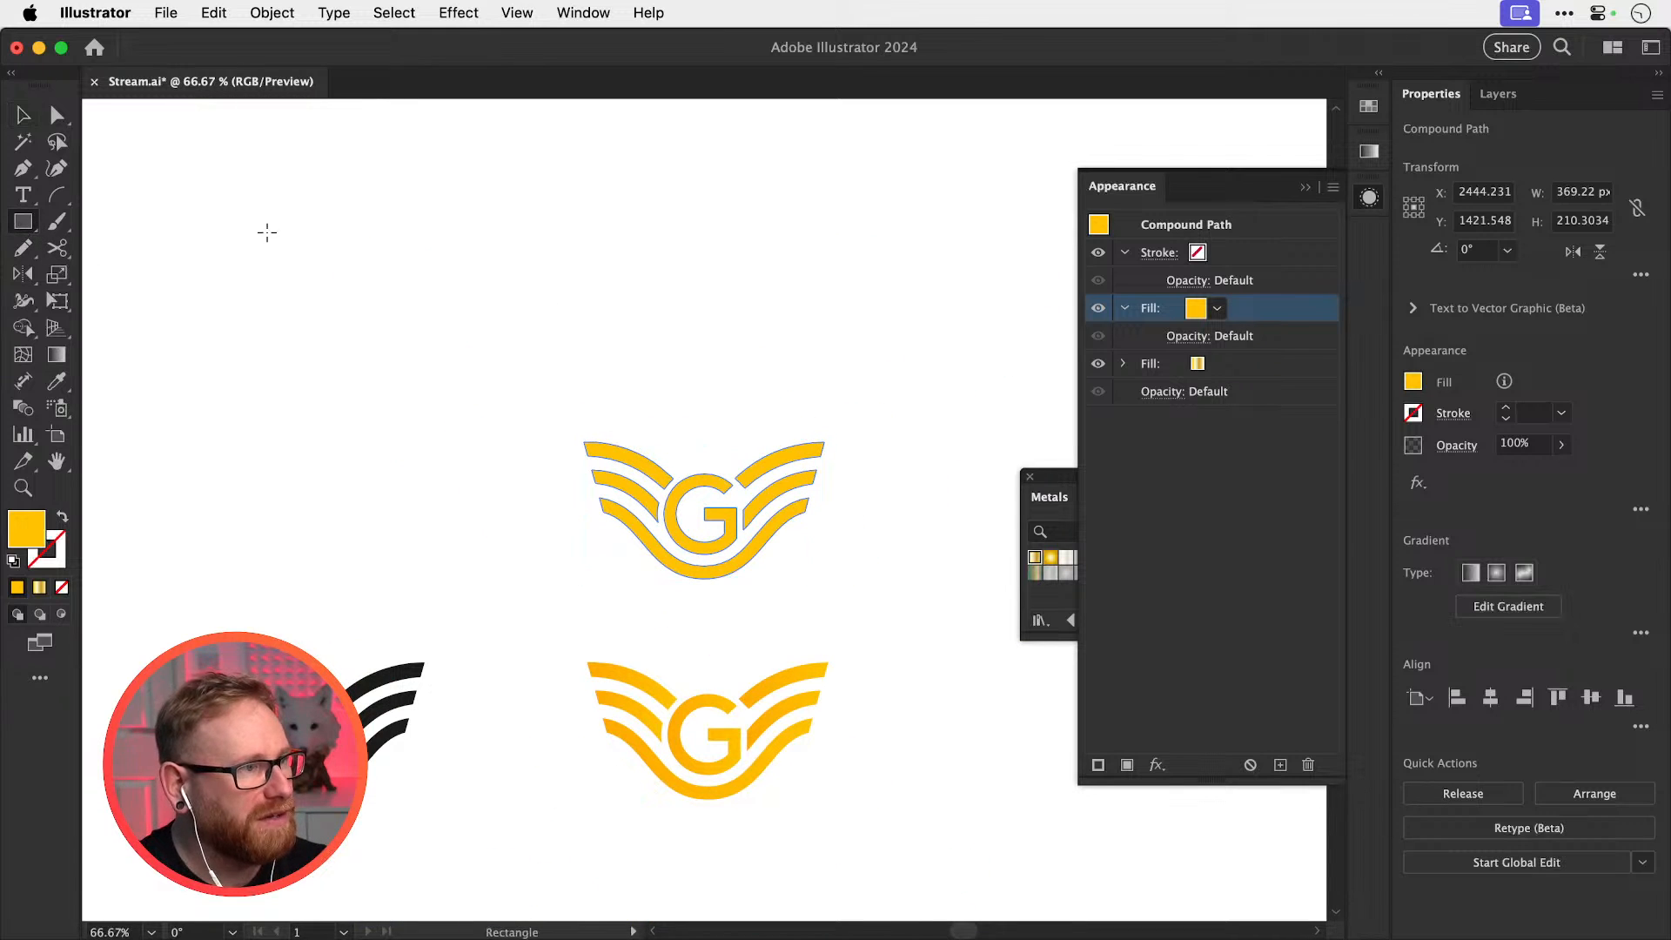
left_click_drag(425, 275, 918, 655)
key("v")
double_click(36, 528)
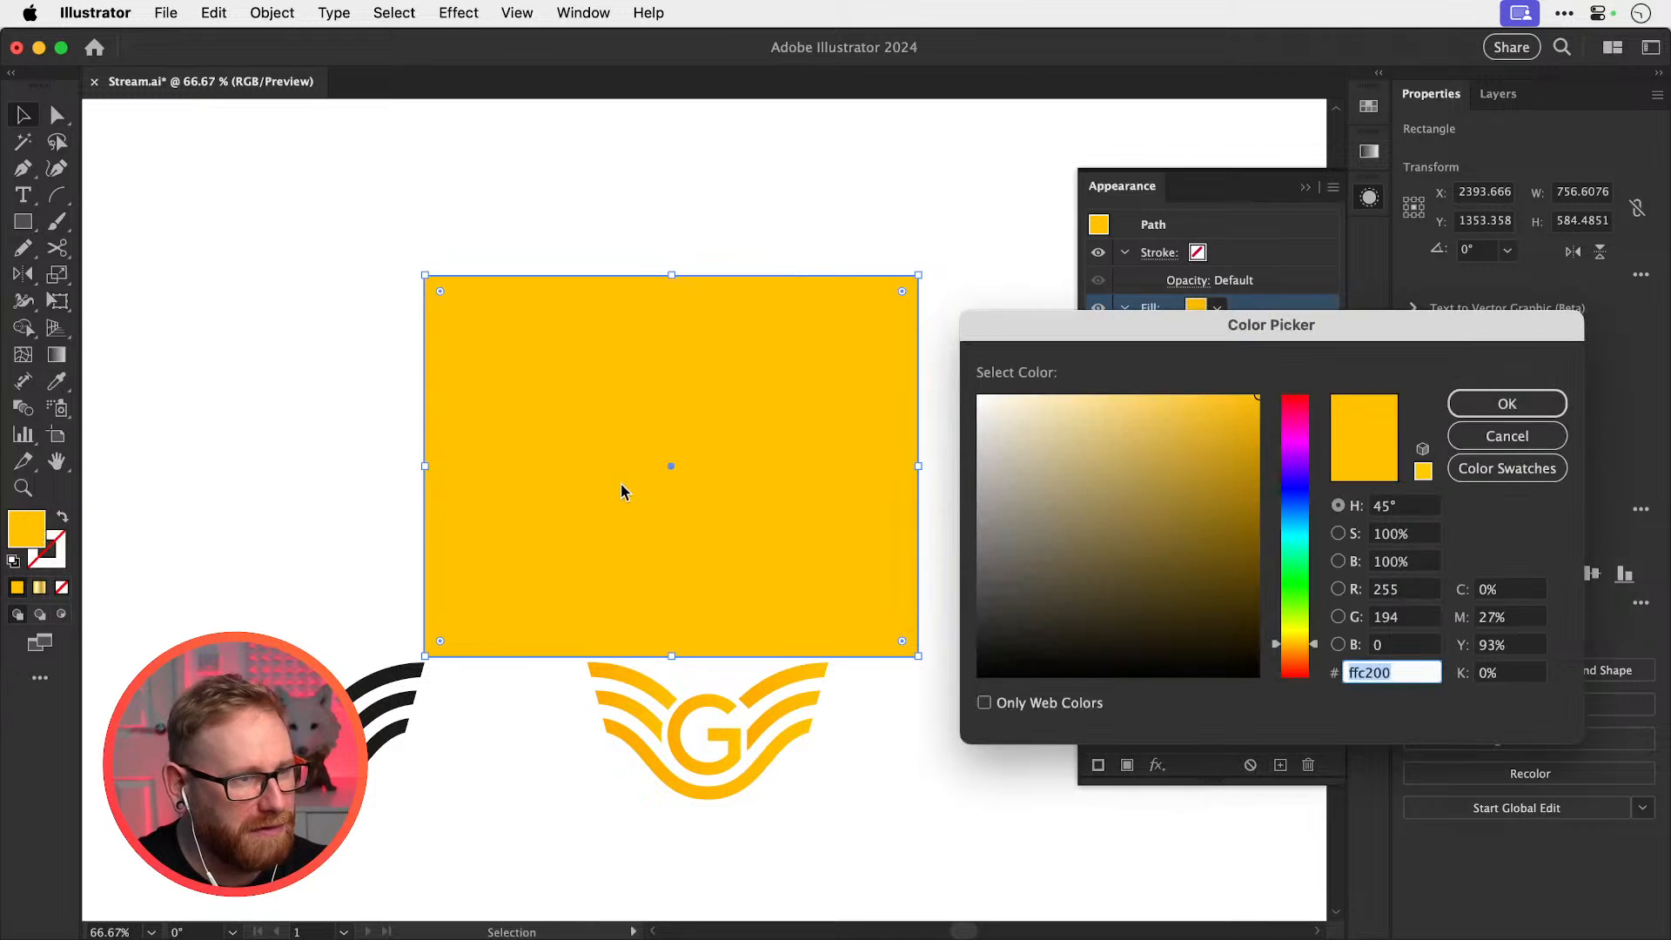
type("000000")
key("Return")
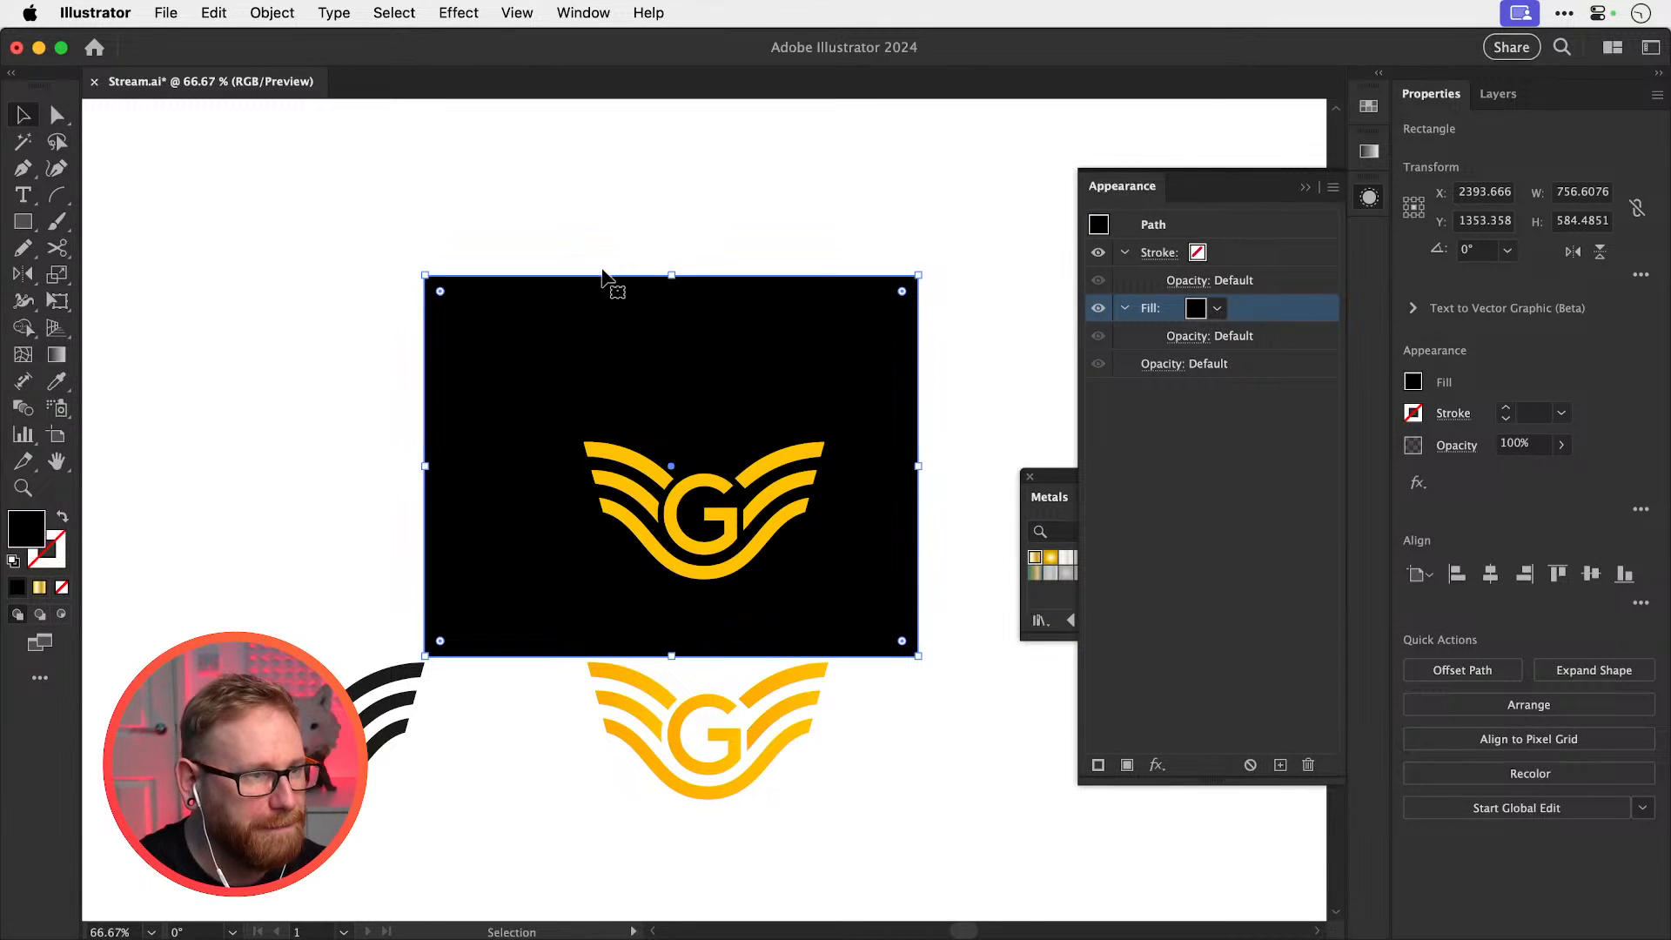
Centre the logo on the black rectangle horizontally and vertically, then zoom in and reselect the logo
left_click_drag(553, 180, 827, 421)
left_click(1491, 573)
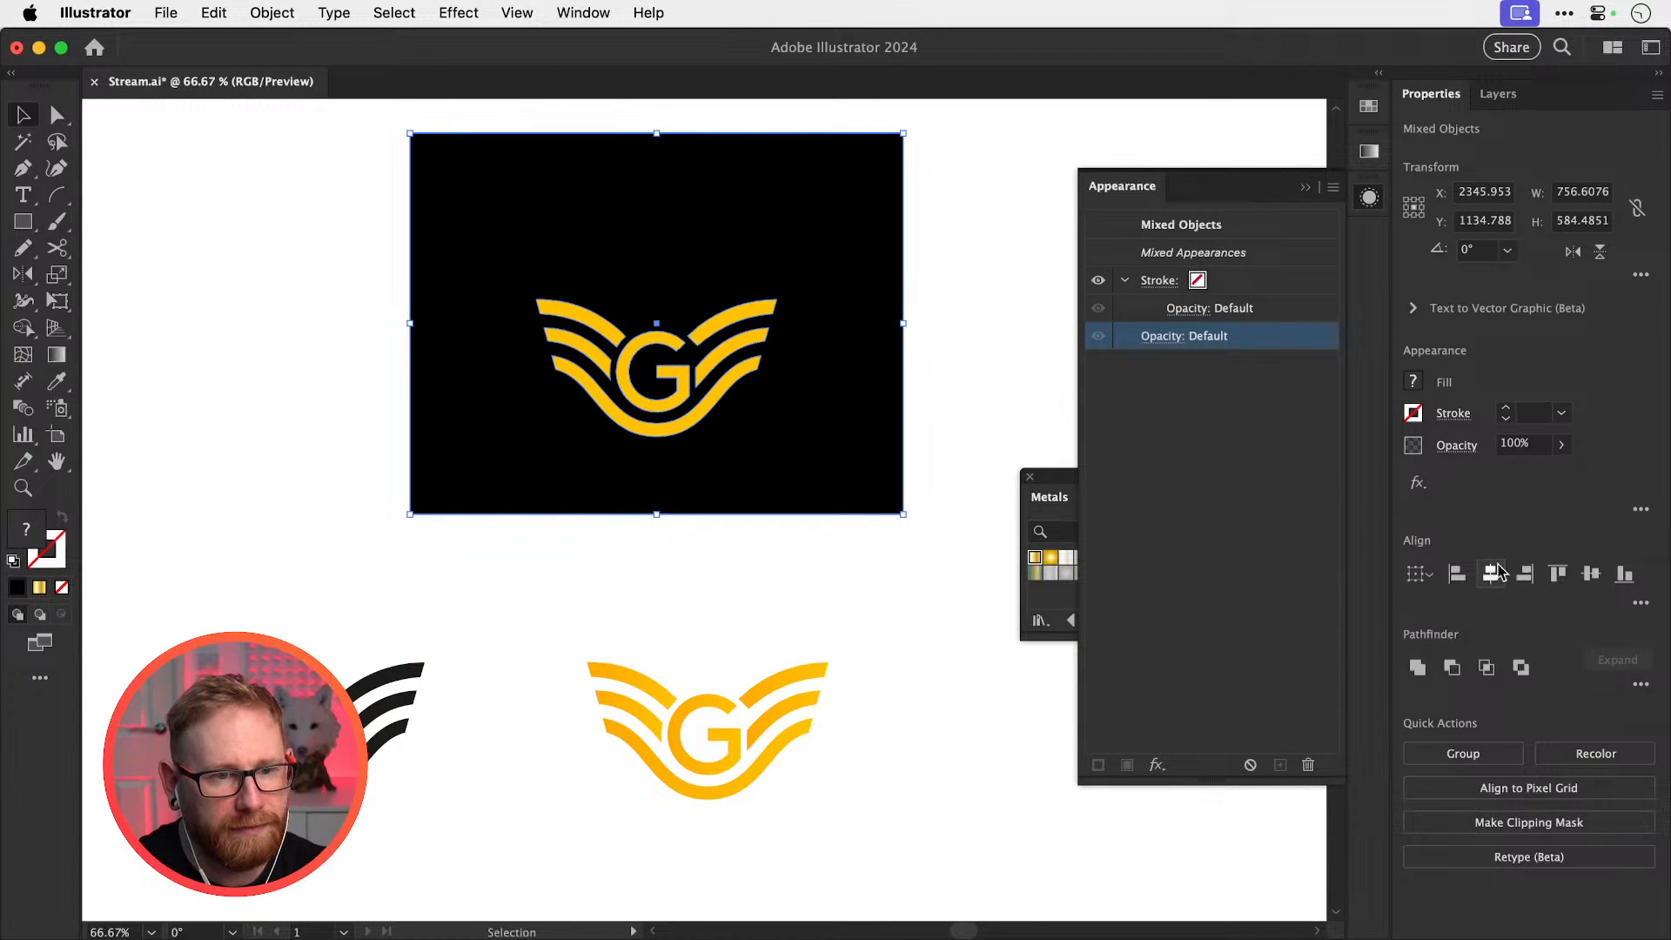
left_click(1591, 573)
left_click(1011, 367)
key("z")
left_click_drag(653, 313, 877, 478)
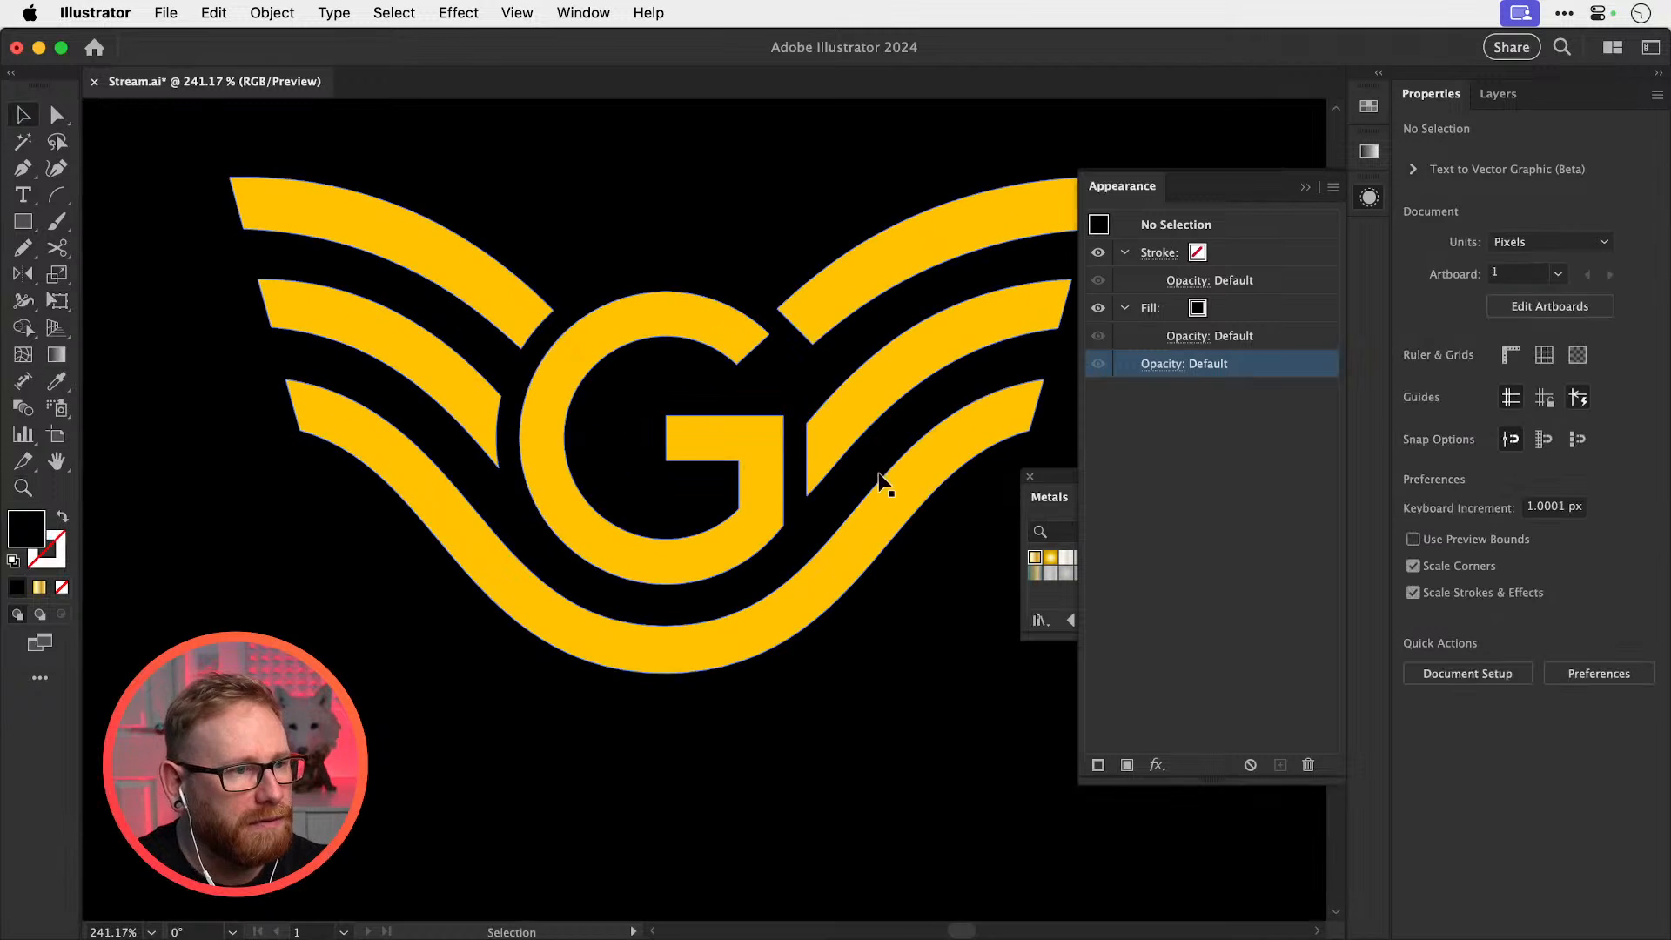
key("v")
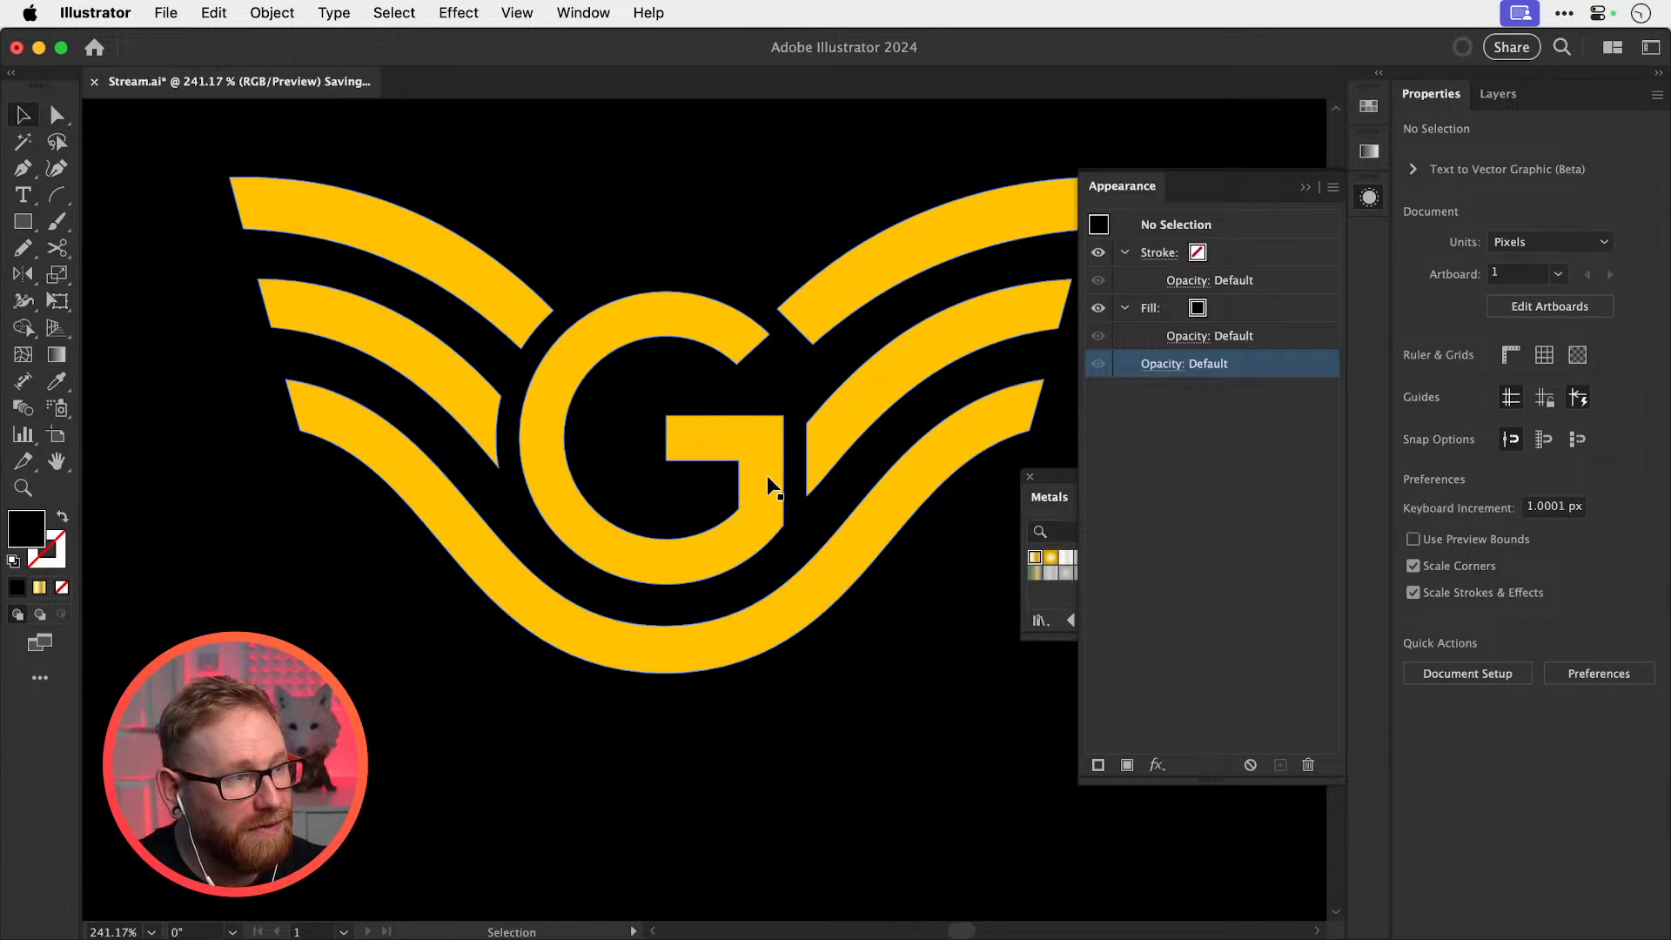
left_click(774, 480)
Add a 1 px Offset Path effect to the logo's gradient fill and deselect the artwork
left_click(1232, 371)
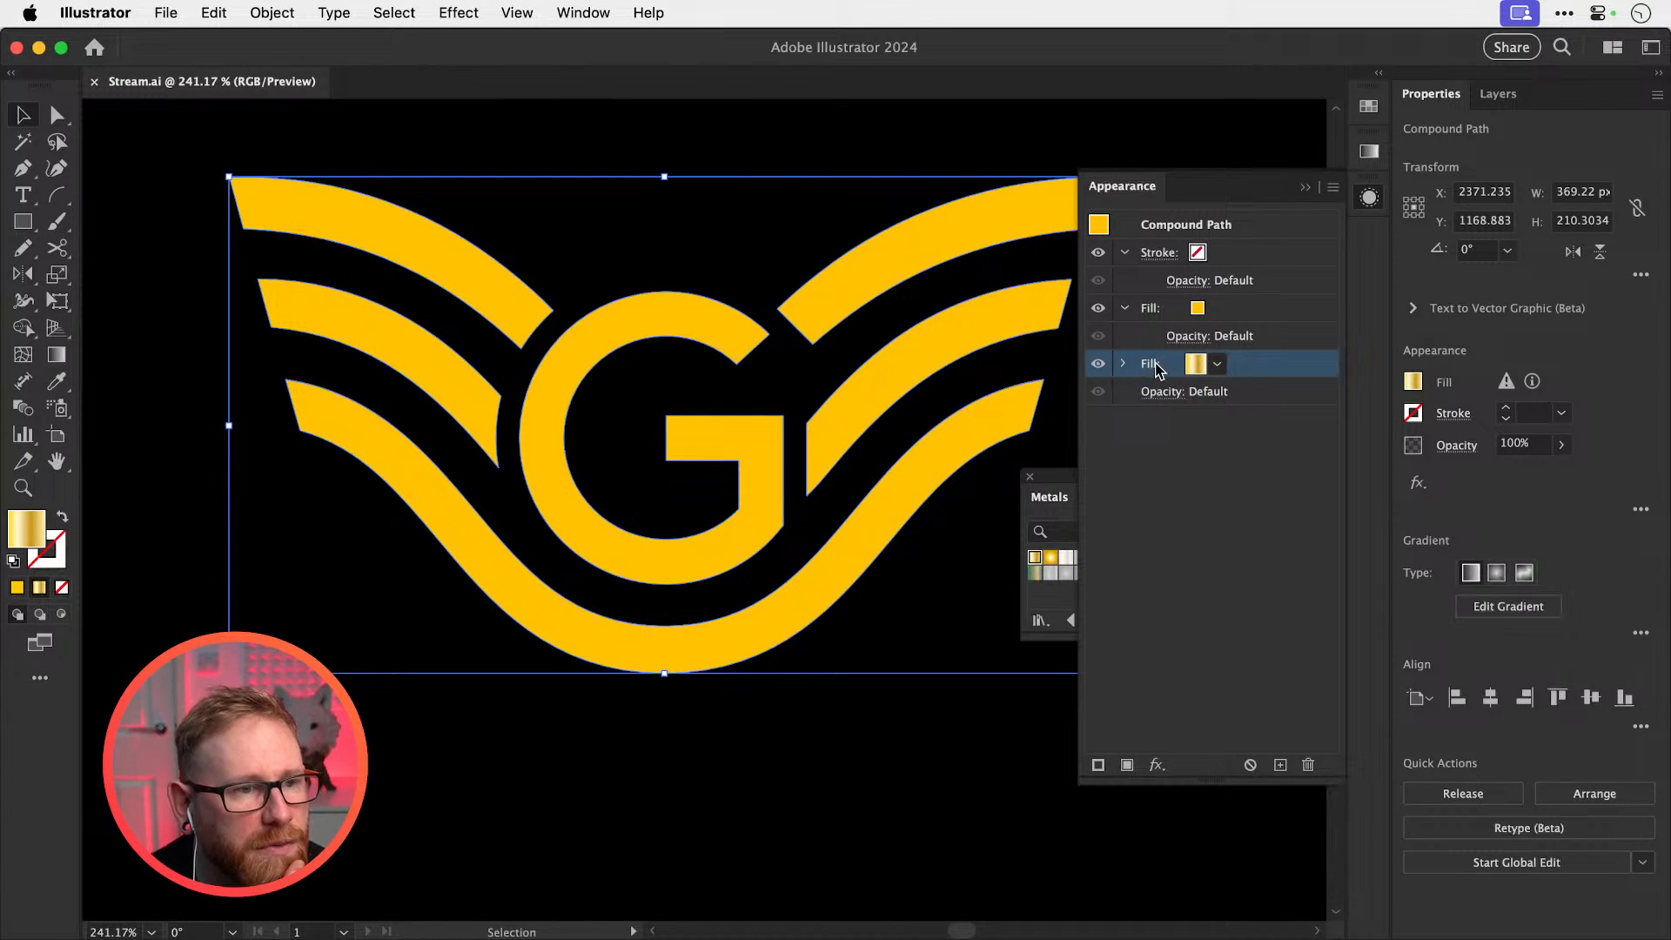
left_click(1124, 366)
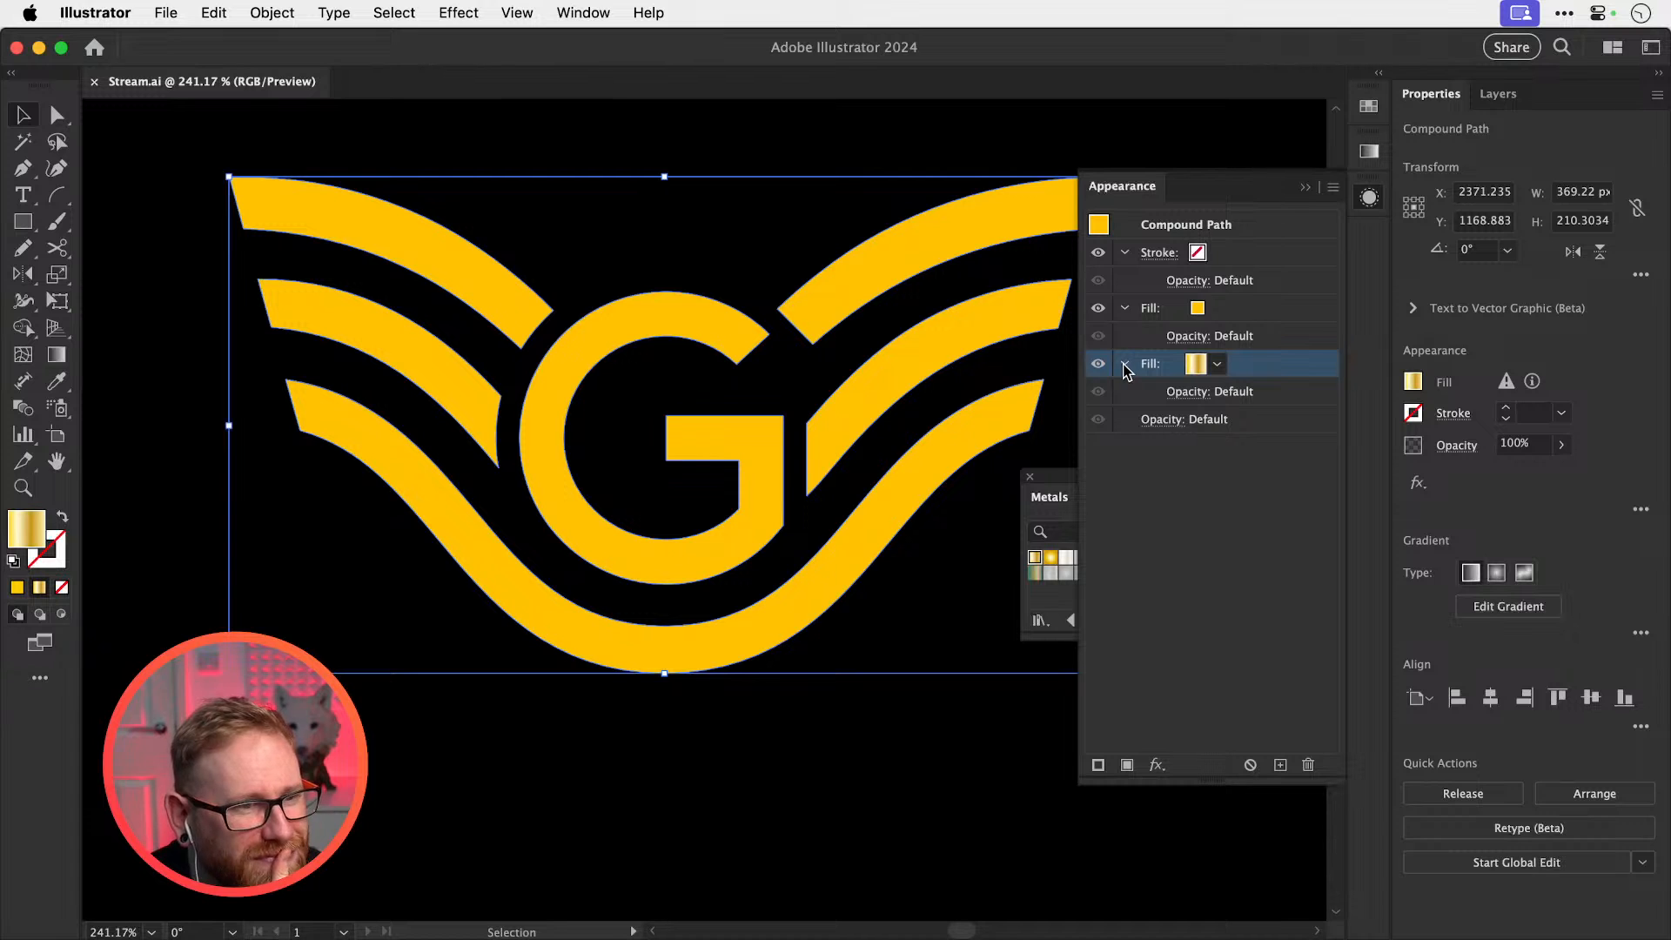
left_click(1156, 766)
mouse_move(1255, 515)
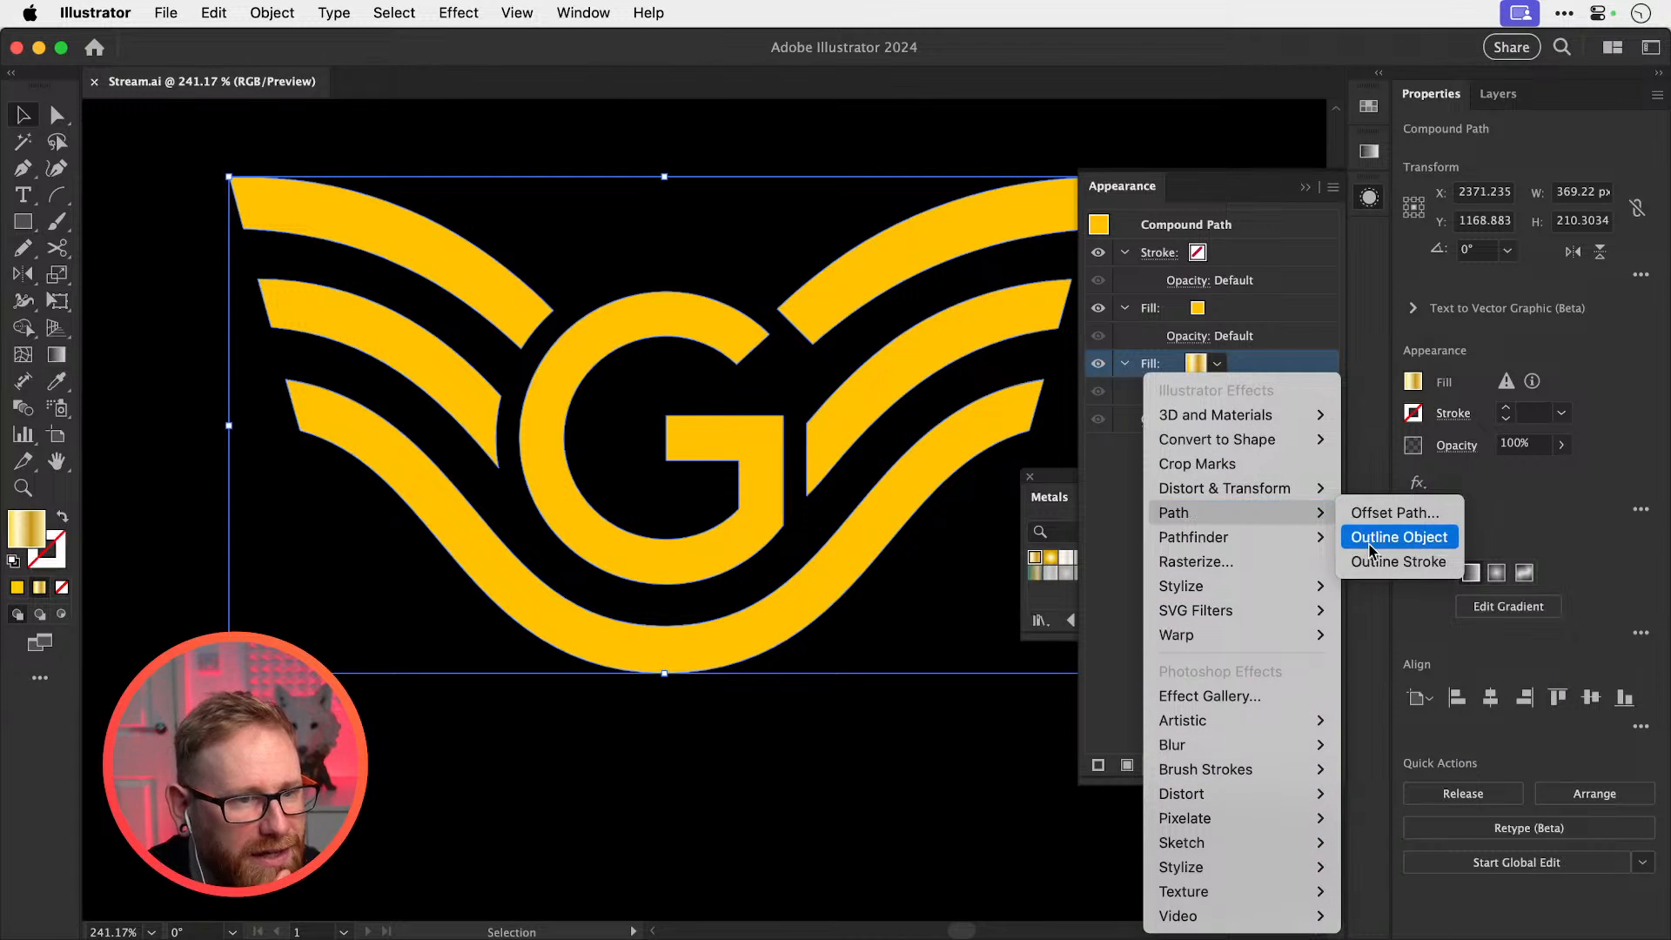
left_click(1392, 514)
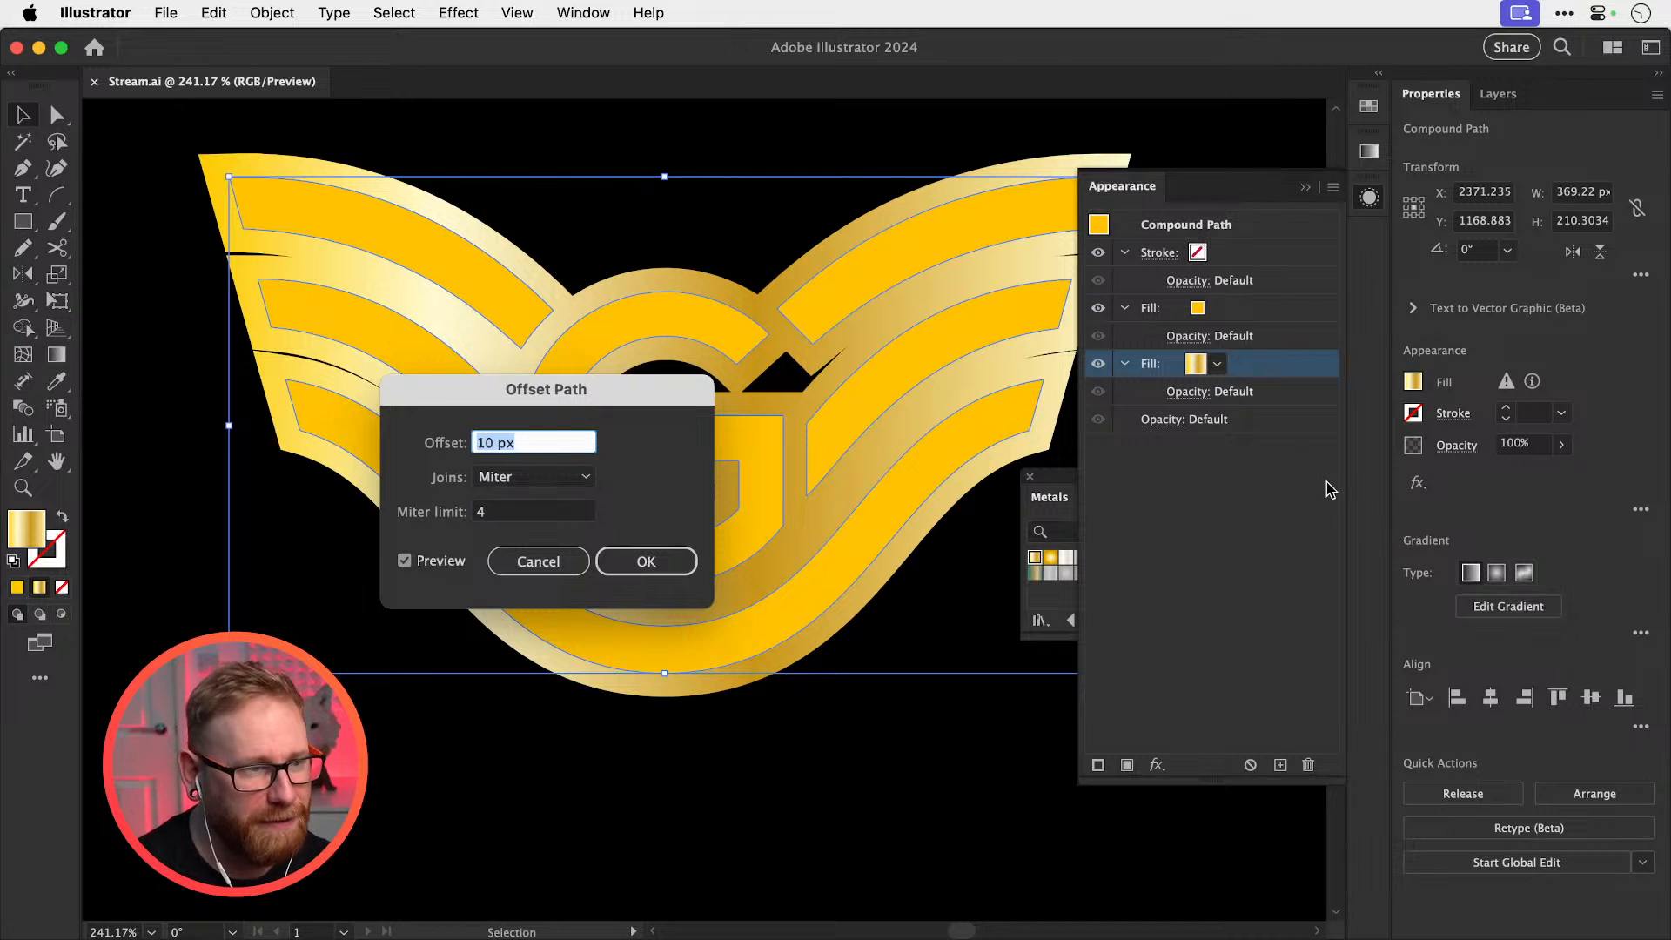
key("Down")
key("Down")
key("Down")
key("Down")
key("Down")
key("Down")
key("Down")
key("Down")
key("Down")
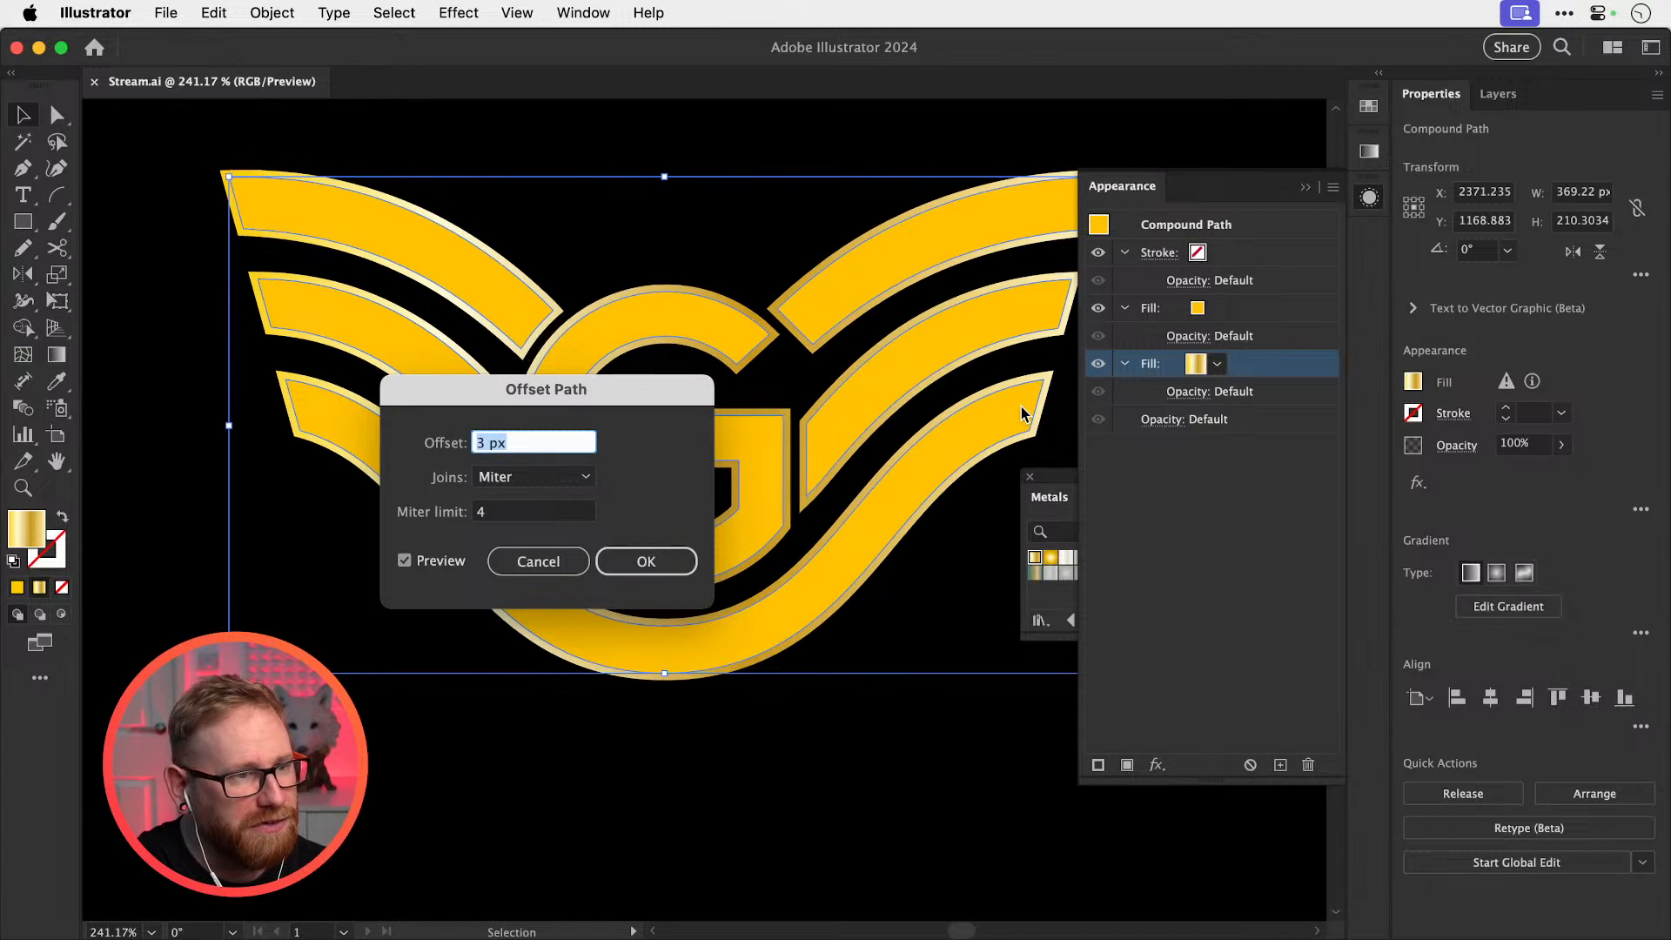
key("Return")
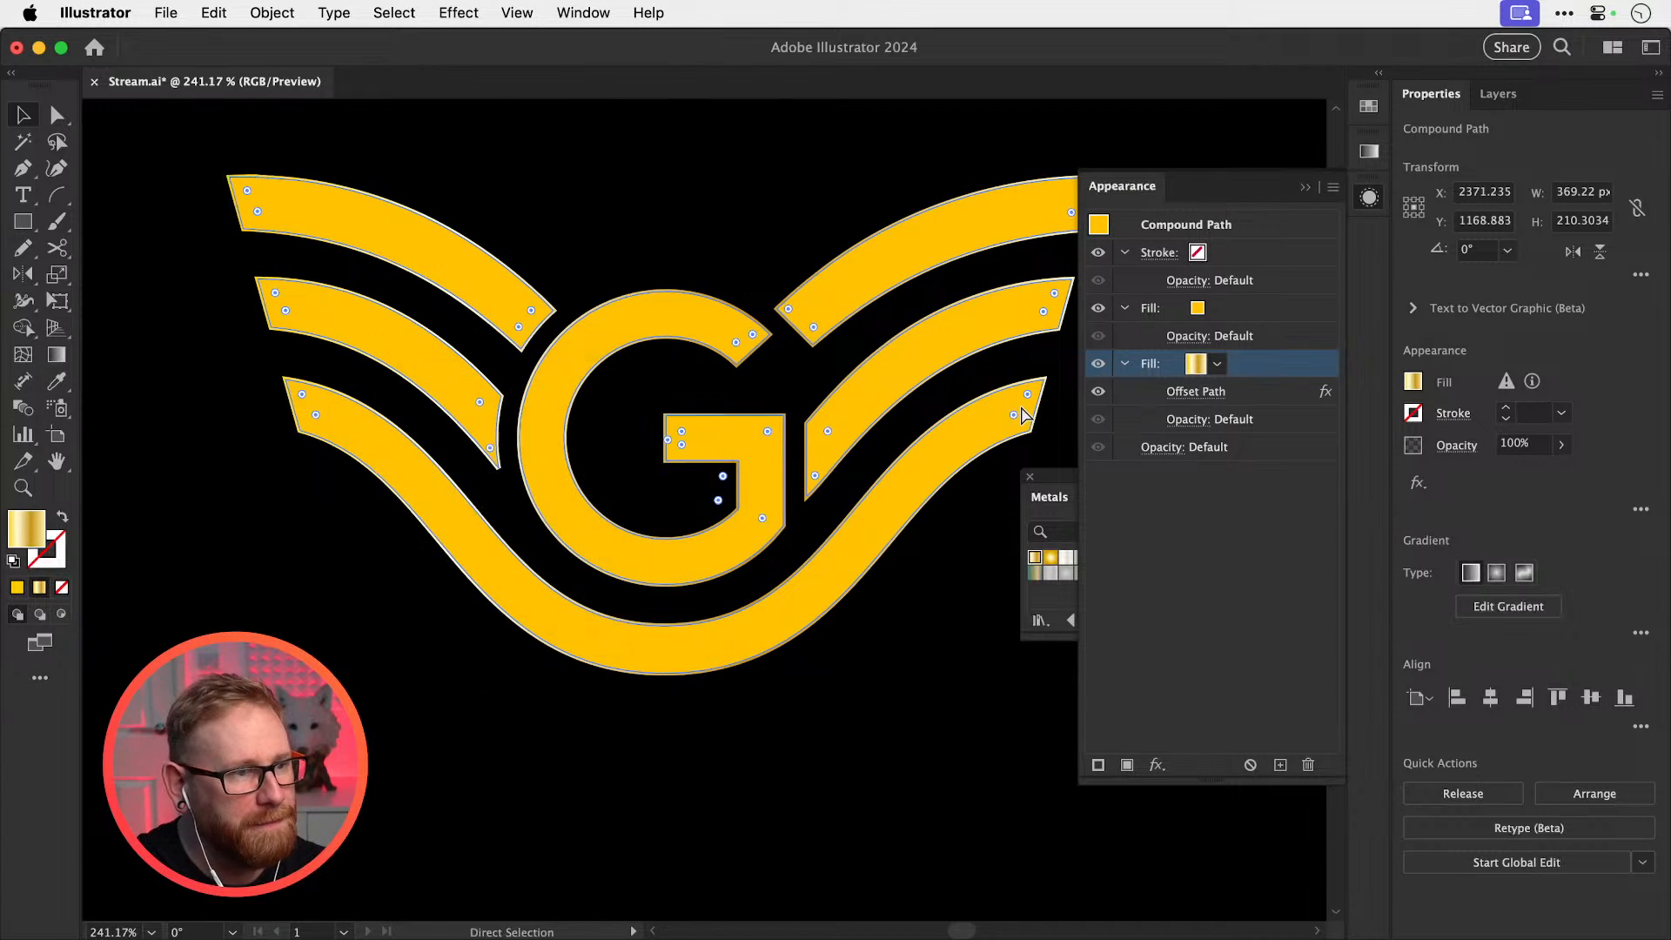
key("super+shift+a")
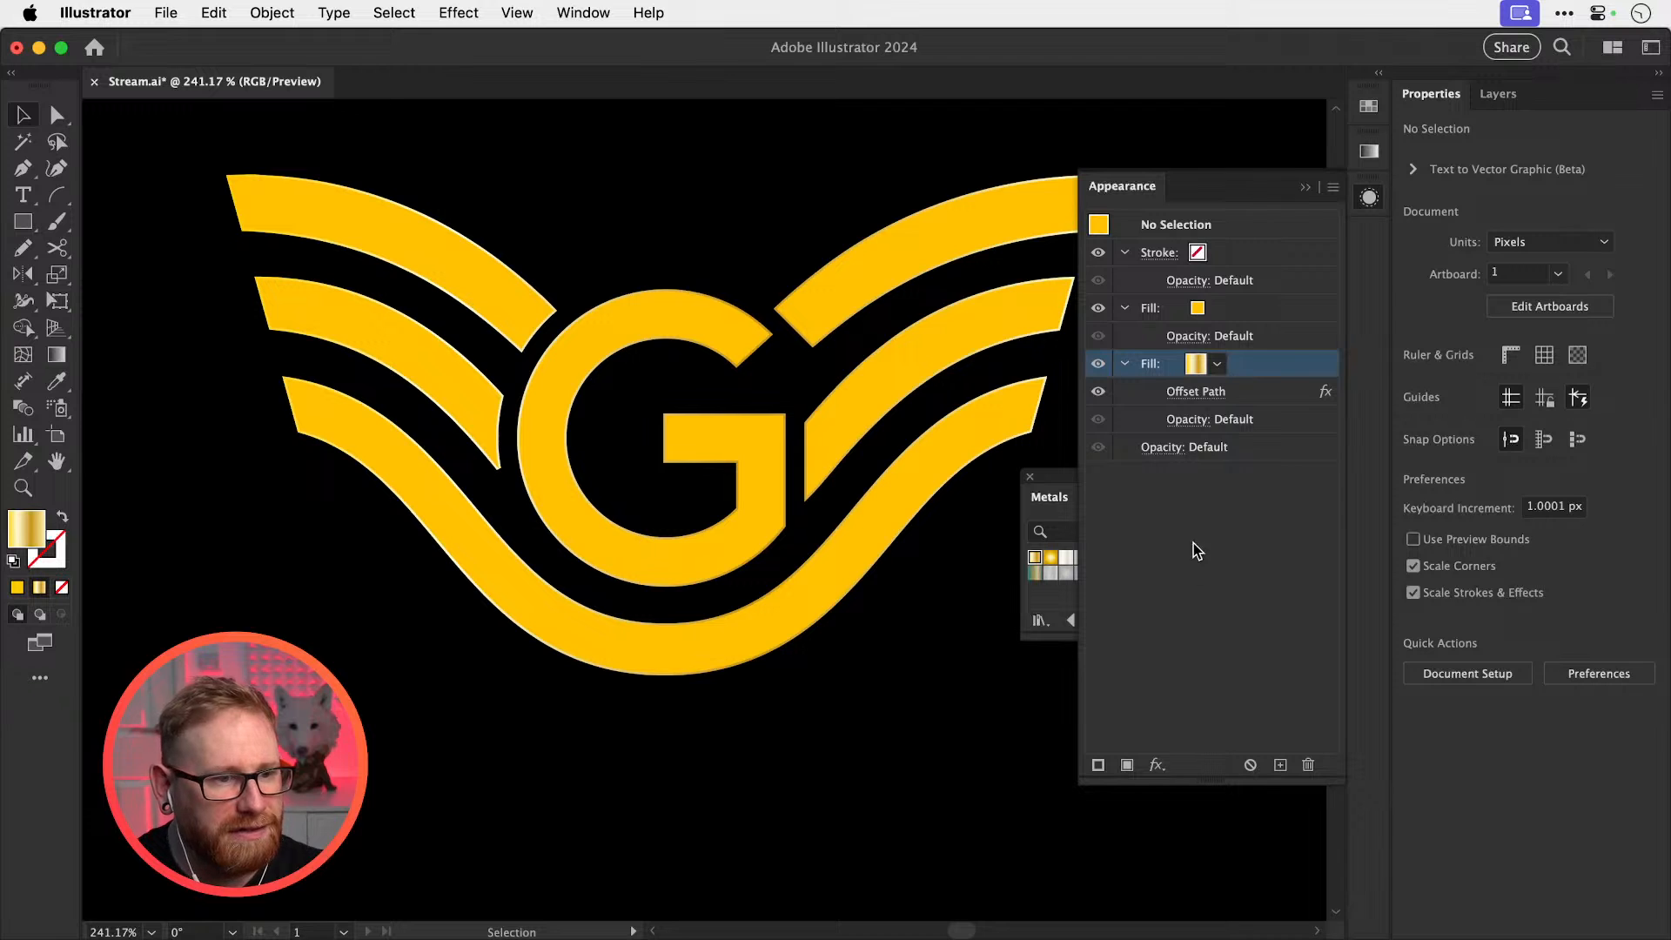
Add a Transform effect to the gradient fill: 60 copies, each moved 1 px horizontally and vertically
left_click(1158, 764)
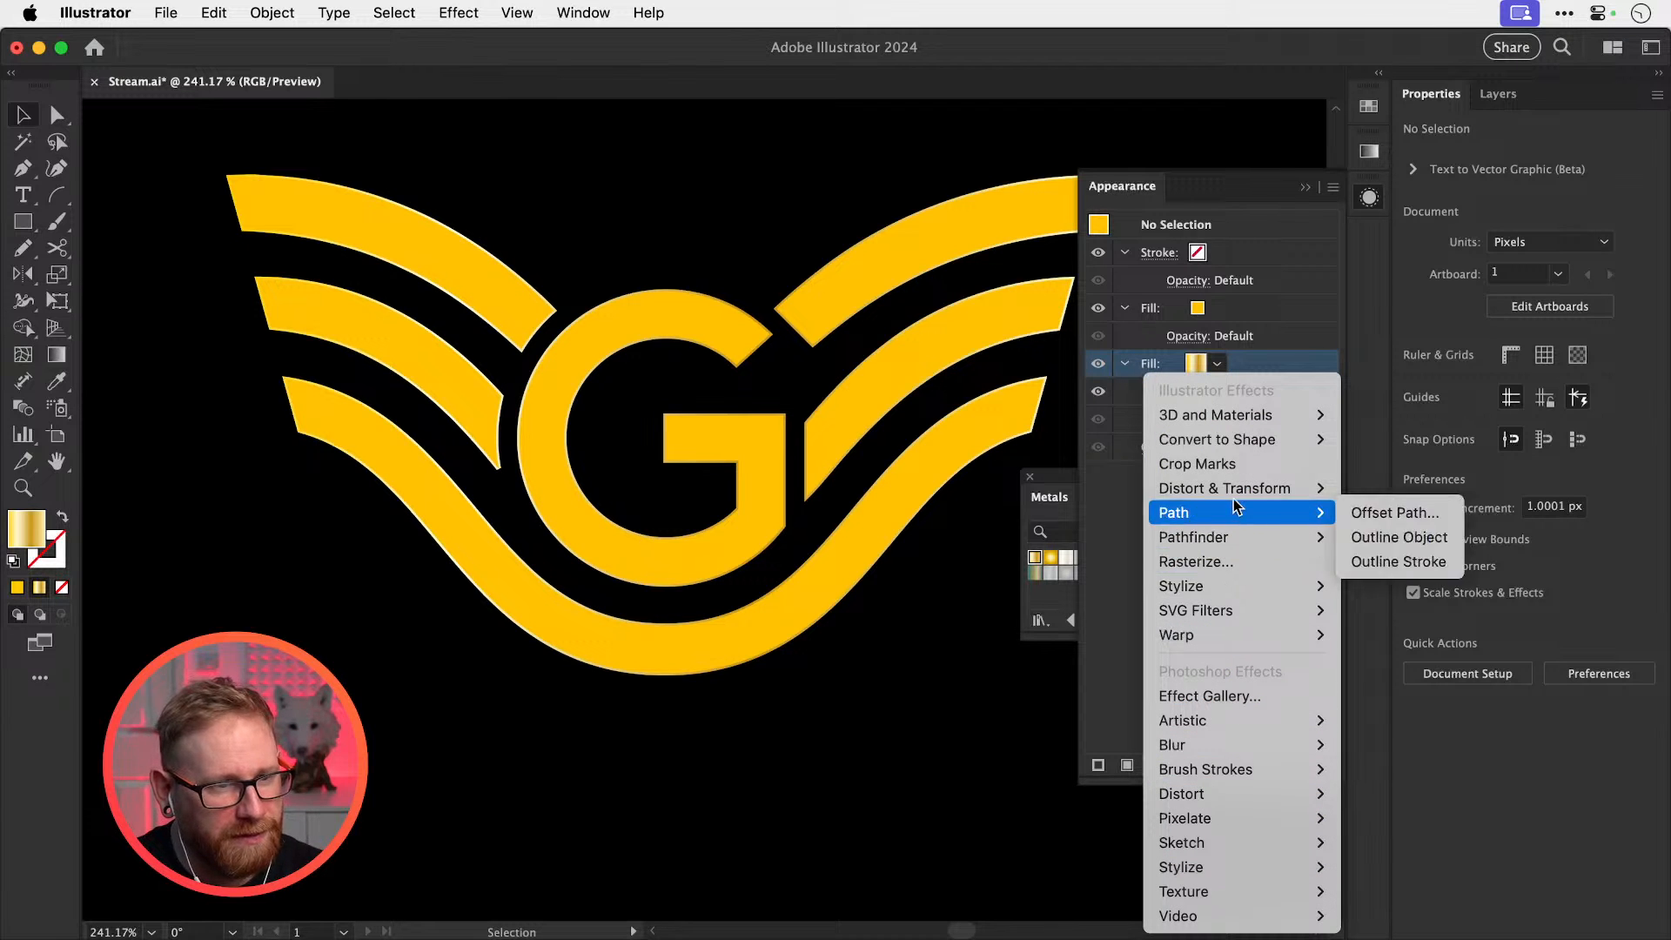
mouse_move(1279, 488)
left_click(1391, 561)
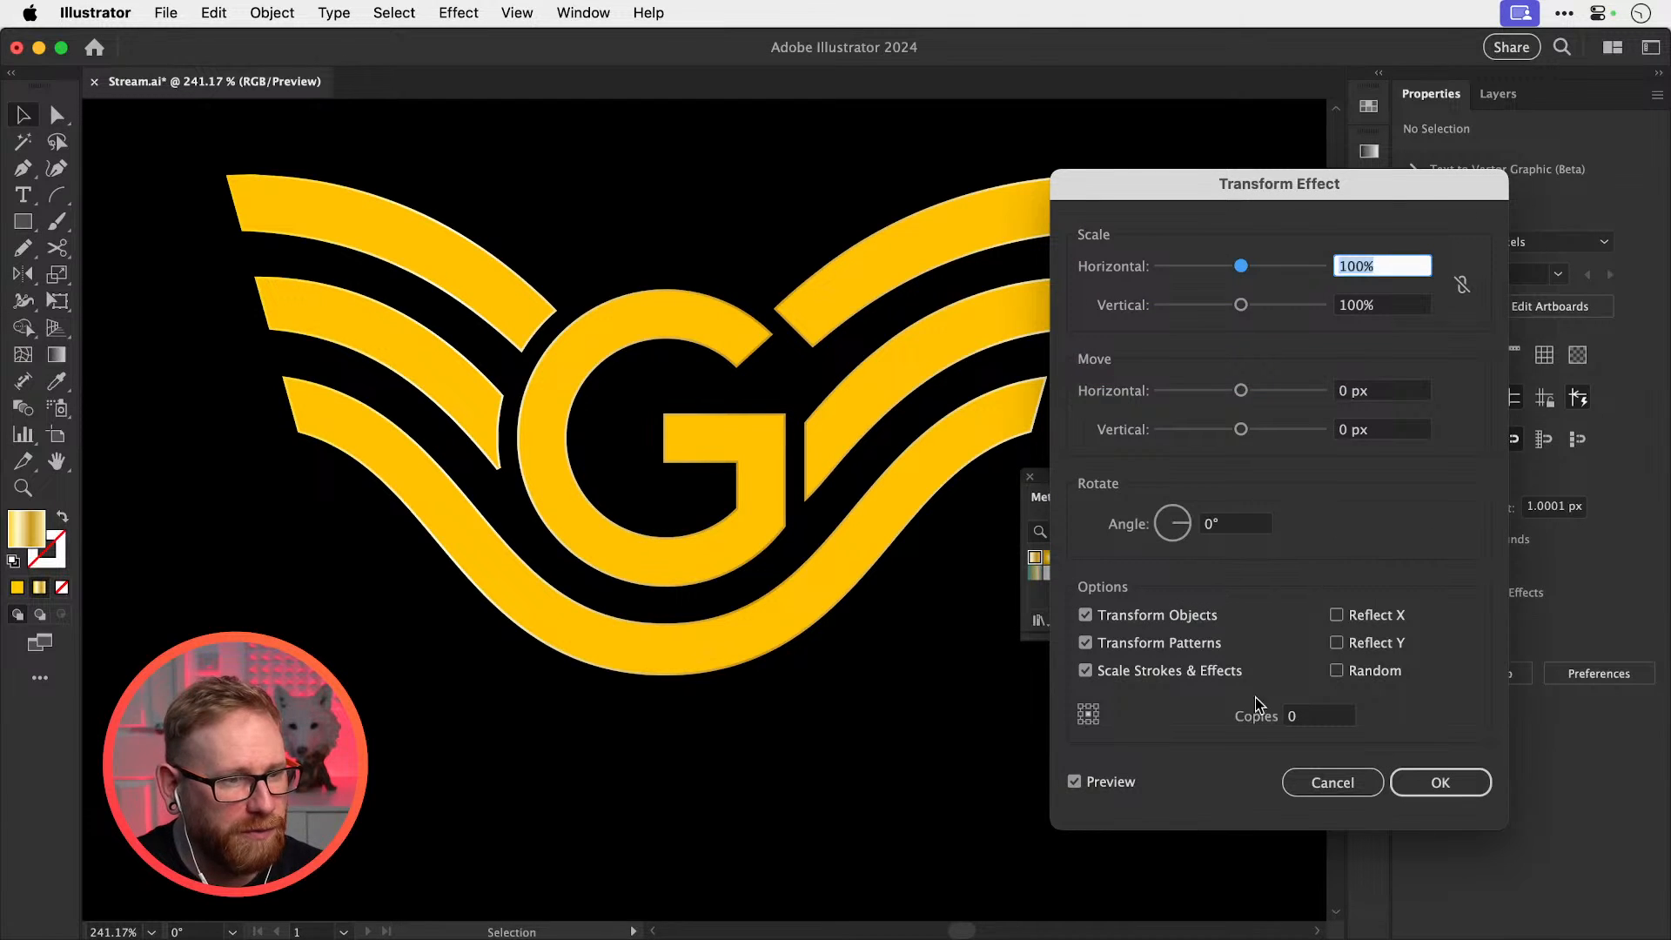
type("20")
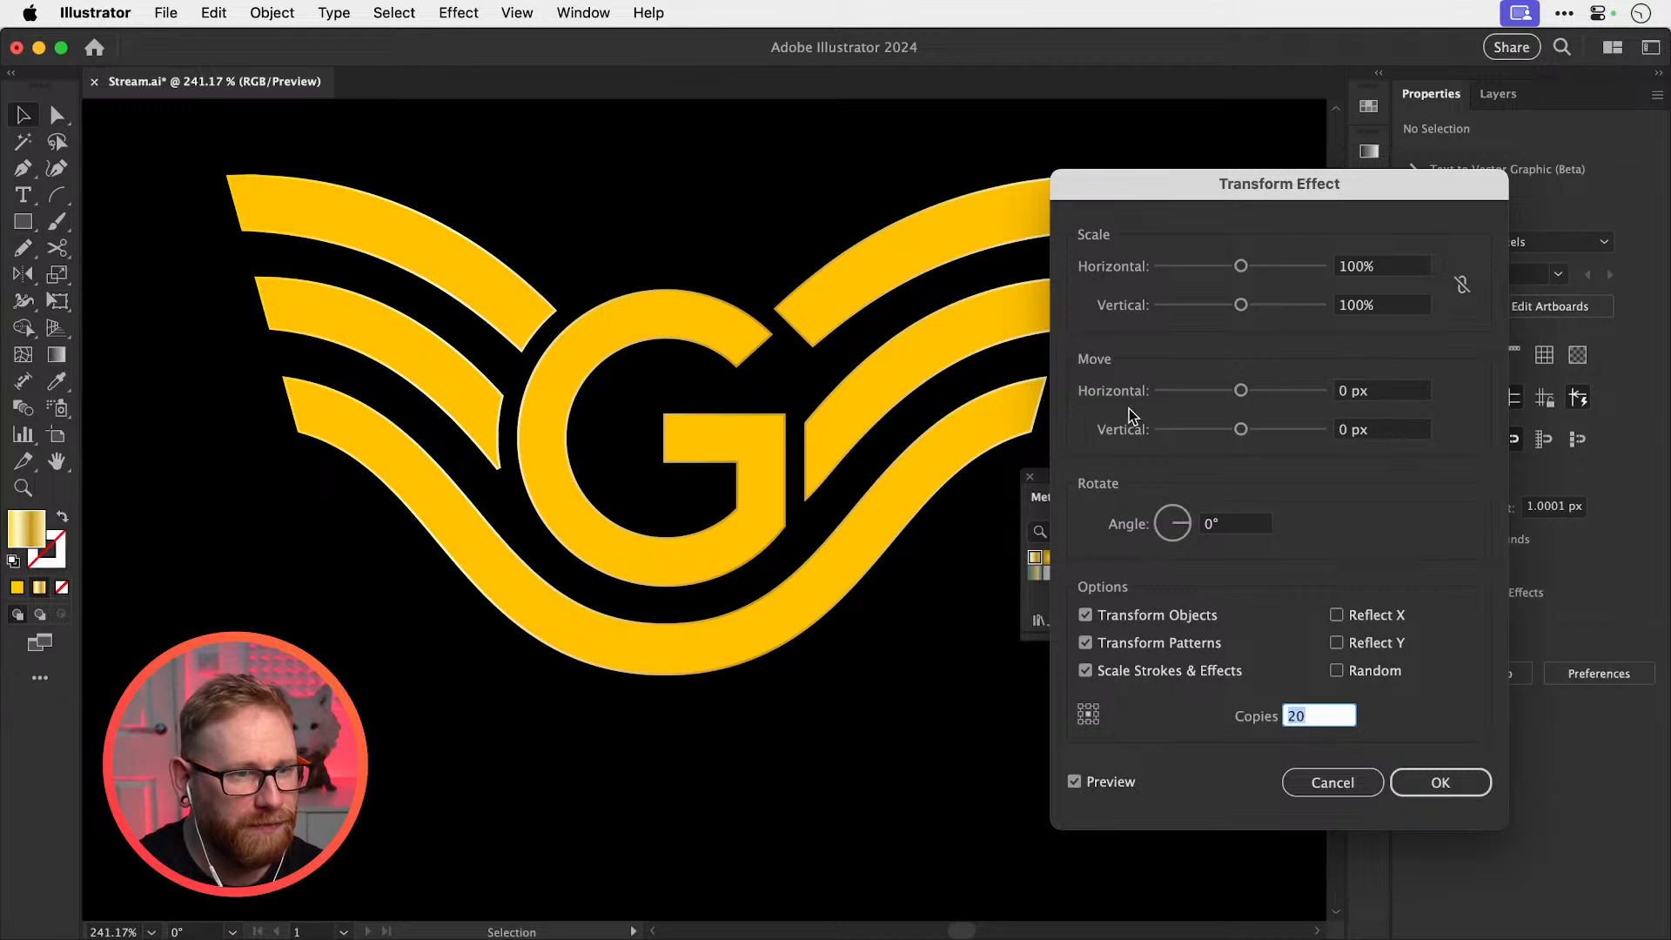
left_click(1373, 388)
type("1")
key("Tab")
type("1")
key("Tab")
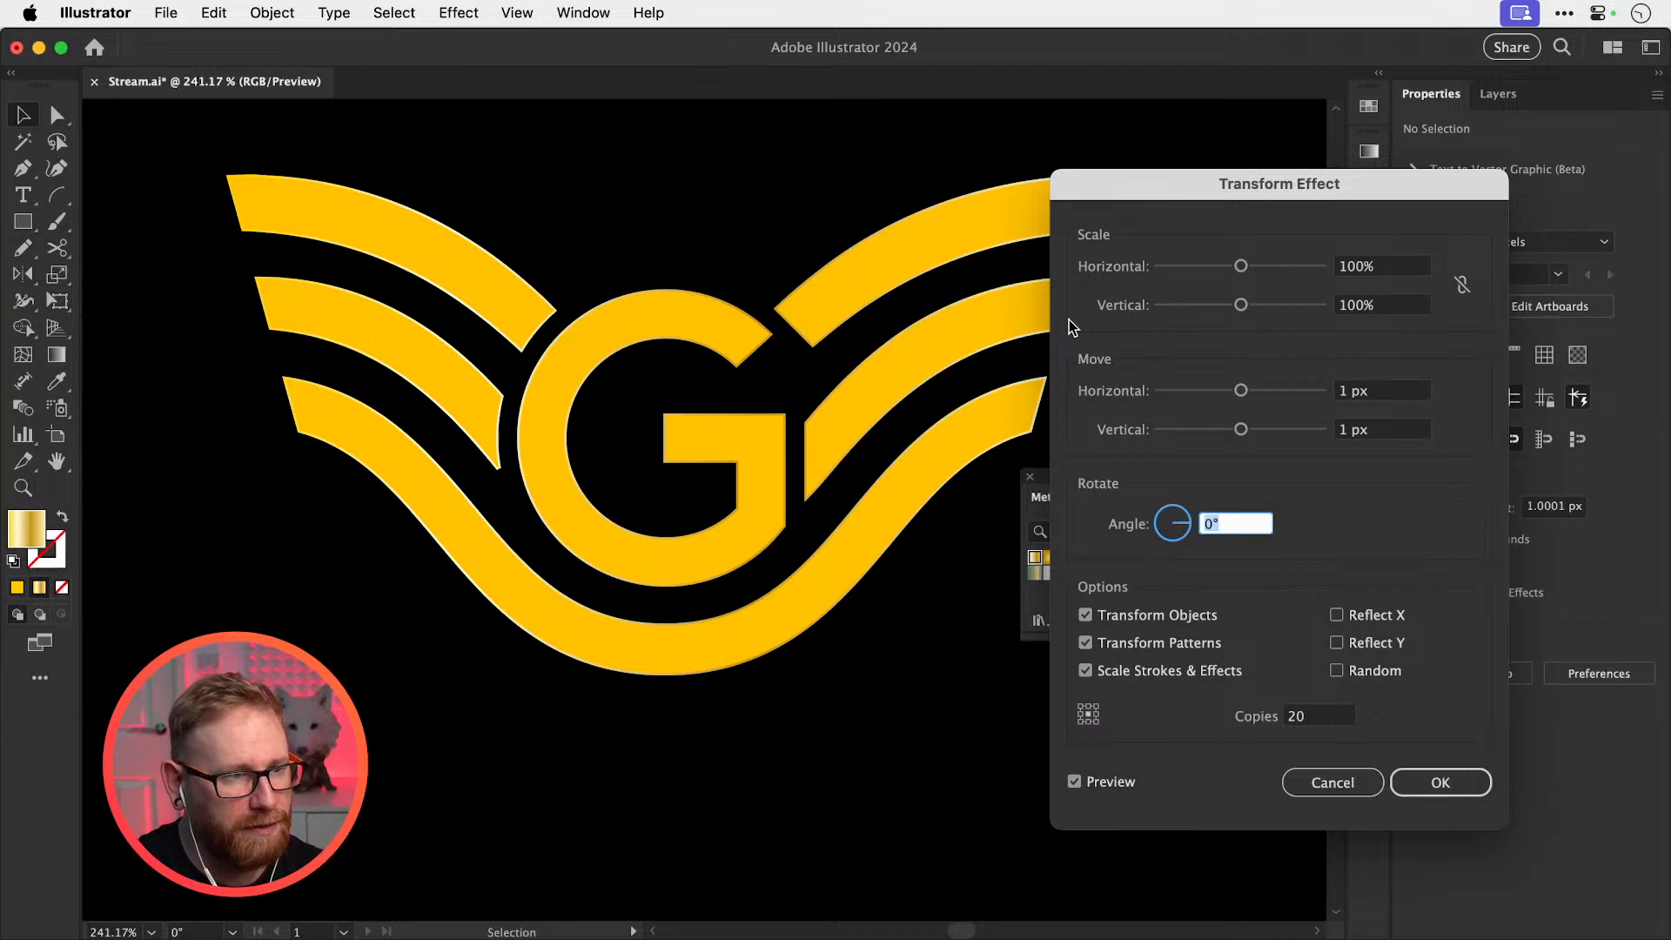
left_click(1296, 715)
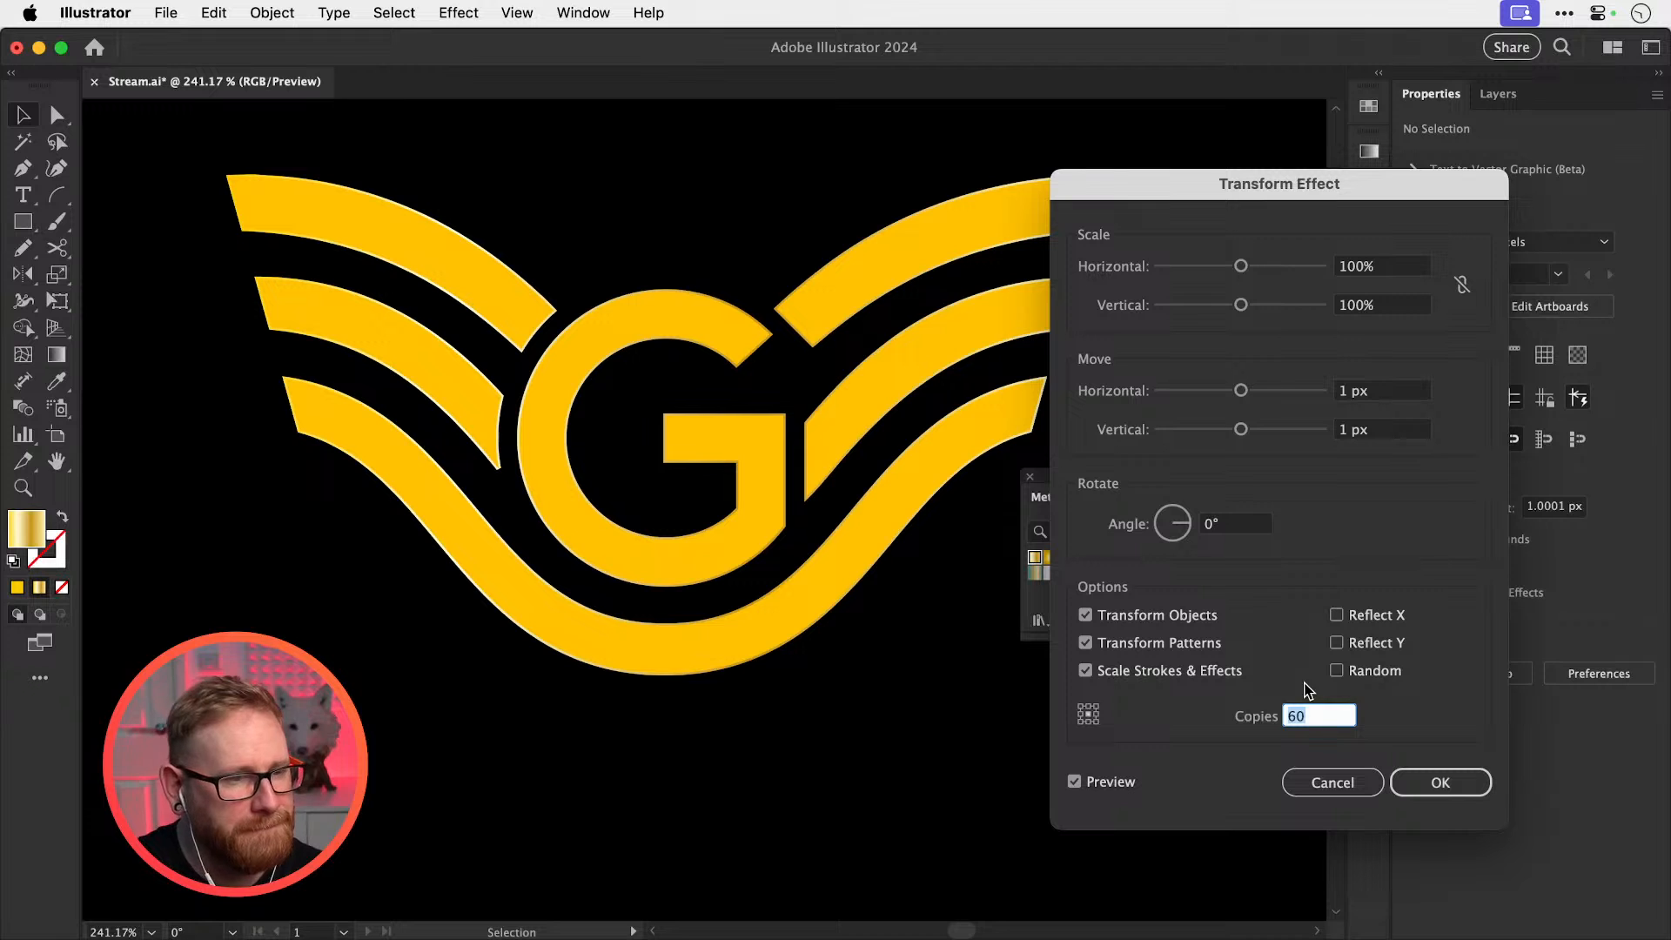
left_click_drag(1197, 189, 1059, 186)
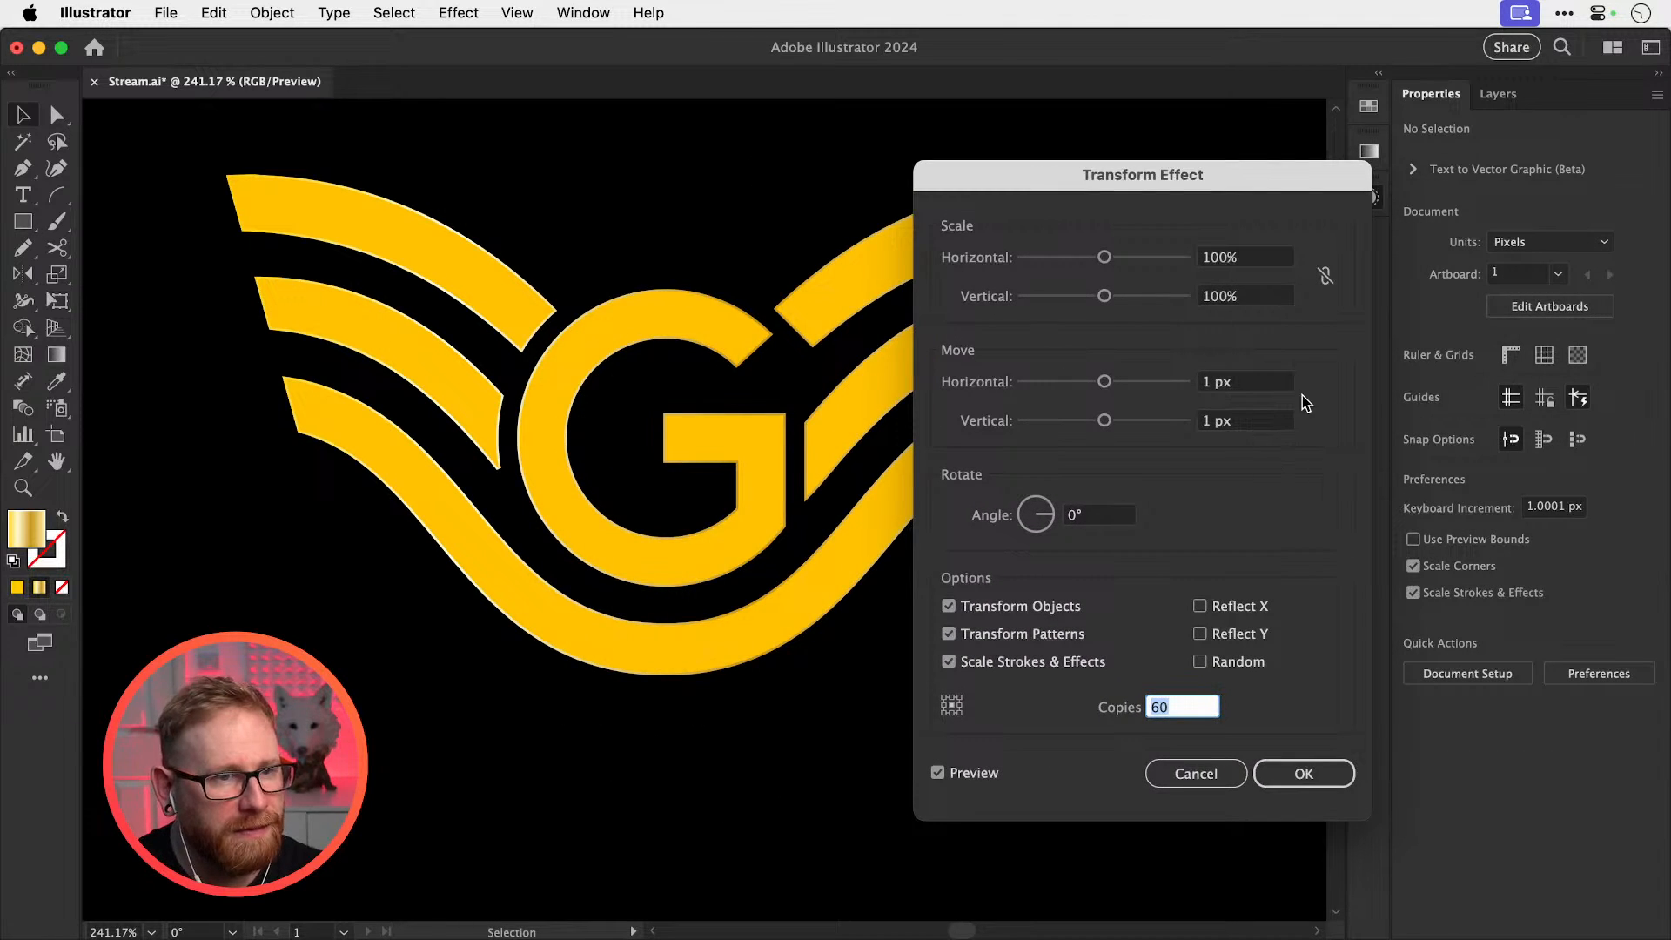
left_click(1324, 768)
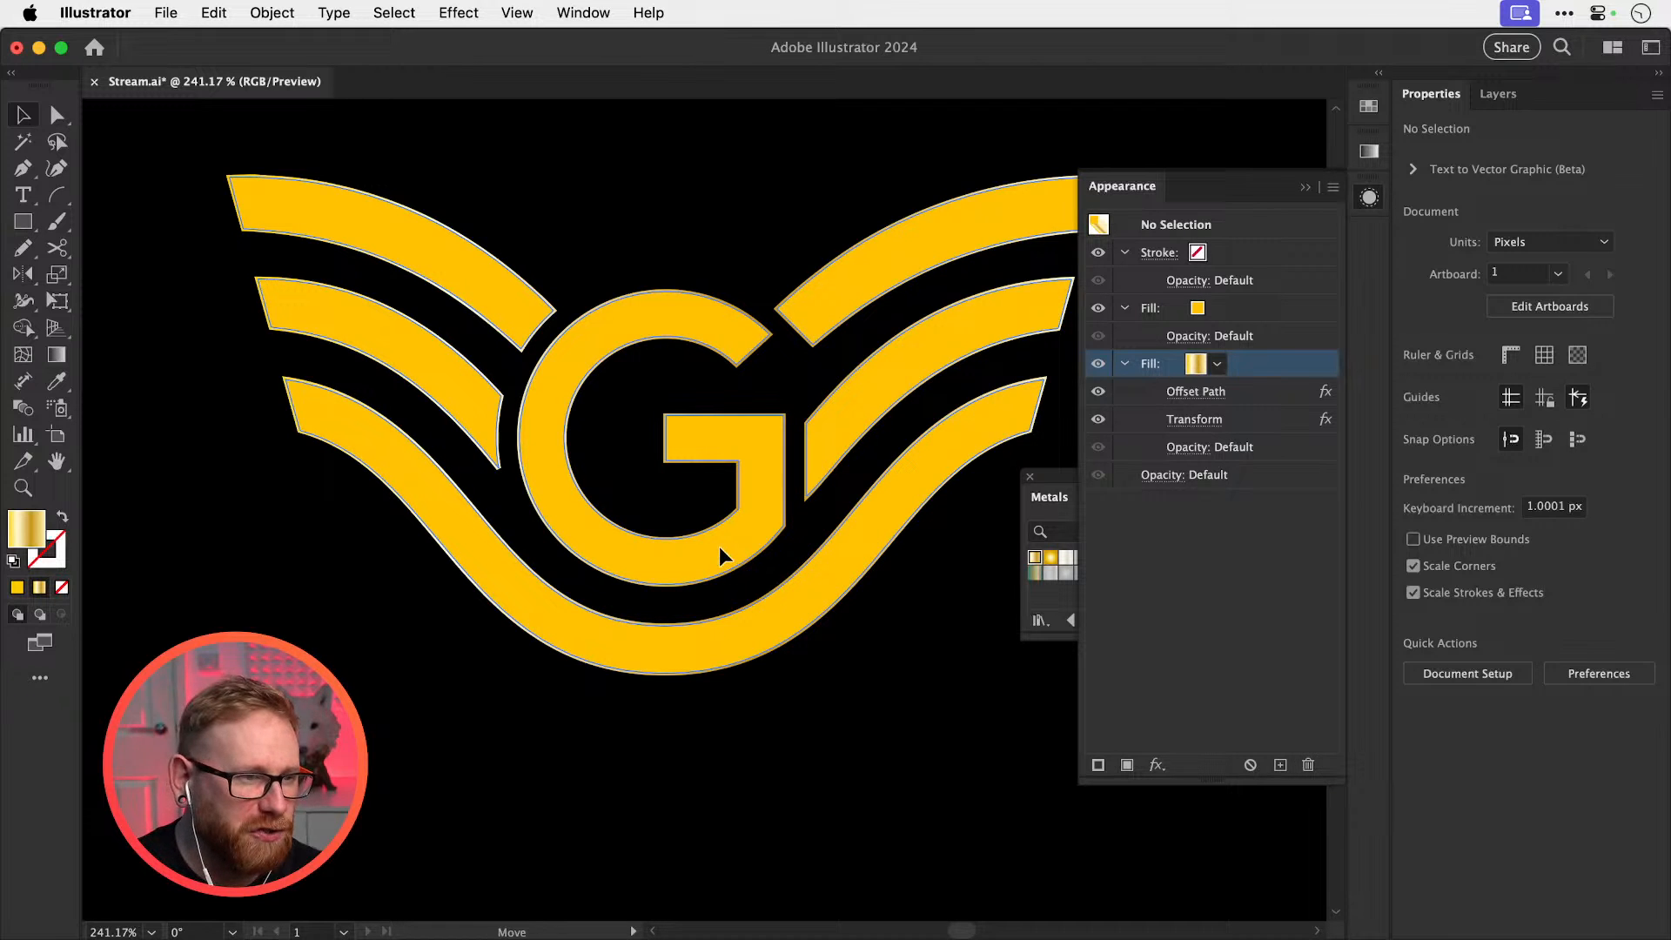
Undo the previous transform and add a fresh Transform effect to the gradient fill with 1 px moves
key("super+z")
left_click(1159, 765)
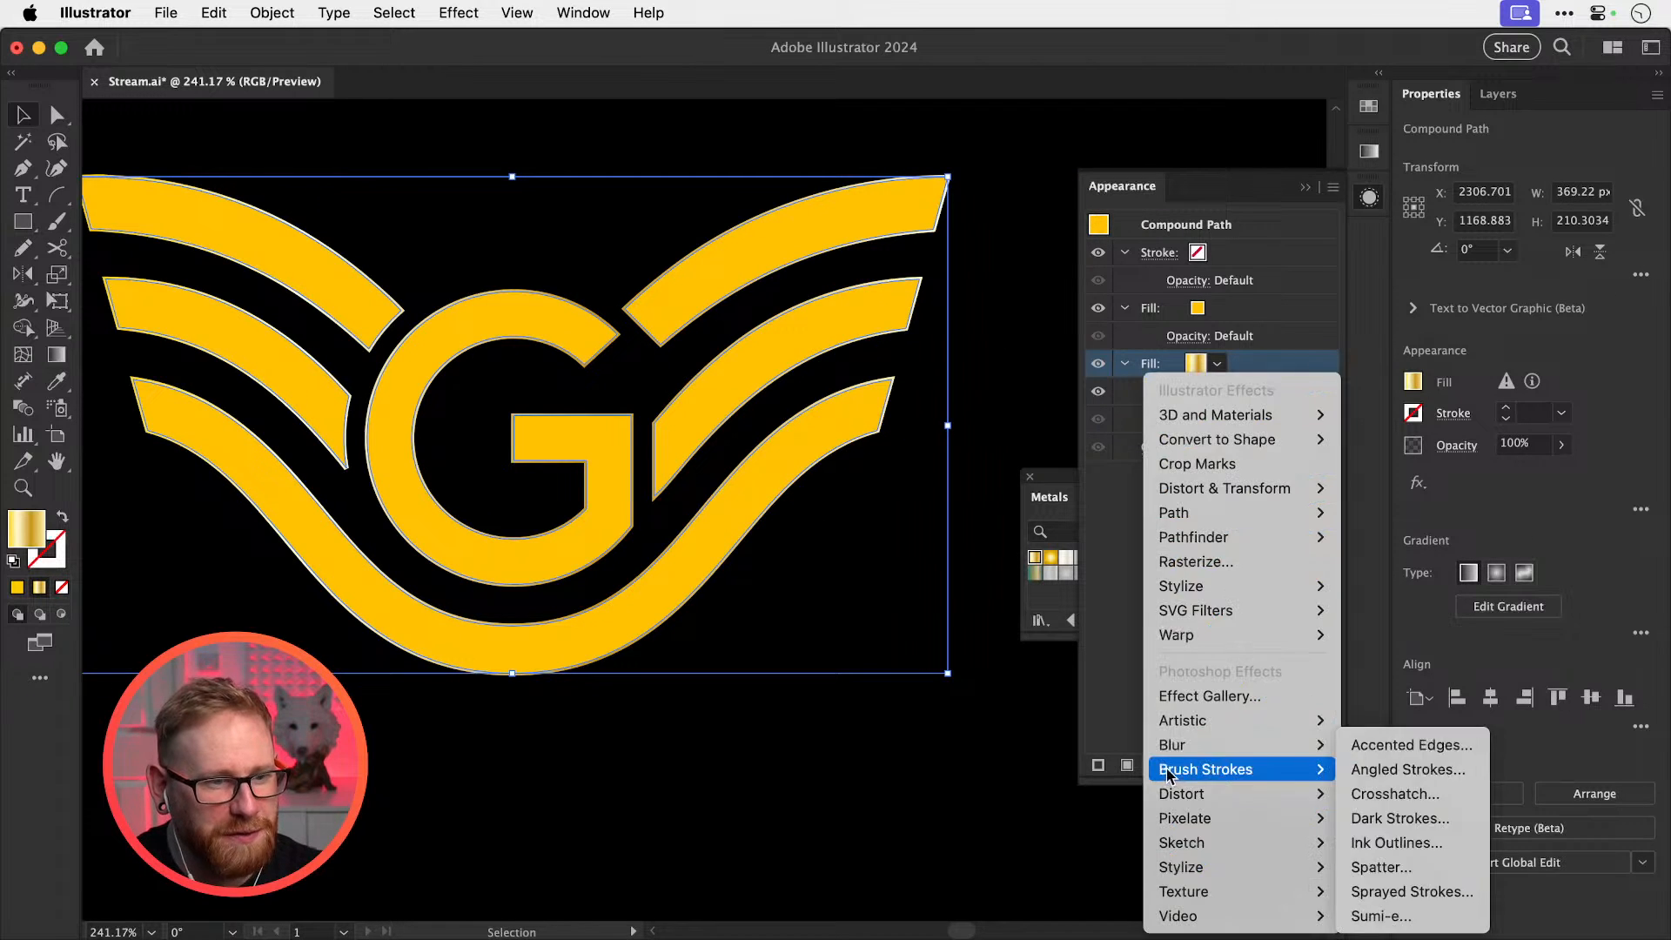
mouse_move(1246, 501)
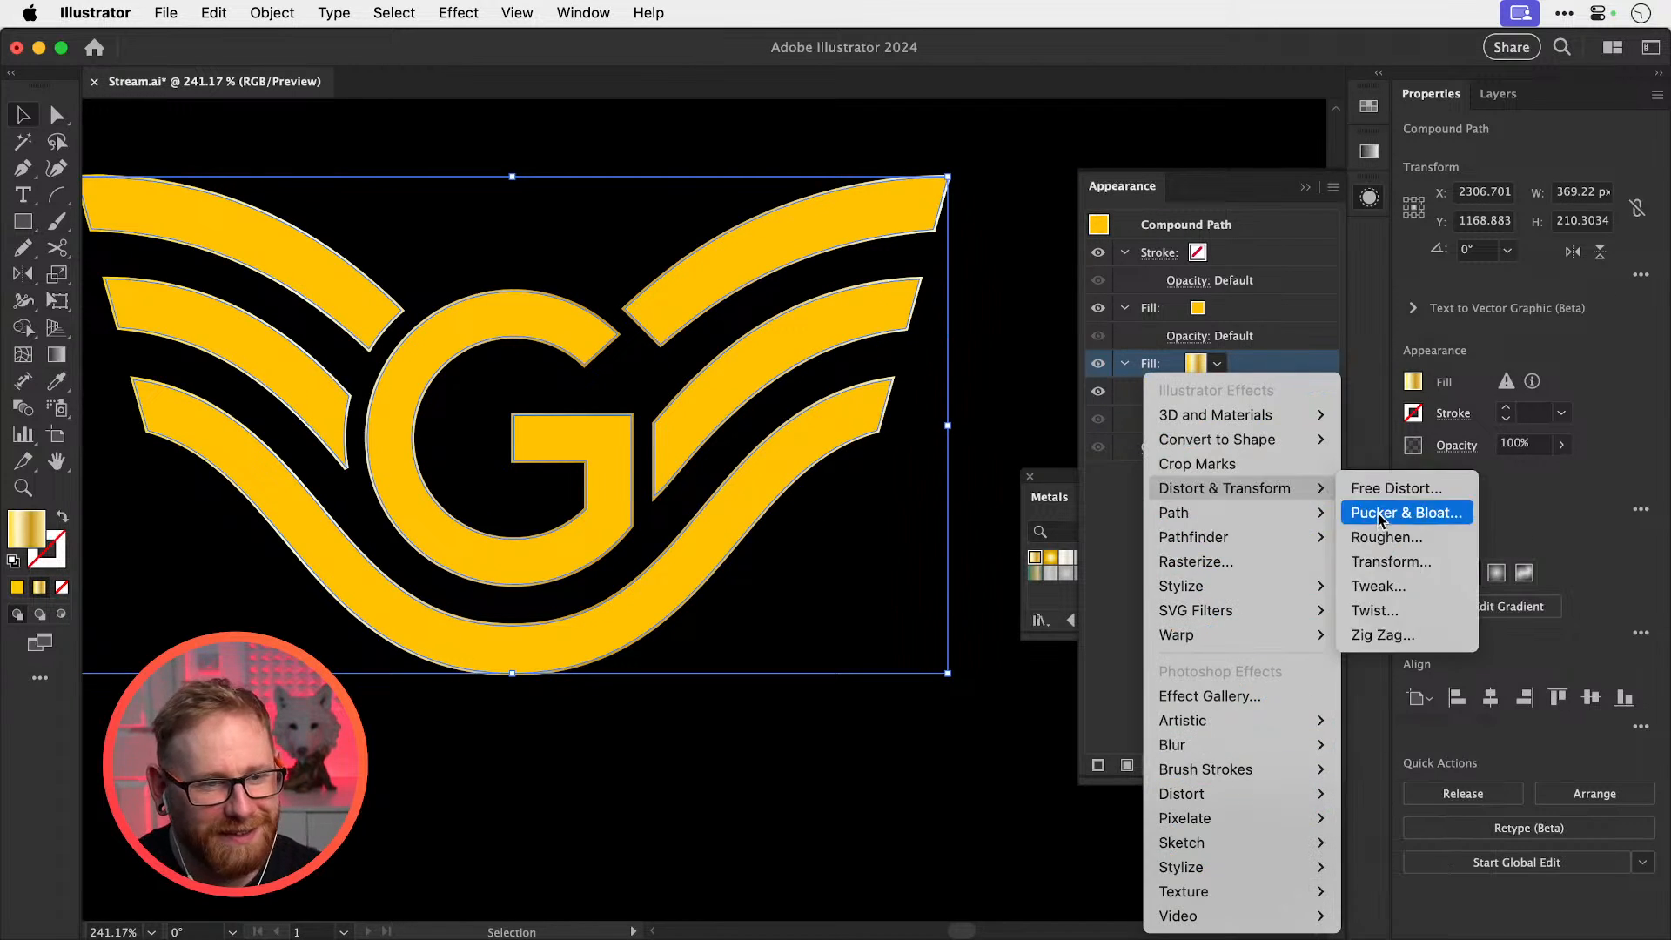
left_click(1375, 559)
left_click(1107, 708)
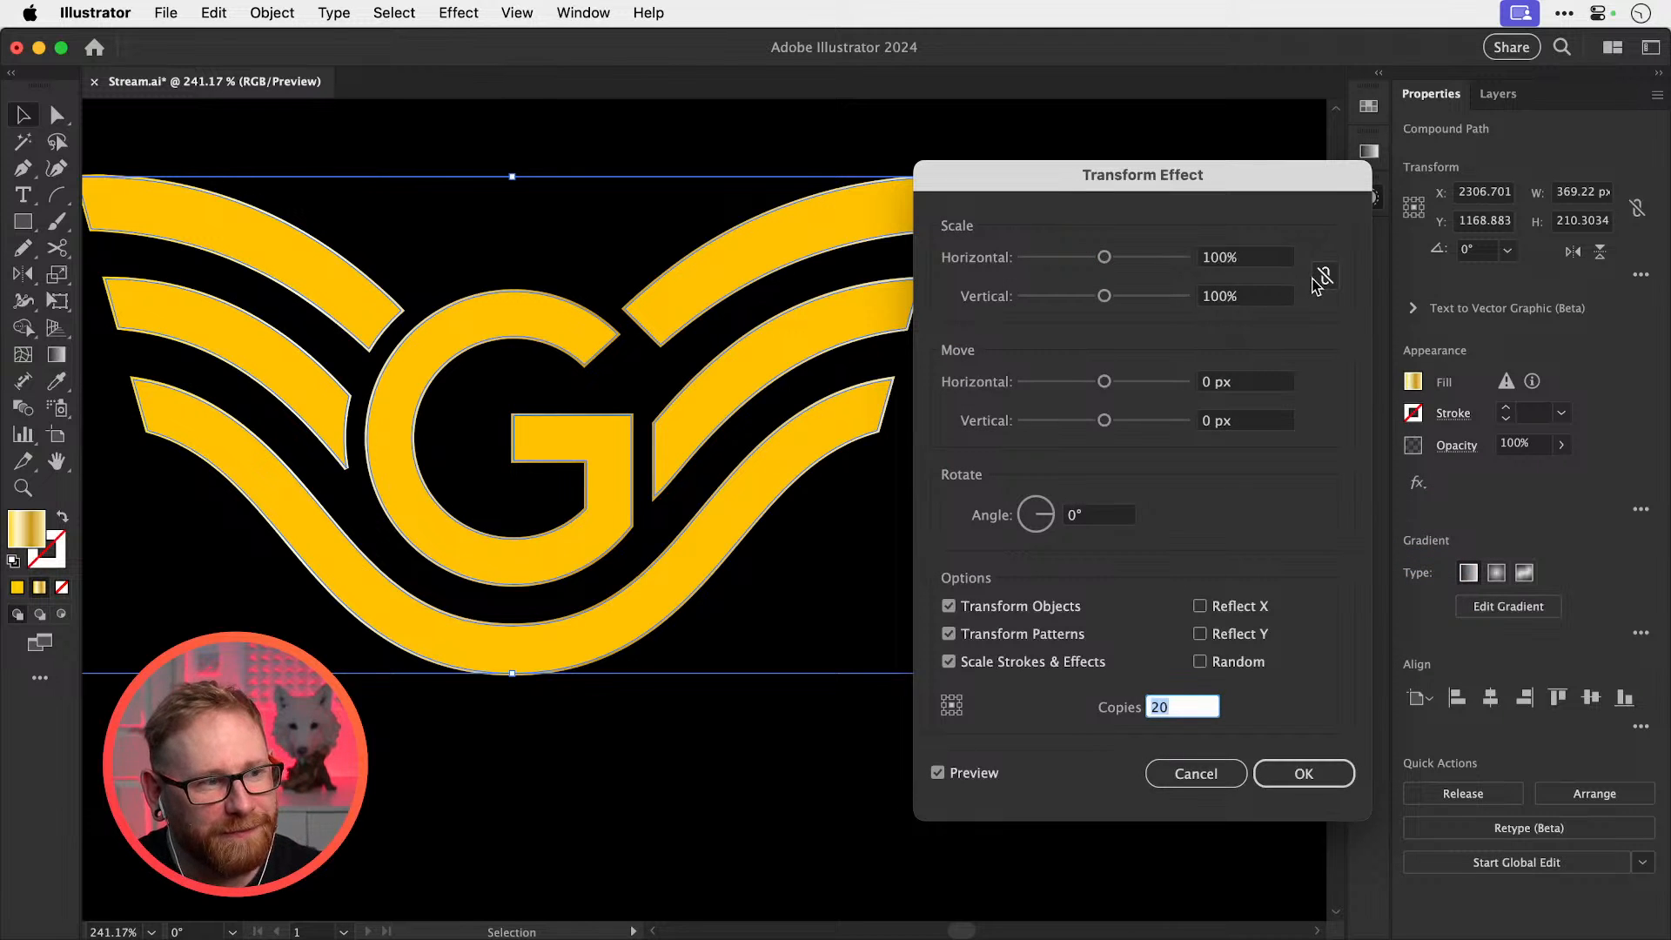
left_click(1219, 381)
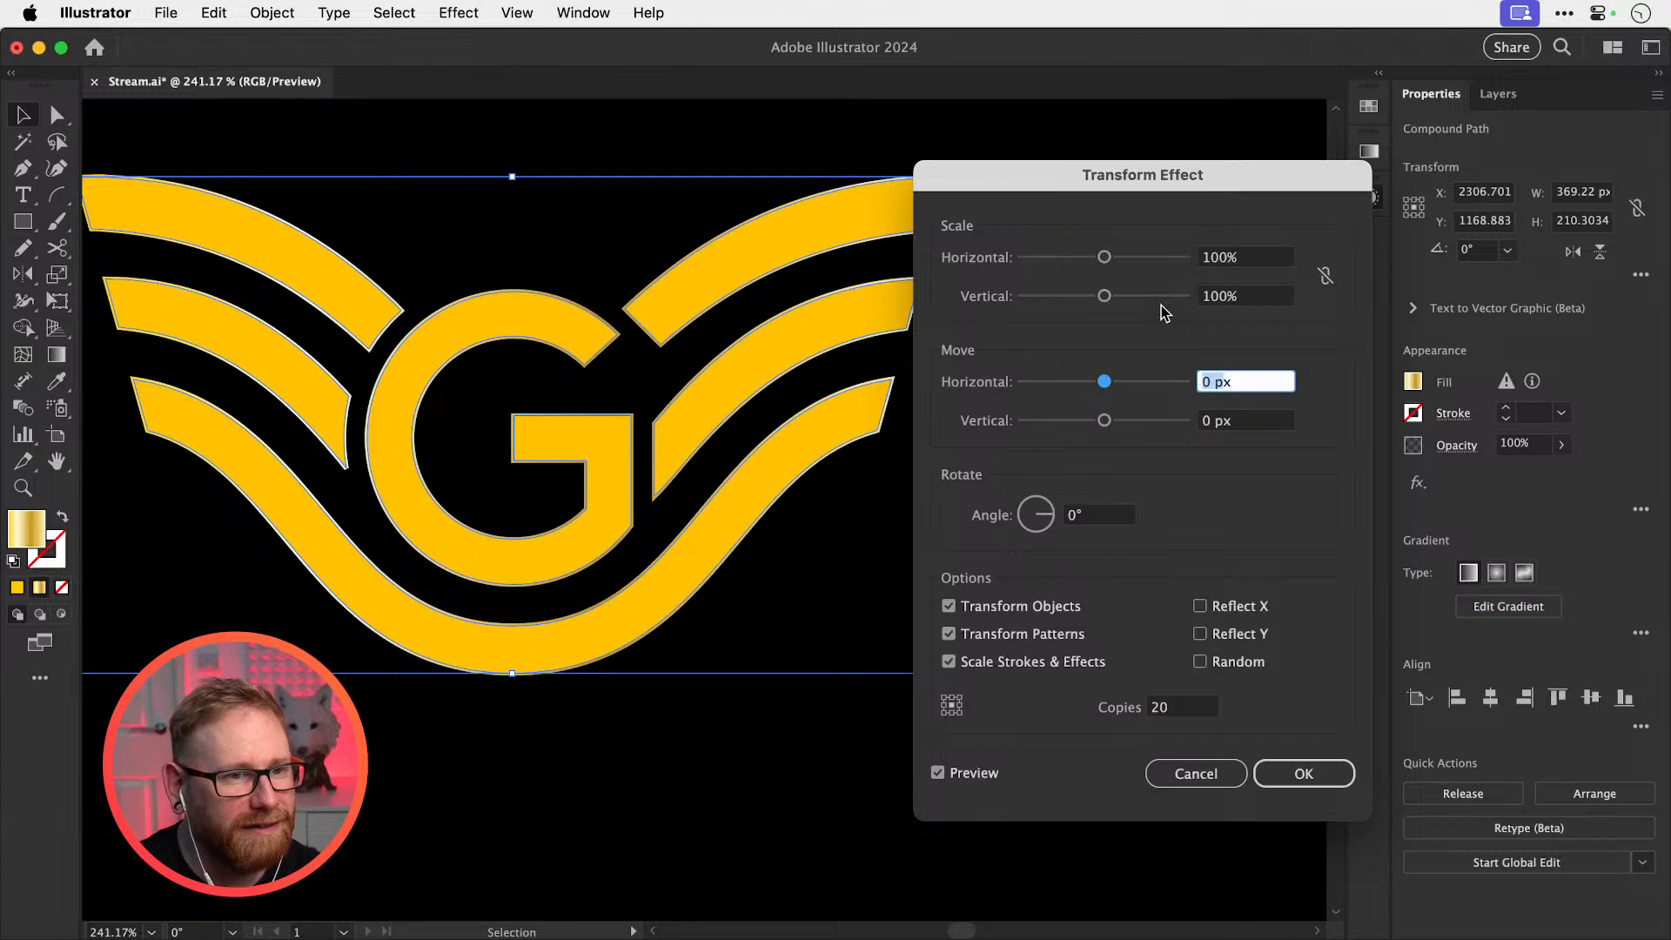
type("1")
key("Tab")
type("1")
key("Tab")
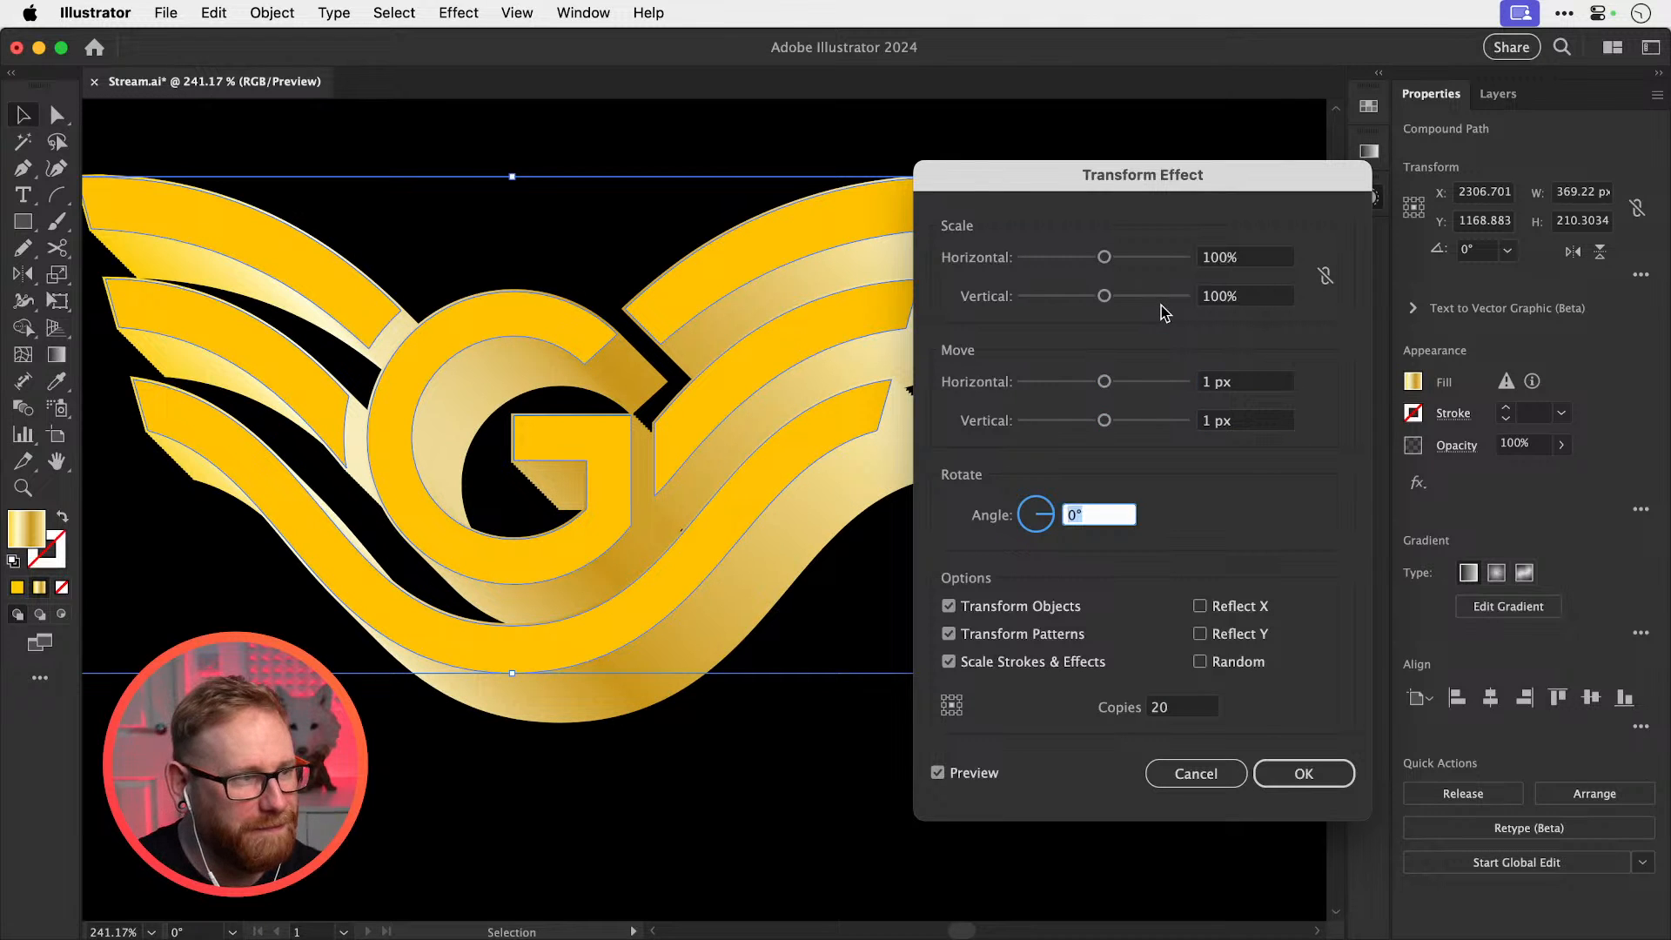
Try 12, 20 and 10 copies, reset the moves to 0 px and scale to 99%
left_click(1194, 706)
key("super+a")
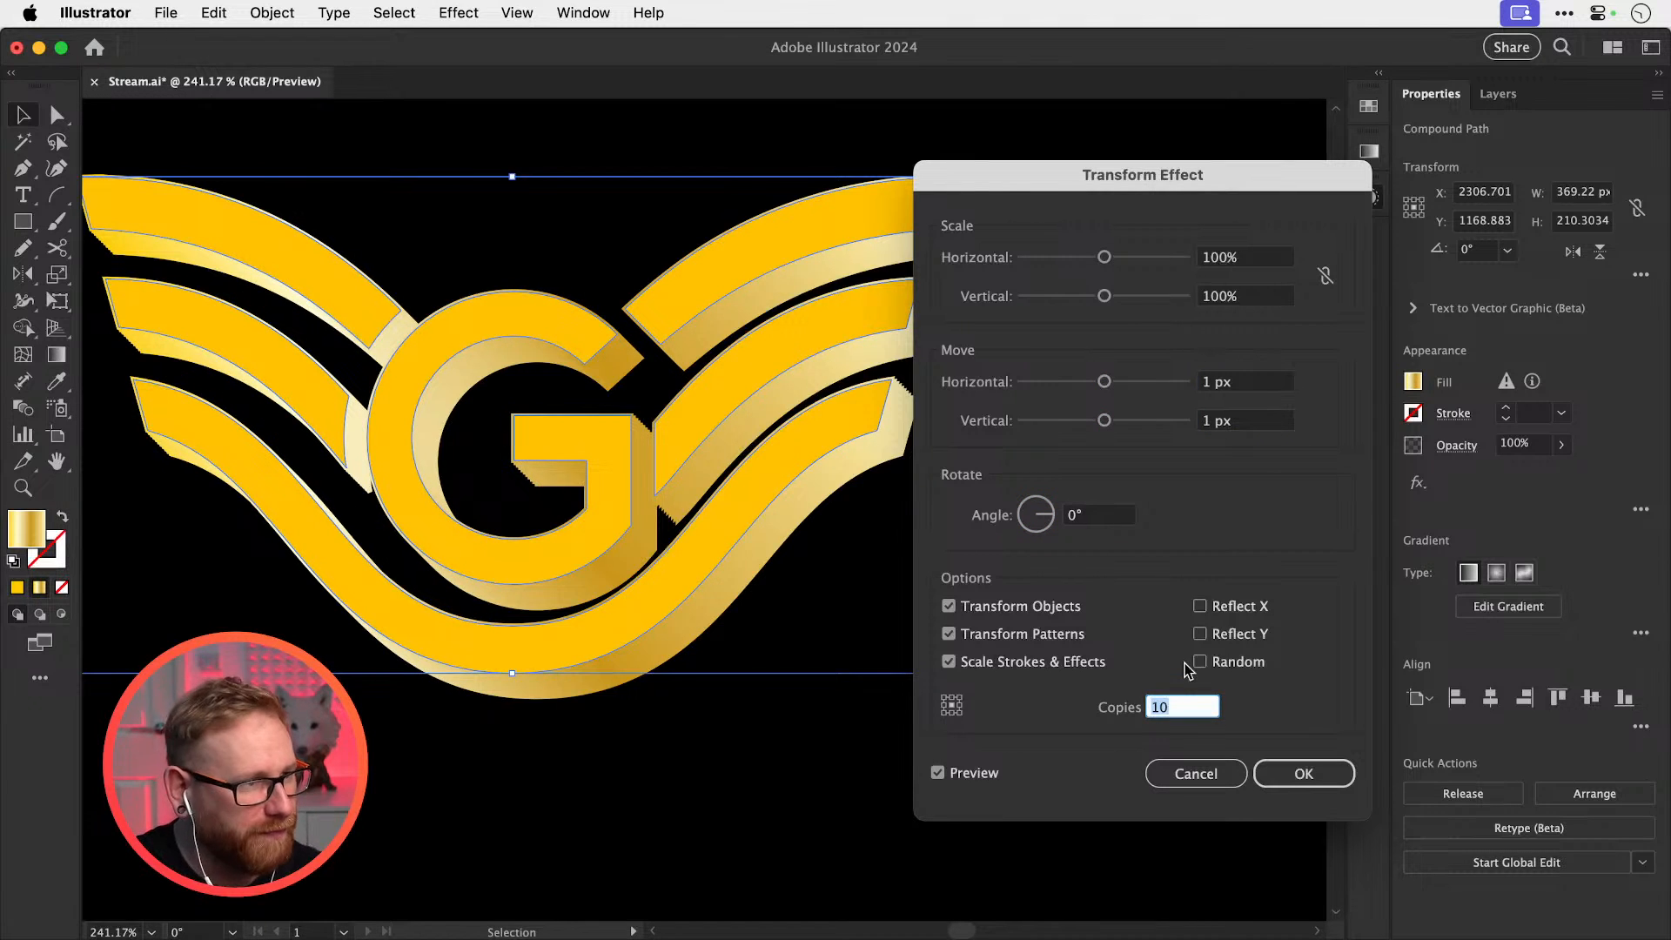
type("3")
key("Up")
key("Up")
key("Up")
key("Up")
key("Up")
key("Up")
key("Up")
key("Up")
key("Up")
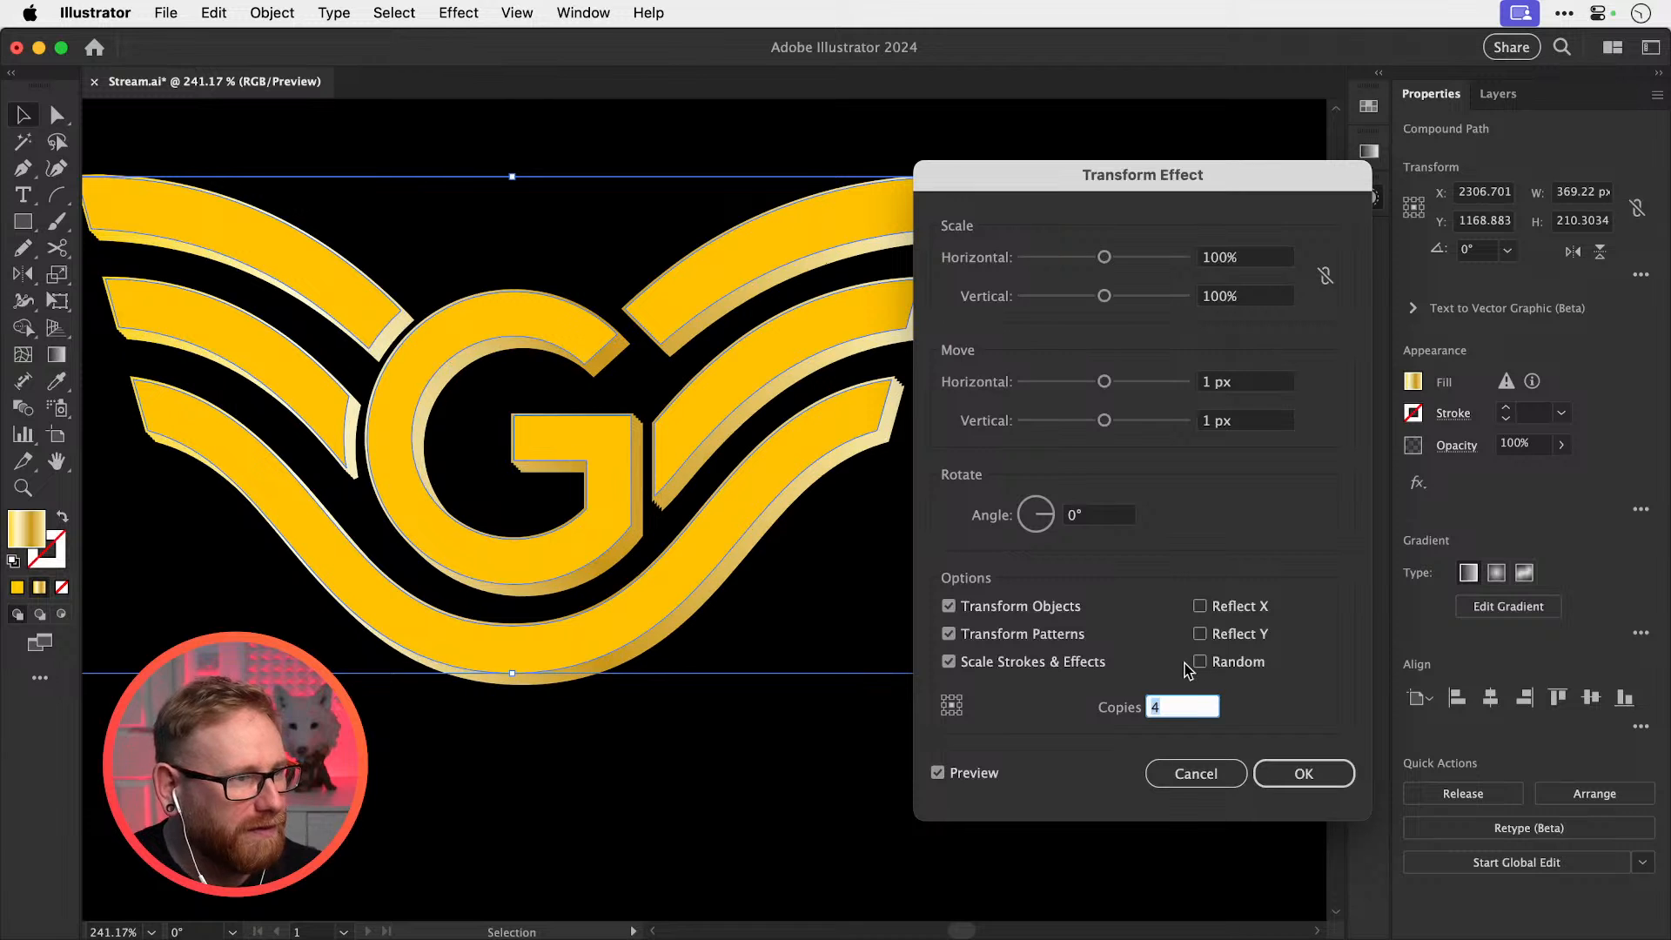
key("Up")
key("Up")
key("Up")
key("Up")
key("Up")
key("Up")
key("Up")
key("Up")
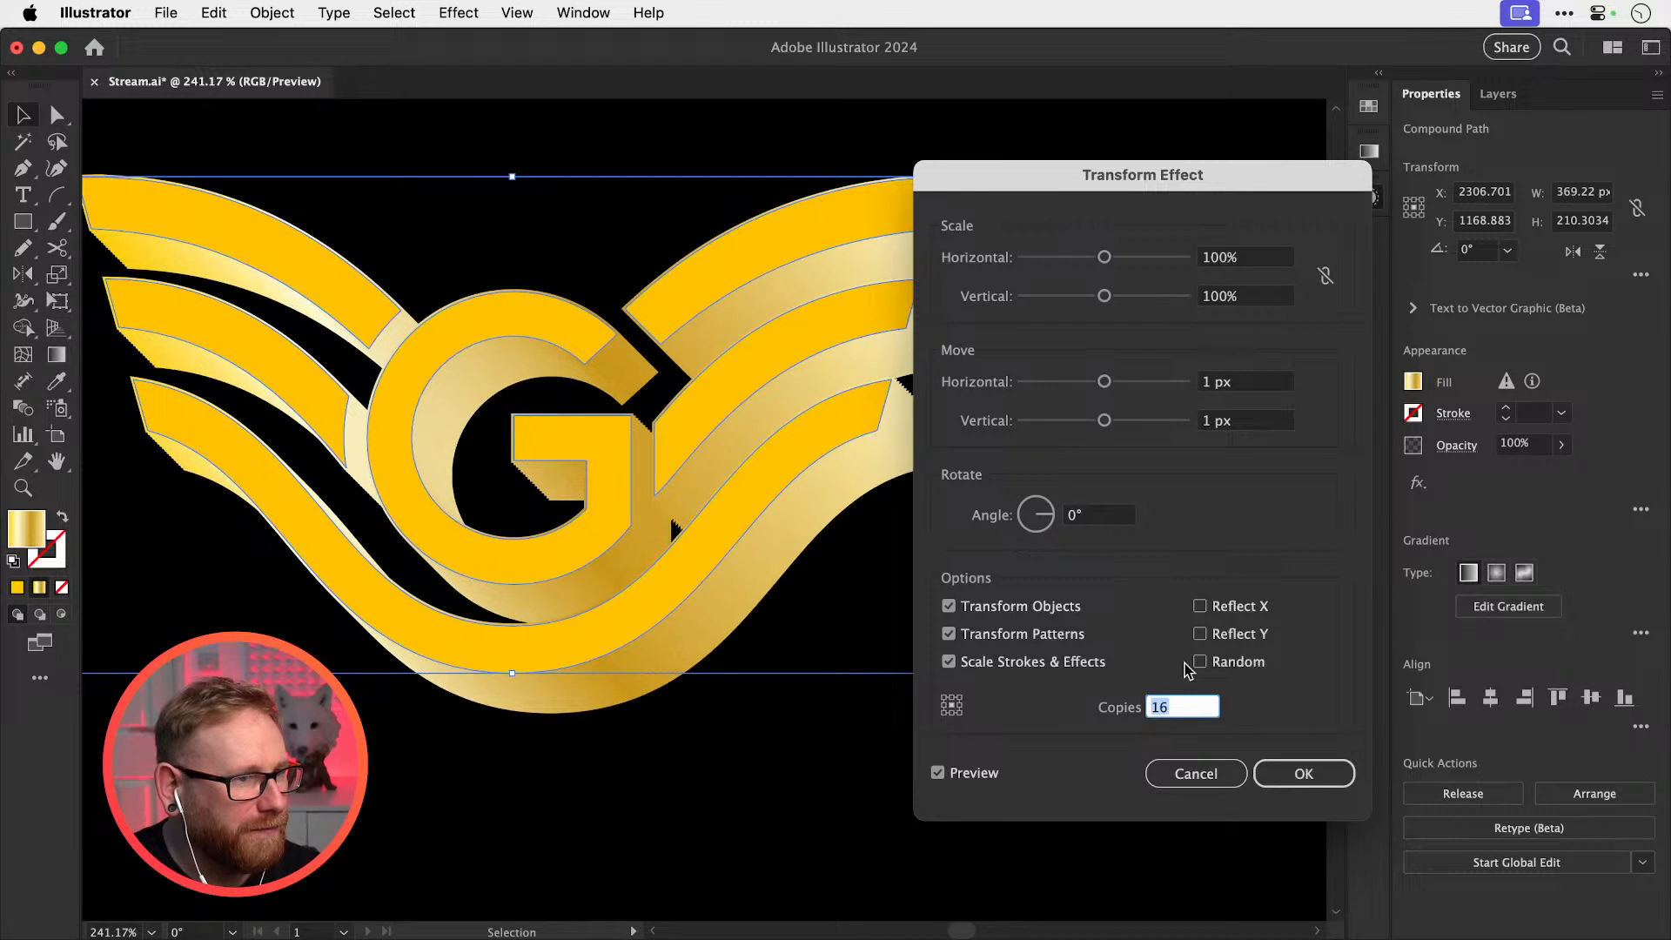
key("Down")
key("Down")
key("Down")
key("Down")
key("Down")
key("Down")
key("Down")
key("Down")
key("Down")
key("Down")
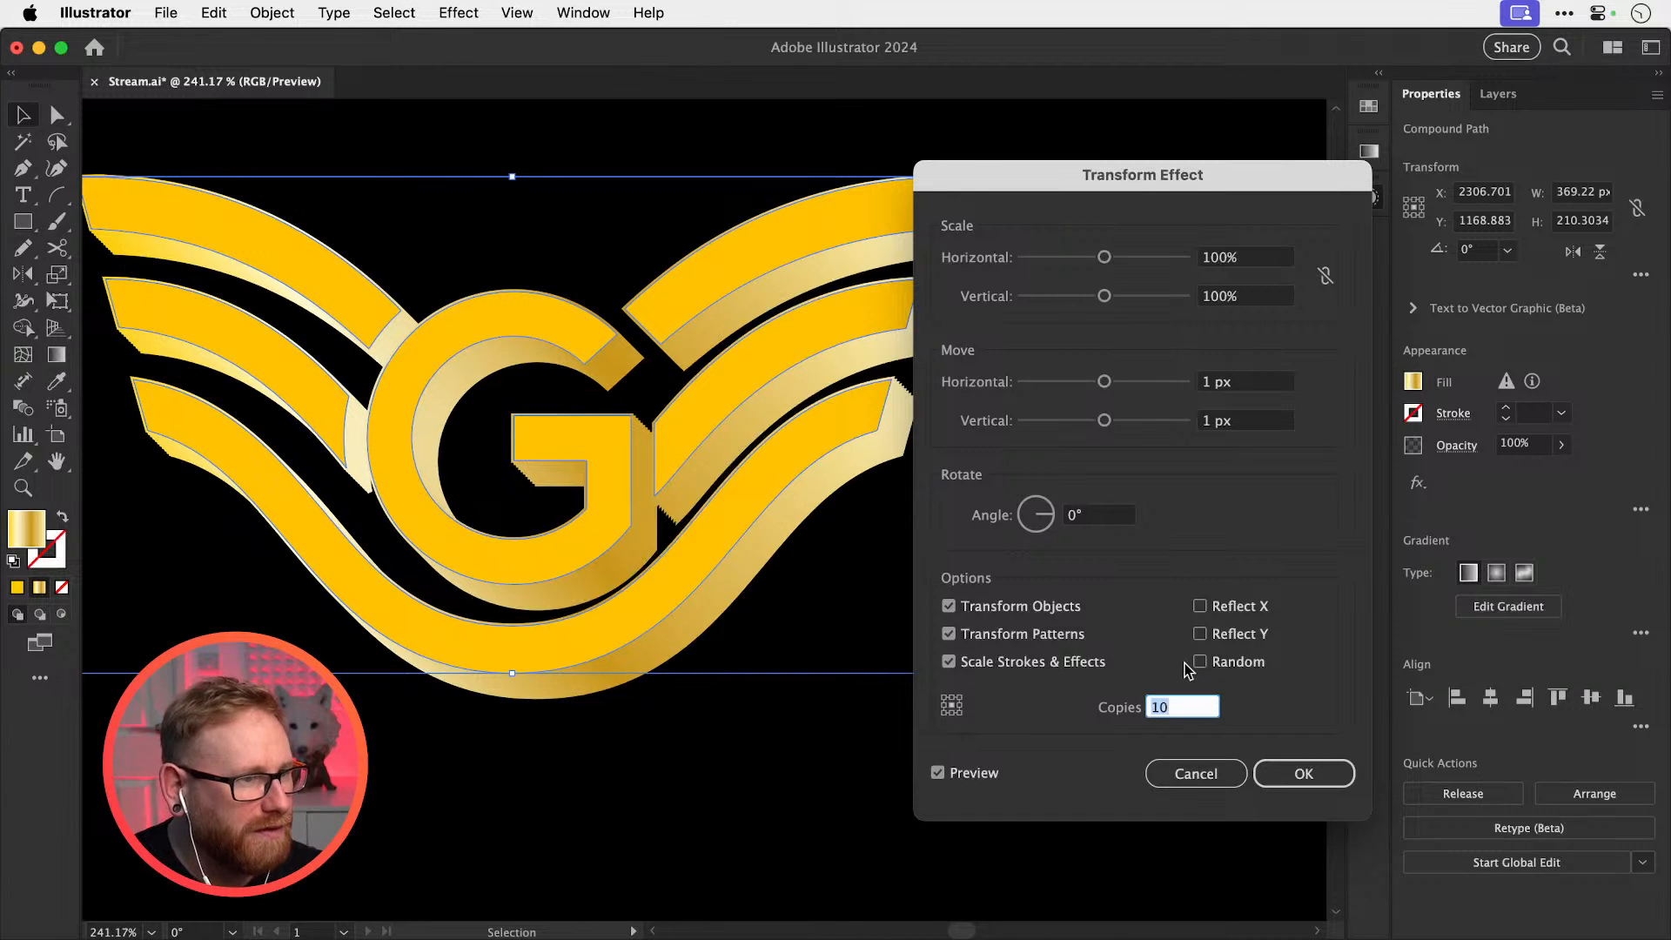
left_click(1269, 382)
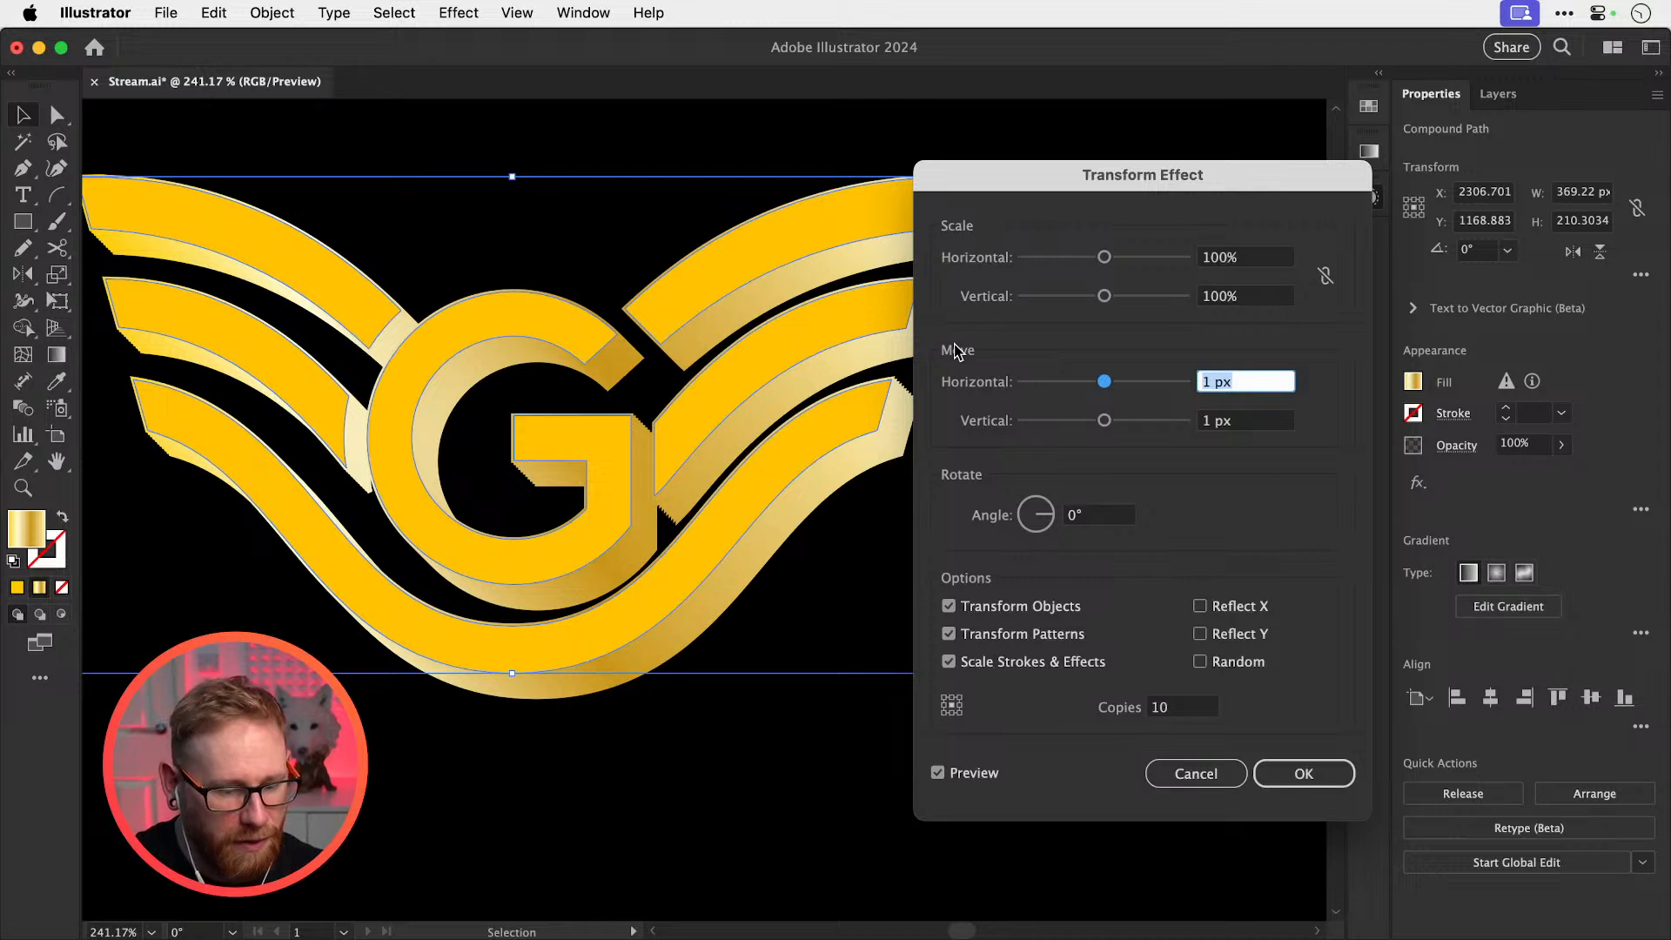
type("0")
key("Tab")
type("0")
key("Tab")
left_click(1260, 260)
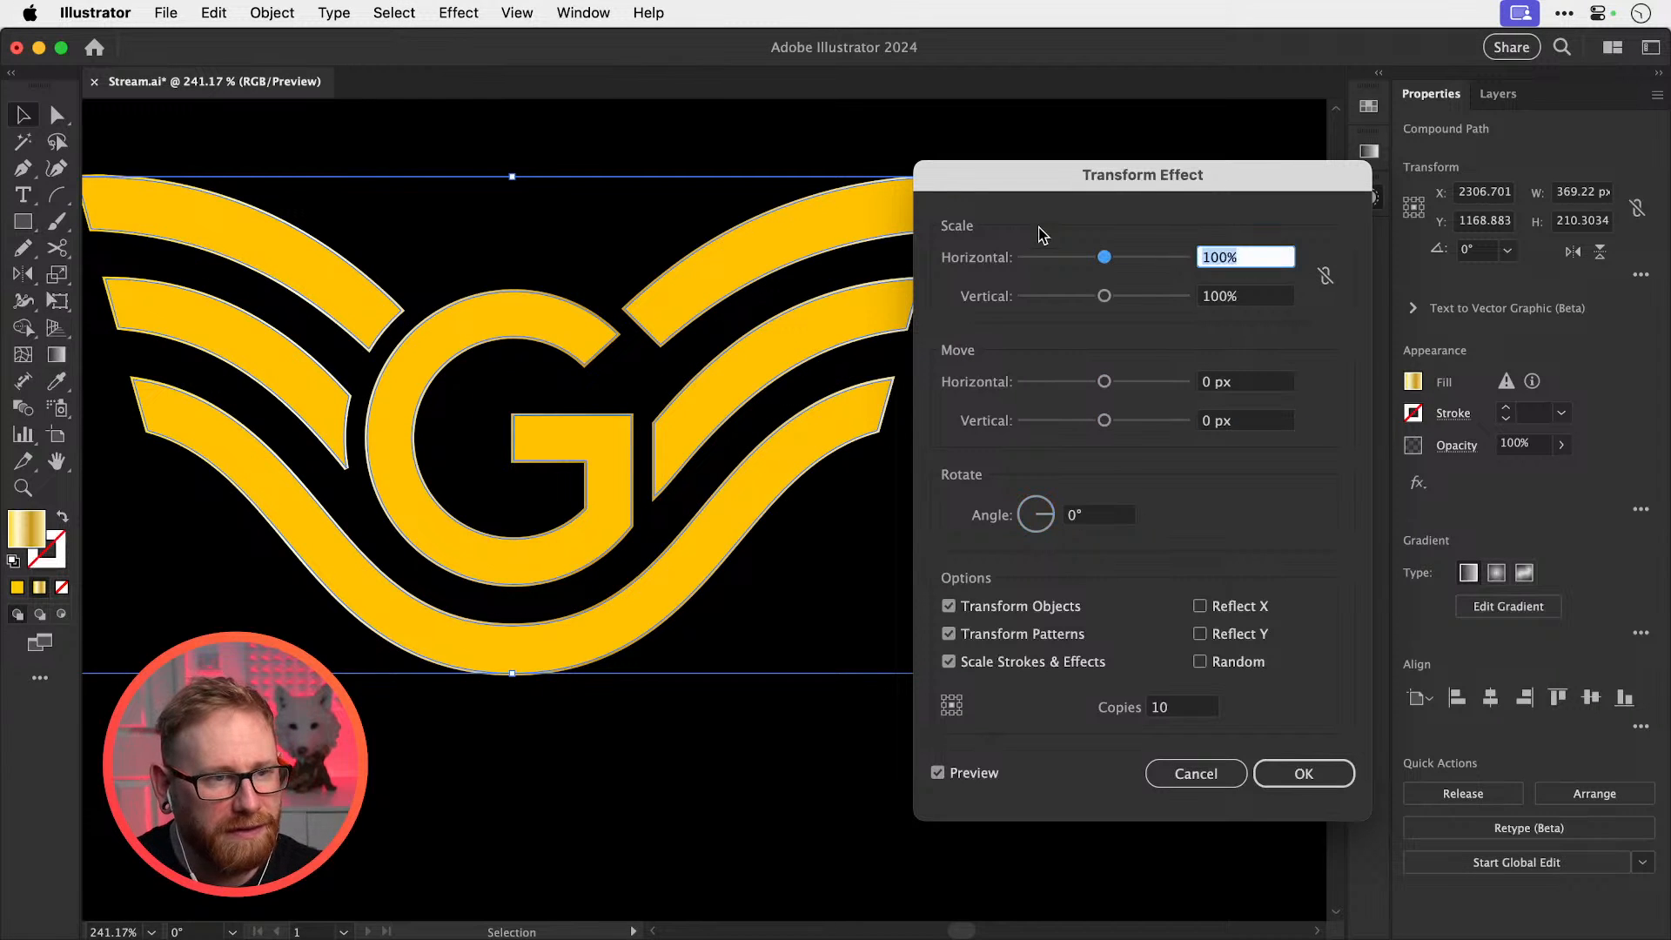
type("99")
key("Tab")
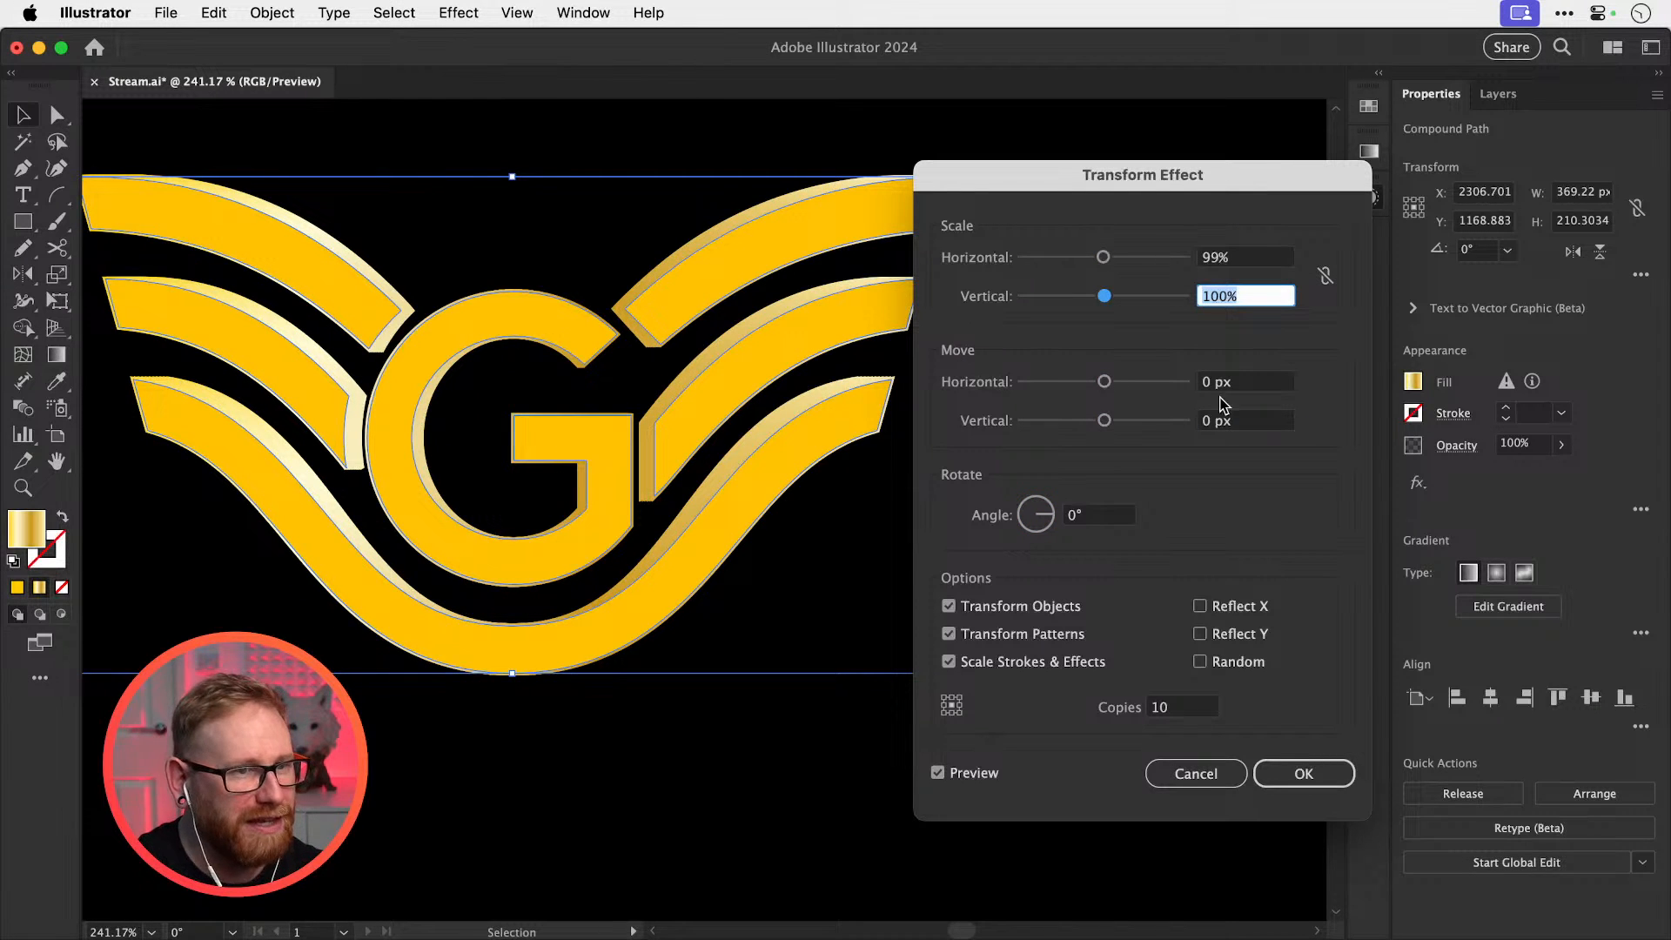
type("99")
key("Tab")
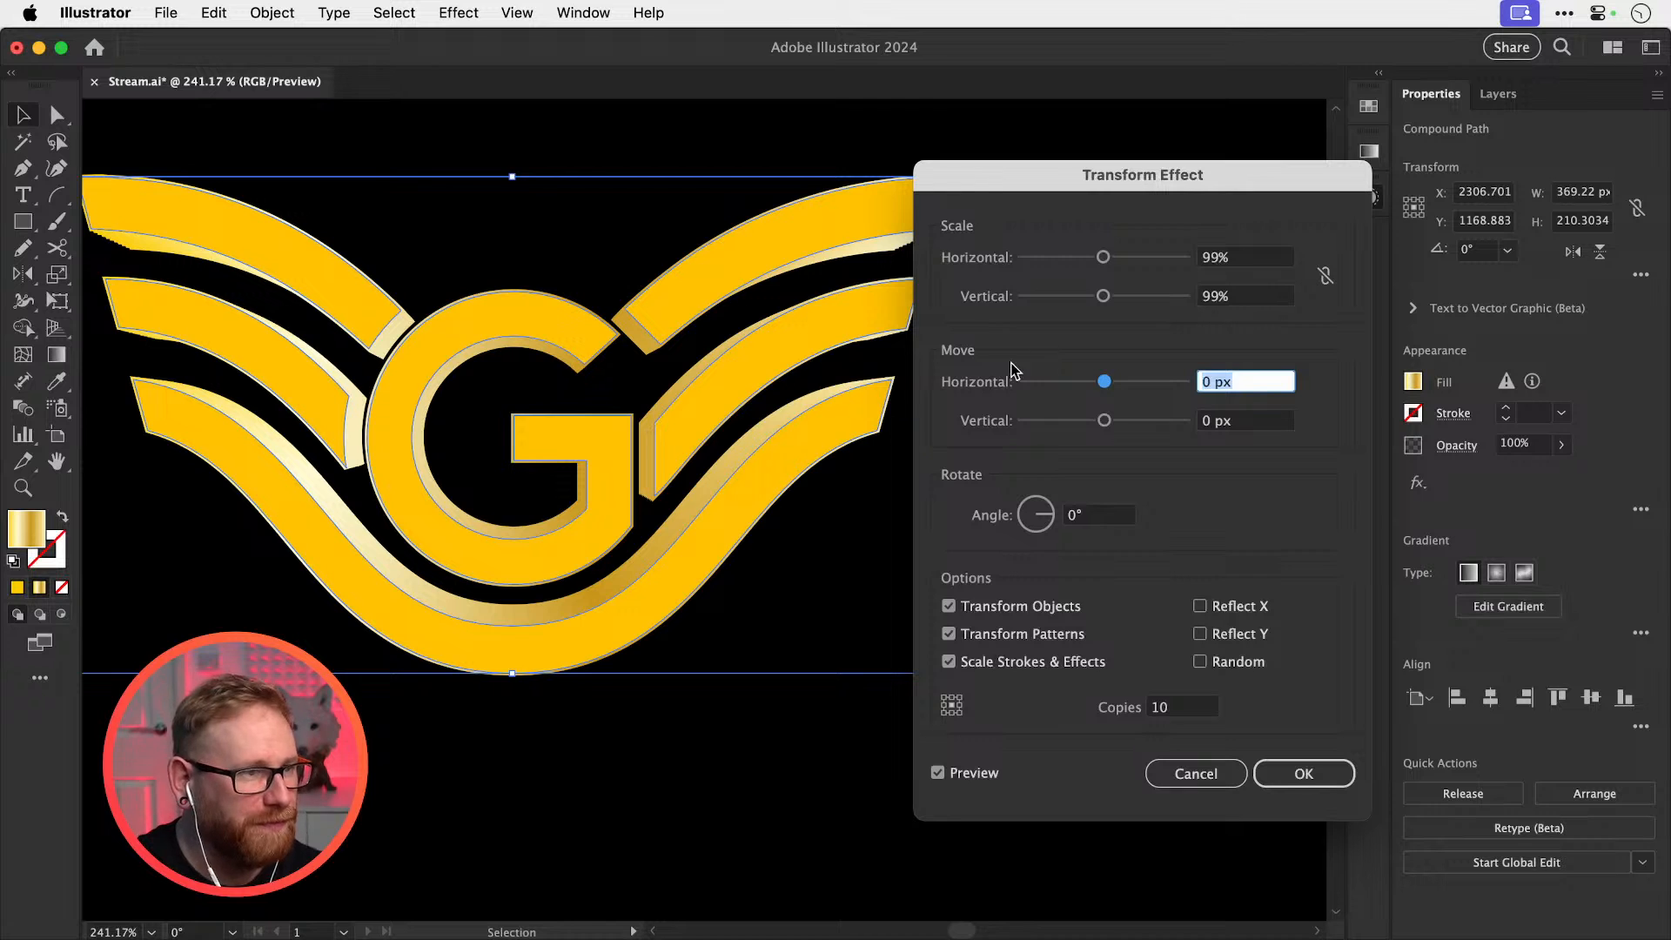
Set the scale to 99.9% and copies to 50, then apply the Transform effect
left_click(1194, 703)
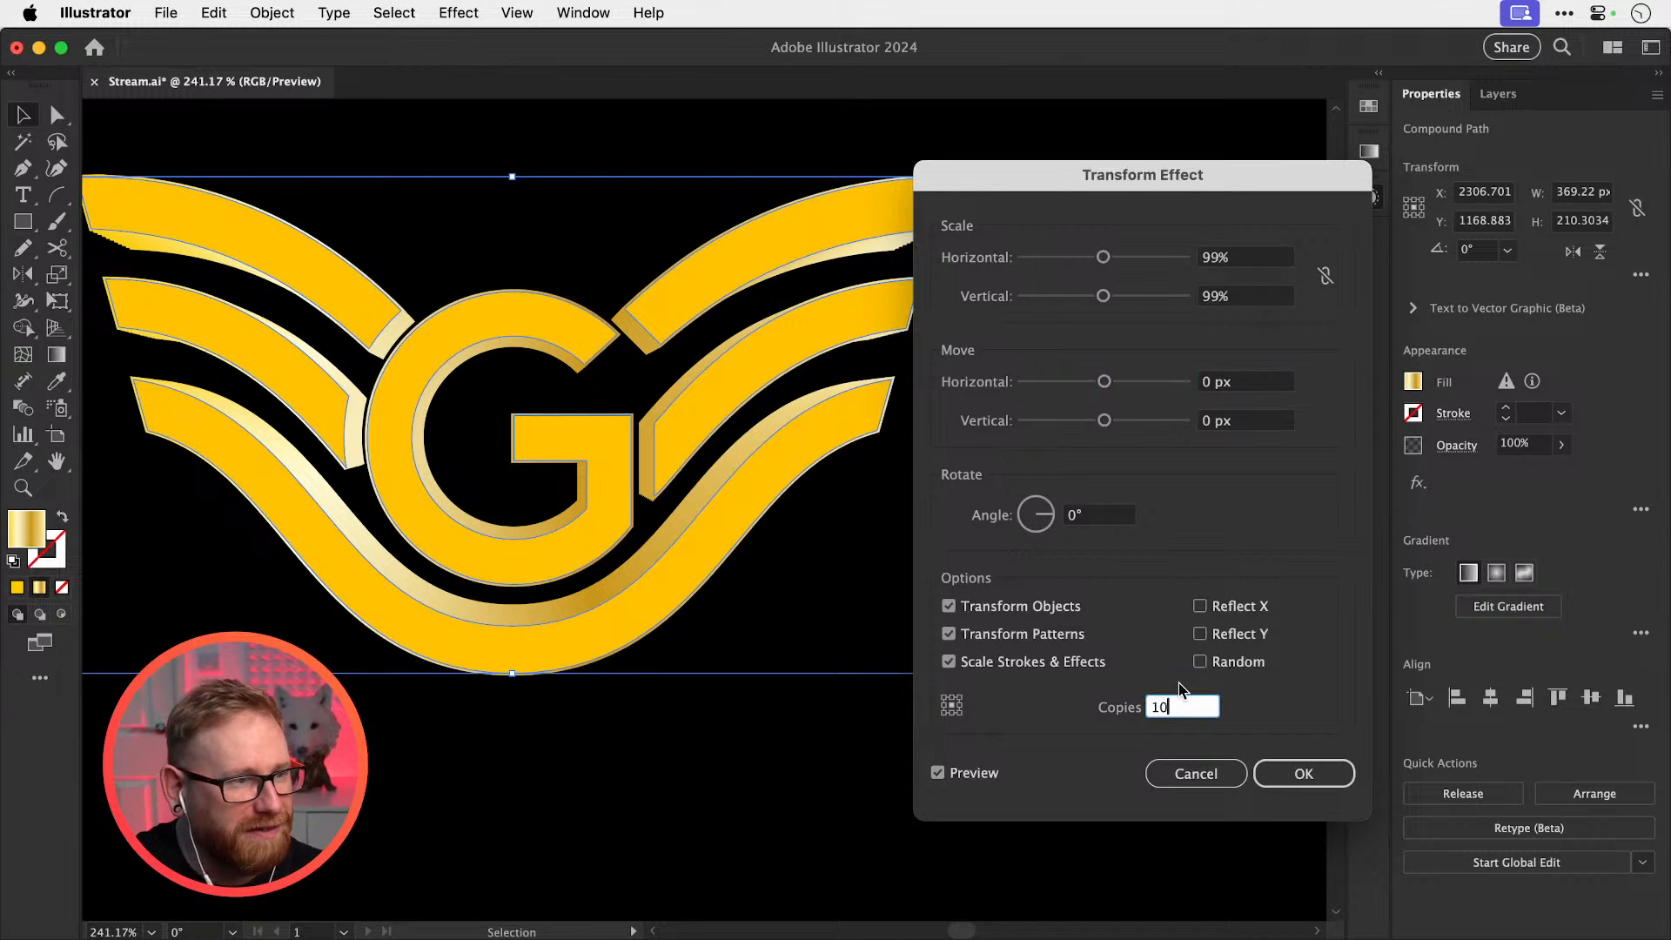
key("Down")
key("Down")
key("Down")
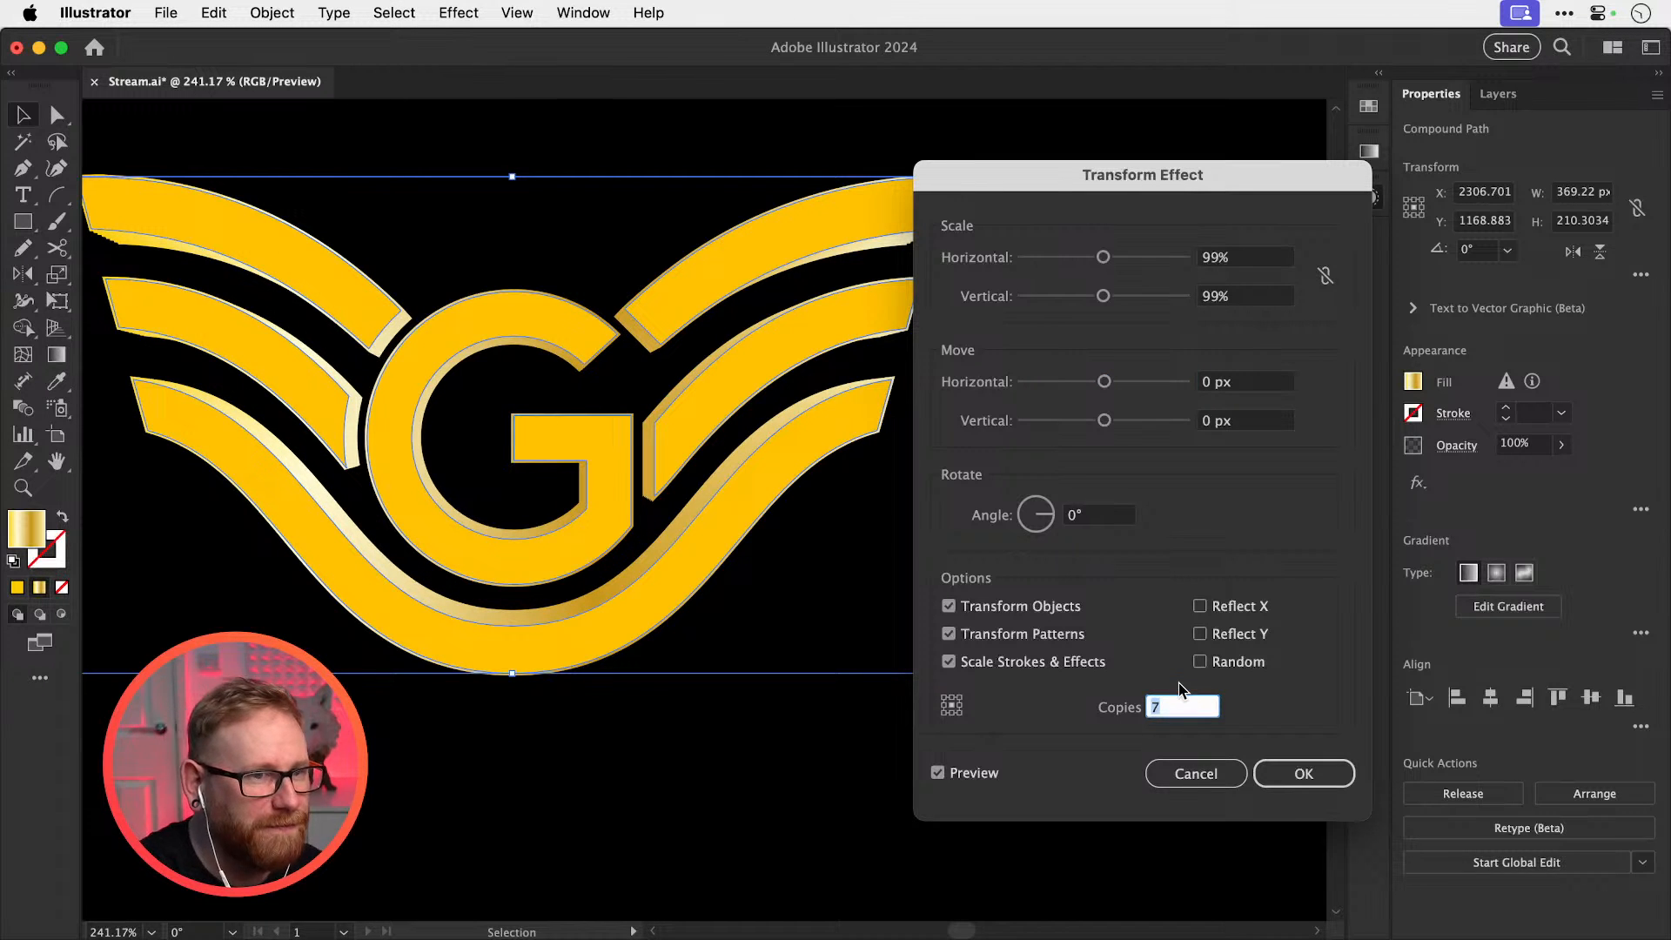
key("Tab")
type("99")
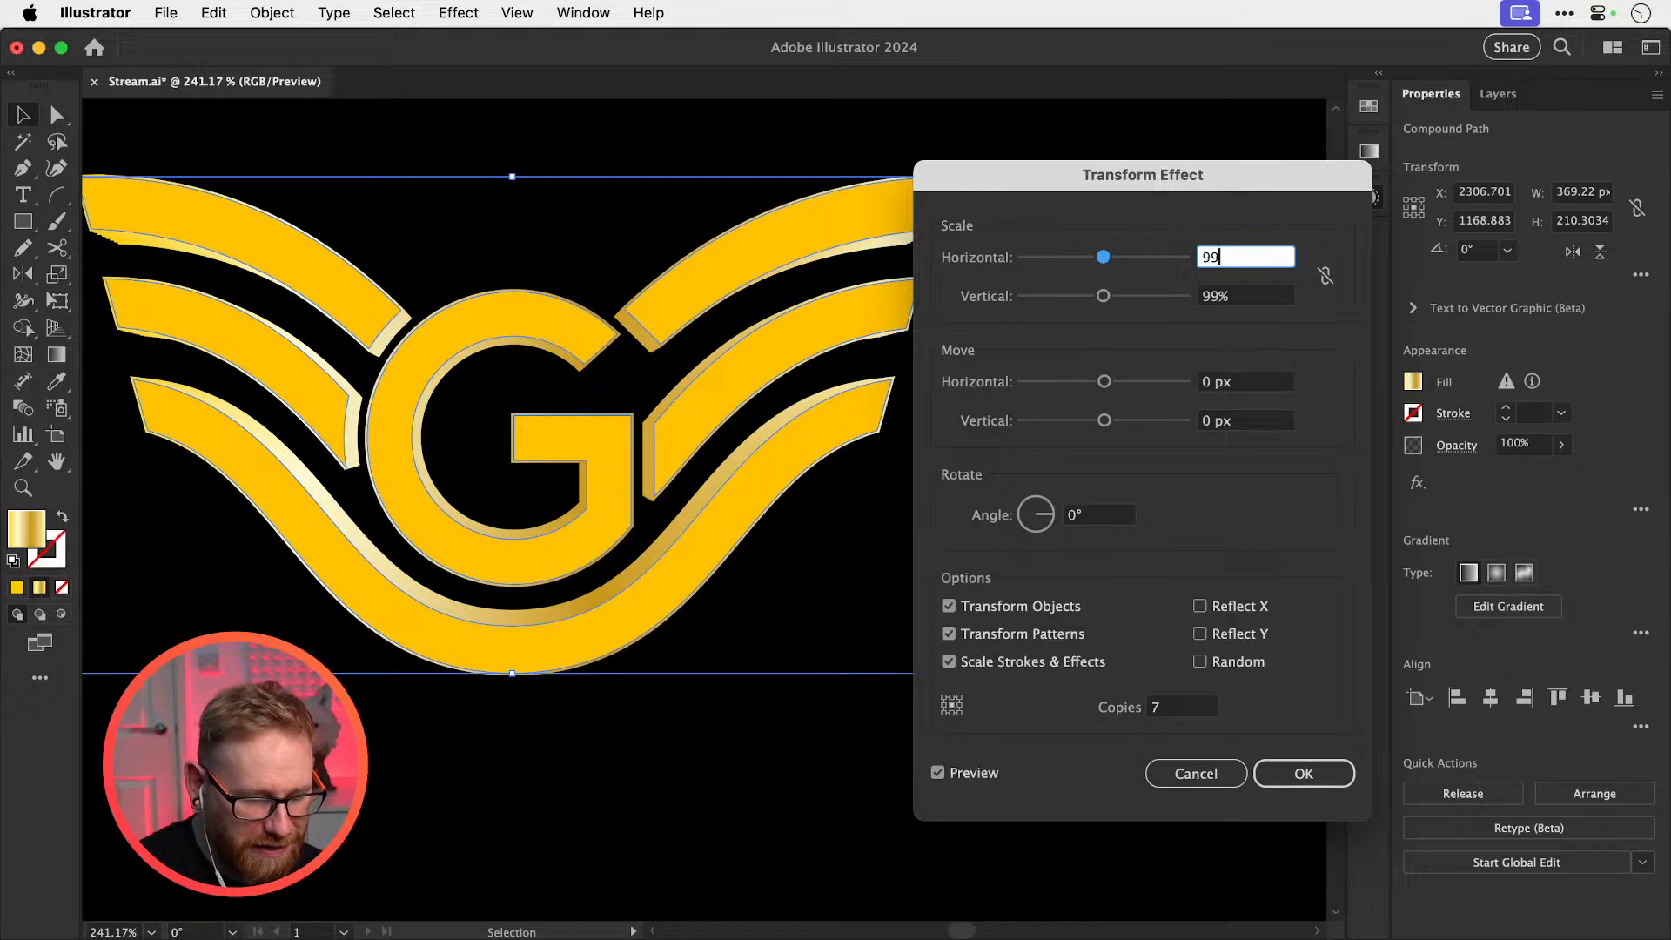
type(".9")
key("Tab")
type("99")
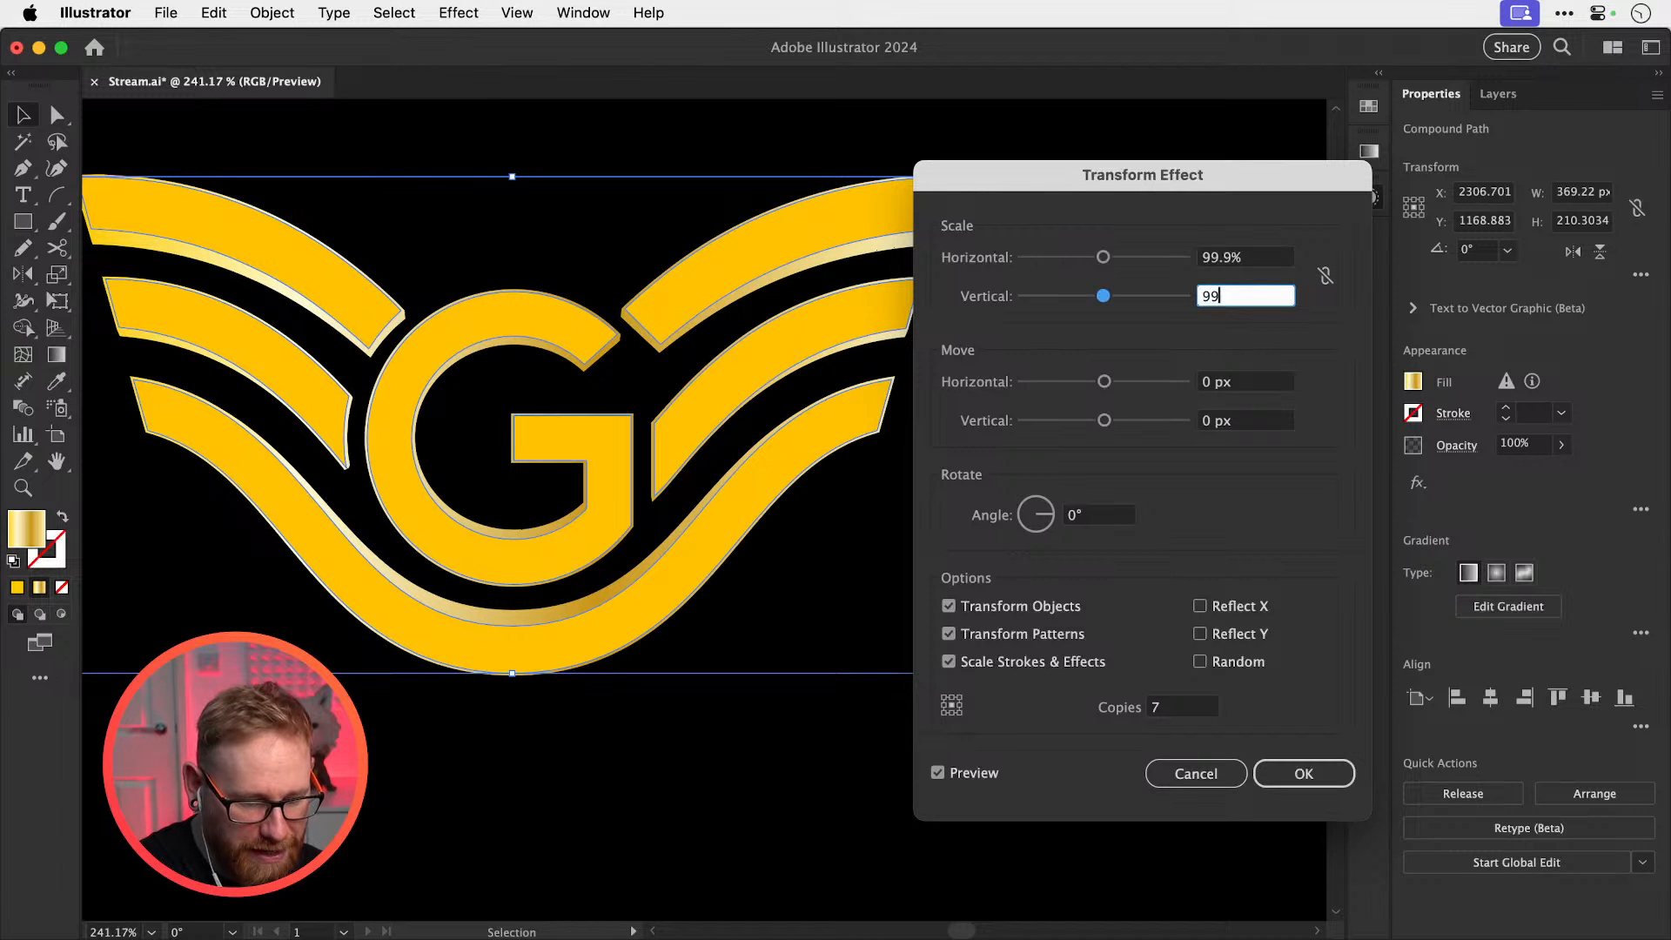
key("Tab")
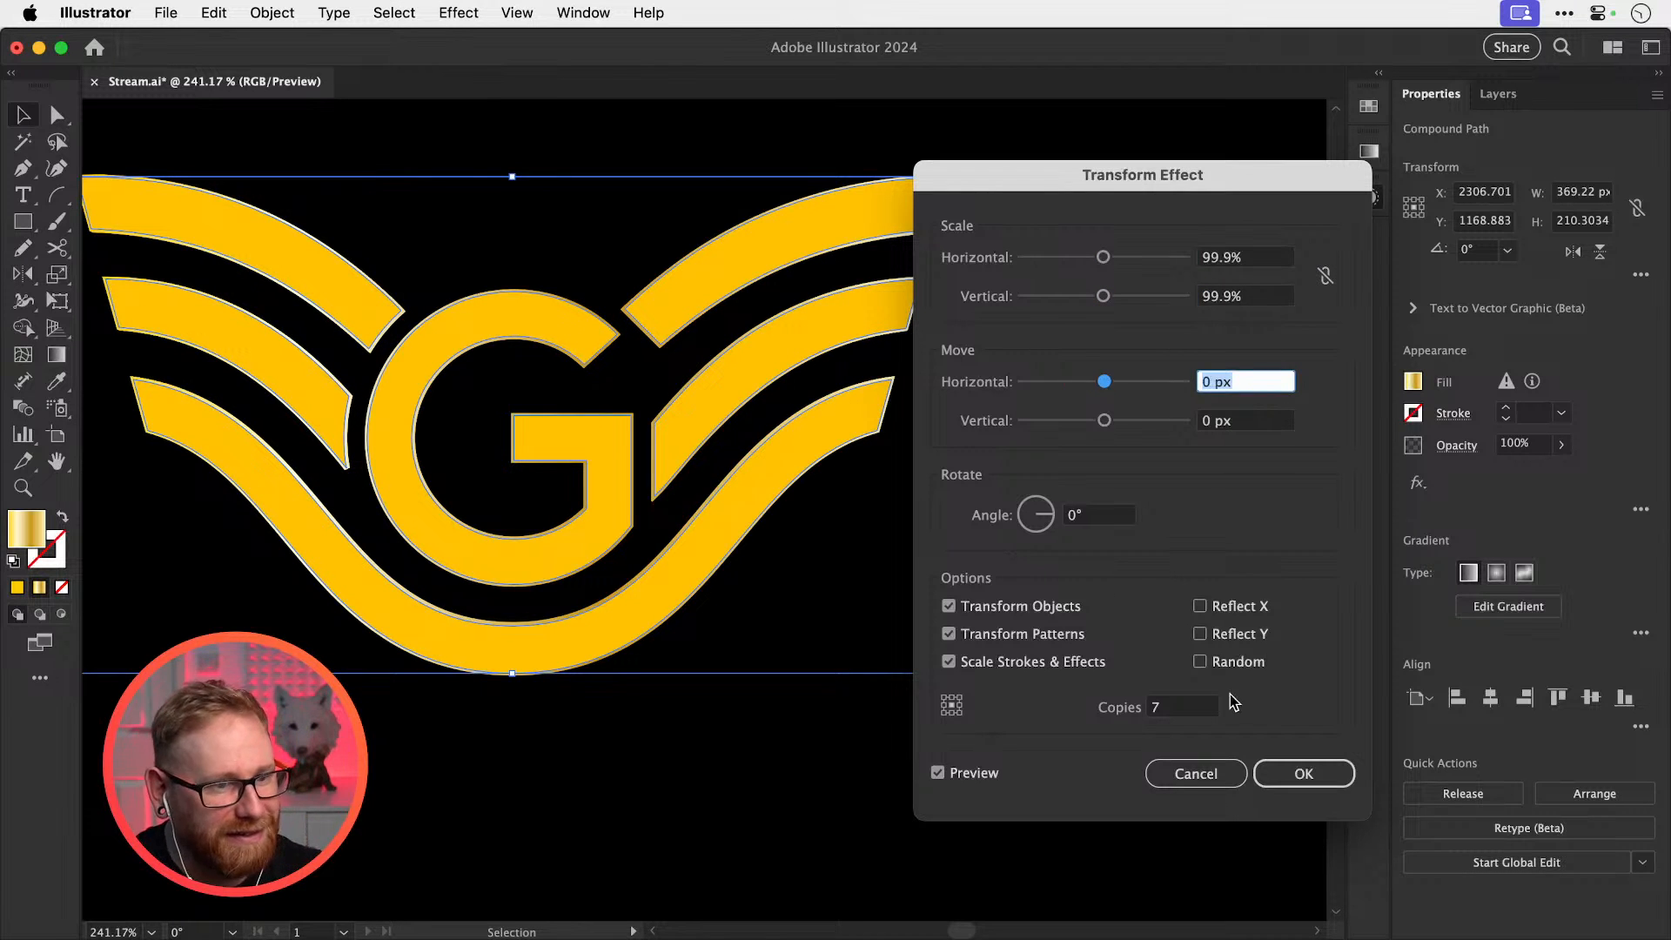
left_click(1182, 706)
key("Up")
key("Up")
key("Up")
key("Up")
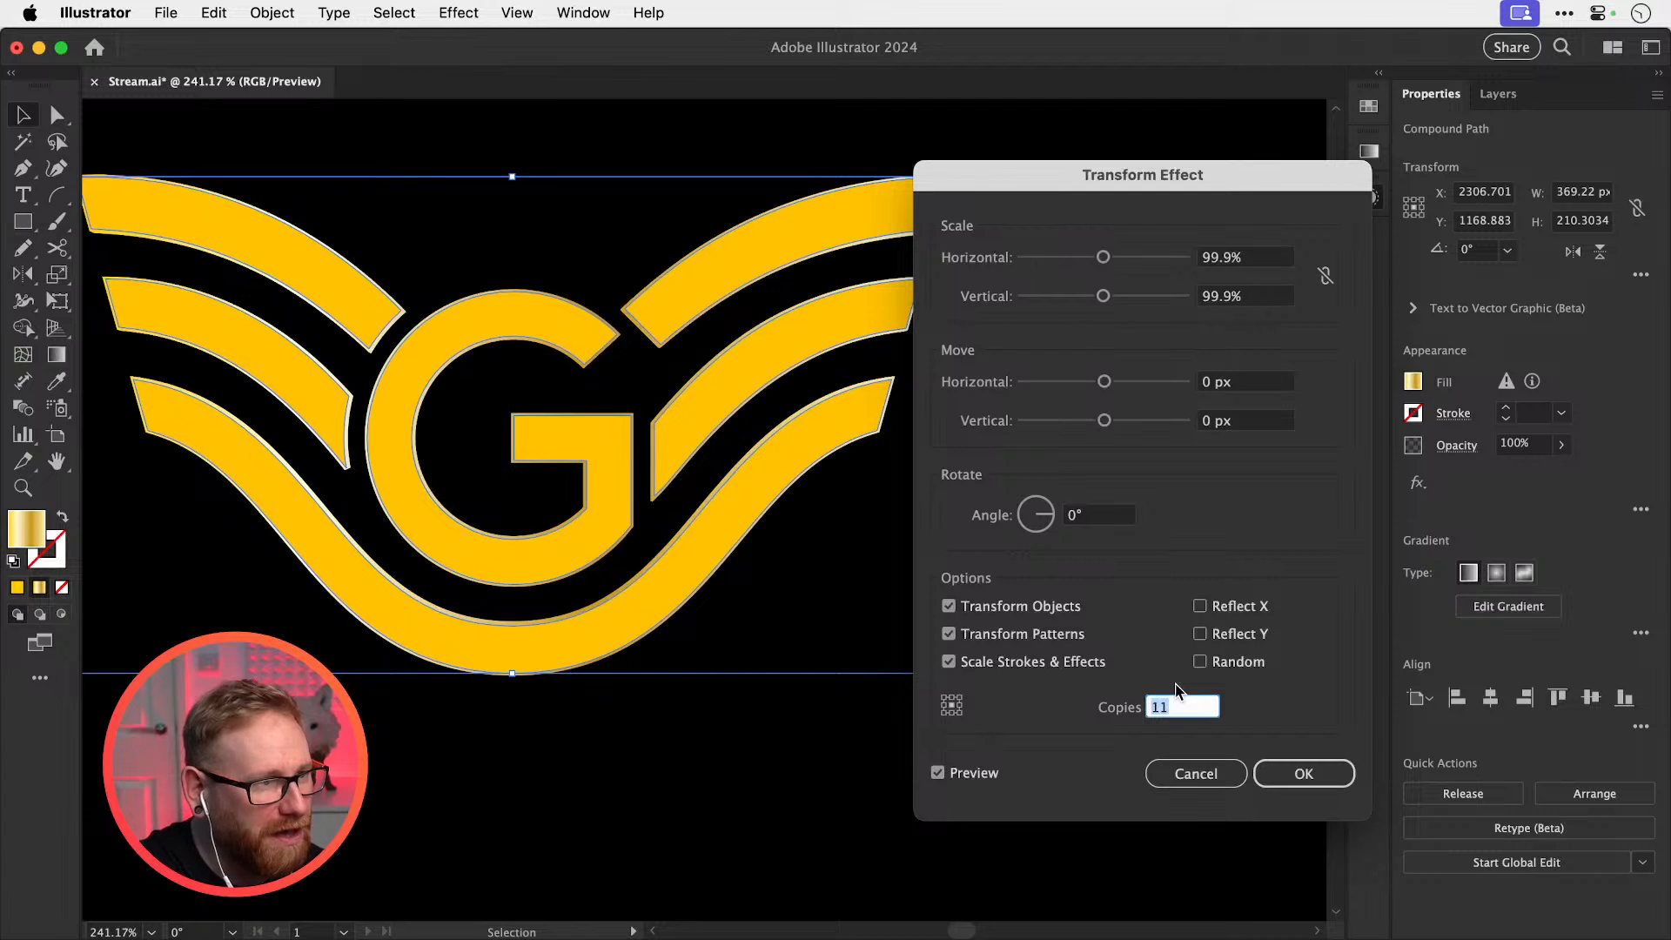
key("shift+Up")
key("shift+Up")
key("shift+Up")
key("shift+Up")
key("shift+Up")
key("shift+Down")
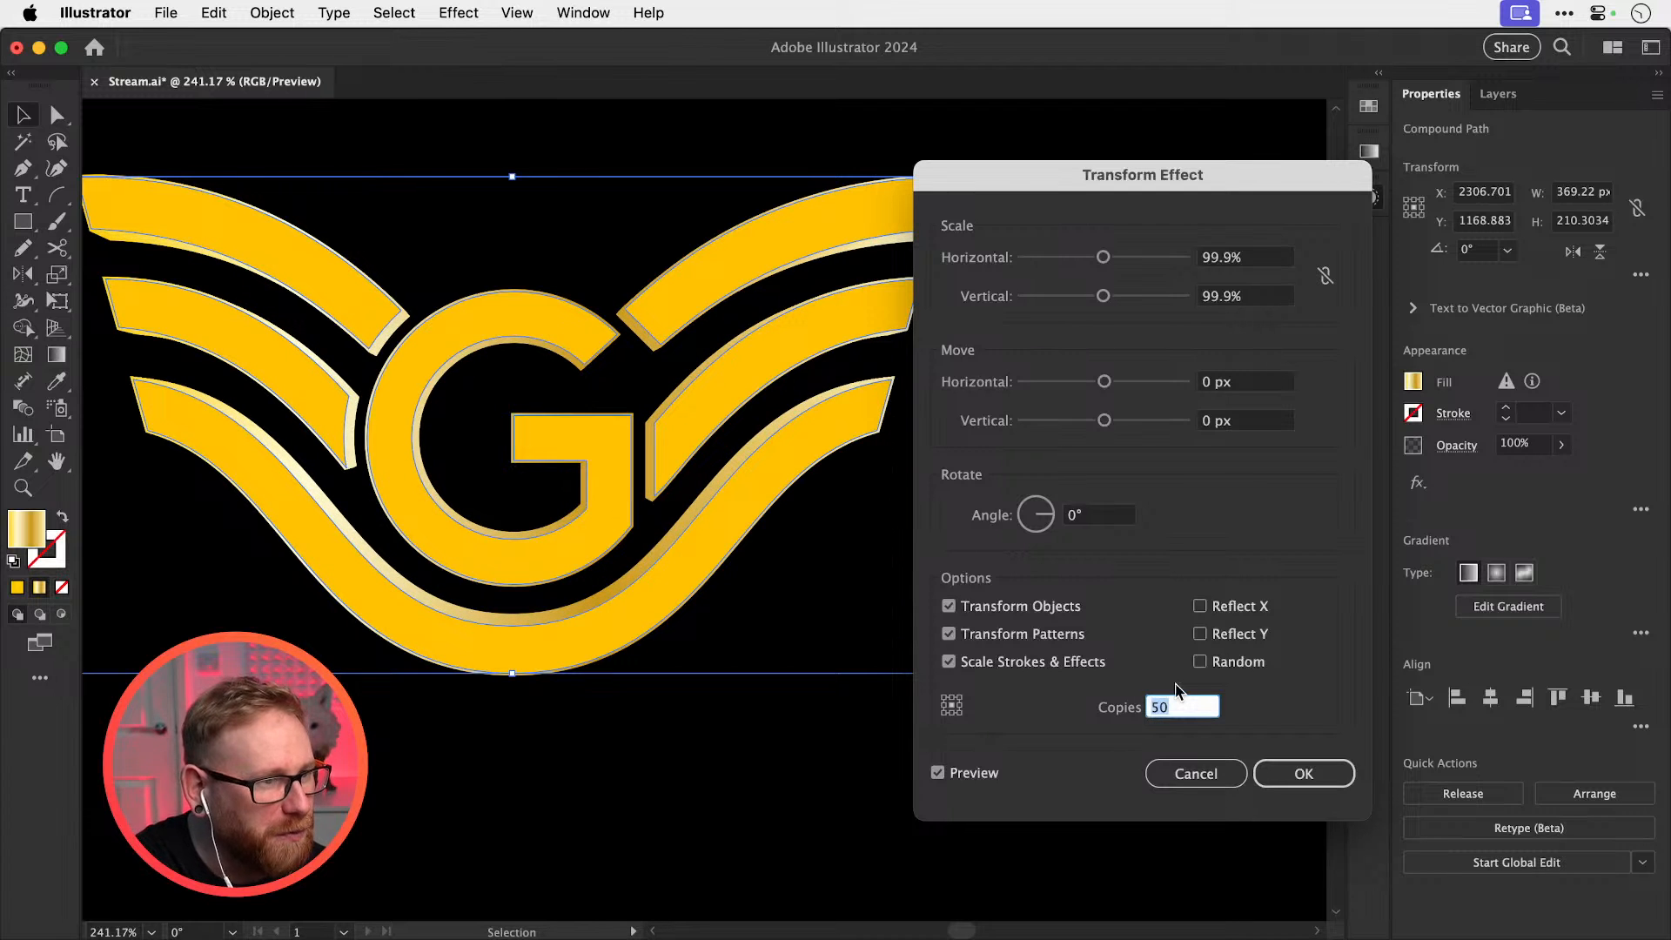
key("Return")
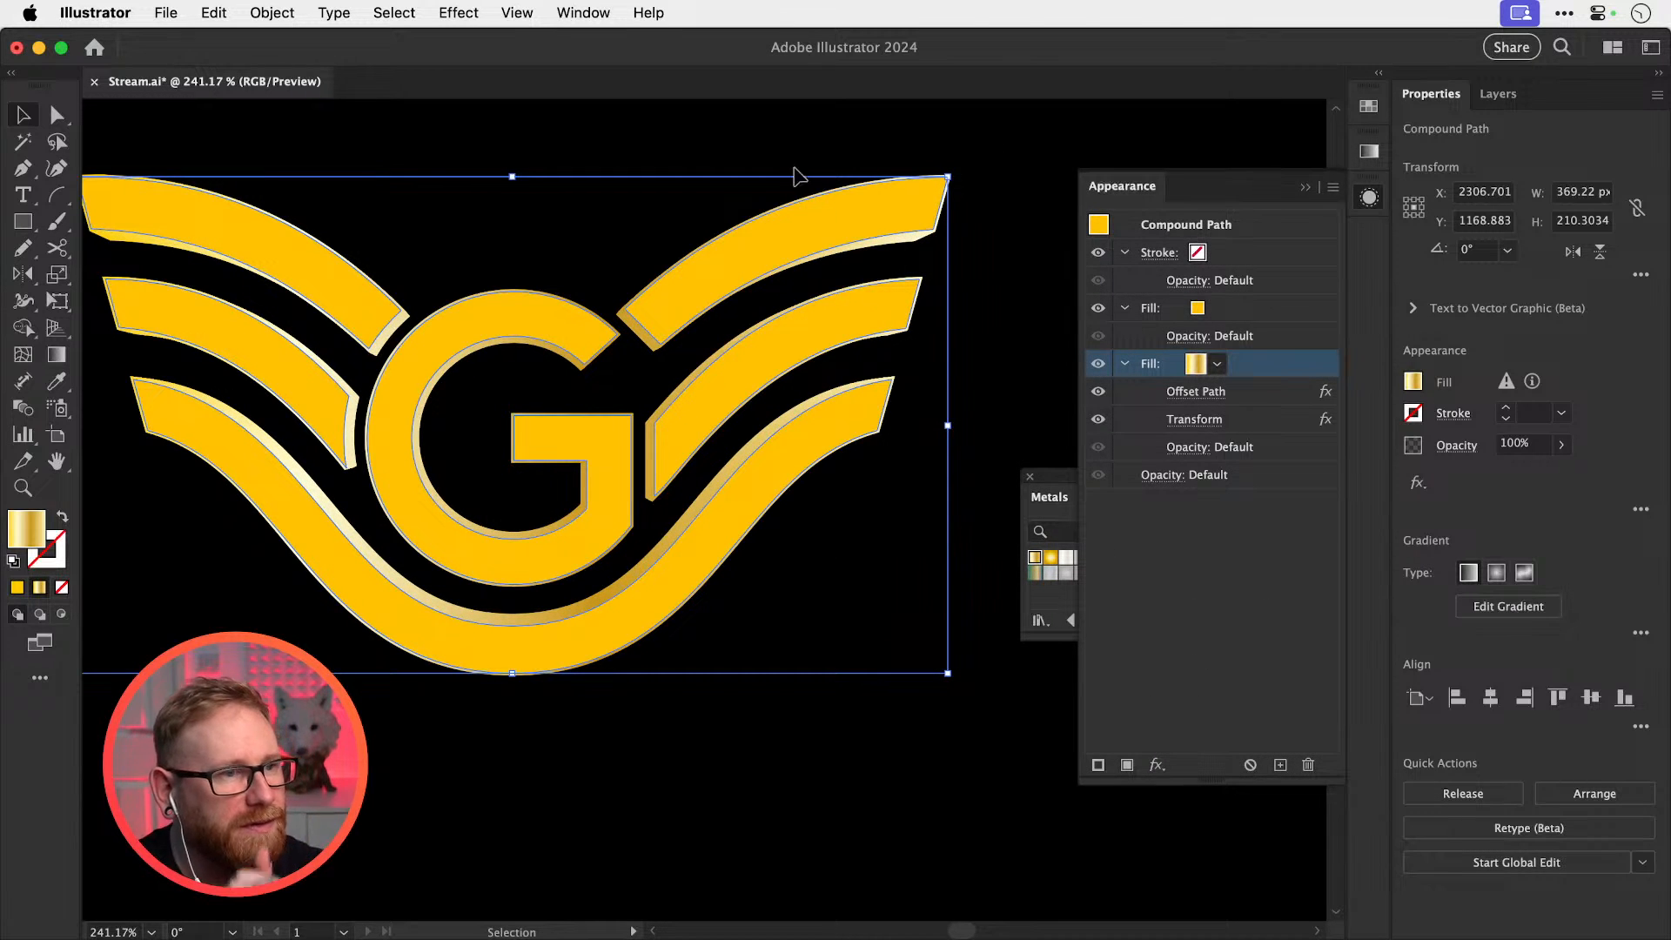
left_click(1368, 152)
left_click(1099, 258)
left_click(1022, 315)
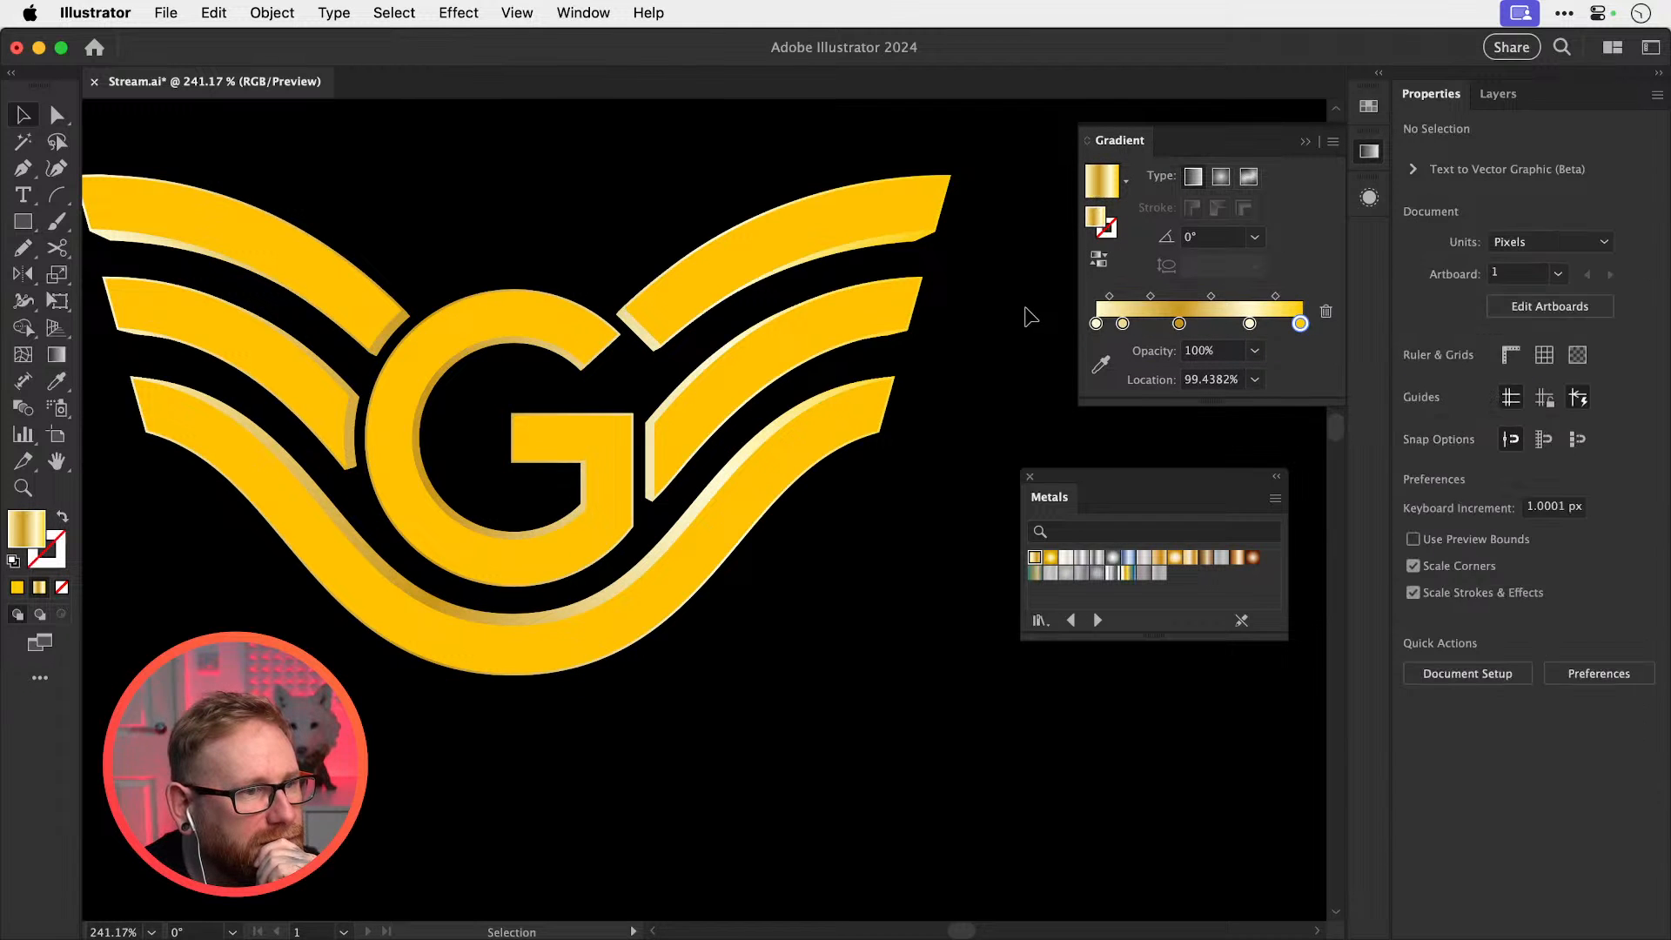
key("z")
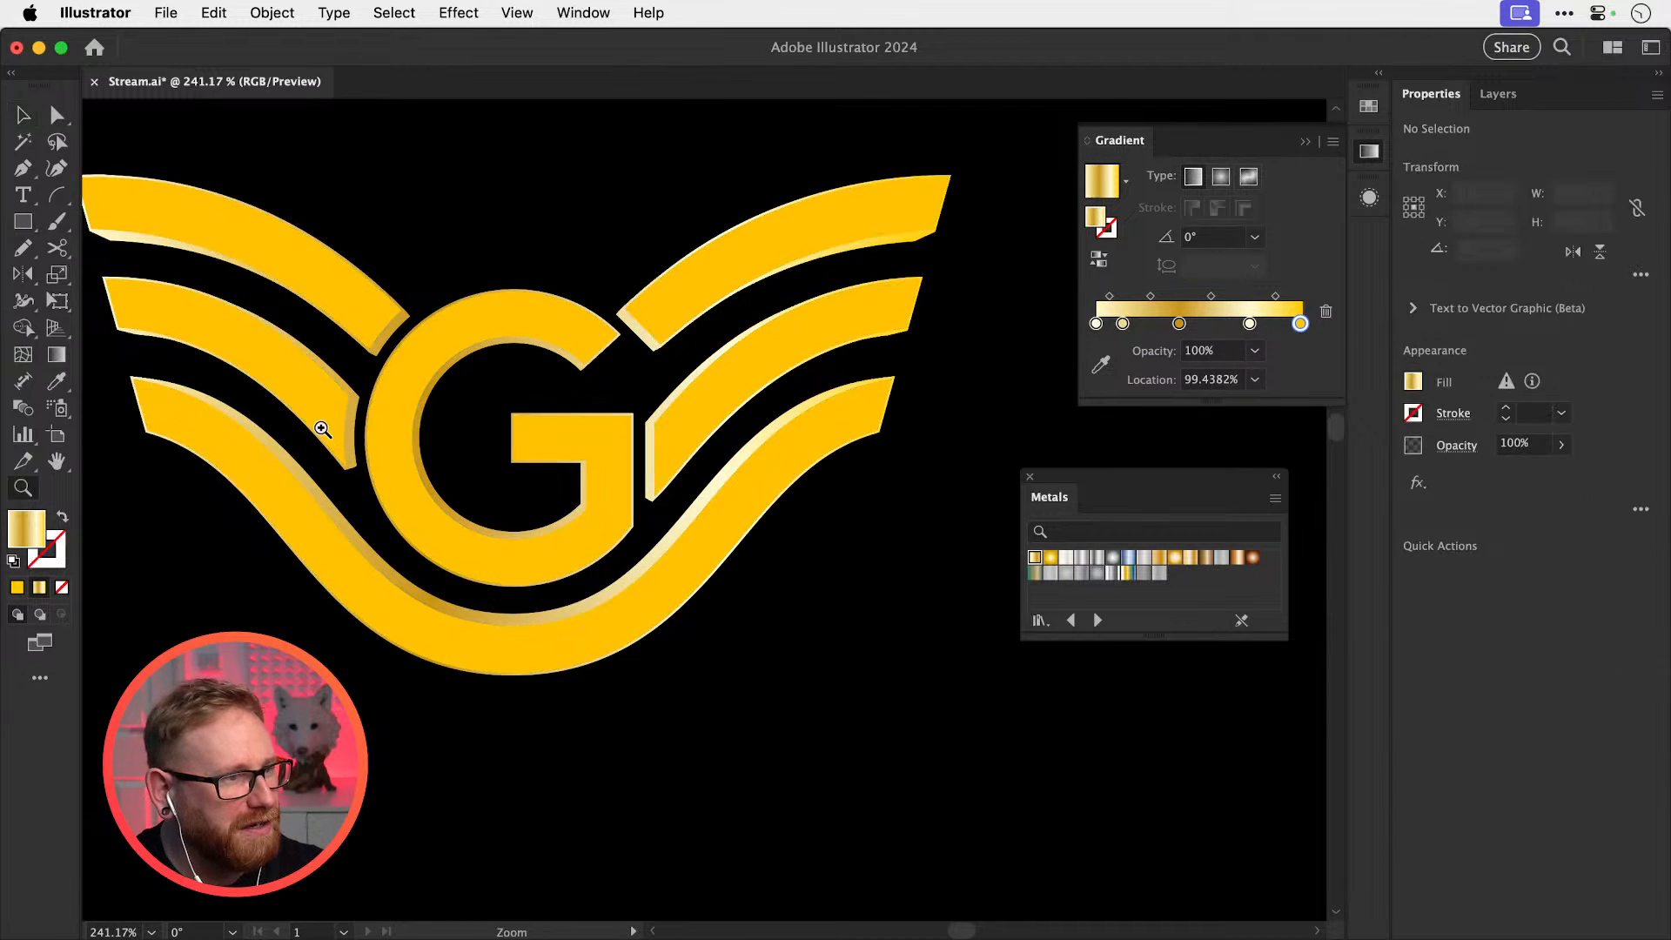
left_click_drag(317, 429, 540, 394)
key("v")
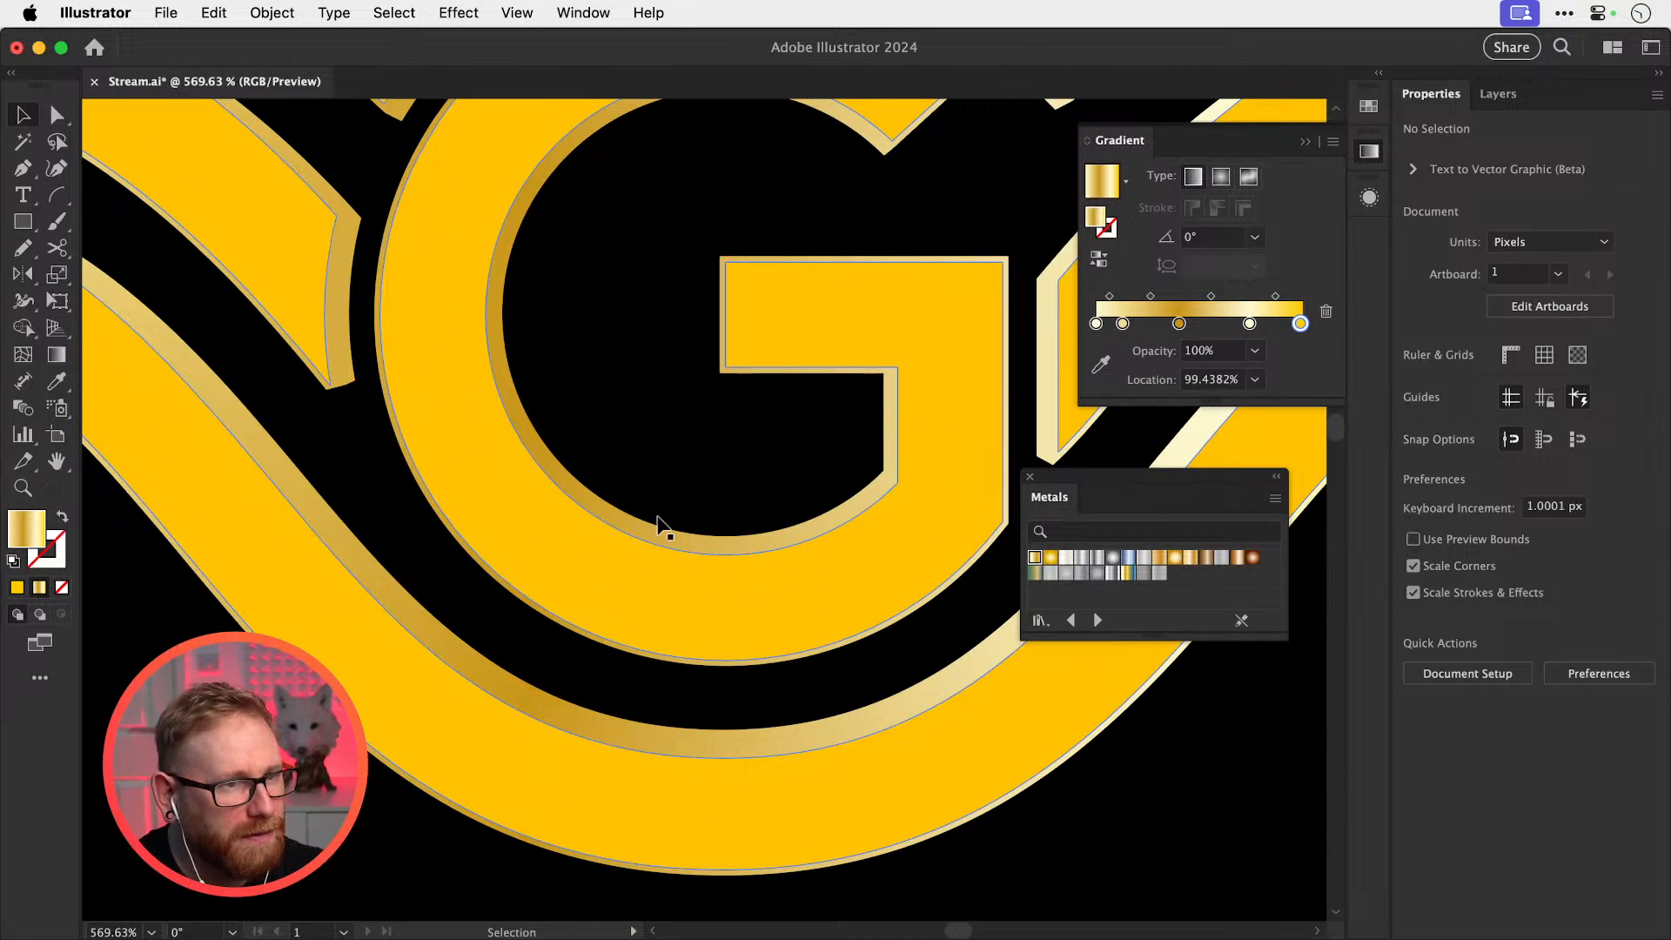
left_click(670, 574)
left_click(1369, 153)
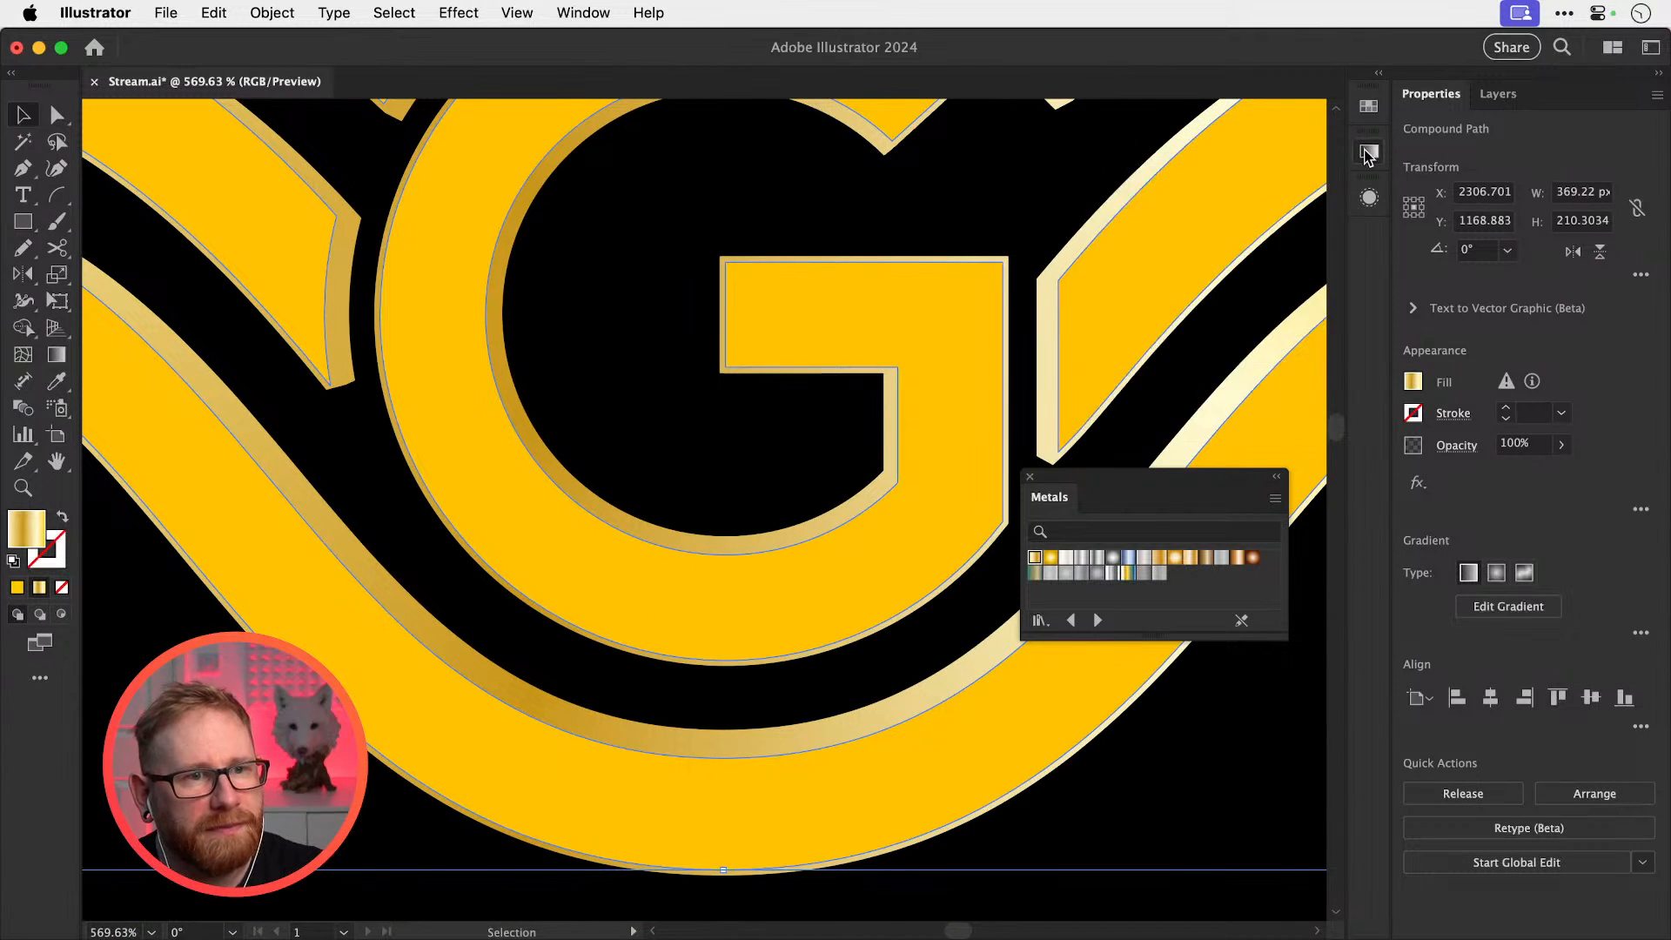
left_click(1369, 153)
left_click(1369, 198)
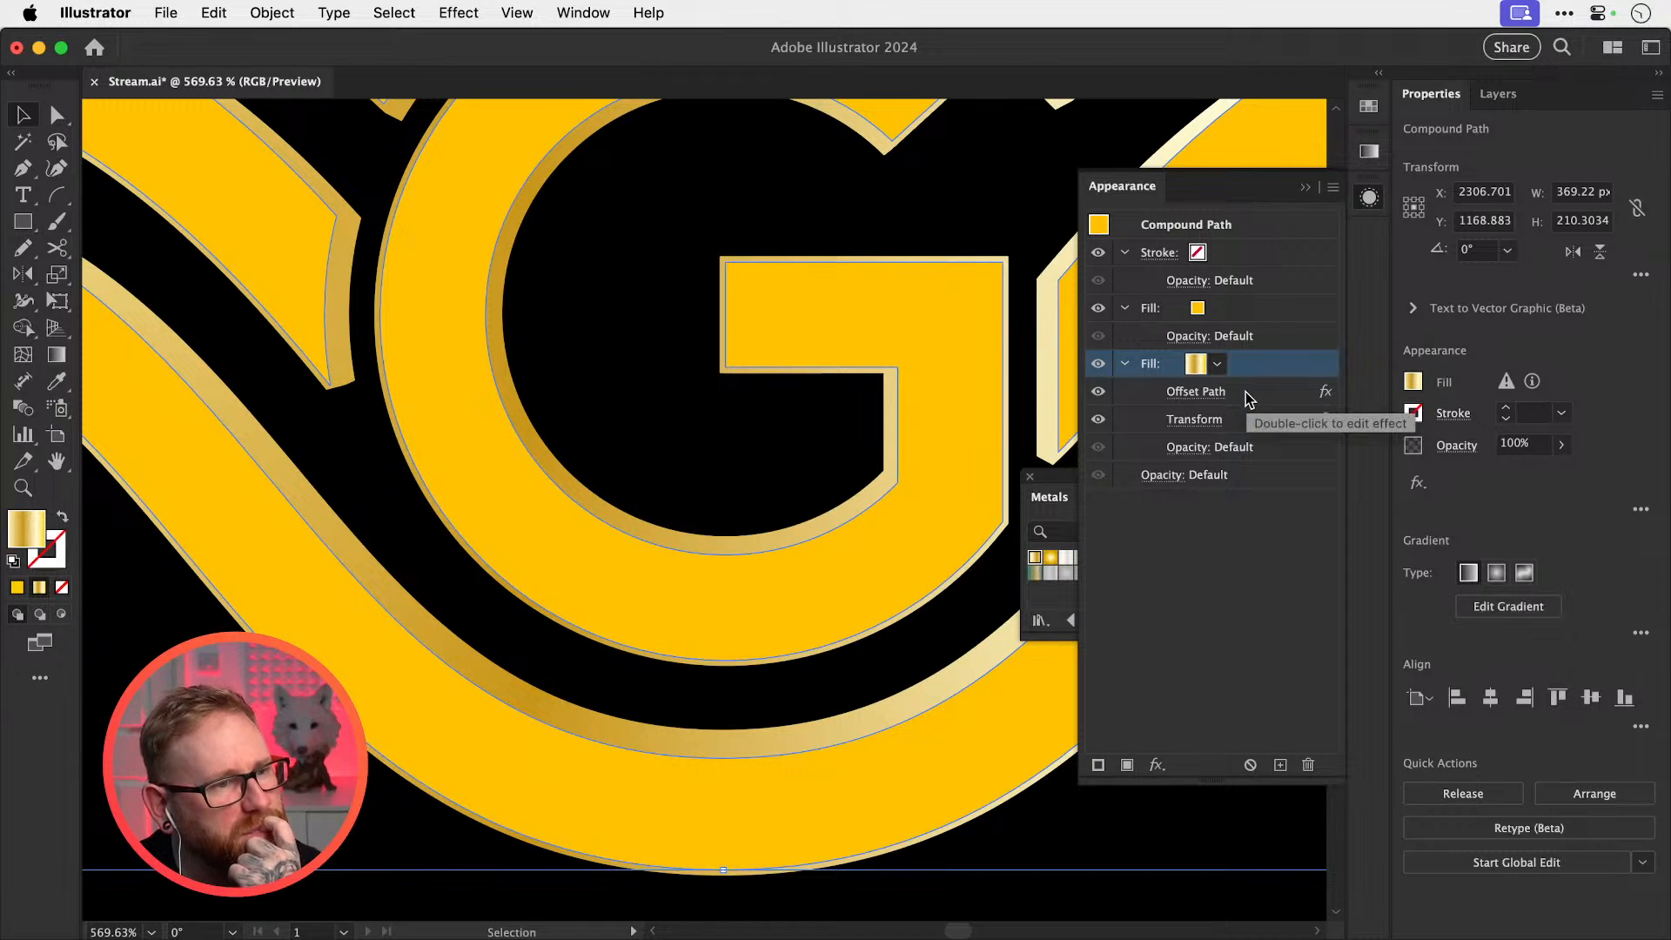
Duplicate the gradient edge fill and hide the duplicate's Offset Path effect
left_click(1282, 764)
left_click(1124, 475)
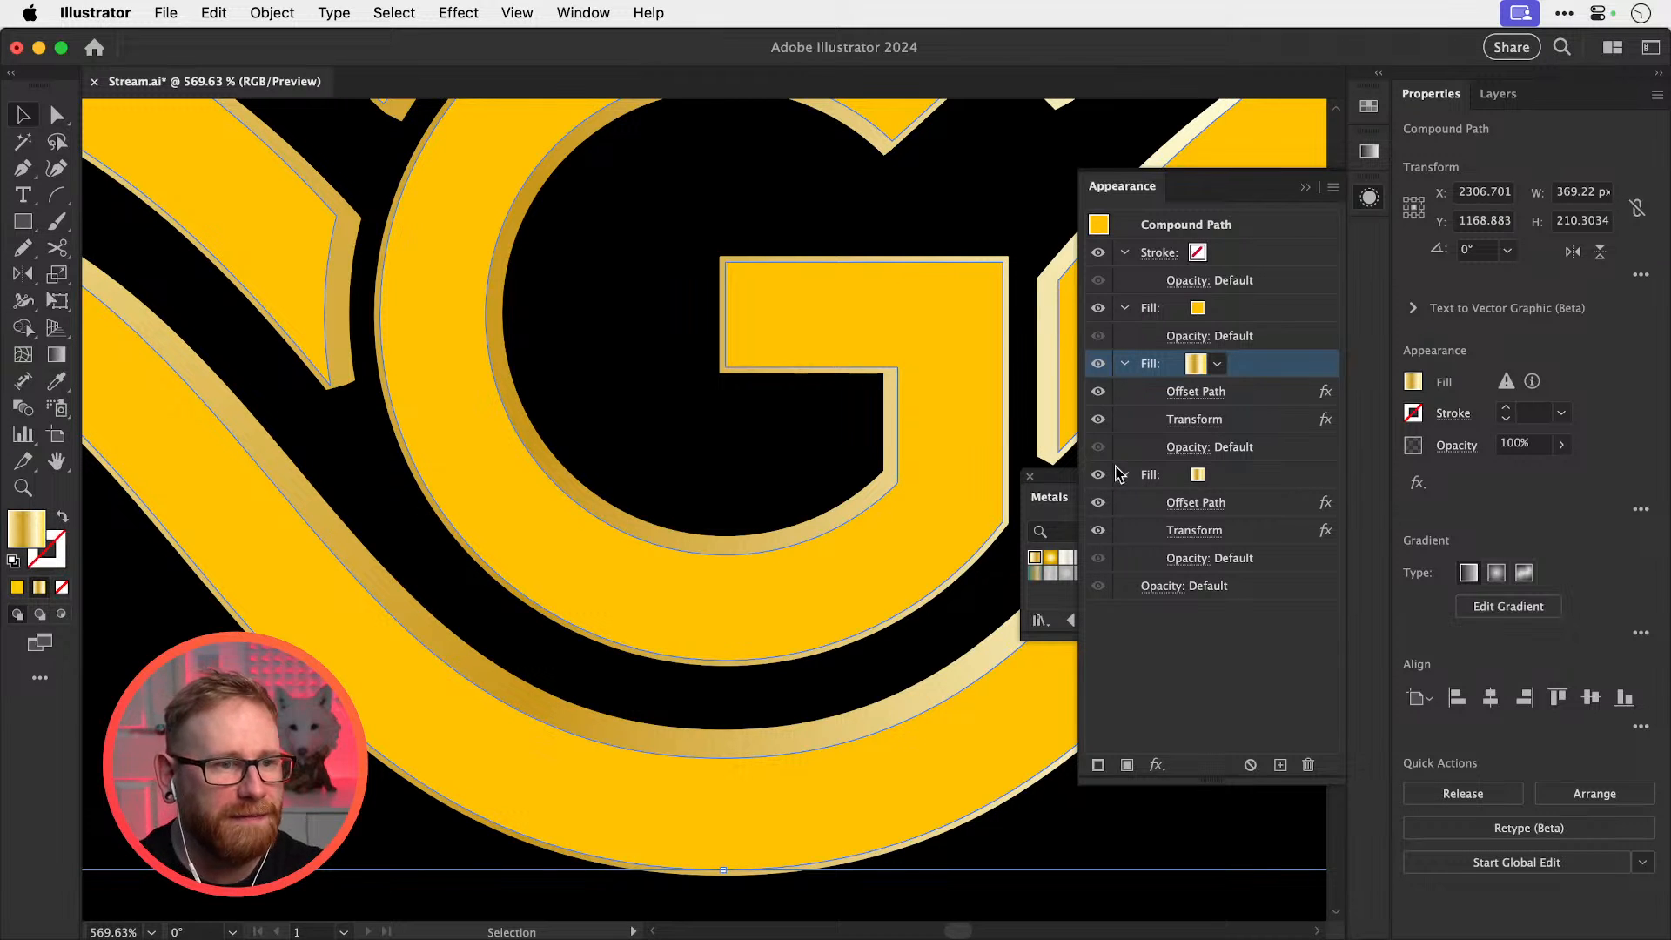
left_click(1099, 421)
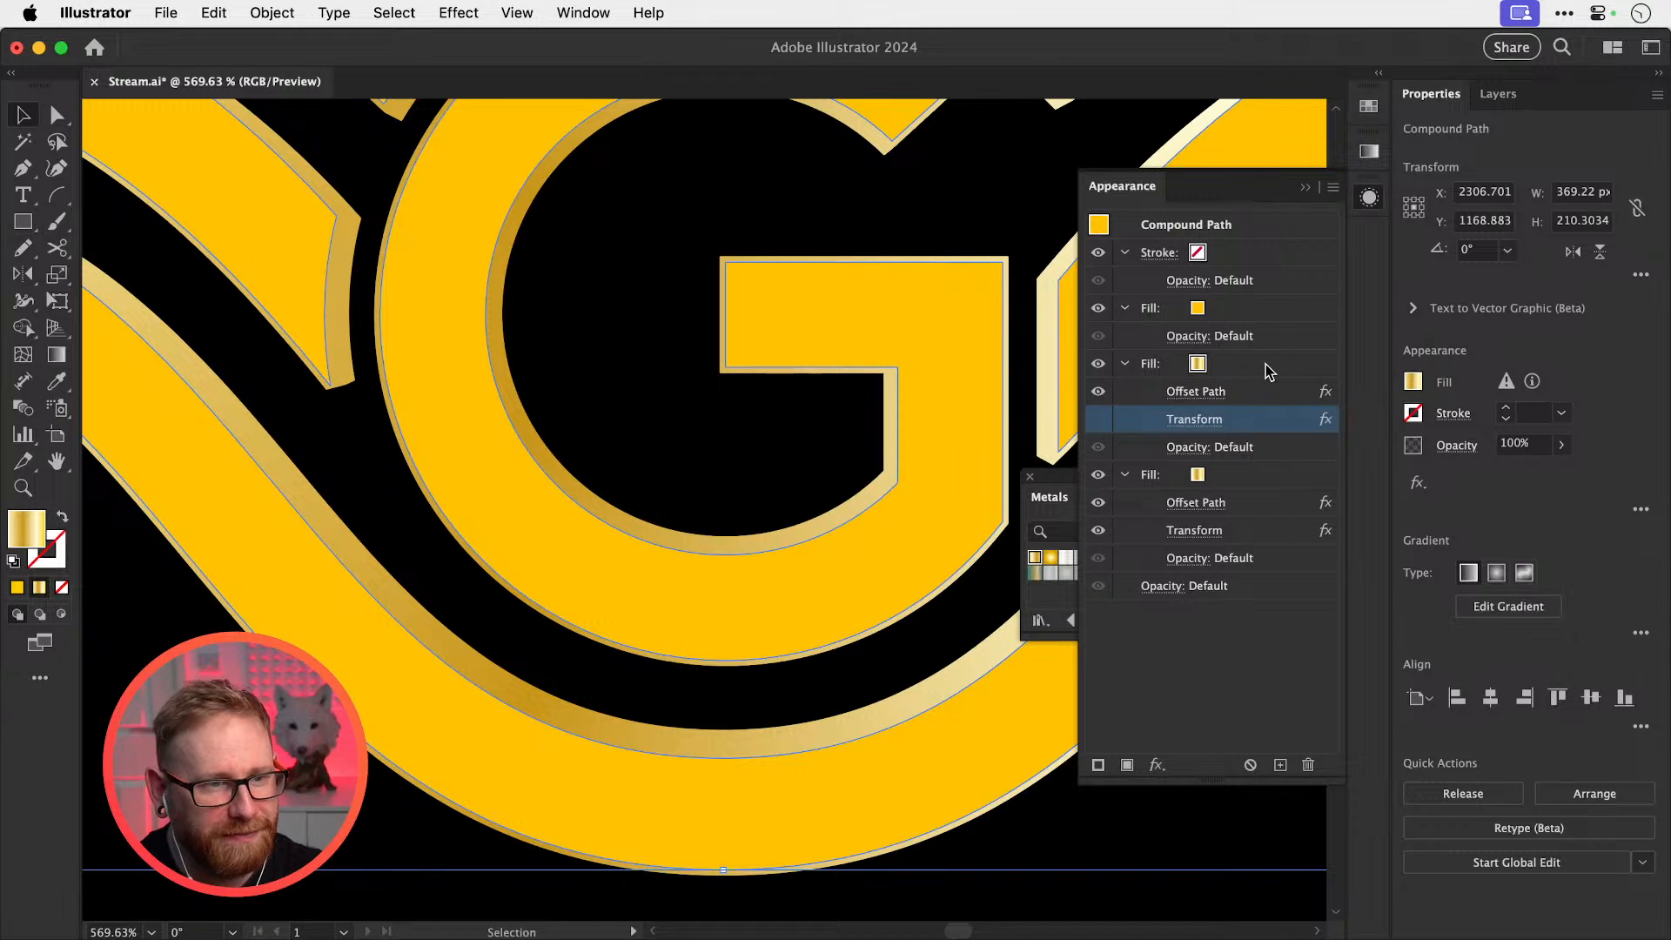
left_click(1098, 503)
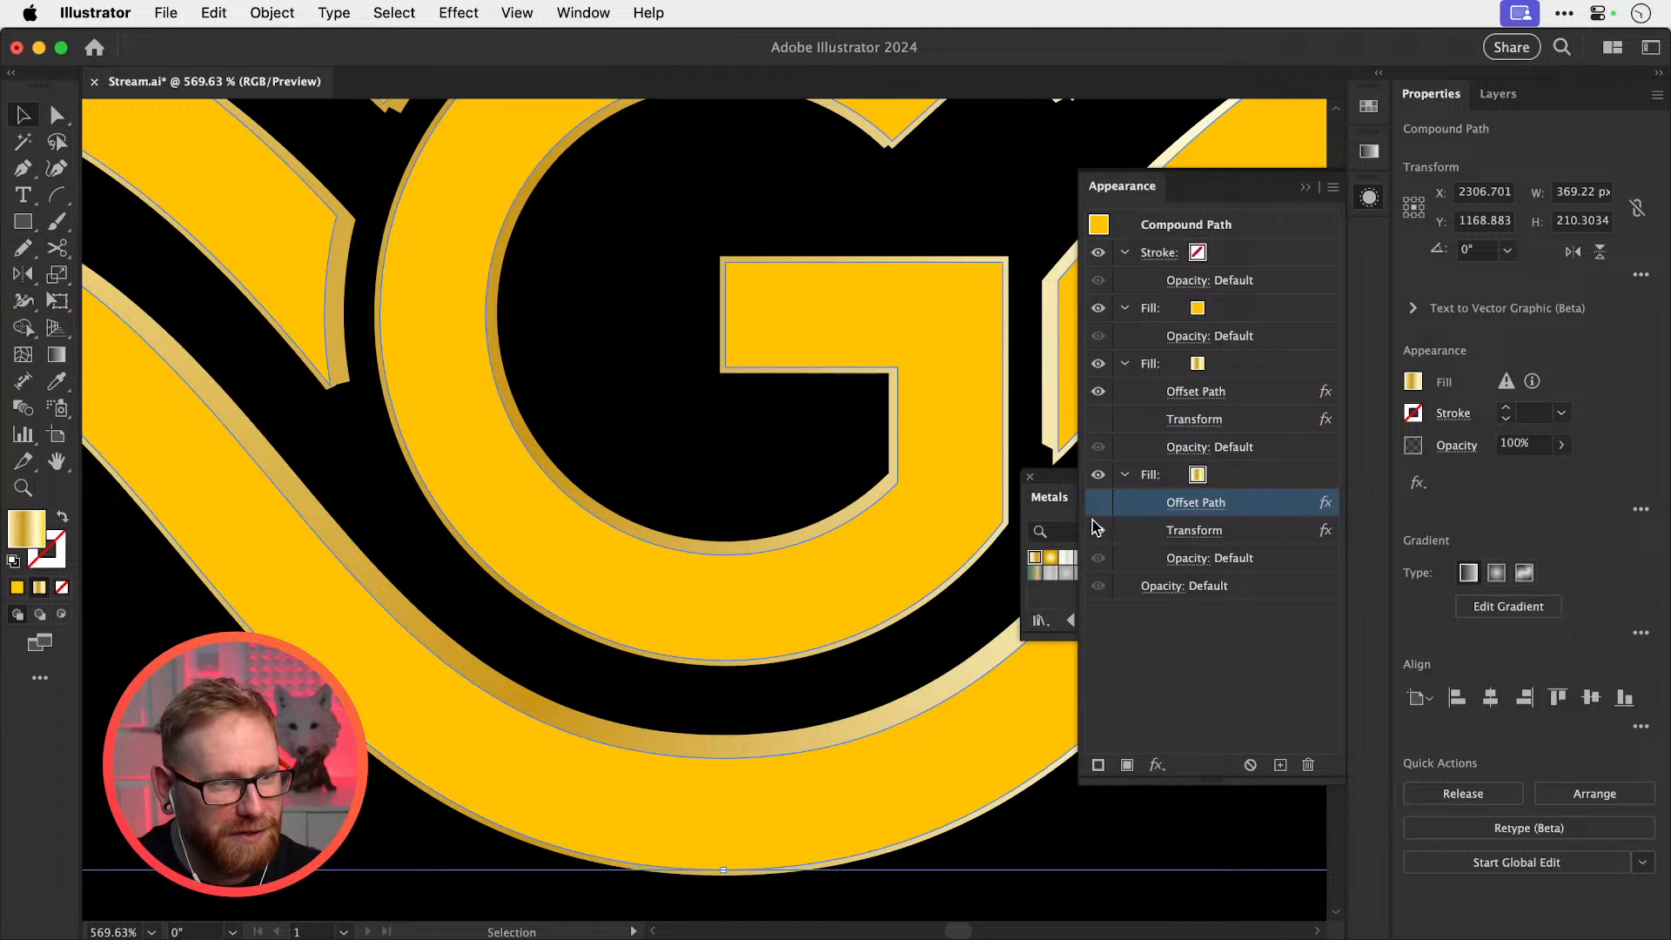
Reverse the second gradient fill's gradient direction in the Gradient panel, then deselect
left_click(1250, 373)
left_click(1369, 152)
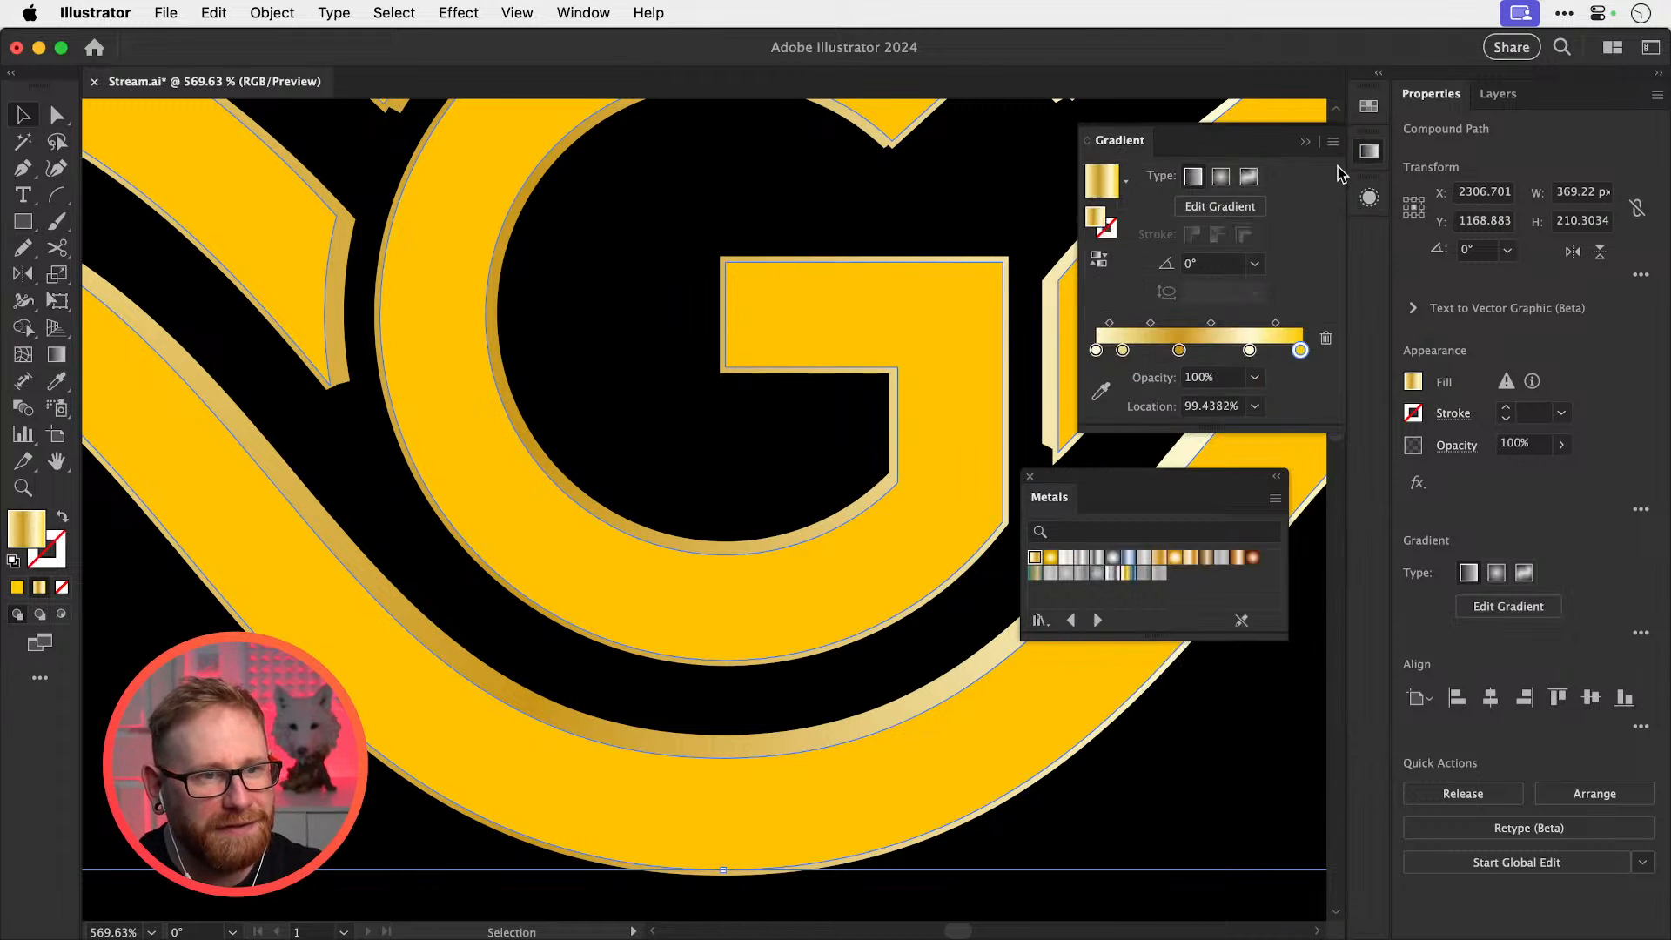
left_click(1099, 258)
left_click(693, 218)
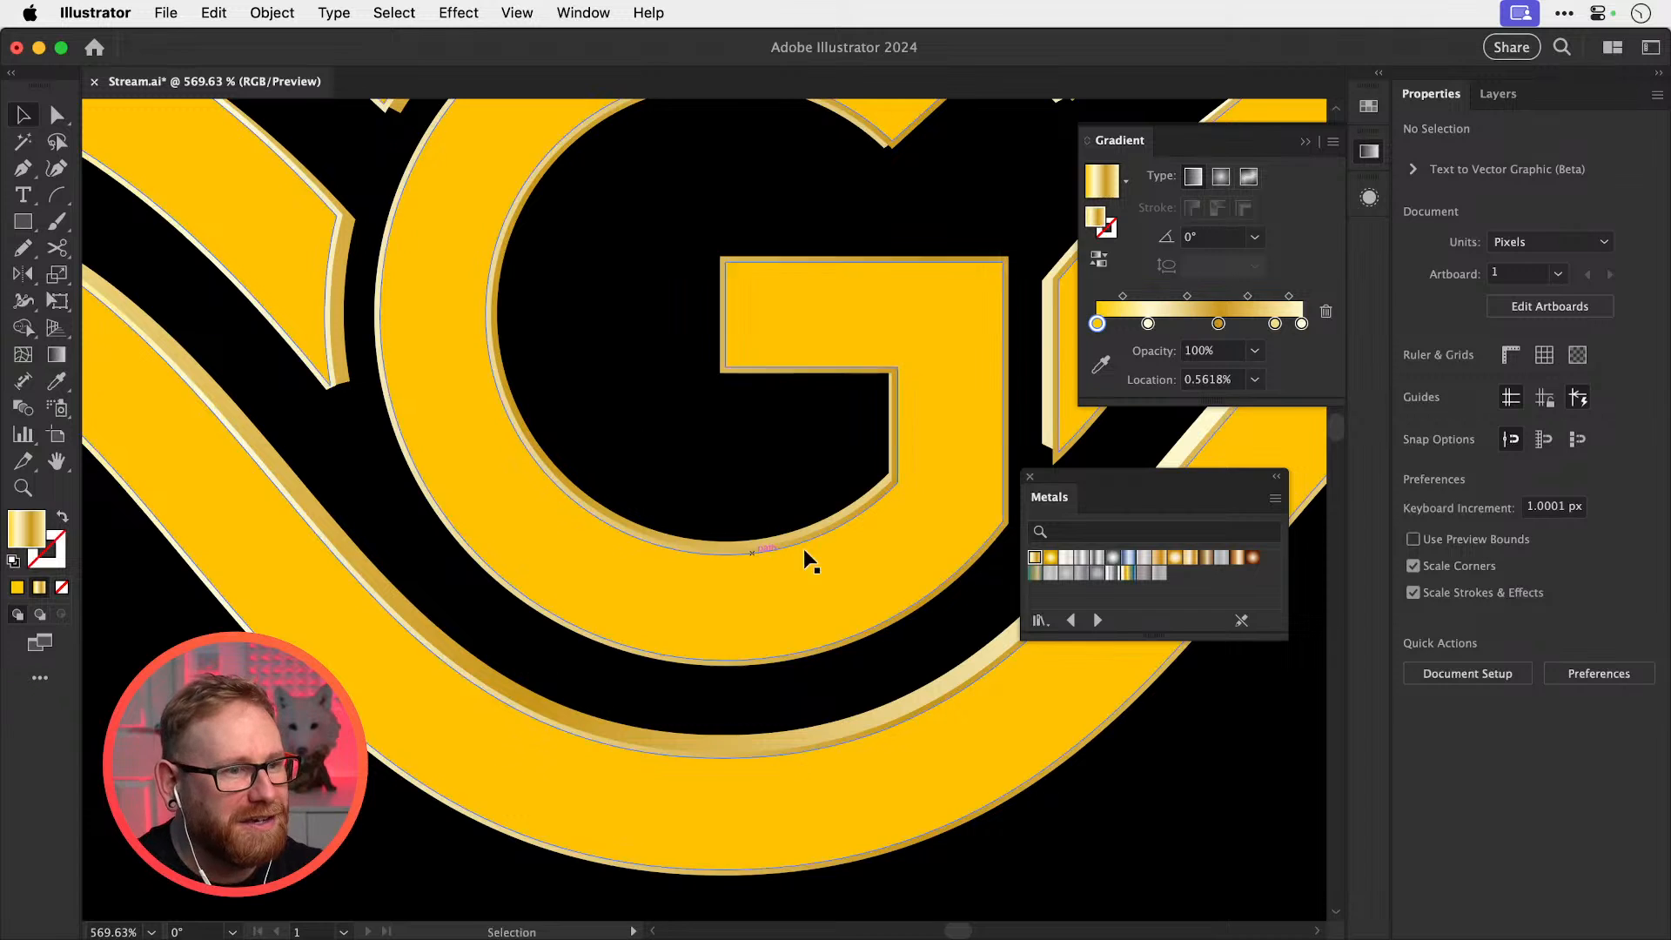
Zoom and pan to inspect the G's bowl and right wing edge, selecting the logo
key("z")
left_click_drag(837, 493, 1042, 546)
key("v")
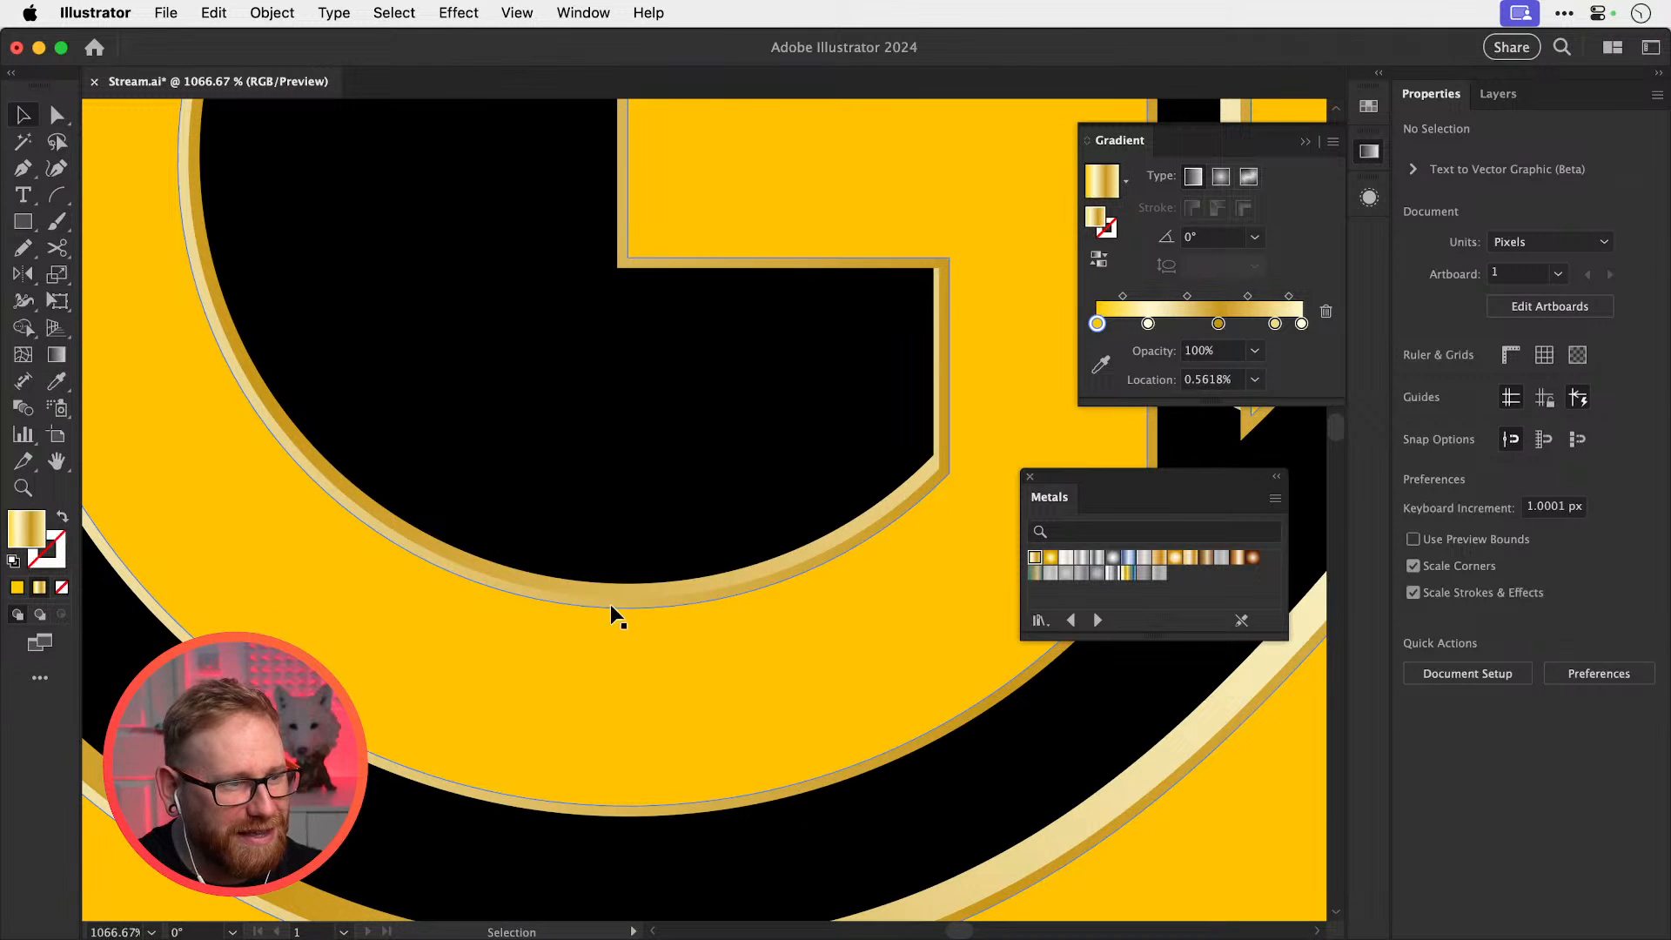
key("super+minus")
key("super+minus")
key("super+minus")
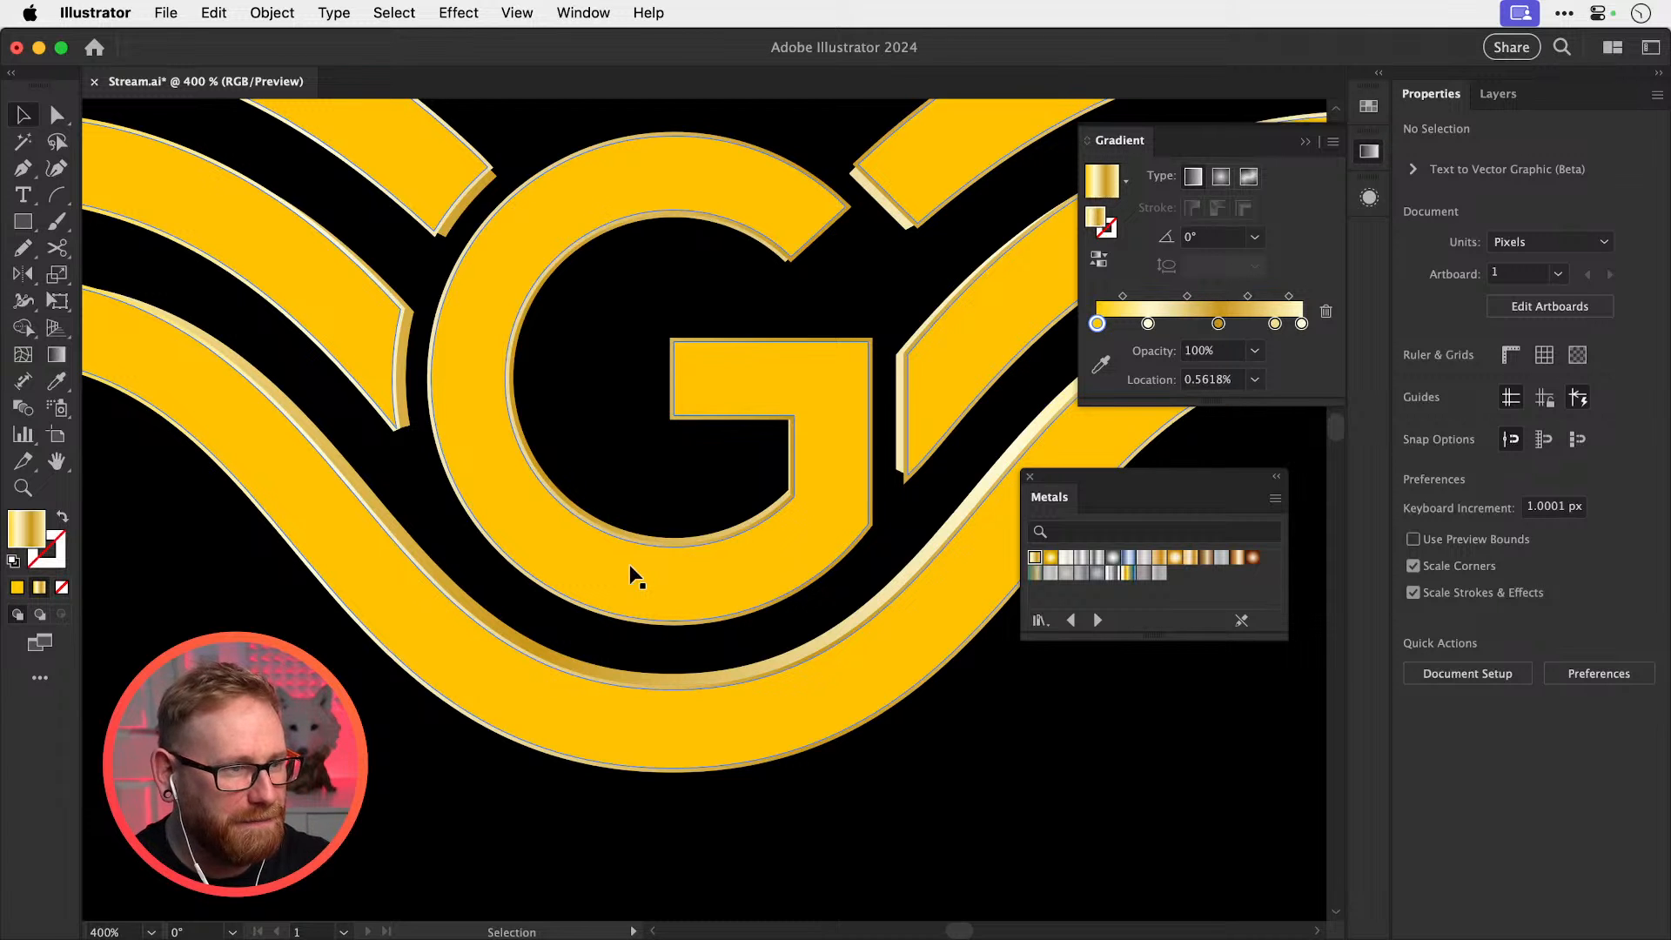
left_click_drag(1077, 775, 913, 864)
left_click(732, 520)
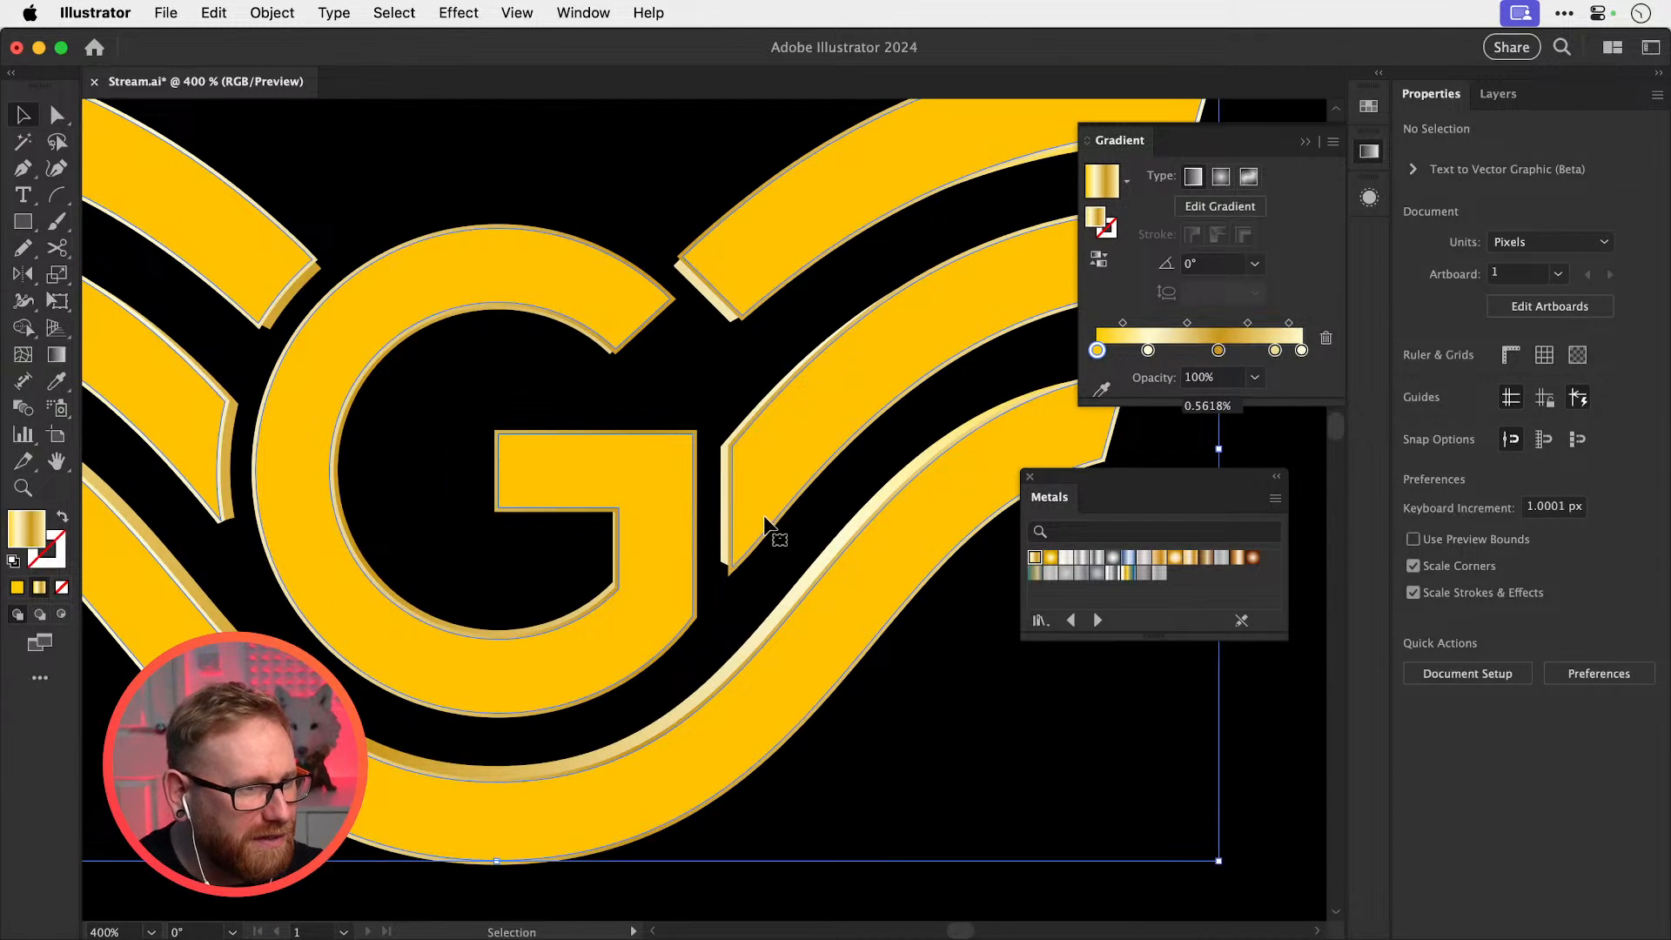
key("z")
left_click_drag(713, 553, 970, 616)
key("v")
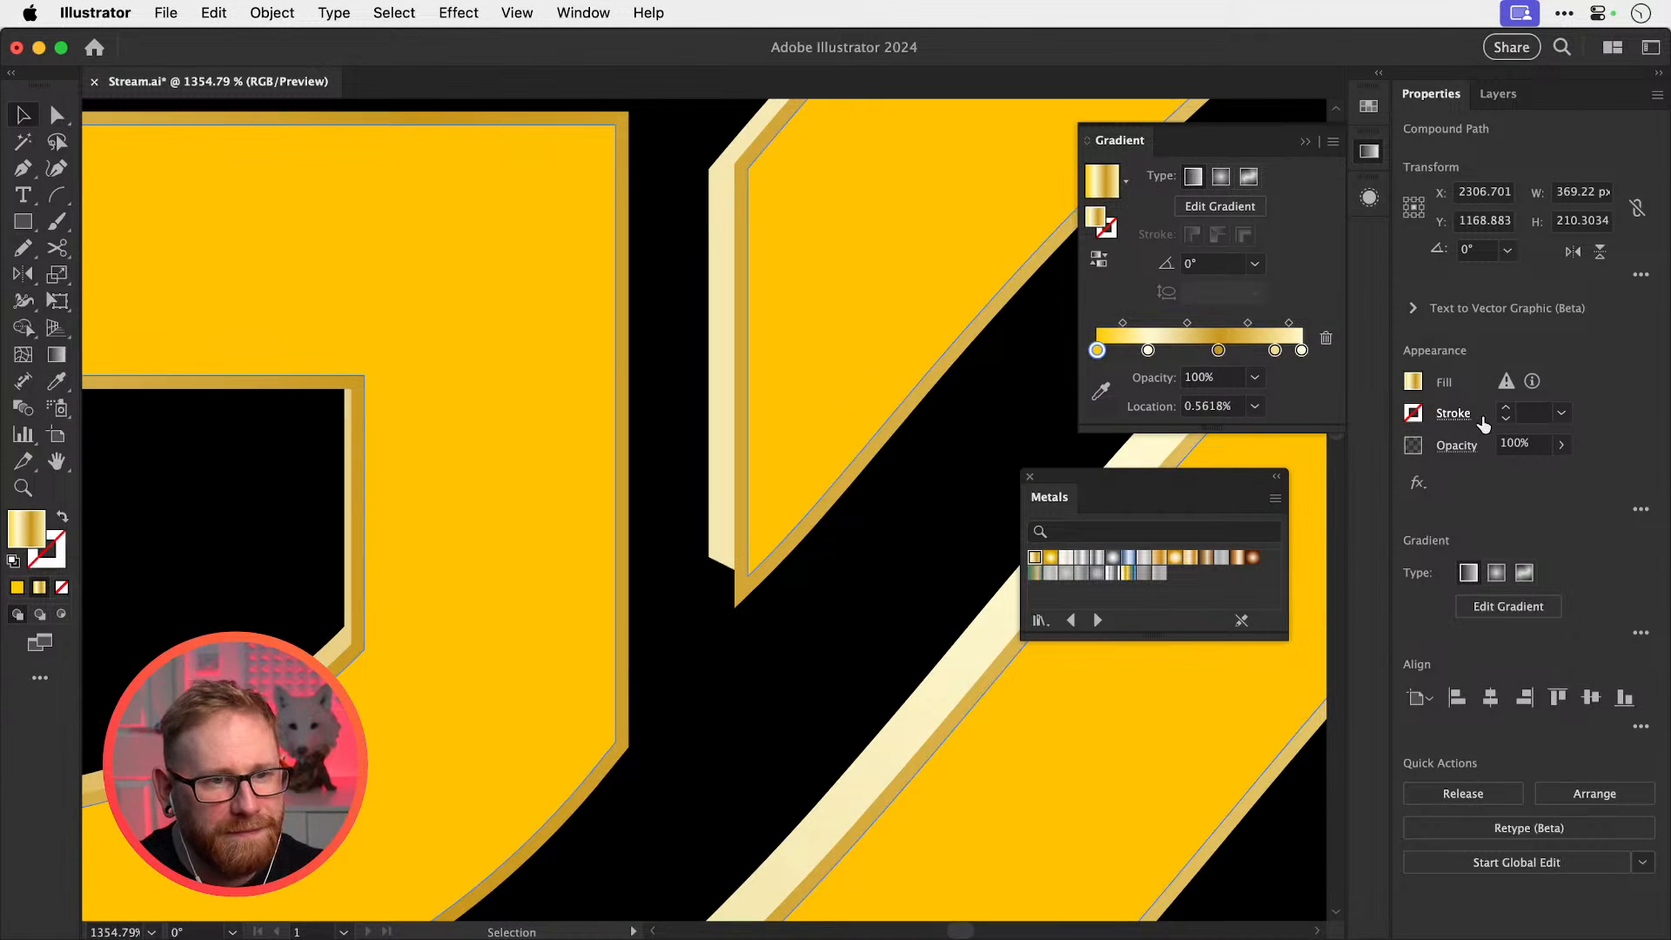
Switch the duplicated fill's Offset Path effect back on in the Appearance panel
left_click(1368, 151)
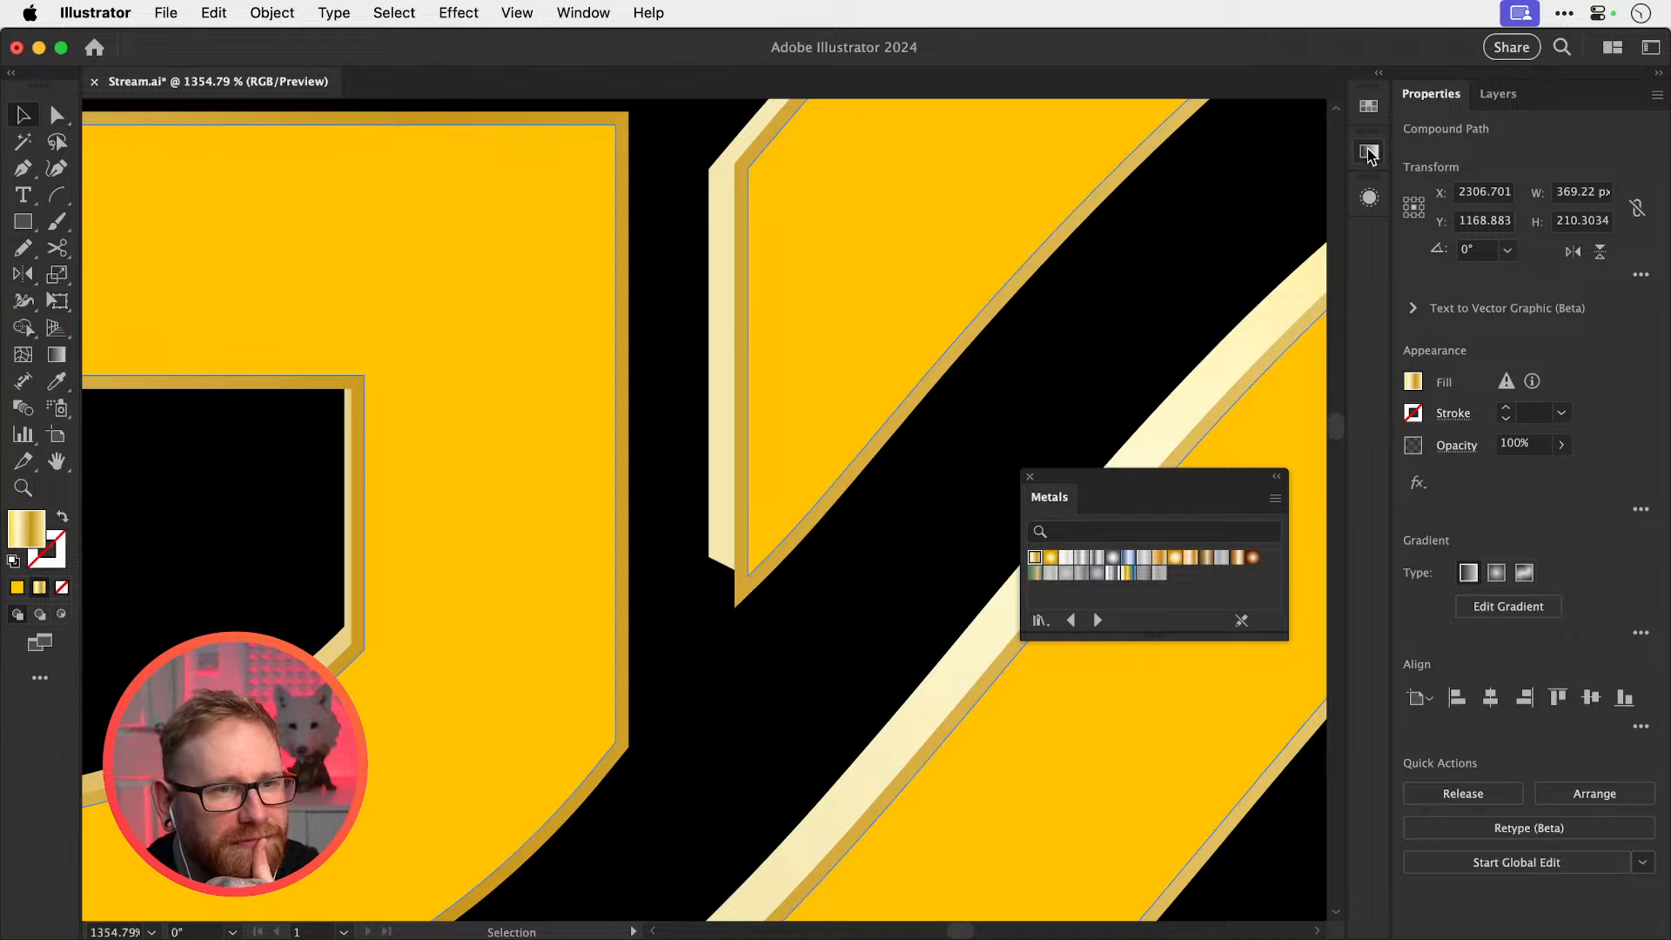
left_click(1368, 151)
left_click(1368, 195)
left_click(1099, 502)
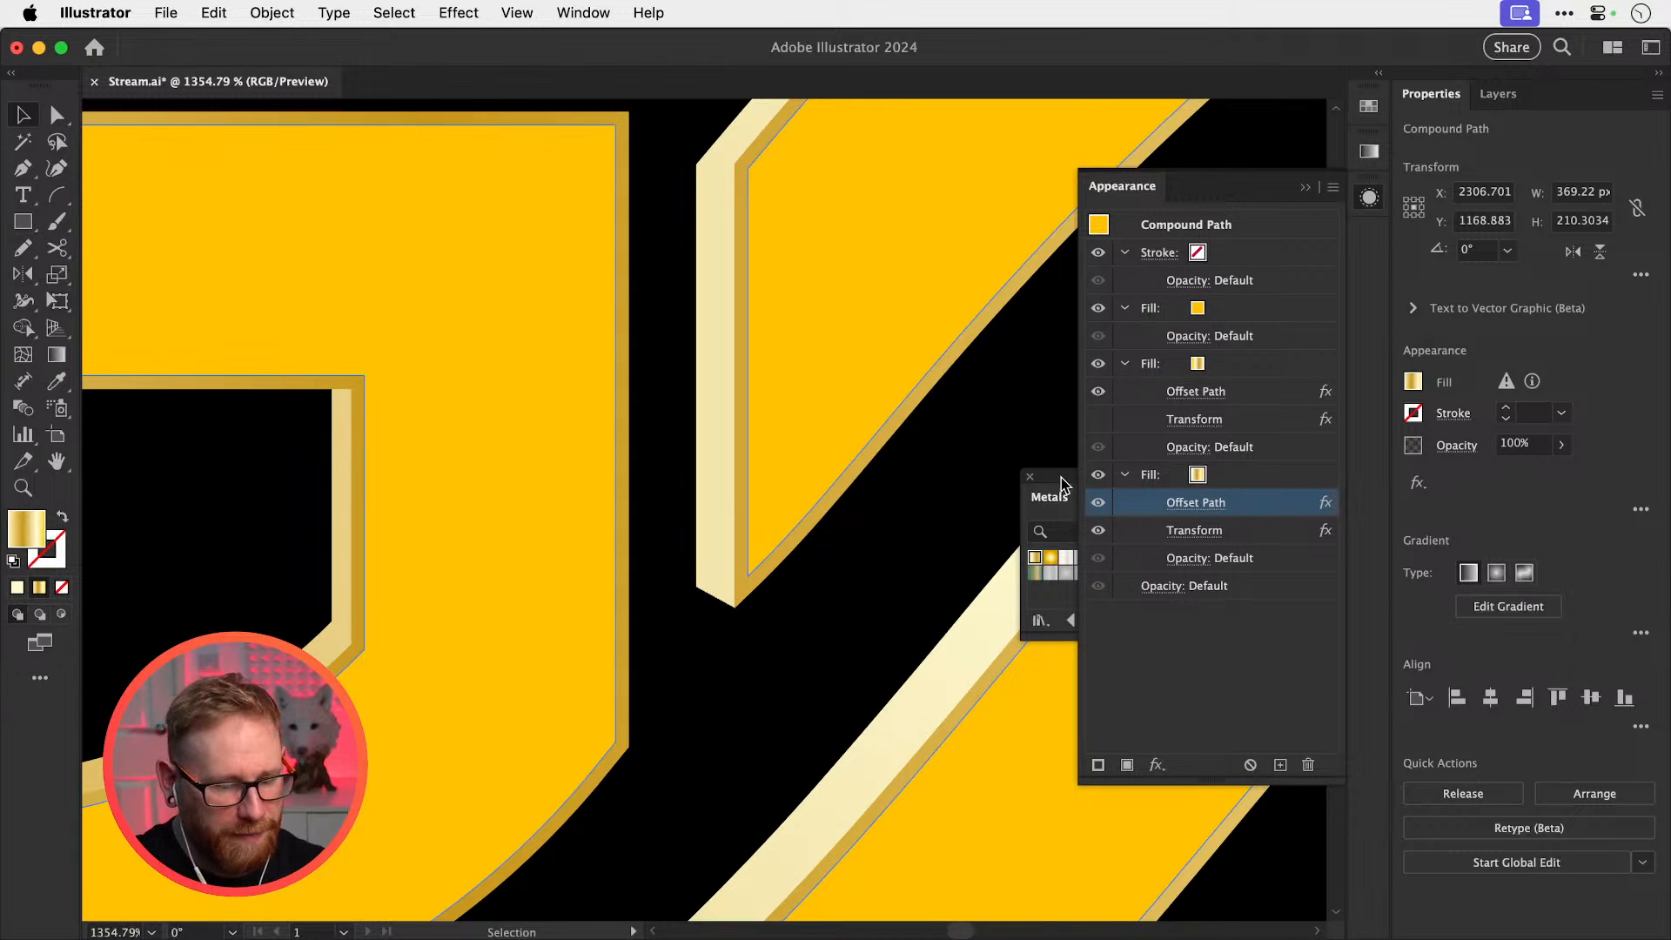
key("super+minus")
key("super+minus")
key("super+minus")
key("super+minus")
key("super+minus")
Select the logo's top fill and replace its flat yellow with the gold gradient swatch
left_click(754, 235)
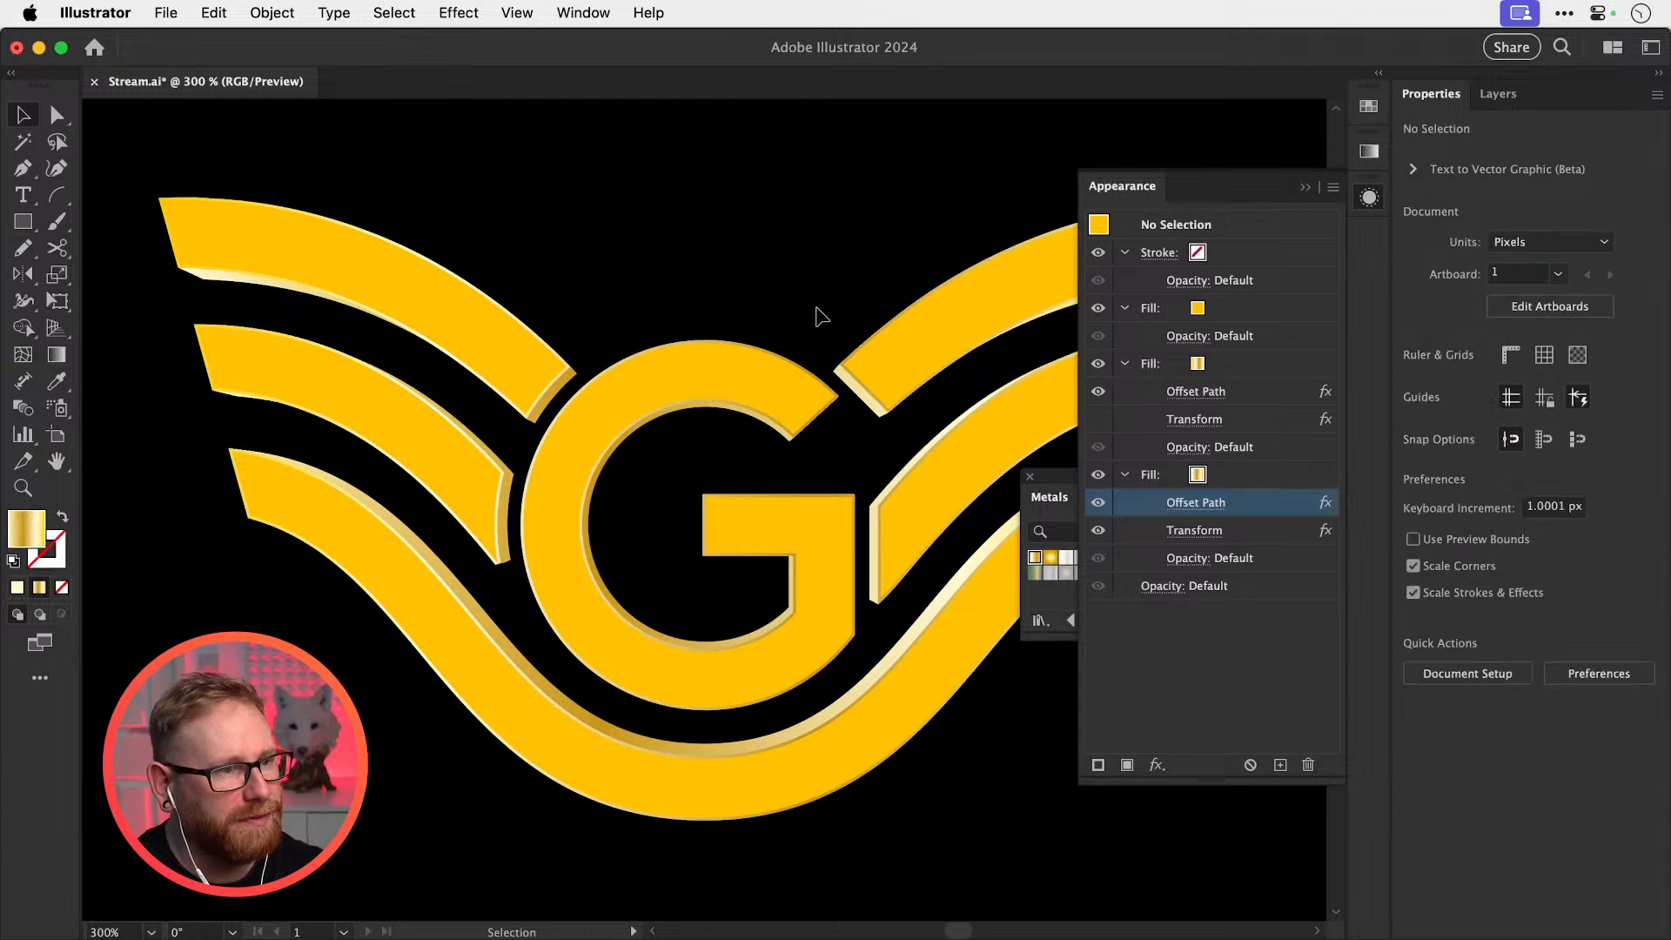
left_click_drag(922, 439, 790, 325)
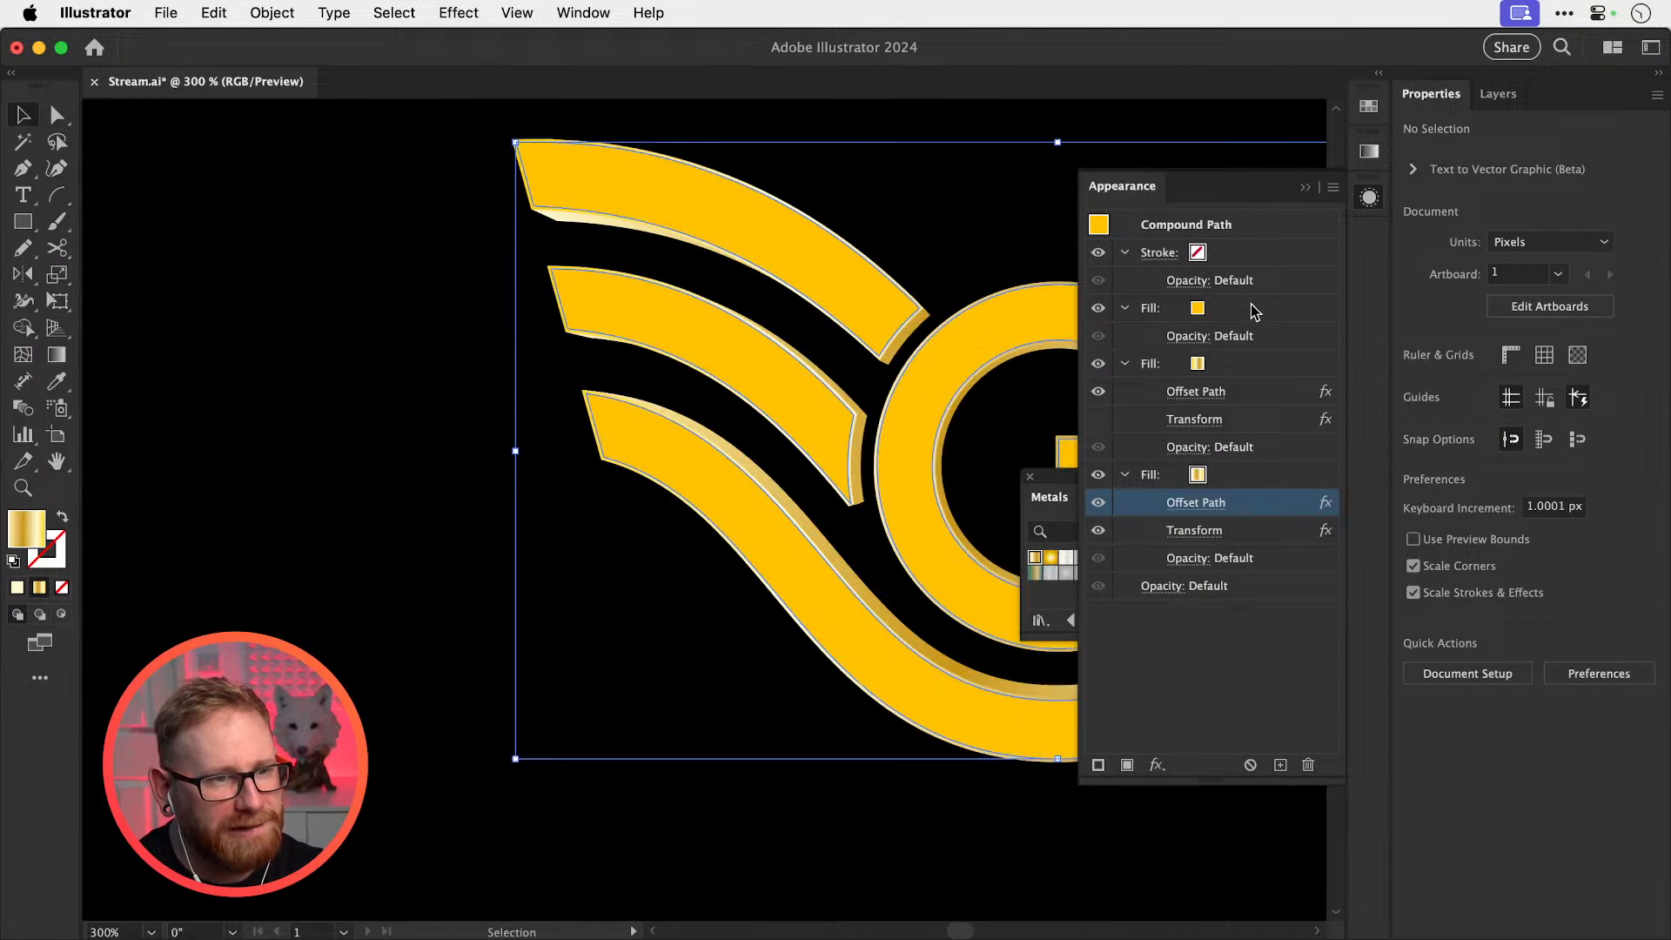
left_click(1251, 311)
left_click_drag(802, 403, 700, 370)
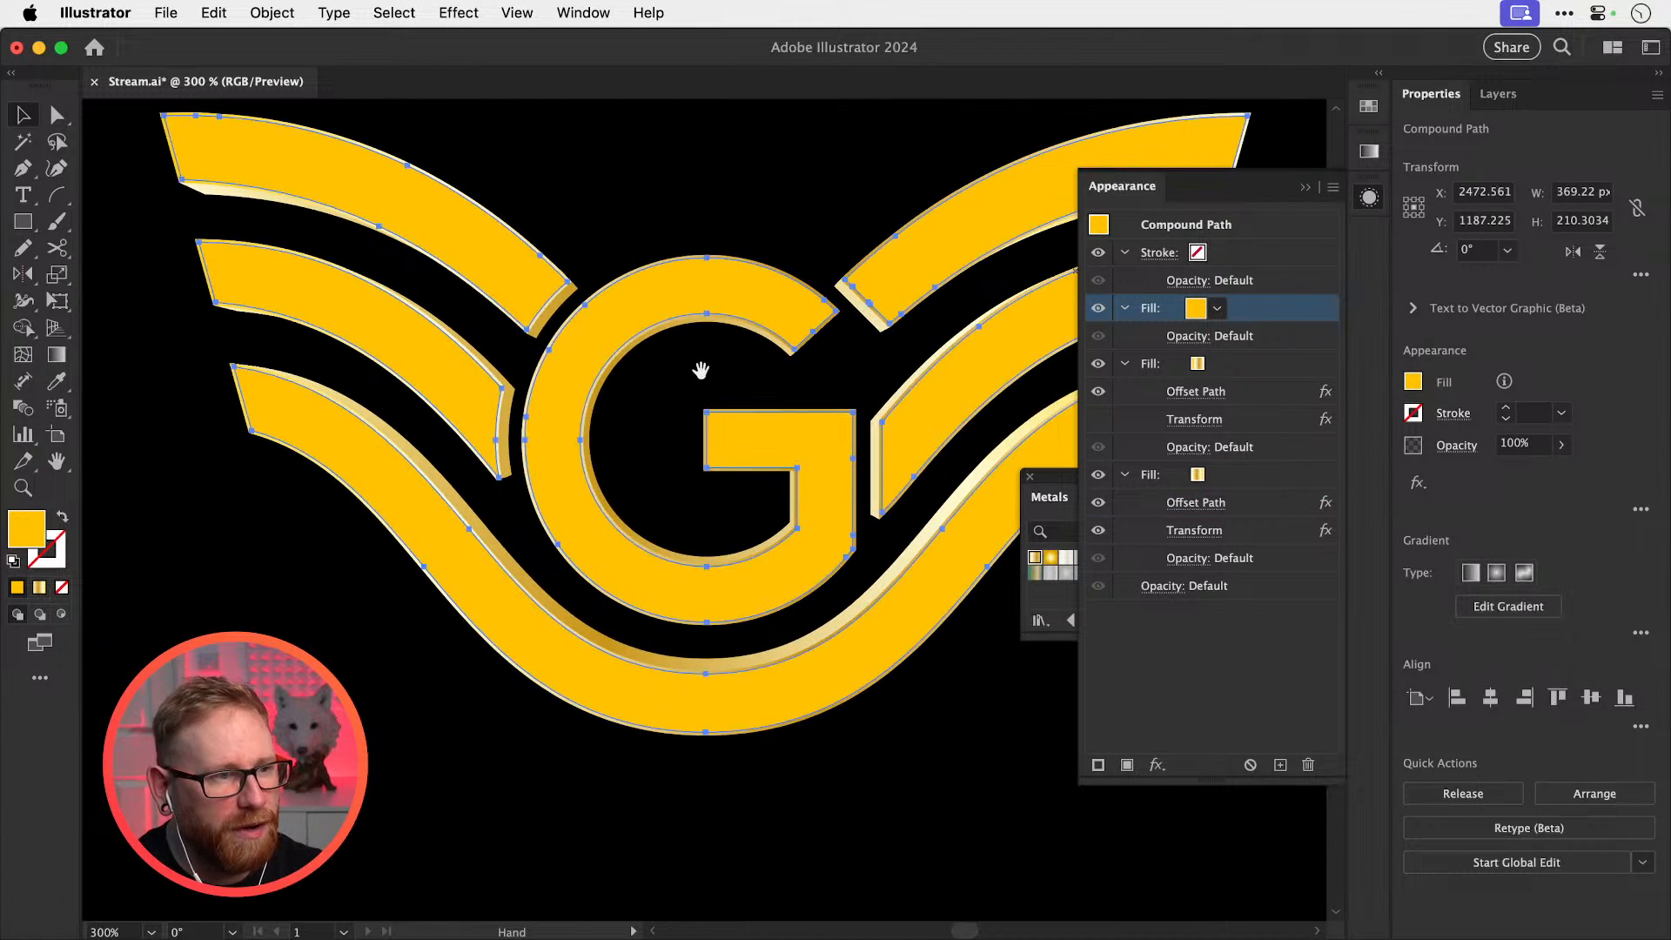
left_click(1221, 312)
left_click(1221, 314)
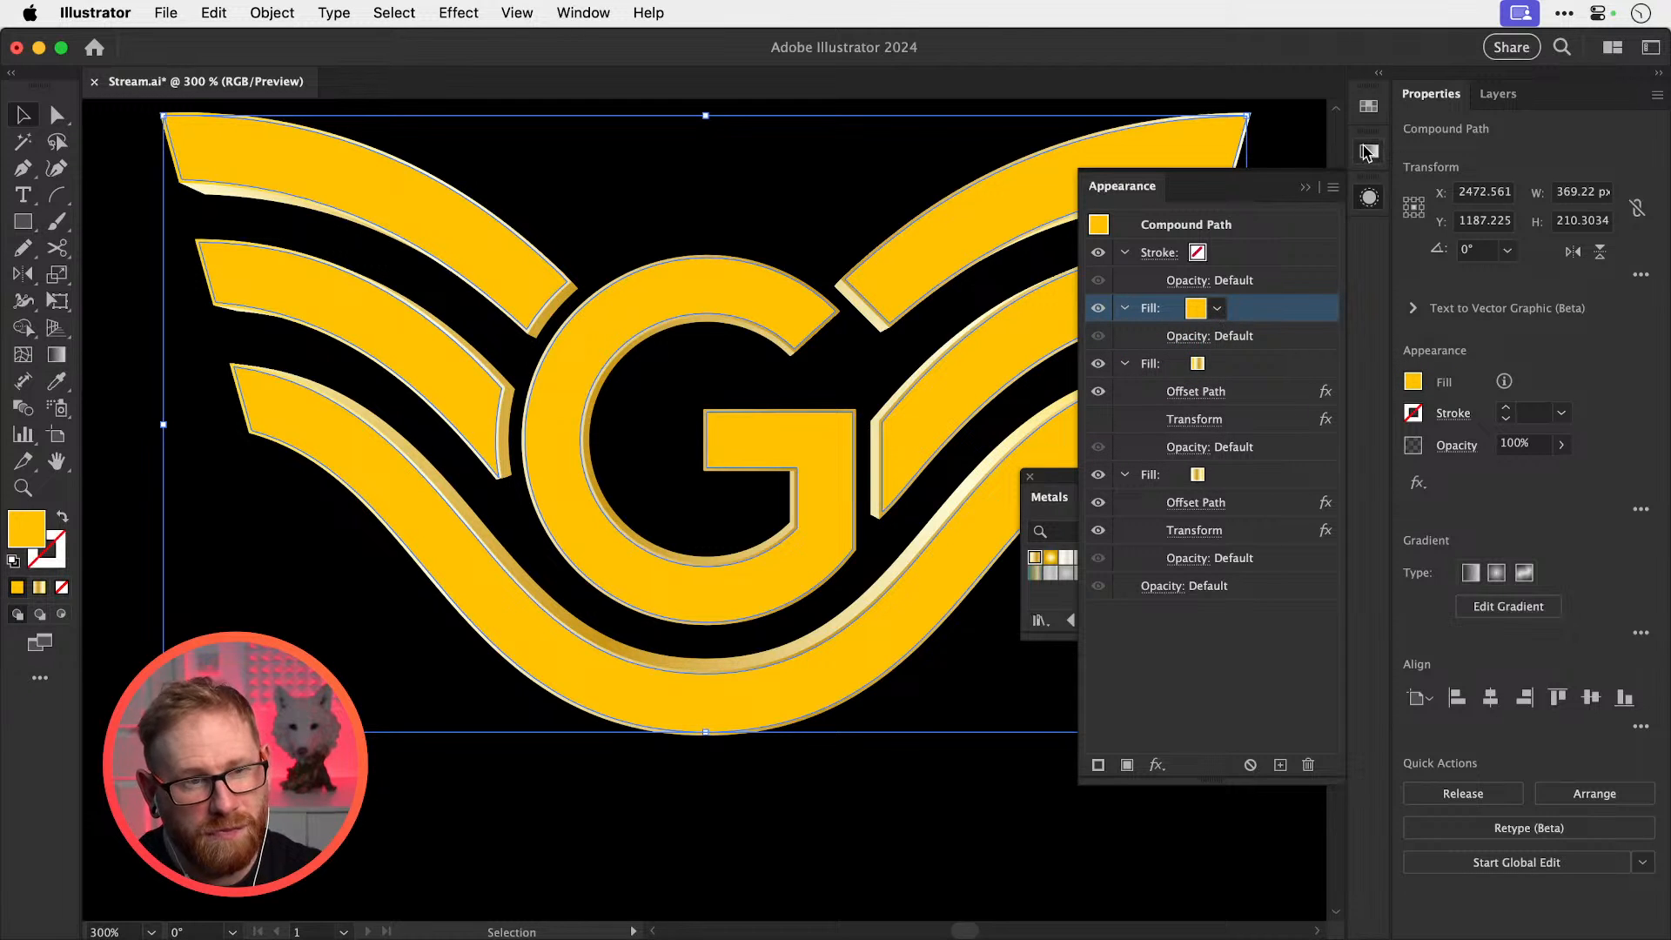
left_click(1369, 109)
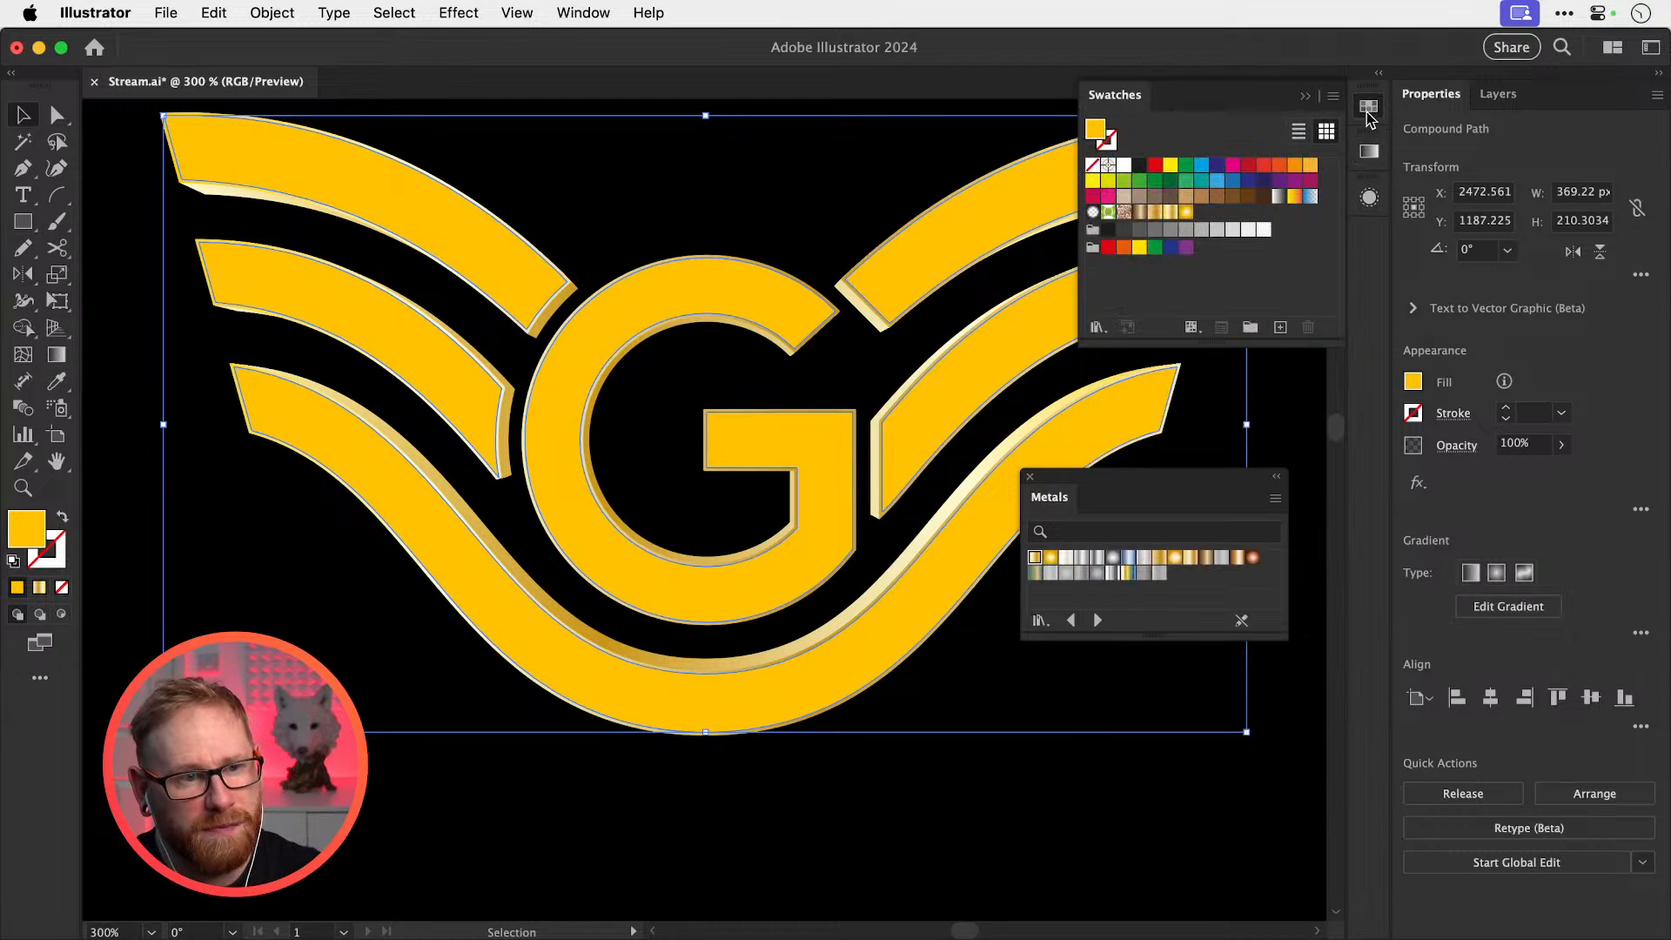
left_click(1171, 214)
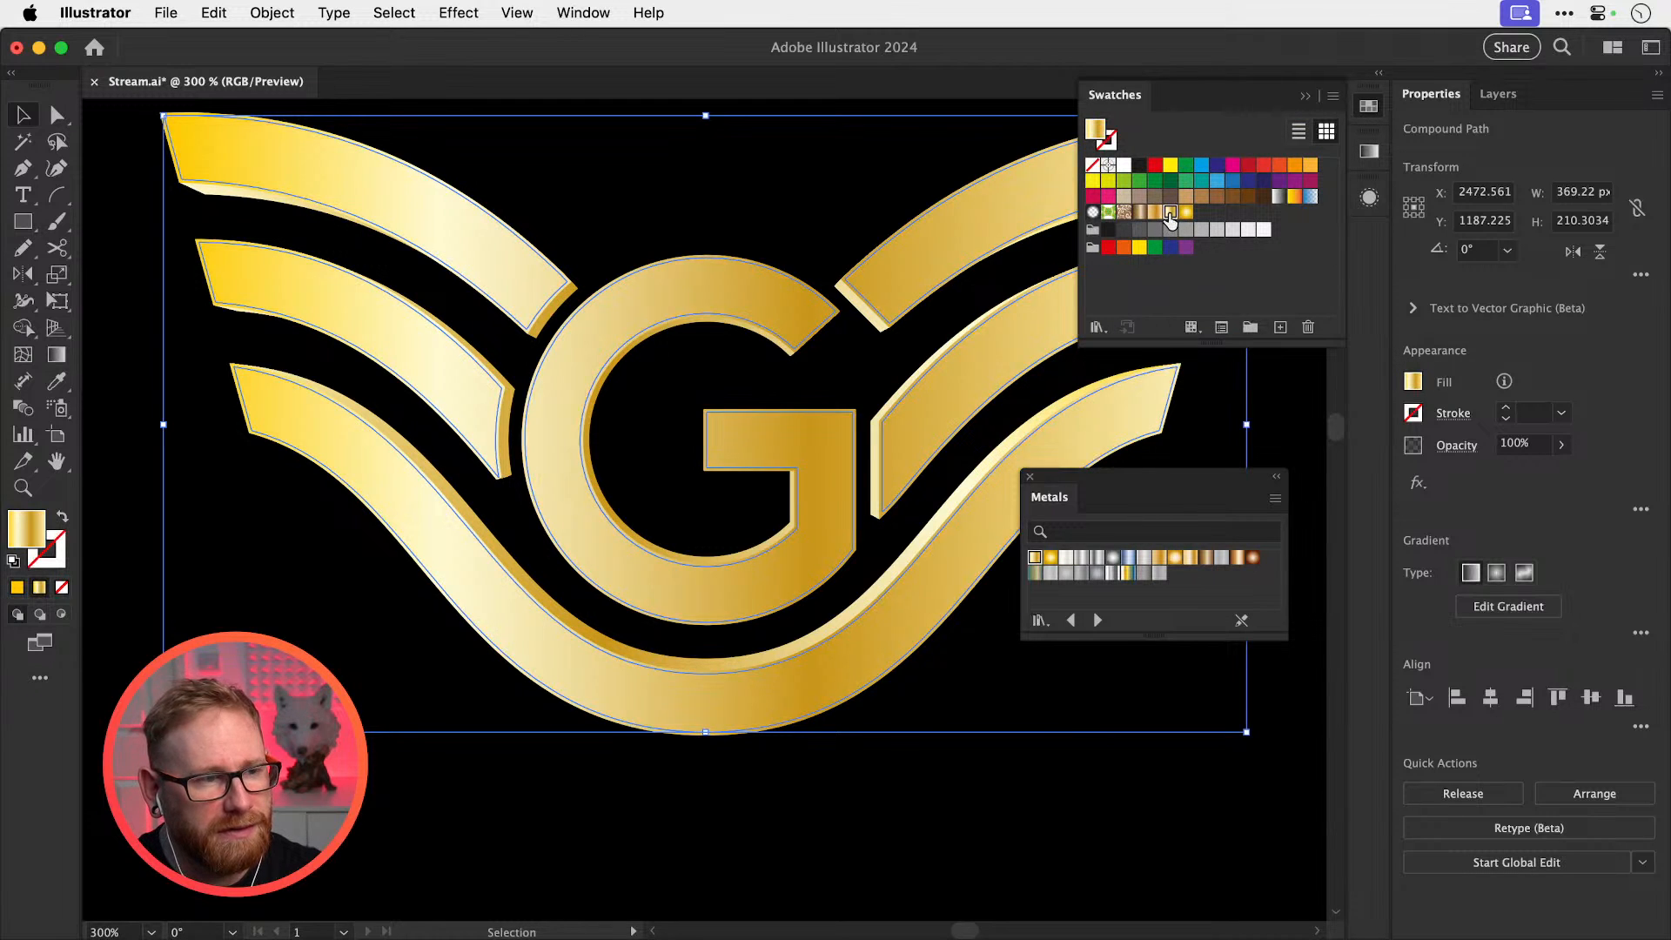
Strip the logo gradient's extra stops, move the cream stop to the start, and set the angle to 40°
left_click(1369, 106)
left_click(1369, 152)
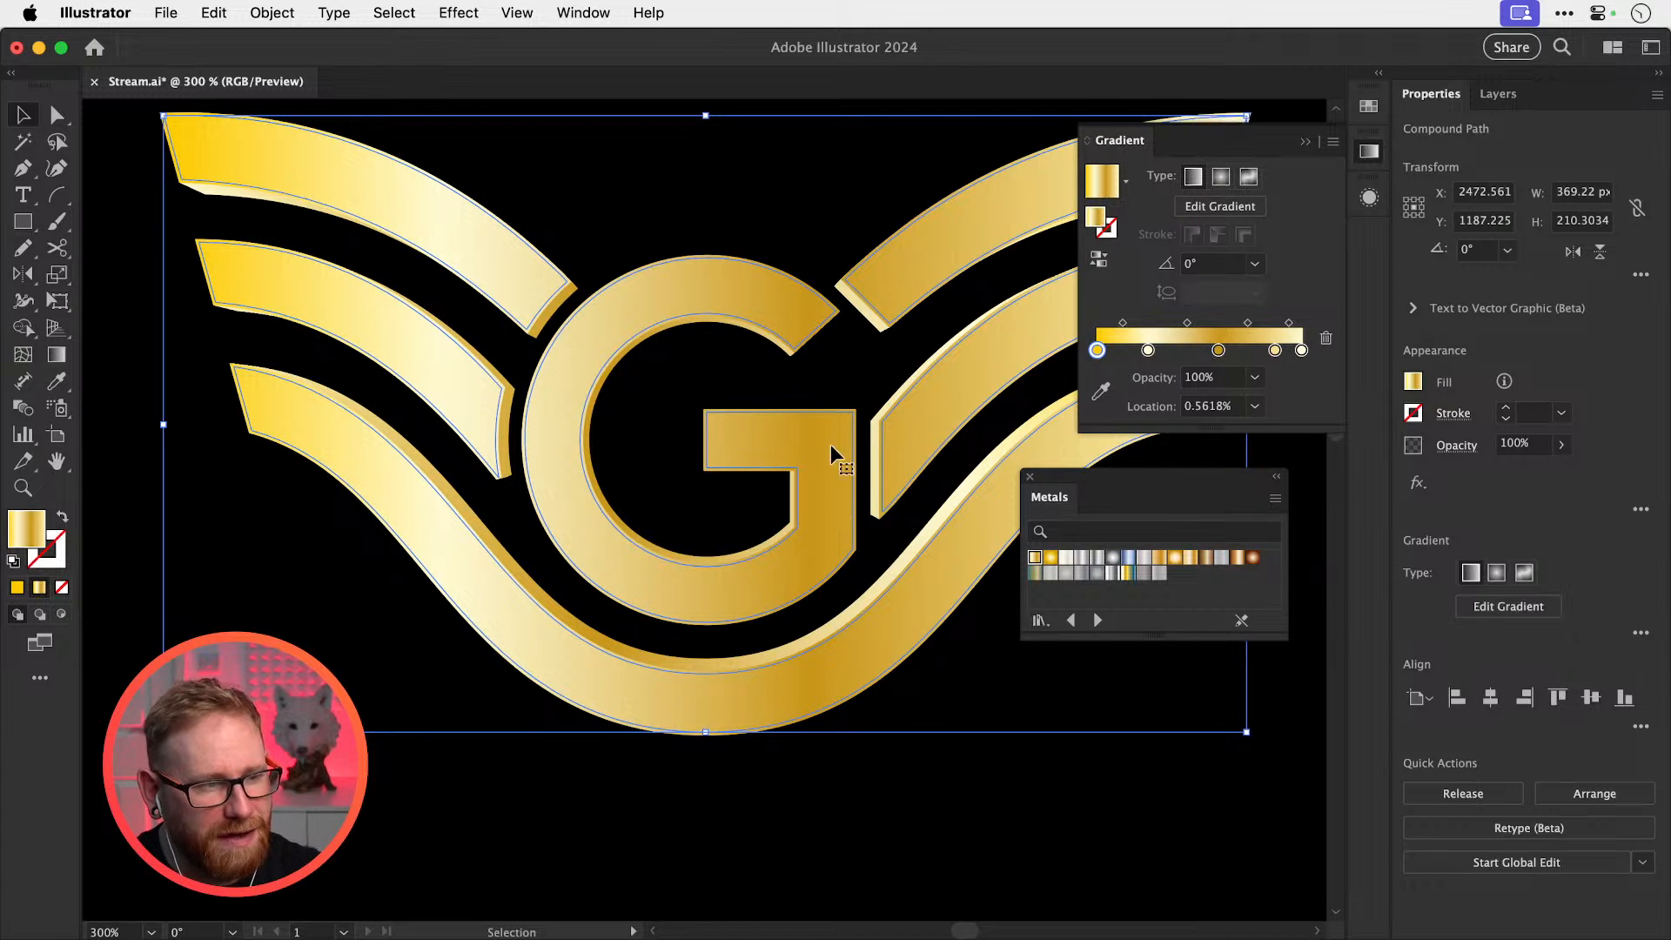
left_click_drag(1104, 358, 1123, 379)
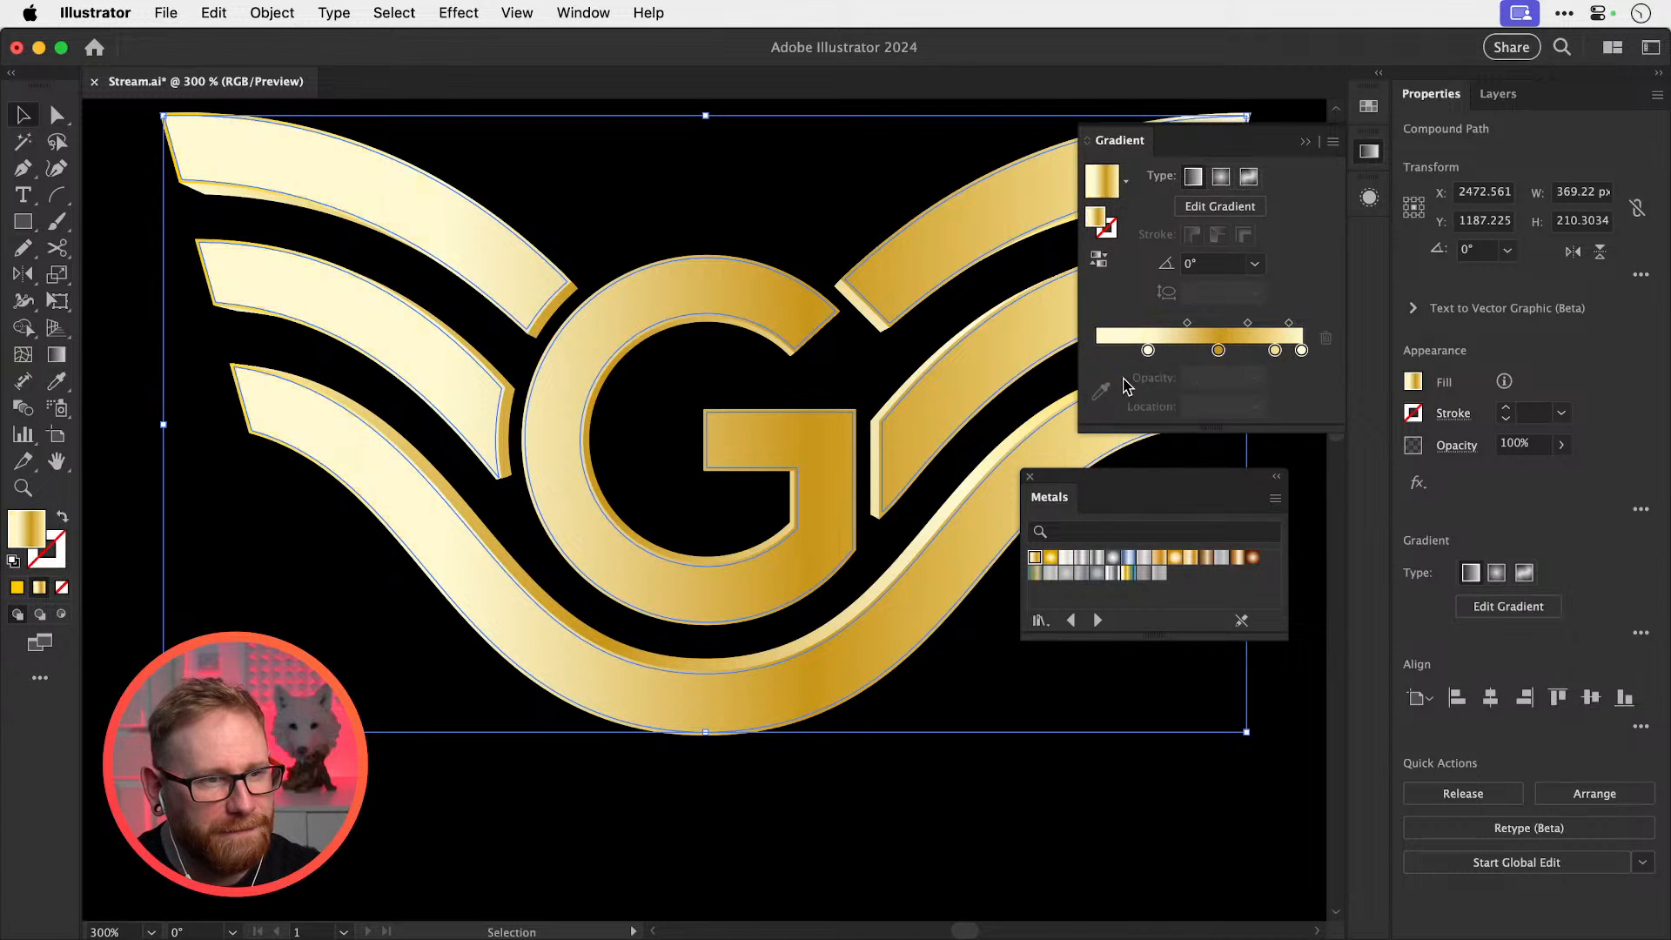
left_click_drag(1273, 350, 1299, 423)
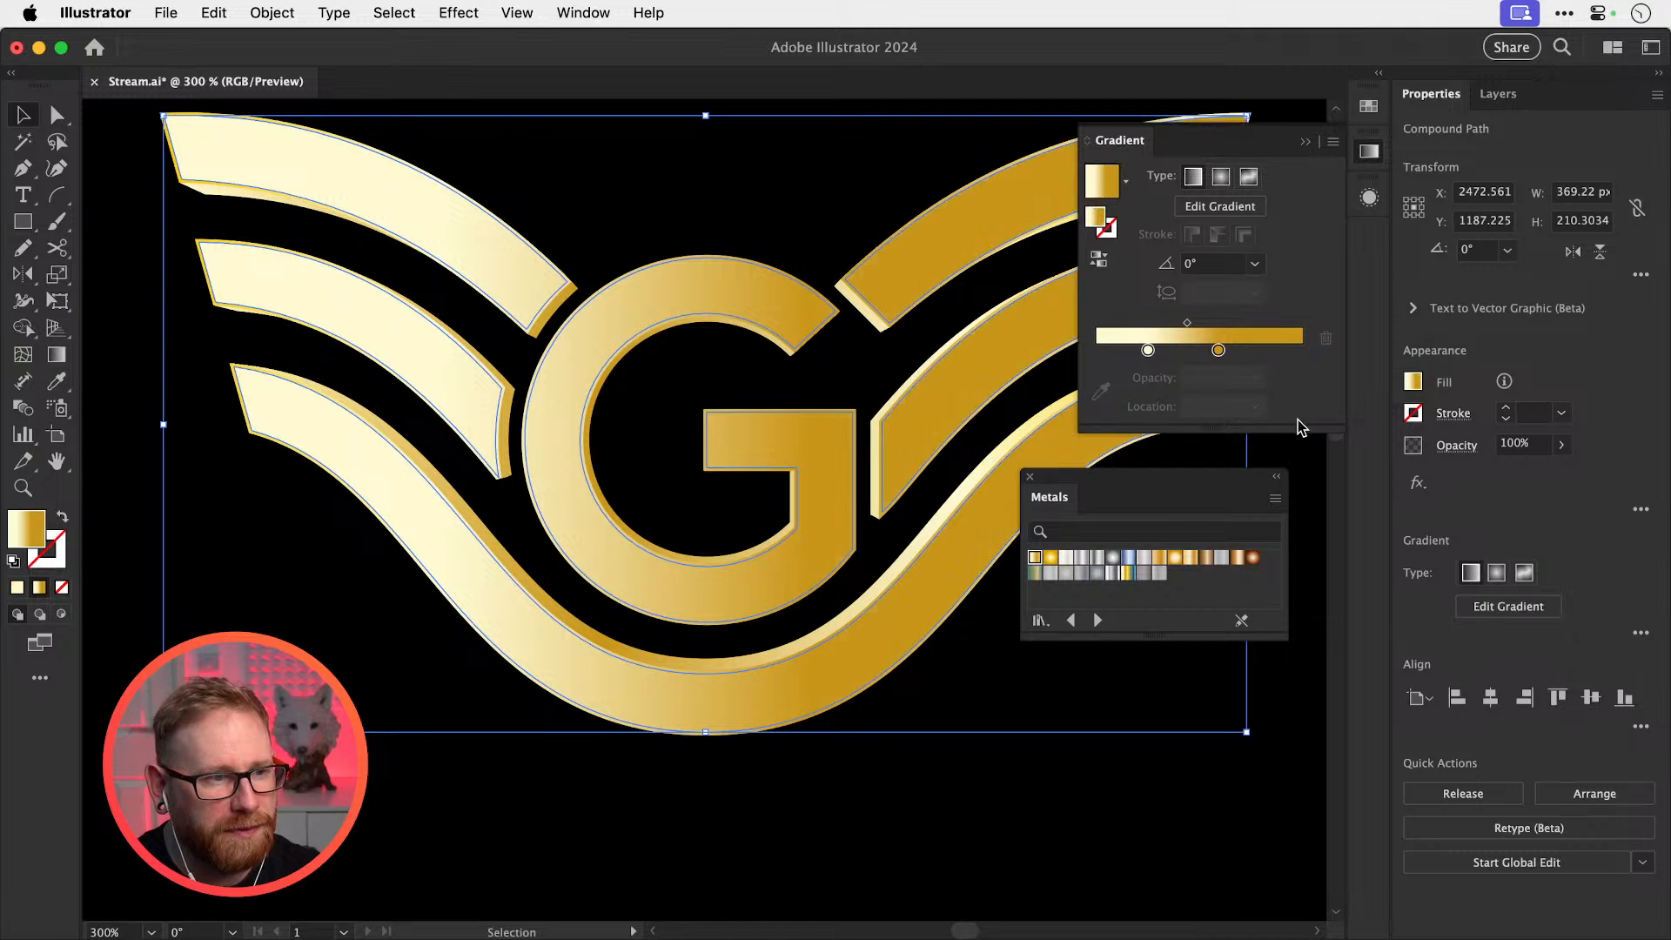
left_click_drag(1219, 352, 1300, 353)
left_click_drag(1148, 350, 1087, 324)
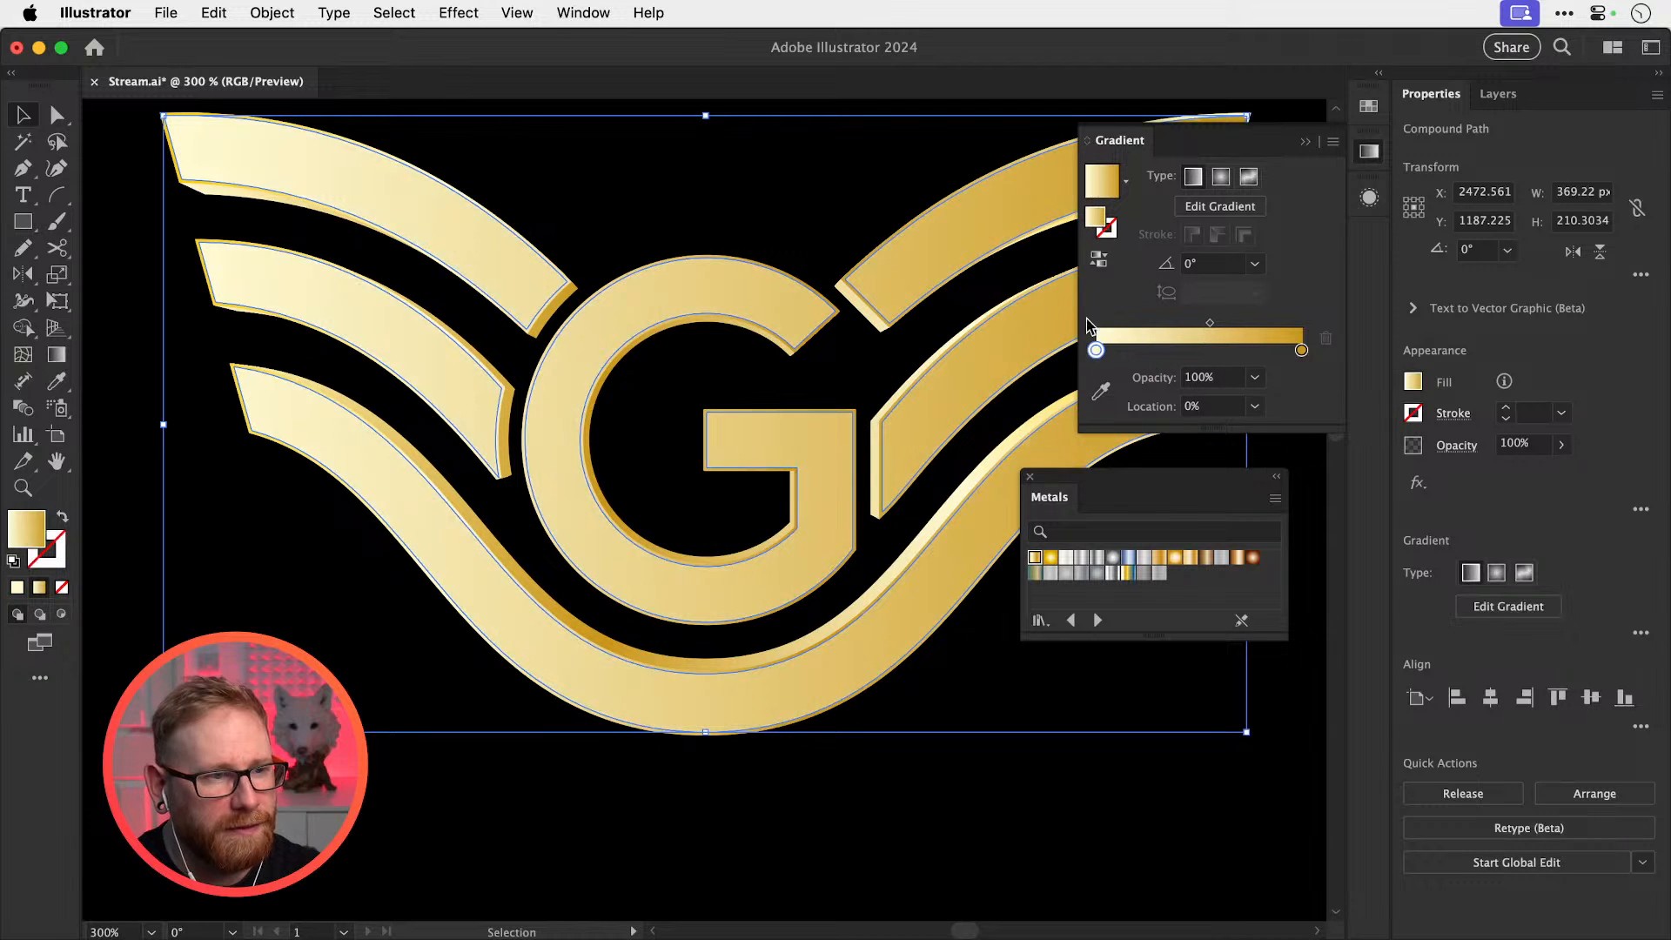
left_click_drag(1206, 260, 1184, 250)
key("shift+Down")
key("shift+Up")
key("shift+Up")
key("shift+Up")
key("shift+Up")
key("shift+Up")
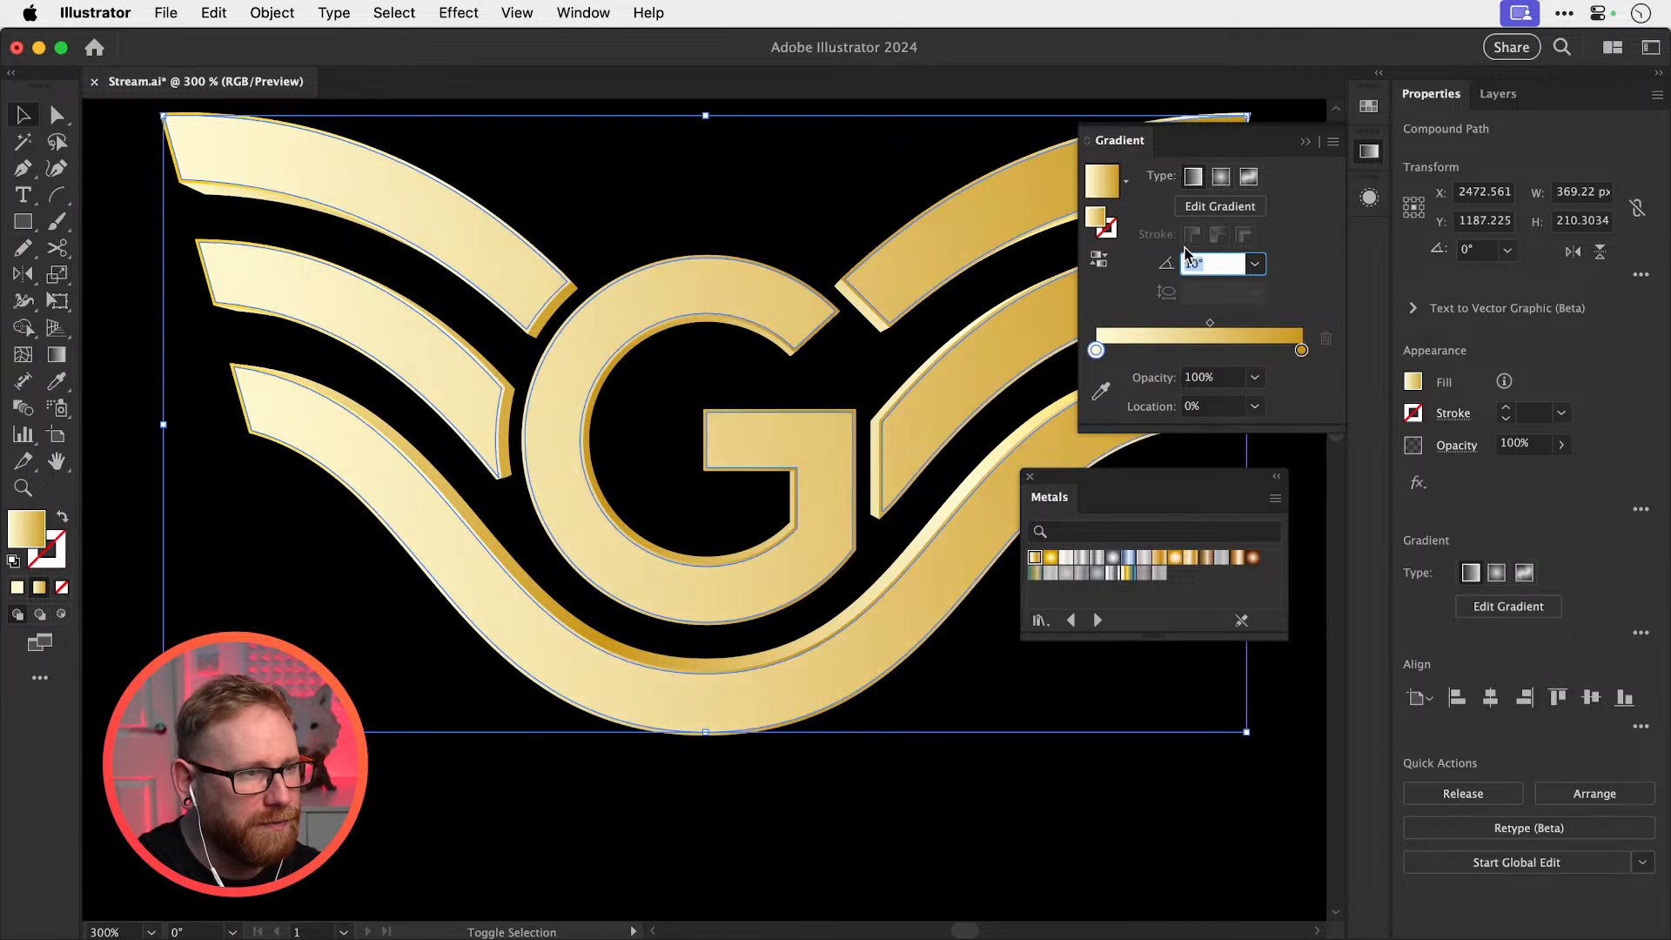
Darken the gold stop, place the cream highlight near a third, end on gold, and shift the midpoint right
left_click_drag(1300, 346, 1208, 352)
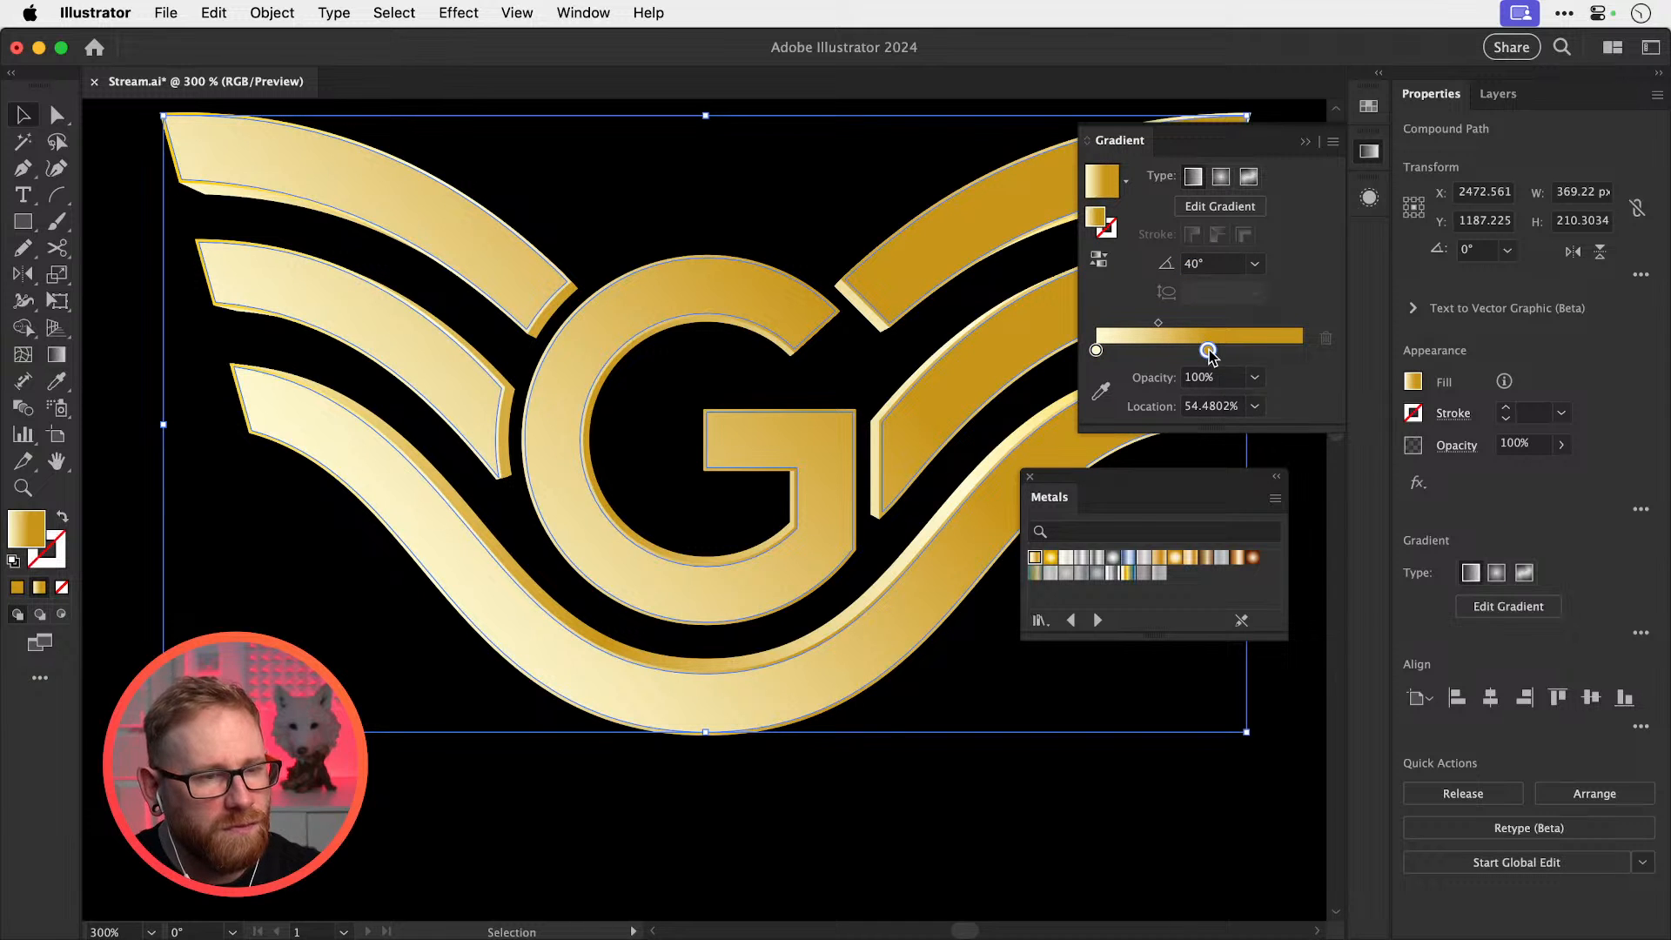
double_click(1208, 350)
left_click_drag(1231, 508, 1230, 513)
left_click(1208, 350)
left_click_drag(1208, 350, 1268, 350)
left_click_drag(1096, 350, 1153, 352)
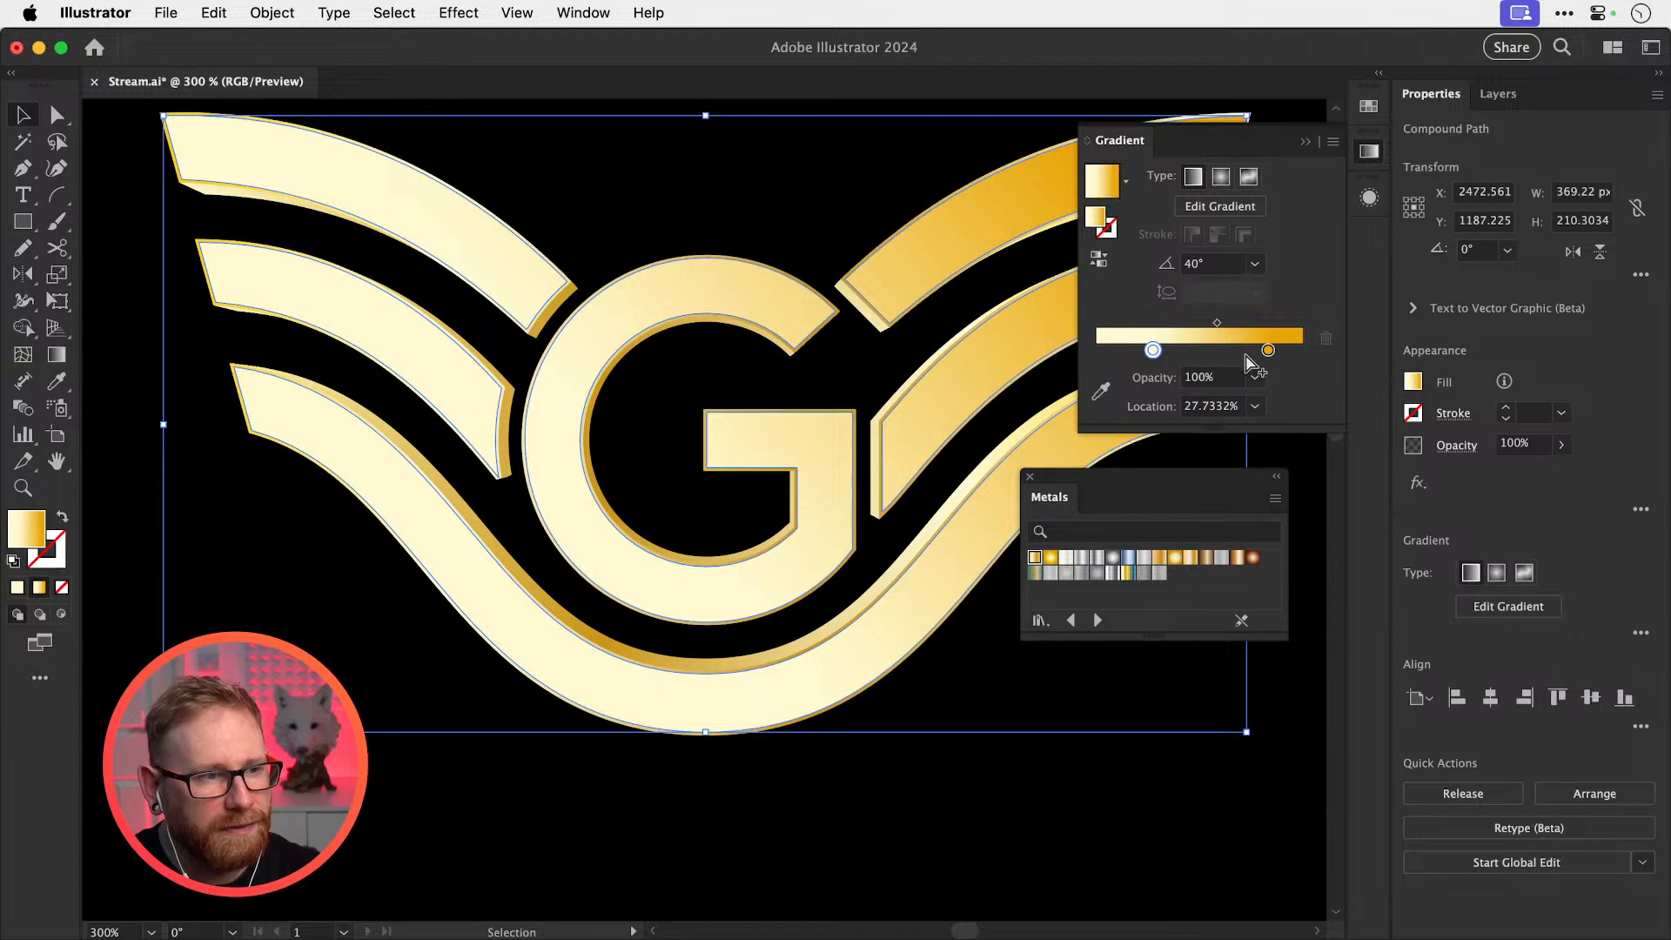
left_click_drag(1268, 350, 1167, 352)
left_click(1246, 322)
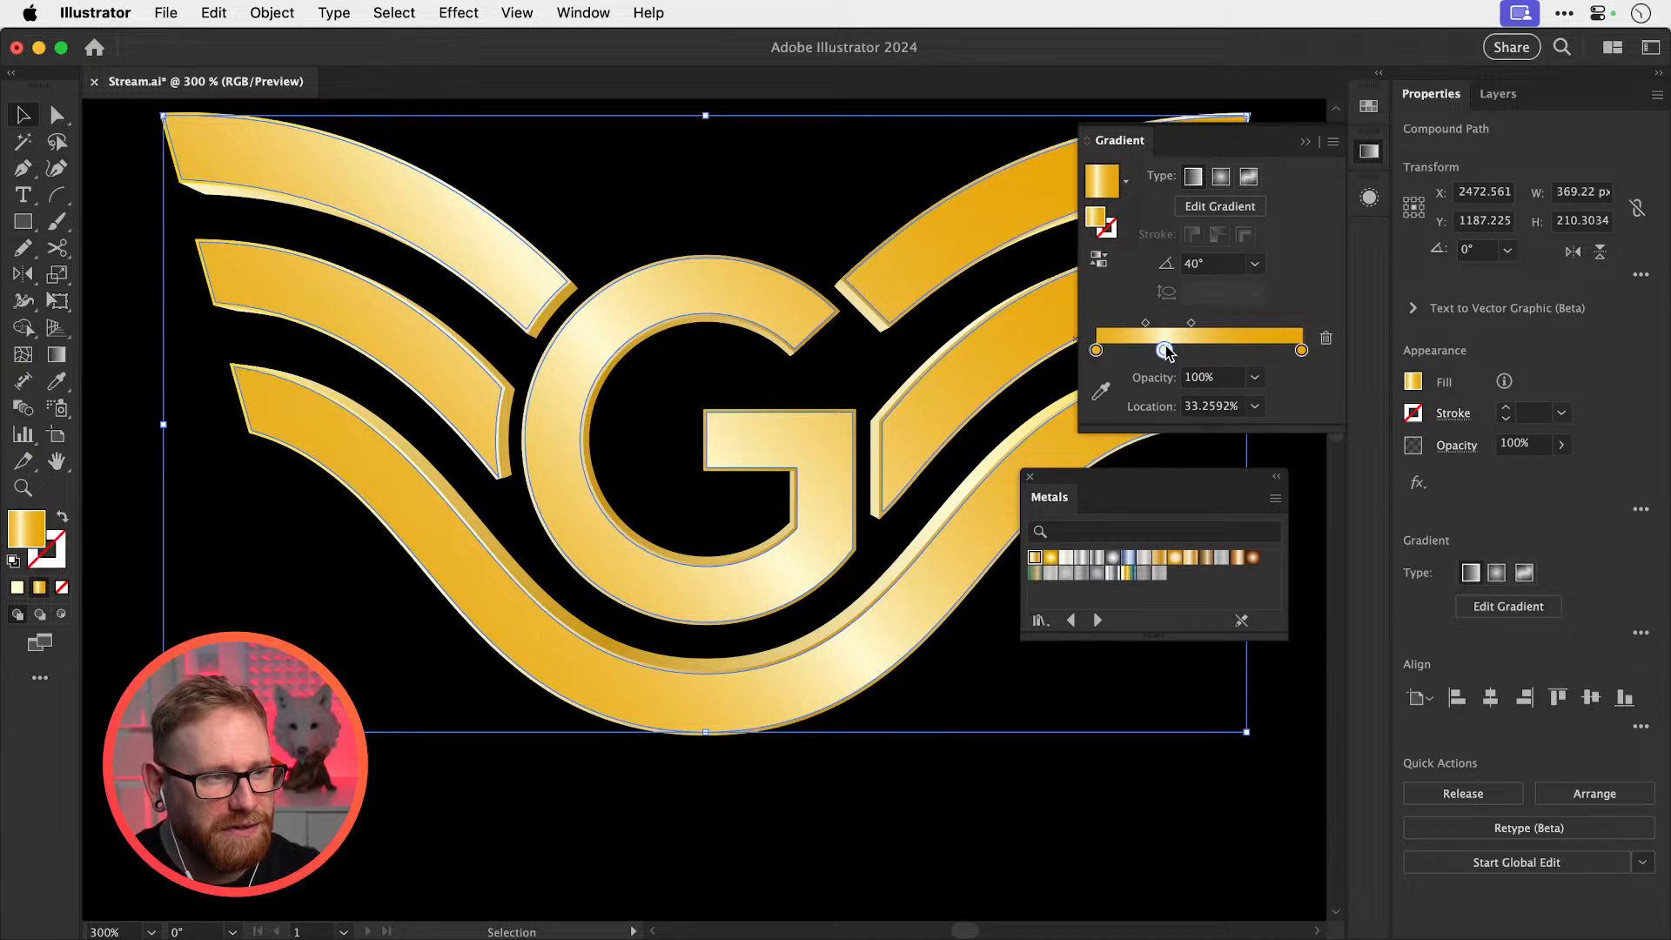
Nudge the highlight stop slightly left and make it a richer yellow
double_click(1165, 352)
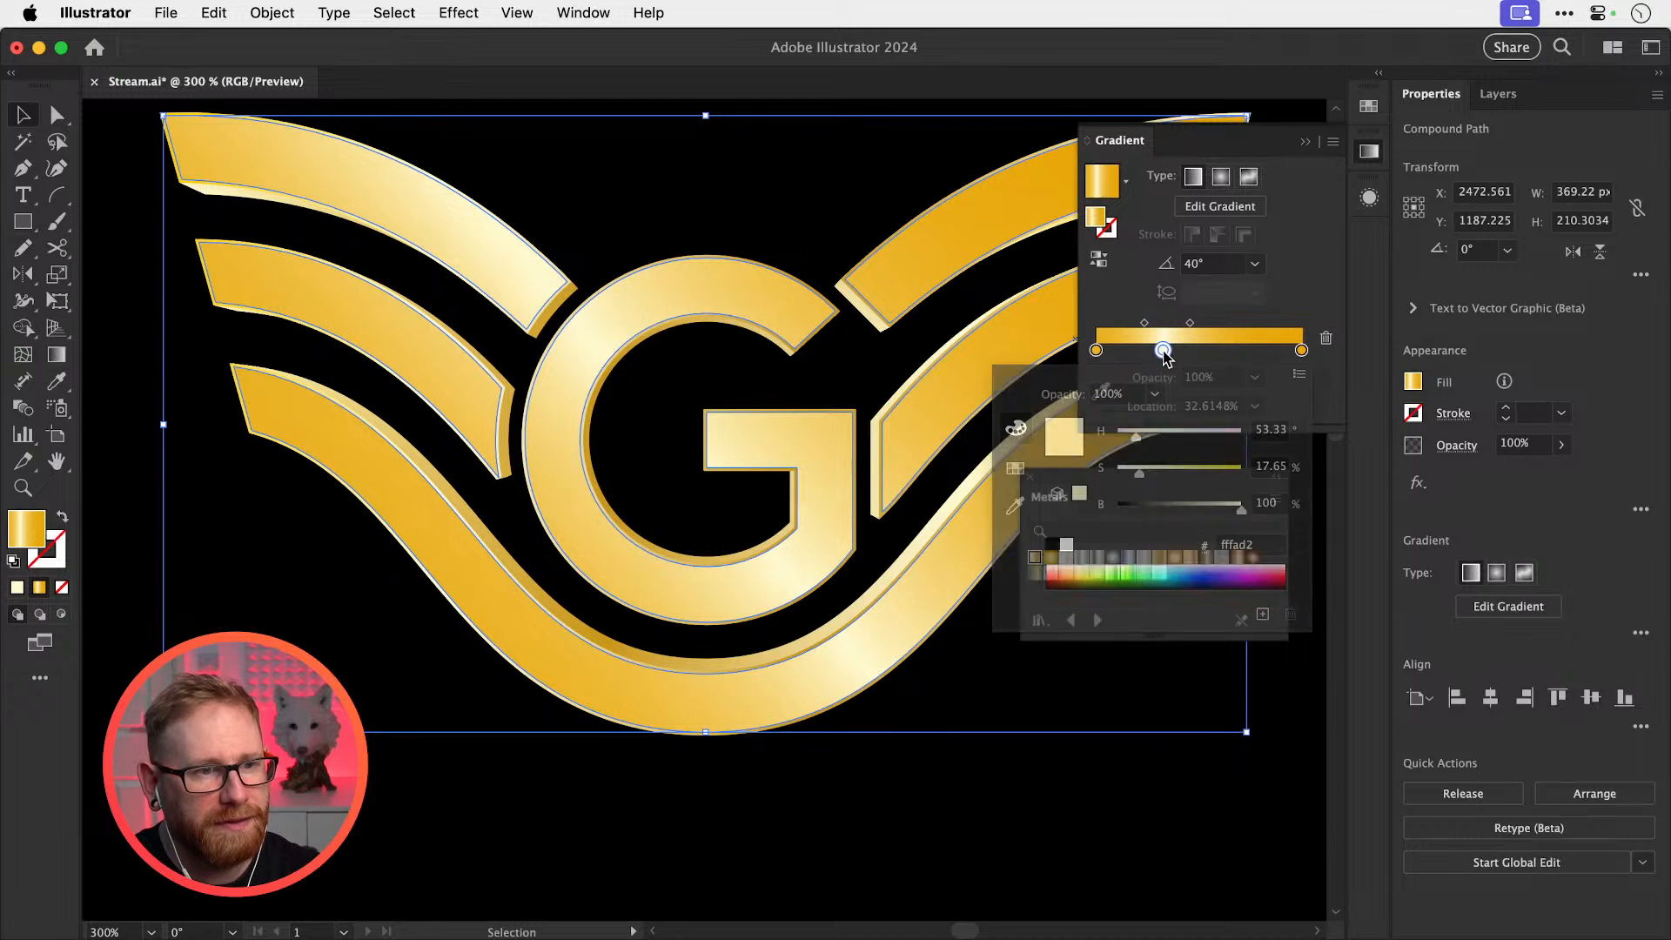
left_click(1165, 353)
left_click_drag(1163, 350, 1162, 349)
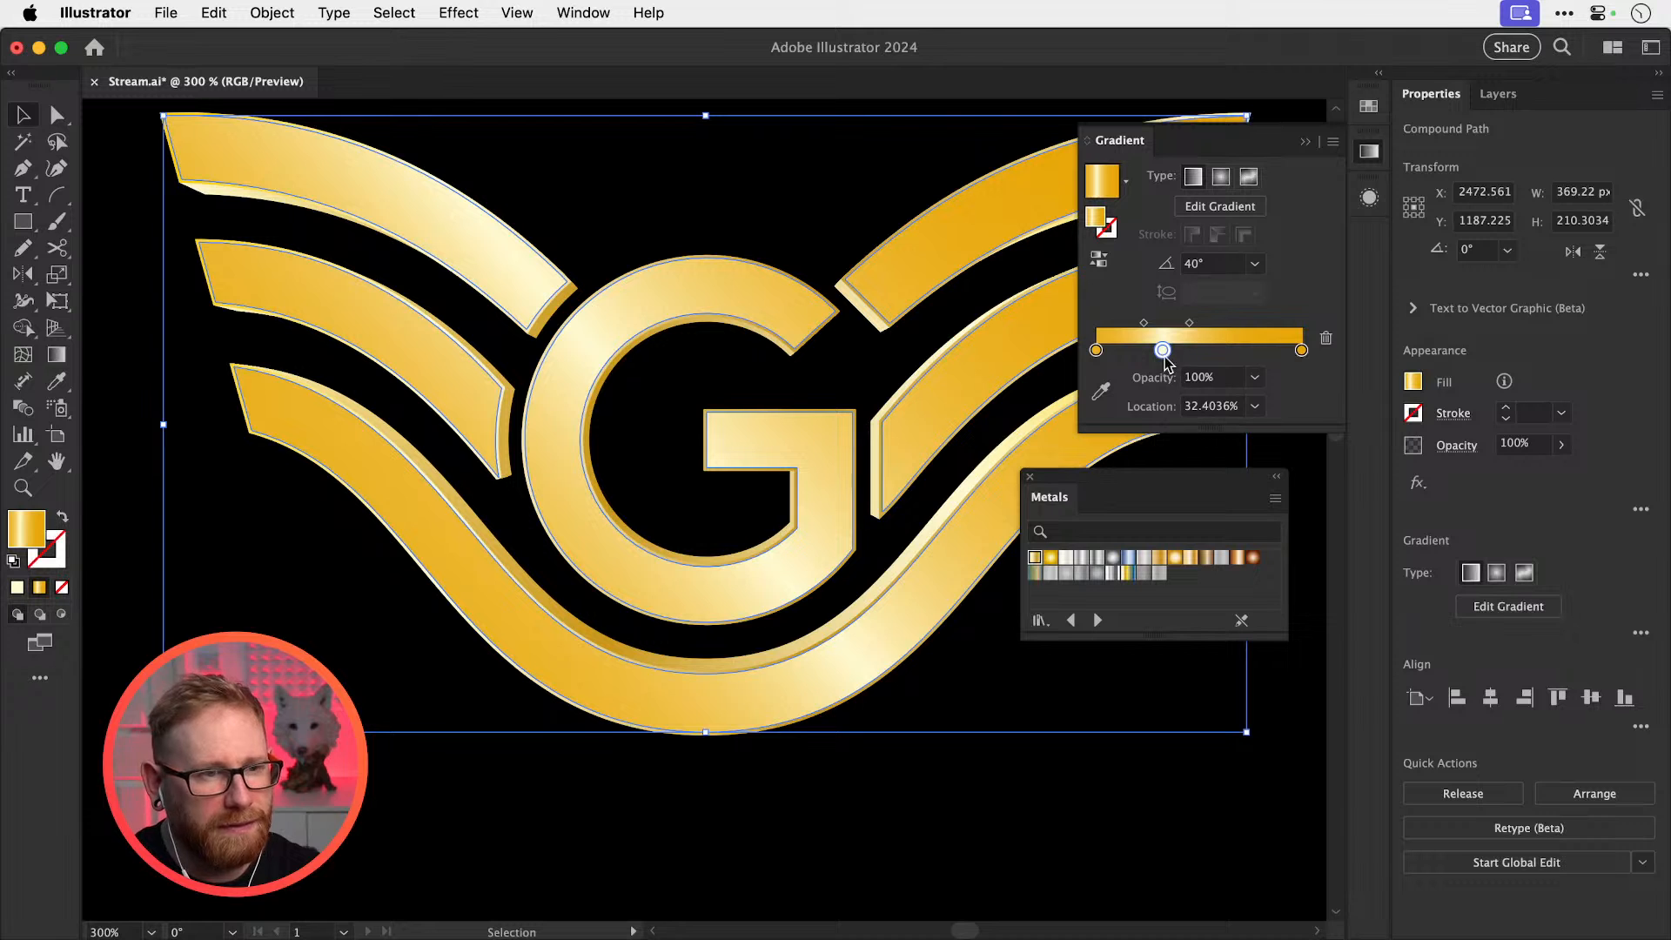
double_click(1161, 351)
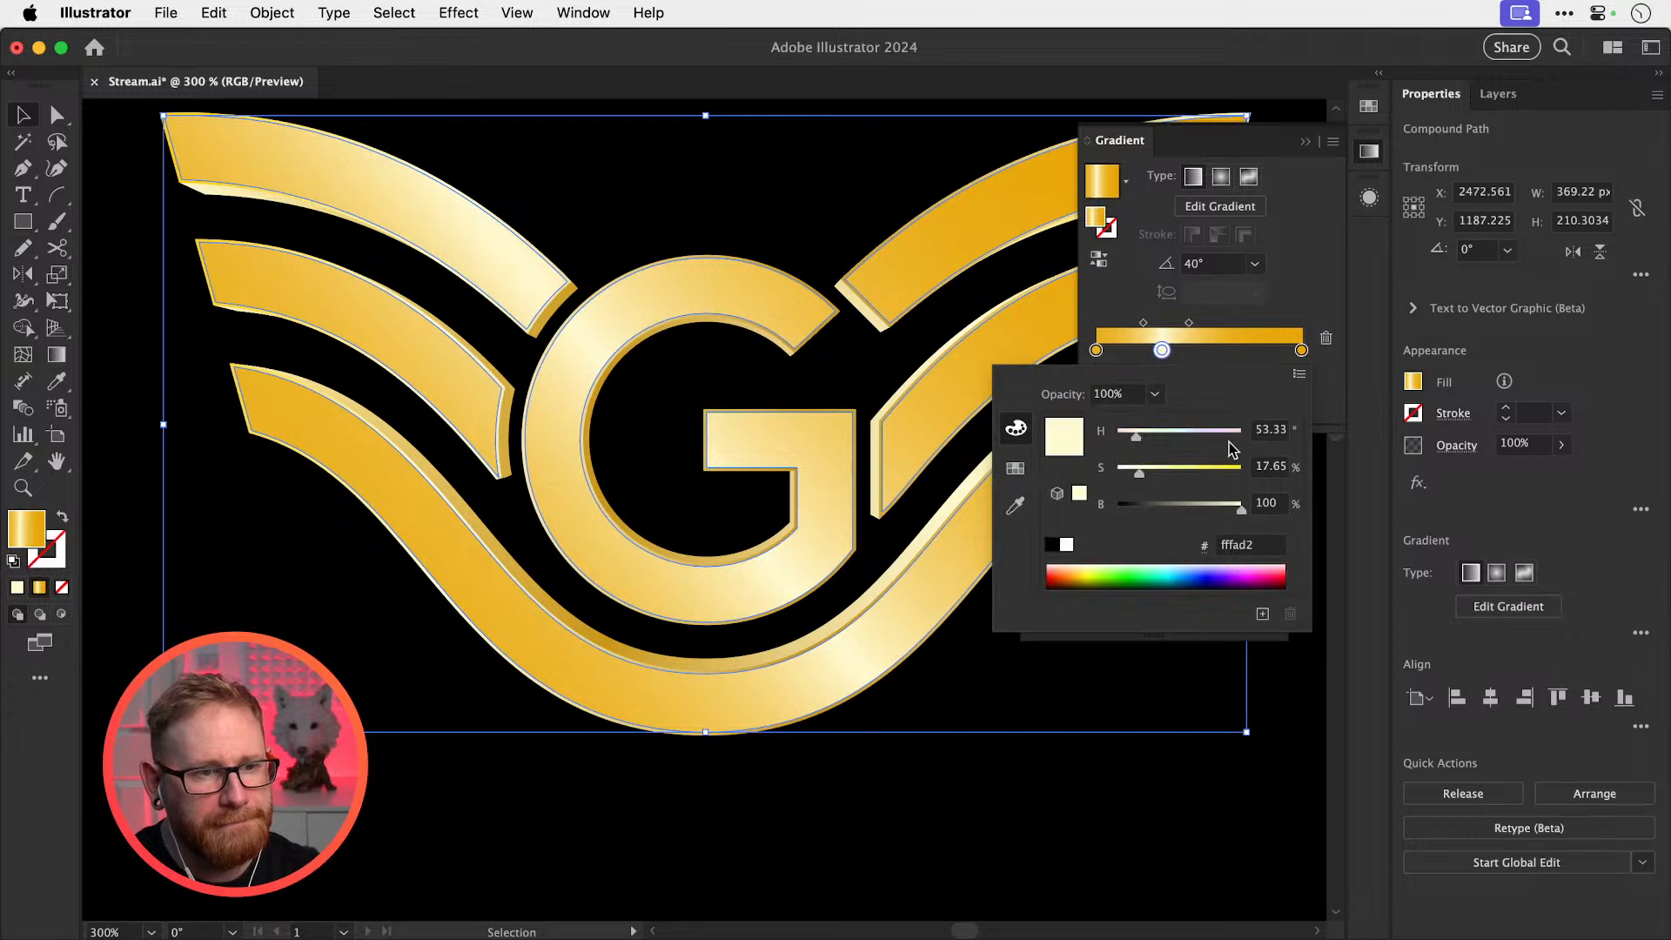
left_click_drag(1171, 475, 1166, 468)
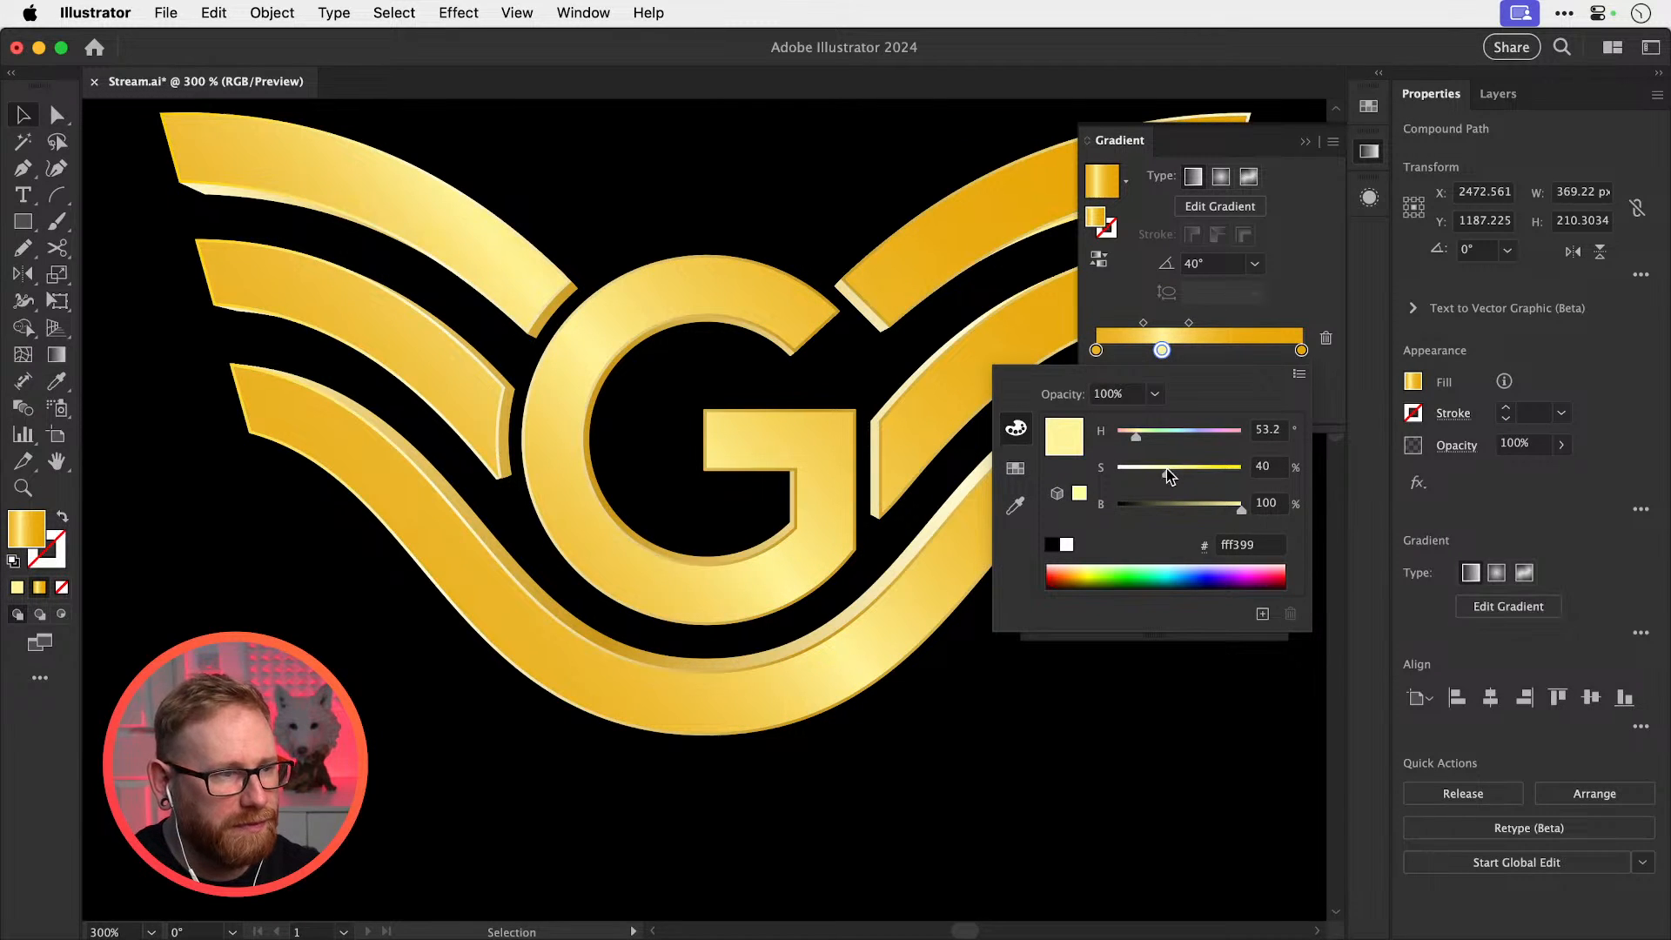
Move the left orange stop to about 9.5% and add a deep orange-brown stop at the left end
left_click(1097, 353)
left_click_drag(1097, 352, 1115, 352)
left_click(1099, 351)
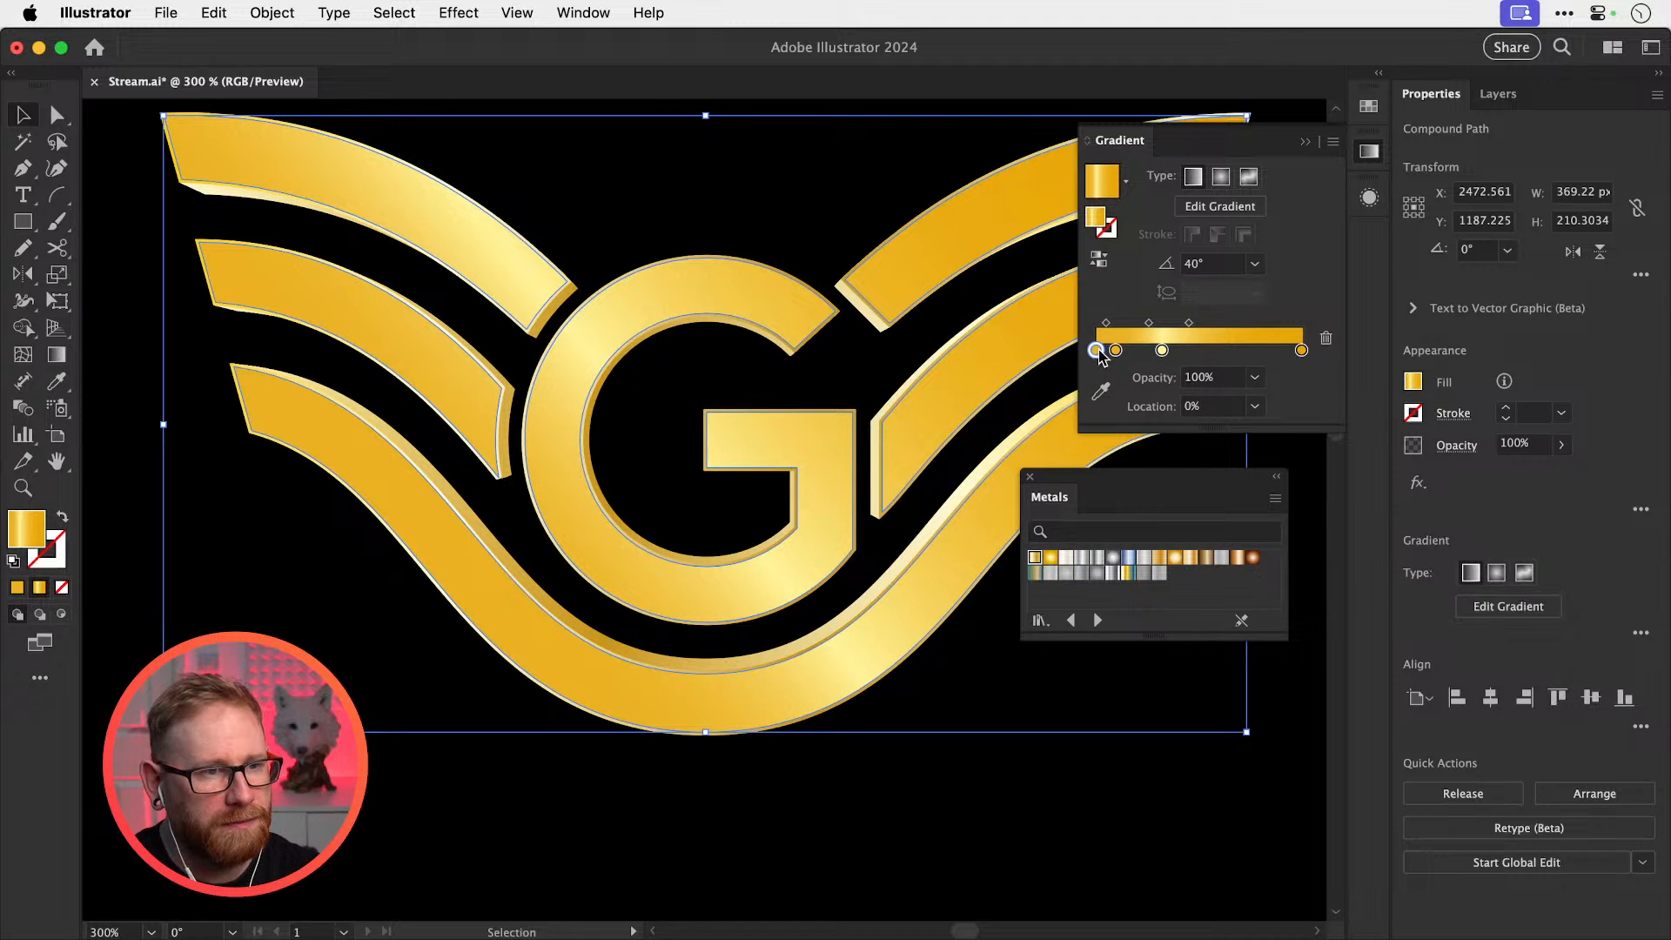
double_click(1096, 351)
left_click_drag(1211, 505, 1244, 473)
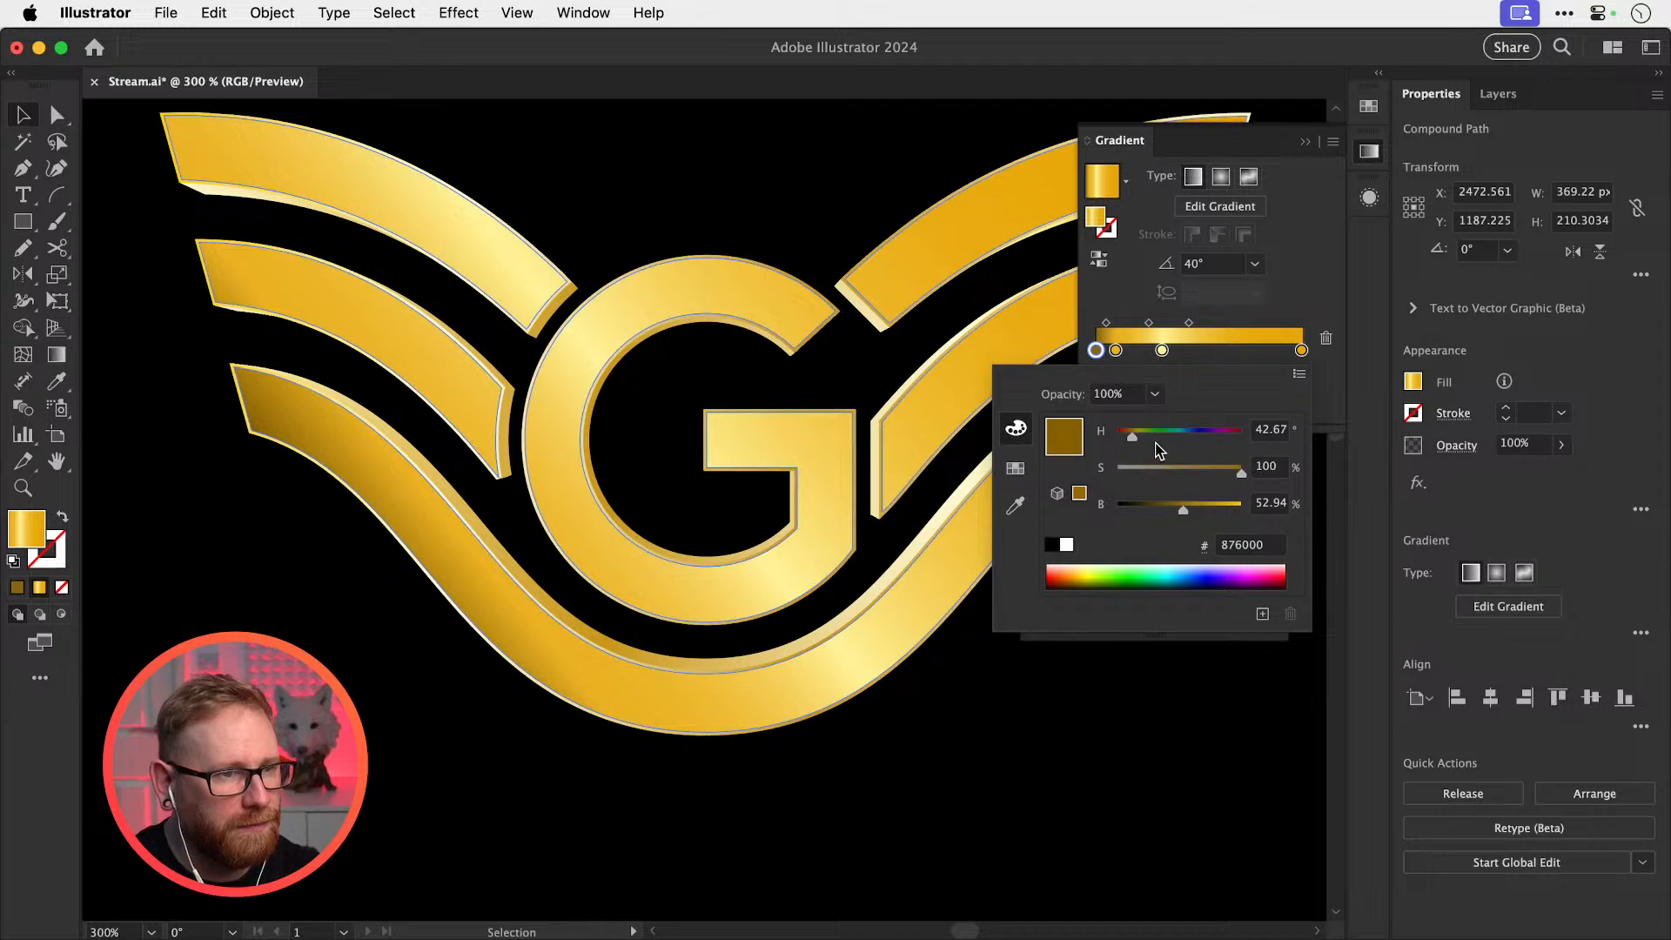
left_click_drag(1130, 441, 1130, 444)
left_click(1257, 545)
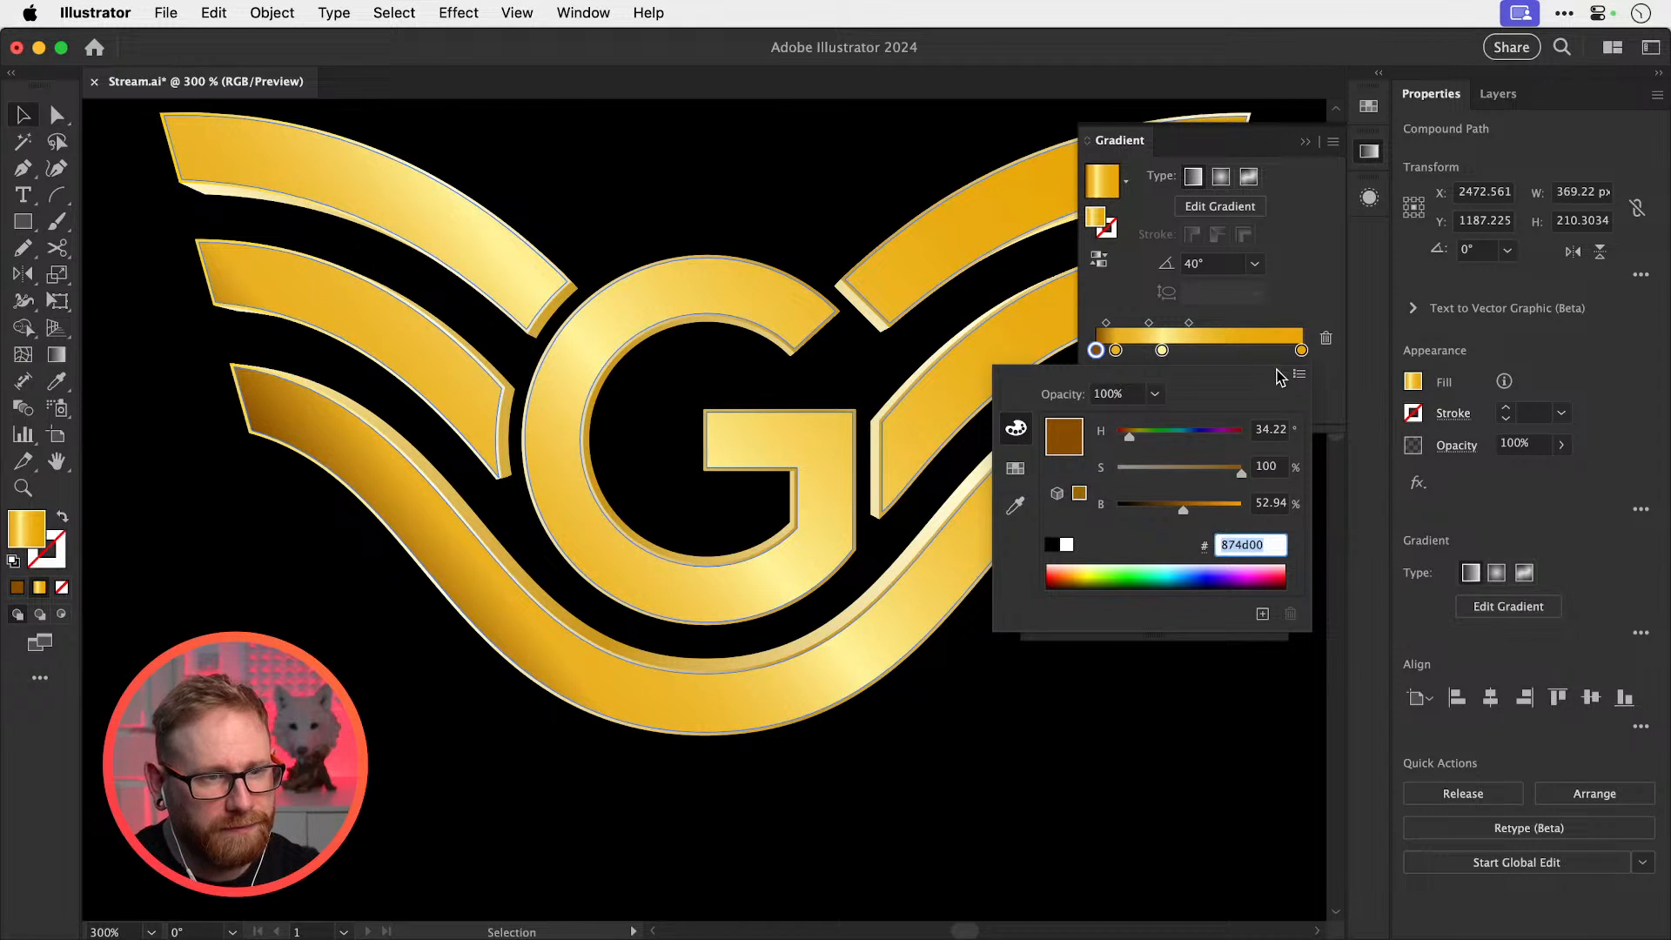
Move the right orange stop to about 70% and add an 874d00 dark brown stop at the right end
left_click(1300, 350)
left_click_drag(1298, 350, 1240, 353)
left_click_drag(1288, 353, 1302, 354)
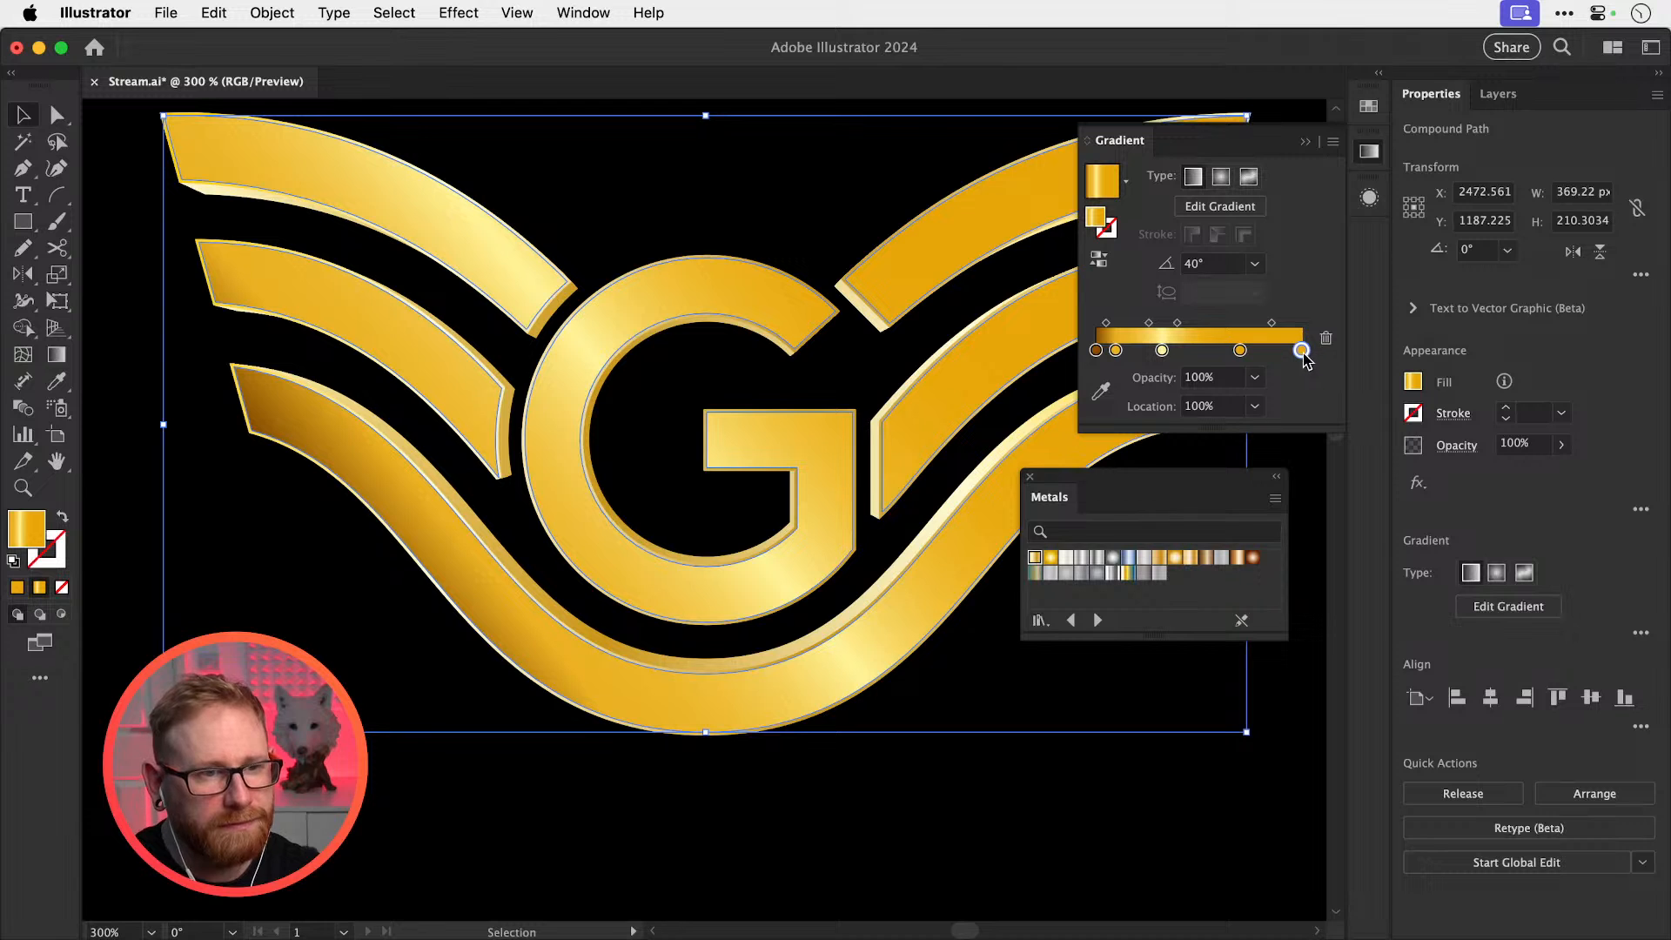
double_click(1301, 351)
type("874d00")
key("Tab")
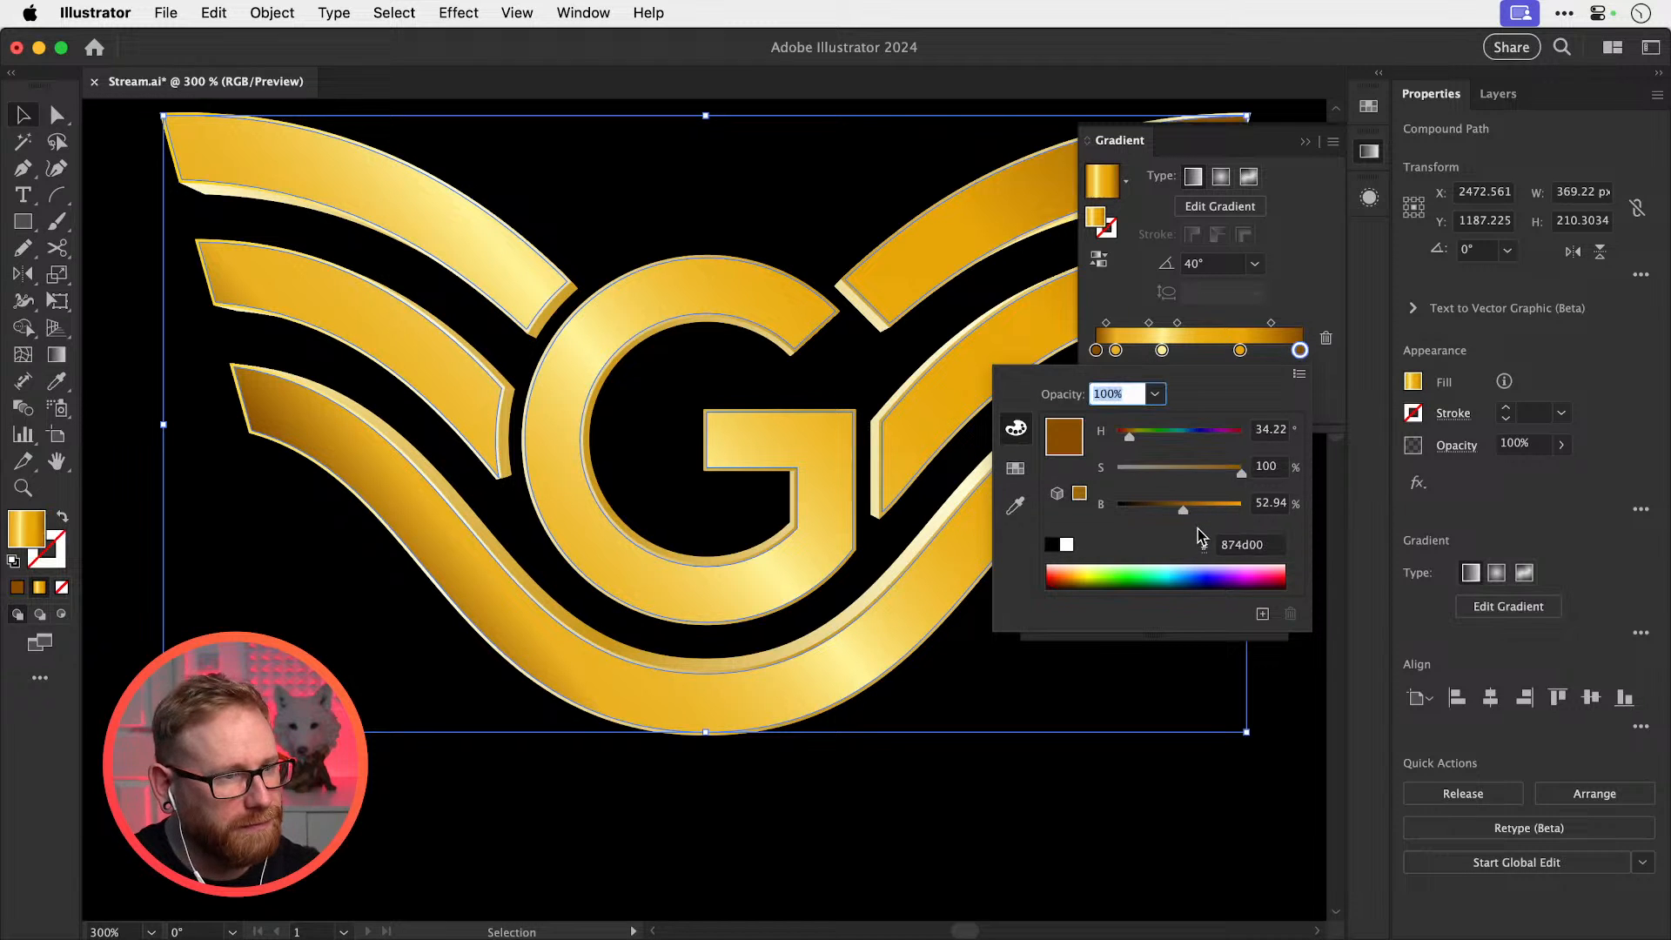
key("Return")
key("super+minus")
key("super+minus")
key("super+minus")
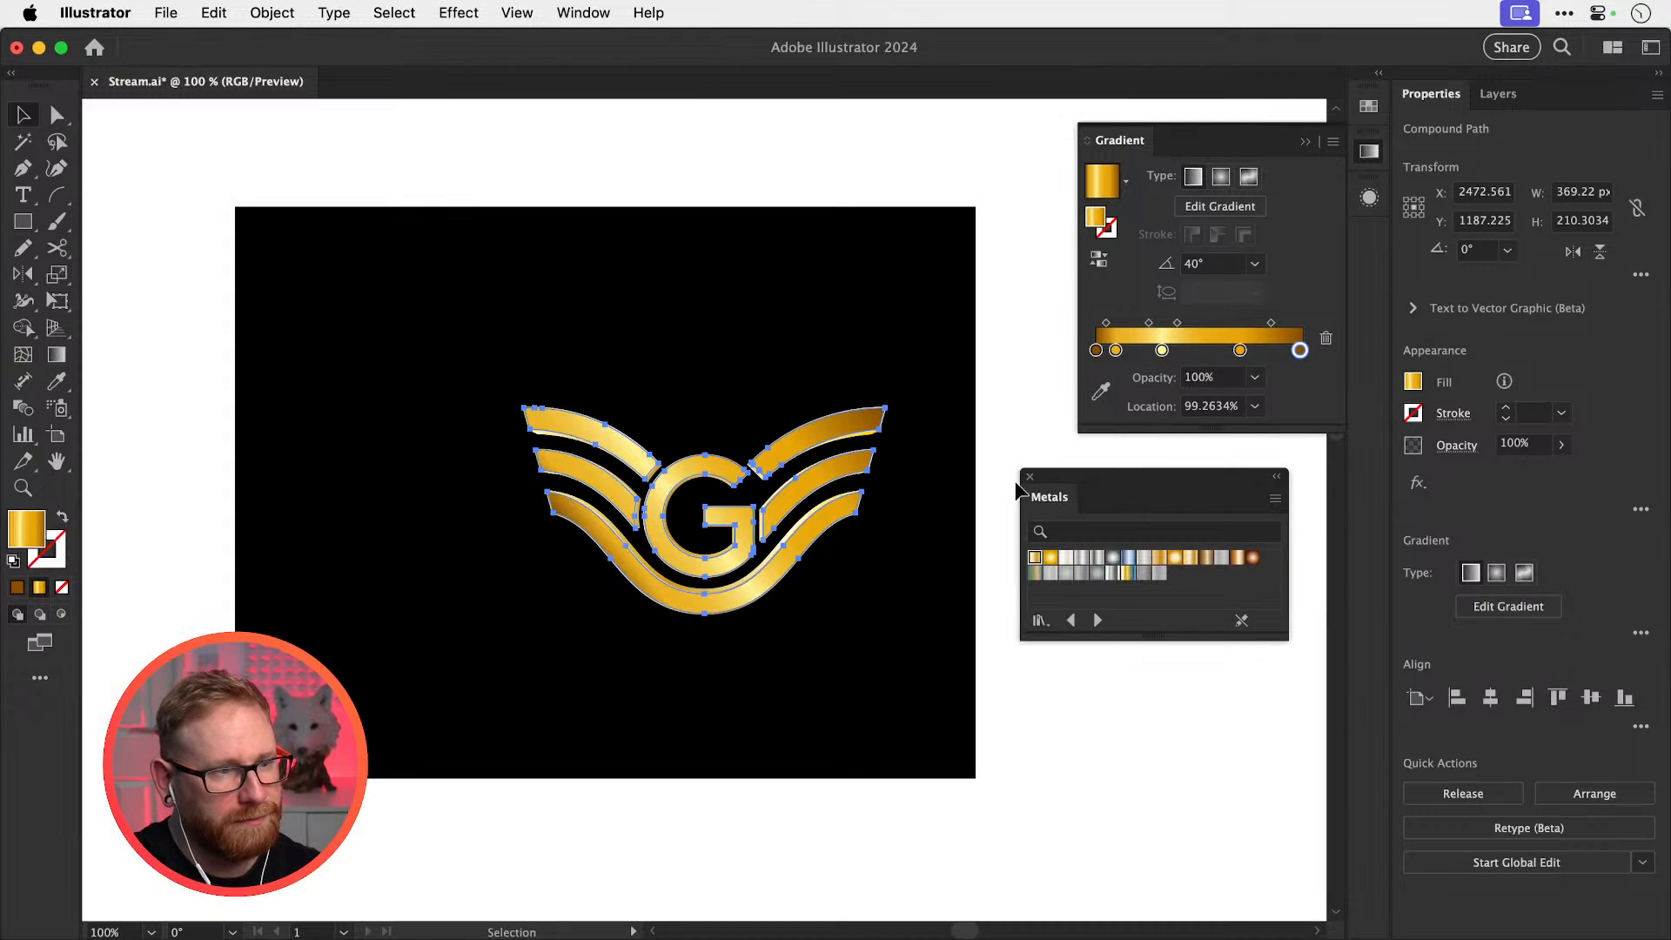
Preview the new gradient with the logo deselected, zoom in close, and reselect the logo
left_click(995, 420)
left_click(1369, 153)
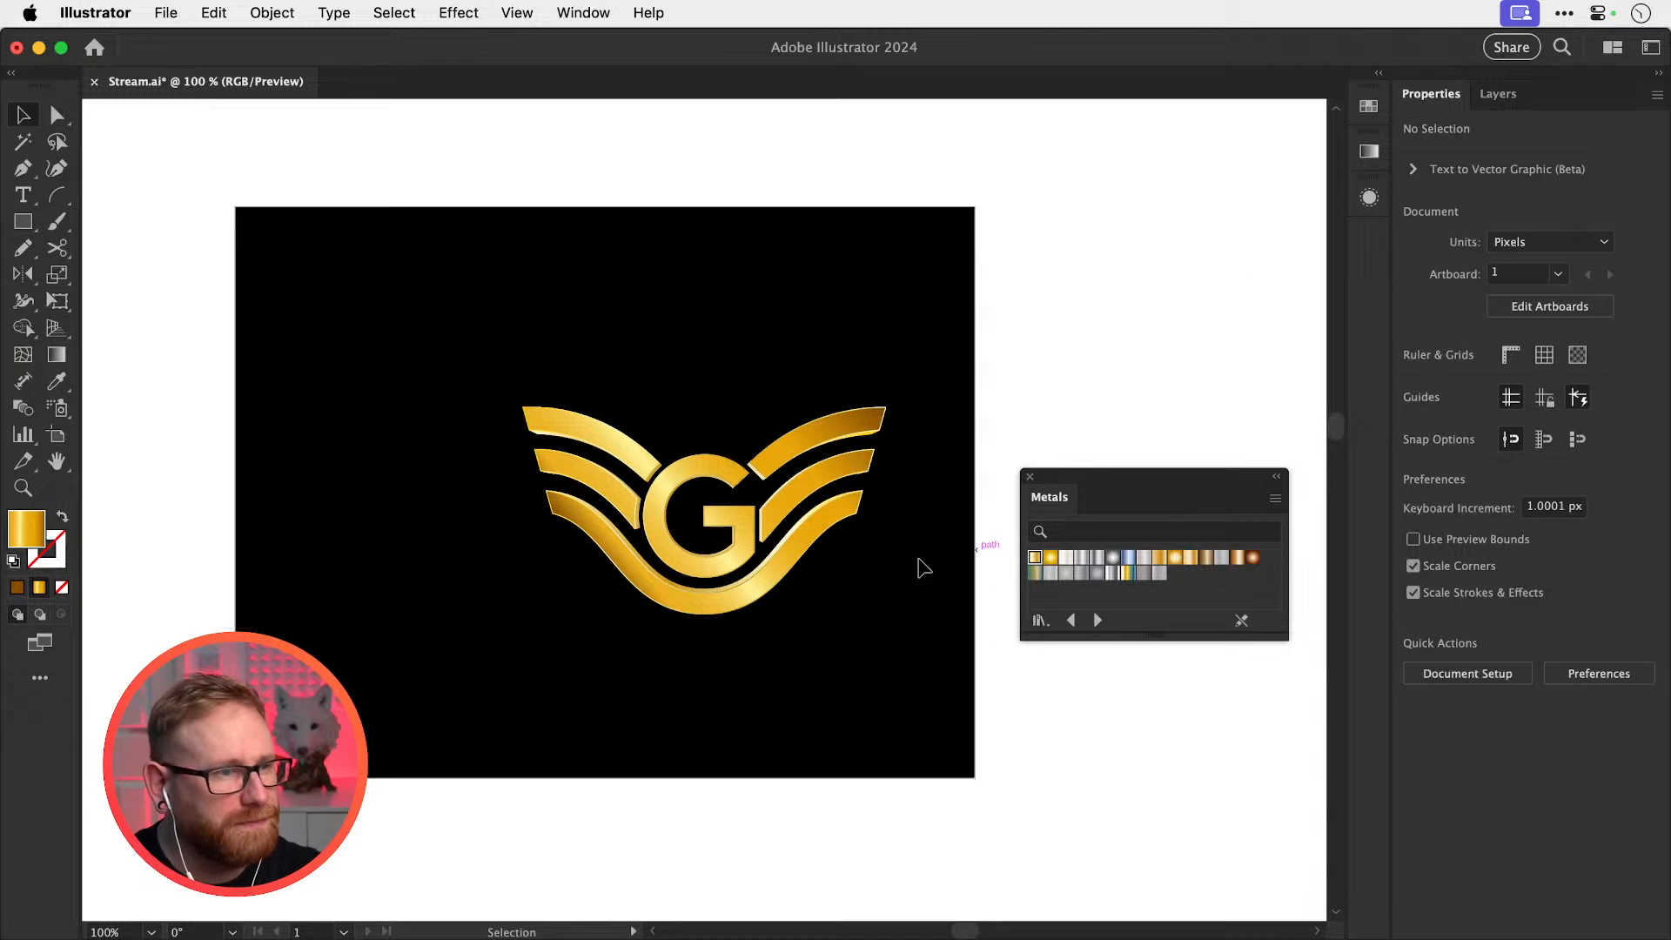
key("z")
left_click_drag(729, 521, 1006, 590)
key("v")
left_click(786, 583)
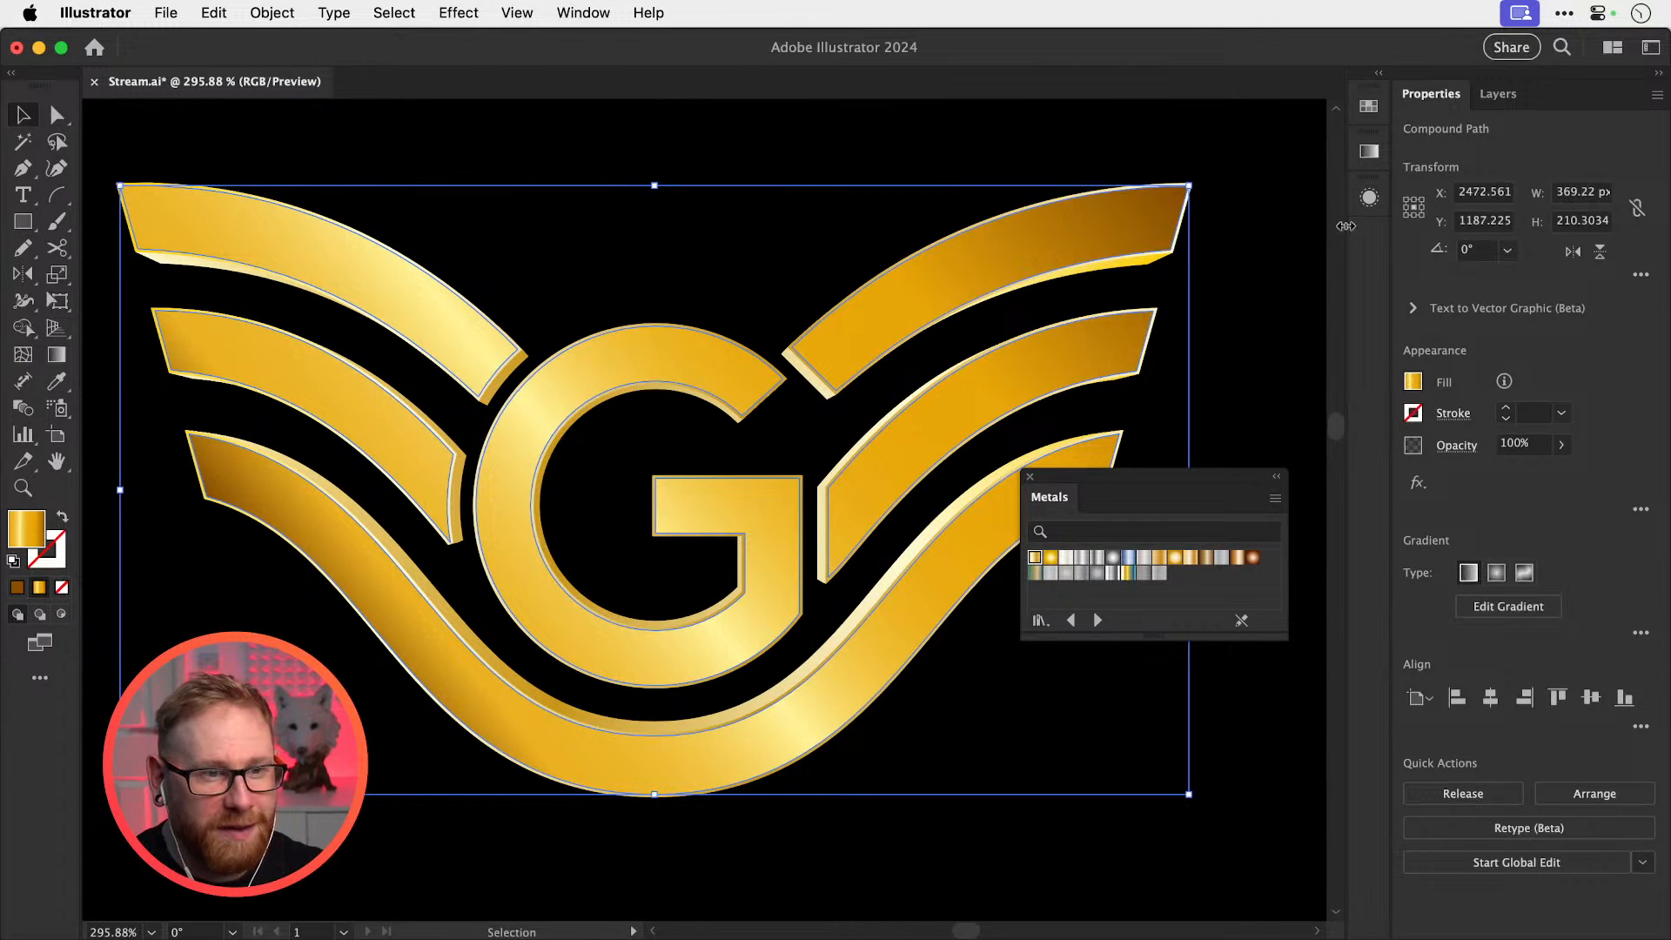
Set the middle gold fill's Offset Path to 0.5 px and review the bottom fill's offset
left_click(1368, 152)
left_click(1368, 197)
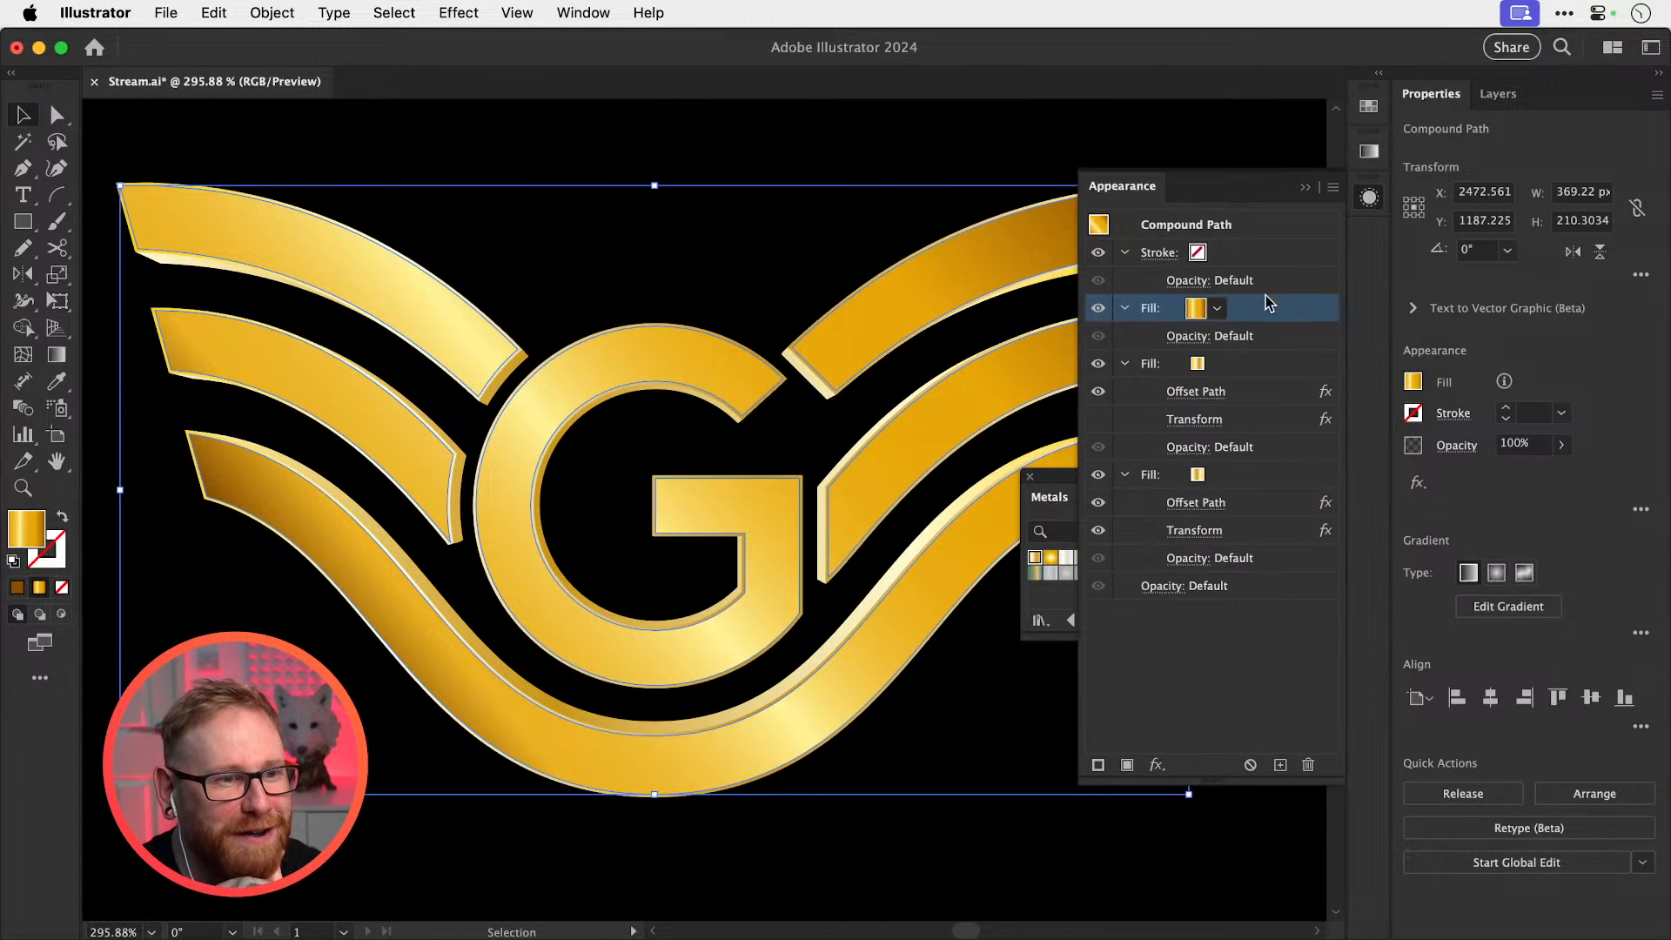
left_click(1277, 365)
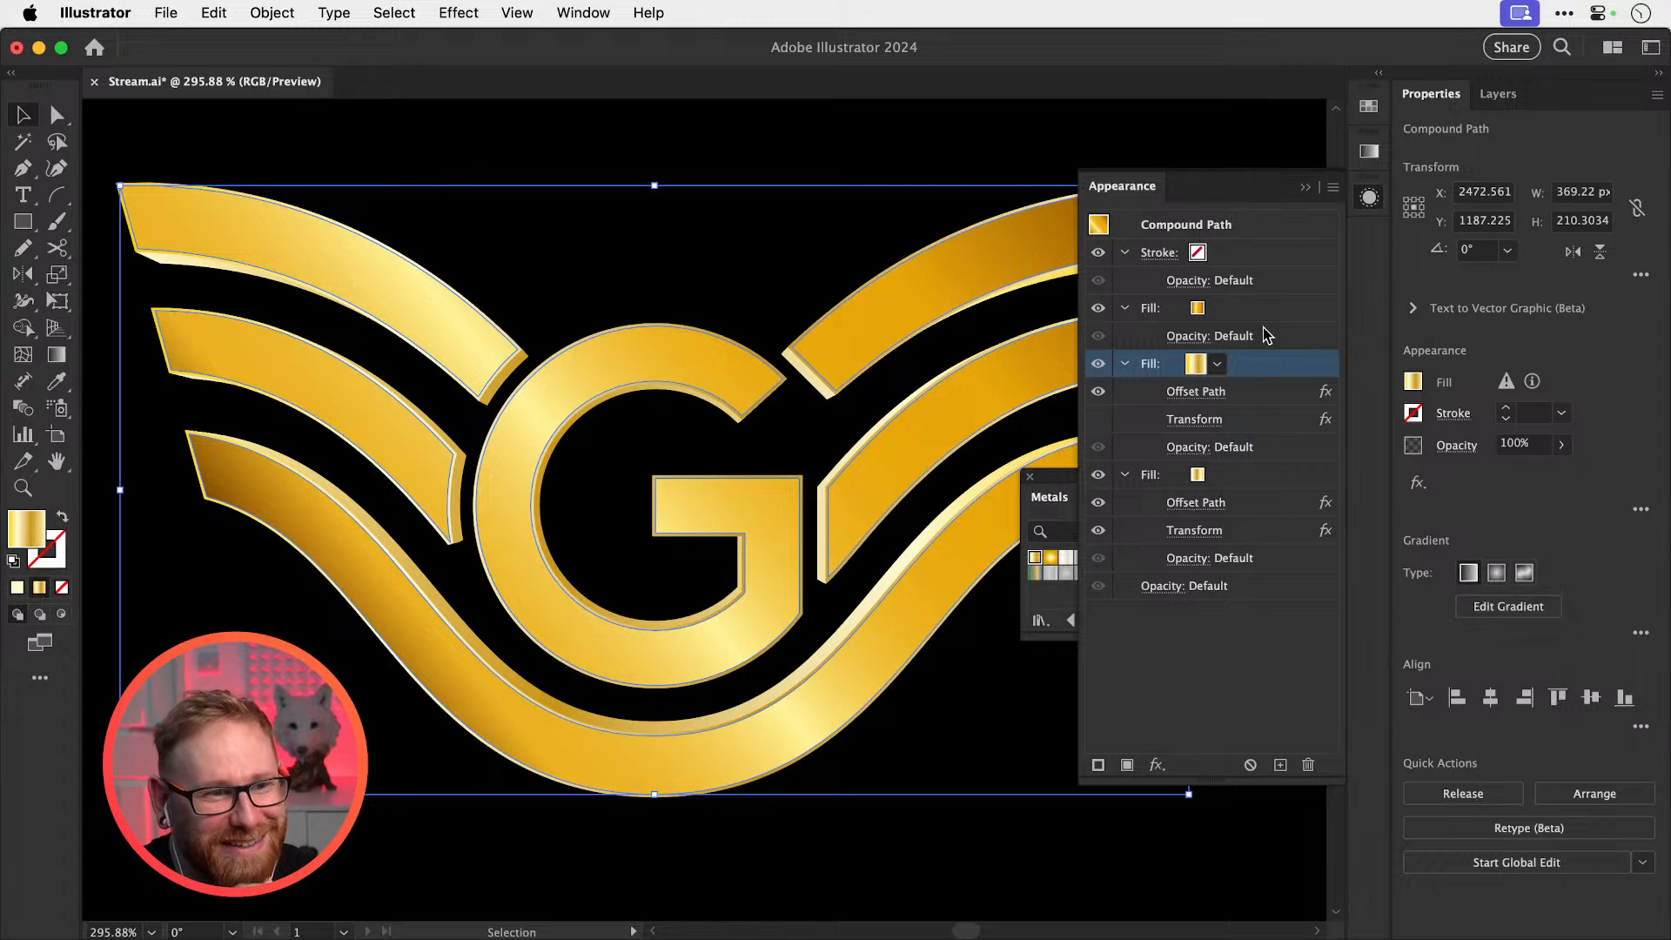
left_click(1270, 383)
type(".5")
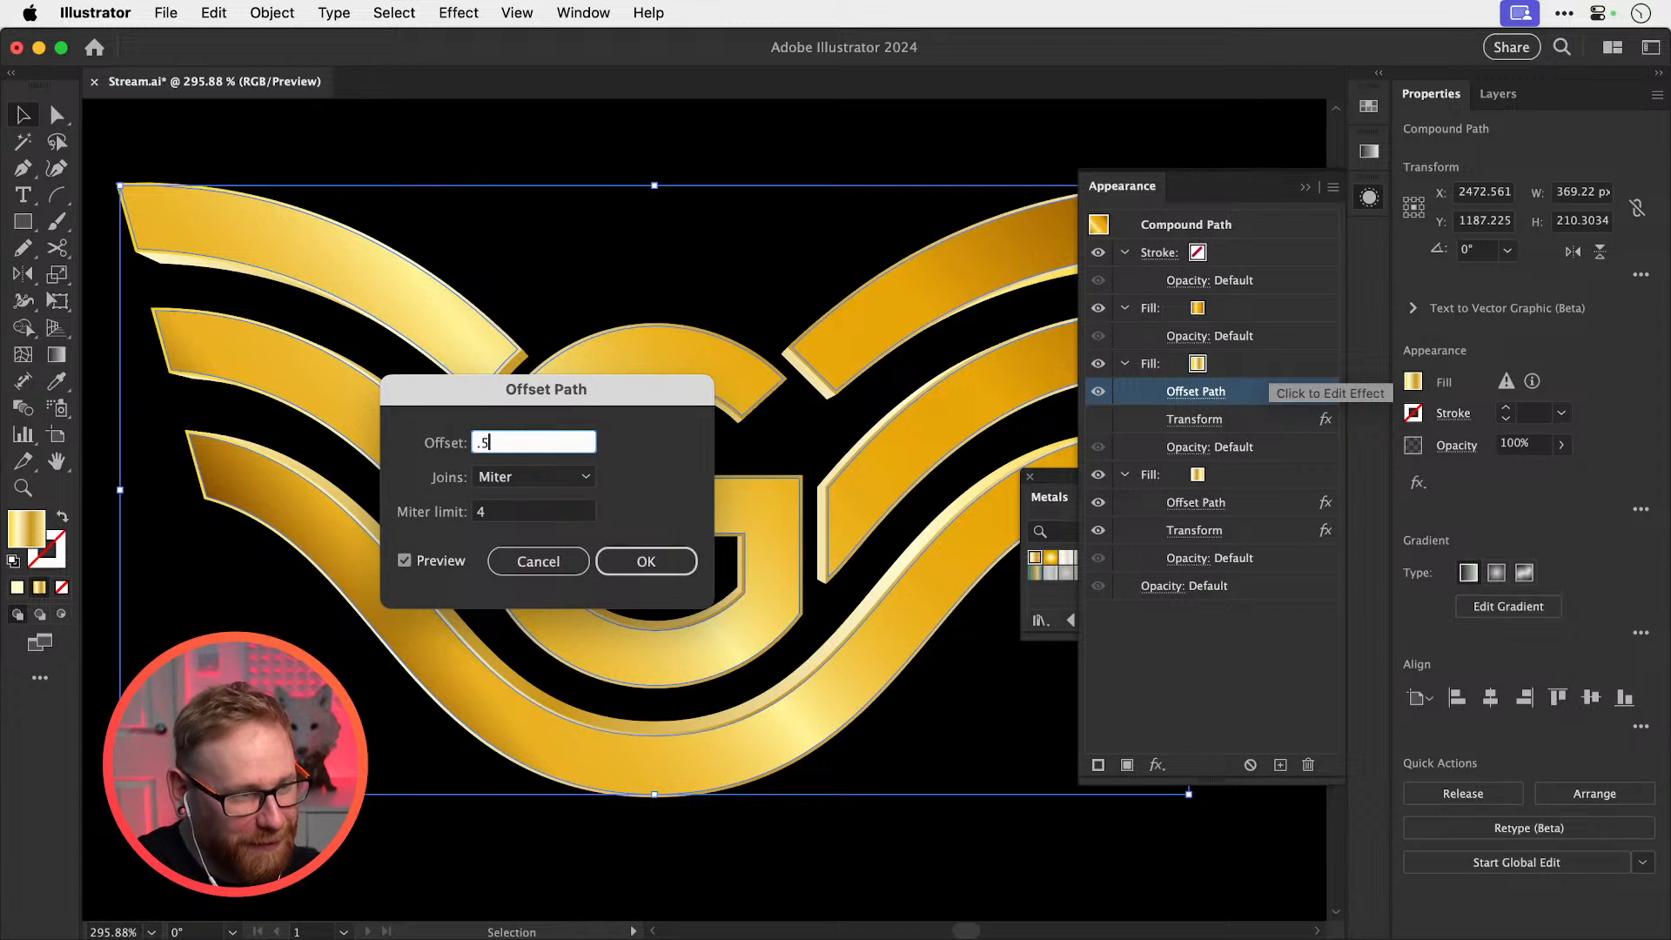
key("Return")
key("super+shift+a")
left_click(1214, 502)
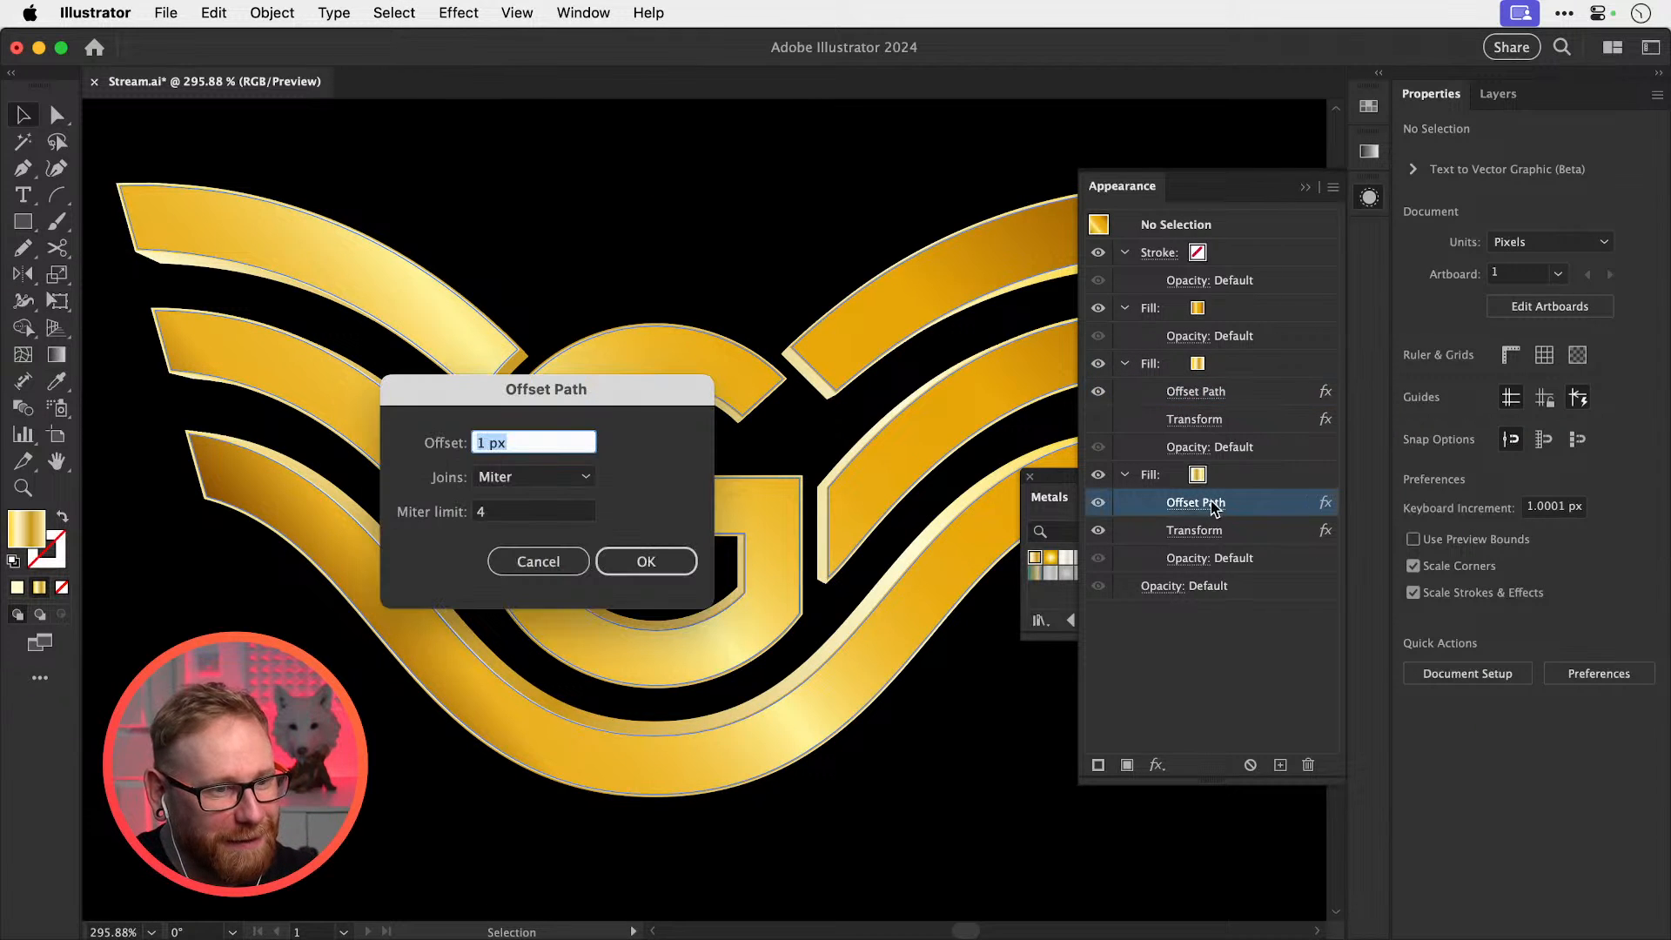
key("Return")
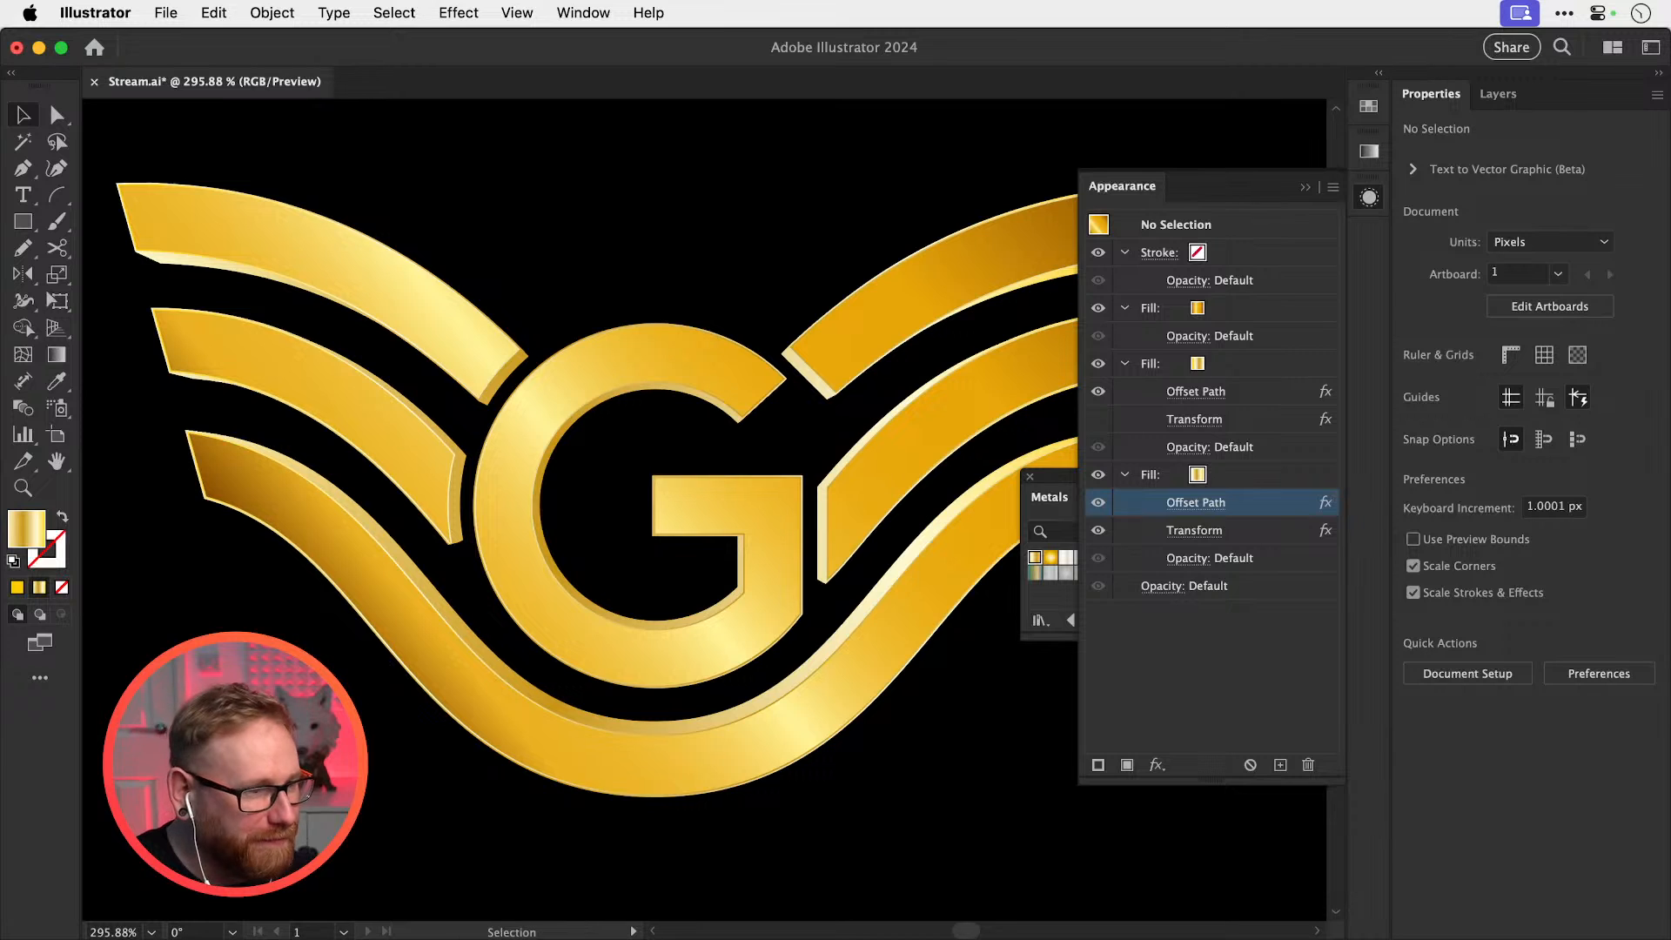
left_click(873, 698)
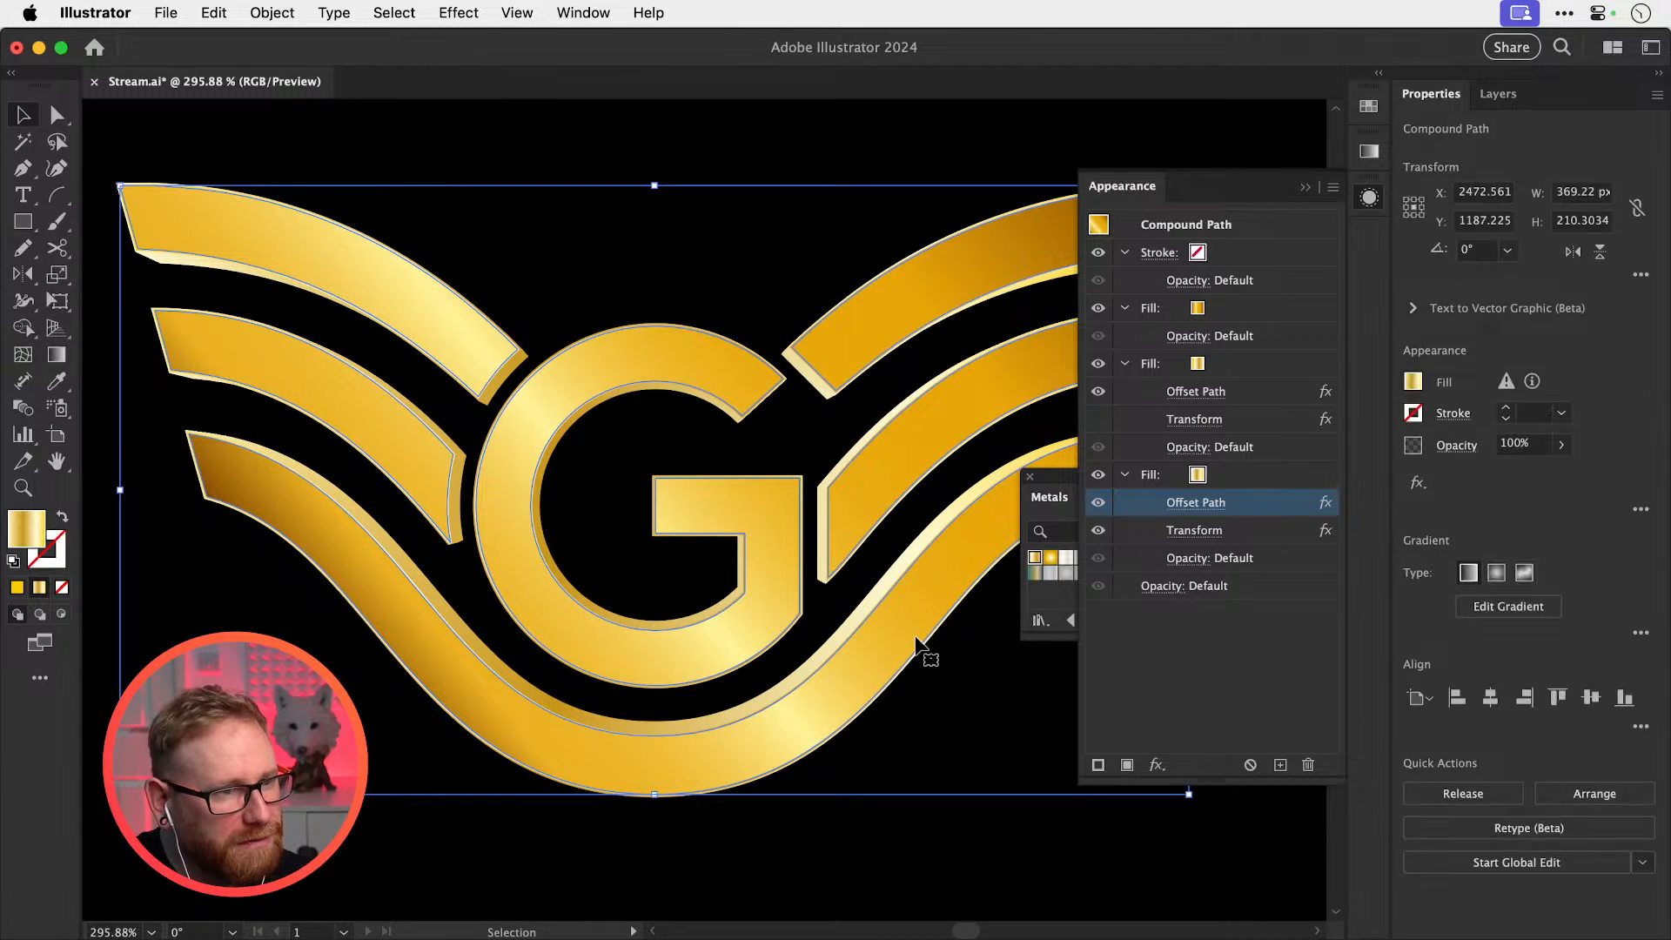
Set the bottom fill's Transform effect to 150 copies after trying 180, 300 and 370
left_click(1205, 530)
left_click(1187, 705)
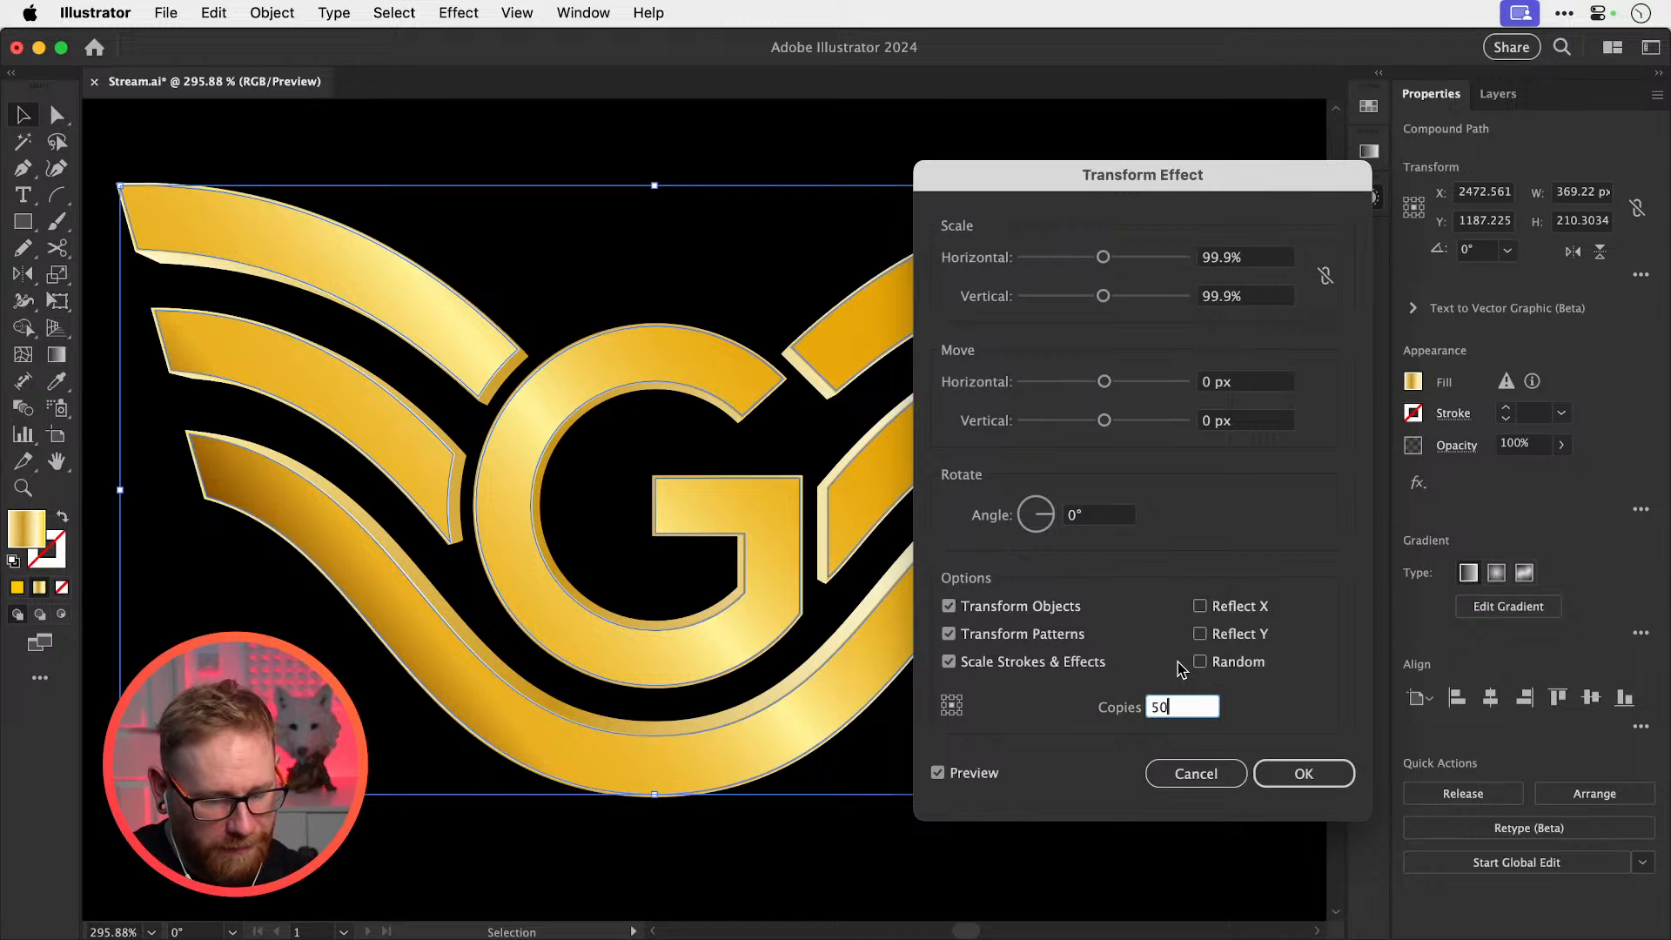
key("shift+Up")
key("shift+Up")
key("shift+Up")
key("shift+Up")
key("shift+Up")
key("shift+Up")
key("shift+Up")
key("shift+Up")
key("shift+Up")
key("shift+Up")
key("shift+Up")
key("shift+Up")
key("shift+Up")
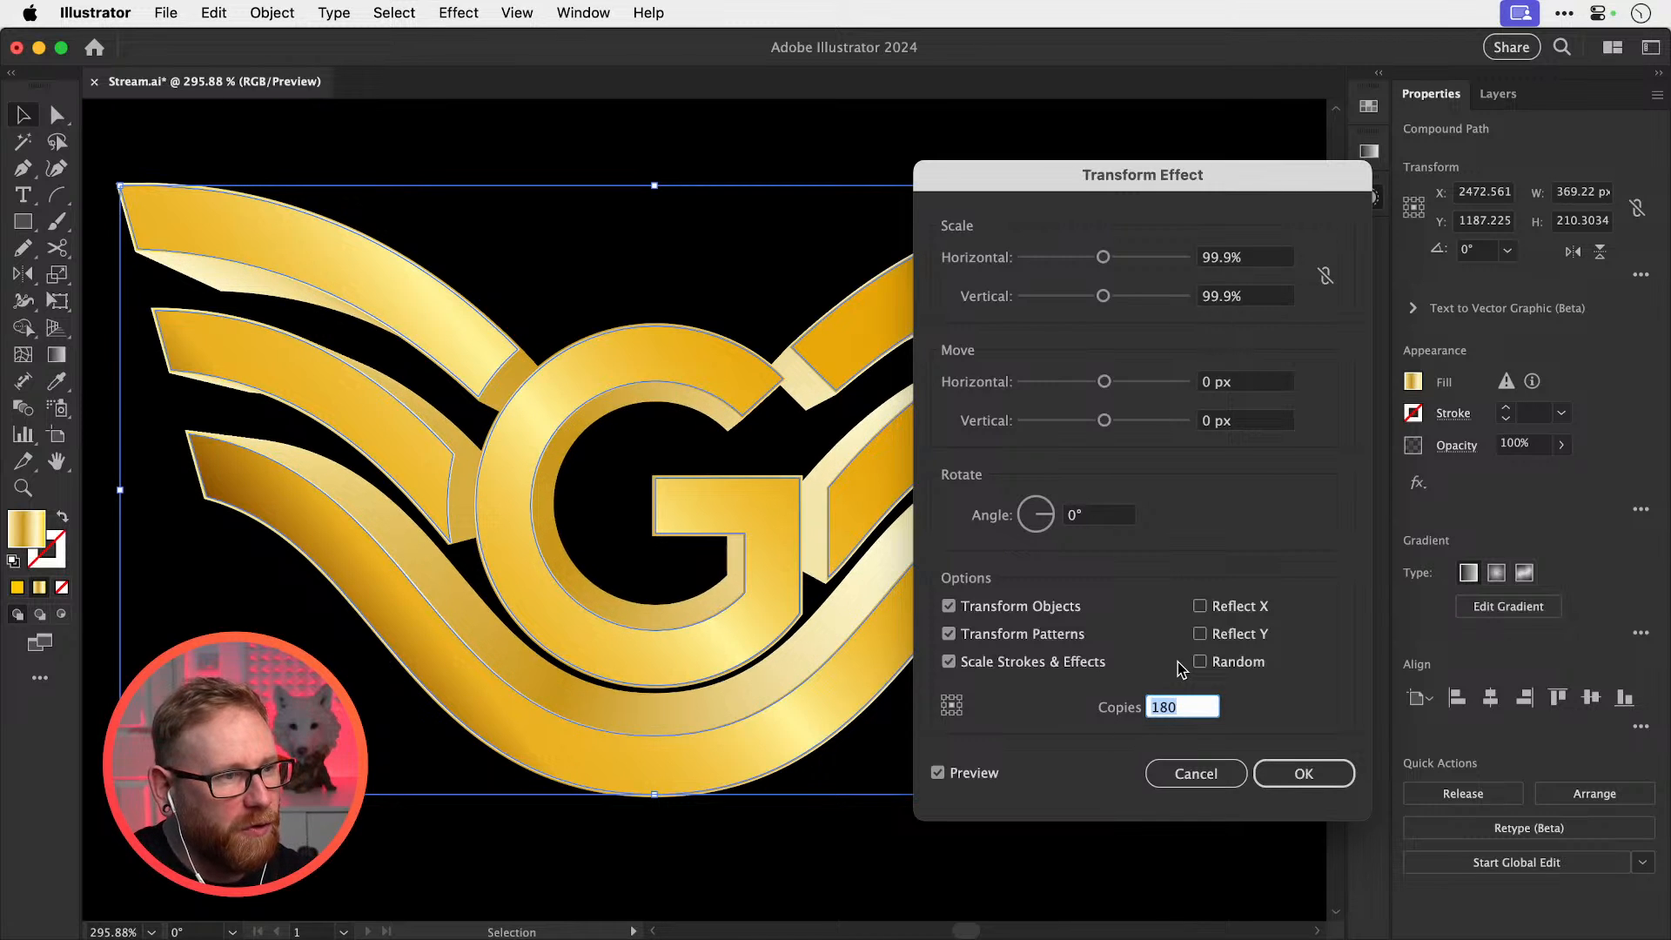
key("shift+Up")
key("shift+Up")
key("shift+Up")
key("shift+Up")
key("shift+Up")
key("shift+Up")
key("shift+Up")
key("shift+Up")
key("shift+Up")
key("shift+Up")
key("shift+Up")
key("shift+Up")
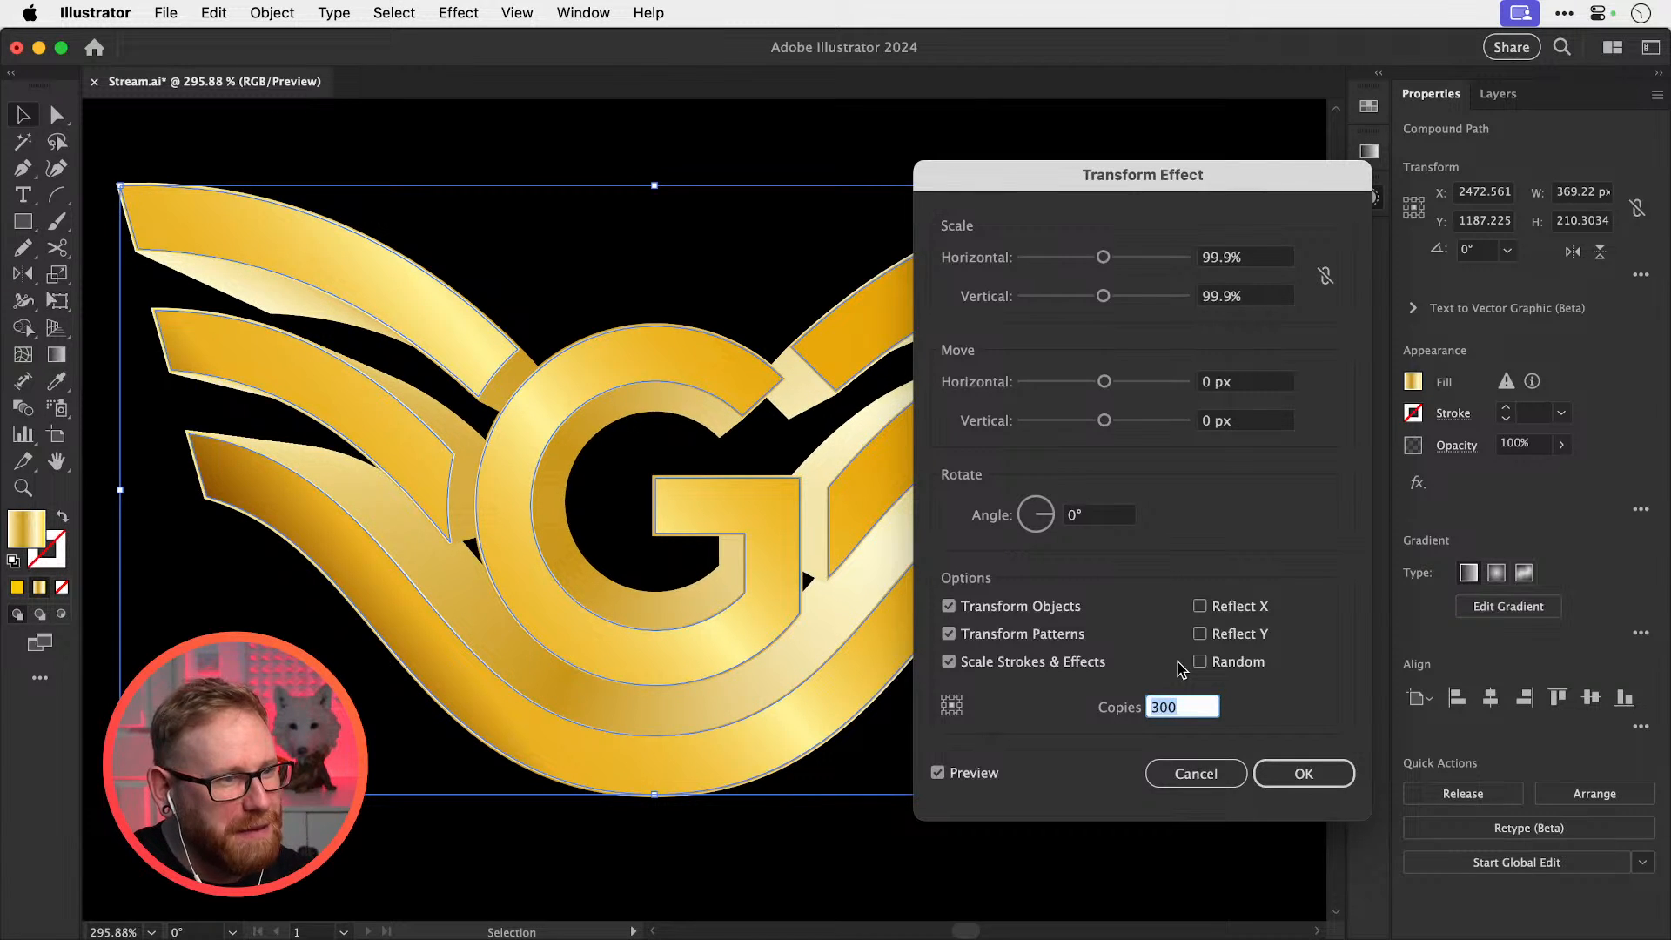
key("shift+Up")
key("shift+Up")
key("shift+Up")
key("shift+Up")
key("shift+Up")
key("shift+Up")
key("shift+Up")
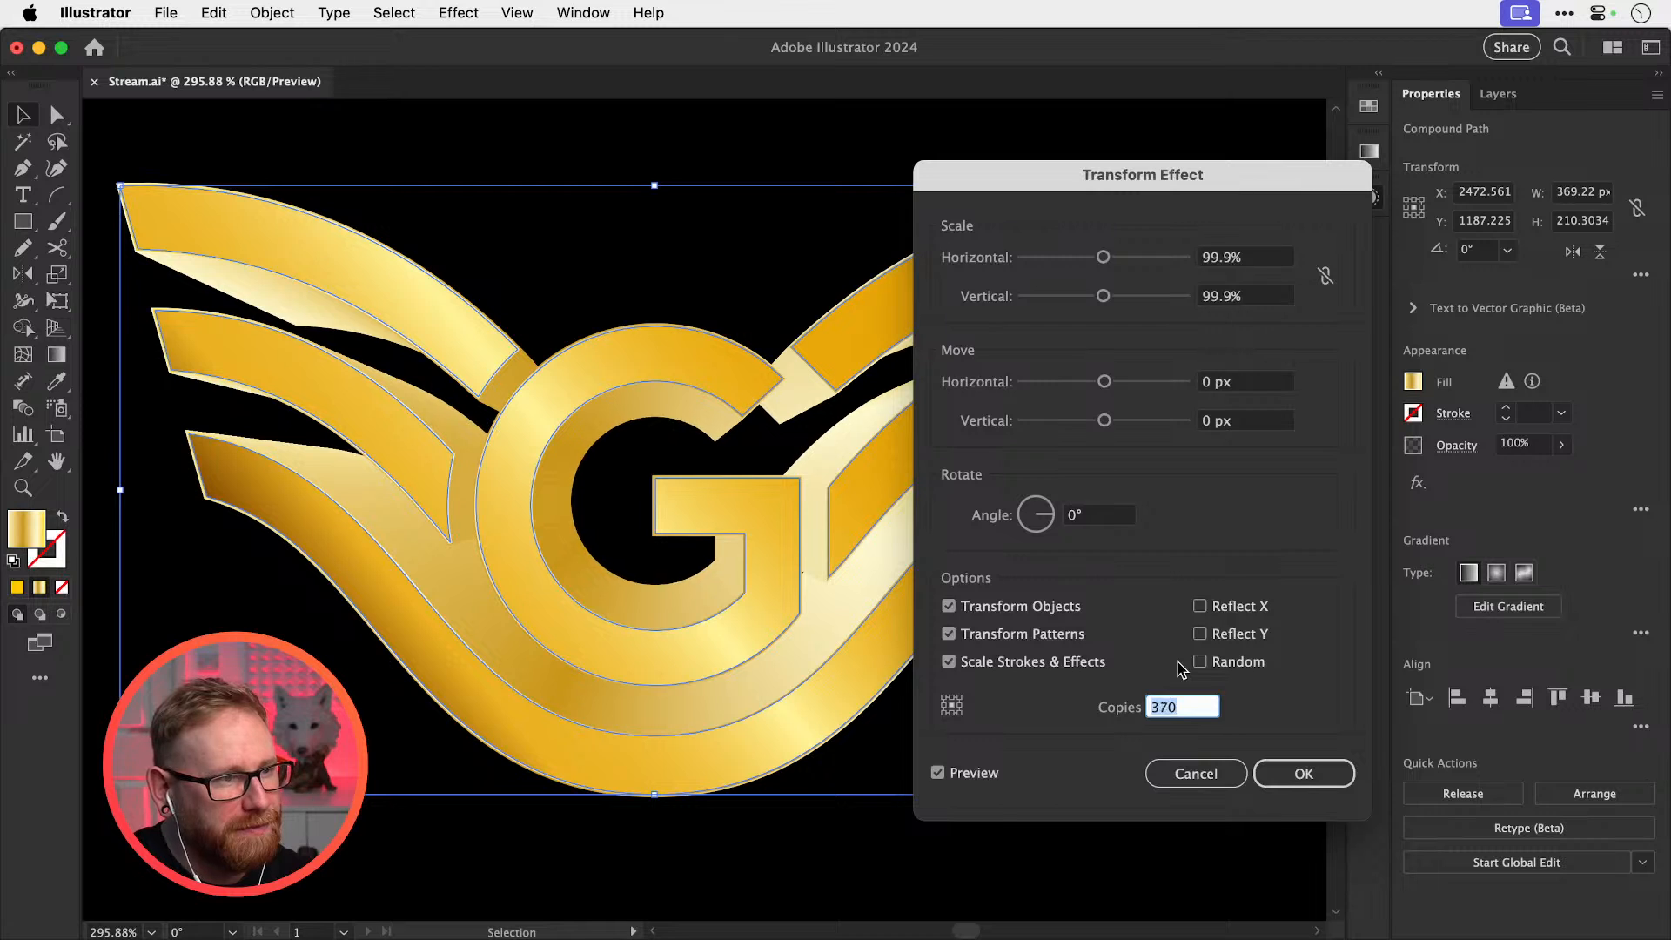
key("shift+Down")
key("shift+Down")
key("shift+Down")
key("shift+Down")
key("shift+Down")
key("shift+Down")
key("shift+Down")
key("shift+Down")
key("shift+Down")
key("shift+Down")
key("shift+Down")
key("shift+Down")
key("shift+Down")
key("shift+Down")
key("shift+Down")
key("shift+Down")
key("shift+Down")
key("shift+Down")
key("shift+Down")
key("shift+Down")
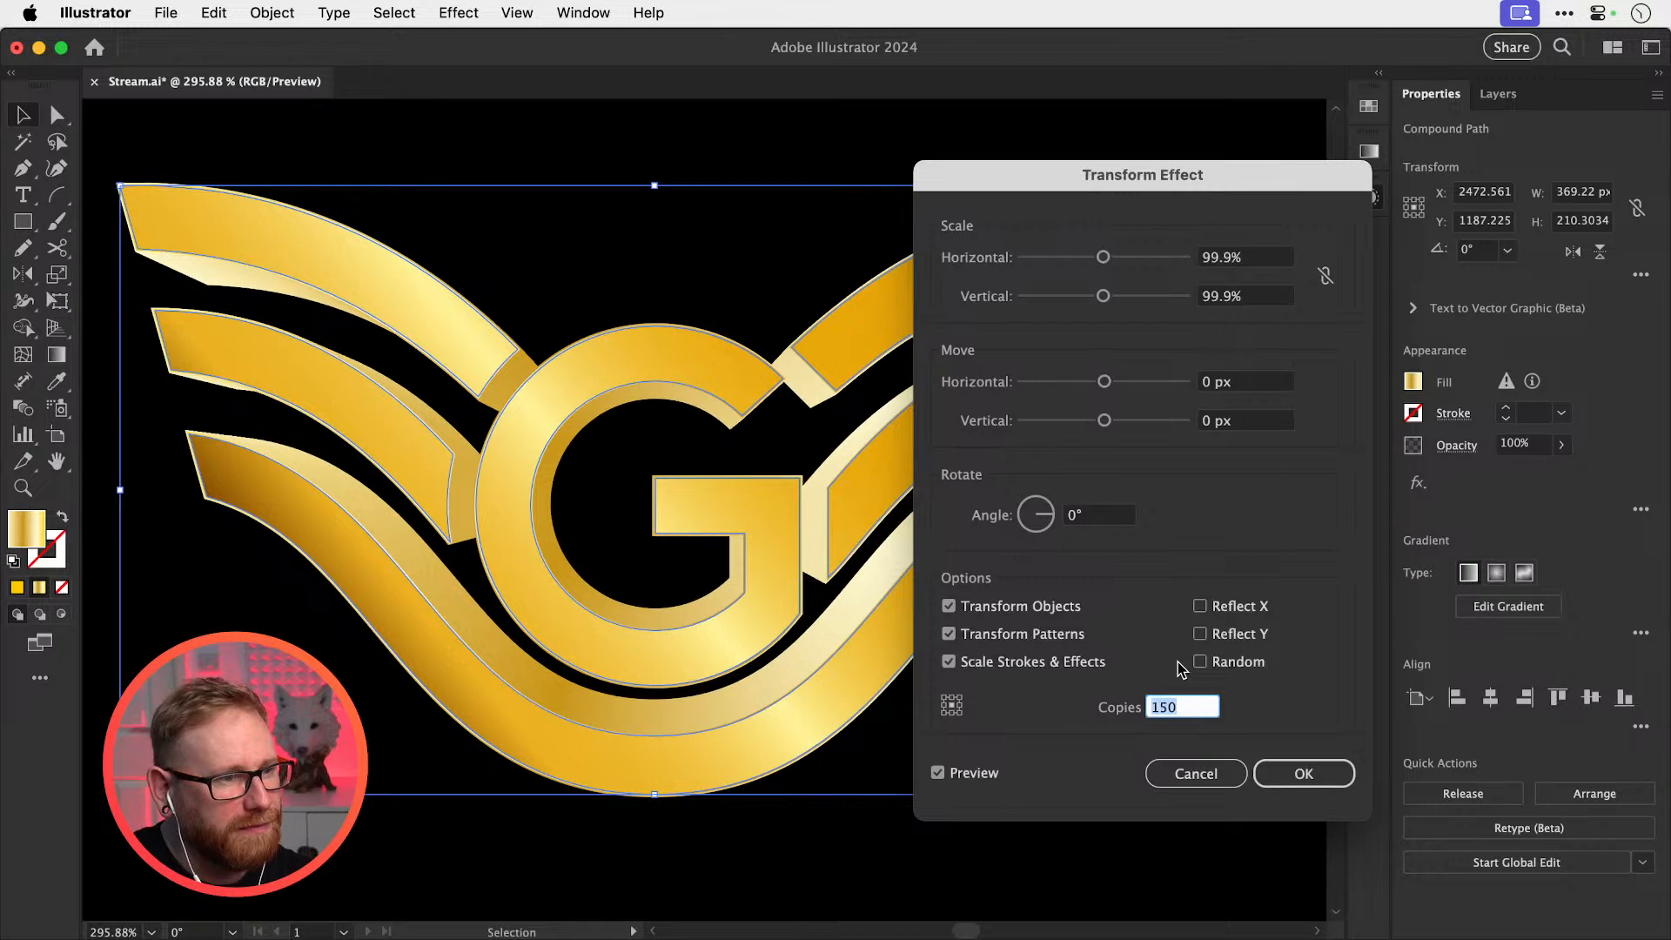
key("Return")
Zoom out to preview the extrusion on the whole artboard and reselect the entire logo
key("super+1")
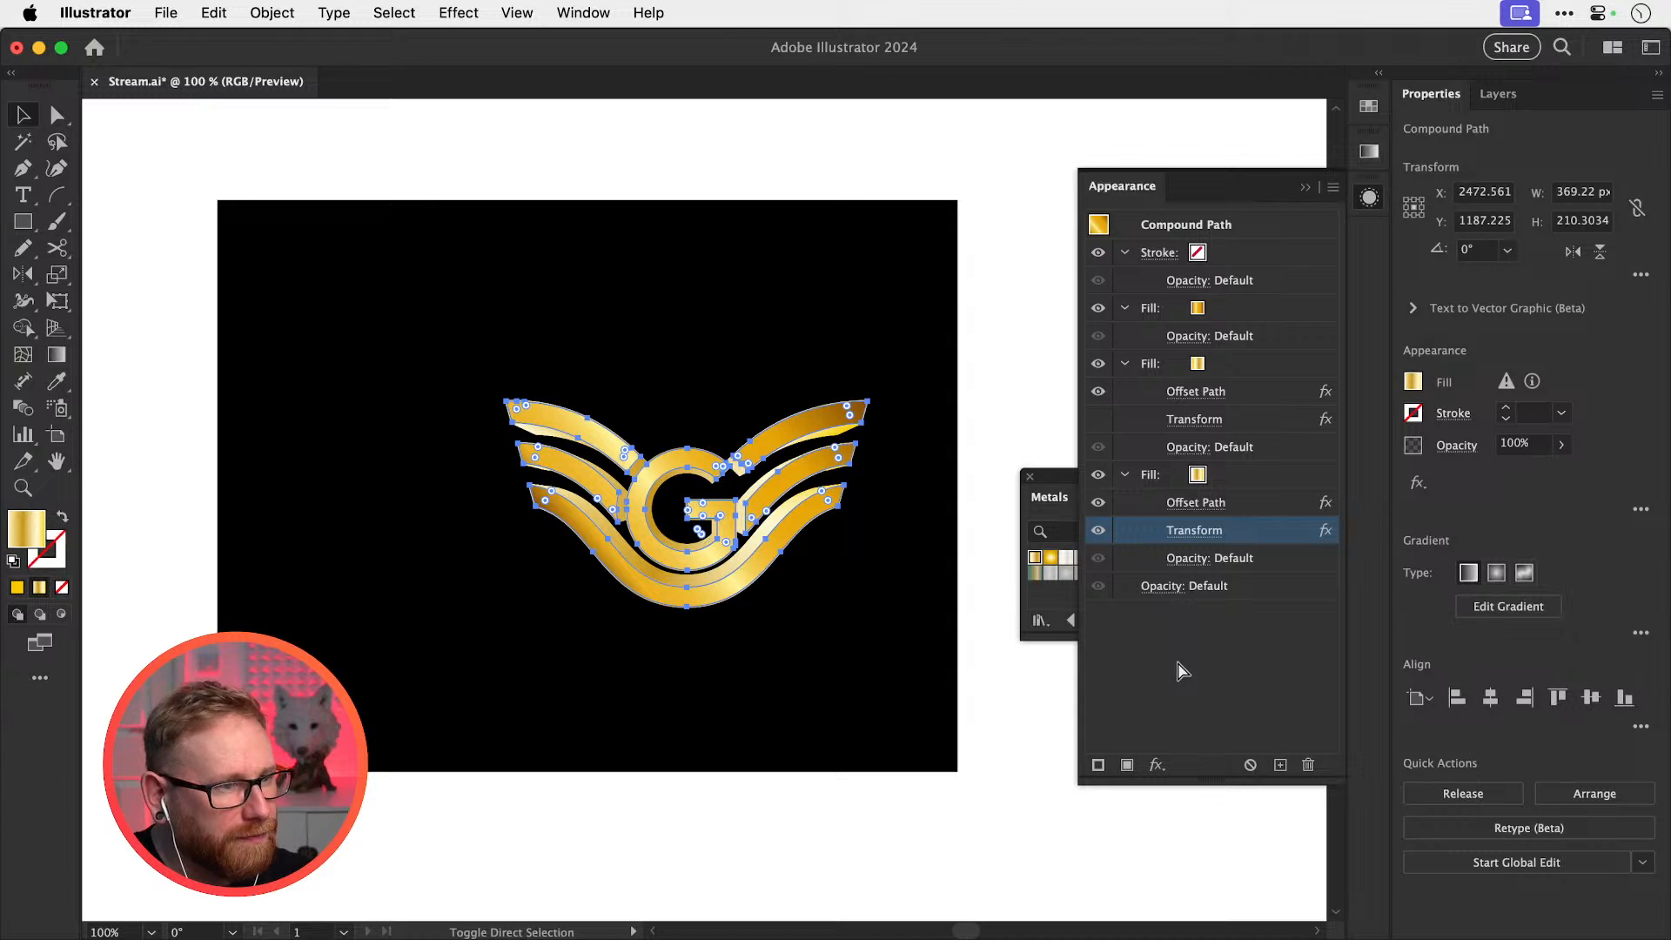
key("super+shift+a")
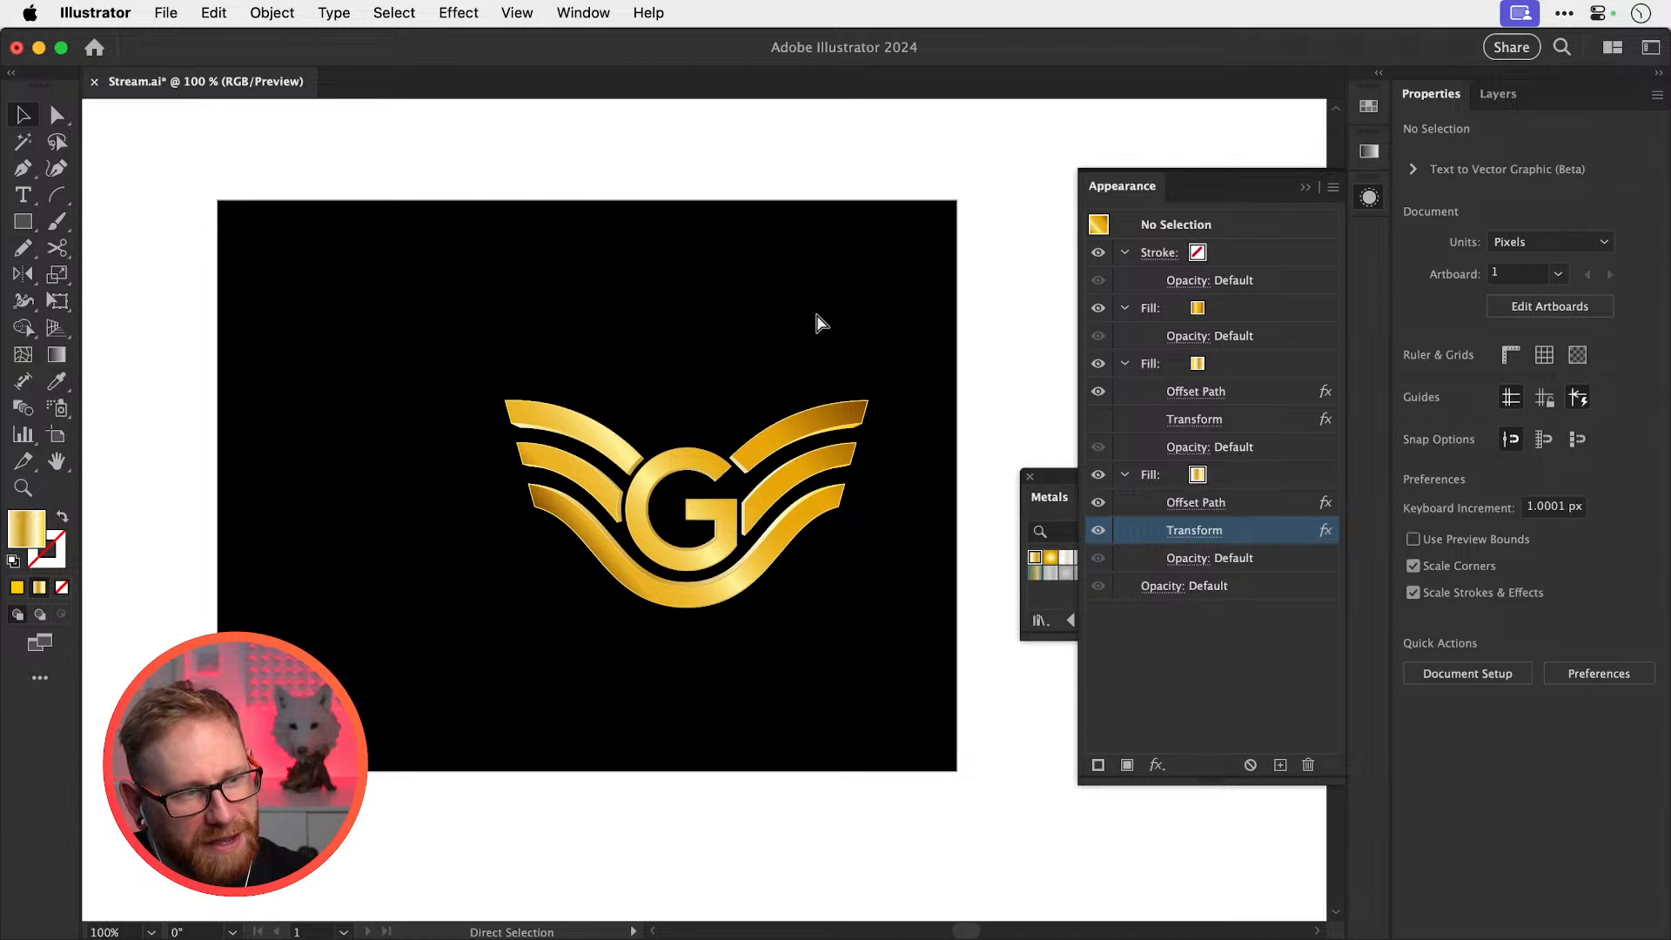
key("super+z")
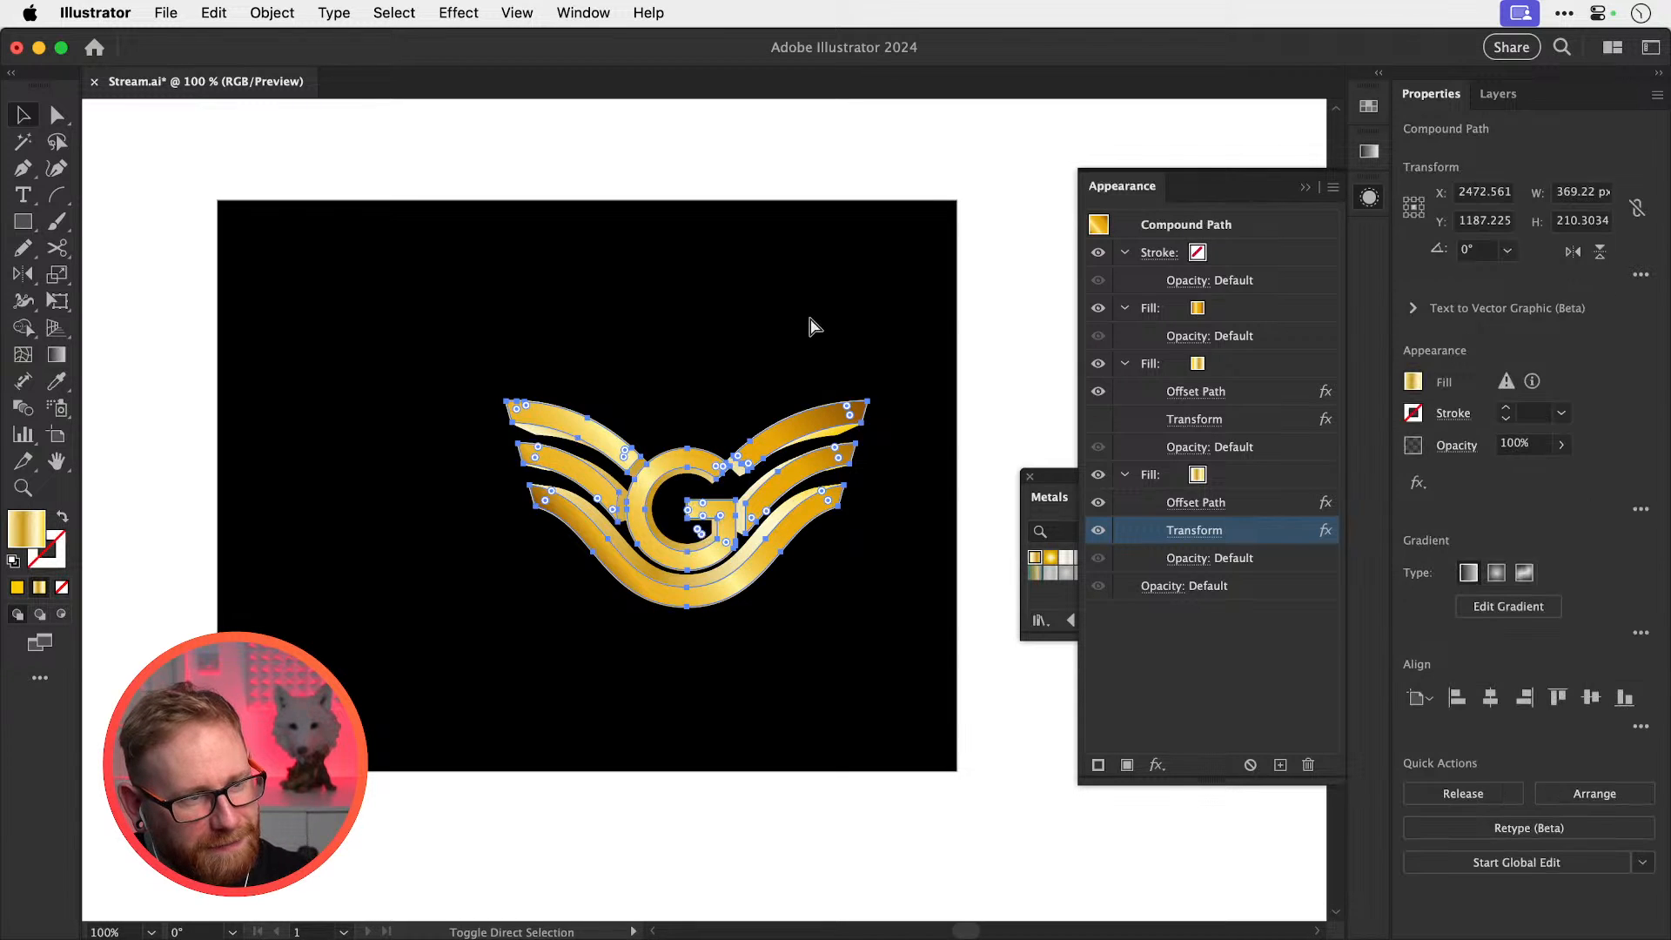
key("super+shift+a")
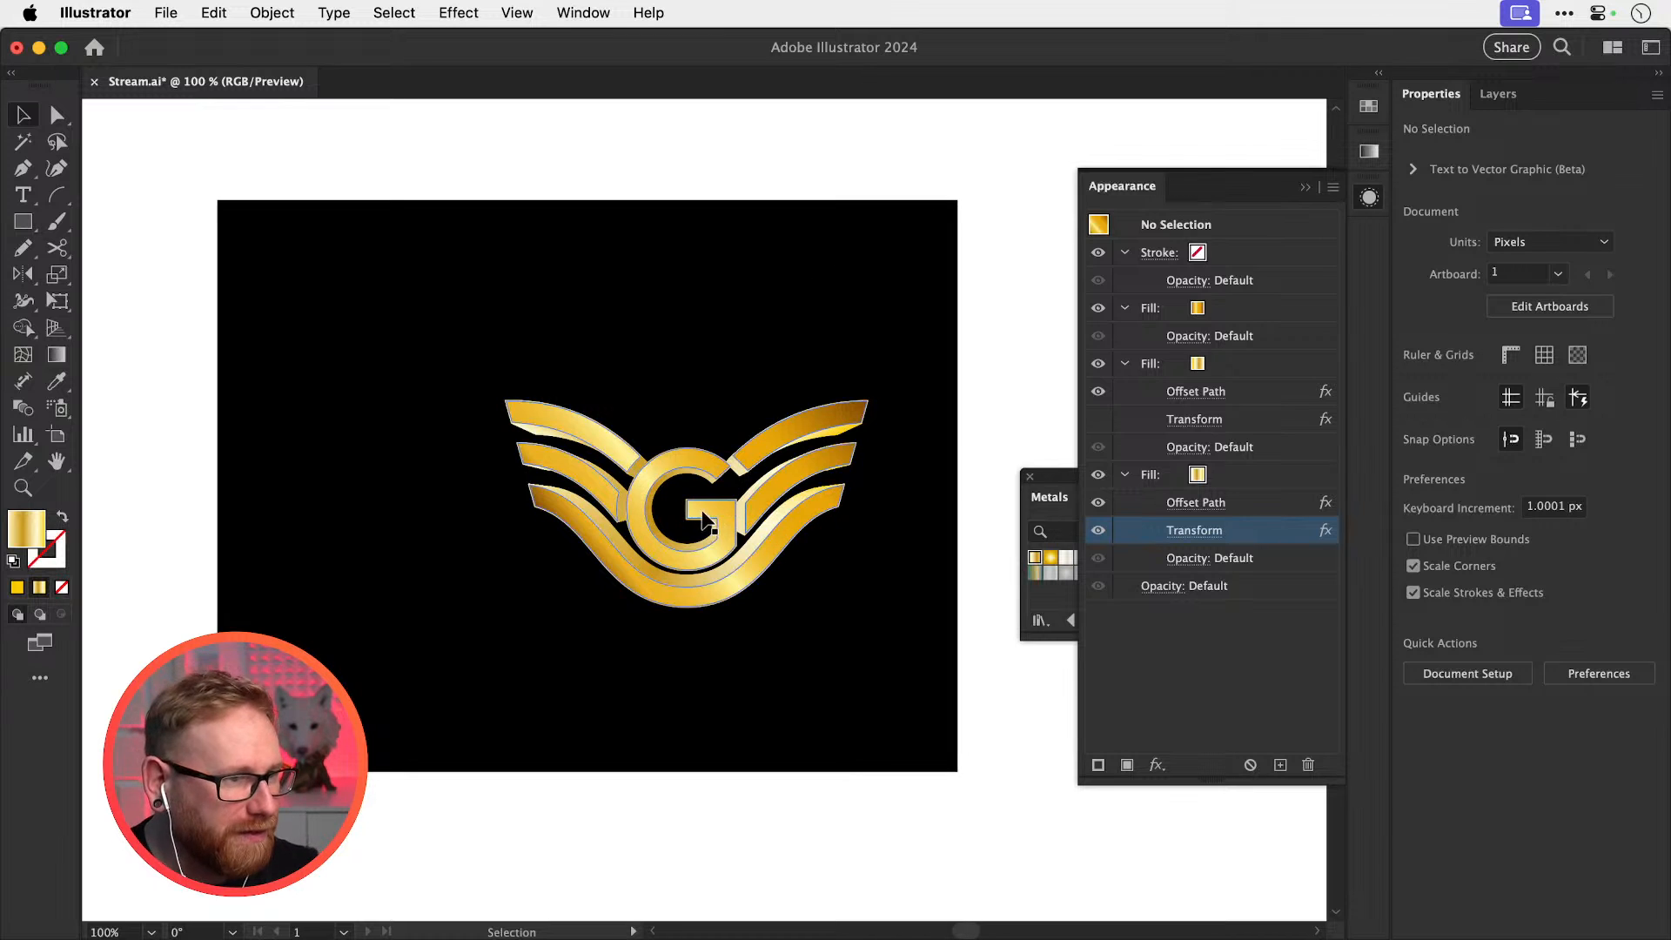
left_click_drag(716, 458, 736, 509)
key("super+z")
key("super+z")
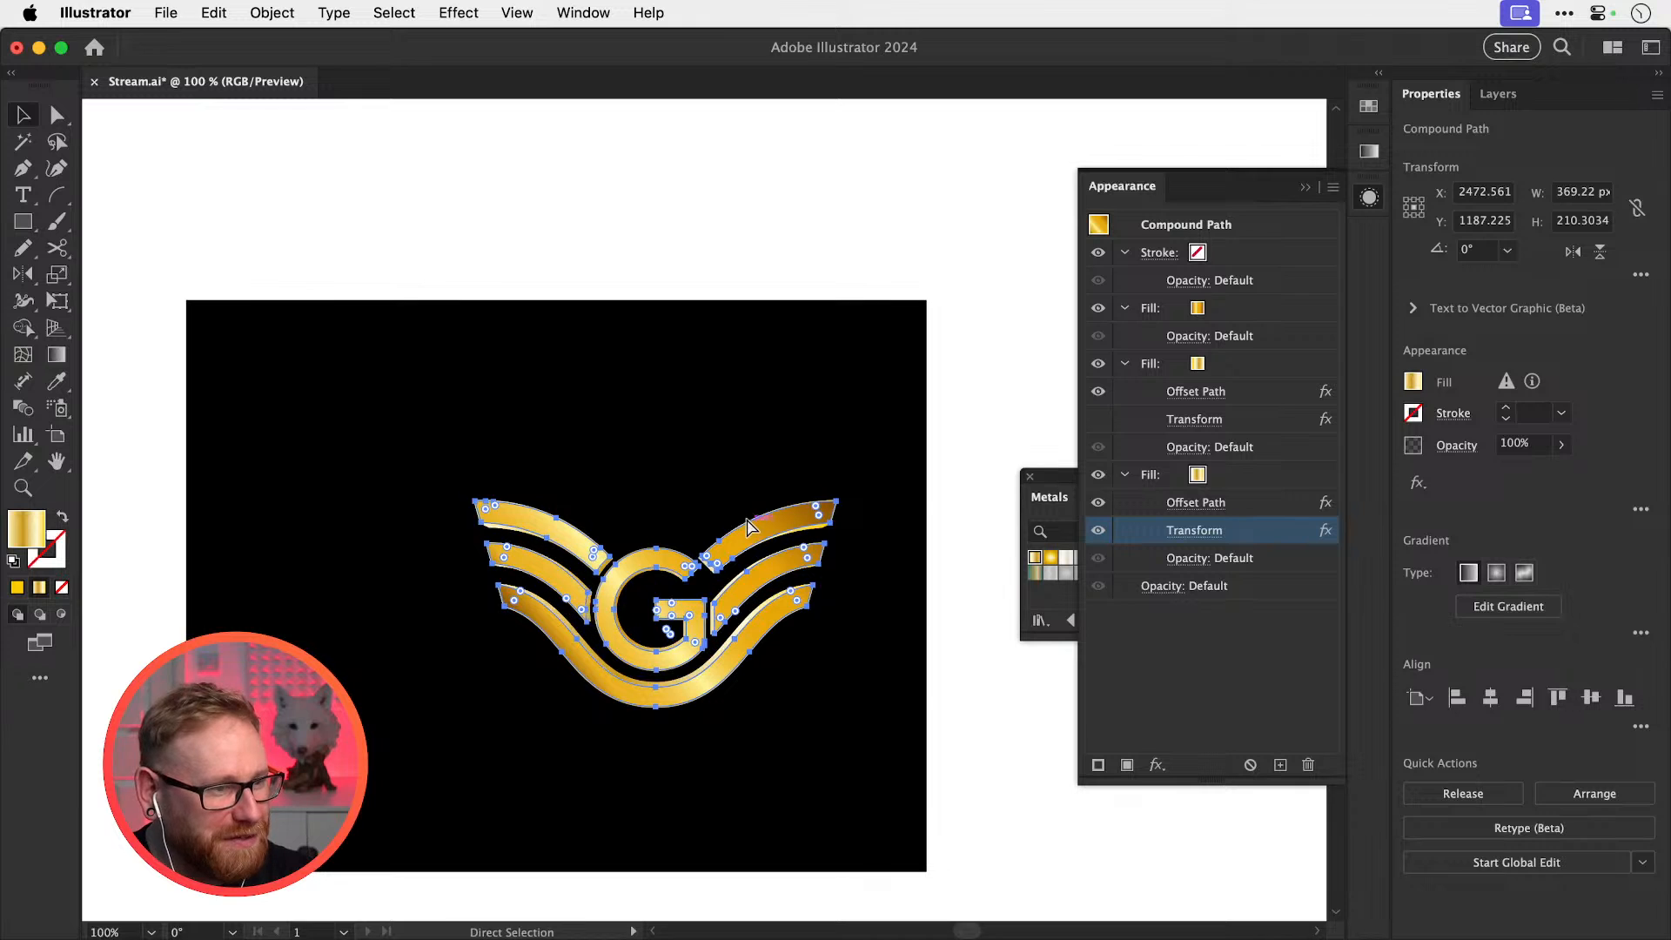
left_click(712, 489)
left_click_drag(568, 451, 780, 749)
Place a duplicate logo above the artboard and shift the original down and left
left_click_drag(757, 592, 757, 245)
left_click_drag(676, 622, 614, 609)
key("z")
left_click_drag(477, 612, 632, 614)
Hide the two bevel fill layers so the lower logo shows flat gold, then deselect
key("v")
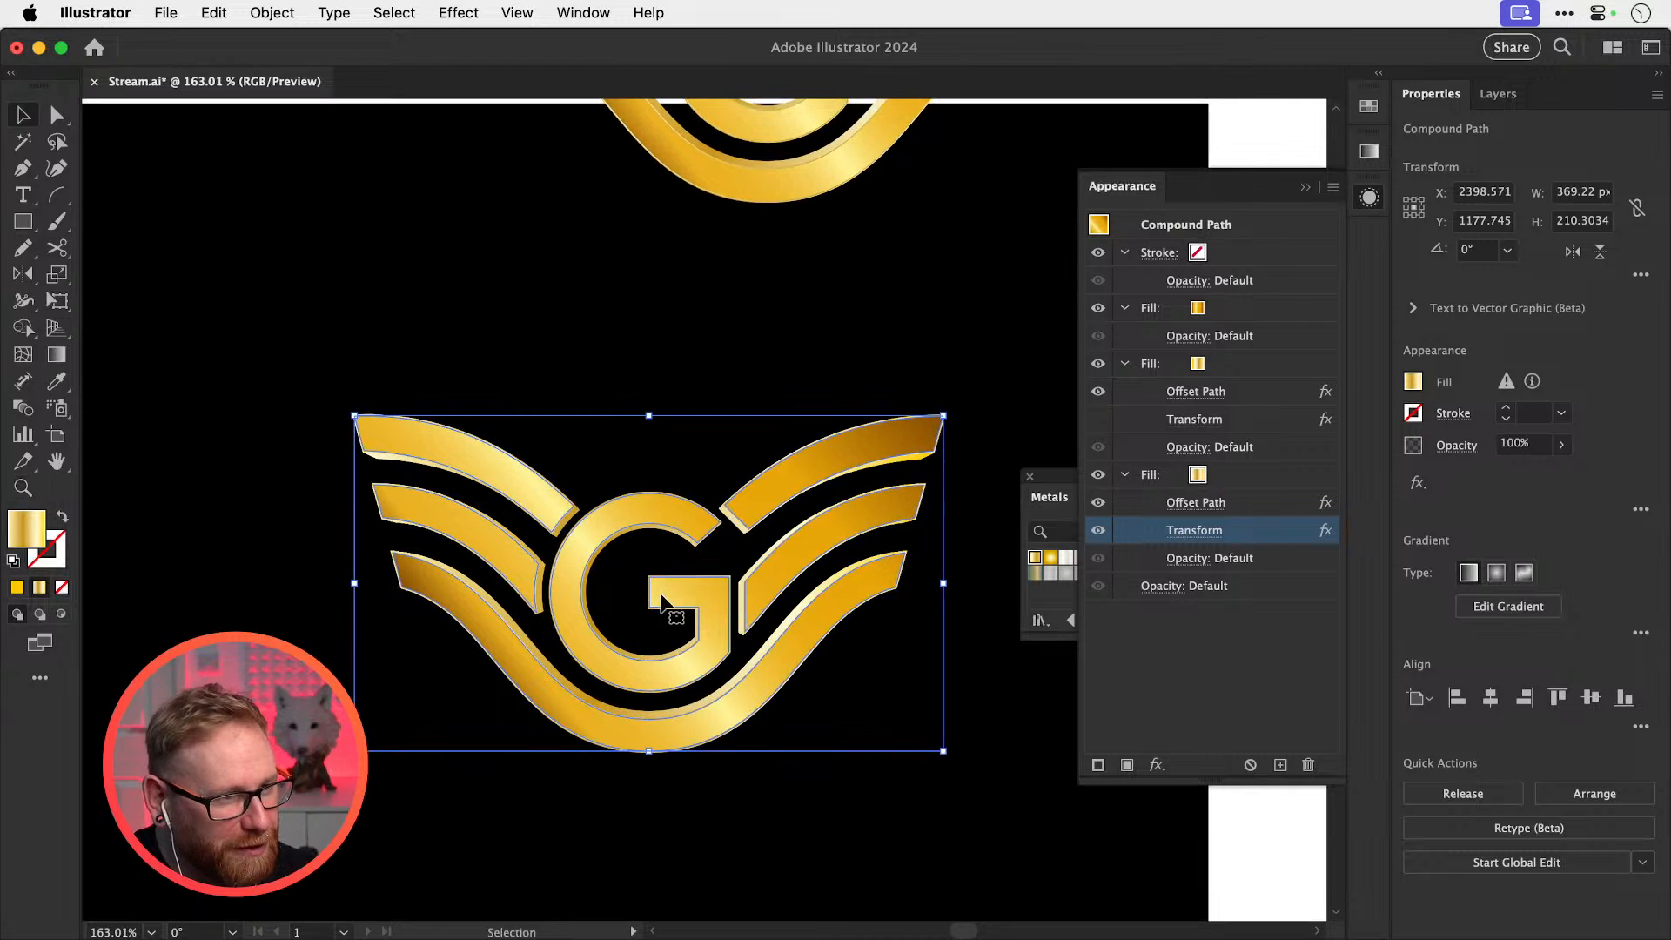
left_click(1098, 474)
left_click(1098, 364)
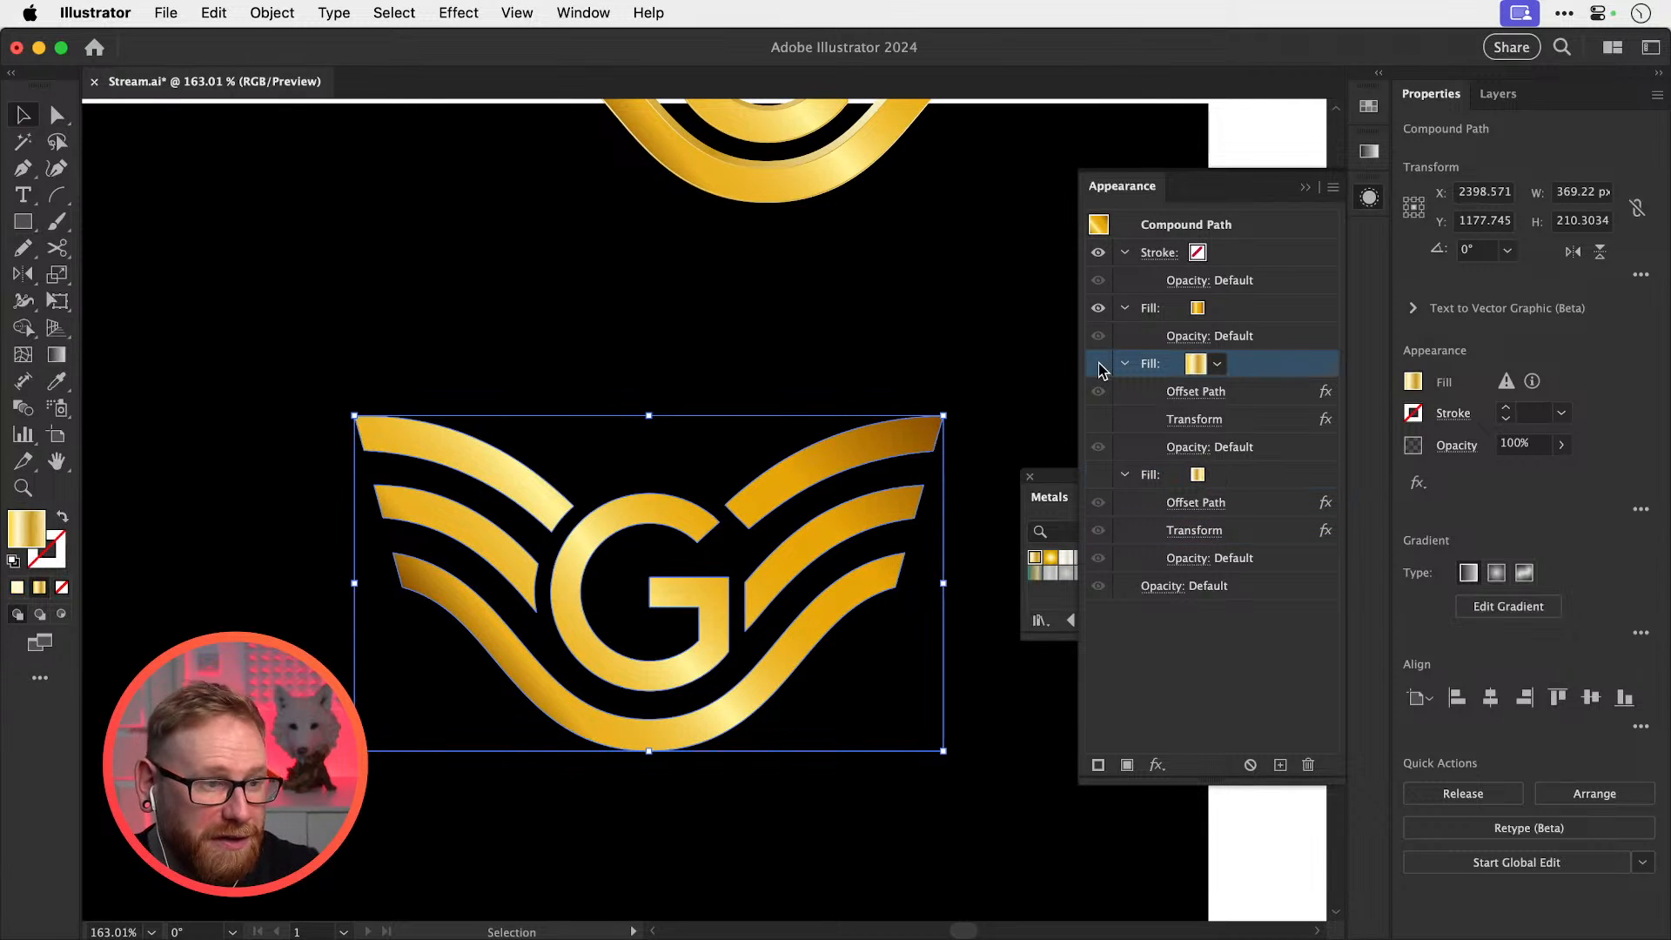
left_click(1123, 364)
left_click(1123, 392)
left_click(989, 479)
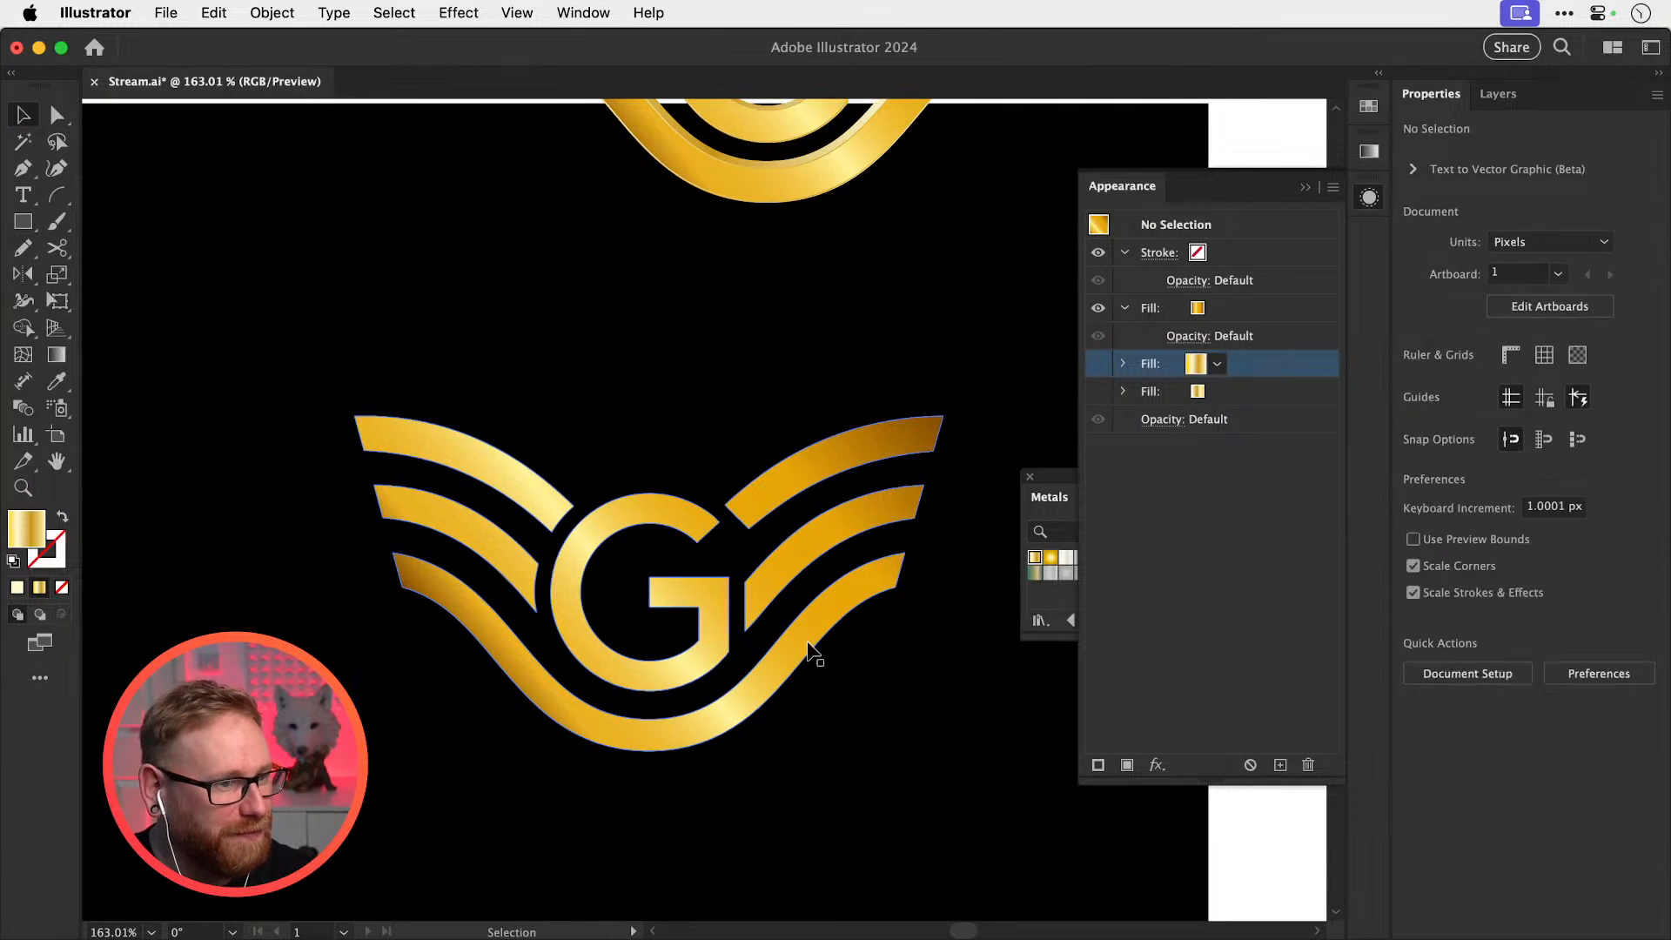
Move the upper bevelled logo higher and place a duplicate of the flat logo above the original
key("super+minus")
key("super+minus")
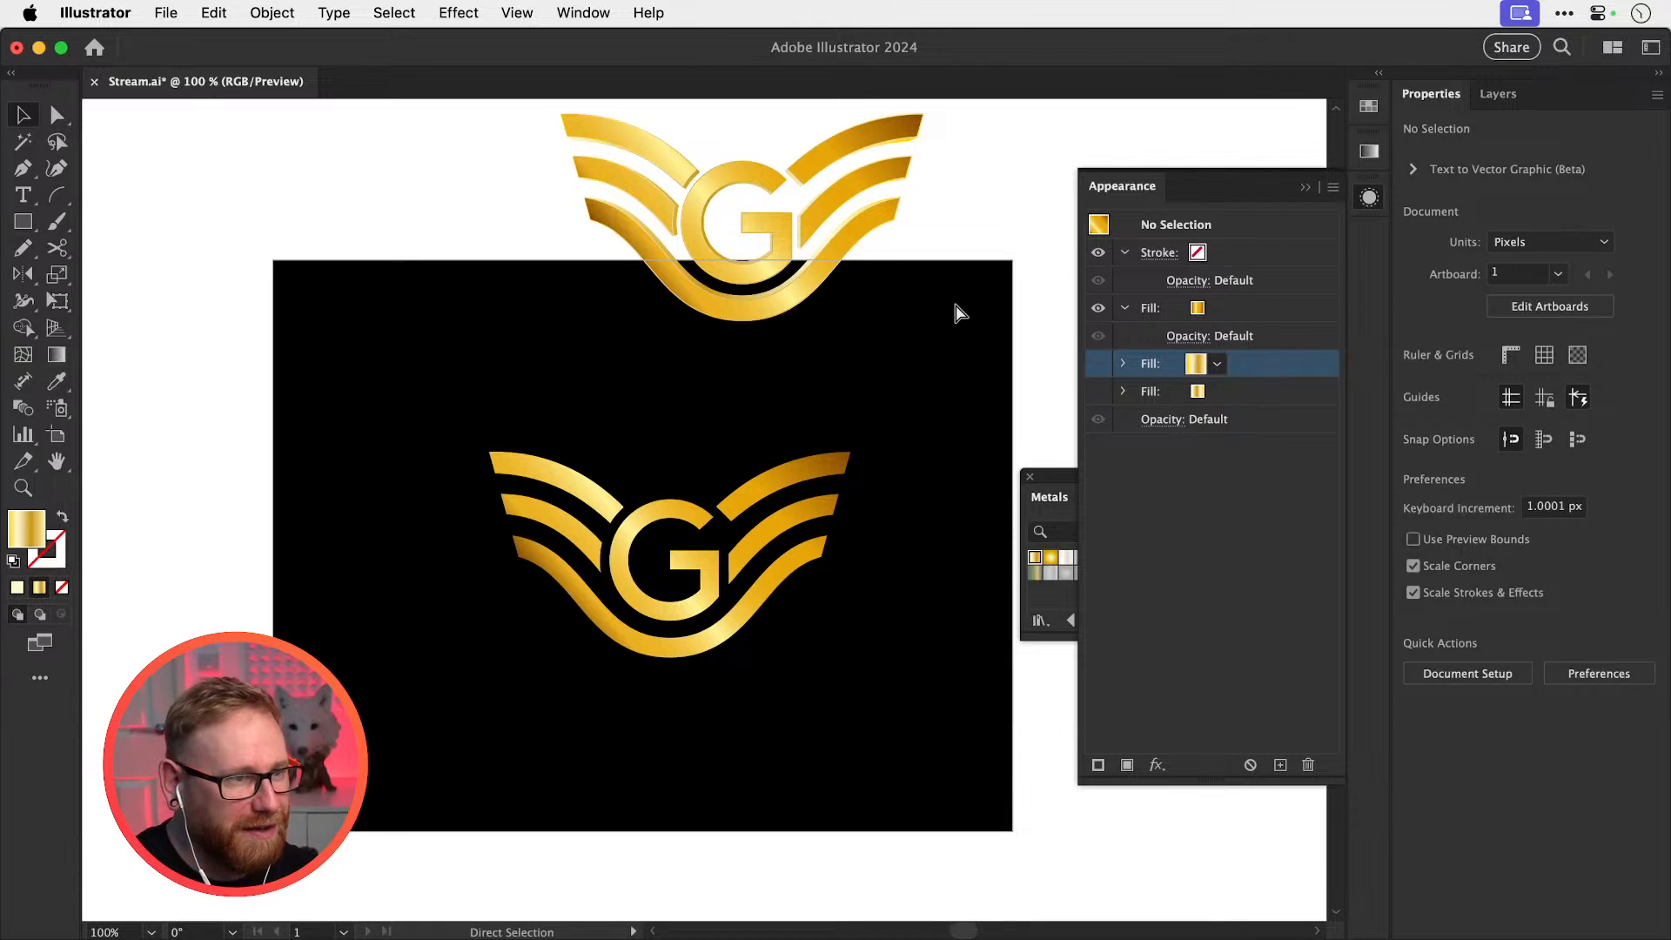
scroll(793, 399, "up", 3)
left_click_drag(813, 381, 810, 162)
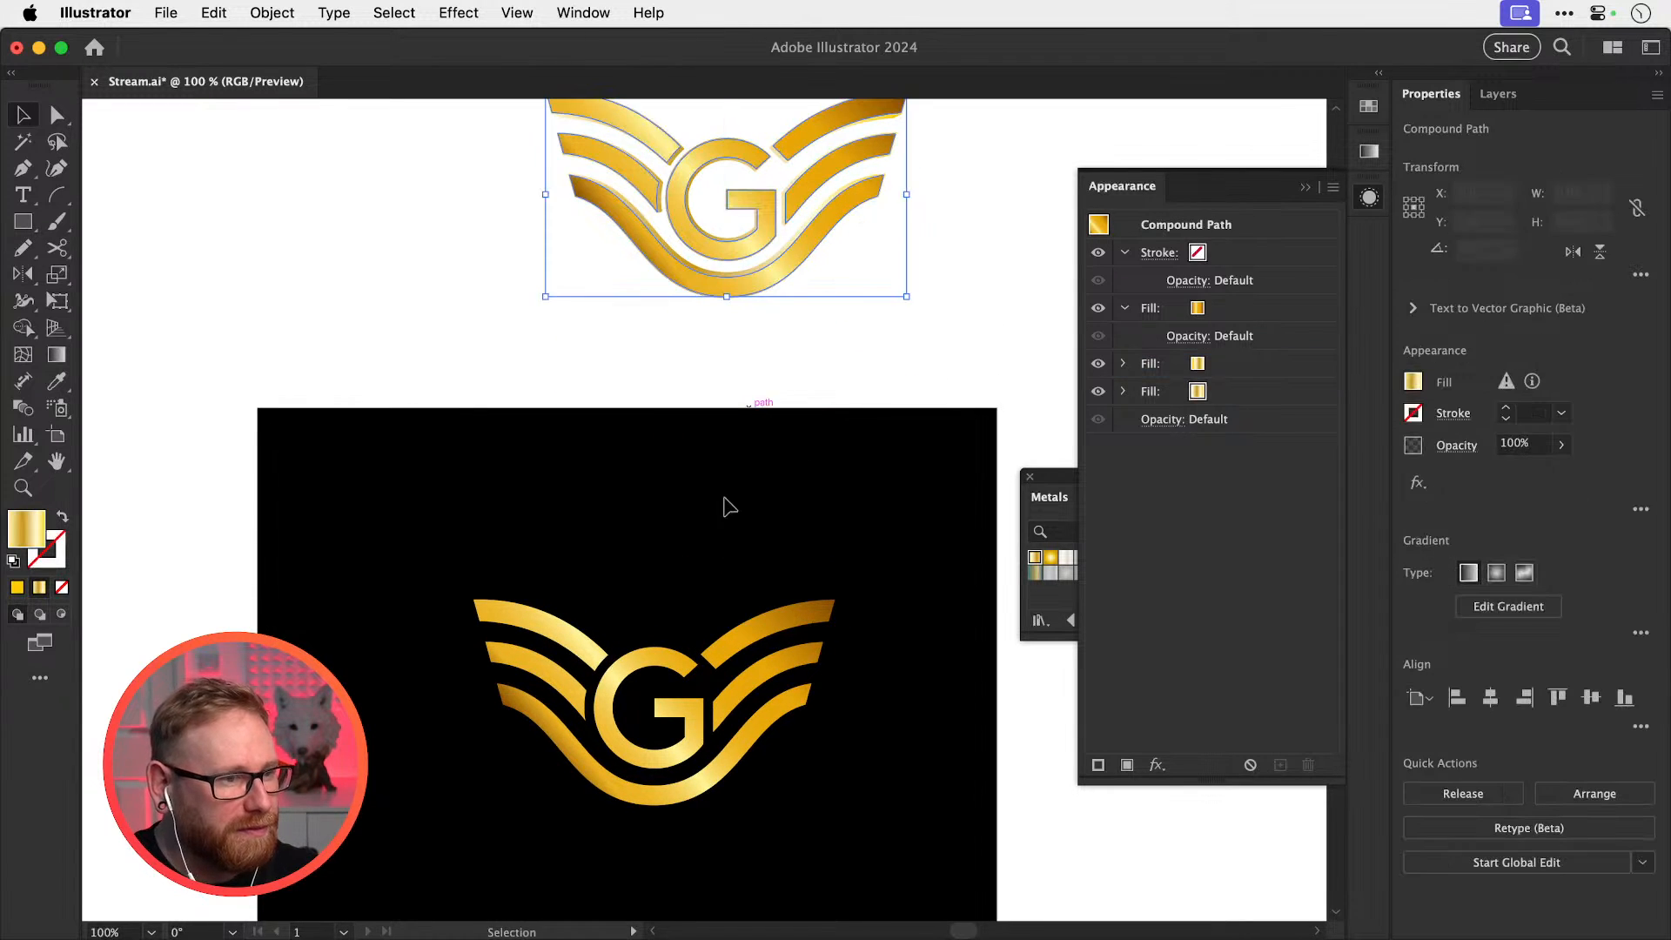
scroll(730, 505, "down", 3)
left_click_drag(714, 626, 714, 760)
left_click_drag(714, 731, 736, 348)
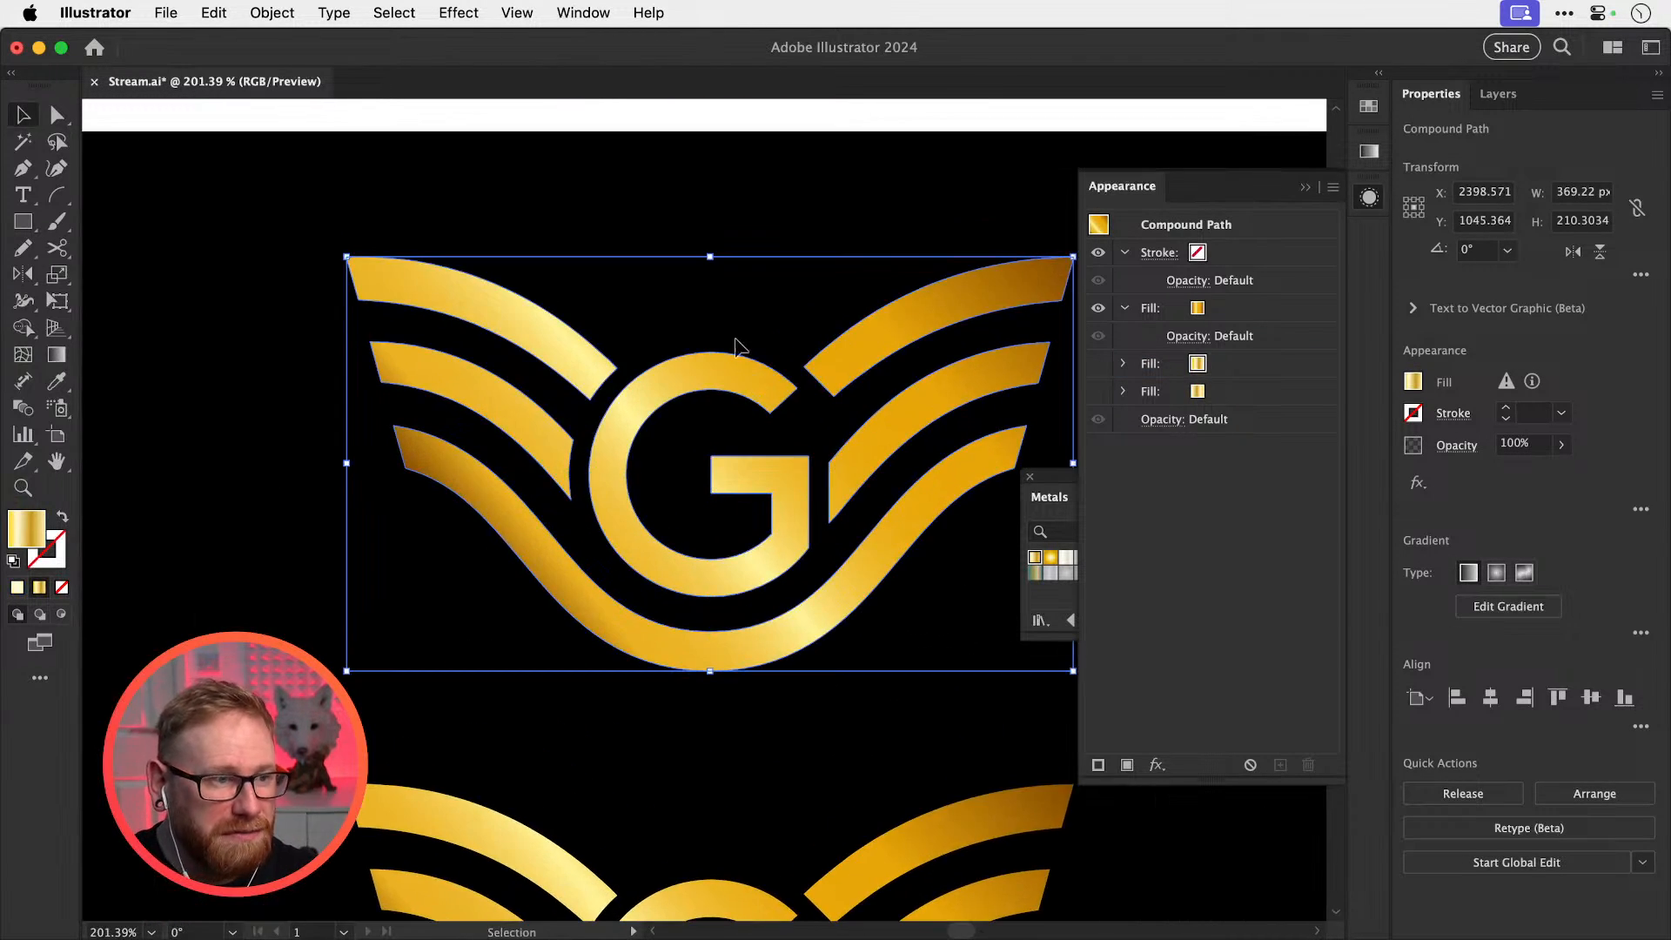
left_click(594, 14)
Choose 3D and Materials from the Window menu
mouse_move(626, 134)
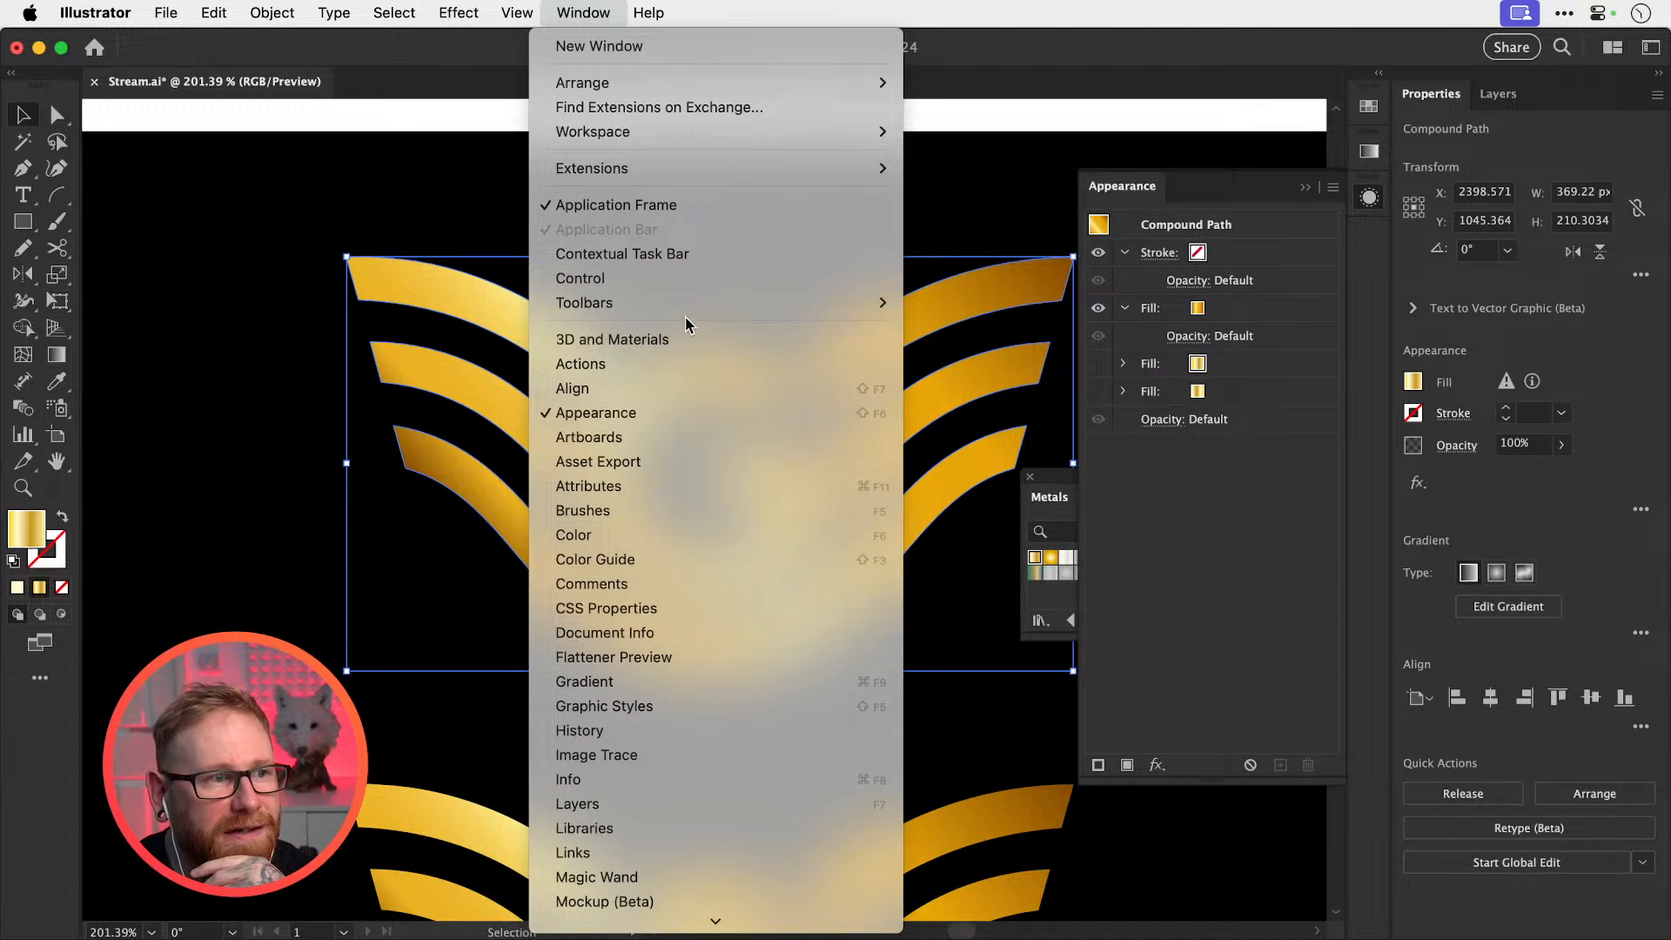
left_click(679, 339)
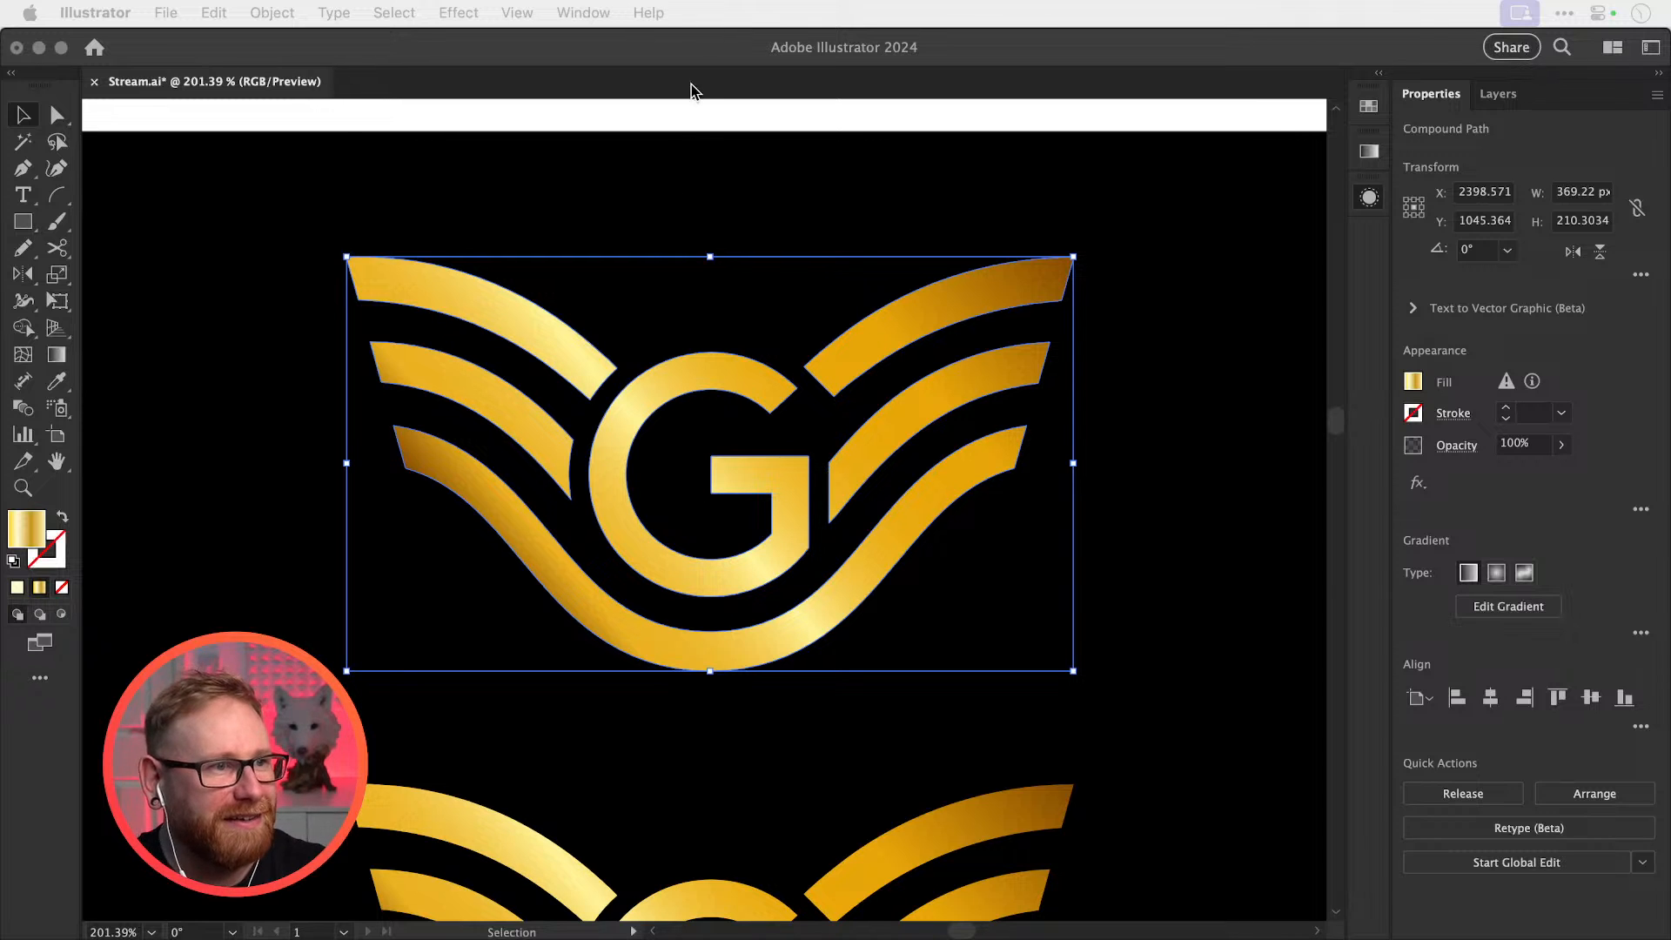
Browse the Effect 3D options without choosing, close the 3D panel, and collapse the Appearance list
left_click(584, 13)
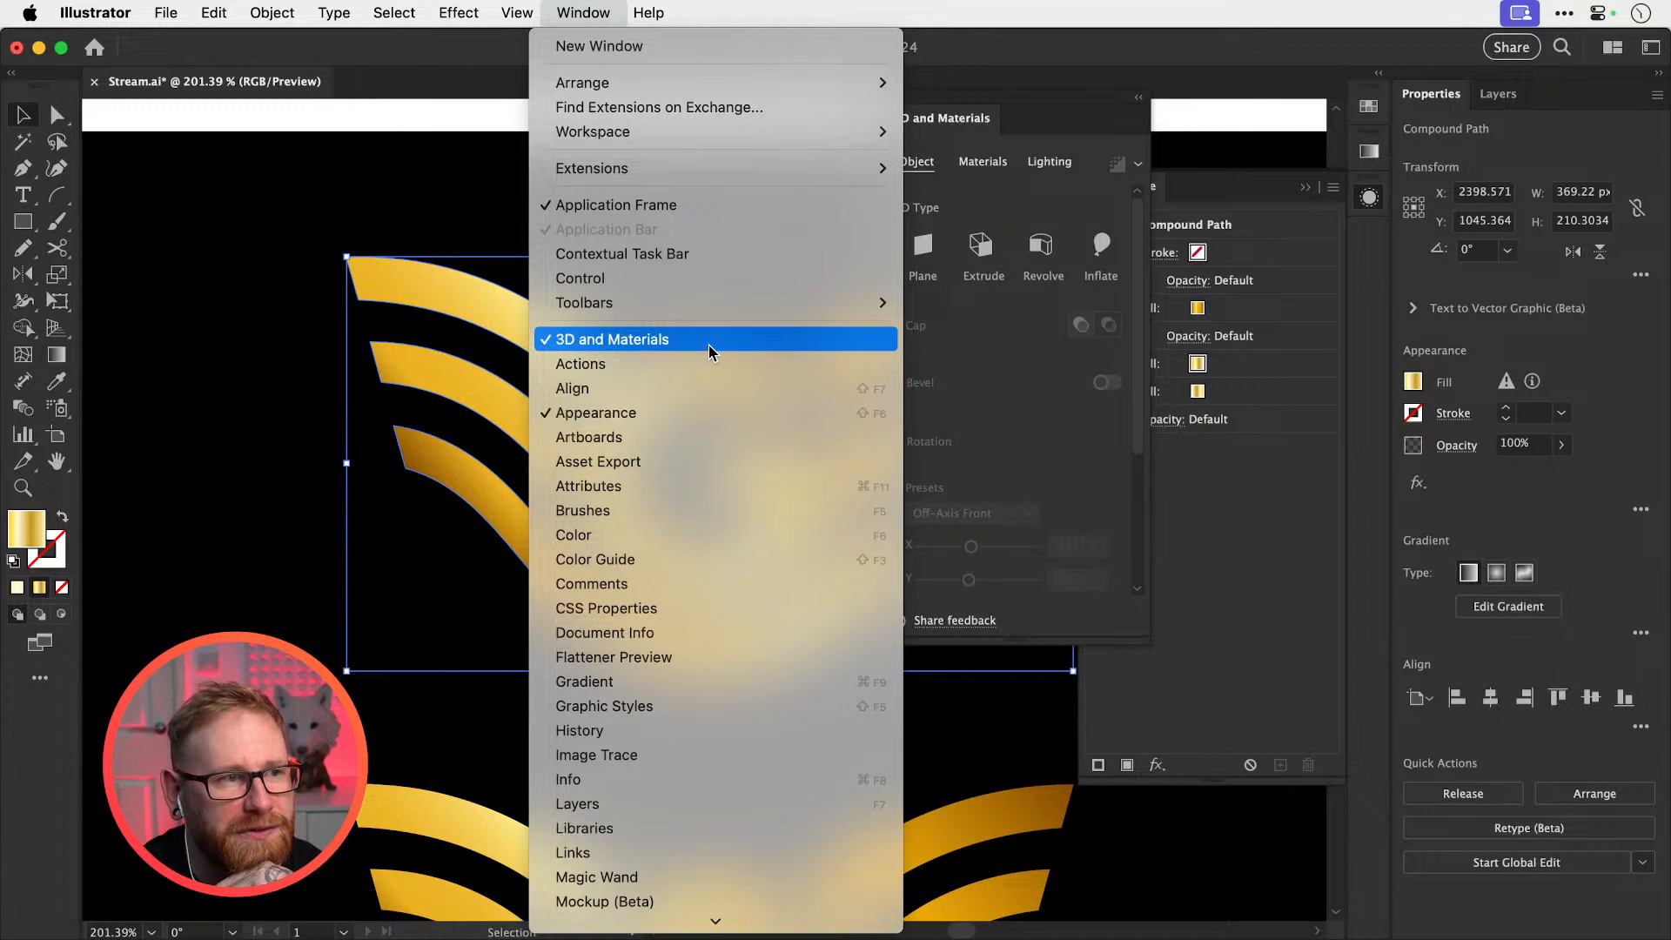
mouse_move(458, 13)
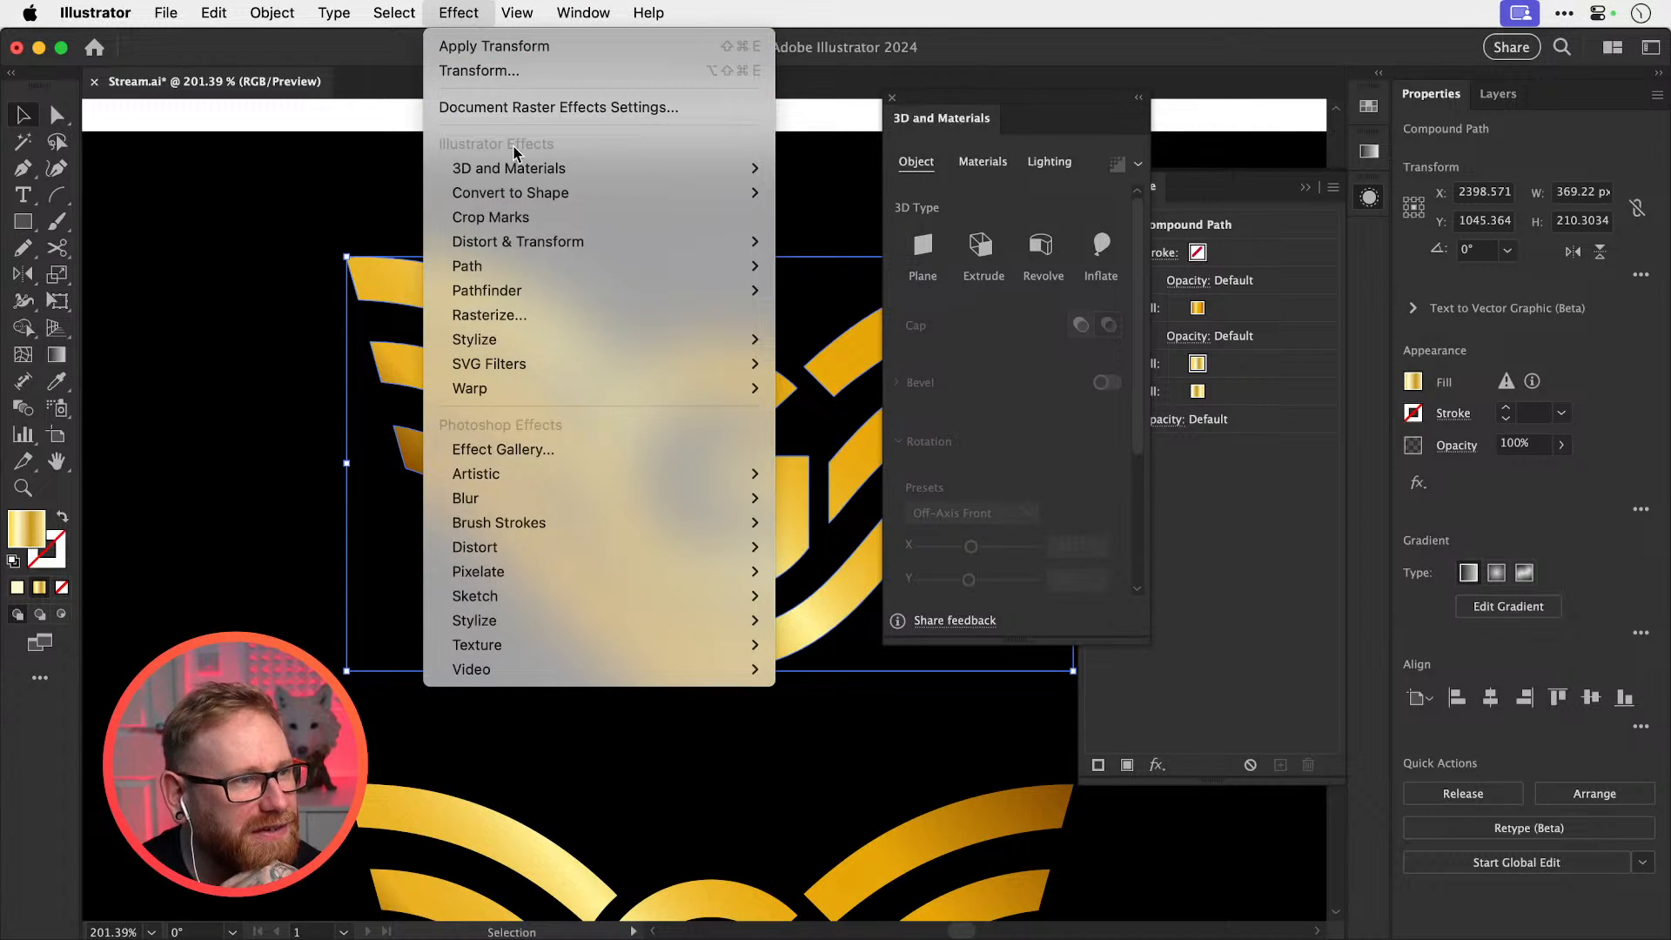
mouse_move(530, 174)
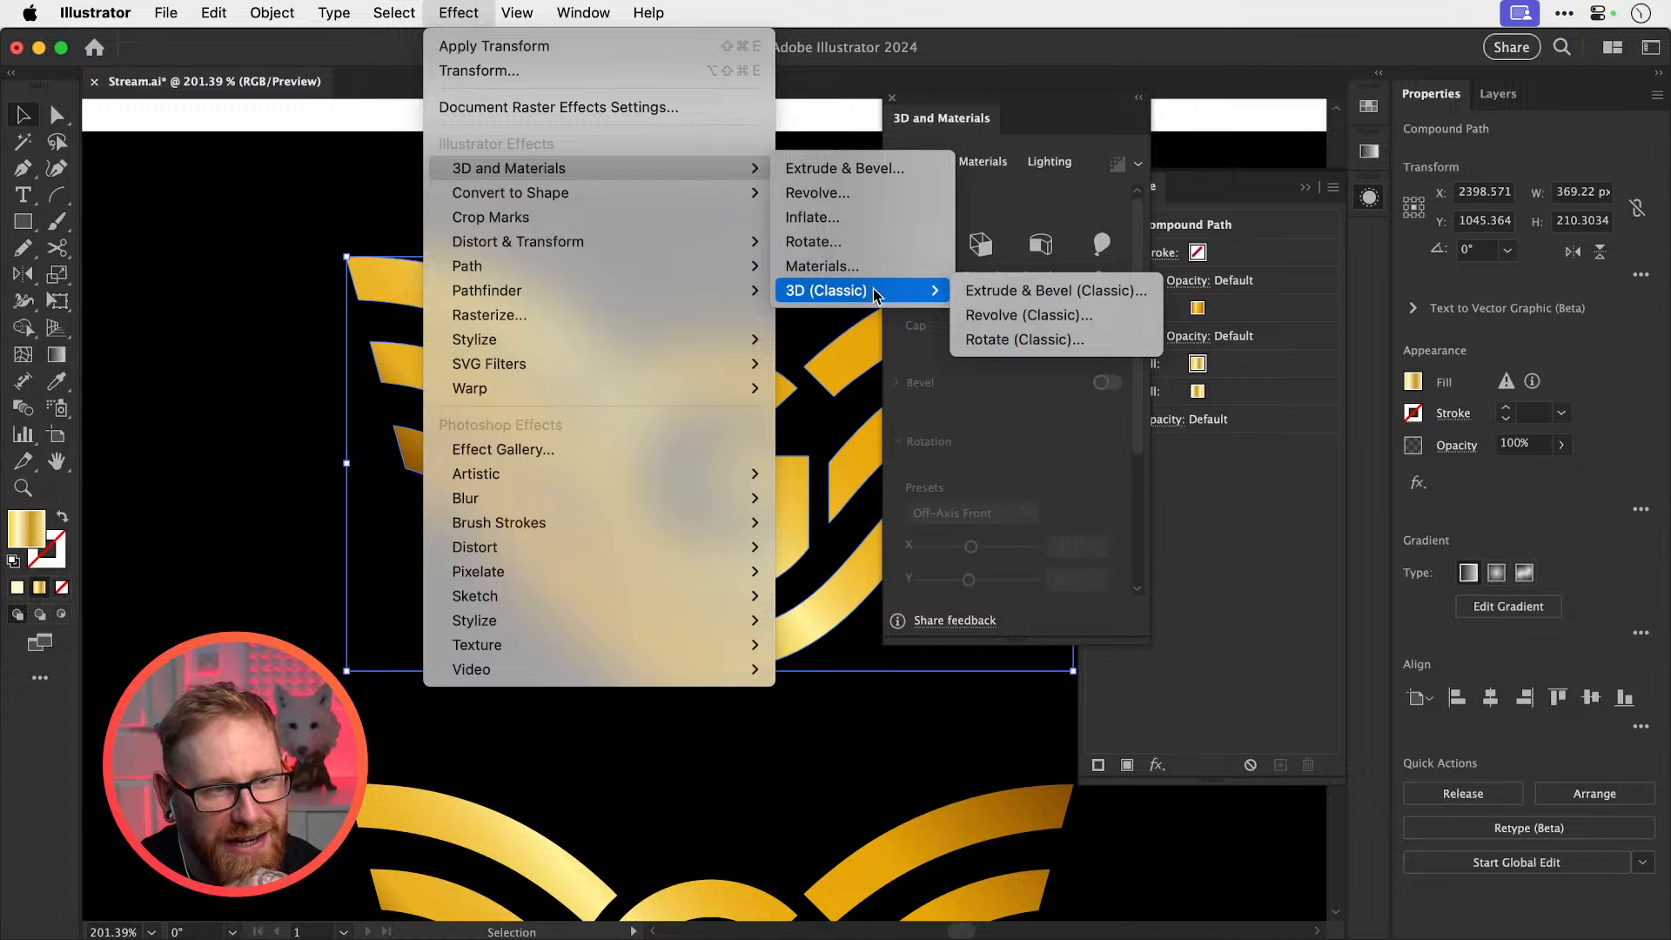
left_click(1207, 114)
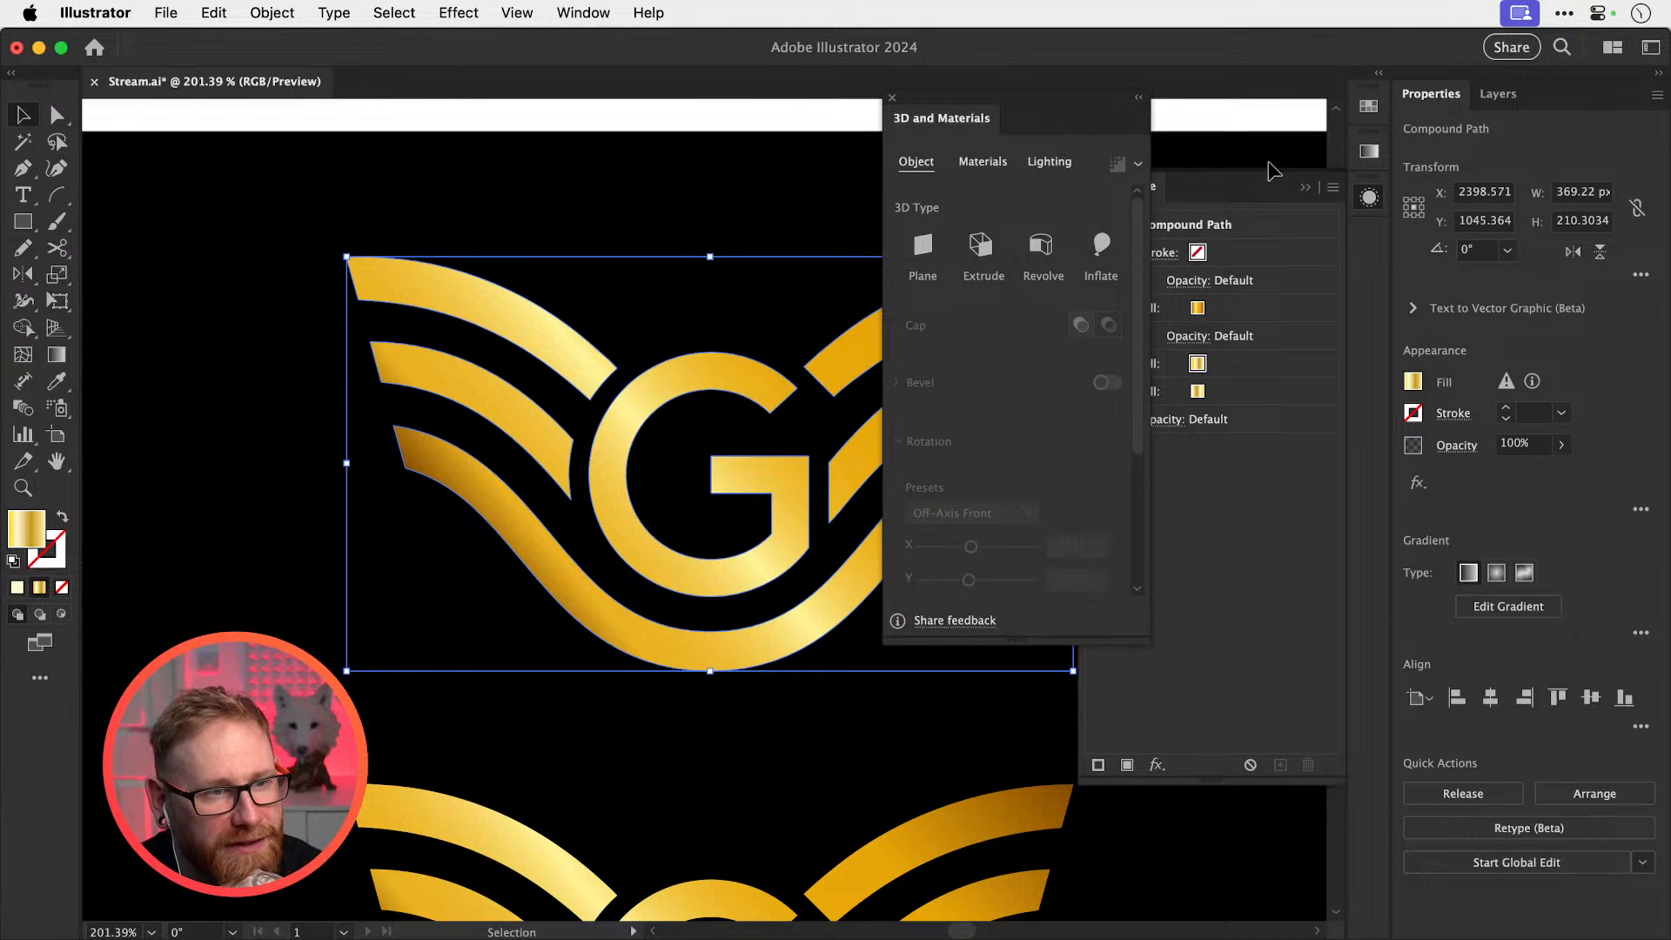
left_click(892, 97)
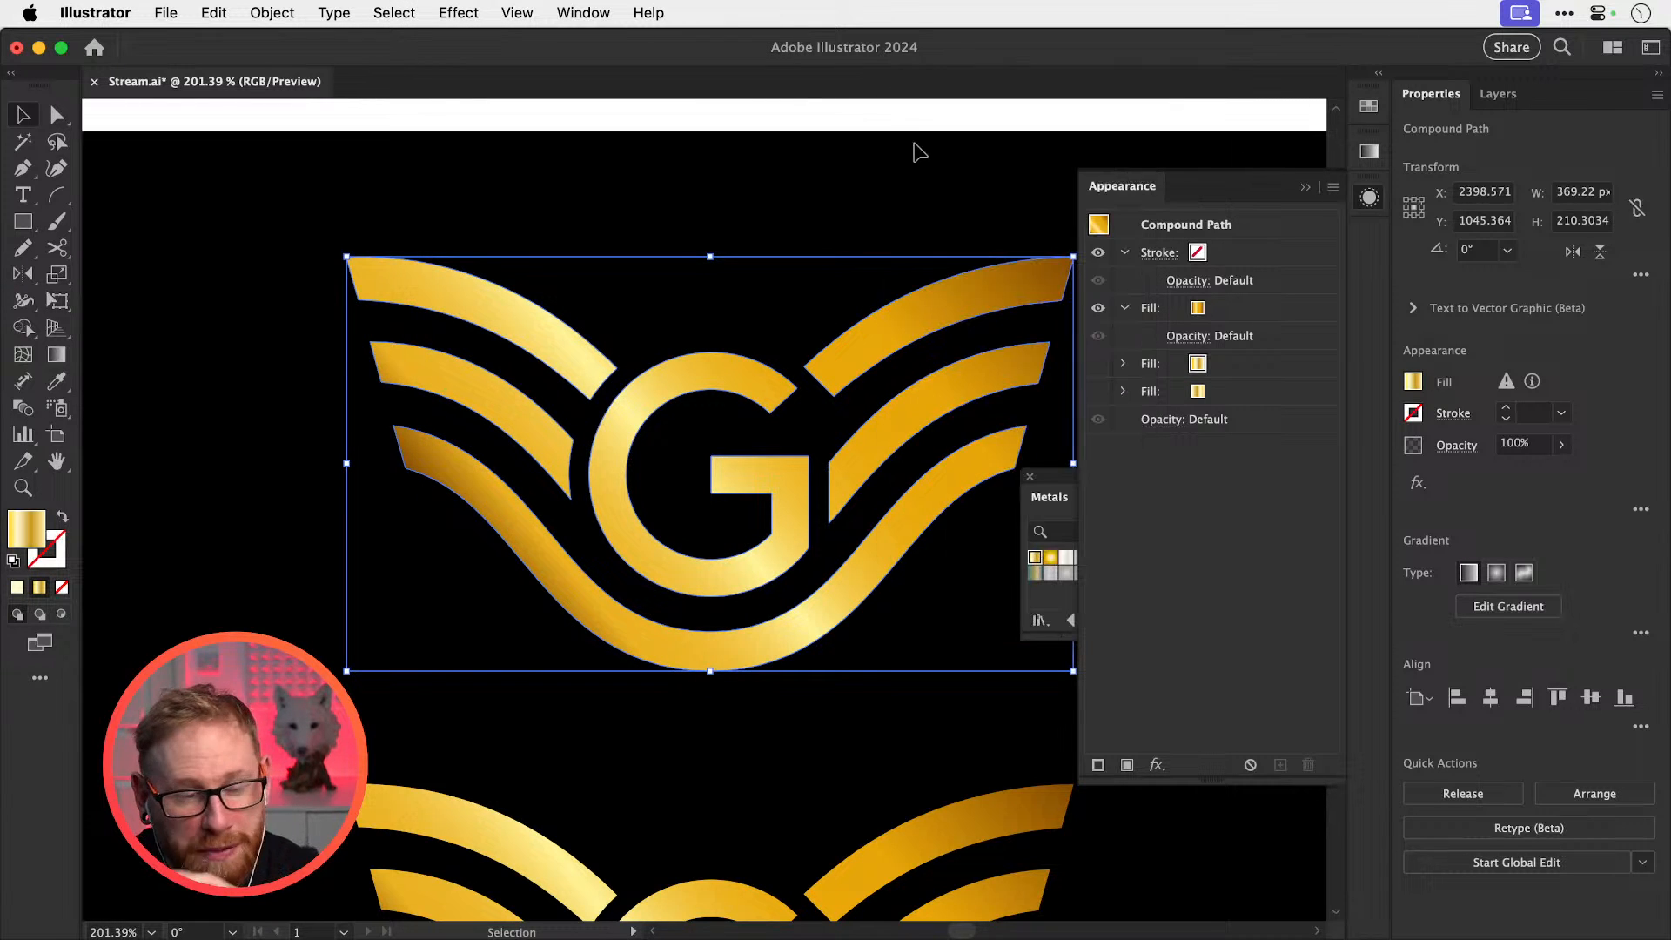
left_click(1369, 198)
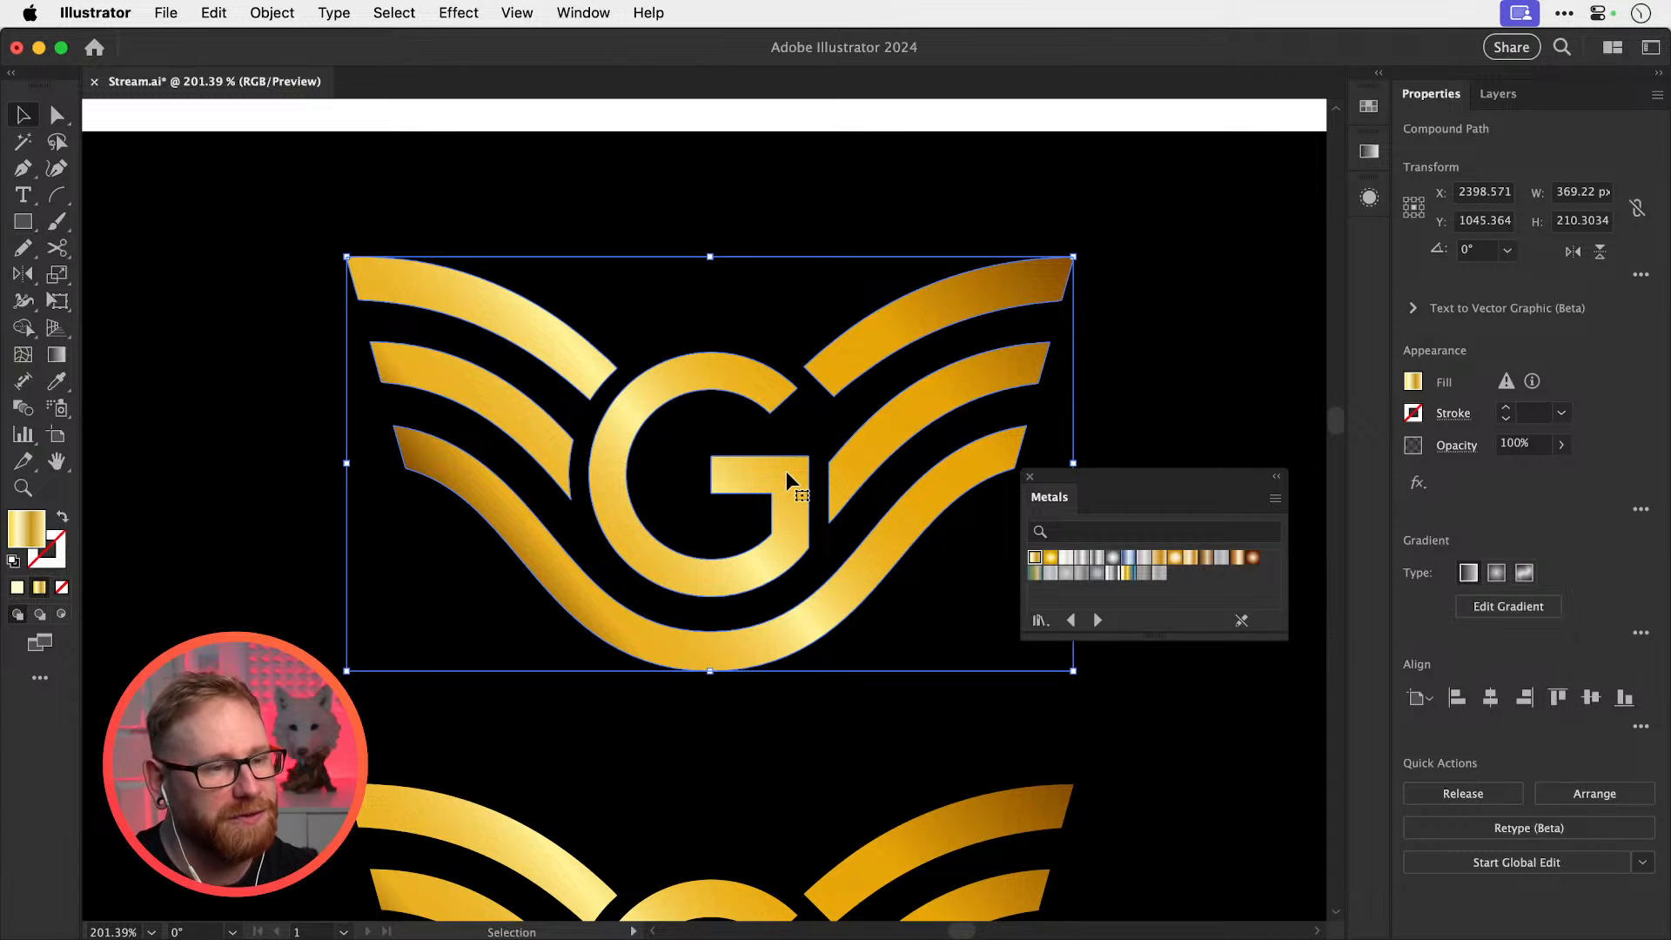
Select the upper flat gold logo and open Window > 3D and Materials for it
scroll(876, 479, "down", 5)
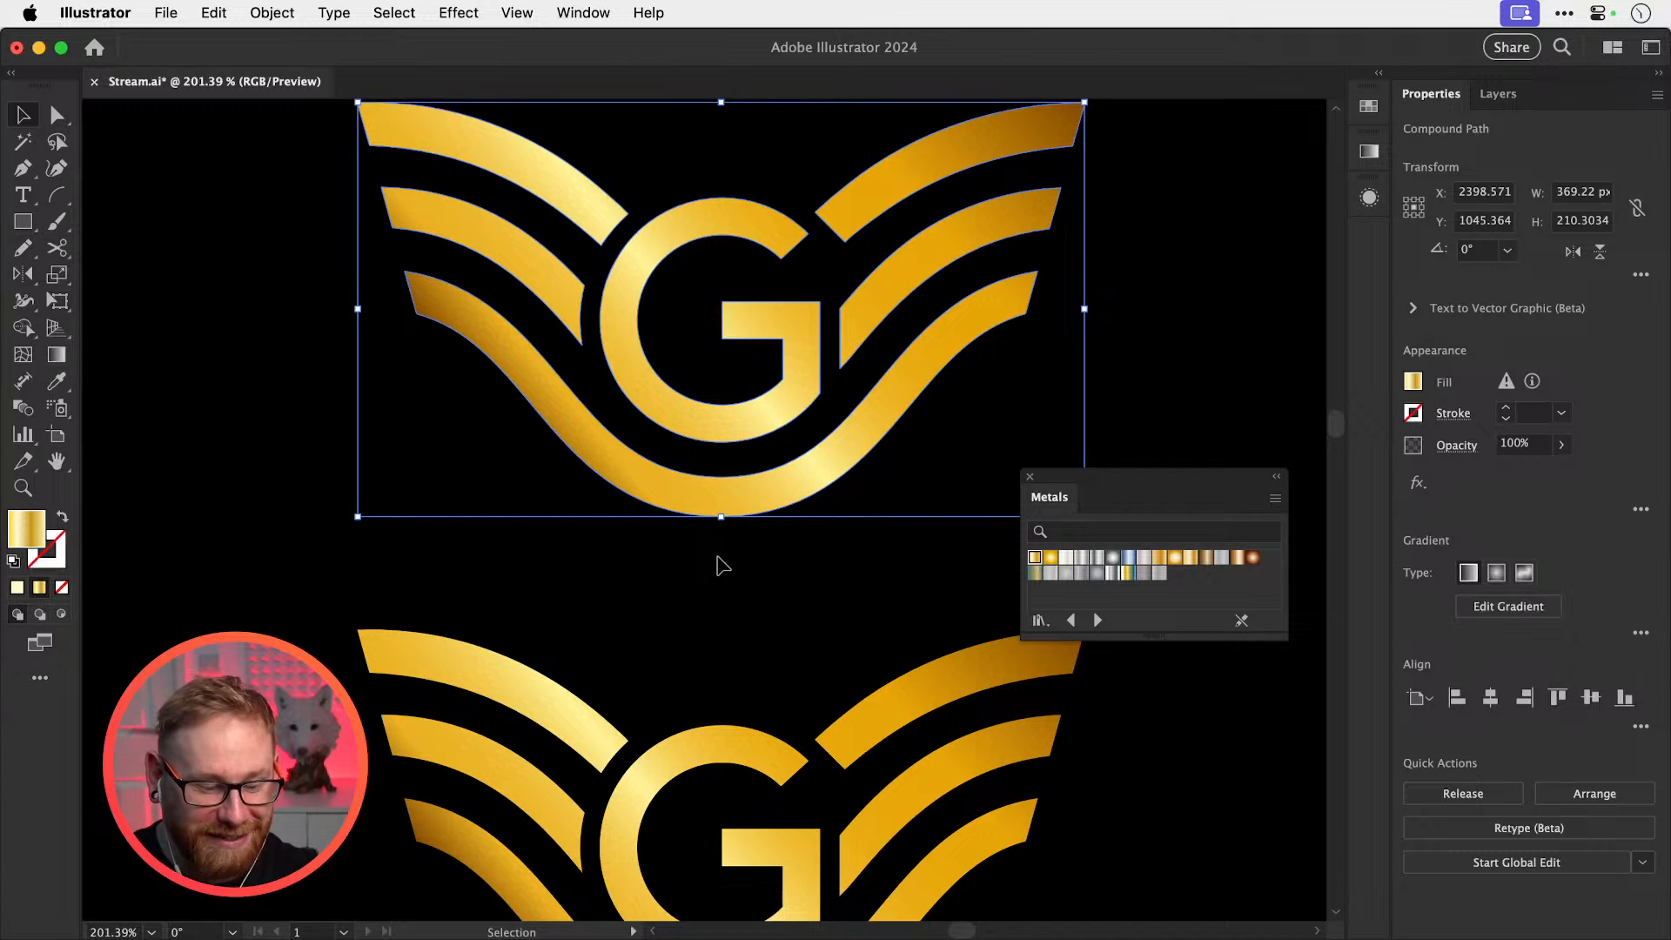
left_click_drag(709, 612, 690, 674)
left_click(670, 653)
left_click_drag(669, 590, 674, 646)
left_click(694, 553)
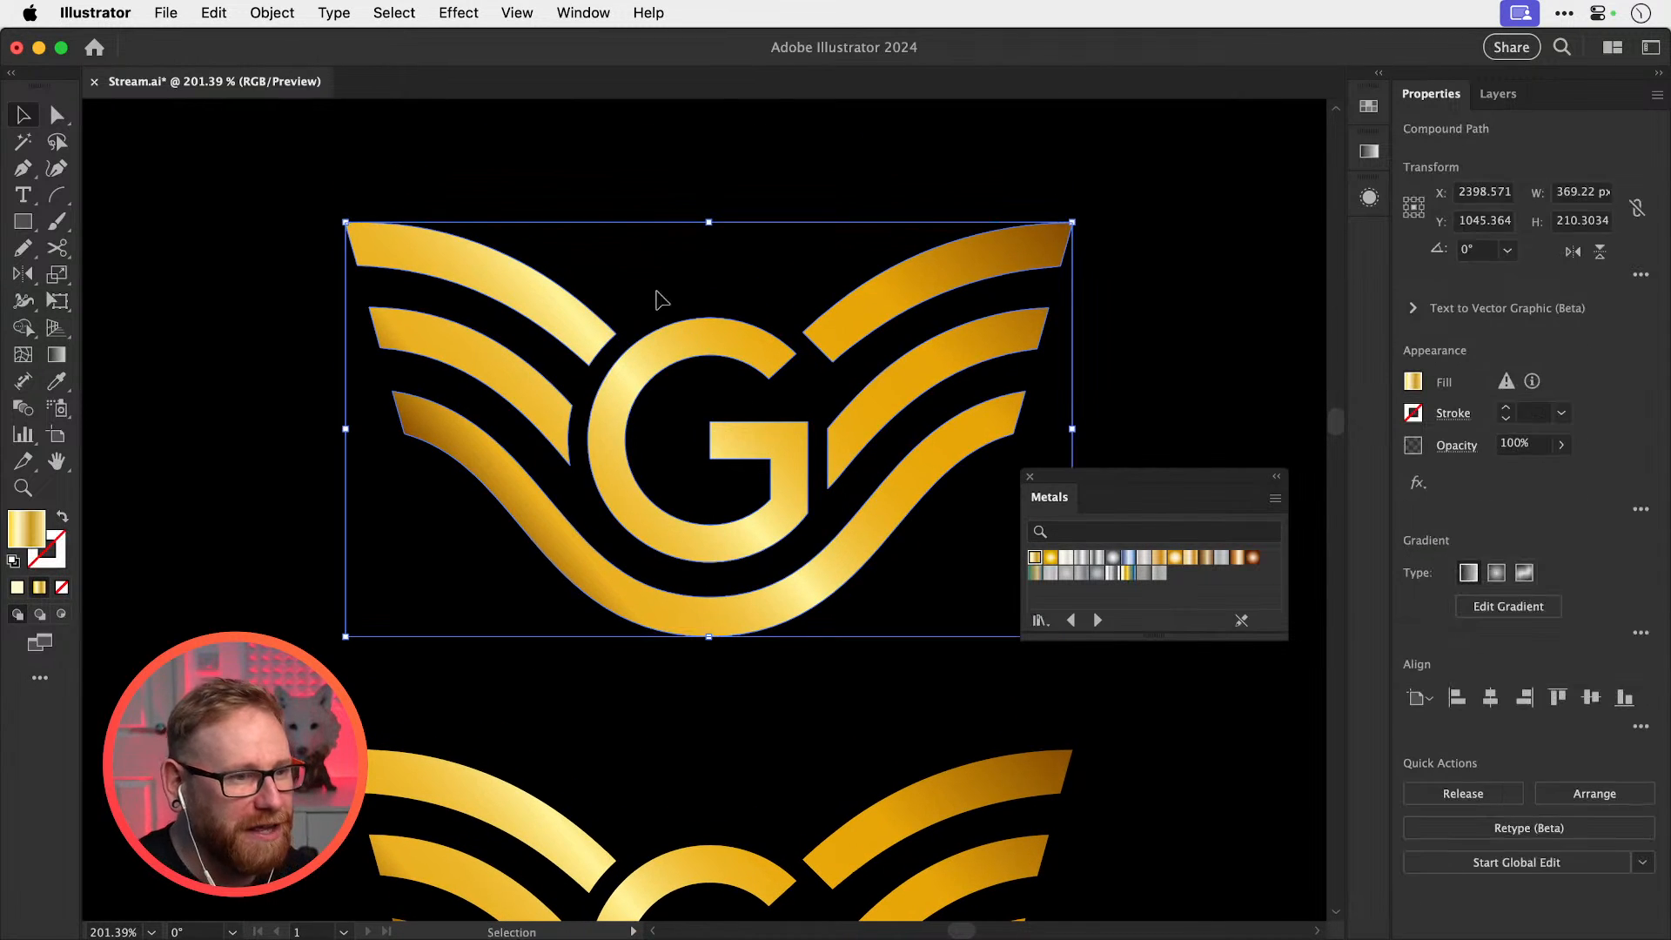
left_click(582, 12)
left_click(708, 346)
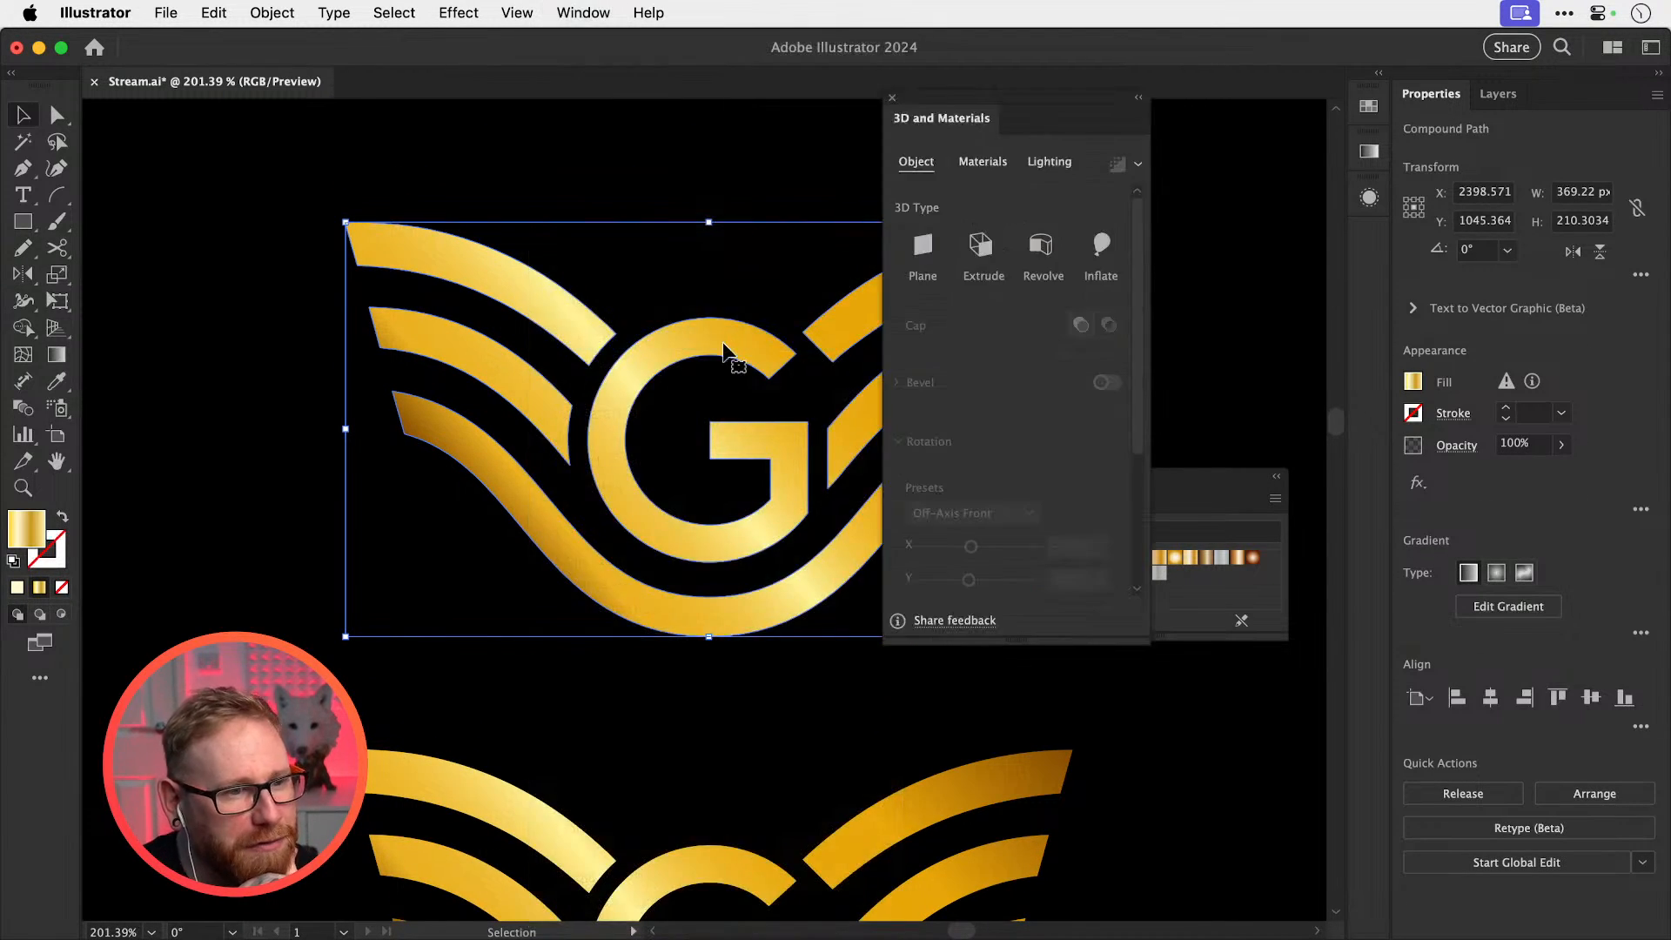
Extrude the logo in 3D, try Gold Leaf Fold and Gold Natural materials, then return to Default
left_click(981, 253)
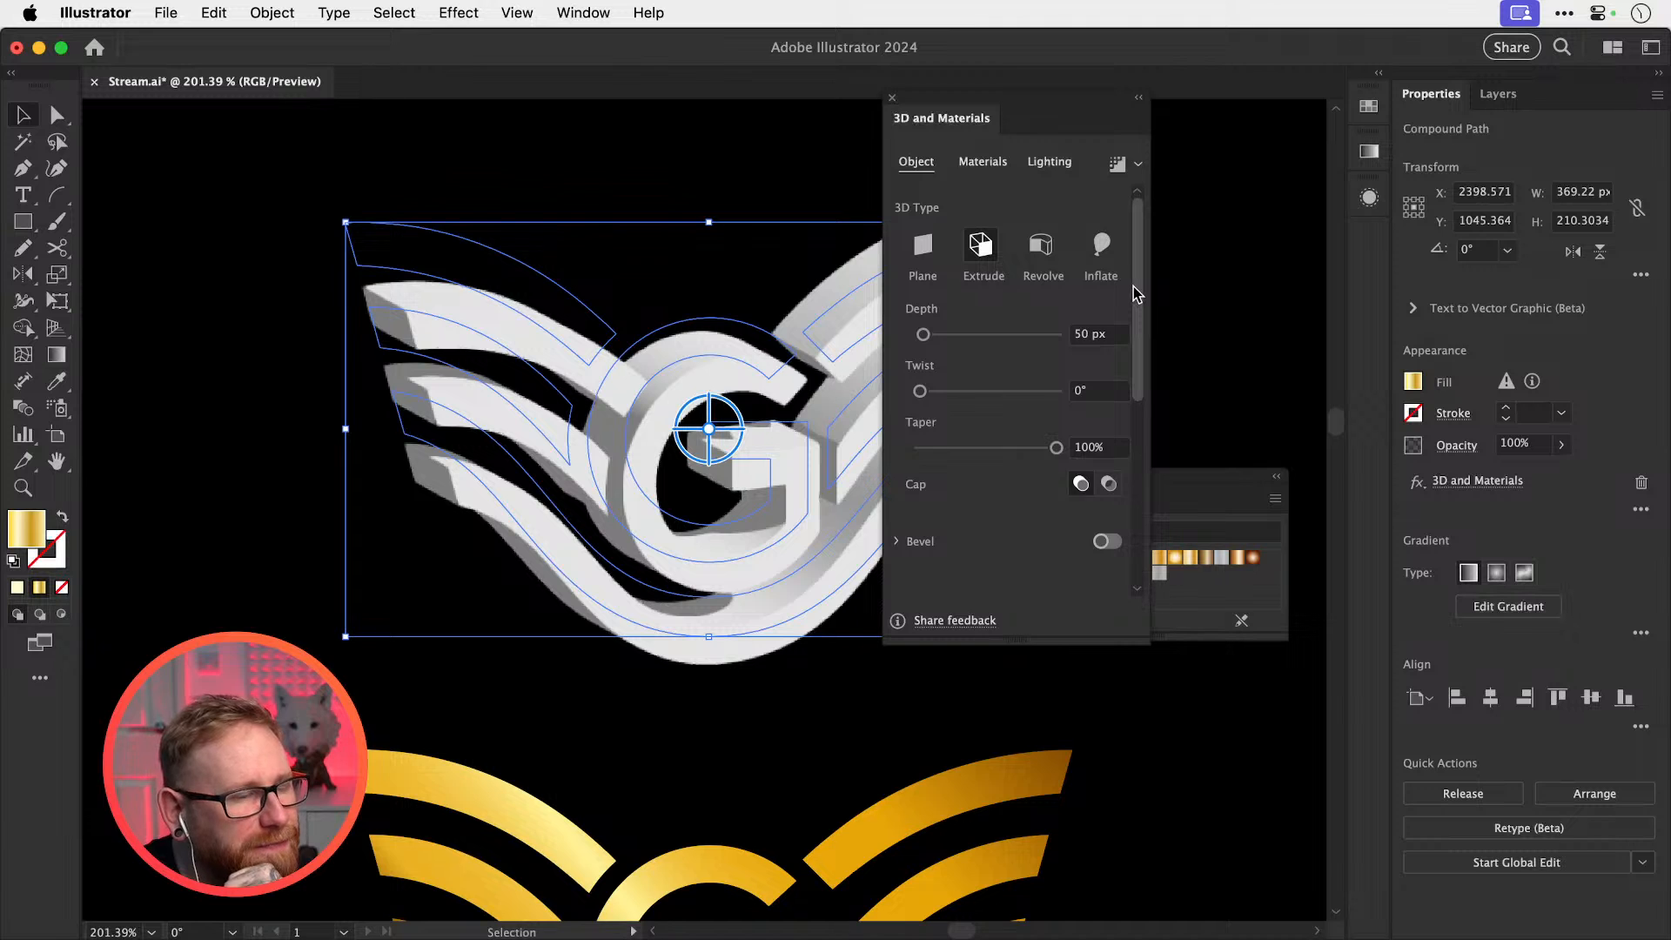
scroll(1135, 294, "down", 1)
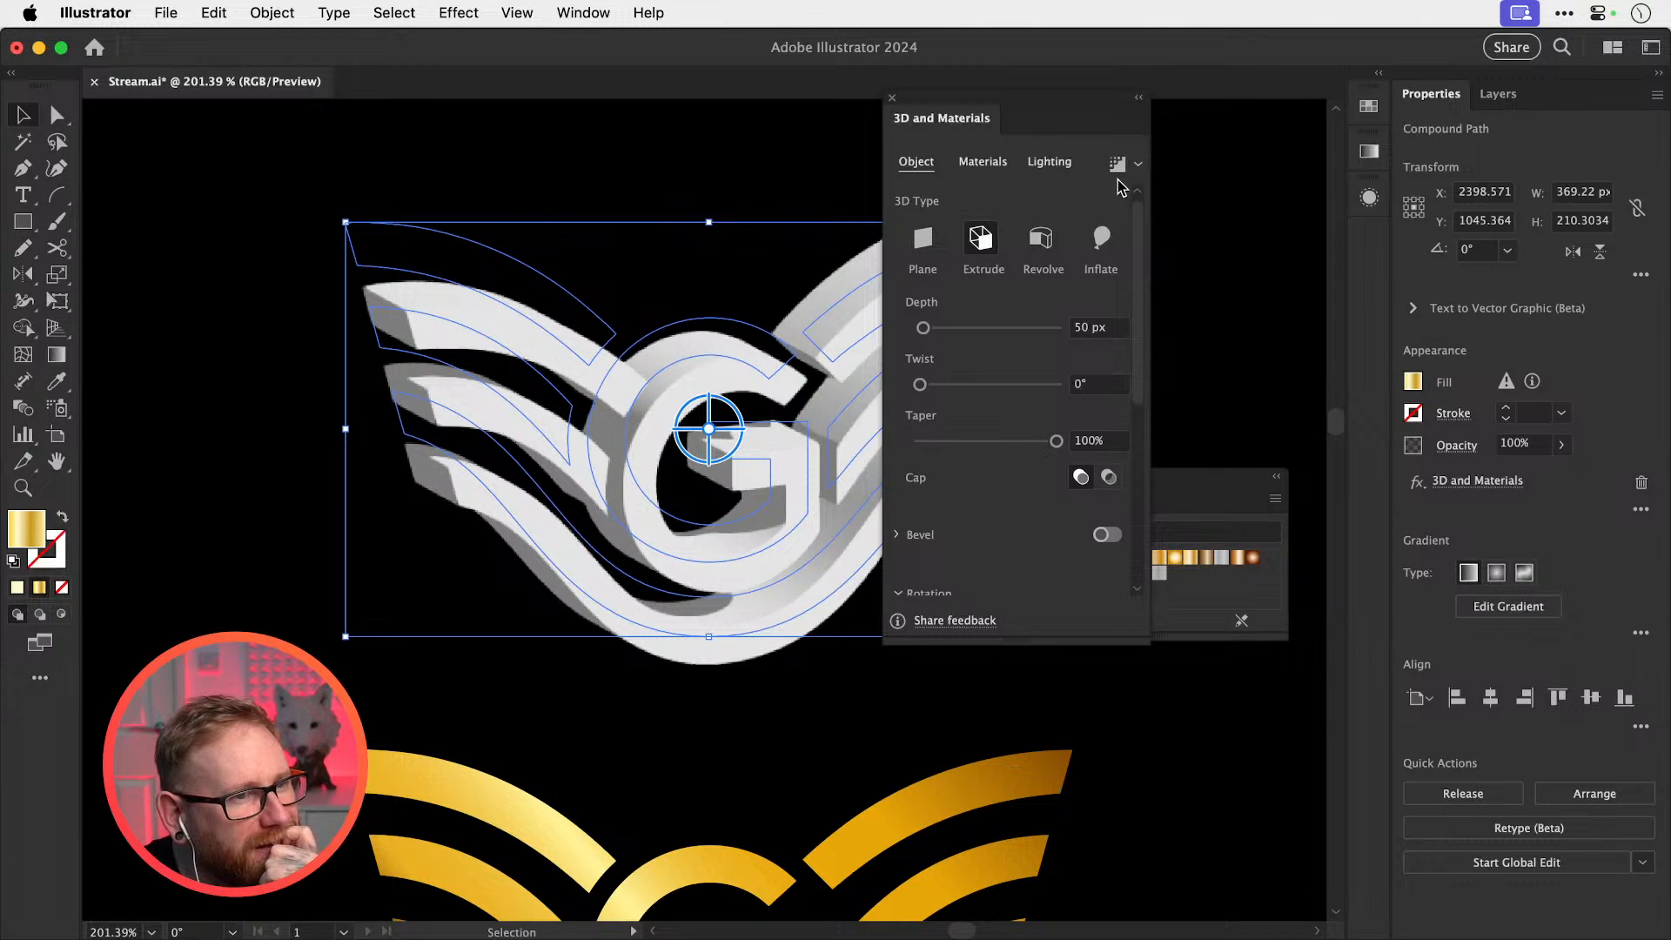
left_click(981, 161)
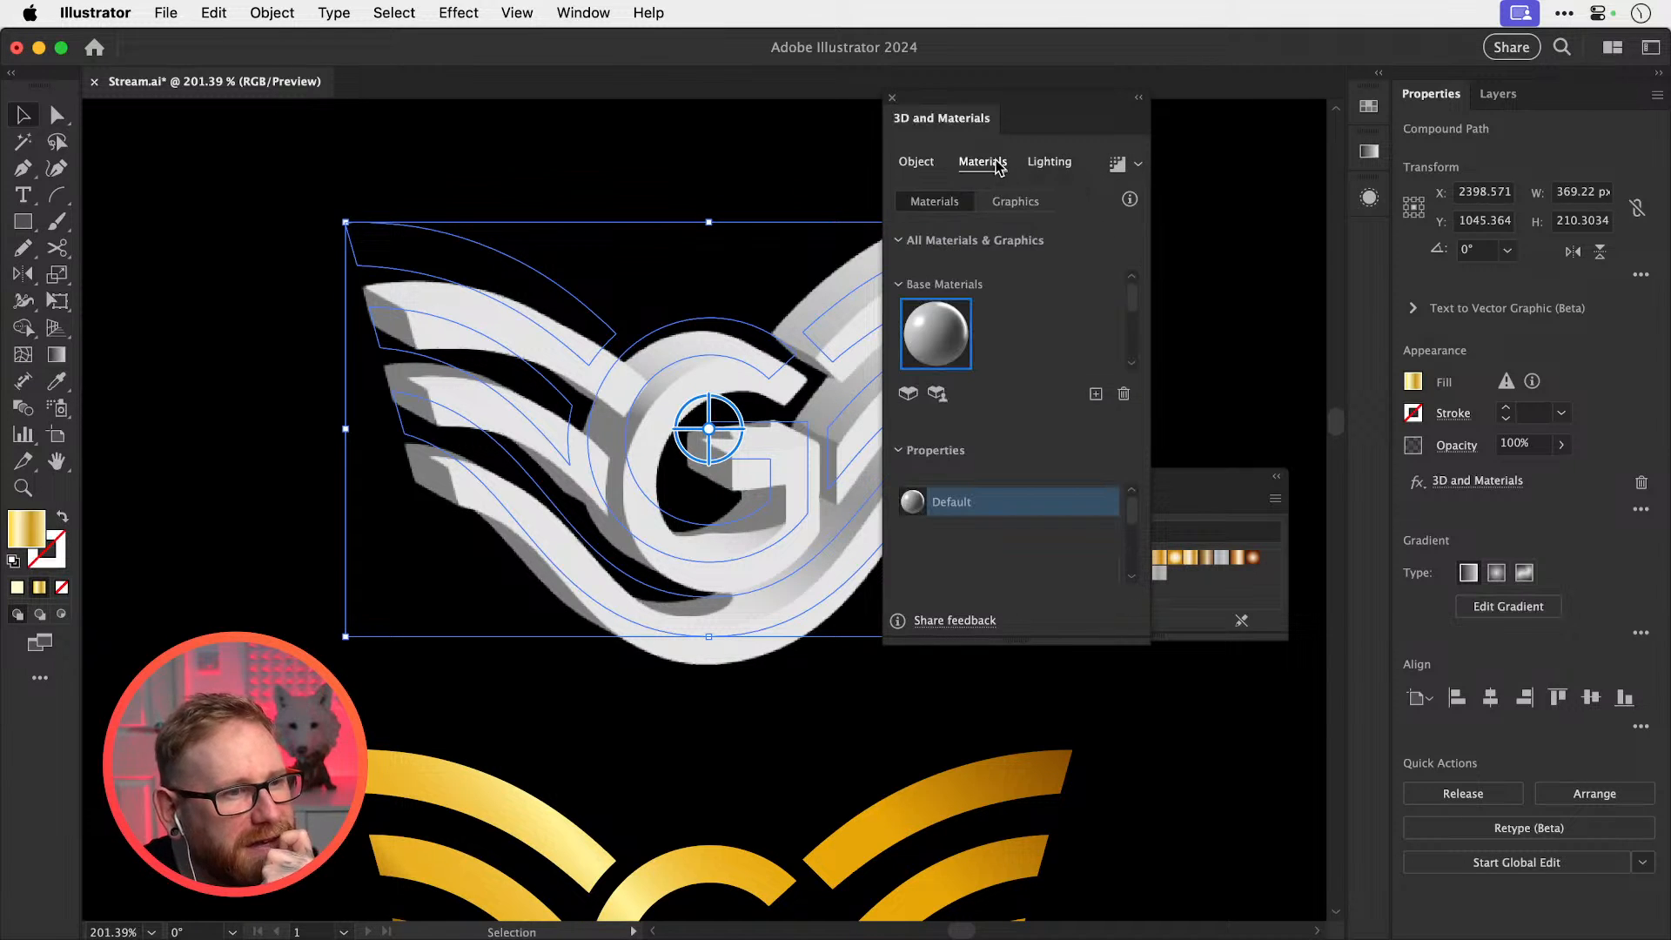
scroll(1123, 304, "down", 5)
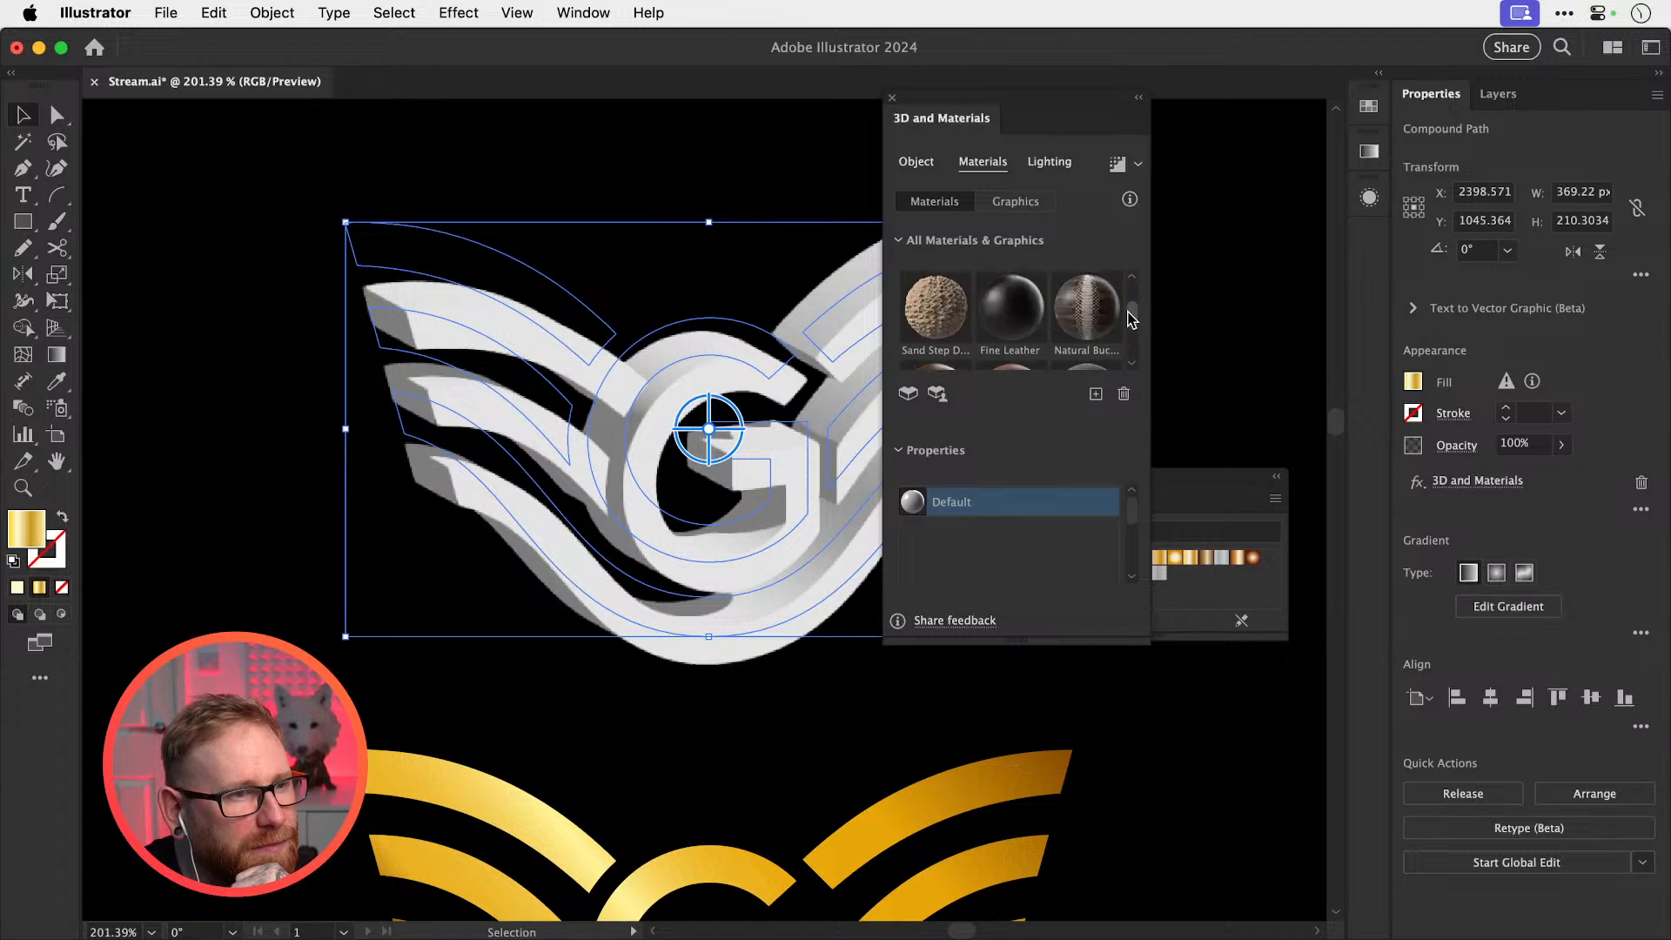
scroll(1129, 324, "down", 5)
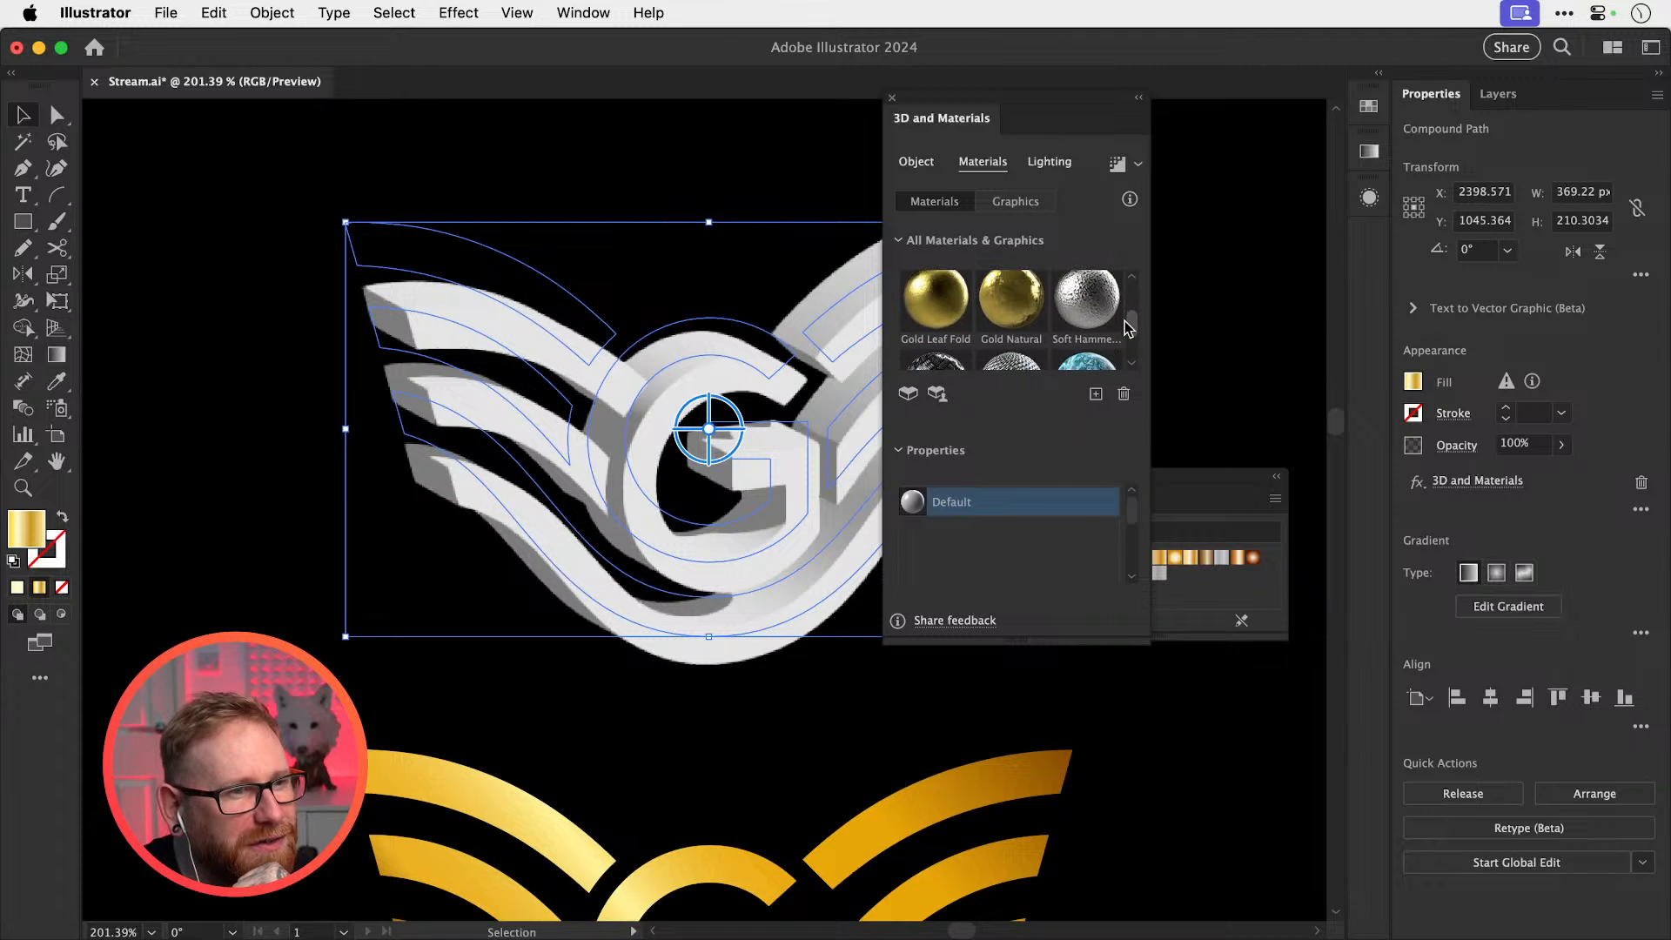
left_click(923, 317)
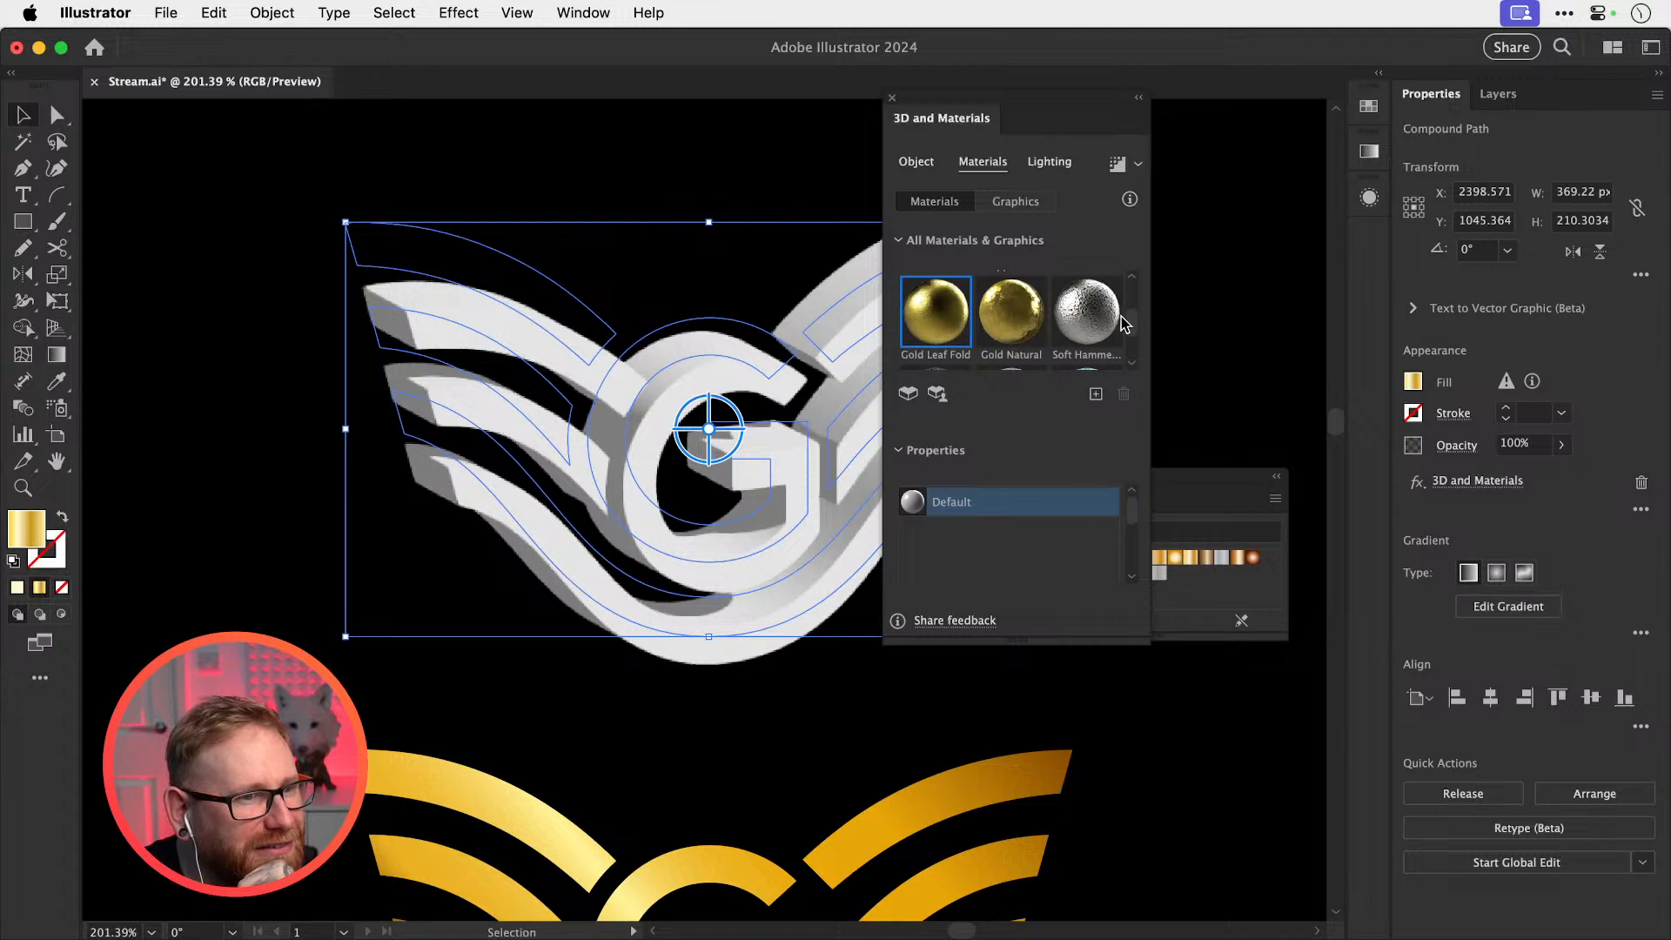
scroll(1127, 330, "down", 5)
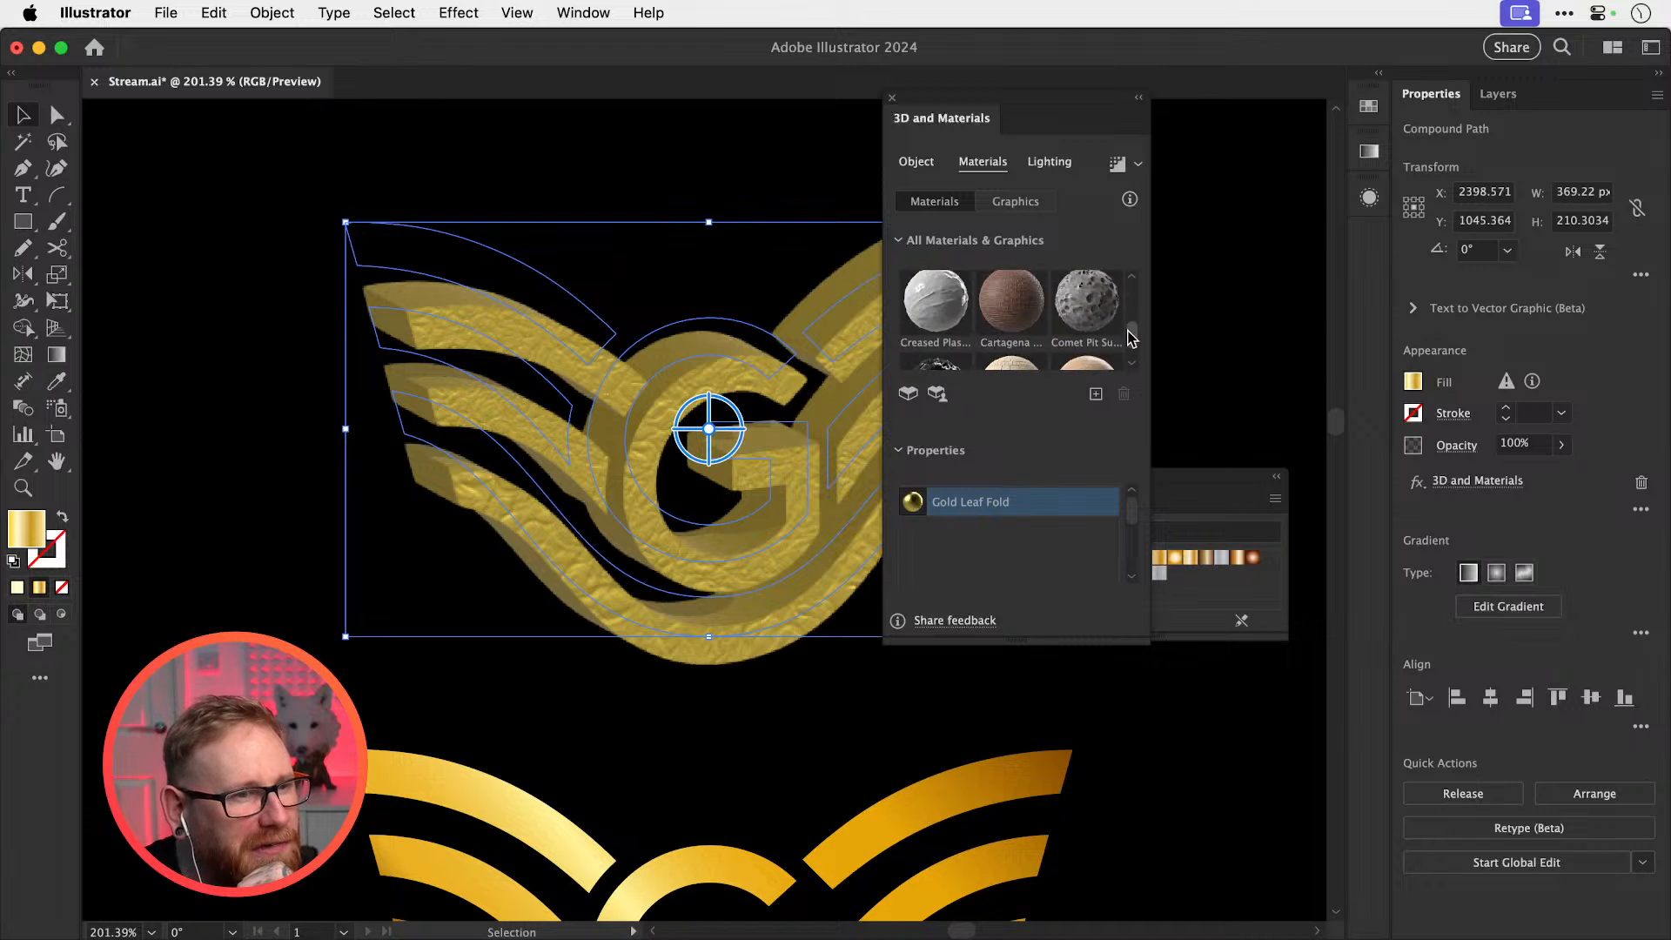
scroll(1132, 335, "up", 5)
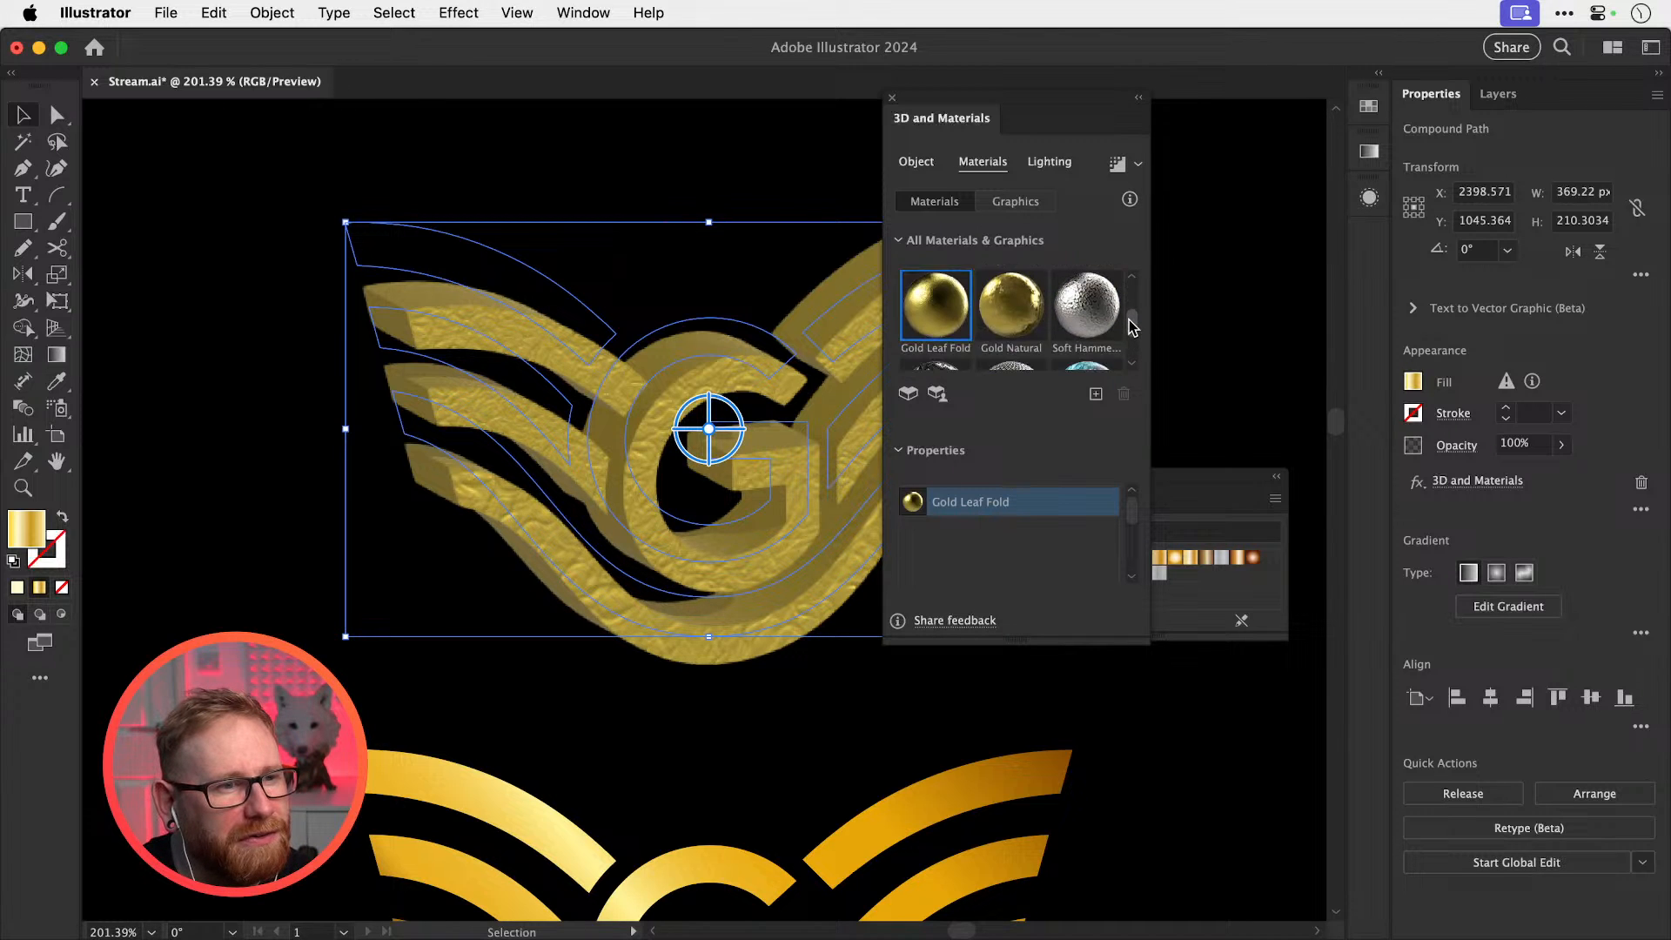
scroll(1130, 331, "up", 3)
left_click(1028, 349)
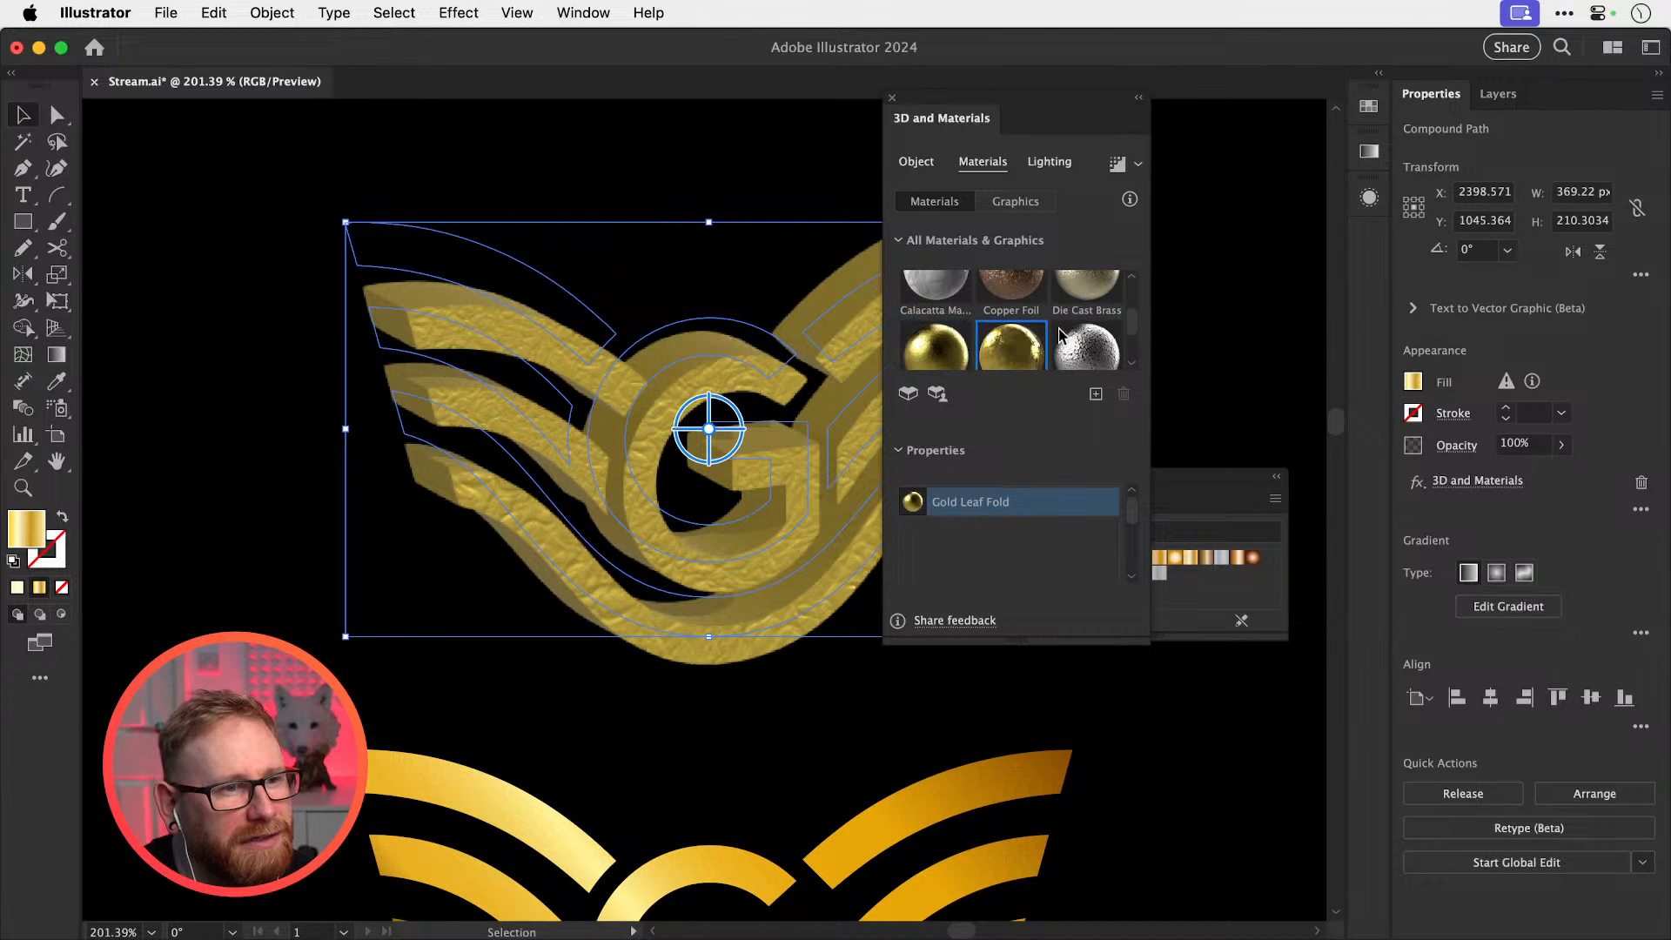
scroll(1131, 322, "up", 5)
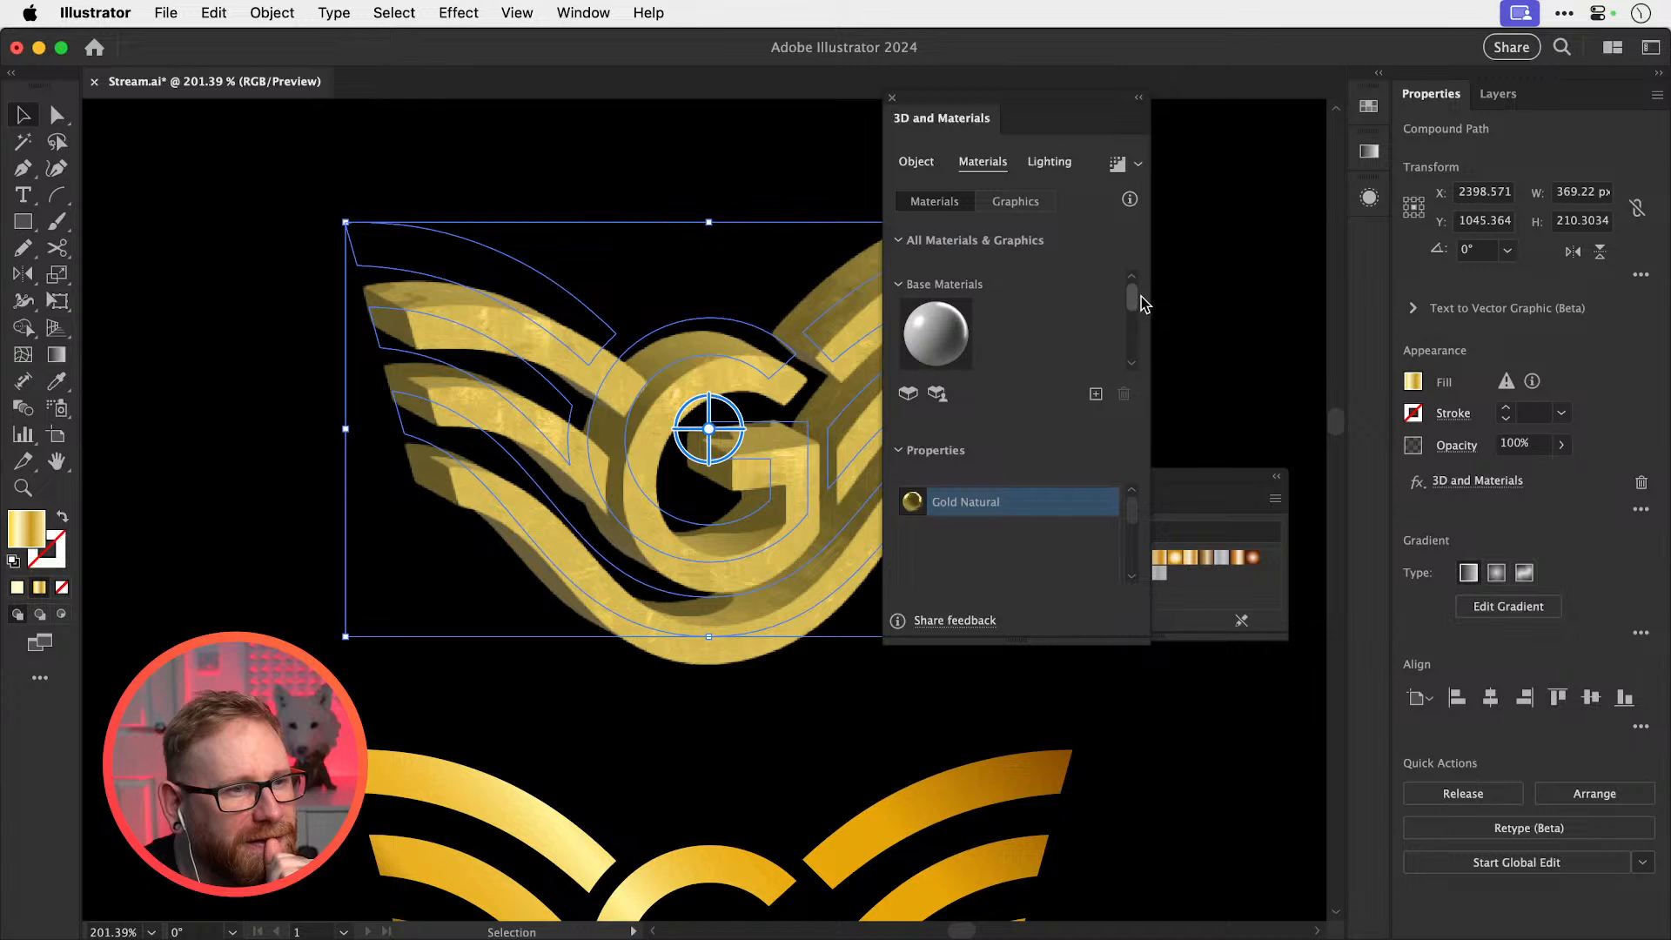
left_click(925, 345)
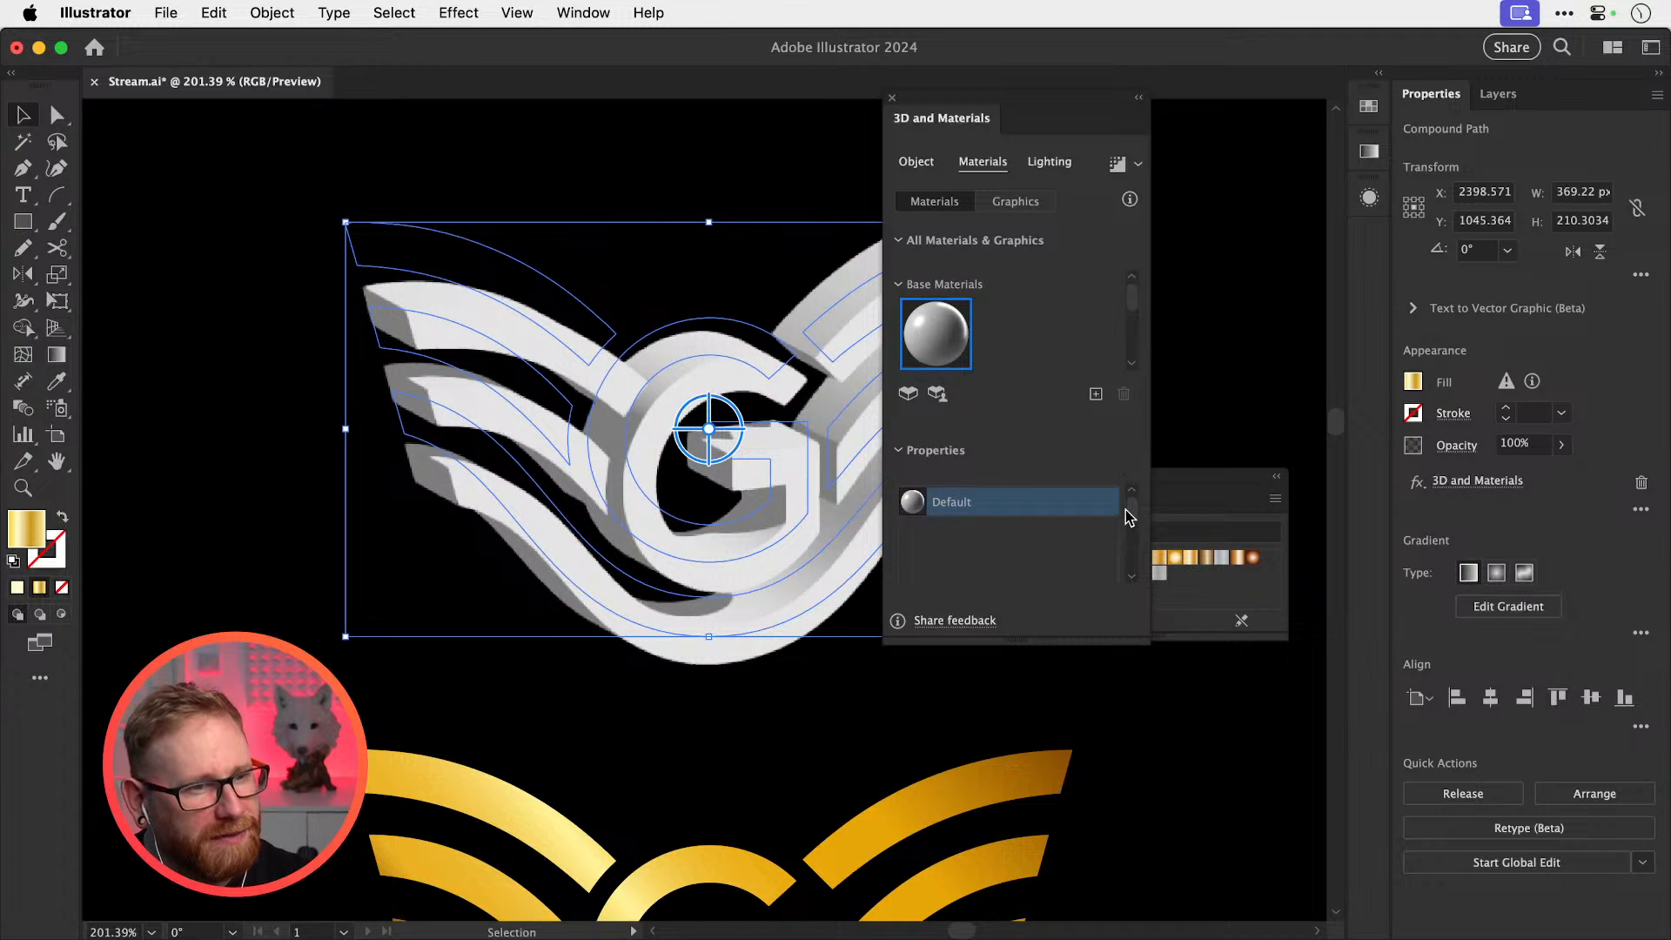
Make the Default material fully metallic with lower roughness for a shinier surface
scroll(1133, 314, "down", 5)
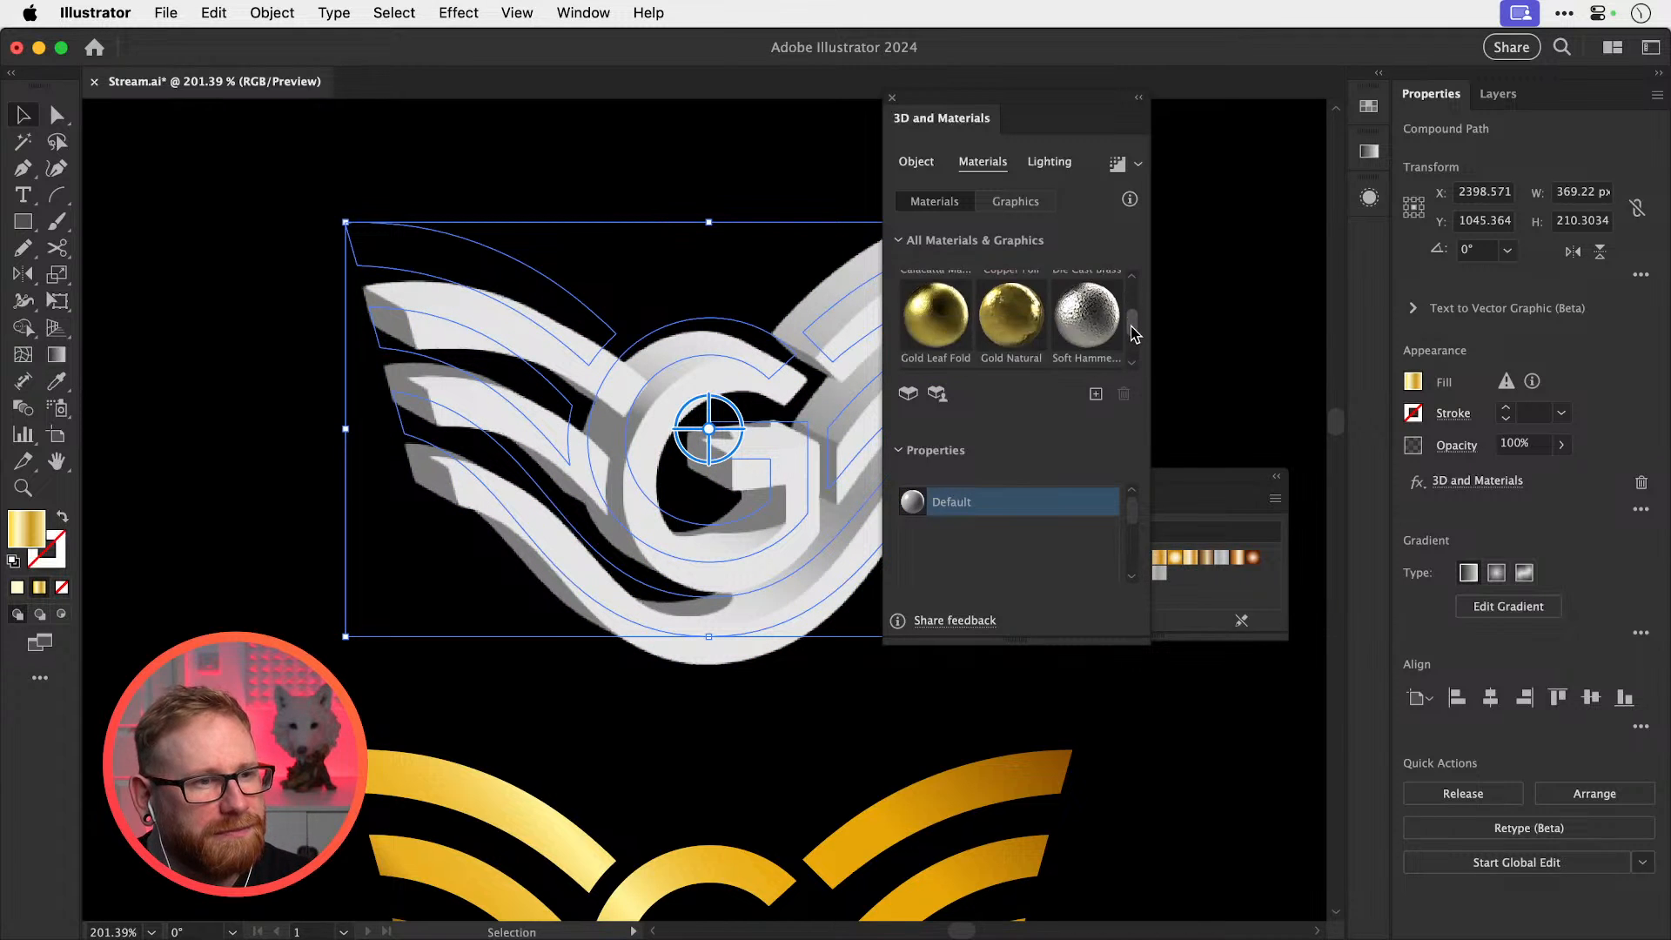
left_click_drag(1133, 508, 1133, 566)
left_click_drag(948, 563, 1101, 567)
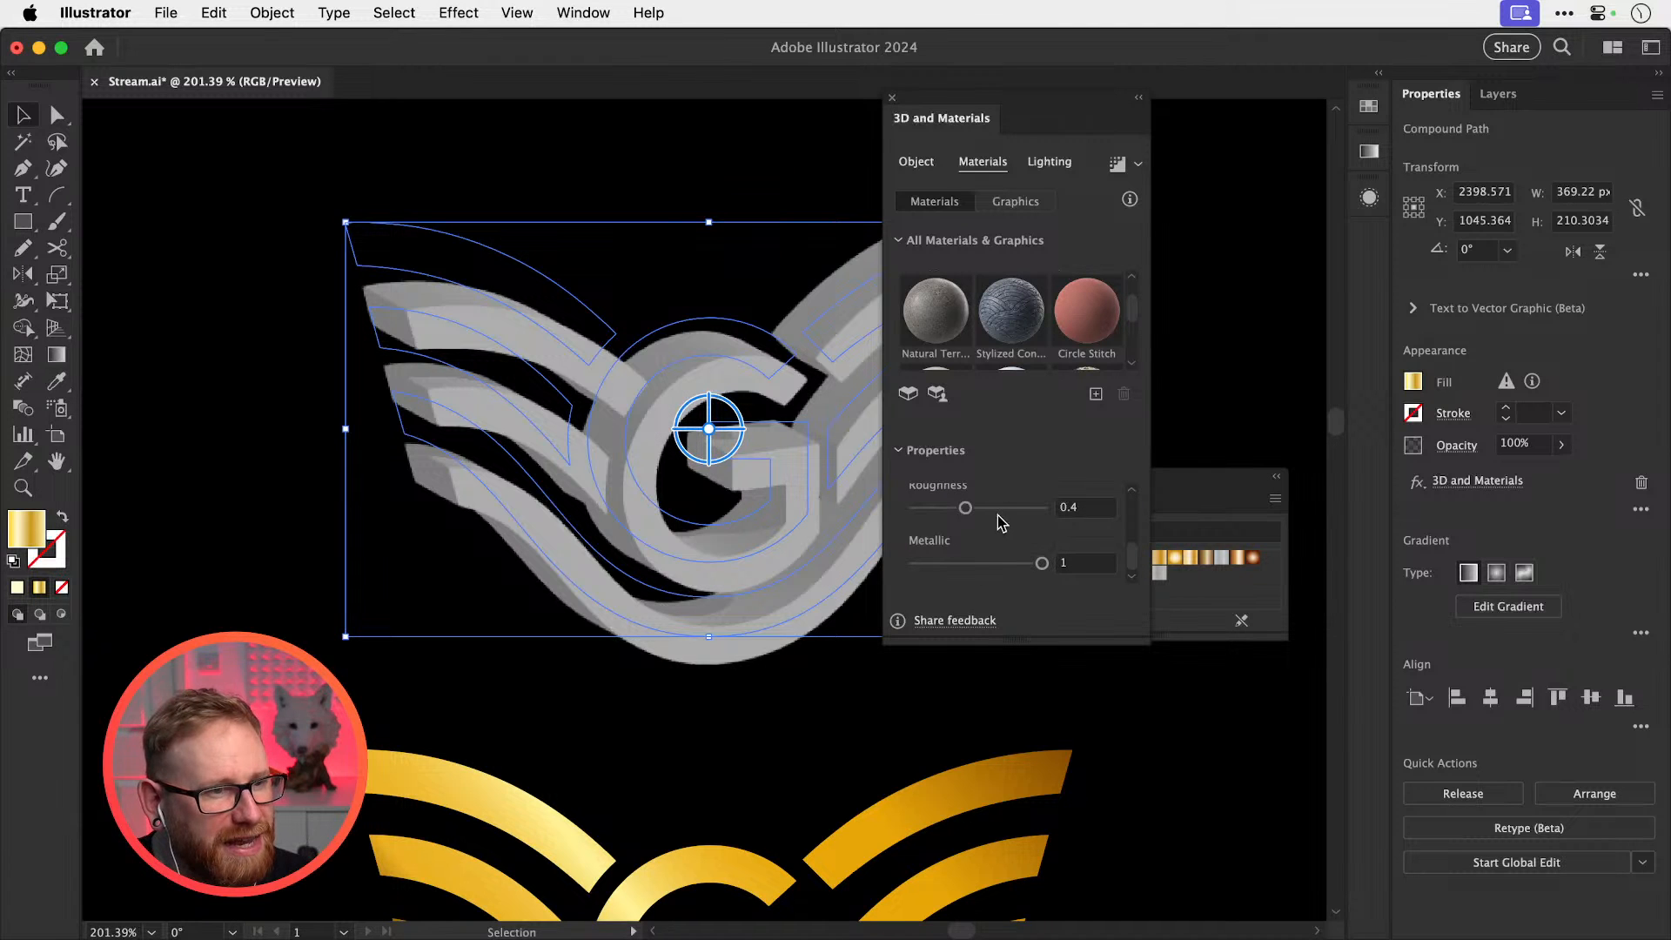
left_click_drag(986, 513, 941, 518)
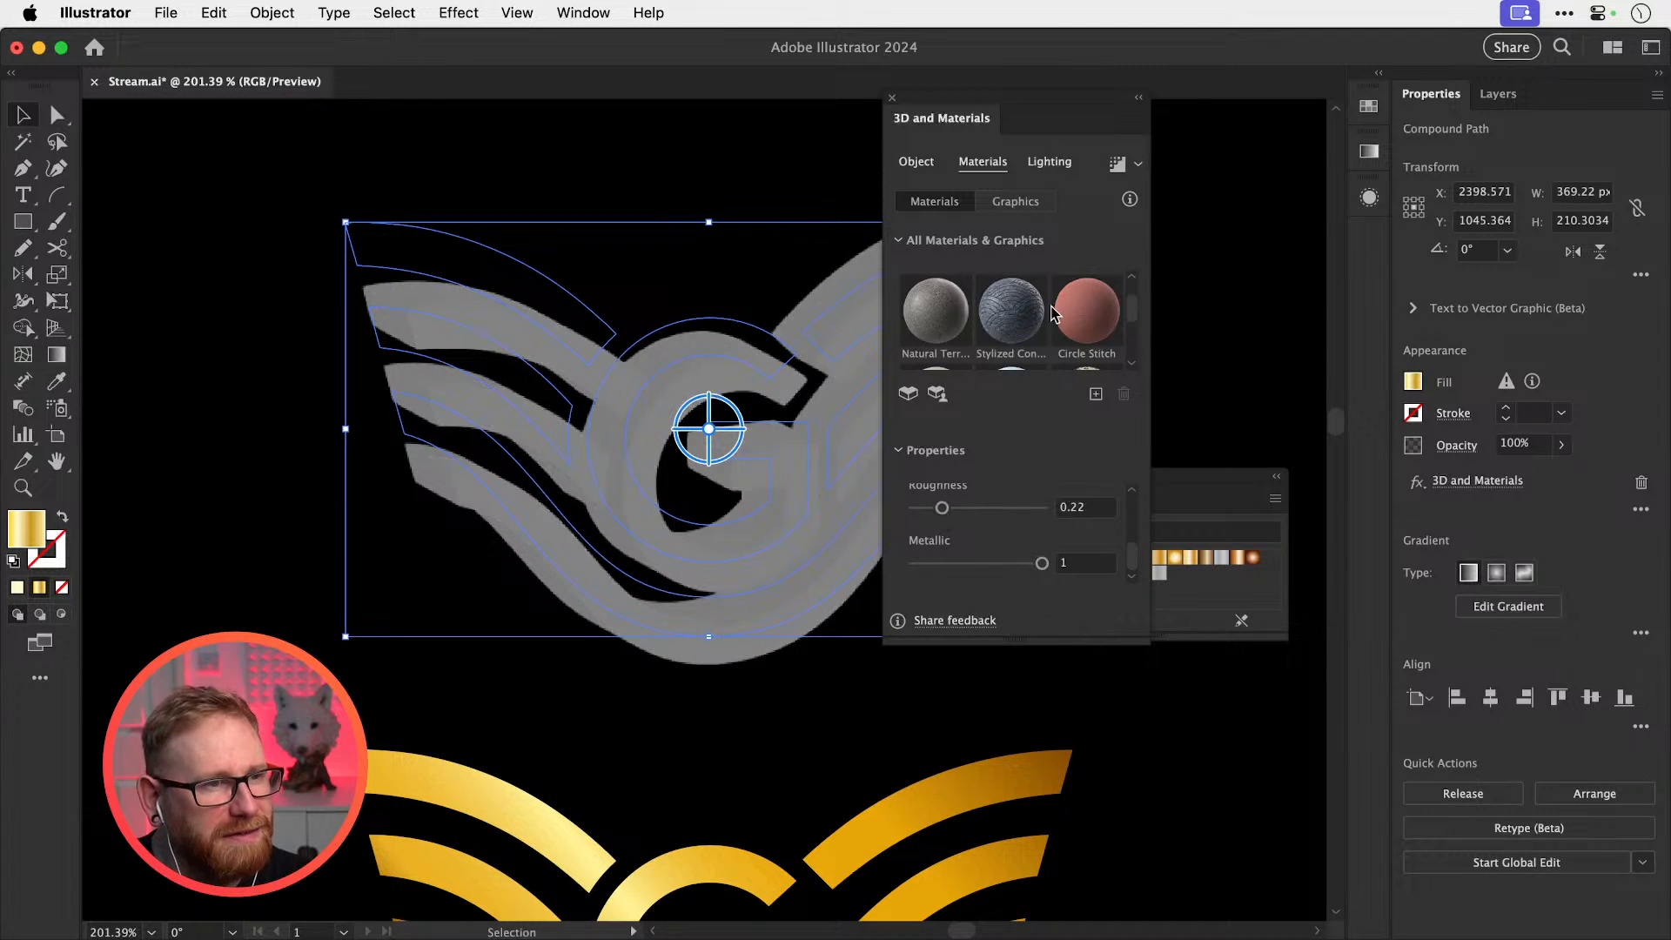
Enable Ray Tracing in the render settings and keep quality at Low after trying Medium
left_click(1136, 164)
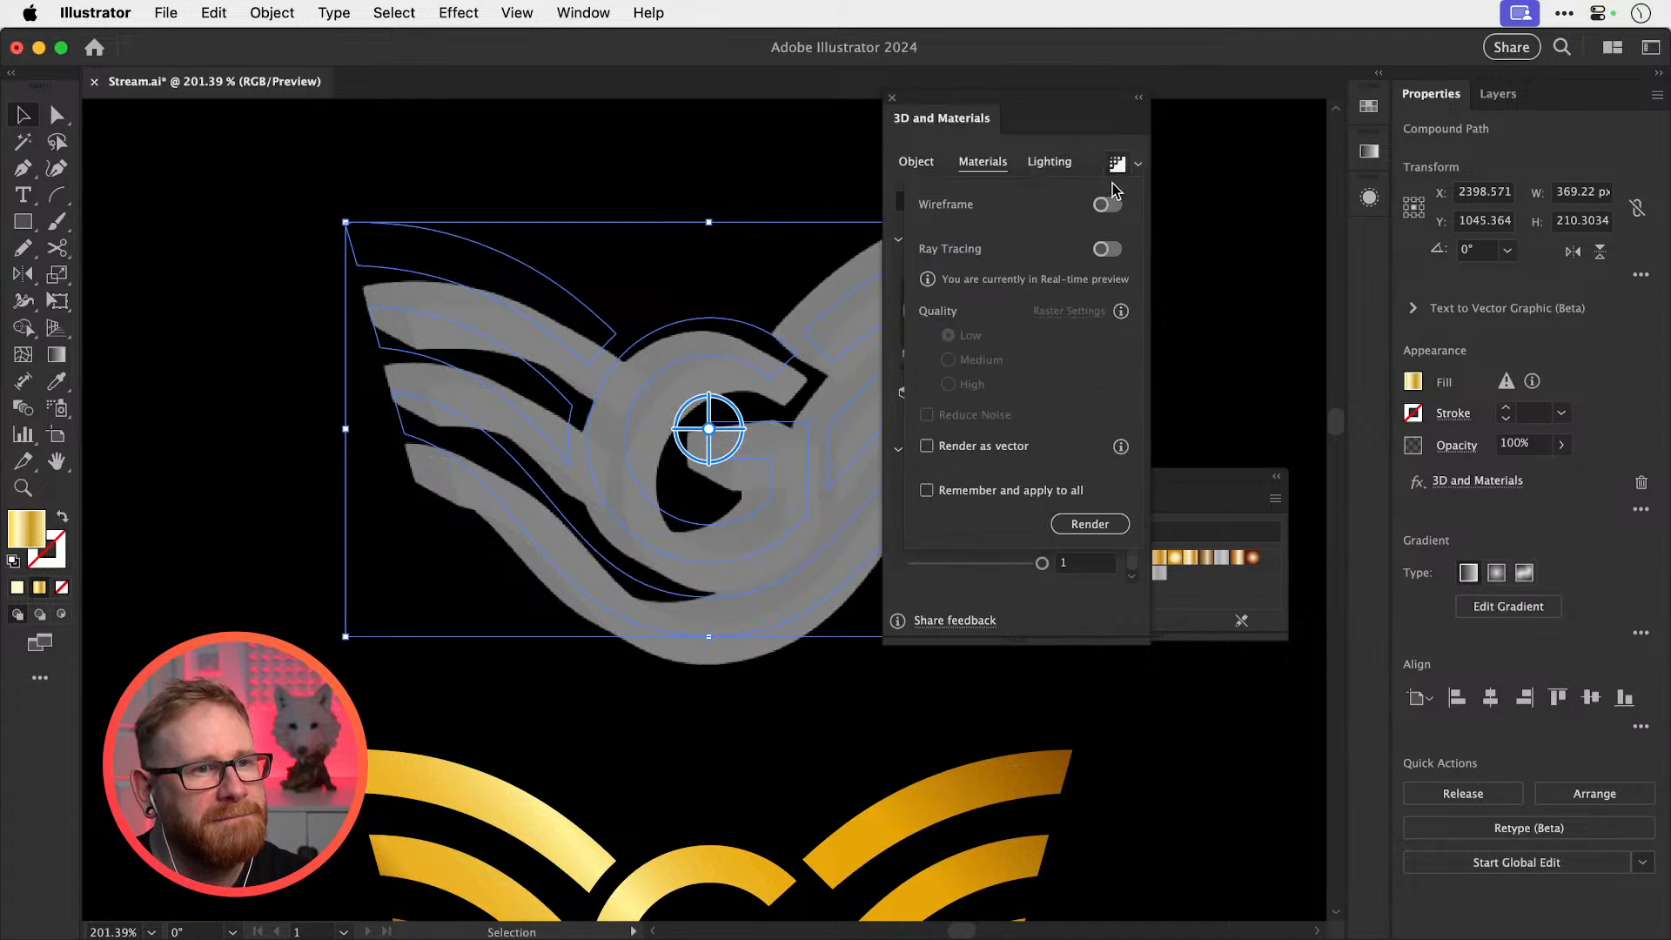
left_click(1108, 249)
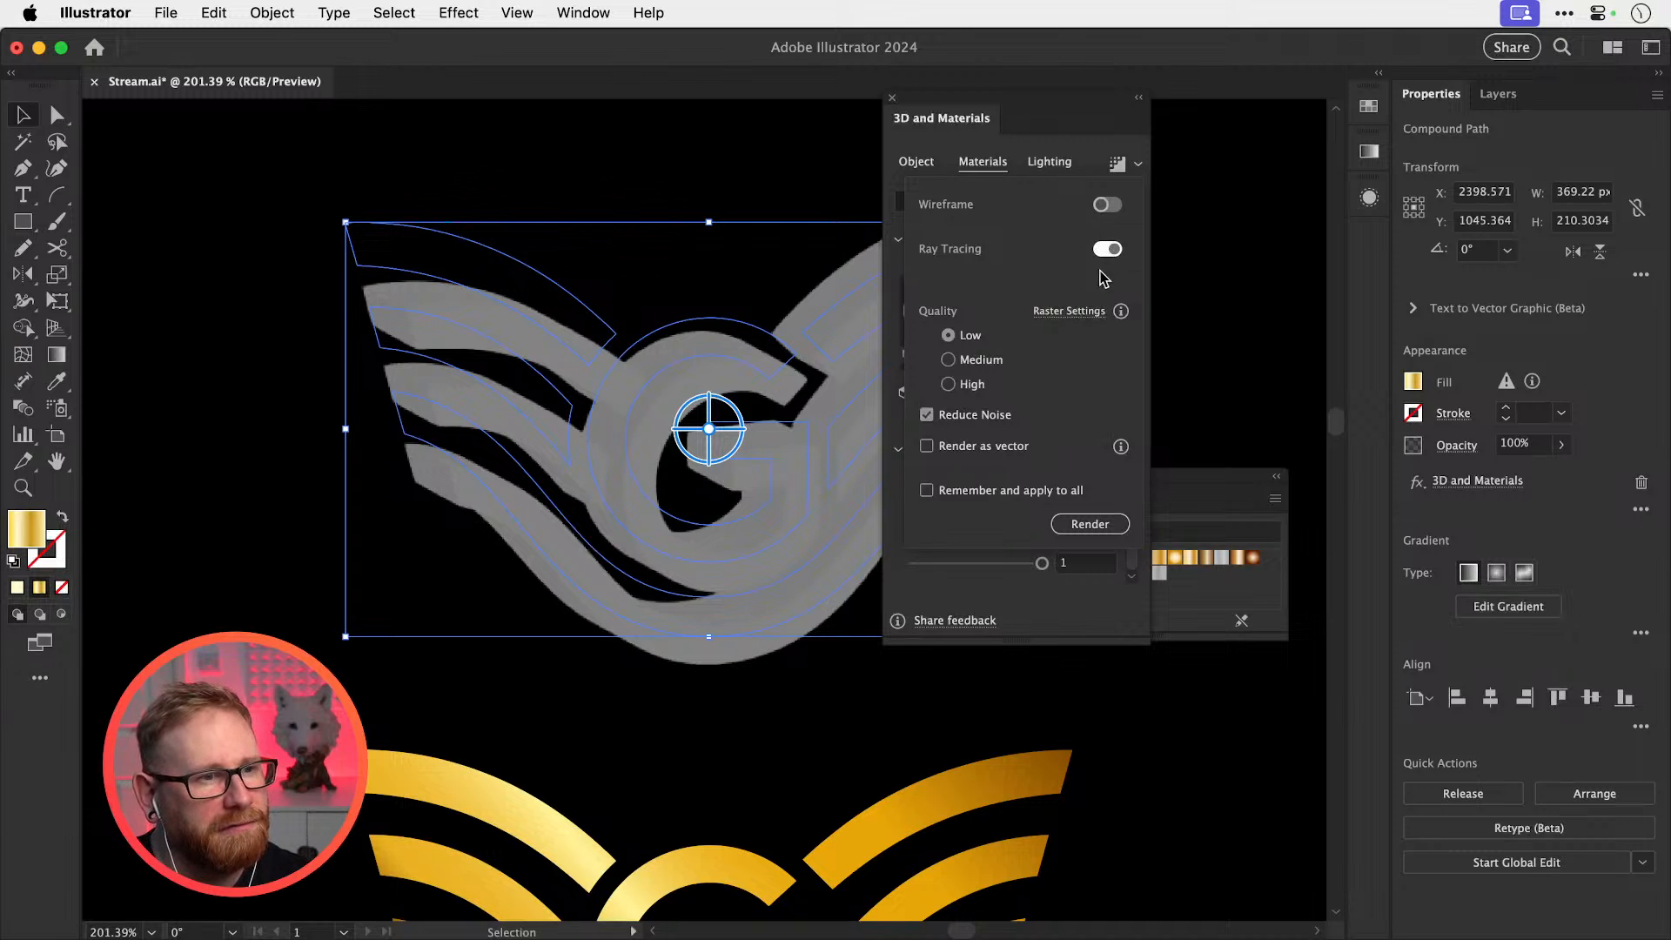
left_click(949, 361)
left_click(948, 335)
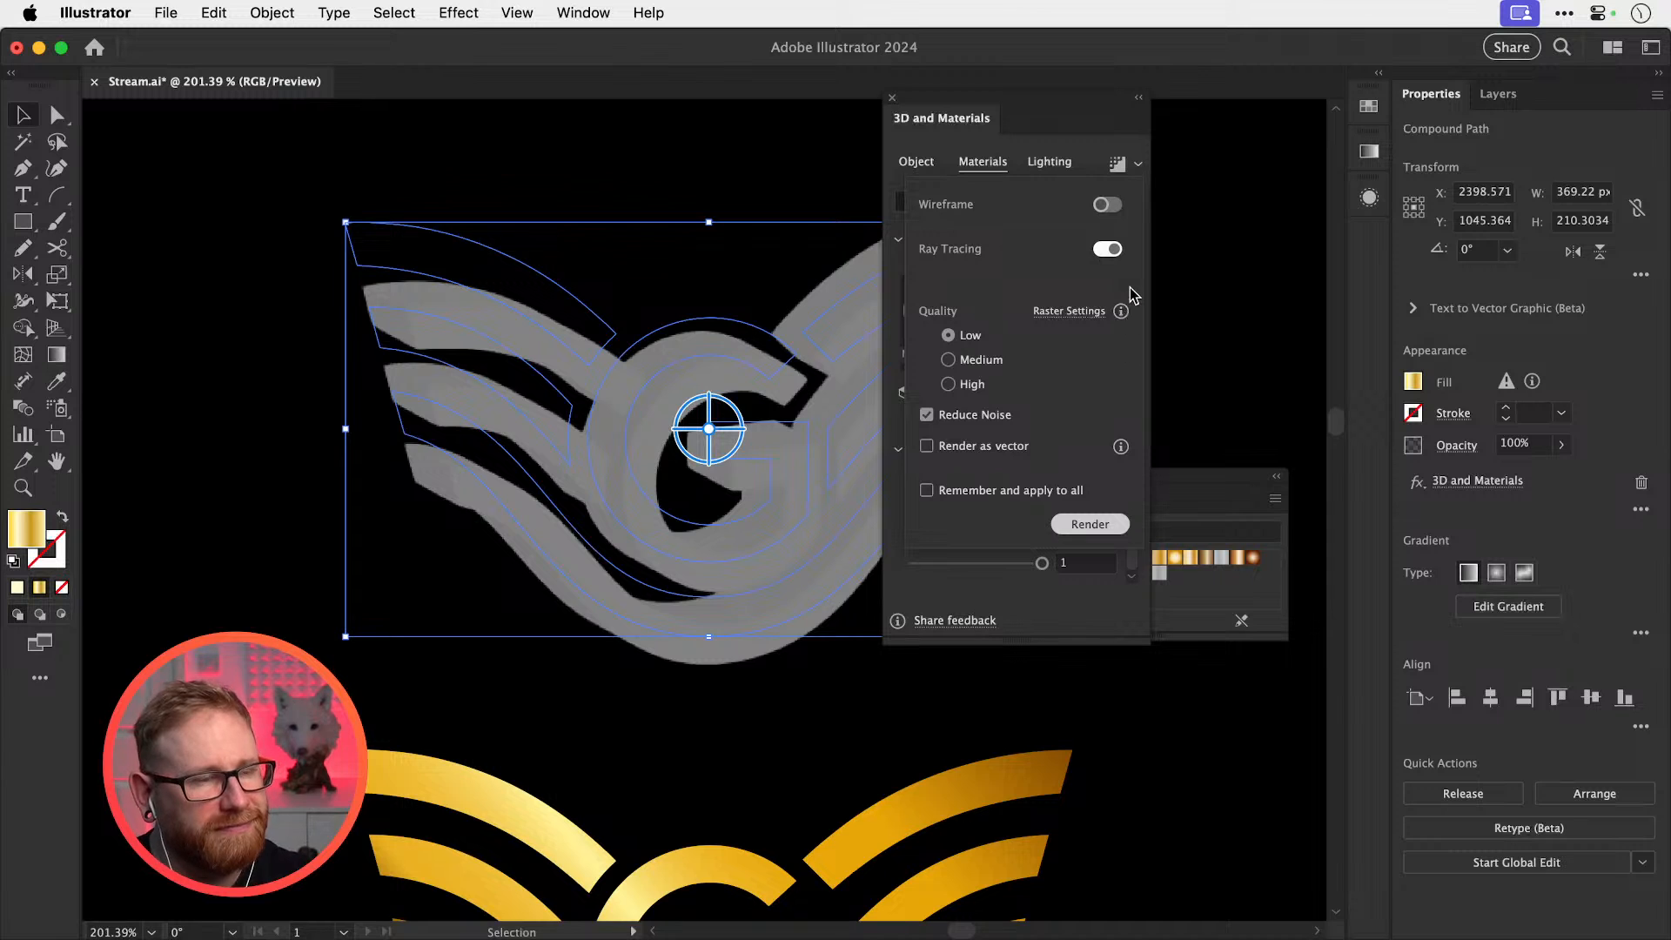
Set the logo's top fill colour to yellow ffe33e
left_click(917, 162)
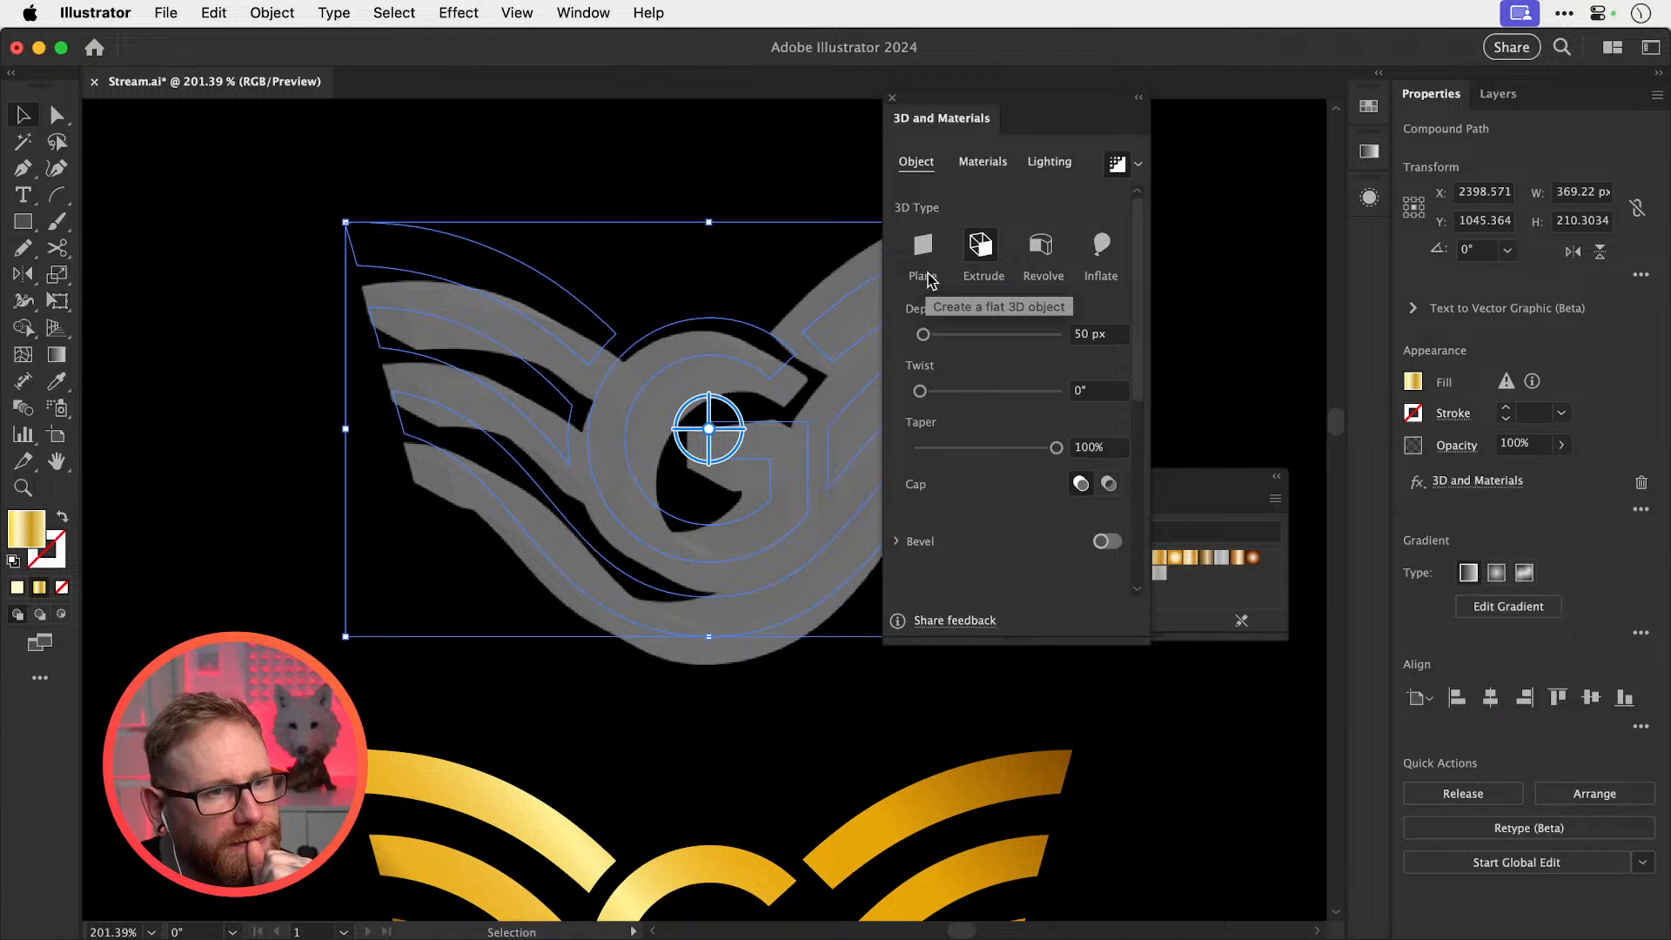
left_click(1368, 106)
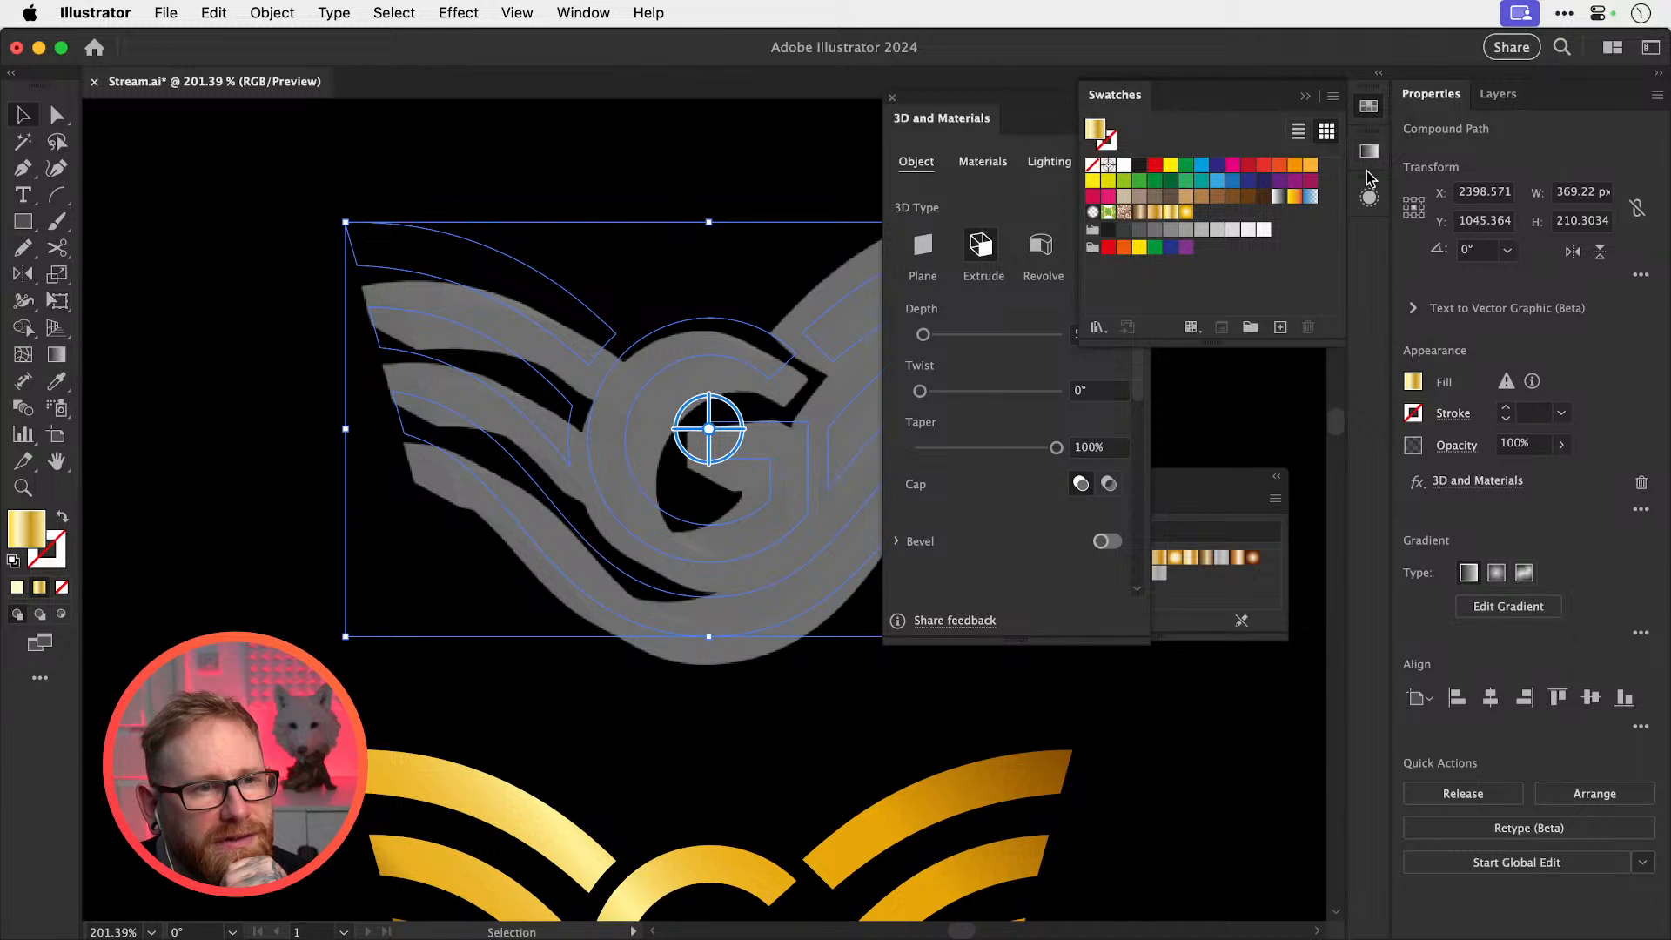
left_click(1369, 198)
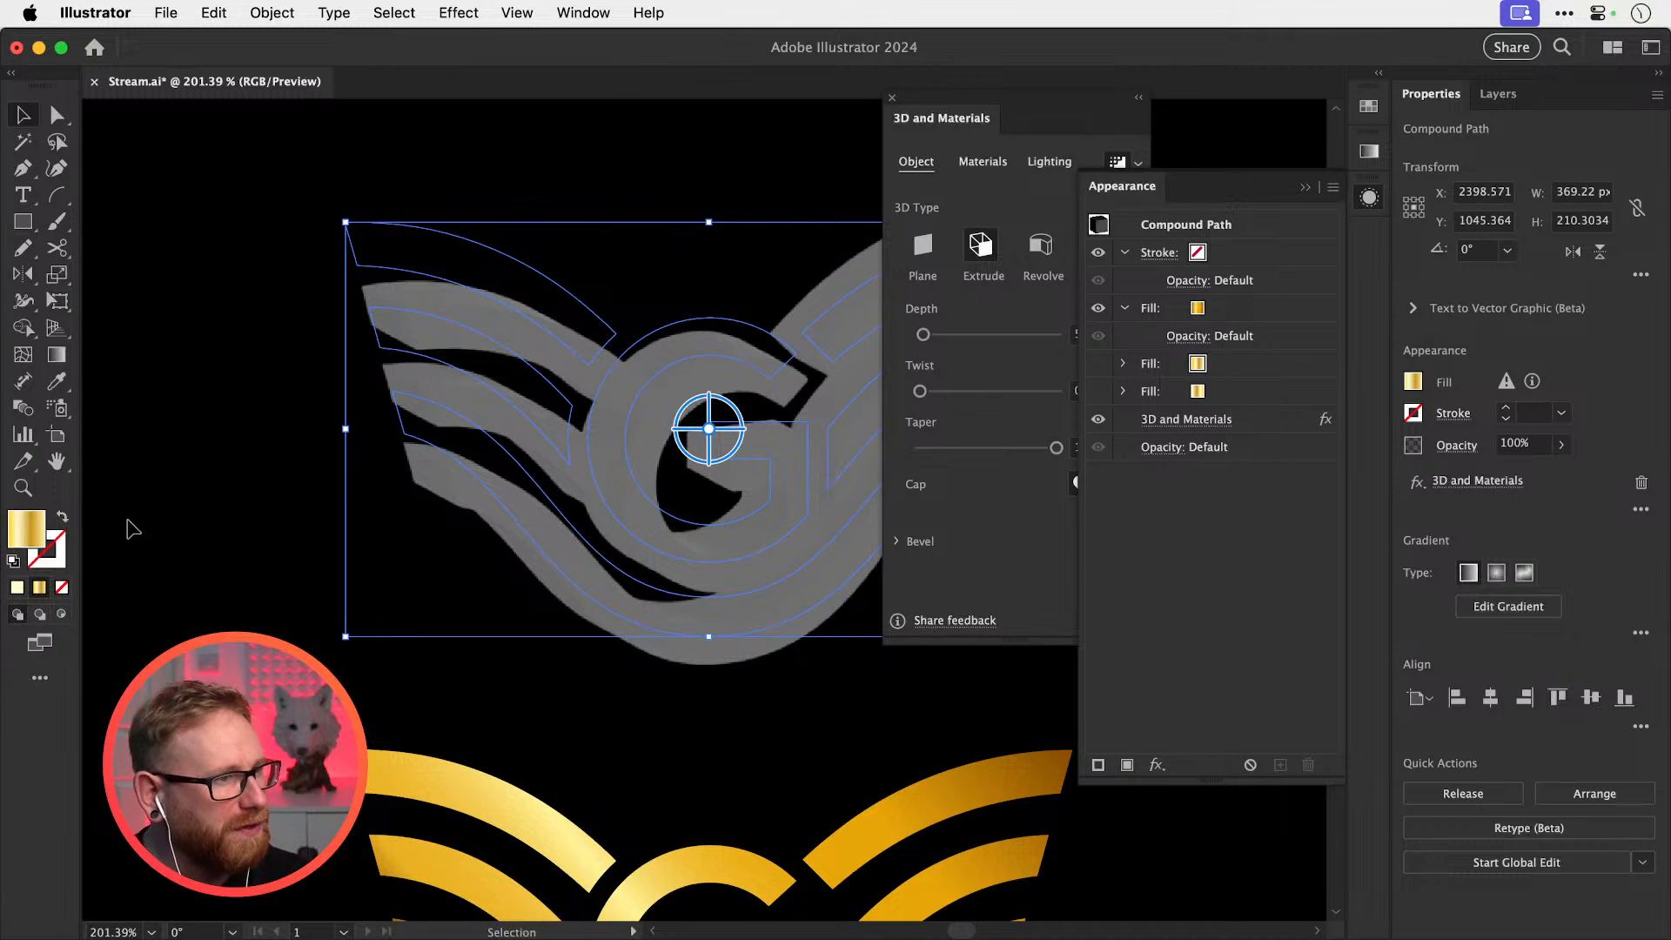
double_click(26, 529)
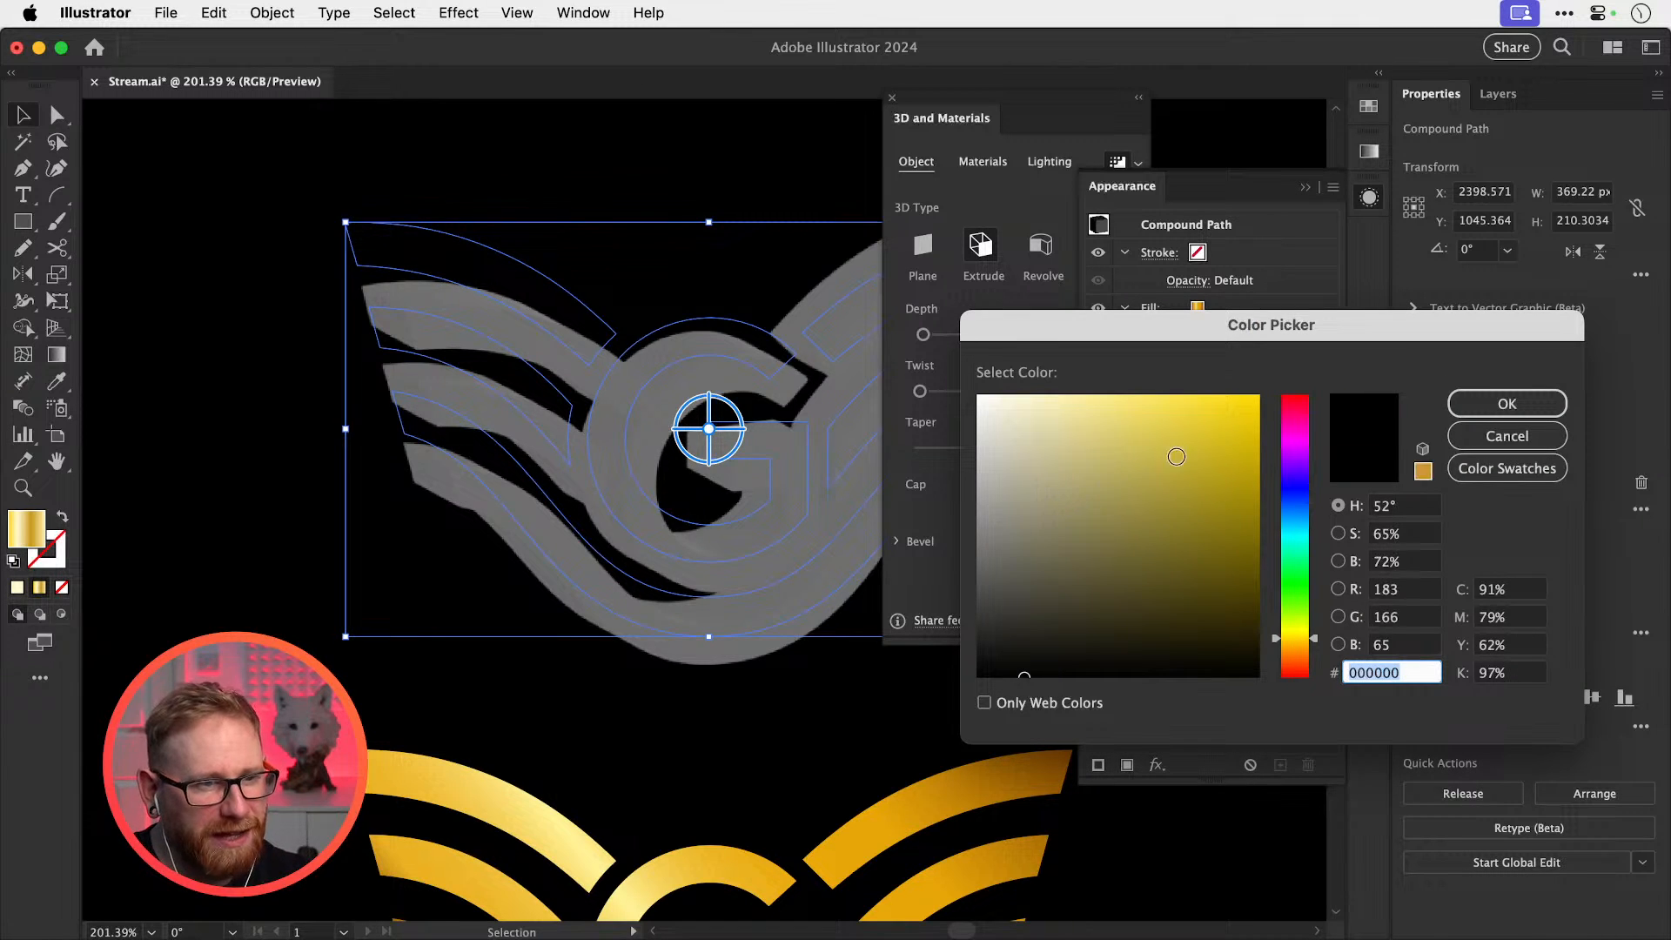
type("ffe33e")
key("Return")
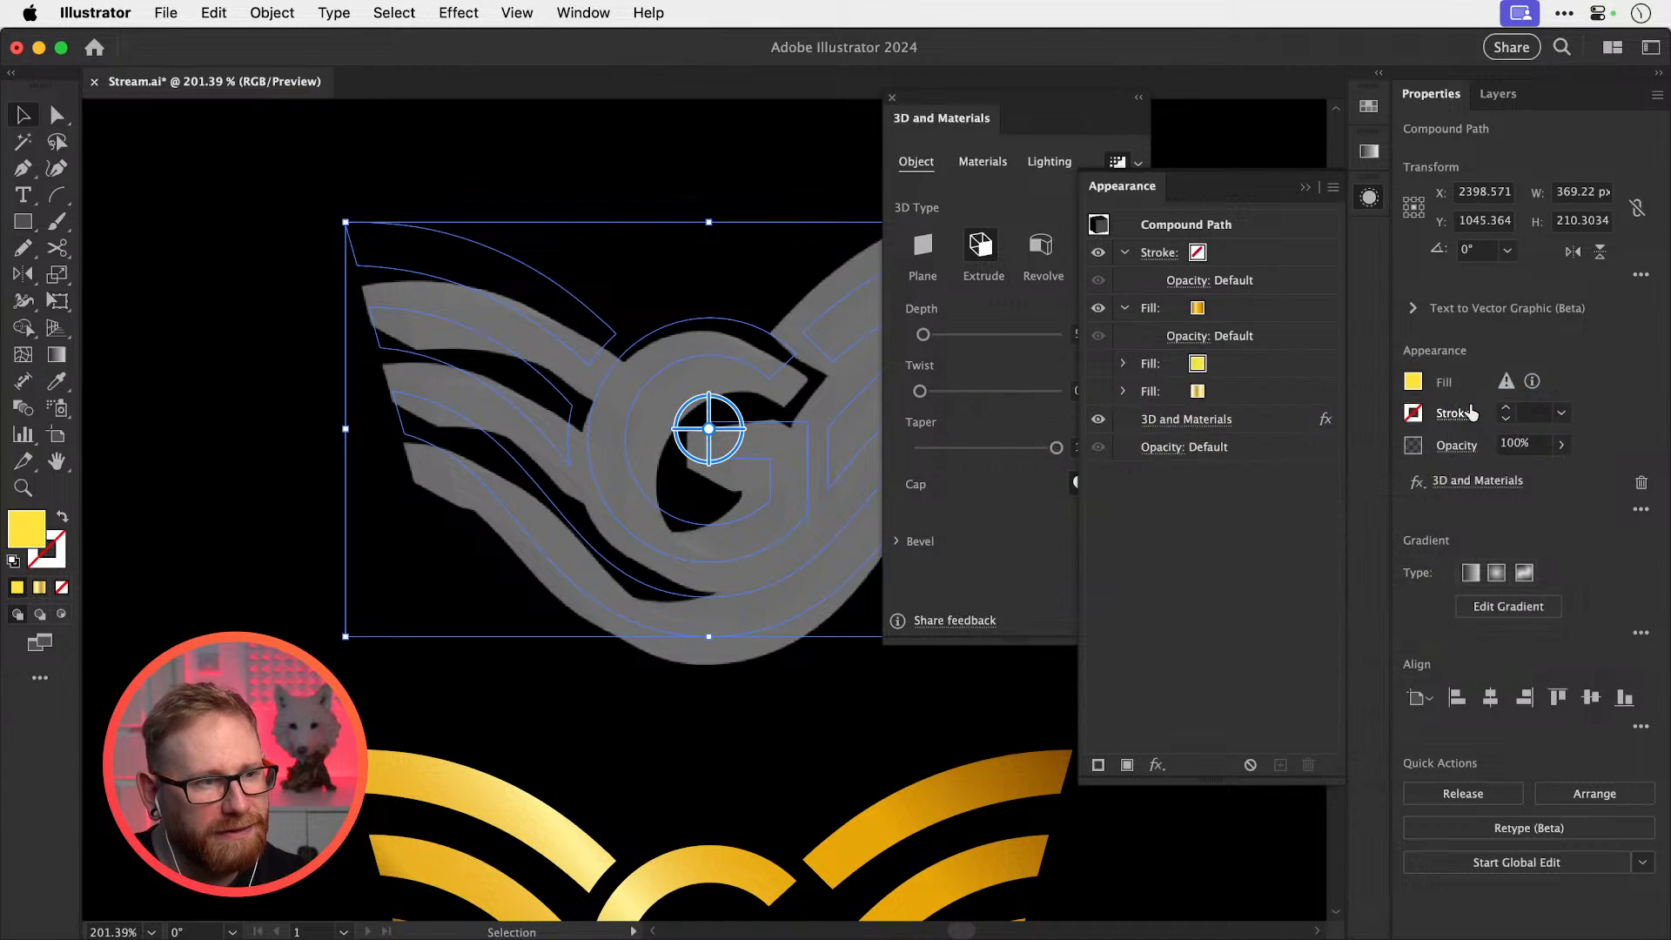
Delete the remaining gradient fill rows and set the single fill to yellow ffd62c
left_click(1228, 392)
left_click(1262, 308, "shift")
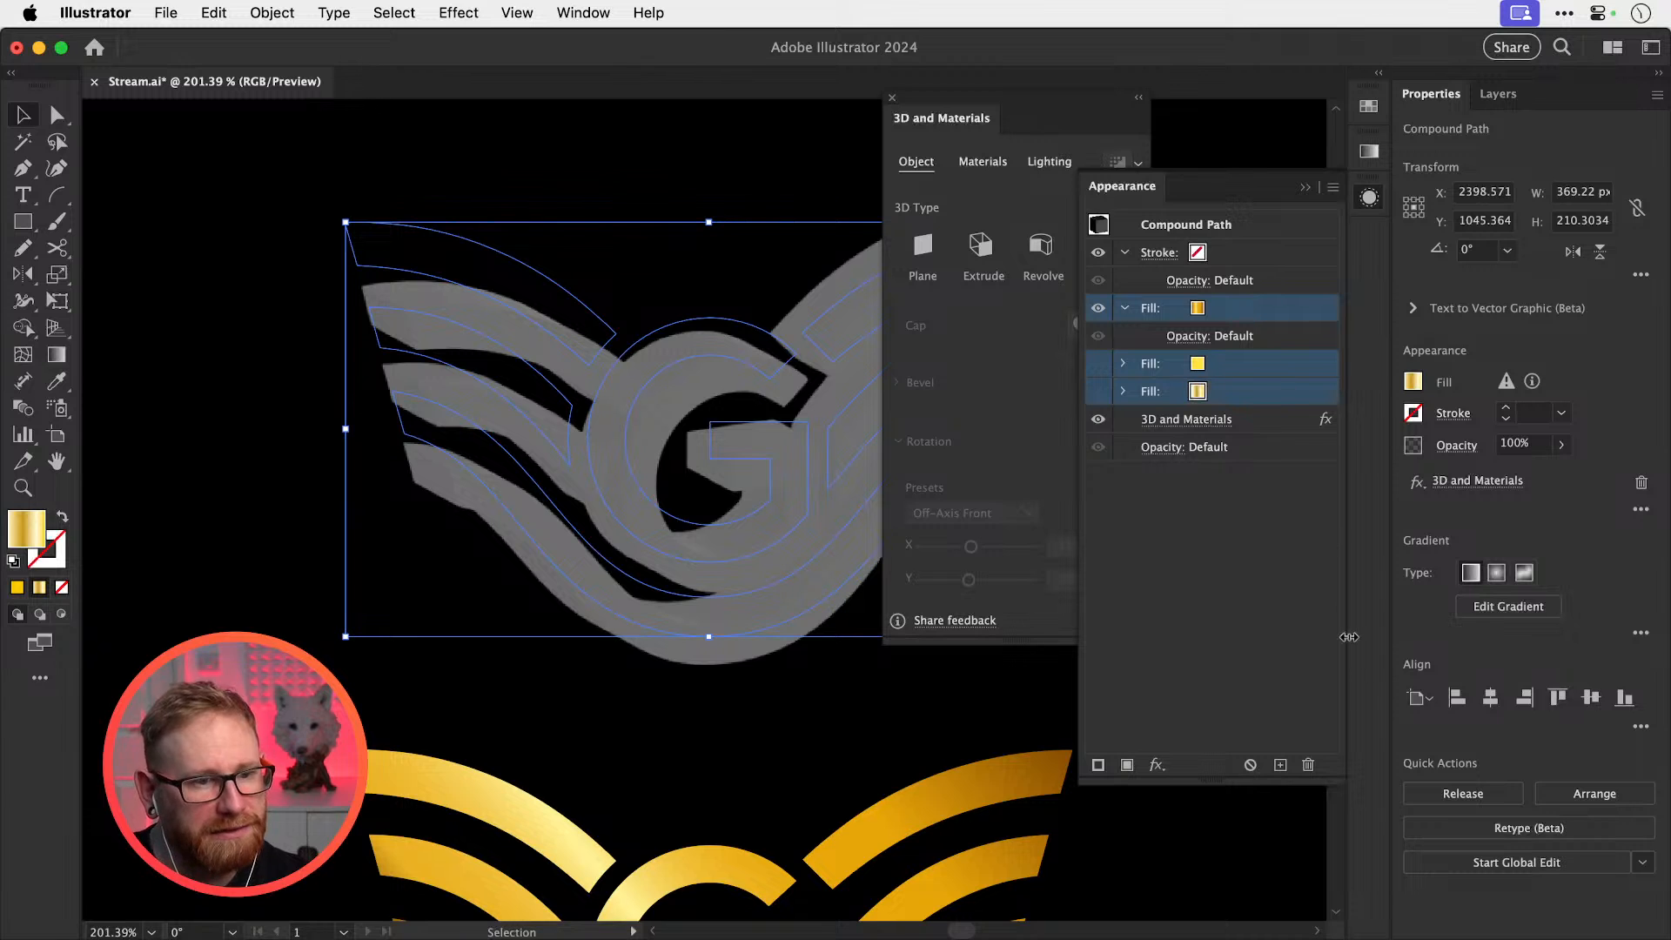
left_click(1306, 765)
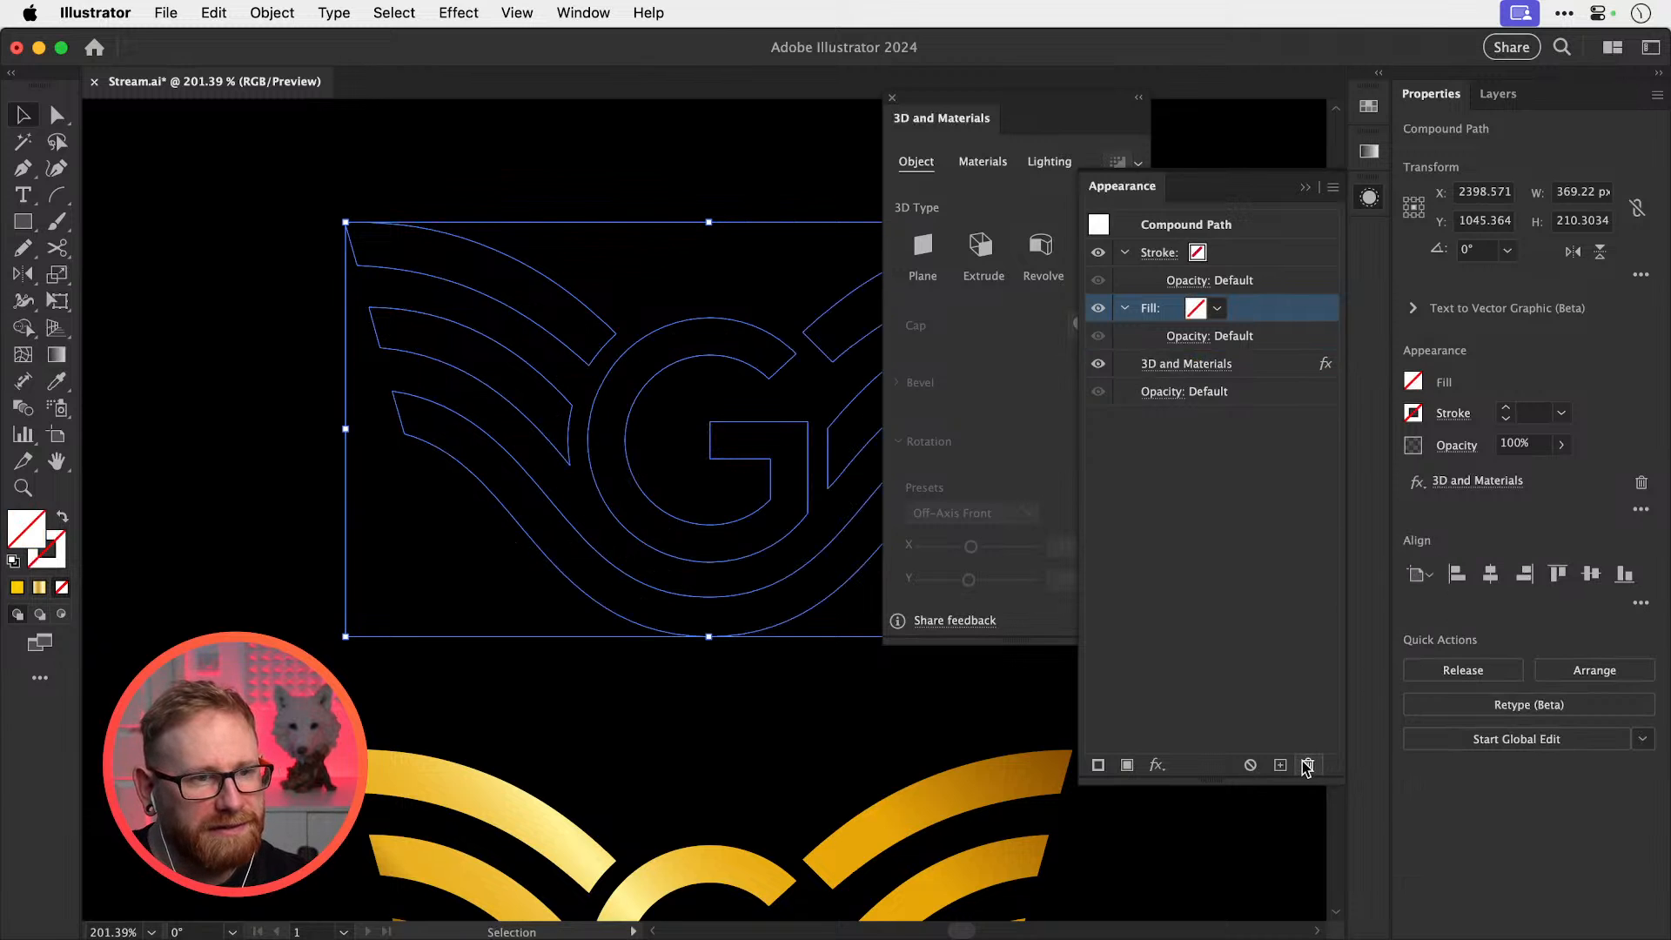
double_click(38, 532)
type("ffd62c")
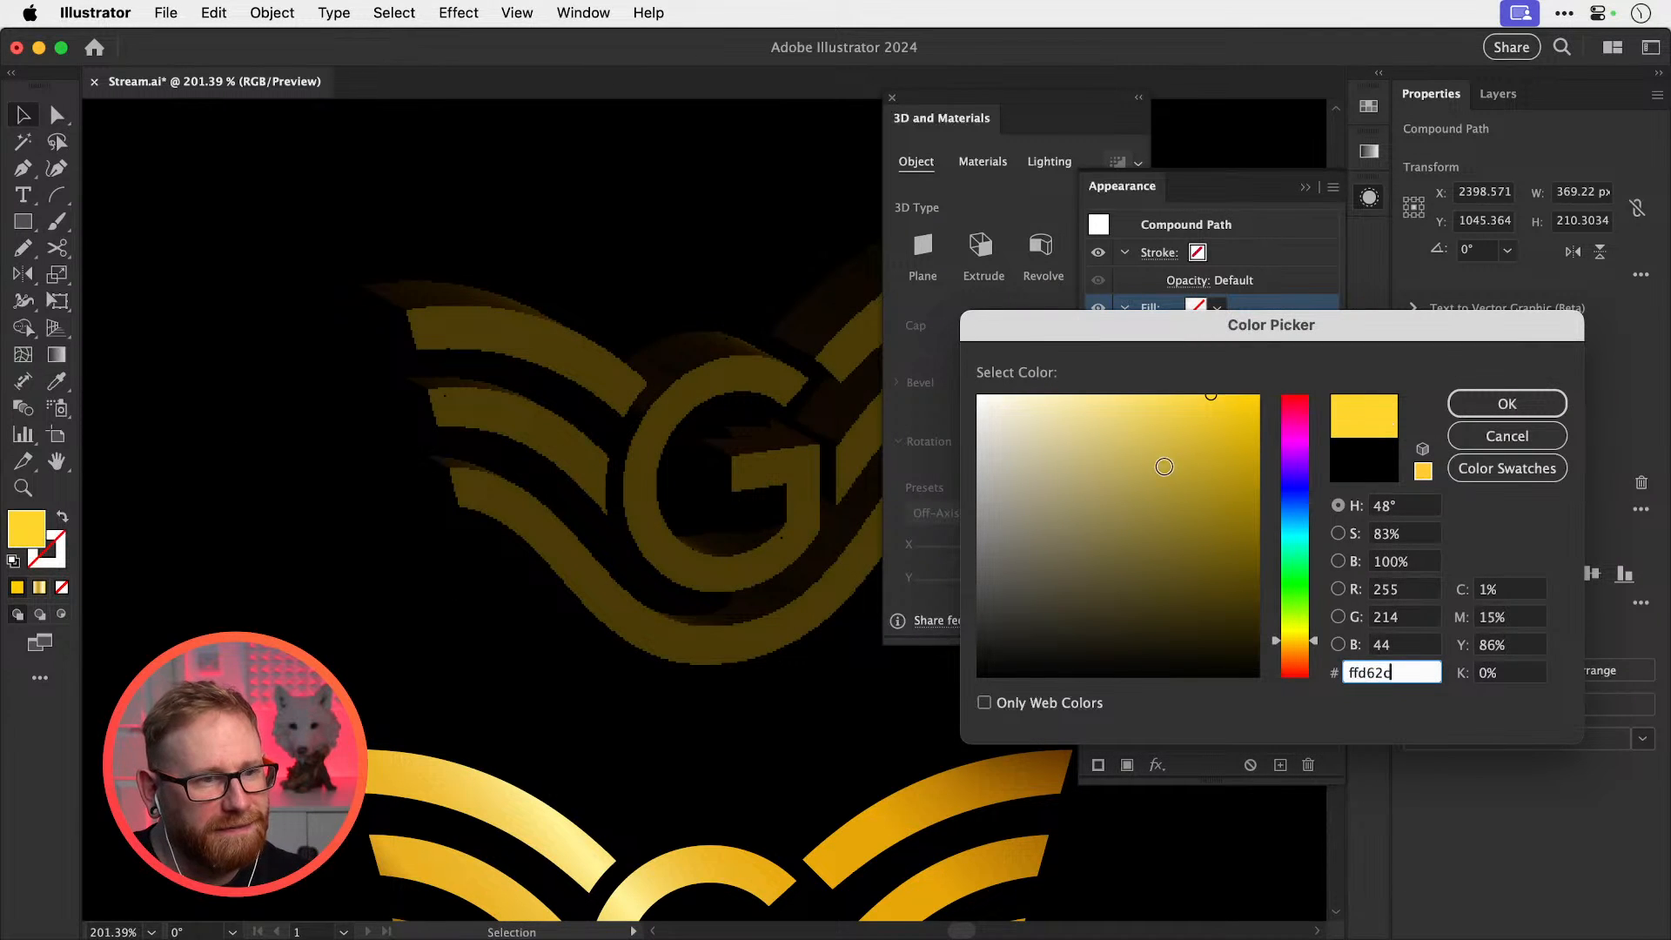
left_click(1507, 403)
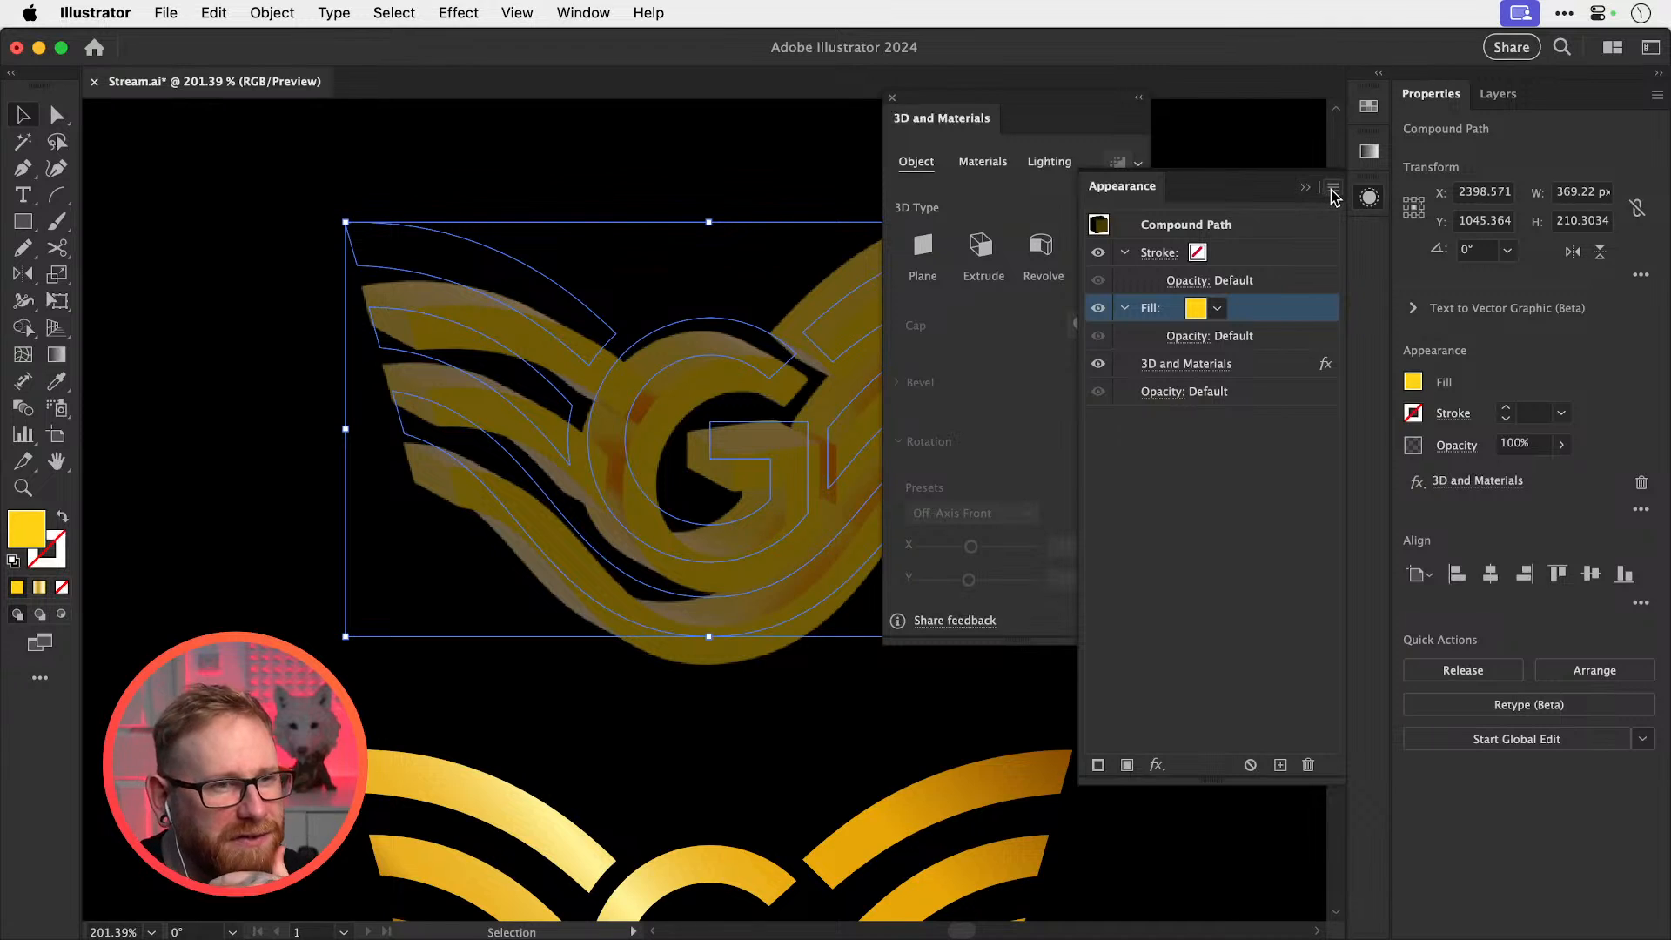
left_click(1368, 196)
Adjust the 3D lighting, refresh the ray-traced render and nudge the logo slightly
left_click(1055, 163)
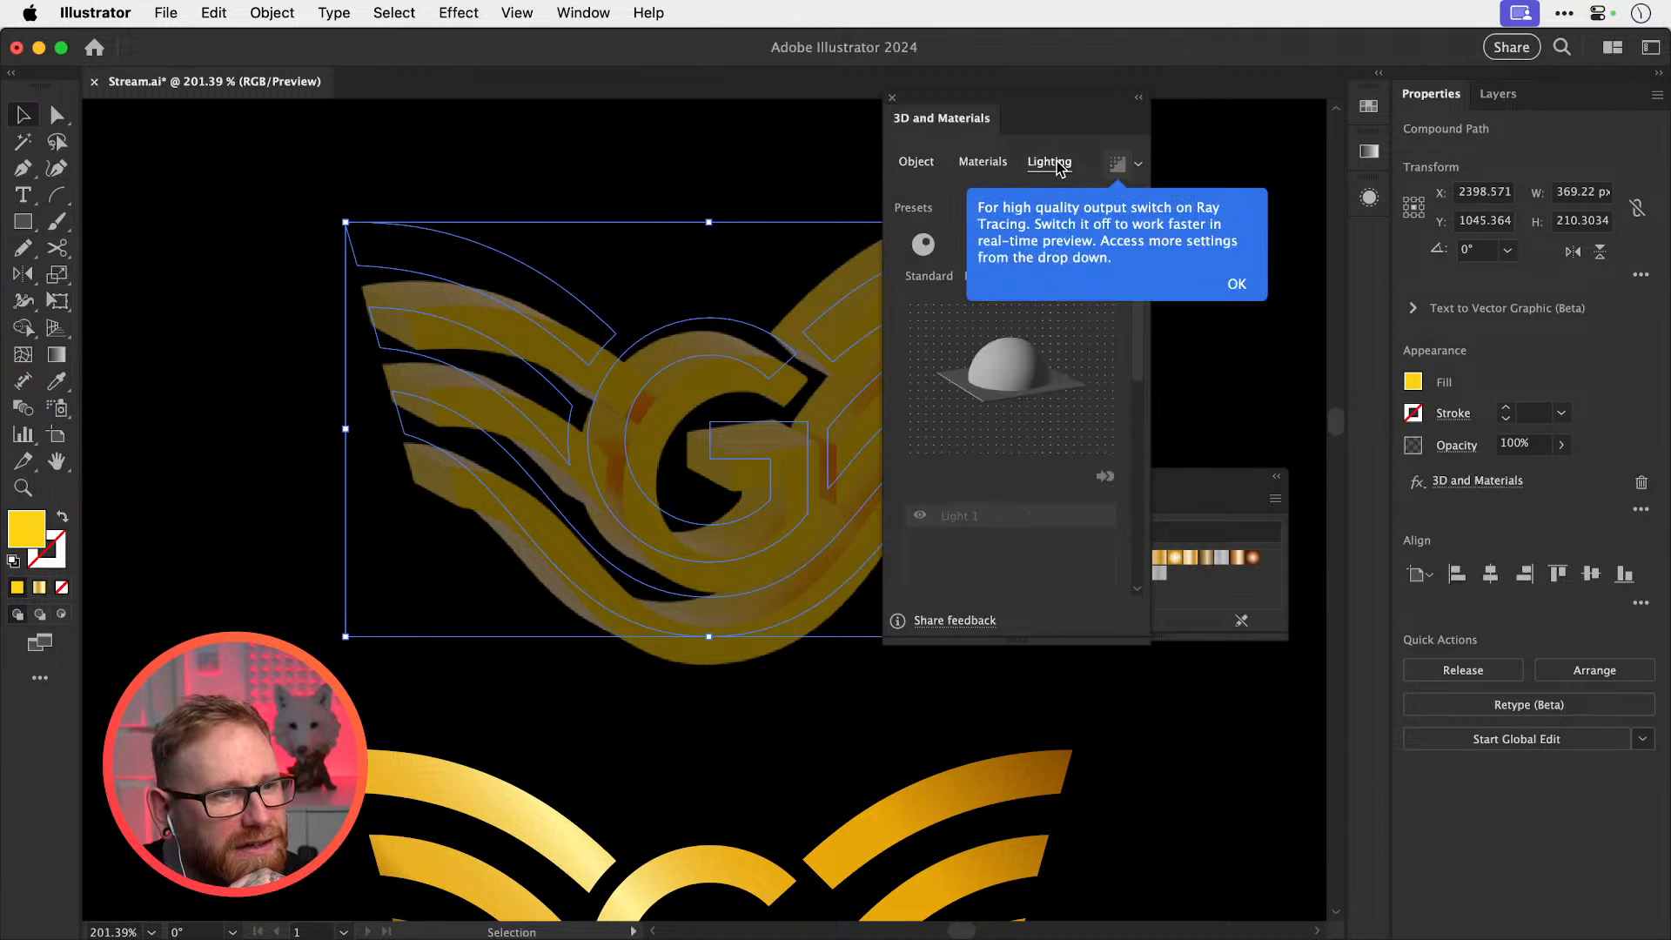
left_click(1236, 286)
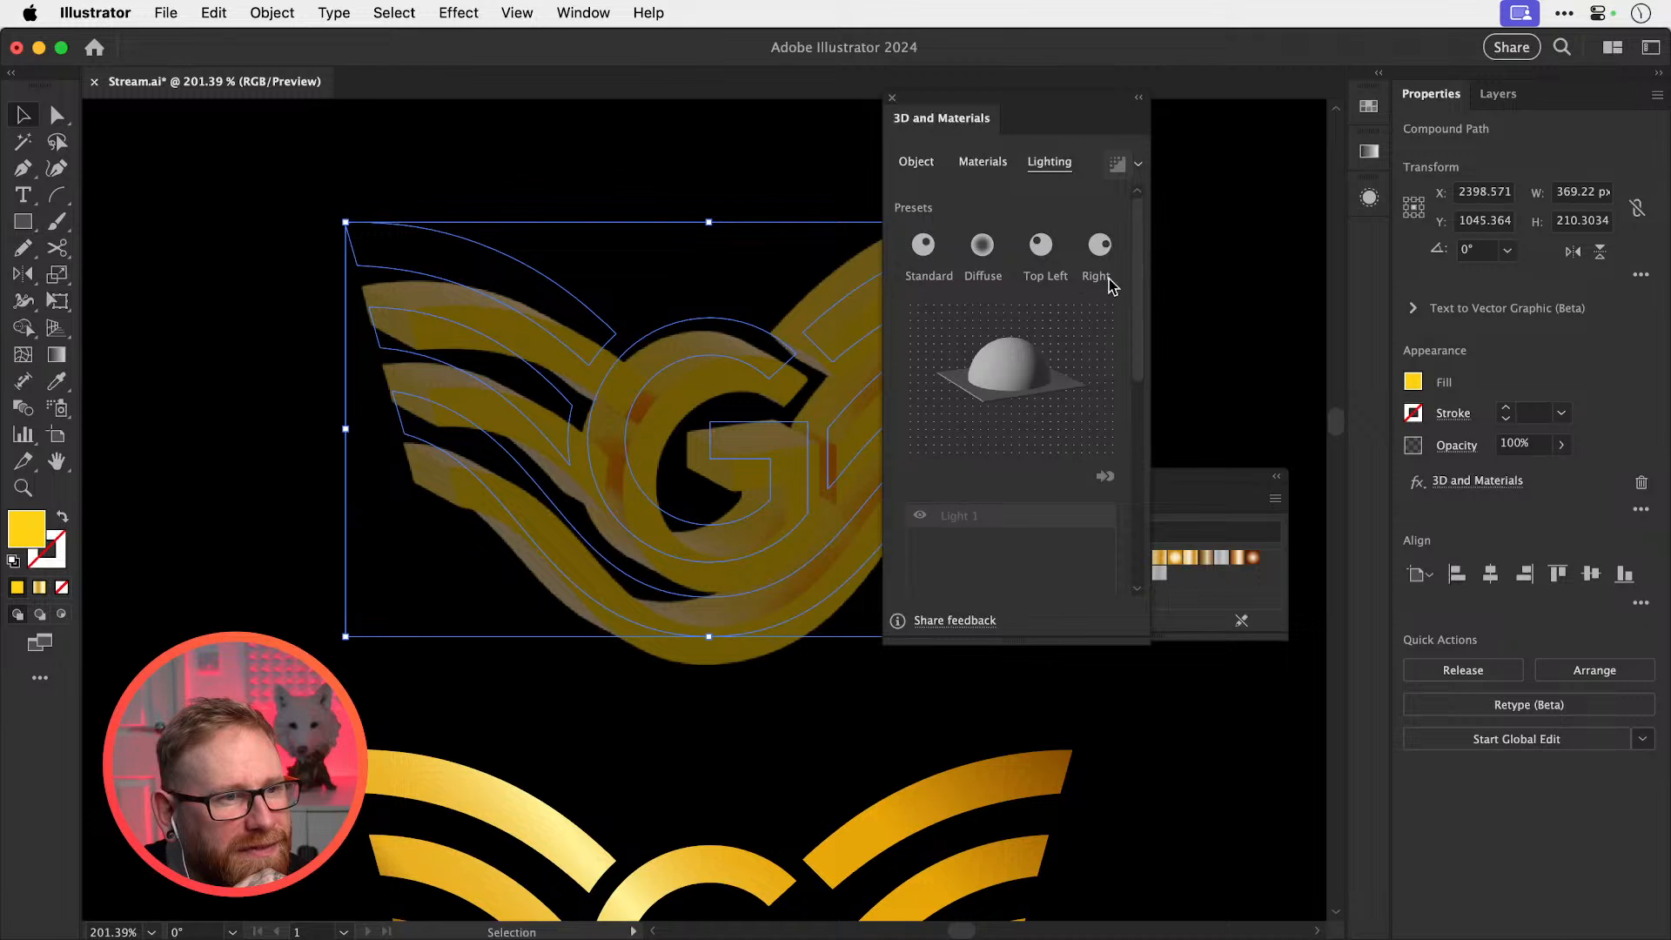
left_click_drag(1137, 251, 1133, 269)
left_click(1120, 168)
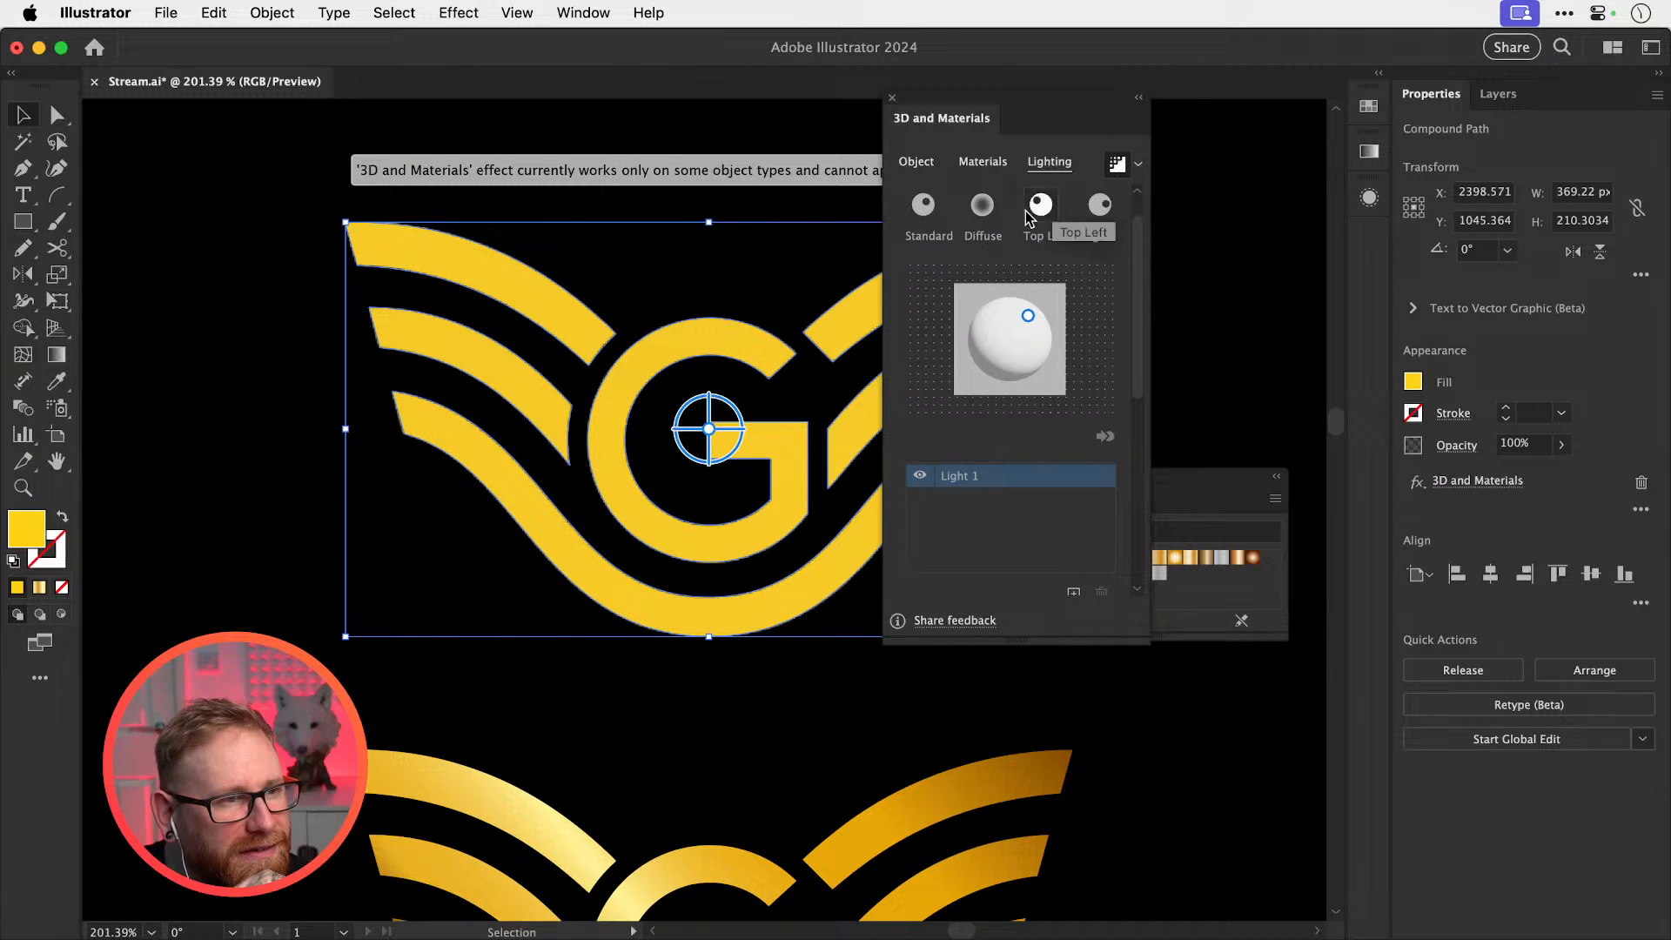
mouse_move(603, 335)
left_mouse_down()
mouse_move(561, 346)
mouse_move(616, 328)
left_mouse_up()
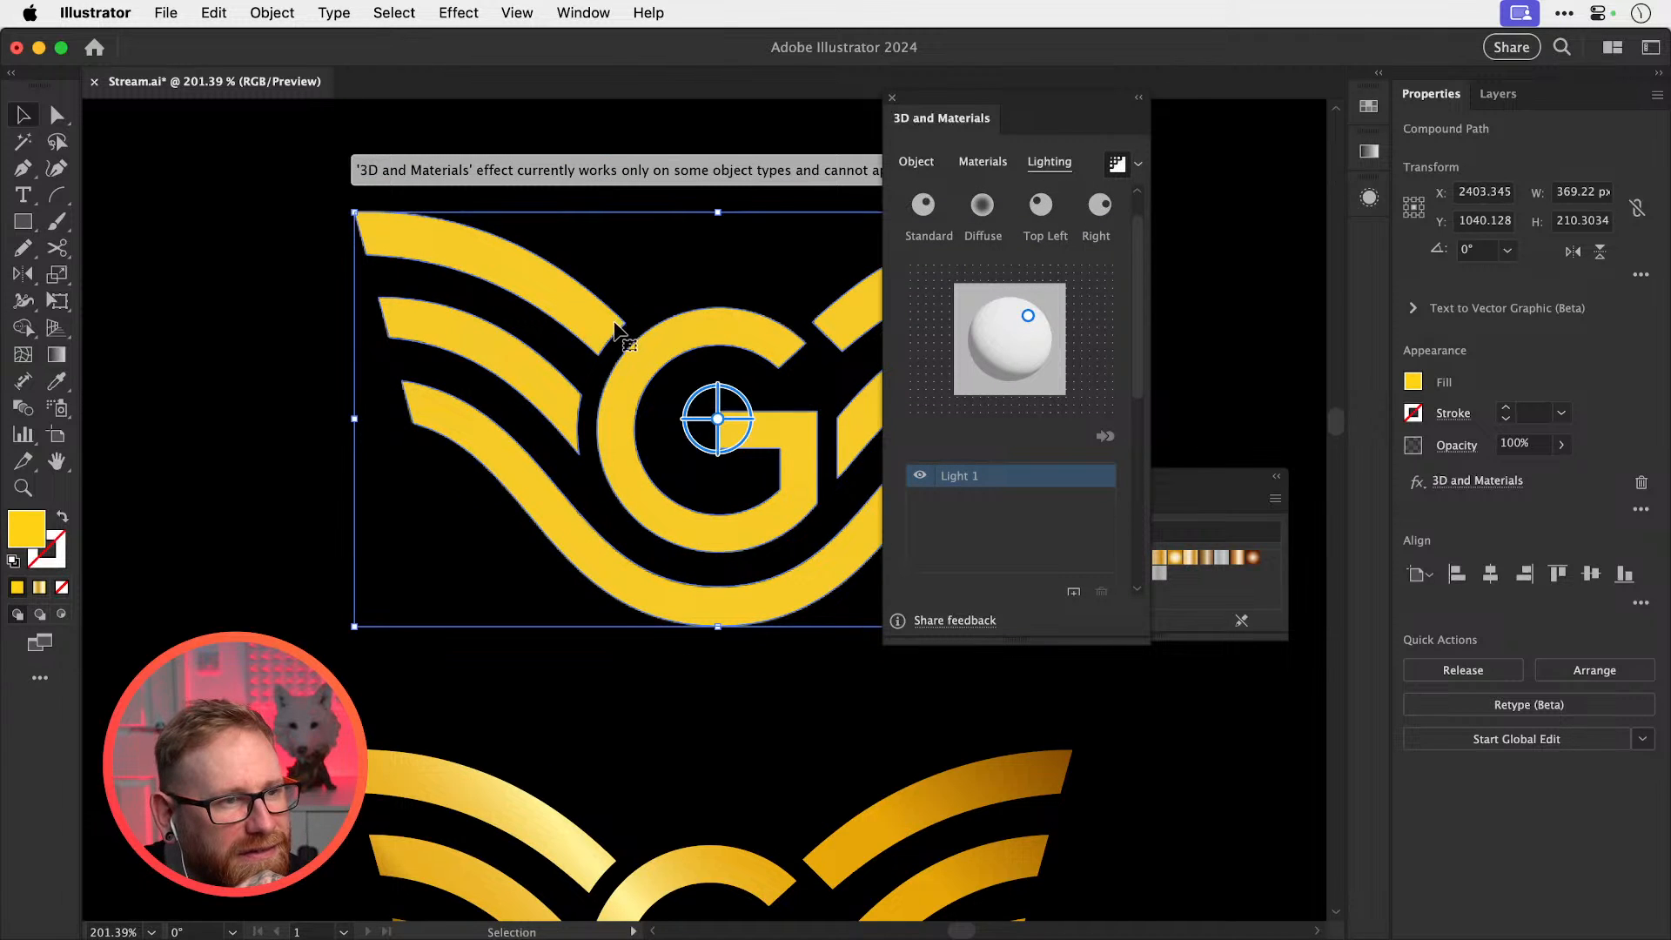
Try the Revolve and Inflate 3D types on the logo, then return to Extrude
left_click(931, 168)
left_click(1042, 209)
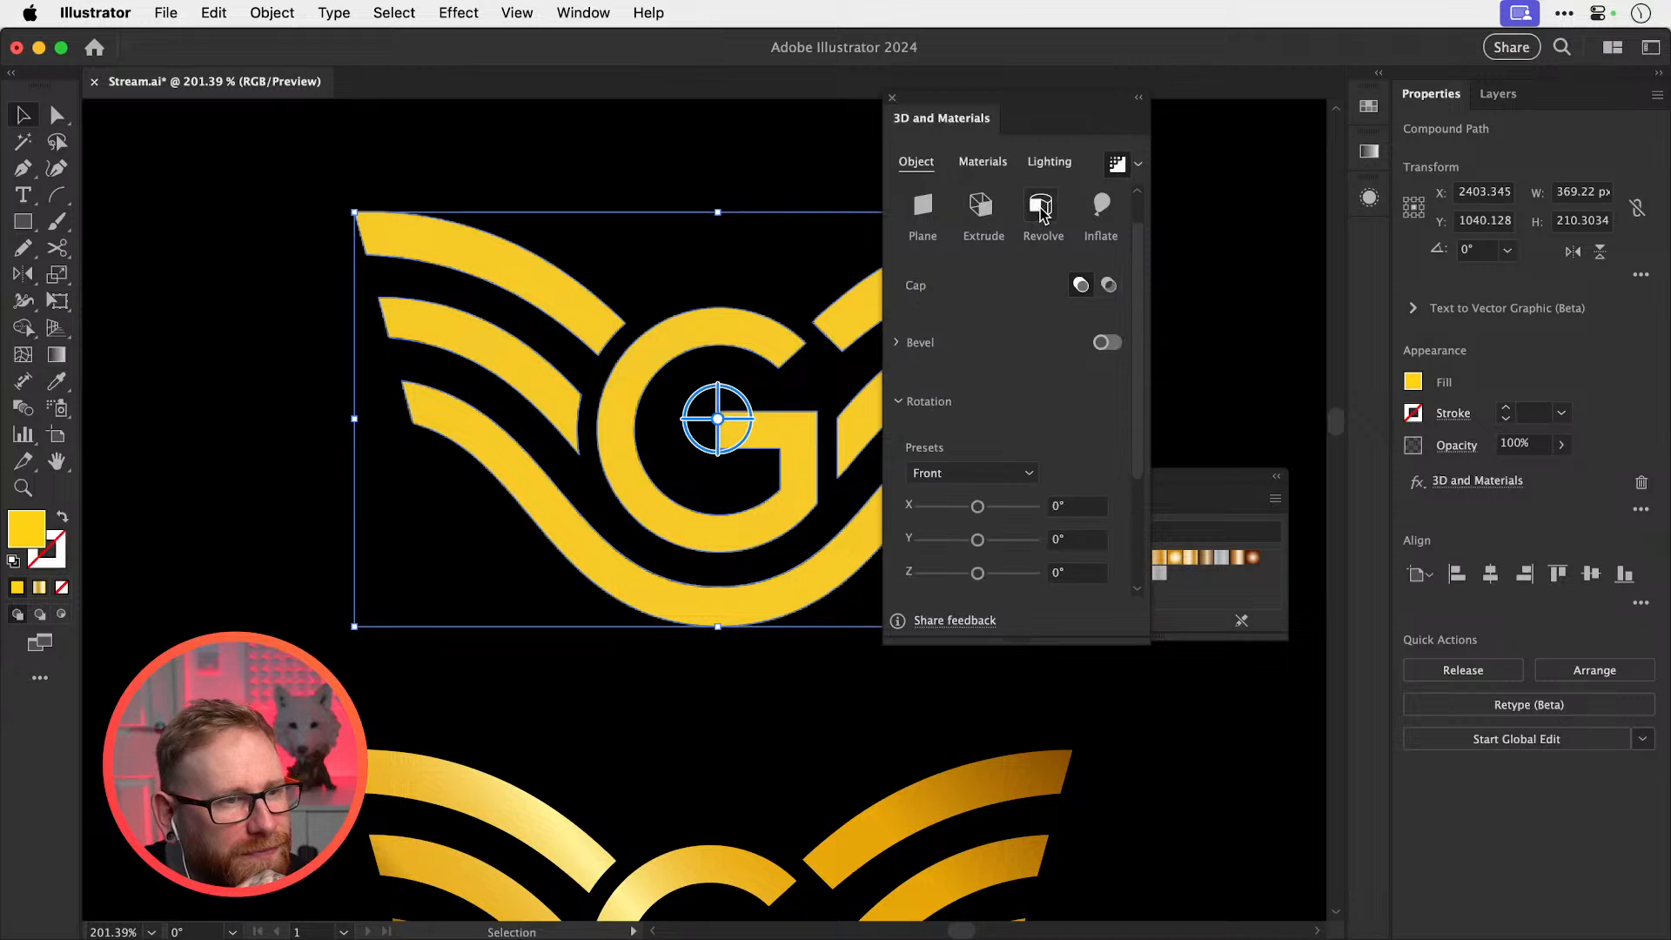
left_click(983, 209)
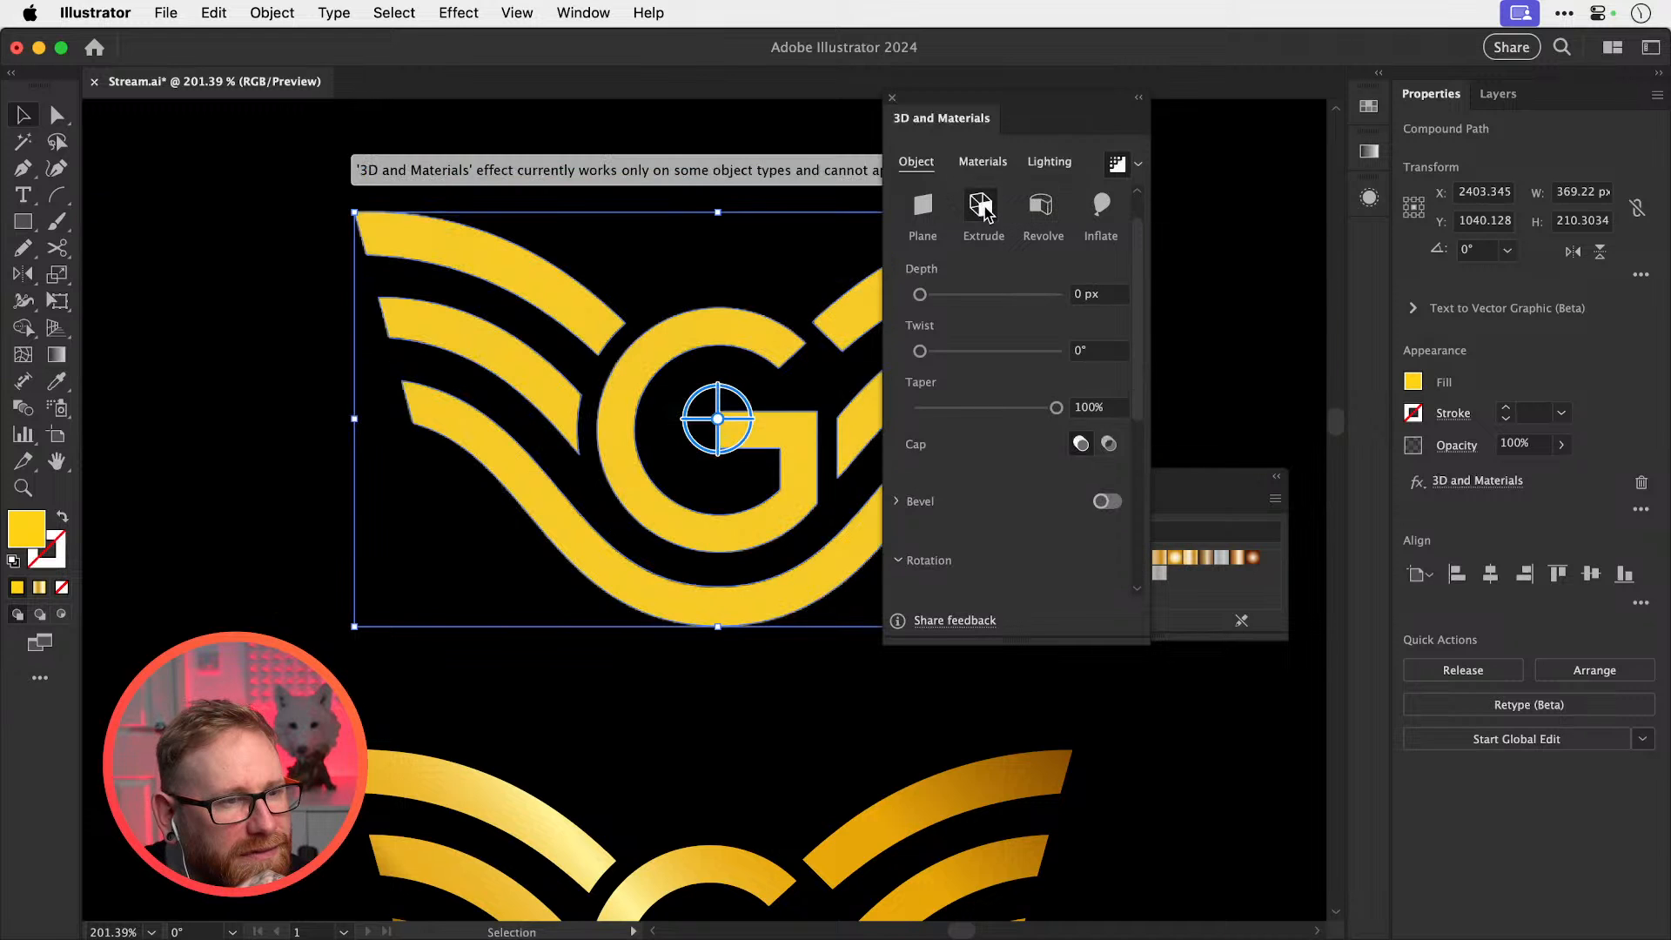
left_click(1037, 206)
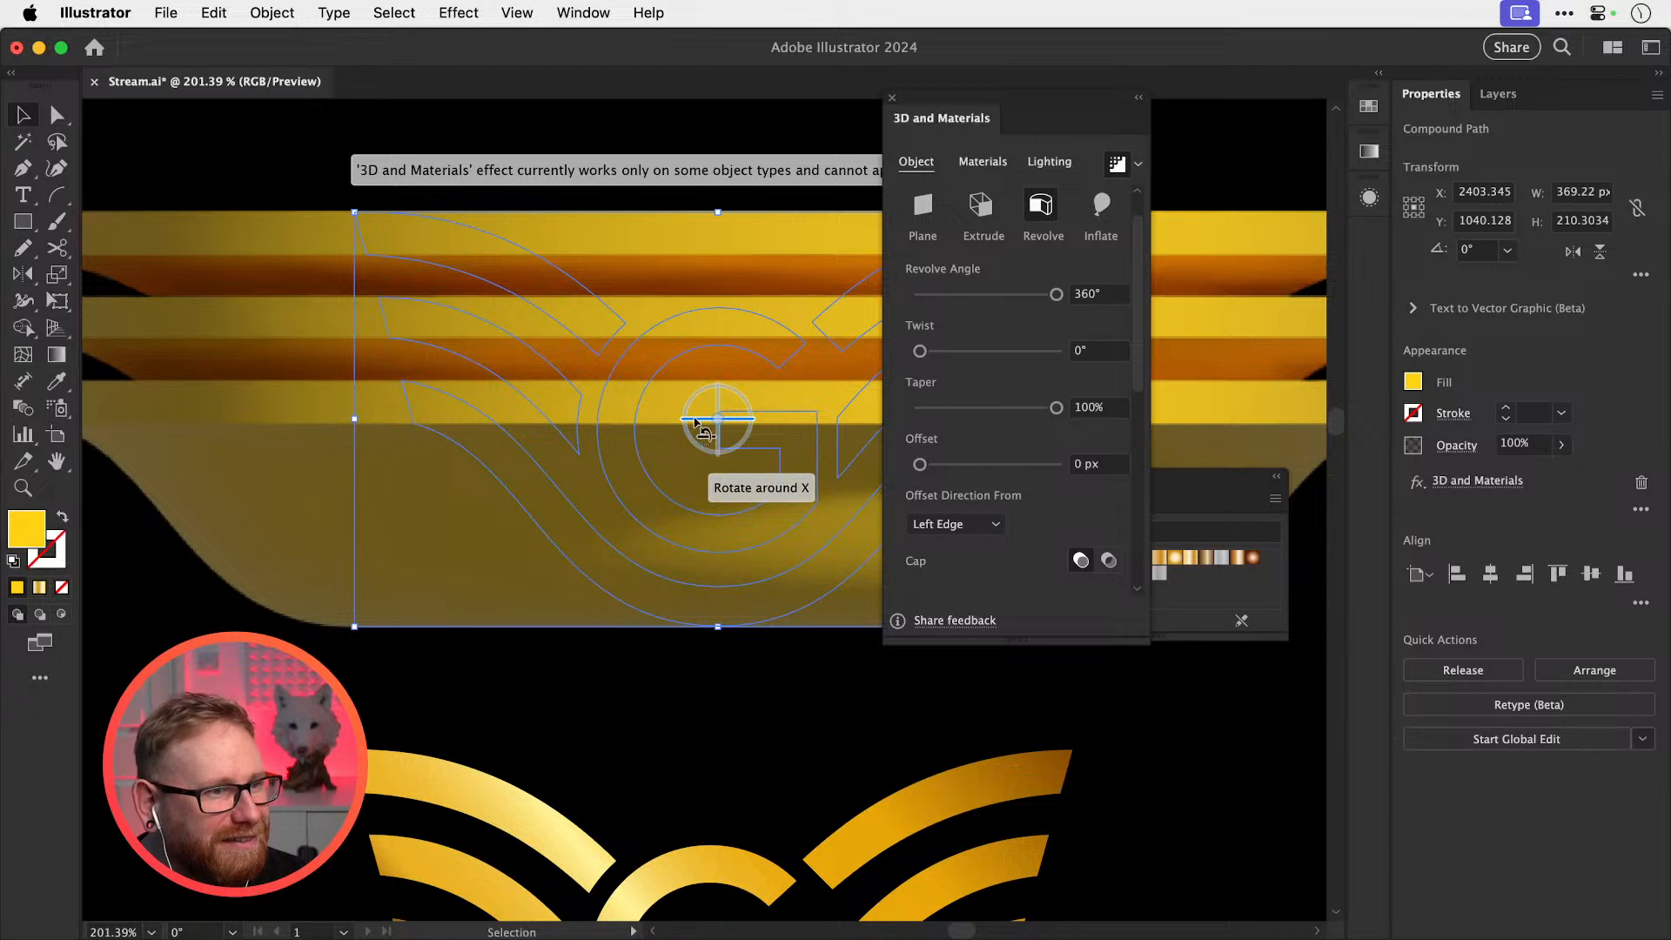
left_click_drag(696, 423, 719, 452)
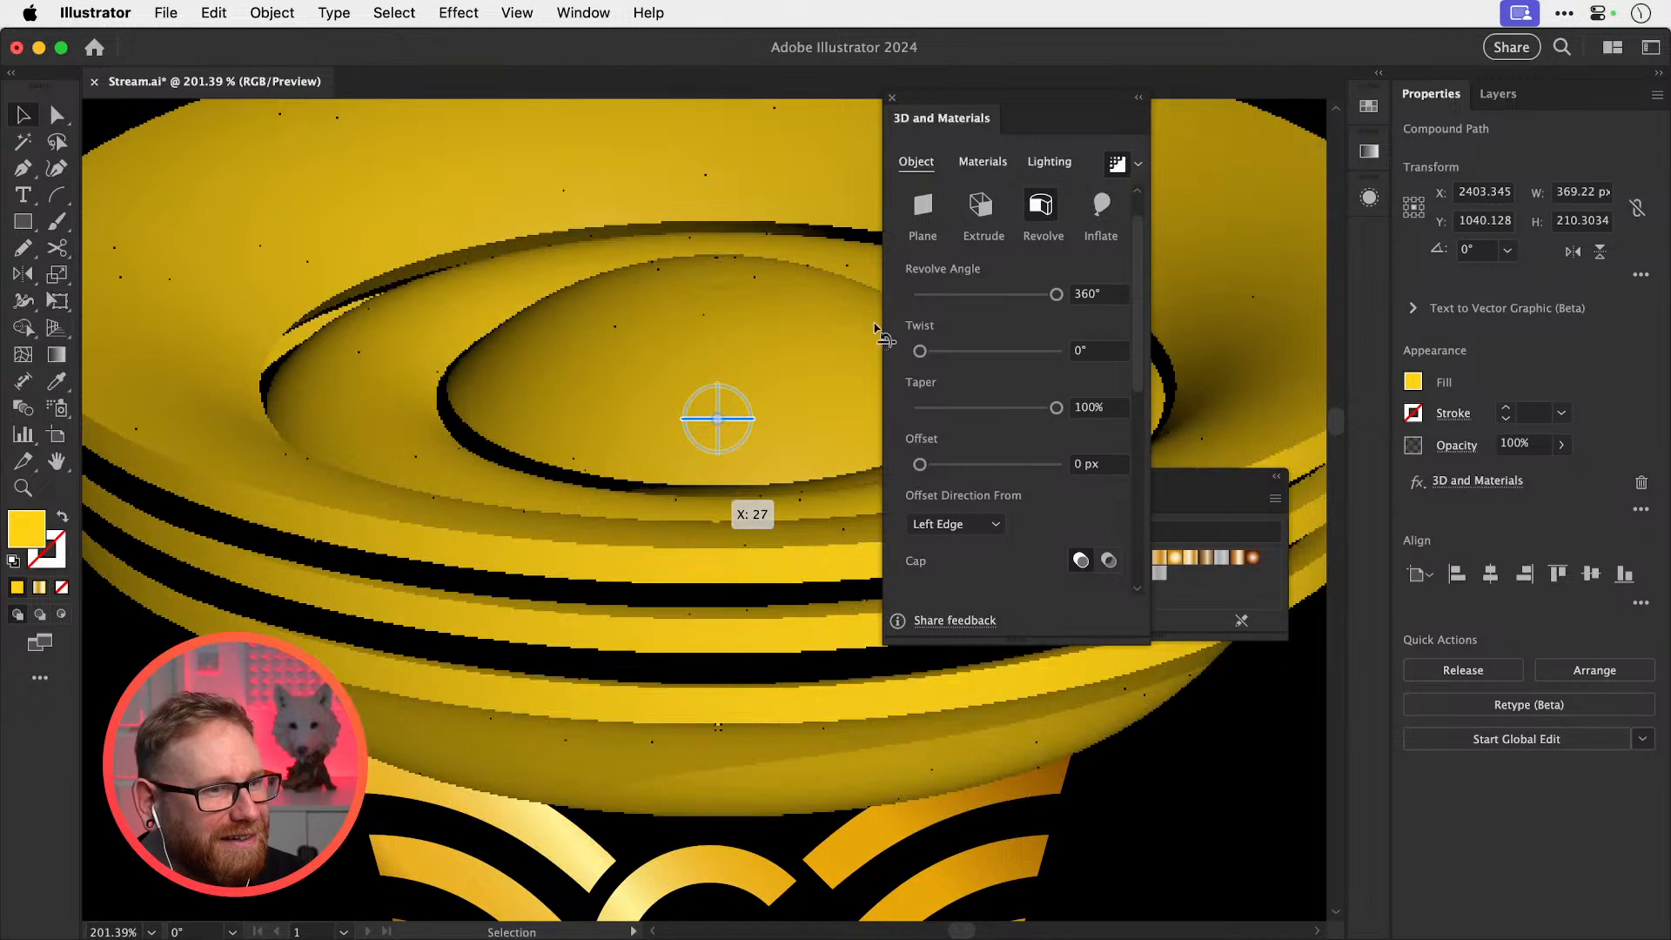
left_click(1102, 209)
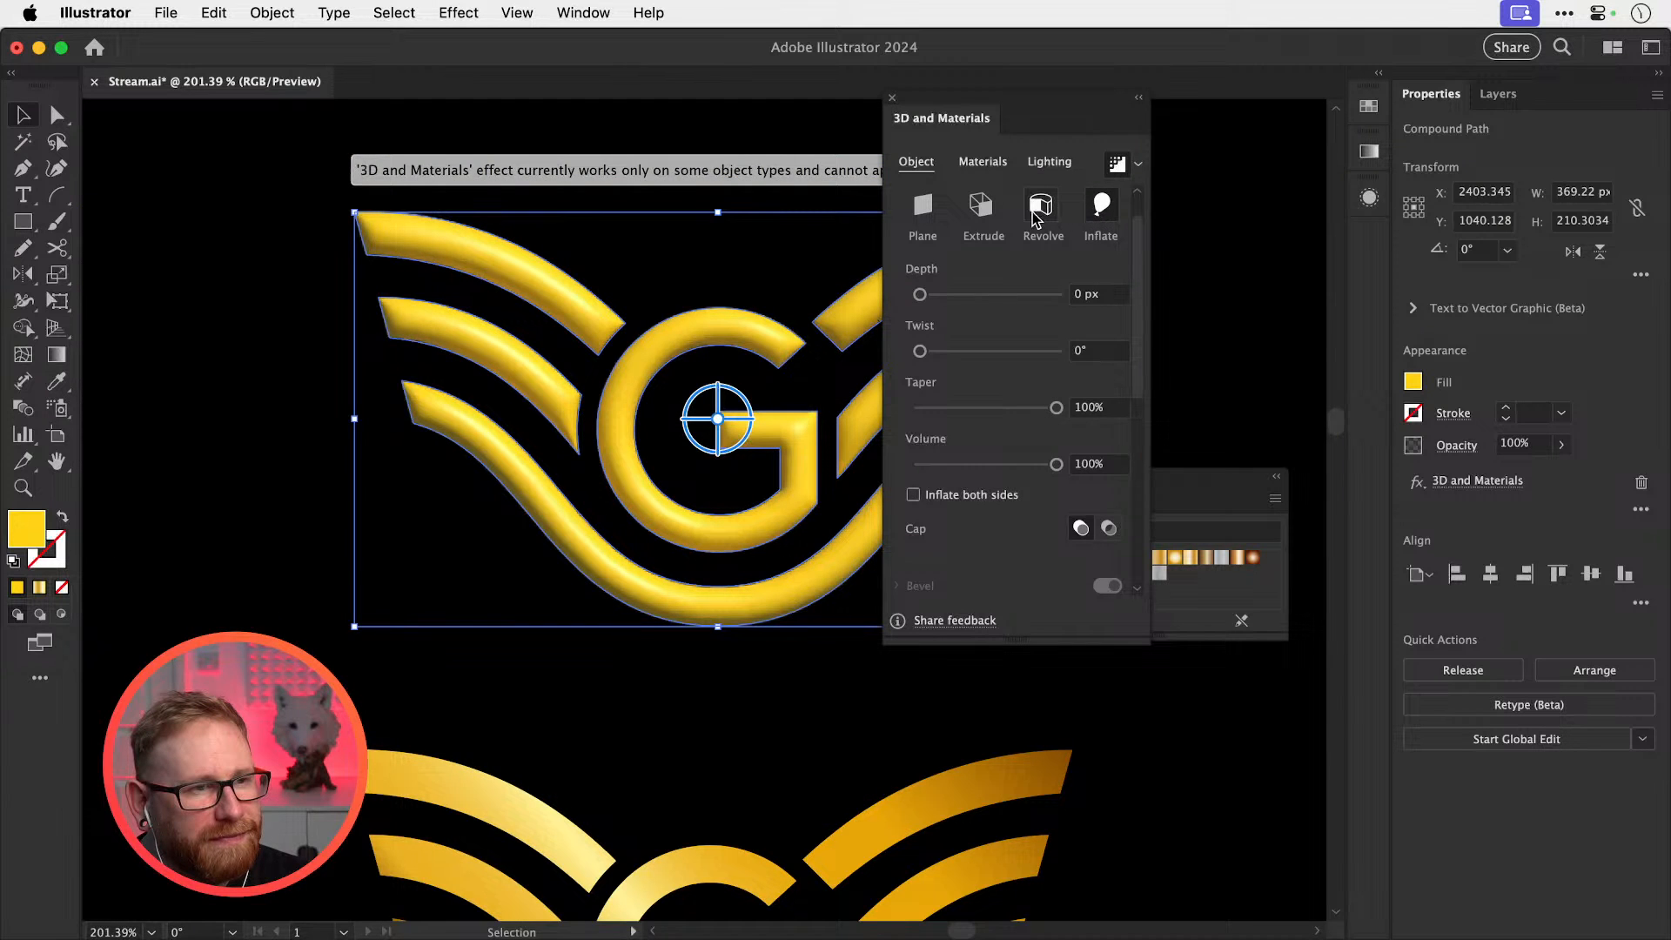
left_click(983, 206)
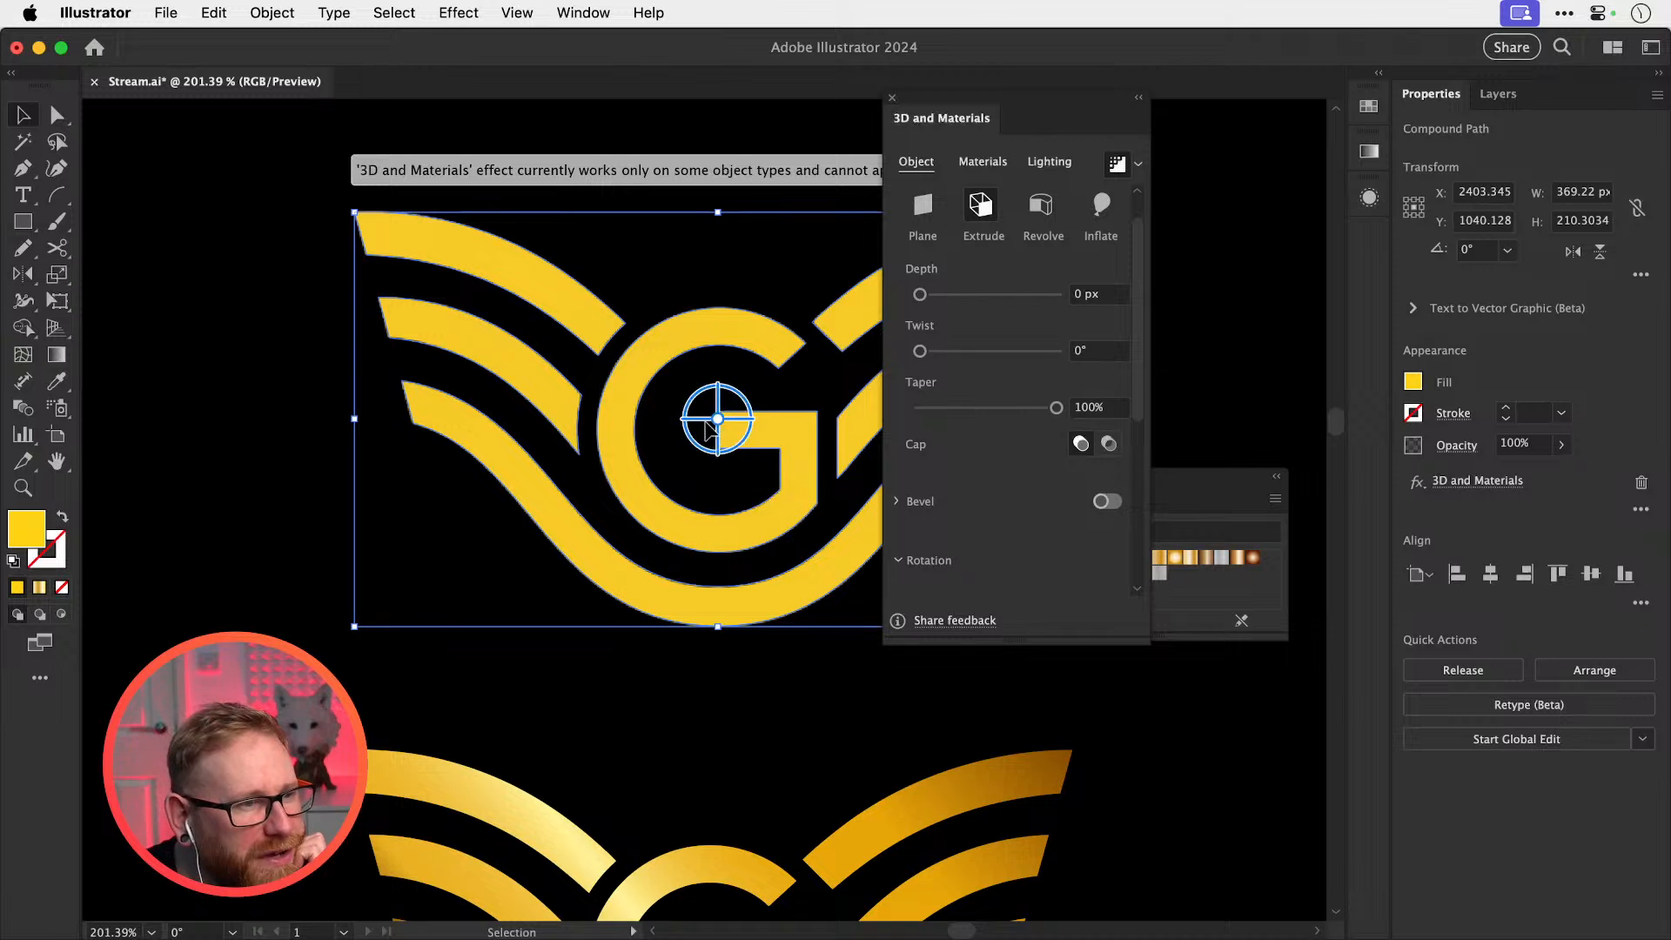
Deepen the extrusion to about 472 px and rotate the logo around its vertical axis
left_click_drag(720, 422, 739, 435)
left_click_drag(920, 294, 943, 293)
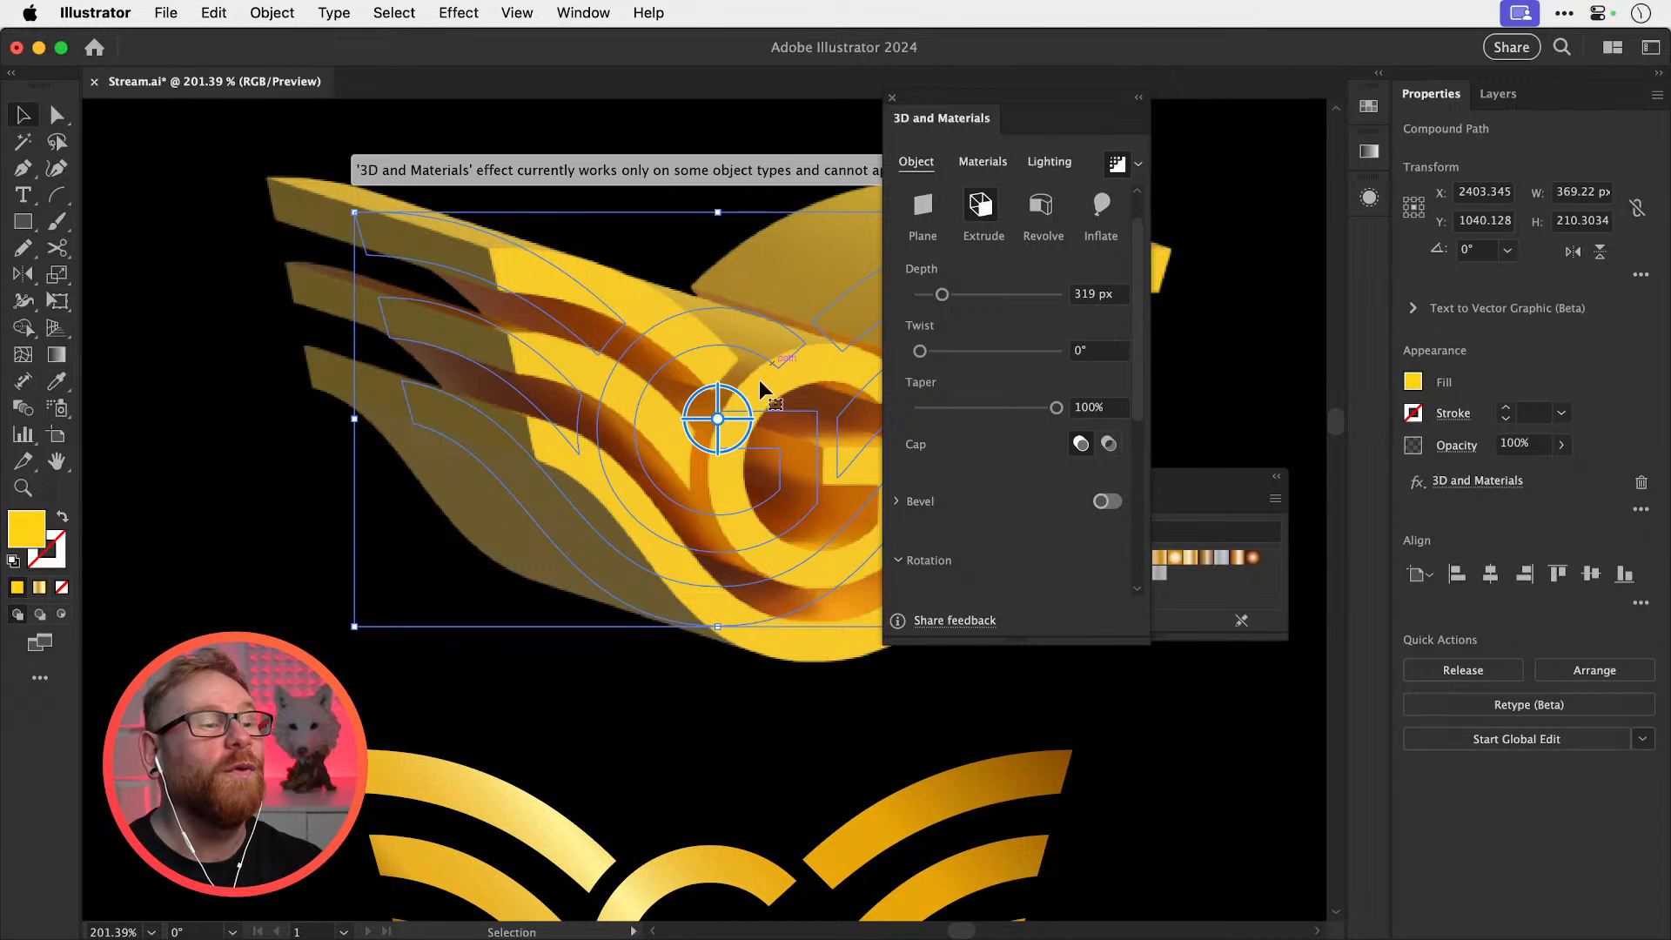
left_click(922, 207)
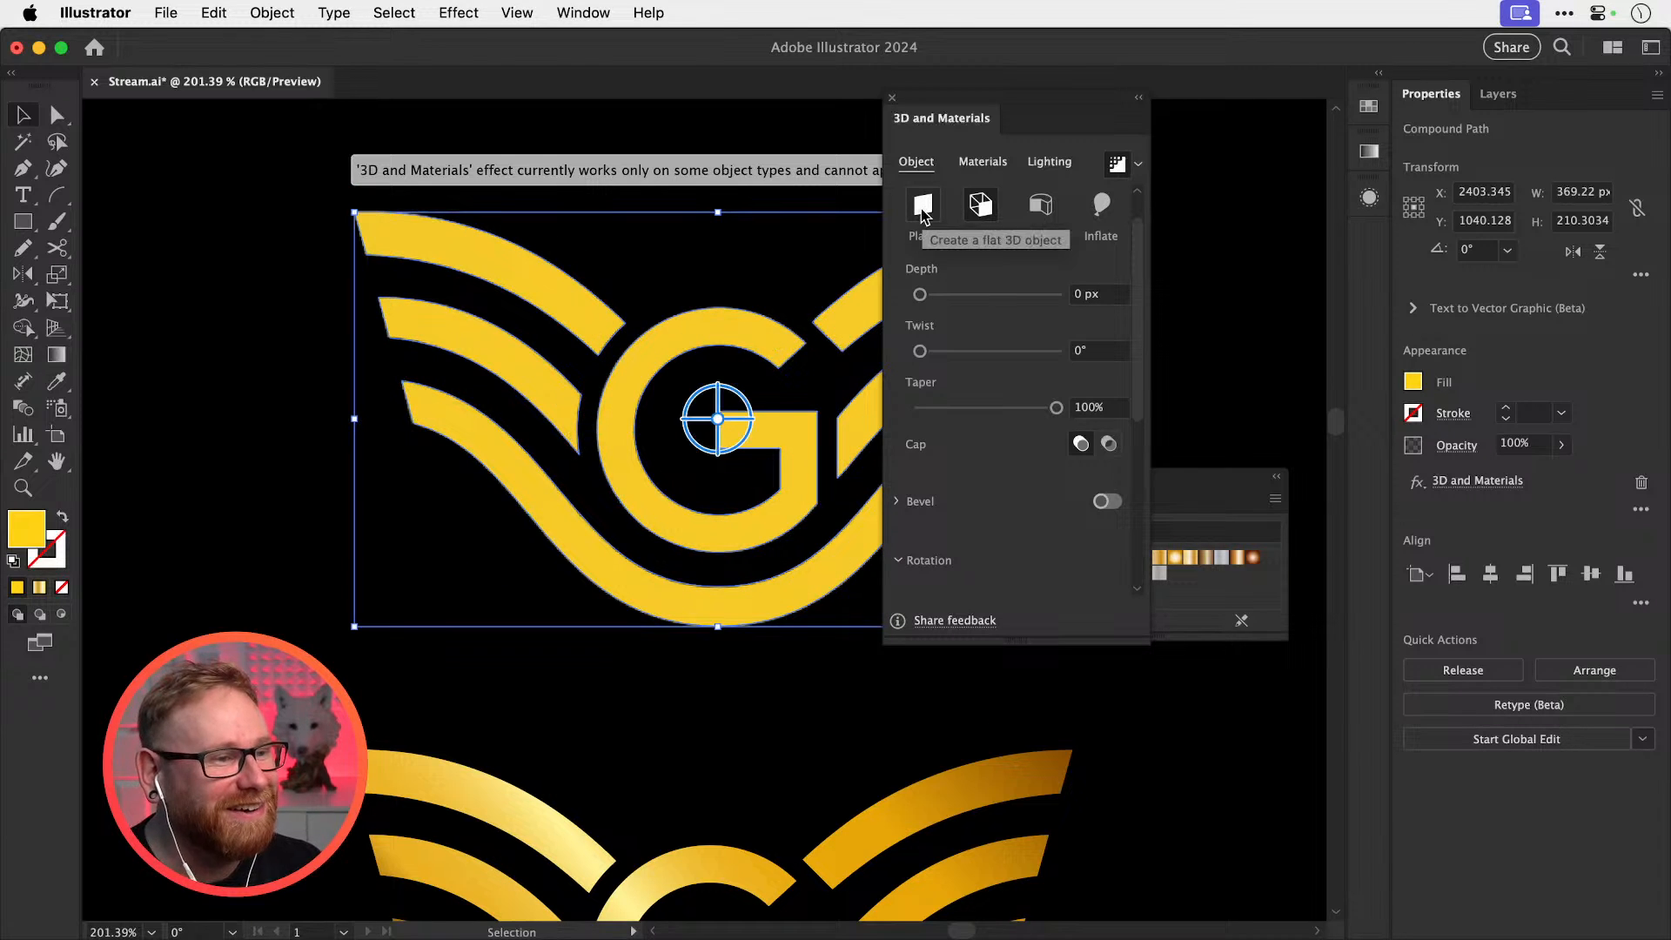
left_click(981, 207)
left_click_drag(933, 296, 952, 294)
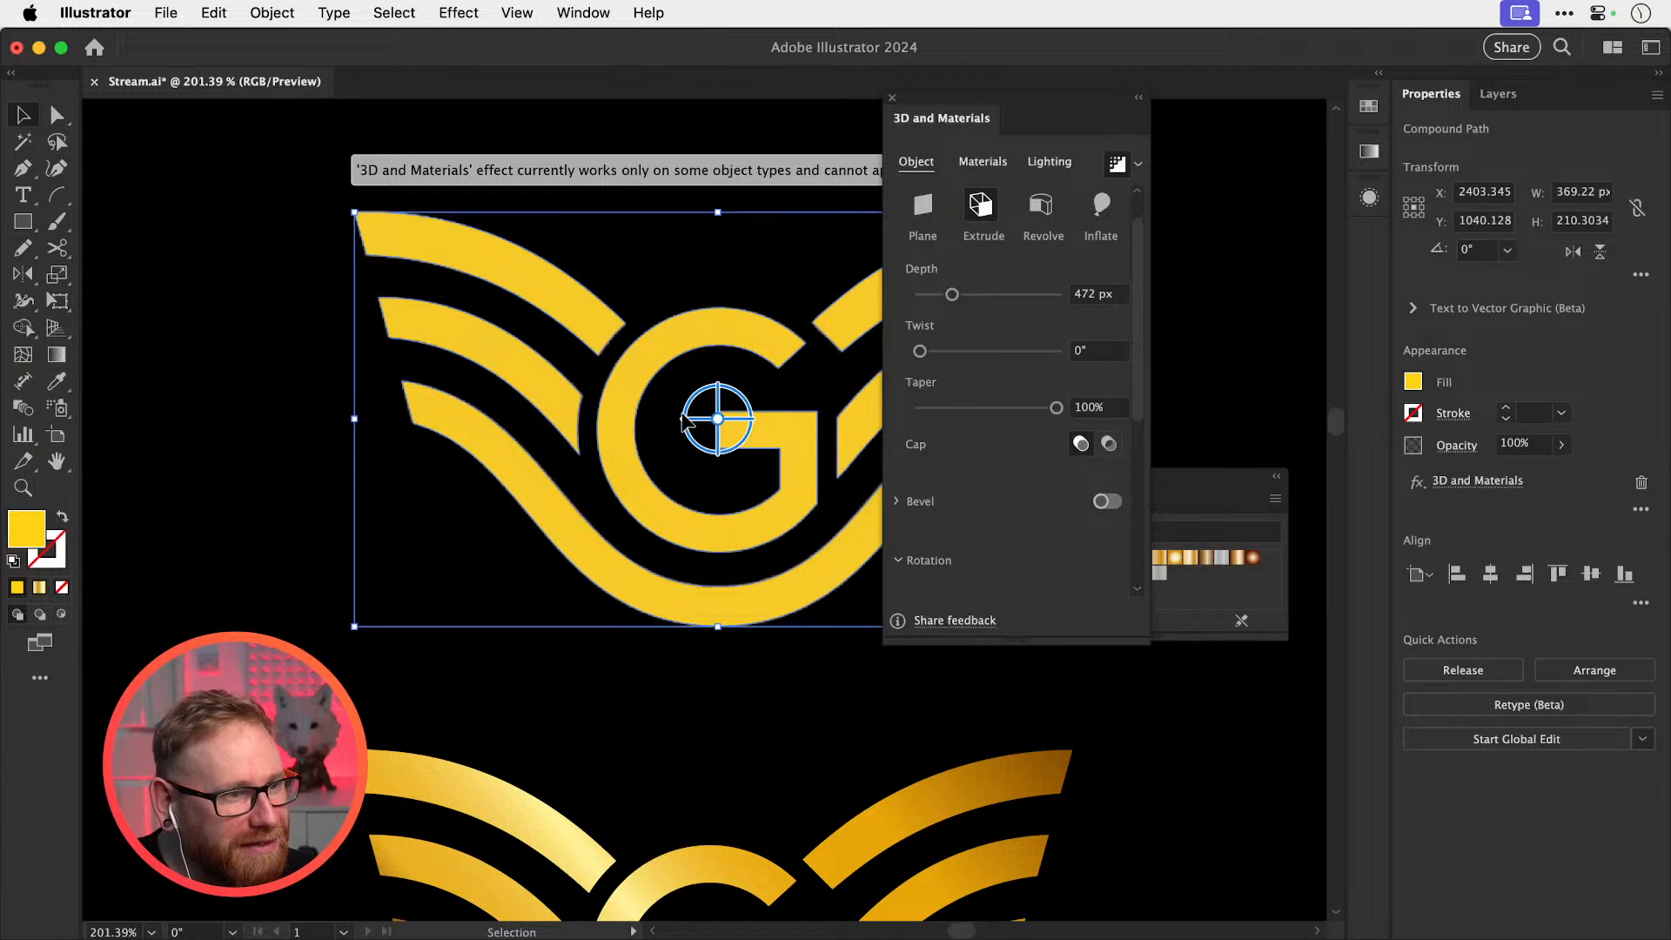
left_click_drag(719, 415, 737, 409)
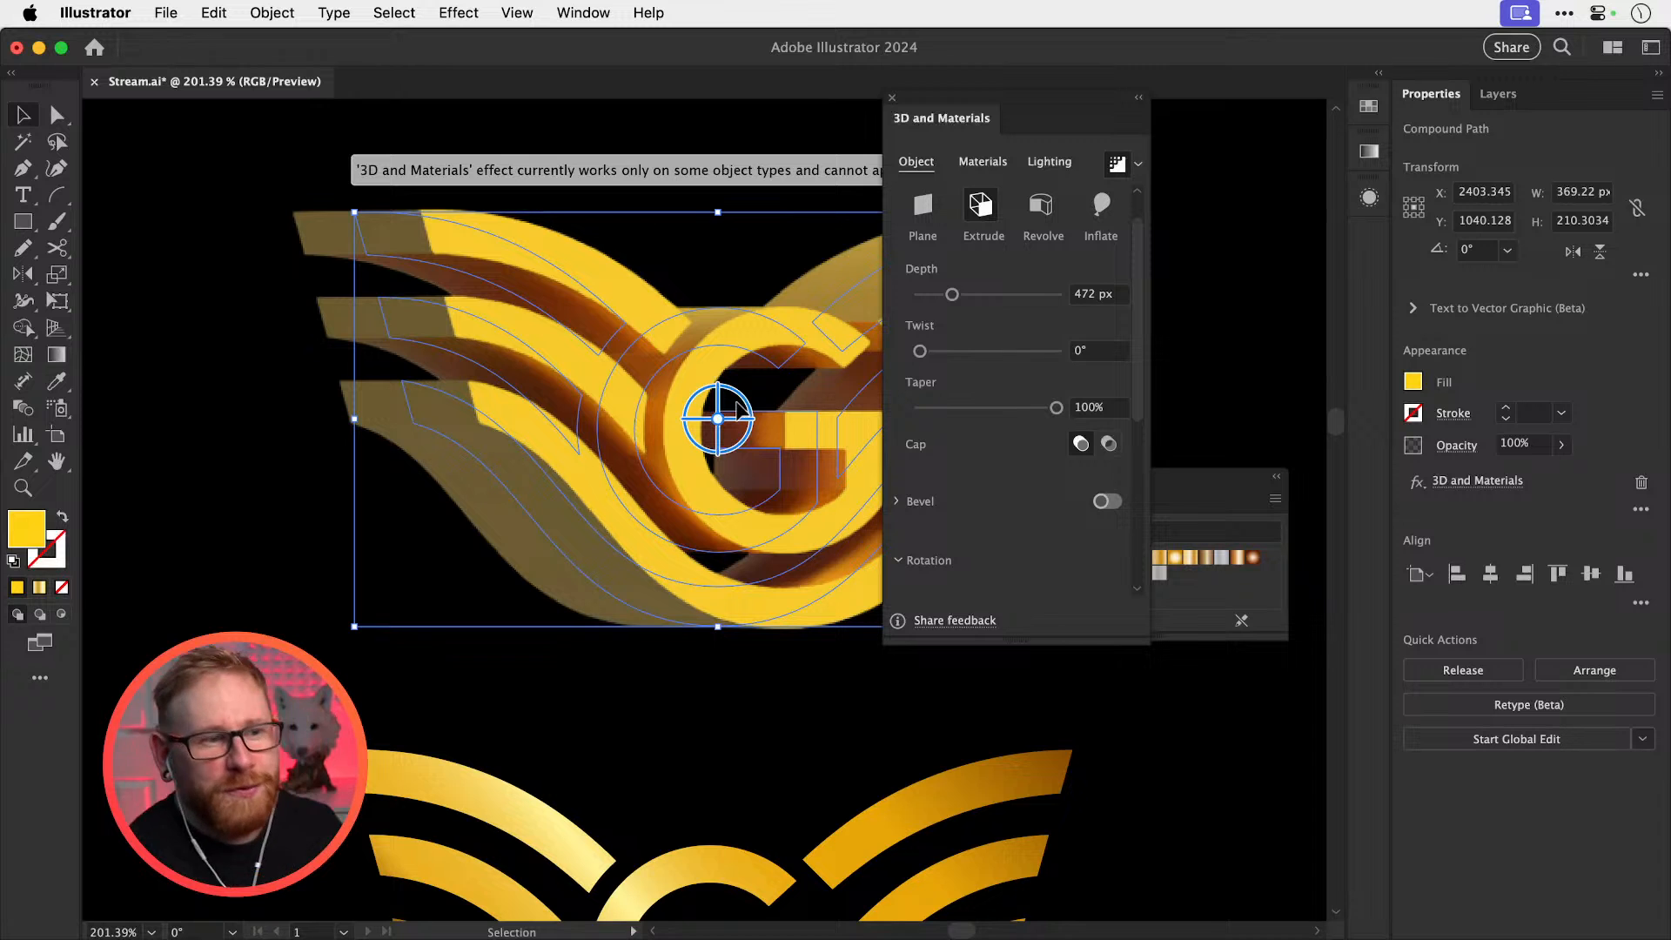
left_click(579, 667)
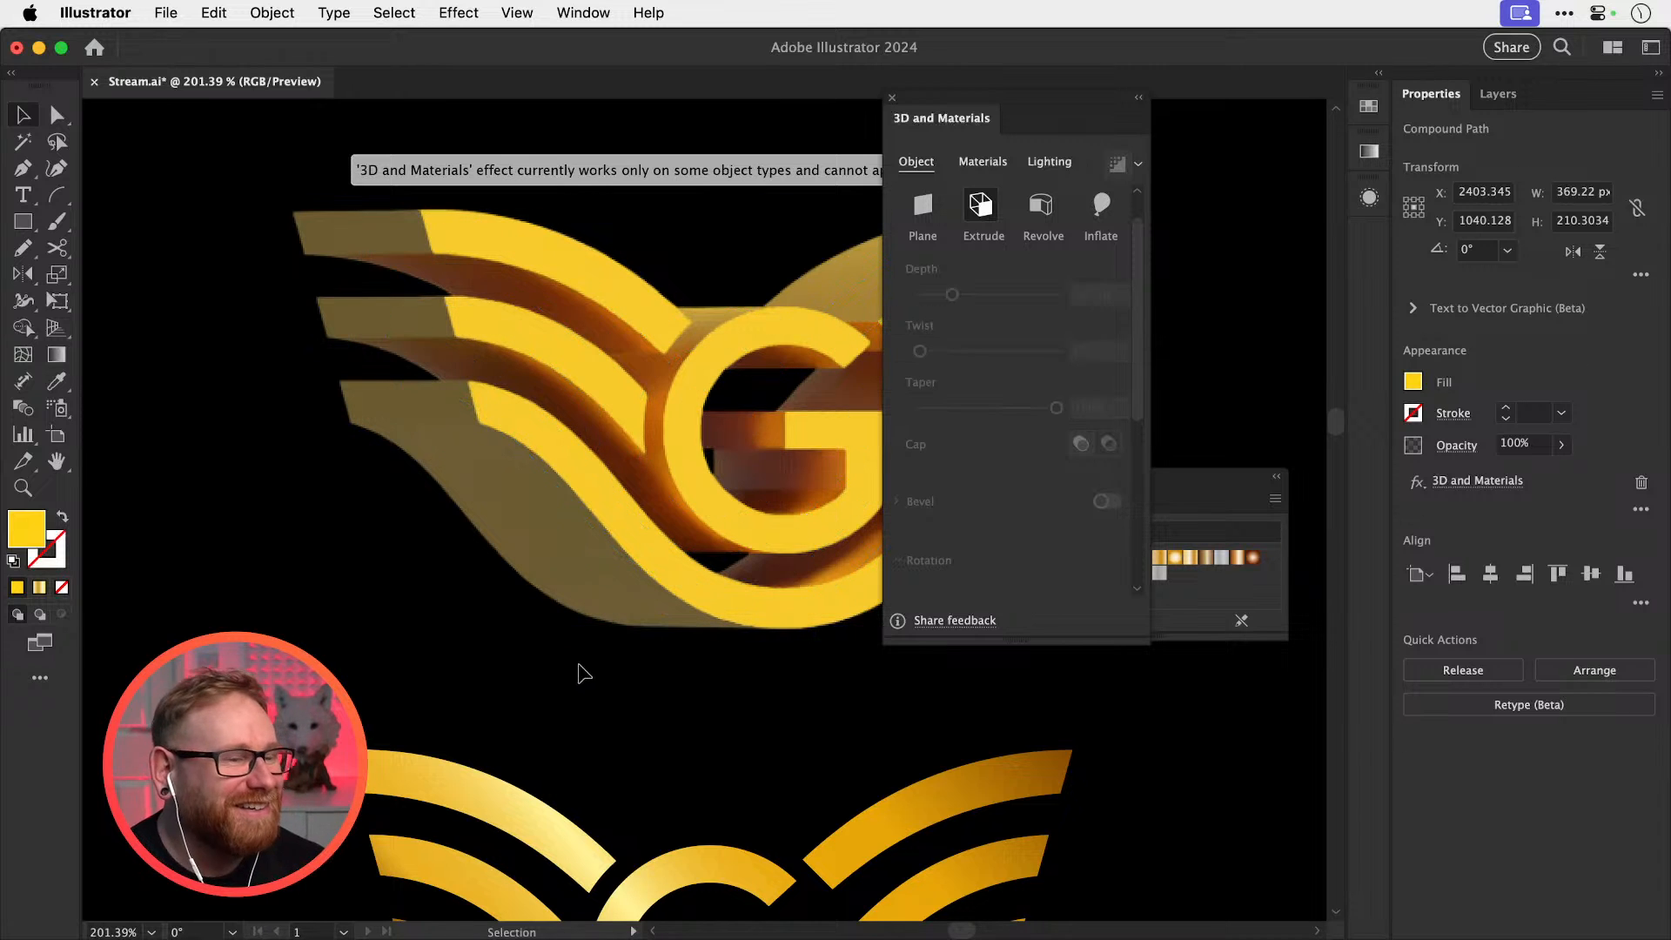
key("super+1")
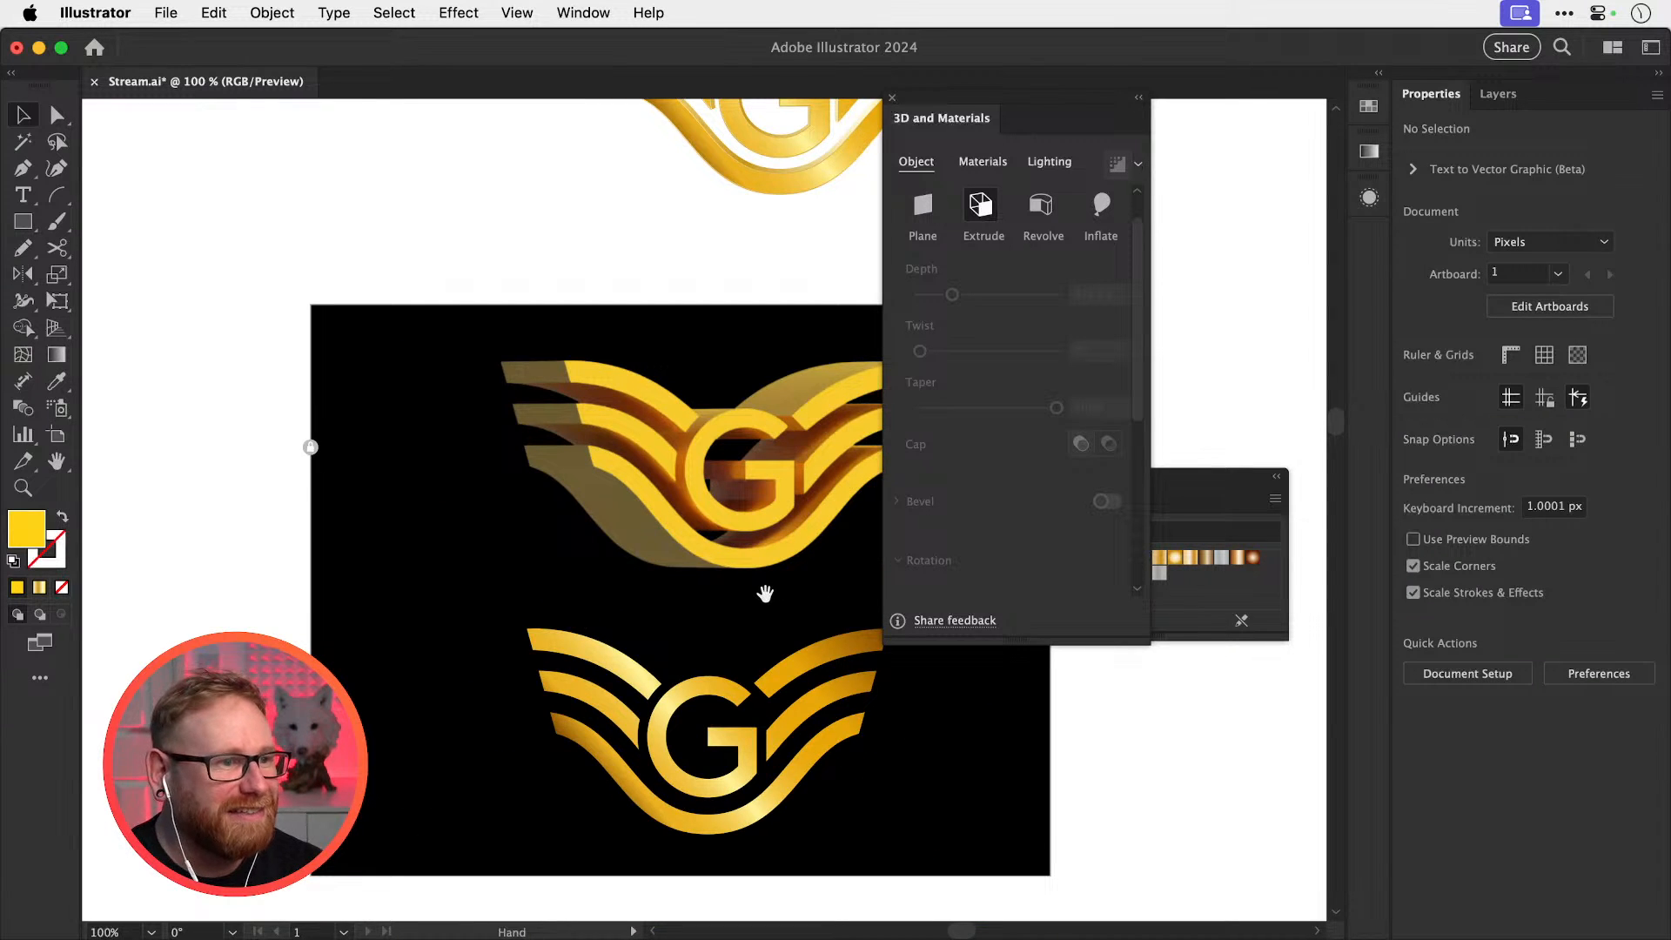
left_click_drag(765, 593, 635, 613)
key("z")
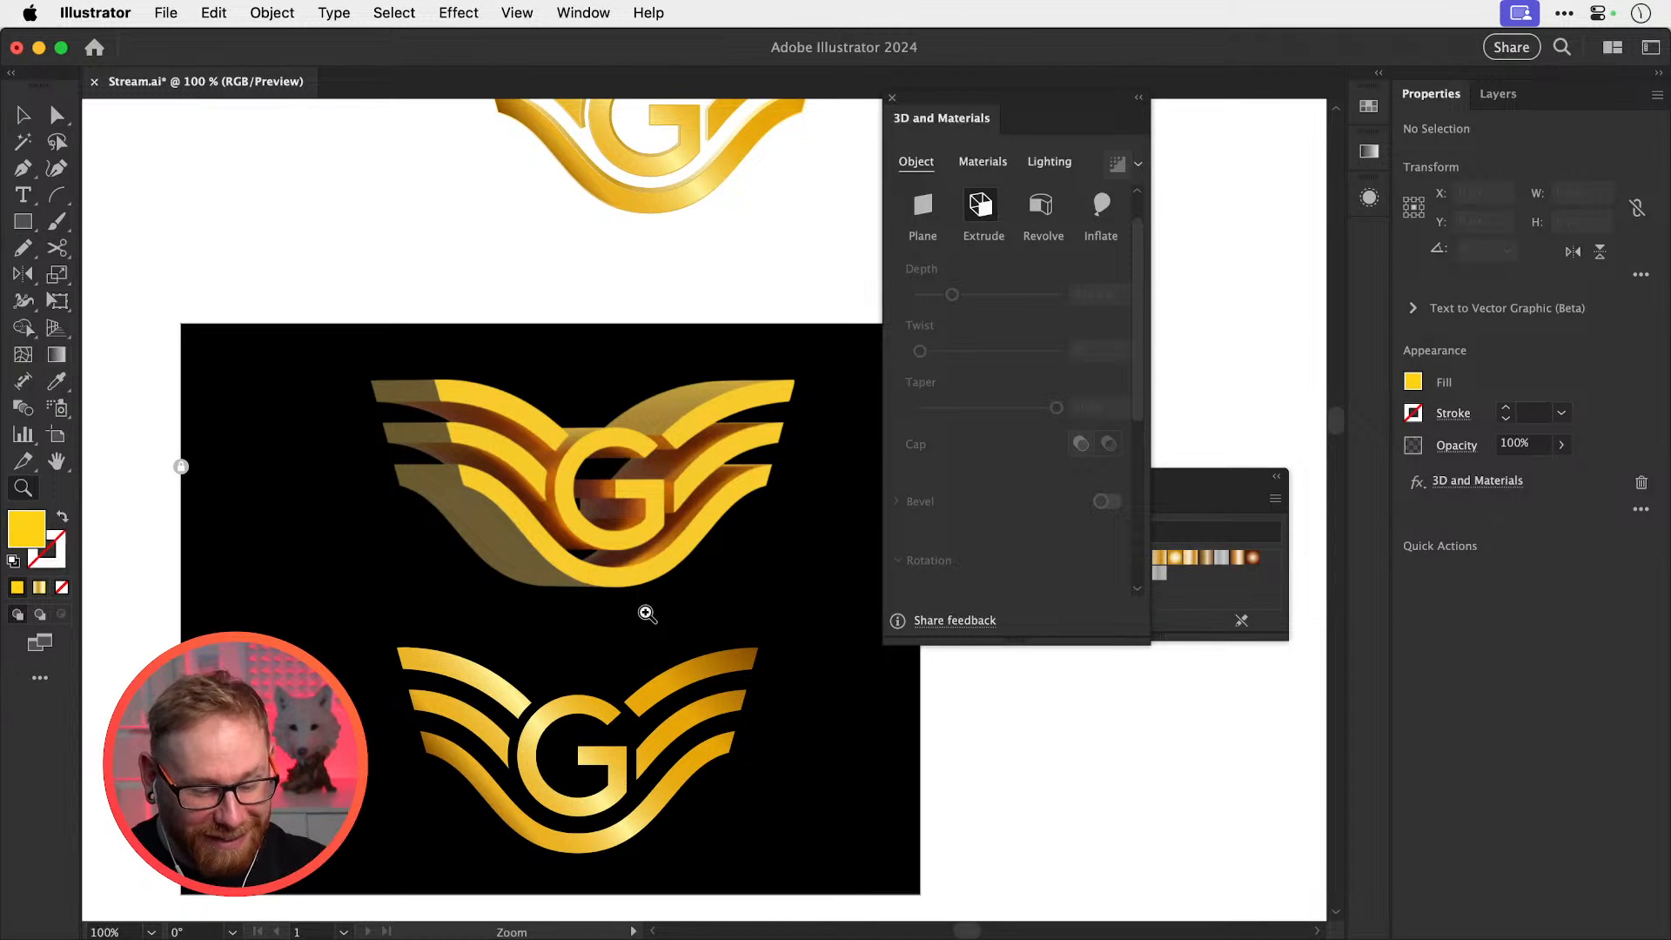
left_click(601, 531)
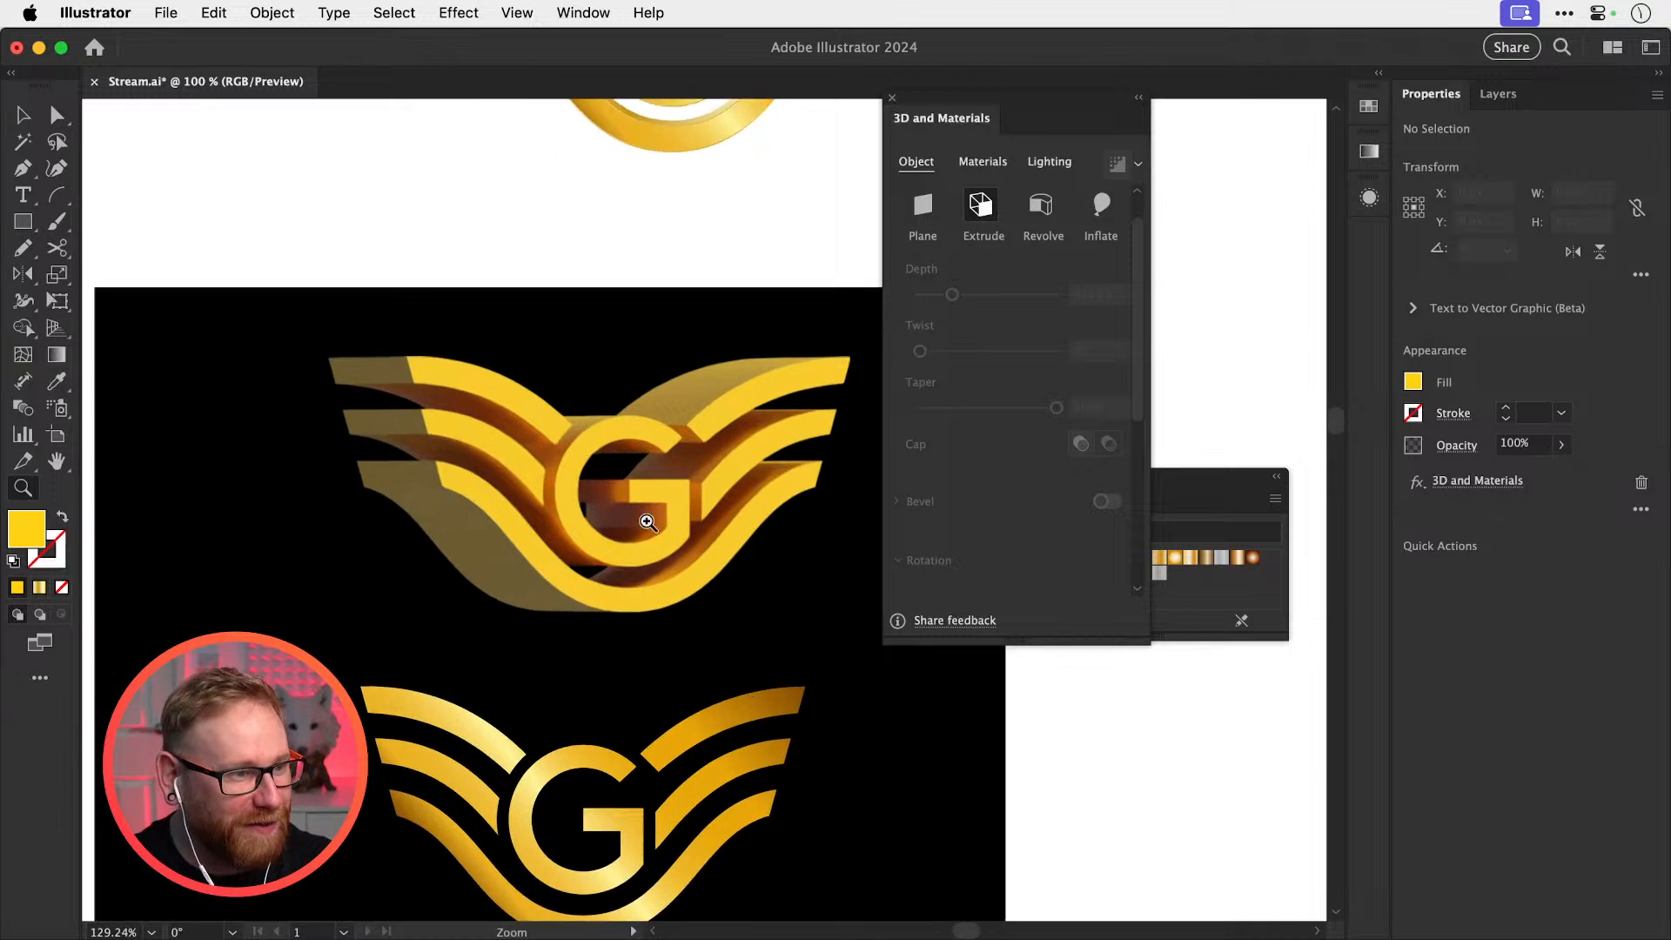
key("v")
left_click(599, 533)
Render at Medium quality for all objects, then reduce the extrusion depth to 400 px
left_click(1138, 164)
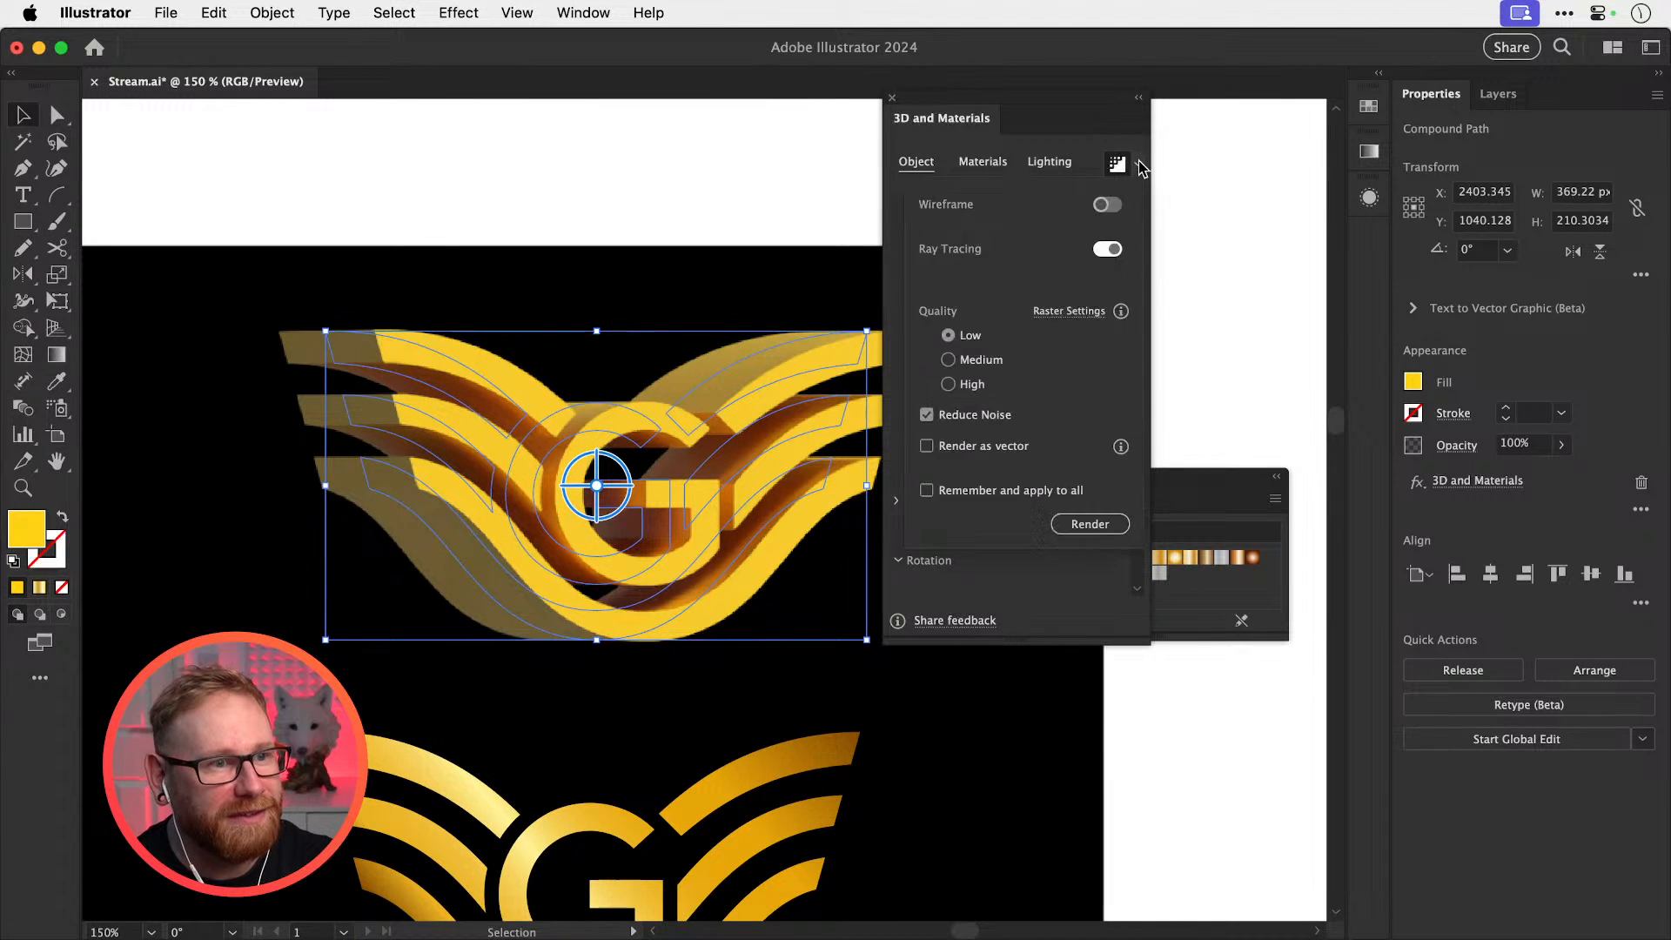
left_click(1140, 165)
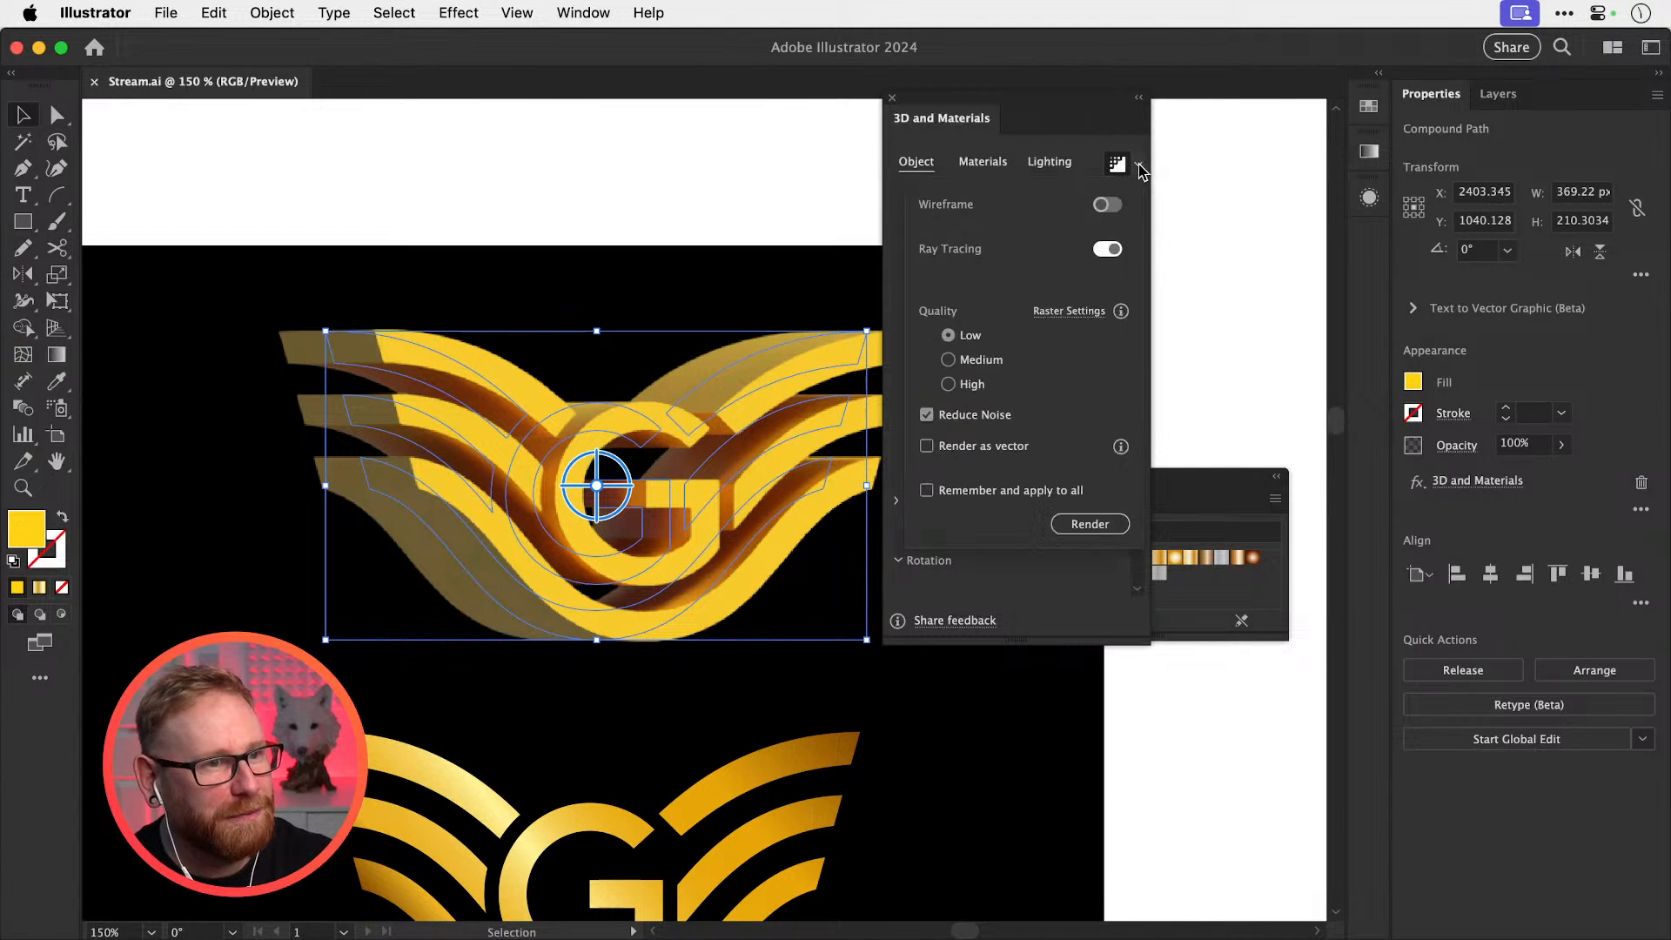
left_click(973, 360)
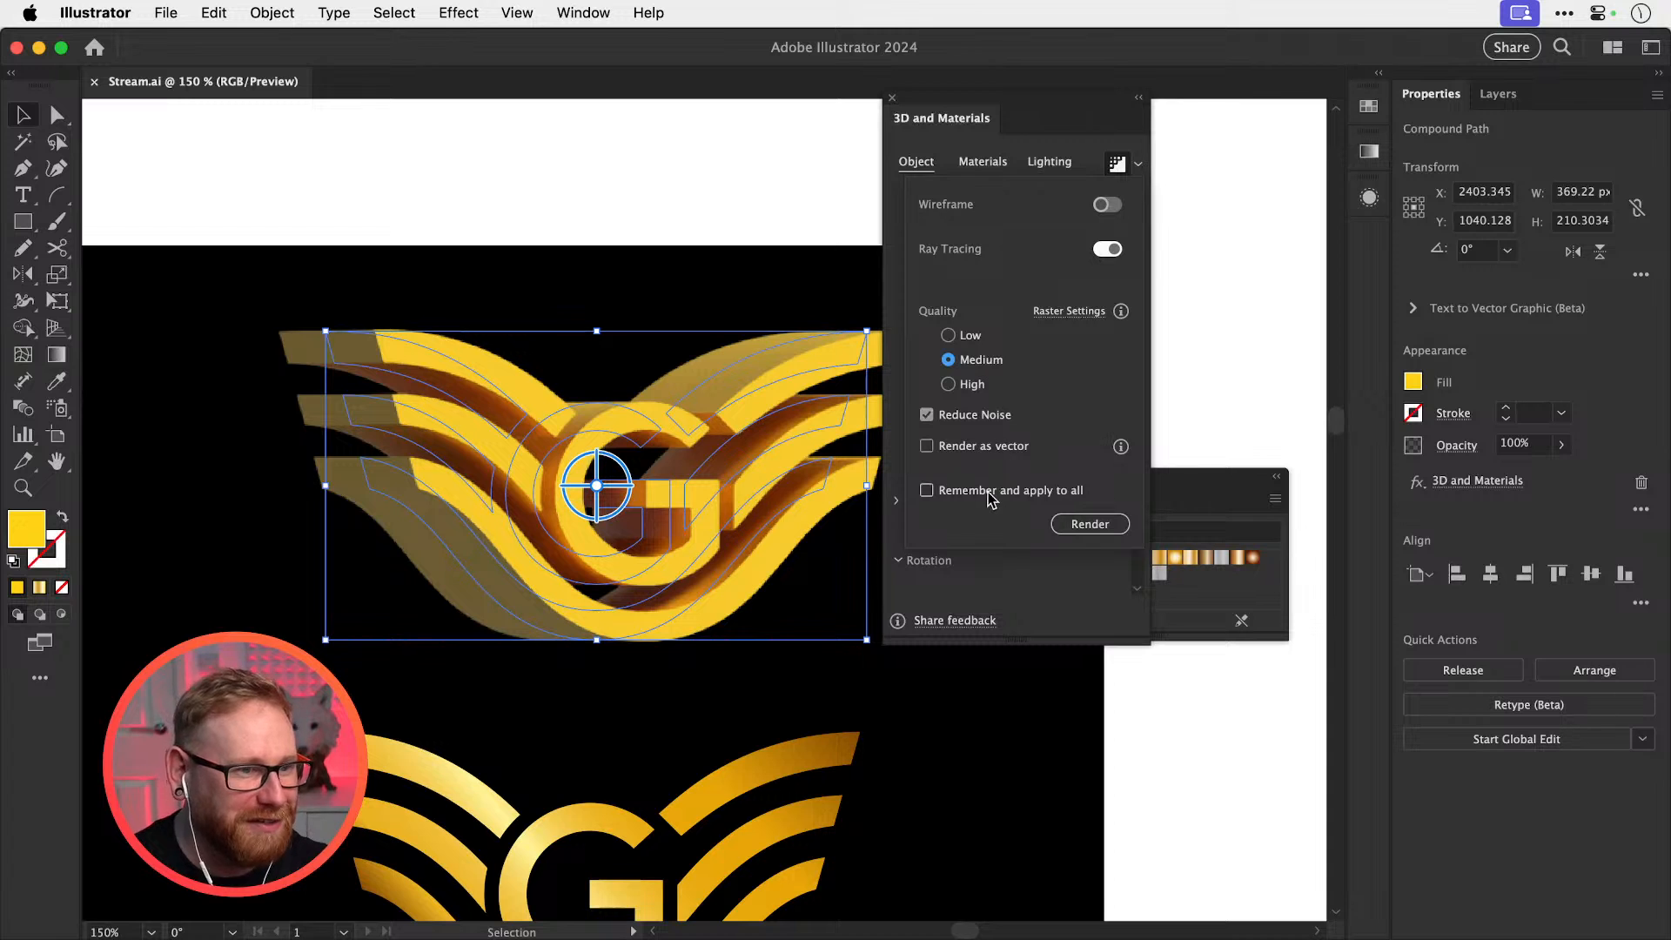
left_click(1059, 492)
left_click(1085, 525)
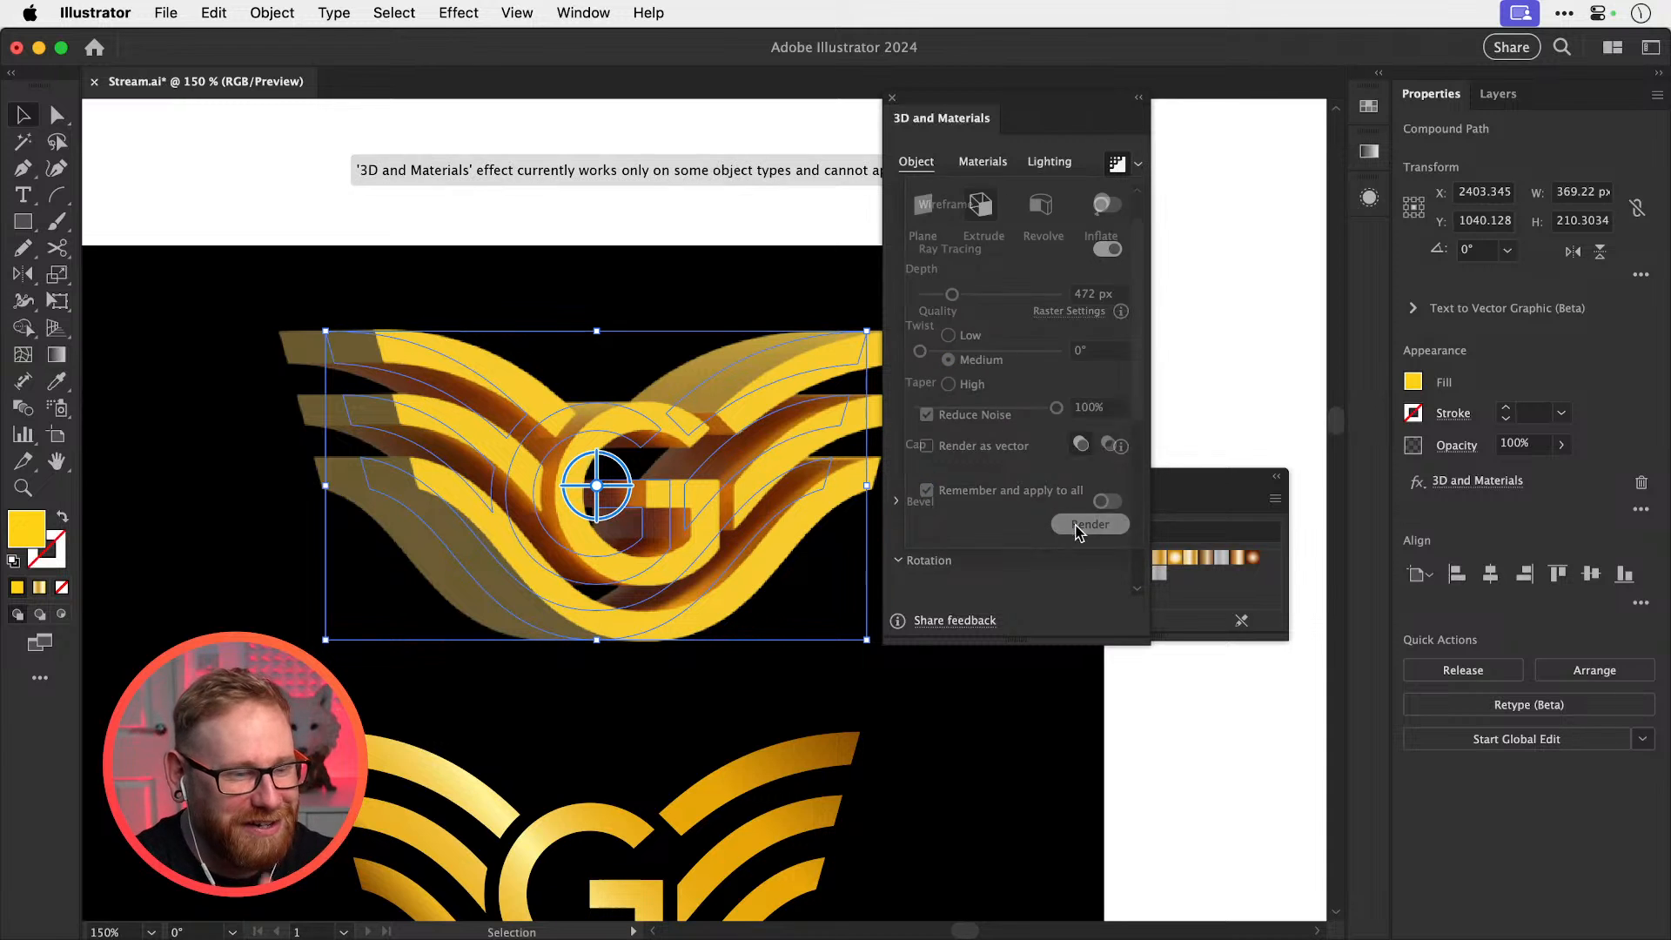
mouse_move(957, 302)
left_mouse_down()
mouse_move(937, 301)
mouse_move(978, 298)
mouse_move(948, 298)
left_mouse_up()
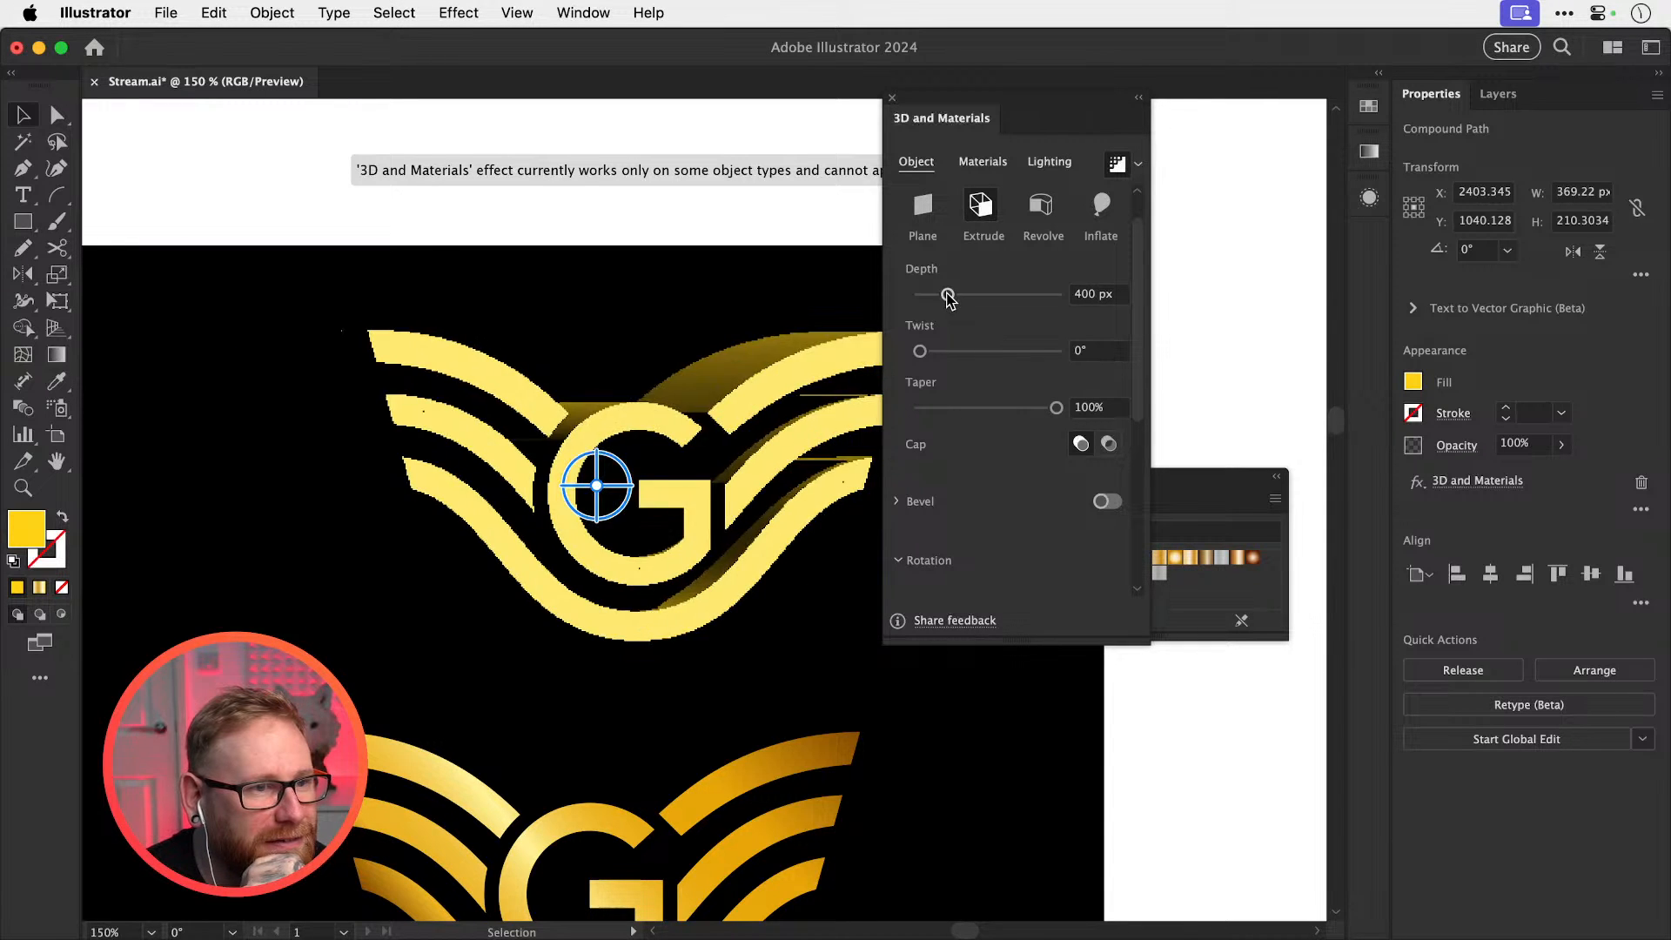
Reset twist to 0°, taper the extrusion to 1%, and undo a trial vertical rotation
mouse_move(943, 357)
left_mouse_down()
mouse_move(1030, 352)
mouse_move(920, 353)
left_mouse_up()
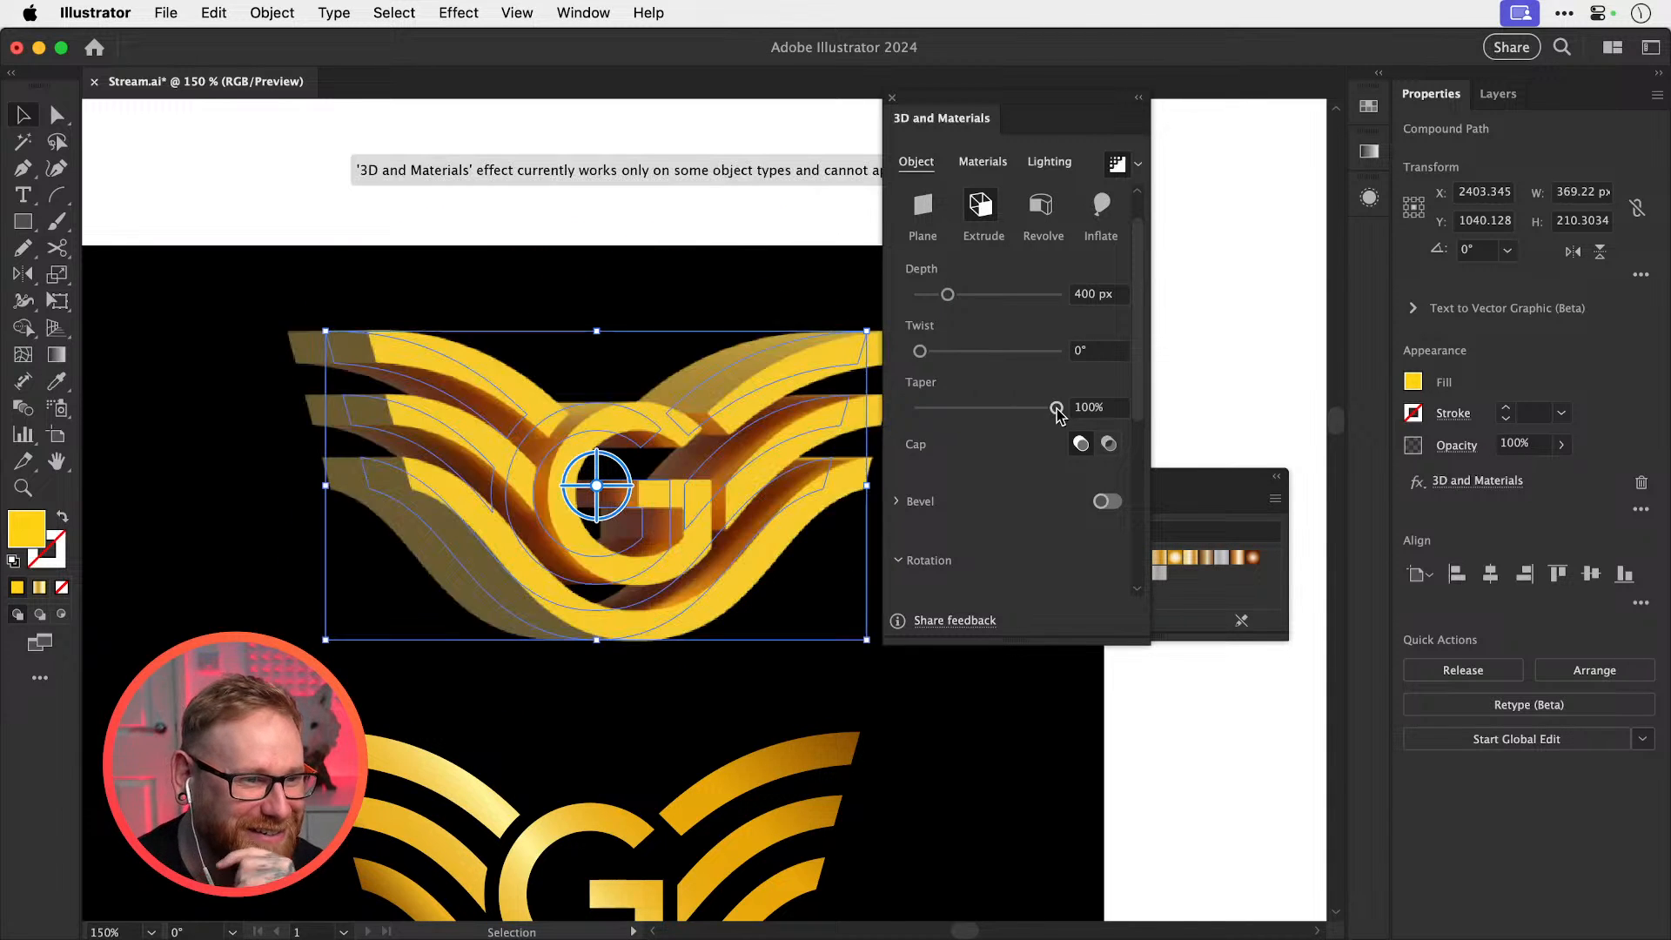
left_click_drag(1056, 407, 909, 411)
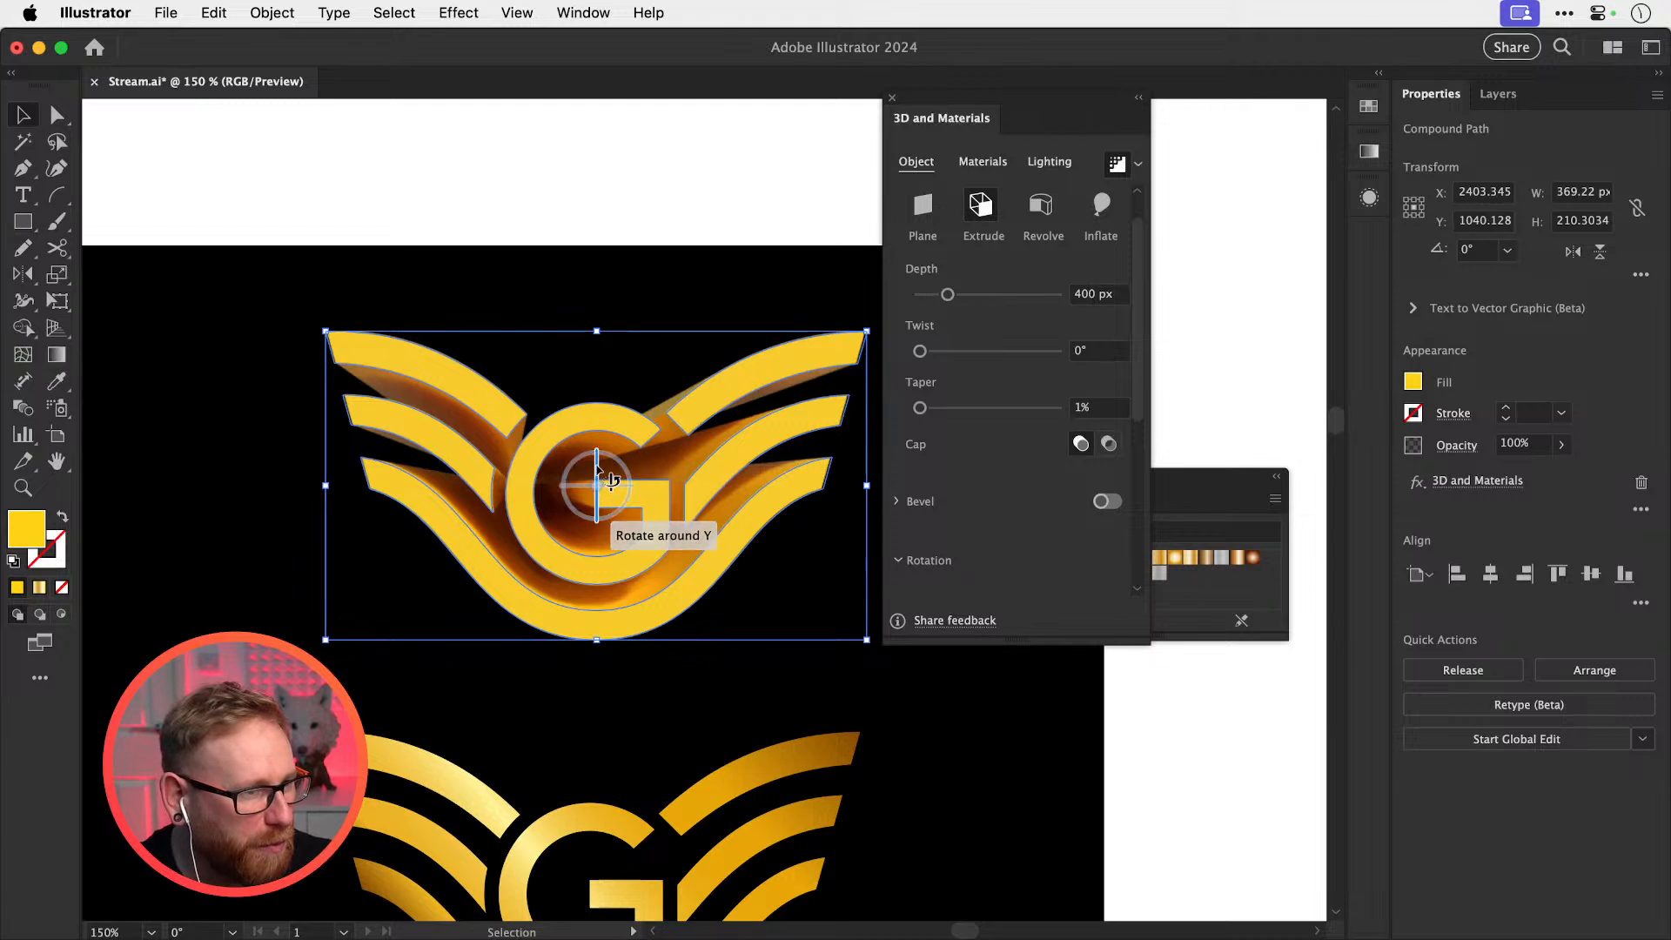
left_click_drag(614, 477, 653, 473)
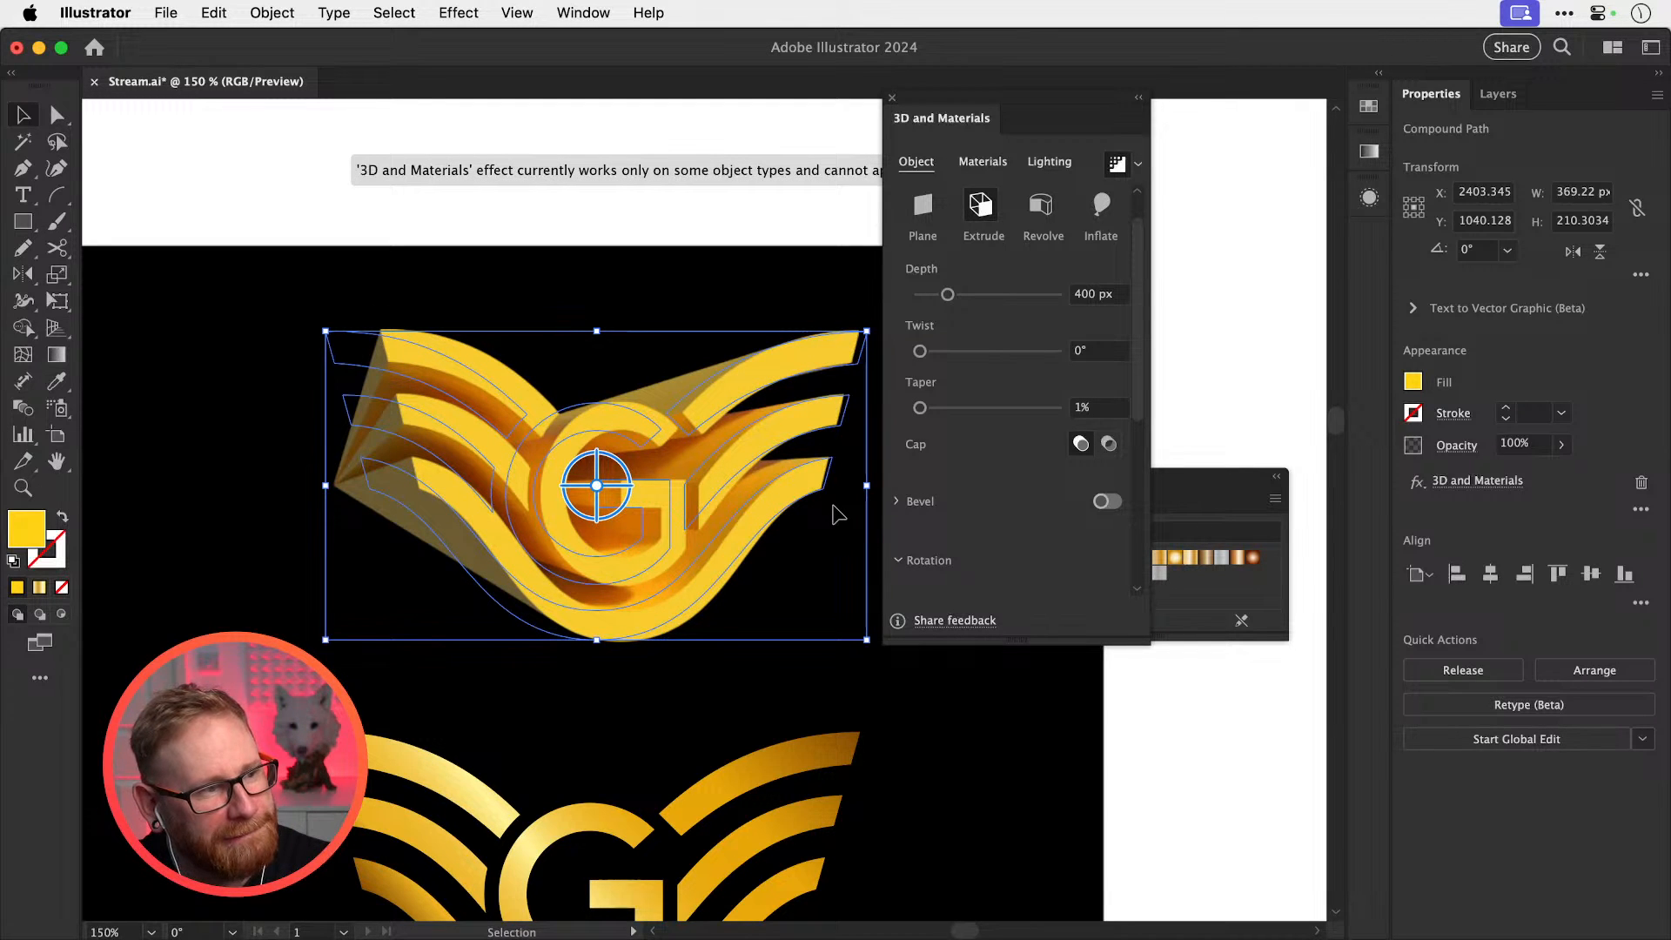
key("a")
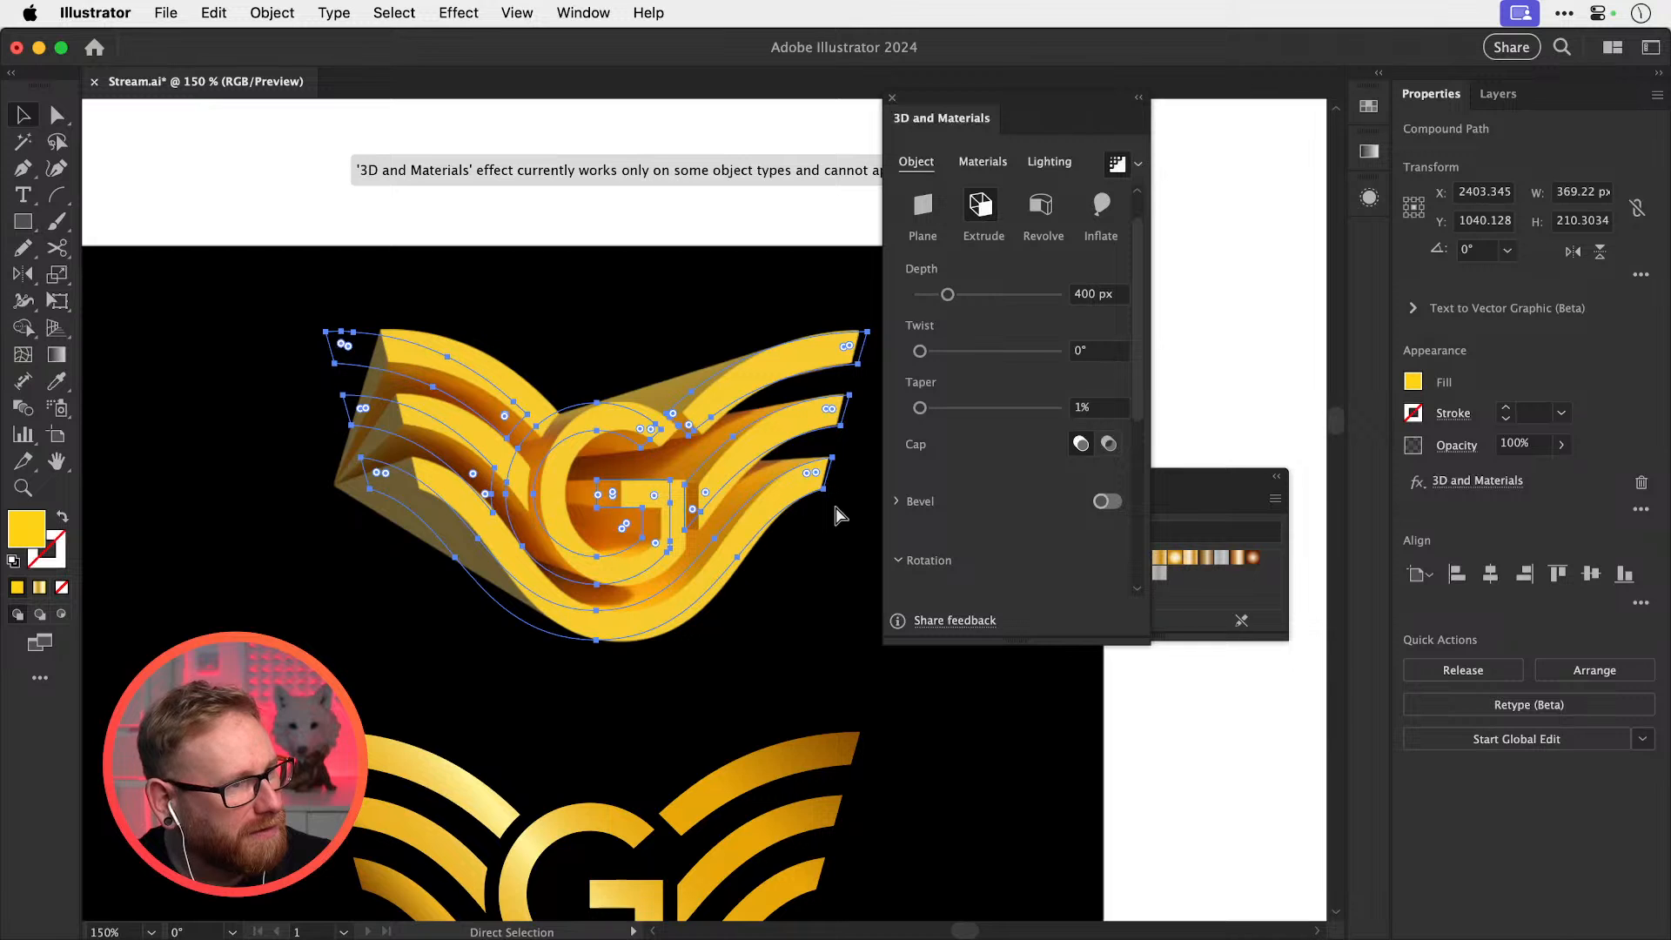
key("v")
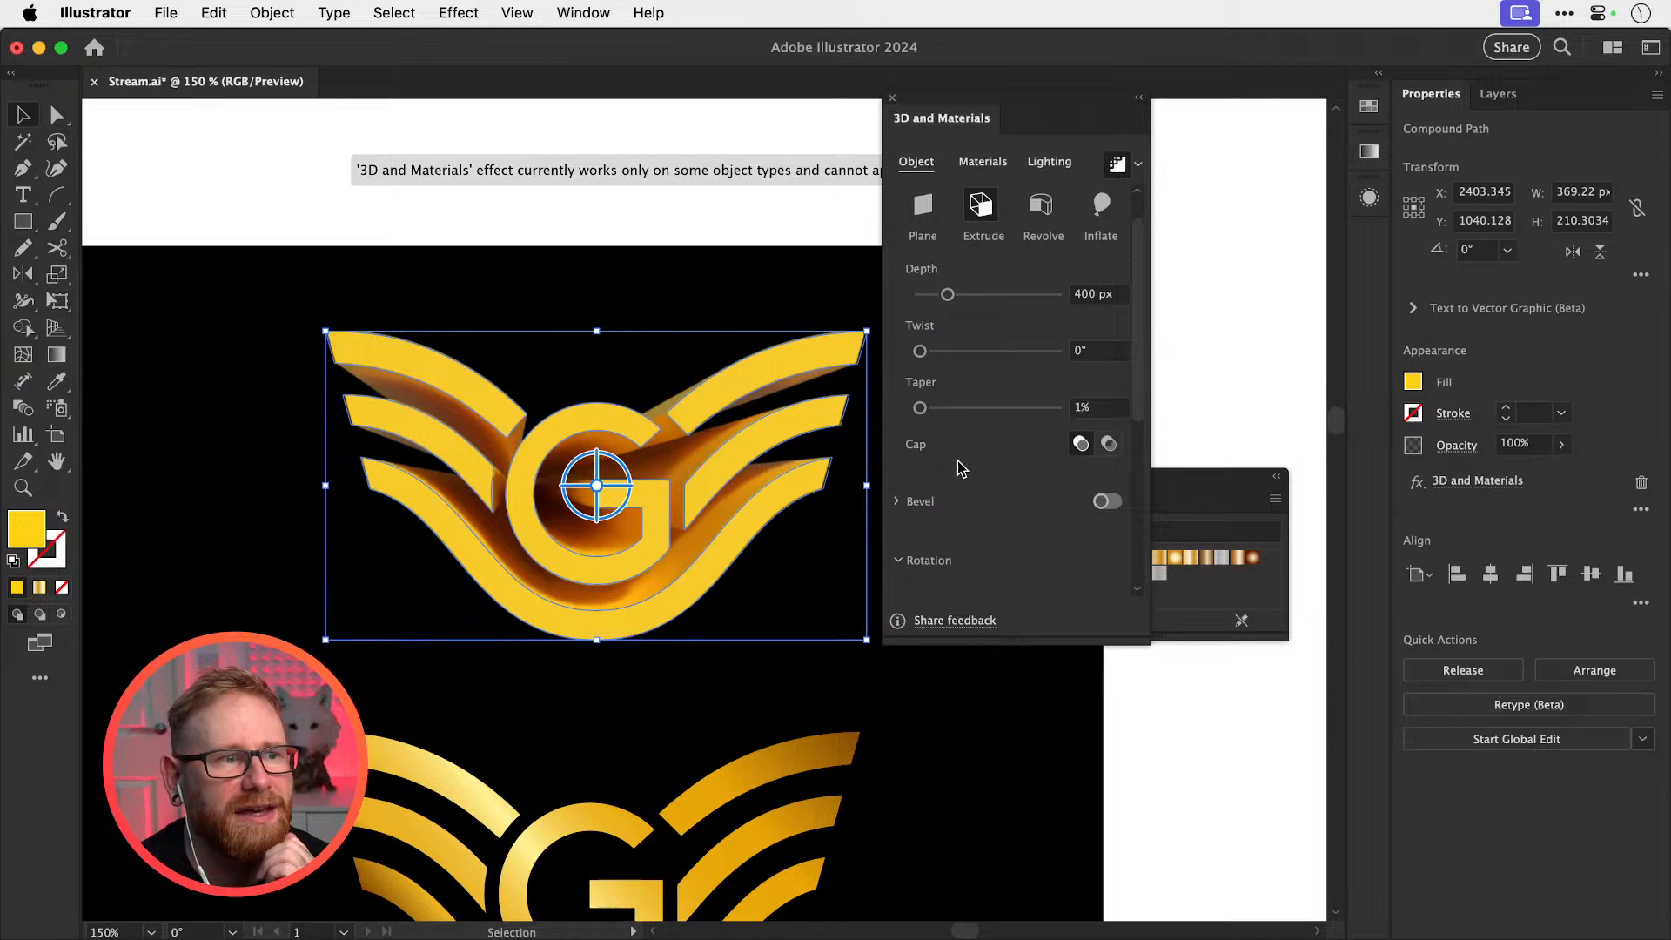
scroll(1135, 441, "down", 3)
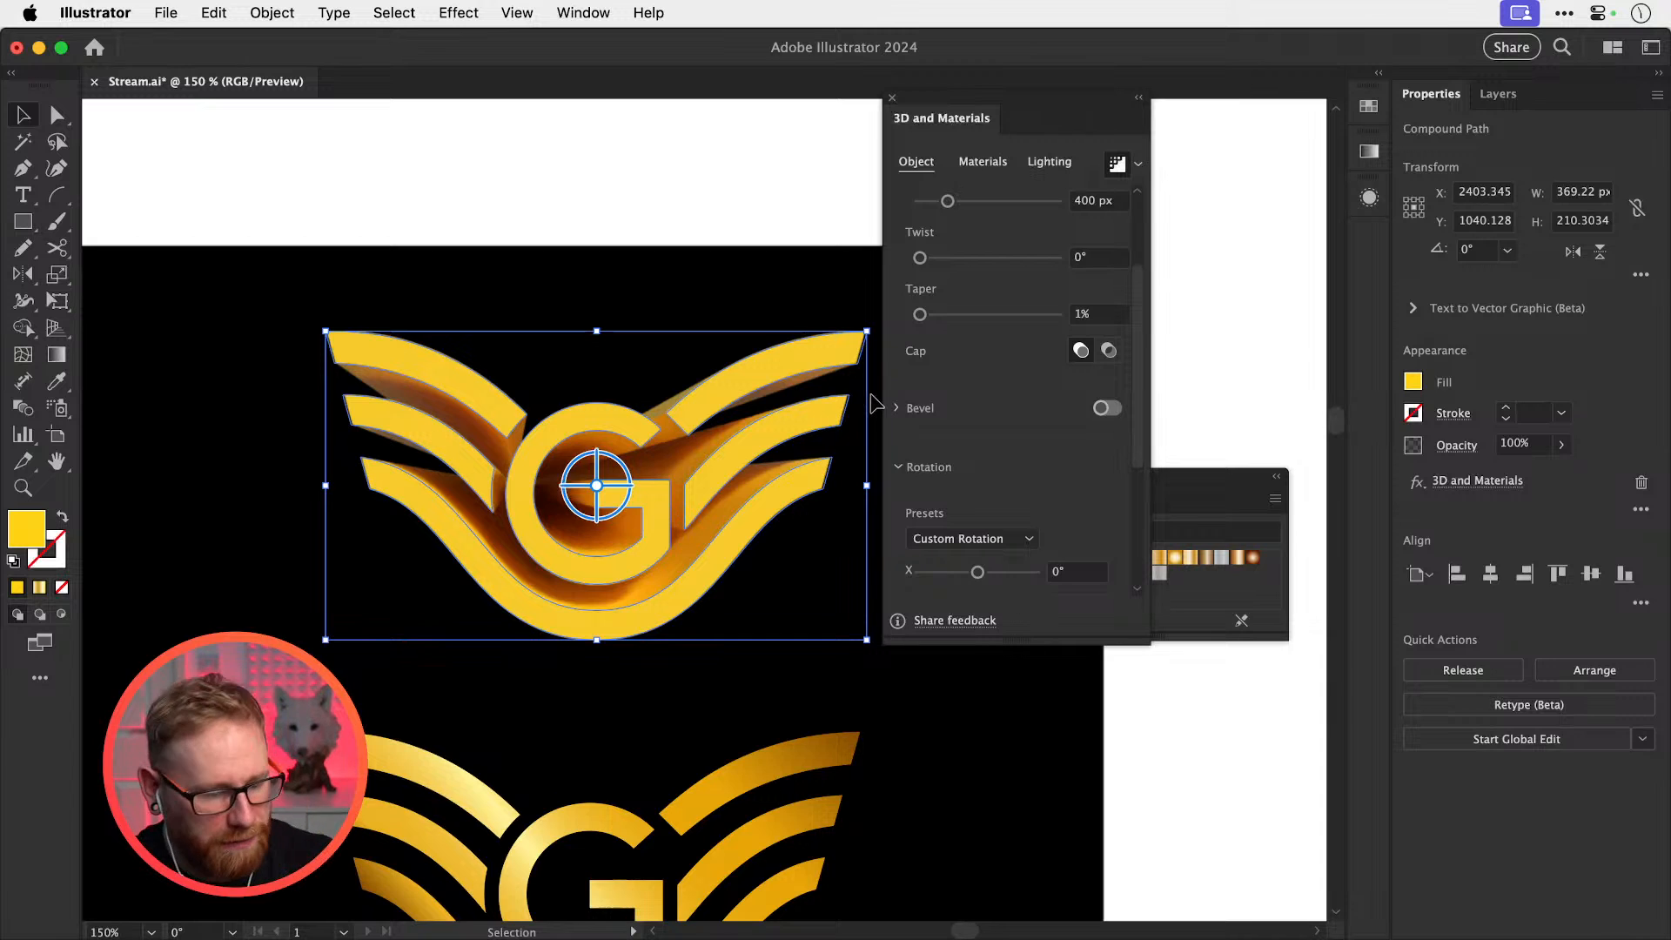
Save, zoom in, and turn on a Round bevel for the extruded logo
key("super+equal")
key("super+s")
key("super+equal")
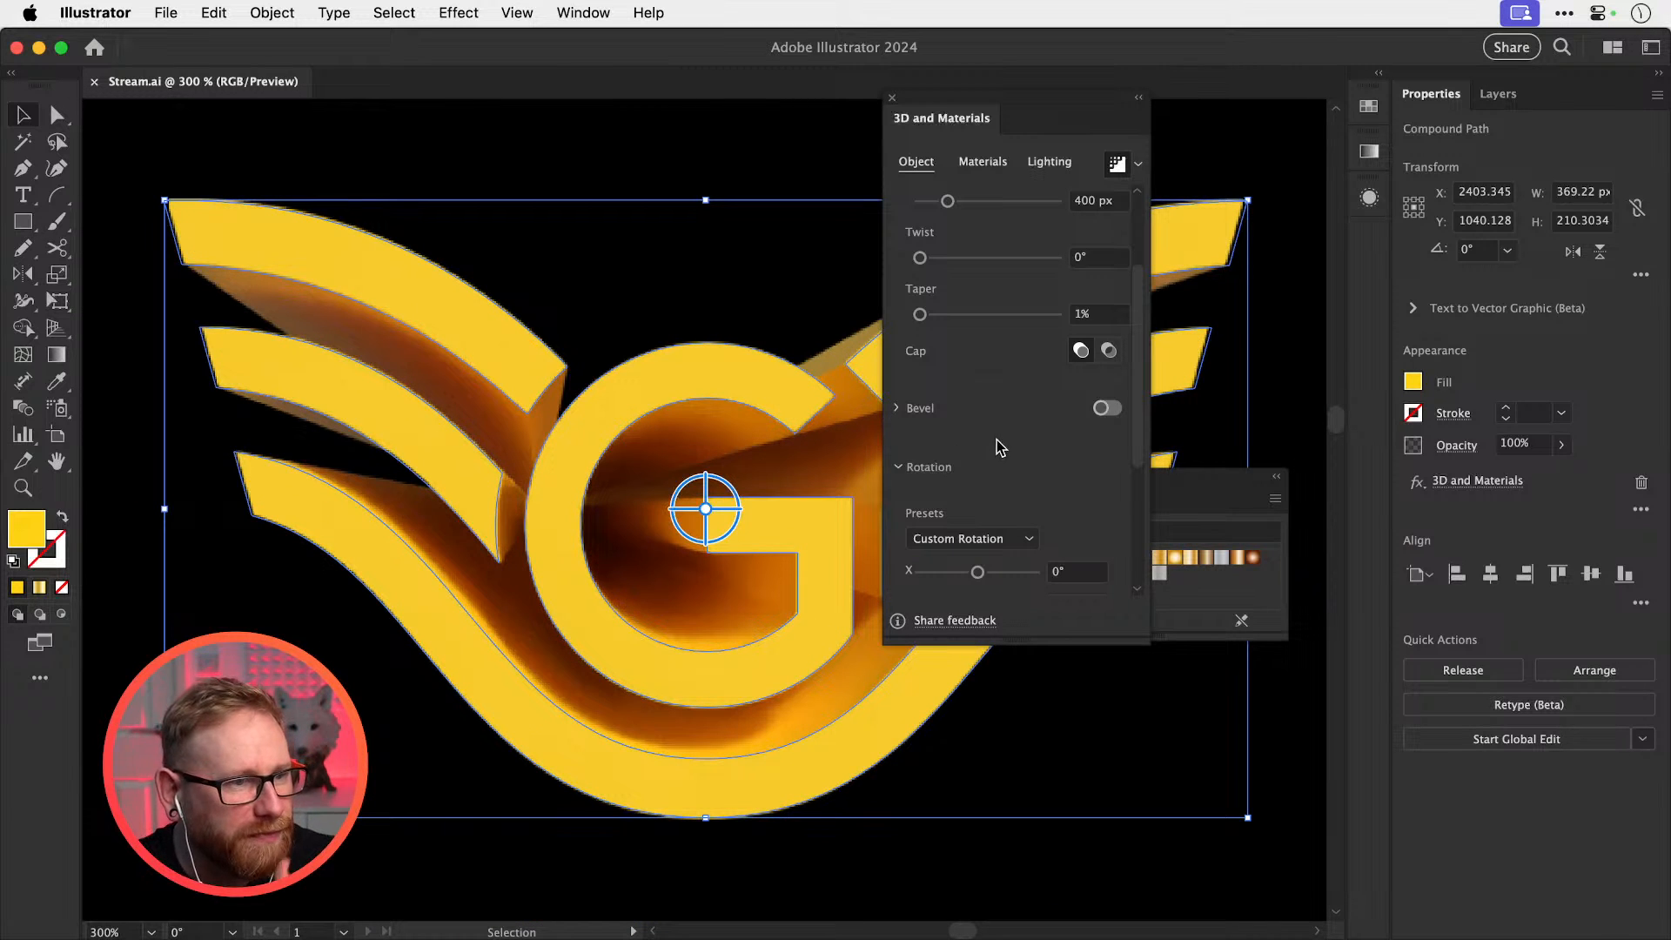
left_click(911, 410)
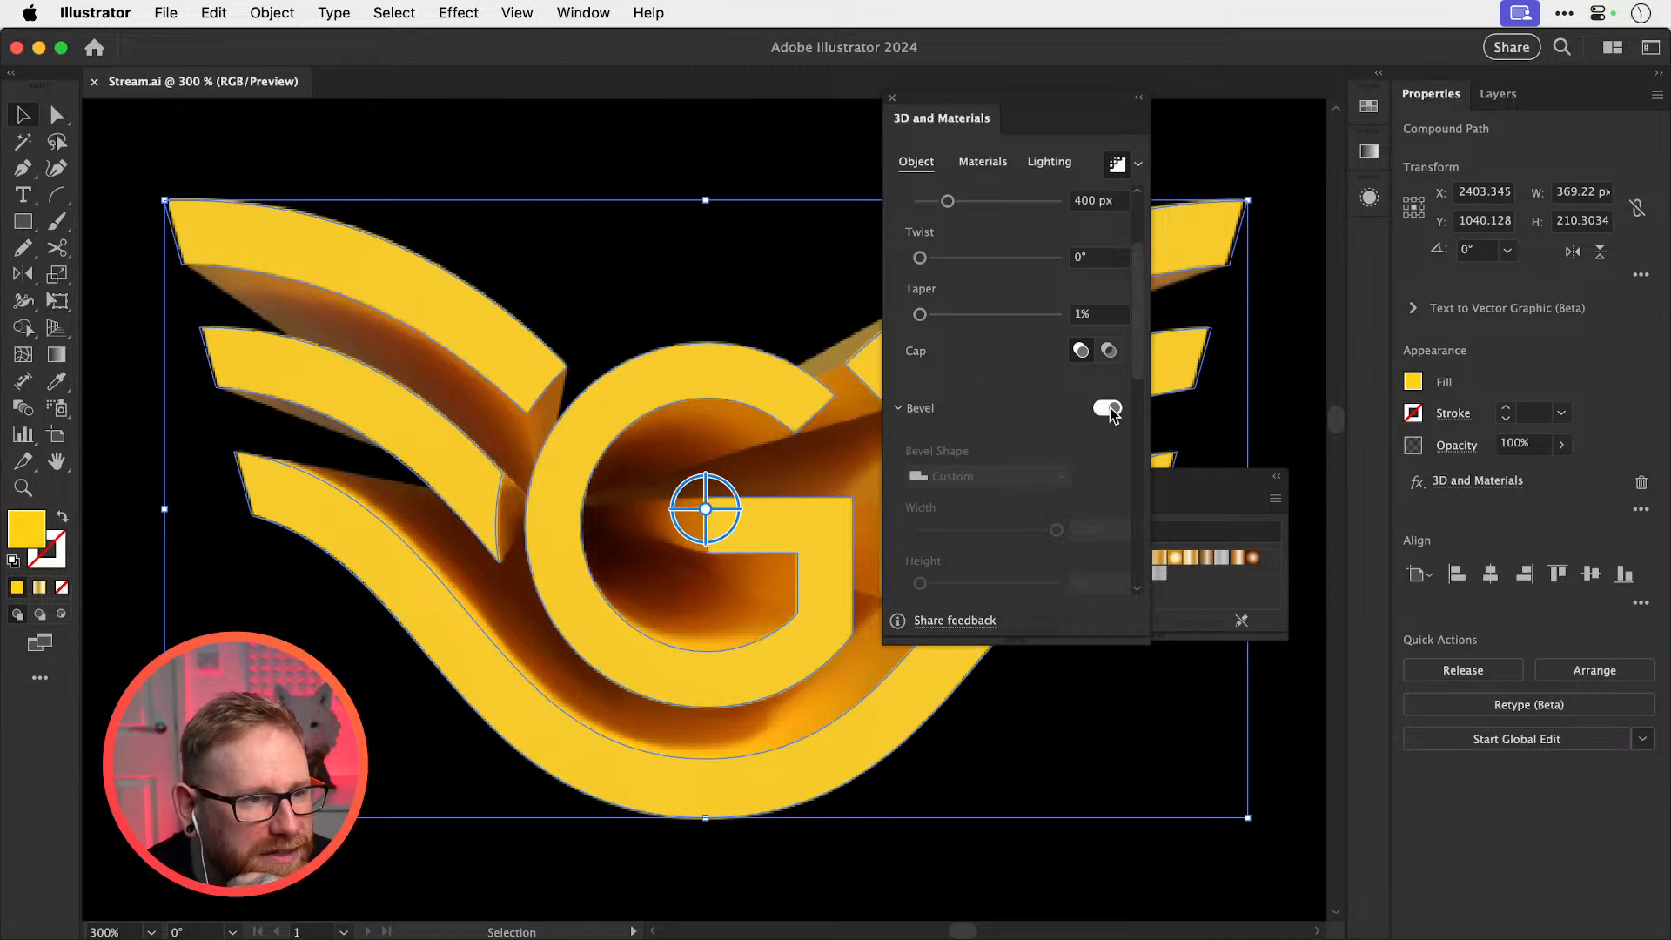
left_click(981, 476)
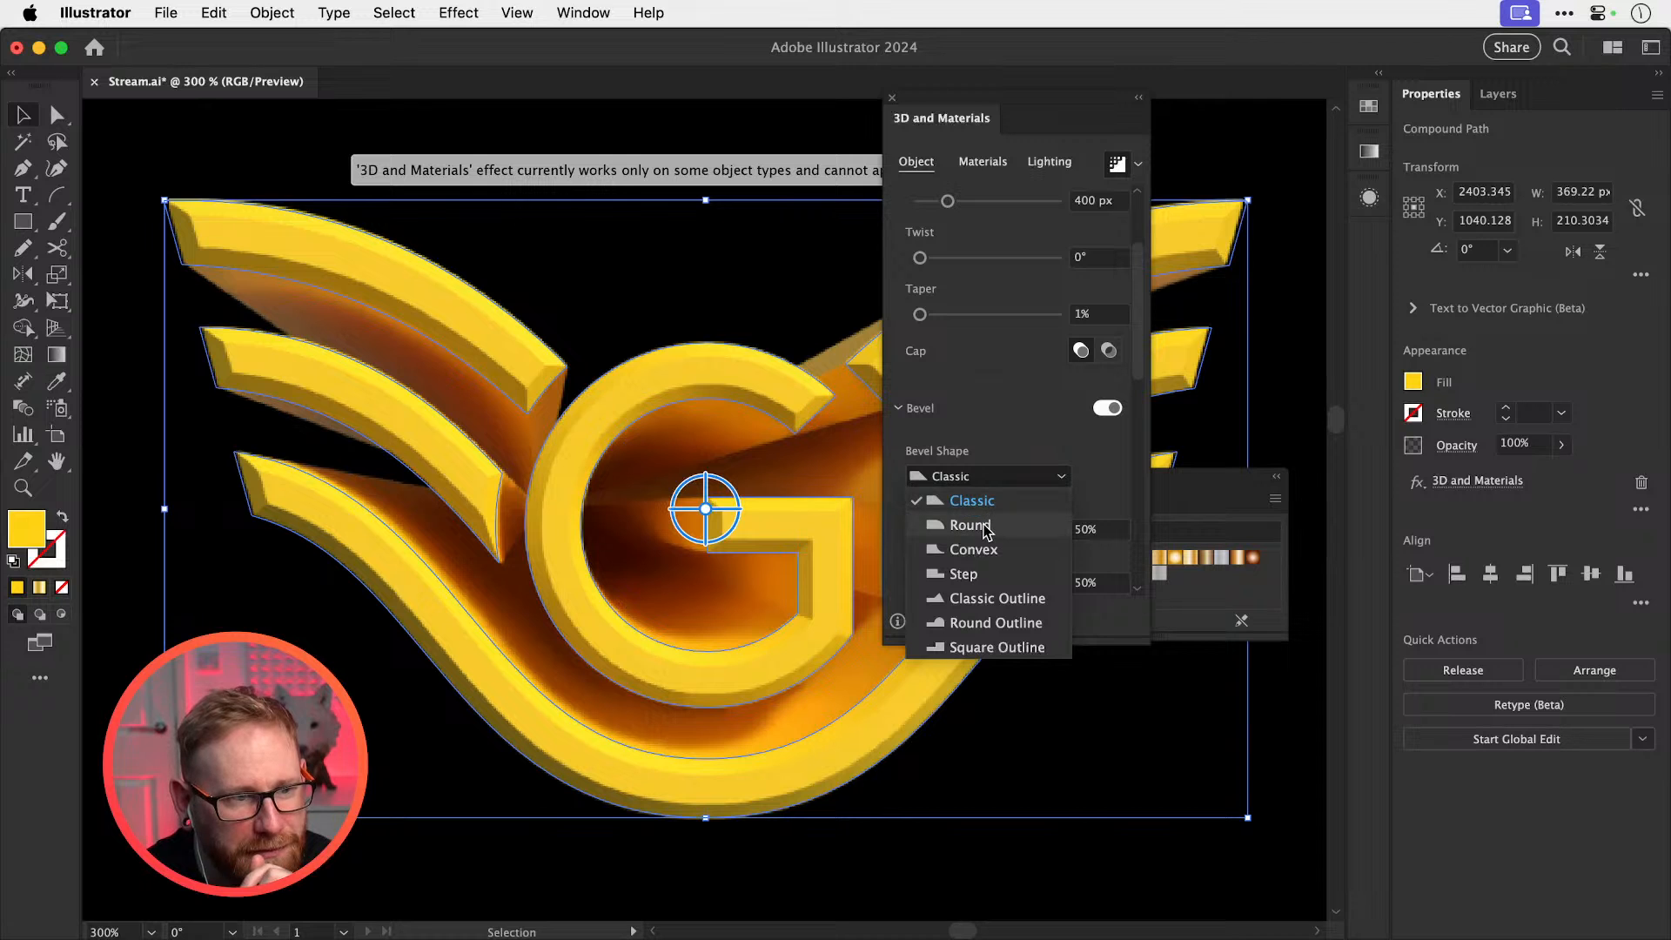
left_click(971, 525)
Set bevel width and height to 10%, enable Bevel both sides, and deselect
left_click(1100, 529)
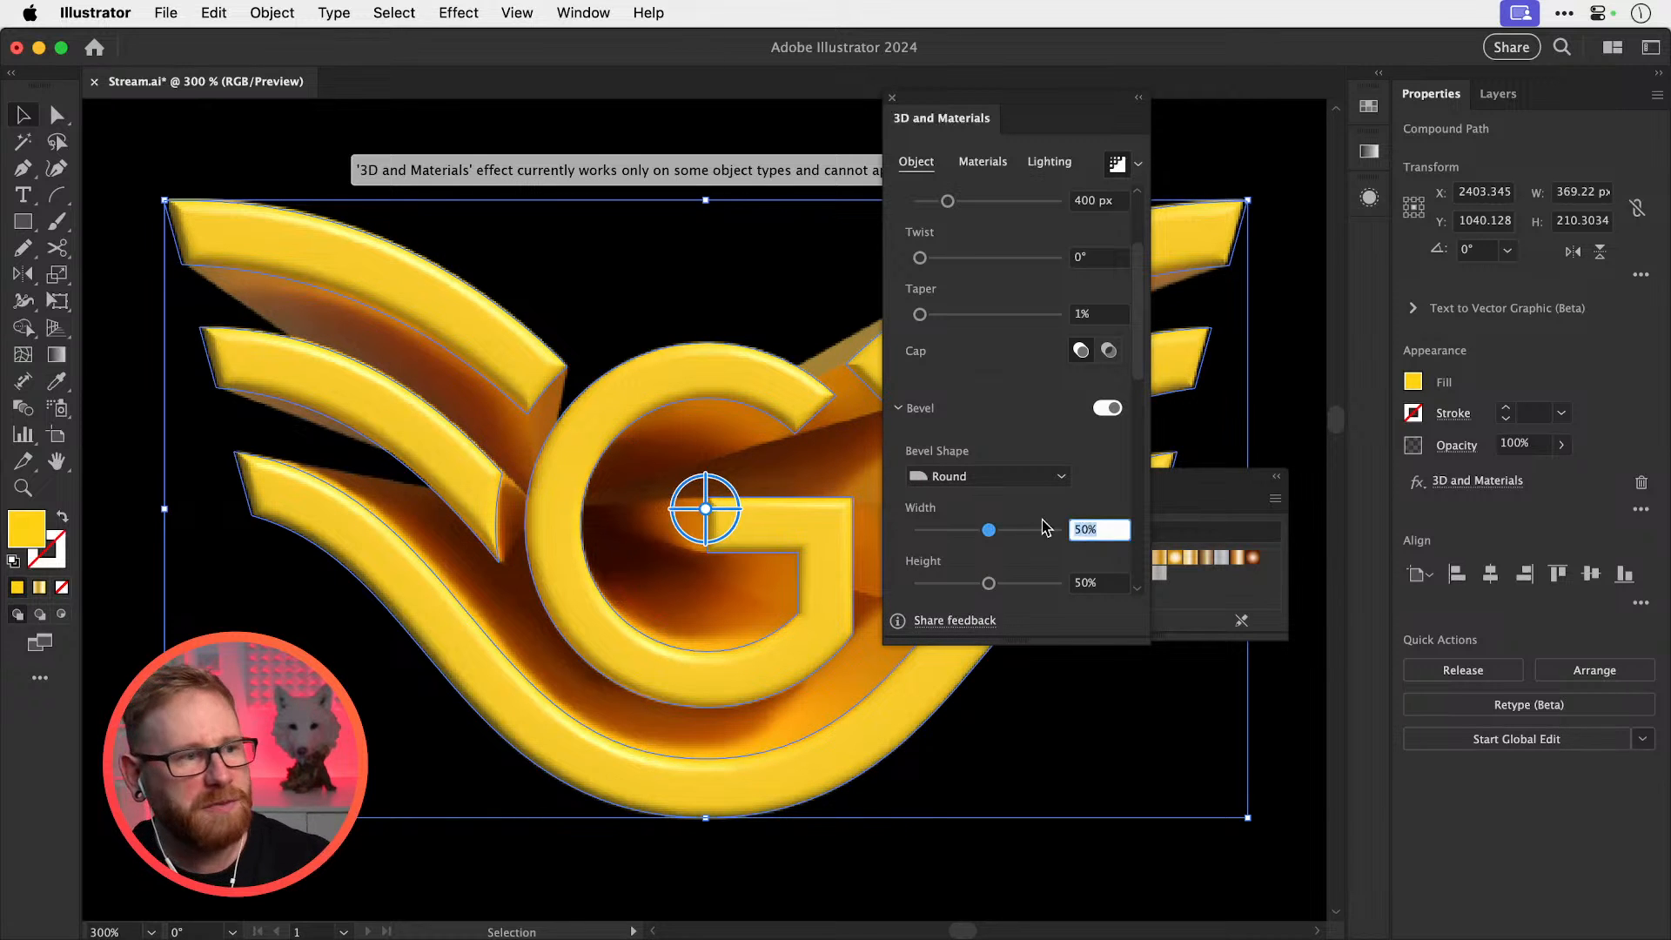
type("10")
key("Tab")
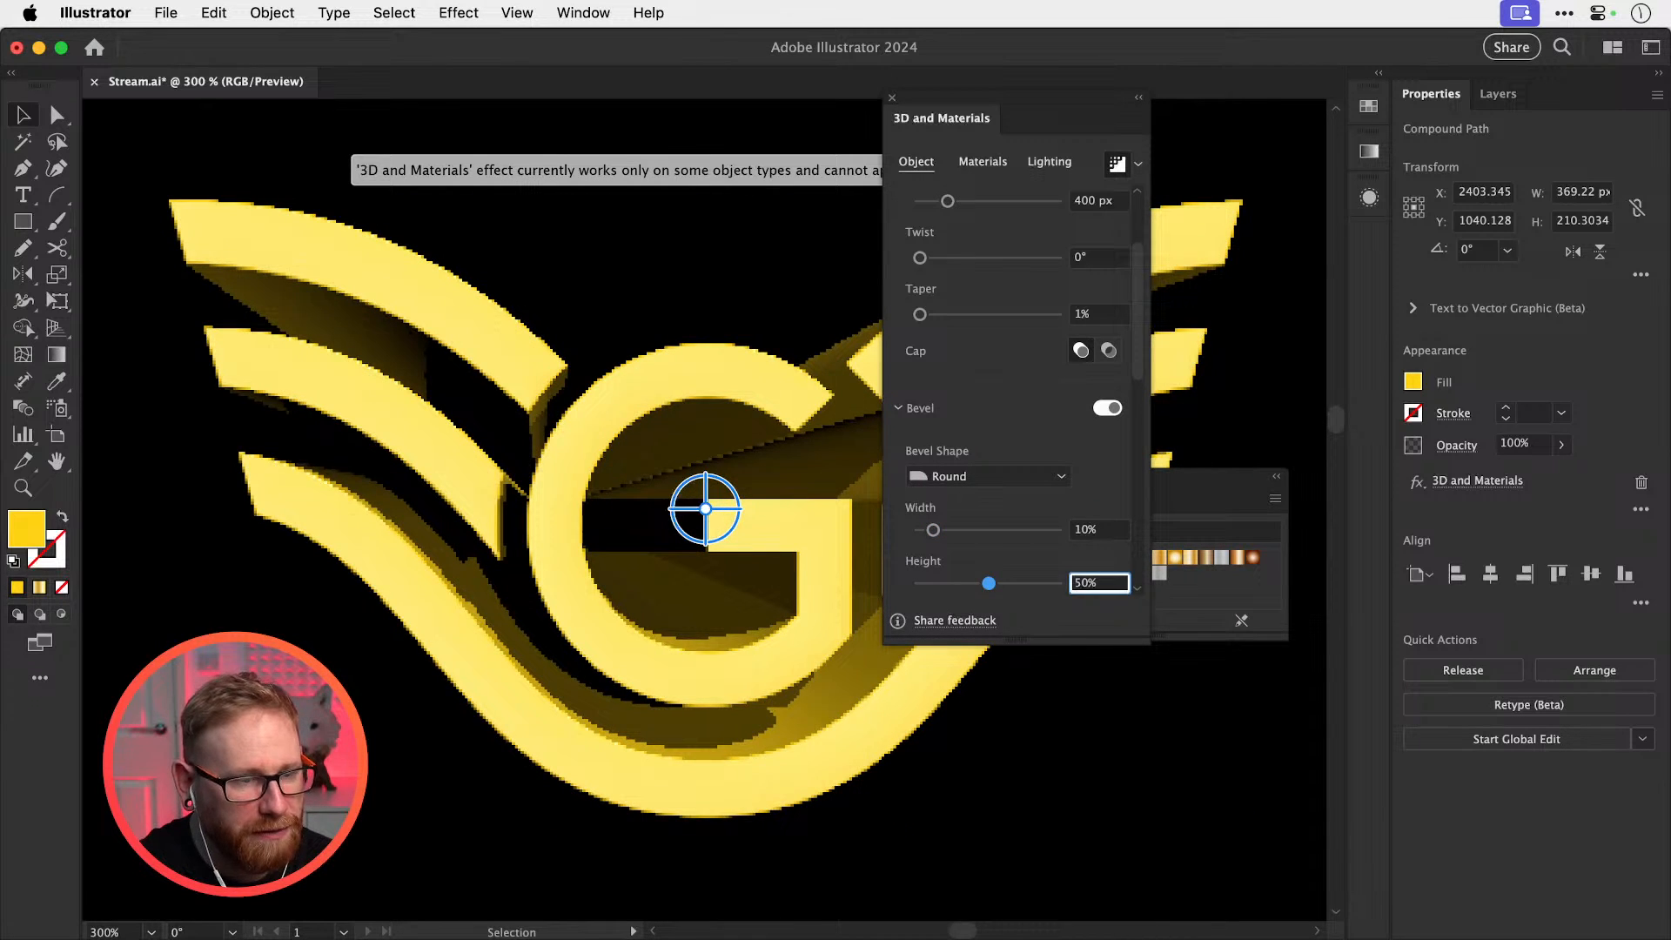
type("10")
key("Tab")
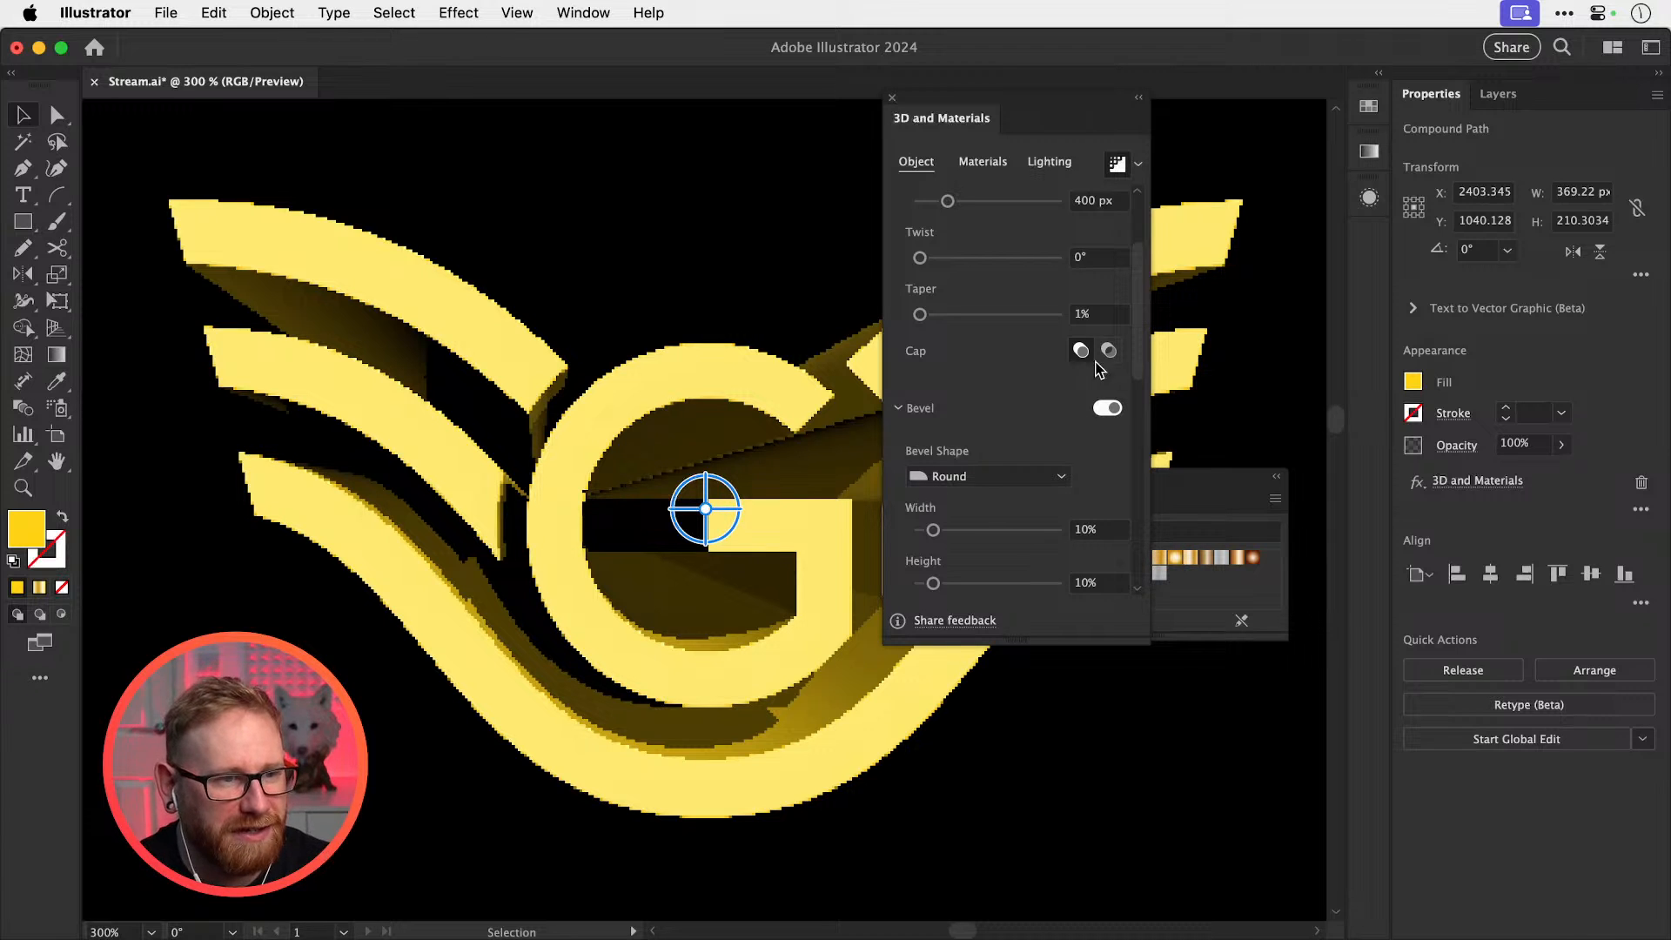
left_click_drag(1133, 342, 1132, 408)
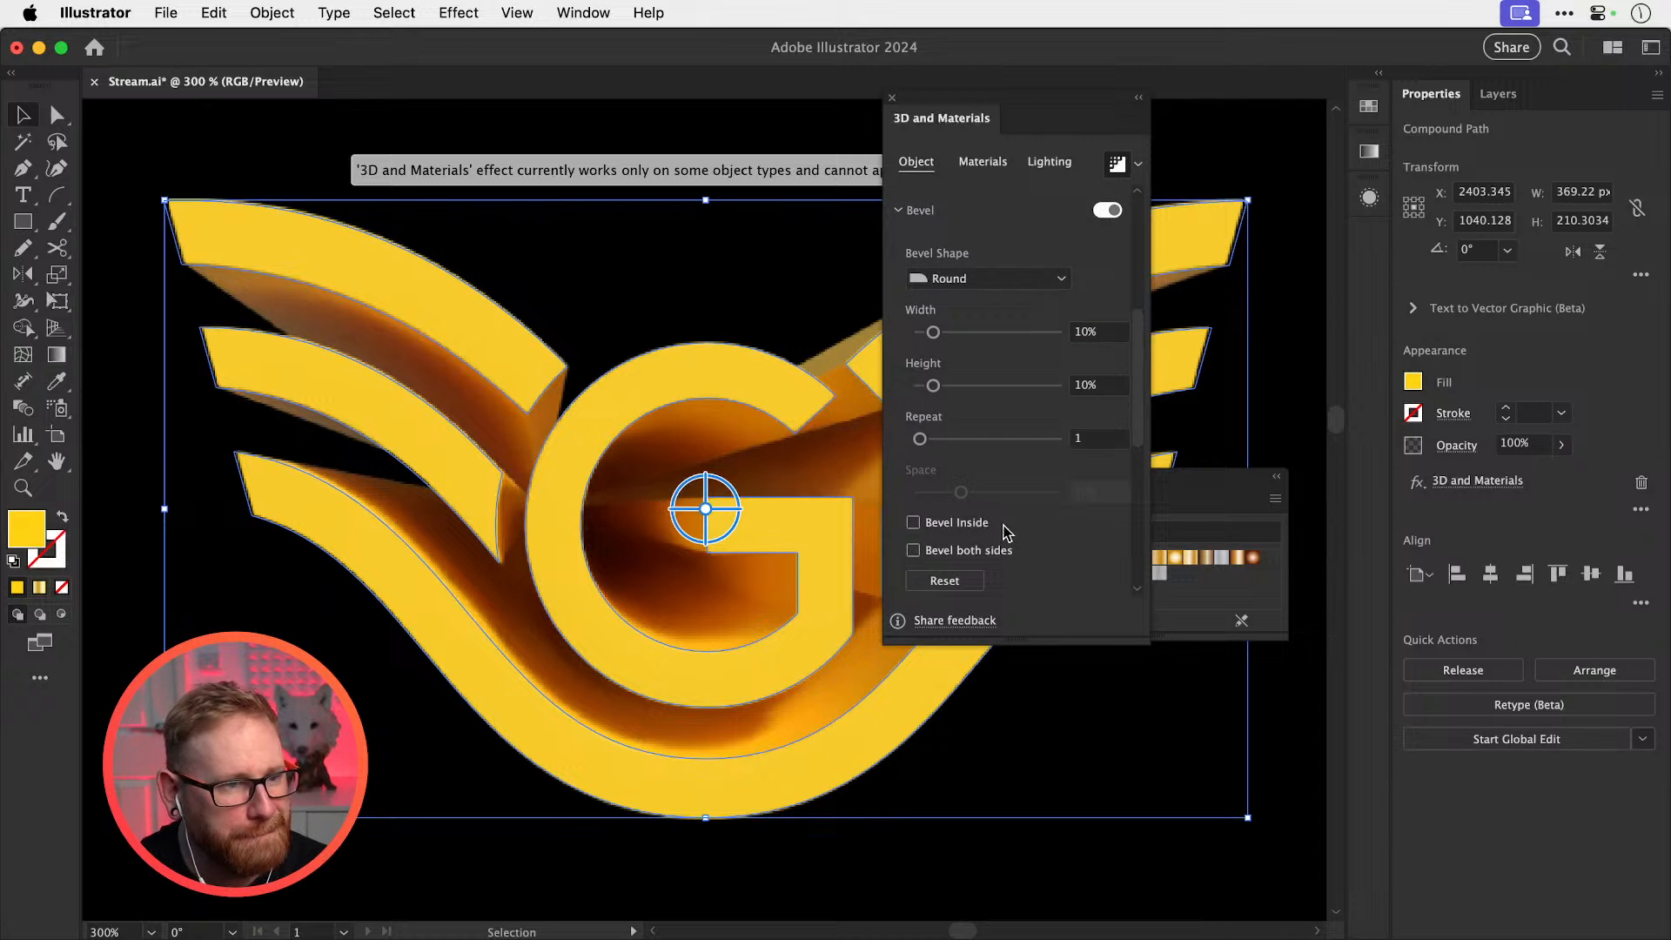
left_click(937, 555)
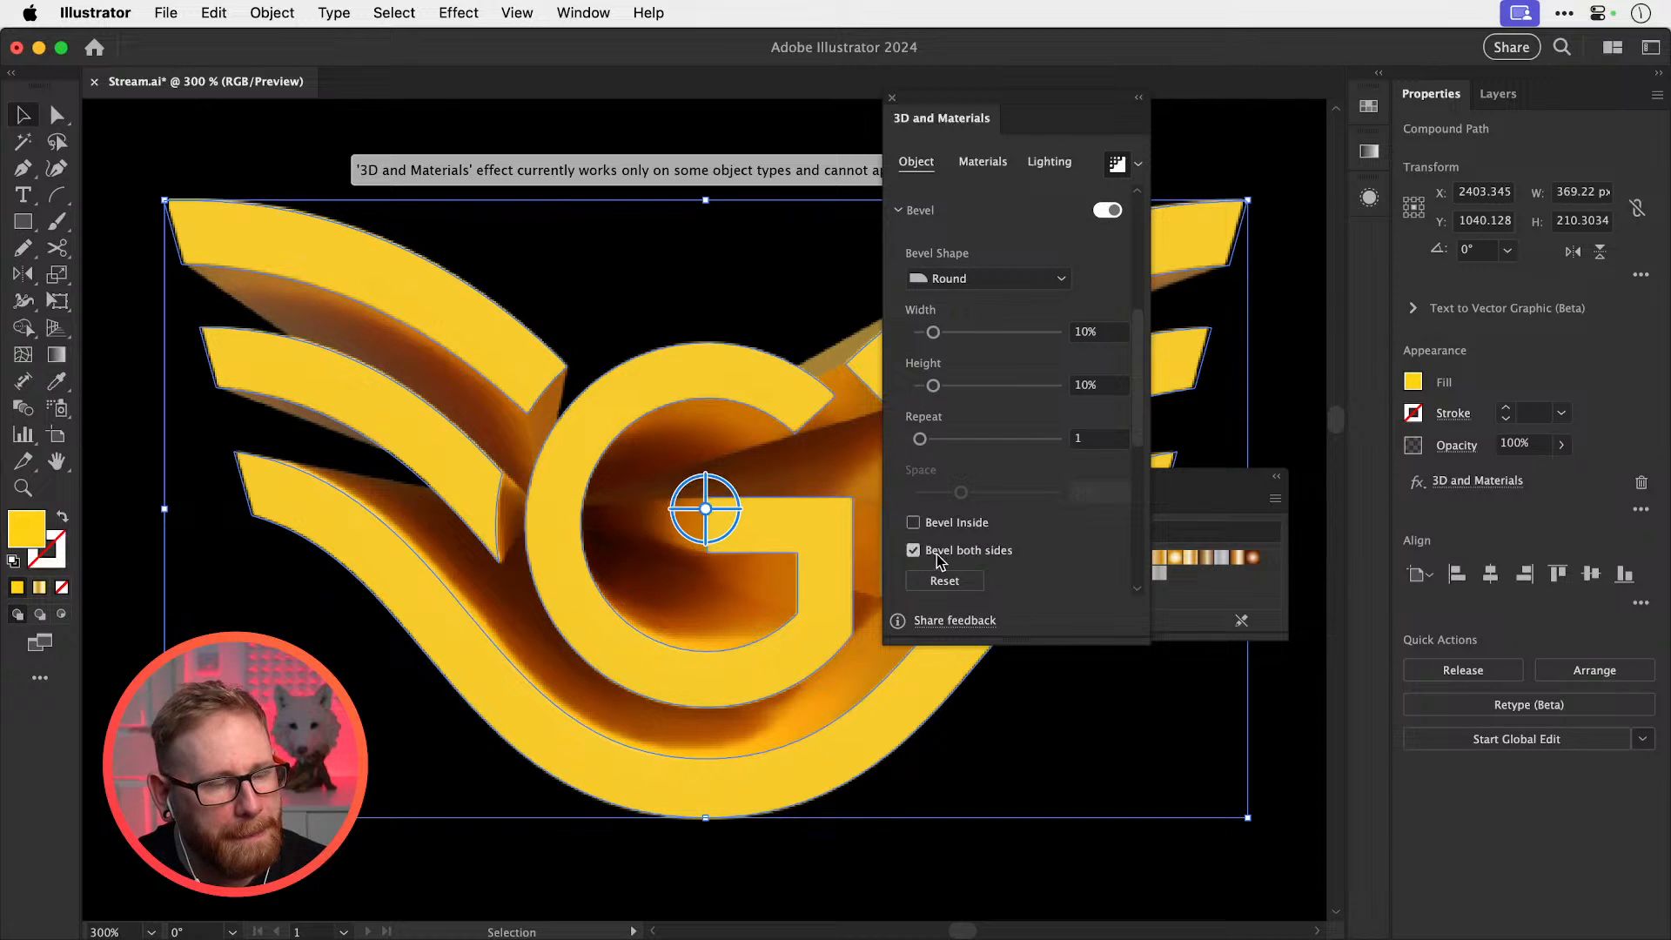
left_click_drag(1142, 447, 1123, 533)
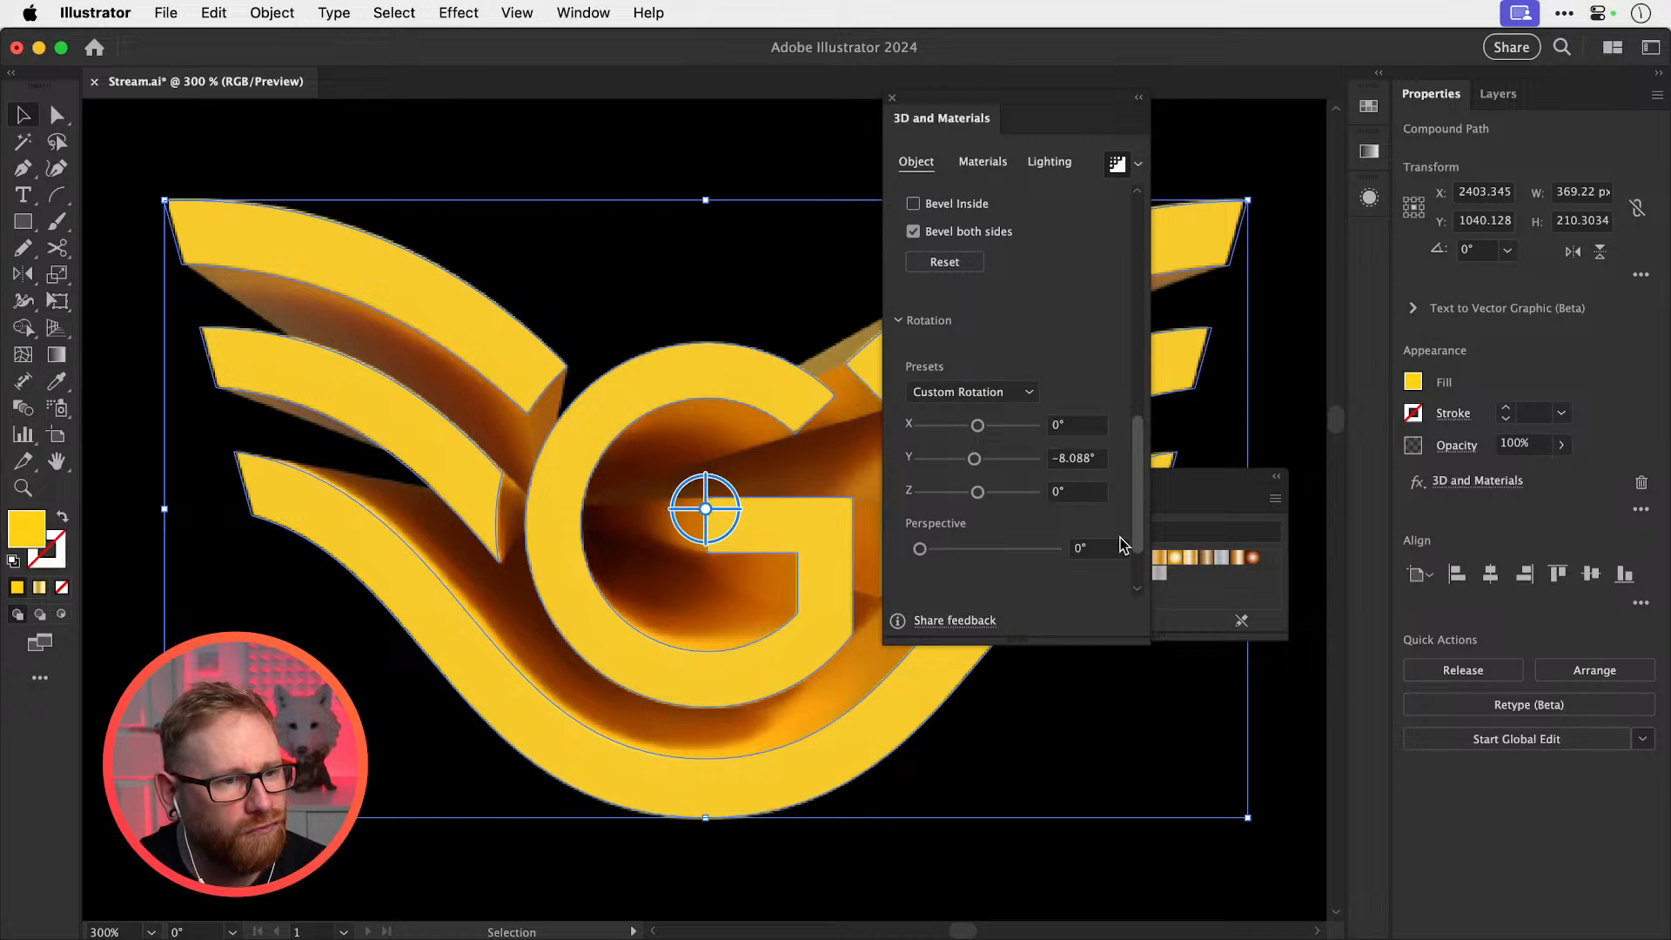
scroll(1121, 533, "up", 1)
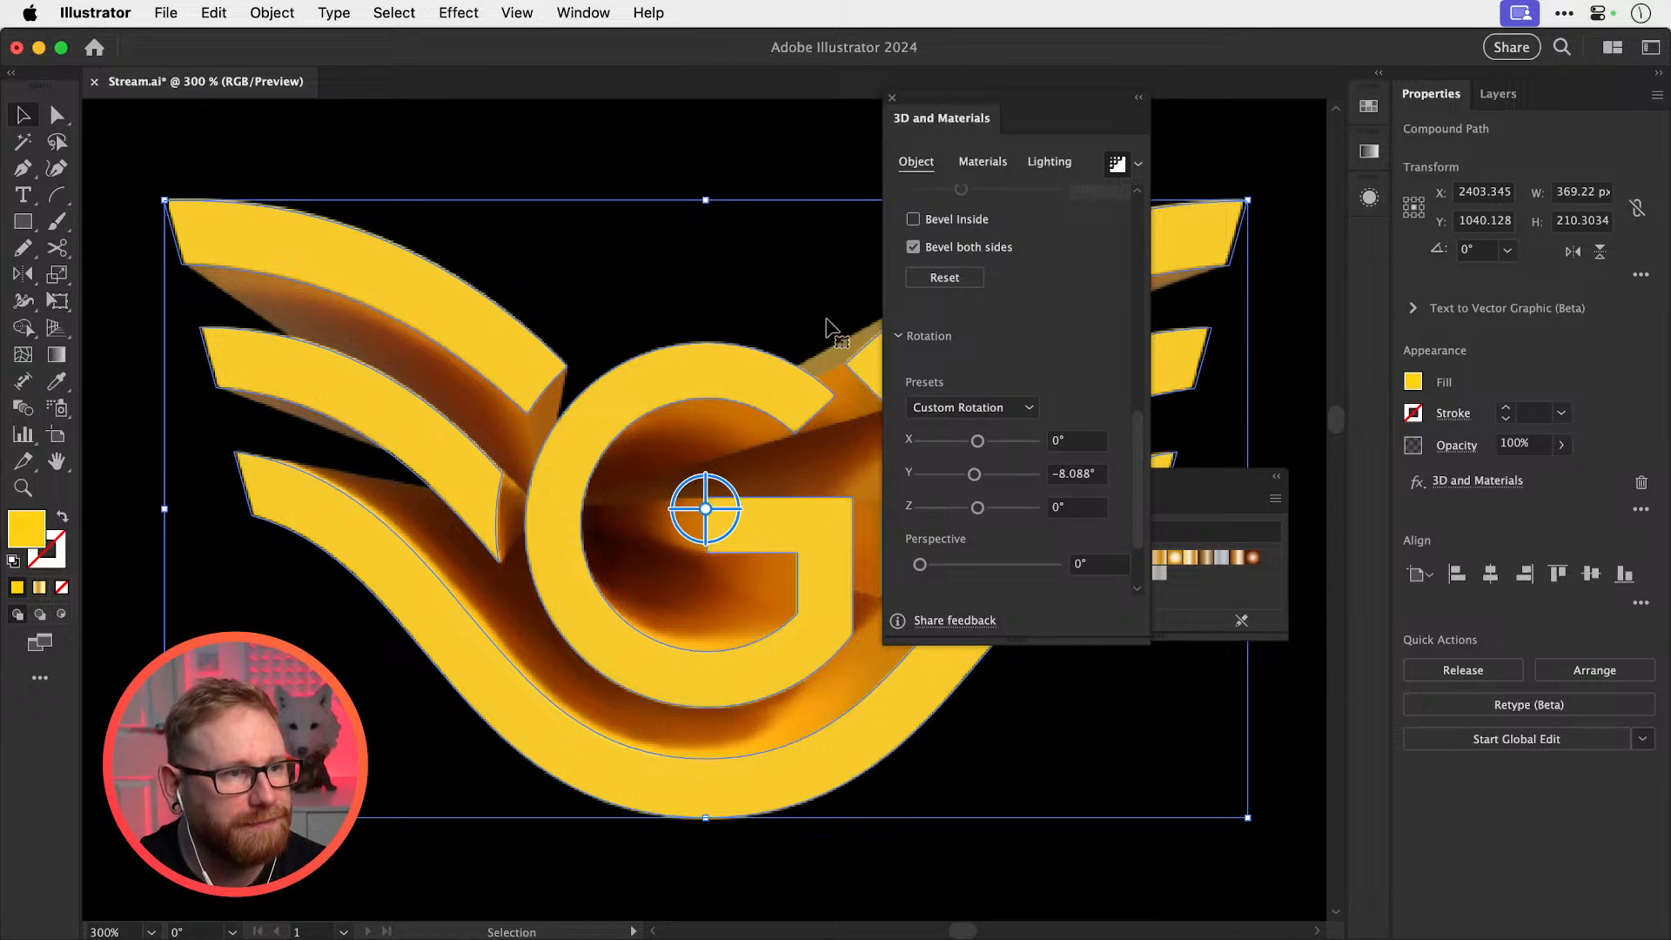
left_click(746, 158)
Unlock the black background rectangle, enlarge it and move it up behind all three logos
key("super+minus")
key("super+minus")
key("super+minus")
key("super+minus")
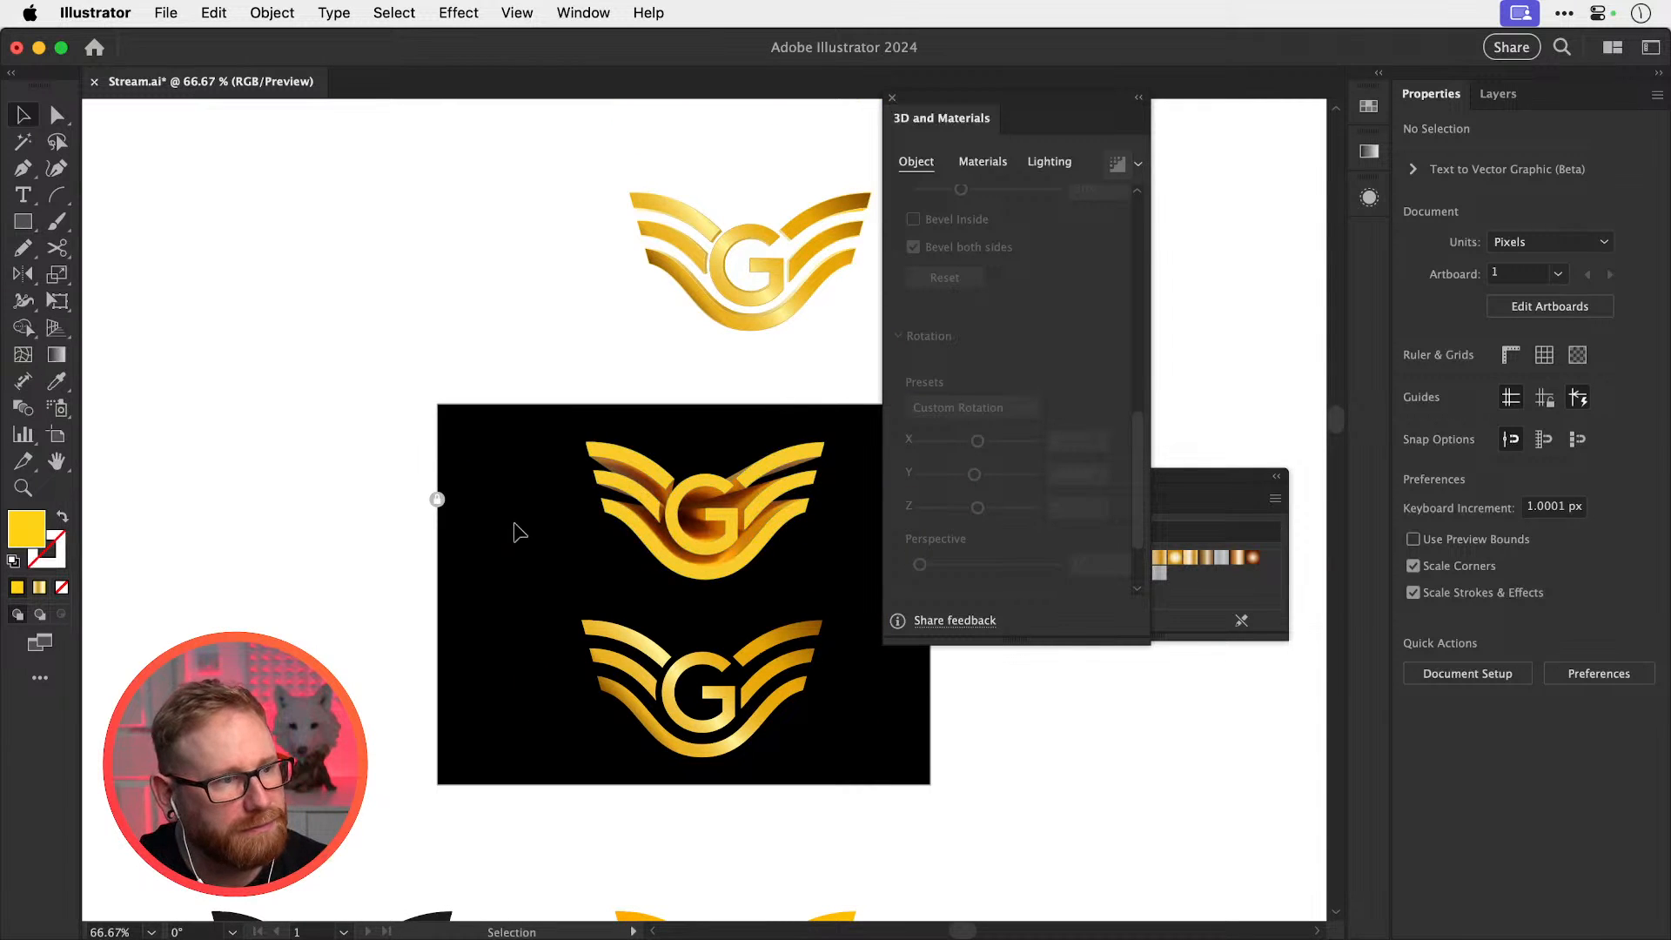
left_click(437, 498)
left_click_drag(438, 405, 121, 267)
left_click_drag(362, 598, 377, 527)
left_click(1250, 415)
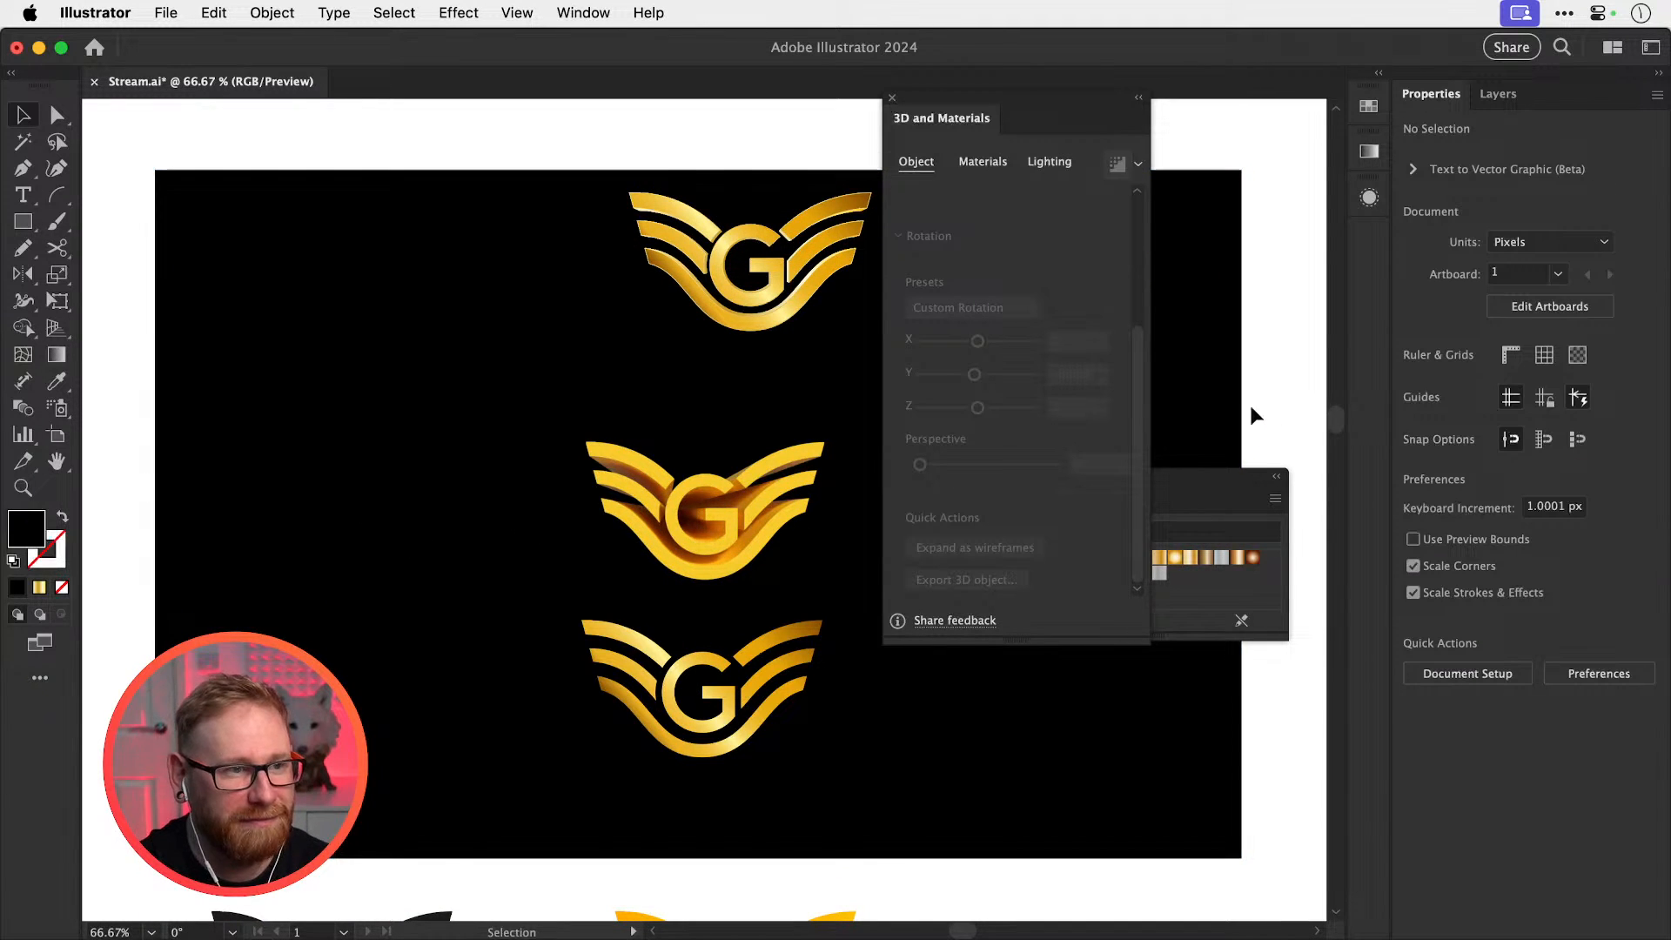
Close the 3D and Materials panel and zoom in on the 3D gold logo
key("z")
left_click_drag(705, 512, 765, 541)
key("v")
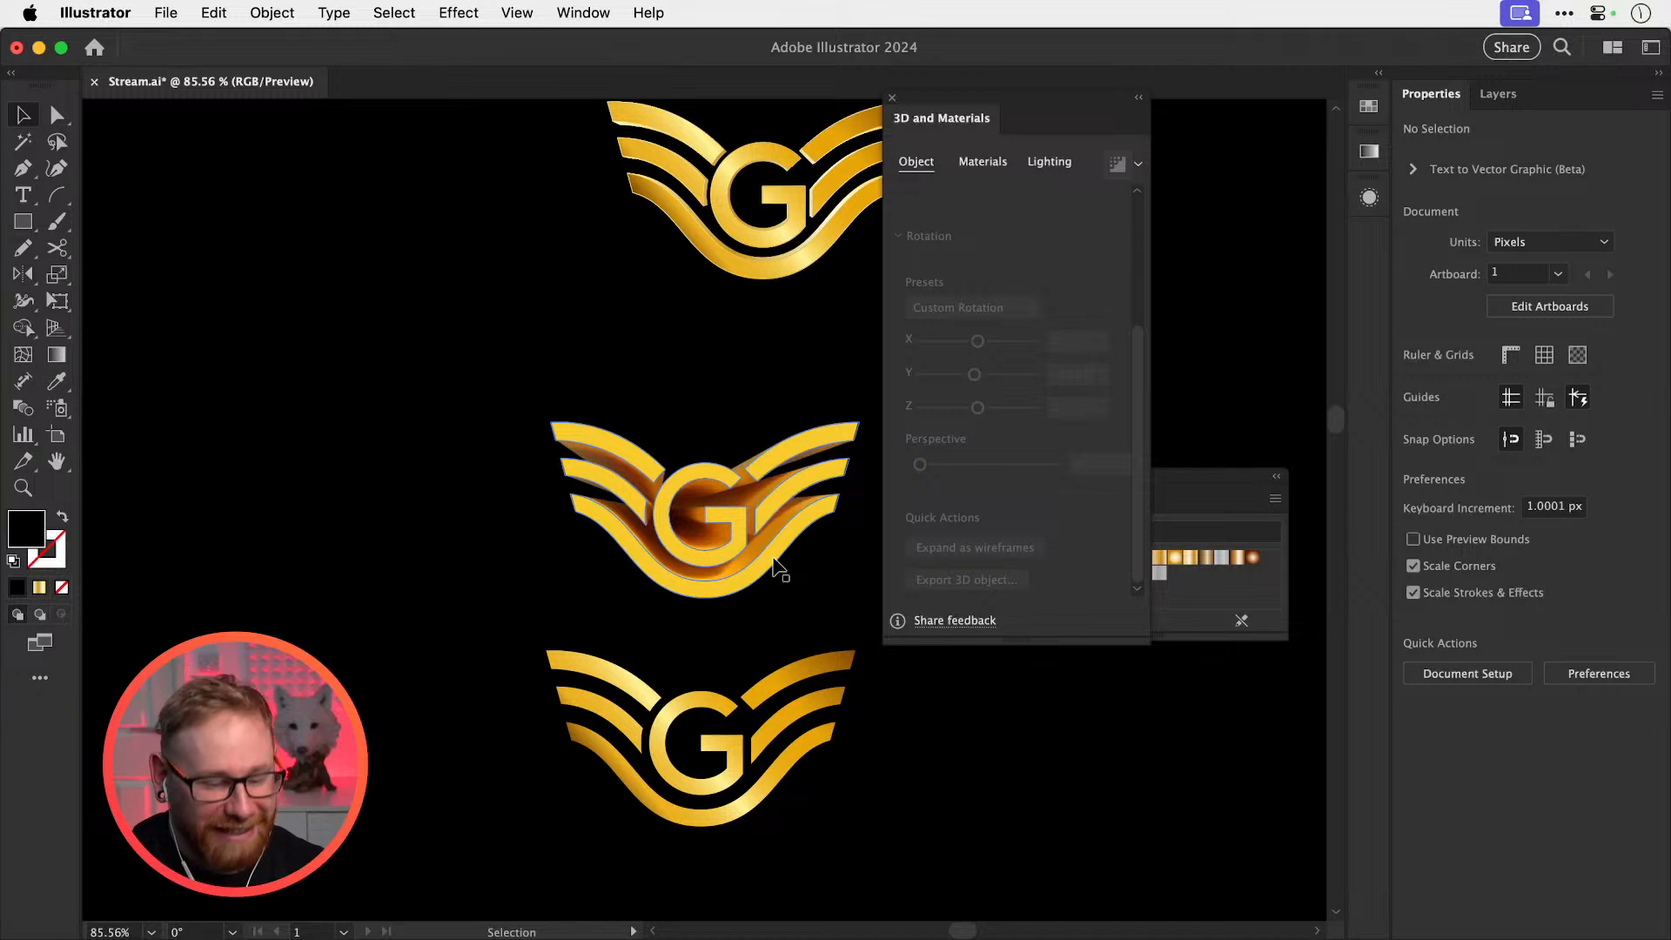
left_click(892, 97)
left_click_drag(707, 520, 858, 542)
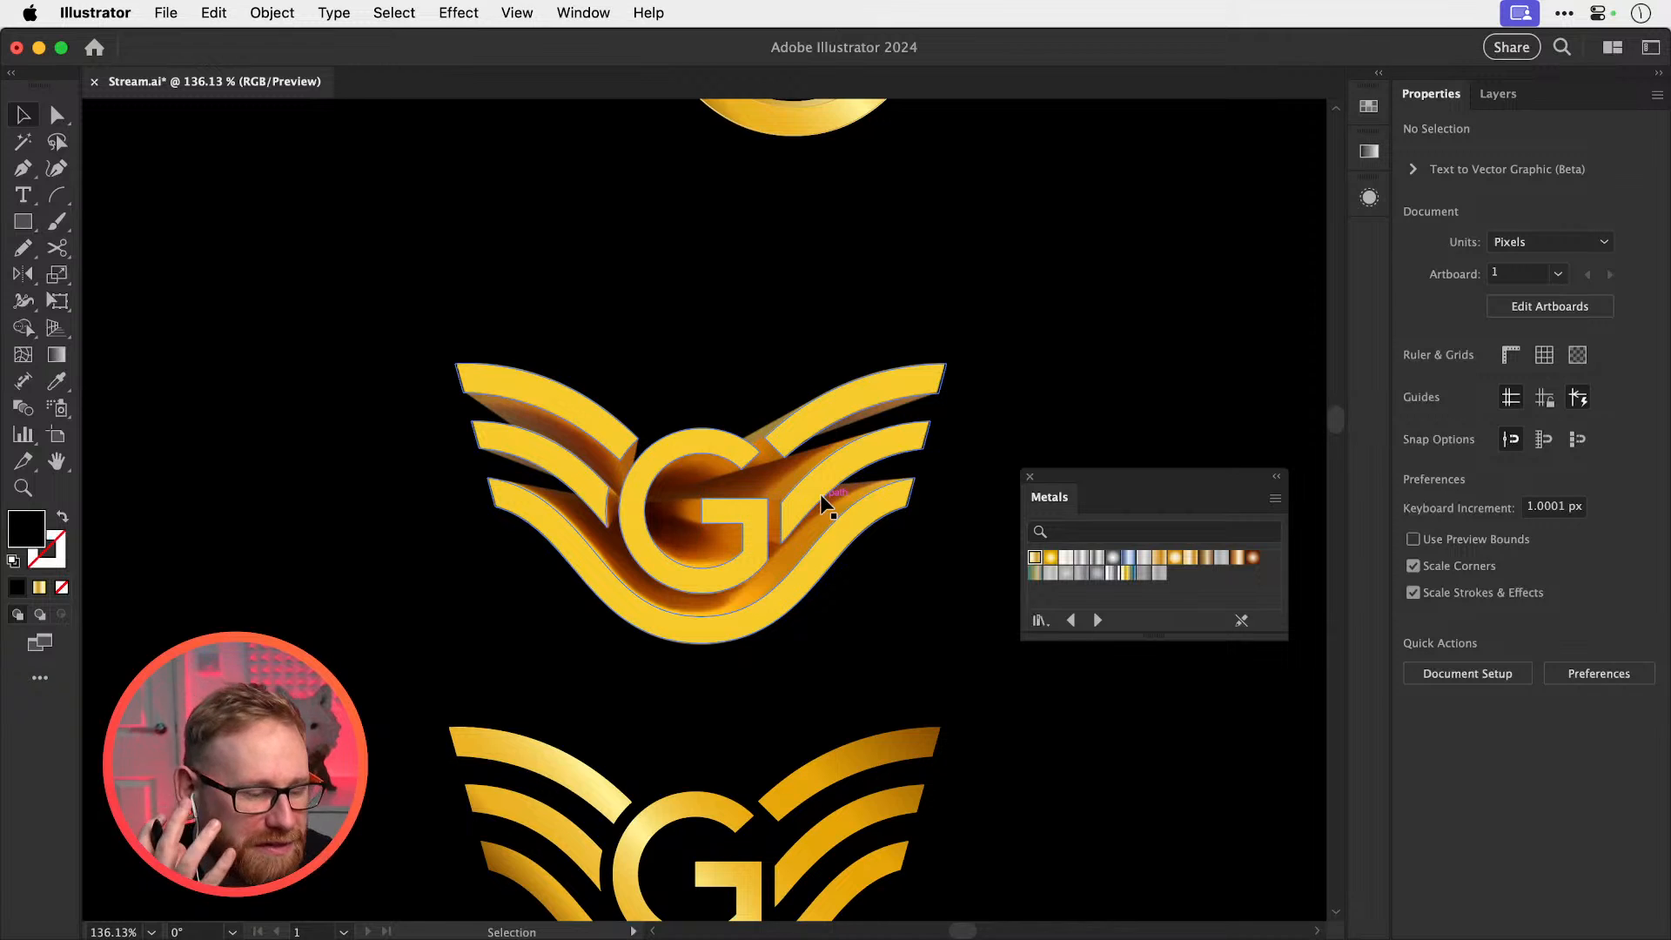
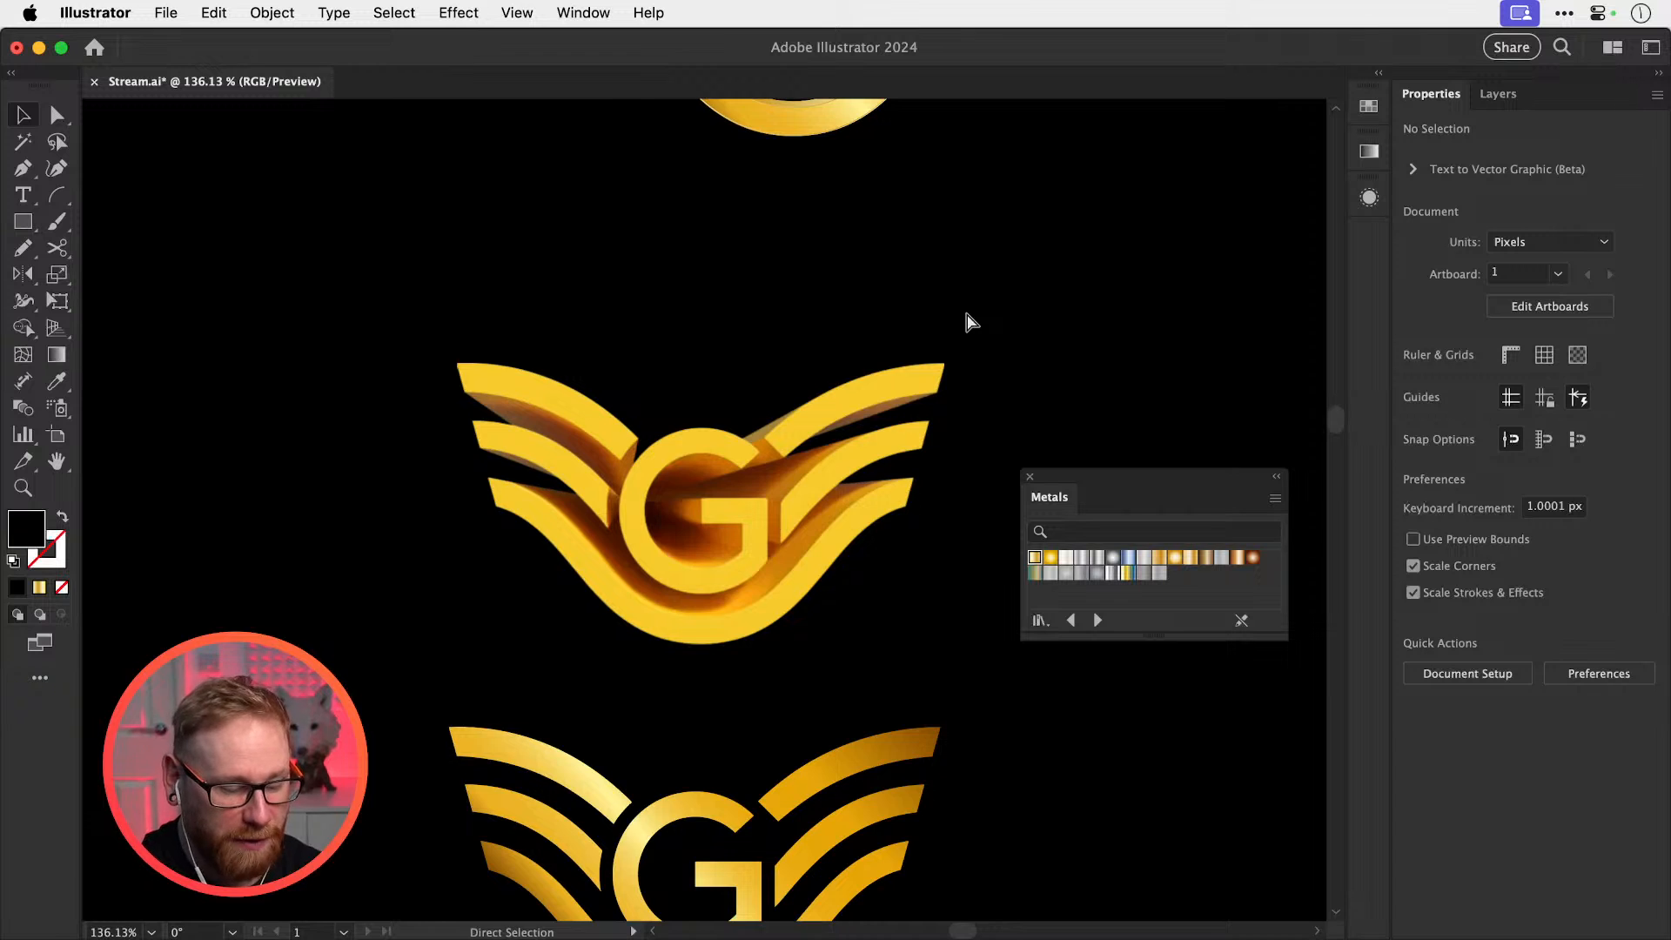
Move the lower gold G logo higher on its artboard
key("super+minus")
key("super+minus")
key("super+minus")
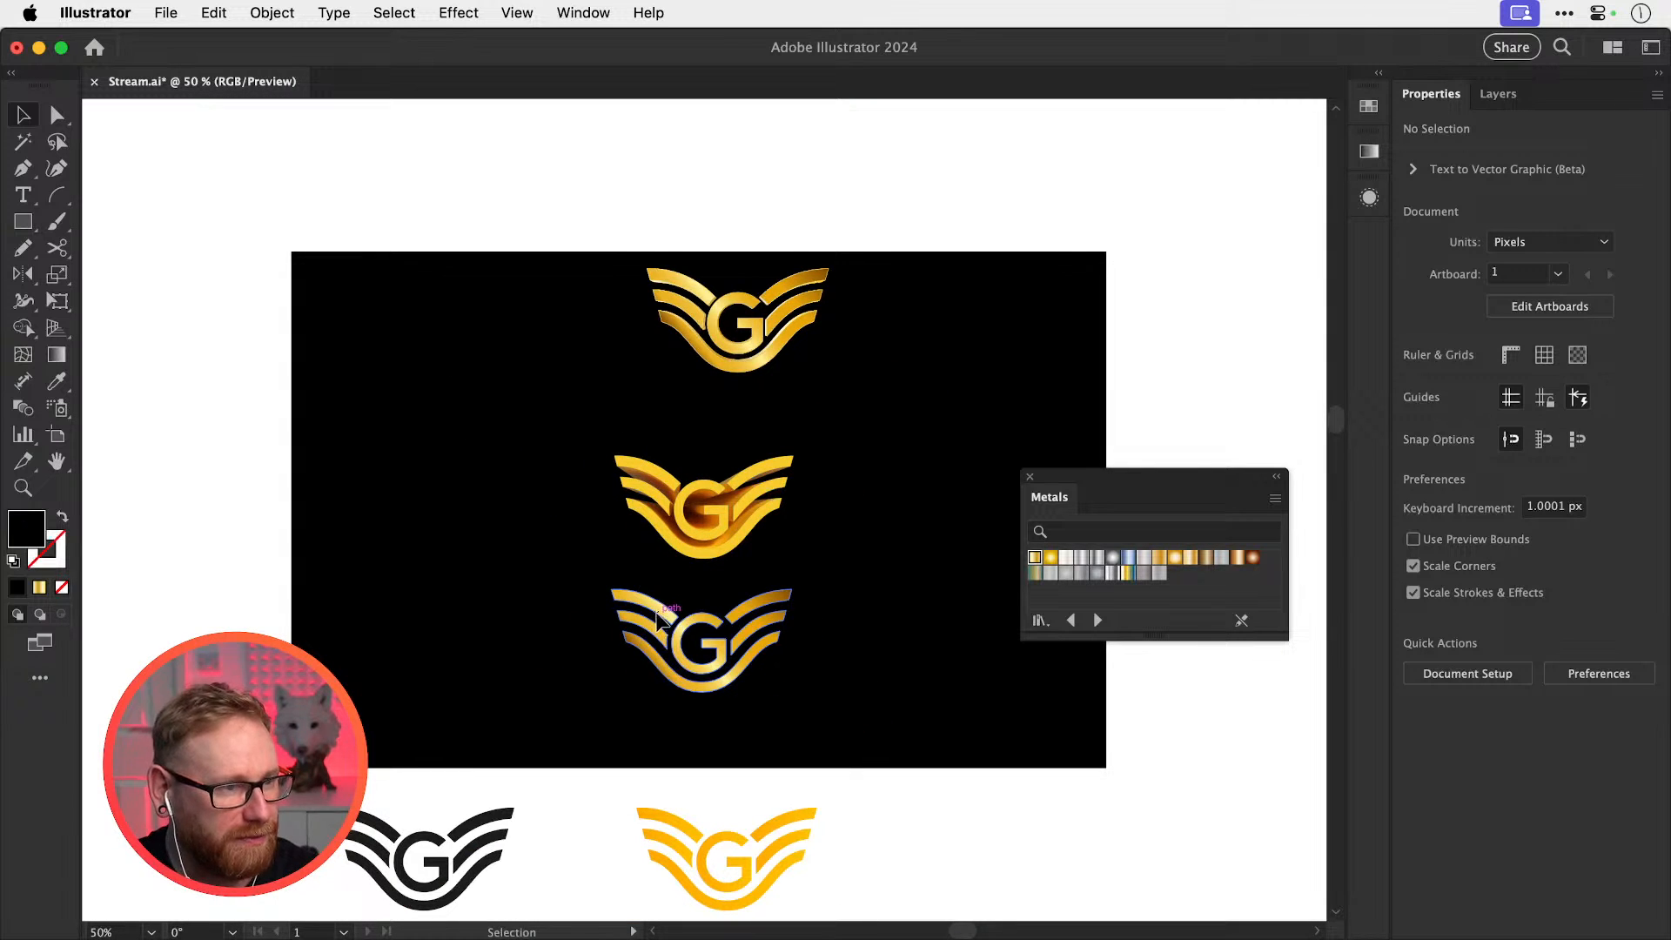
left_click_drag(641, 597, 644, 130)
scroll(717, 510, "up", 2)
Shift-drag the black-artboard G logo straight up
left_click(717, 510)
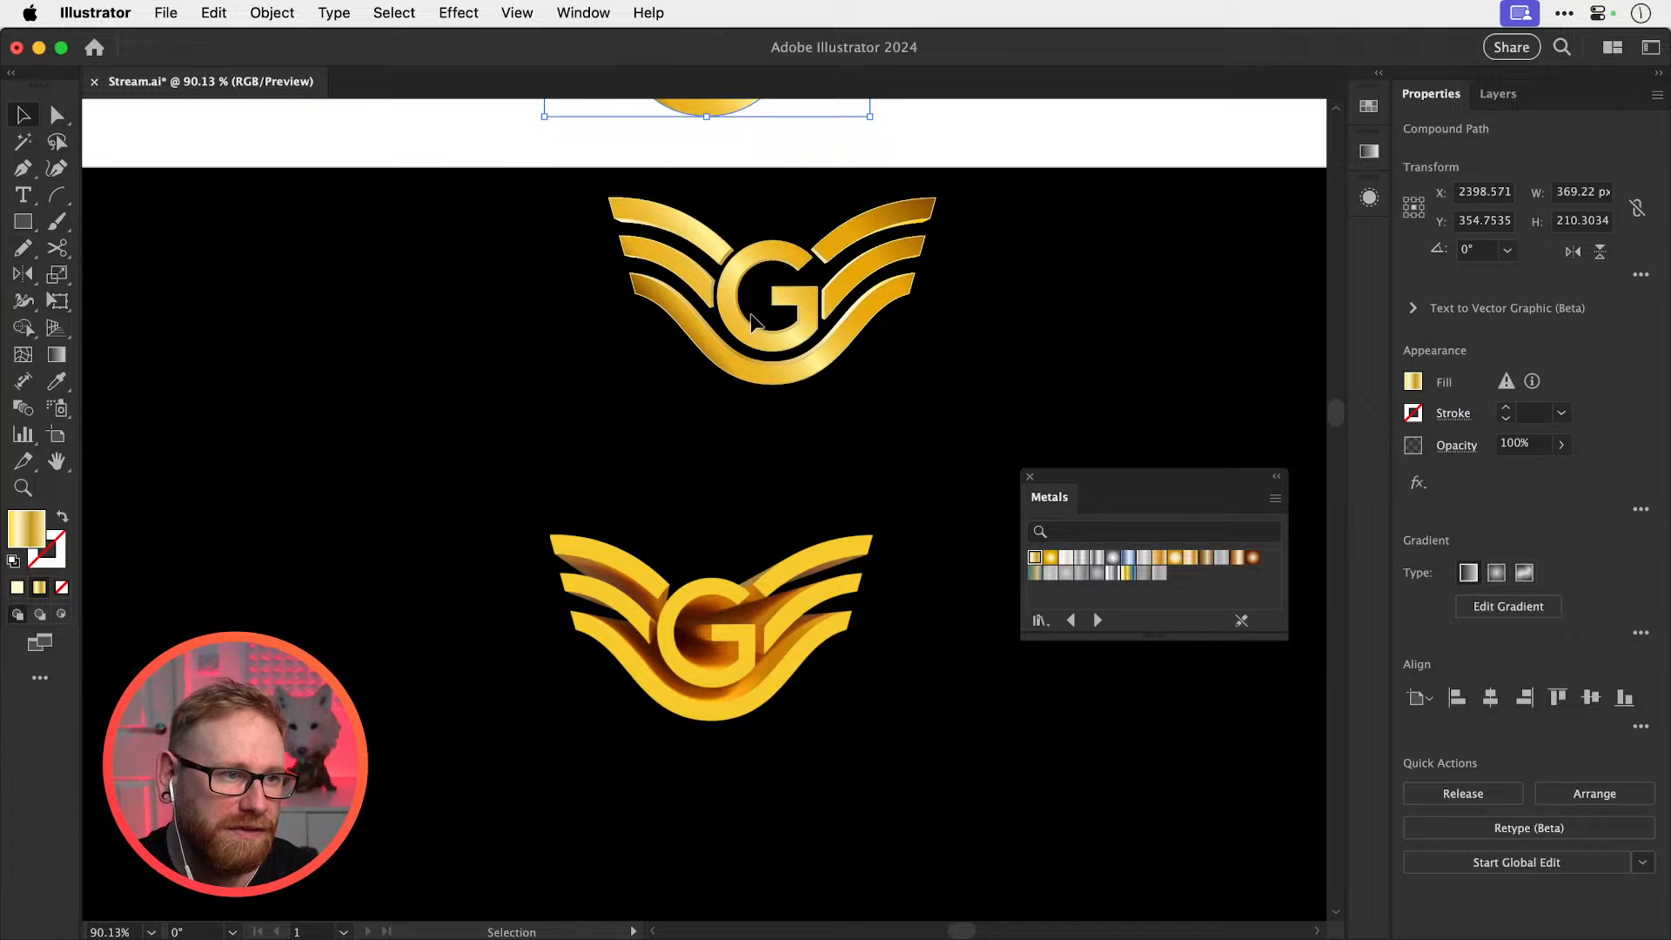
left_click_drag(712, 337, 664, 514)
left_click(736, 432)
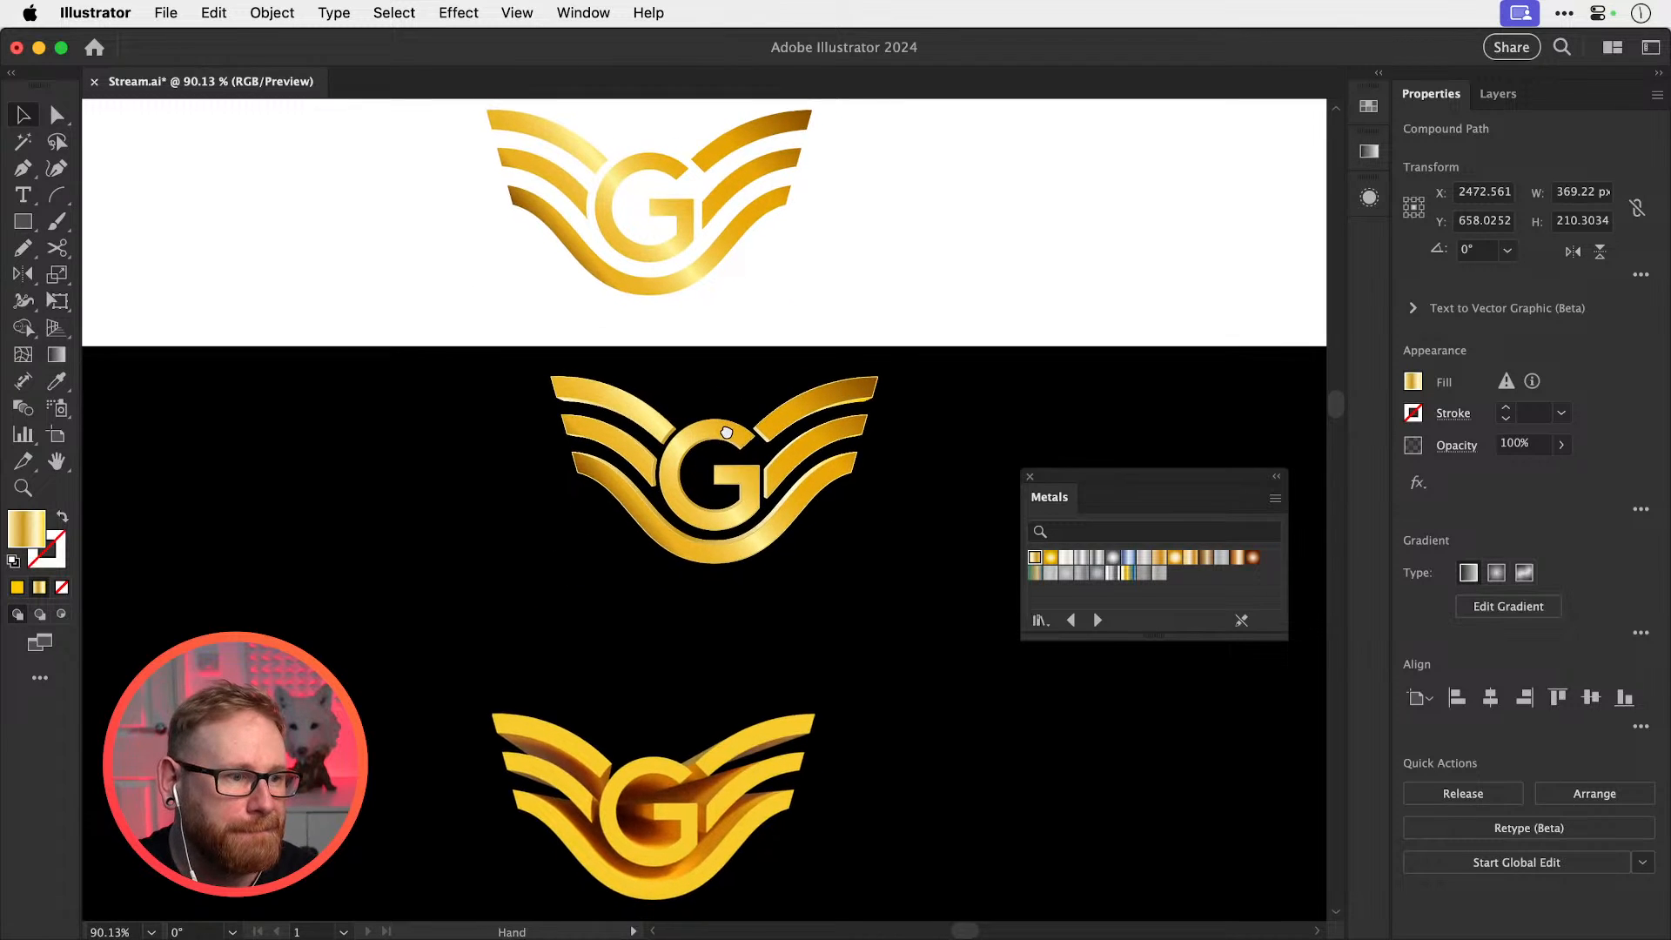
left_click_drag(736, 432, 652, 410)
Zoom in on the black artboard and select the yellow 3D G logo
left_click_drag(696, 588, 753, 239)
left_click_drag(614, 770, 662, 601)
key("z")
left_click_drag(666, 676, 845, 705)
left_click_drag(763, 595, 818, 455)
key("v")
left_click(860, 504)
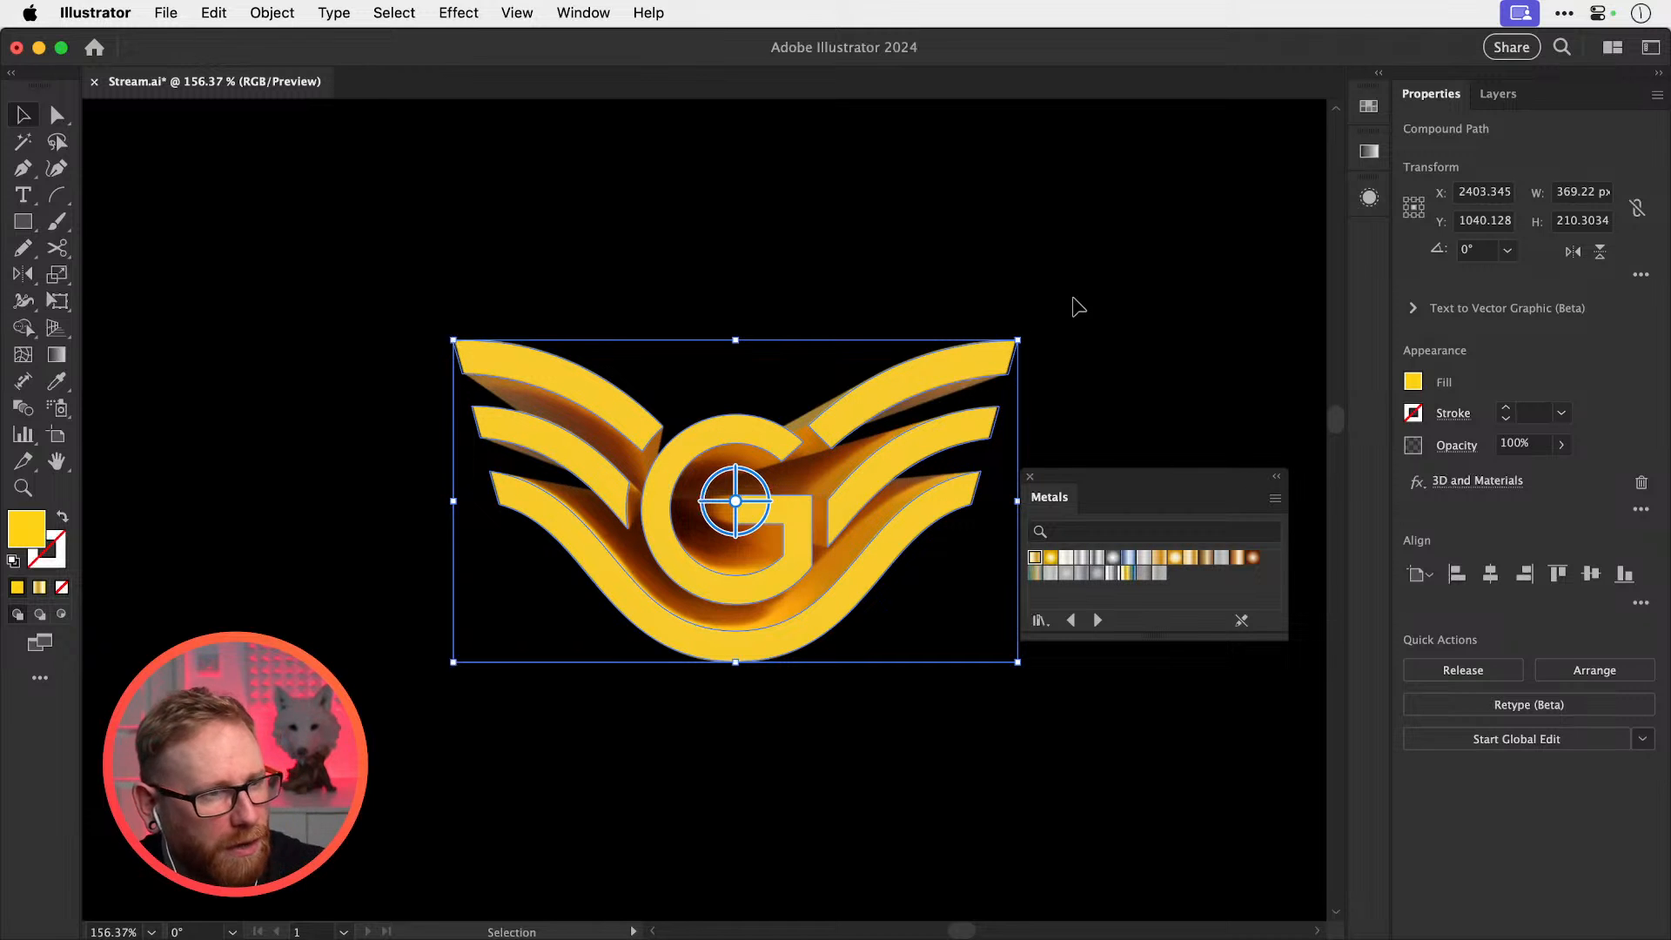
key("z")
left_click_drag(735, 497, 836, 492)
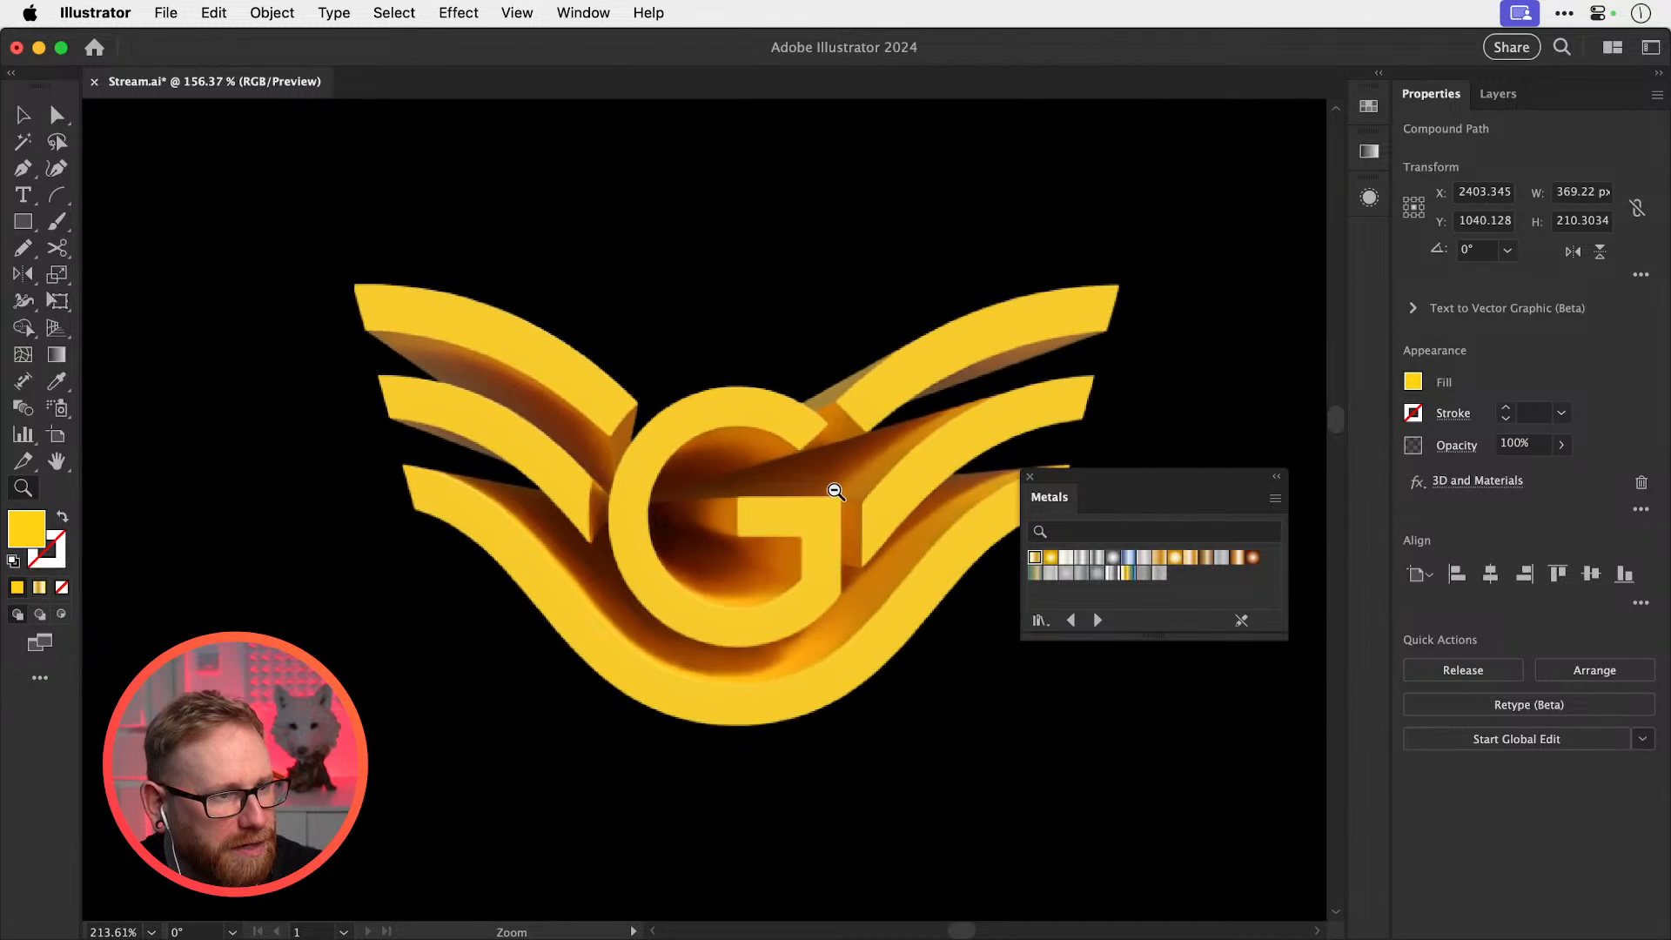
key("v")
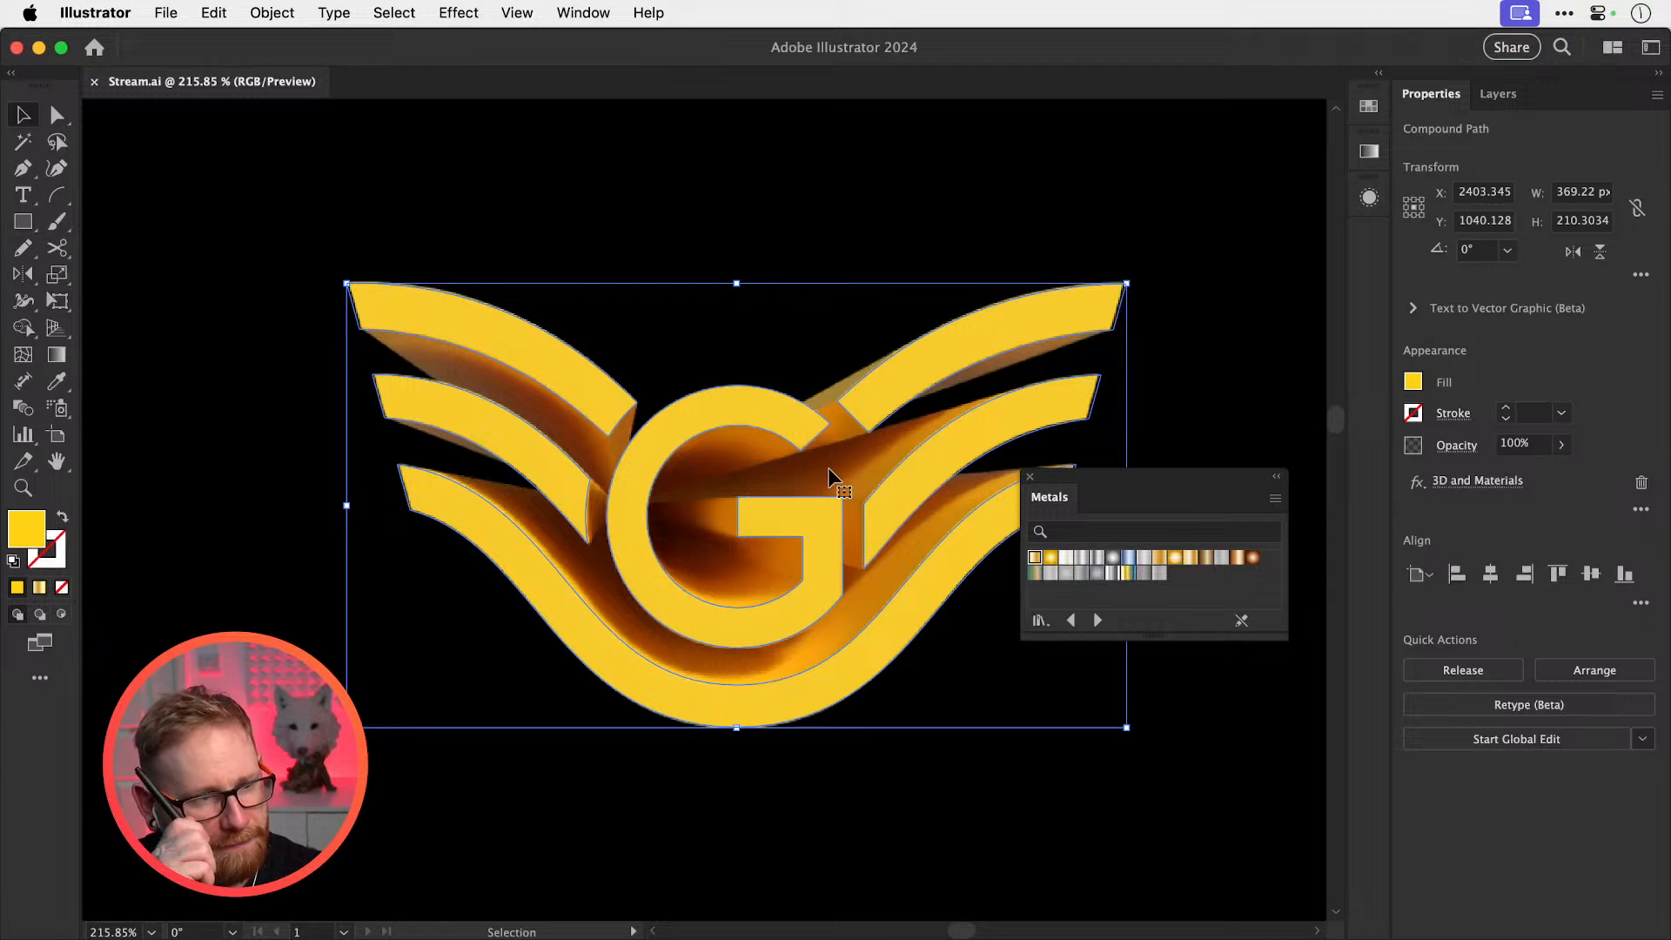
Set Document Raster Effects resolution to Medium (150 ppi) and deselect to view the render
left_click(460, 14)
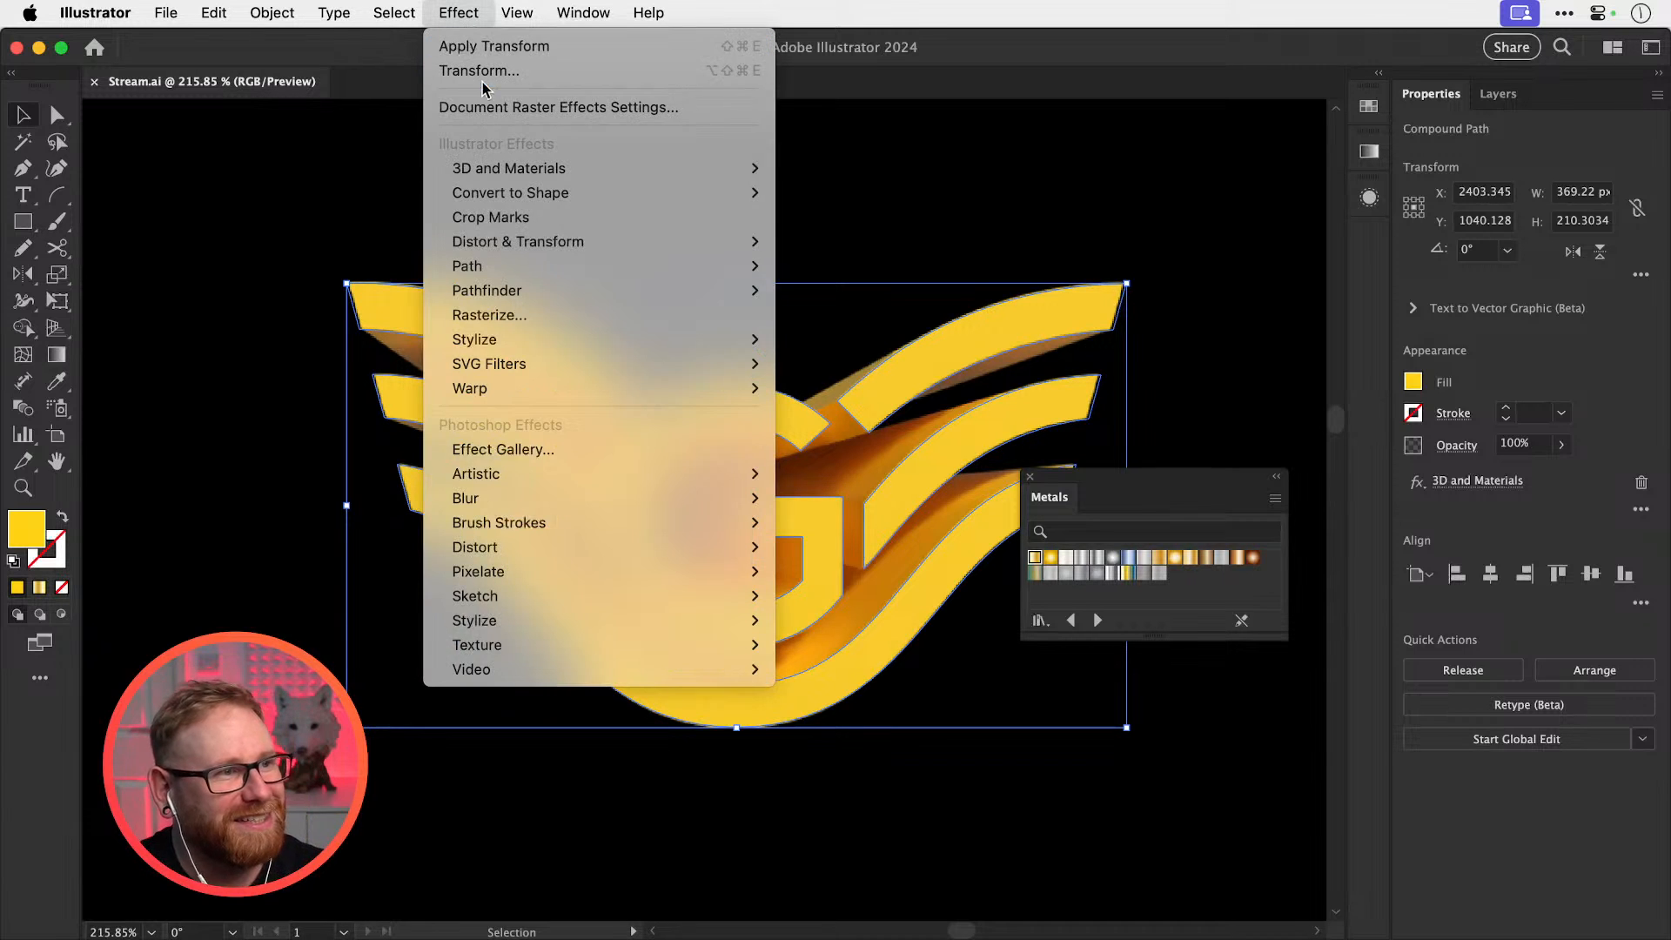
left_click(601, 107)
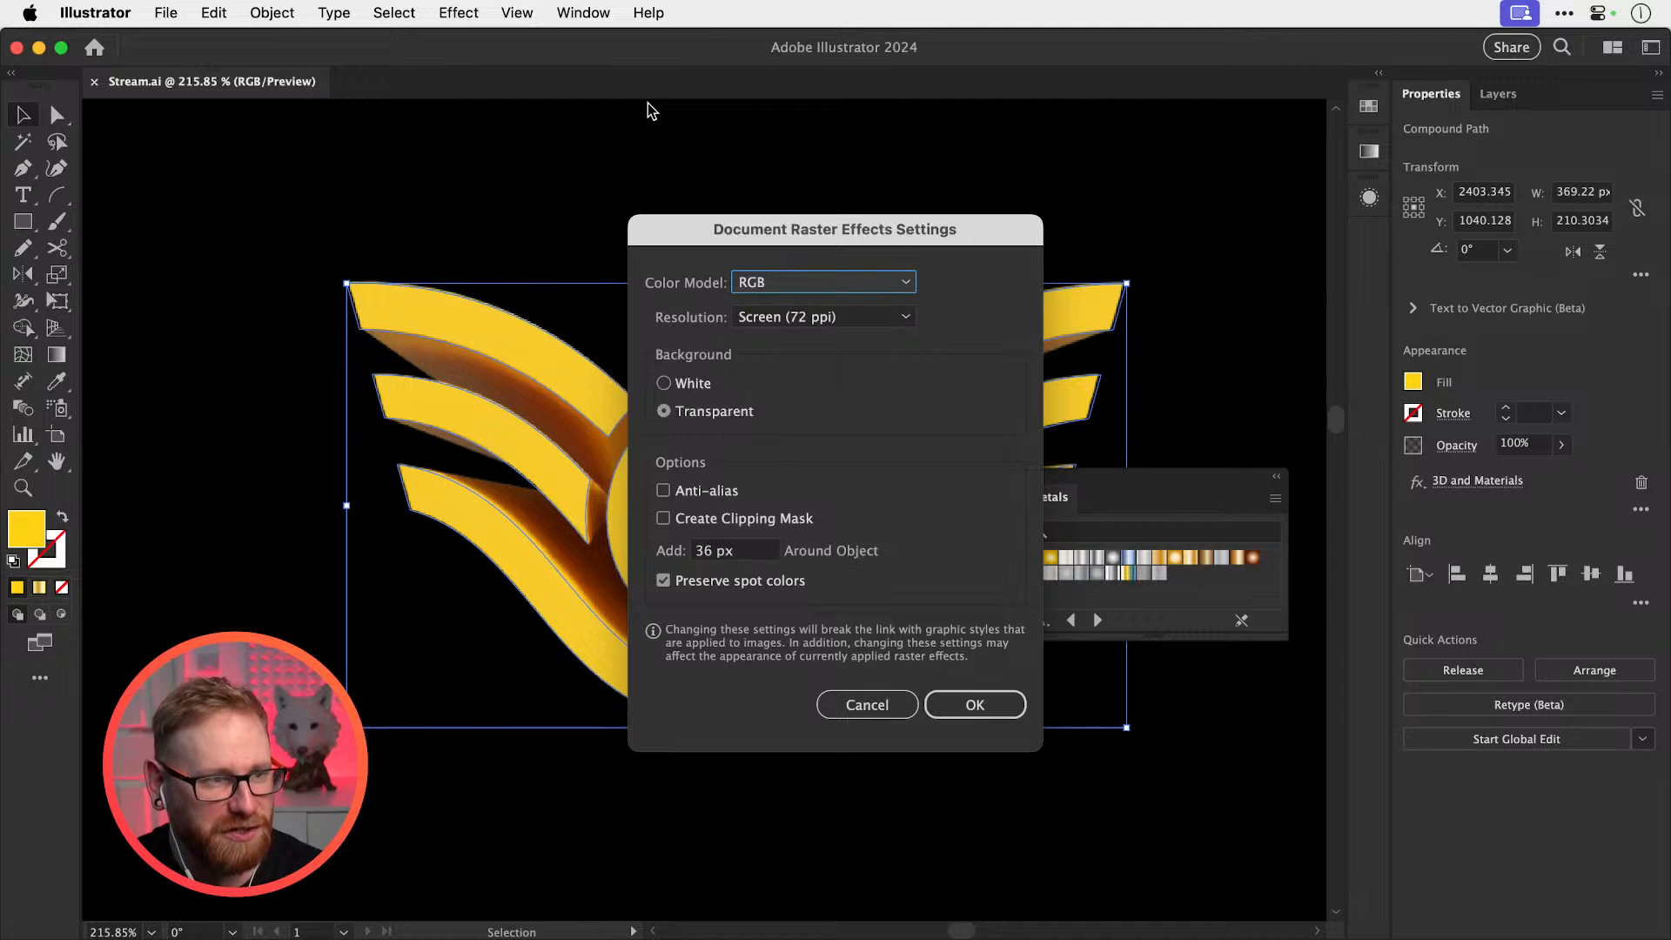
left_click(808, 318)
left_click(807, 367)
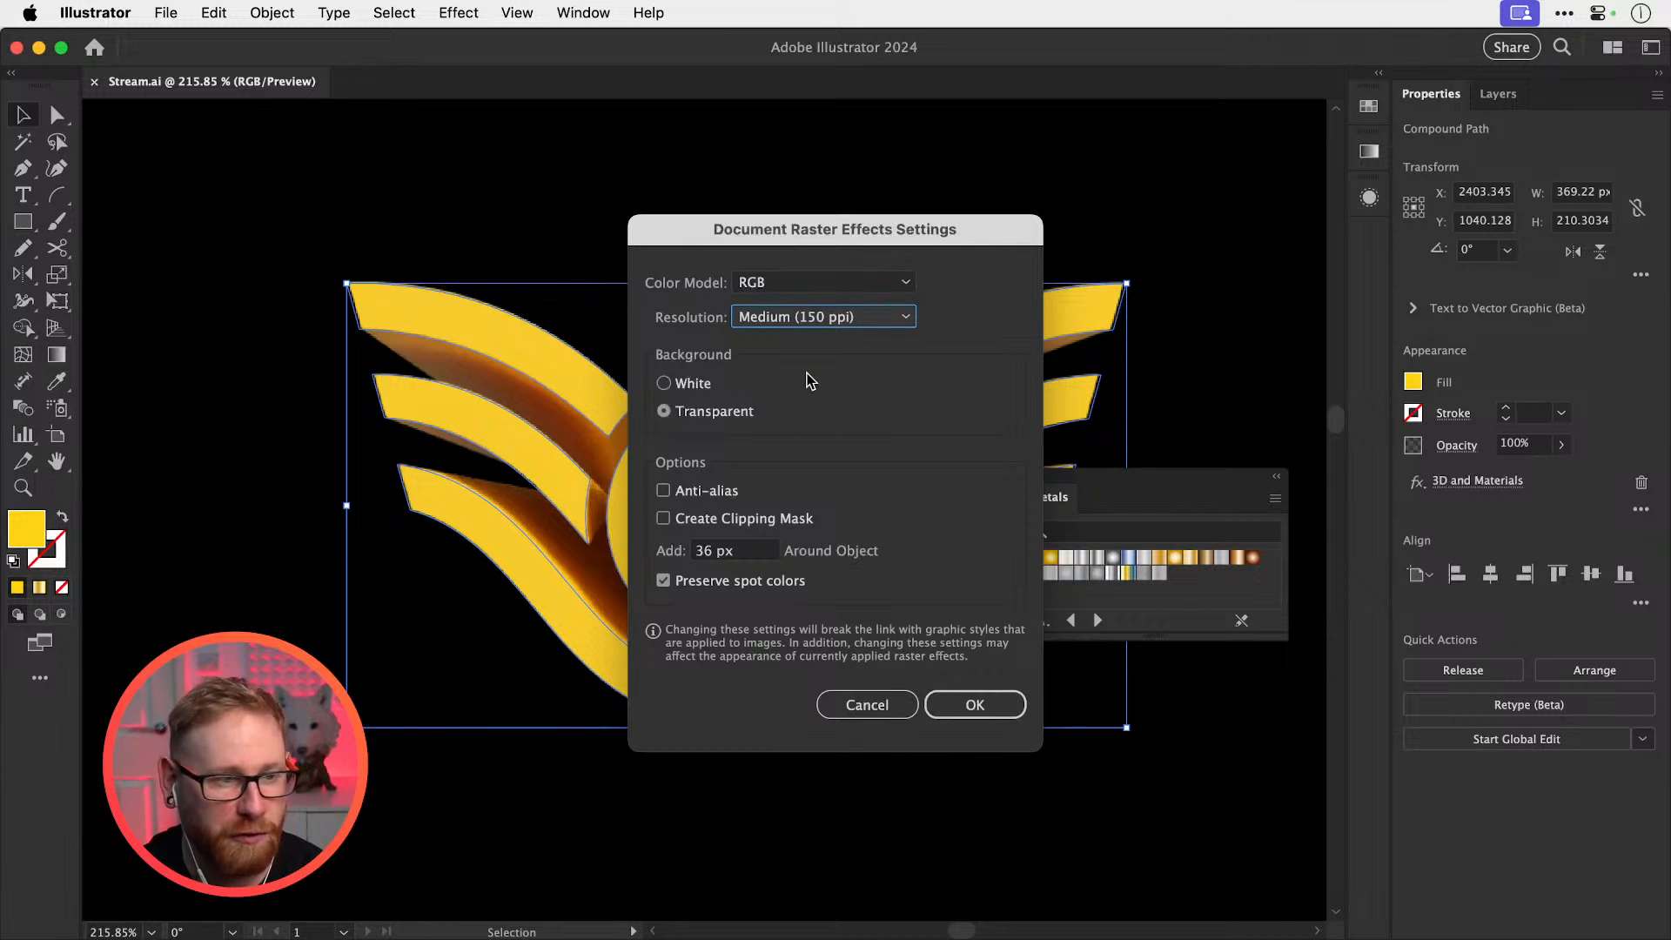
left_click(972, 702)
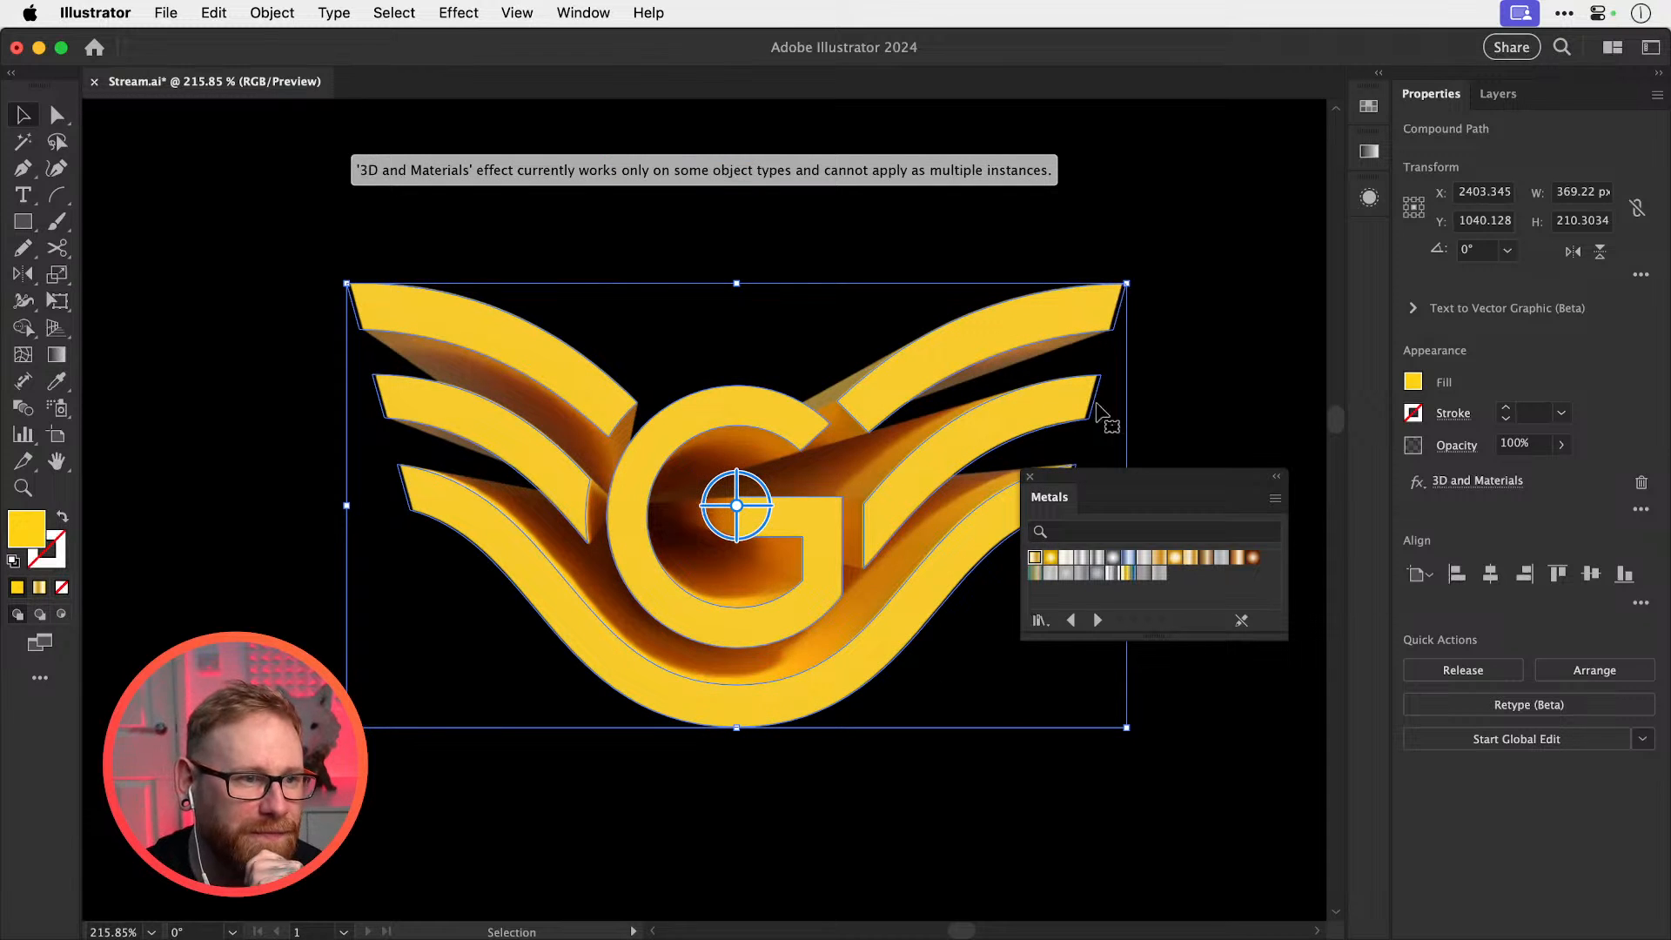
left_click(1184, 387)
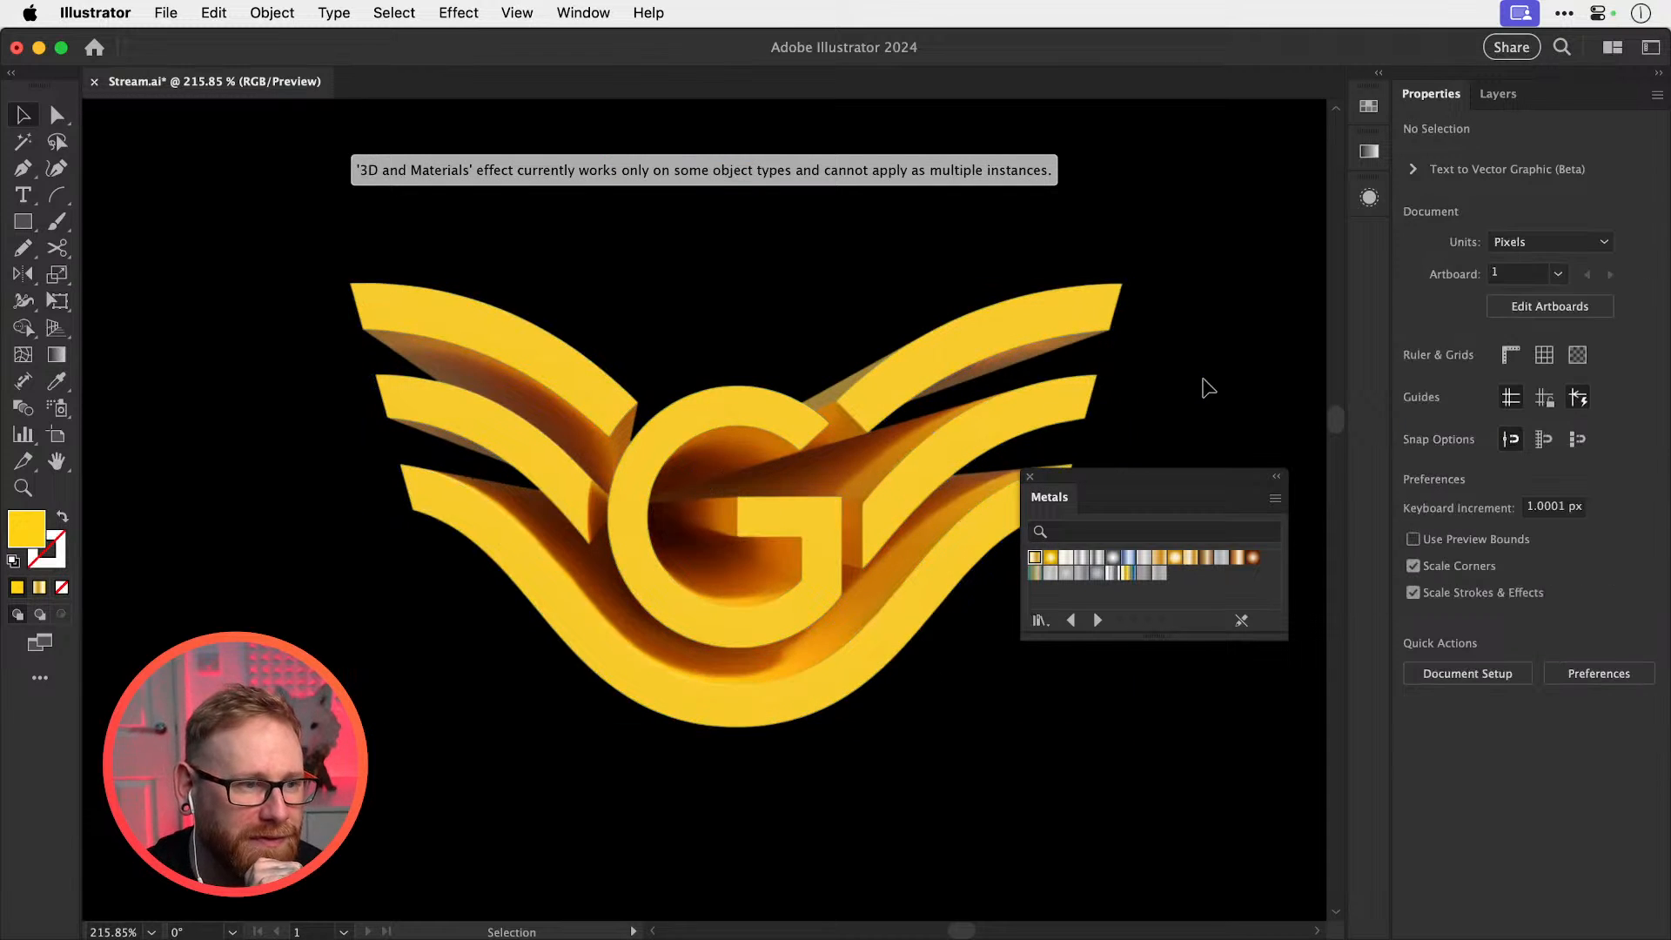
Reselect the 3D G logo, raise raster effects resolution to High (300 ppi), and inspect
left_click(631, 461)
left_click(458, 13)
left_click(488, 107)
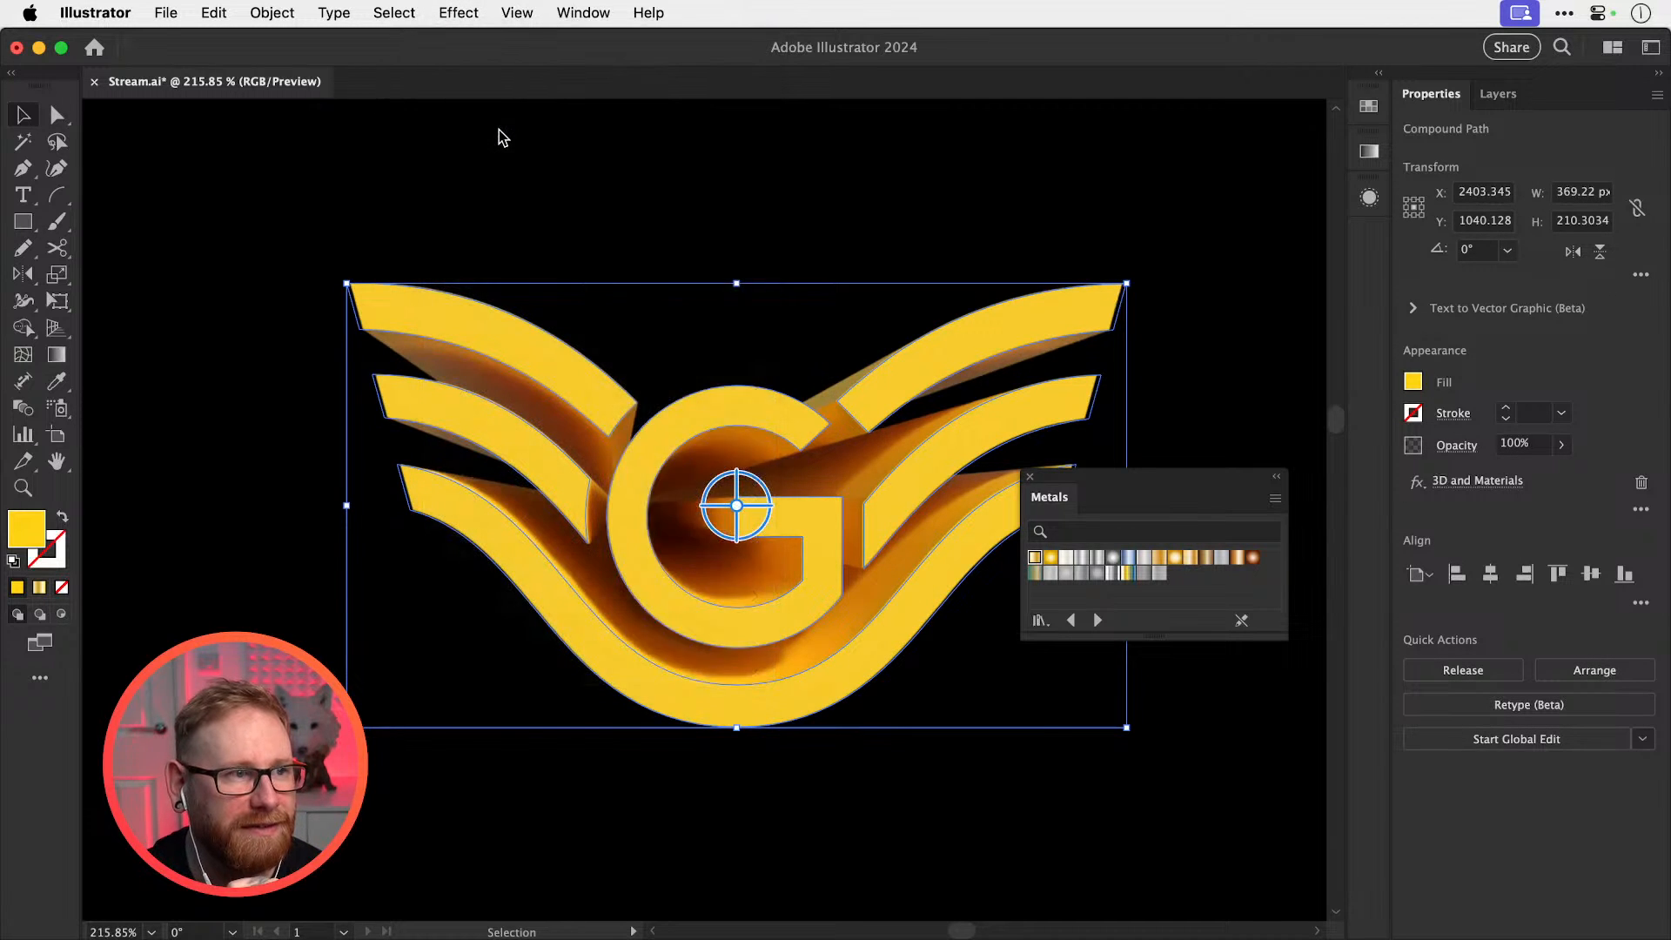
left_click(787, 324)
left_click(802, 389)
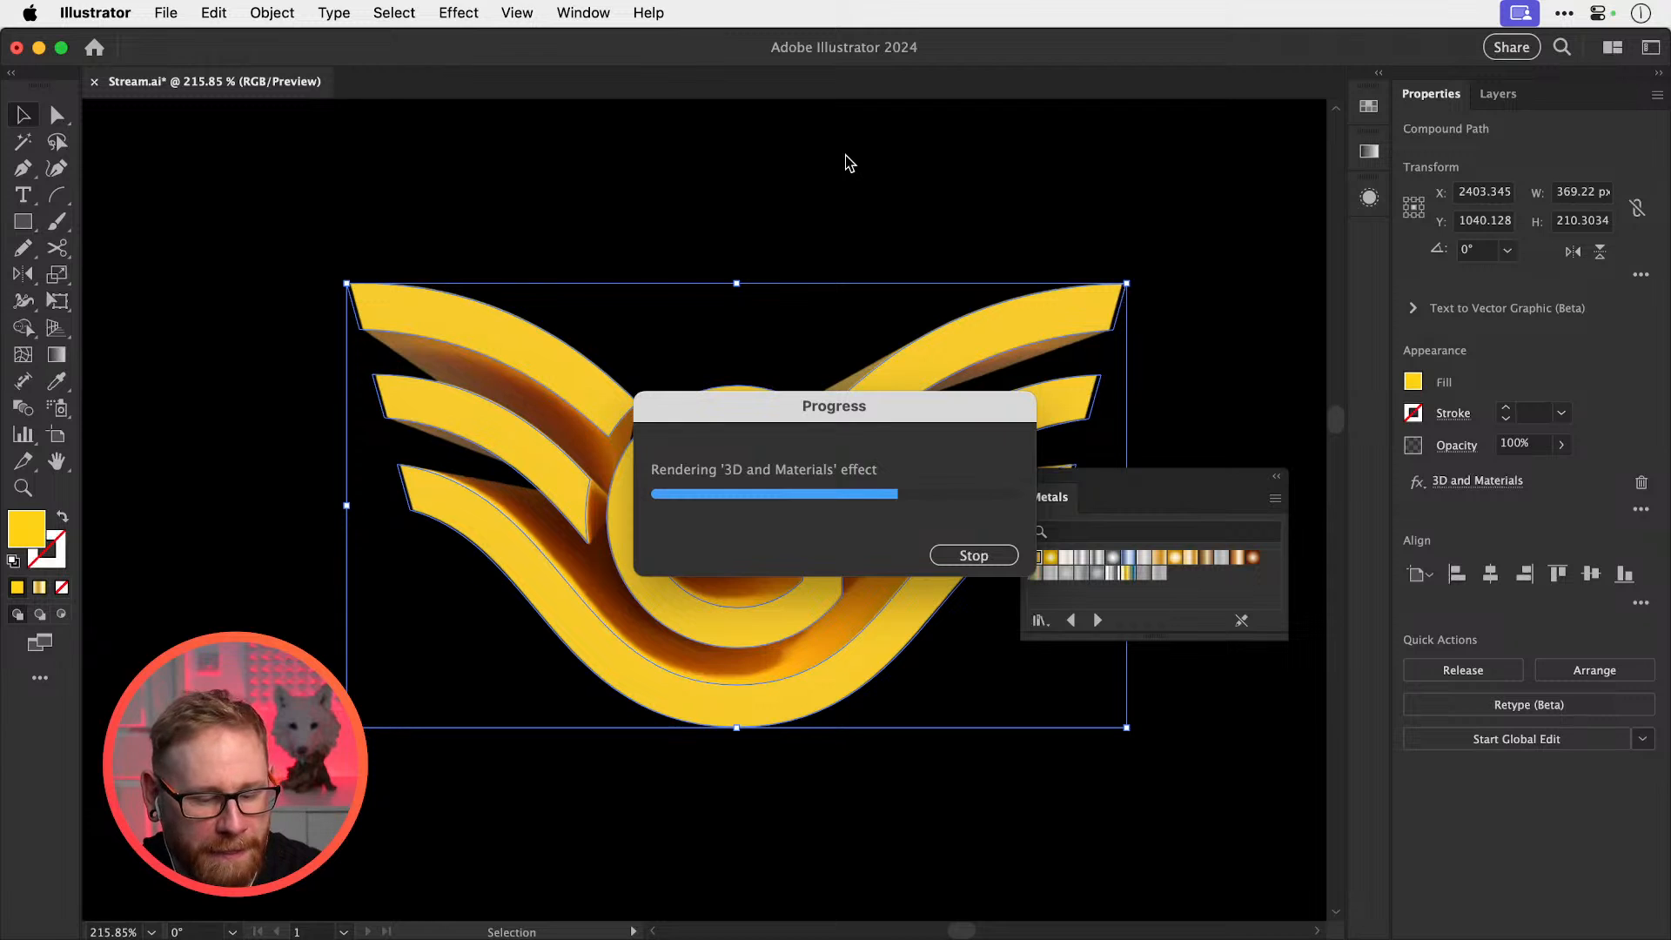
left_click(1256, 222)
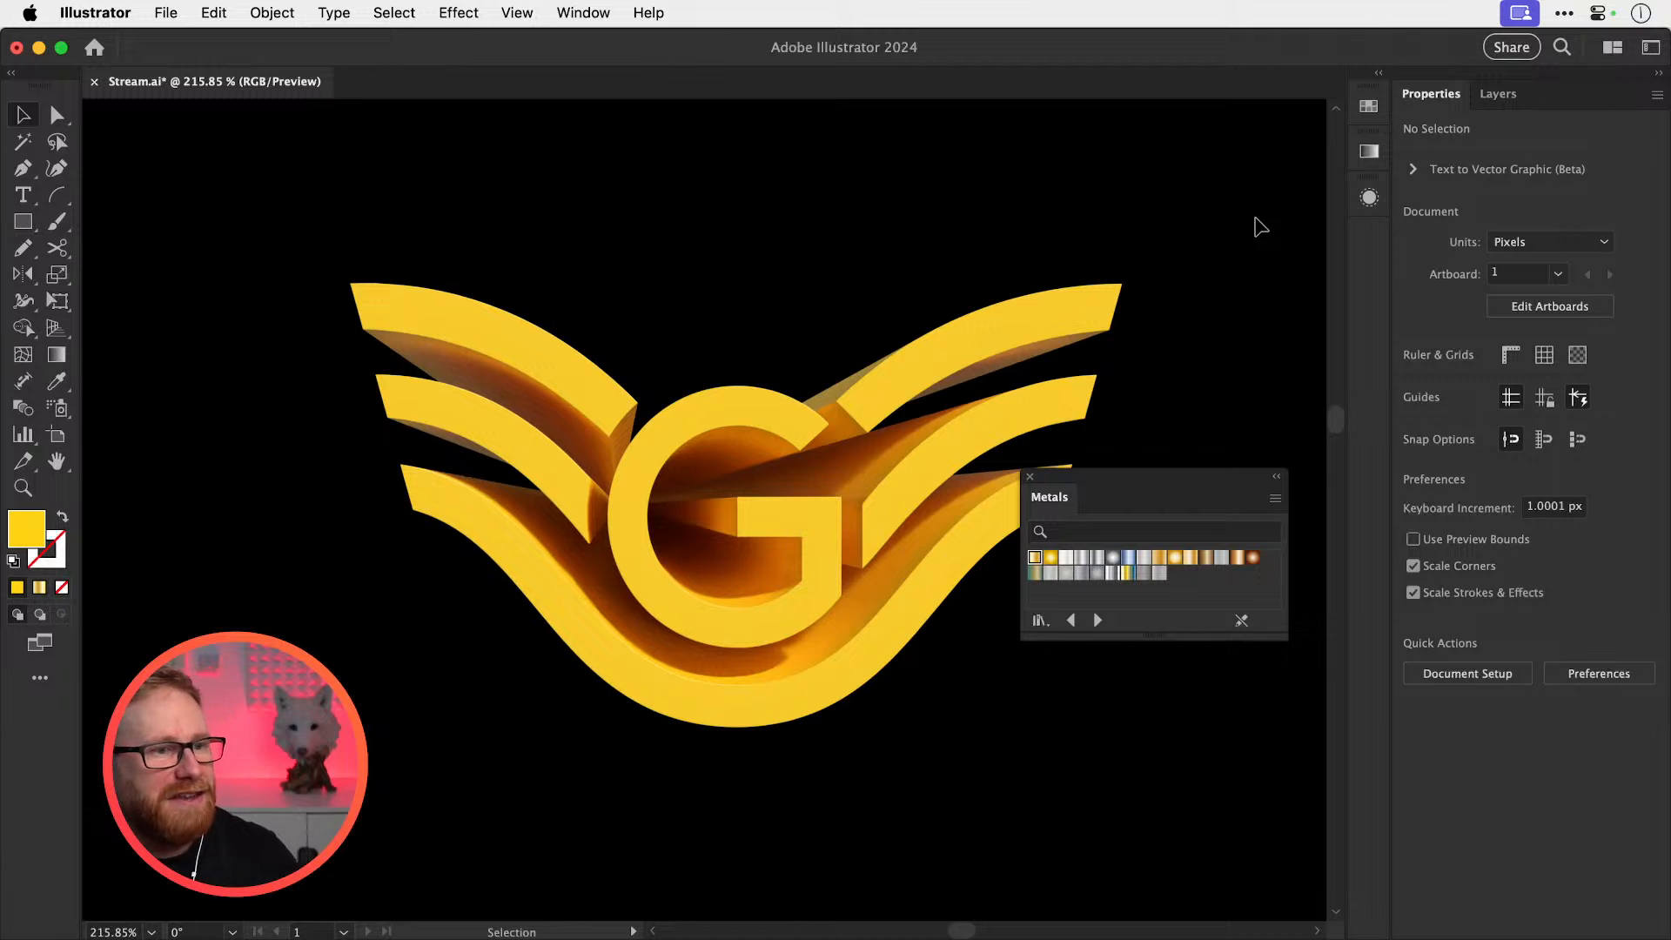
key("super+equal")
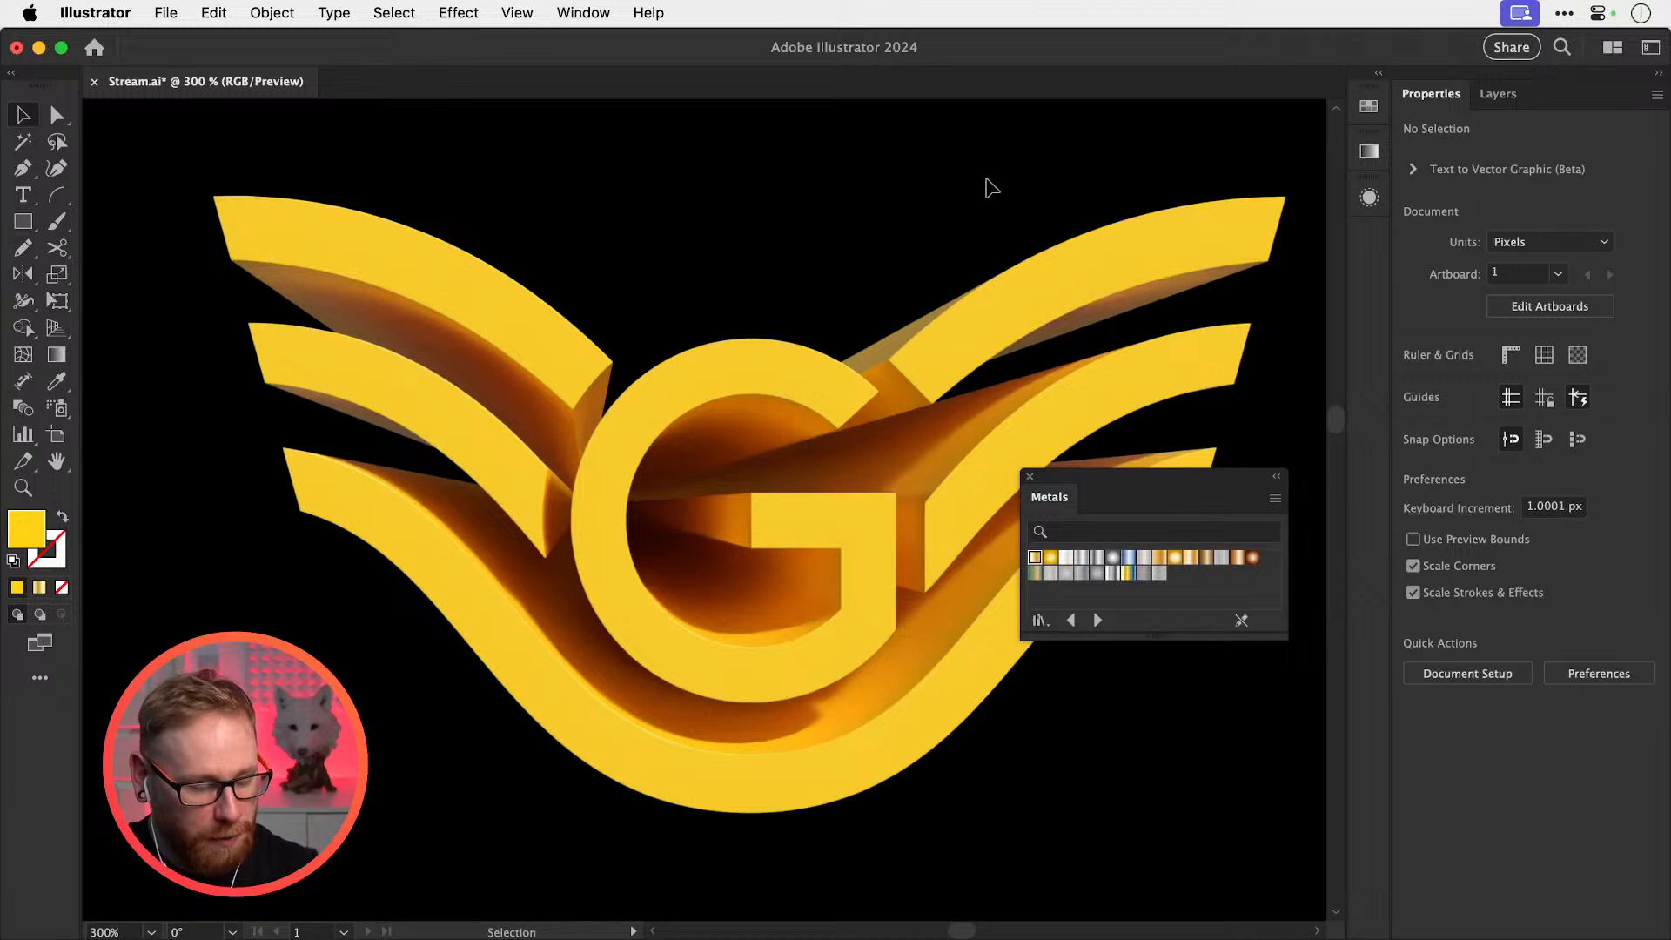
Zoom out to inspect the 3D G logo render, then save the document
key("super+minus")
key("super+minus")
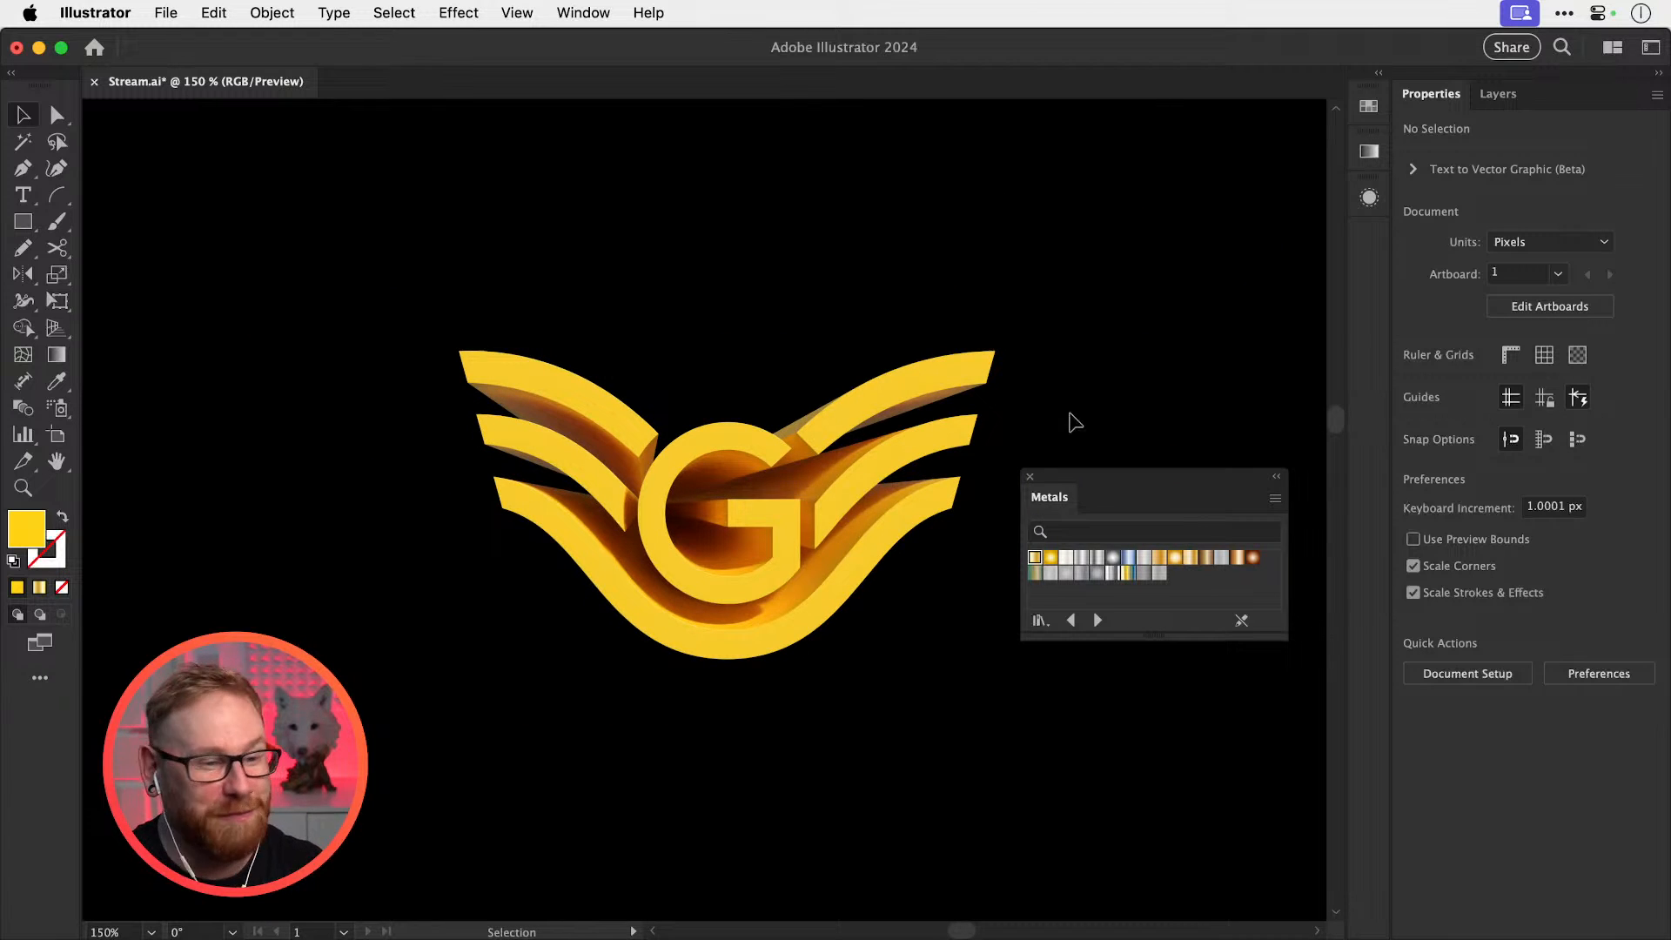
scroll(839, 571, "up", 1)
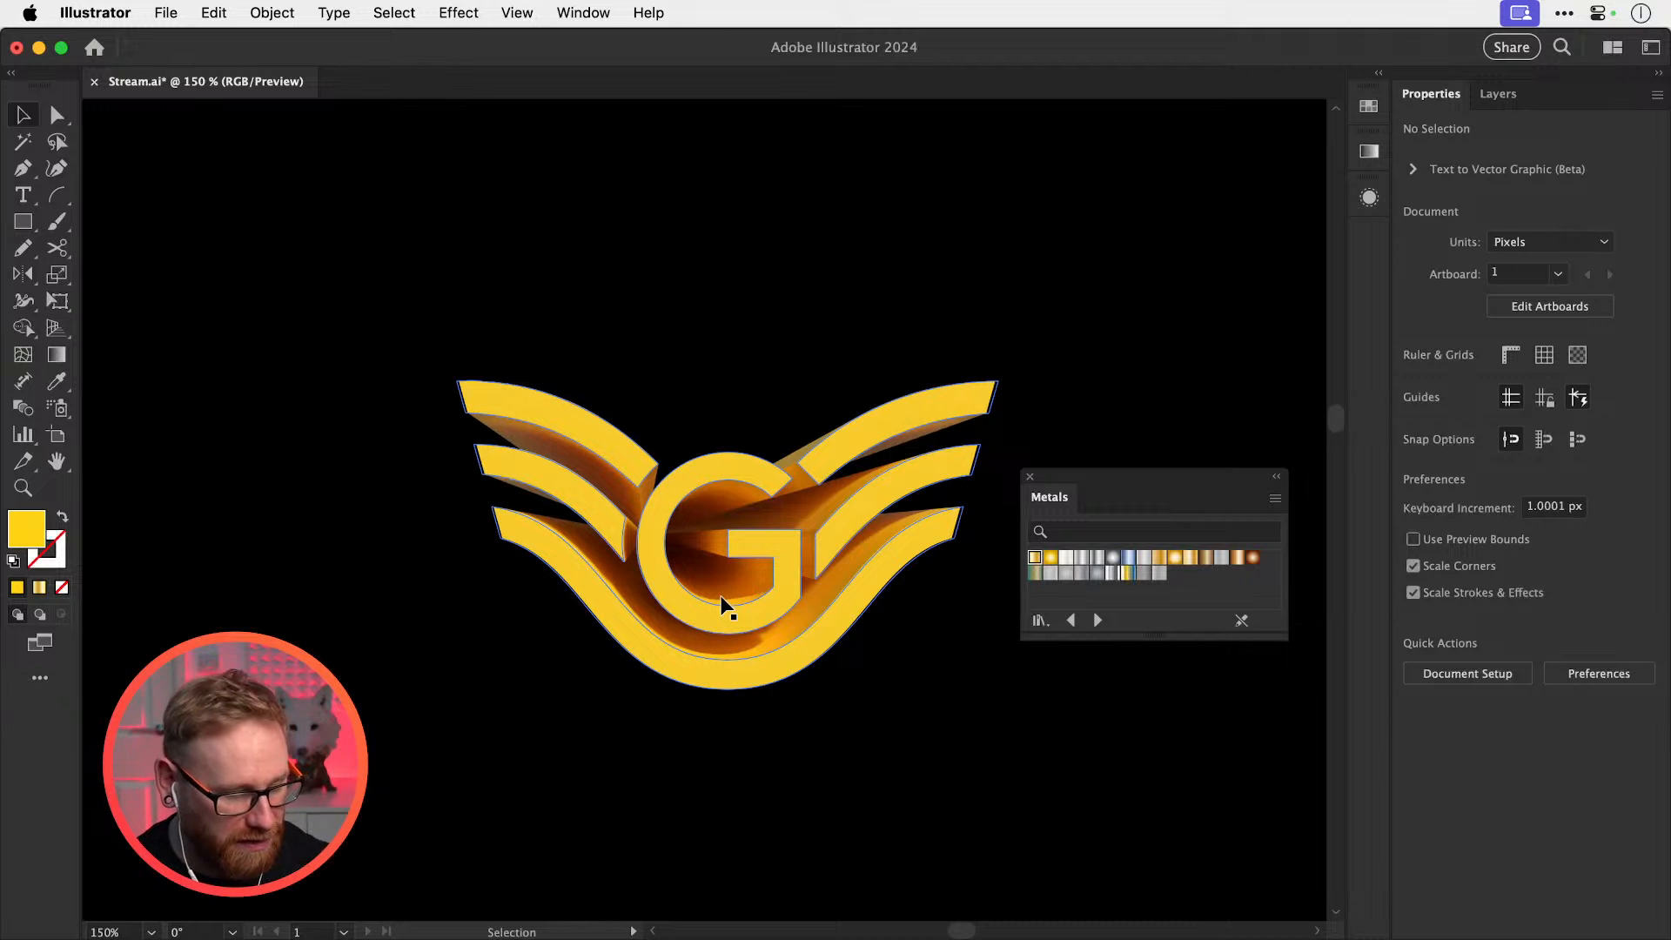
key("super+s")
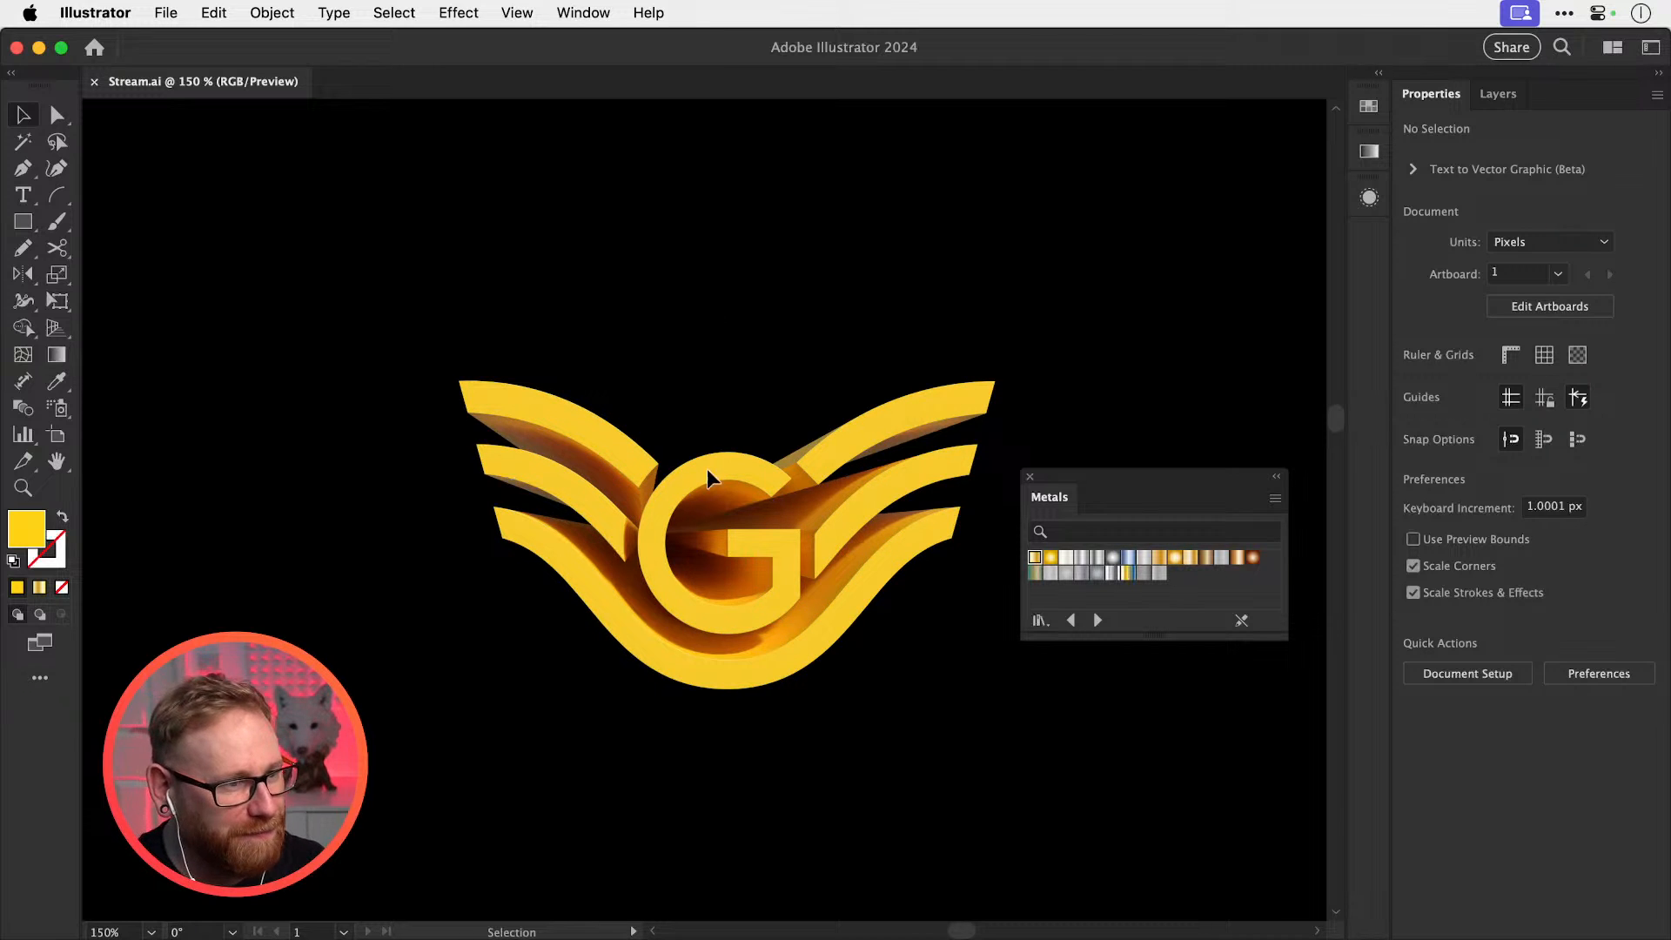
Select the 3D G logo, open the 3D and Materials panel, and close the Metals swatches
left_click_drag(694, 579, 835, 604)
left_click(802, 577)
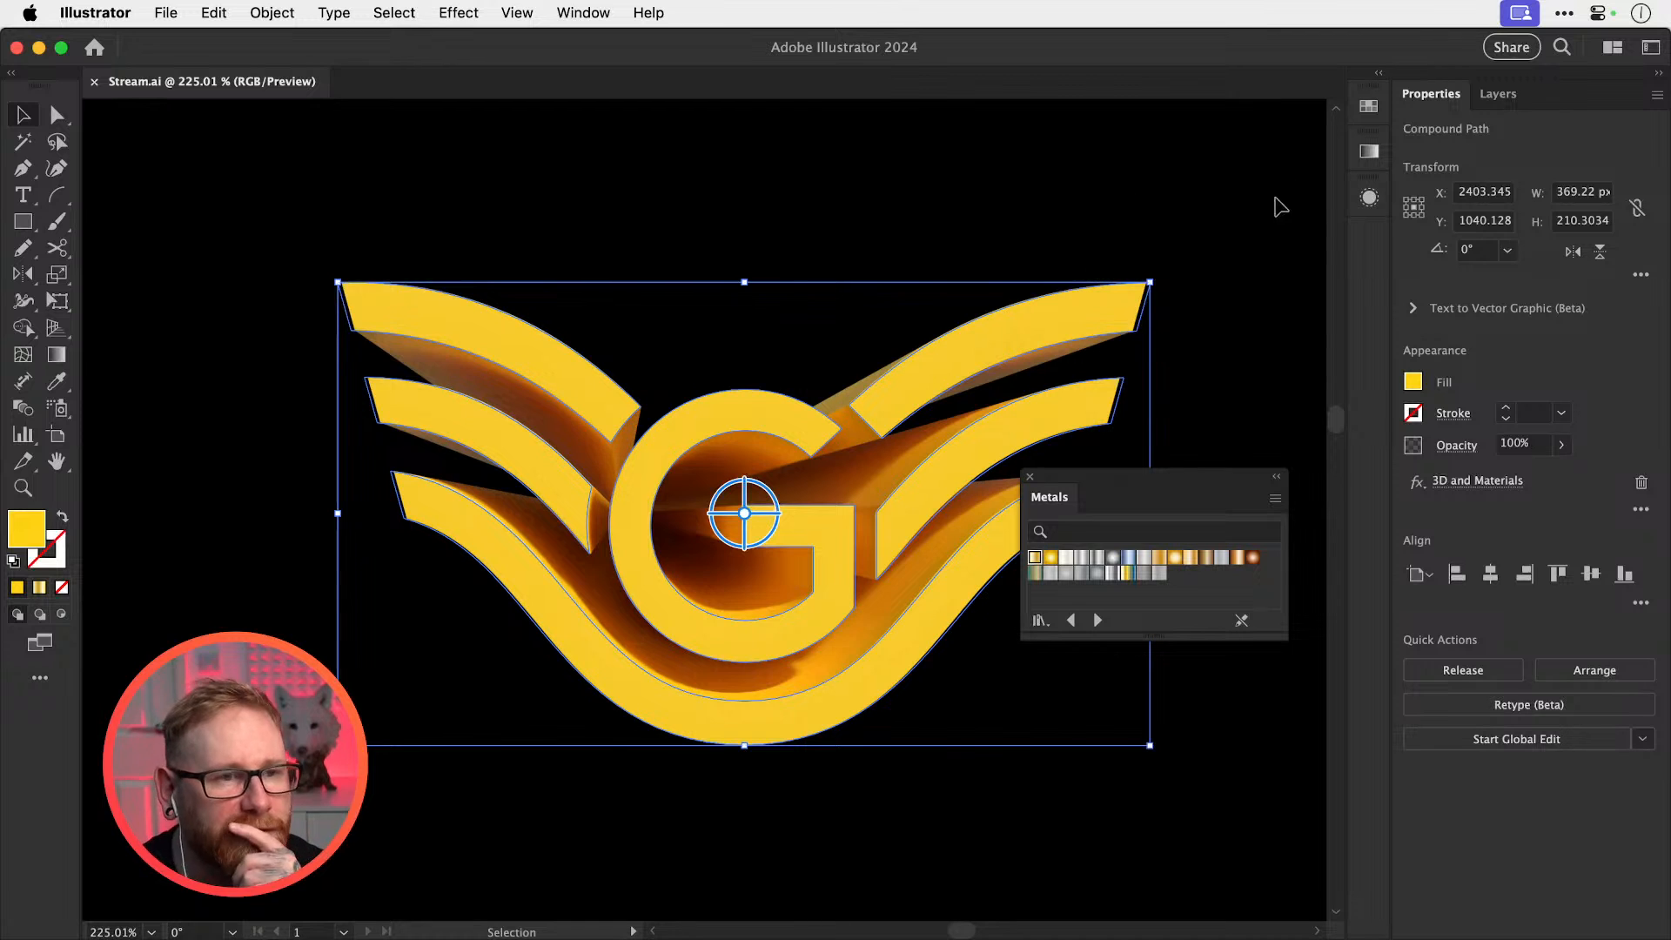
left_click(583, 12)
left_click(1357, 197)
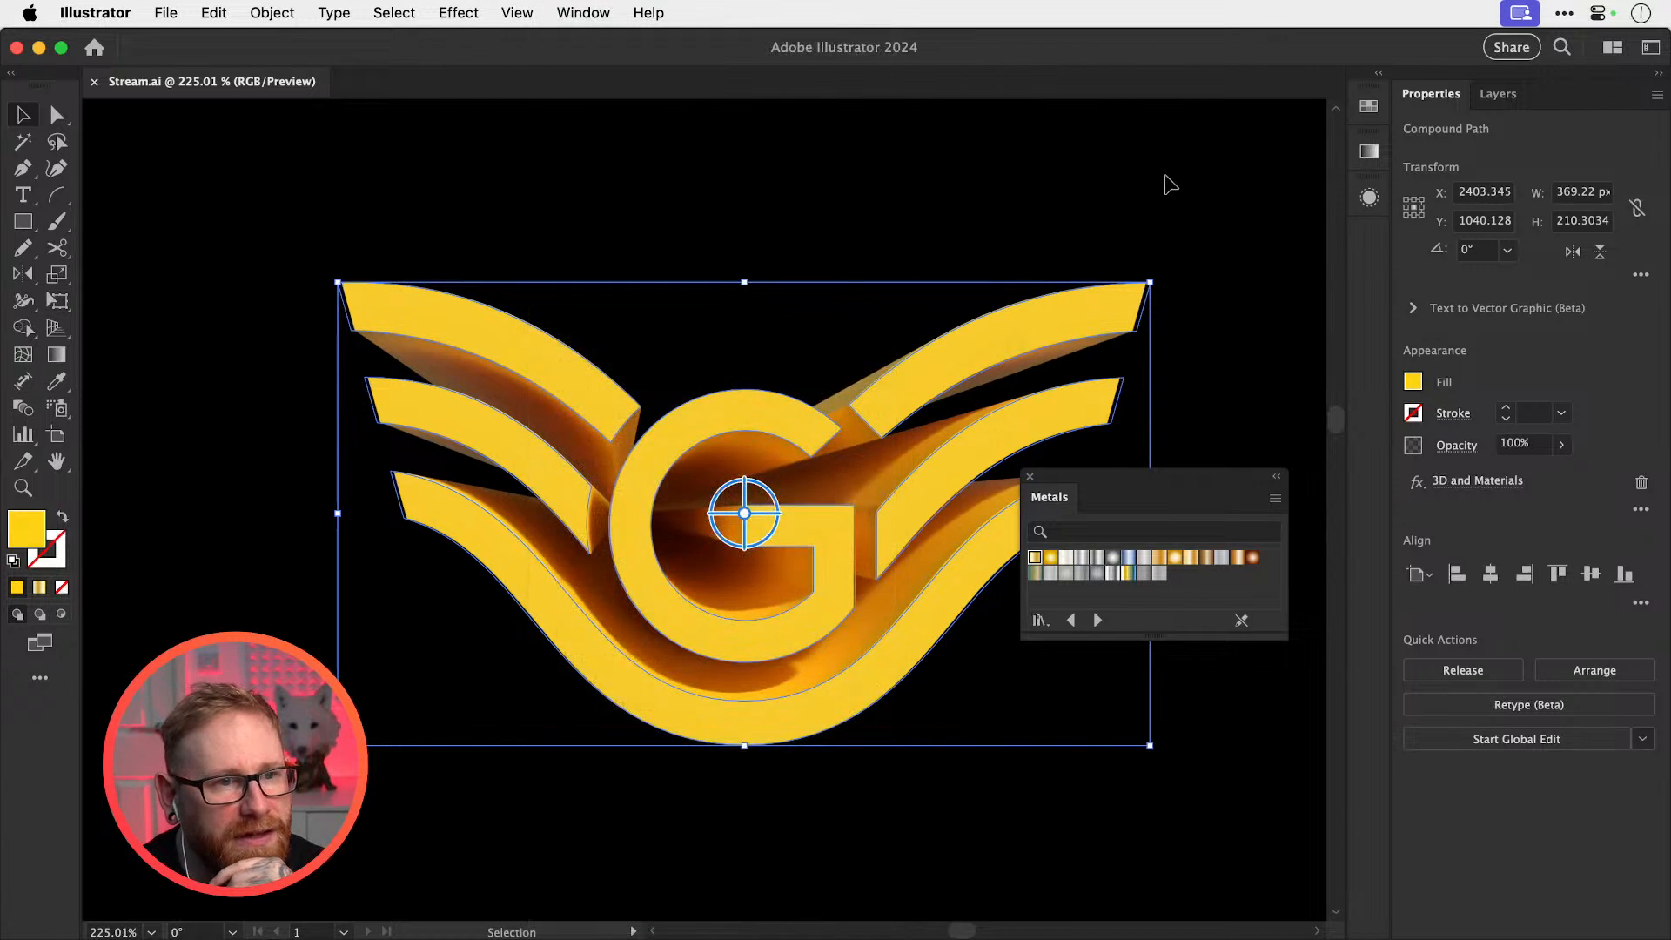
left_click(583, 12)
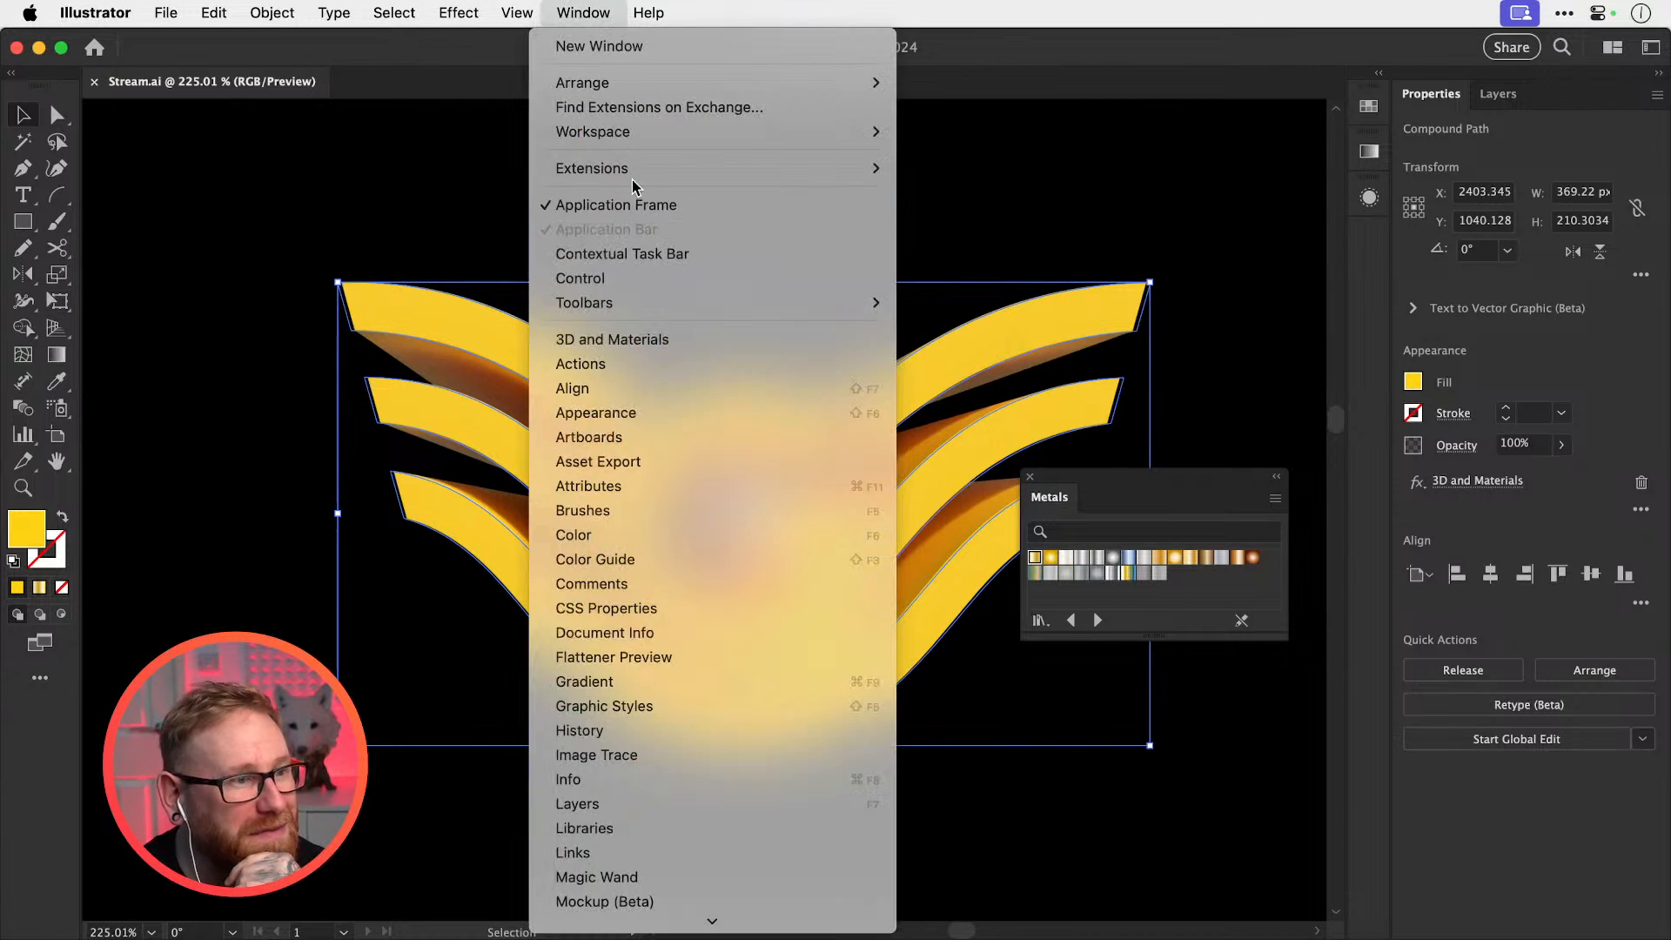
left_click(687, 338)
left_click(1167, 479)
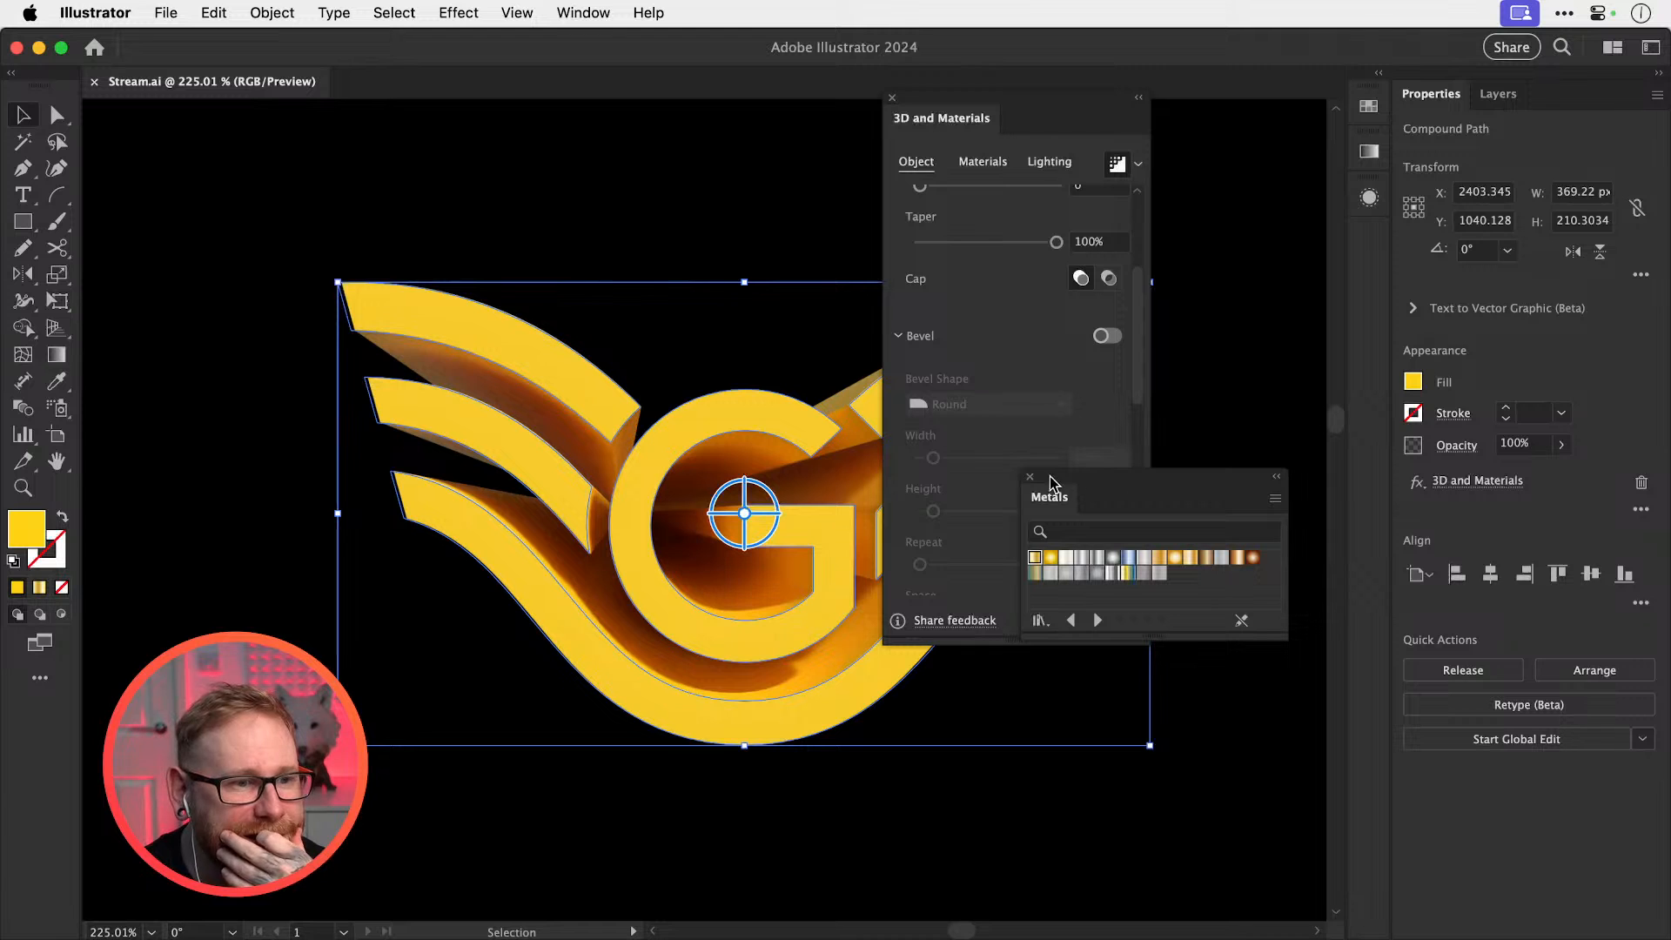
left_click(1029, 476)
left_click_drag(1103, 113, 1248, 134)
In the Materials settings, drag Roughness down to 0
left_click(1131, 195)
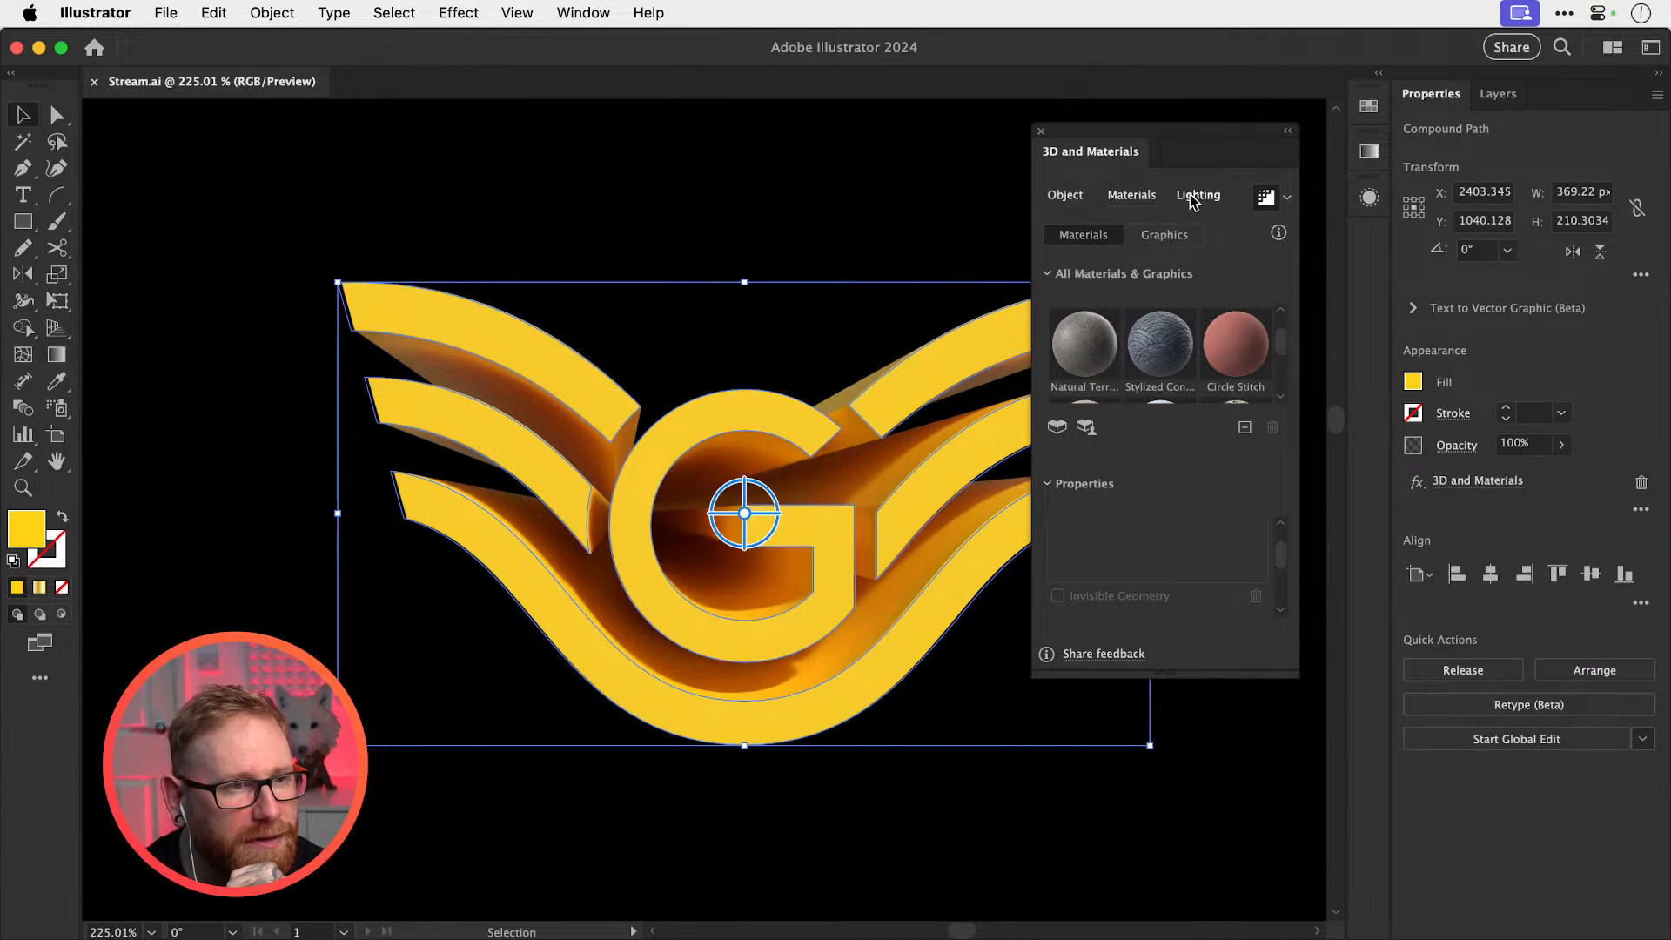
left_click_drag(1280, 552, 1286, 624)
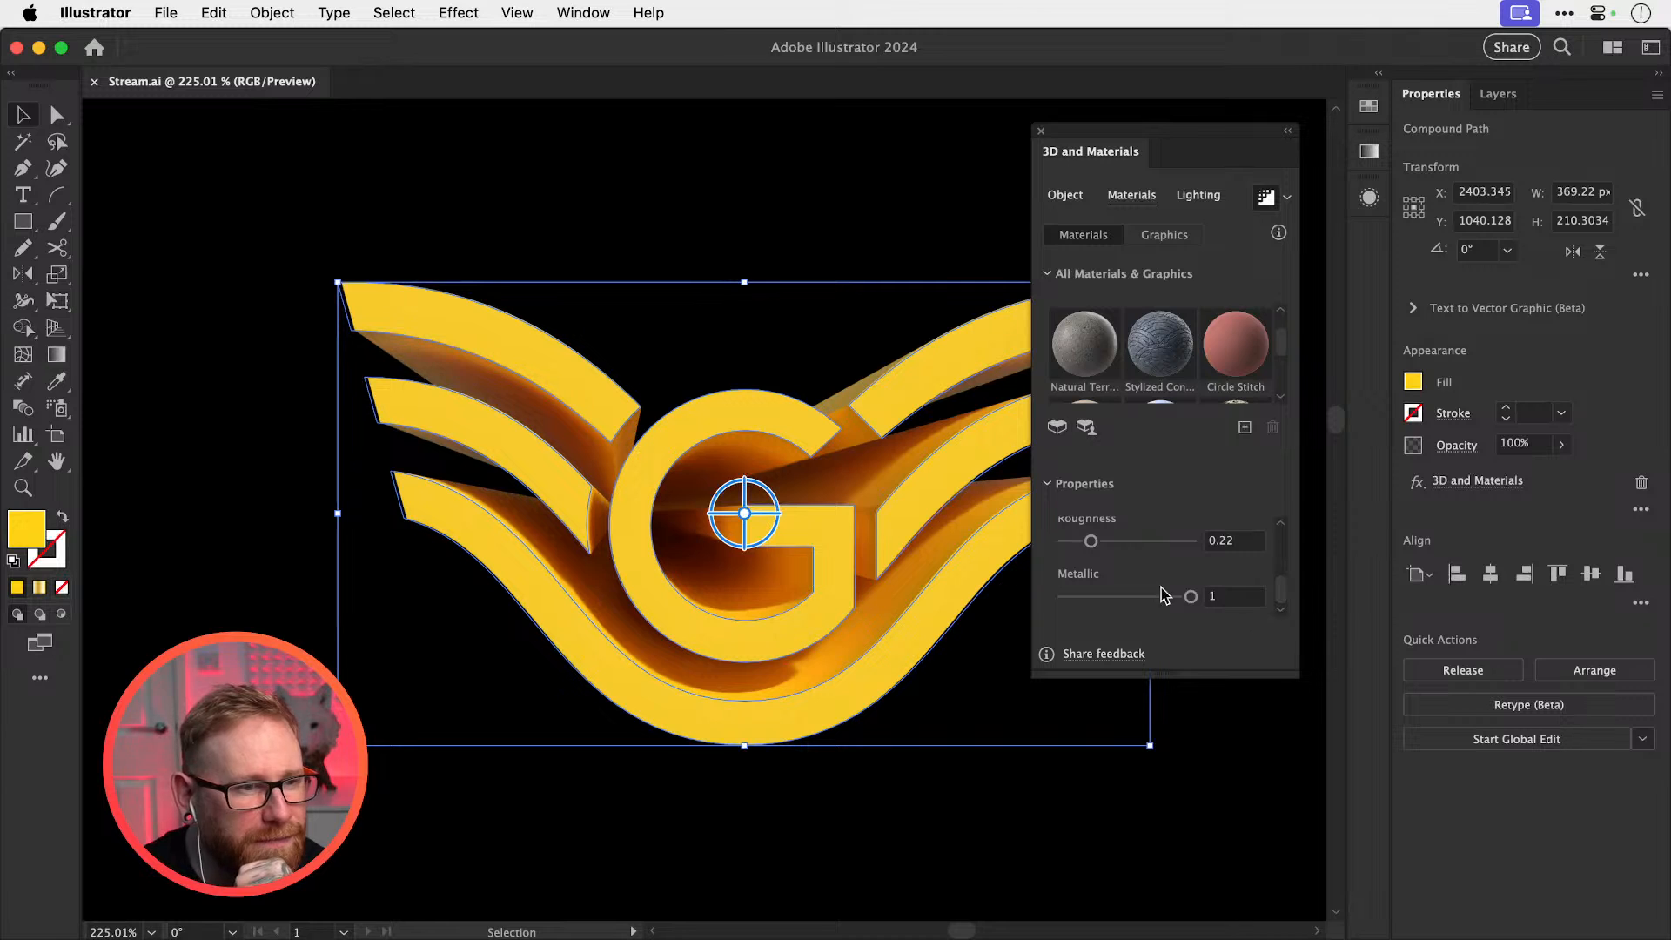
left_click_drag(1090, 540, 1042, 537)
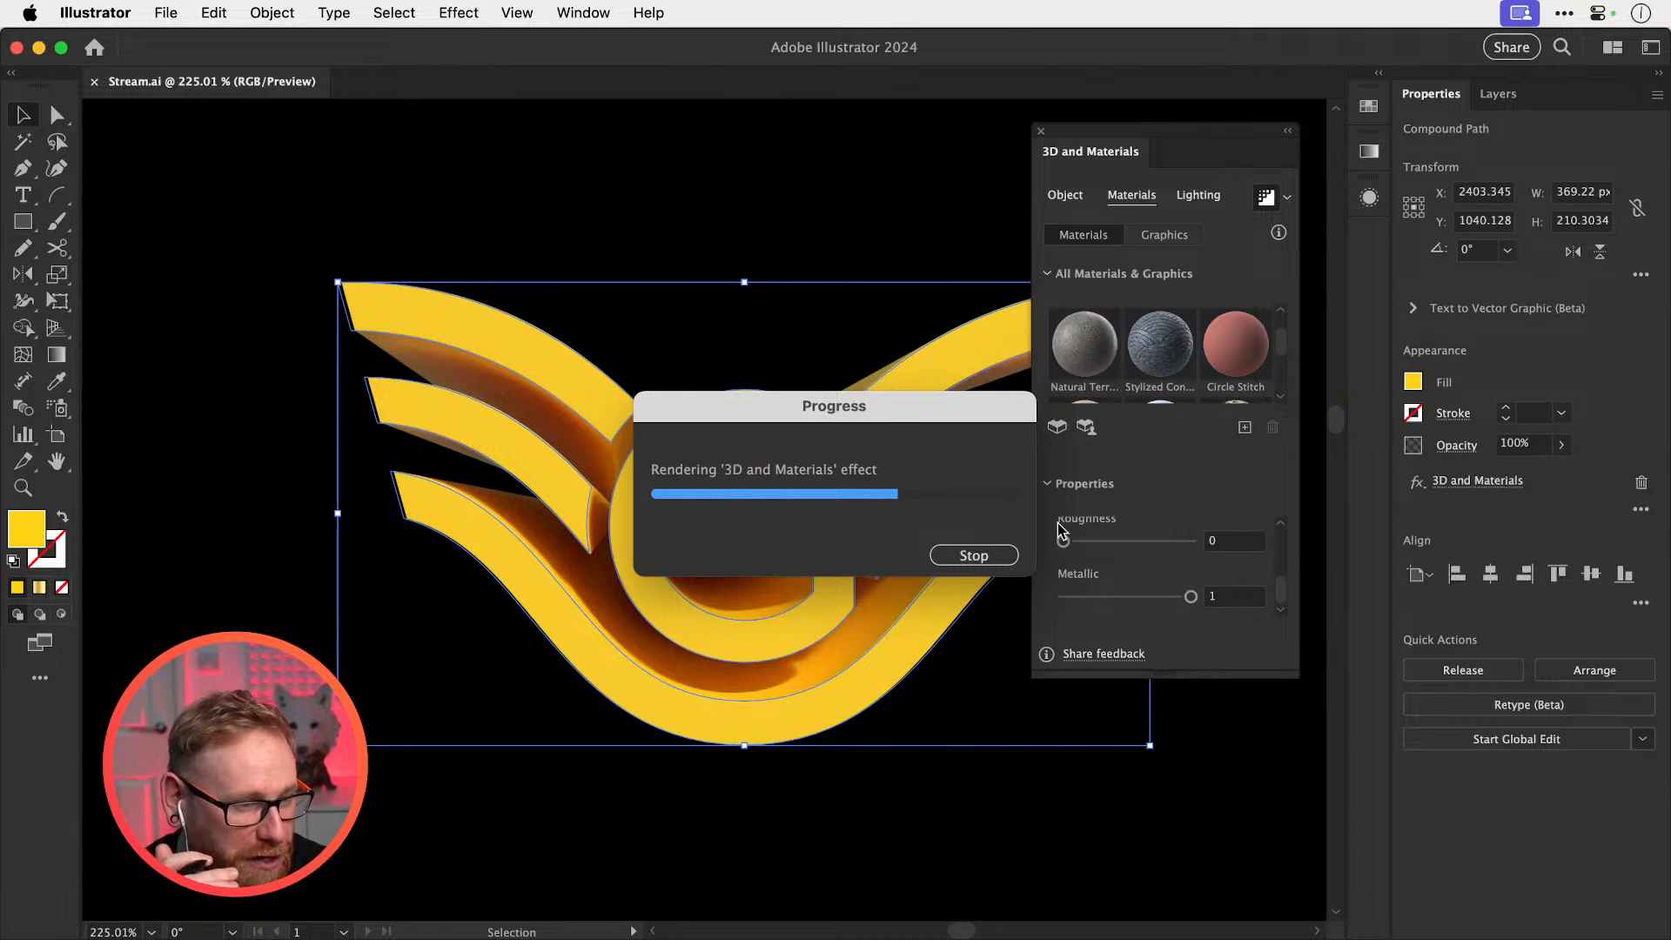
Set raster effects resolution to Medium (150 ppi) and readjust the Roughness slider
left_click(459, 12)
left_click(508, 112)
left_click(823, 316)
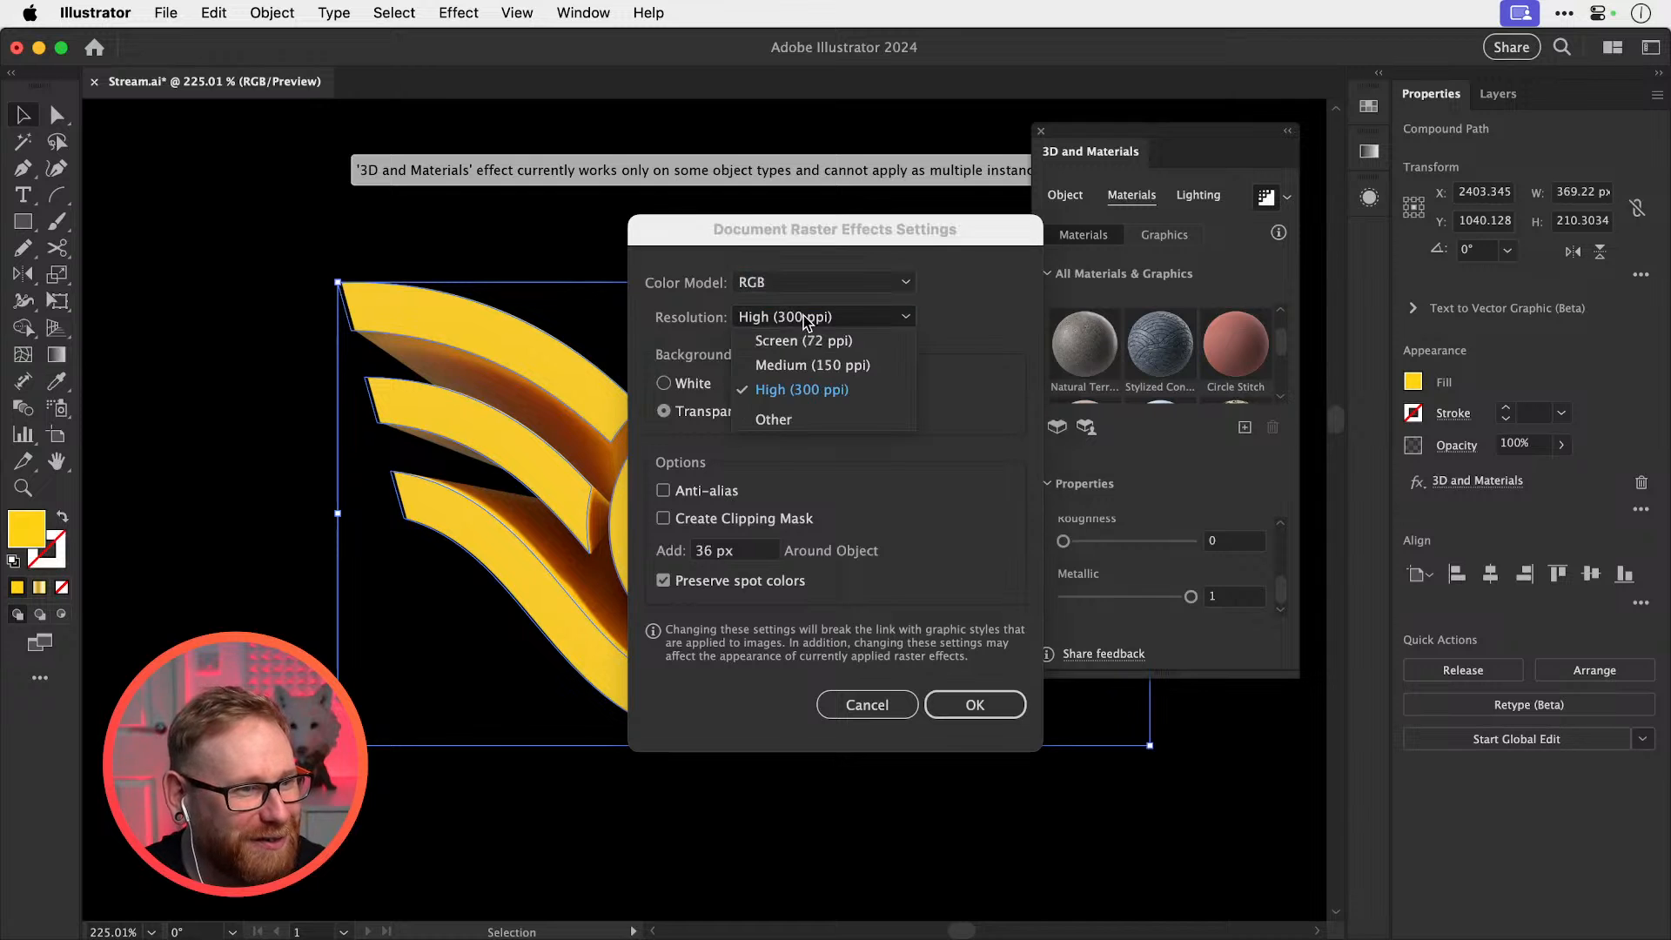
left_click(783, 361)
left_click(996, 706)
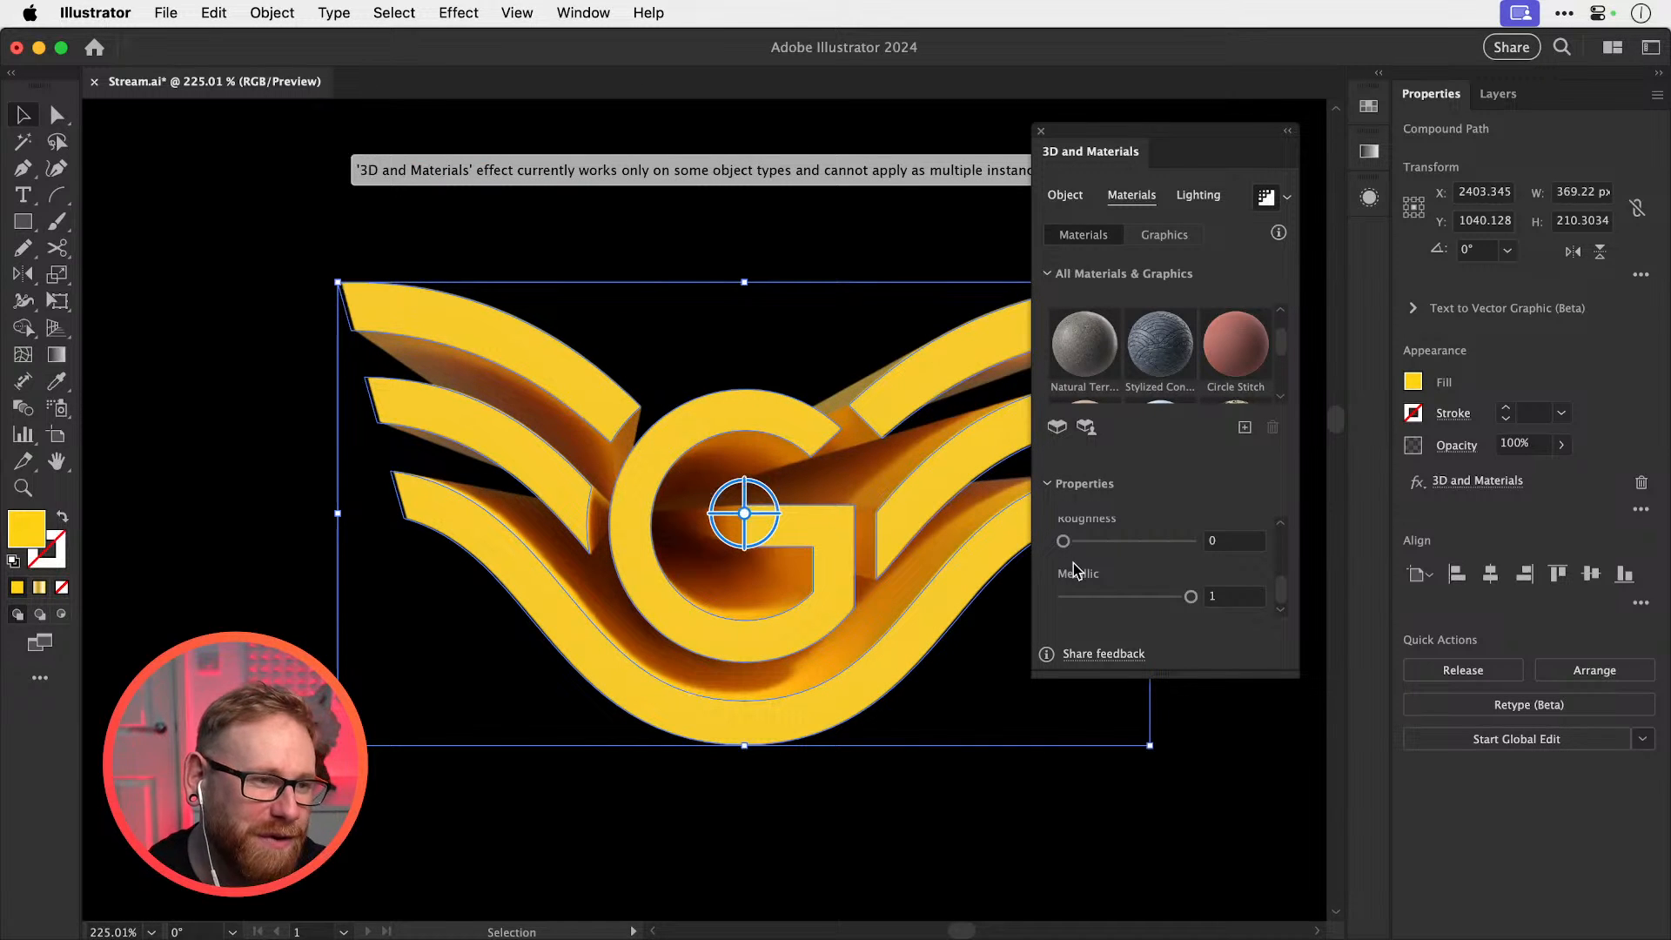
left_click_drag(1063, 540, 1191, 555)
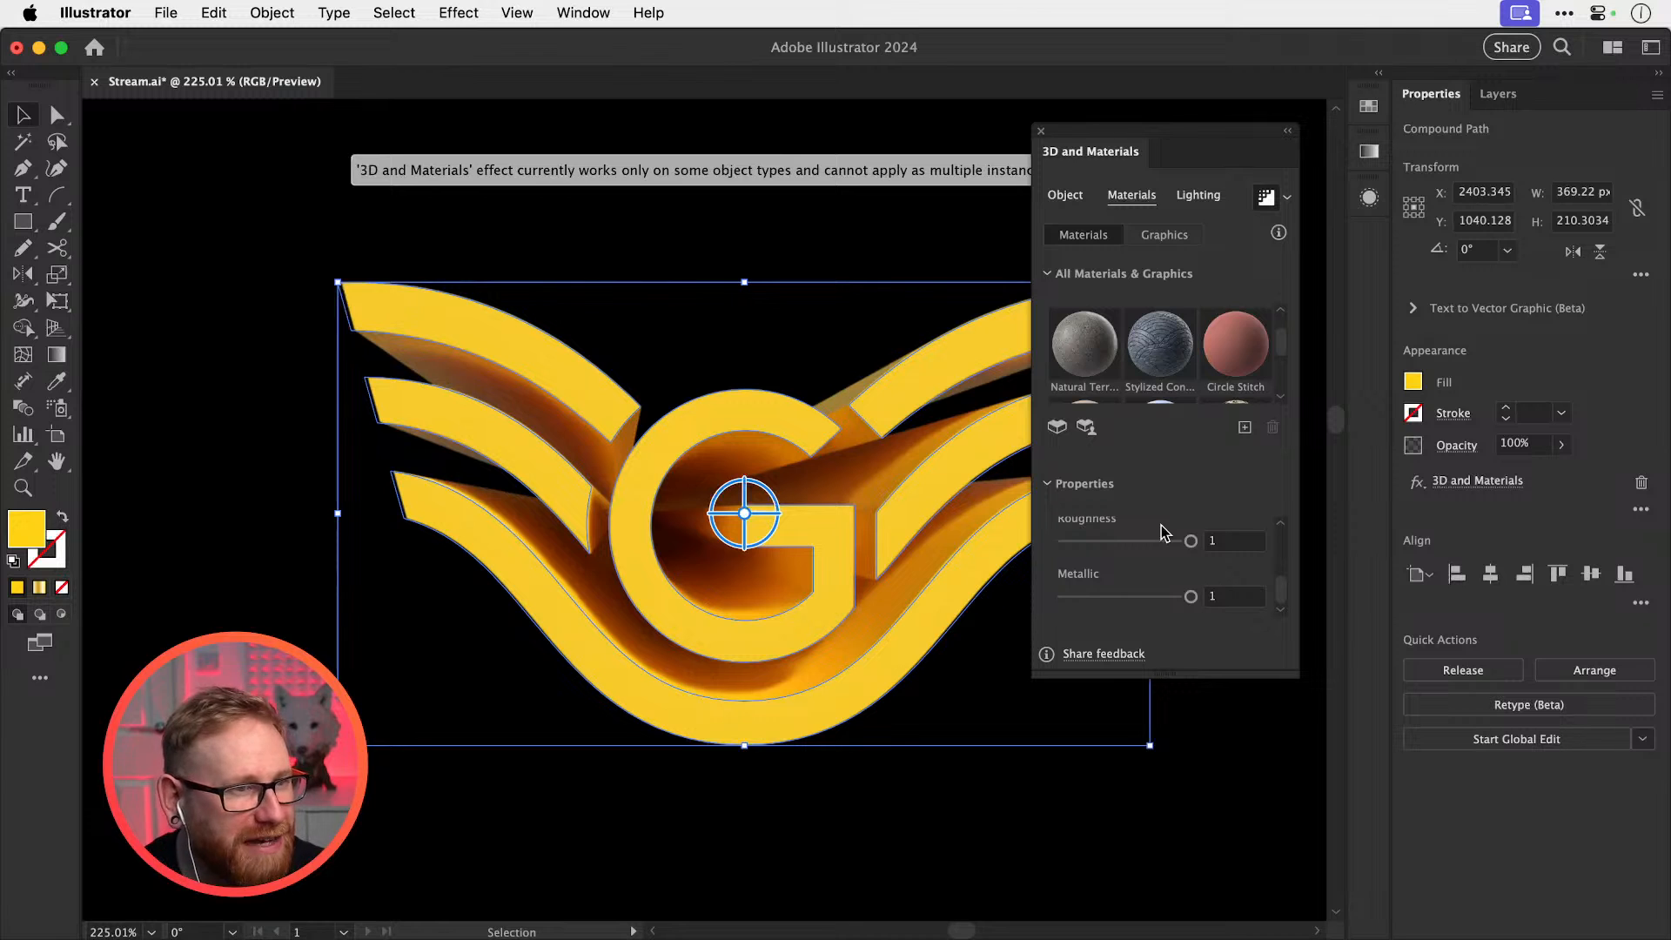
left_click_drag(1191, 541, 1045, 566)
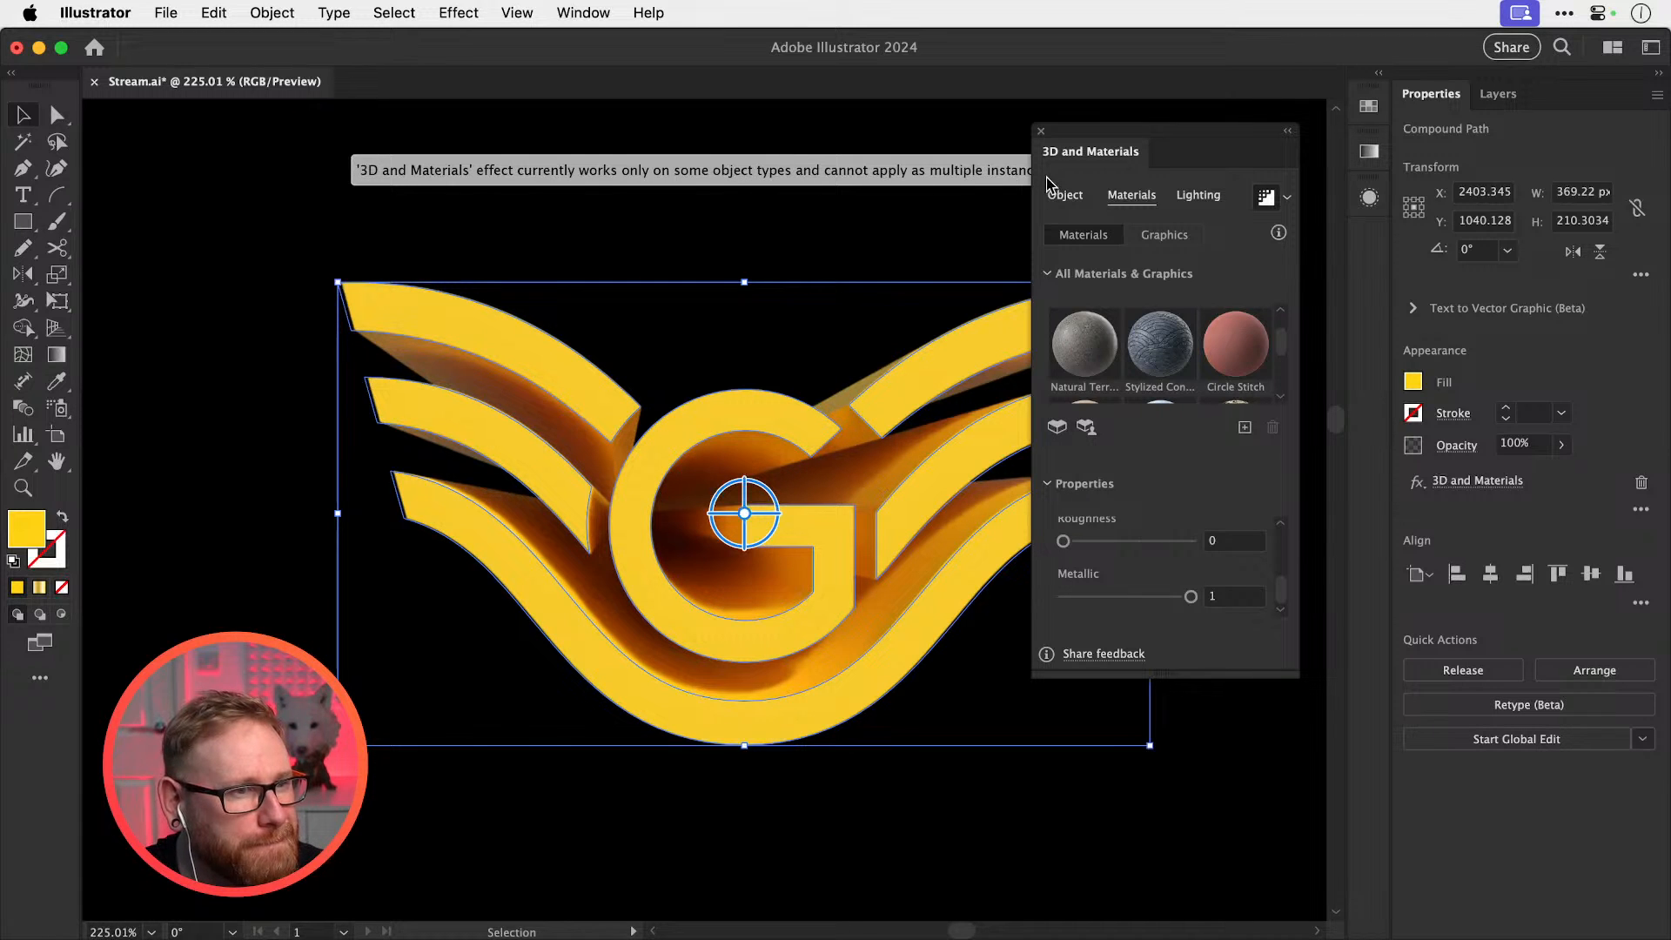
Try Top Left and Right lighting presets on the 3D G logo, settling on Standard
left_click(1199, 199)
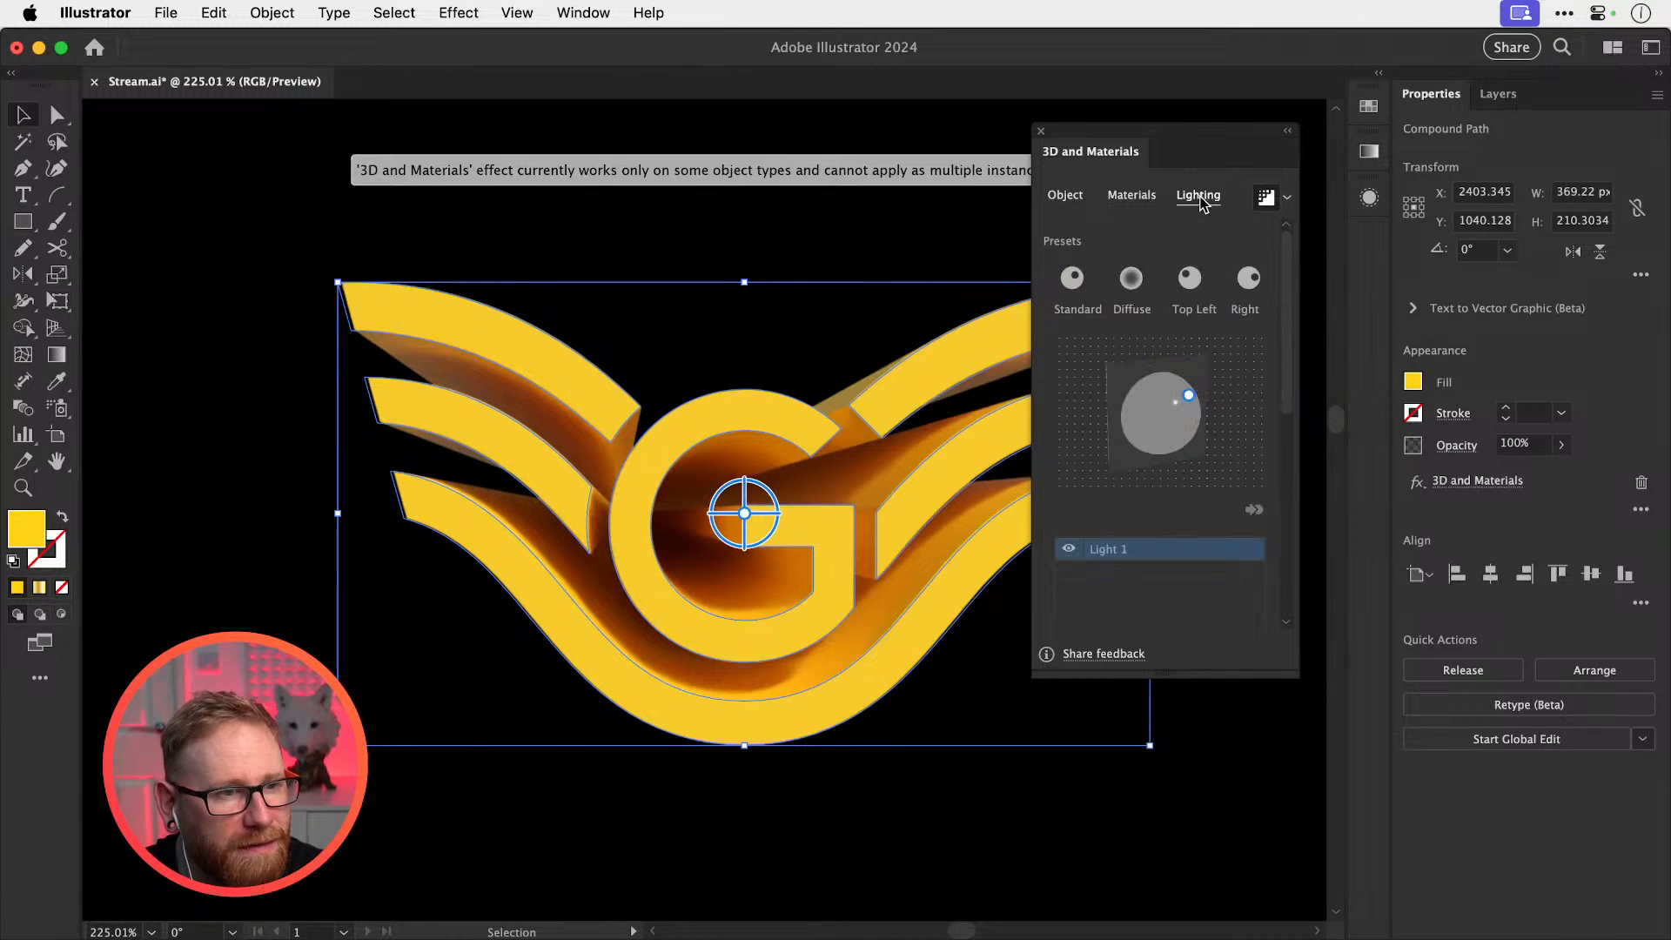
left_click(1179, 295)
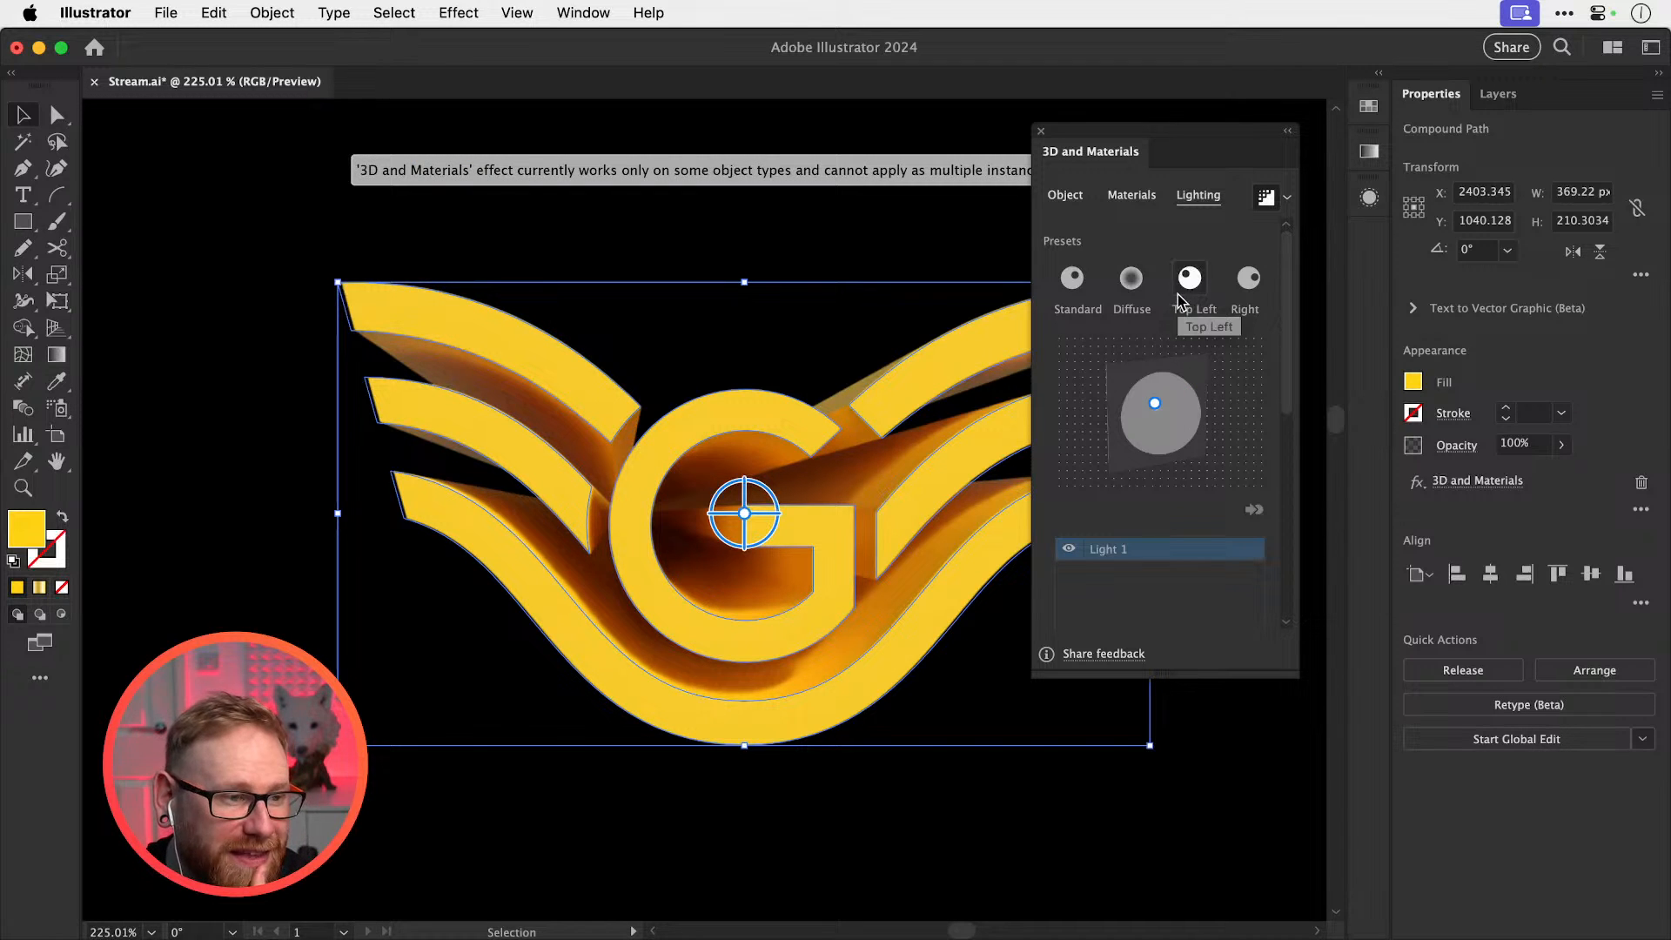
left_click(1243, 289)
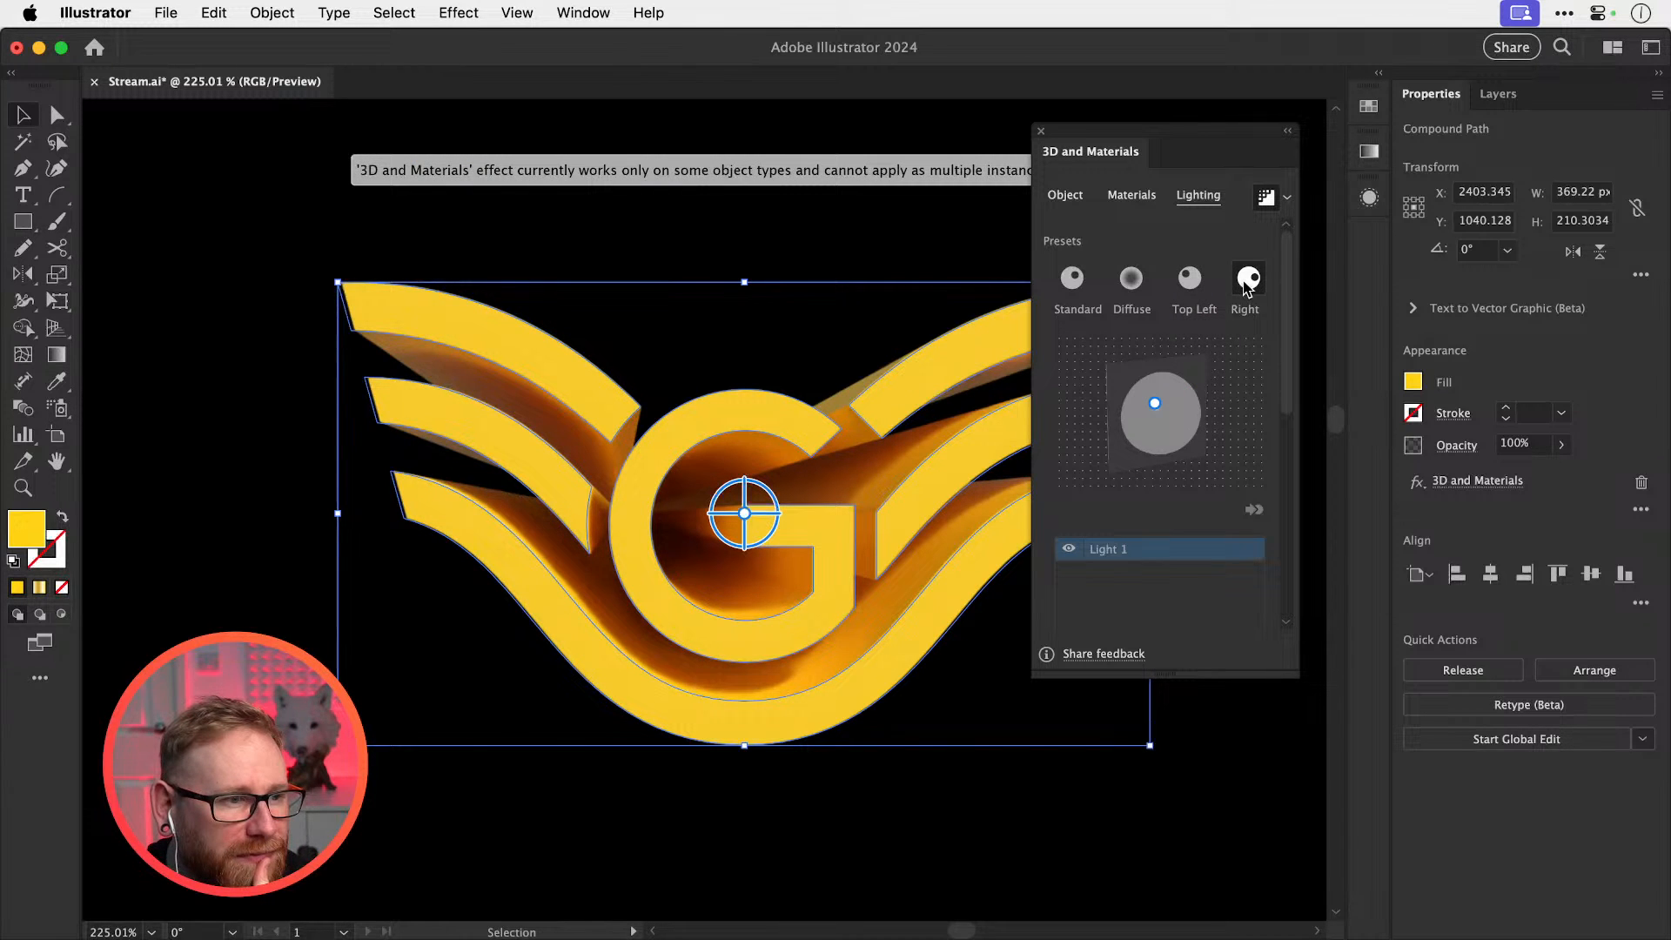
left_click(785, 225)
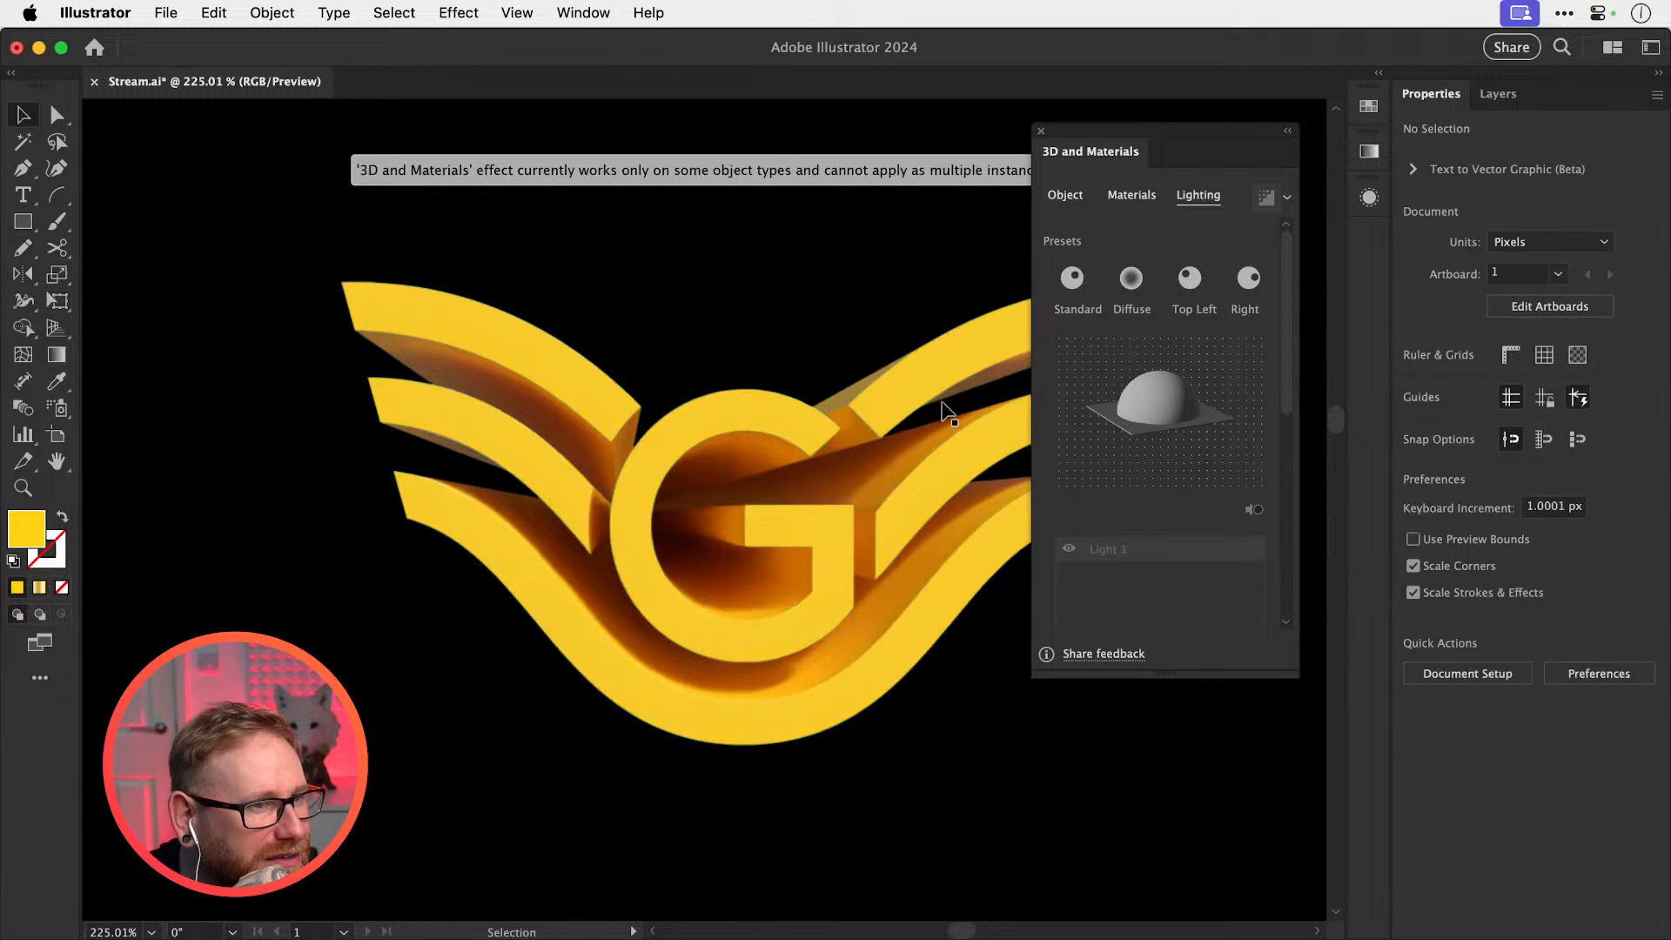
mouse_move(1100, 131)
left_mouse_down()
mouse_move(1104, 243)
mouse_move(1106, 129)
left_mouse_up()
left_click(990, 338)
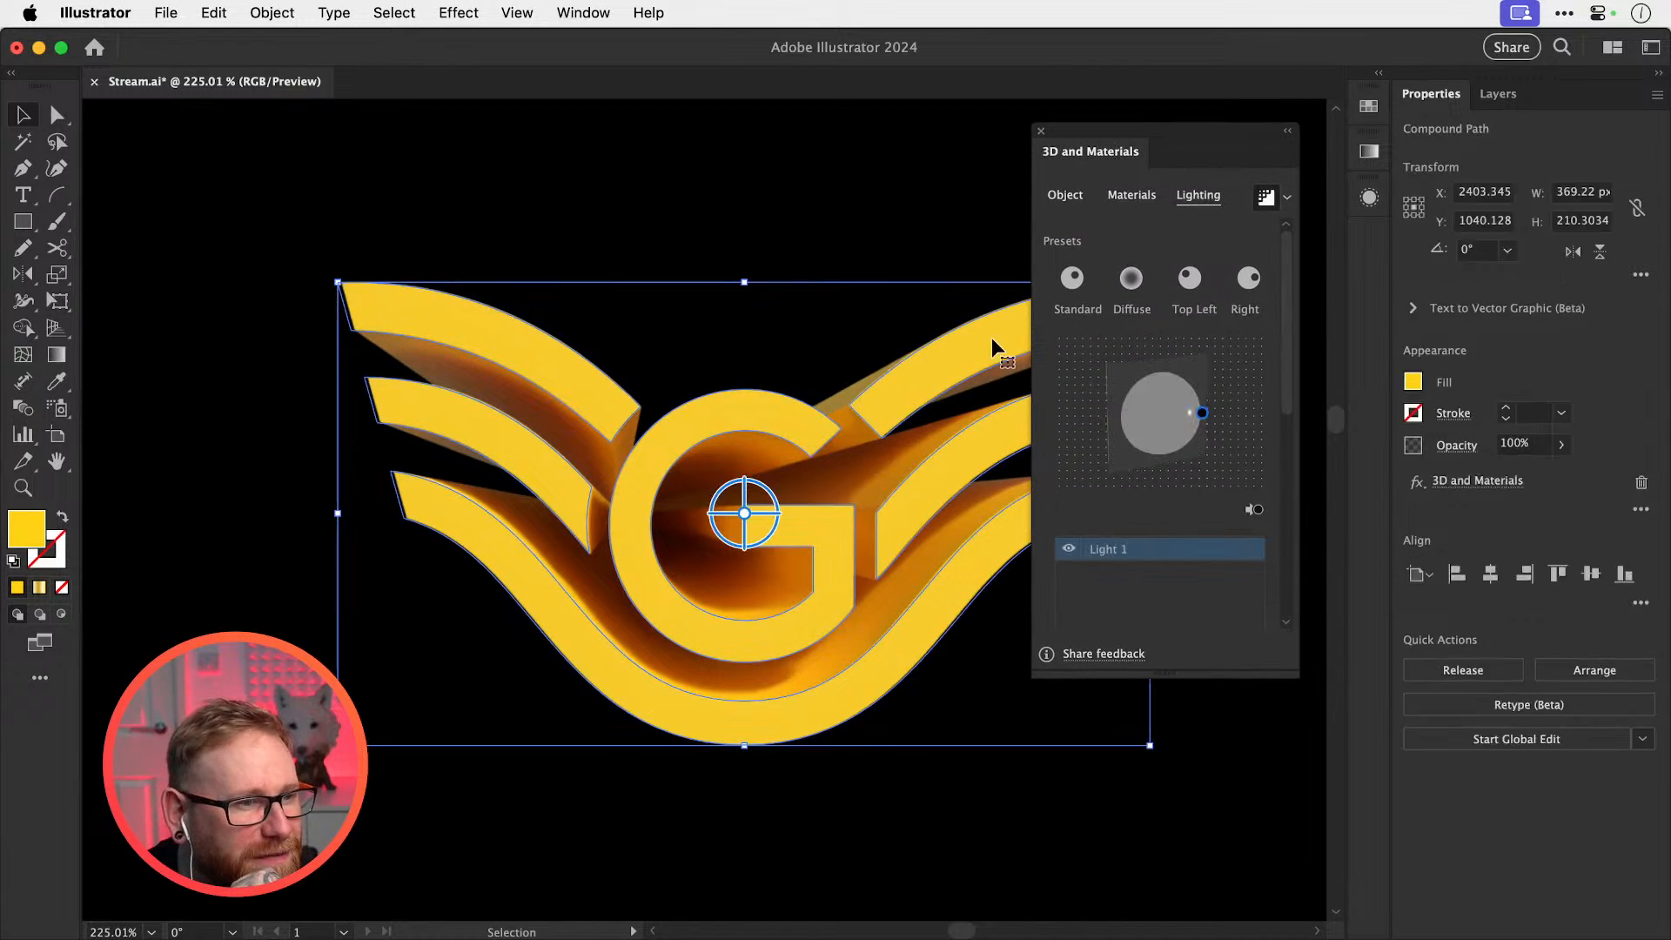
left_click(1249, 278)
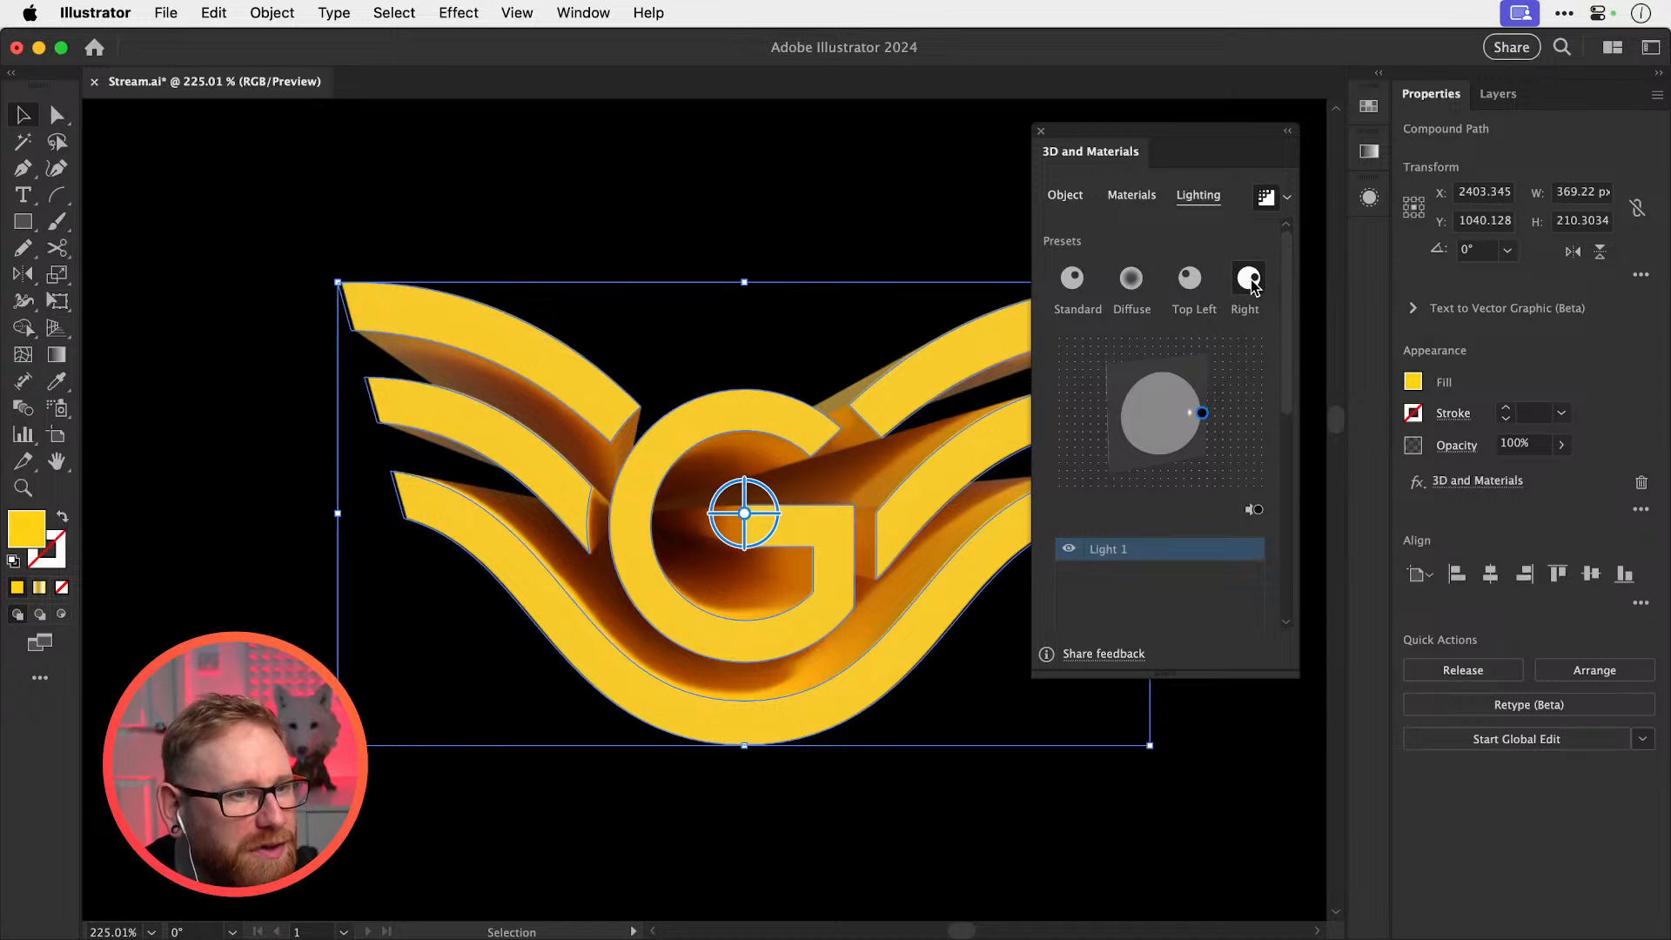
left_click(1072, 278)
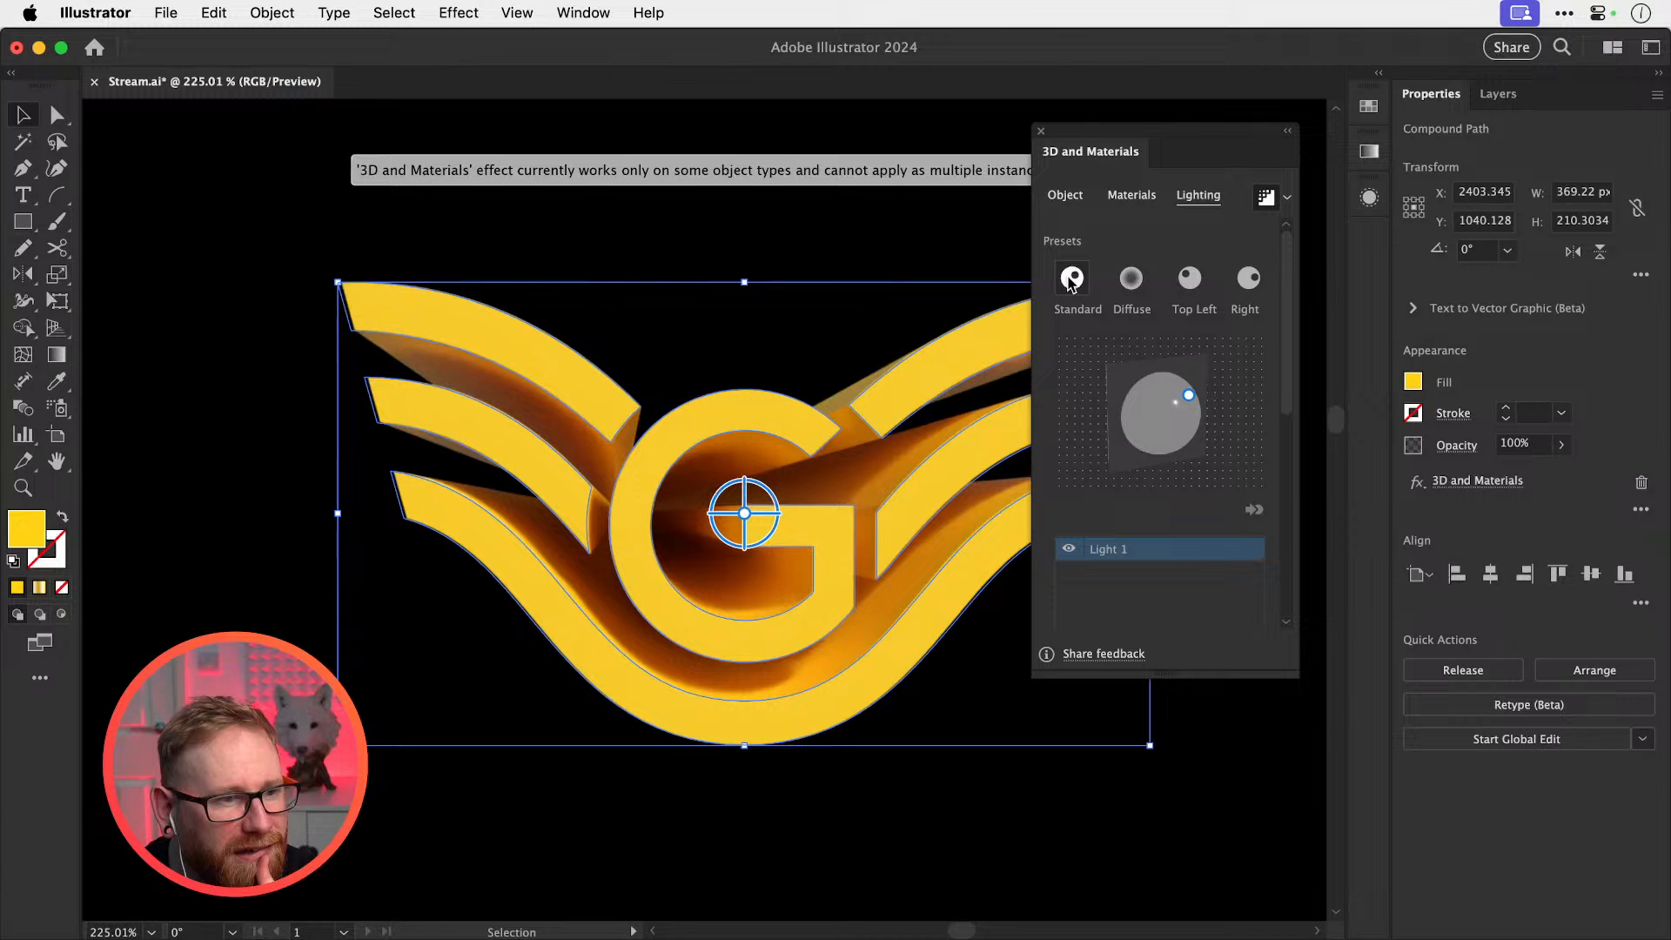
Experiment with light position, ambient light and 100% softness, then undo the softness change
left_click_drag(1189, 395, 1141, 376)
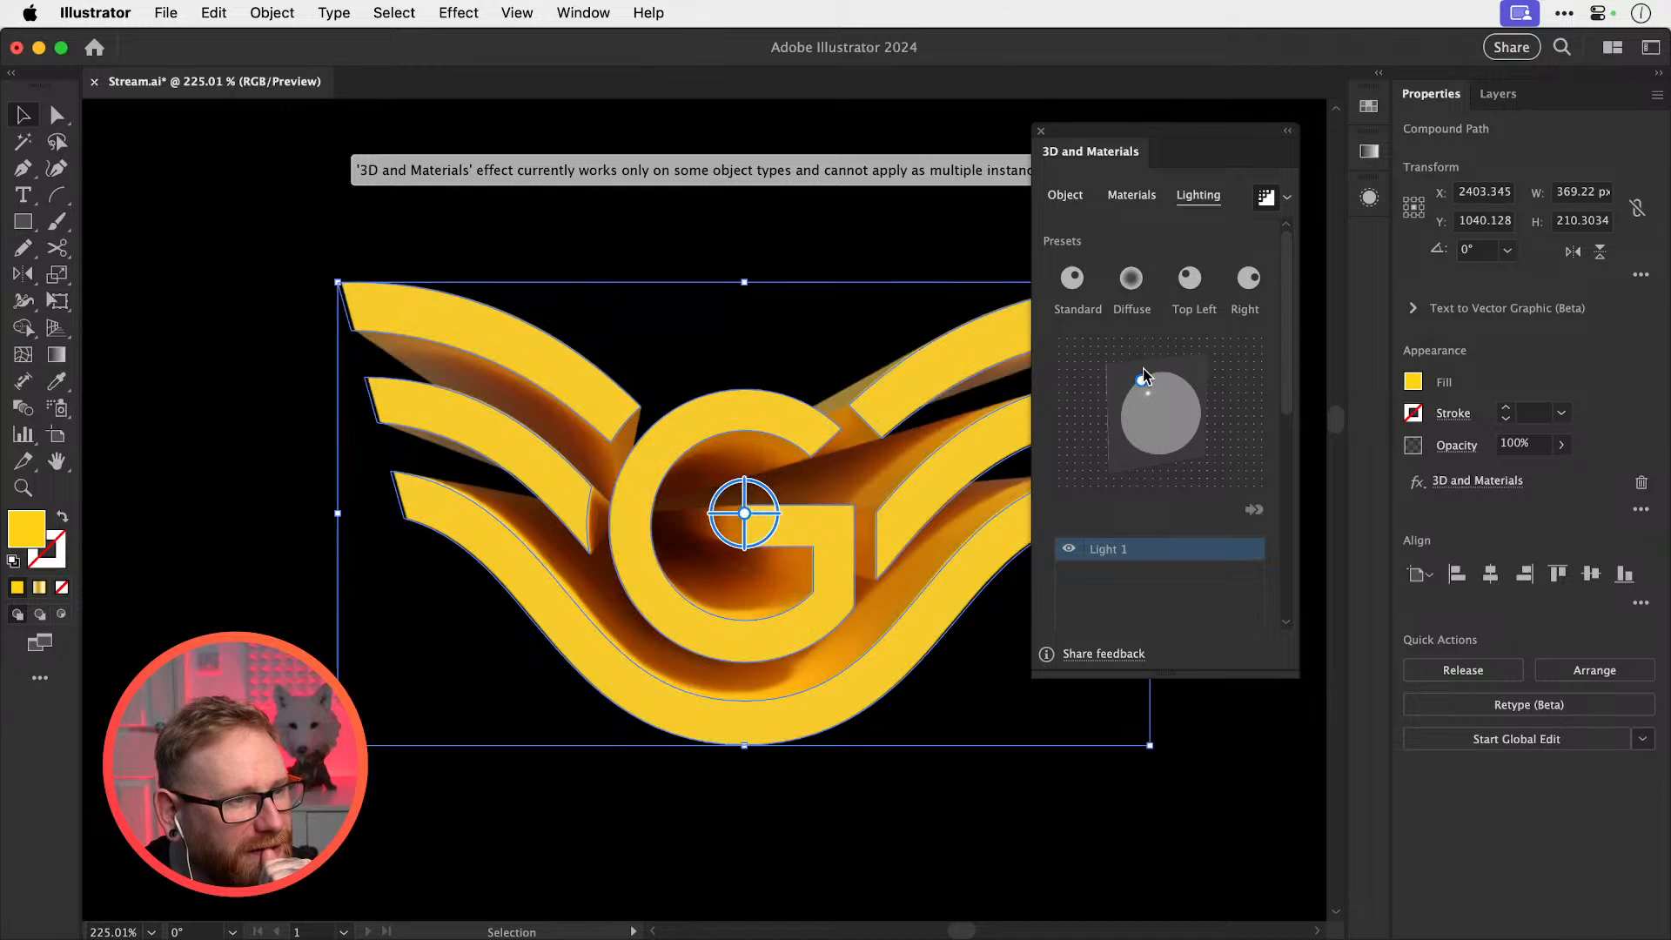
left_click(1074, 278)
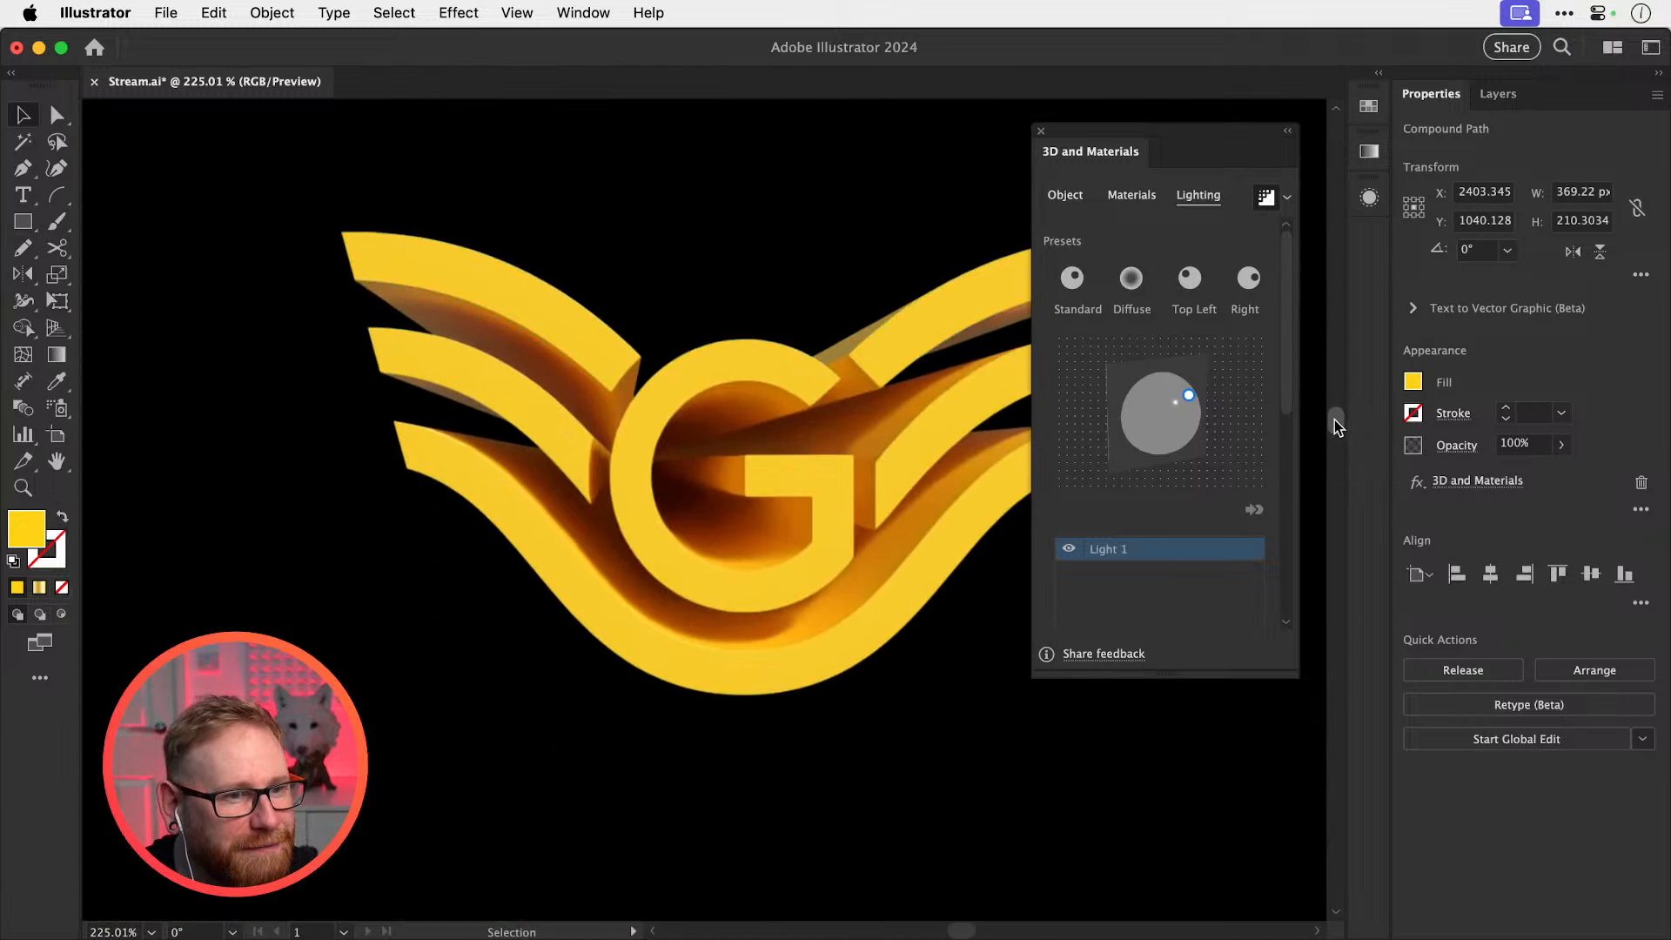
left_click_drag(1286, 385, 1276, 613)
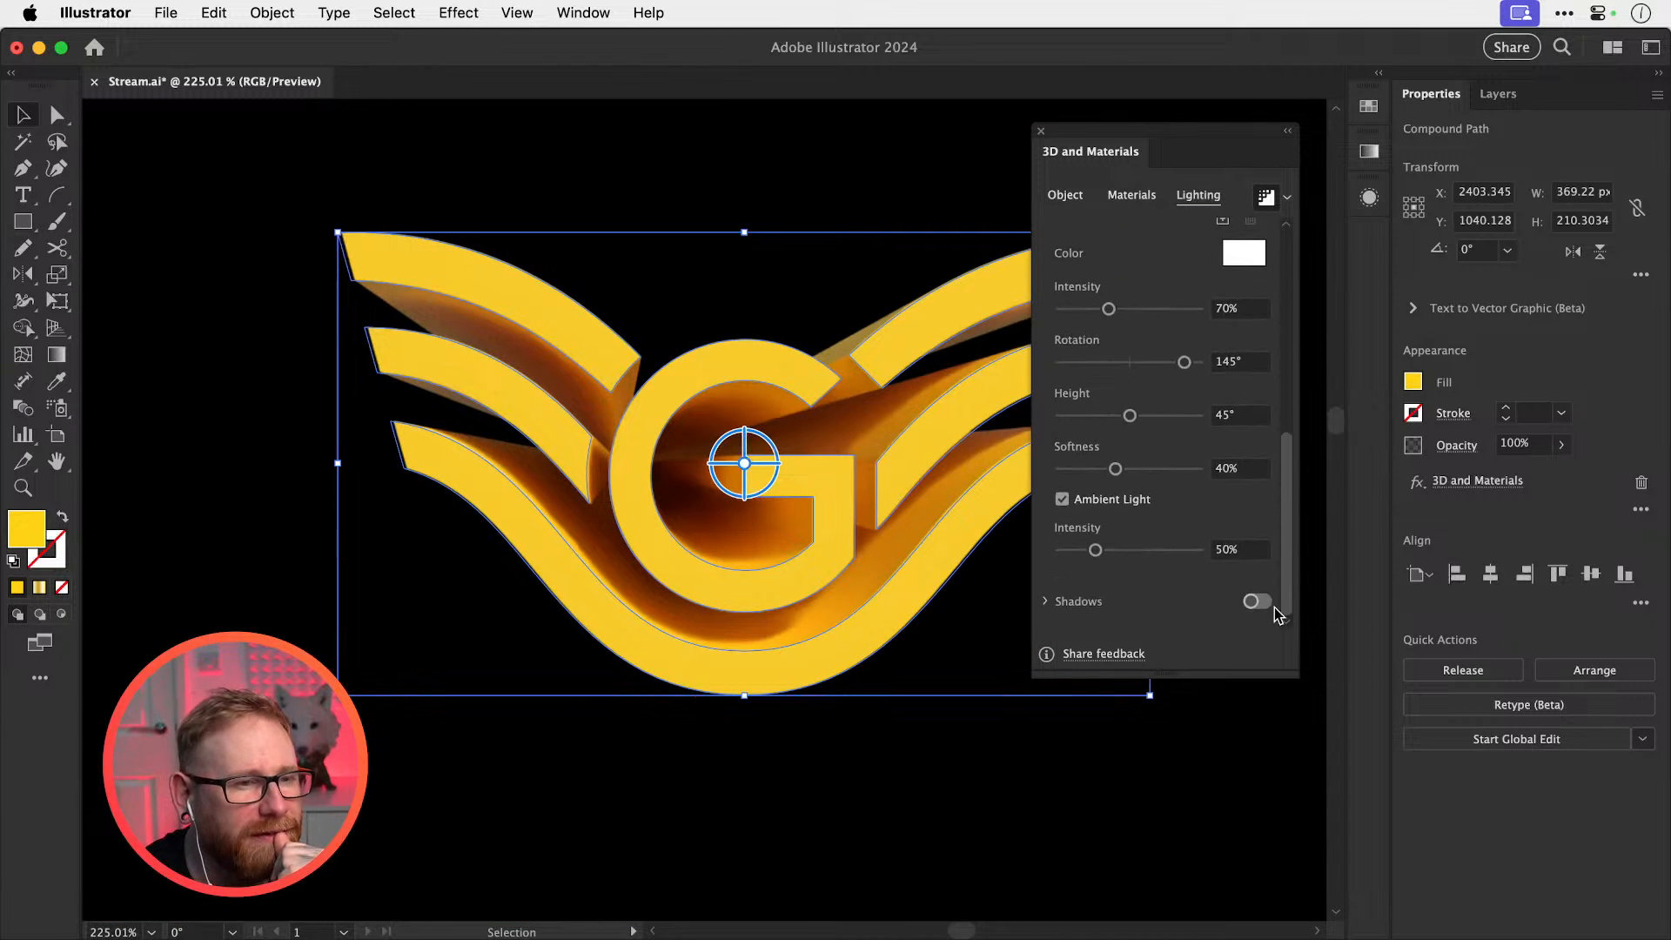
left_click(1136, 508)
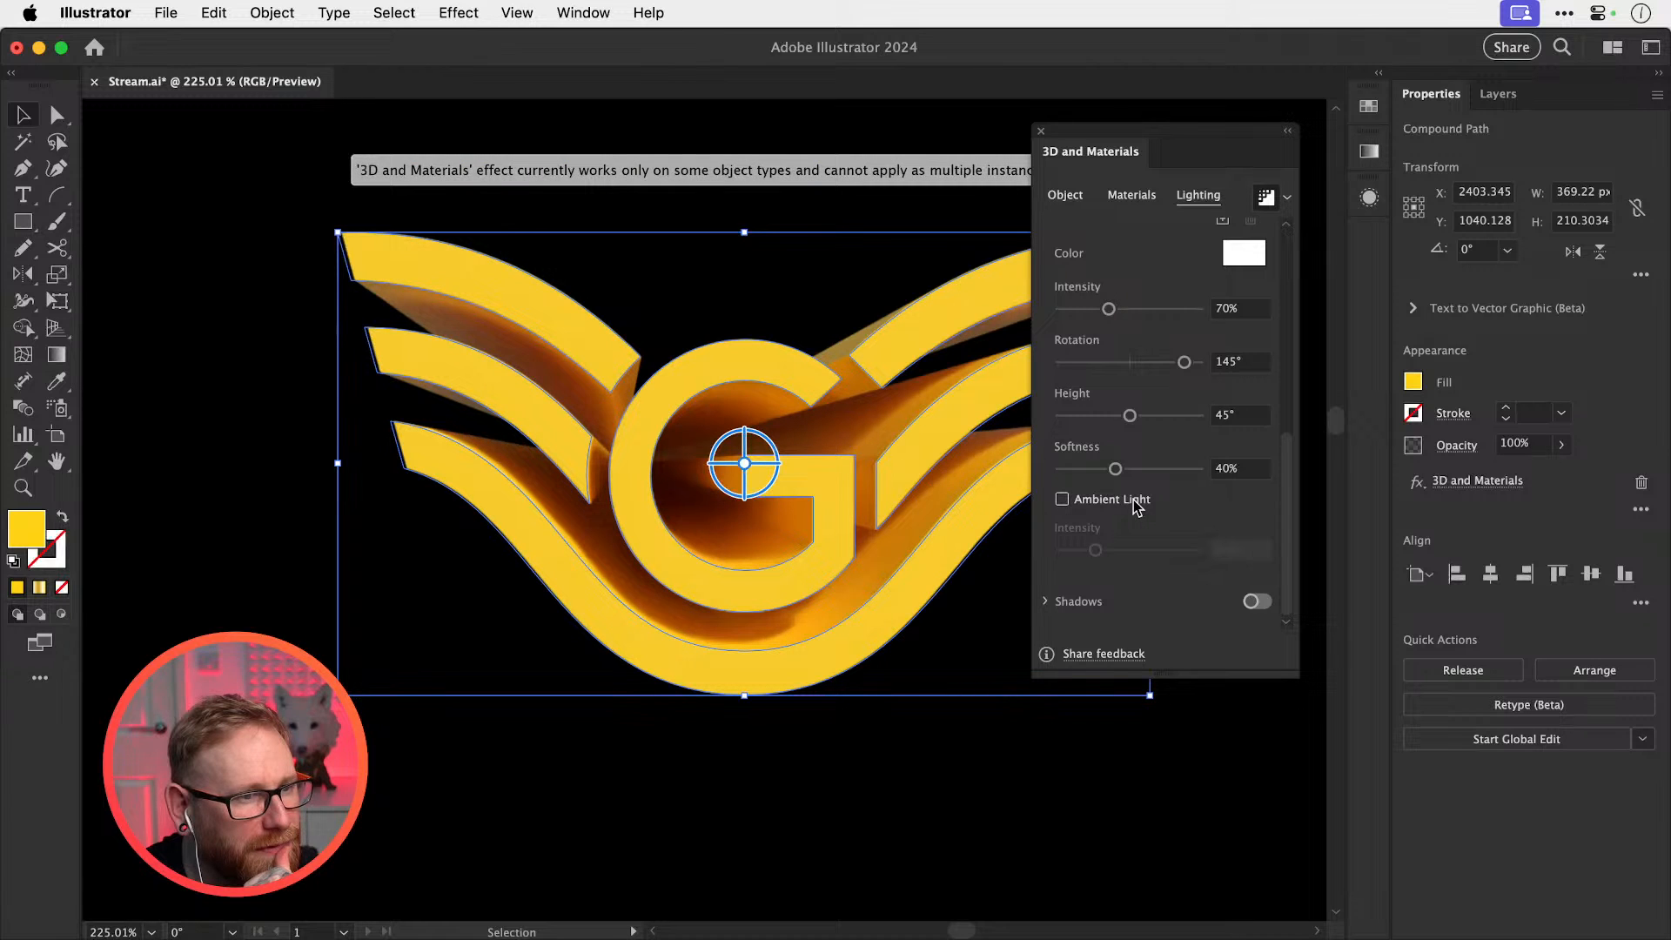
left_click(1137, 509)
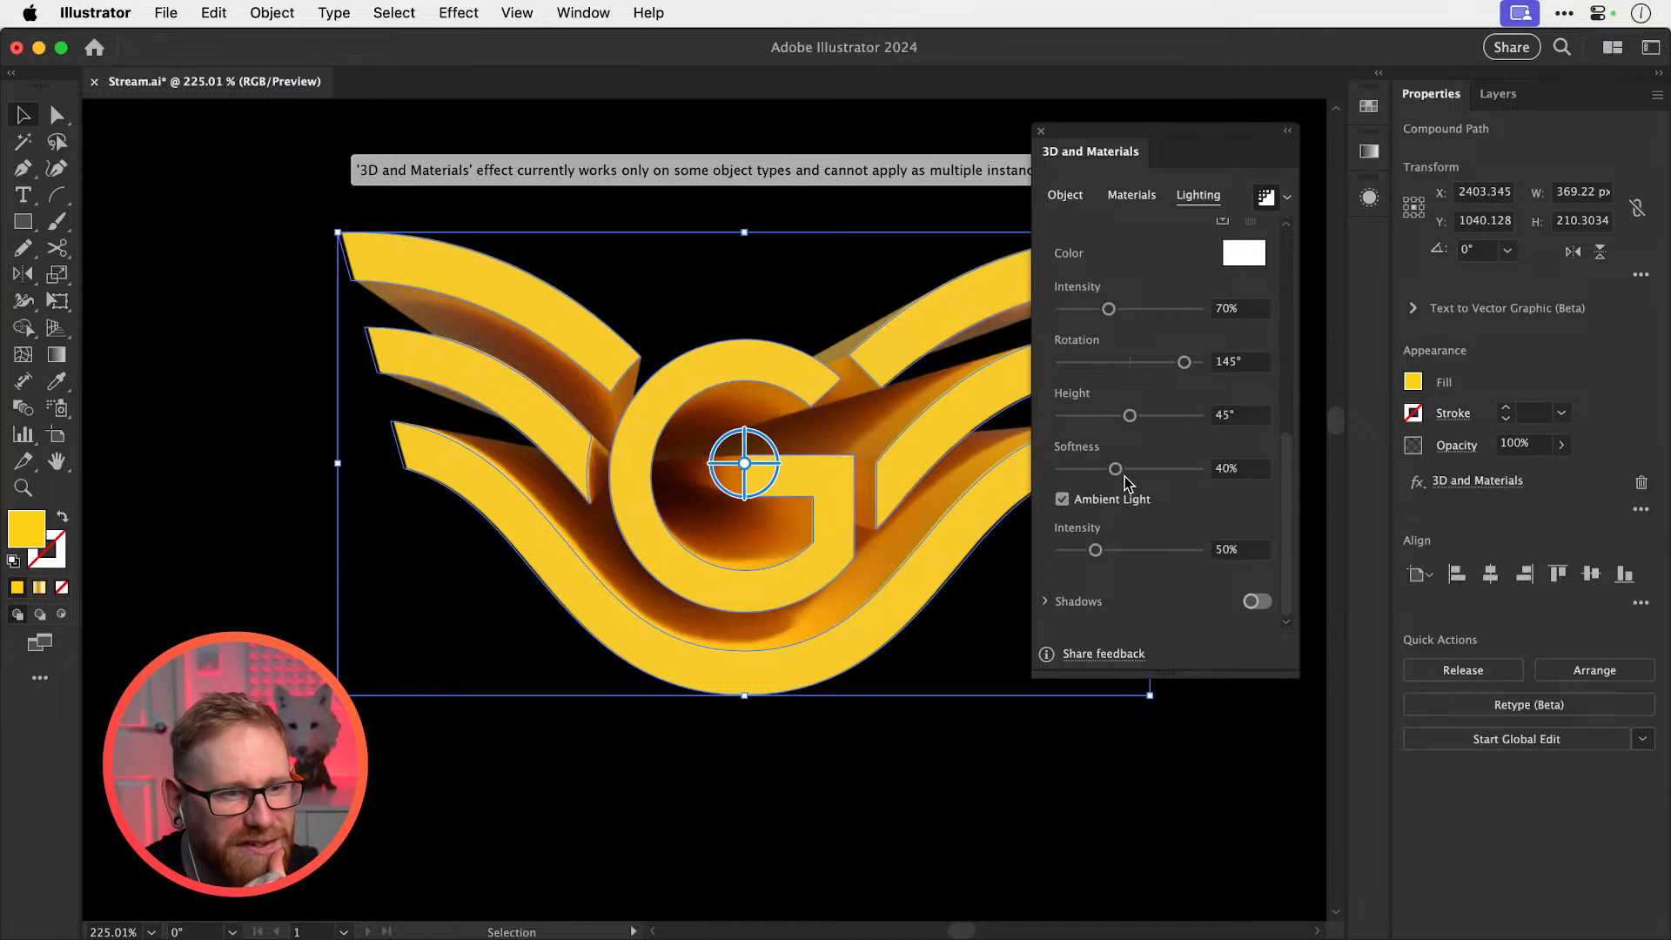
left_click_drag(1116, 469, 1199, 469)
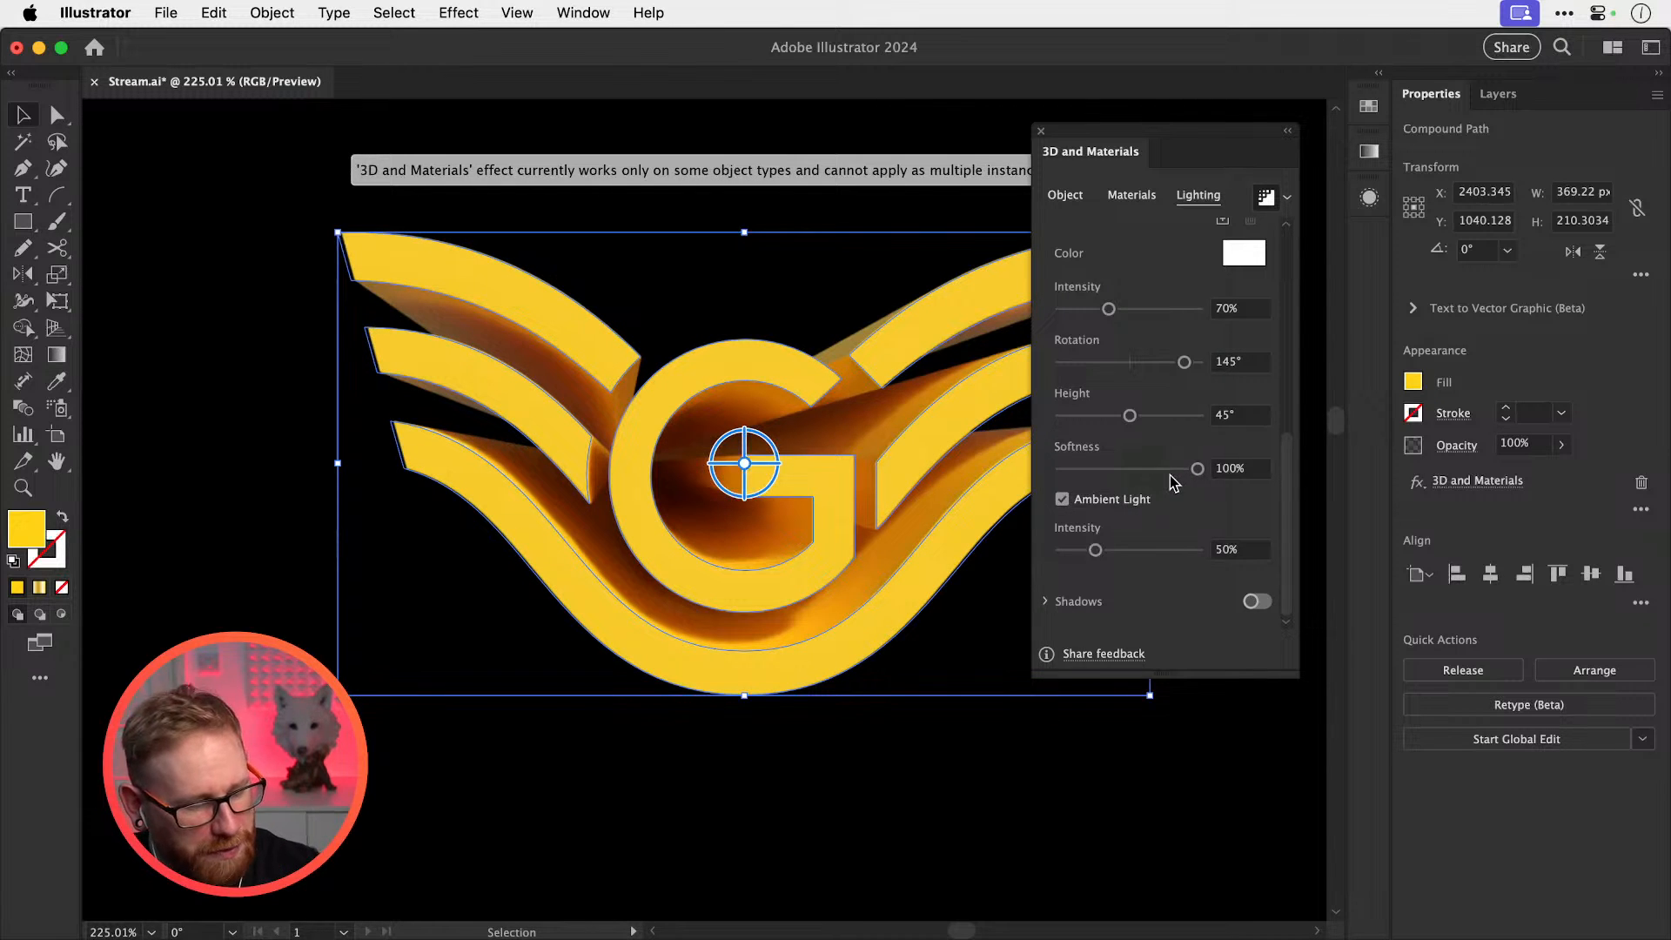
key("a")
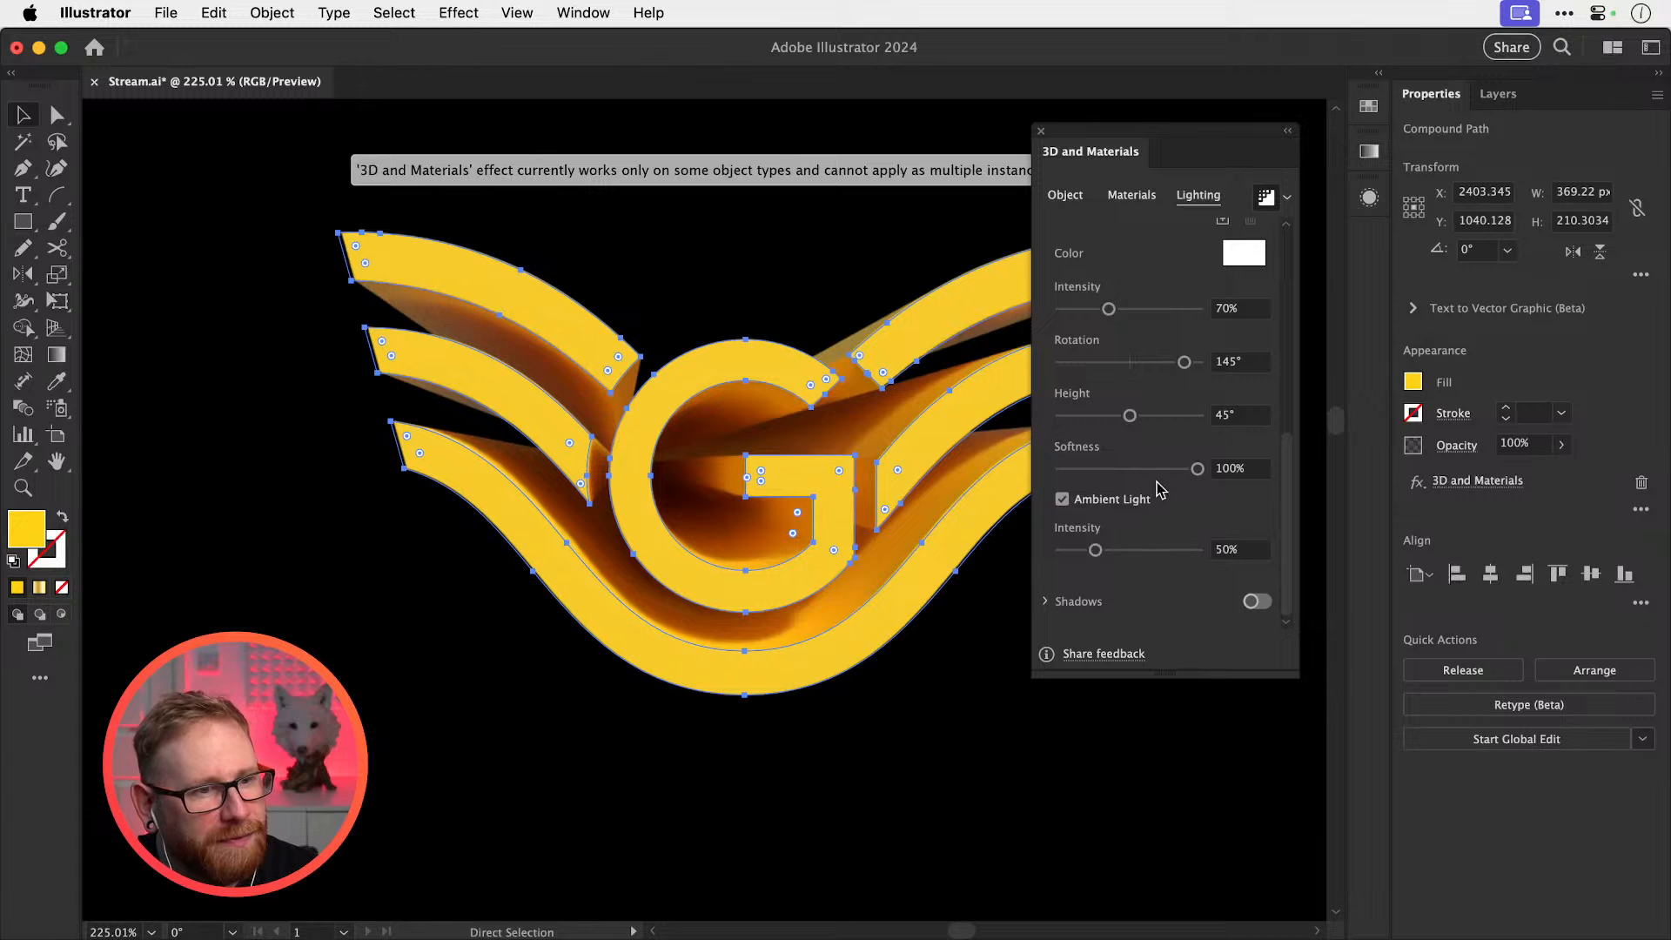
key("super+z")
Set Document Raster Effects resolution to Screen (72 ppi)
left_click(443, 11)
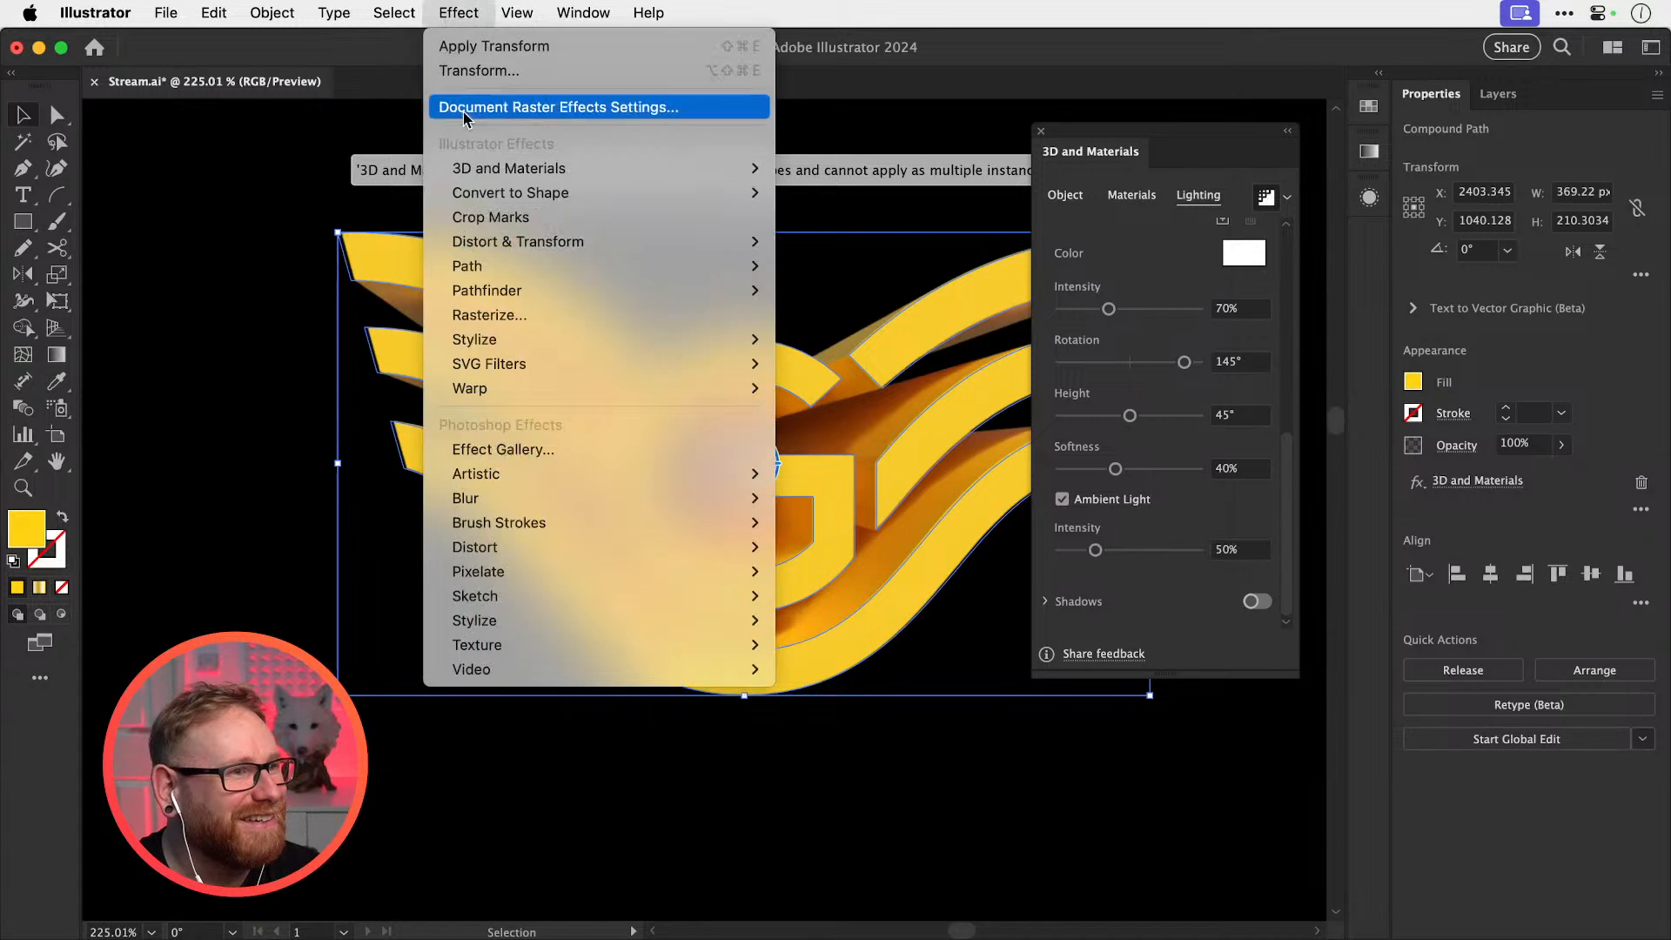
left_click(483, 106)
left_click(821, 317)
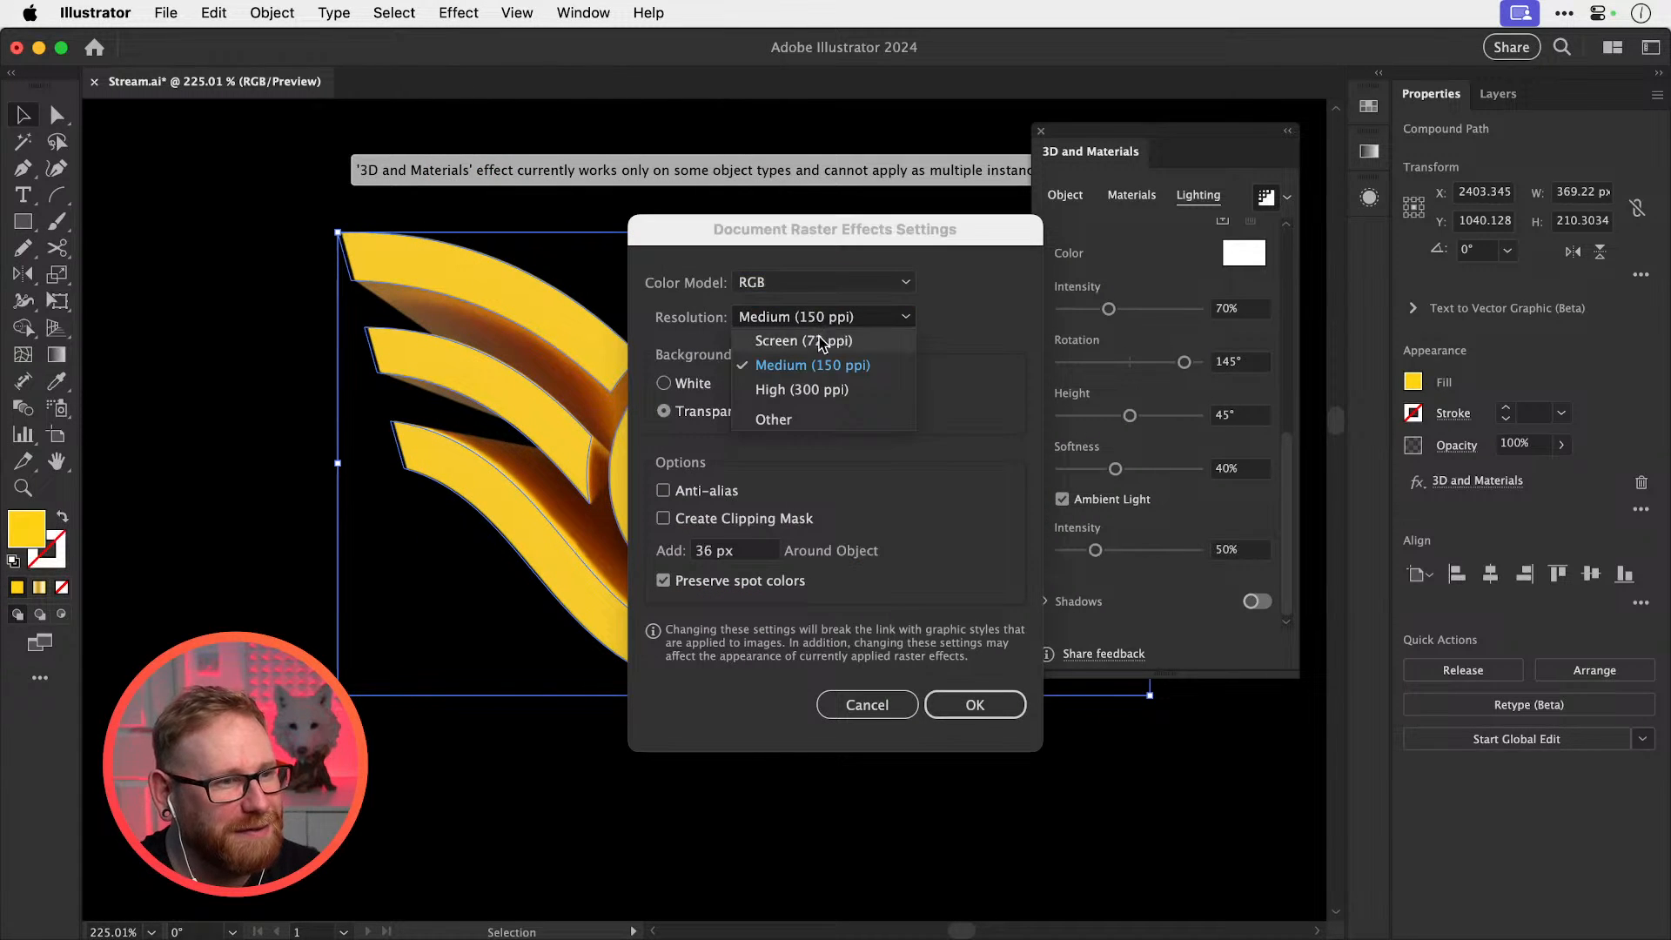
left_click(820, 342)
left_click(974, 709)
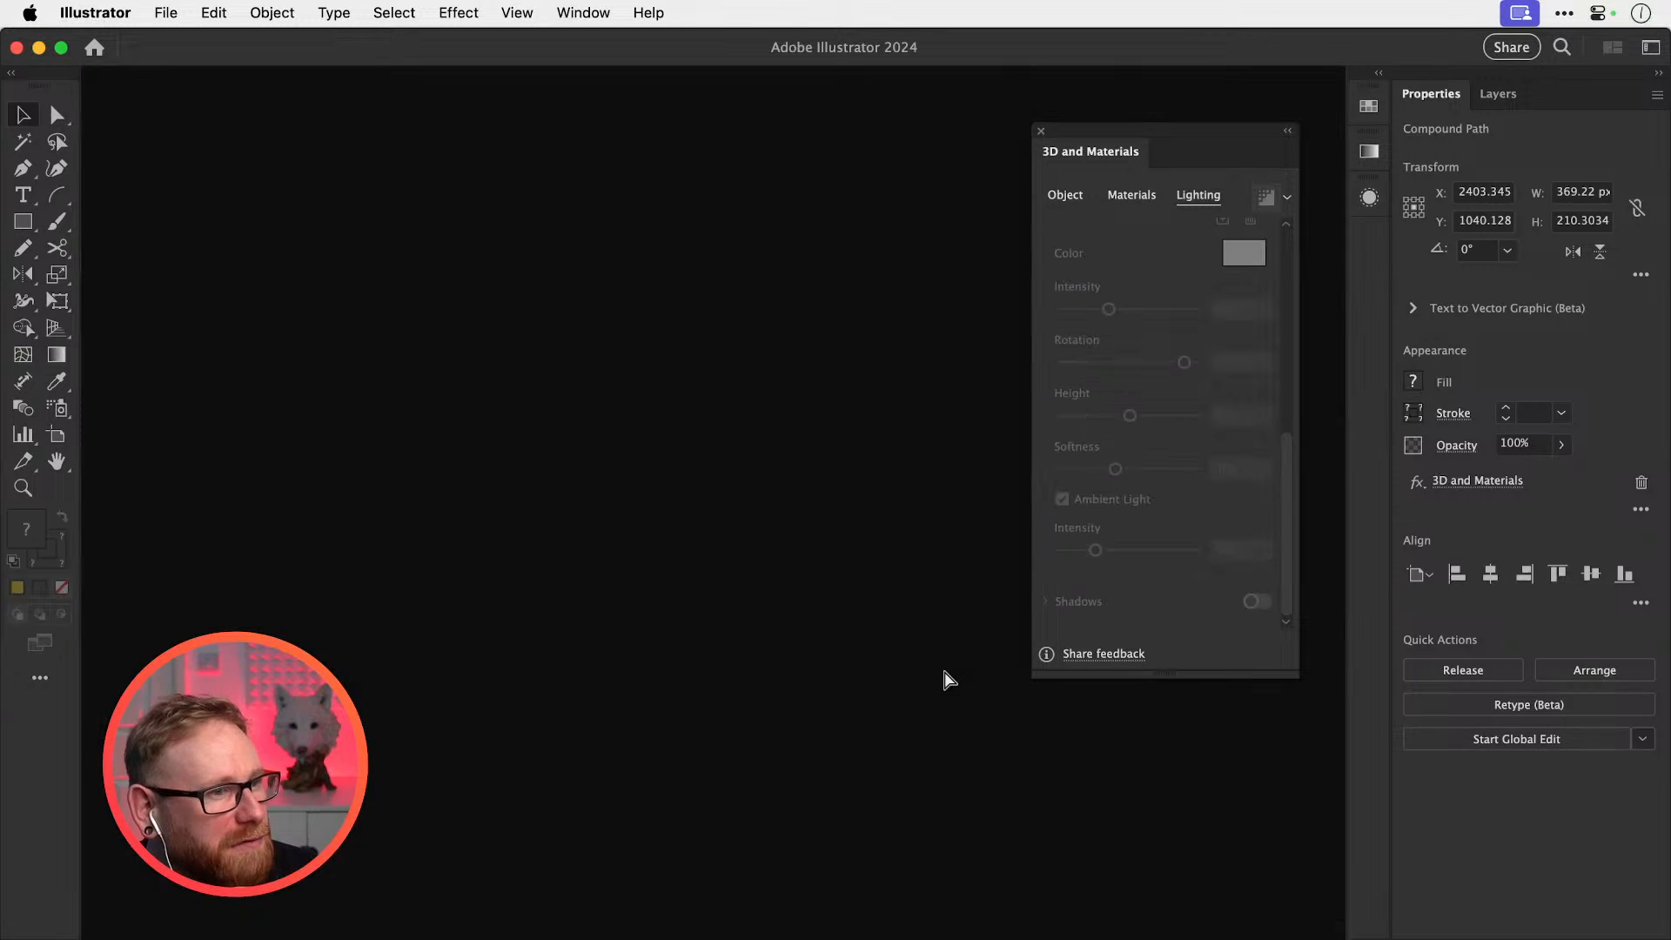
Switch from Illustrator to Photoshop 2023 with Cmd+Tab
key("super+Tab")
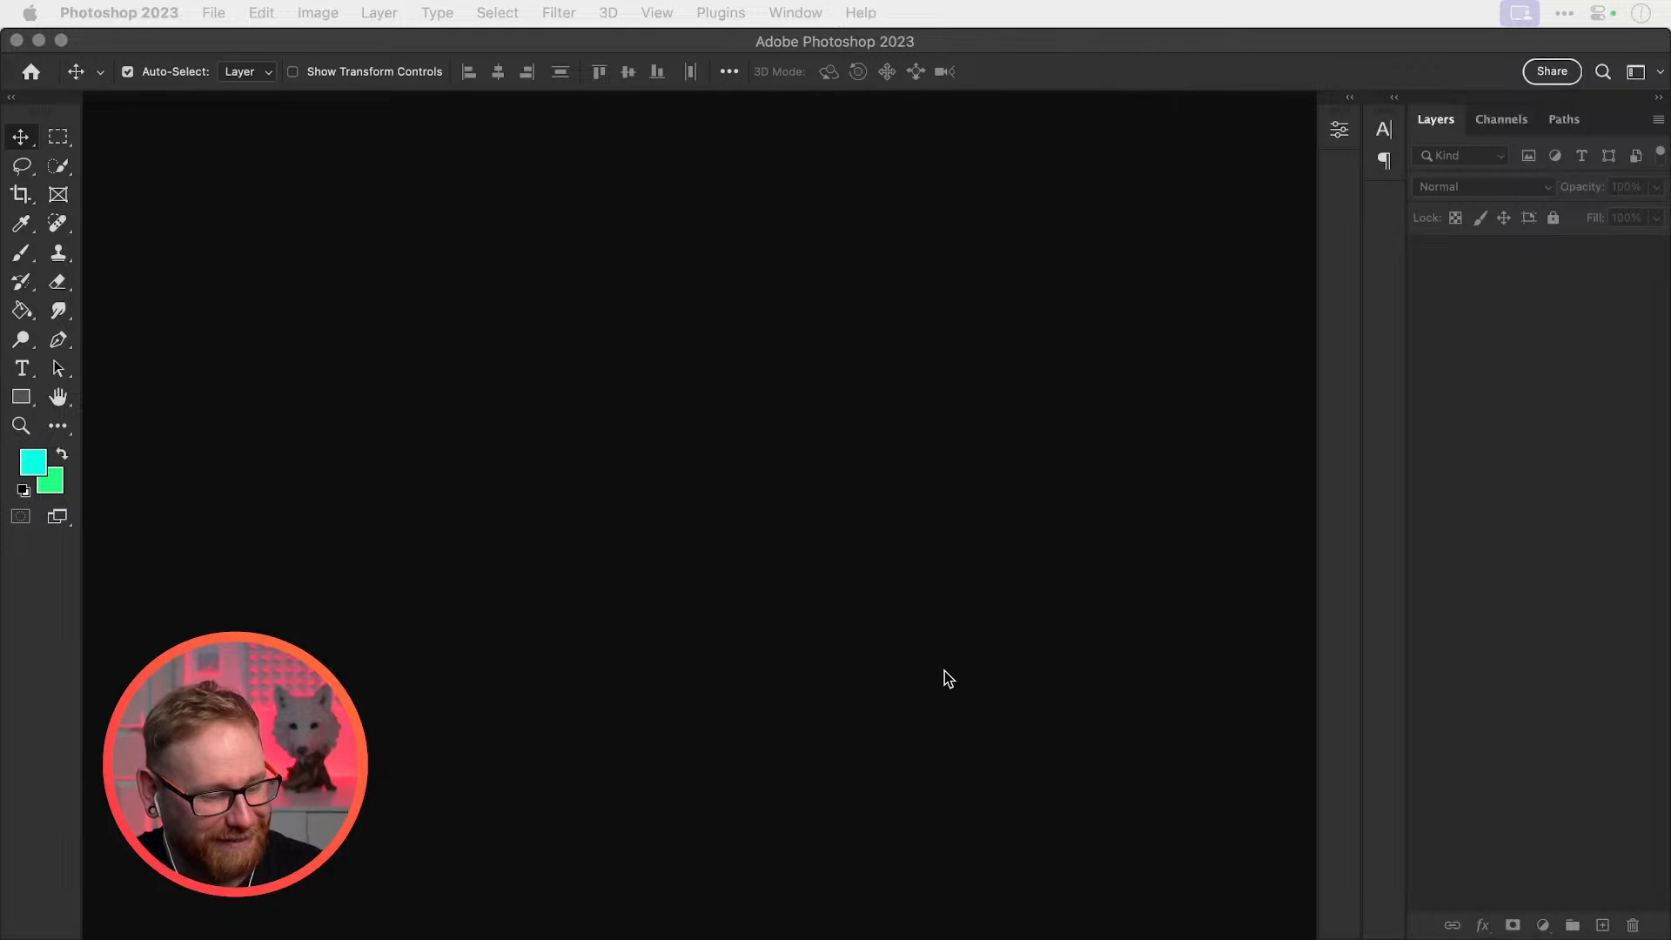
Open Stream.ai from the desktop so it reopens in Illustrator
key("F11")
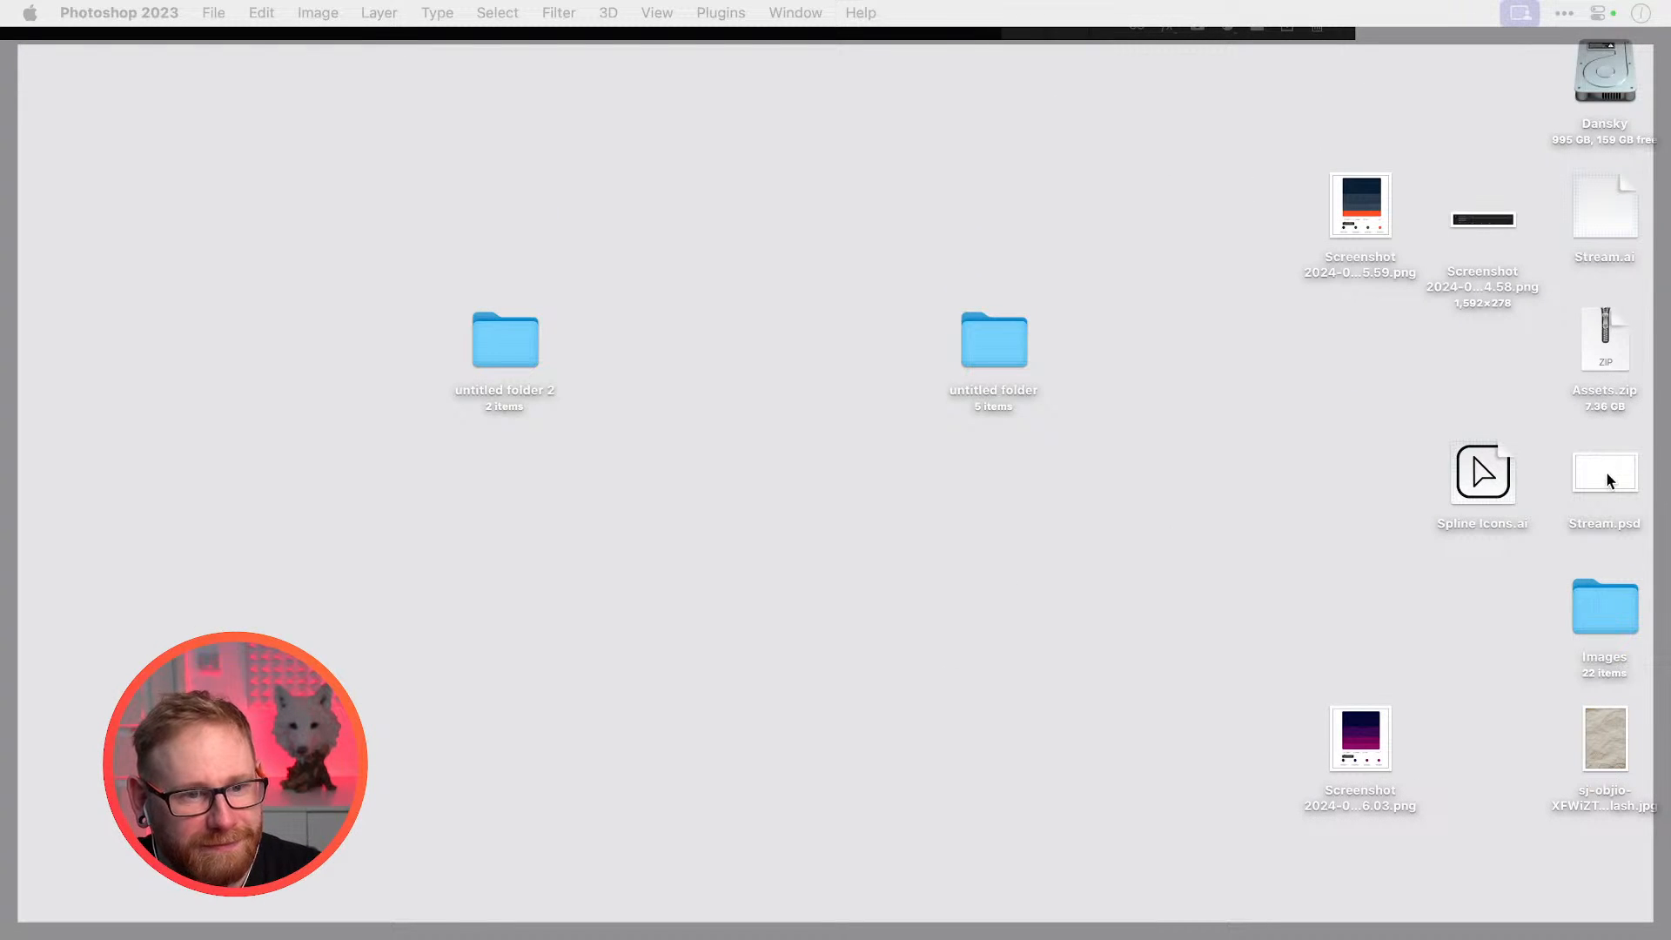
right_click(1598, 200)
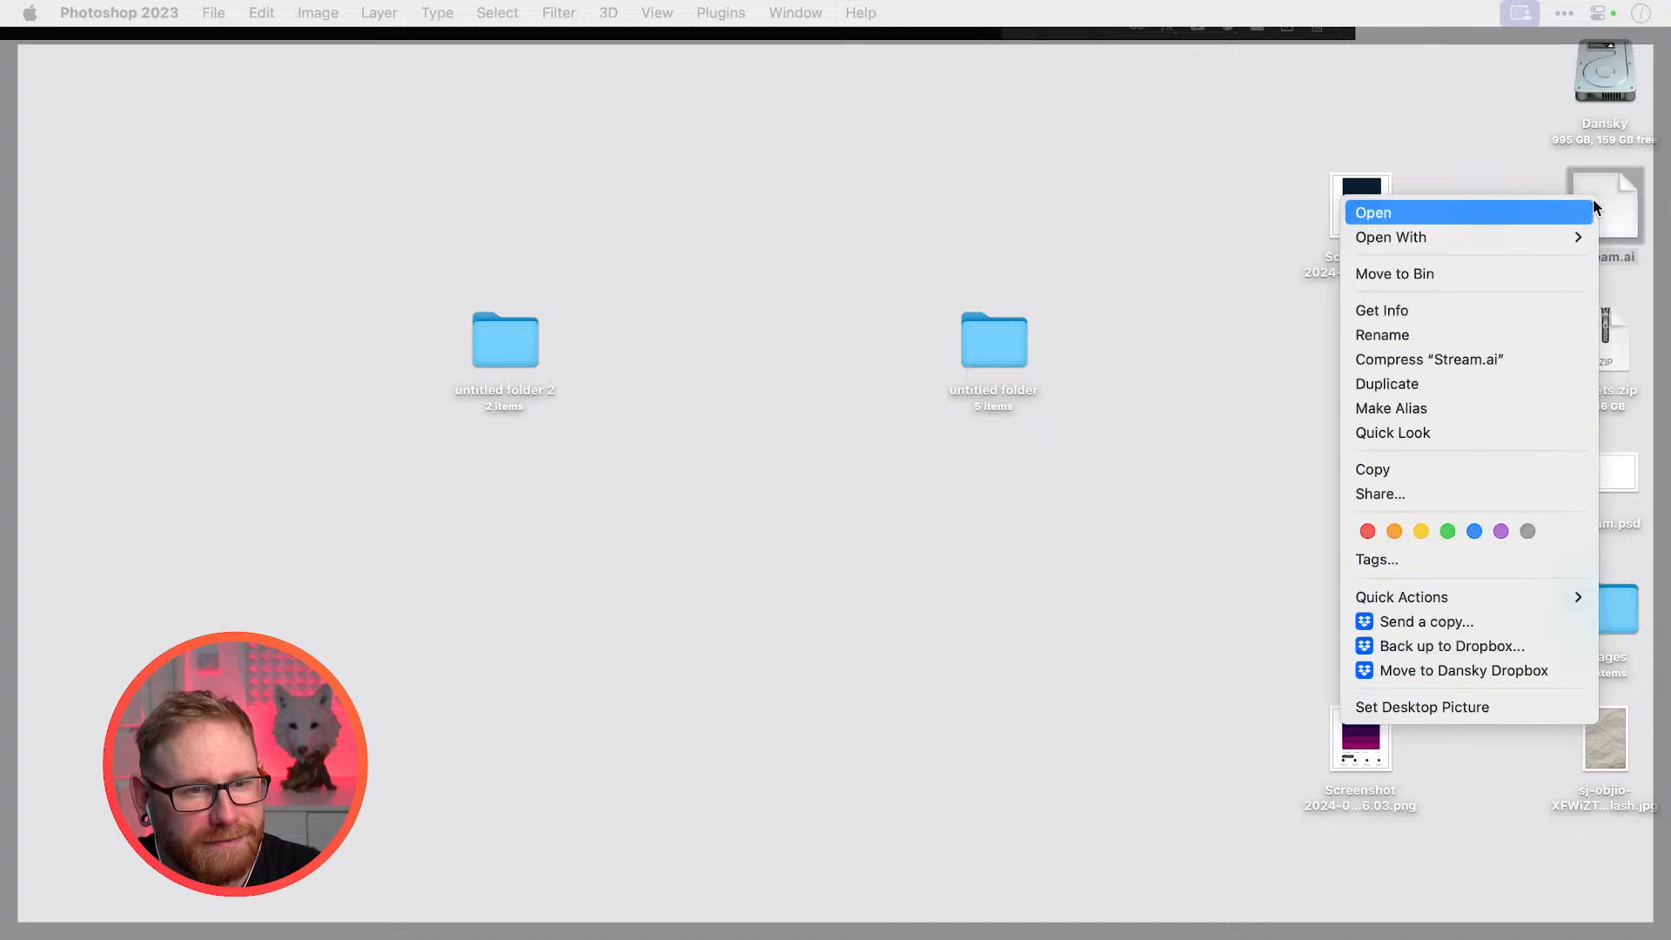
left_click(1576, 209)
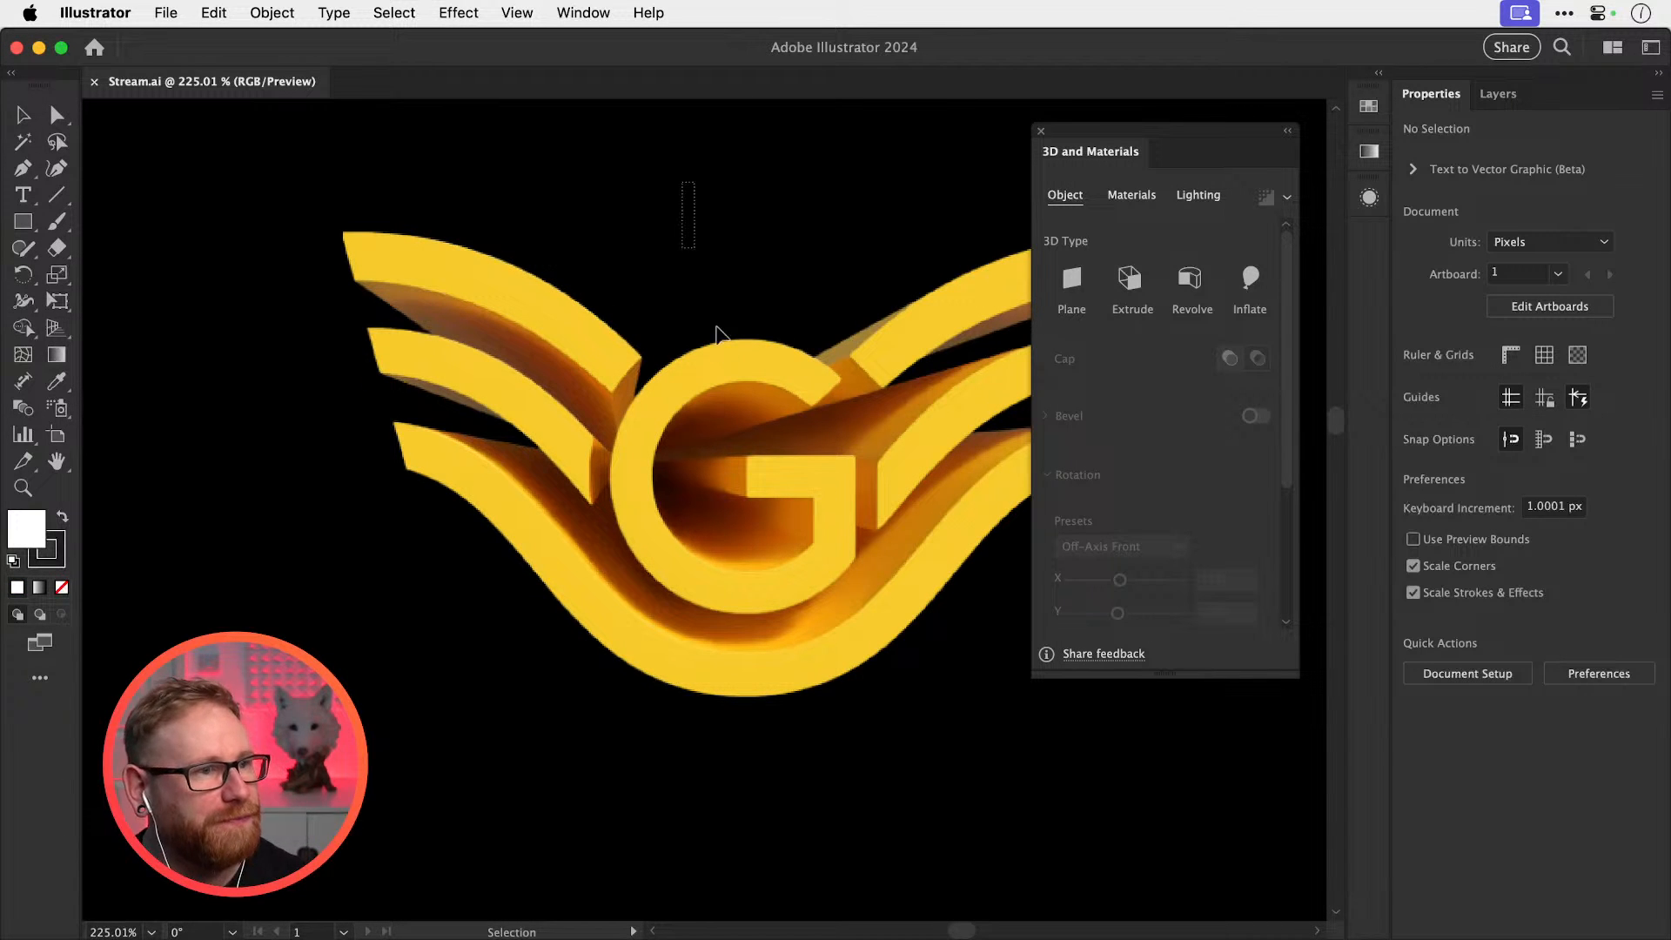
Apply Standard lighting to the 3D G logo, test the softness slider, and revert
left_click(957, 478)
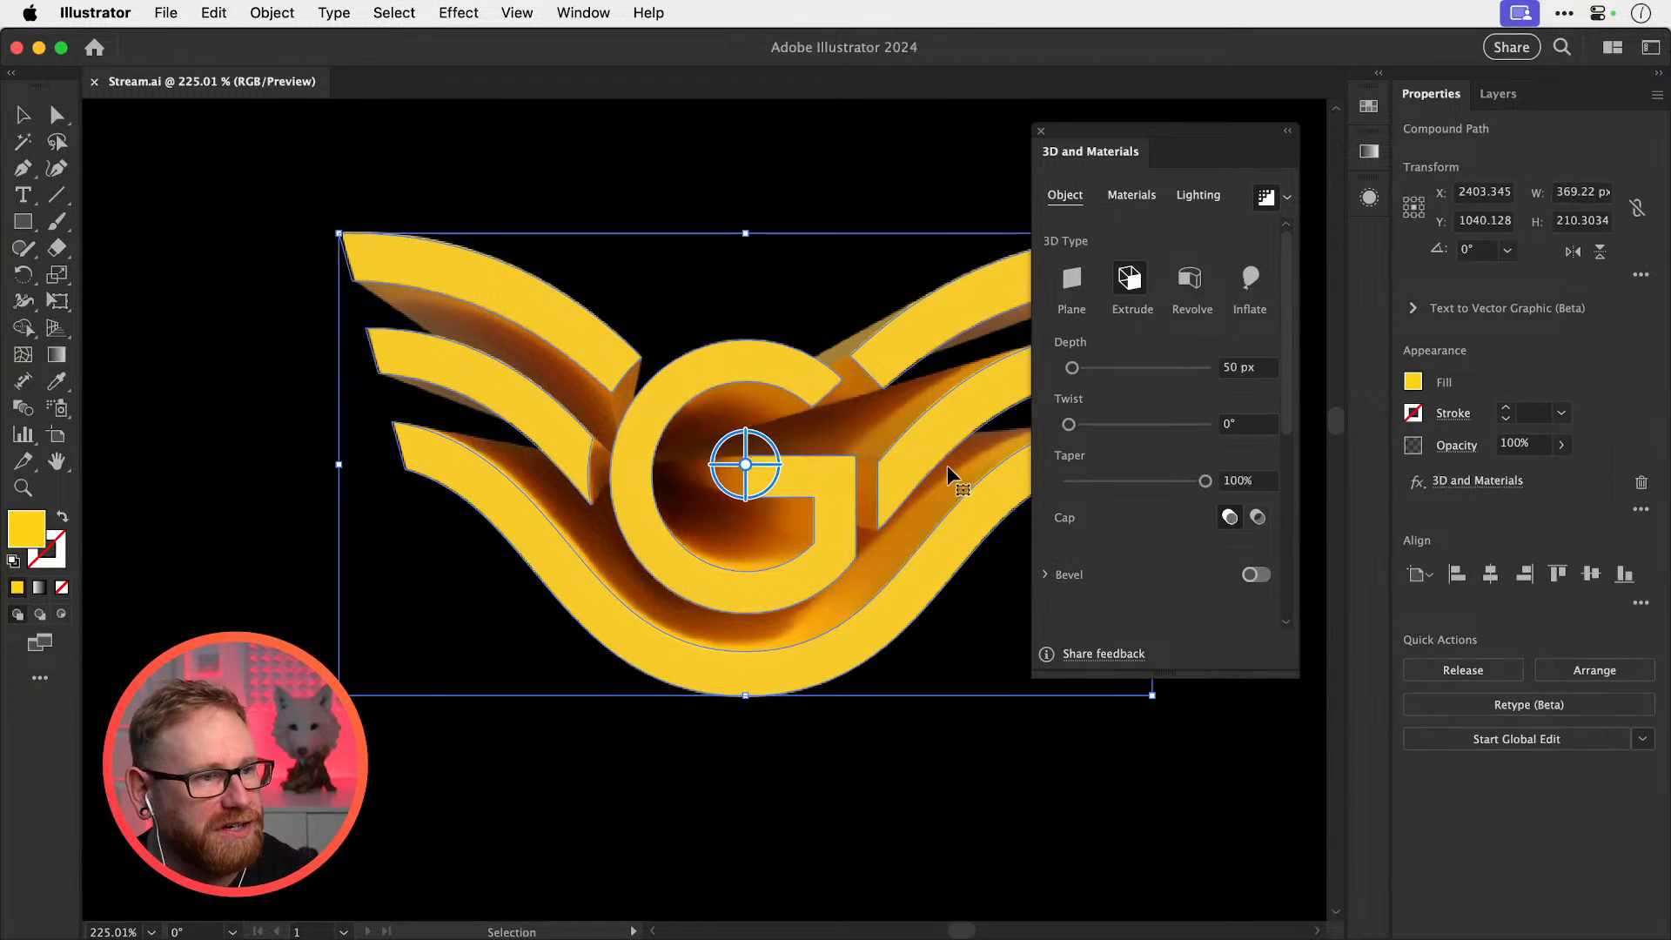
left_click(1216, 202)
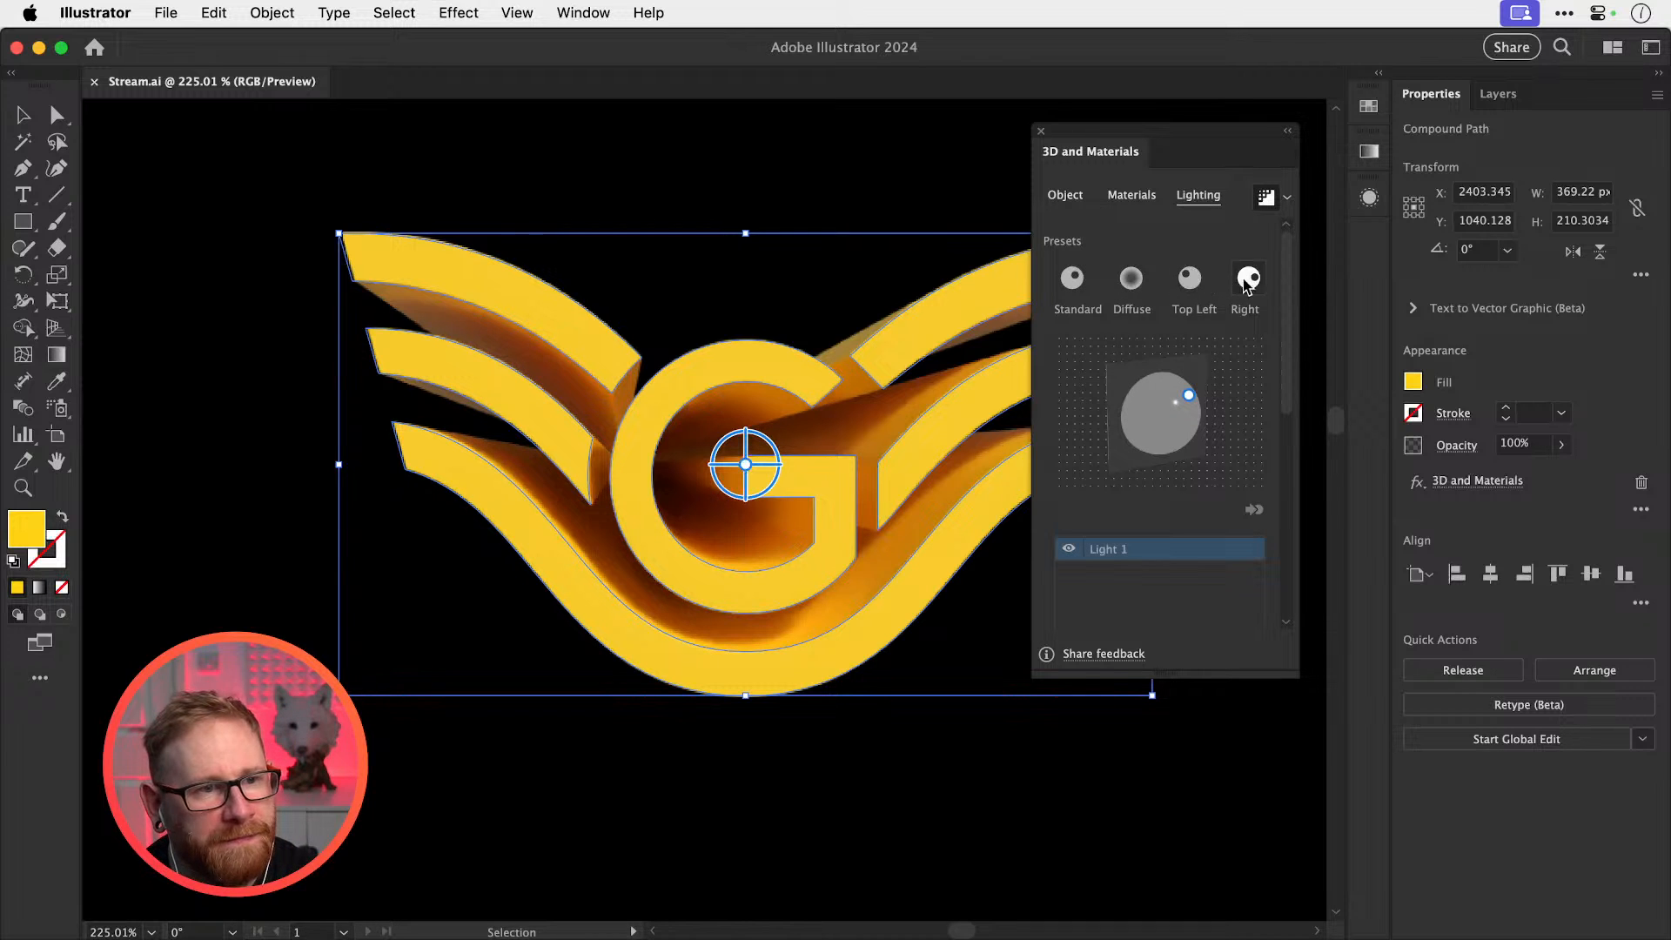
left_click(1073, 279)
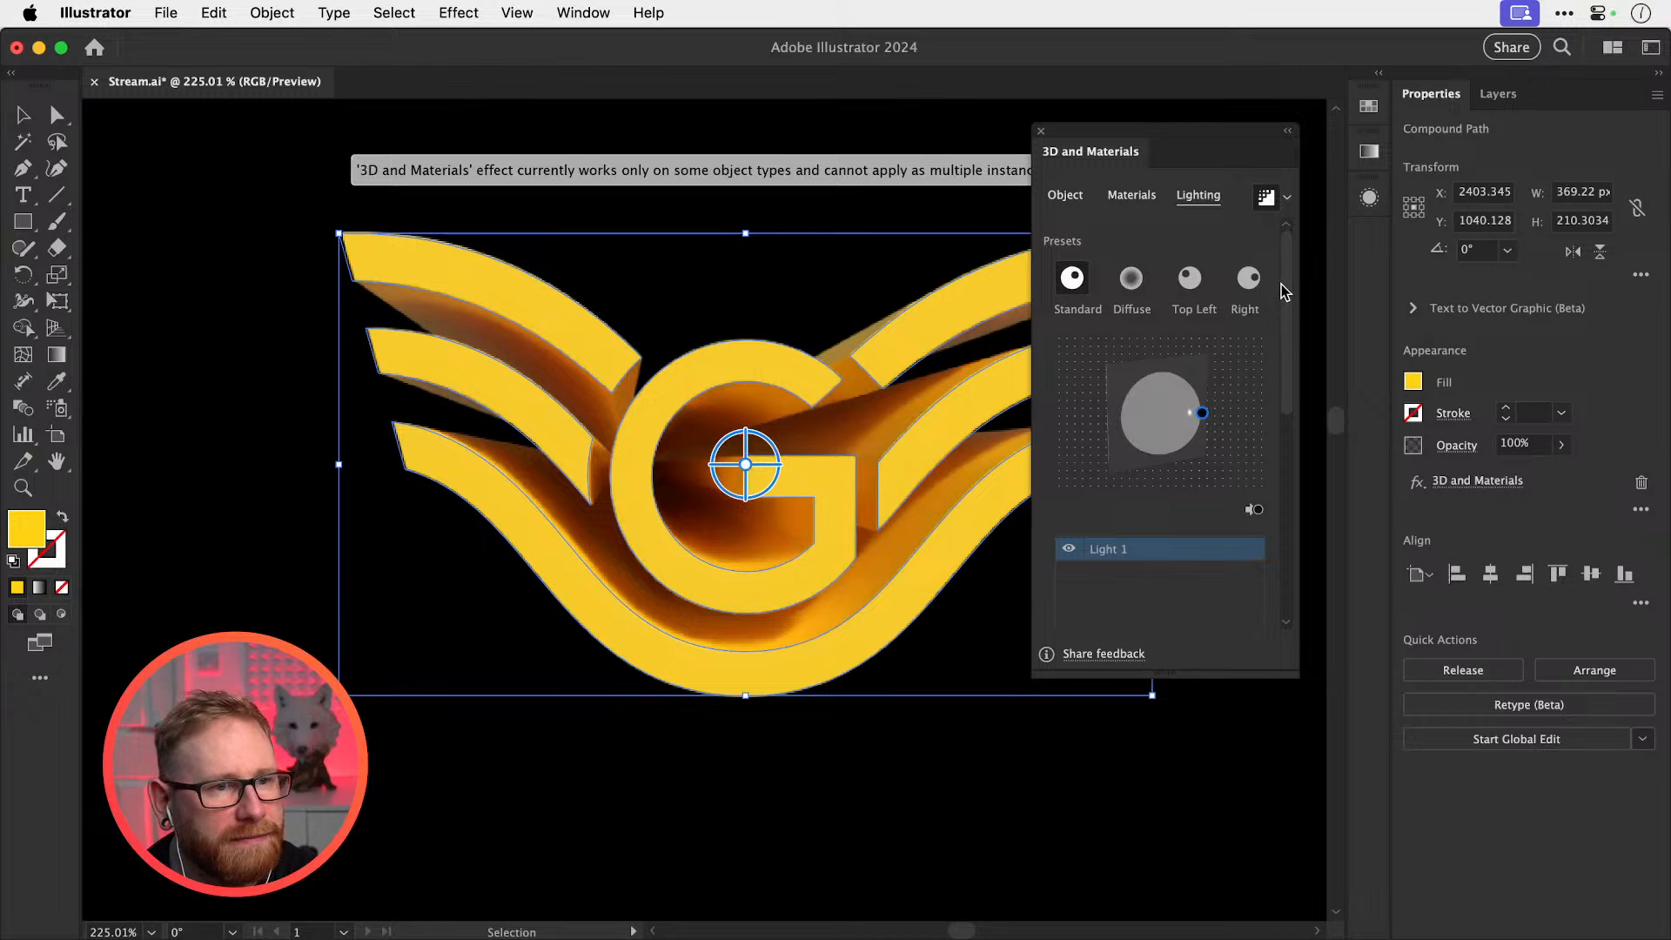
left_click_drag(1287, 293, 1275, 467)
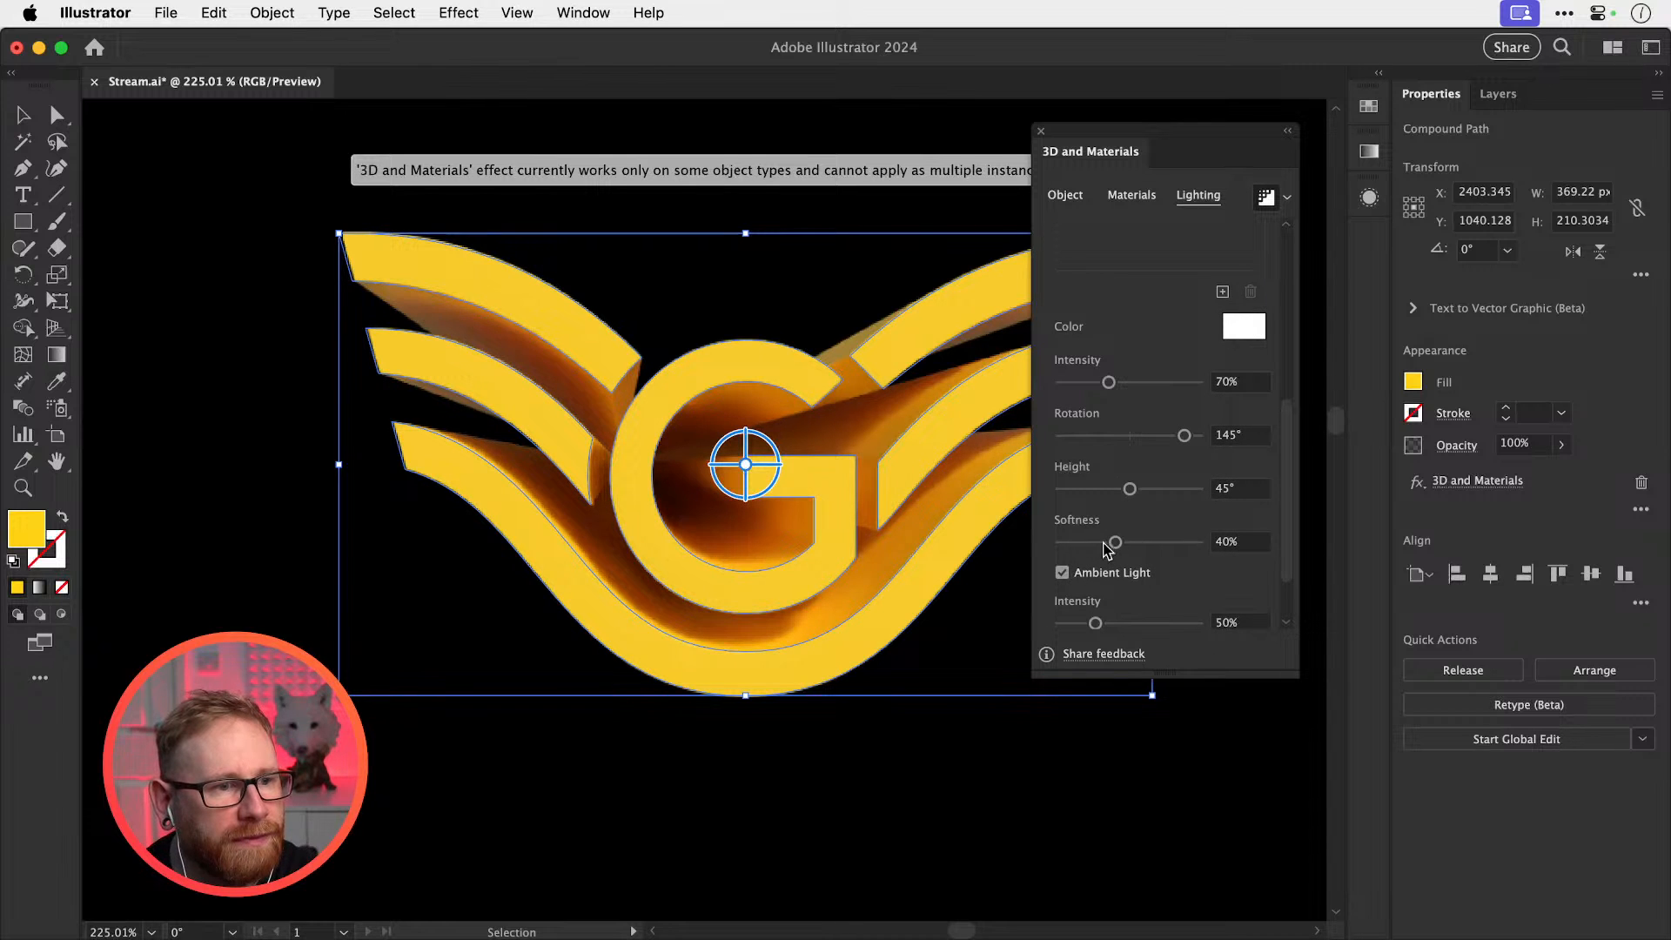
left_click_drag(1114, 541, 1203, 546)
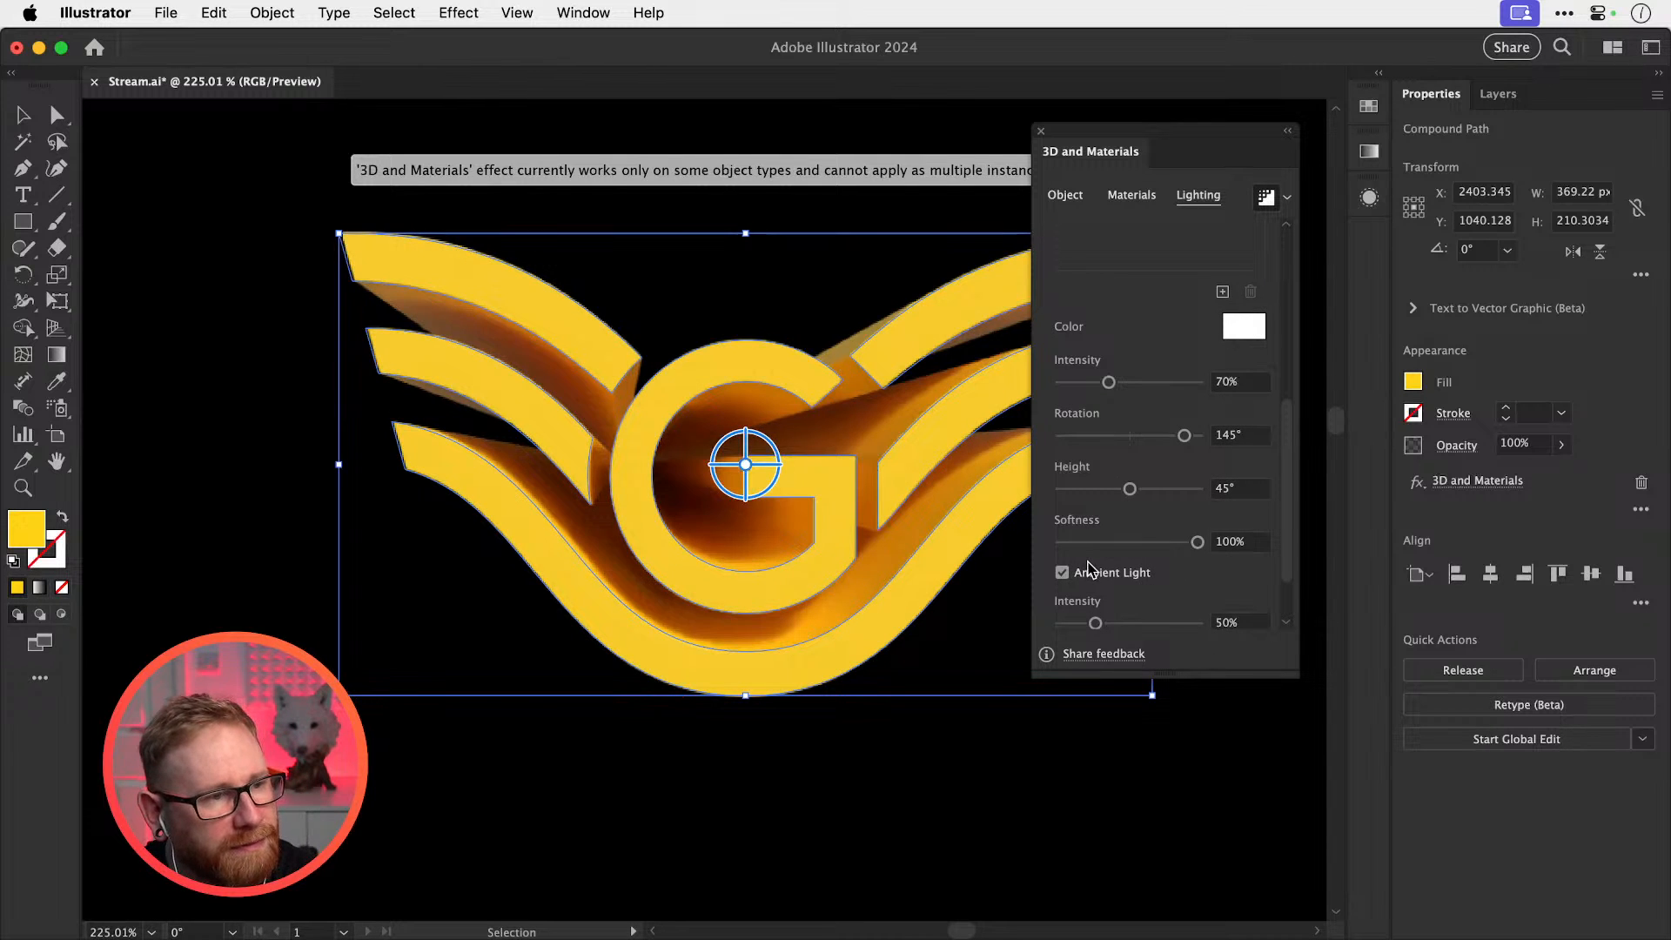
left_click_drag(1073, 541, 994, 552)
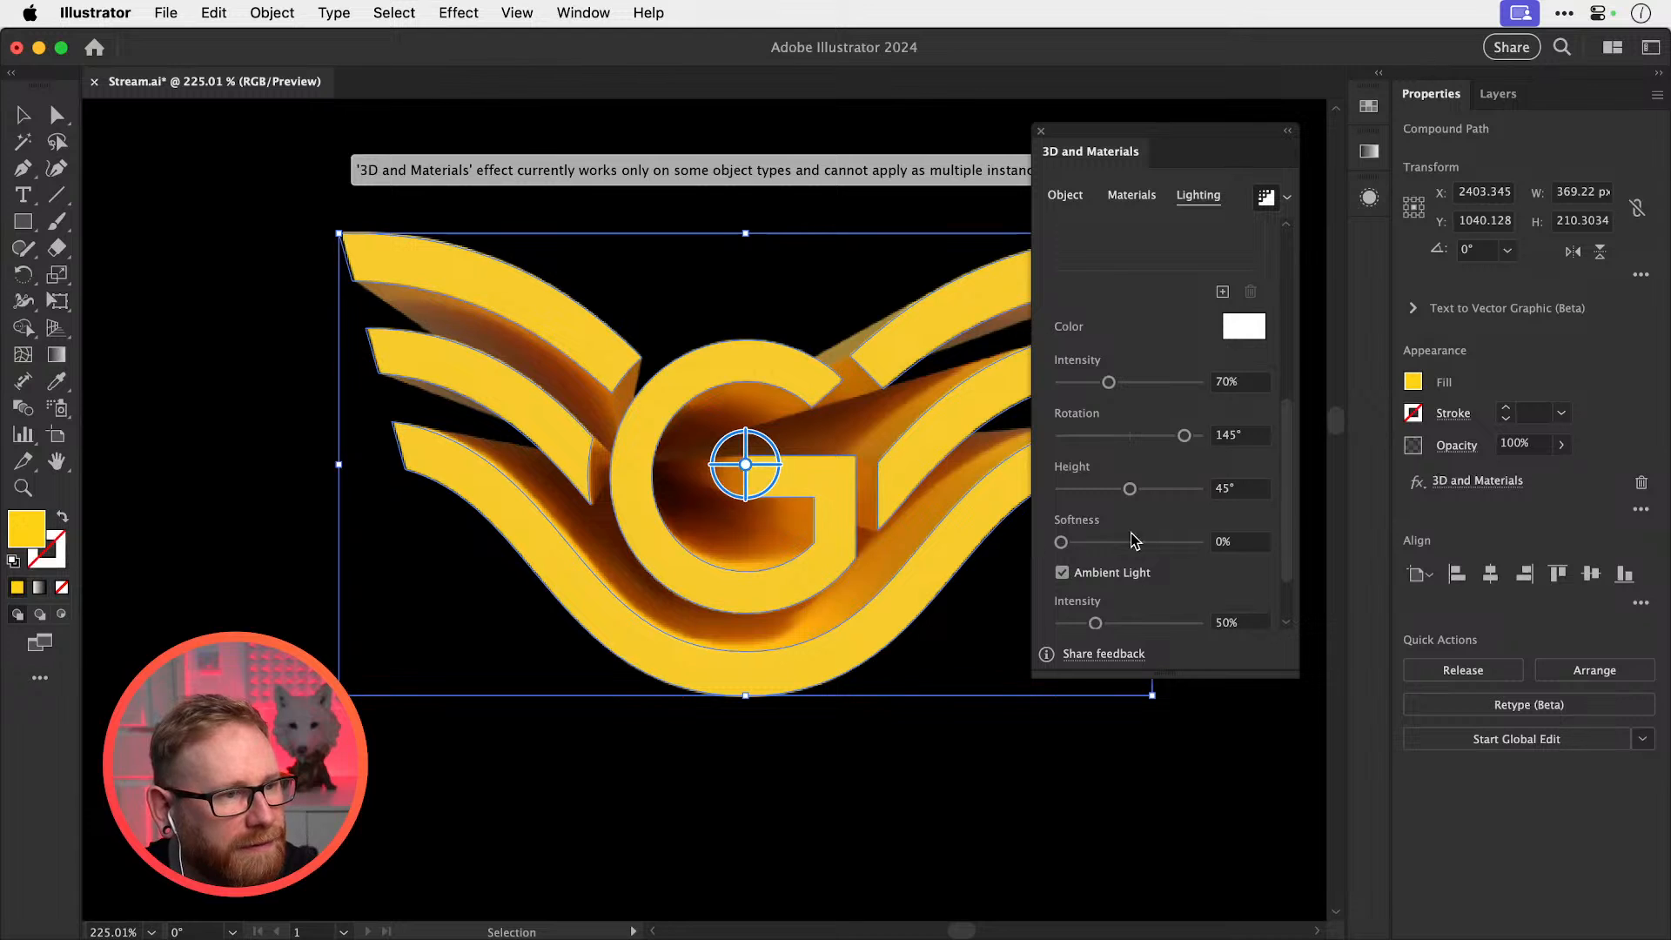
key("a")
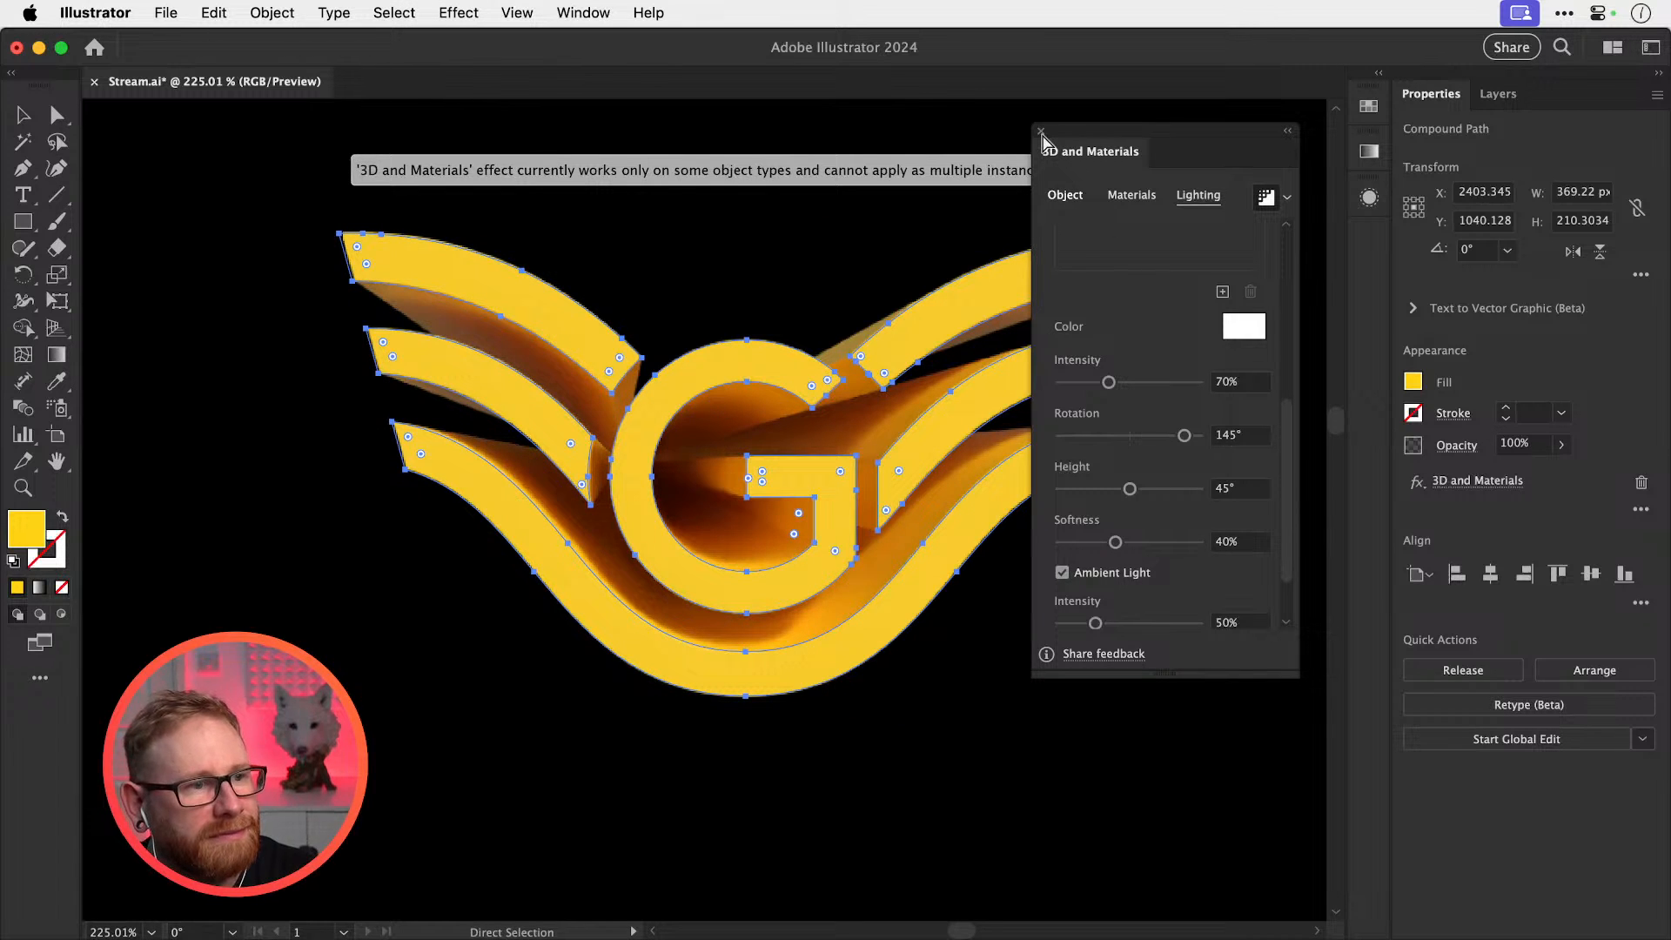
Save Stream.ai and close the 3D and Materials panel, viewing at 100%
key("super+s")
key("v")
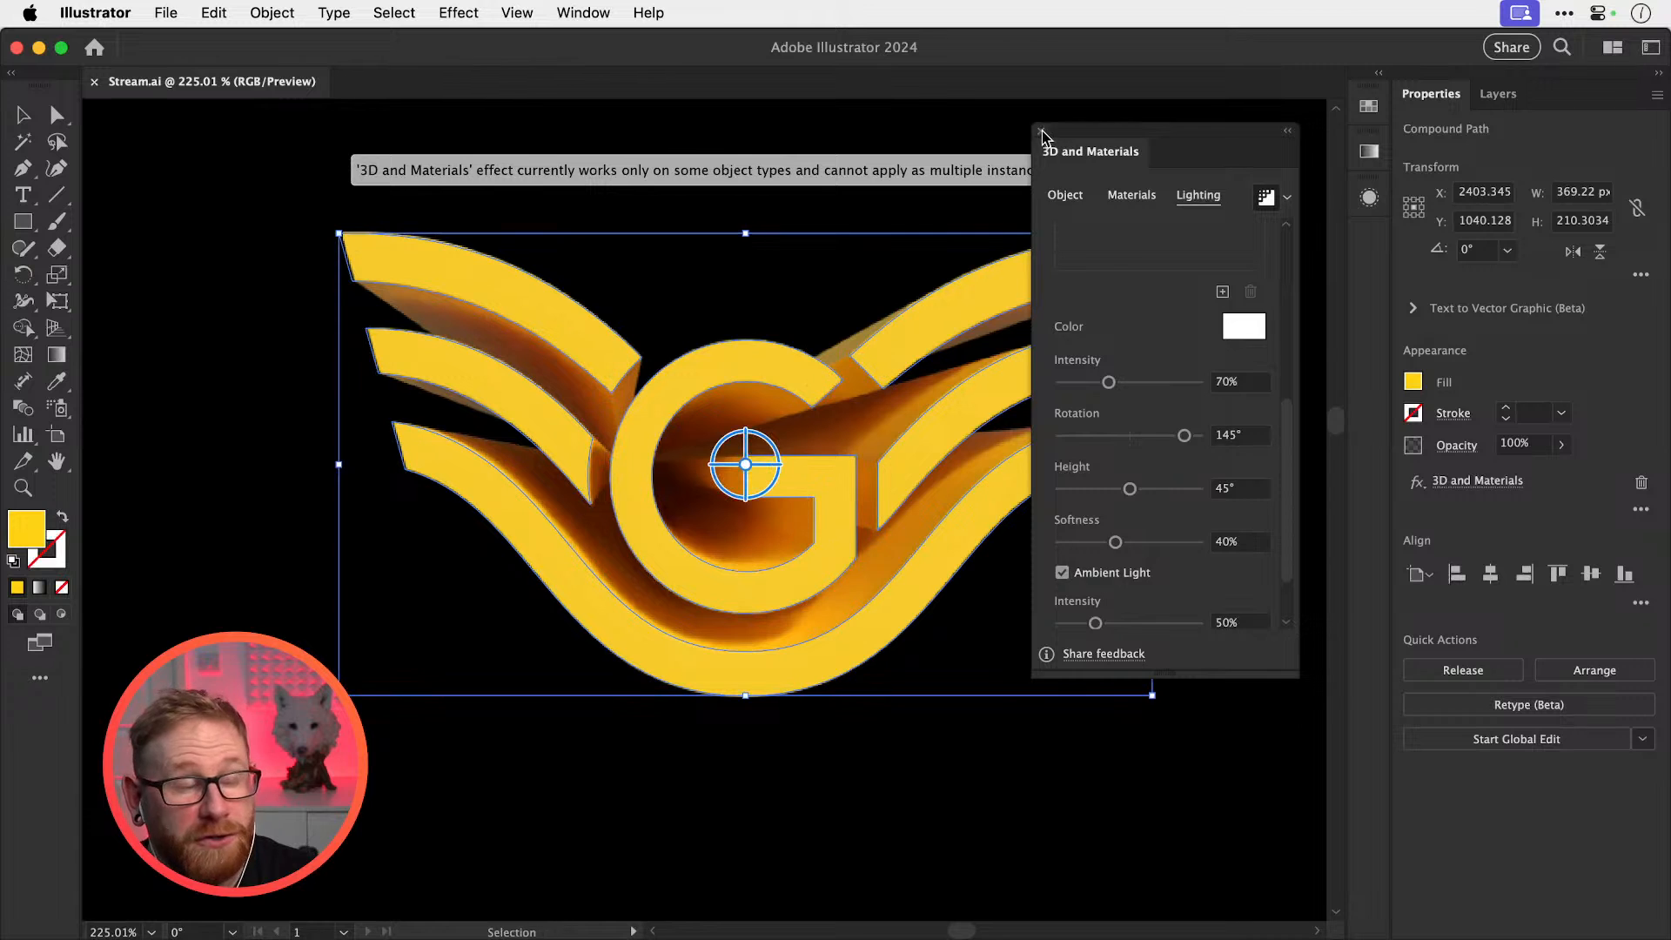
left_click(1042, 130)
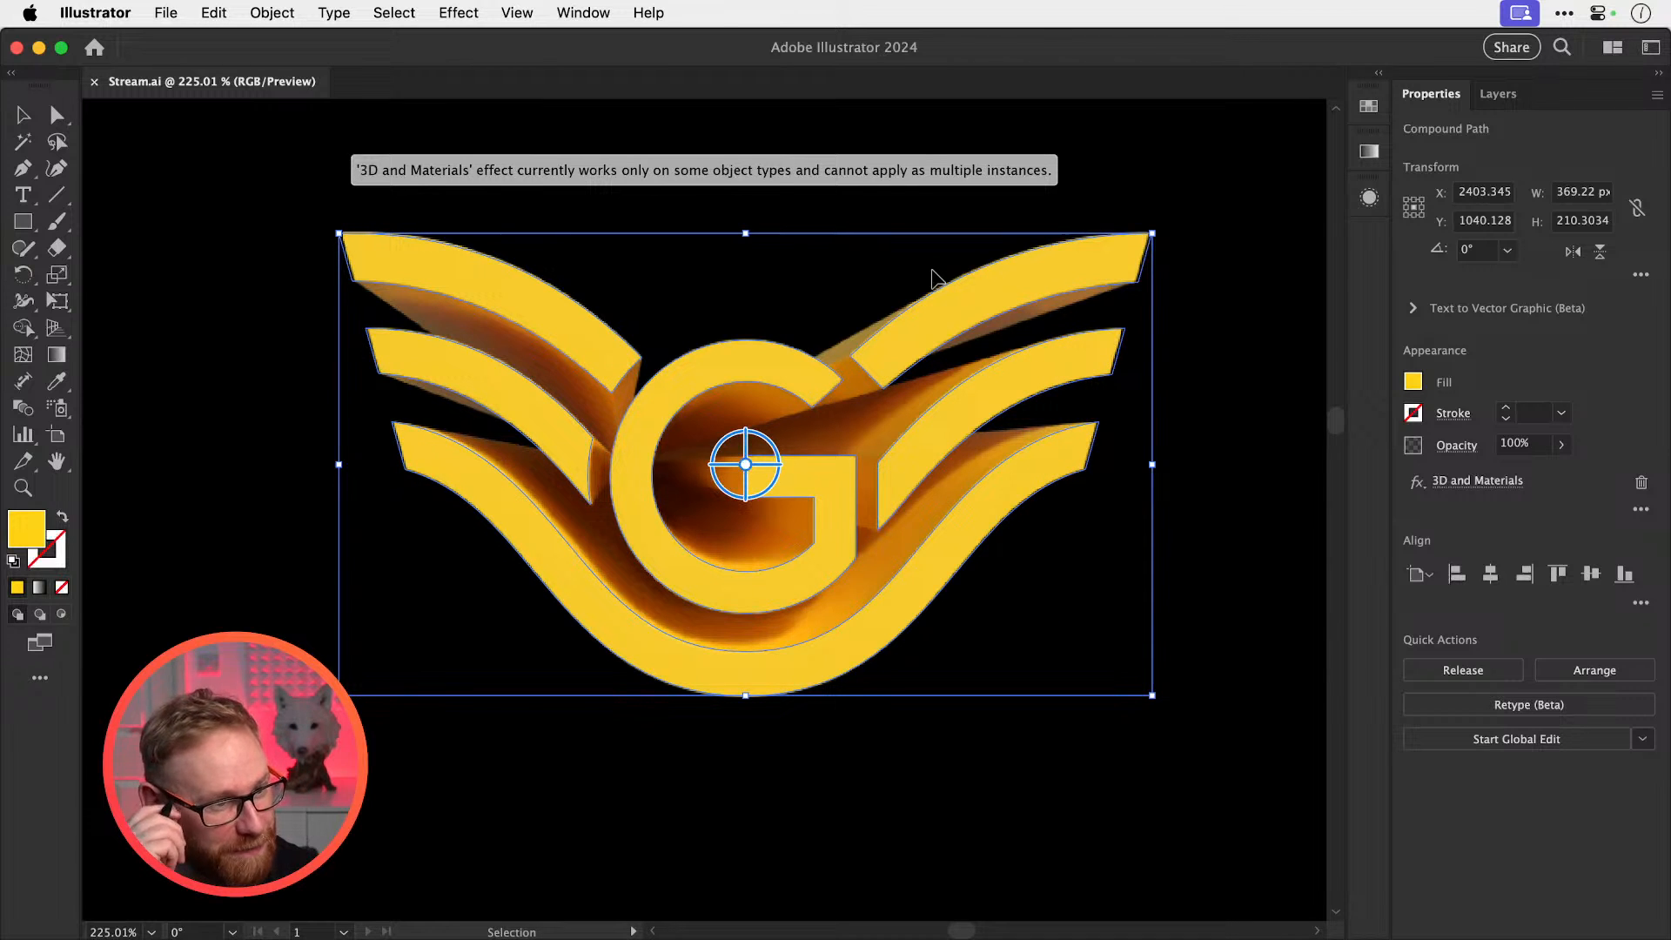
key("super+1")
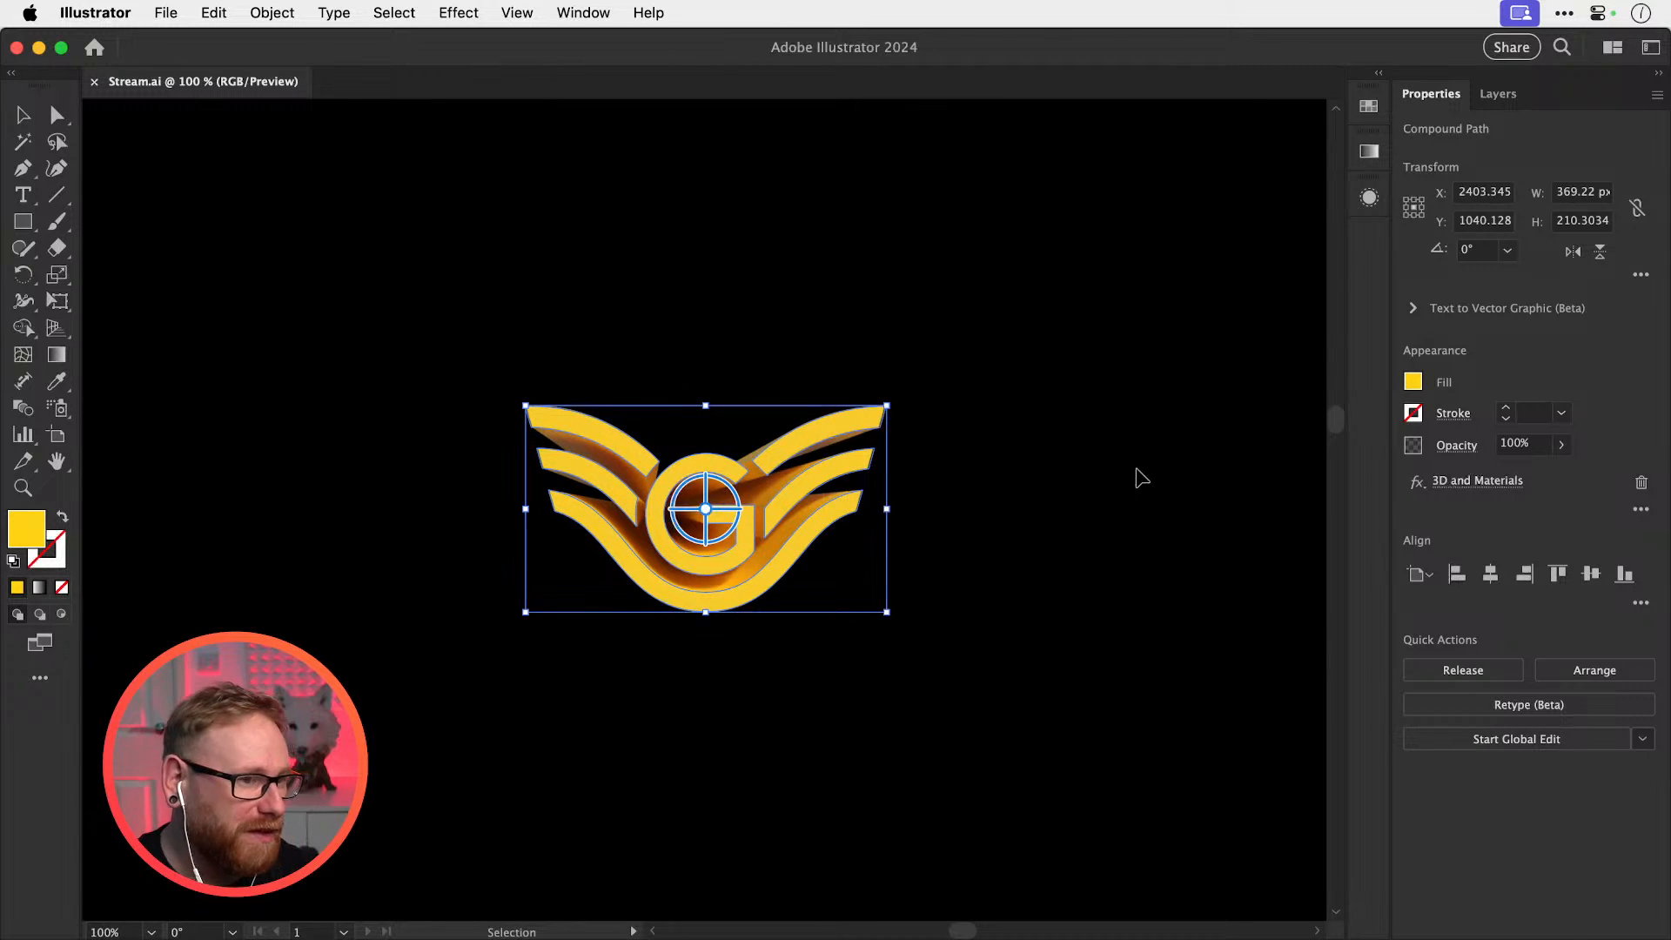
Create a 'Gal' text object below the logo and enlarge it to about 99 pt
left_click(1140, 477)
key("super+minus")
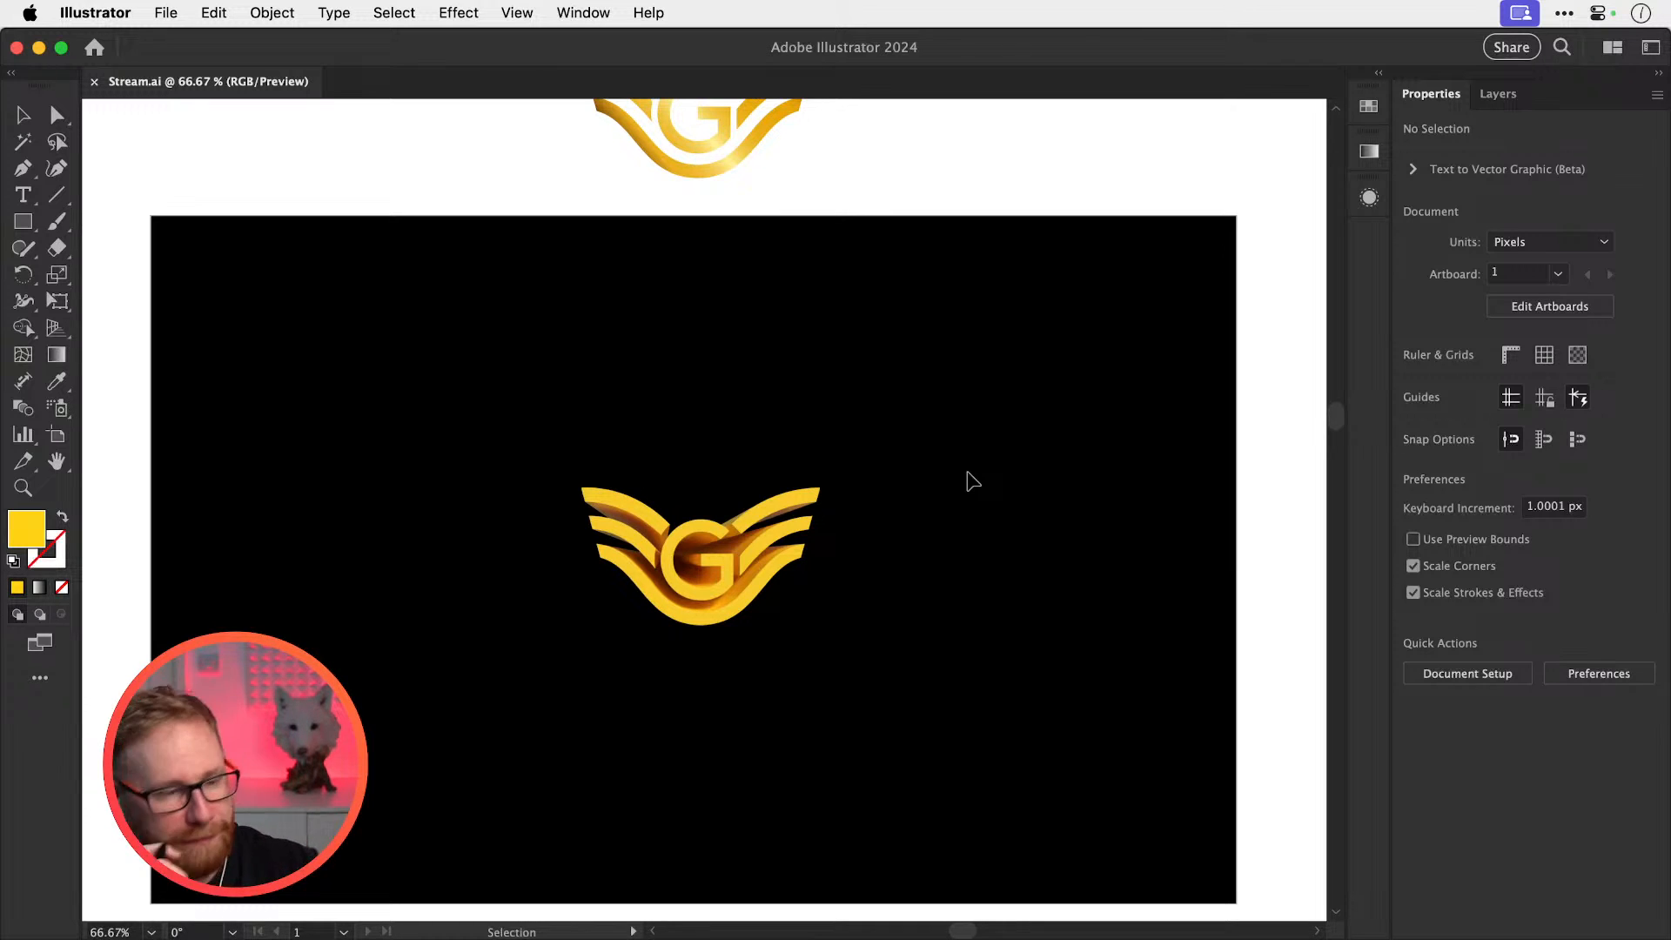
key("z")
left_click_drag(663, 652, 832, 731)
key("t")
left_click(792, 746)
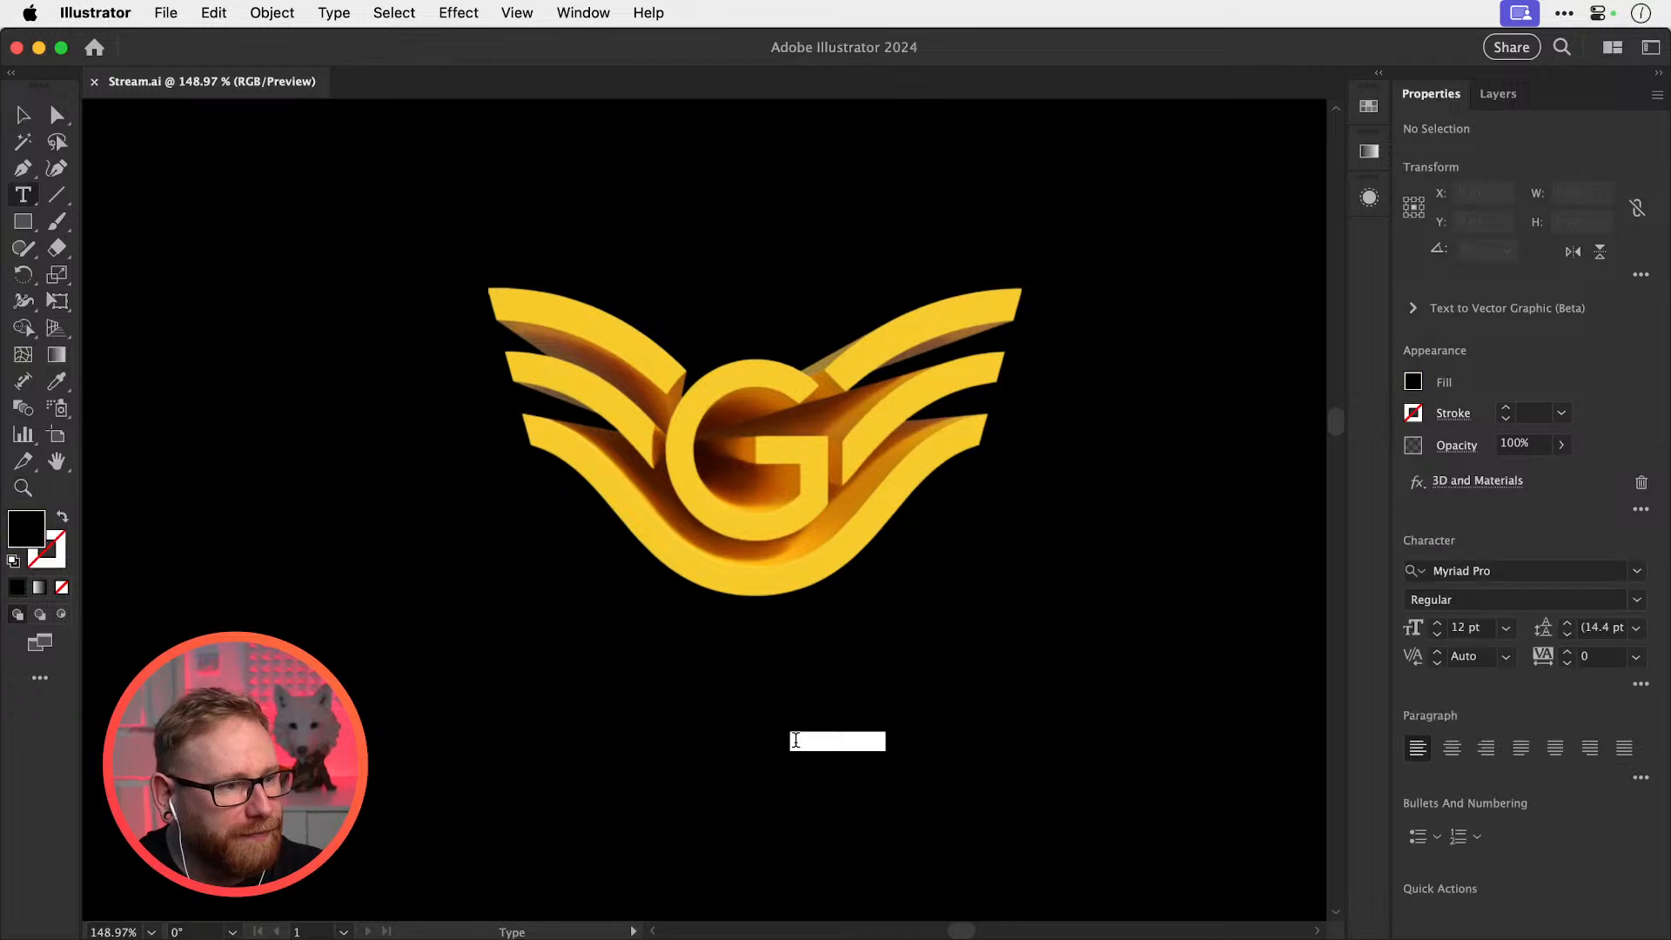
key("BackSpace")
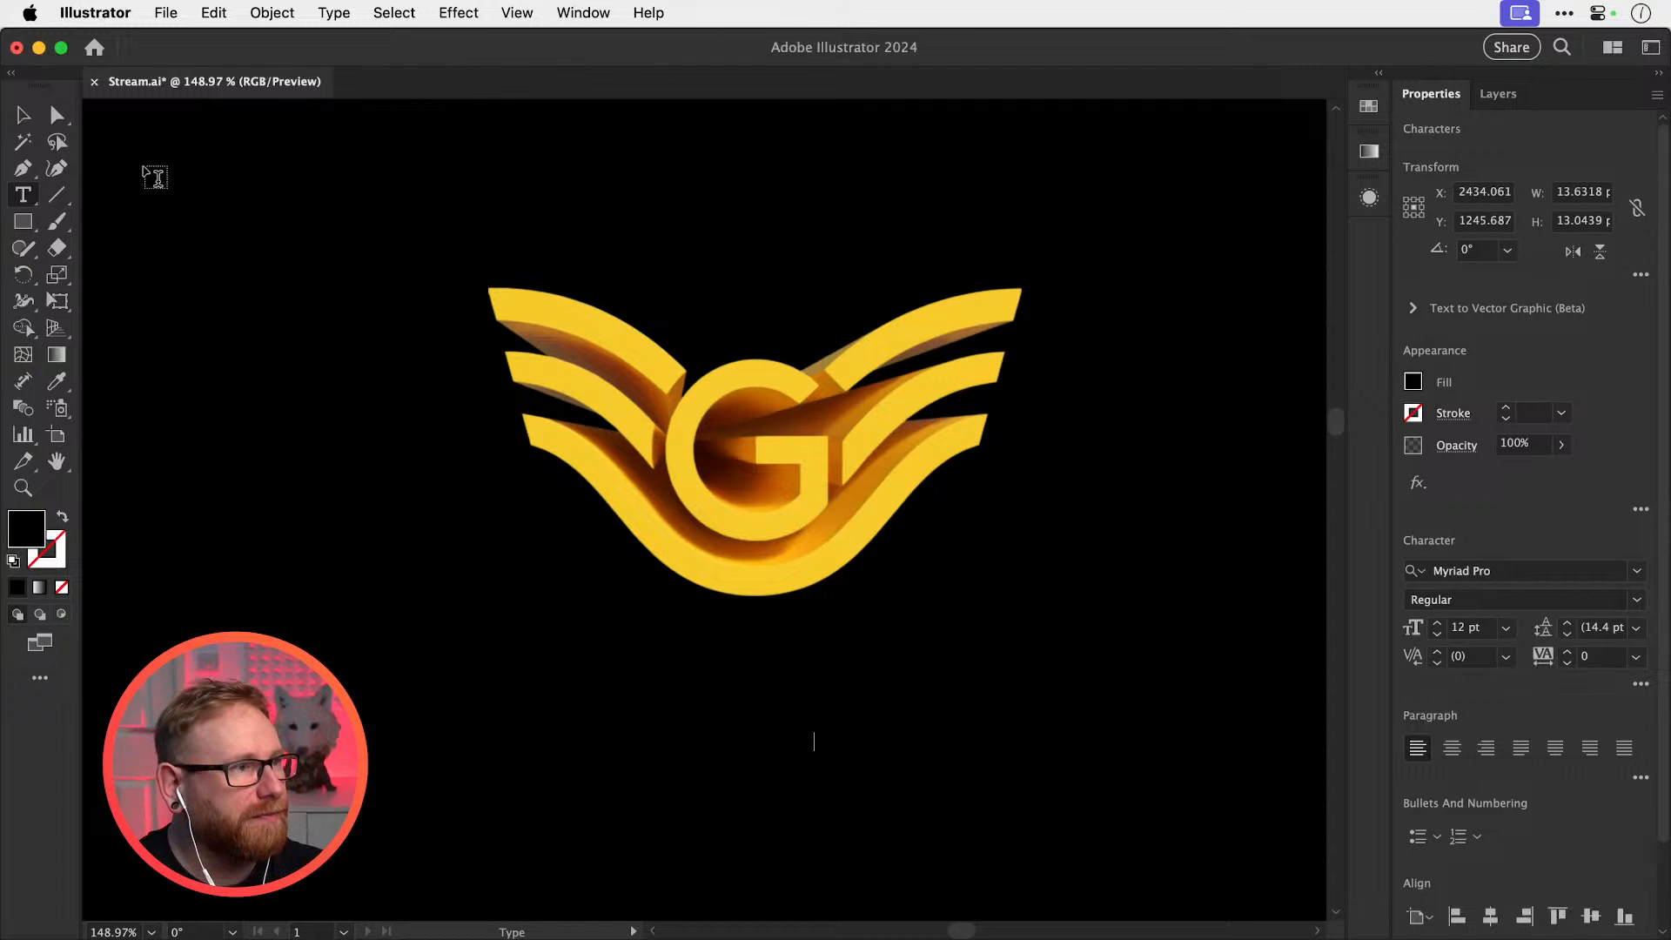
left_click(22, 114)
left_click_drag(814, 733, 917, 642)
Colour the text with the logo's yellow and set it in Montserrat Bold
key("i")
left_click(849, 546)
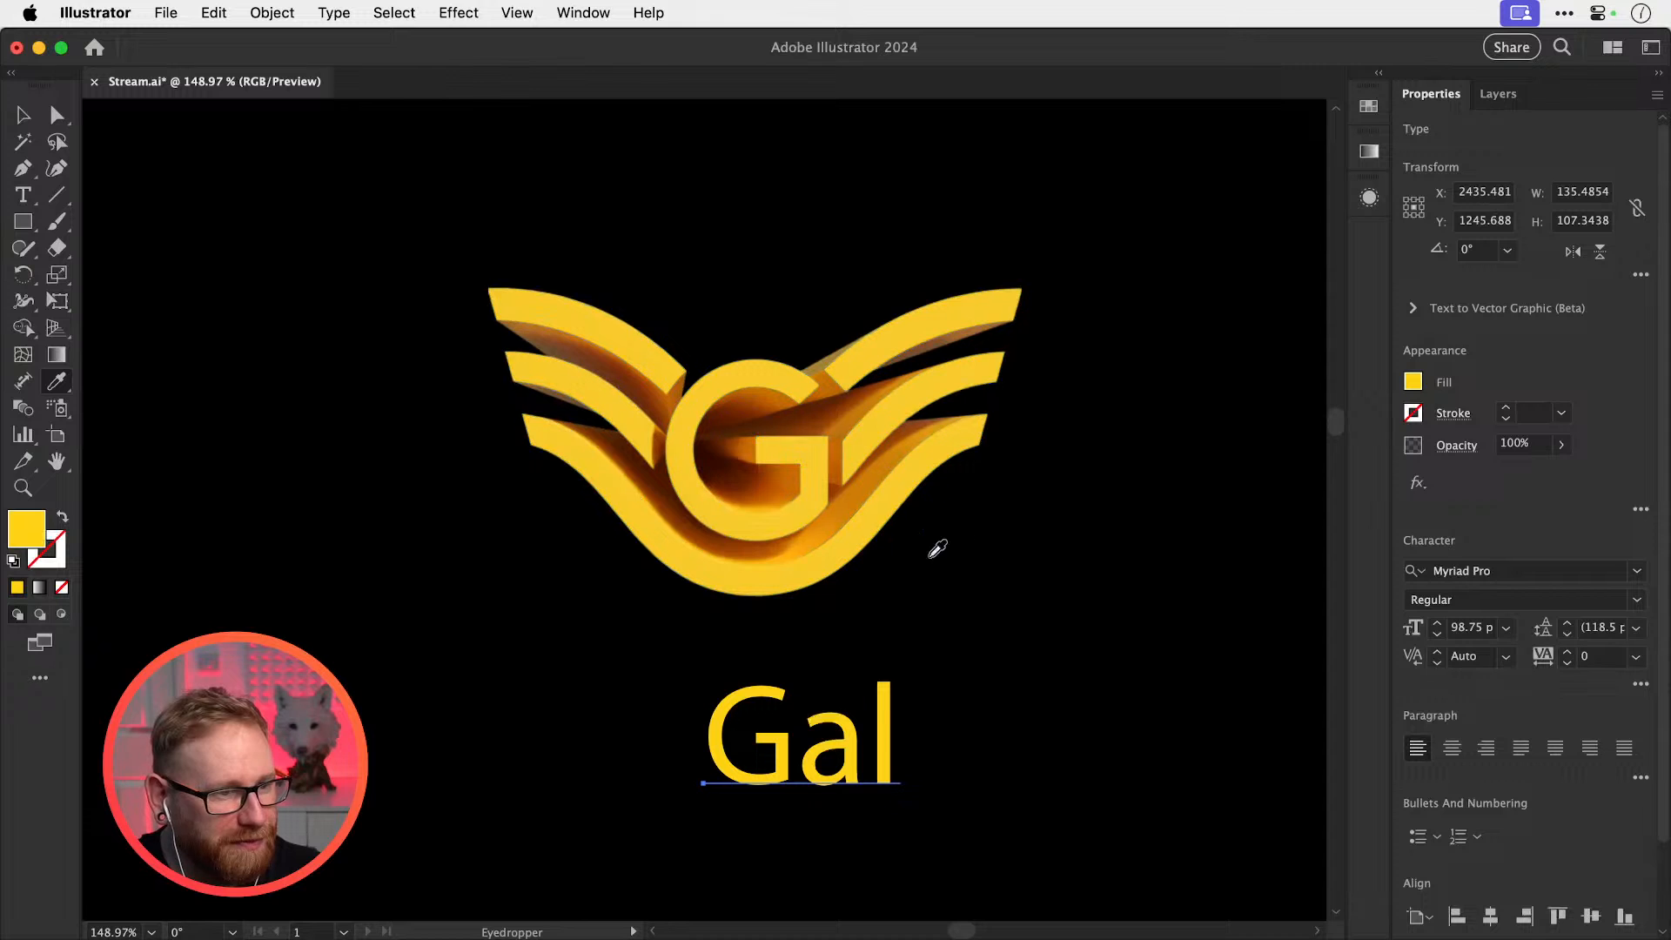
left_click(1519, 571)
type("mont")
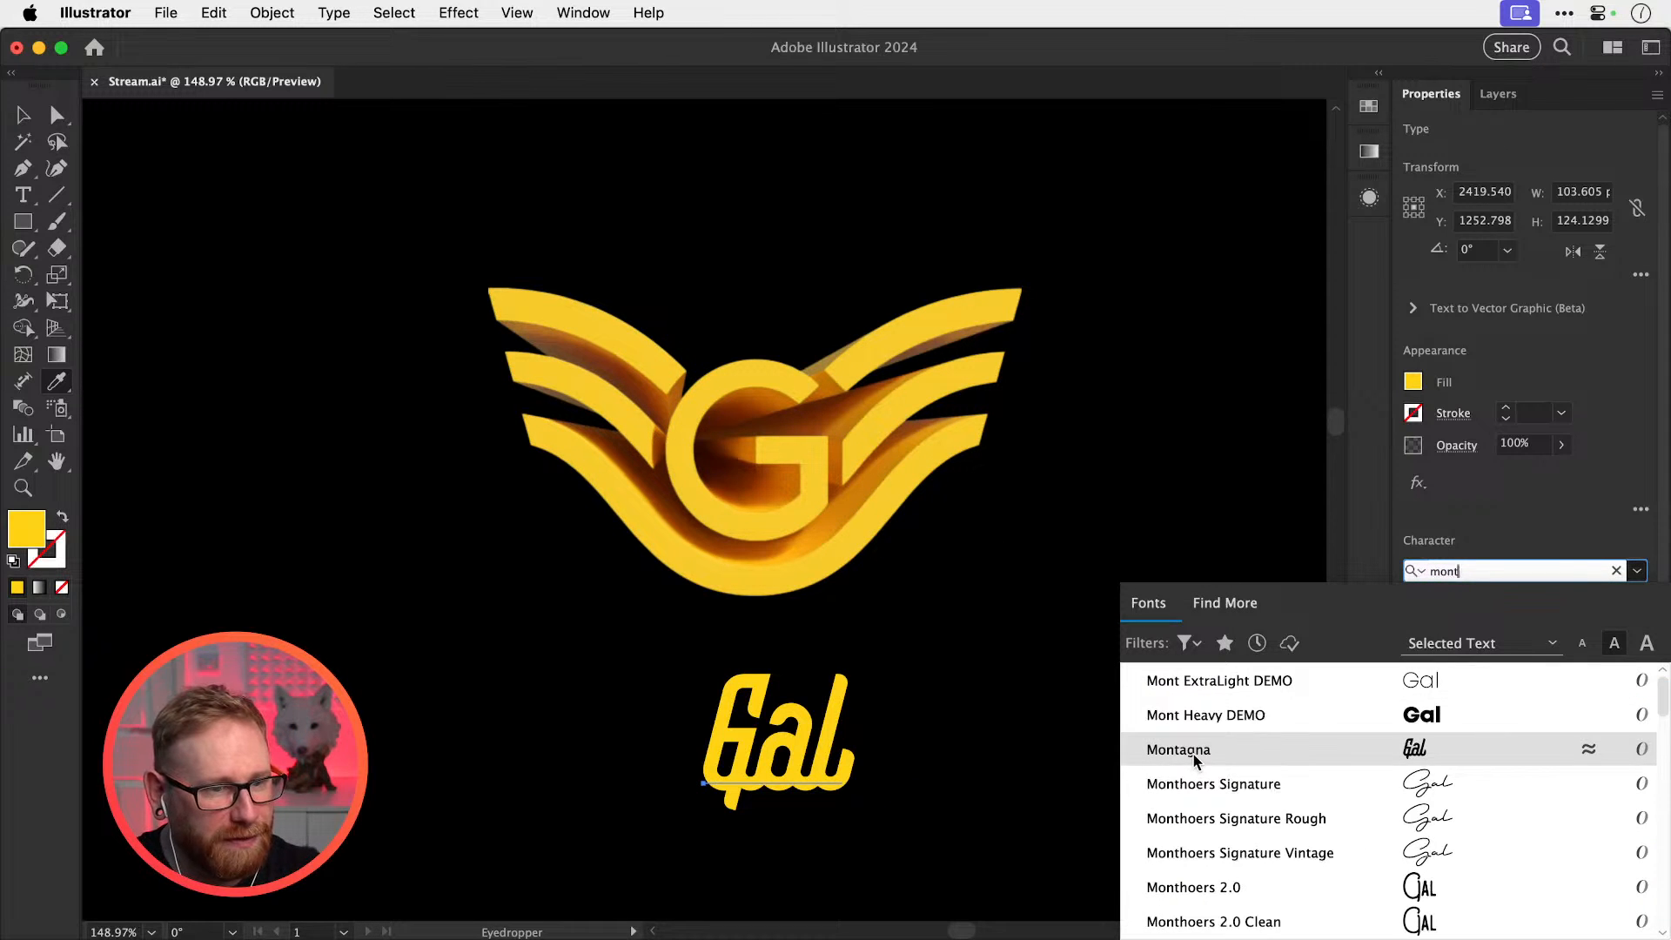
type("serr")
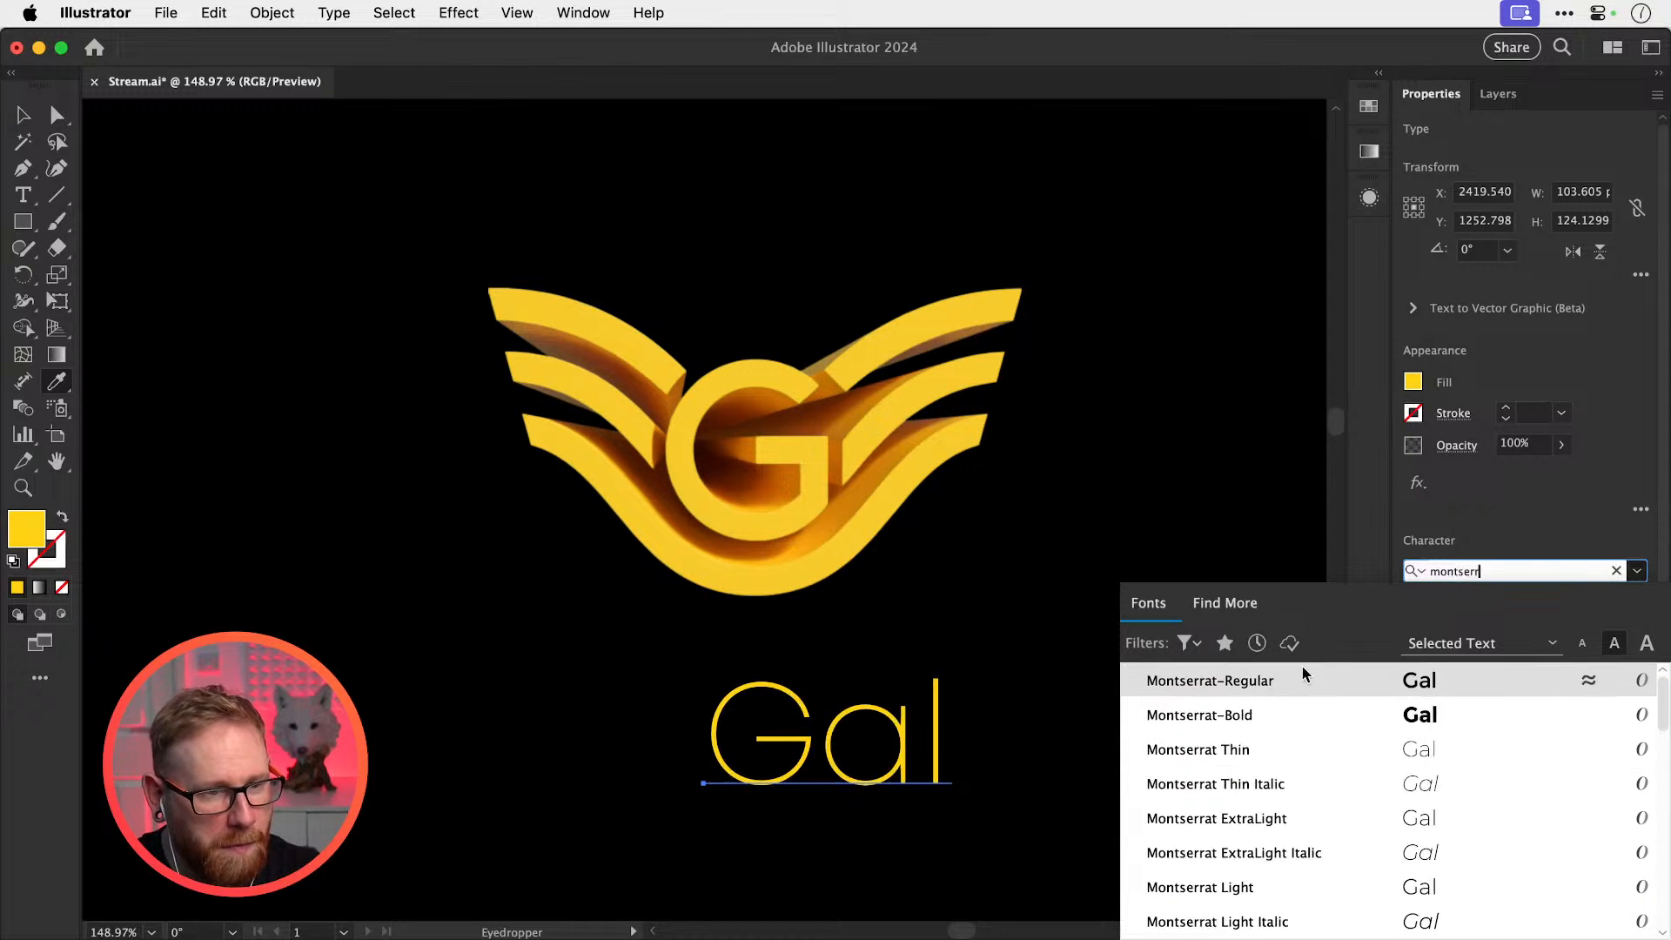
left_click(1270, 723)
Retype the text as 'GAL', centre-align it, and shrink it beneath the logo
key("t")
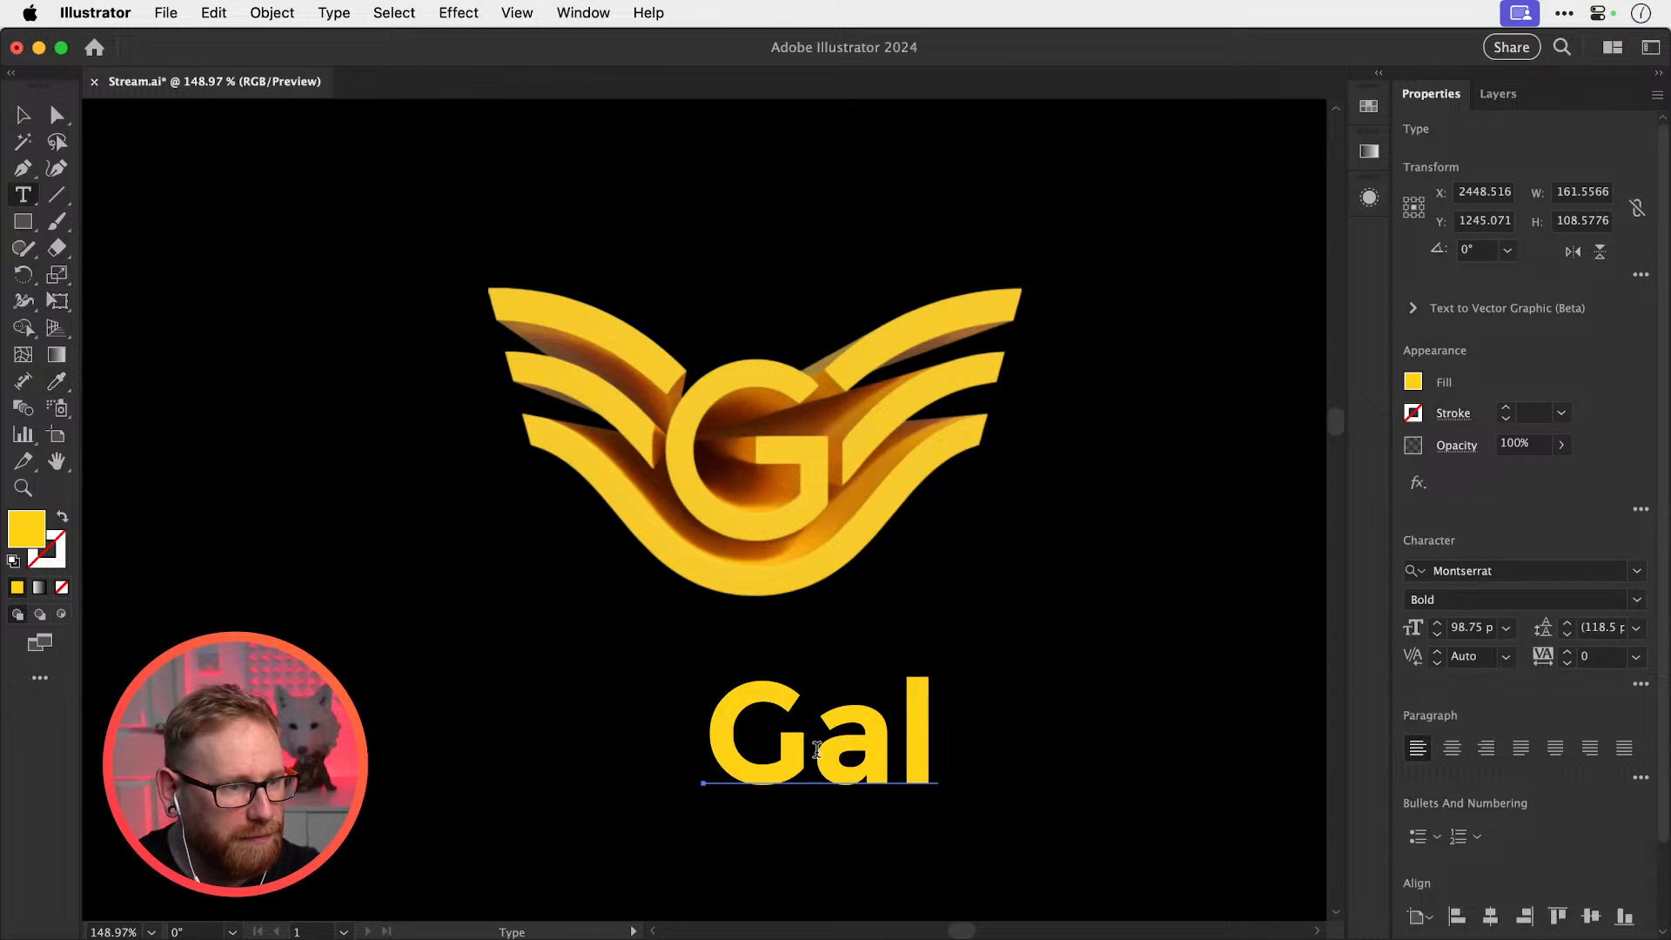
left_click(823, 739)
key("super+a")
type("GAL")
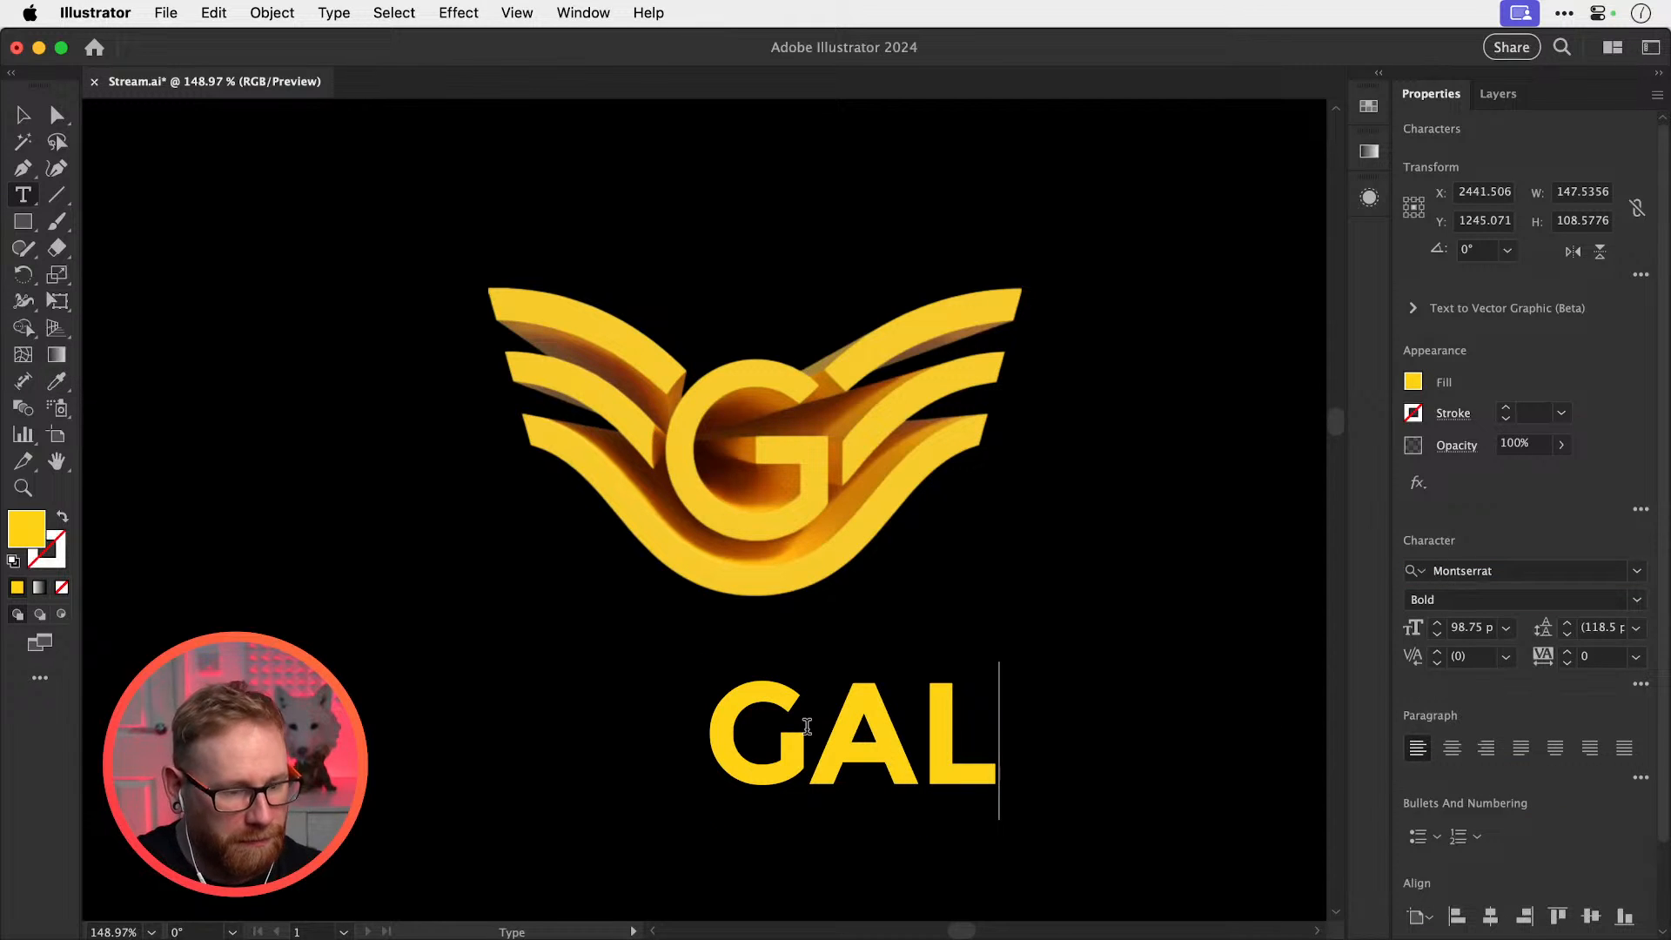
key("Escape")
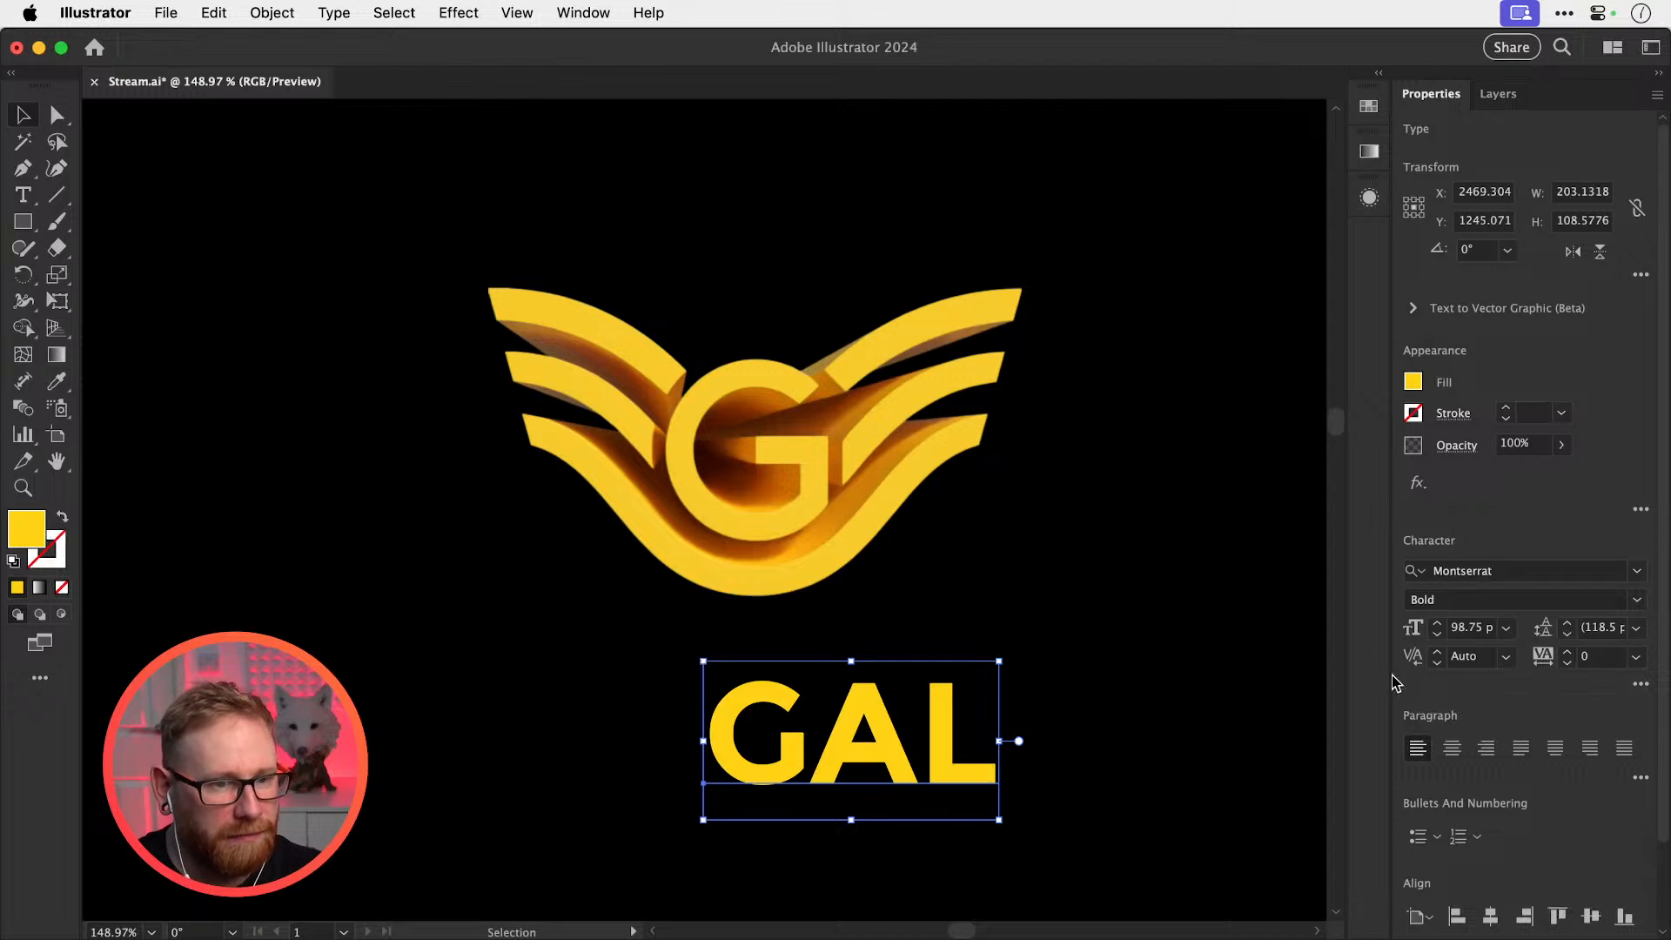
left_click(1450, 747)
left_click_drag(857, 822, 804, 676)
key("super+1")
Zoom in around the logo and GAL text, select the text, then deselect
key("super+minus")
key("super+minus")
key("super+shift+a")
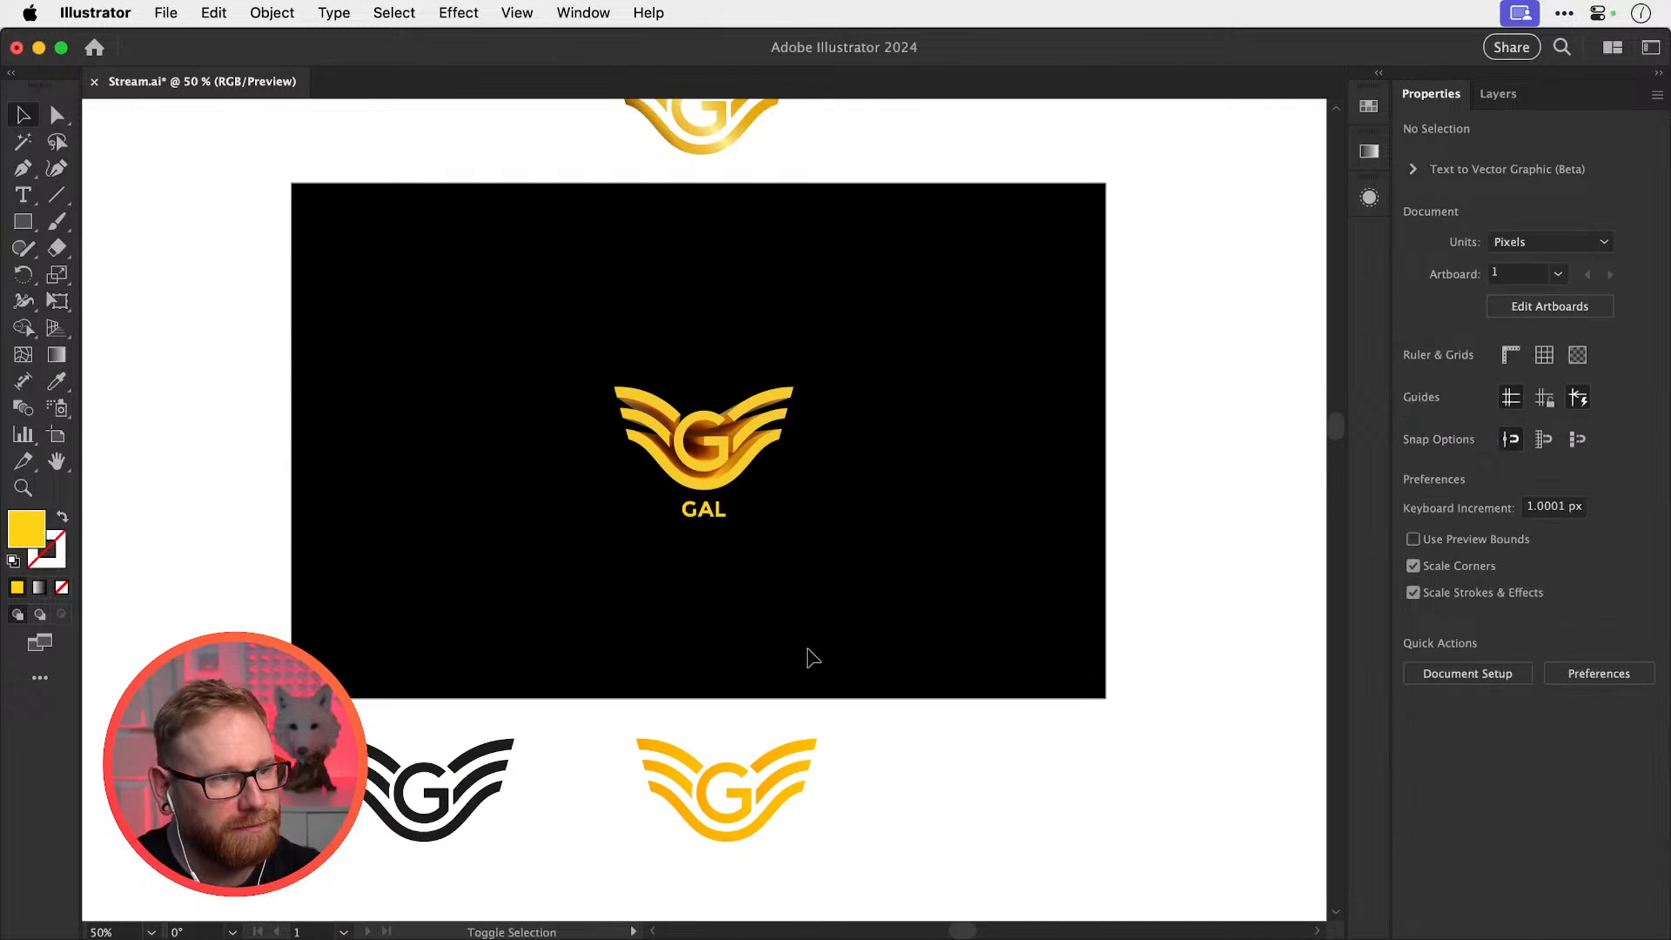
left_click_drag(835, 518, 821, 584)
key("z")
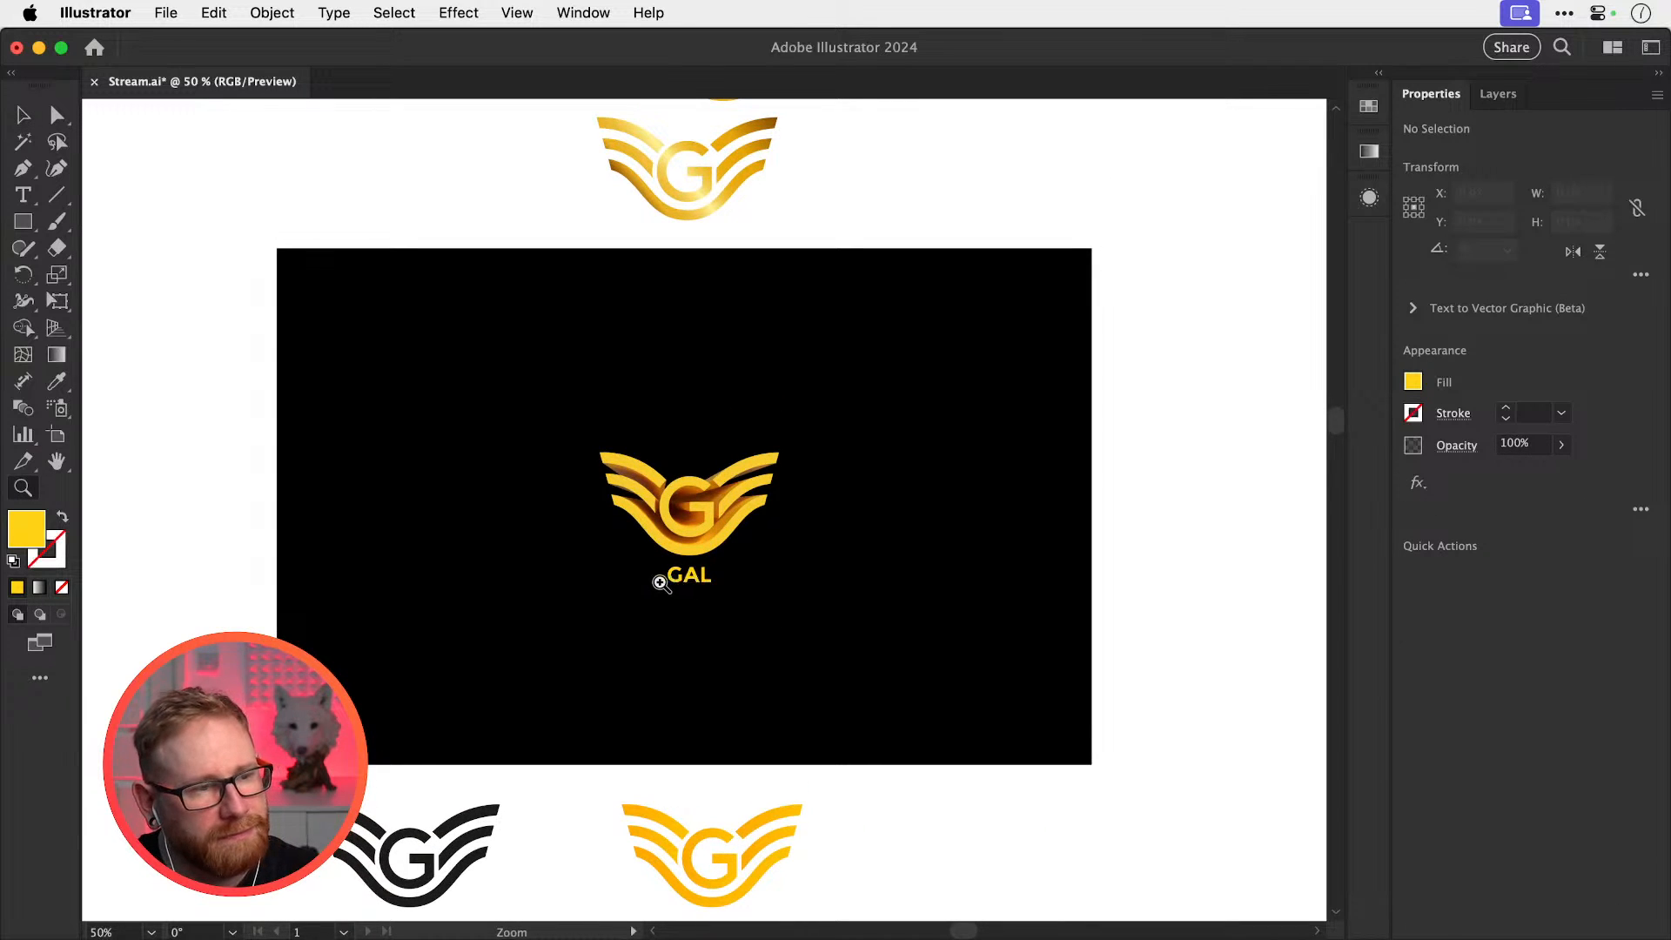
left_click_drag(663, 581, 769, 589)
key("v")
left_click(722, 574)
key("i")
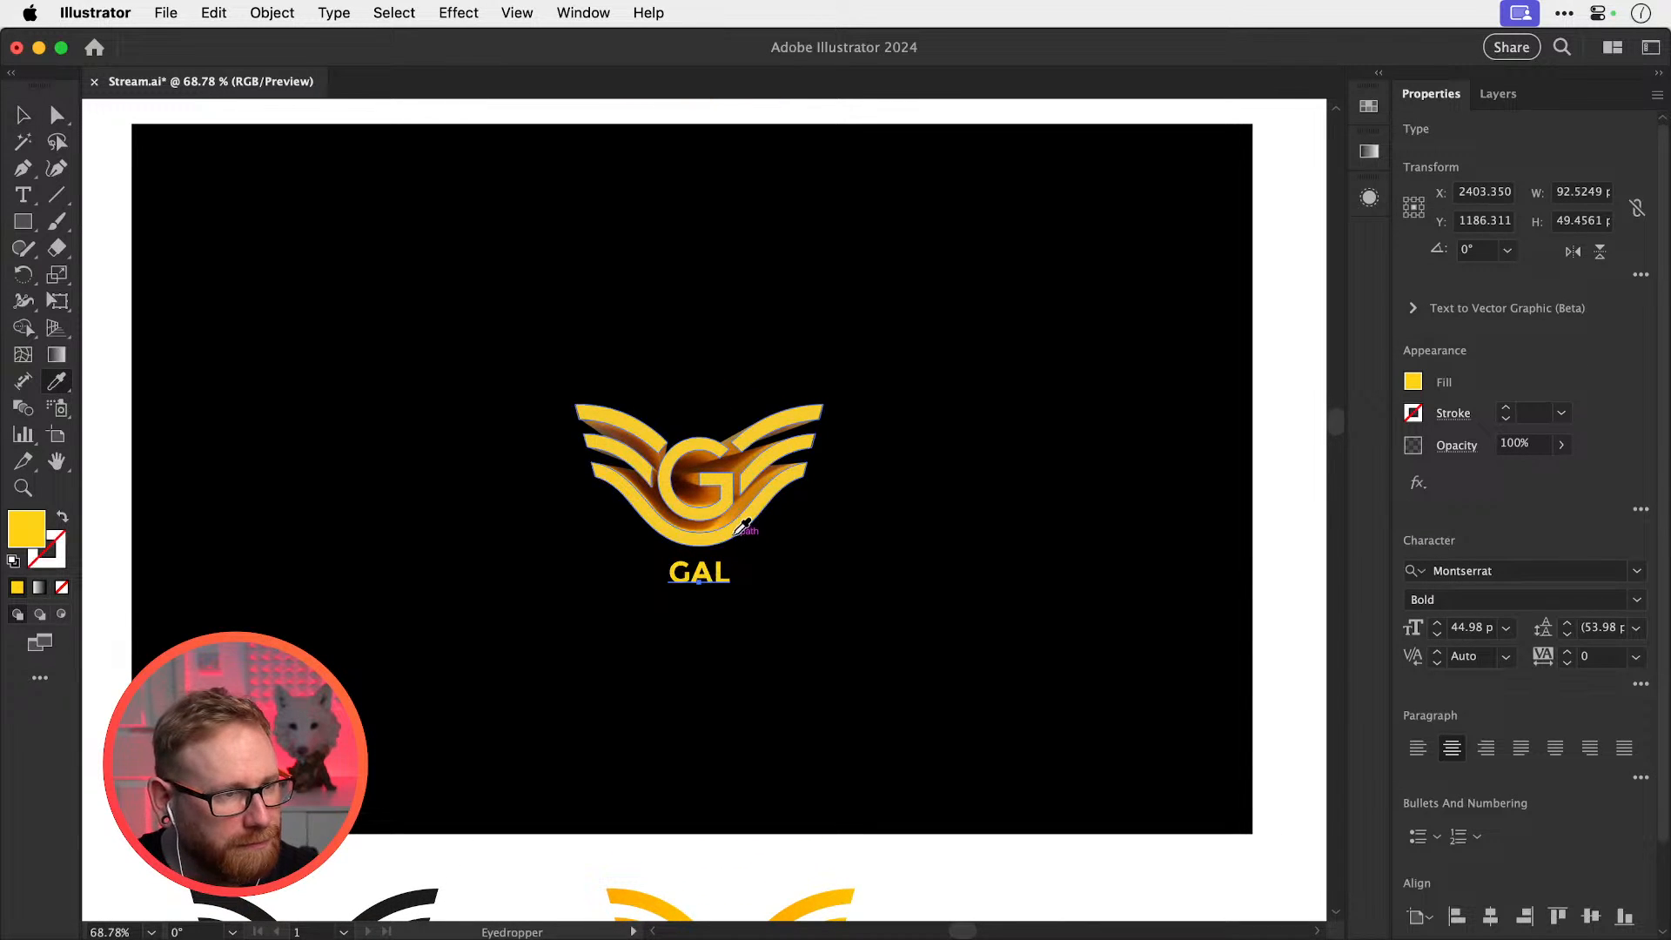
key("v")
left_click(912, 572)
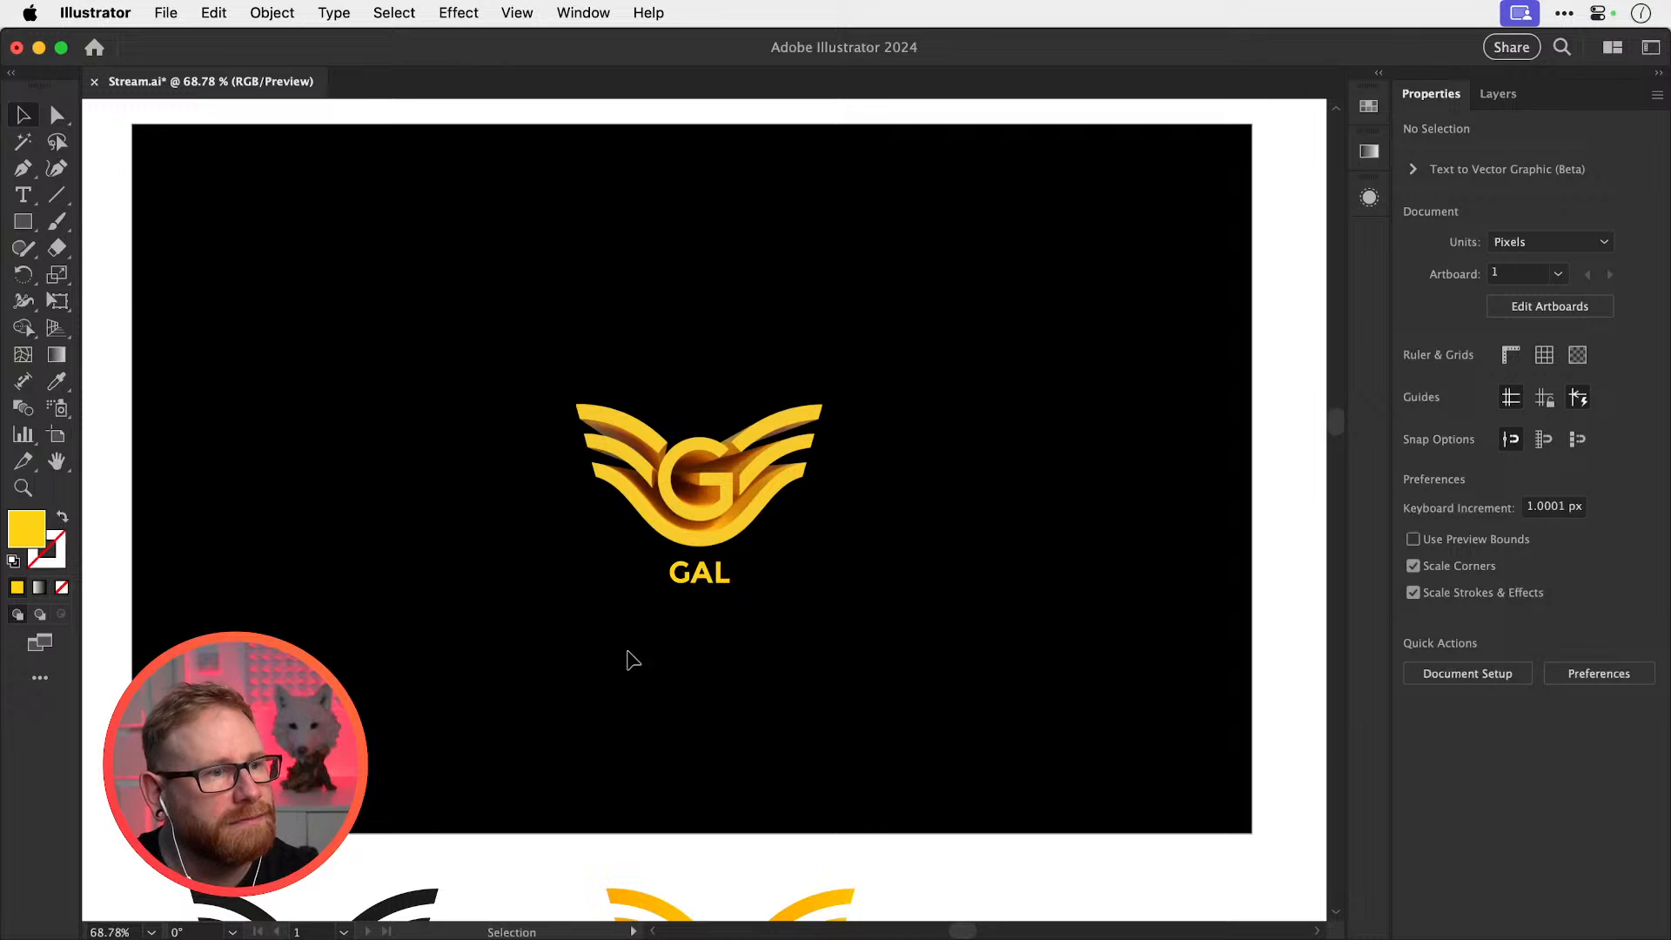
Marquee-select the logo and GAL text together and move them 74 px higher
left_click_drag(621, 653, 804, 364)
left_click_drag(717, 487, 735, 442)
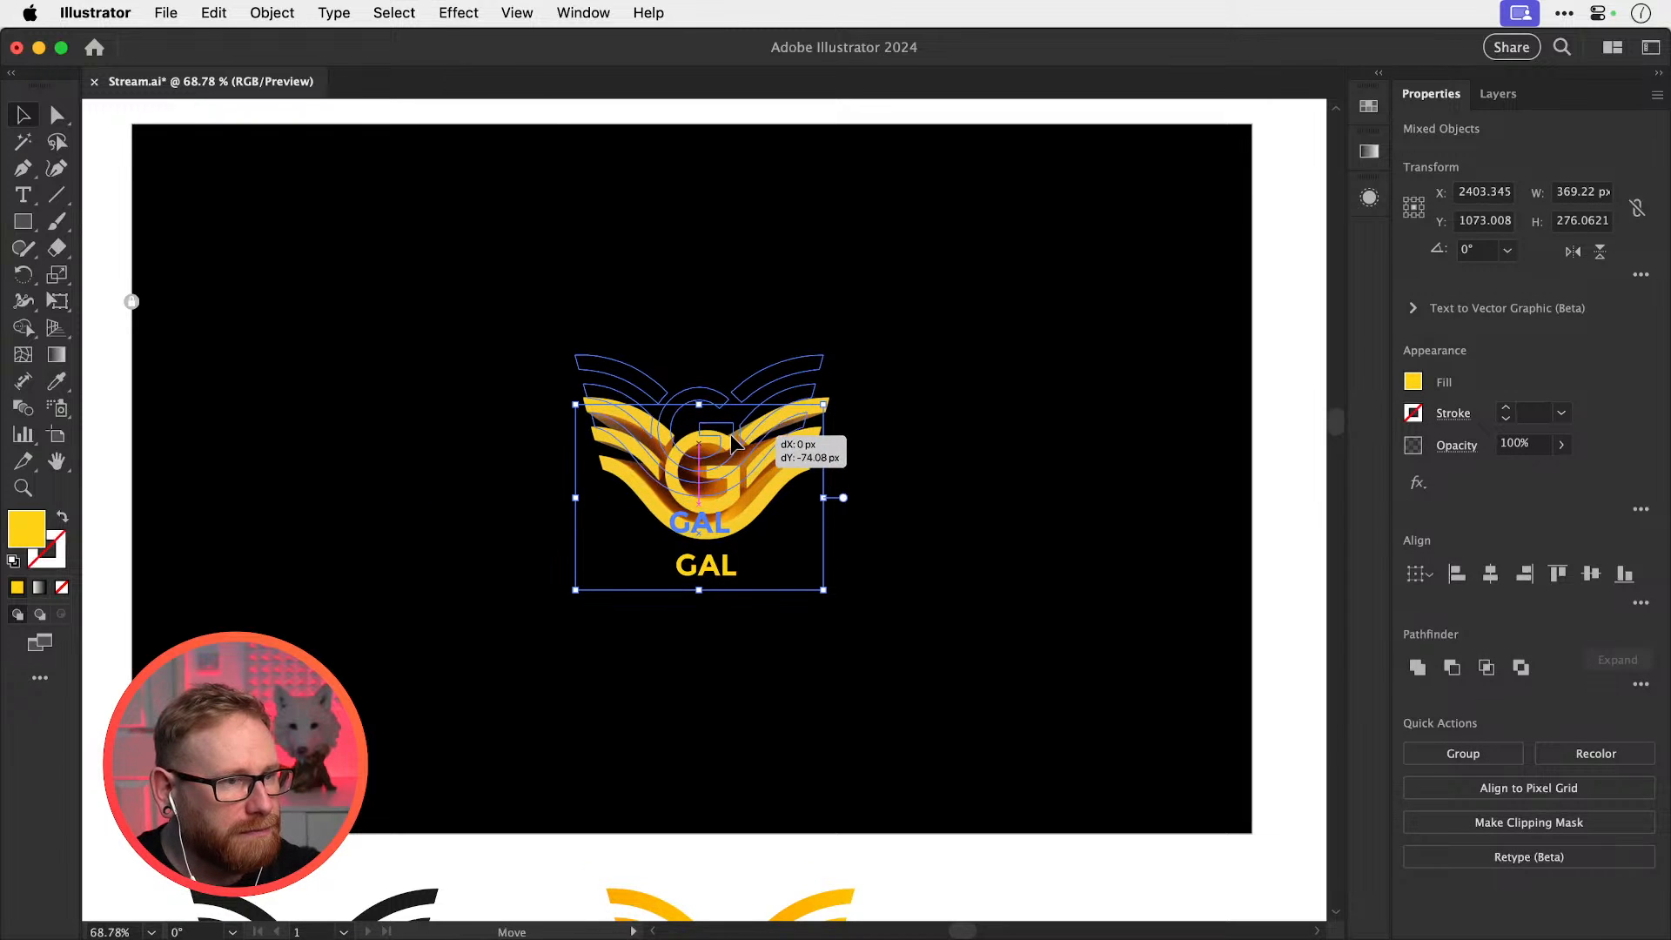
left_click_drag(859, 439, 947, 452)
left_click(949, 455)
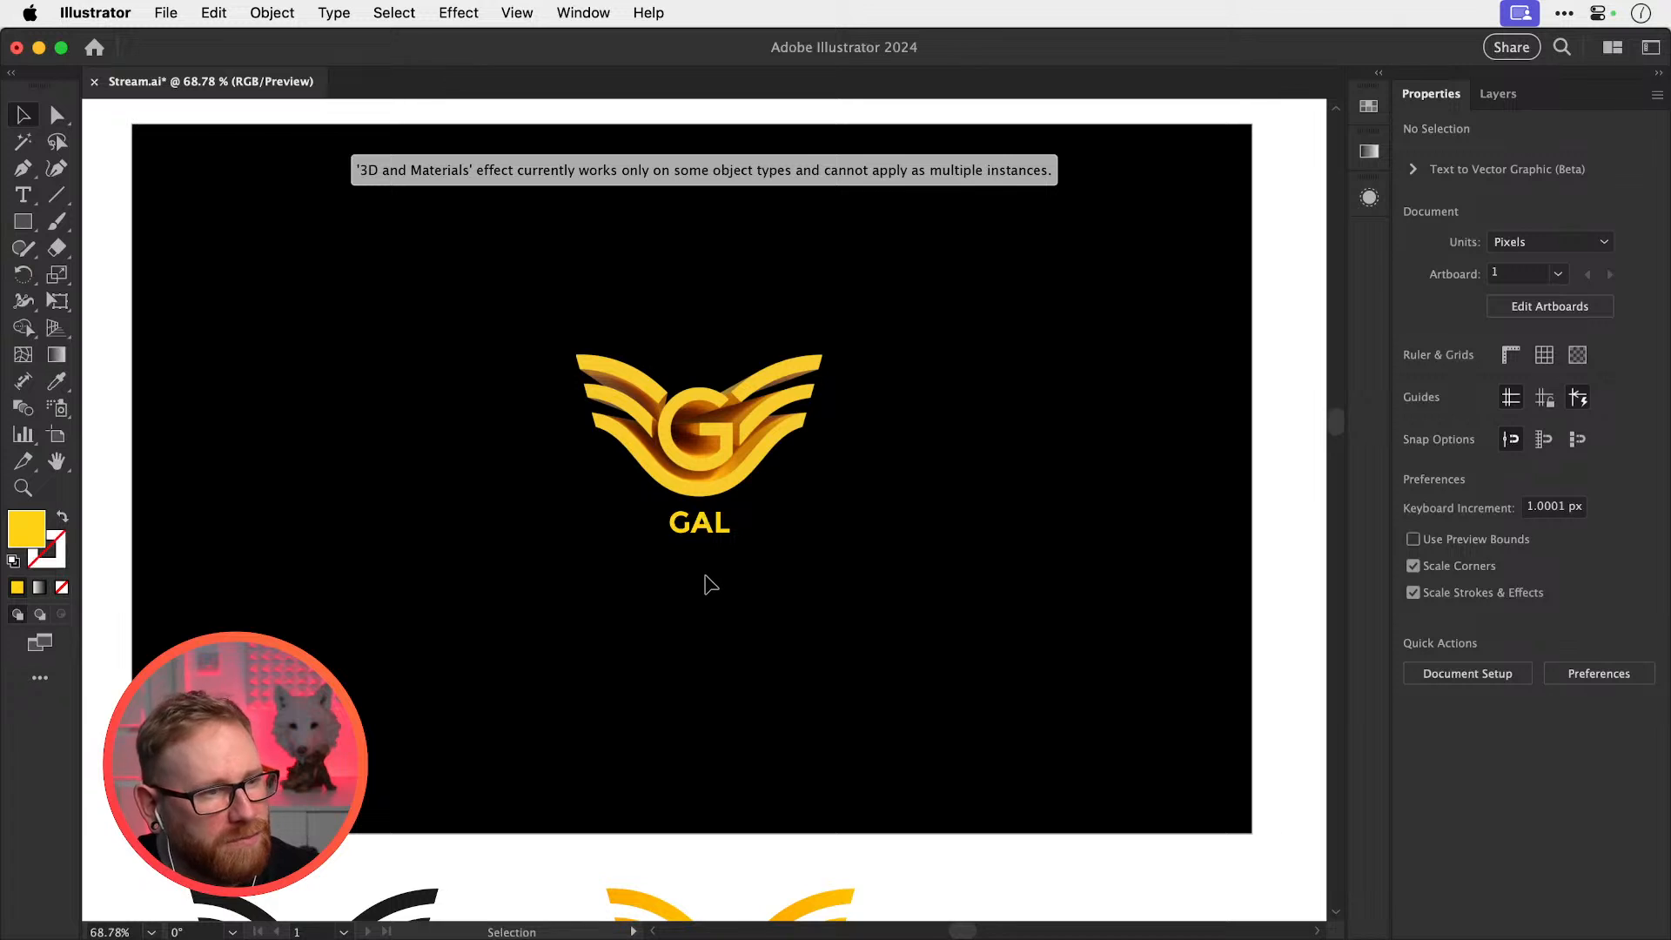
key("z")
left_click_drag(672, 522, 738, 562)
Undo the accidental duplicate and set GAL in Dan Sans Bold
key("v")
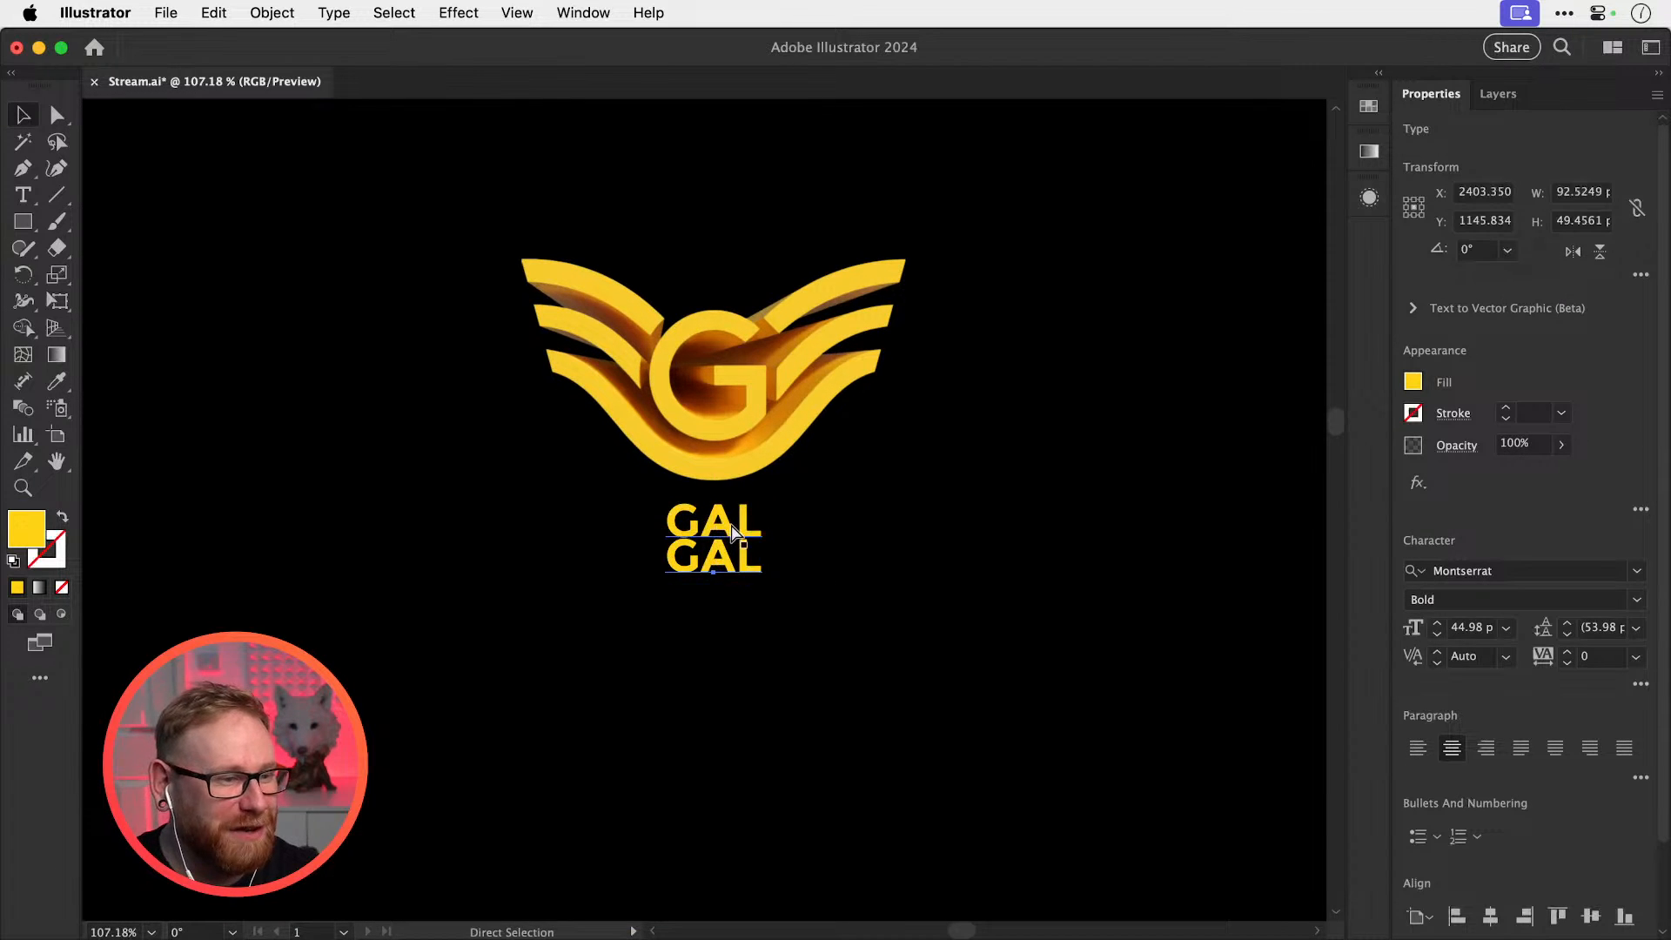
key("super+z")
left_click(1528, 571)
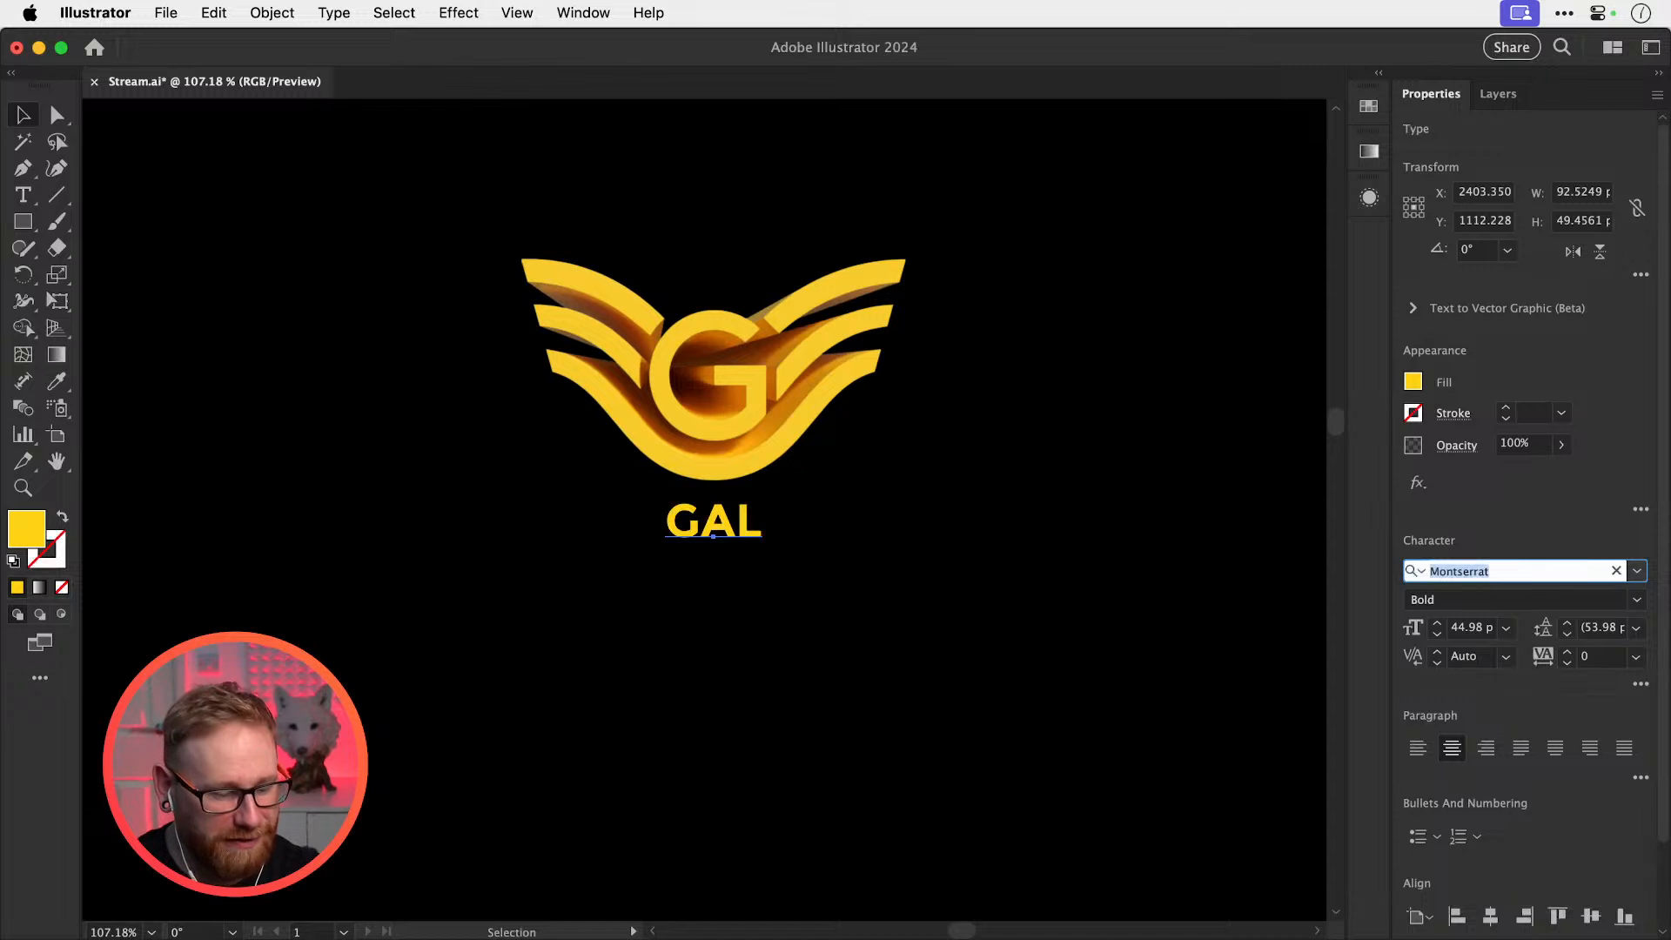
type("dan s")
key("Return")
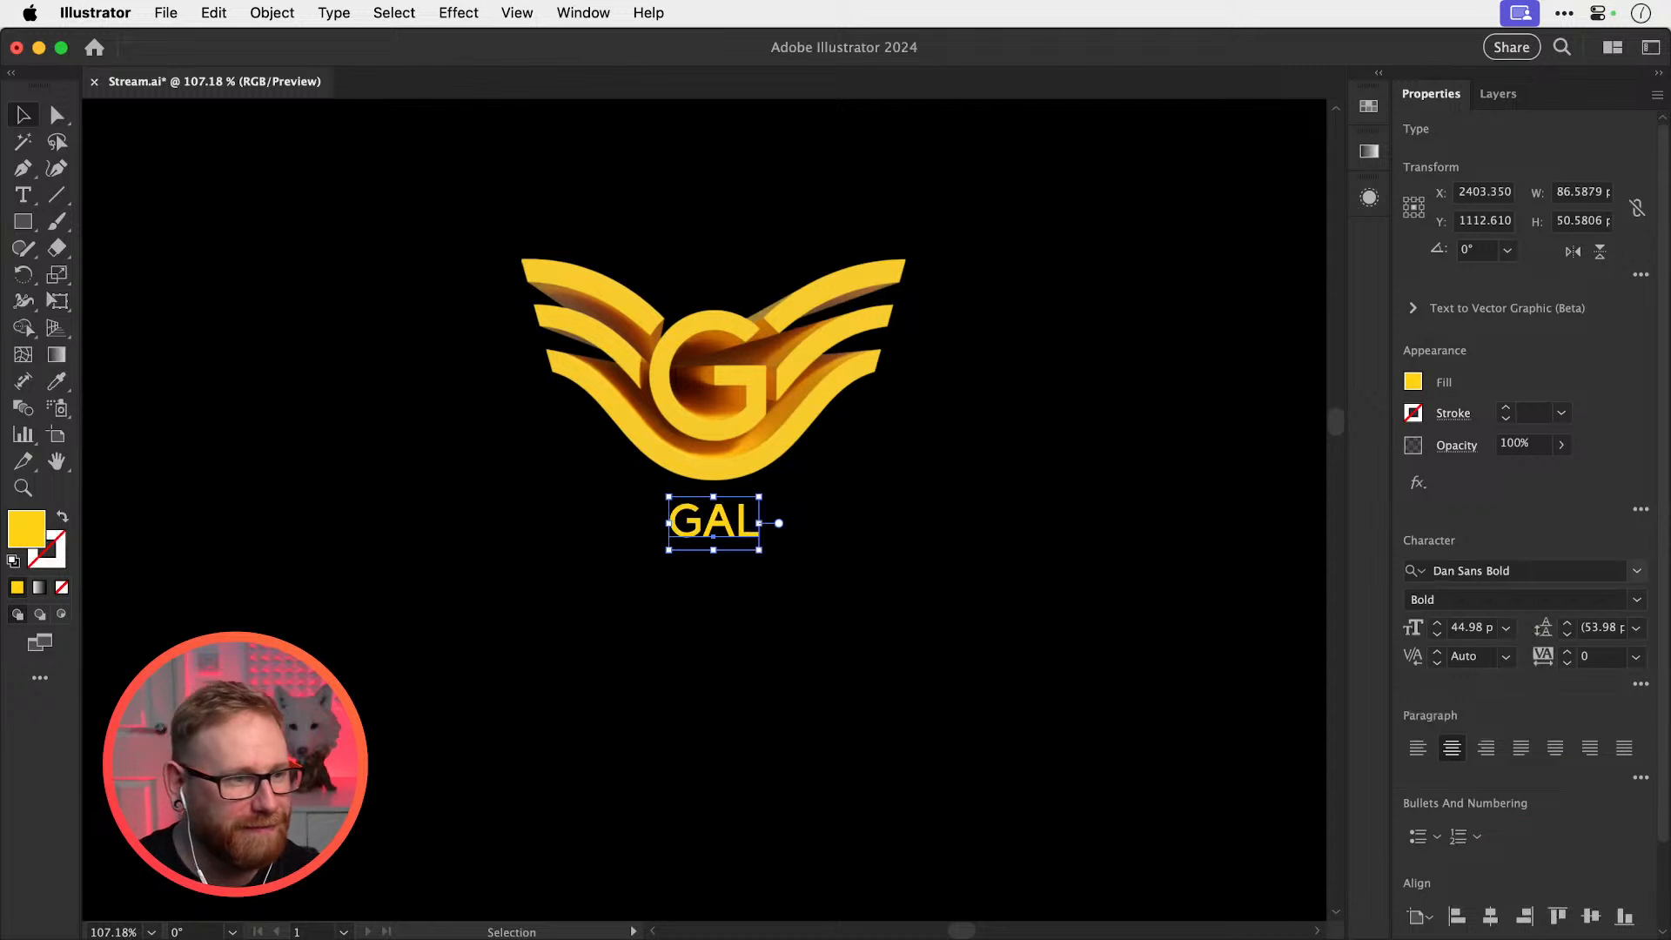
Zoom in on GAL and drag a copy directly below it
left_click(961, 530)
key("super+space")
left_click_drag(707, 515, 905, 557)
key("v")
left_click_drag(774, 539, 779, 731)
Give the top GAL a yellow ffd215 stroke
left_click(671, 487)
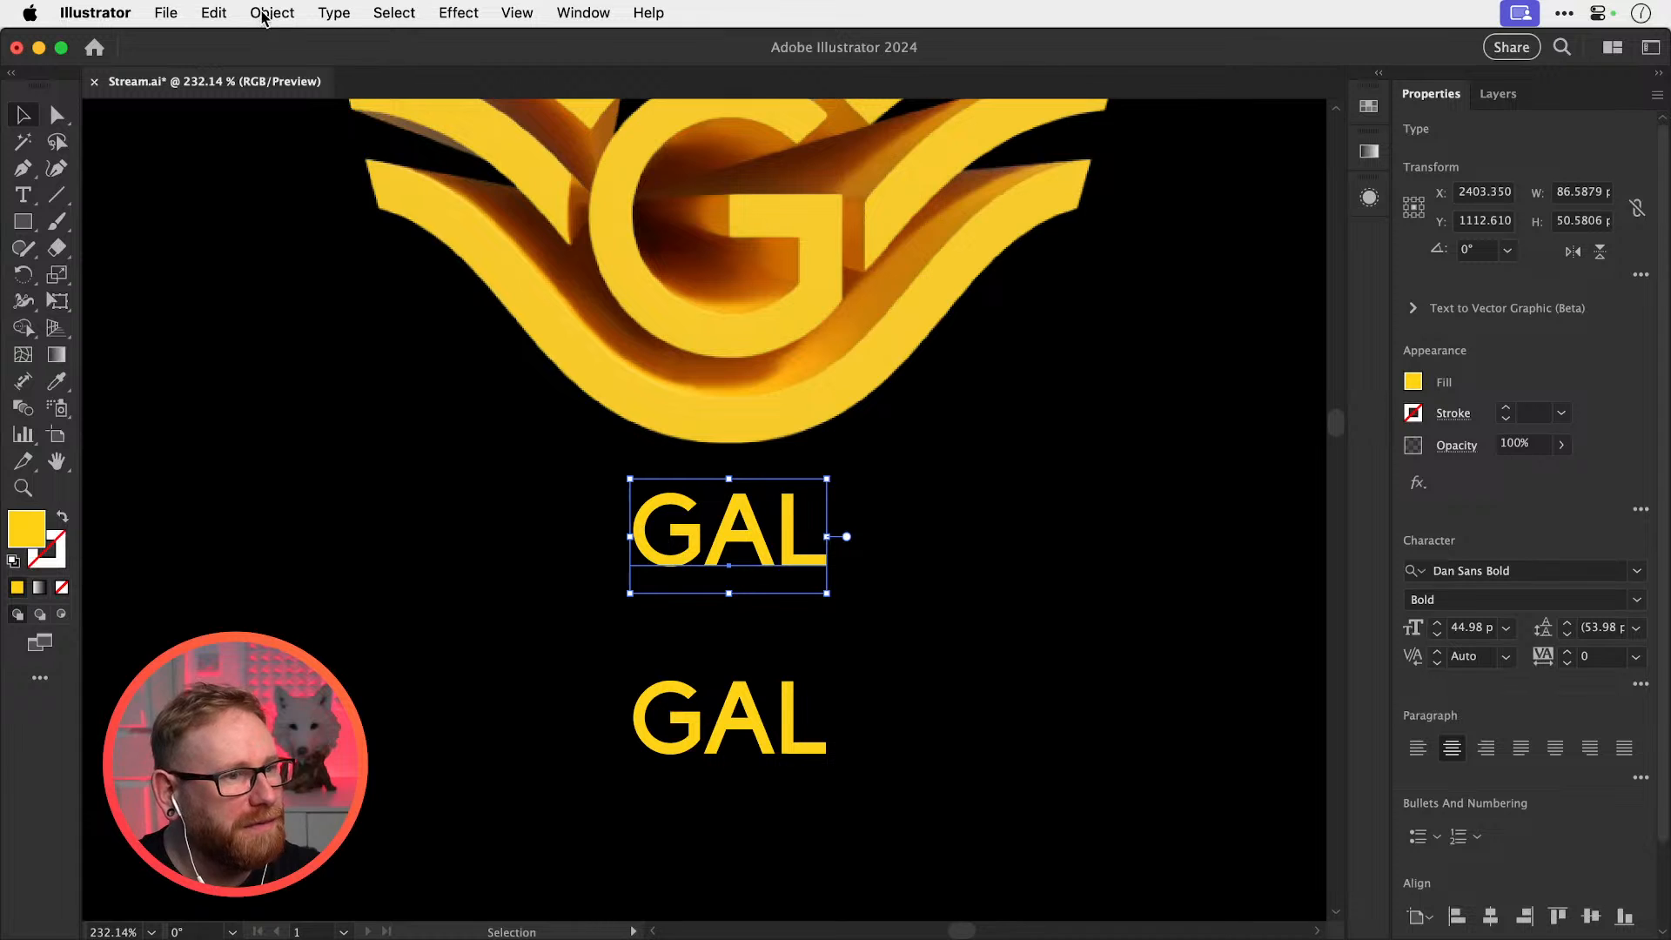
double_click(29, 531)
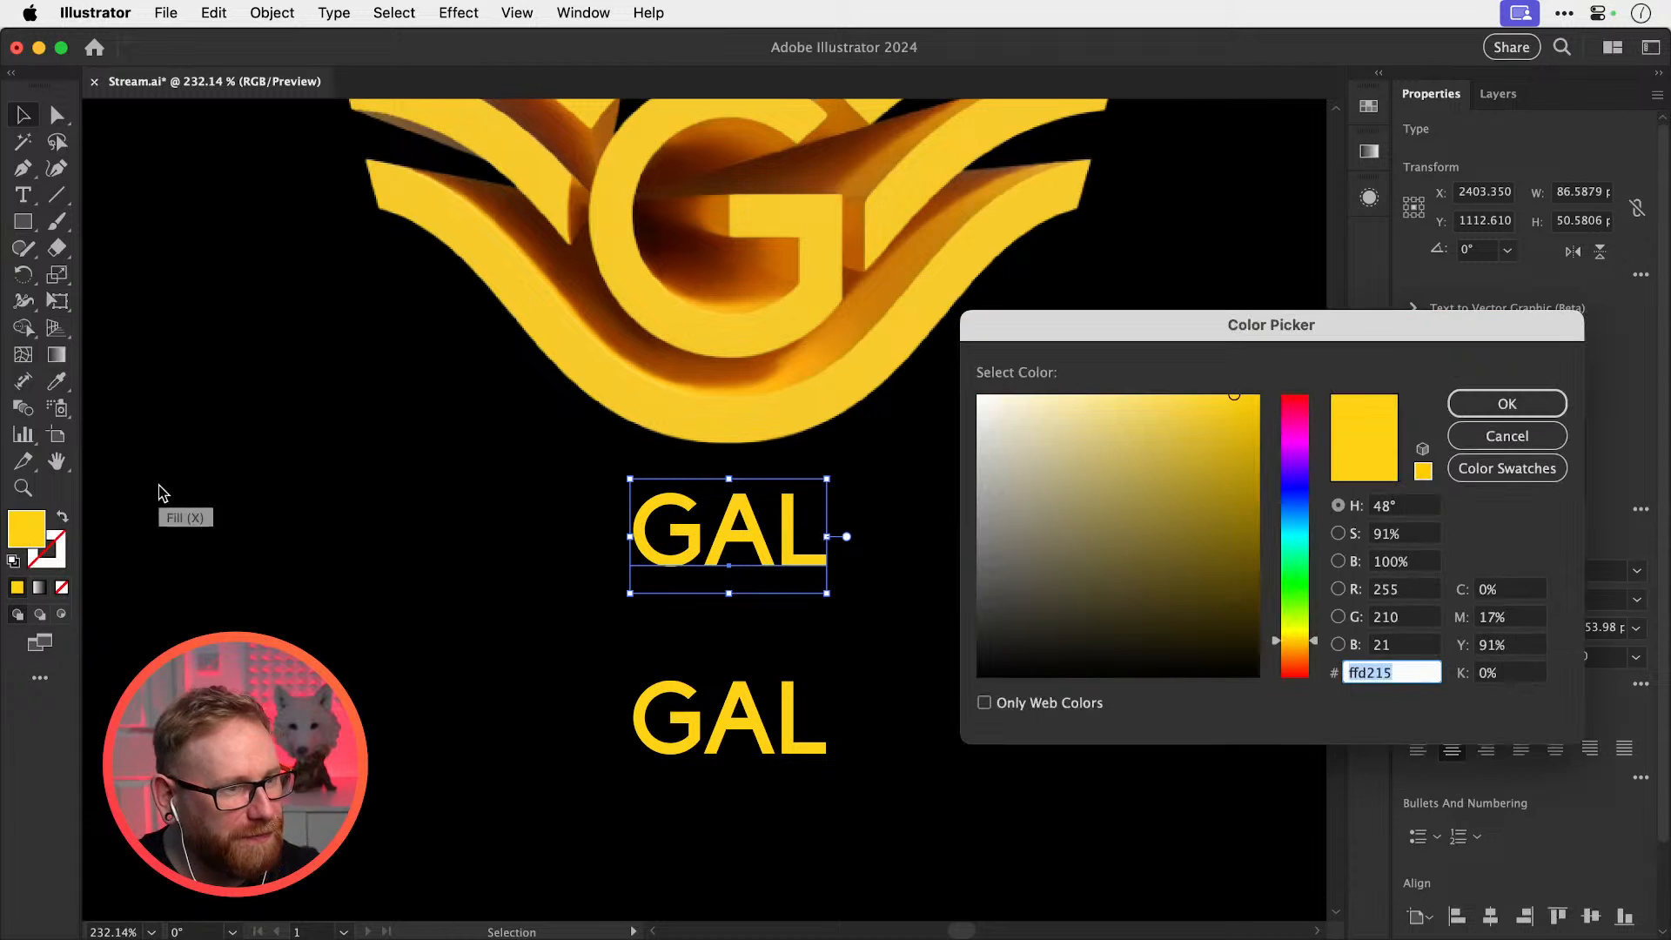
left_click(1470, 403)
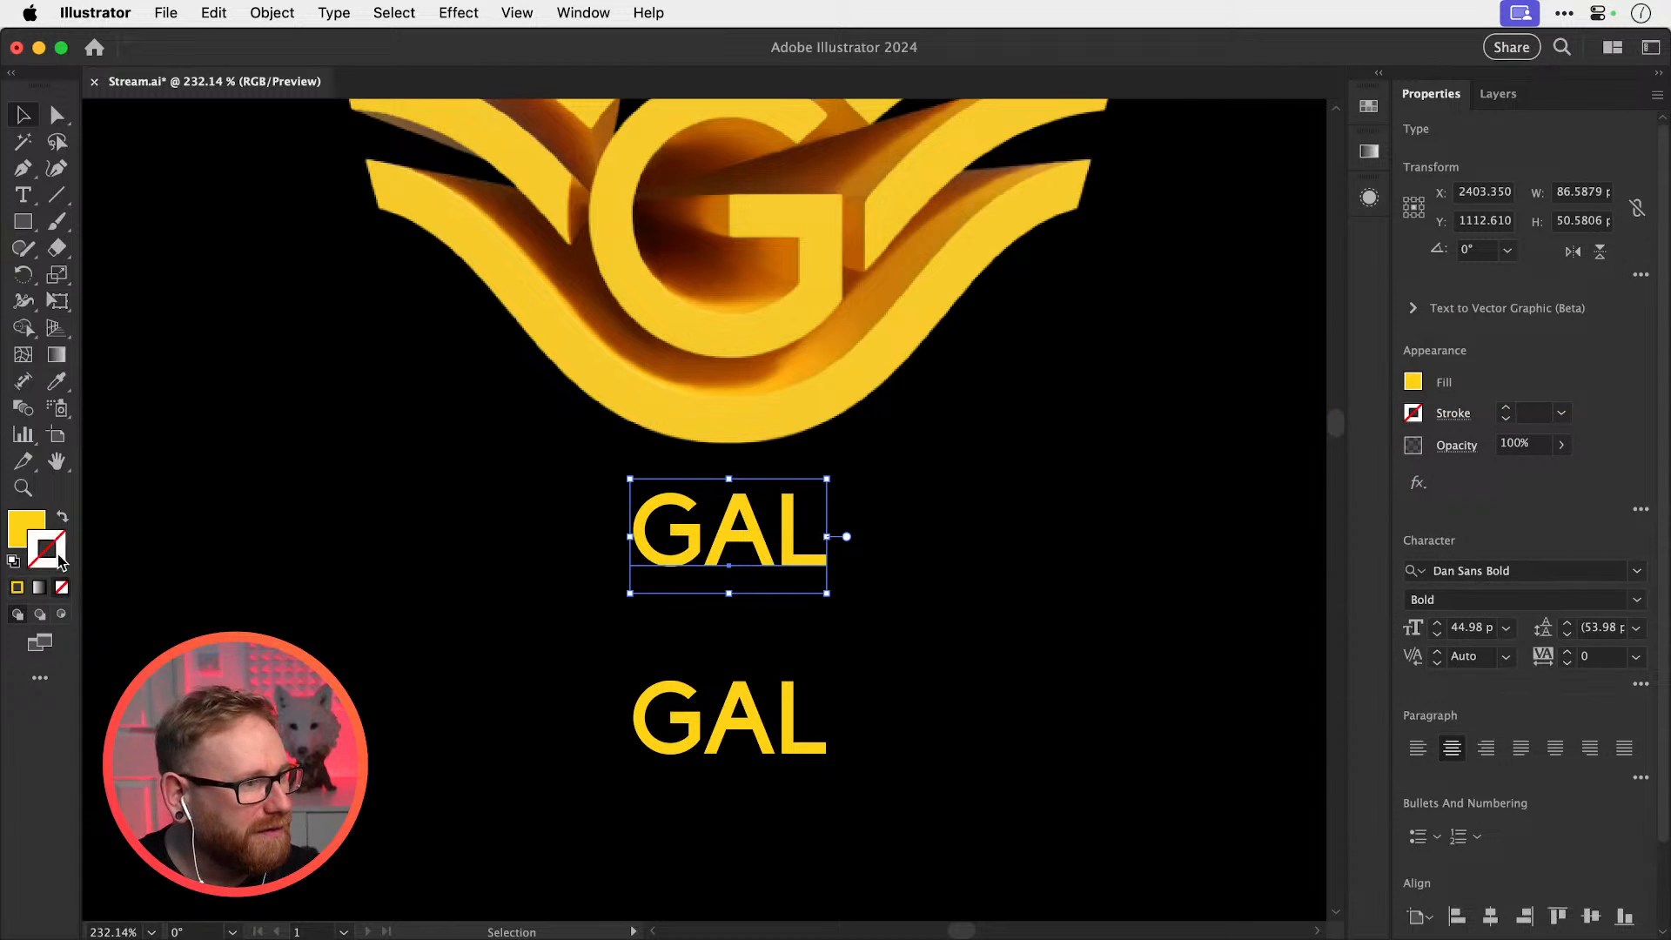
double_click(56, 558)
type("ffd215")
key("Tab")
left_click(1471, 403)
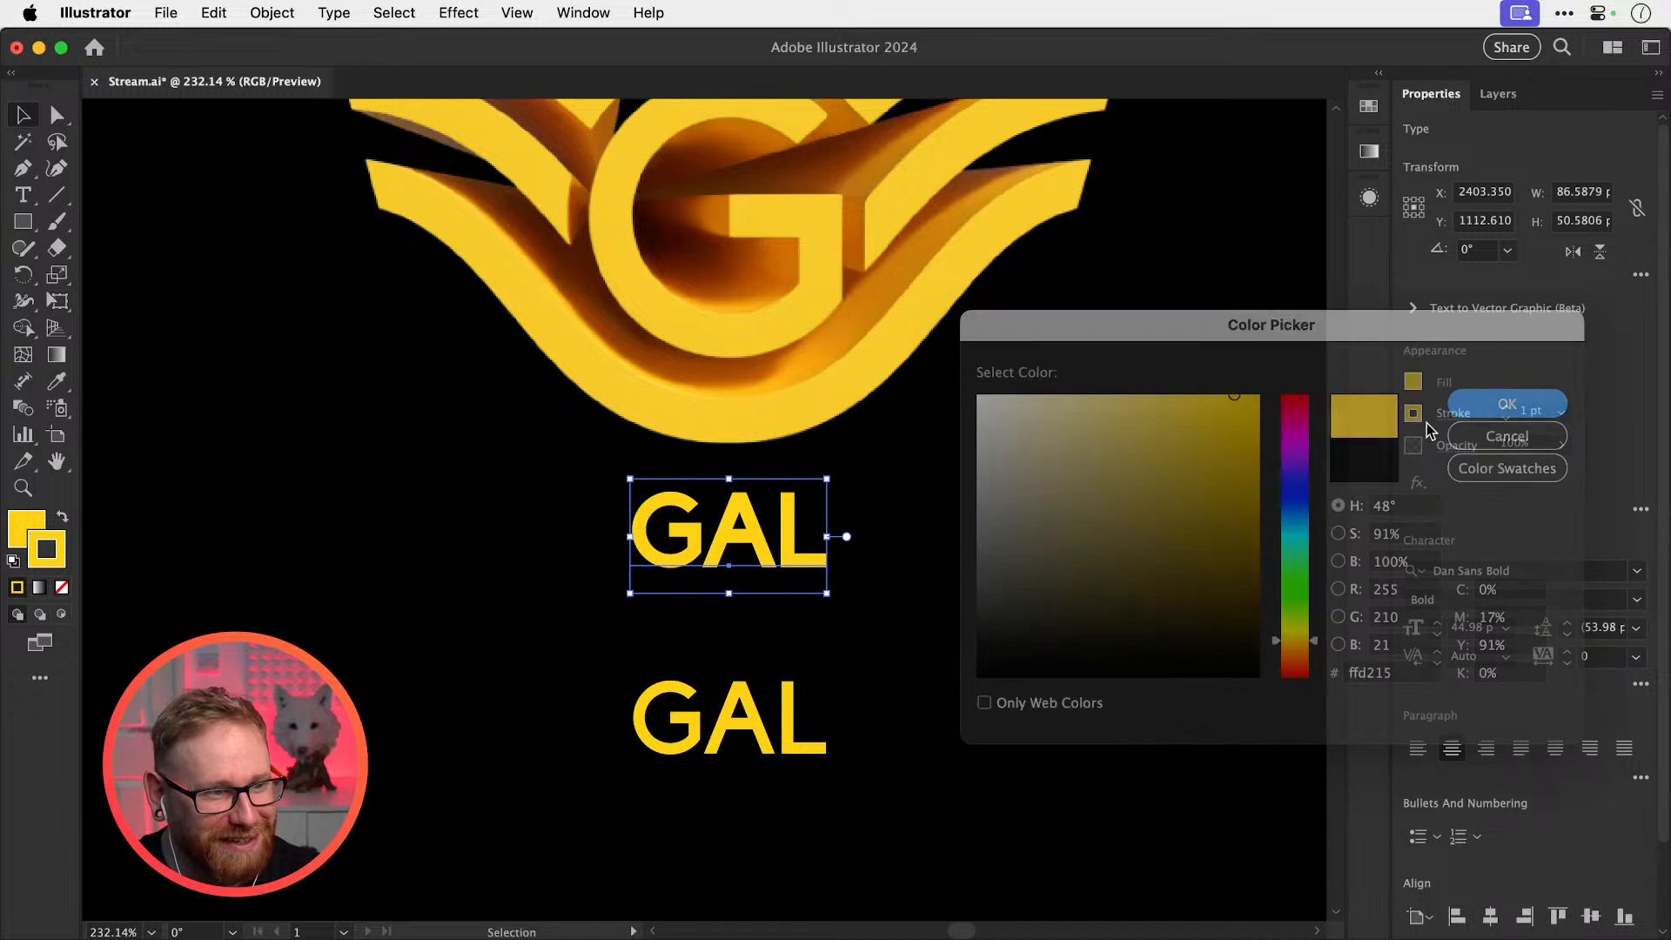
scroll(896, 568, "up", 2)
Widen the top GAL's tracking to 30
key("super+shift+o")
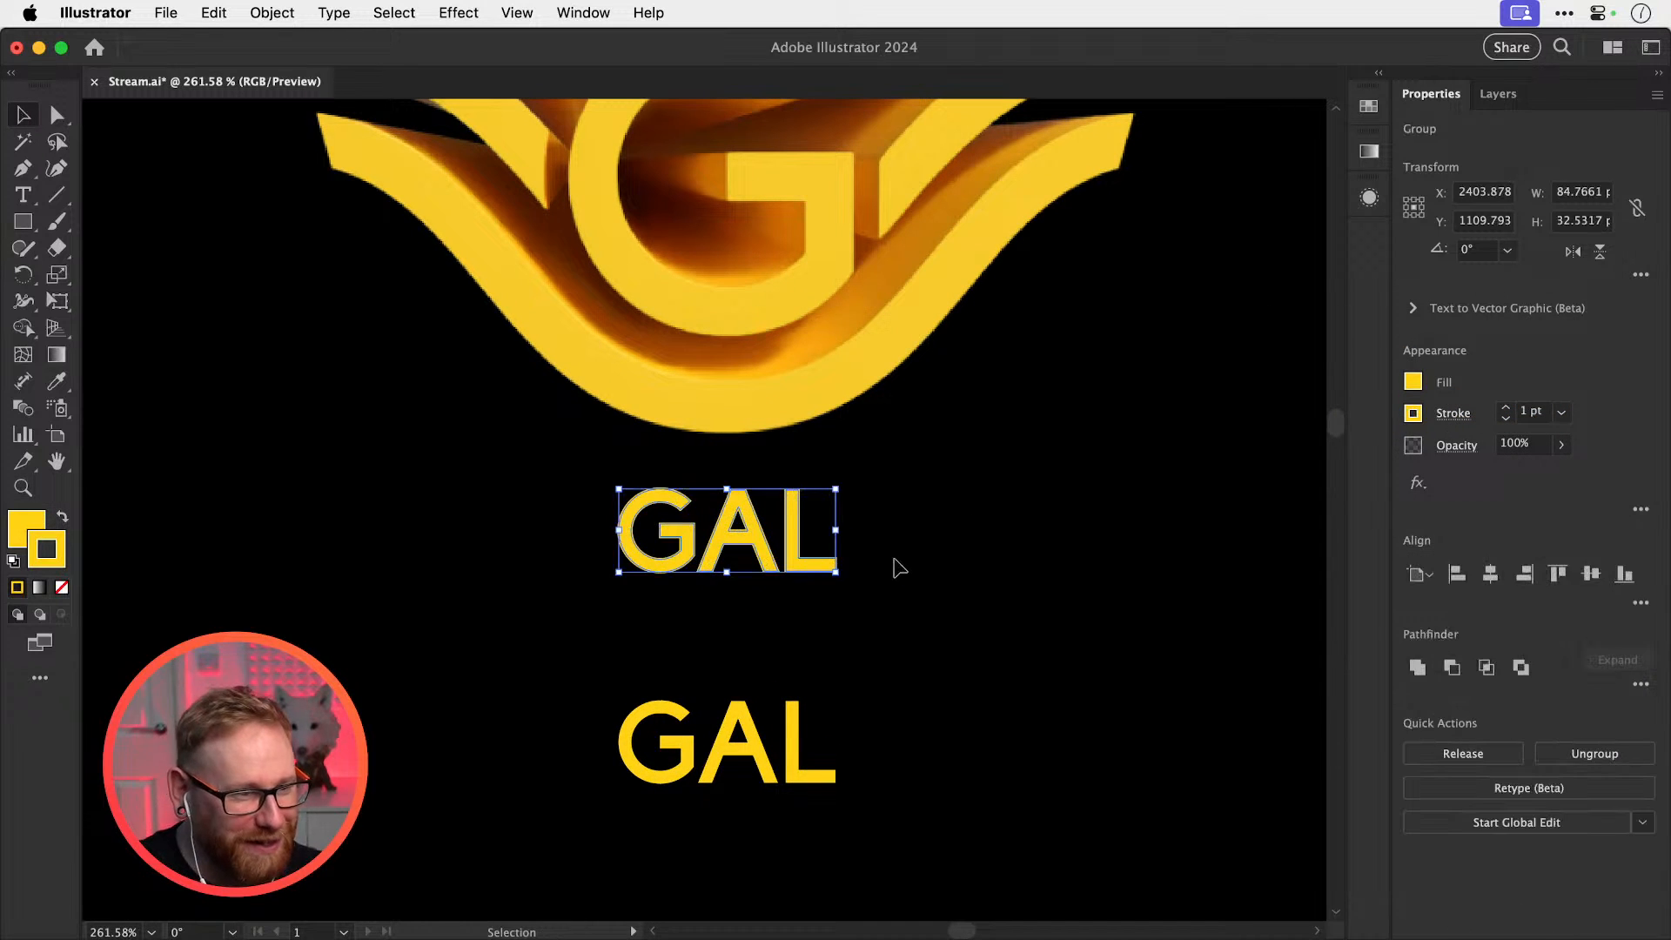
key("super+z")
double_click(1587, 657)
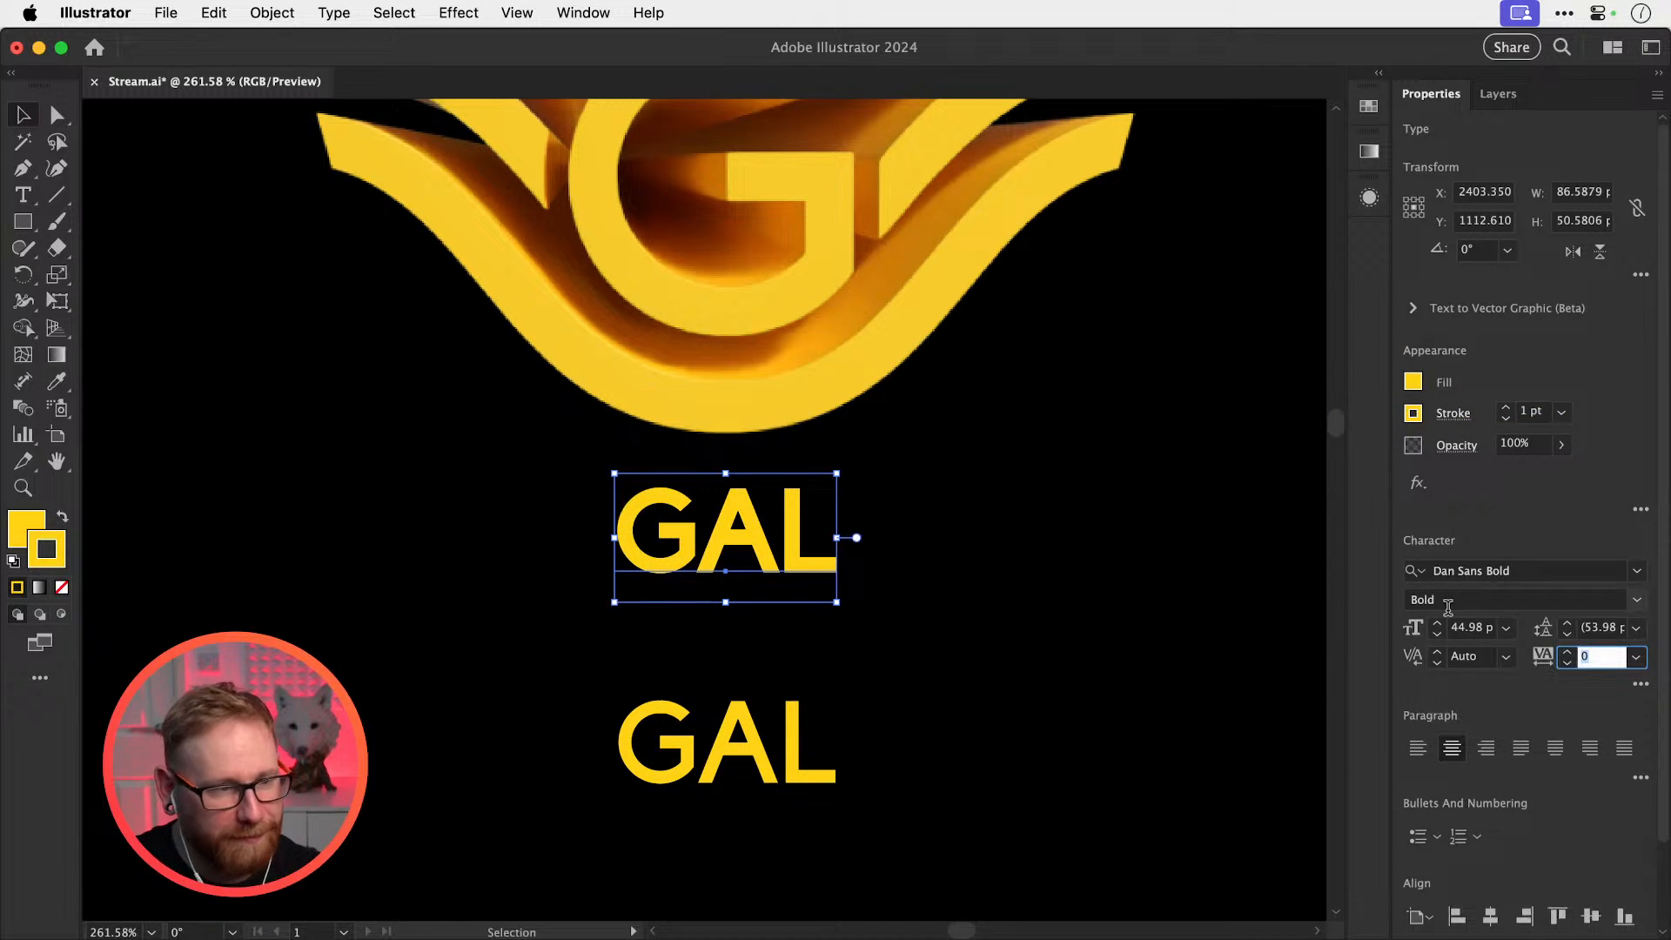
type("30")
key("Return")
Convert the top GAL to outlines and zoom in on it
left_click_drag(757, 554, 858, 578)
key("super+shift+o")
key("z")
key("v")
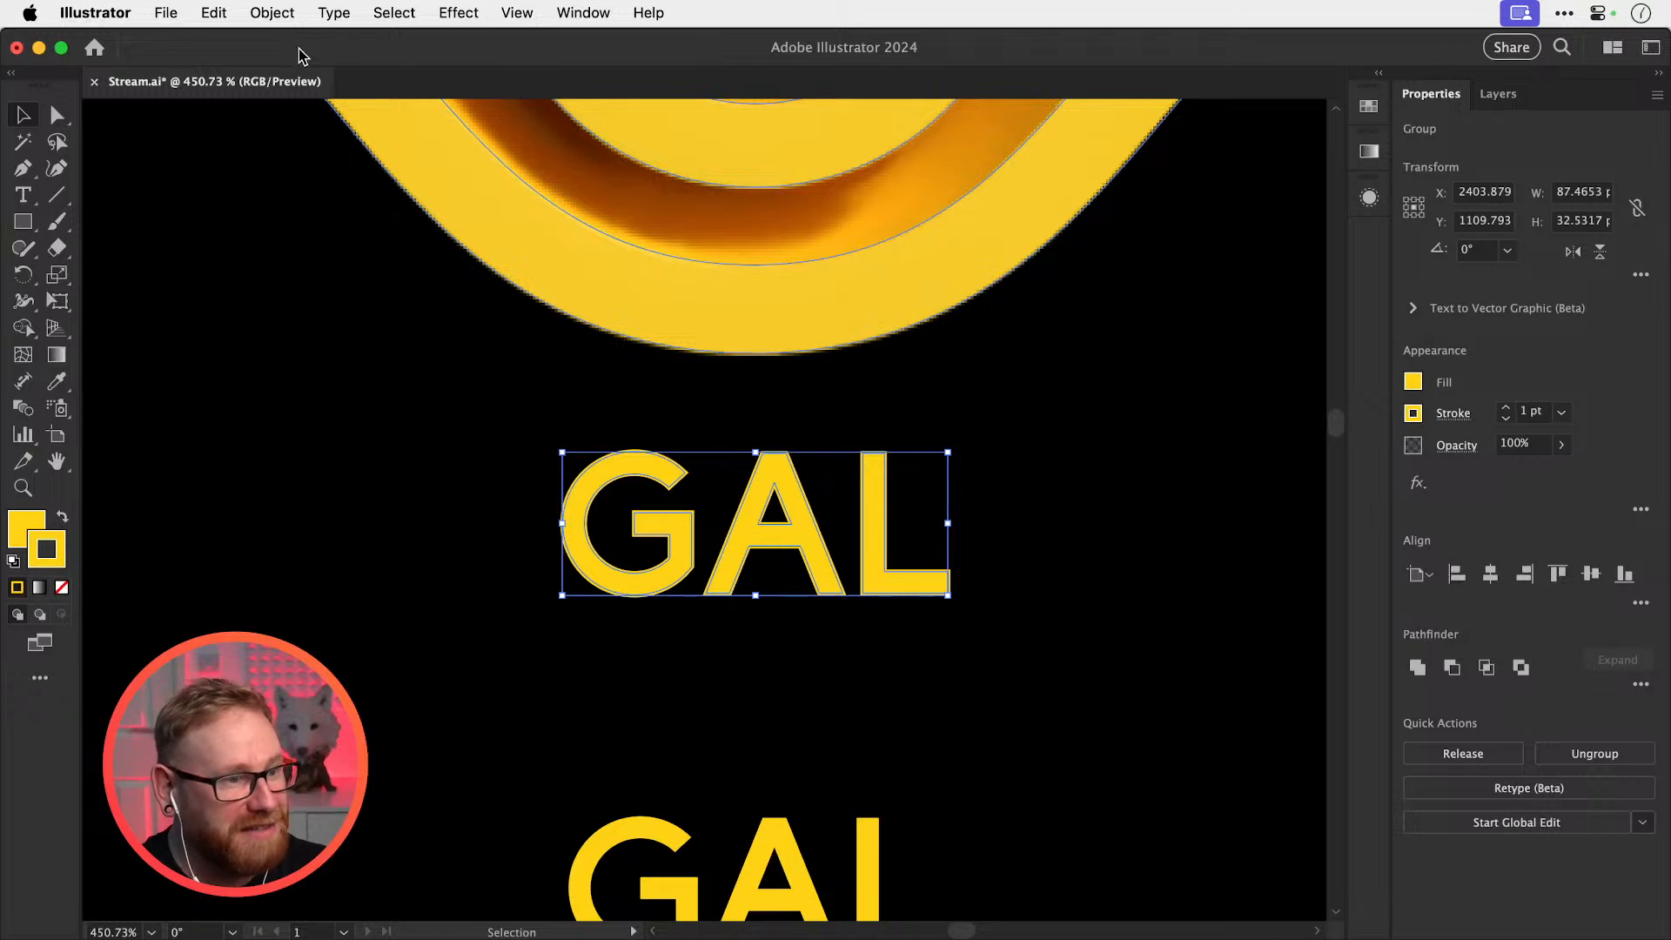
left_click(1052, 447)
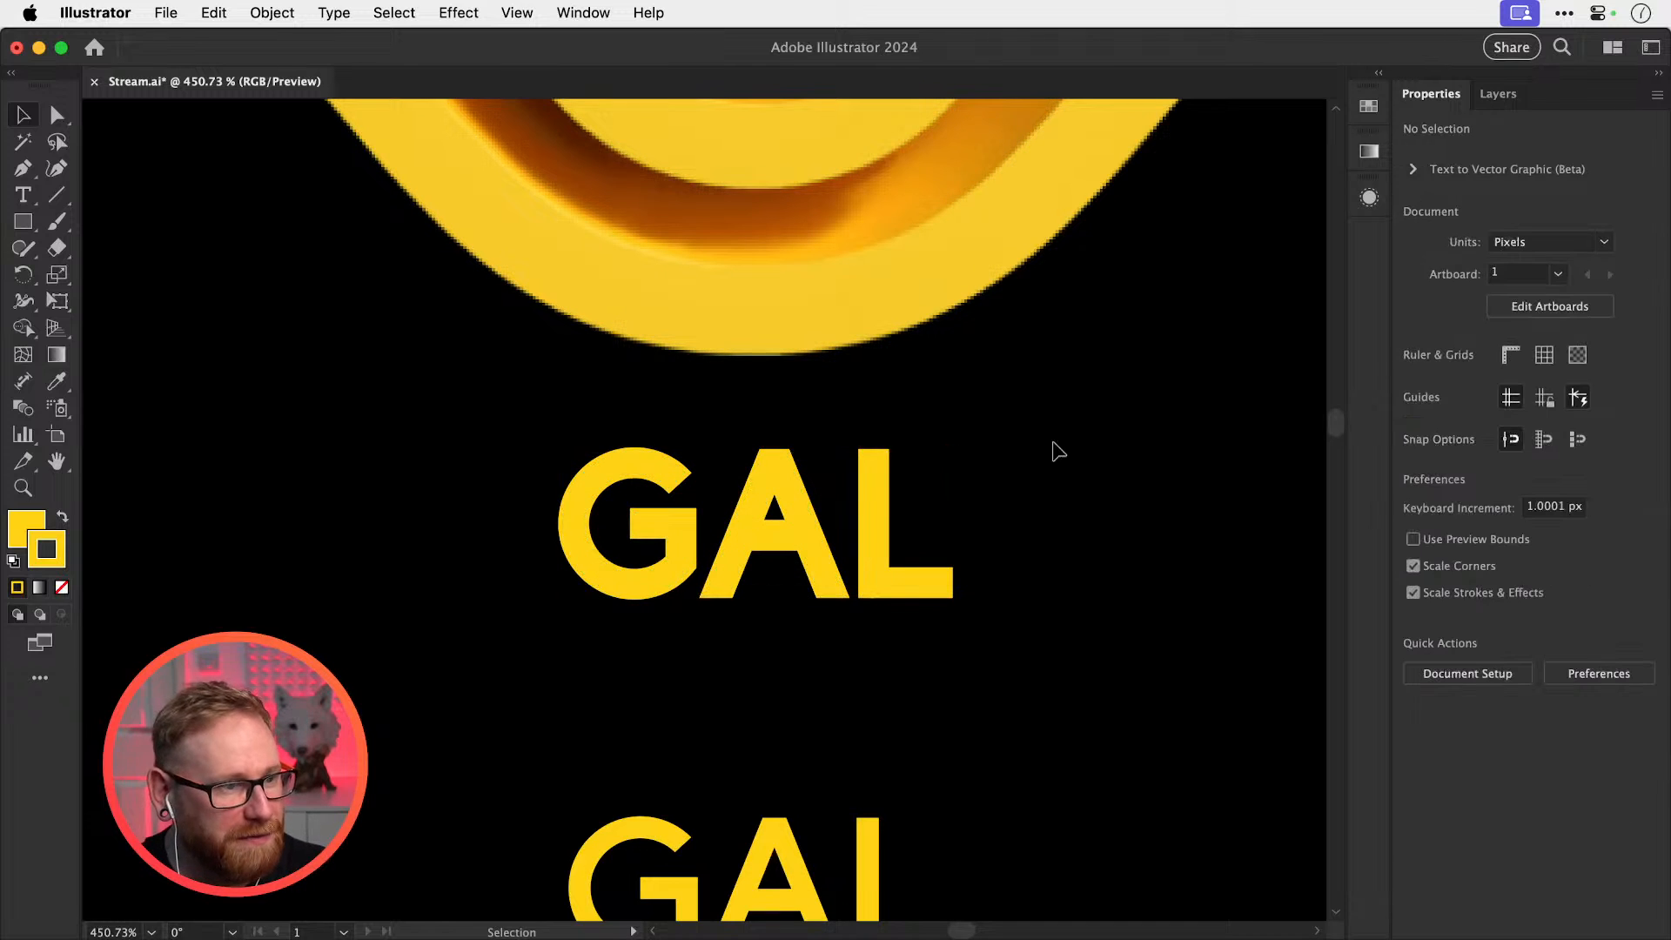
key("a")
key("v")
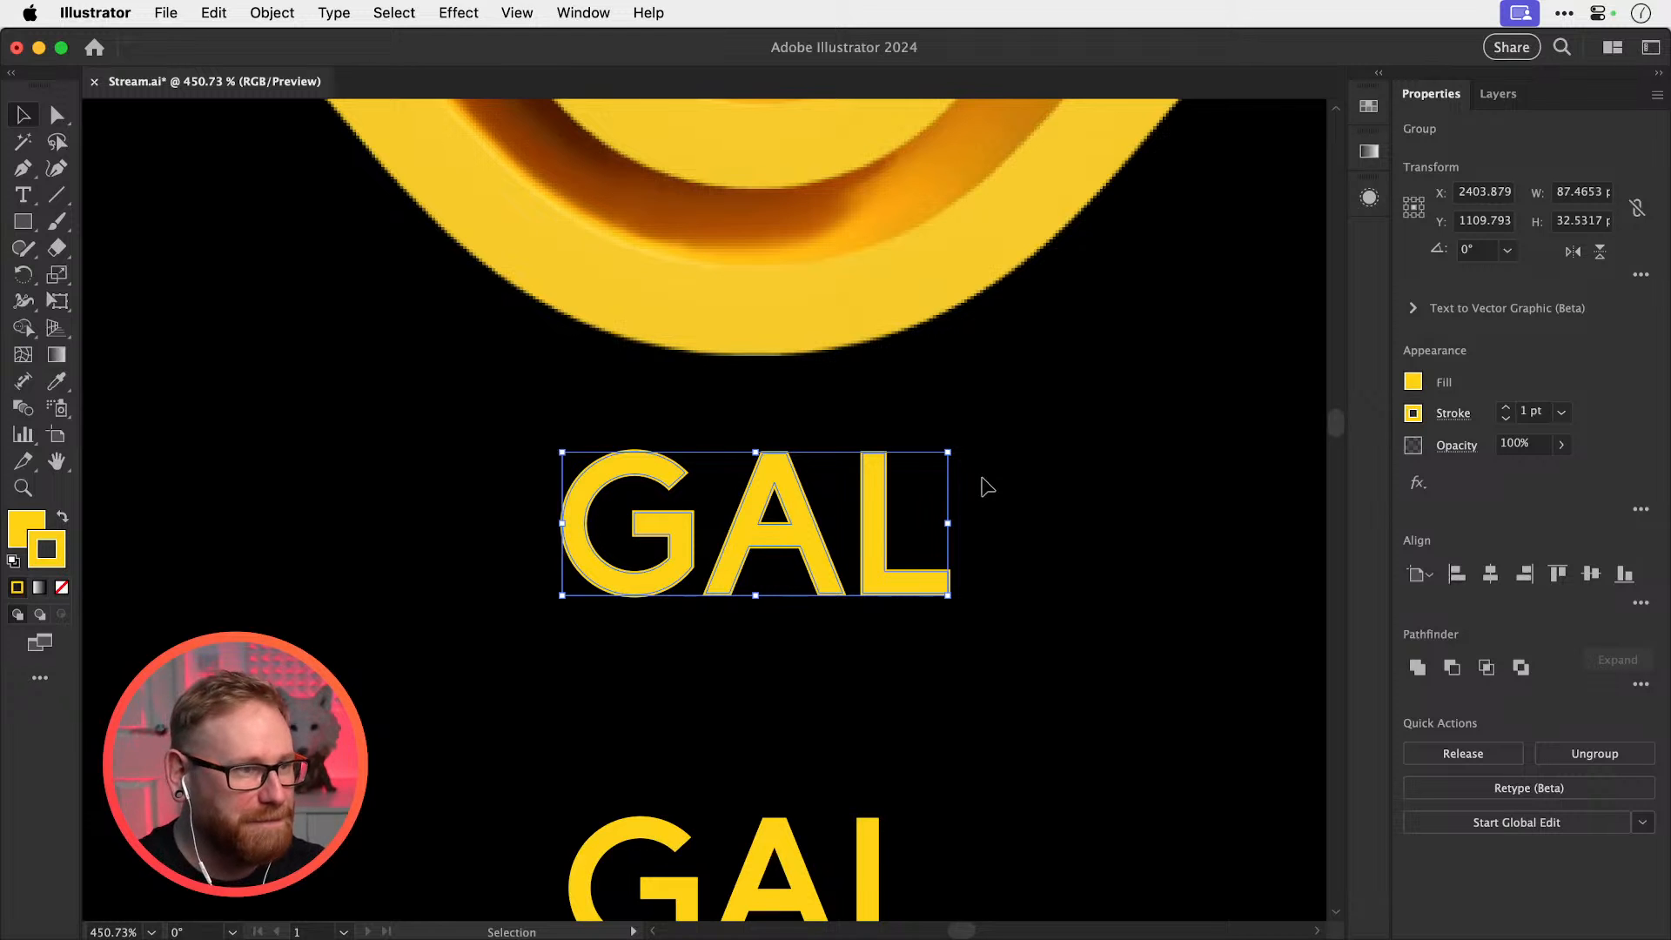
Expand the GAL stroke, merge the outlines into one shape, and check in outline view
left_click(272, 14)
left_click(355, 315)
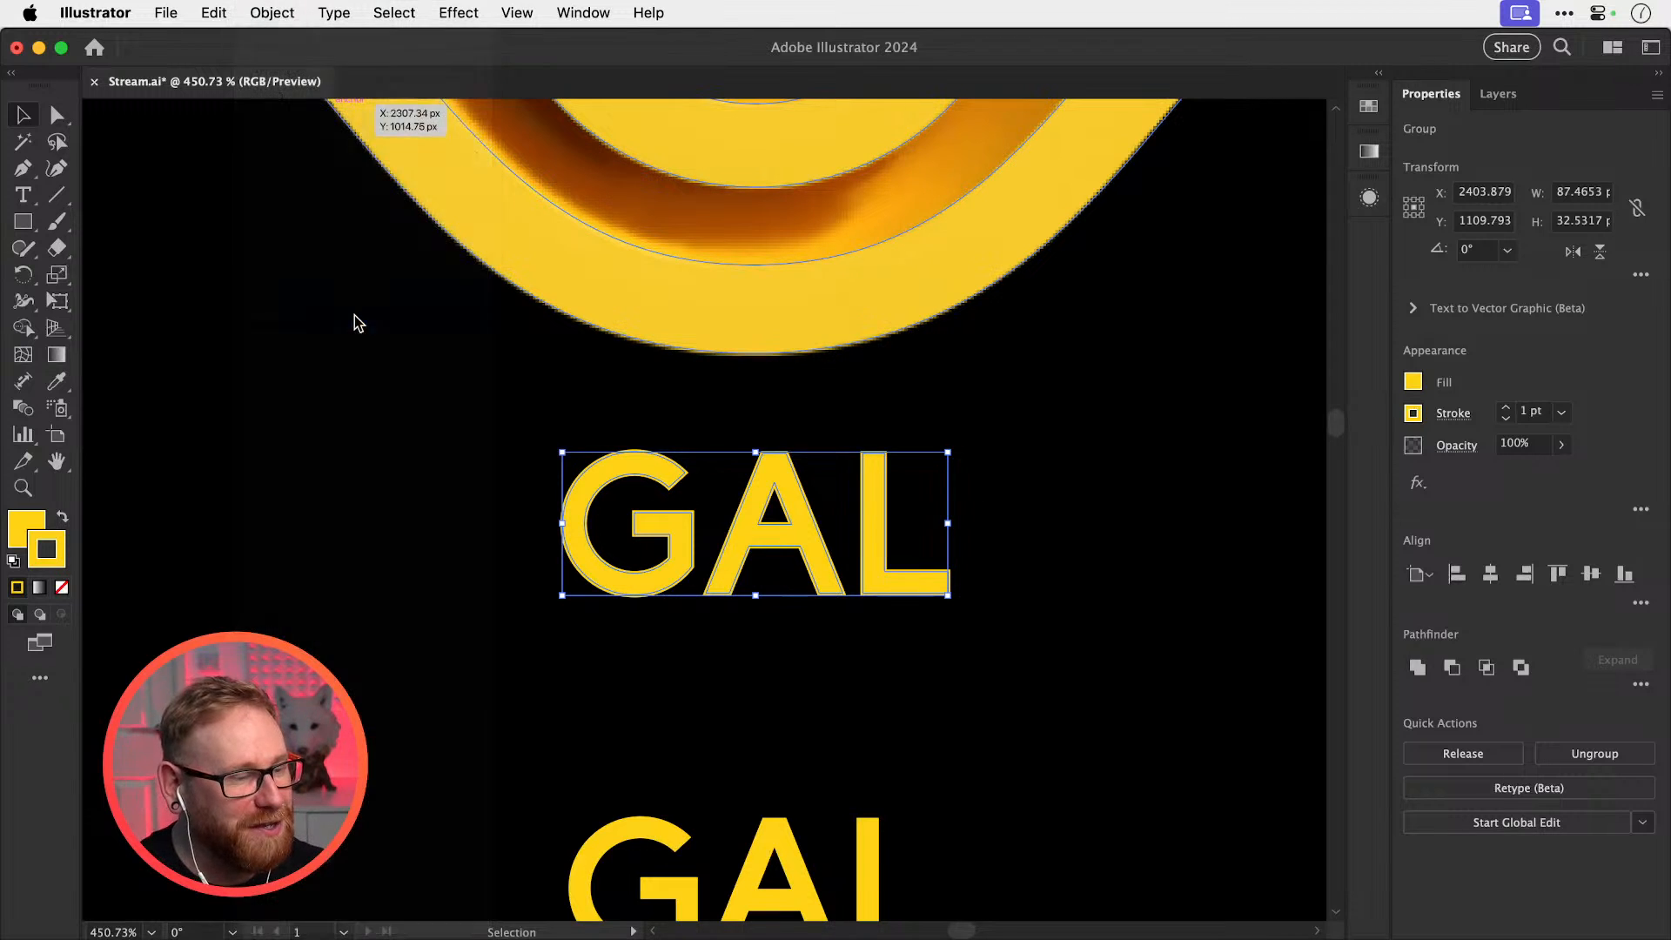
left_click(922, 625)
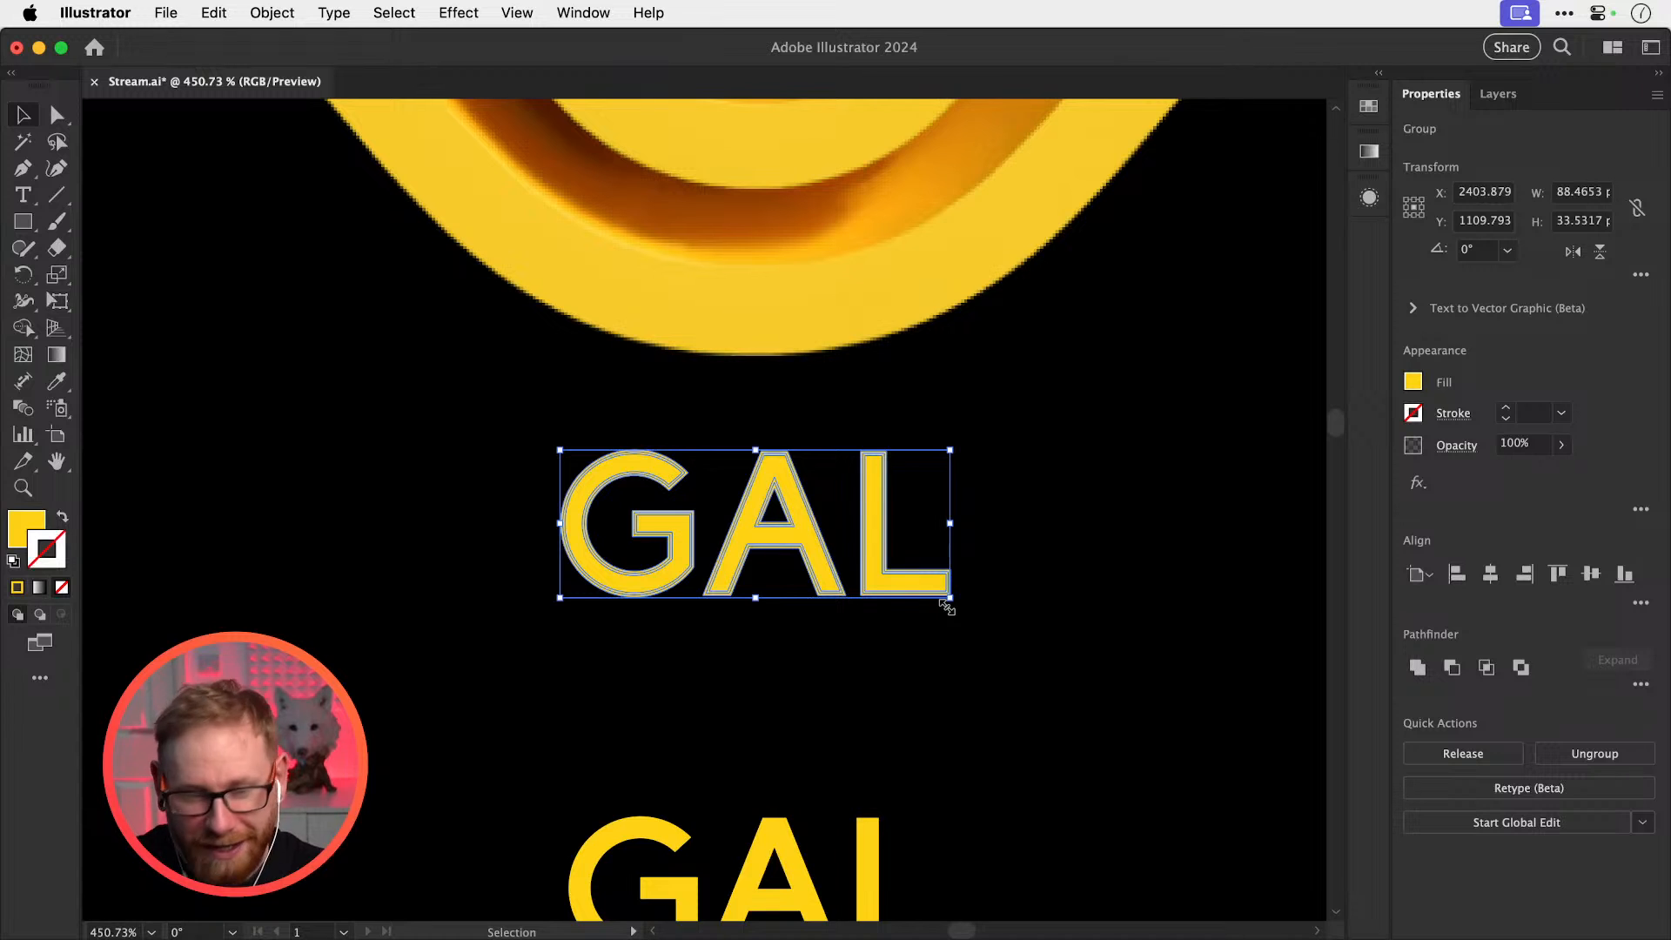
left_click(1416, 666)
left_click(1118, 561)
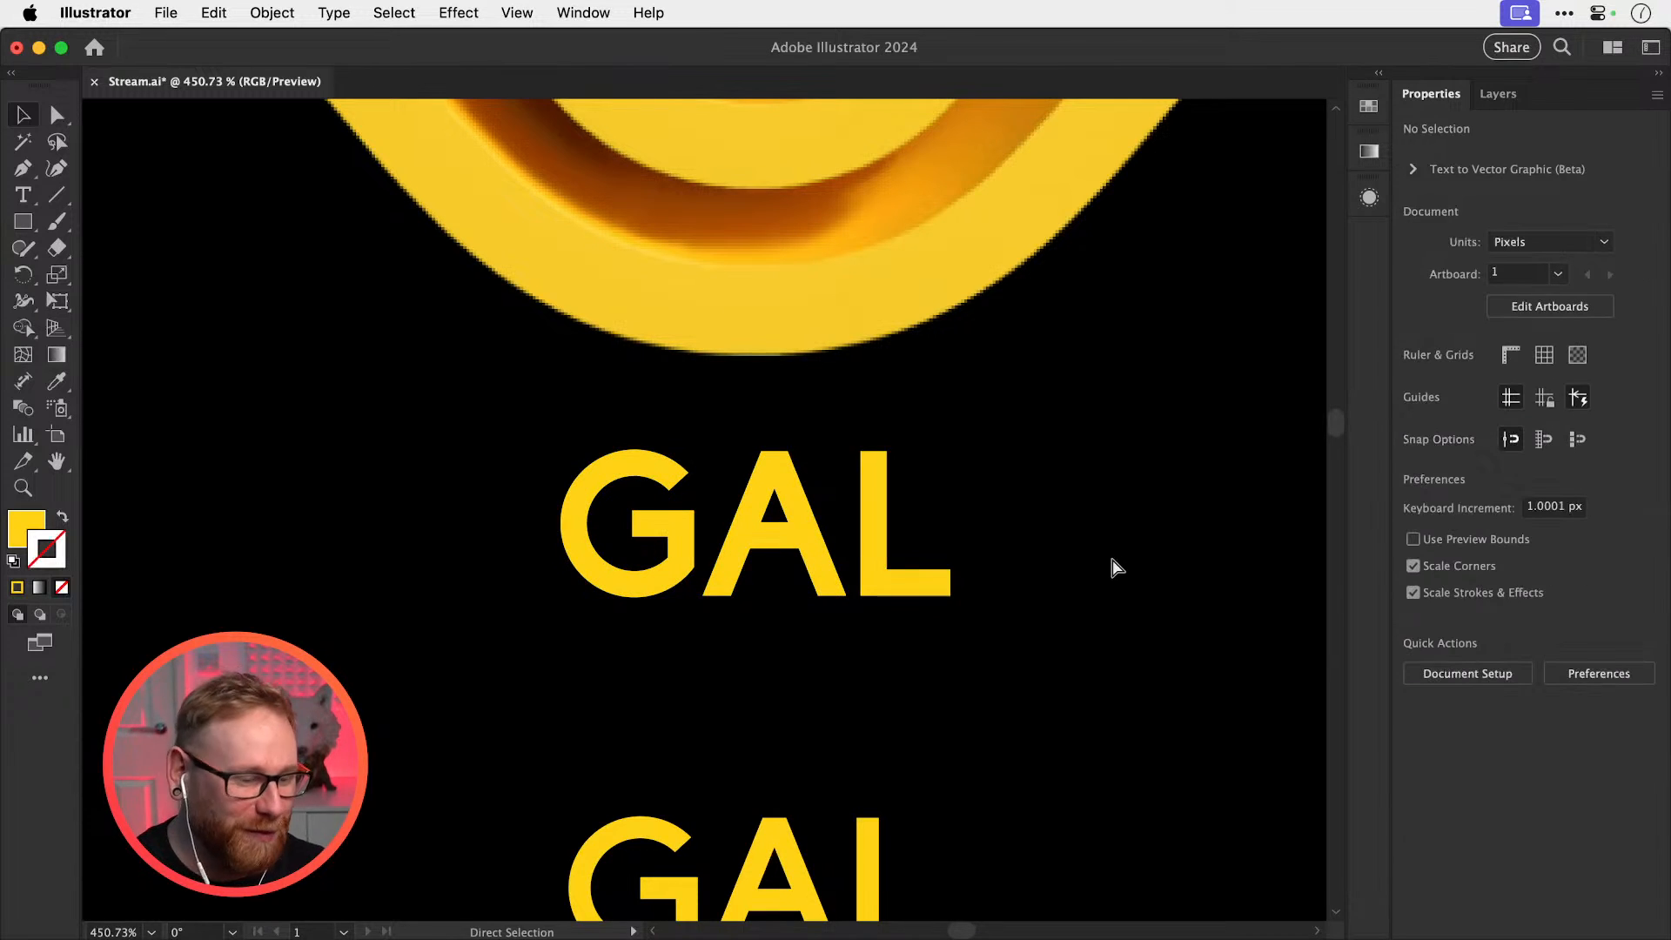
key("super+y")
key("super+y")
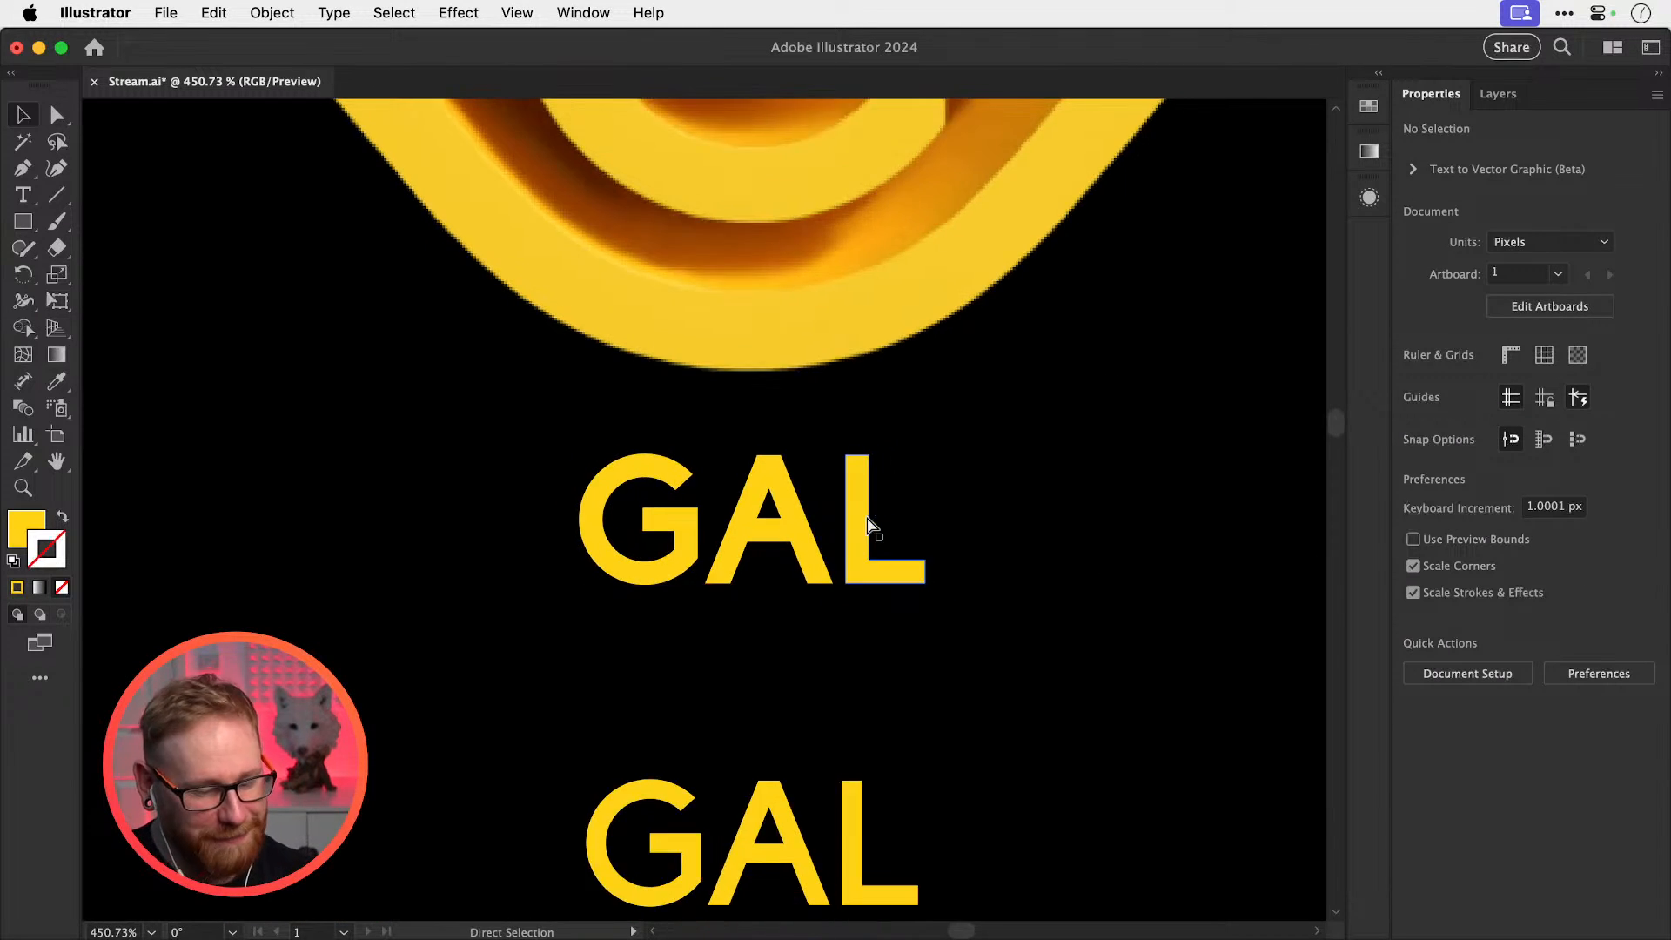
Move the lower GAL copy toward the bottom of the artboard
key("super+minus")
key("super+minus")
key("super+minus")
key("super+minus")
key("super+minus")
key("super+minus")
left_click_drag(721, 554, 697, 754)
scroll(696, 496, "up", 5)
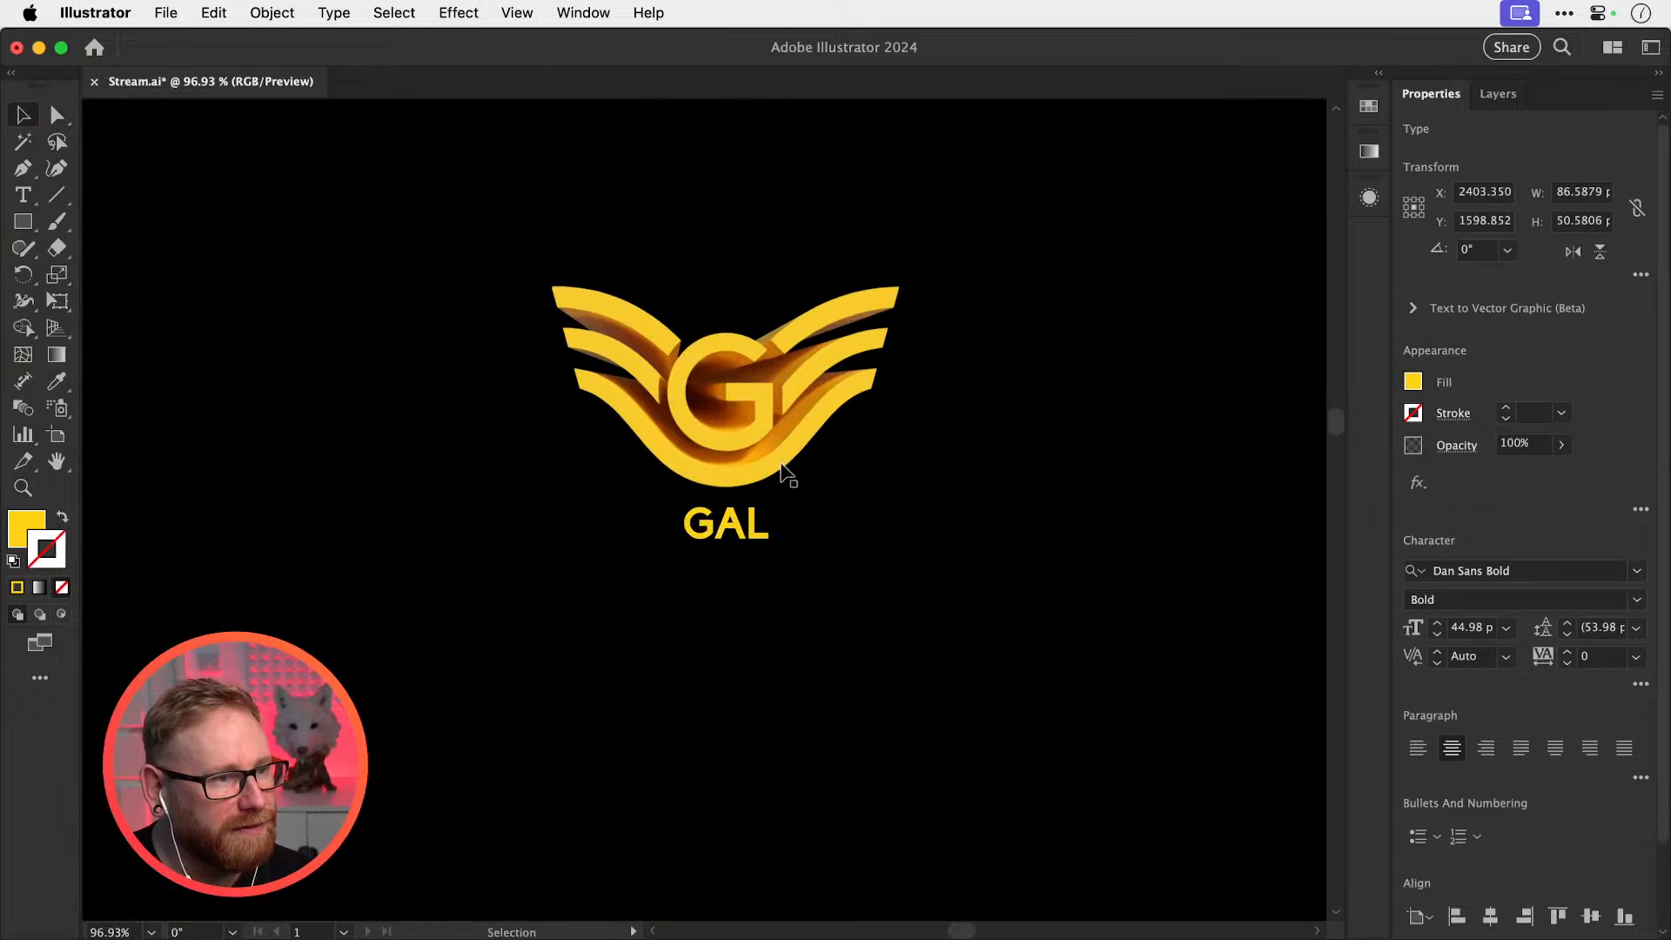
Centre-align the GAL text with the winged-G logo
left_click(783, 470)
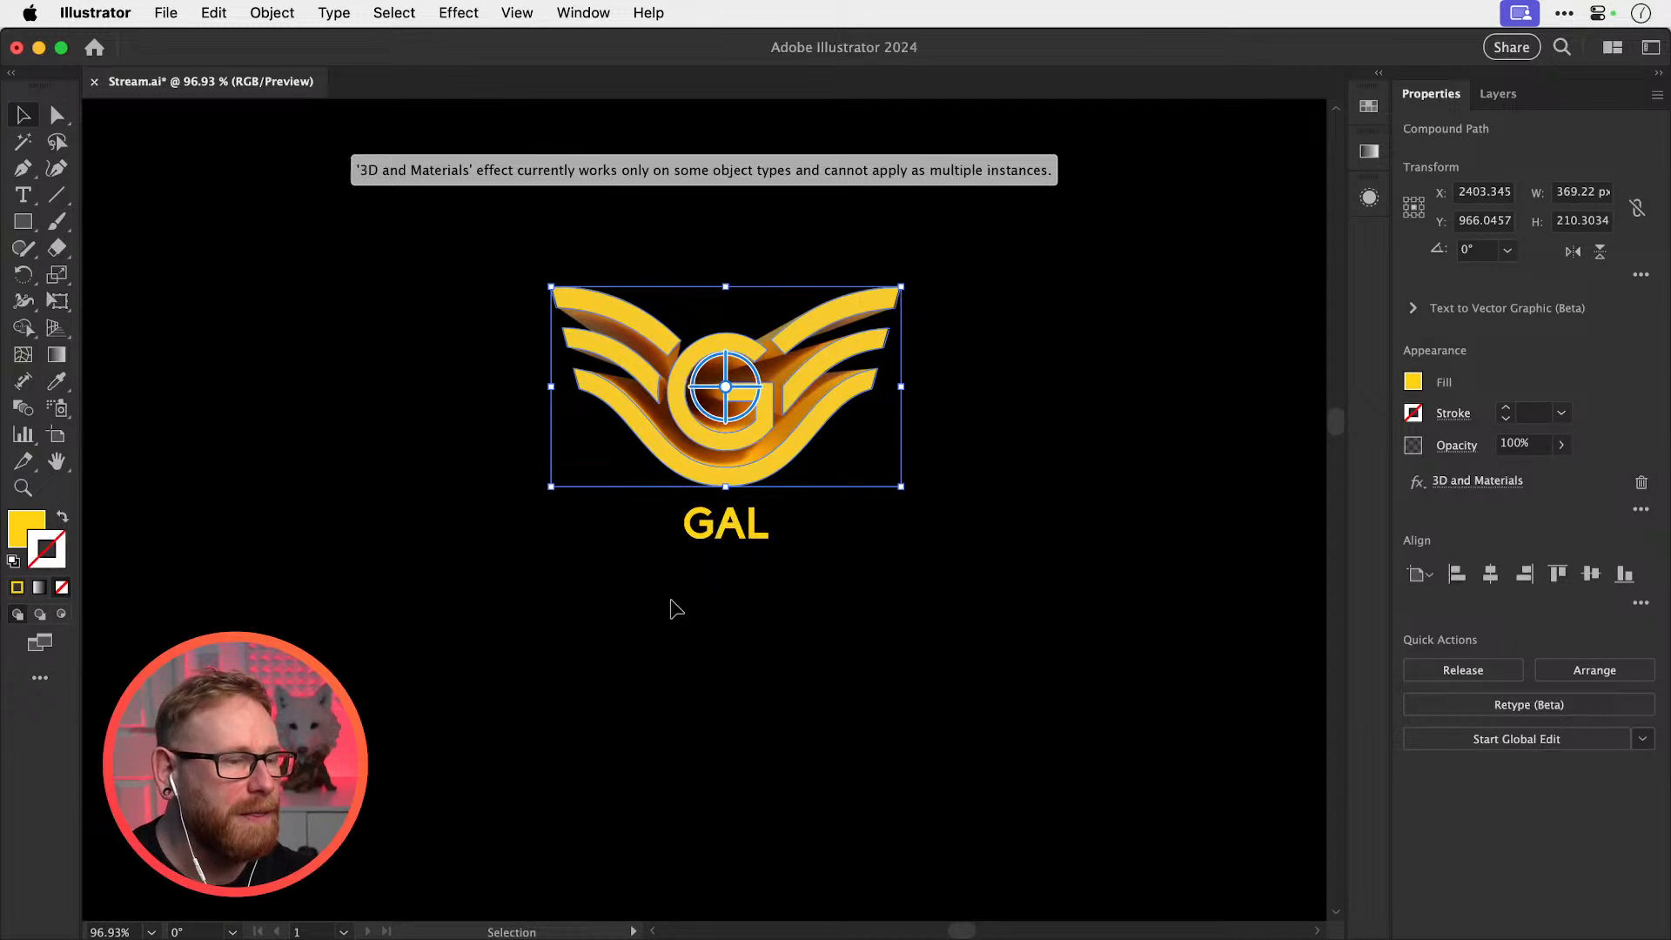
left_click(749, 524, "shift")
left_click(1490, 572)
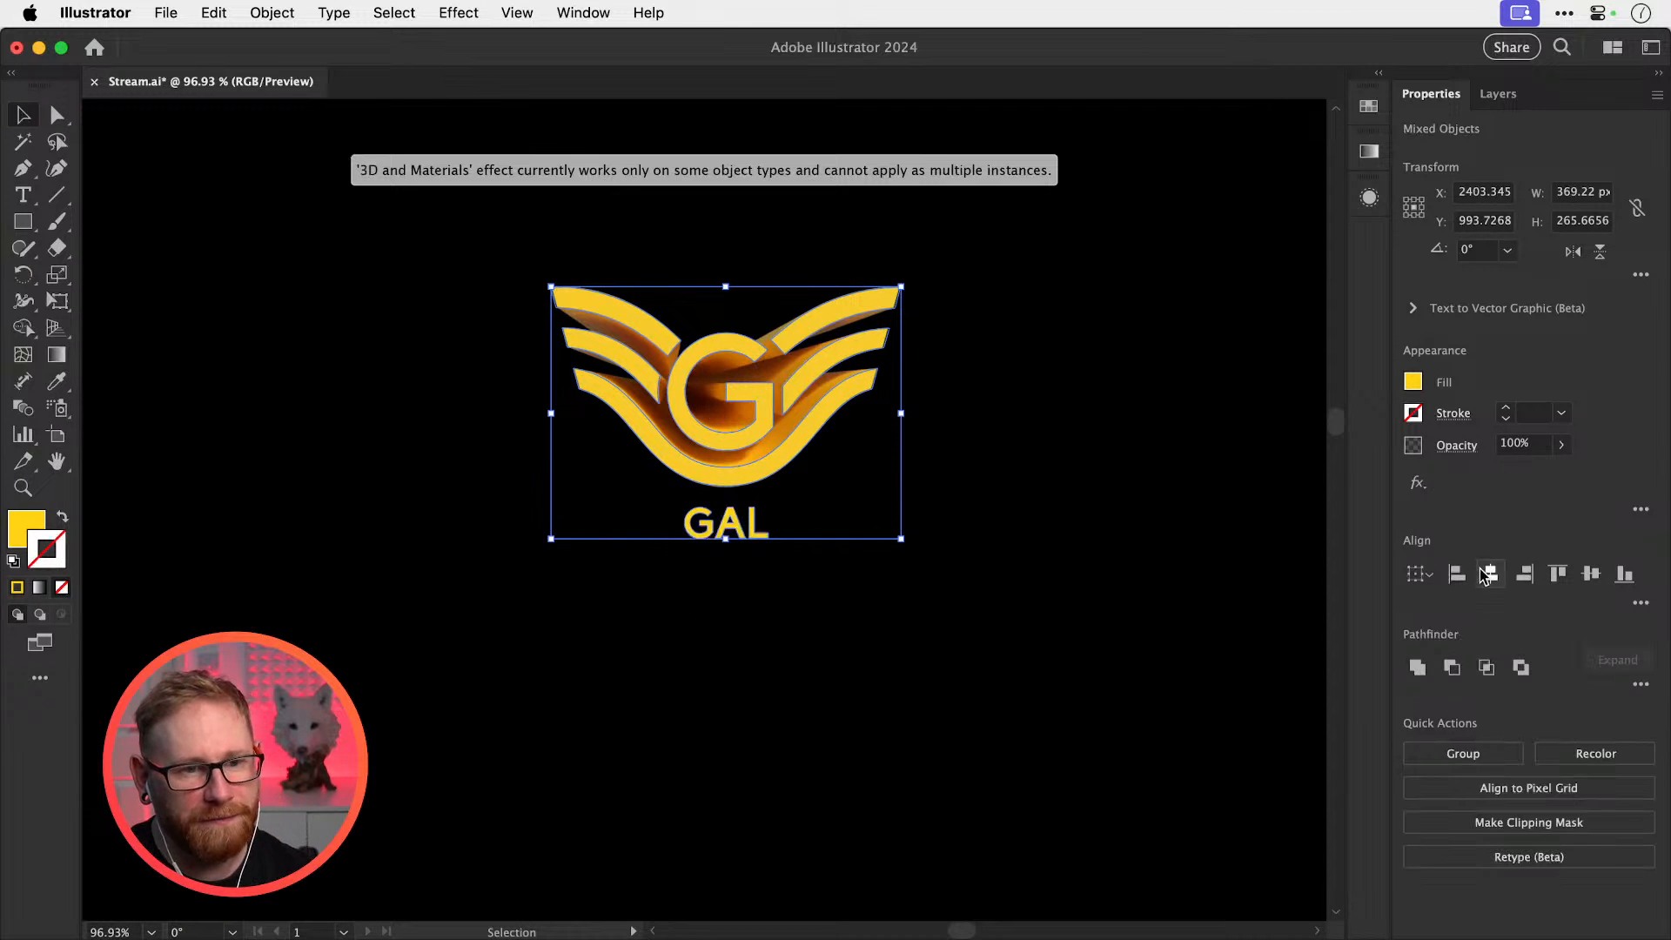
left_click(1018, 511)
Move the logo and GAL lower on the black artboard and save Stream.ai
key("super+minus")
key("super+minus")
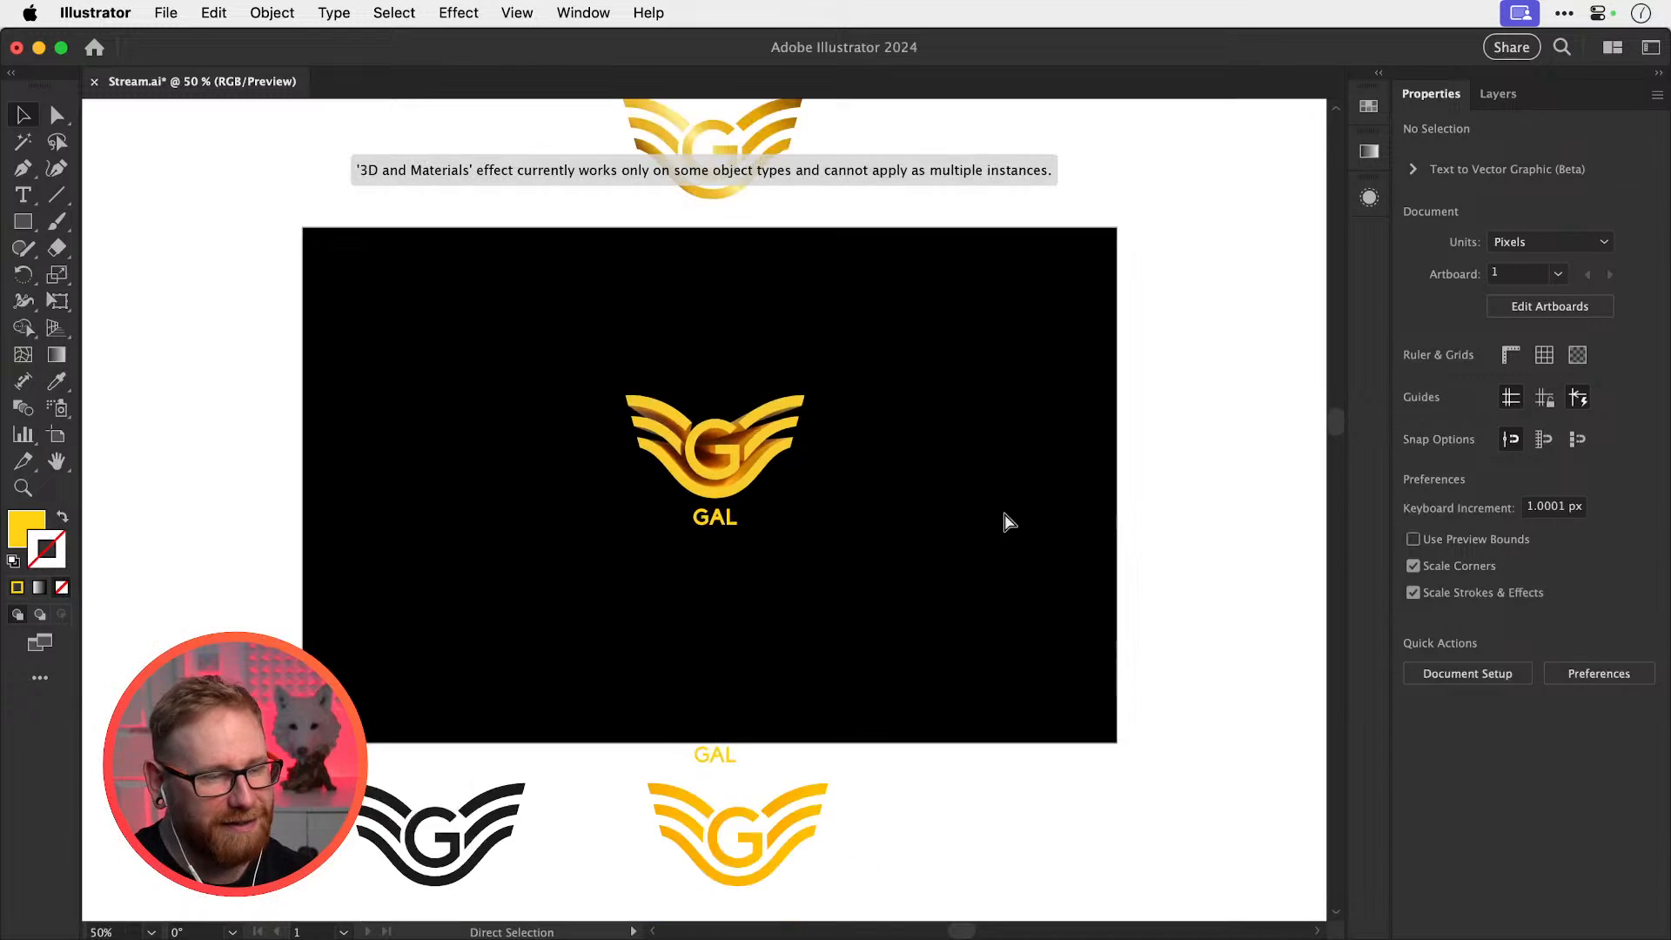
key("super+minus")
left_click_drag(578, 374, 814, 590)
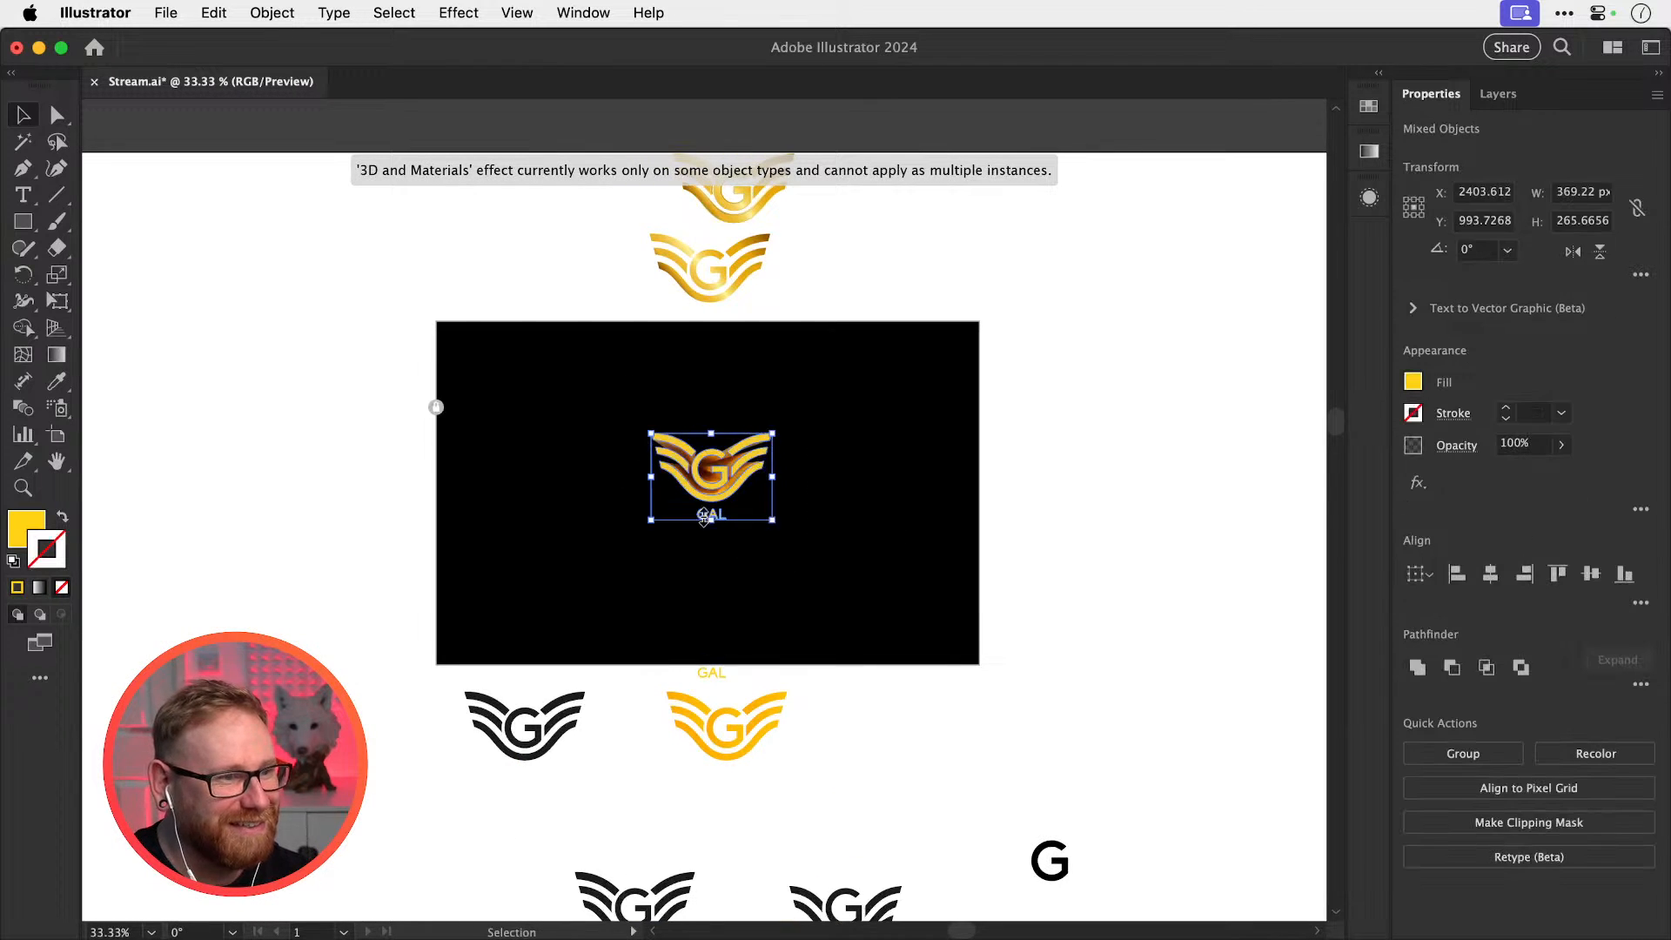
scroll(704, 518, "up", 5)
left_click_drag(795, 442, 813, 496)
key("super+shift+a")
key("super+minus")
key("super+minus")
key("super+minus")
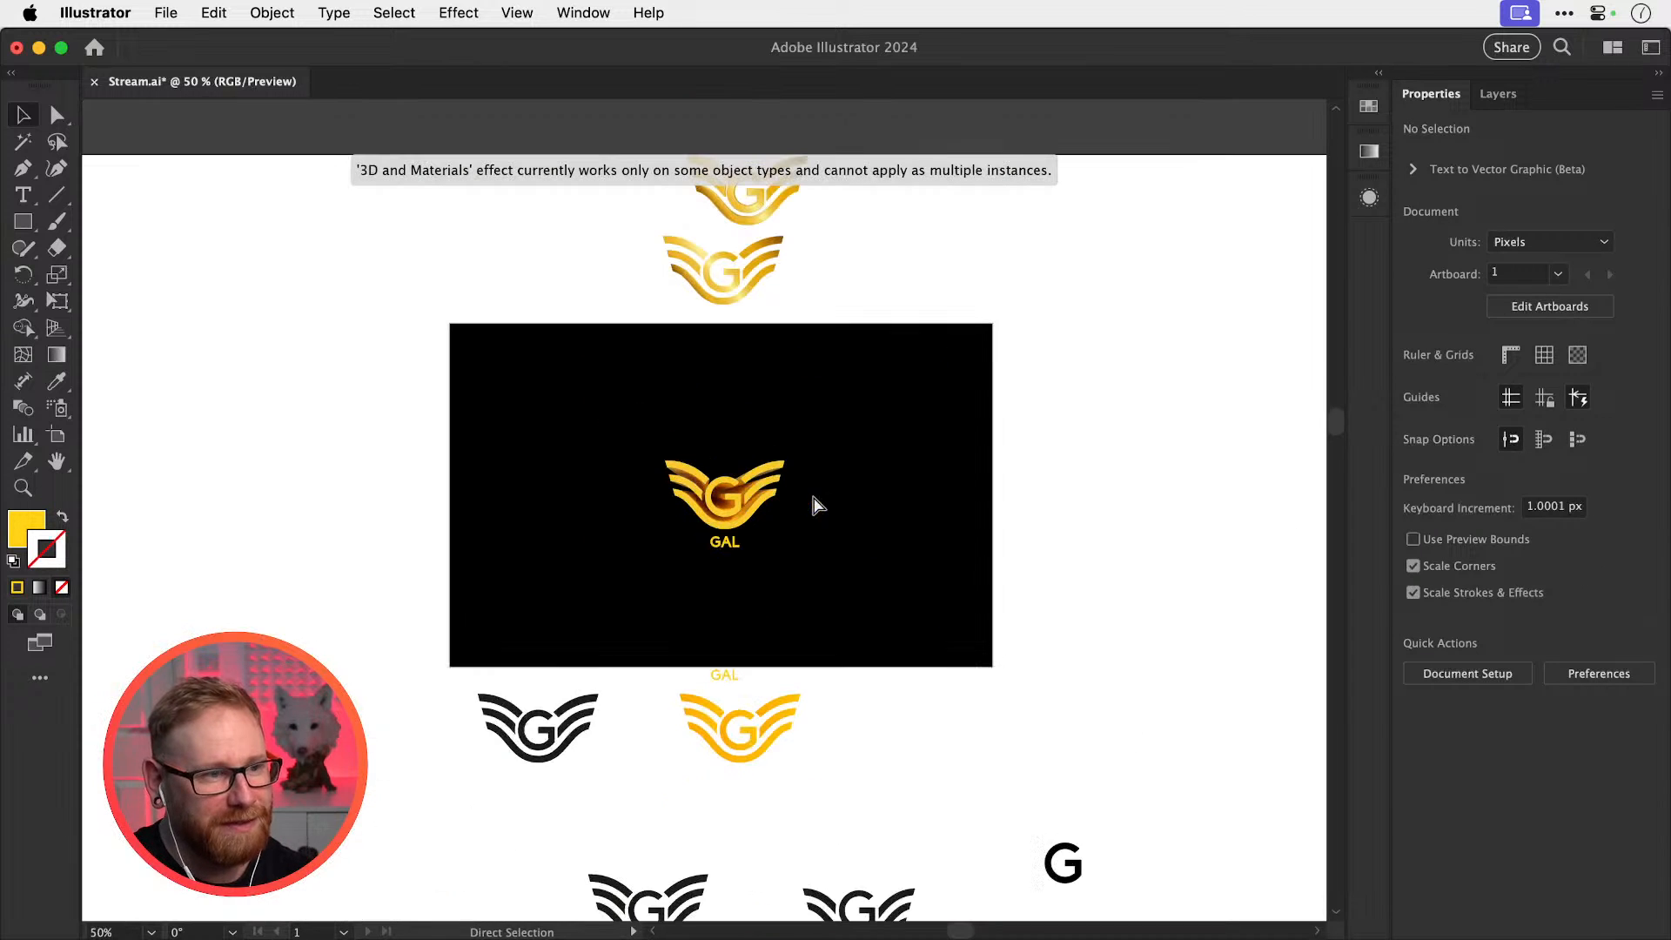
key("super+s")
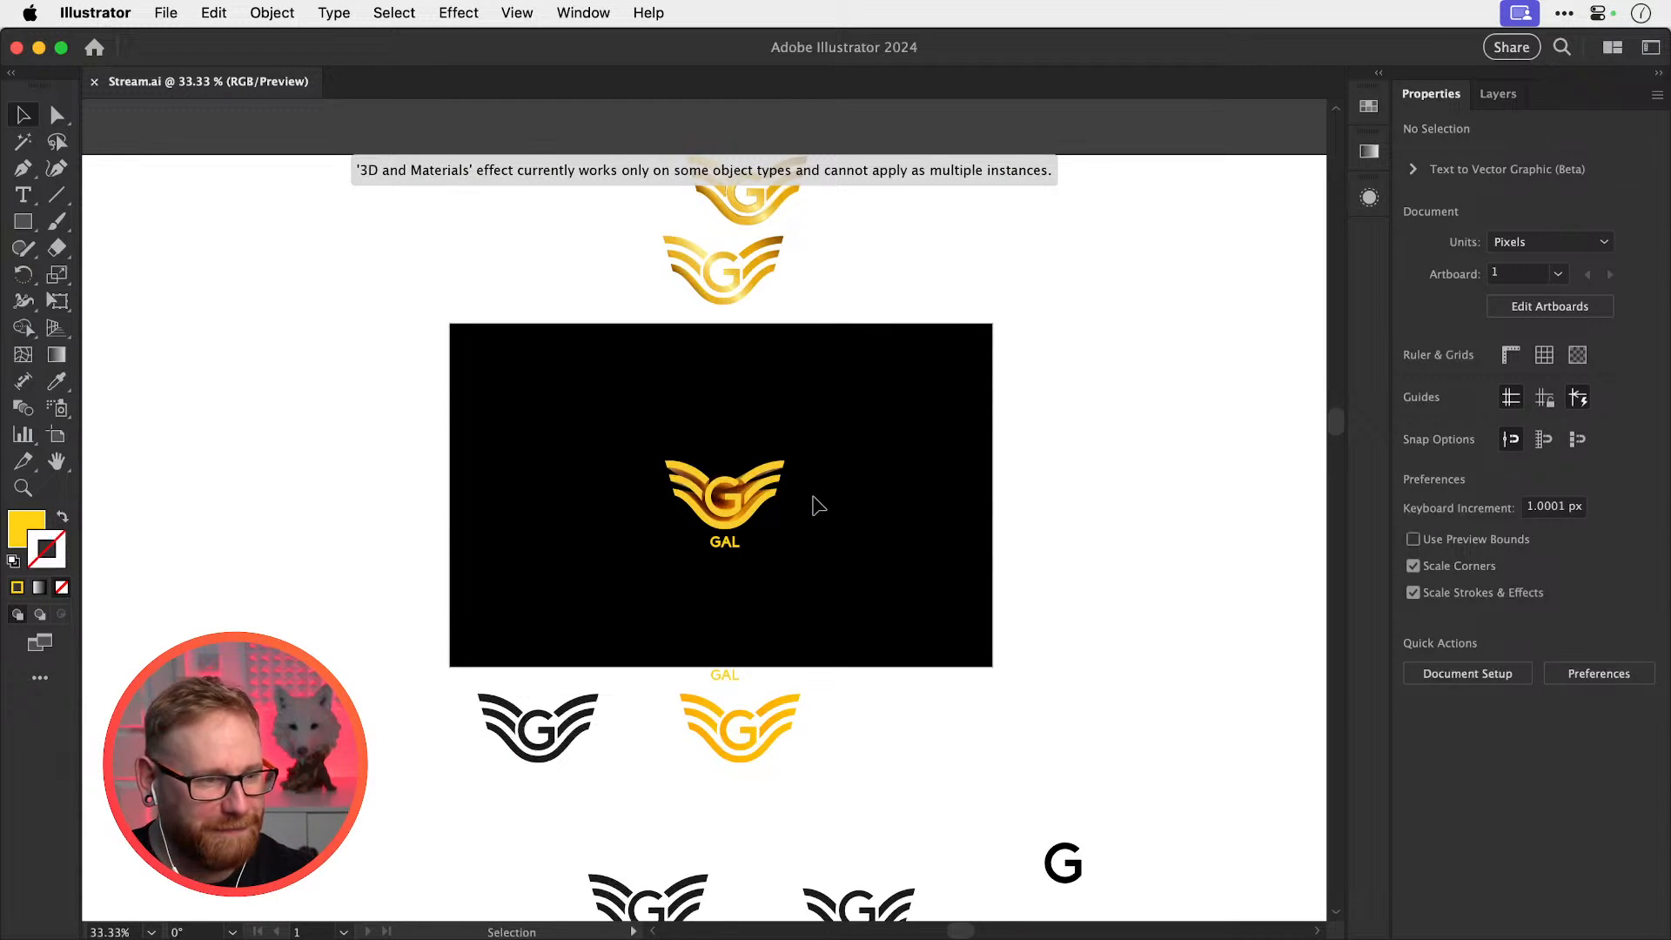
Find the black Rebecca wordmark and place a copy in empty space to the right
key("space")
left_click_drag(997, 590, 629, 359)
left_click_drag(1071, 678, 735, 478)
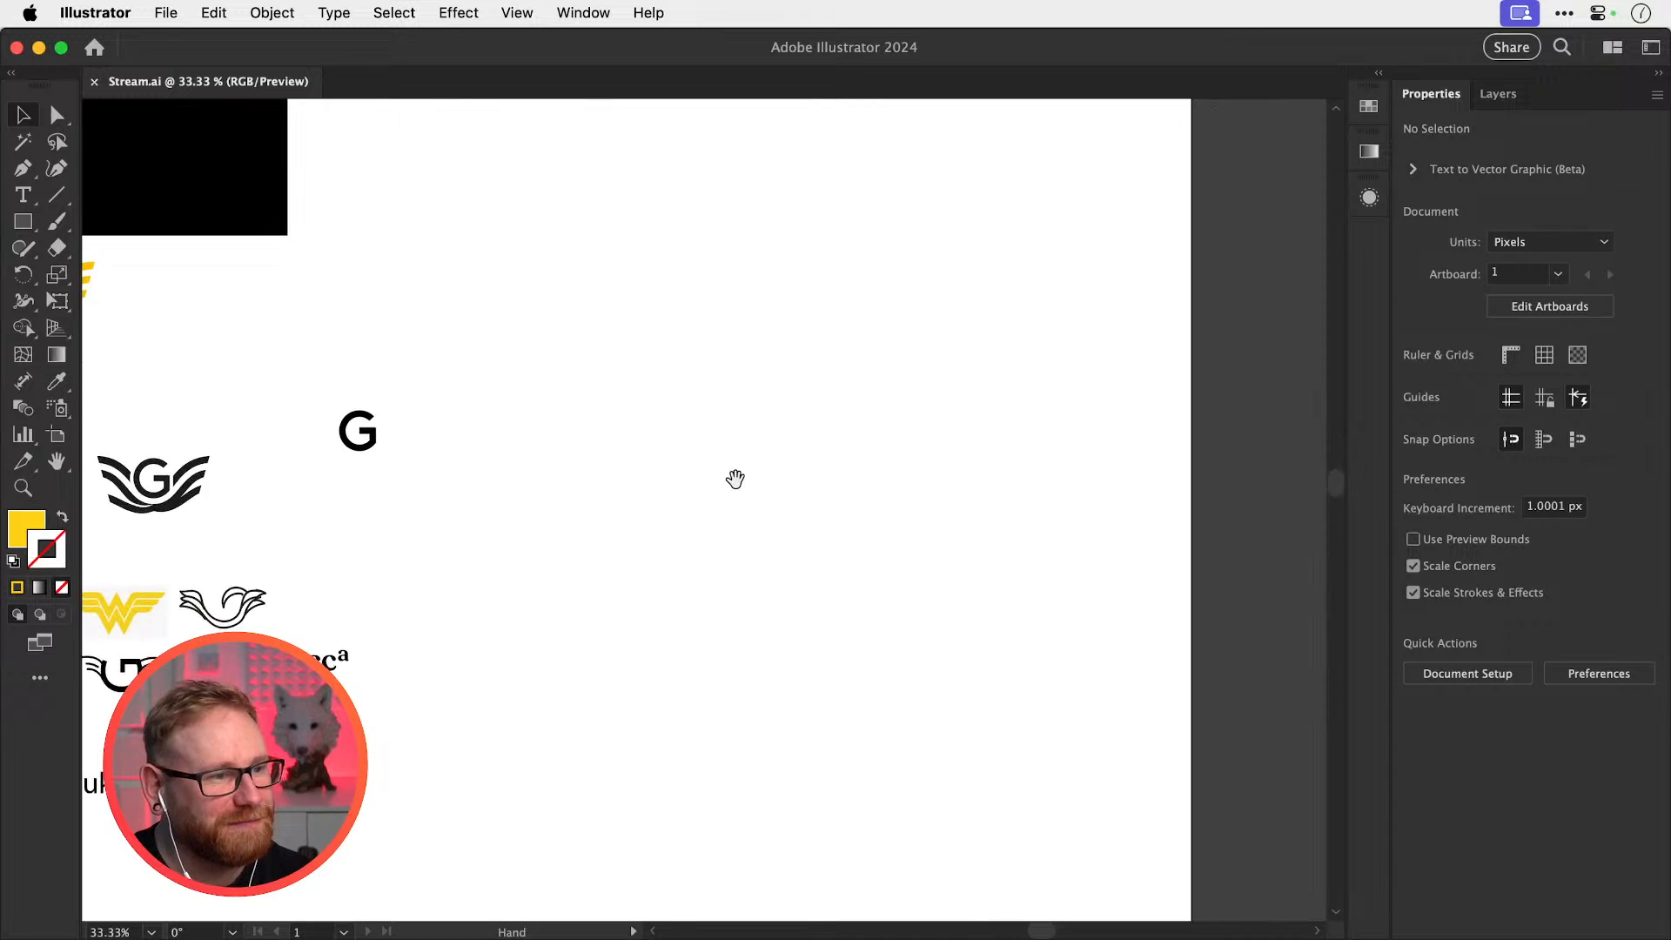
left_click_drag(716, 616, 1062, 417)
left_click_drag(666, 469, 1024, 475)
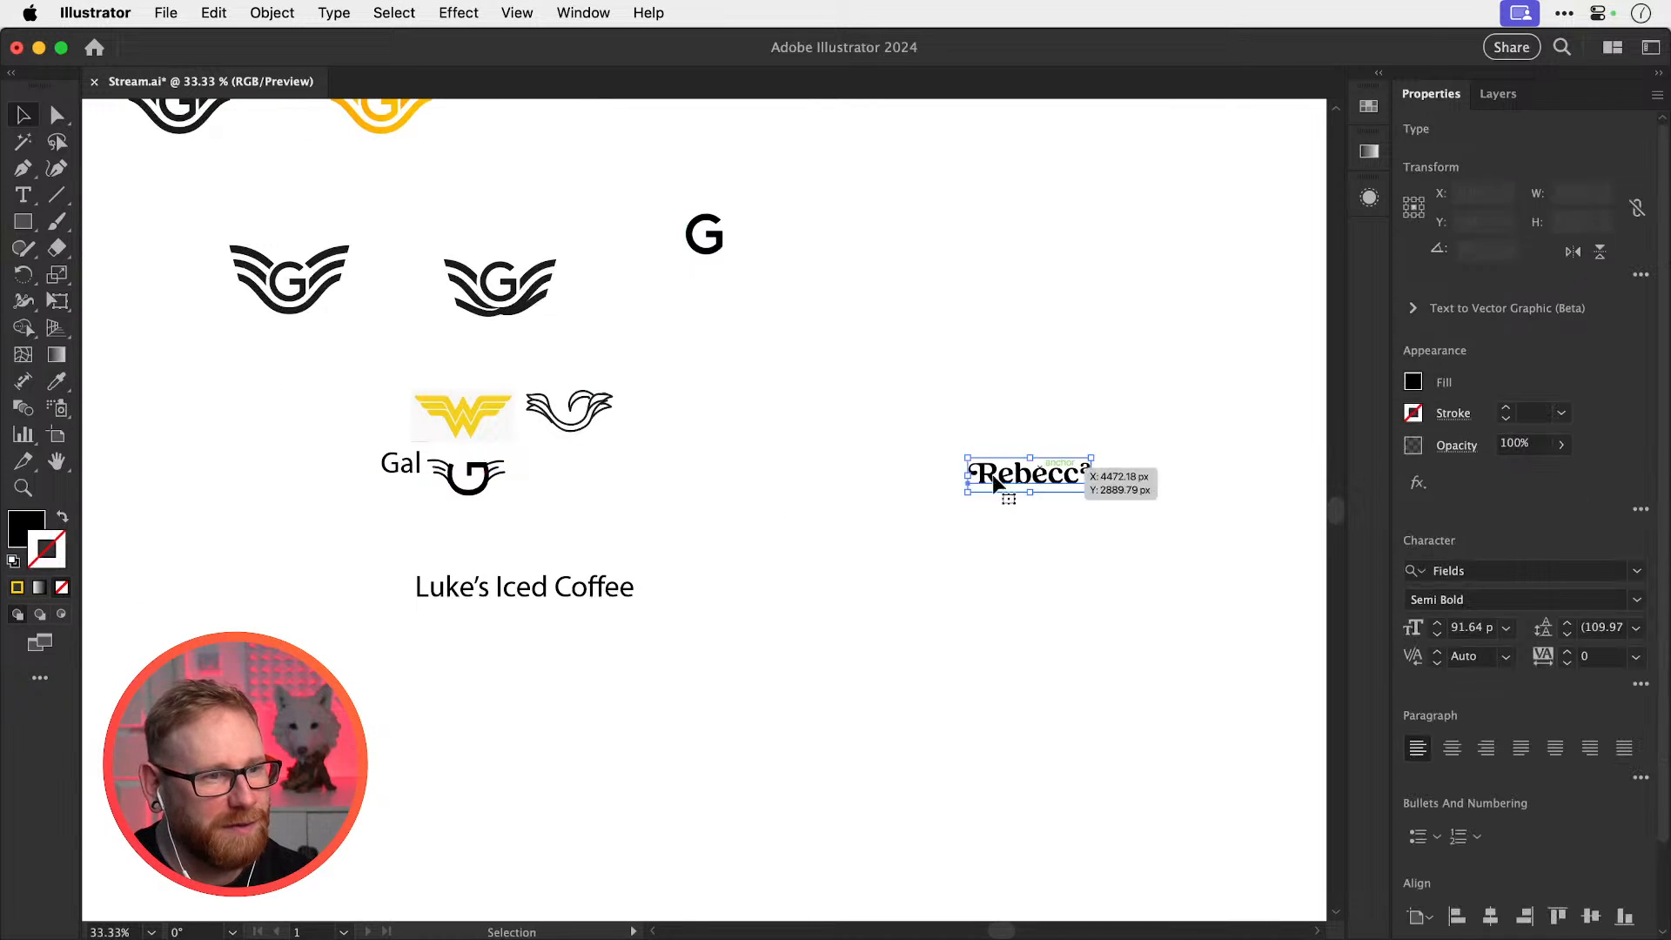
key("super+z")
left_click_drag(689, 474, 1244, 532, "alt")
left_click(1009, 419)
Zoom in on the copy and stack a second Rebecca straight below it
key("space")
key("super+space")
key("space")
left_click_drag(879, 508, 769, 522)
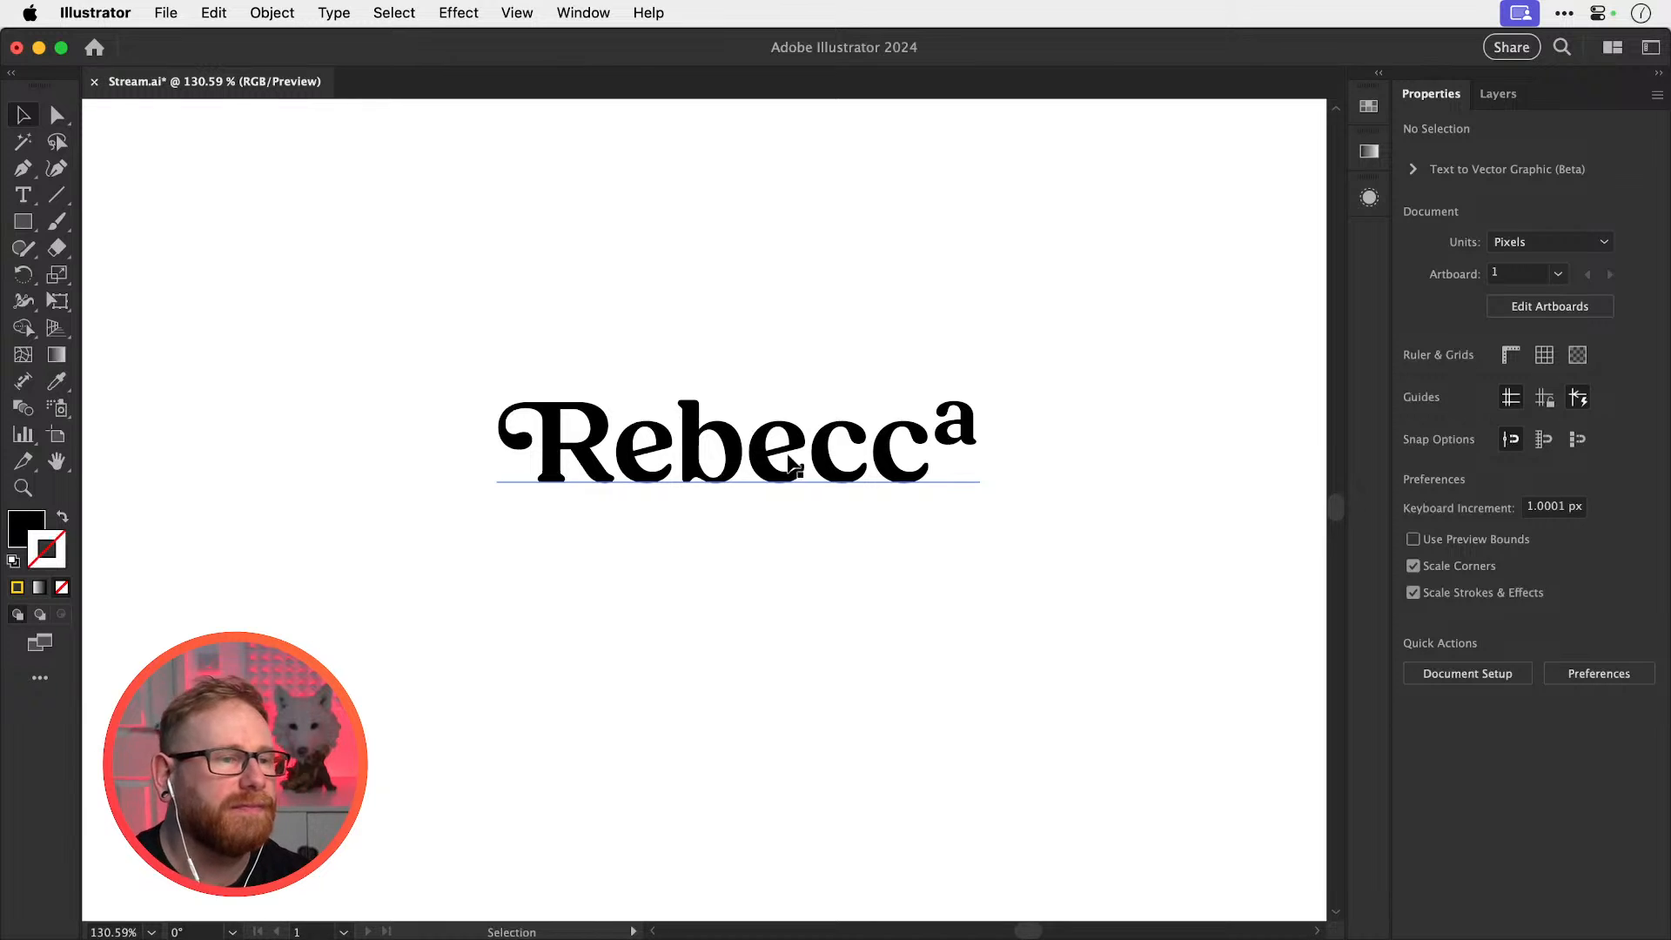
left_click_drag(751, 467, 782, 690)
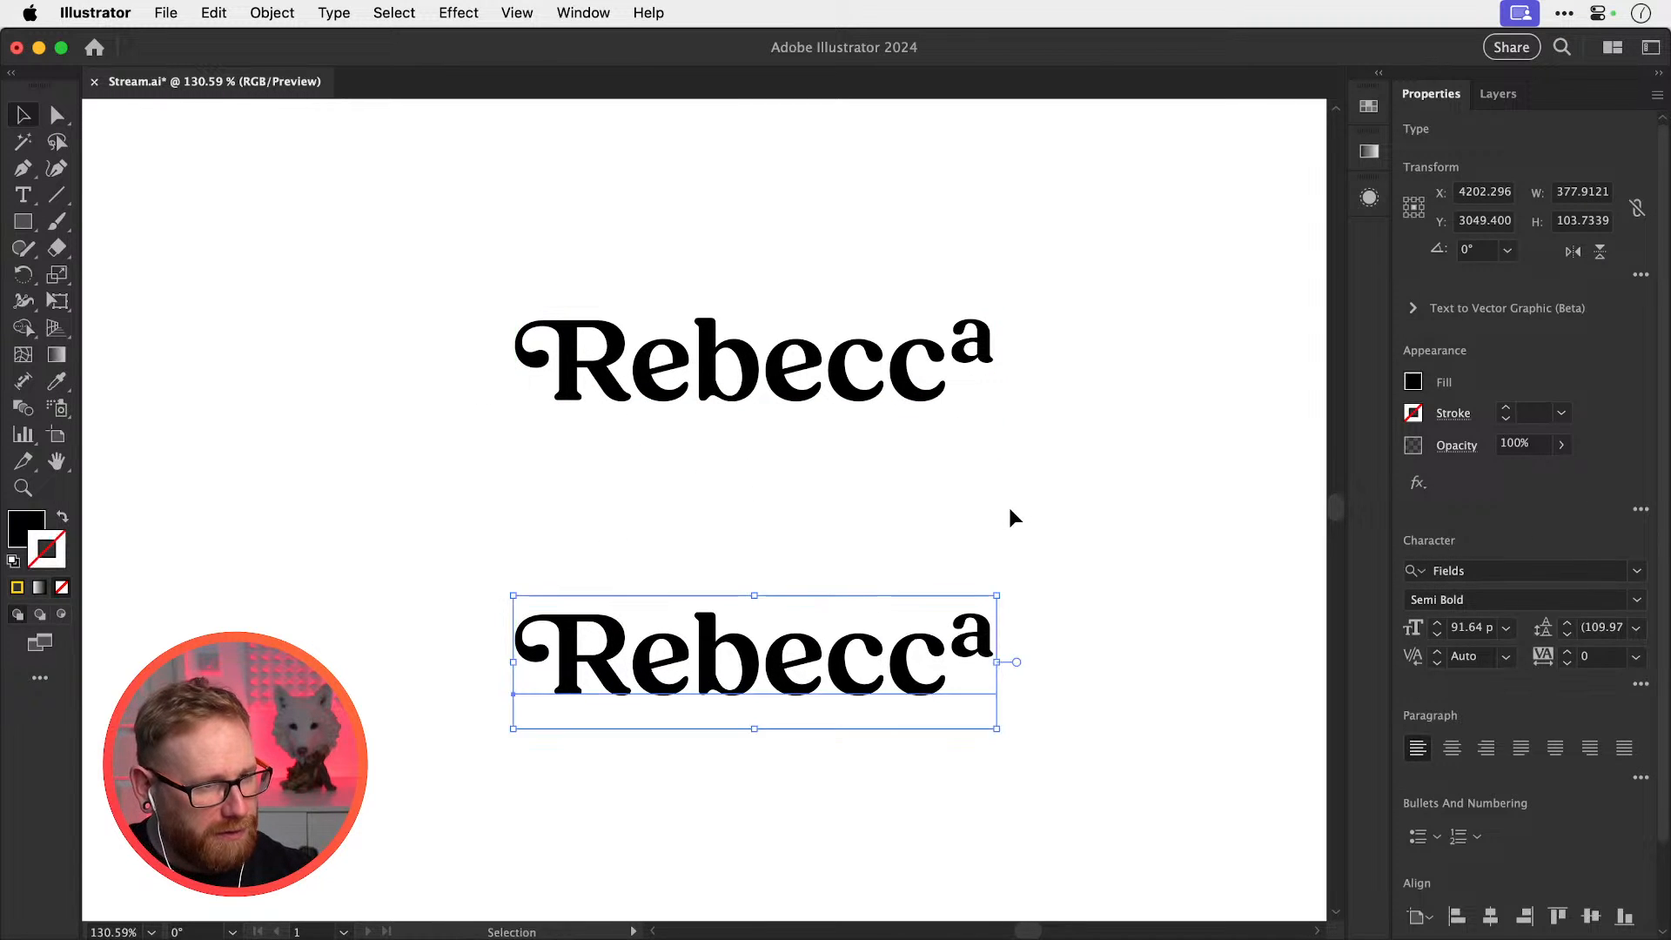
left_click(865, 601)
scroll(862, 522, "down", 3)
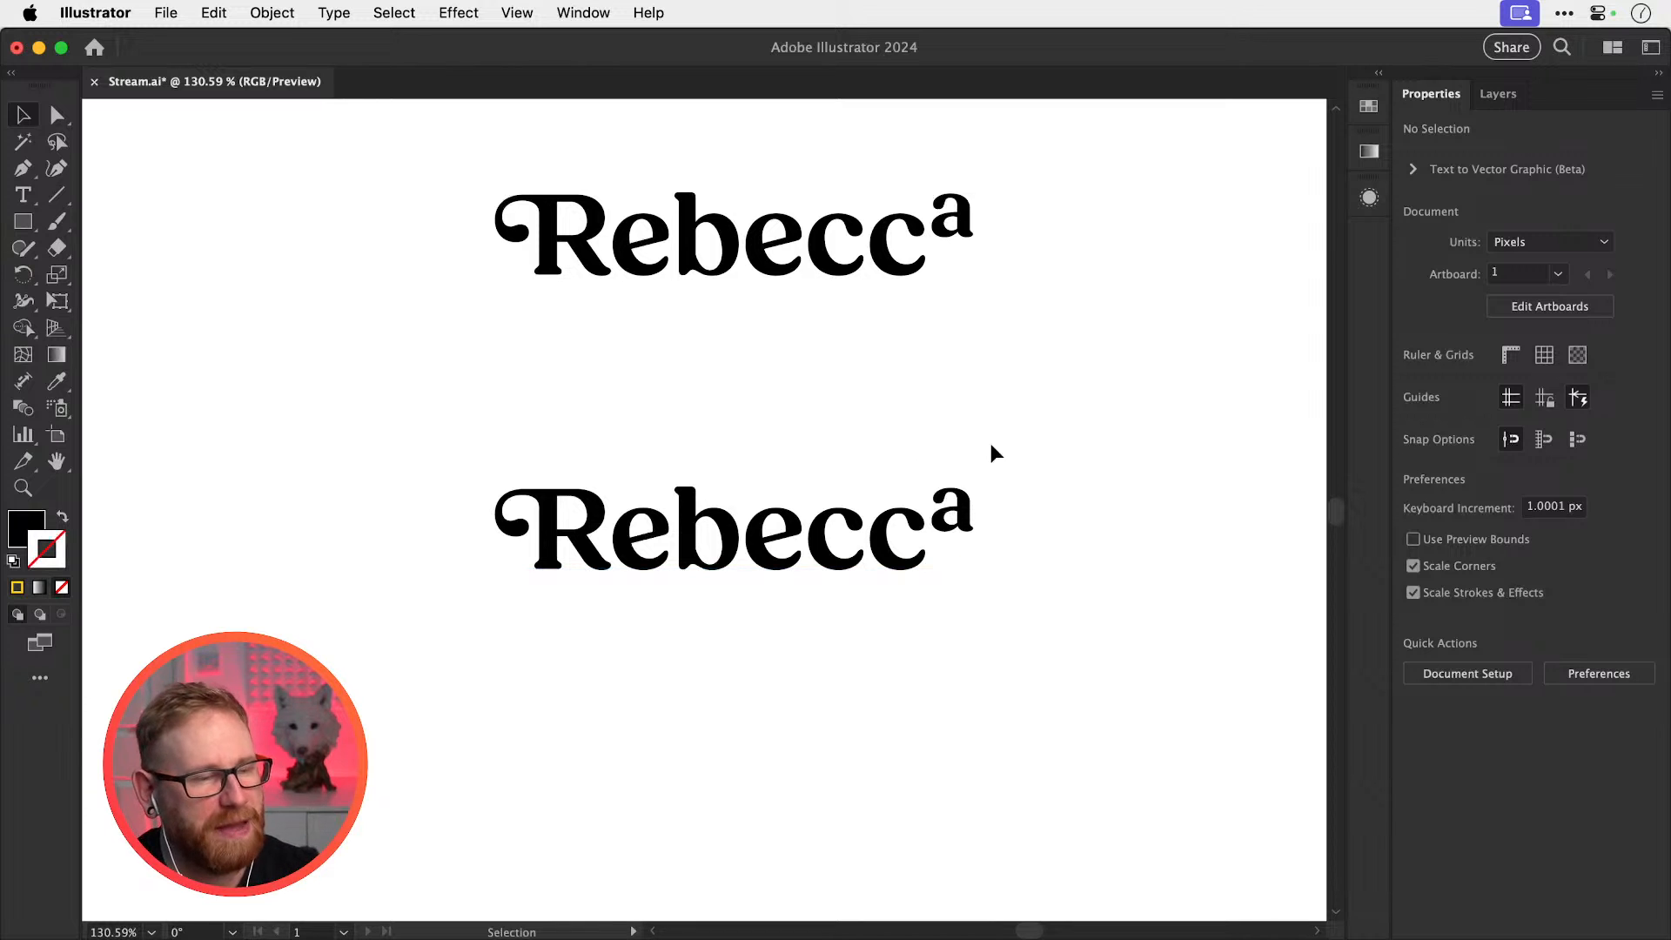
Fill the lower Rebecca wordmark with hot pink ff2c7d
left_click(744, 547)
double_click(26, 525)
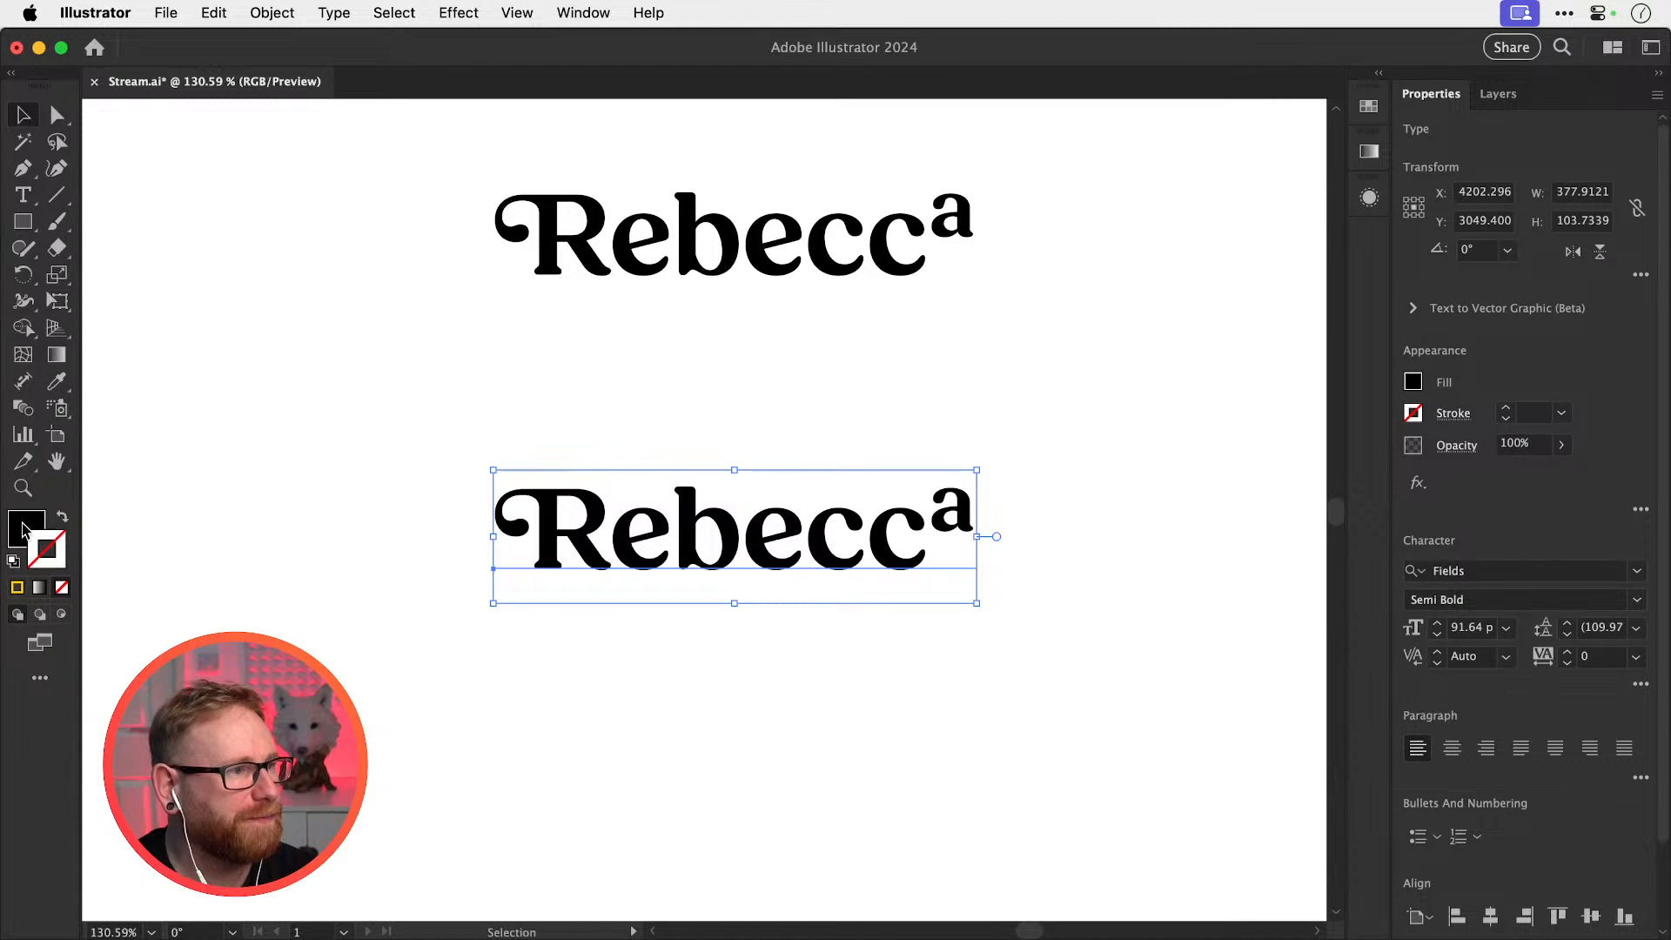
left_click(1297, 432)
left_click_drag(1297, 431, 1297, 412)
left_click(1211, 396)
left_click(1492, 404)
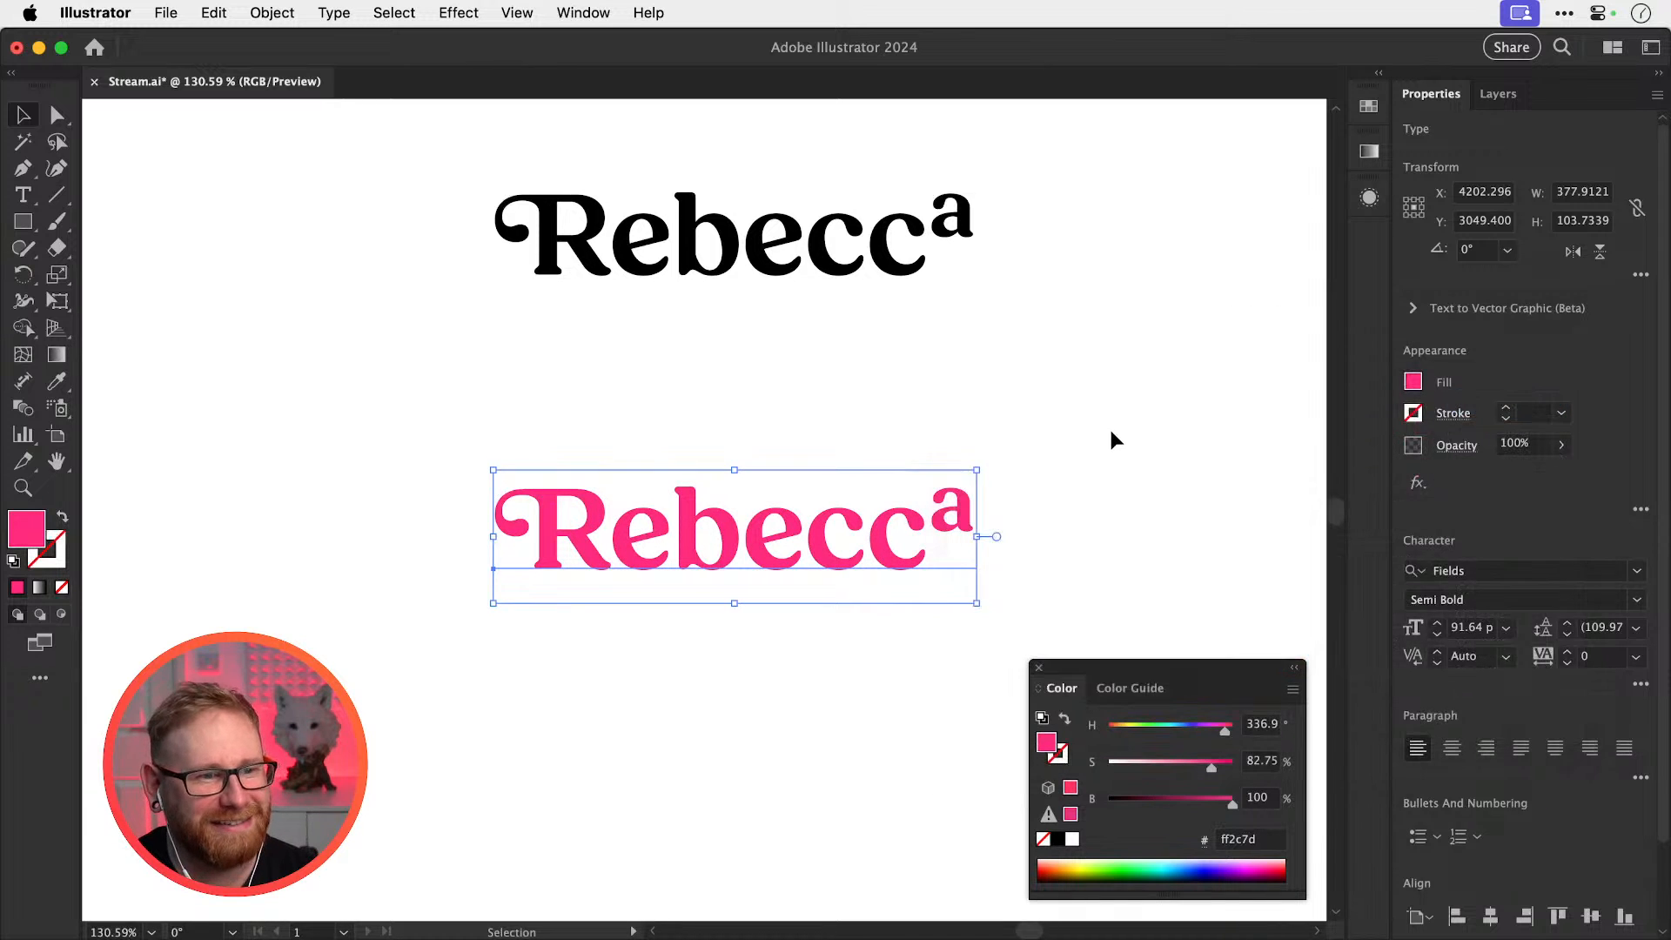
left_click(1092, 475)
left_click(1036, 660)
Zoom in and nudge the pink Rebecca wordmark slightly lower
left_click_drag(826, 667, 865, 597)
left_click_drag(811, 491, 795, 510)
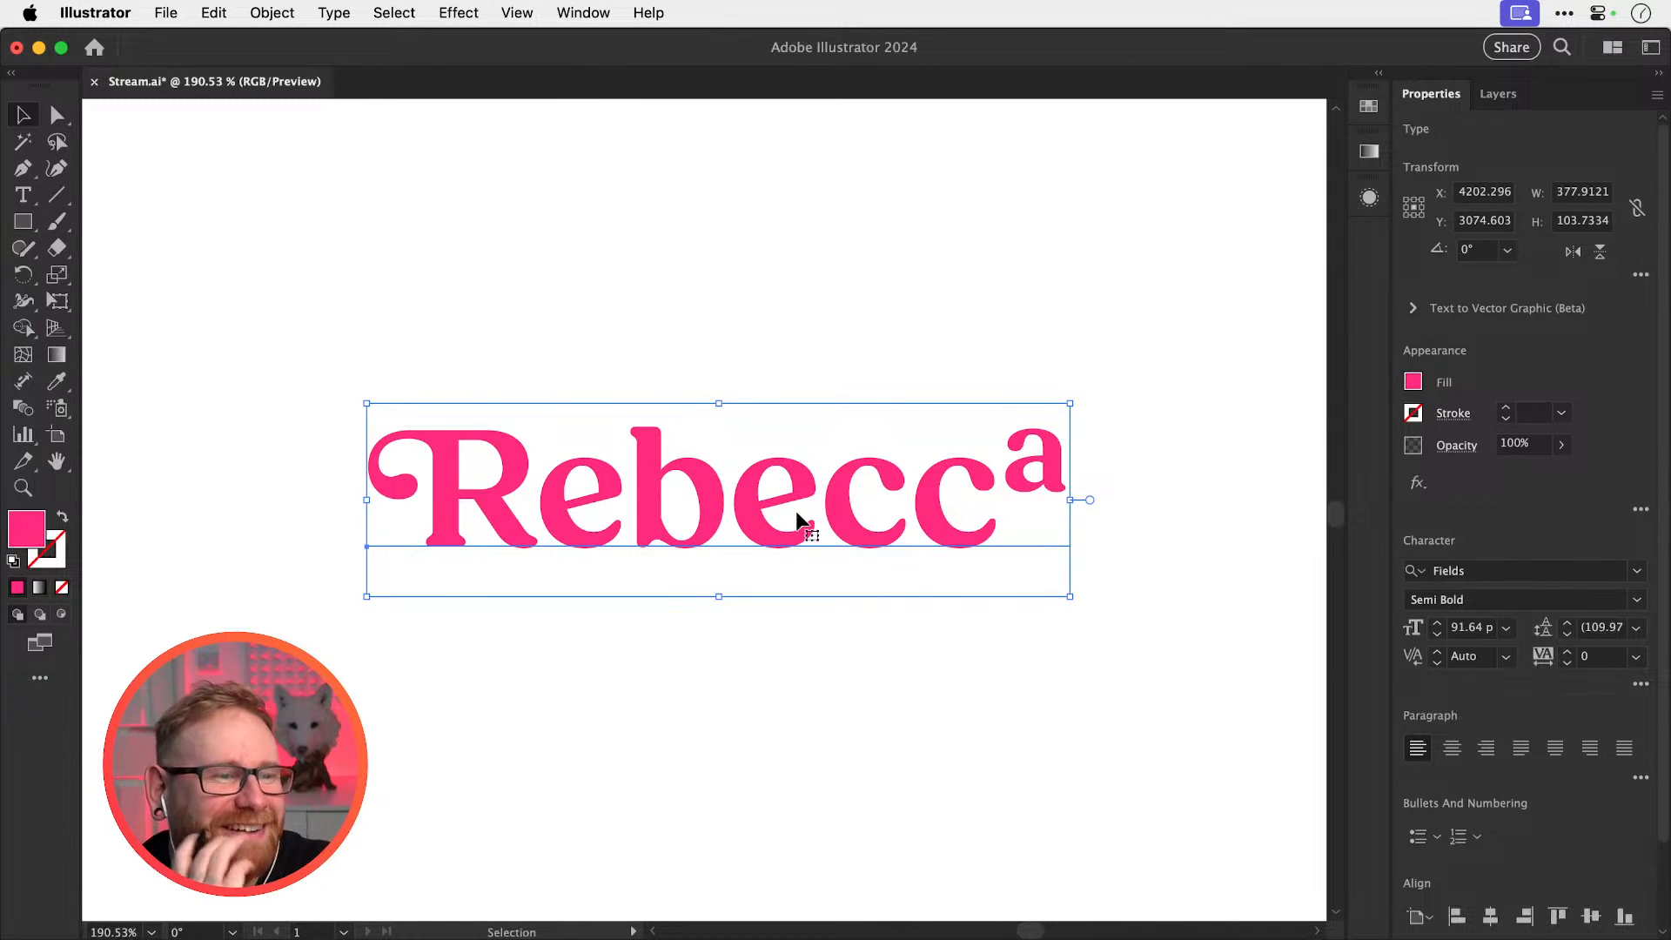
left_click(696, 347)
left_click_drag(690, 440, 698, 467)
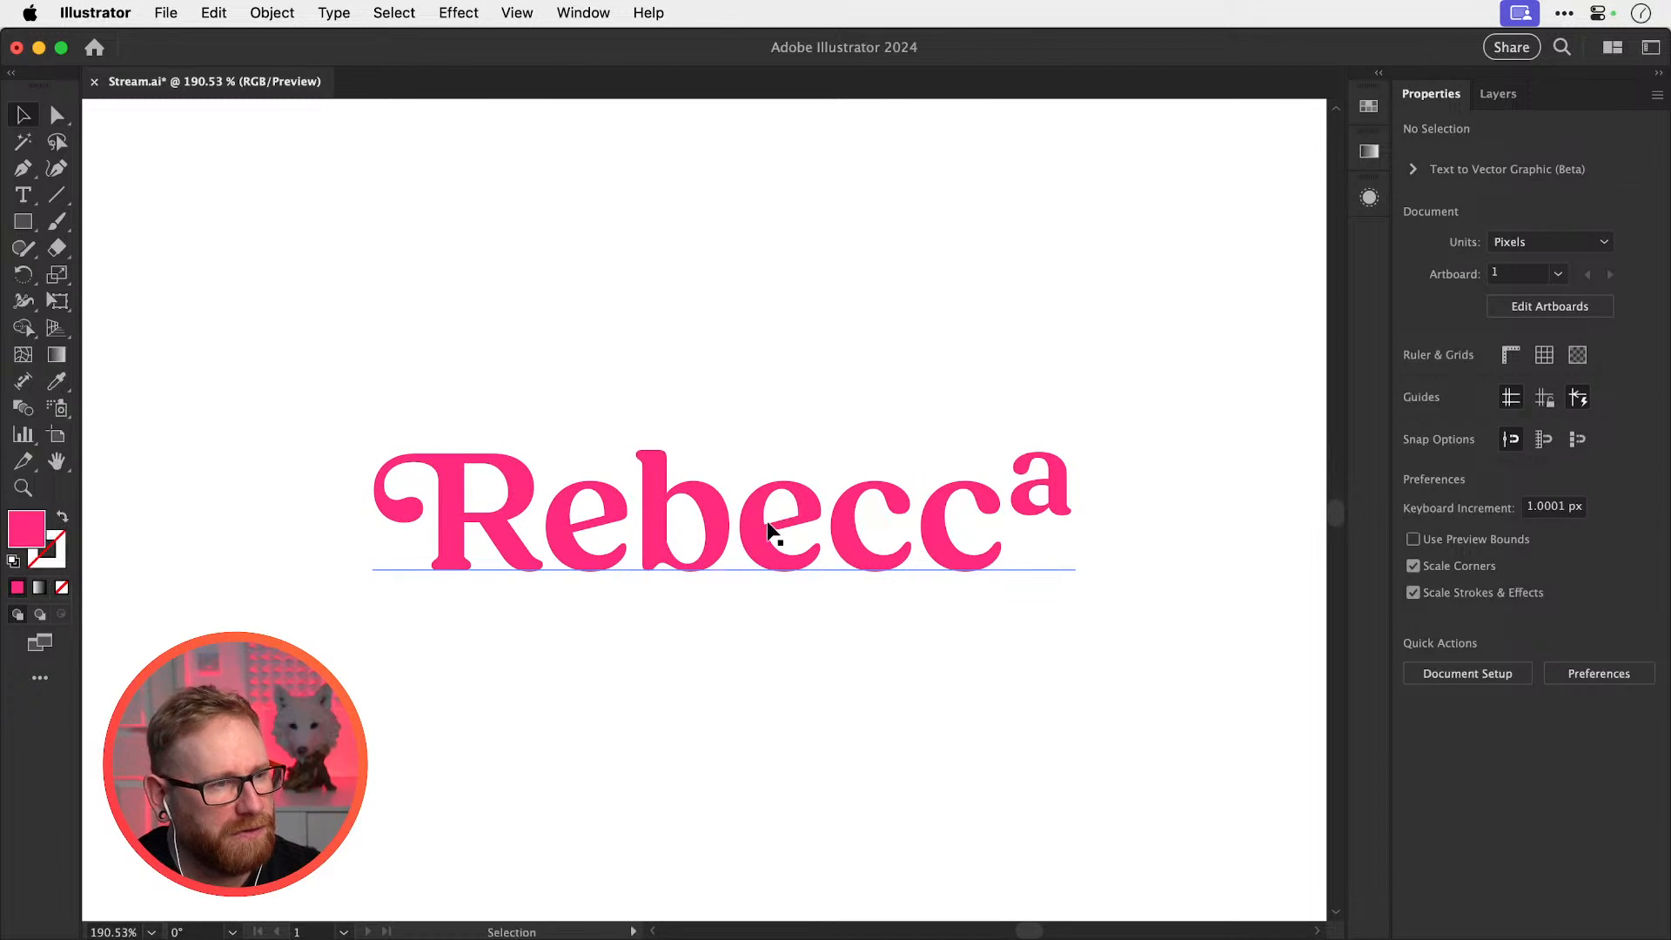
left_click_drag(773, 541, 794, 686)
left_click_drag(851, 626, 851, 486)
left_click(926, 405)
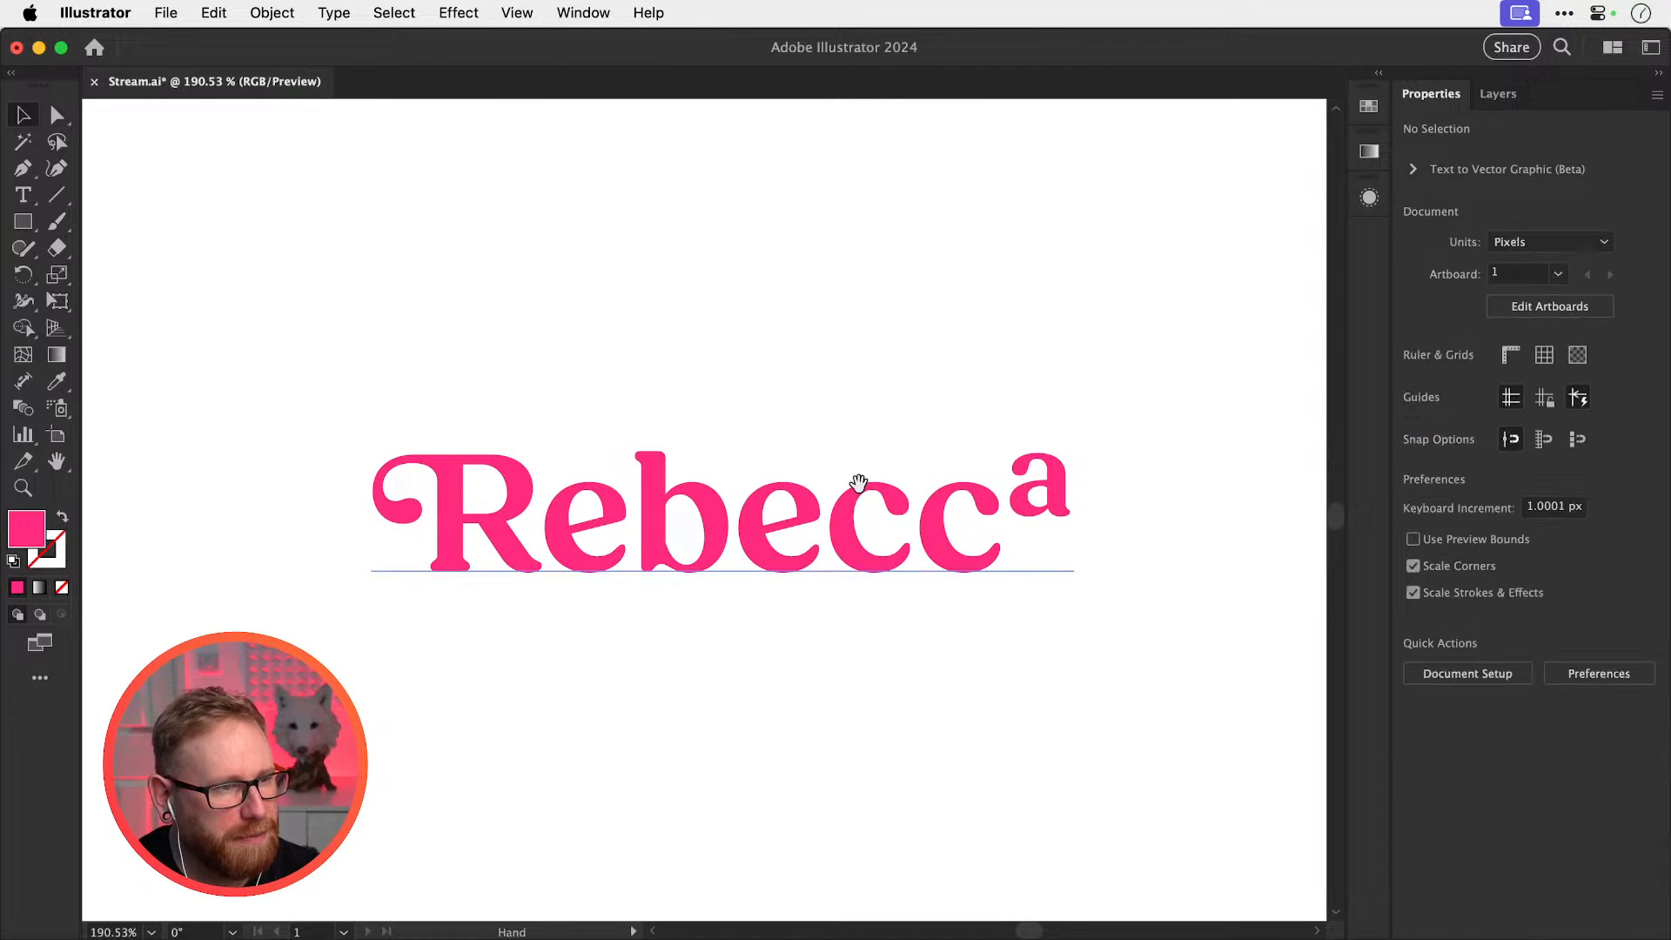
scroll(854, 484, "down", 1)
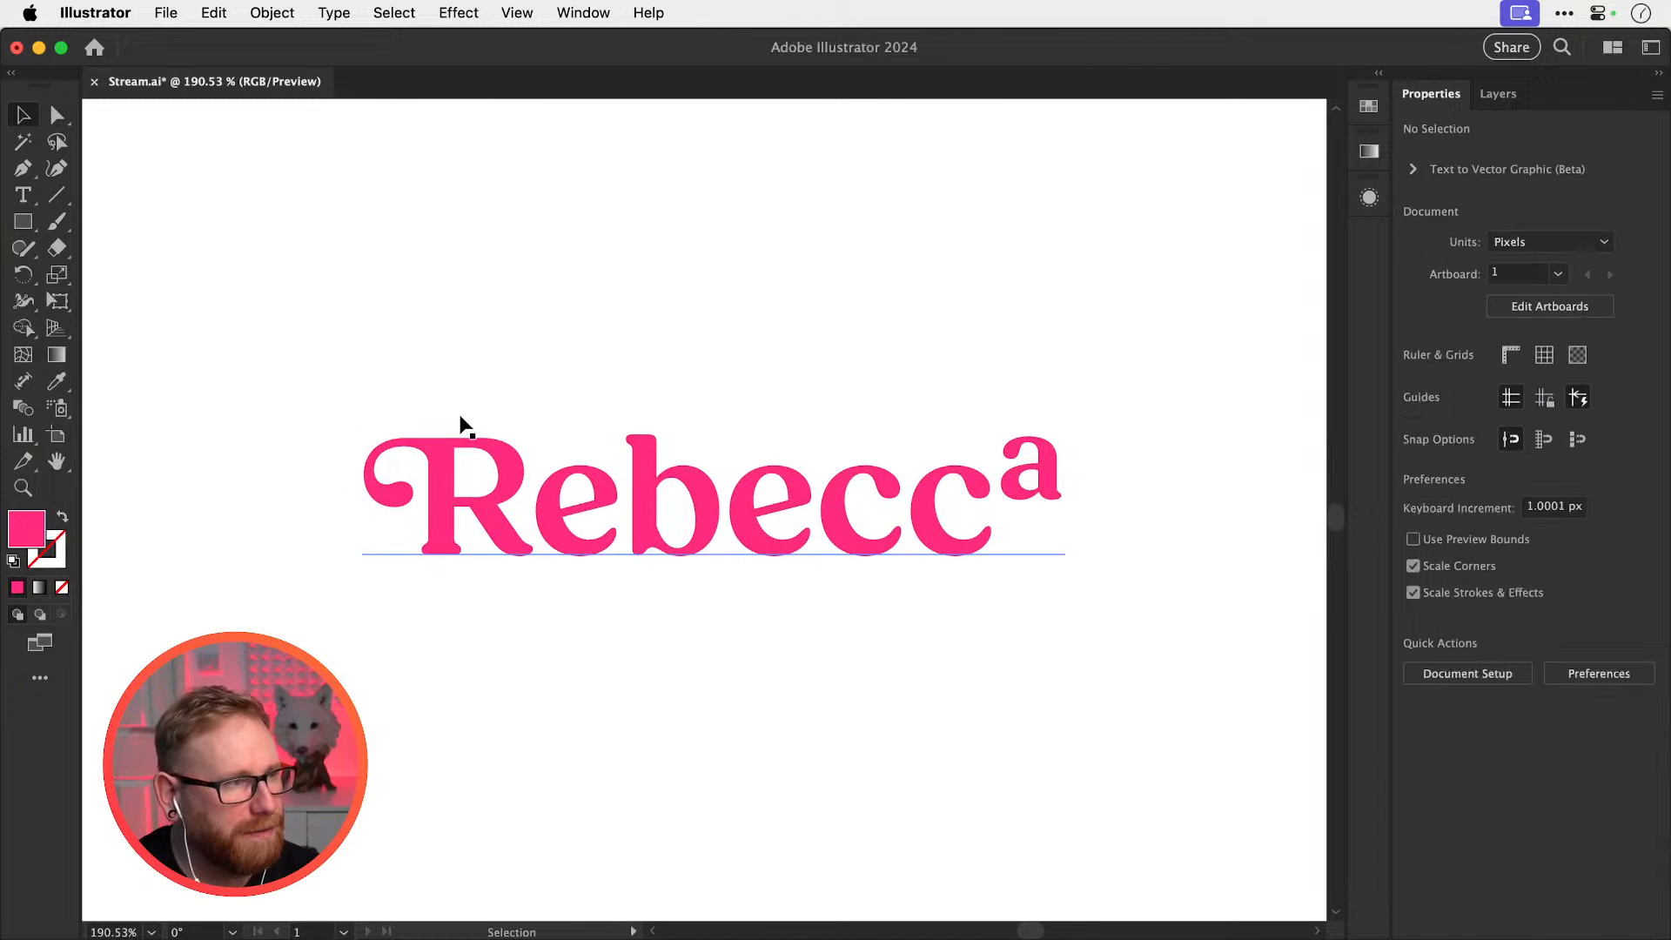
Bring empty space below Rebecca into view and pick the Polar Grid Tool
left_click(26, 222)
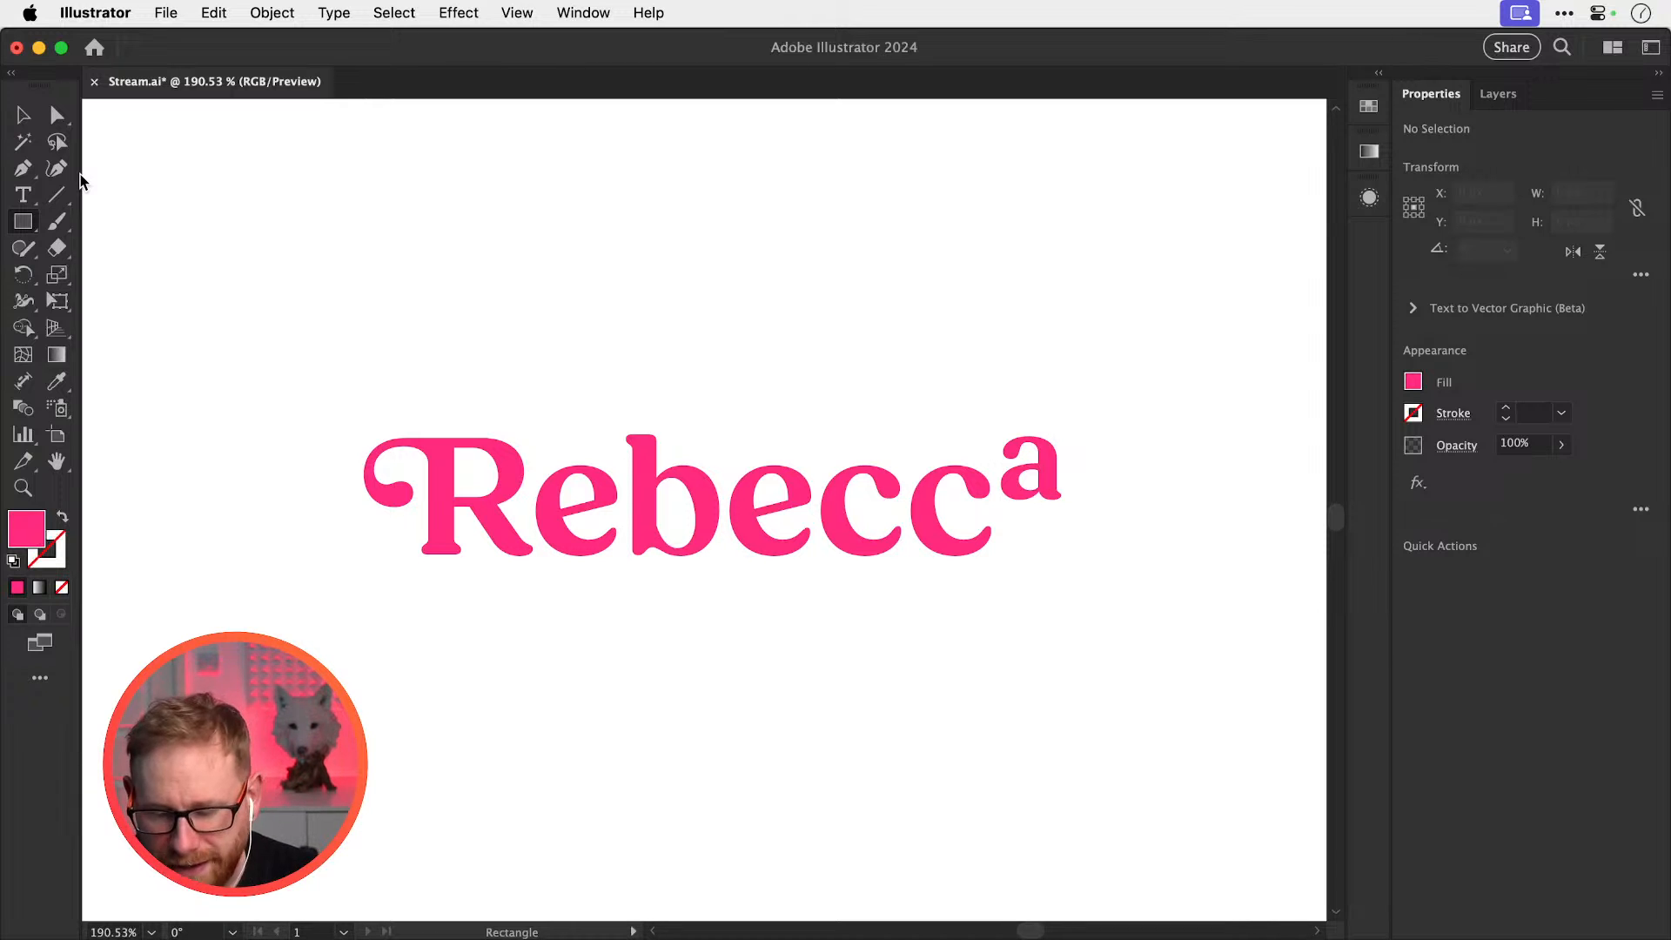
left_click_drag(608, 374, 582, 522)
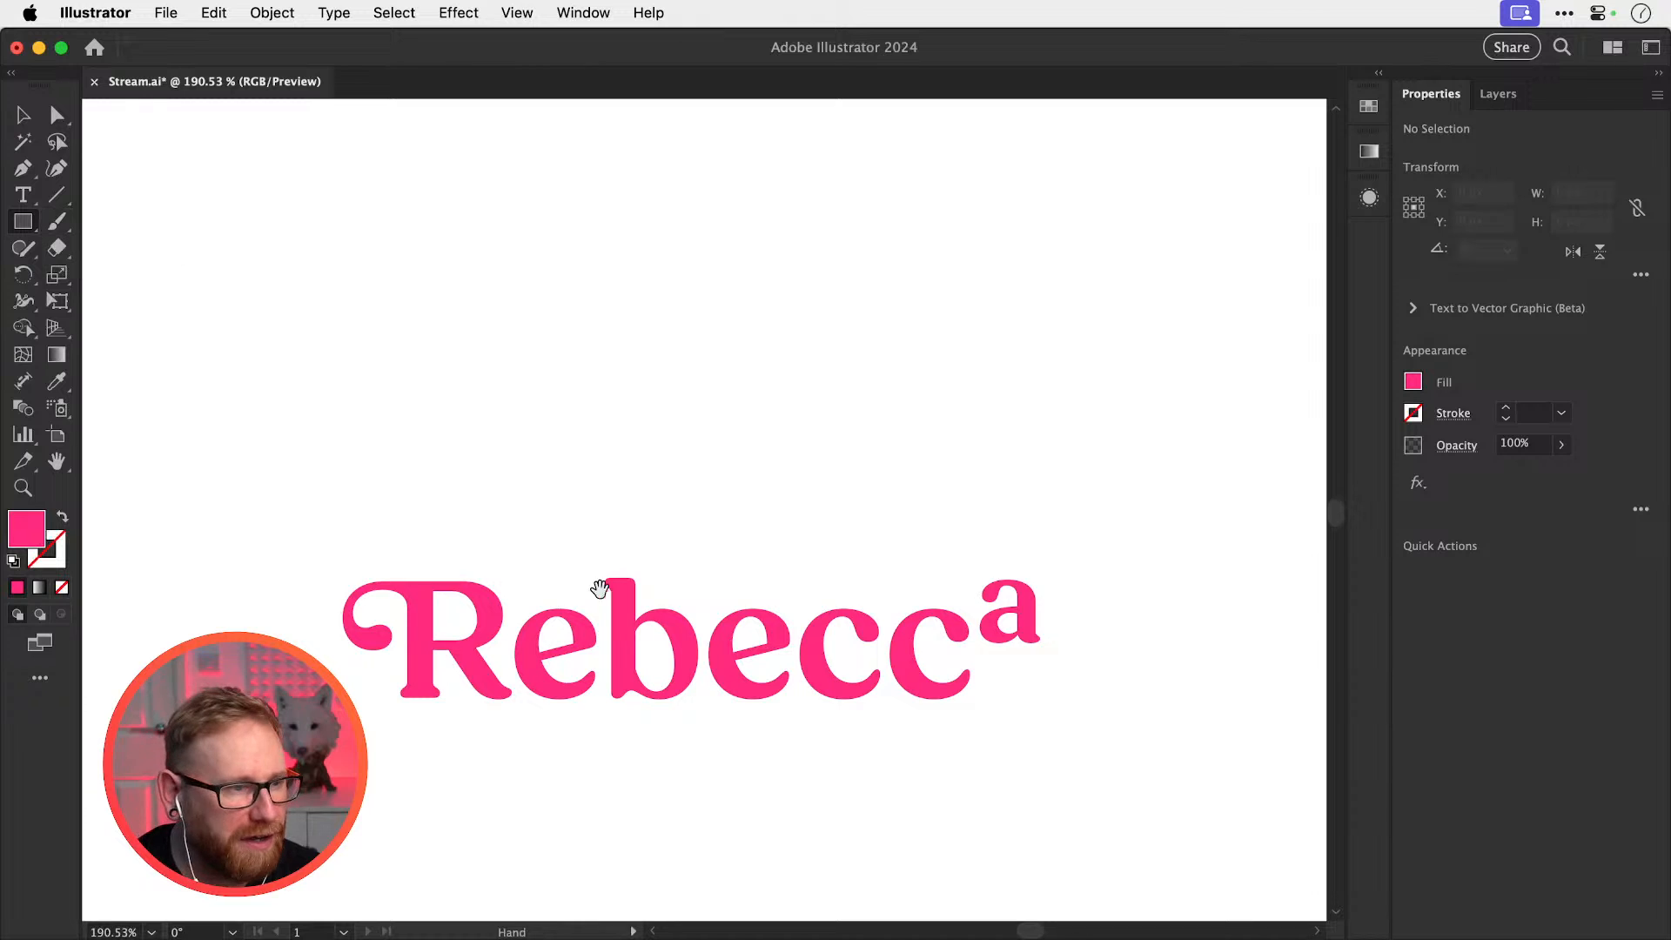
left_click_drag(614, 549, 629, 133)
left_click_drag(443, 326, 433, 297)
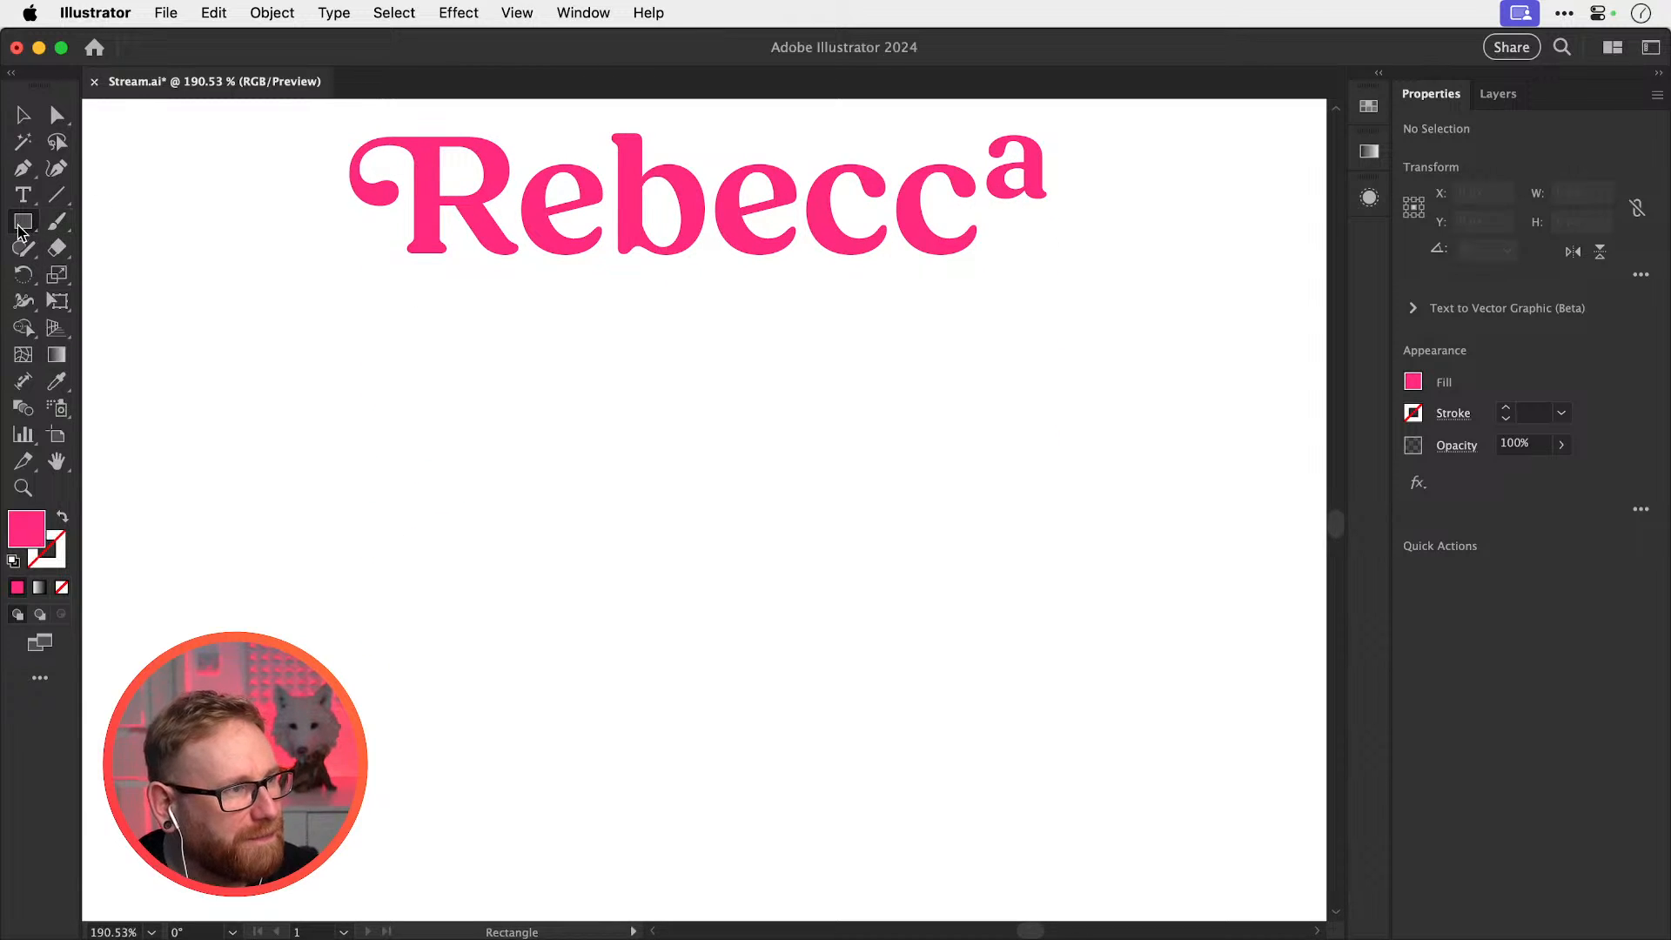
left_click(23, 221)
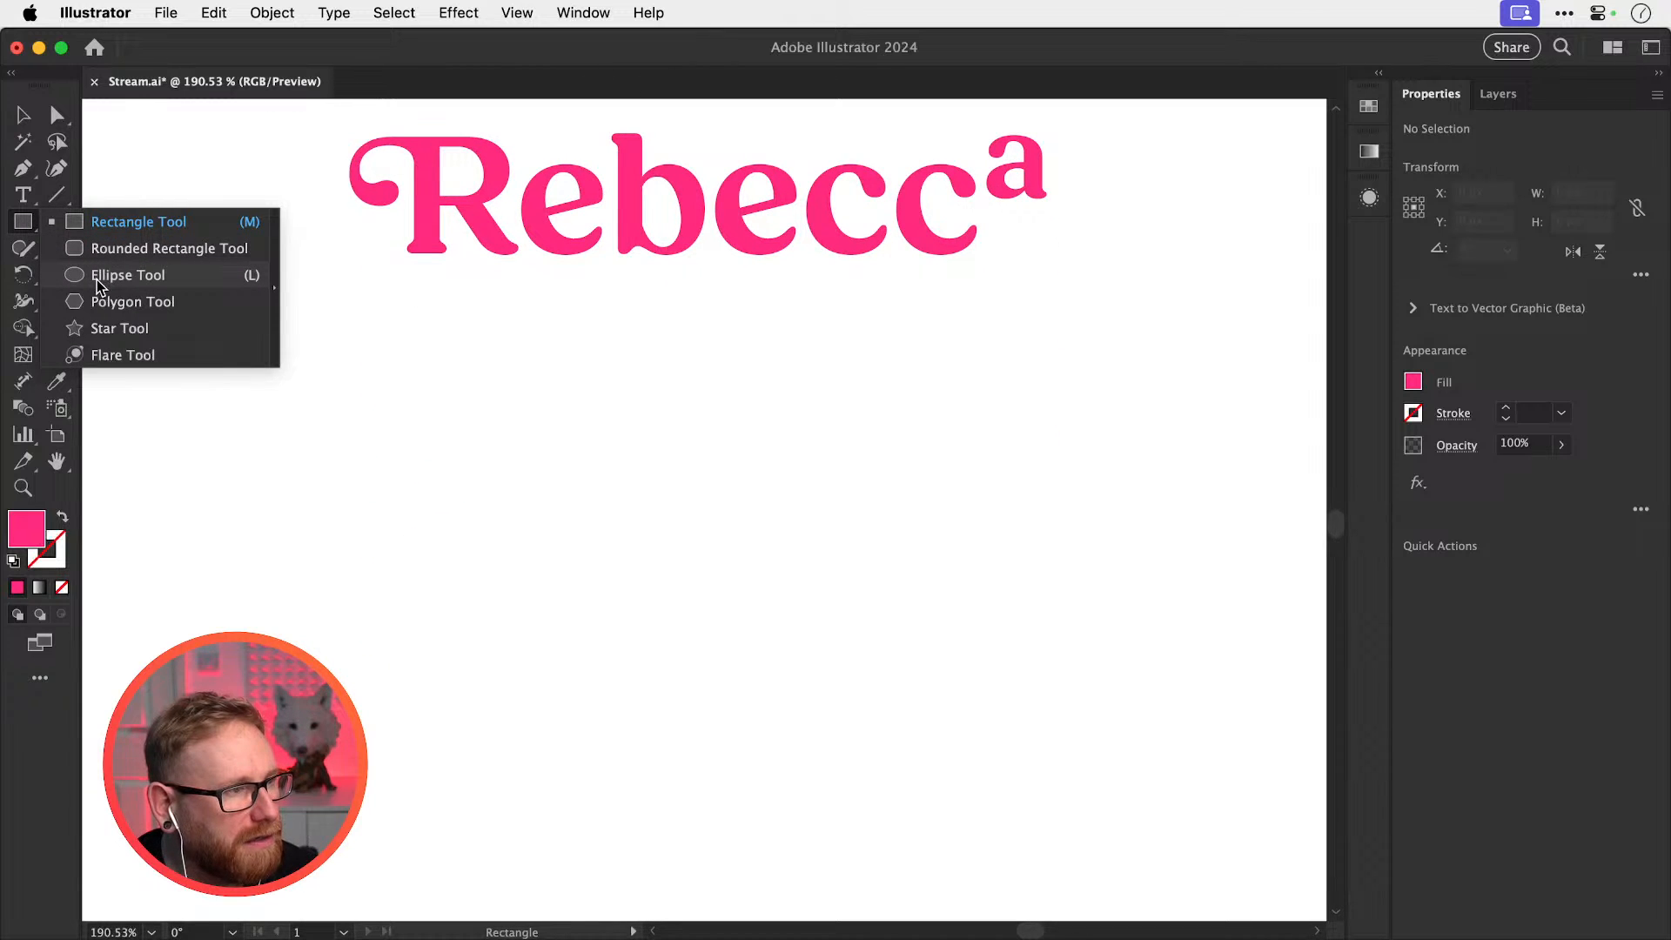
left_click(97, 277)
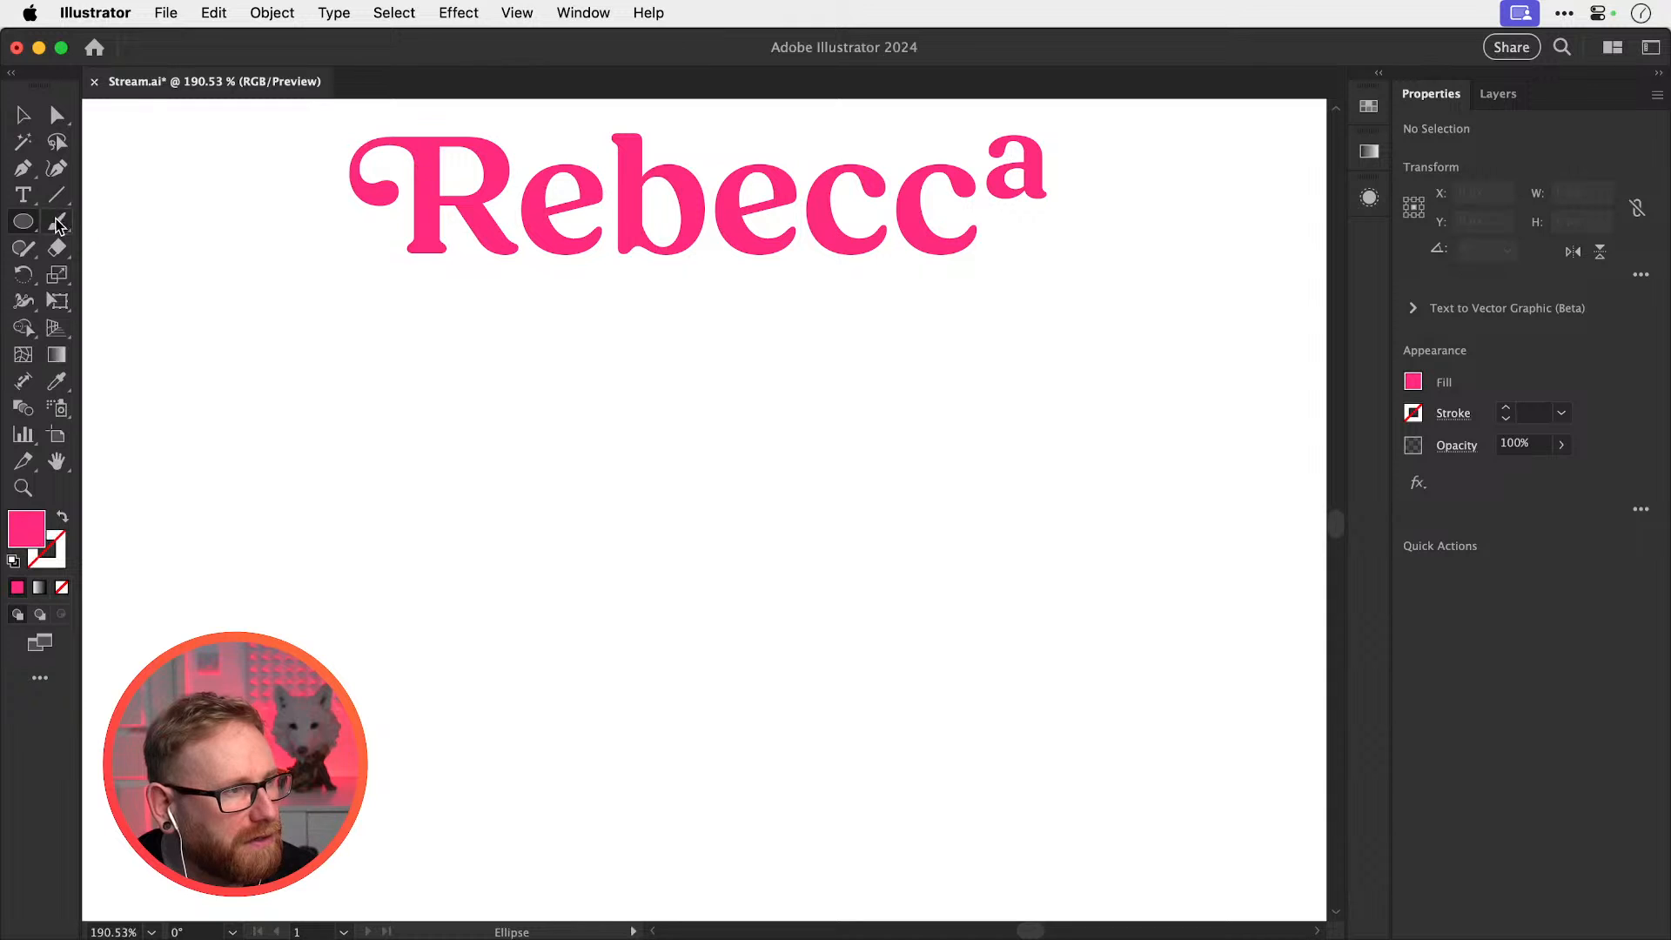
left_click(56, 196)
left_click(57, 197)
left_click(120, 305)
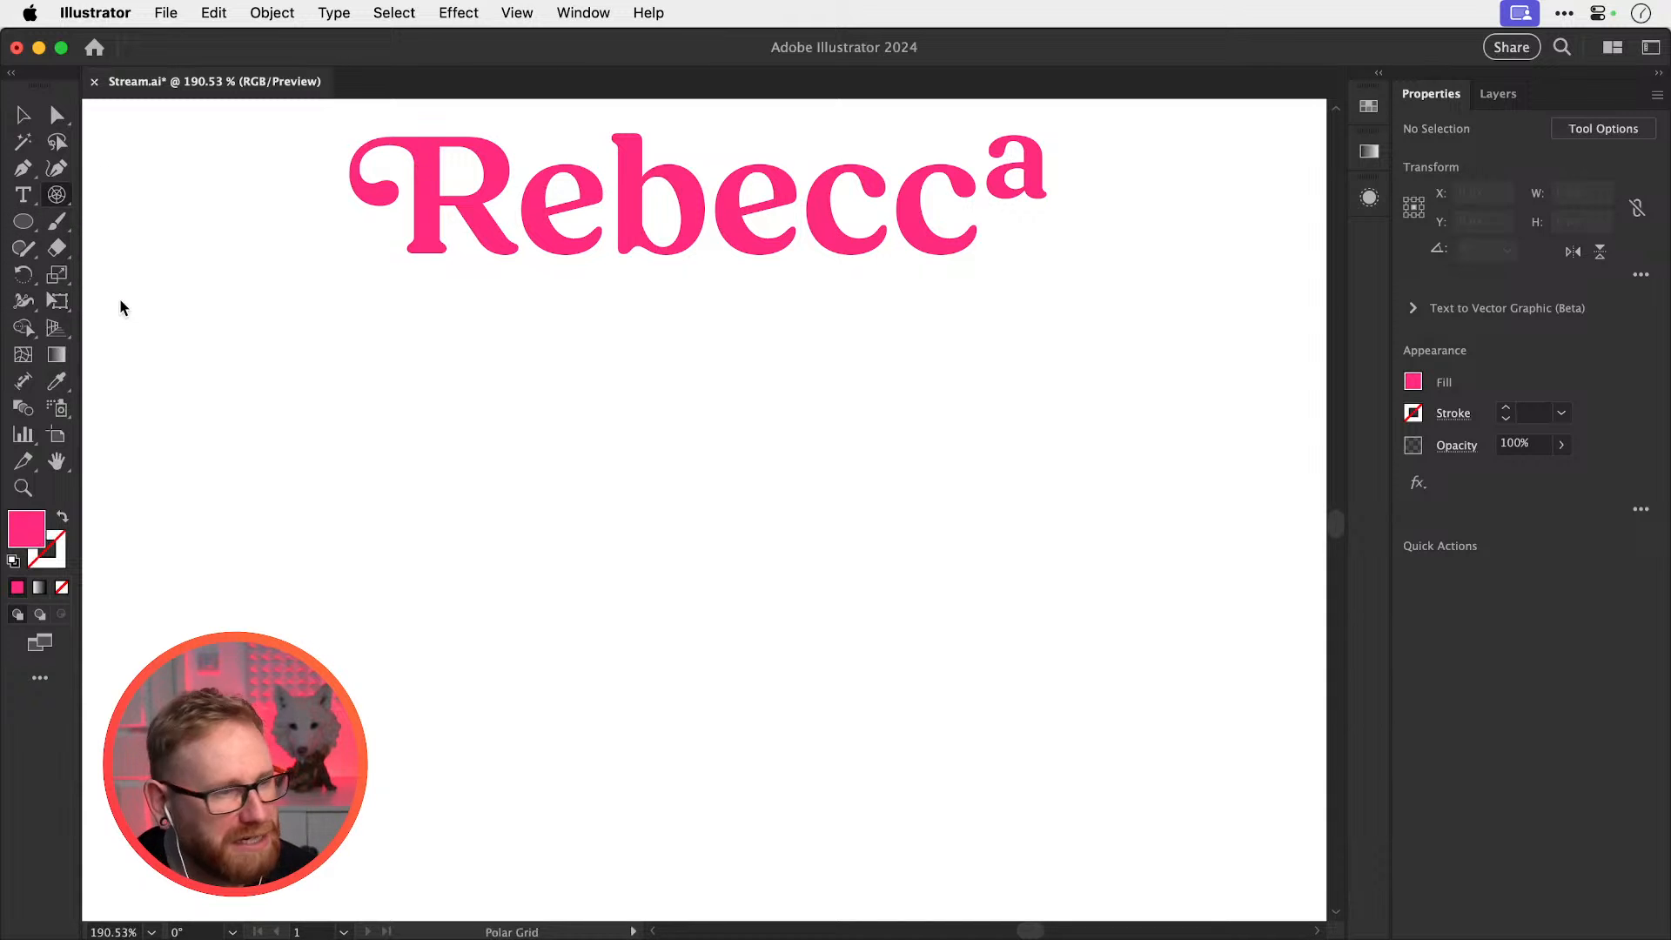
Draw a perfectly circular polar grid with twelve spokes and no inner rings
left_click_drag(696, 550, 1104, 780)
key("Left")
key("Left")
key("Left")
key("Left")
key("Left")
key("Up")
key("Up")
key("Up")
key("Up")
key("Right")
key("Right")
key("Right")
key("Right")
key("Right")
key("Right")
key("Right")
key("Down")
key("Down")
key("Down")
key("Down")
key("Down")
key("Down")
key("Down")
key("Down")
key("Down")
key("shift")
key("Right")
key("Right")
key("shift")
key("Right")
key("Right")
key("Right")
key("Right")
key("Left")
key("shift")
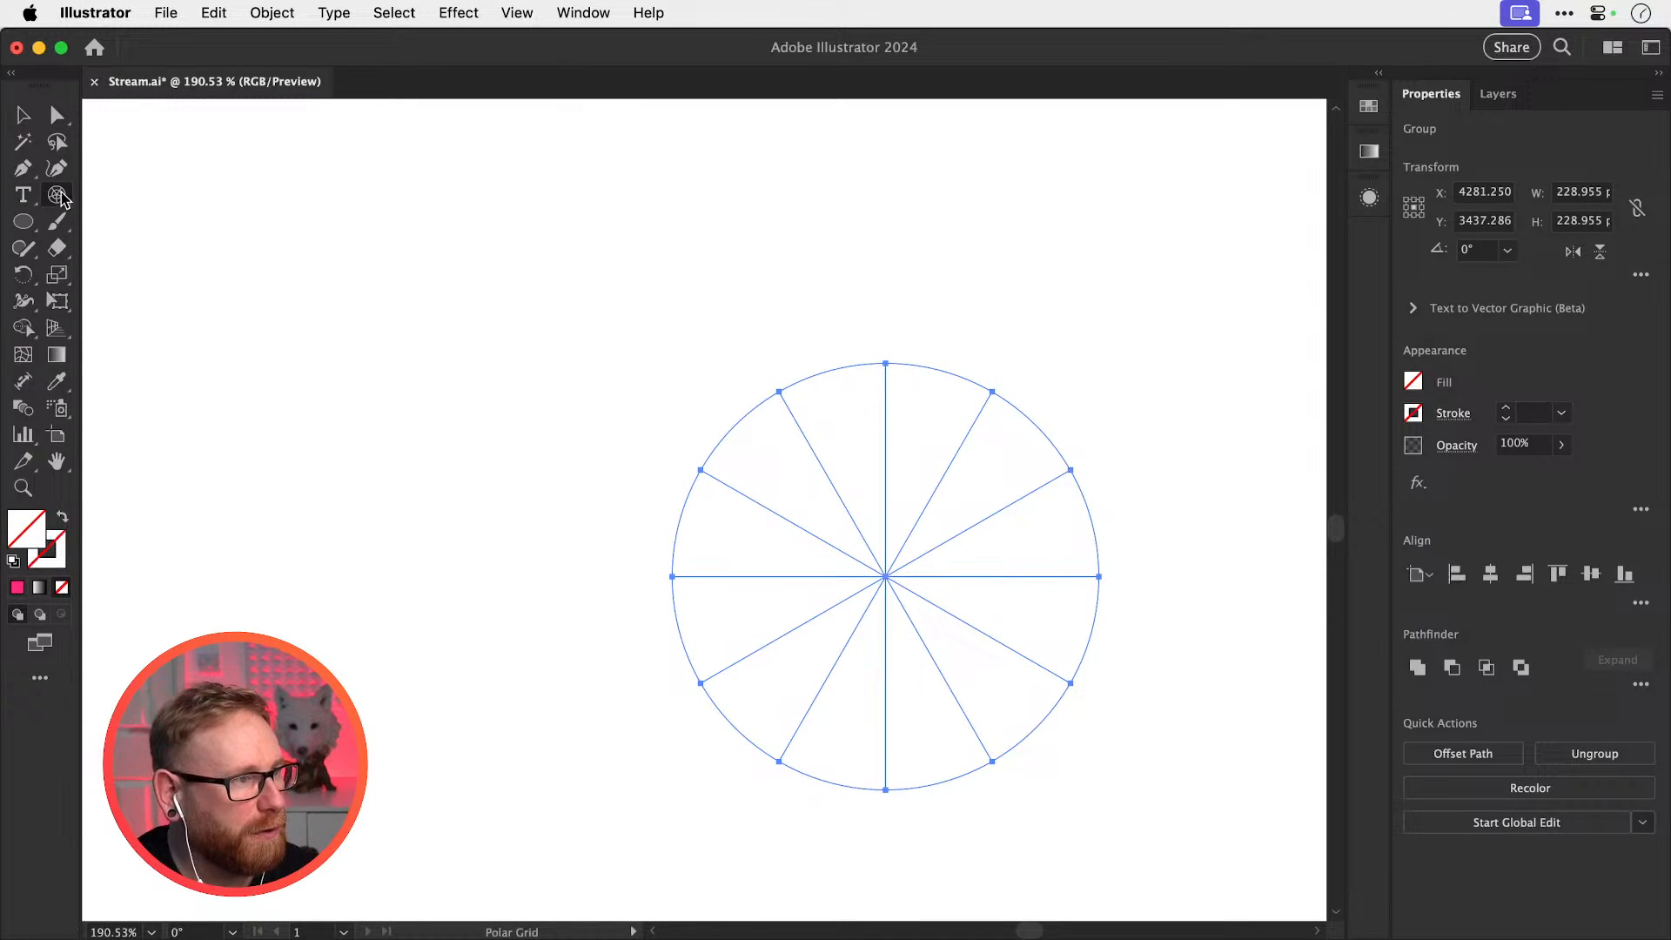
Give the polar grid a black stroke with no fill and delete its lower half
left_click(57, 192)
key("v")
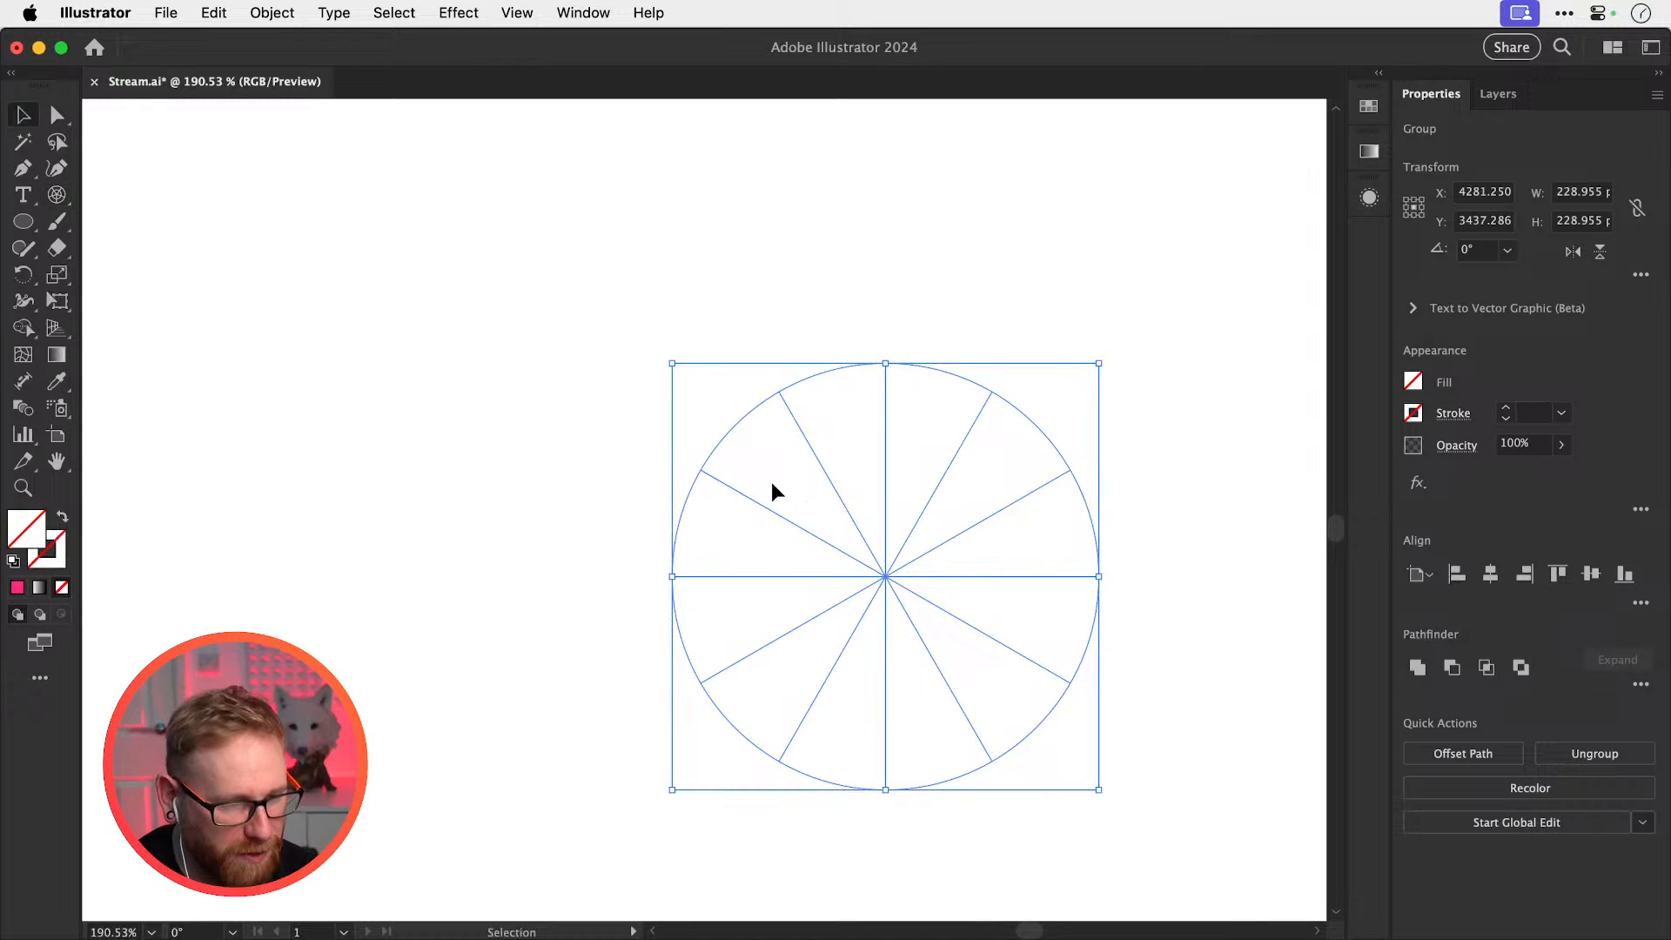
left_click_drag(703, 479, 591, 294)
key("d")
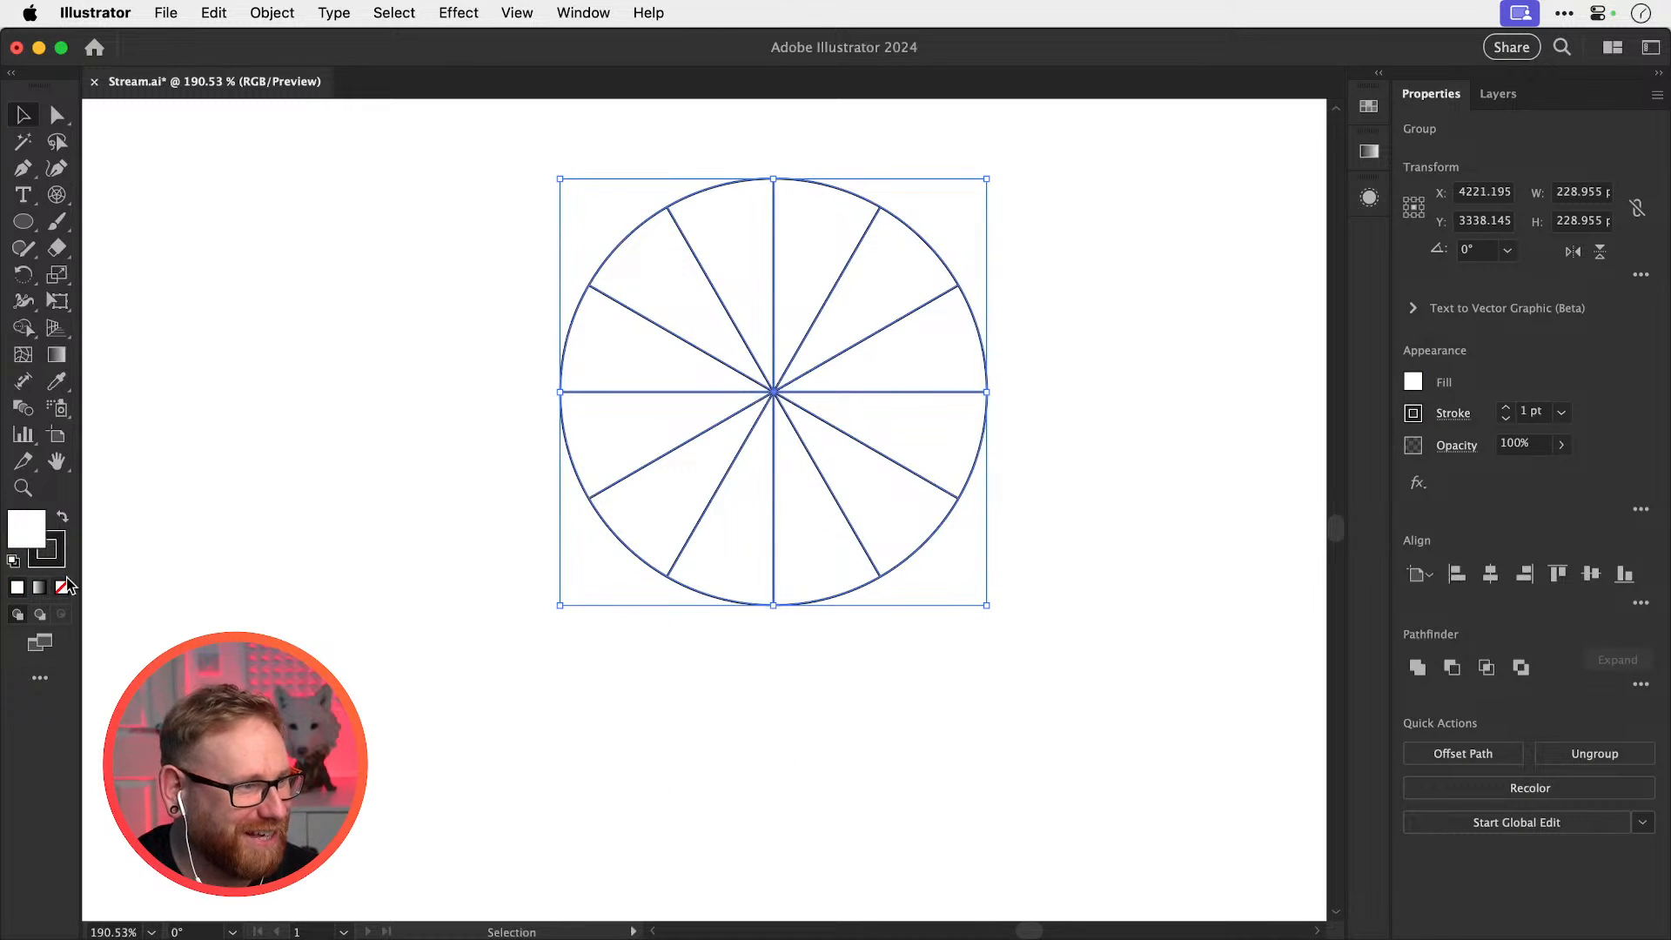
left_click(66, 582)
scroll(435, 540, "up", 5)
left_click_drag(426, 857, 961, 688)
key("Delete")
Move the half wheel above the pink Rebecca and give it 10 pt round-joined strokes
left_click(959, 671)
scroll(741, 608, "up", 5)
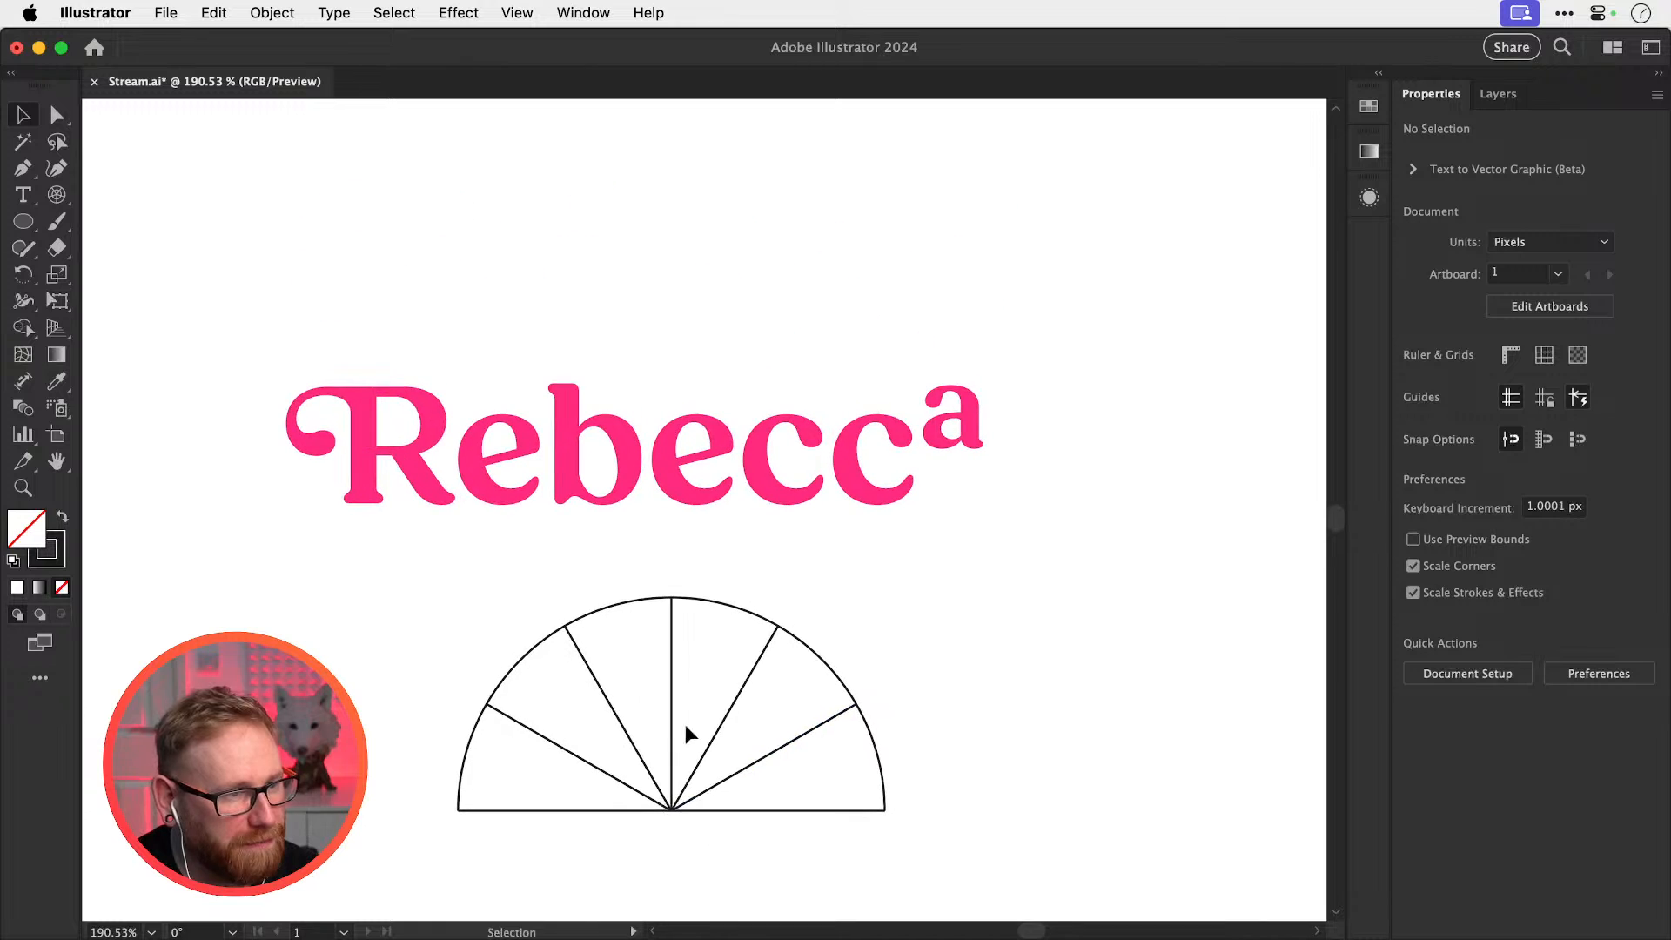
left_click_drag(668, 679, 644, 269)
scroll(644, 279, "up", 5)
left_click(1502, 409)
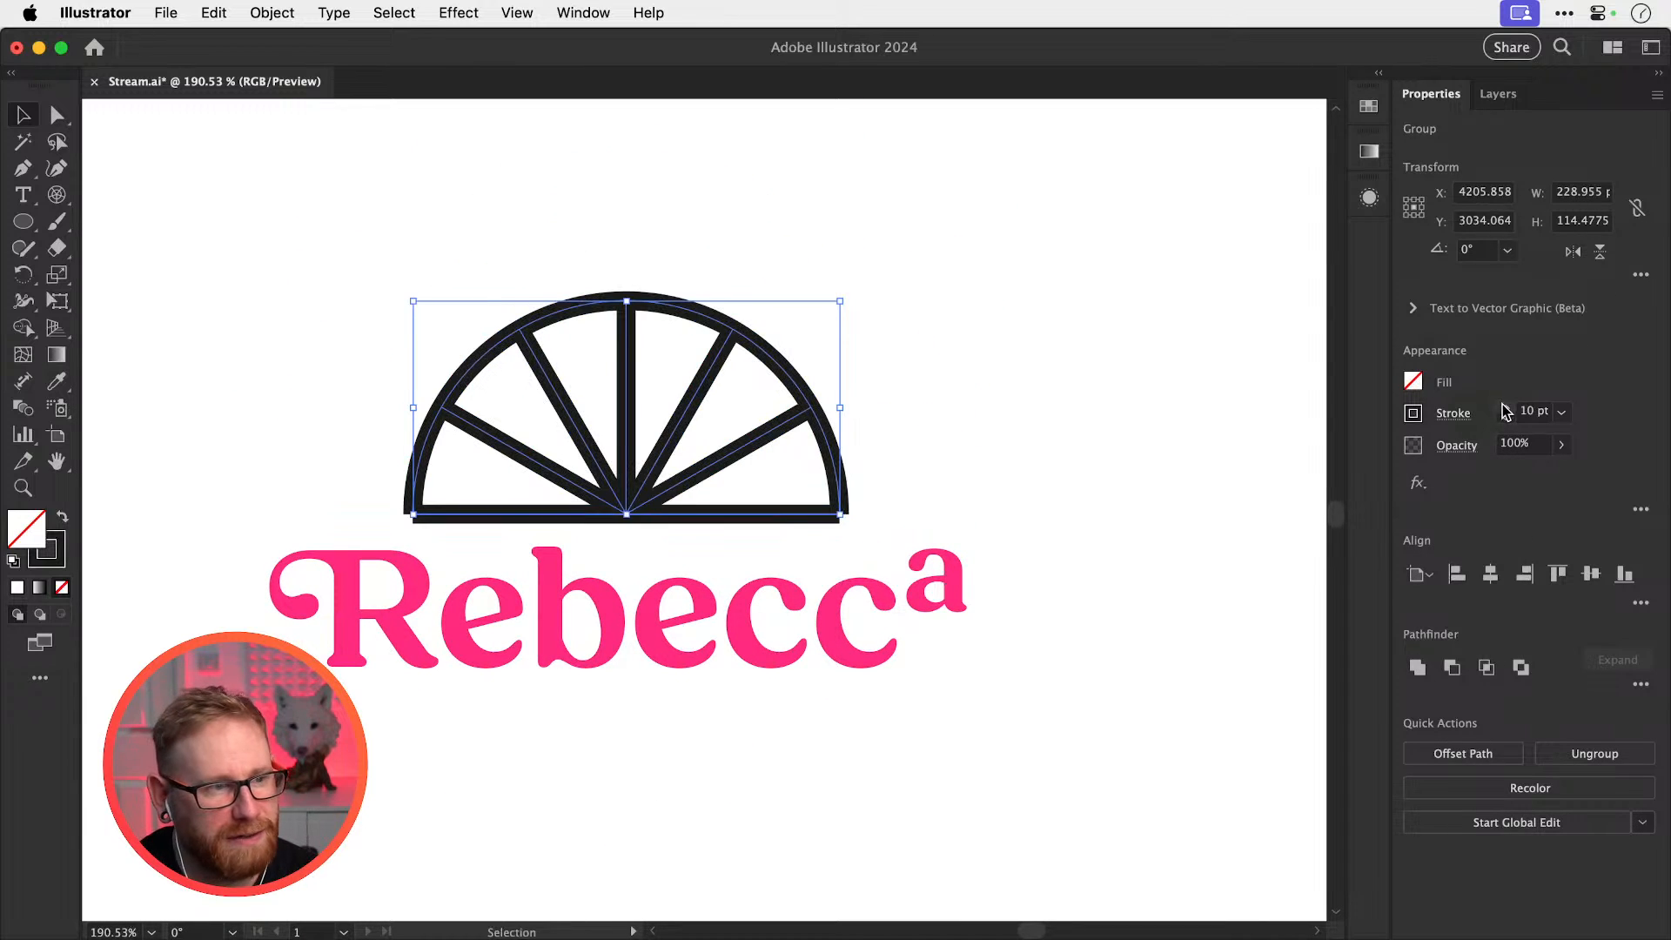
left_click(1454, 415)
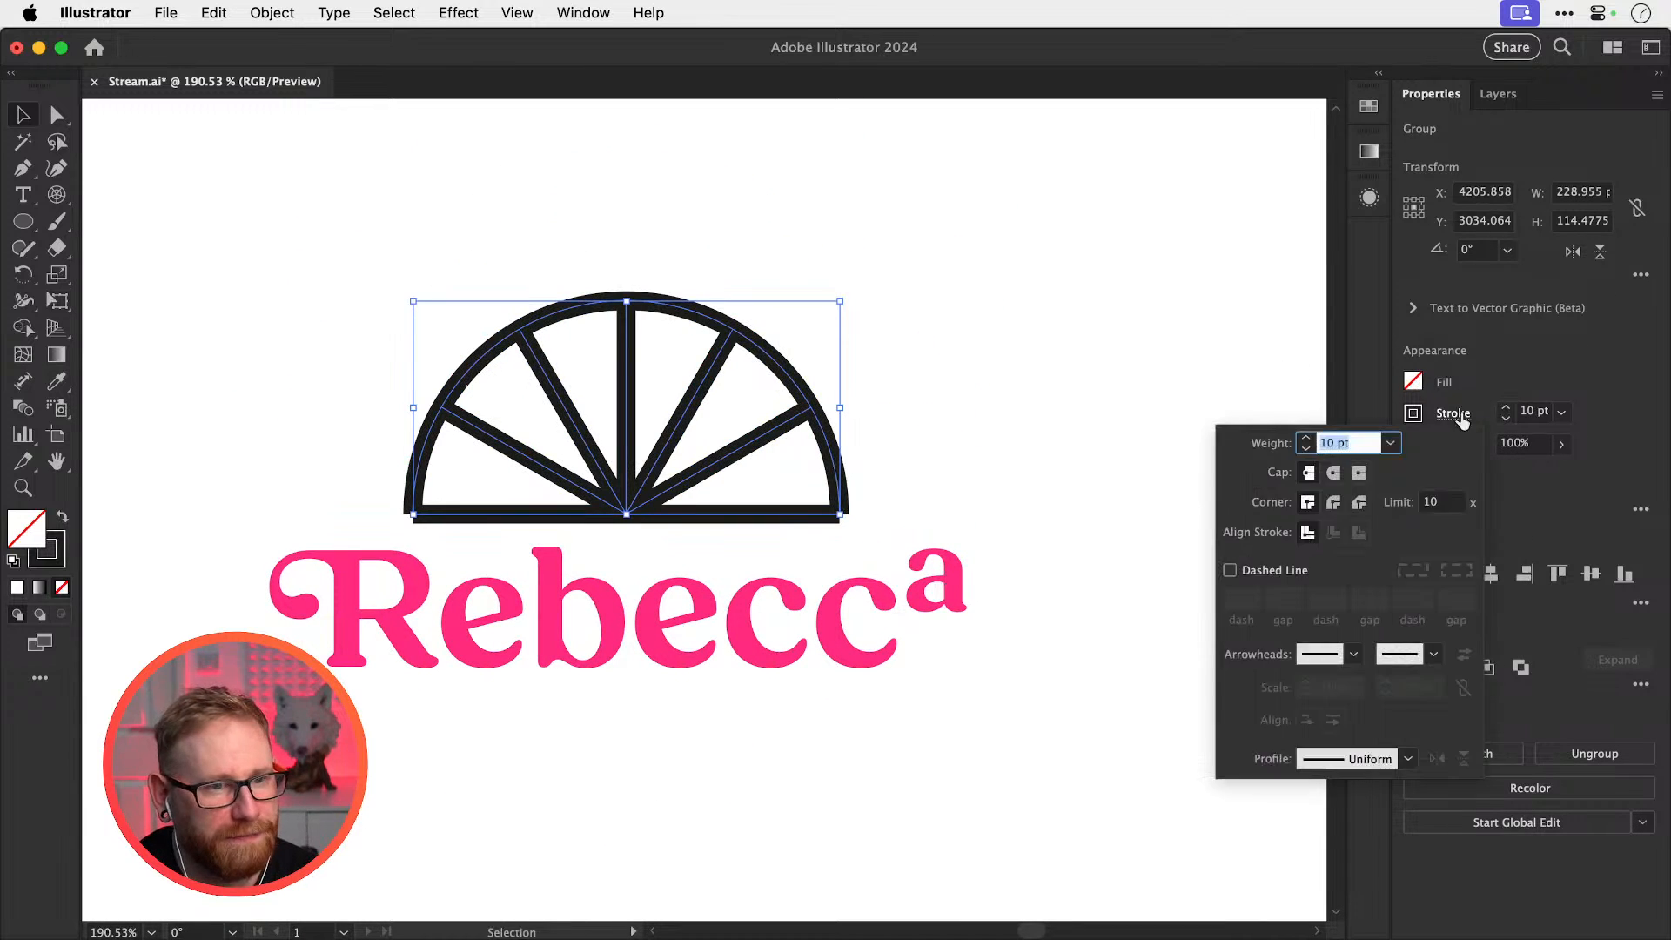
left_click(1334, 501)
left_click(1089, 426)
left_click_drag(807, 426, 812, 831)
Thin the upper half wheel's stroke weight from 10 pt to 5 pt
key("space")
left_click_drag(727, 480, 750, 599)
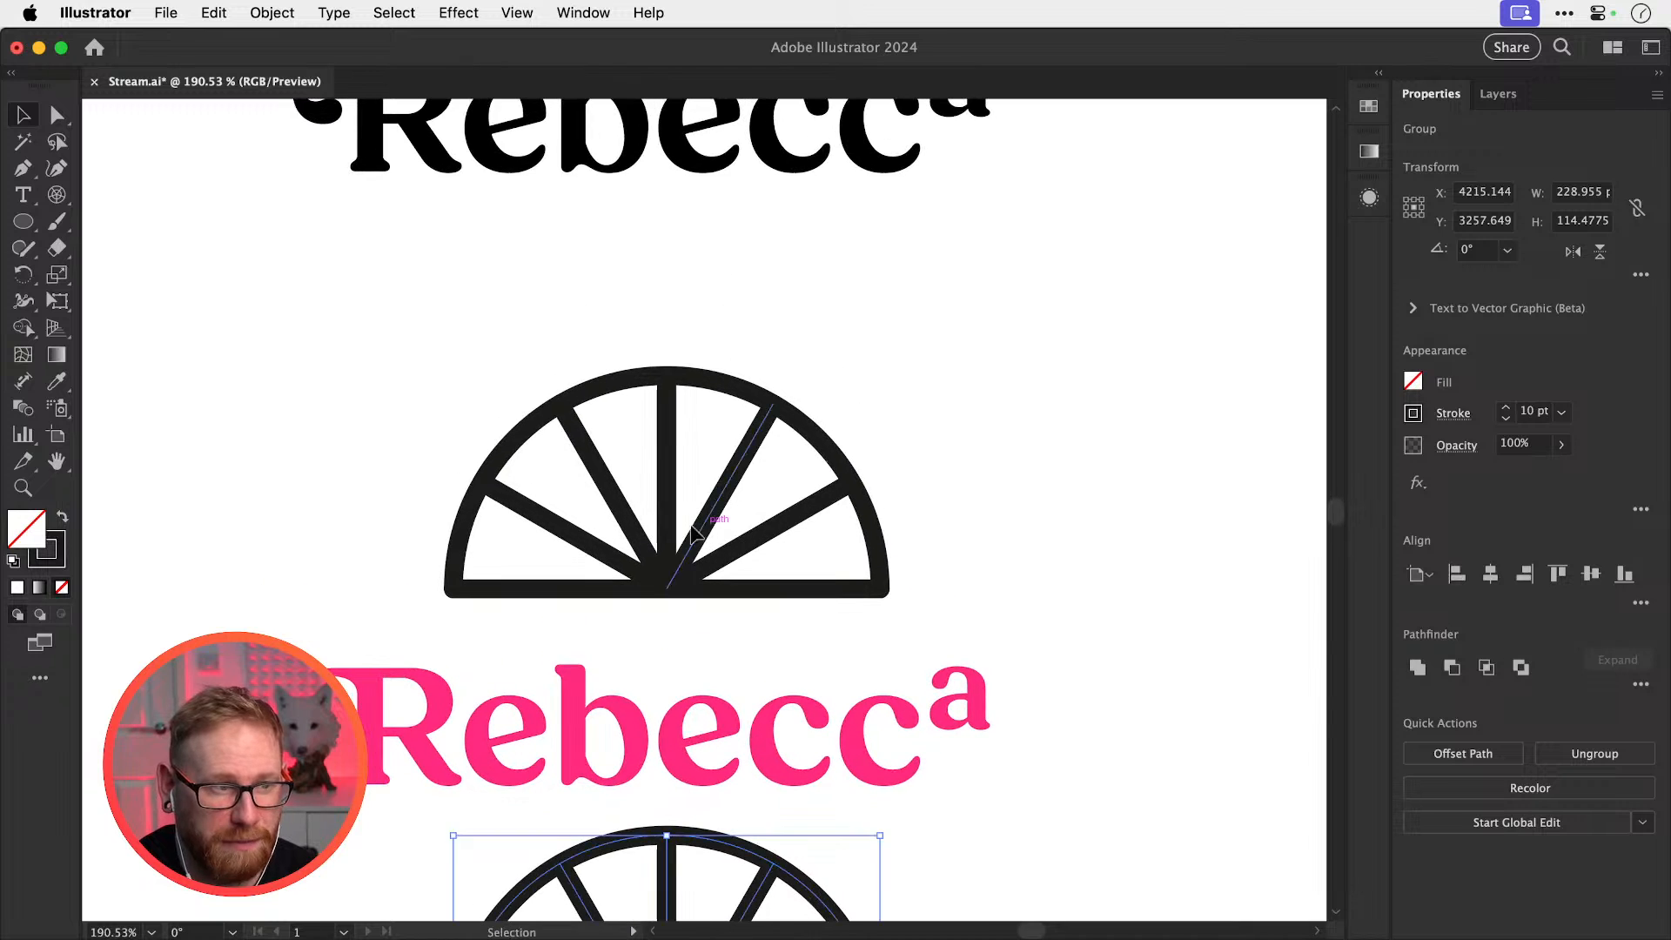
left_click(748, 592)
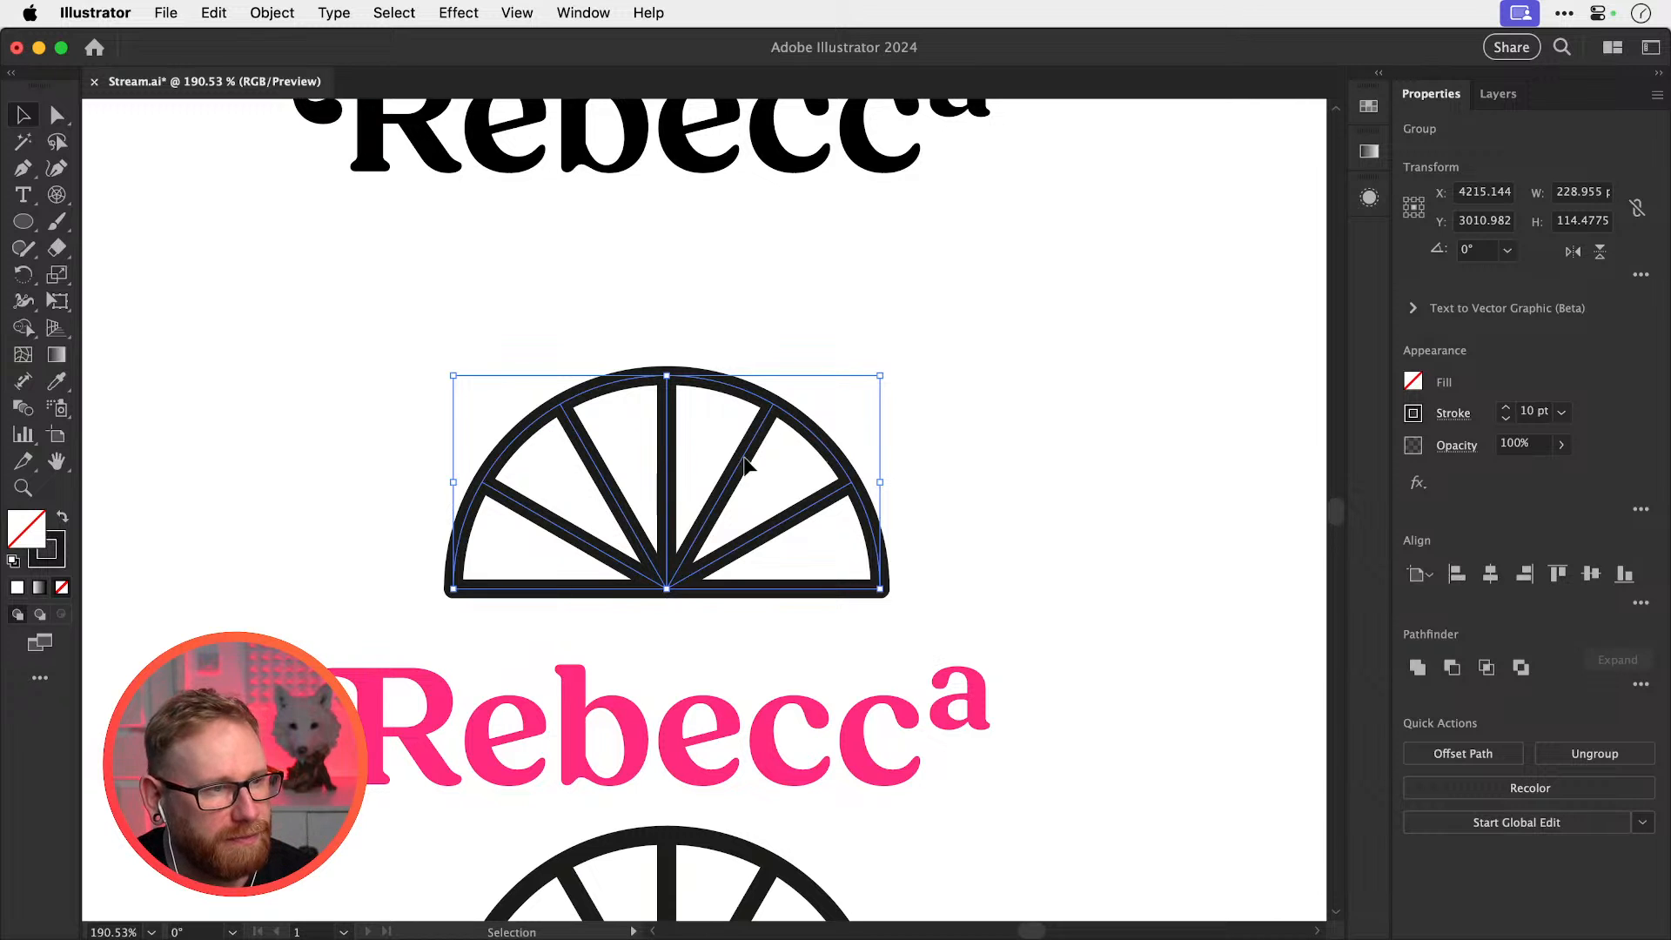
left_click(1505, 419)
left_click(1506, 419)
left_click(1505, 418)
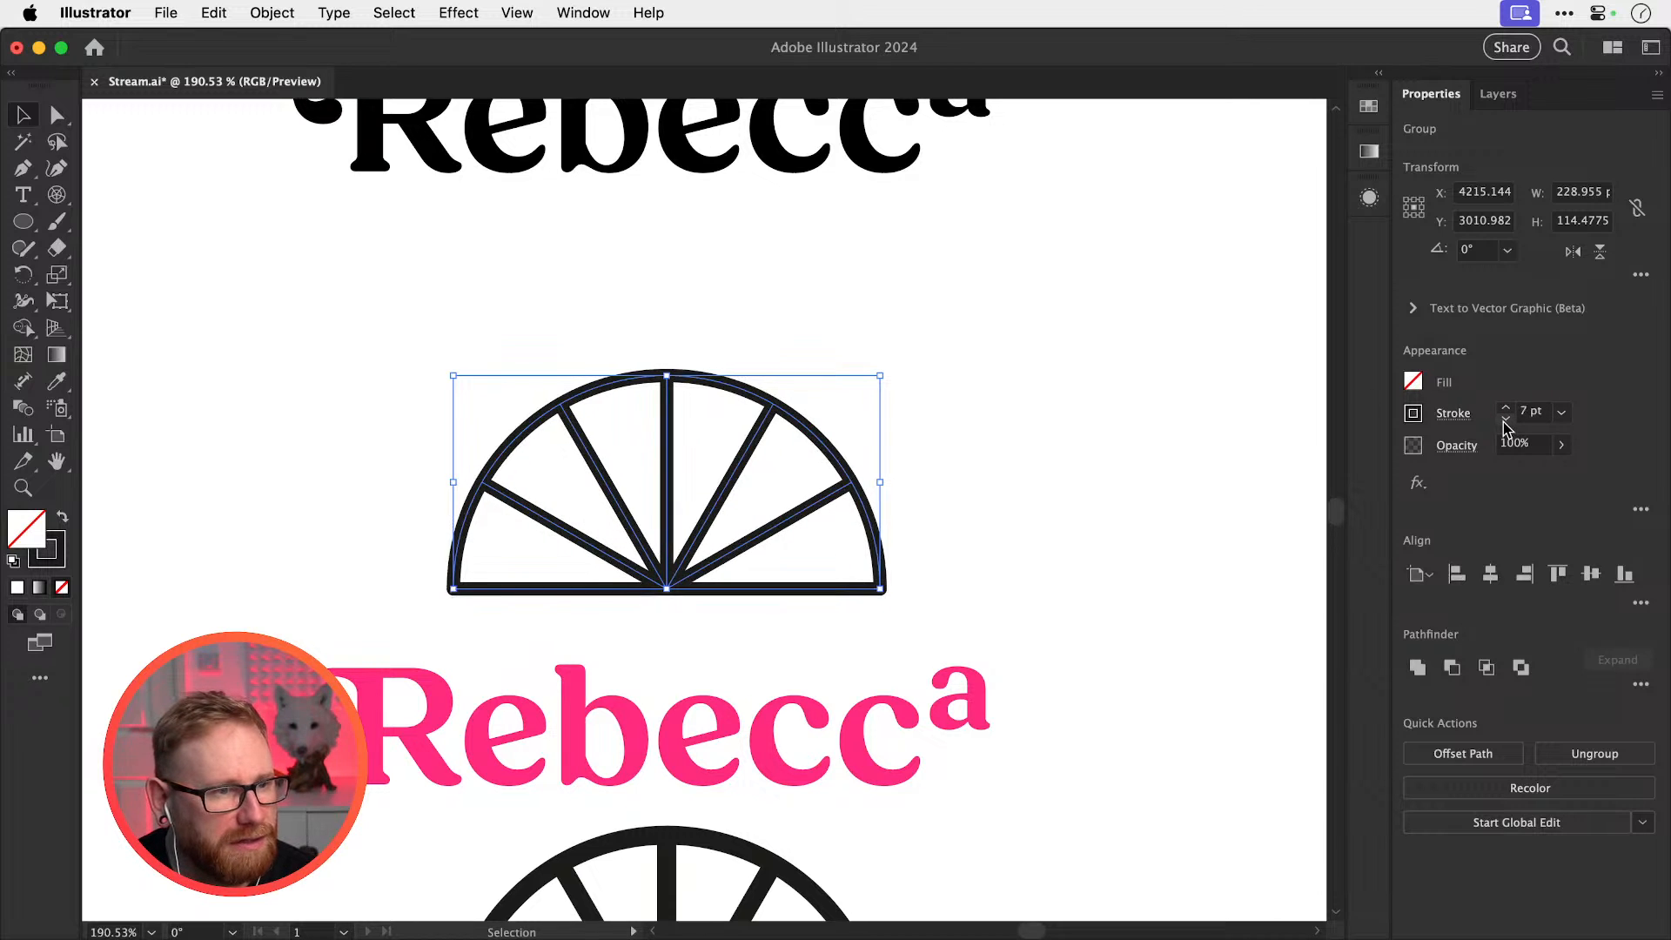
left_click(1506, 419)
left_click(1506, 419)
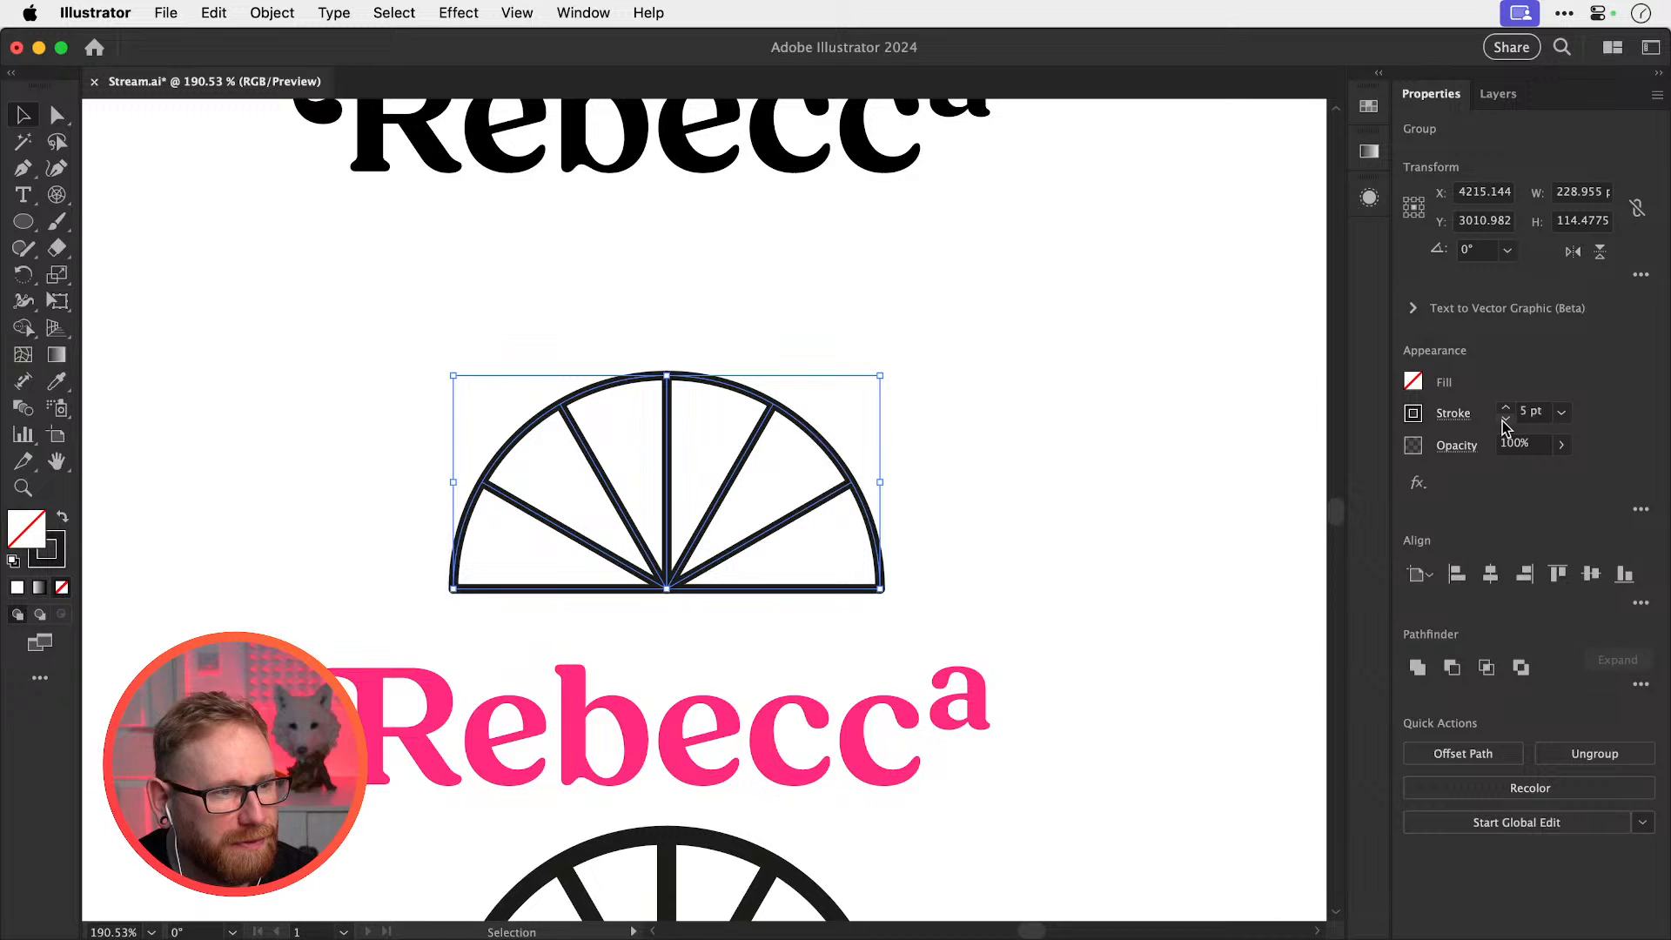
Reselect the half-wheel group and bring up Object > Expand
left_click(812, 395)
left_click(670, 483)
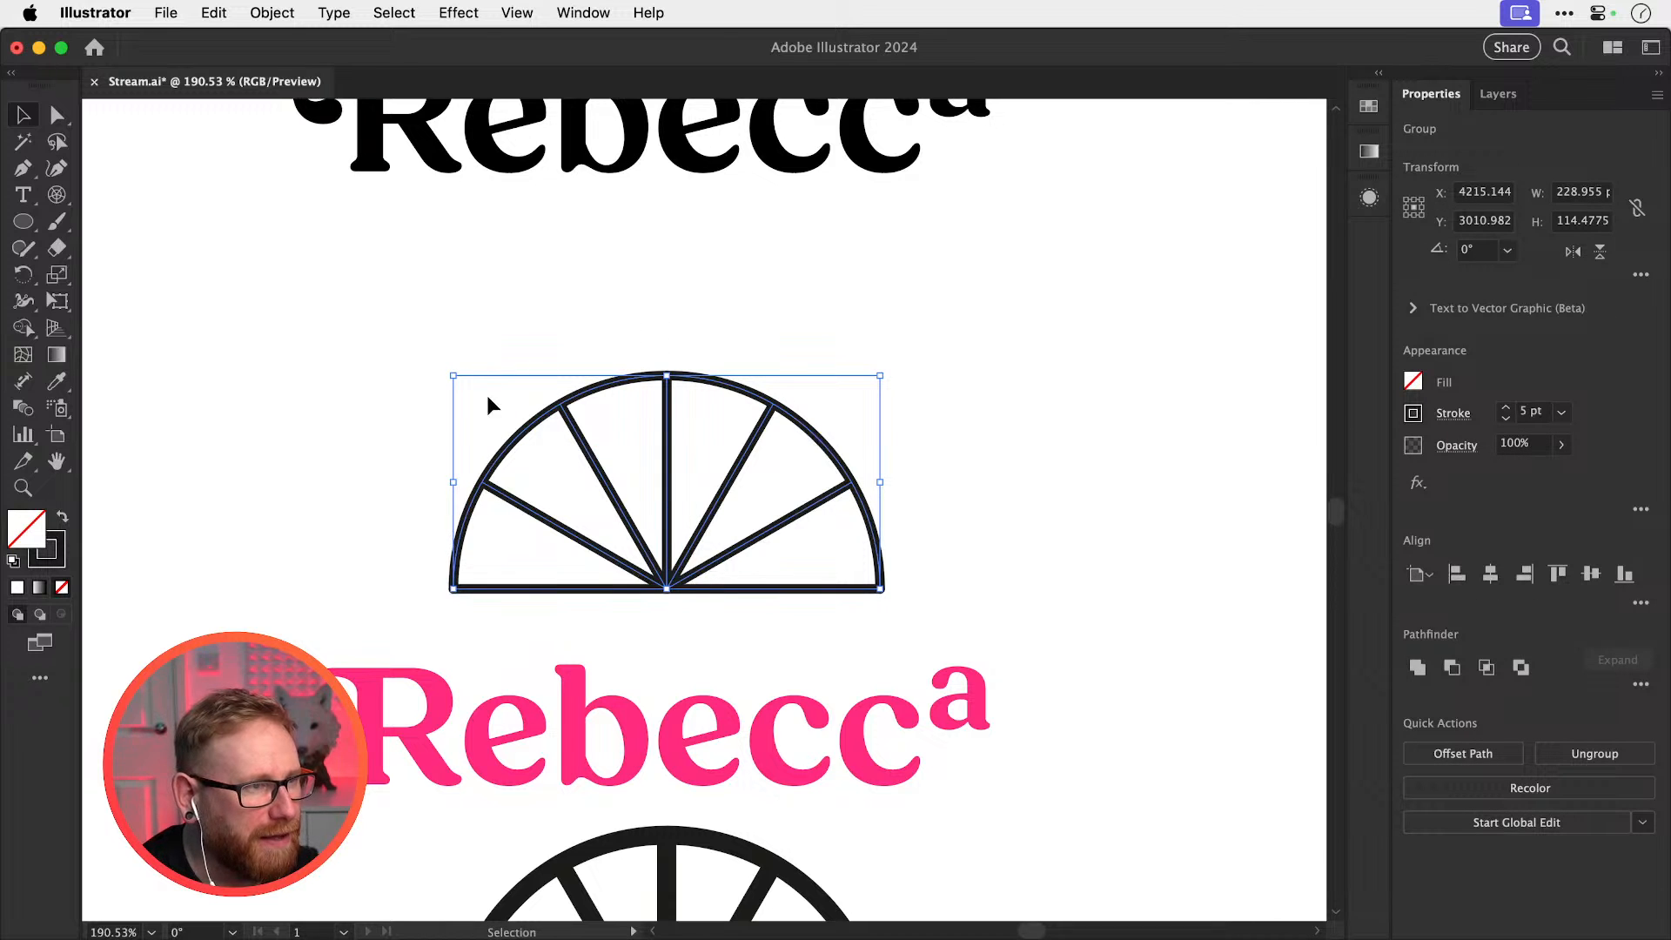
left_click(271, 12)
left_click(310, 307)
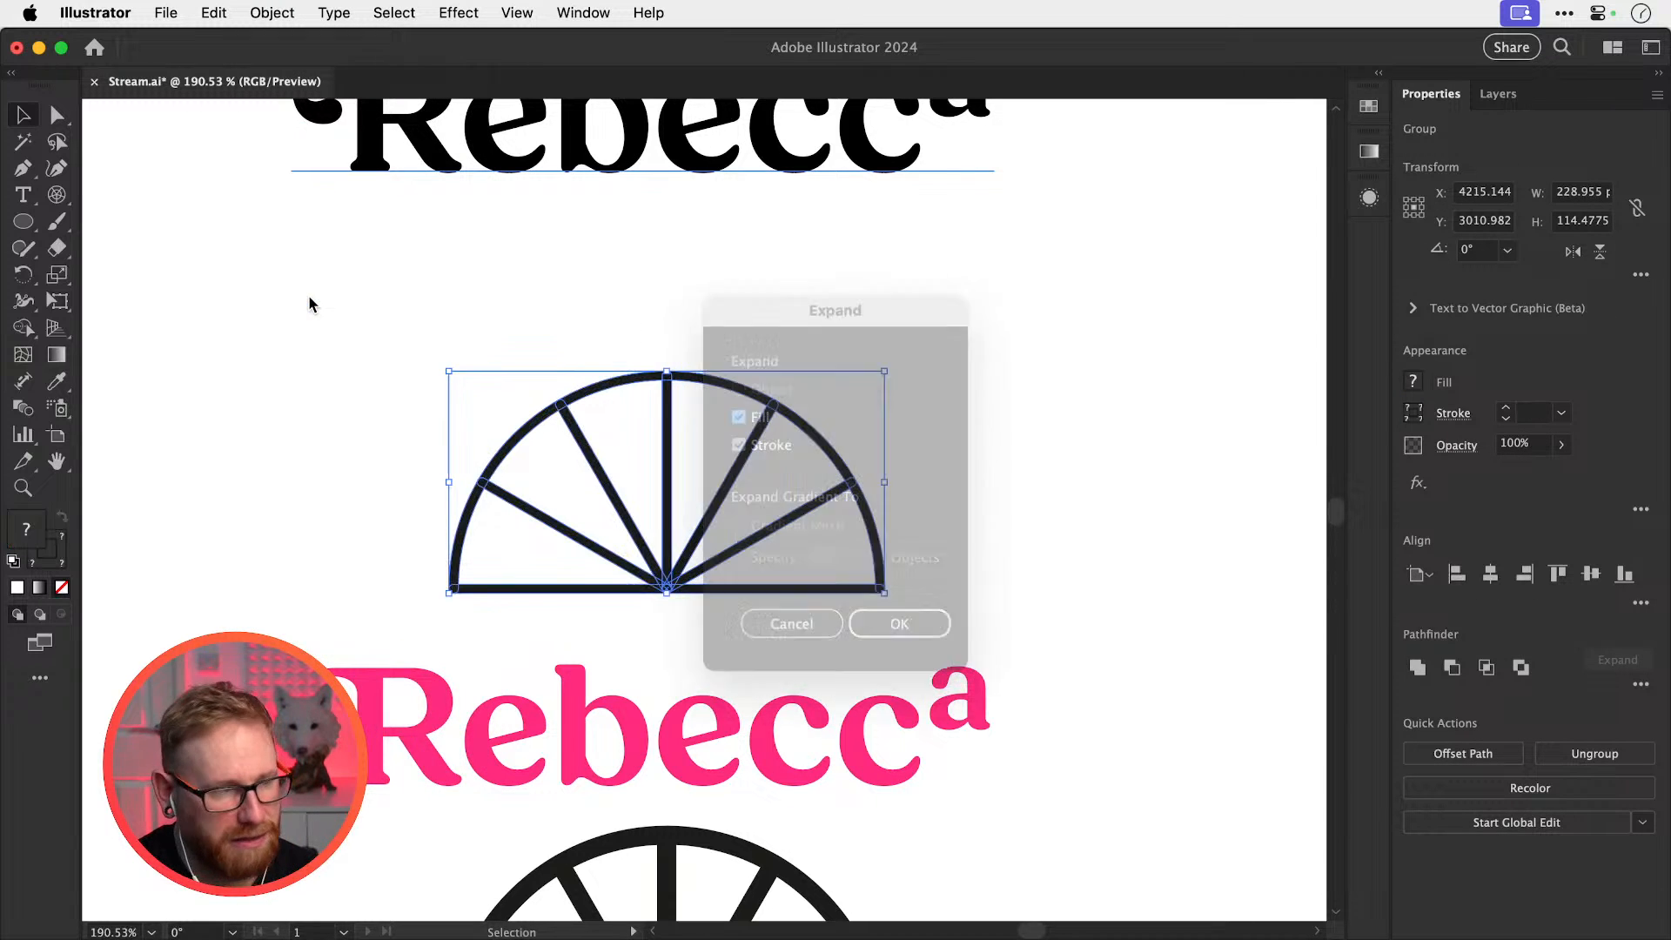
Expand the half-wheel's strokes into shapes and turn it into a Live Paint group
key("Return")
left_click_drag(49, 335, 123, 355)
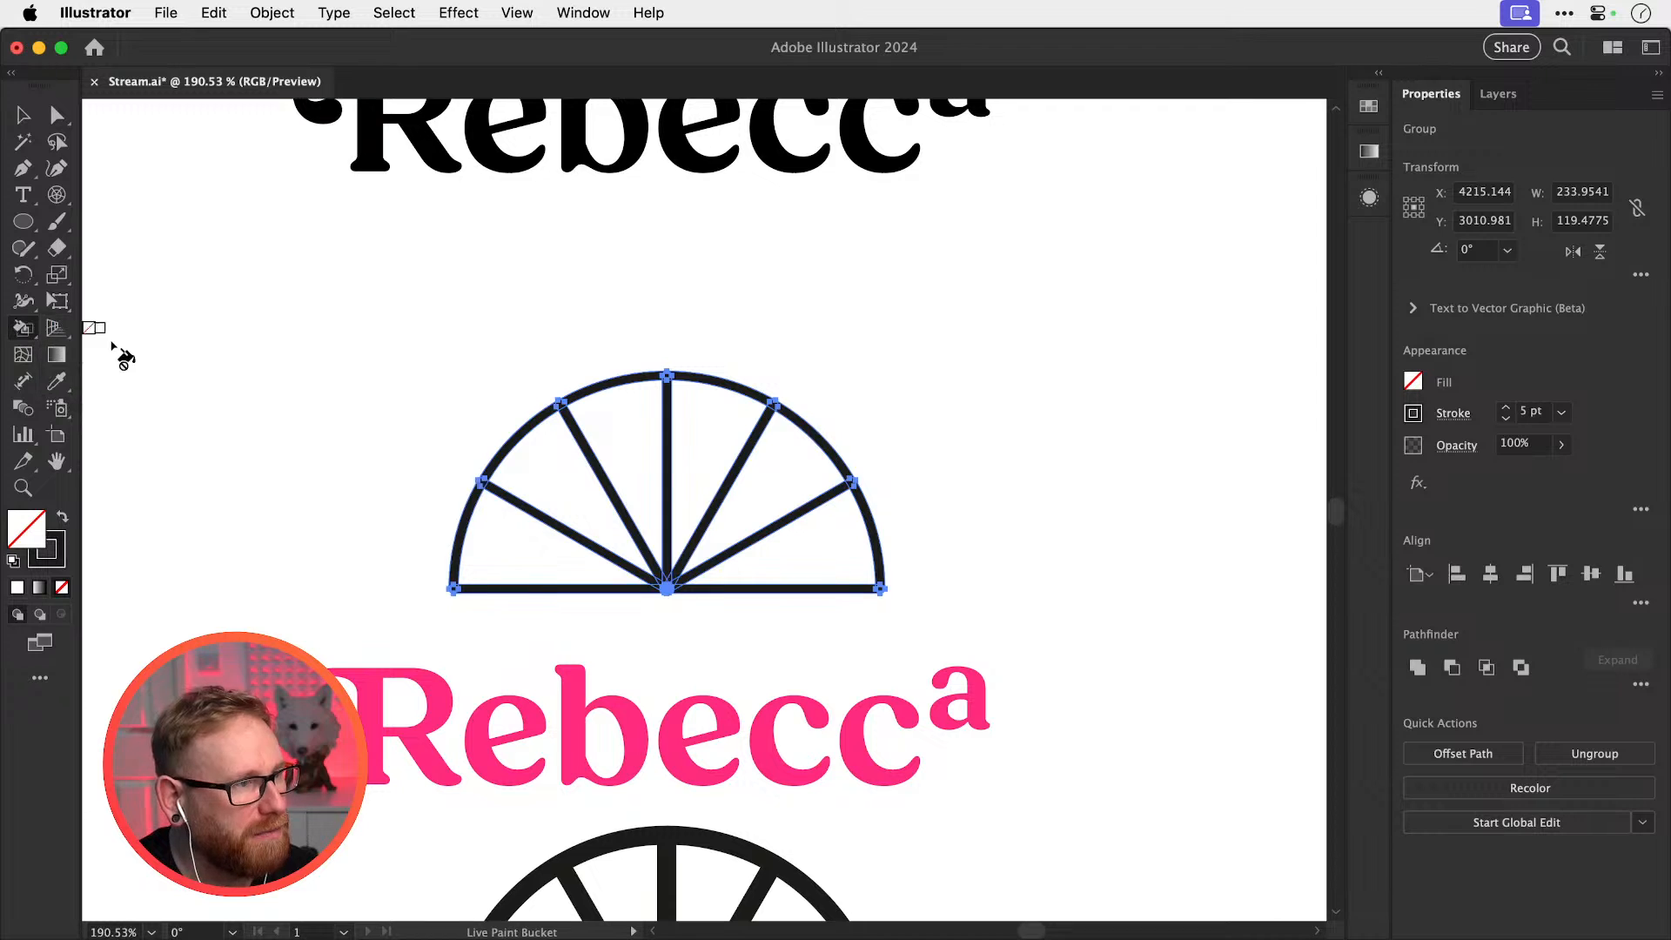
left_click(547, 555)
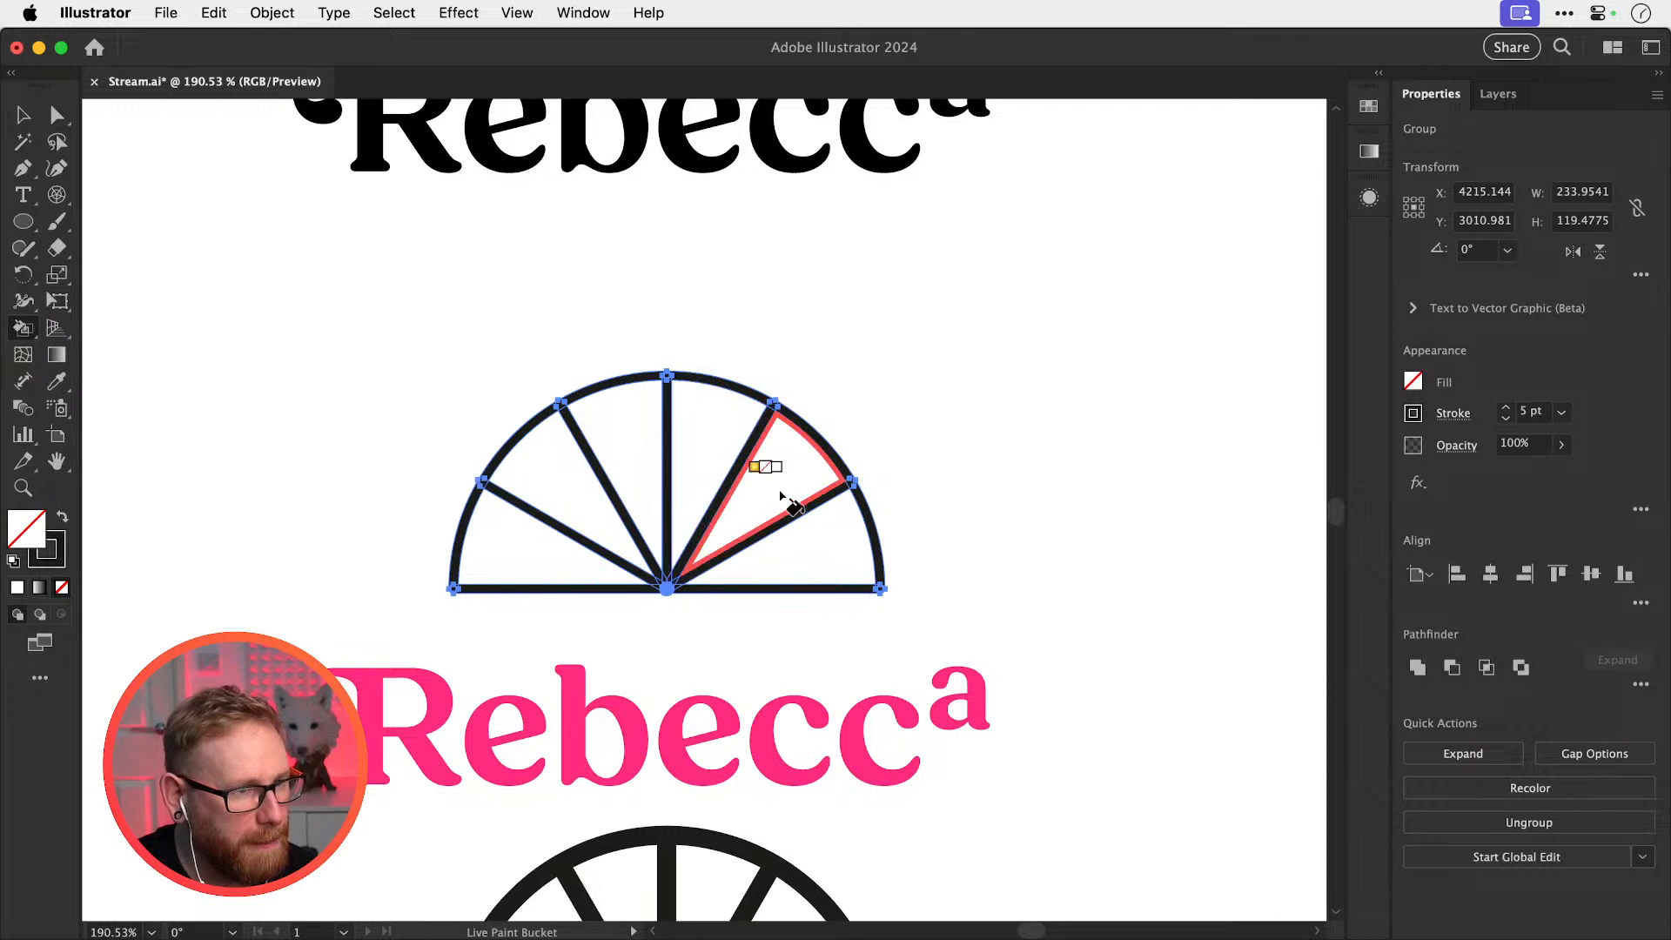
Try cutting away the half-wheel's outer arc pieces, then undo the deletion
key("a")
left_click(433, 527)
left_click(458, 527)
key("super+x")
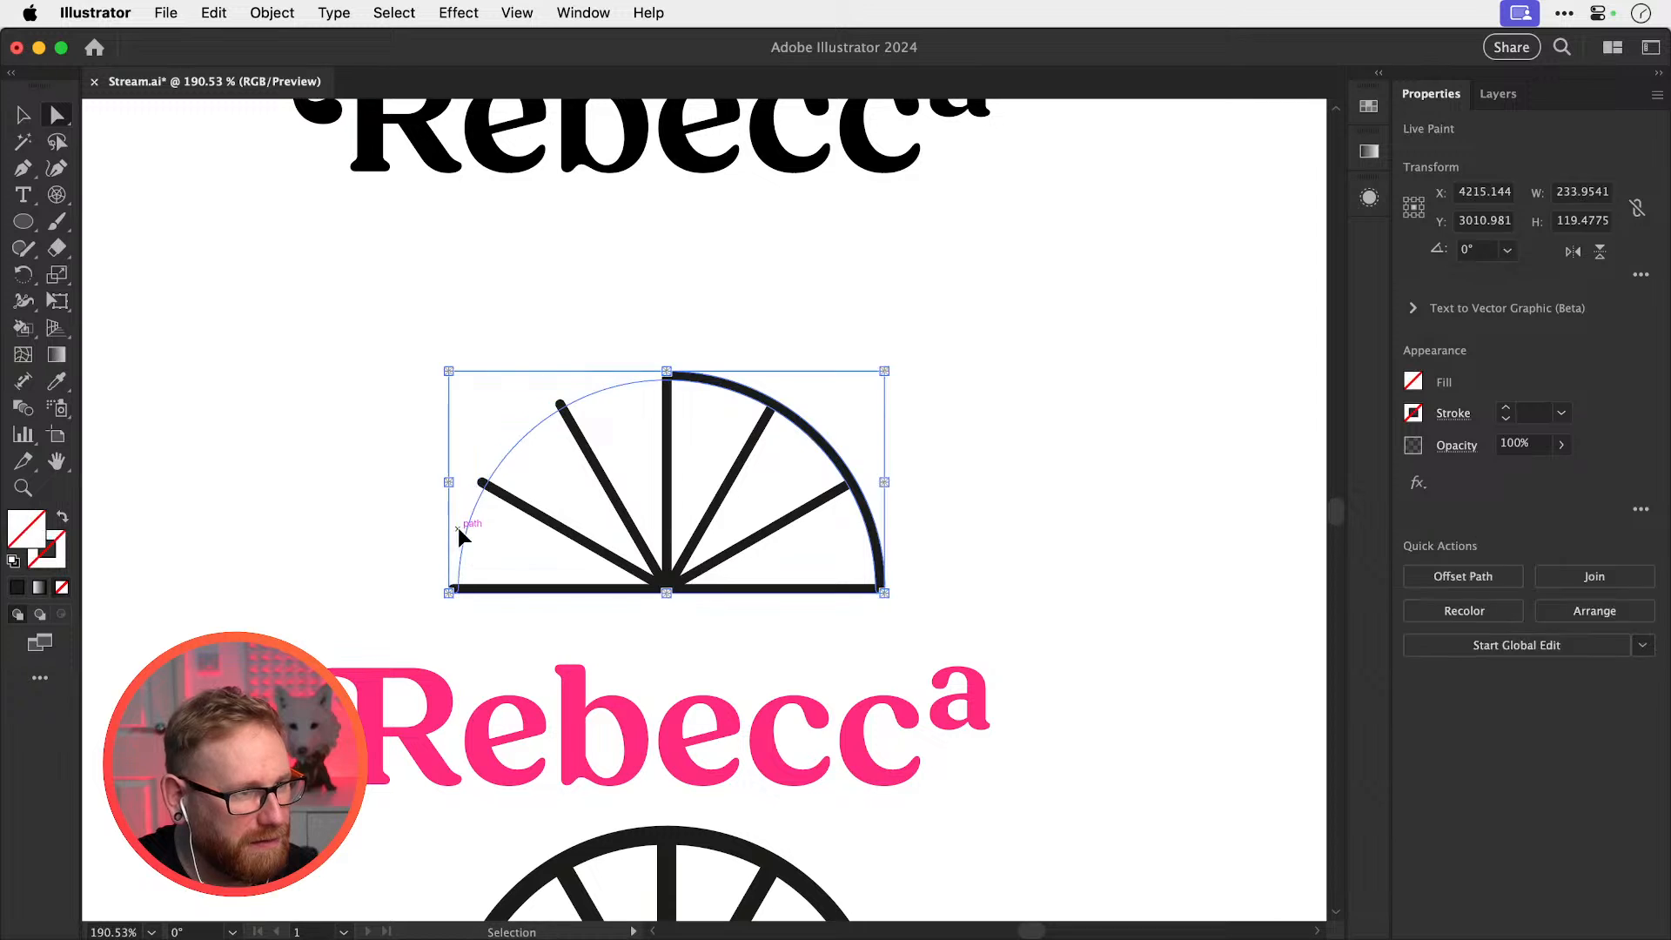
key("super+x")
key("super+y")
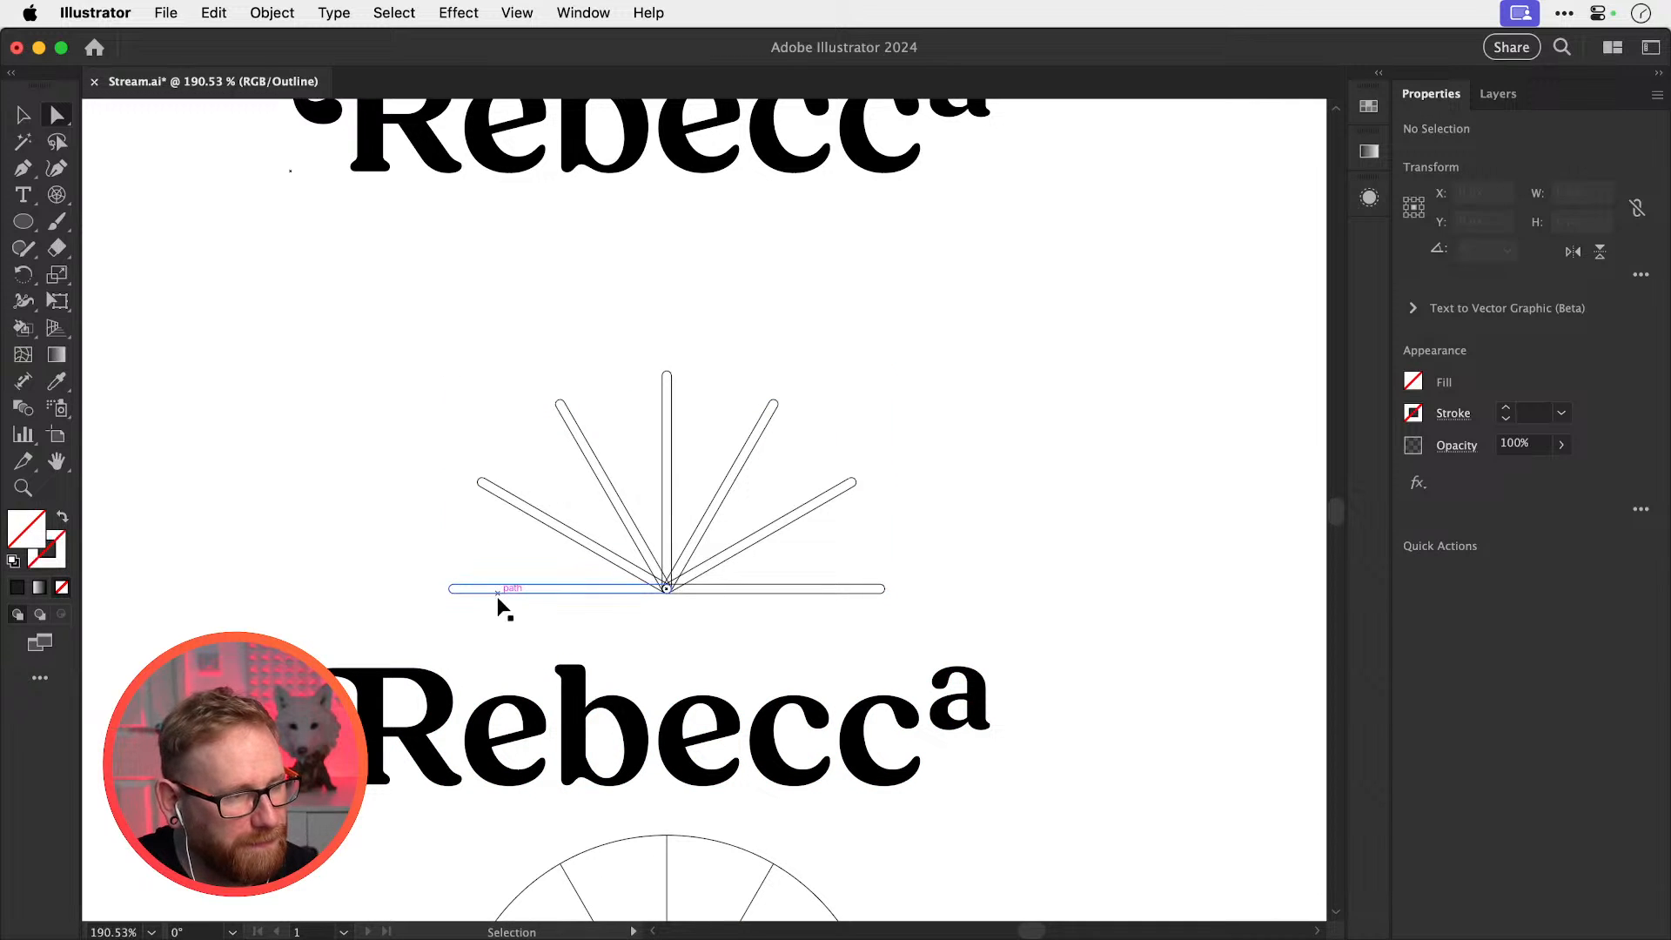
key("super+z")
key("super+z")
key("super+z")
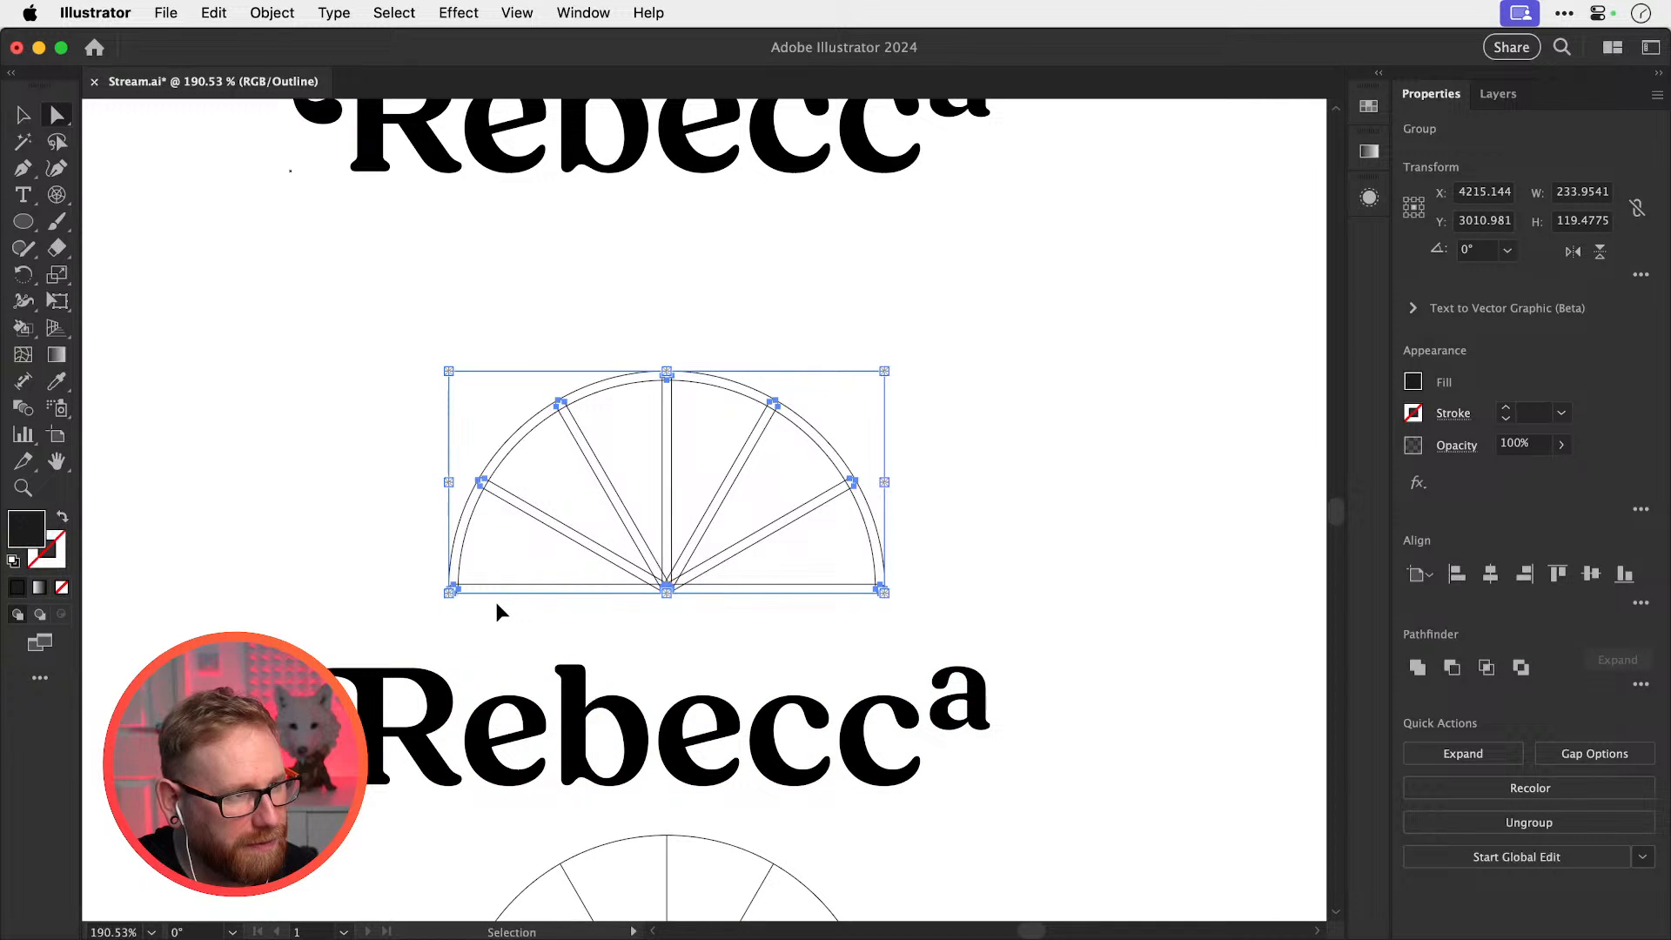
Select the whole half-wheel and eyedrop the pink from the Rebecca wordmark onto it
key("v")
left_click_drag(394, 341, 952, 609)
key("super+y")
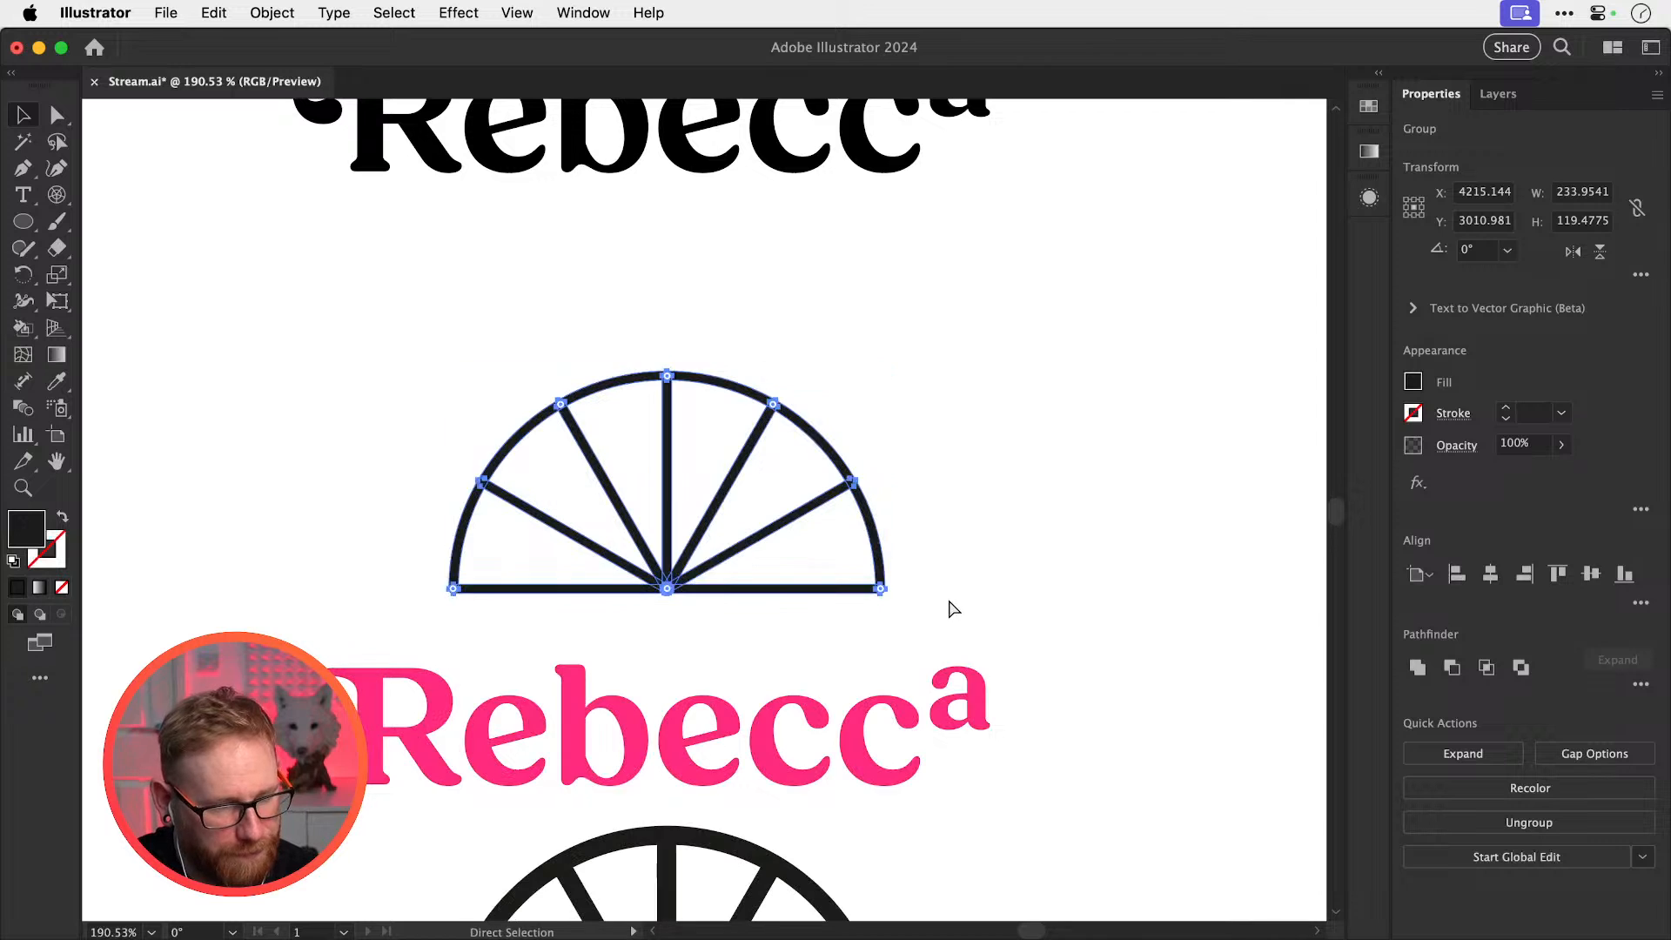
key("k")
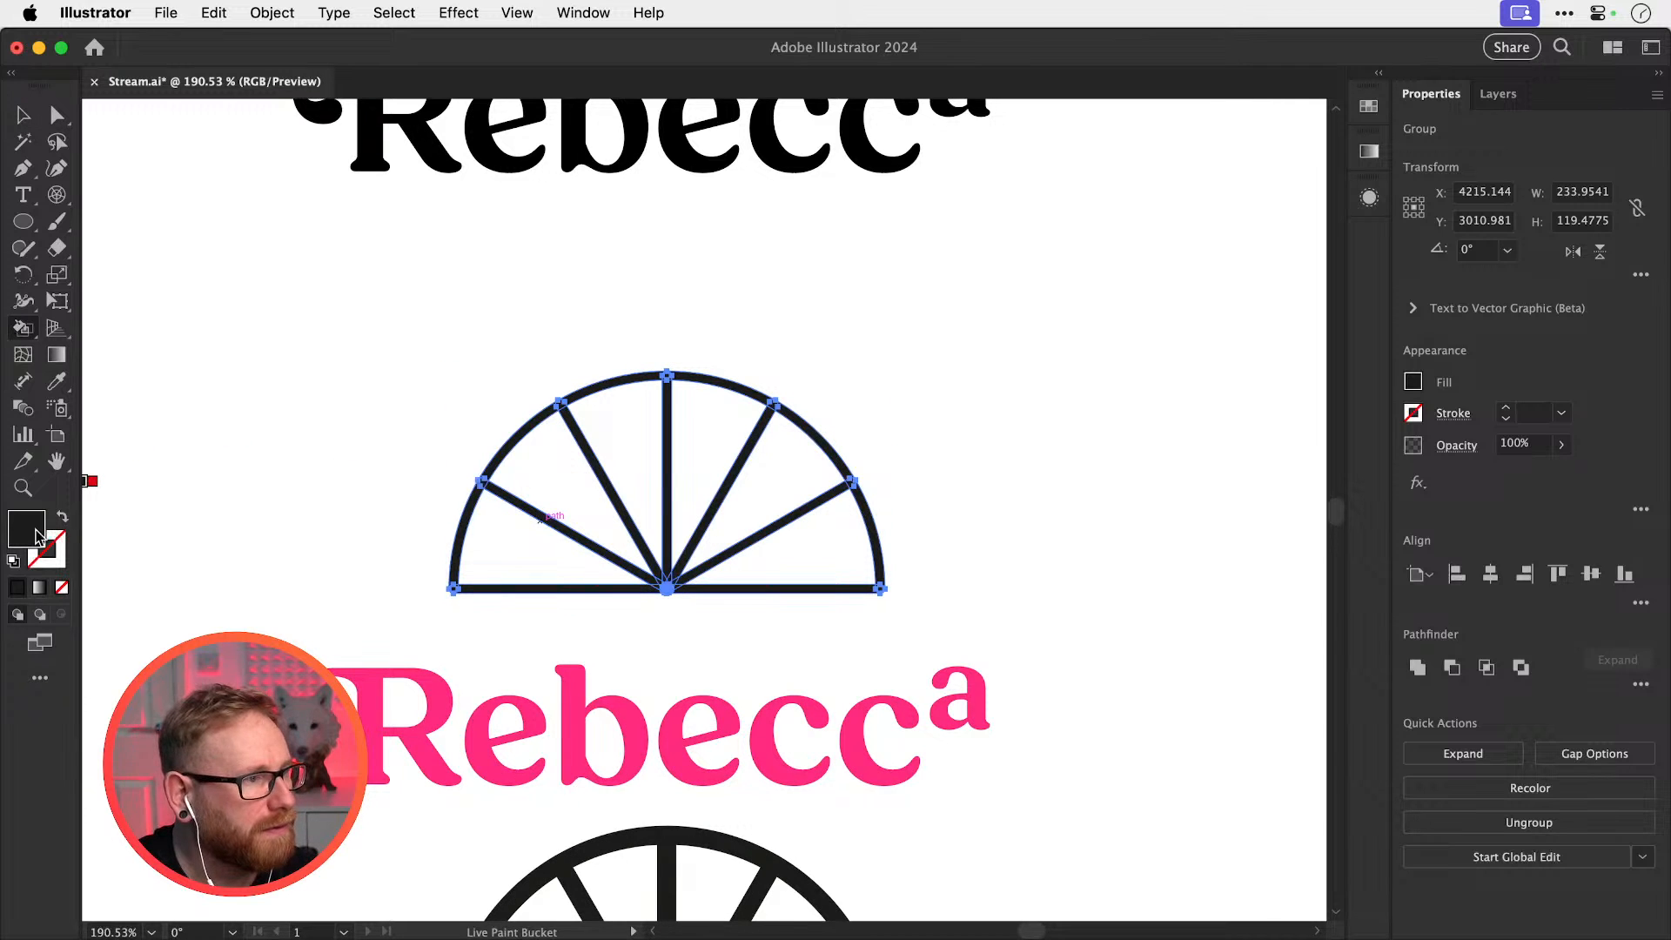
key("i")
left_click(369, 705)
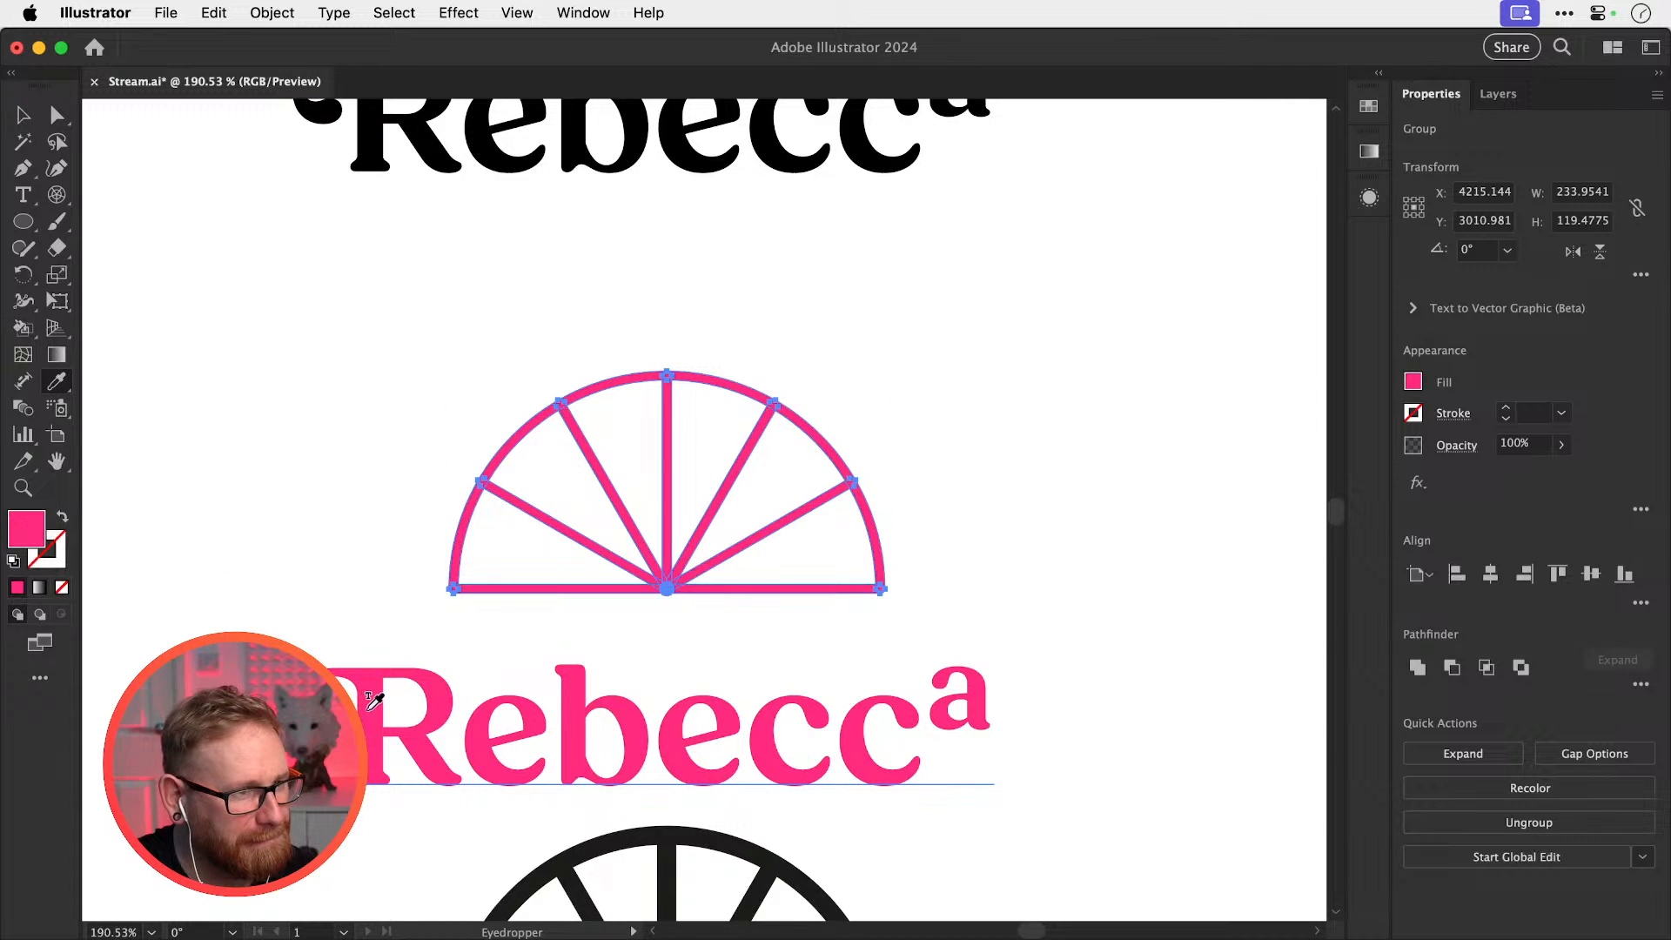
Reselect the whole pink half-wheel Live Paint group so it can be expanded
left_click(403, 609, "super")
key("a")
left_click(497, 592)
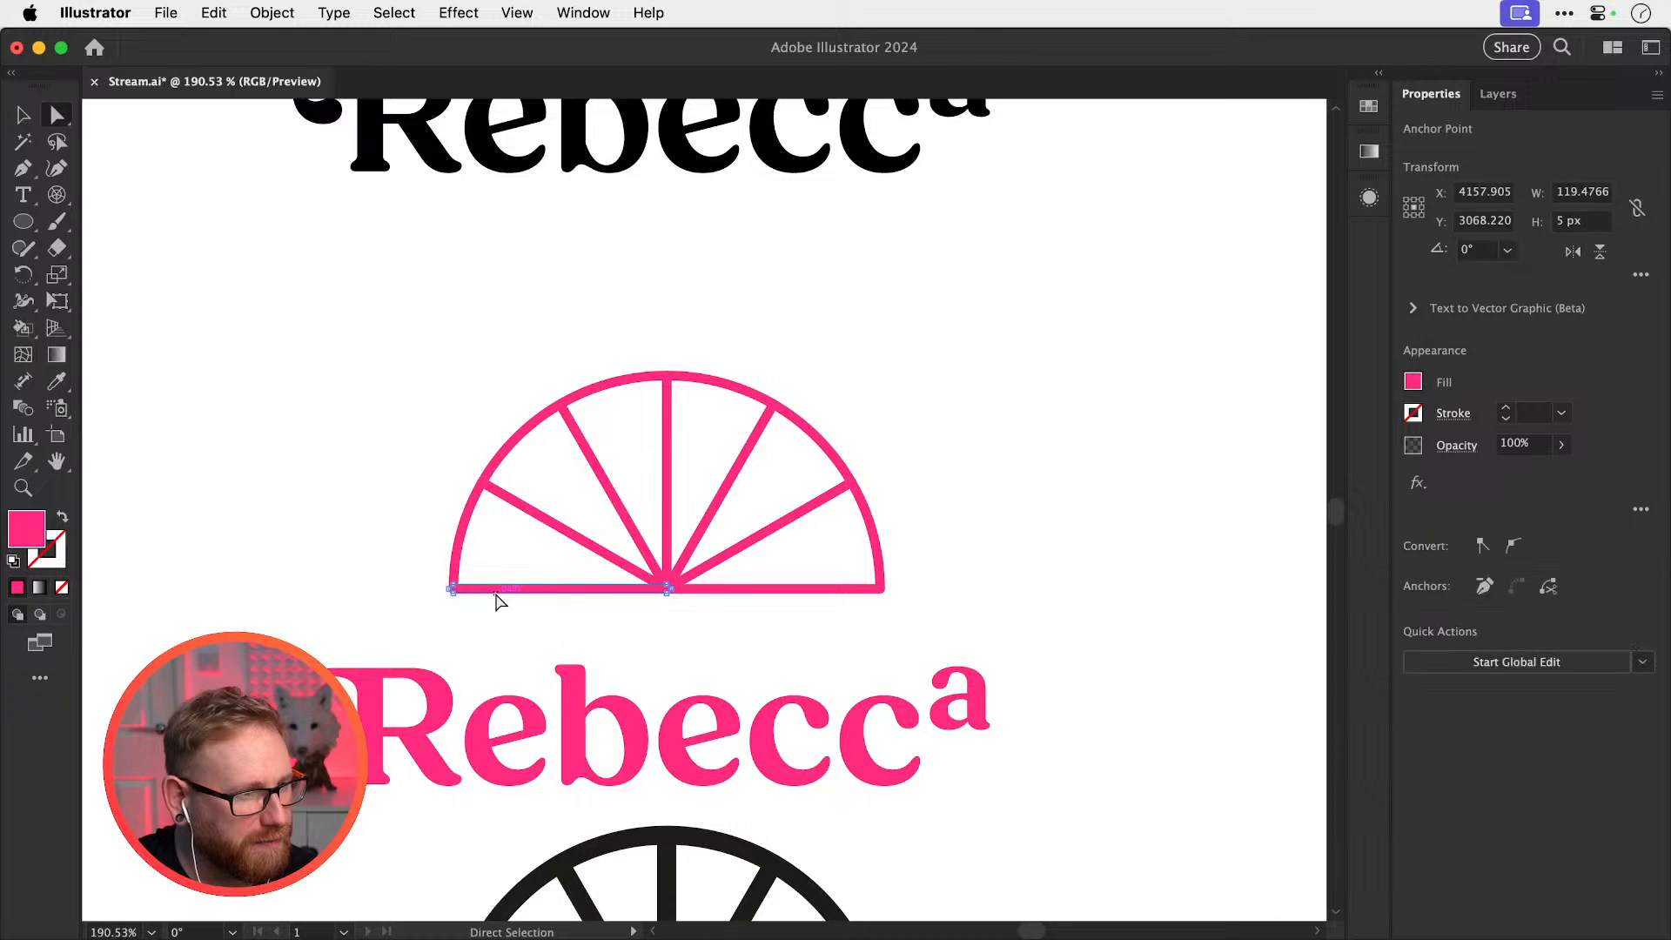
key("v")
left_click(470, 587)
left_click(273, 12)
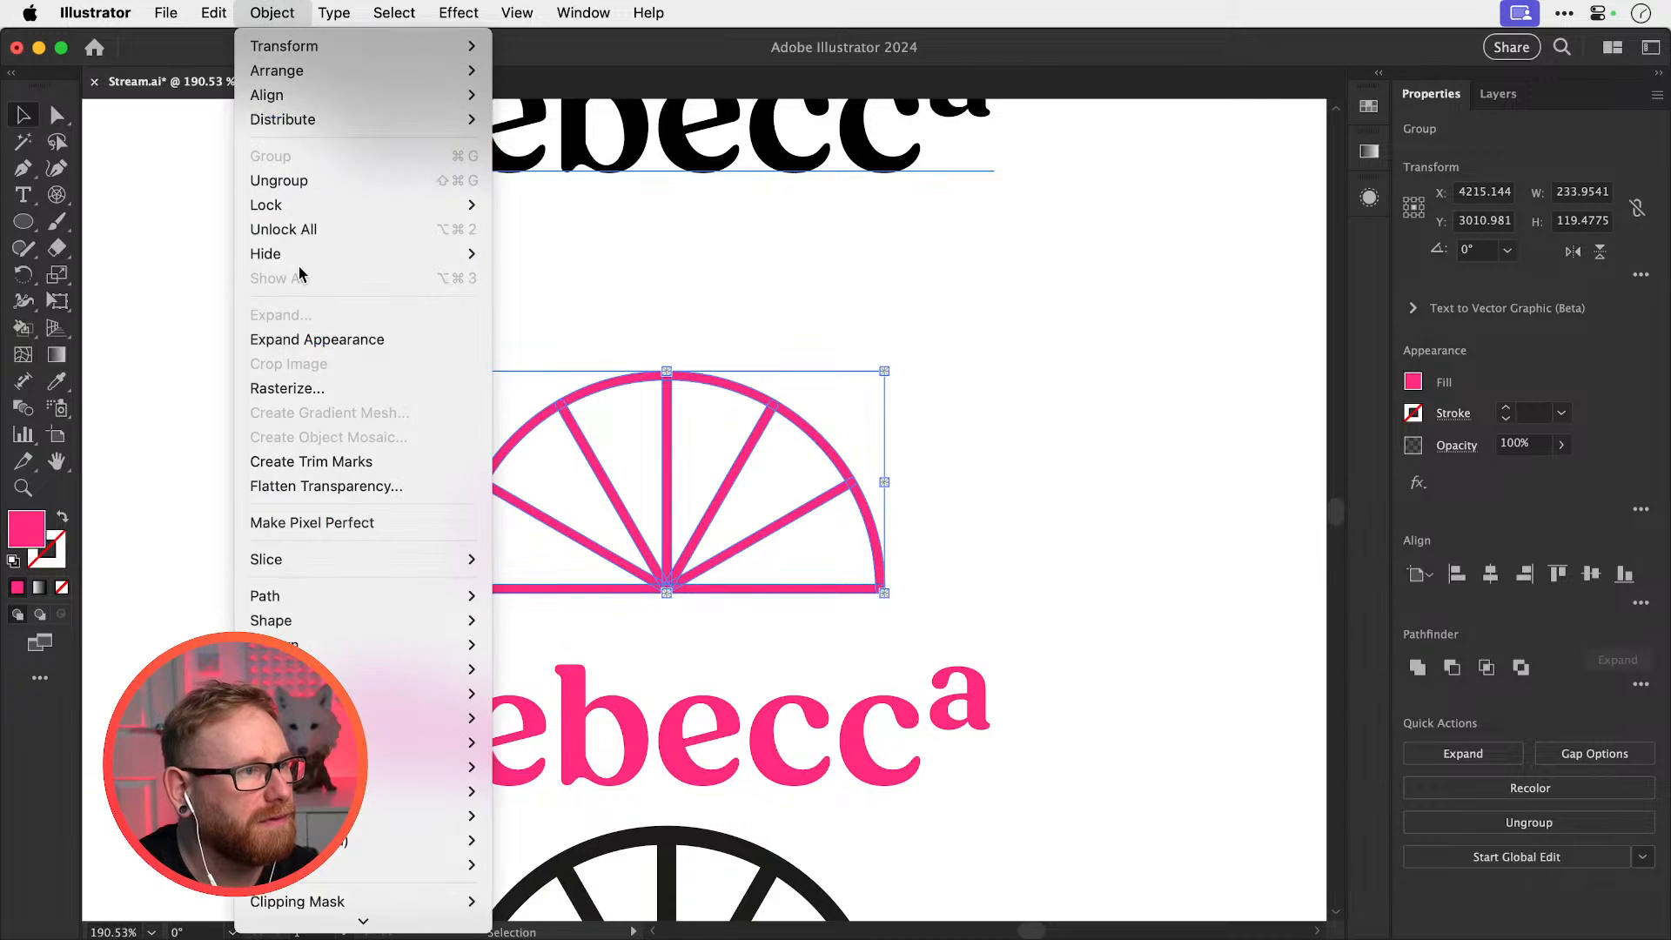
Expand the Live Paint half-wheel, Unite it into one shape, and Alt-drag a copy right
left_click(297, 316)
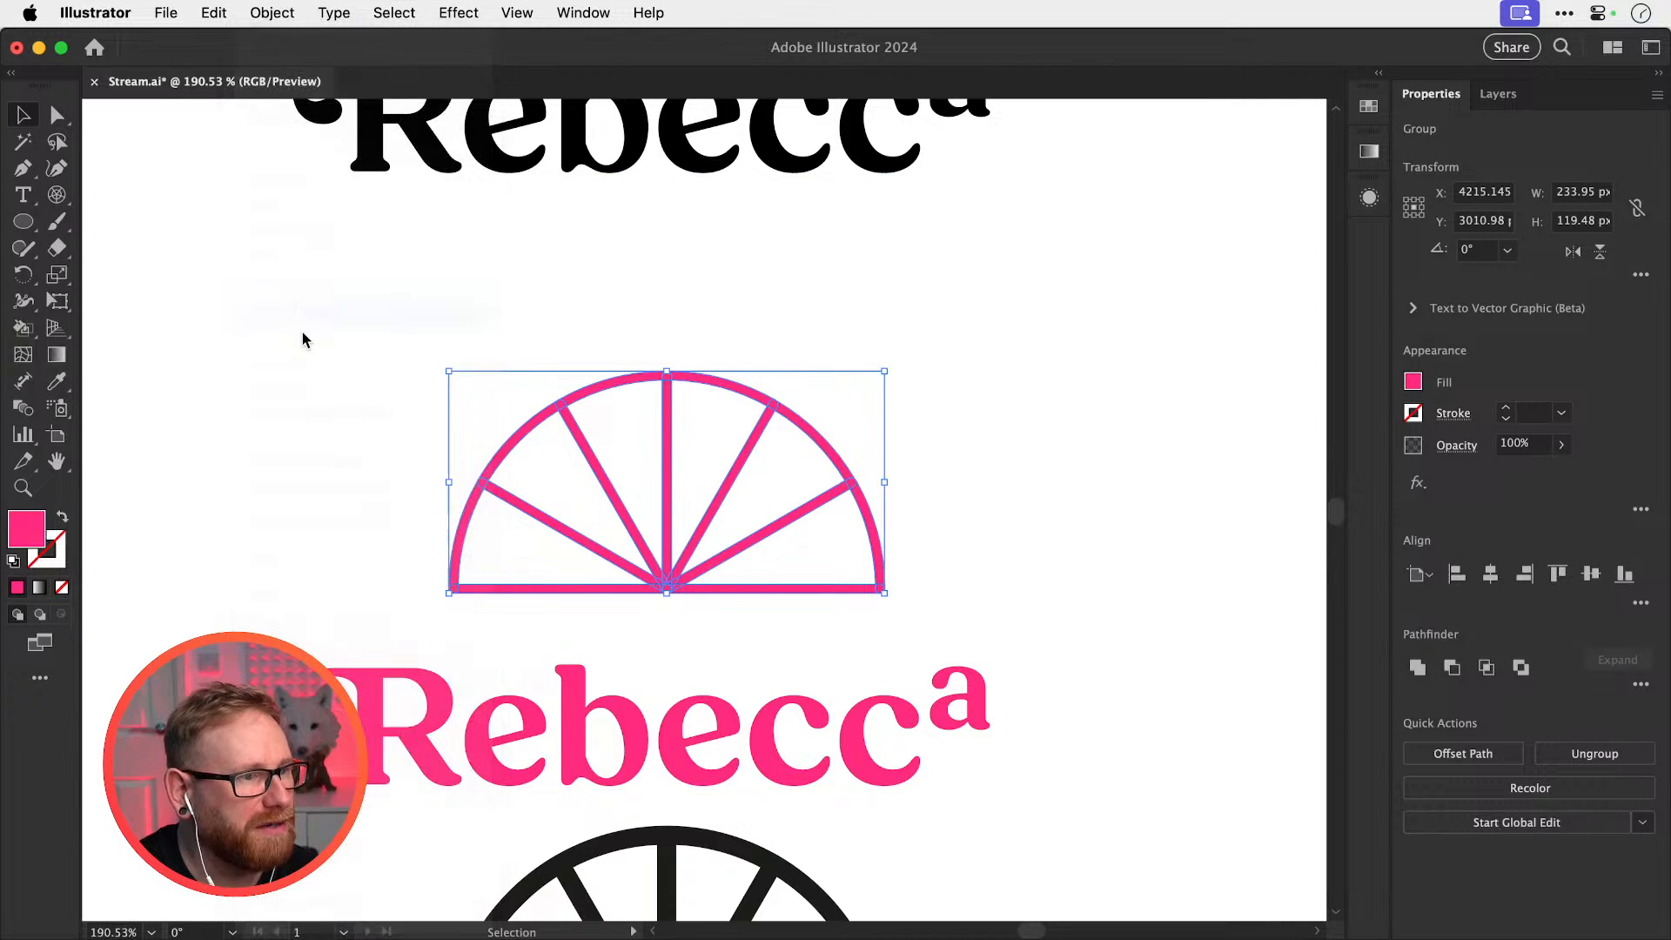
left_click(1414, 667)
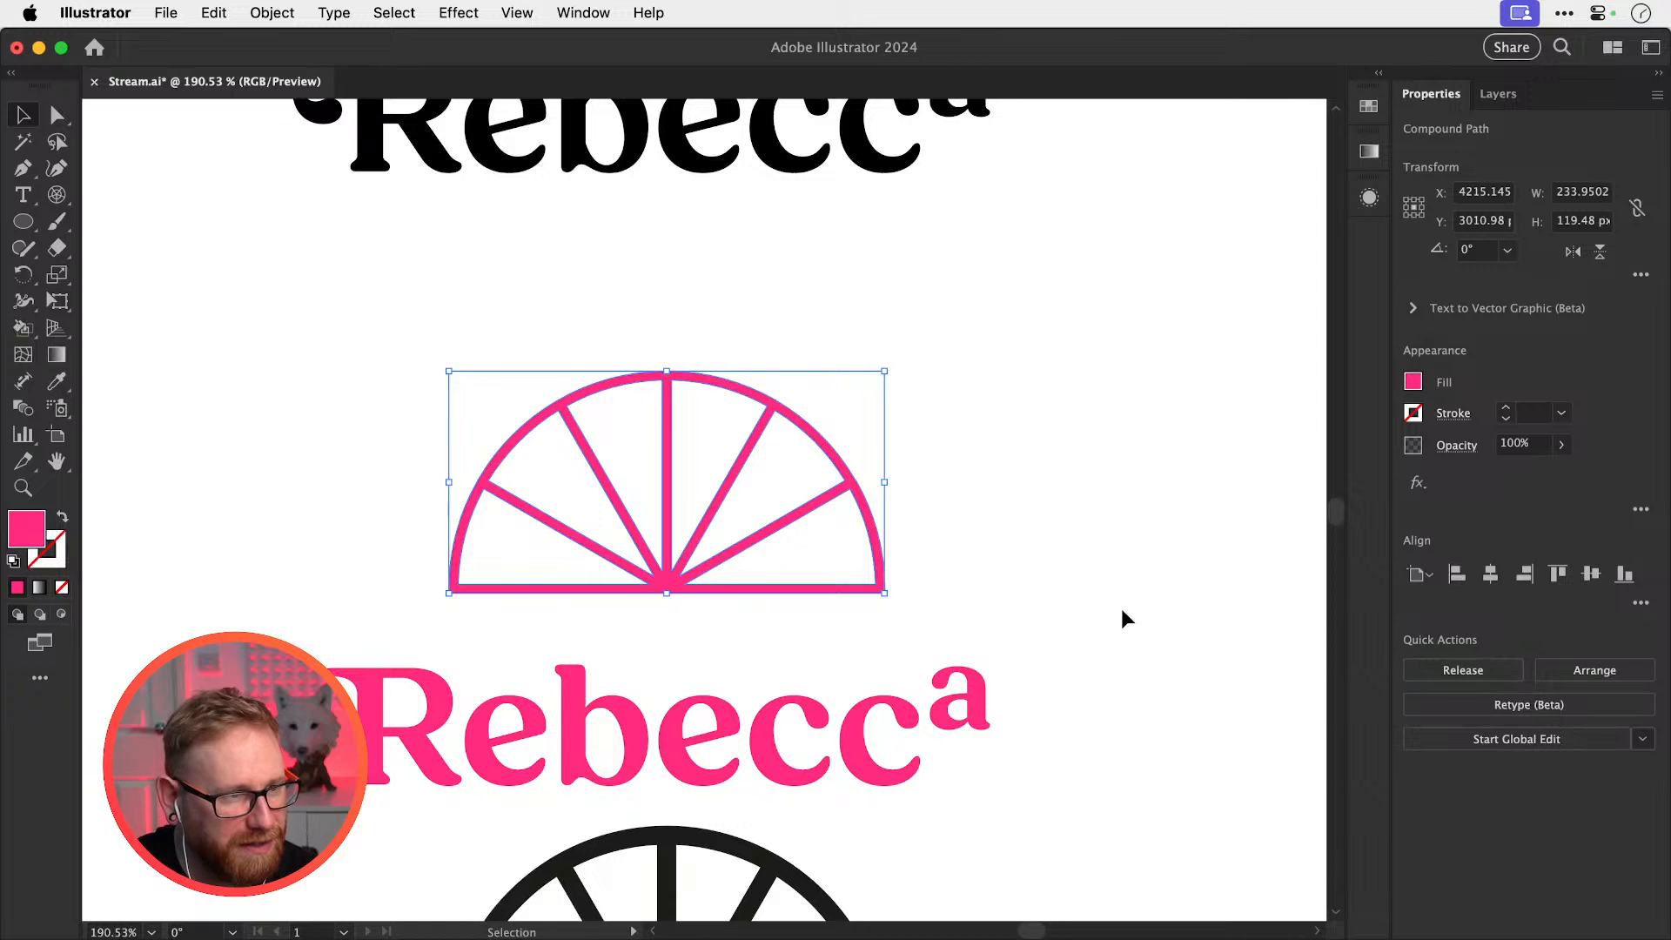
left_click_drag(463, 574, 1031, 575)
Zoom in on the left pink half-wheel and check its bottom-left anchor
key("super+space")
left_click_drag(550, 592, 705, 629)
key("a")
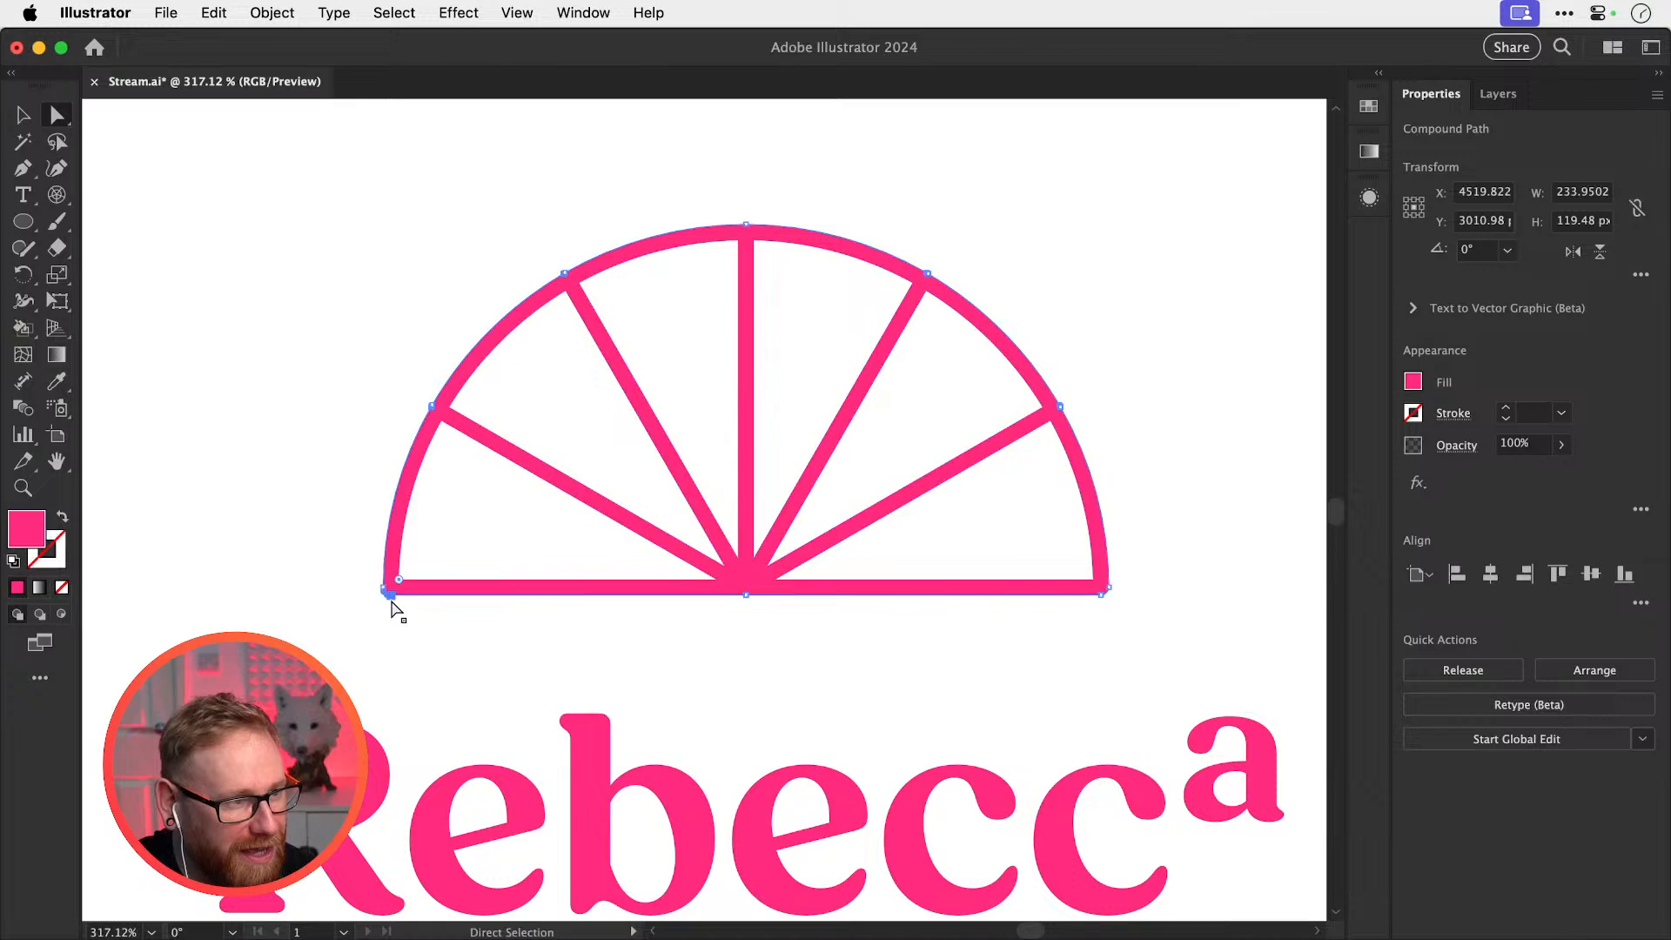
left_click(388, 590)
key("v")
left_click(385, 579)
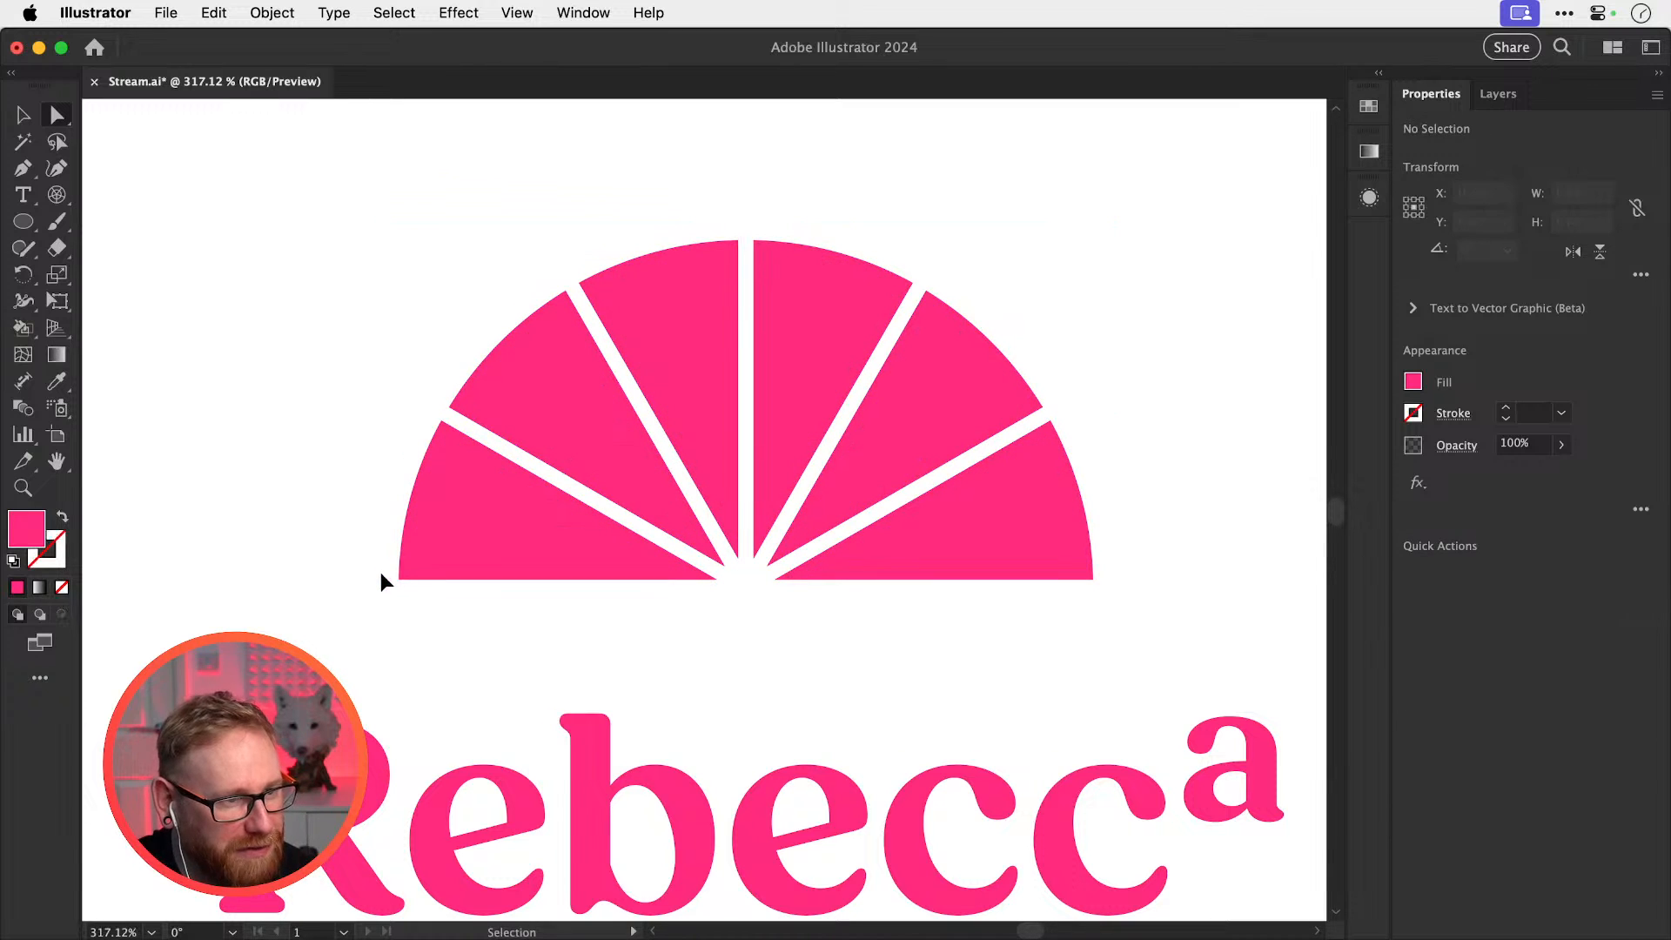
Move the black half-wheel up to the top right beside the black Rebecca wordmark
key("super+1")
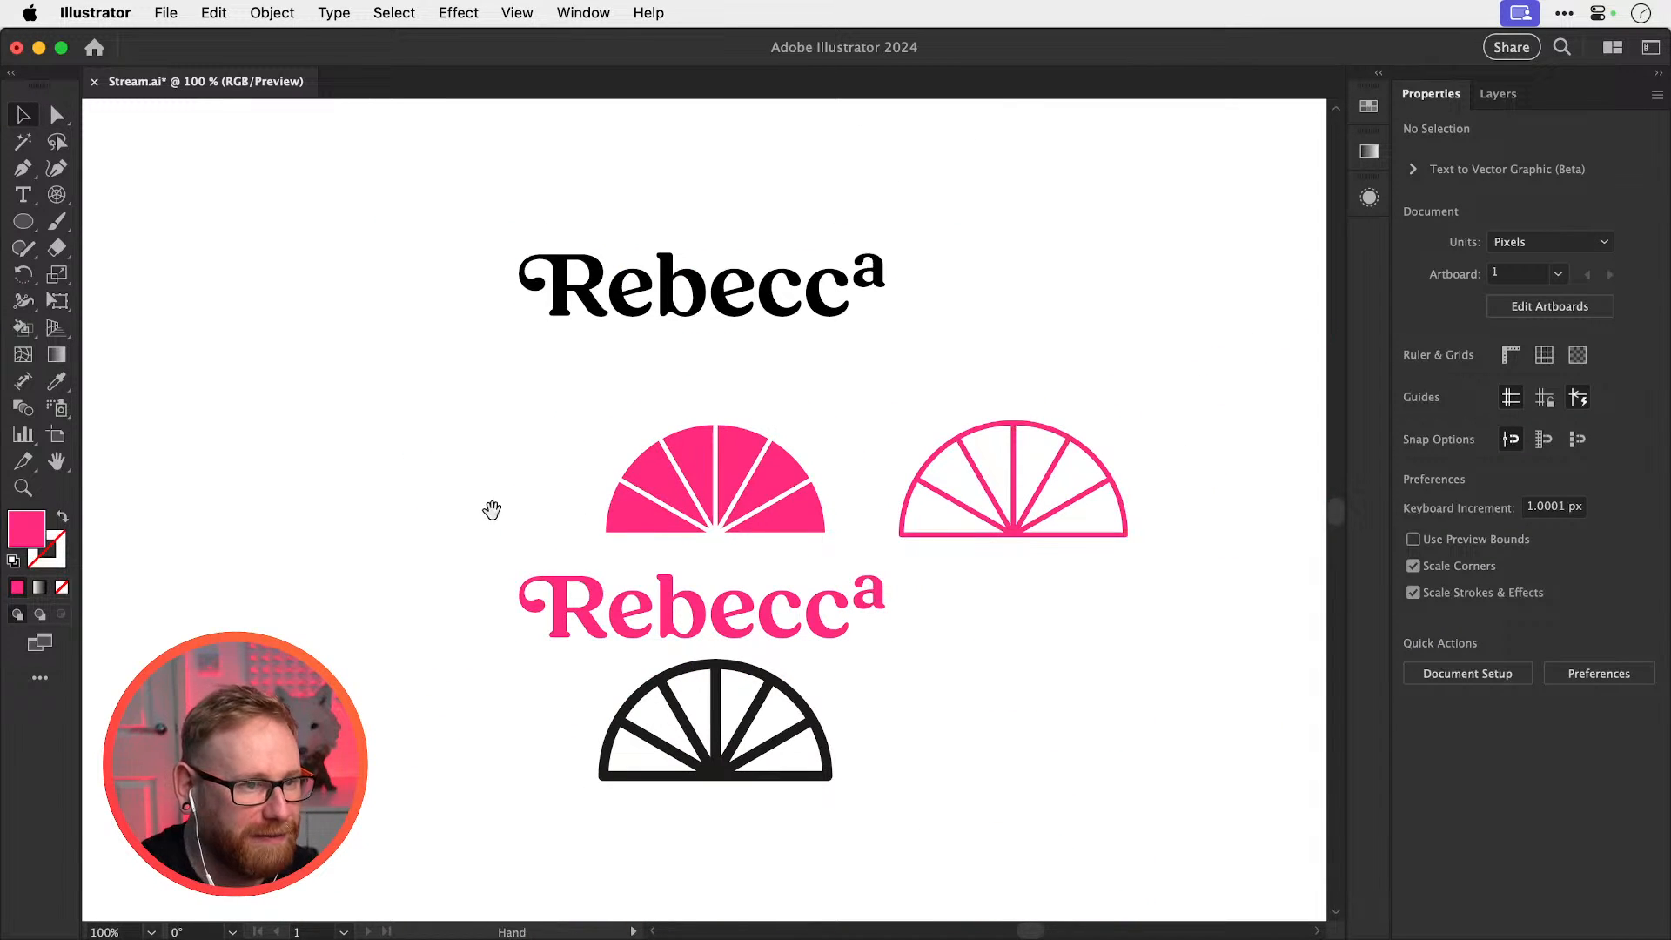
scroll(708, 586, "right", 3)
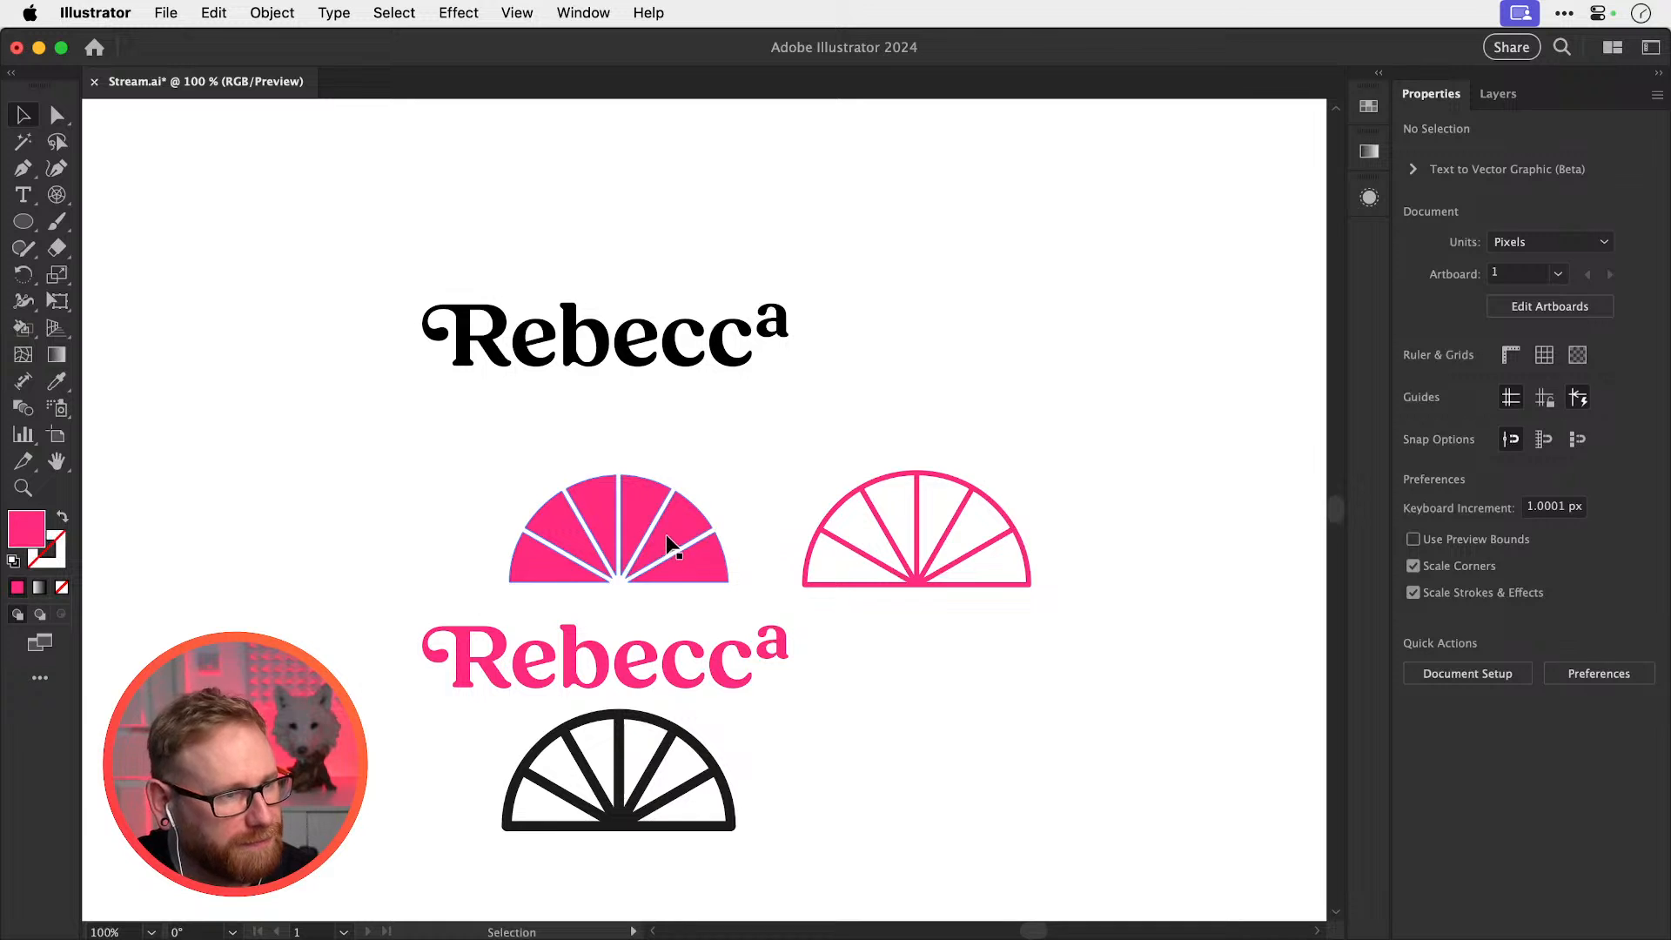
mouse_move(671, 541)
left_mouse_down()
mouse_move(719, 545)
mouse_move(699, 543)
left_mouse_up()
key("super+z")
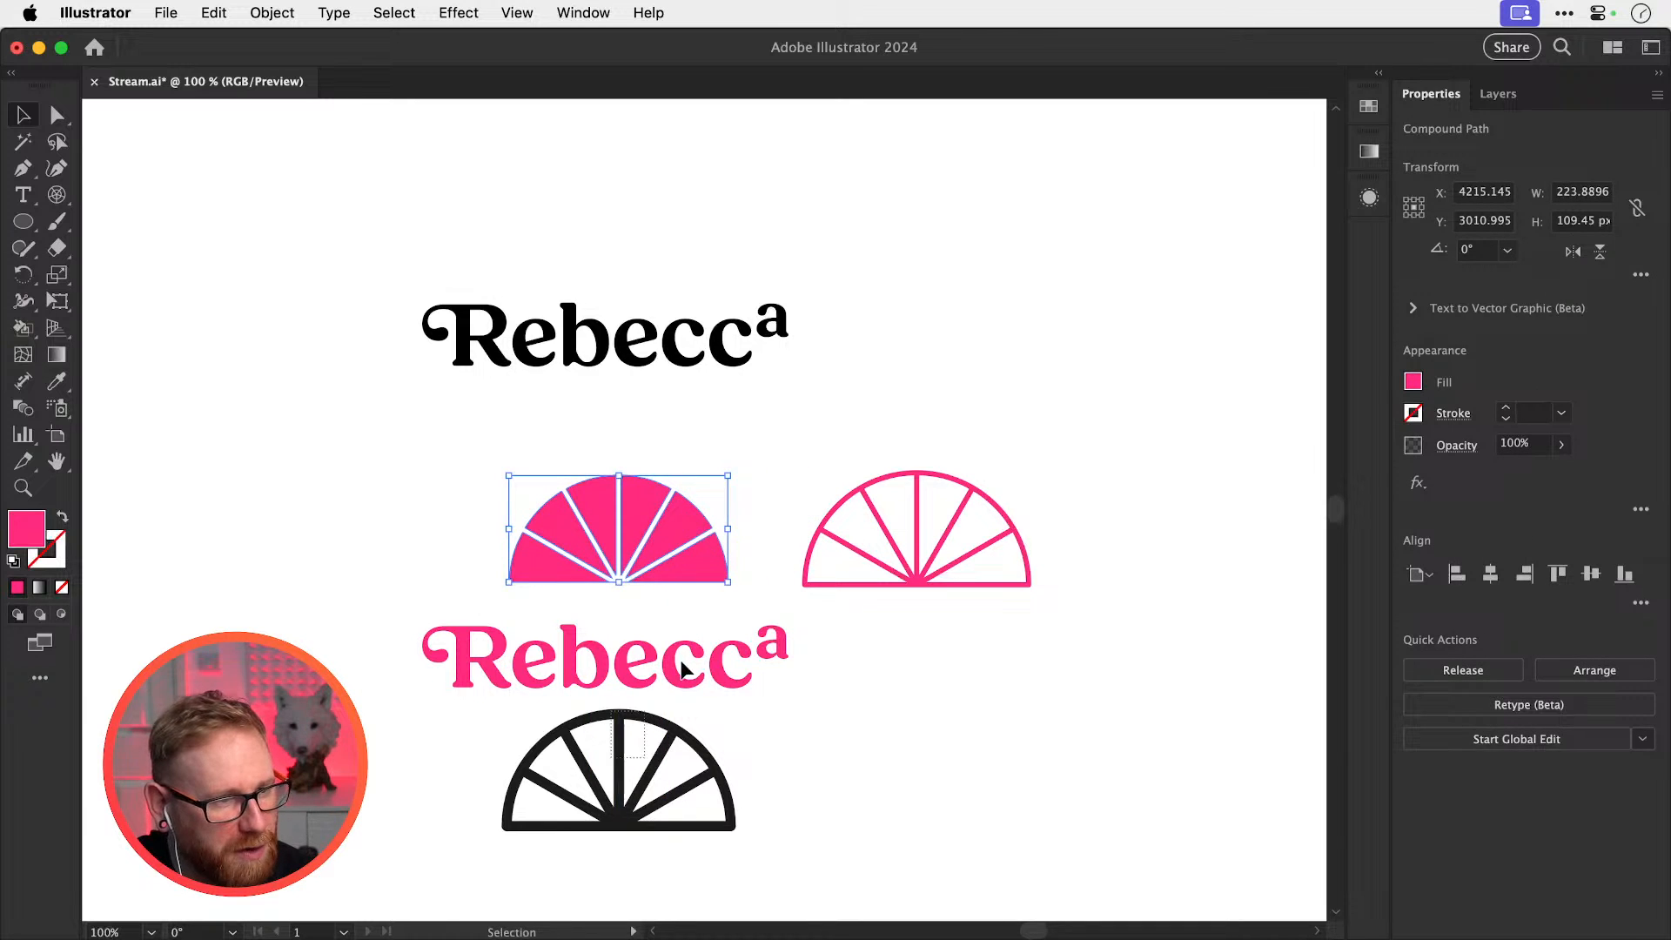
key("super+a")
left_click_drag(657, 744, 1076, 231)
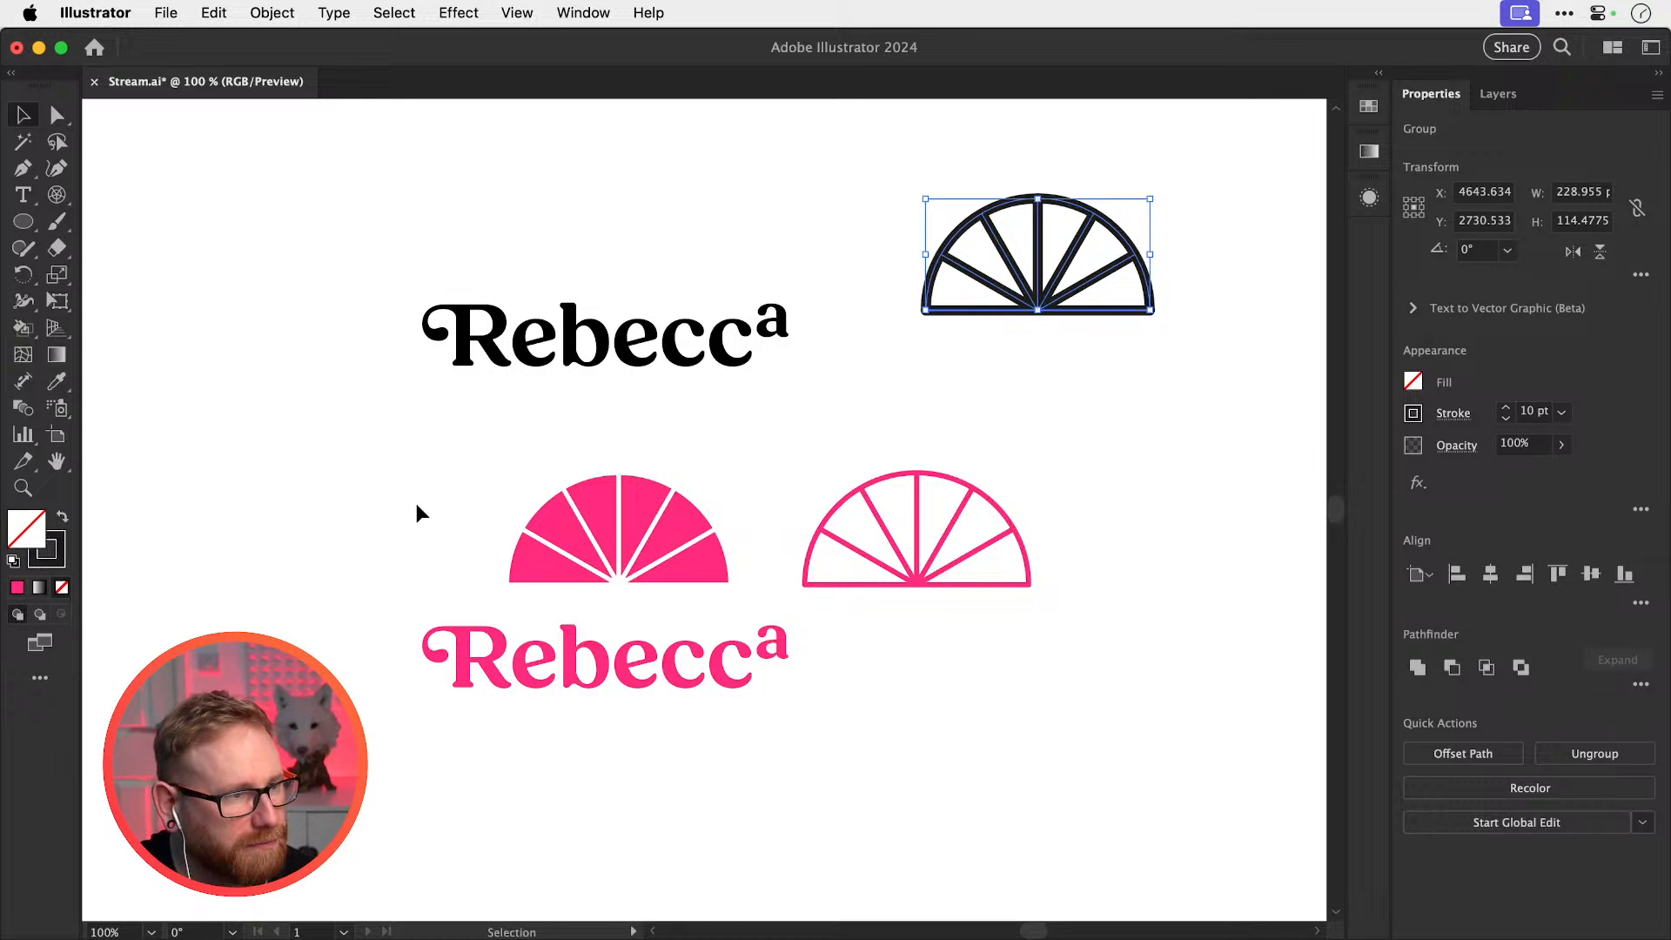
Zoom in on the filled pink half-wheel and select it
key("a")
left_click(553, 570)
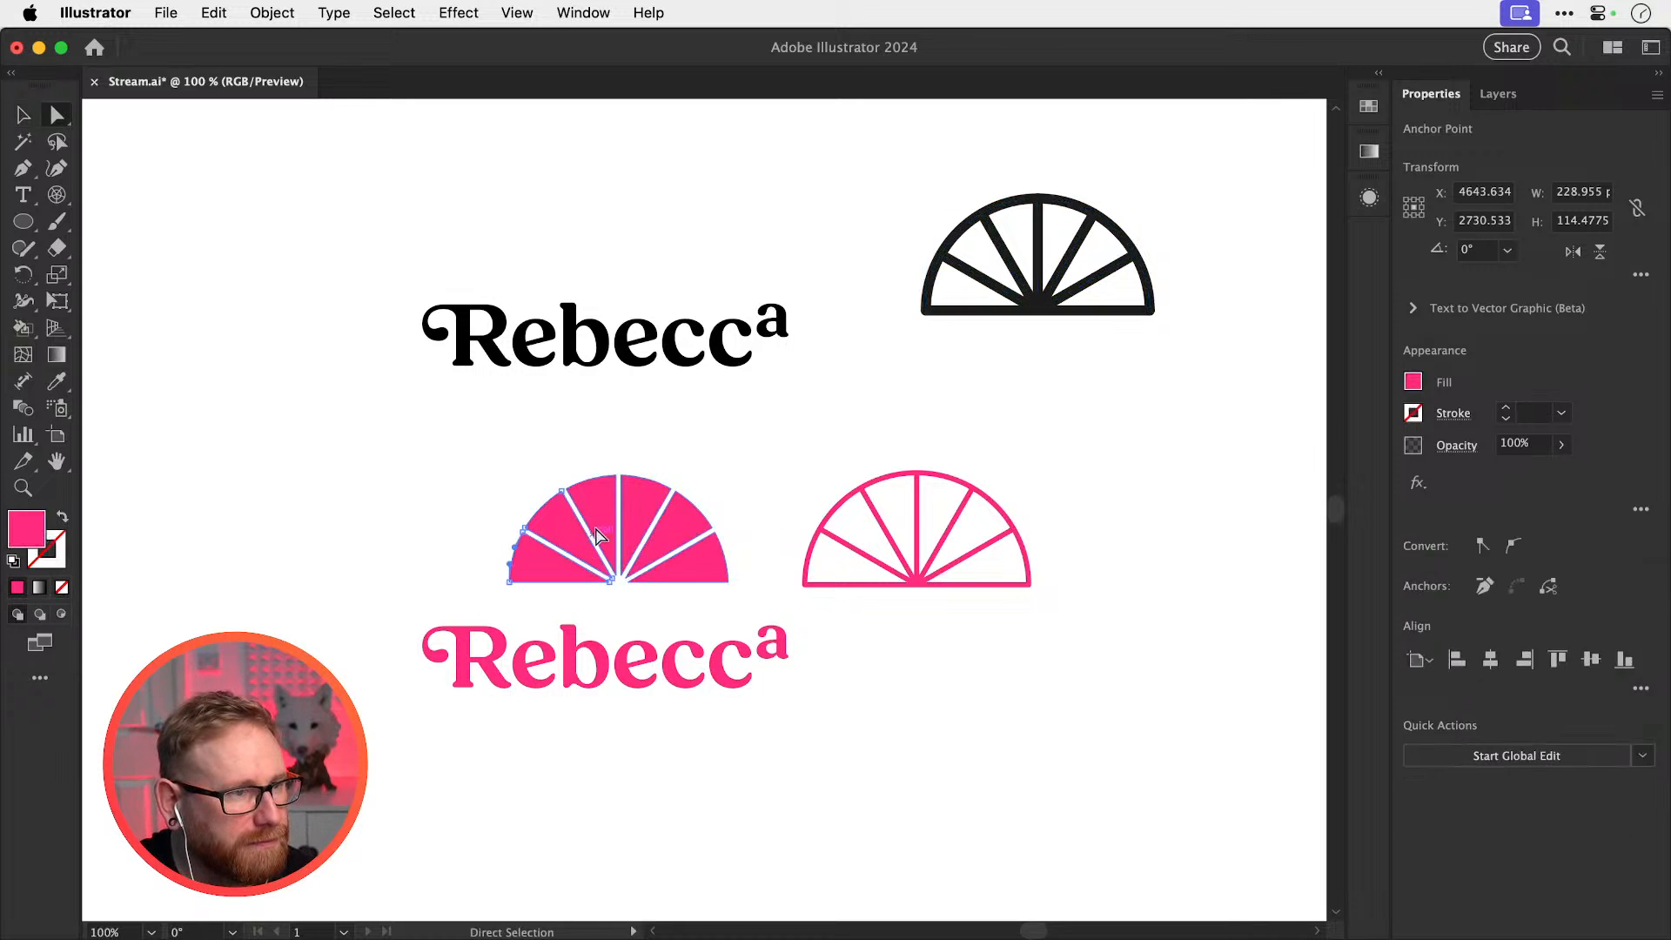
left_click(738, 520)
left_click_drag(641, 501, 655, 463)
key("super+z")
key("super+shift+a")
key("v")
left_click(604, 524)
key("super+z")
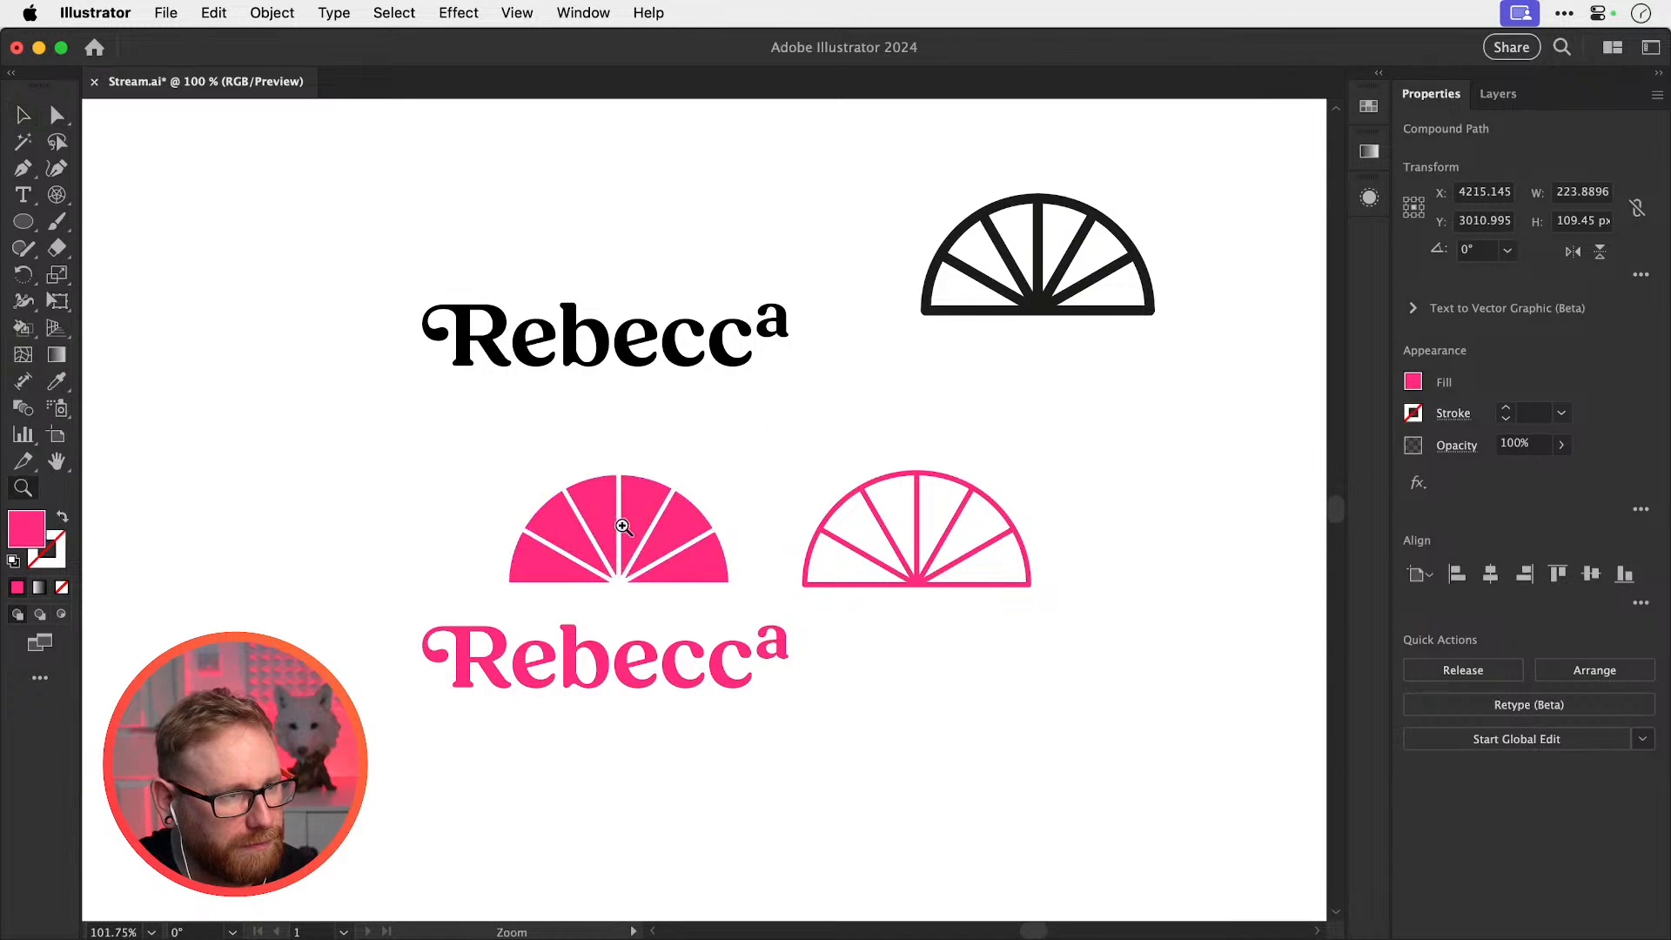
left_click_drag(598, 510, 688, 560)
left_click(485, 479)
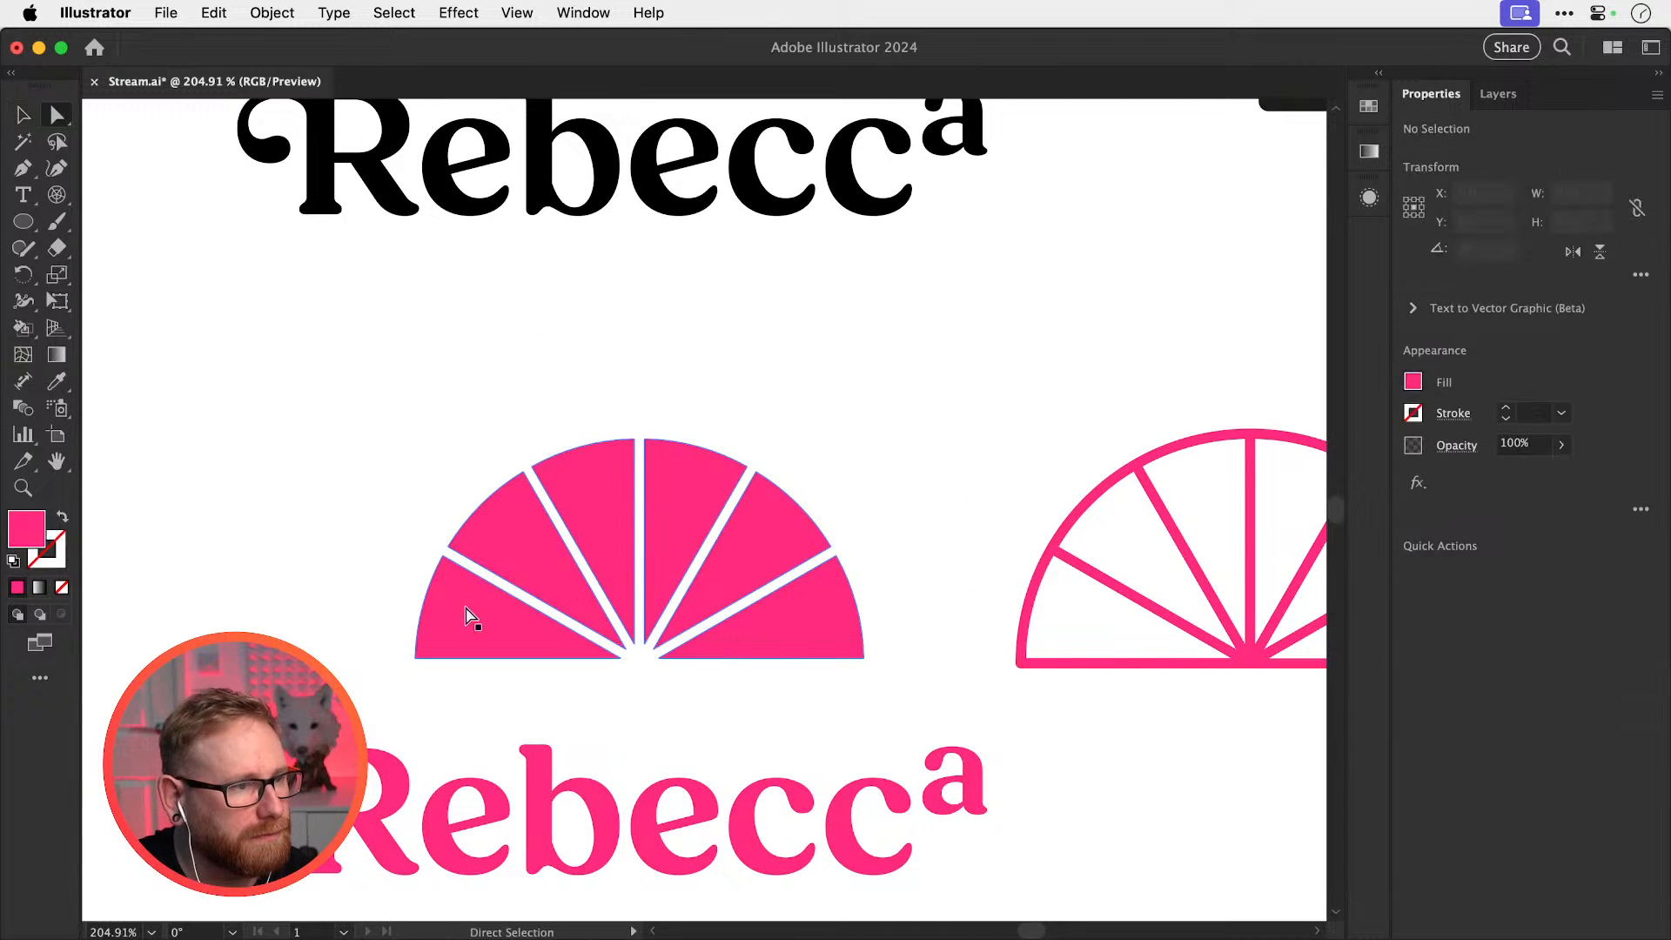
left_click(505, 544)
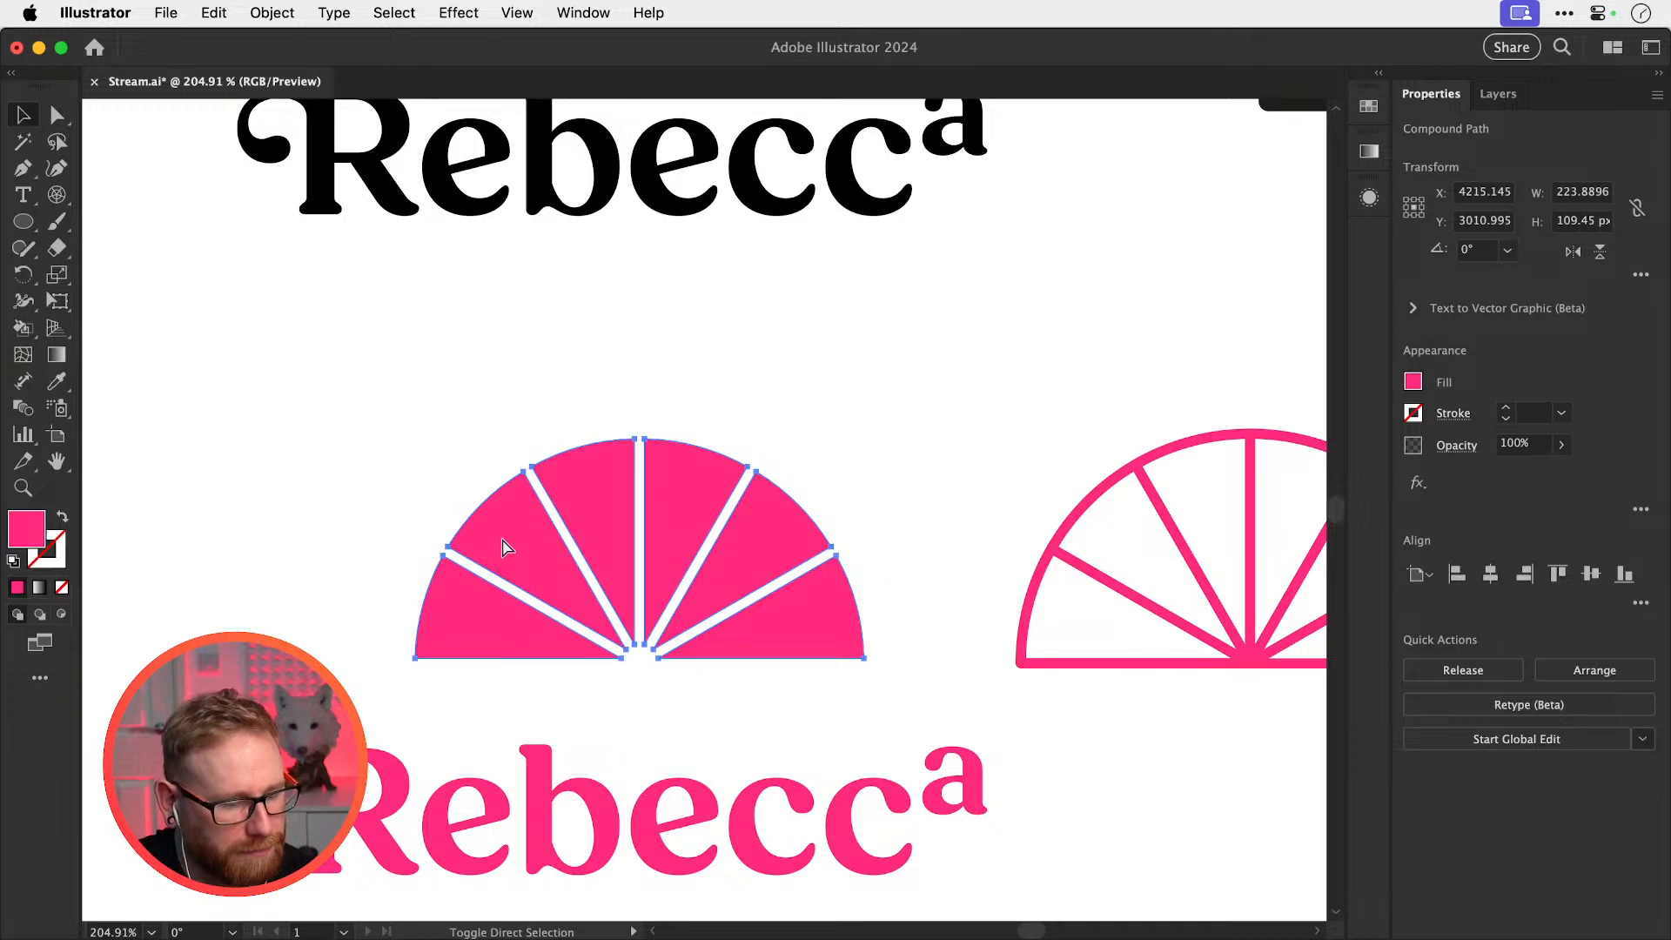
Release the filled half-wheel into separate wedges
left_click(272, 12)
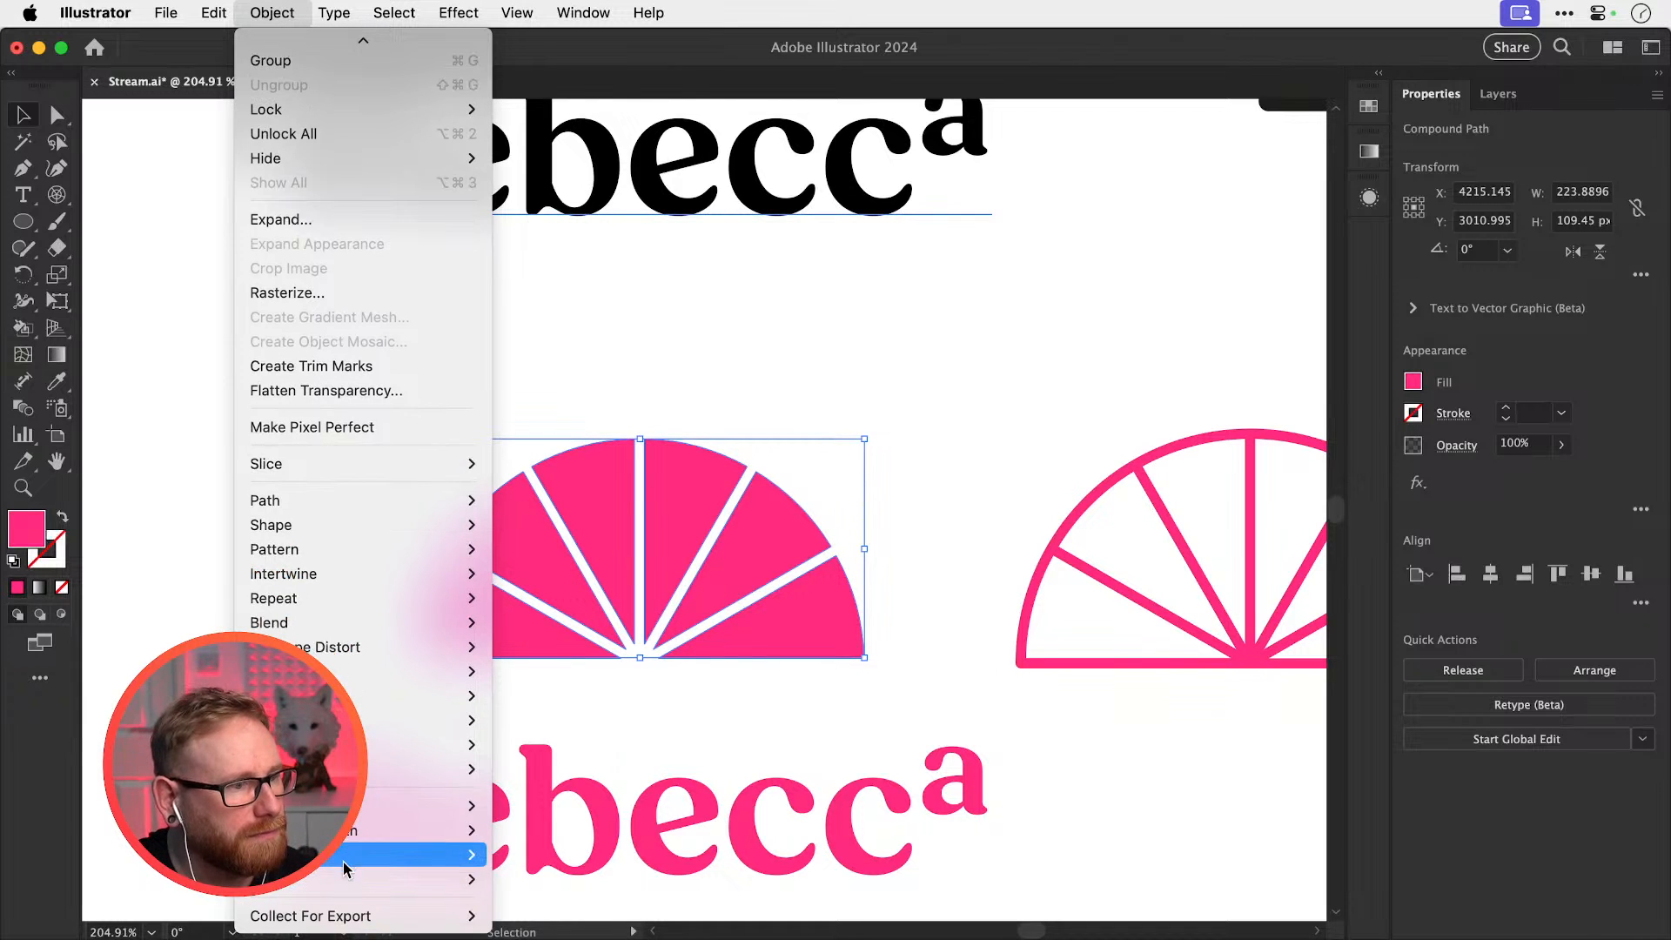
mouse_move(418, 854)
left_click(513, 857)
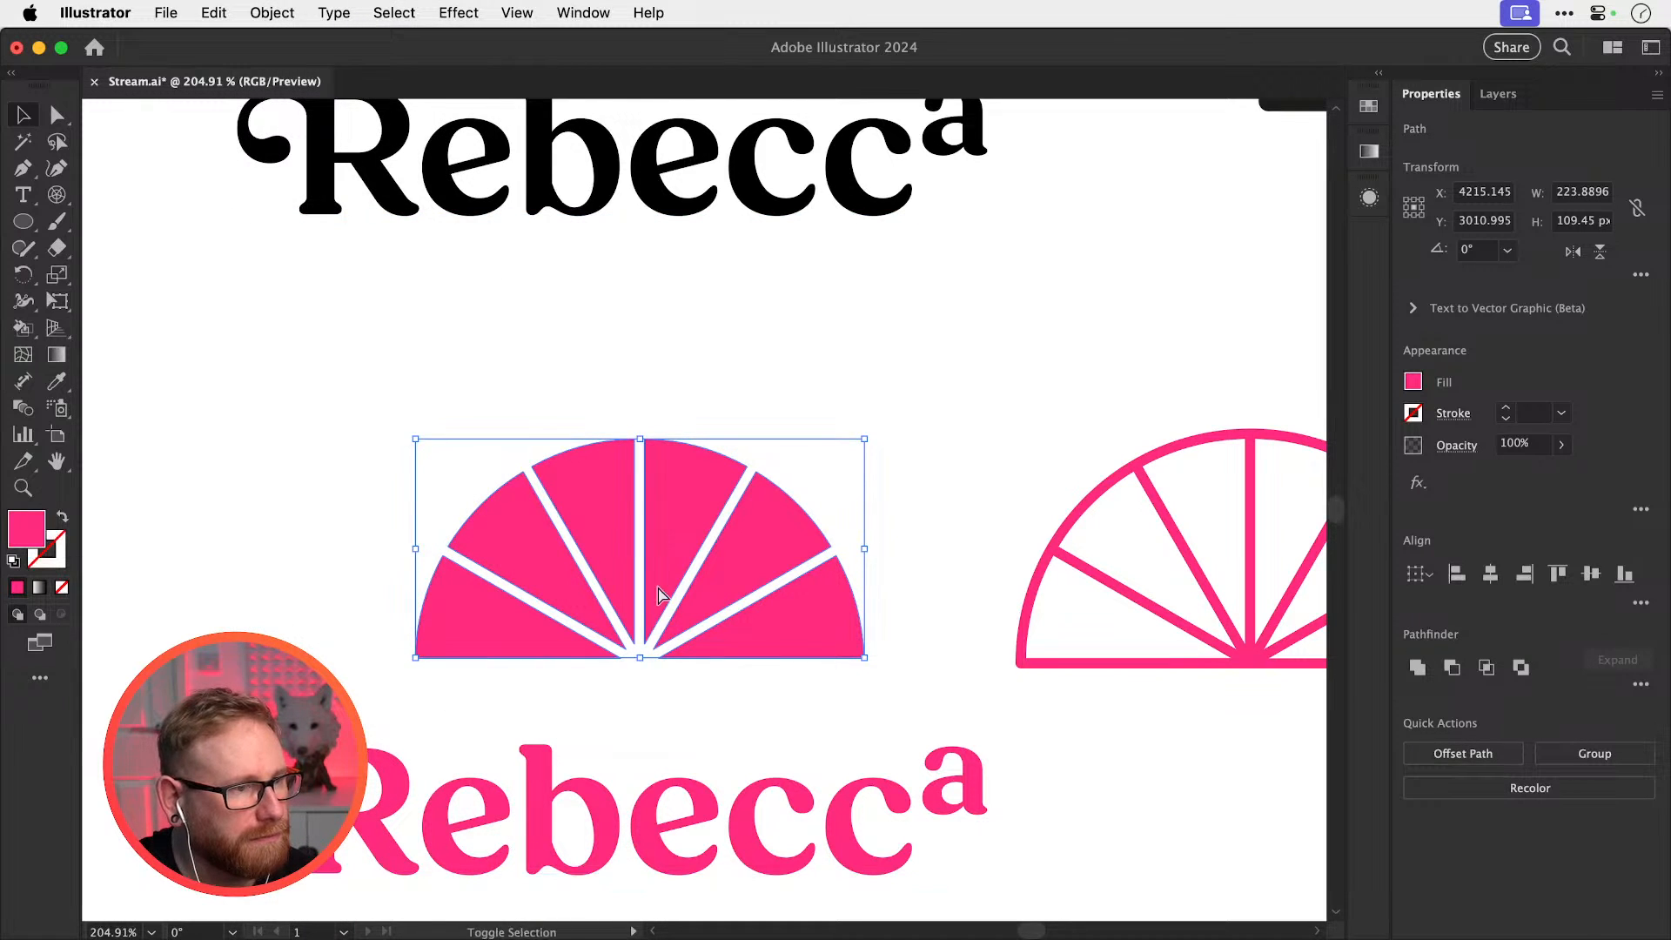
key("super+shift+a")
left_click_drag(667, 484, 750, 381)
key("super+z")
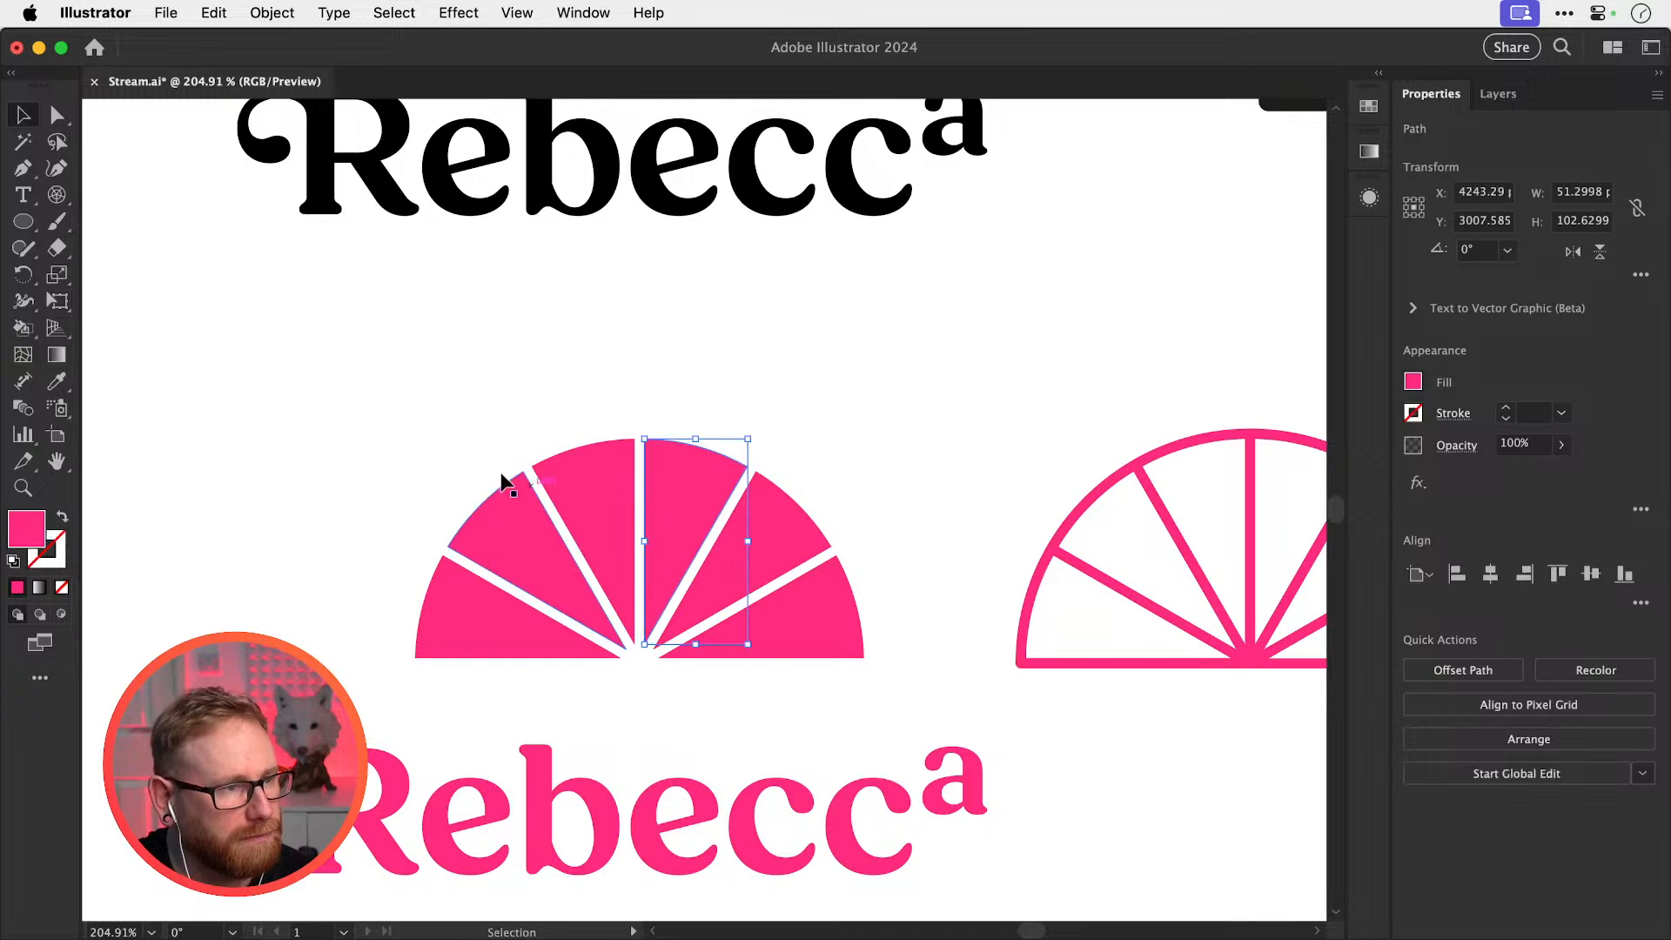
Select the wedges and lower their opacity to about 17%, leaving one solid wedge
left_click_drag(441, 381, 603, 605)
left_click_drag(814, 477, 674, 610)
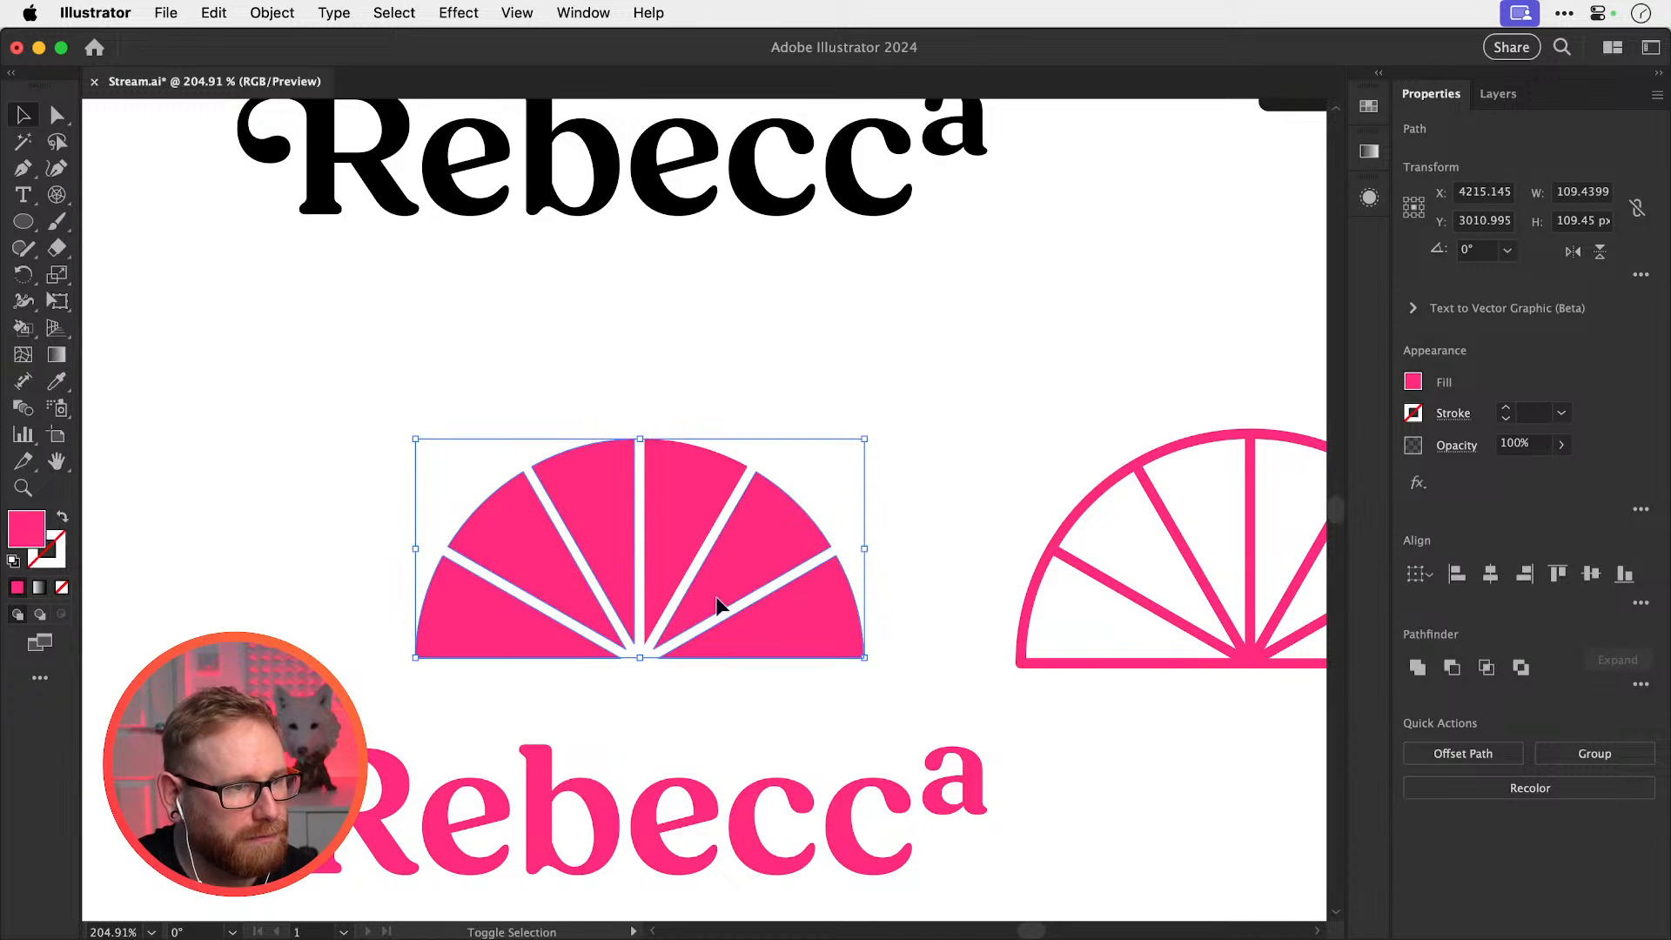
left_click(1561, 445)
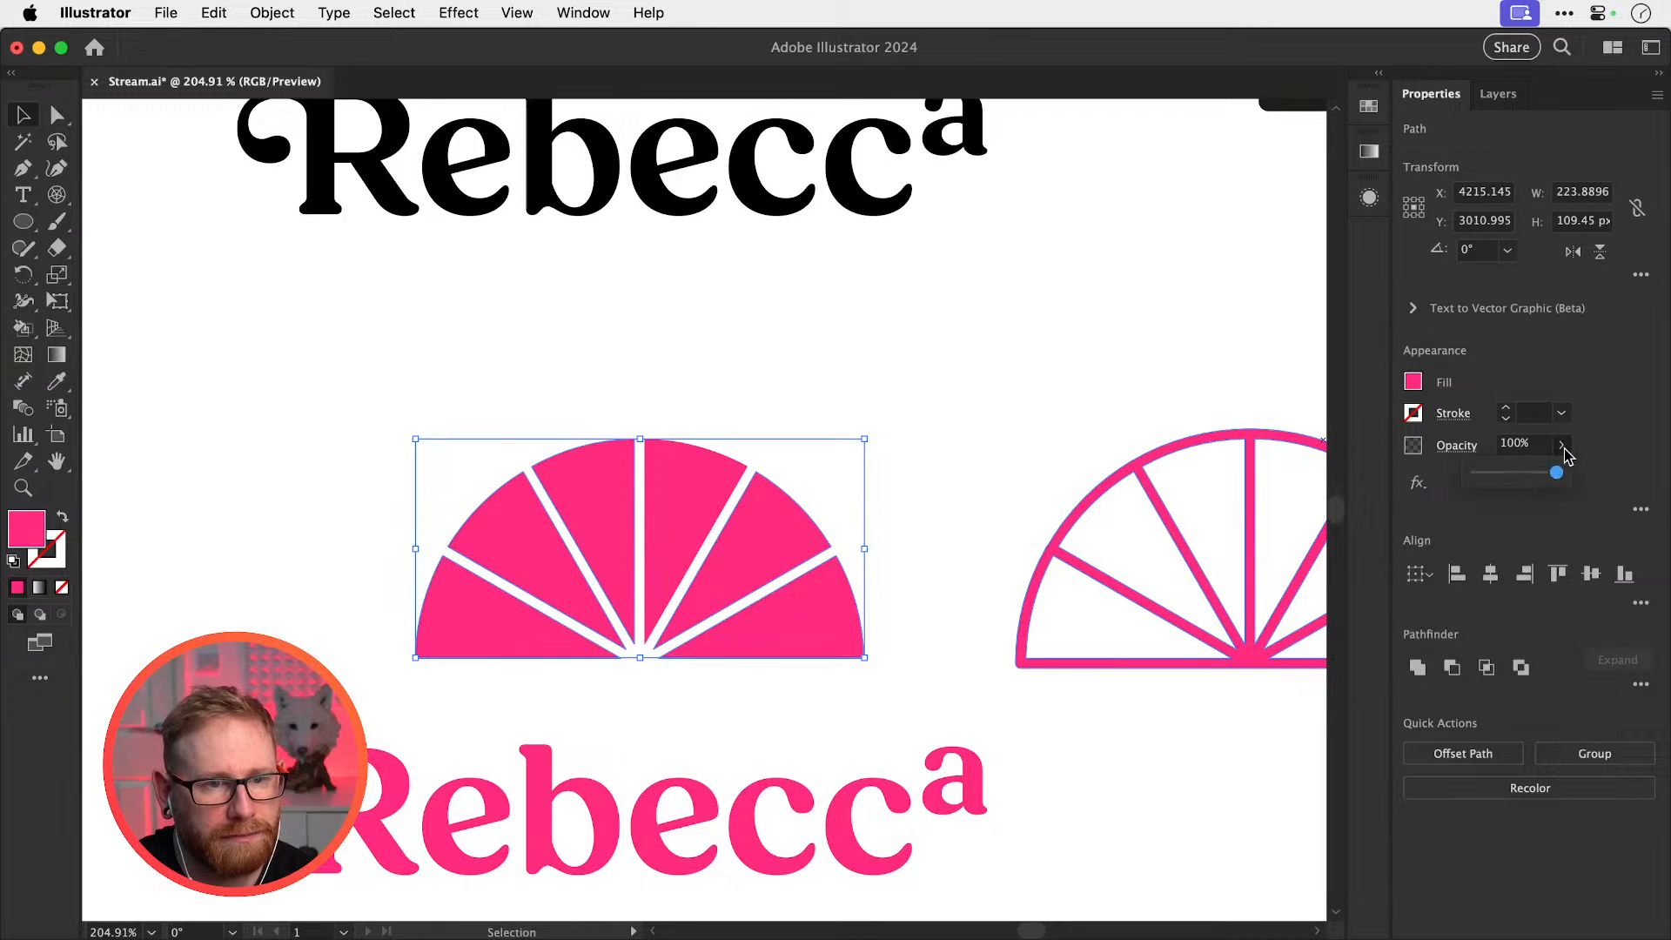
left_click_drag(1555, 473, 1491, 477)
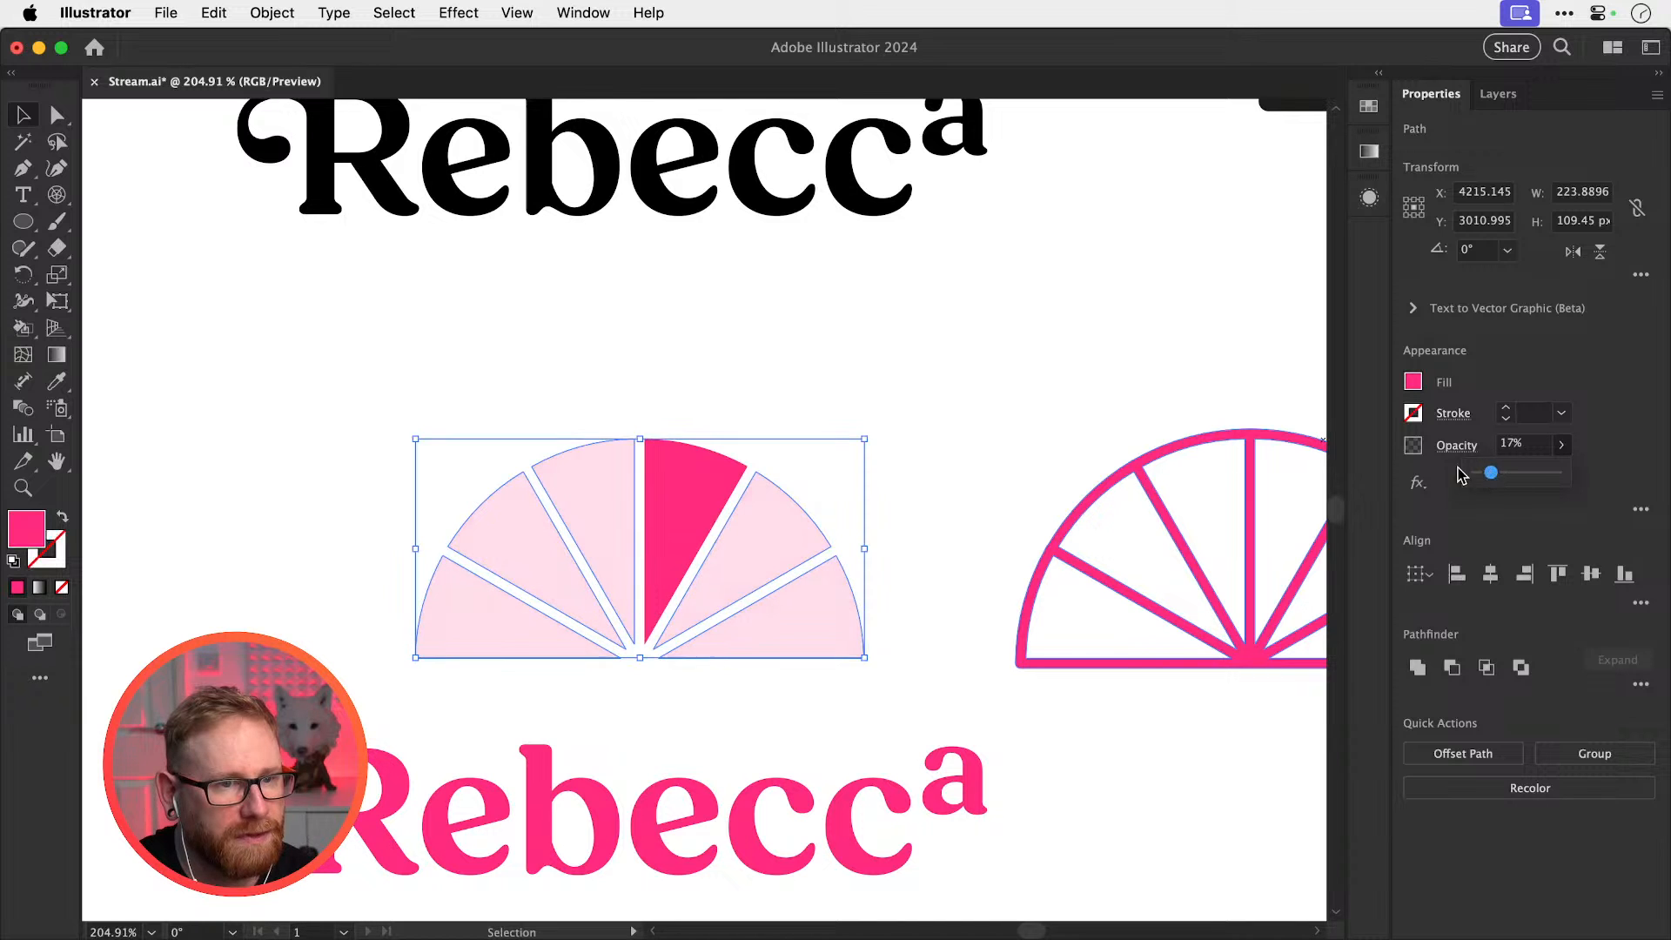
left_click(988, 370)
scroll(914, 347, "down", 3)
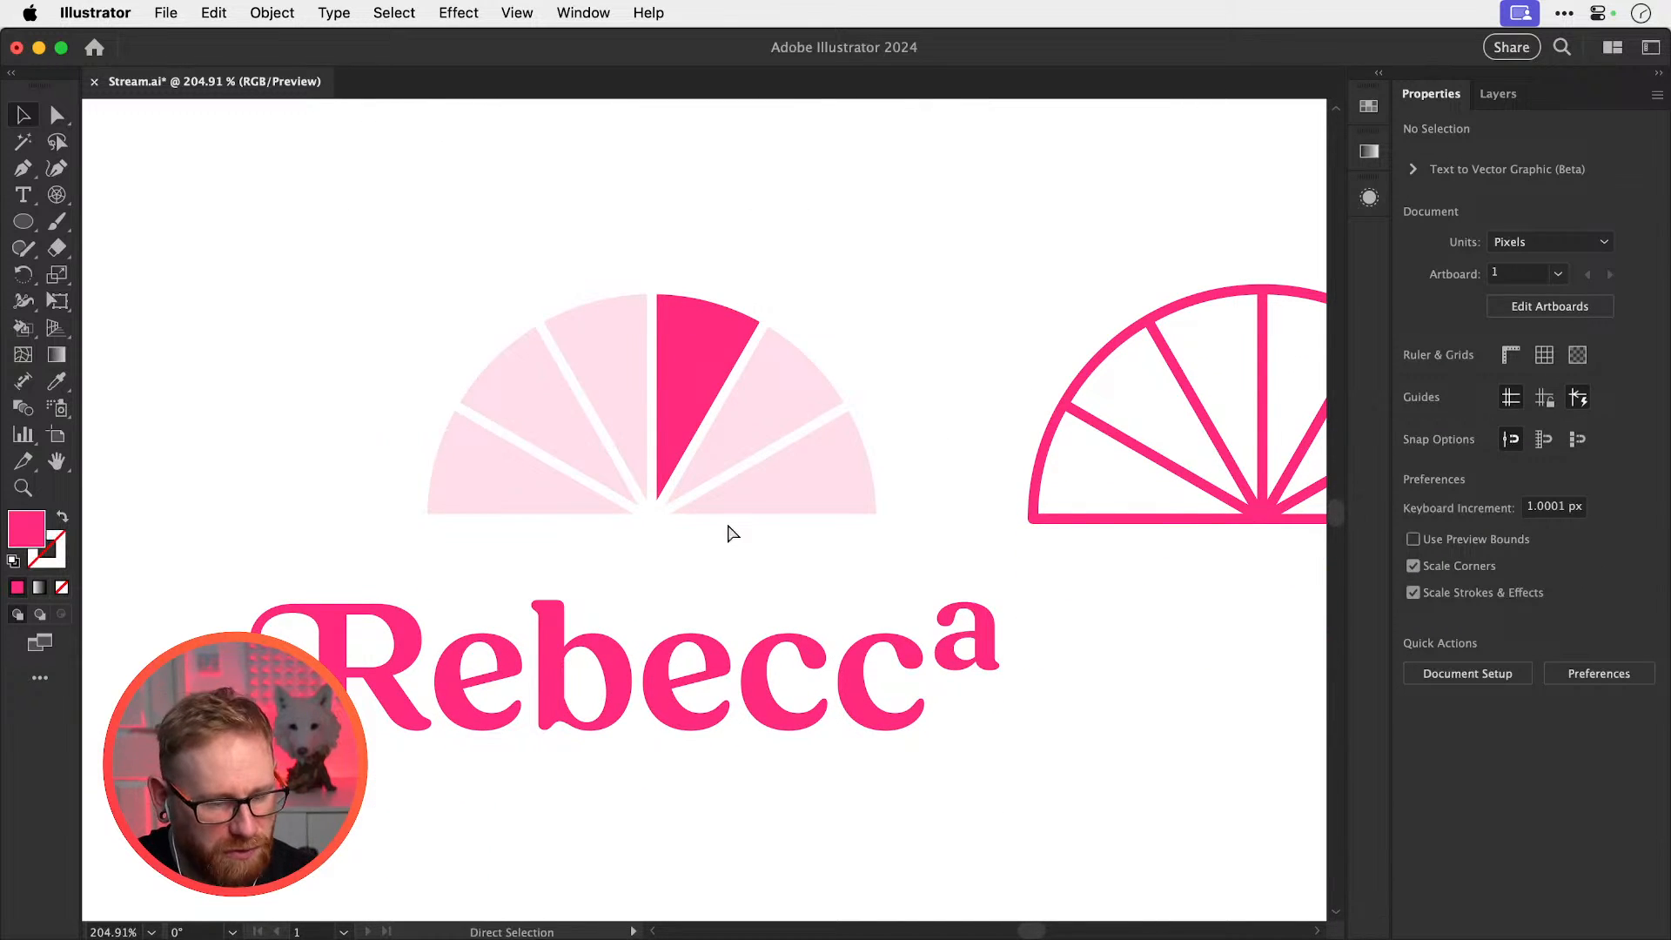
Option-drag a copy of the pink fan and Rebecca lockup below the originals
key("super+minus")
key("super+minus")
key("super+minus")
key("super+minus")
left_click_drag(557, 651, 718, 768)
left_click_drag(841, 632, 864, 425)
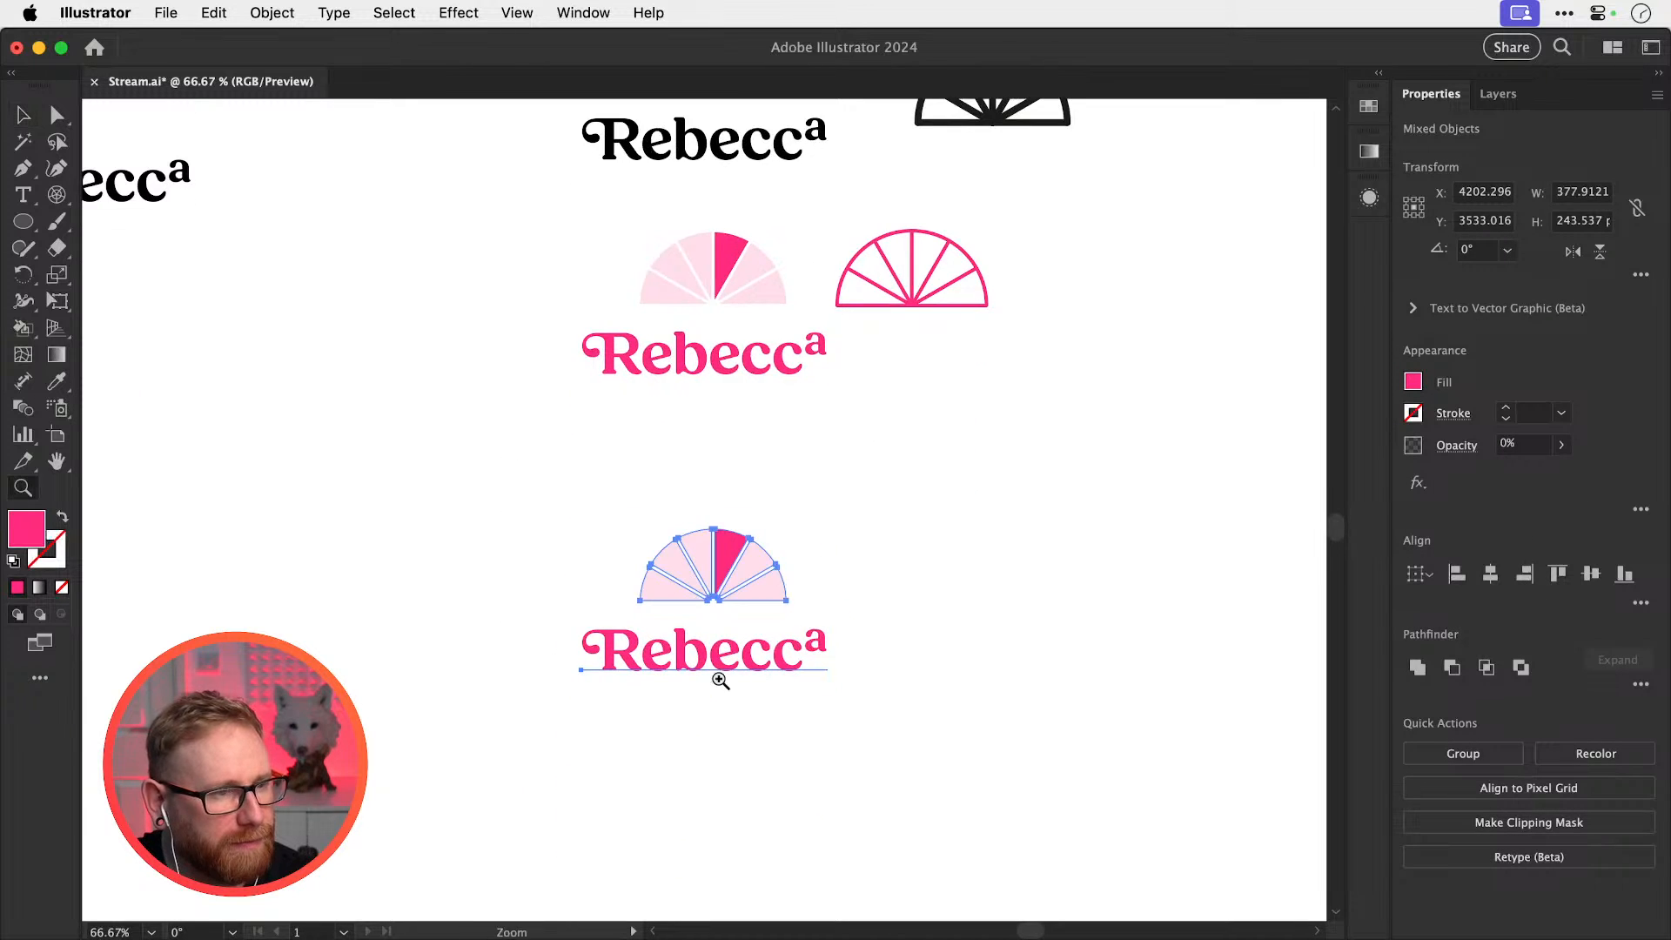
left_click_drag(717, 679, 943, 641)
left_click(1086, 499)
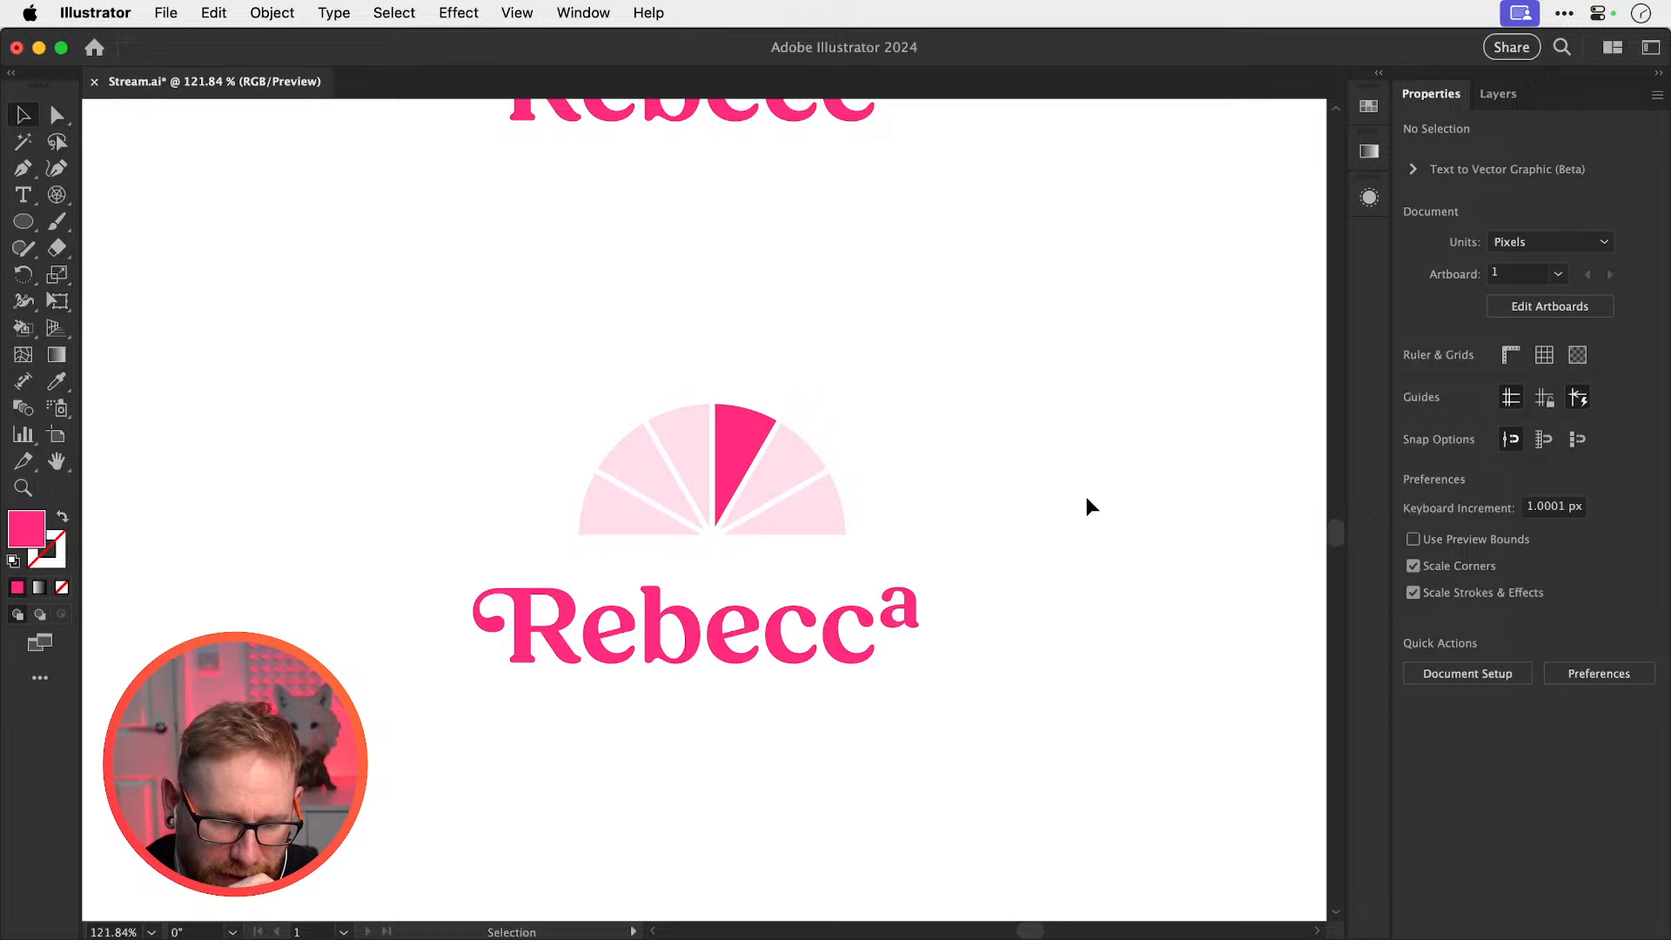
Option-drag another copy of the pink Rebecca wordmark to the right of the lockup
left_click_drag(801, 549, 357, 528)
left_click_drag(742, 467, 879, 429)
key("v")
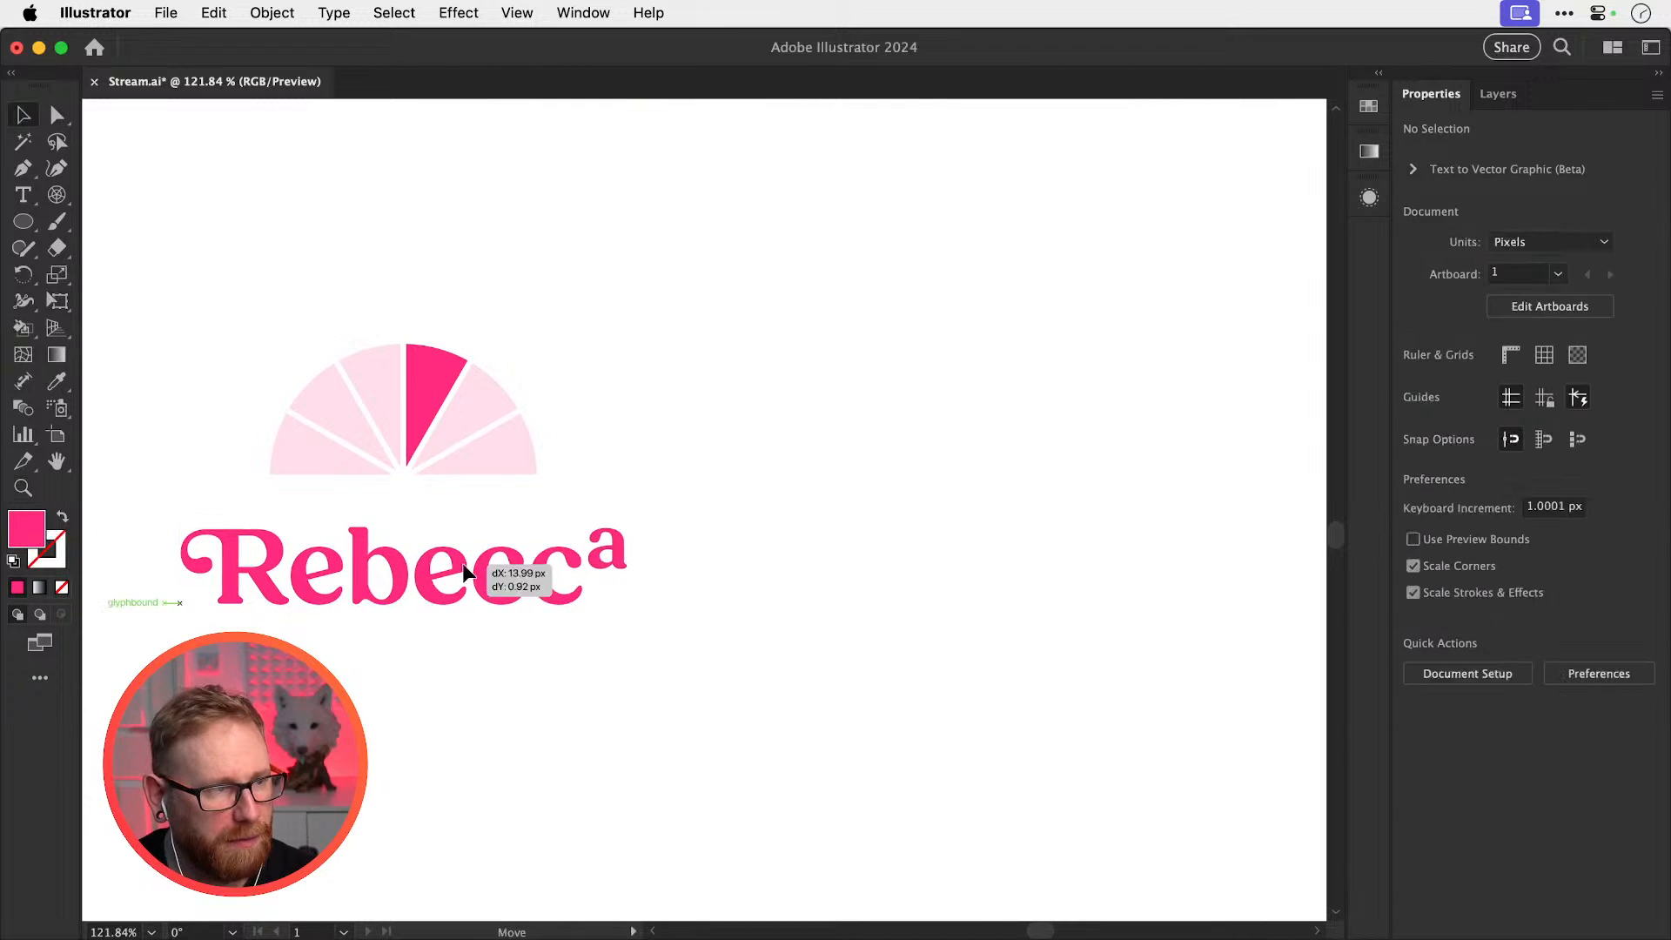
left_click_drag(409, 540, 695, 416)
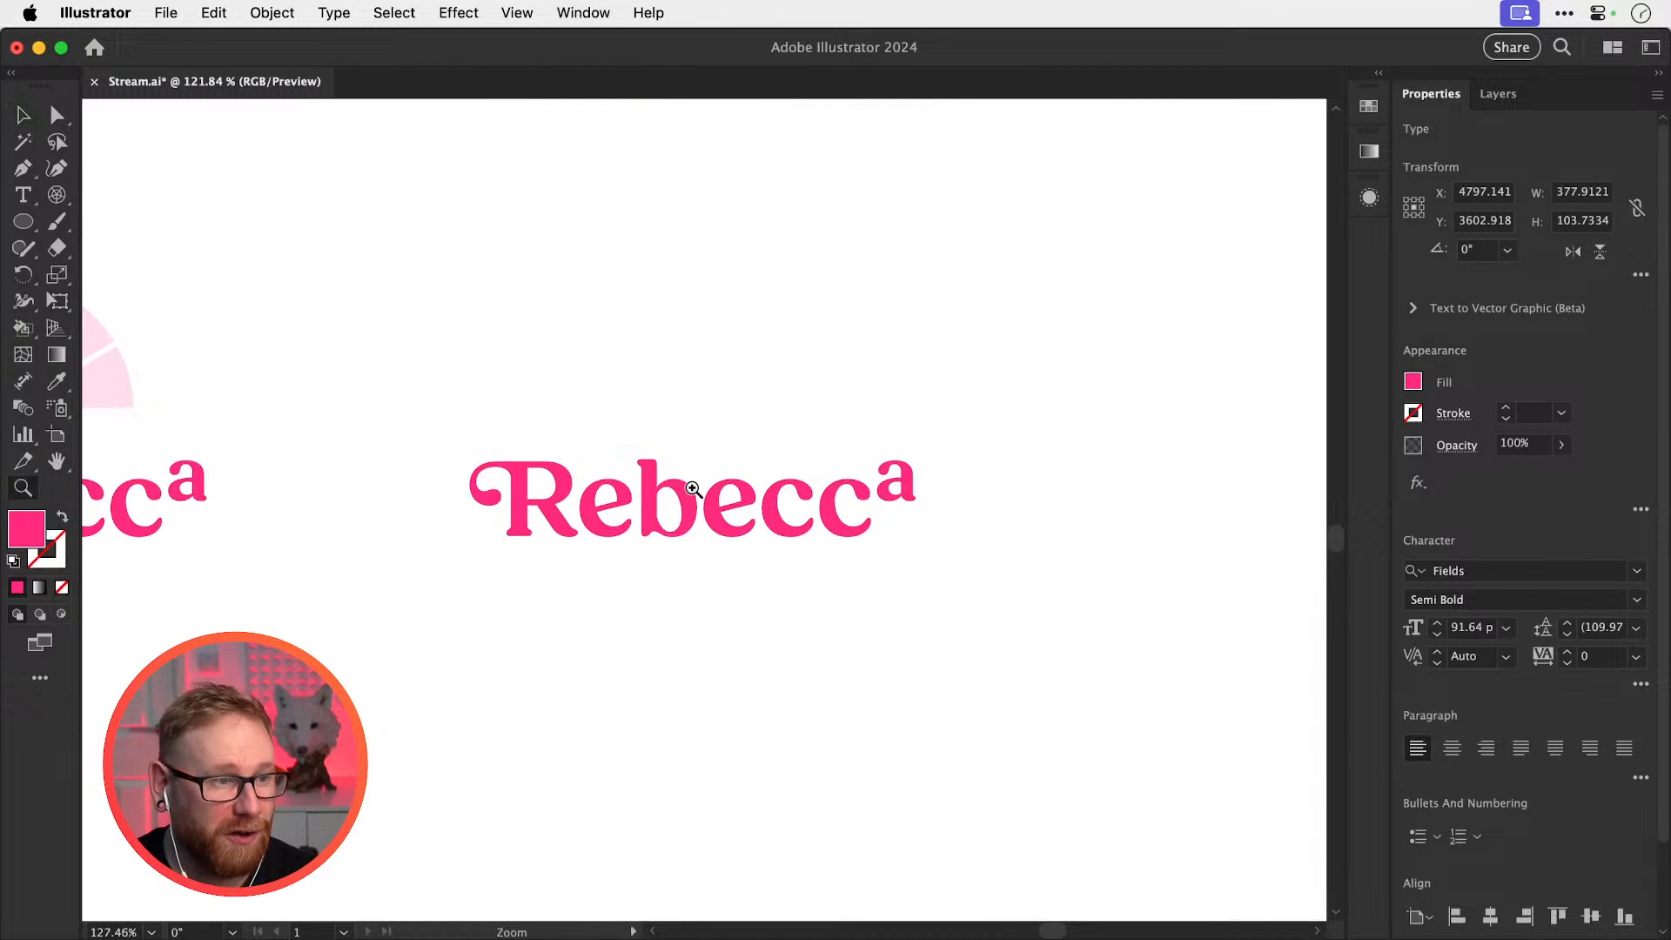
left_click_drag(694, 491, 856, 515)
Cut the Rebecca copy down to 'RB' and try a swash alternate for the B
double_click(851, 520)
left_click_drag(609, 522, 1275, 523)
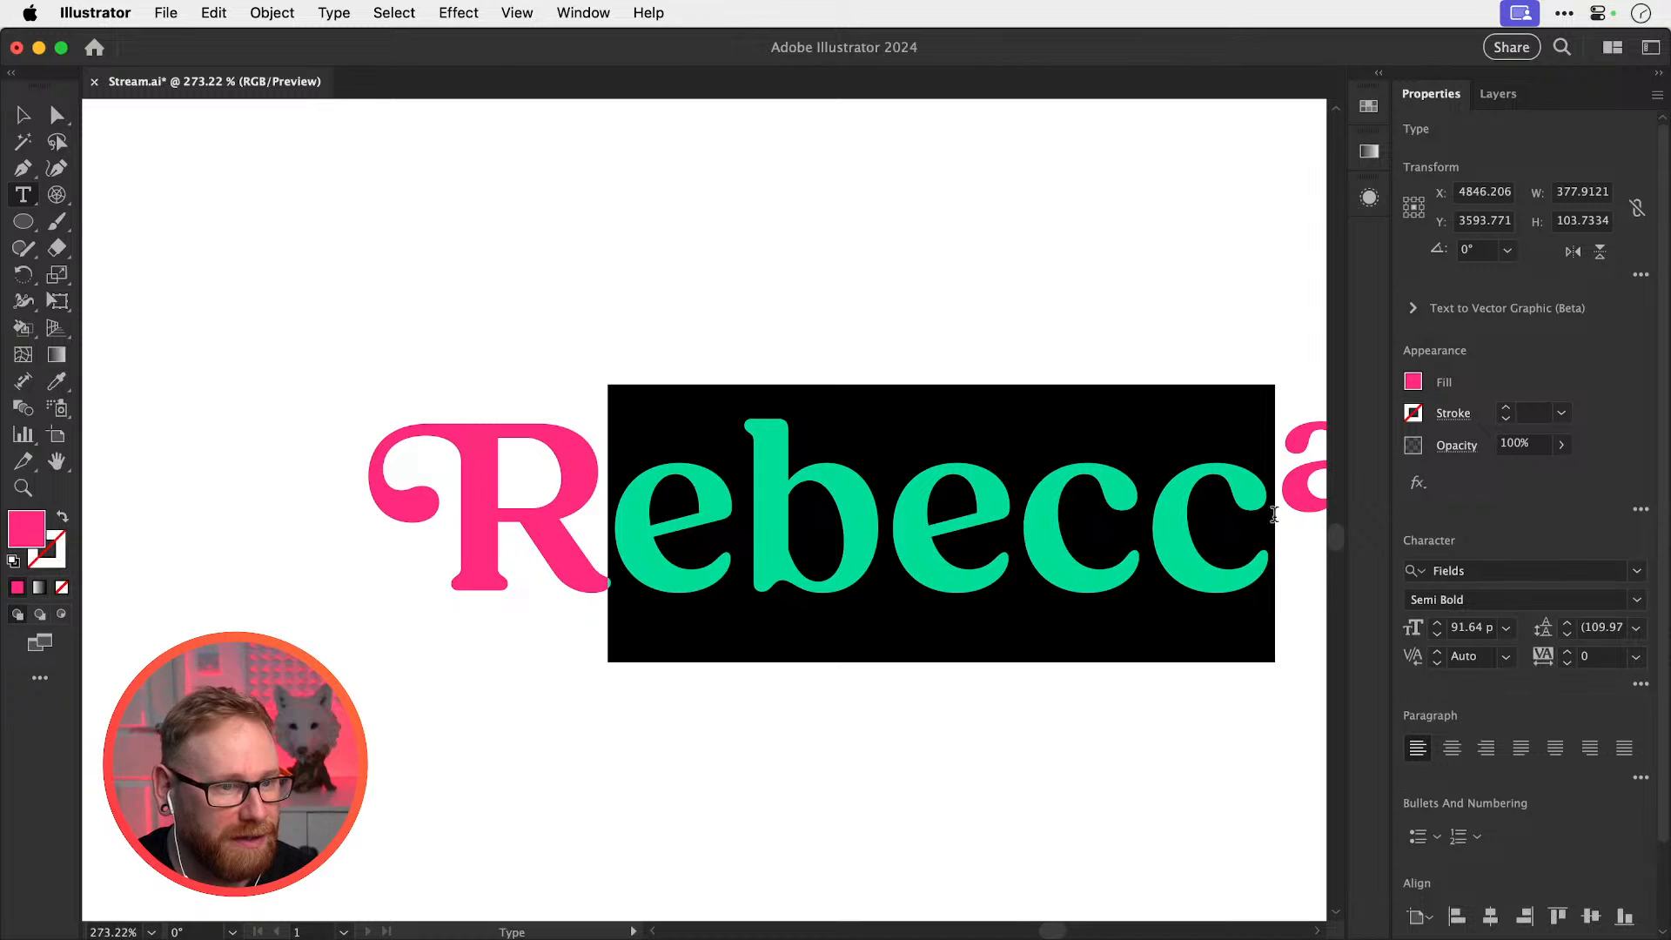
key("BackSpace")
key("shift+Right")
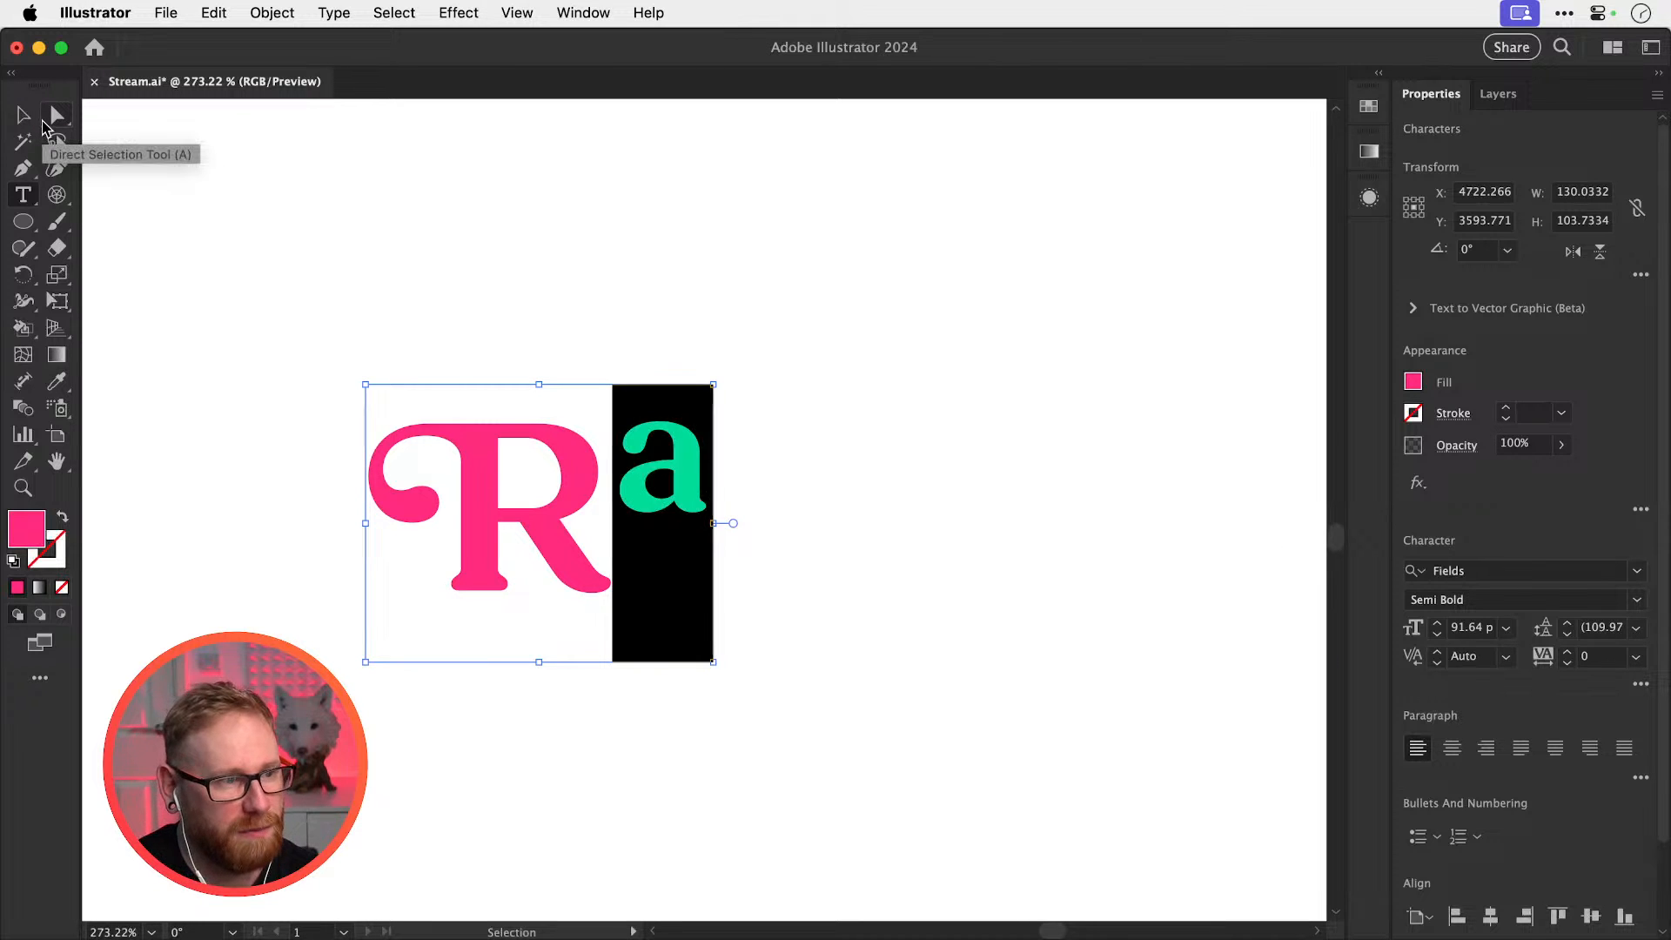
key("BackSpace")
type("b")
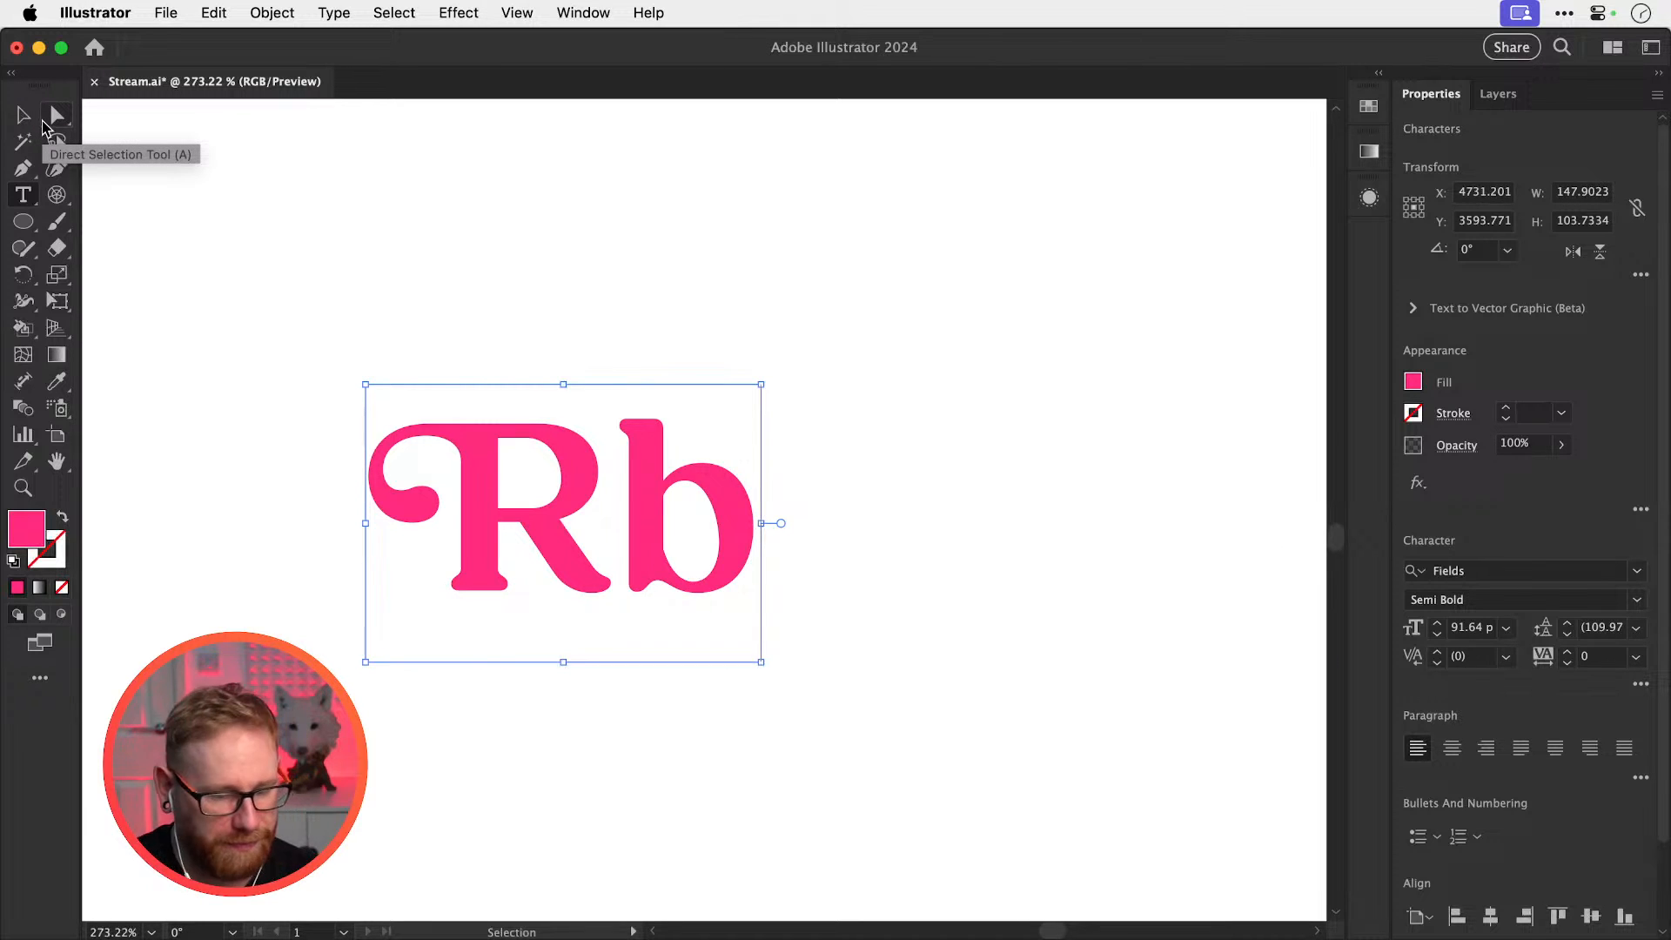
key("BackSpace")
type("B")
key("shift+Left")
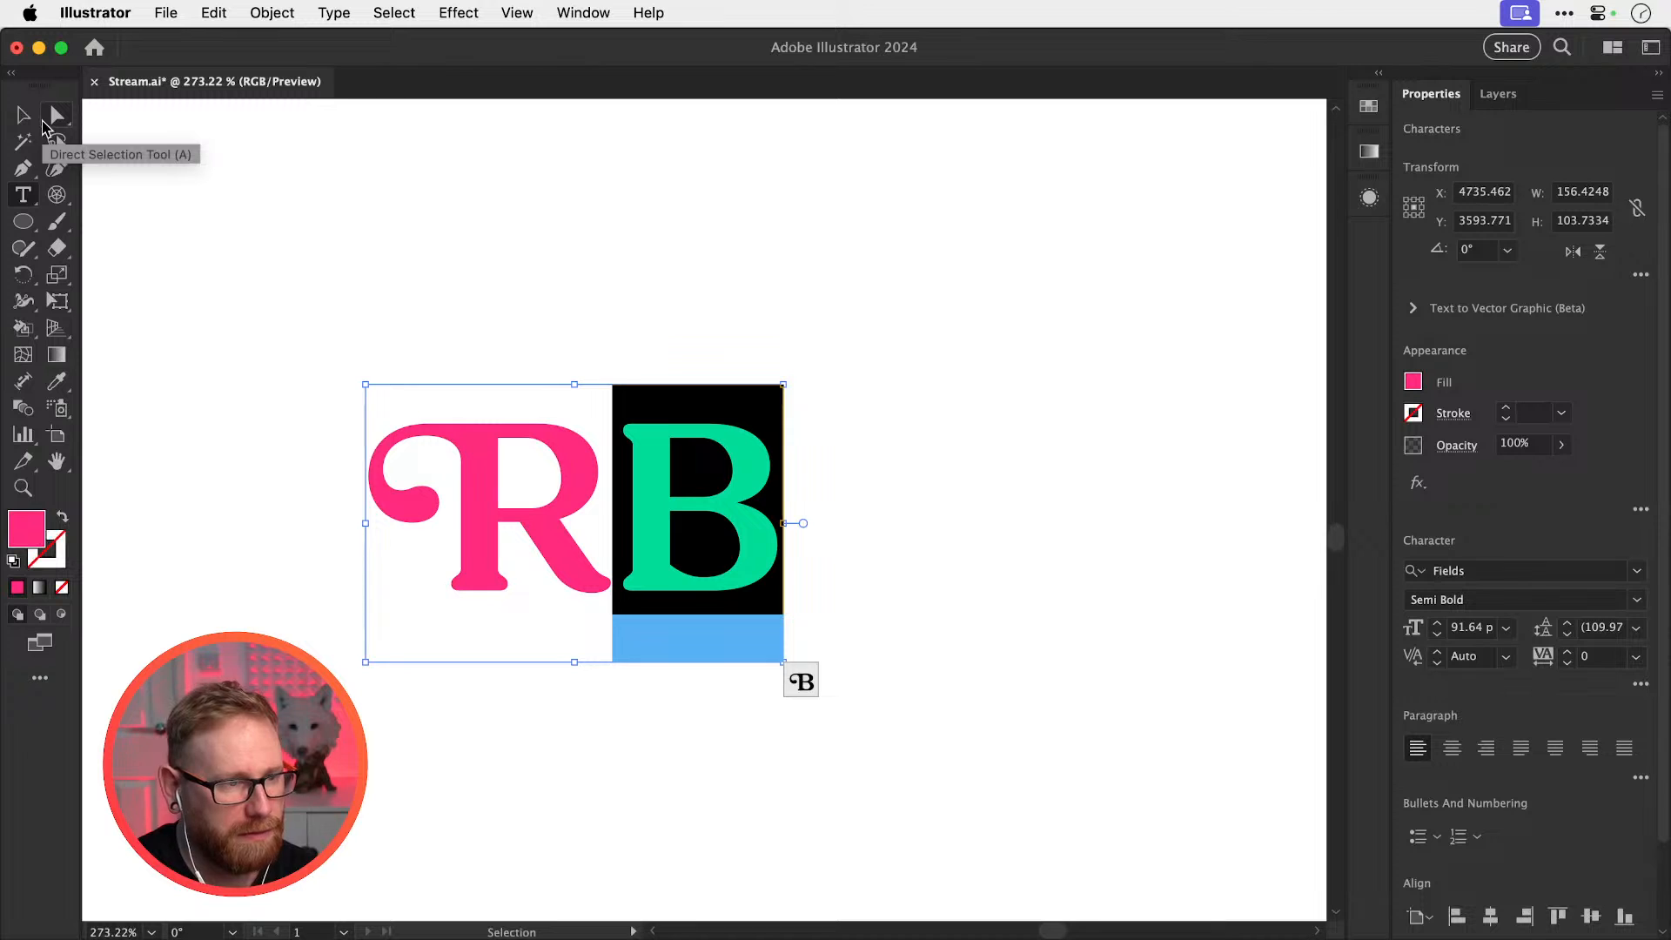
left_click(800, 681)
left_click(744, 506)
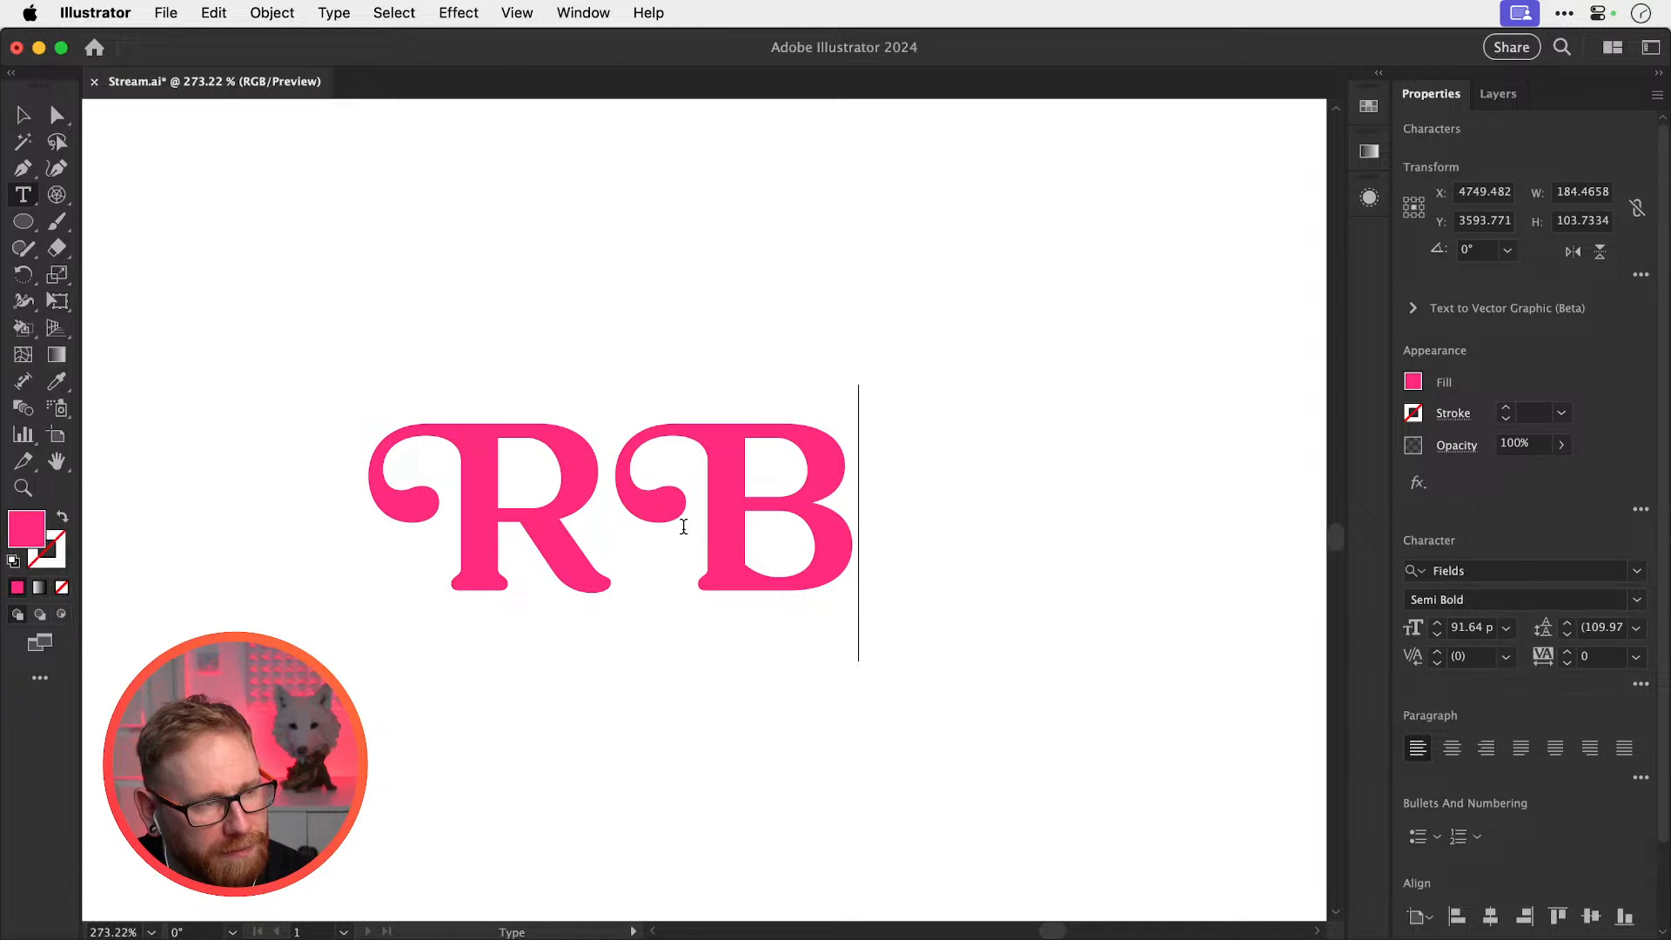
Revert the swash and retype the monogram as 'Rb' with a lowercase b
left_click(31, 116)
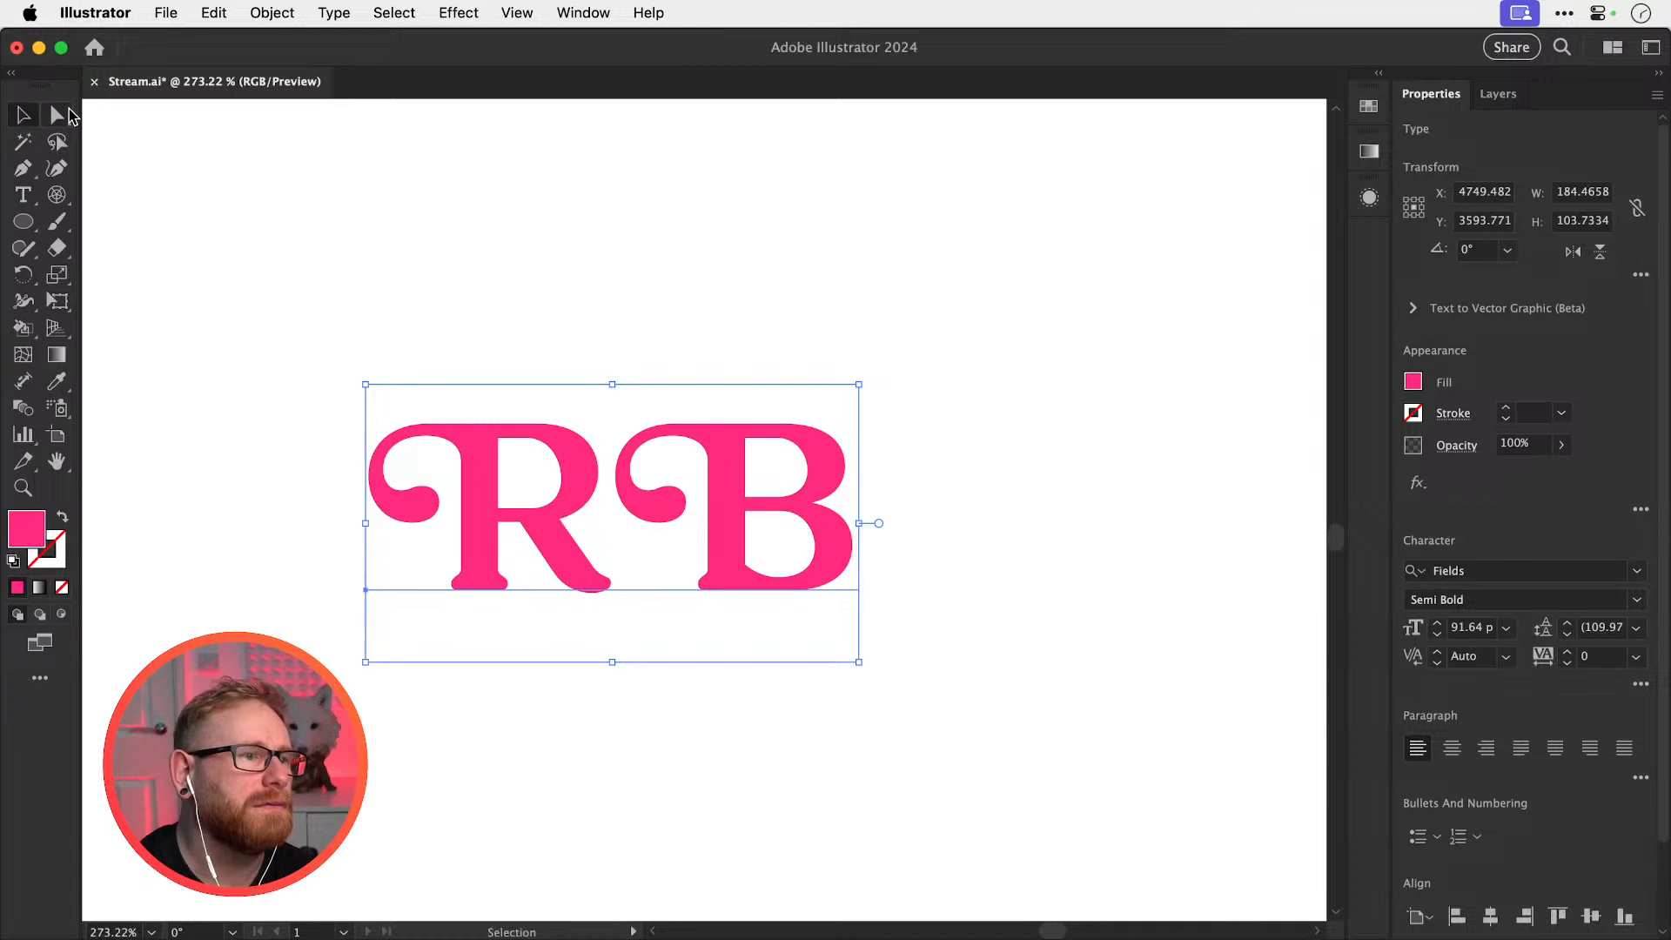
key("super+z")
key("t")
left_click_drag(640, 528, 777, 531)
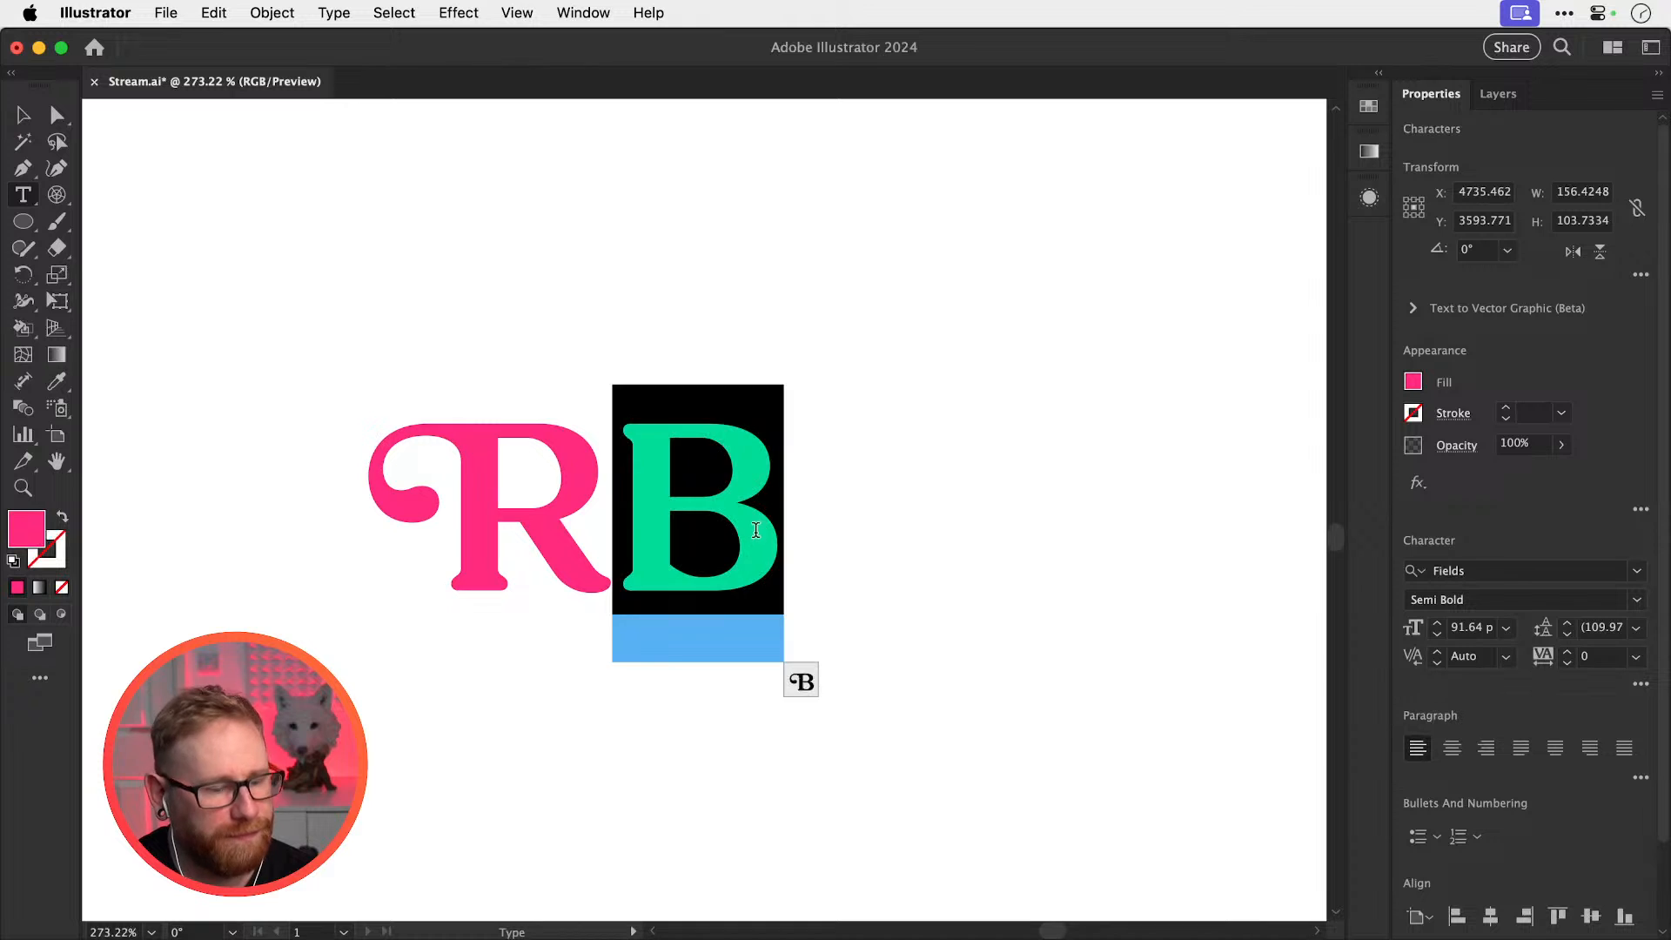
type("b")
key("shift+Left")
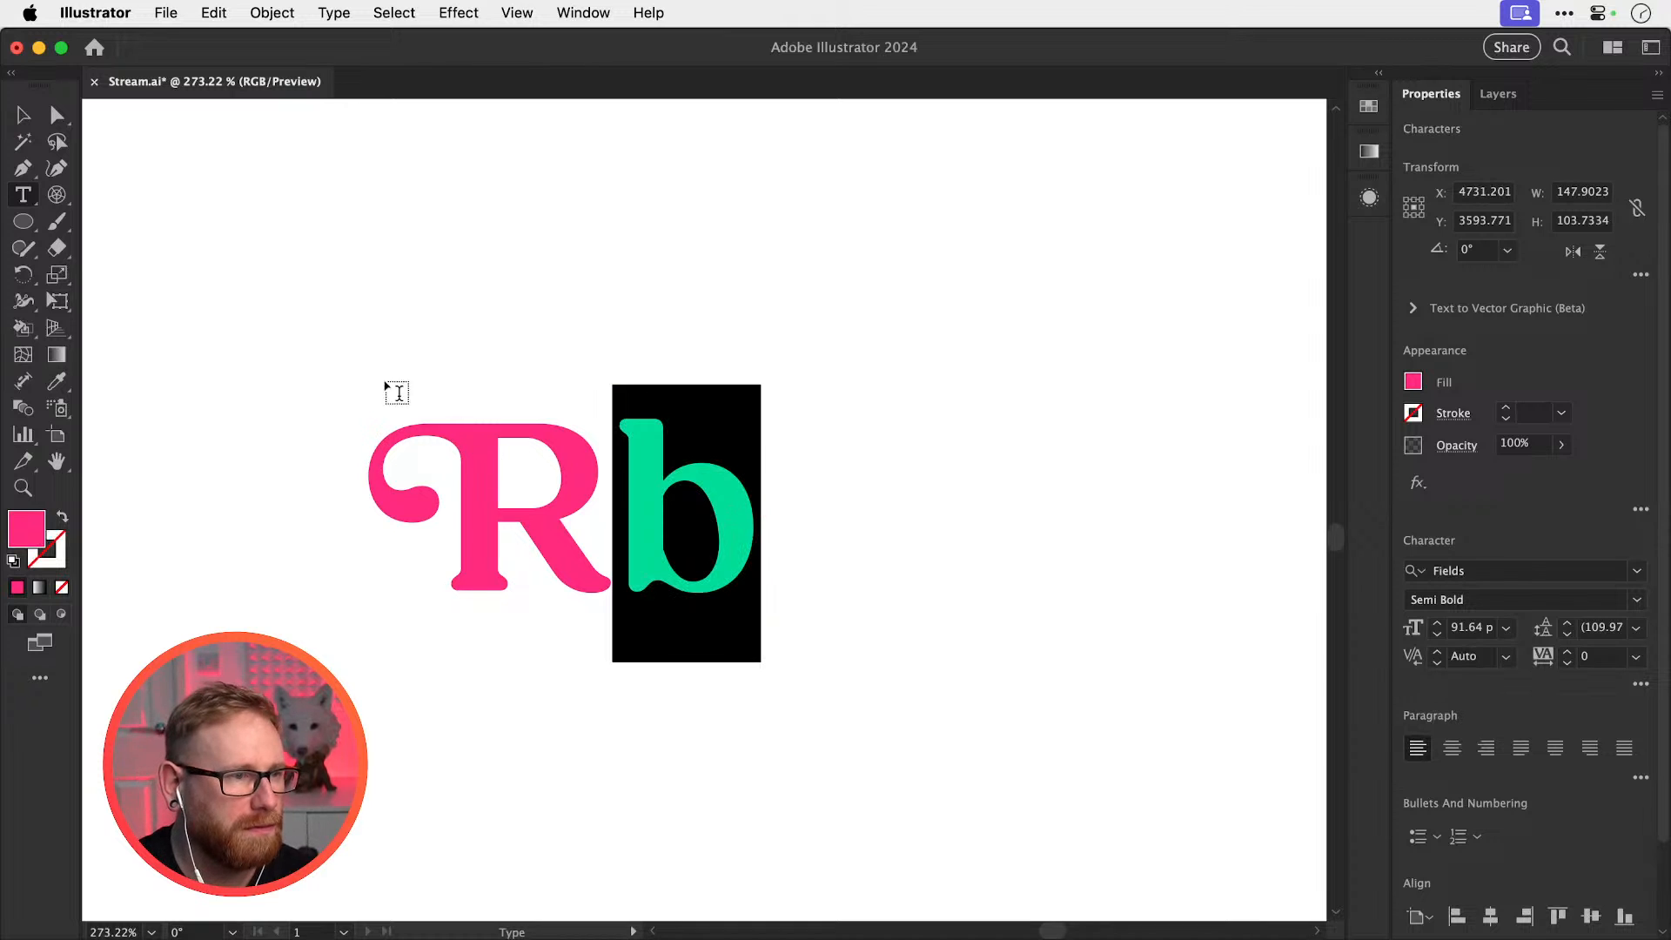
left_click(23, 116)
Option-drag a copy of 'Rb' straight down and retype it as a single 'B'
left_click_drag(598, 532, 734, 770)
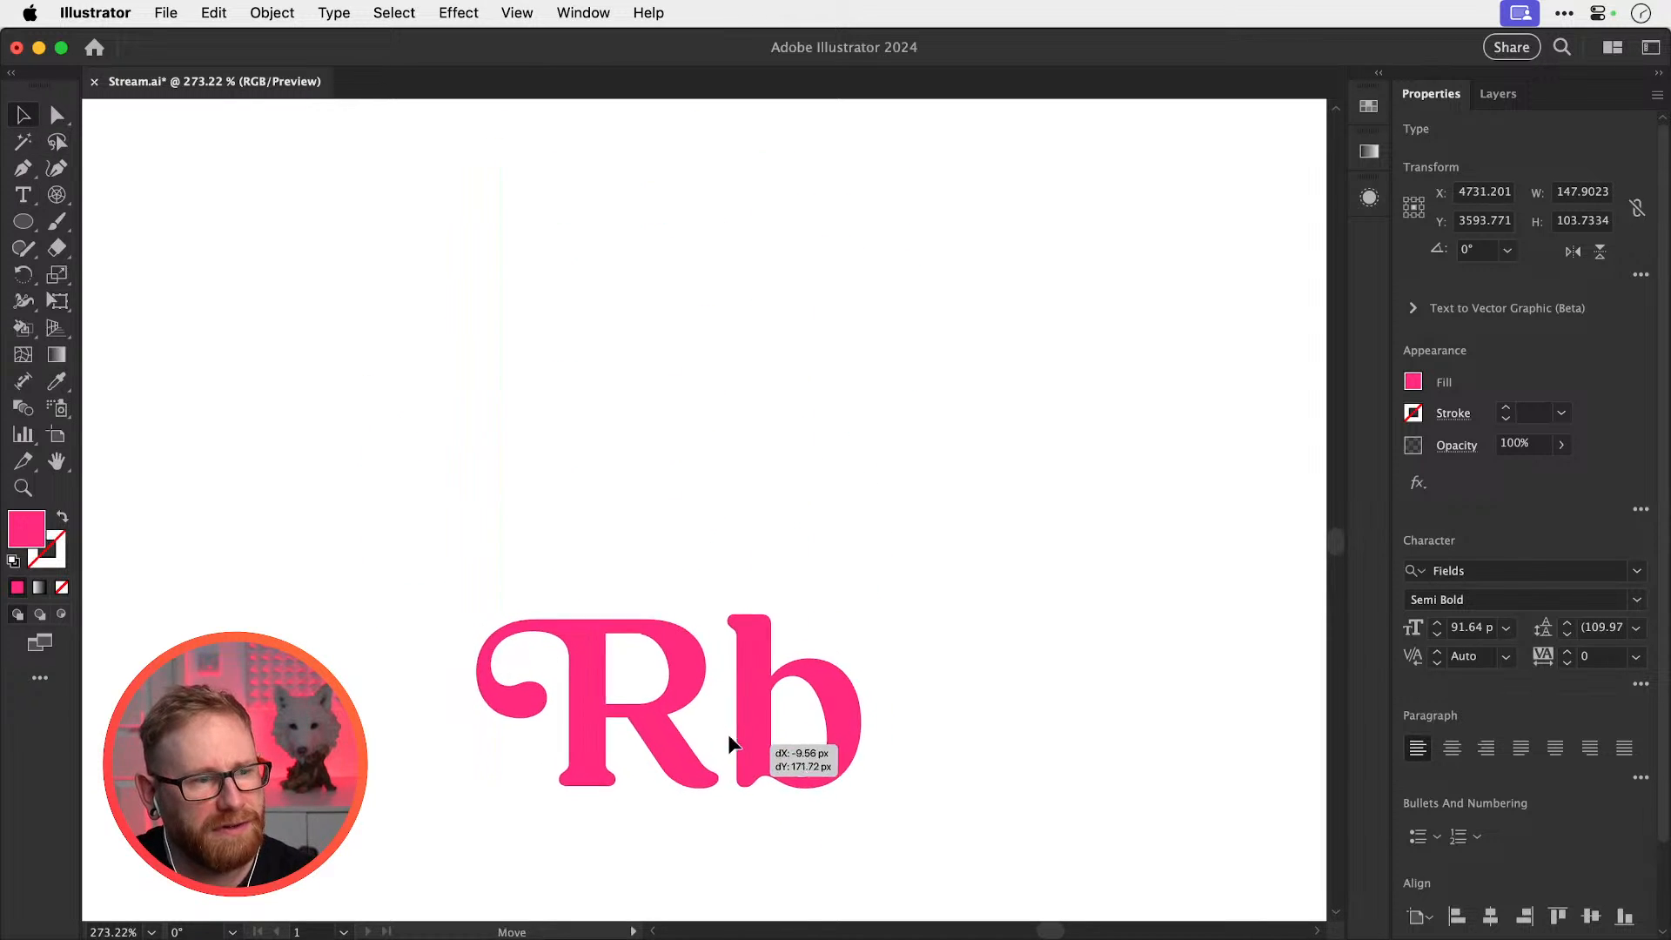
key("t")
left_click_drag(755, 686, 852, 679)
type("B")
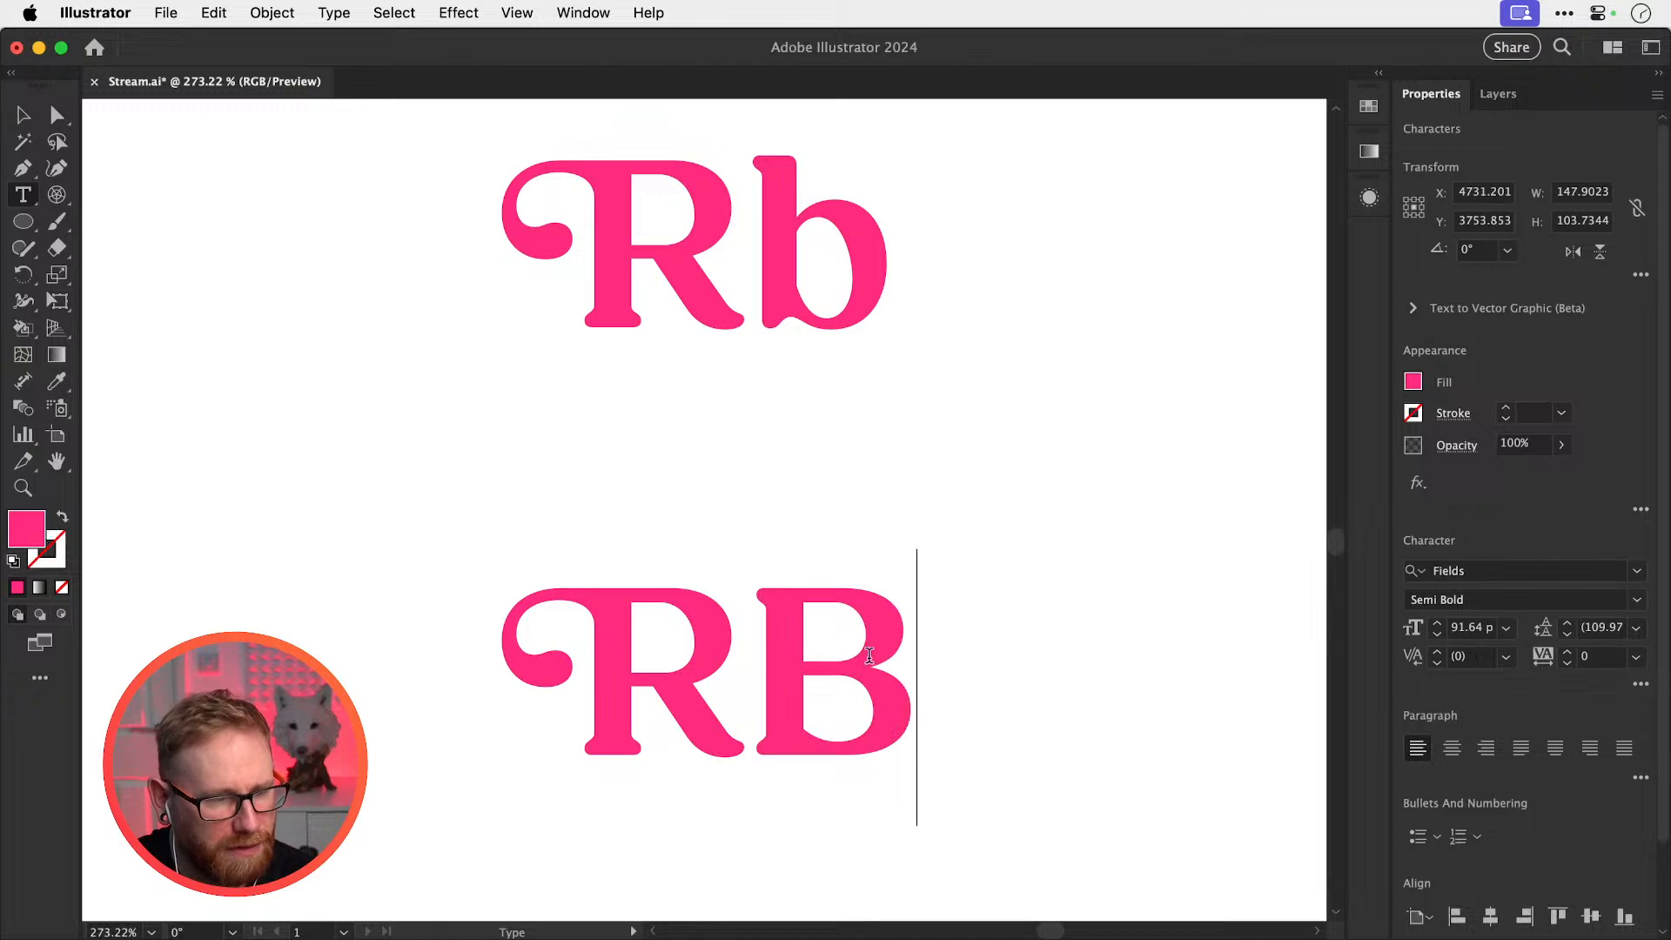
key("super+a")
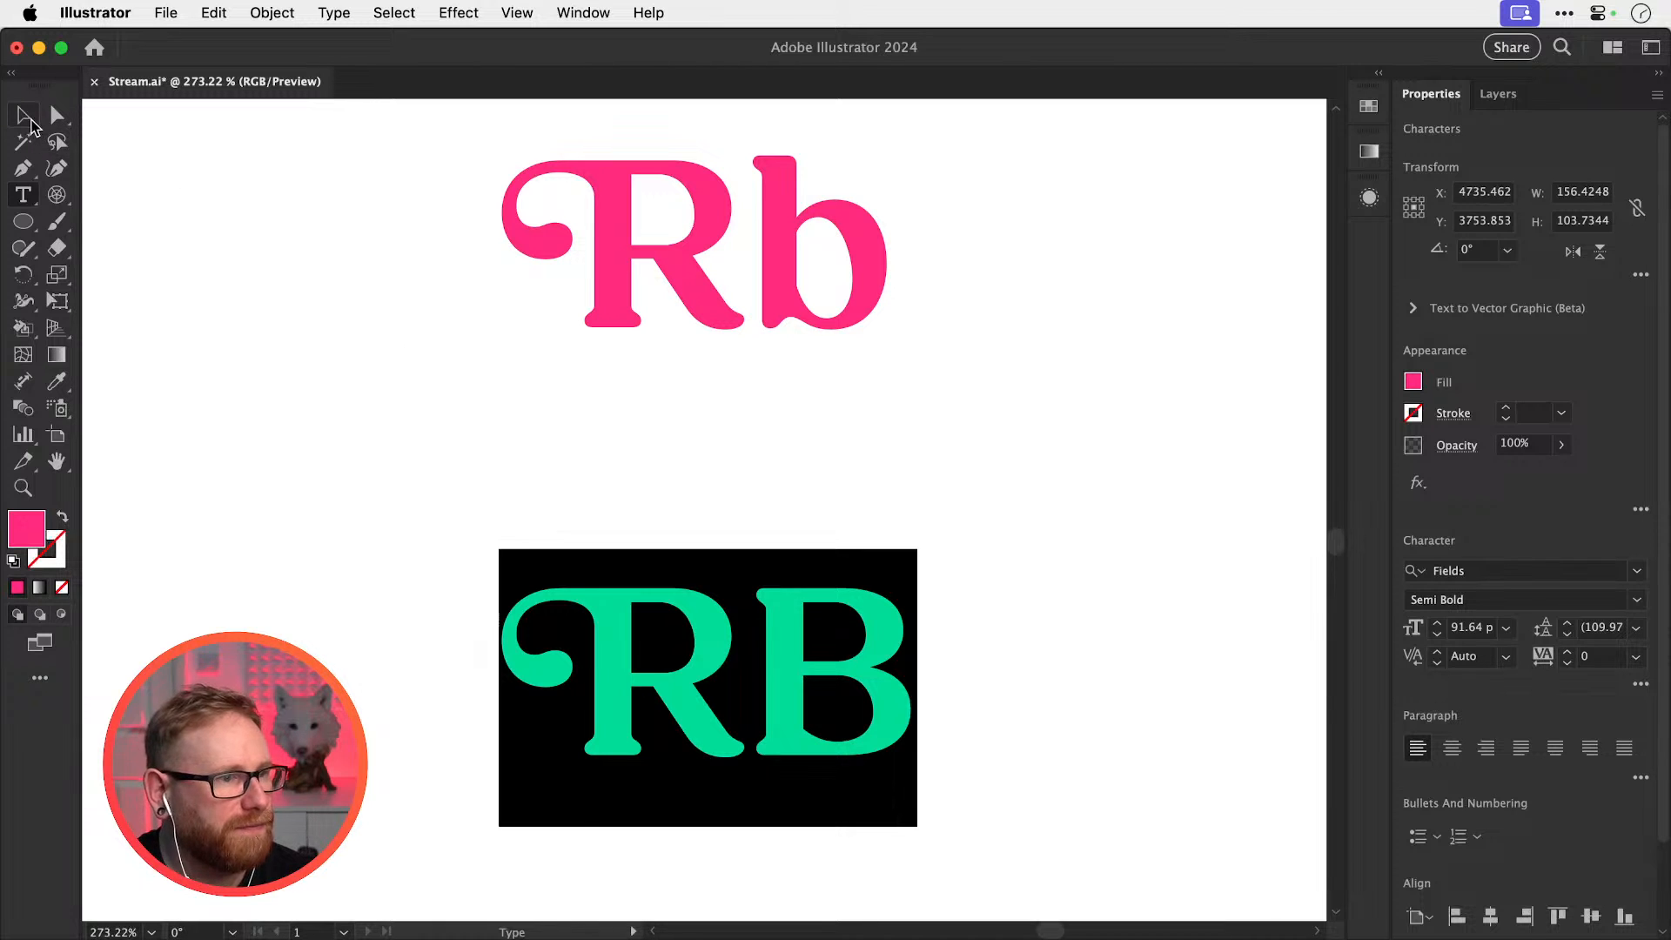
type("B")
key("Escape")
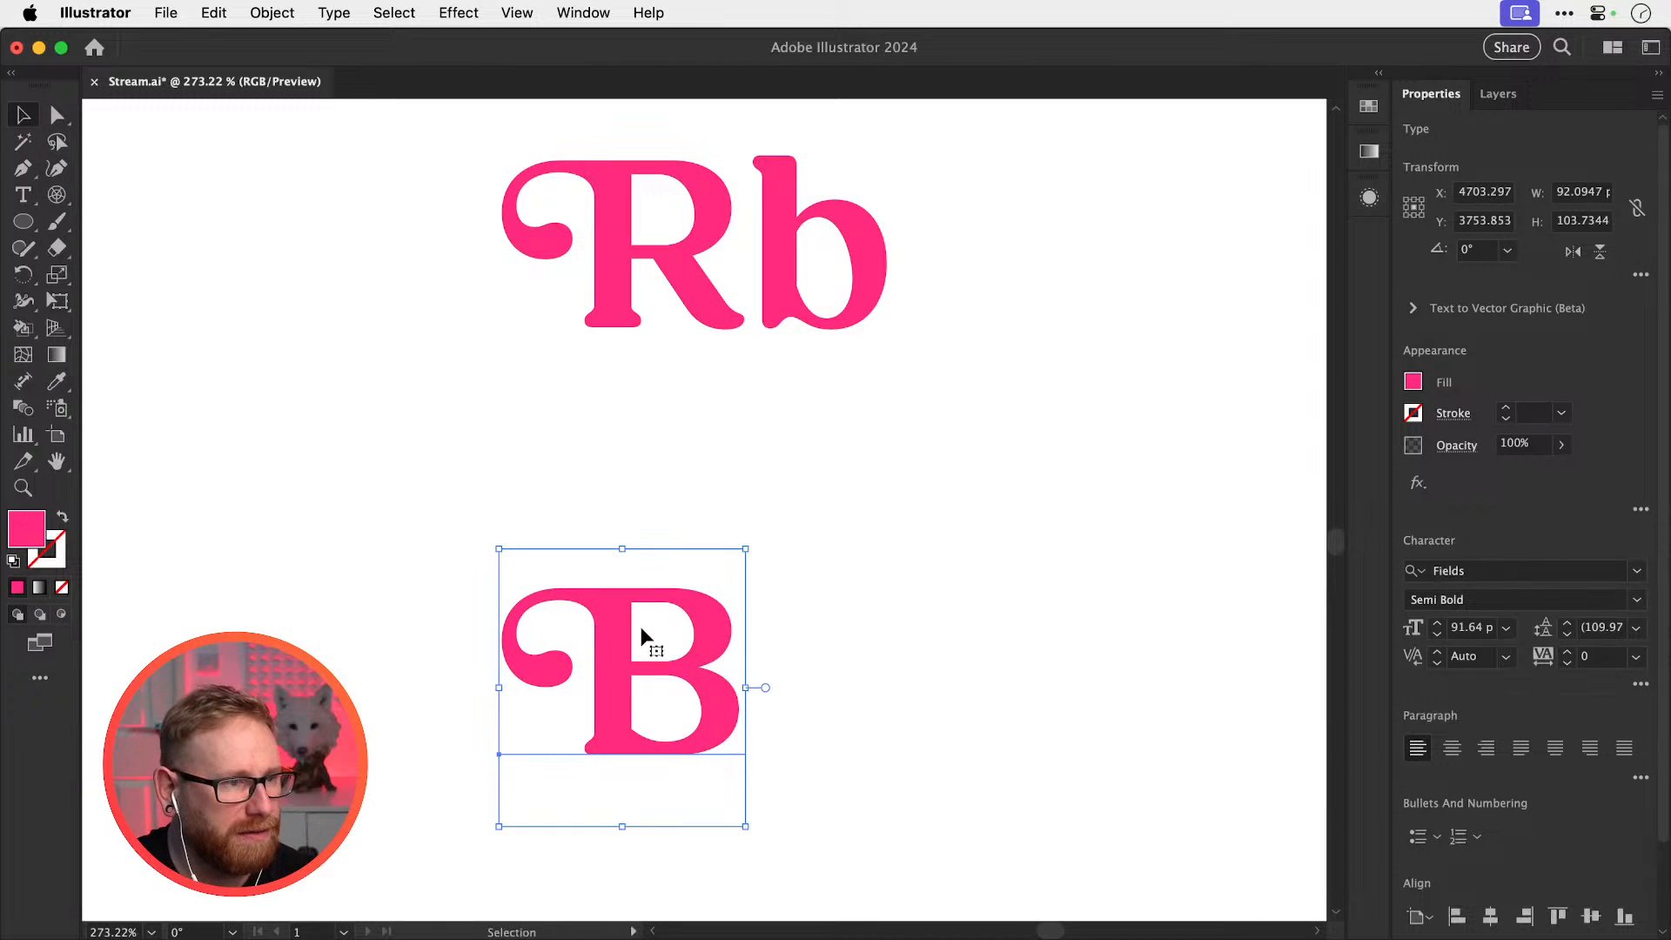
Move the B right and duplicate it to the left for the R
left_click_drag(646, 640, 976, 655)
left_click_drag(976, 657, 672, 673)
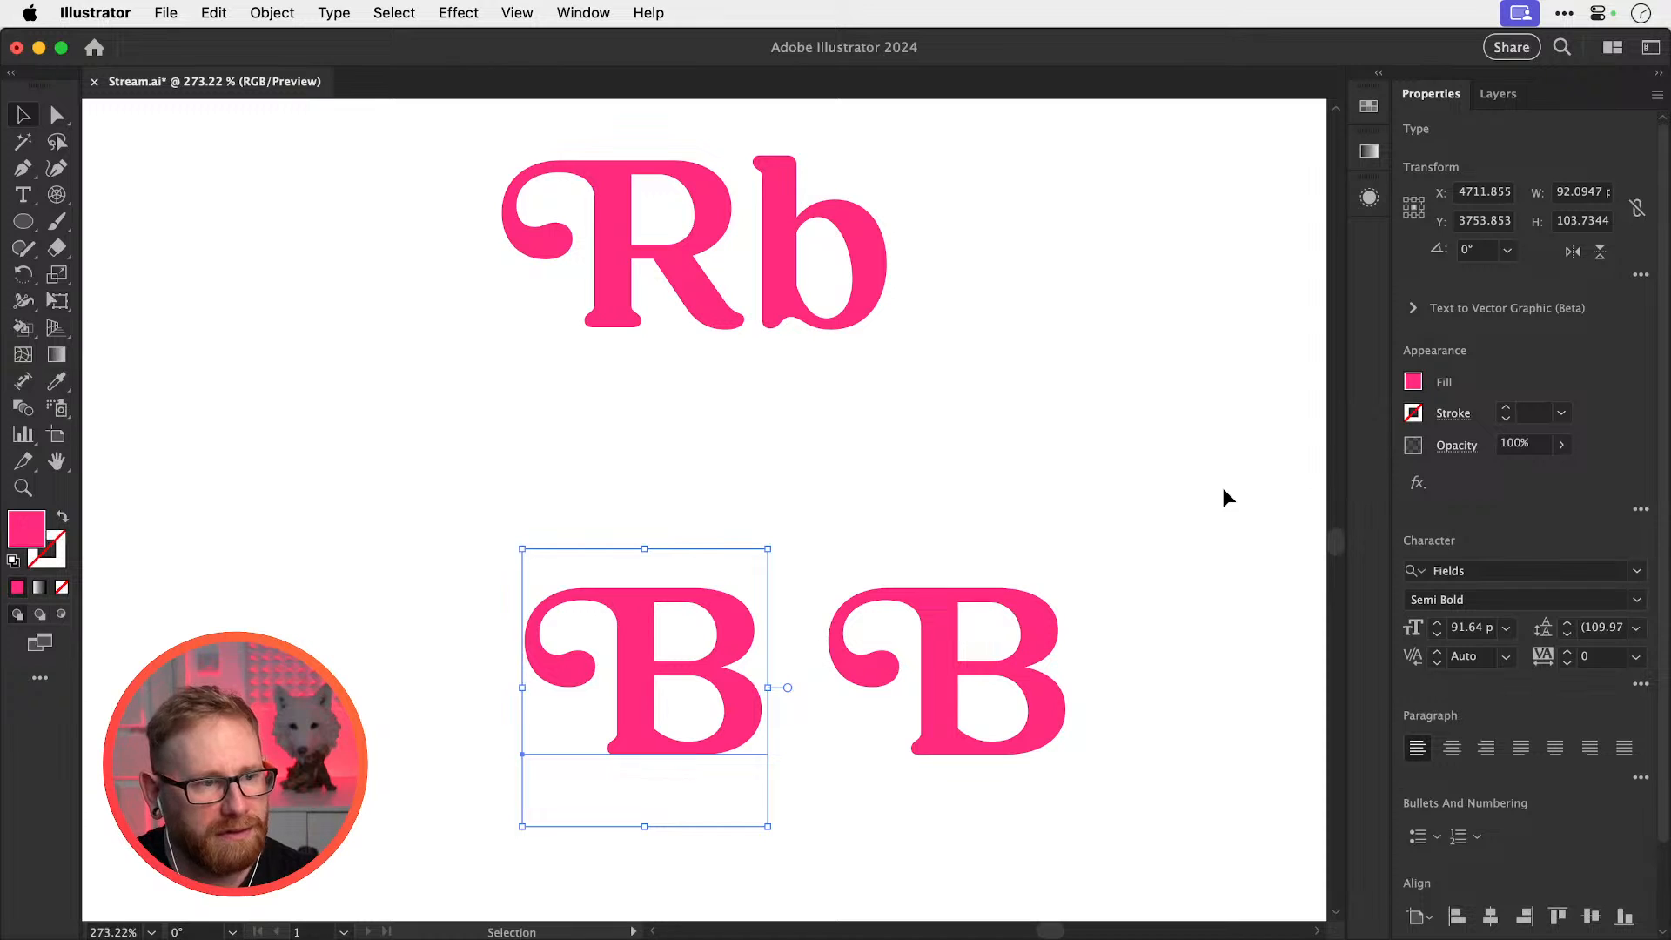
double_click(748, 688)
Retype the left letter as R, flip it horizontally, and slide it against the B
type("R")
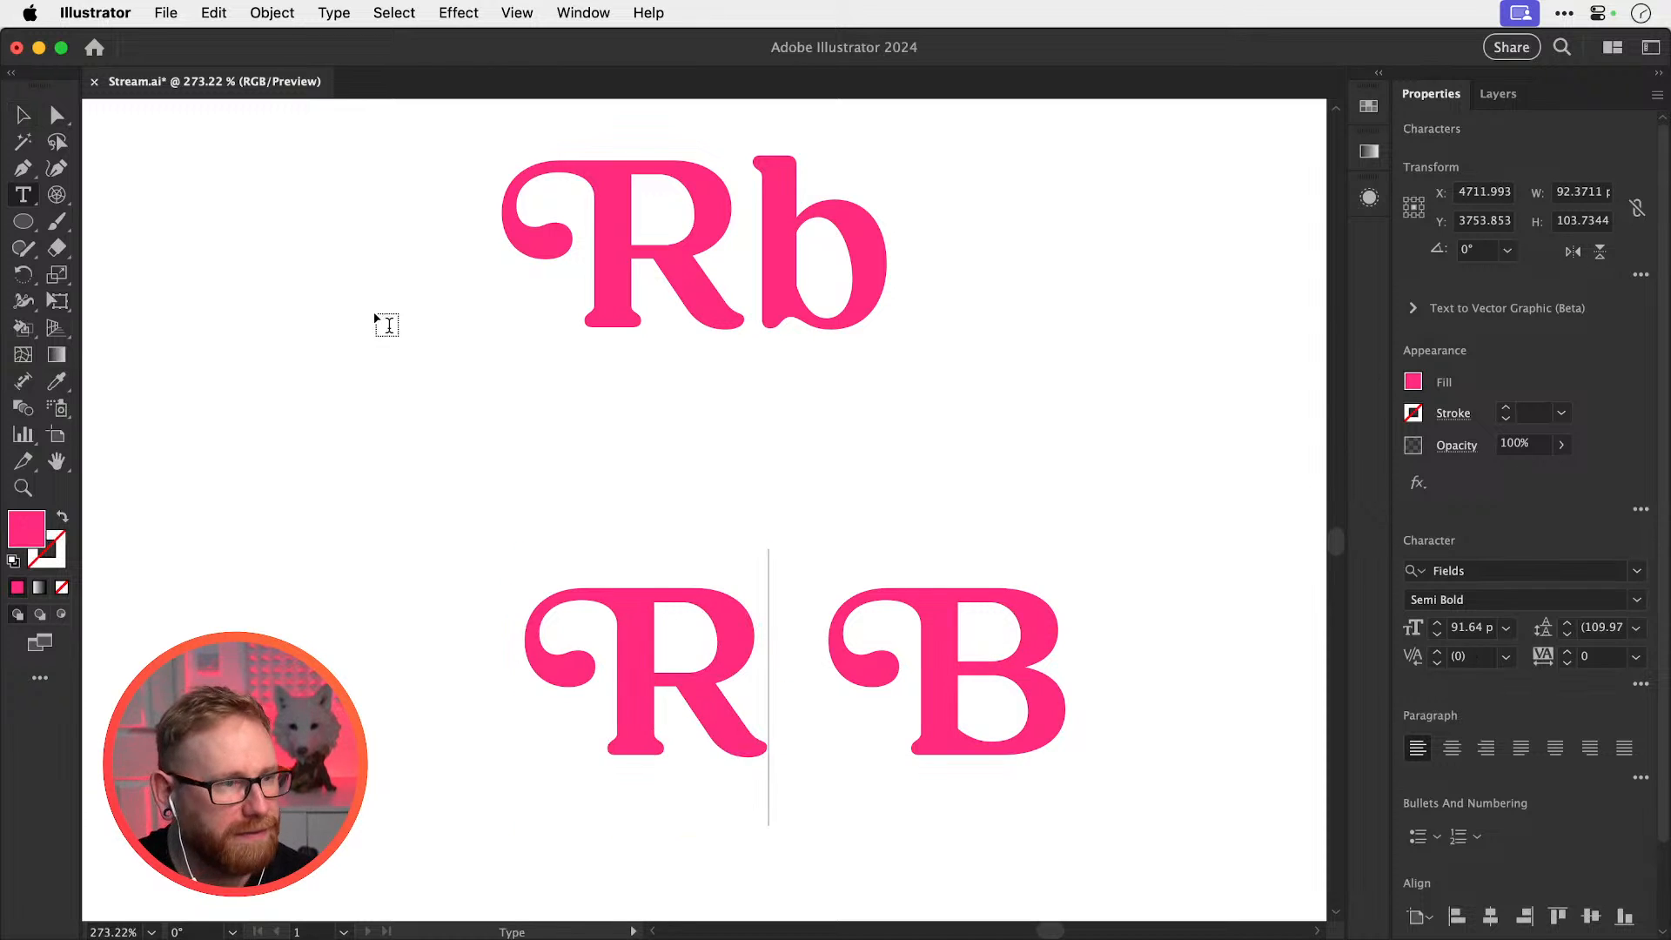
left_click(23, 114)
left_click(1572, 251)
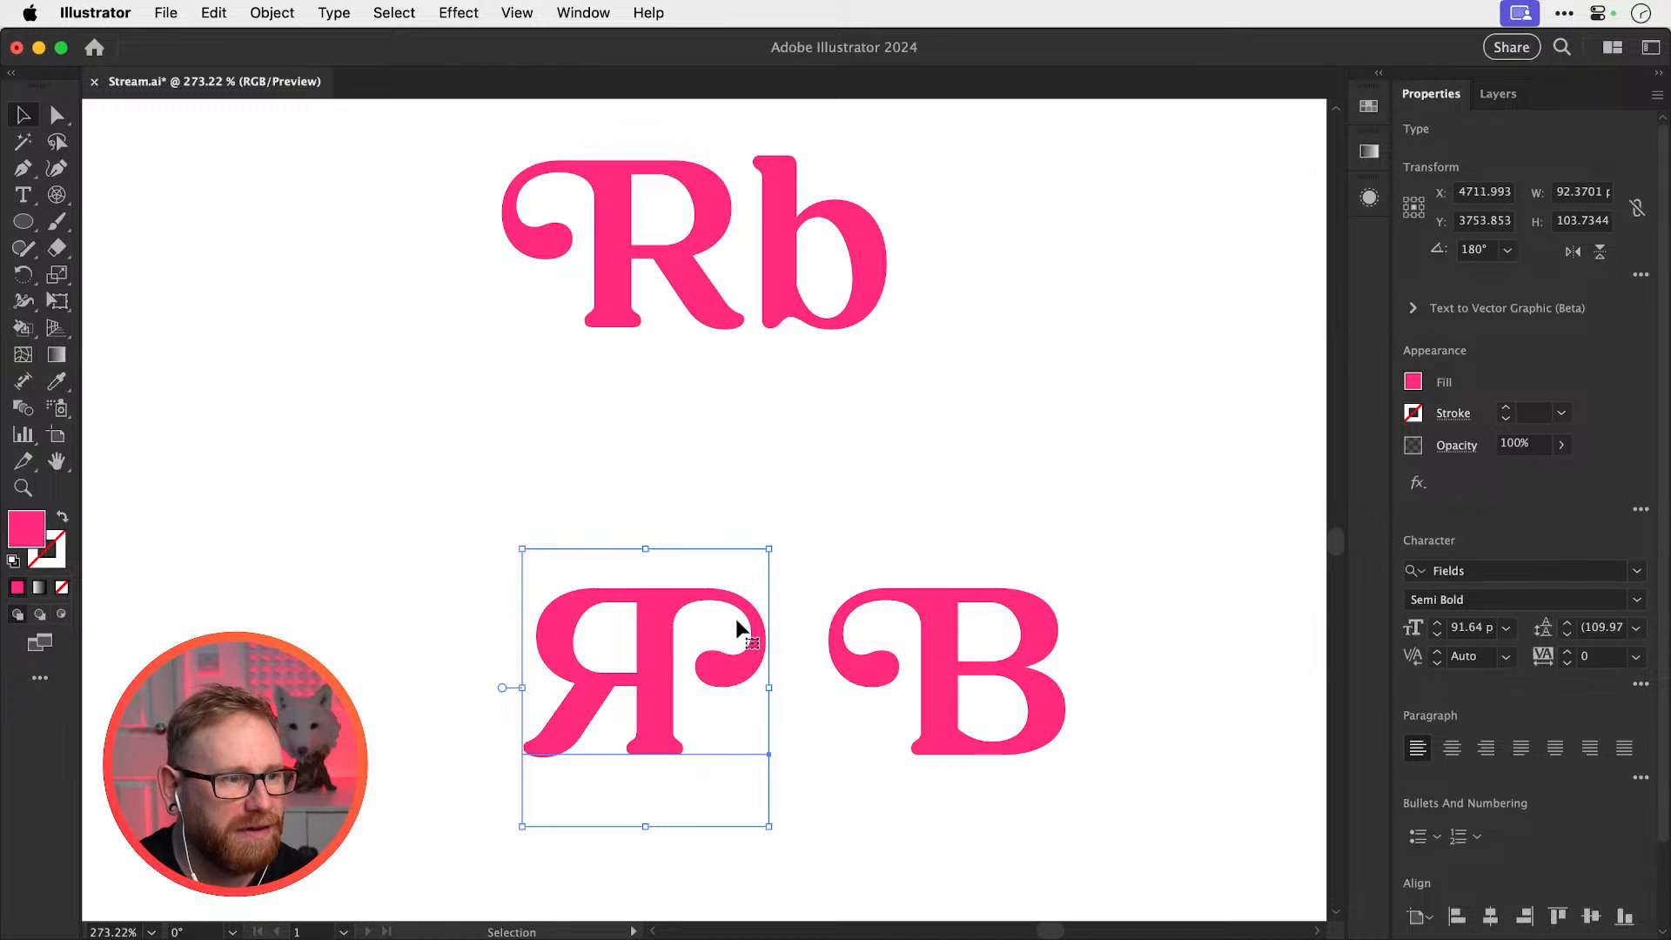
left_click_drag(735, 629, 793, 670)
left_click(1126, 426)
Fill the R with purple #9900aa and nudge it slightly right over the B
double_click(26, 528)
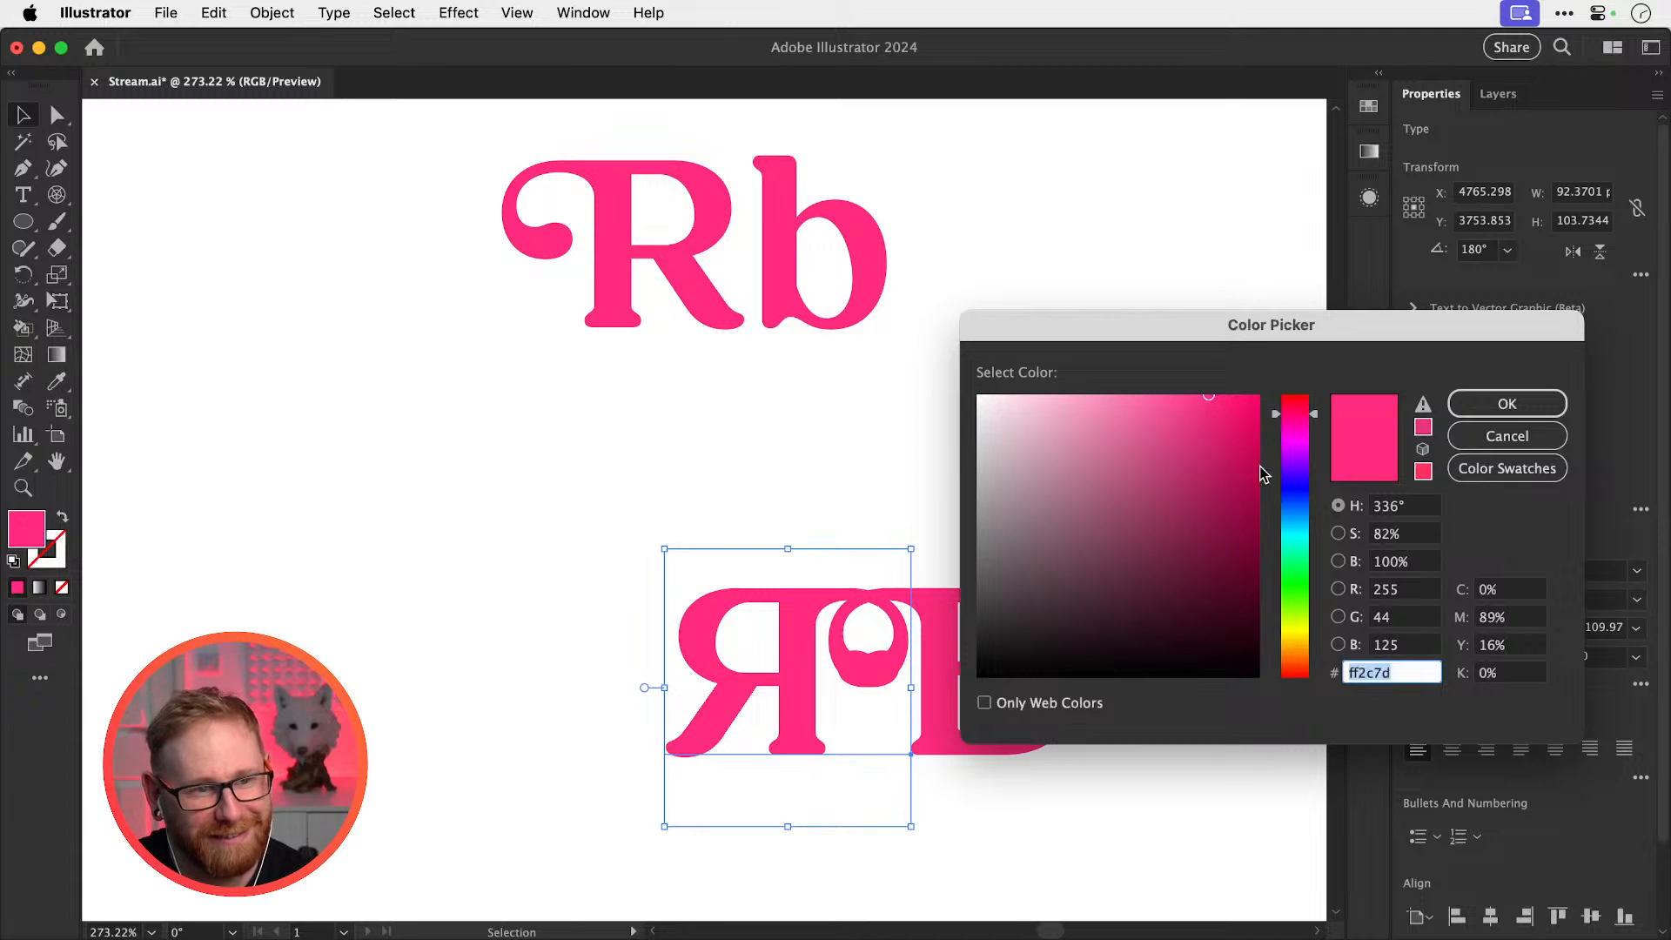
left_click(1295, 446)
left_click(1258, 487)
left_click(1516, 405)
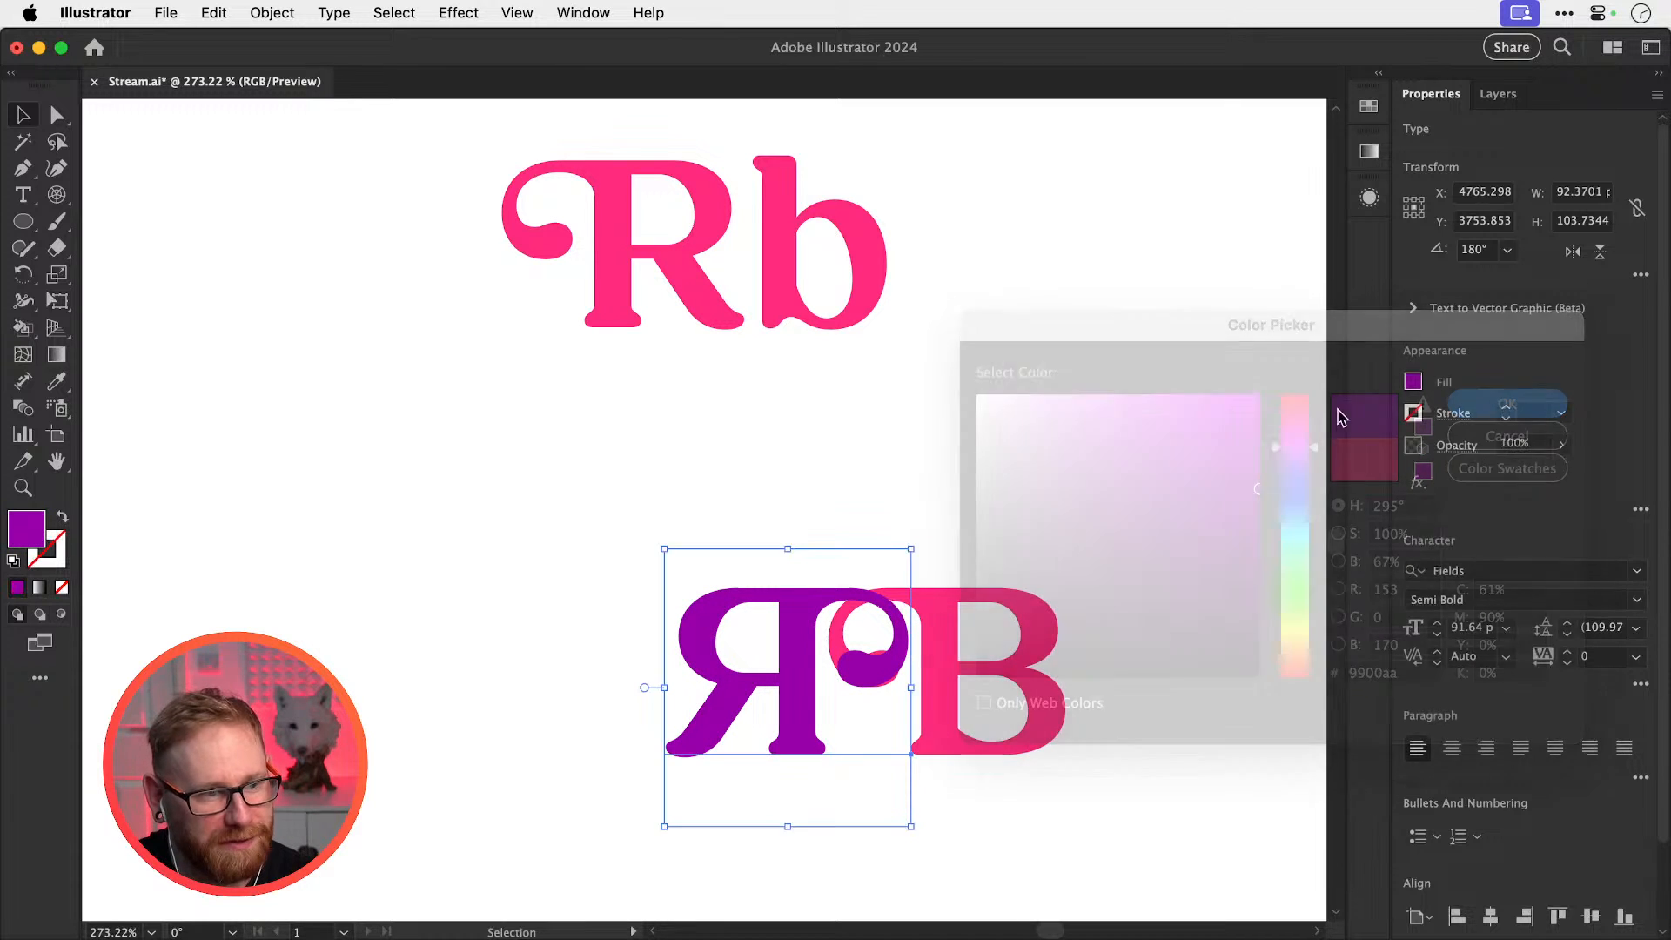
left_click(984, 414)
left_click_drag(932, 521, 872, 435)
left_click_drag(791, 589, 814, 590)
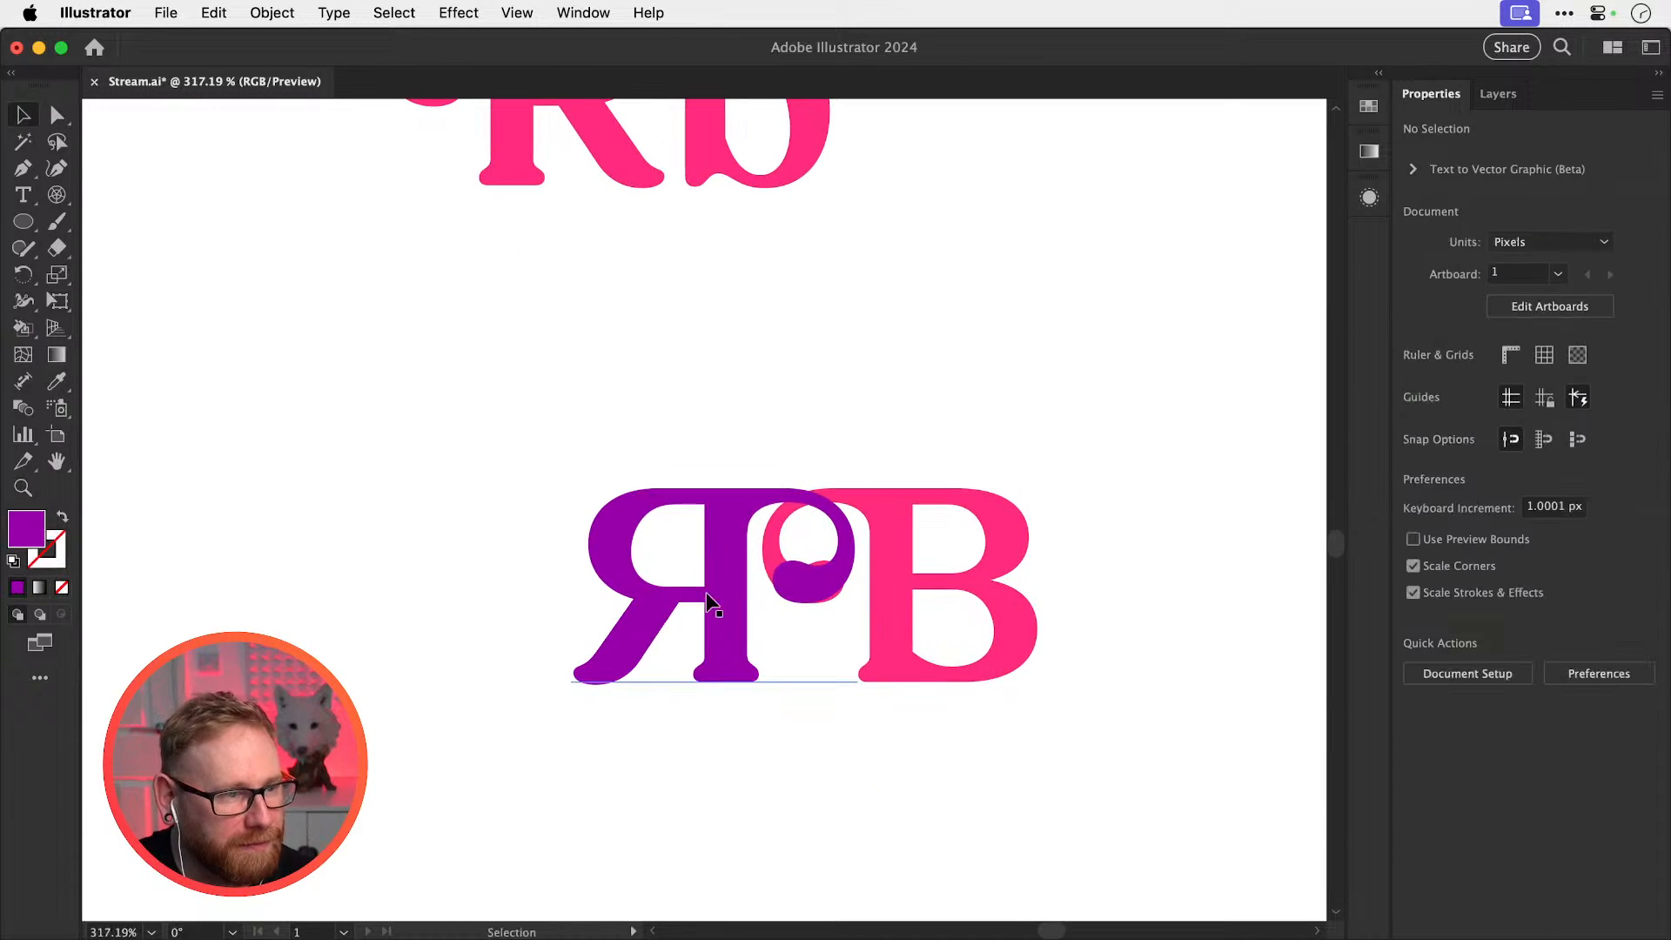
left_click_drag(664, 606, 671, 616)
Make an Intertwine of the R and B and lasso the overlap to bring the B forward
left_click(273, 12)
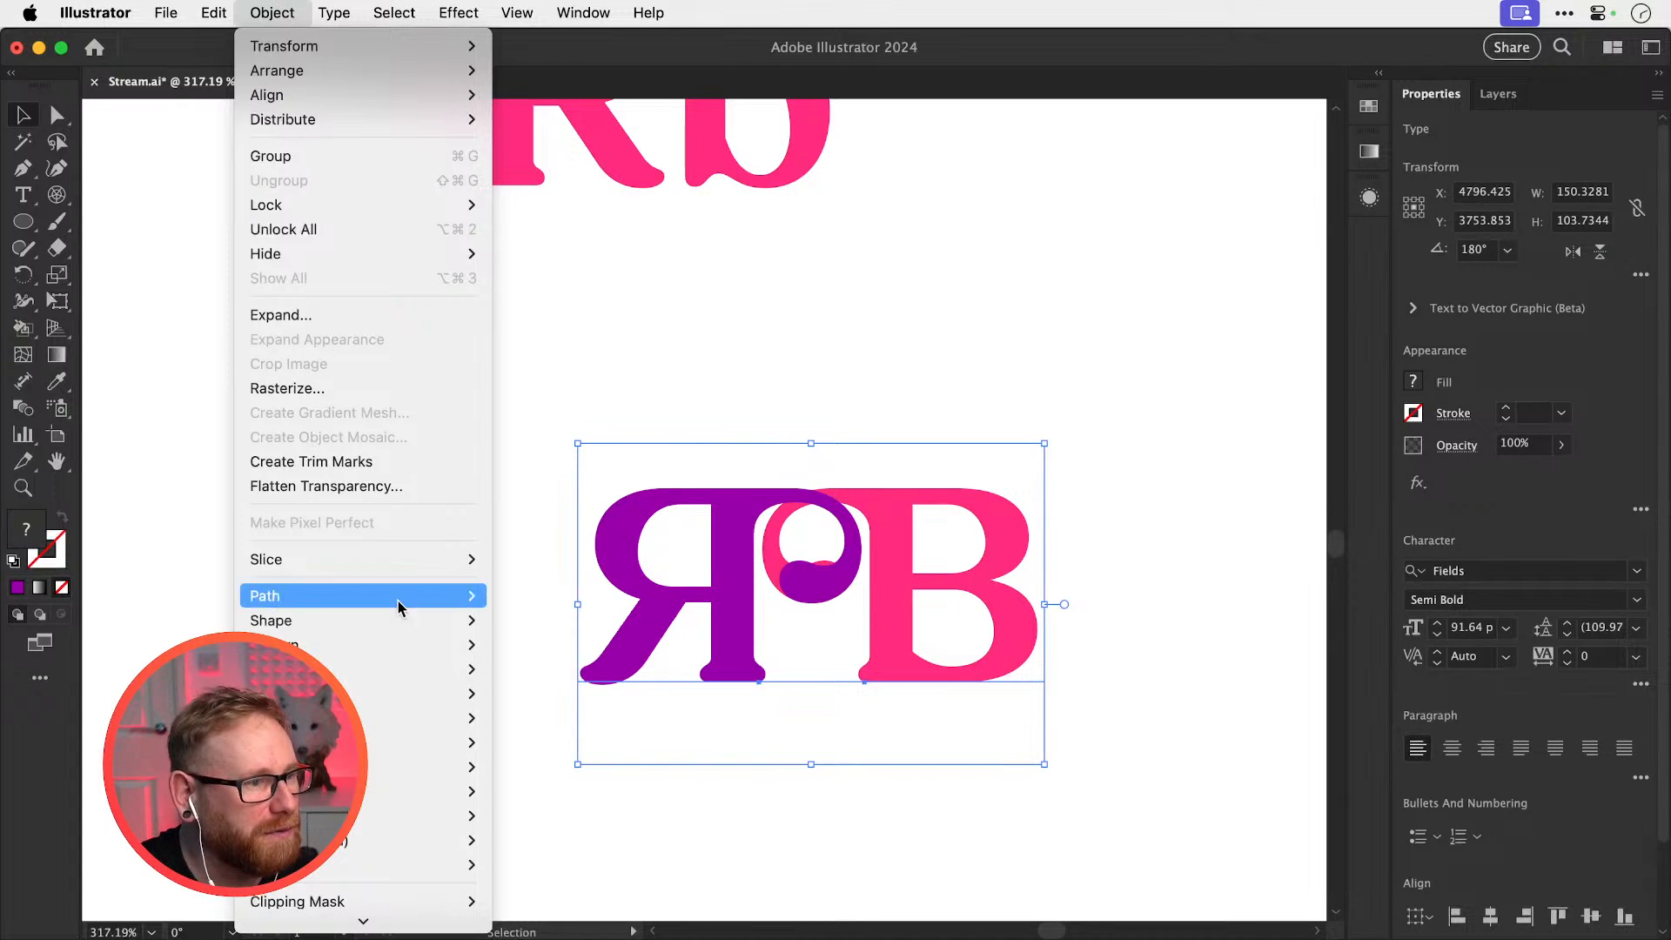
mouse_move(461, 669)
left_click(549, 669)
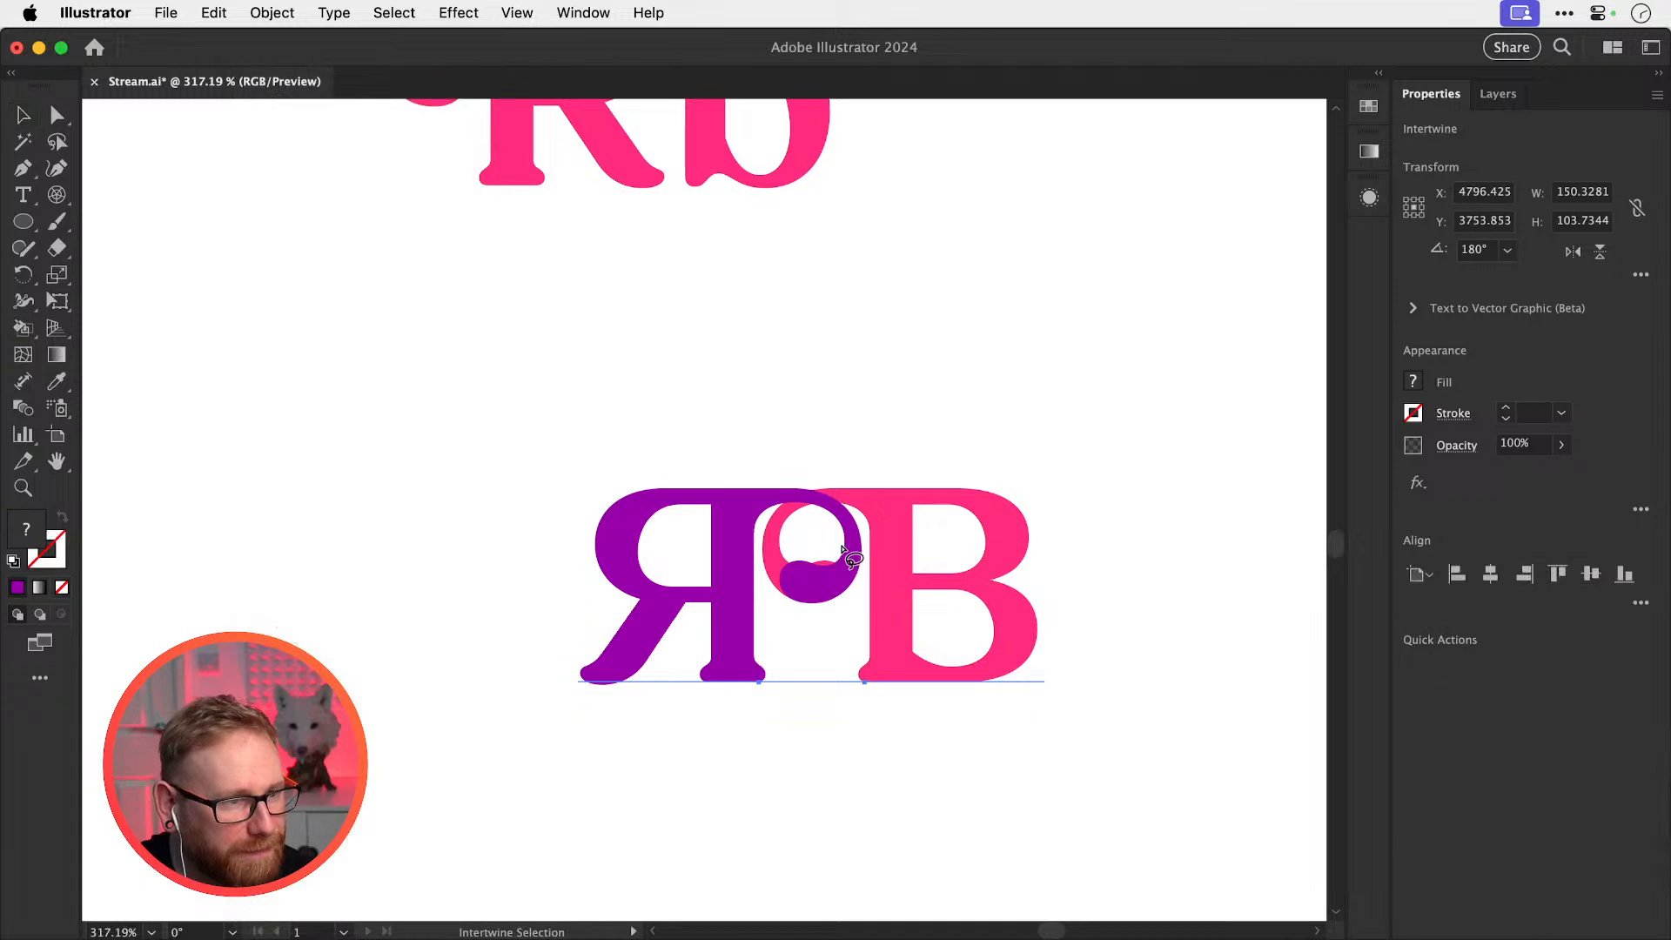
mouse_move(774, 505)
left_mouse_down()
mouse_move(822, 479)
mouse_move(829, 512)
mouse_move(804, 546)
left_mouse_up()
key("v")
left_click(941, 415)
left_click_drag(920, 437, 910, 457)
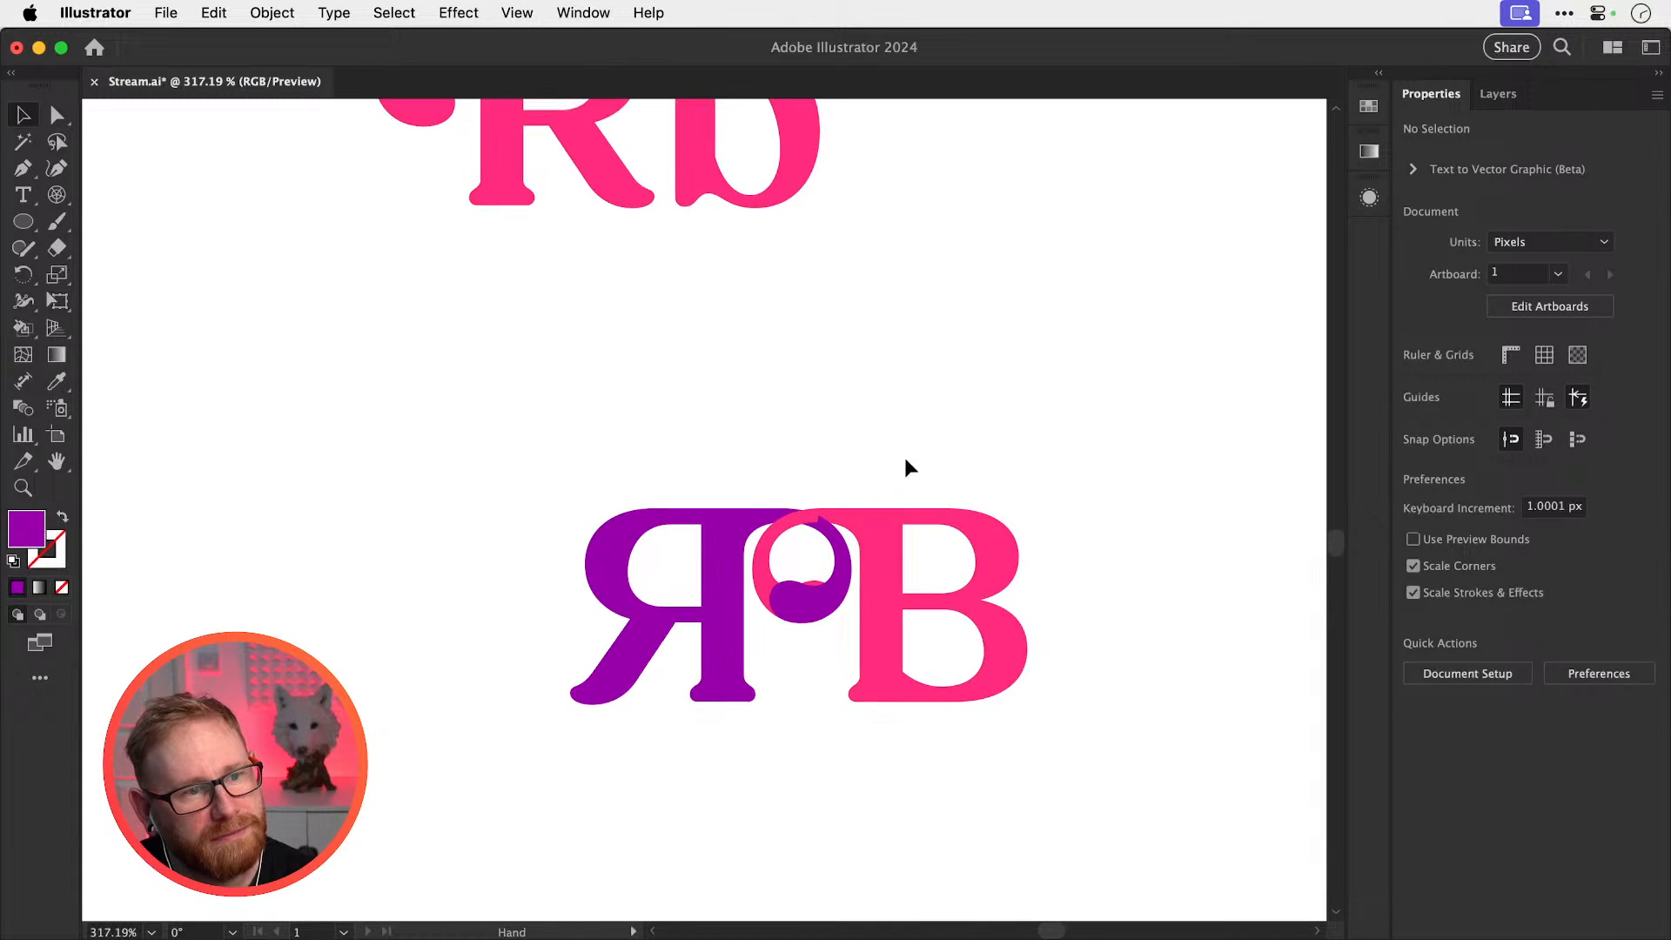
key("super+z")
Release and remake the Intertwine so the B's bowl passes over the R, then zoom out
left_click(269, 11)
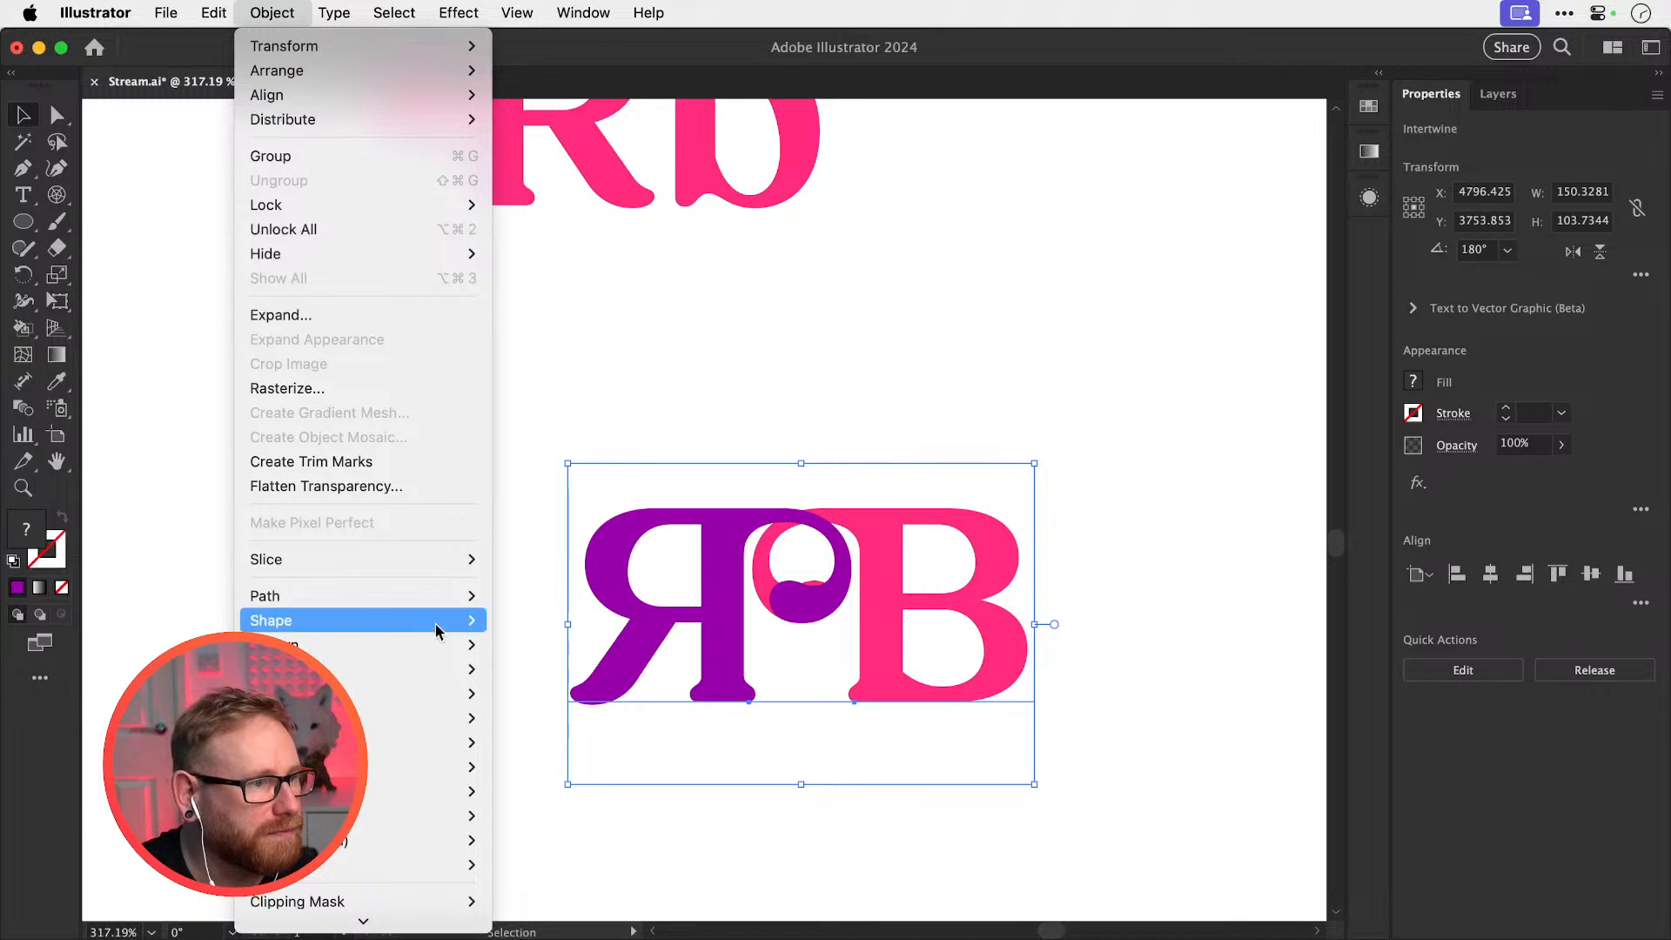
mouse_move(453, 668)
left_click(507, 701)
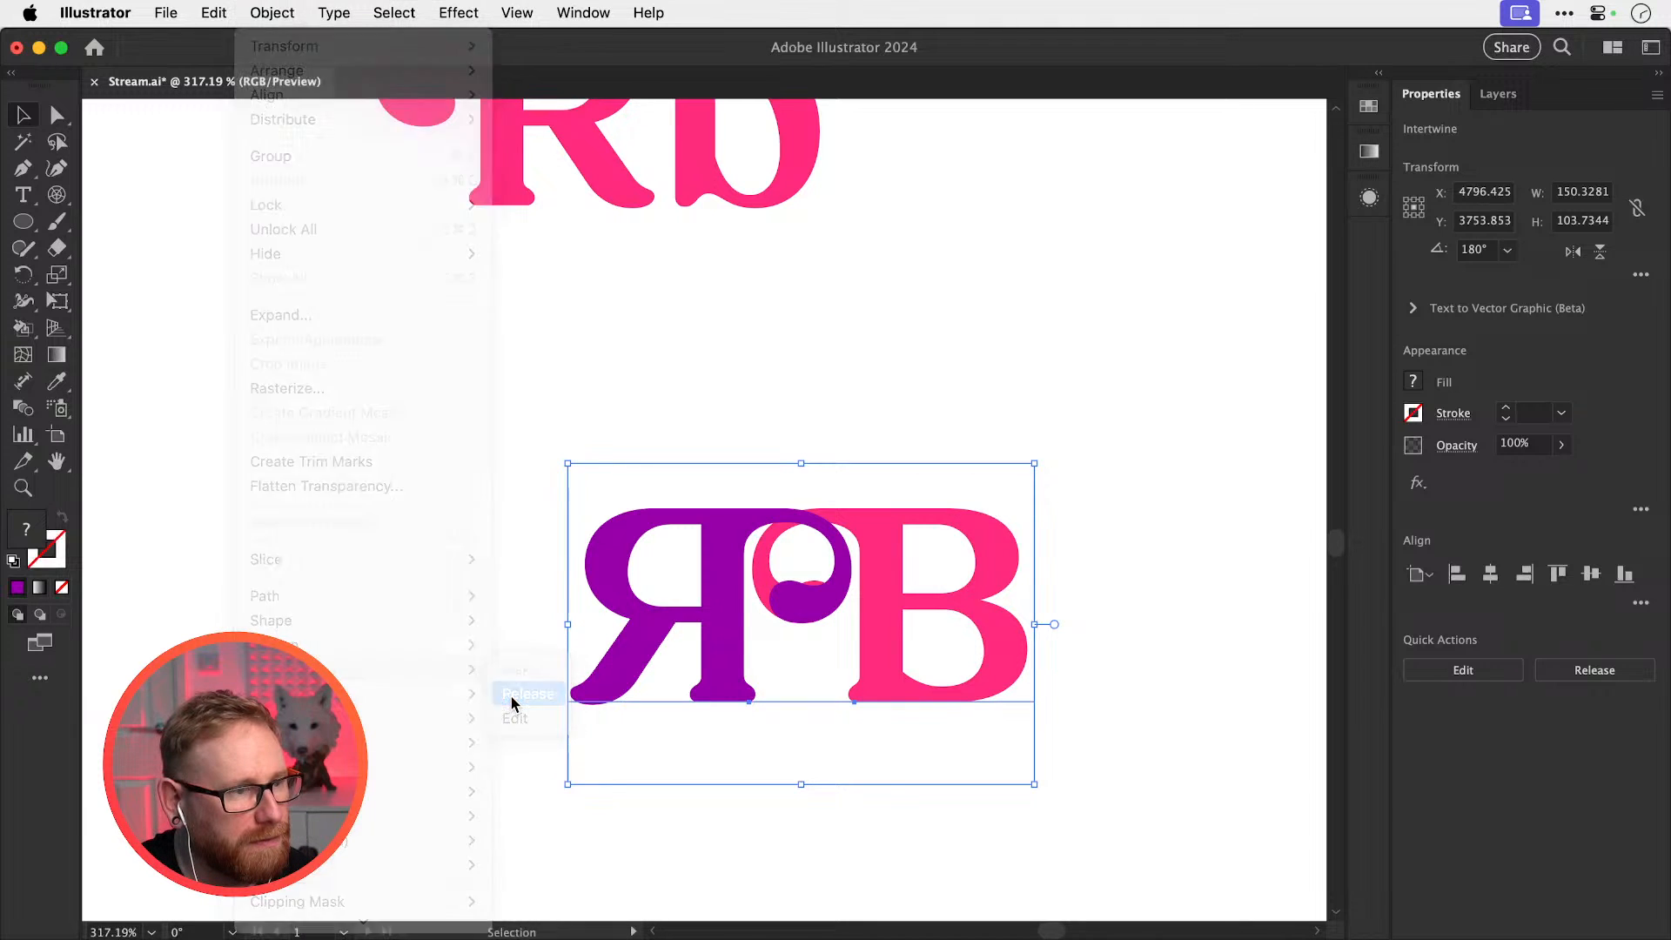
left_click(271, 13)
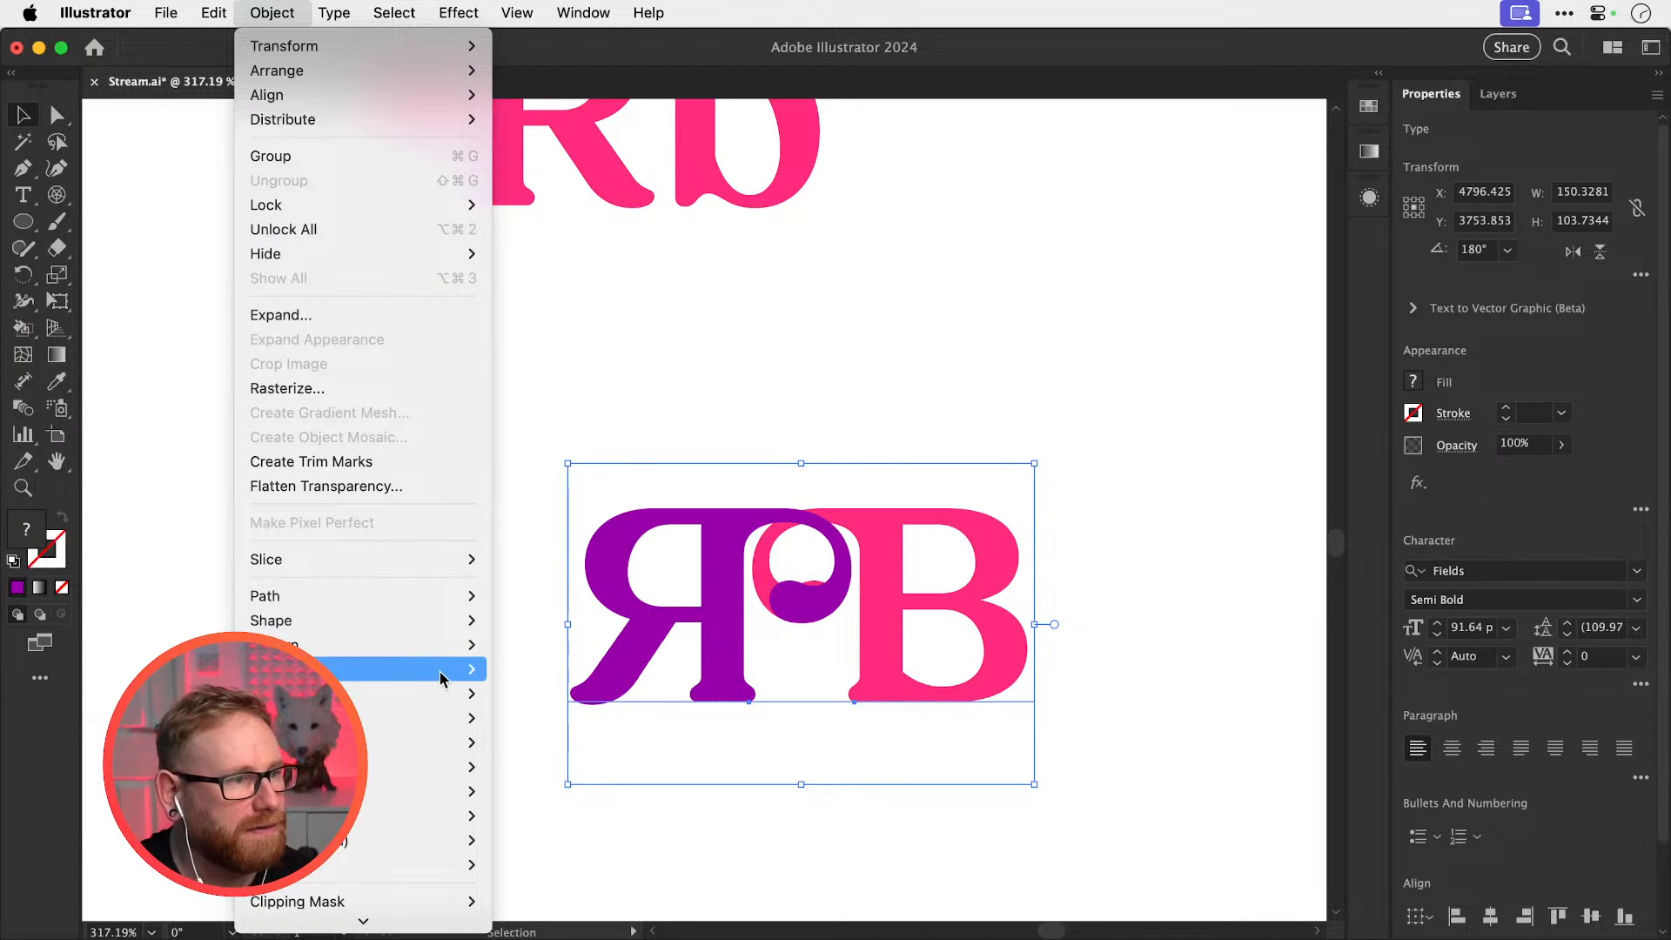
mouse_move(453, 670)
left_click(522, 668)
mouse_move(777, 485)
left_mouse_down()
mouse_move(768, 535)
mouse_move(843, 535)
mouse_move(830, 476)
mouse_move(775, 484)
left_mouse_up()
key("v")
left_click(905, 379)
key("super+minus")
key("super+minus")
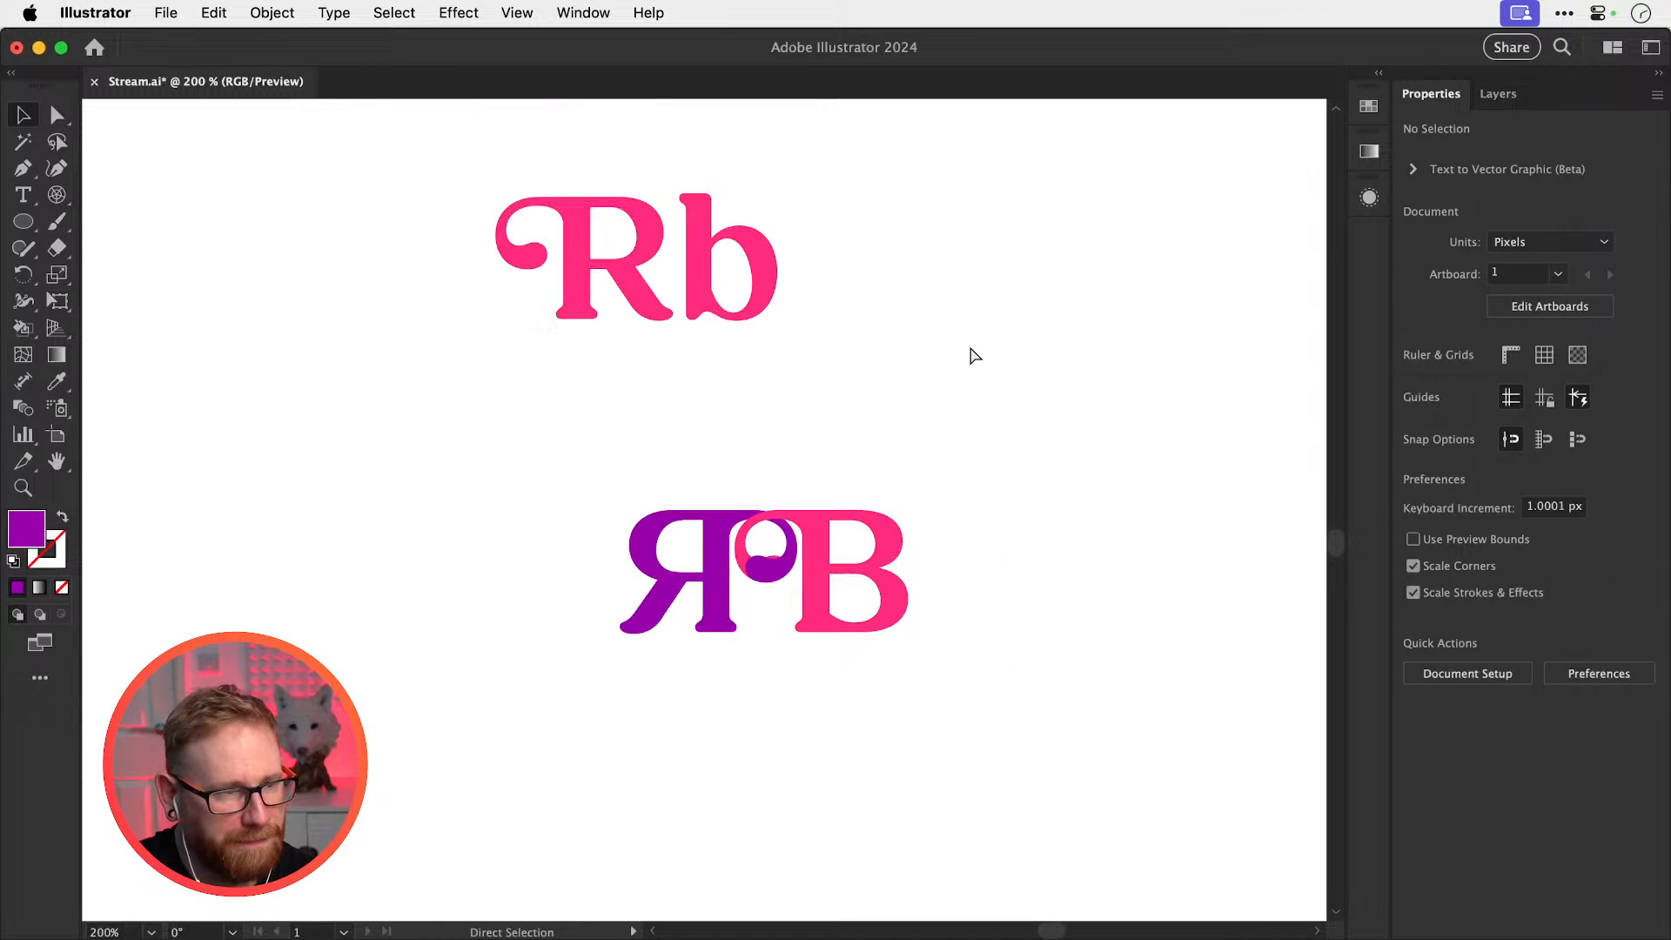
Duplicate the Rb text to the right, delete the b, and swap the swash R for a plain R
left_click_drag(969, 347, 699, 507)
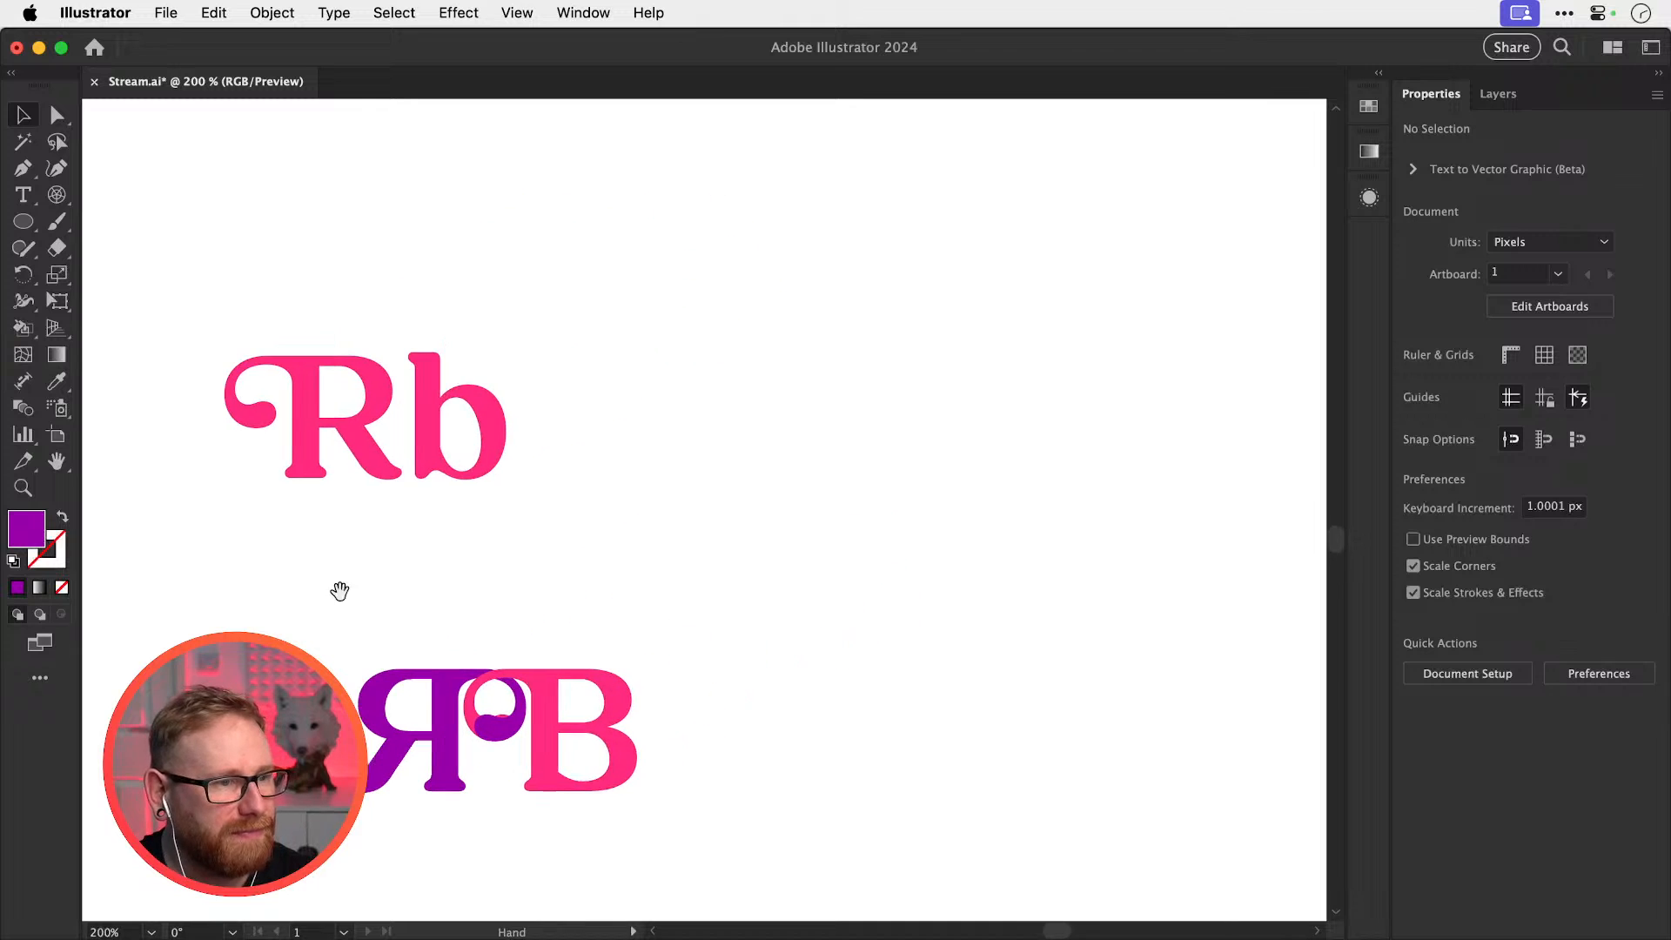
left_click_drag(398, 470, 1013, 471)
double_click(1037, 472)
key("Delete")
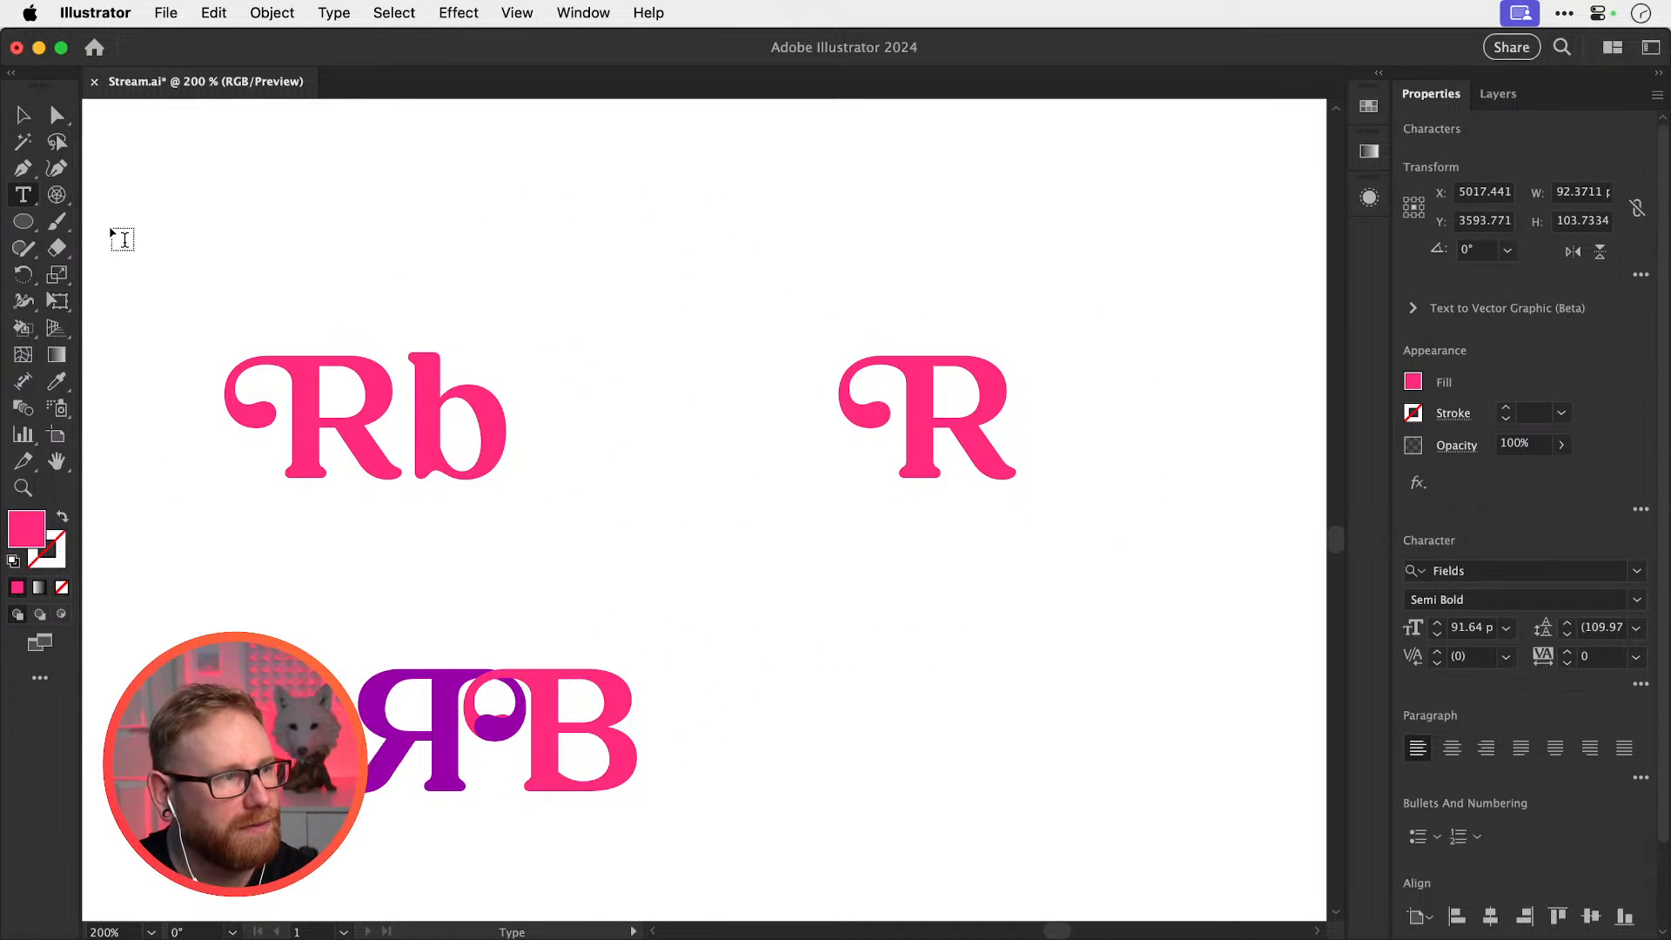
left_click(945, 419)
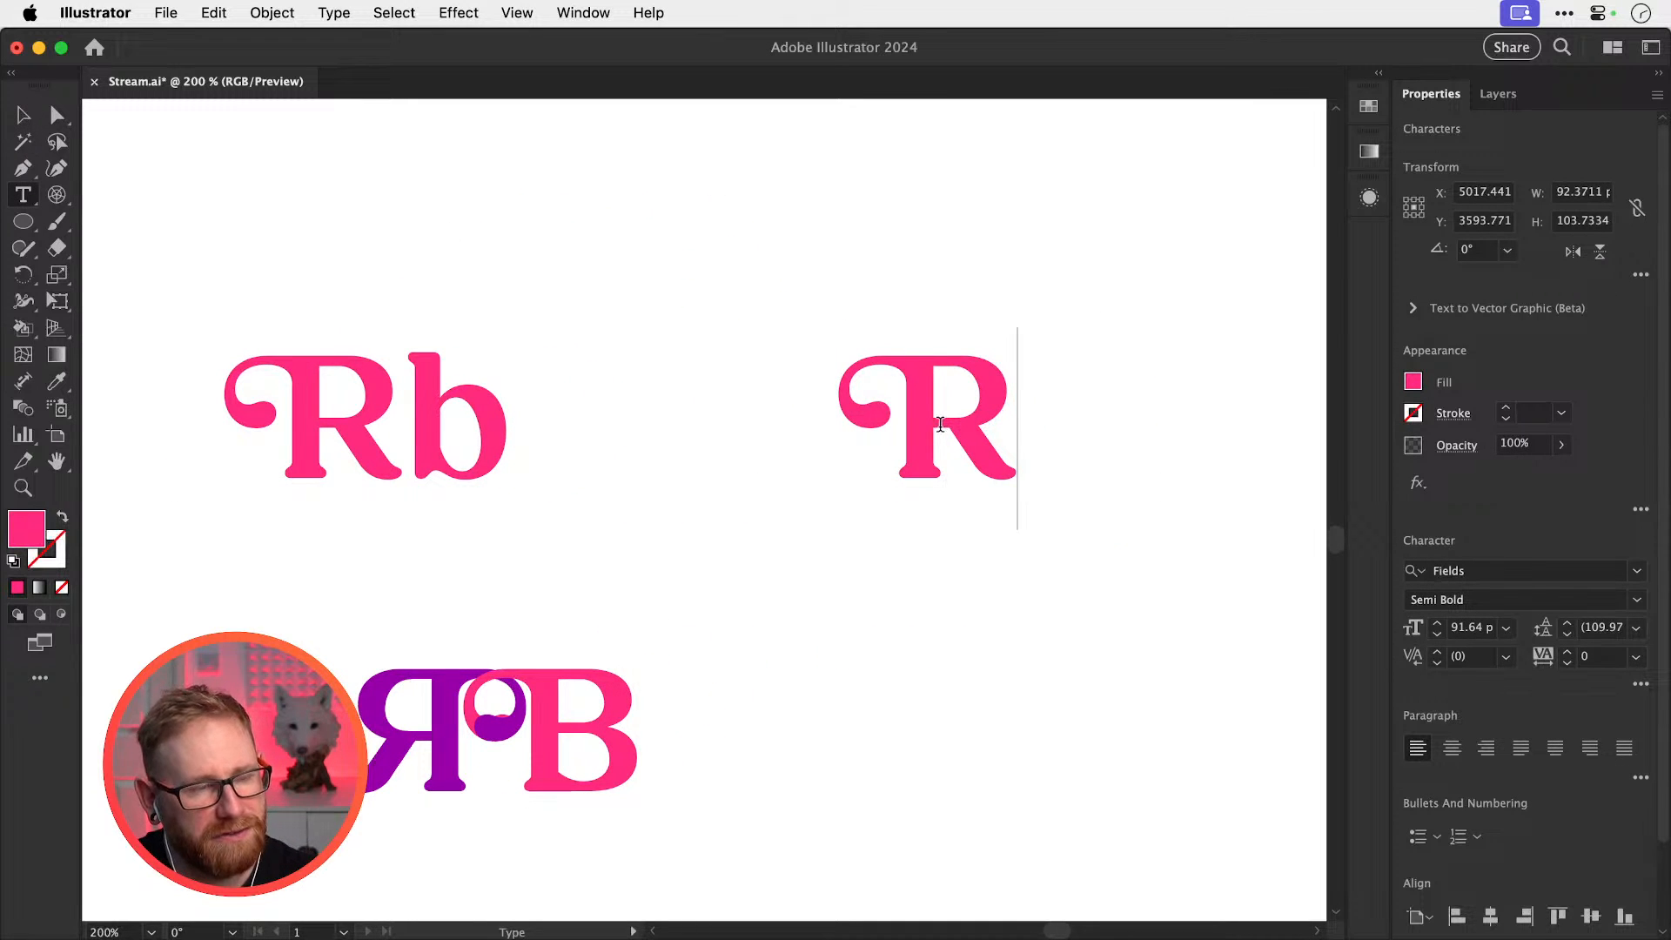
double_click(940, 424)
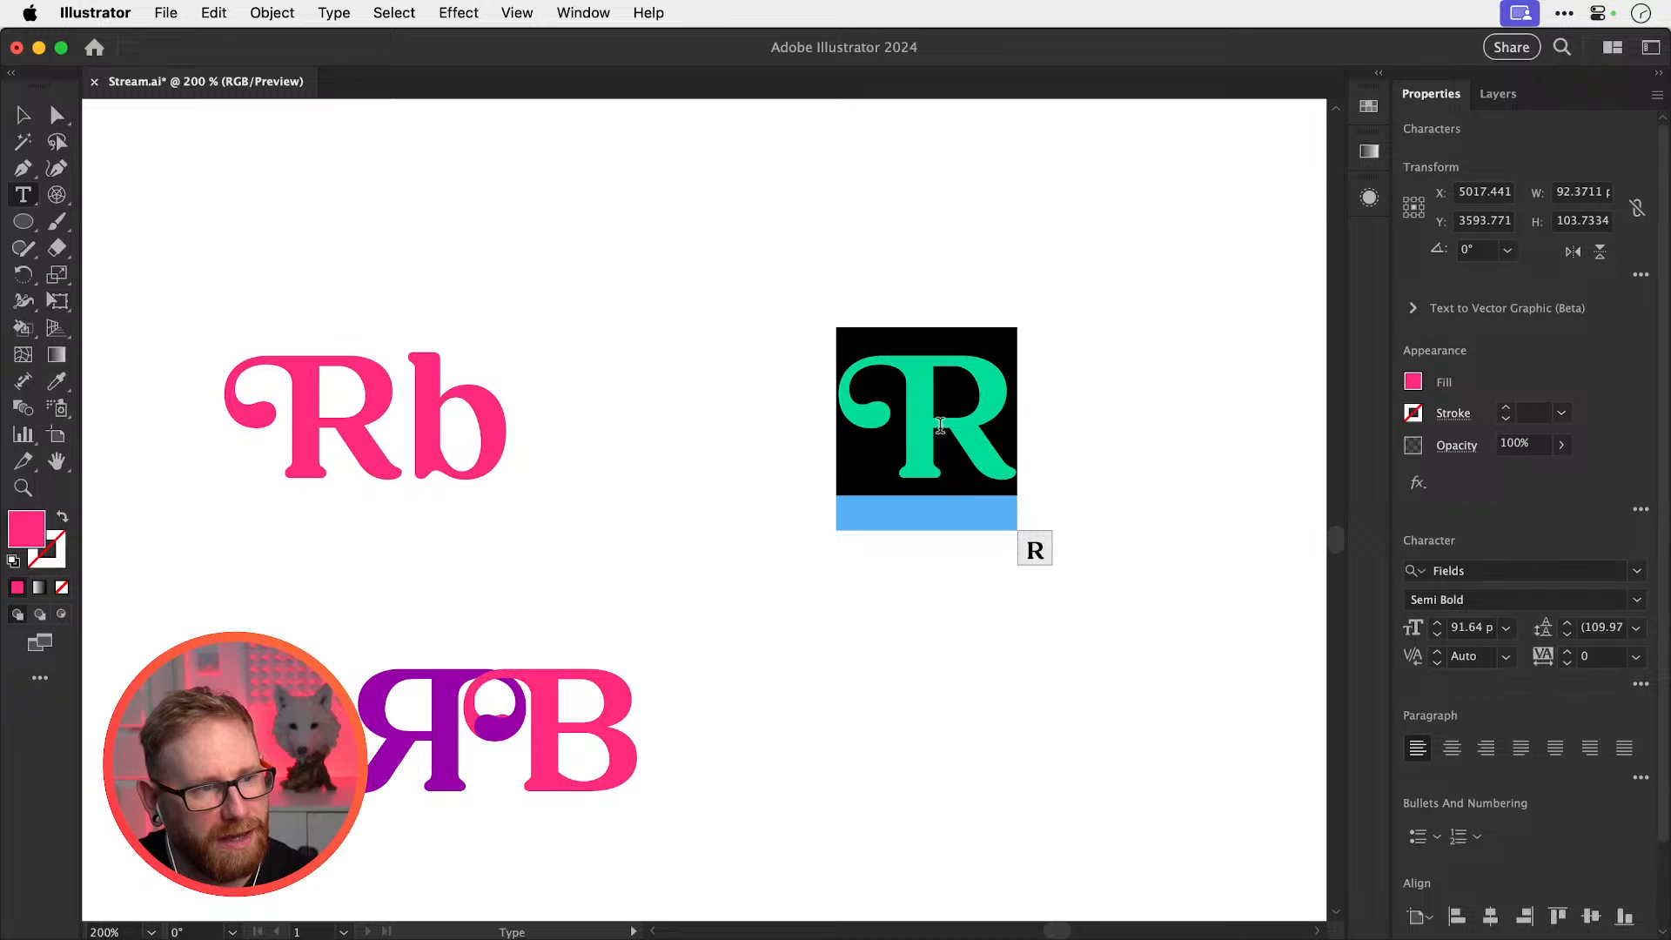
left_click(1035, 548)
left_click(938, 467)
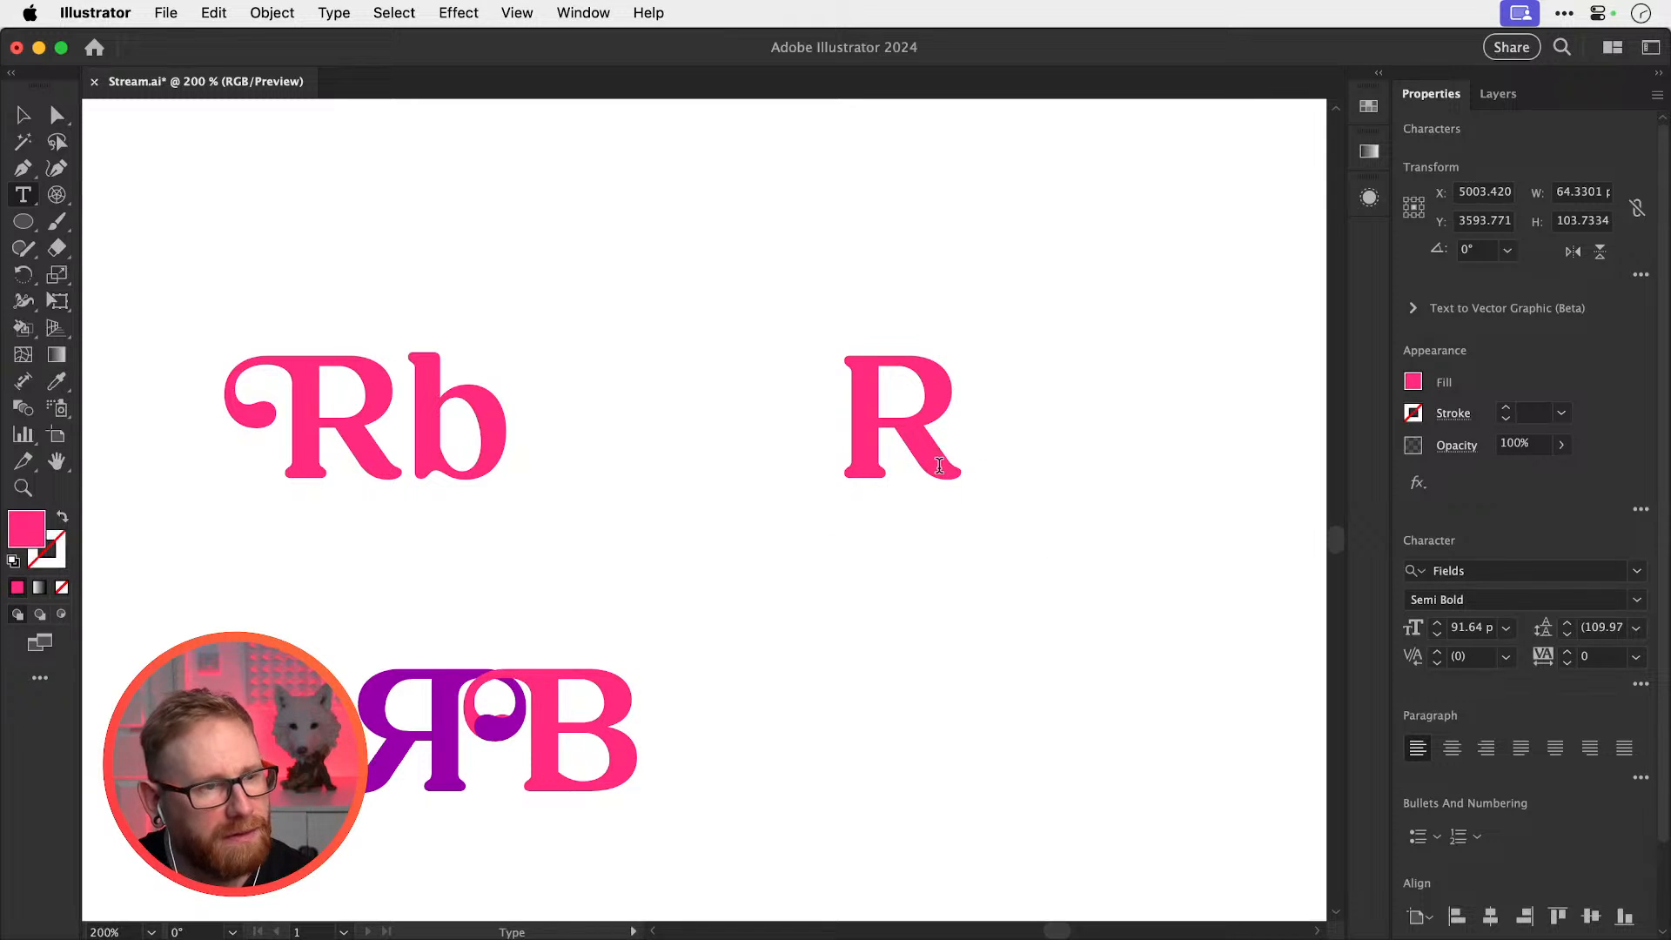
Retype the letter as B, then place a horizontally flipped copy of the B beside it
double_click(942, 463)
type("B")
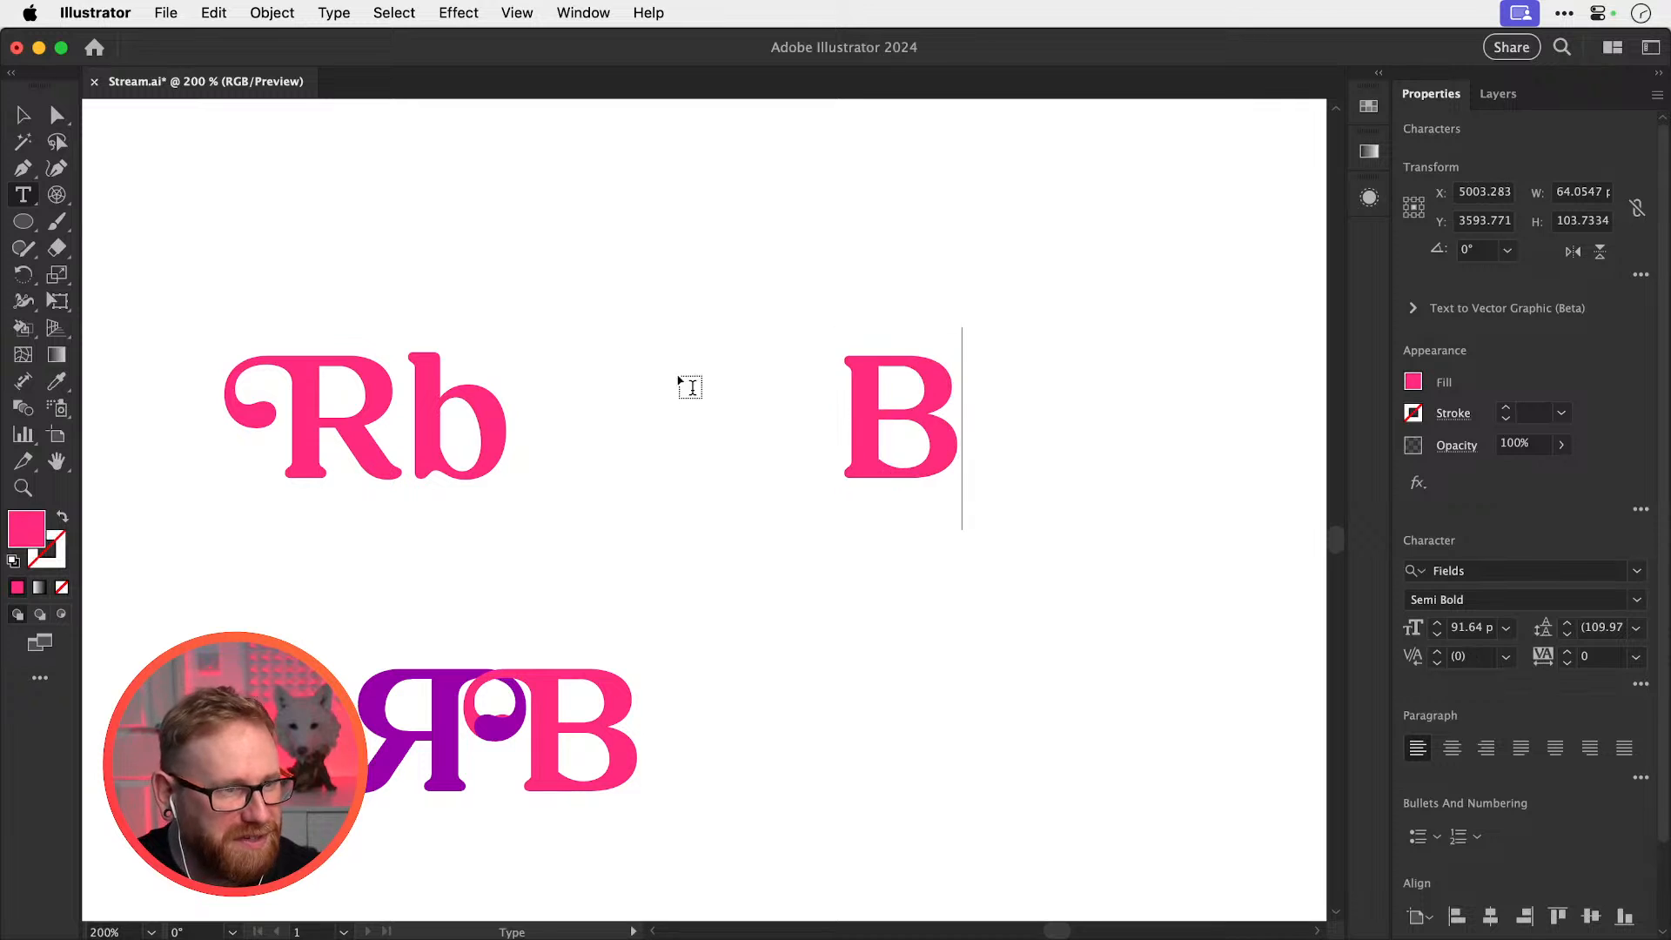
left_click(23, 115)
left_click_drag(941, 463, 675, 494)
left_click(1572, 251)
key("z")
left_click(1012, 424)
key("v")
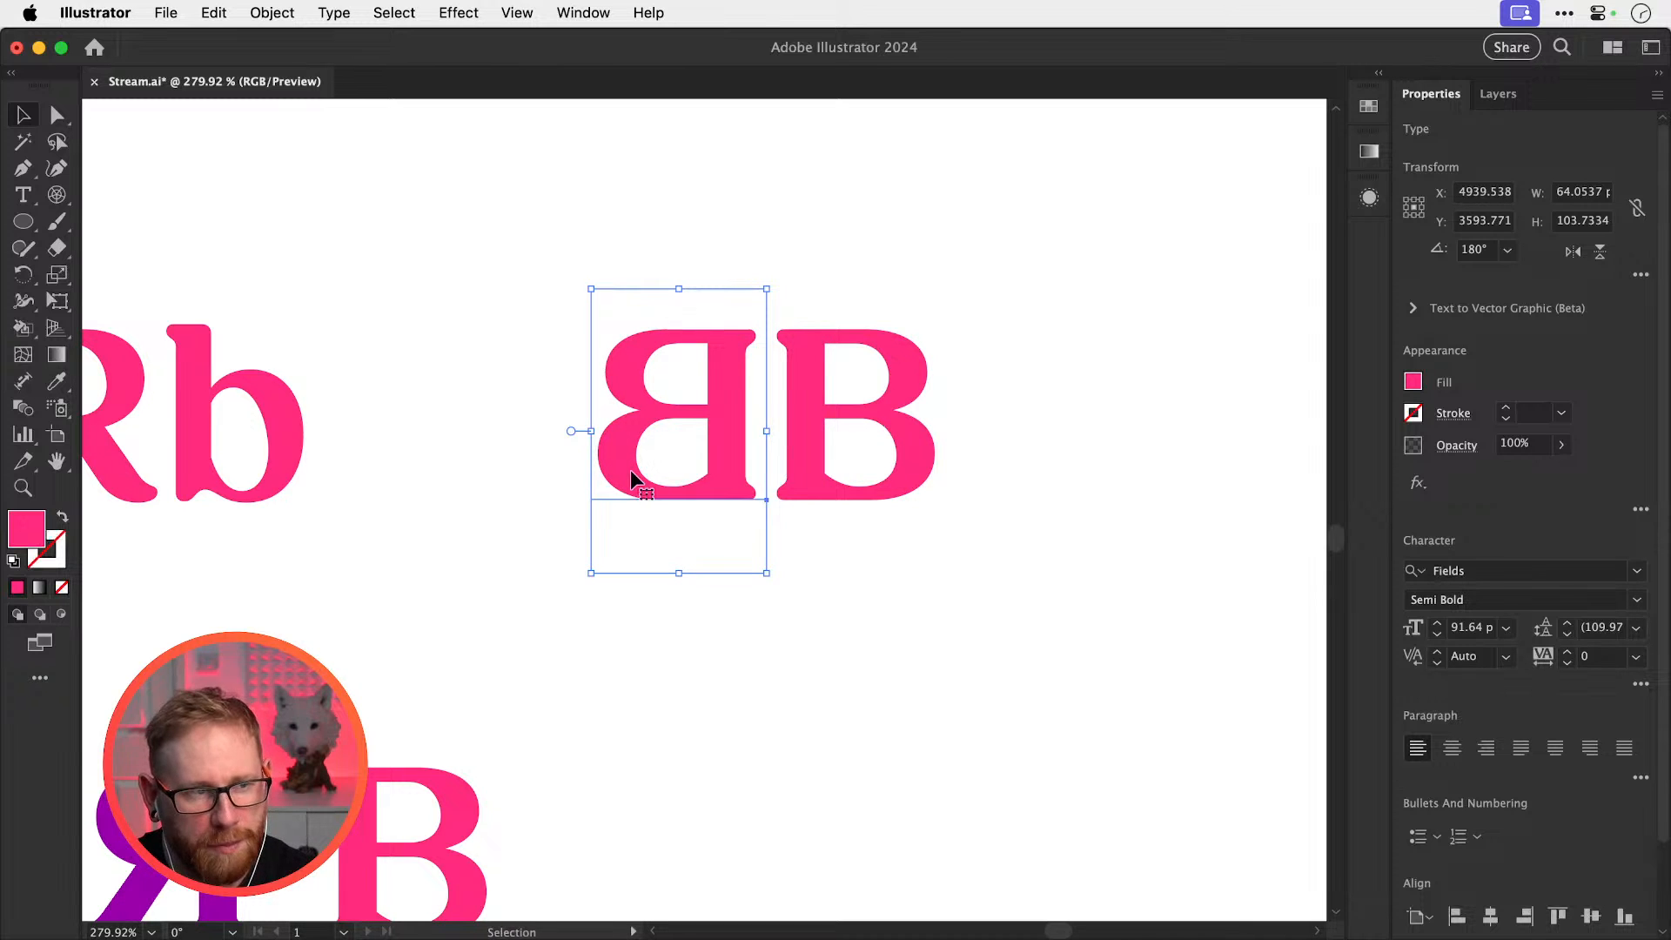
key("super+z")
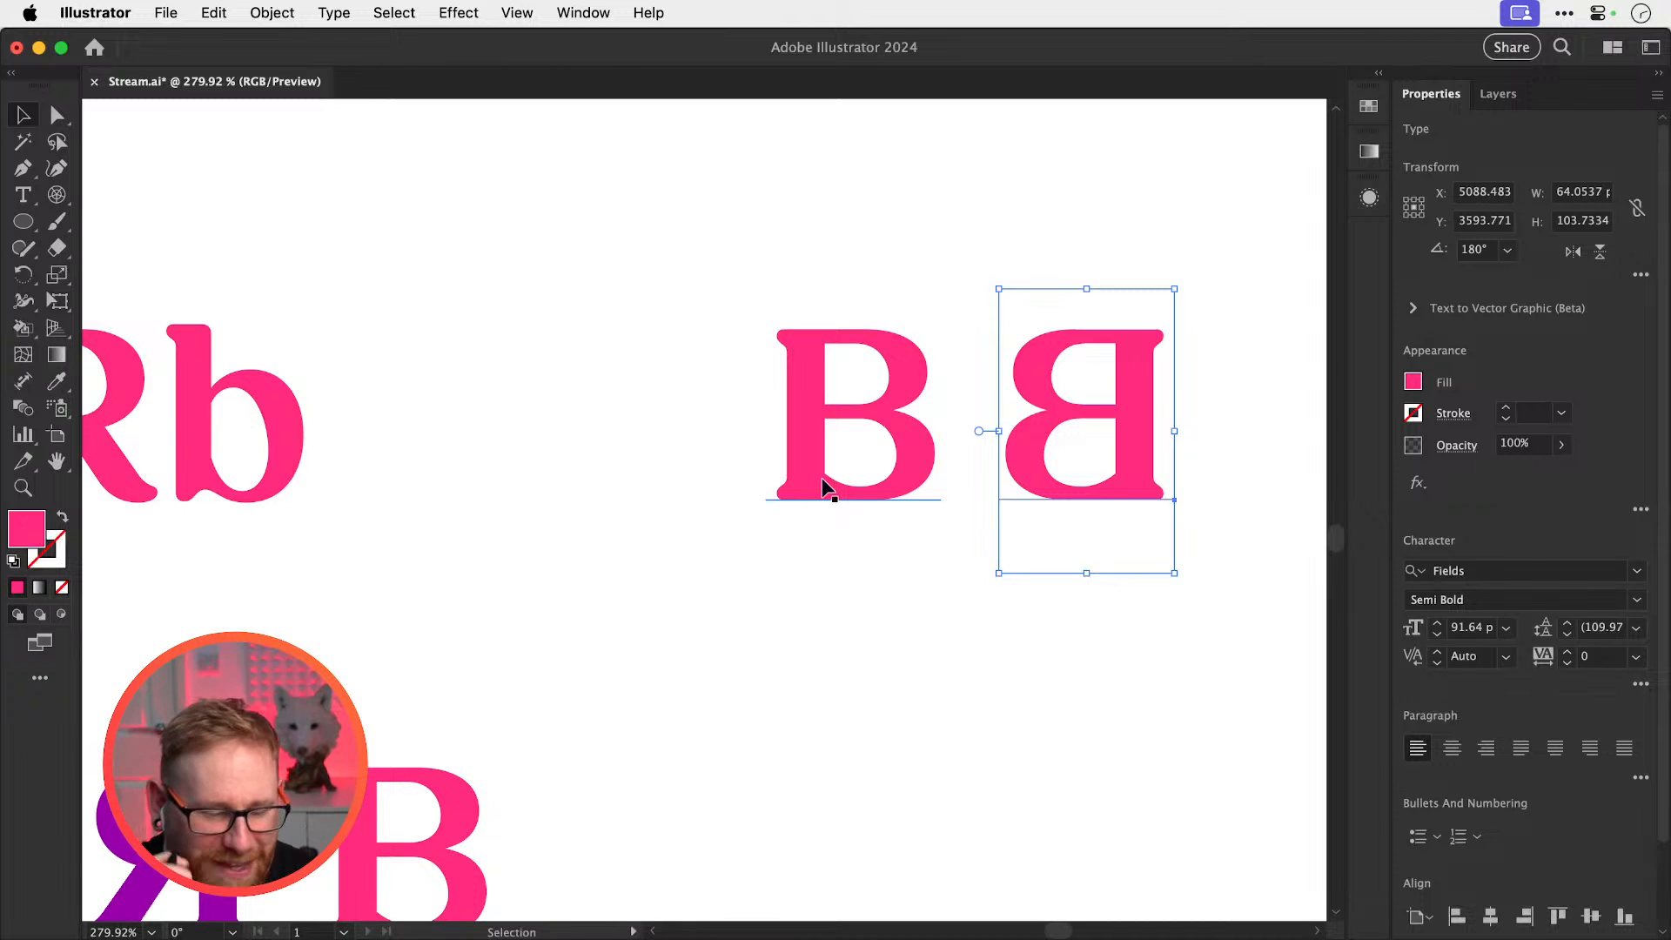
key("super")
key("super+shift+z")
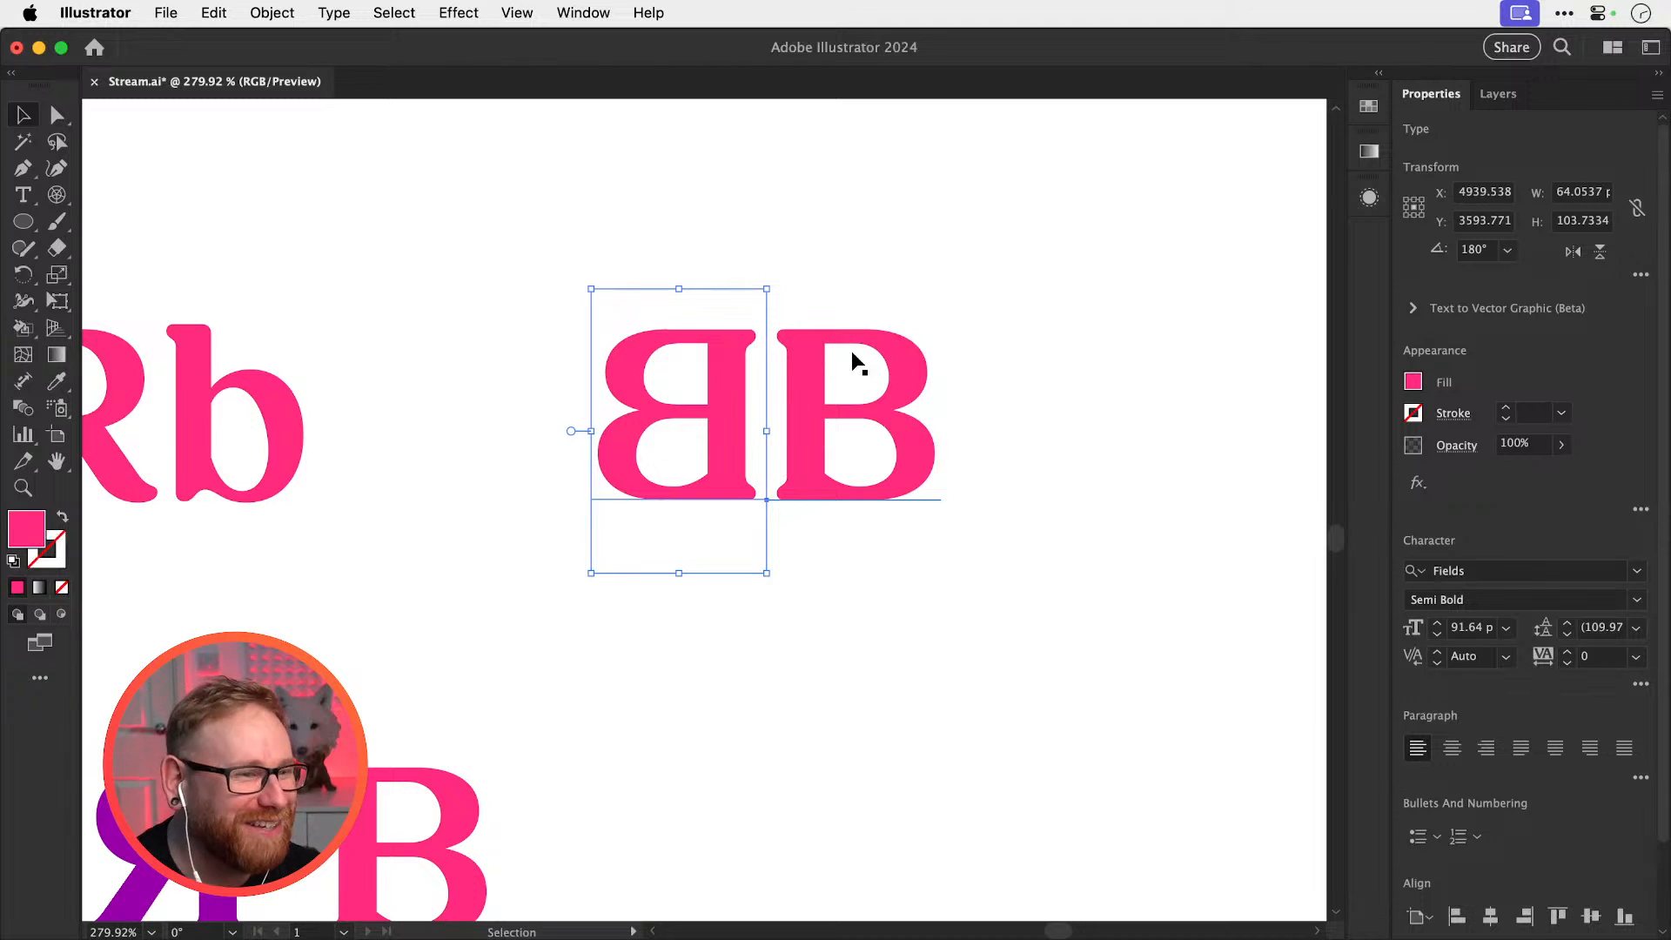
Replace the right-hand B with a P and move it closer to the mirrored B
key("t")
left_click_drag(839, 436, 958, 585)
type("P")
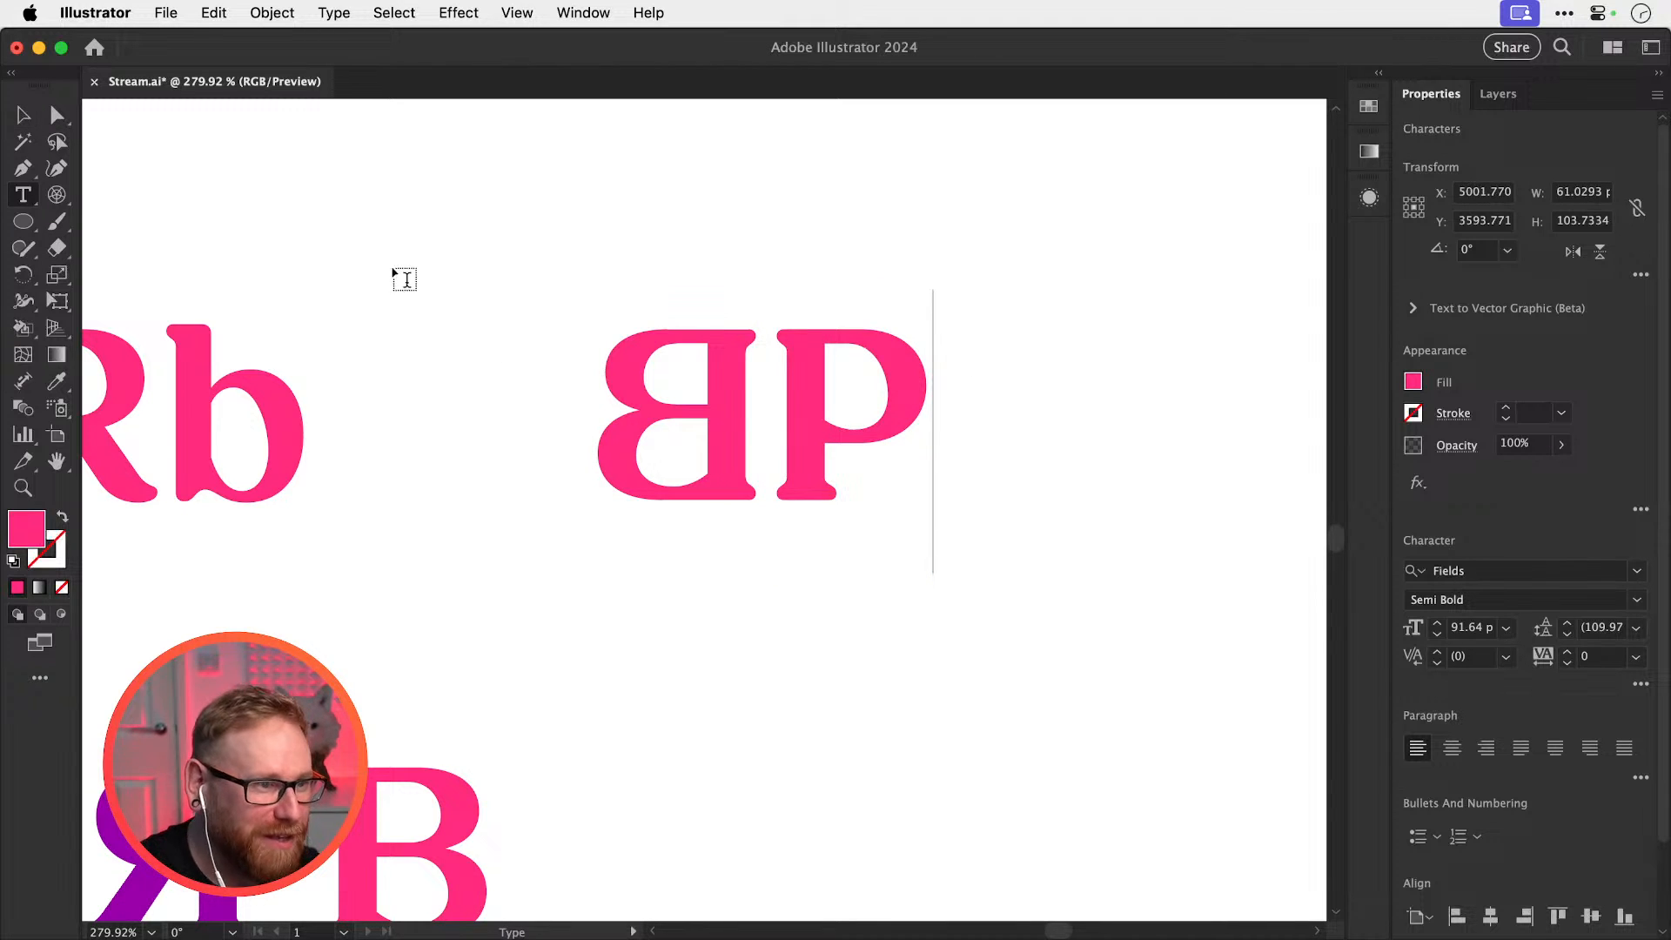
left_click(23, 114)
left_click(992, 522)
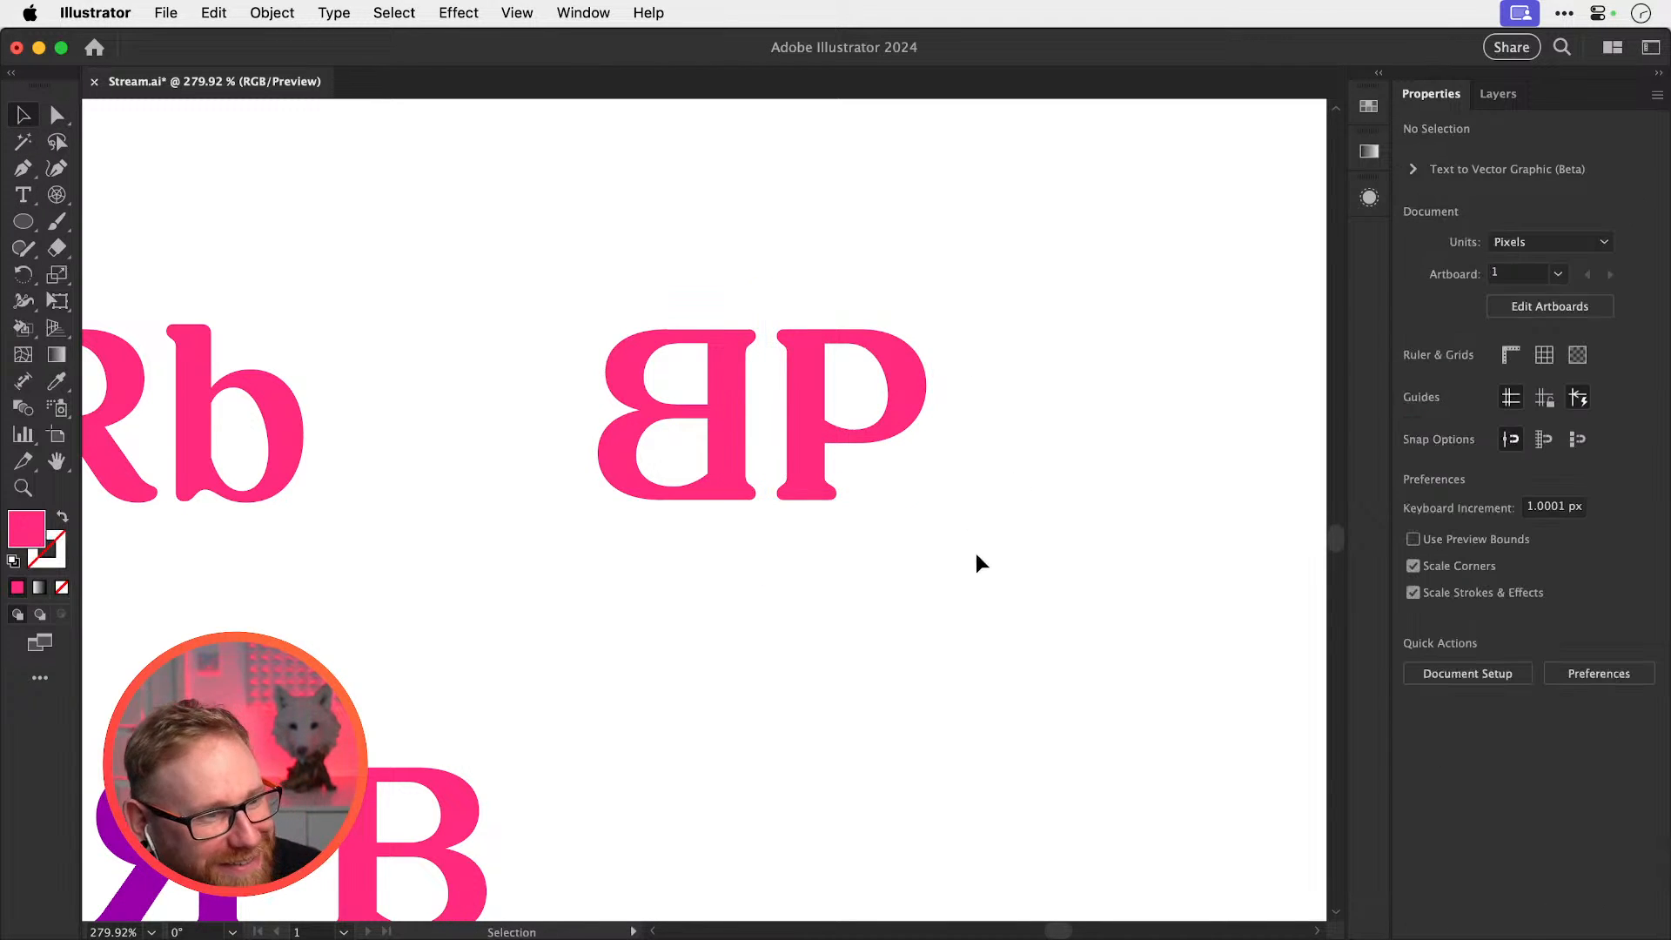
mouse_move(891, 368)
left_mouse_down()
mouse_move(820, 367)
mouse_move(905, 370)
left_mouse_up()
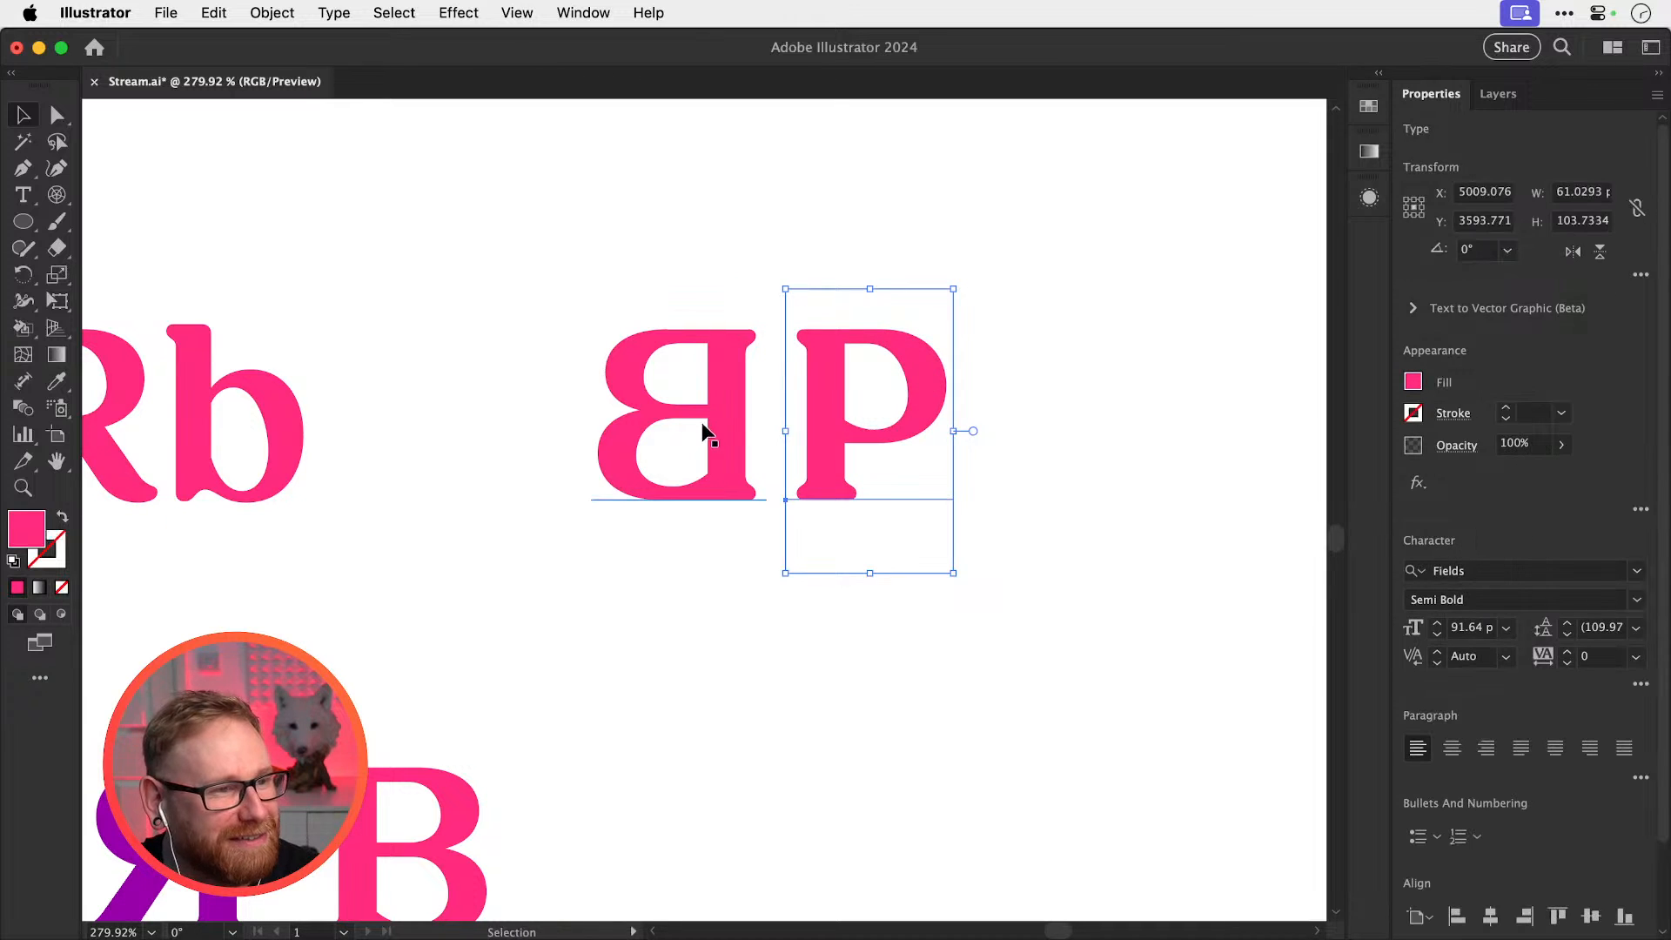
Change the mirrored B to an R, flip it back to normal, and tighten the RP pair
key("t")
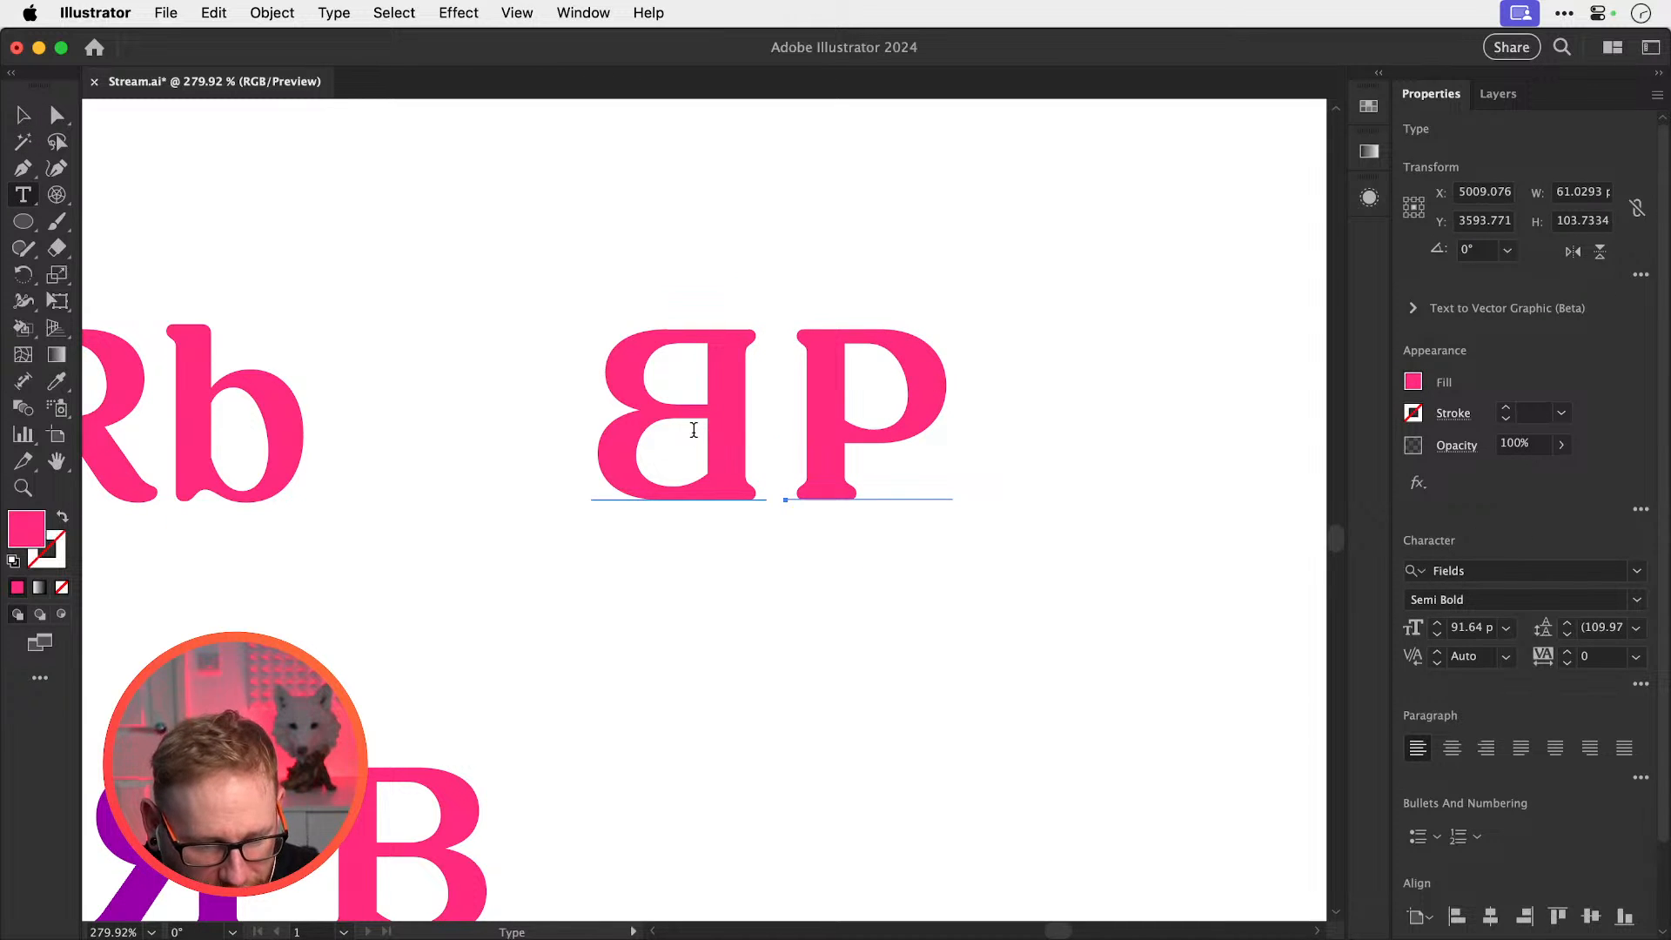
double_click(693, 429)
type("R")
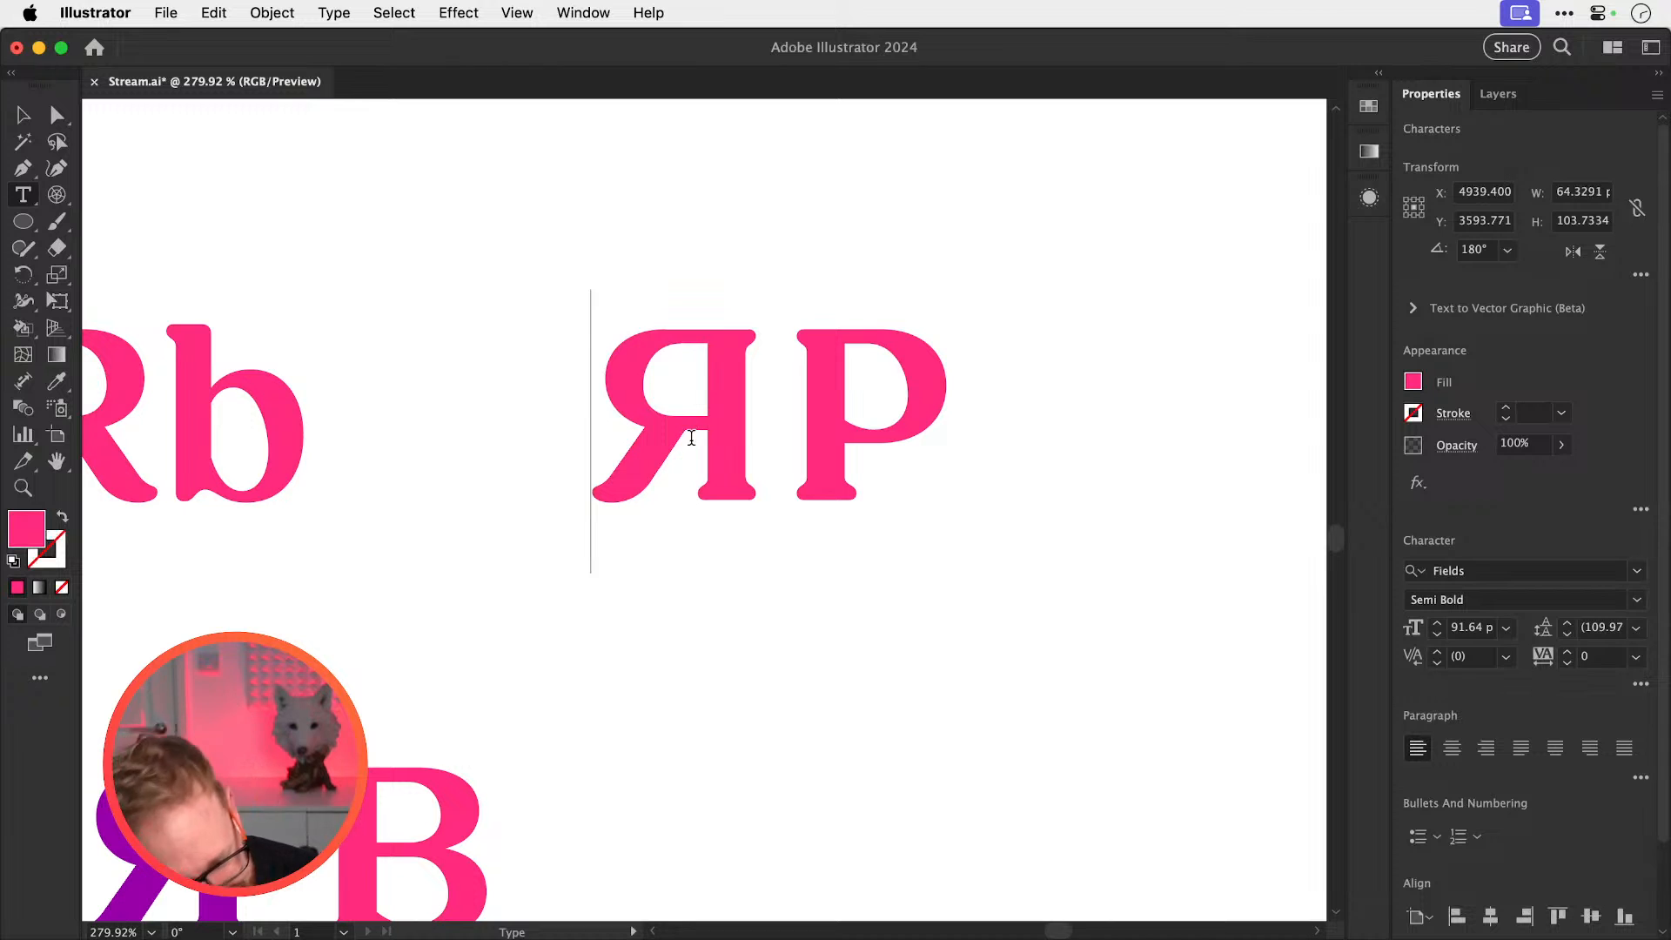
key("Escape")
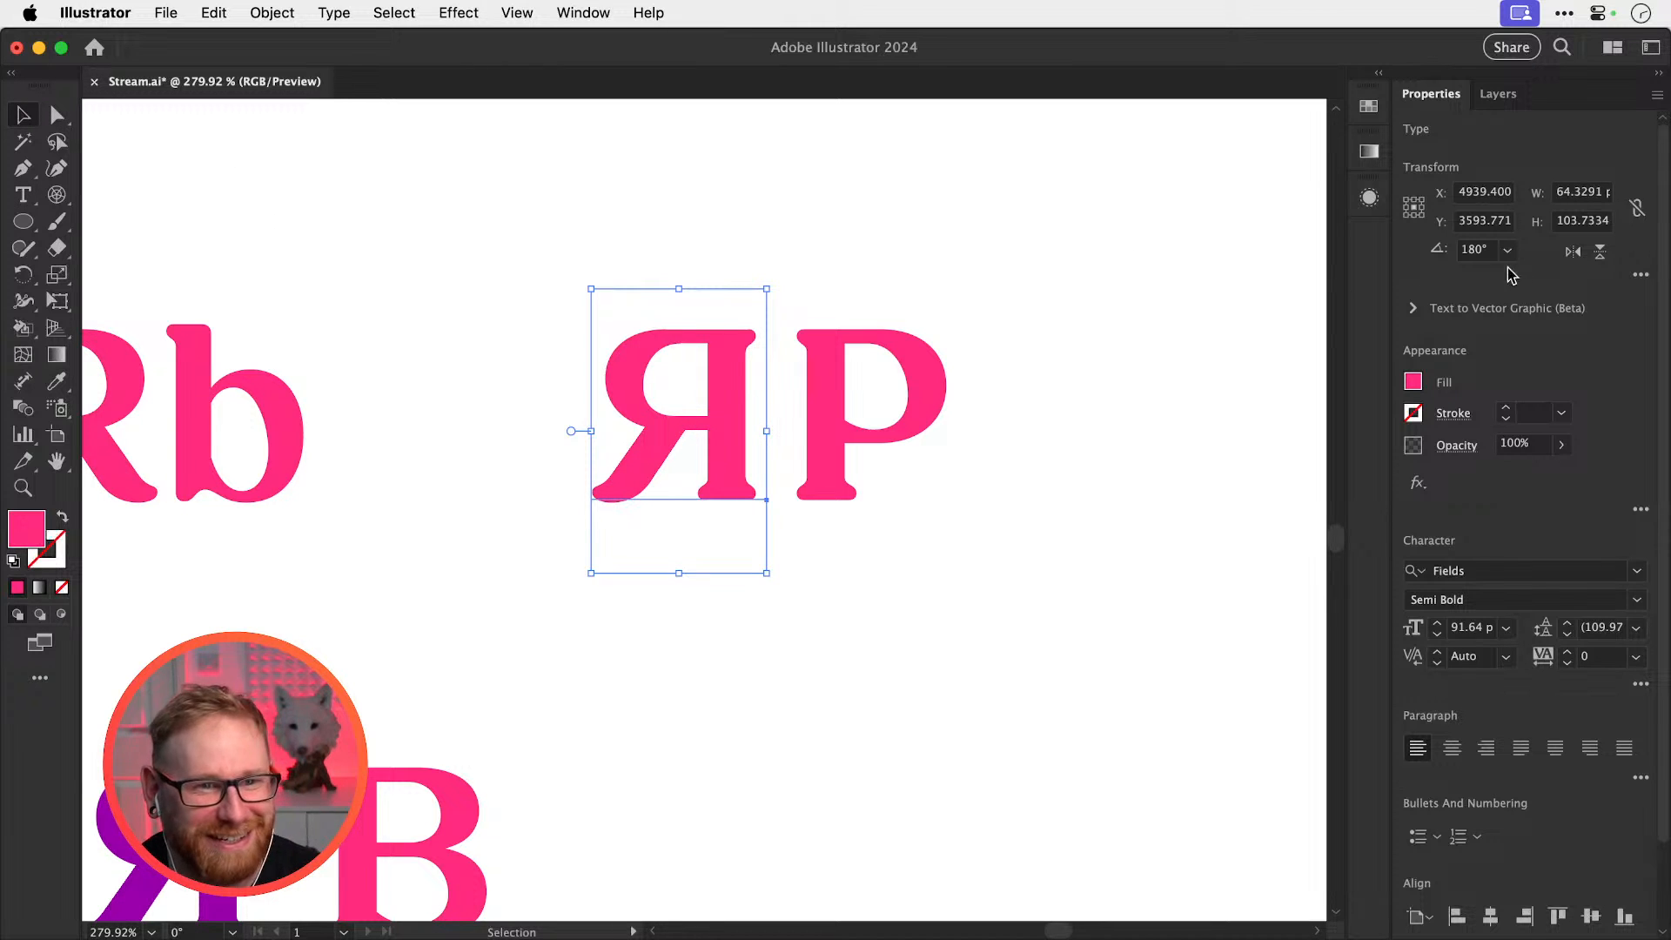
left_click(1572, 252)
mouse_move(857, 419)
left_mouse_down()
mouse_move(811, 410)
mouse_move(851, 410)
left_mouse_up()
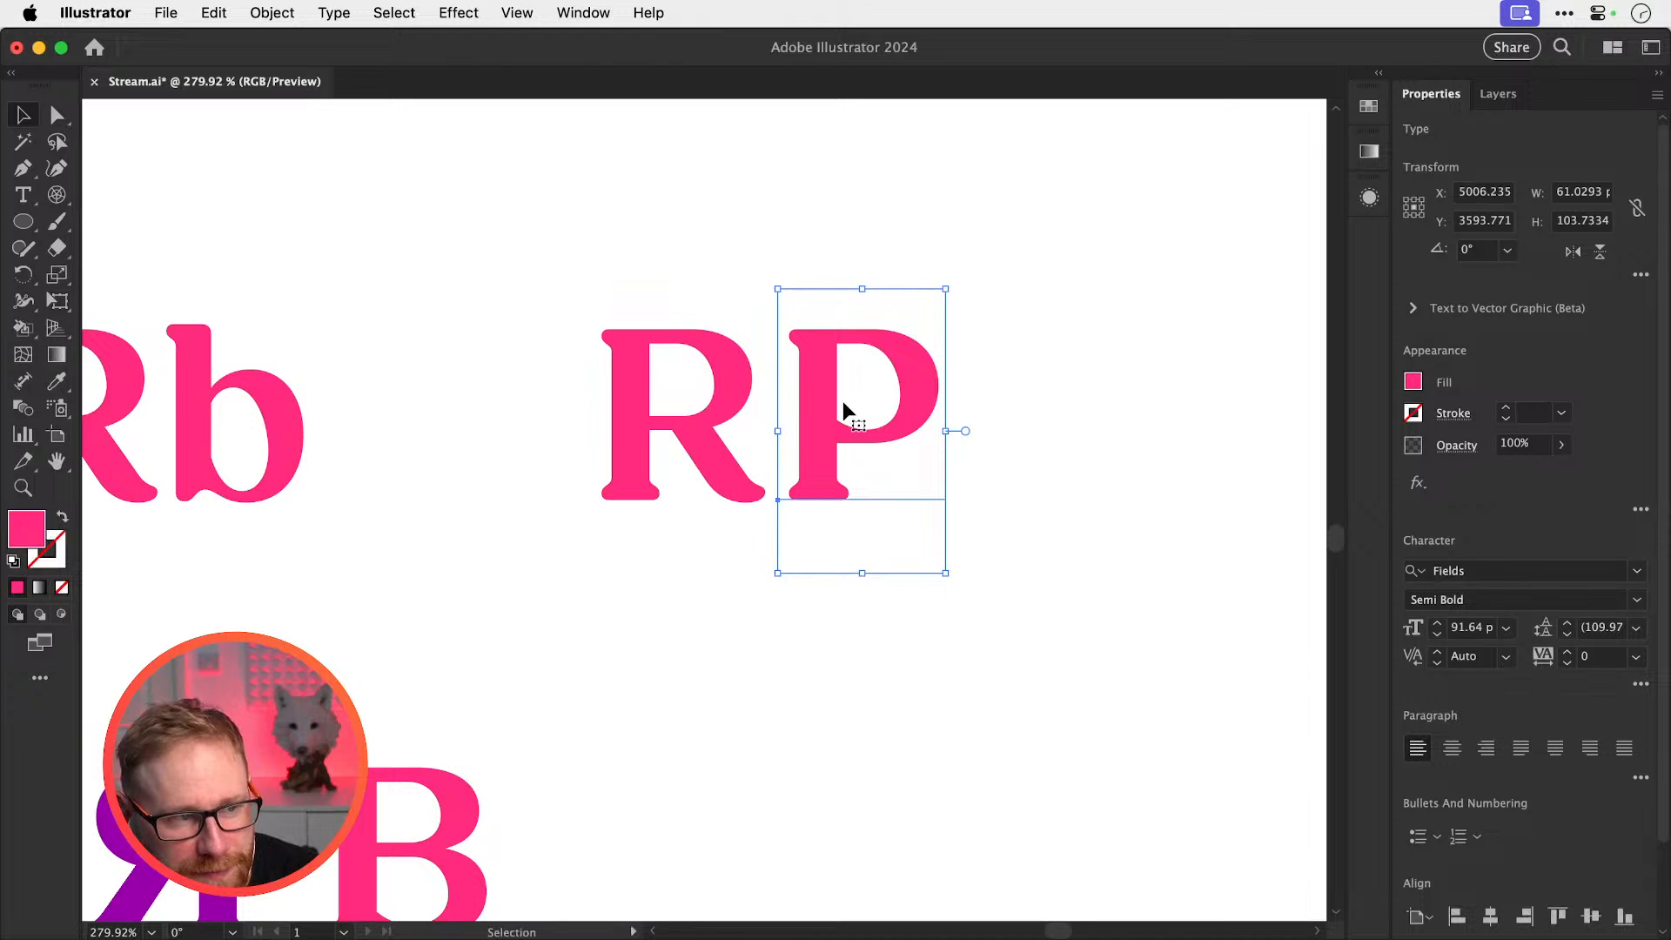
left_click_drag(761, 455, 573, 470)
left_click(990, 440)
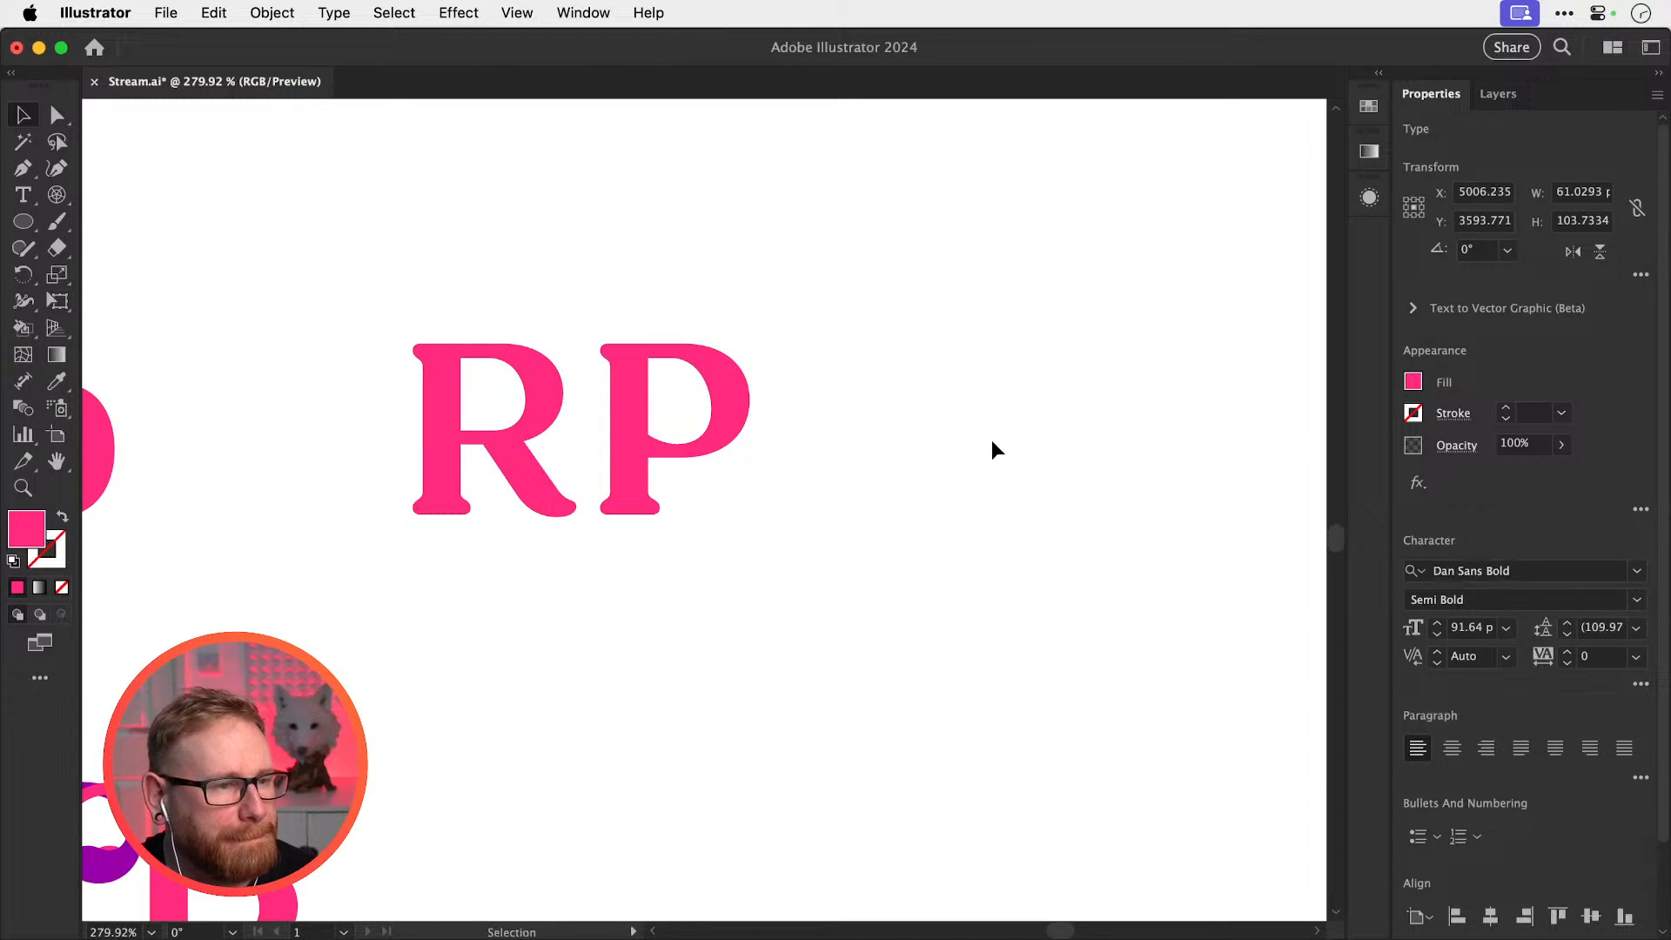
Paint half a butterfly with the Paintbrush right of the P and reflect a copy to complete it
left_click_drag(960, 459, 886, 447)
key("b")
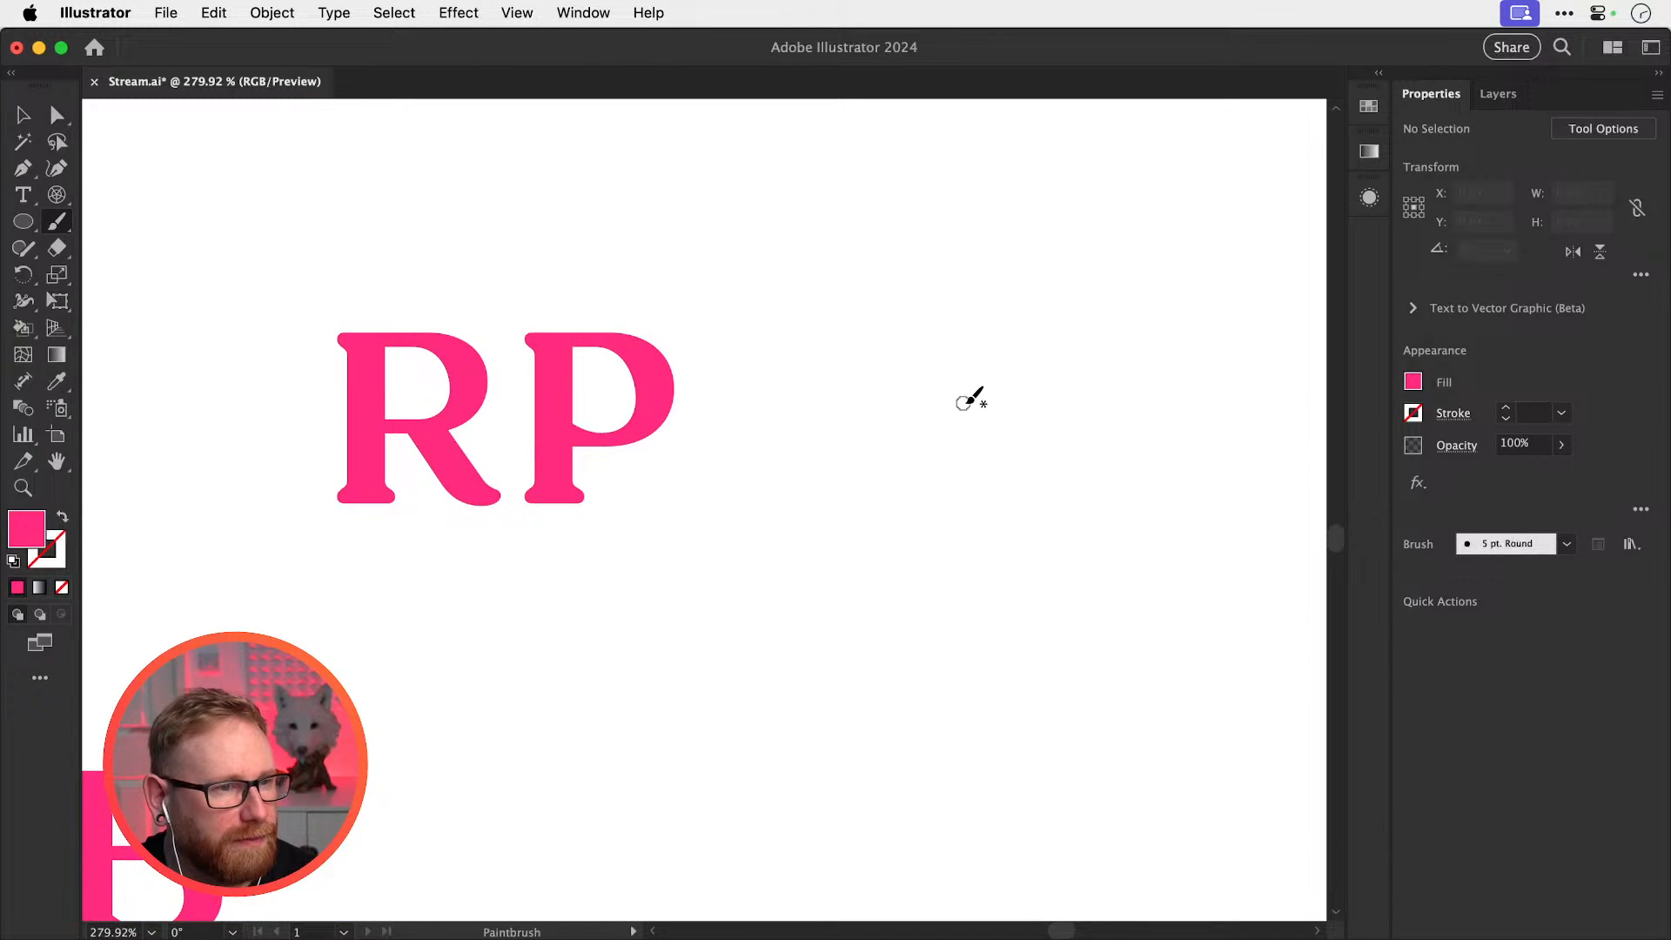
mouse_move(975, 409)
left_mouse_down()
mouse_move(798, 366)
mouse_move(833, 486)
mouse_move(945, 519)
mouse_move(883, 536)
mouse_move(874, 638)
mouse_move(967, 612)
left_mouse_up()
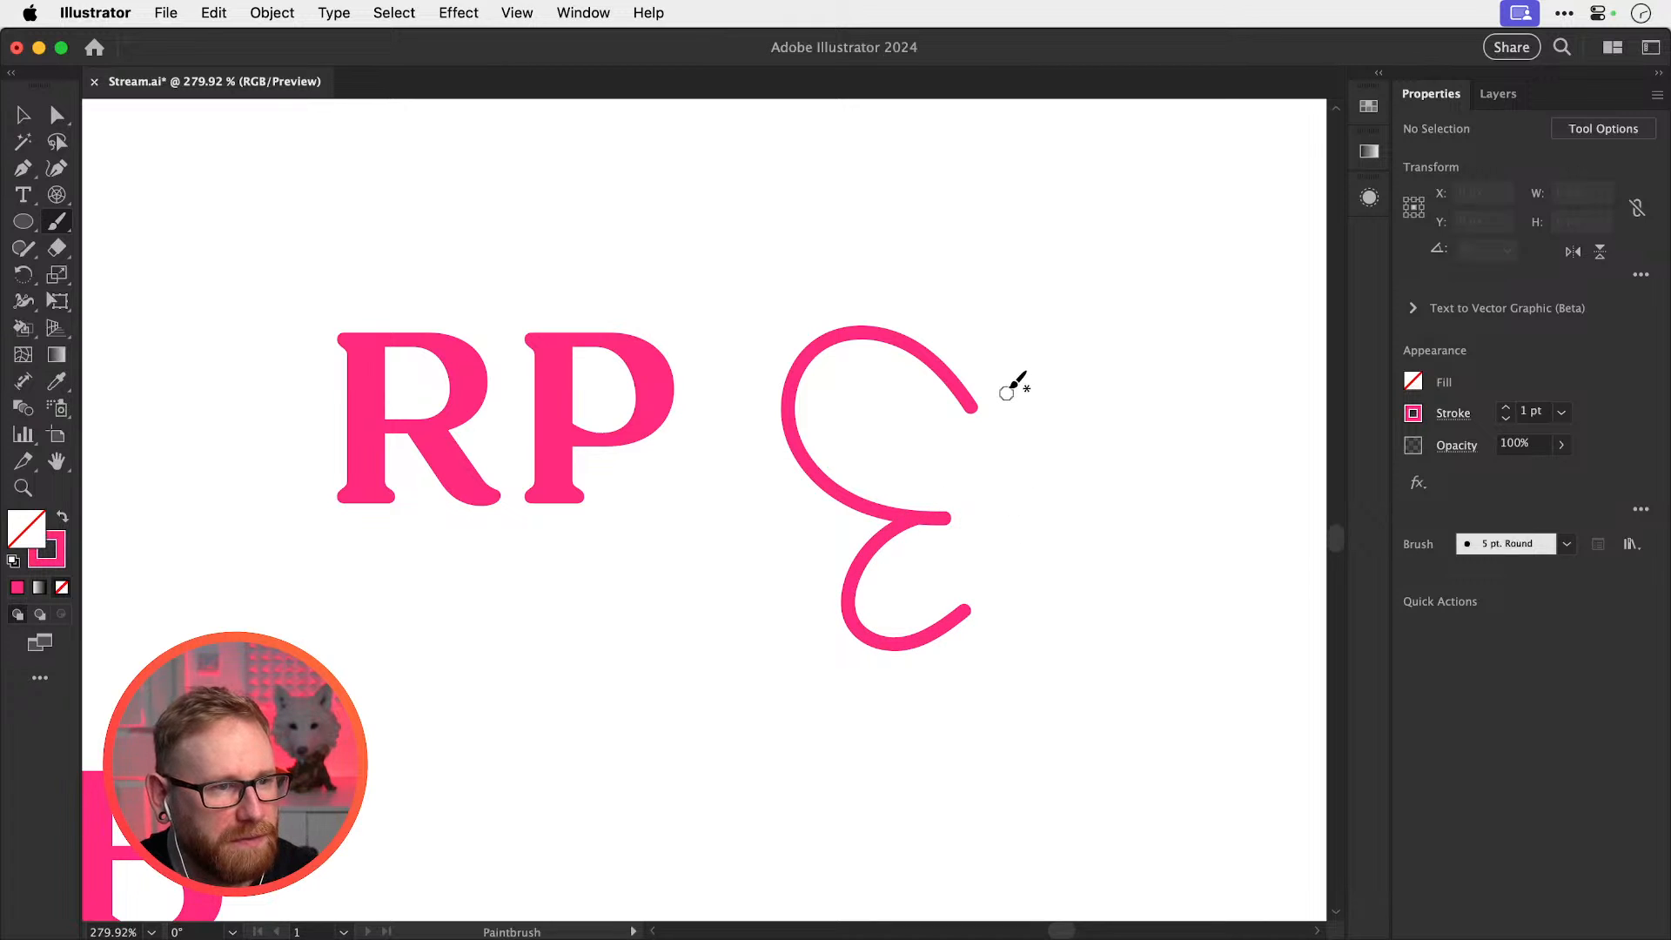
mouse_move(1016, 378)
left_mouse_down()
mouse_move(979, 416)
mouse_move(971, 470)
mouse_move(985, 617)
mouse_move(1027, 663)
left_mouse_up()
key("v")
left_click_drag(883, 753, 1043, 362)
key("o")
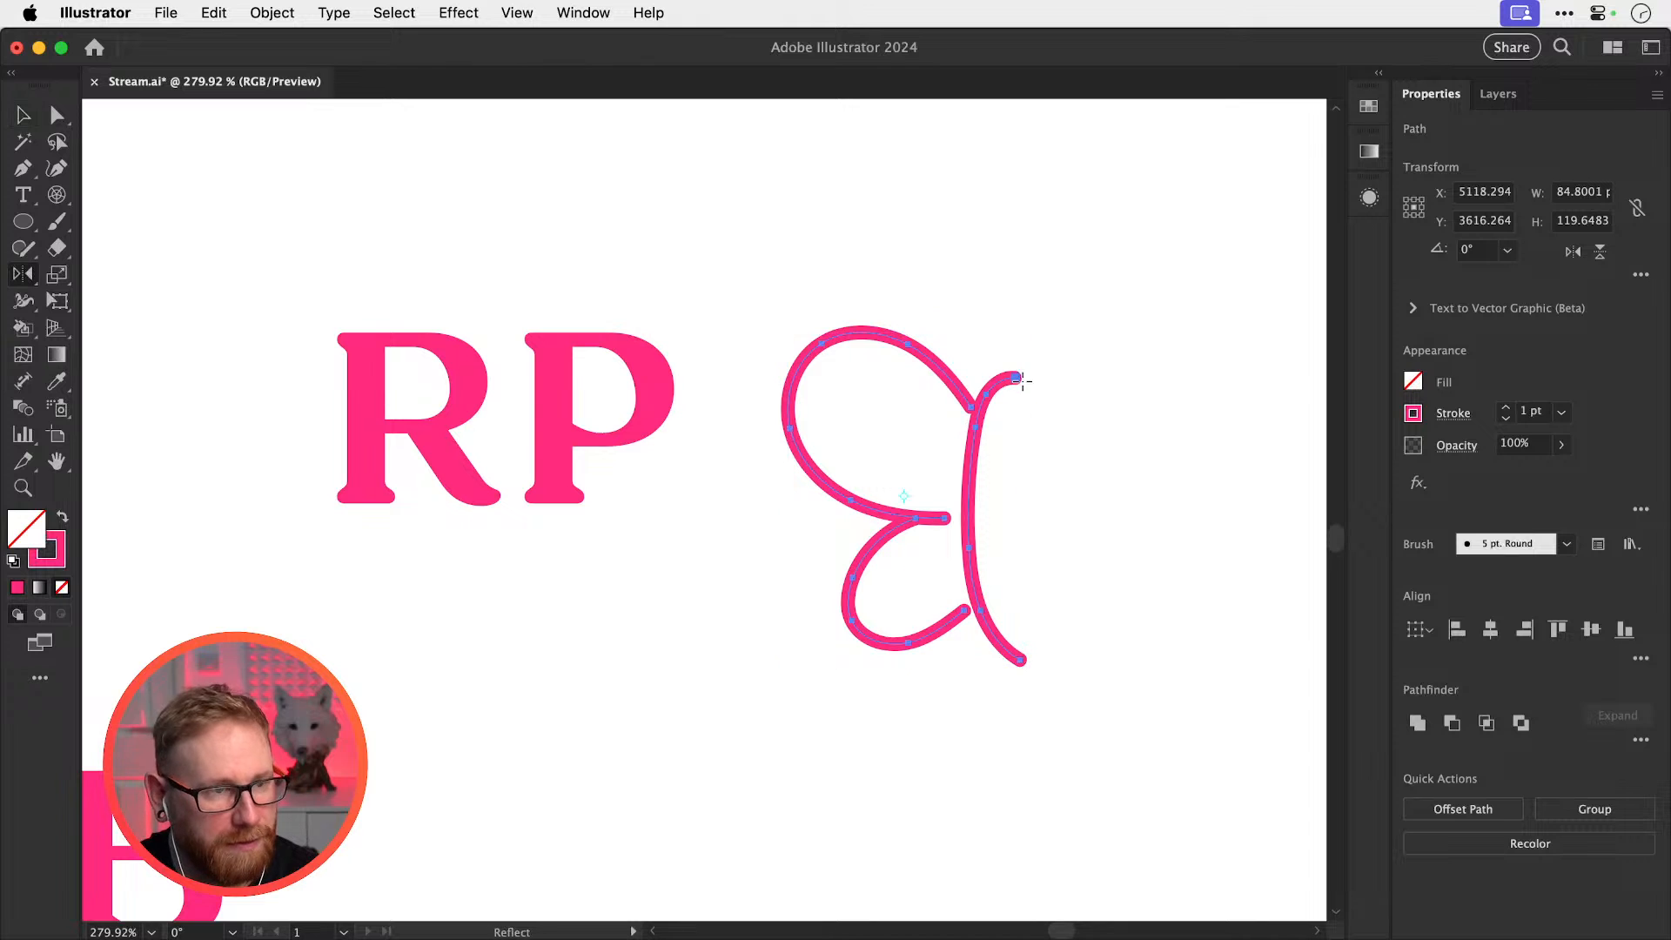
left_click(1017, 379, "alt")
left_click(952, 769)
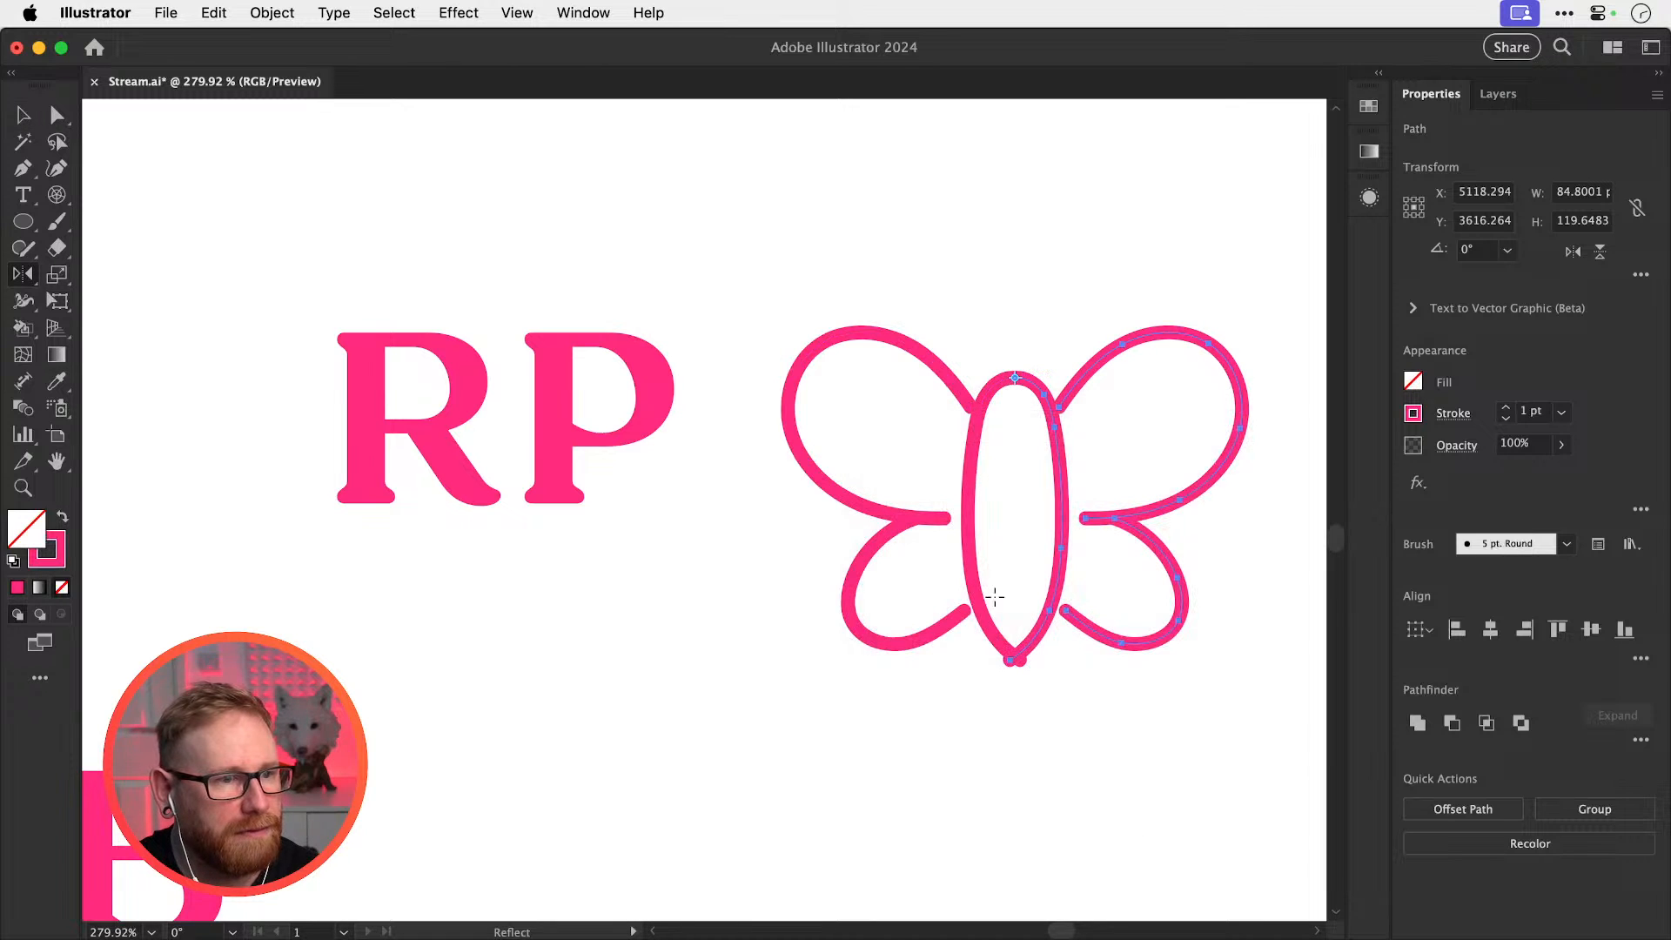
Make the butterfly narrower and taller and move it up and left
left_click_drag(932, 244, 1100, 546)
key("s")
key("super+z")
key("v")
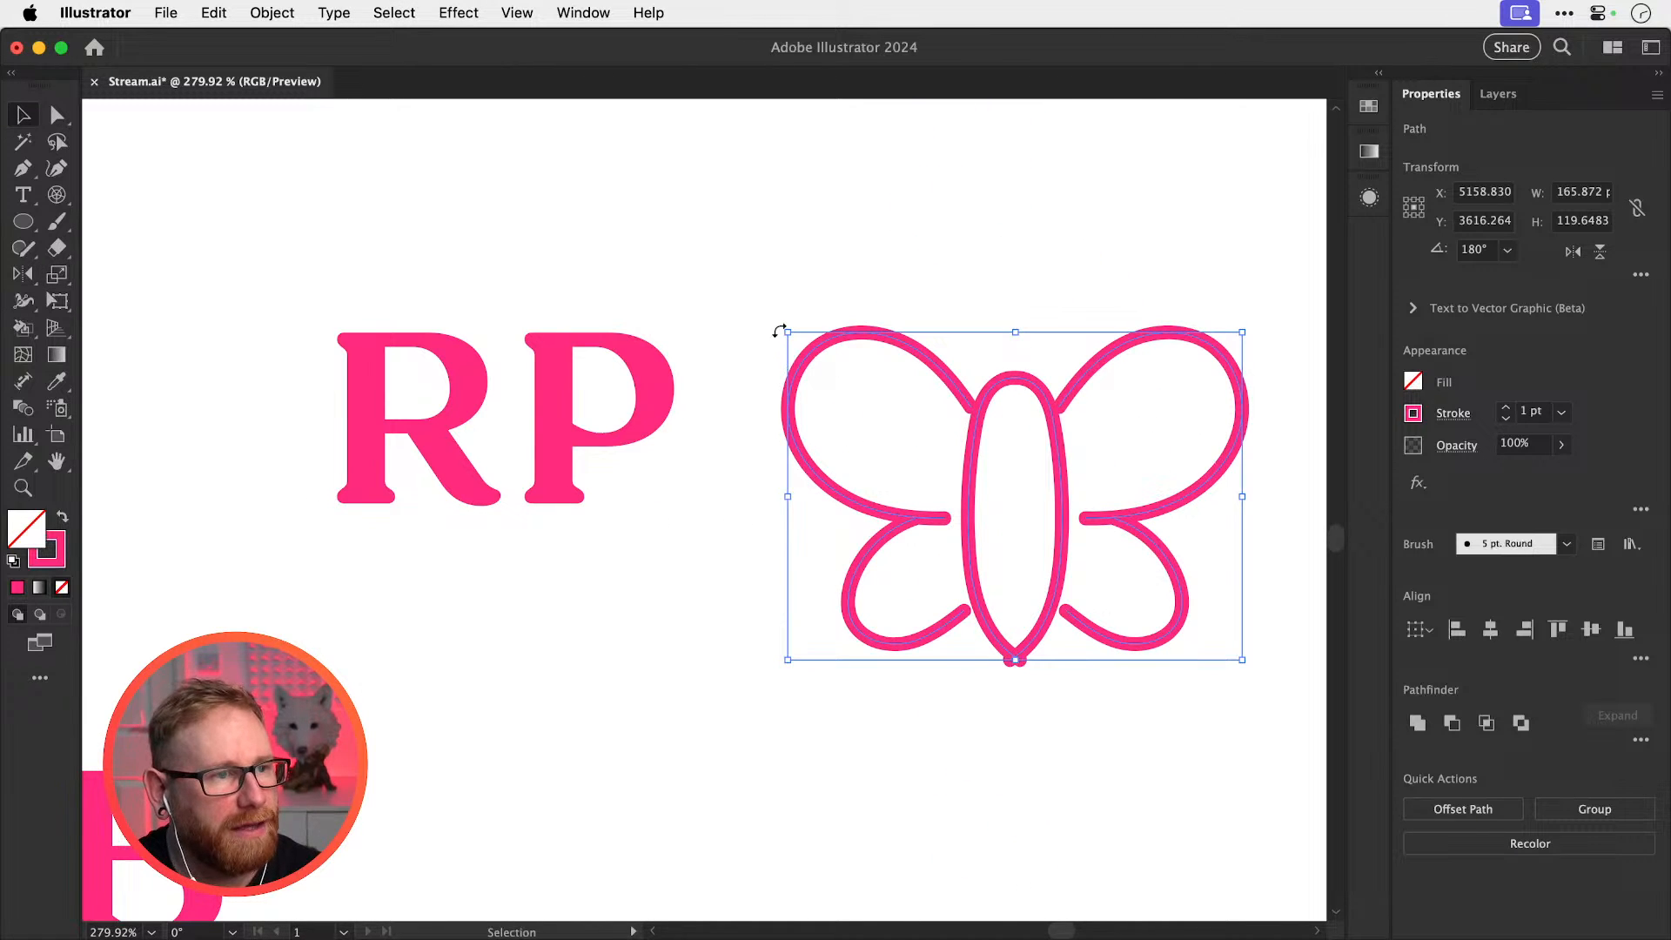
left_click_drag(788, 332, 906, 311)
left_click_drag(1040, 454, 974, 340)
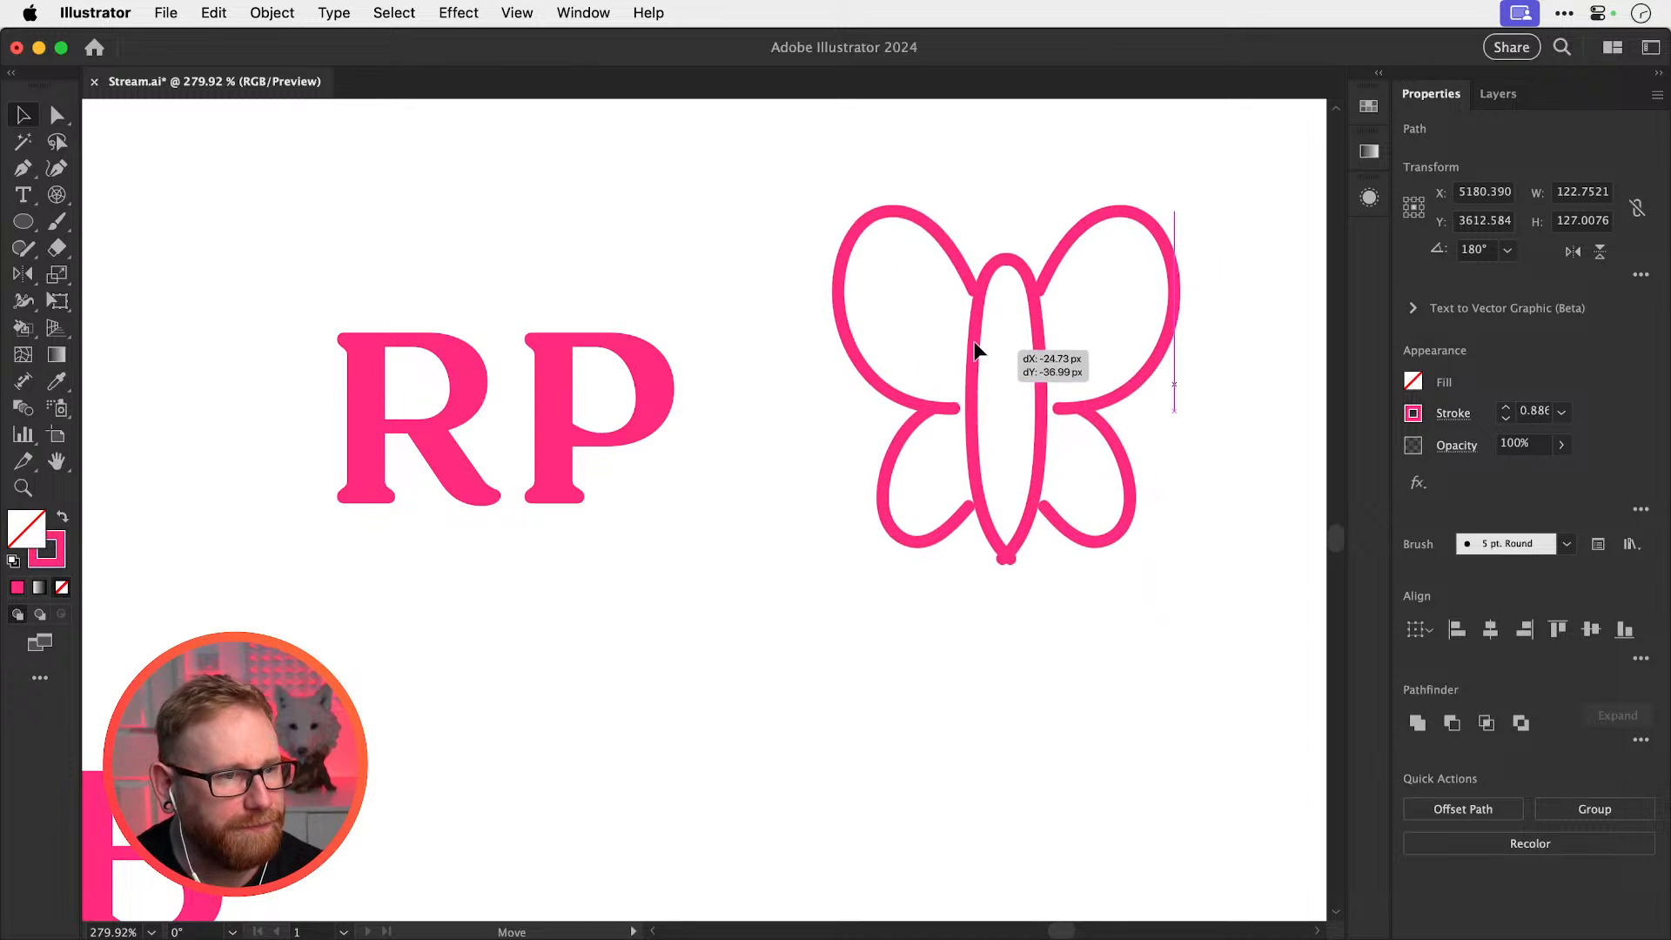
left_click_drag(754, 418, 686, 481)
left_click(679, 485)
Try placing the R and P on the butterfly's wings, then undo the placements
left_click_drag(600, 516, 1112, 419)
left_click_drag(411, 528, 881, 418)
key("super+z")
key("super+z")
left_click(645, 311)
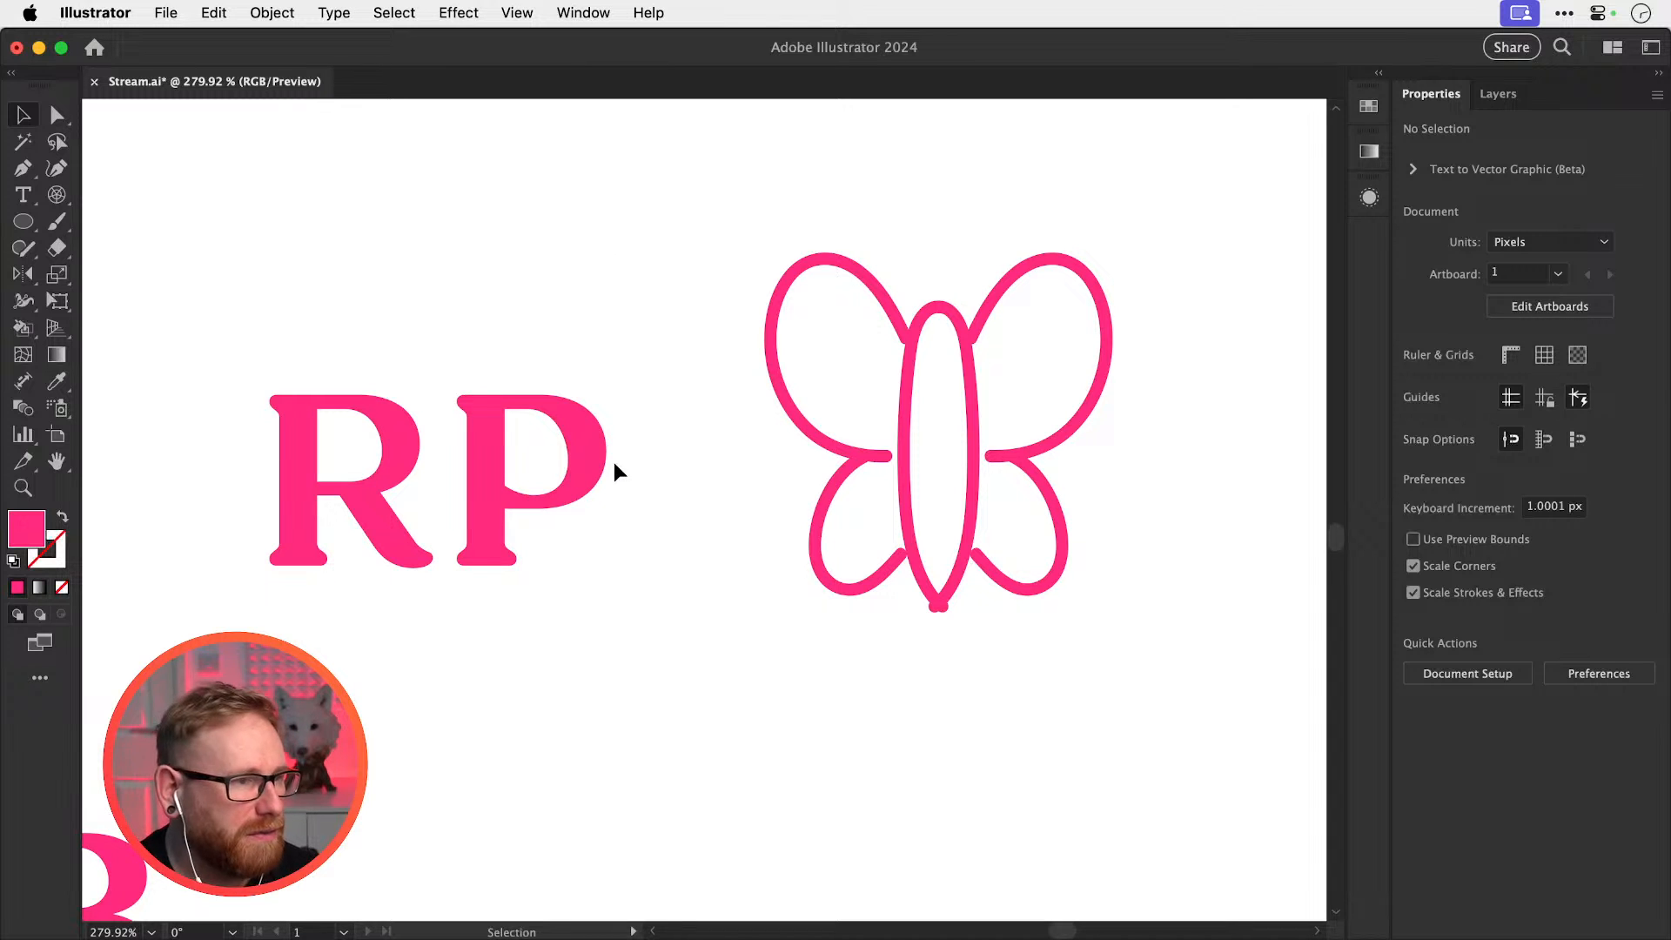
left_click_drag(637, 497, 1069, 602)
Duplicate the plain R straight up above the RP monogram and inspect it close up
left_click_drag(790, 622, 734, 578)
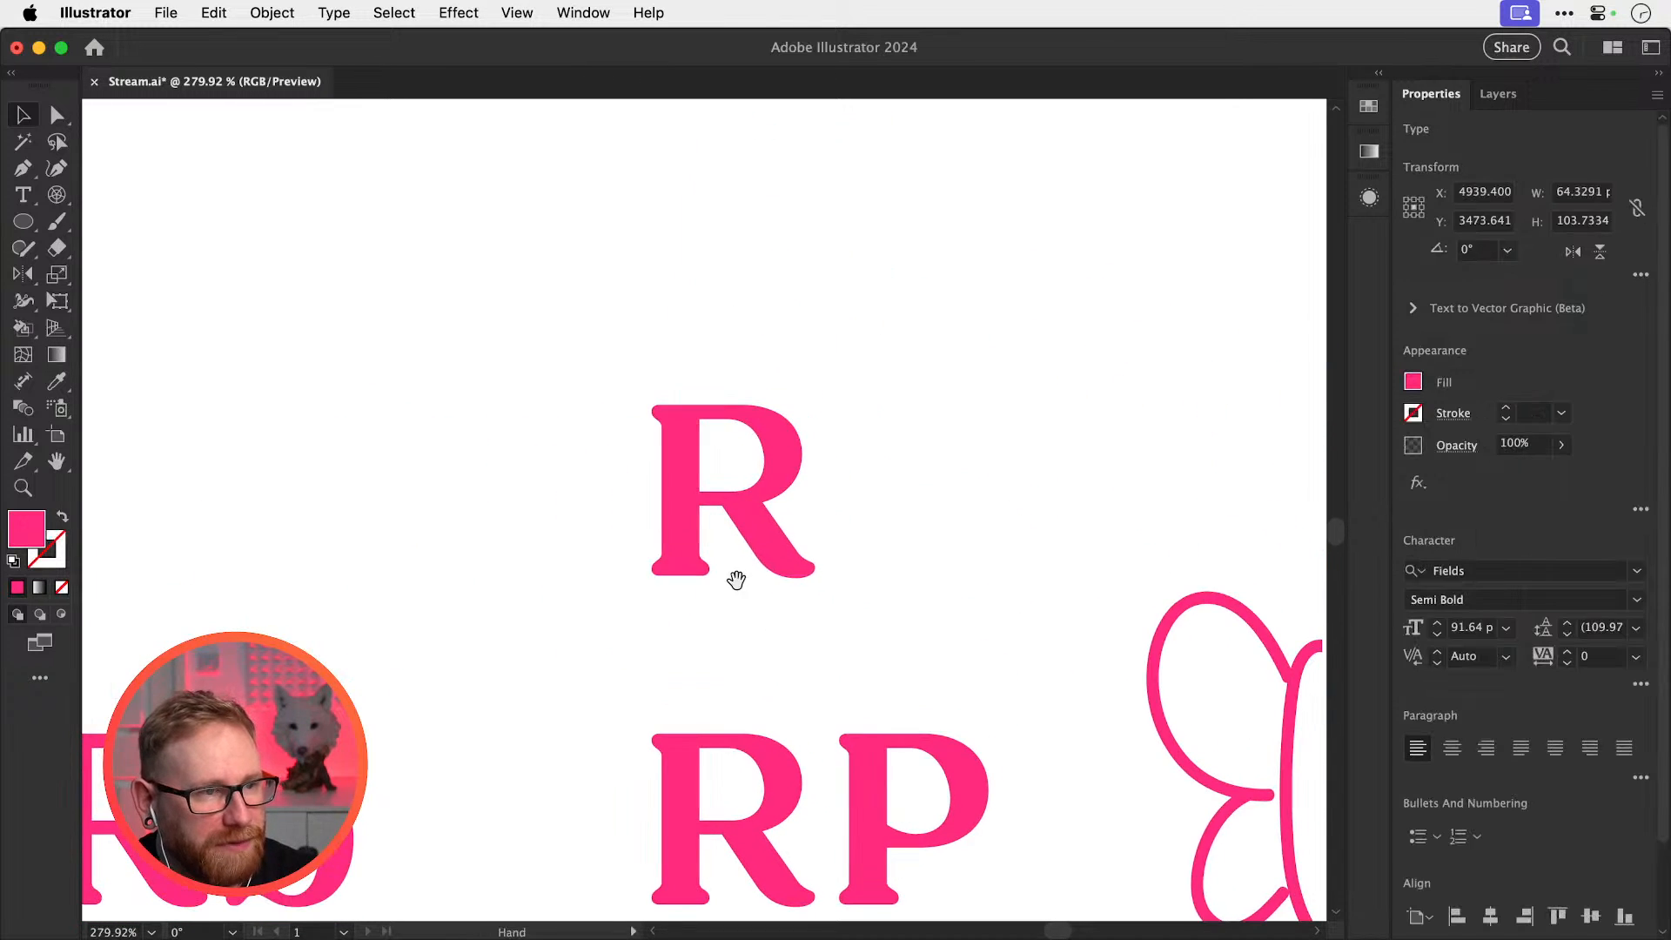
left_click_drag(749, 489, 749, 350)
left_click_drag(828, 418, 688, 568)
key("z")
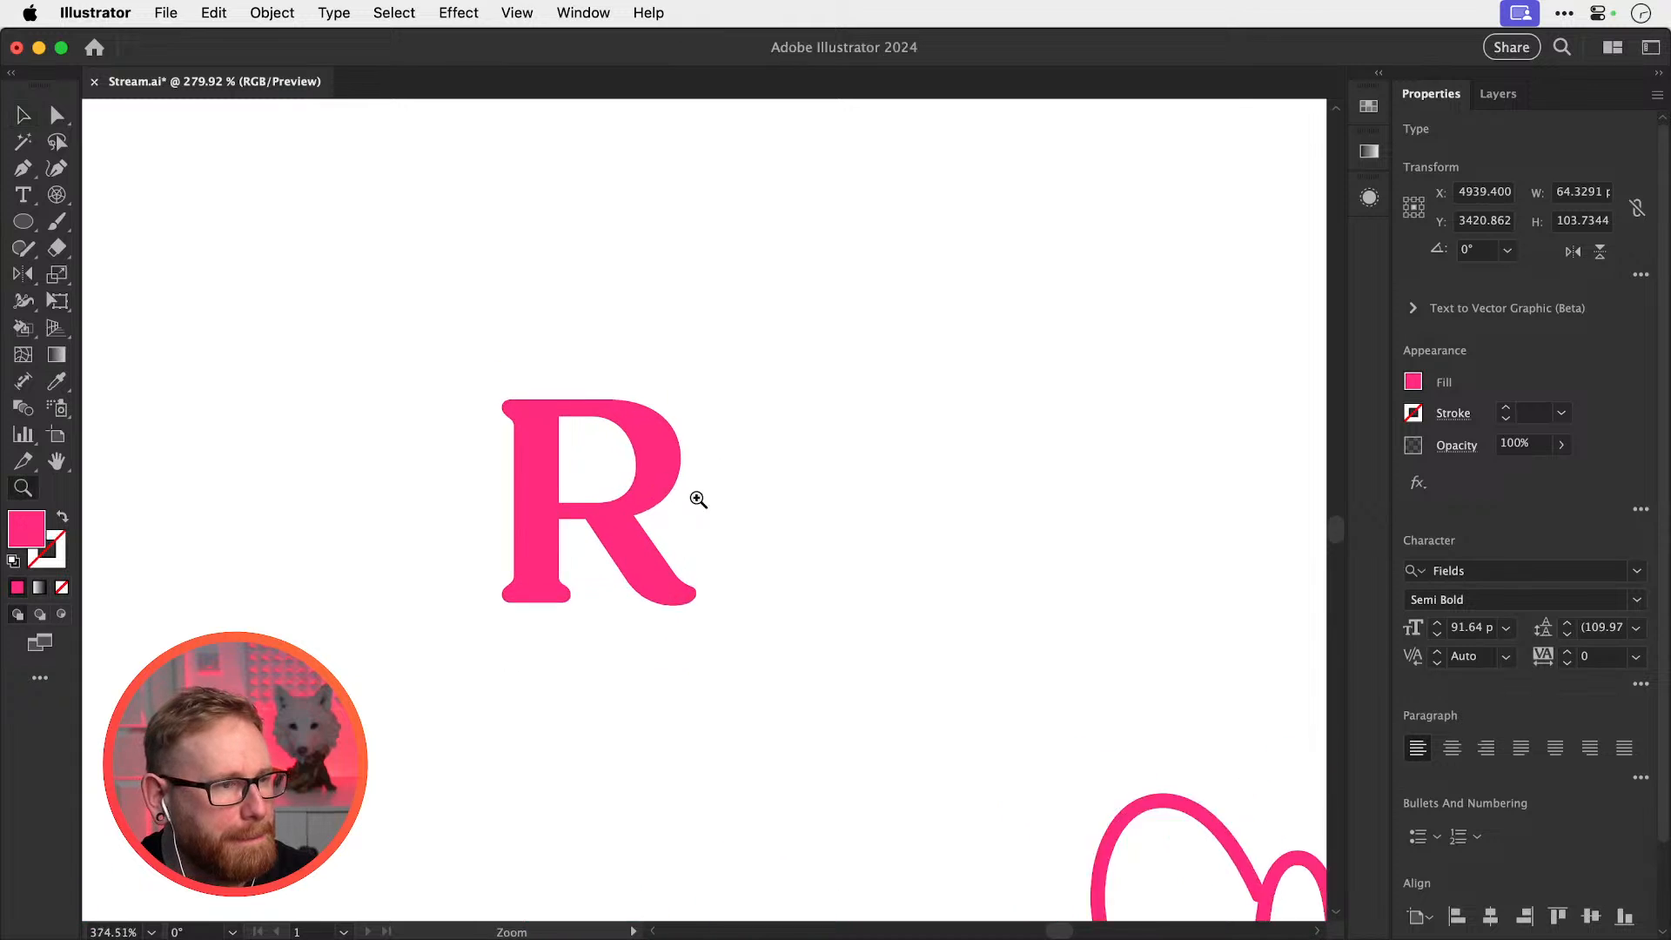
left_click_drag(693, 495, 754, 493)
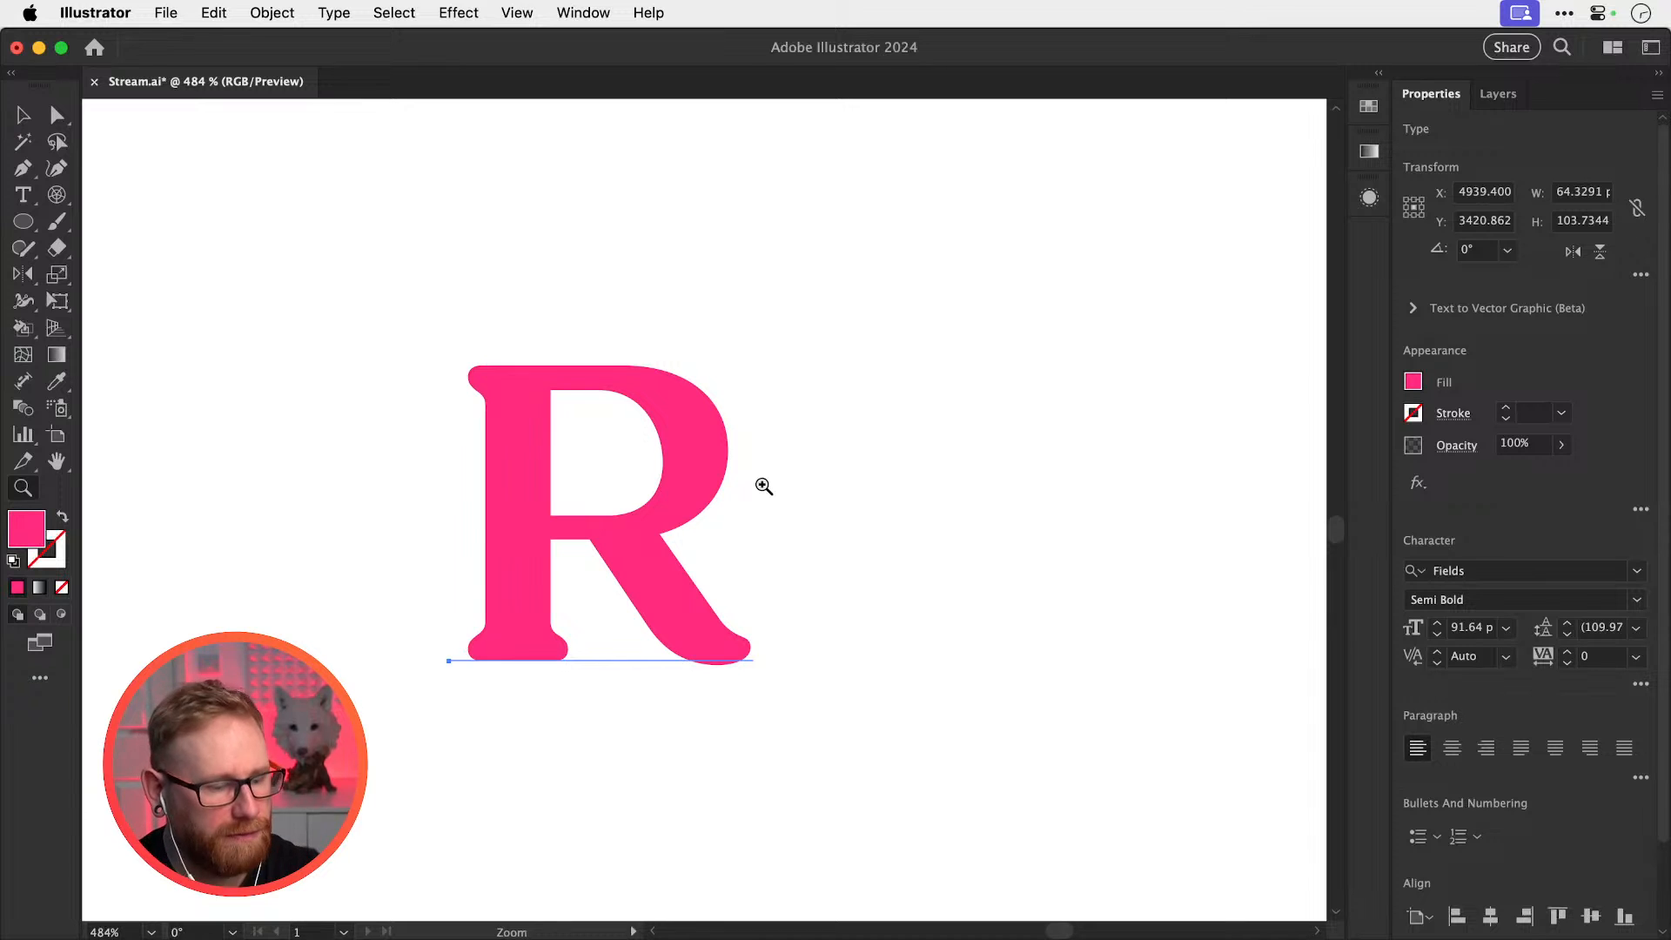
key("v")
left_click(876, 416)
key("super+minus")
key("super+minus")
key("super+minus")
key("super+minus")
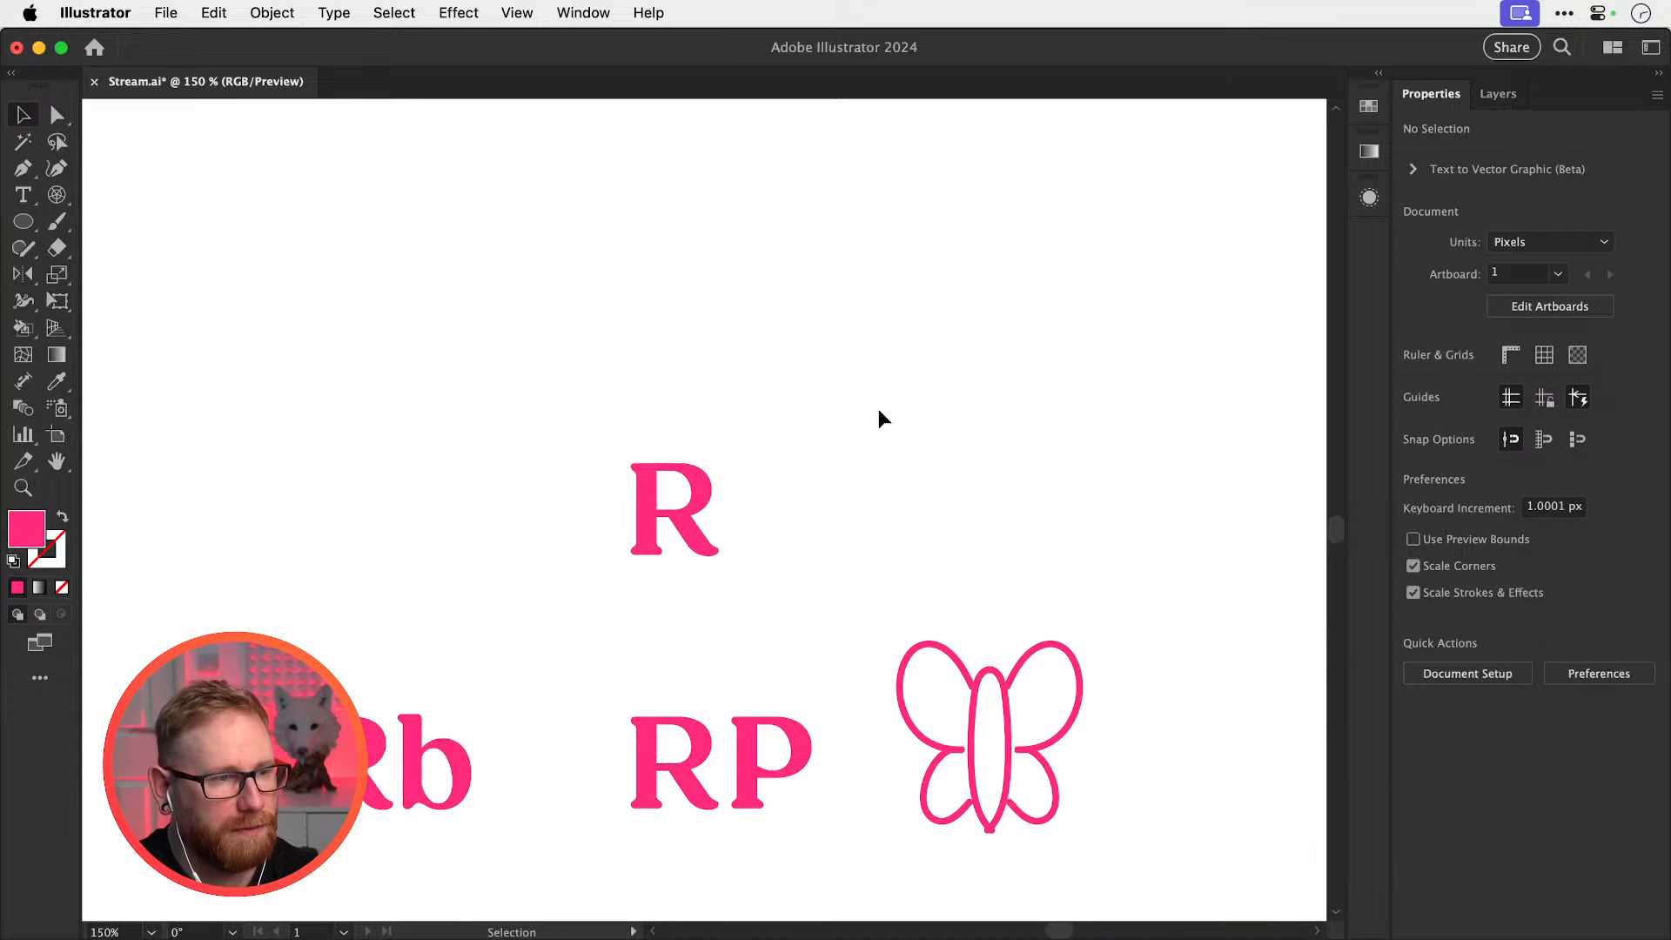
key("space")
left_click_drag(833, 585, 641, 616)
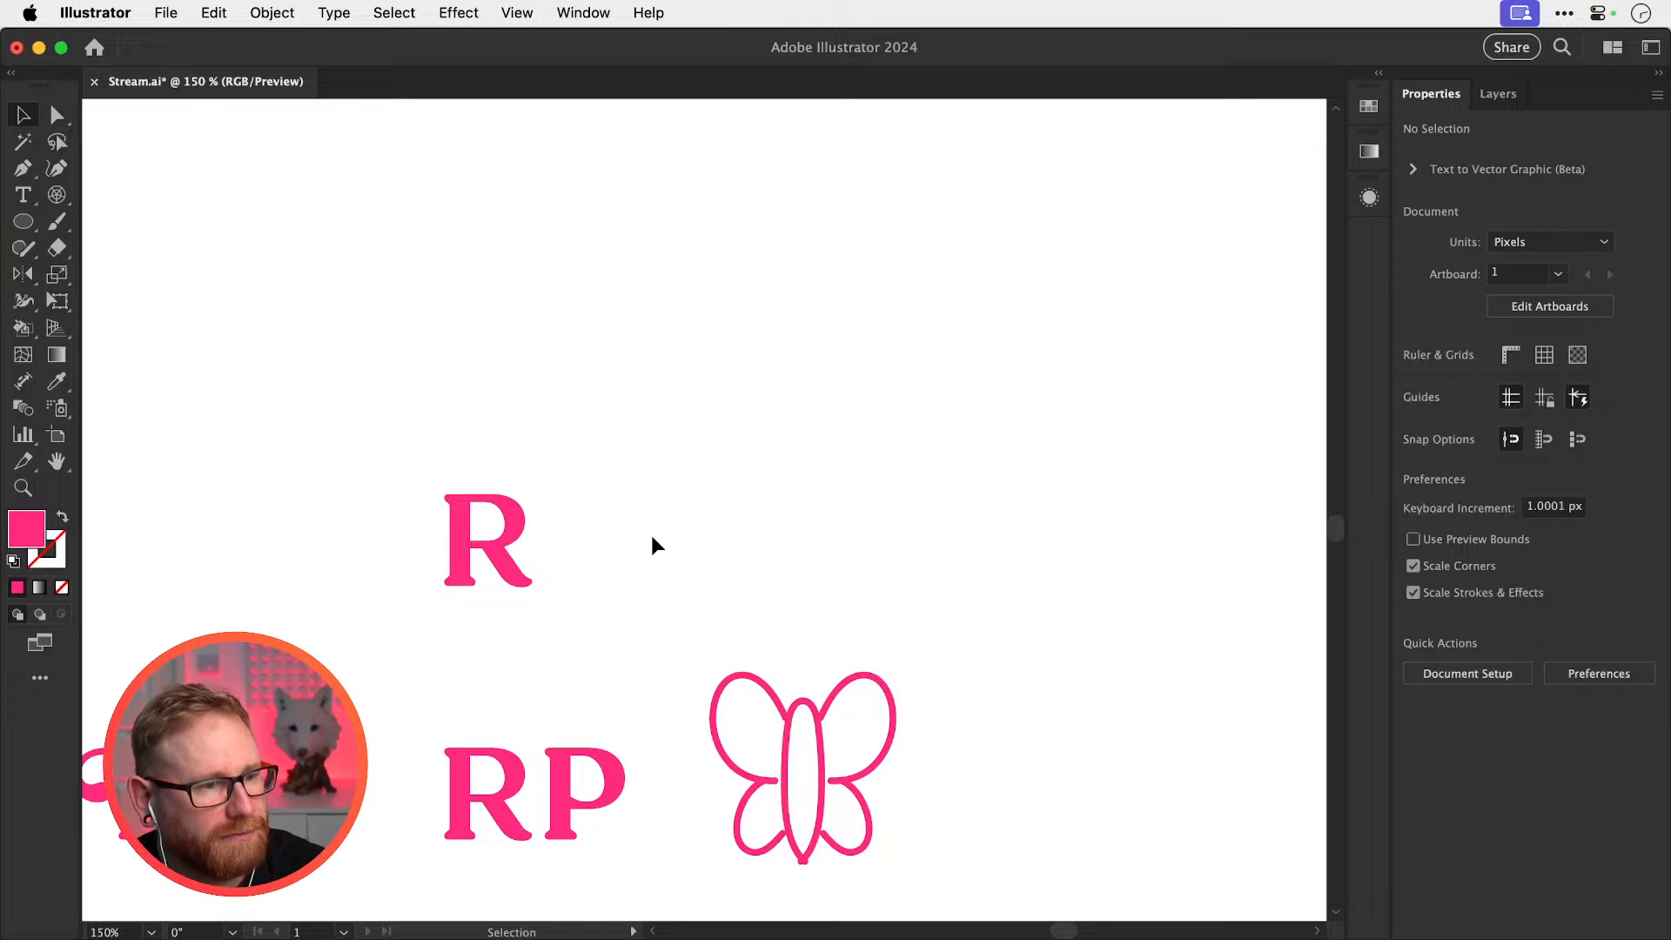
scroll(522, 374, "up", 2)
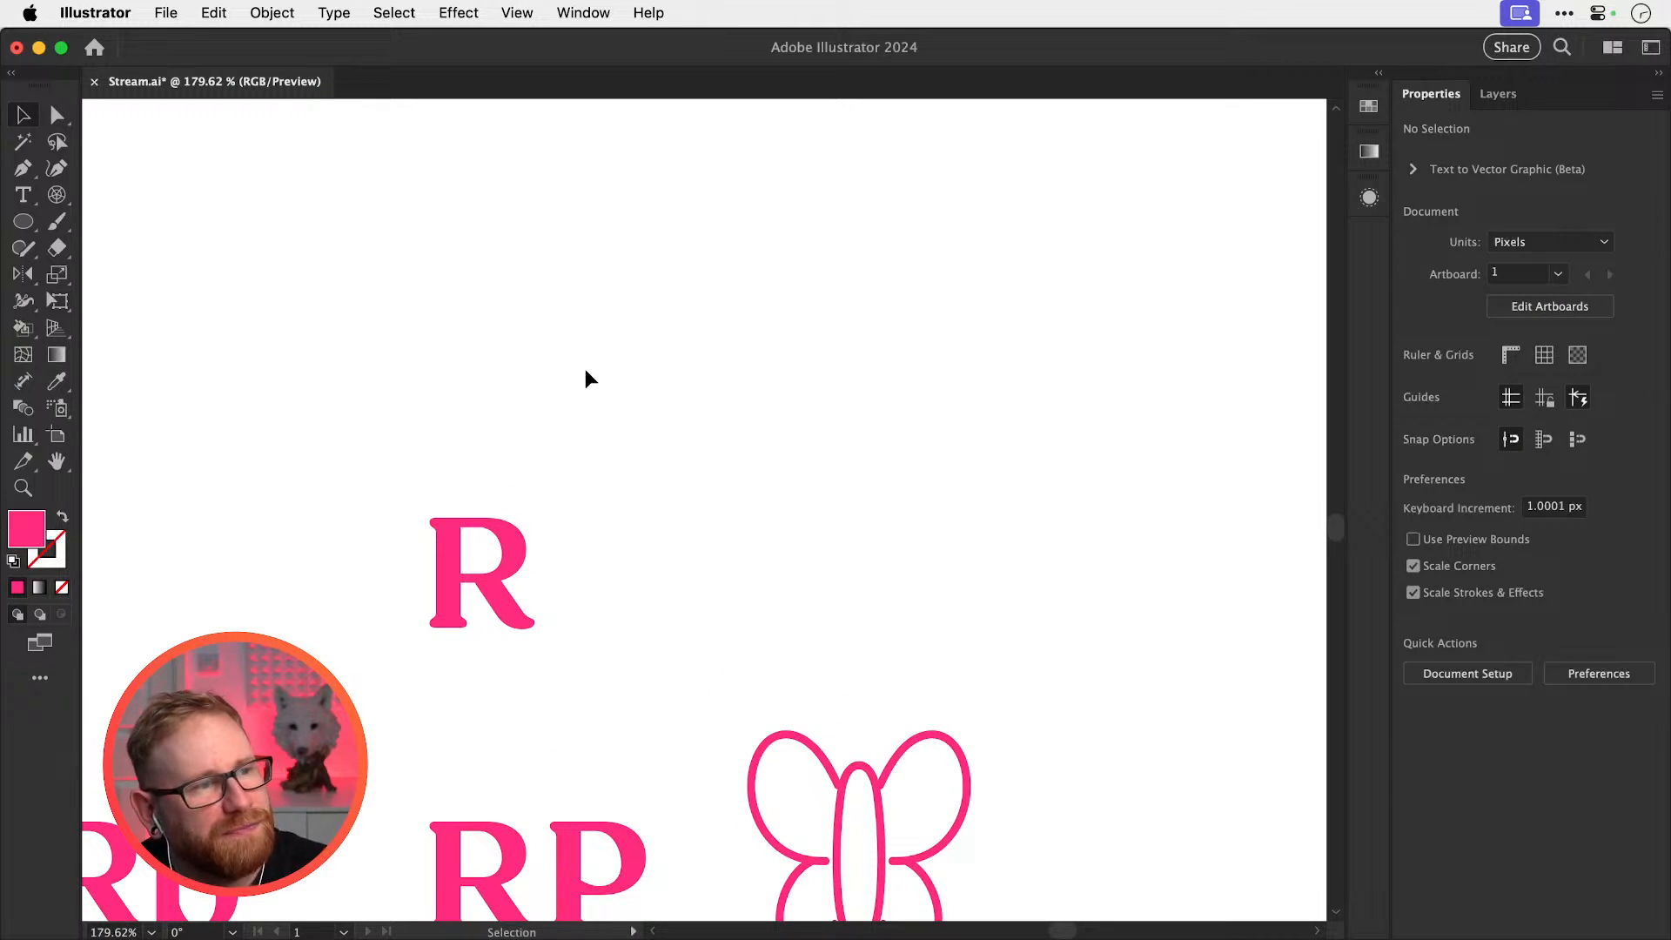
left_click(58, 222)
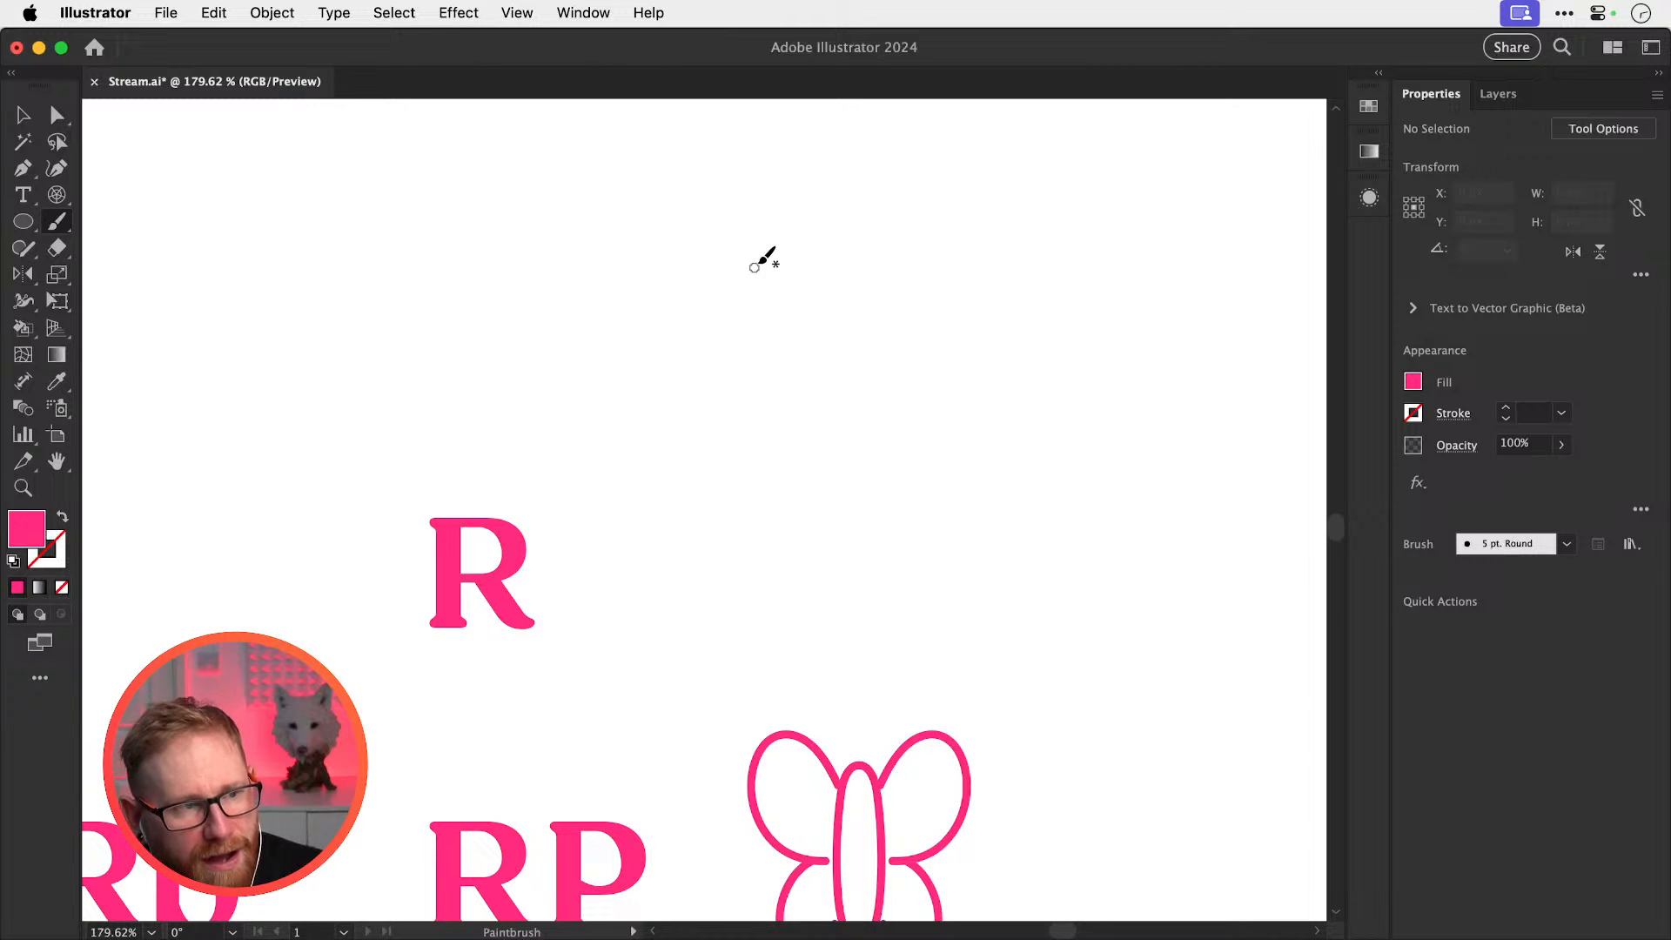
Paint a tall pink oval as a guide for the butterfly body
mouse_move(759, 264)
left_mouse_down()
mouse_move(893, 460)
mouse_move(905, 279)
left_mouse_up()
key("super+z")
mouse_move(797, 206)
left_mouse_down()
mouse_move(727, 383)
mouse_move(736, 525)
mouse_move(801, 585)
left_mouse_up()
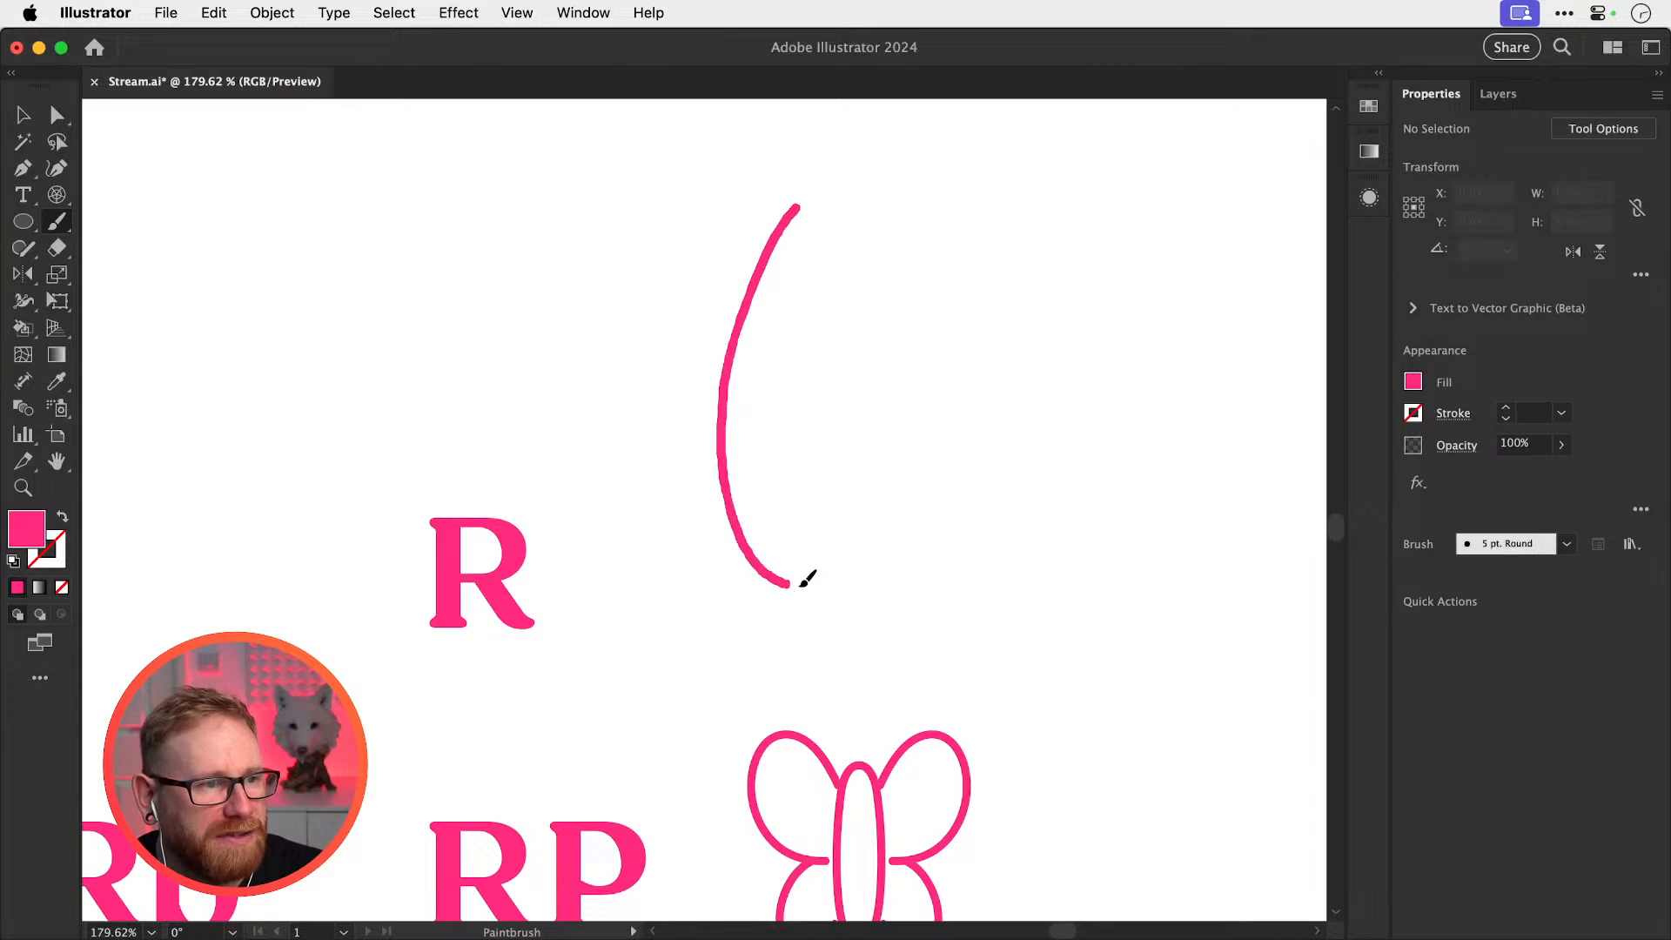
key("super+z")
mouse_move(801, 221)
left_mouse_down()
mouse_move(748, 393)
mouse_move(742, 536)
left_mouse_up()
mouse_move(841, 544)
left_mouse_down()
mouse_move(862, 304)
mouse_move(838, 237)
mouse_move(796, 213)
left_mouse_up()
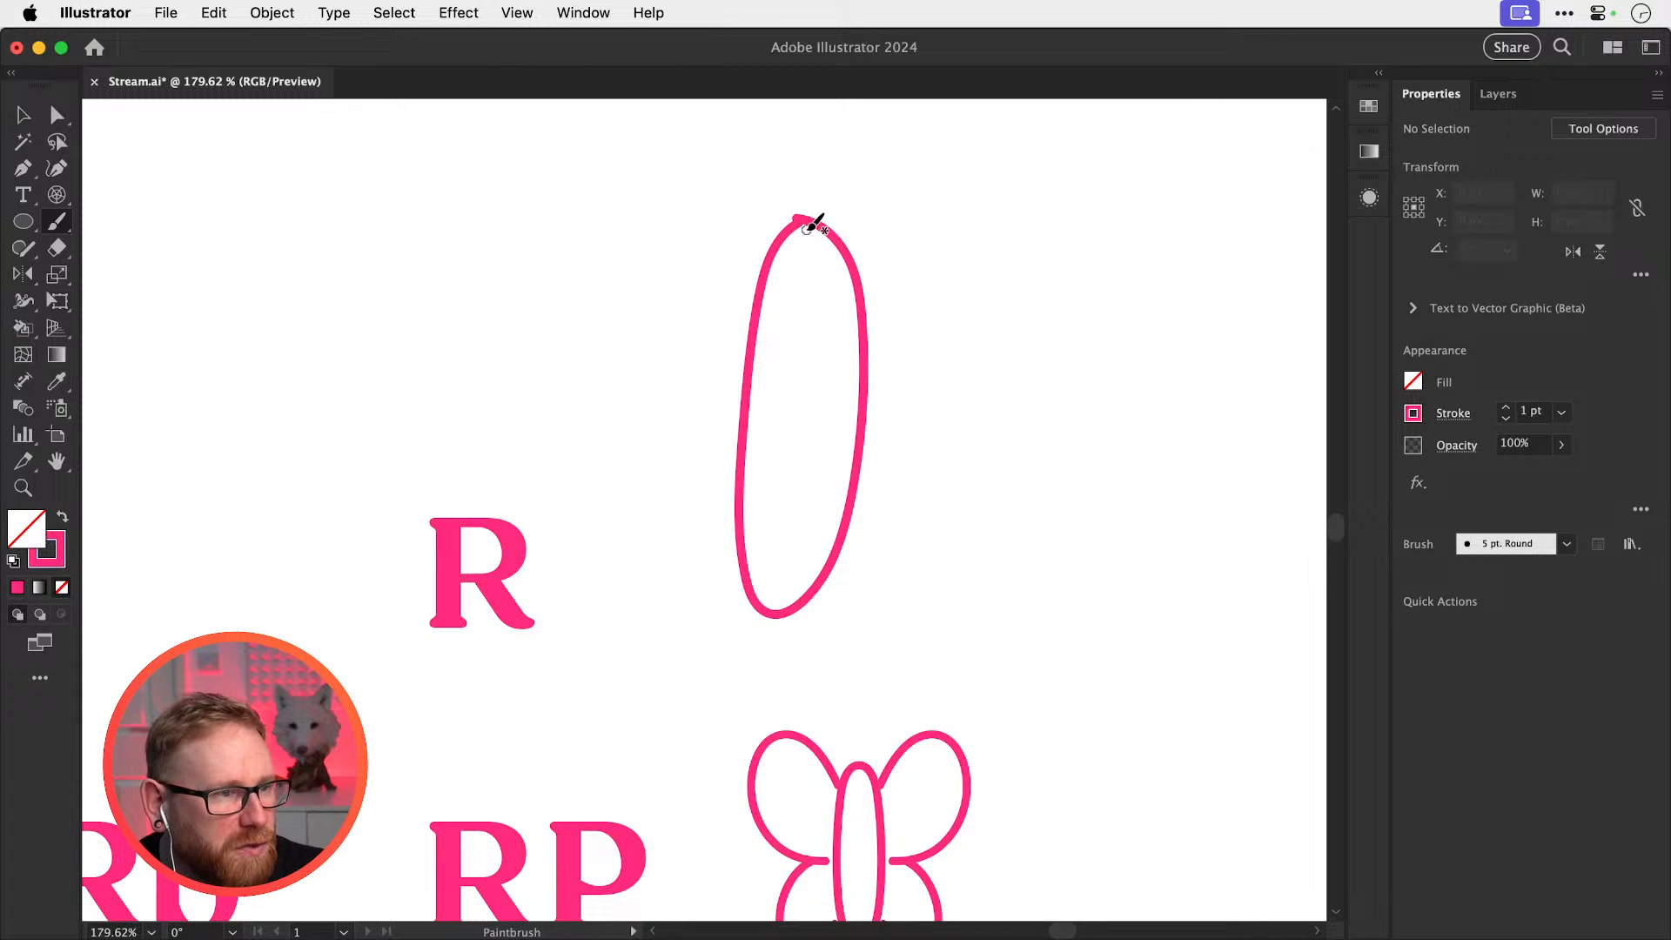
mouse_move(798, 217)
left_mouse_down()
mouse_move(759, 345)
mouse_move(755, 532)
left_mouse_up()
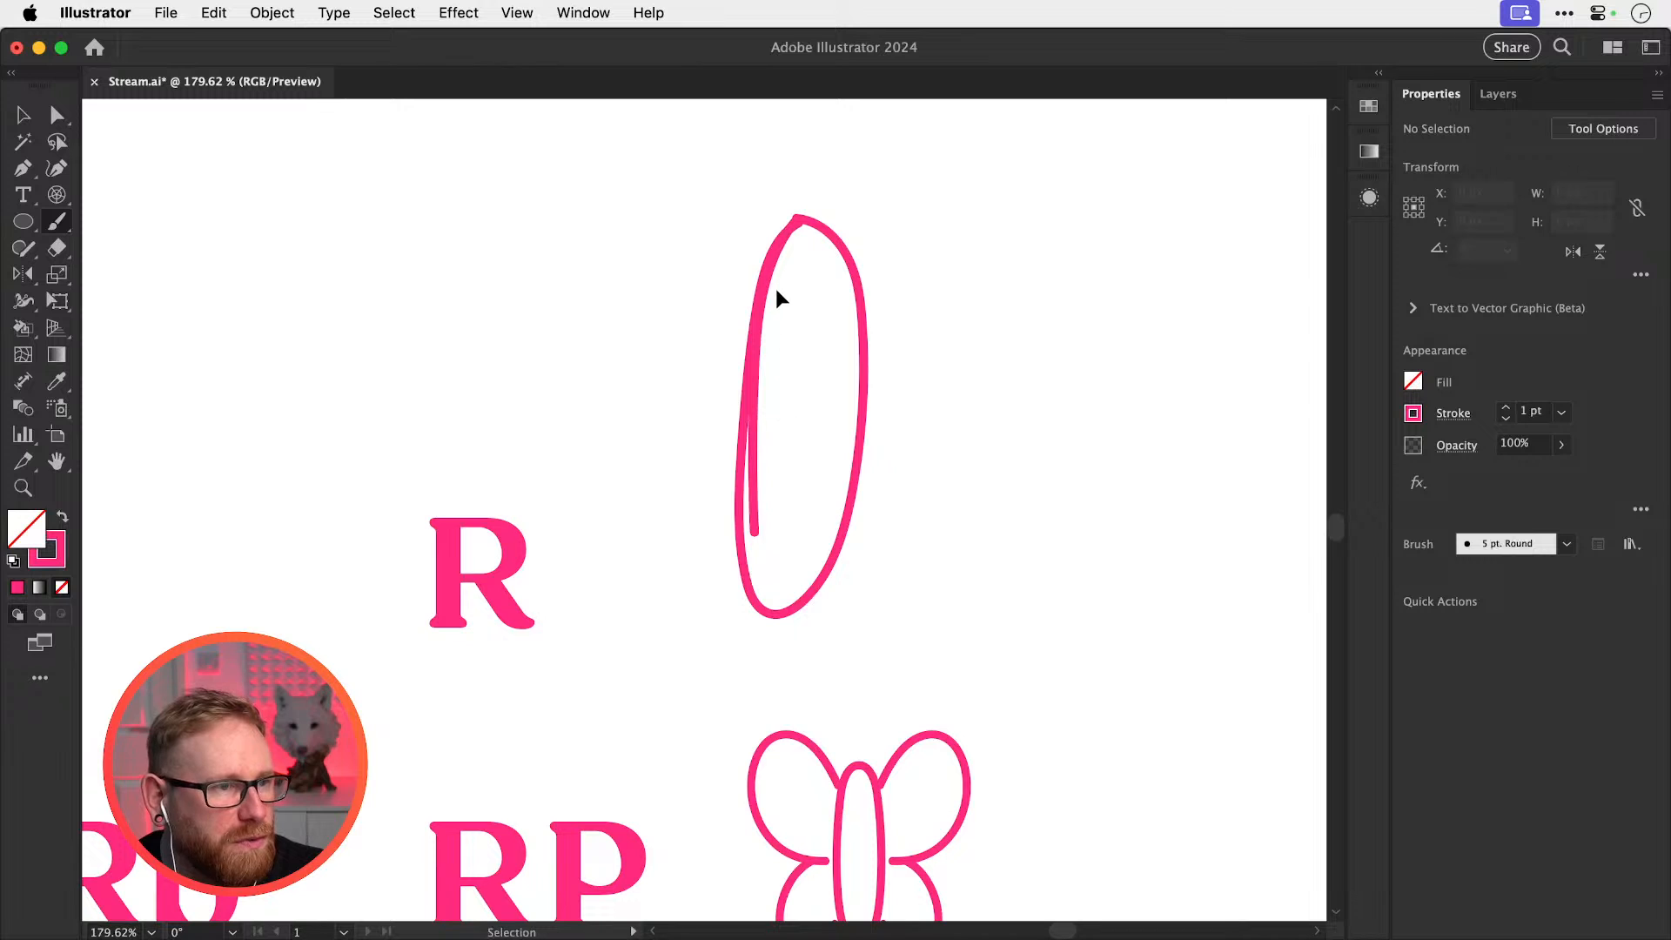
key("super+z")
Set the stroke colour to #003dff and paint a blue B over the oval guide
double_click(61, 557)
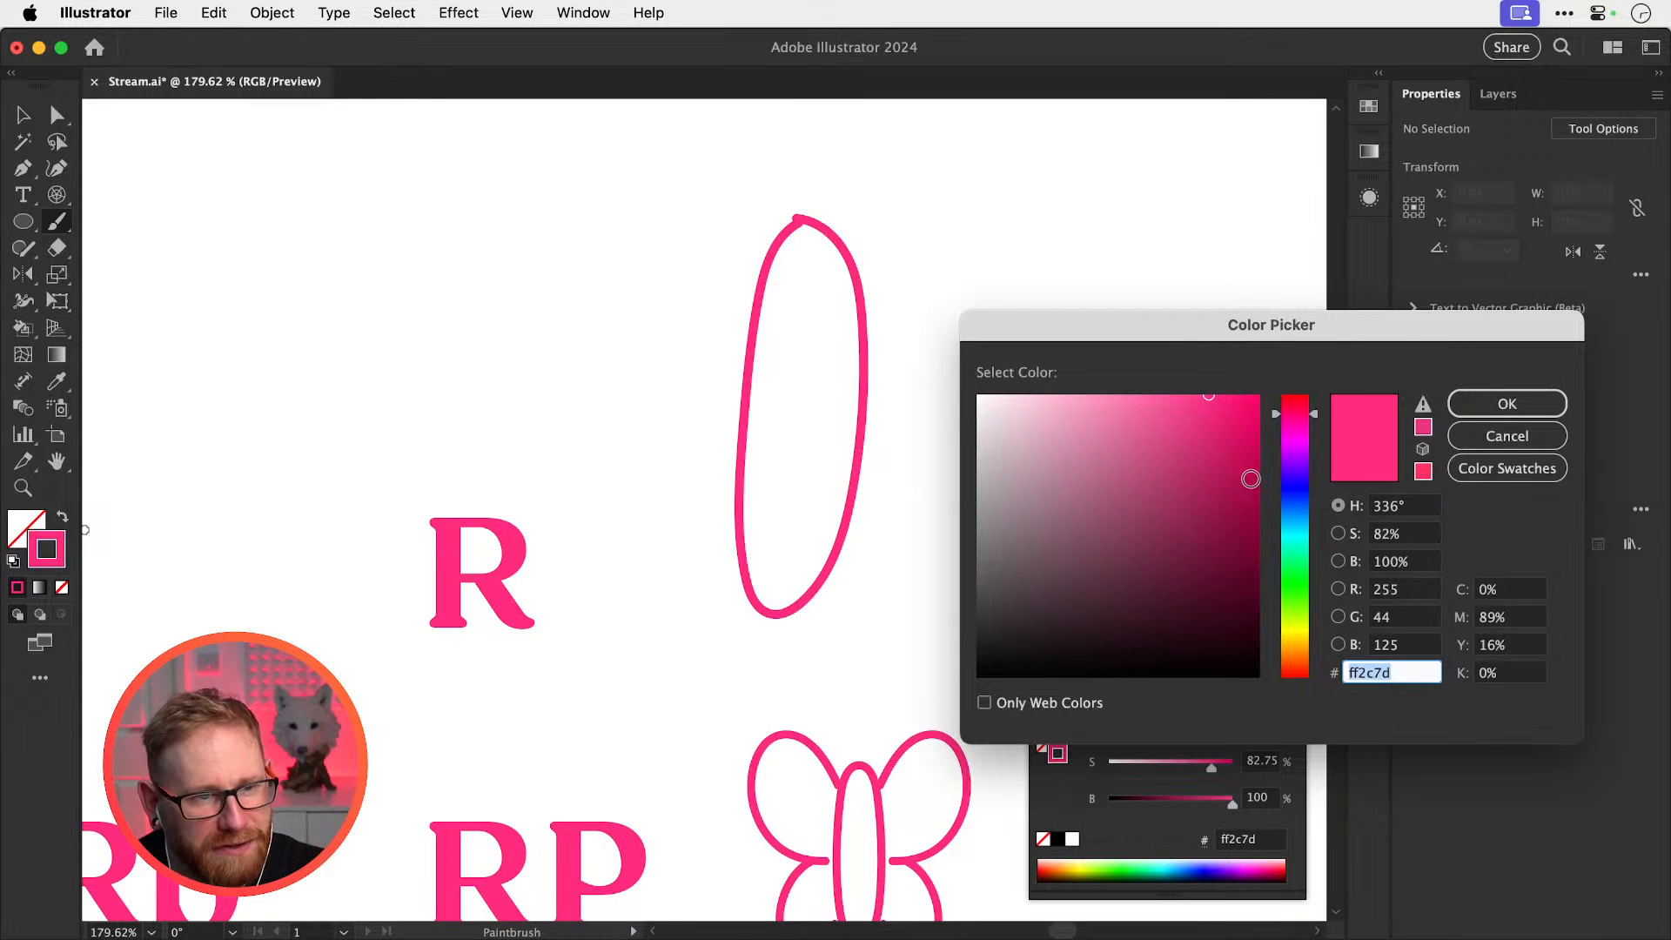
type("003dff")
key("Return")
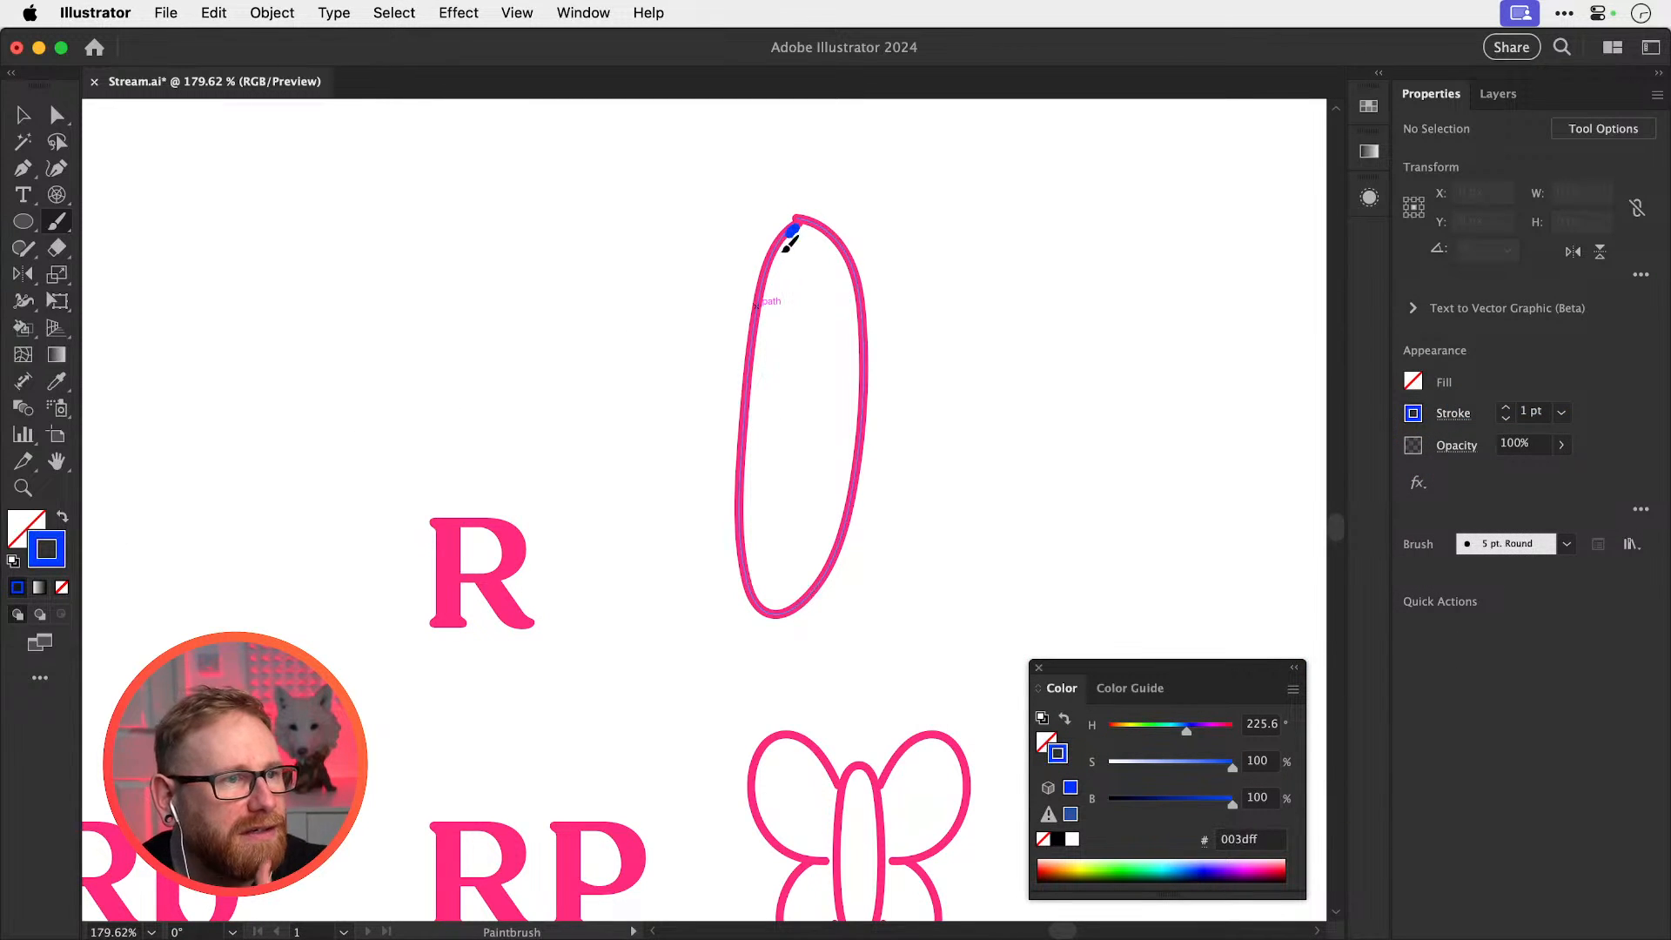
mouse_move(786, 248)
left_mouse_down()
mouse_move(762, 312)
mouse_move(749, 589)
left_mouse_up()
mouse_move(792, 223)
left_mouse_down()
mouse_move(840, 242)
mouse_move(858, 302)
mouse_move(837, 394)
left_mouse_up()
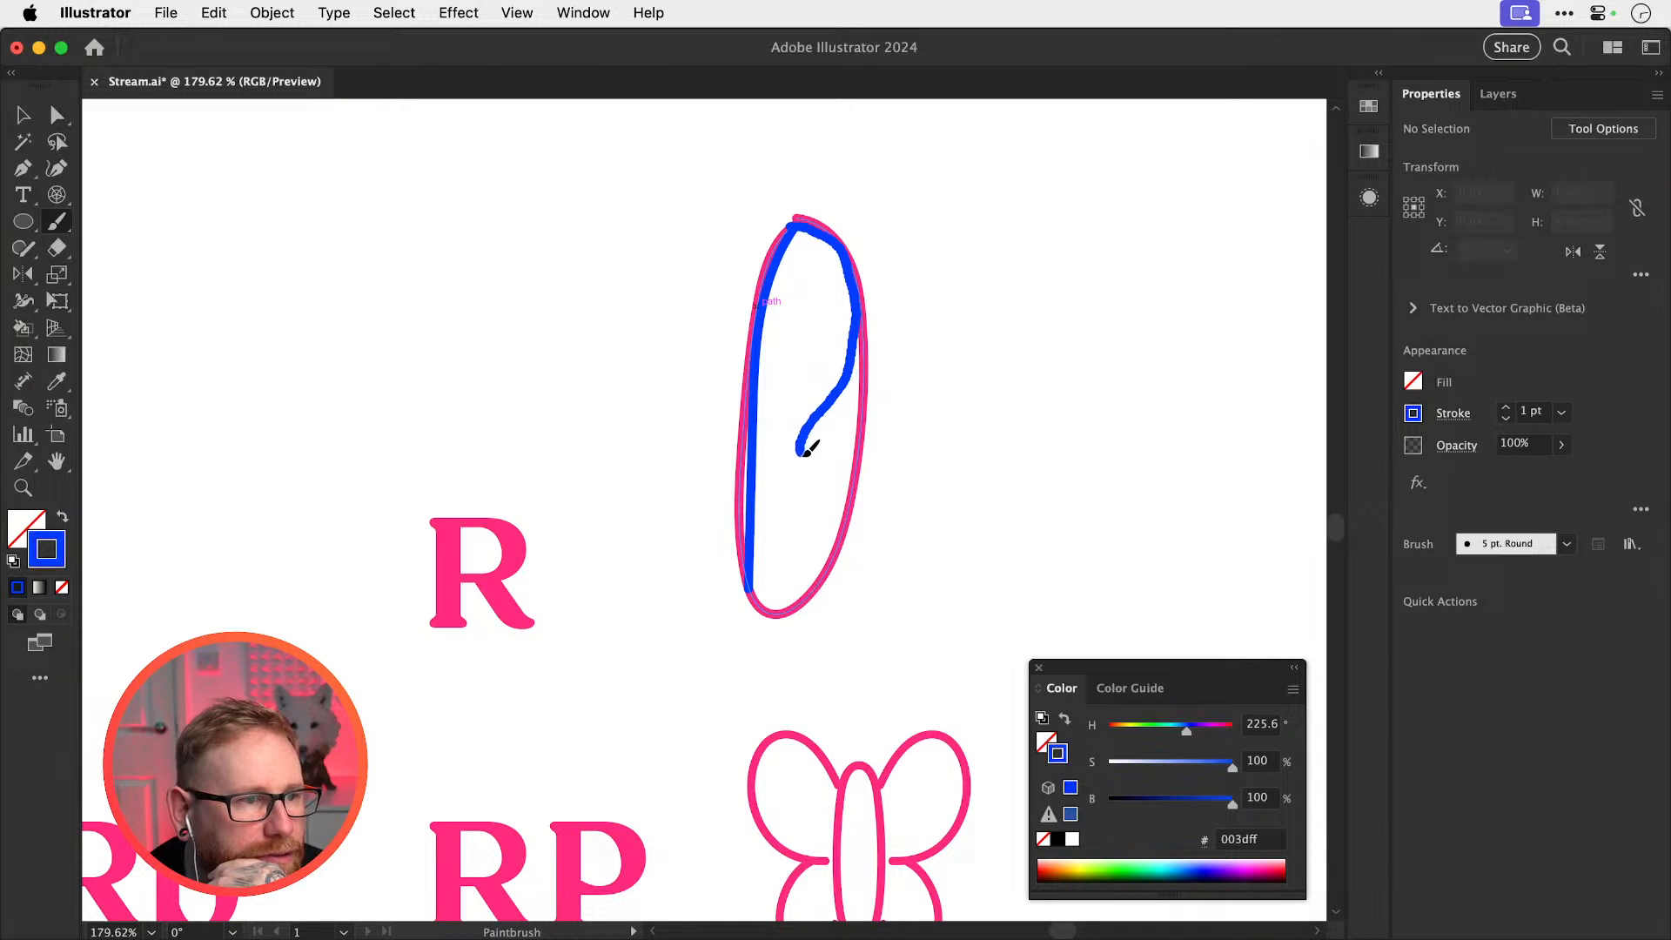
left_click_drag(834, 484, 841, 540)
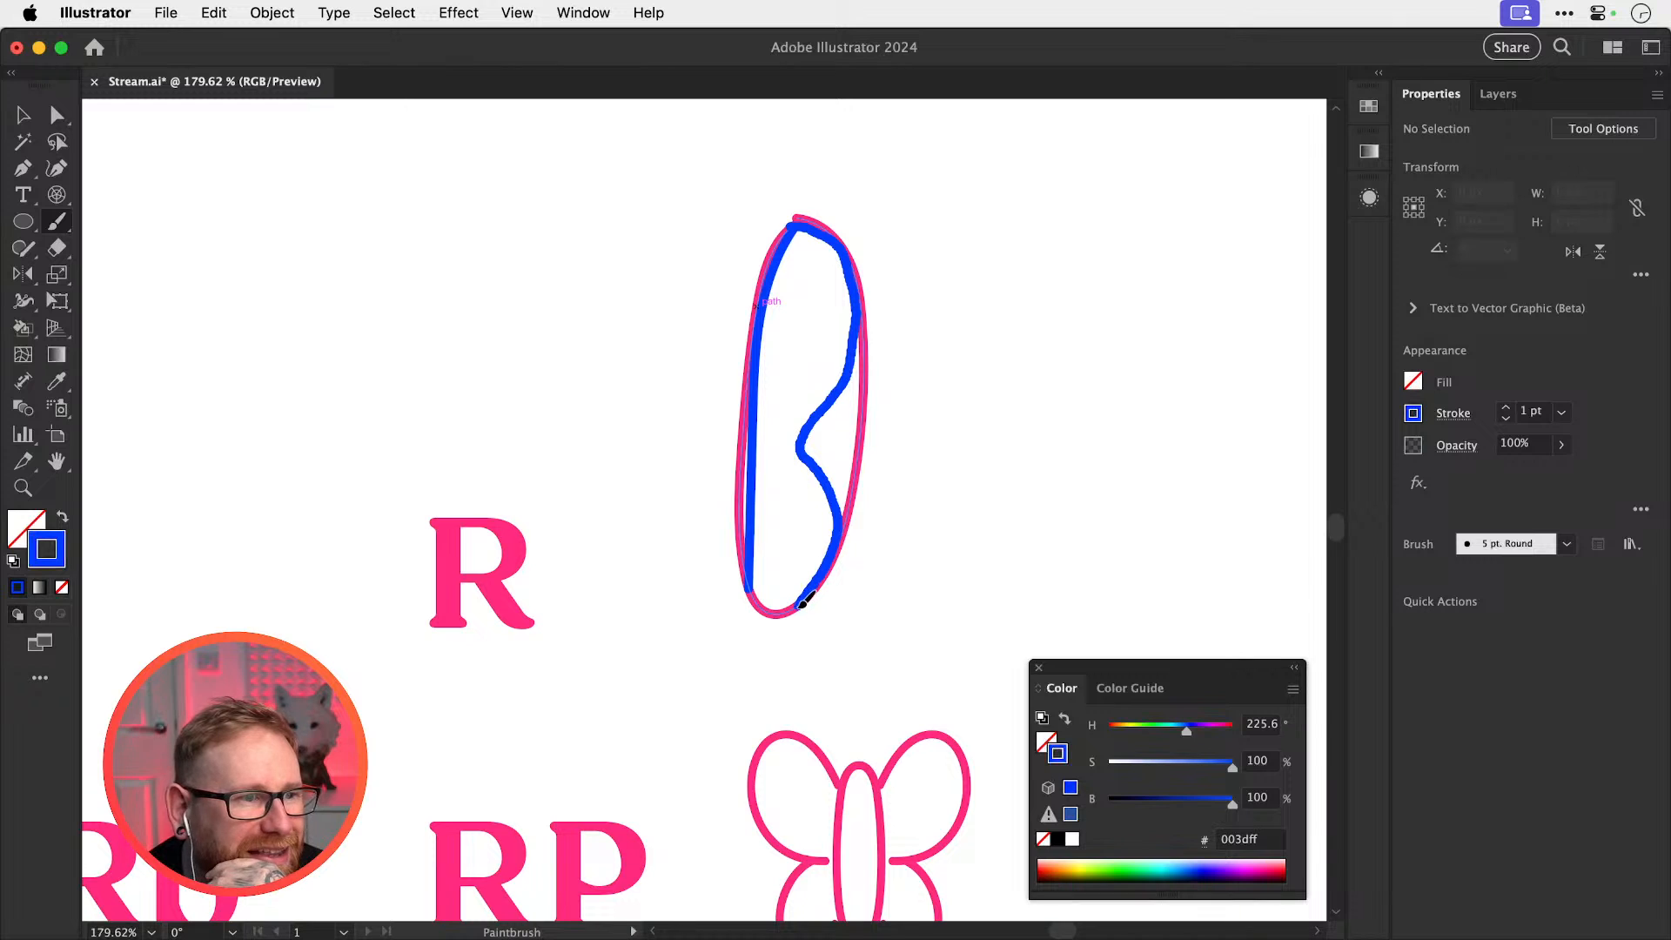
left_click_drag(802, 601, 799, 603)
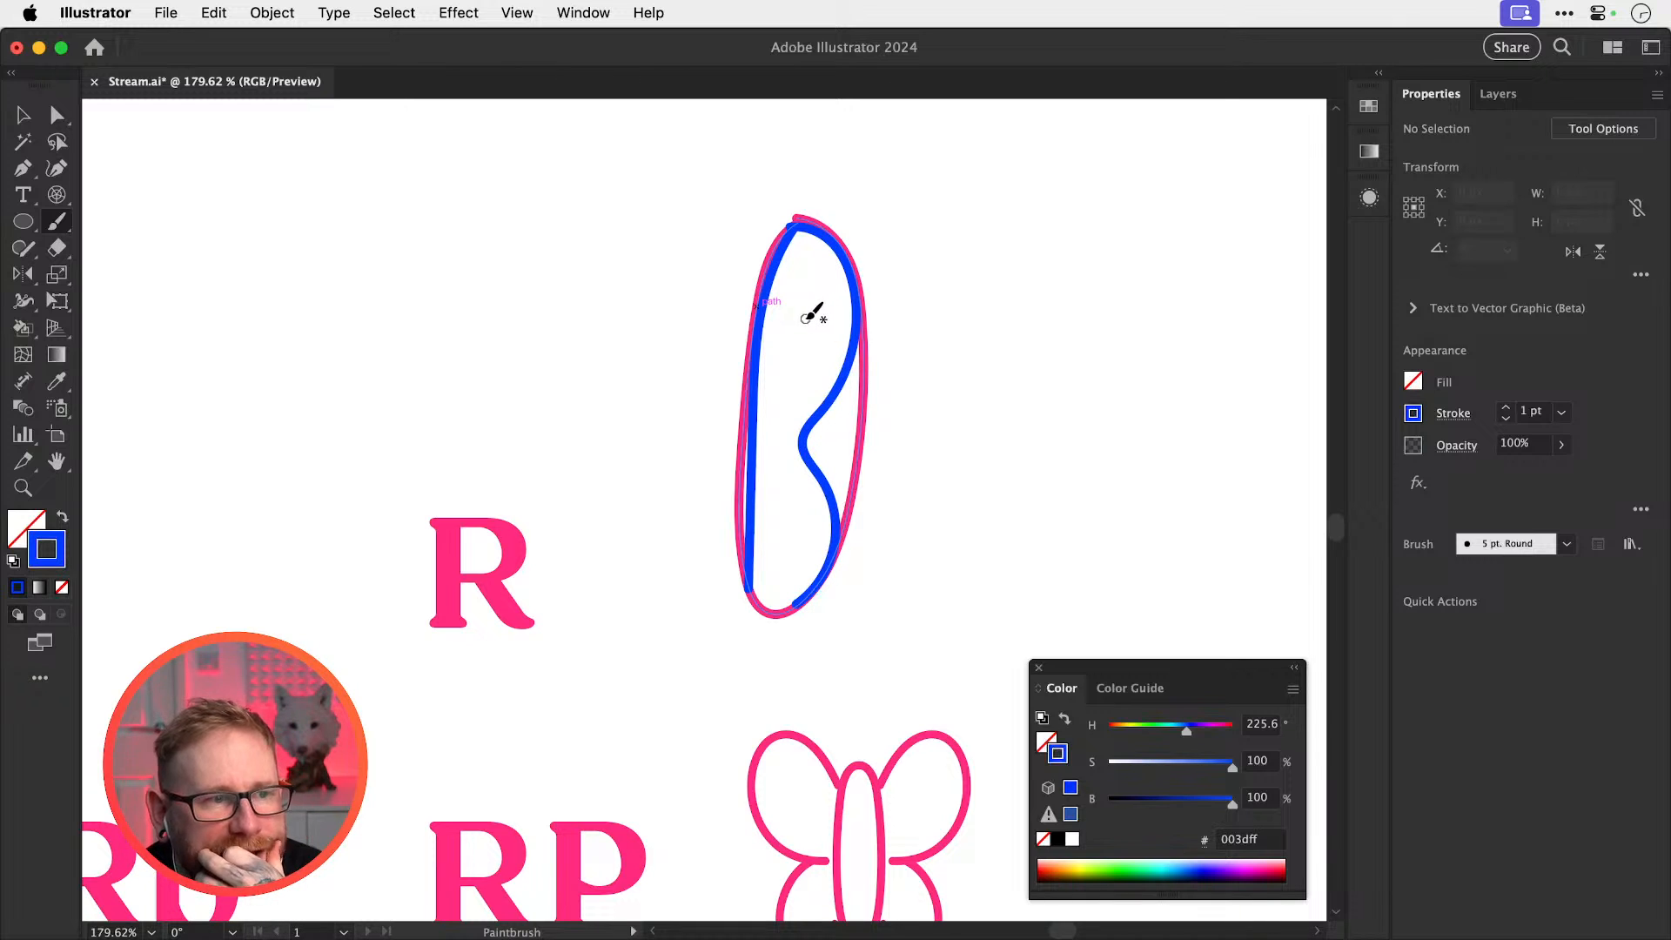
Delete the pink oval guide and sample the B's blue as the stroke colour
key("v")
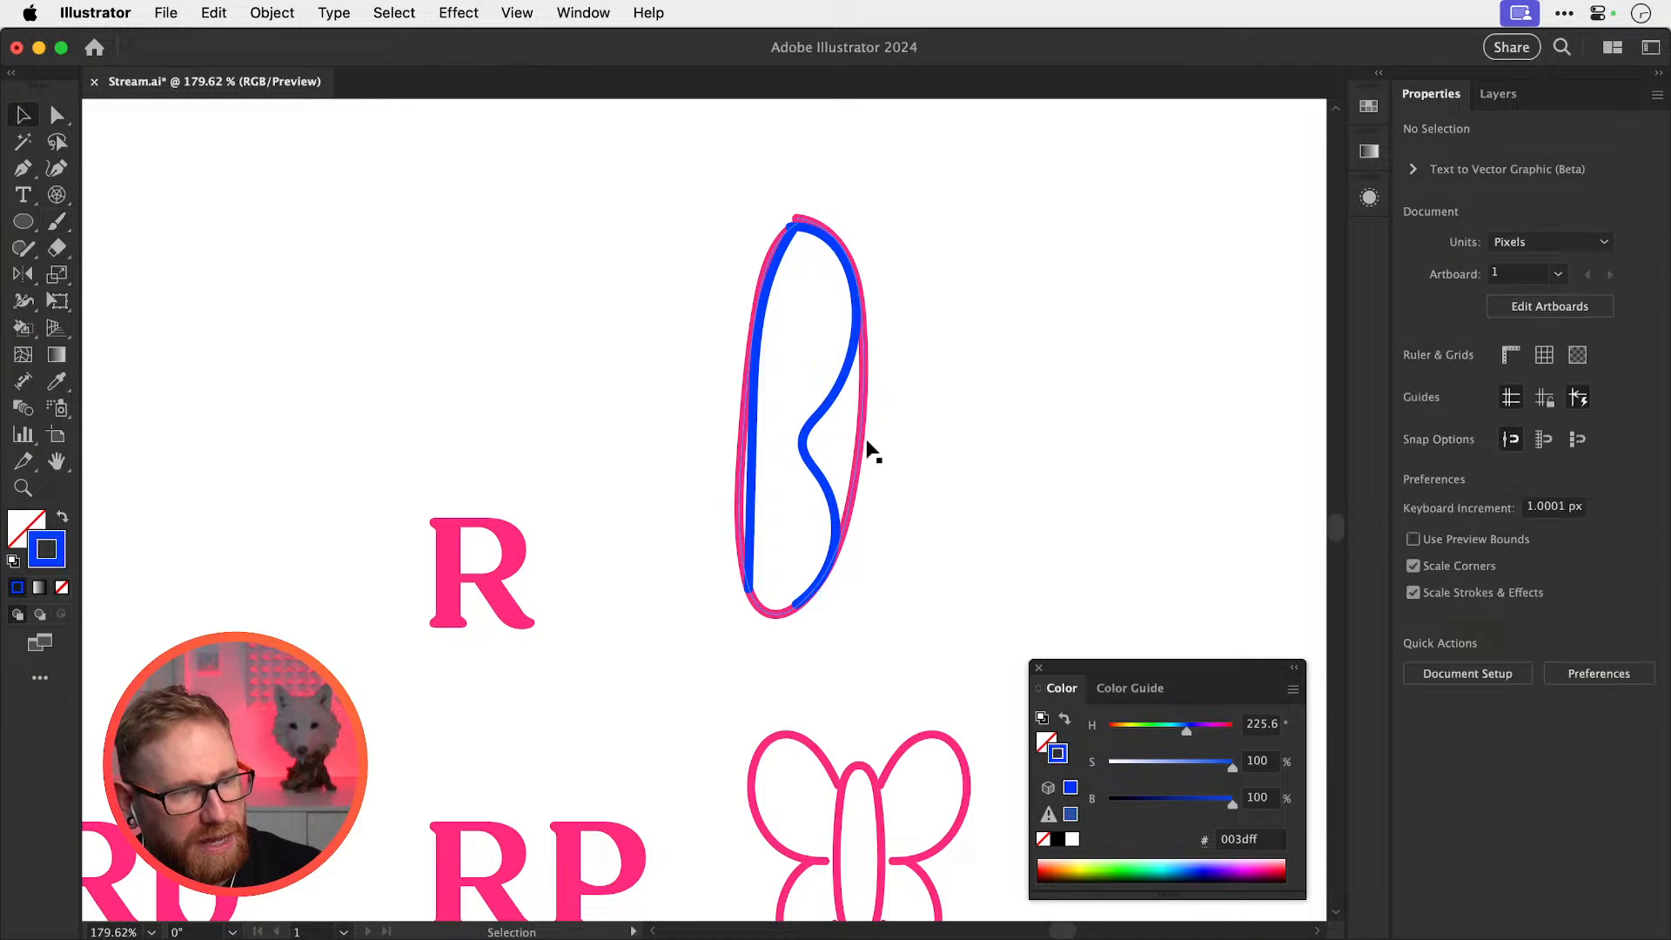
left_click(863, 442)
key("Delete")
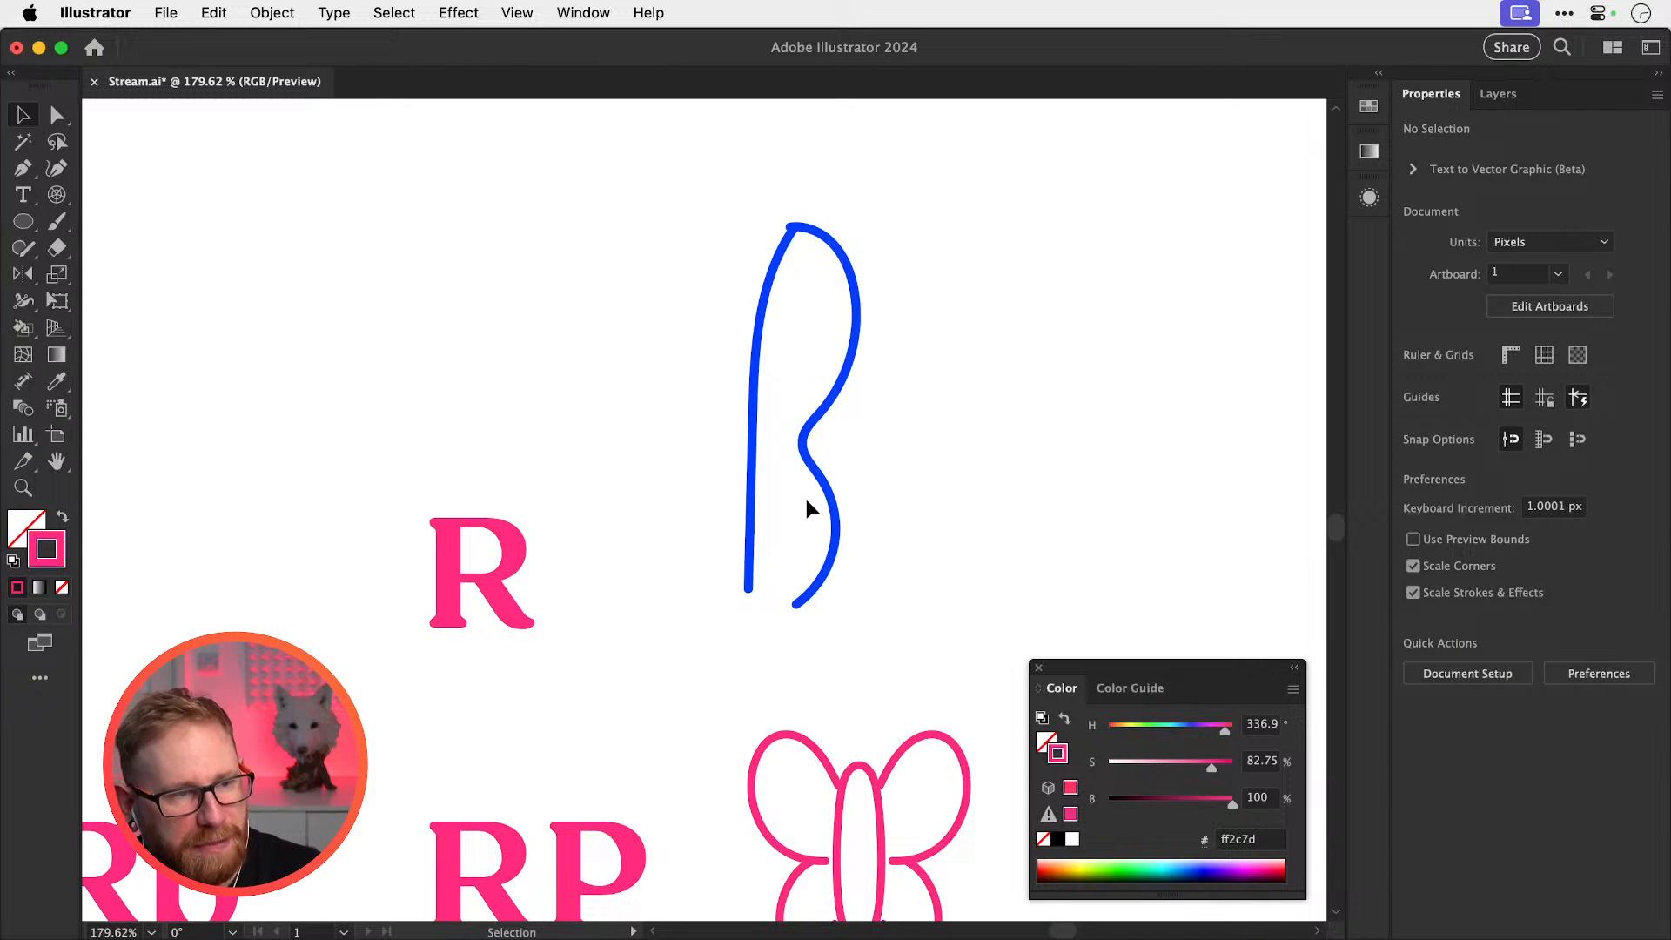
key("b")
mouse_move(738, 277)
left_mouse_down()
mouse_move(576, 308)
mouse_move(707, 391)
left_mouse_up()
key("super+z")
key("i")
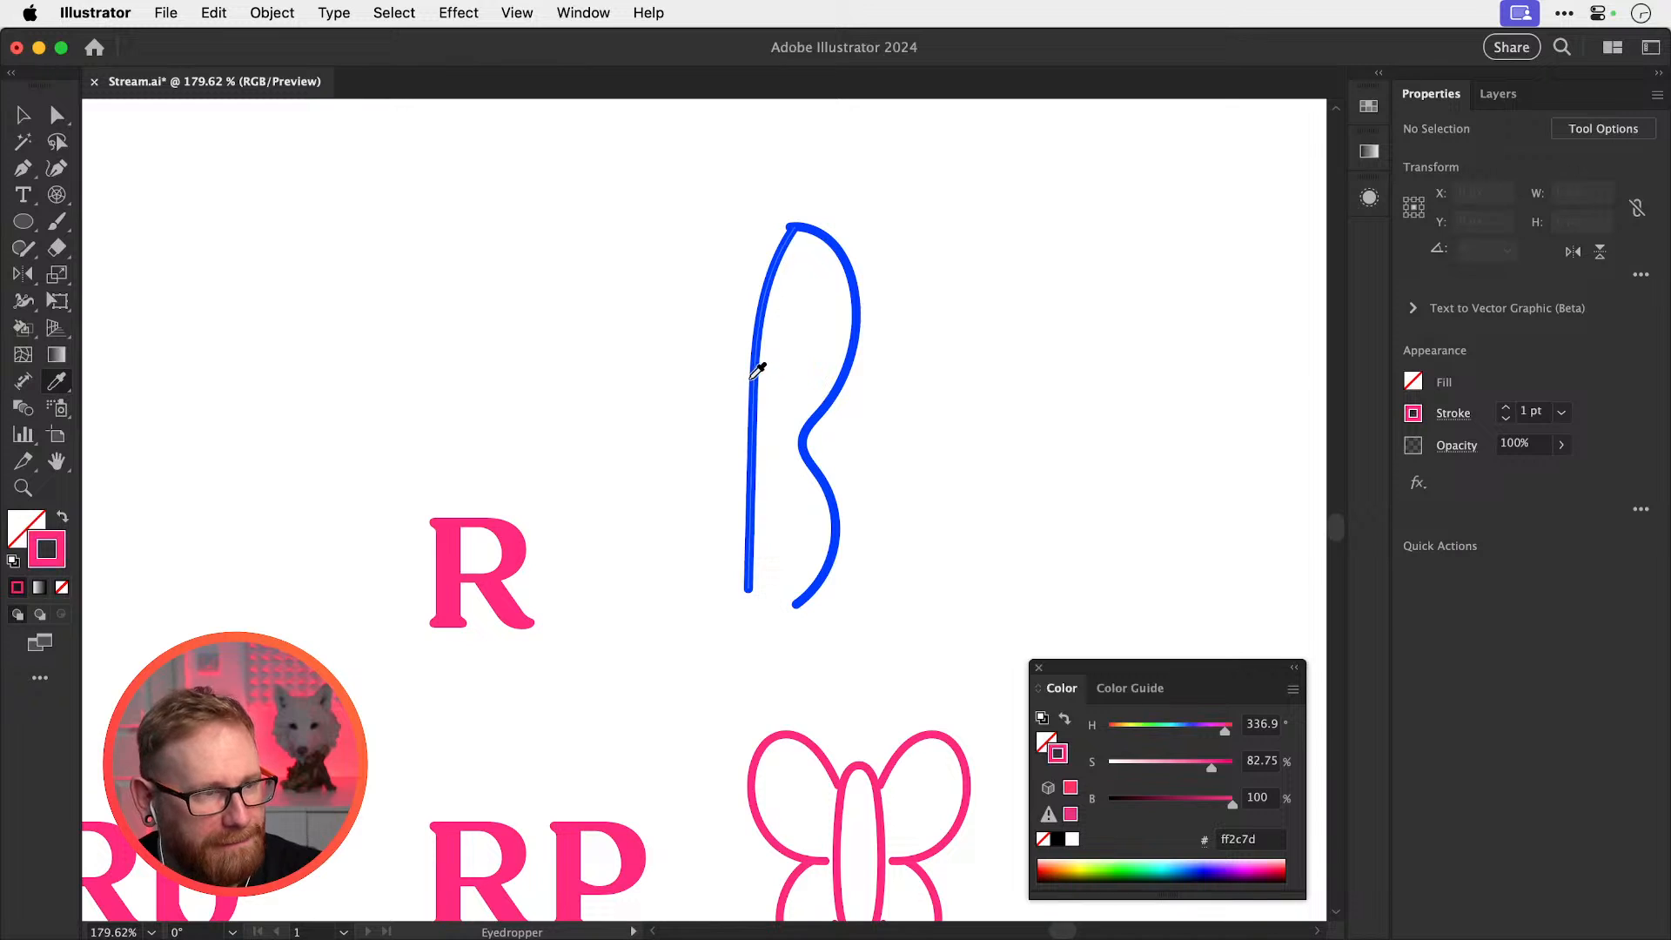
left_click(753, 374)
Paint four blue looping wings around the B and select all the butterfly strokes
key("b")
mouse_move(726, 268)
left_mouse_down()
mouse_move(717, 252)
mouse_move(679, 374)
mouse_move(702, 387)
mouse_move(714, 505)
left_mouse_up()
mouse_move(884, 246)
left_mouse_down()
mouse_move(988, 343)
mouse_move(907, 379)
left_mouse_up()
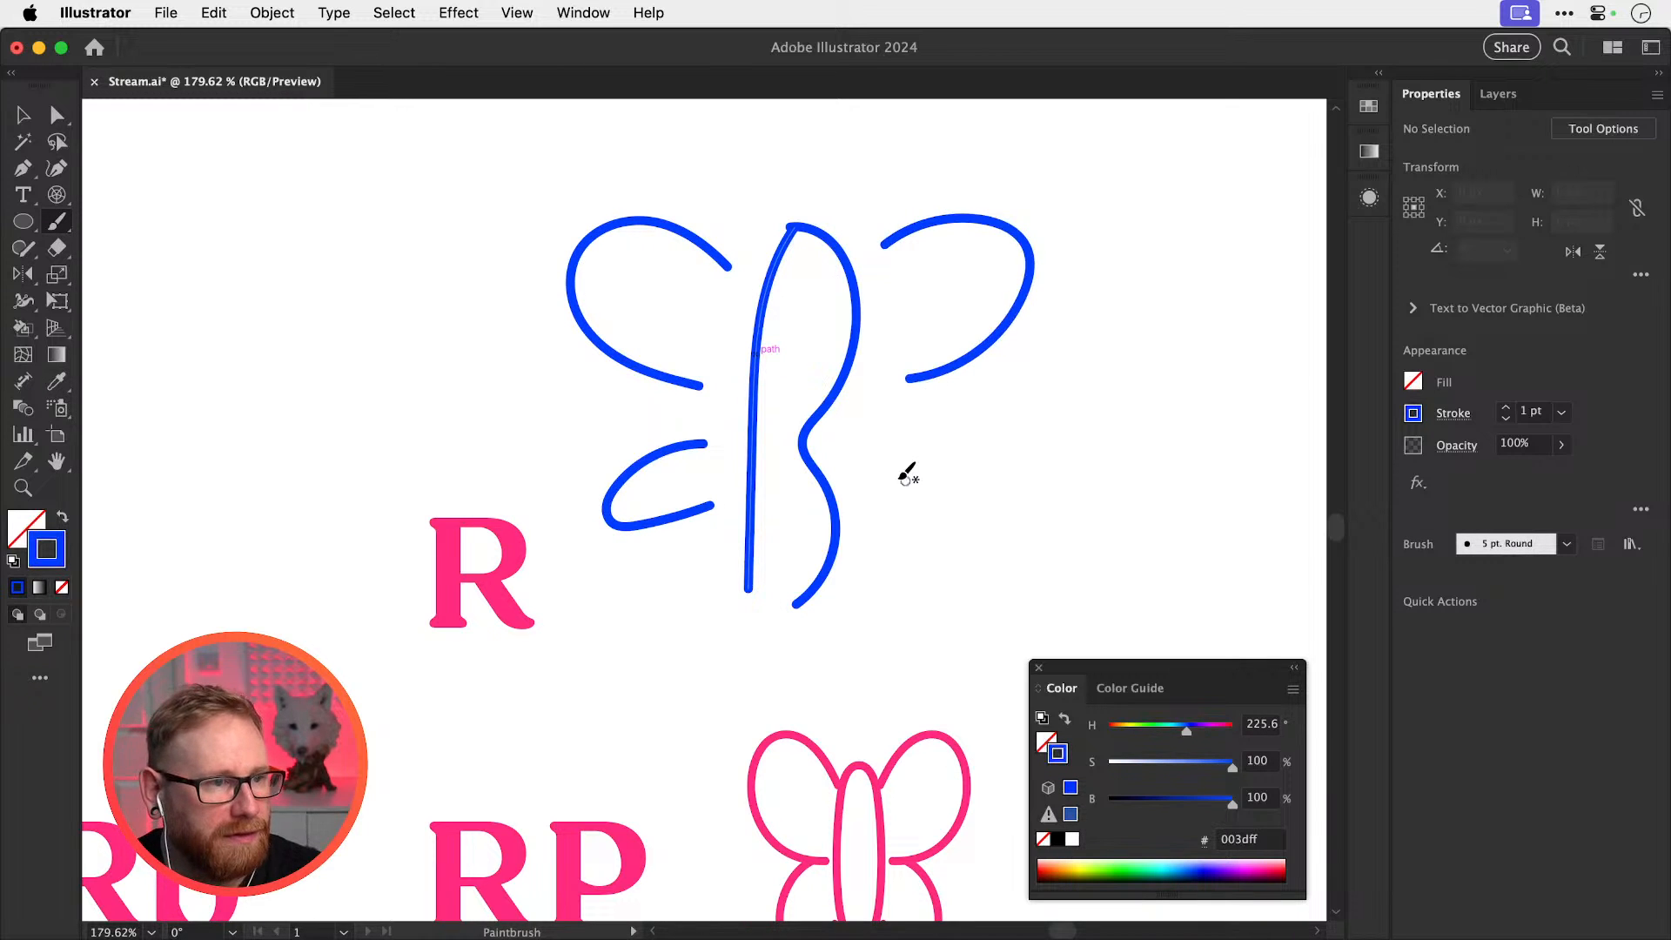
mouse_move(887, 465)
left_mouse_down()
mouse_move(931, 549)
mouse_move(860, 516)
left_mouse_up()
key("v")
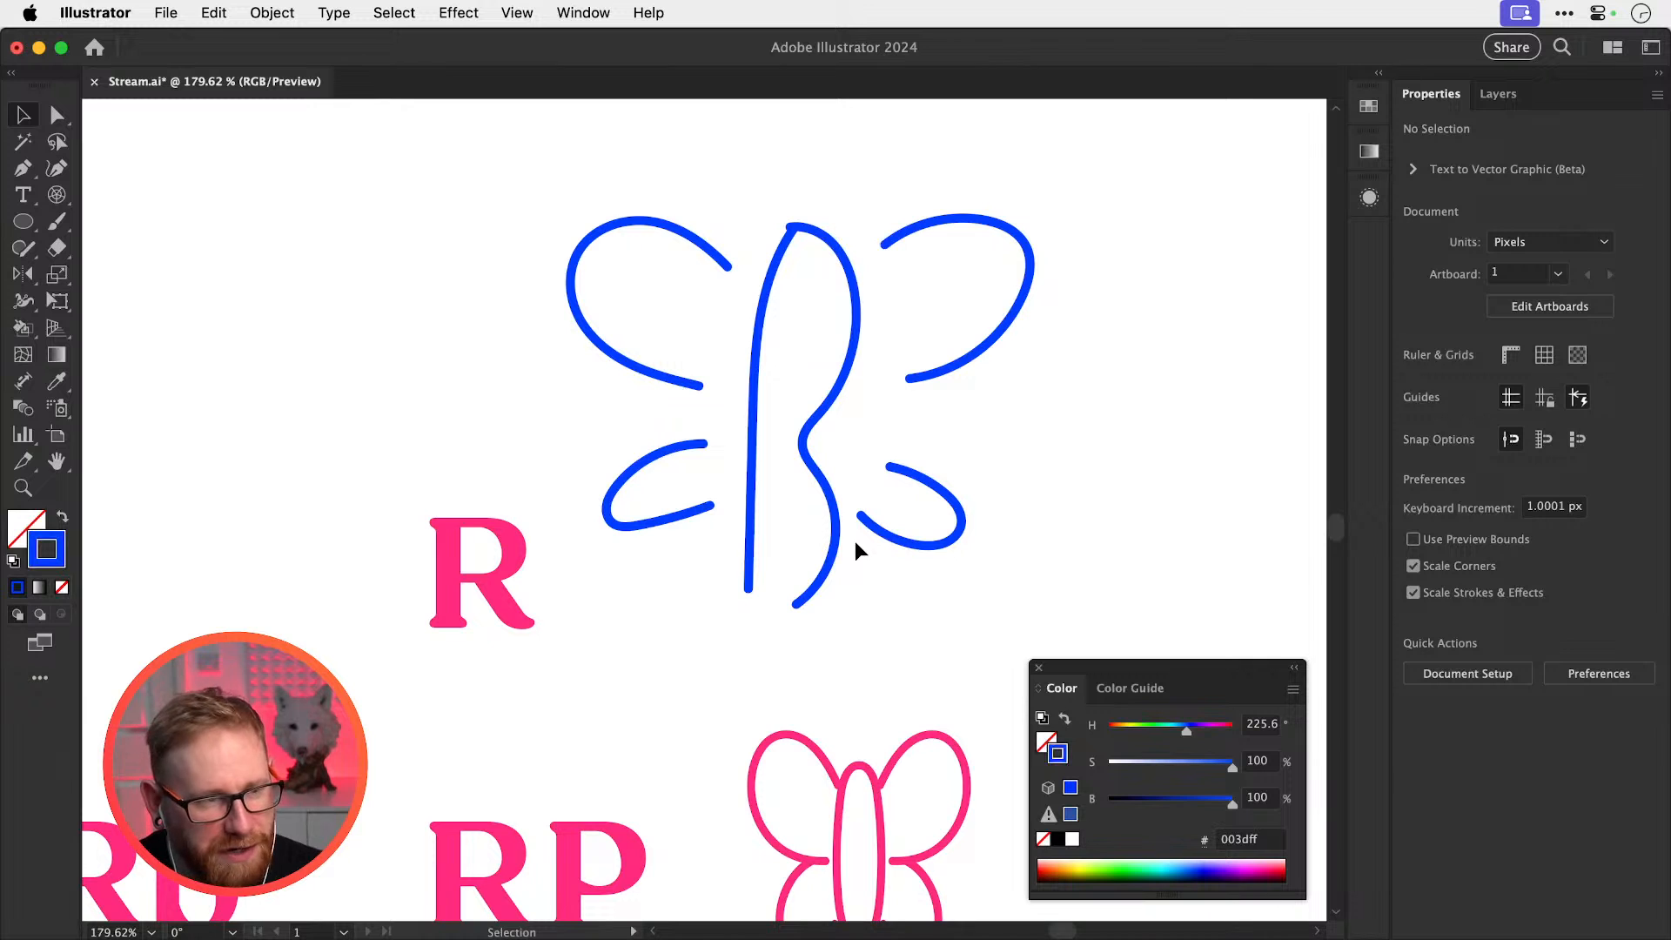
left_click_drag(682, 224, 925, 522)
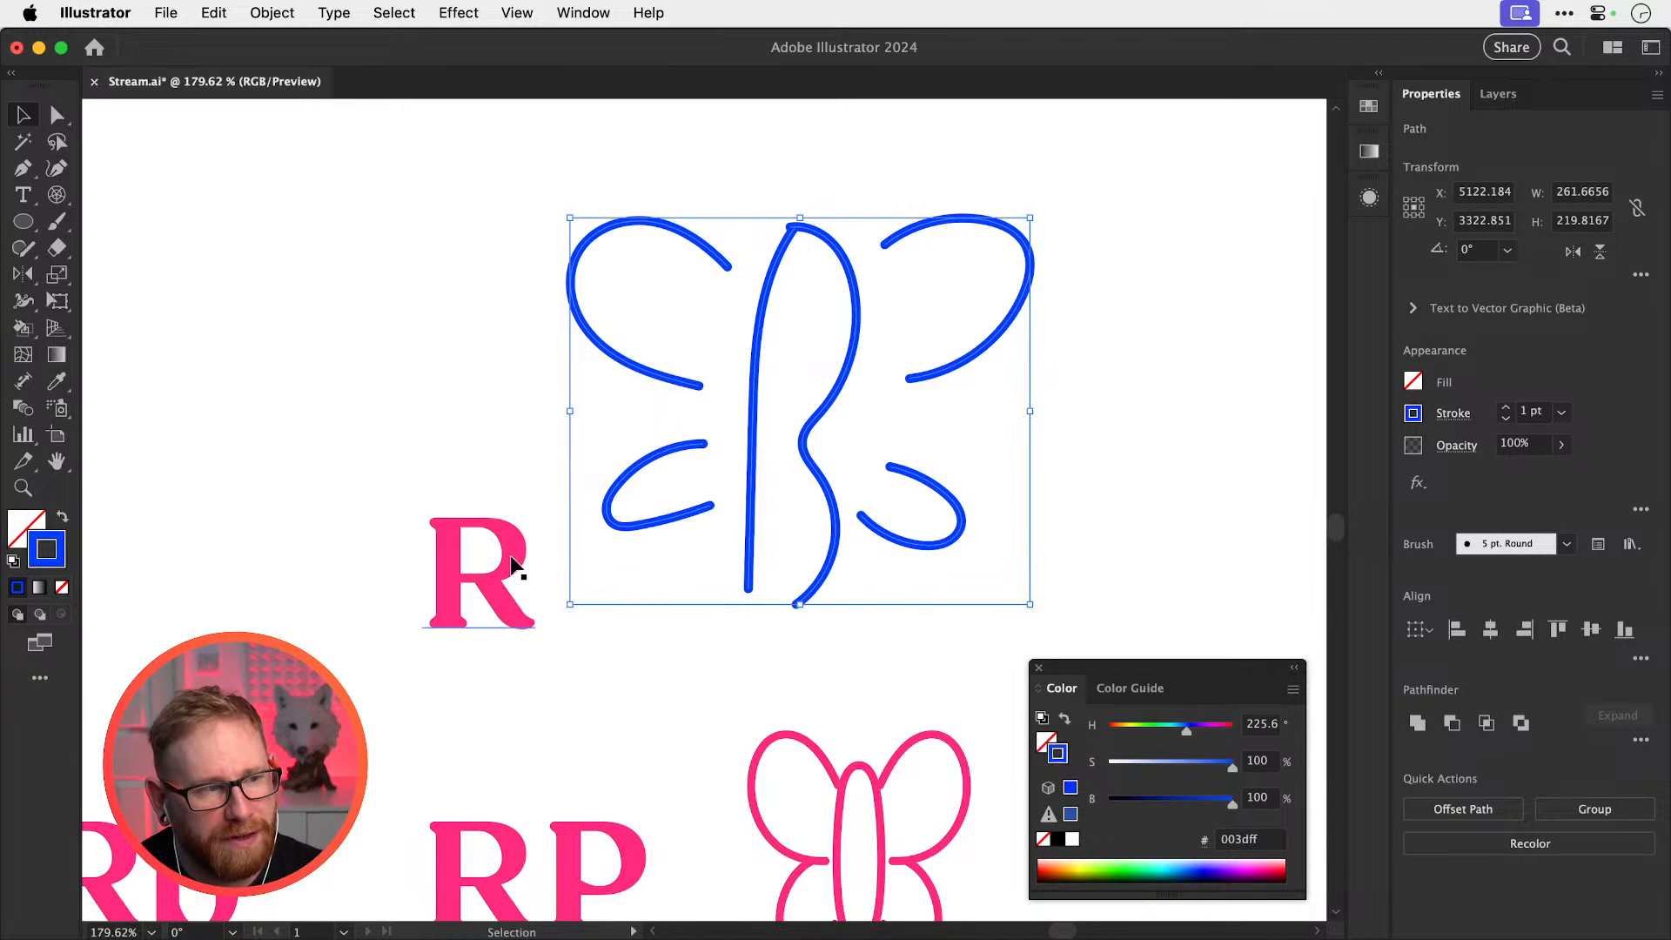
Move the pink R up and left, briefly trying a lowercase r before undoing it
left_click_drag(542, 591, 653, 459)
key("super+space")
double_click(526, 417)
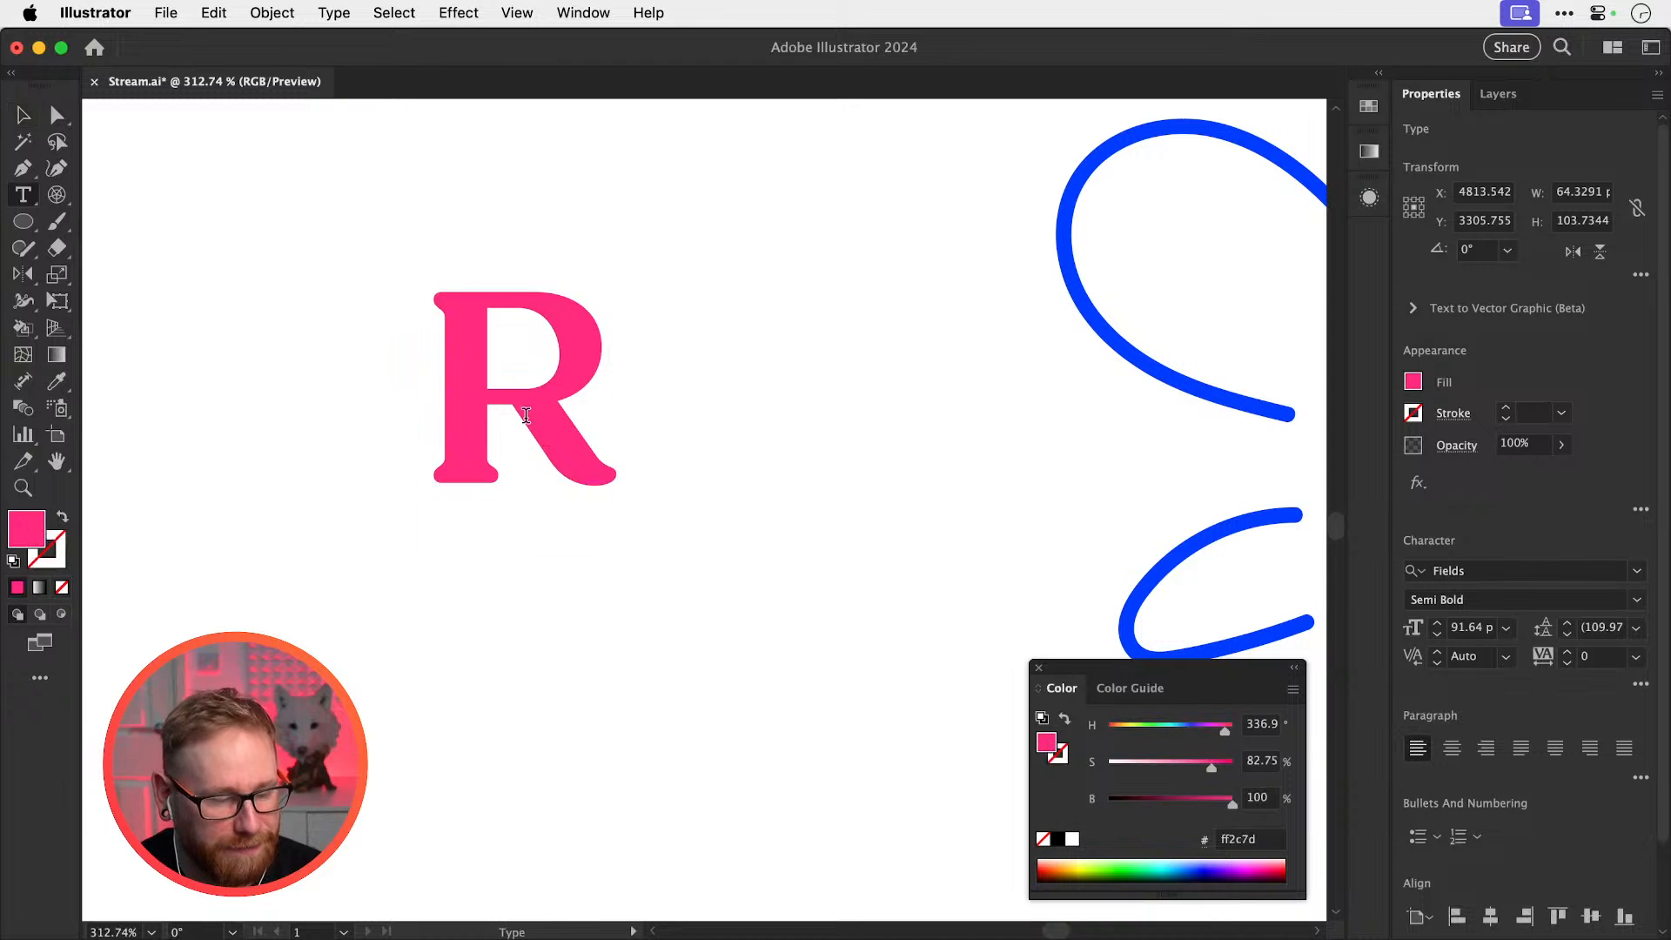
key("super+a")
type("r")
left_click(21, 118)
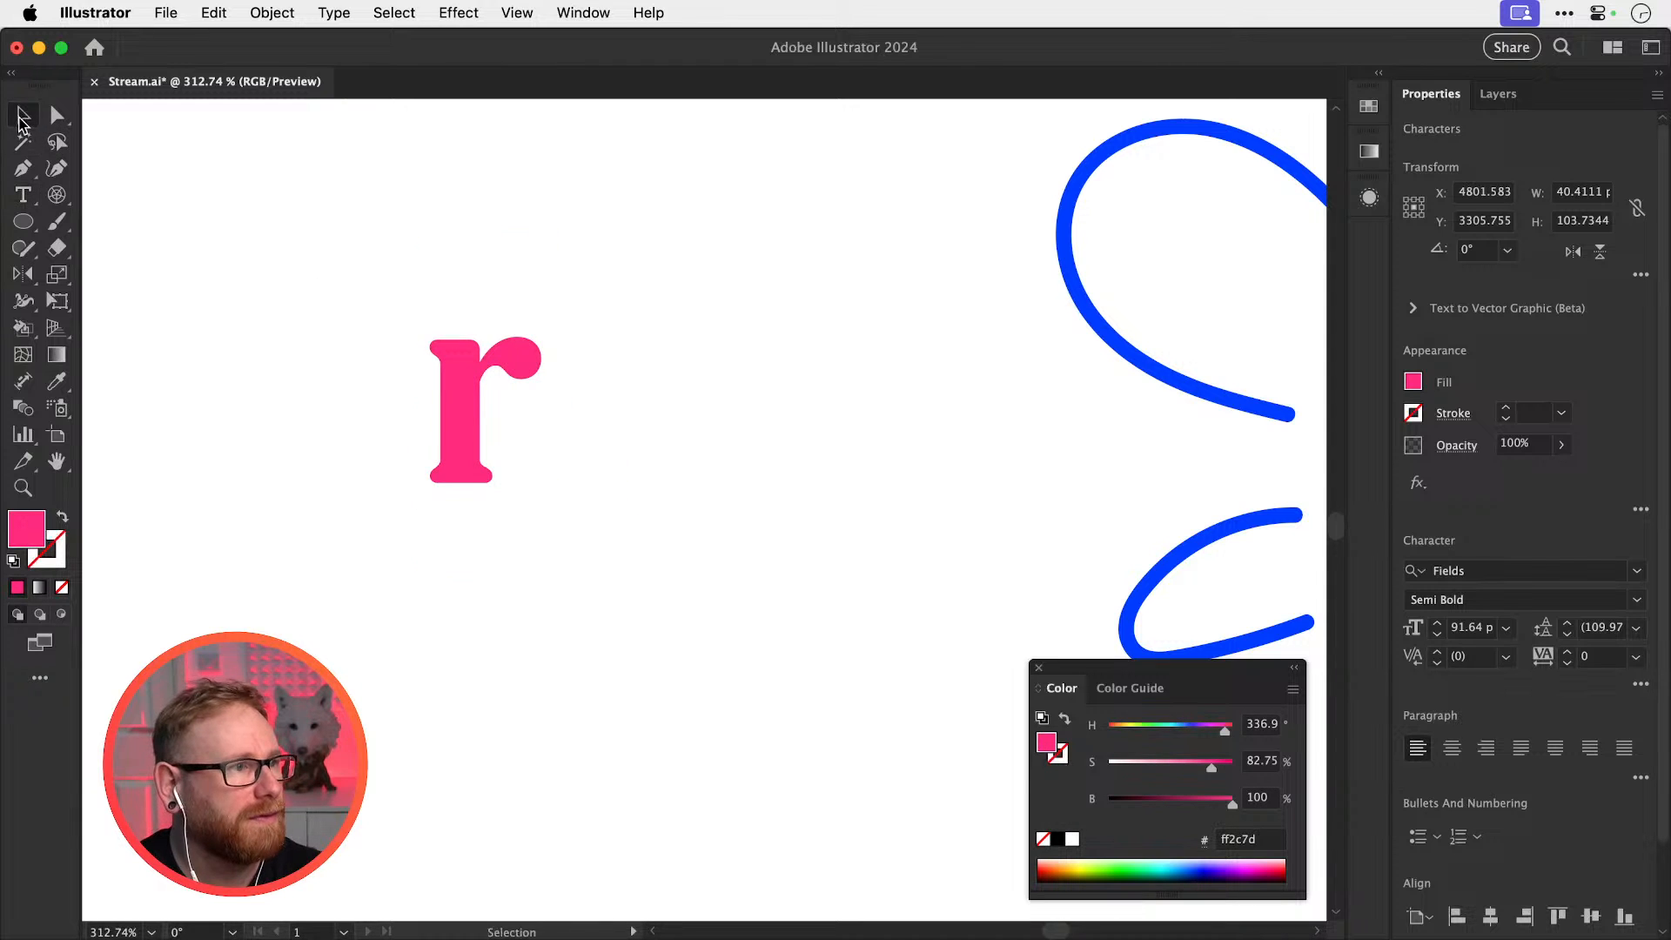
key("super+z")
left_click(701, 348)
left_click_drag(592, 352, 651, 413)
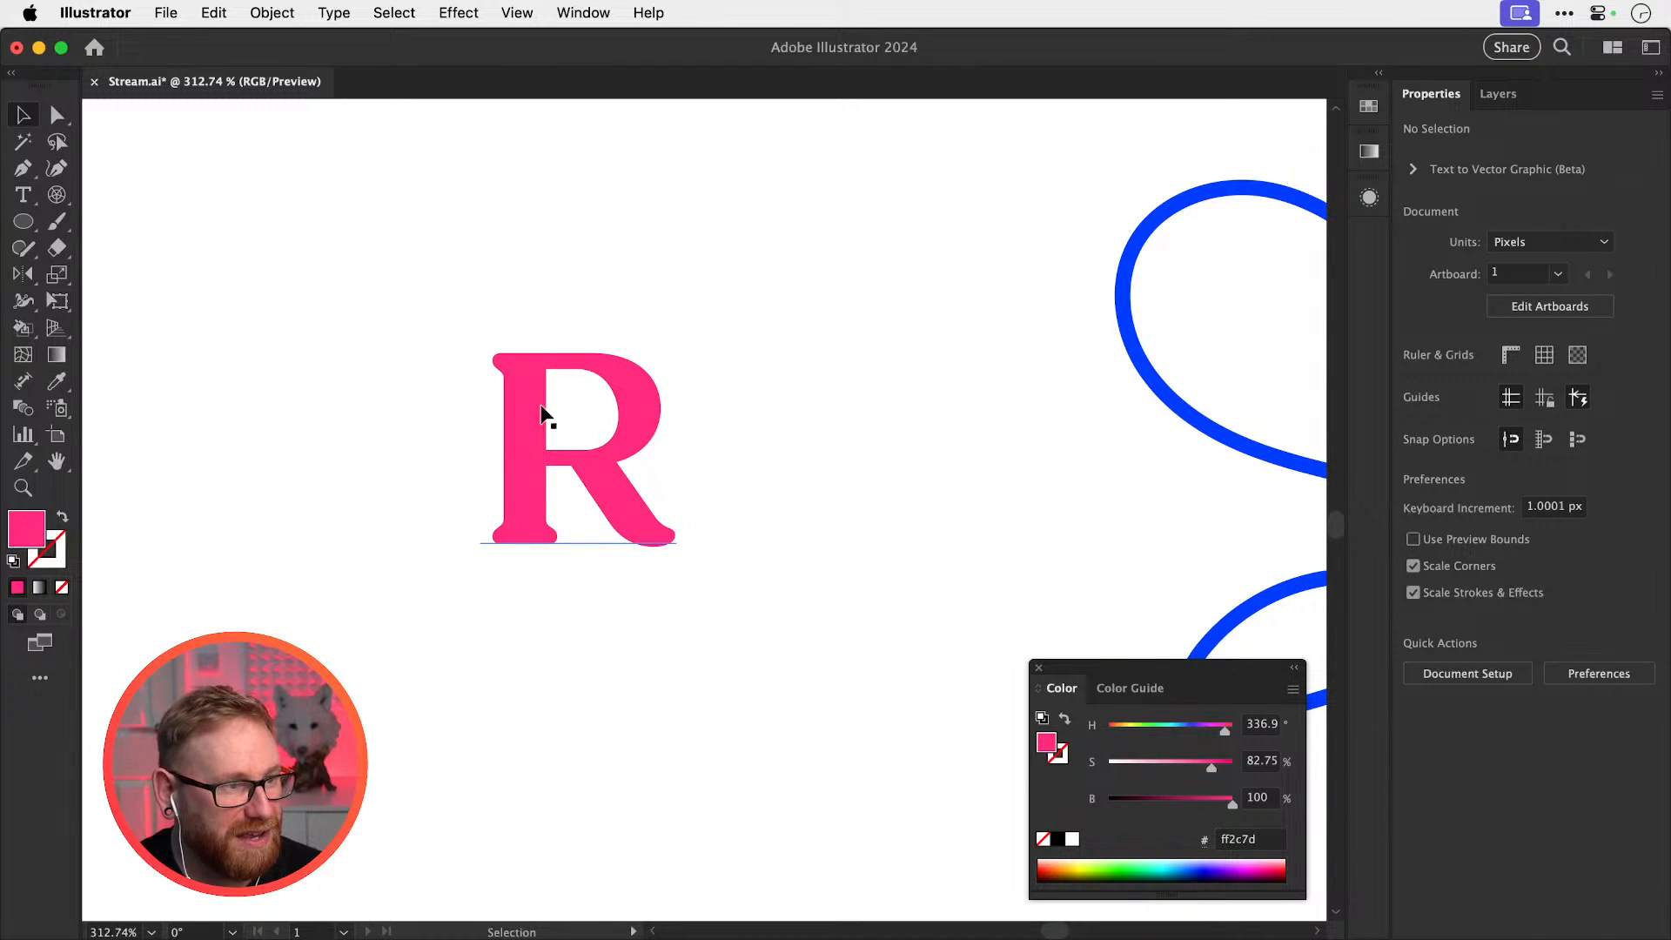
Draw an oval left of the R as a pink outline, tilted about 22° clockwise
key("b")
left_click_drag(28, 221, 128, 275)
left_click_drag(334, 353, 488, 458)
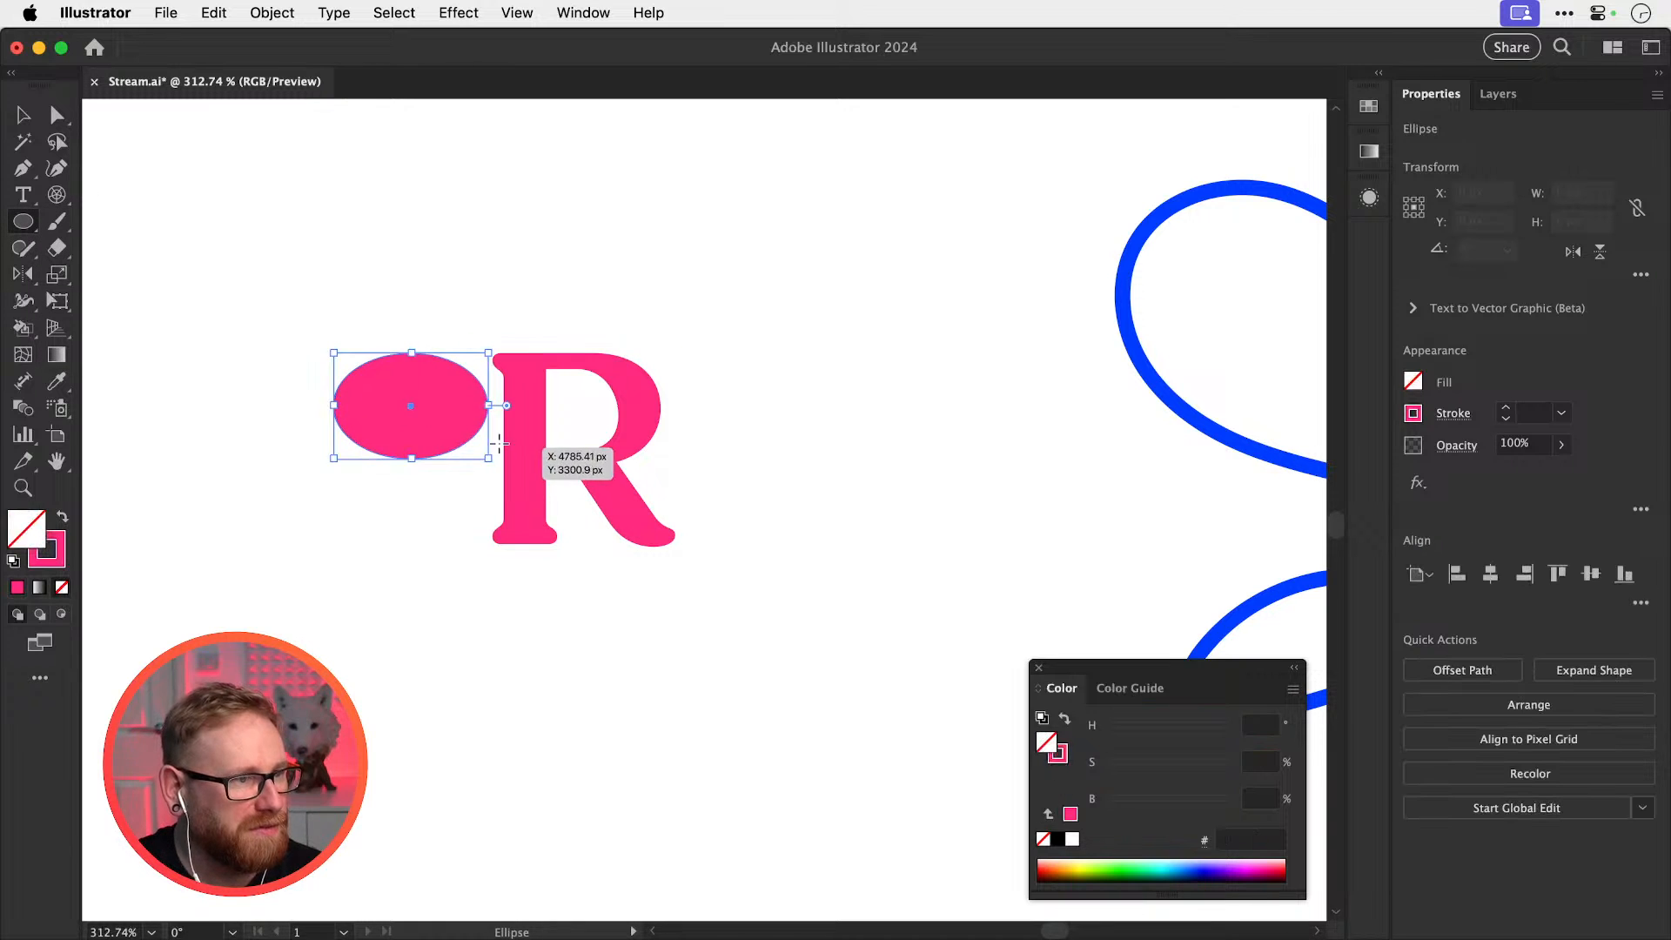
key("shift+x")
key("v")
key("r")
left_click_drag(603, 397, 959, 472)
Test IvyEpic Variable with weight 80 on the R copy, then delete it
key("v")
left_click(676, 426)
left_click(1523, 569)
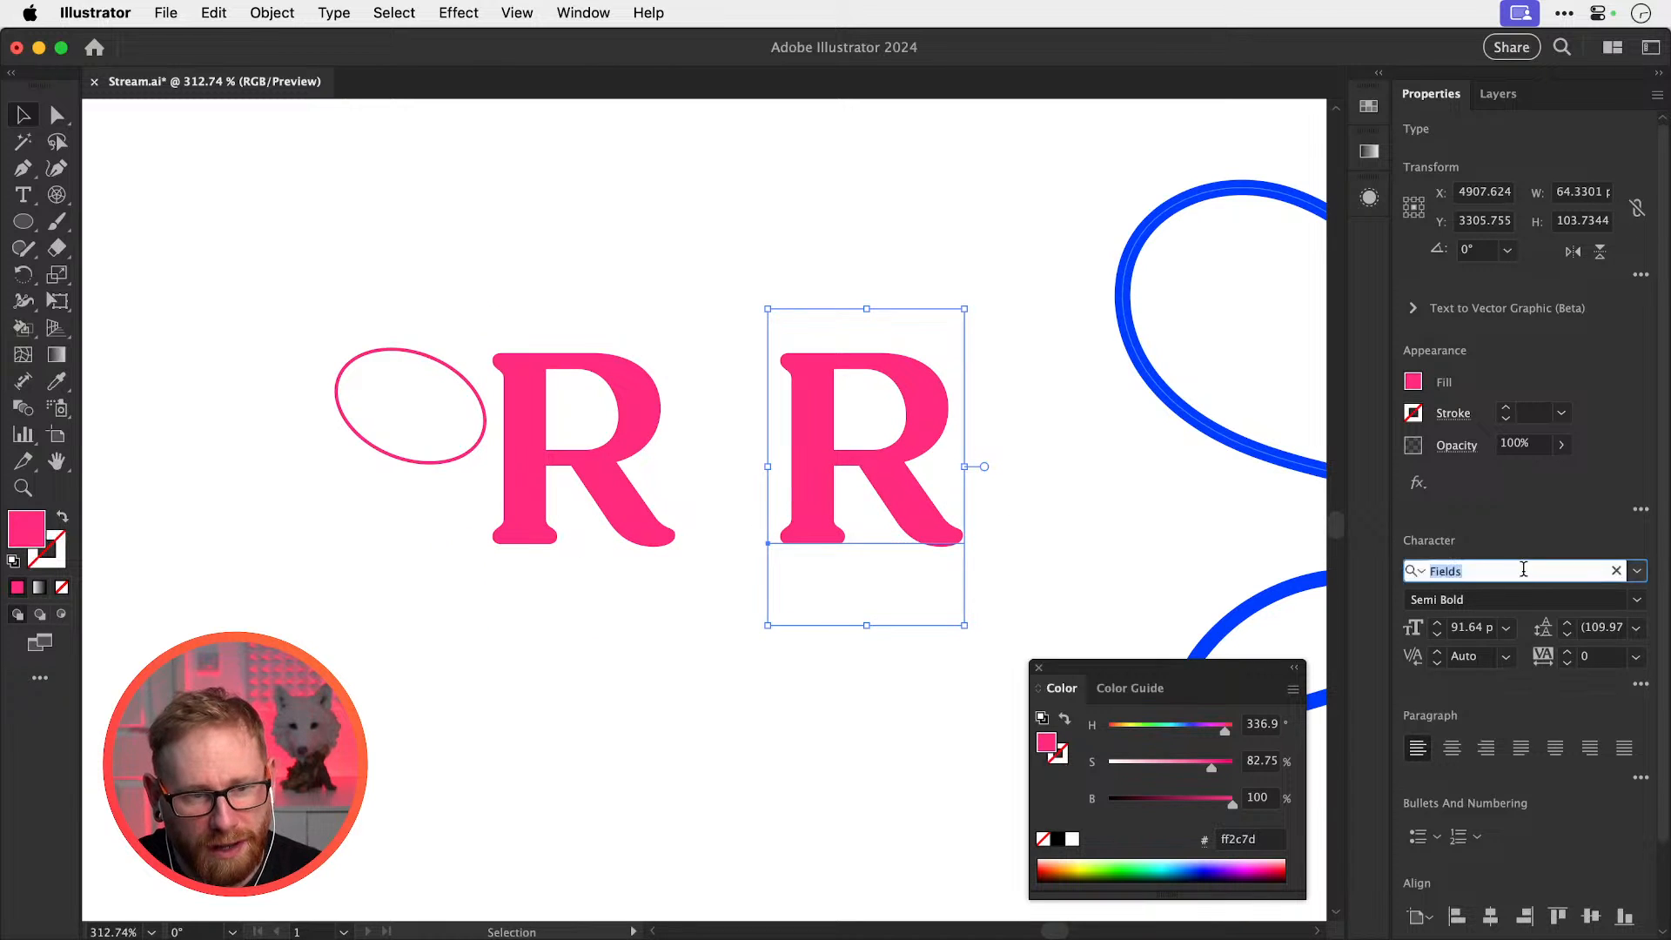
key("BackSpace")
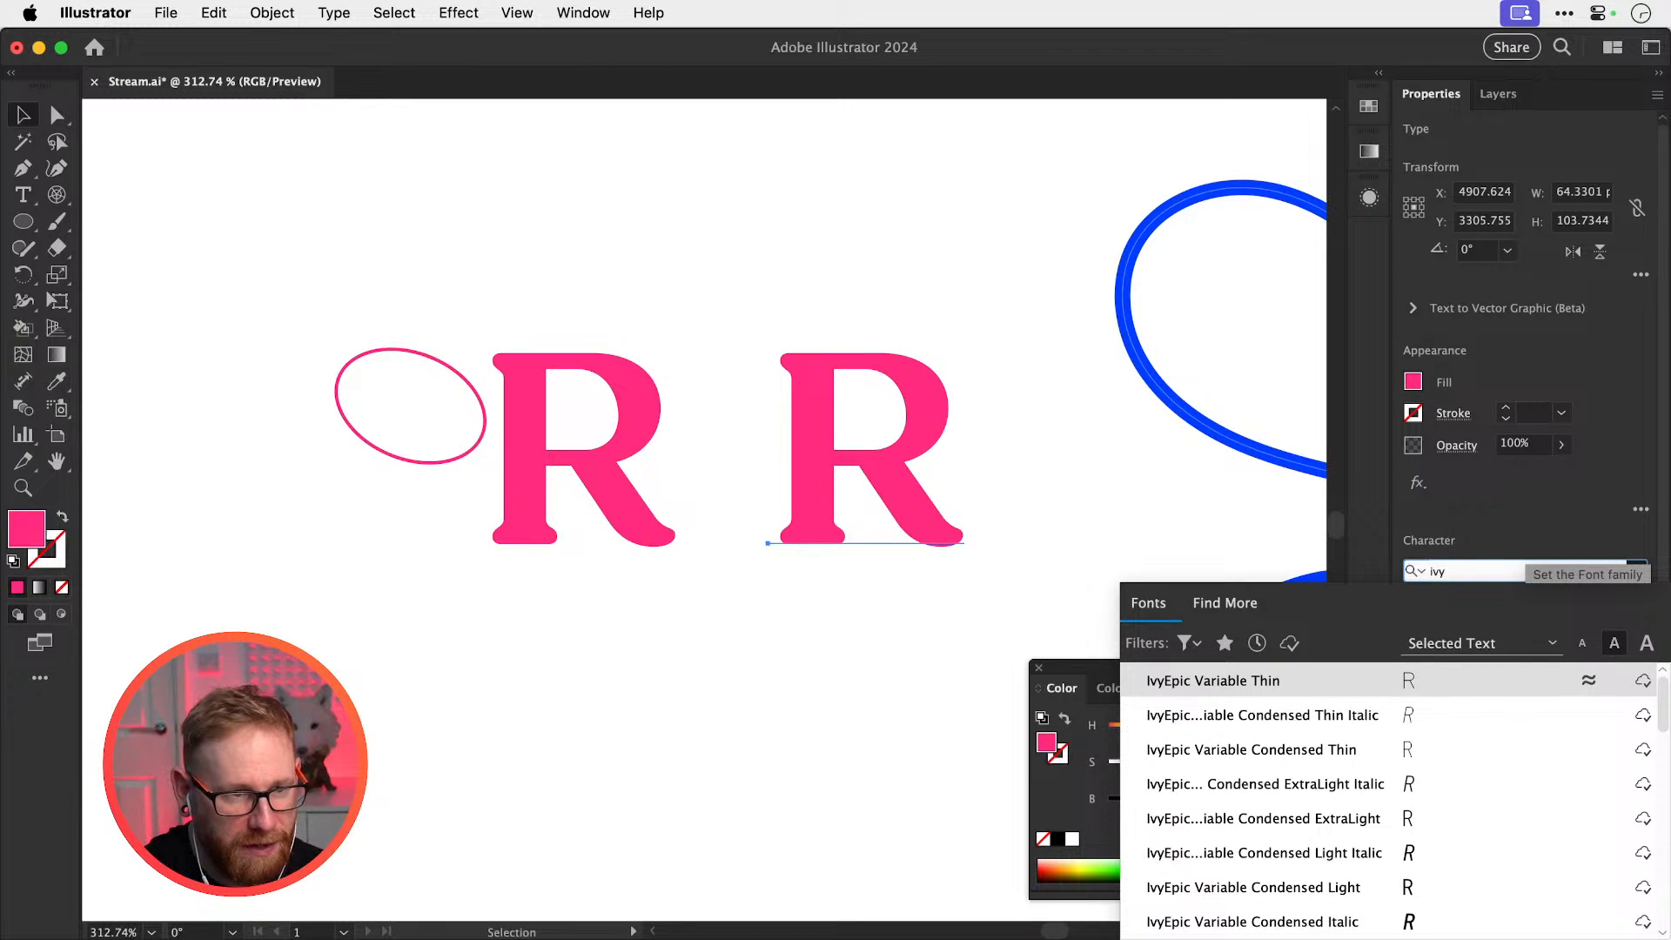
type("ivy")
left_click(1209, 680)
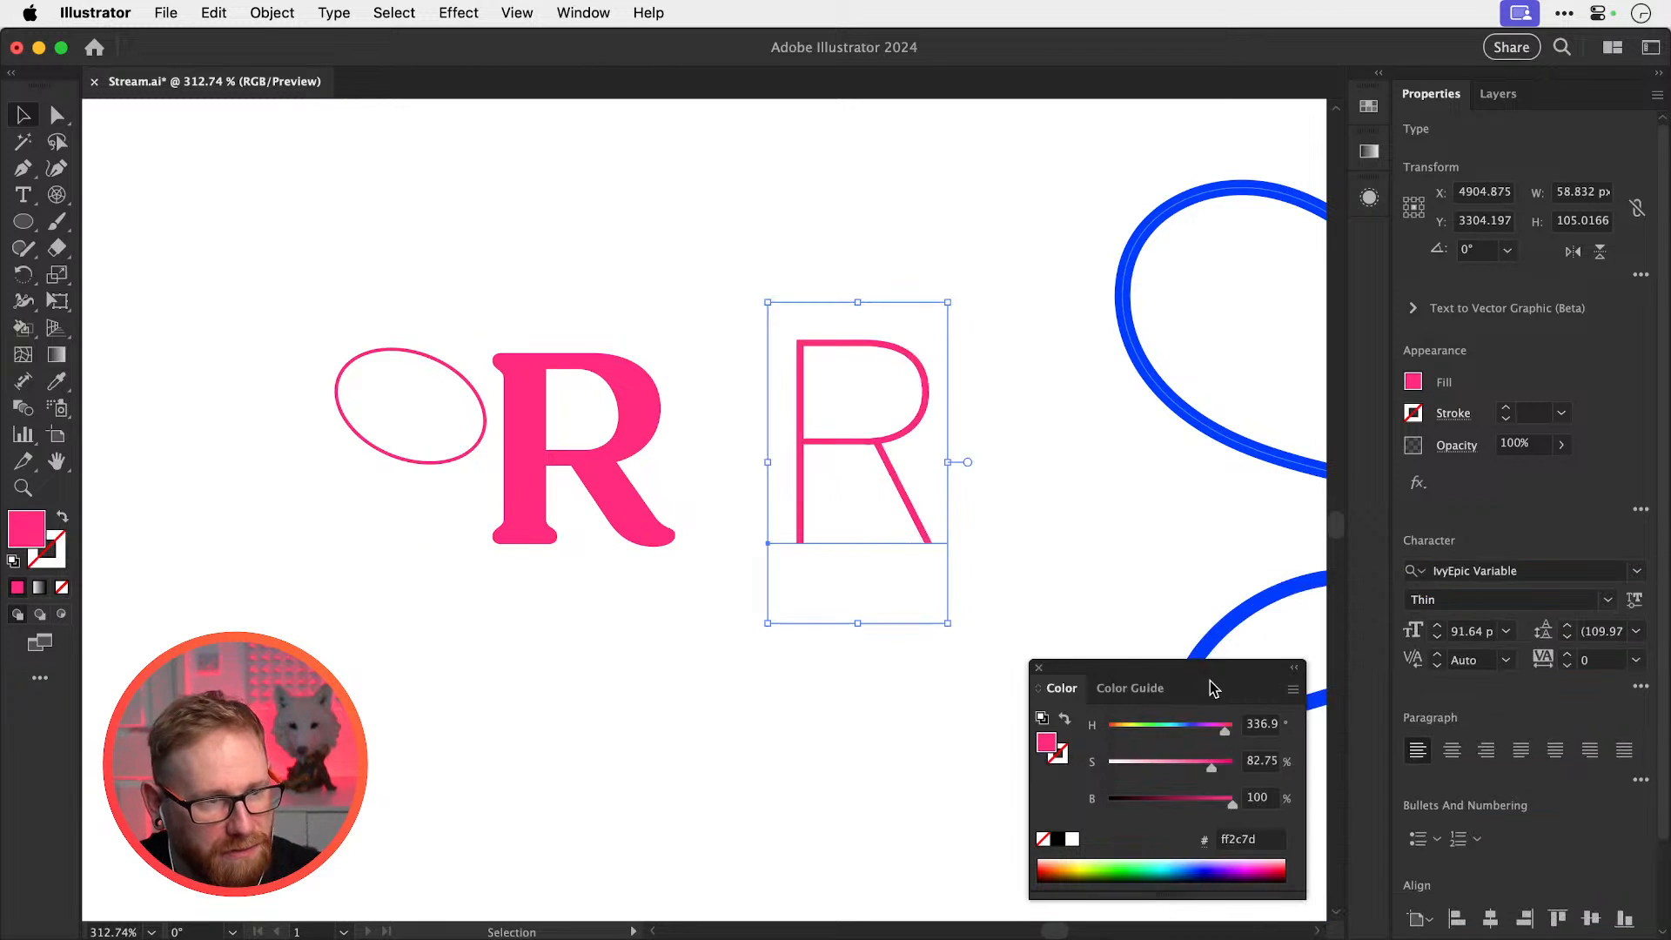
left_click(1635, 600)
type("80")
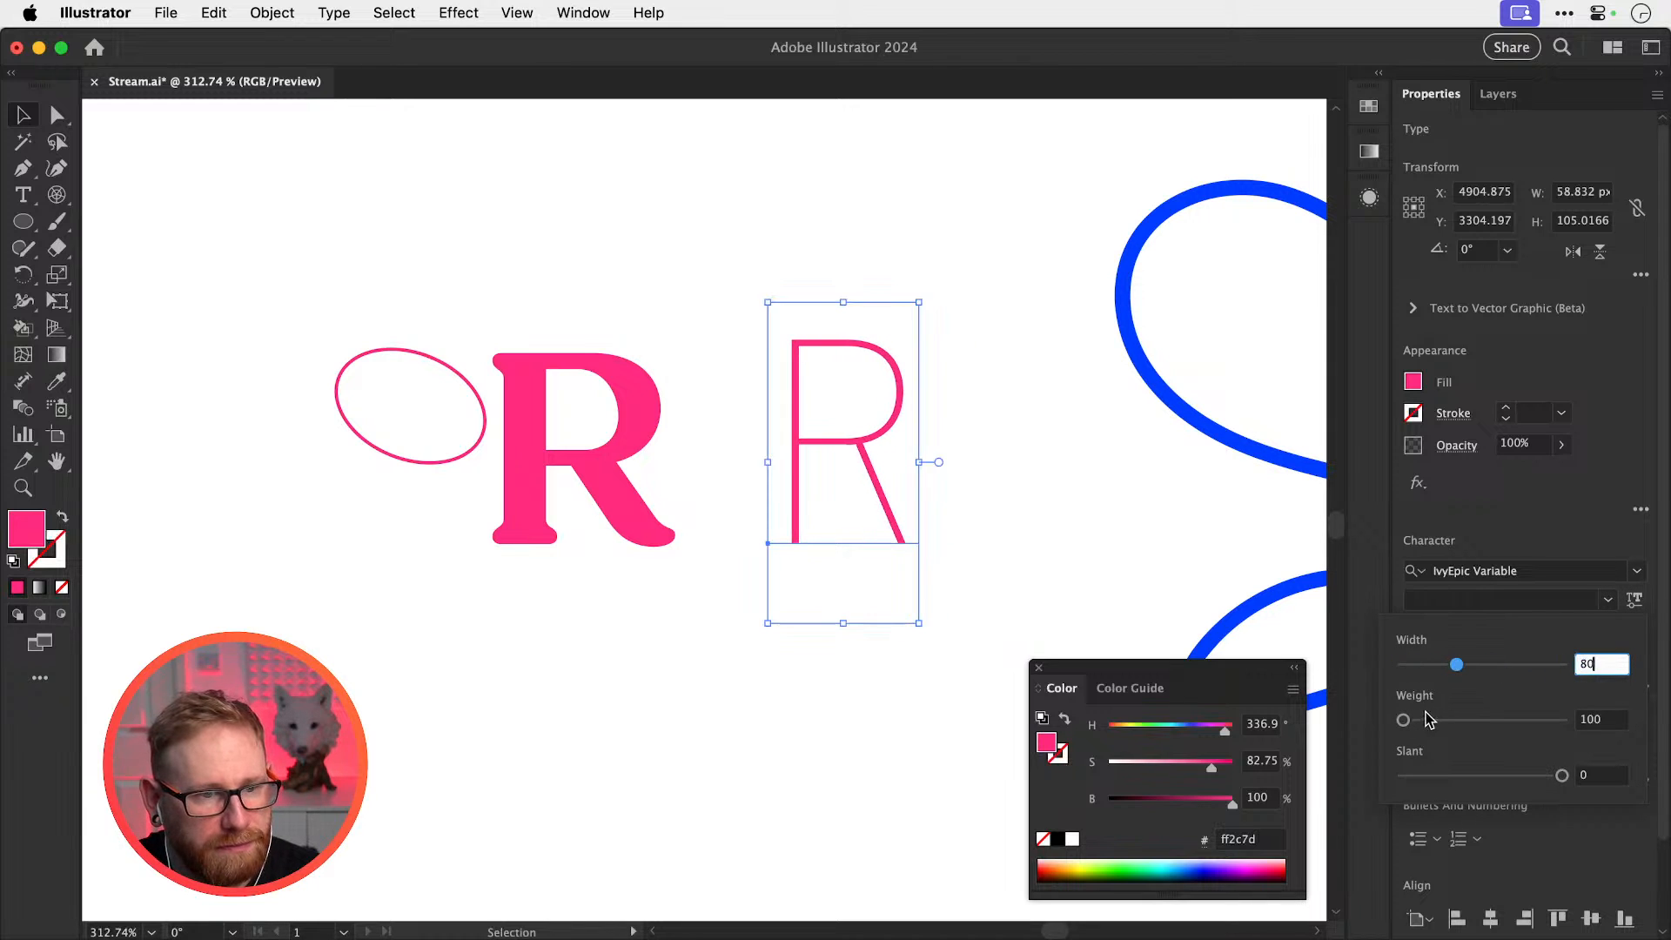
mouse_move(1403, 720)
left_mouse_down()
mouse_move(1495, 722)
mouse_move(1433, 720)
left_mouse_up()
left_click(865, 472)
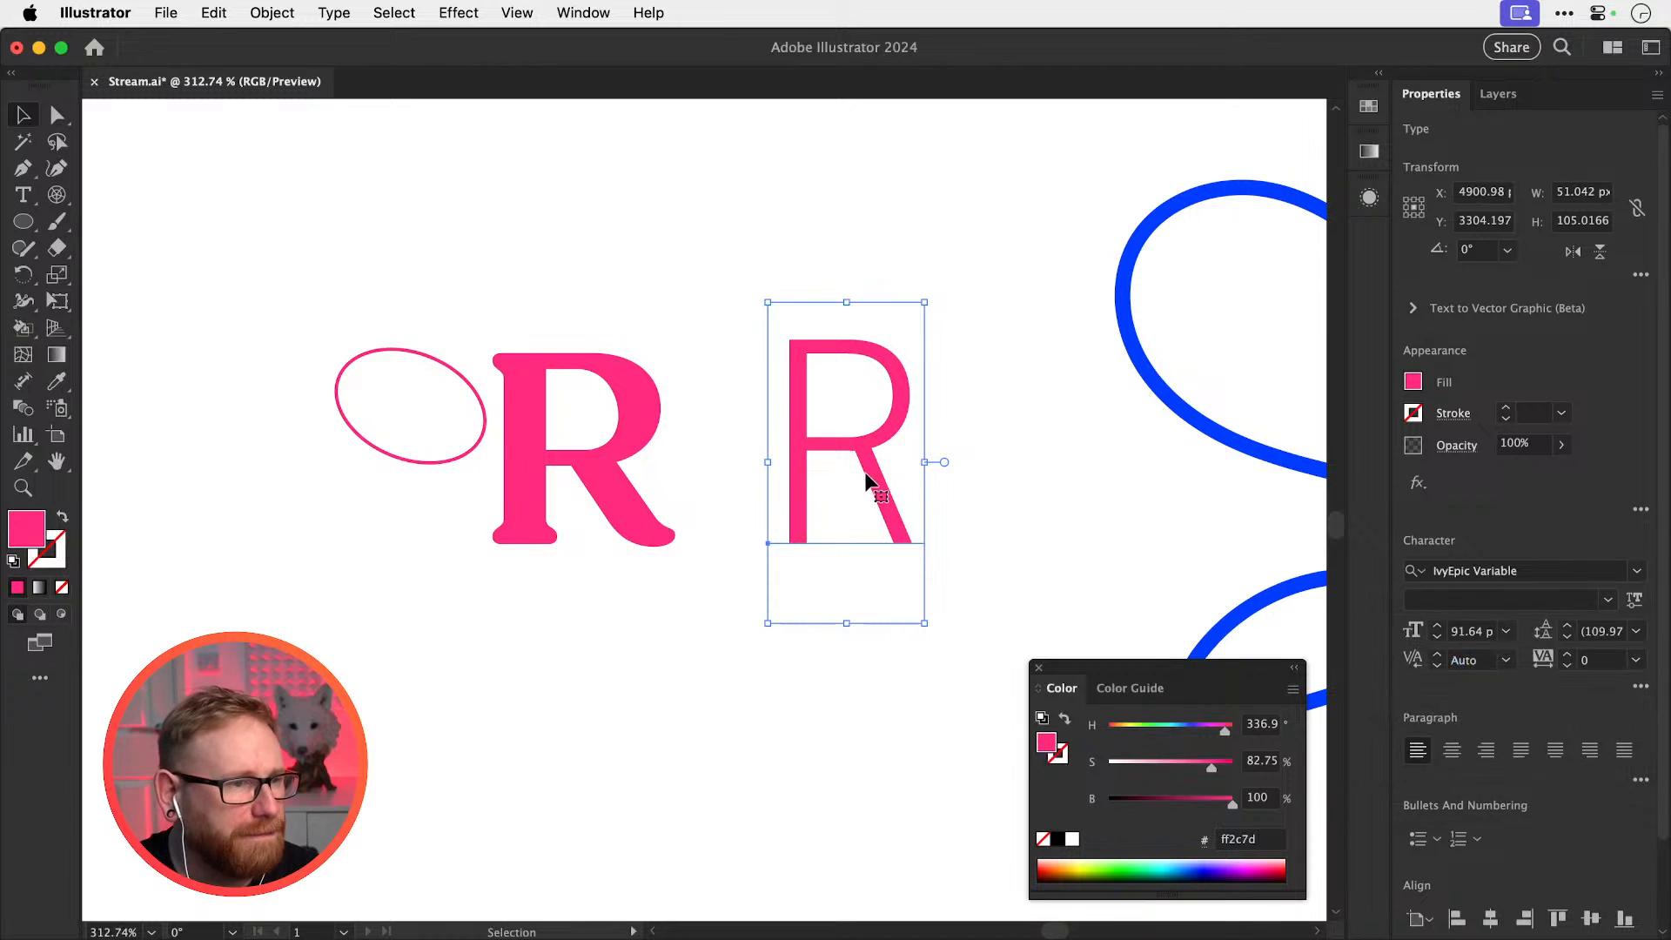
key("Delete")
Set the original pink R's font weight to Fields Bold
left_click(607, 431)
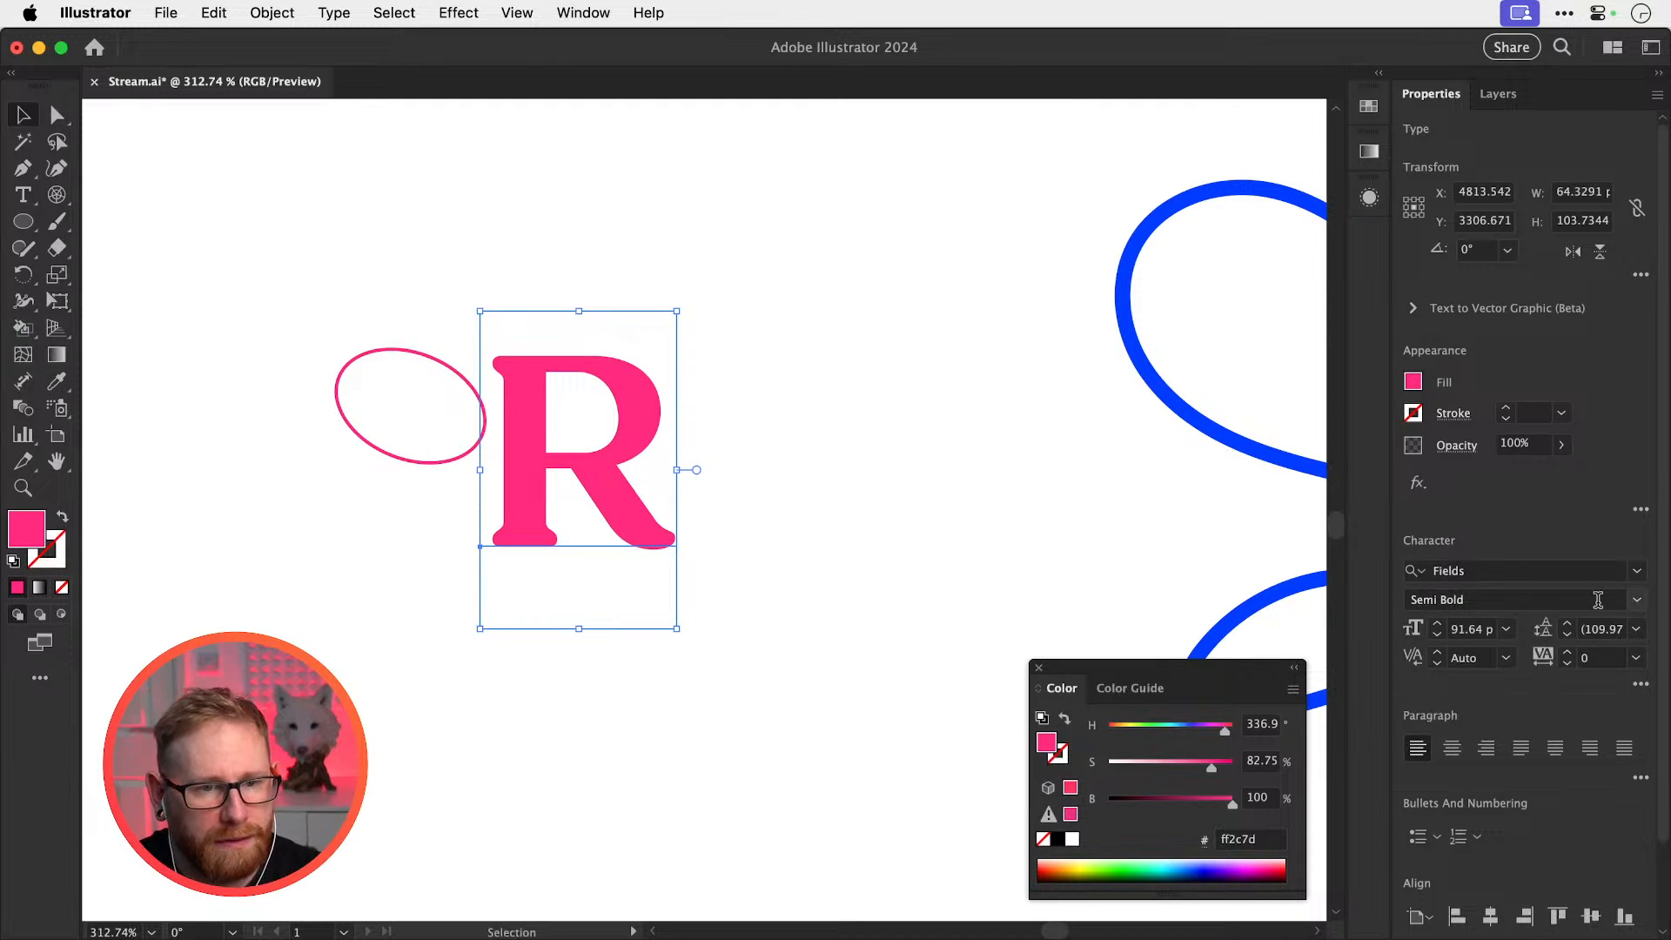
left_click(1636, 600)
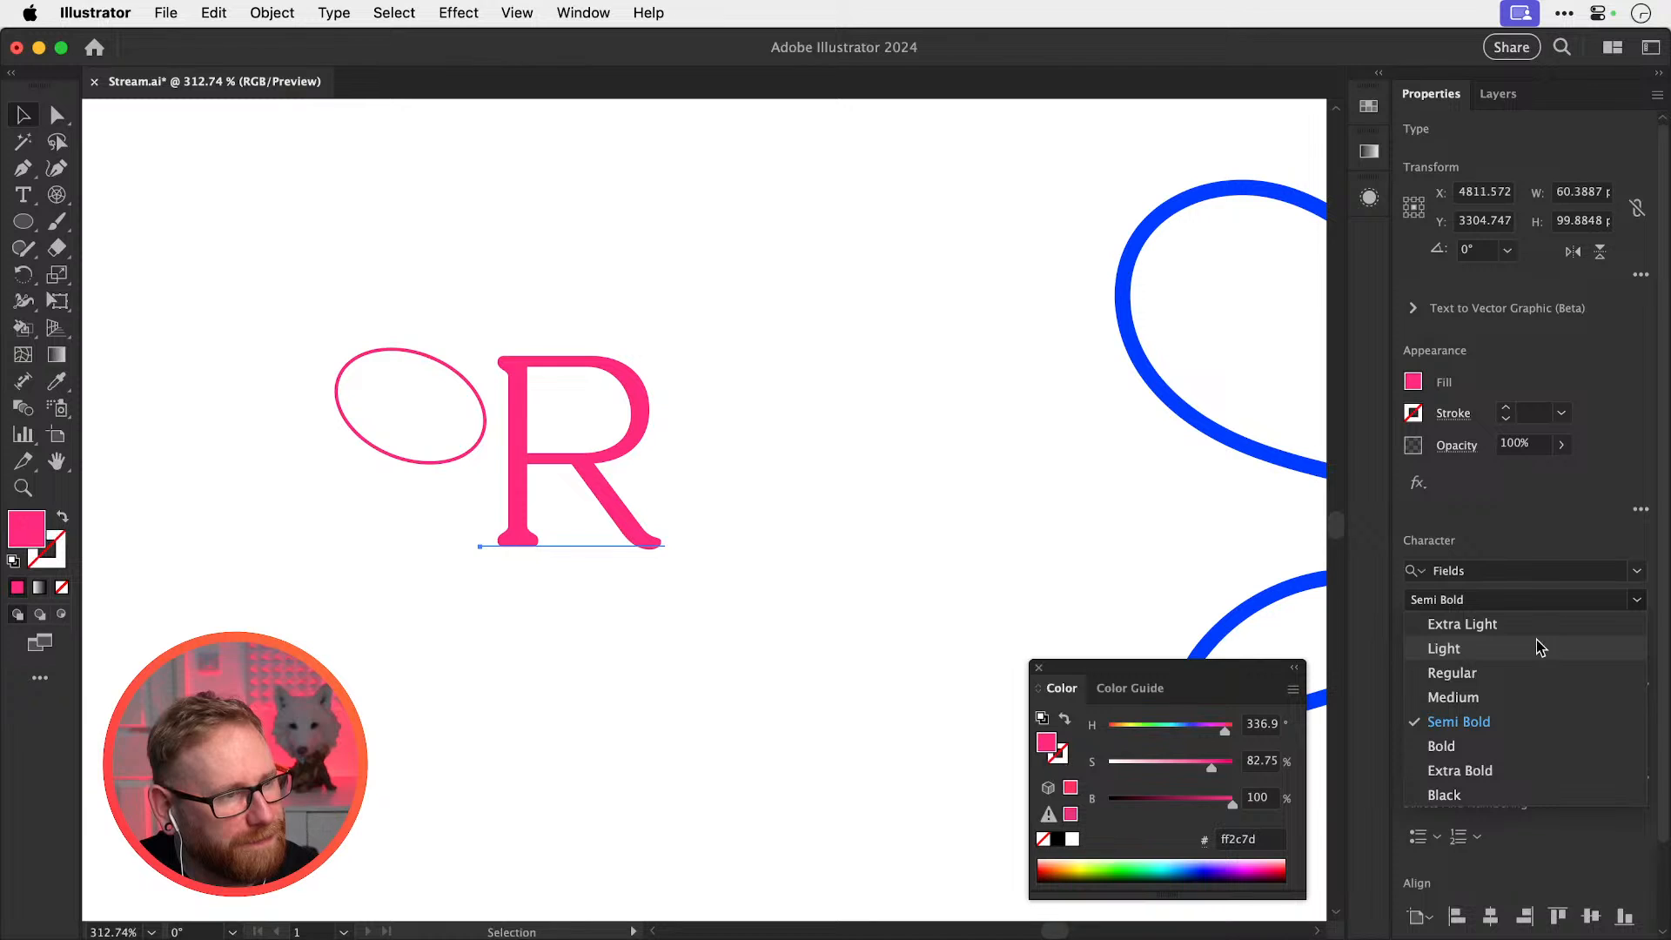
left_click(1514, 746)
scroll(731, 444, "left", 8)
scroll(731, 444, "down", 2)
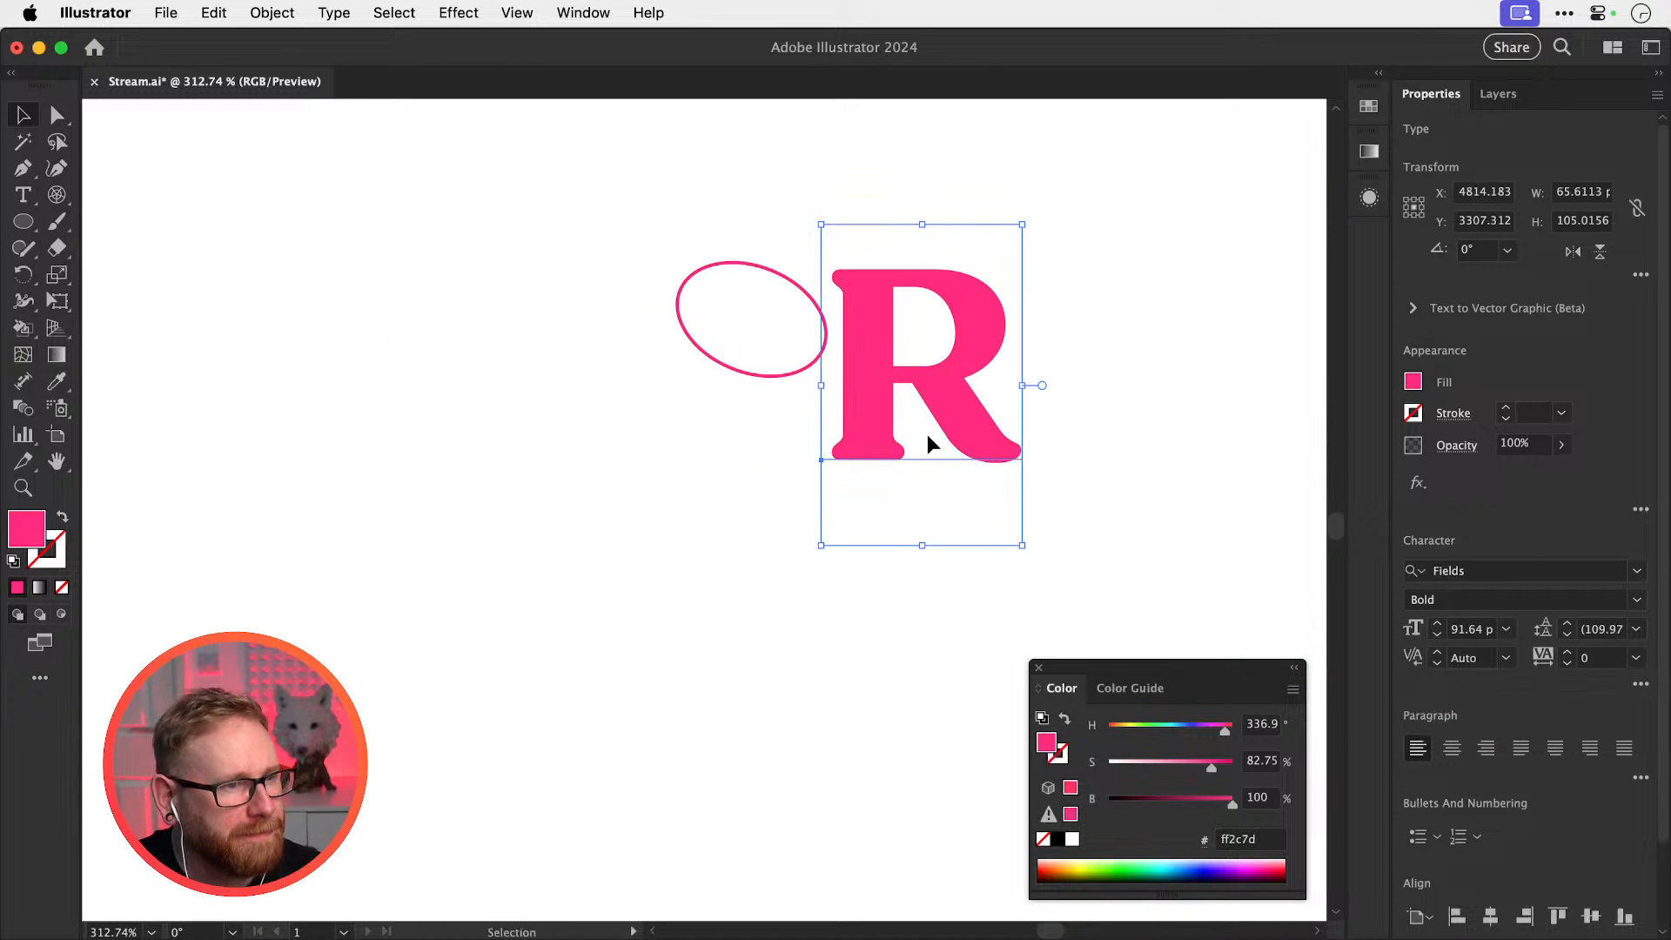
Duplicate the bold R diagonally and zoom in closely on the copy
left_click_drag(924, 437, 600, 754)
scroll(690, 644, "down", 3)
scroll(691, 644, "left", 2)
key("z")
left_click_drag(639, 611, 1157, 652)
key("v")
scroll(870, 599, "right", 3)
scroll(871, 598, "up", 1)
key("super+shift+a")
Draw a curved cut line across the R's leg and make it a white 3 pt stroke
left_click(24, 172)
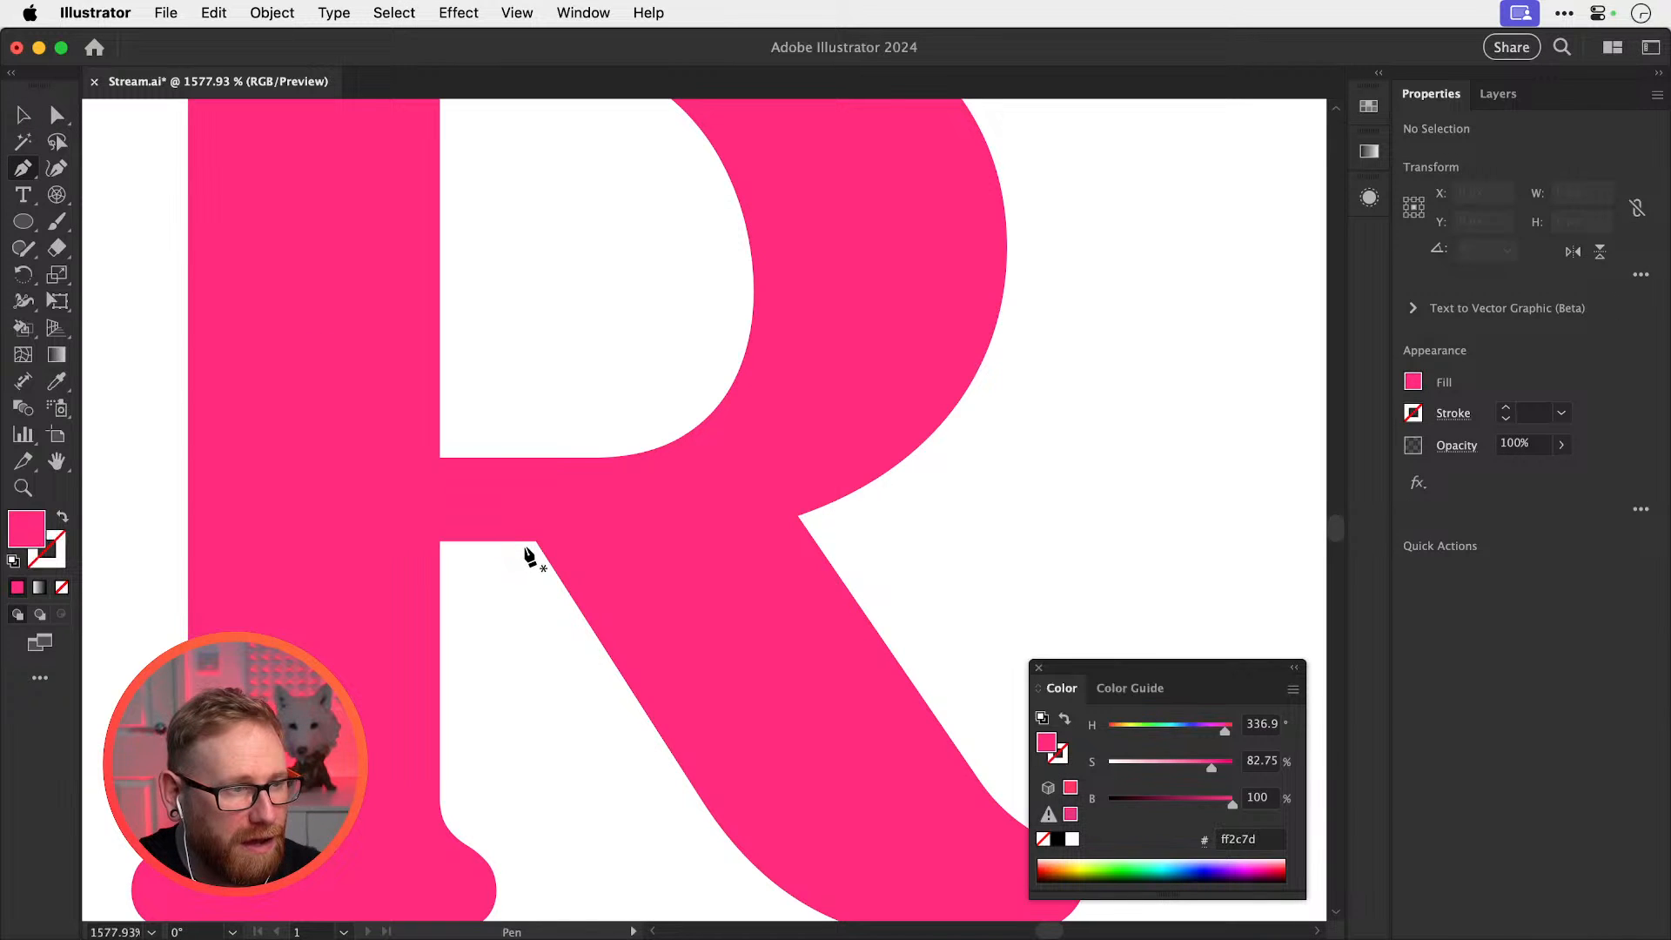
left_click(526, 558)
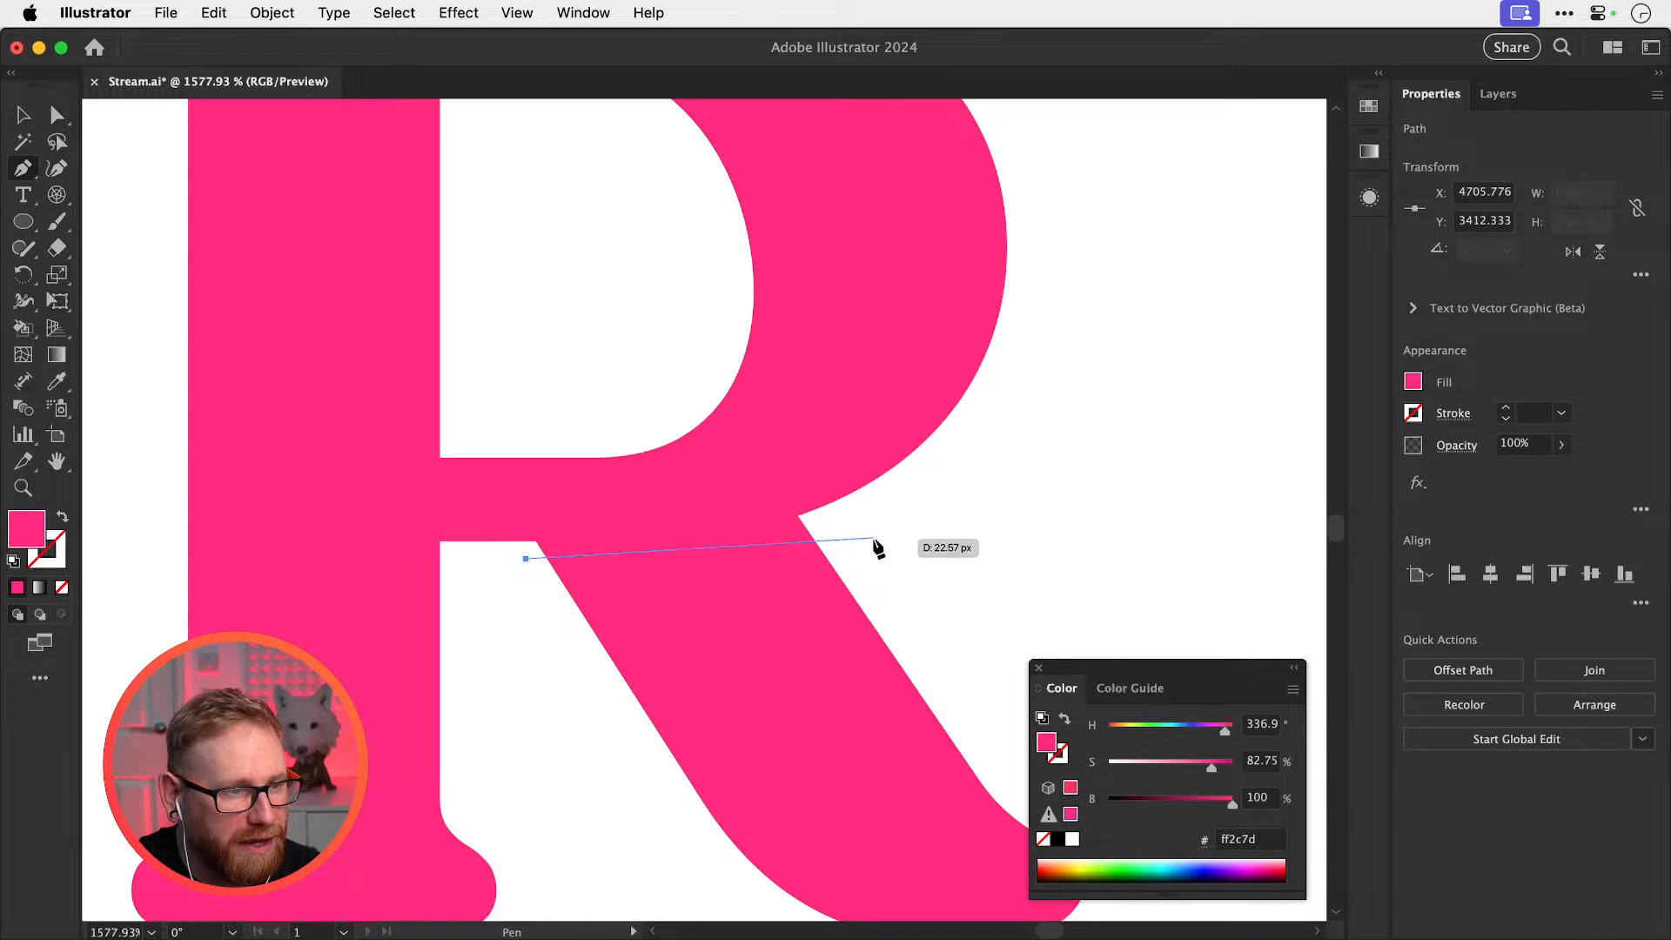
left_click_drag(873, 537, 1078, 480)
key("shift+x")
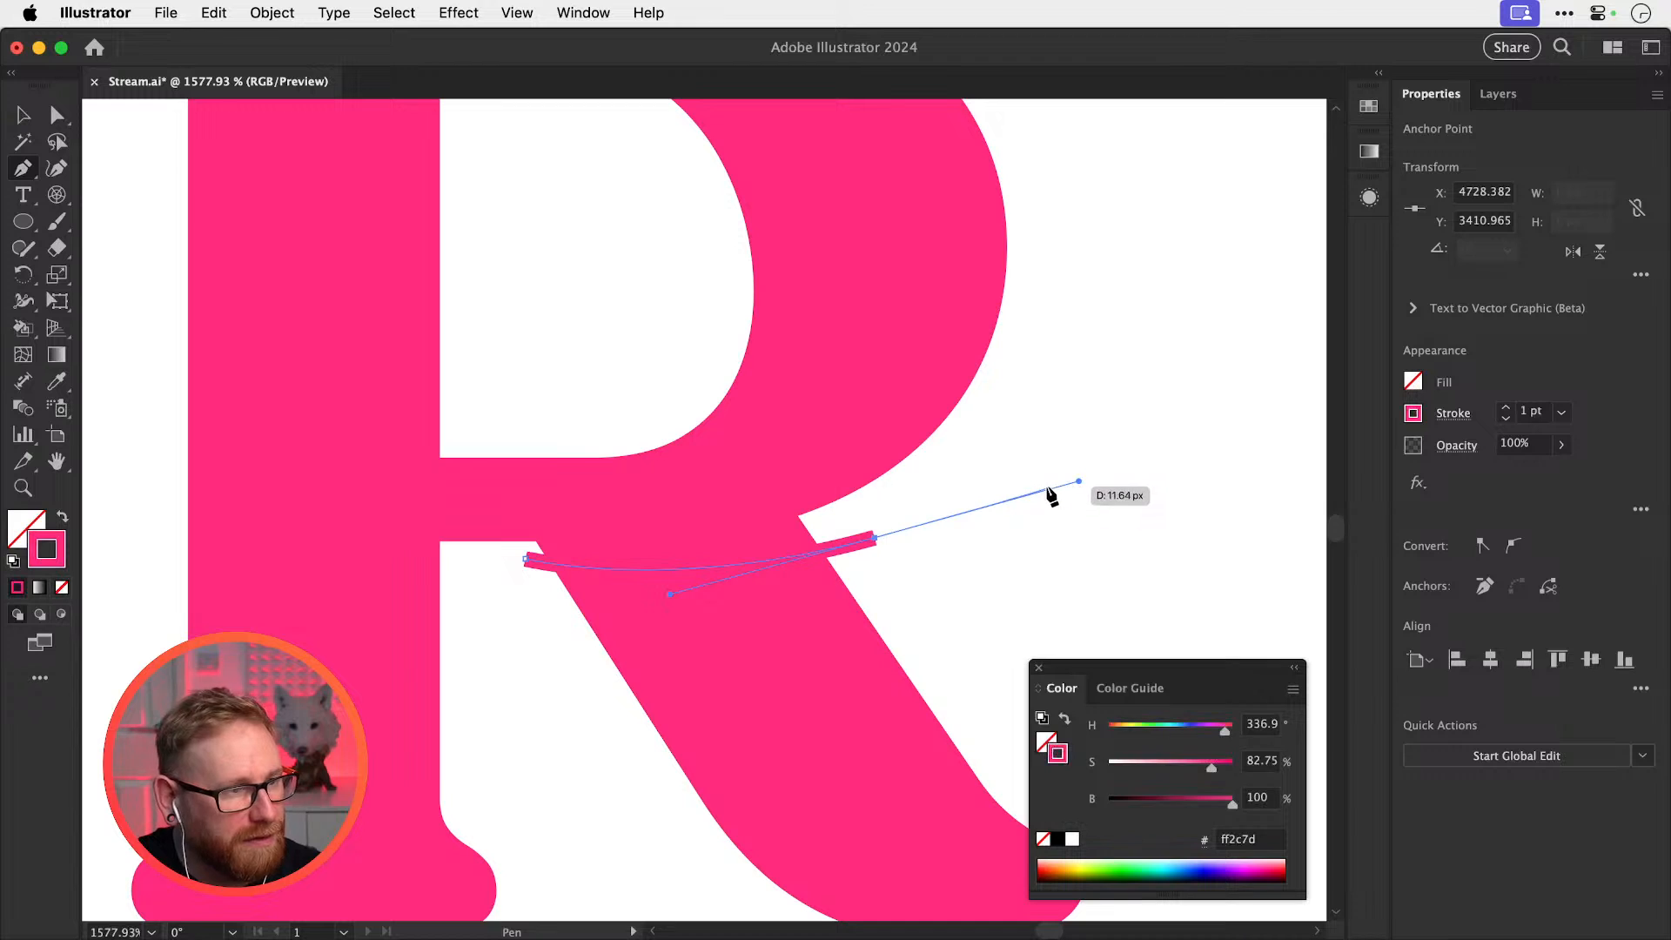
key("i")
left_click(1053, 457)
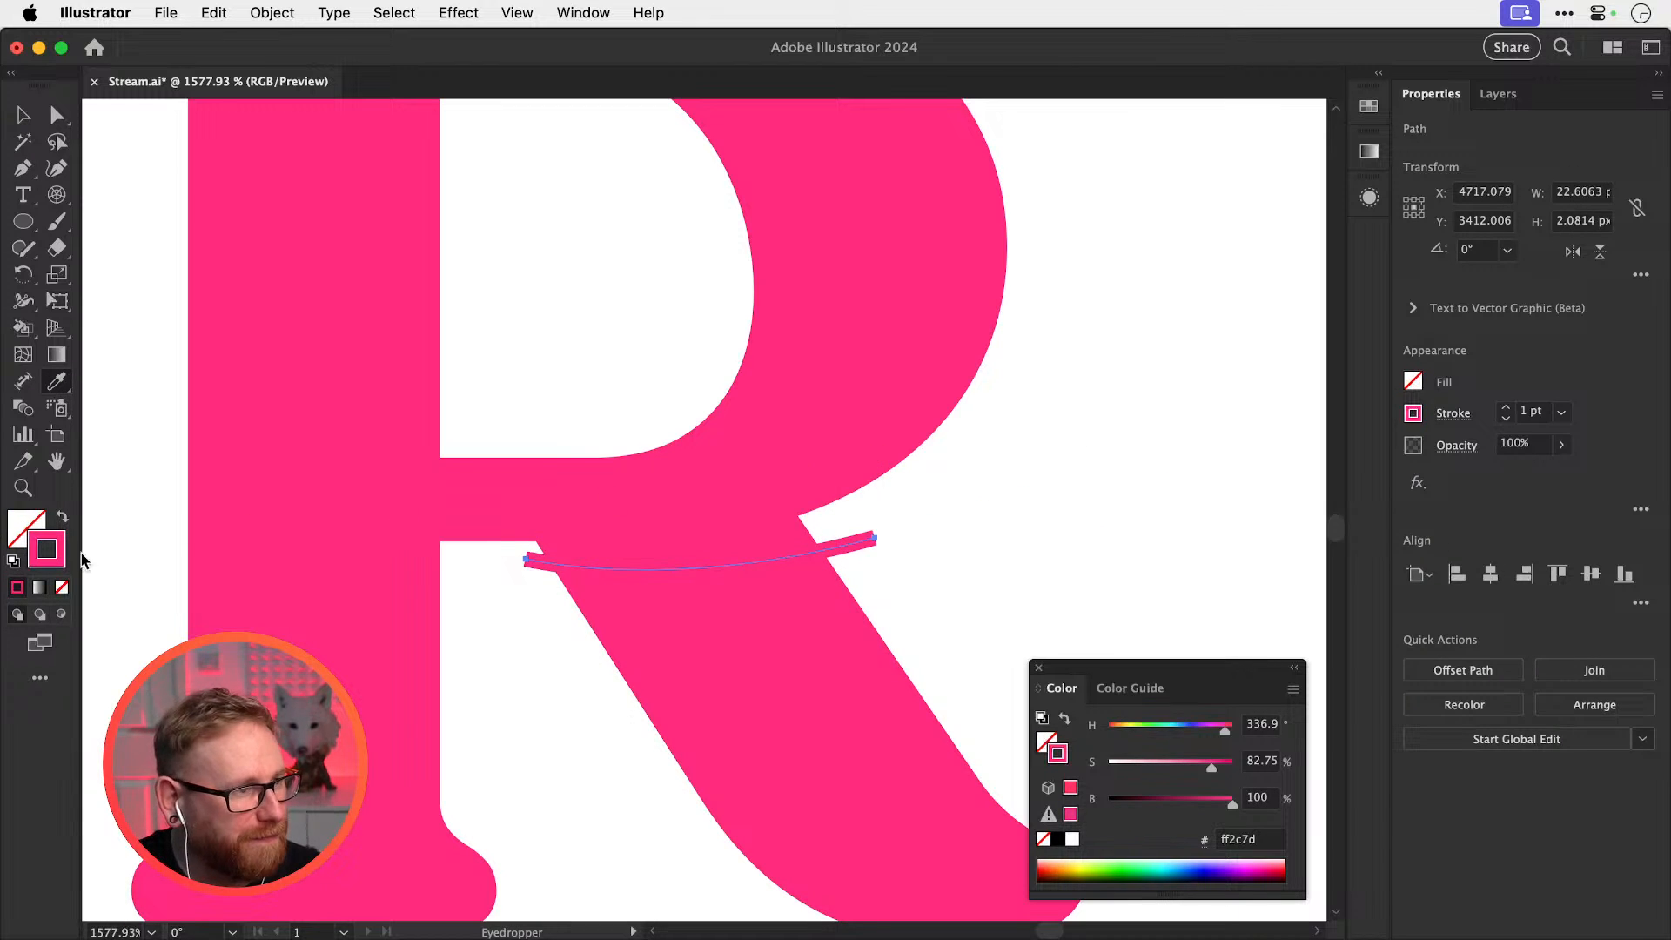
double_click(64, 562)
mouse_move(999, 489)
left_mouse_down()
mouse_move(1000, 429)
mouse_move(955, 363)
left_mouse_up()
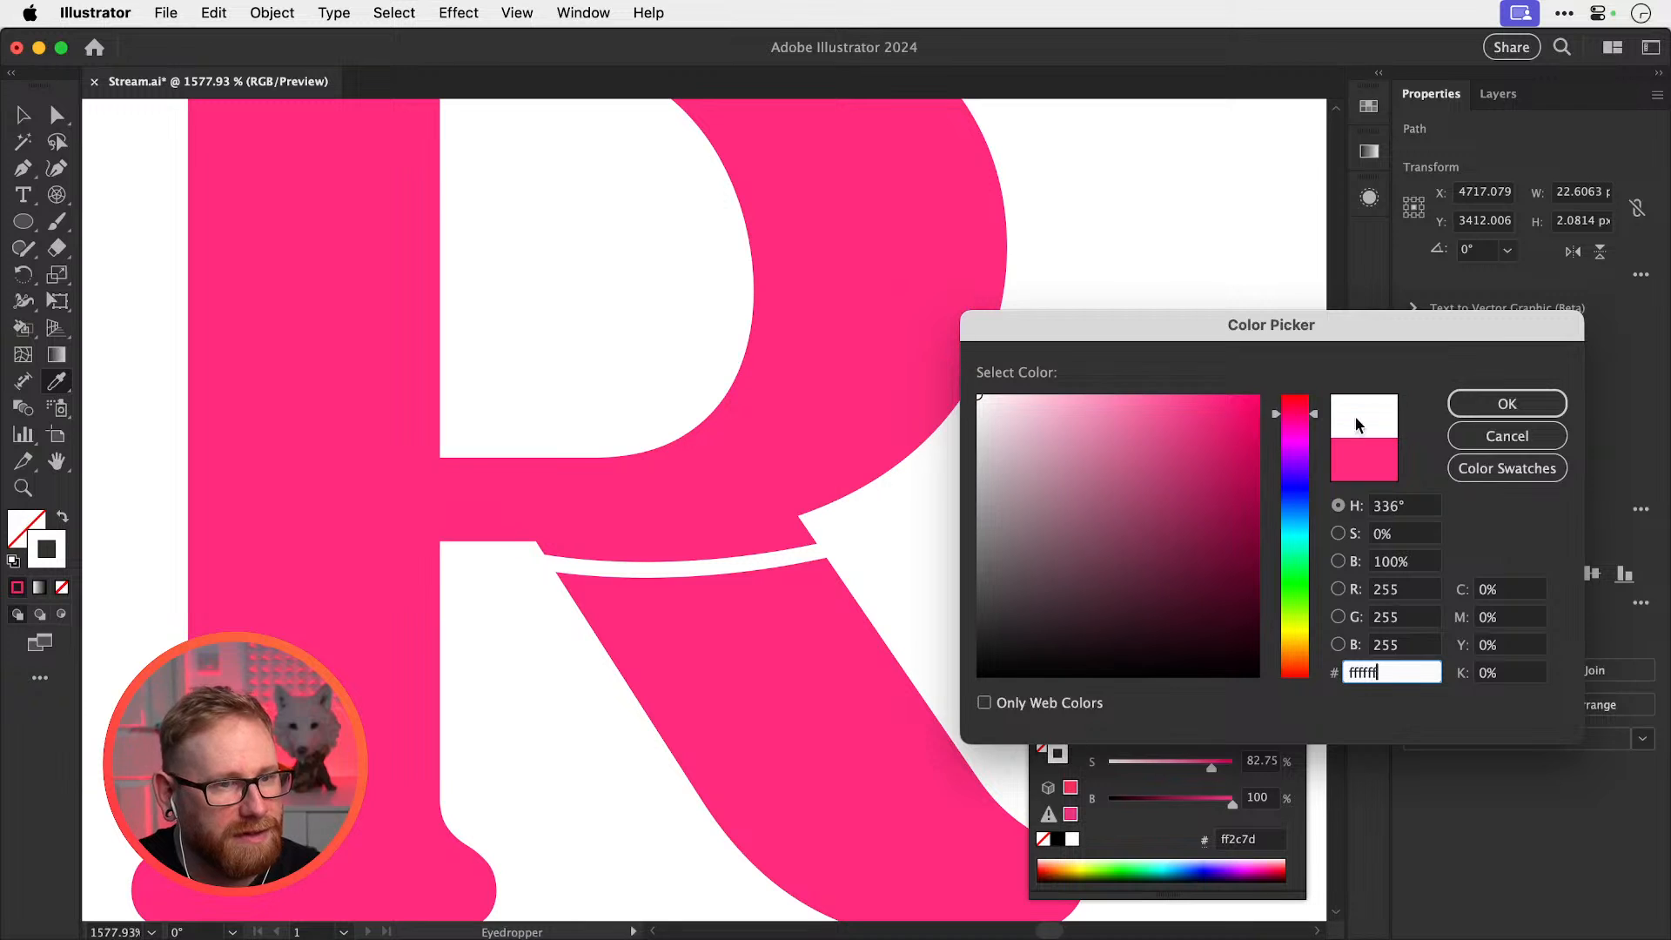
left_click(1469, 413)
left_click(1506, 408)
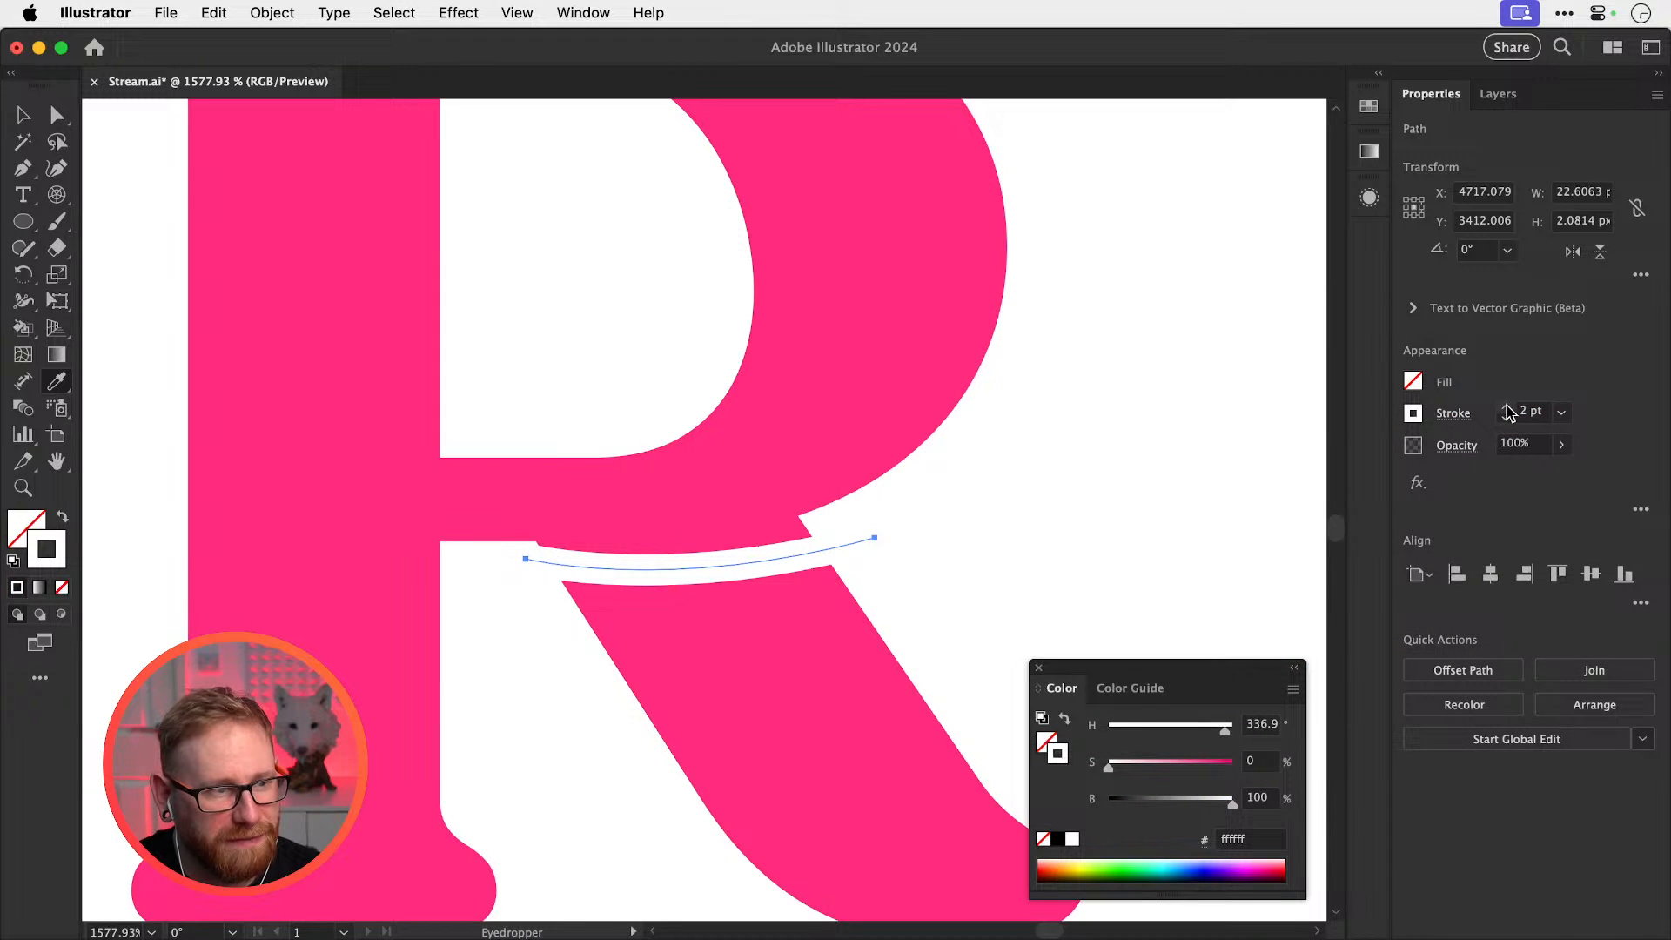
left_click(1506, 407)
left_click(1211, 448, "super")
Bend the white stroke into a sweeping curve by repositioning its end anchors and handle
key("a")
left_click_drag(877, 539, 877, 518)
left_click_drag(526, 558, 493, 567)
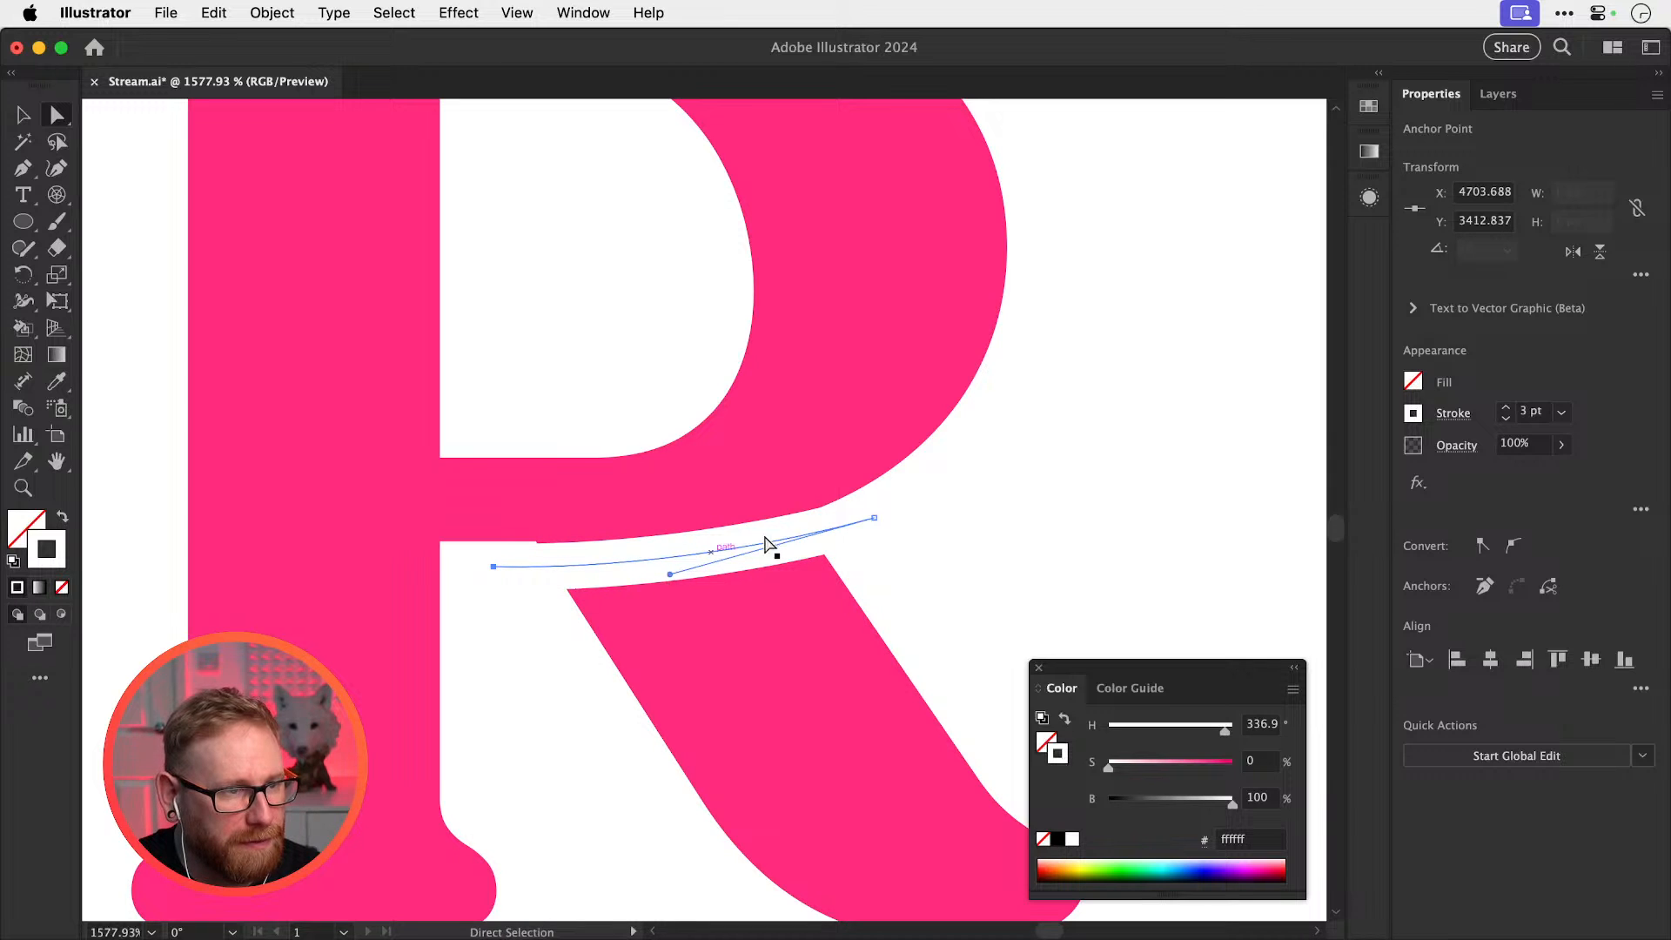
left_click_drag(875, 520, 890, 494)
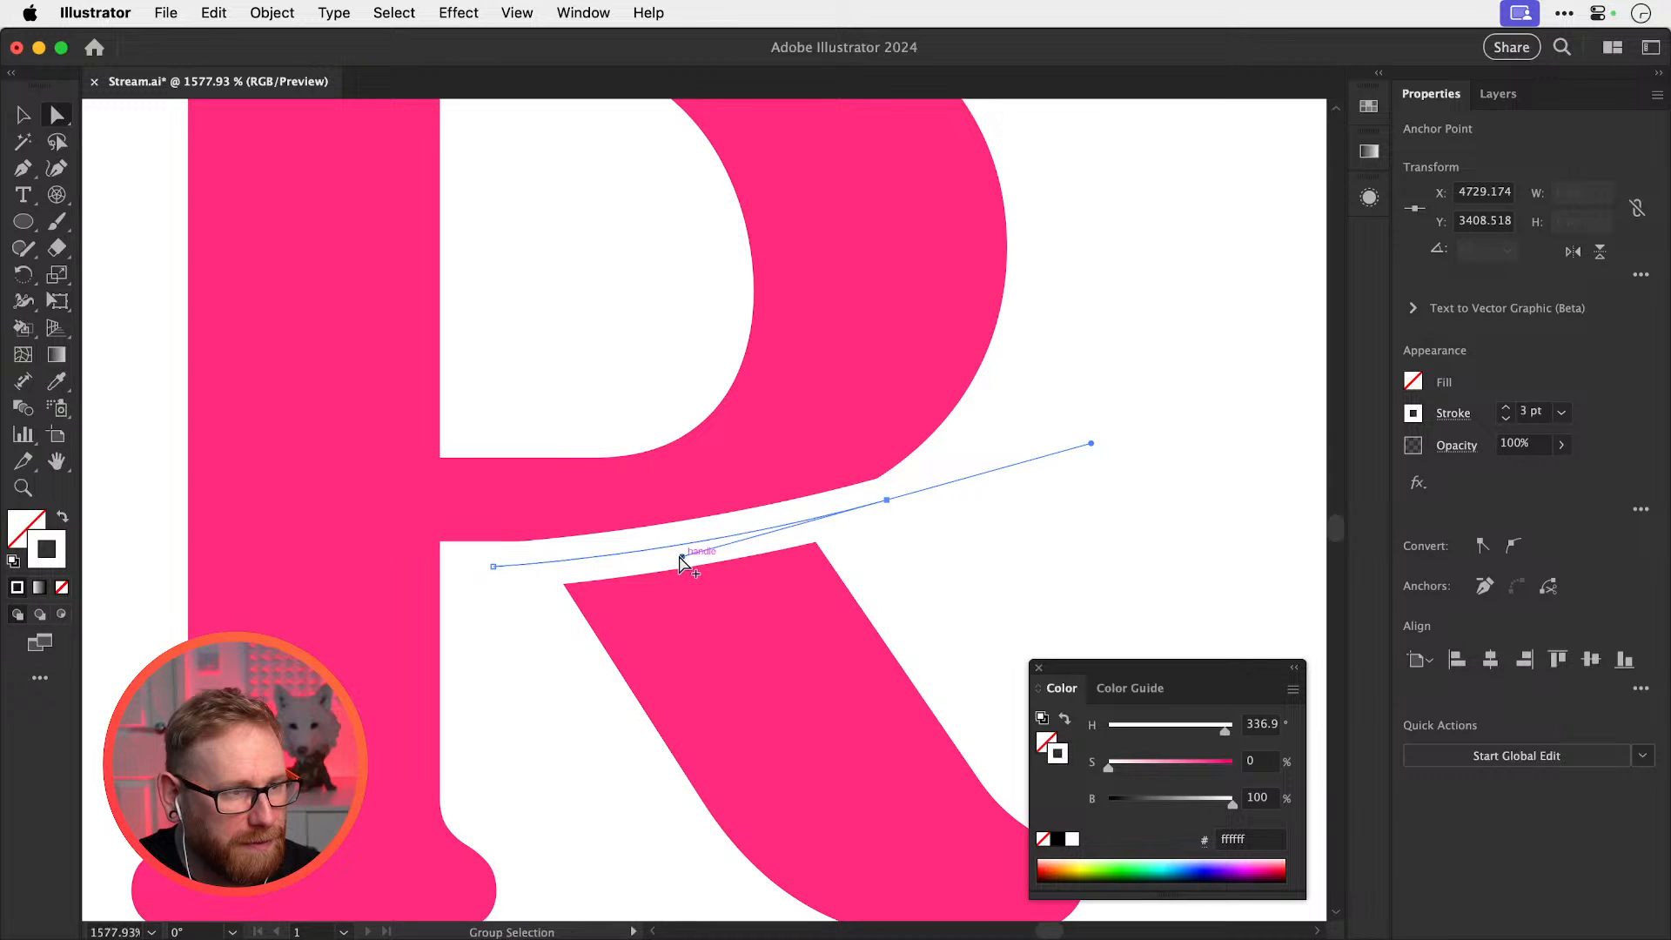
left_click_drag(681, 555, 678, 574)
key("v")
key("super+shift+a")
key("super+minus")
key("super+minus")
key("super+minus")
key("super+minus")
key("super+minus")
key("super+minus")
key("super+minus")
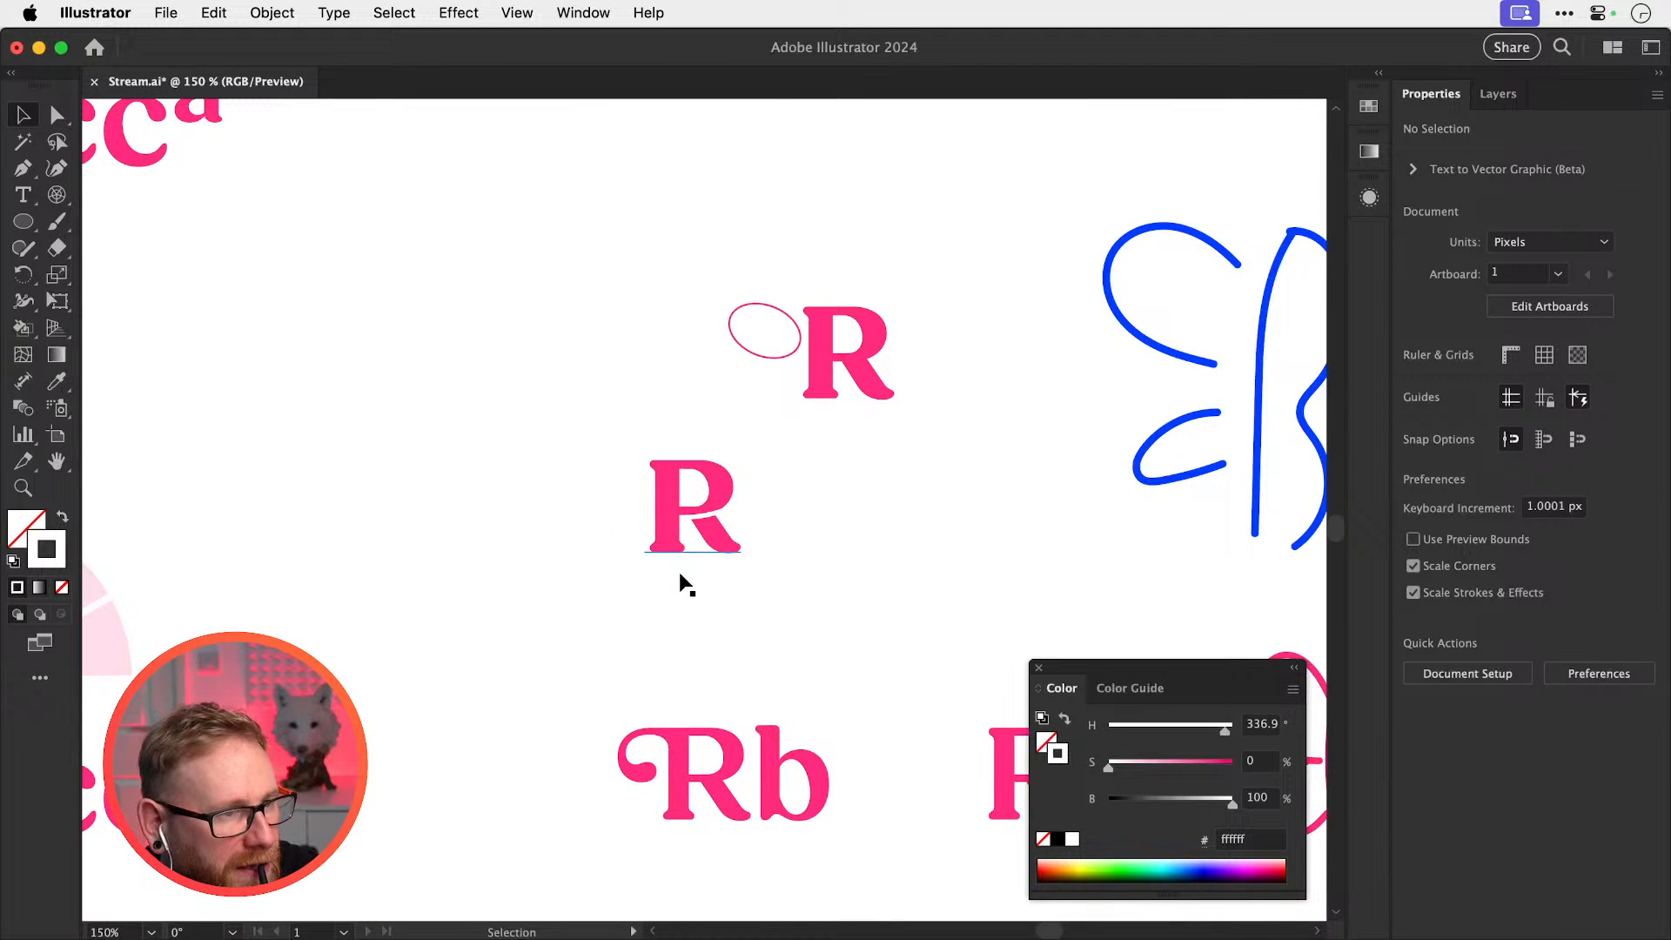
Pan across the R sketches and save the document
scroll(712, 550, "right", 4)
scroll(712, 550, "up", 1)
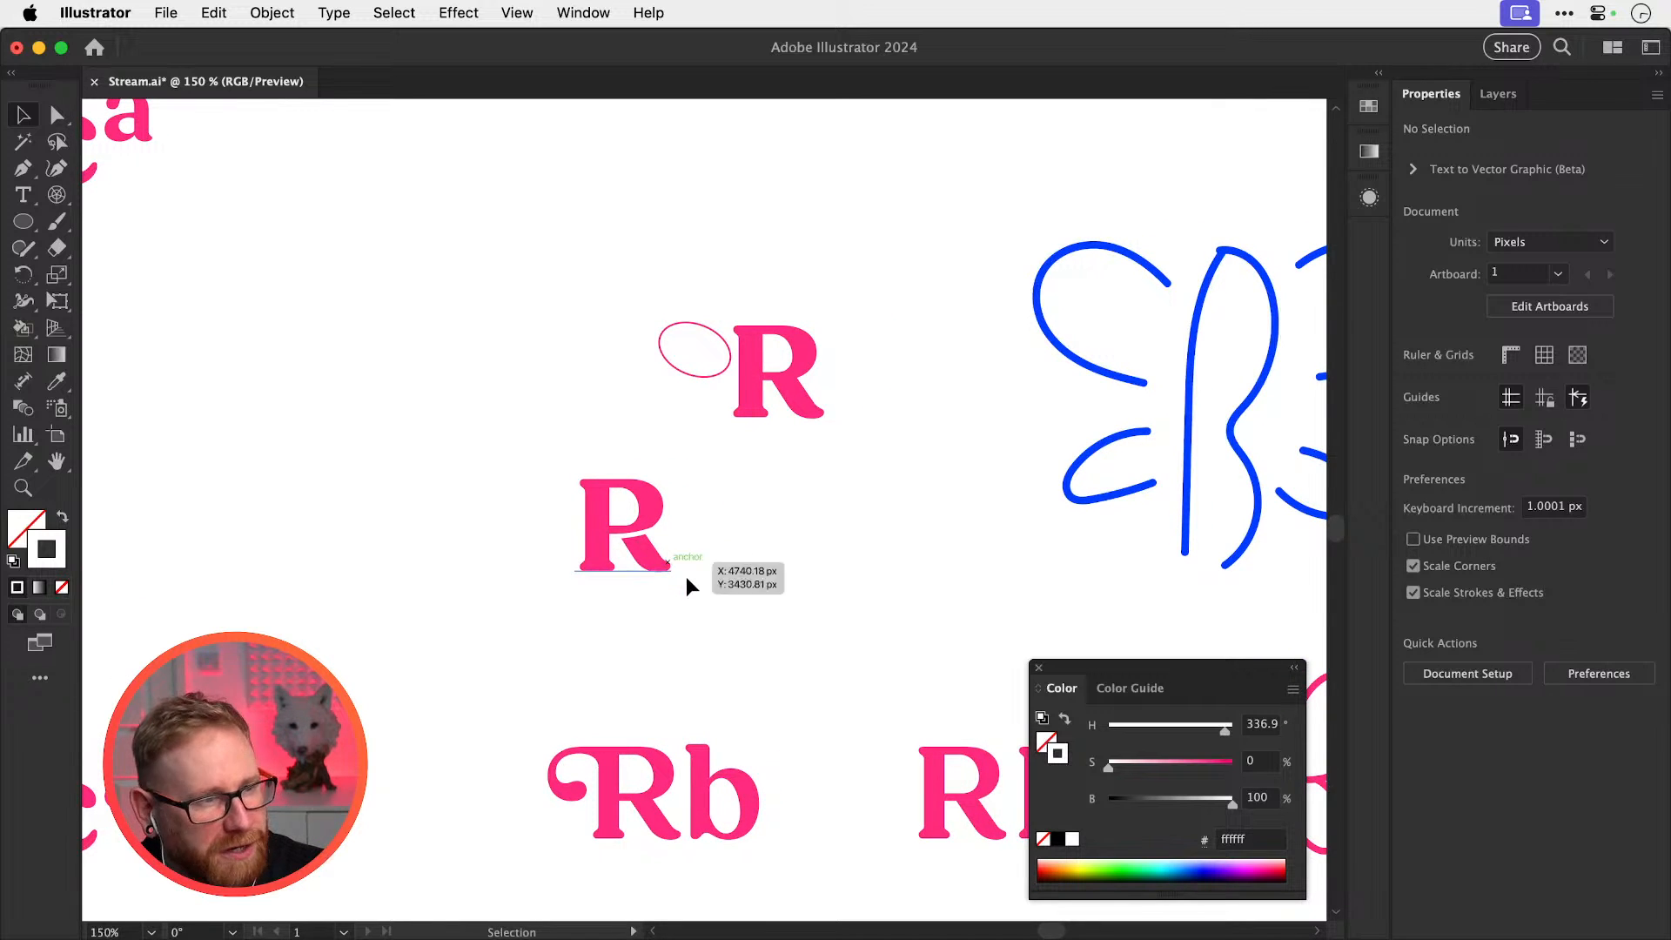
left_click_drag(694, 597, 559, 567)
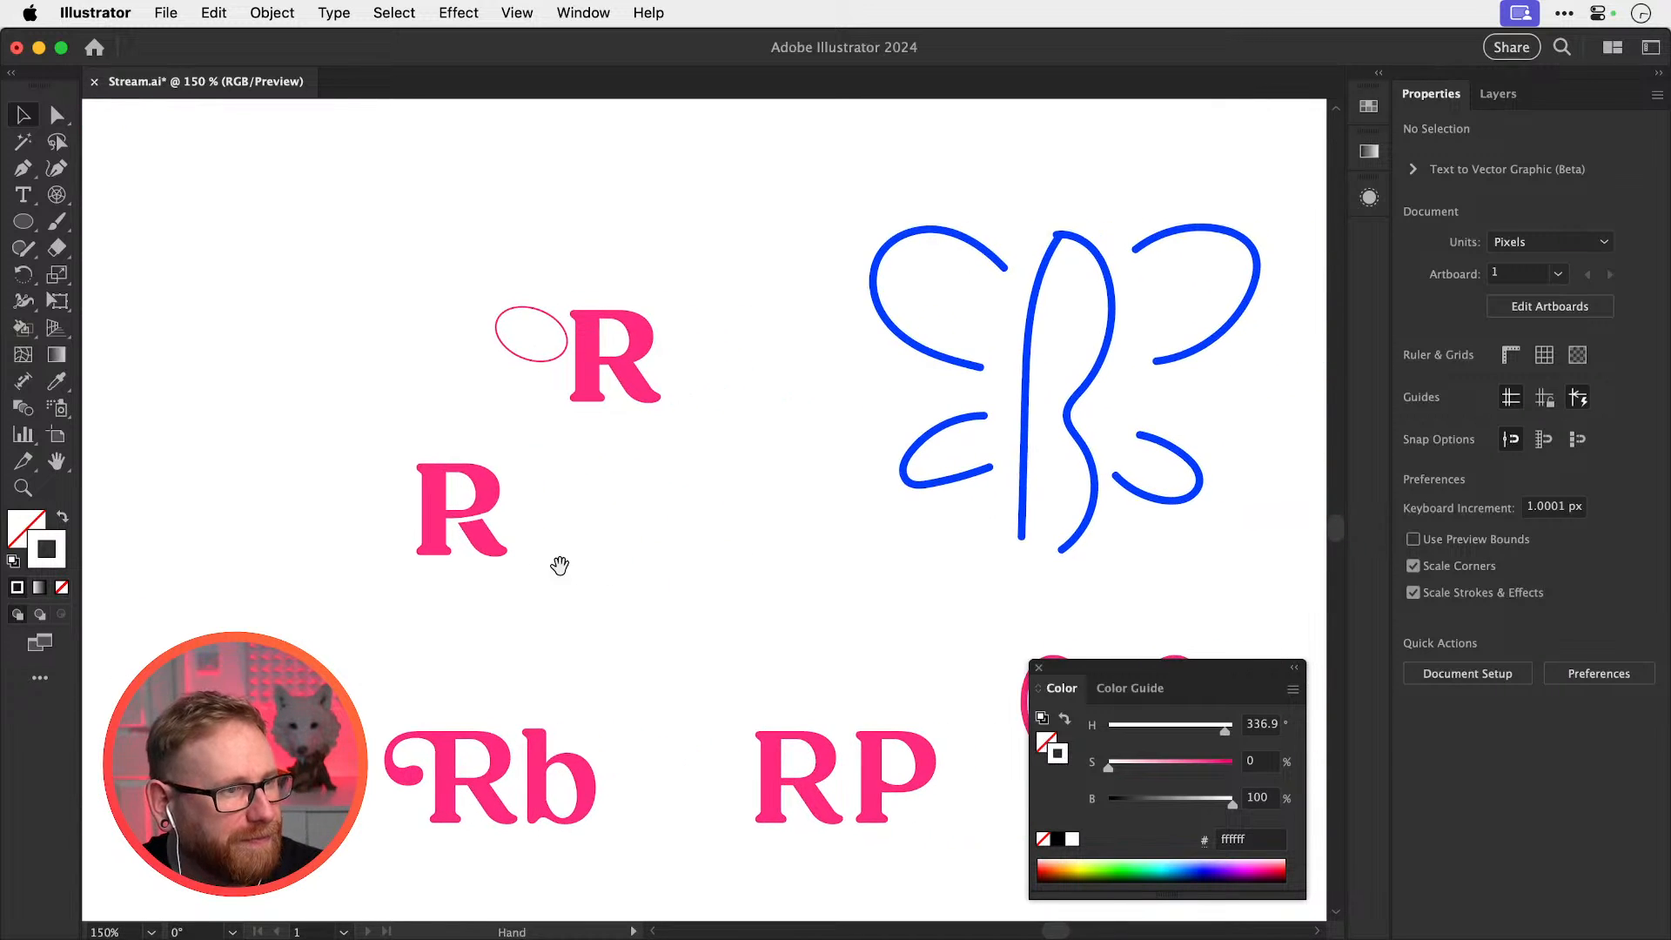
key("super+s")
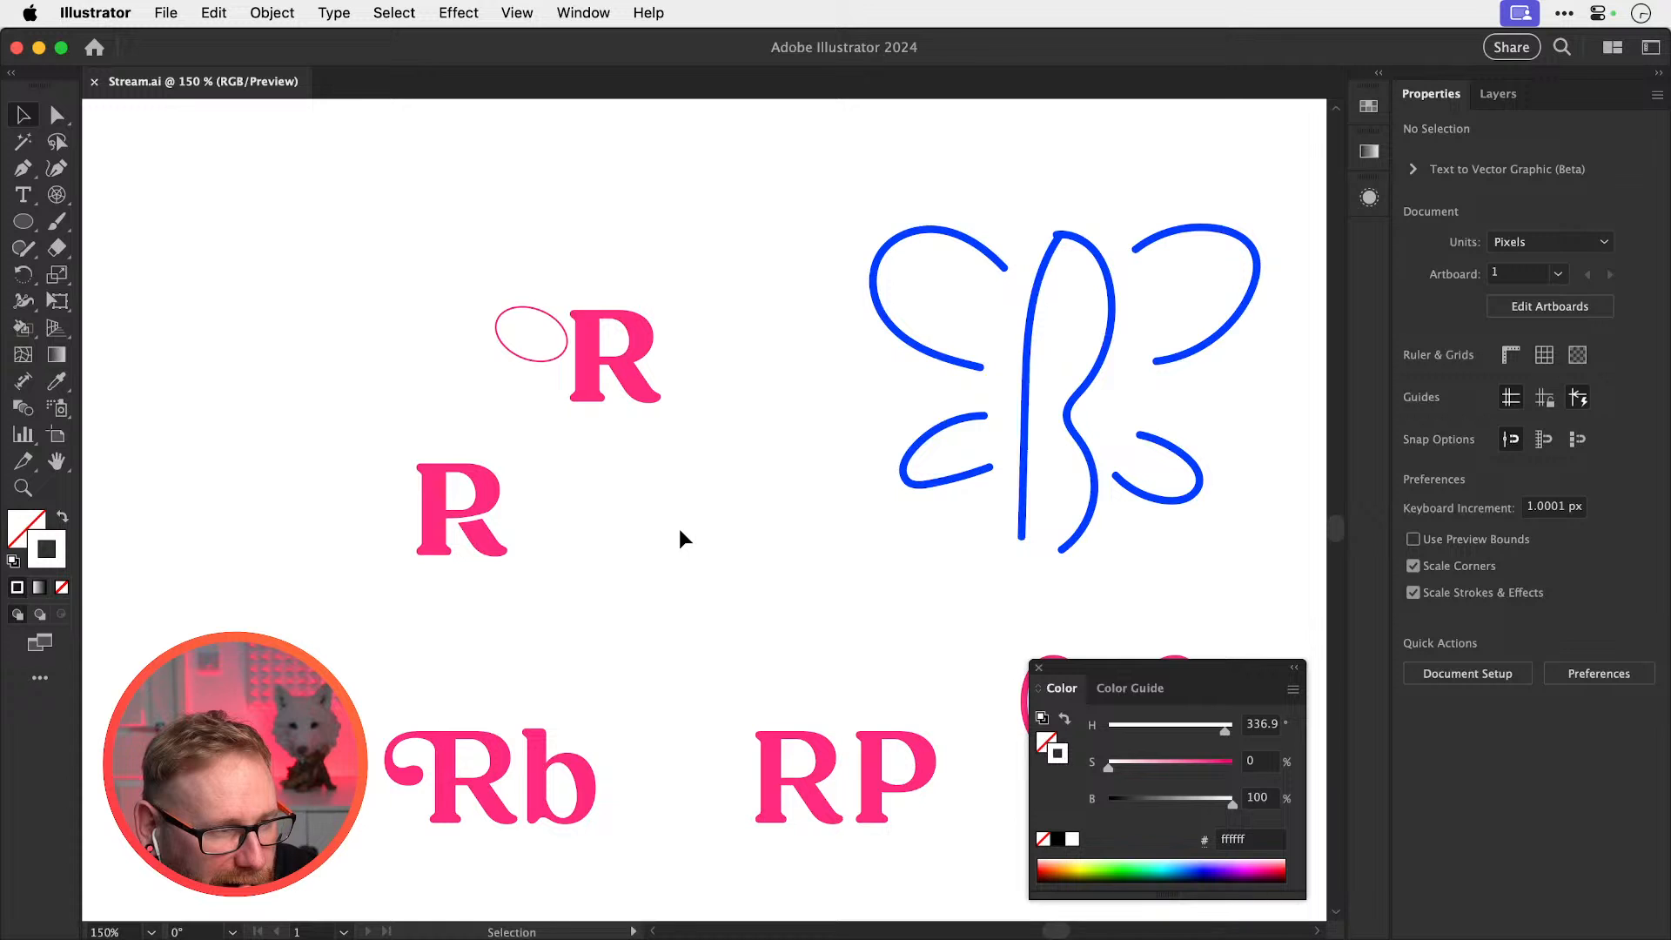
Duplicate the plain R to its left and convert the copy to outlines
left_click_drag(414, 536, 739, 627)
left_click_drag(619, 605, 766, 549)
left_click_drag(635, 446, 137, 418, "alt+shift")
left_click_drag(373, 465, 912, 483)
left_click_drag(719, 485, 625, 436)
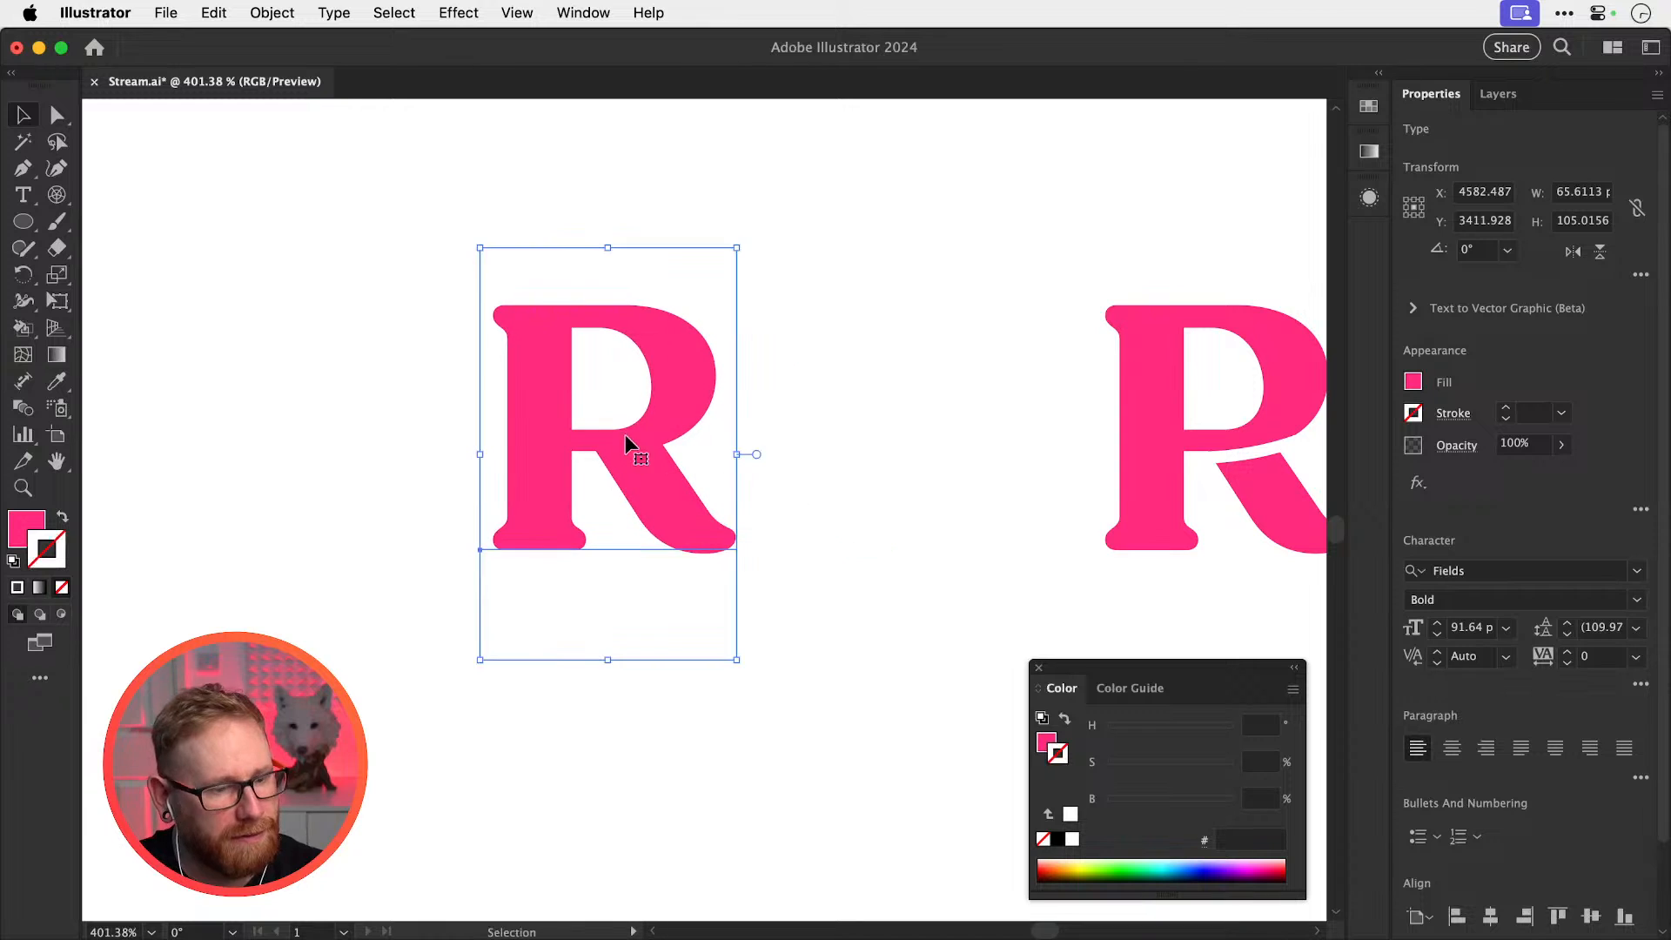
key("super+shift+o")
Delete the copied R's leg anchors, leaving a P shape
key("a")
left_click_drag(627, 640, 774, 496)
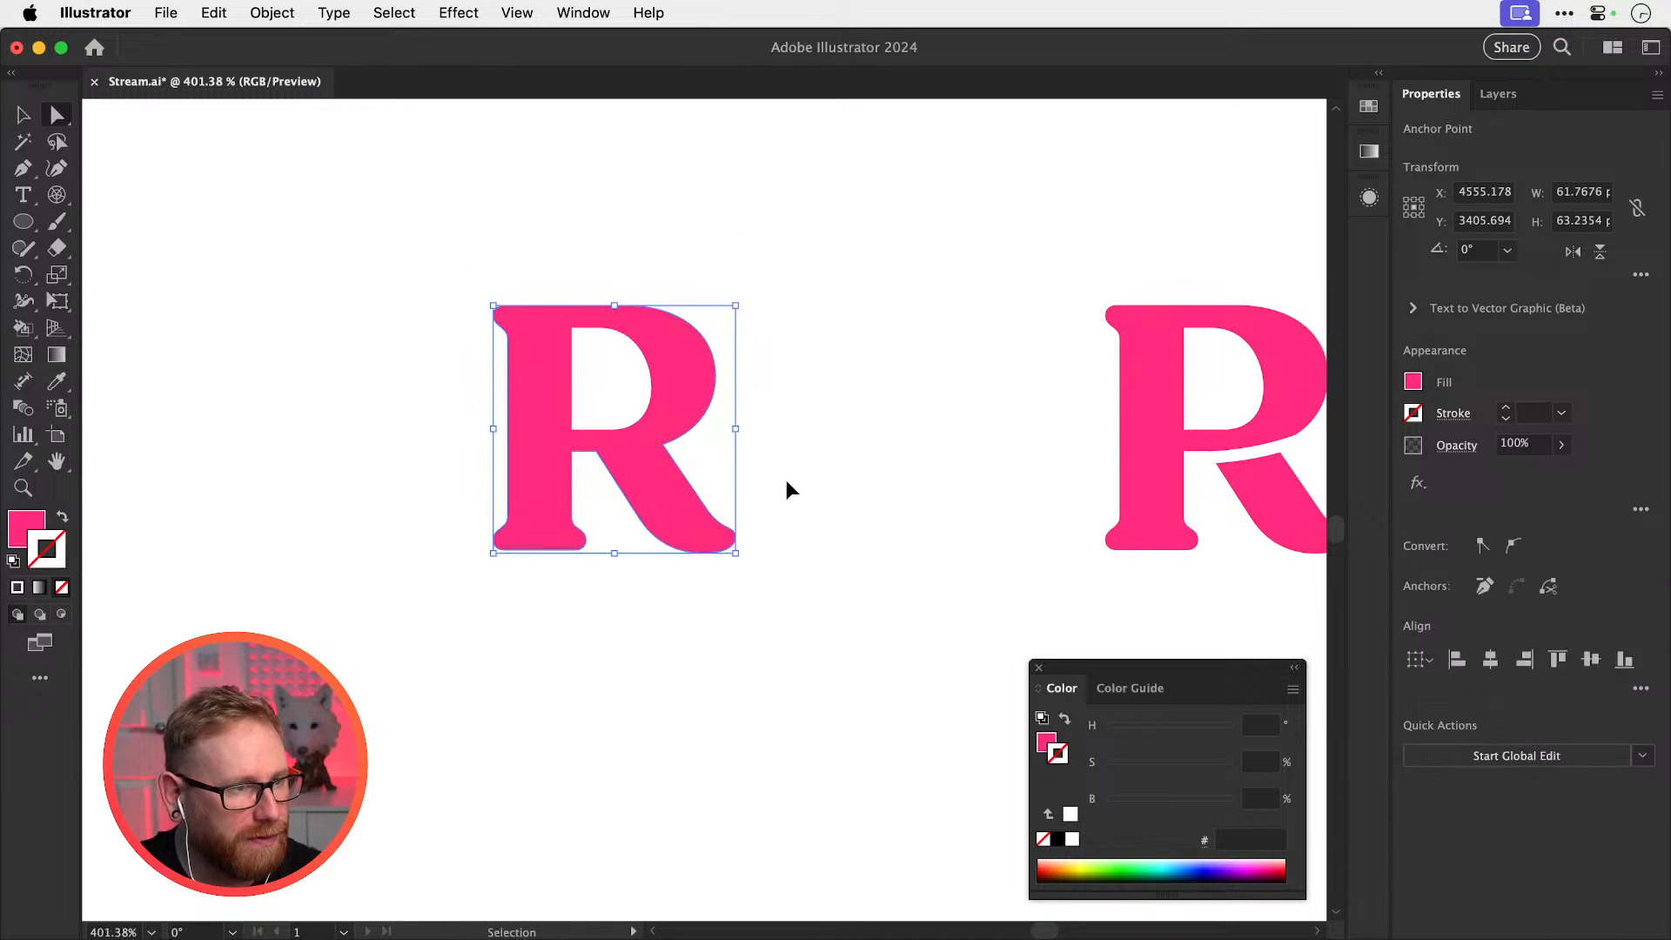
key("Delete")
left_click(609, 477)
Paint a curling pink brushstroke tail from the bowl, set it to 3 pt, and position it
key("b")
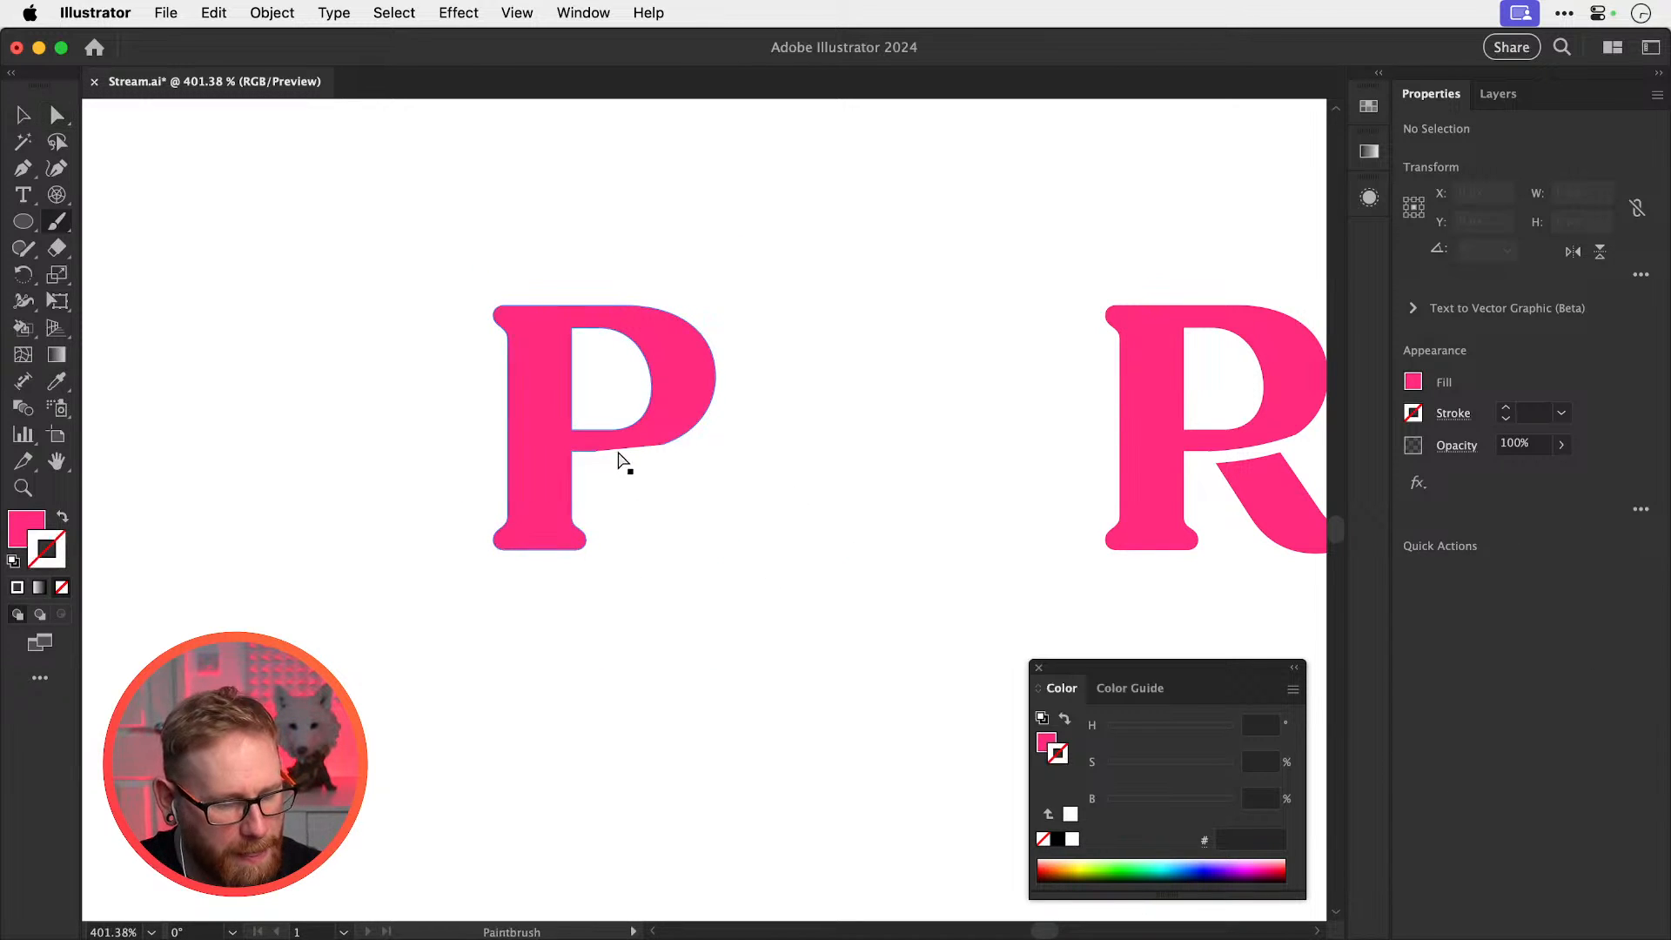
mouse_move(608, 440)
left_mouse_down()
mouse_move(680, 501)
mouse_move(676, 559)
mouse_move(567, 662)
mouse_move(559, 714)
mouse_move(613, 775)
left_mouse_up()
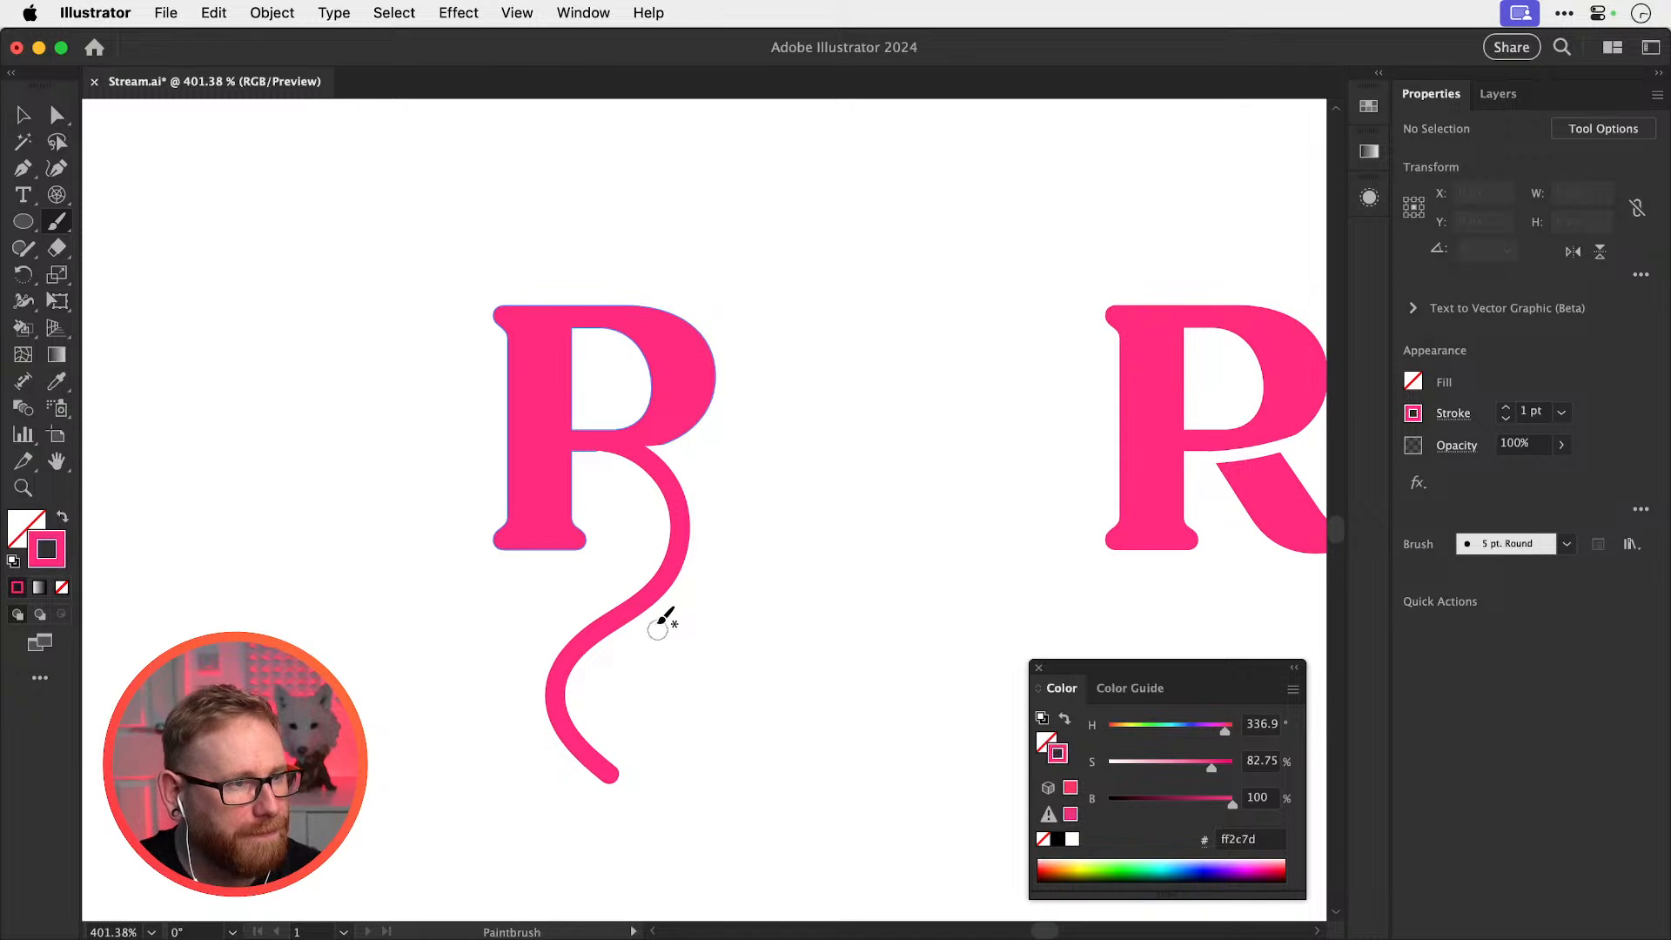
key("v")
left_click(1504, 406)
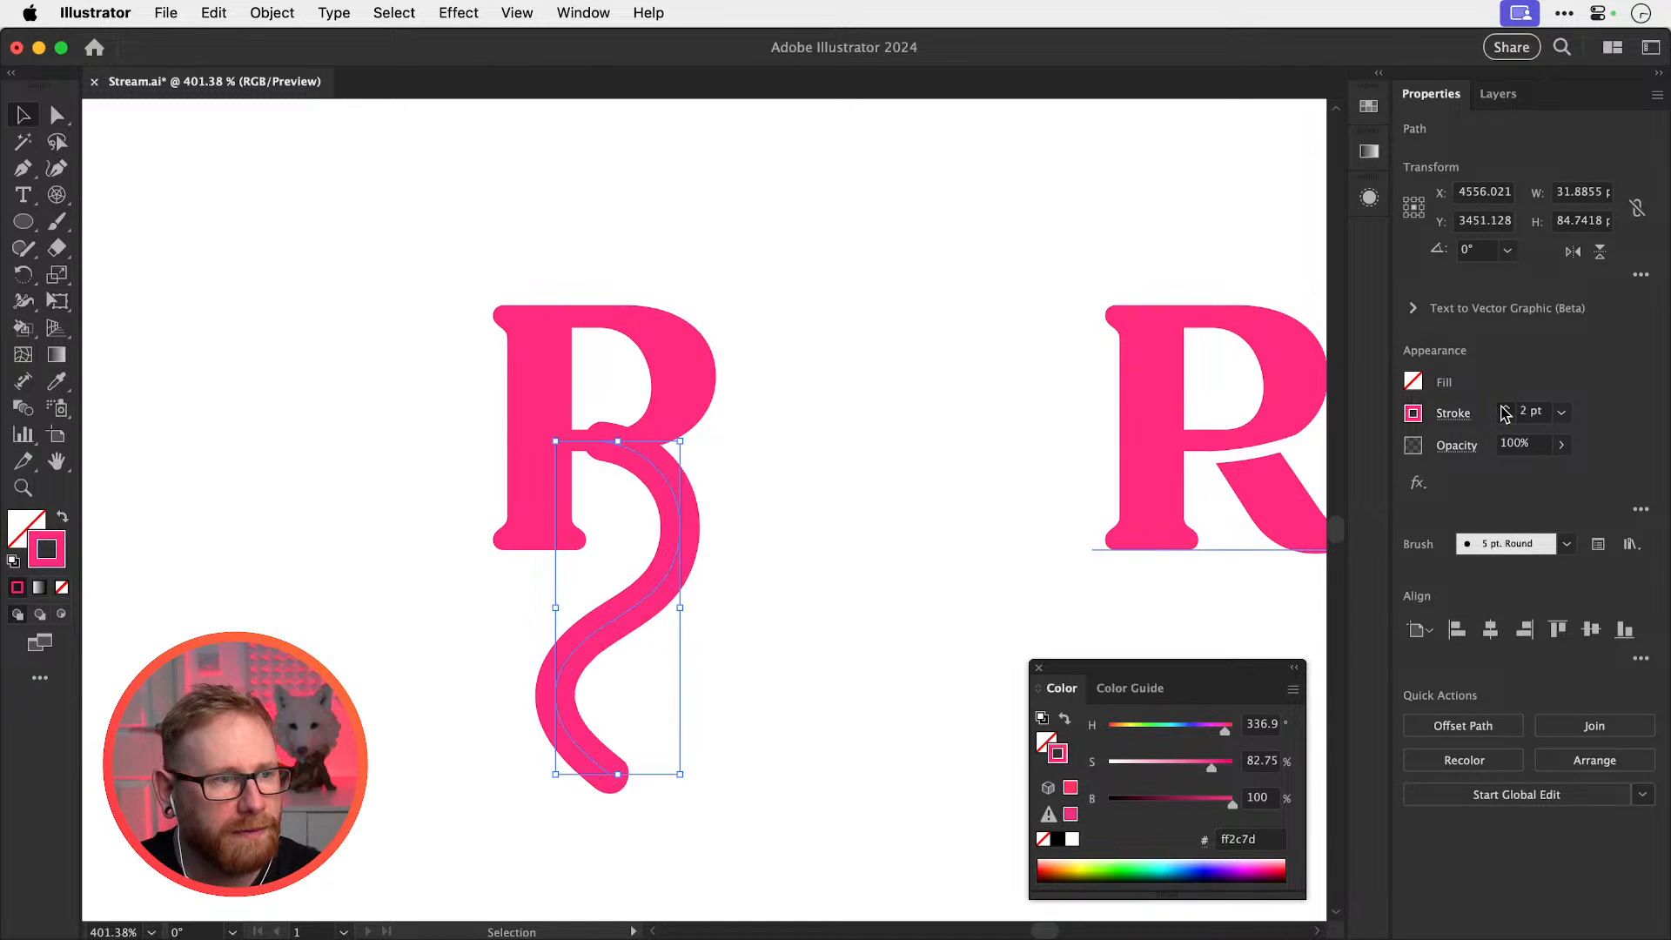
left_click(1505, 407)
left_click(947, 410)
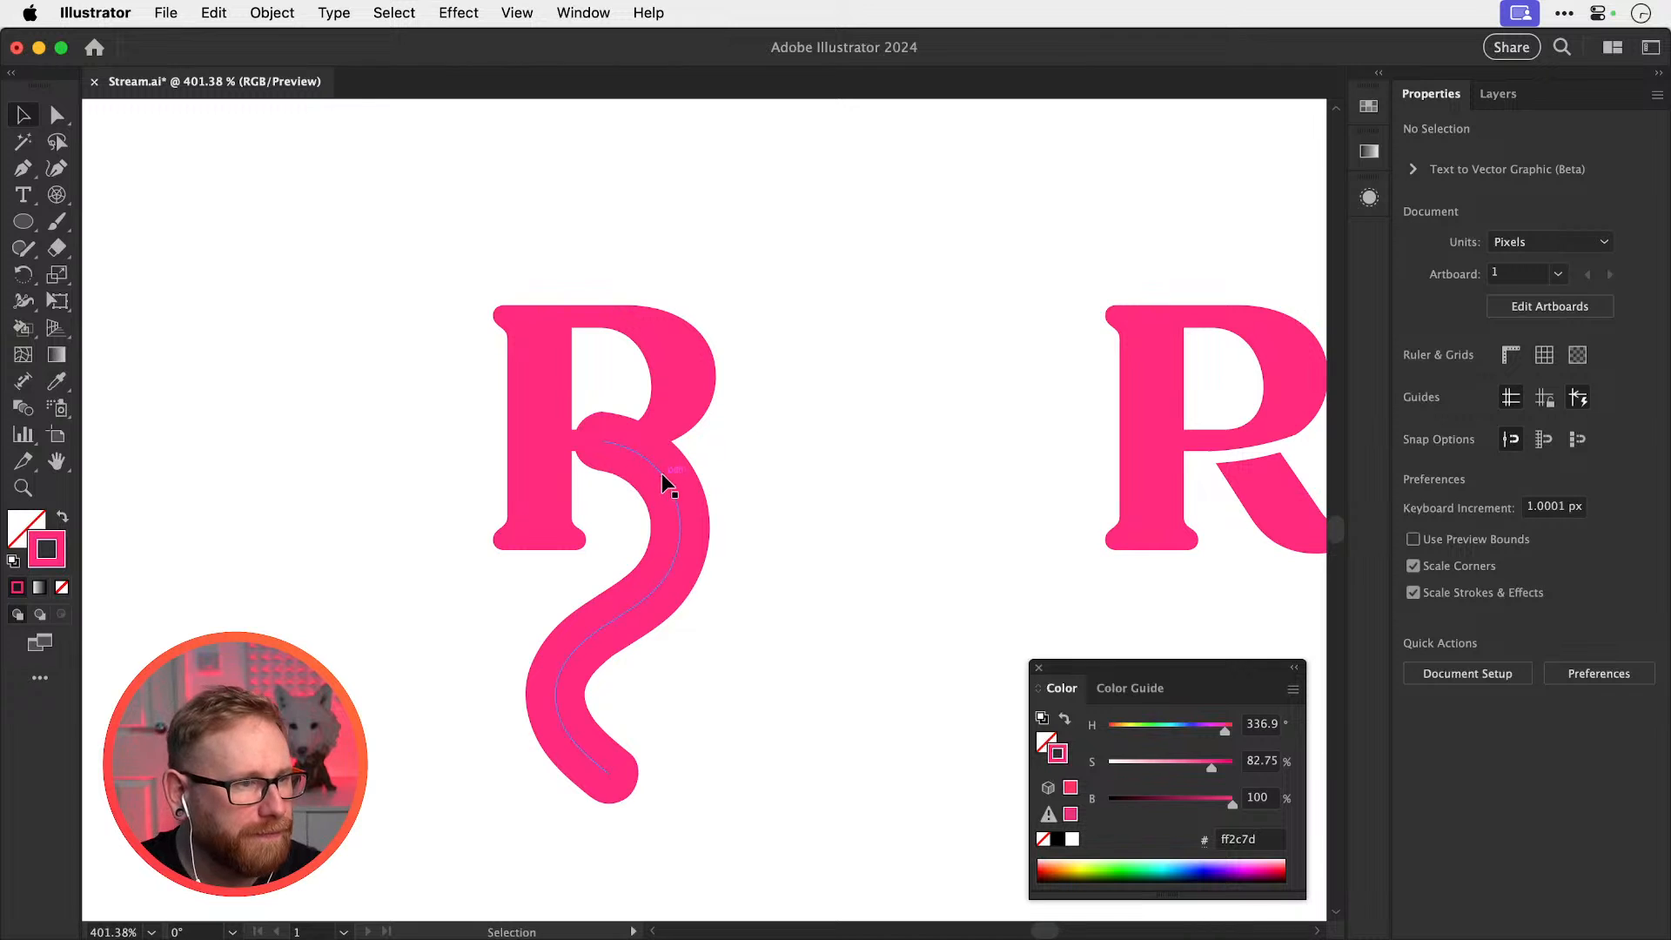
mouse_move(658, 479)
left_mouse_down()
mouse_move(647, 496)
mouse_move(689, 485)
mouse_move(679, 473)
left_mouse_up()
key("shift+w")
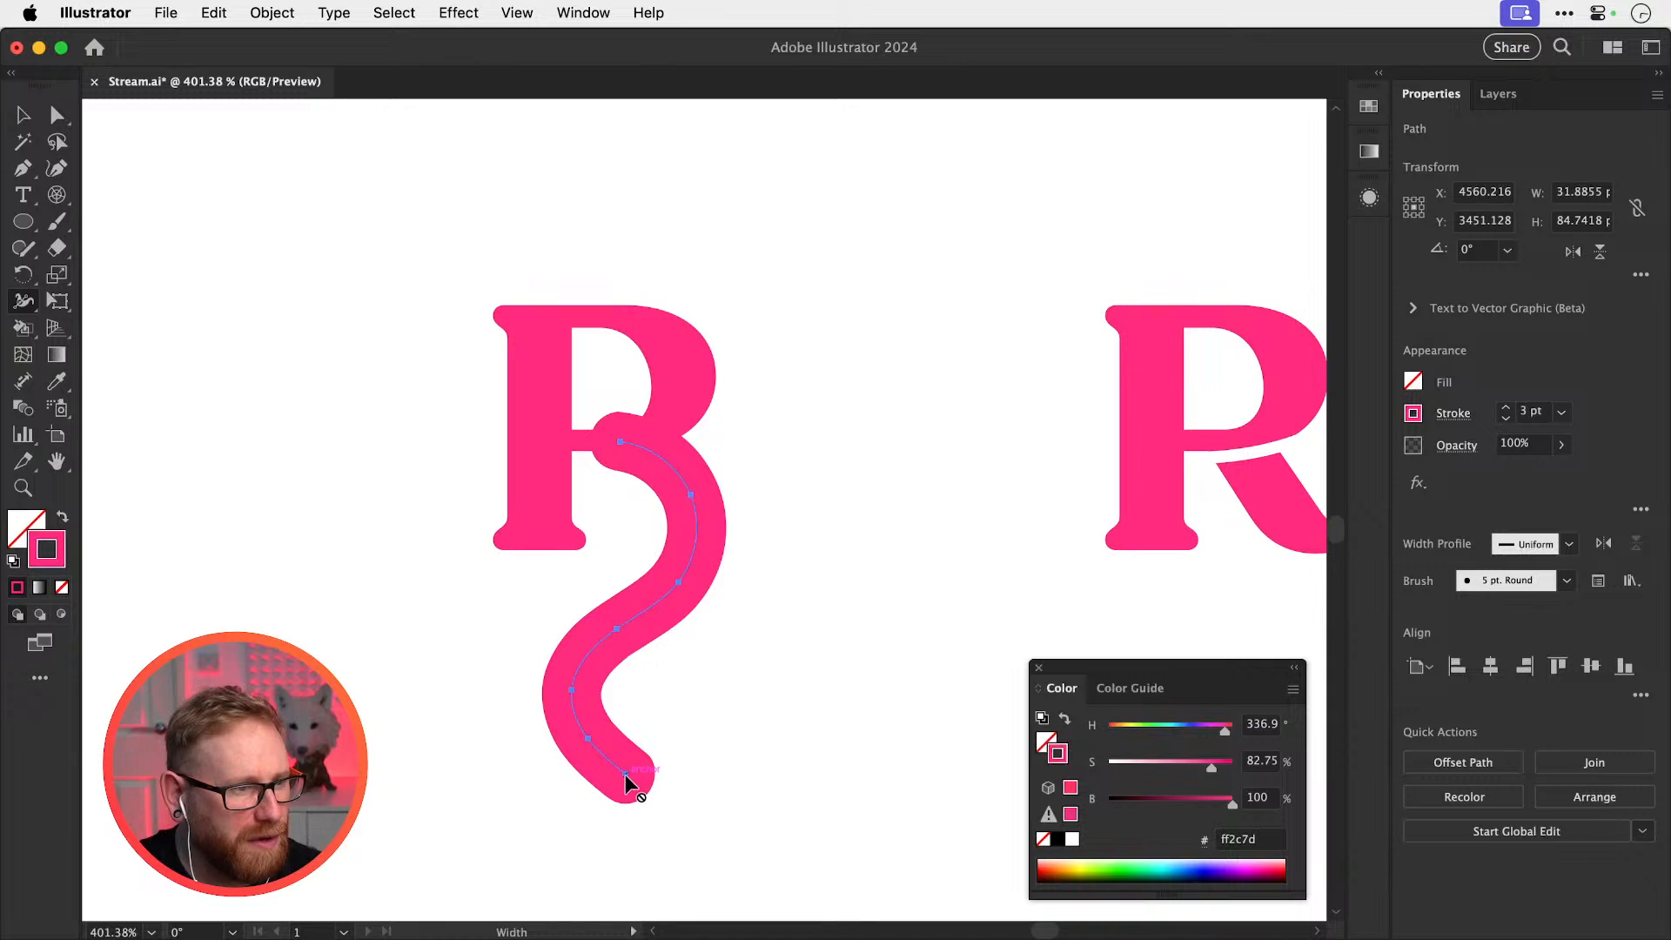
key("v")
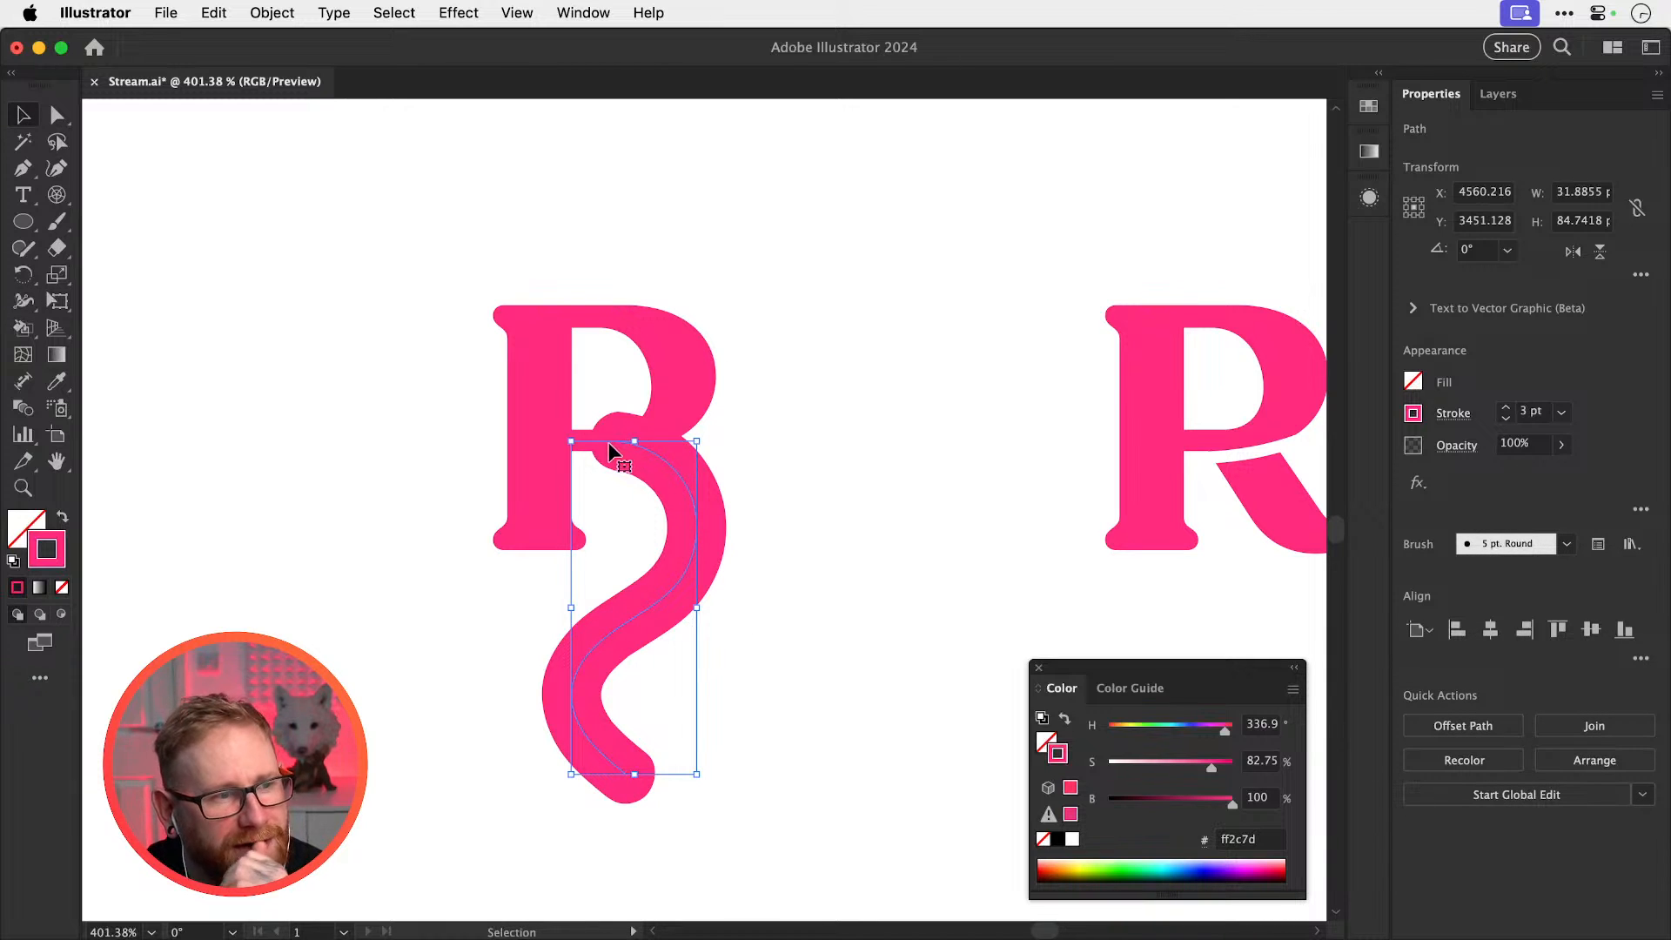
left_click_drag(705, 492, 666, 498)
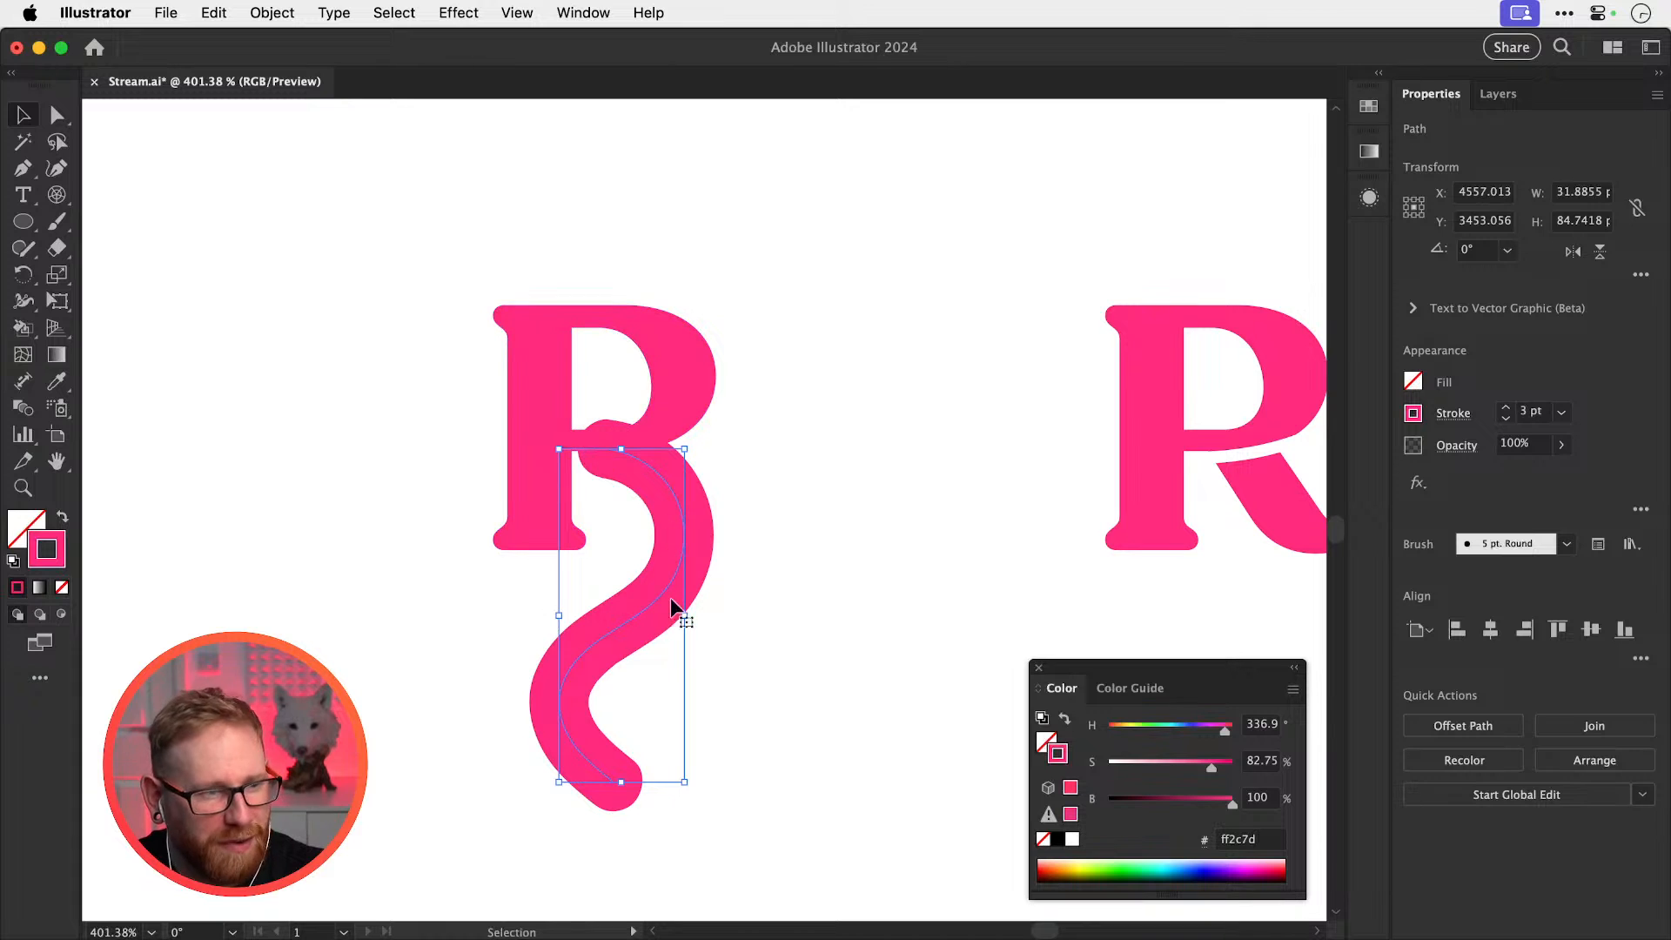
key("super+minus")
key("super+minus")
key("super+minus")
key("super+minus")
key("super+shift+a")
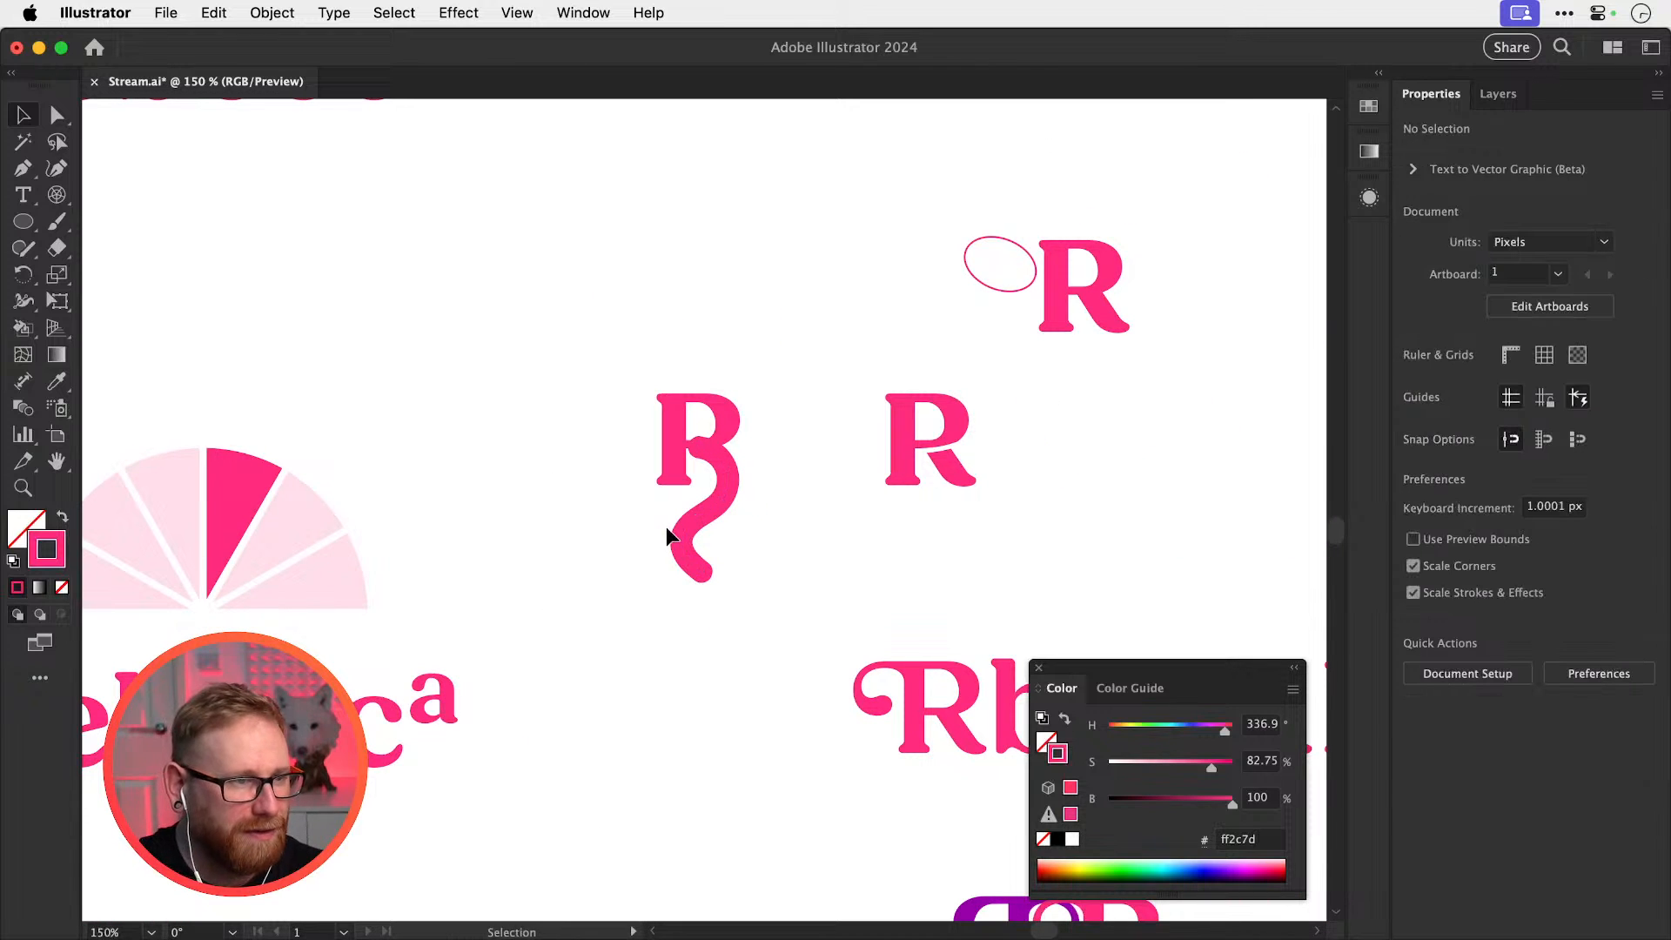
Zoom in to check the curved tail on the new letter, then zoom back out
scroll(734, 540, "up", 2)
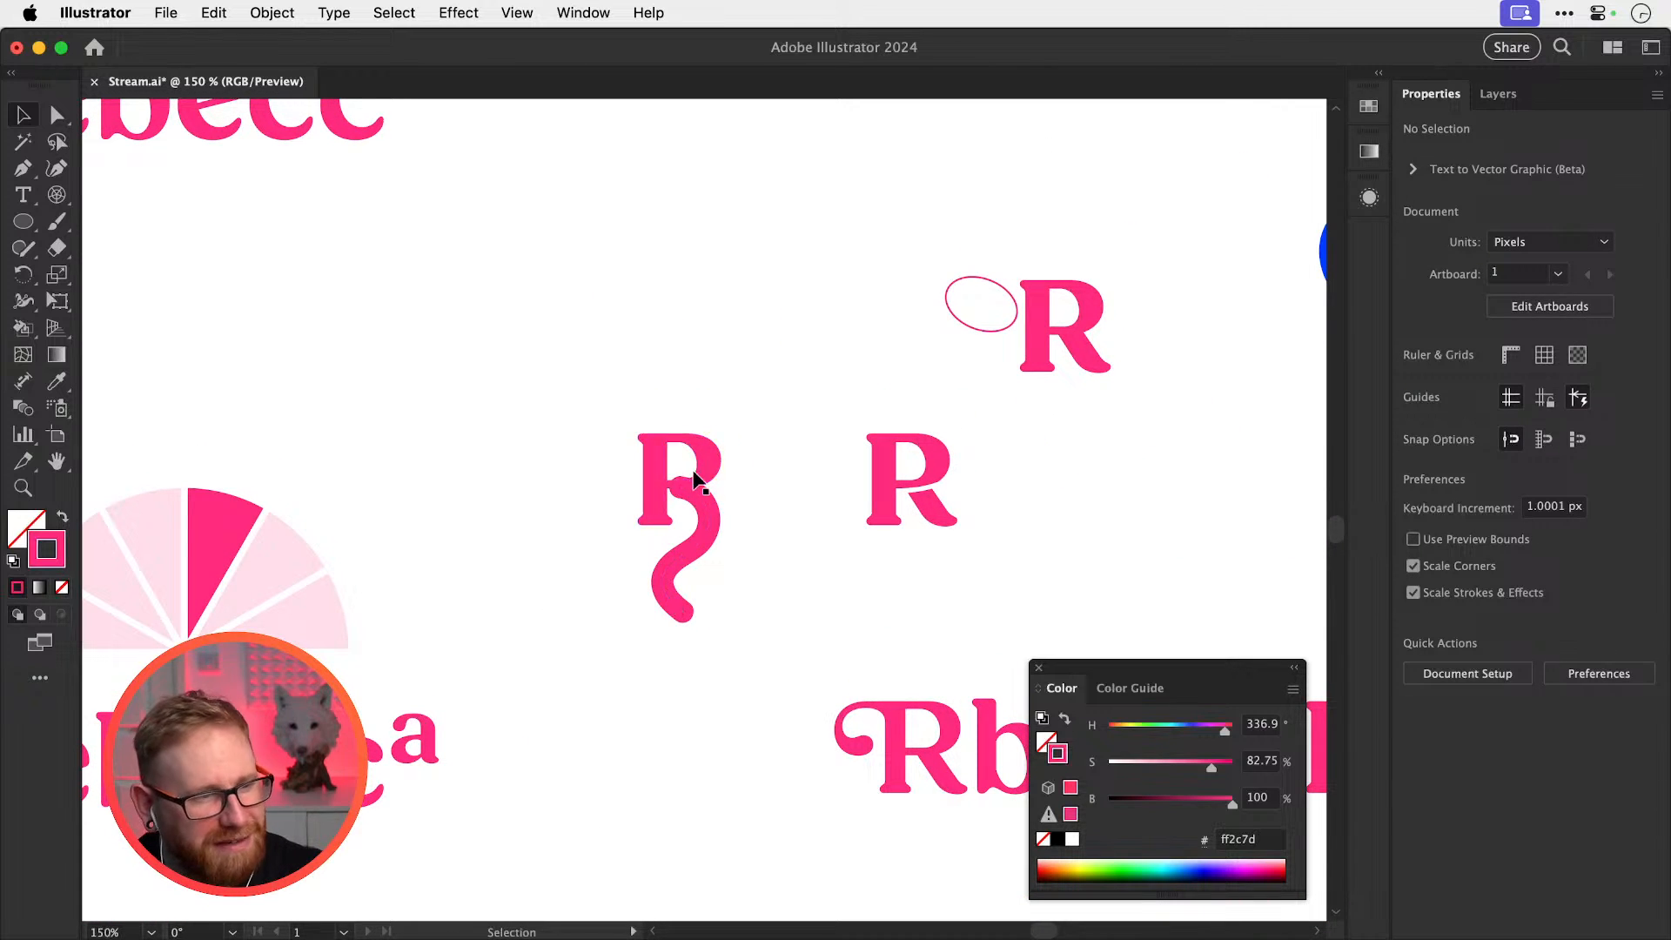
key("z")
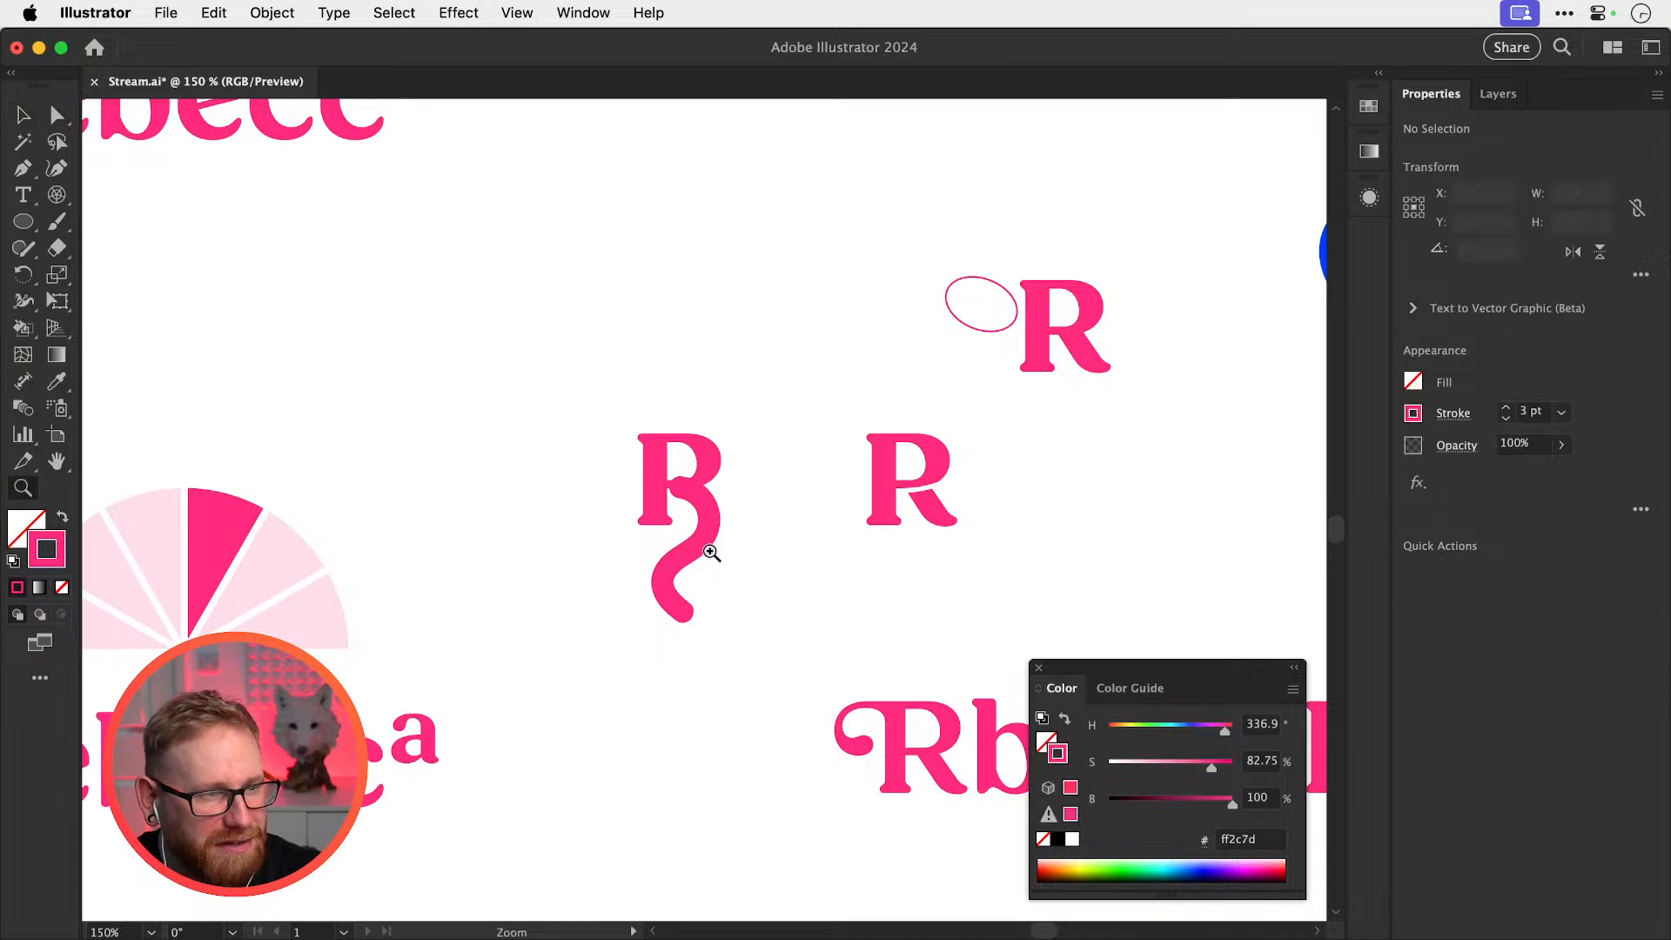
left_click(710, 552)
key("v")
left_click(679, 538)
key("super+minus")
key("super+minus")
key("super+minus")
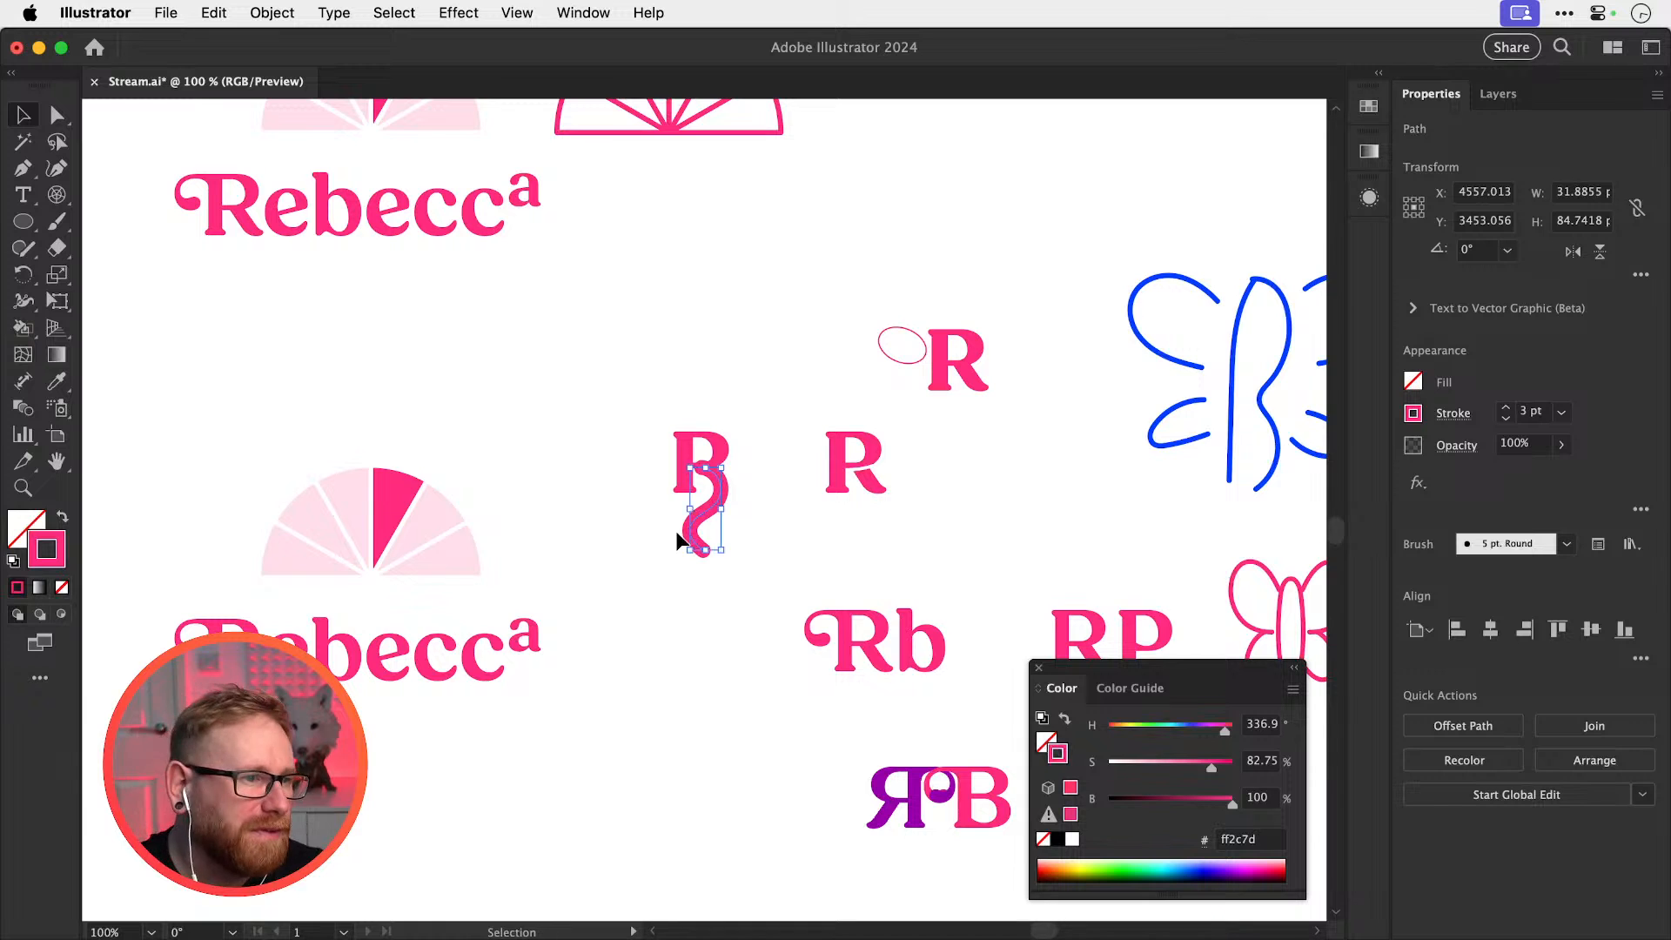
scroll(805, 478, "up", 5)
scroll(805, 478, "right", 7)
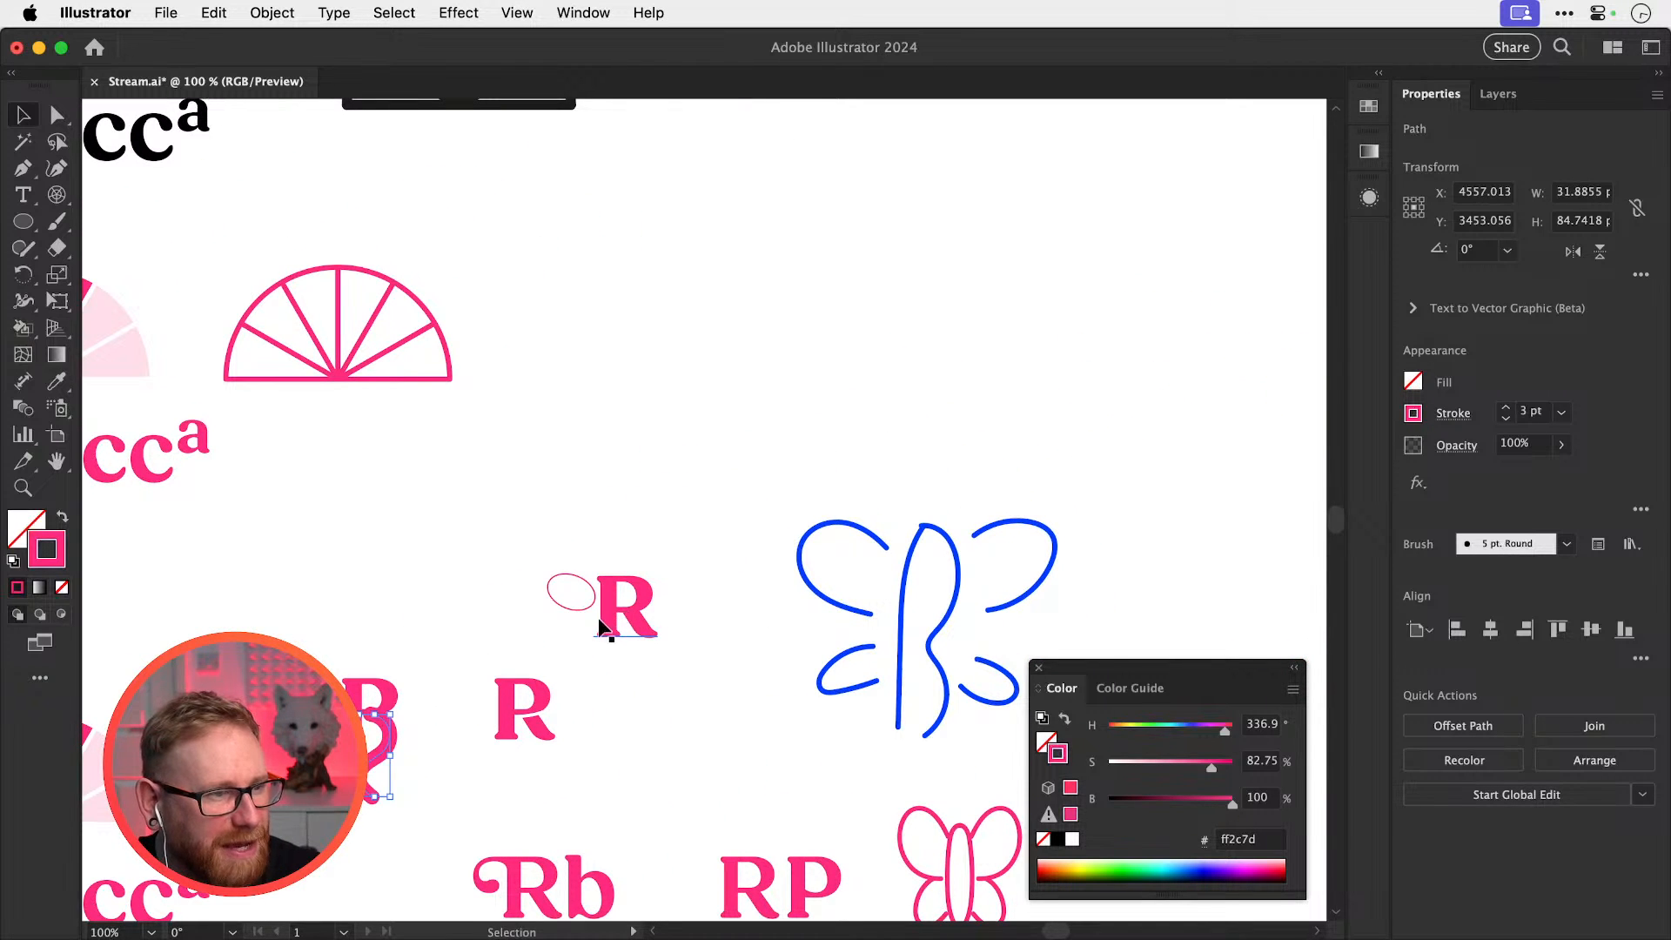
Place a fresh copy of the plain R in open space and zoom in on it
left_click_drag(636, 597, 829, 331)
left_click_drag(808, 399, 733, 492)
key("z")
left_click_drag(794, 442, 936, 507)
Duplicate the R to its right and retype the copy as a lowercase 'r'
key("v")
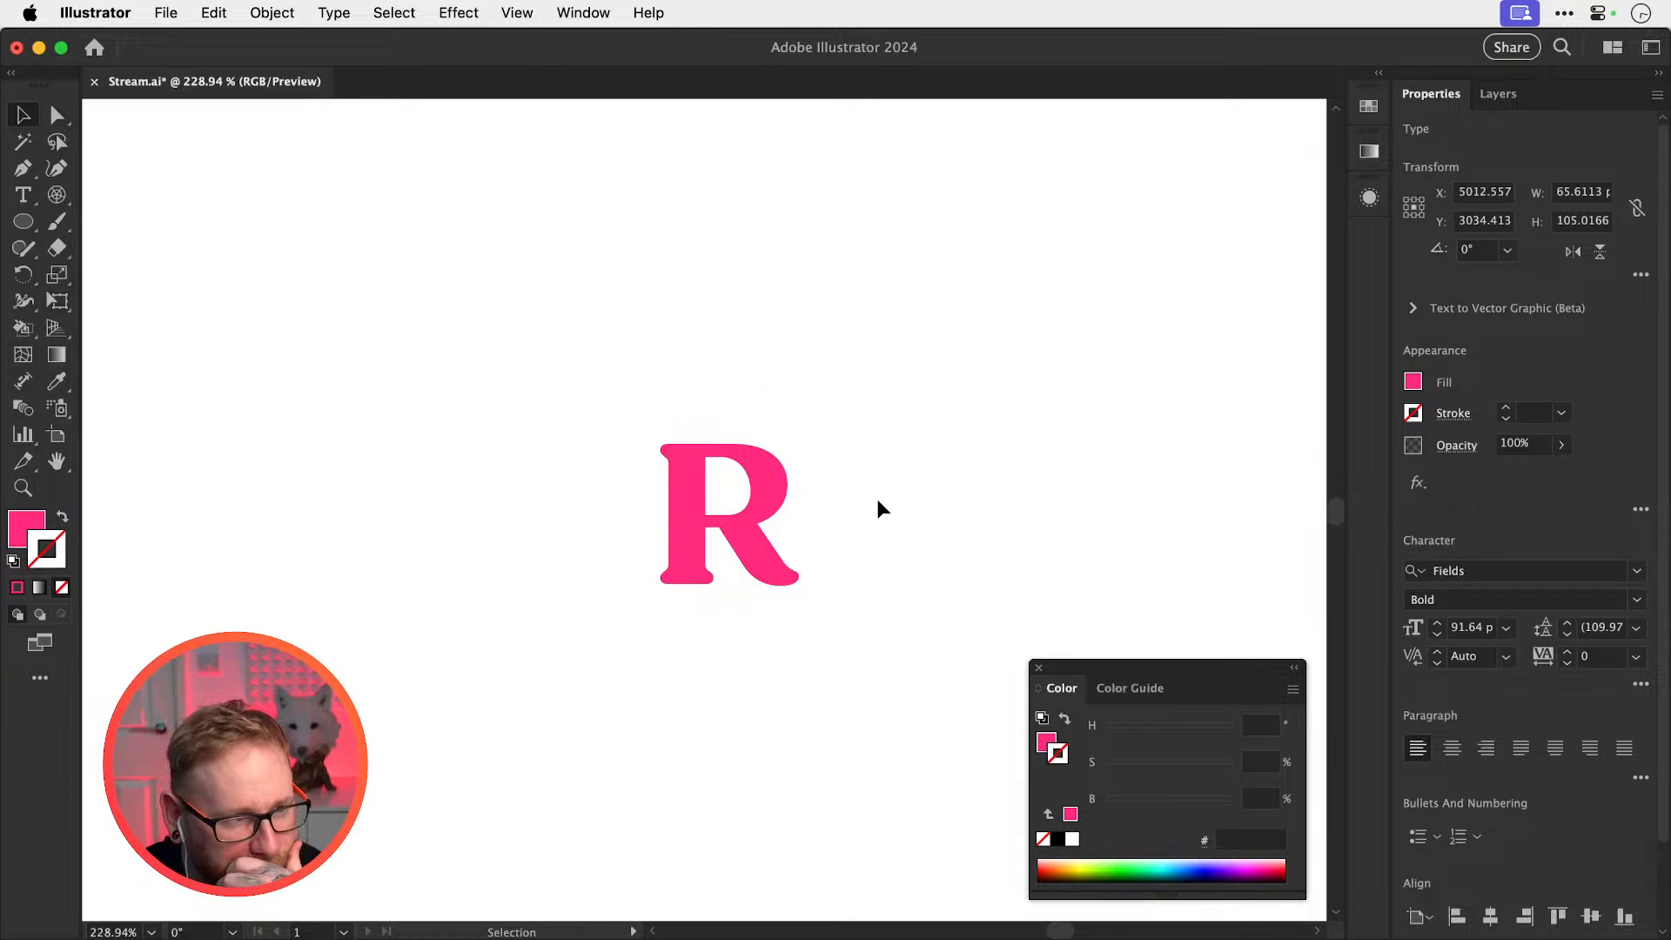
left_click(864, 501)
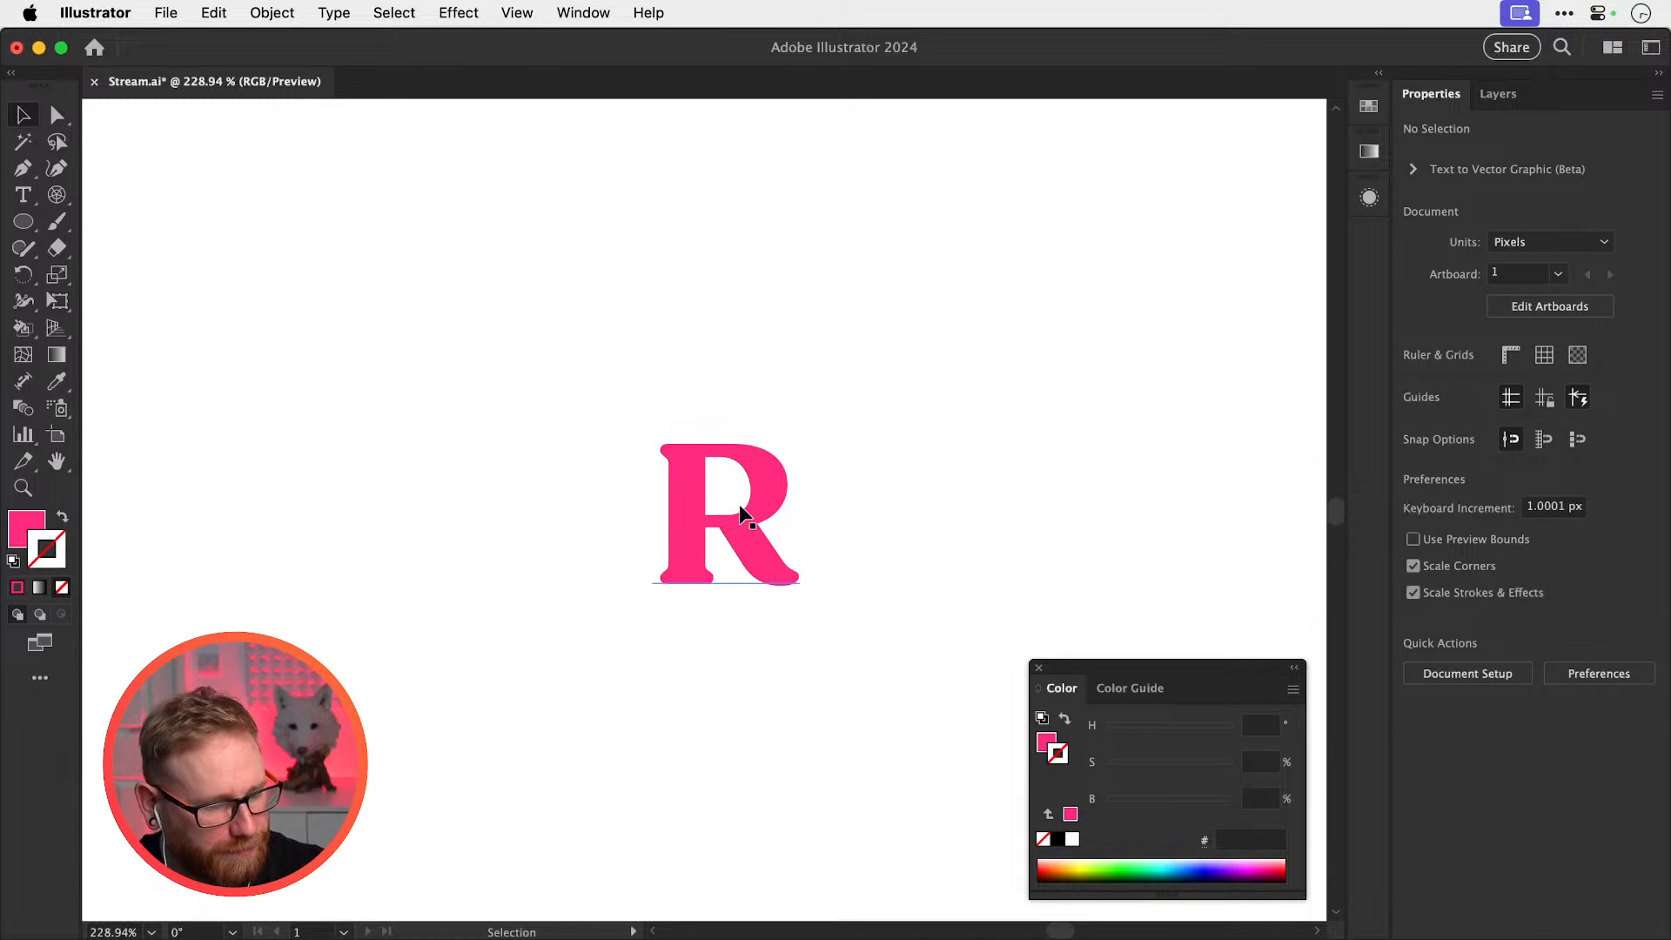
left_click_drag(741, 509, 1063, 522)
double_click(1063, 522)
type("r")
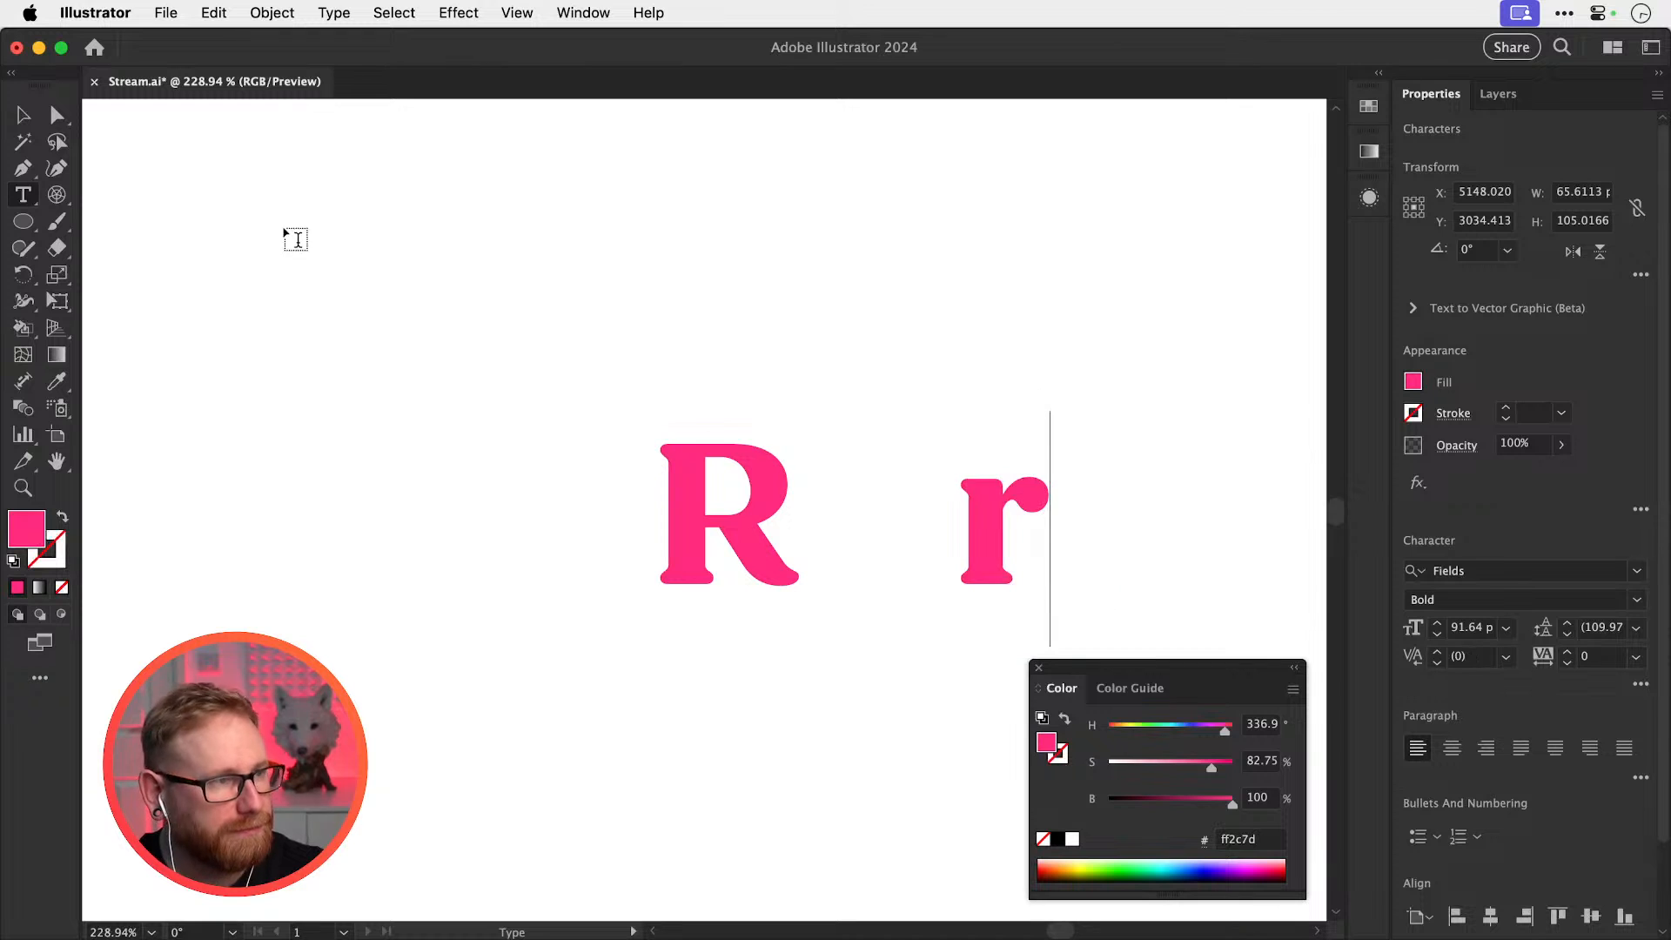
key("Escape")
Duplicate the r further right and retype it as a lowercase 'p'
left_click_drag(883, 526, 539, 490)
left_click_drag(674, 507, 885, 503)
double_click(868, 475)
double_click(868, 477)
type("p")
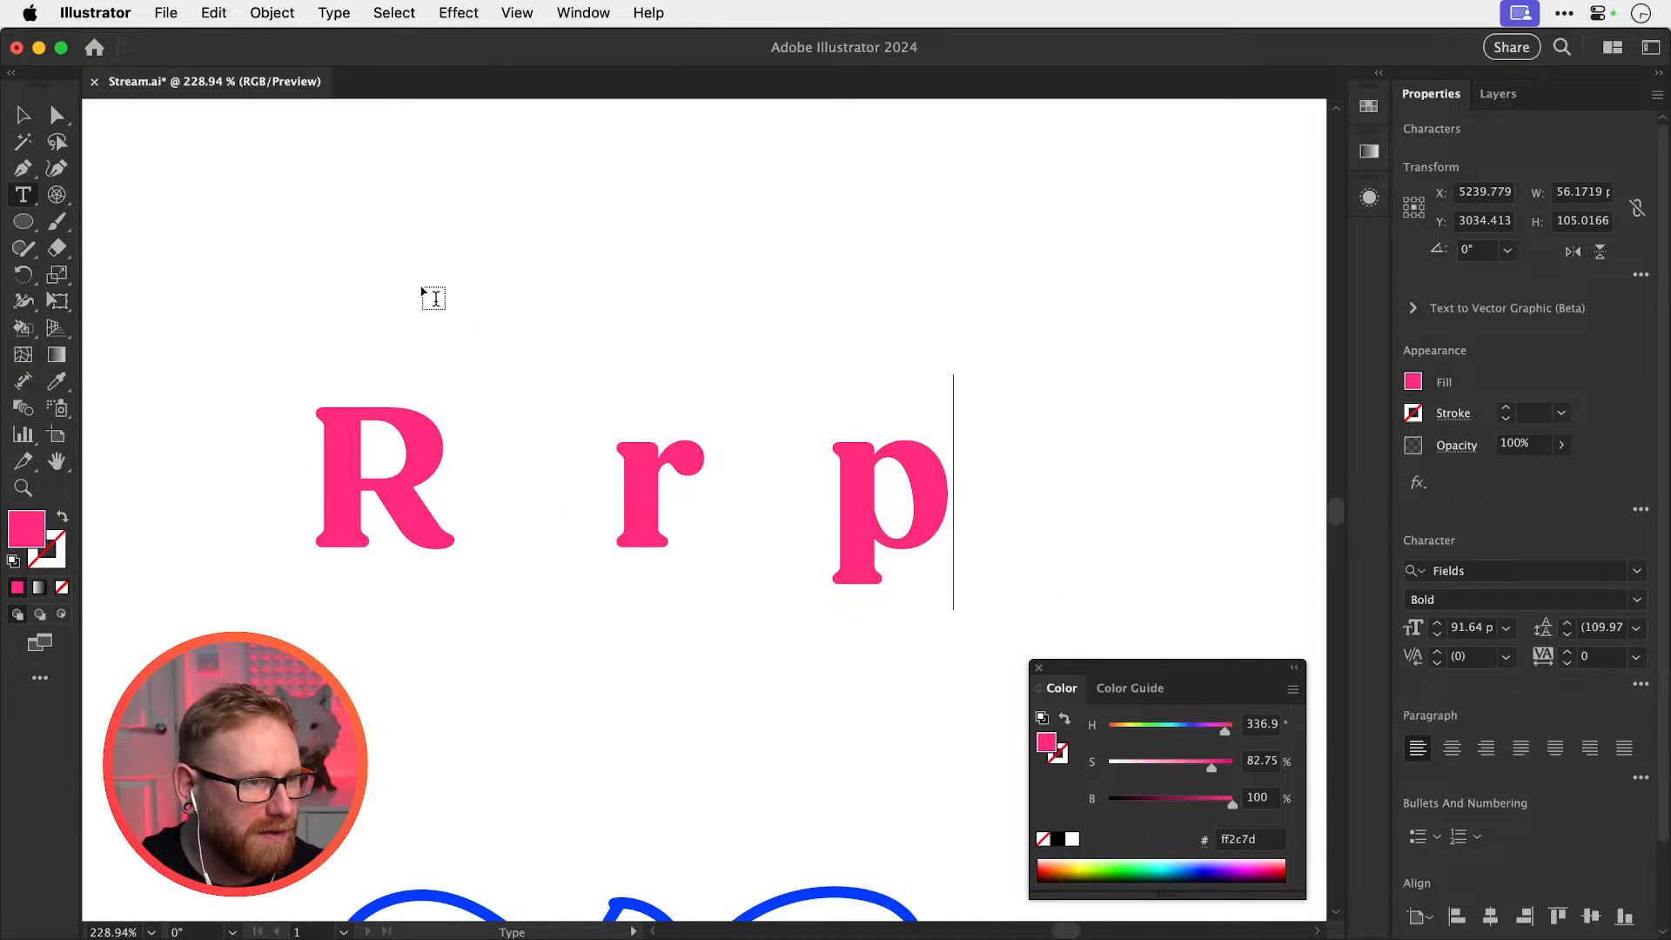
left_click(23, 115)
Move the r up so it sits directly above the p
left_click_drag(646, 483, 873, 367)
left_click_drag(872, 375, 847, 376)
left_click(1038, 352)
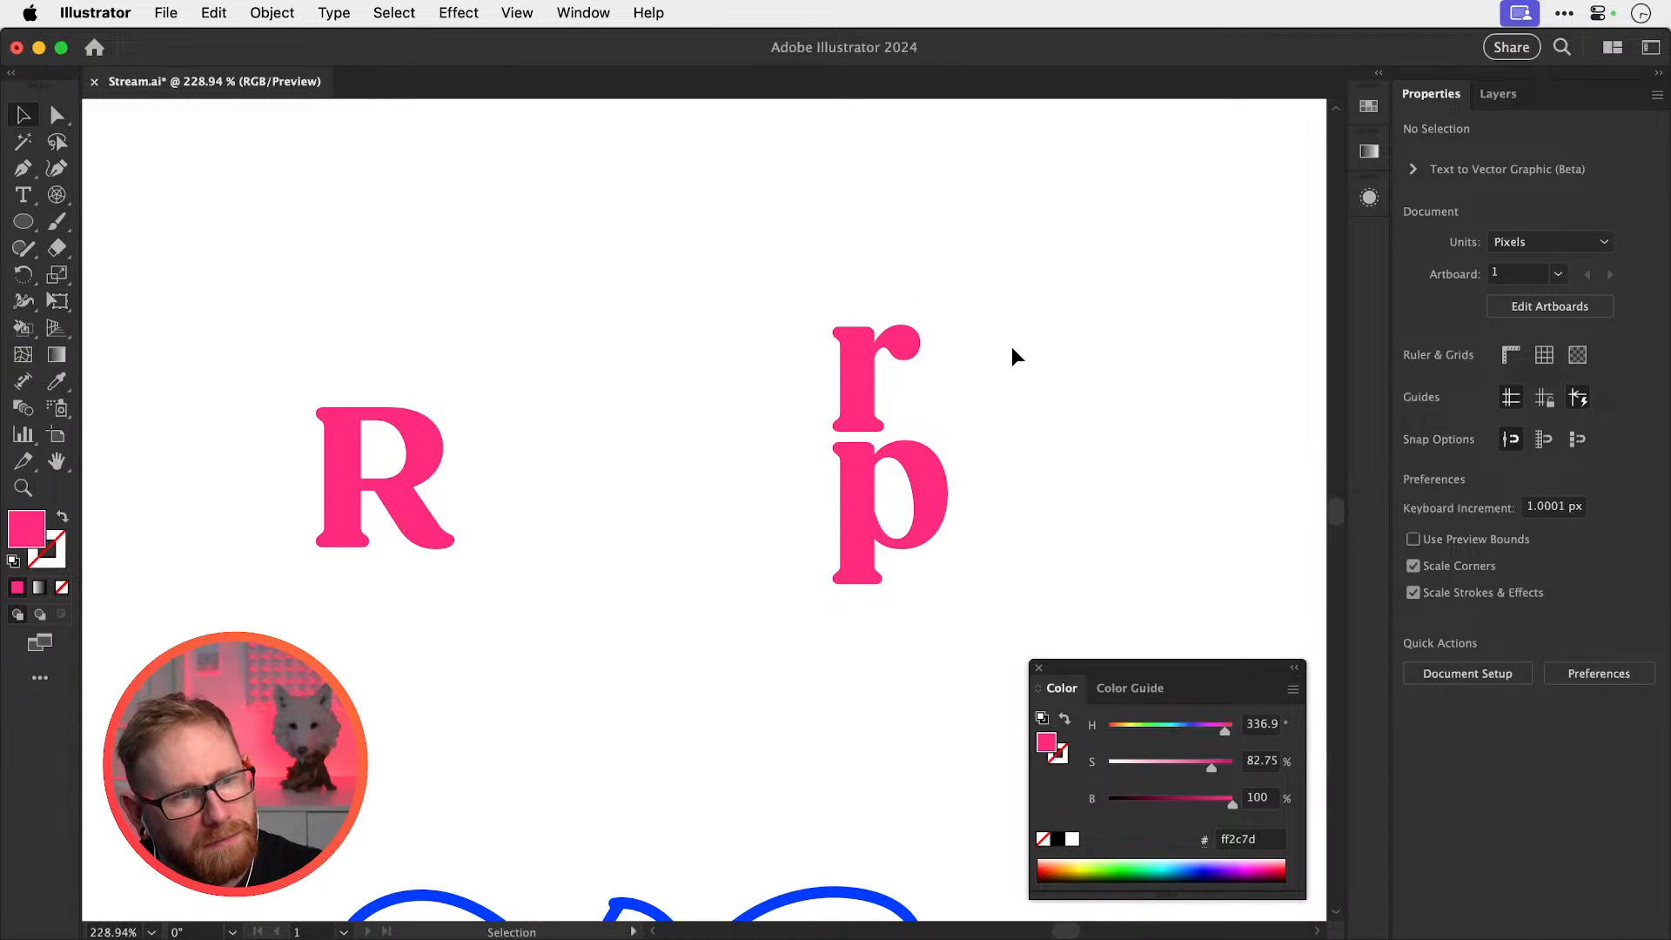
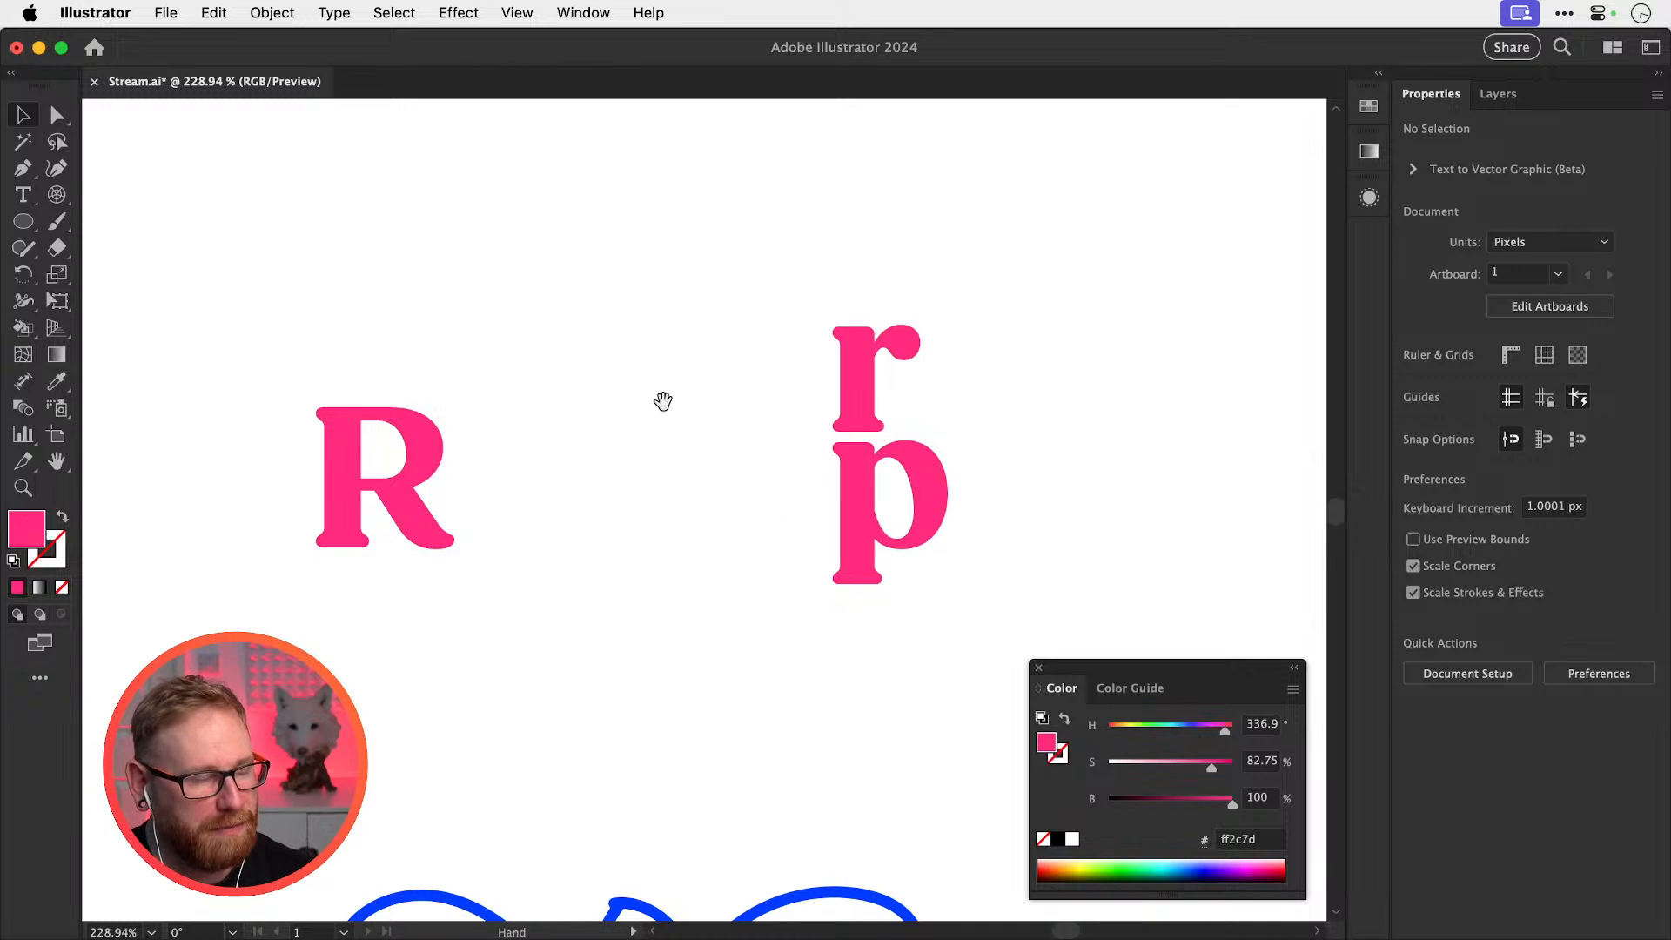
Move the R aside, then copy the p leftward and reflect it horizontally into a q
left_click_drag(660, 398, 761, 384)
left_click_drag(568, 520, 813, 763)
left_click_drag(1058, 514, 496, 513)
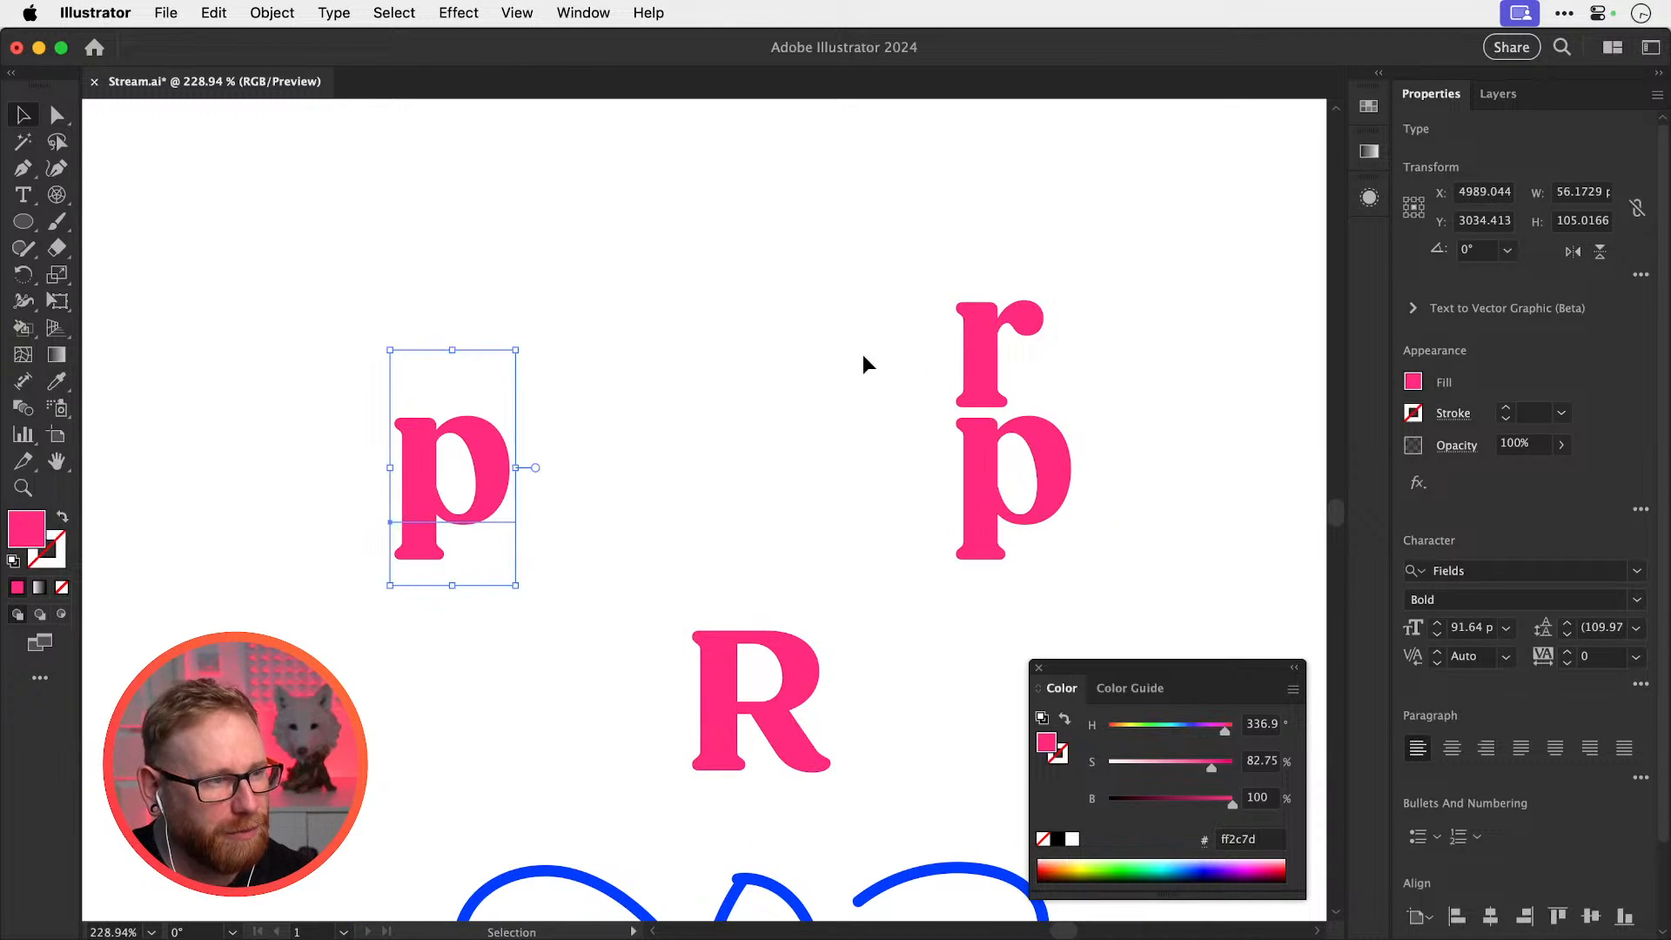
left_click(1573, 252)
key("super+z")
left_click_drag(470, 496, 357, 495)
left_click(1572, 251)
left_click(658, 435)
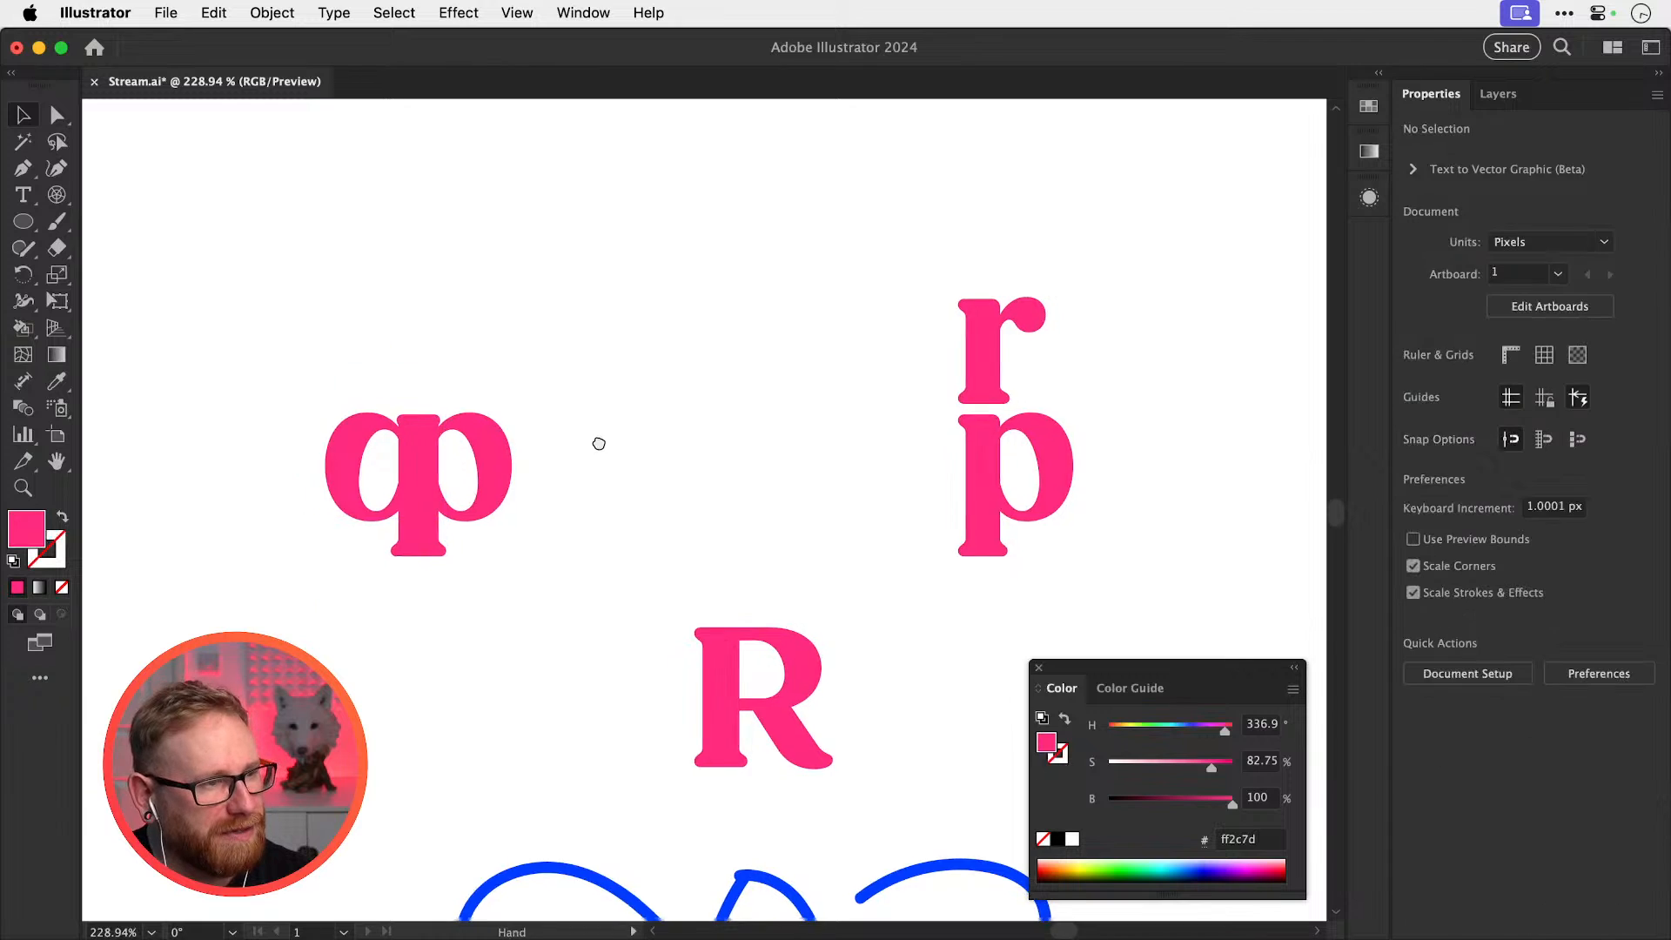
Paint a curling Paintbrush tail down from under the q's left bowl
left_click_drag(599, 444, 793, 383)
left_click_drag(581, 474, 840, 507)
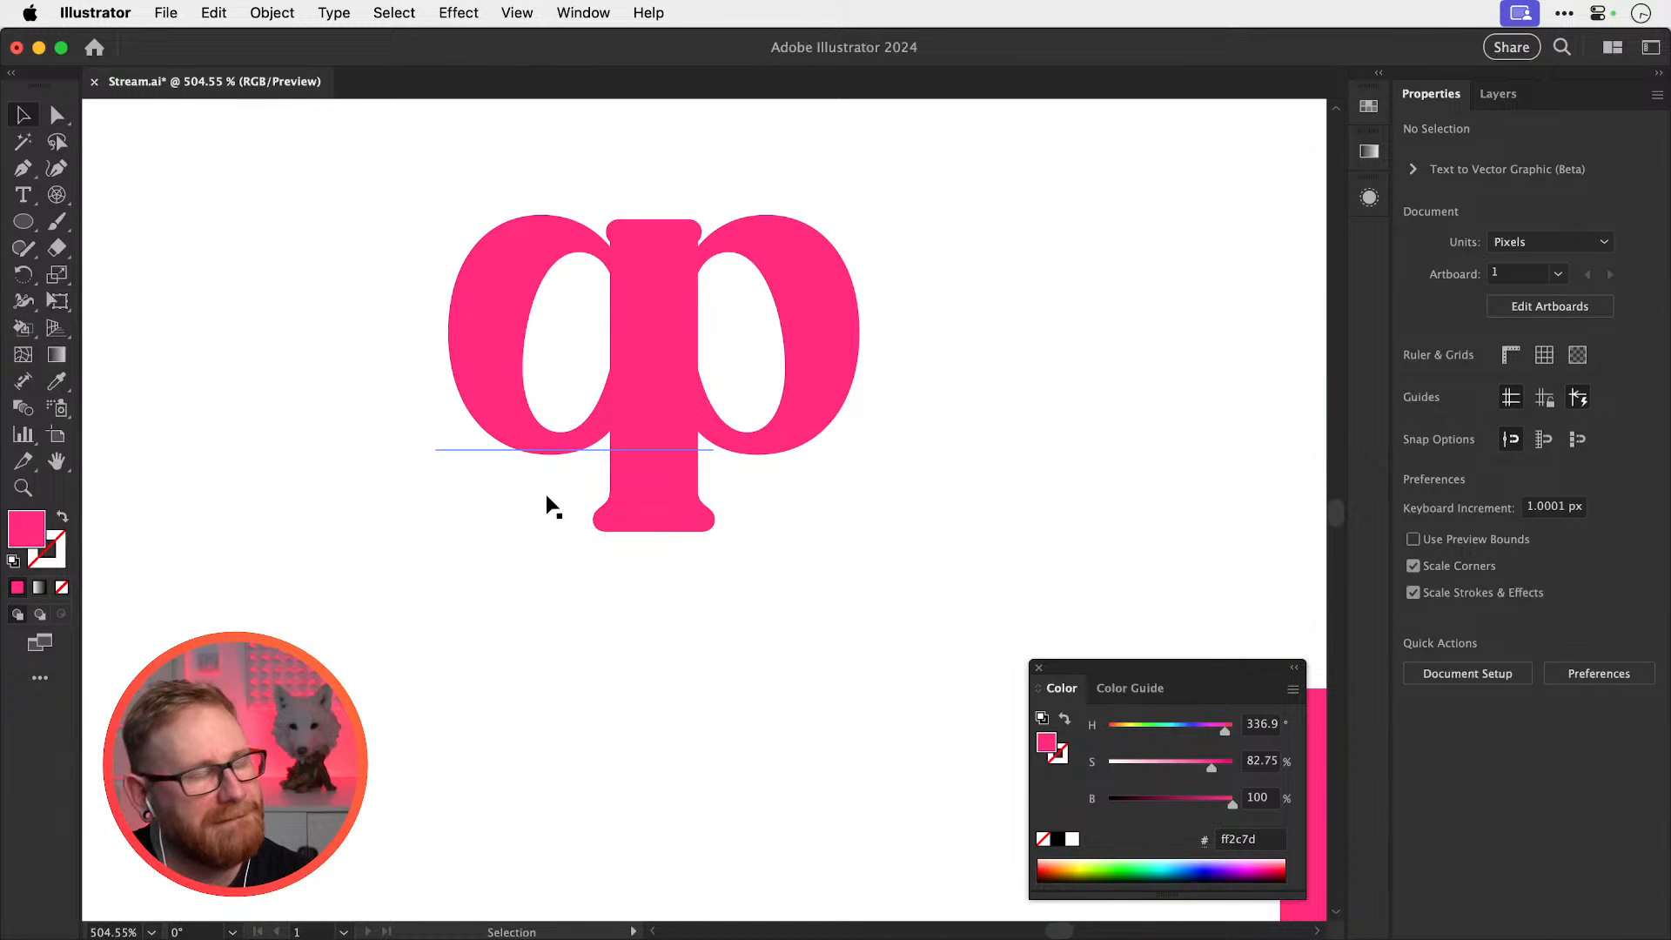
key("b")
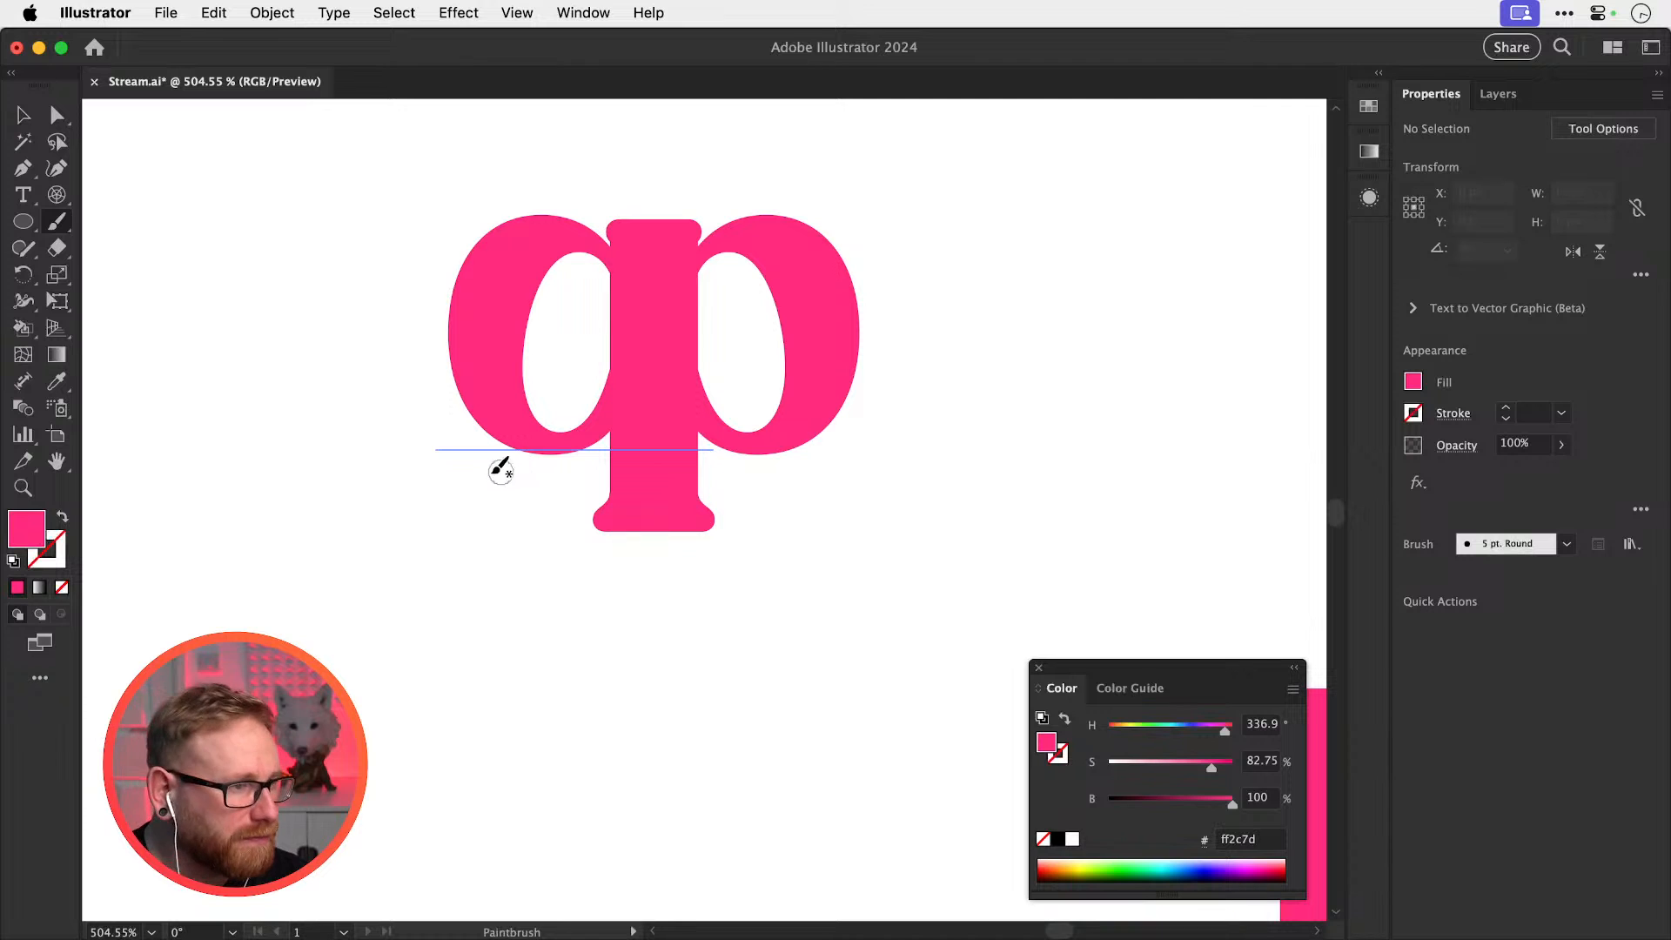
mouse_move(487, 458)
left_mouse_down()
mouse_move(478, 523)
mouse_move(527, 535)
mouse_move(557, 514)
left_mouse_up()
key("super+z")
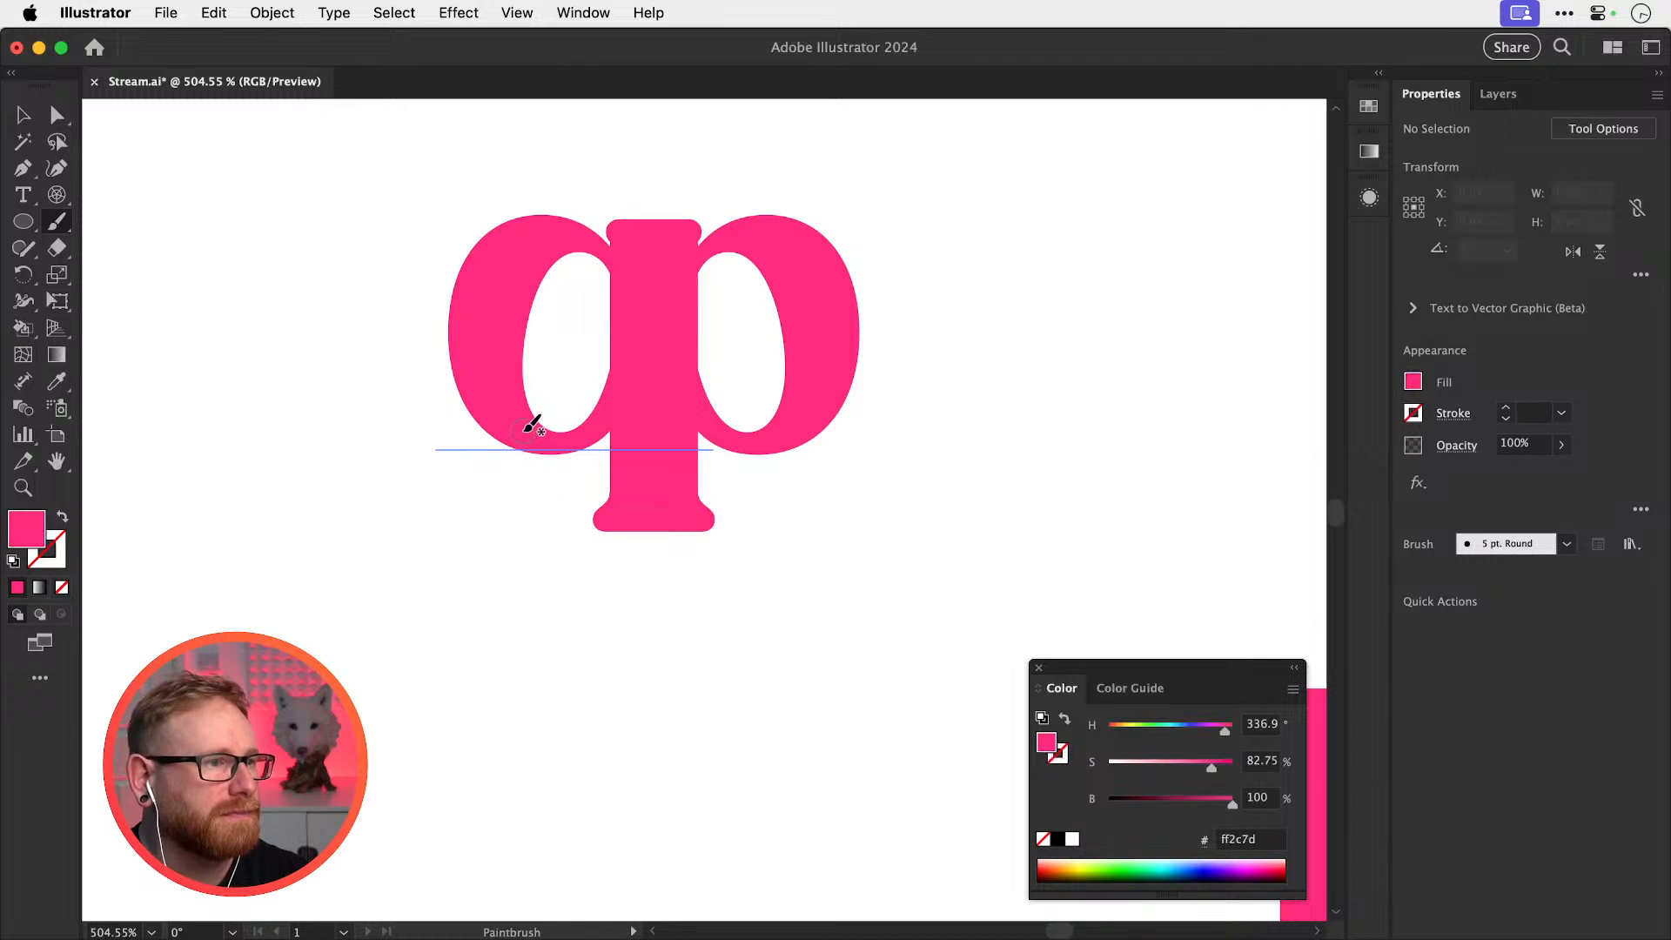
mouse_move(522, 442)
left_mouse_down()
mouse_move(490, 477)
mouse_move(485, 546)
left_mouse_up()
mouse_move(483, 431)
left_mouse_down()
mouse_move(494, 536)
mouse_move(488, 440)
left_mouse_up()
key("v")
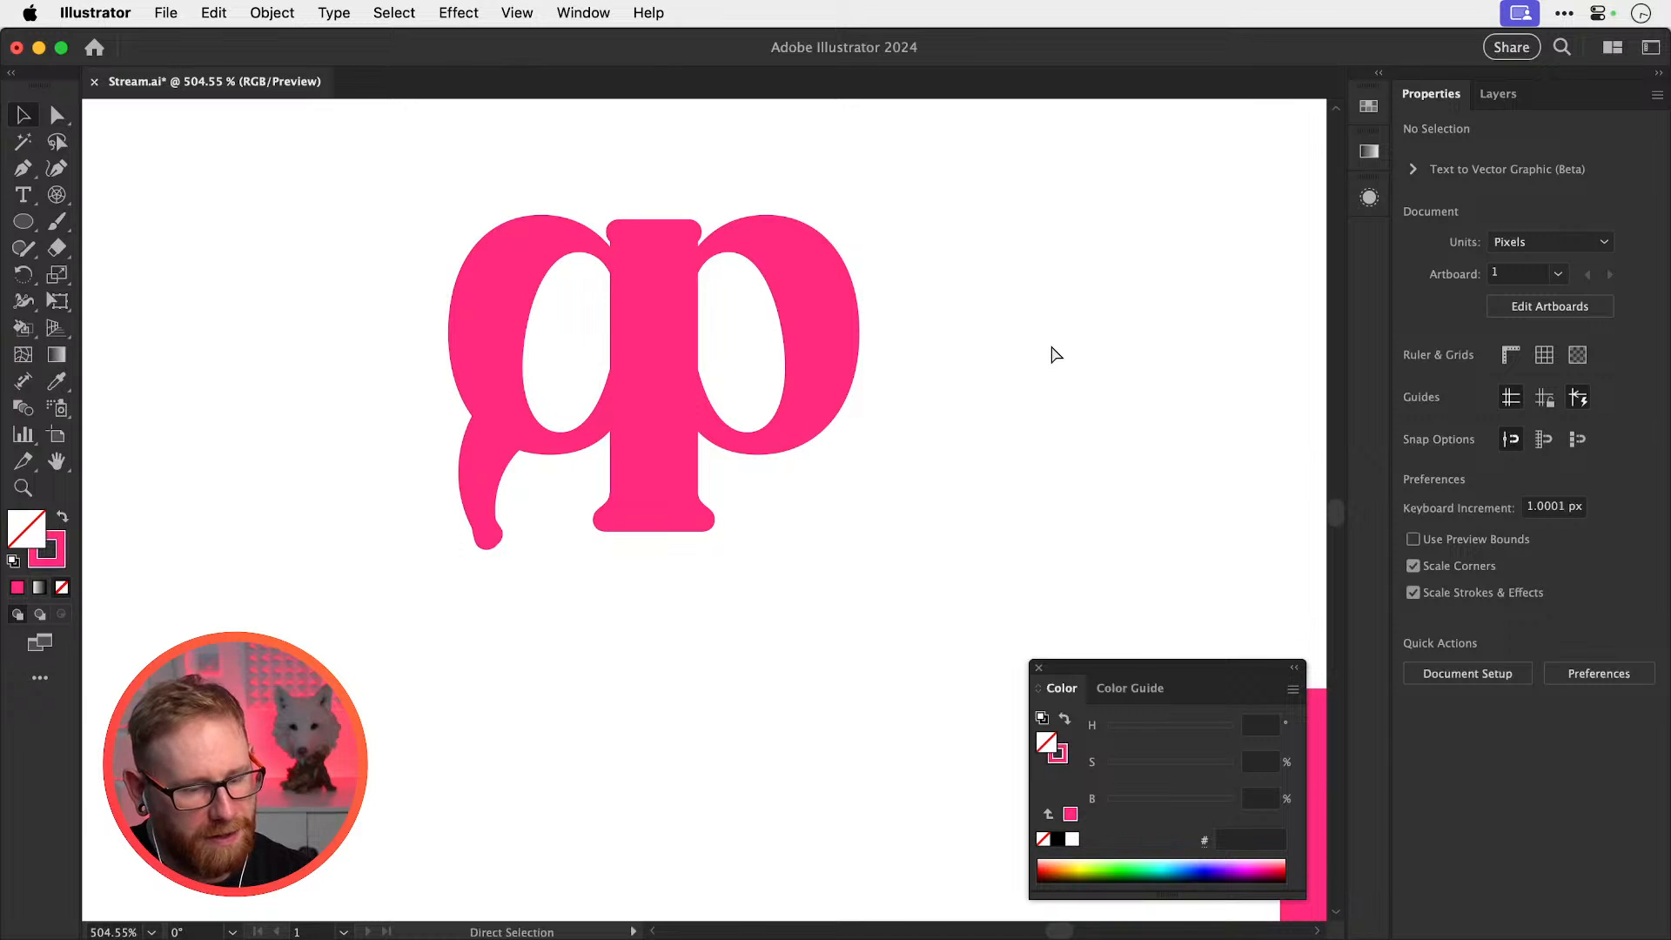
key("super+minus")
key("super+minus")
key("super+minus")
key("super+minus")
key("z")
left_click_drag(672, 494, 897, 509)
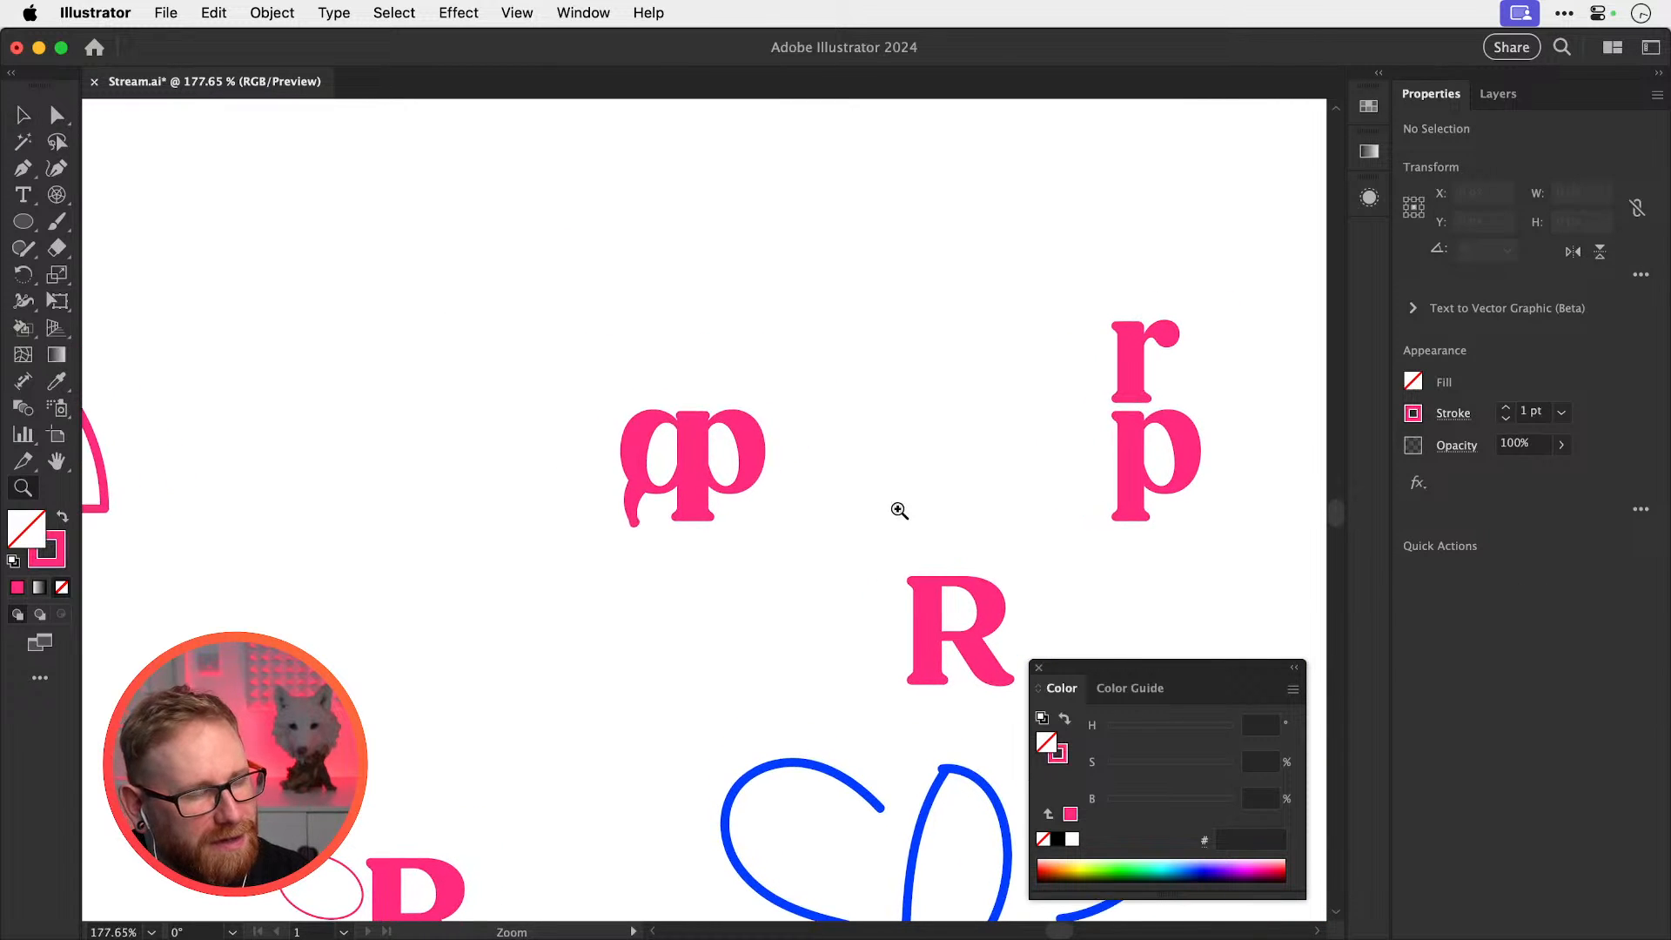
key("v")
key("z")
left_click_drag(691, 531, 980, 553)
key("v")
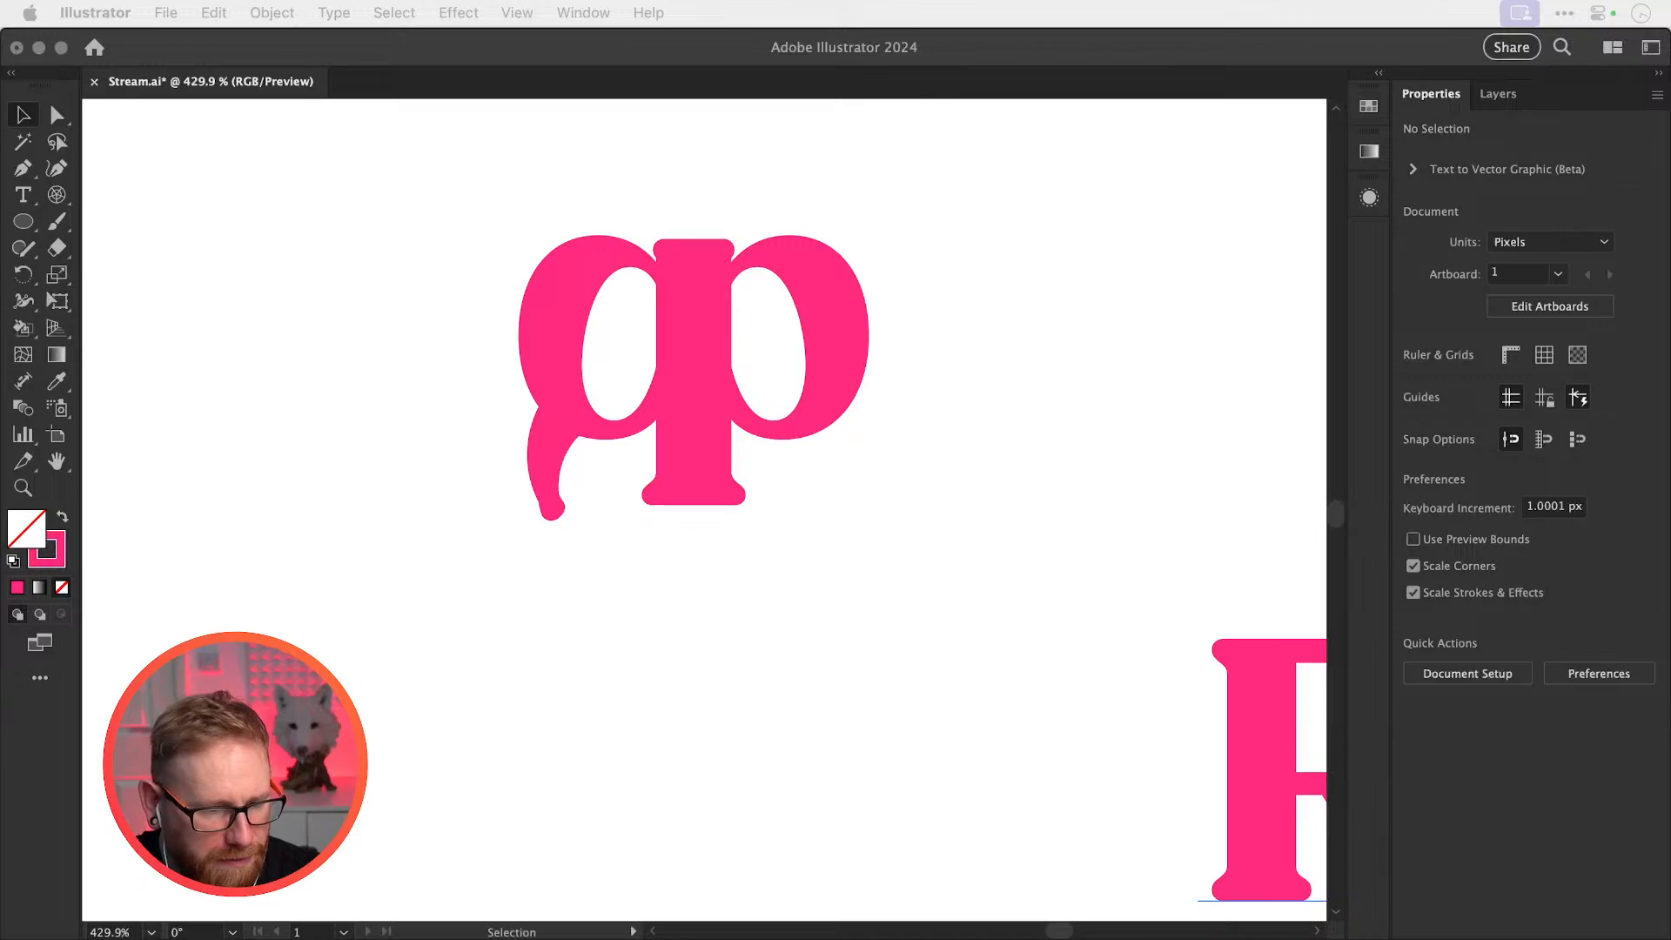
Paste the butterfly photo, scale it to about 72% and move it up
key("super+Tab")
key("super+v")
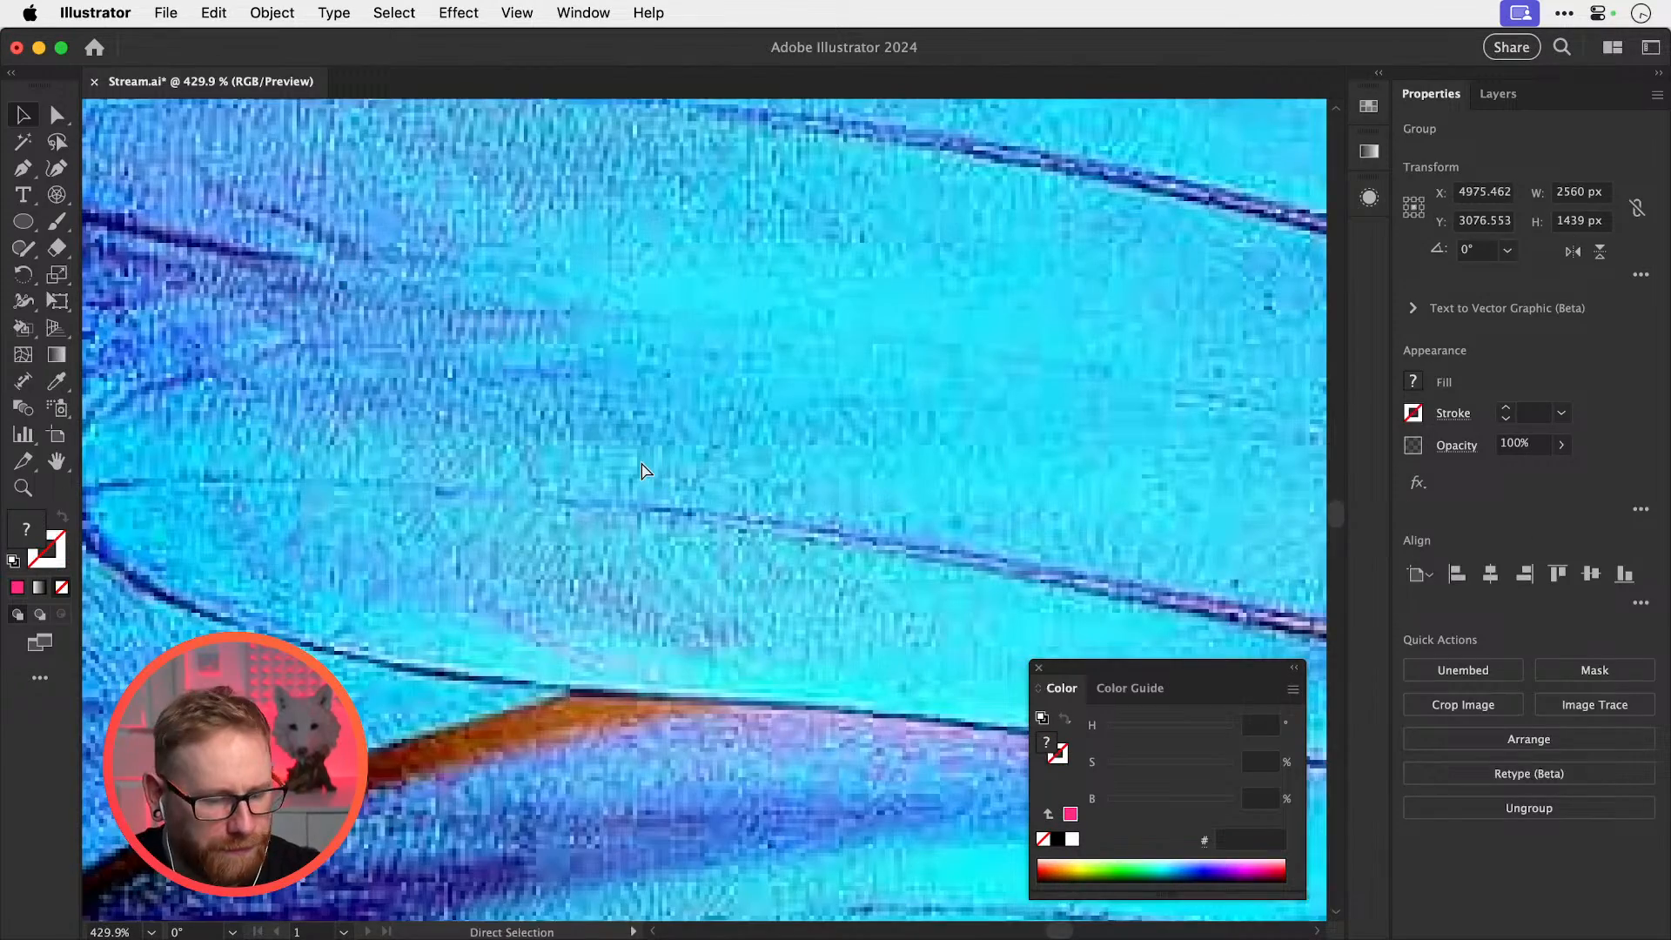
key("super+1")
key("s")
left_click_drag(1036, 327, 875, 431)
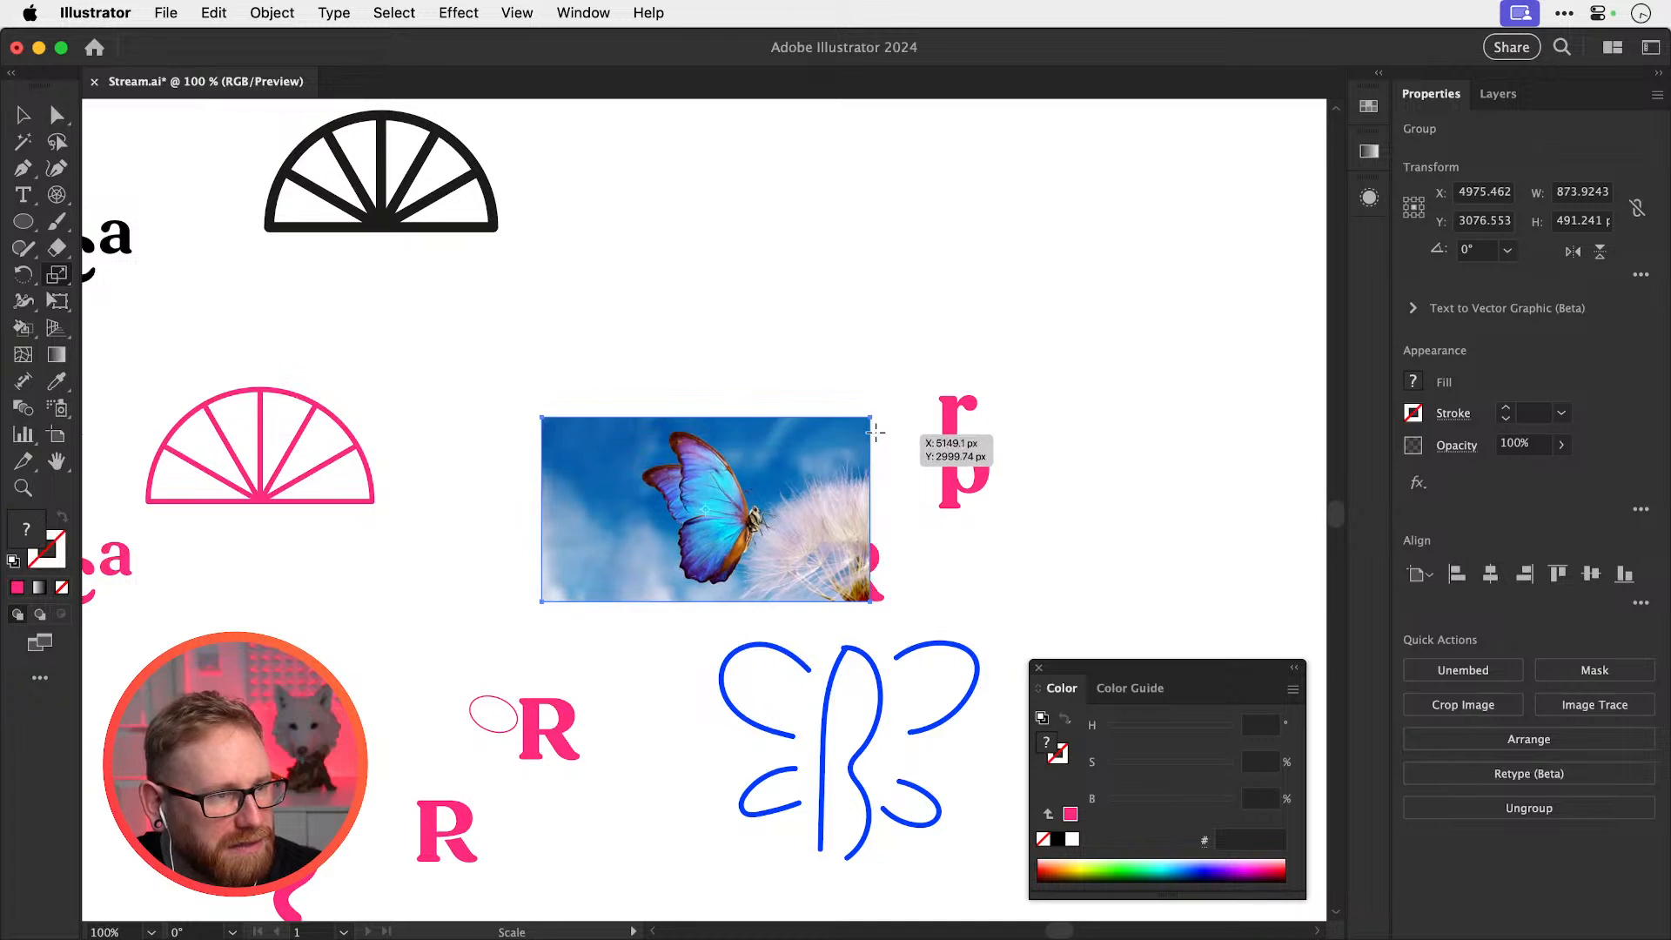
key("v")
left_click_drag(781, 541, 800, 336)
key("space")
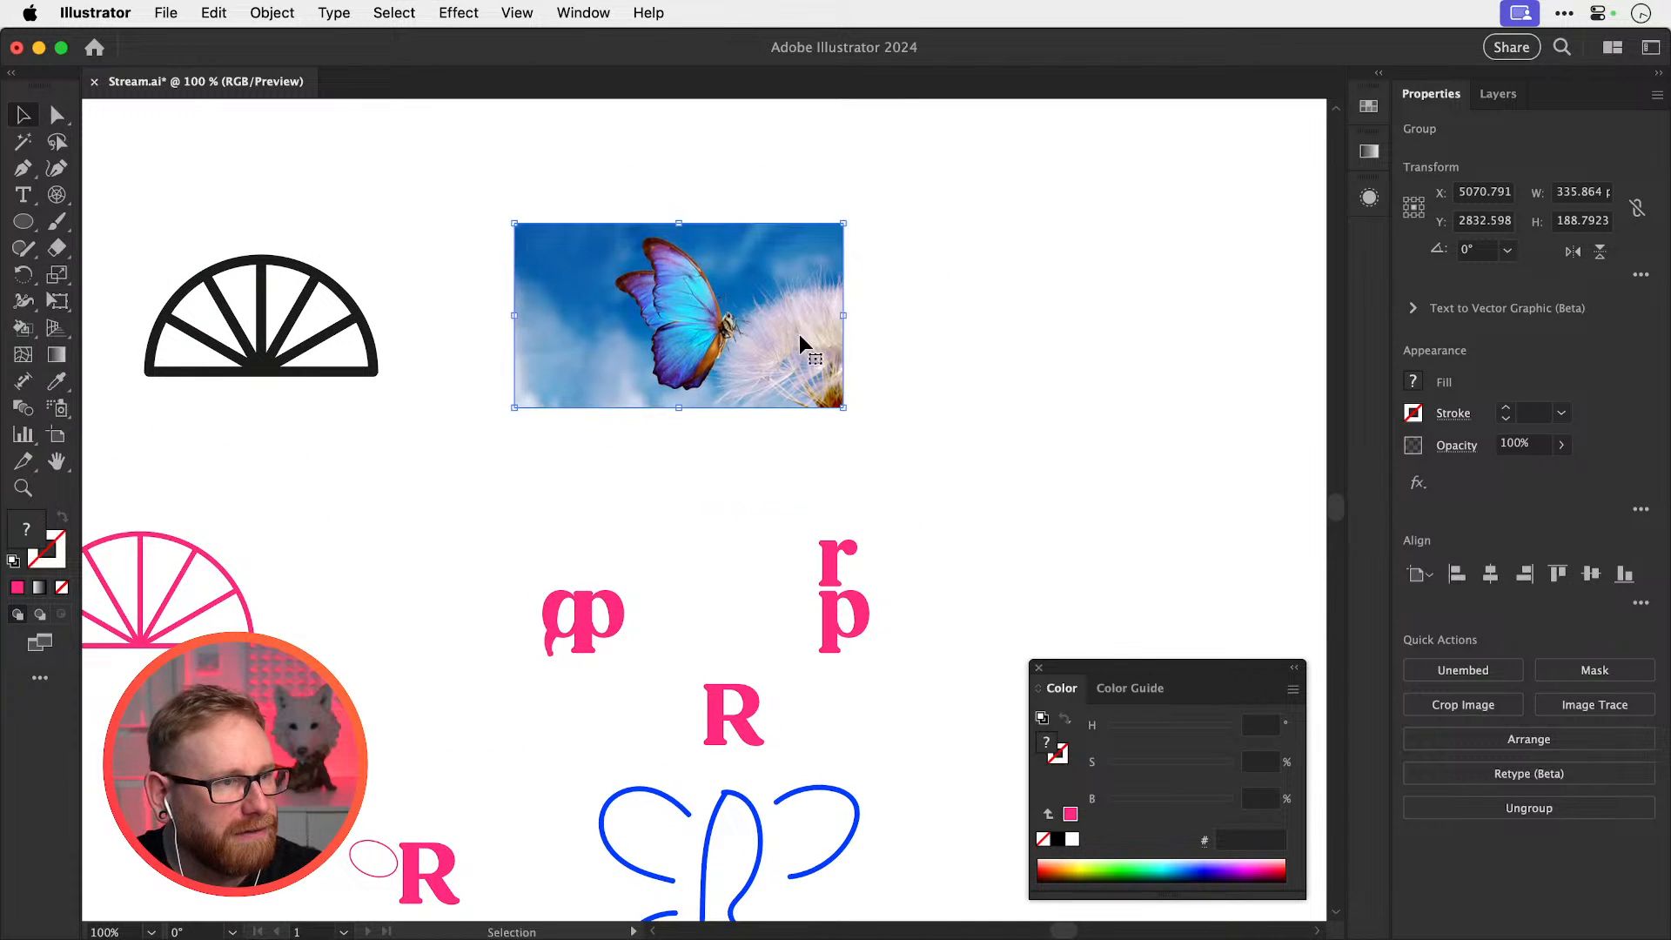
left_click(877, 377)
key("space")
left_click_drag(852, 476, 854, 456)
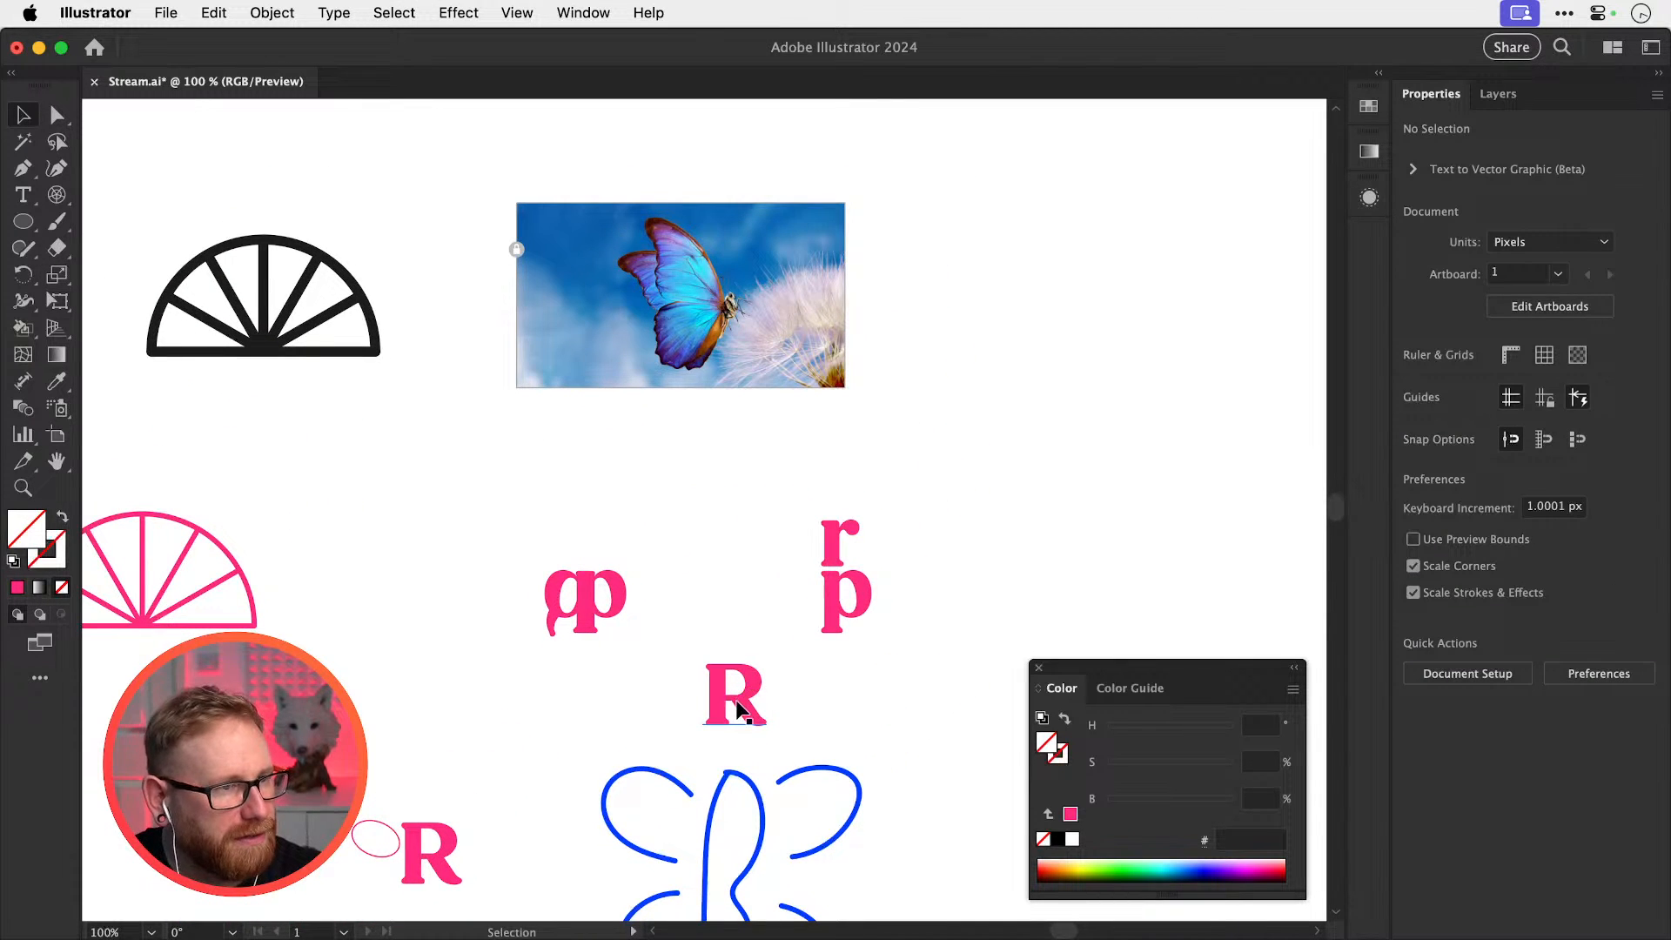
Alt-drag a copy of the pink R onto the butterfly and enlarge it to 150.4 pt
left_click_drag(738, 709, 809, 348)
key("z")
key("v")
key("space")
left_click_drag(818, 482, 787, 531)
left_click_drag(761, 398, 703, 340)
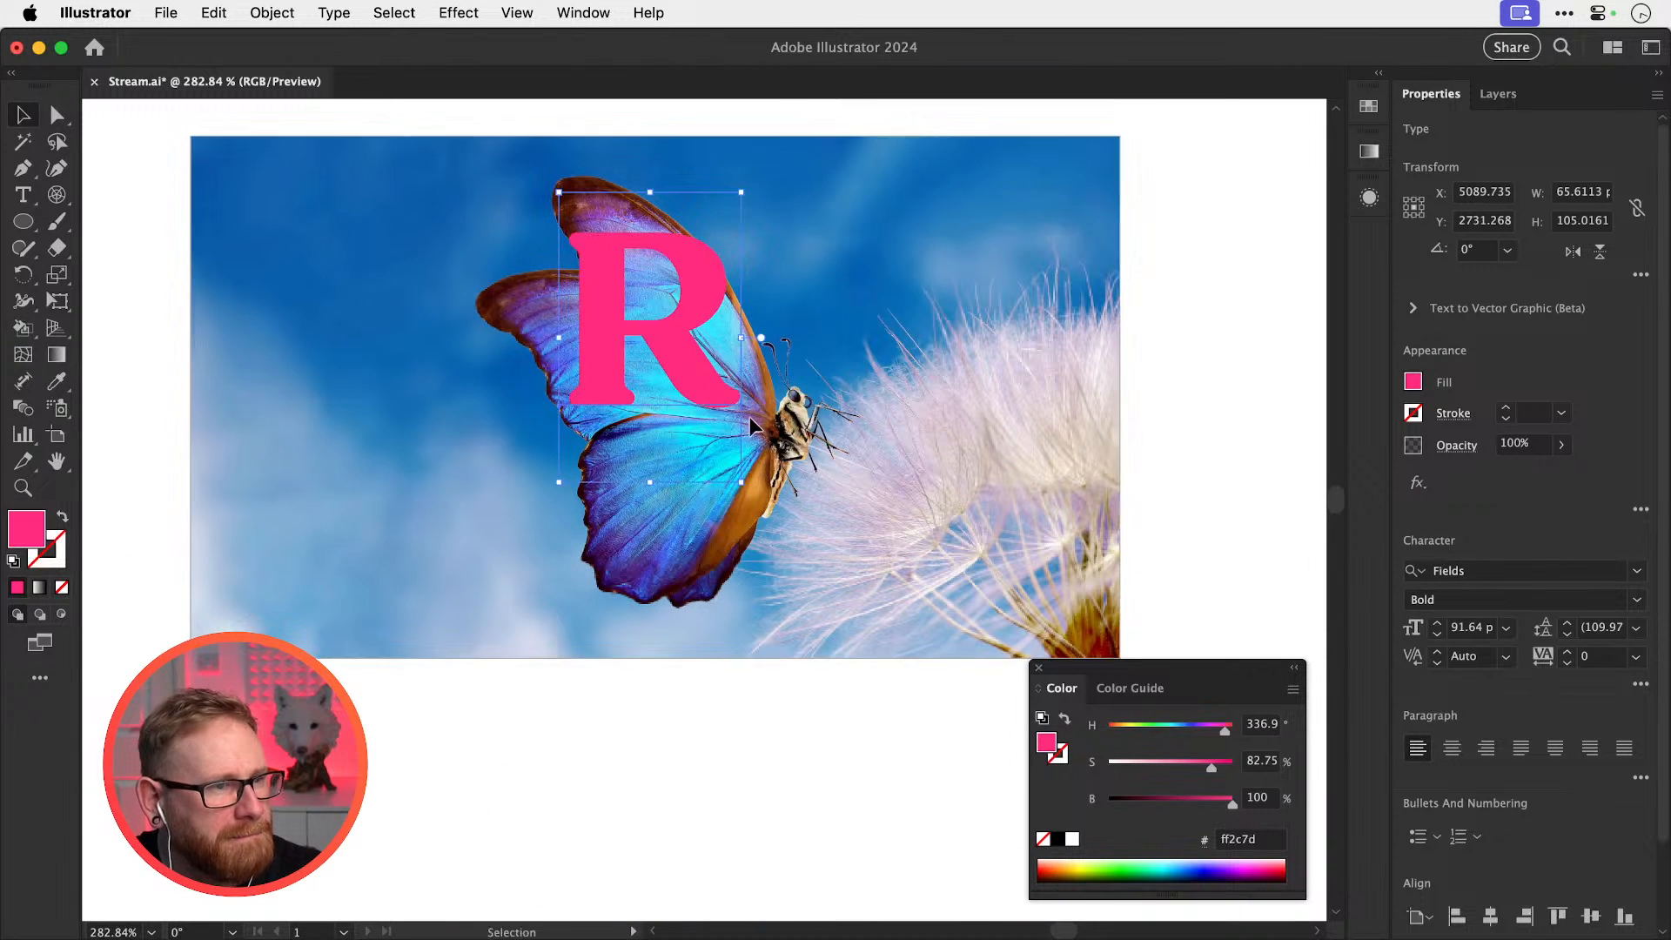
left_click_drag(741, 481, 956, 642)
left_click_drag(749, 408, 717, 399)
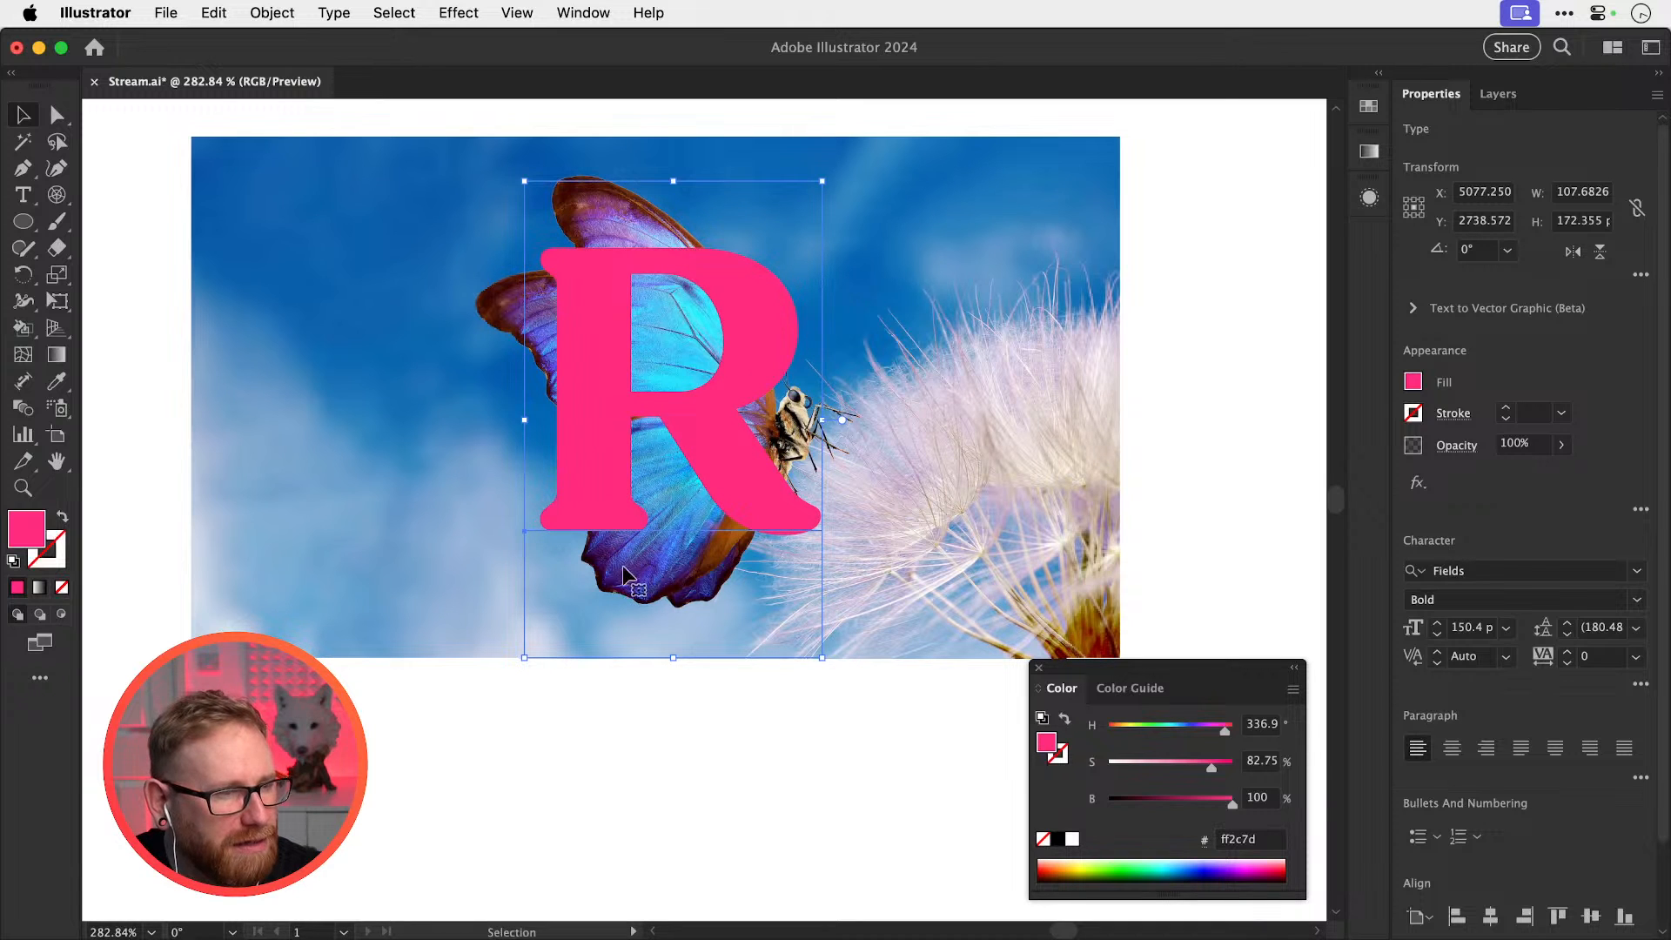
Duplicate the enlarged R to the right of the photo
scroll(709, 590, "right", 5)
scroll(644, 531, "up", 2)
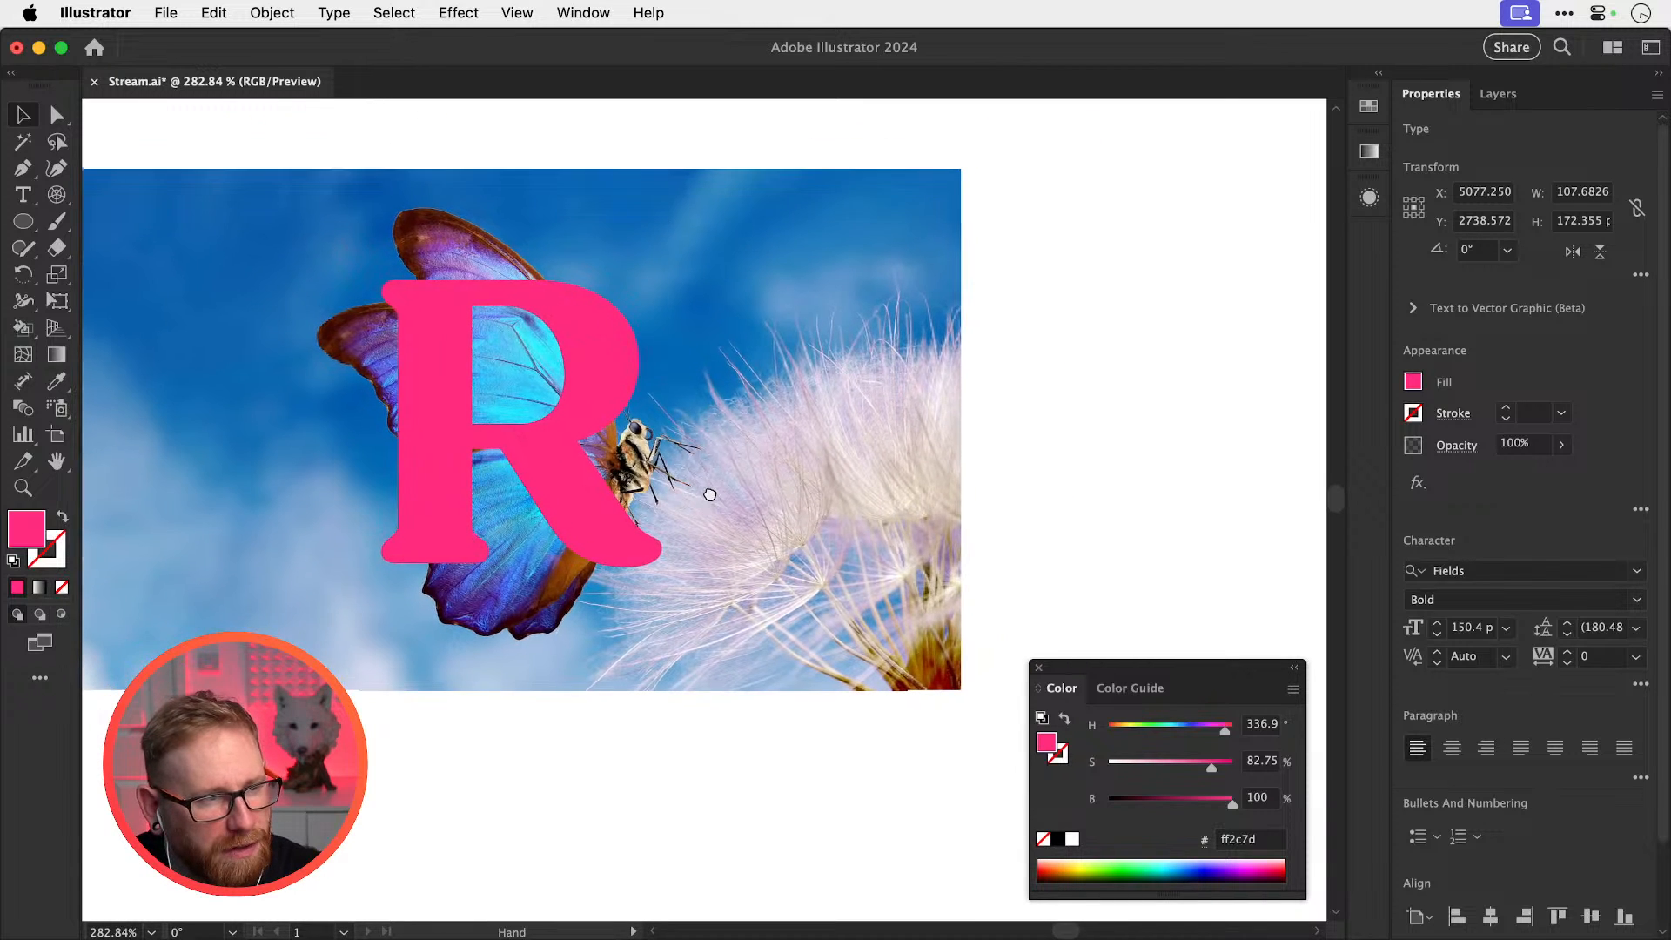
left_click_drag(582, 475, 1210, 513)
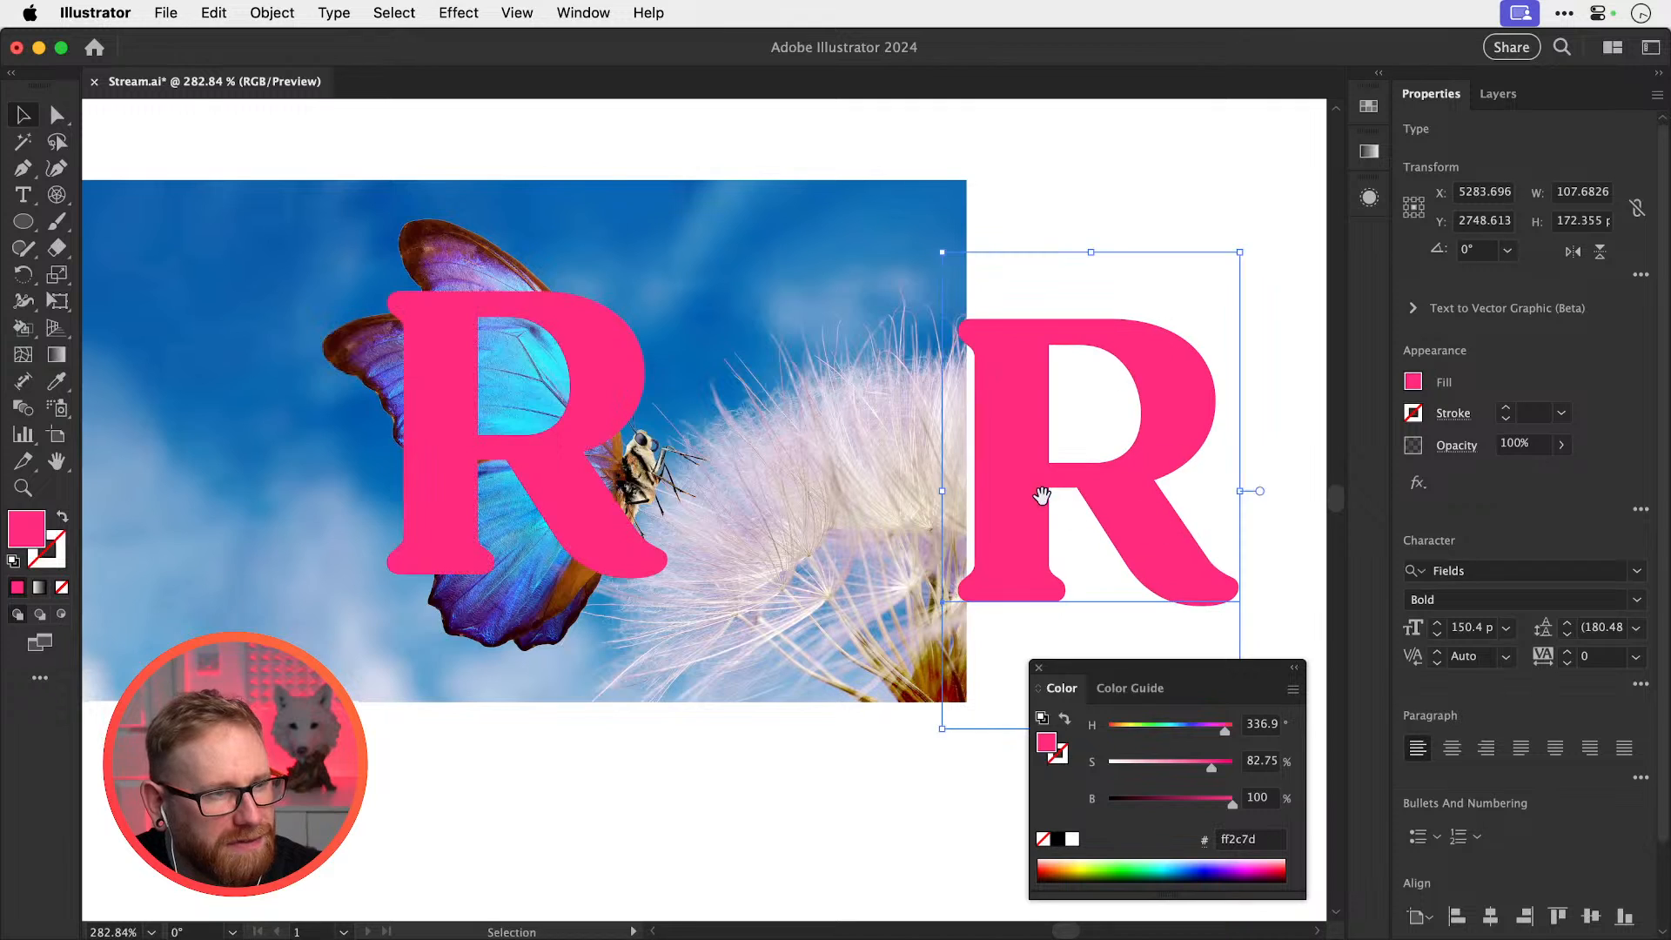
scroll(633, 475, "right", 10)
mouse_move(633, 475)
left_mouse_down()
mouse_move(780, 472)
mouse_move(748, 476)
left_mouse_up()
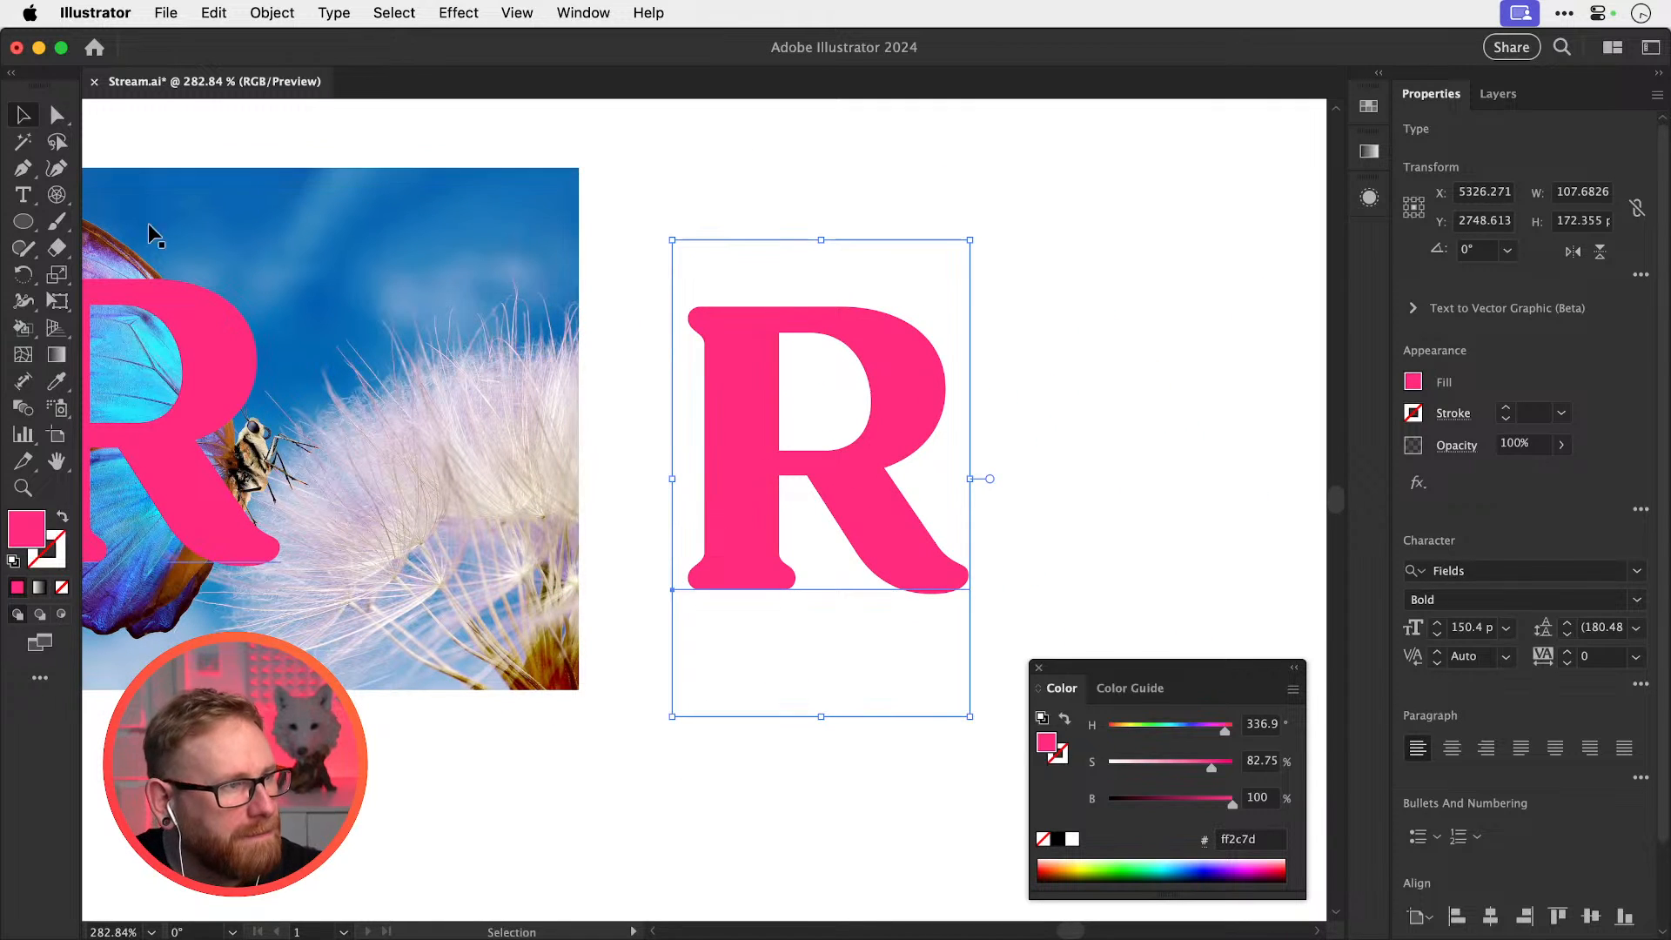
Paint a brush loop off the copied R's leg
left_click(57, 222)
key("shift+super+a")
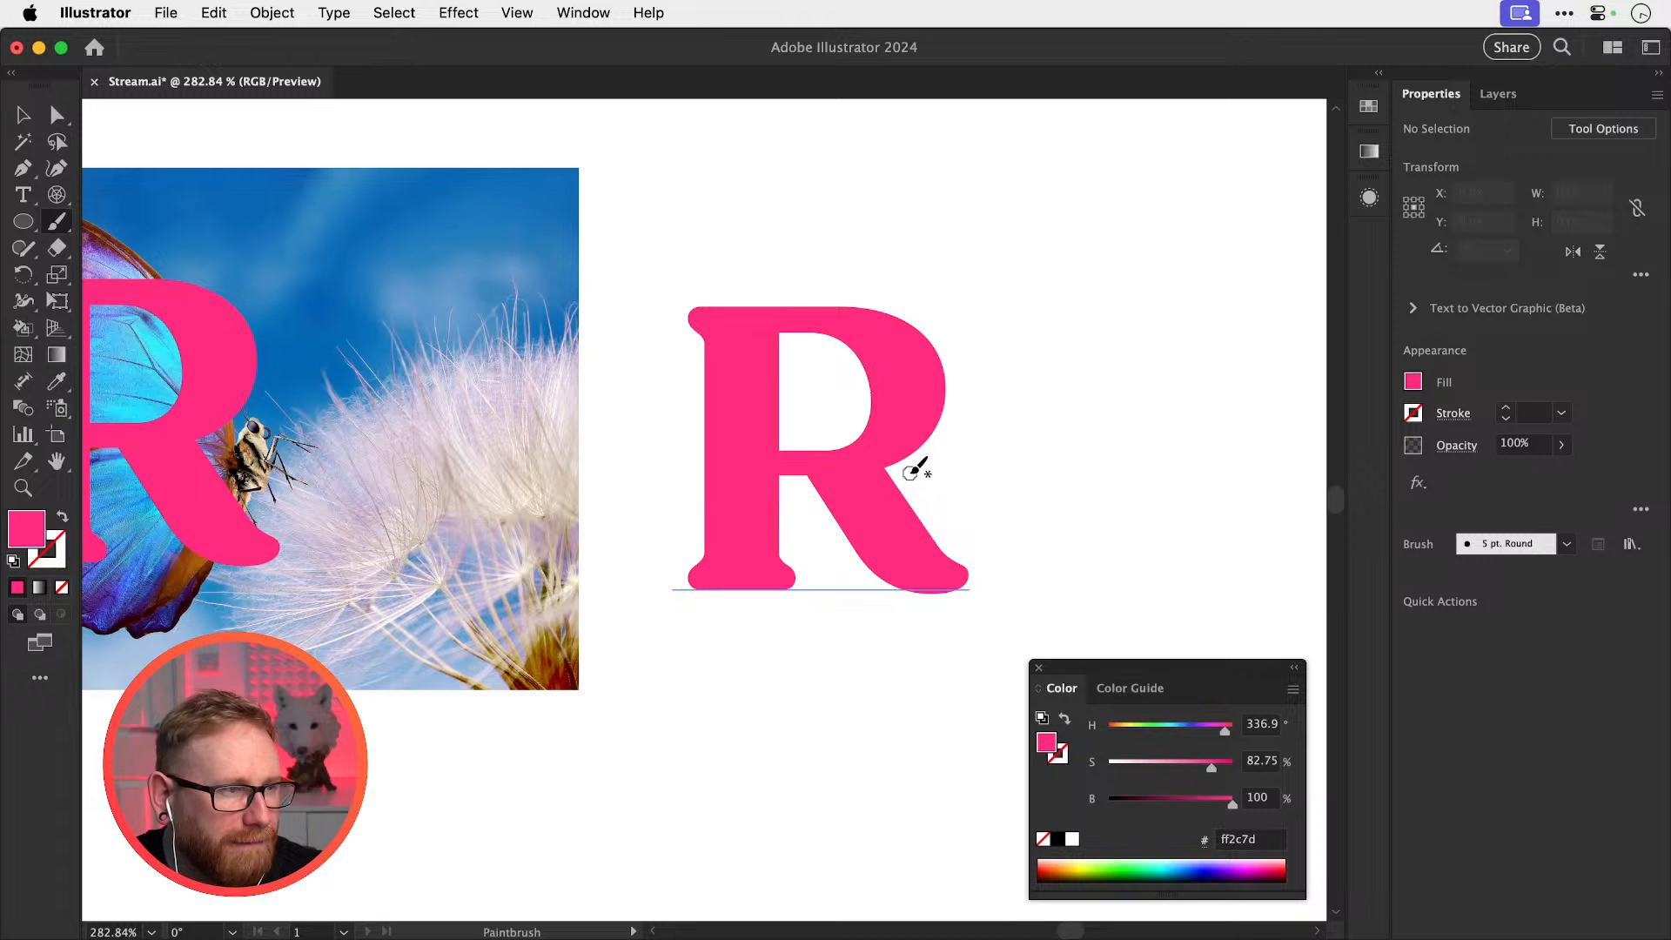
mouse_move(920, 445)
left_mouse_down()
mouse_move(968, 472)
mouse_move(910, 501)
left_mouse_up()
key("v")
Convert the R copy to outlines and pencil a tail curving down from its leg
scroll(957, 453, "left", 3)
scroll(957, 452, "down", 2)
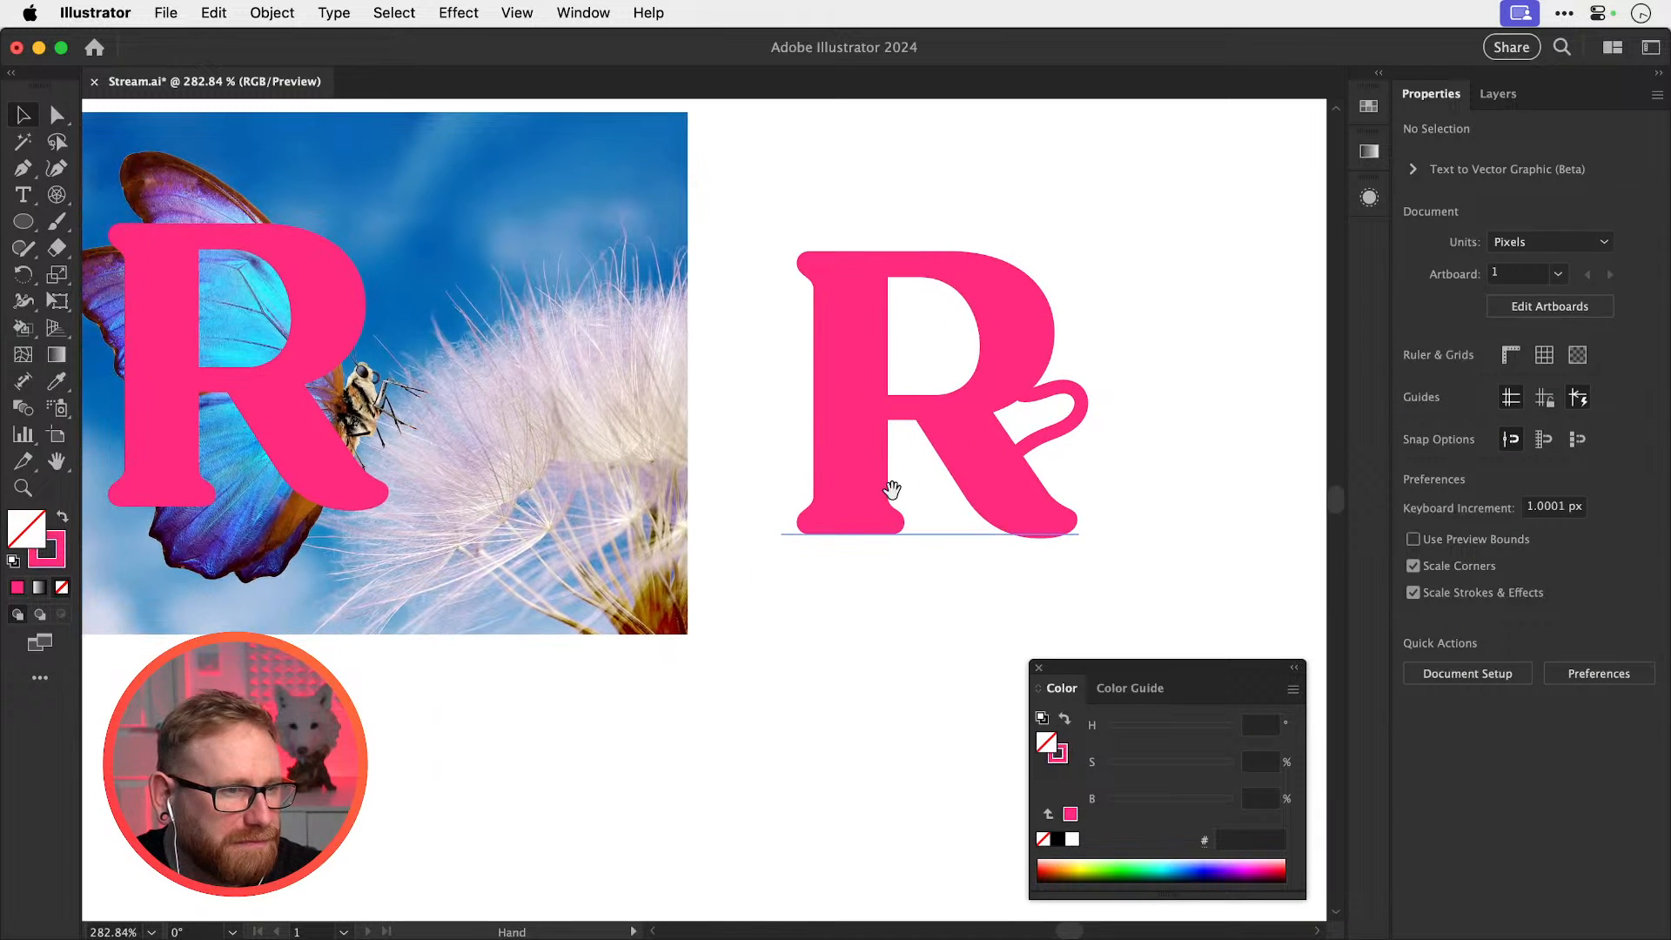
left_click(850, 503)
key("super+shift+o")
left_click(910, 513)
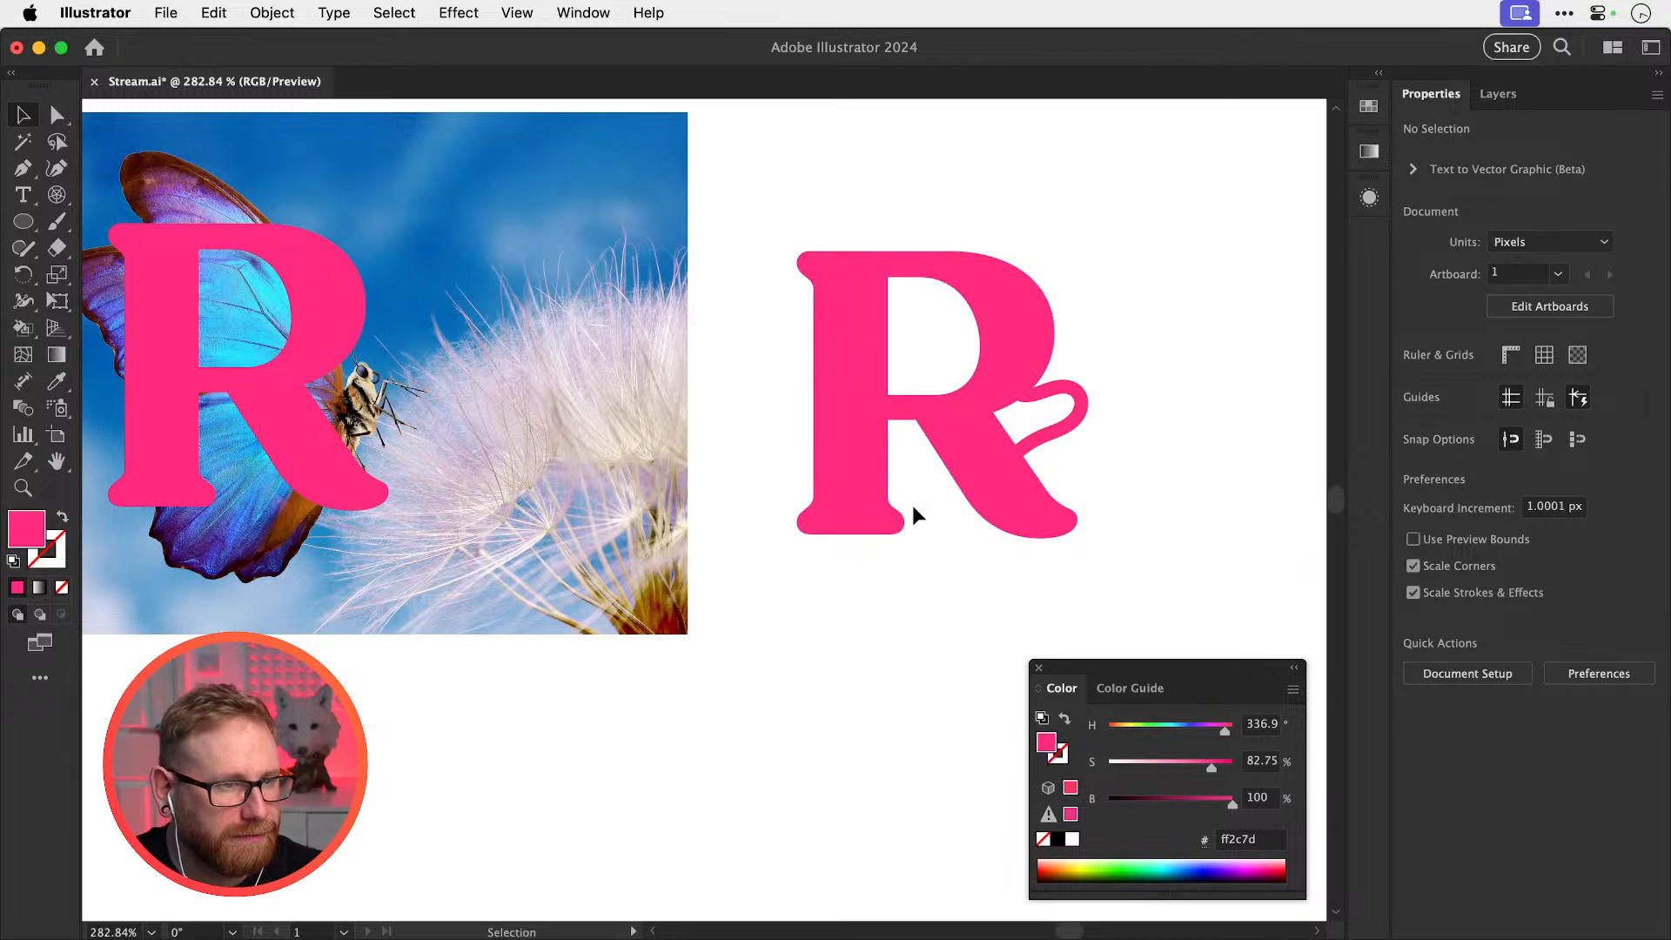
left_click(966, 477)
key("n")
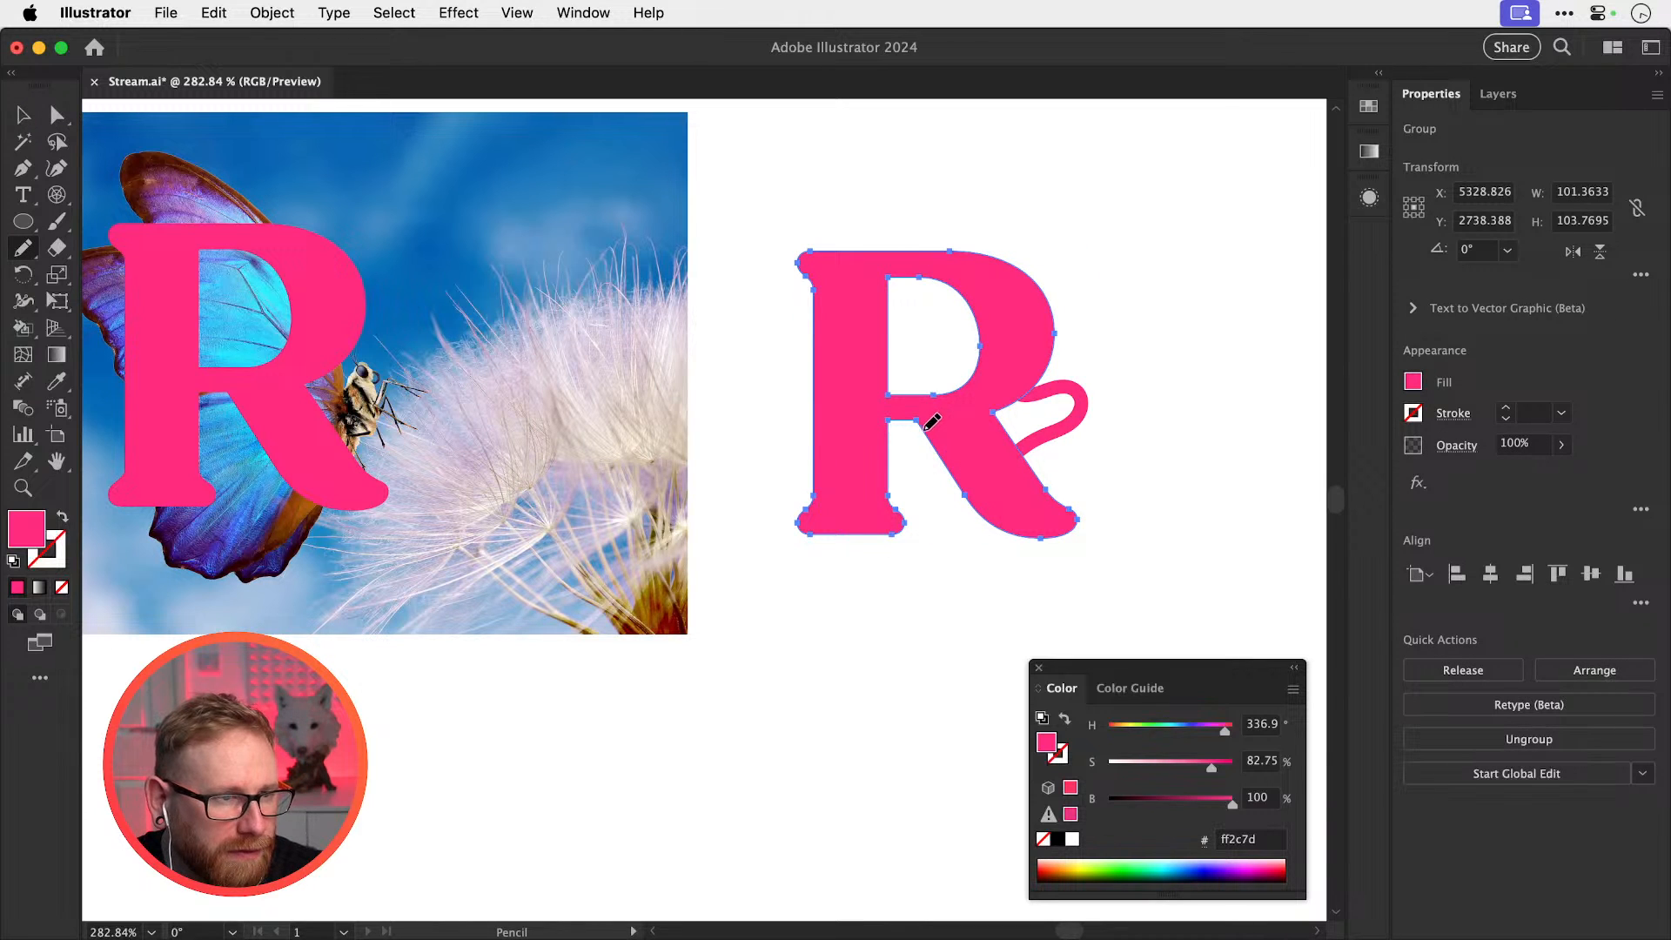
mouse_move(971, 493)
left_mouse_down()
mouse_move(951, 549)
mouse_move(869, 597)
mouse_move(937, 597)
mouse_move(1023, 553)
mouse_move(1049, 498)
mouse_move(1037, 454)
left_mouse_up()
key("super+shift+a")
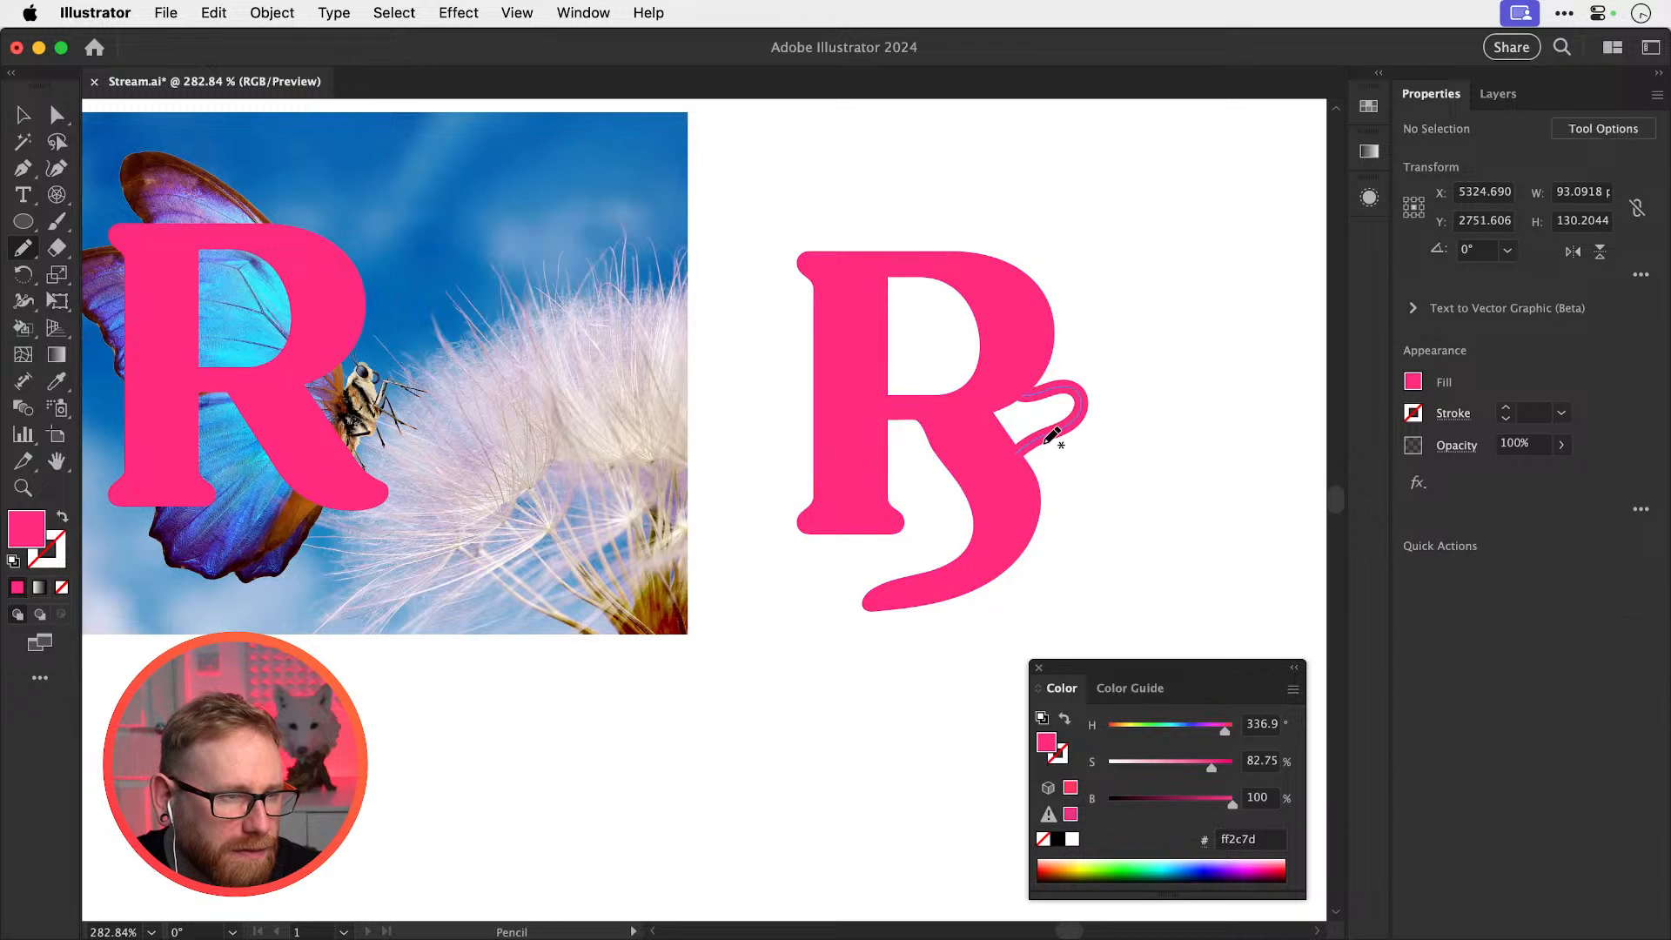
key("v")
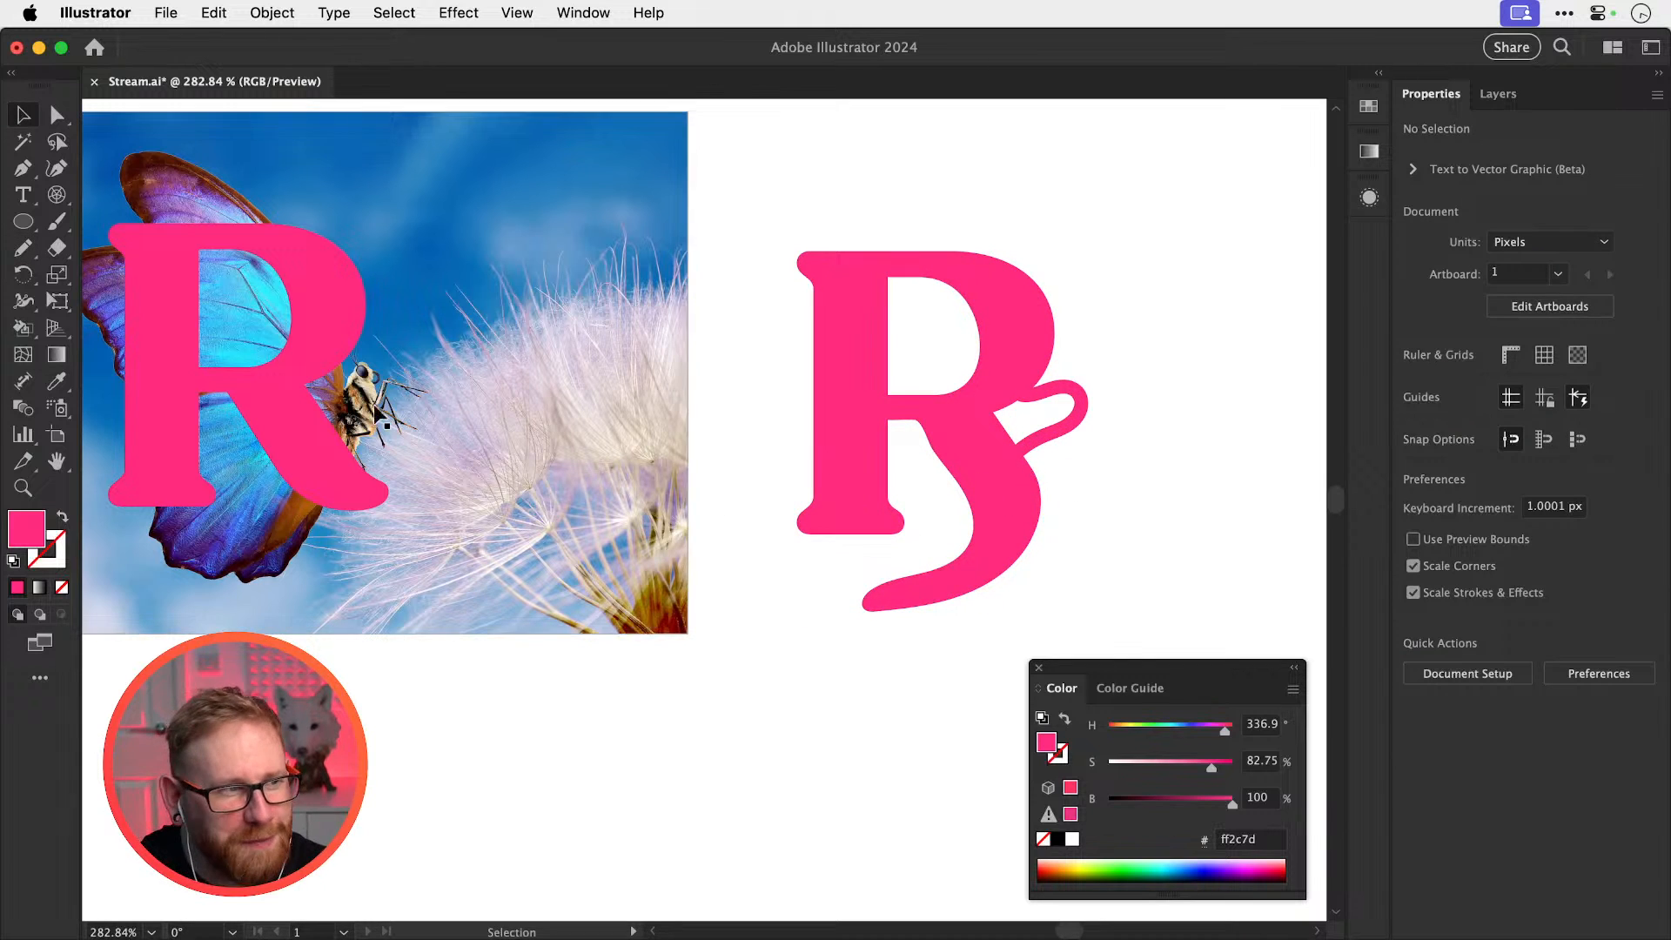
Move the pink R off the butterfly photo to the left
key("space")
left_click_drag(396, 442, 700, 540)
left_click_drag(580, 533, 243, 531)
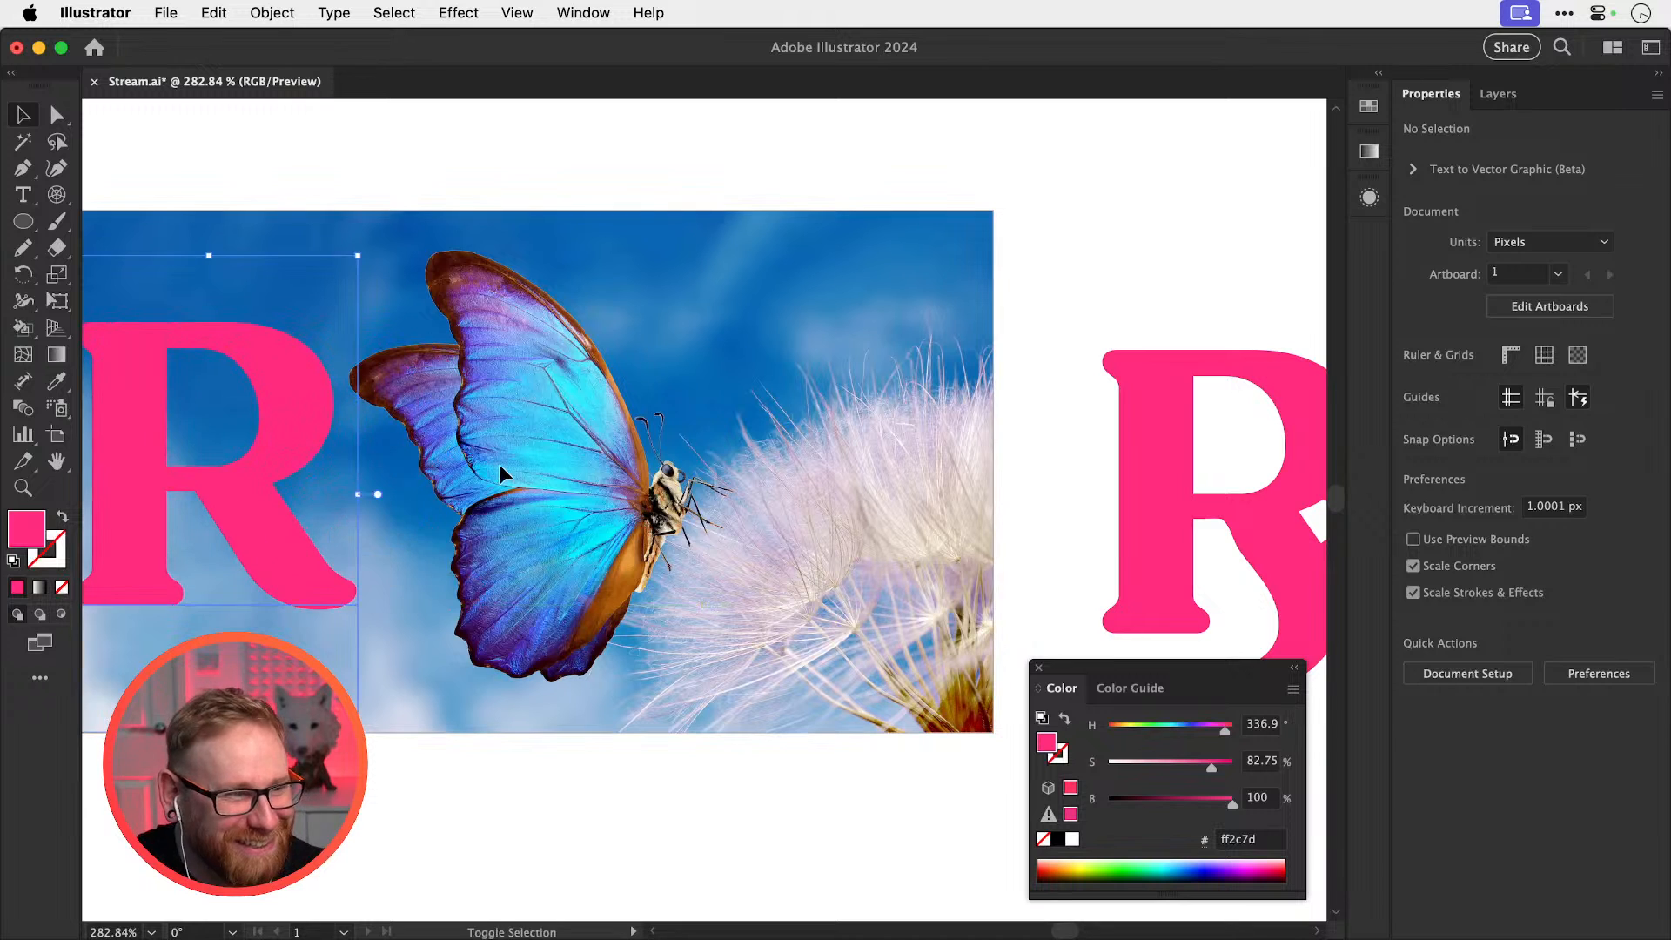
key("space")
left_click_drag(708, 474, 525, 469)
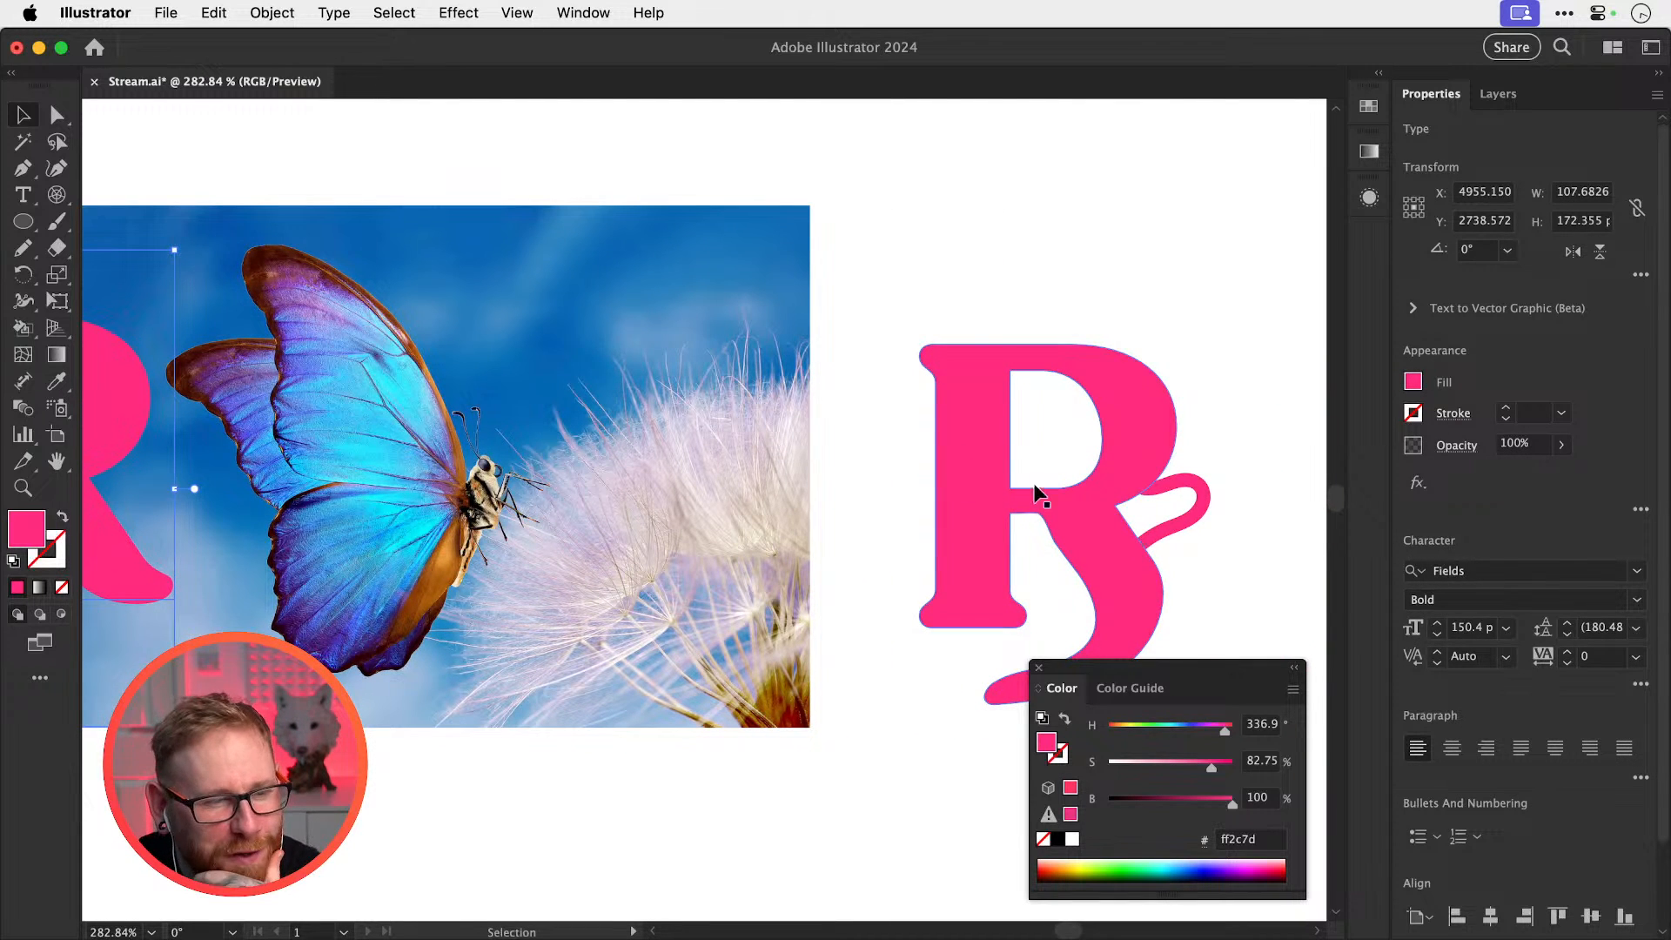
Replace the loop stroke with a small solid pink dot on the R's tail
left_click(1184, 505)
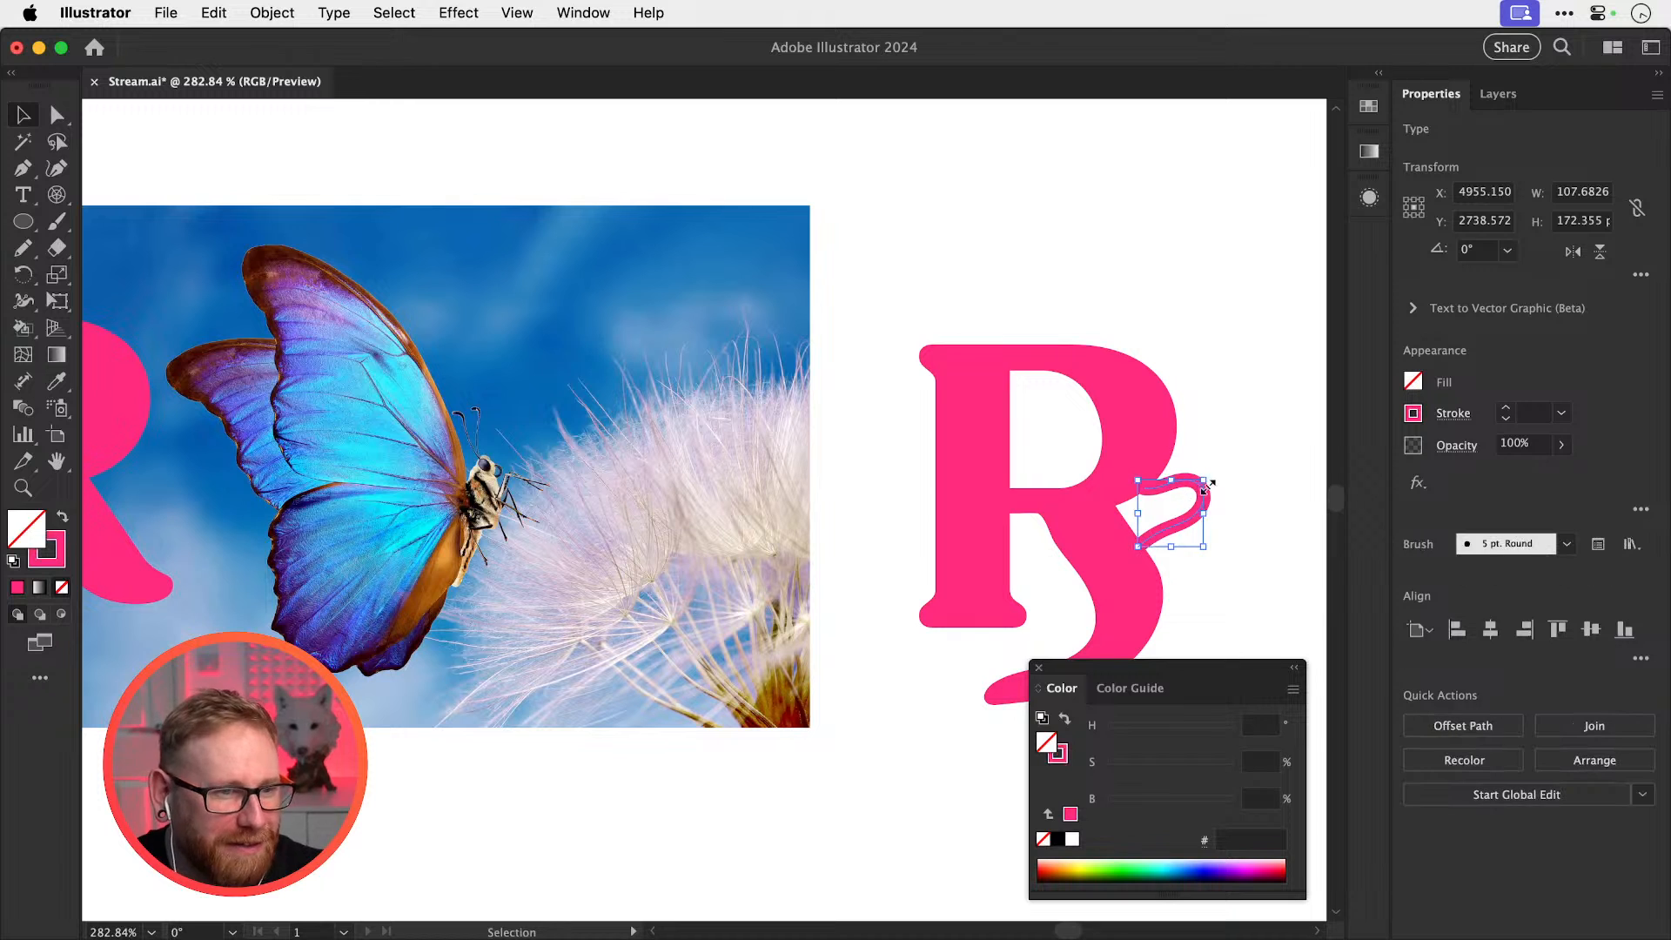
key("Delete")
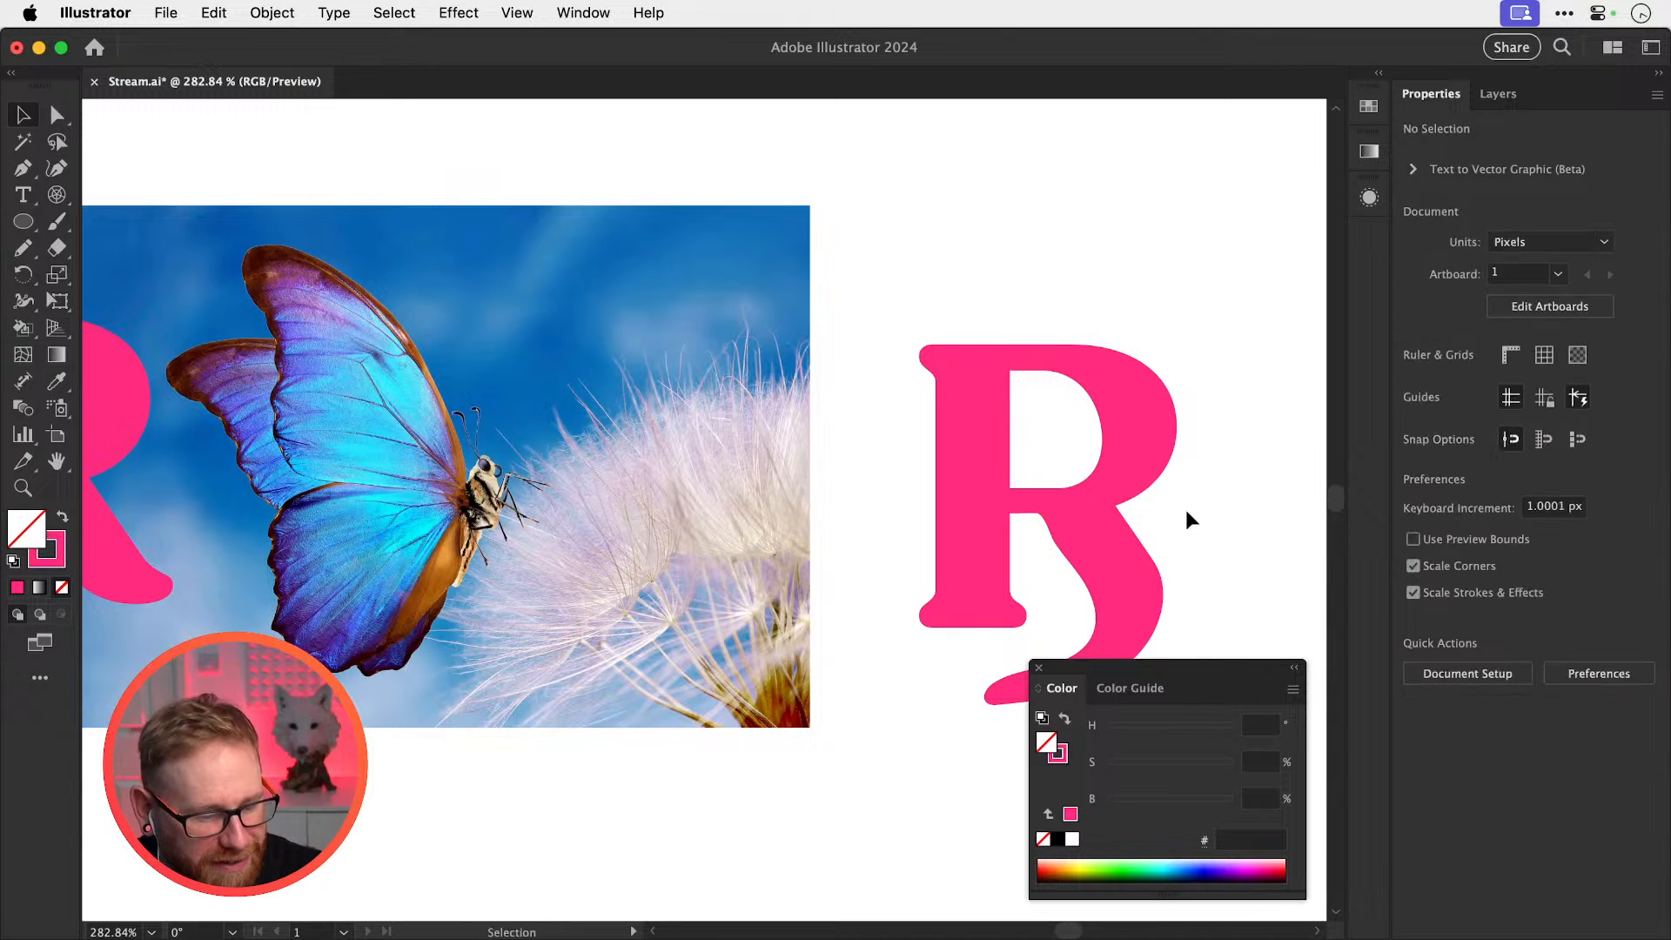
key("n")
left_click_drag(1141, 506, 1143, 509)
key("shift+x")
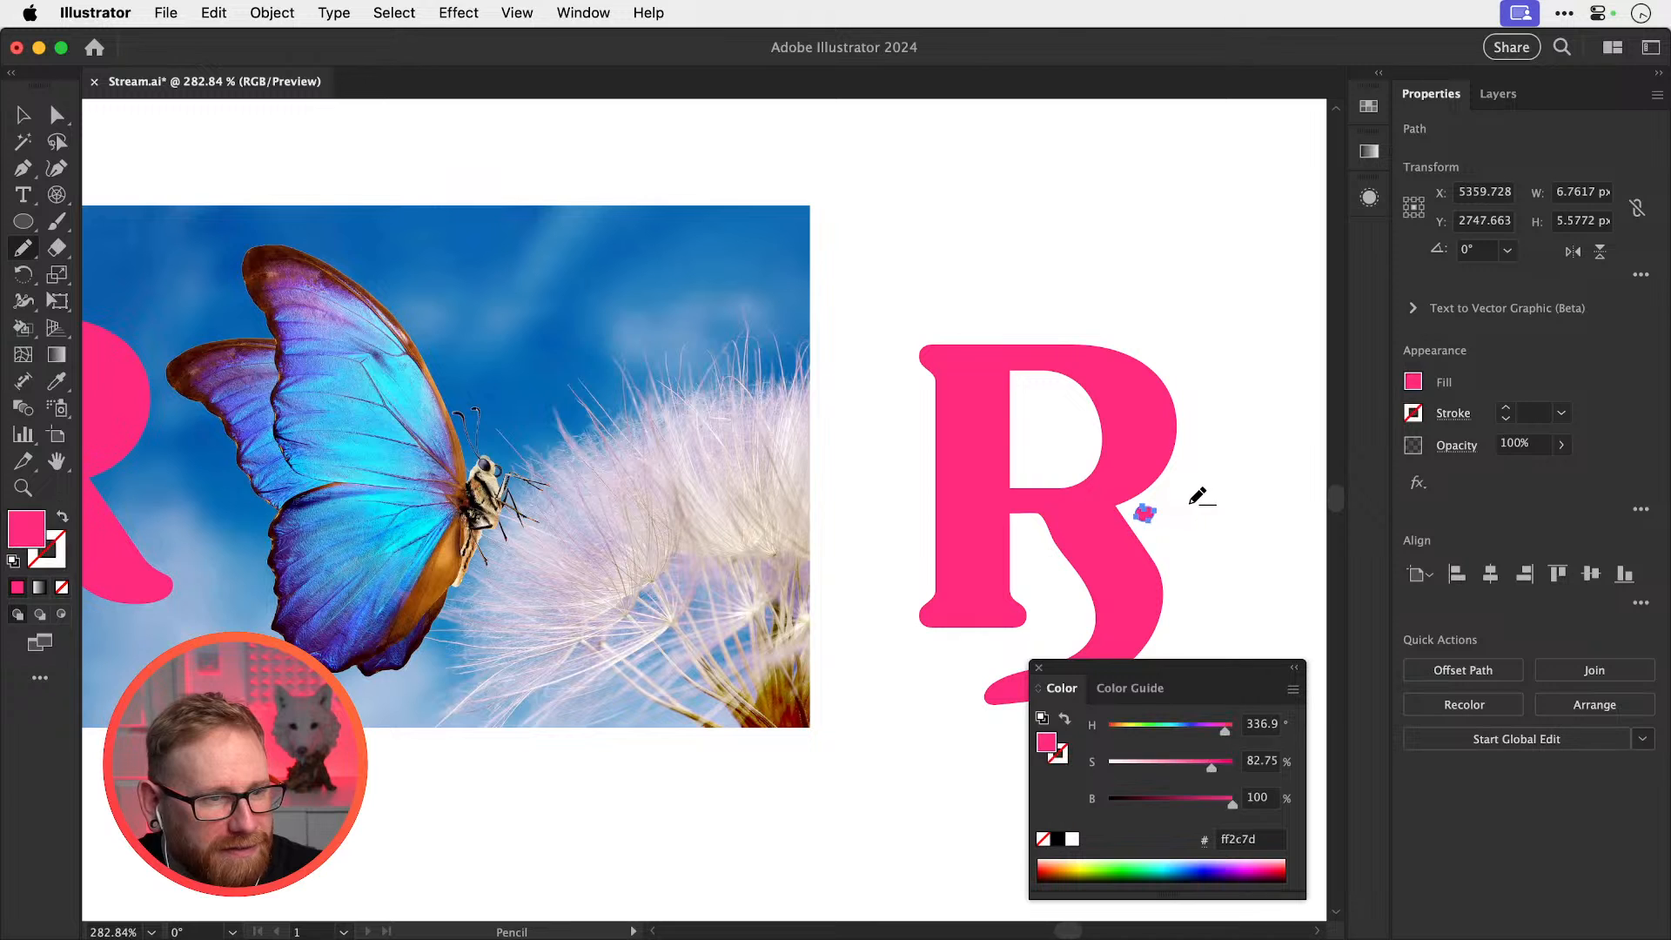
key("v")
left_click(1232, 505)
key("space")
left_click_drag(1232, 504, 1169, 424)
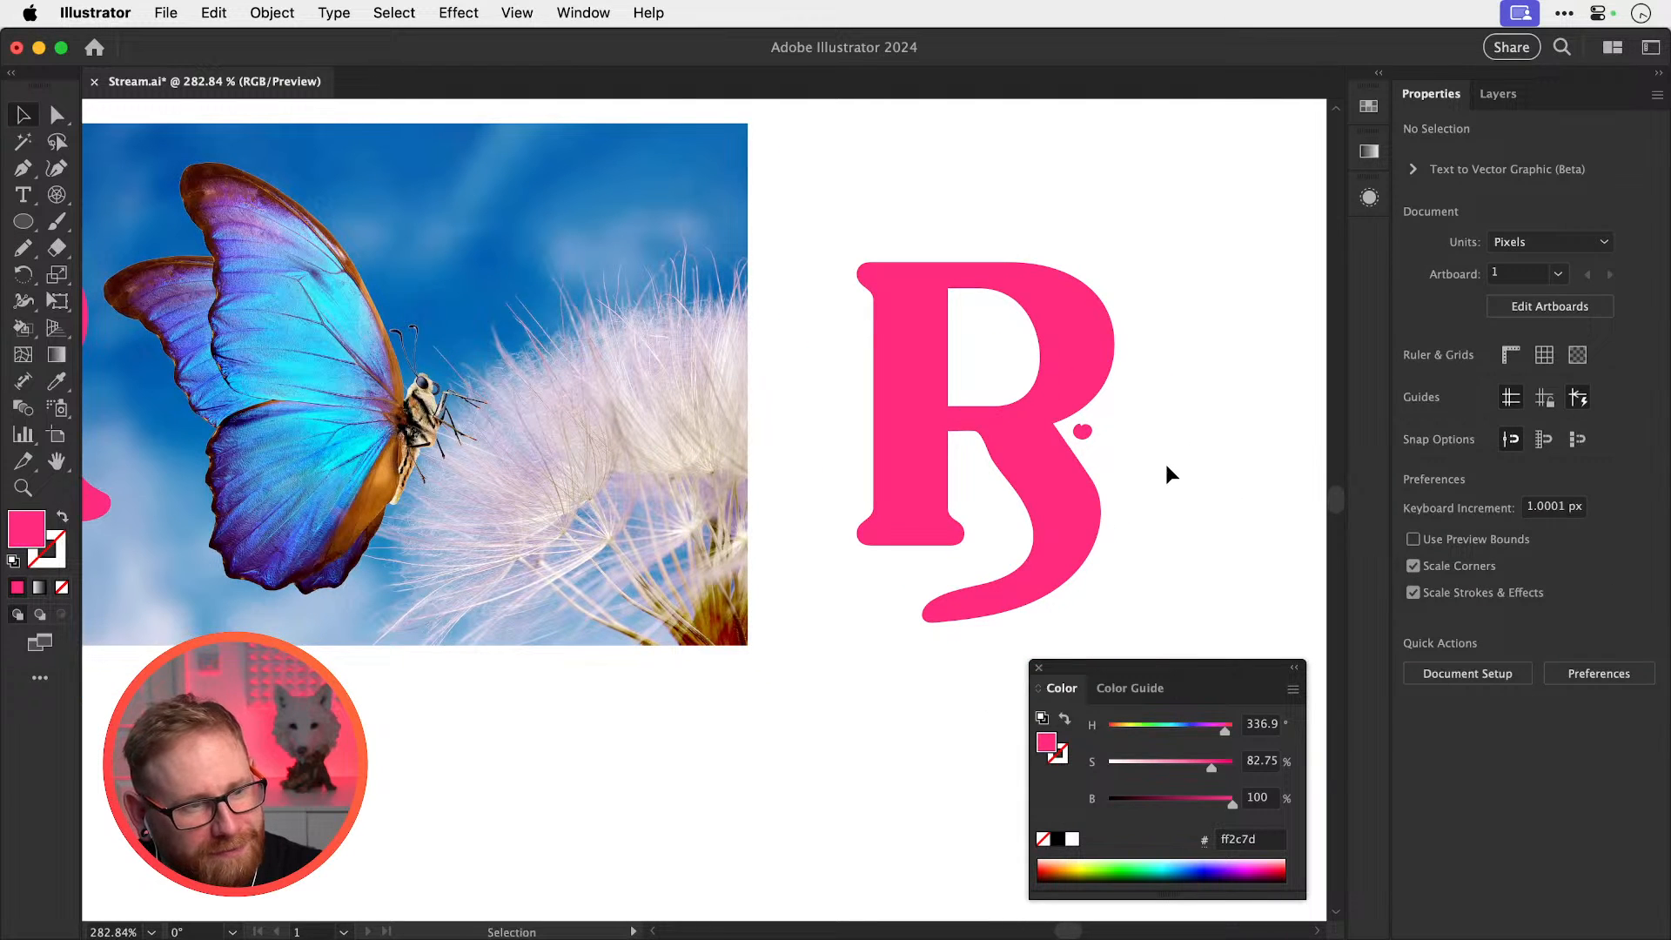
Slant the B's stem and shift its top-left anchors about 30 px left
key("a")
left_click_drag(831, 491, 955, 564)
key("v")
left_click(1235, 487)
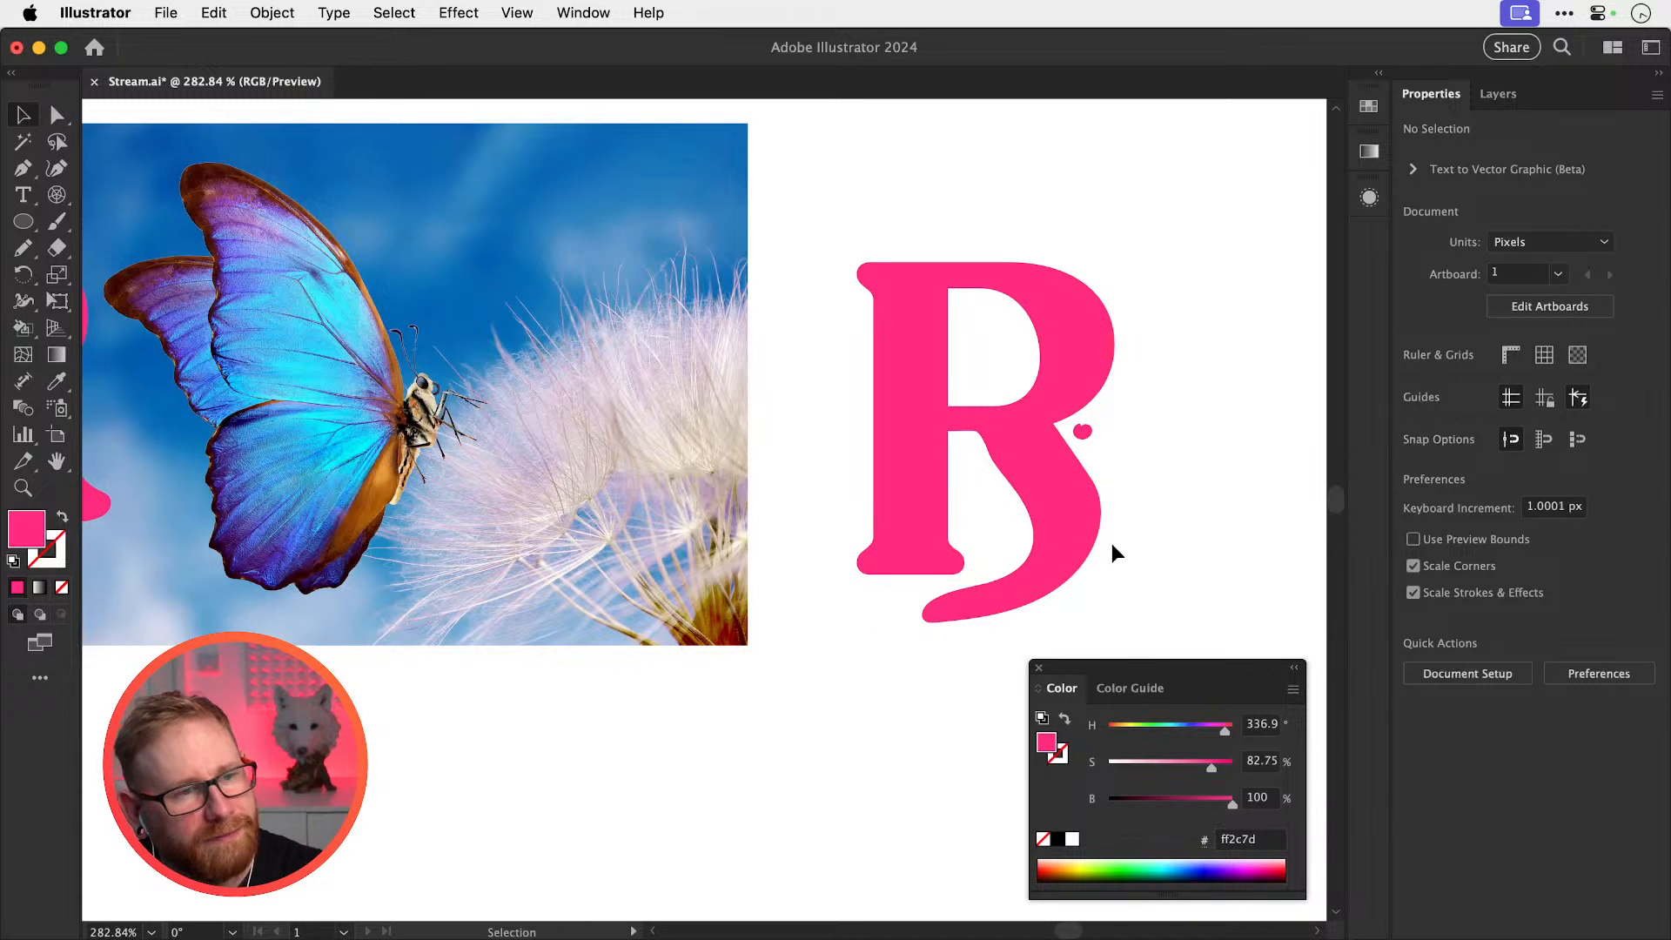
key("a")
left_click_drag(823, 231, 1114, 310)
left_click_drag(795, 187, 986, 581)
key("super+z")
key("super+z")
left_click_drag(837, 234, 955, 334)
left_click_drag(869, 261, 844, 261)
left_click(868, 243)
key("v")
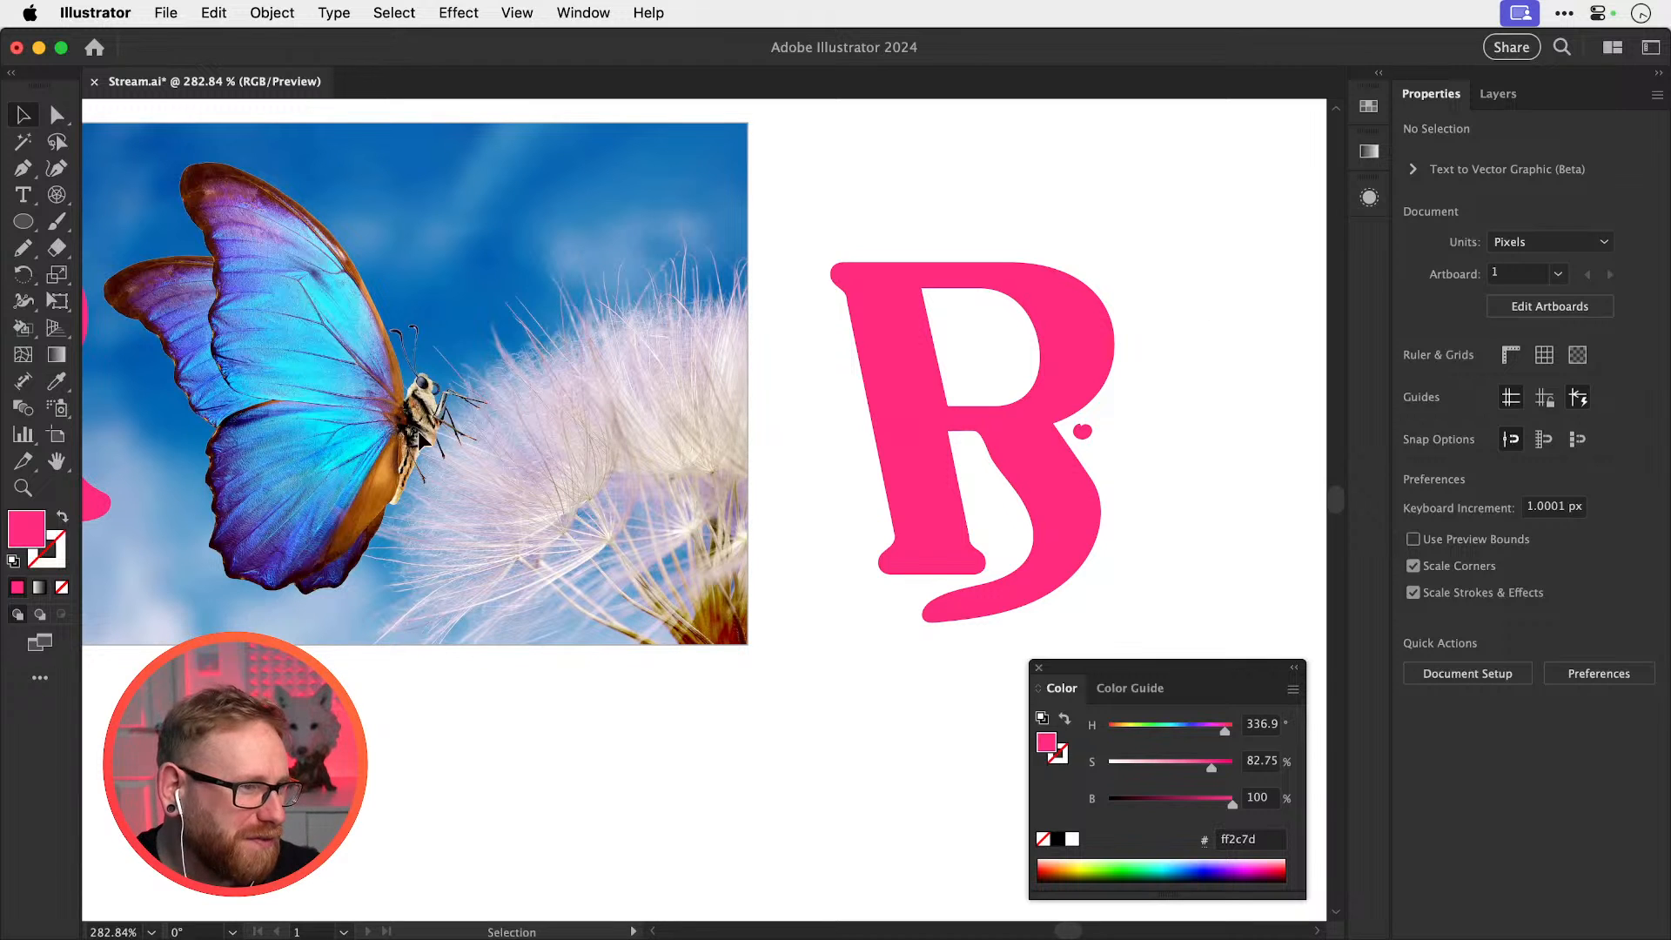
Delete the small pink dot beside the reshaped B
key("space")
left_click_drag(1000, 426, 1107, 423)
left_click(934, 447)
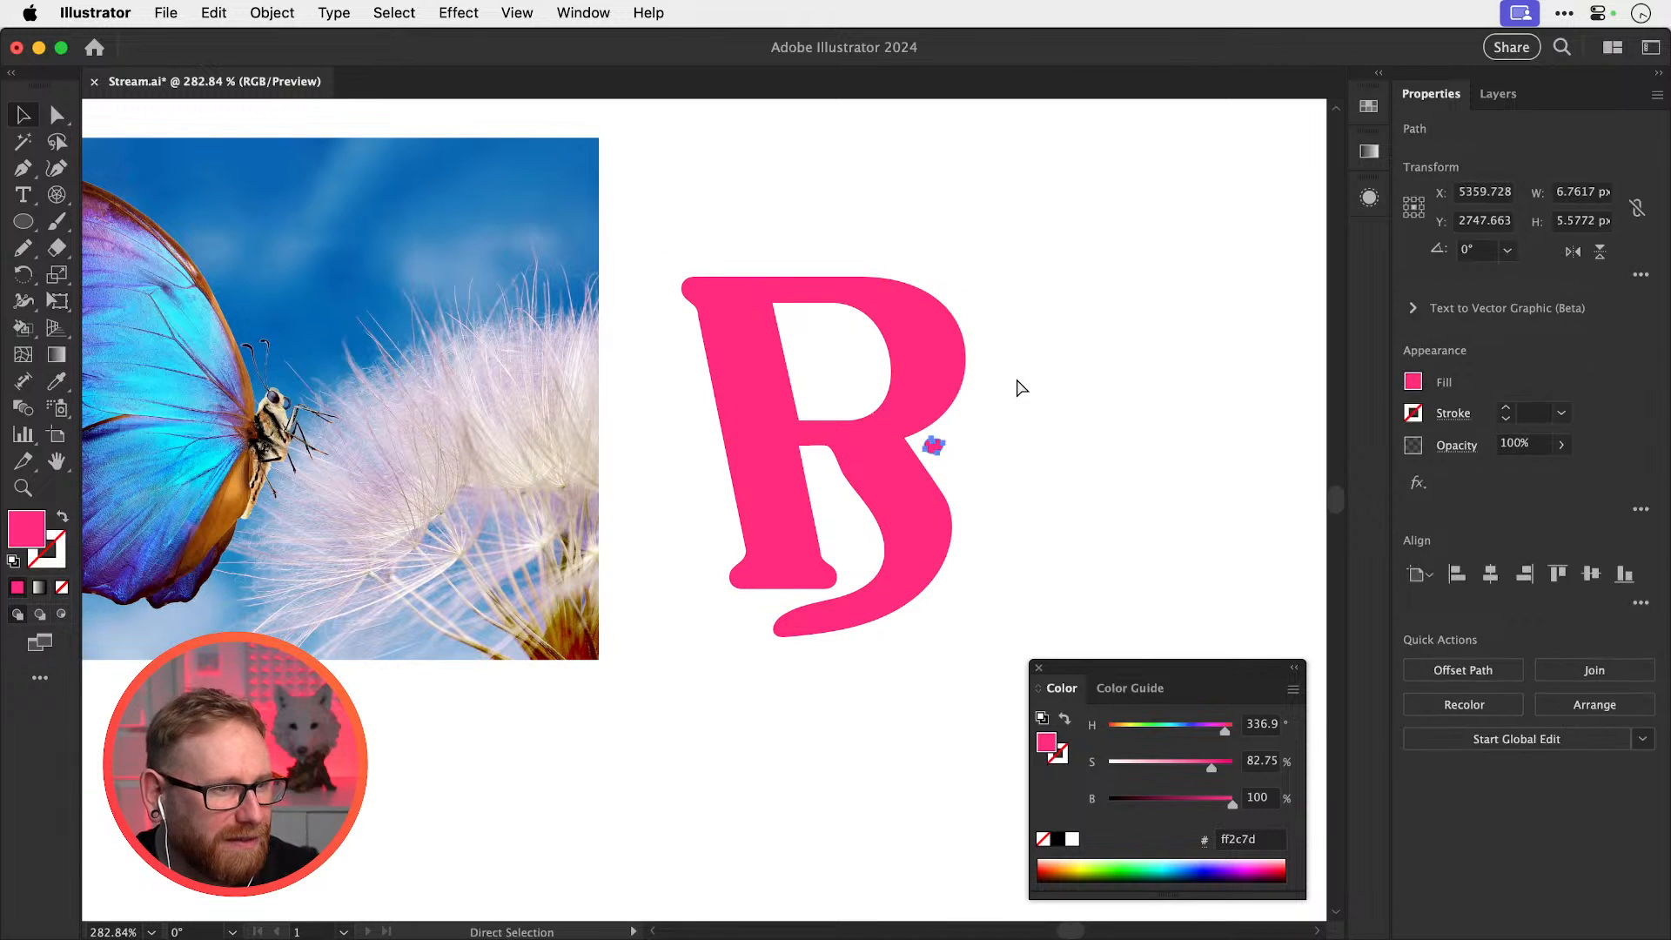
key("Delete")
key("super+minus")
key("super+minus")
key("super+minus")
key("super+minus")
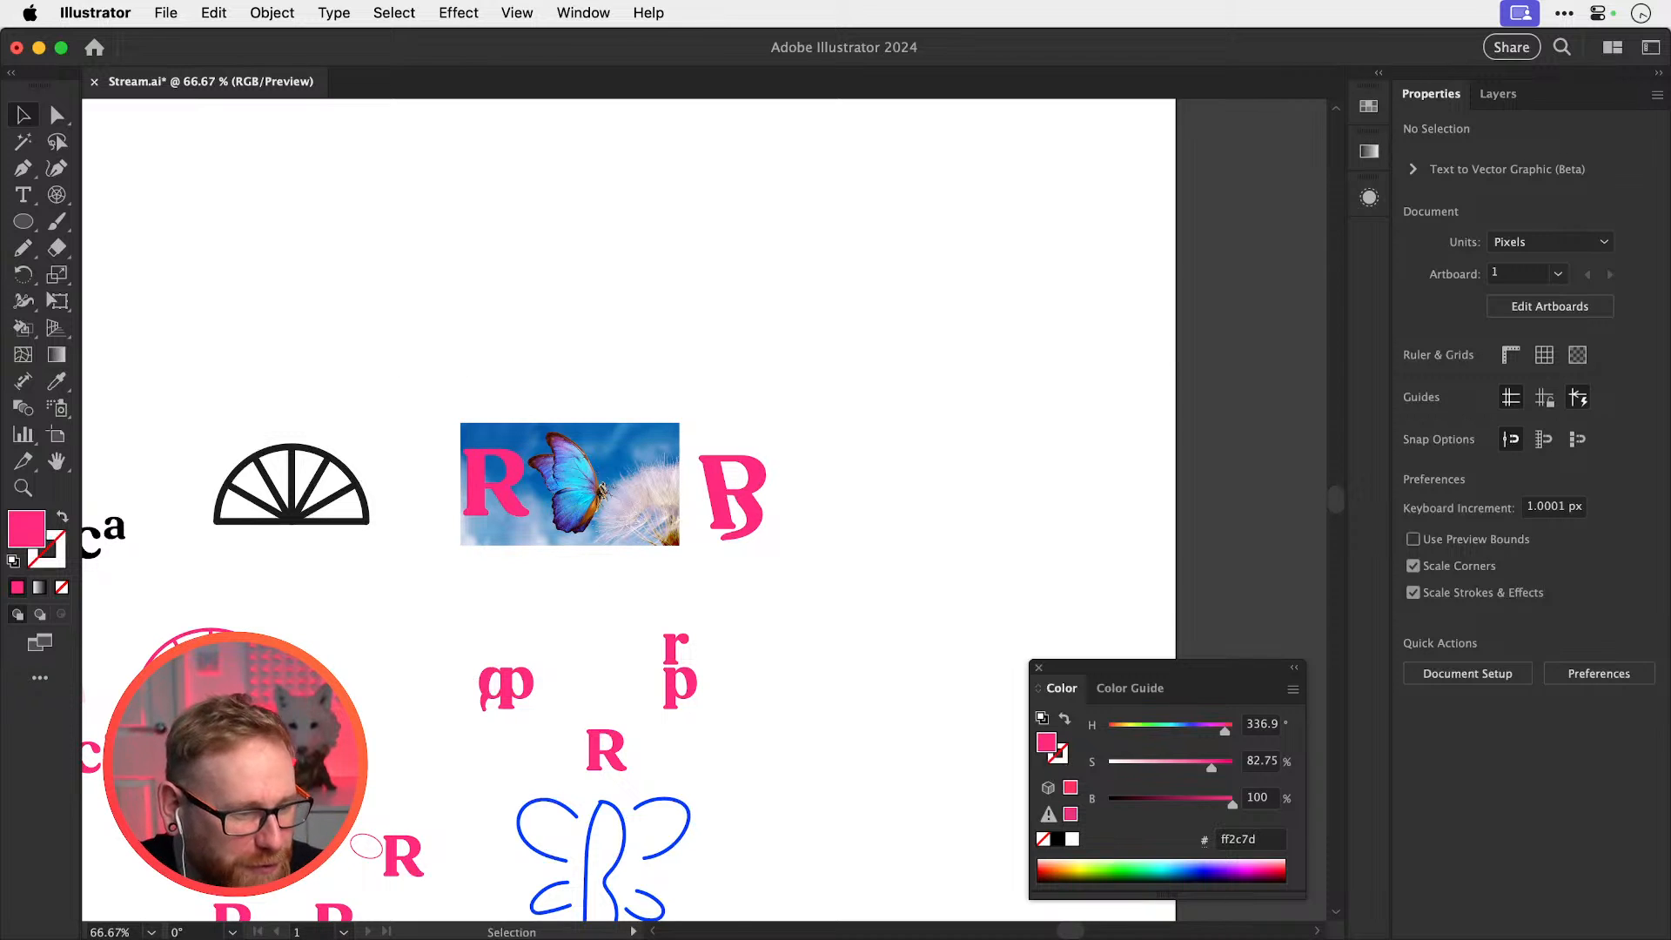
key("super+Tab")
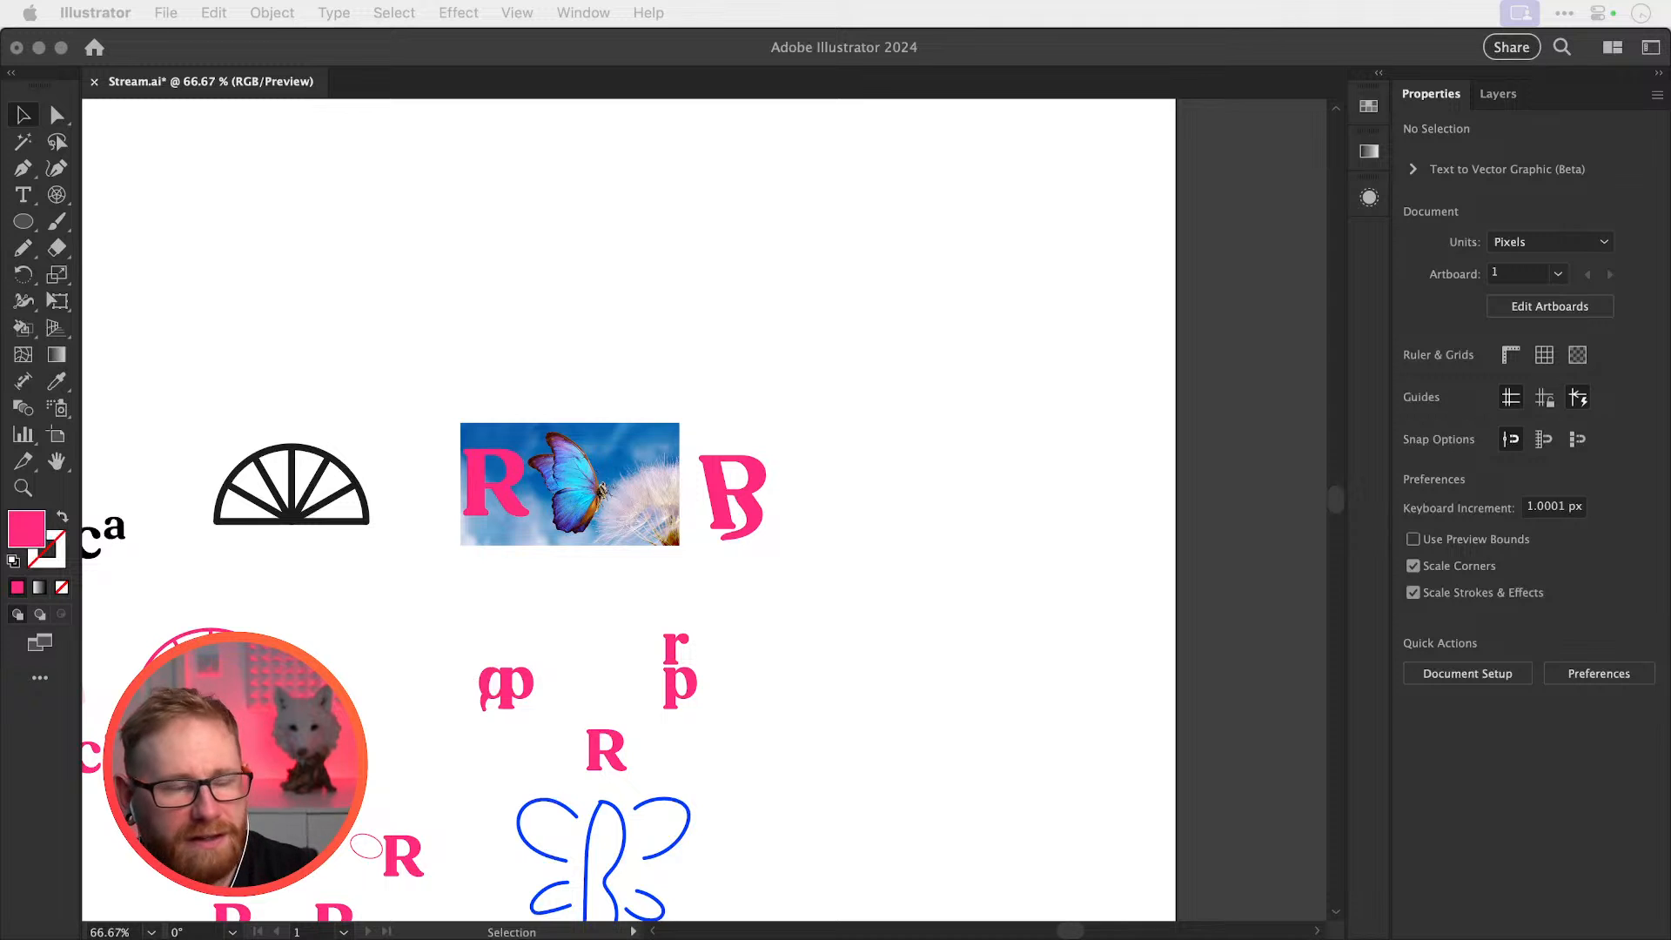
Place a copy of the pink r beside the B
left_click(793, 390)
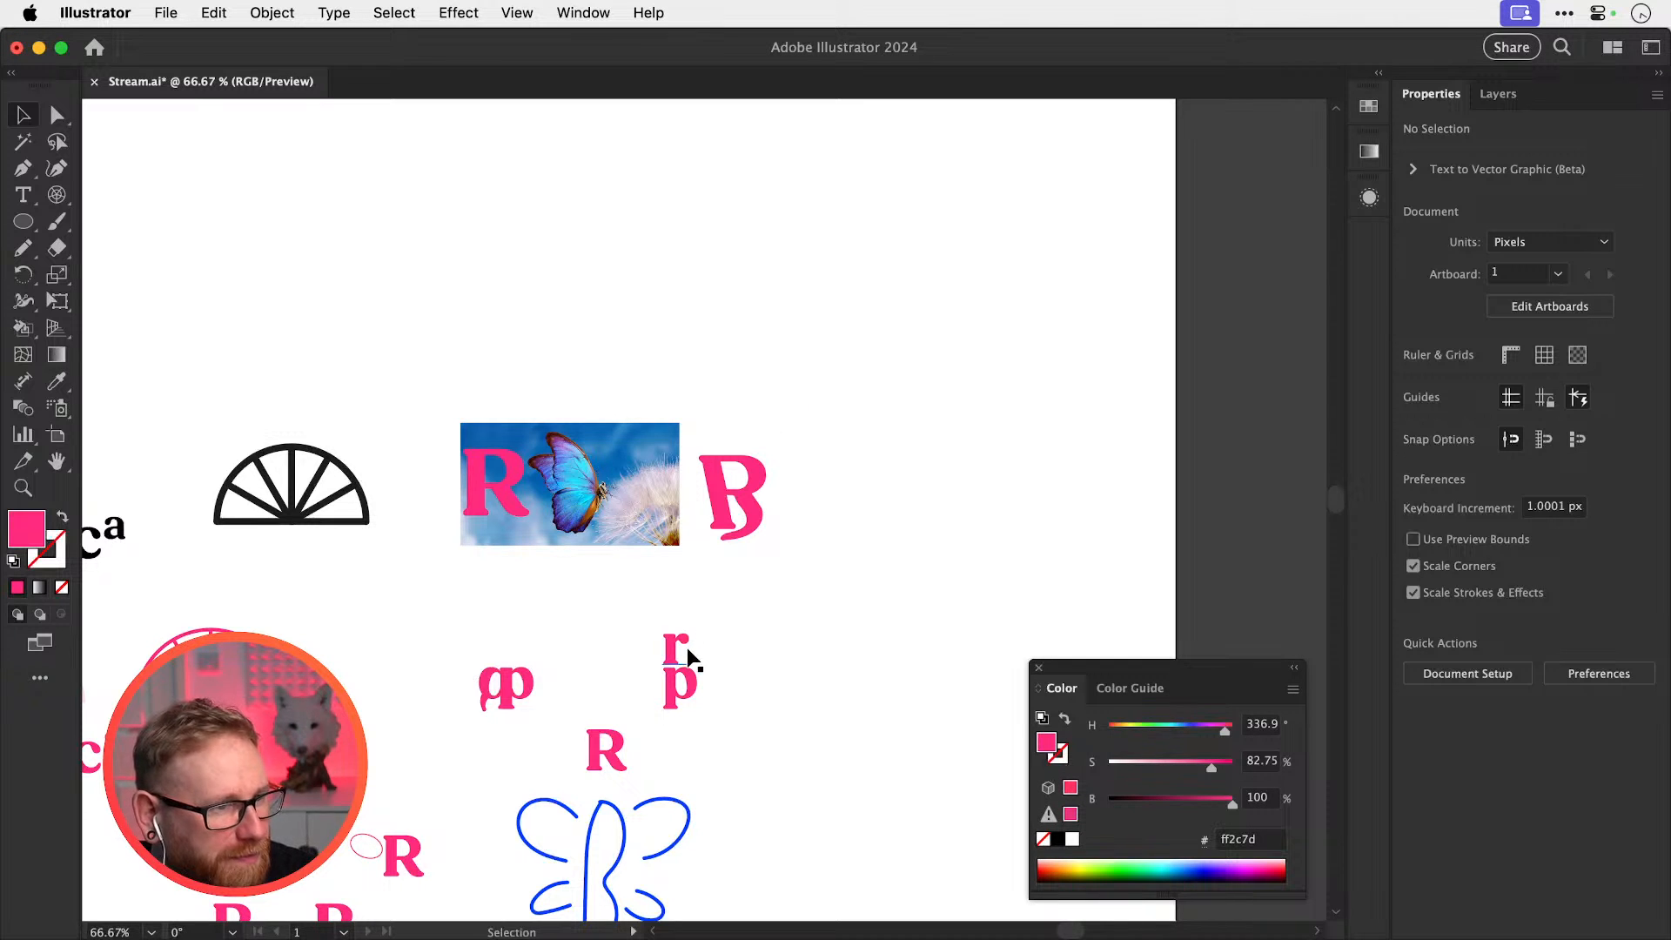
left_click_drag(686, 647, 859, 548)
key("super+z")
left_click_drag(674, 648, 1114, 582)
key("z")
key("v")
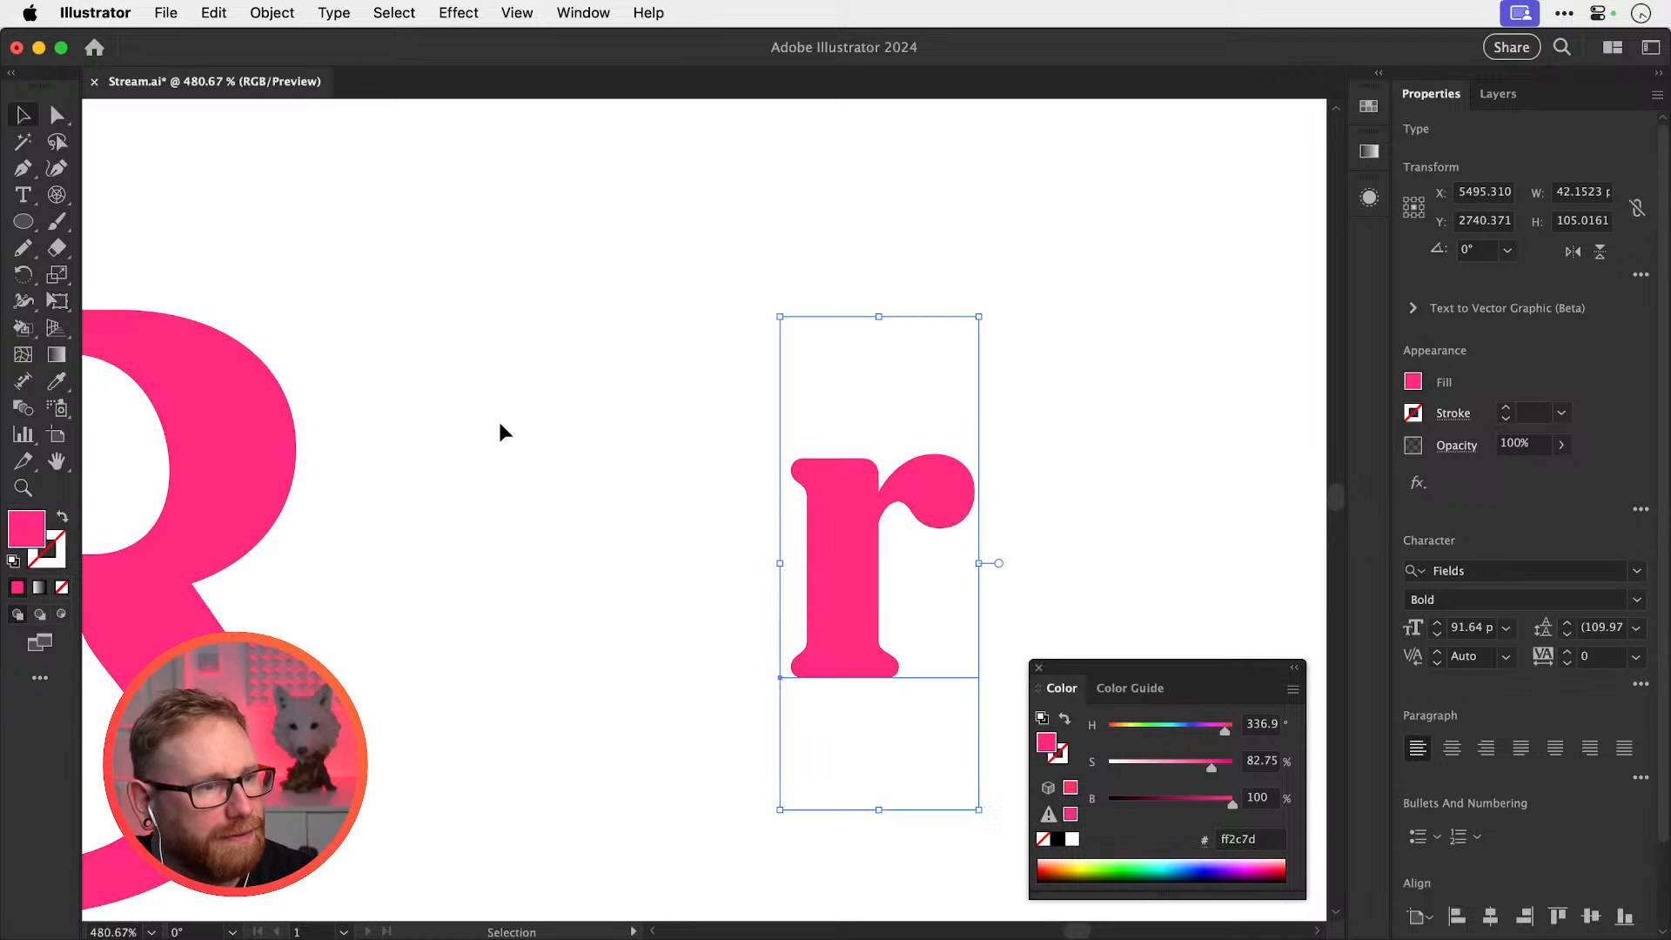
Draw a small white-filled circle on the r's bulb
left_click(17, 224)
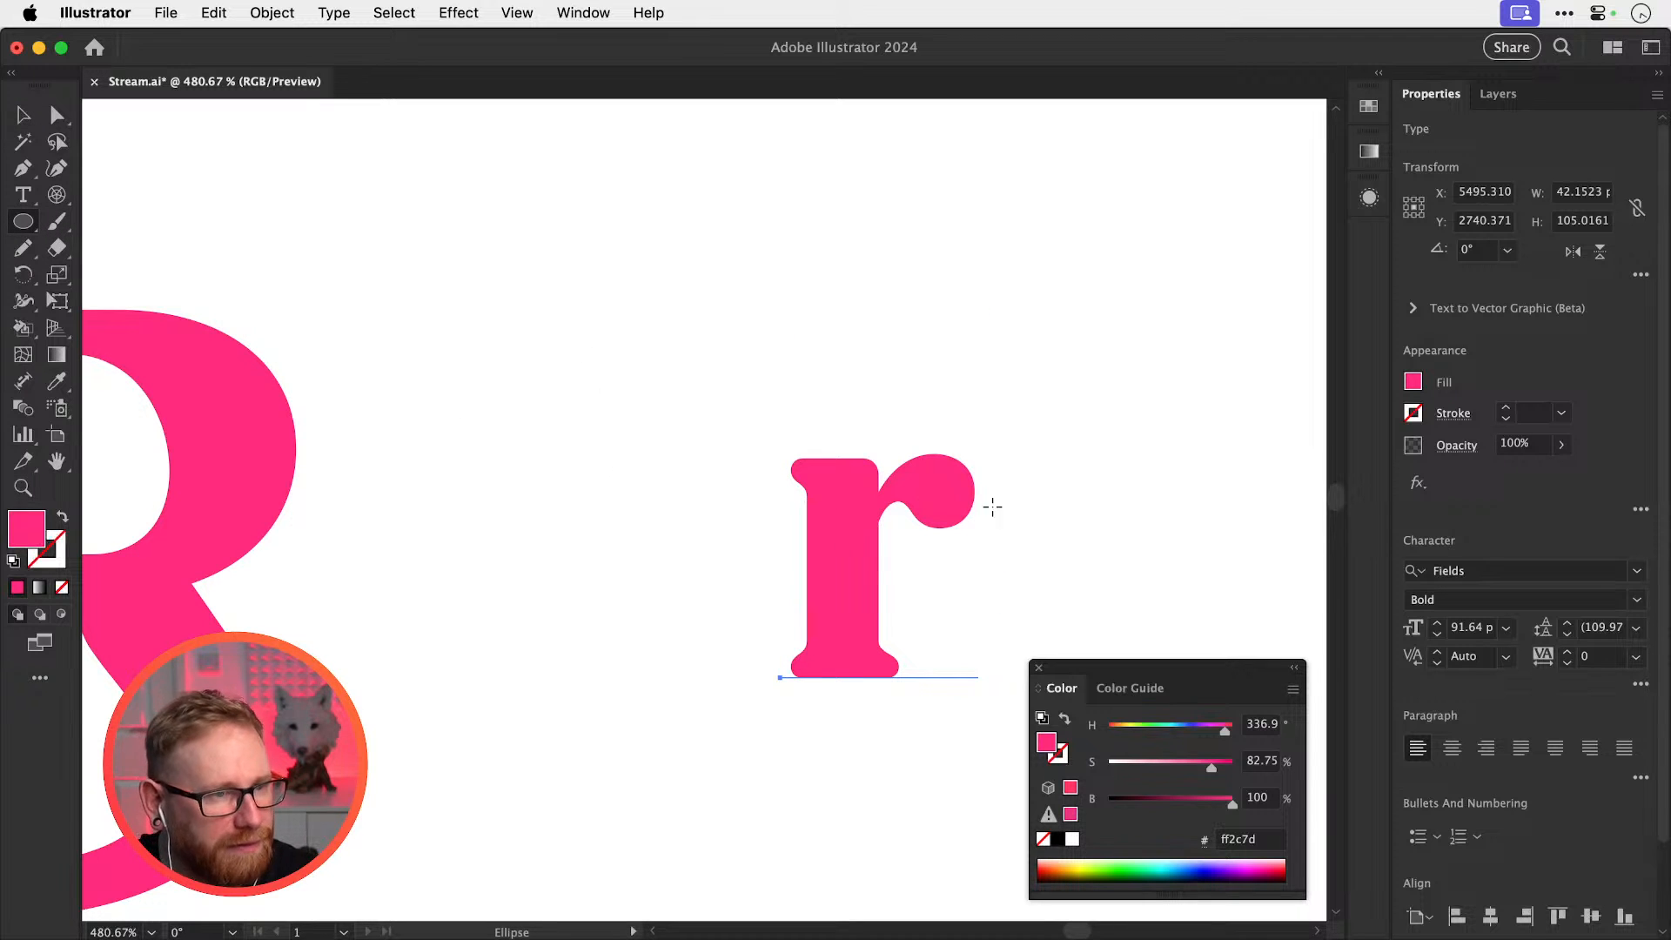
left_click_drag(921, 463, 1000, 513)
key("i")
left_click(984, 413)
key("v")
left_click(986, 410)
key("z")
key("v")
left_click_drag(942, 485, 948, 476)
Move the r copy further up and right
key("super+minus")
key("super+minus")
key("super+minus")
key("super+minus")
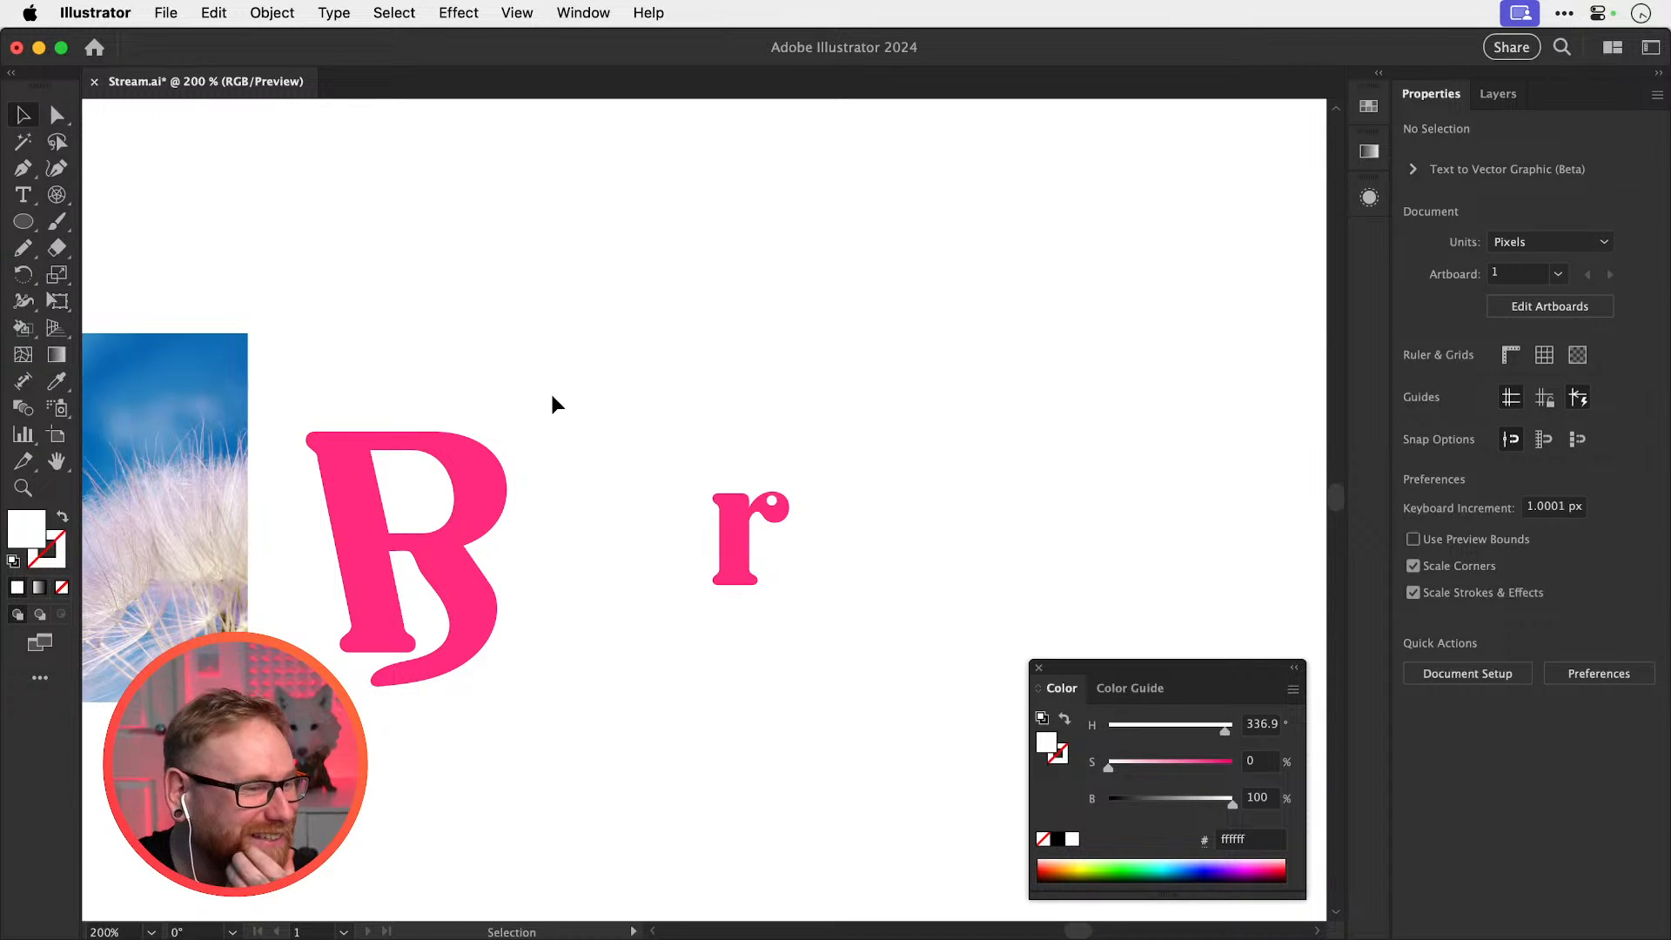
left_click_drag(634, 511, 835, 688)
left_click_drag(755, 568, 942, 505)
left_click(978, 475)
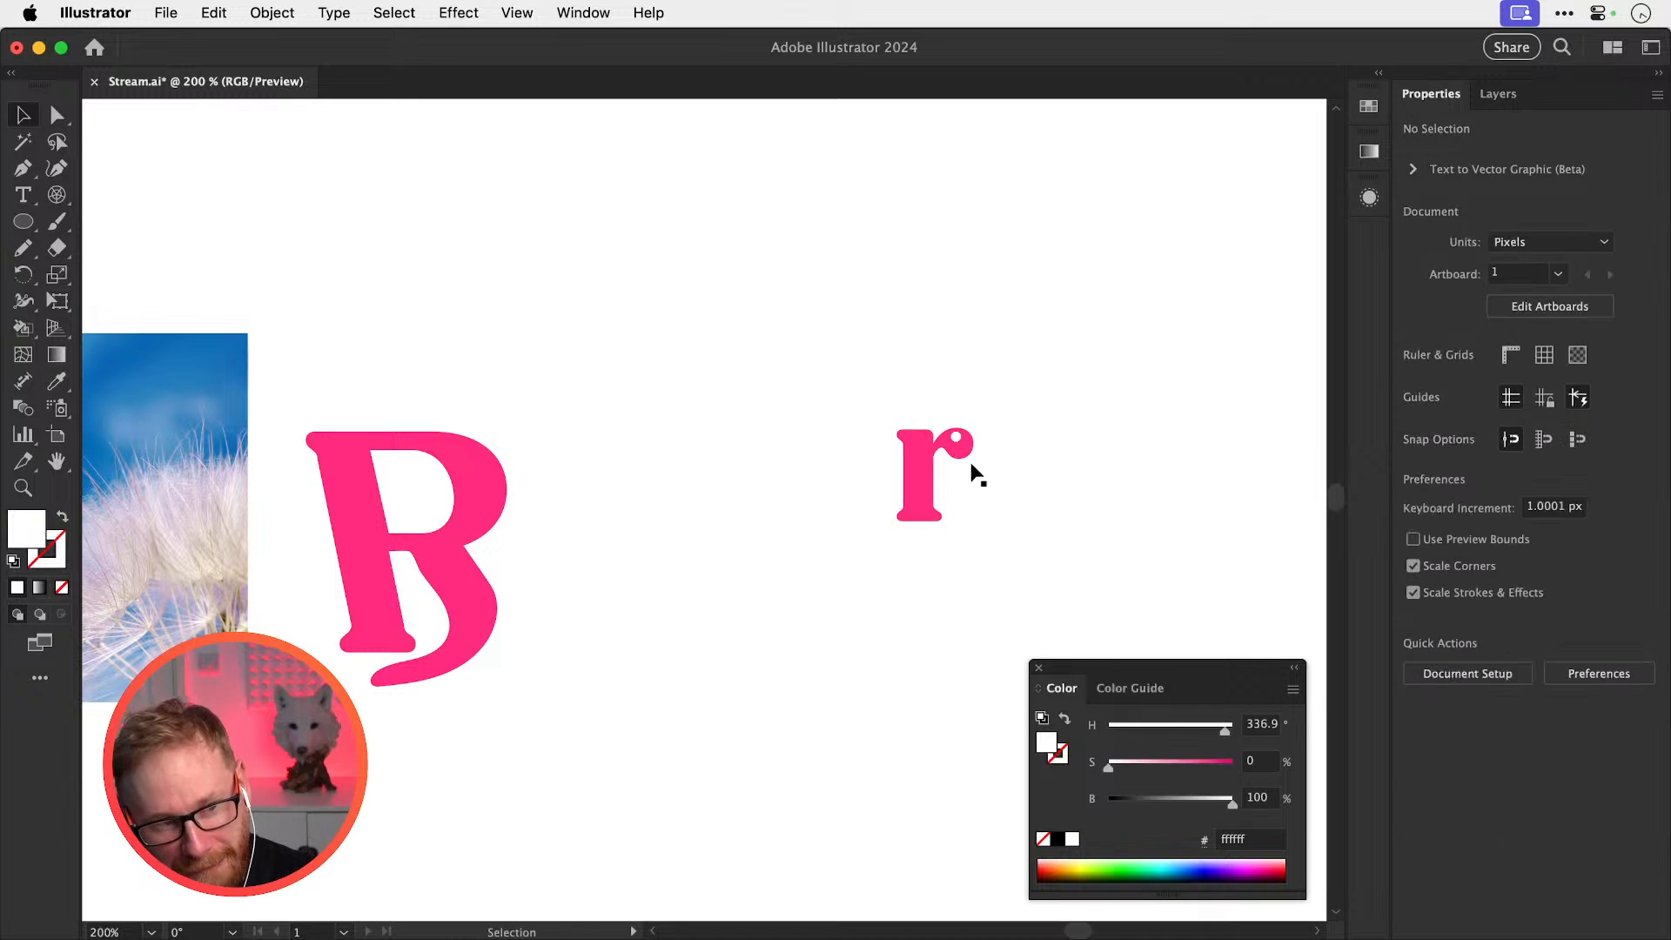
Sketch a butterfly-wing loop out of the r with the Pencil
key("n")
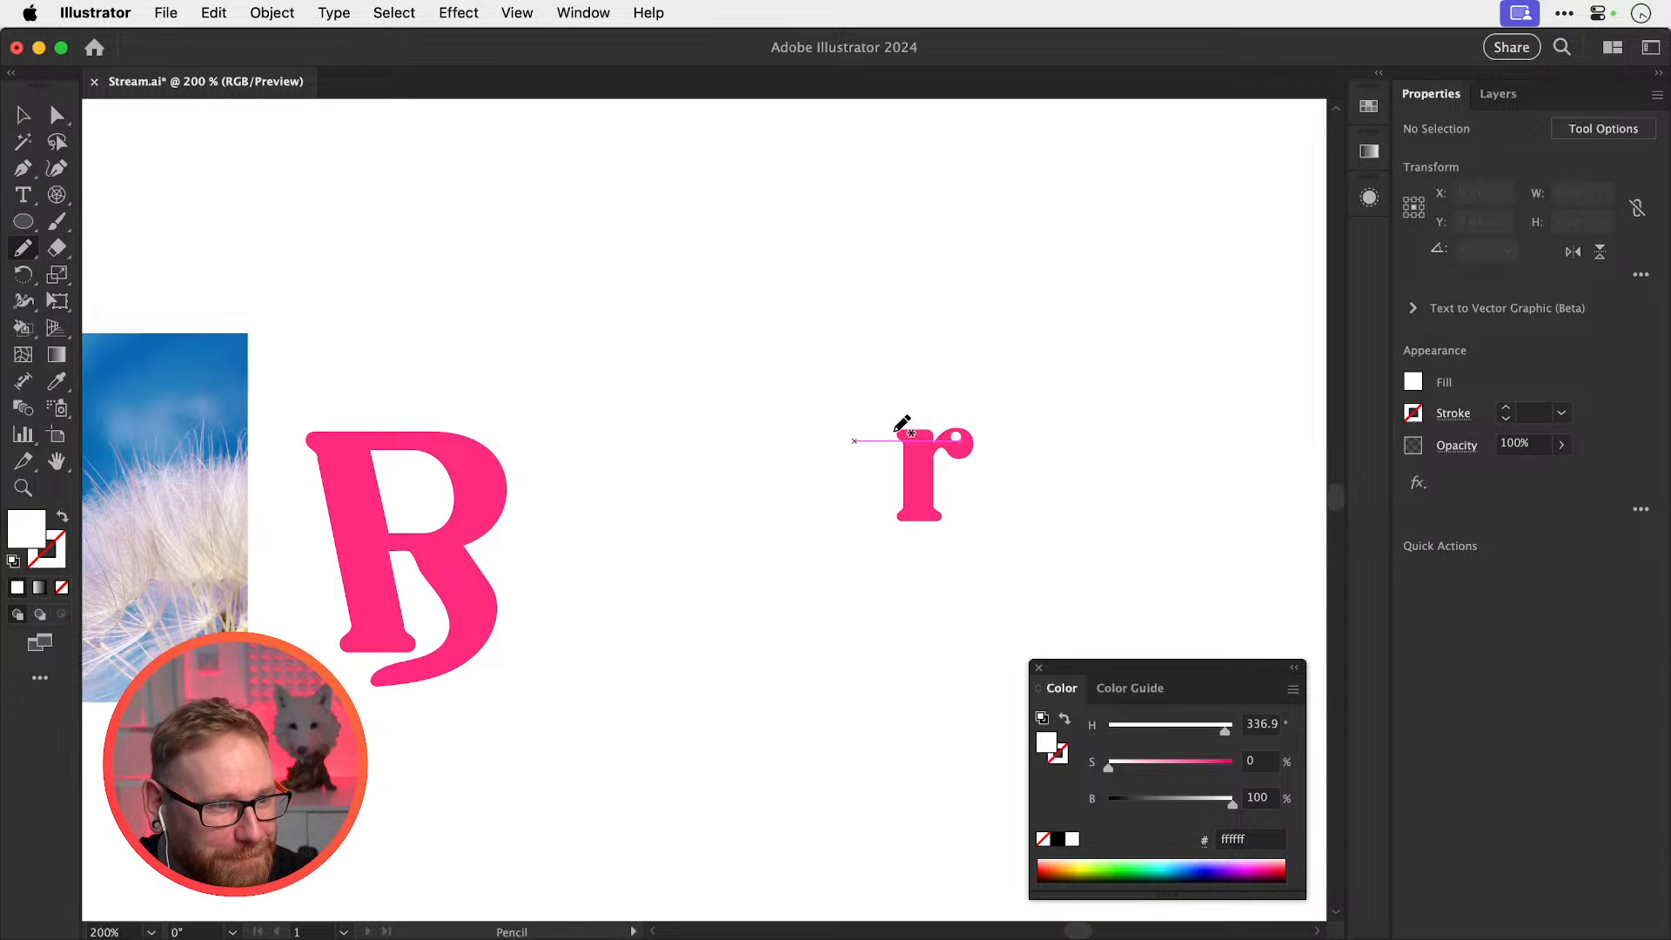
mouse_move(896, 435)
left_mouse_down()
mouse_move(819, 337)
mouse_move(1100, 395)
mouse_move(1135, 382)
mouse_move(1081, 328)
mouse_move(1053, 331)
mouse_move(1068, 477)
mouse_move(1182, 474)
mouse_move(1176, 460)
mouse_move(1102, 498)
mouse_move(1094, 577)
mouse_move(1114, 597)
mouse_move(1140, 590)
mouse_move(1184, 488)
mouse_move(1164, 461)
mouse_move(1131, 473)
left_mouse_up()
key("super+z")
key("super+shift+a")
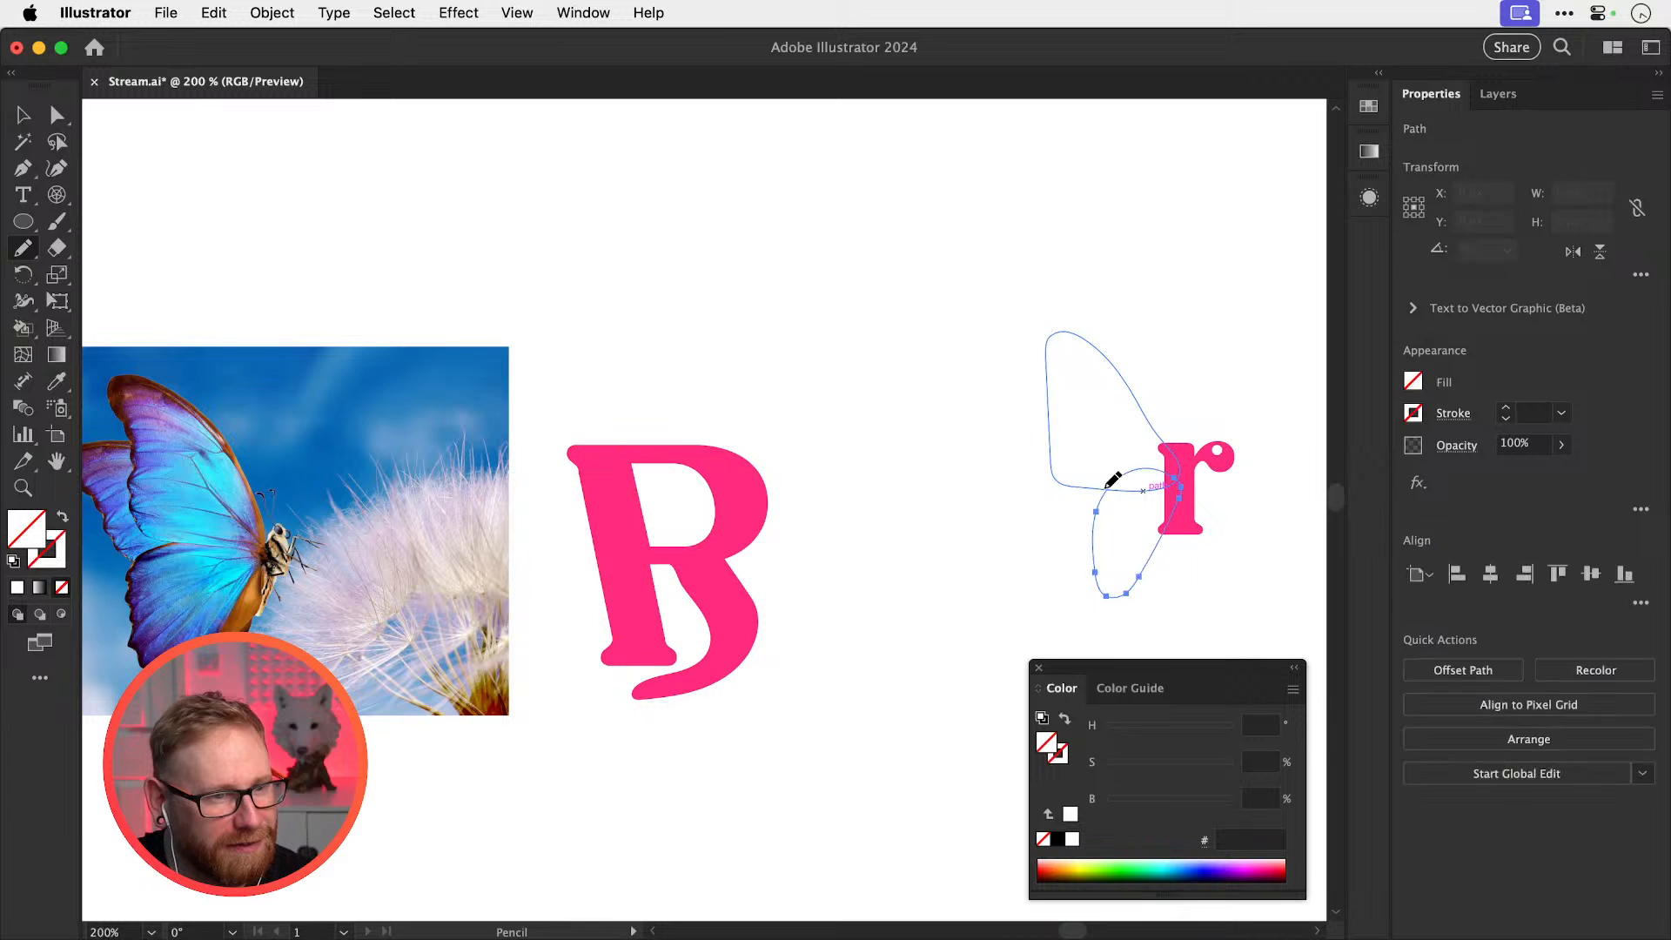
Give the wing loop no fill and a 1 pt pink ff2c7d stroke sampled from the r
key("v")
key("d")
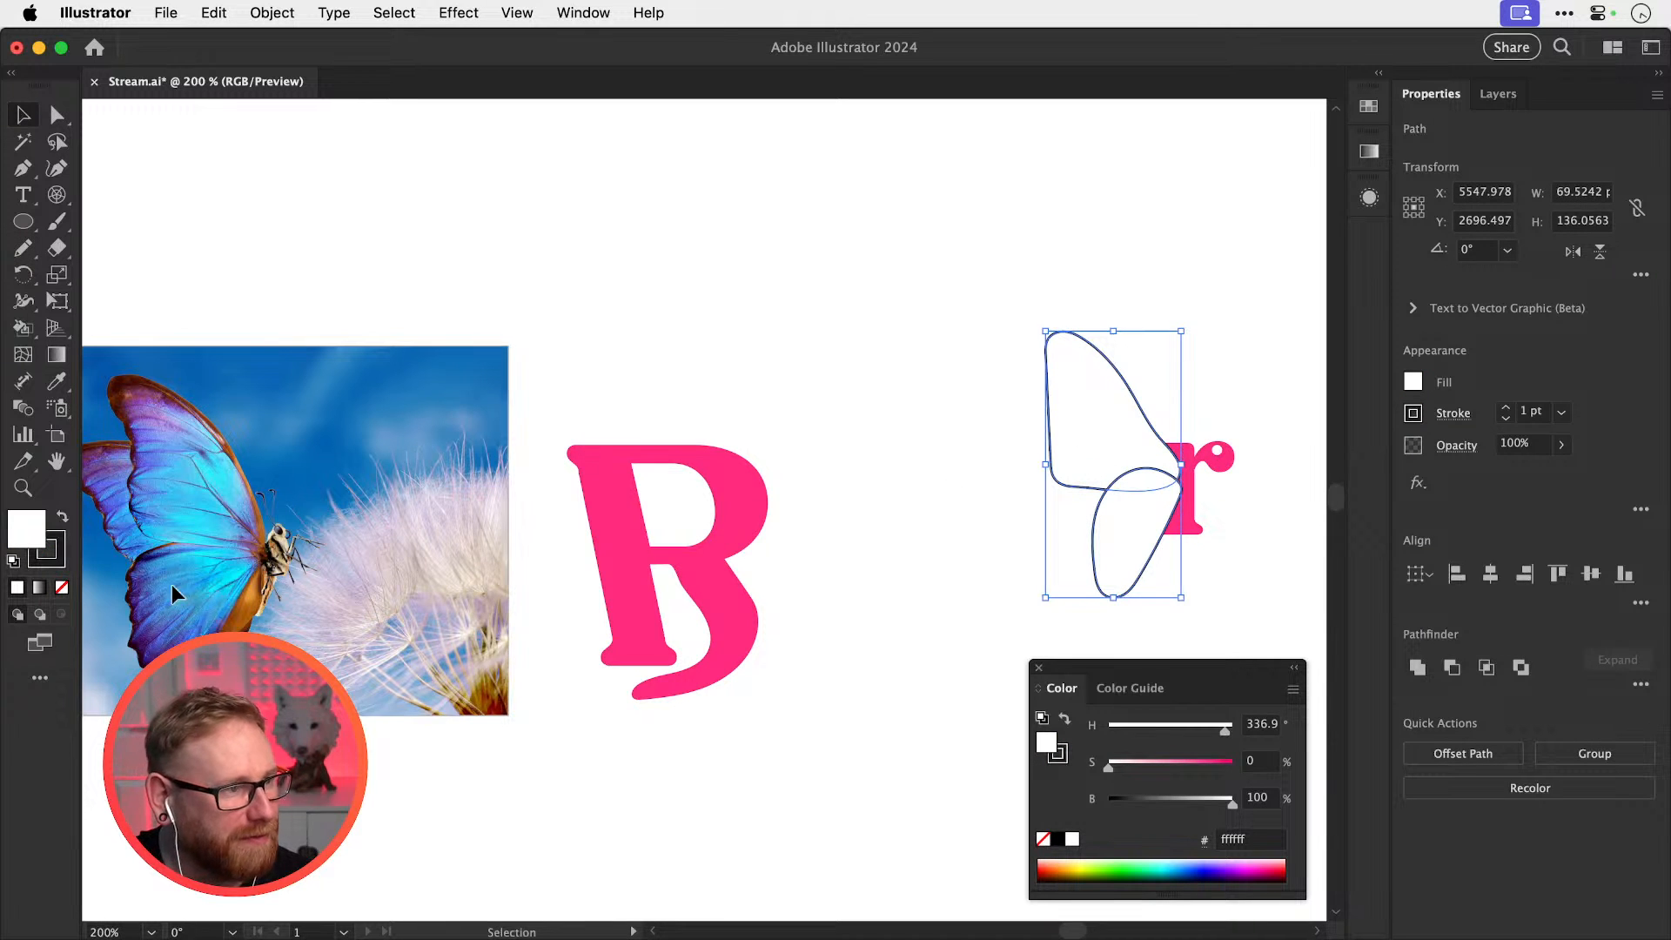
left_click(62, 587)
key("x")
key("i")
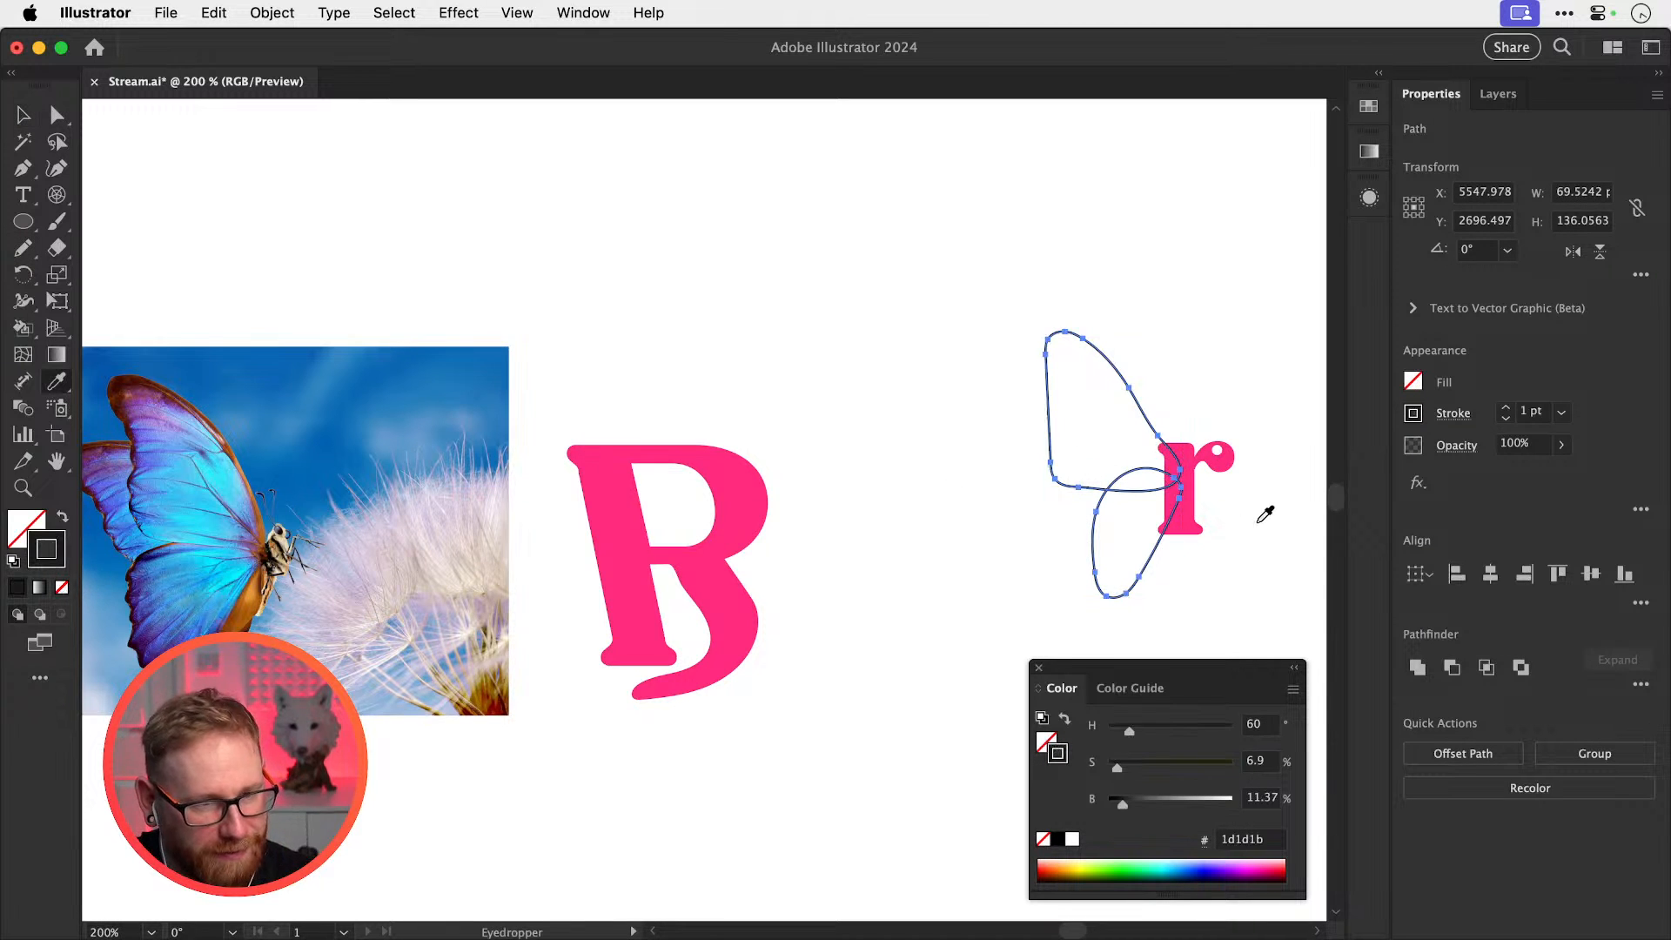
left_click(1185, 524, "shift")
key("v")
left_click(1147, 364)
left_click_drag(1146, 365, 1048, 515)
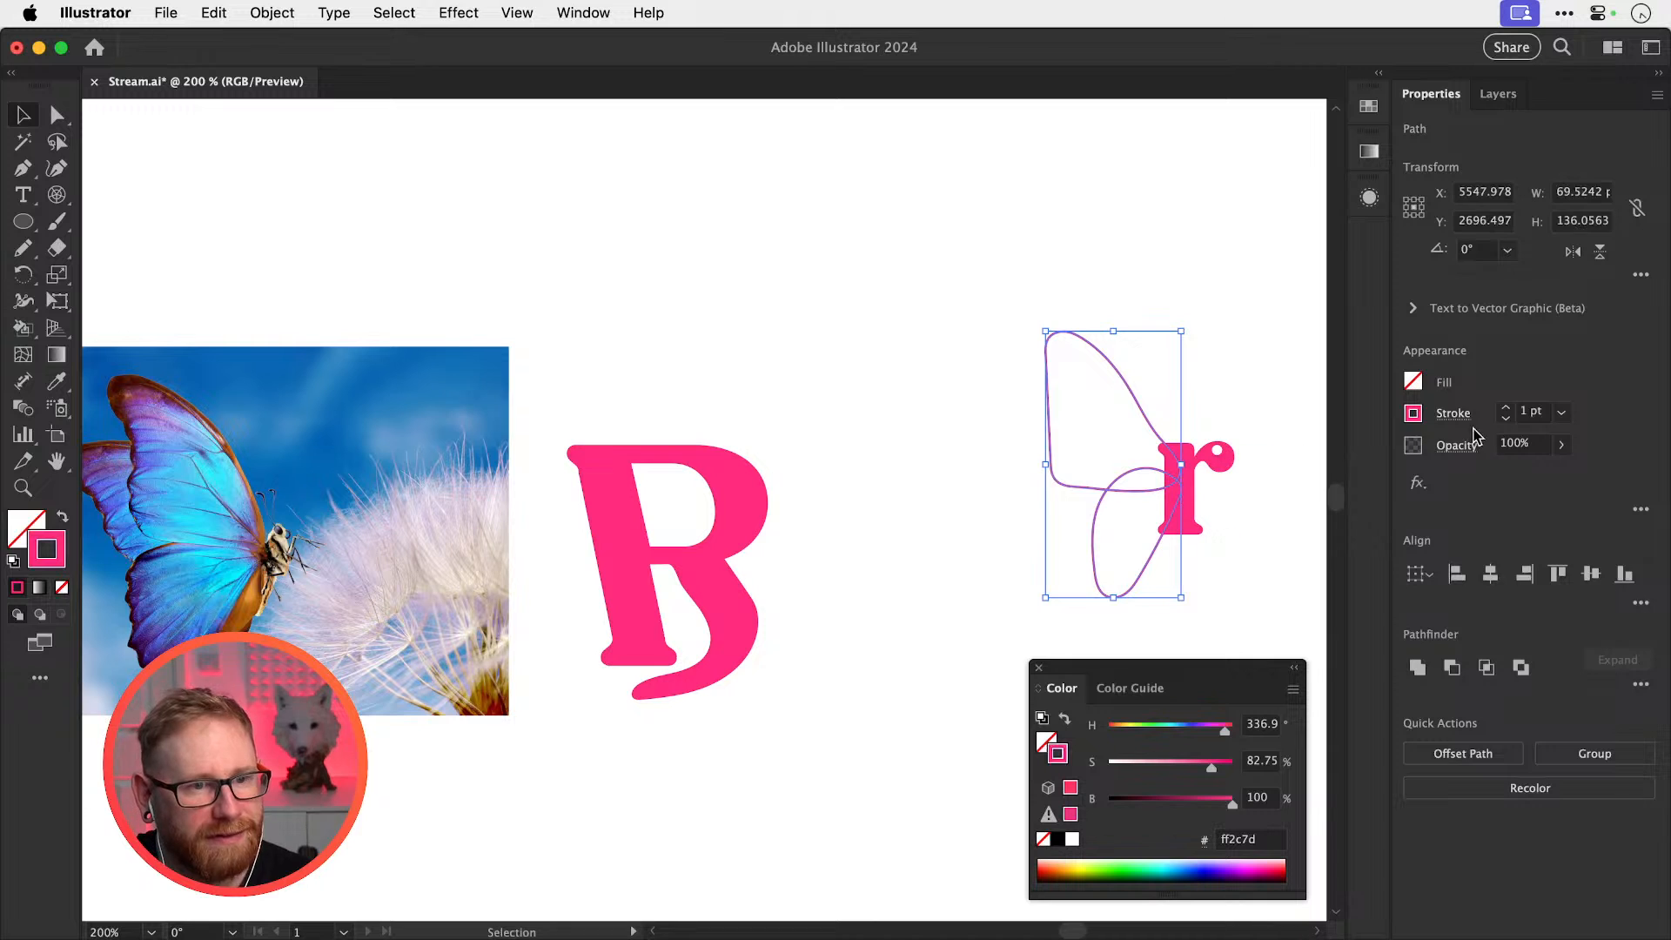
Raise the butterfly loop's pink stroke weight to 7 pt
left_click(1507, 407, "shift")
key("super+shift+a")
key("super+z")
left_click(1506, 407, "shift")
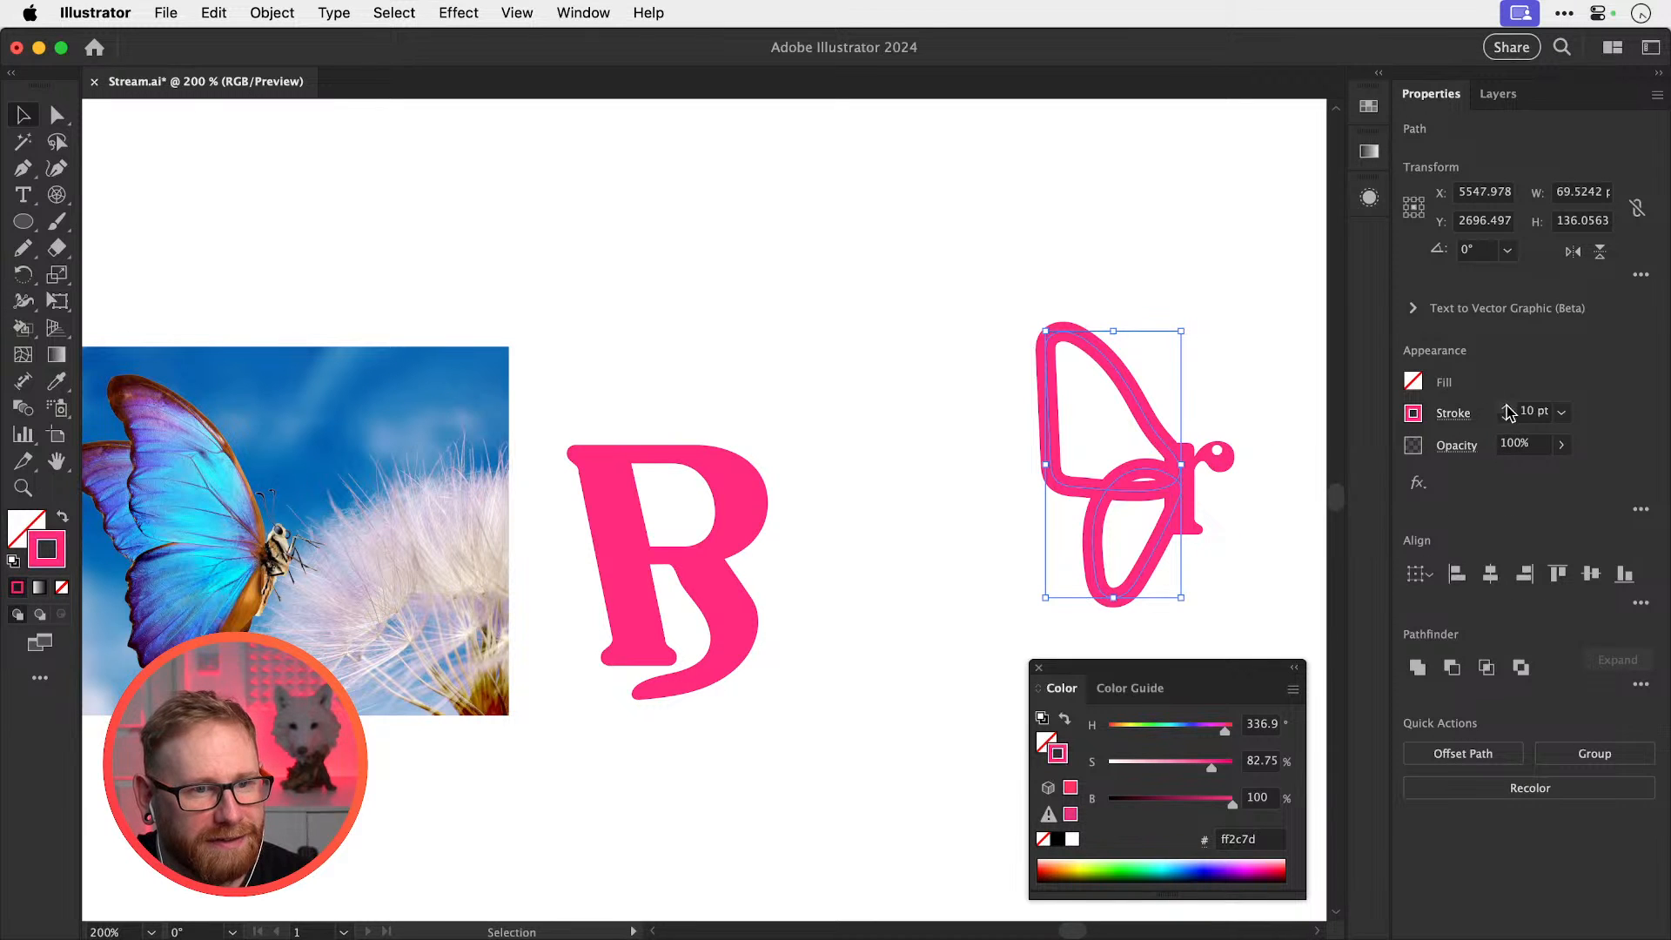
left_click(1506, 408)
left_click(1506, 420)
left_click(1506, 419)
left_click(1506, 420)
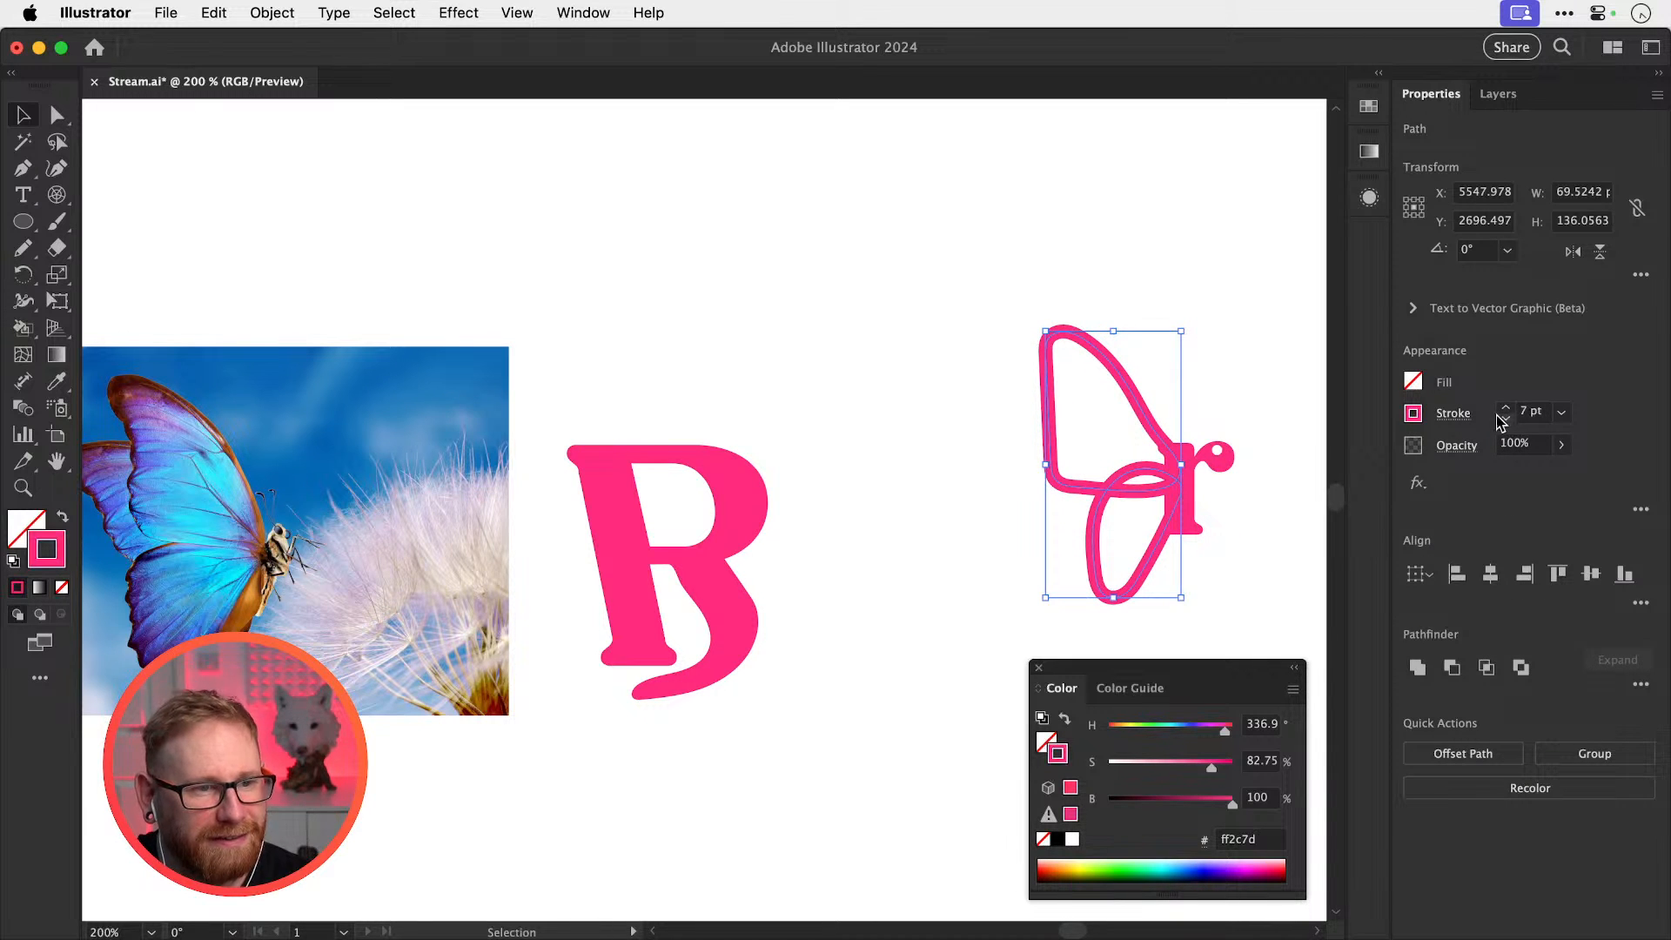
key("super+shift+a")
Move the wing loop up and to the left on the butterfly r
key("super+space")
left_click_drag(1163, 445, 1279, 498)
left_click_drag(1165, 325, 1043, 474)
left_click(1078, 475)
left_click(1205, 376)
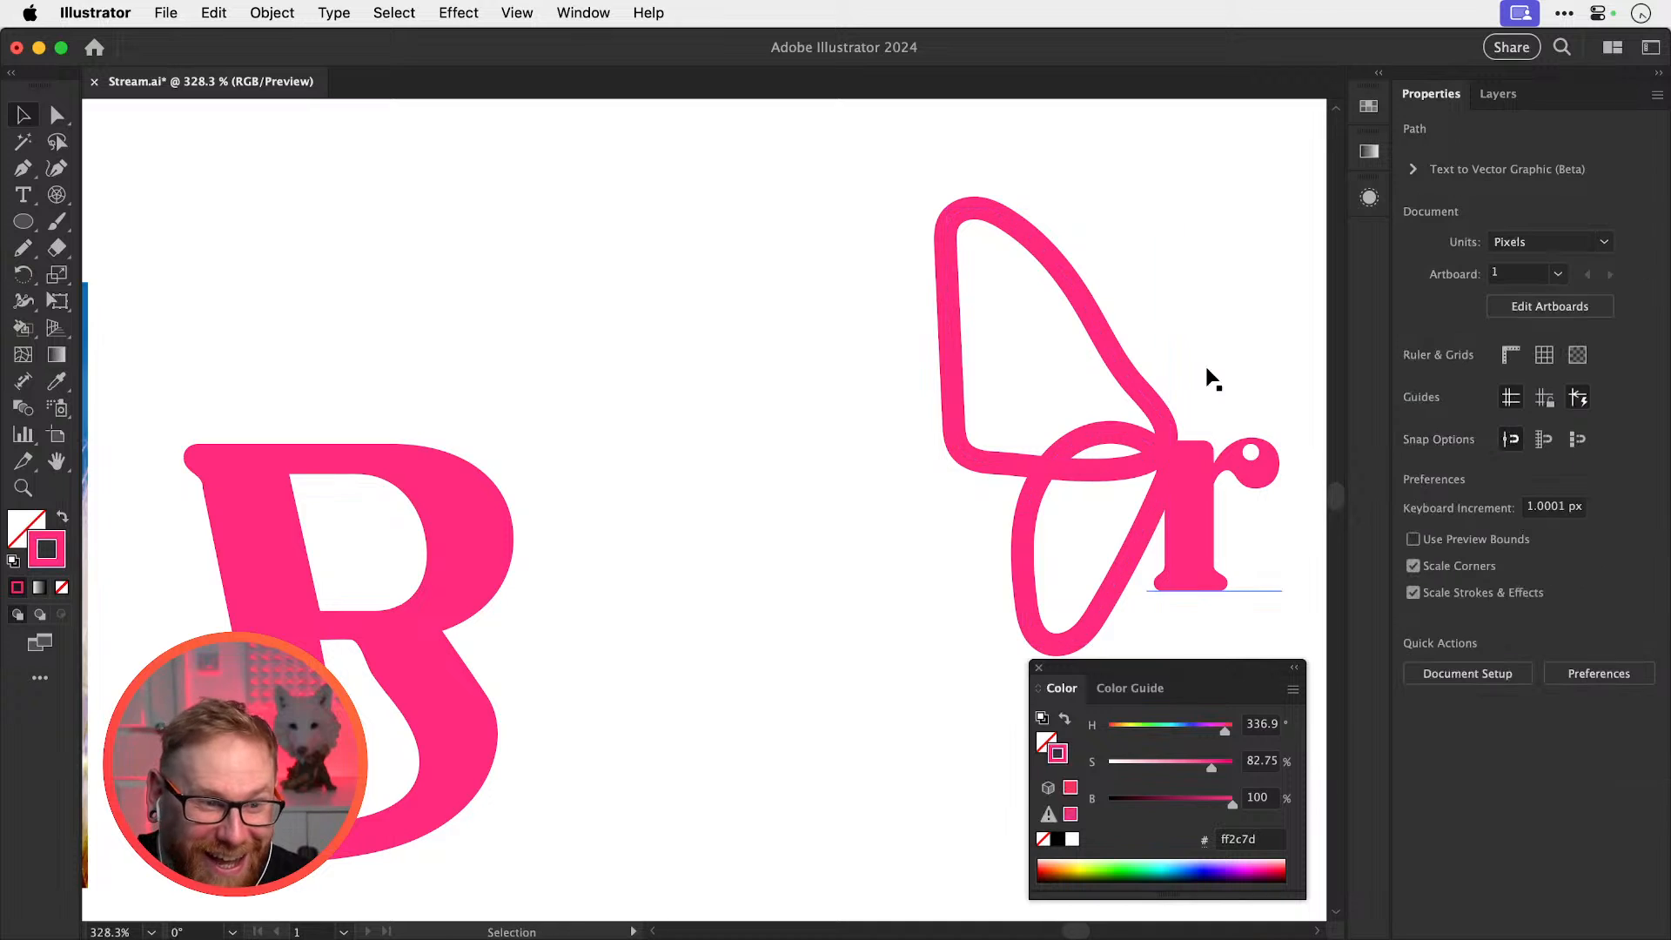
Proportionally scale the r's white dot down to about 77%
left_click_drag(1204, 377, 783, 347)
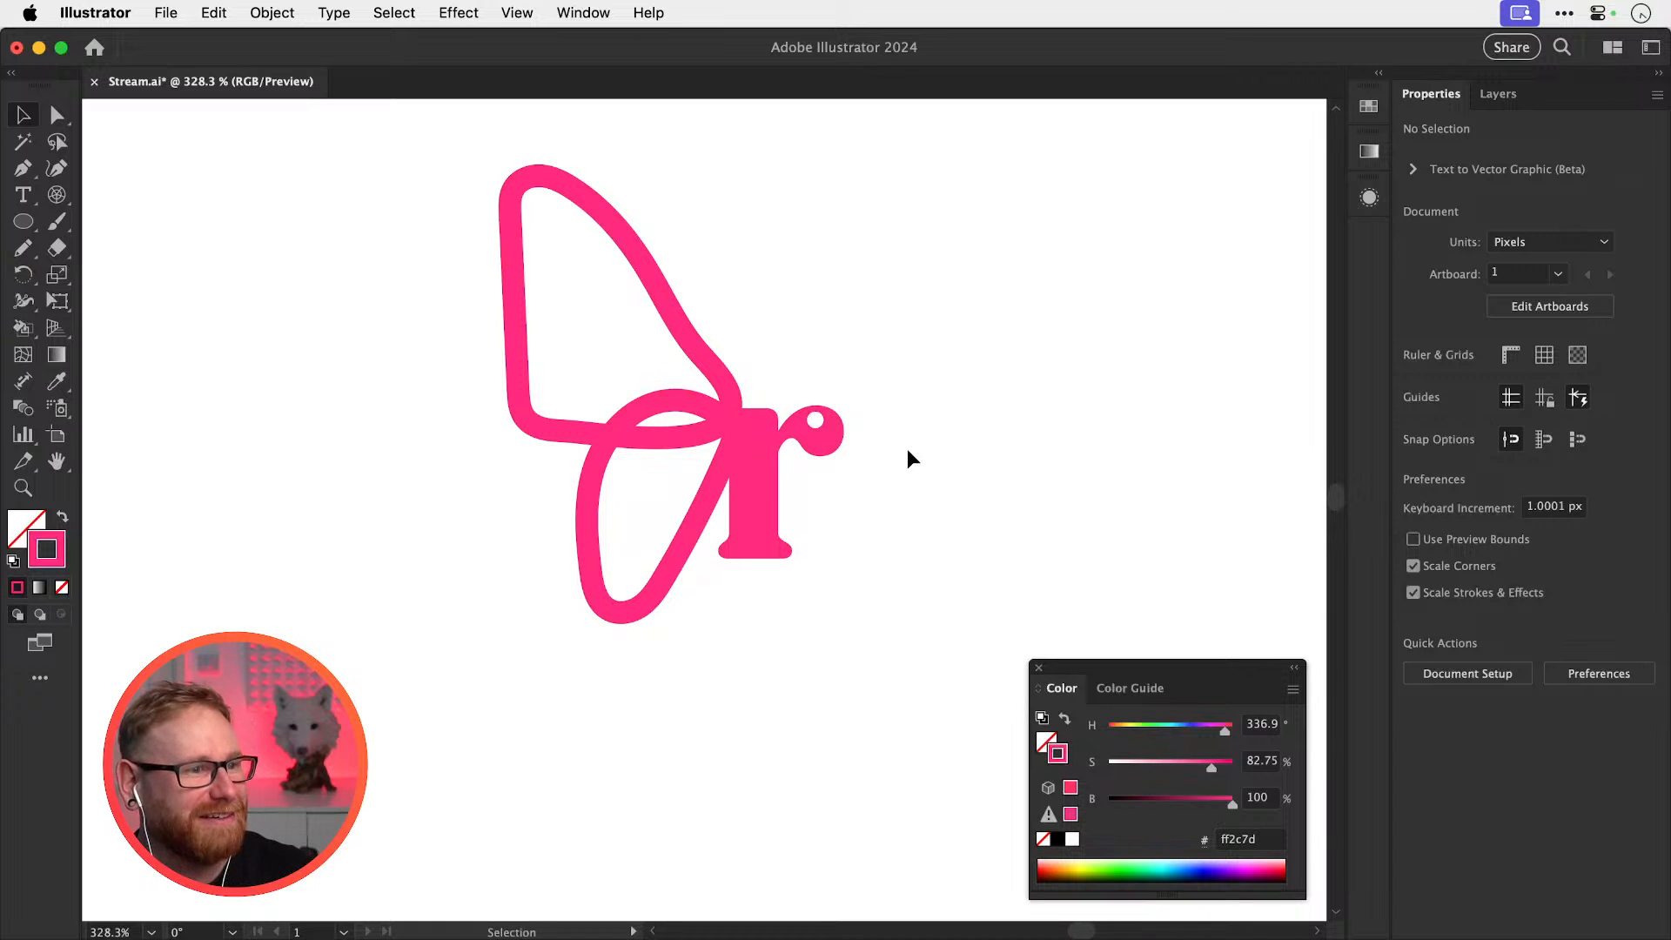
left_click_drag(789, 476, 896, 507)
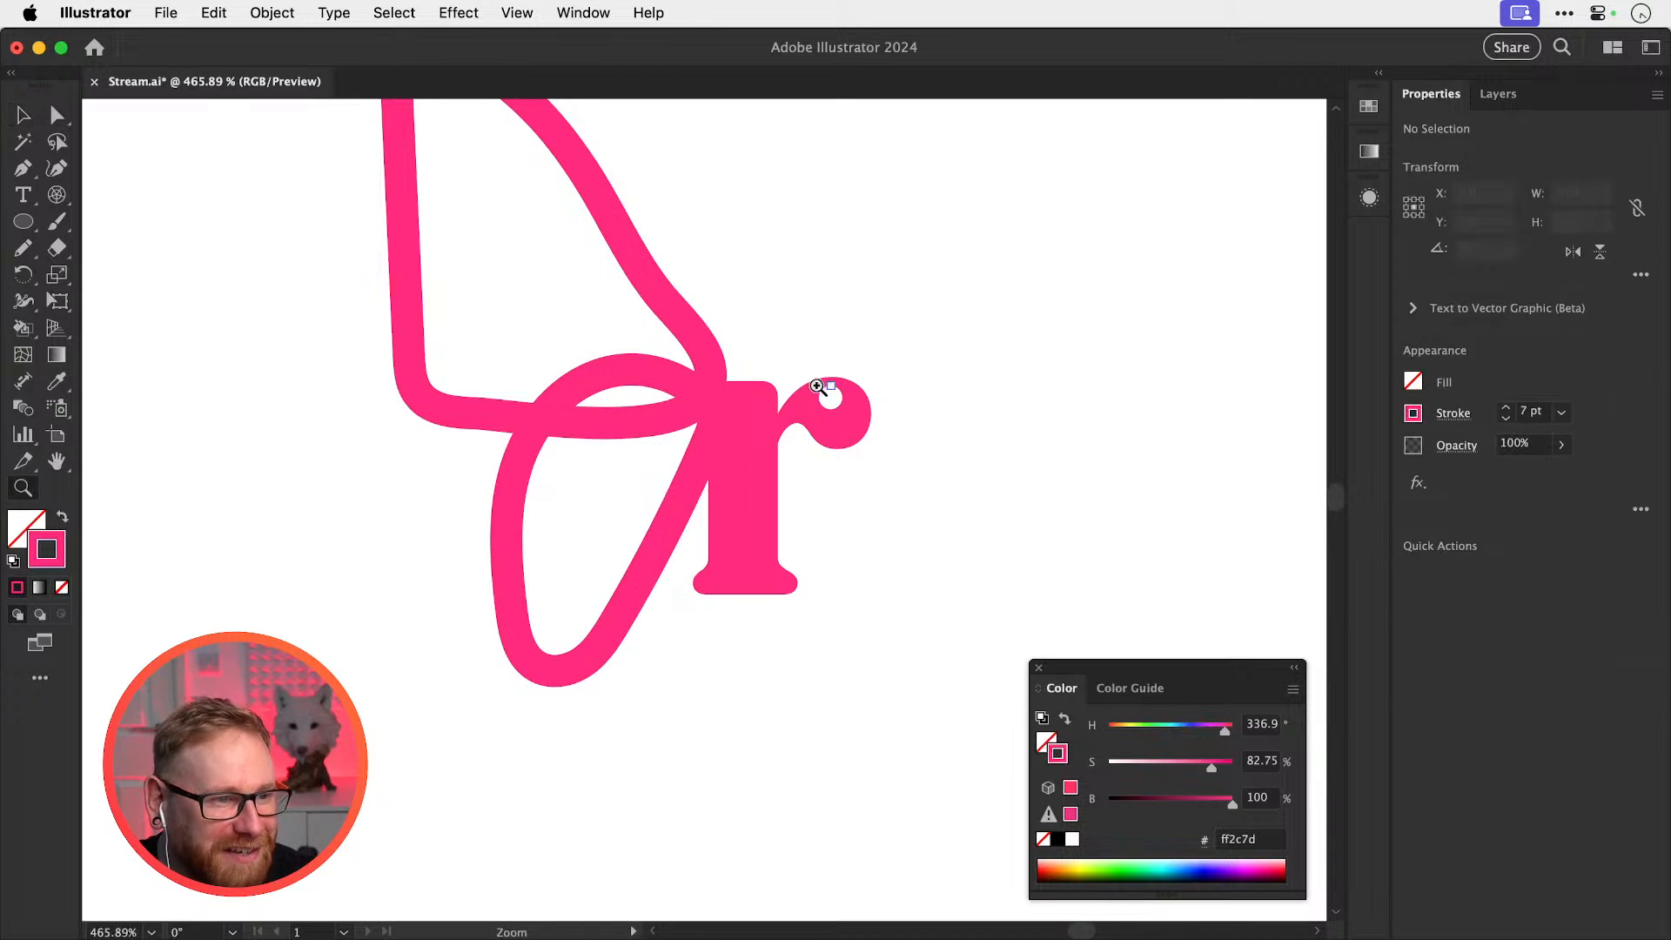
left_click_drag(817, 385, 961, 419)
left_click(859, 422)
key("s")
left_click_drag(955, 343, 938, 372)
key("shift")
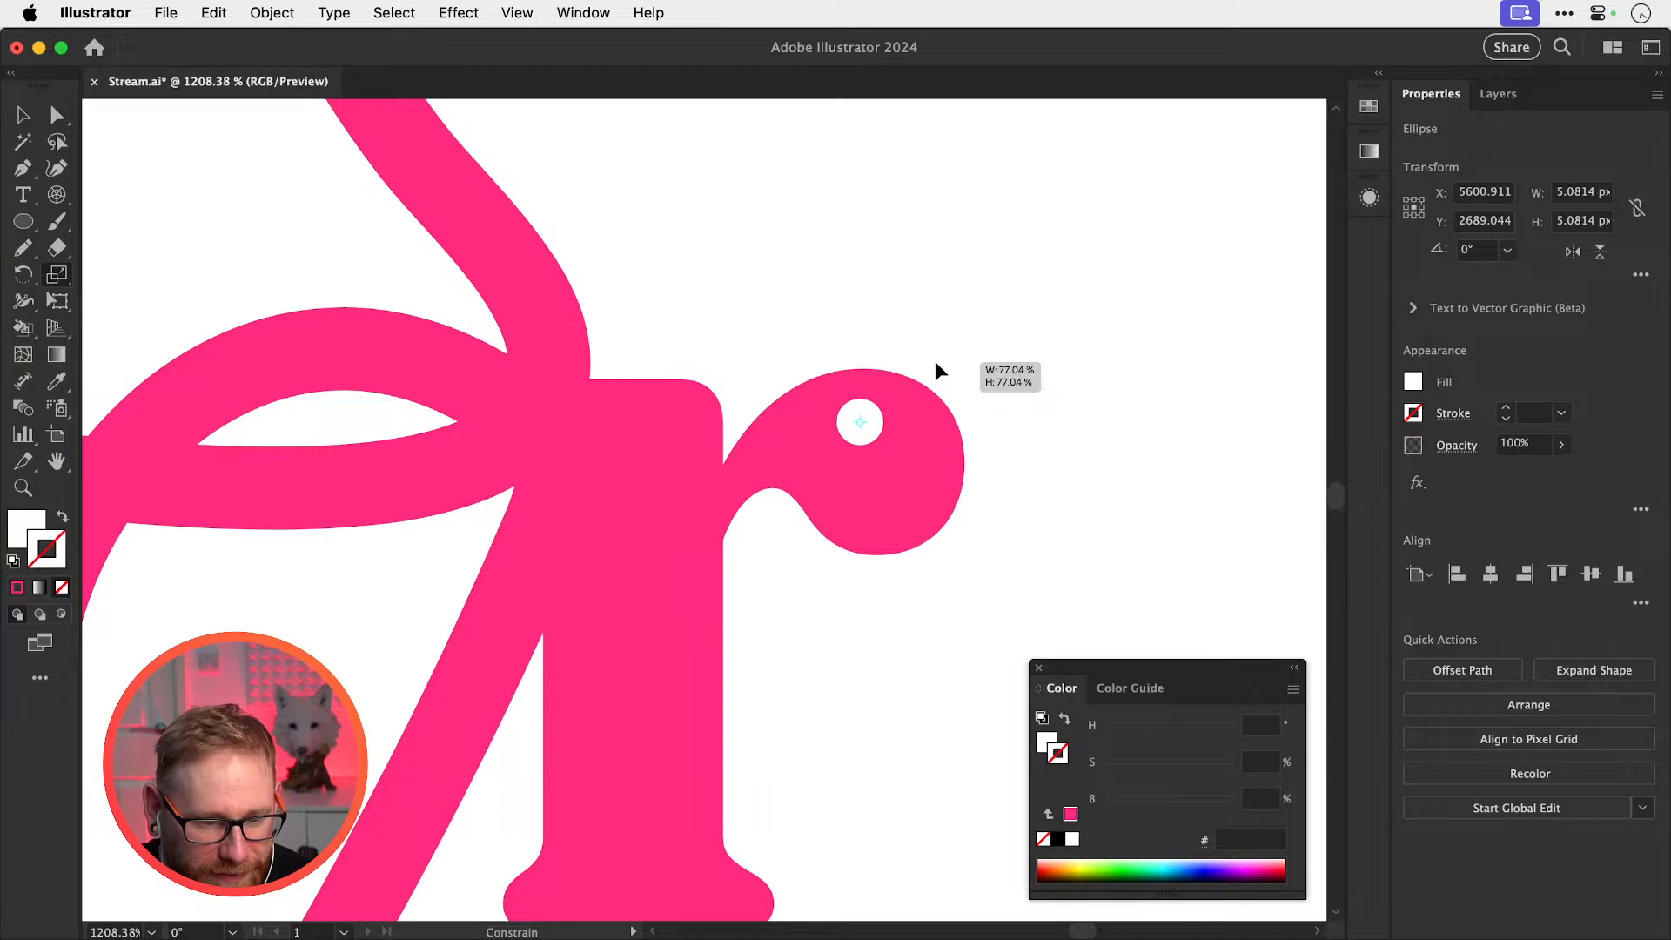
left_click_drag(936, 364, 935, 362)
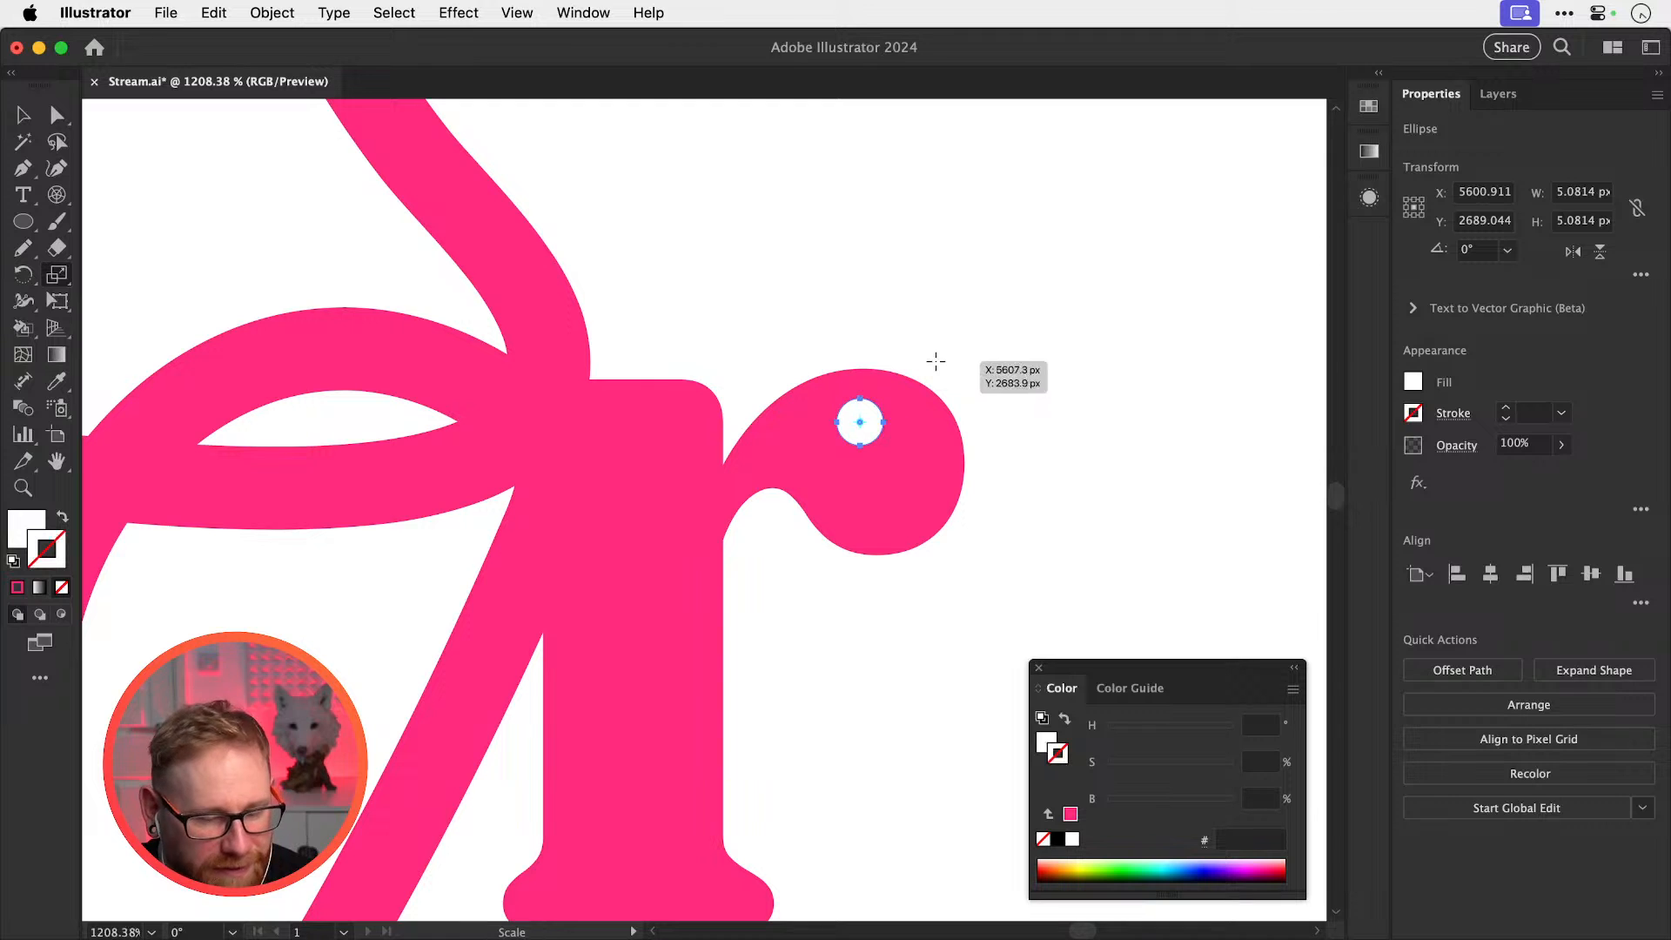
key("shift+super+a")
key("v")
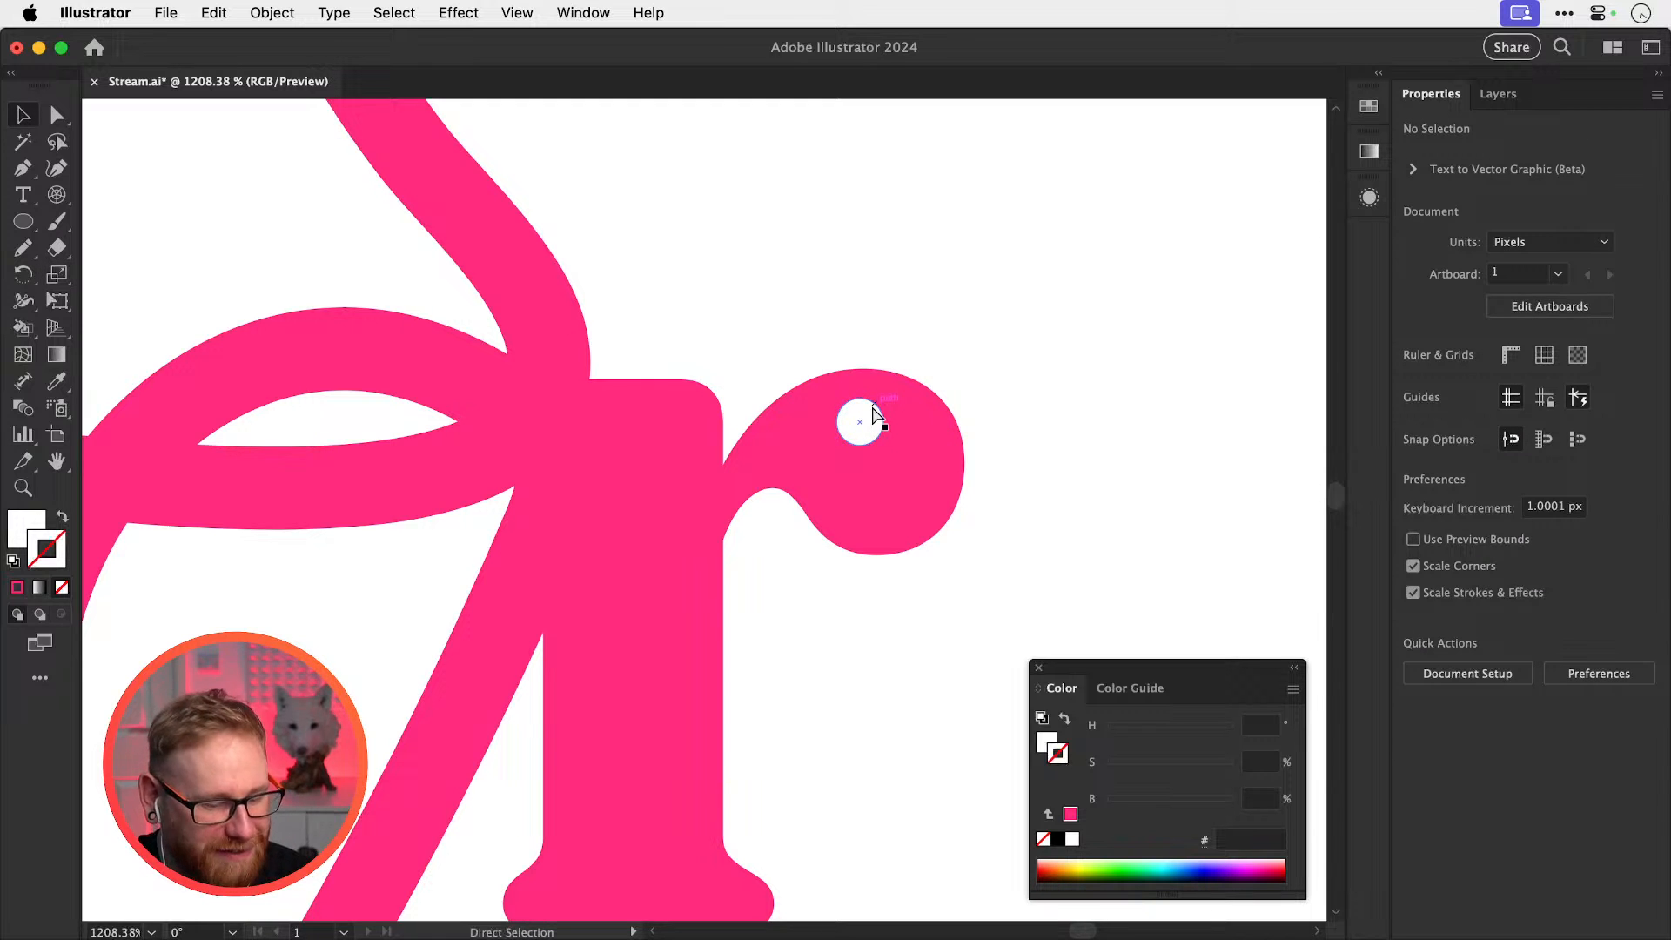
key("super+minus")
key("super+minus")
key("super+minus")
key("super+minus")
left_click_drag(658, 450, 815, 502)
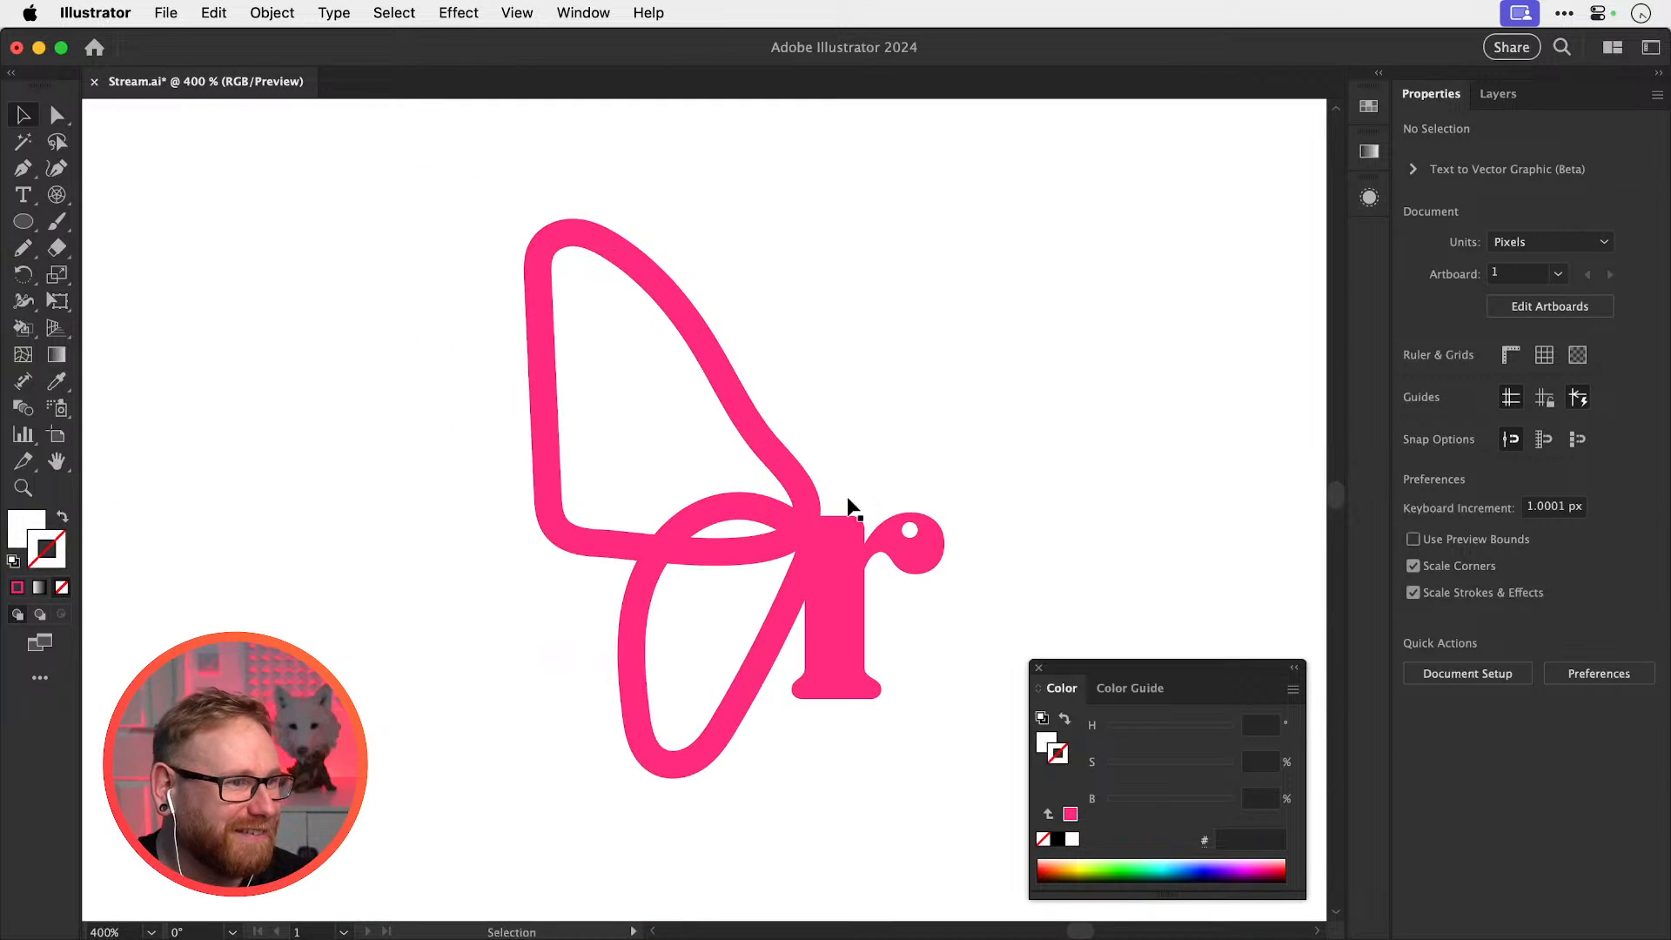
Redraw the upper wing loop's right edge with the Pencil tool
left_click(780, 463)
key("n")
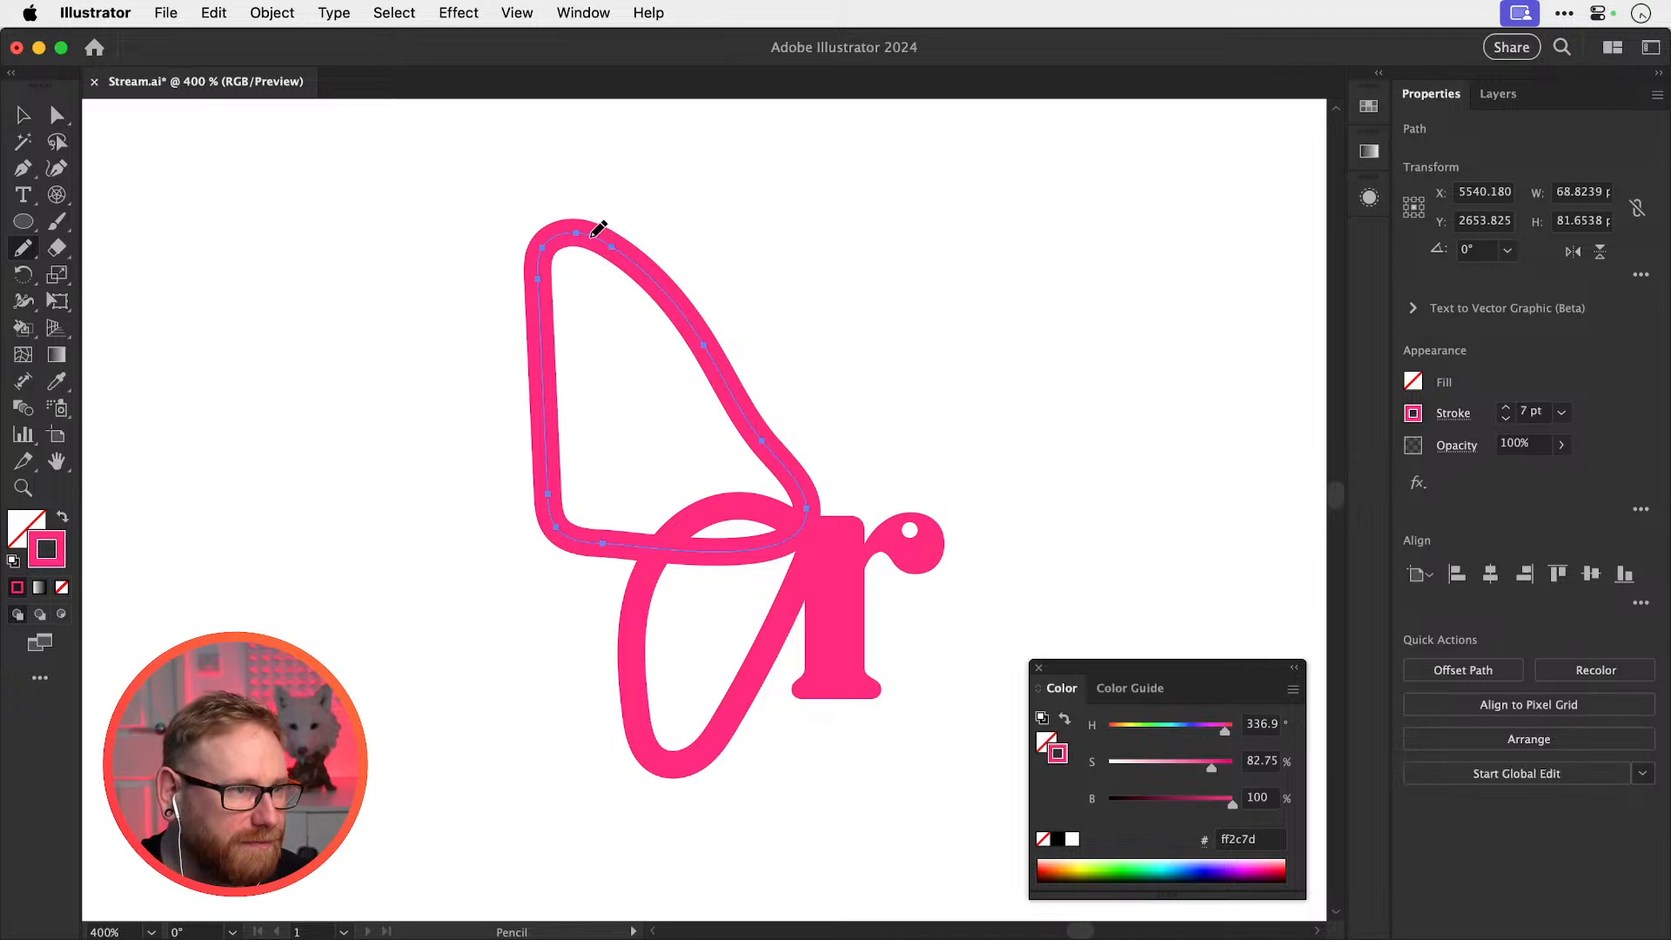
mouse_move(623, 237)
left_mouse_down()
mouse_move(708, 298)
mouse_move(778, 397)
mouse_move(813, 488)
mouse_move(805, 521)
left_mouse_up()
key("v")
left_click(884, 511)
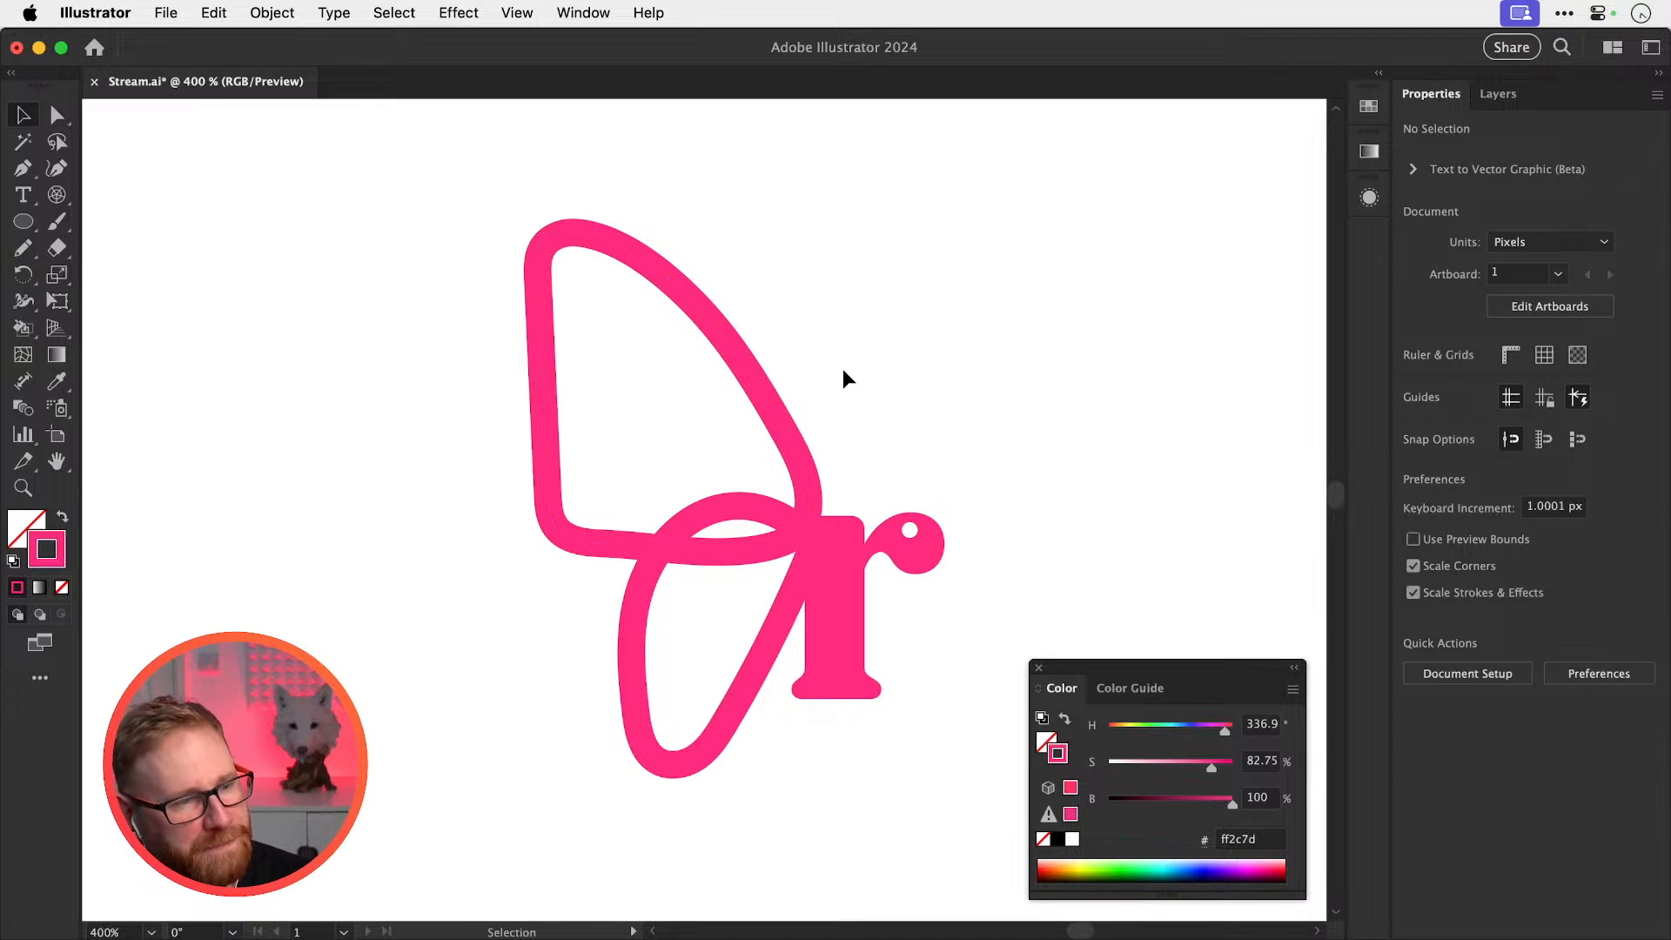
left_click(795, 461)
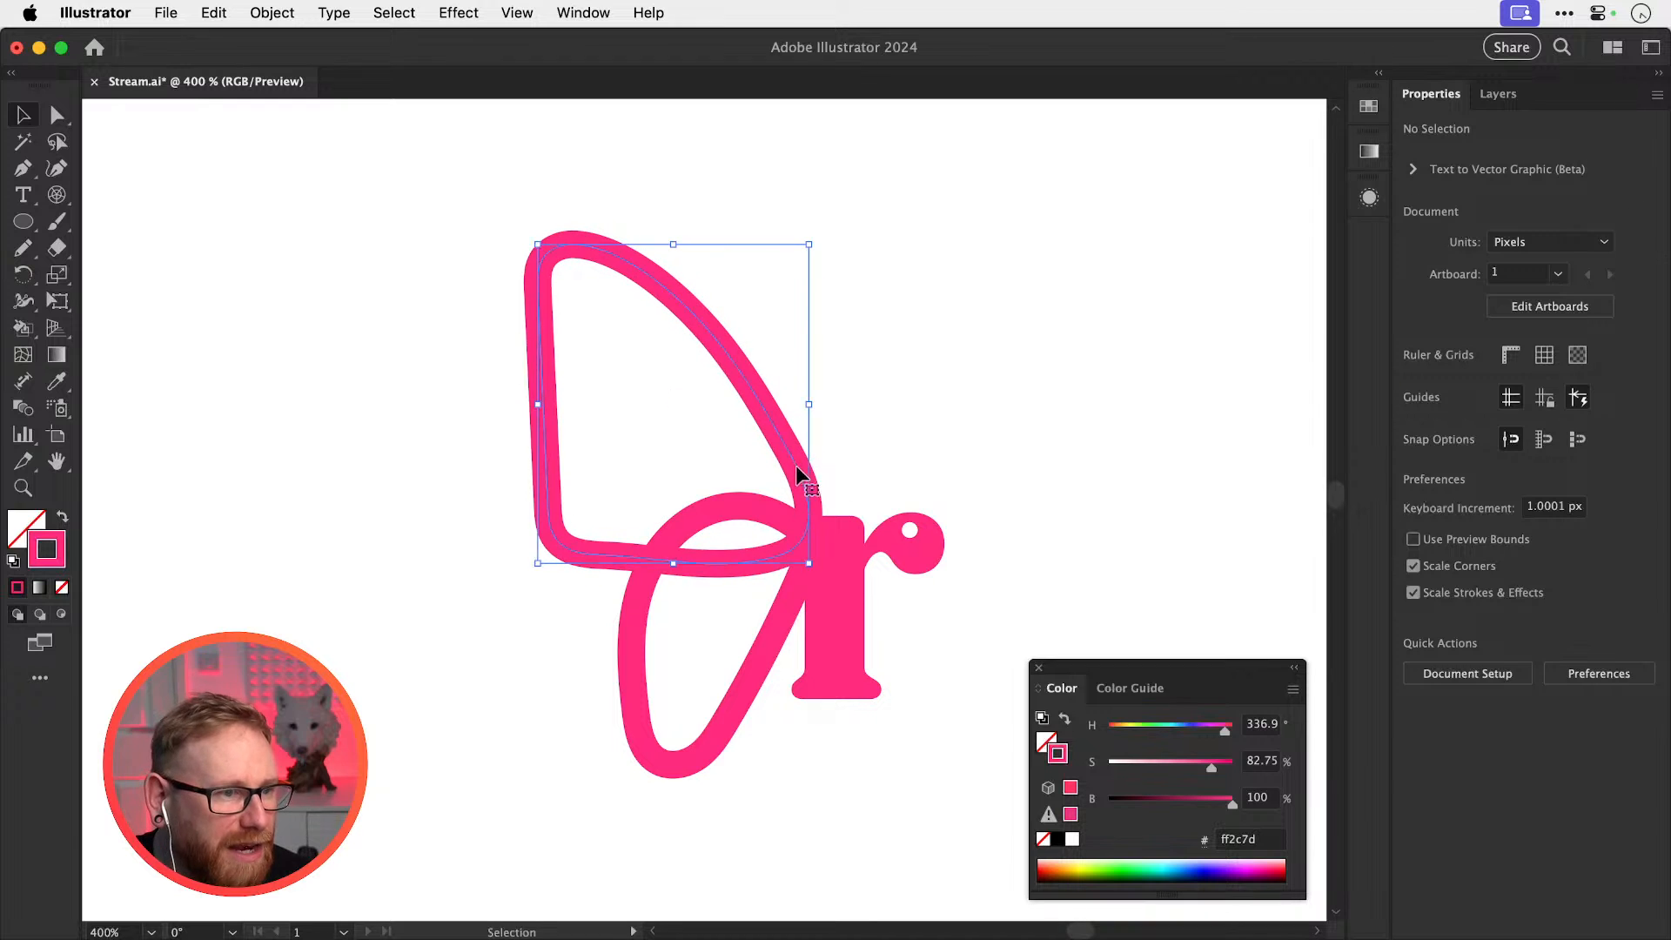
left_click(859, 435)
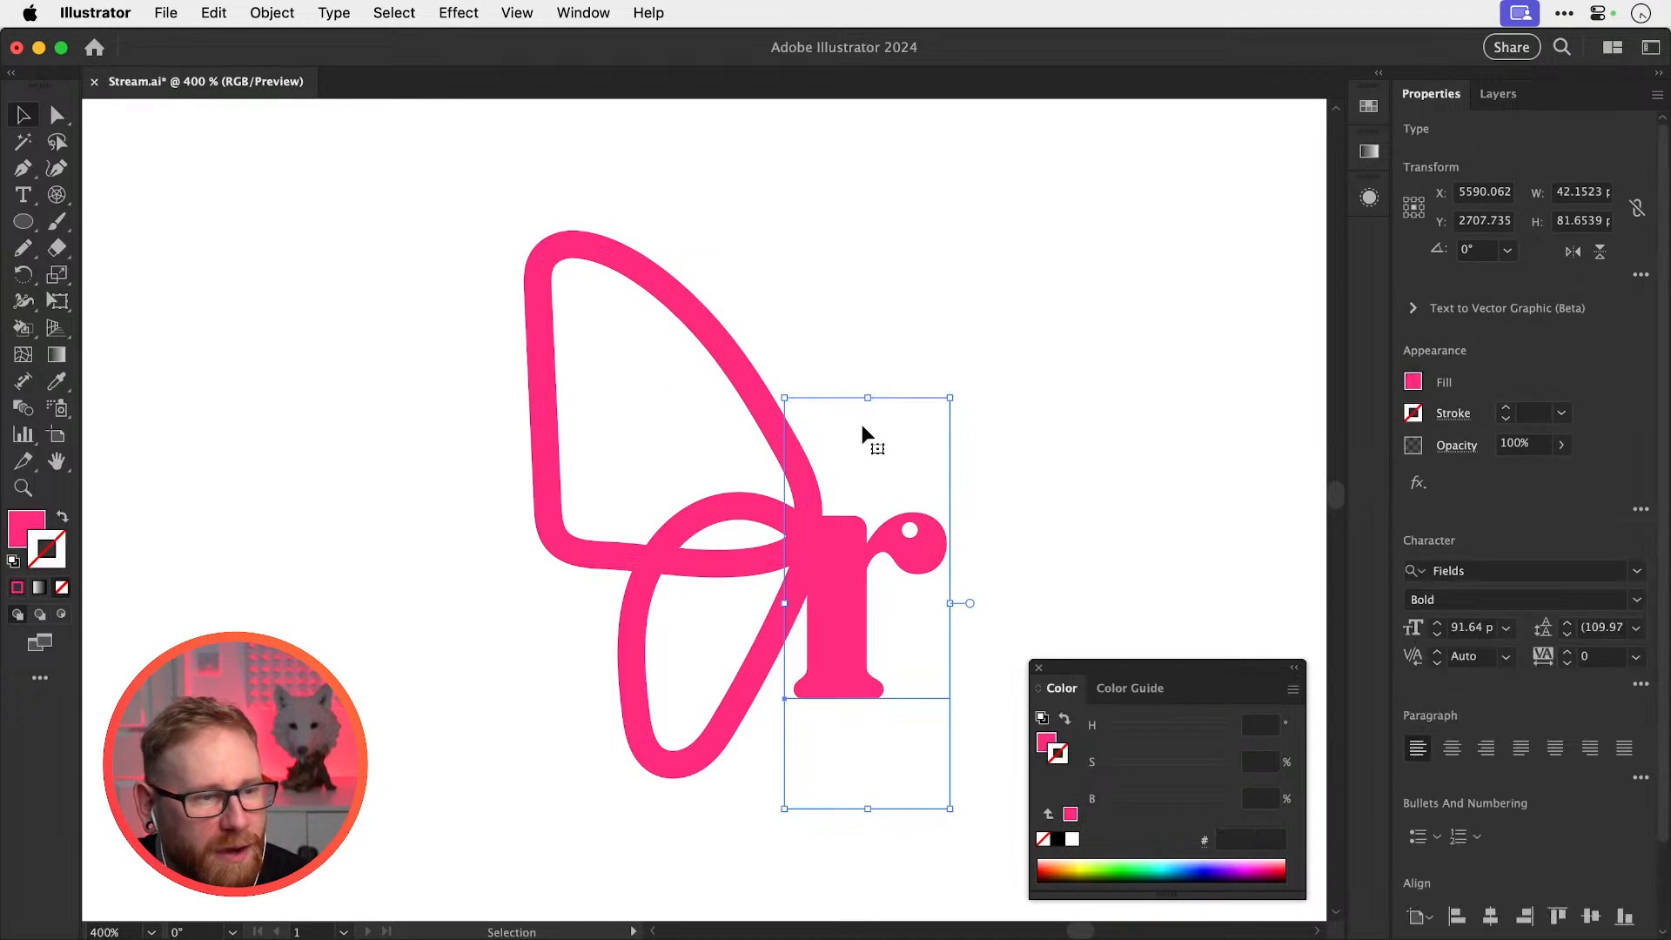
left_click(932, 343)
scroll(899, 476, "right", 3)
scroll(899, 475, "down", 2)
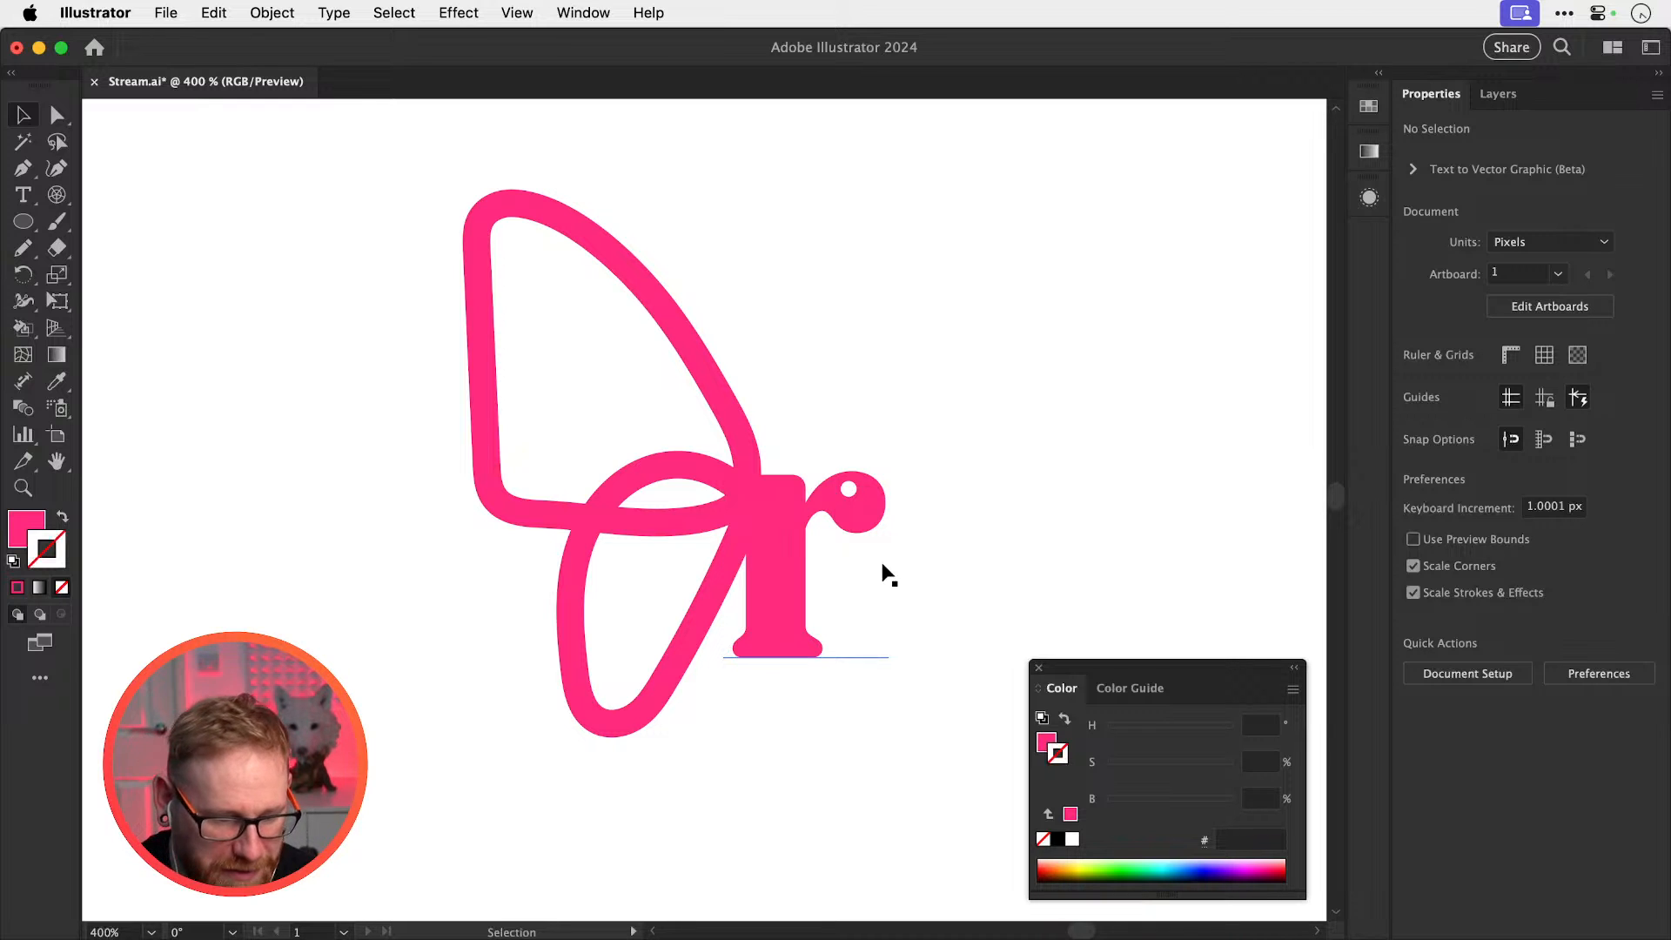
Thin the pink looped wing path's stroke weight to 4 pt
left_click(566, 667)
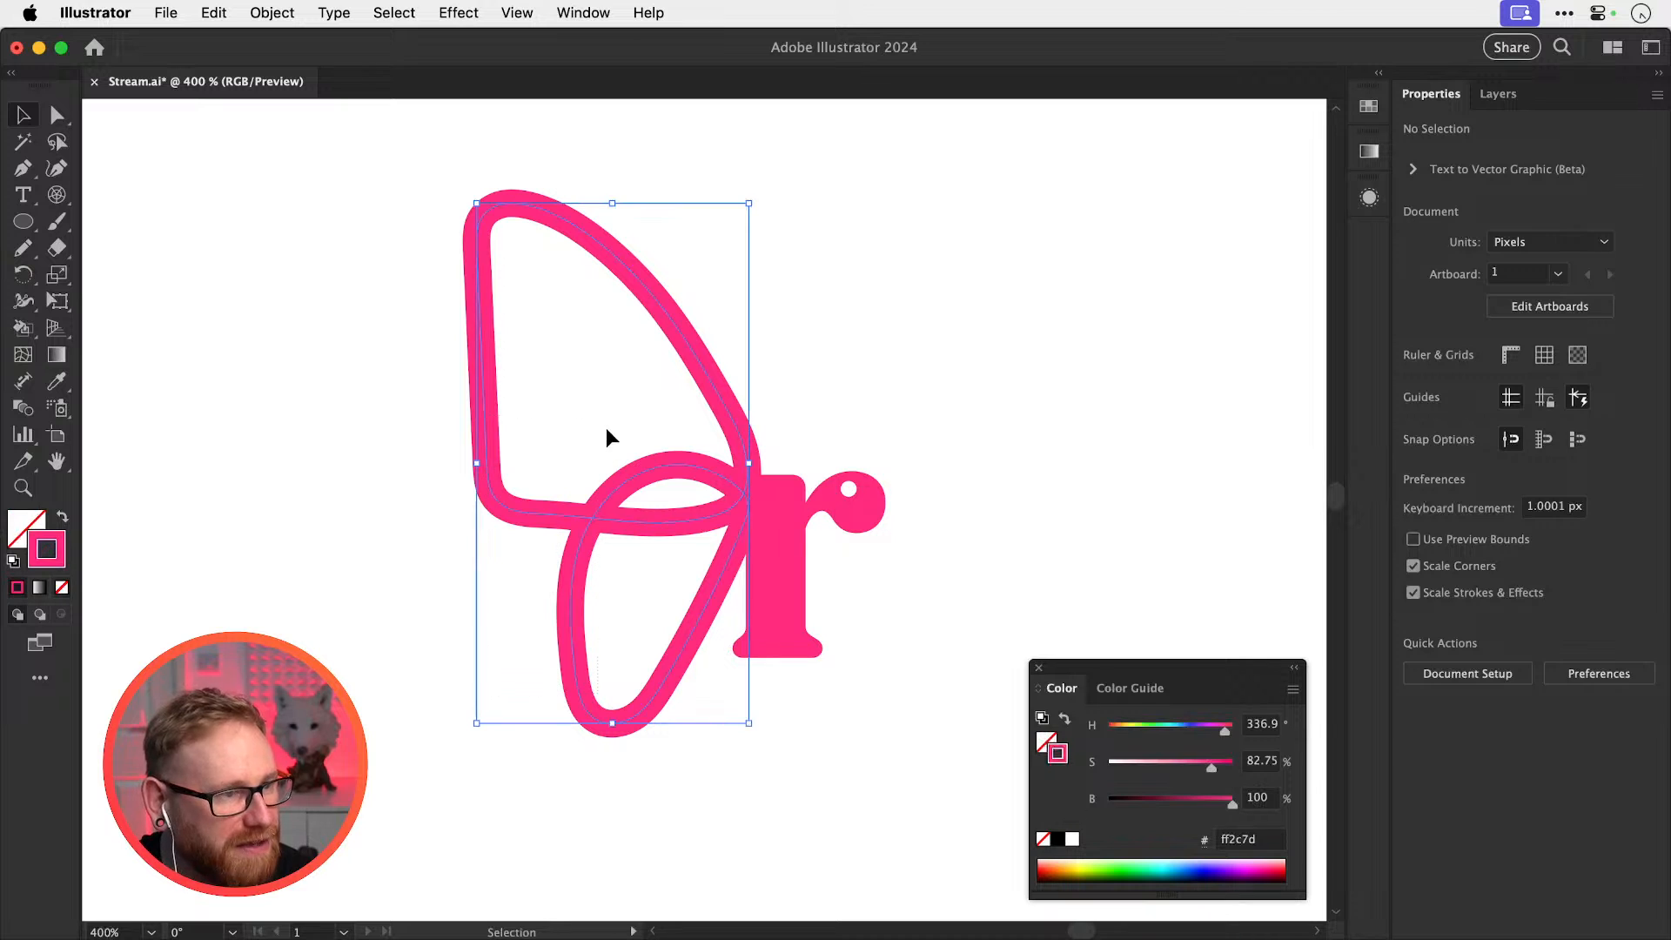
left_click(1506, 419)
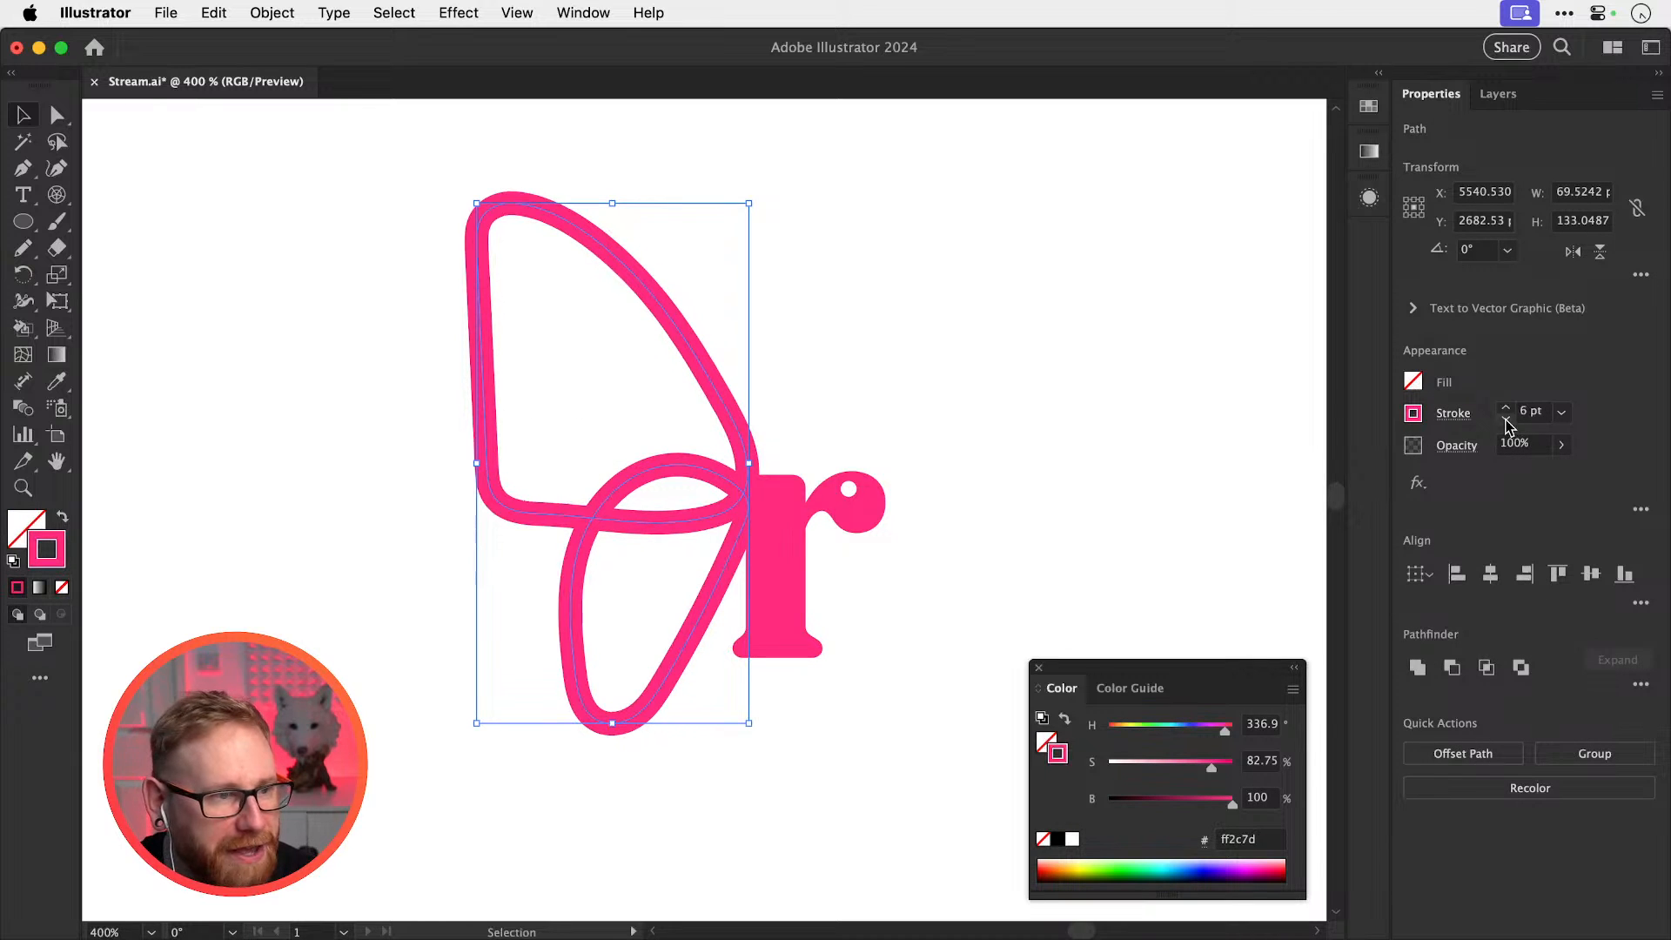
left_click(1505, 418)
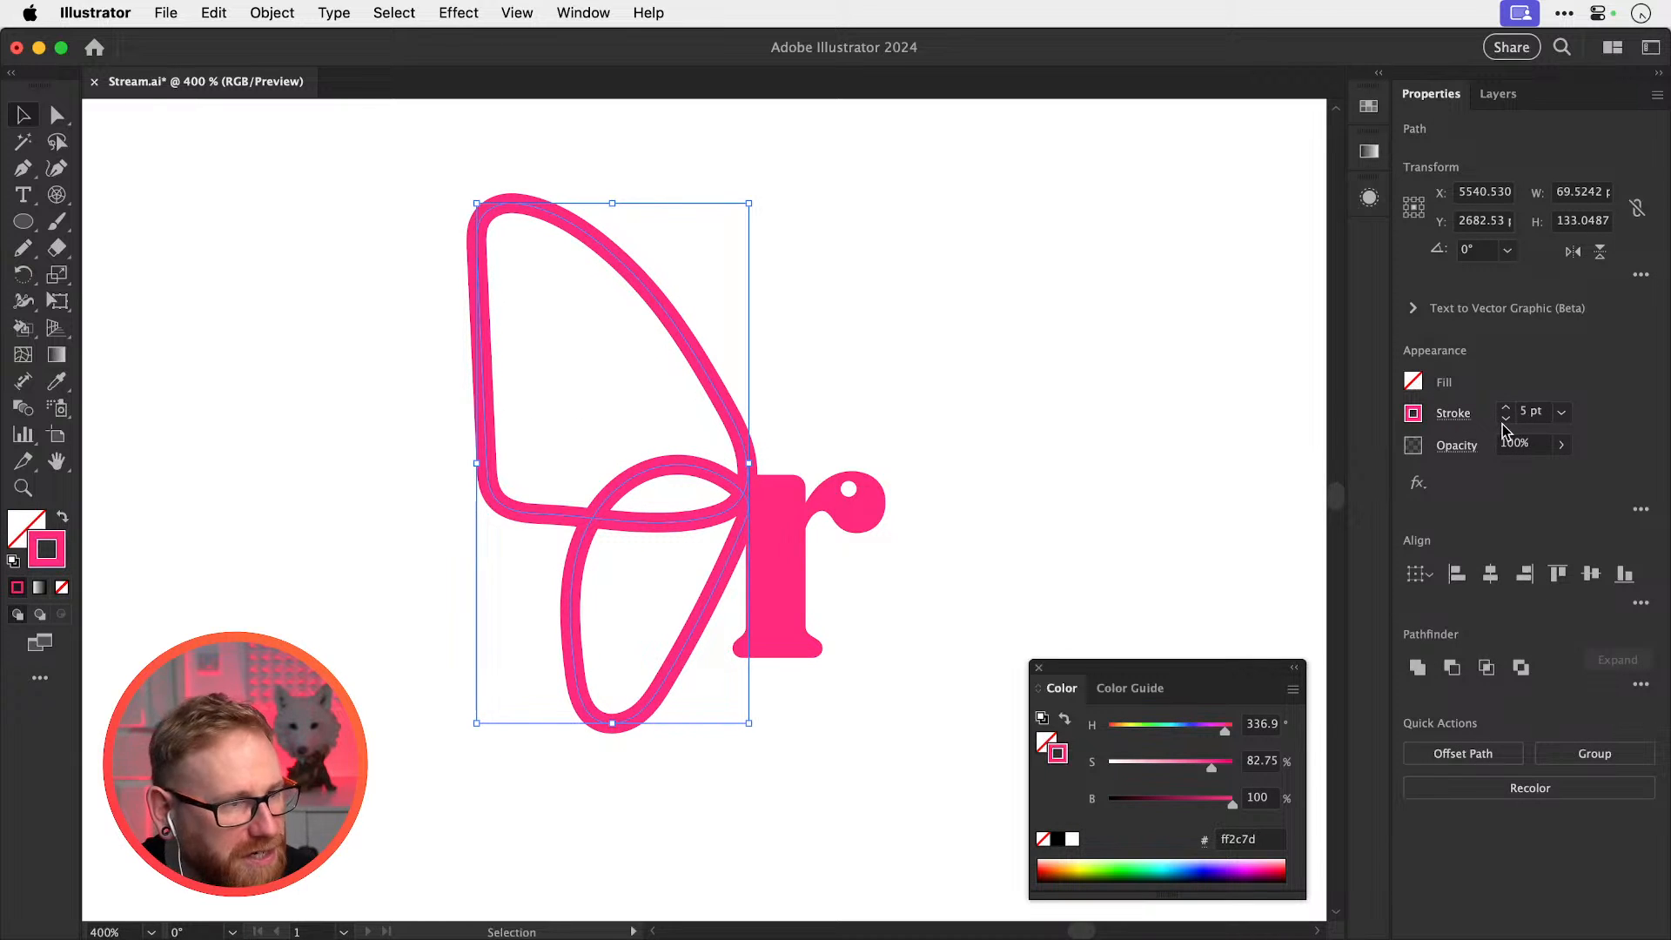
left_click(1505, 419)
left_click(1505, 419)
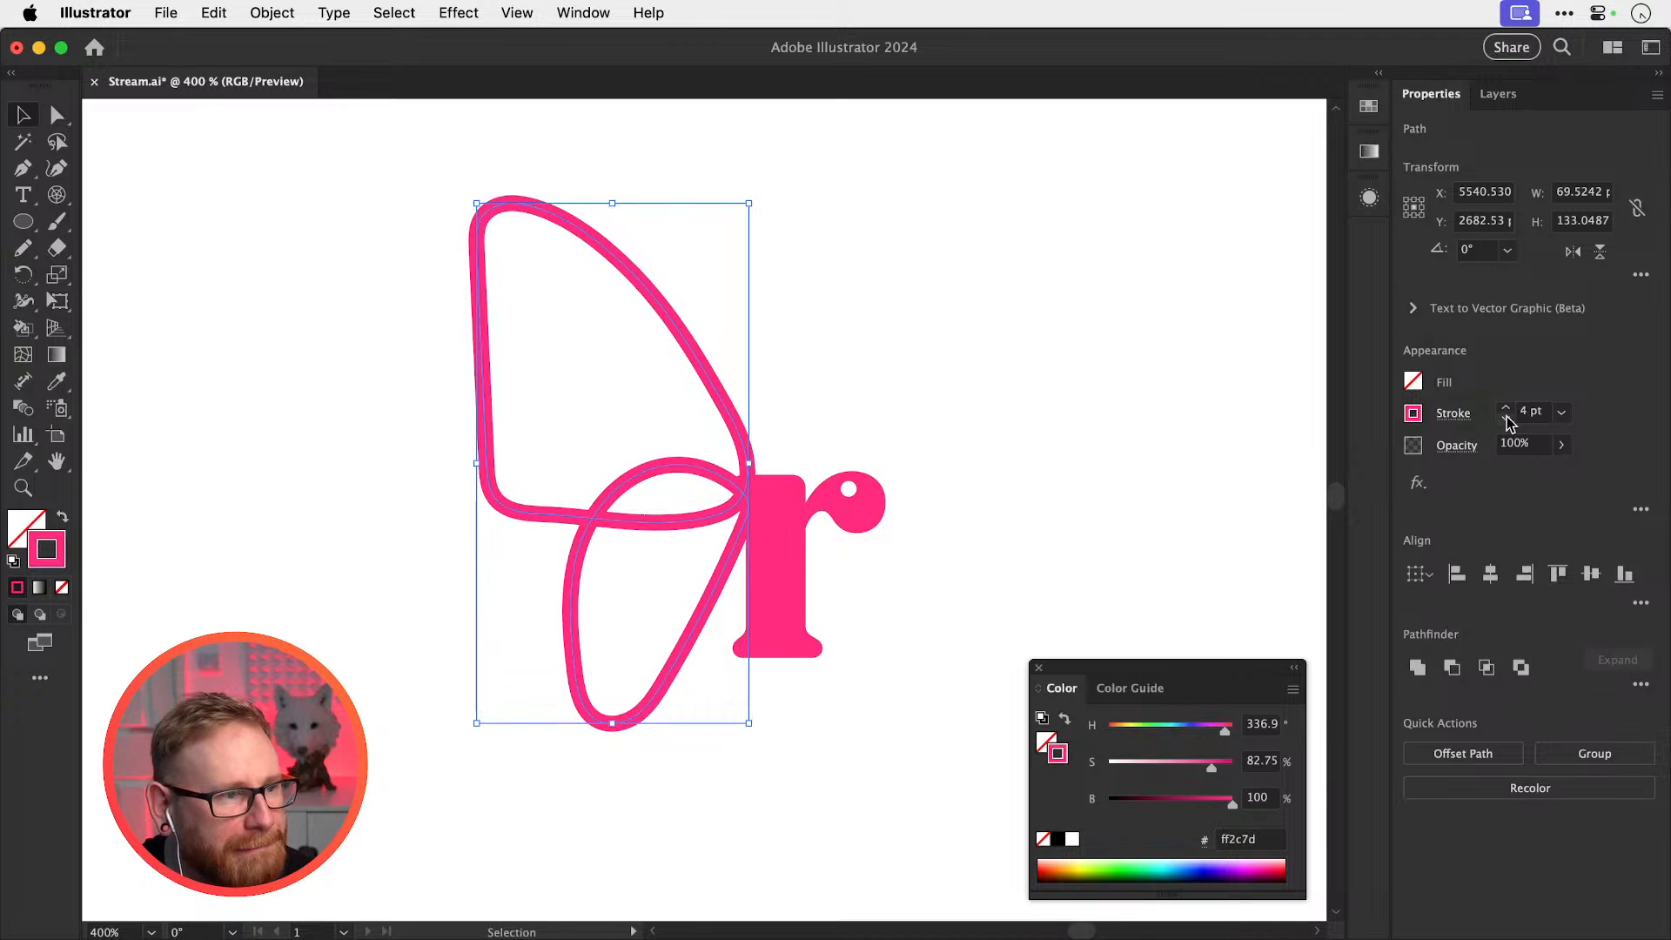
left_click(1283, 427)
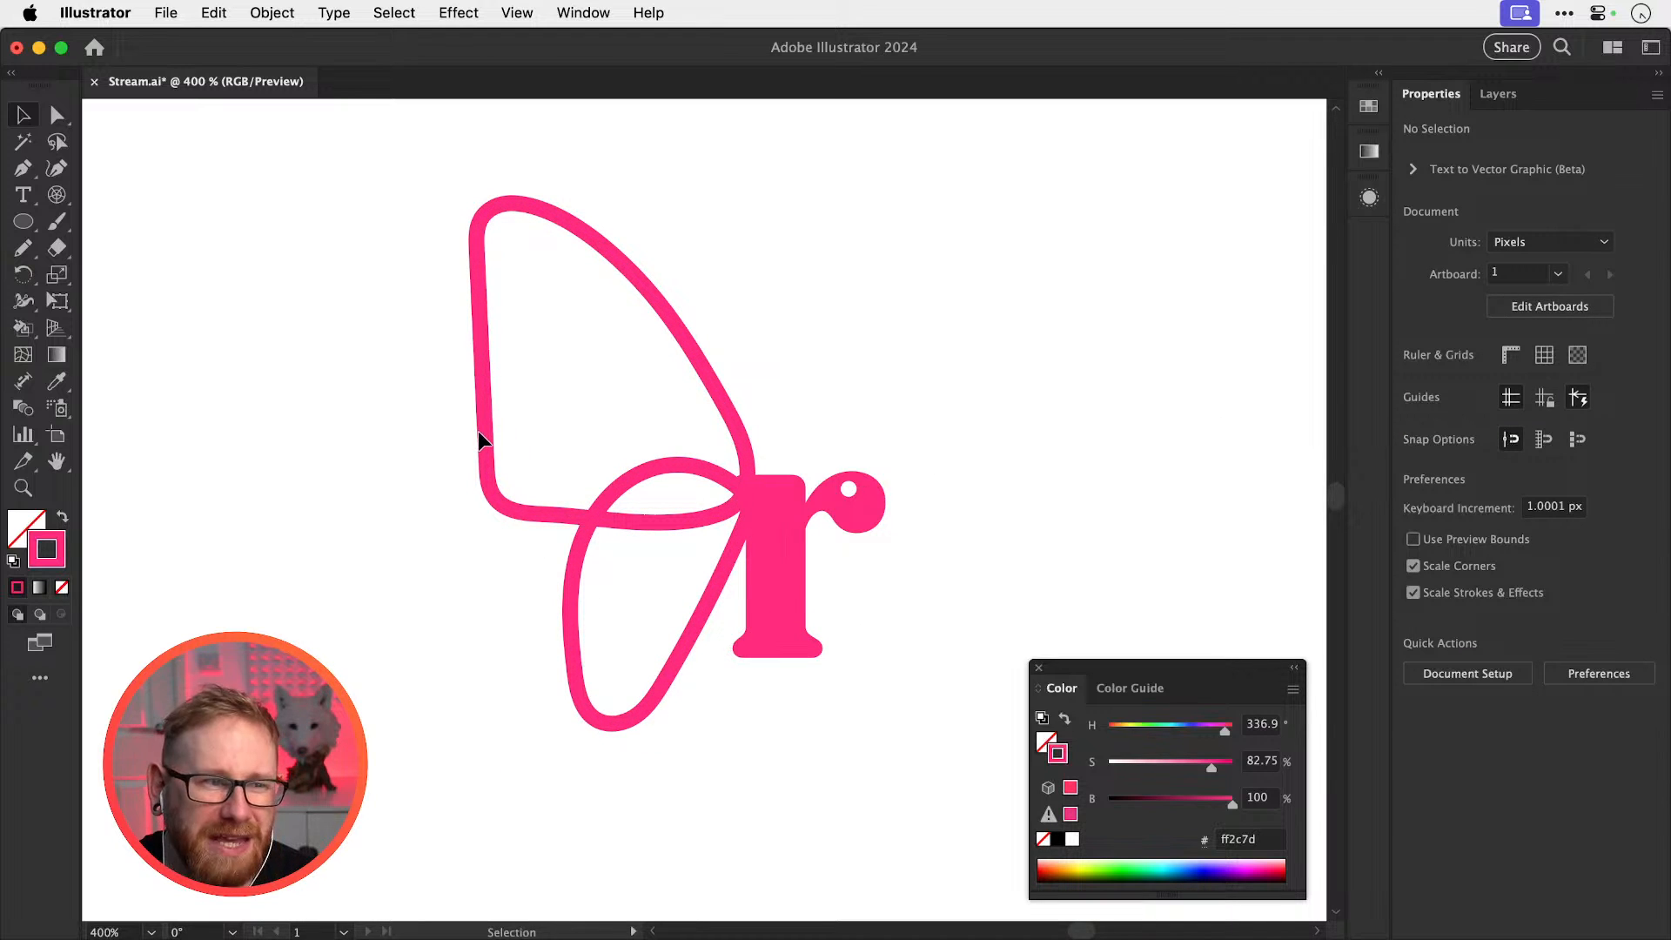
left_click(590, 485)
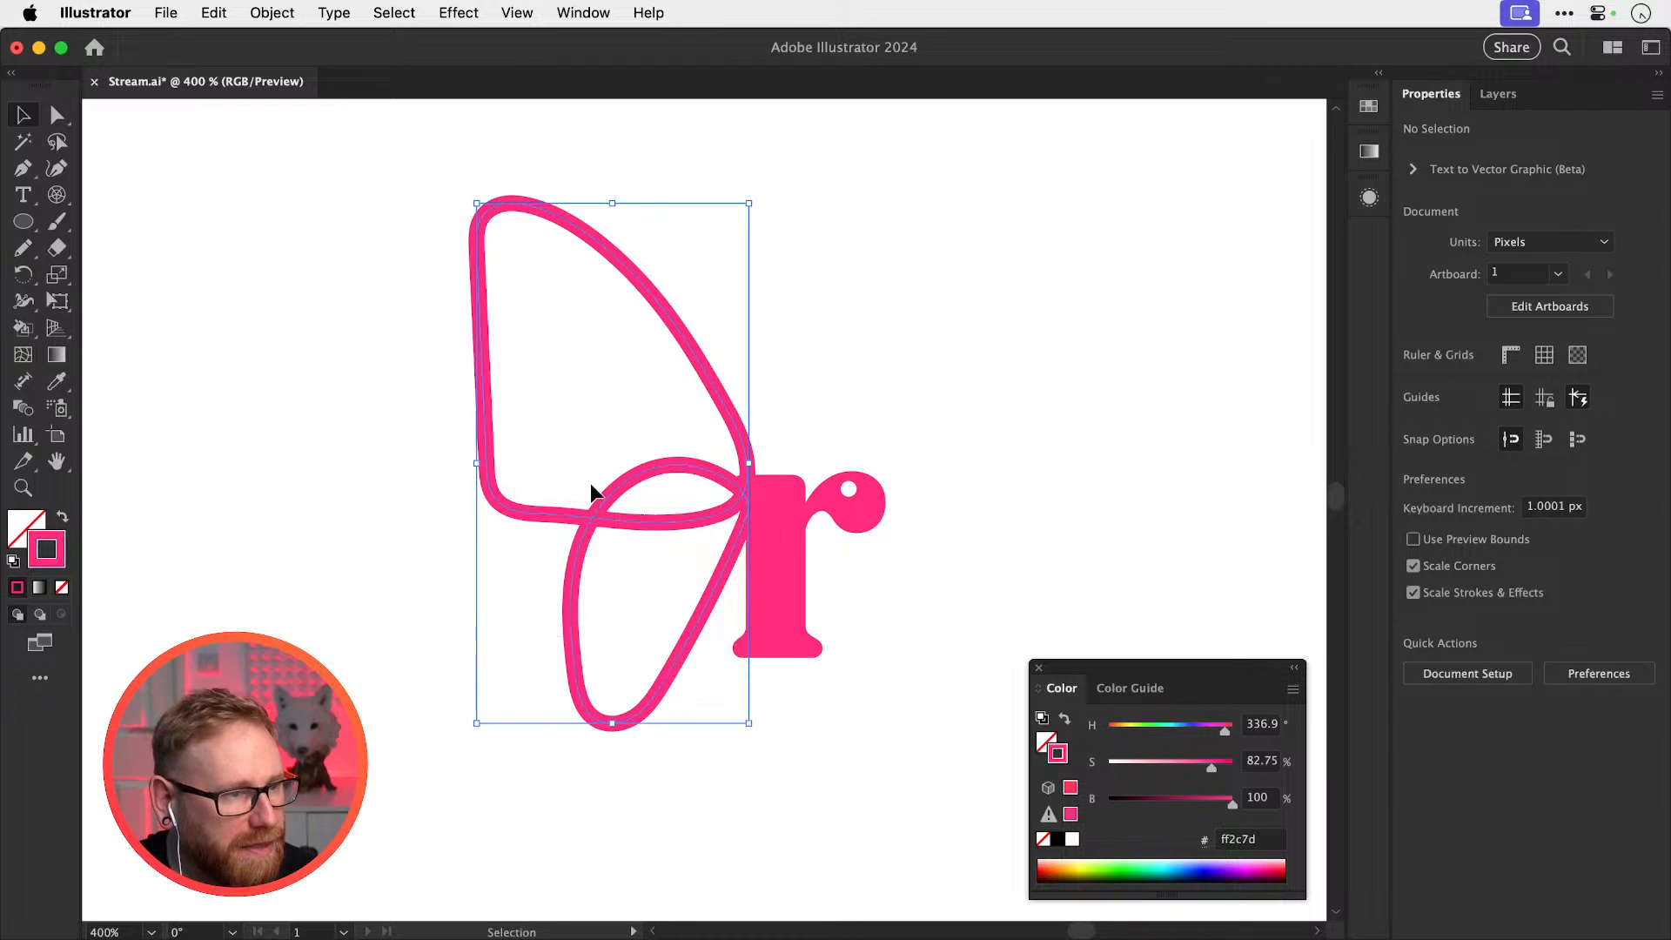
scroll(511, 456, "right", 5)
Duplicate the butterfly r to the right and apply Object > Path > Smooth to the copy's wing loop
left_click_drag(381, 532, 537, 440)
left_click_drag(357, 571, 1151, 493)
scroll(1131, 476, "right", 5)
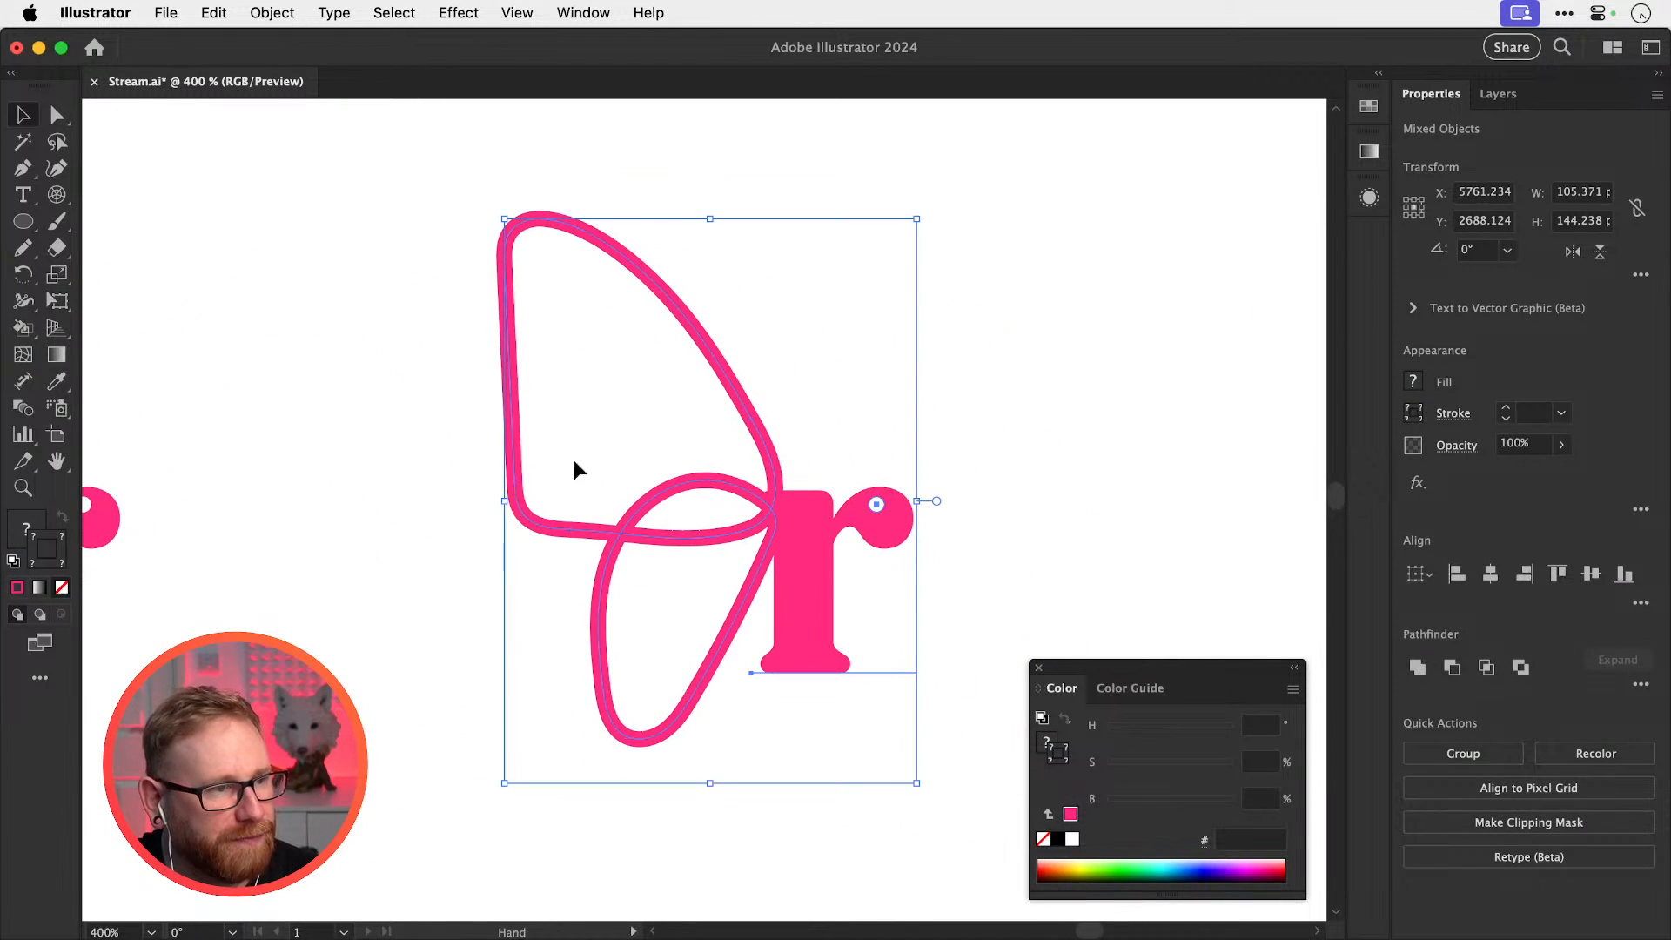
left_click_drag(396, 464, 656, 623)
left_click(272, 13)
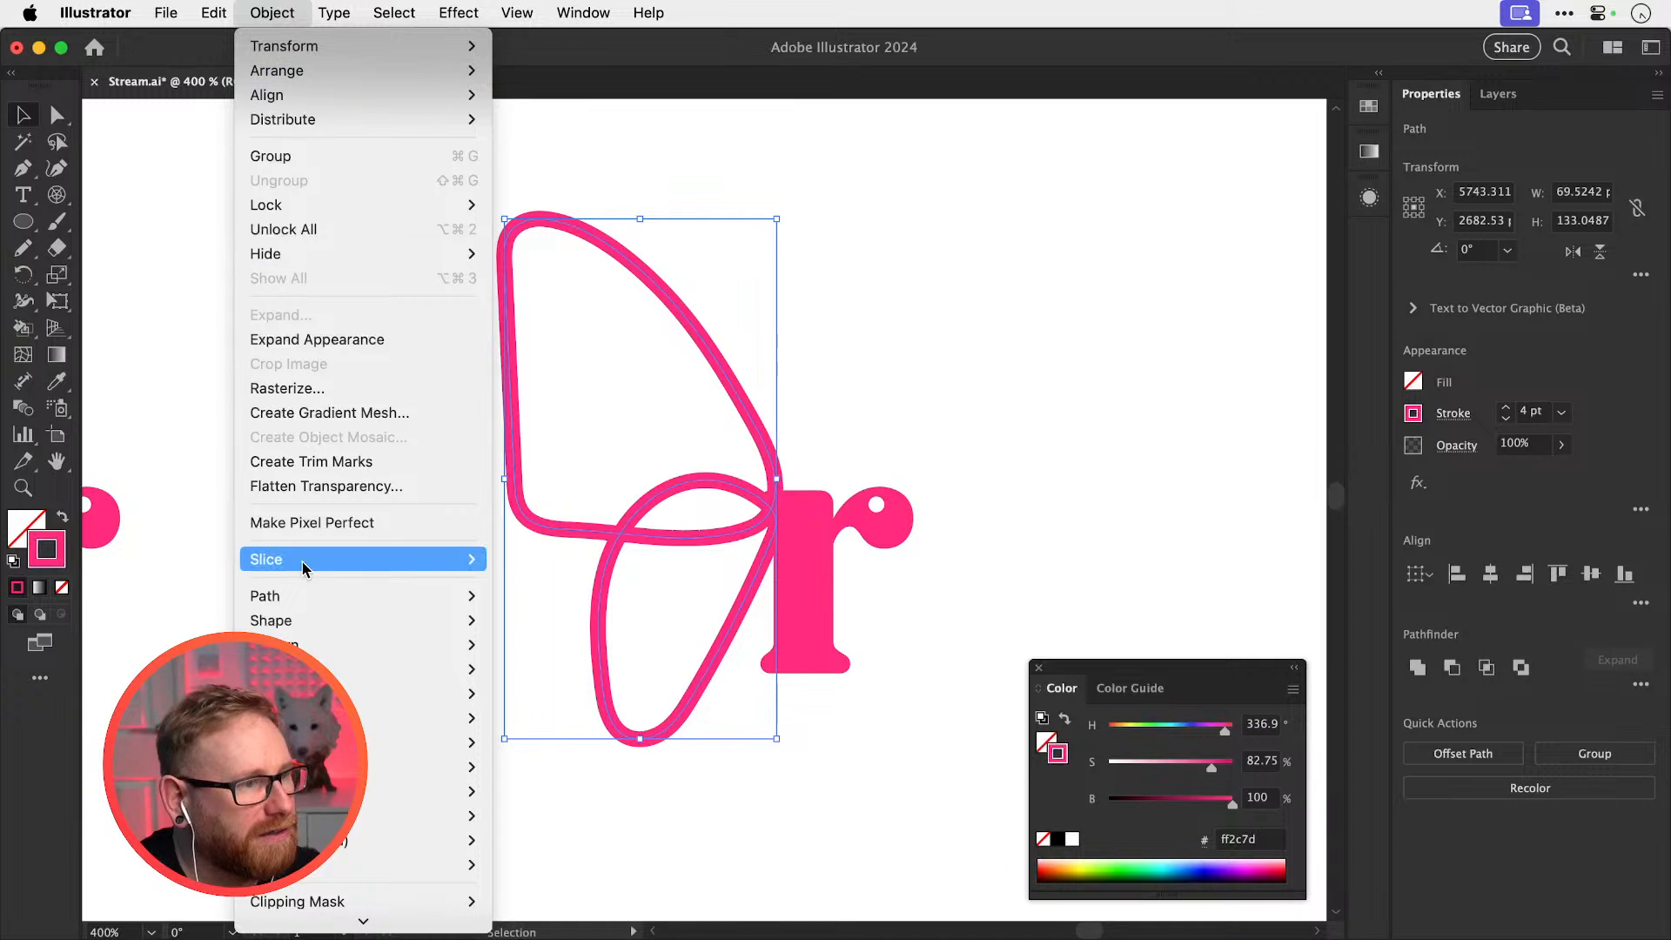
mouse_move(301, 598)
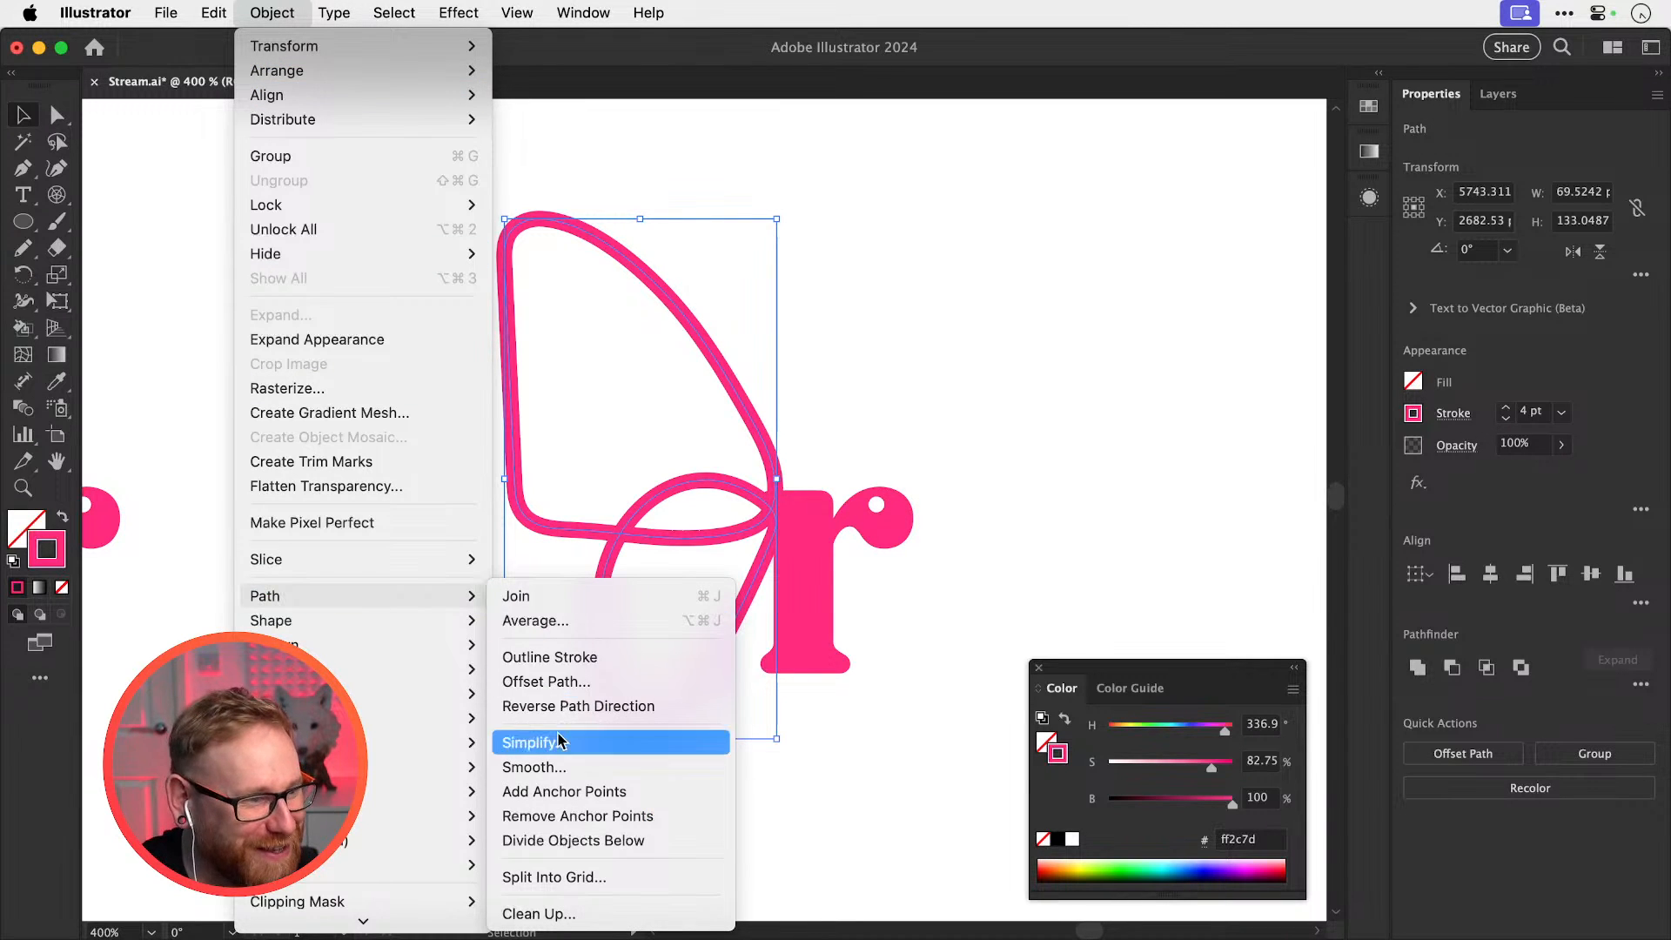
left_click(557, 768)
left_click_drag(703, 521, 679, 782)
left_click(929, 410)
Nudge the smoothed loop path slightly up and to the right
key("space")
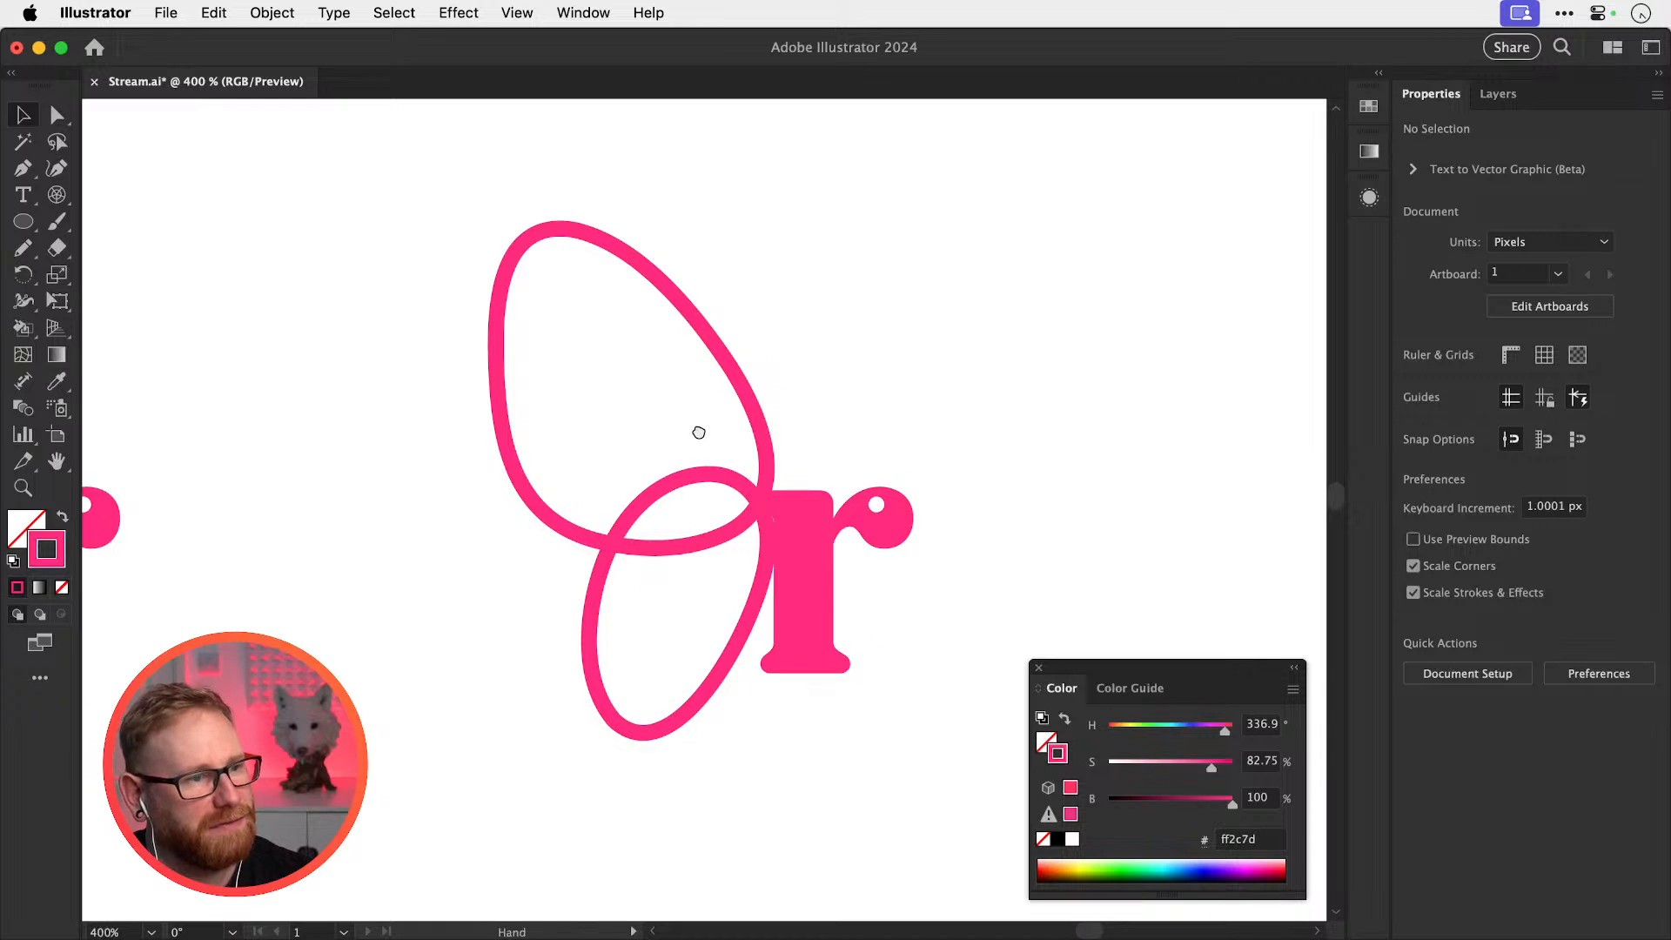
mouse_move(697, 433)
left_mouse_down()
mouse_move(1189, 452)
mouse_move(703, 431)
left_mouse_up()
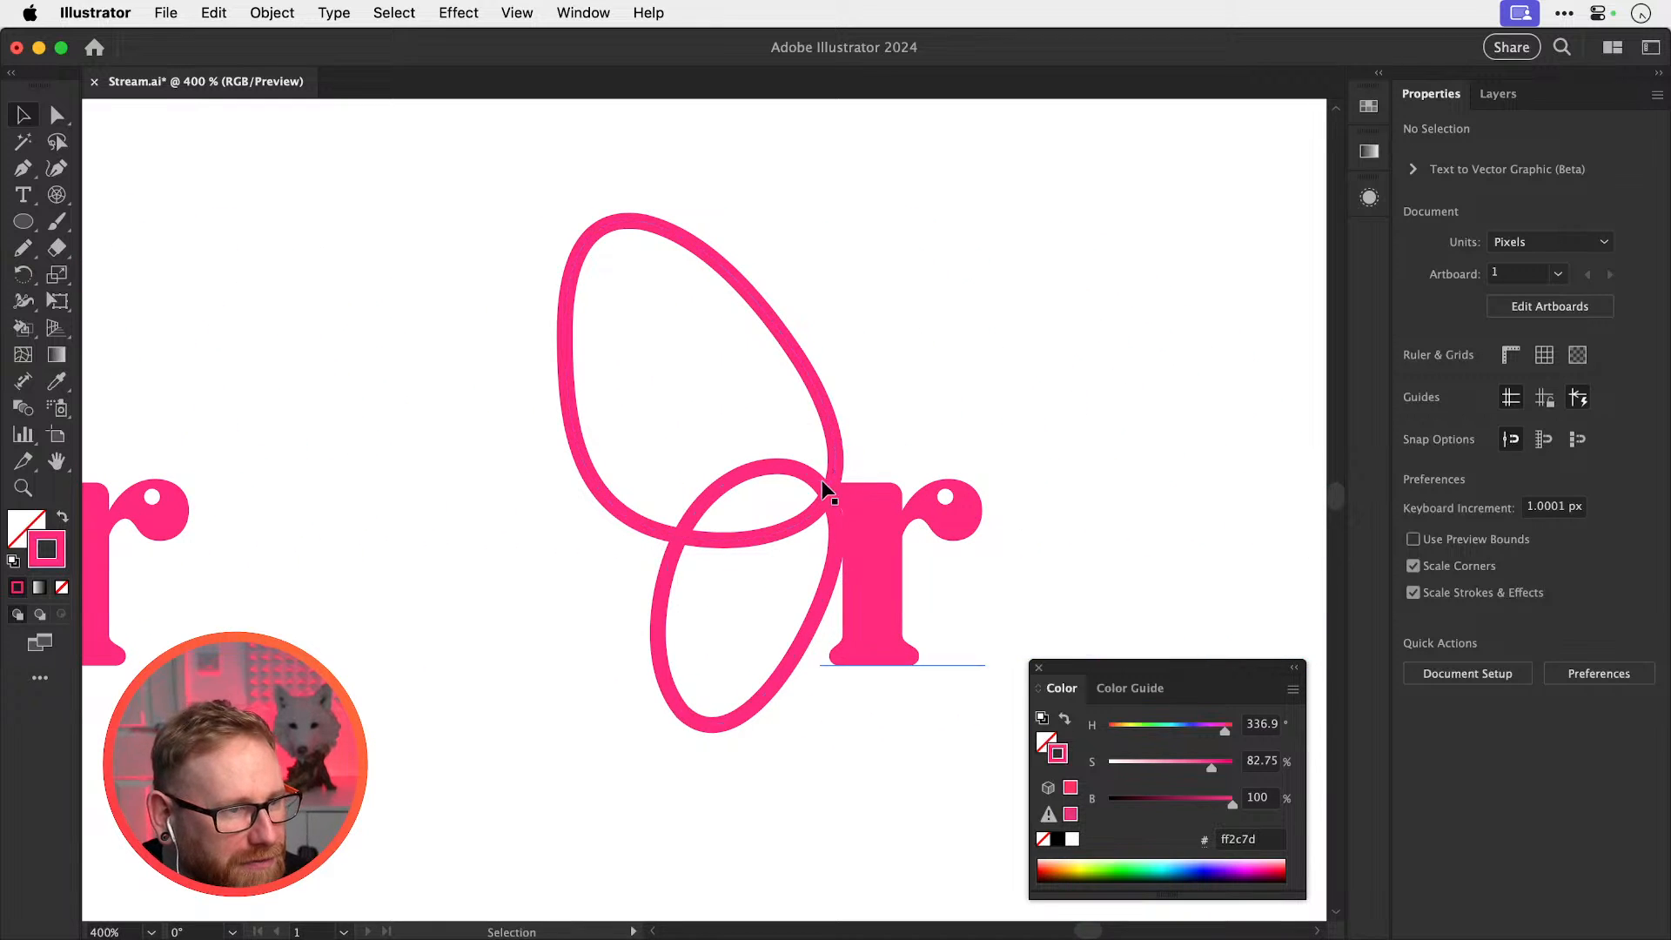
left_click(719, 540)
mouse_move(718, 540)
left_mouse_down()
mouse_move(706, 549)
mouse_move(739, 515)
left_mouse_up()
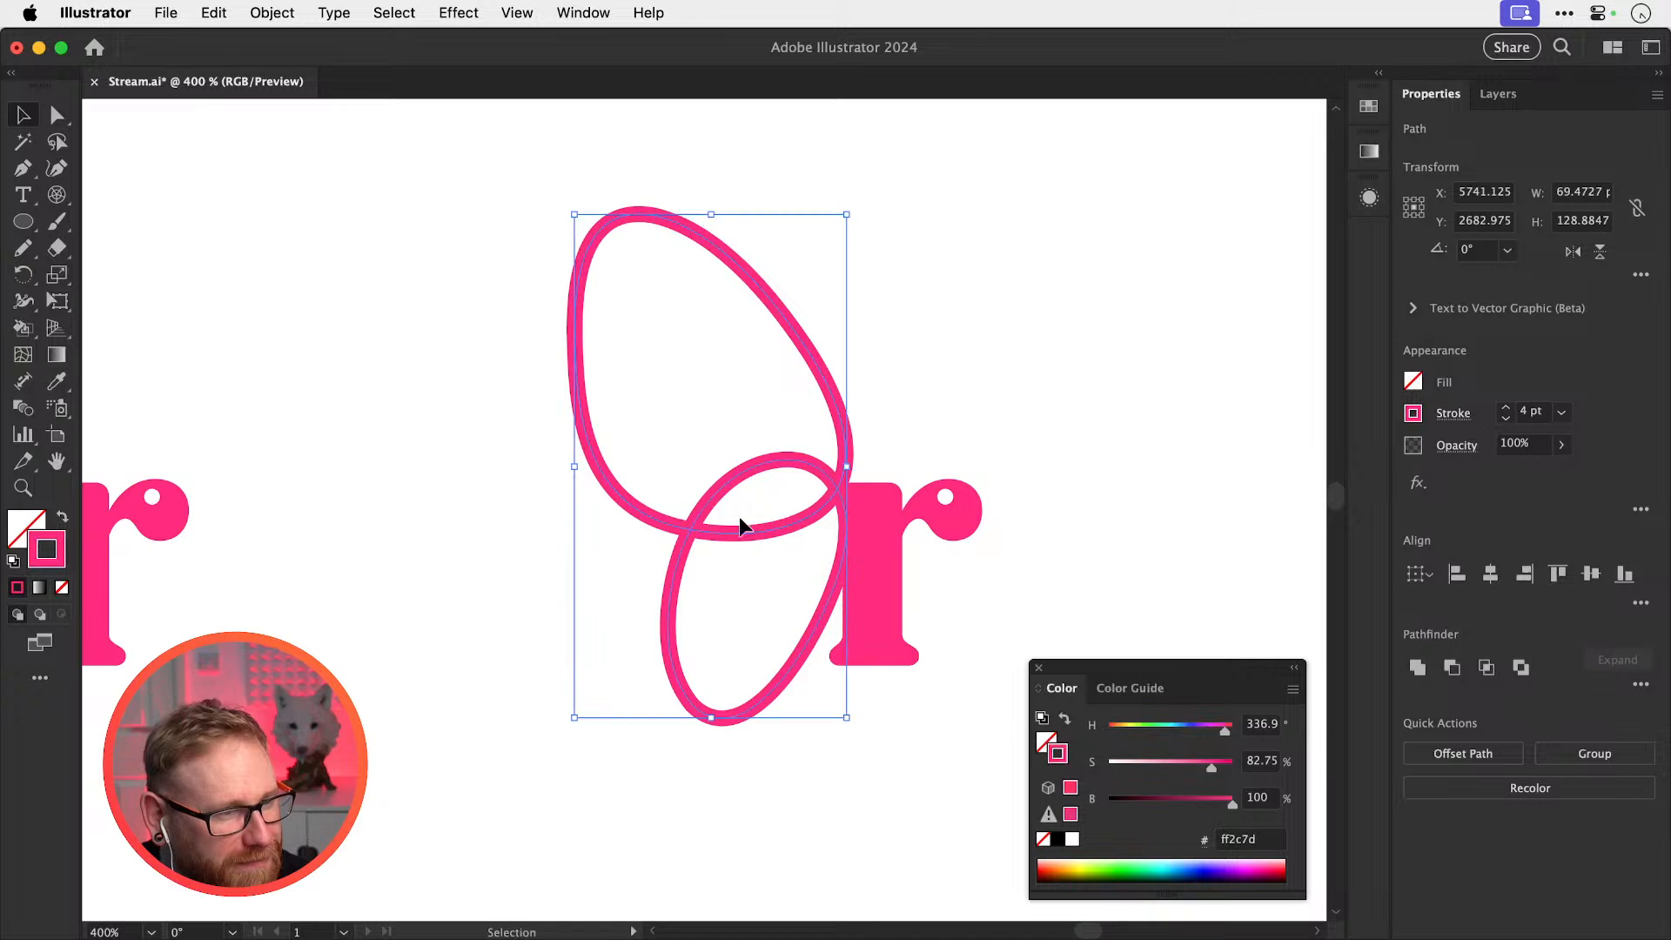
left_click(1041, 353)
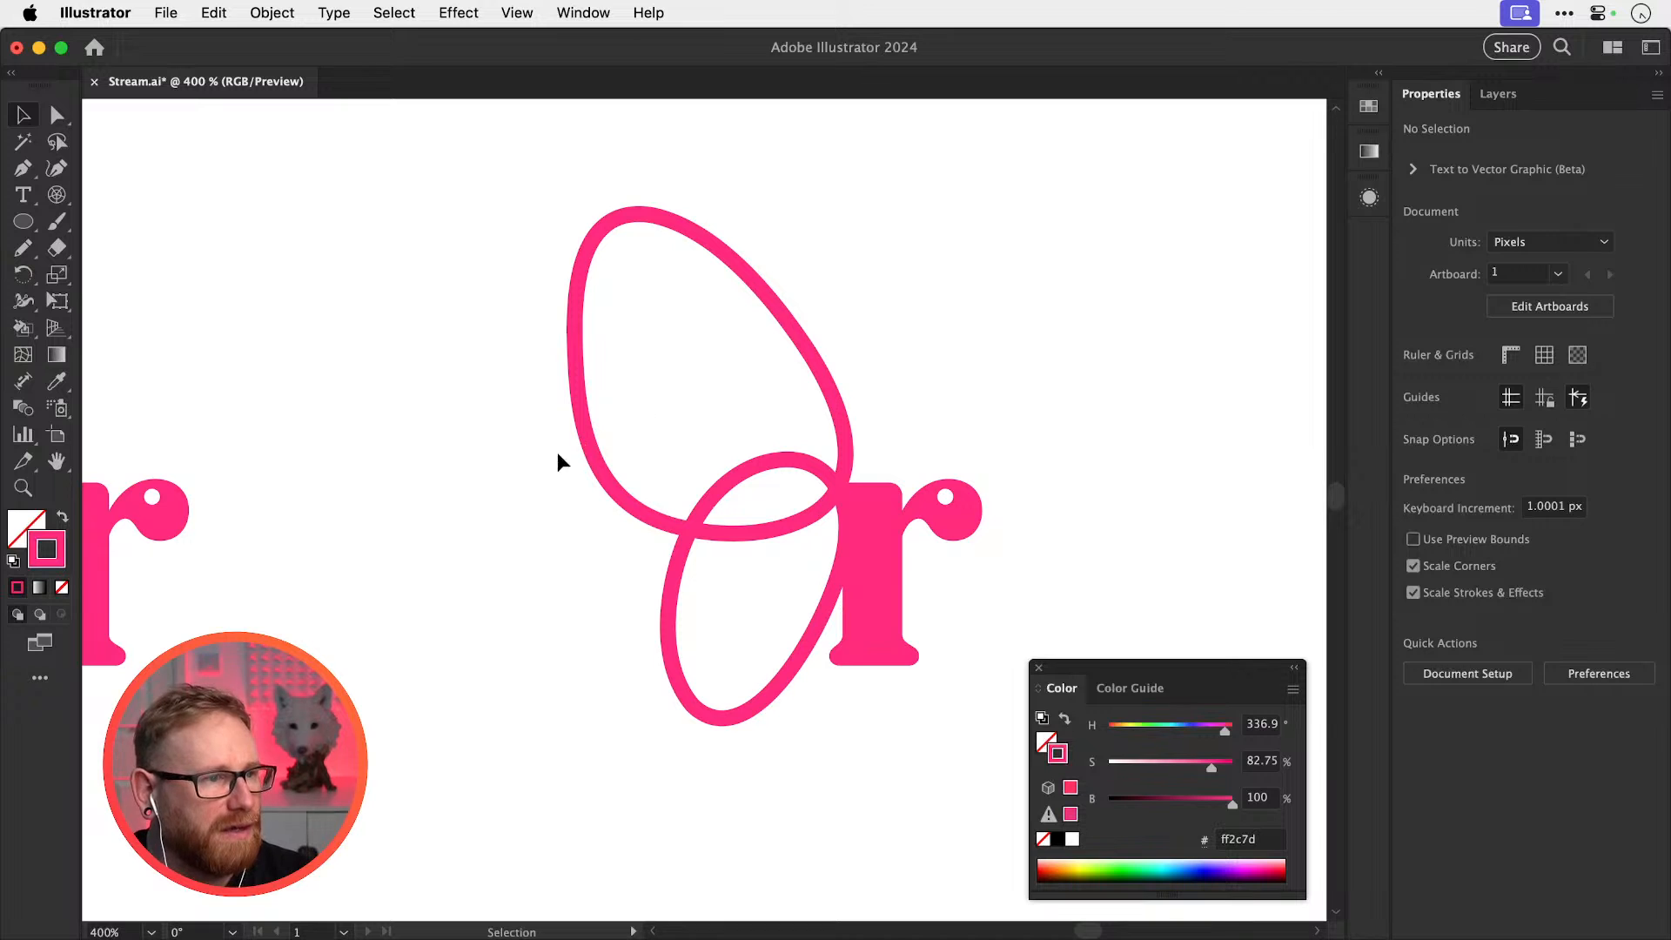
Widen the upper and lower loops into tapered variable-width strokes with the Width tool
left_click(574, 431)
key("shift+w")
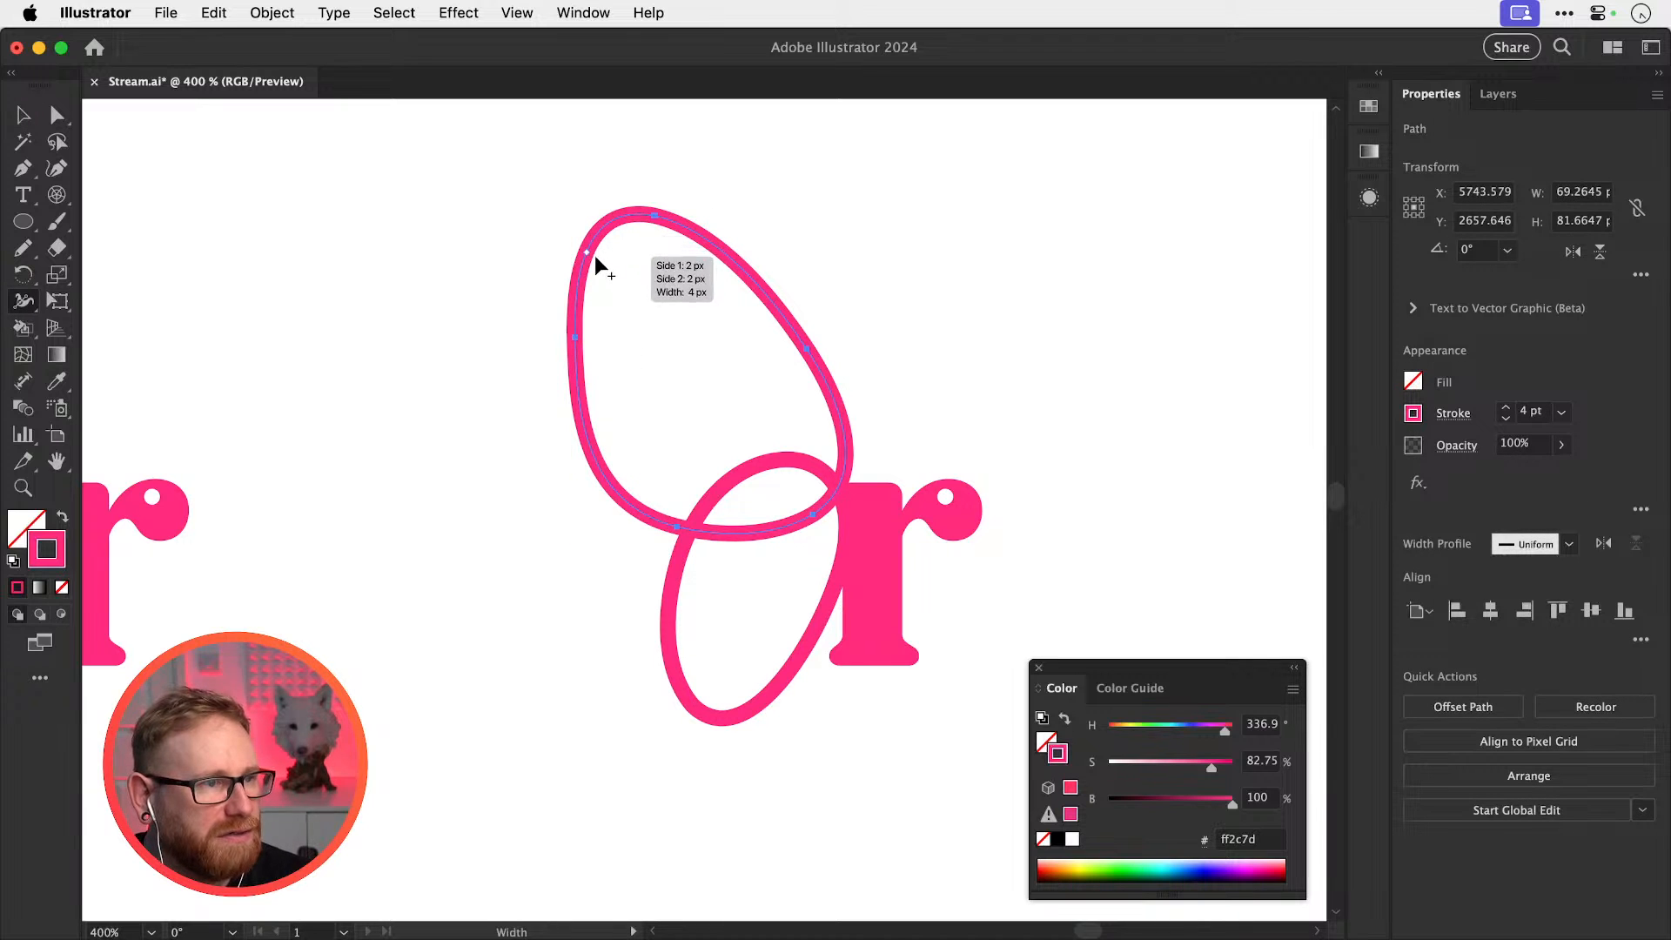
left_click_drag(595, 261, 625, 270)
key("v")
left_click(999, 177)
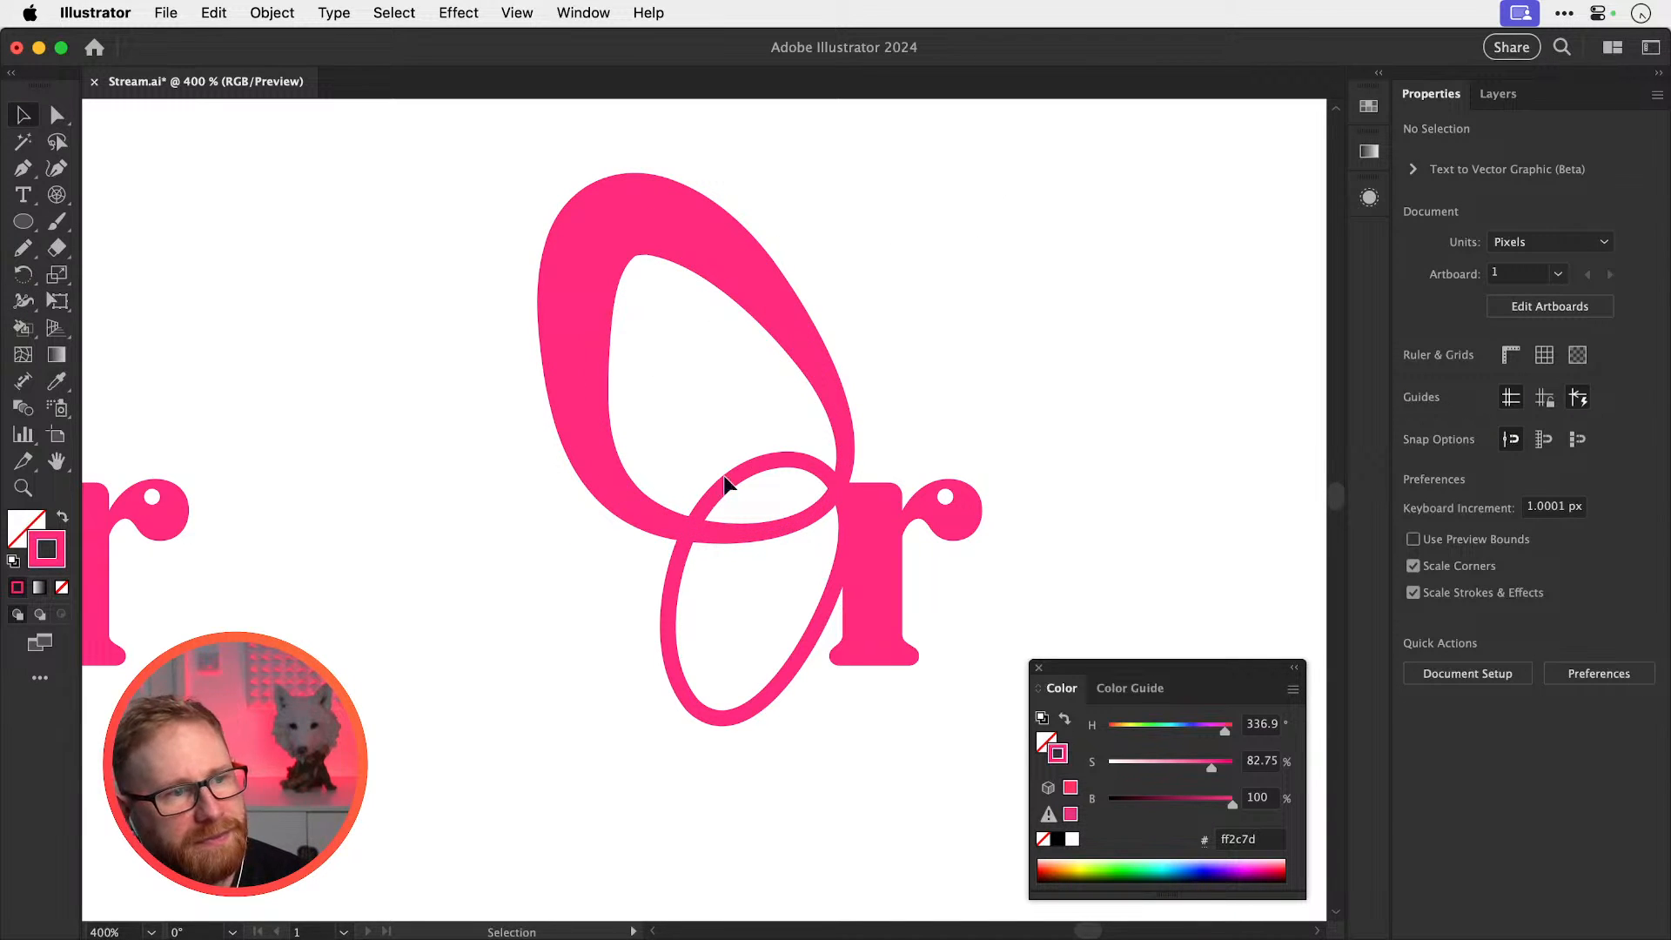
left_click(673, 630)
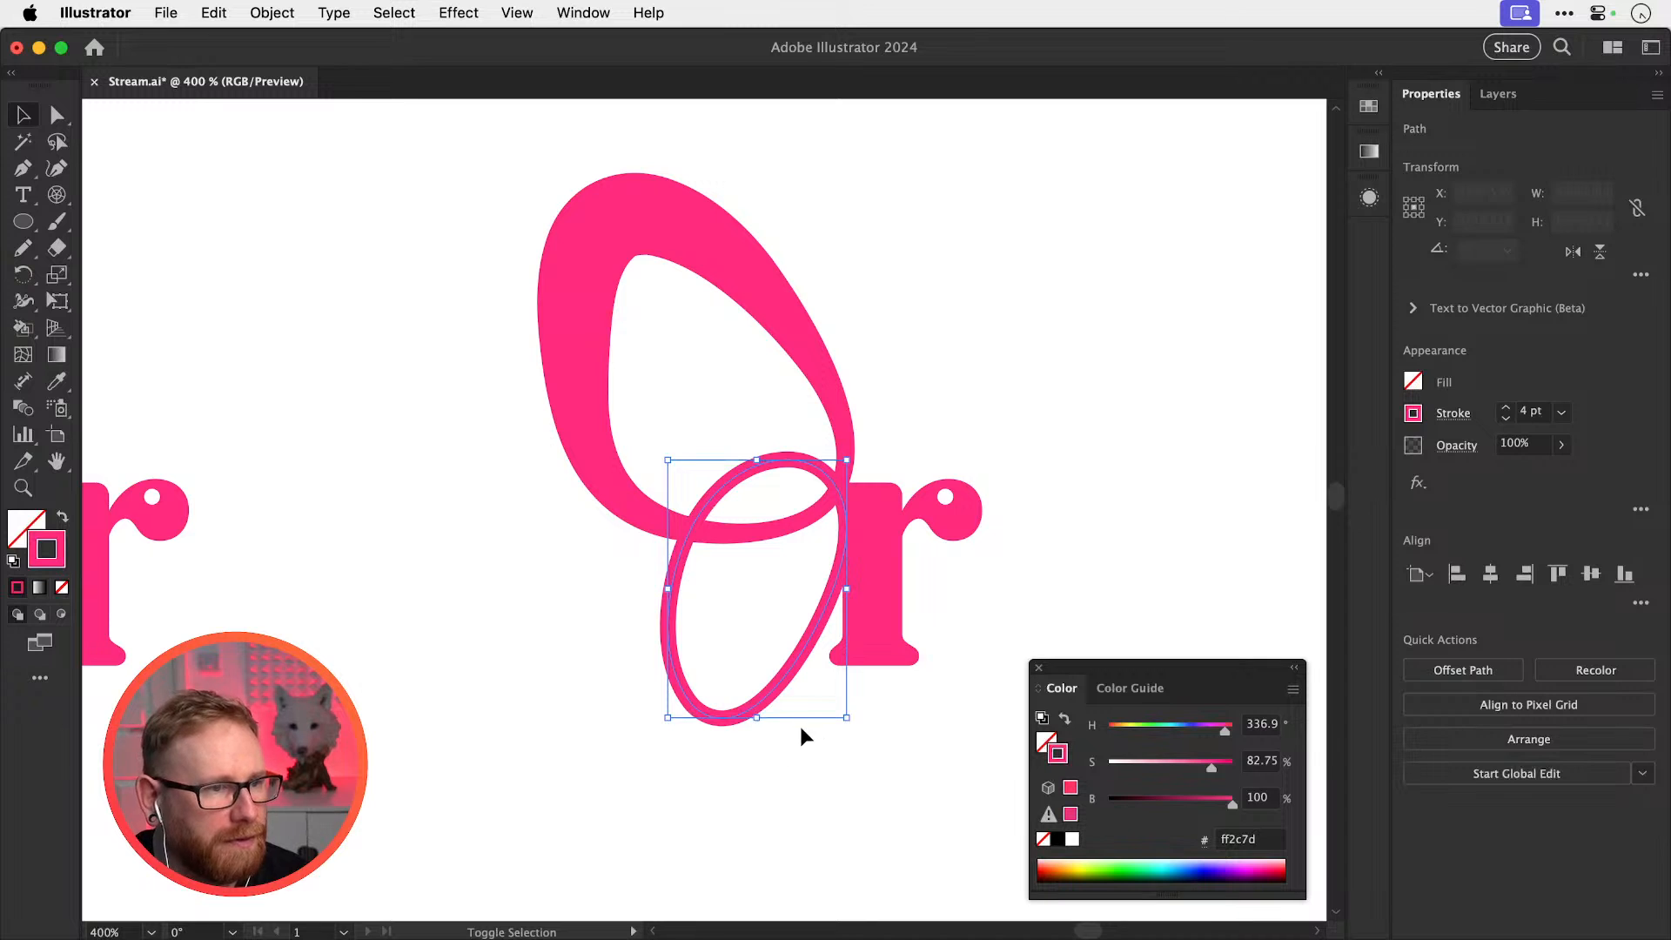
key("shift+w")
left_click_drag(702, 715, 706, 690)
key("v")
left_click(1125, 396)
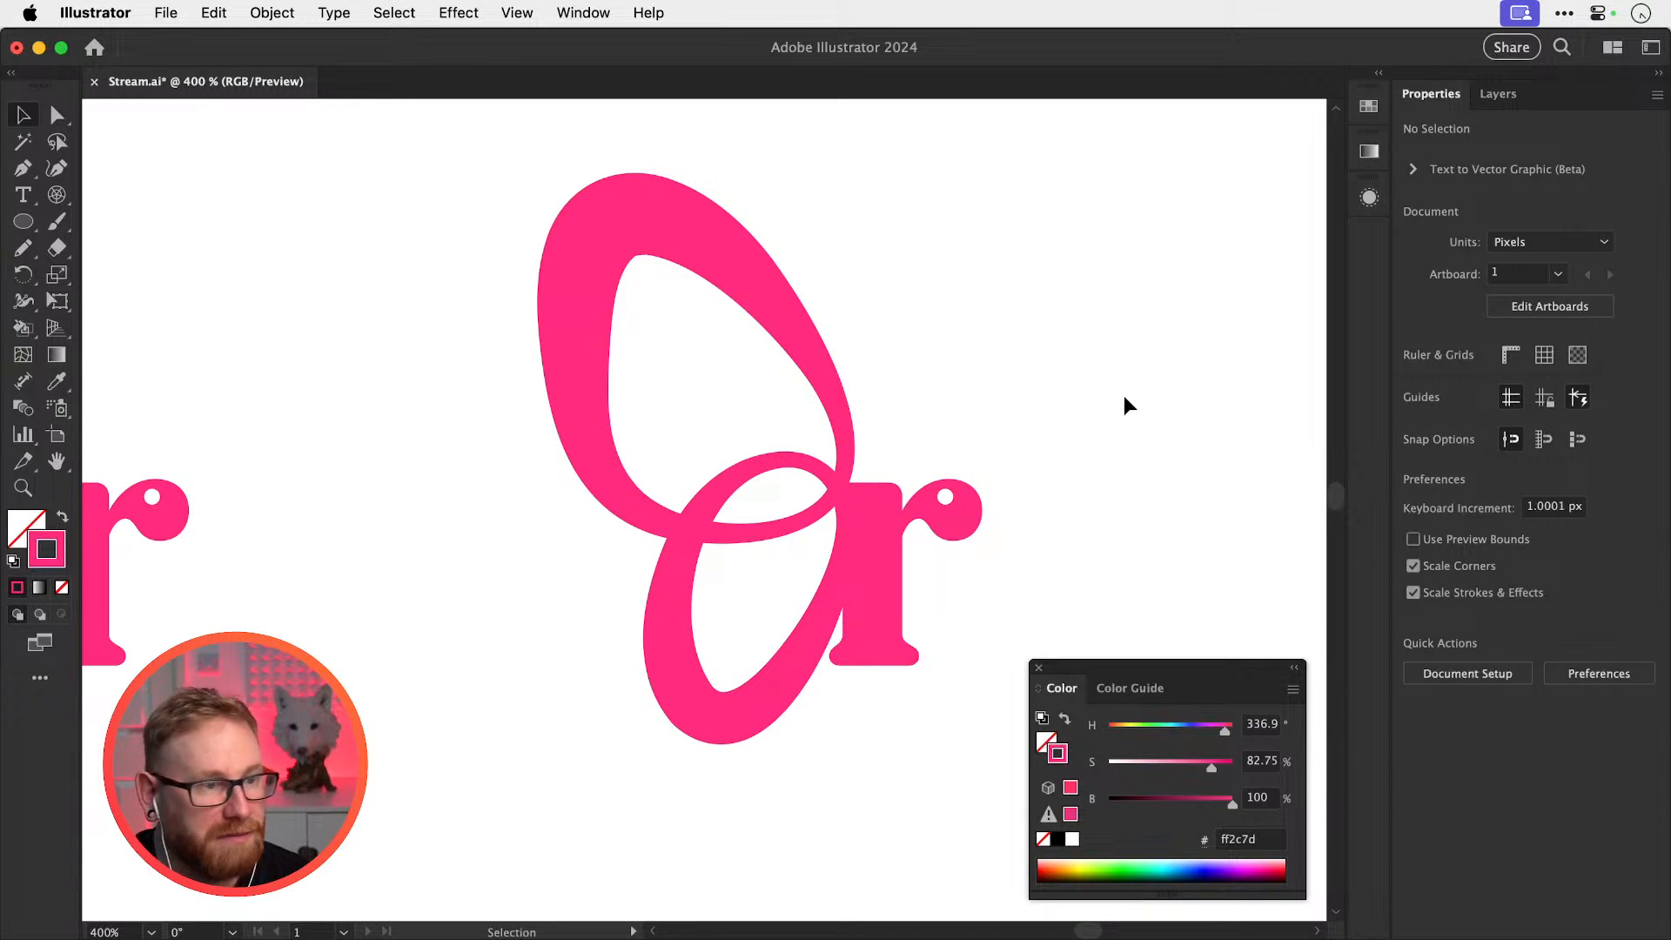
key("super+minus")
key("super+minus")
key("super+minus")
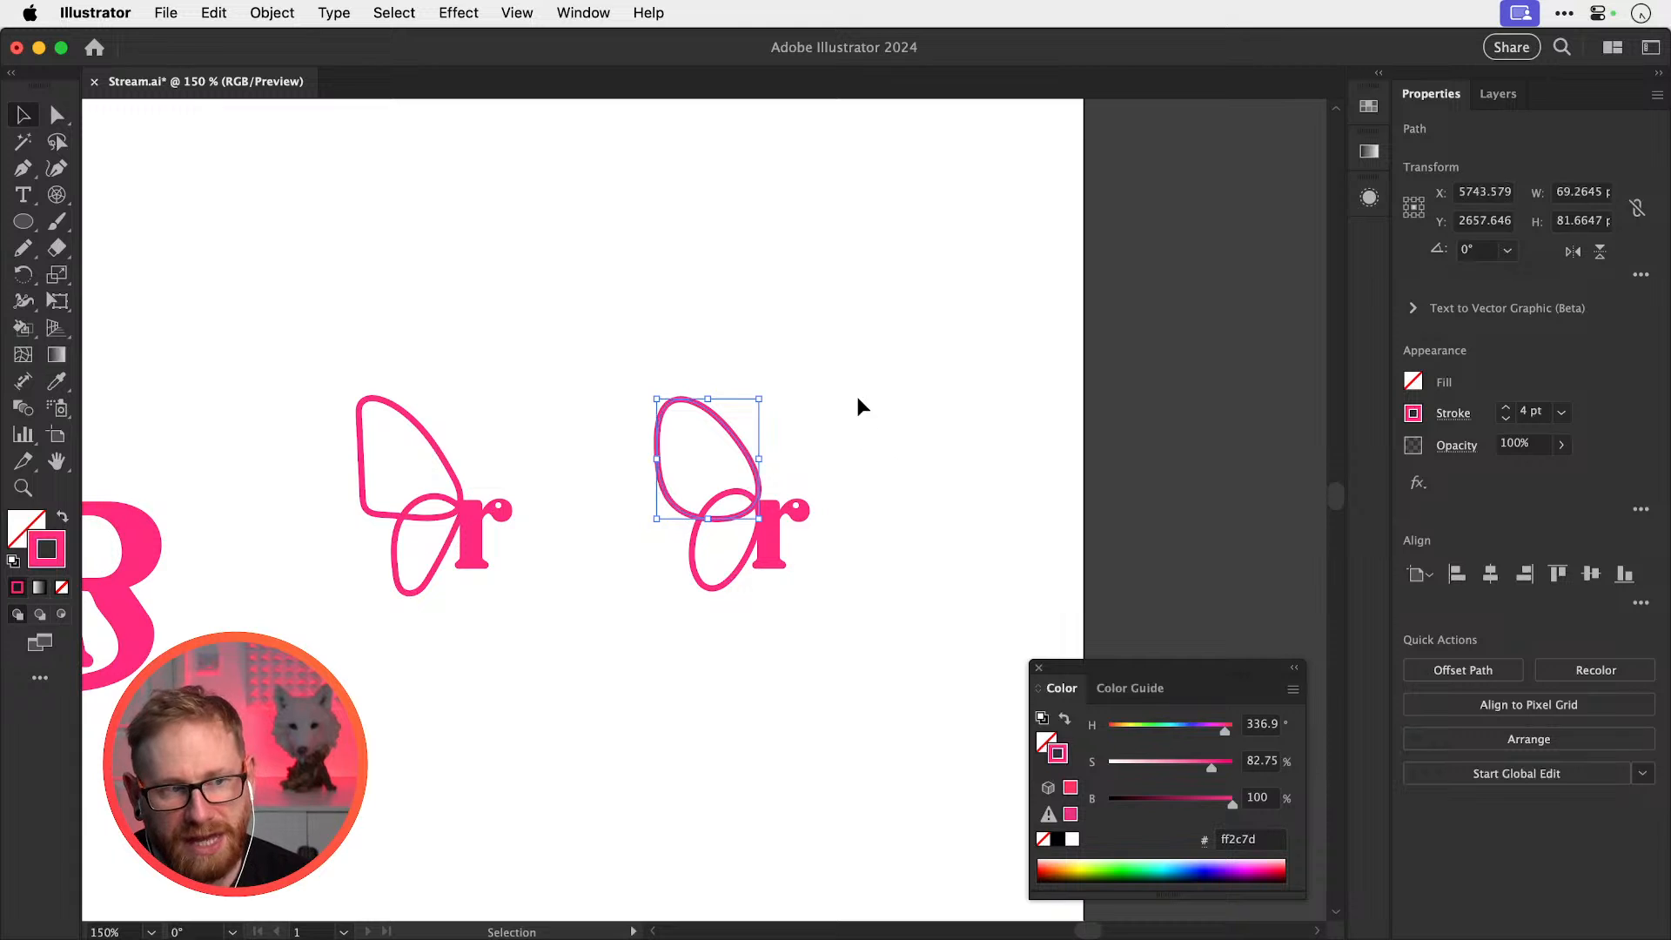
Place another copy below and widen its upper loop to a 15 px total width
left_click_drag(859, 597, 806, 733)
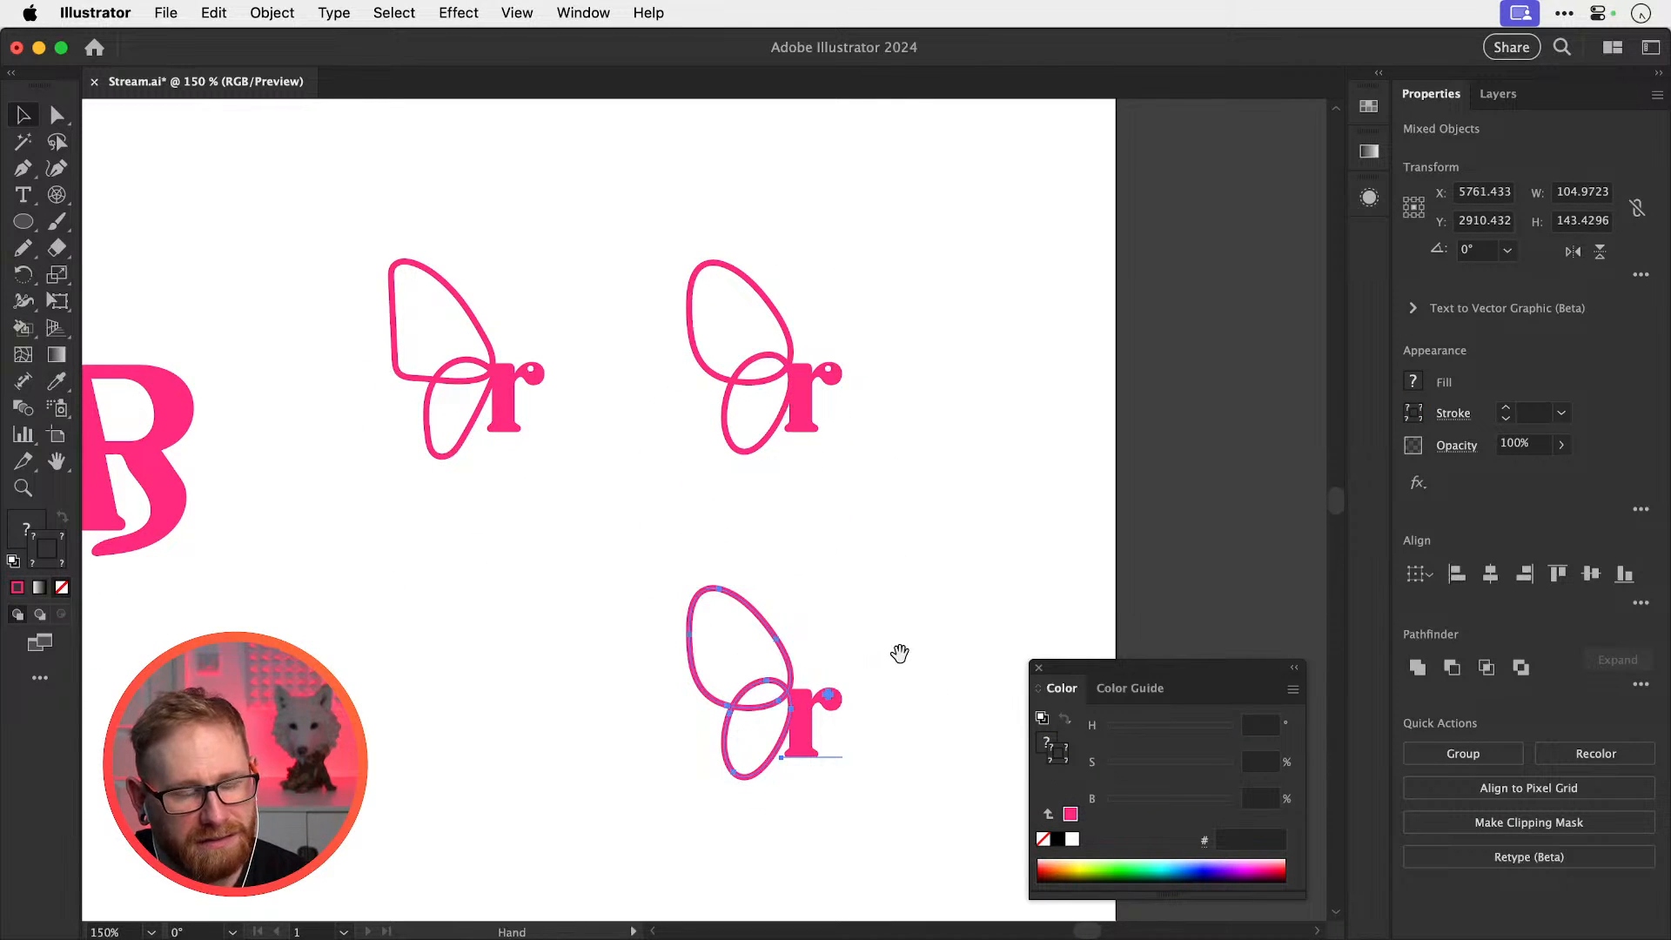
left_click_drag(899, 652, 901, 559)
left_click(931, 567)
left_click_drag(750, 603, 905, 653)
left_click(831, 515)
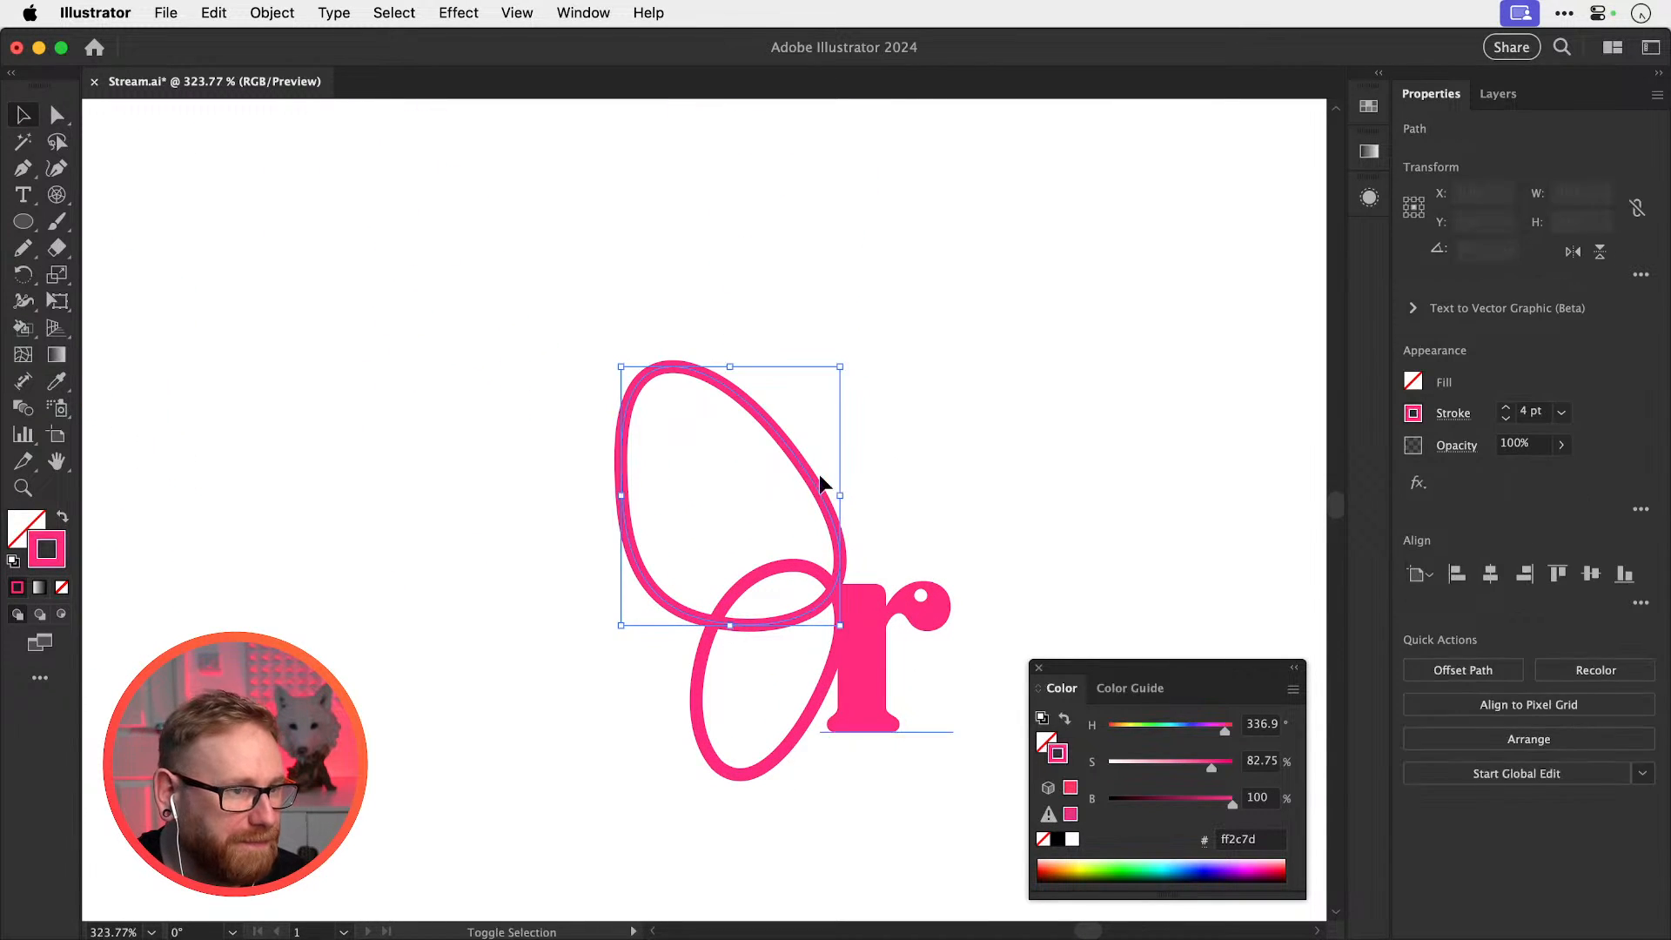
key("shift+w")
mouse_move(678, 366)
left_mouse_down()
mouse_move(677, 407)
mouse_move(789, 361)
left_mouse_up()
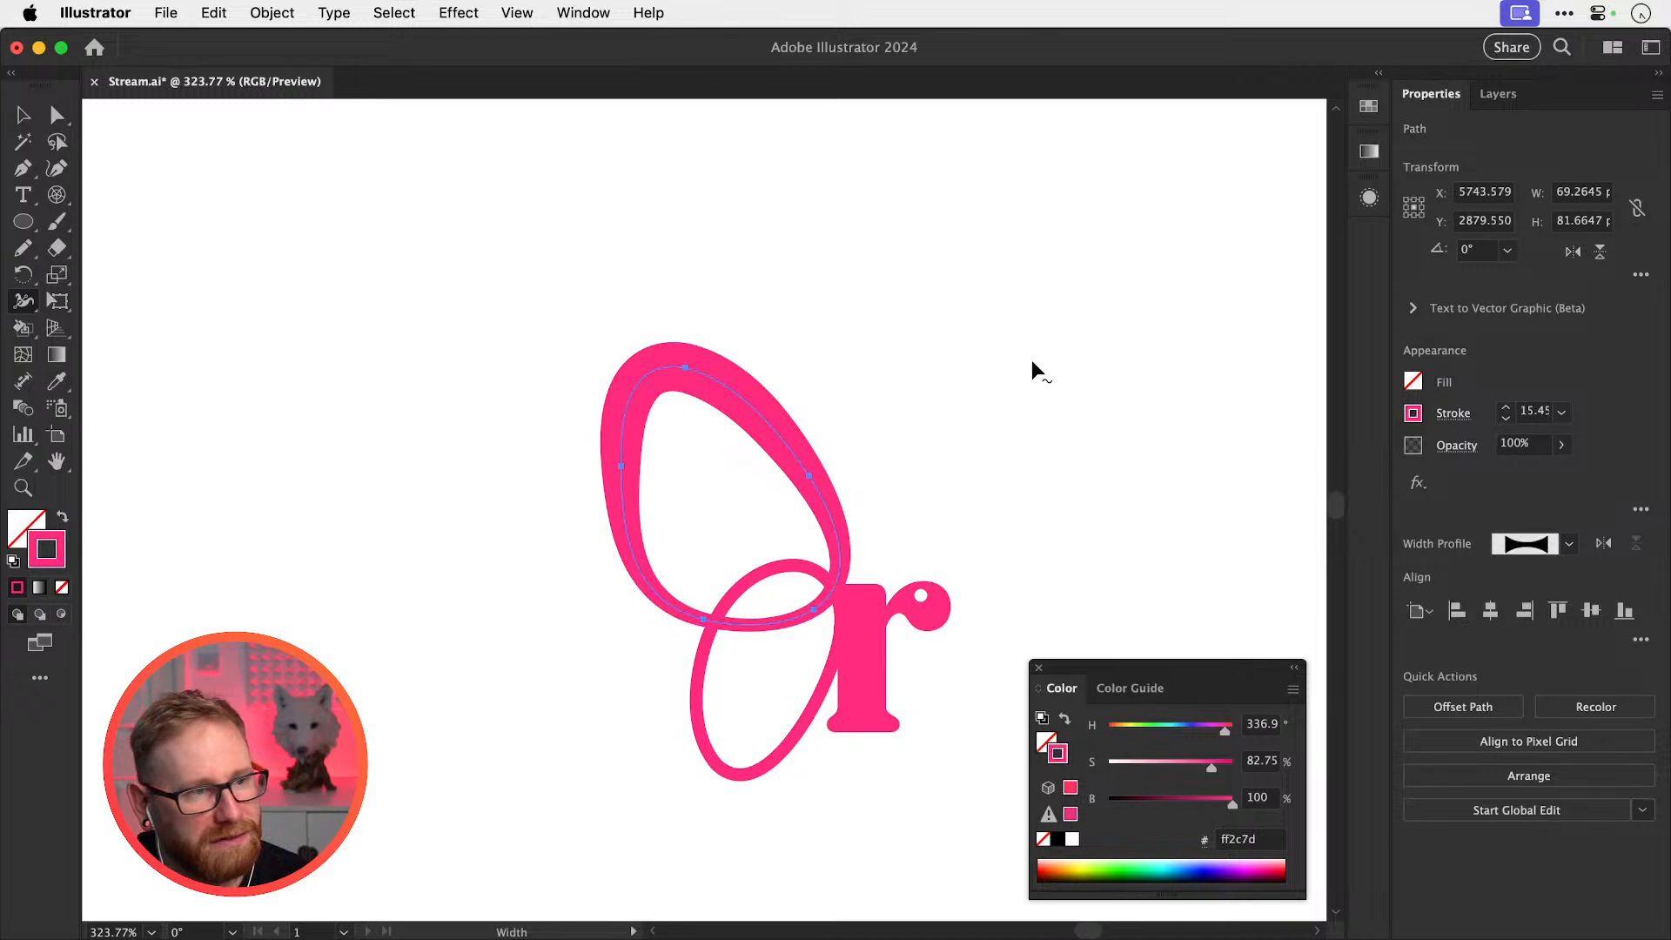
double_click(685, 367)
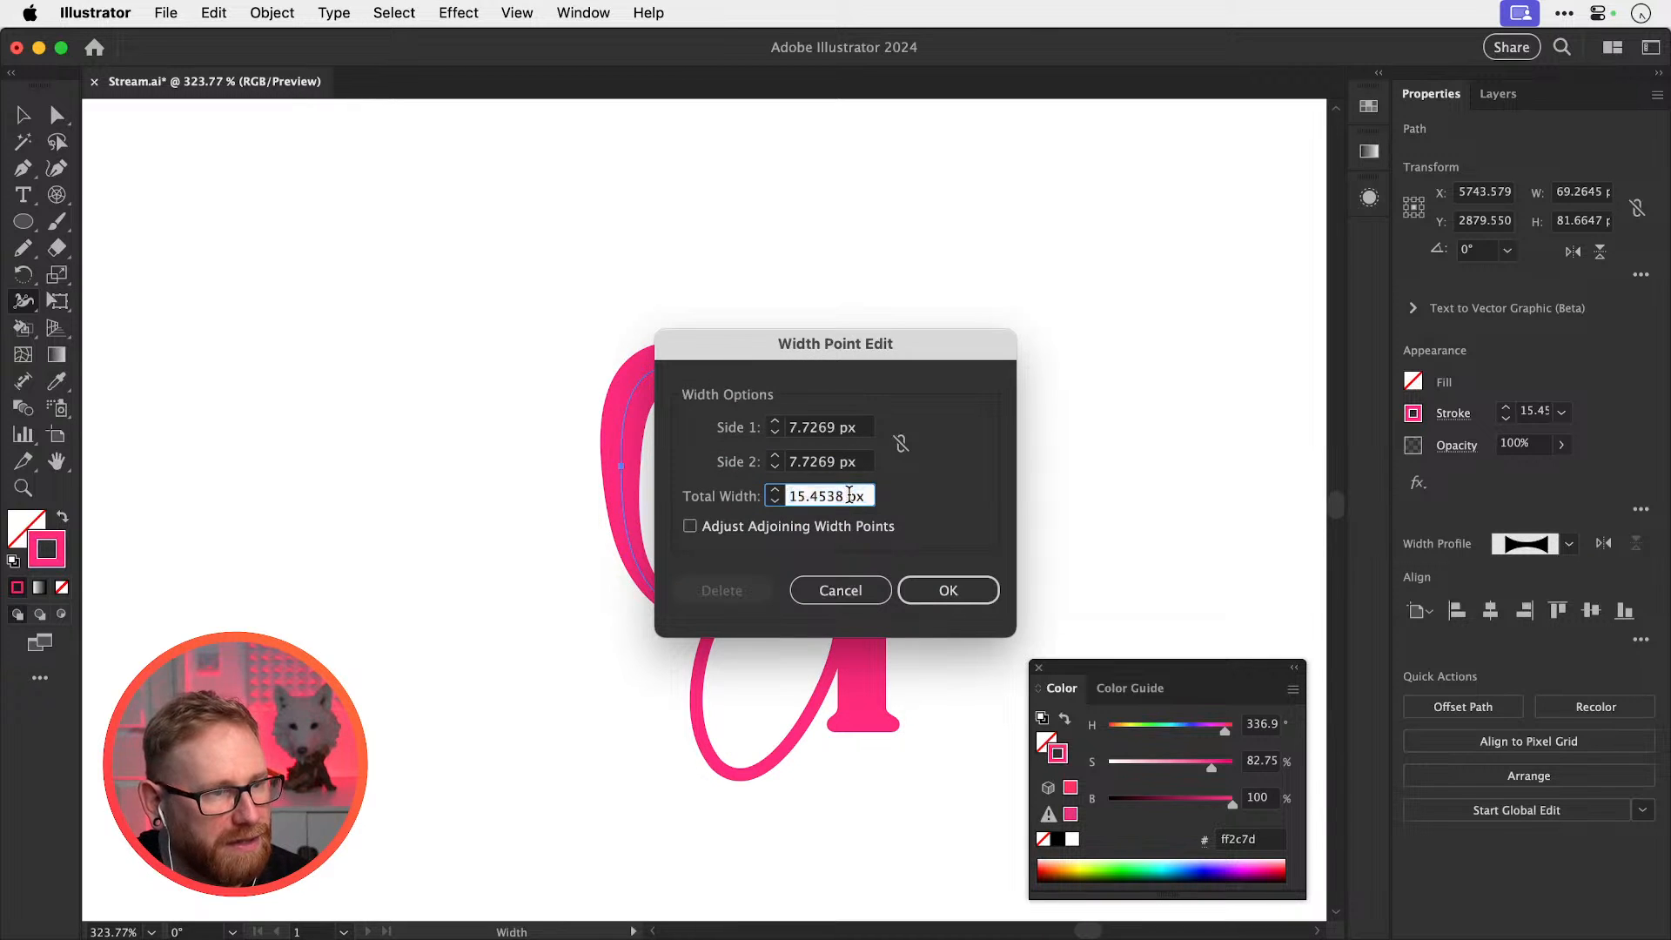
type("15")
key("Return")
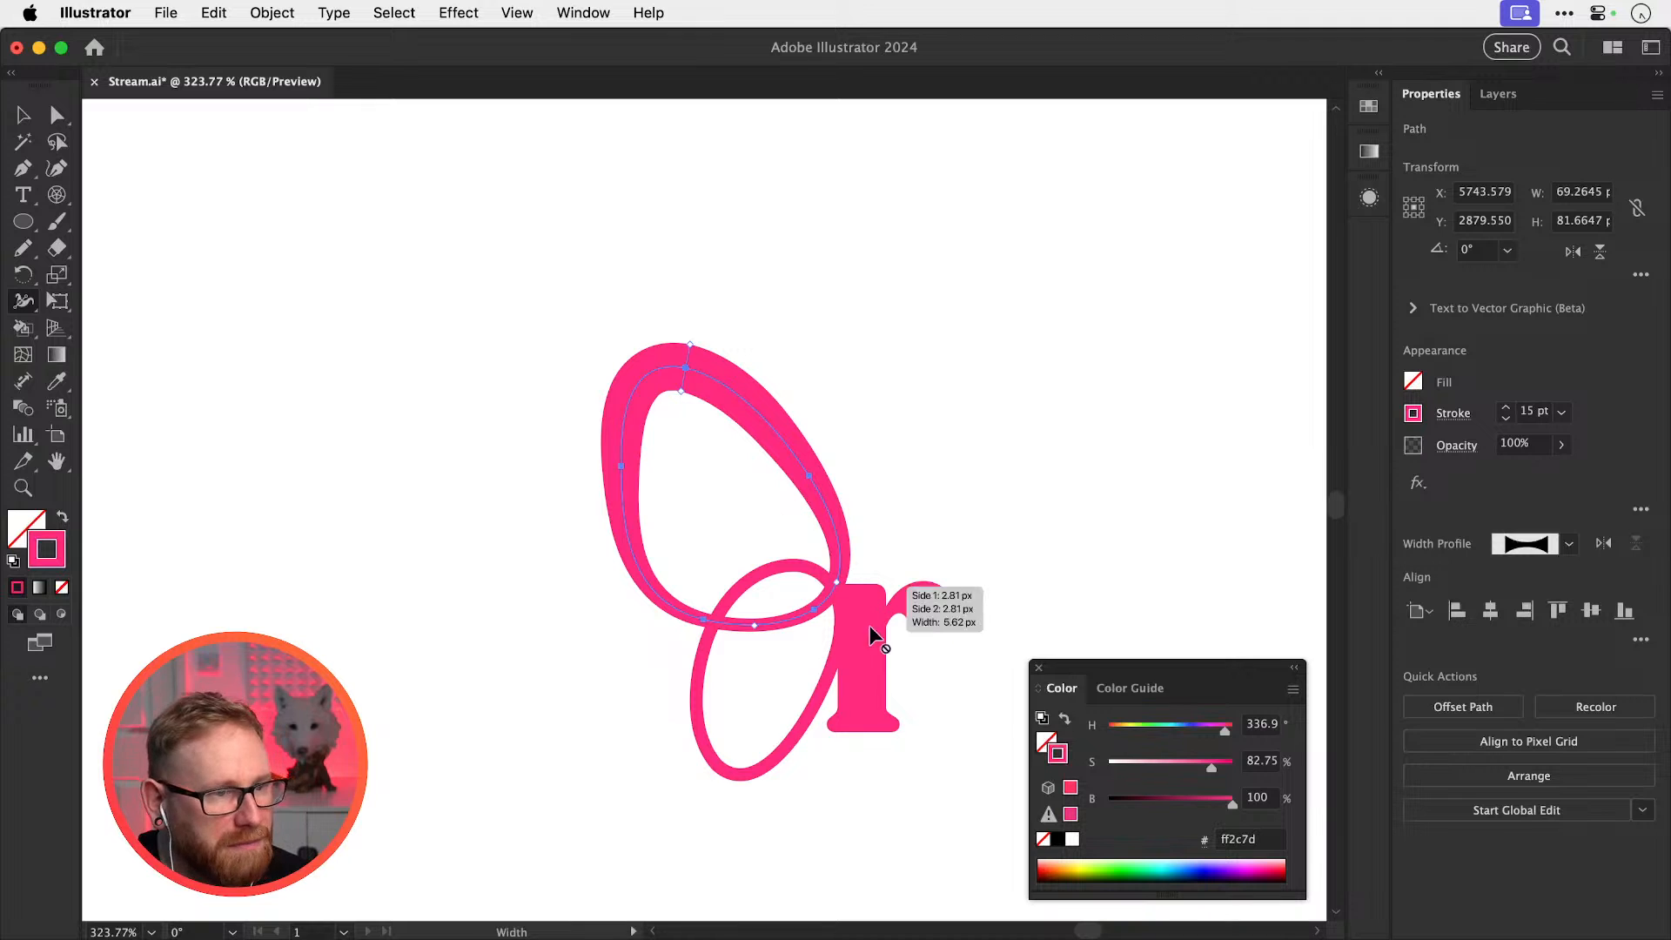
key("z")
left_click_drag(841, 659, 980, 705)
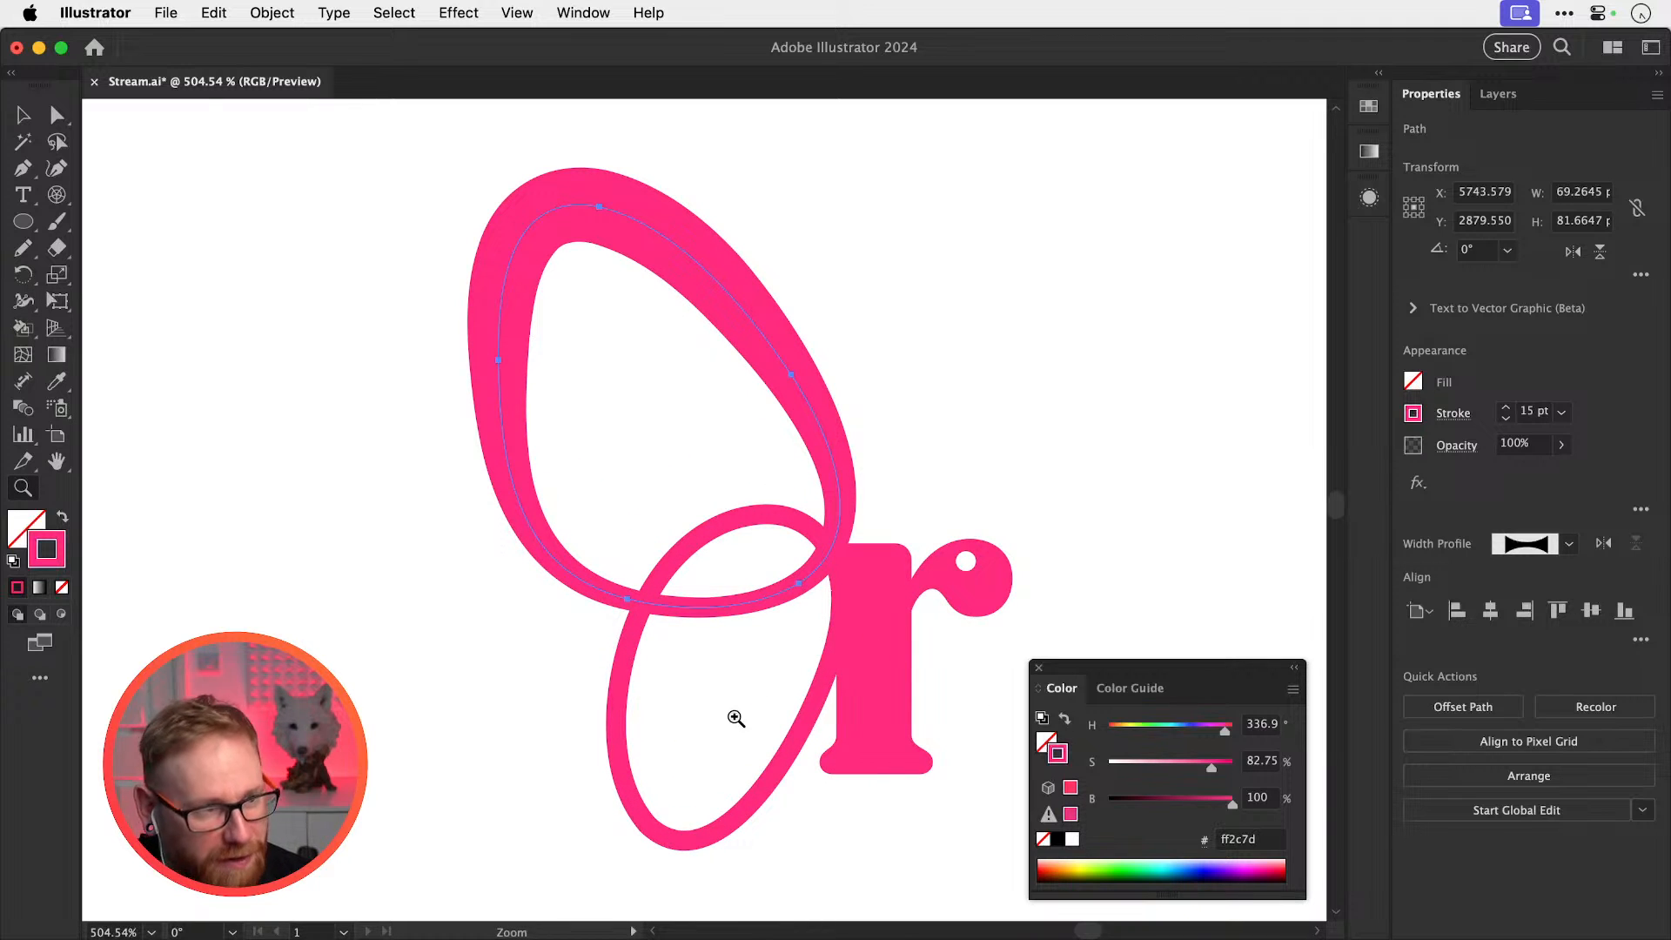
Try 15 px and then 10 px widths on the lower loop, undoing both attempts
key("shift+w")
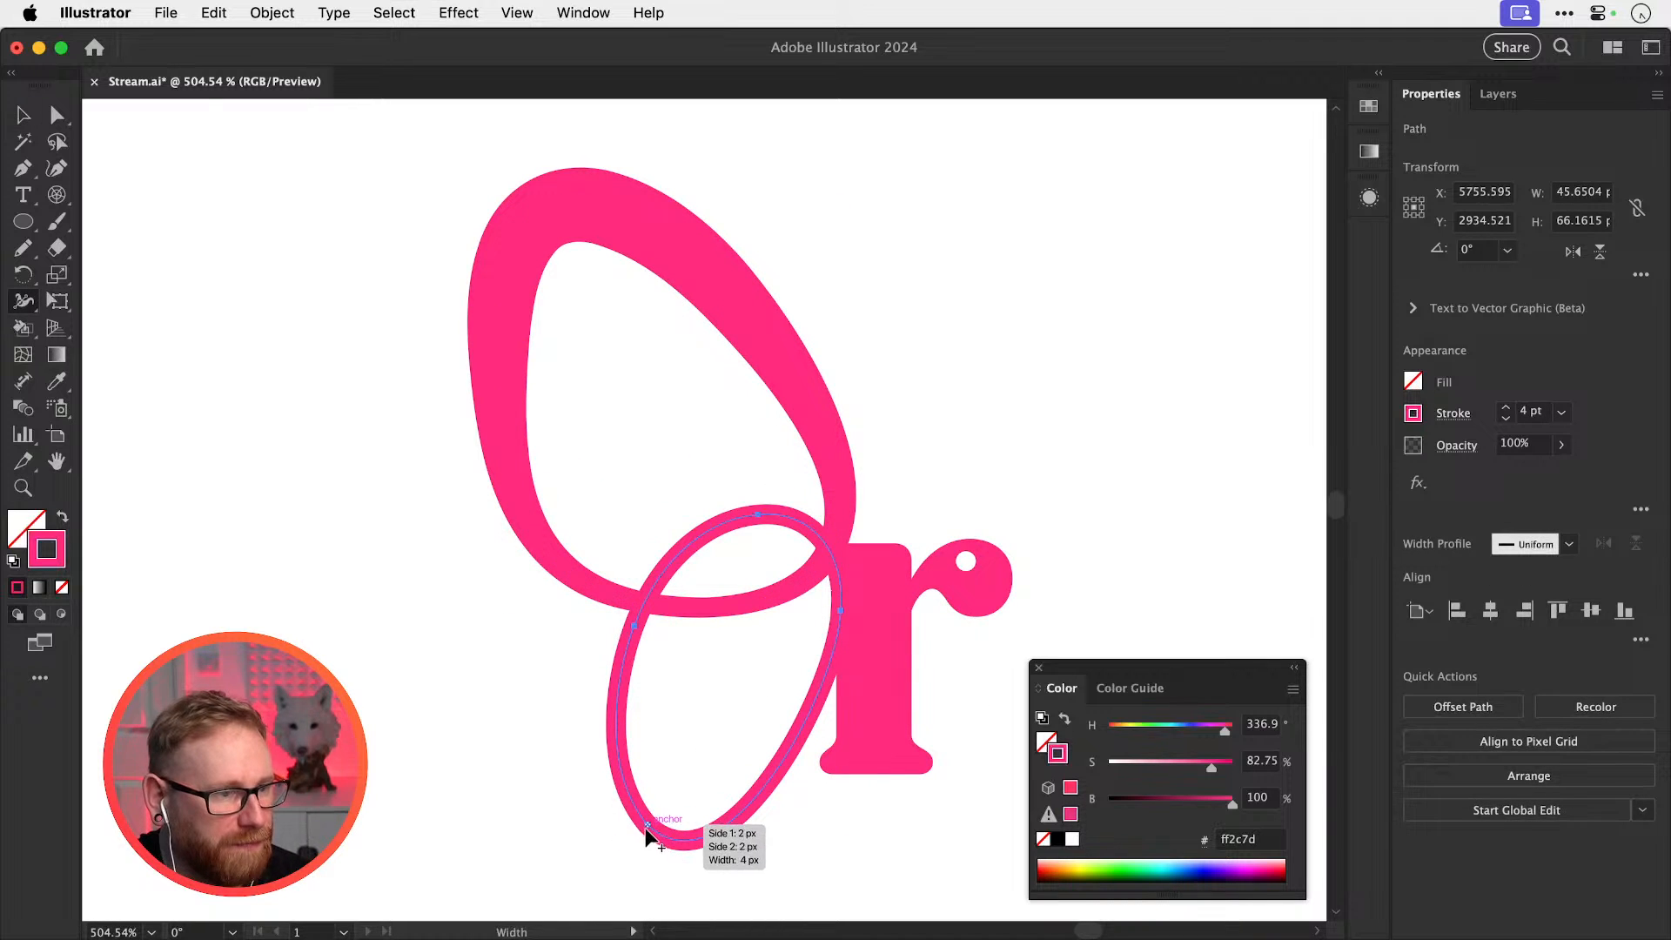
double_click(646, 825)
type("15")
key("Return")
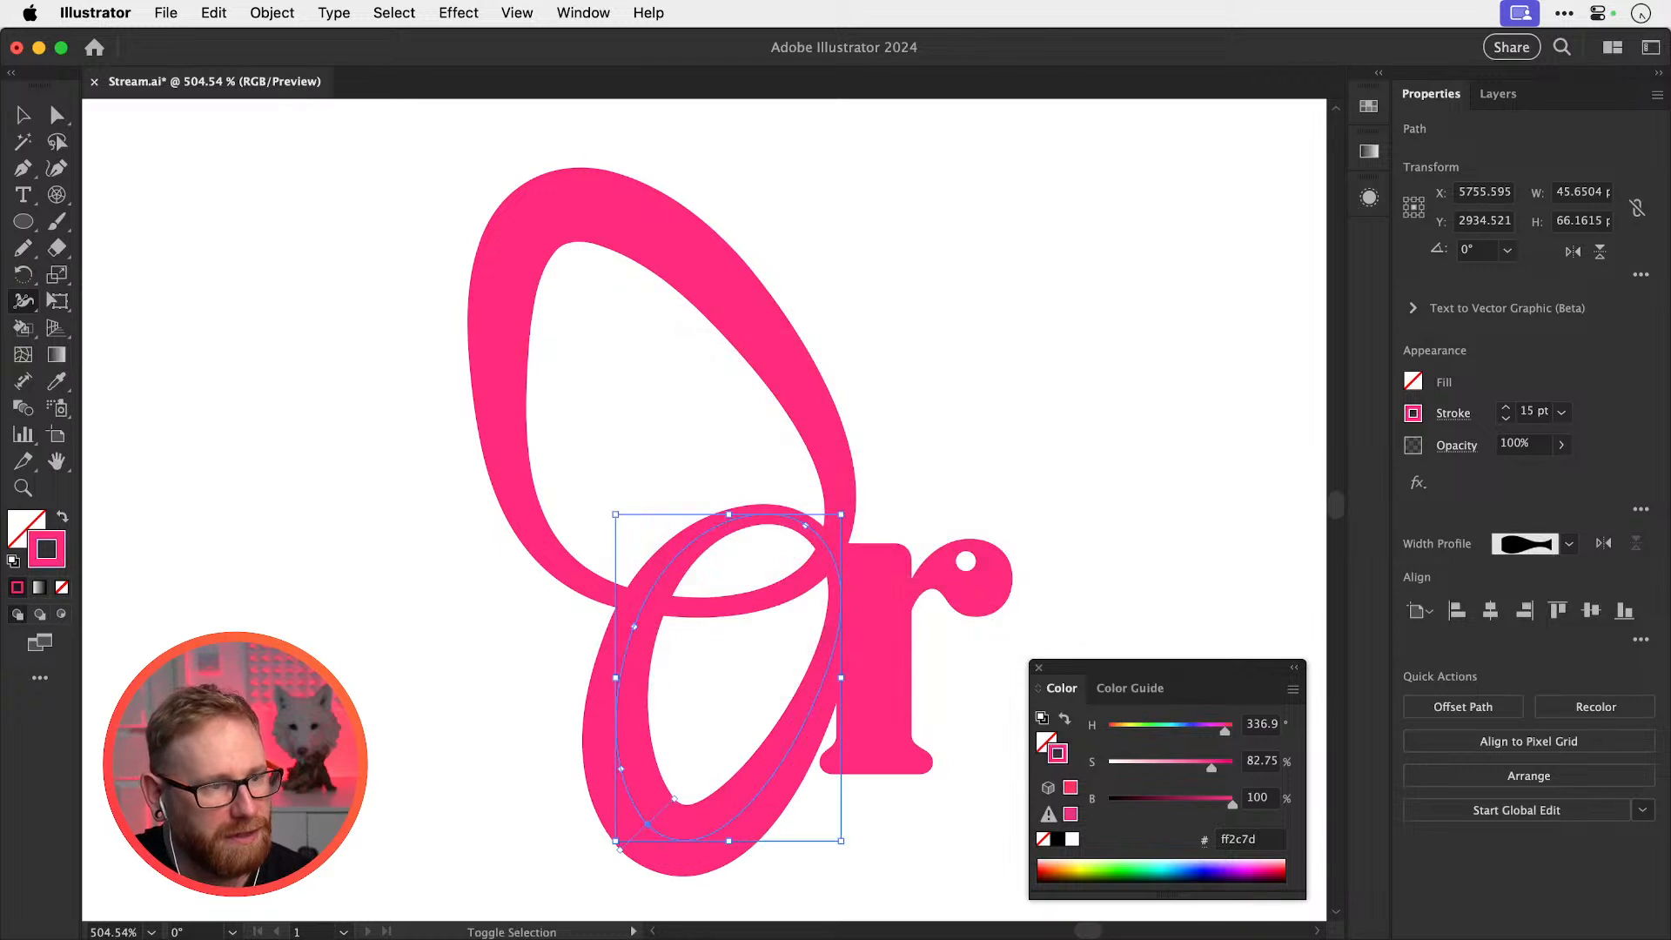
key("super+shift+a")
key("v")
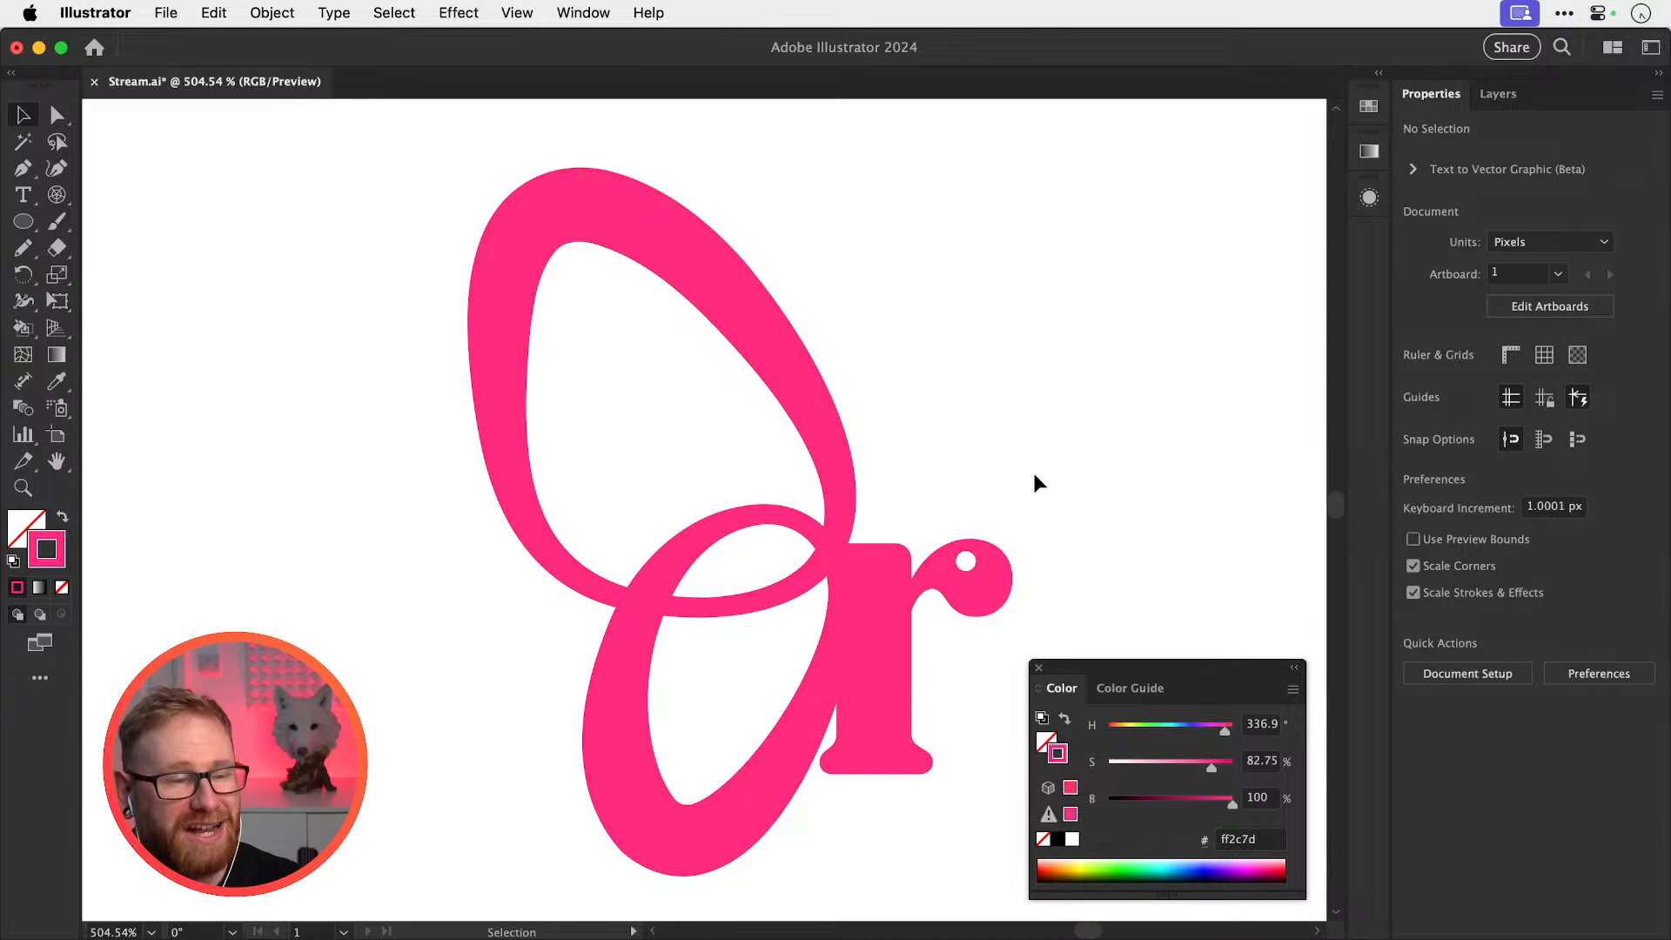
key("super+z")
key("super+z")
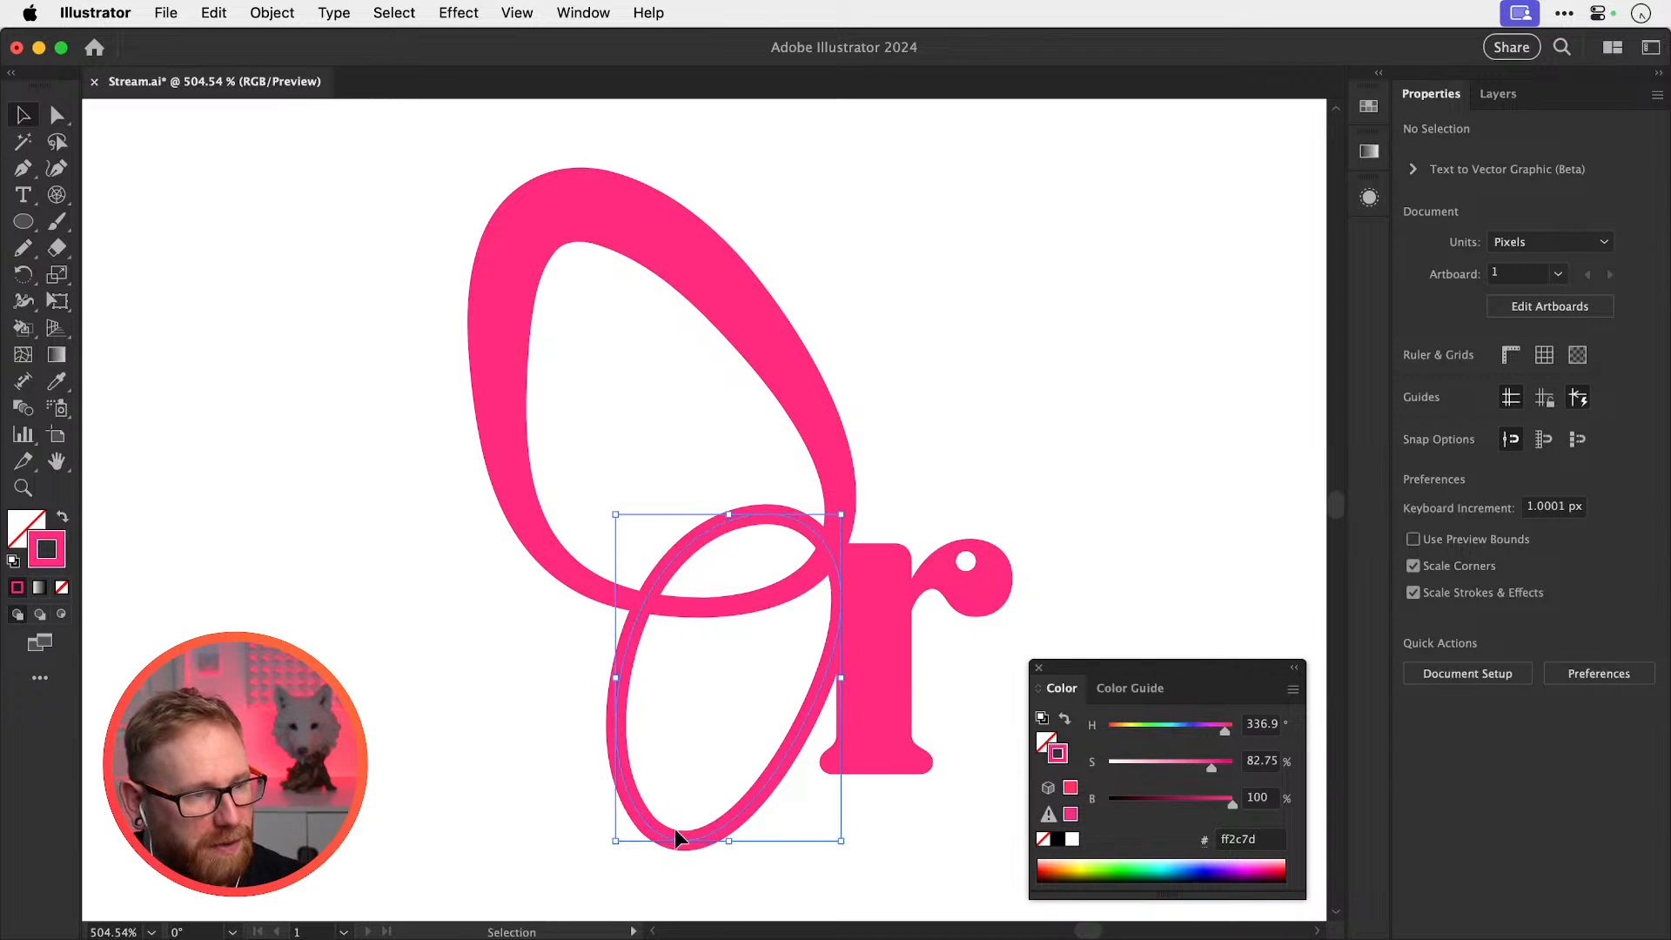
key("shift+w")
double_click(647, 828)
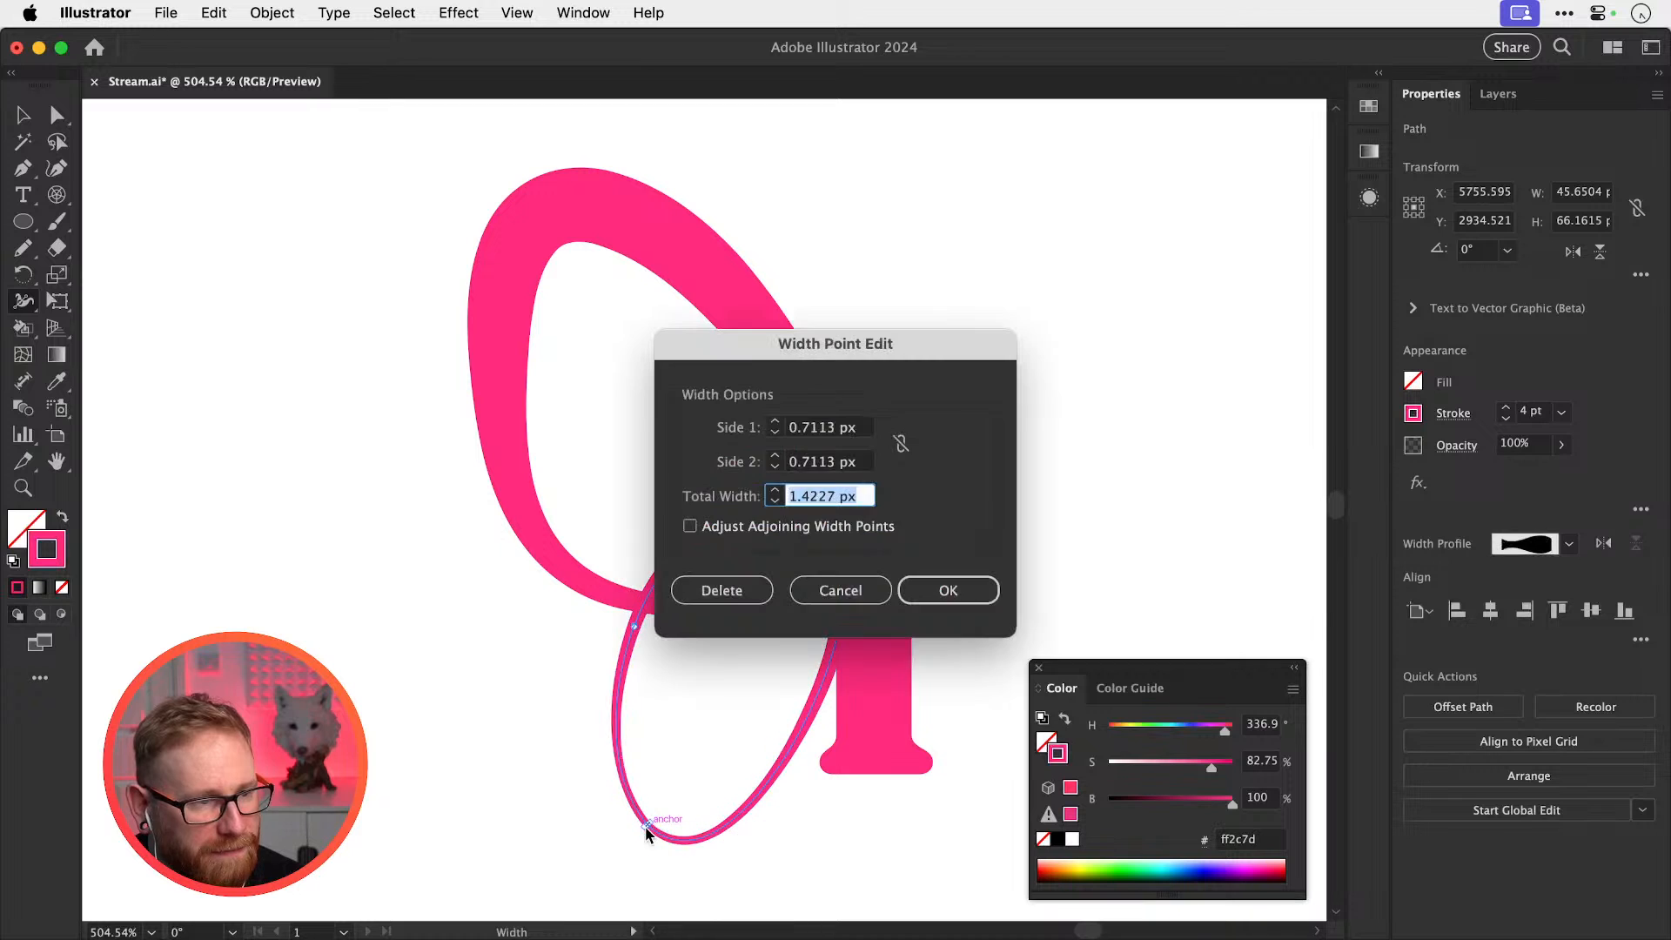
type("10")
key("Tab")
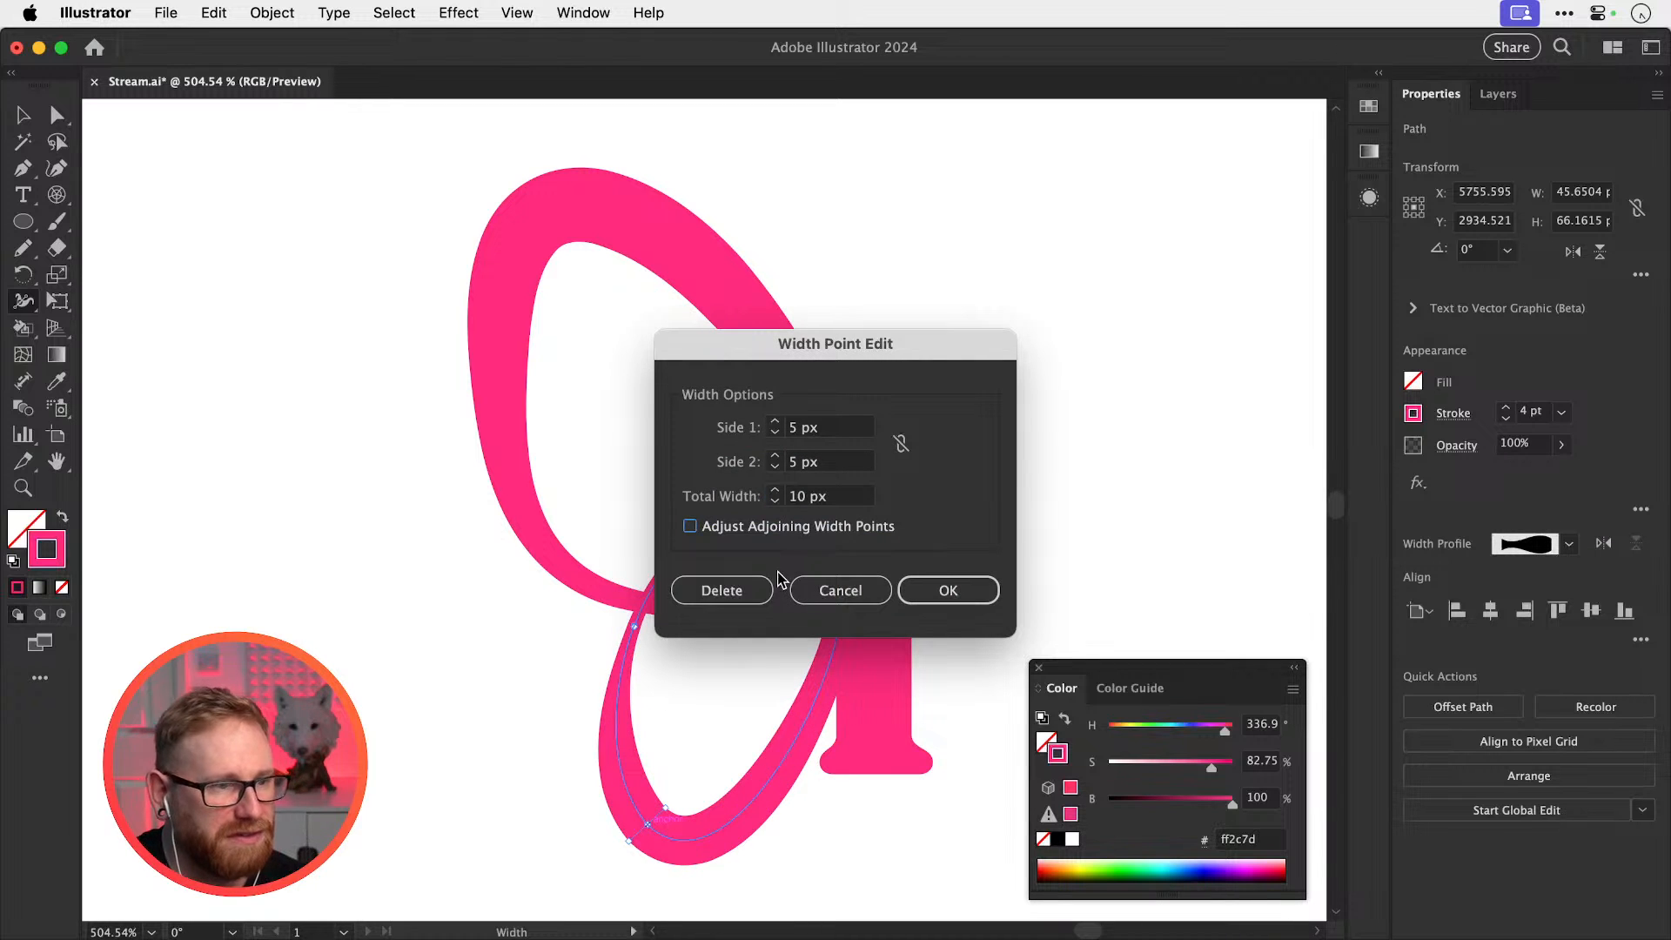
left_click(860, 590)
key("super+z")
key("super+z")
key("super+z")
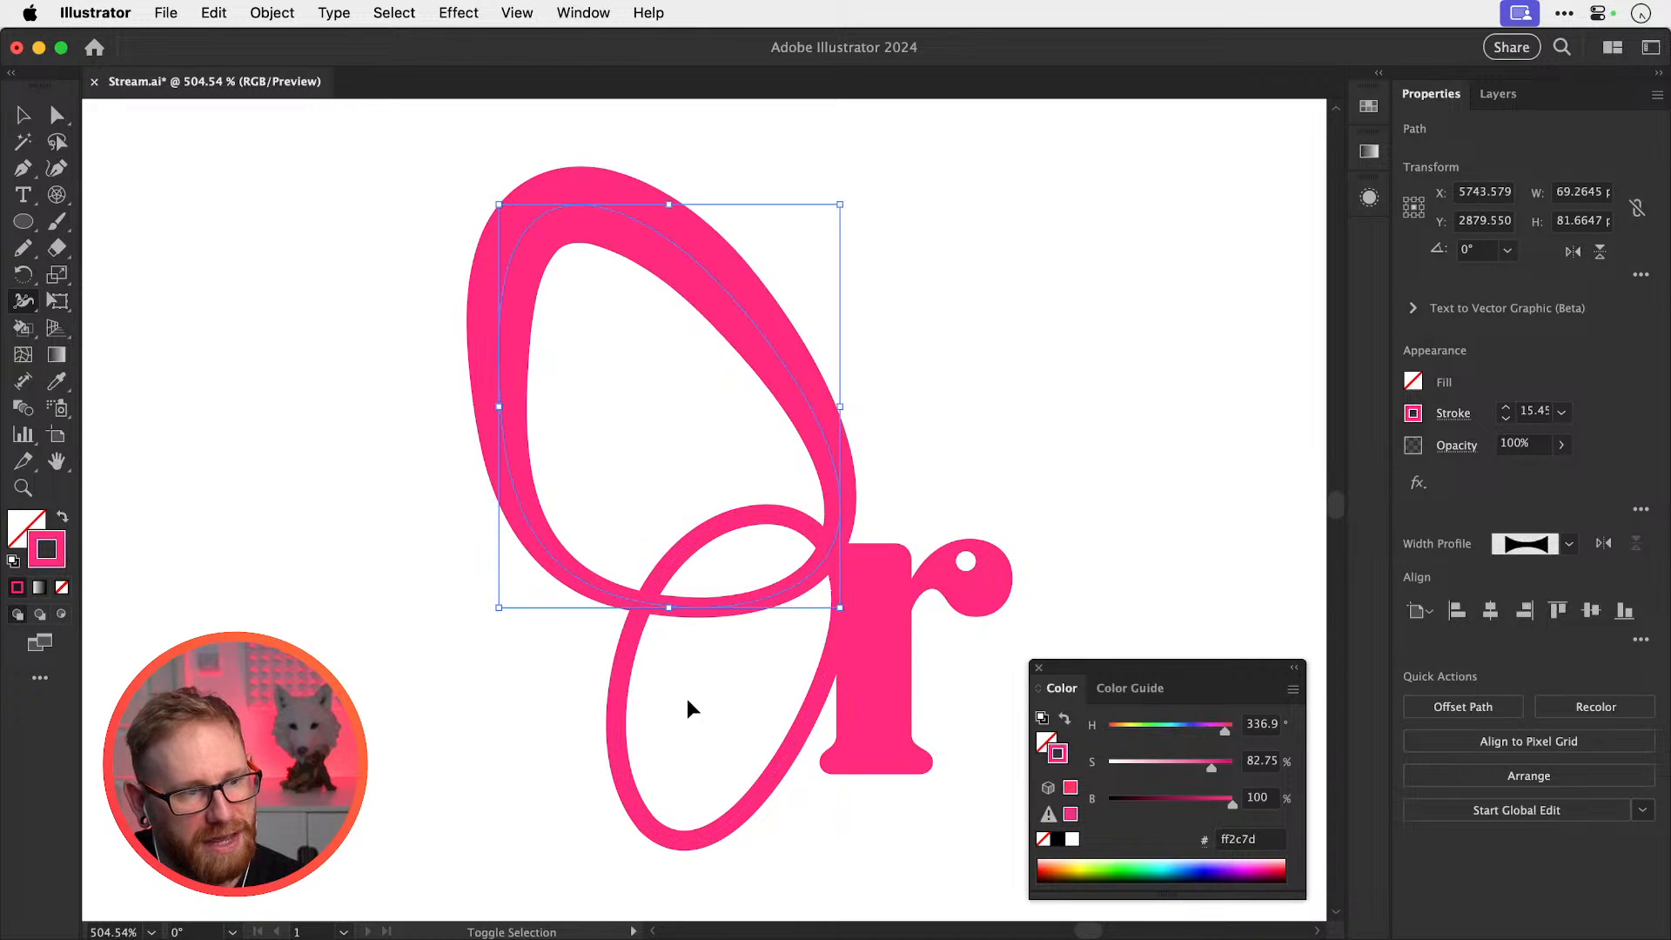
Set the lower loop's total stroke width to 10 px
key("v")
left_click(651, 831)
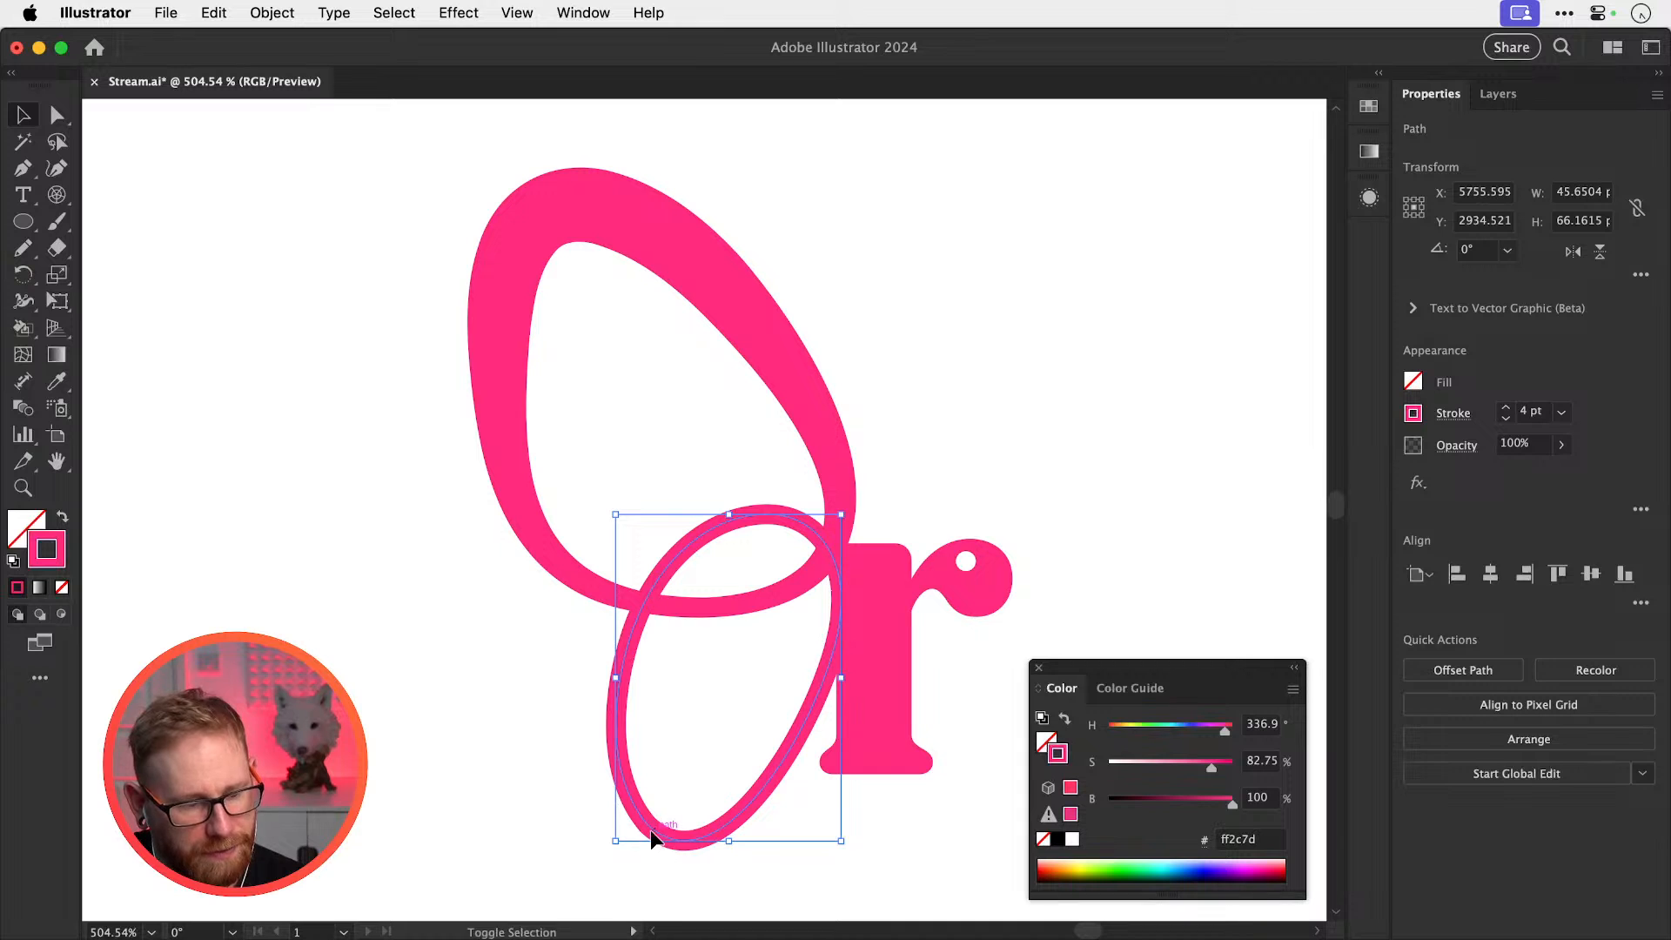
key("shift+w")
double_click(647, 825)
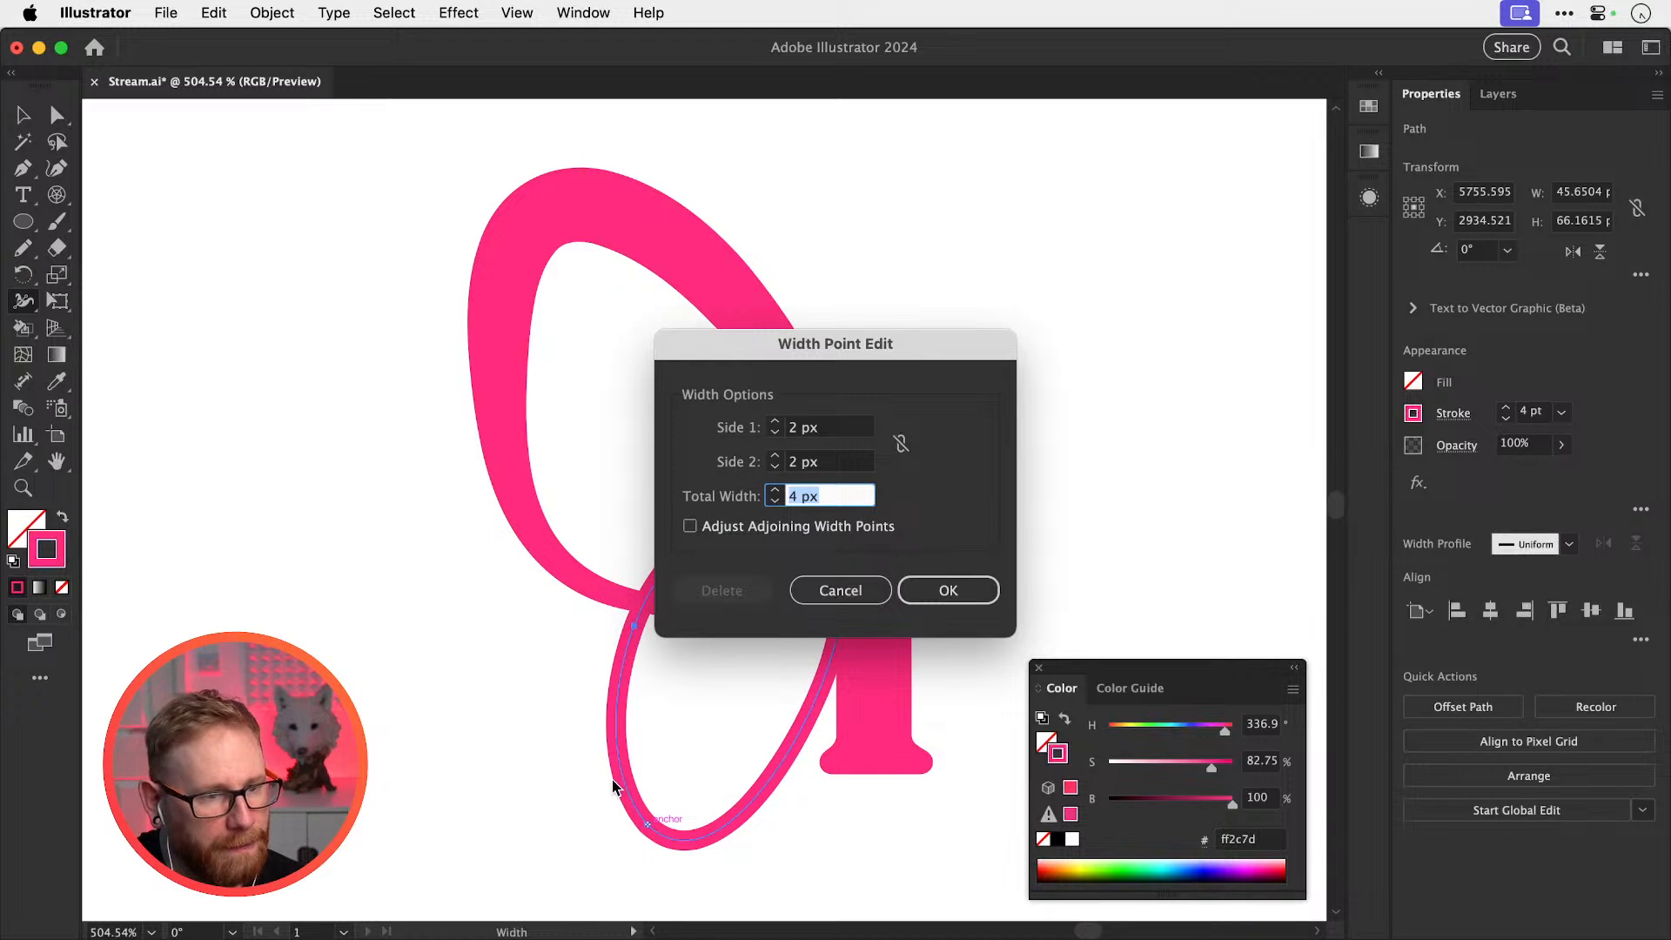
type("10")
key("Tab")
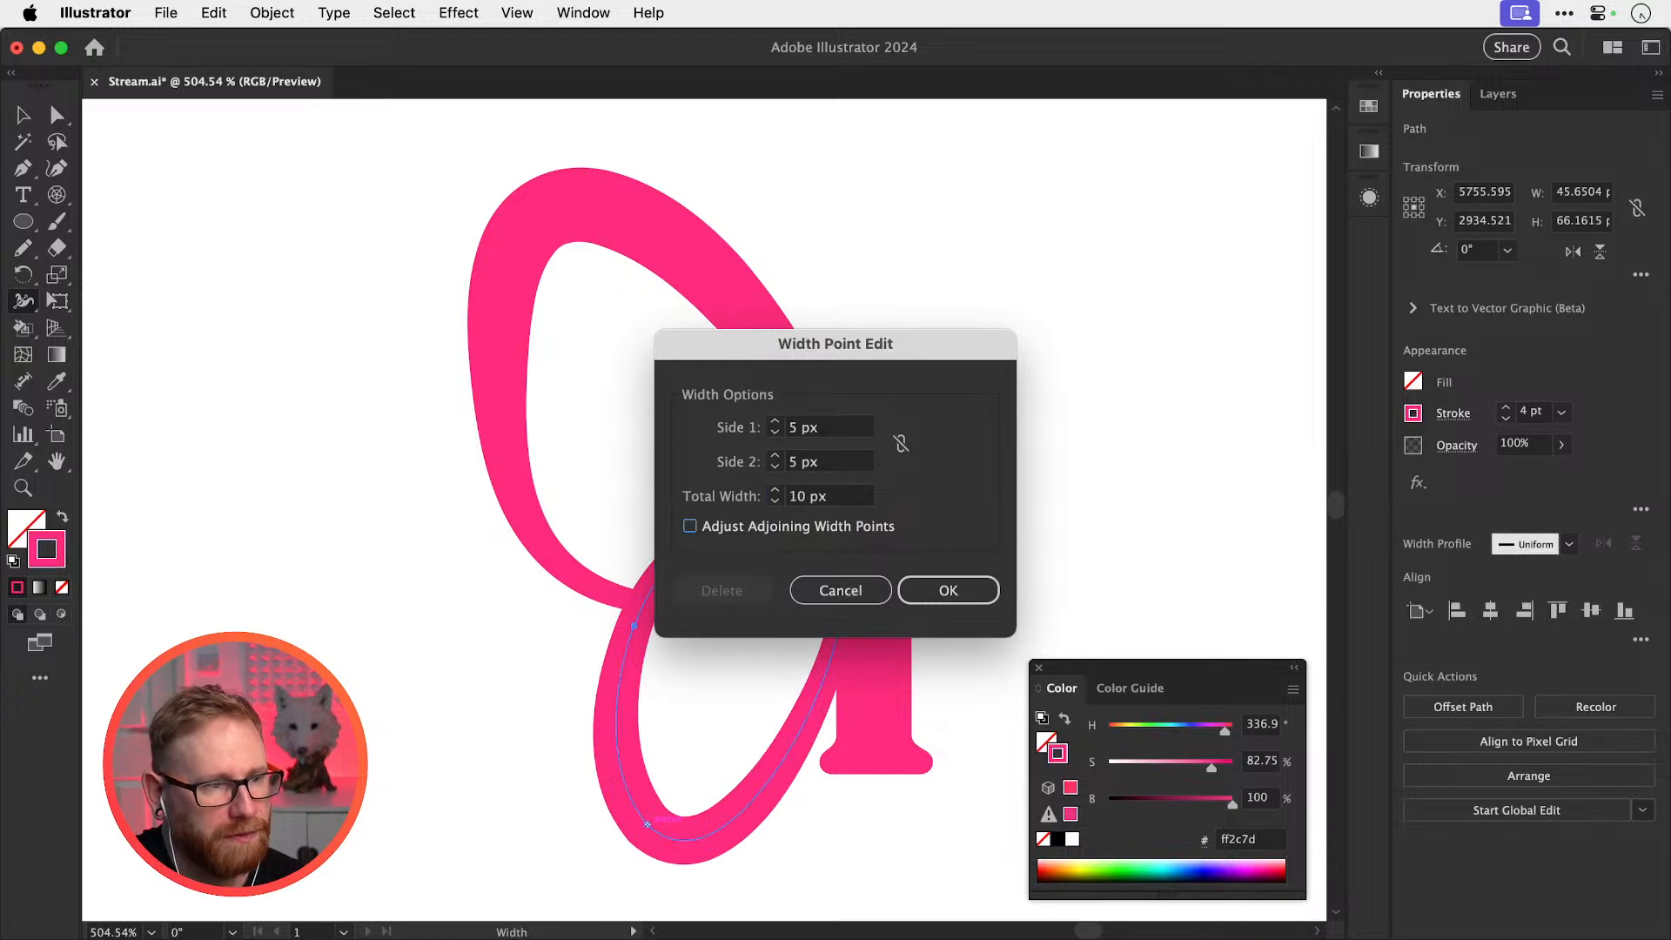
left_click(949, 599)
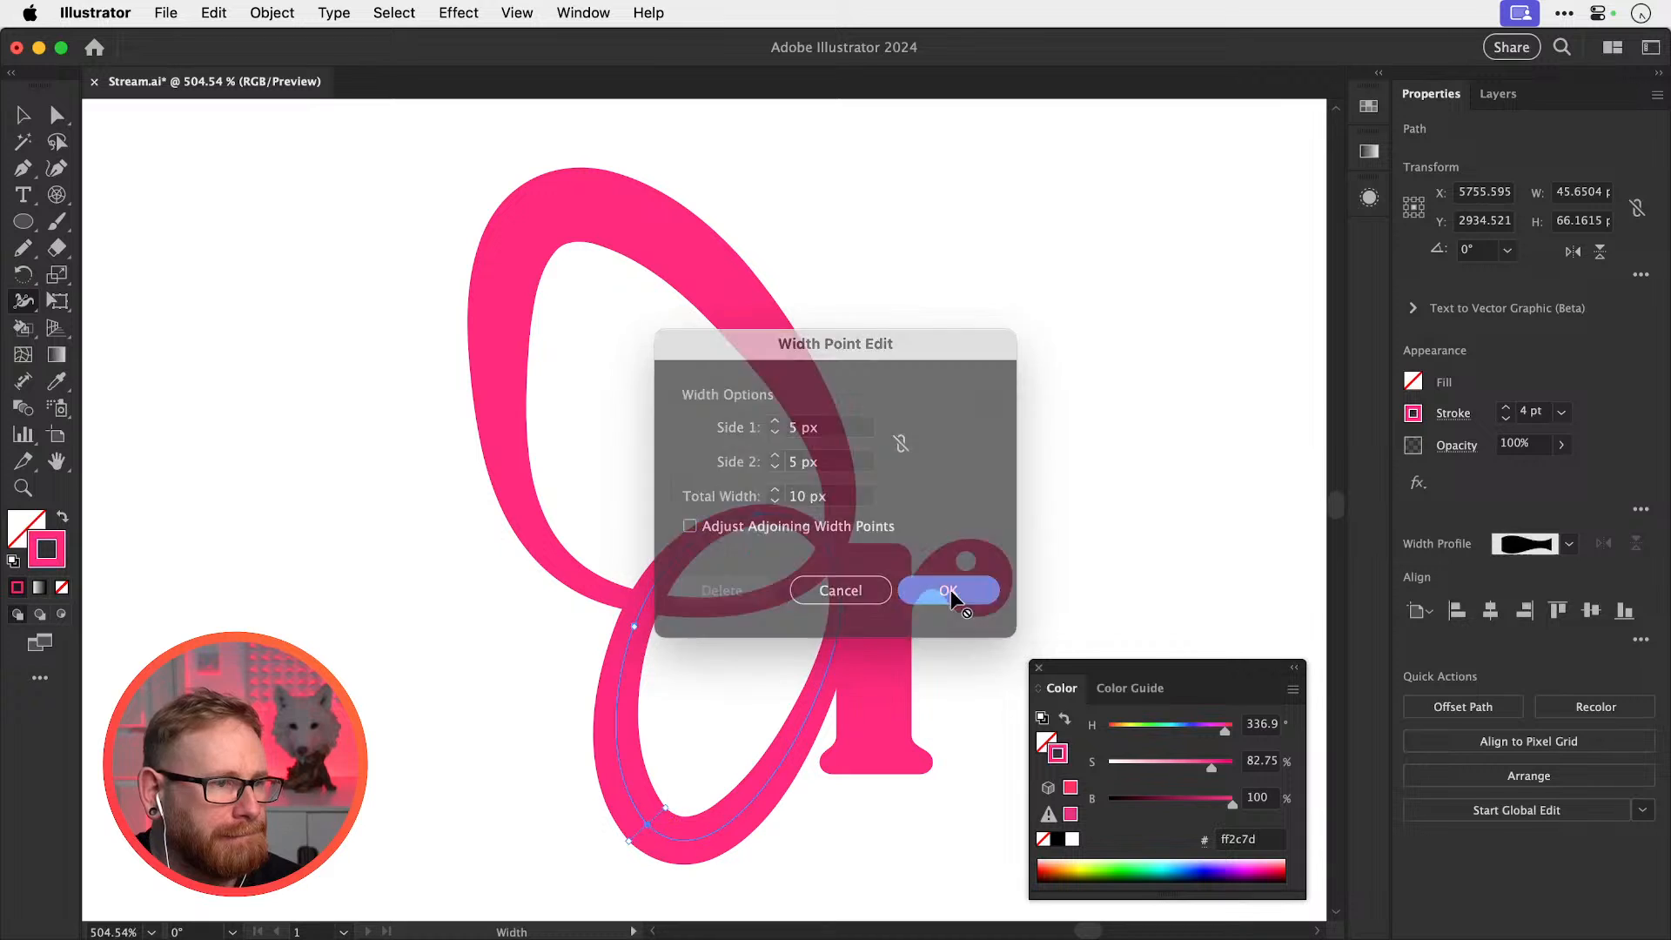
left_click(1044, 529)
Nudge the thickened lower loop slightly to the left
key("v")
left_click(790, 748)
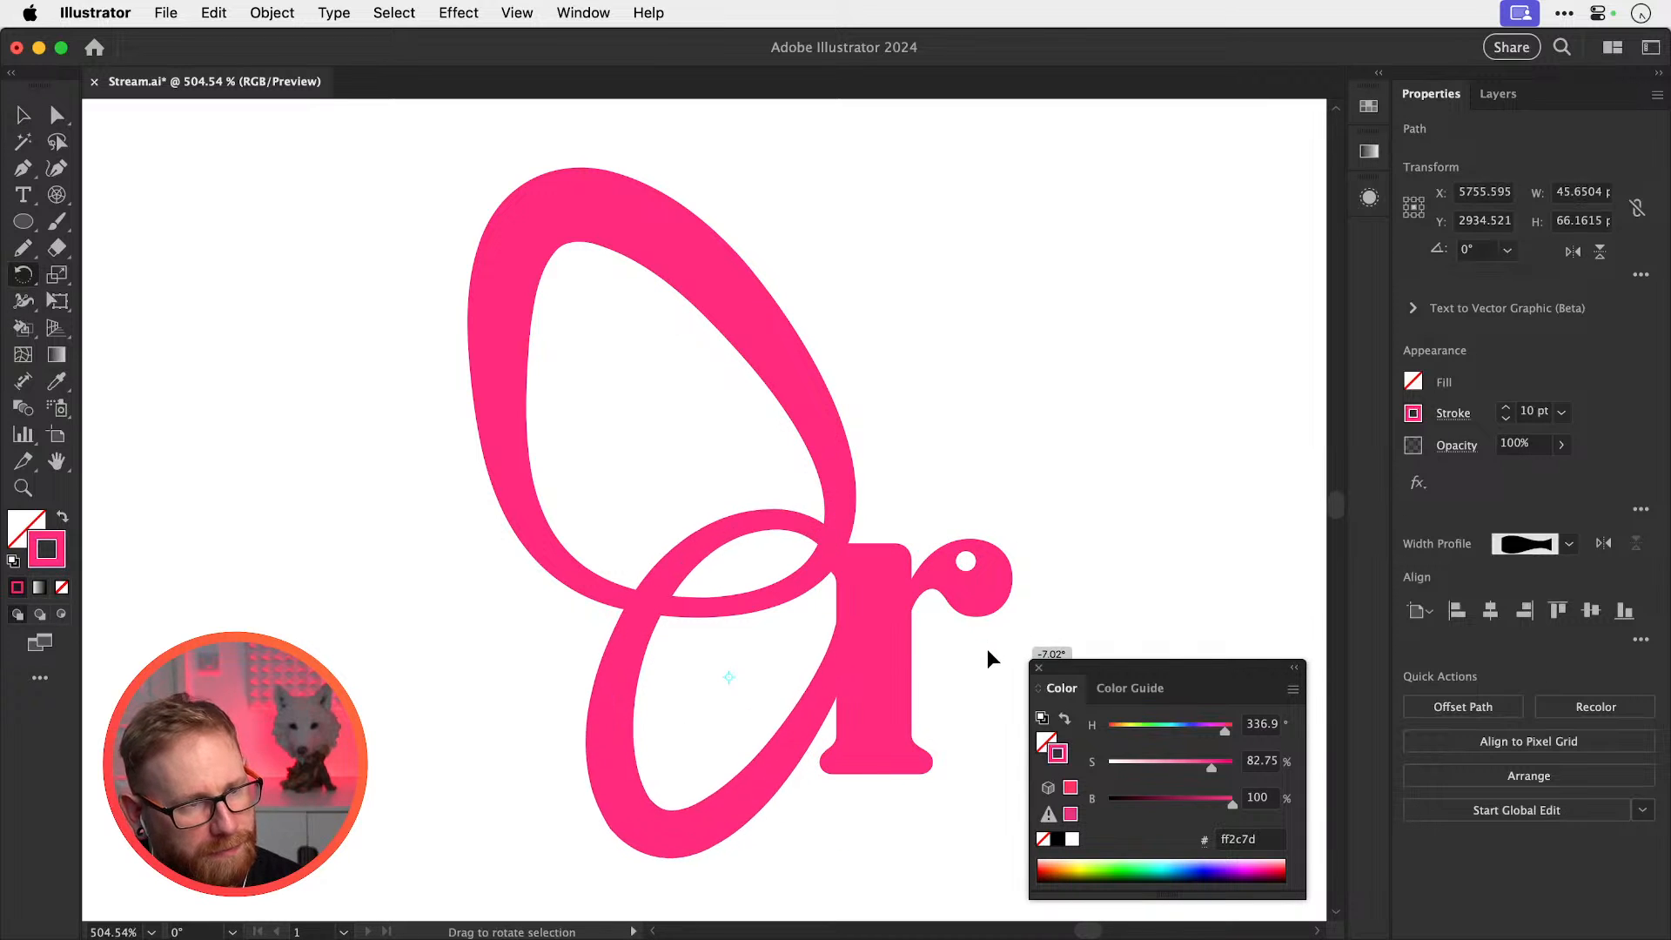
left_click_drag(771, 760, 757, 771)
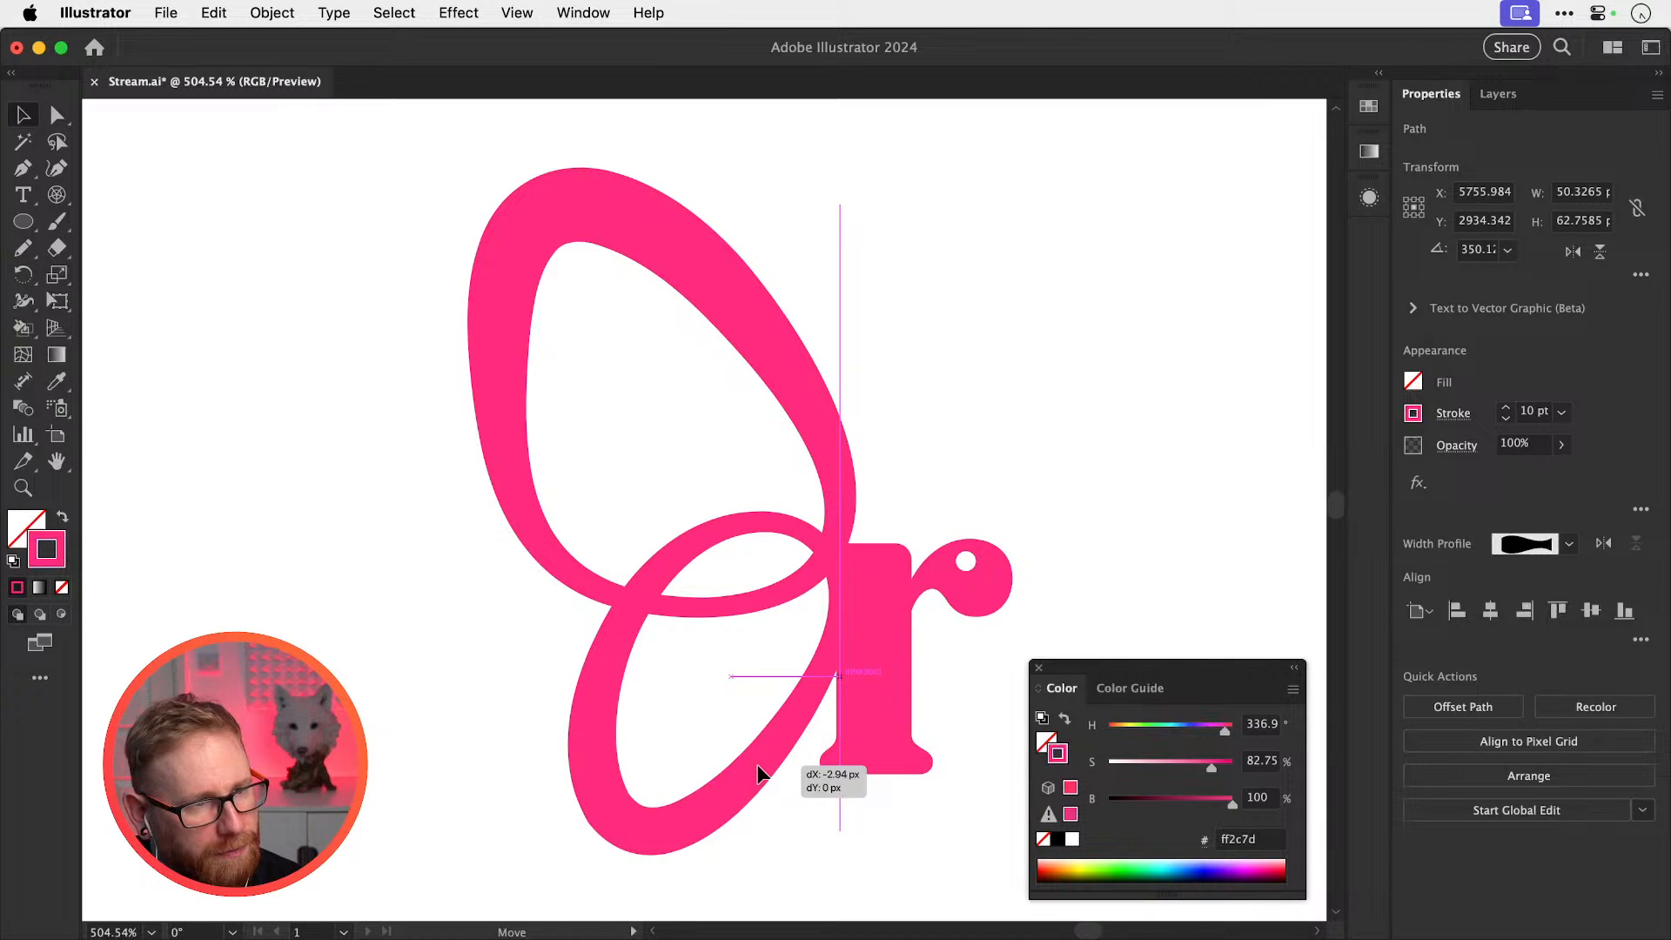
left_click(787, 749)
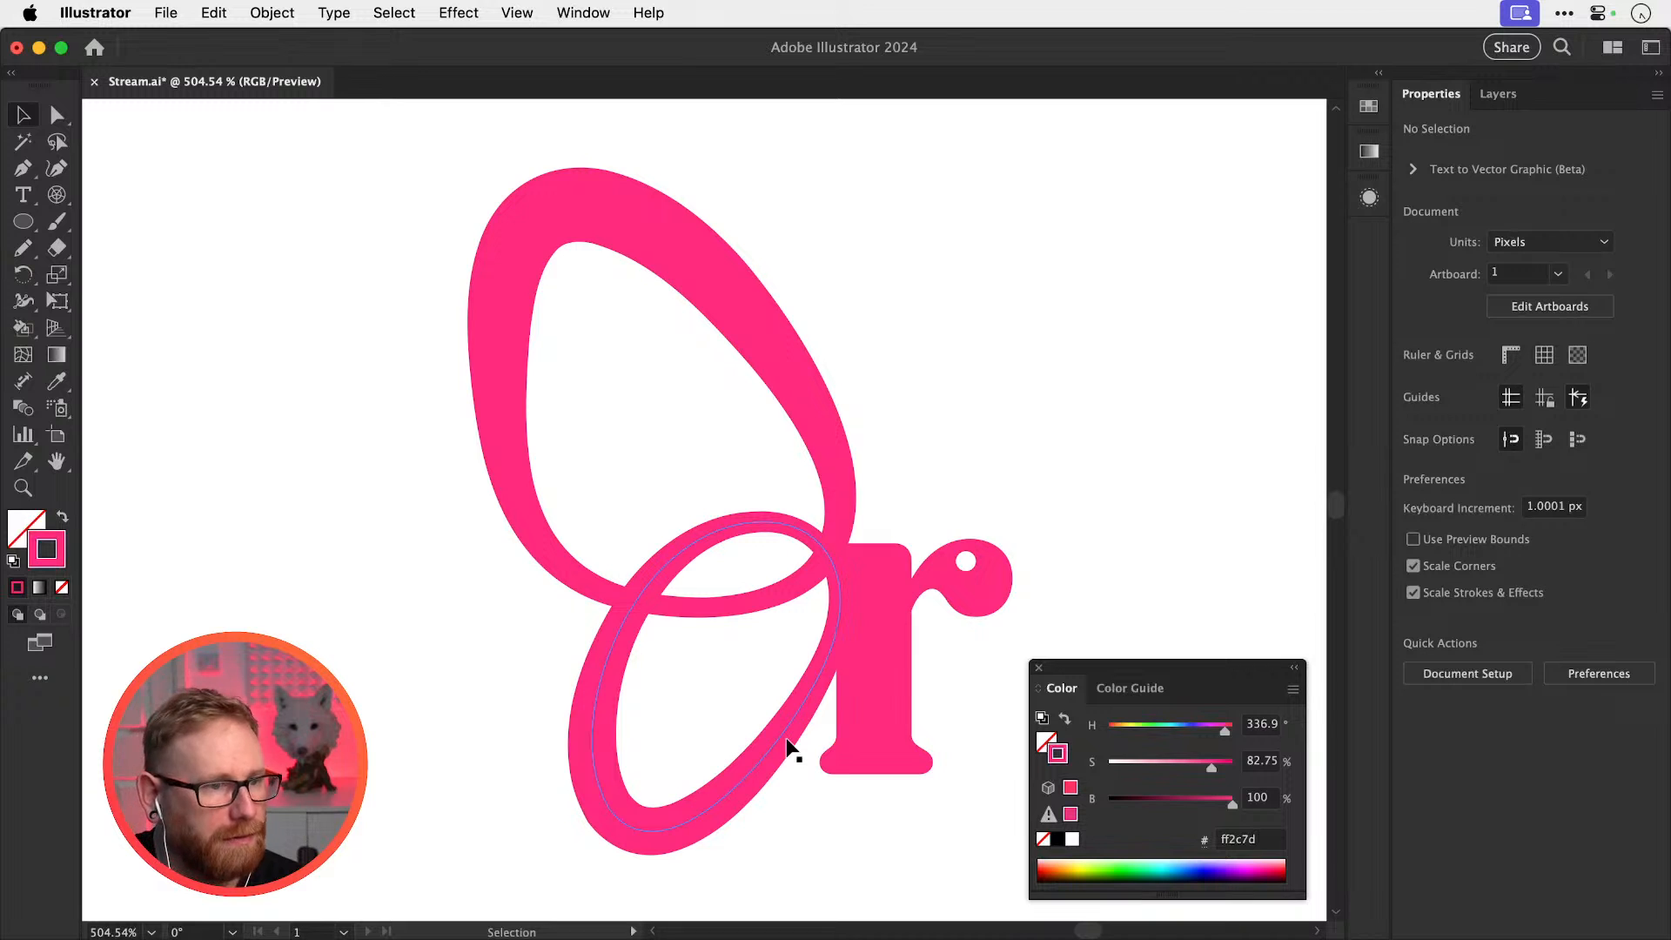
key("super+minus")
key("super+minus")
key("super+minus")
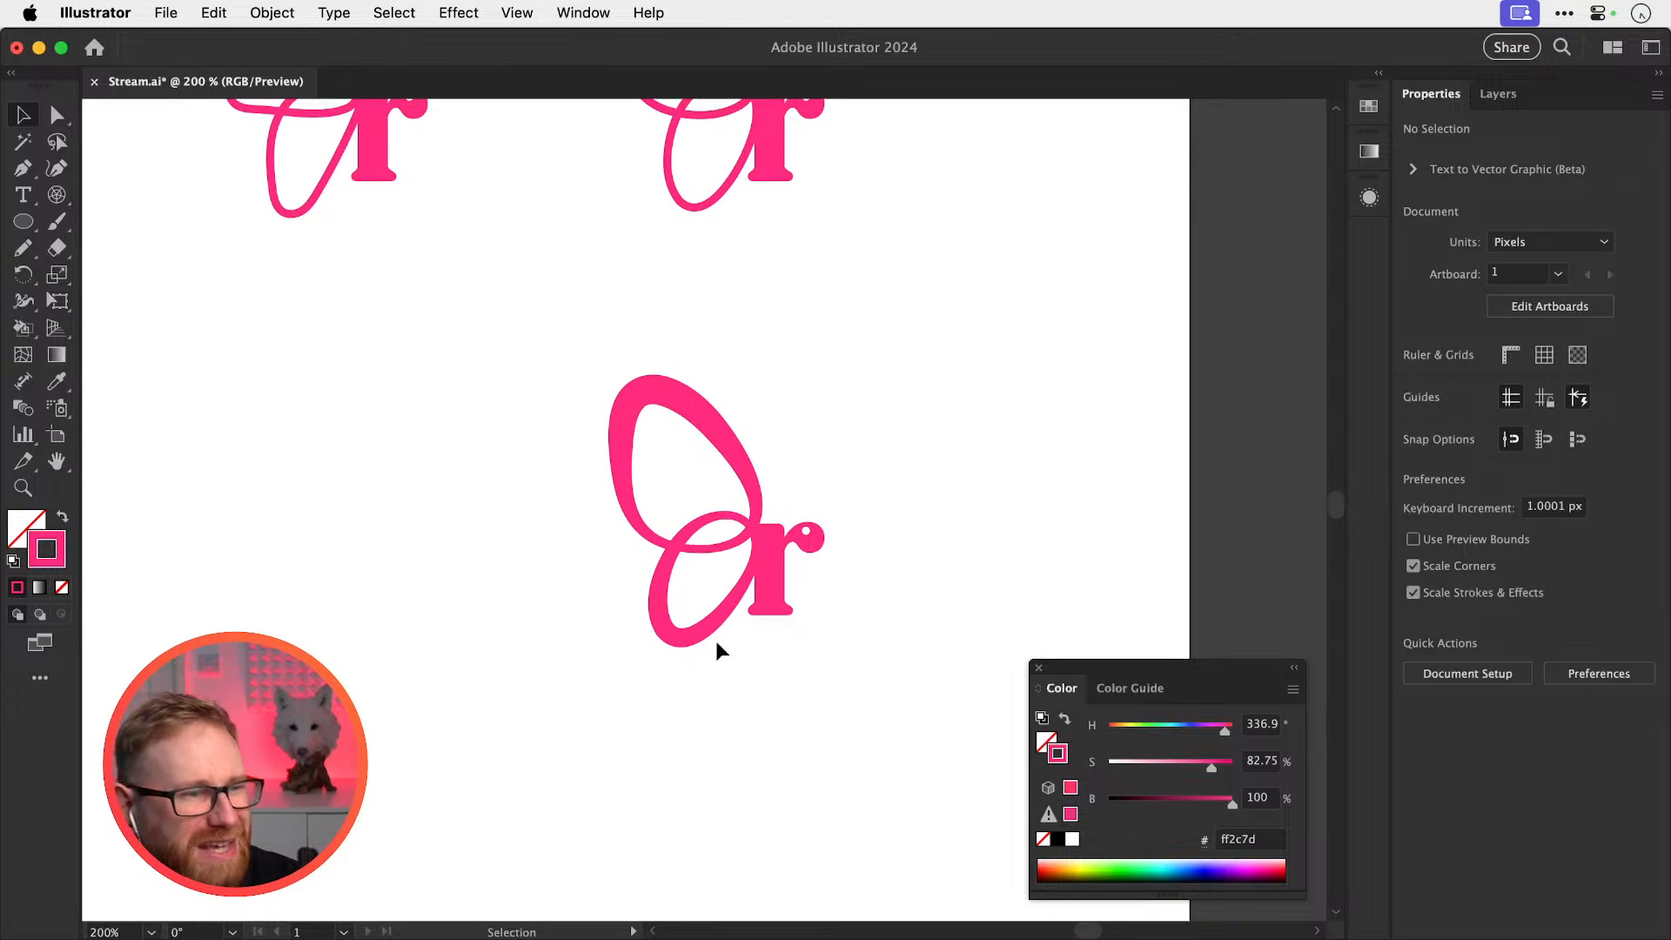
Duplicate the thin-loop r variant to the right
left_click_drag(943, 451, 890, 585)
left_click_drag(572, 386, 594, 197)
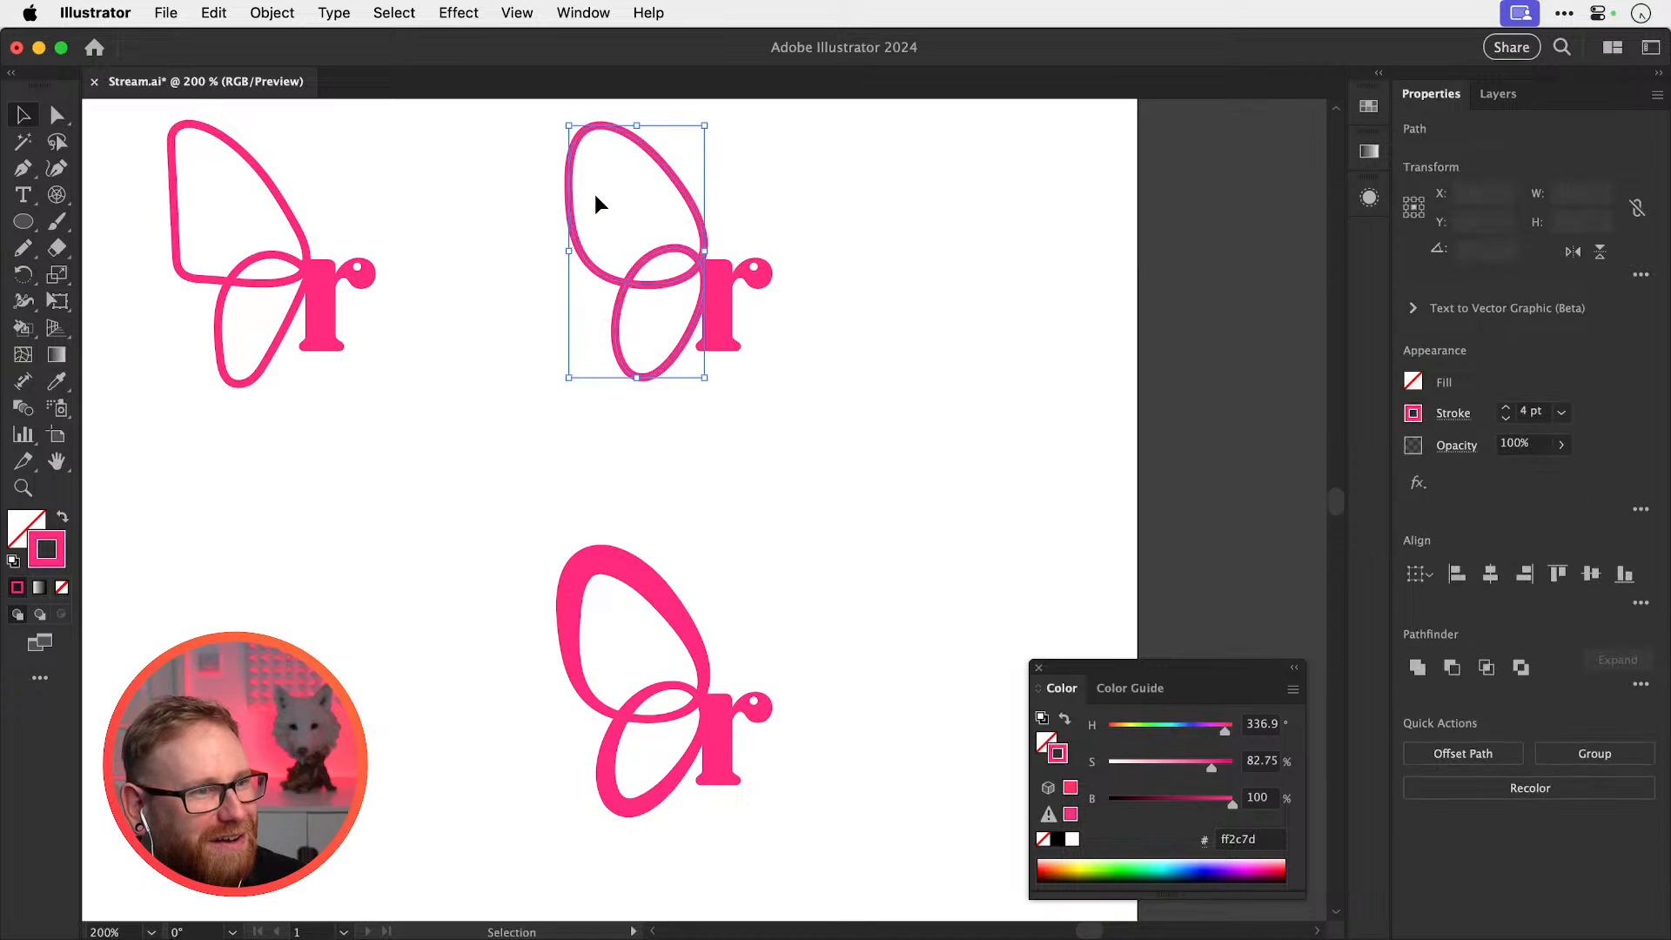
left_click_drag(739, 337, 750, 339)
left_click_drag(754, 335, 1097, 325)
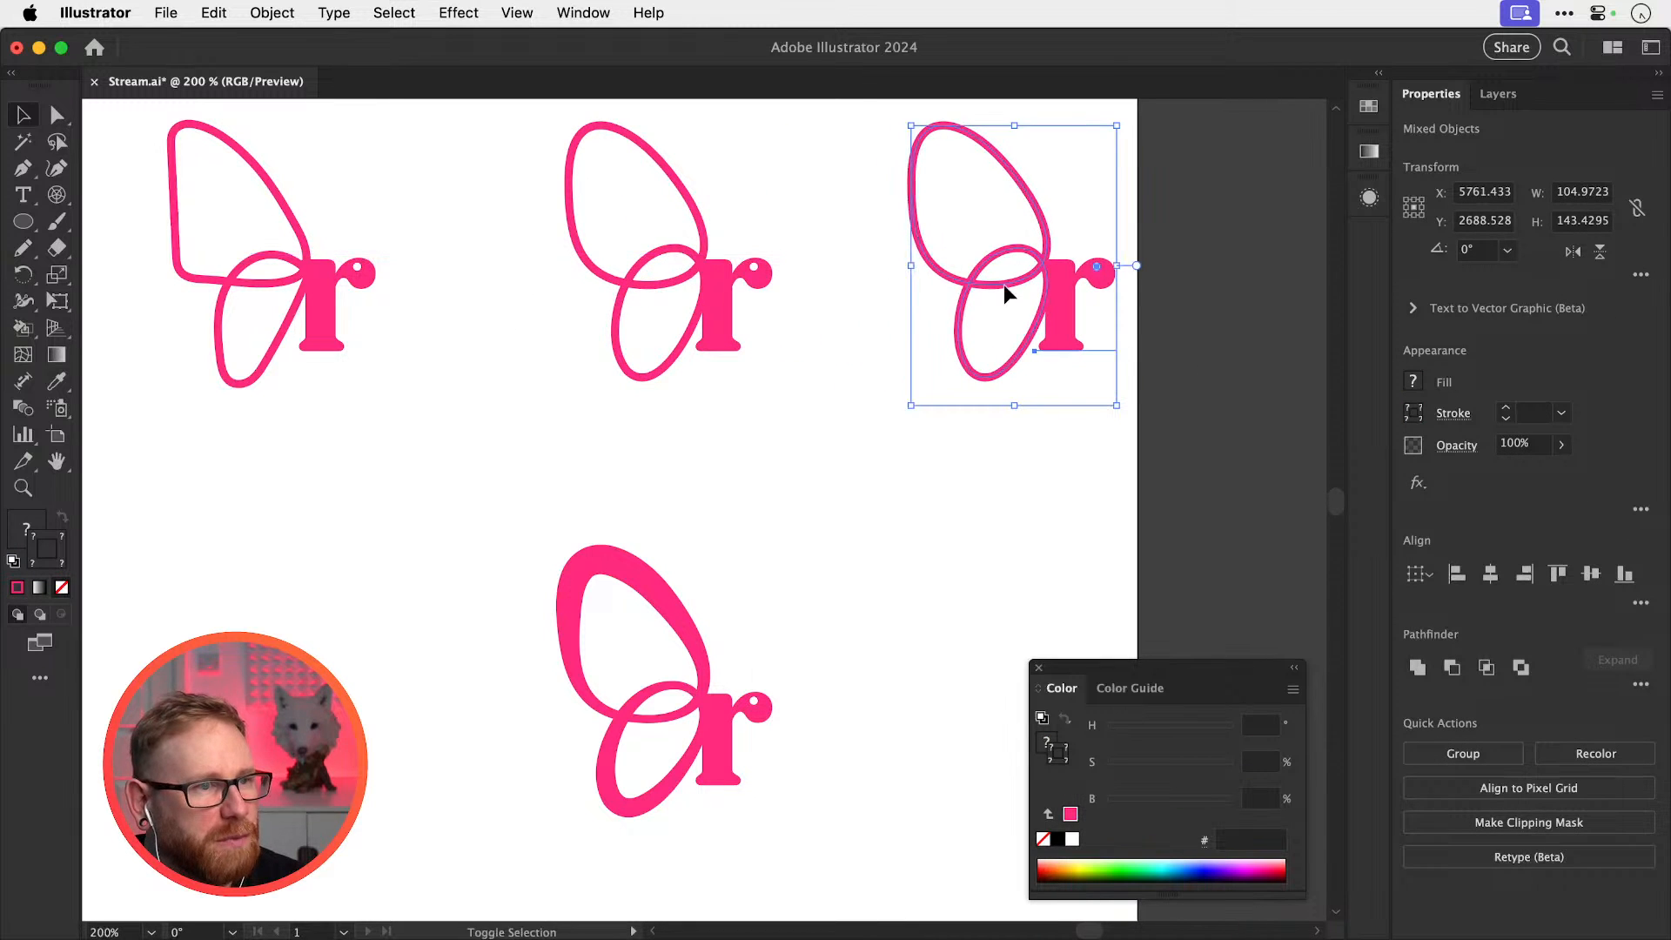
Shrink the copy's loop with Scale Strokes & Effects unchecked so its stroke keeps its weight
left_click(955, 300)
left_click_drag(911, 125, 937, 174)
key("cmd+z")
left_click(1641, 274)
left_click(1438, 426)
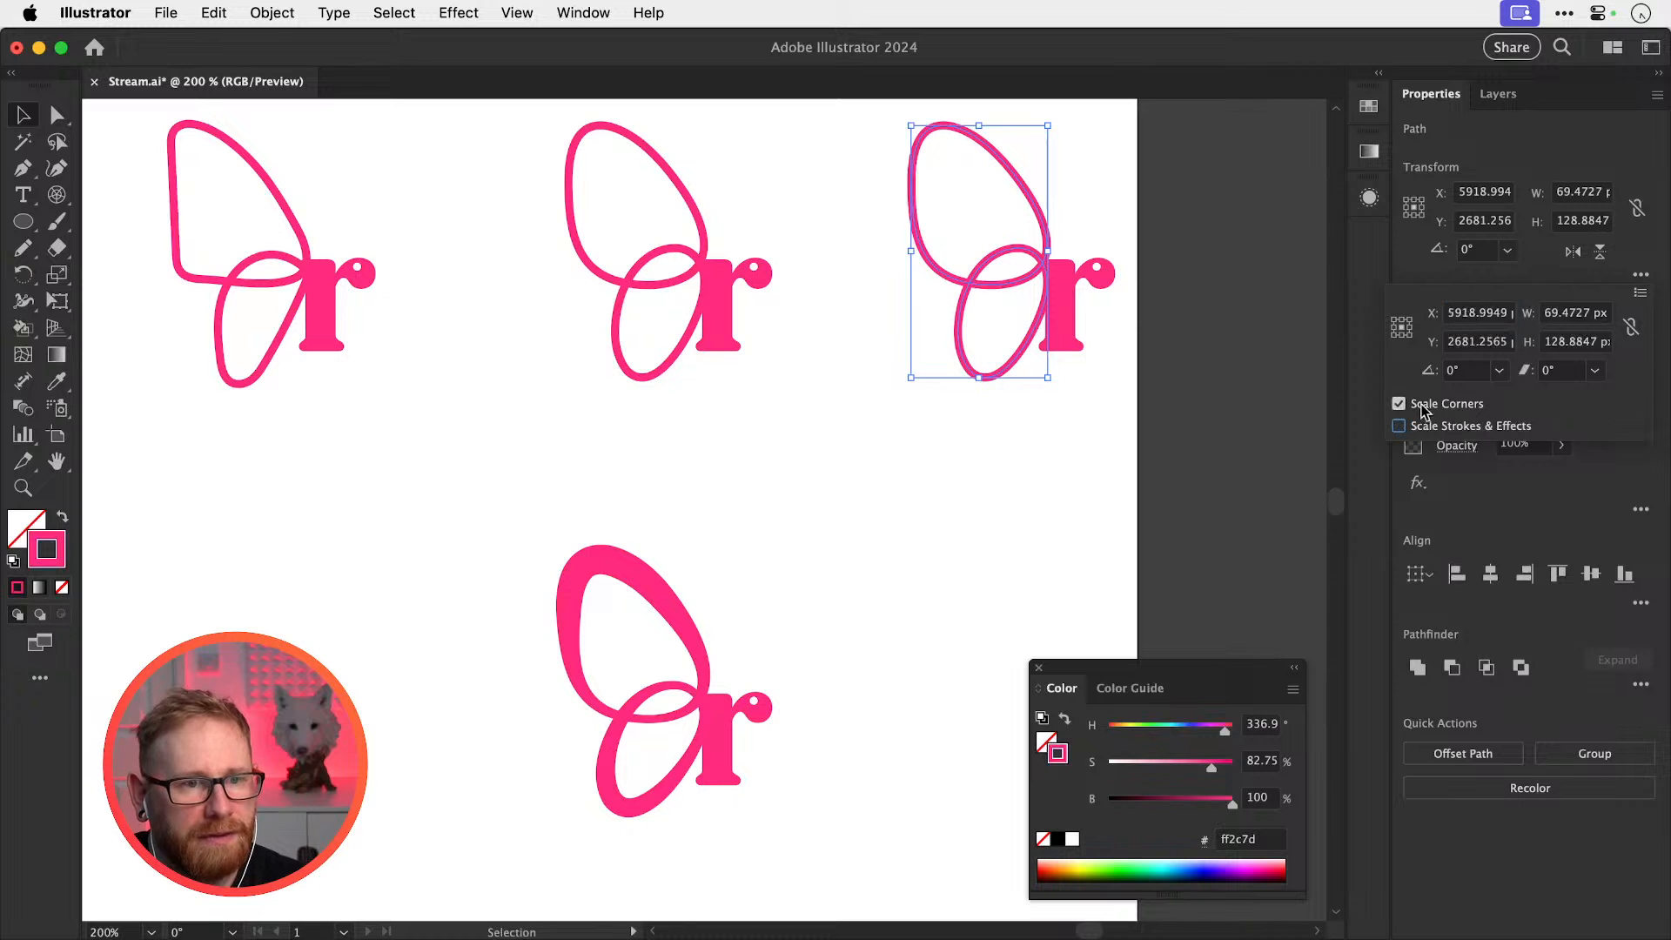
left_click(911, 124)
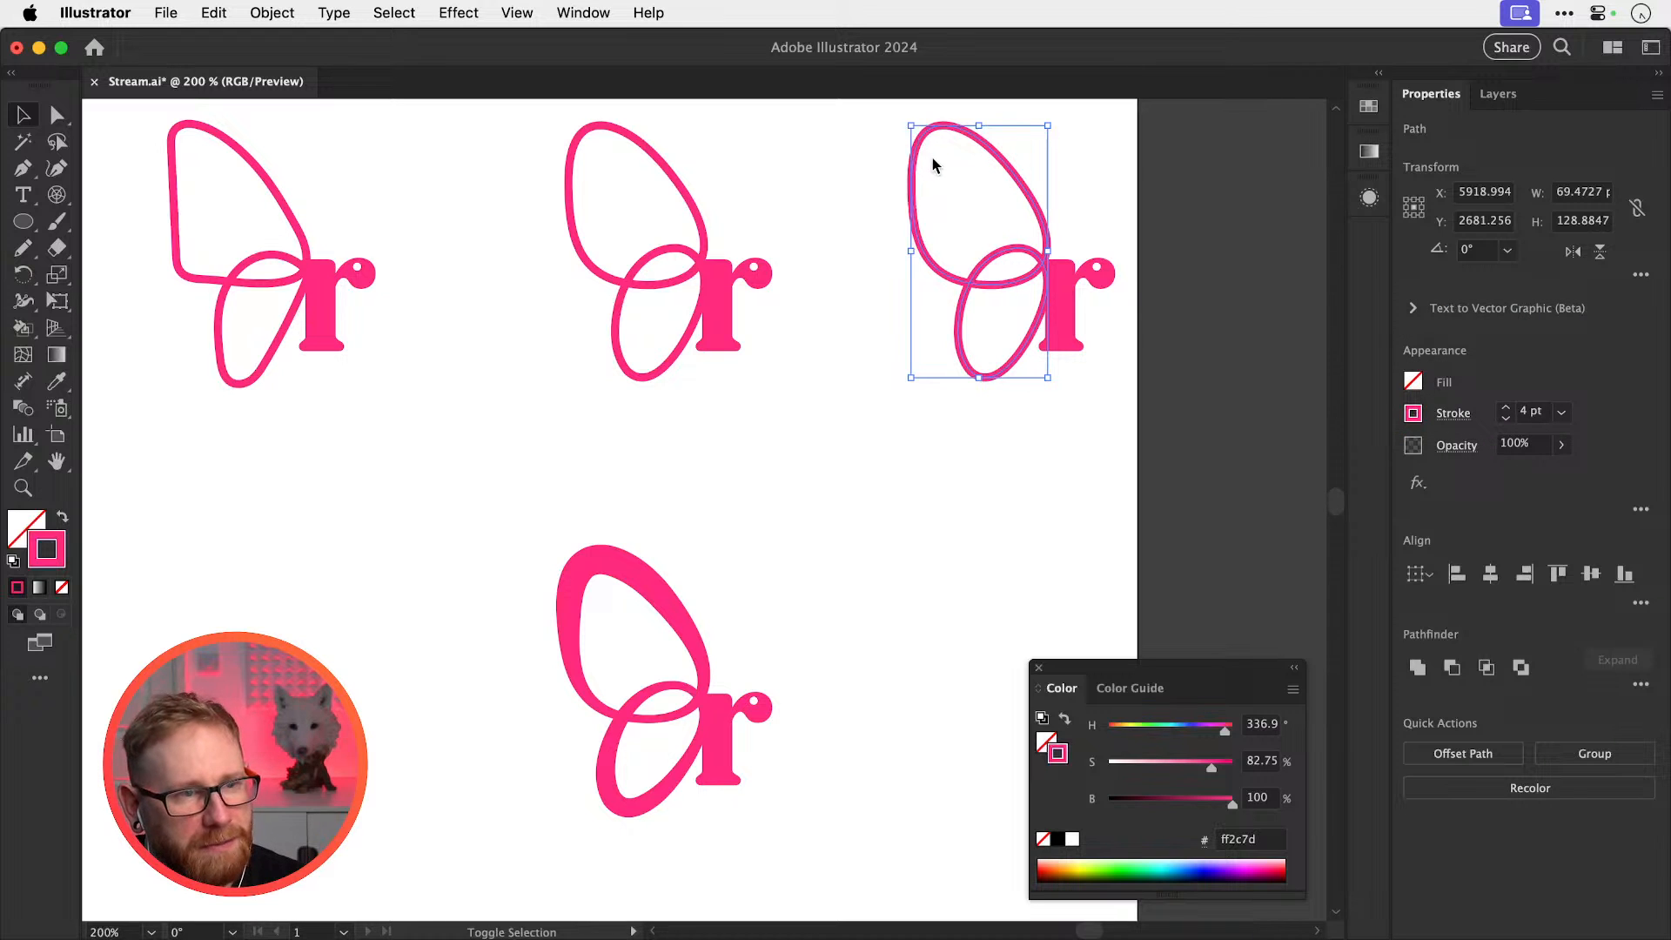
left_click_drag(912, 128, 955, 207)
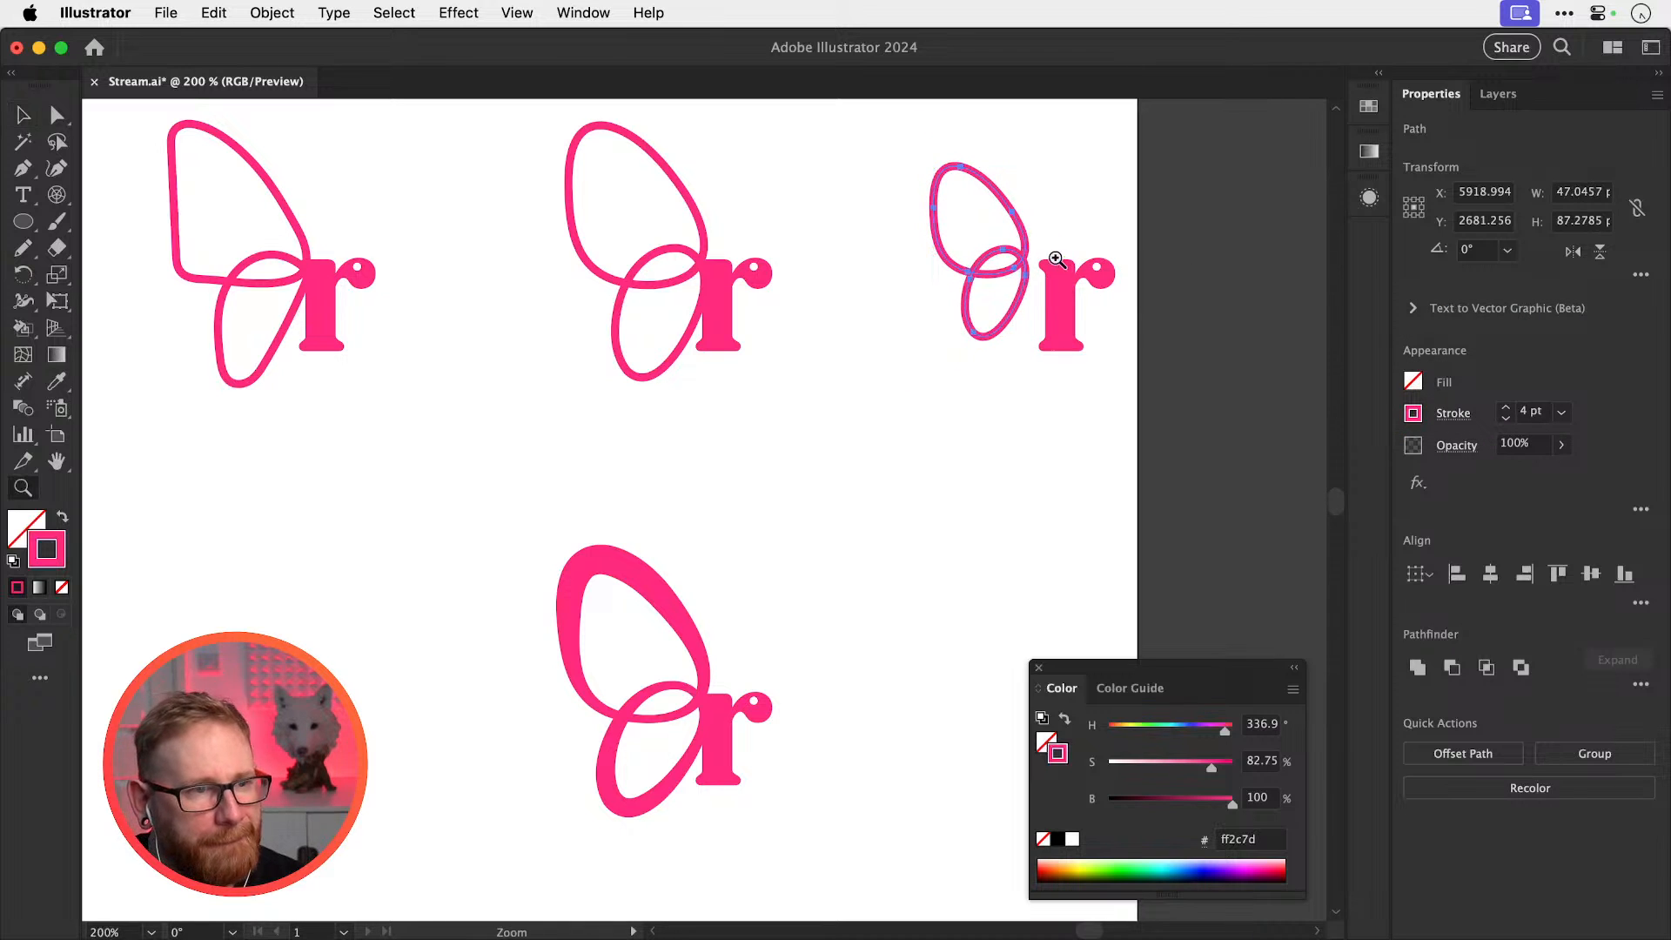
Move the smaller loop right so it tucks against the r's stem
scroll(1074, 258, "up", 5)
left_click_drag(968, 373, 1020, 377)
scroll(1000, 496, "up", 3)
scroll(1000, 497, "right", 3)
left_click(981, 455, "shift")
scroll(966, 348, "down", 3)
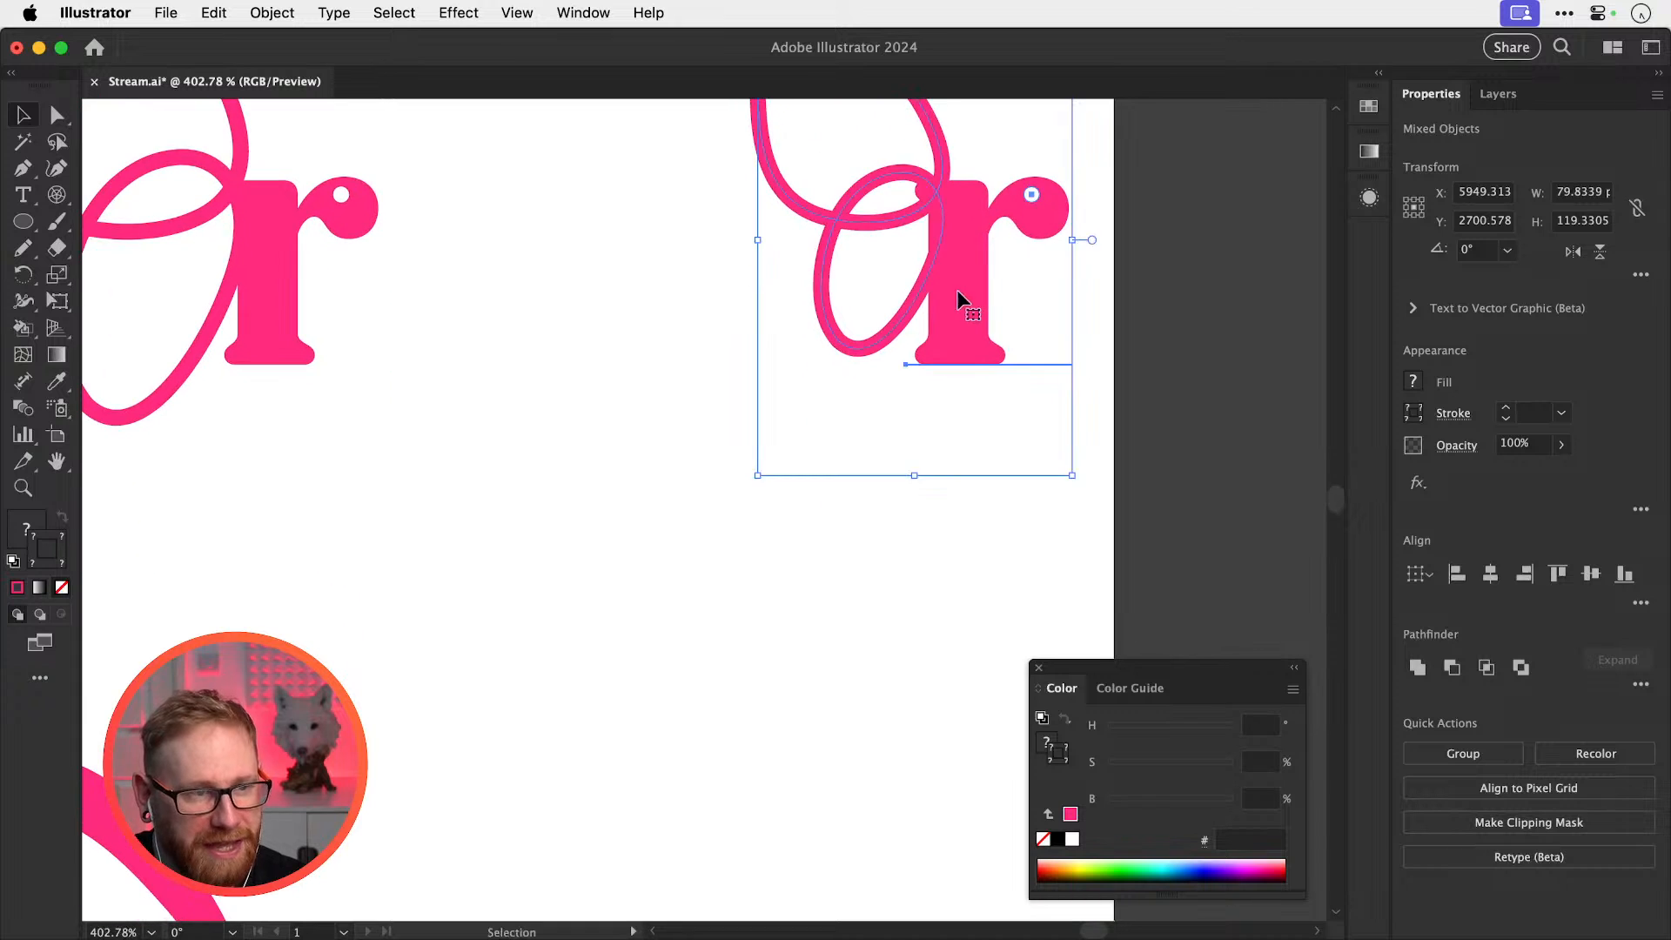
left_click_drag(962, 298, 853, 799)
left_click_drag(910, 620, 902, 340)
left_click(905, 345)
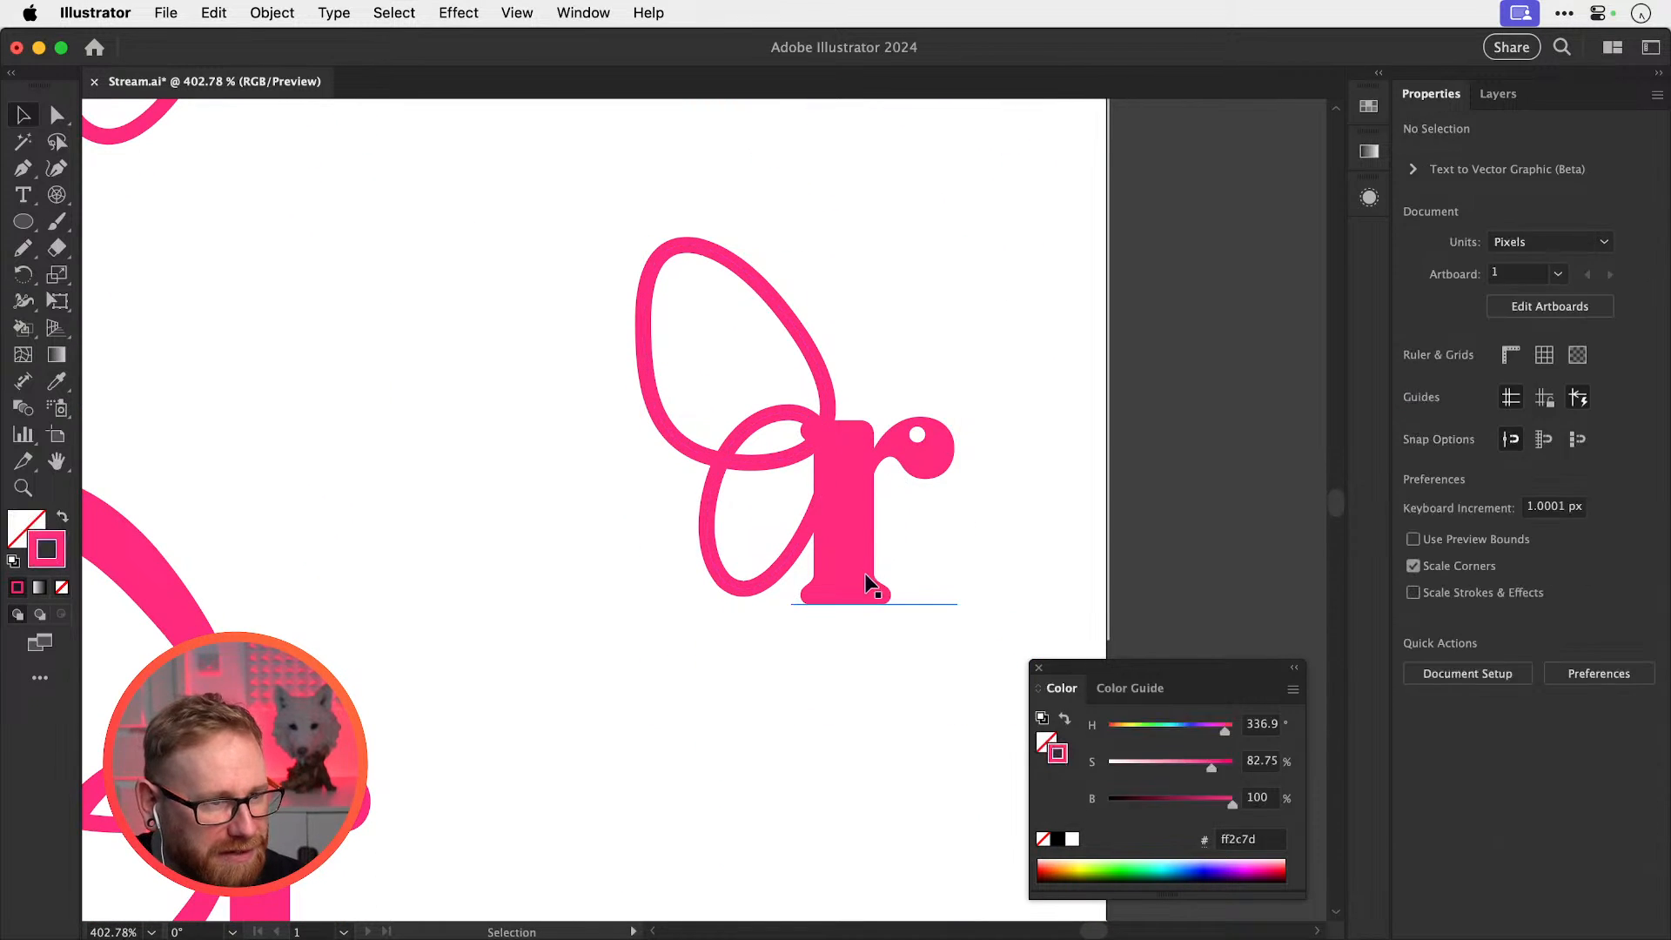
Convert the r letter to outlines with Create Outlines
left_click(869, 571)
key("shift+super+o")
key("shift+super+a")
Fill the r's lower oval loop with white (#ffffff)
left_click_drag(821, 486, 1236, 627)
key("super+y")
key("super+t")
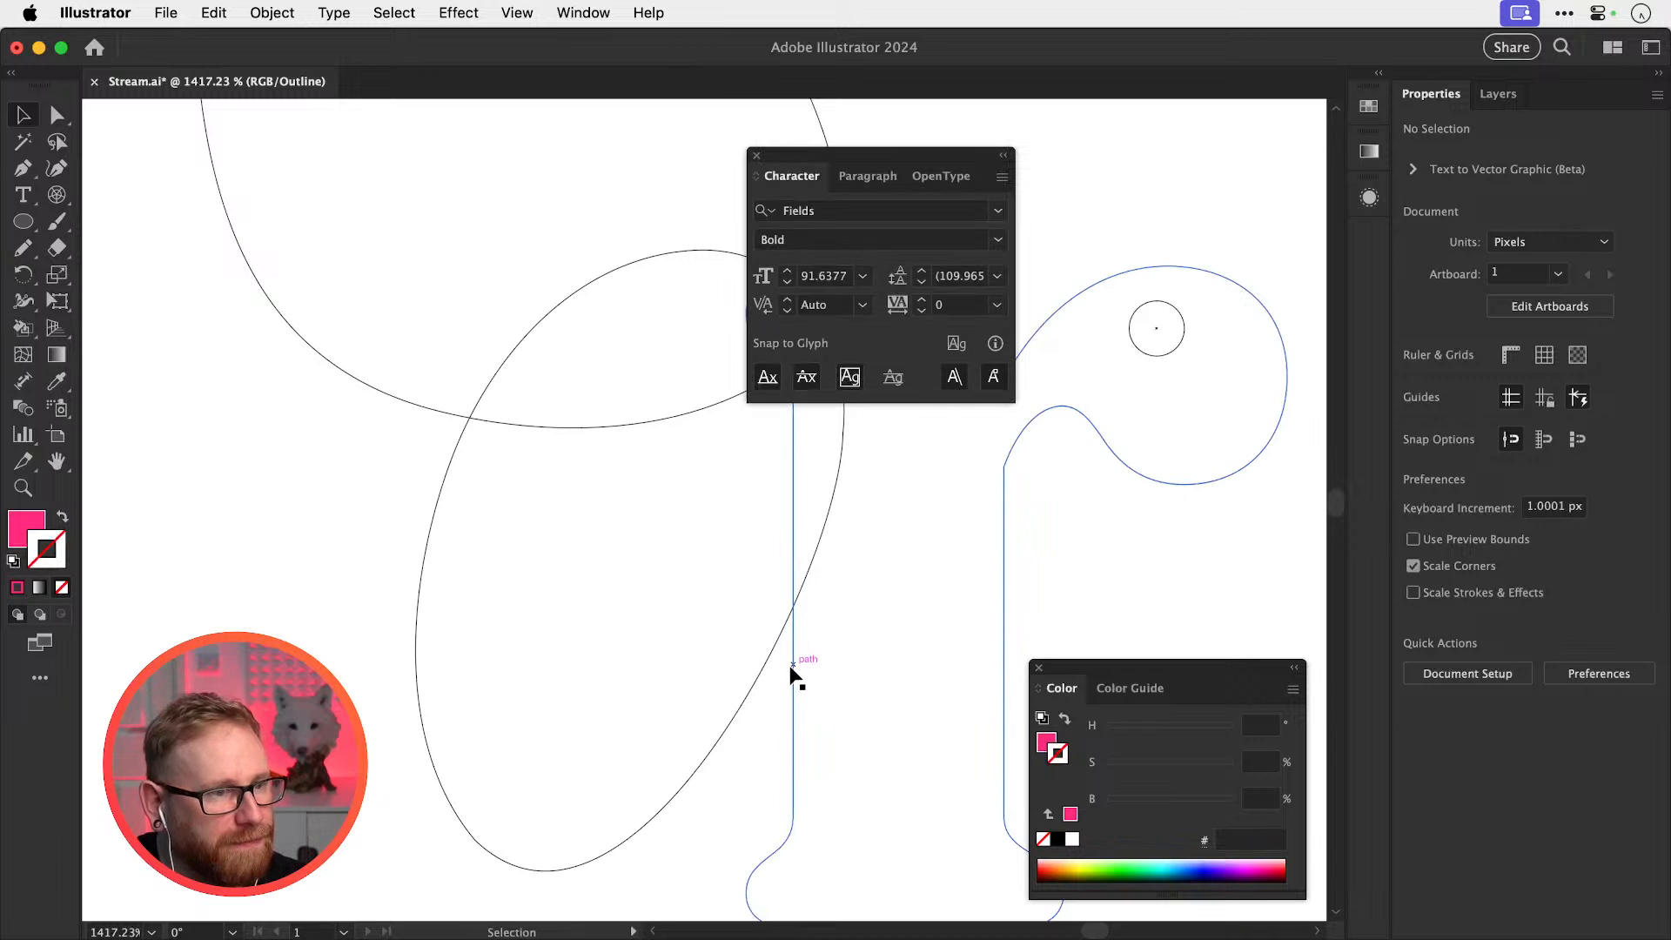
key("super+t")
key("super+y")
left_click(794, 668)
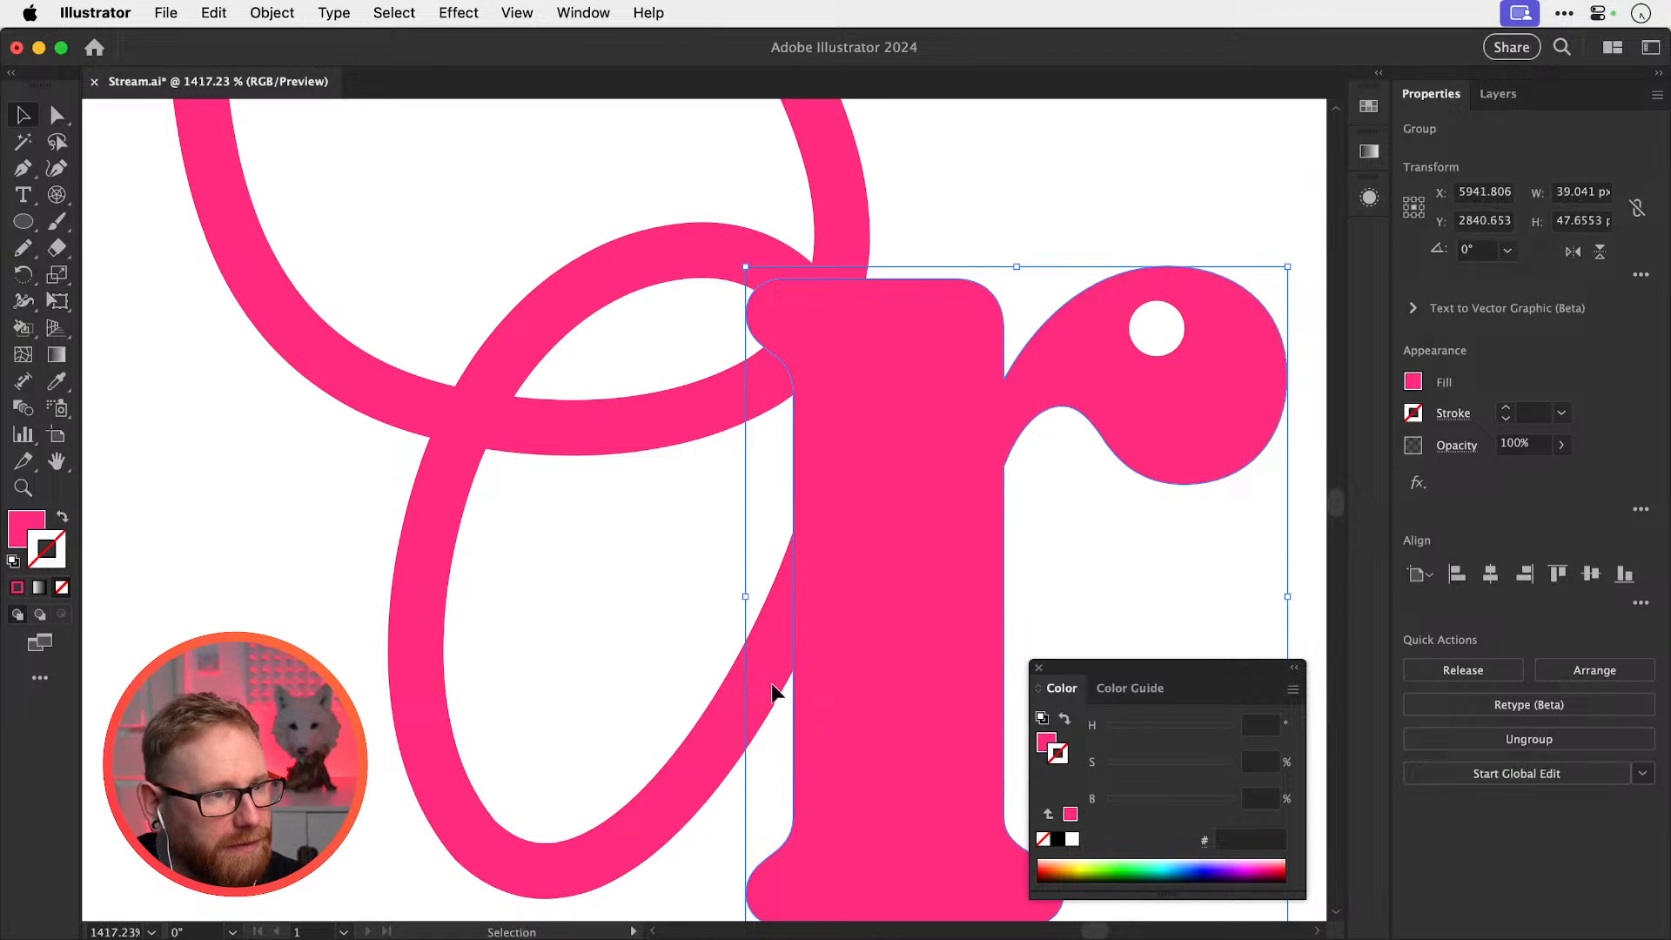
left_click(729, 719)
key("x")
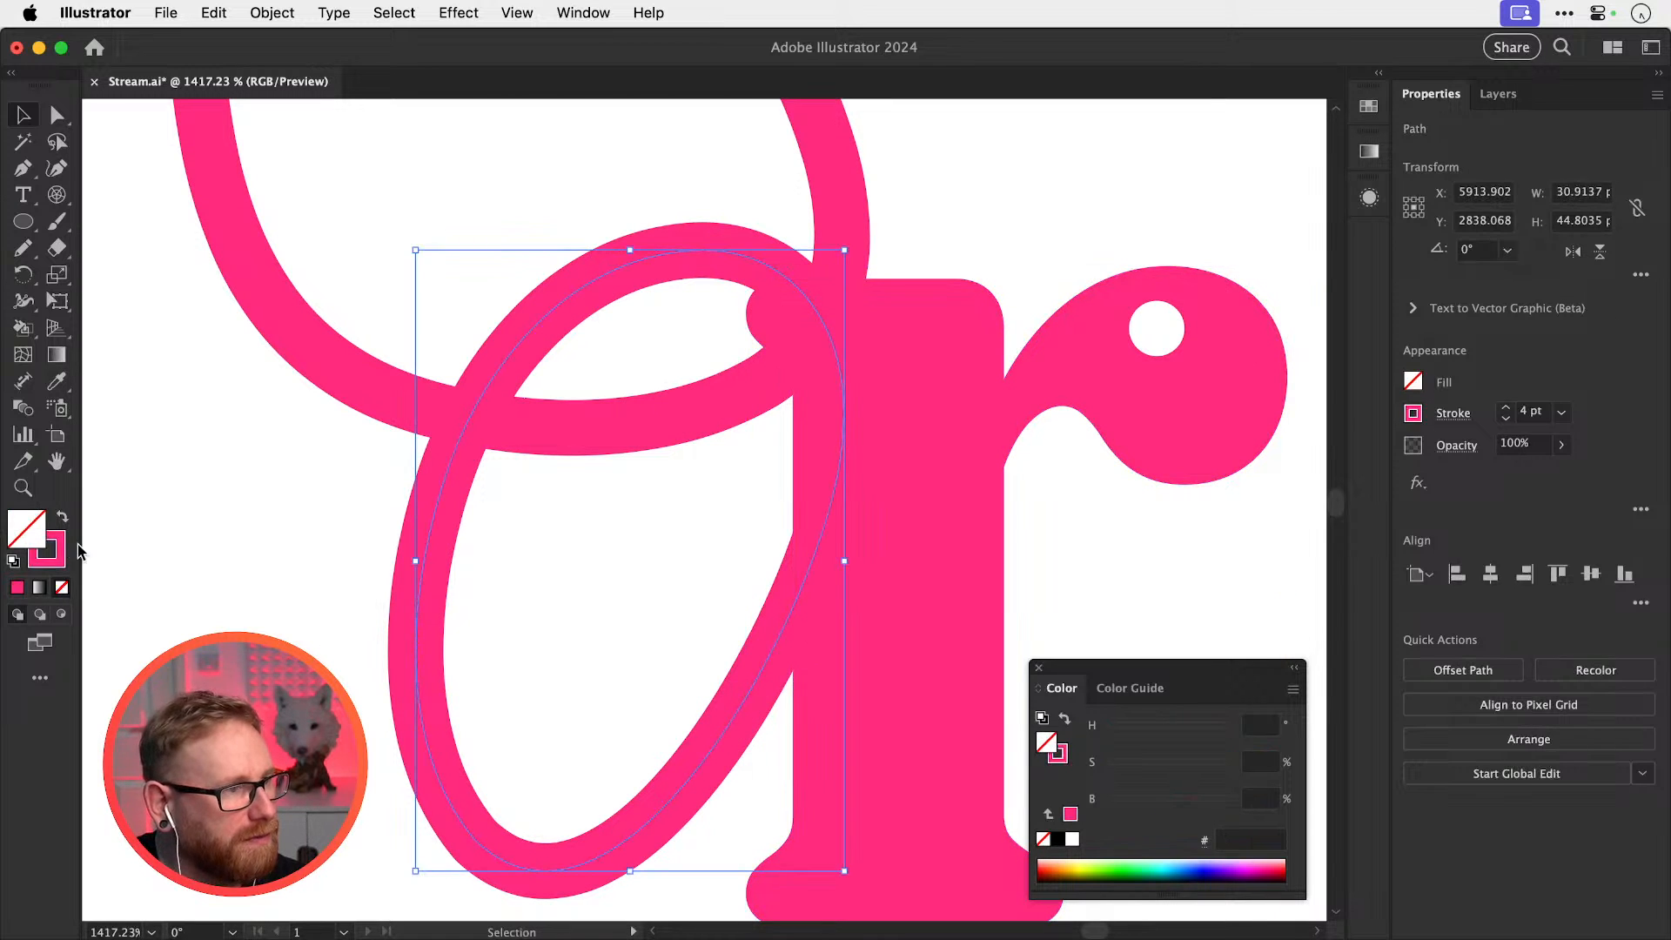
double_click(30, 528)
type("ffffff")
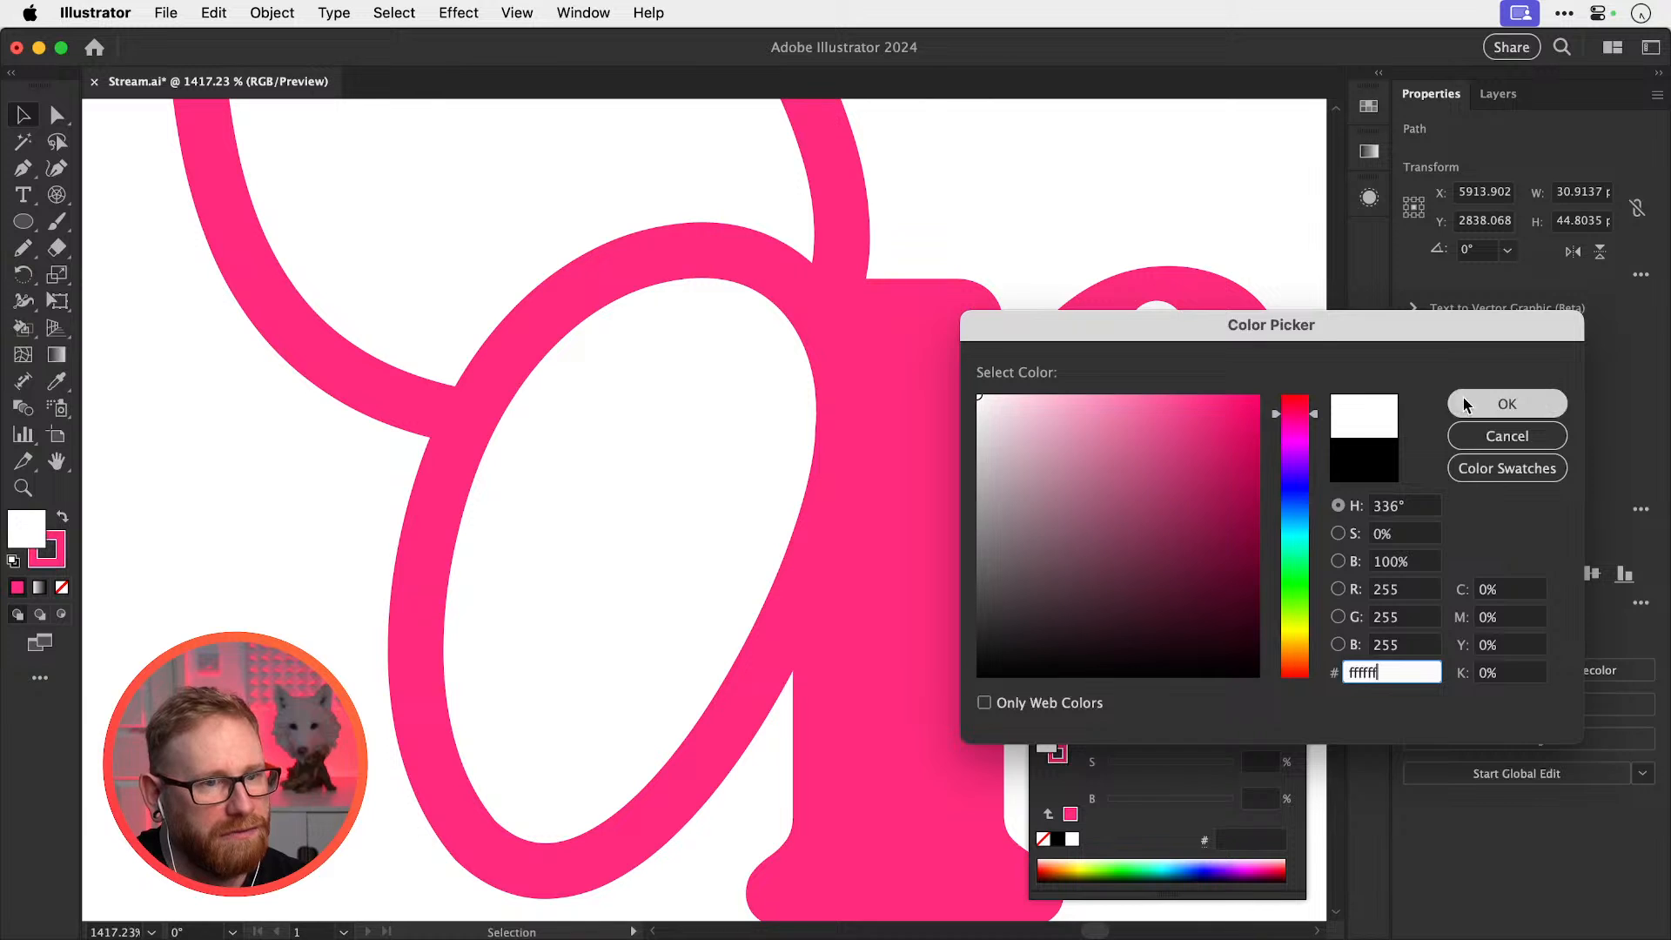
left_click(1467, 404)
Shift the white oval slightly right and bring the upper loop in front of it
left_click_drag(683, 545, 703, 545)
key("shift+super+a")
left_click(441, 410)
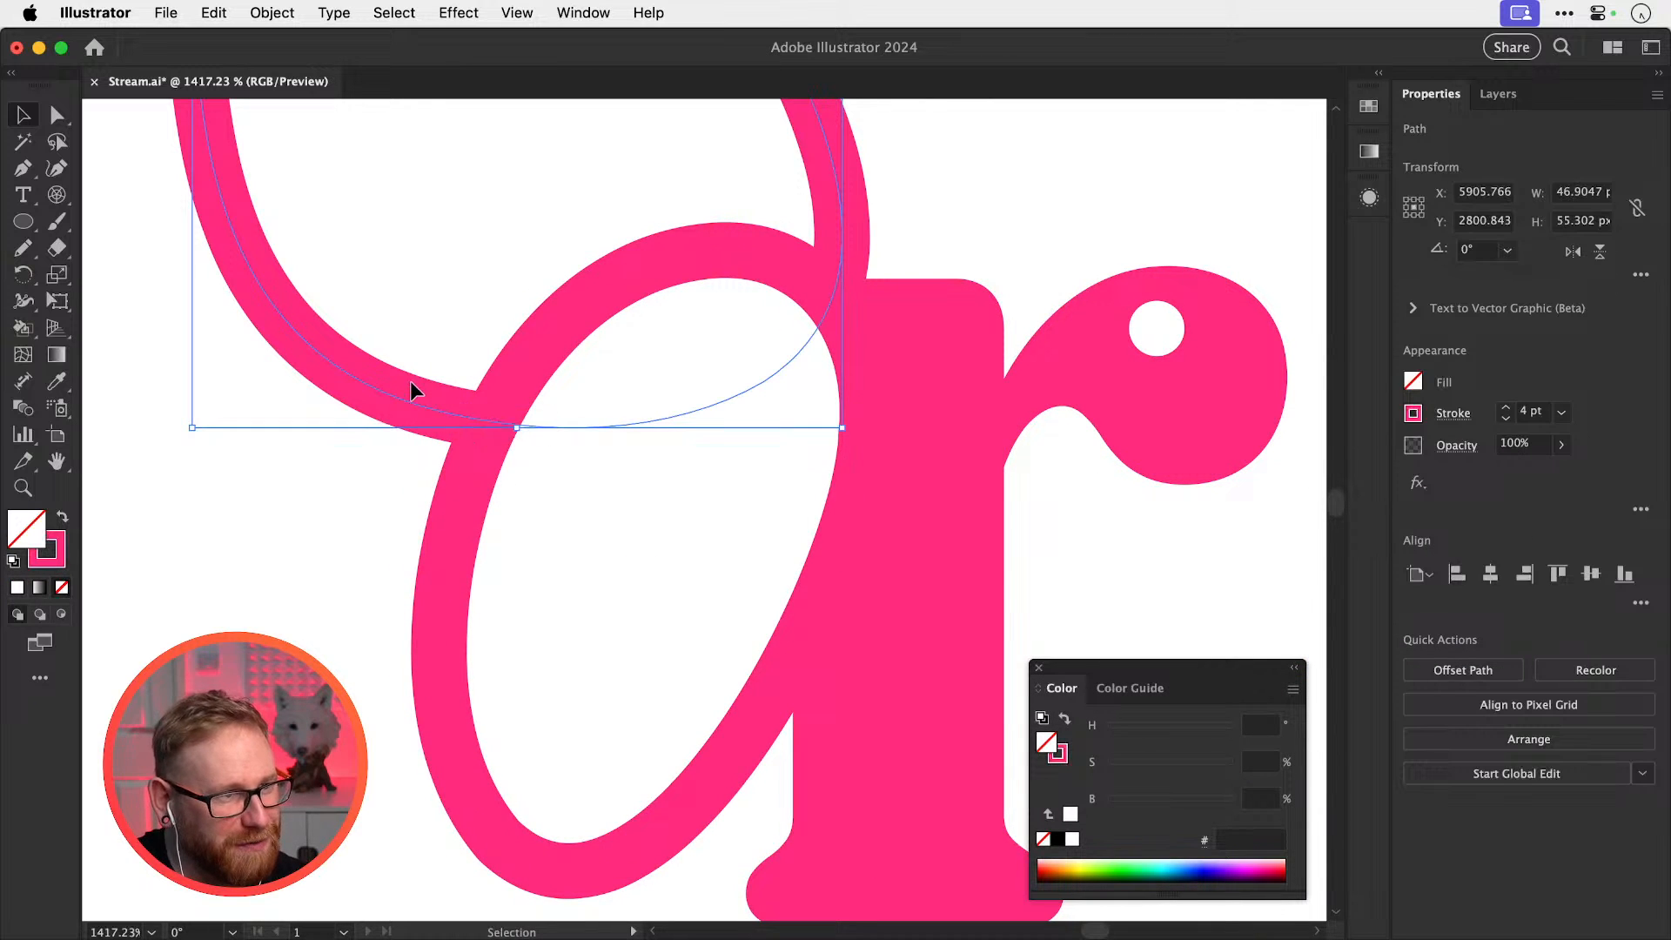
key("super+minus")
key("super+minus")
key("super+minus")
key("shift+super+a")
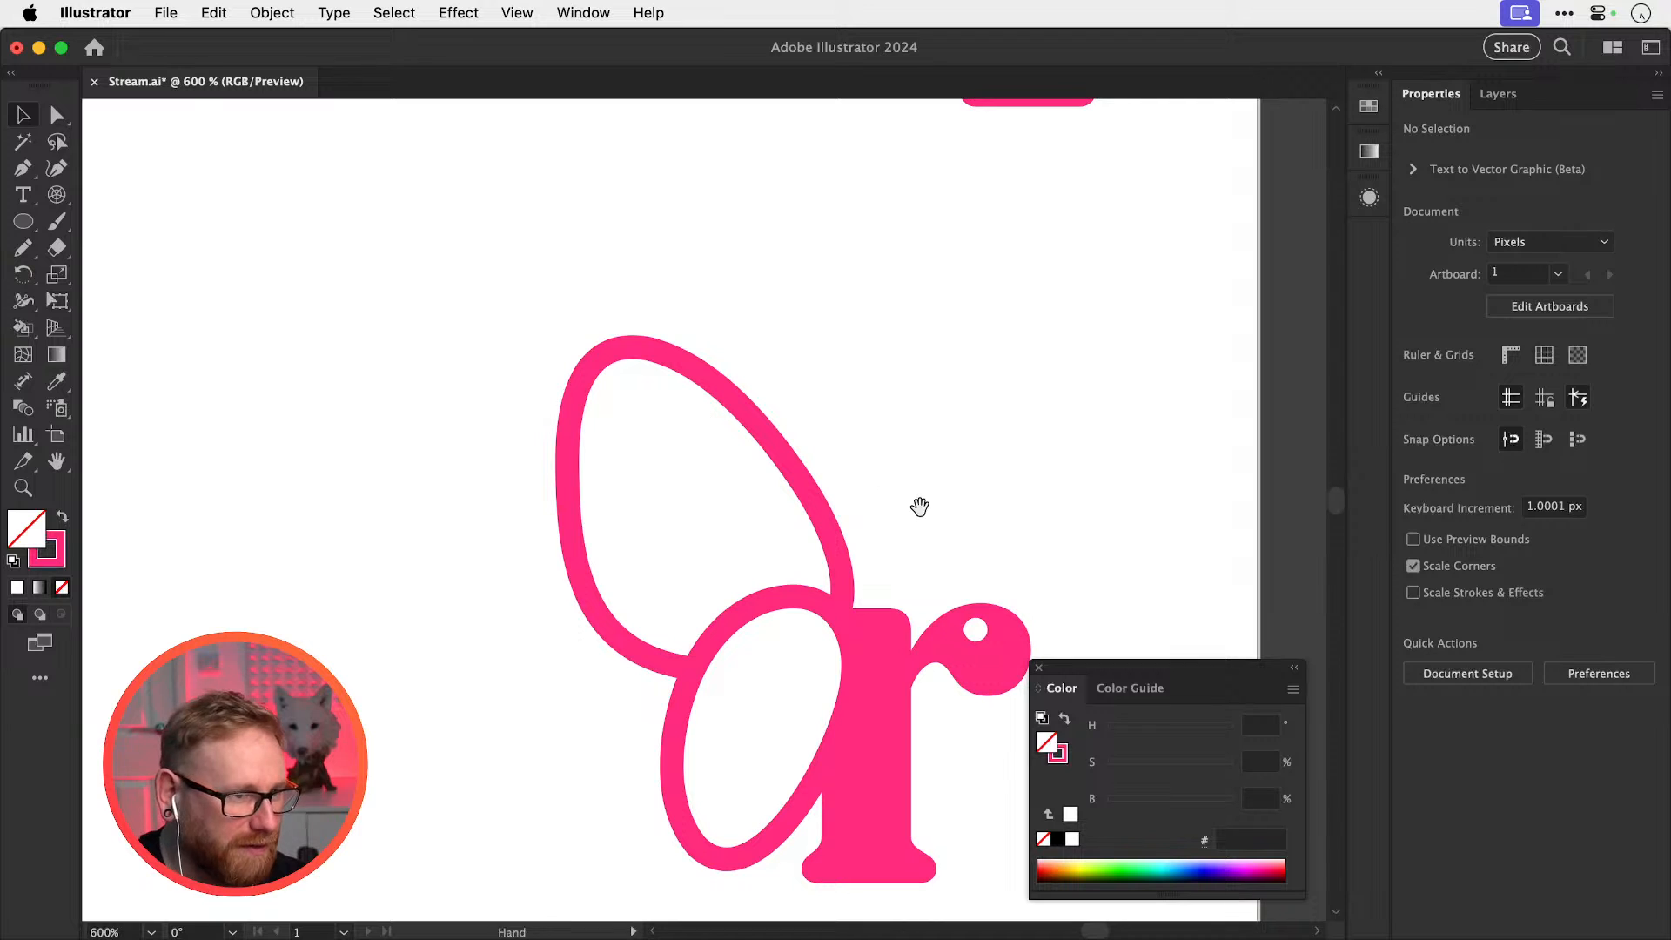
left_click_drag(914, 504, 666, 493)
key("shift+super+bracketright")
key("shift+super+a")
Tilt both loop paths about 13 degrees and move them about 8 px right
left_click_drag(950, 451, 916, 328)
left_click_drag(652, 601, 657, 603)
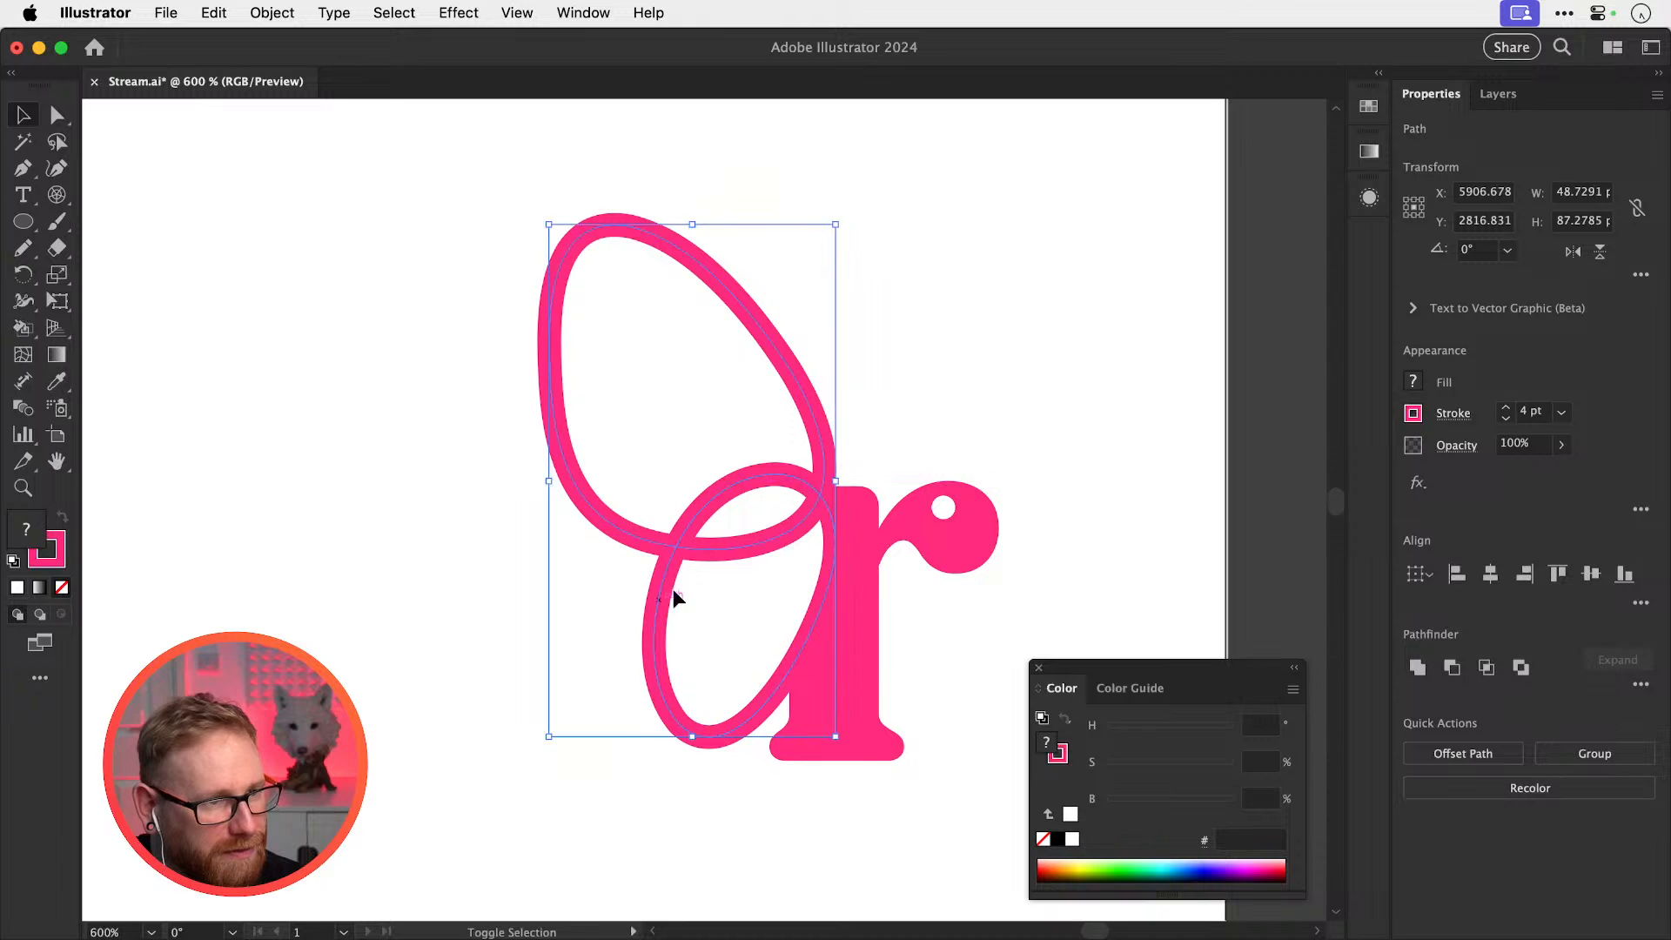
left_click(977, 333)
left_click_drag(575, 655, 697, 465)
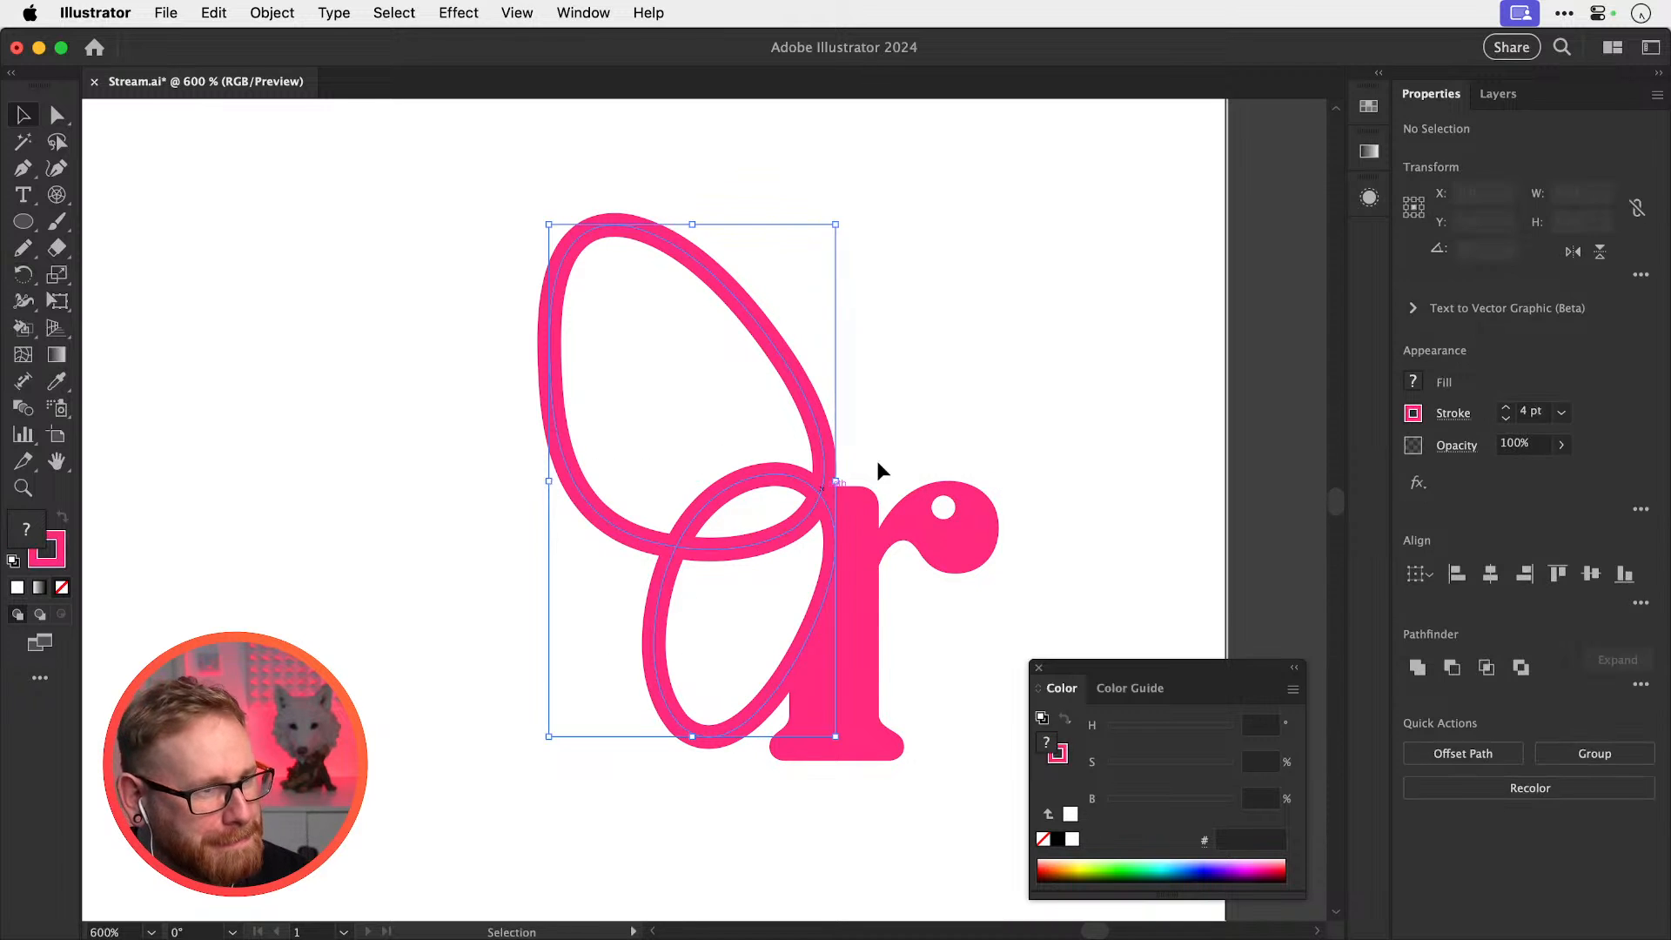
key("r")
left_click_drag(975, 421, 1001, 491)
key("v")
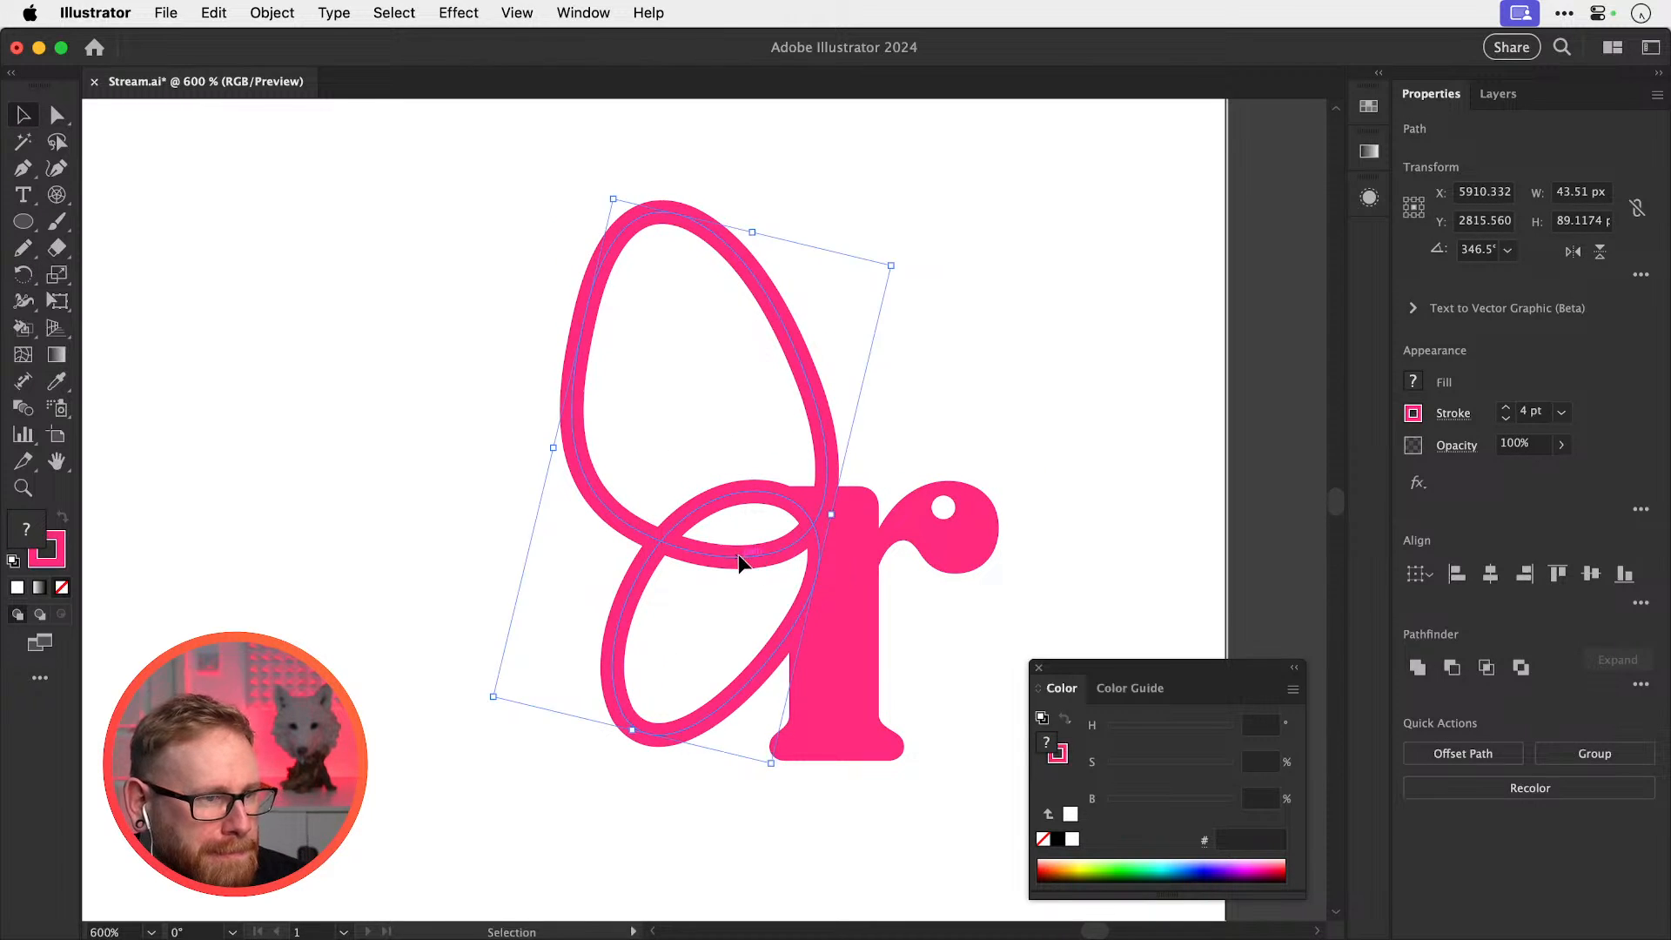
left_click_drag(740, 561, 794, 546)
left_click(1063, 342)
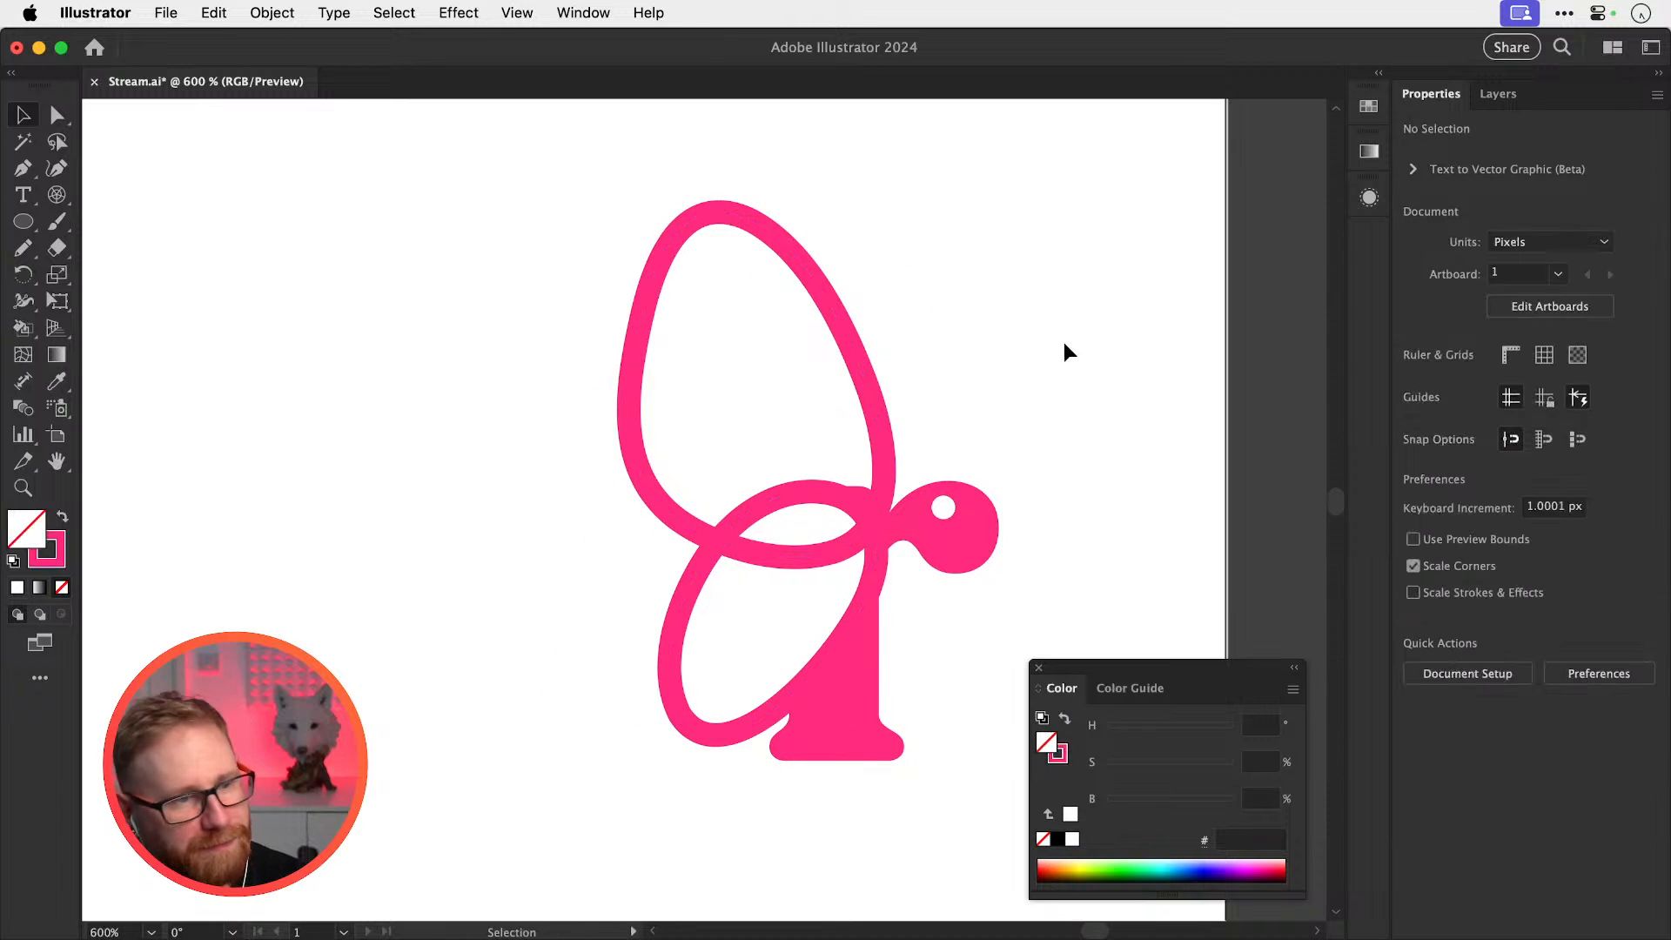
key("super+z")
left_click_drag(661, 540, 668, 539)
key("super+shift+a")
Drag the live-corner widget on the r's inner arm-stem anchor to round it
left_click(855, 535)
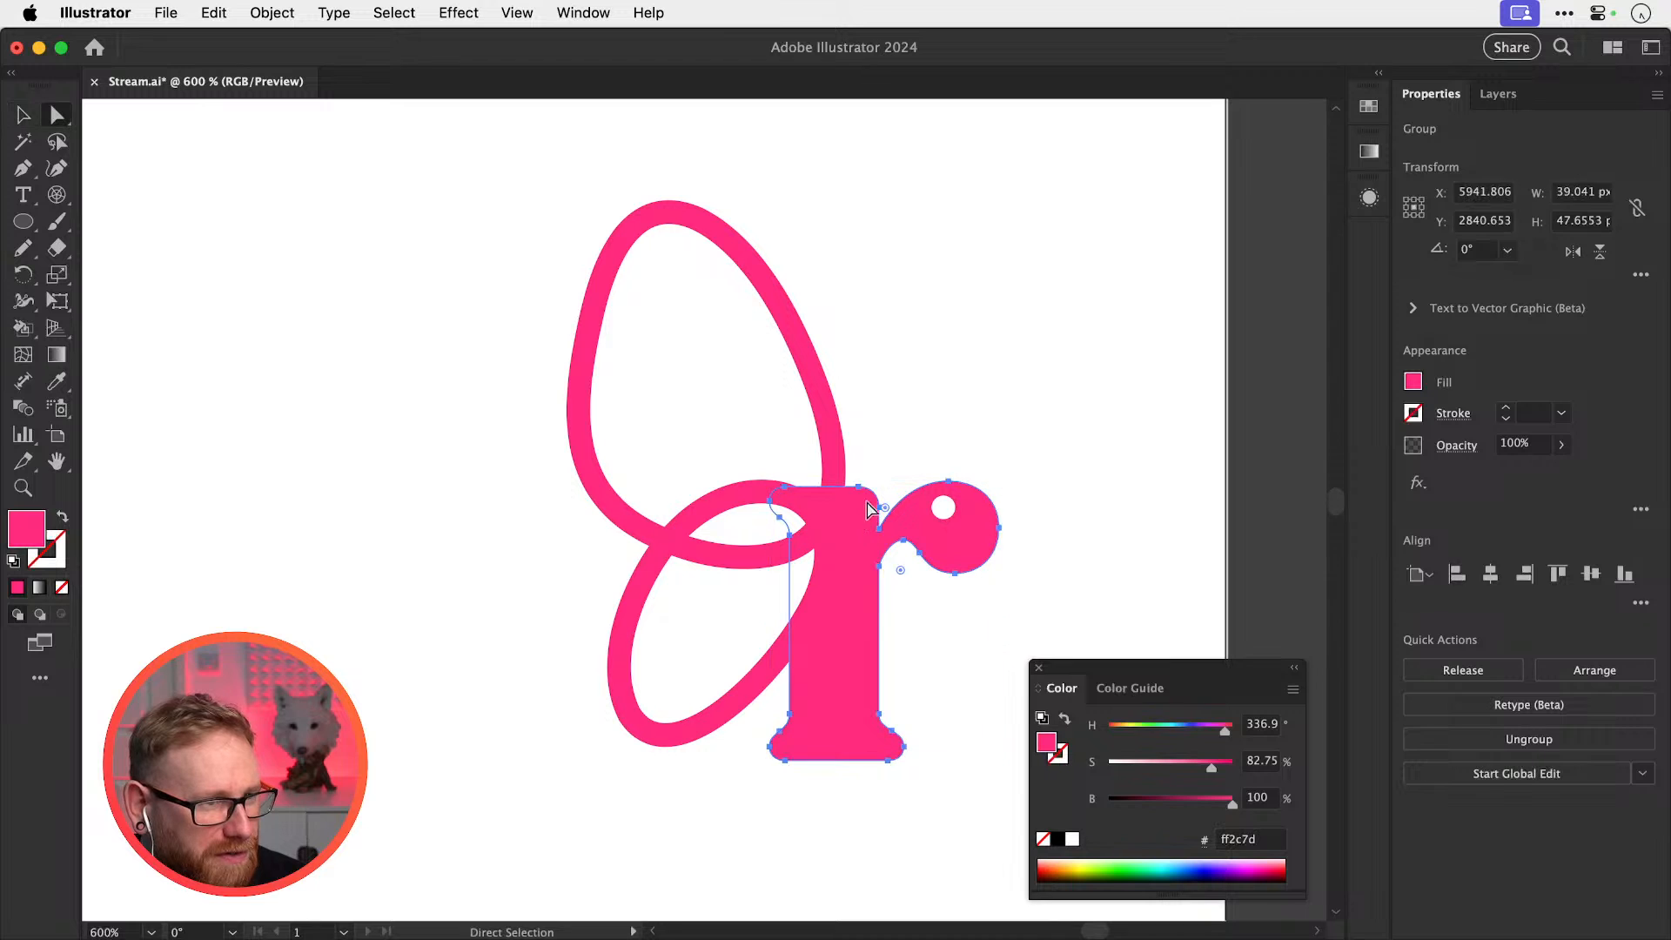
left_click(912, 428)
key("a")
left_click(877, 526)
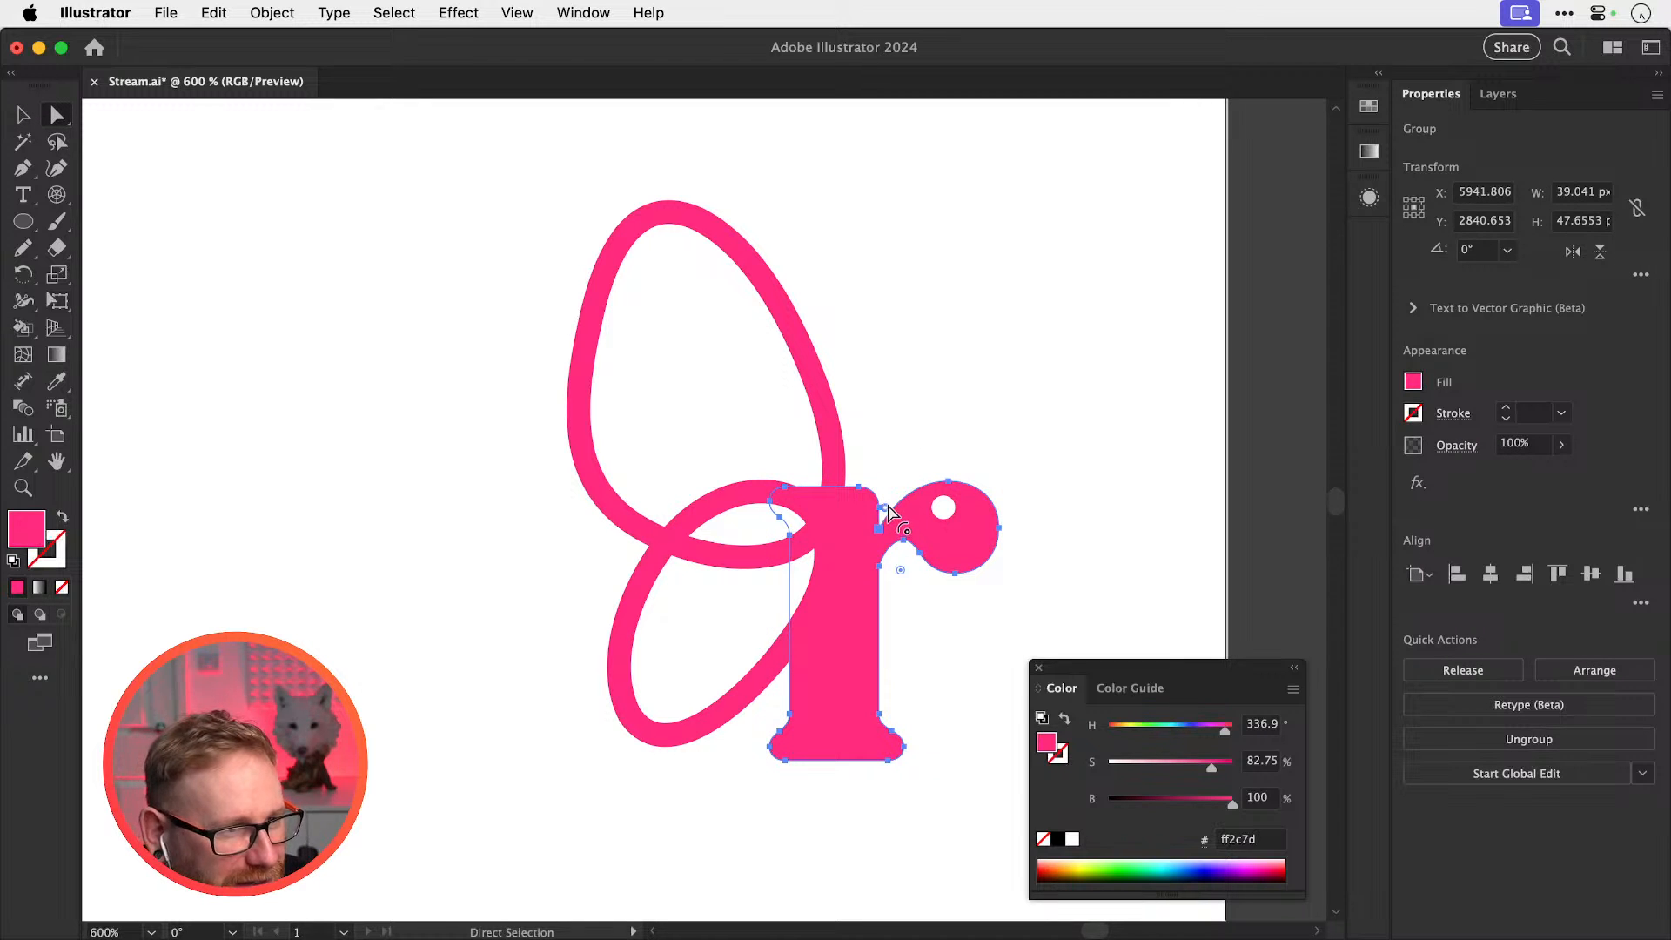
left_click_drag(887, 506, 894, 499)
key("v")
left_click(1034, 333)
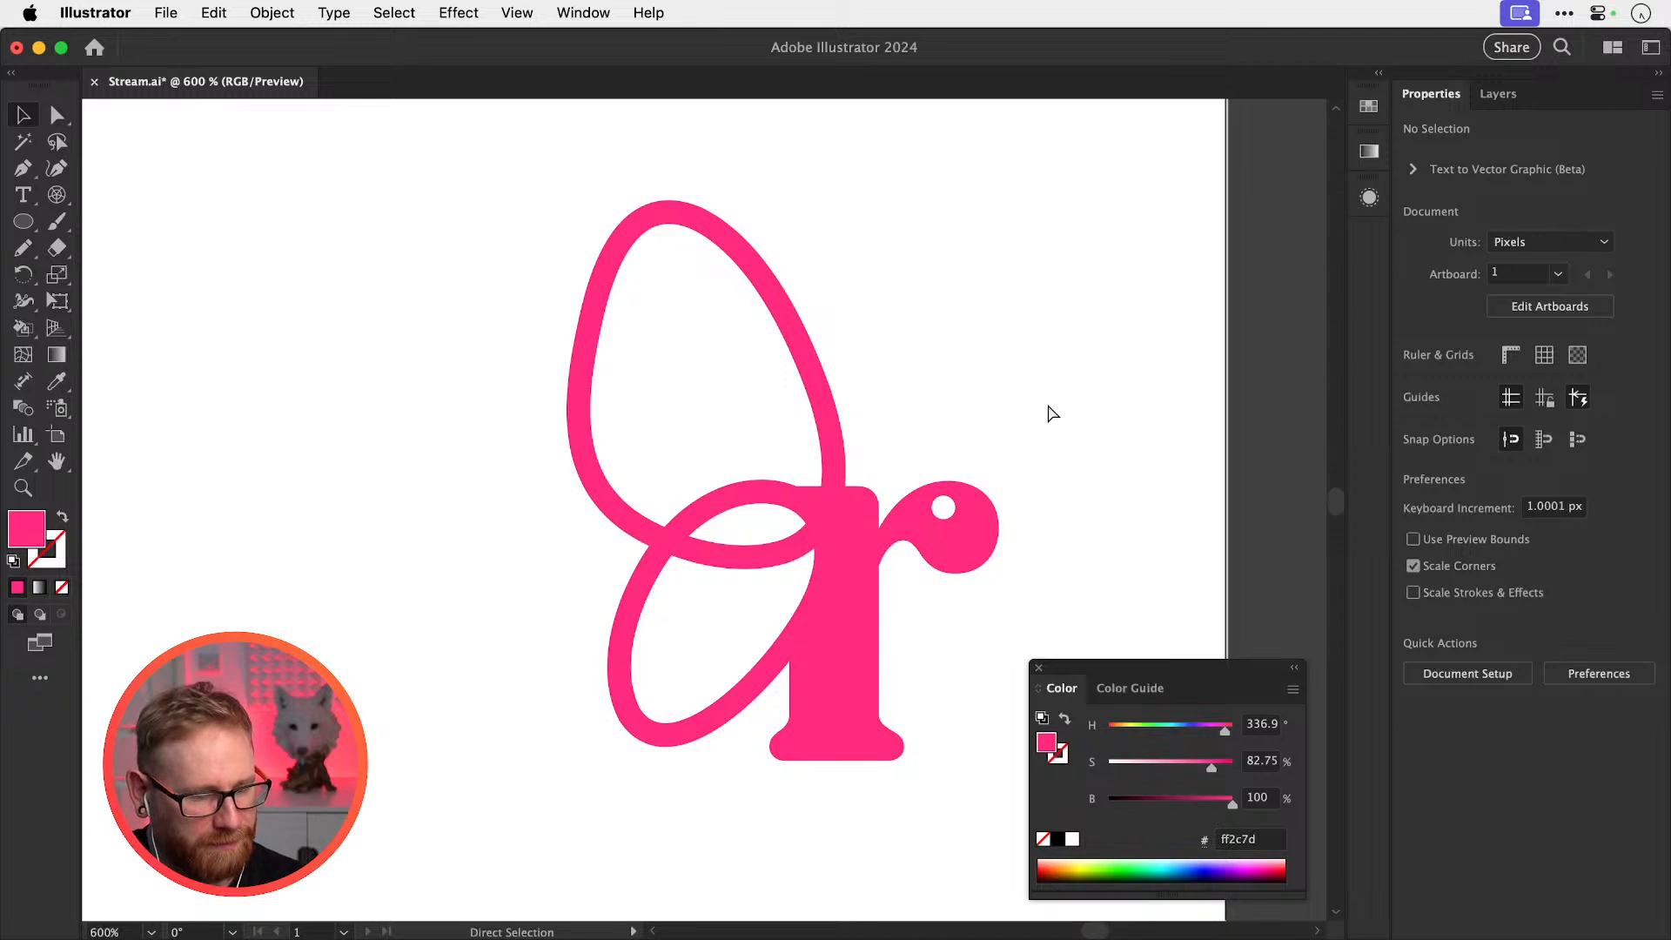
key("super+minus")
key("super+minus")
key("super+minus")
scroll(1047, 403, "left", 5)
scroll(1047, 403, "down", 2)
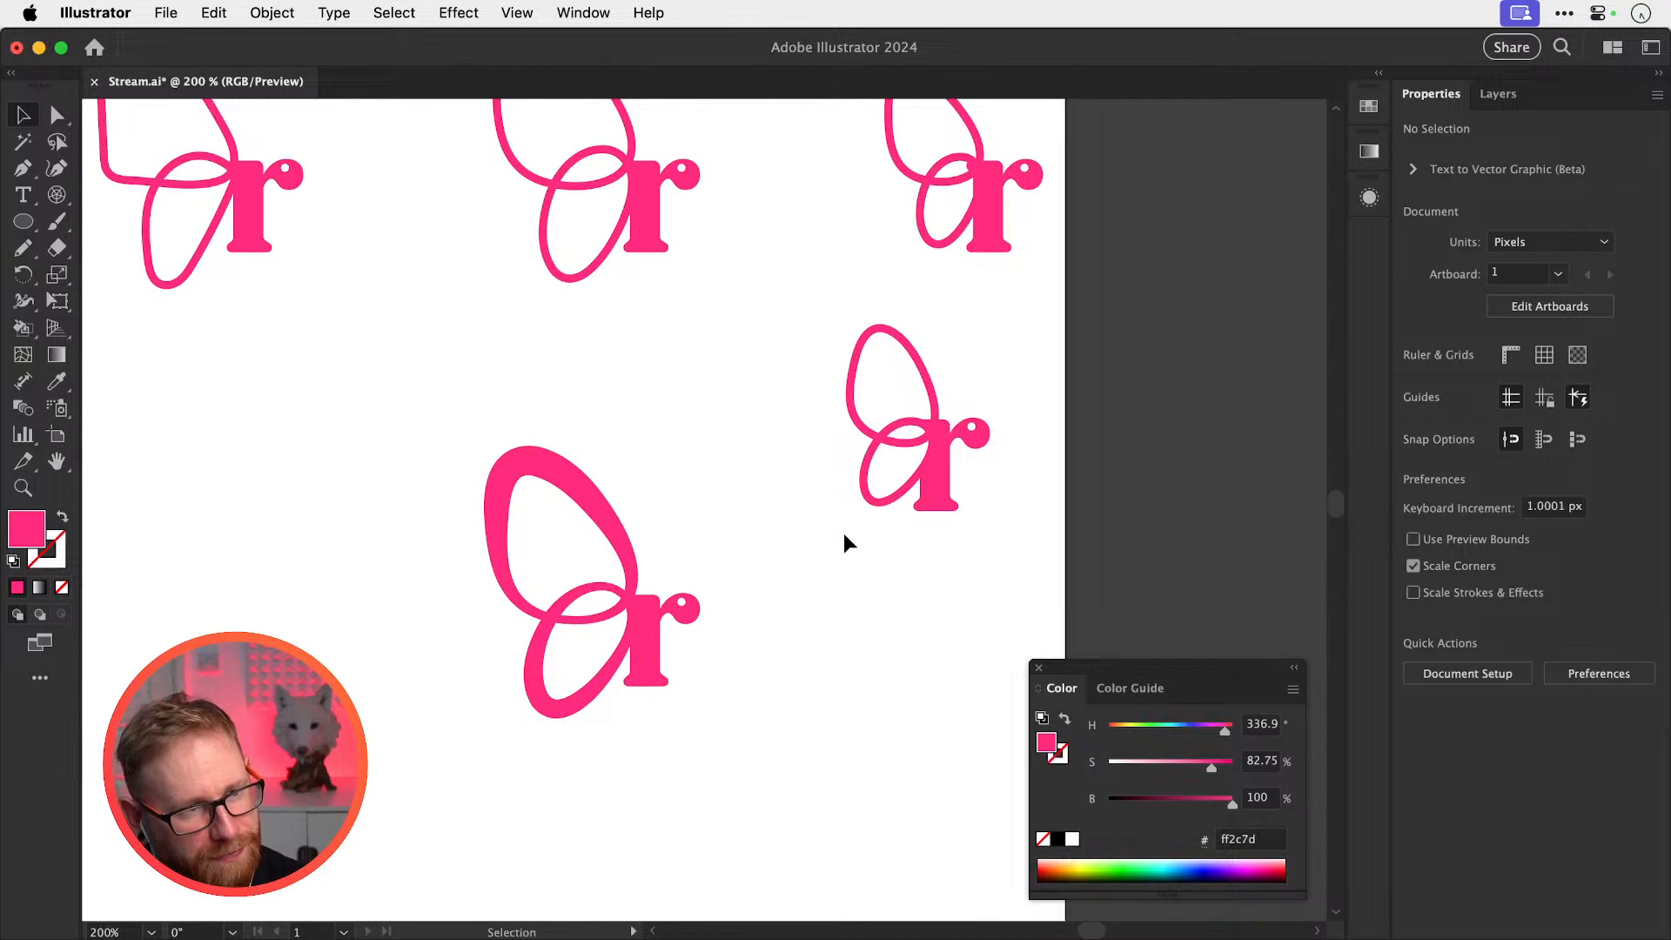
Duplicate the whole r logo straight down, shift the copy's wing loops left, and save
left_click_drag(829, 512, 858, 436)
key("super+z")
left_click_drag(828, 594, 966, 738)
left_click(869, 742)
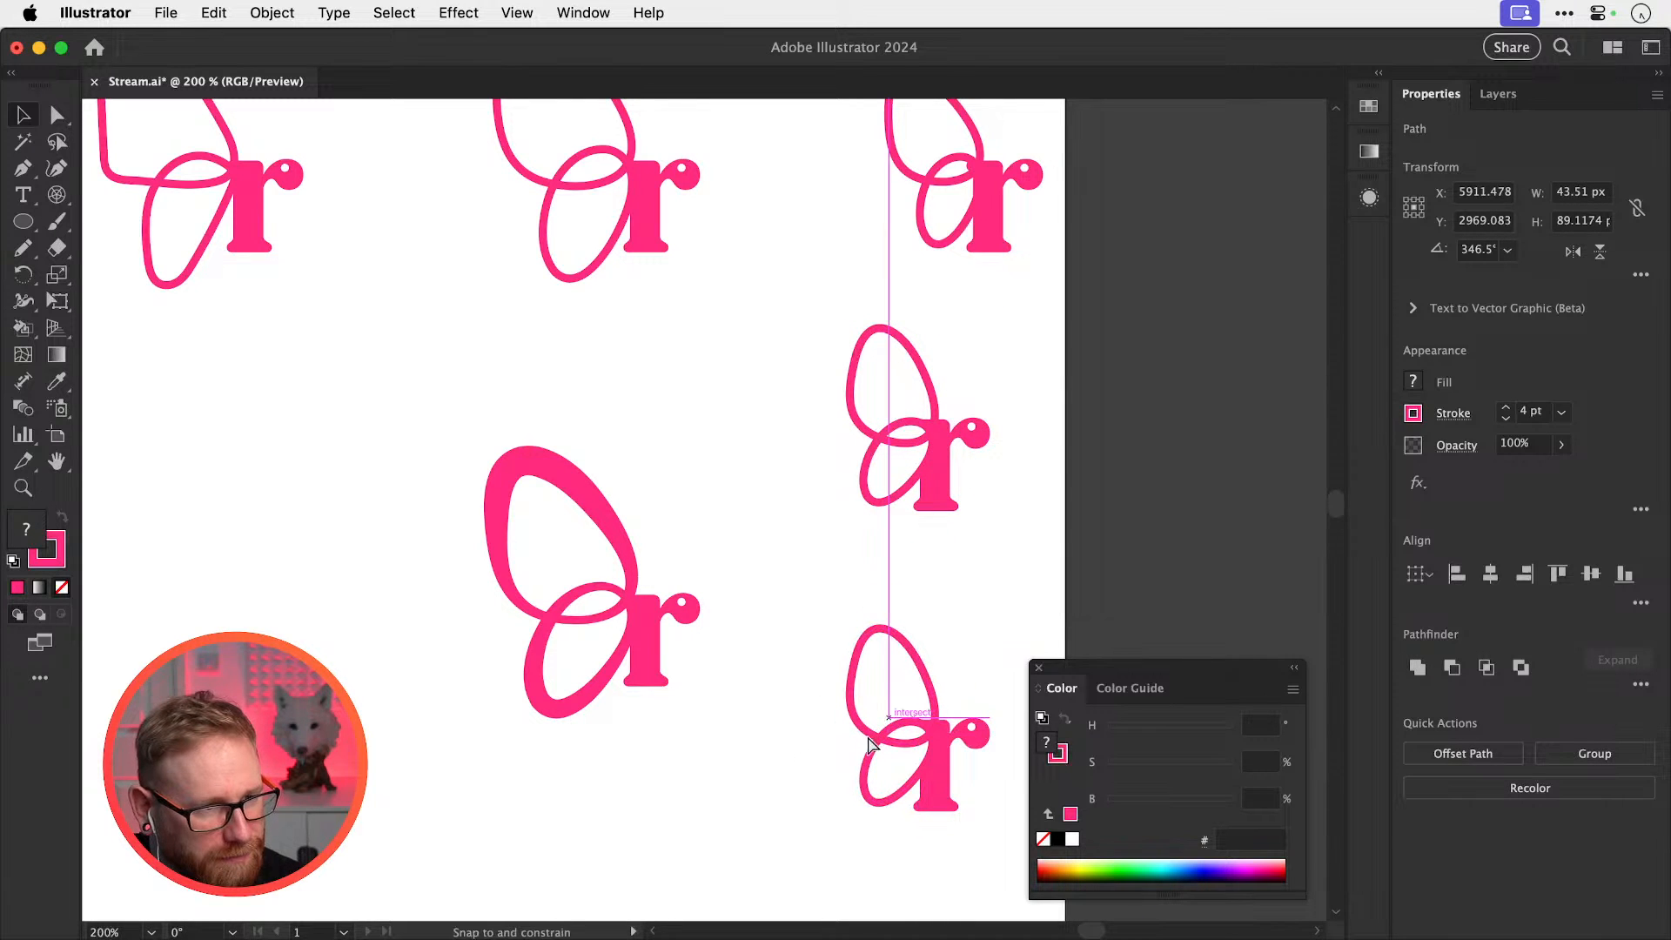
left_click_drag(865, 738, 766, 572)
left_click(984, 620)
left_click_drag(740, 628, 757, 614)
left_click(1077, 405)
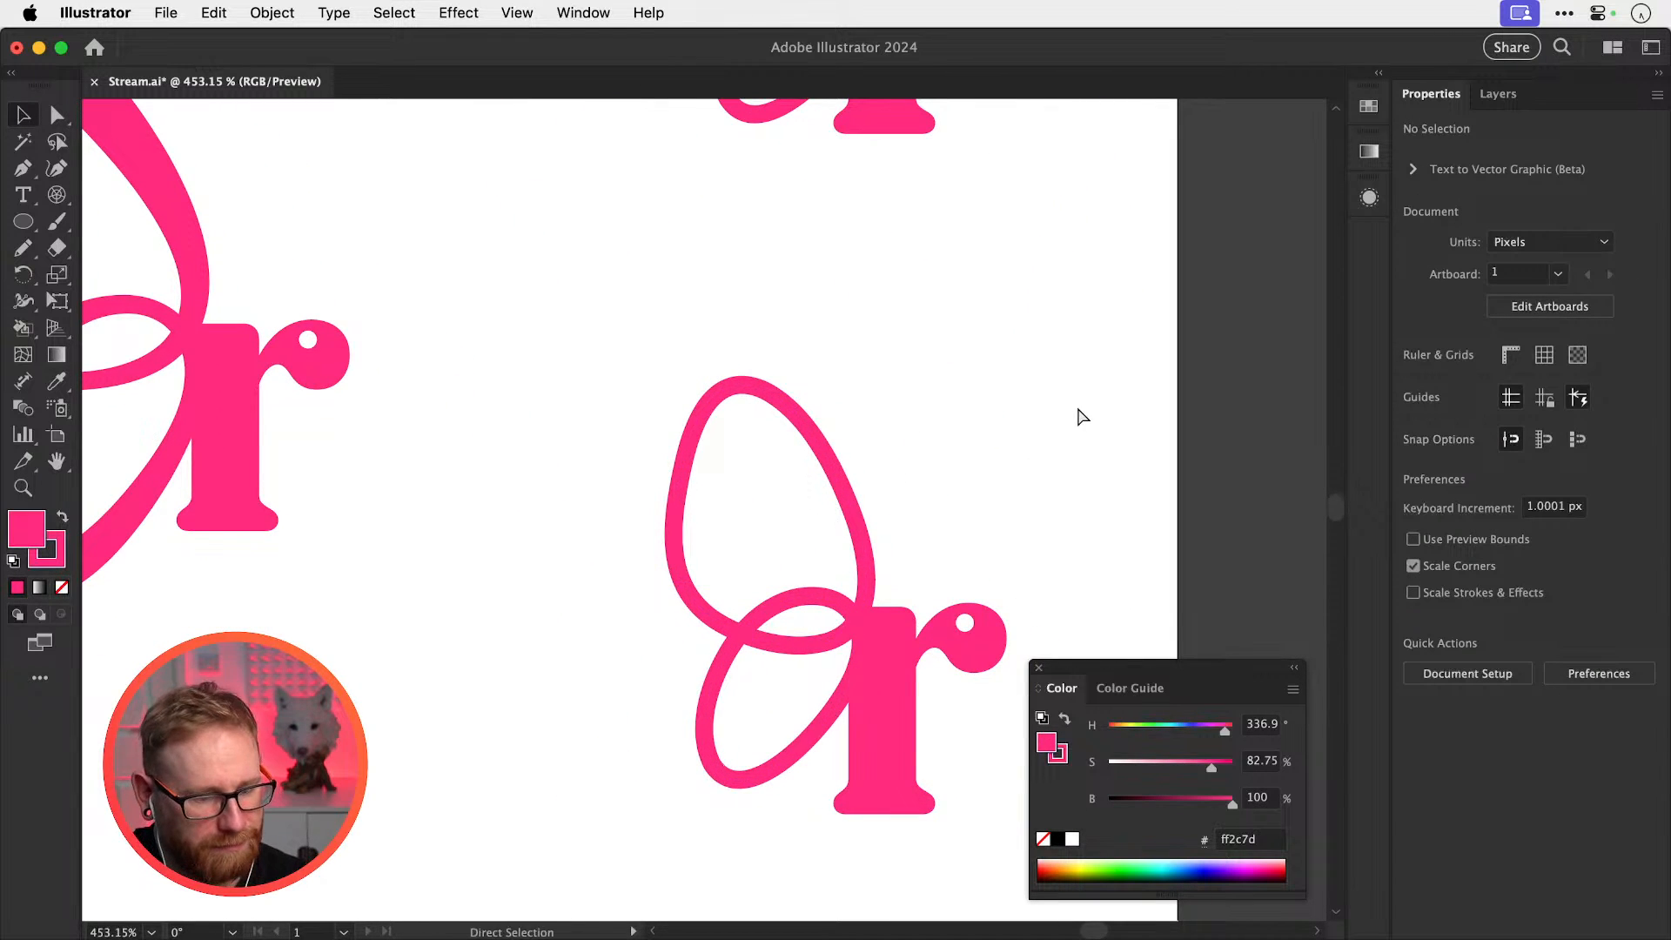
key("super+minus")
key("super+minus")
key("super+minus")
key("super+s")
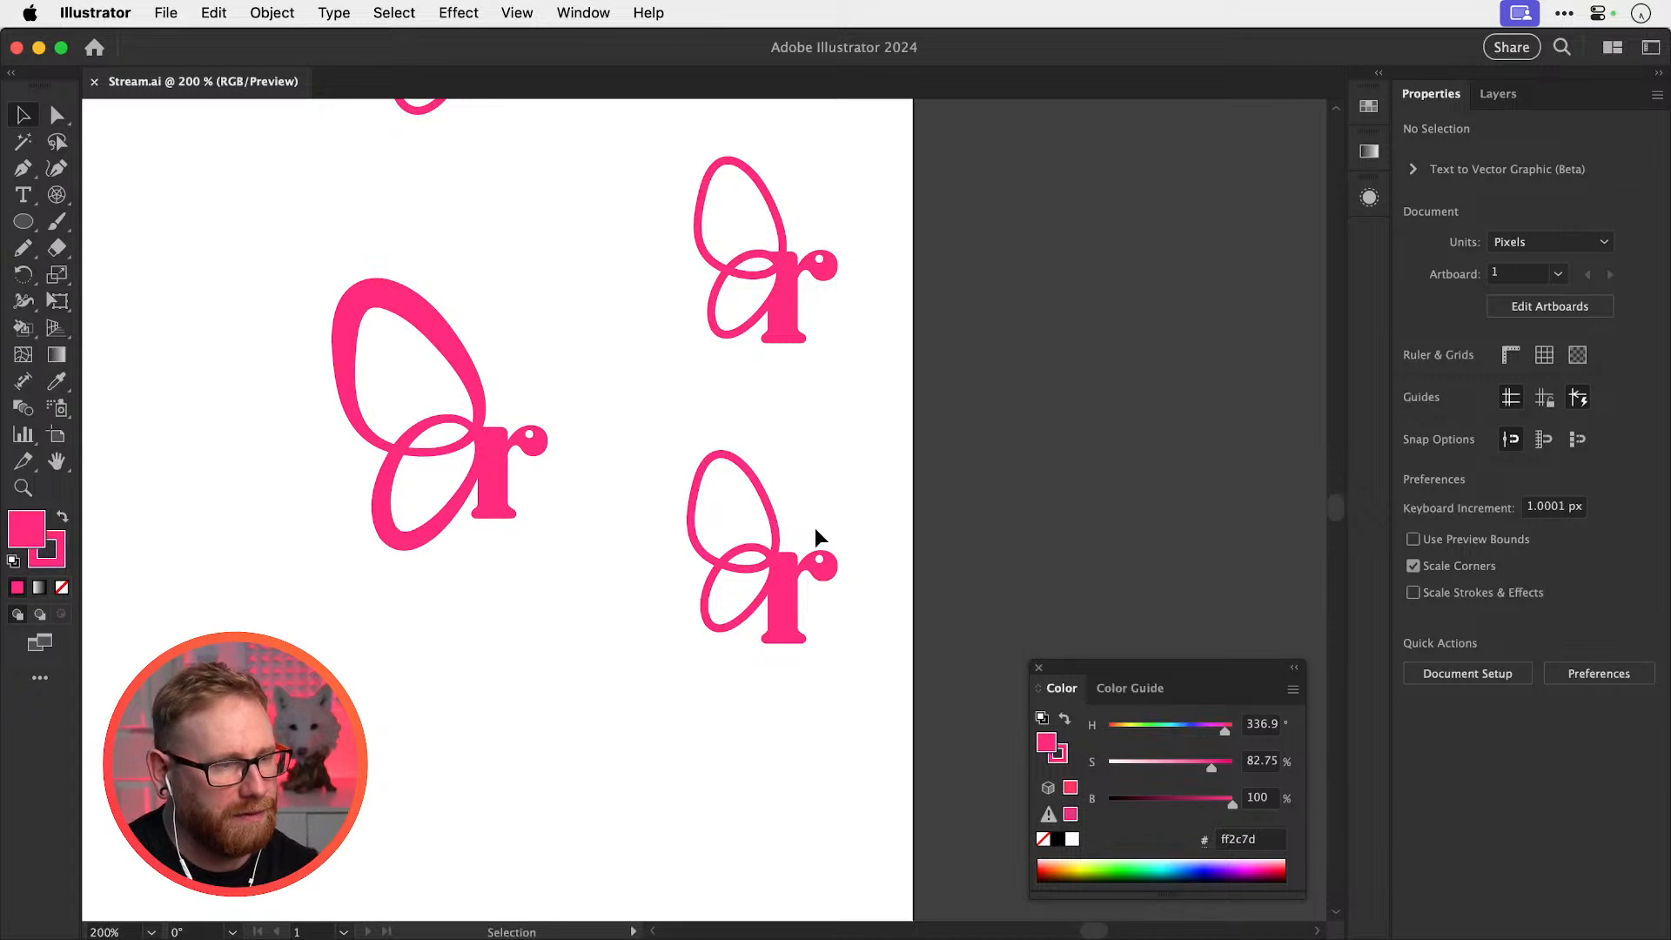
Draw a small arc beside the lower r's ear with the Arc Tool
left_click(818, 559)
key("Delete")
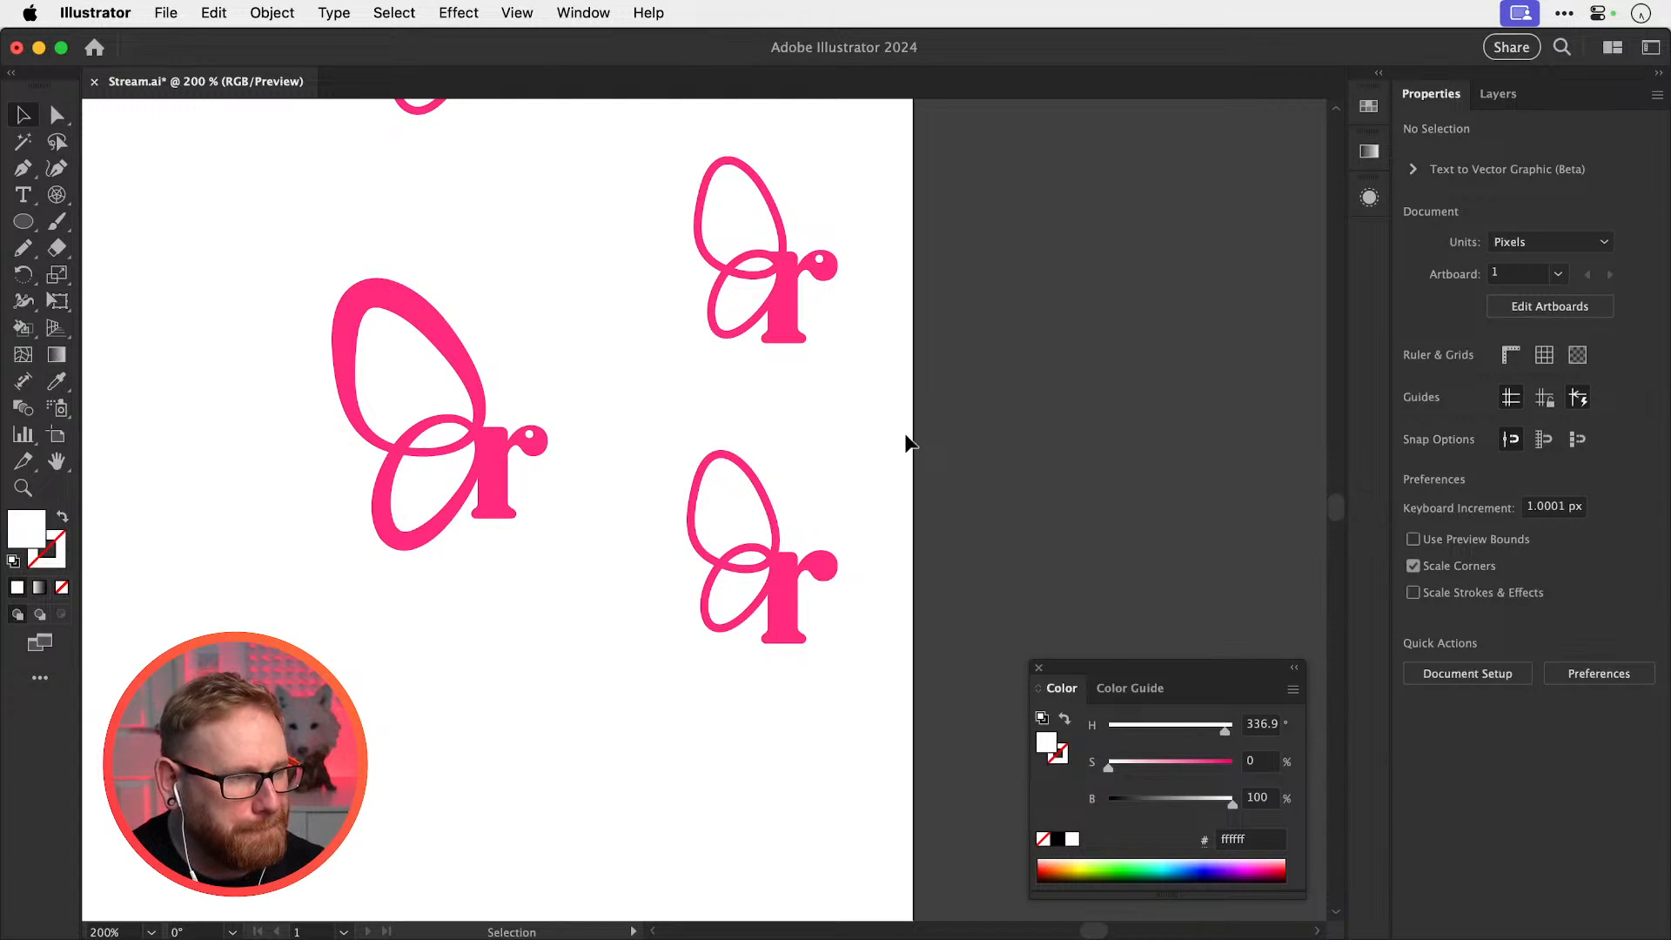
key("super+z")
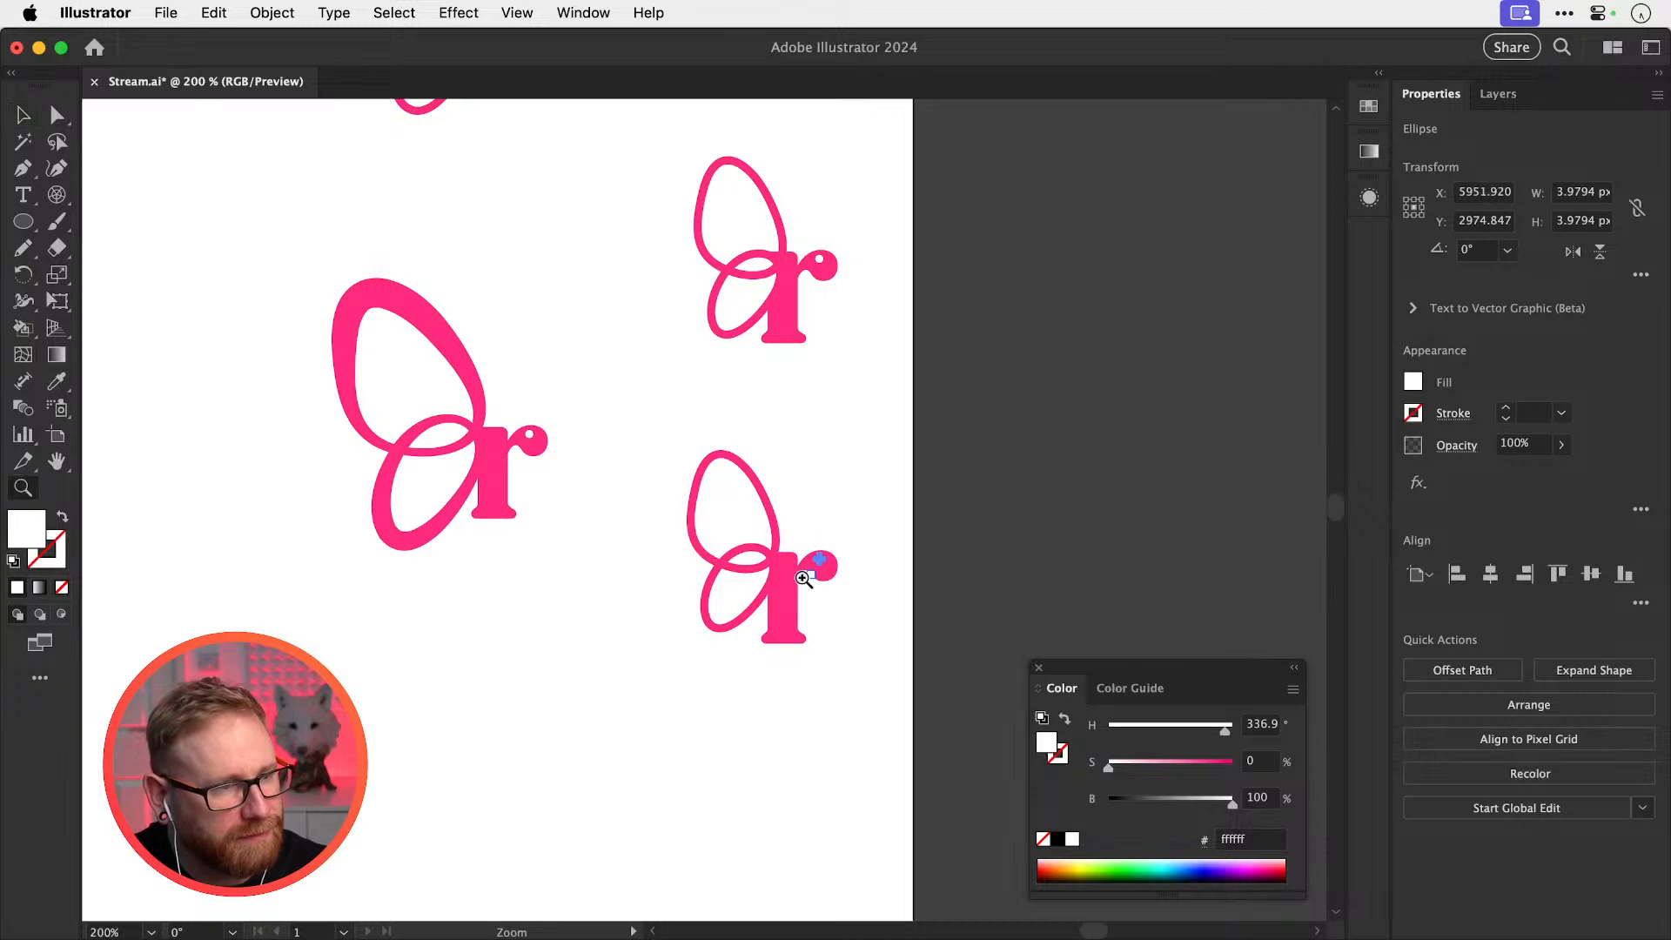
scroll(873, 522, "up", 5)
left_click(494, 359)
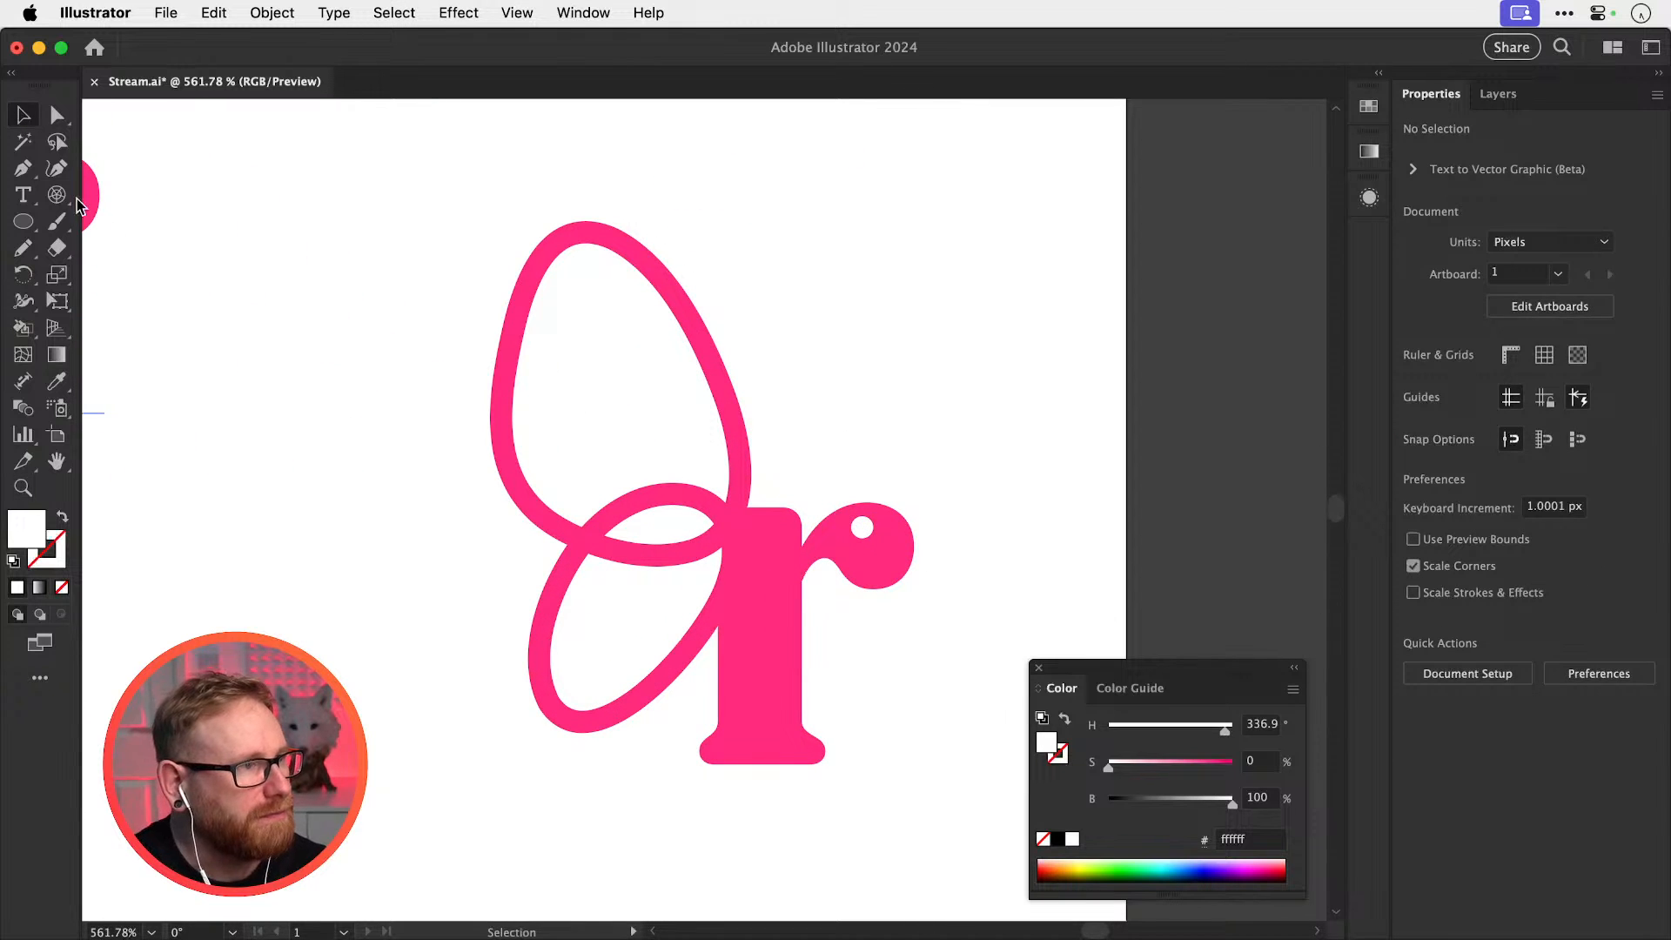
left_click_drag(57, 194, 301, 232)
left_click_drag(909, 460, 955, 420)
Remove the arc's fill and sample the logo's pink onto its stroke
left_click(61, 585)
key("x")
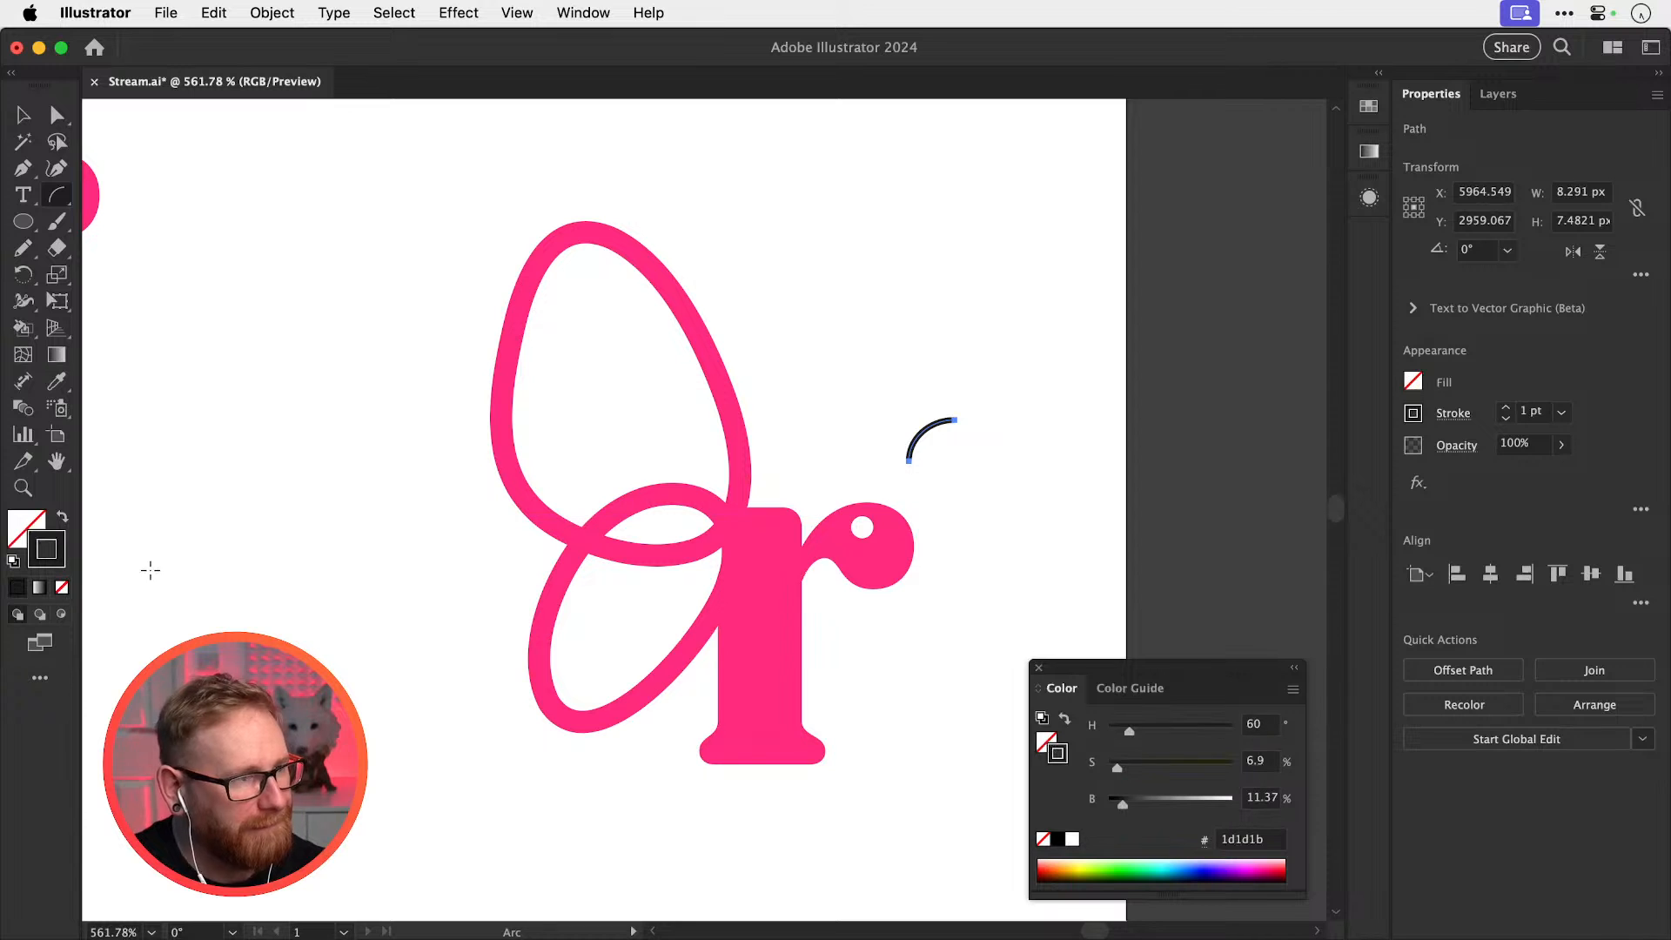
key("i")
left_click(865, 559, "shift")
left_click(991, 410, "super")
key("v")
left_click(952, 420)
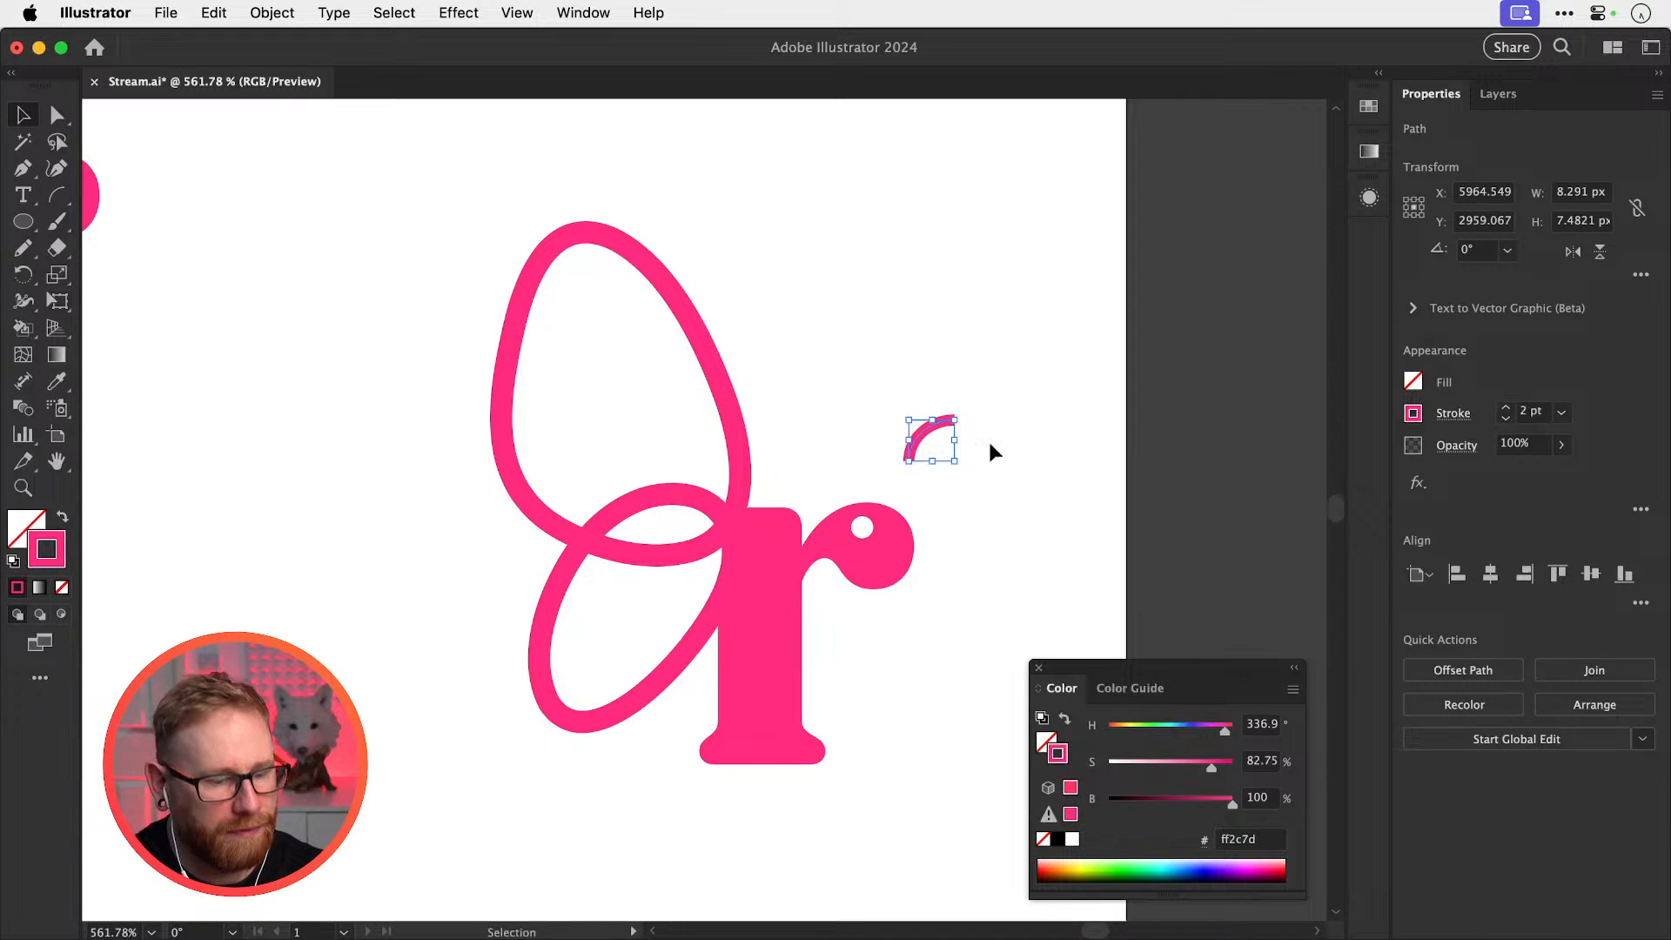
key("i")
key("v")
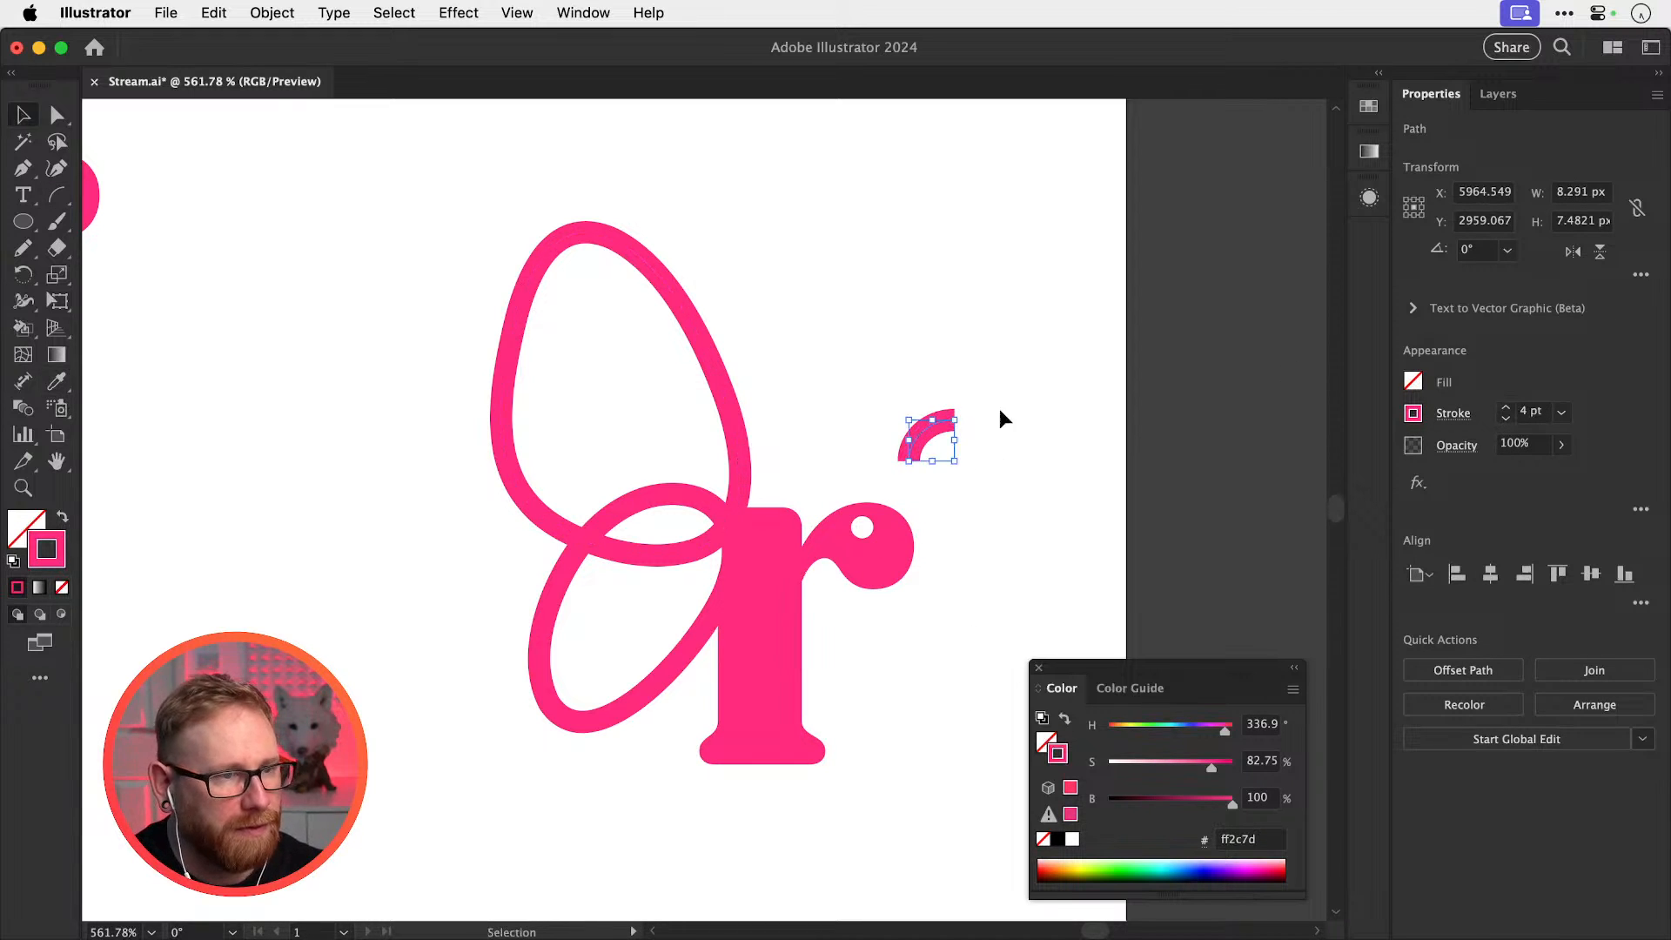
Give the arc rounded end caps, move it down-left onto the r's ear, and save
left_click(1445, 413)
left_click(1335, 473)
left_click(868, 533)
left_click(867, 531)
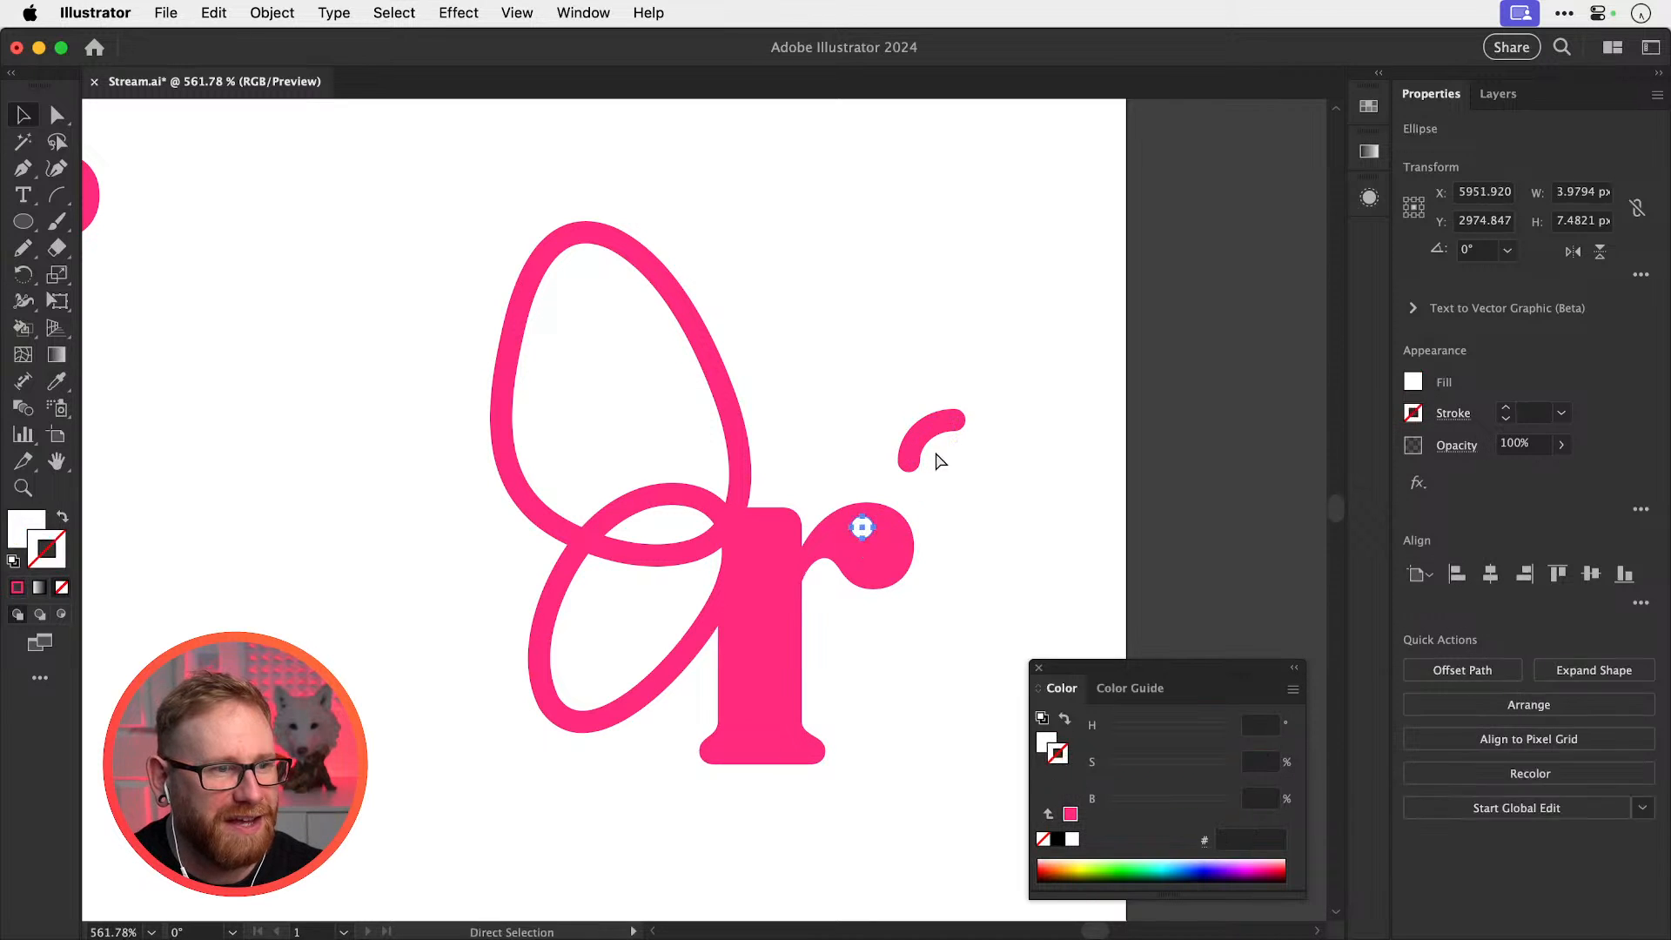
left_click_drag(951, 424, 925, 475)
left_click(1055, 430)
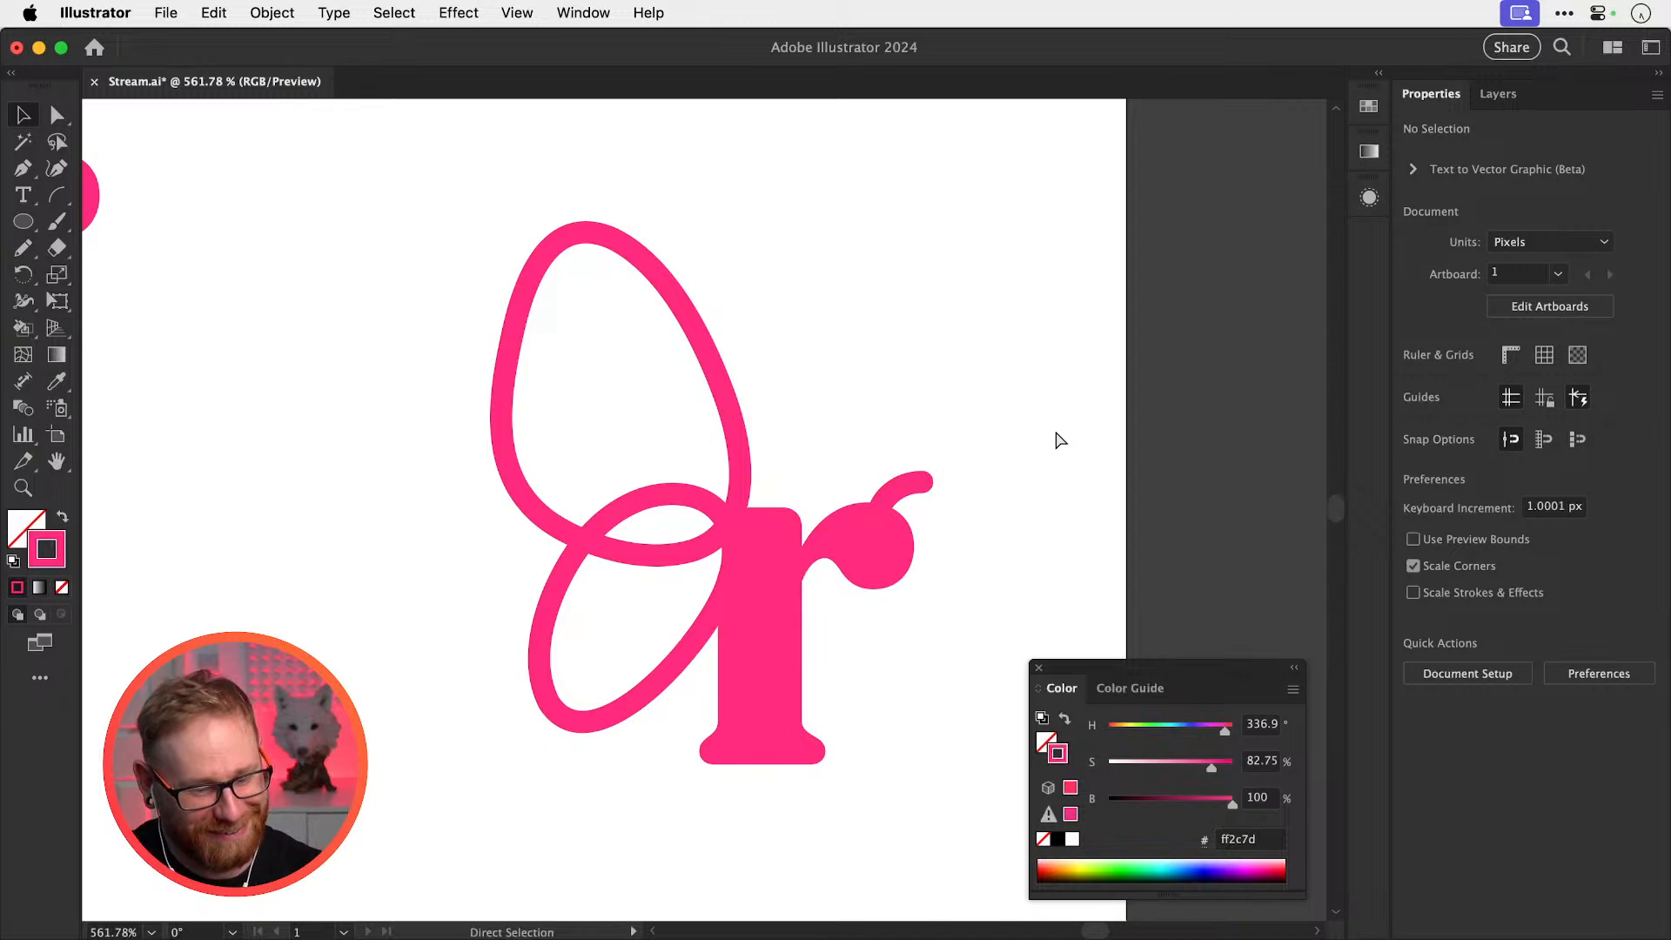
key("super+minus")
key("super+minus")
key("super+minus")
key("super+minus")
key("super+s")
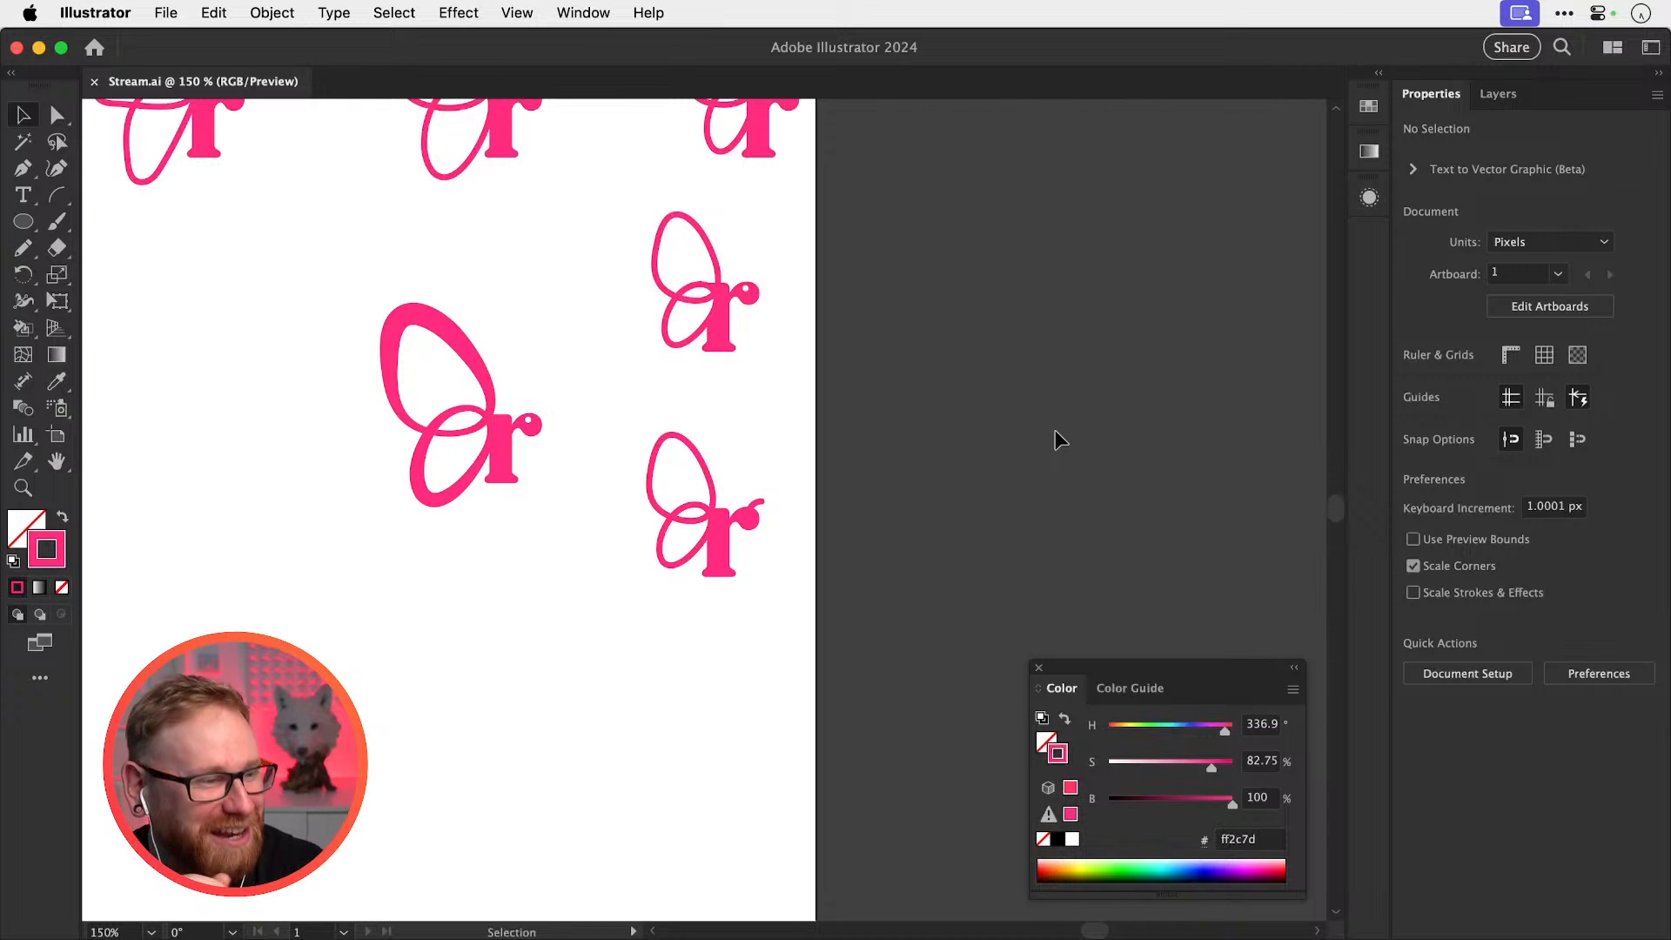
Tilt the lower-right logo about -17.75° and nudge it slightly down-left
scroll(735, 473, "left", 3)
scroll(735, 474, "up", 1)
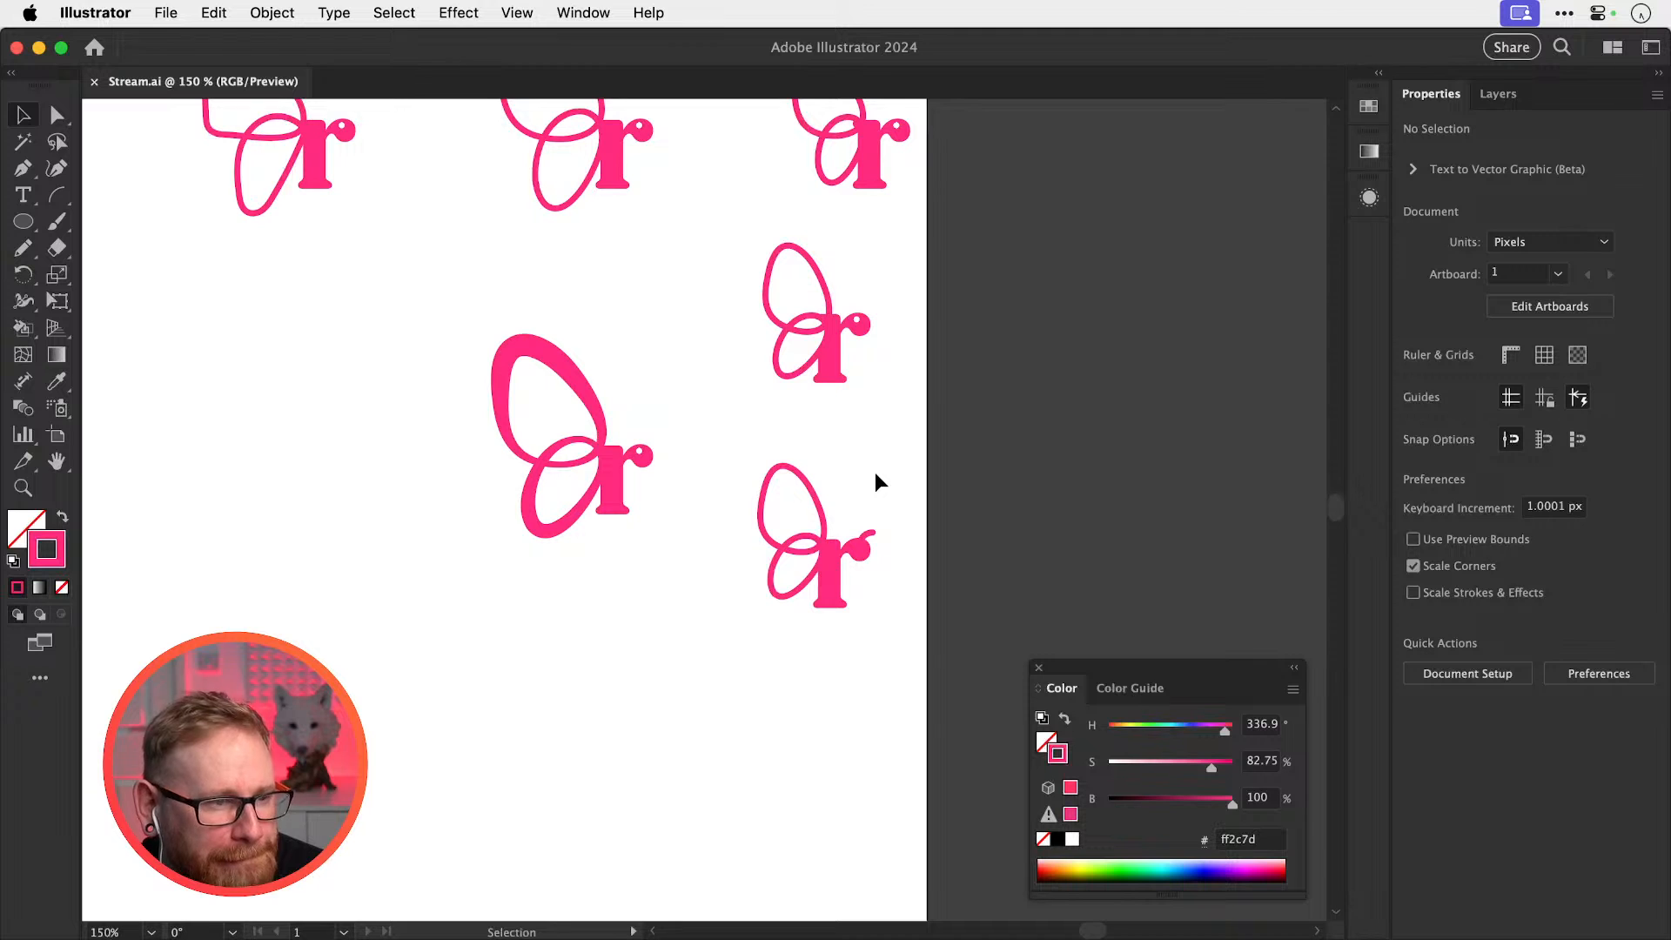
left_click_drag(851, 550, 1017, 576)
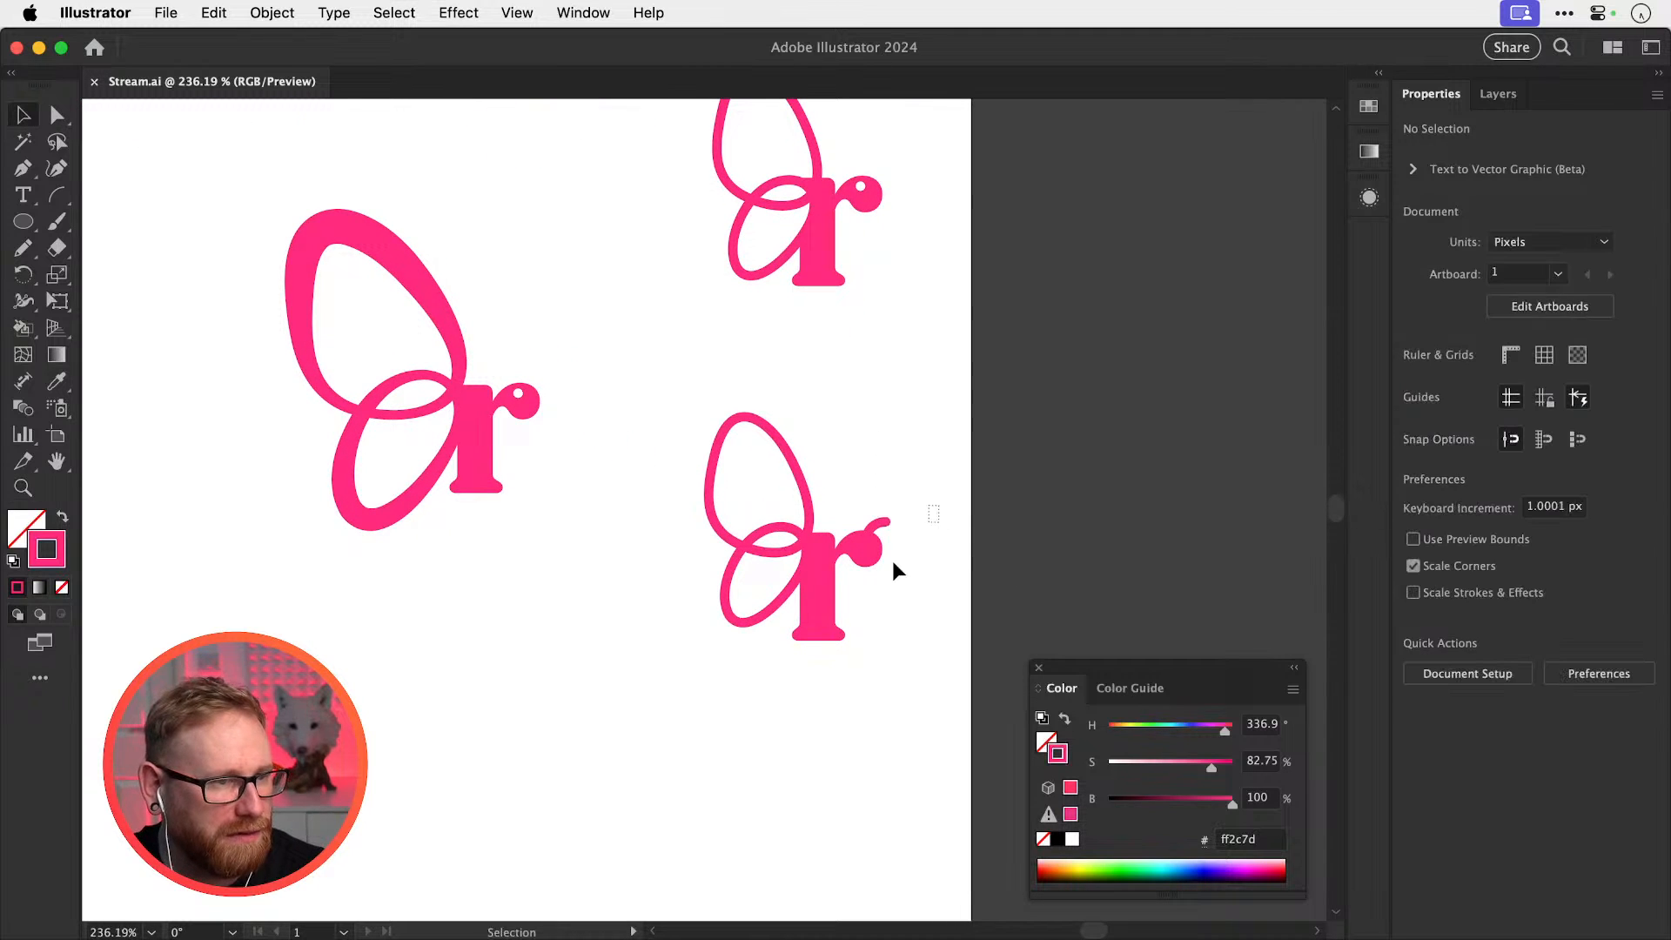
left_click_drag(896, 570, 849, 585)
key("r")
left_click_drag(932, 514, 925, 552)
key("v")
left_click_drag(805, 558, 835, 579)
left_click(1020, 439)
key("space")
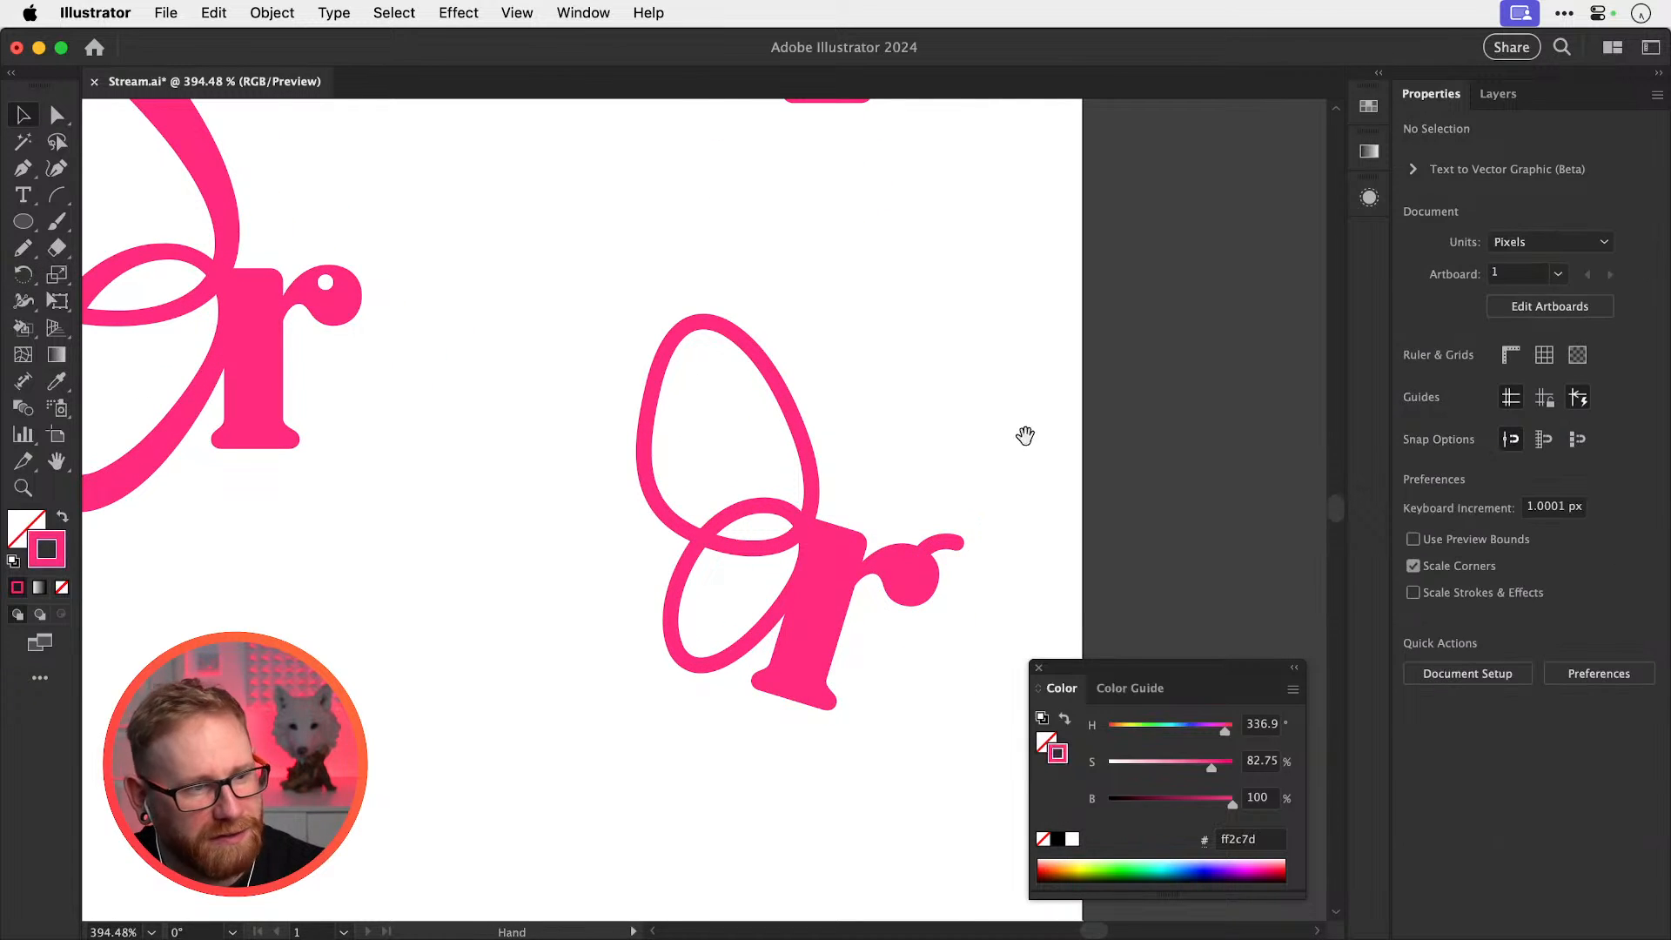
left_click_drag(1025, 435, 986, 409)
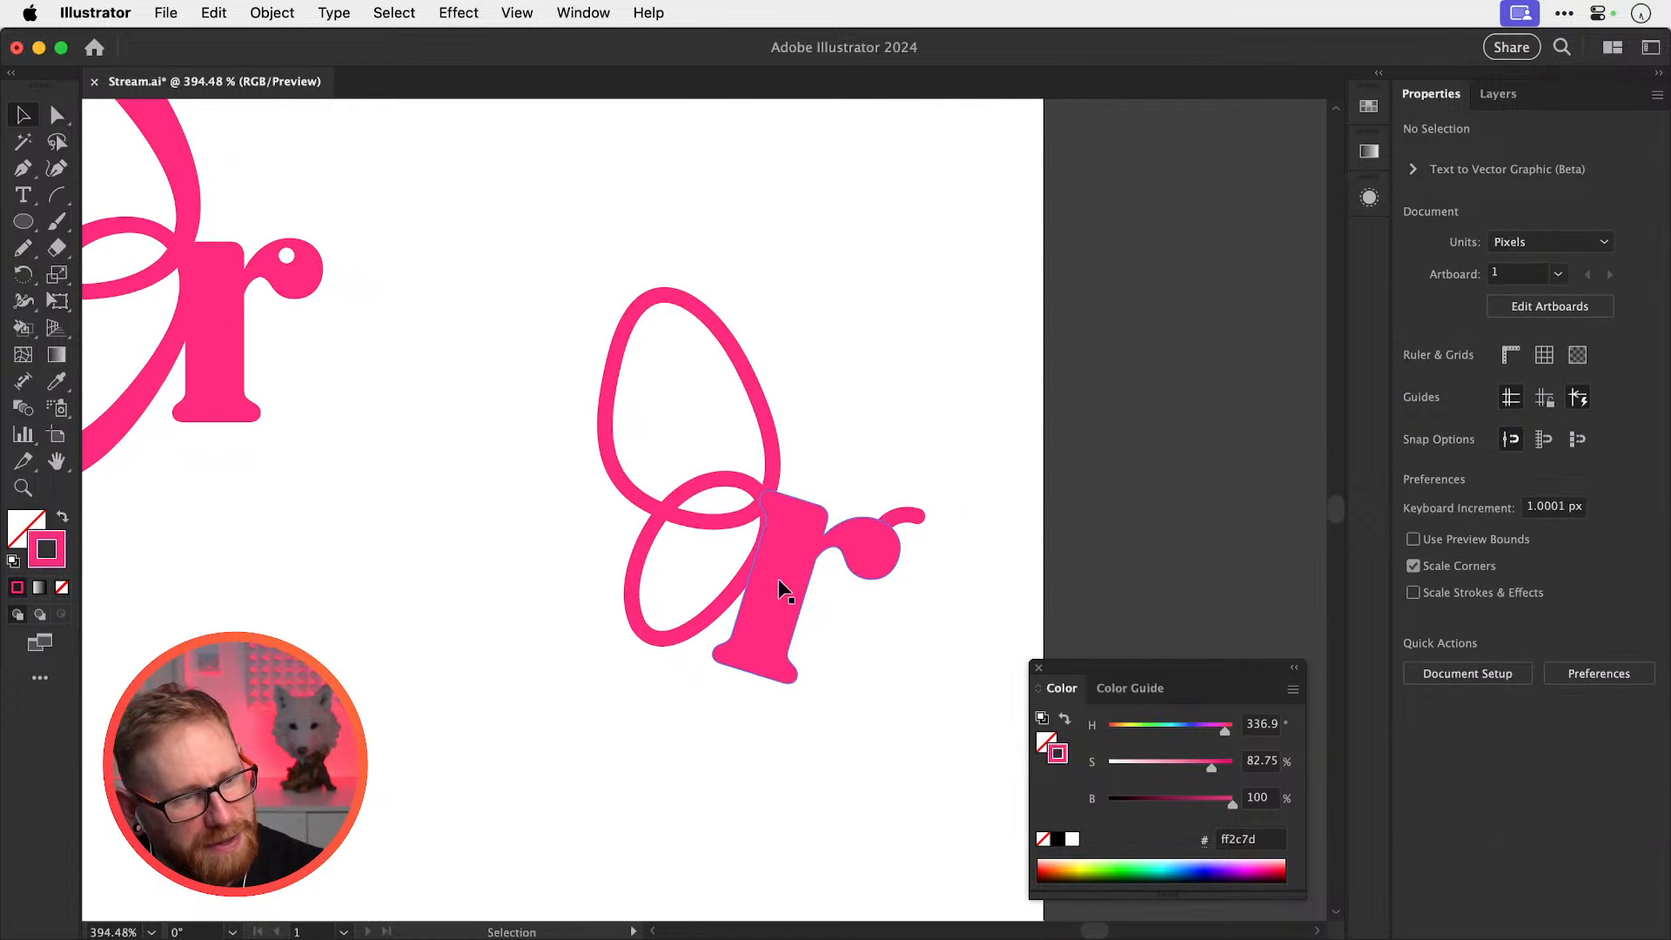
Move the r's ear tail slightly and shrink it
left_click(683, 642)
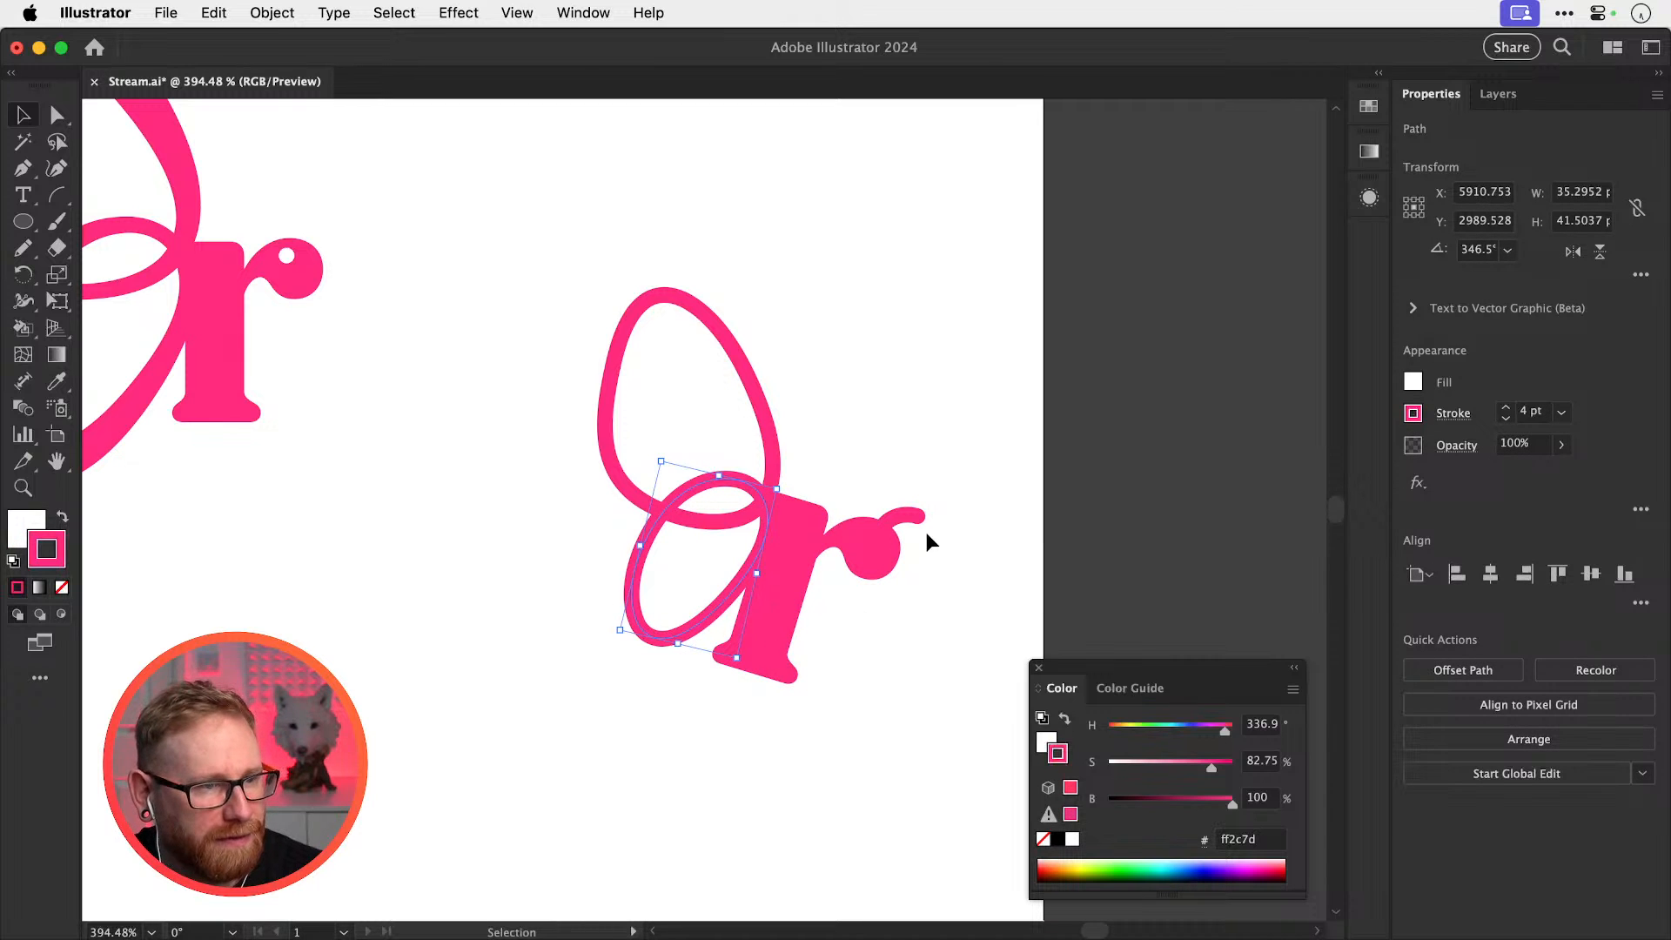
scroll(926, 534, "up", 3)
mouse_move(924, 520)
left_mouse_down()
mouse_move(902, 522)
mouse_move(925, 520)
left_mouse_up()
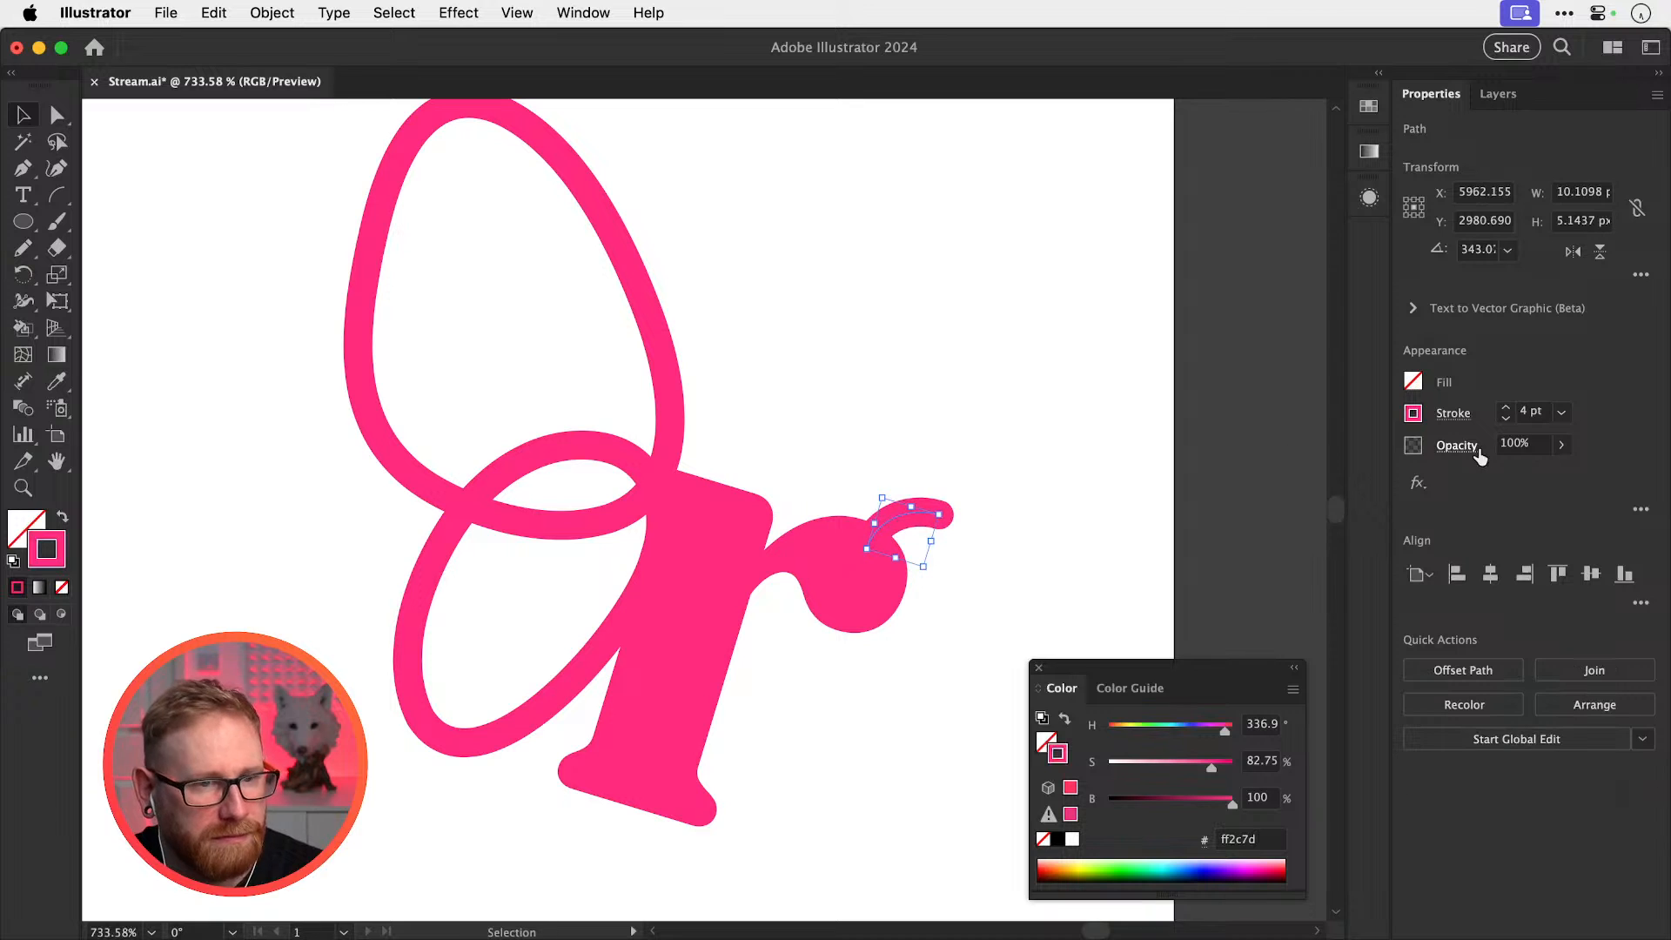
left_click(955, 511)
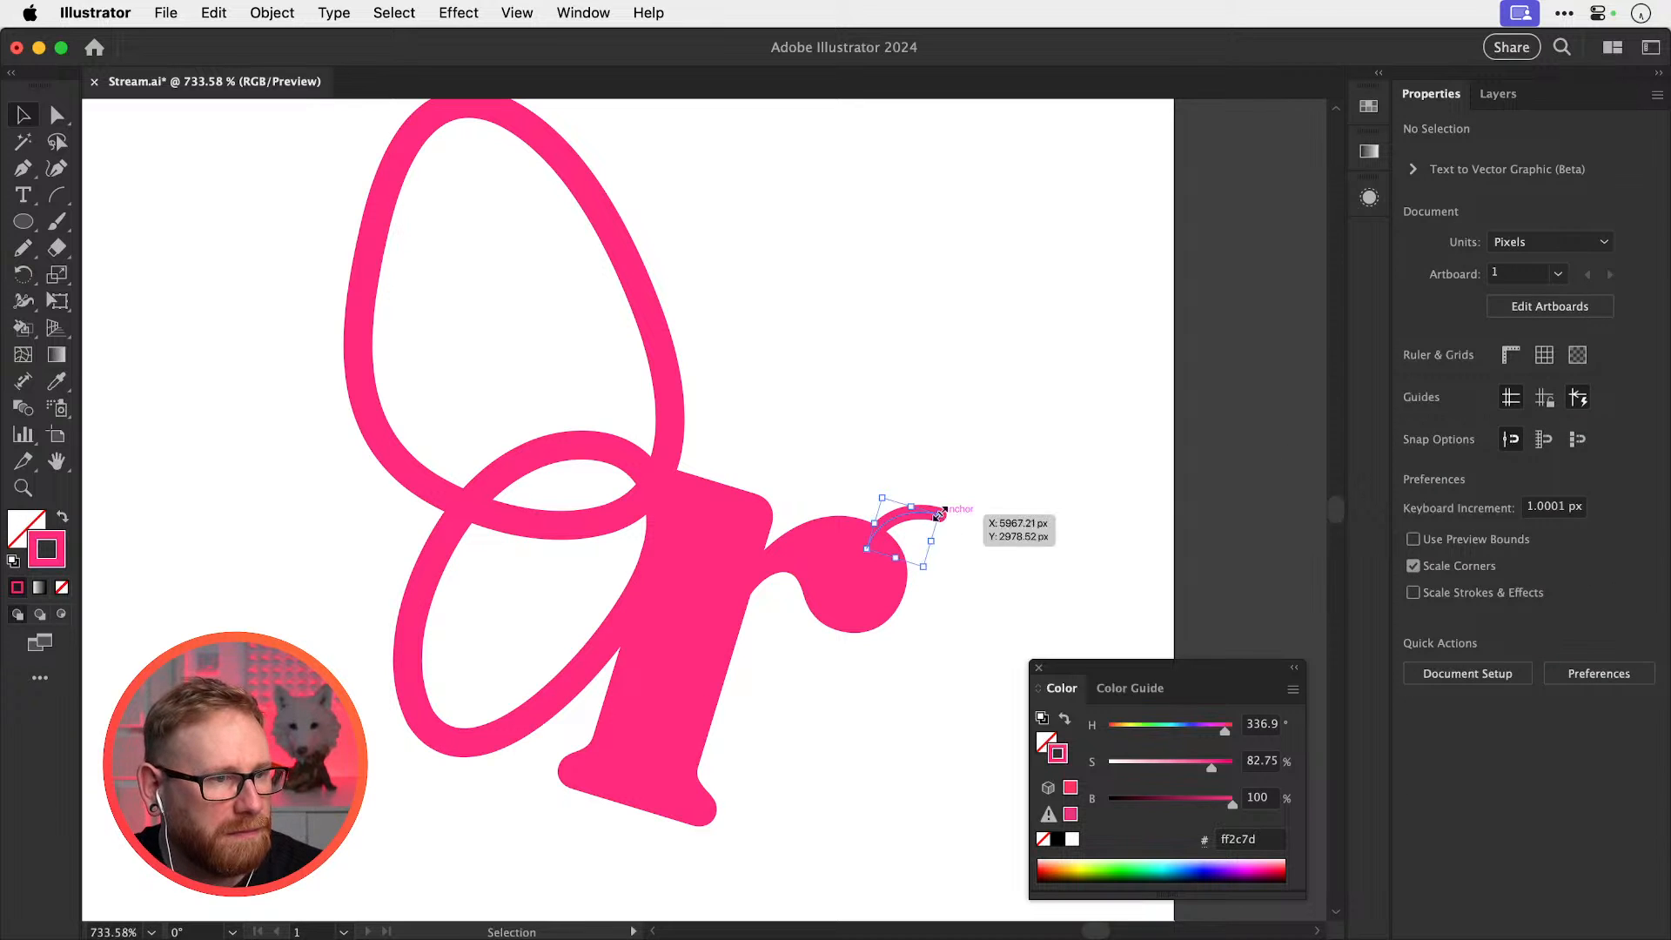
left_click(933, 514)
left_click_drag(940, 514, 924, 522)
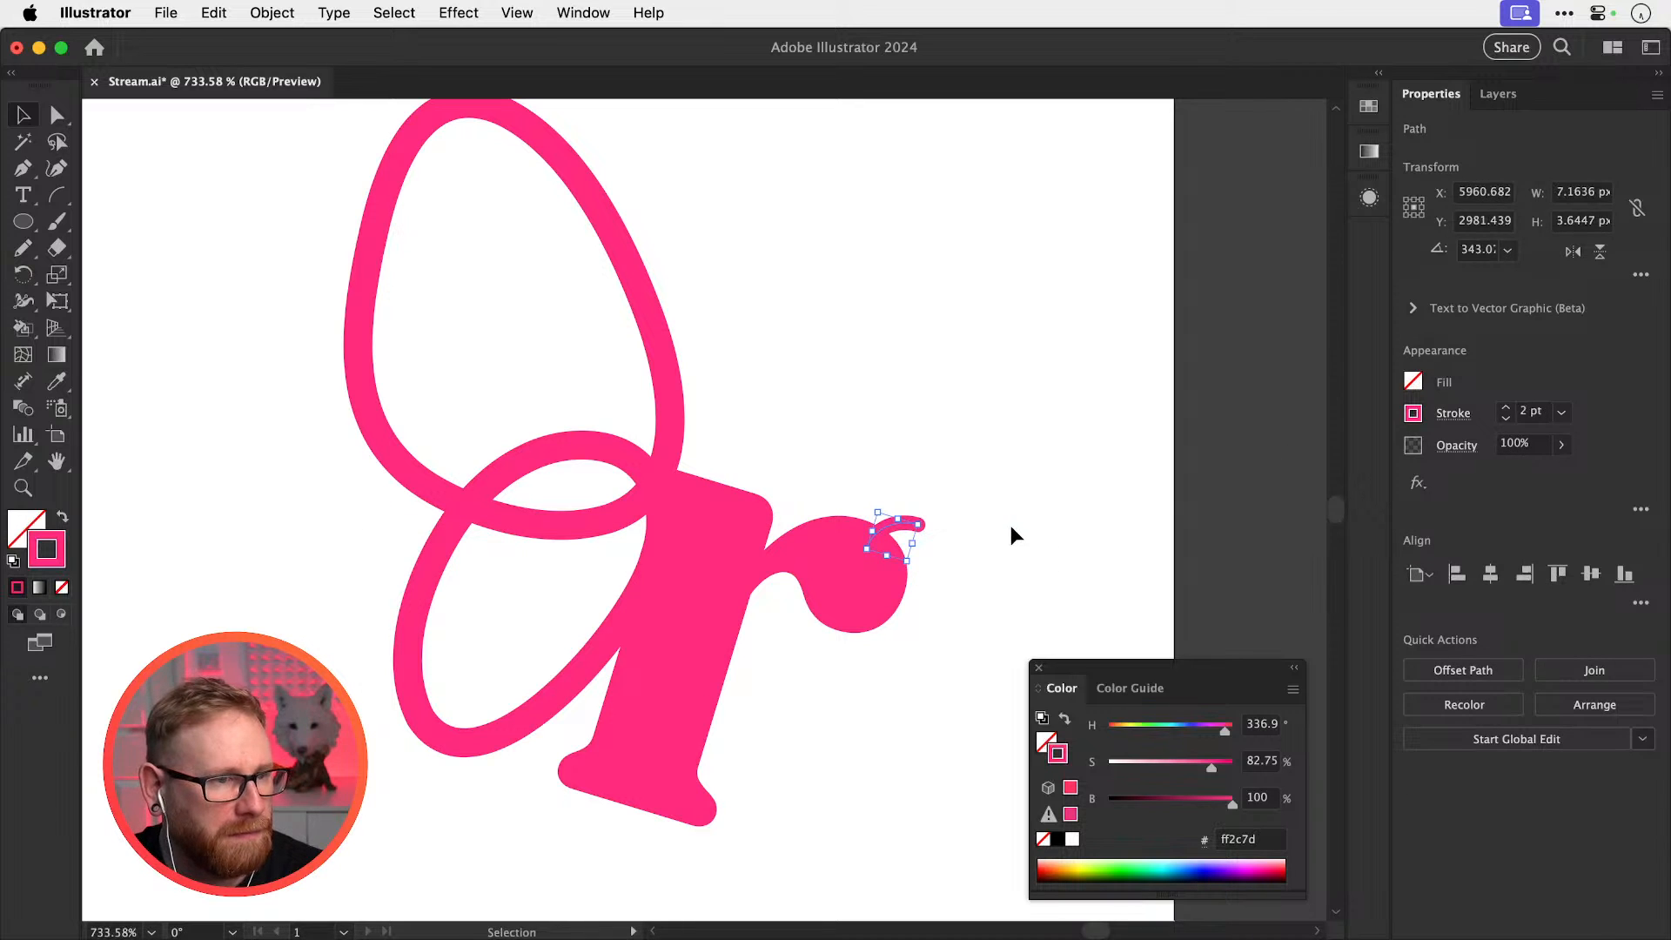
left_click(1009, 521)
Rotate a copy of the ear tail downward to make a second antenna curl
key("super+minus")
key("super+minus")
key("super+minus")
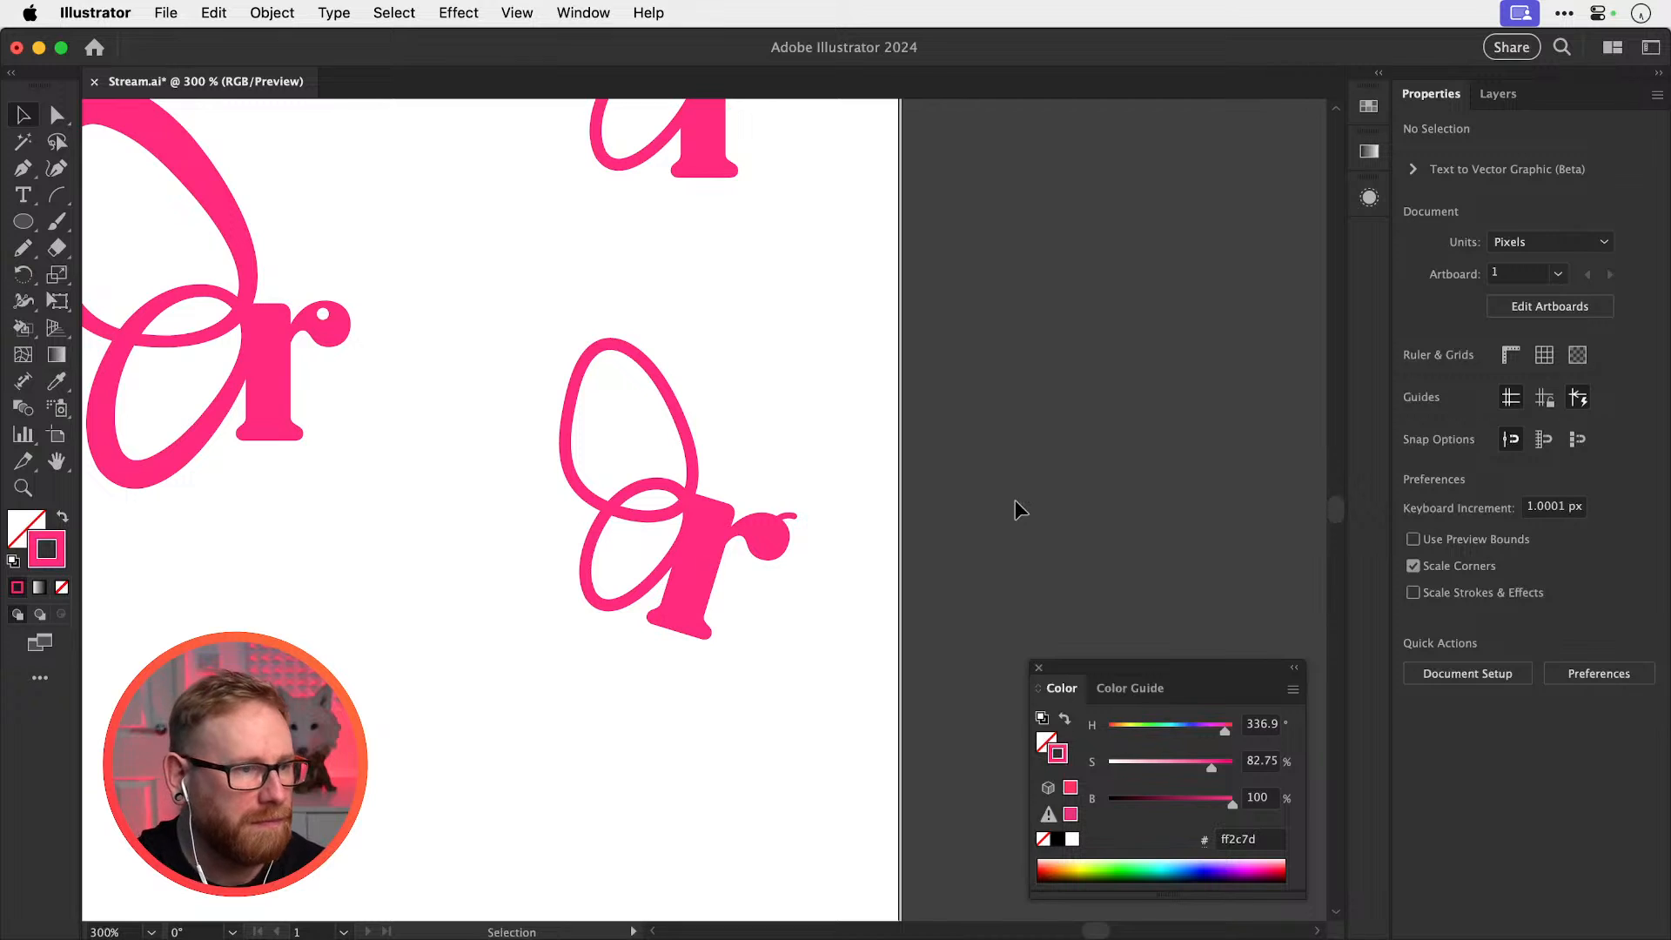
key("z")
key("v")
left_click_drag(743, 510, 896, 513)
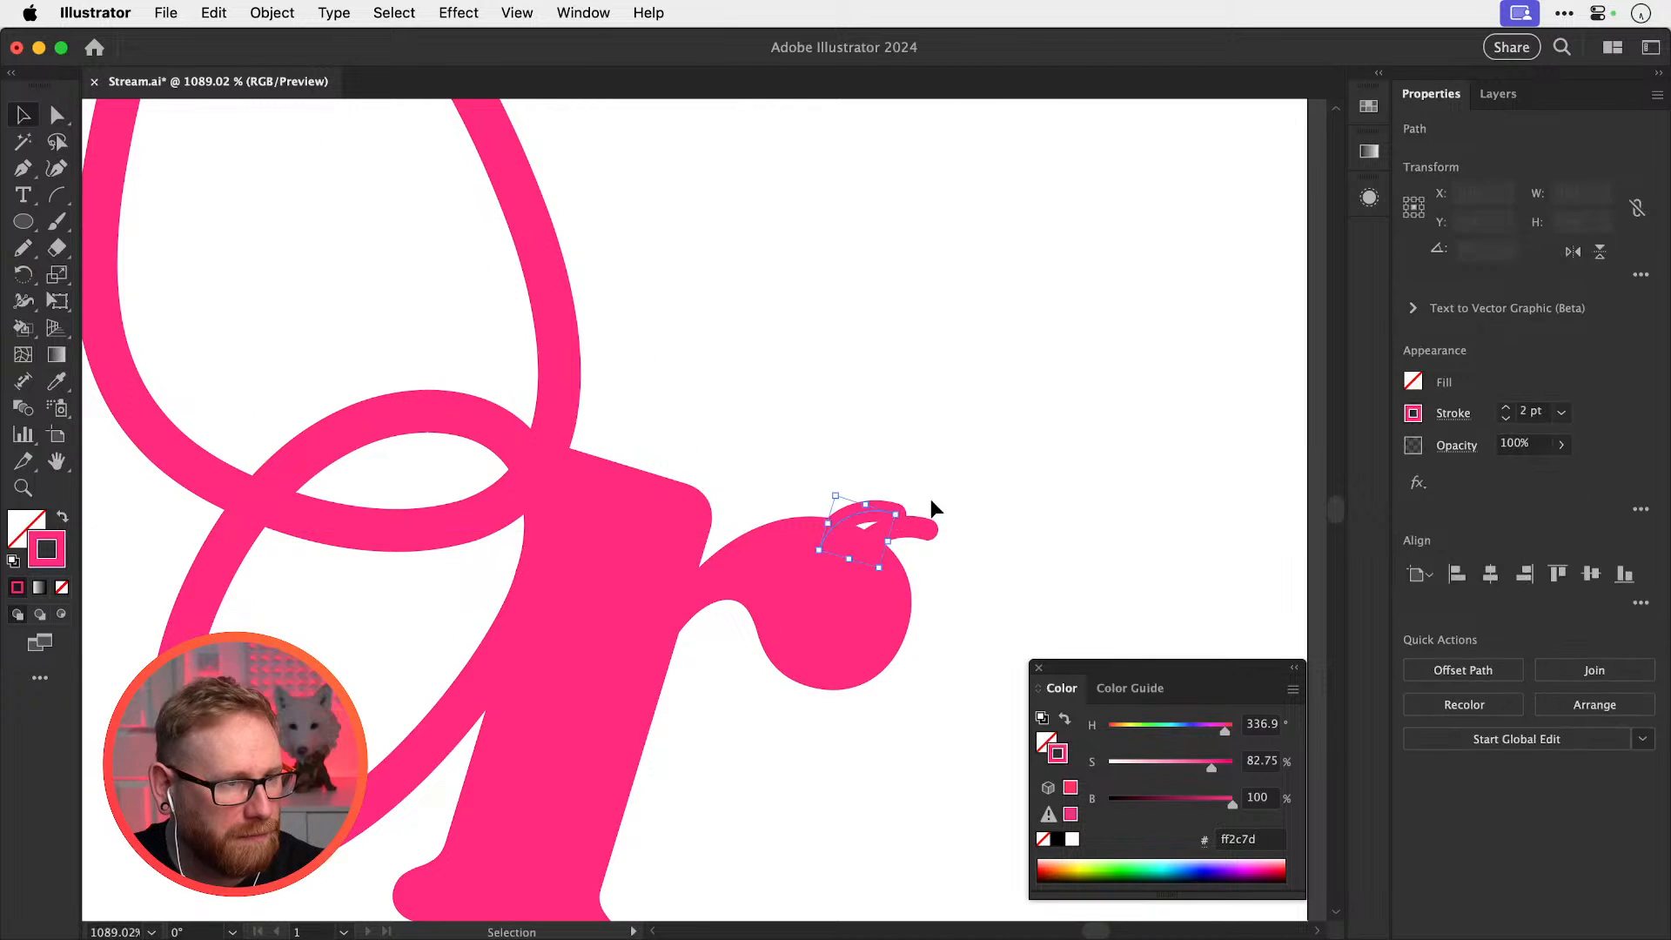
key("super+z")
key("r")
left_click_drag(1044, 522, 996, 623)
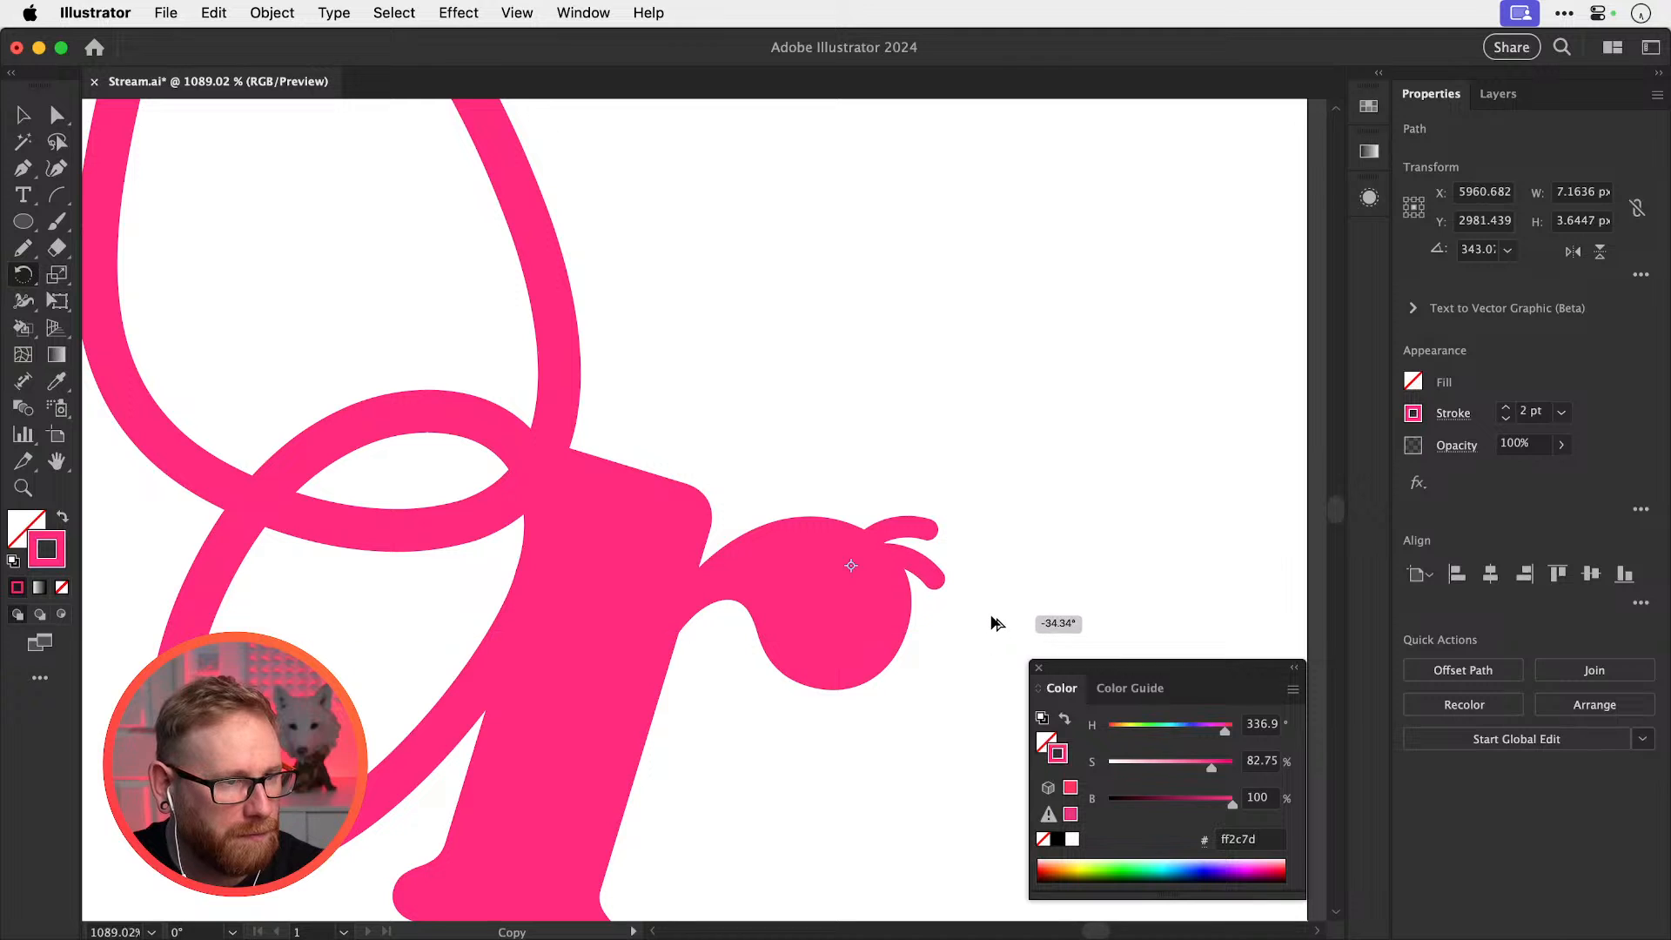
key("v")
left_click(1003, 592)
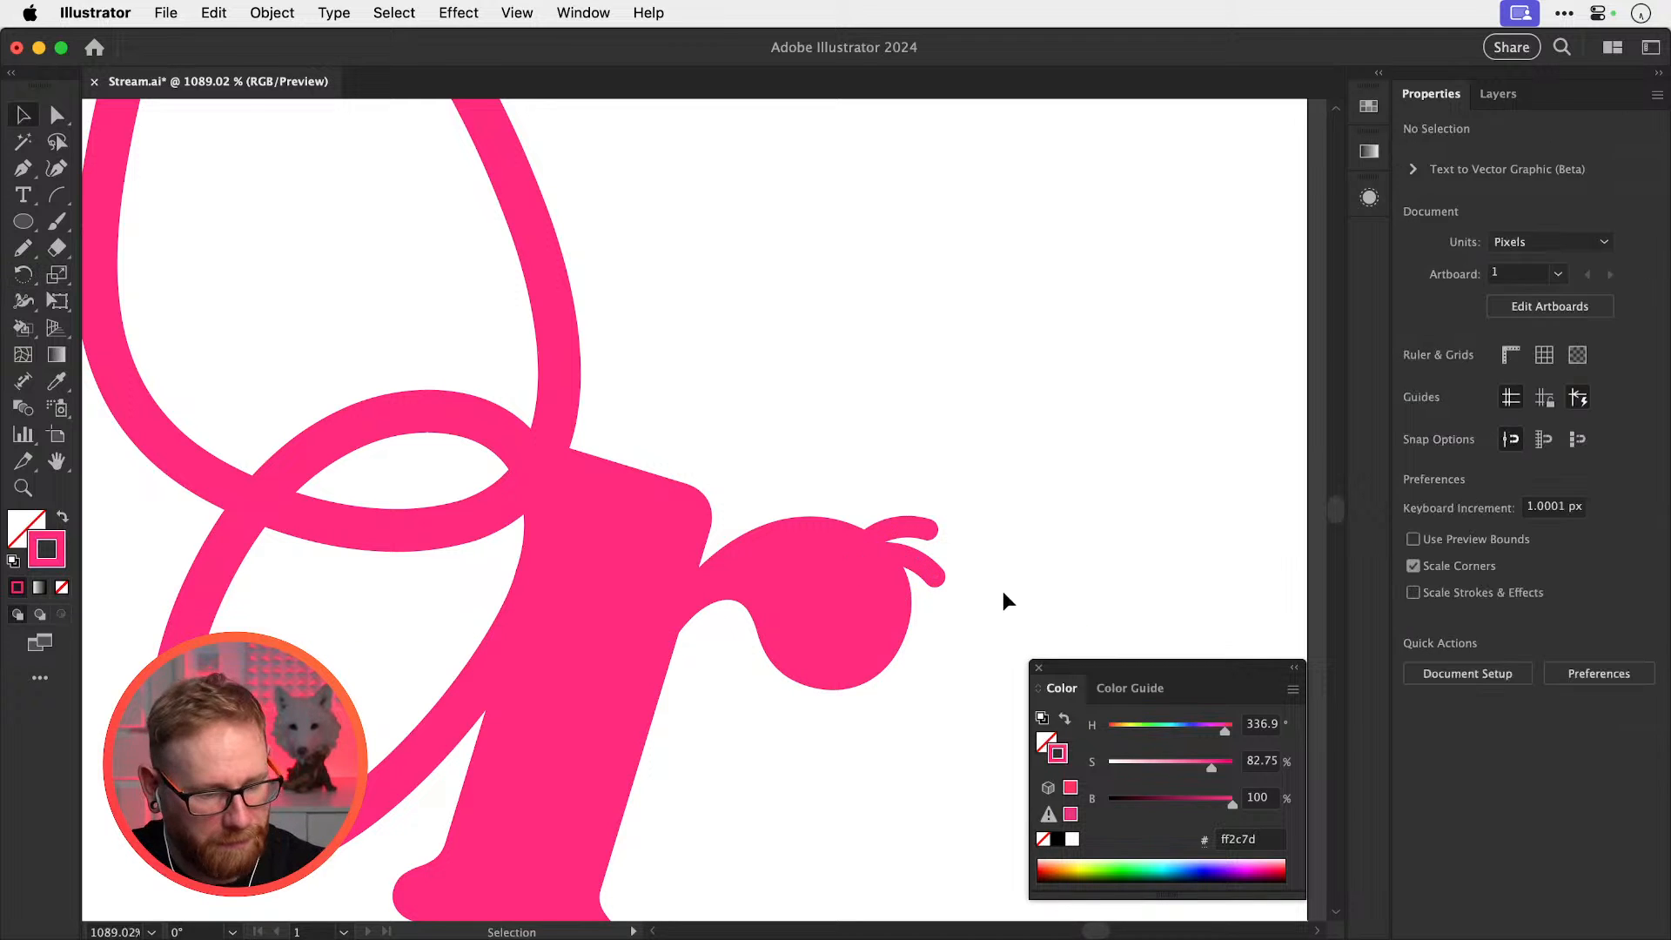
Zoom out to 200% and check each of the lower butterfly r logos
key("super+minus")
key("super+minus")
key("super+minus")
key("super+minus")
key("super+minus")
left_click_drag(753, 591, 904, 626)
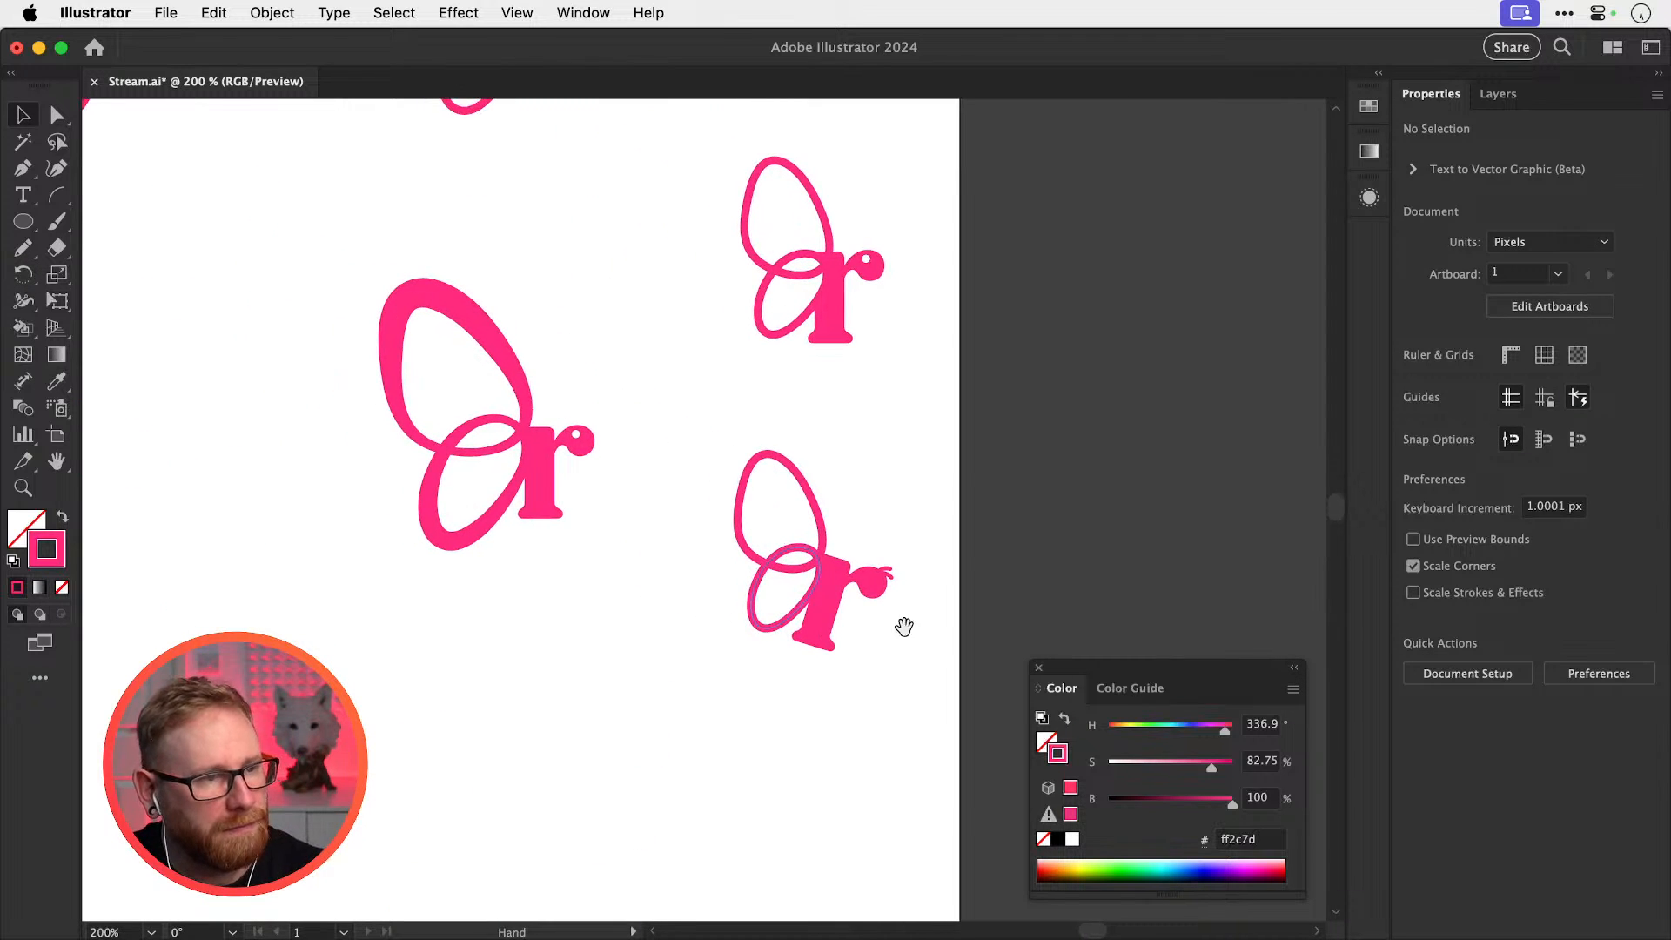
left_click(895, 580)
left_click(924, 524)
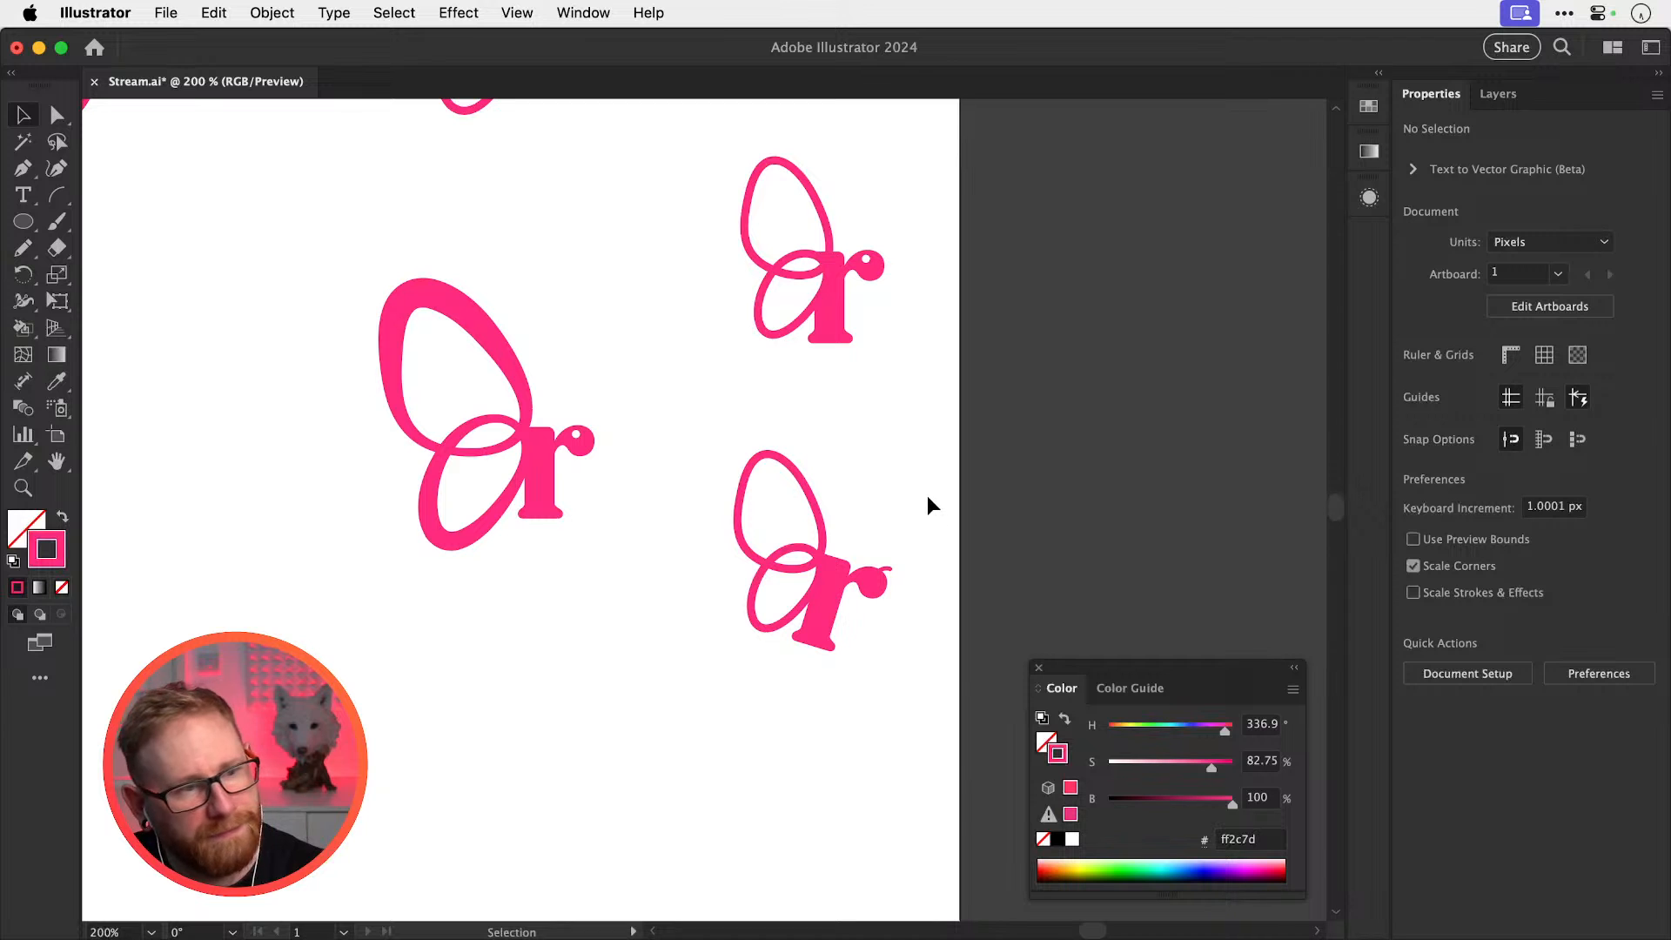
left_click(882, 562)
left_click(744, 623)
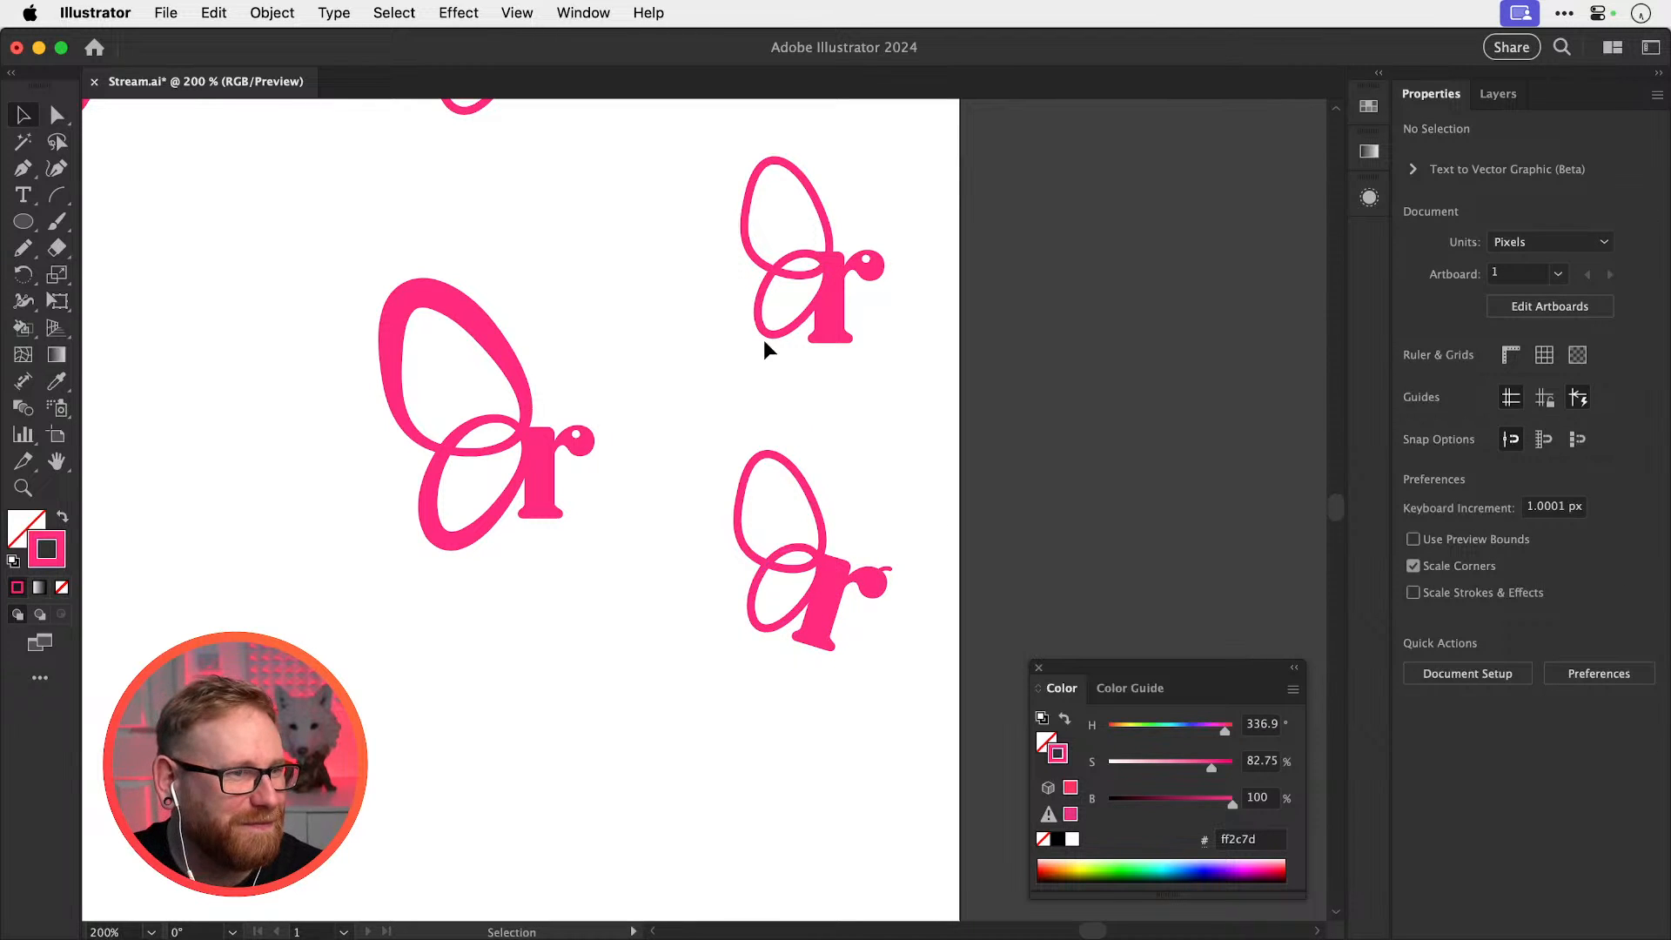
Duplicate the top-right looped r mark to the lower left and zoom in on the copy
left_click(865, 269)
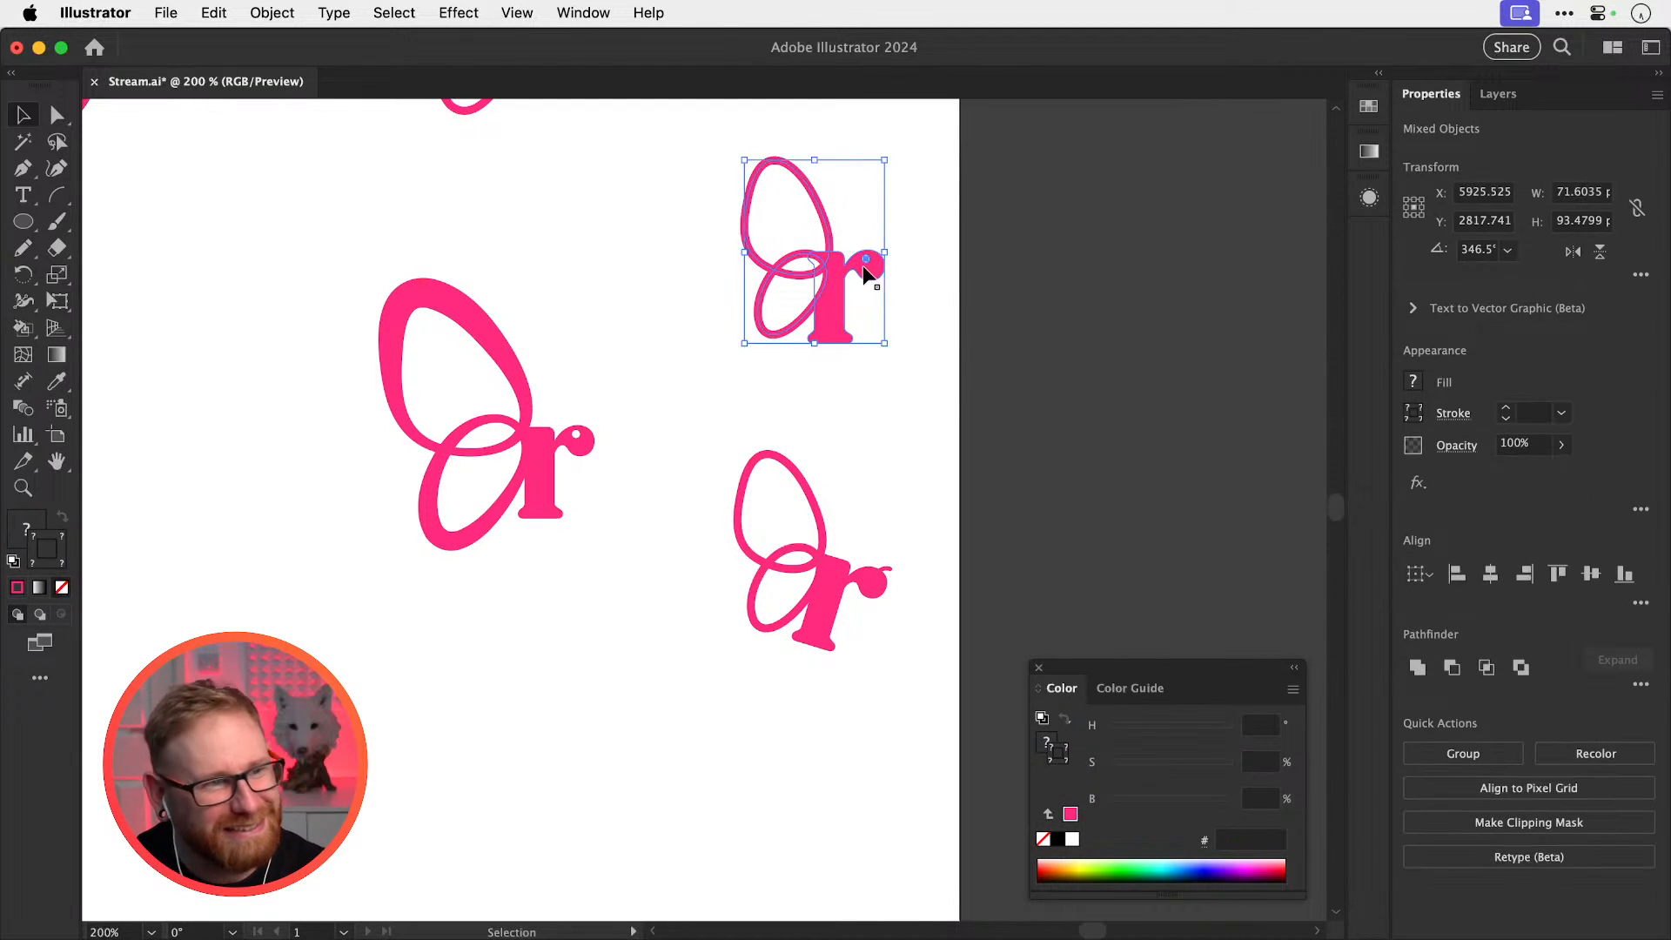
left_click_drag(865, 269, 688, 792)
left_click_drag(759, 733, 855, 526)
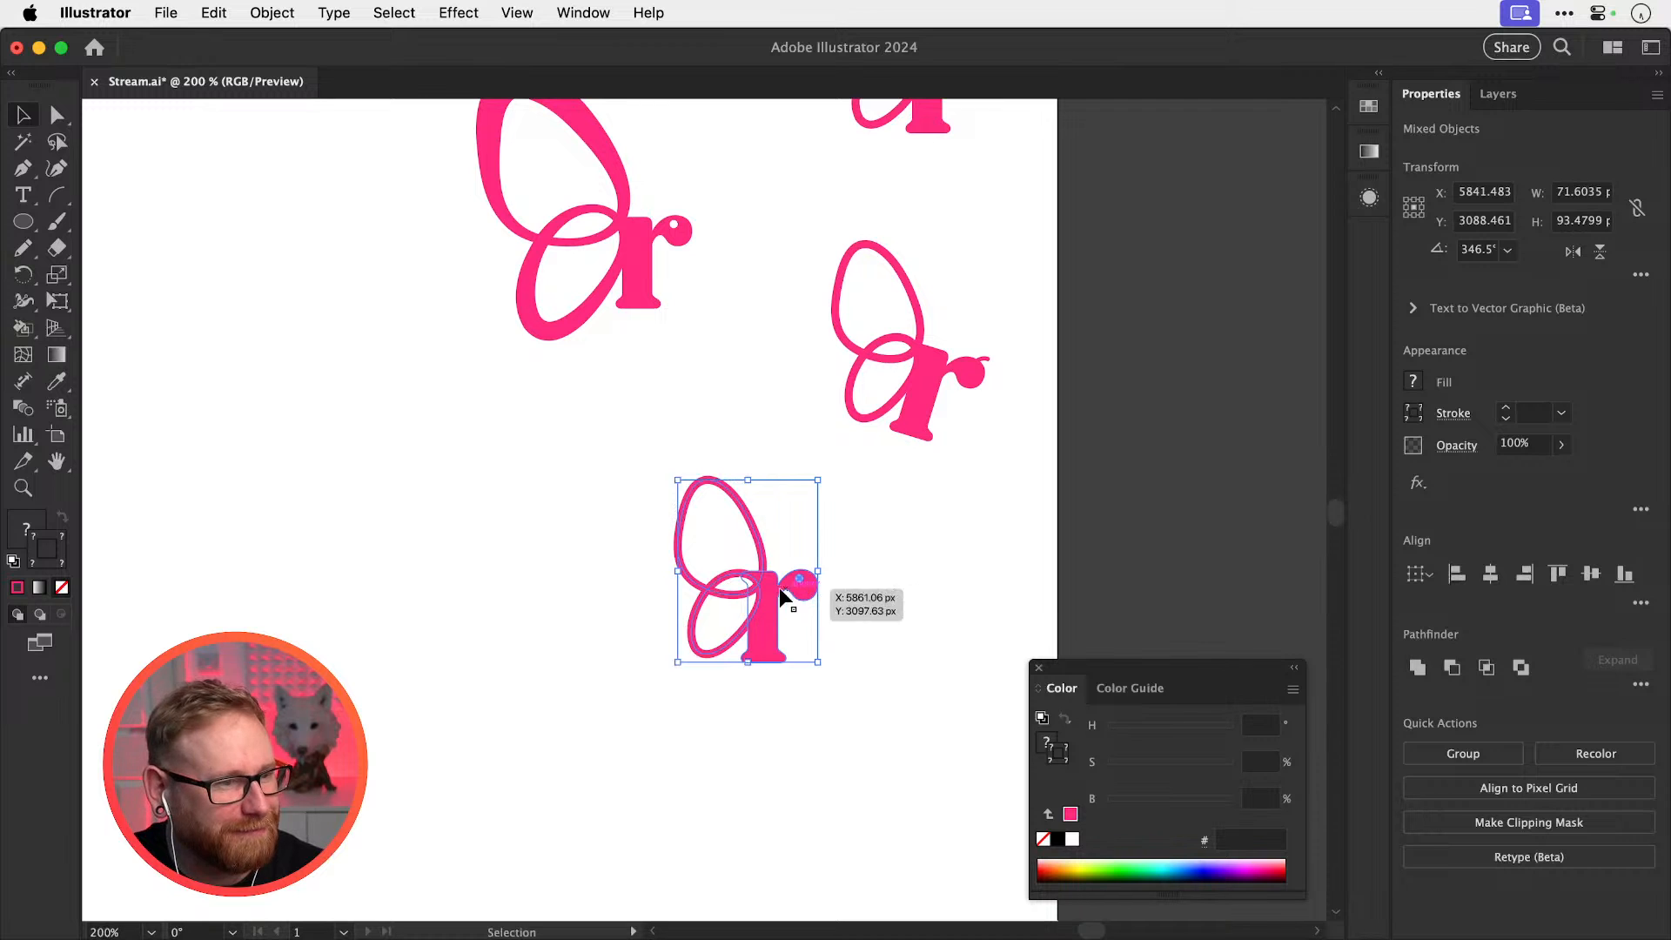
left_click_drag(779, 587, 888, 679)
left_click(900, 602)
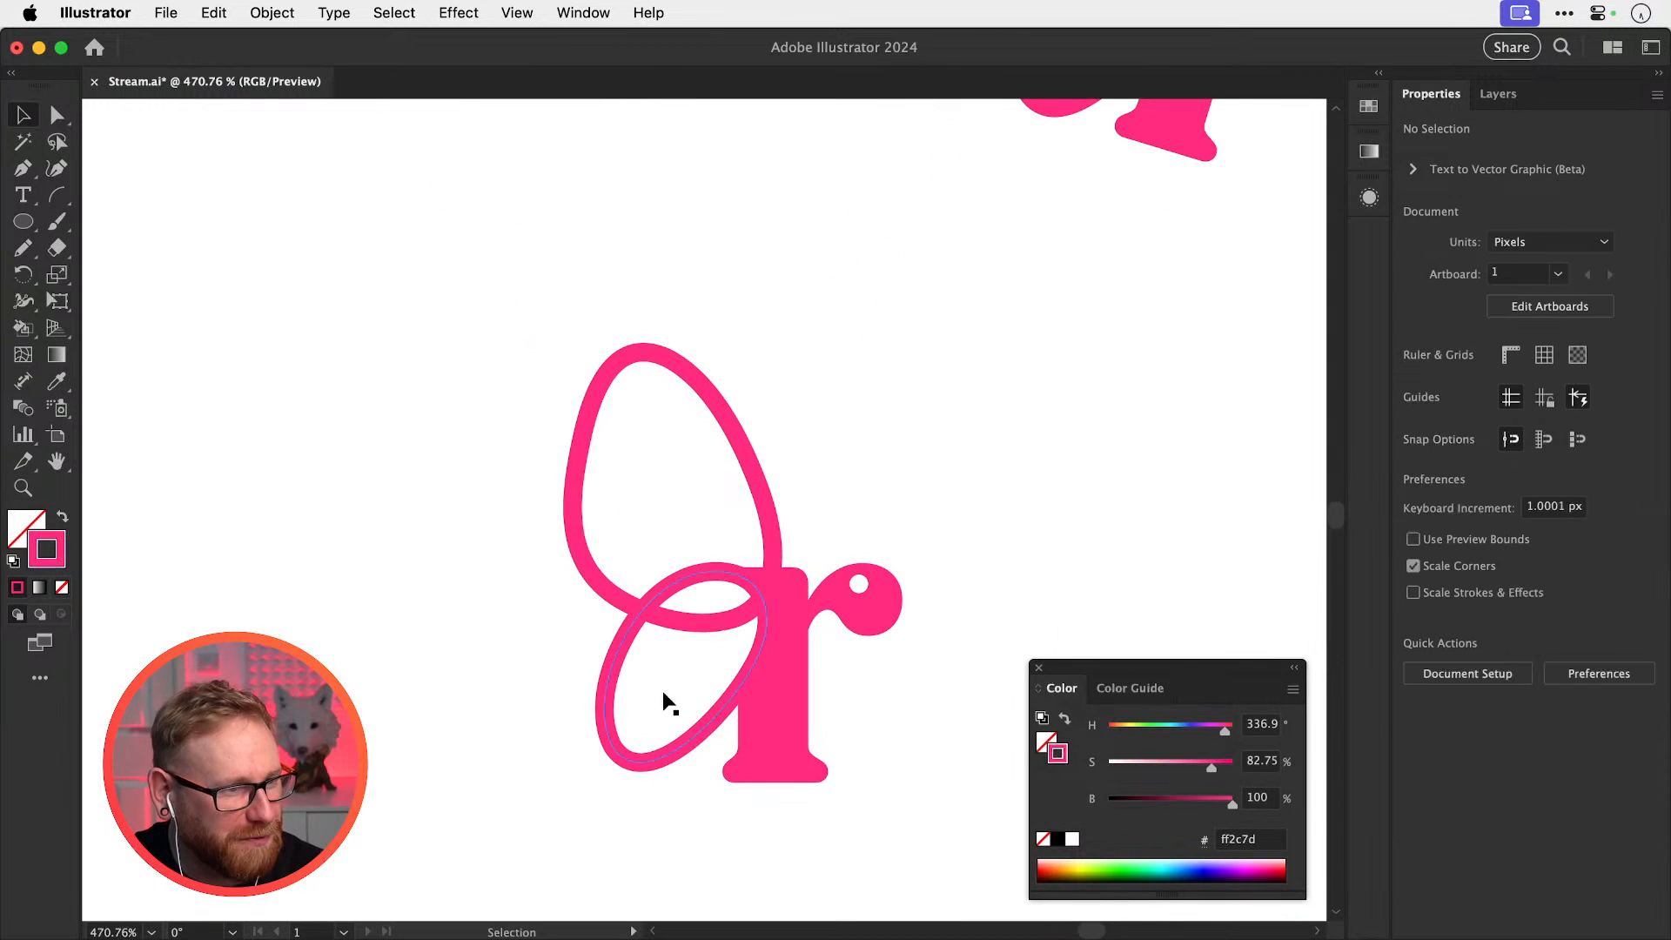
left_click(635, 581)
key("Delete")
key("cmd+z")
Draw an ellipse left of the r, tilt it about 38 degrees, and shift it slightly
left_click(24, 224)
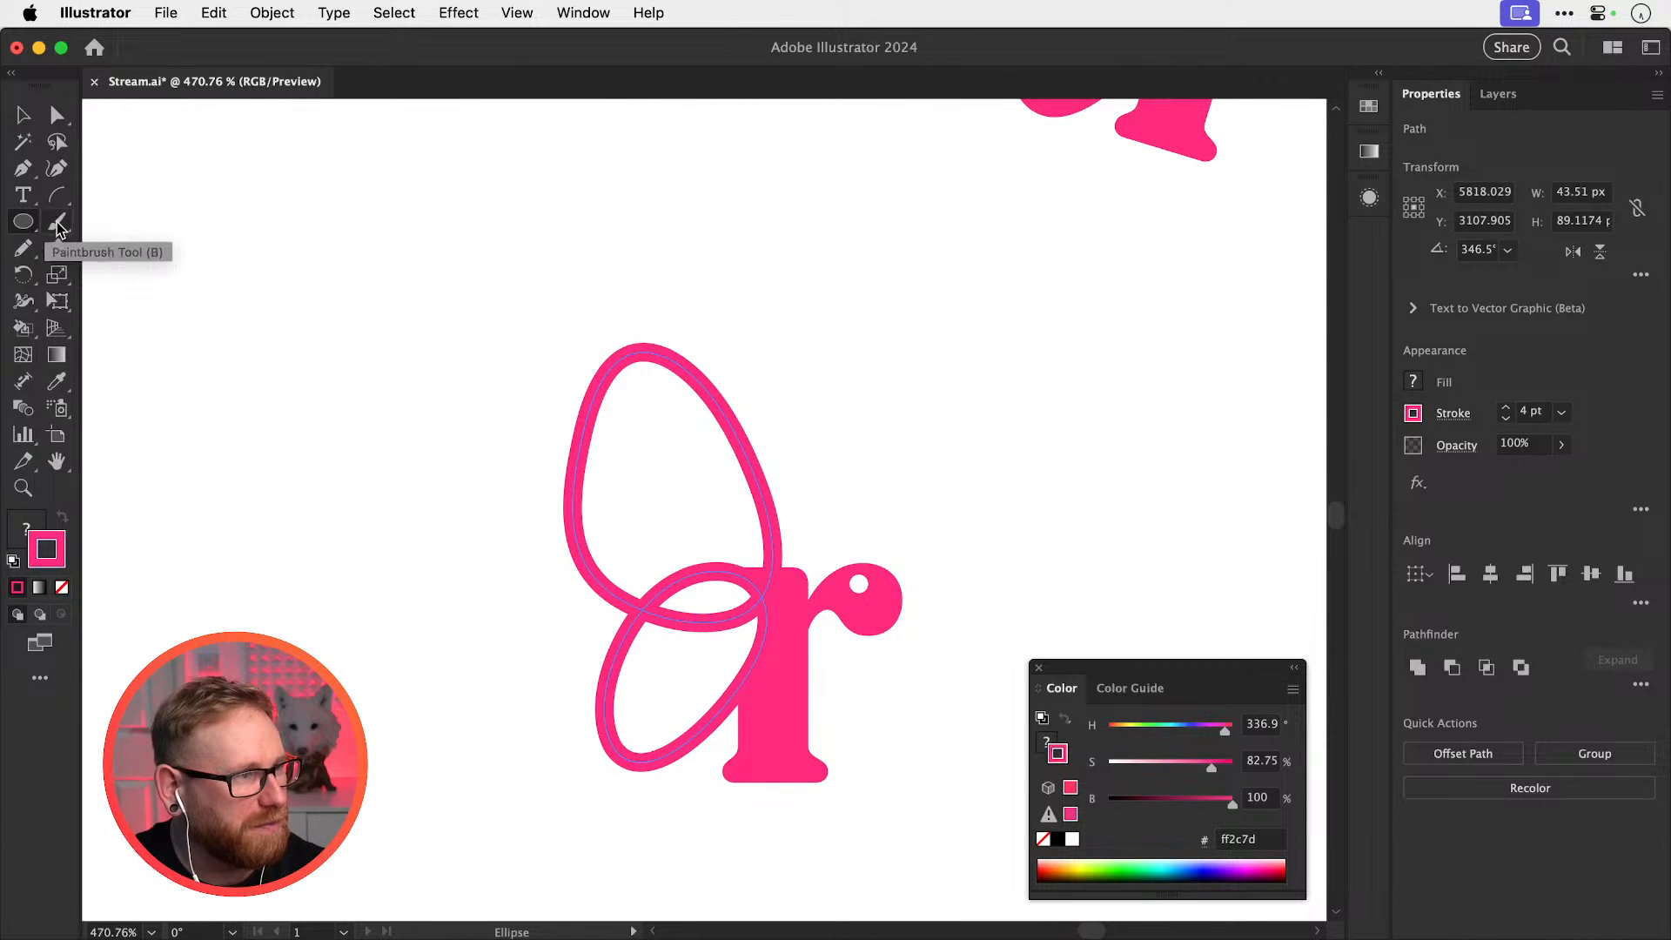
mouse_move(492, 769)
left_mouse_down()
mouse_move(588, 544)
mouse_move(621, 549)
left_mouse_up()
key("r")
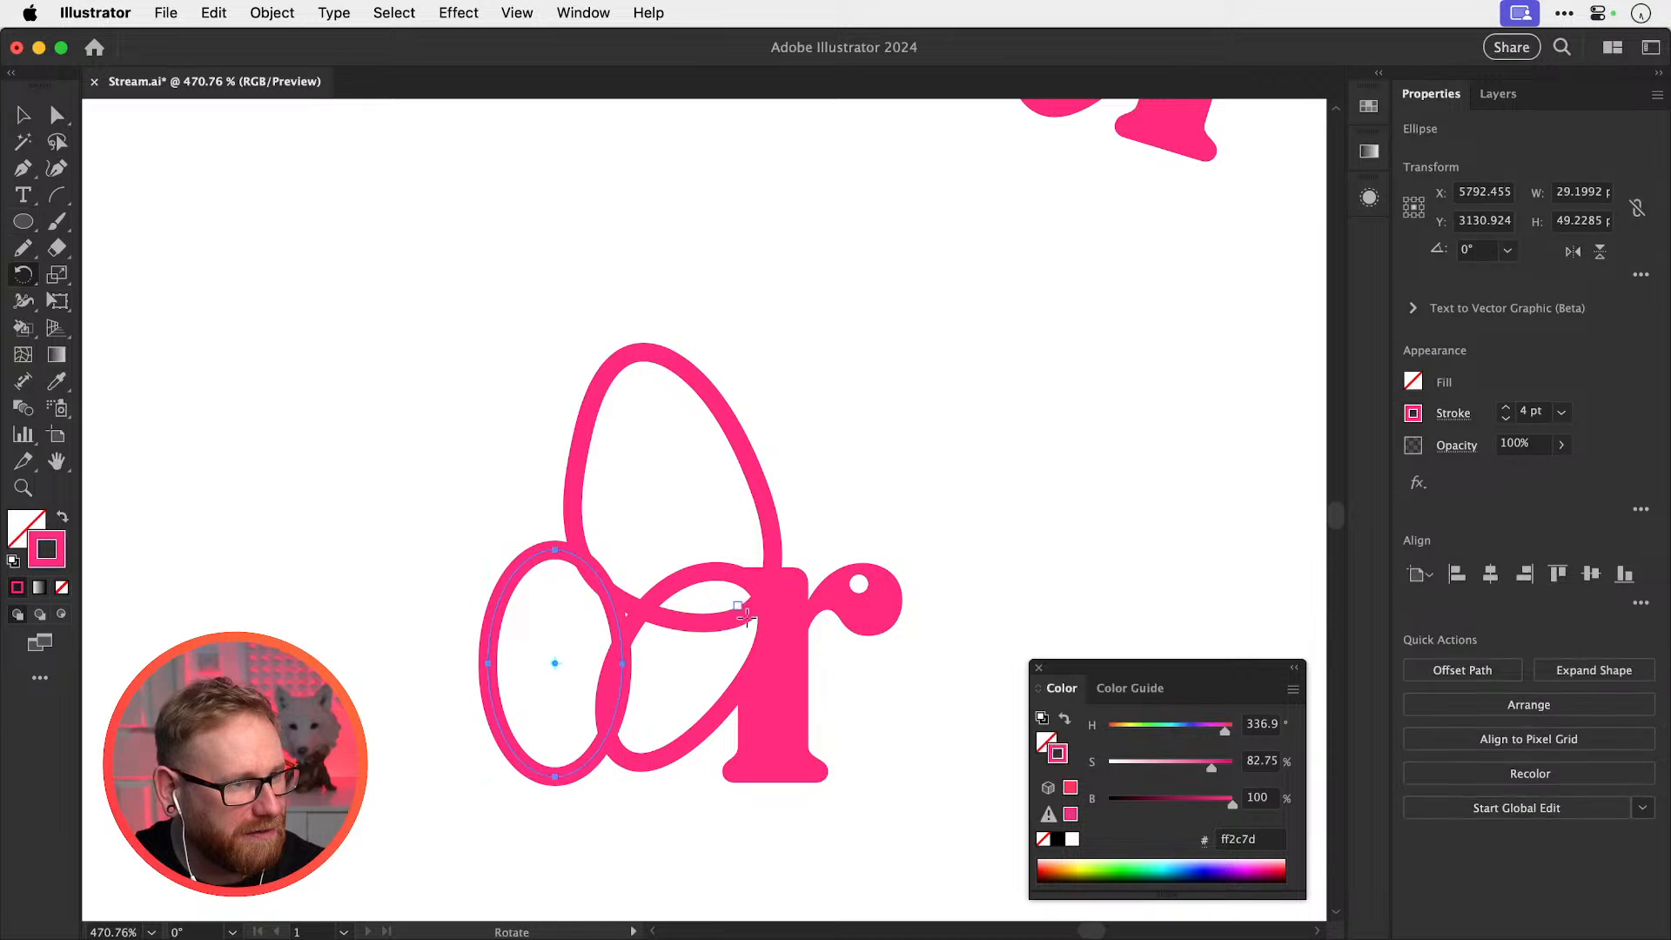
left_click_drag(688, 634, 698, 738)
left_click(593, 742, "super")
key("v")
left_click_drag(578, 742, 664, 757)
Delete the copy's original loop path, keeping the new ellipse pasted in place
left_click(660, 740)
key("super+x")
left_click(675, 726)
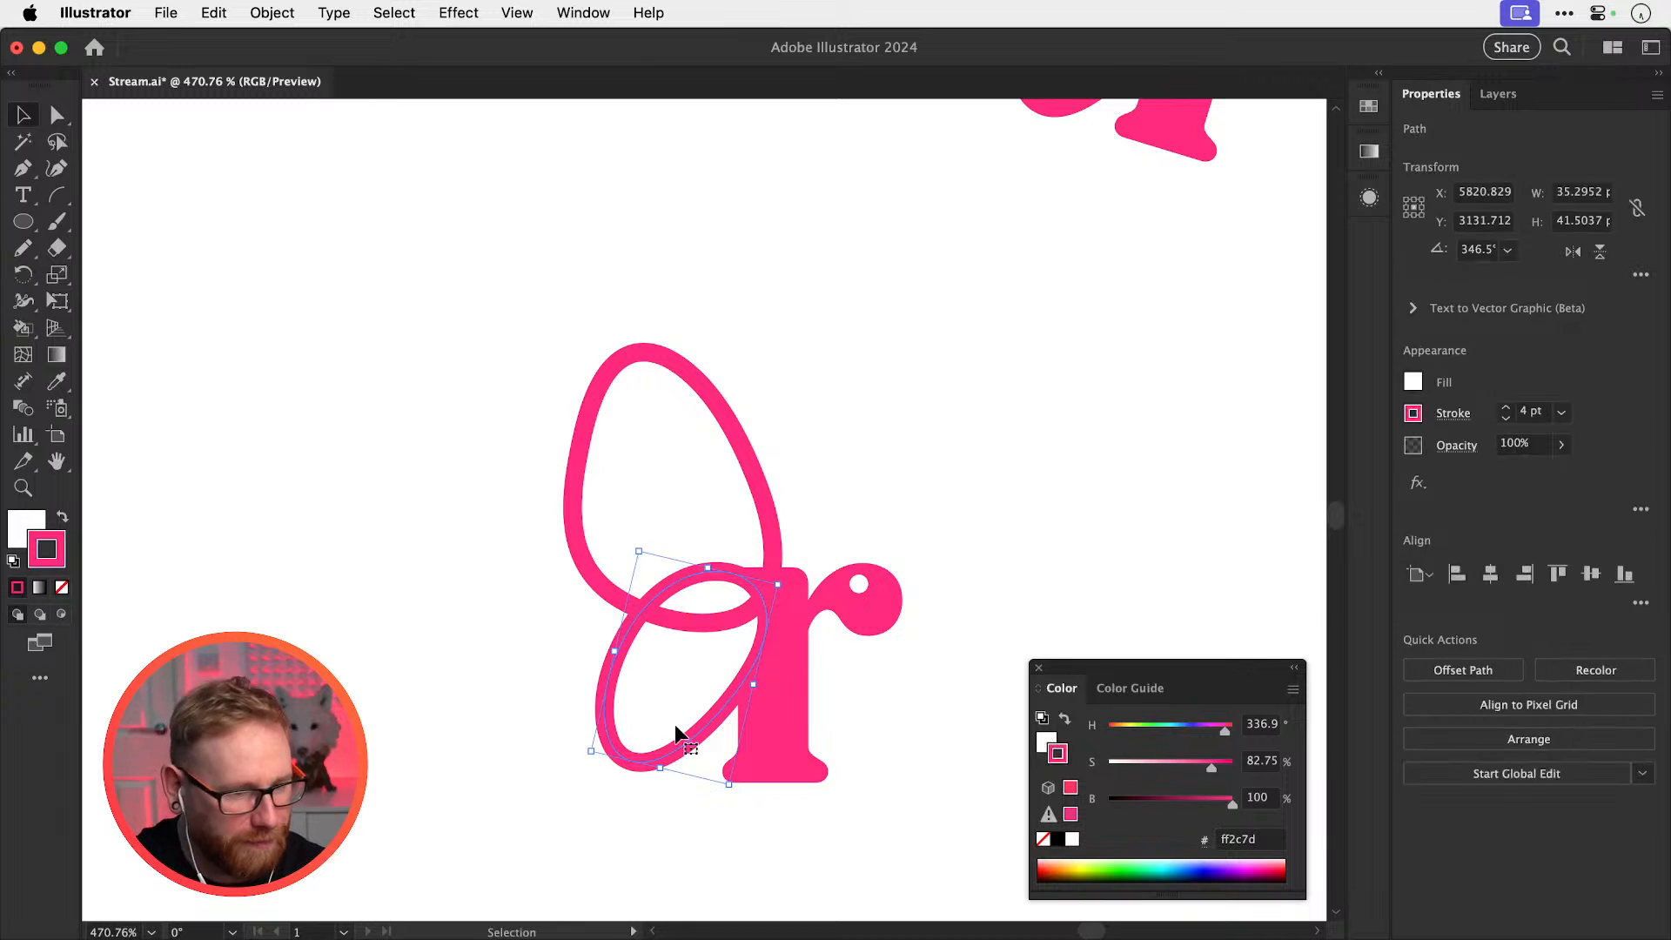
key("Delete")
key("super+f")
Give the ellipse a sampled white fill while keeping its pink outline
key("i")
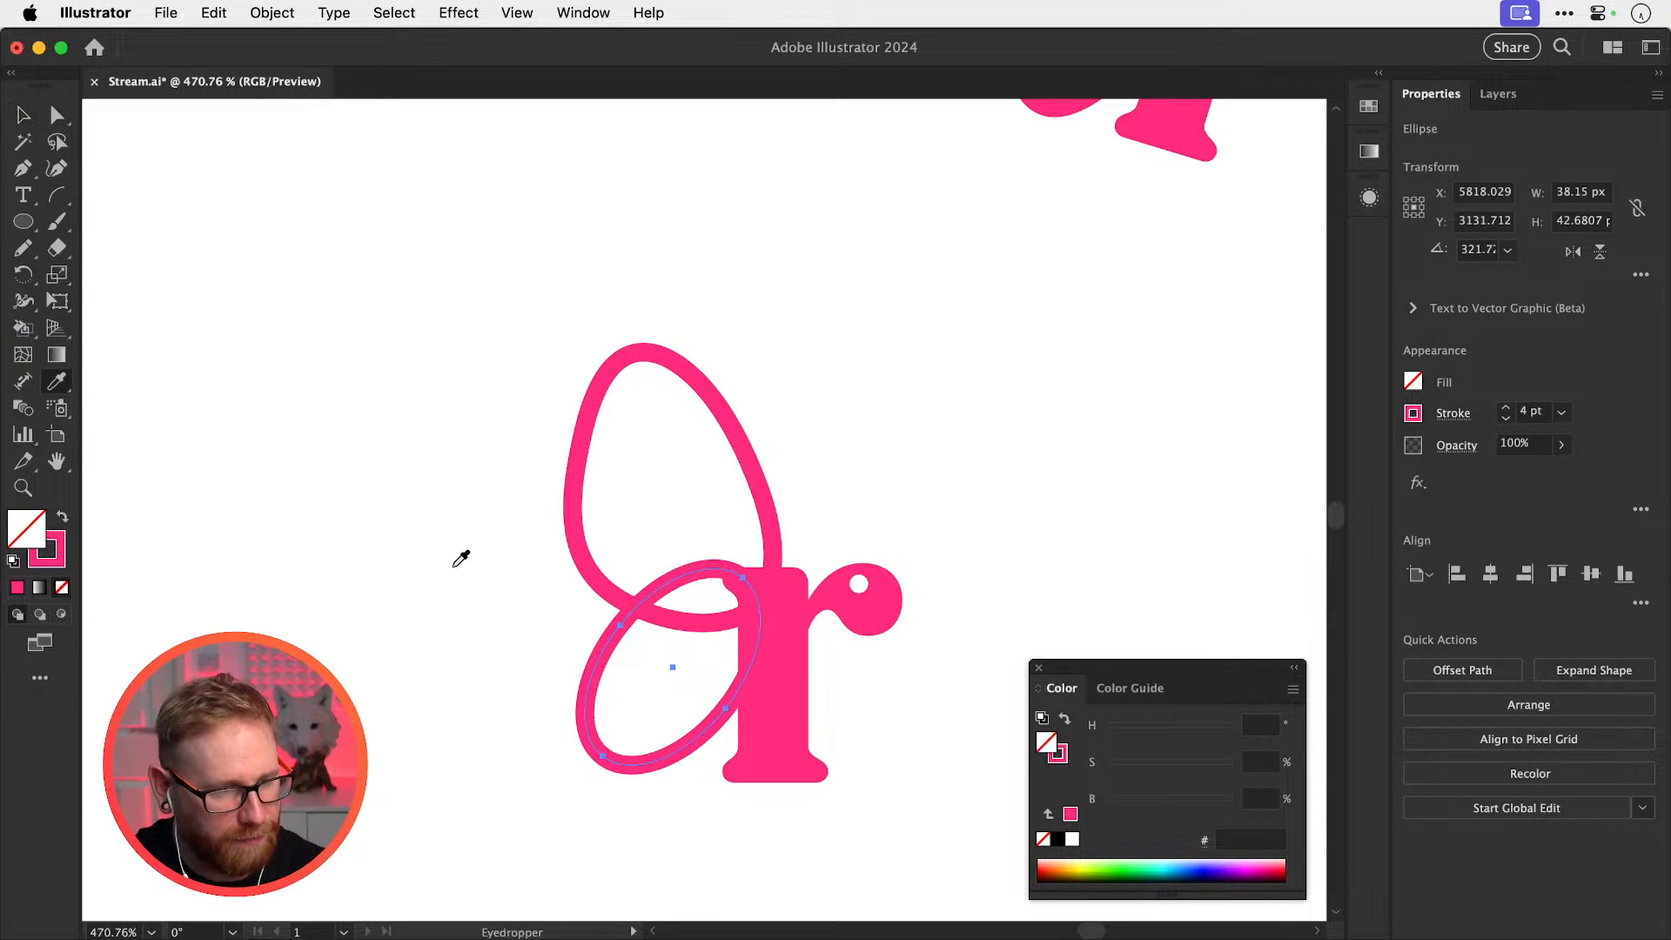
left_click(445, 575)
key("super+z")
left_click(446, 575, "shift")
key("super+shift+a")
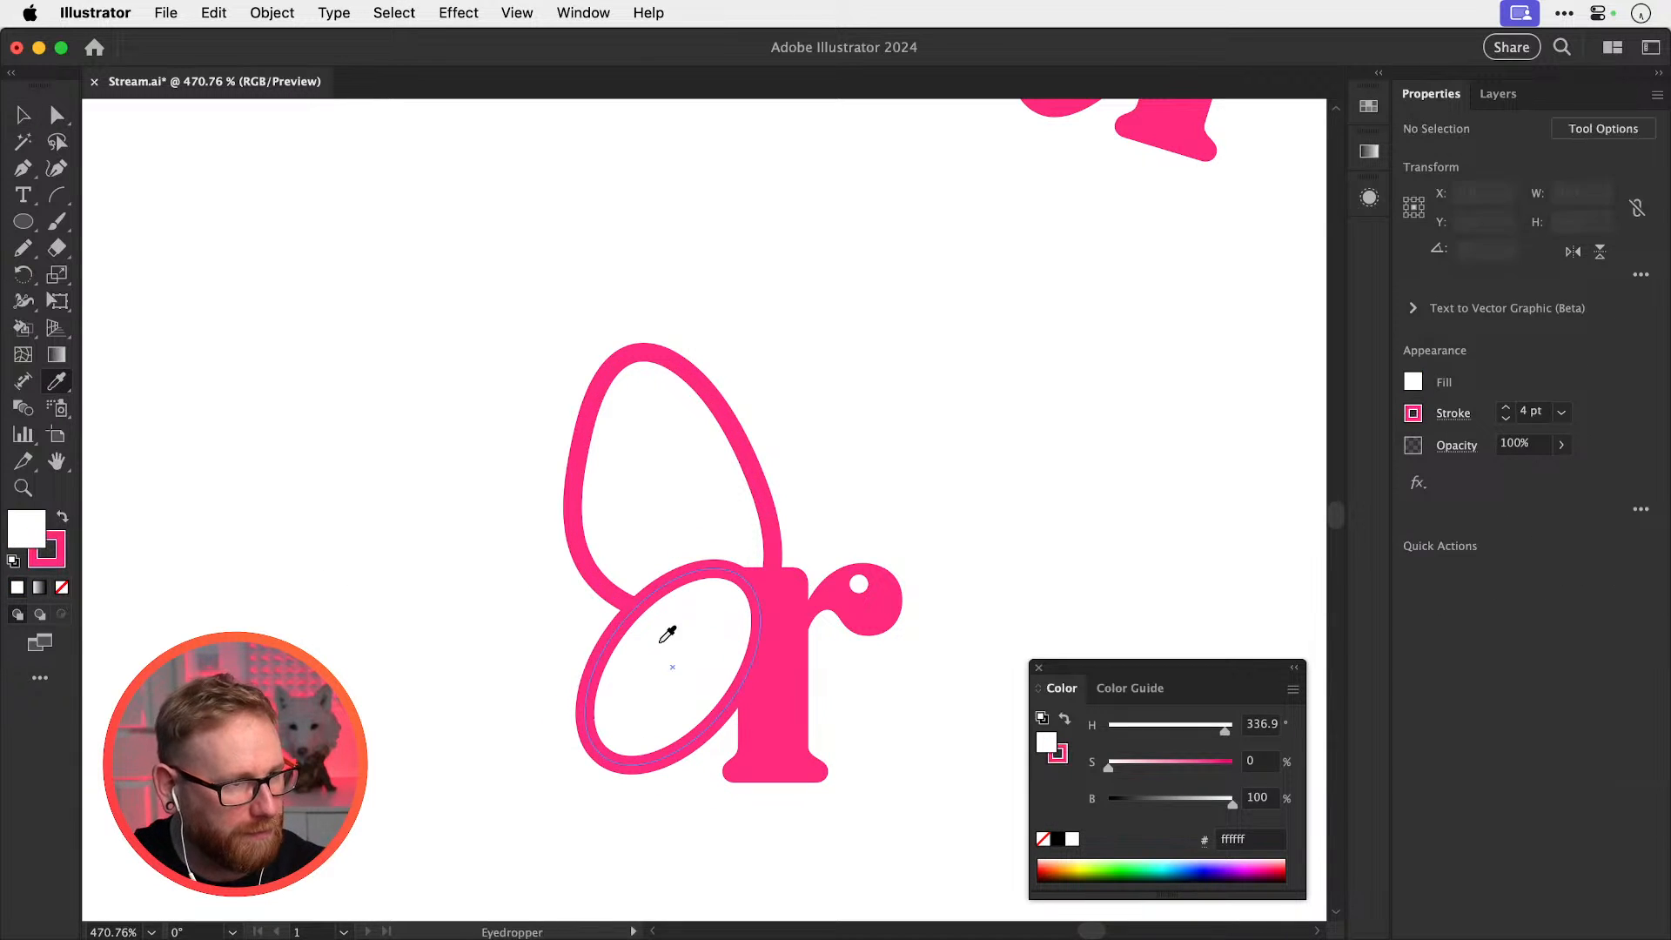
key("v")
left_click(612, 671)
Rotate the ellipse upright in 45° steps, remove the extra ellipse, and move it up-right
key("r")
left_click_drag(742, 691, 739, 564)
key("v")
left_click(765, 511)
key("Delete")
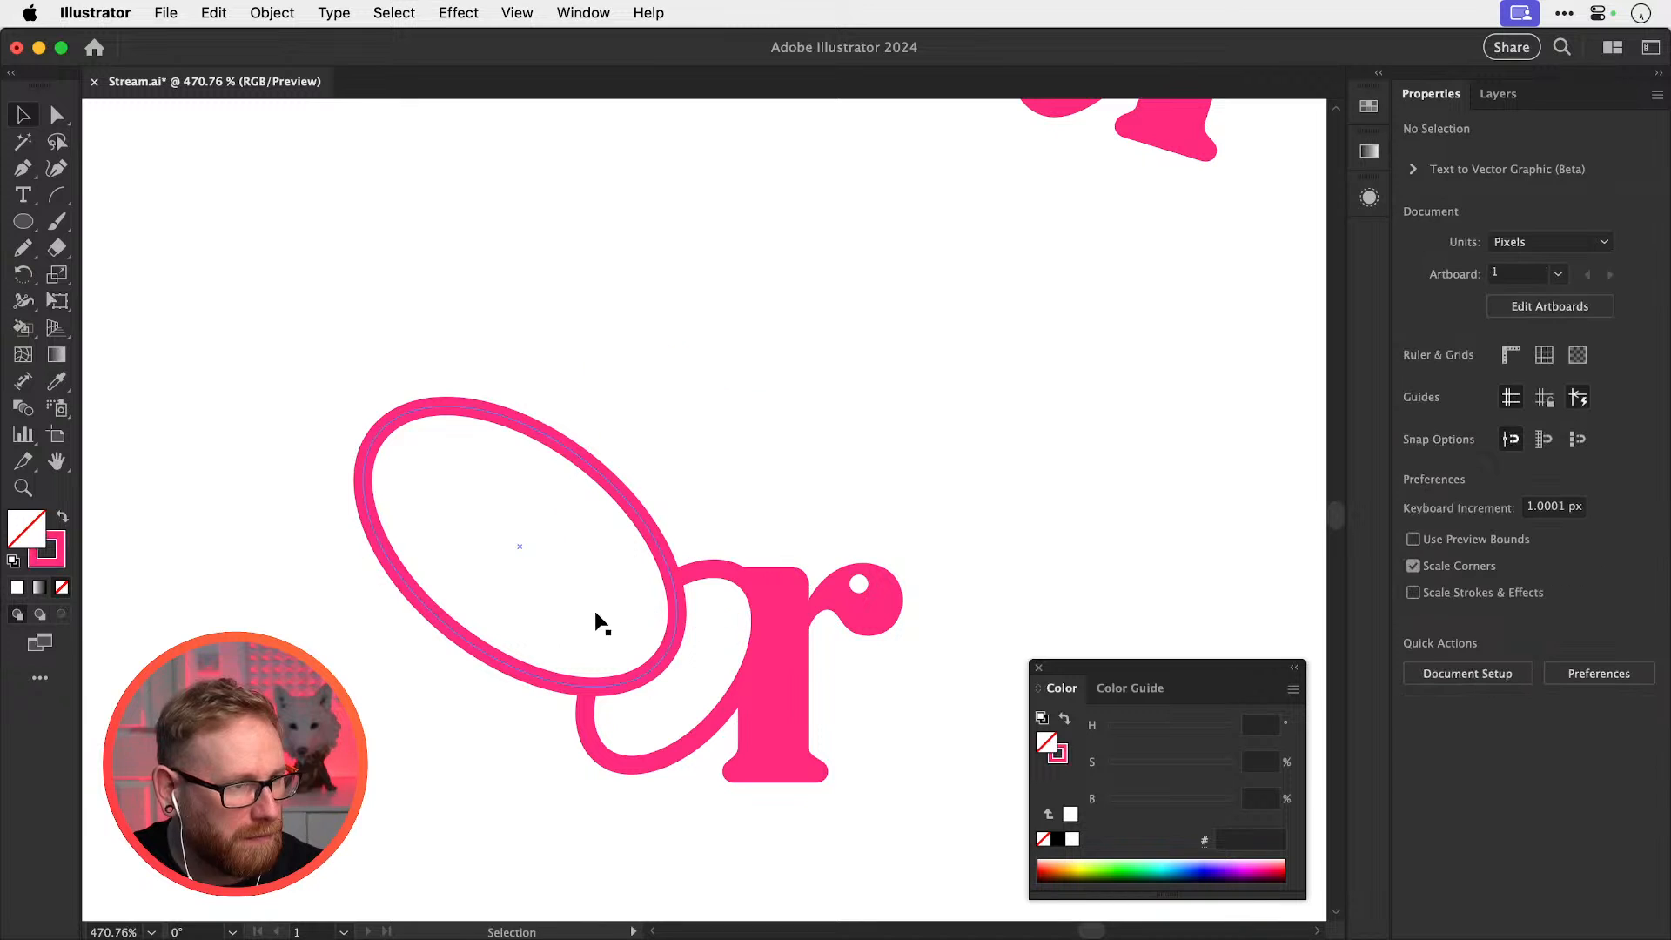
left_click_drag(597, 618, 681, 567)
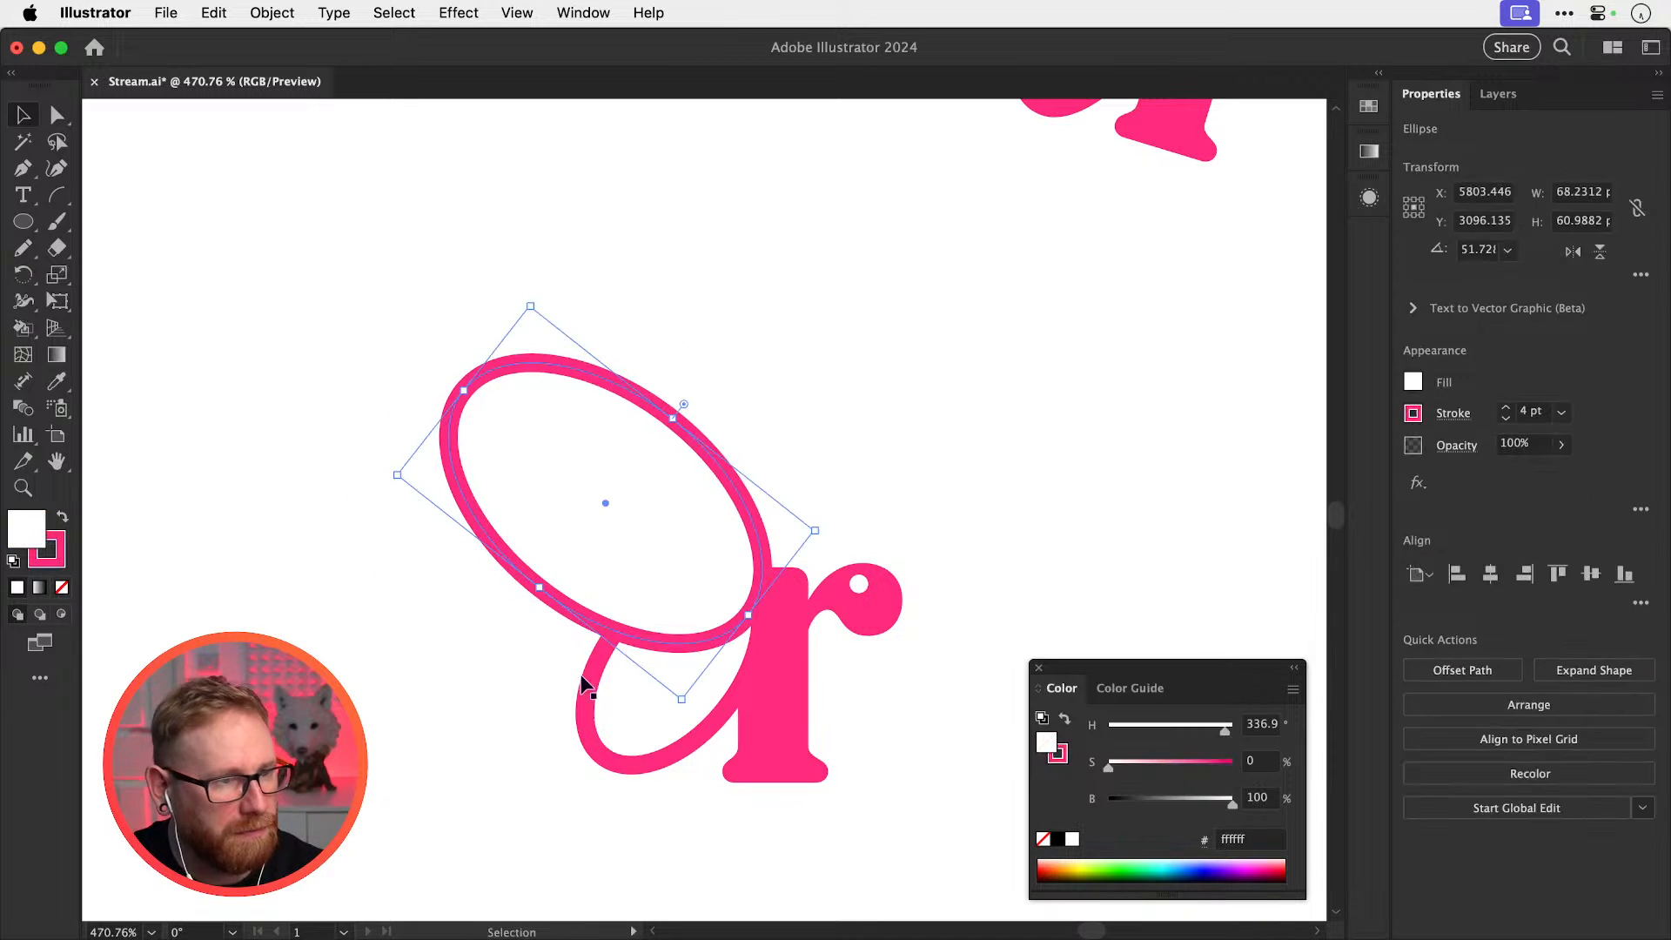
Shrink the big wing ellipse slightly and lower it a few pixels
left_click(496, 728)
left_click_drag(483, 746, 635, 590)
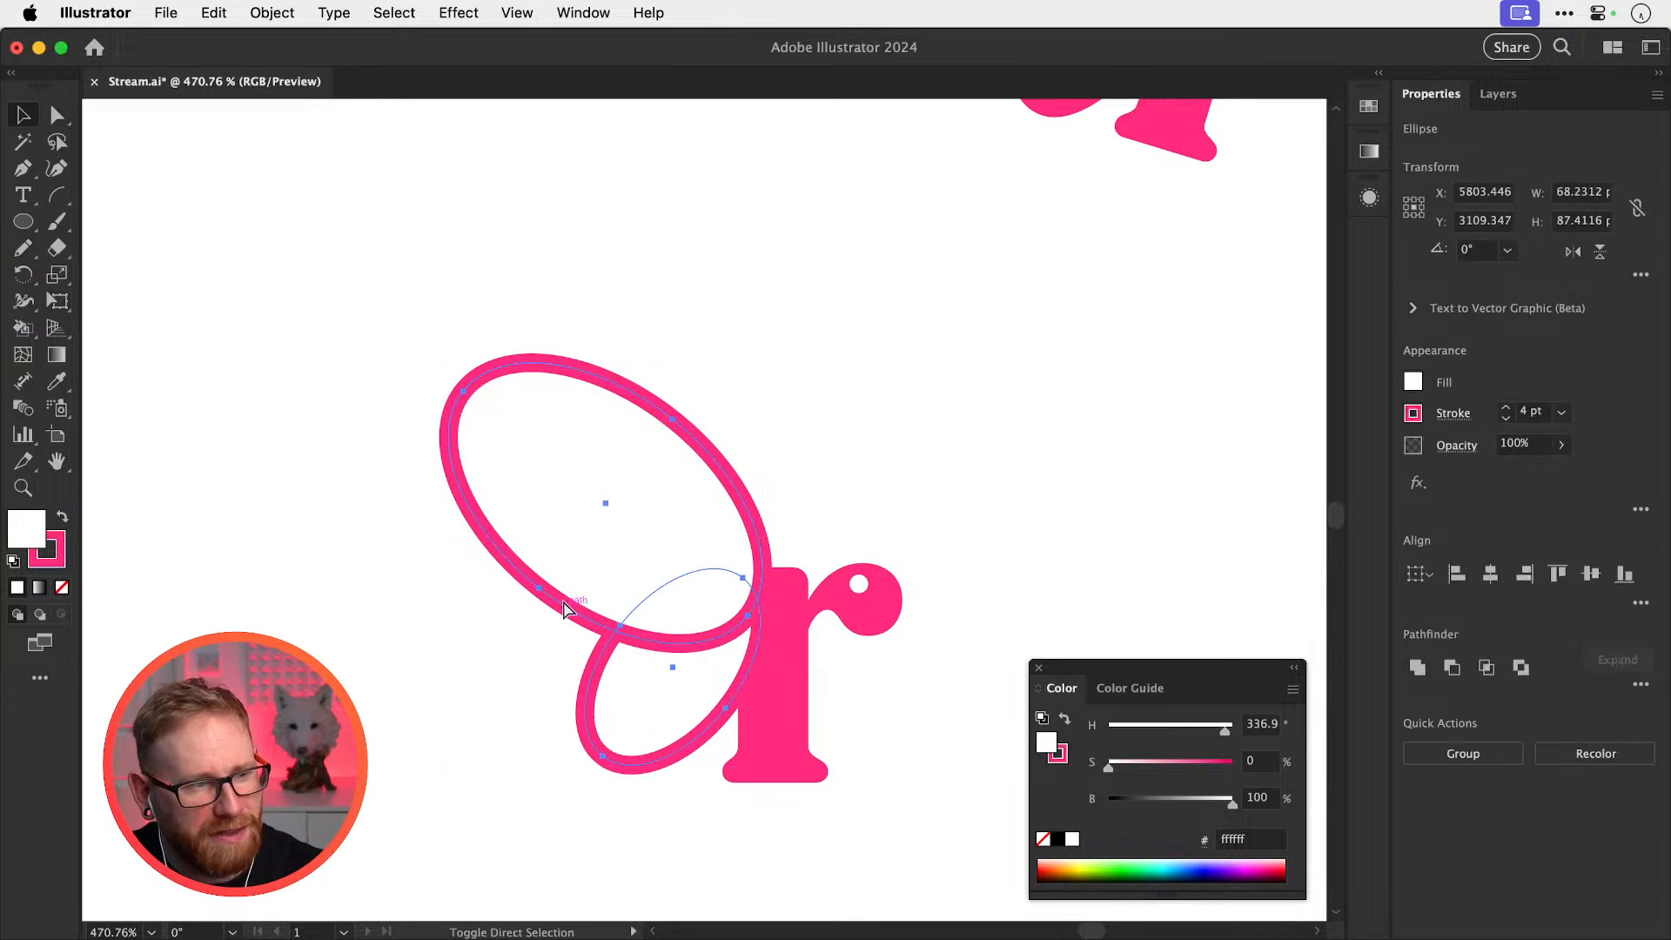
key("super+shift+a")
left_click(560, 607)
left_click_drag(398, 471, 461, 483)
left_click_drag(693, 632, 691, 644)
Zoom out to frame all three r marks
left_click(914, 644)
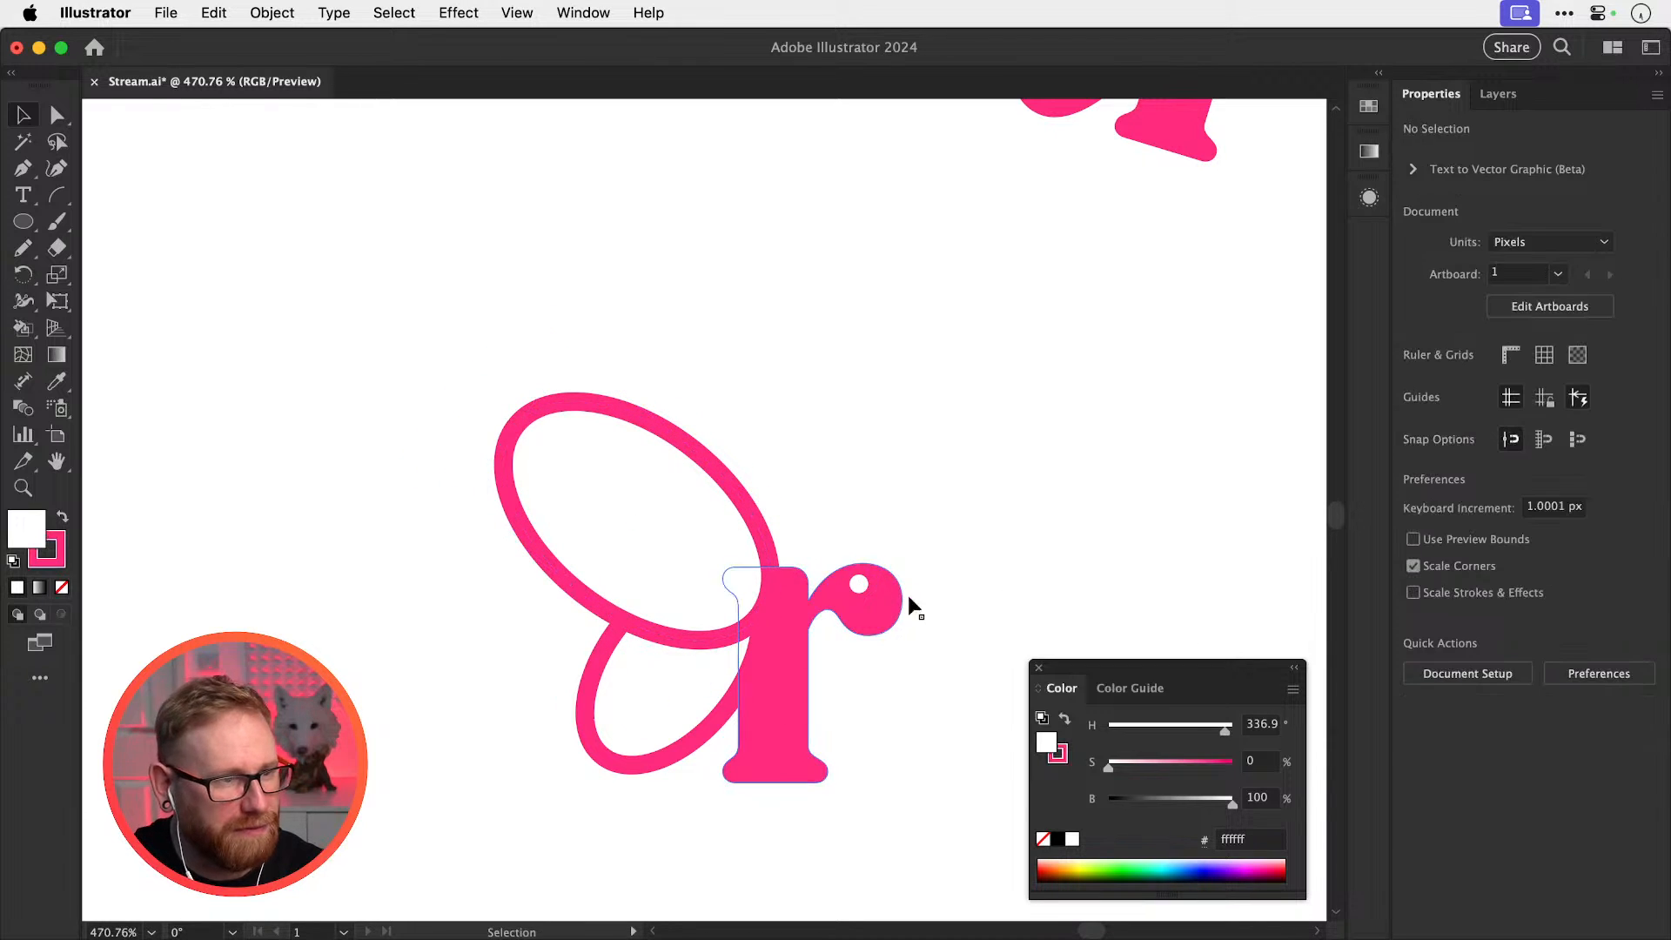
key("super+minus")
key("super+minus")
key("super+minus")
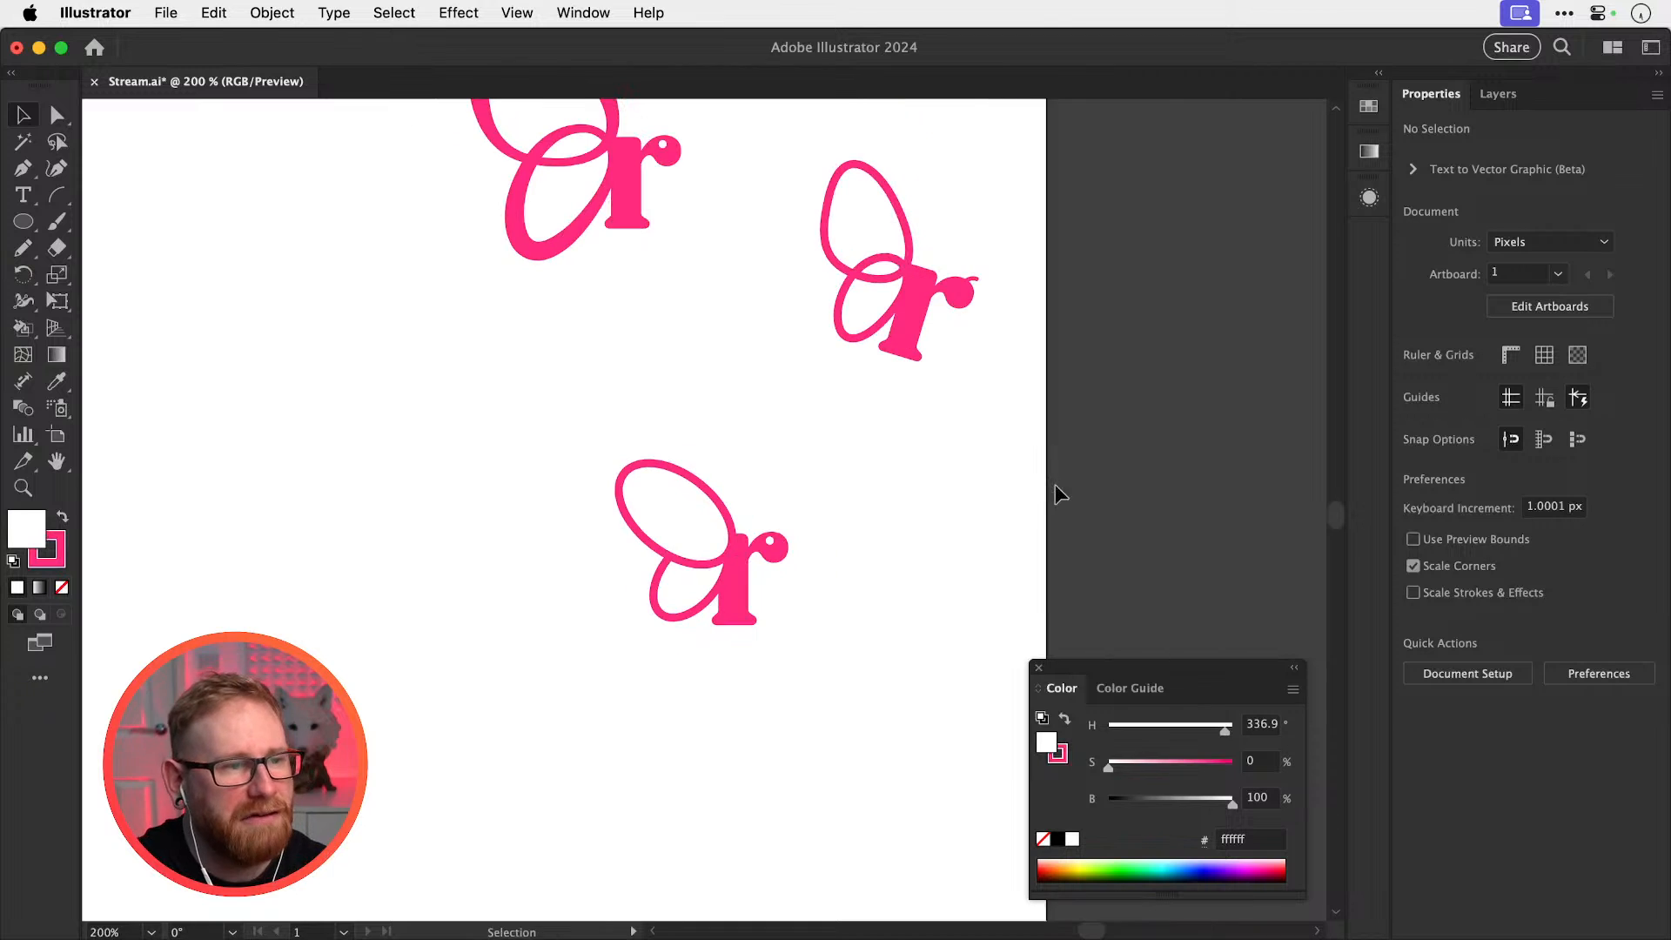
left_click_drag(708, 652, 705, 676)
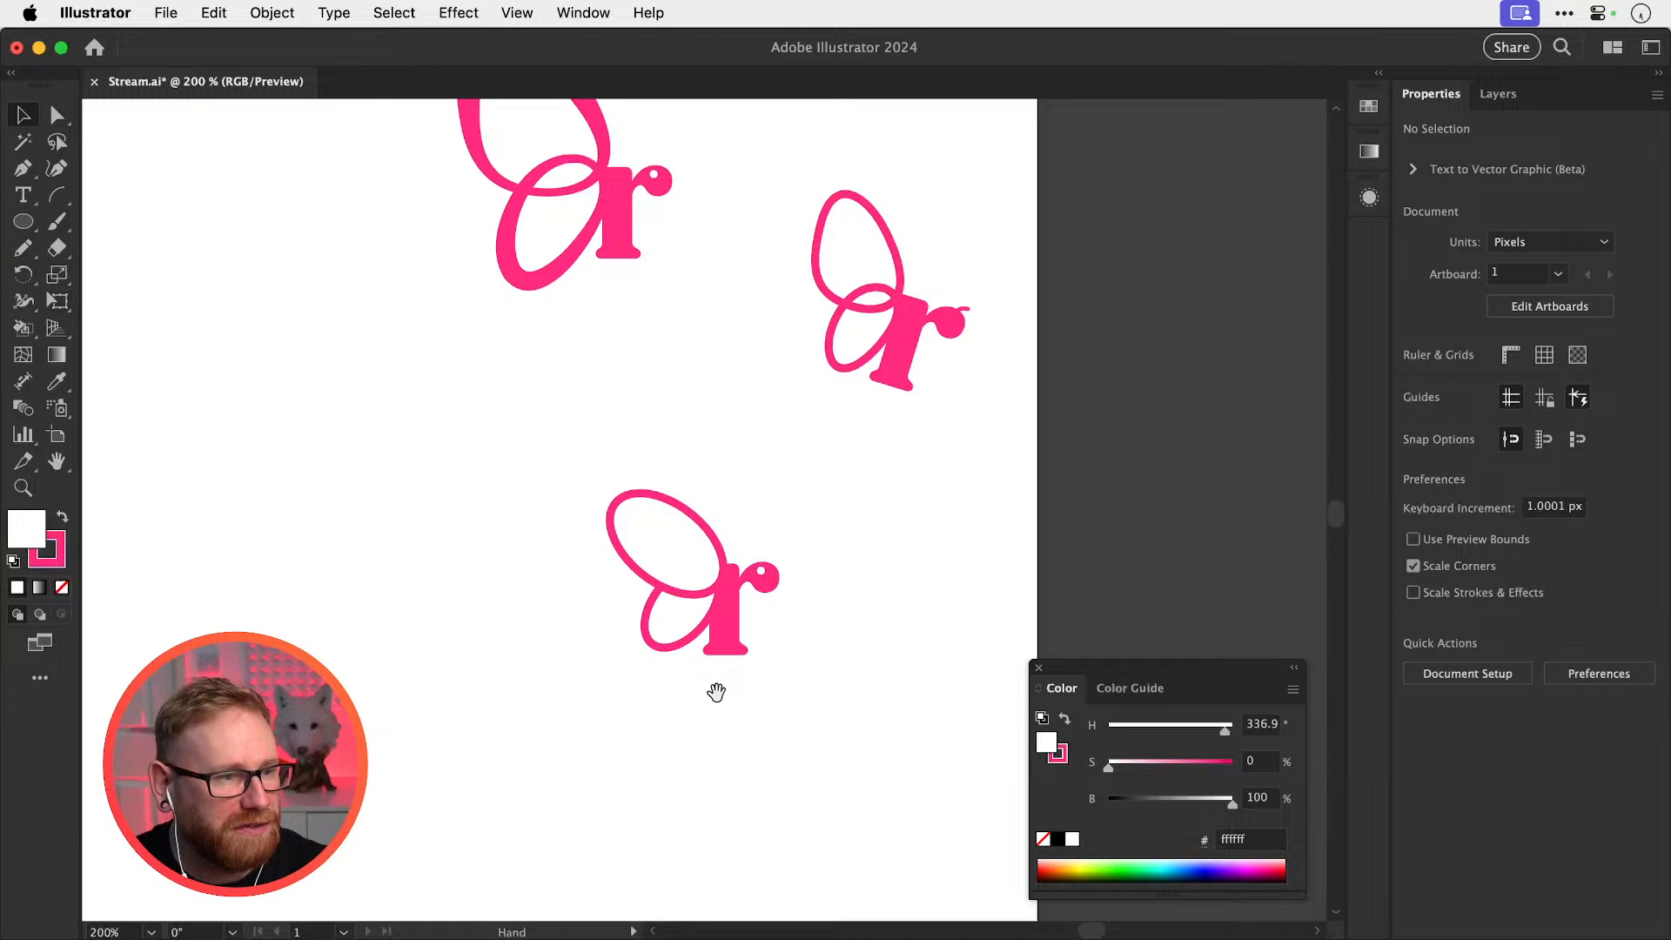
left_click_drag(712, 690, 733, 608)
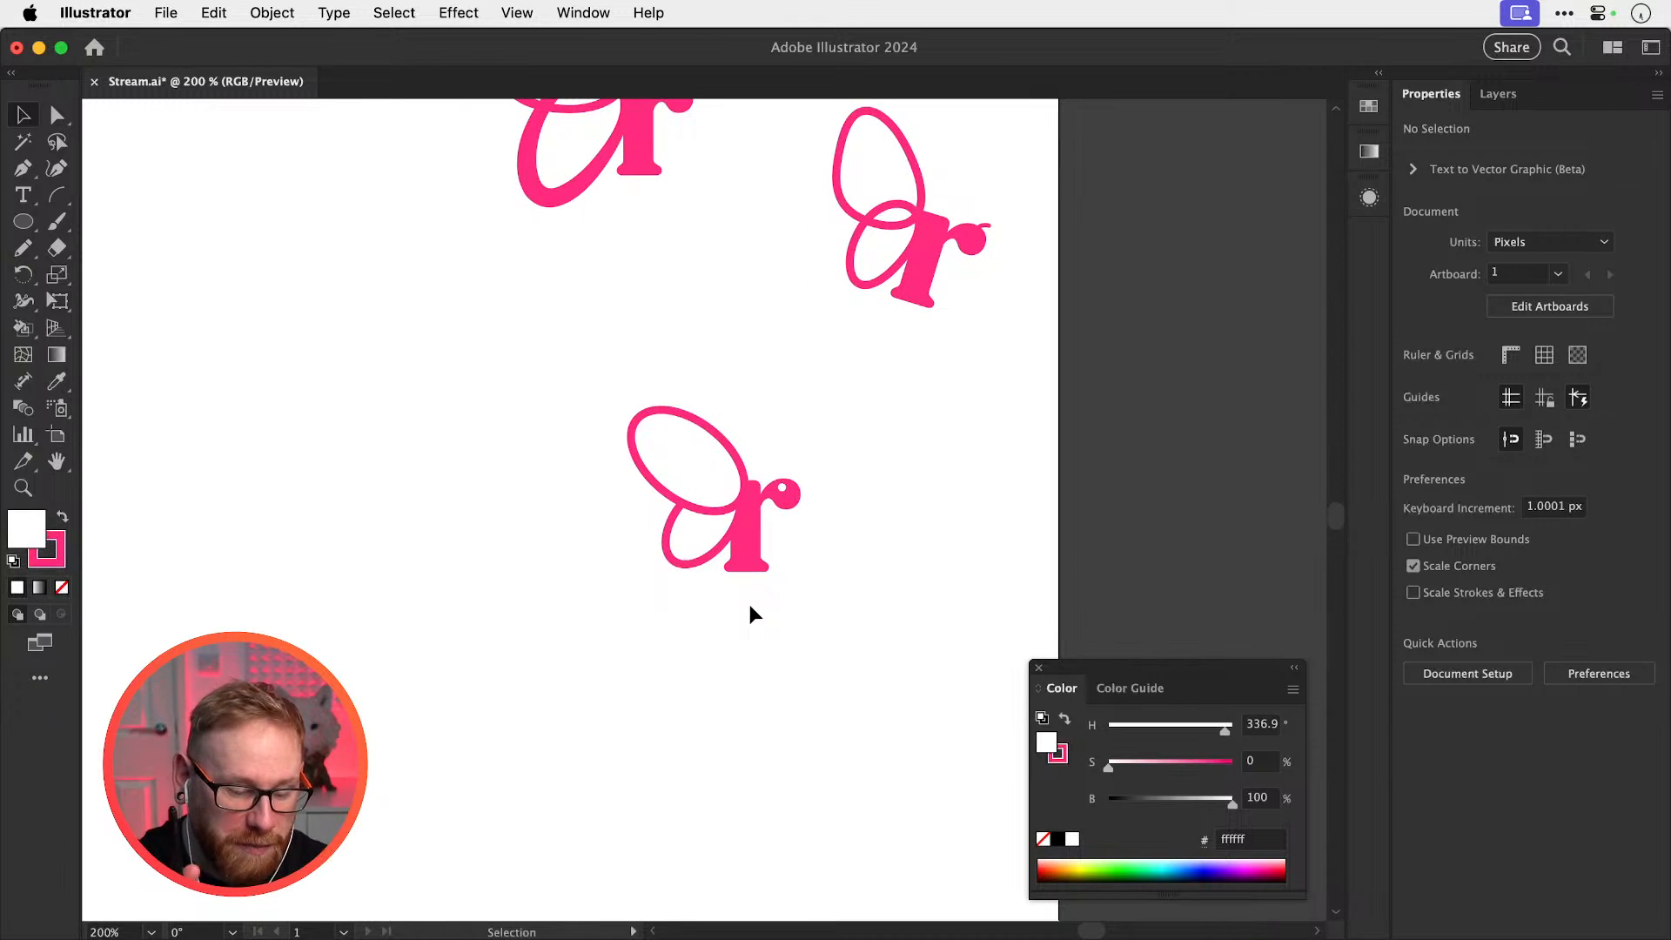
Type a new lowercase r below the mark and set it to Regular weight
key("t")
left_click(684, 672)
type("r")
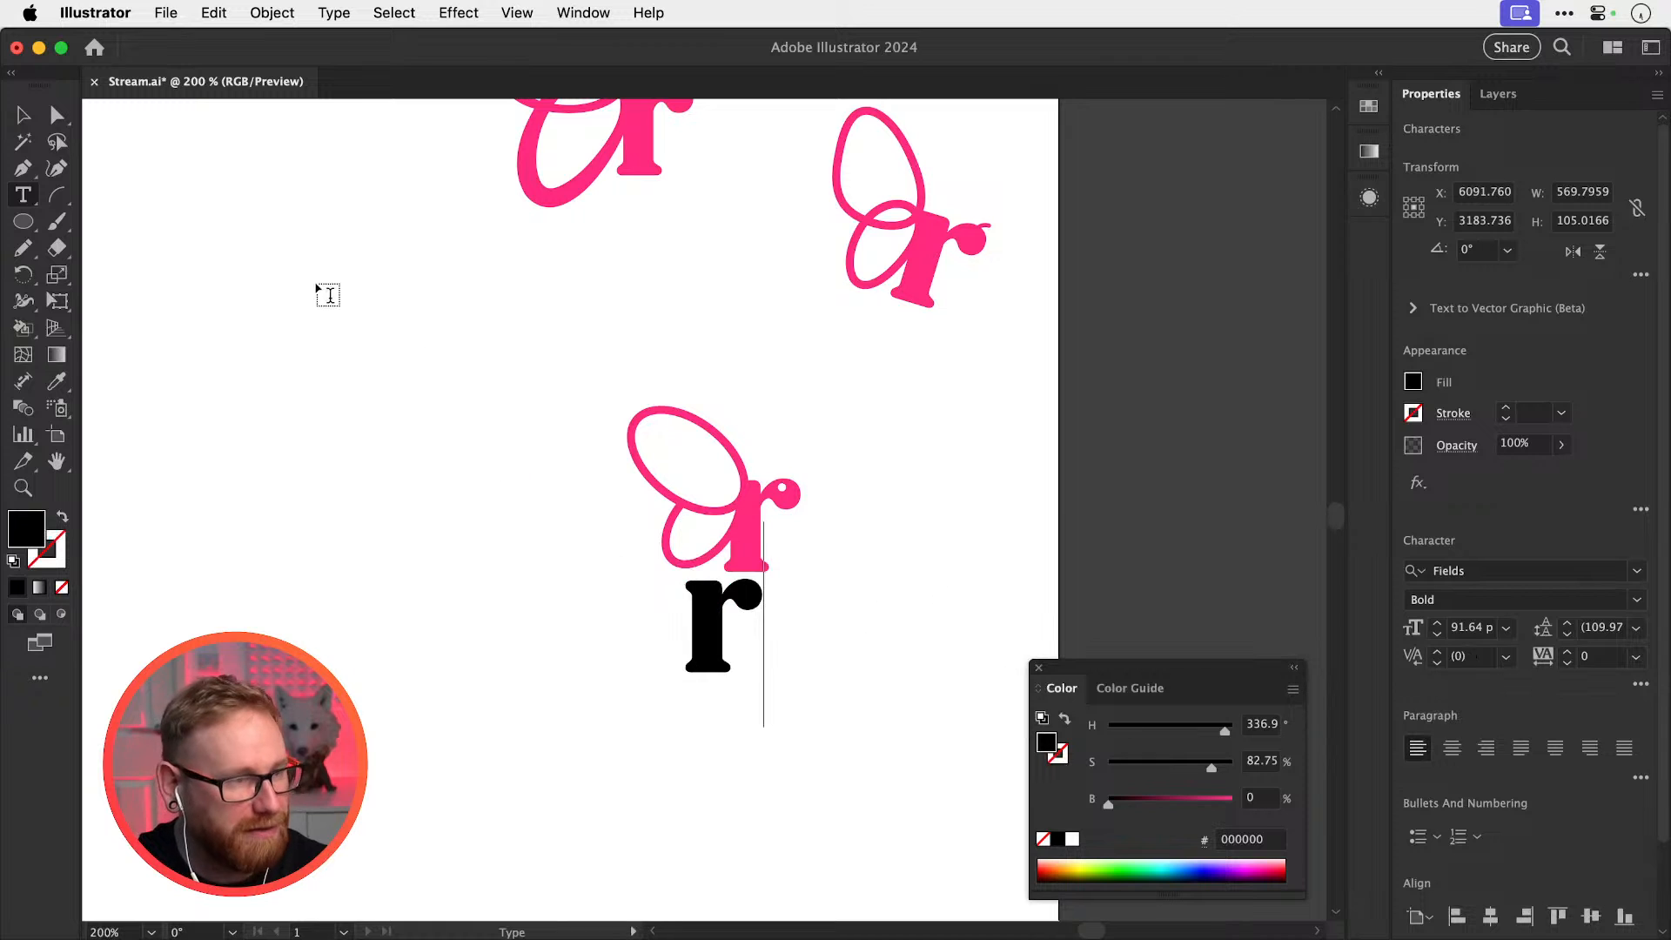
left_click(24, 121)
left_click(1583, 595)
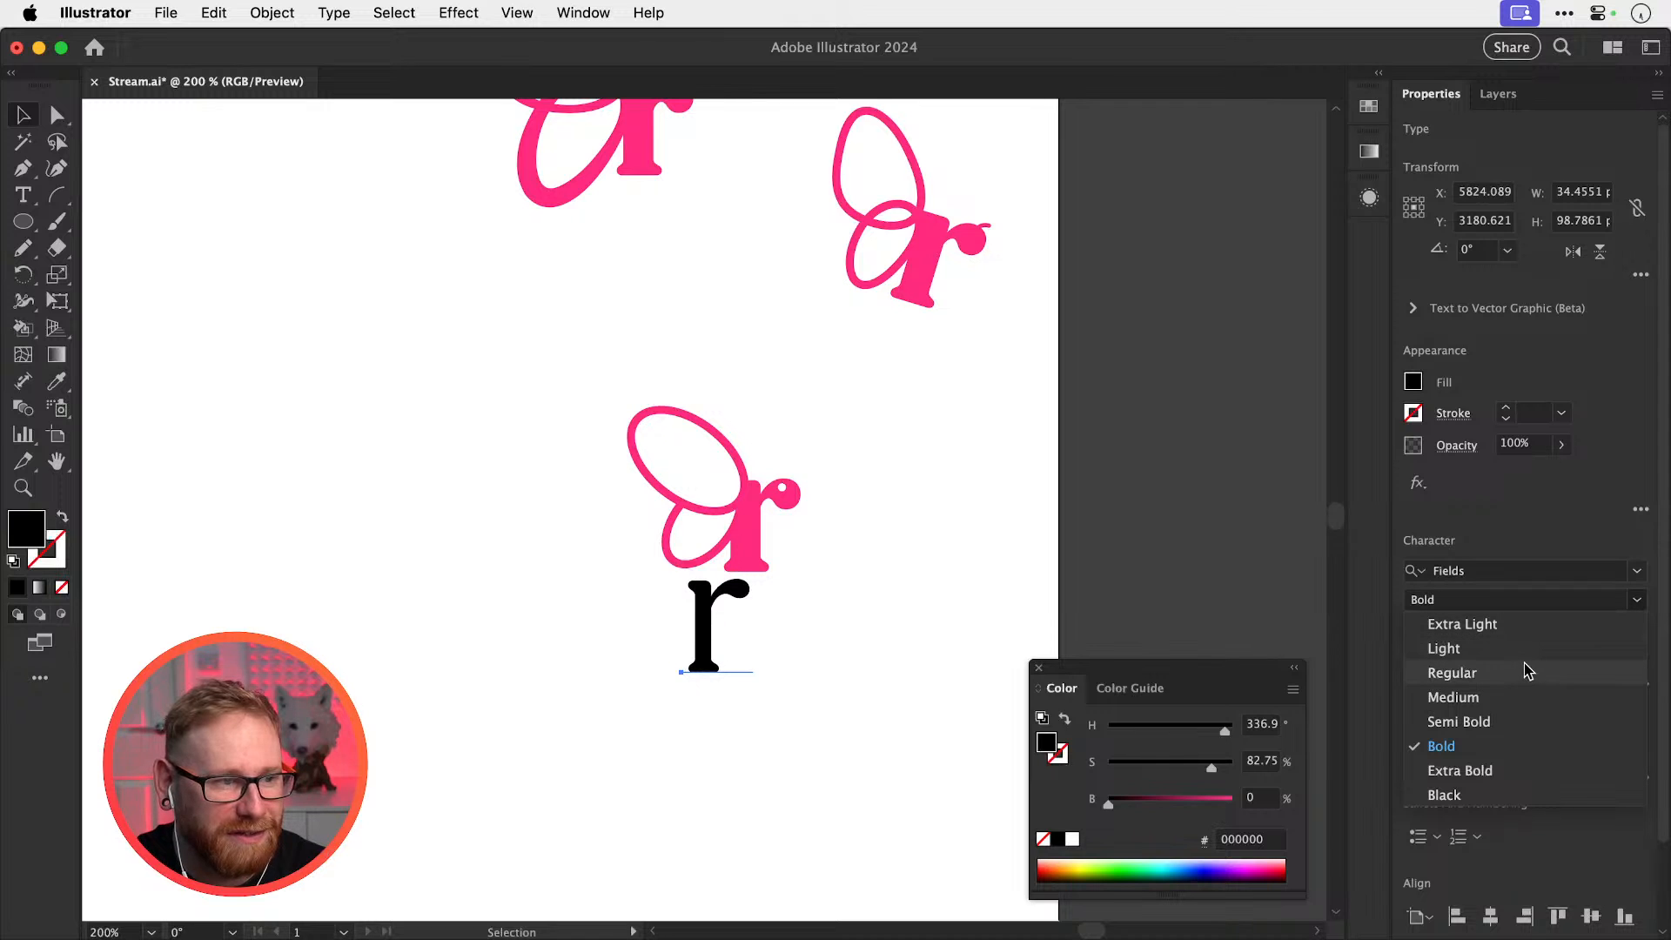
left_click(1452, 673)
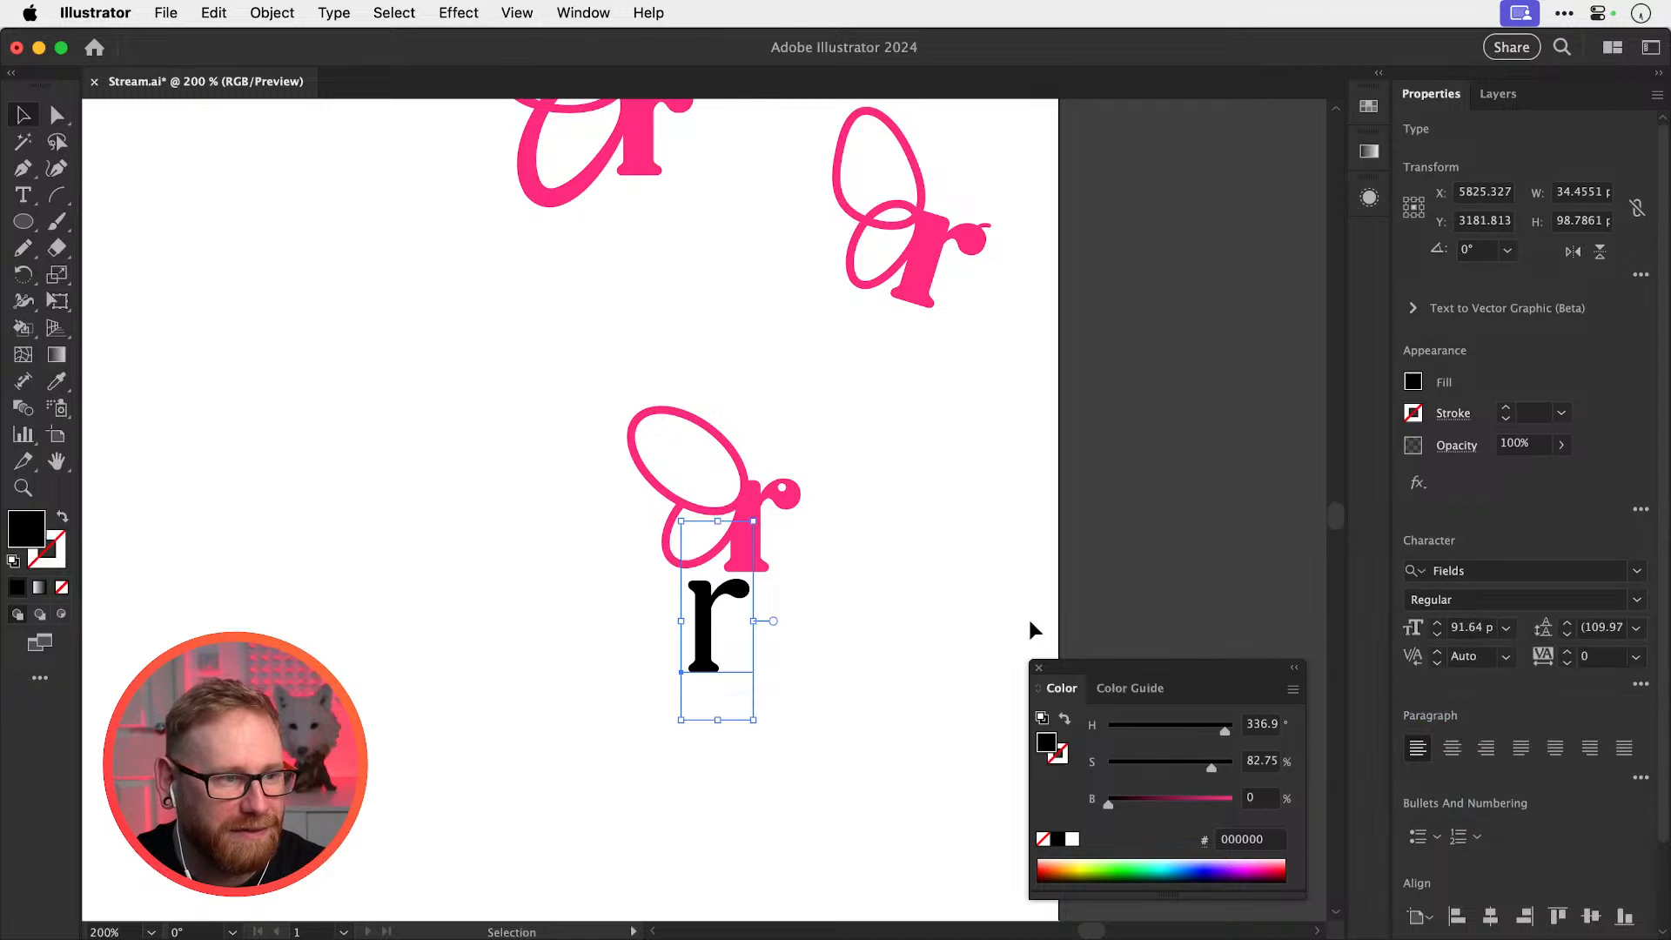
Move the r down-left, duplicate it to the right, and make the copy pink
left_click_drag(717, 644, 647, 755)
left_click_drag(647, 755, 822, 755)
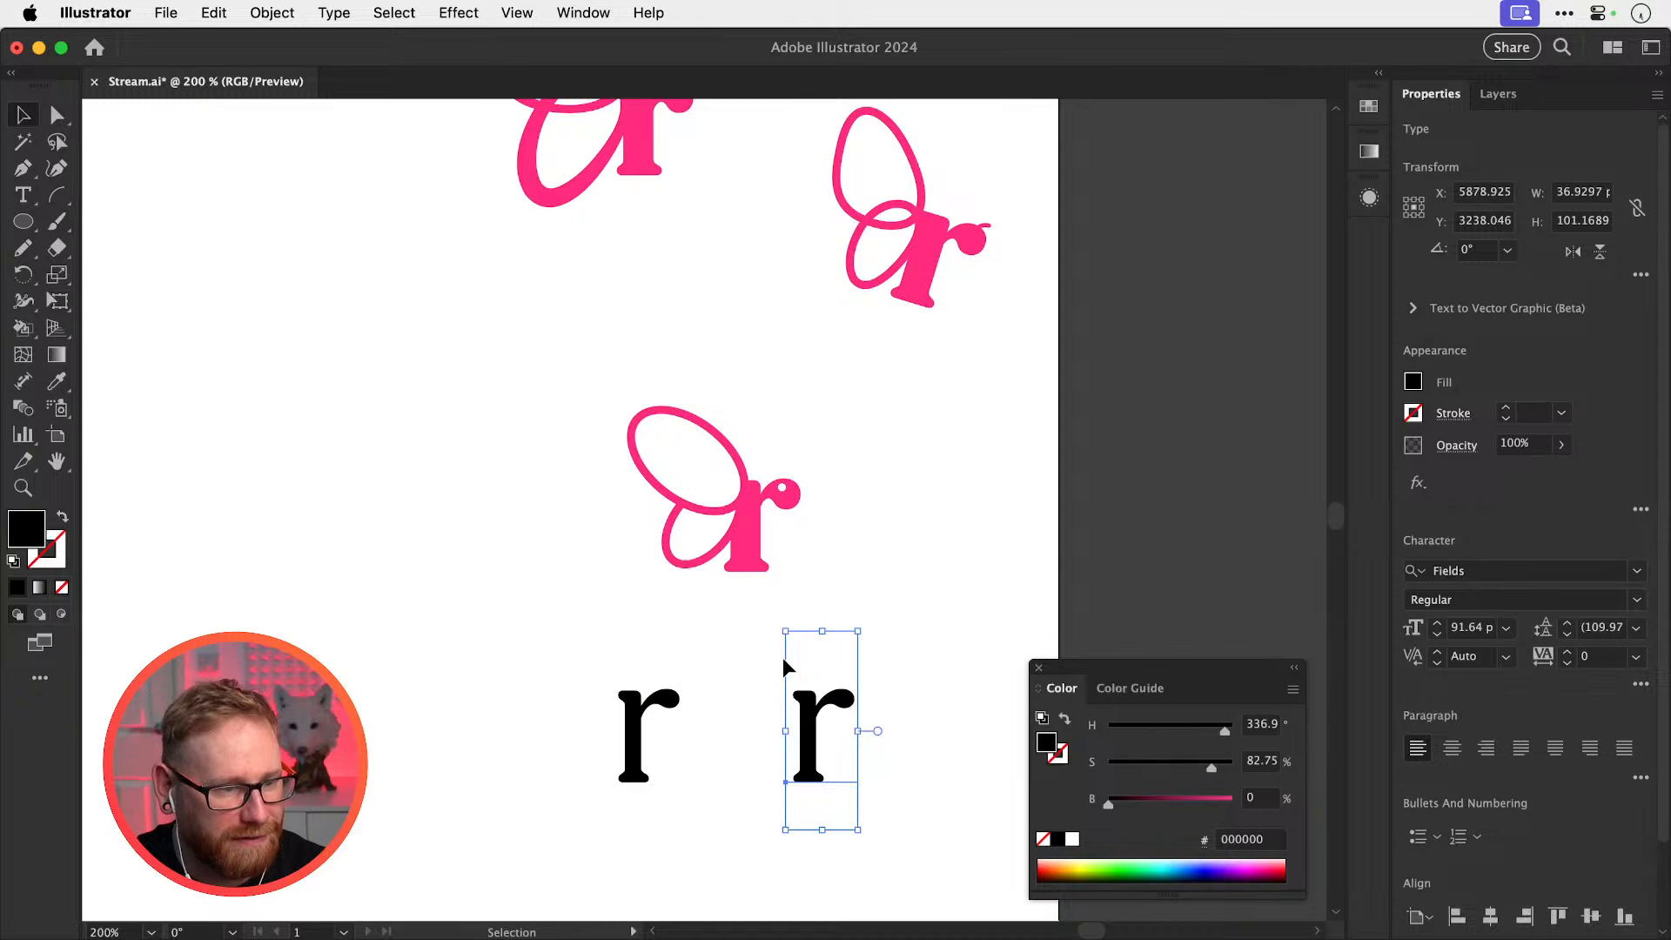
key("i")
left_click(754, 551)
key("super+shift+a")
key("v")
left_click_drag(659, 373, 729, 833)
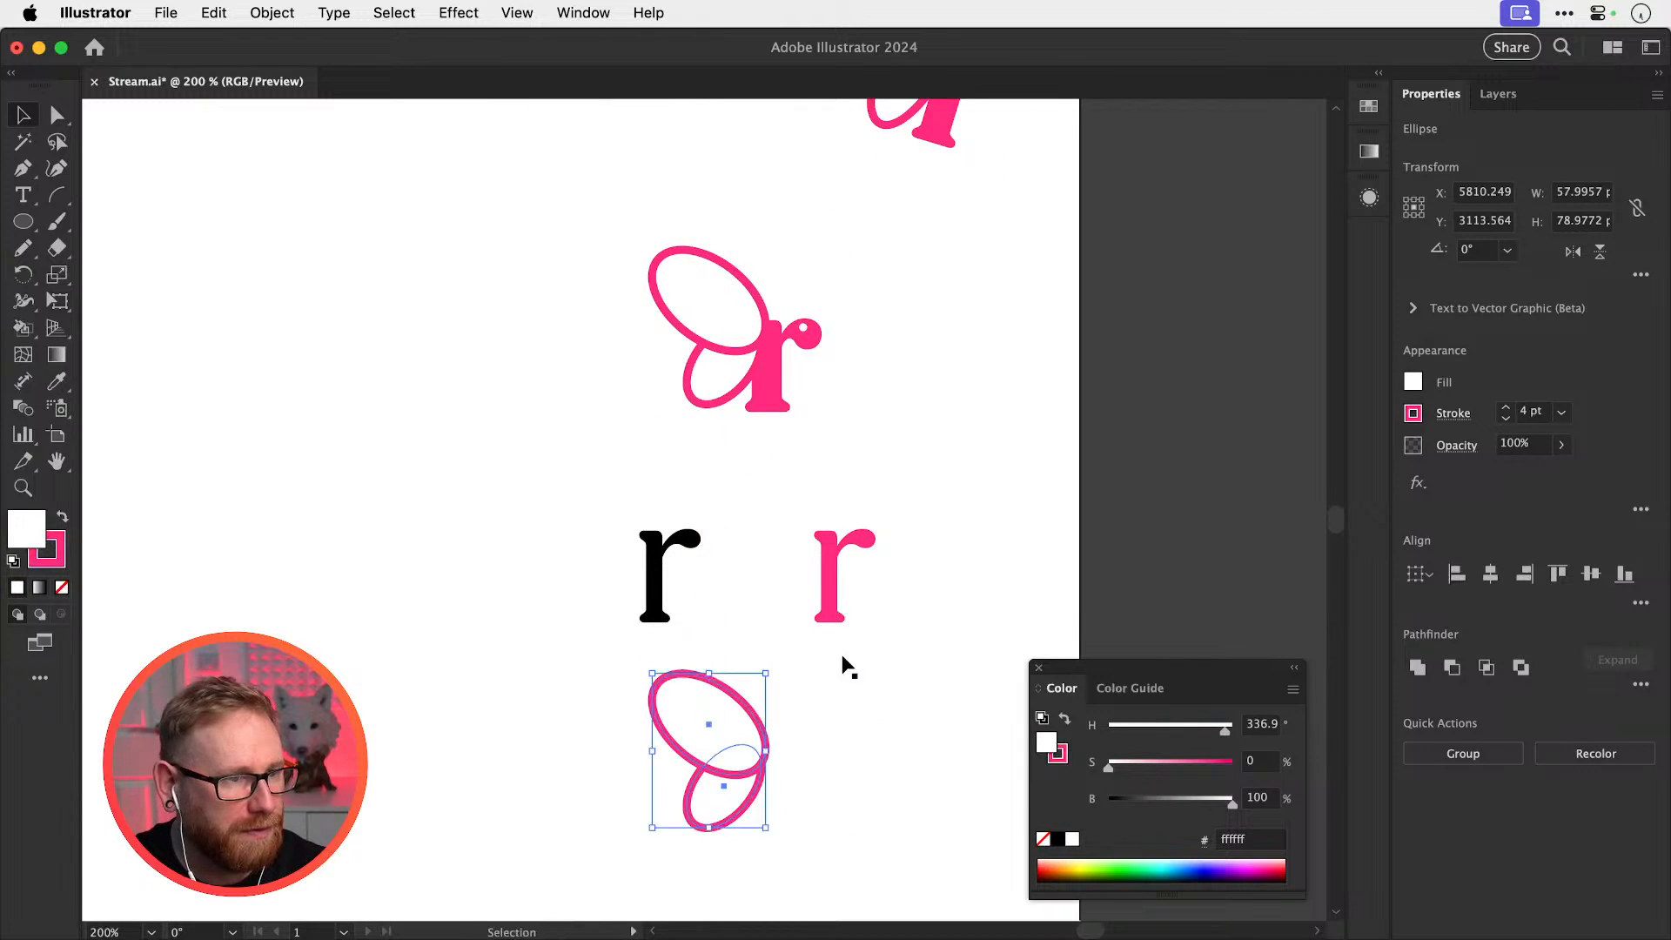
Place the pink r under the copied wings and scale it to about 130 px tall
scroll(870, 557, "down", 4)
scroll(871, 557, "left", 1)
left_click_drag(886, 454, 878, 579)
scroll(827, 646, "up", 5)
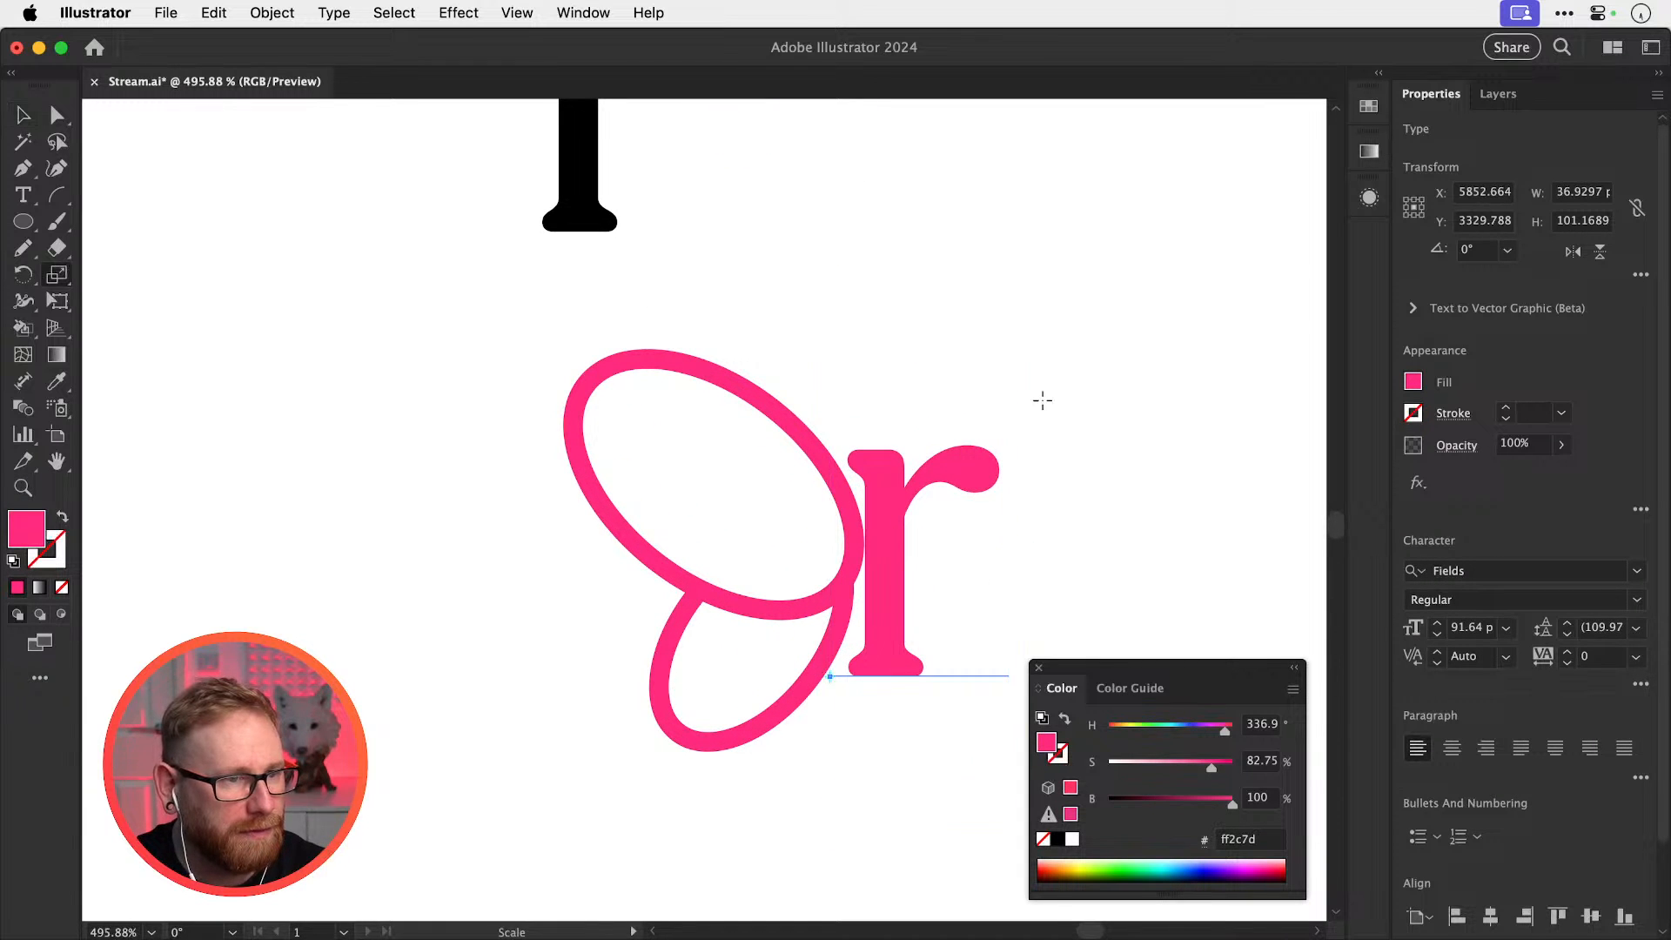
left_click_drag(1012, 294, 1036, 287)
mouse_move(882, 468)
left_mouse_down()
mouse_move(921, 463)
mouse_move(884, 456)
left_mouse_up()
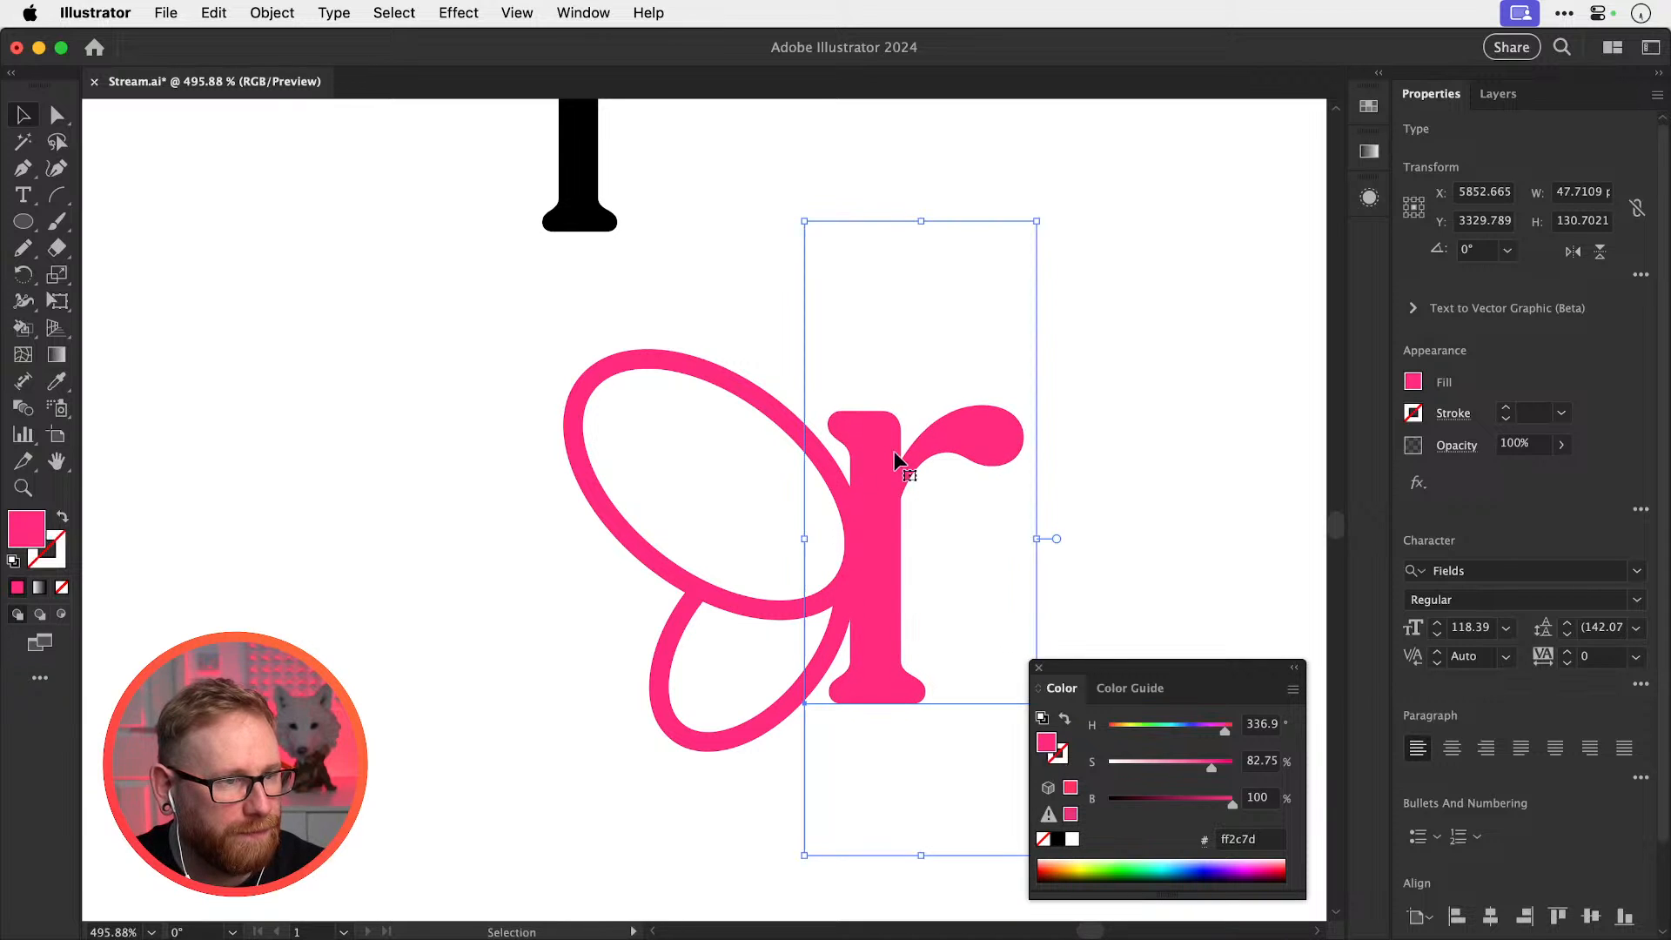
Set the pink r to Extra Light and raise the lower loop slightly
left_click(1618, 606)
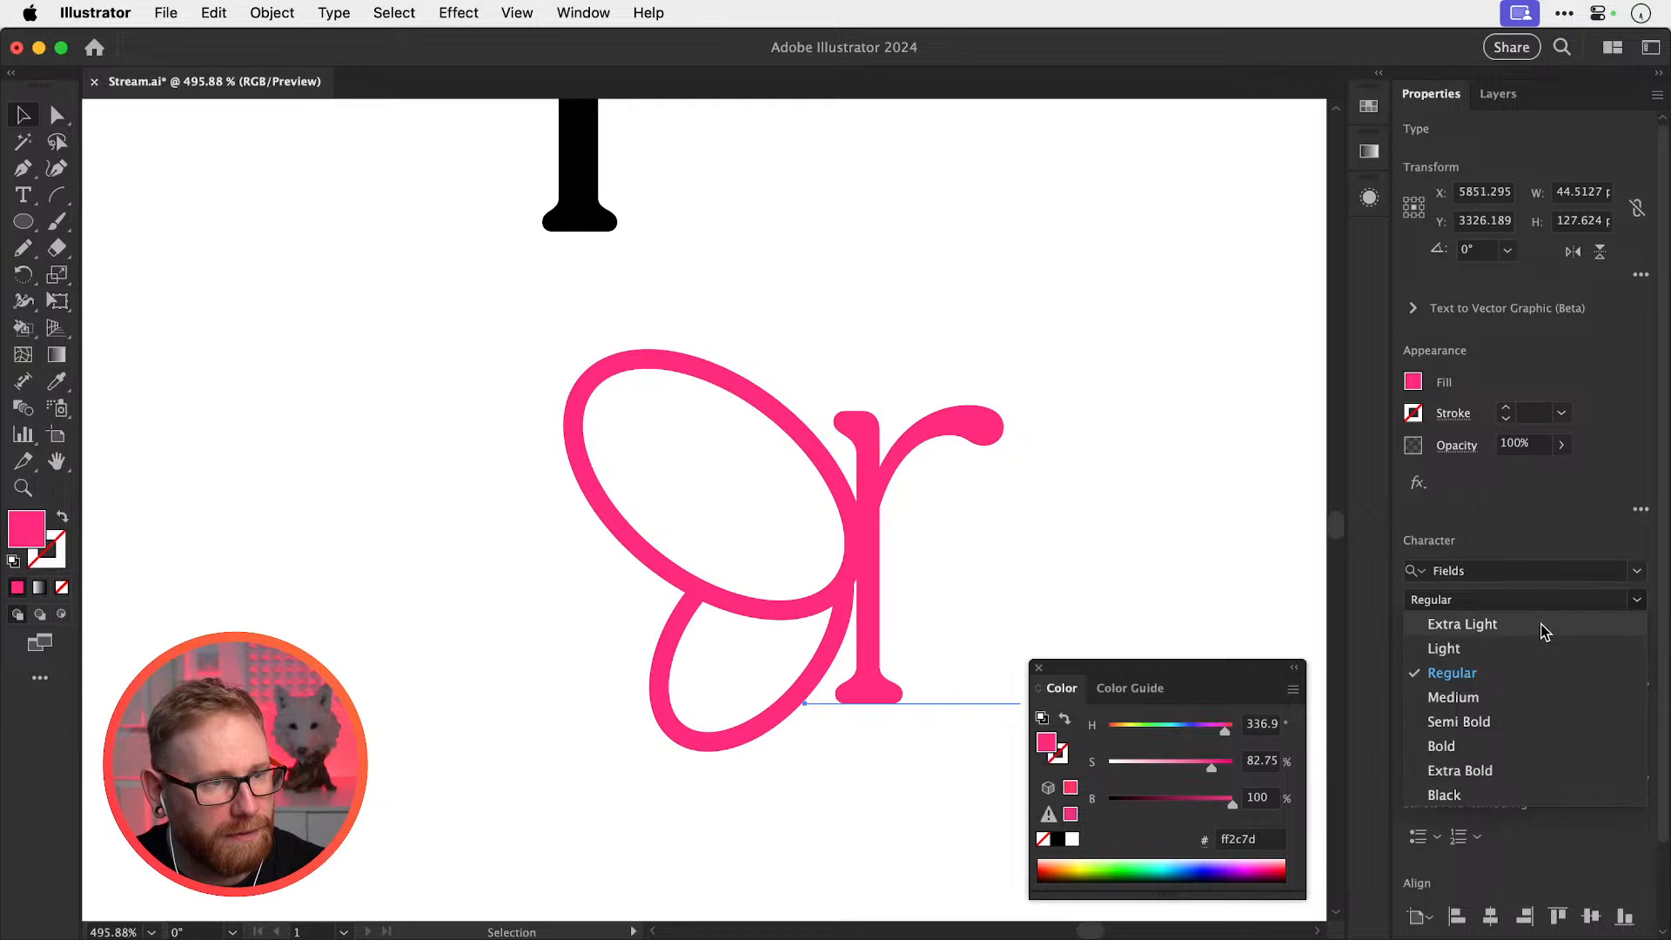
left_click(1542, 628)
left_click(1066, 520)
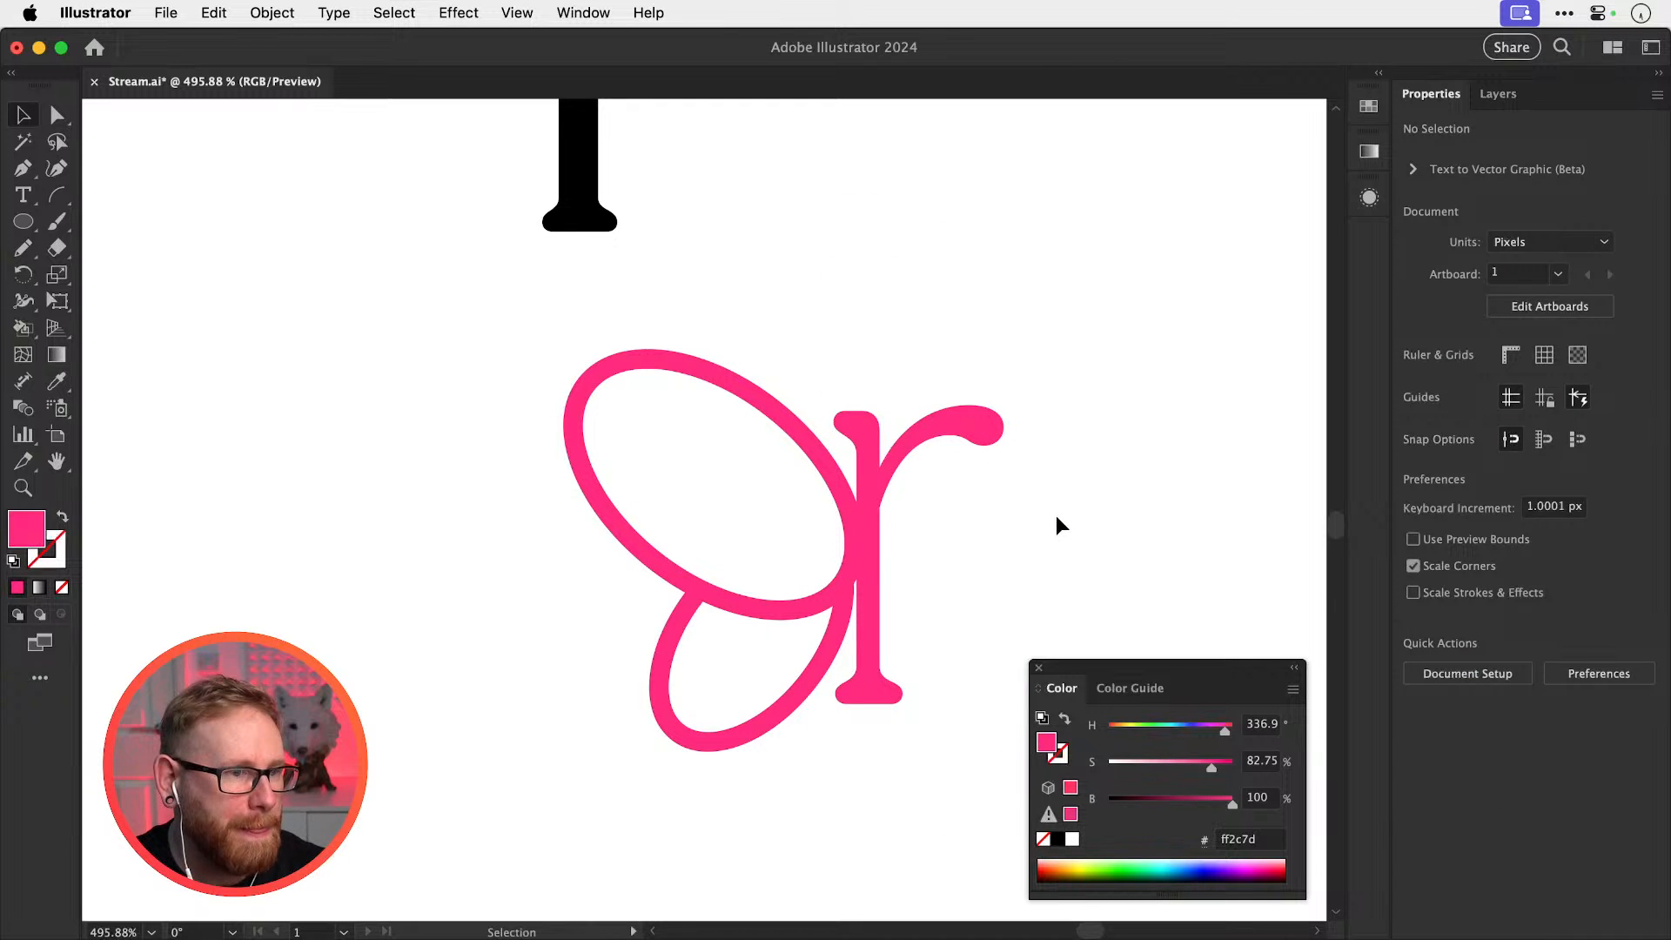
mouse_move(783, 715)
left_mouse_down()
mouse_move(791, 671)
mouse_move(812, 712)
mouse_move(770, 733)
left_mouse_up()
key("z")
key("super+shift+a")
key("super+minus")
key("super+minus")
key("super+minus")
key("super+minus")
key("super+minus")
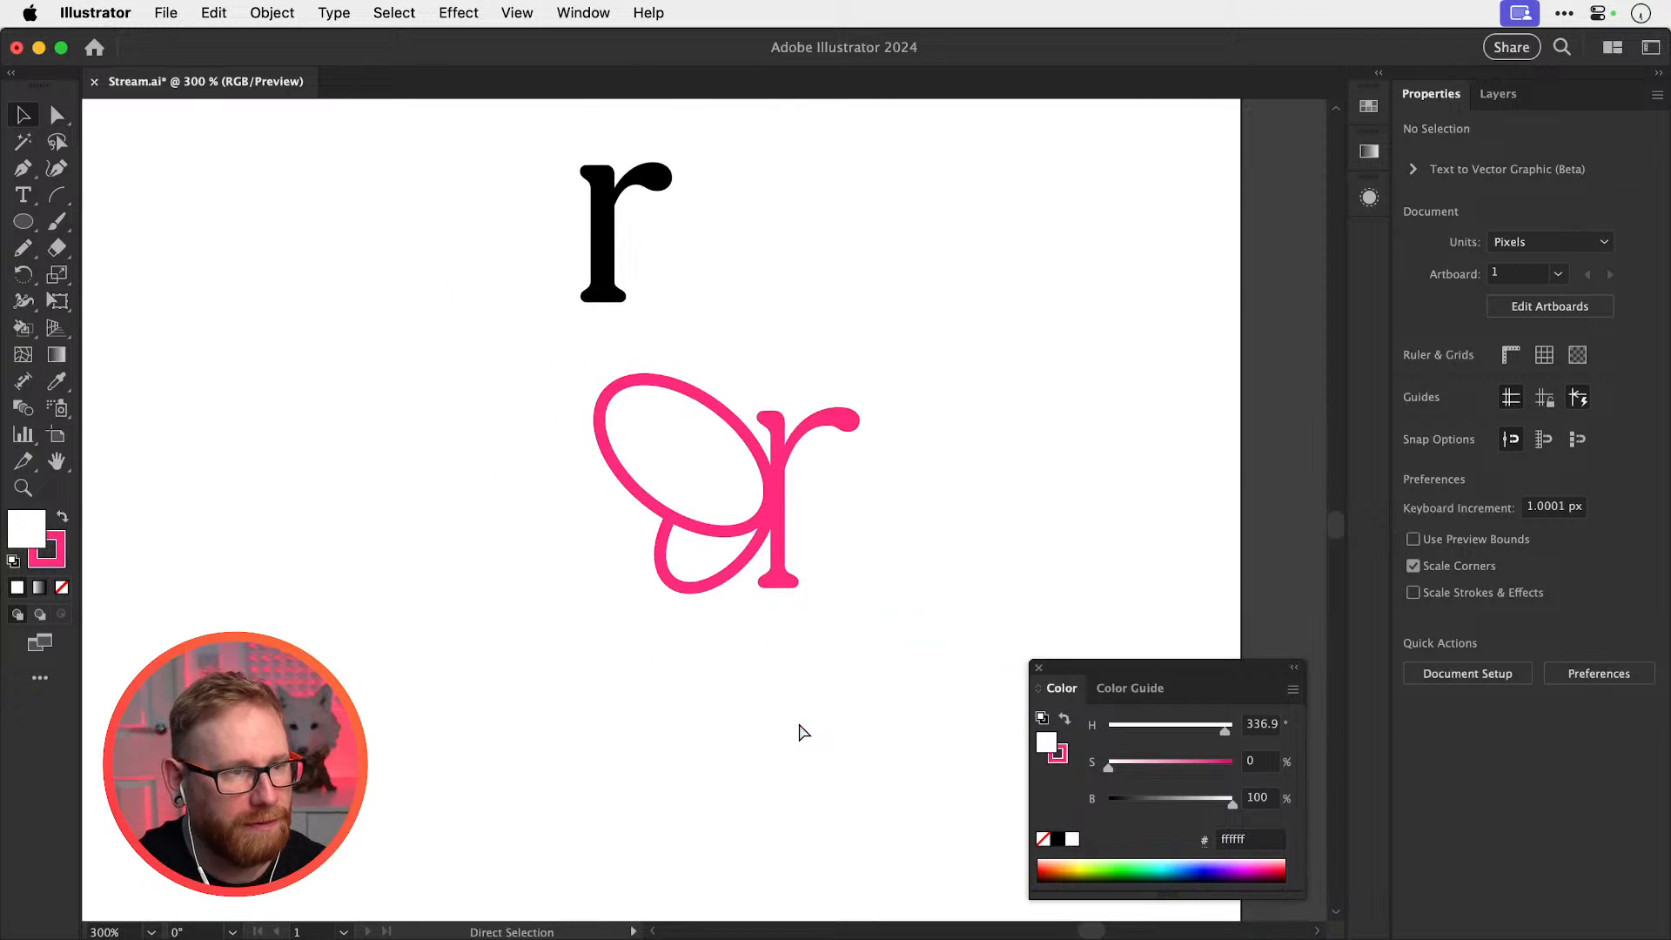
Move the pink loops and r down, then fine-tune the lower loop about 1.5 px
left_click_drag(635, 694, 794, 564)
left_click(880, 495)
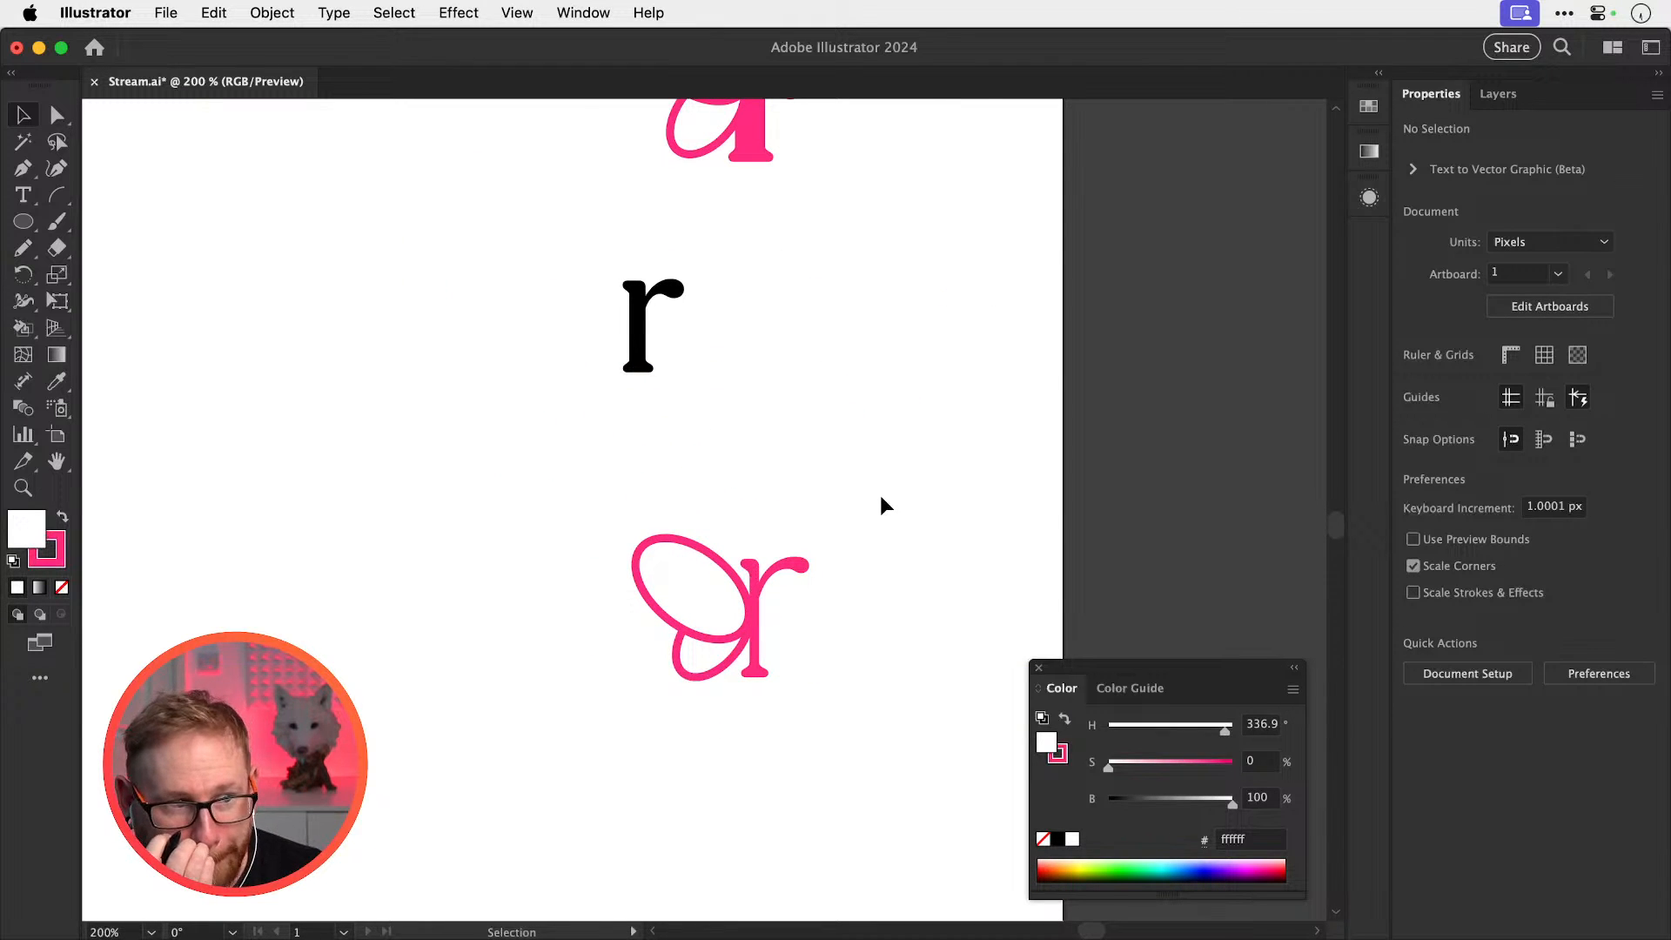
left_click_drag(682, 592, 992, 696)
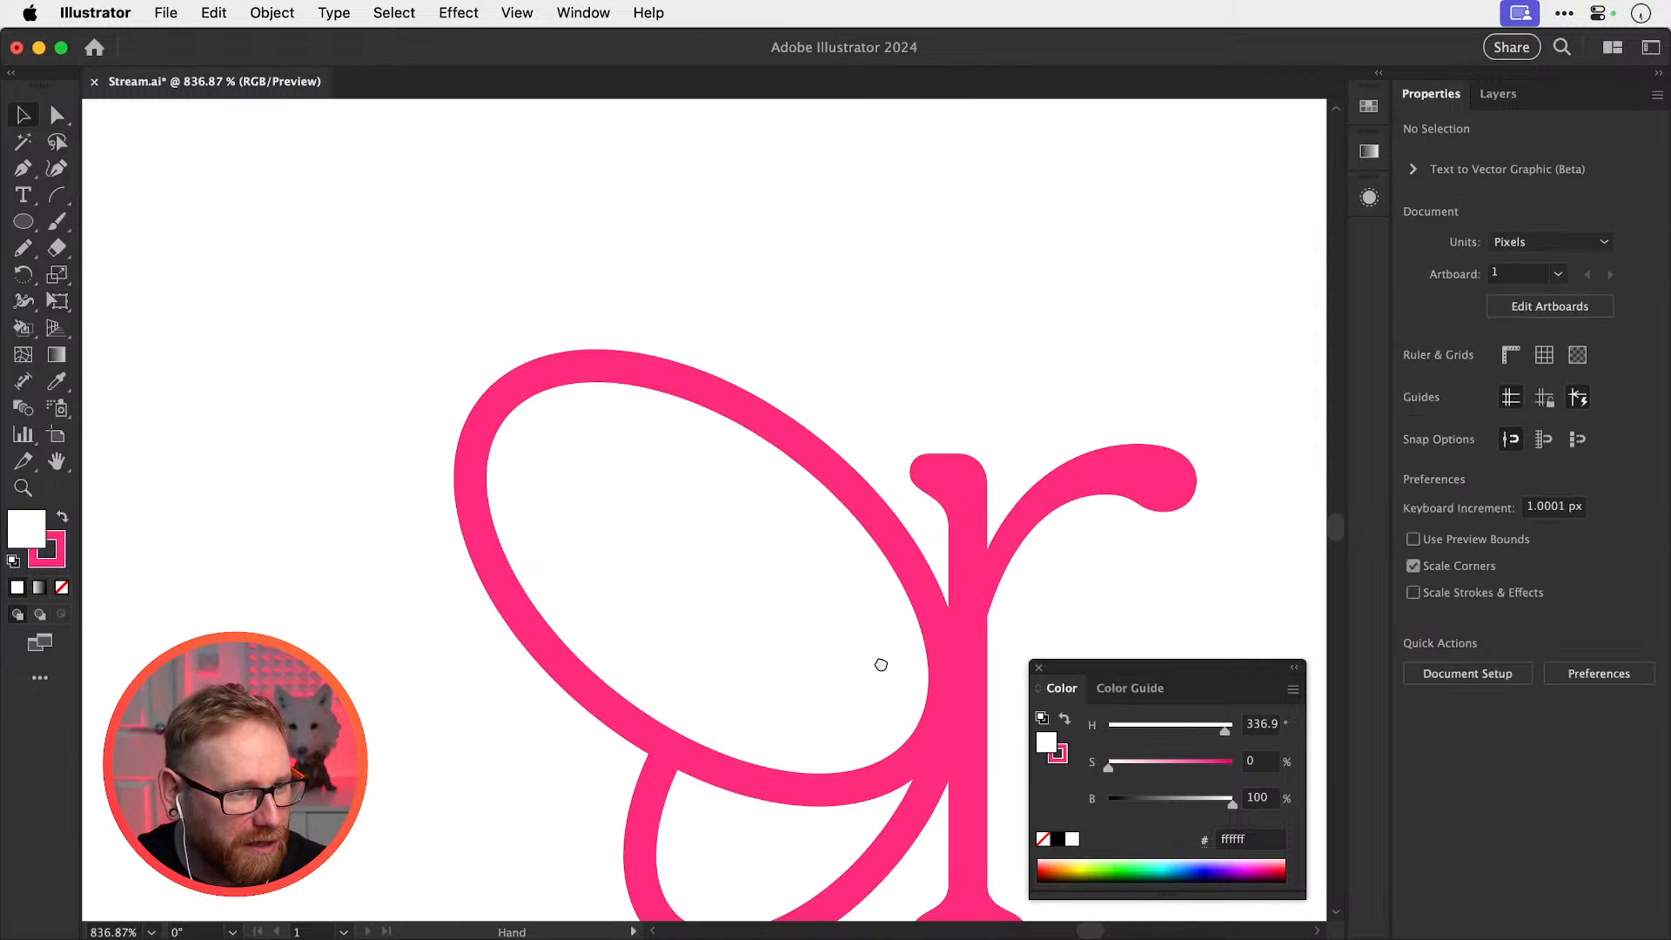
left_click_drag(883, 674, 846, 355)
mouse_move(727, 620)
left_mouse_down()
mouse_move(938, 611)
mouse_move(714, 618)
mouse_move(749, 620)
left_mouse_up()
key("super+z")
left_click(985, 603)
Duplicate the pink butterfly r down-left and place a plain r copy to its right
key("super+z")
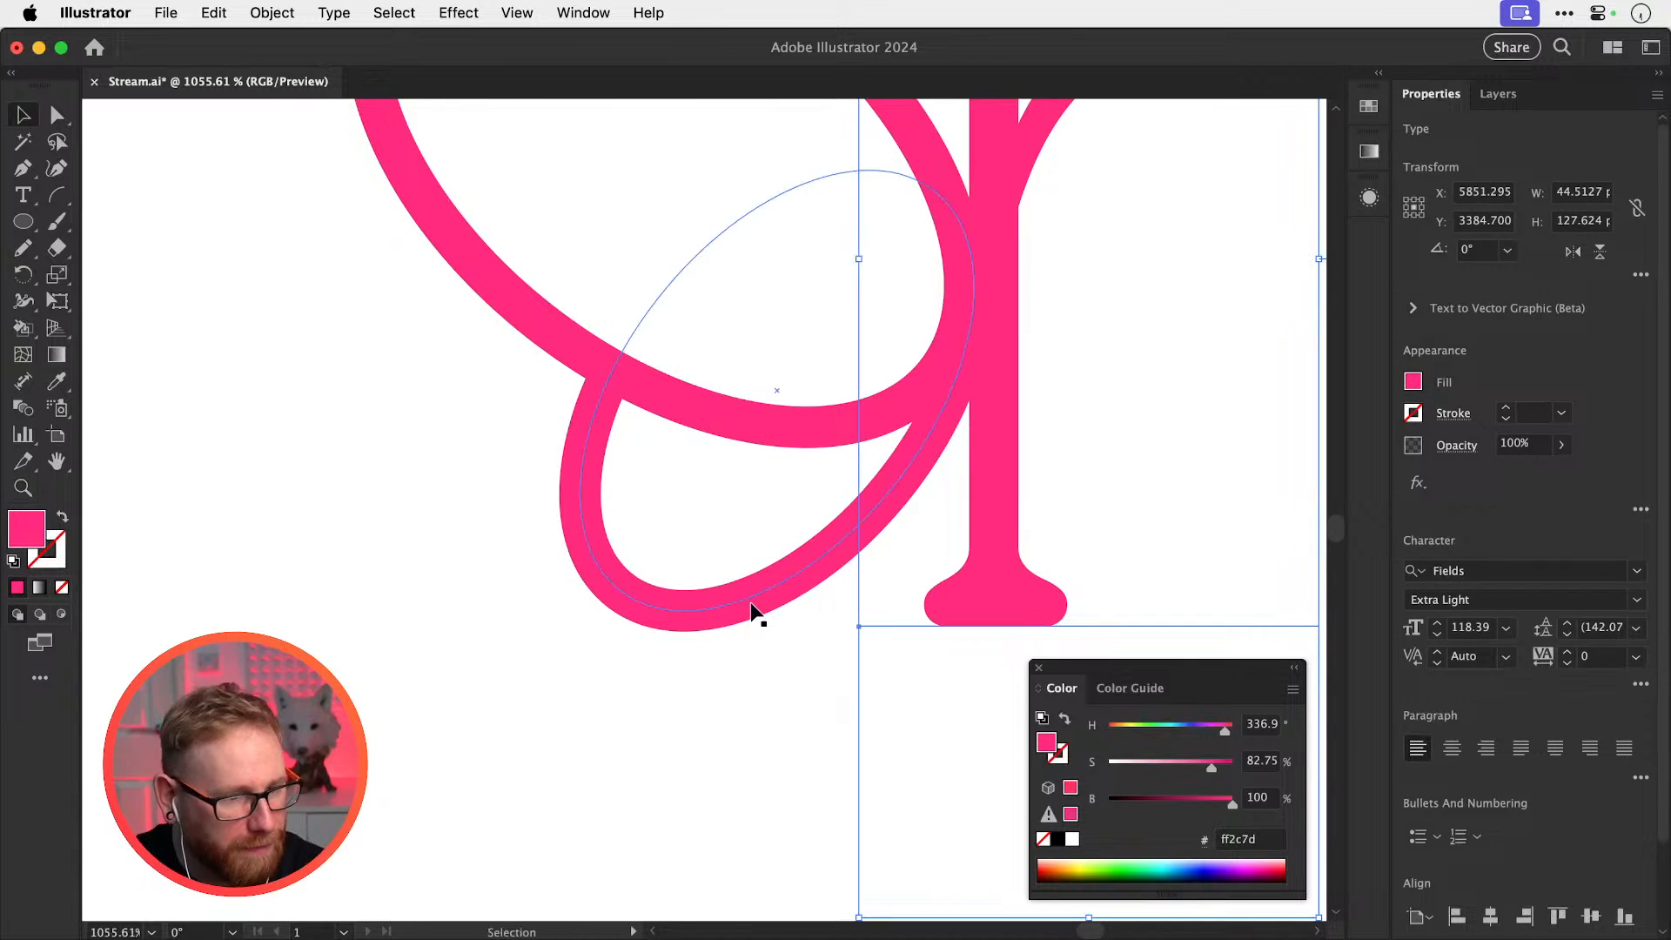
key("super+shift+a")
key("super+minus")
key("super+minus")
key("super+1")
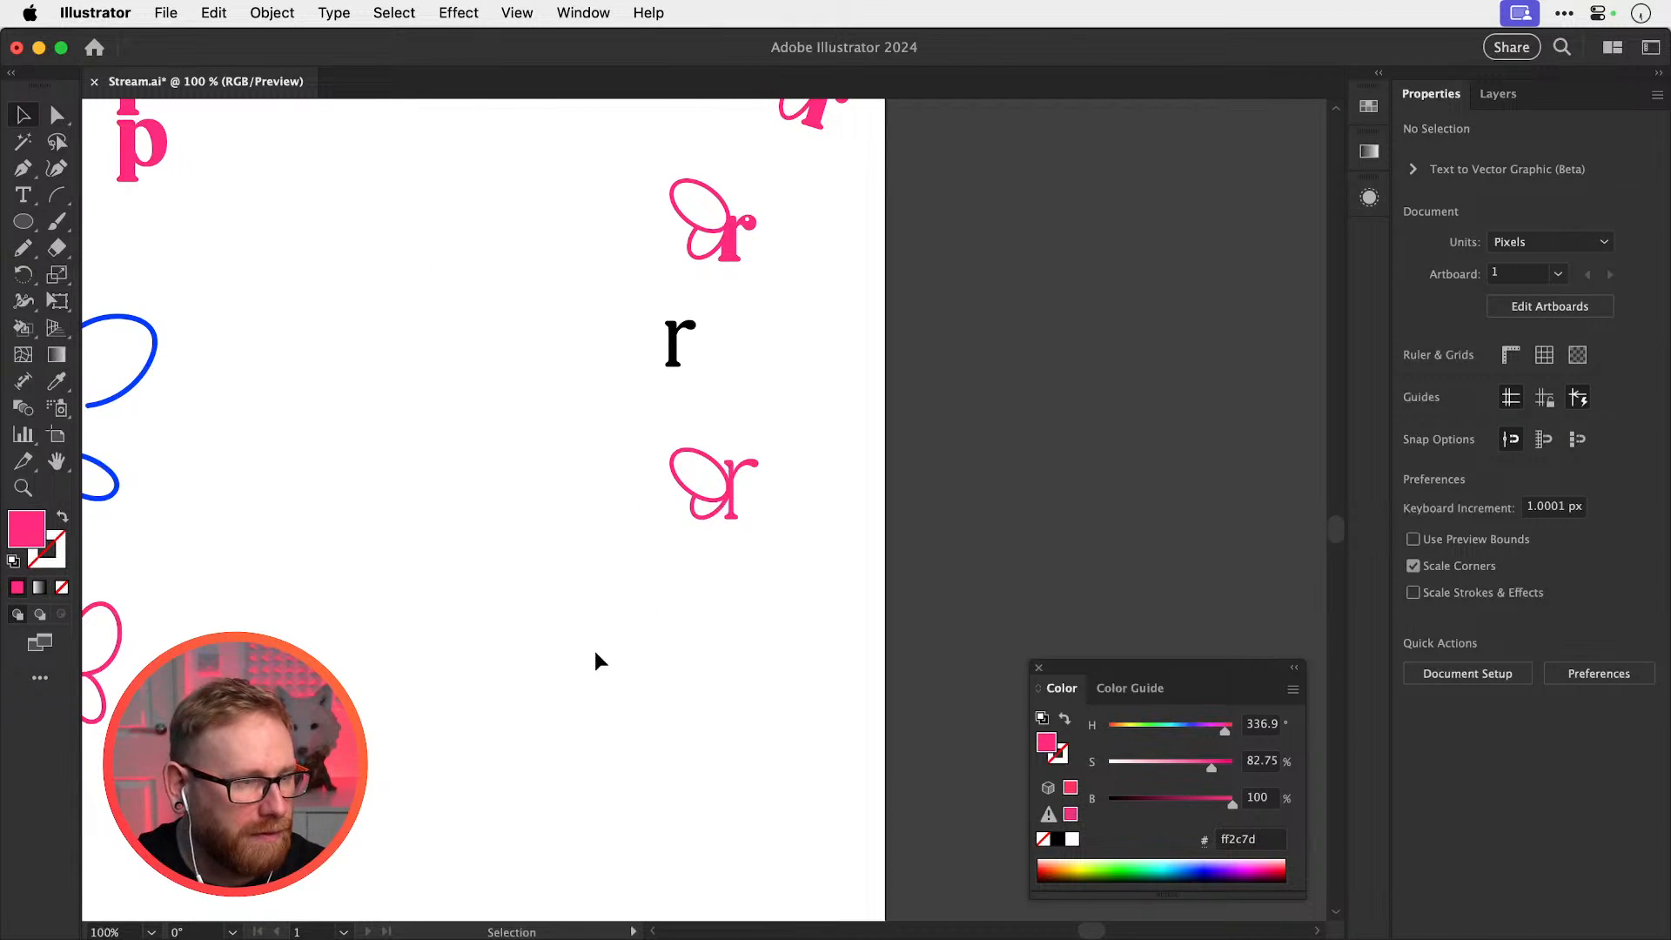
left_click_drag(767, 474, 437, 665)
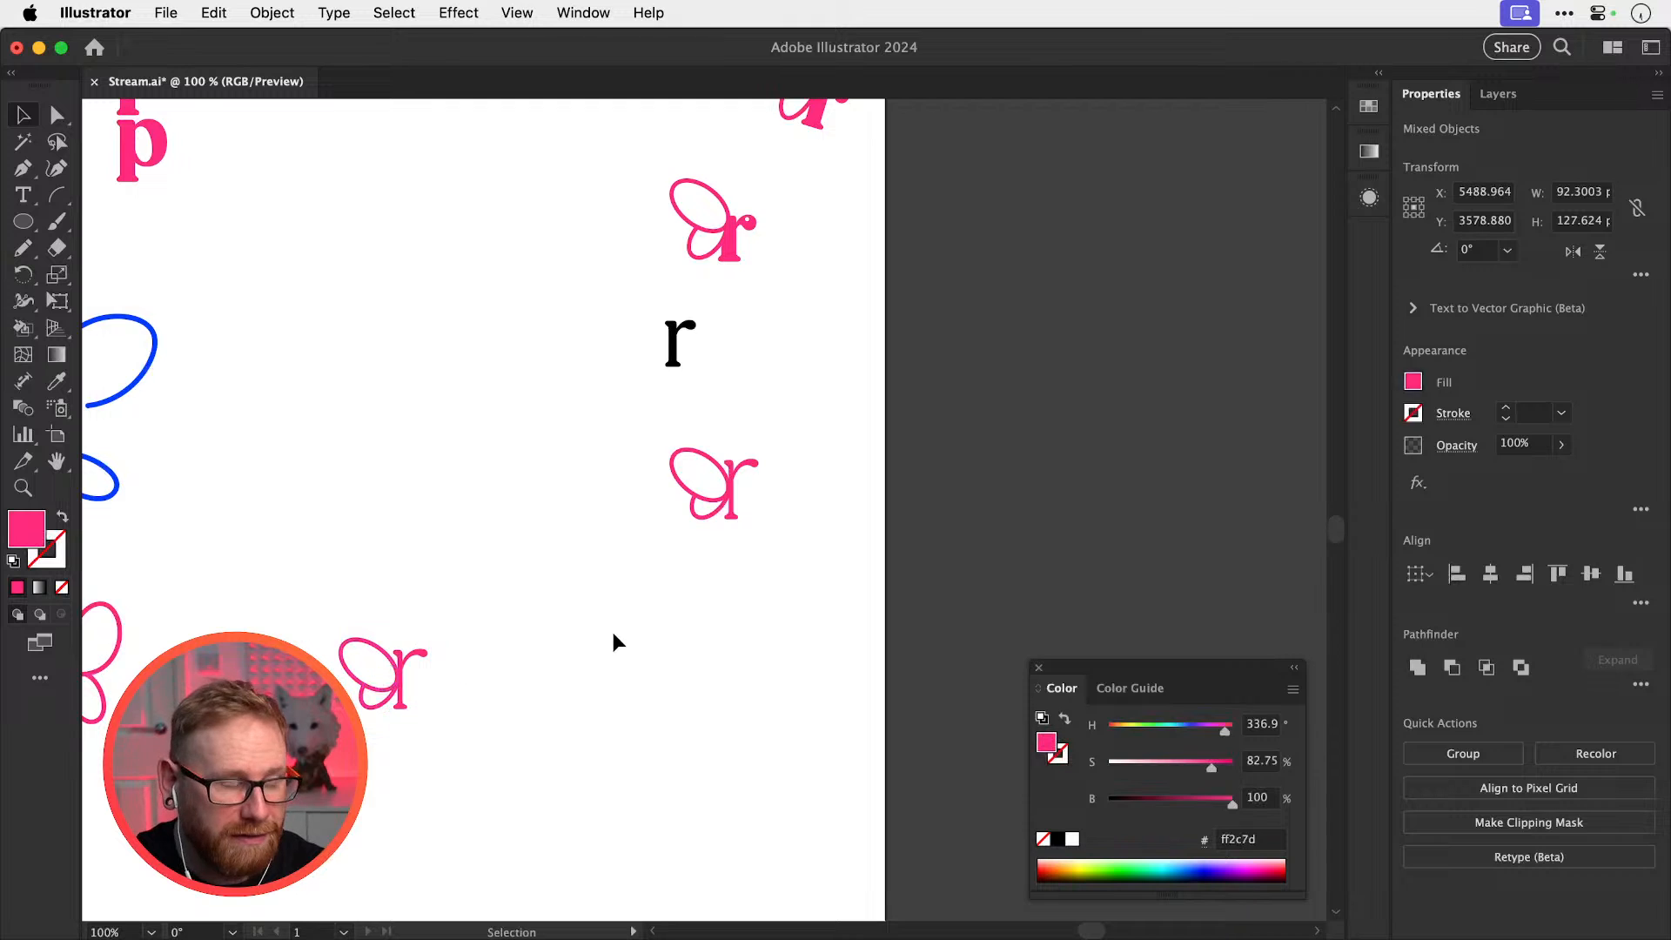
left_click(615, 642)
scroll(627, 635, "left", 3)
scroll(626, 635, "down", 2)
left_click_drag(572, 628, 652, 624)
Retype the new plain r as 'rebecca'
key("t")
double_click(650, 596)
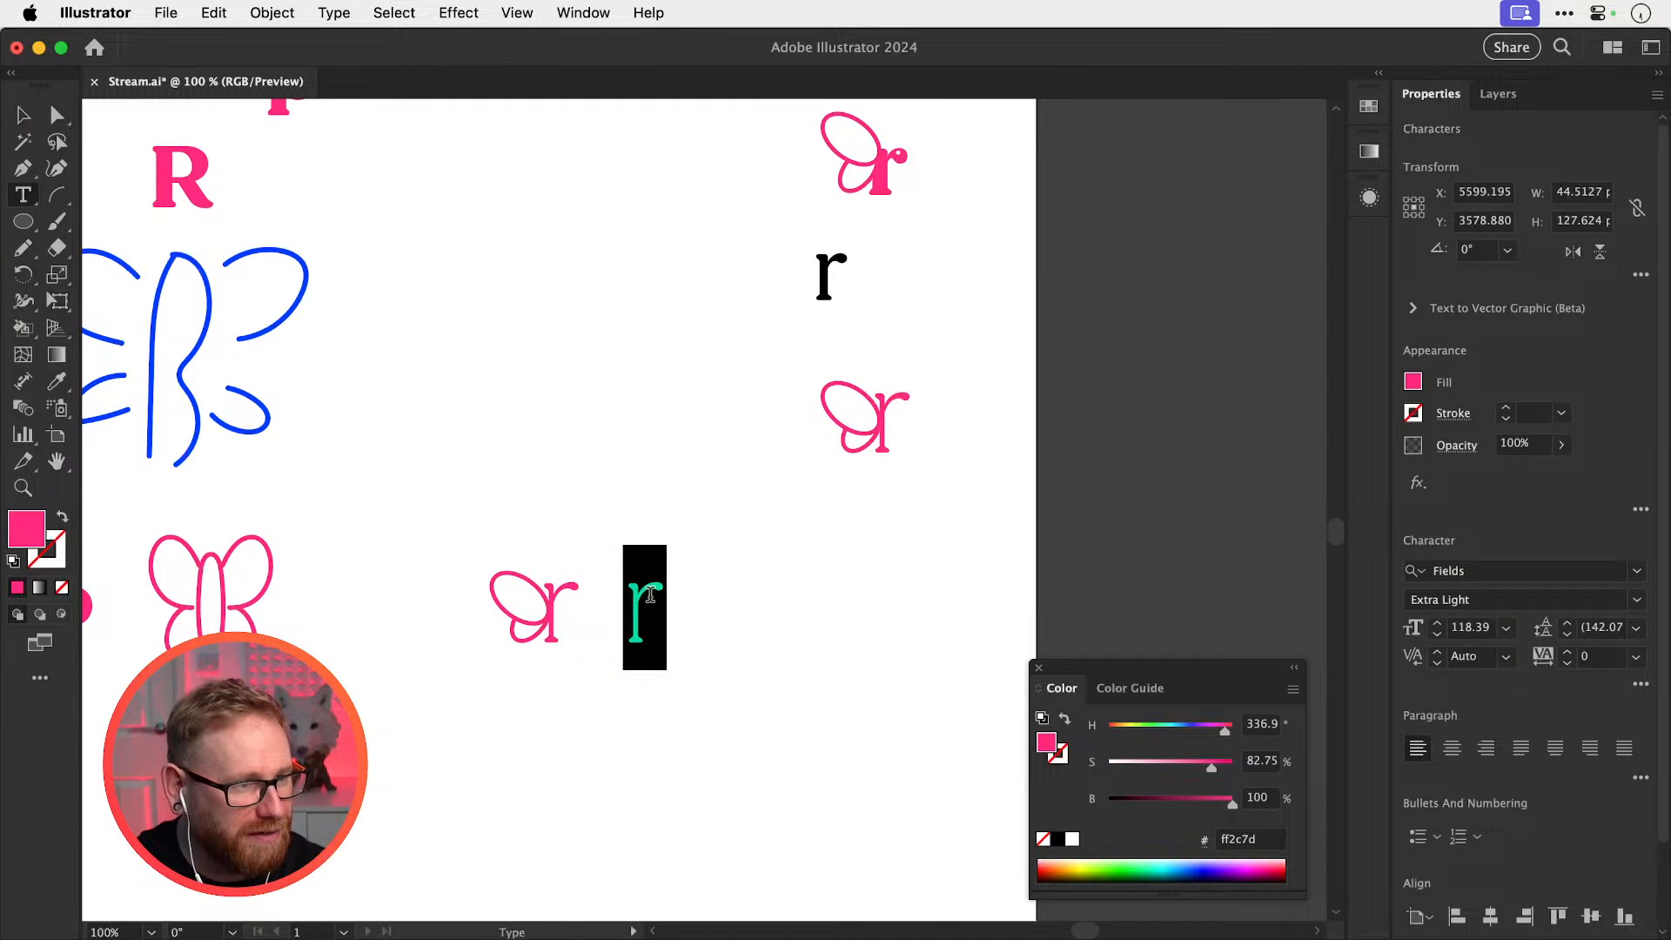
type("rebecca")
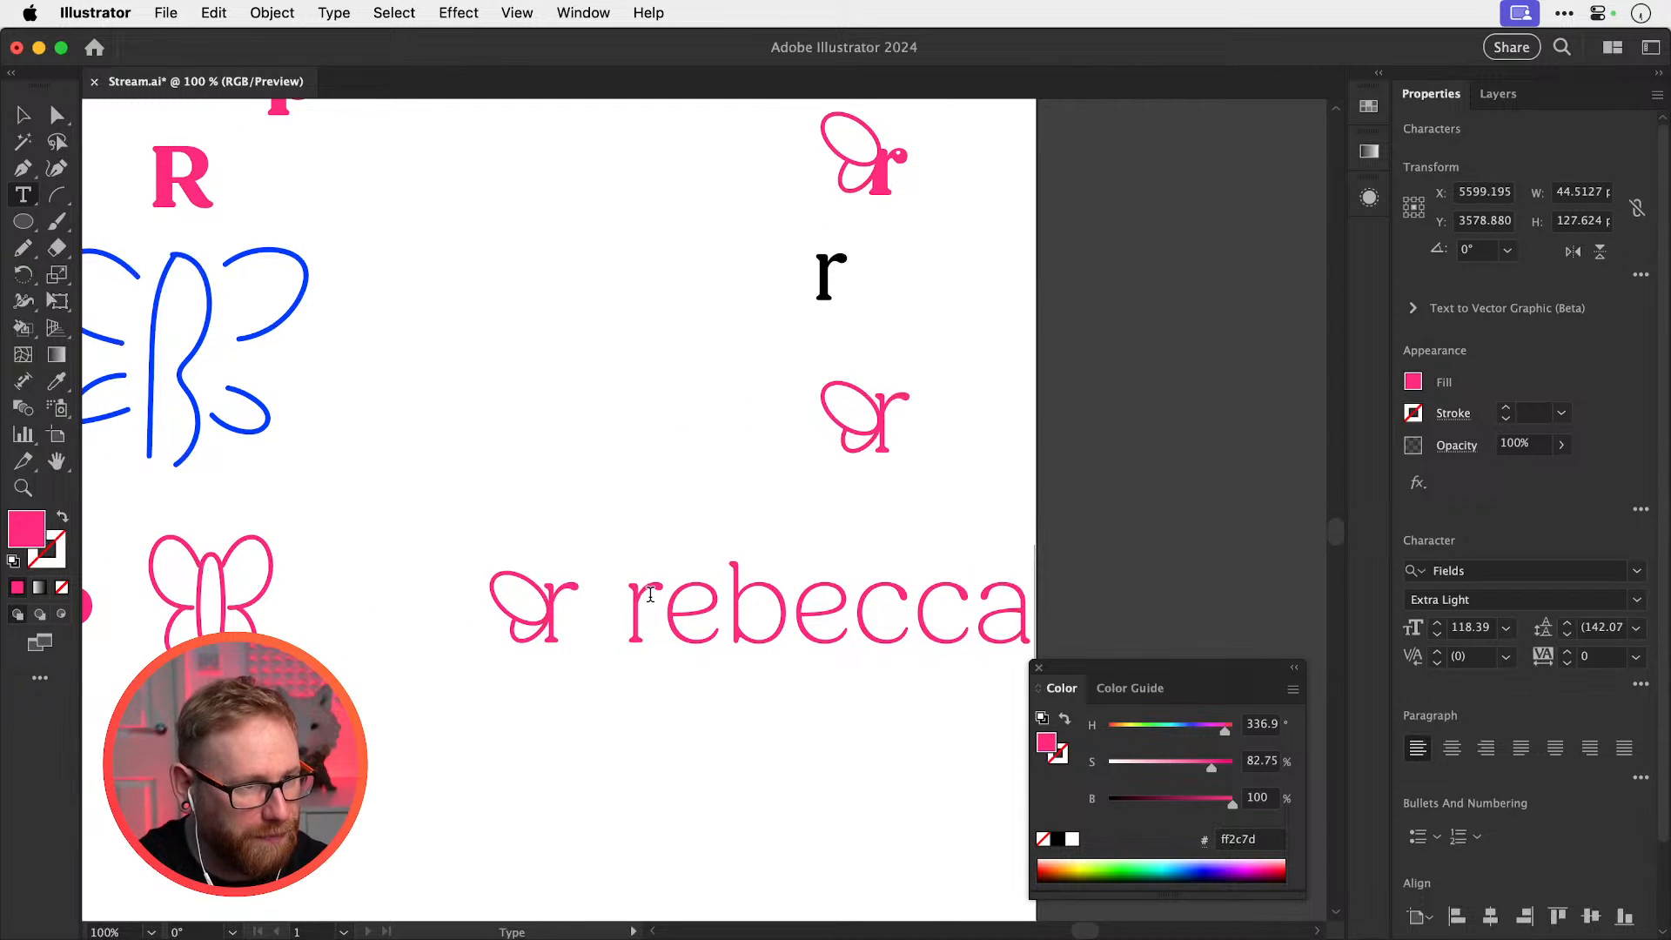
left_click(19, 115)
Slide 'rebecca' left onto the butterfly r and fine-tune its position
scroll(565, 640, "up", 5)
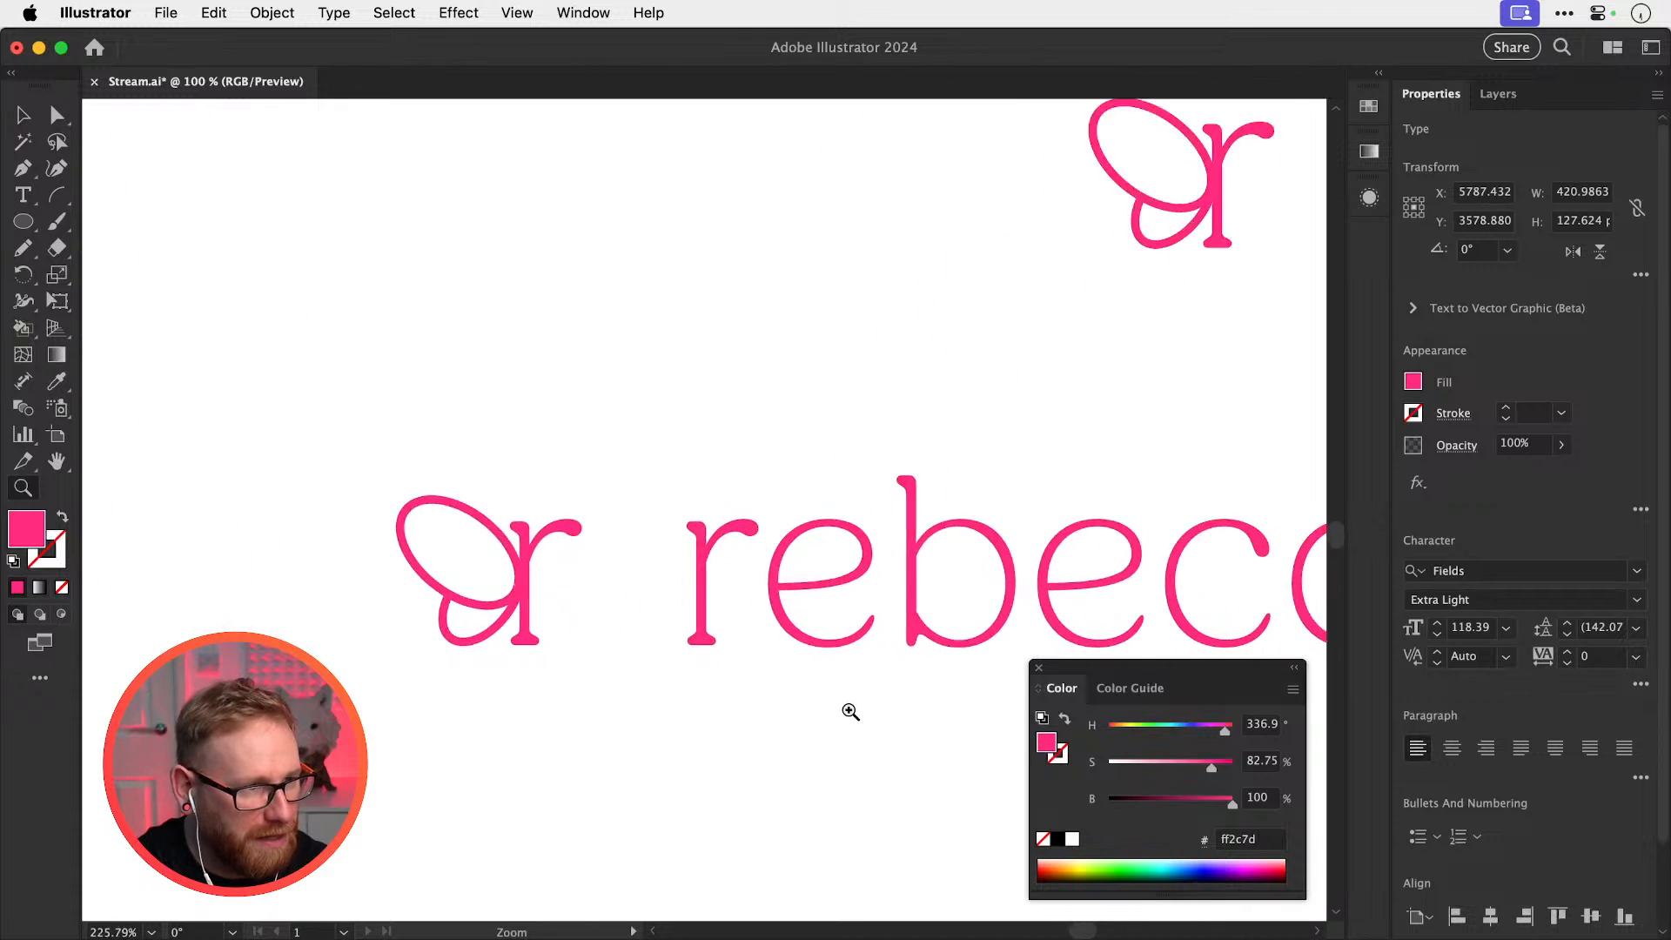
left_click_drag(836, 610, 658, 603)
scroll(800, 631, "up", 5)
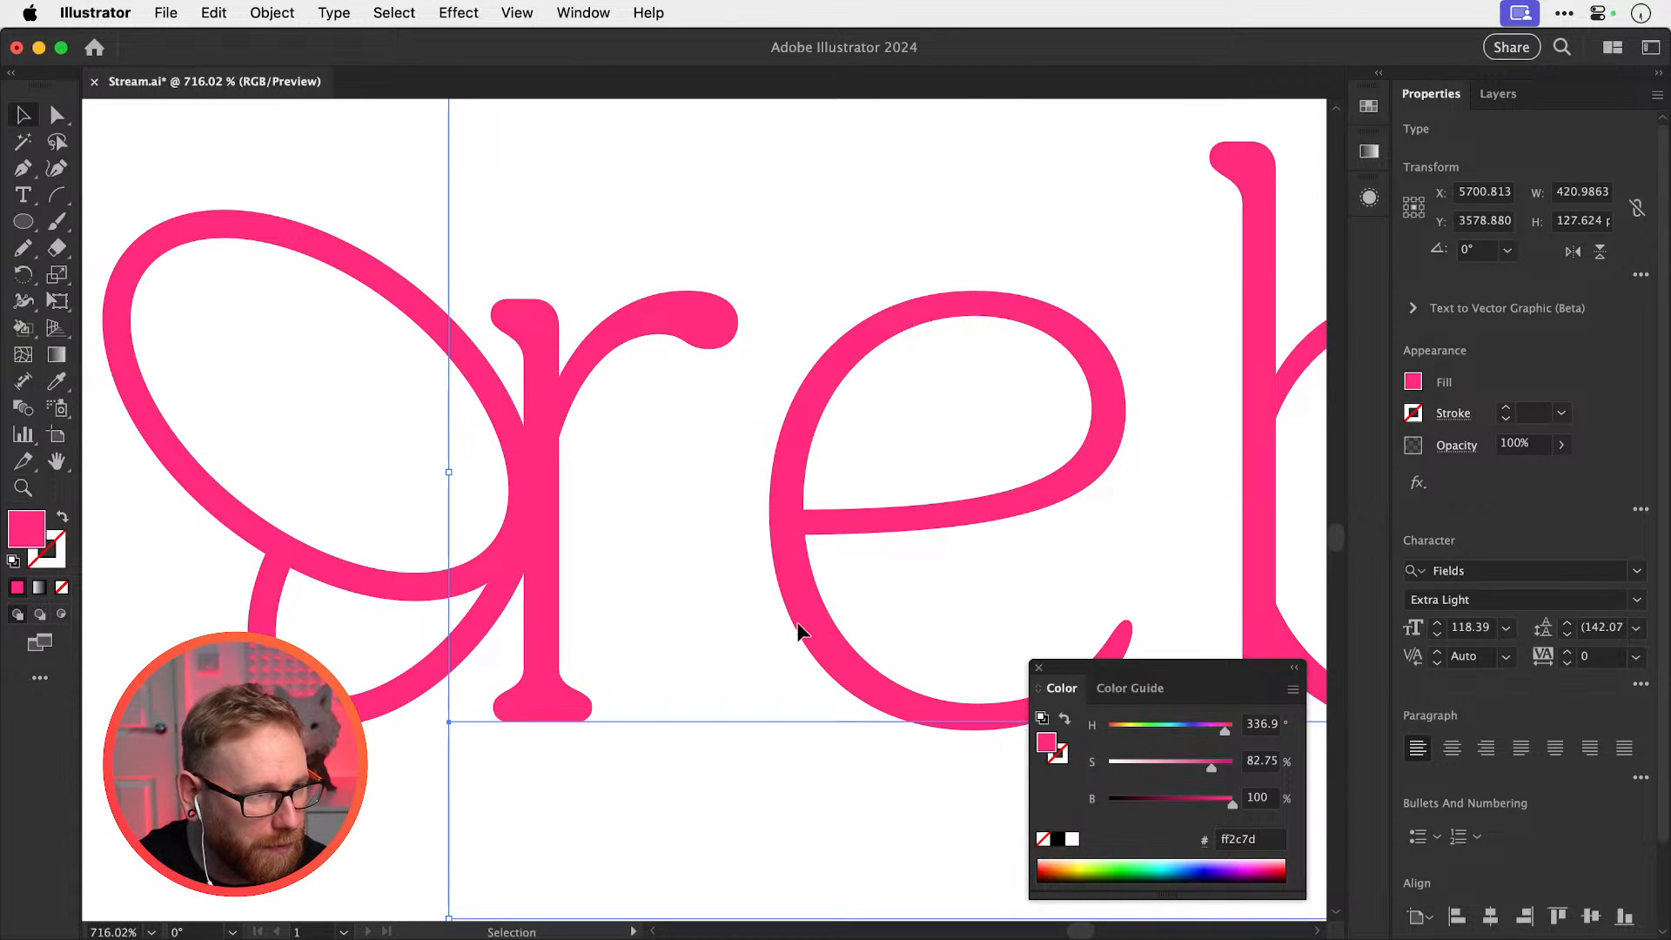
left_click_drag(798, 633, 795, 619)
key("super+shift+a")
key("super+minus")
key("super+minus")
key("super+minus")
key("super+minus")
key("super+minus")
key("super+minus")
key("super+minus")
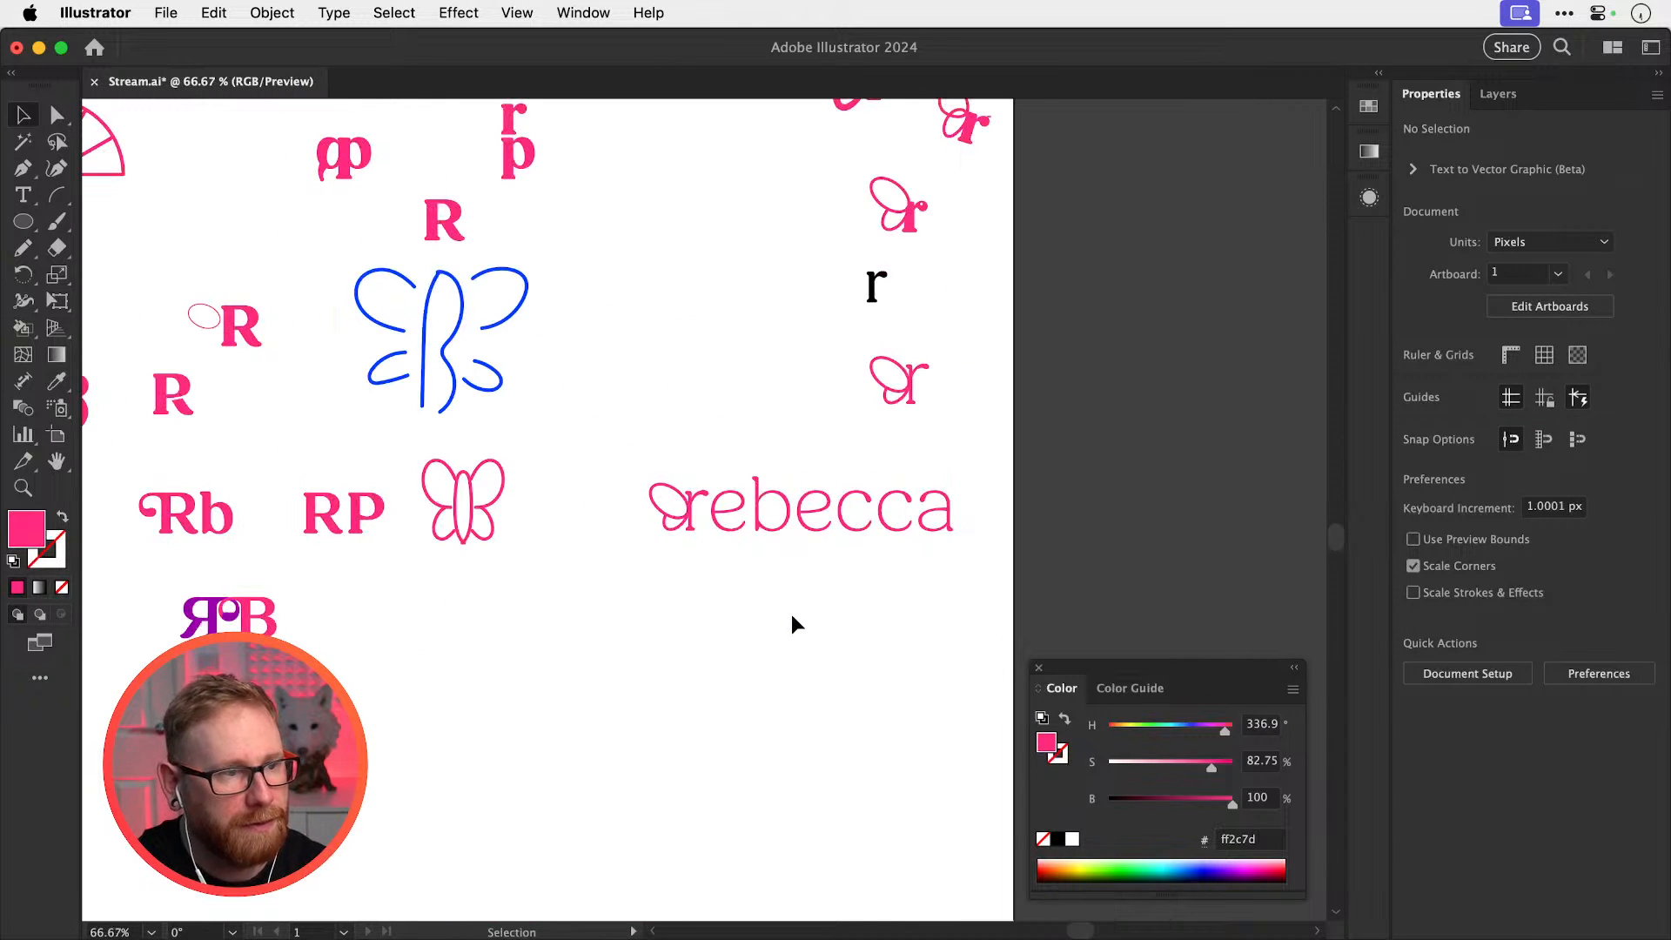
Duplicate the rebecca wordmark with its wing loops below and to the left
scroll(555, 628, "right", 2)
scroll(555, 628, "down", 1)
left_click_drag(711, 543, 701, 740)
left_click_drag(782, 640, 931, 505)
left_click_drag(692, 639, 749, 639)
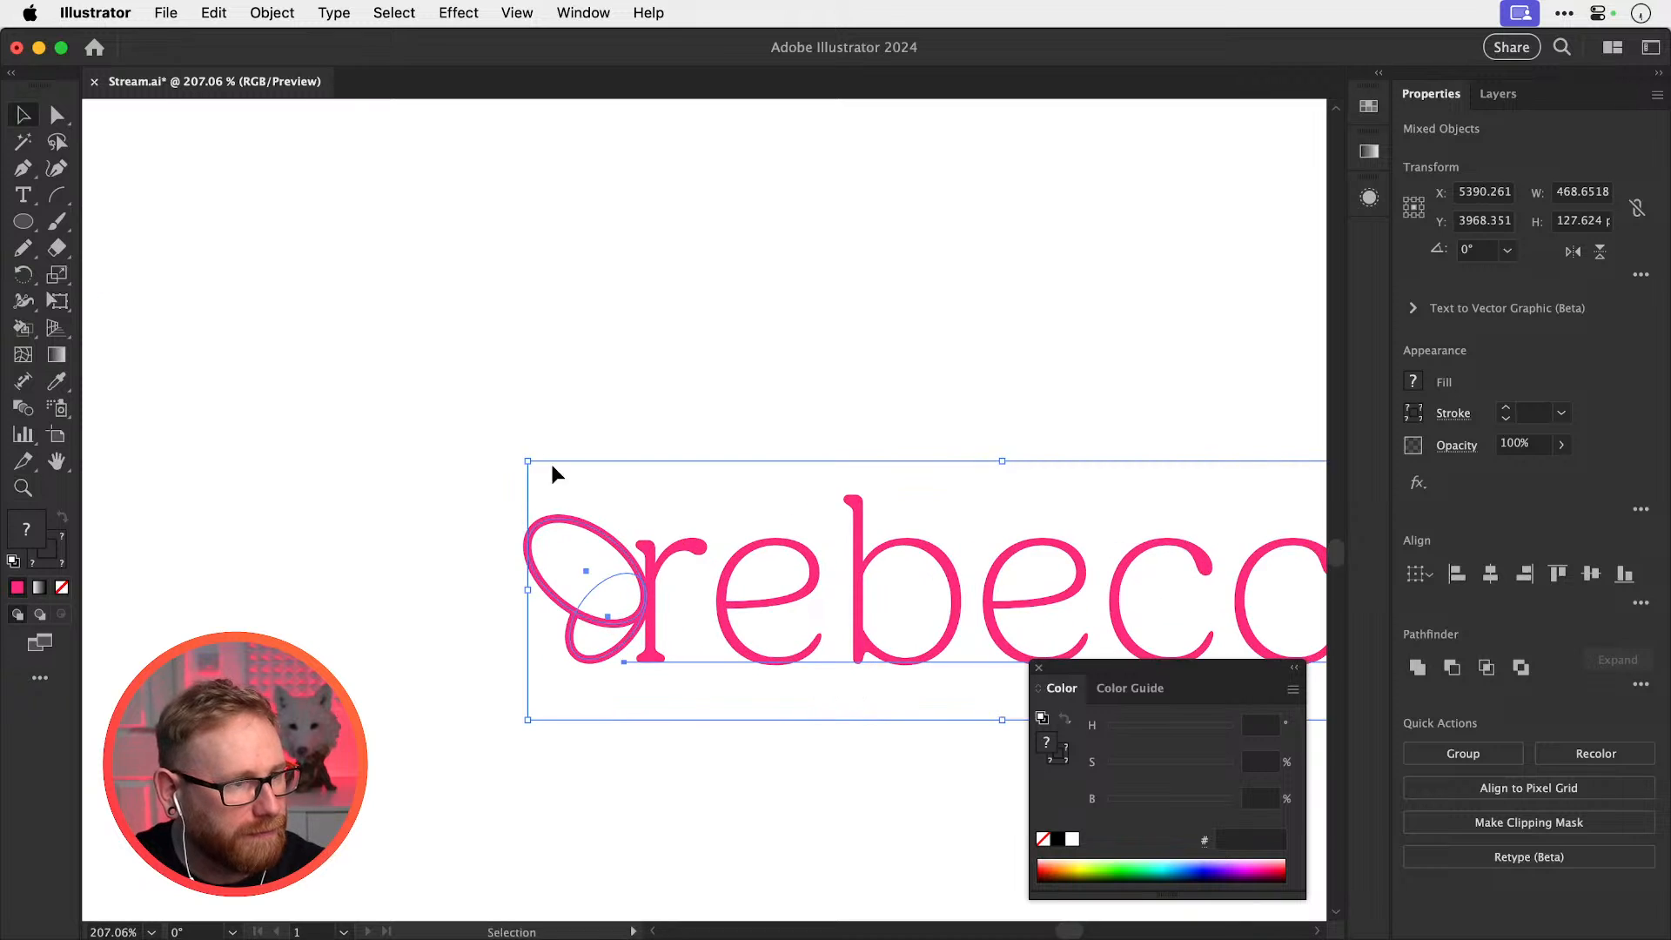
left_click_drag(520, 449, 604, 630)
key("super+z")
Enlarge the copy's upper wing ellipse and reposition it lower against the r
left_click_drag(449, 615, 587, 630)
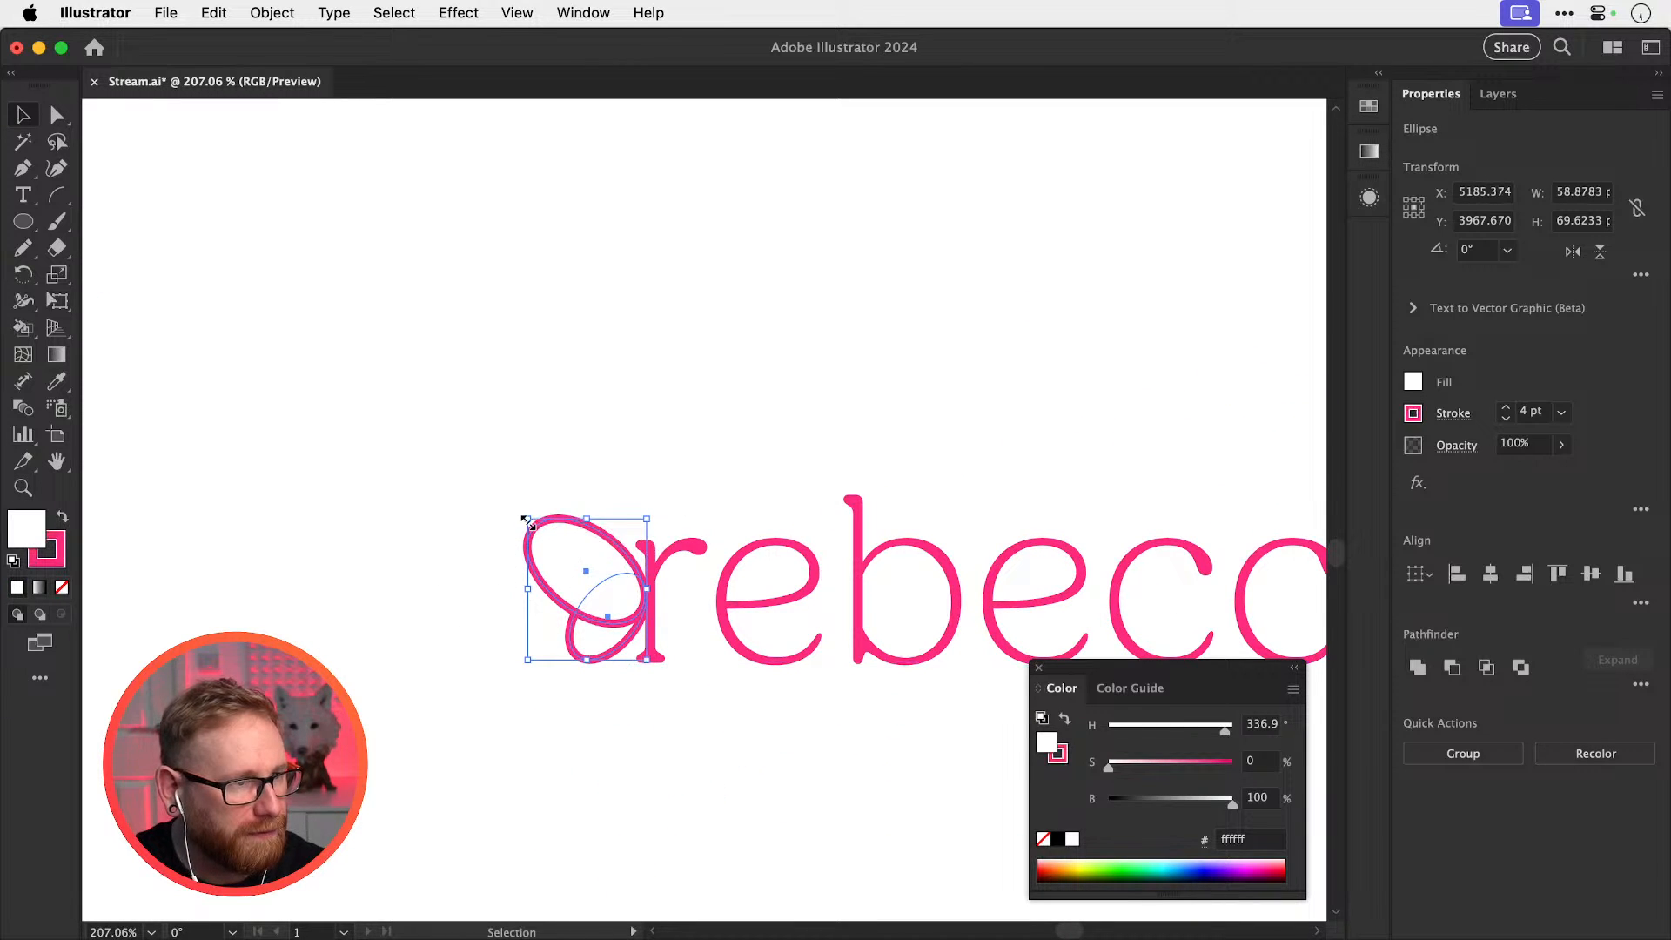
left_click_drag(527, 518, 417, 409)
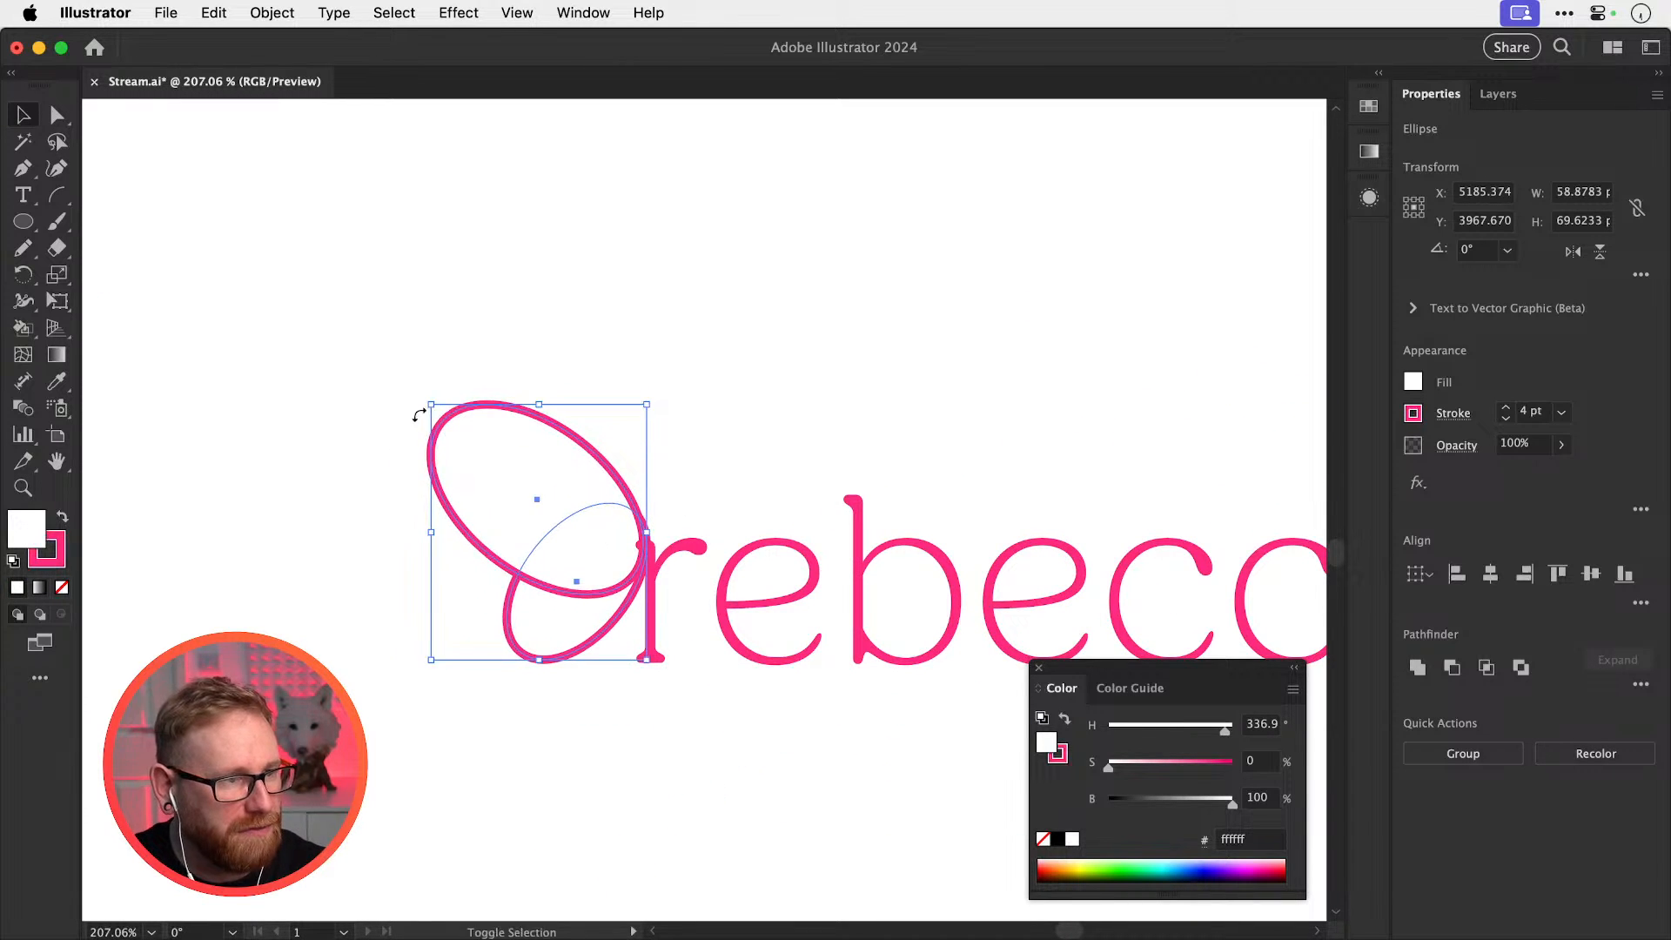
left_click_drag(451, 524, 450, 579)
scroll(610, 598, "up", 5)
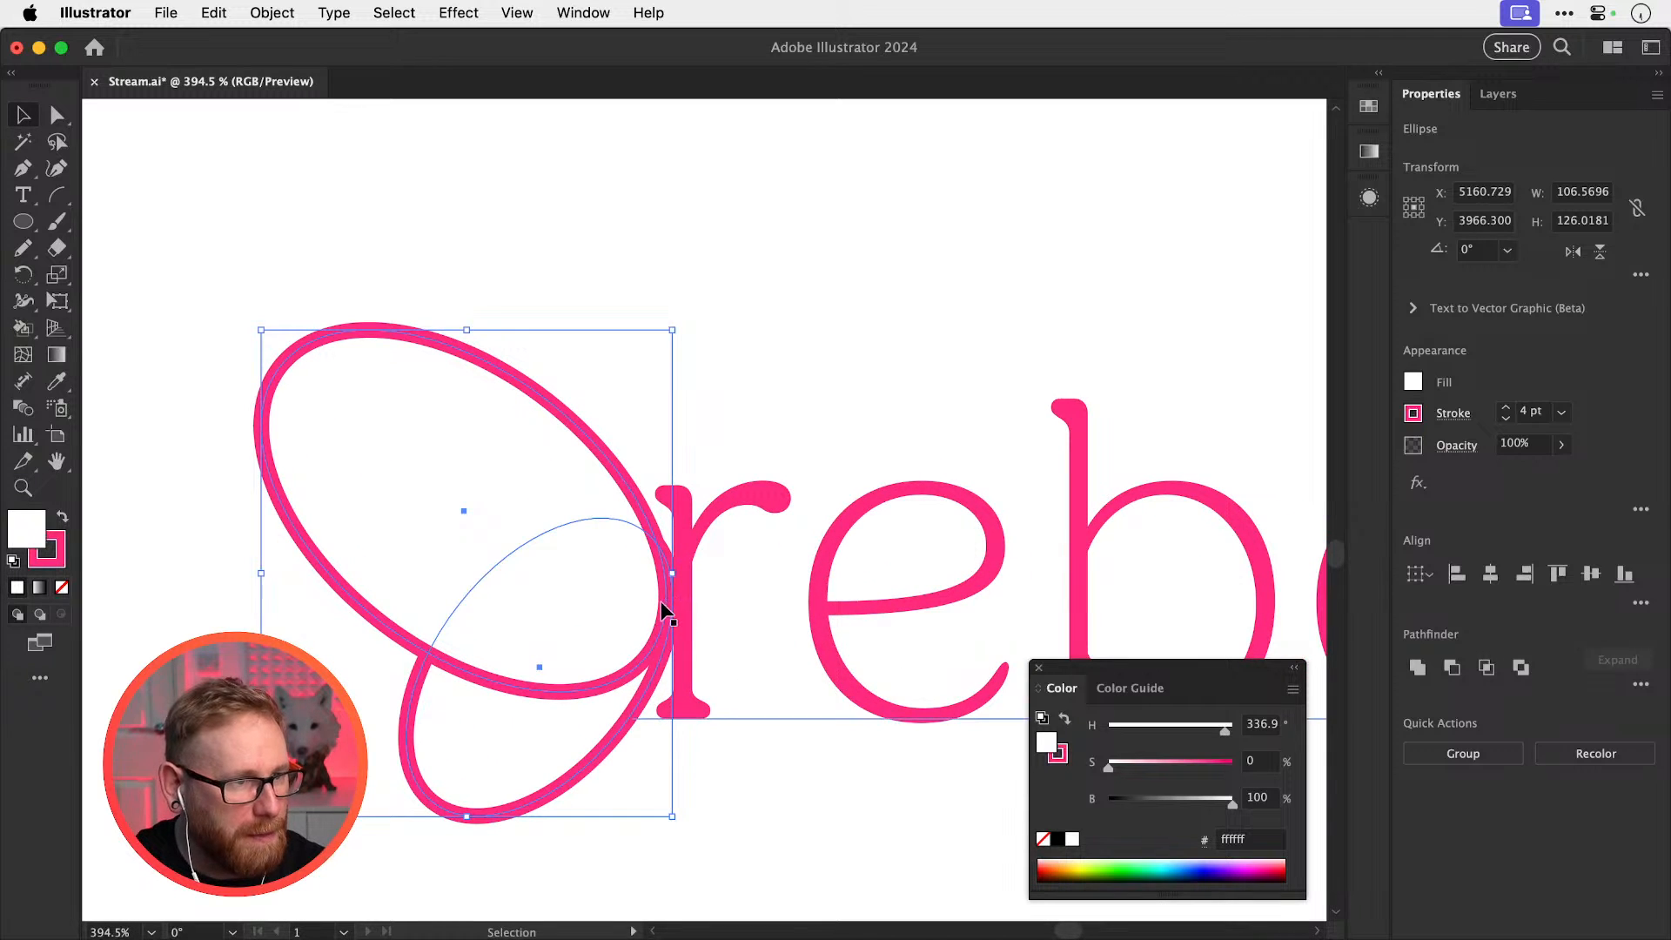
left_click(662, 540)
left_click_drag(445, 650, 456, 575)
key("super+shift+a")
key("super+minus")
key("super+minus")
key("super+minus")
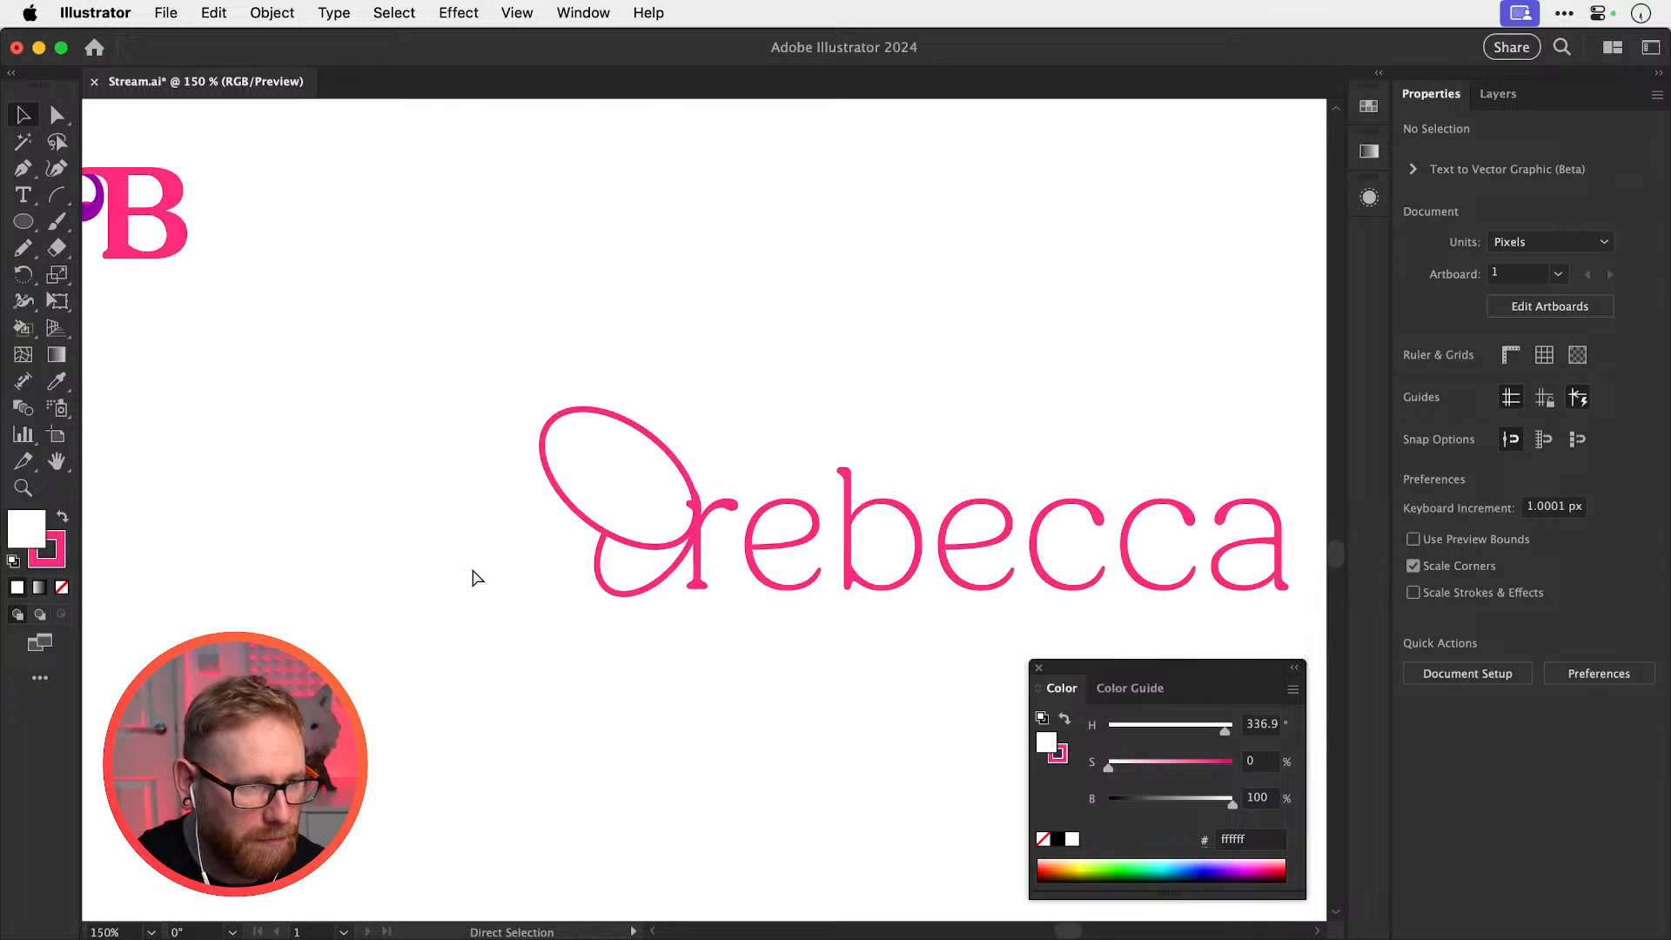
key("super+minus")
key("super+minus")
key("super+minus")
Move the lower rebecca wordmark copy down-left
left_click_drag(772, 533, 745, 563)
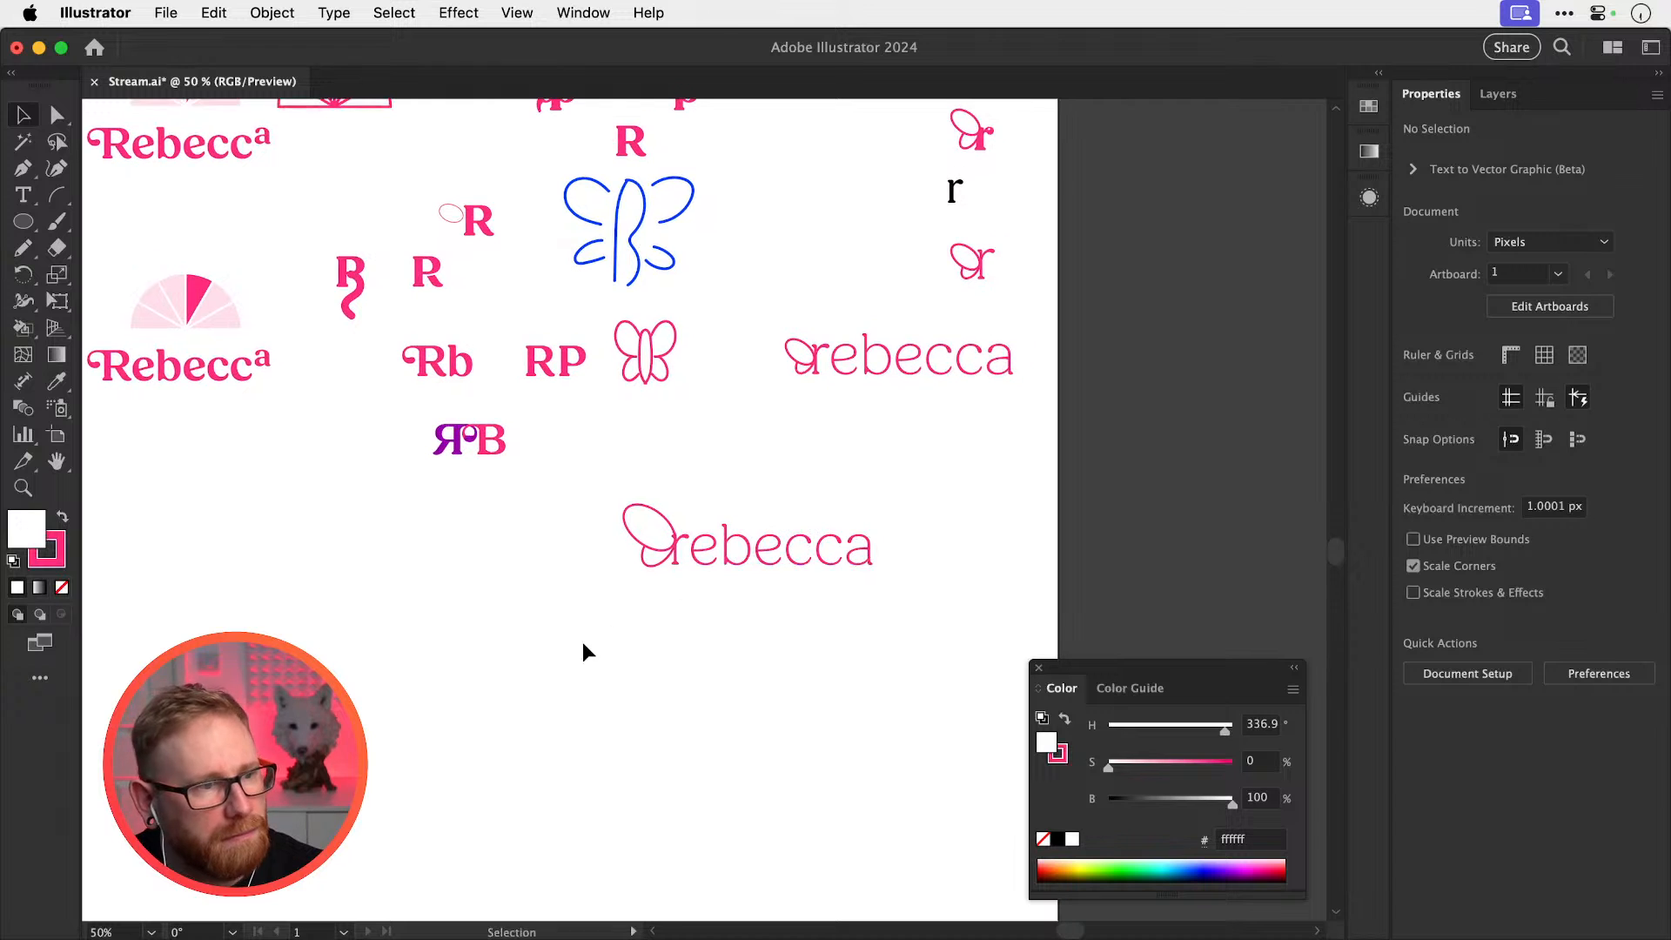
left_click_drag(571, 648, 880, 497)
left_click_drag(779, 553, 656, 713)
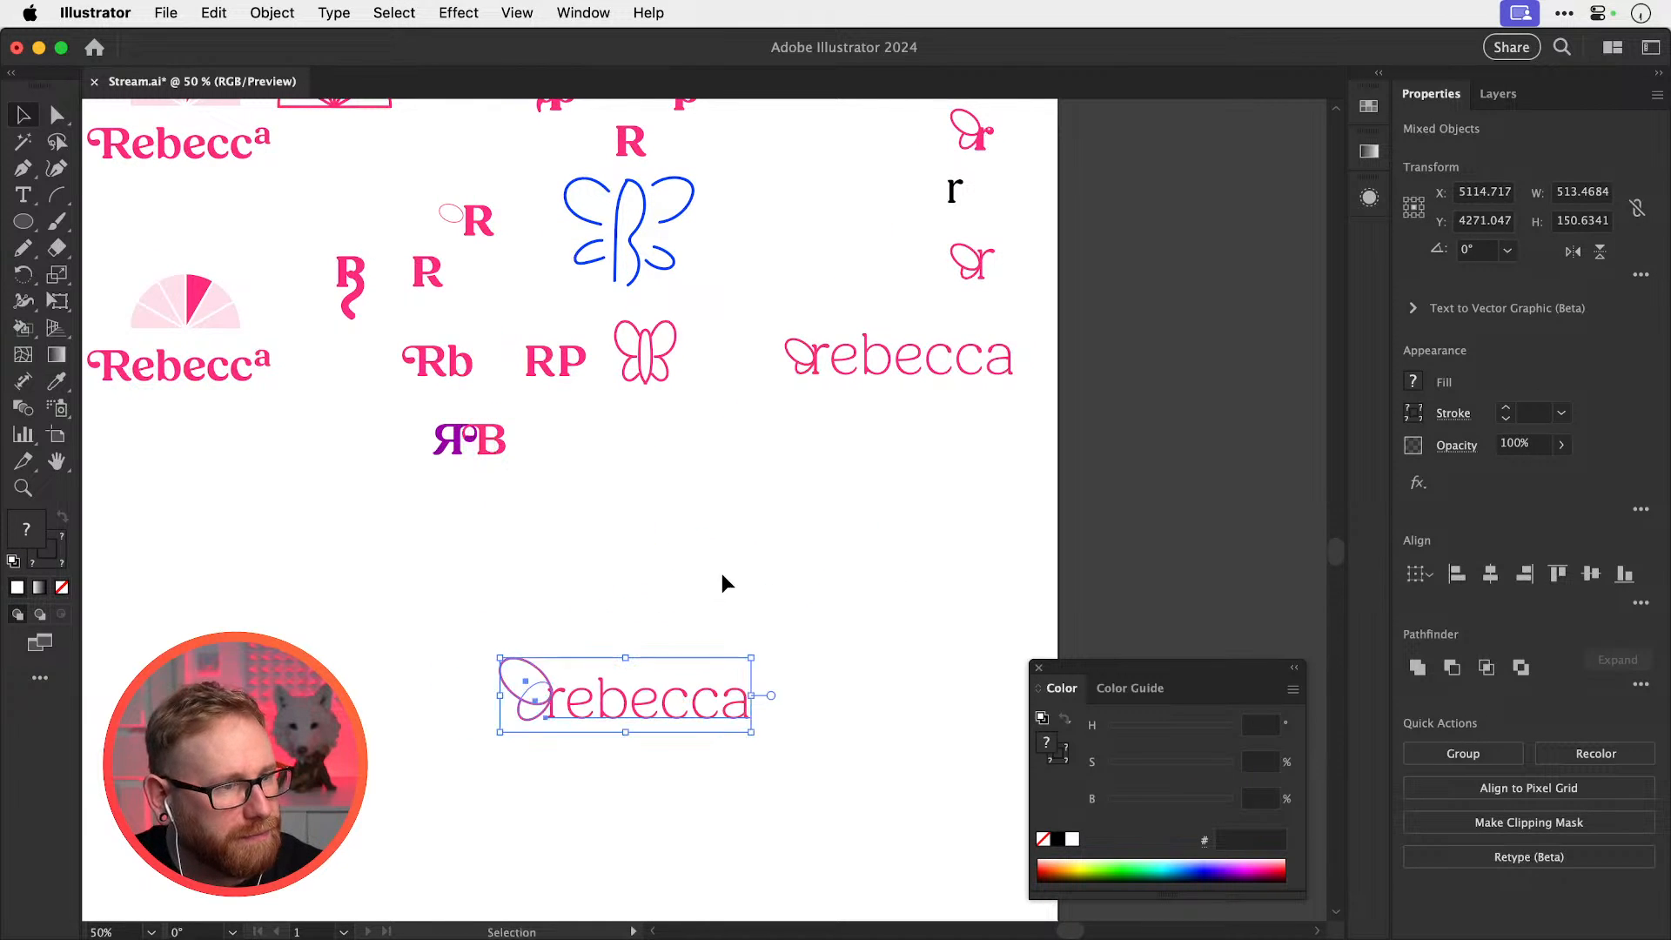
left_click(723, 565)
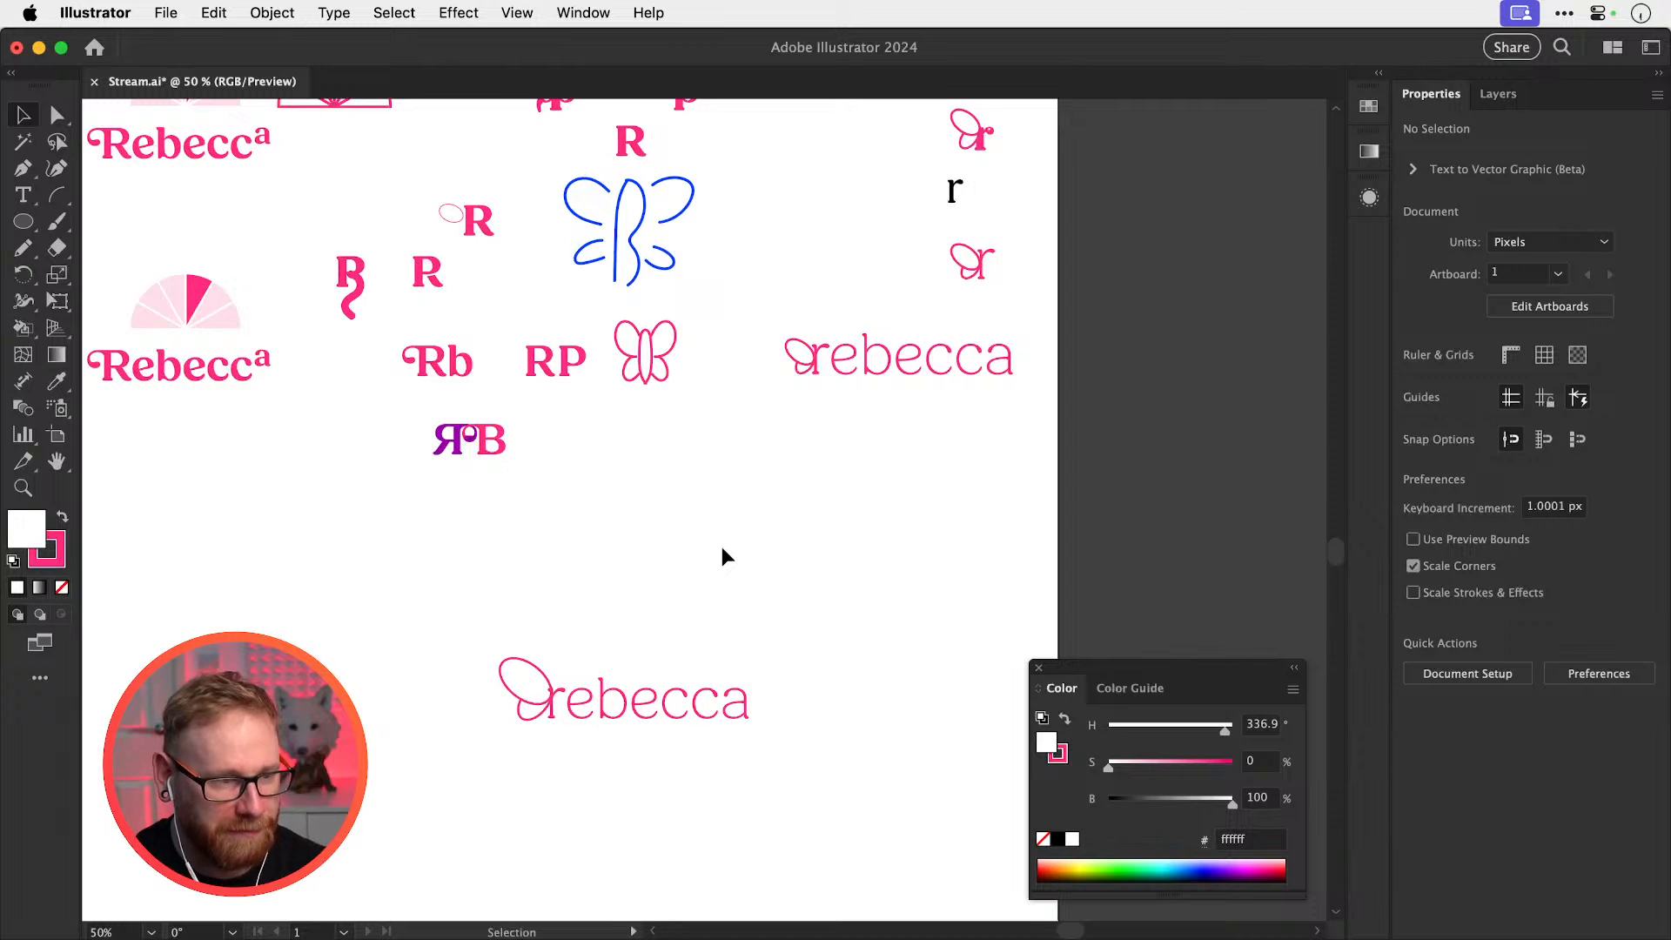
left_click_drag(611, 687, 1044, 698)
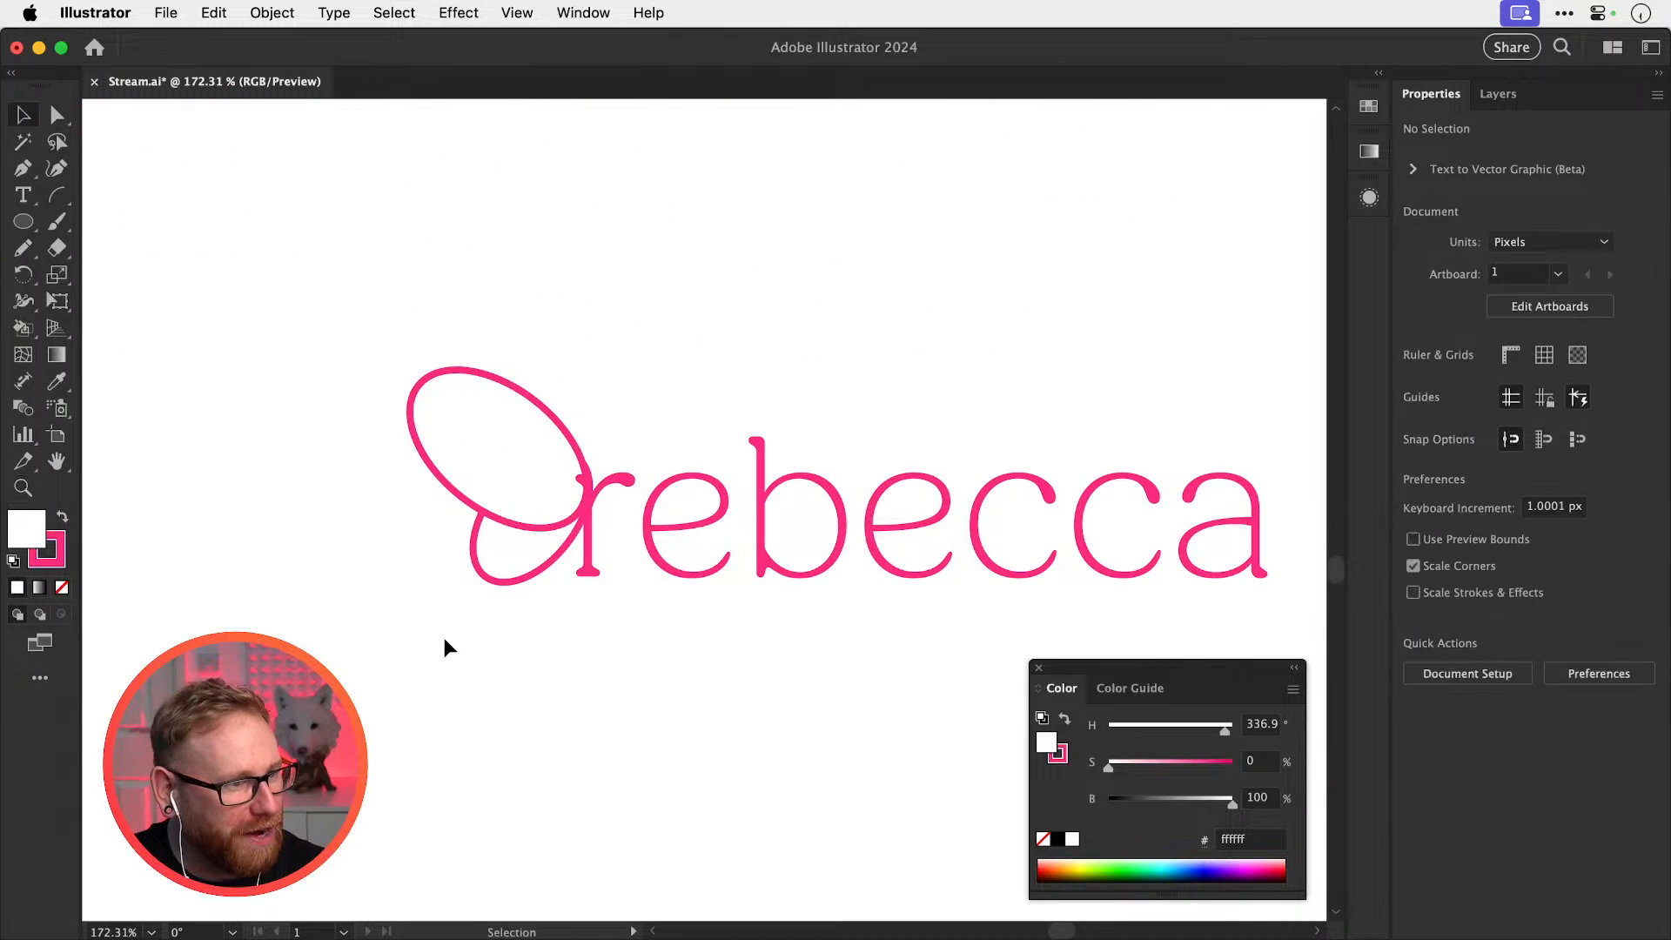
Narrow a wing ellipse from its left side and reposition both wings against the r
left_click(456, 446)
left_click_drag(404, 475, 460, 473)
left_click(697, 366)
left_click_drag(491, 558, 602, 573)
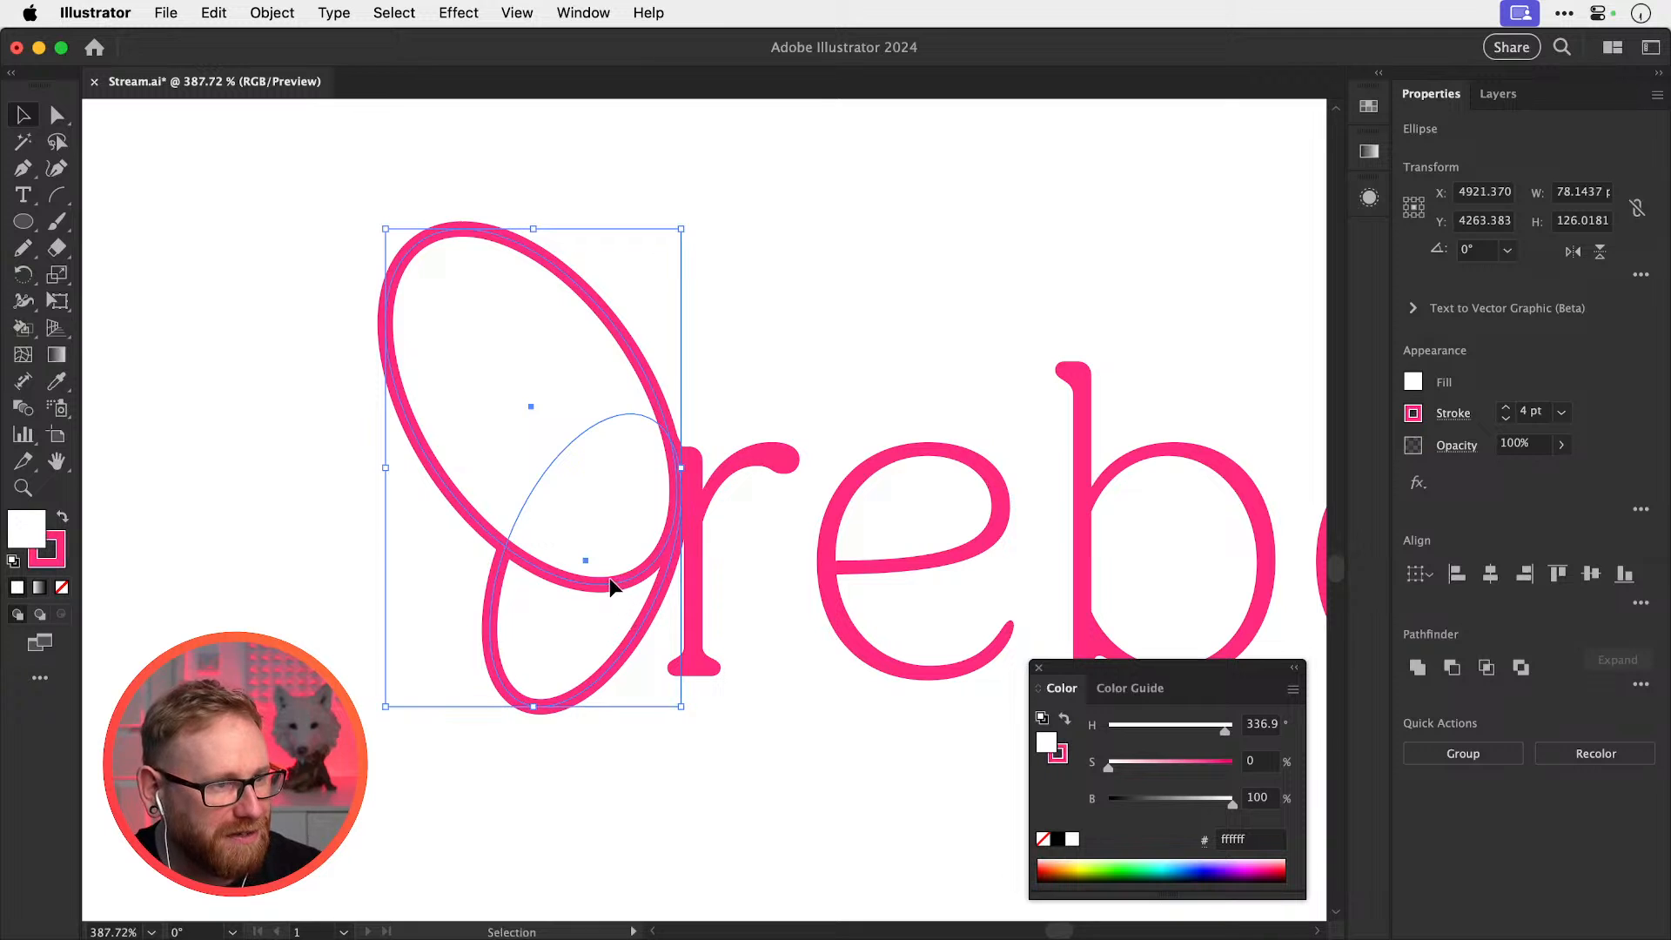
left_click_drag(611, 587, 626, 552)
left_click_drag(625, 559, 627, 559)
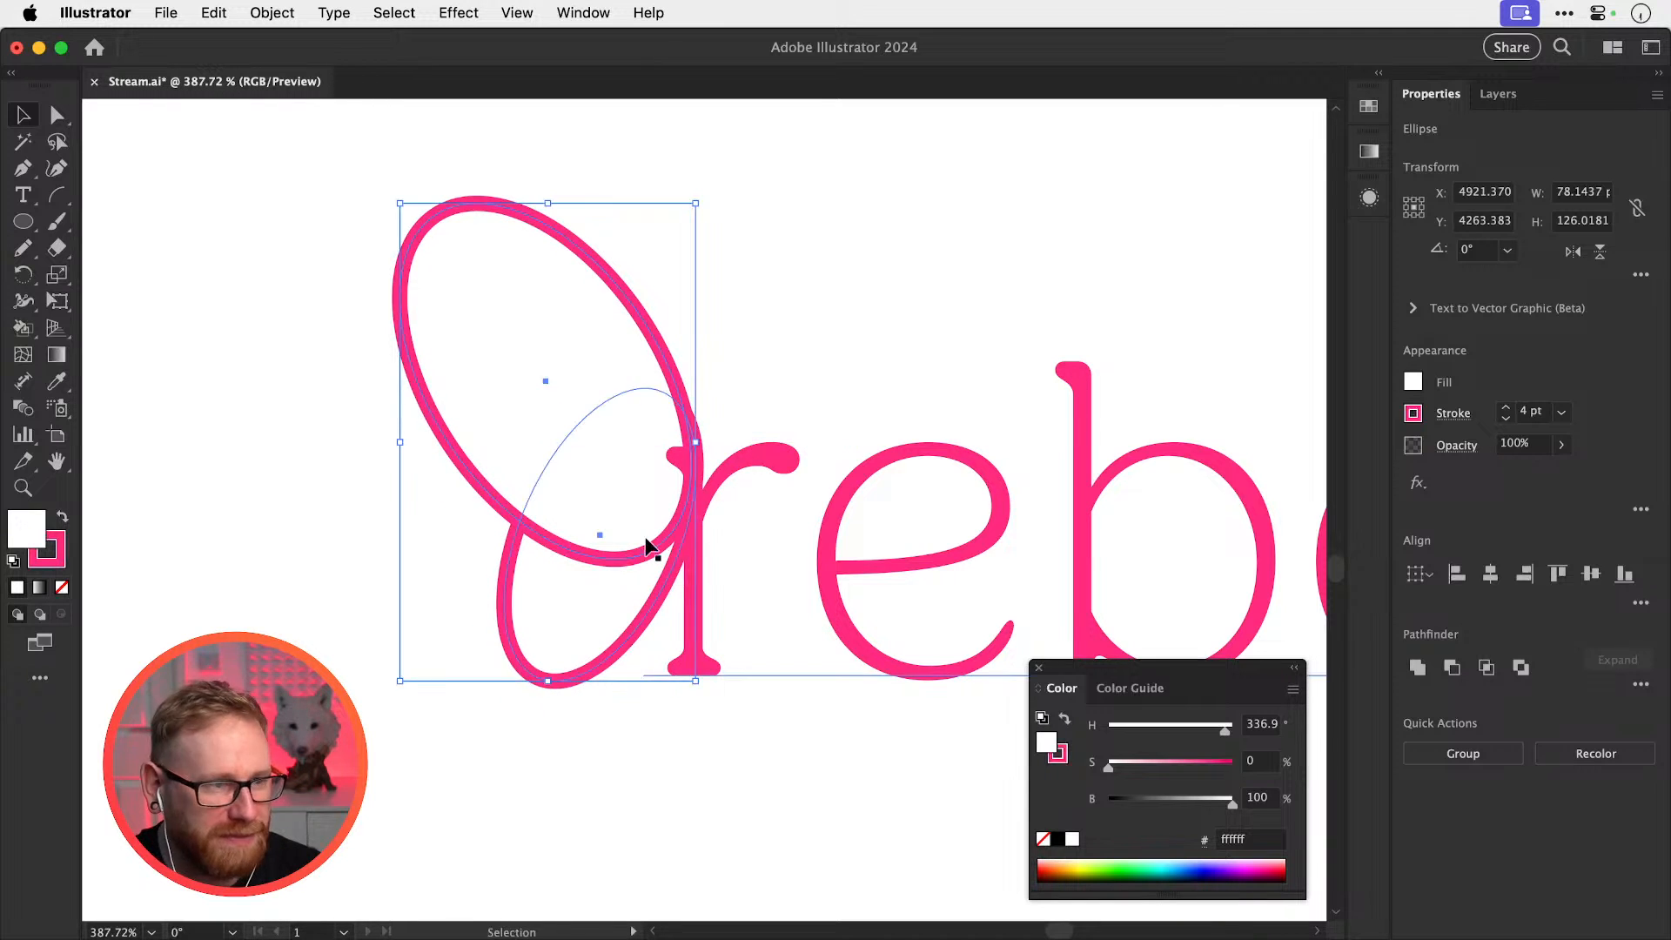
left_click(650, 584)
Bring both wing ellipses to the front, in front of the rebecca text
left_click(648, 604)
left_click(602, 665)
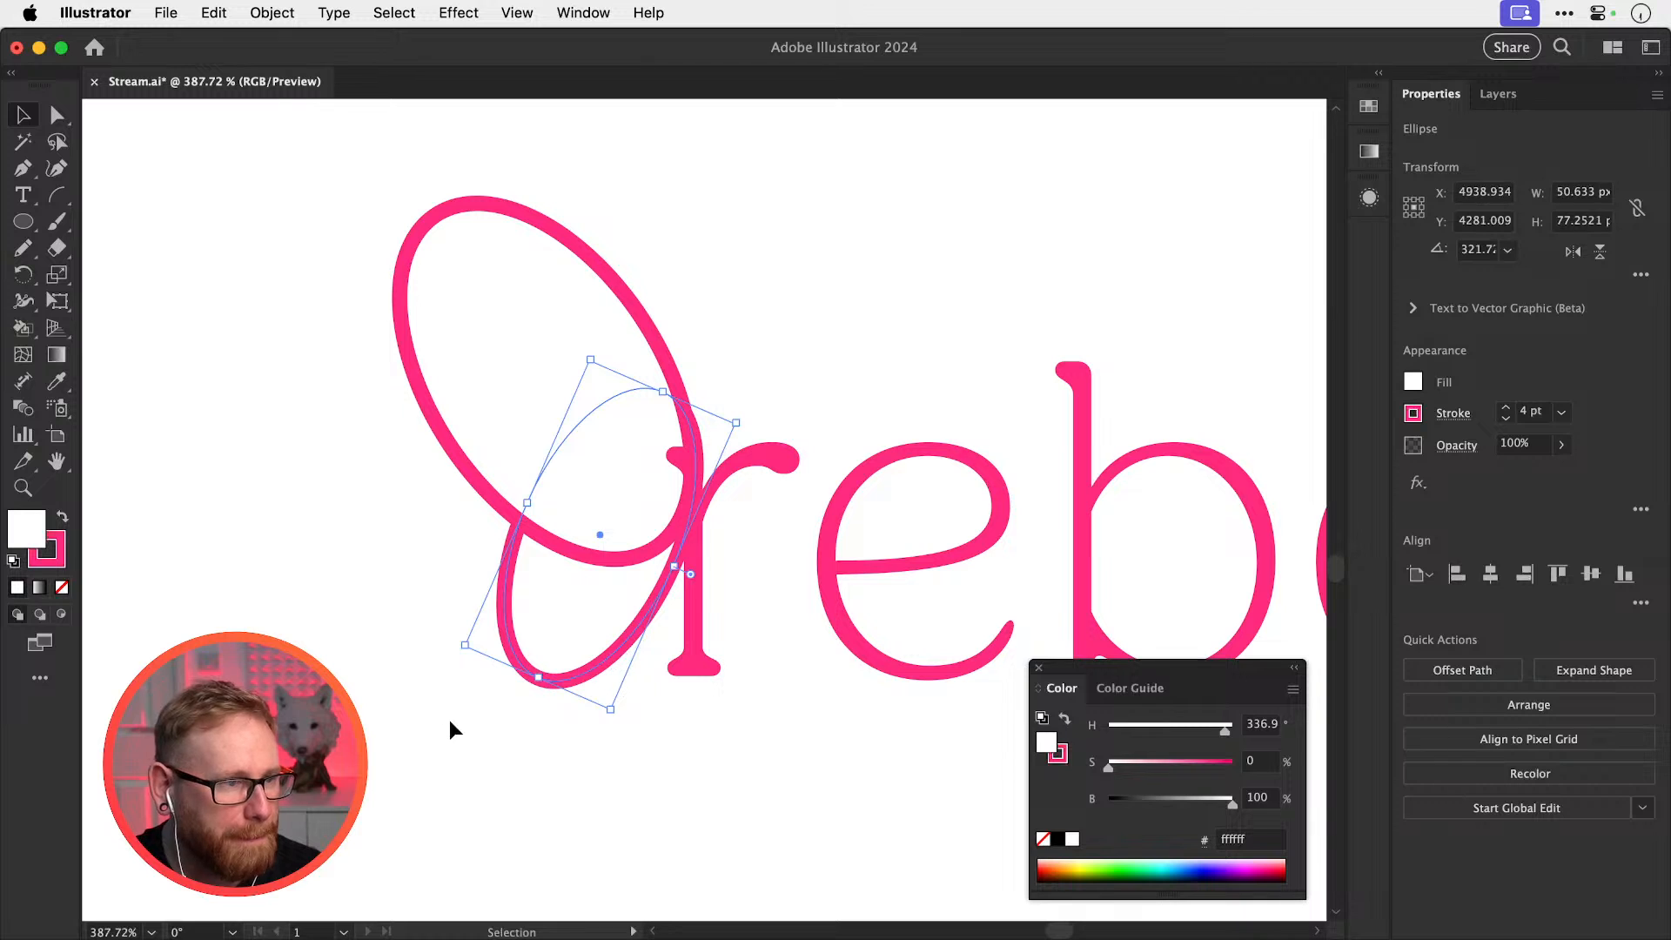
left_click(486, 409, "shift")
key("shift+super+]")
key("shift+super+a")
Resize the small lower wing ellipse slightly, then inspect the crossings and zoom to 100%
left_click(552, 664)
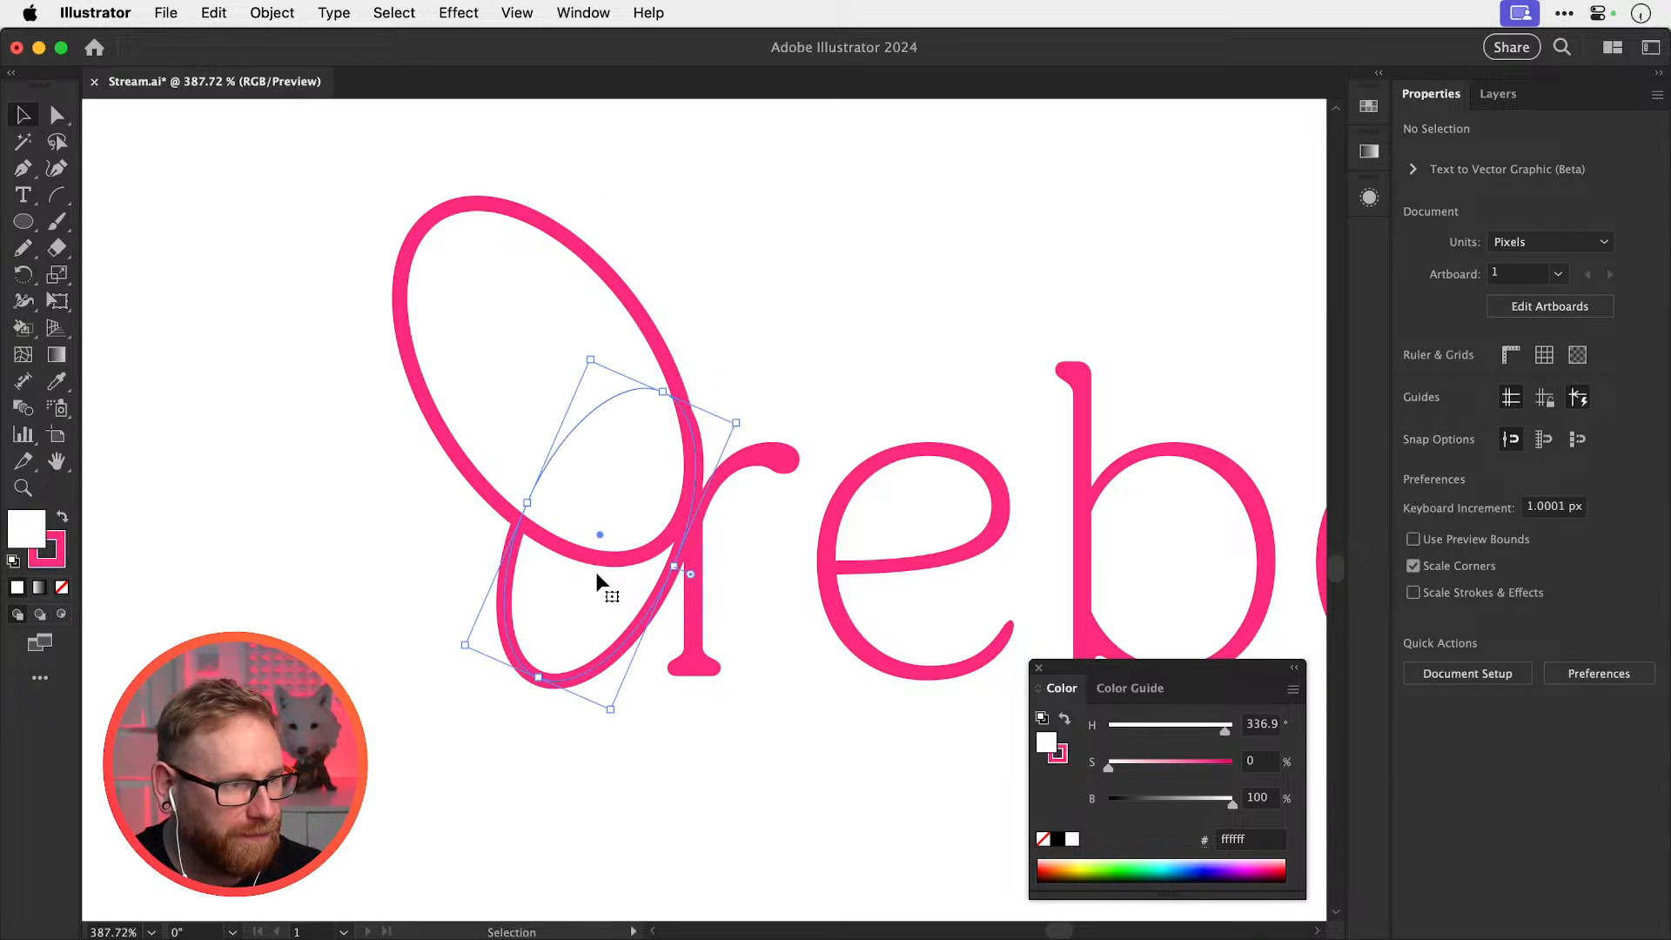
left_click_drag(735, 425, 727, 427)
left_click(537, 395, "shift")
left_click_drag(586, 463, 873, 287)
key("super+1")
key("super+shift+a")
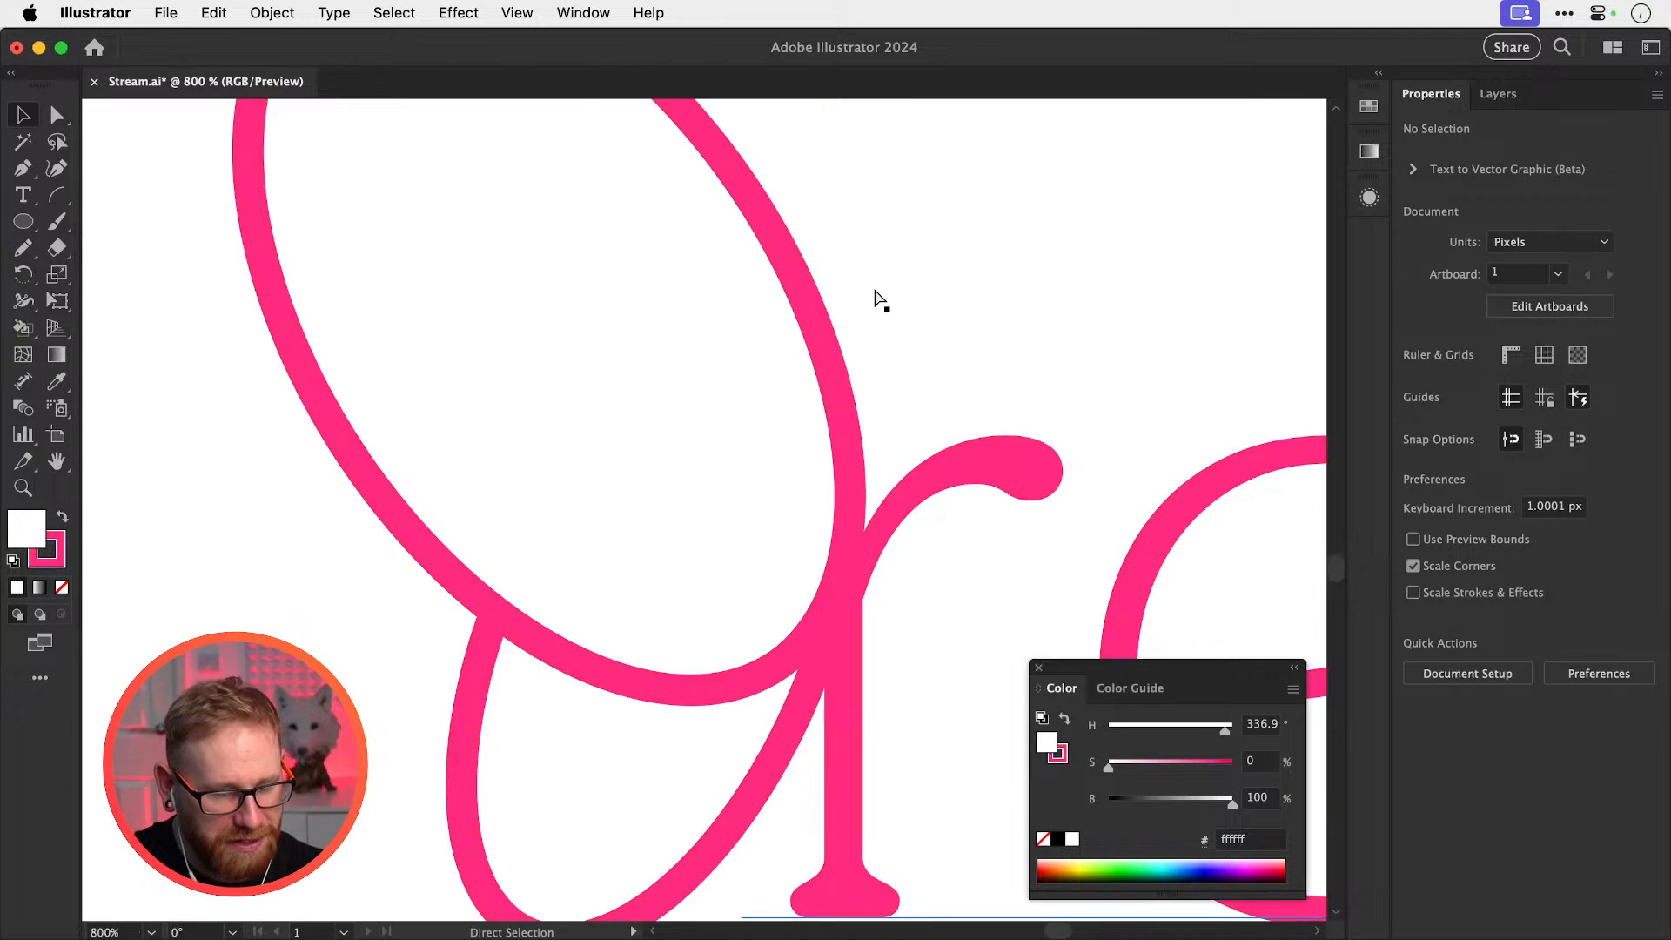
left_click_drag(905, 493, 743, 513)
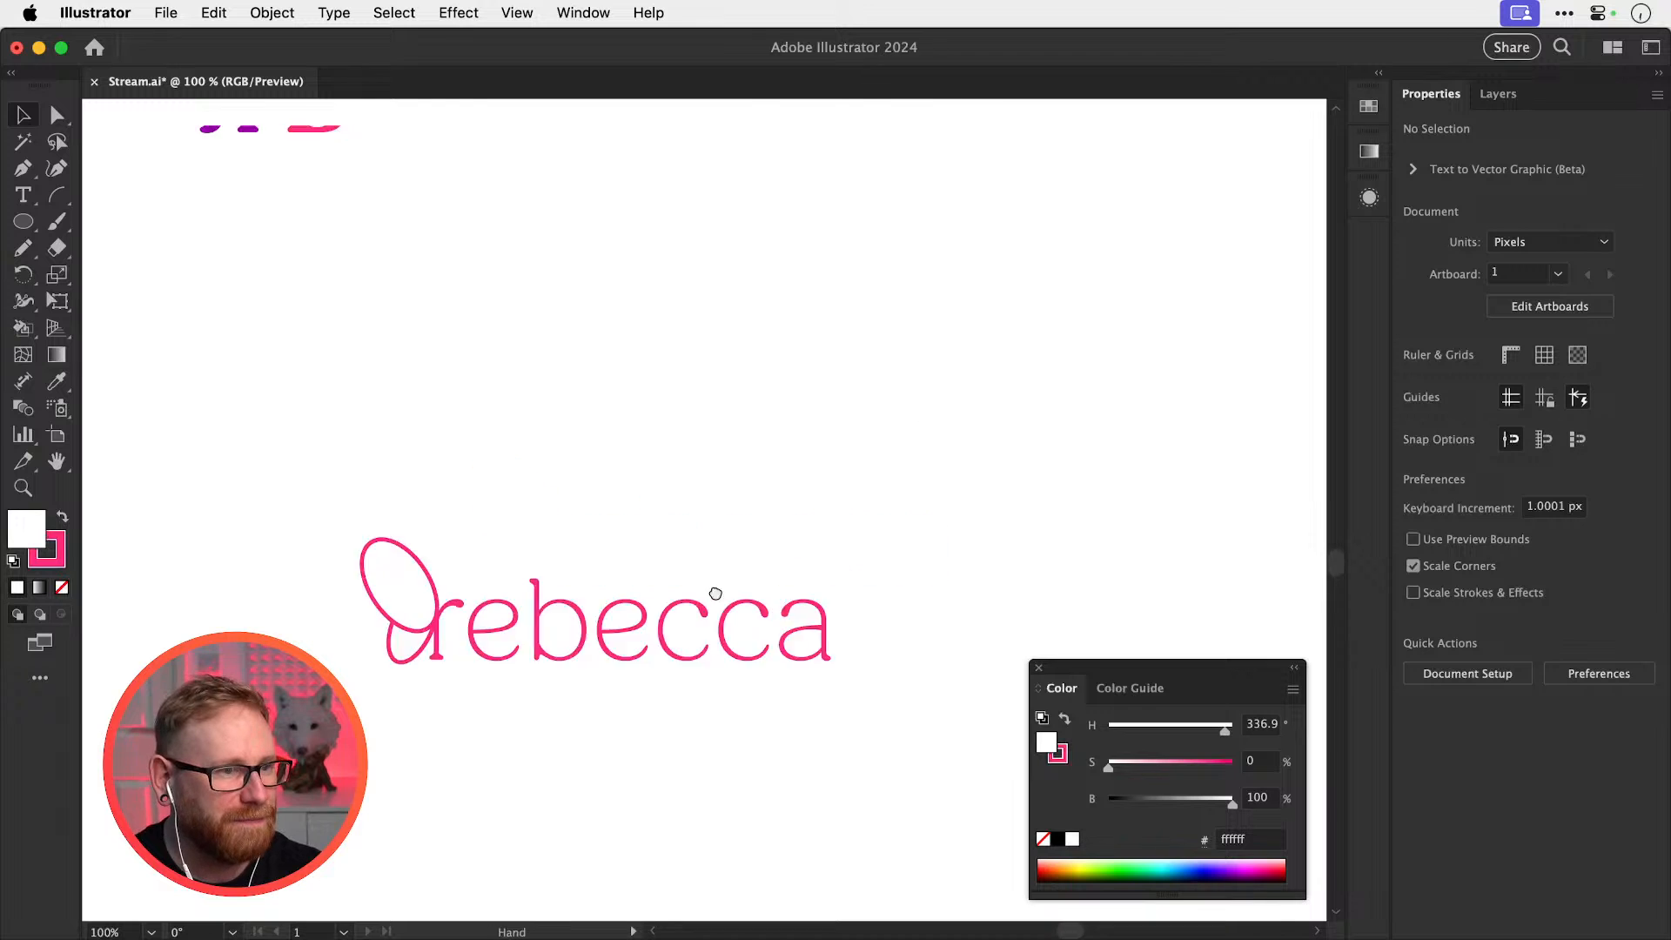
left_click_drag(505, 914, 578, 690)
scroll(553, 615, "down", 2)
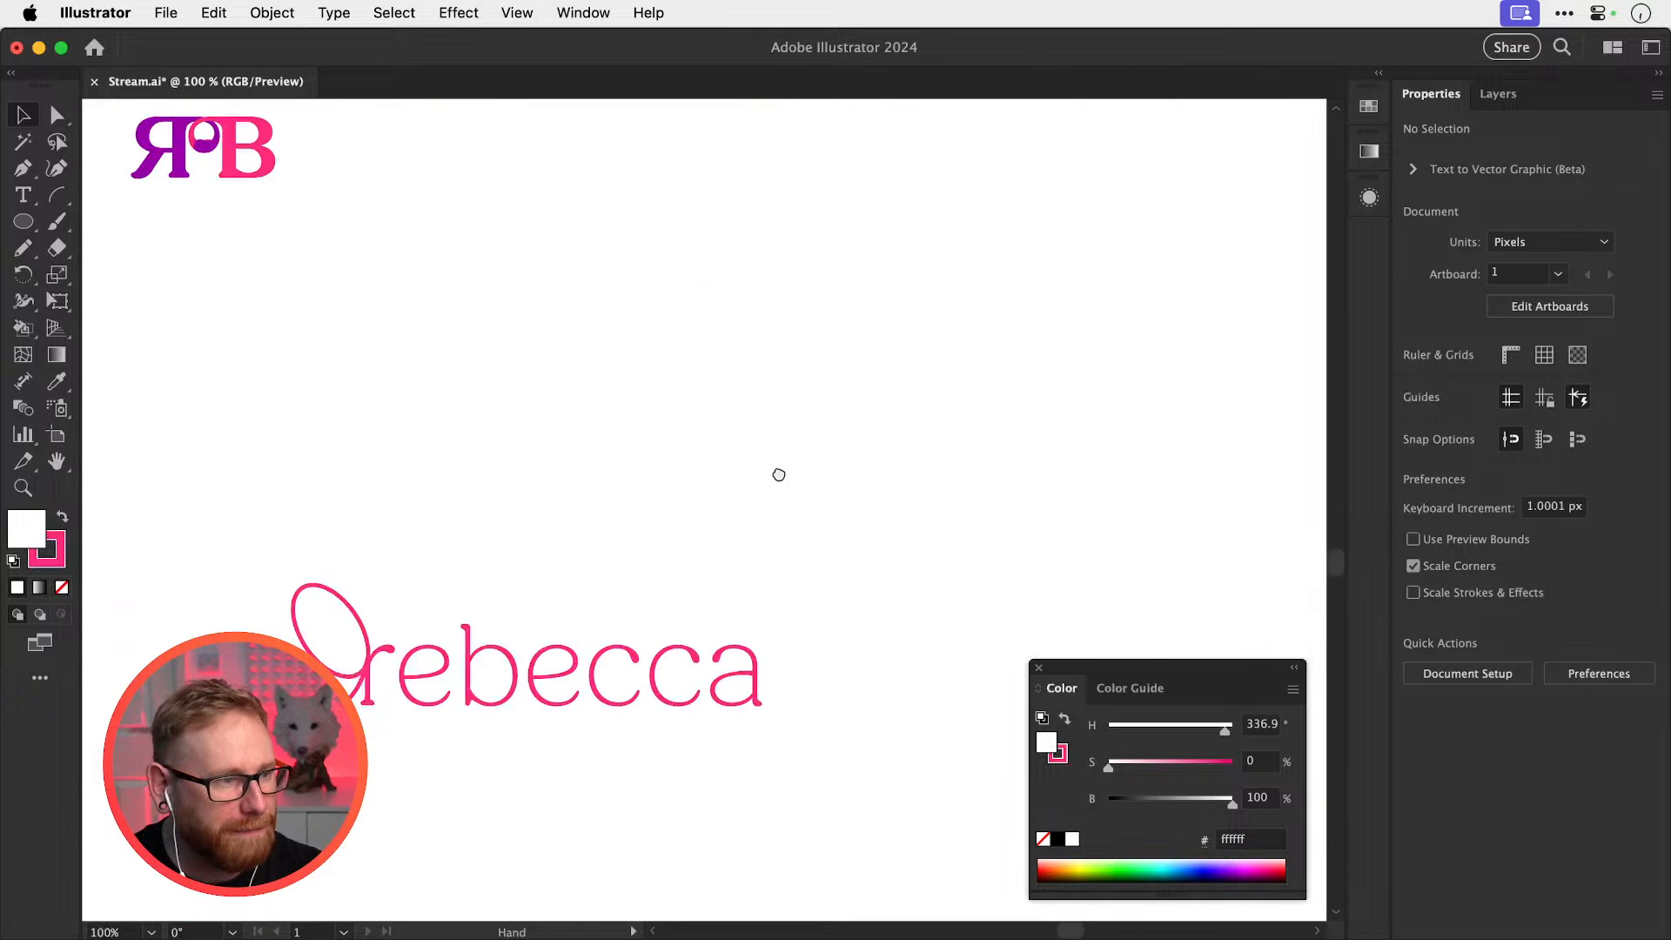
scroll(776, 473, "left", 3)
key("z")
left_click_drag(589, 552, 865, 597)
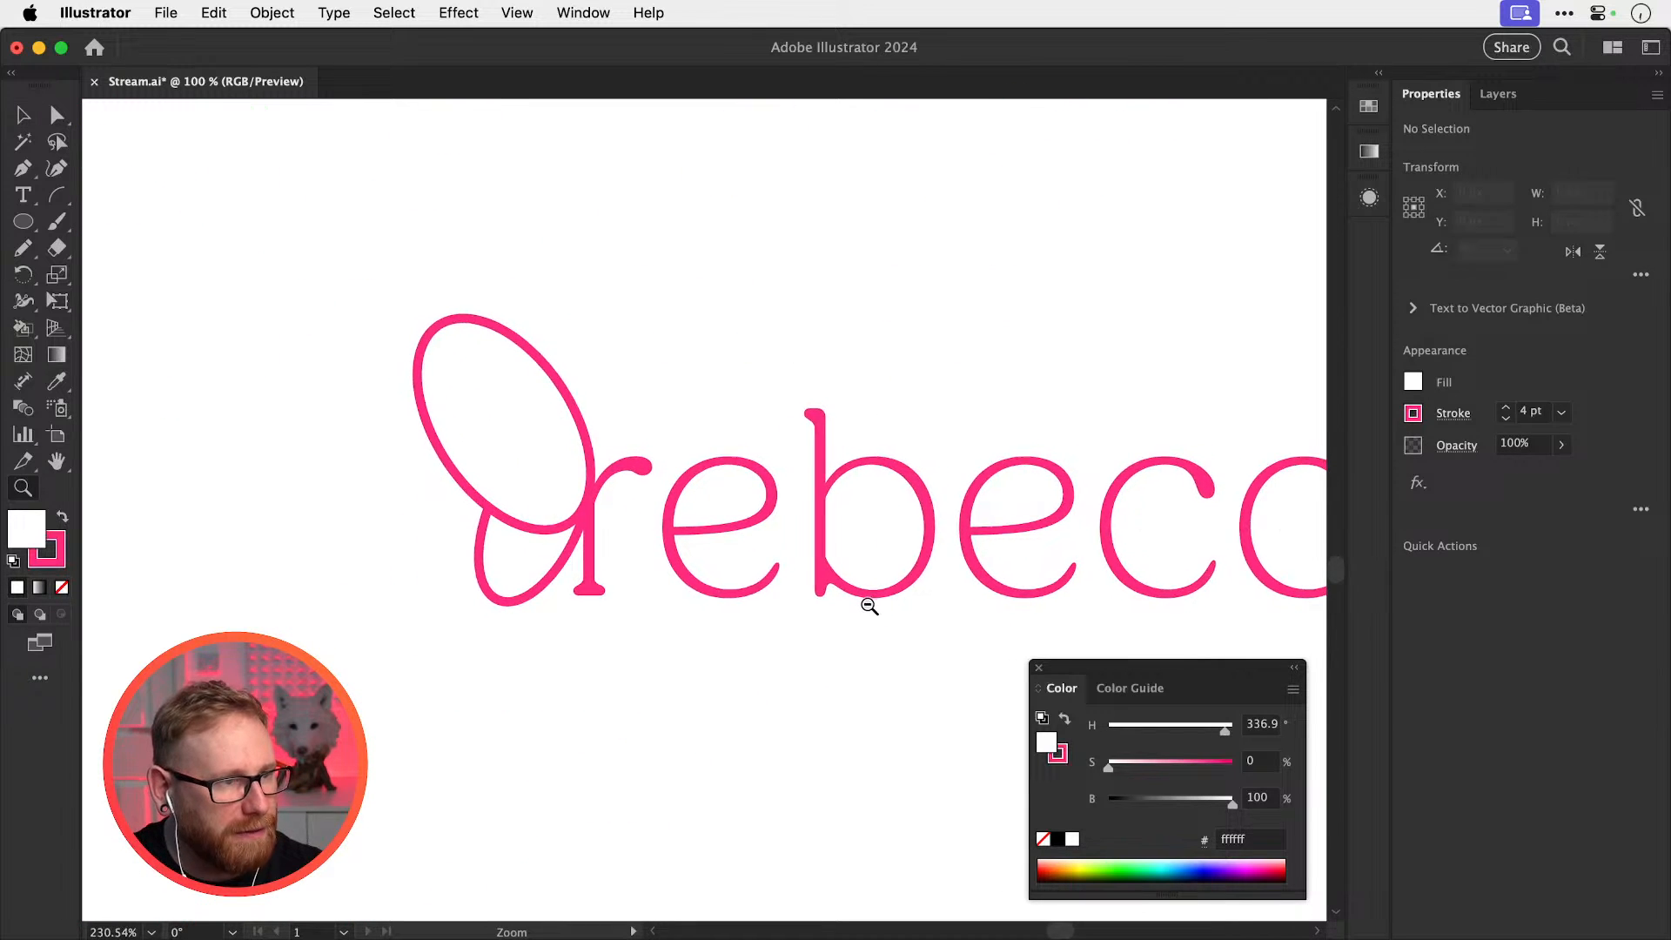
key("v")
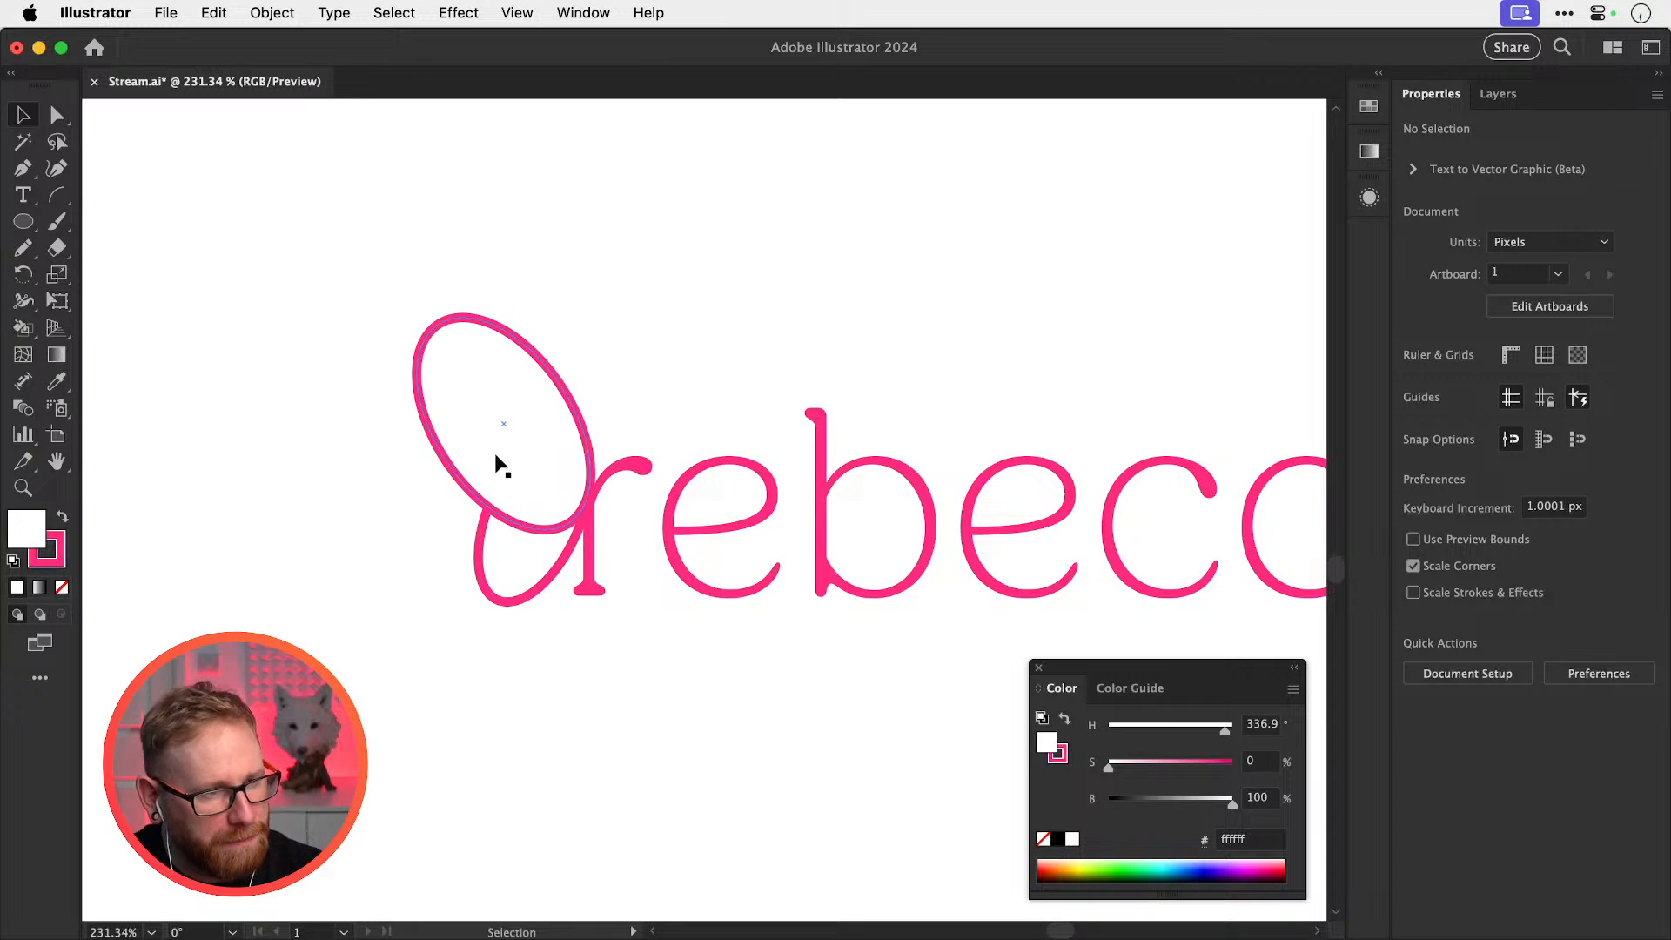
left_click_drag(809, 514, 653, 523)
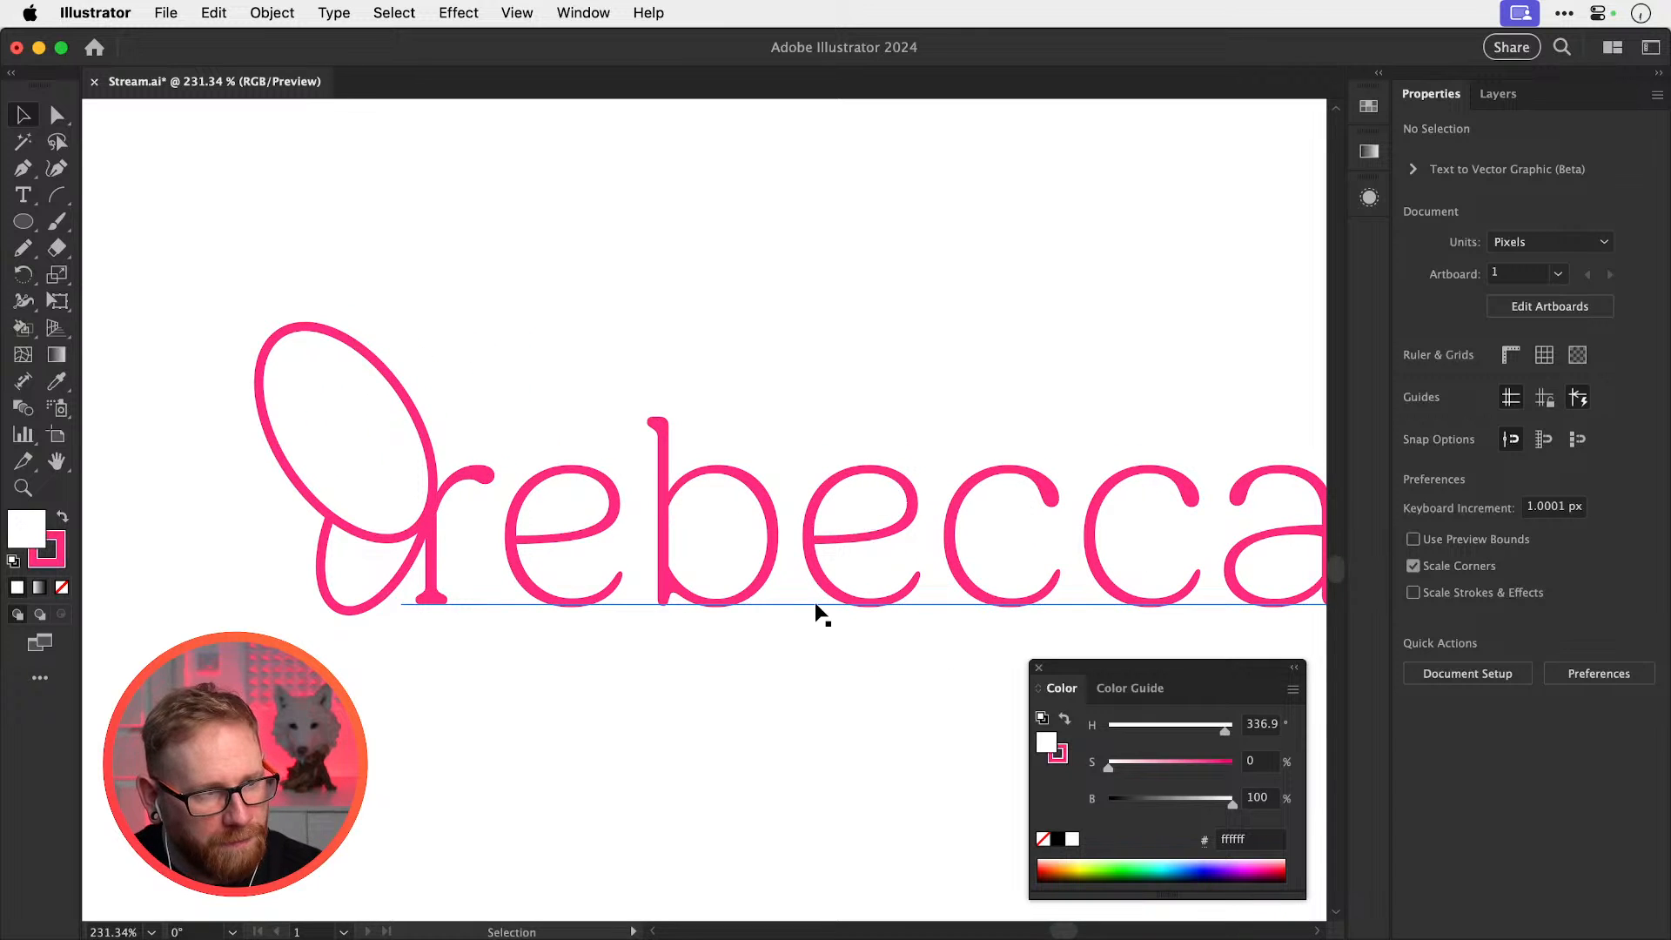
left_click_drag(847, 566, 1033, 556)
left_click_drag(664, 559, 925, 496)
key("z")
key("v")
left_click(967, 498)
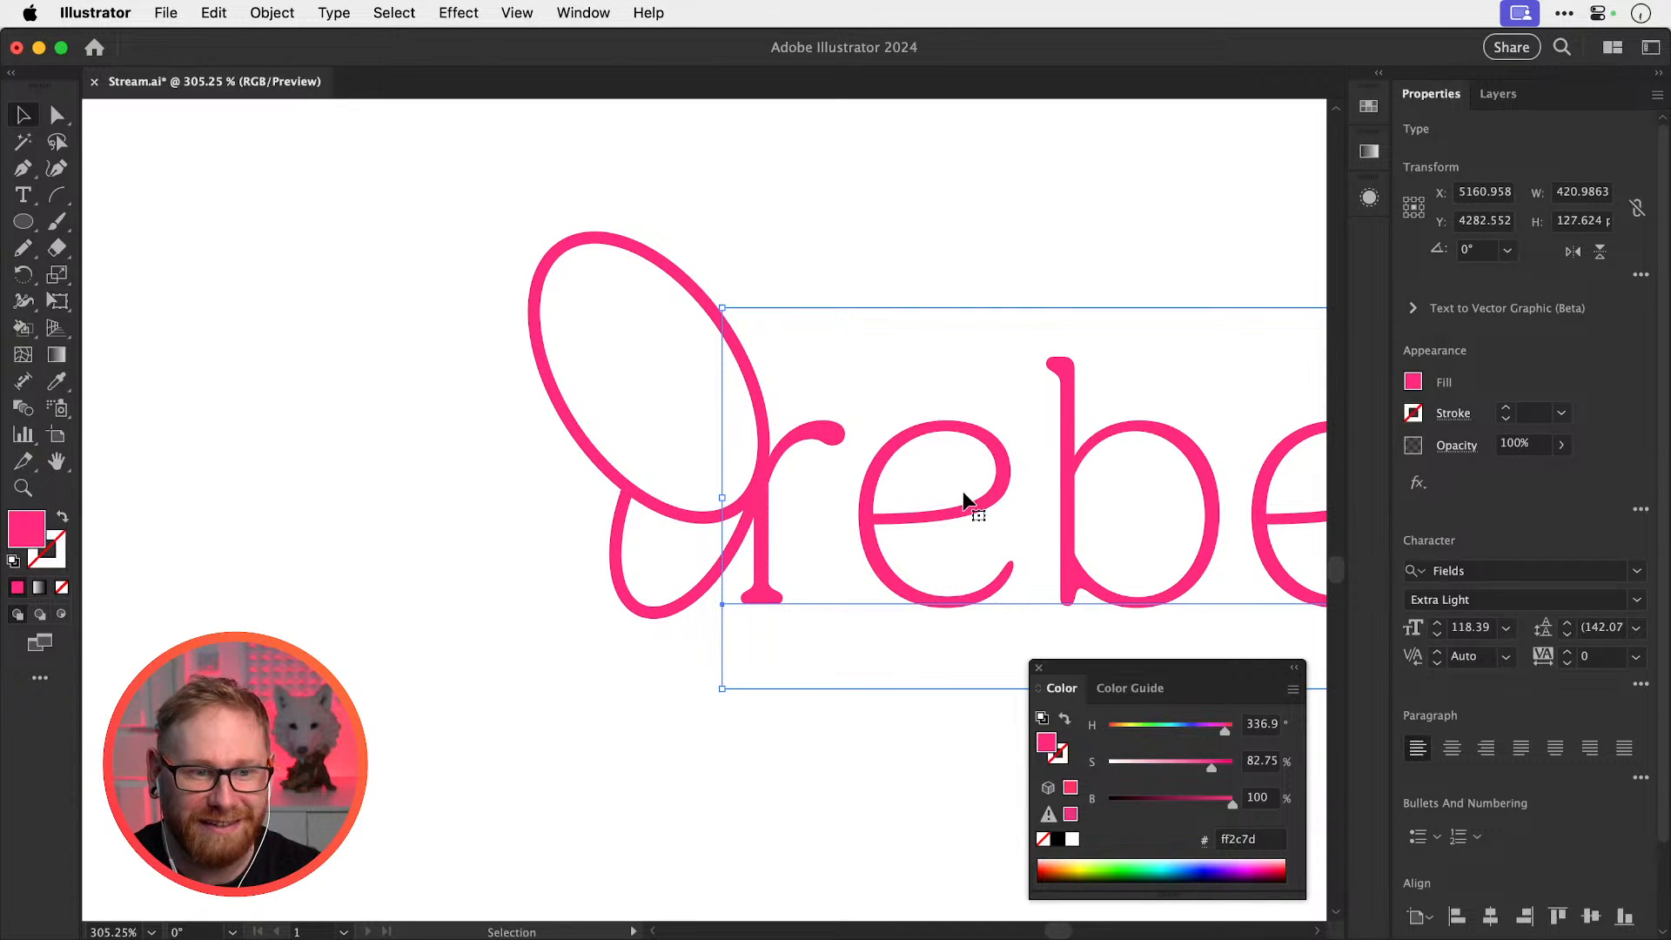
left_click(934, 289)
left_click_drag(772, 473, 880, 474)
key("z")
left_click_drag(773, 525, 1041, 537)
key("v")
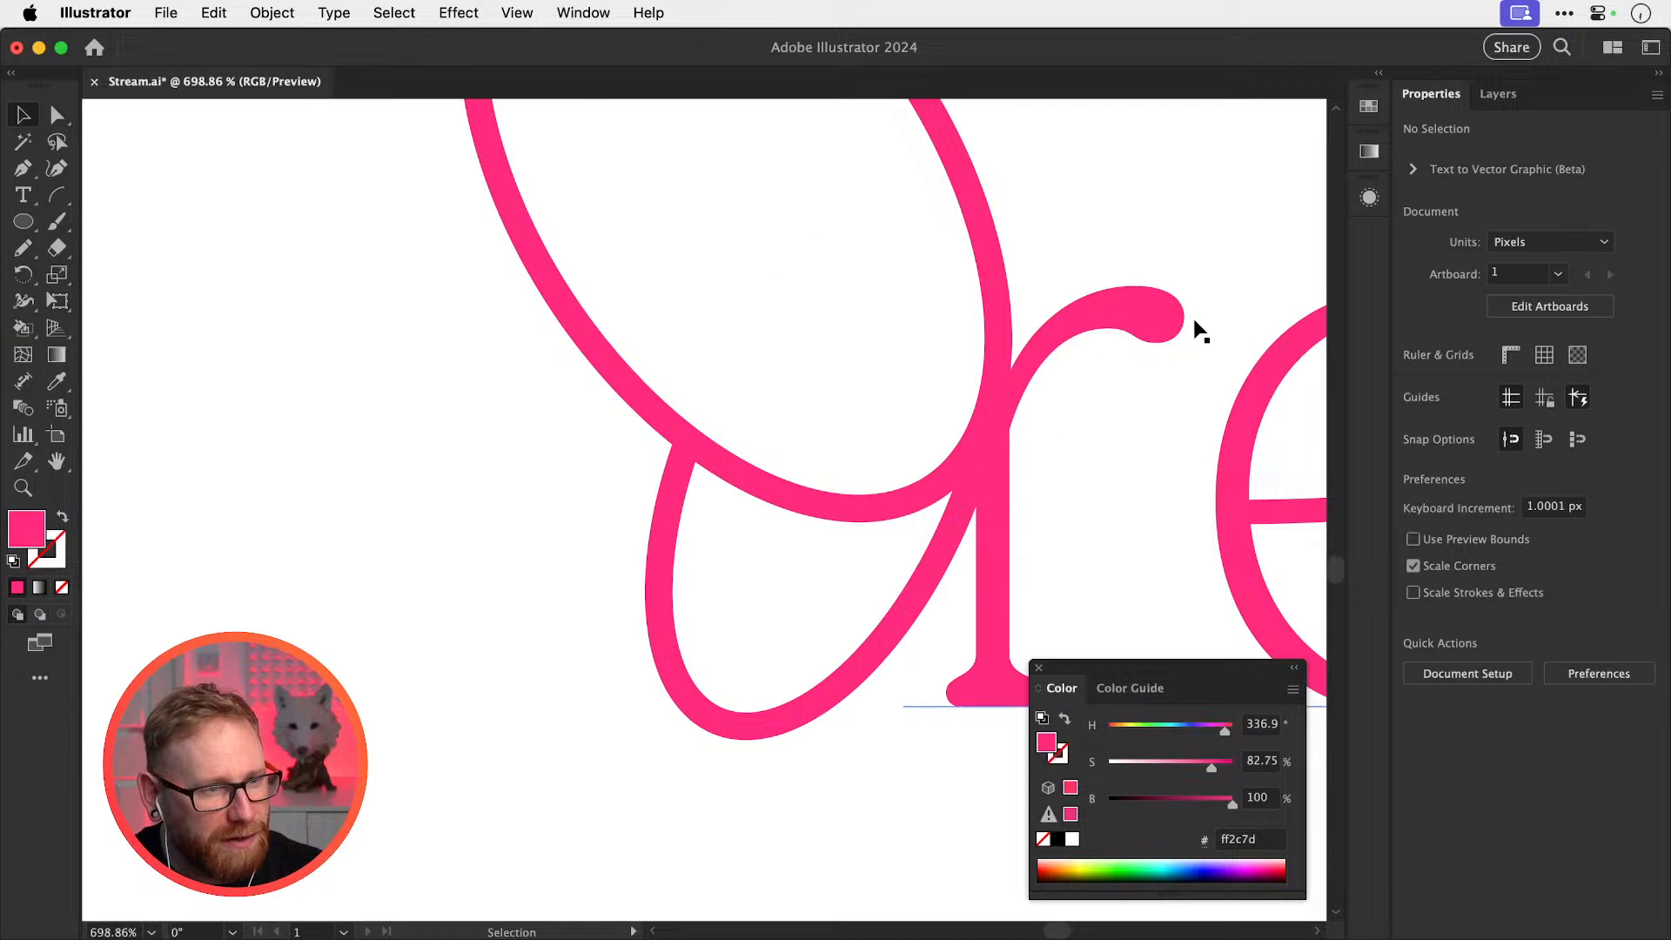
left_click_drag(957, 494, 841, 500)
key("z")
left_click_drag(838, 500, 894, 503)
key("v")
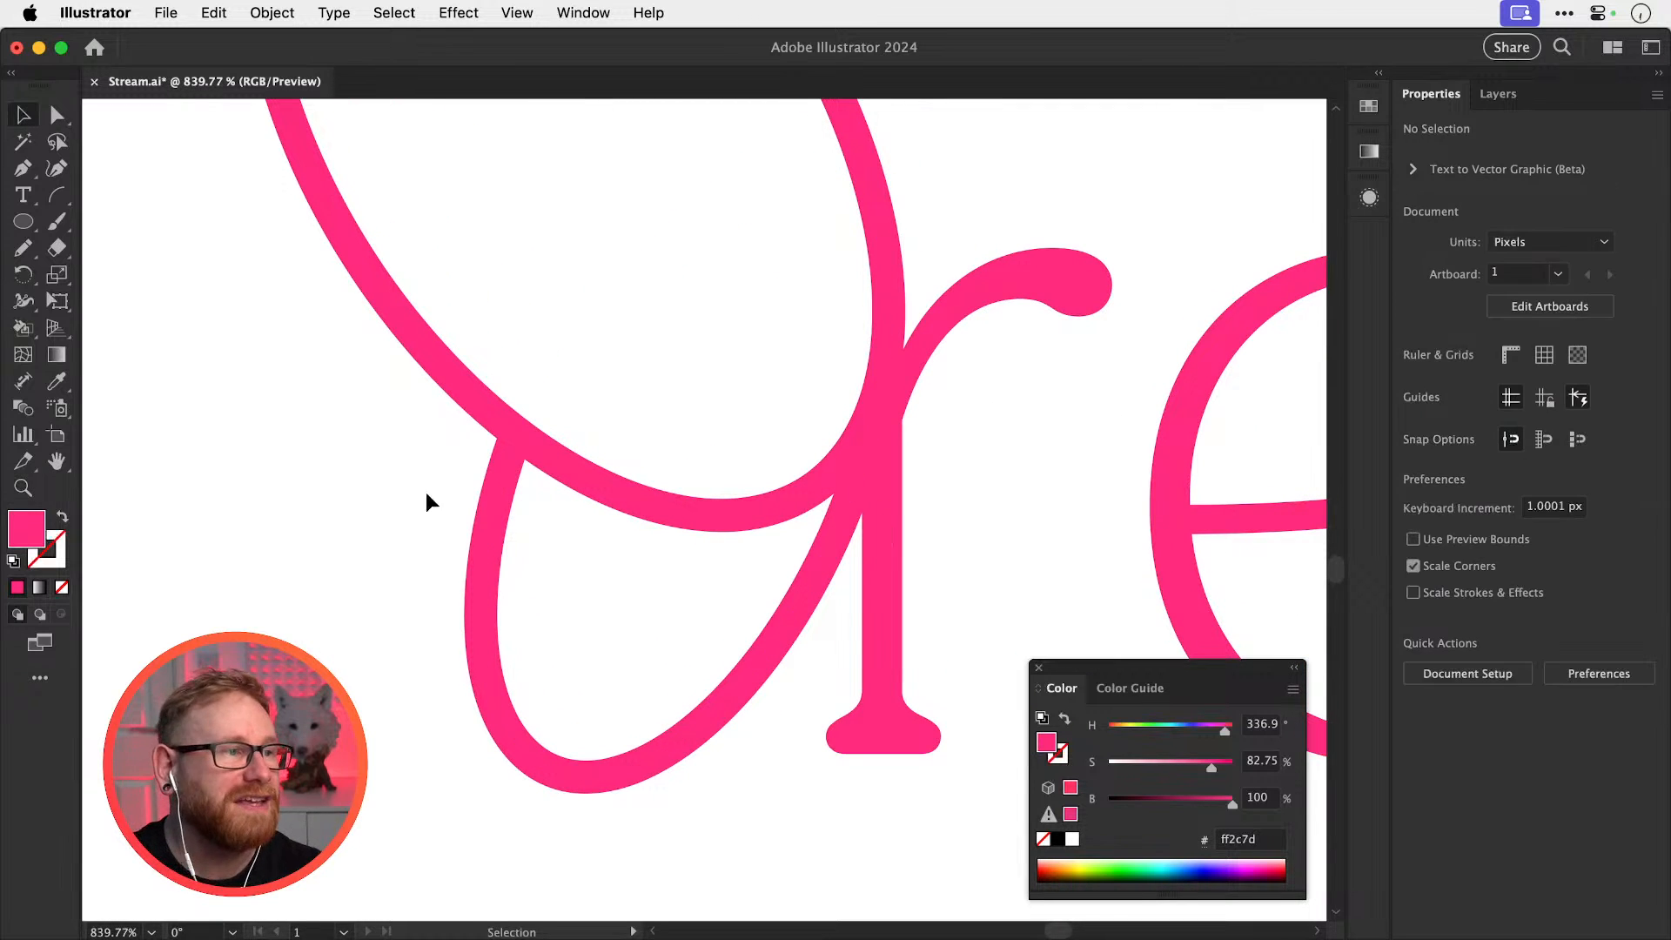
left_click(23, 248)
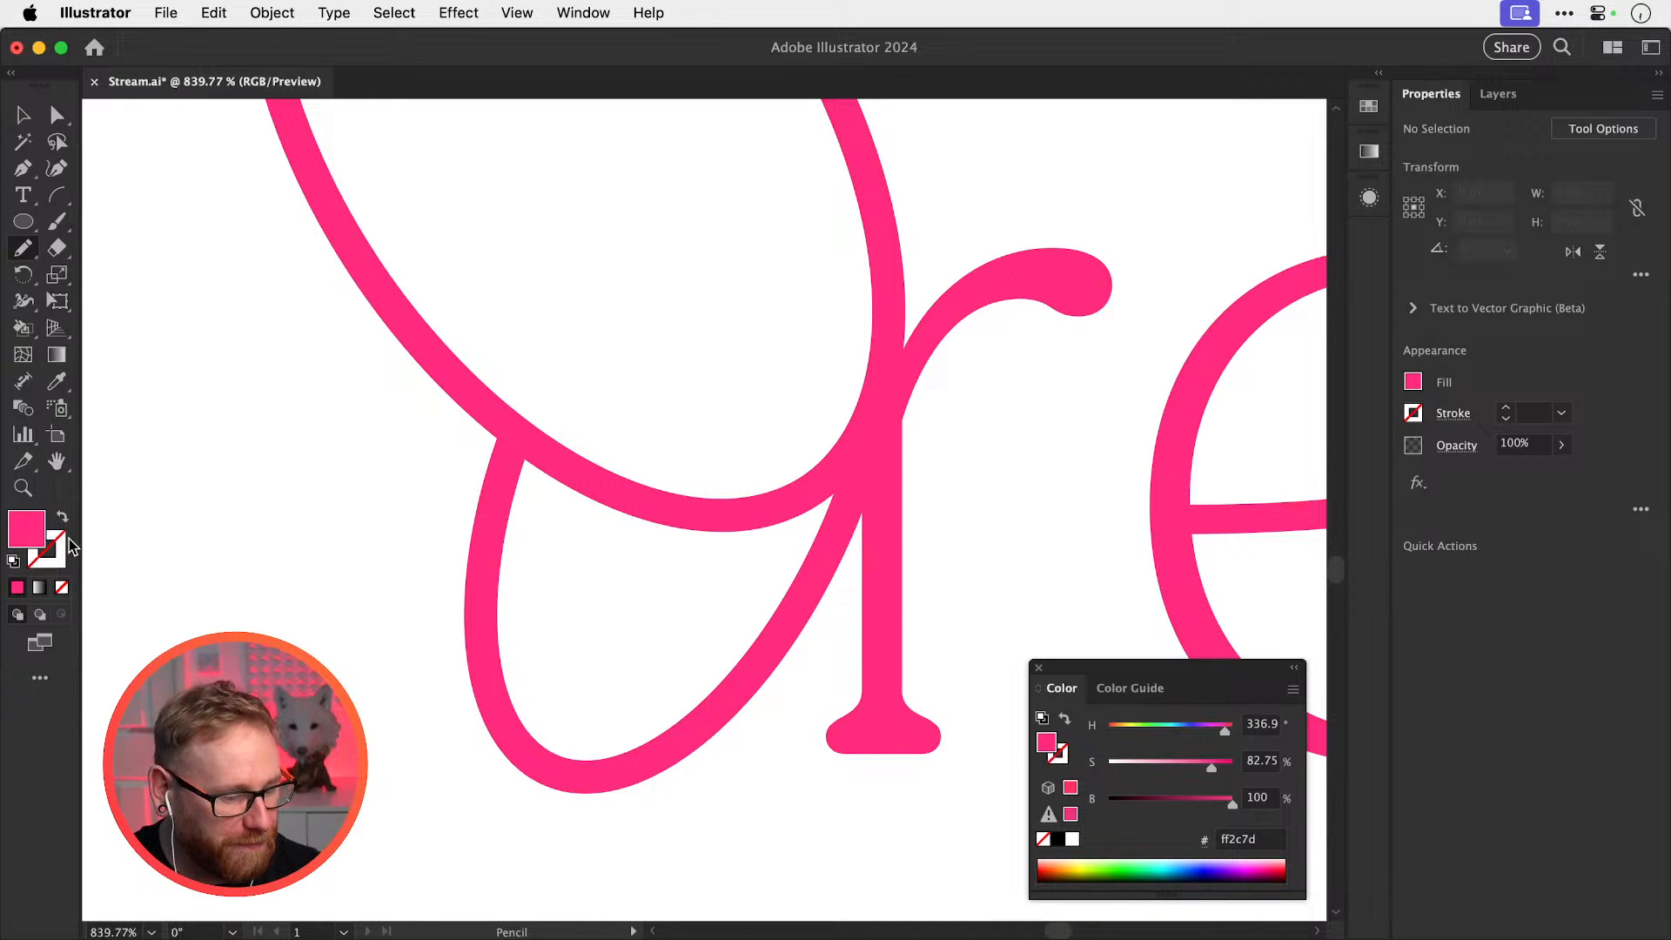
key("d")
key("slash")
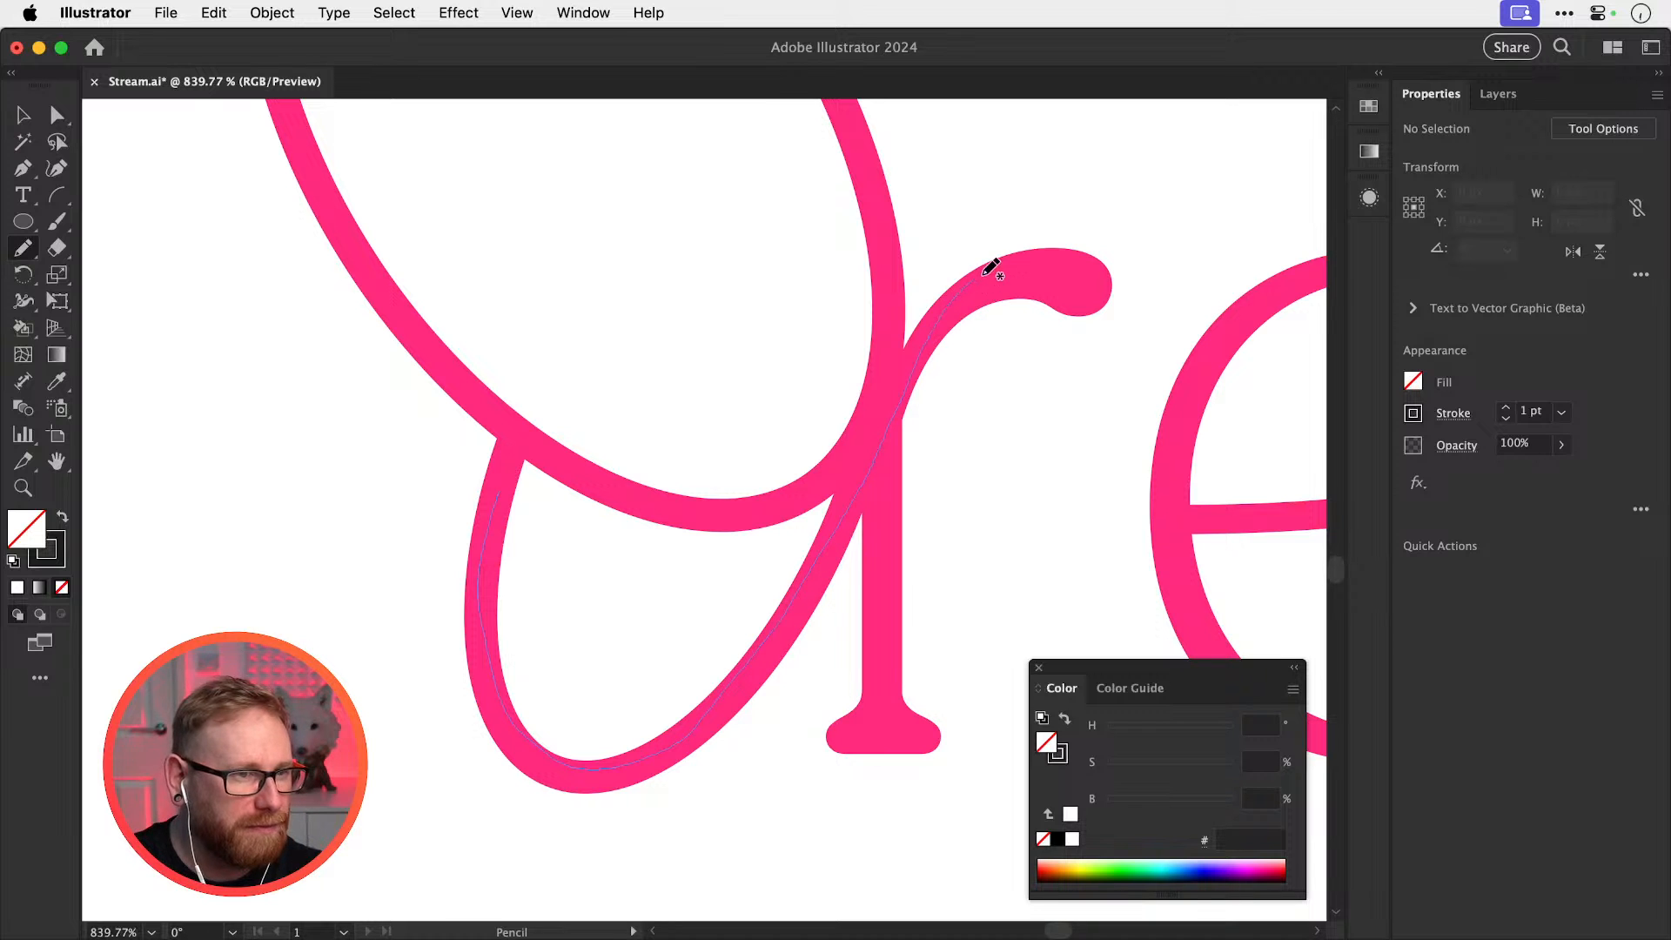
left_click_drag(1058, 272, 1070, 280)
key("v")
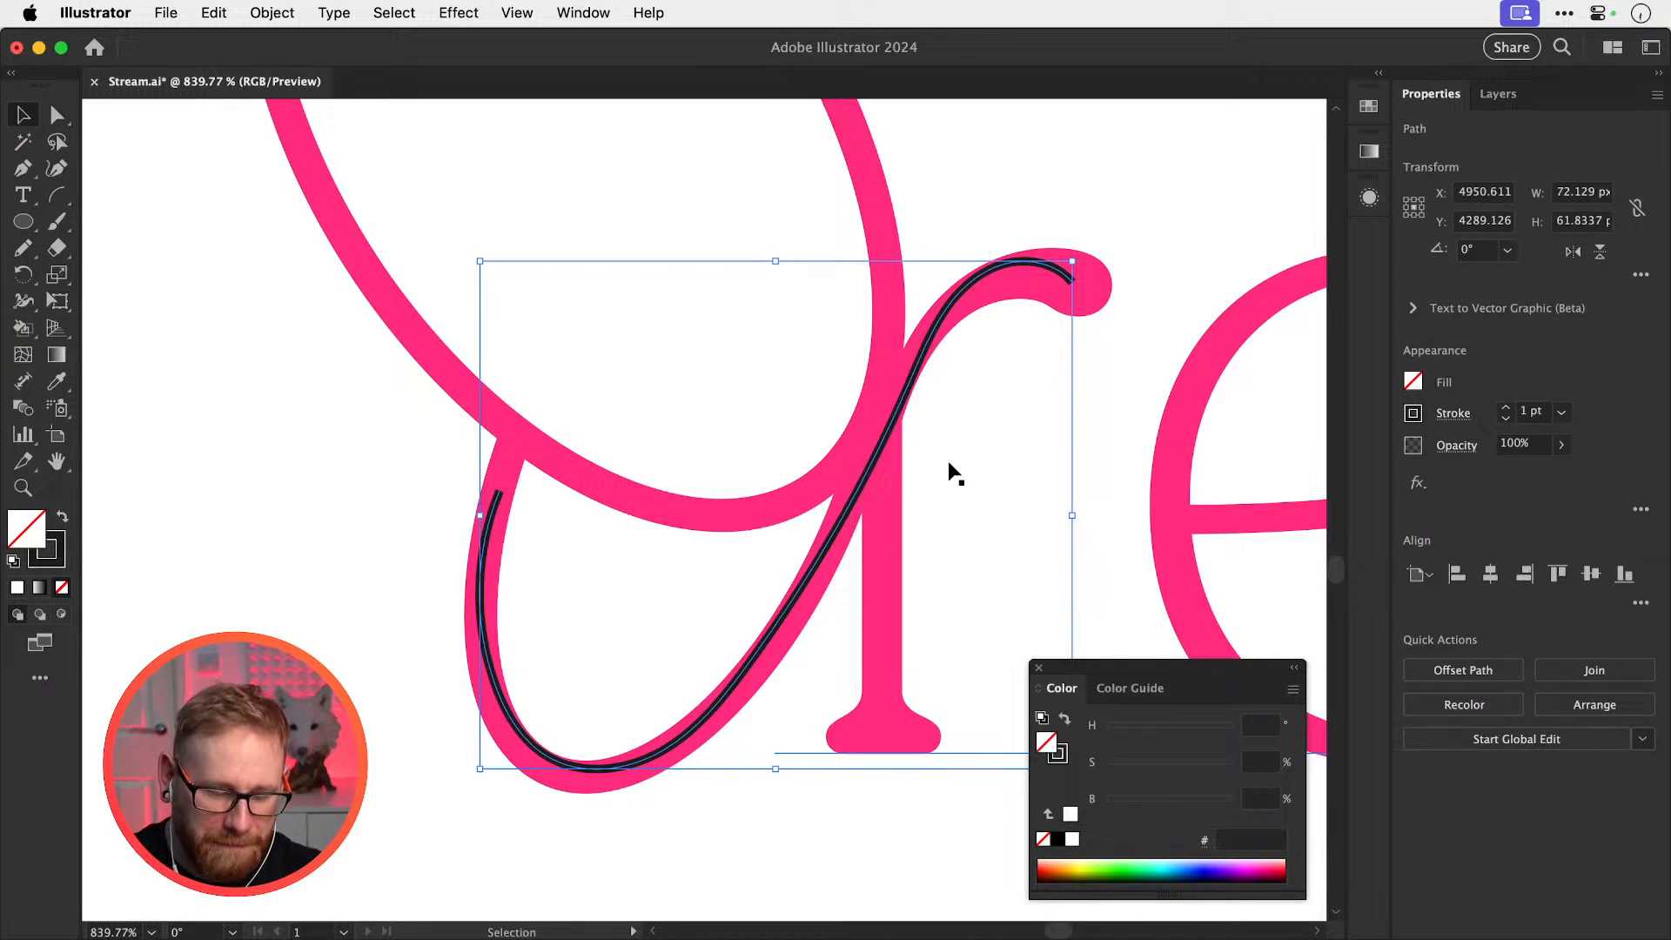
key("super+minus")
key("p")
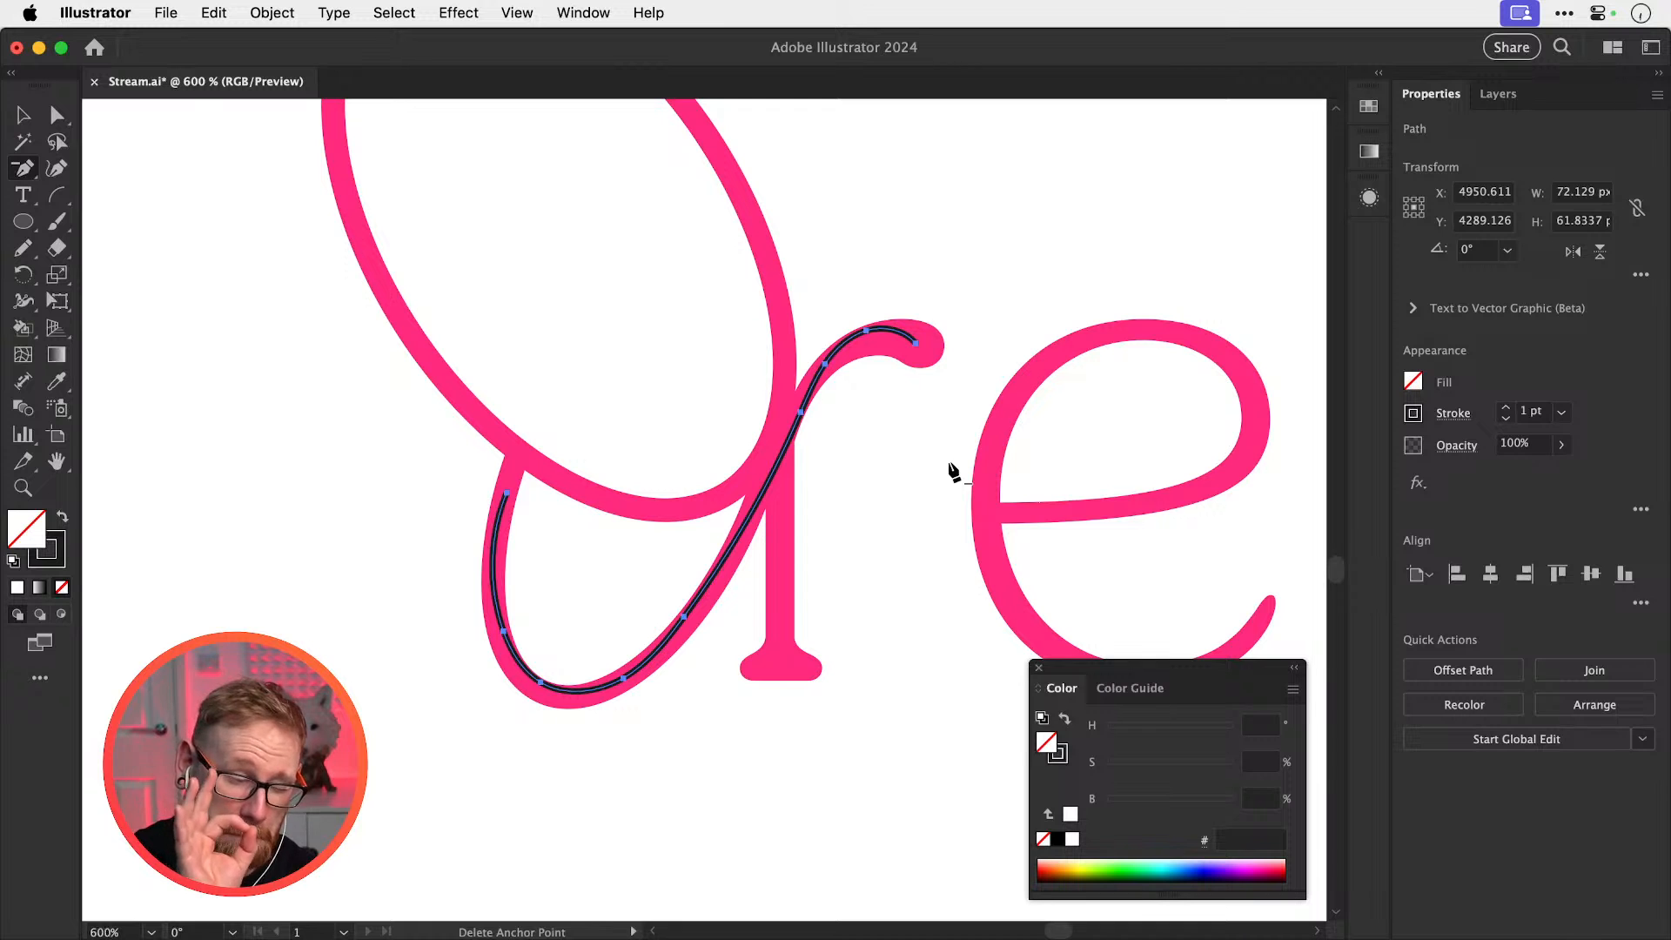
key("Delete")
key("v")
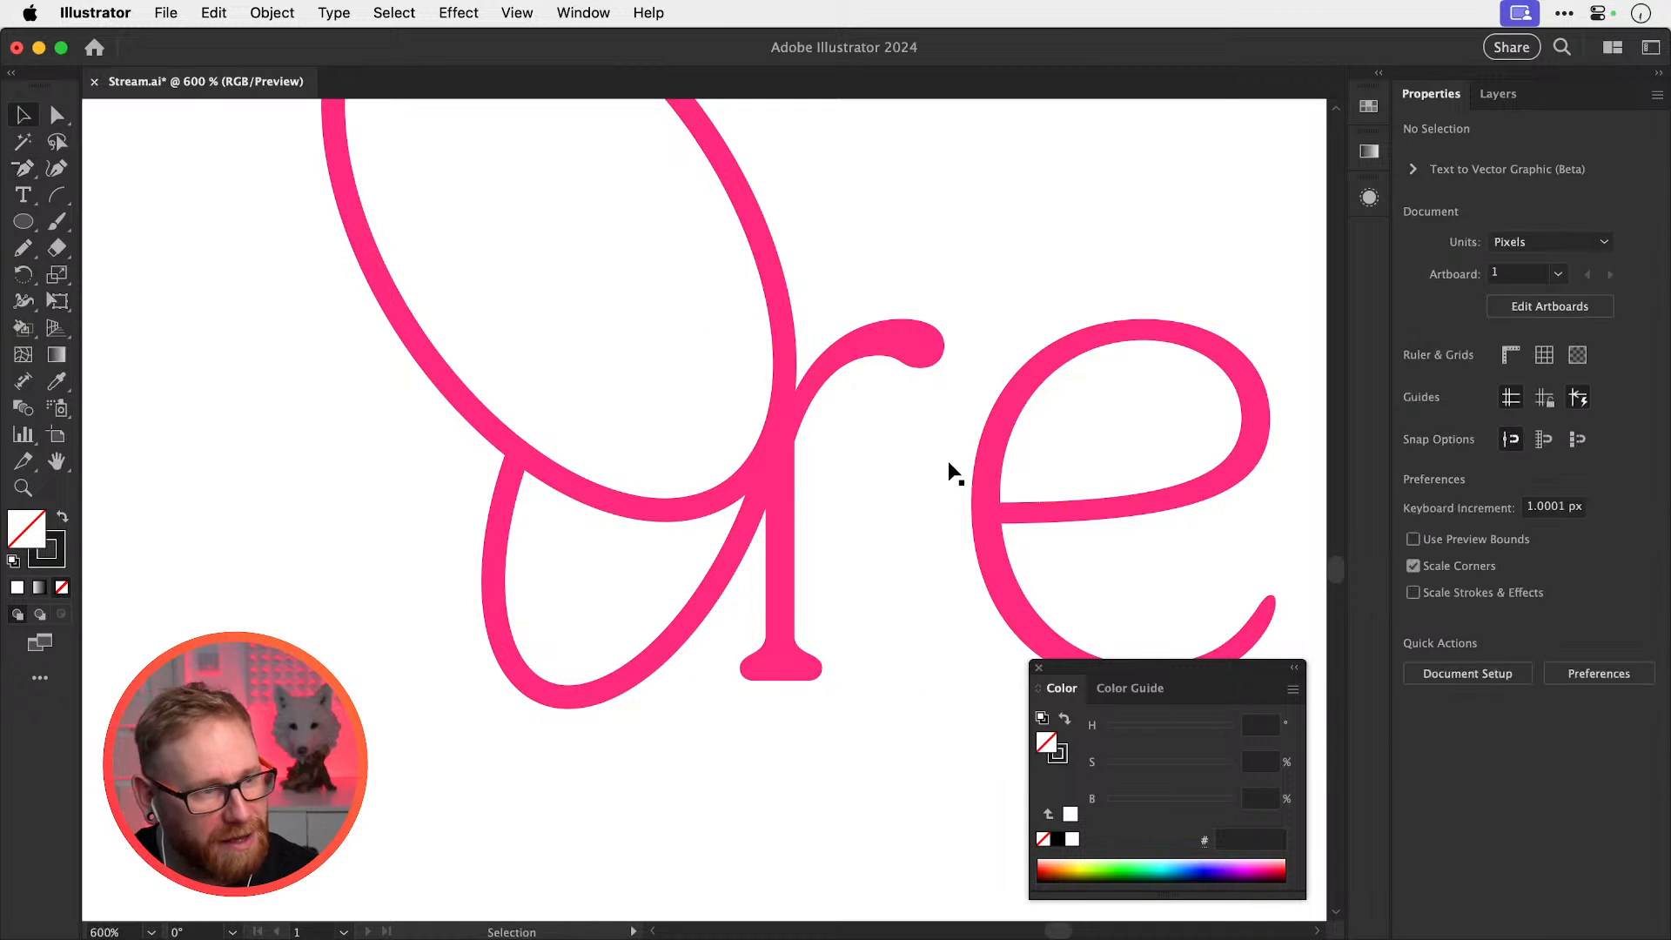
key("super+minus")
key("super+minus")
key("super+equal")
key("super+equal")
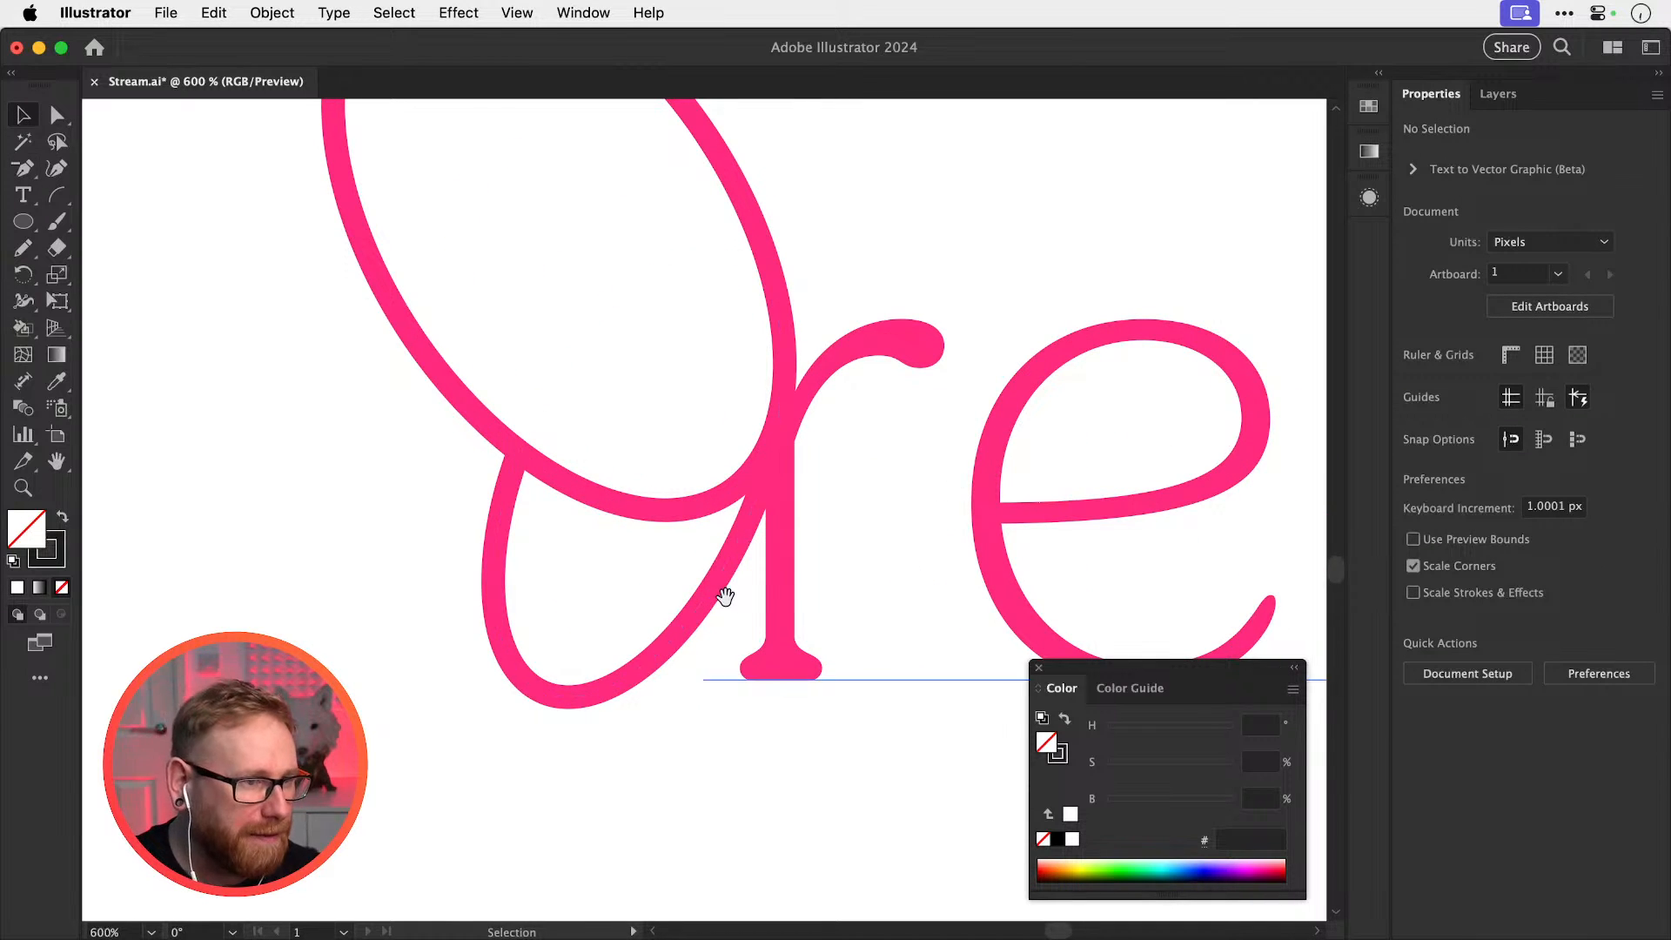
key("a")
key("super+minus")
key("super+minus")
key("super+minus")
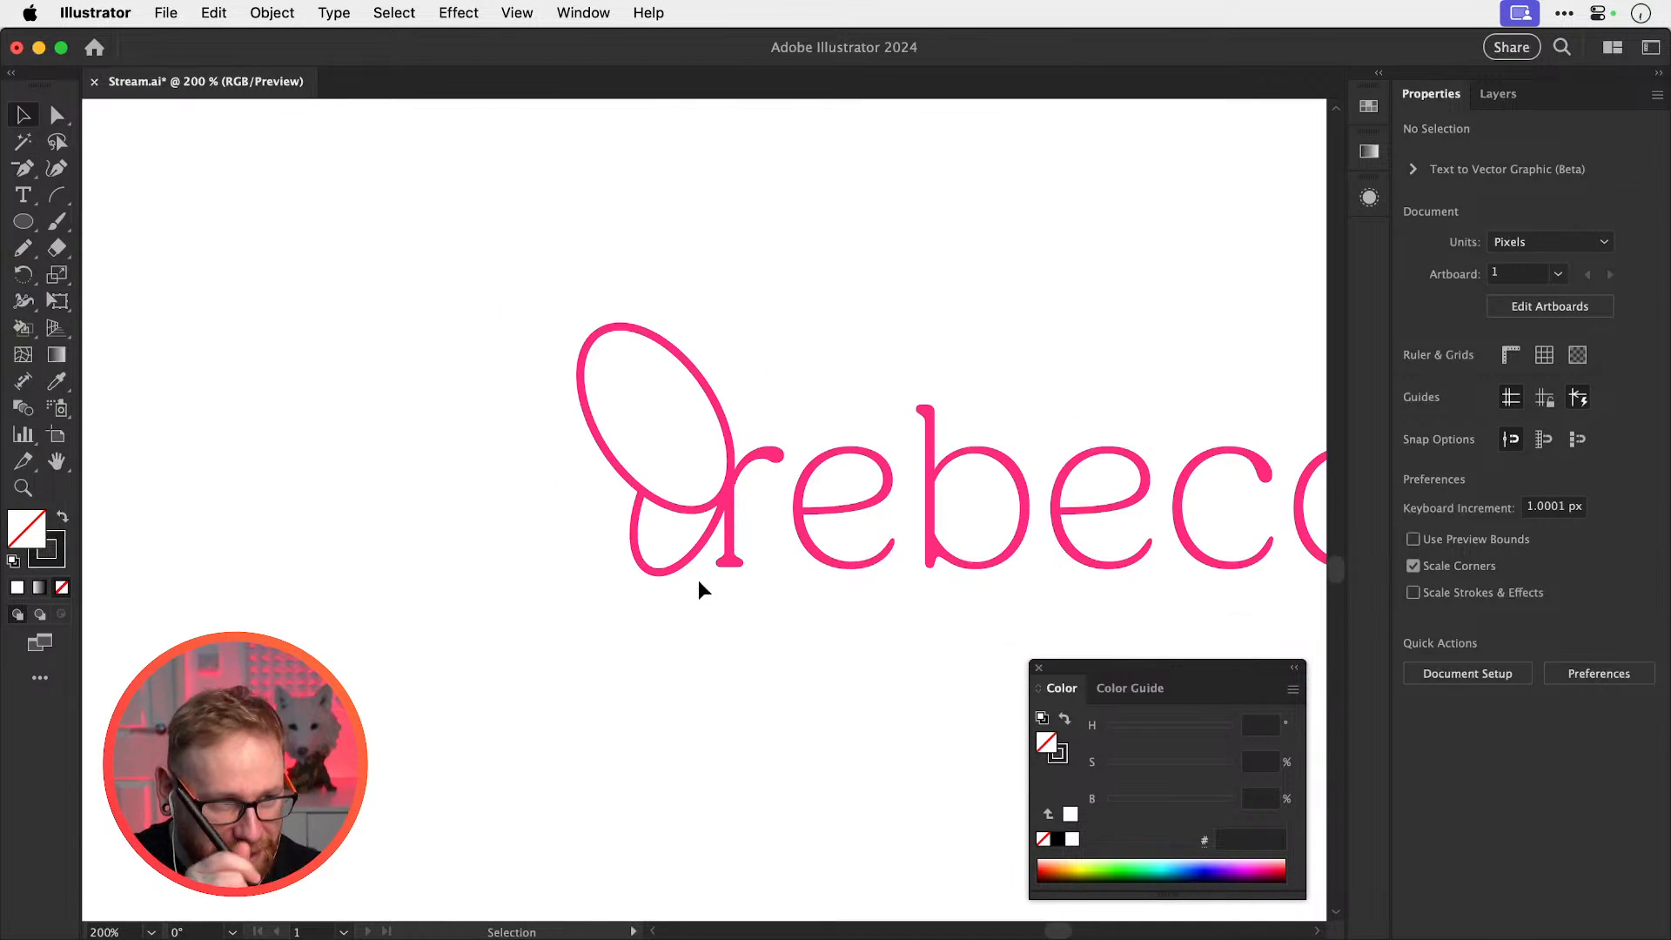
Convert the full rebecca text to outlines
left_click_drag(760, 560, 861, 563)
key("Delete")
left_click(740, 557)
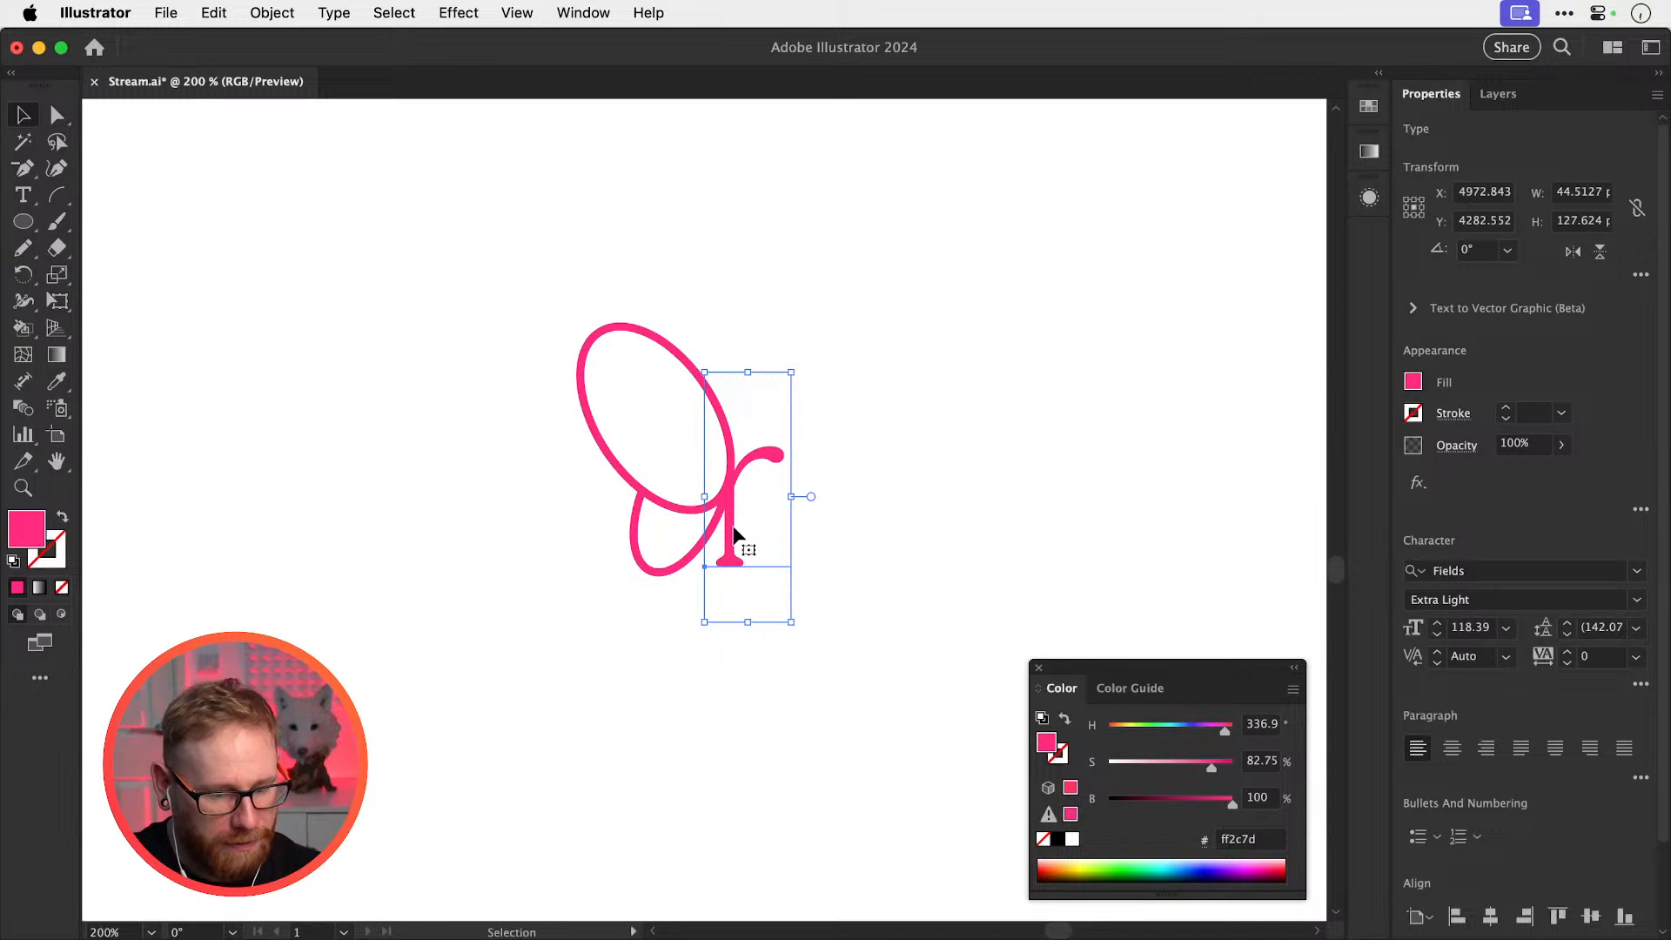
key("super+z")
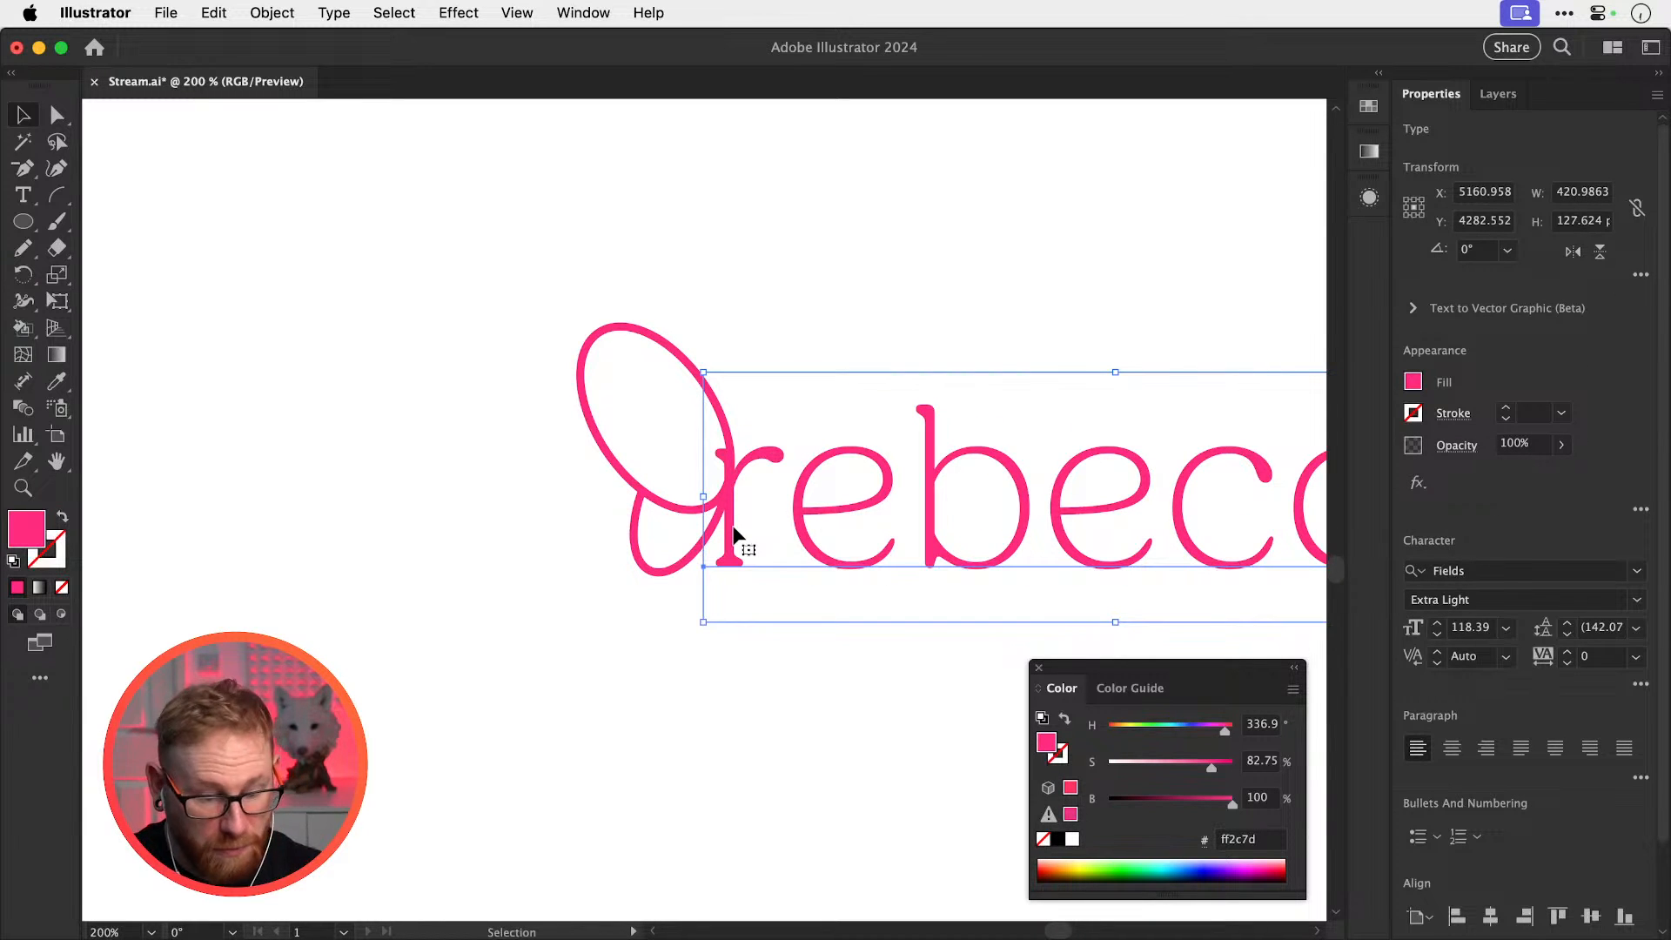
key("super+shift+o")
left_click(552, 491)
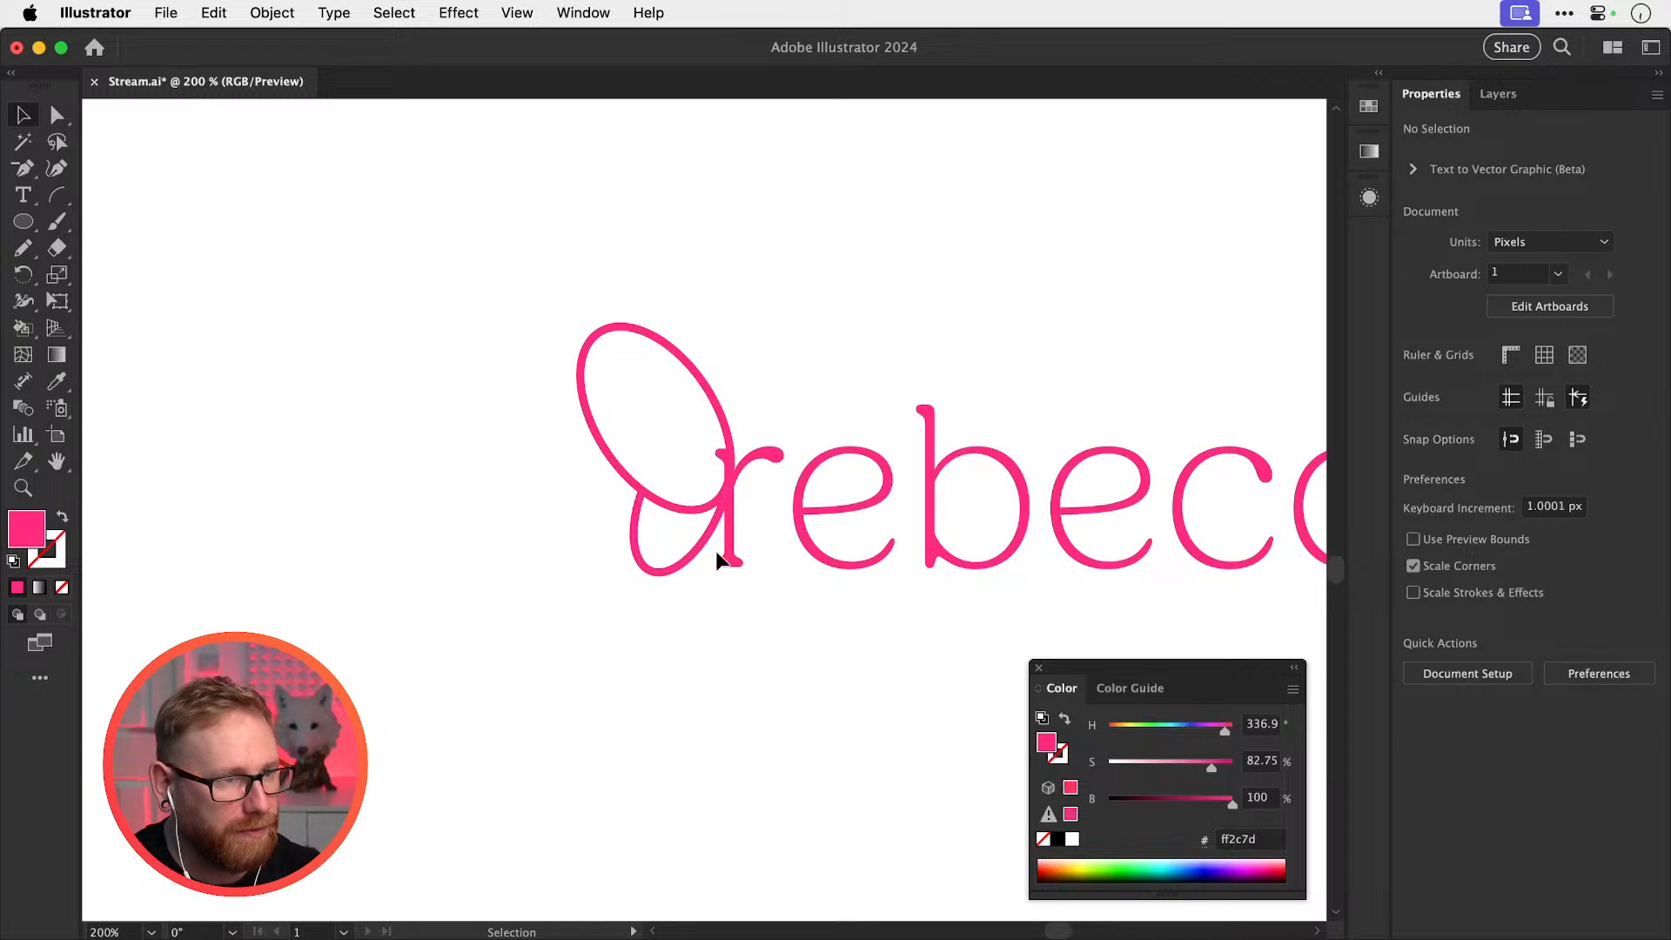
Duplicate the r with both loop ellipses and move the copy down below
left_click_drag(729, 547, 752, 609)
key("super+z")
left_click_drag(577, 687, 766, 409)
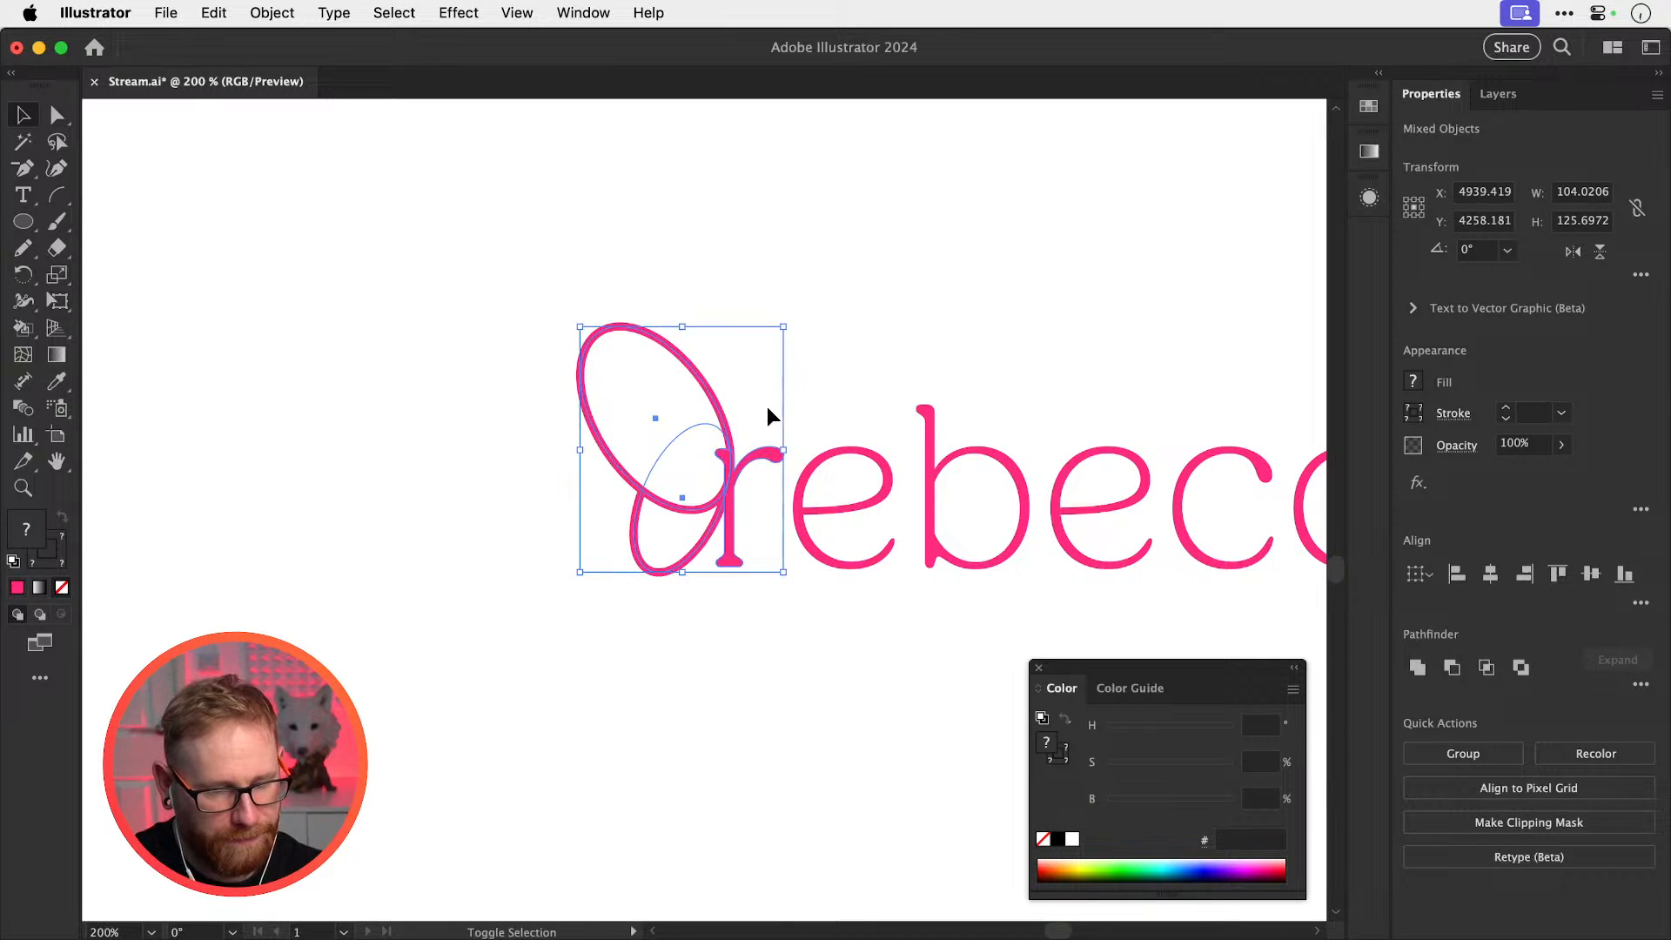
key("alt+shift+Down")
key("shift+Down")
key("shift+Down")
key("shift+Down")
key("shift+Down")
key("shift+Down")
key("shift+Down")
key("shift+Down")
key("shift+Down")
key("shift+Down")
key("shift+Down")
key("shift+Down")
key("shift+Down")
key("shift+Down")
key("shift+Down")
key("shift+Down")
key("shift+Down")
key("shift+Down")
key("shift+Down")
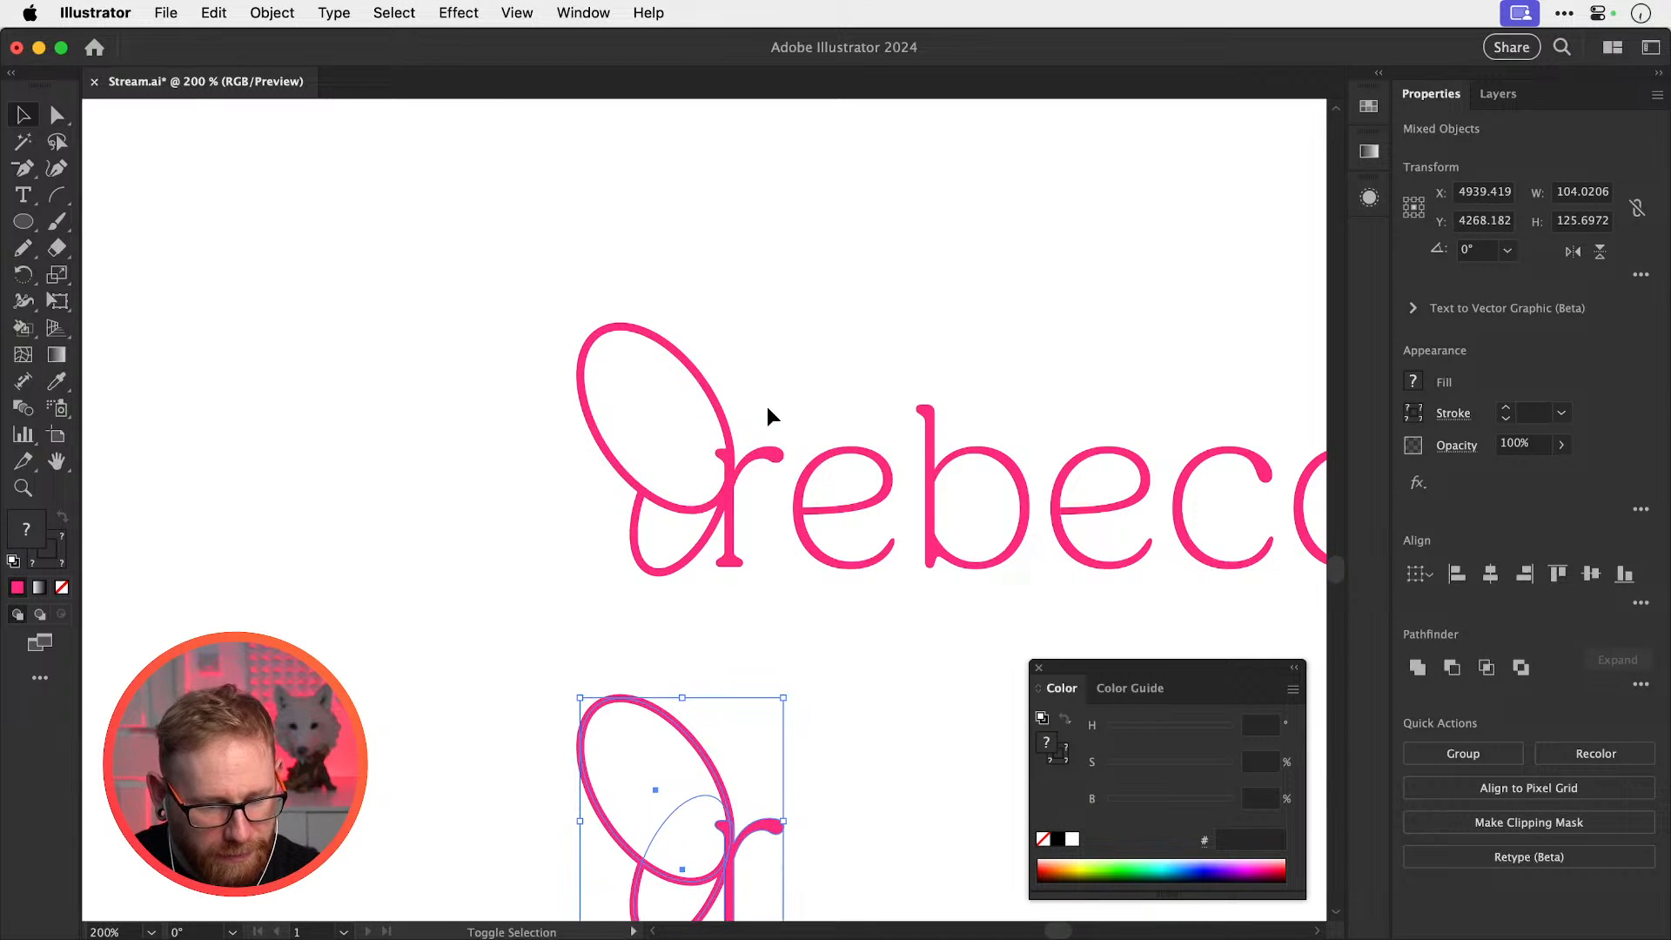
key("shift+Down")
key("shift+Down")
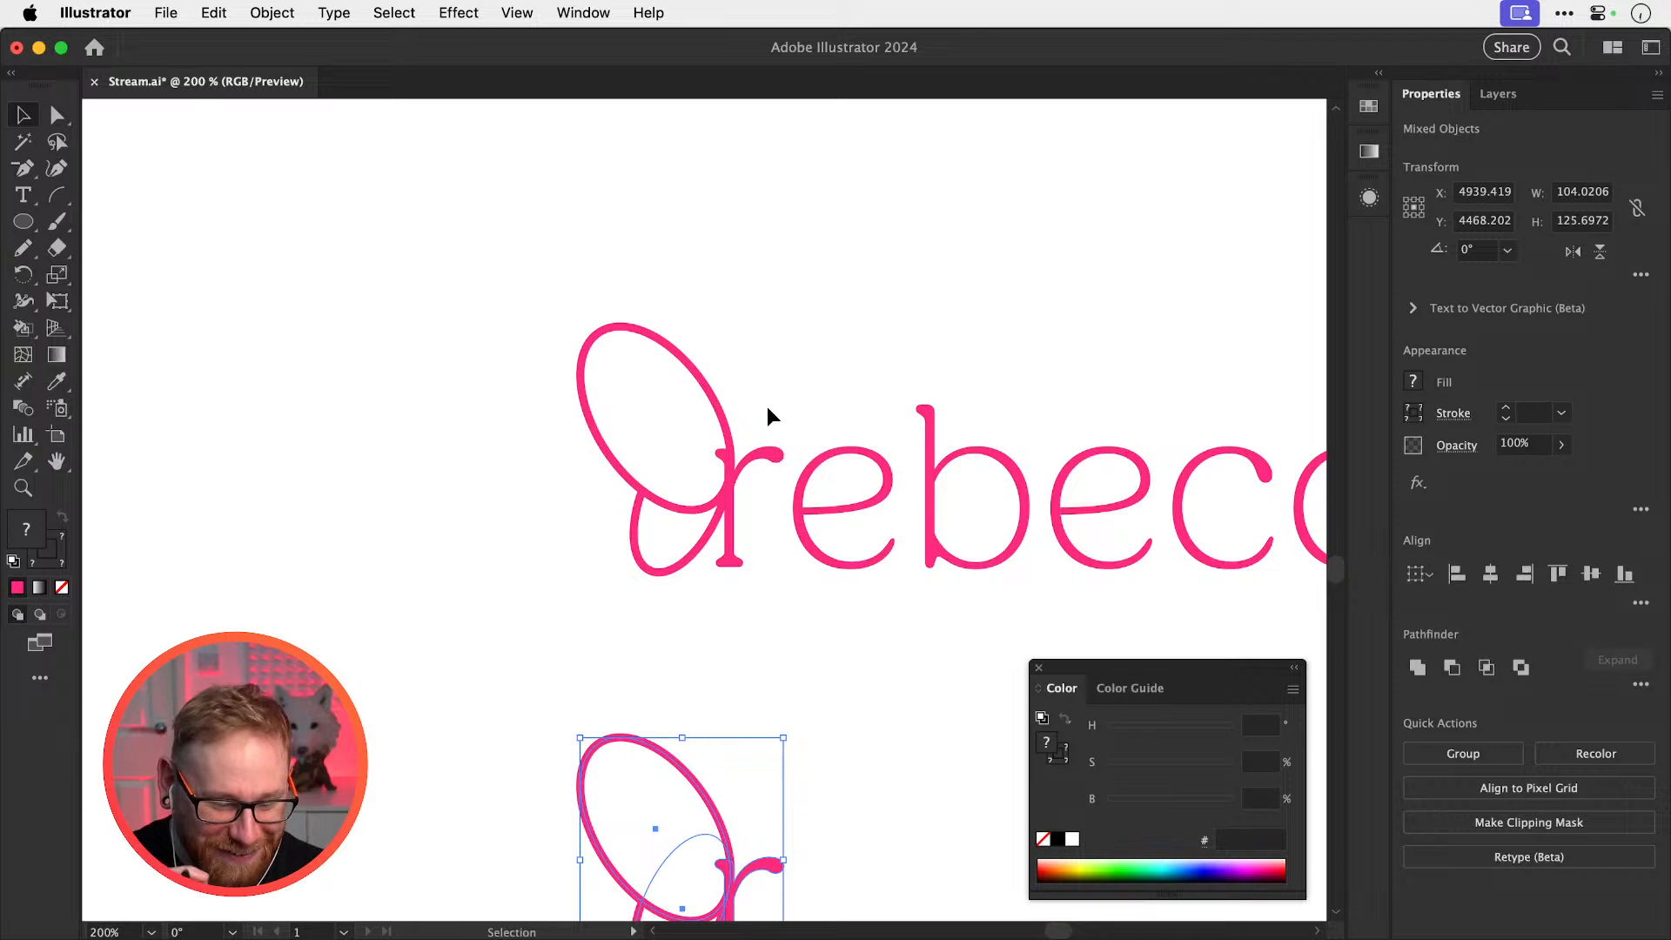
left_click(765, 406)
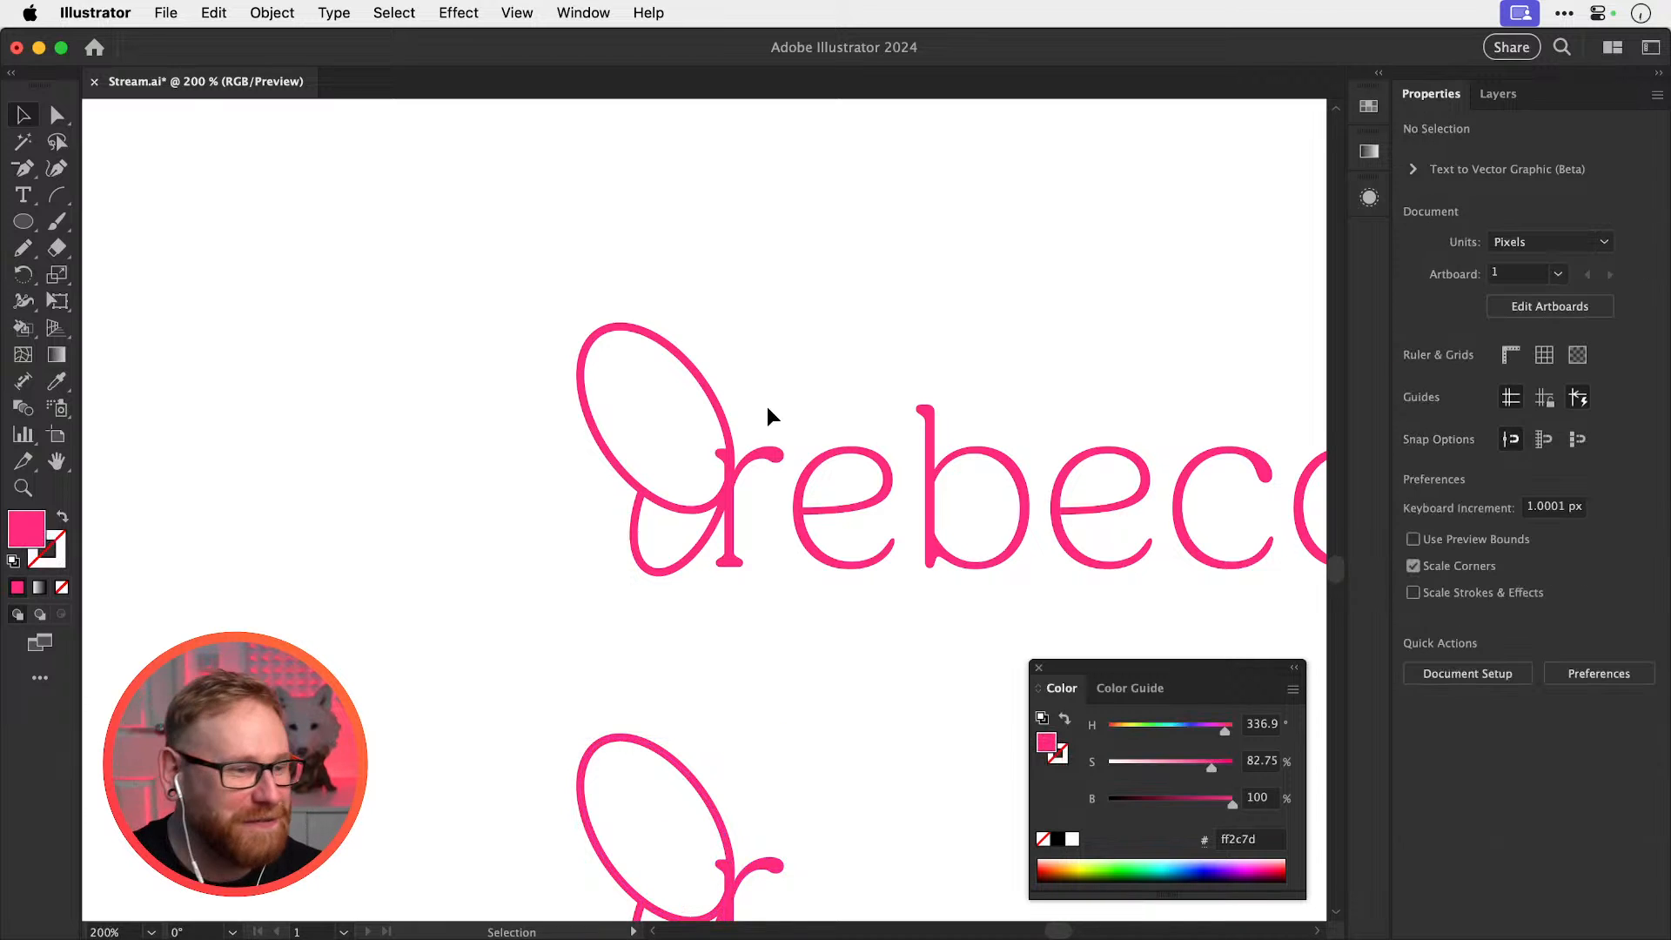
scroll(712, 559, "down", 6)
scroll(784, 610, "up", 6)
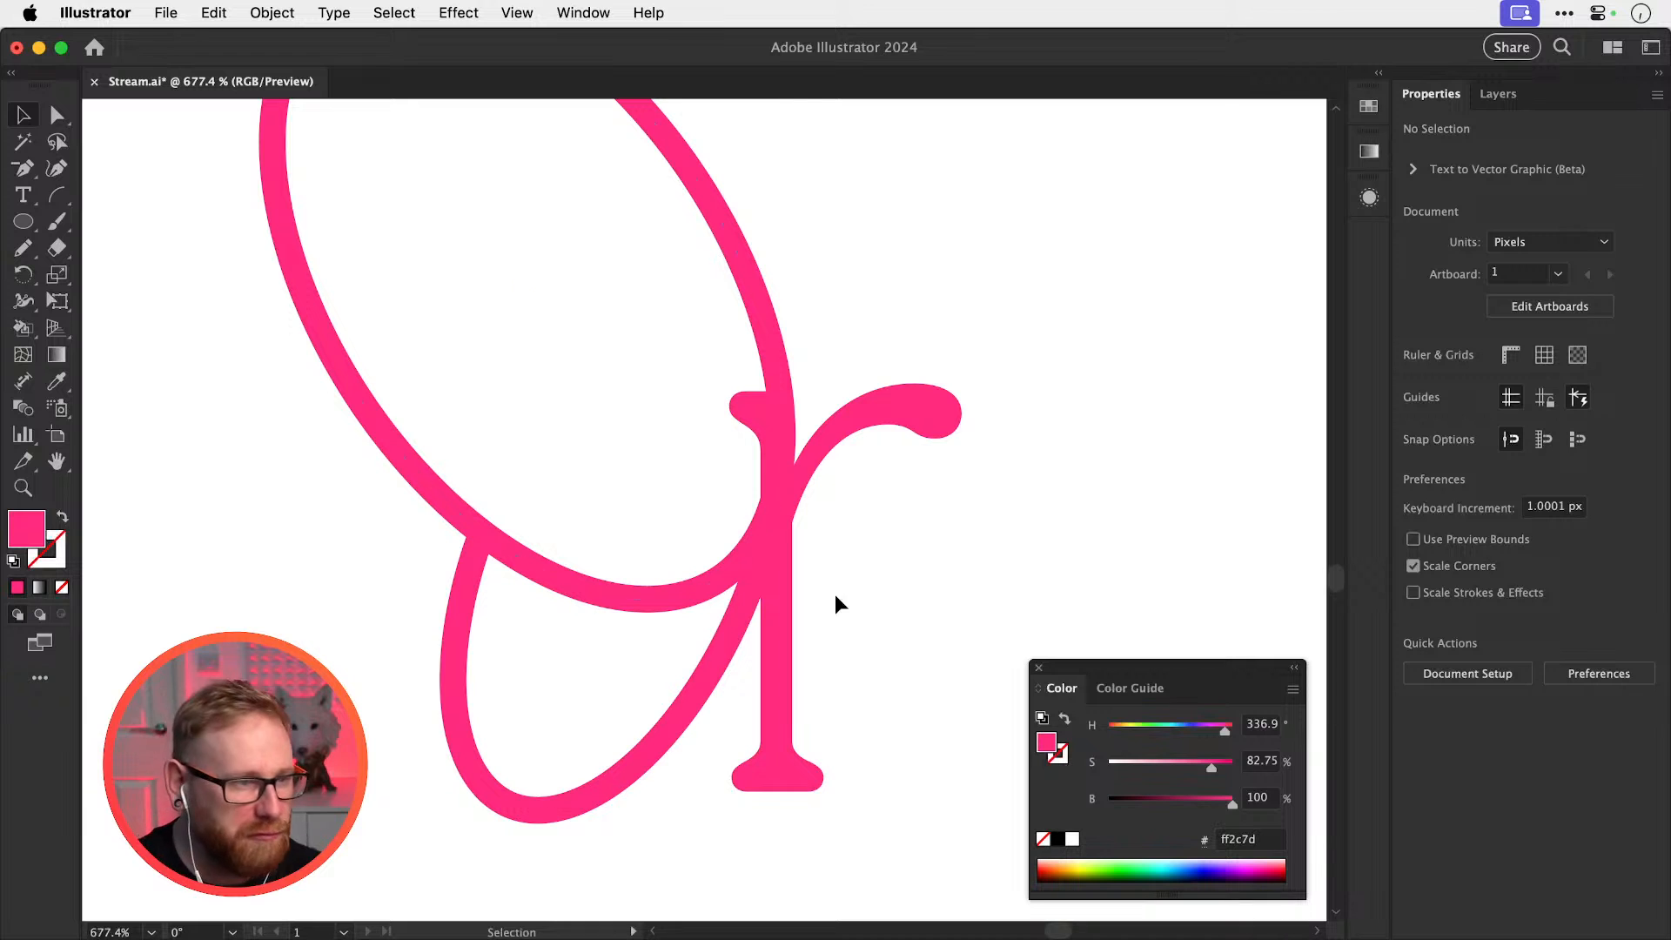
Knife off the hook at the top of the r's stem and delete it
left_click(828, 447)
scroll(739, 440, "up", 3)
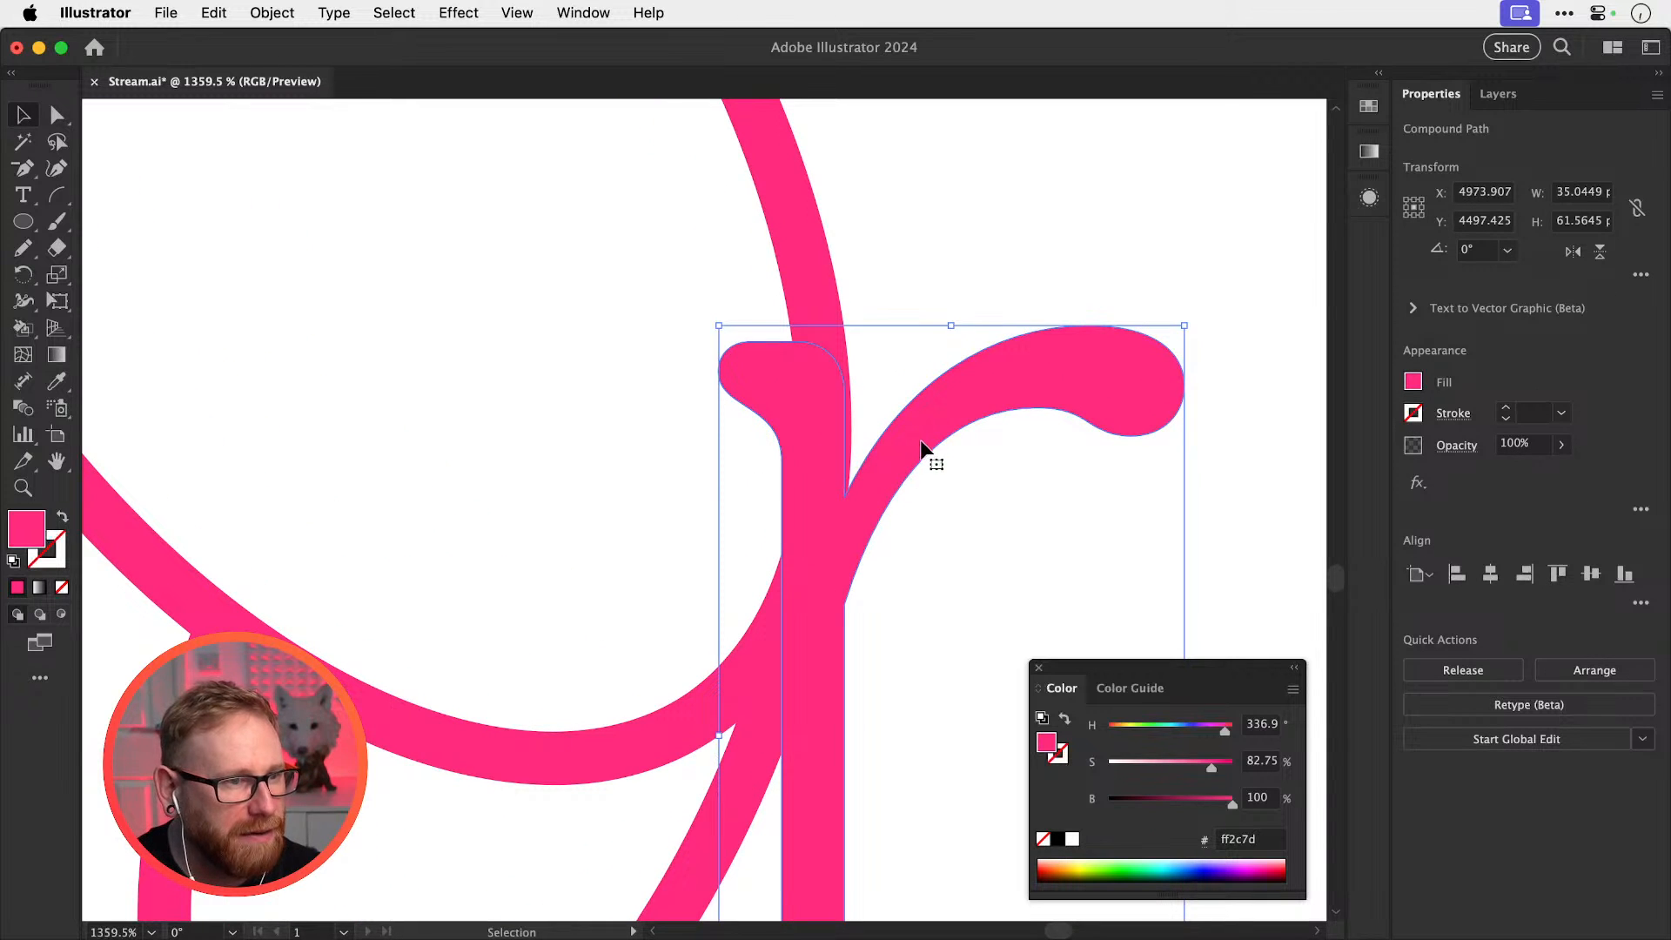
left_click(1016, 323)
left_click(743, 367)
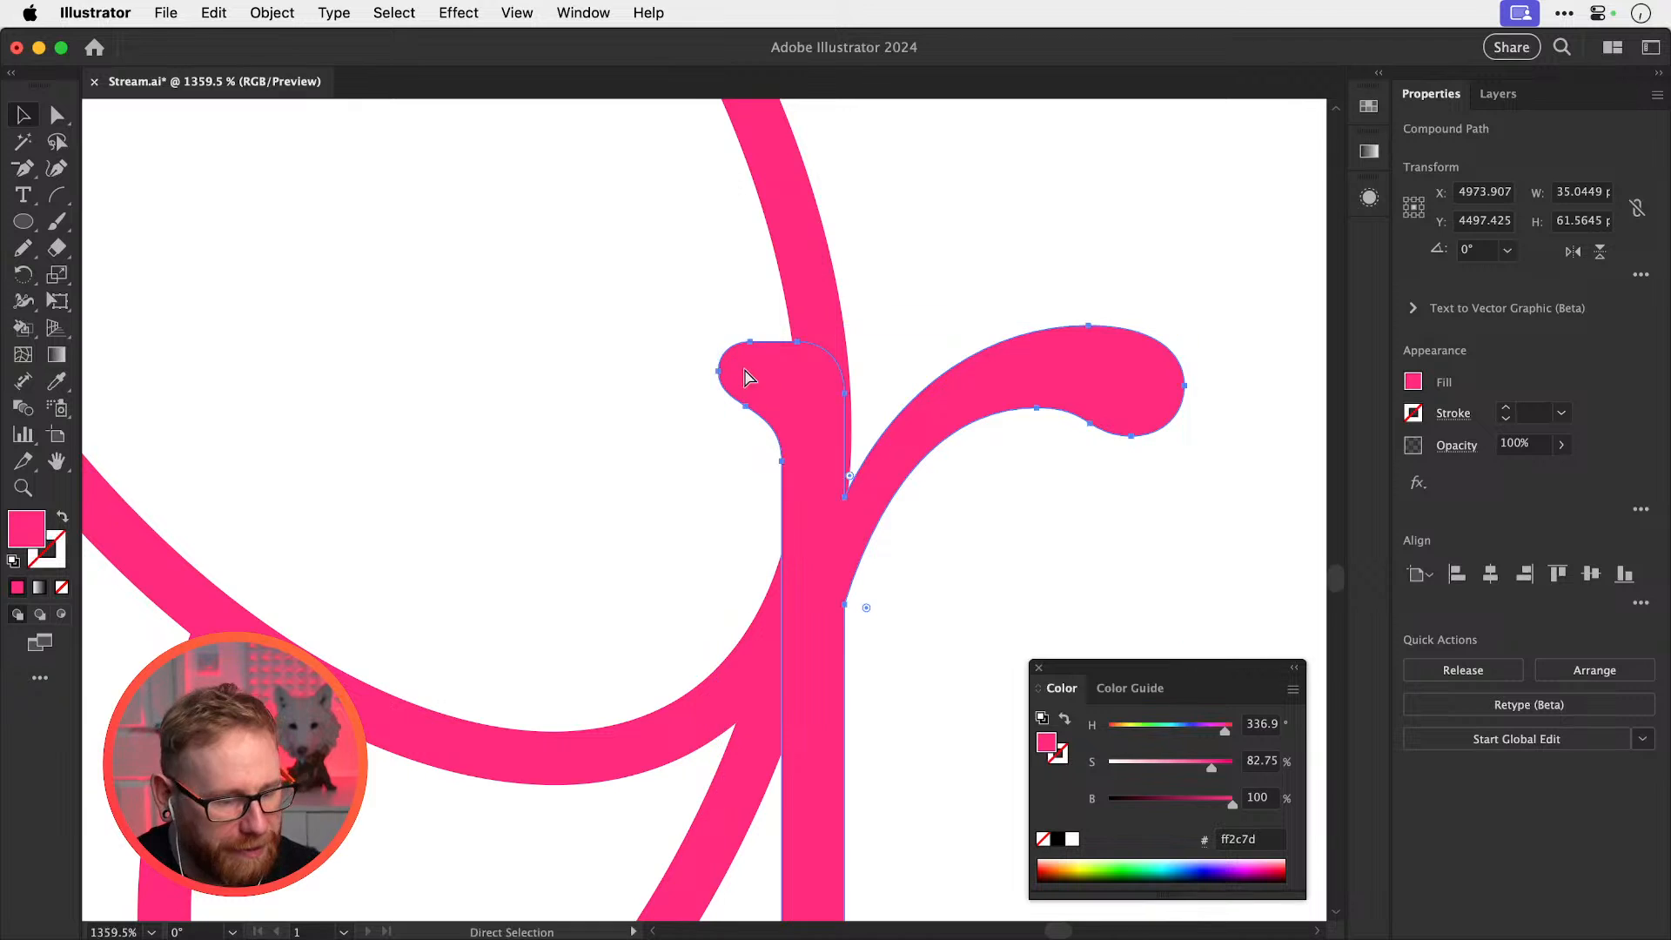
key("super+y")
mouse_move(57, 247)
left_mouse_down()
mouse_move(98, 244)
mouse_move(150, 297)
left_mouse_up()
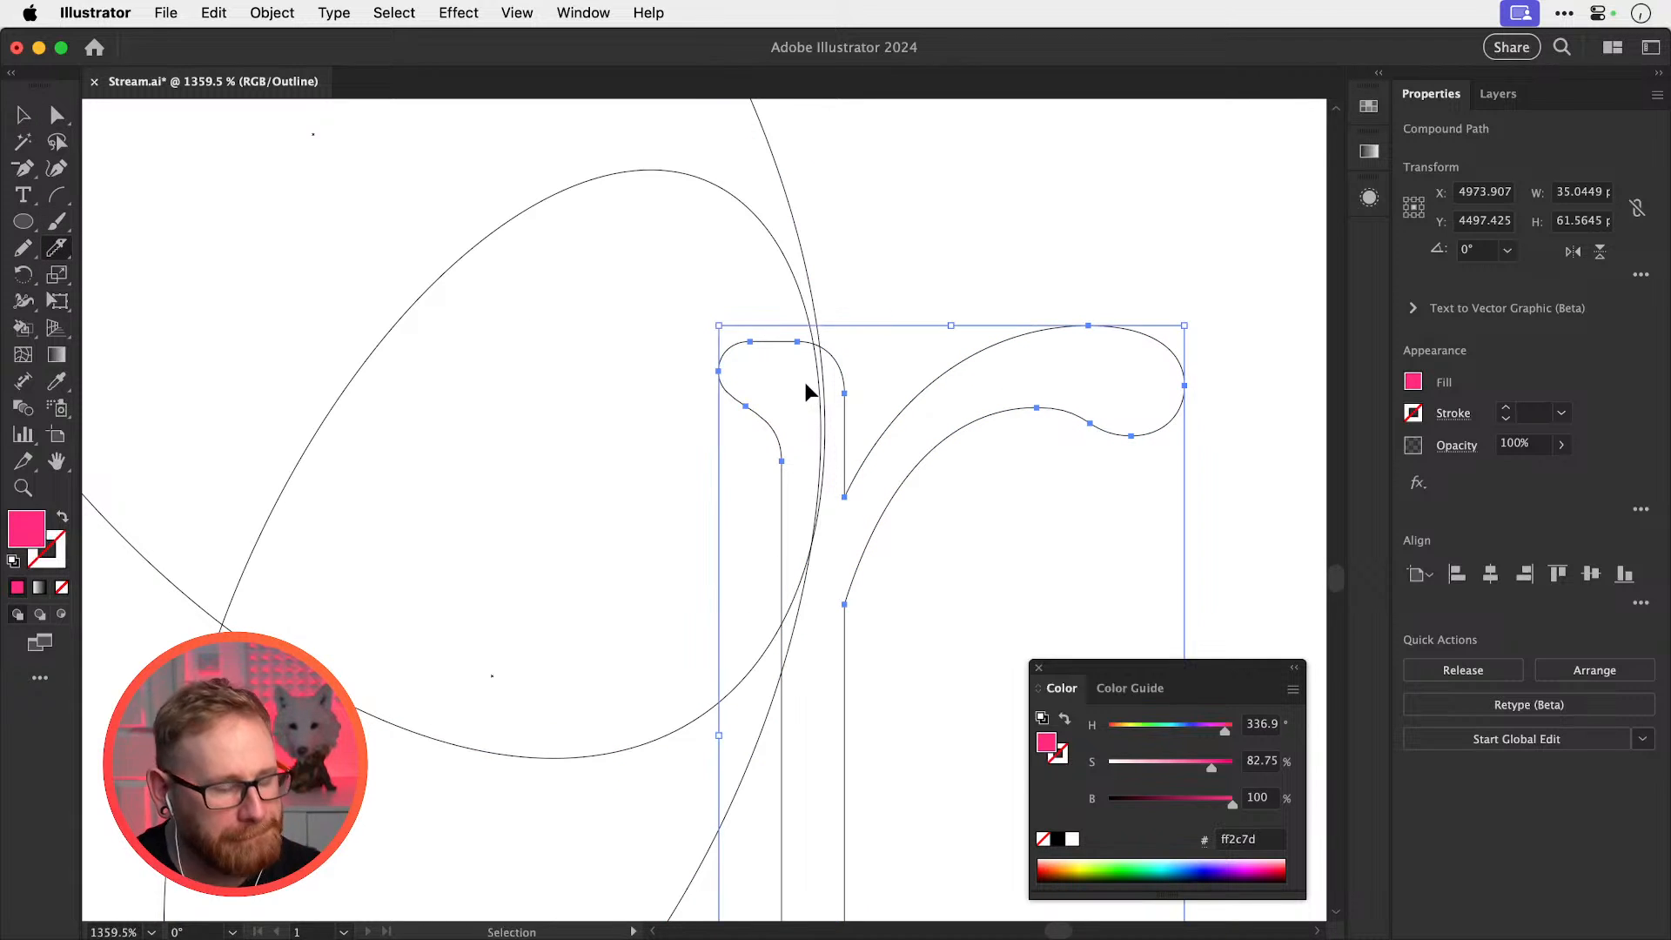
key("super+y")
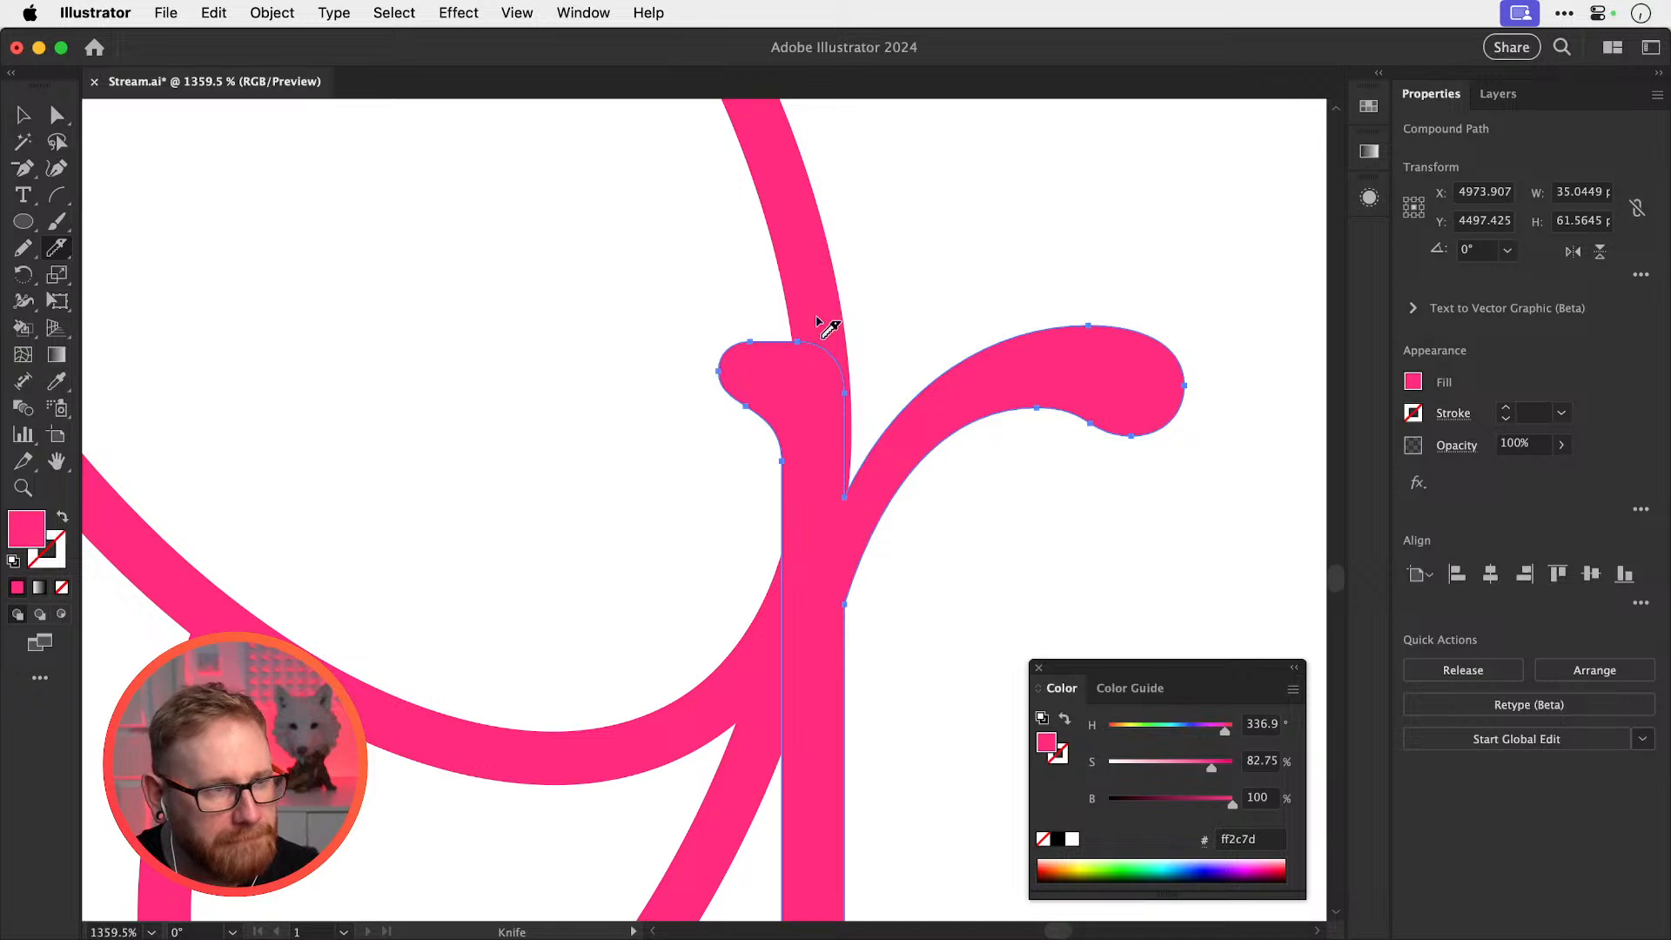
mouse_move(818, 320)
left_mouse_down()
mouse_move(813, 589)
mouse_move(749, 661)
left_mouse_up()
key("v")
left_click(745, 410)
key("Delete")
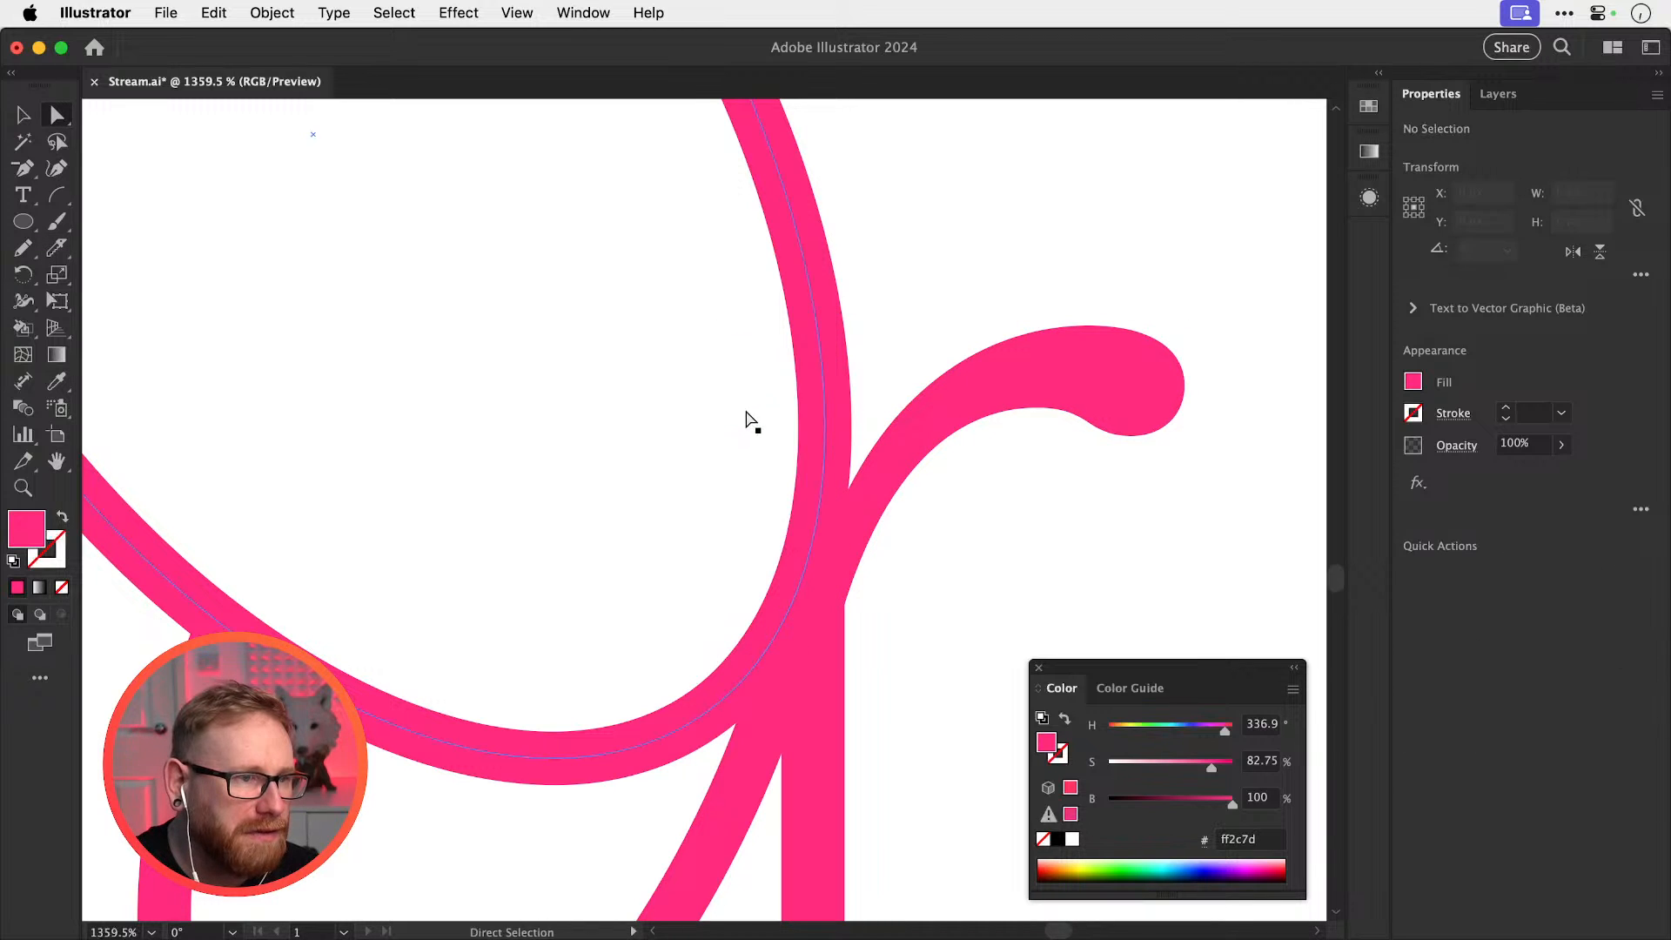
Zoom in on the r's loop crossing
key("super+minus")
key("super+minus")
key("super+minus")
key("super+minus")
key("super+minus")
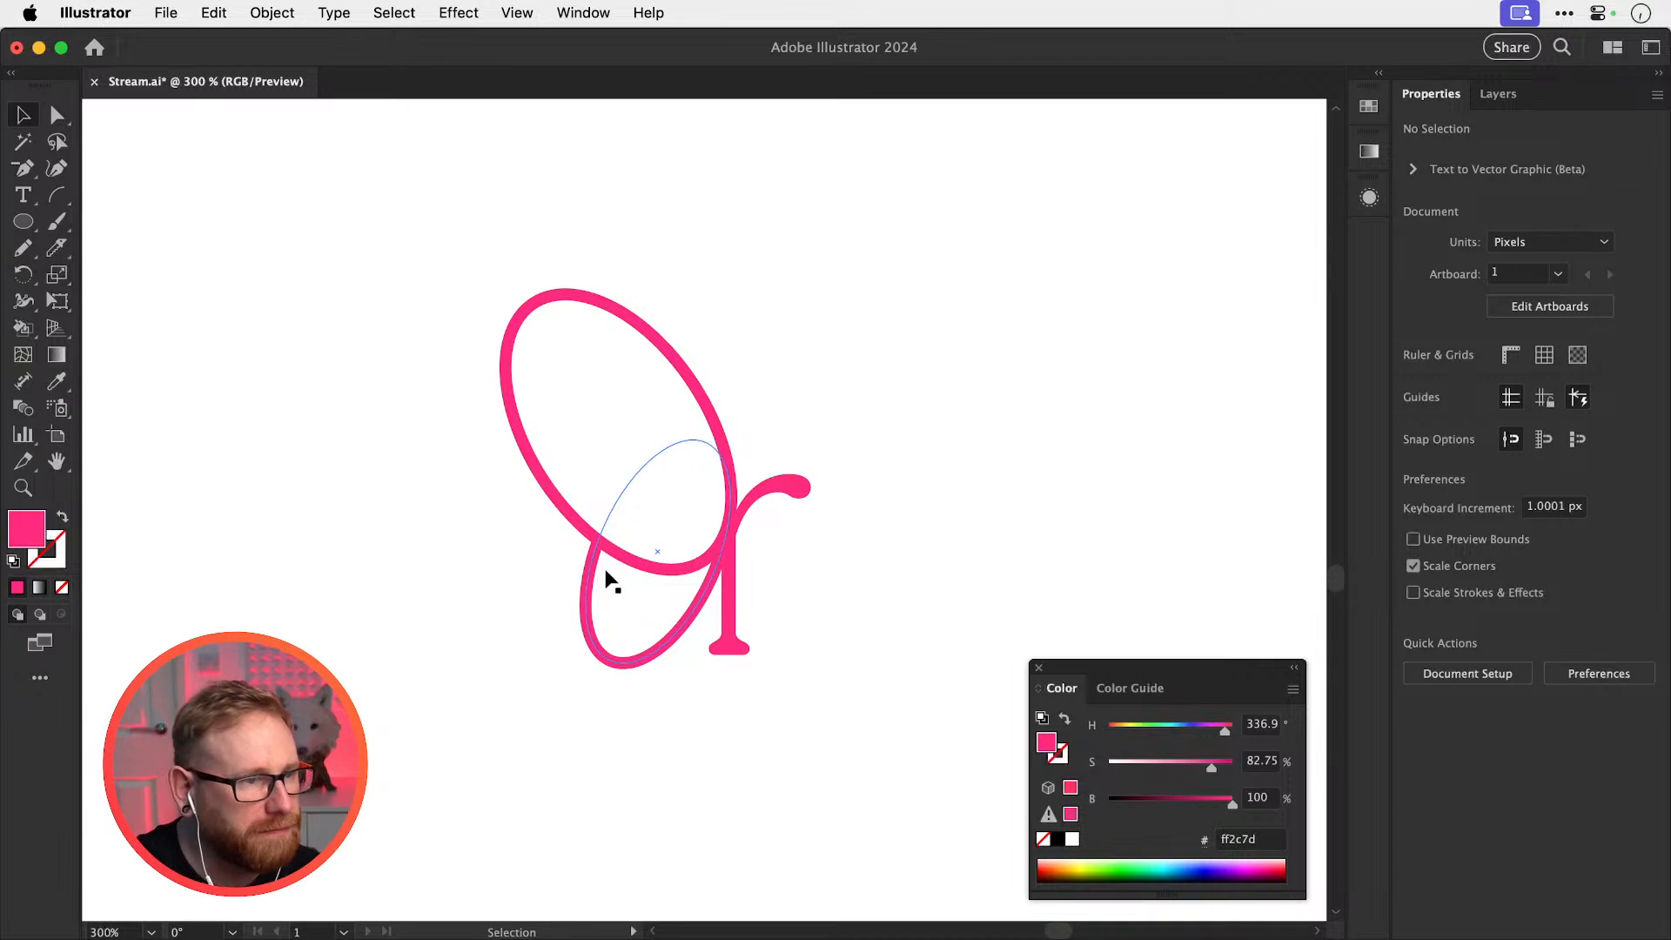
key("z")
left_click_drag(637, 580, 1049, 634)
key("v")
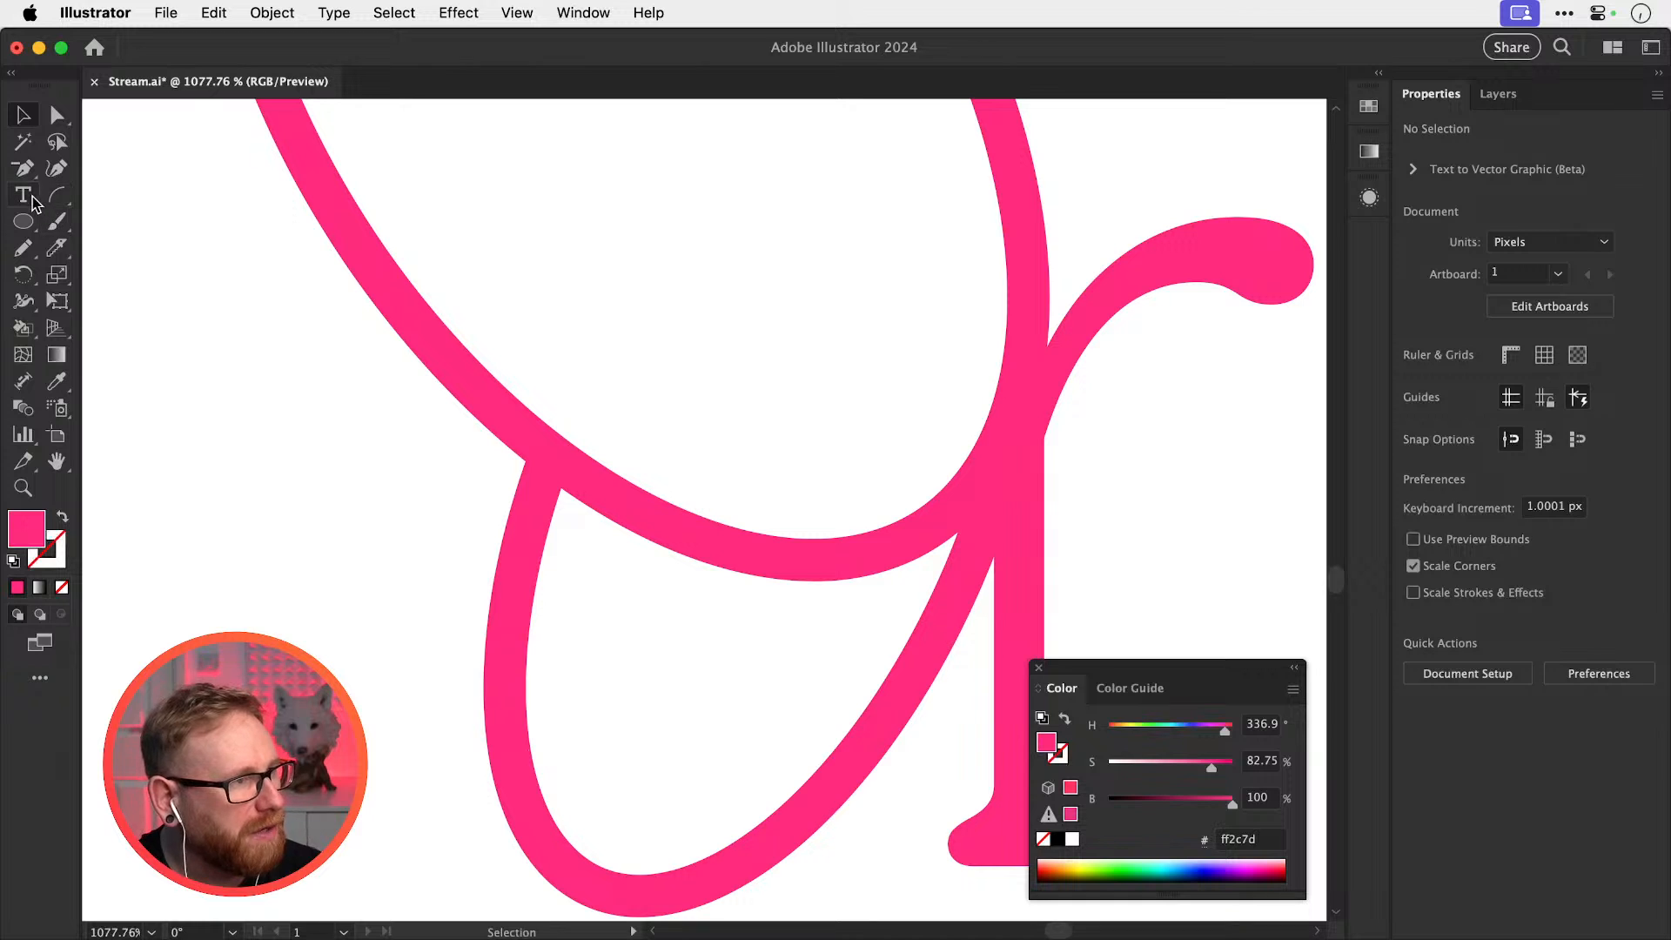
Draw a curved white-stroke, no-fill cutout path with the Pen and place it over the loop crossing
left_click(24, 170)
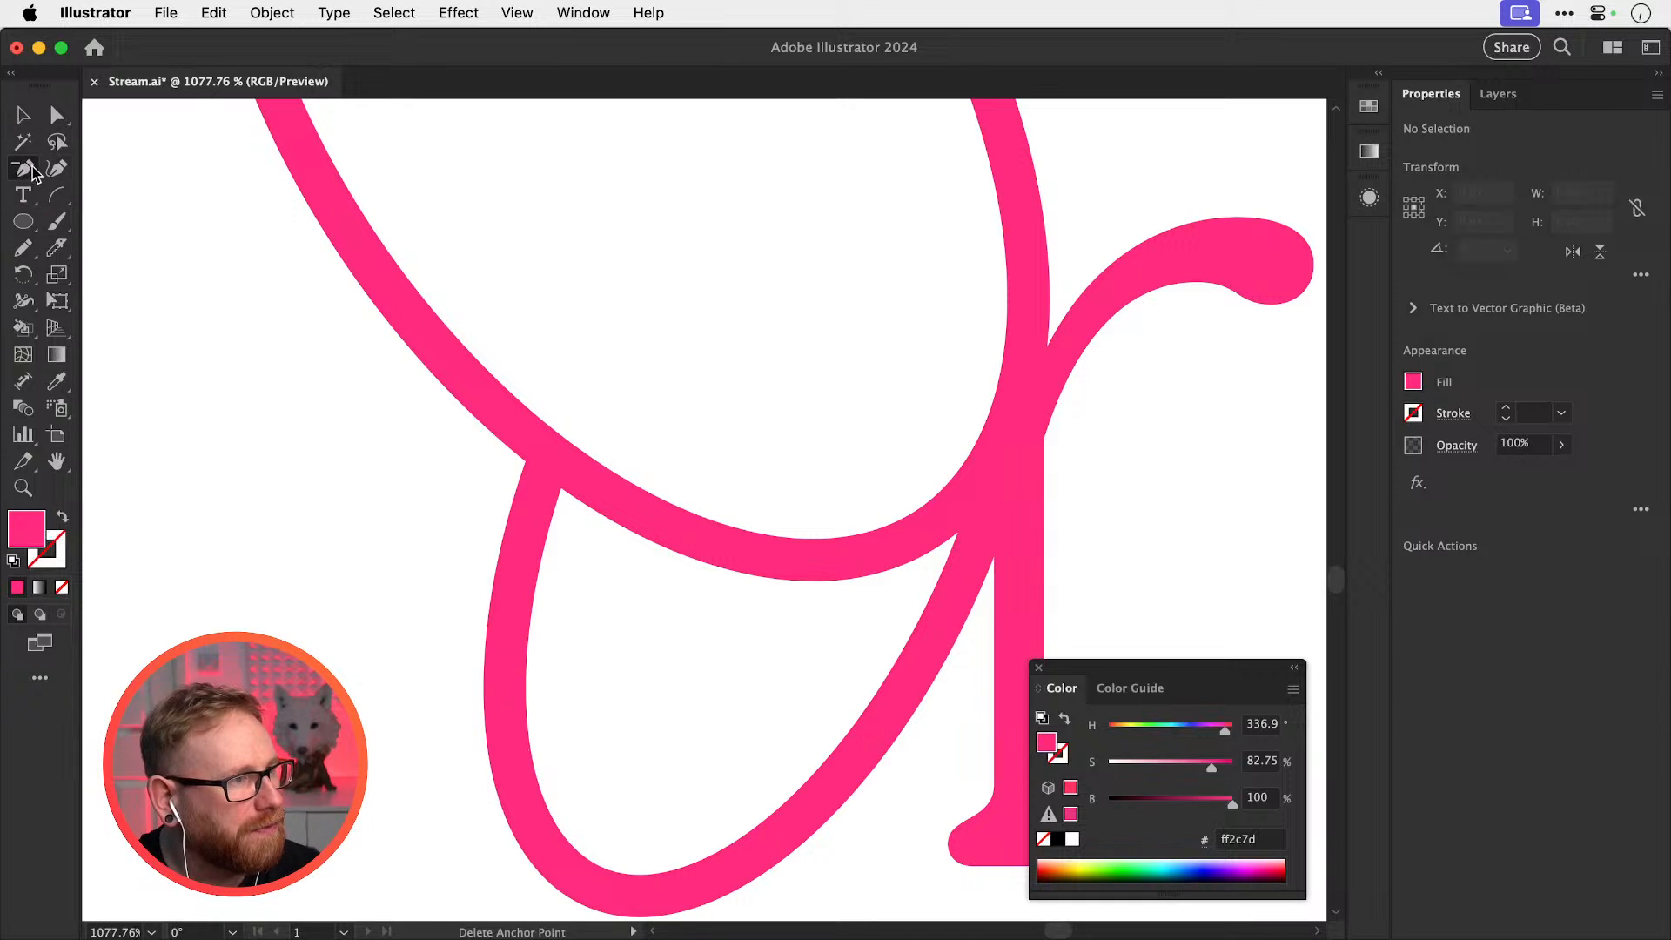
left_click_drag(32, 172, 104, 168)
left_click(468, 446)
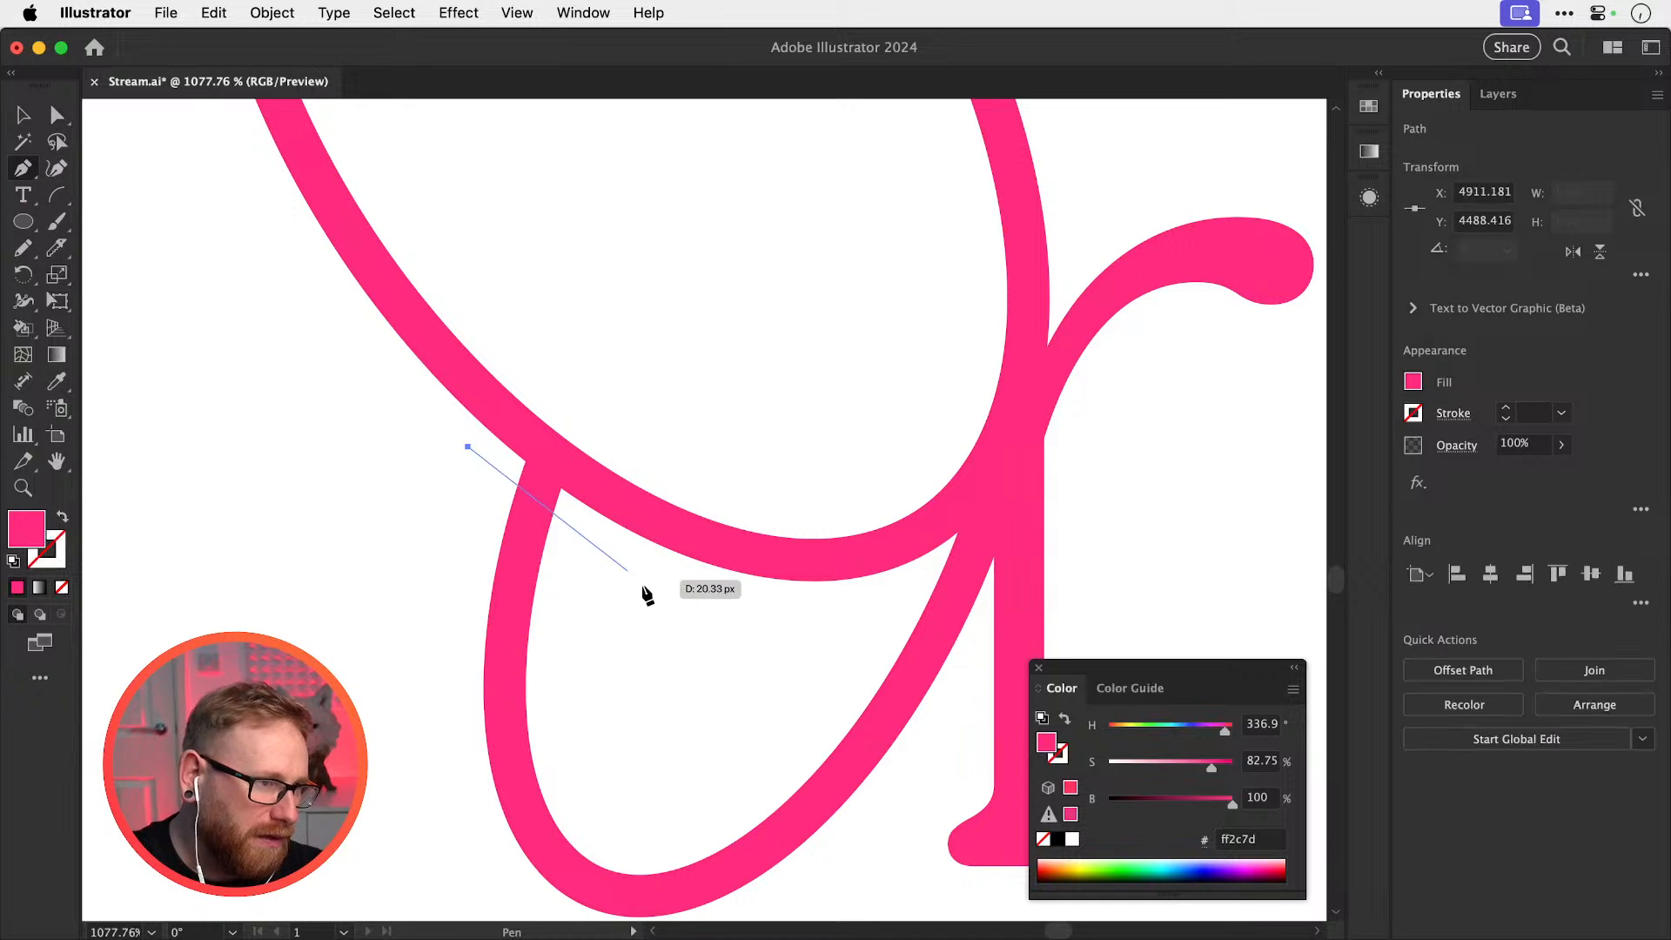
left_click_drag(648, 582, 741, 617)
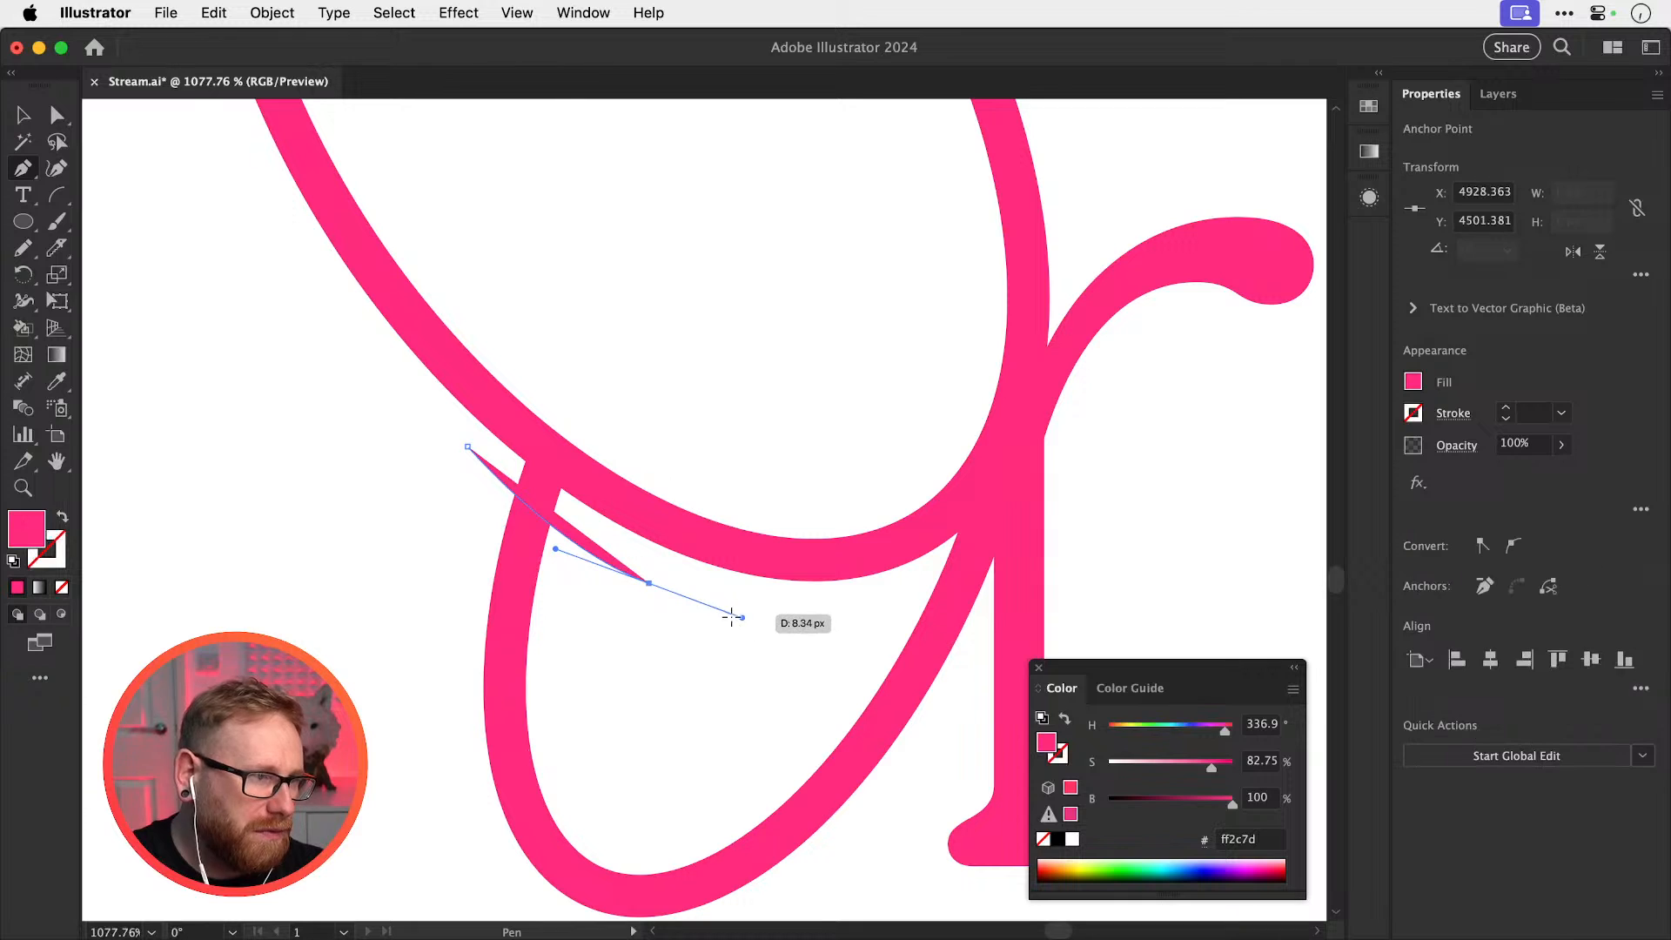
key("d")
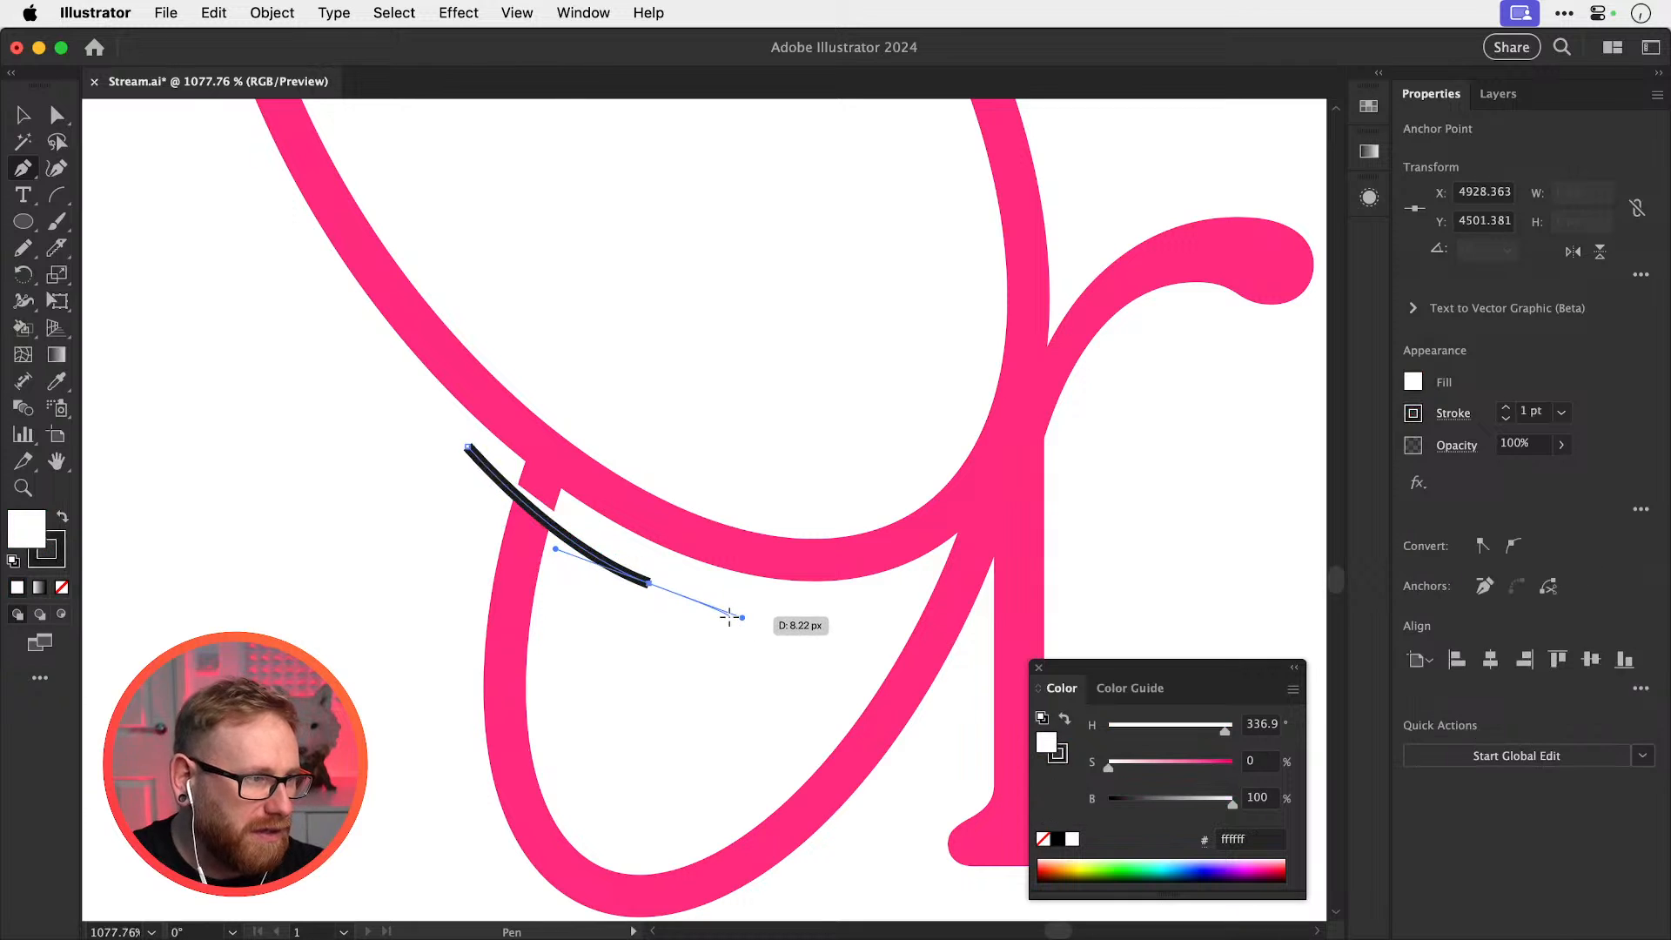
key("shift+x")
left_click(63, 588)
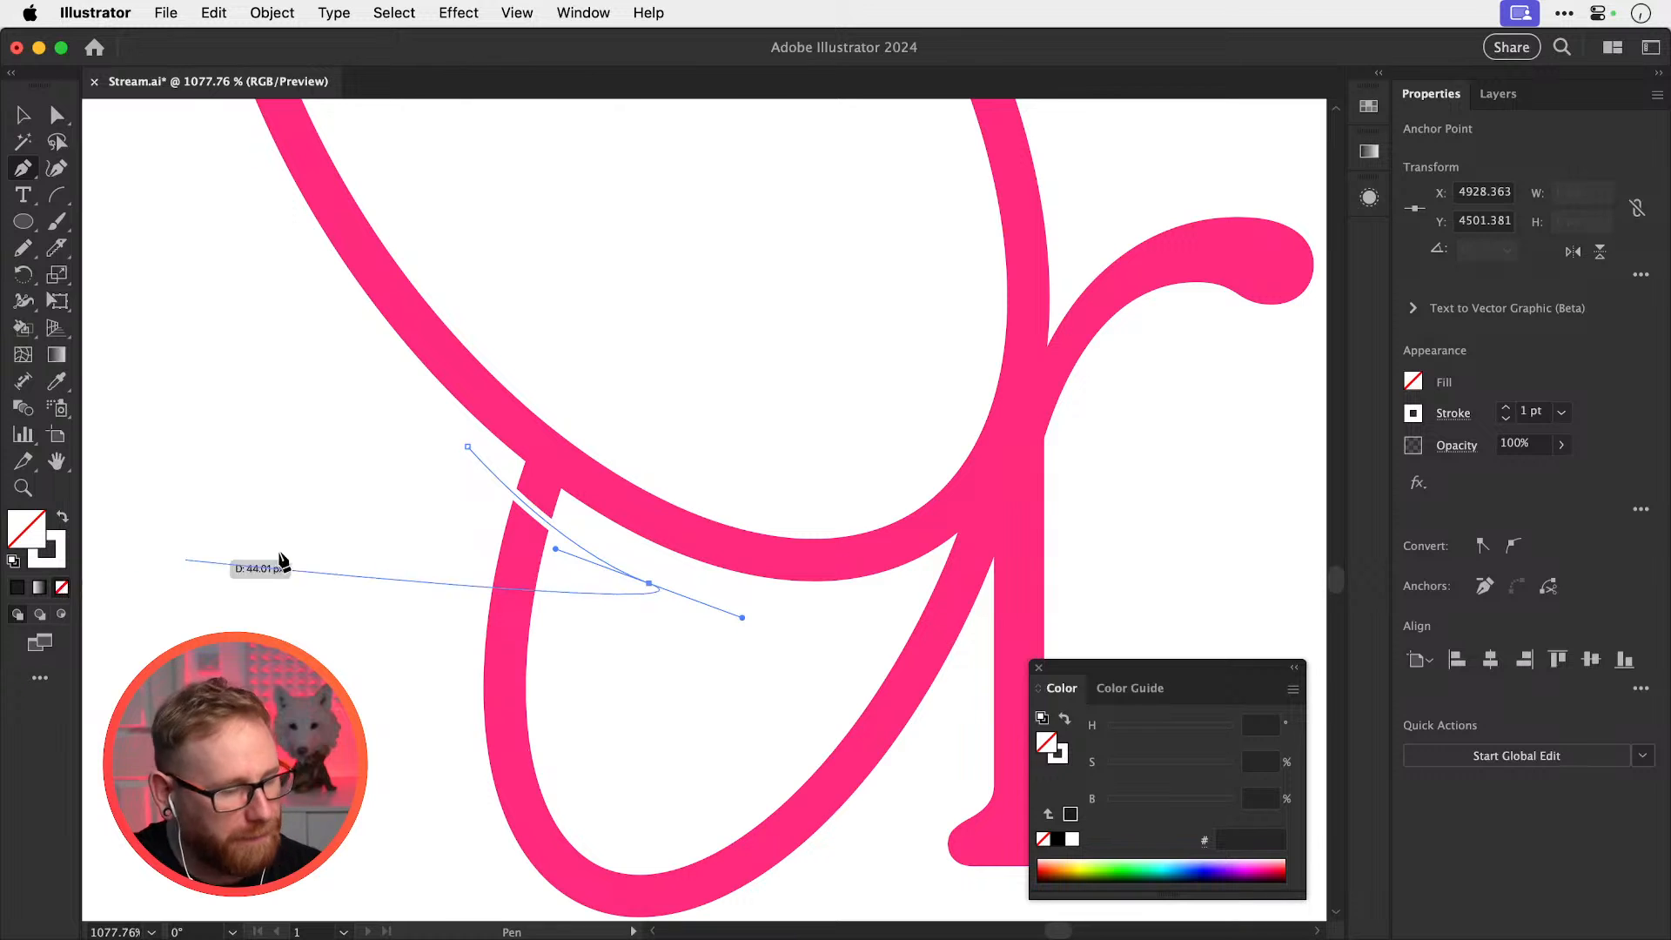
key("v")
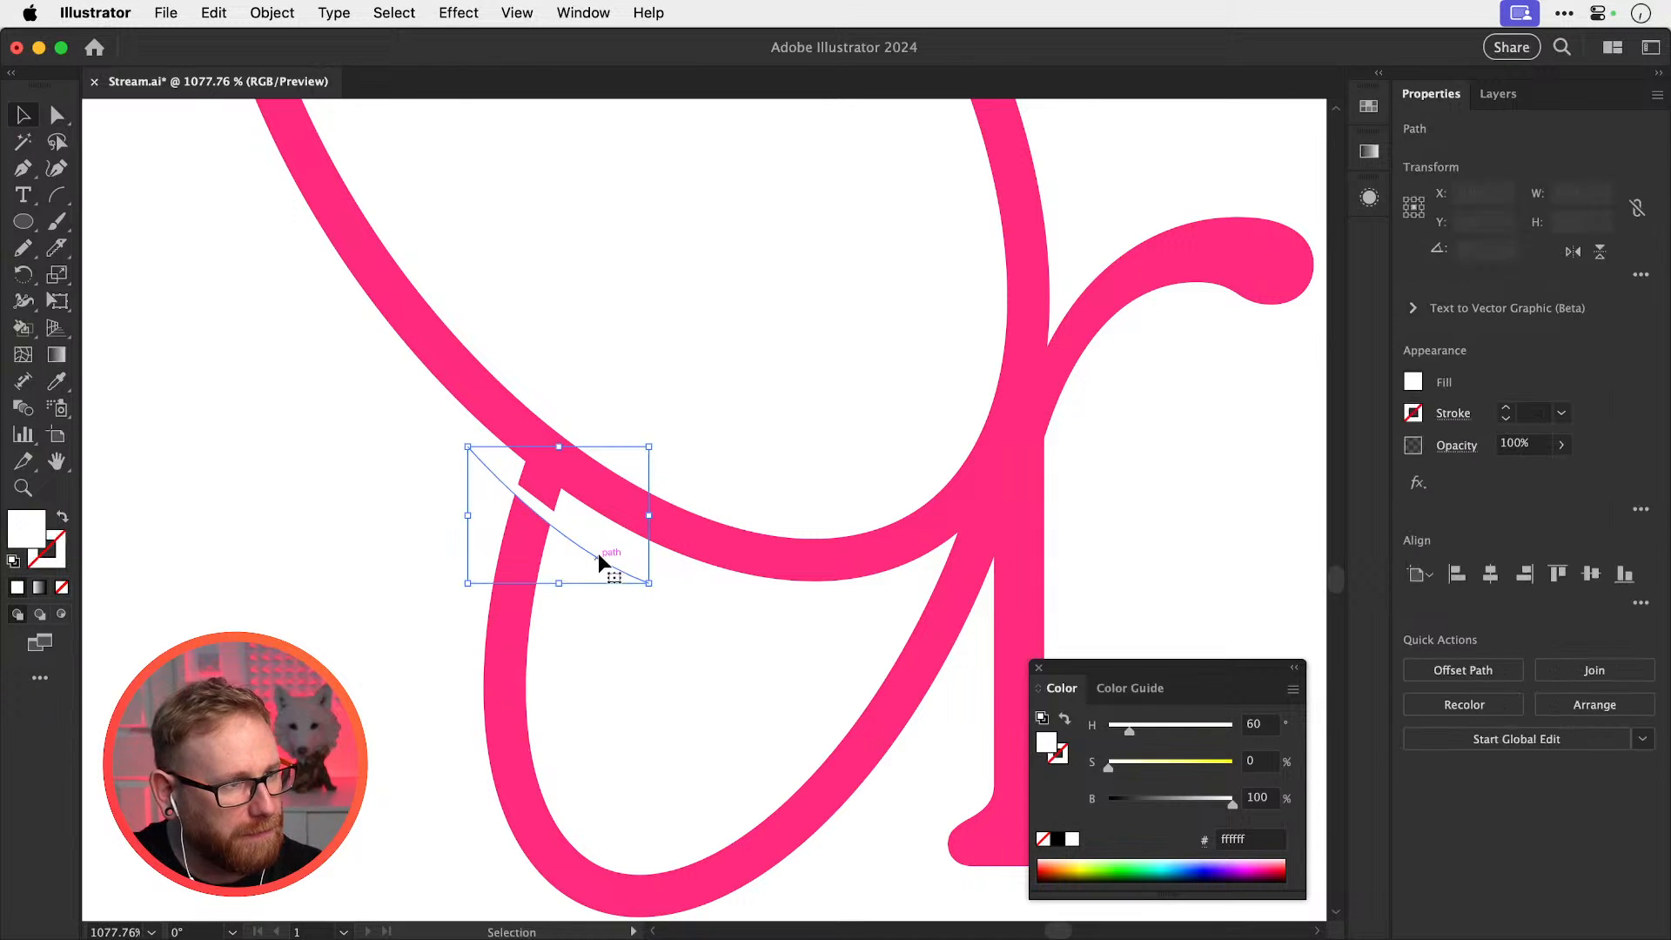
left_click_drag(604, 555, 597, 527)
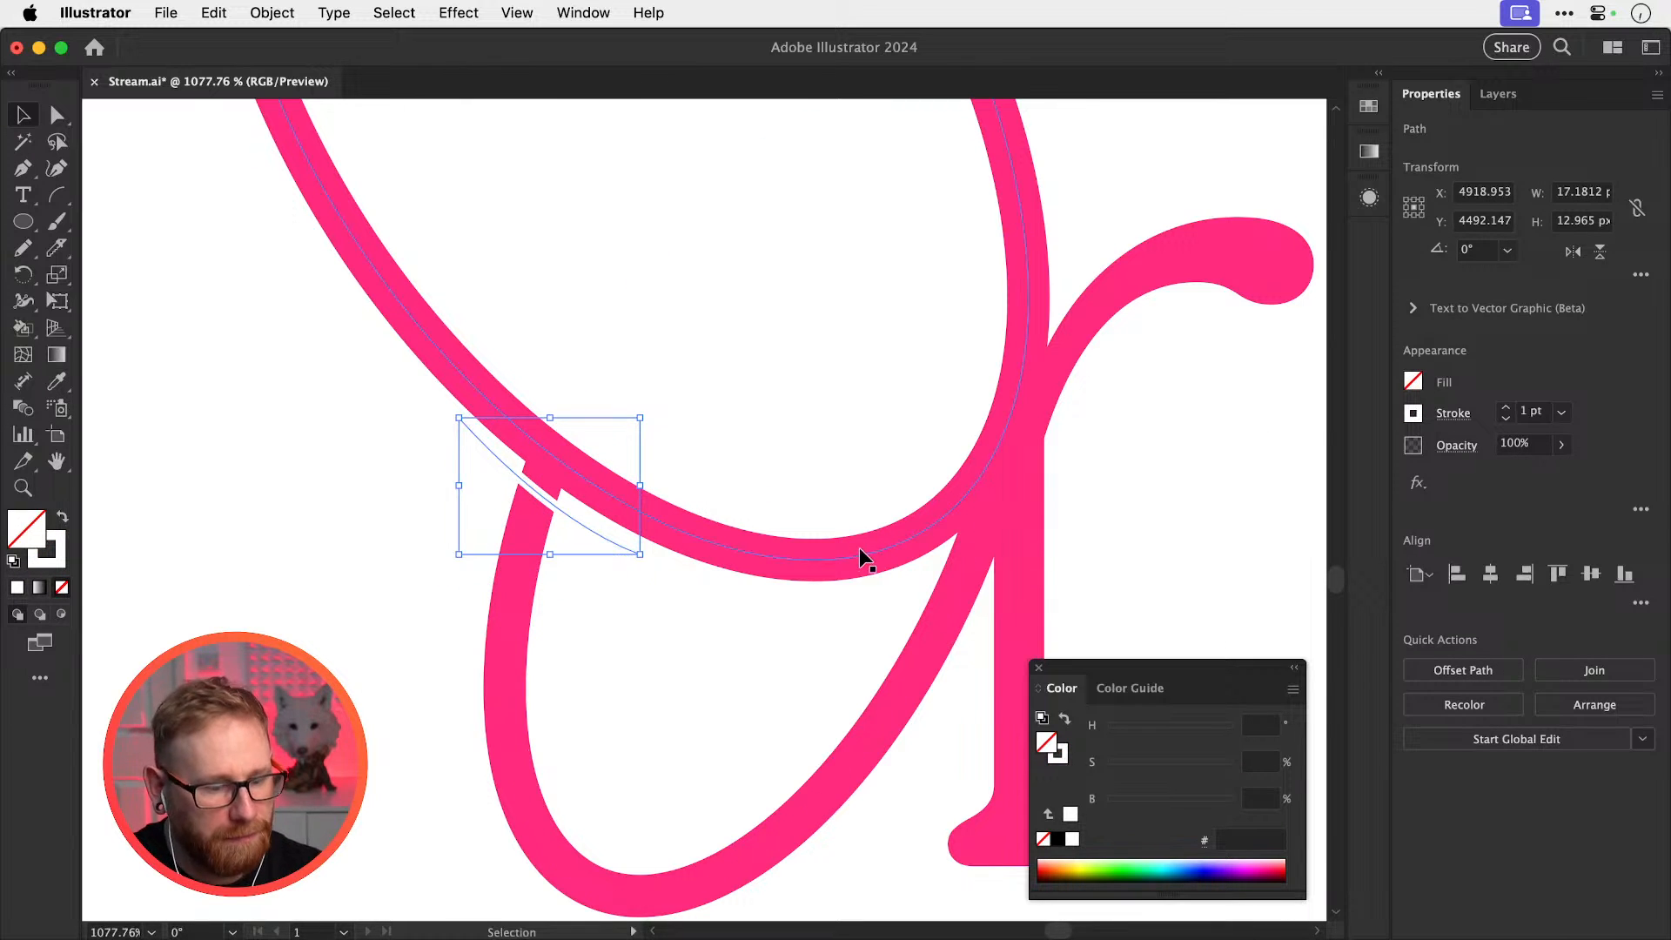
Set the white cutout path's stroke weight to 4 pt
key("a")
left_click(846, 555)
key("super+shift+a")
left_click(587, 529)
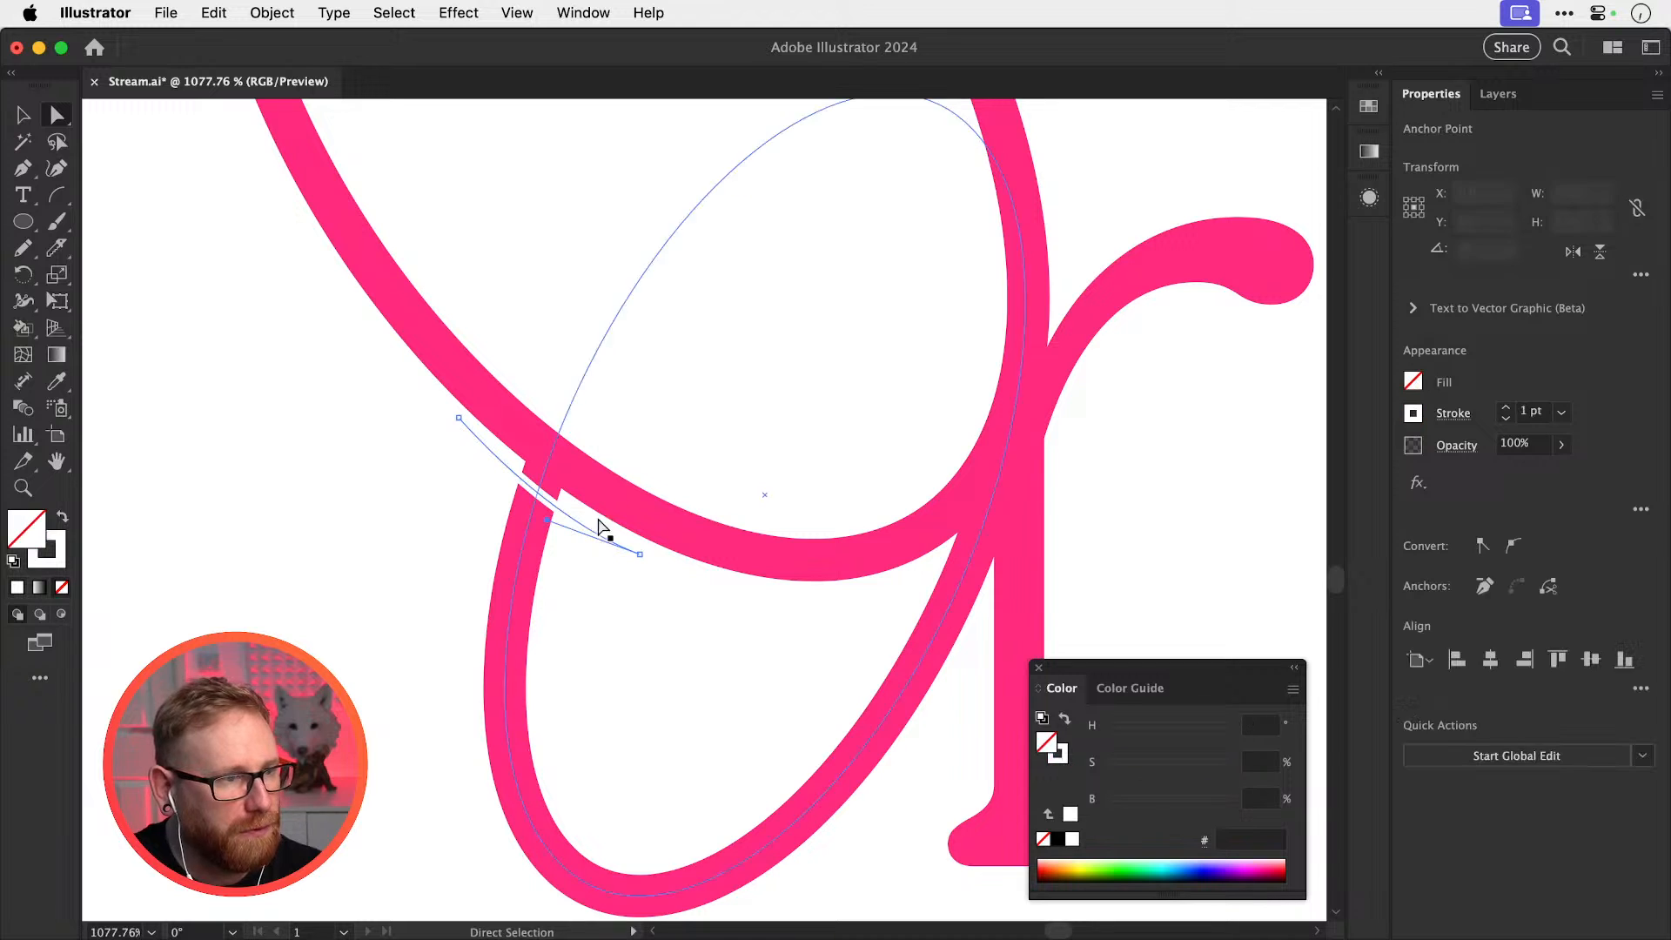
left_click(1503, 408)
left_click(1504, 407)
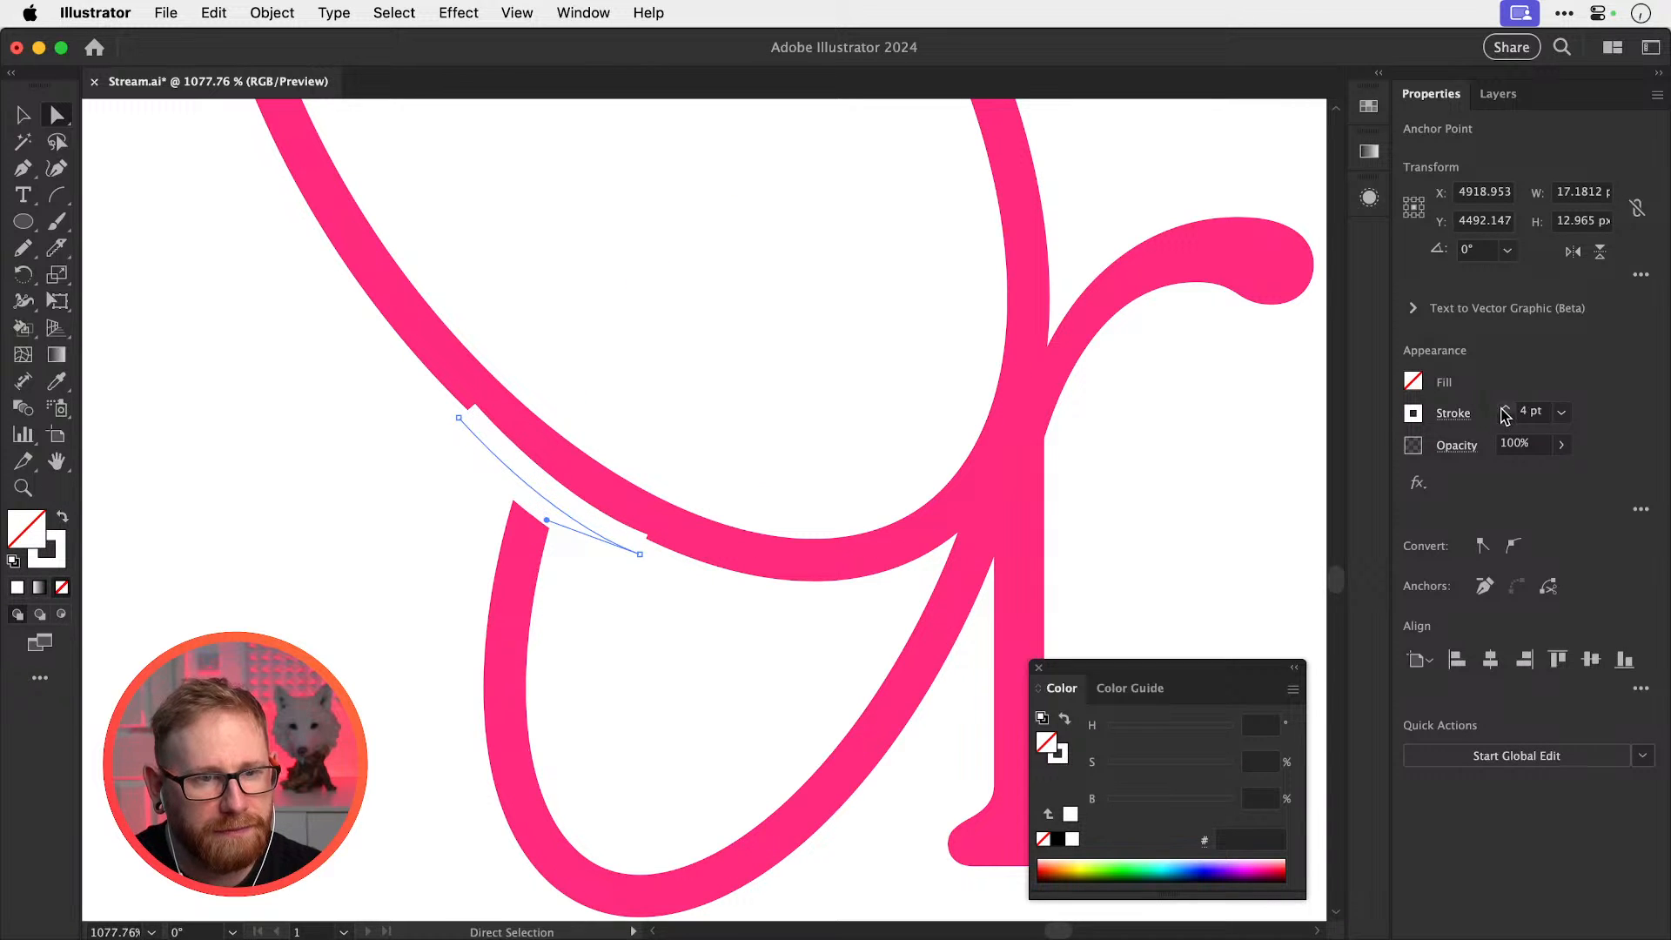
left_click(1504, 407)
key("super+shift+a")
key("v")
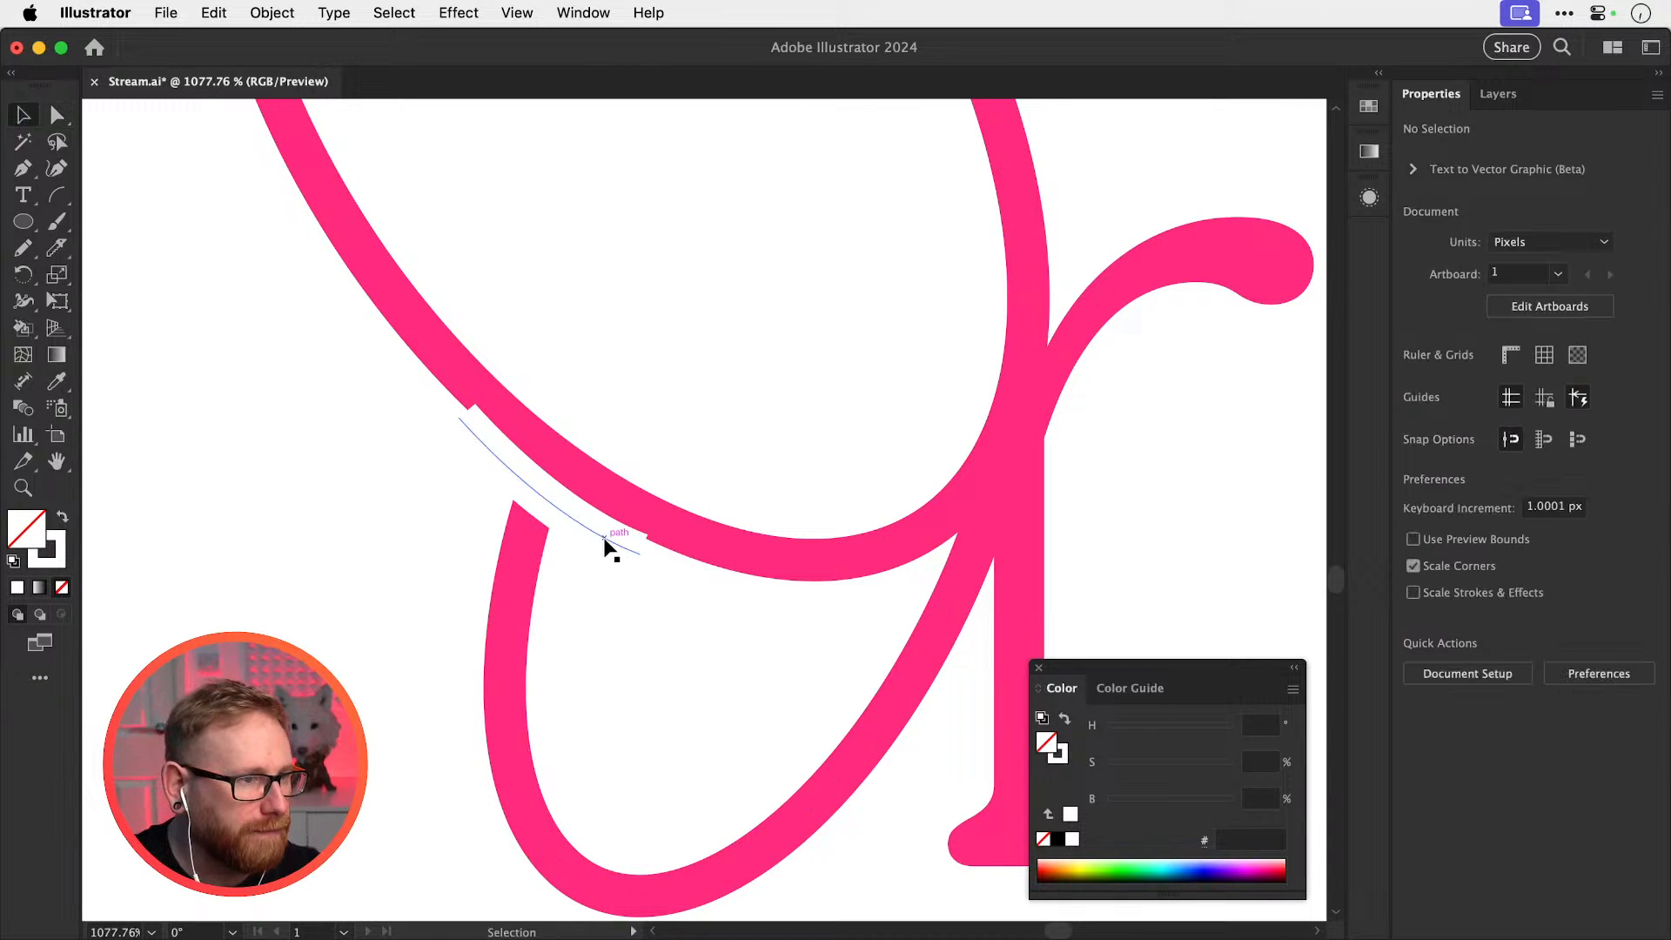
Rotate, nudge and stretch the cutout so it covers where the lower loop crosses the oval
left_click(590, 542)
key("r")
left_click_drag(716, 555, 716, 551)
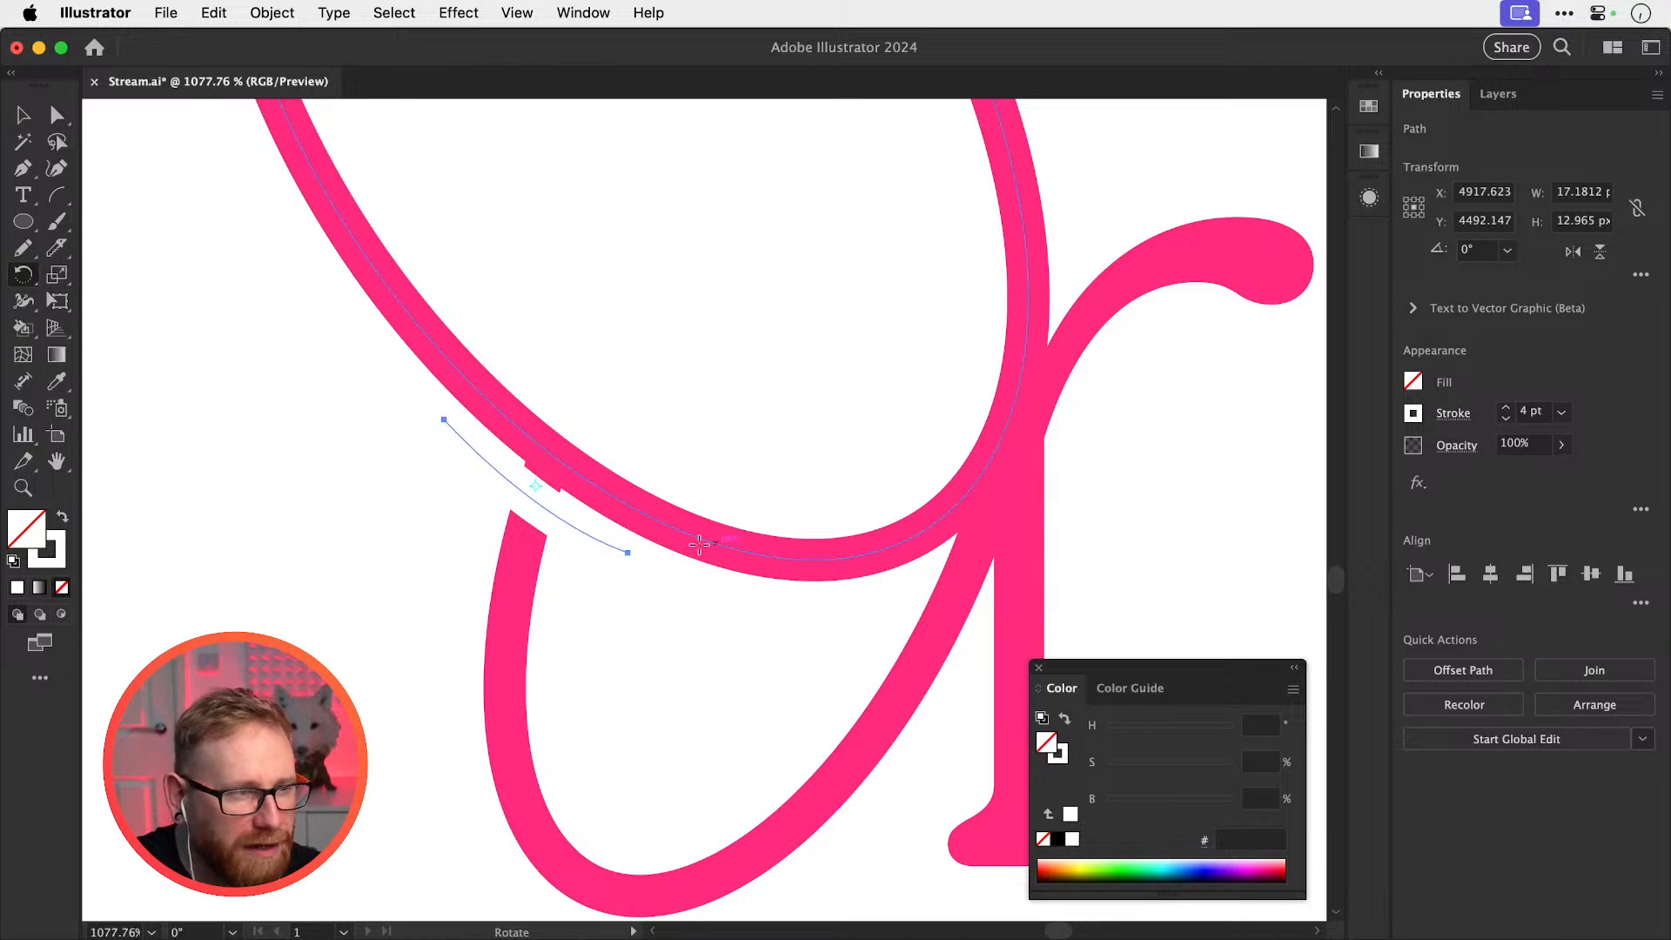
key("z")
left_click_drag(546, 505, 822, 578)
key("v")
left_click_drag(614, 557, 614, 546)
left_click_drag(730, 600, 788, 623)
left_click(806, 561)
Rotate the second small white cutout and move it onto the stem crossing
key("super+minus")
key("super+minus")
key("super+minus")
key("super+minus")
key("super+minus")
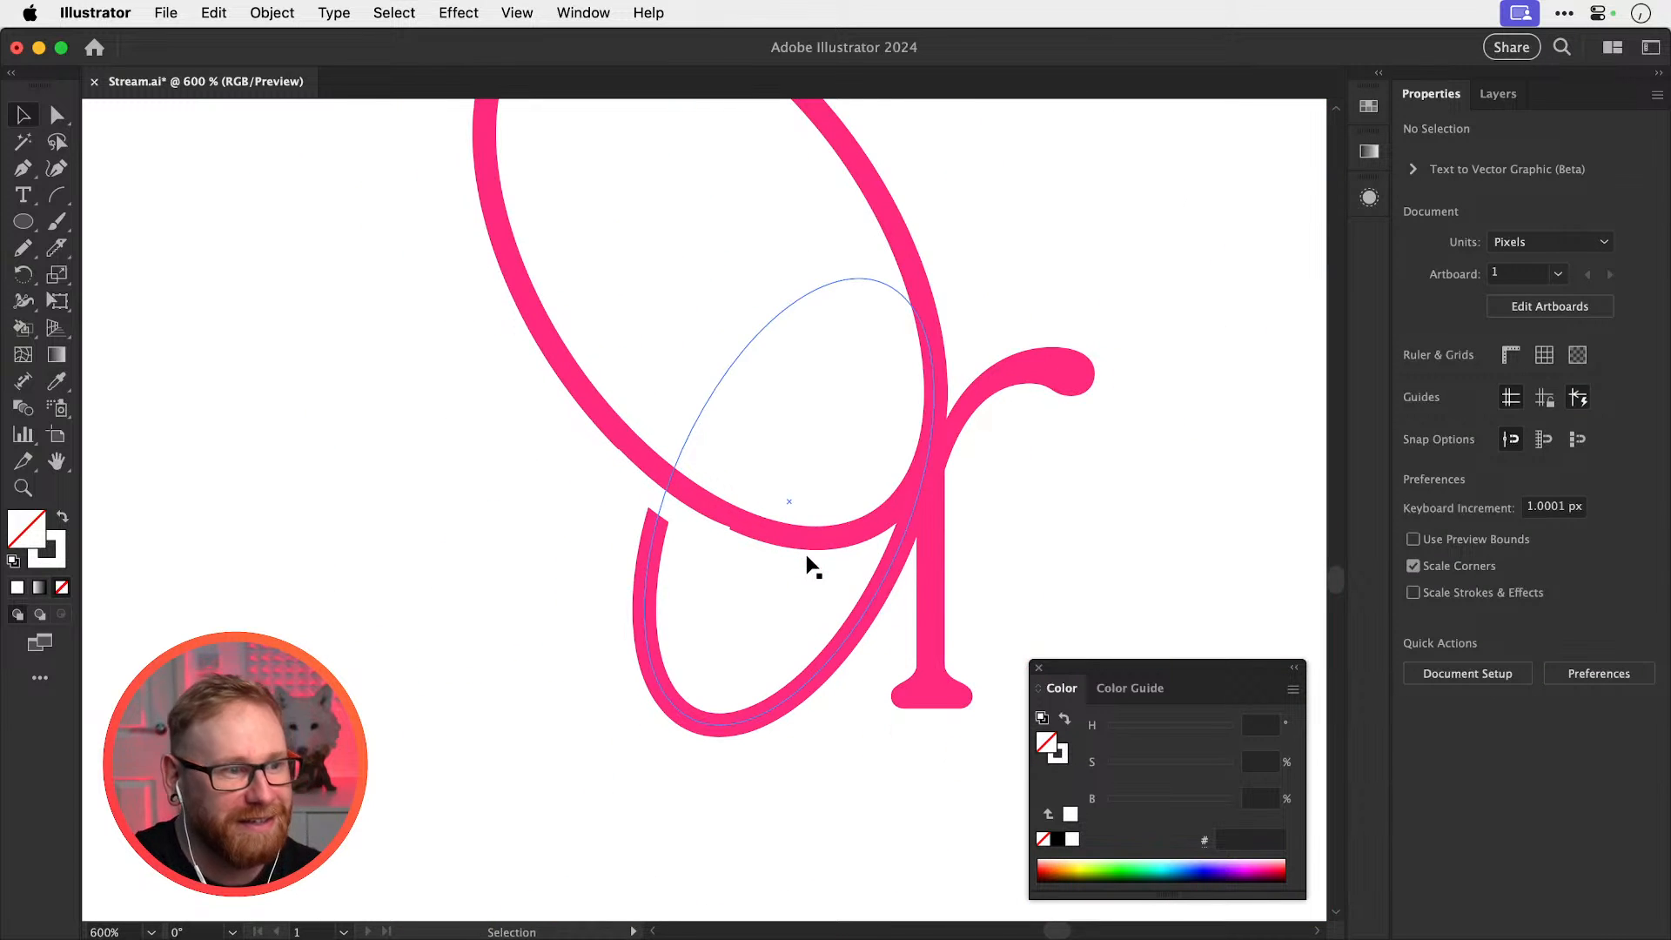
left_click_drag(1026, 534, 897, 638)
left_click_drag(950, 570, 933, 612)
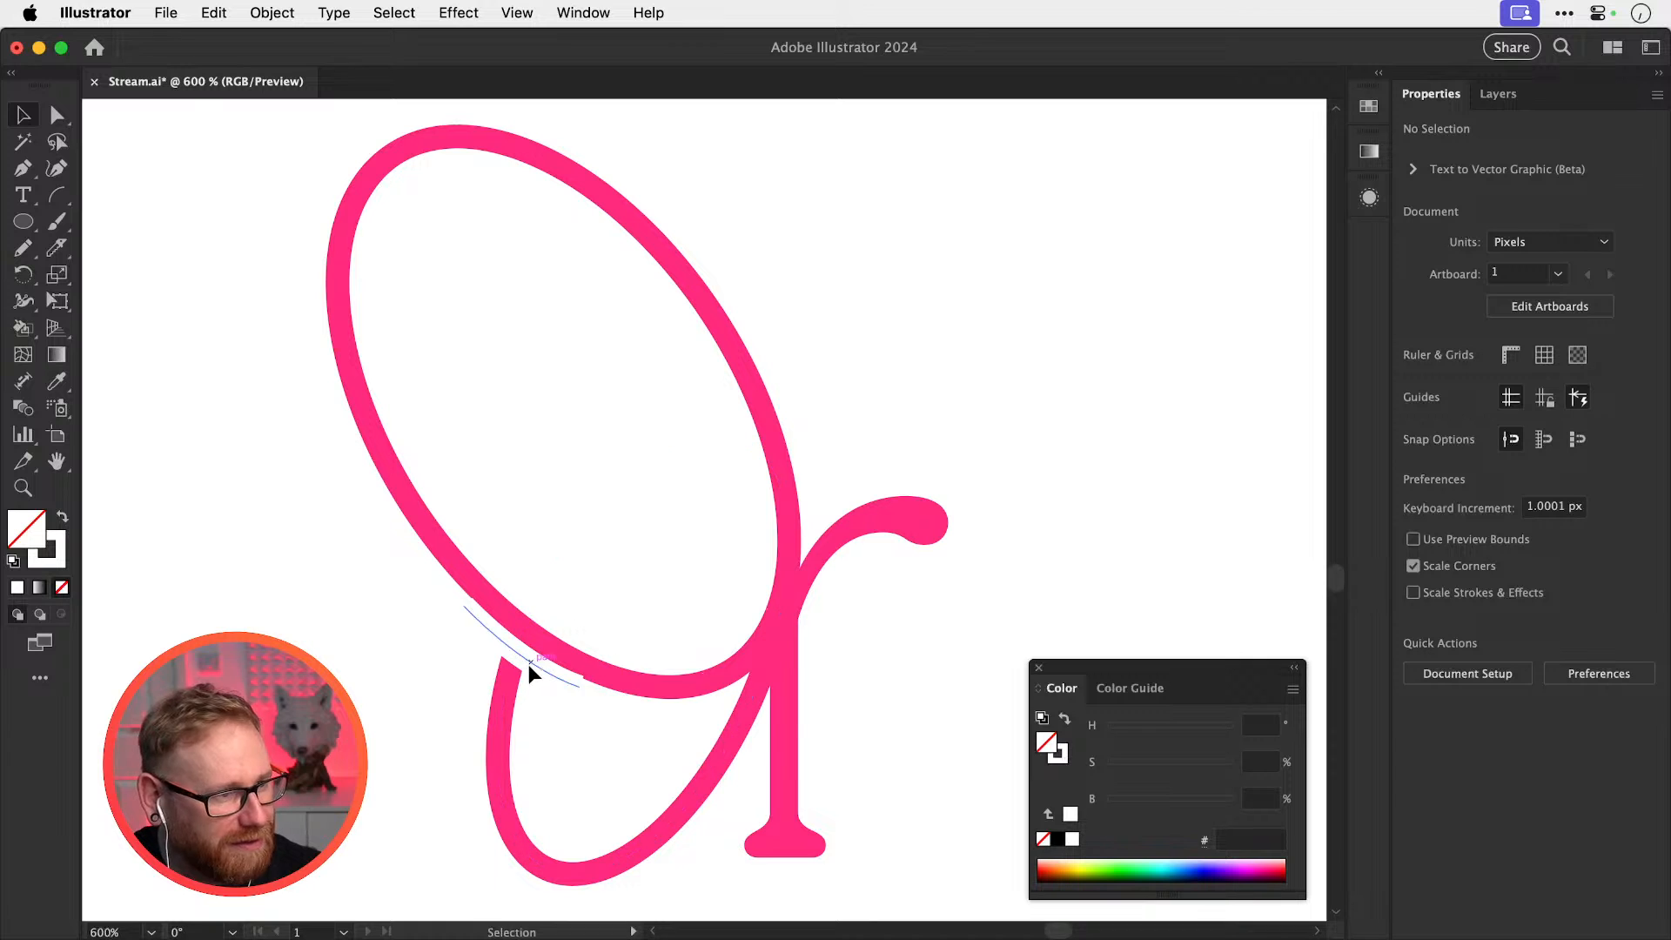
left_click(734, 682)
key("r")
left_click_drag(877, 712, 765, 545)
key("v")
left_click_drag(754, 642, 749, 622)
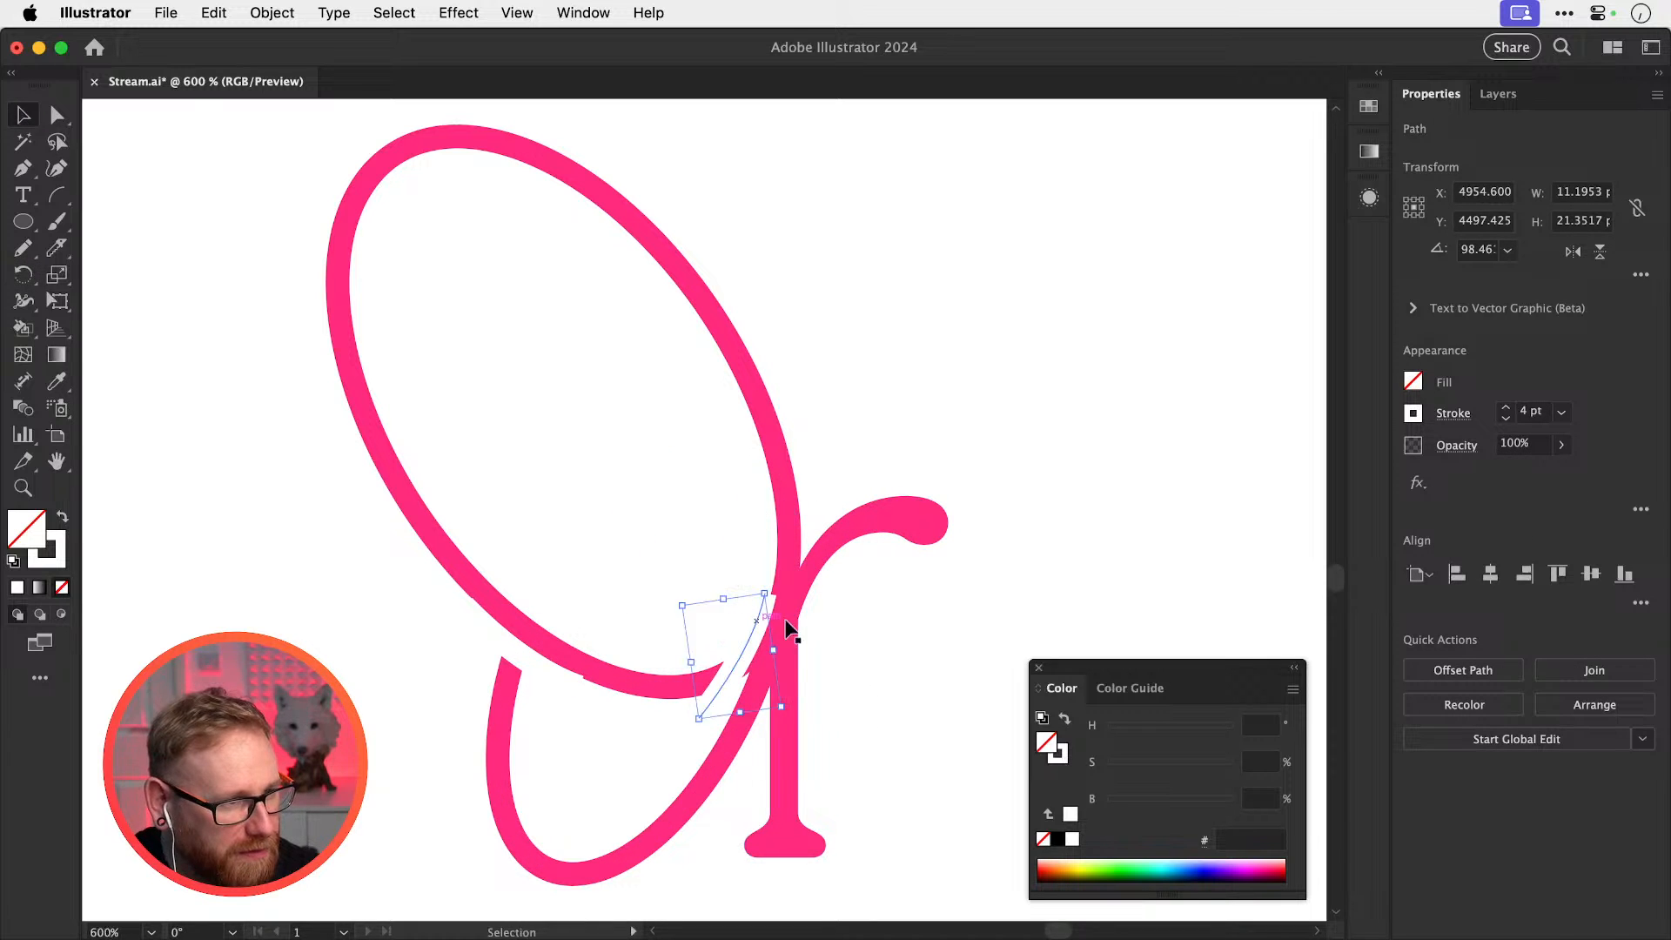
Fine-tune the stem cutout with small nudges and a rotation of about 3°
key("r")
left_click_drag(865, 632, 868, 617)
key("v")
left_click_drag(749, 628, 758, 619)
key("r")
left_click_drag(887, 616, 918, 612)
left_click(1005, 605, "super")
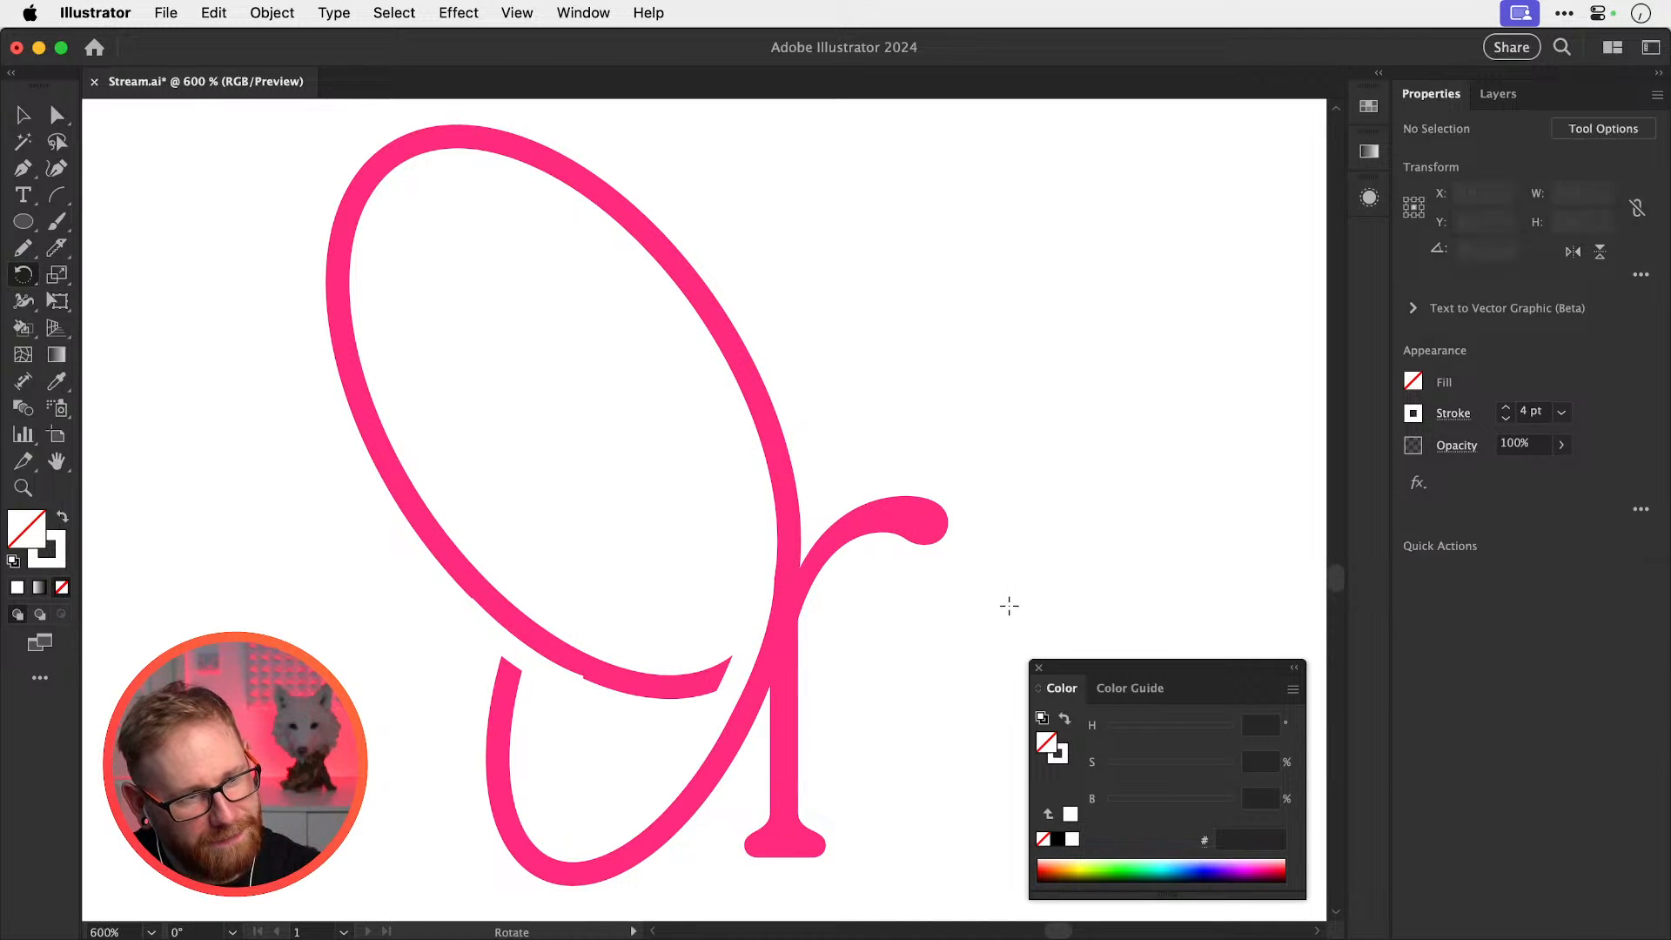
key("v")
left_click_drag(1011, 582, 981, 492)
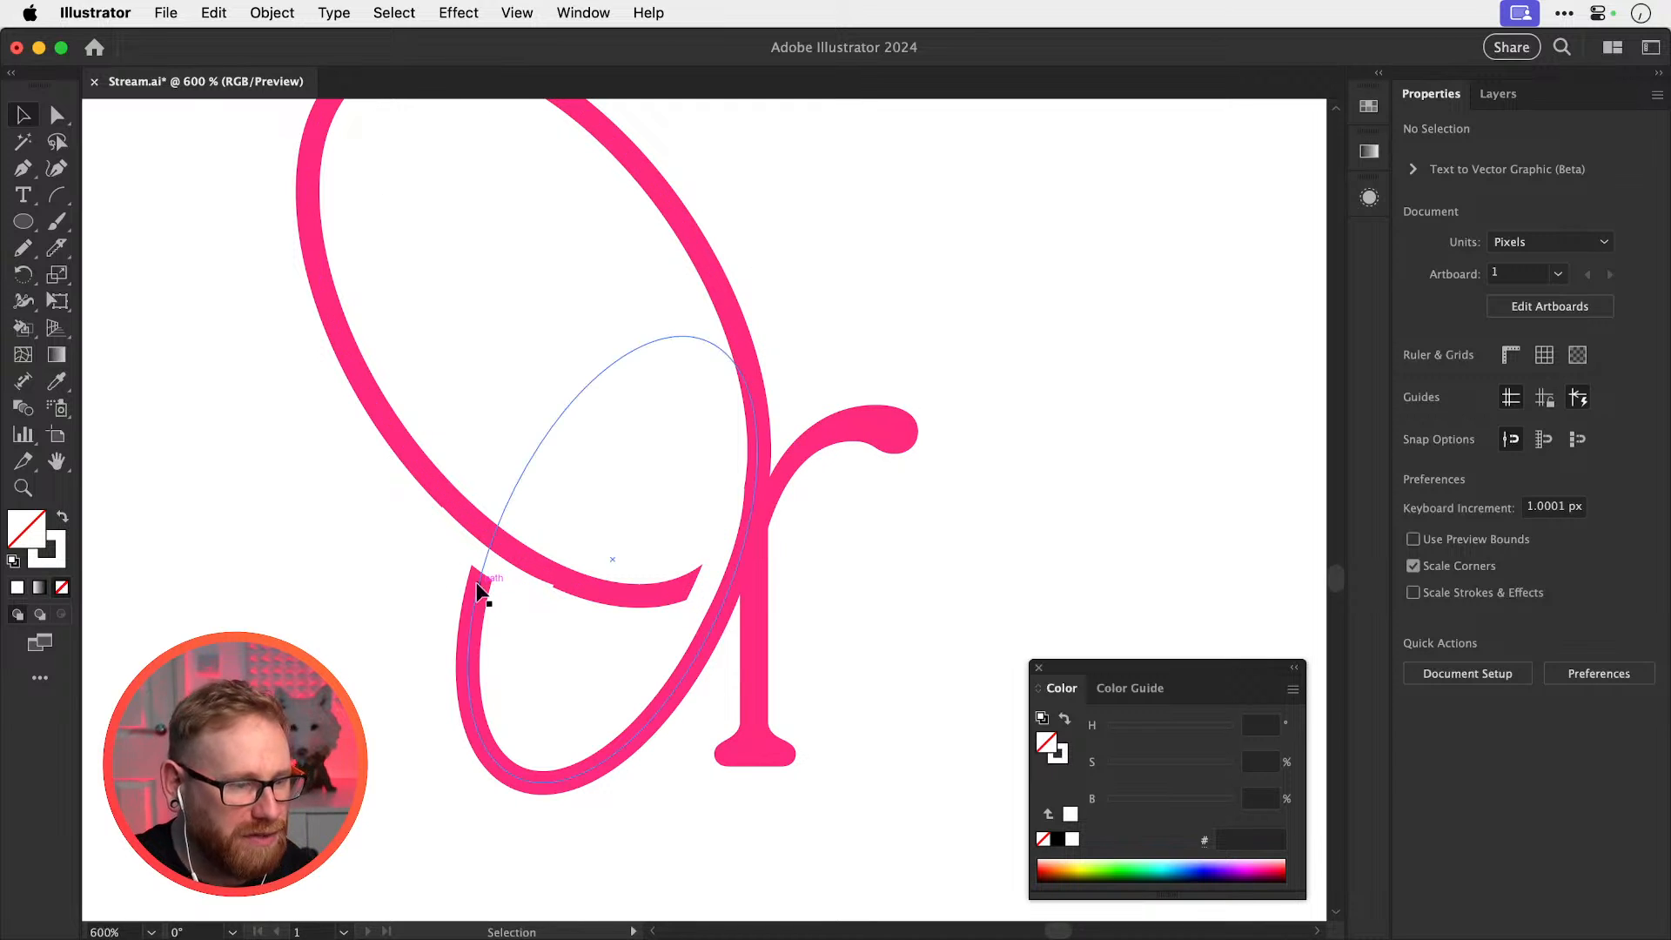
key("super+minus")
key("super+minus")
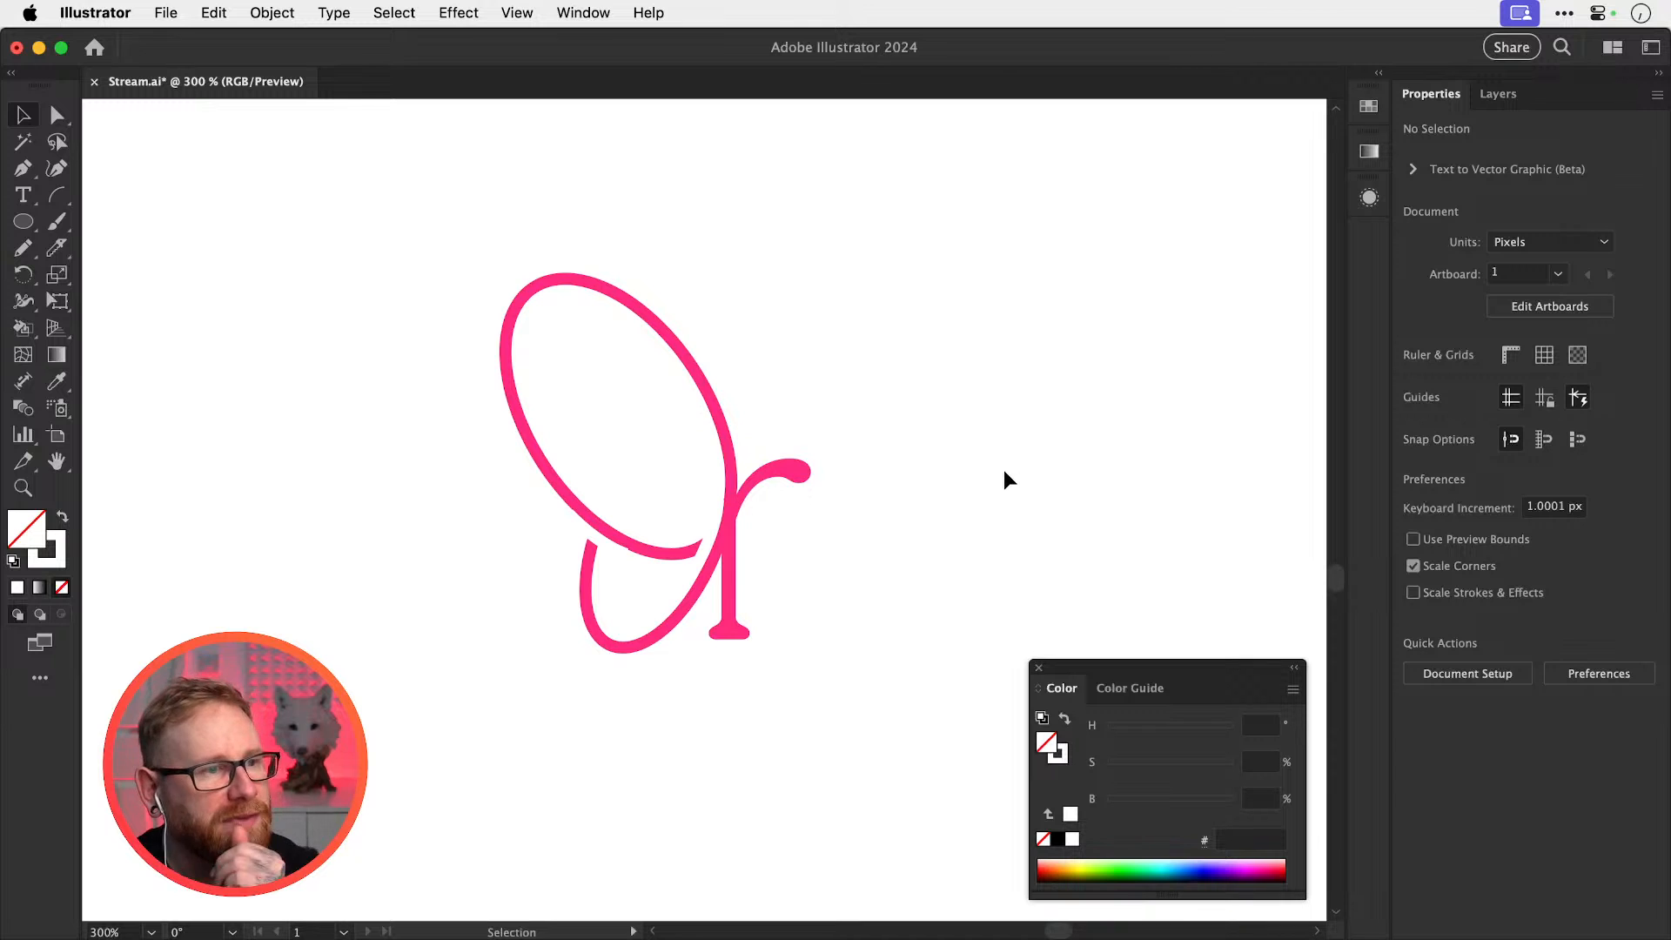
Copy the looped r beside the original and delete the copy's two white cutouts
left_click_drag(663, 523, 840, 416)
left_click_drag(784, 483, 561, 503)
key("super+shift+a")
left_click(418, 562)
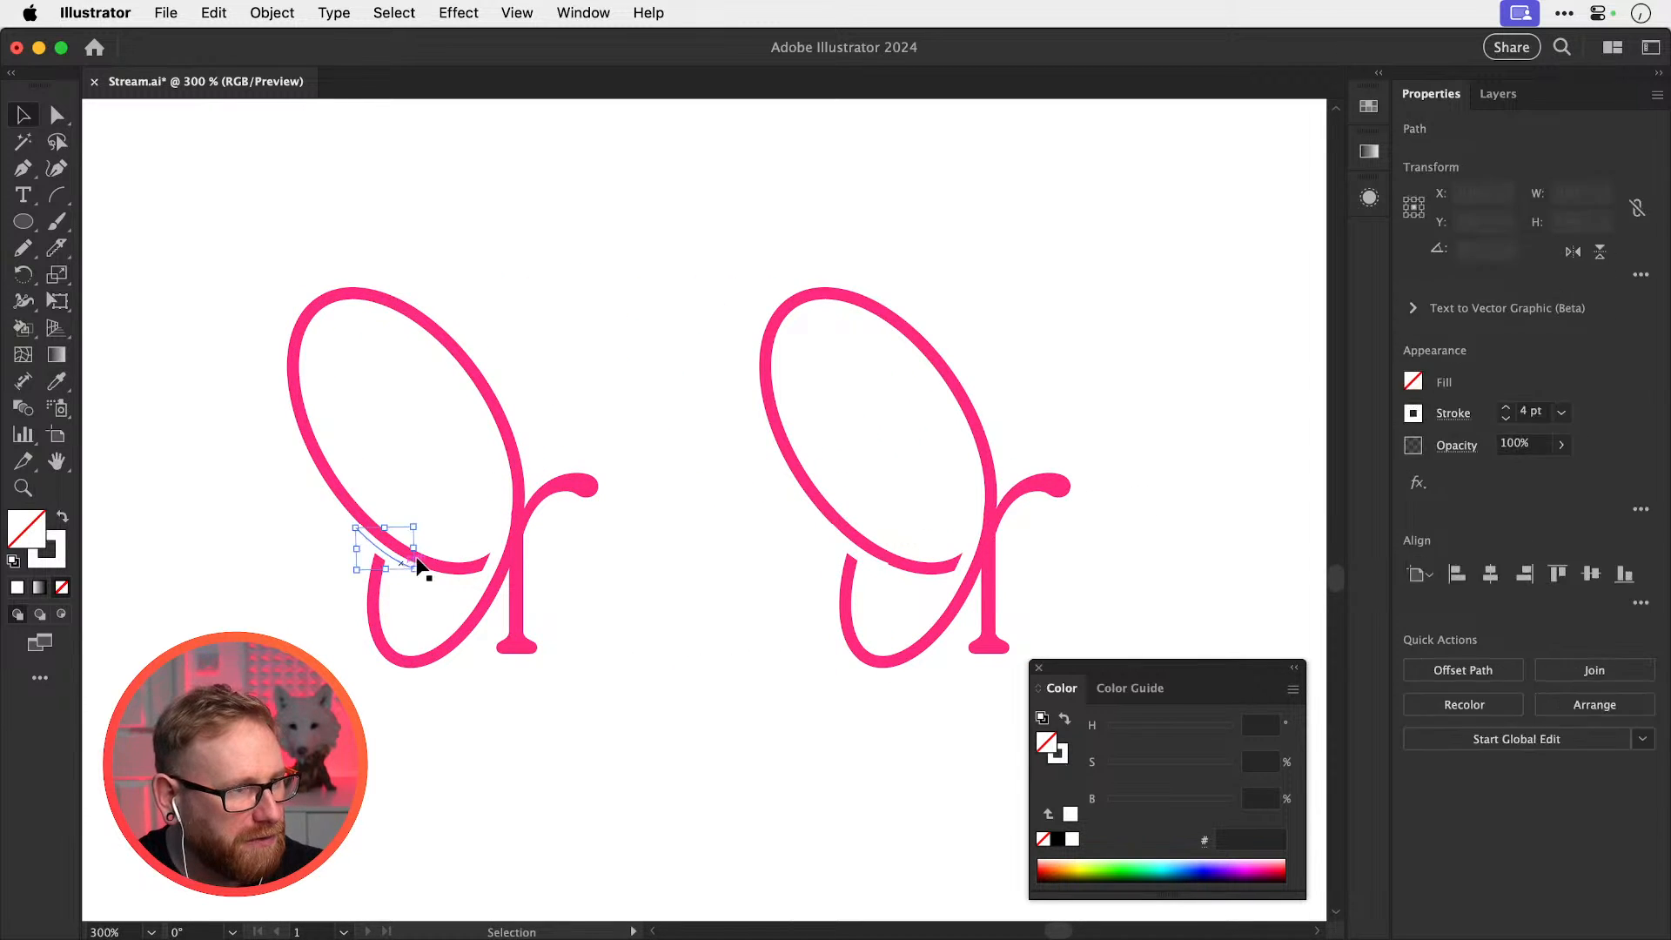
key("Delete")
left_click(494, 548)
key("Delete")
Draw two new white cutout strokes with the Pencil along the stem and the loop
left_click_drag(669, 565, 602, 535)
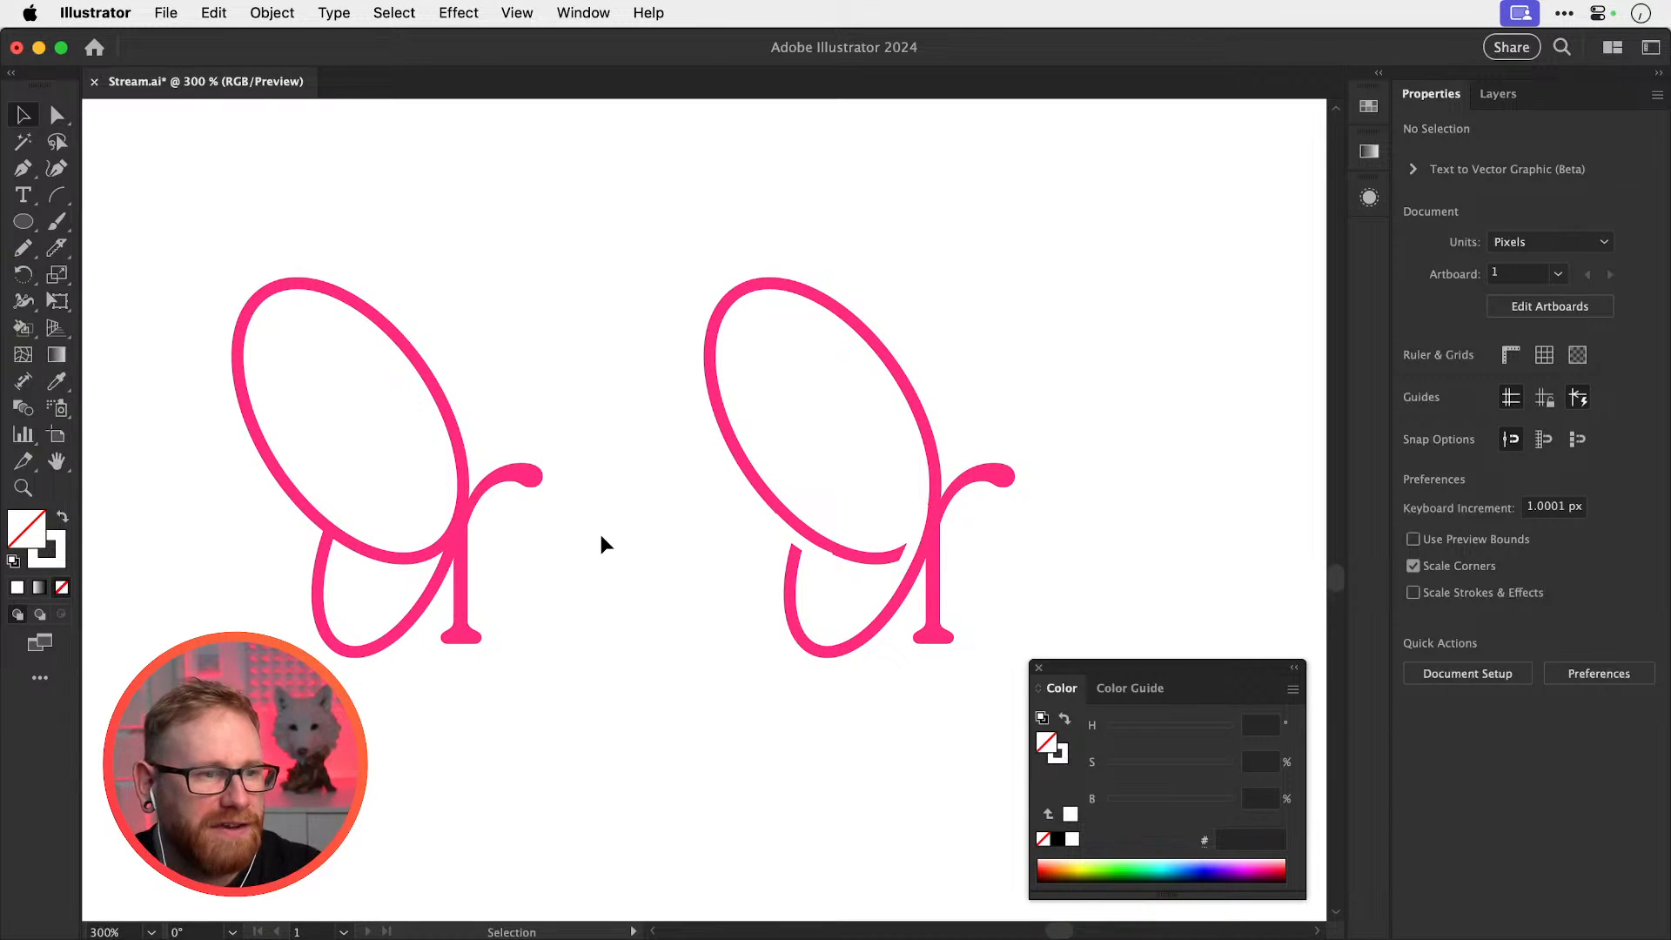
left_click_drag(927, 520, 970, 447)
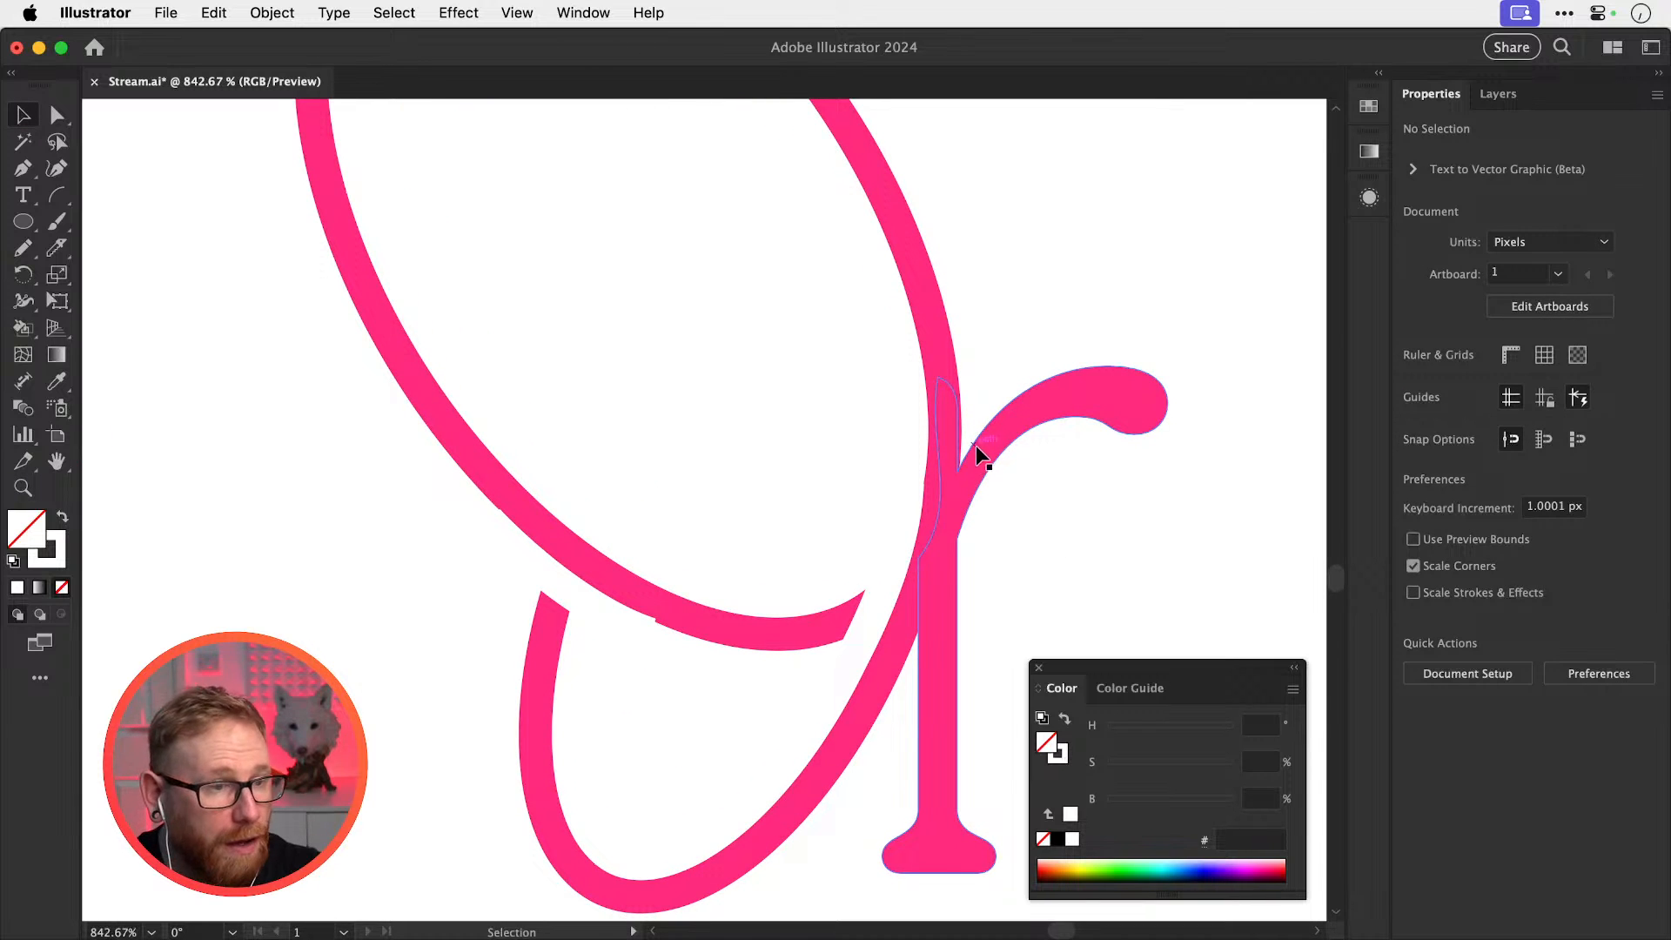
key("n")
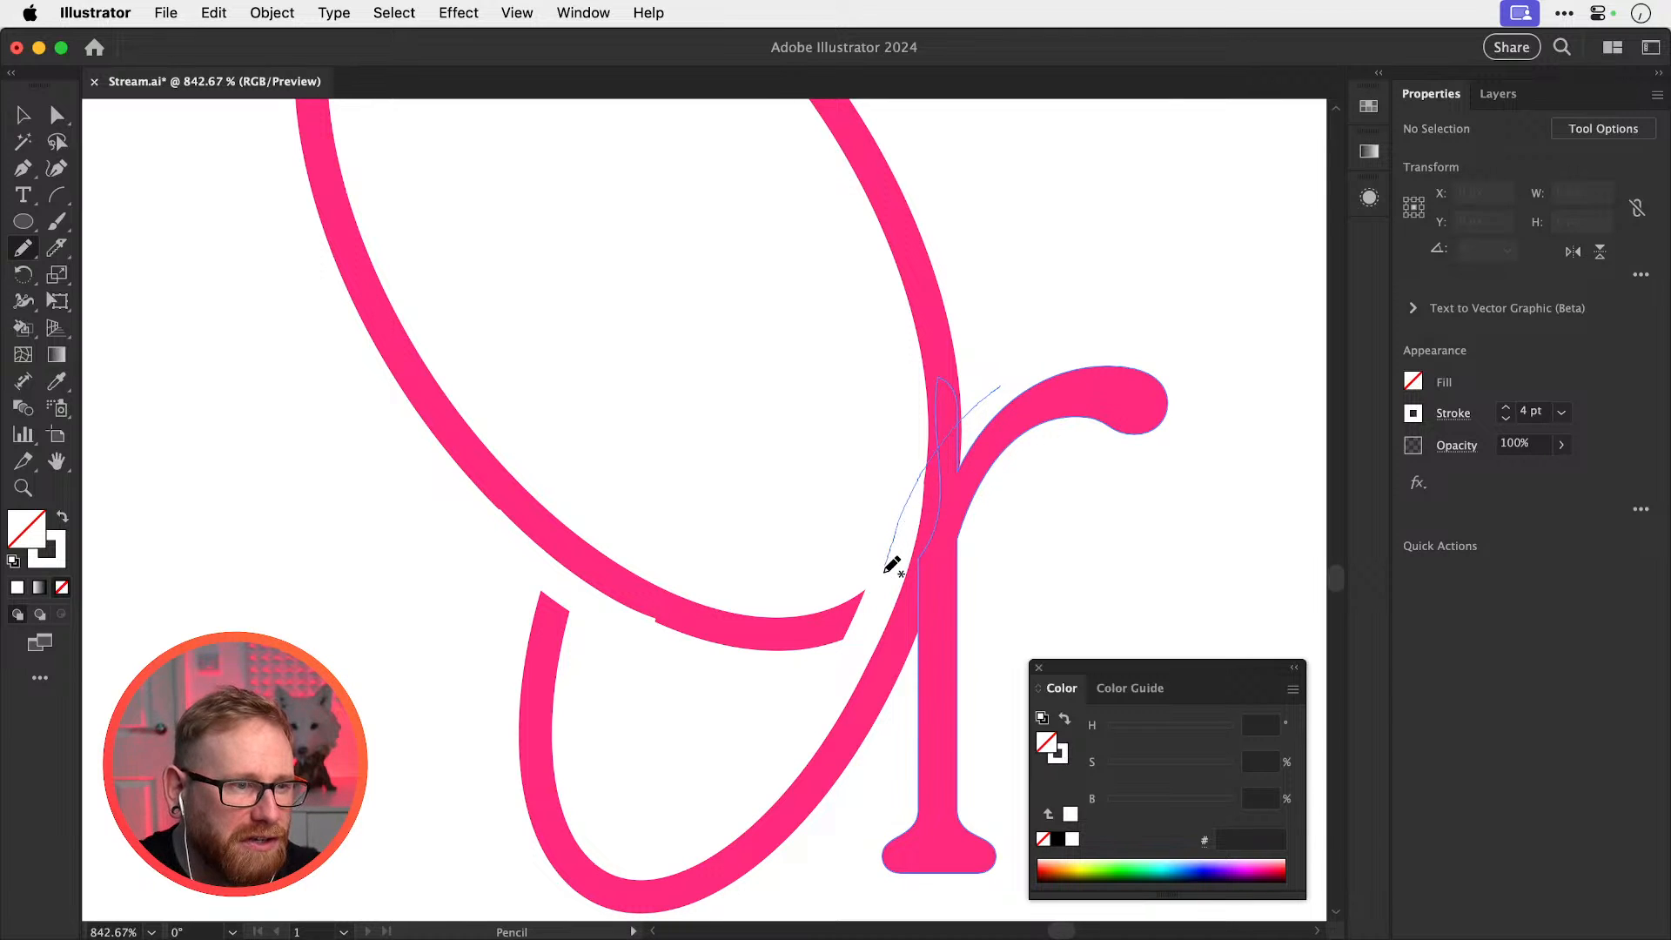
left_click_drag(831, 682, 825, 688)
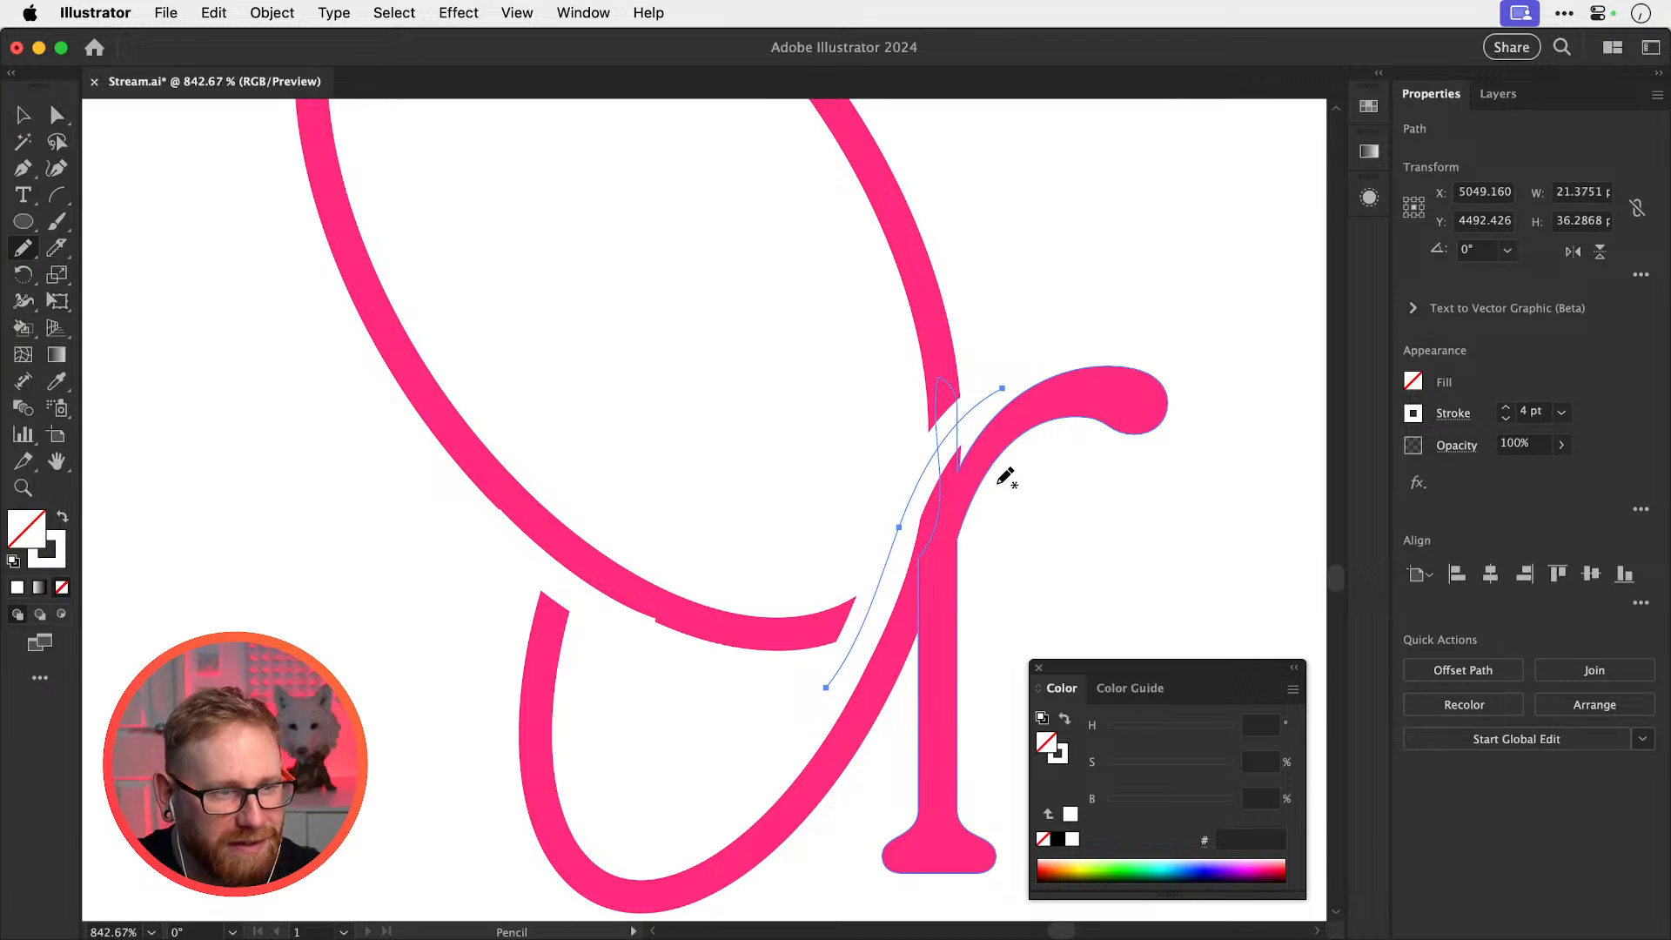
left_click_drag(929, 623, 895, 708)
key("v")
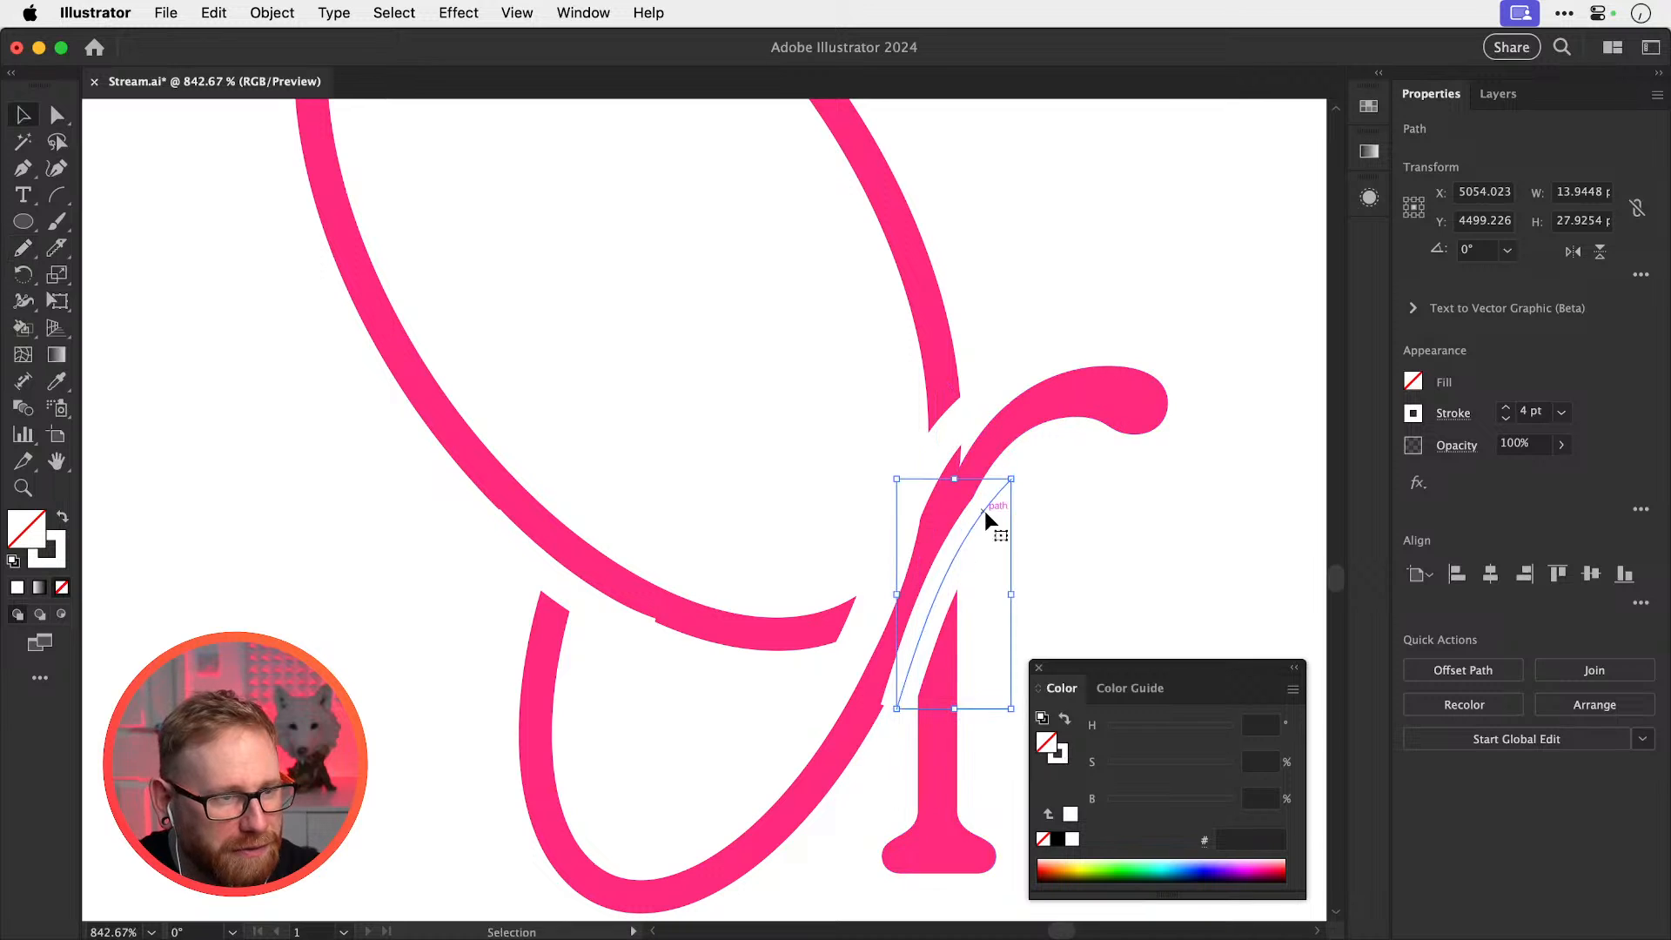
left_click_drag(984, 513, 992, 515)
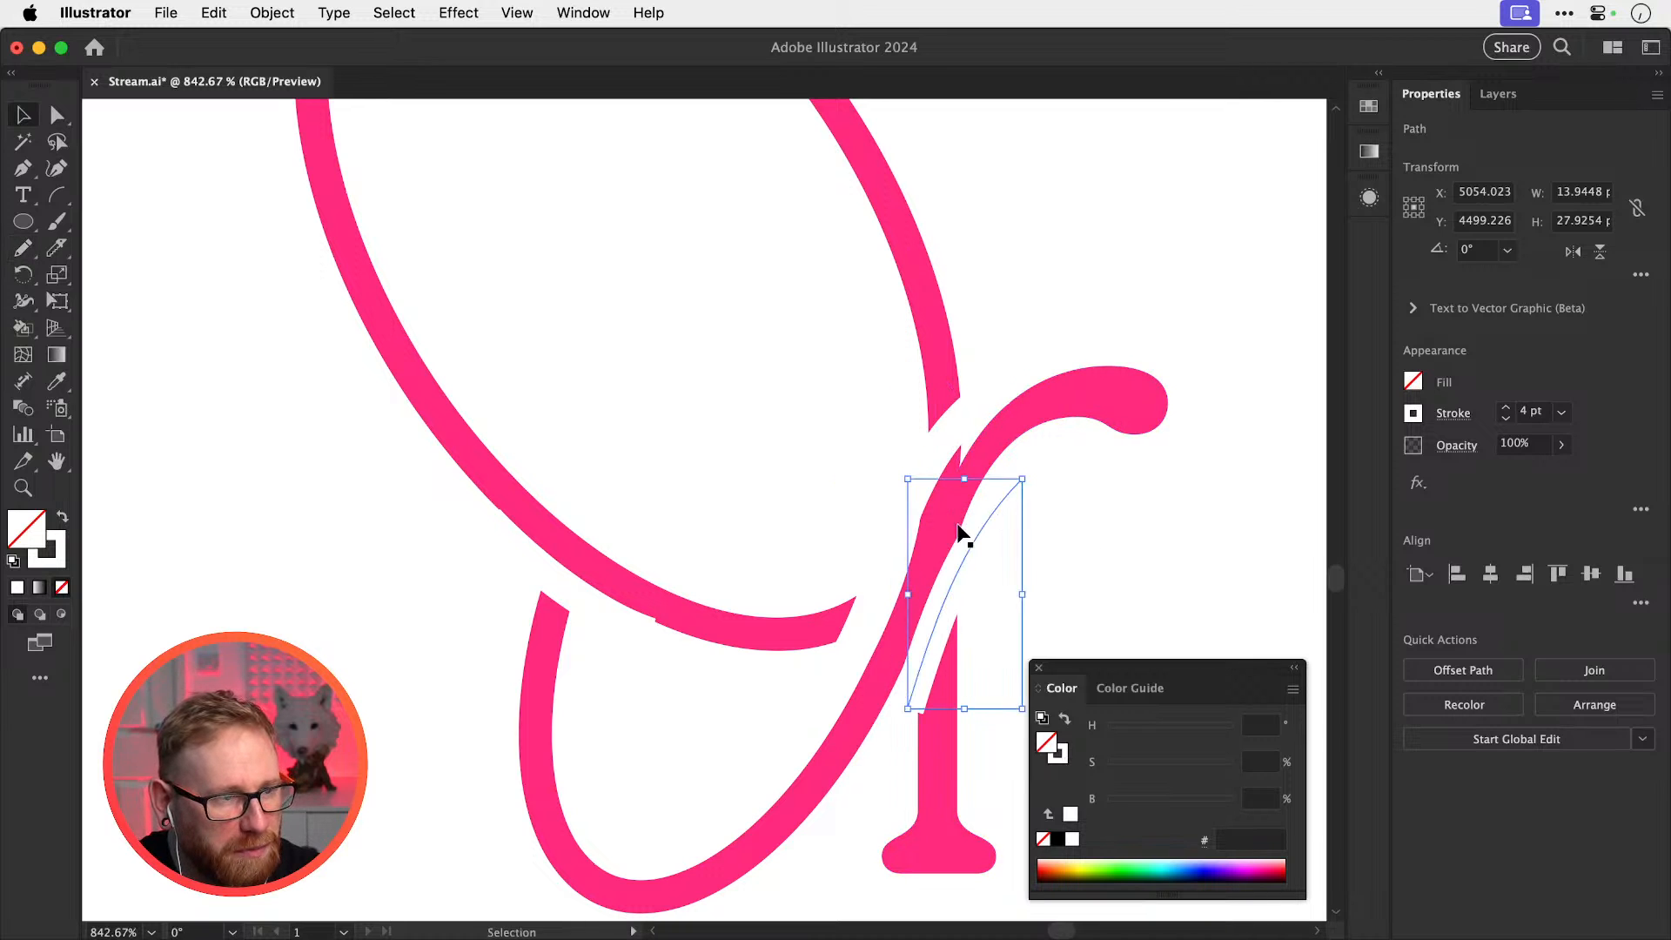
Remove the old cutout on the oval's lower left, keeping the stem cutout
left_click(567, 593)
key("super+x")
key("super+minus")
key("super+minus")
key("super+minus")
key("super+minus")
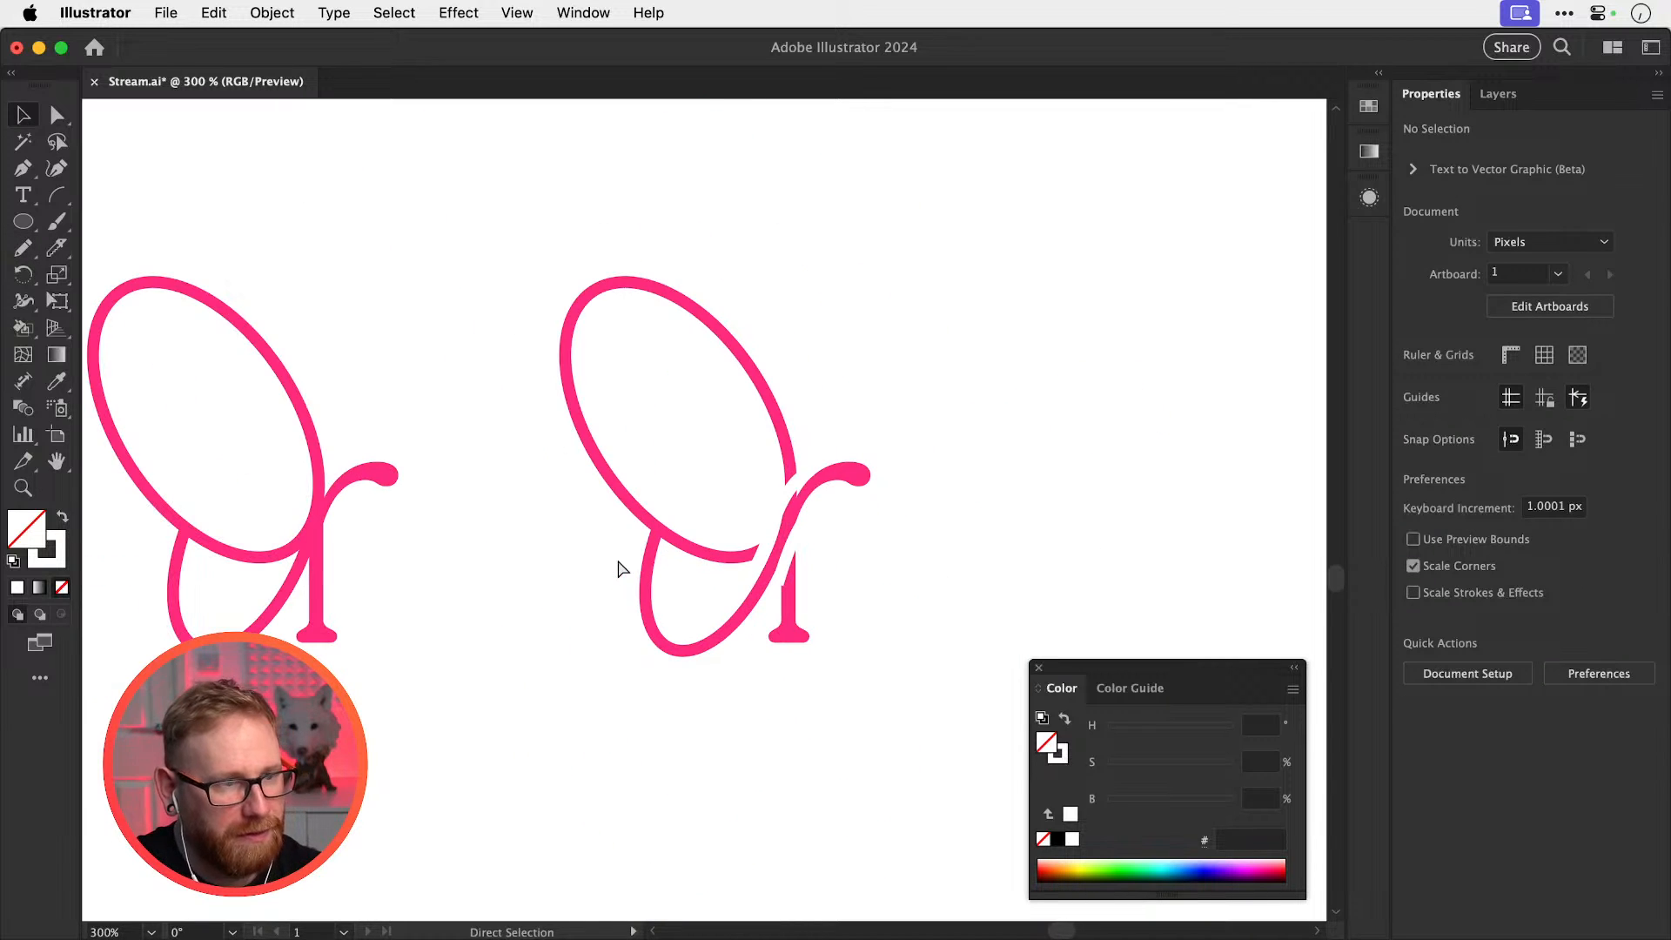
left_click(793, 487)
key("super+x")
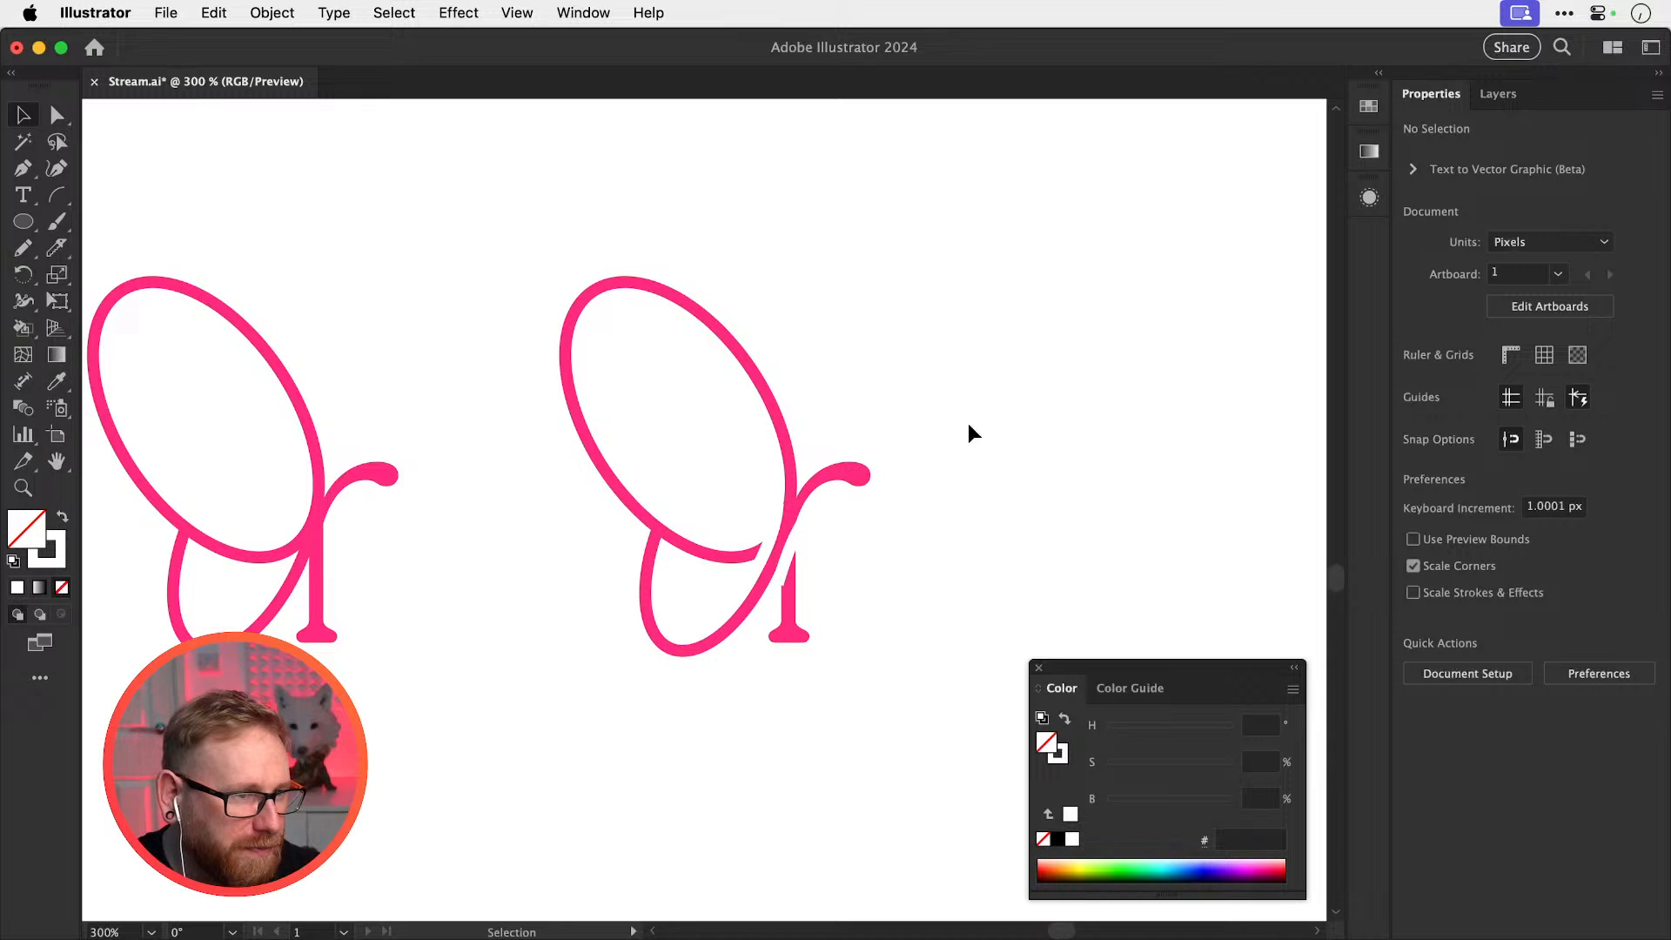
key("z")
left_click_drag(791, 566, 887, 586)
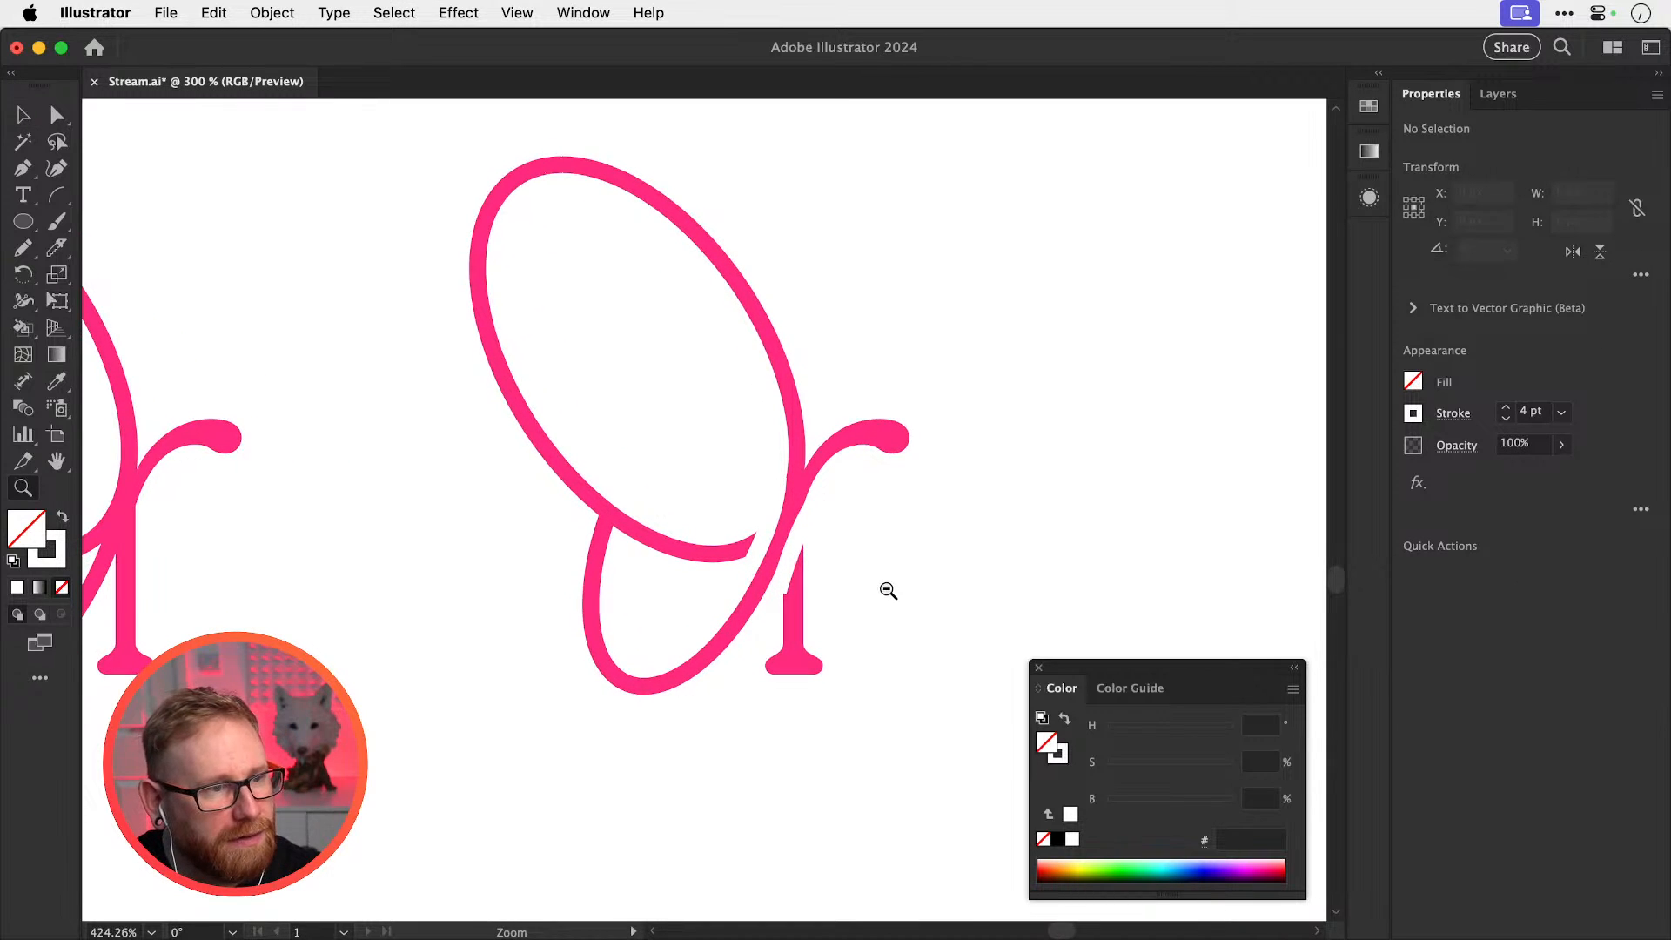
key("super+z")
left_click(887, 580, "super")
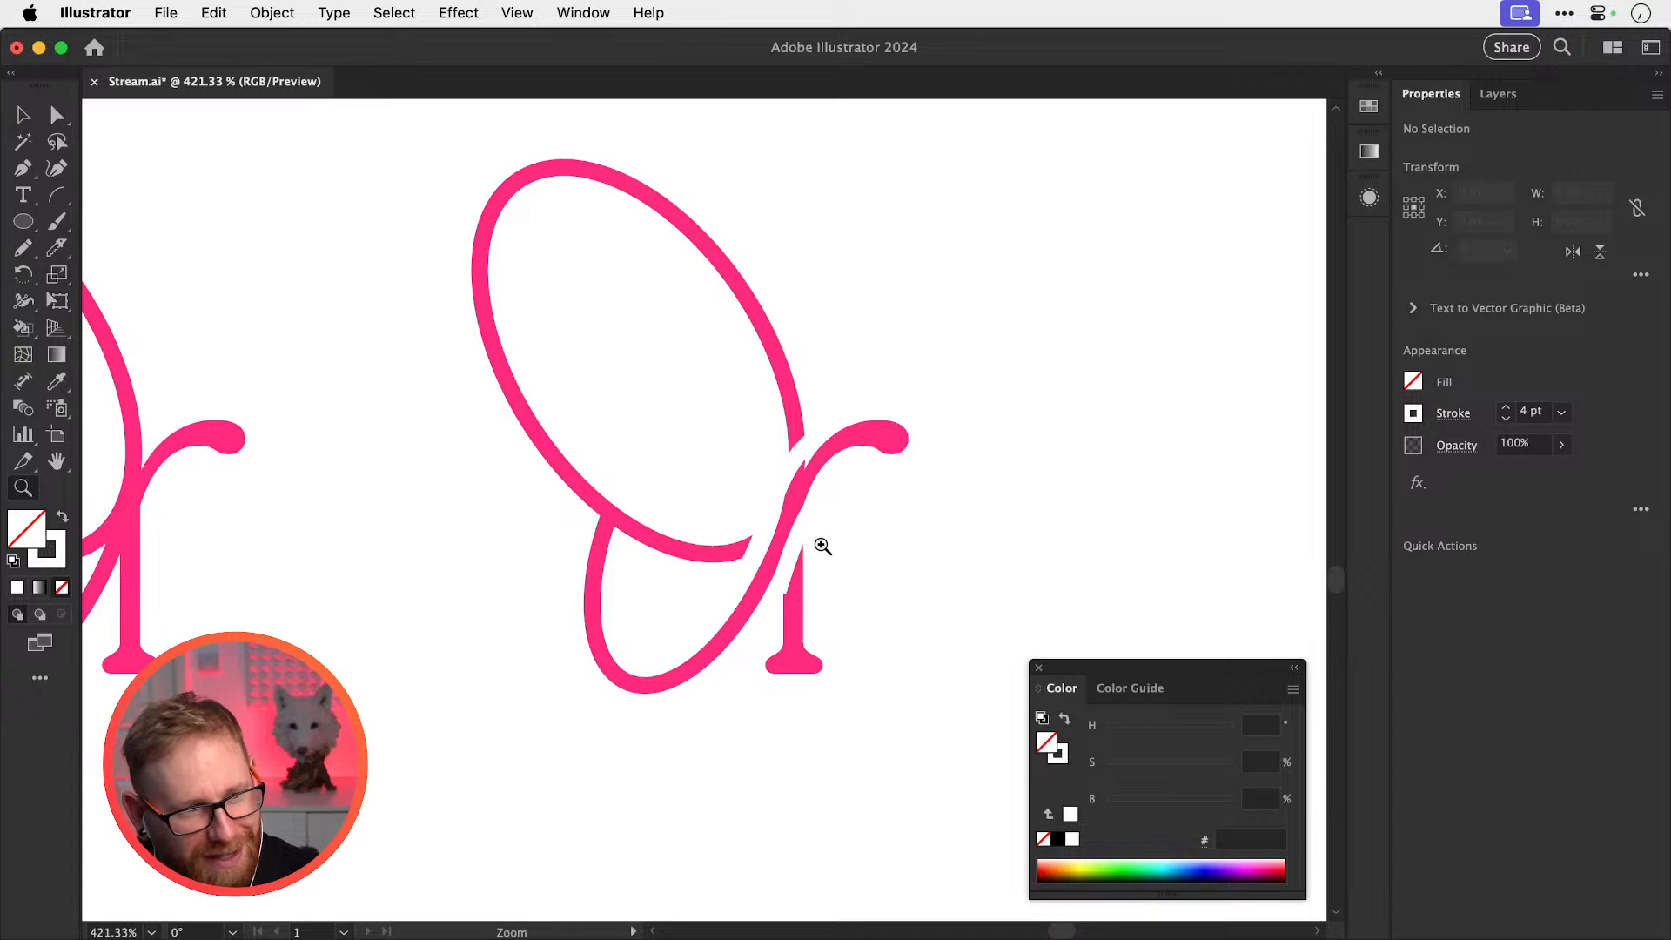
Extend the stem cutout's lower end along the loop and shift the left cutout curve down
left_click(809, 614)
key("a")
left_click_drag(793, 578, 782, 598)
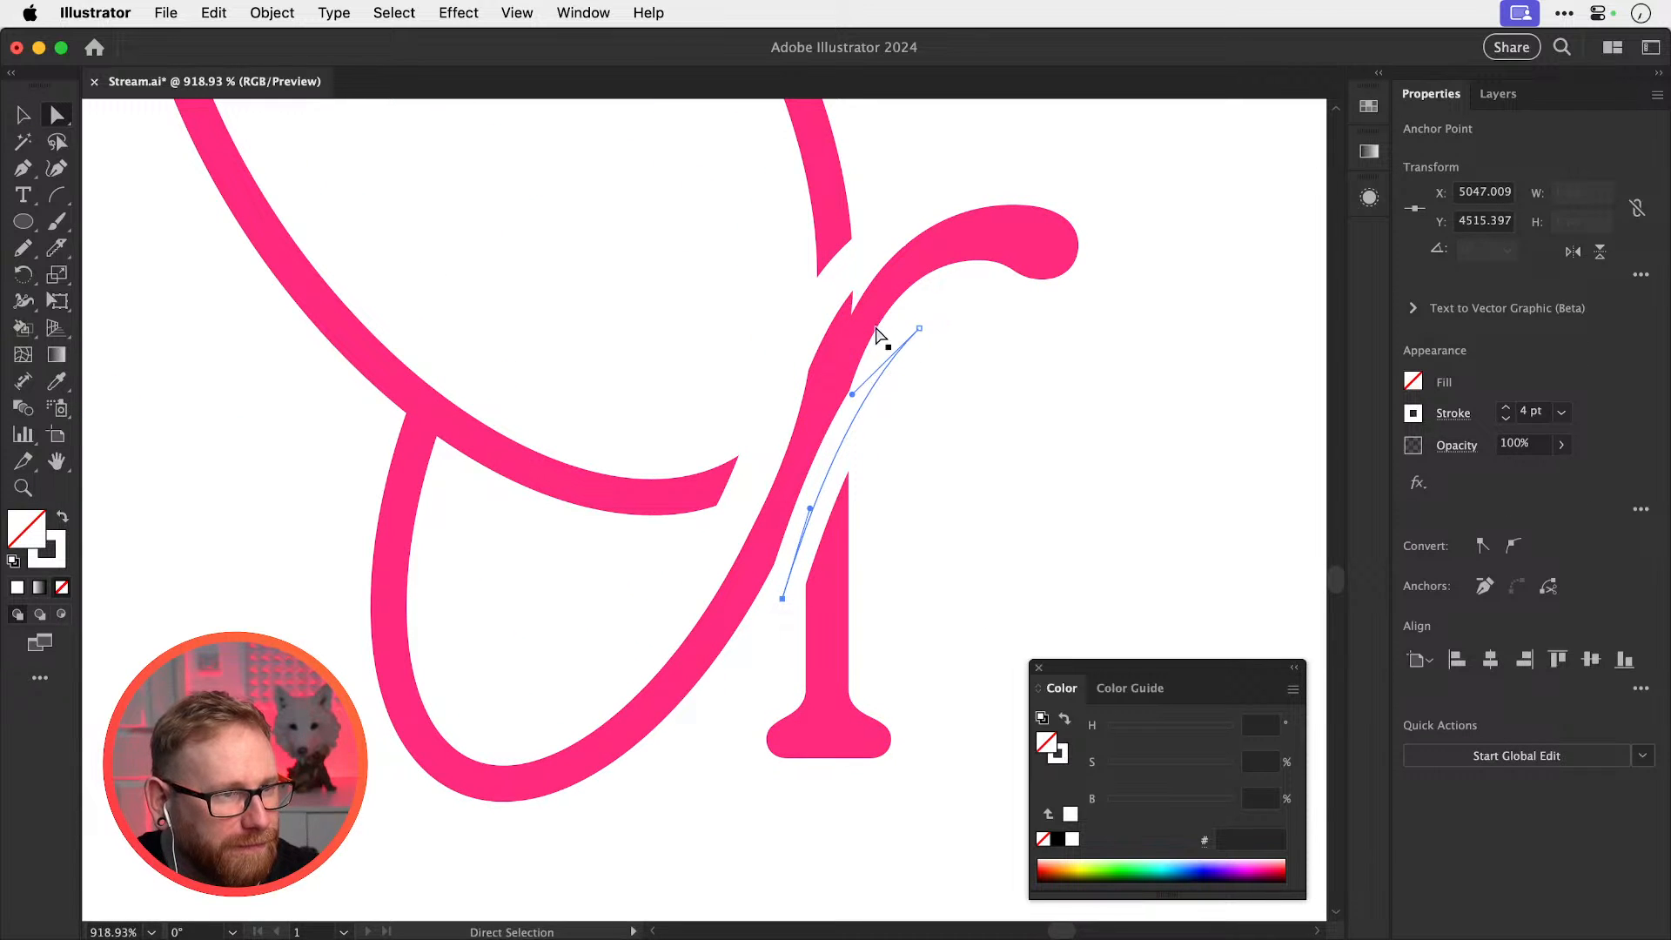
left_click(837, 286)
key("super+shift+a")
key("v")
left_click_drag(814, 319, 819, 331)
Reshape the cutout curve along the r's arm to separate the wing loop from the stem
key("super+shift+a")
key("a")
left_click(897, 241)
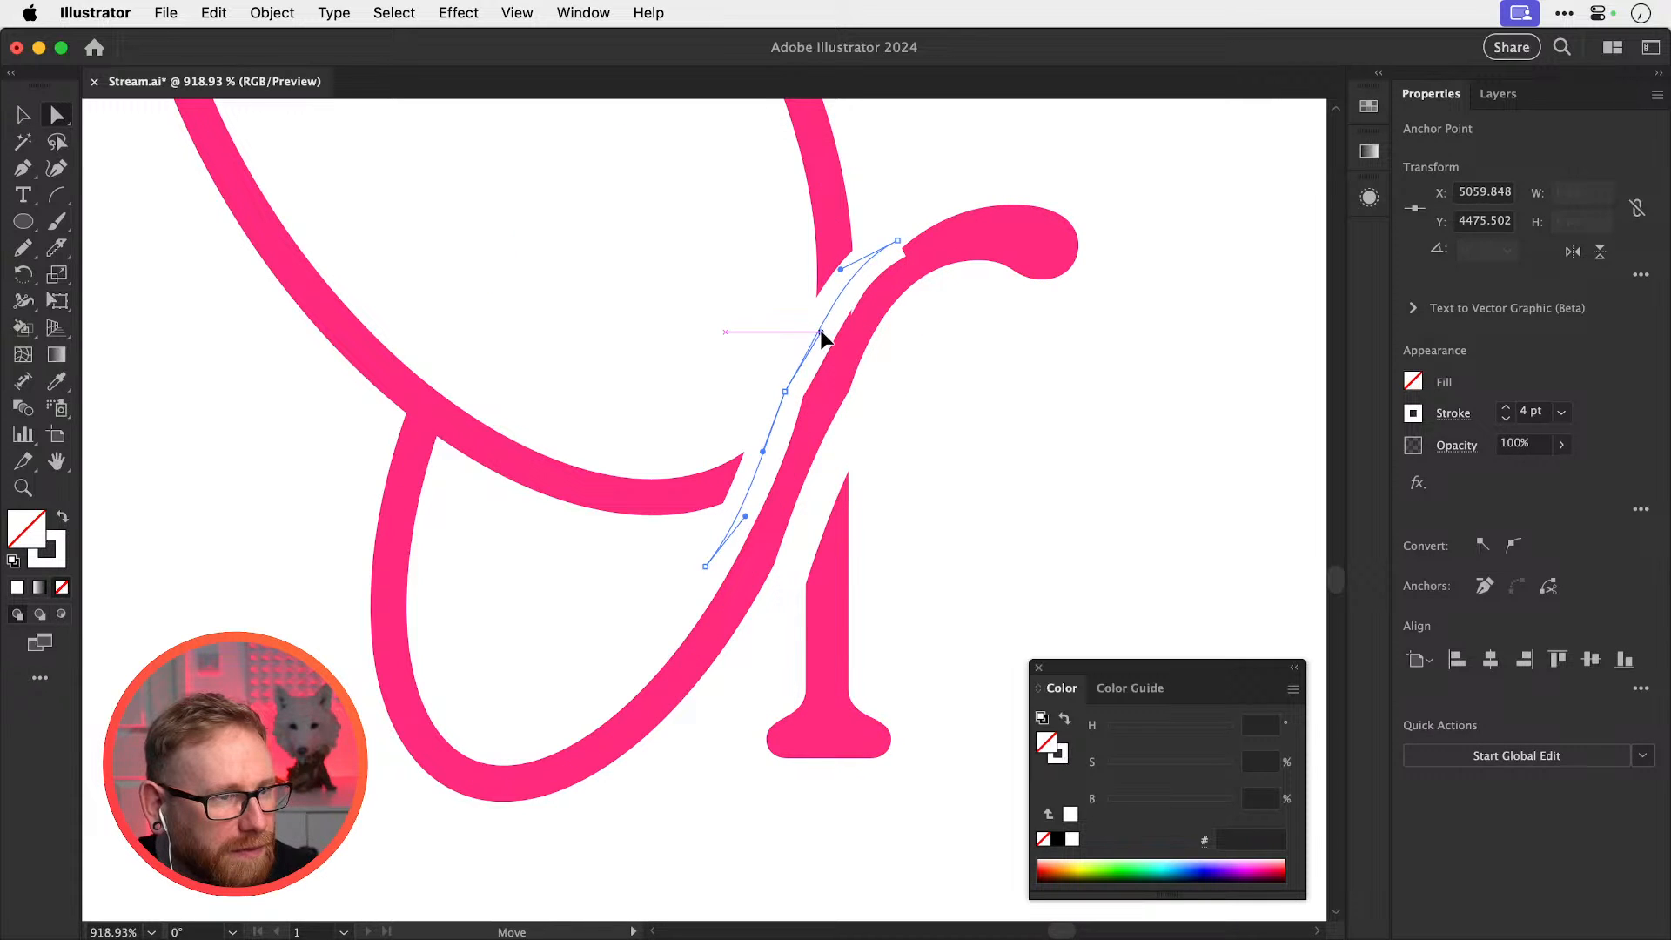
key("super+shift+a")
key("super+minus")
key("super+minus")
key("super+minus")
key("super+minus")
key("v")
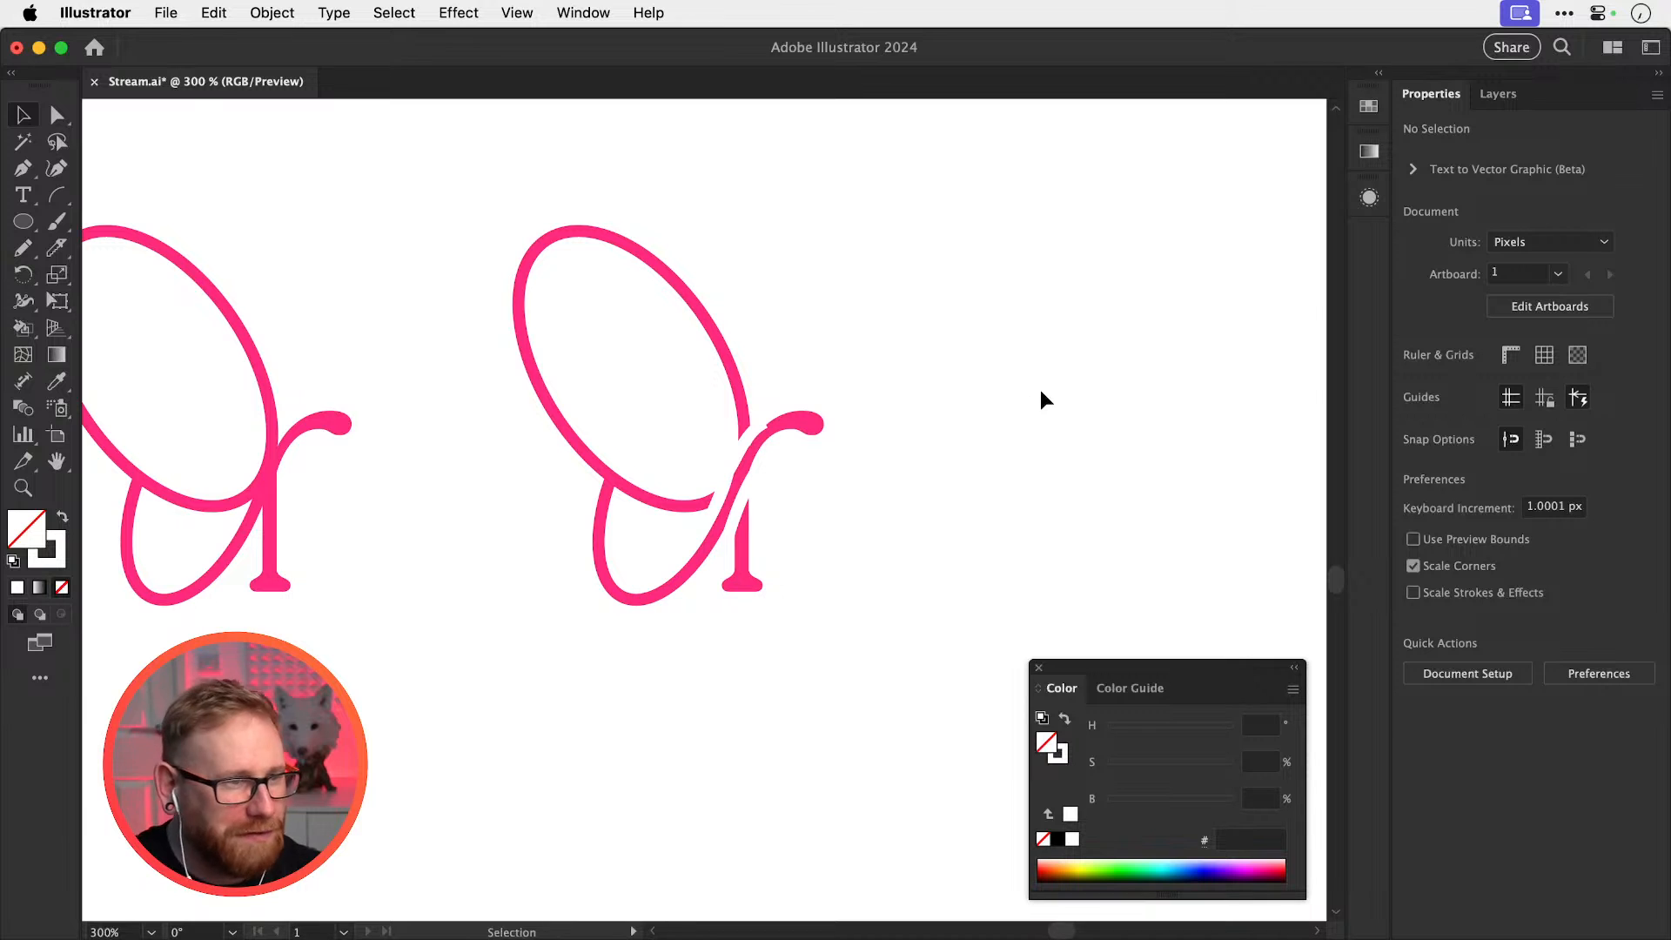
scroll(875, 540, "left", 3)
scroll(875, 539, "up", 1)
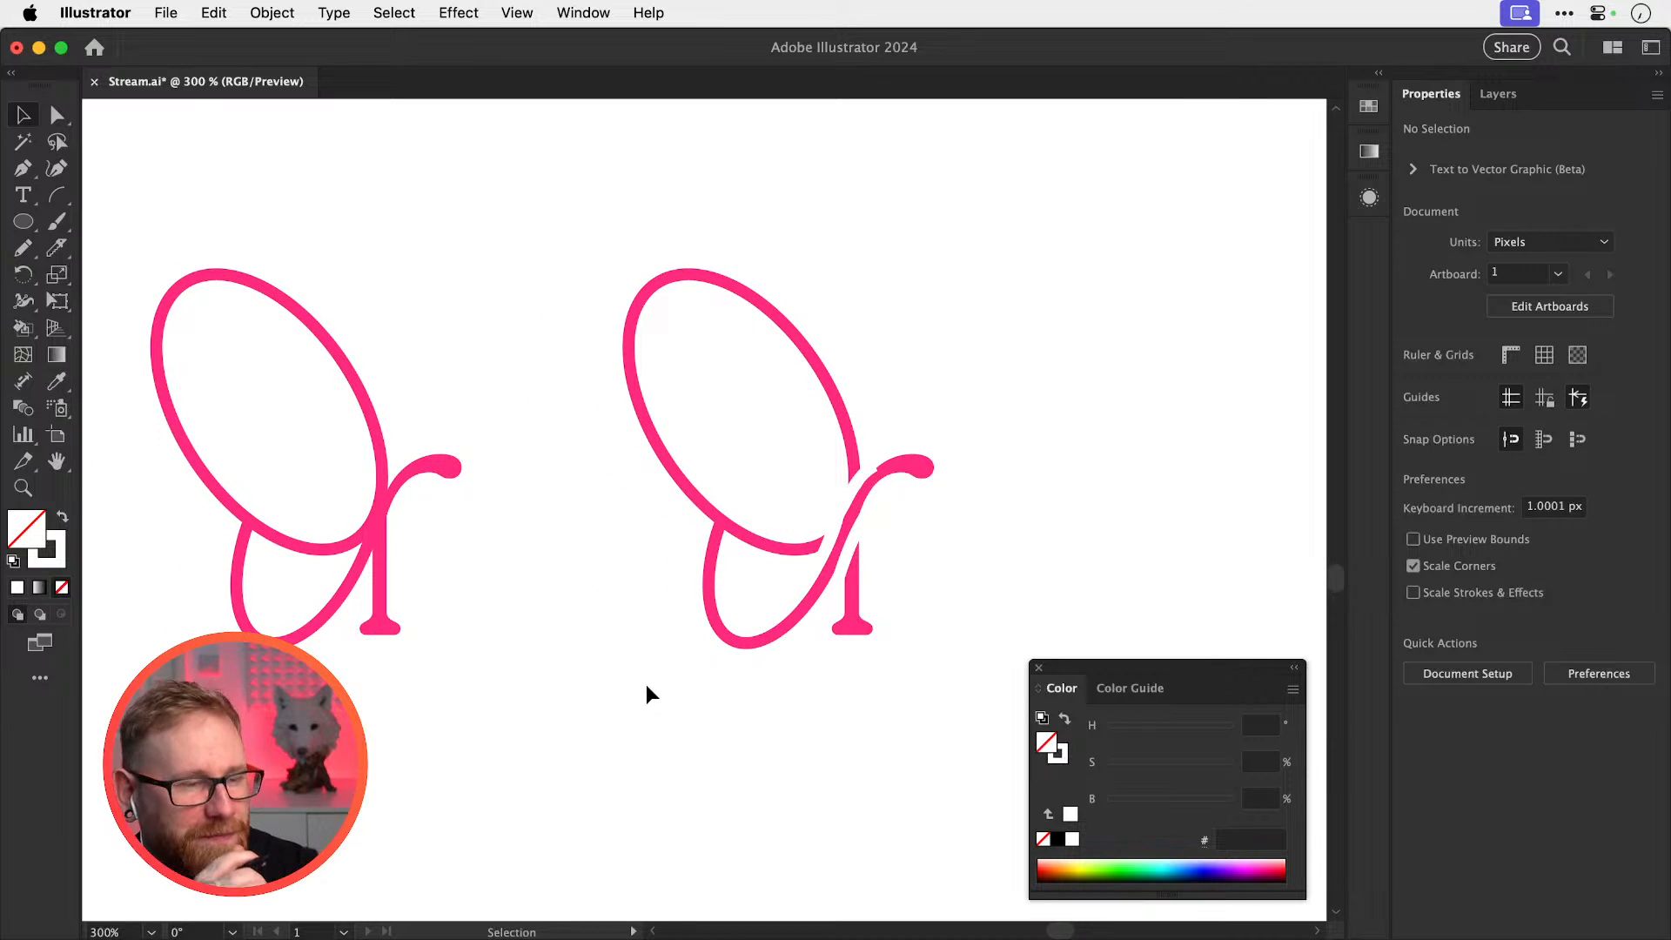
Zoom out to 150% and pan so the rebecca wordmark sits above both r variants
key("super+minus")
key("super+minus")
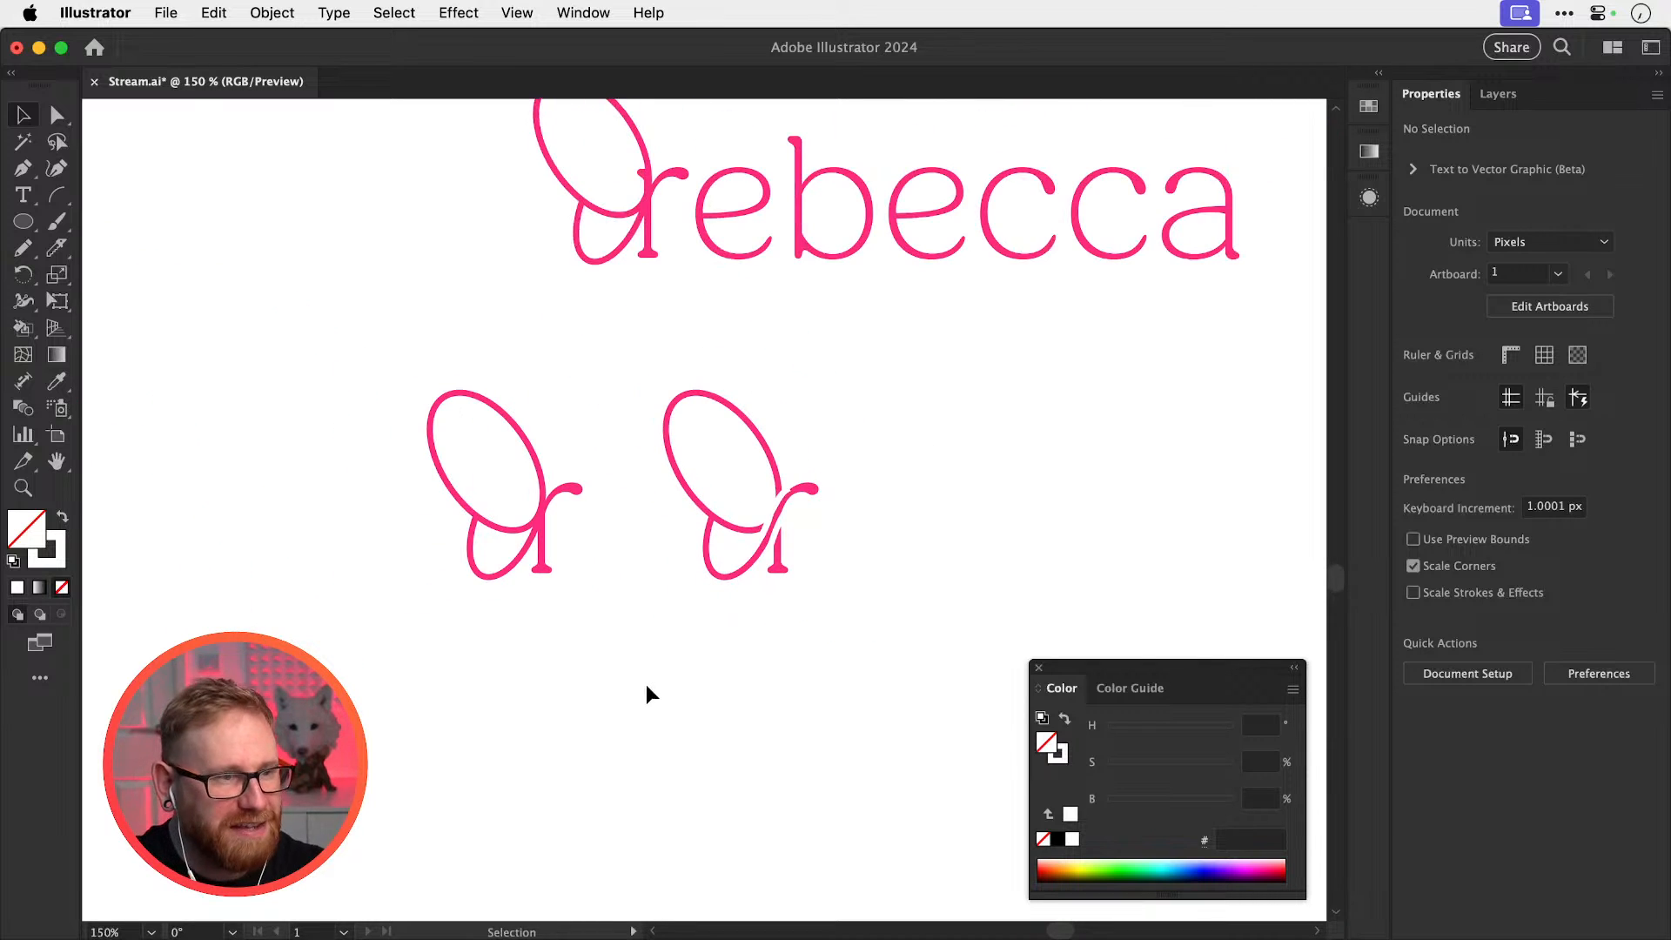
key("space")
left_click_drag(675, 353, 577, 468)
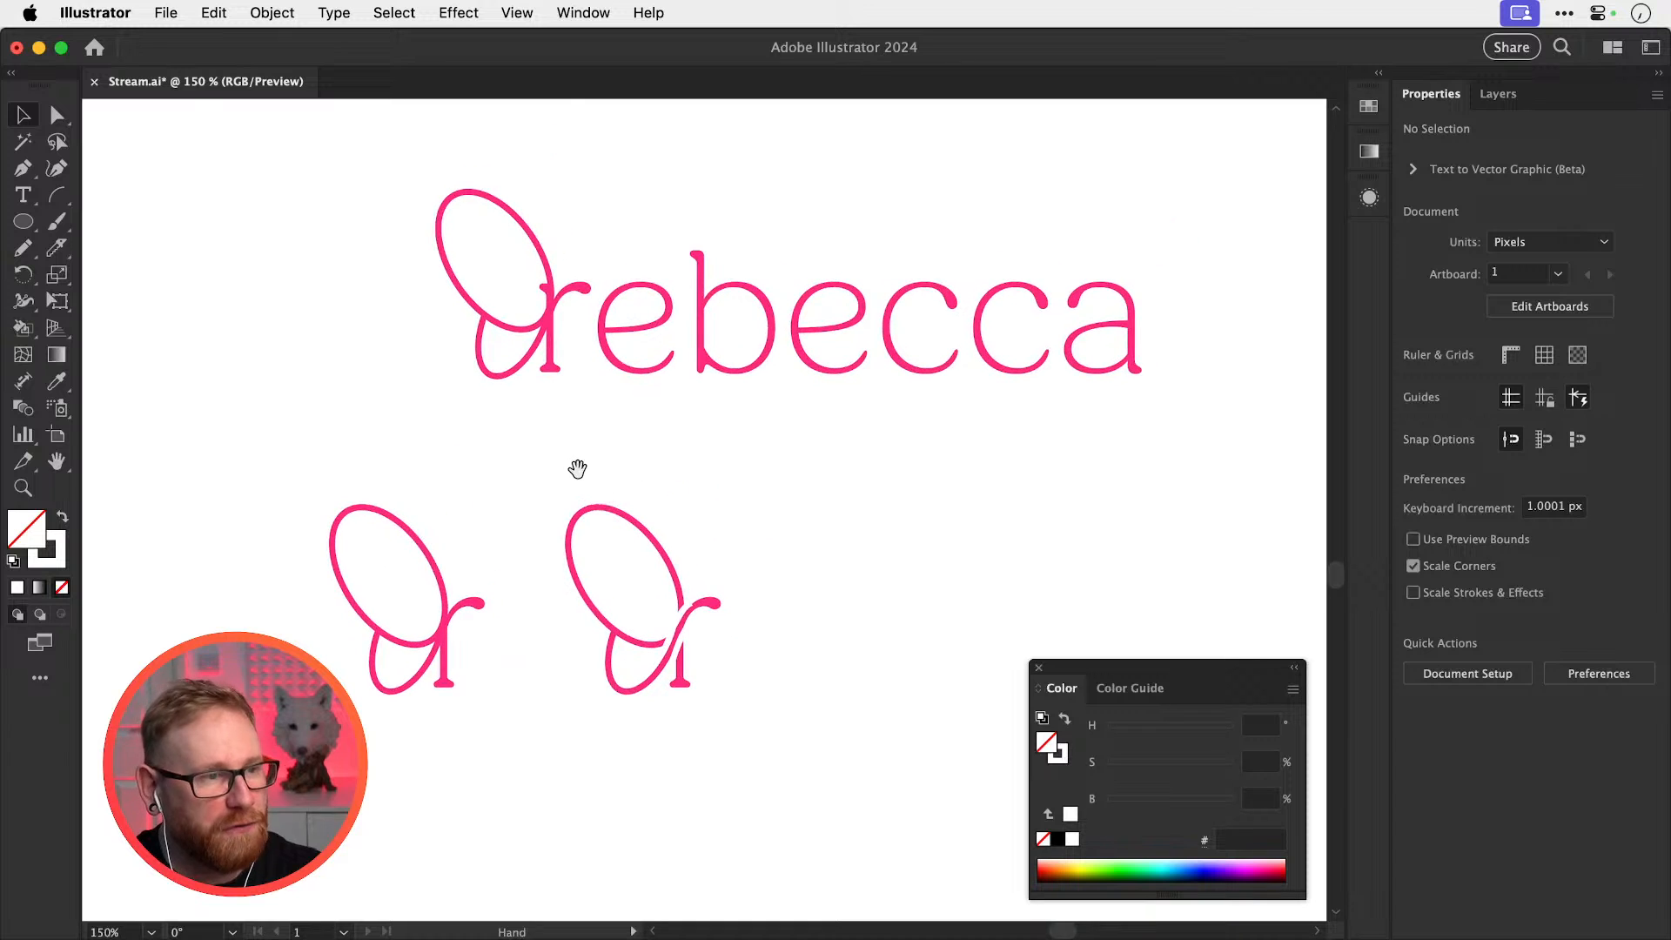
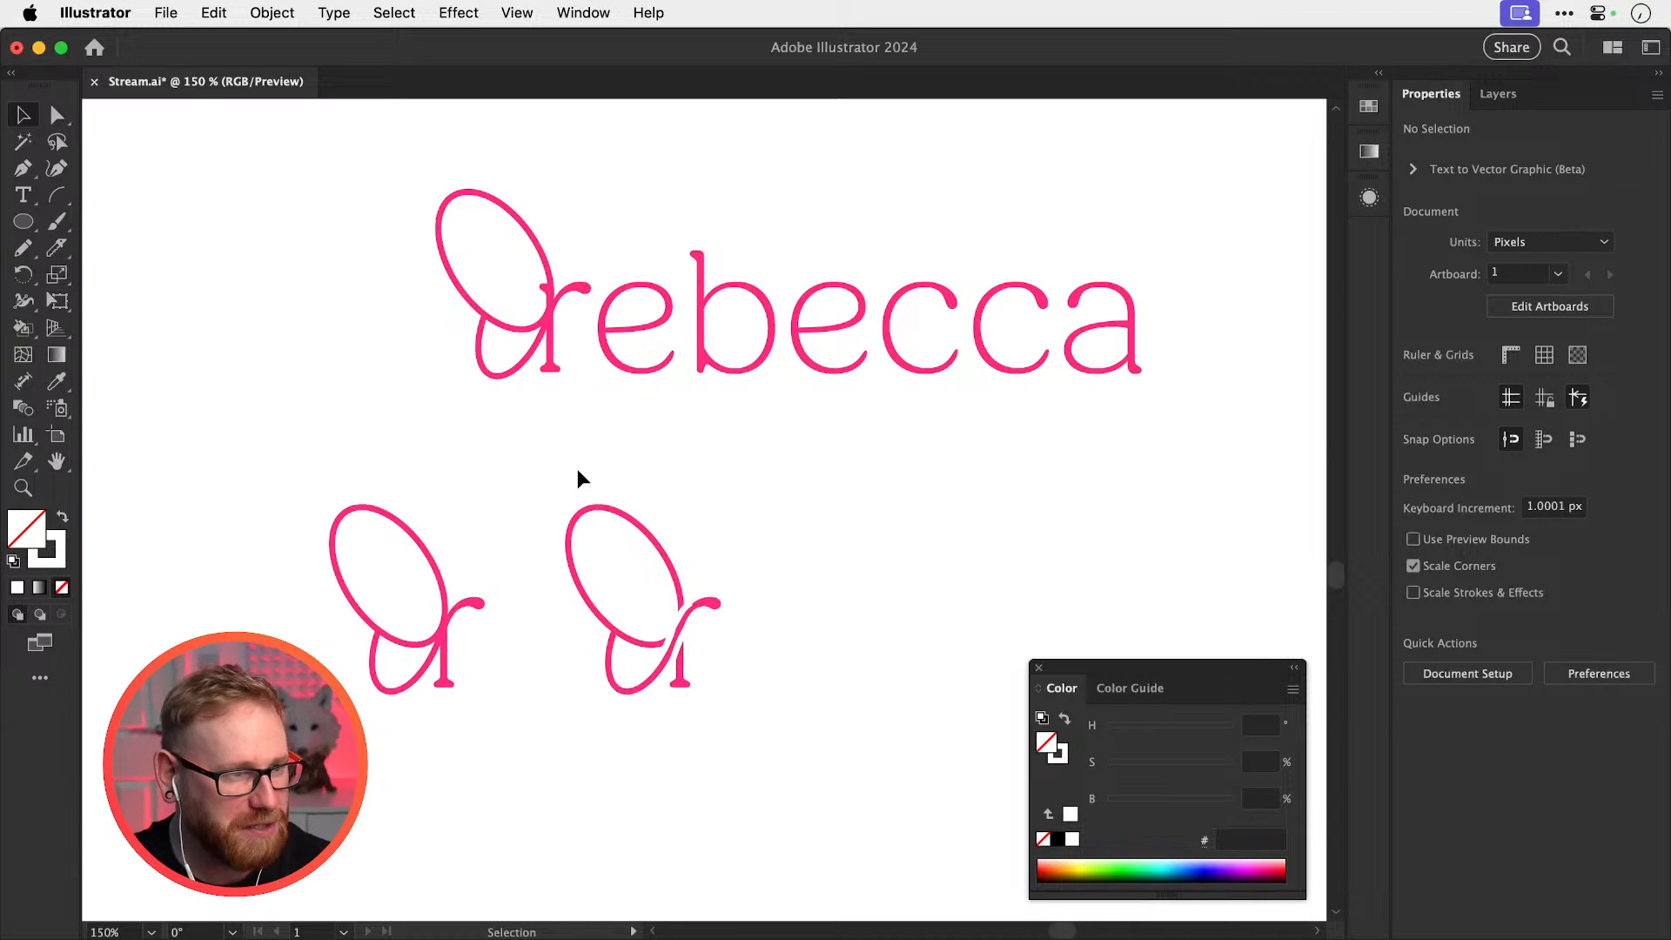
Zoom in on the second butterfly-r mark and save Stream.ai, then return to Illustrator
left_click_drag(624, 663, 716, 683)
key("super+s")
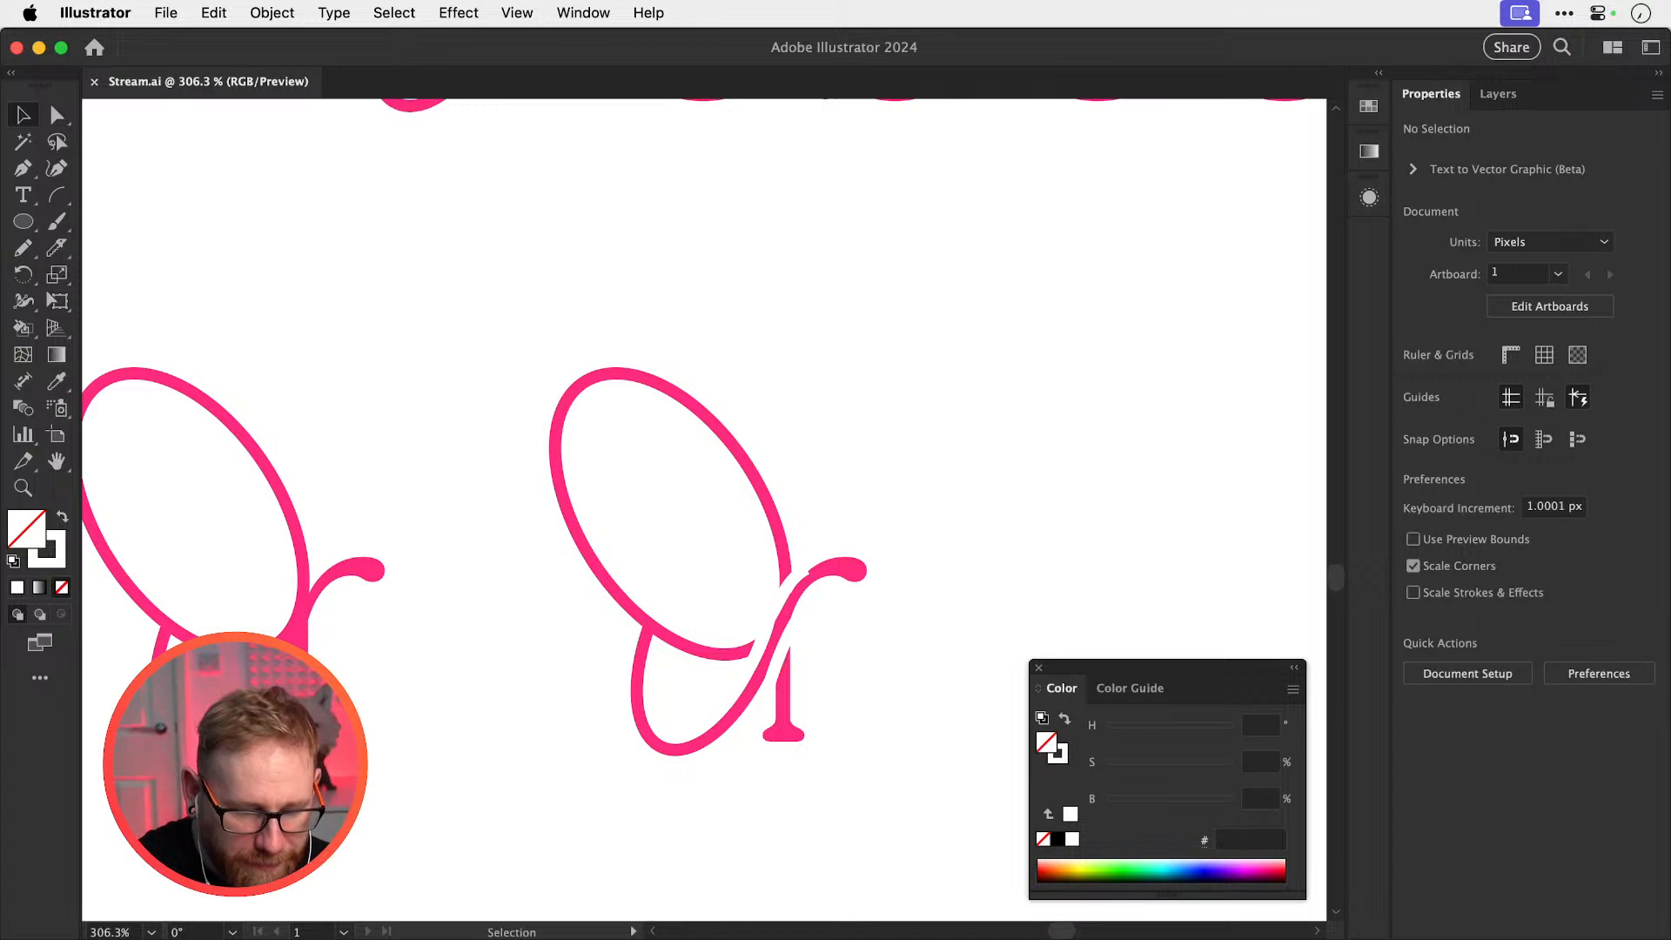
key("super+Tab")
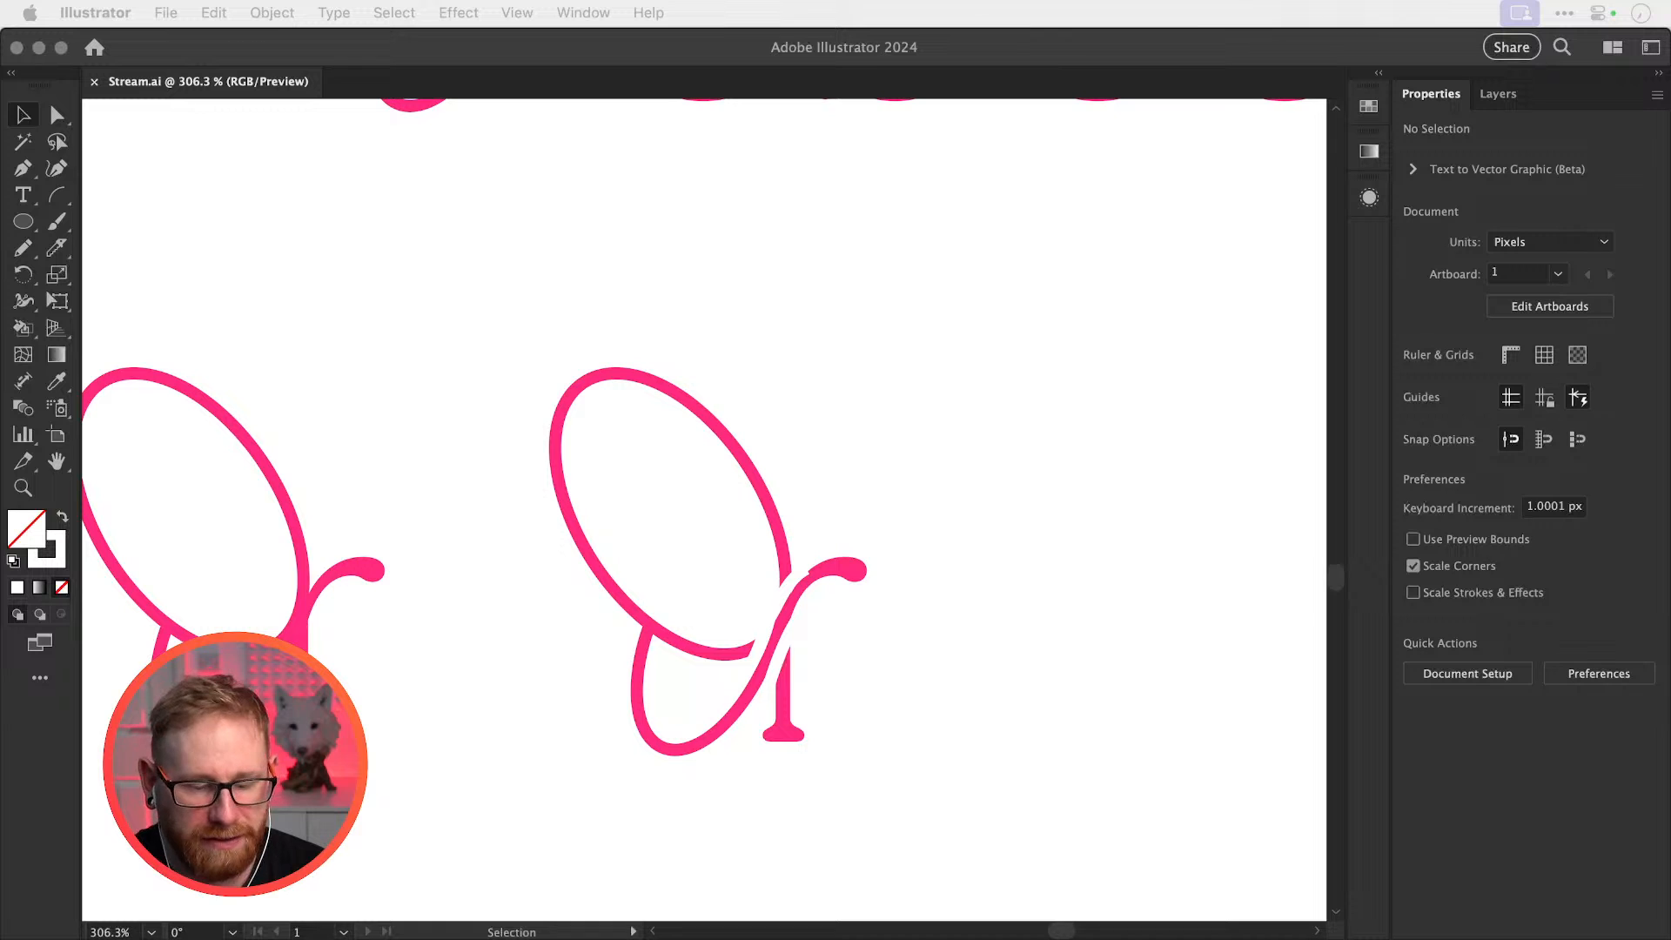
left_click(747, 251)
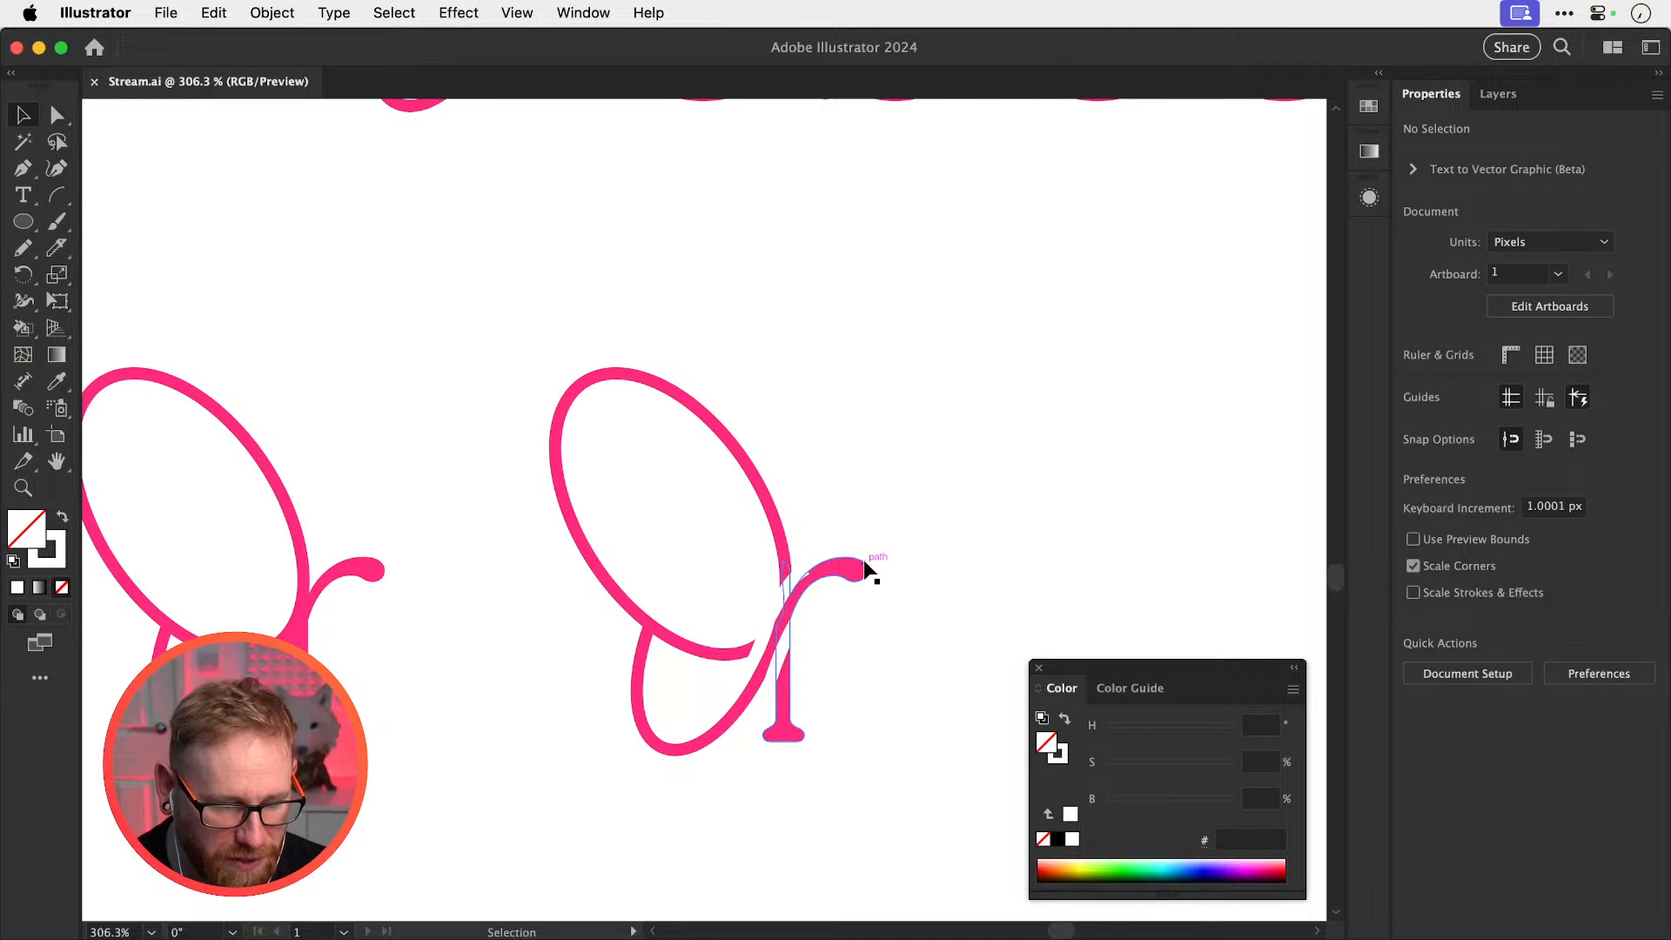
Option-drag a copy of the butterfly-r mark to the right as a third logo
left_click_drag(835, 533, 775, 508)
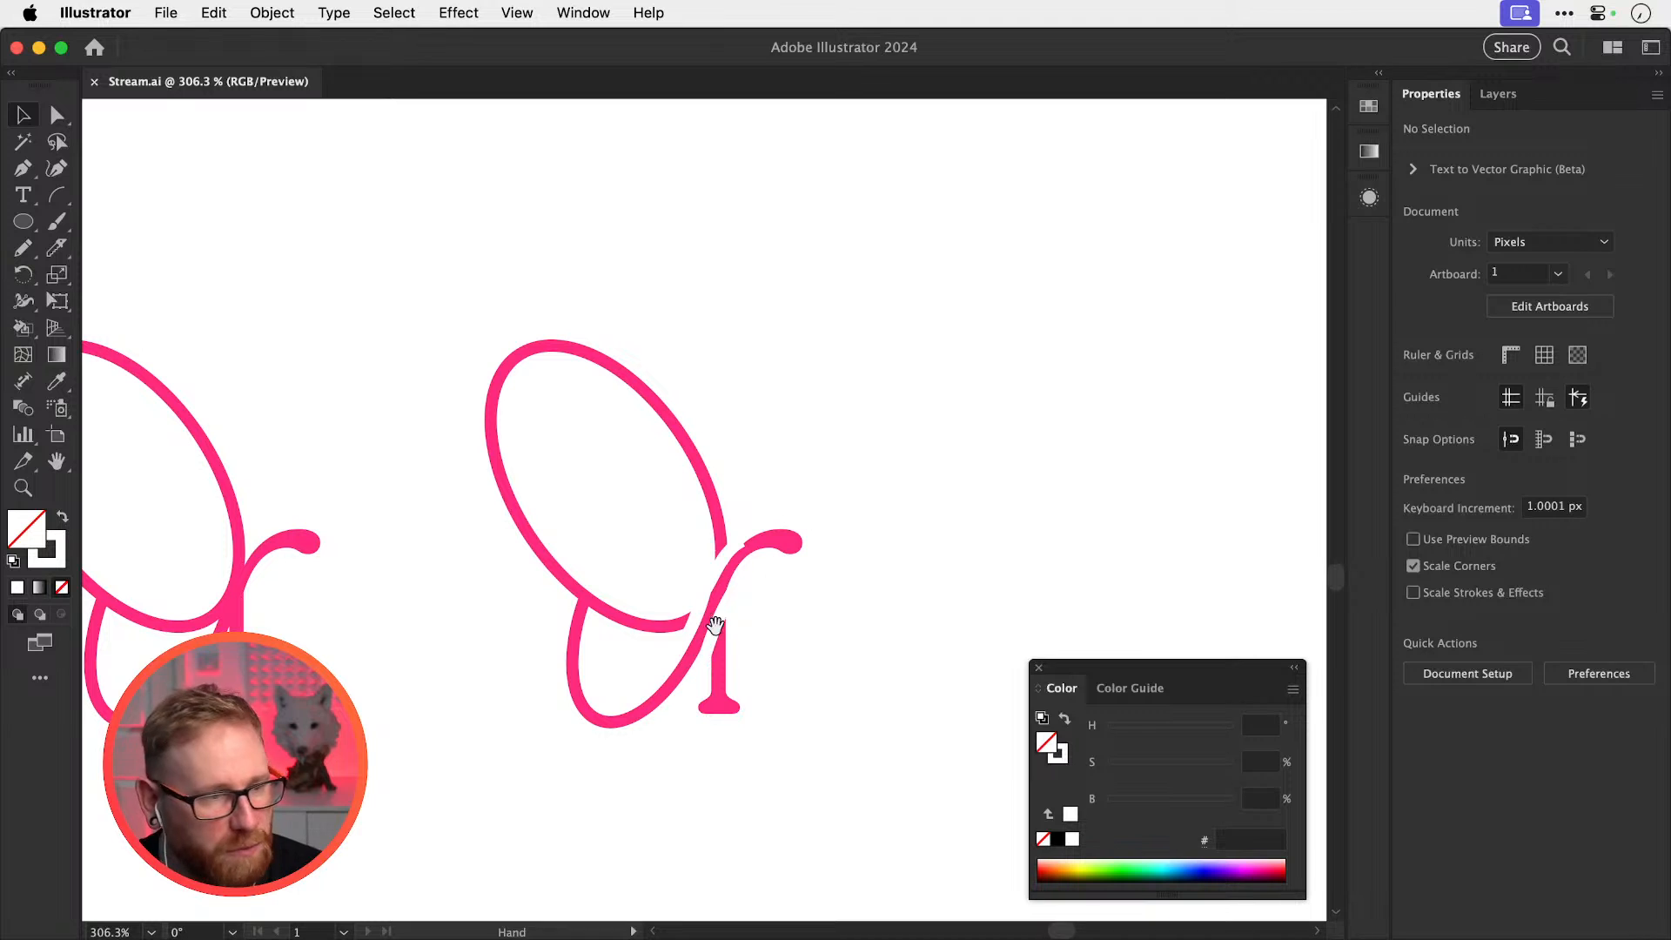
left_click_drag(681, 753, 695, 411)
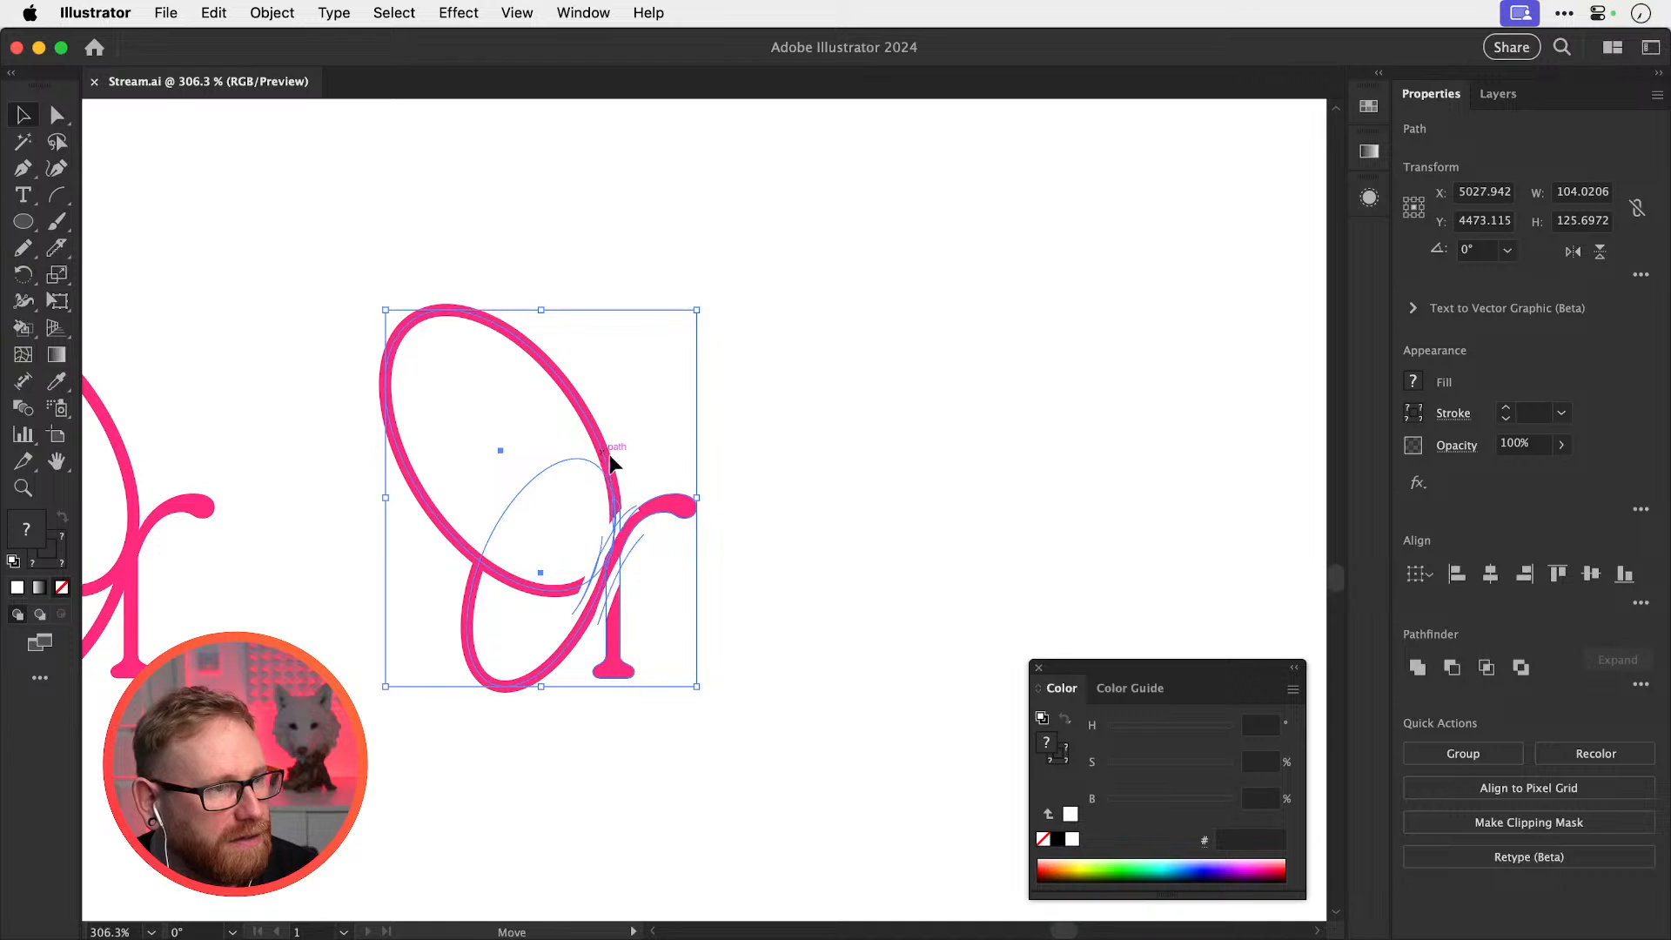
left_click_drag(609, 456, 1024, 431)
Group the 'ebecca' letters, try them beside the third r, then delete that moved group
key("super+minus")
key("super+minus")
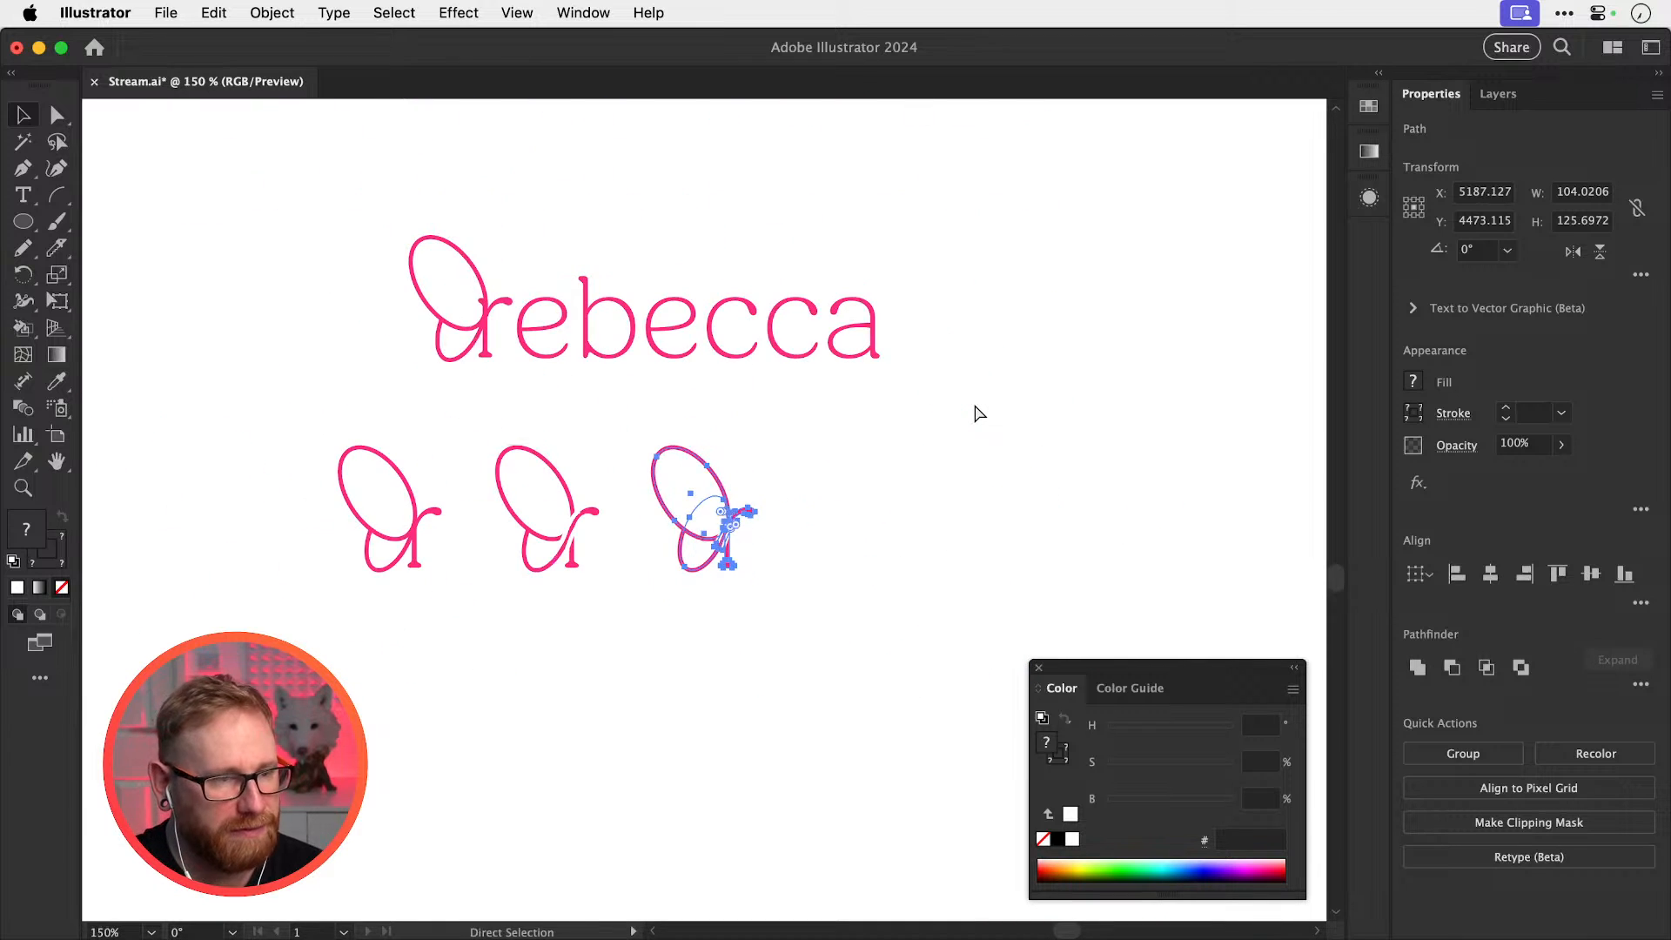
key("v")
left_click_drag(721, 331, 962, 348)
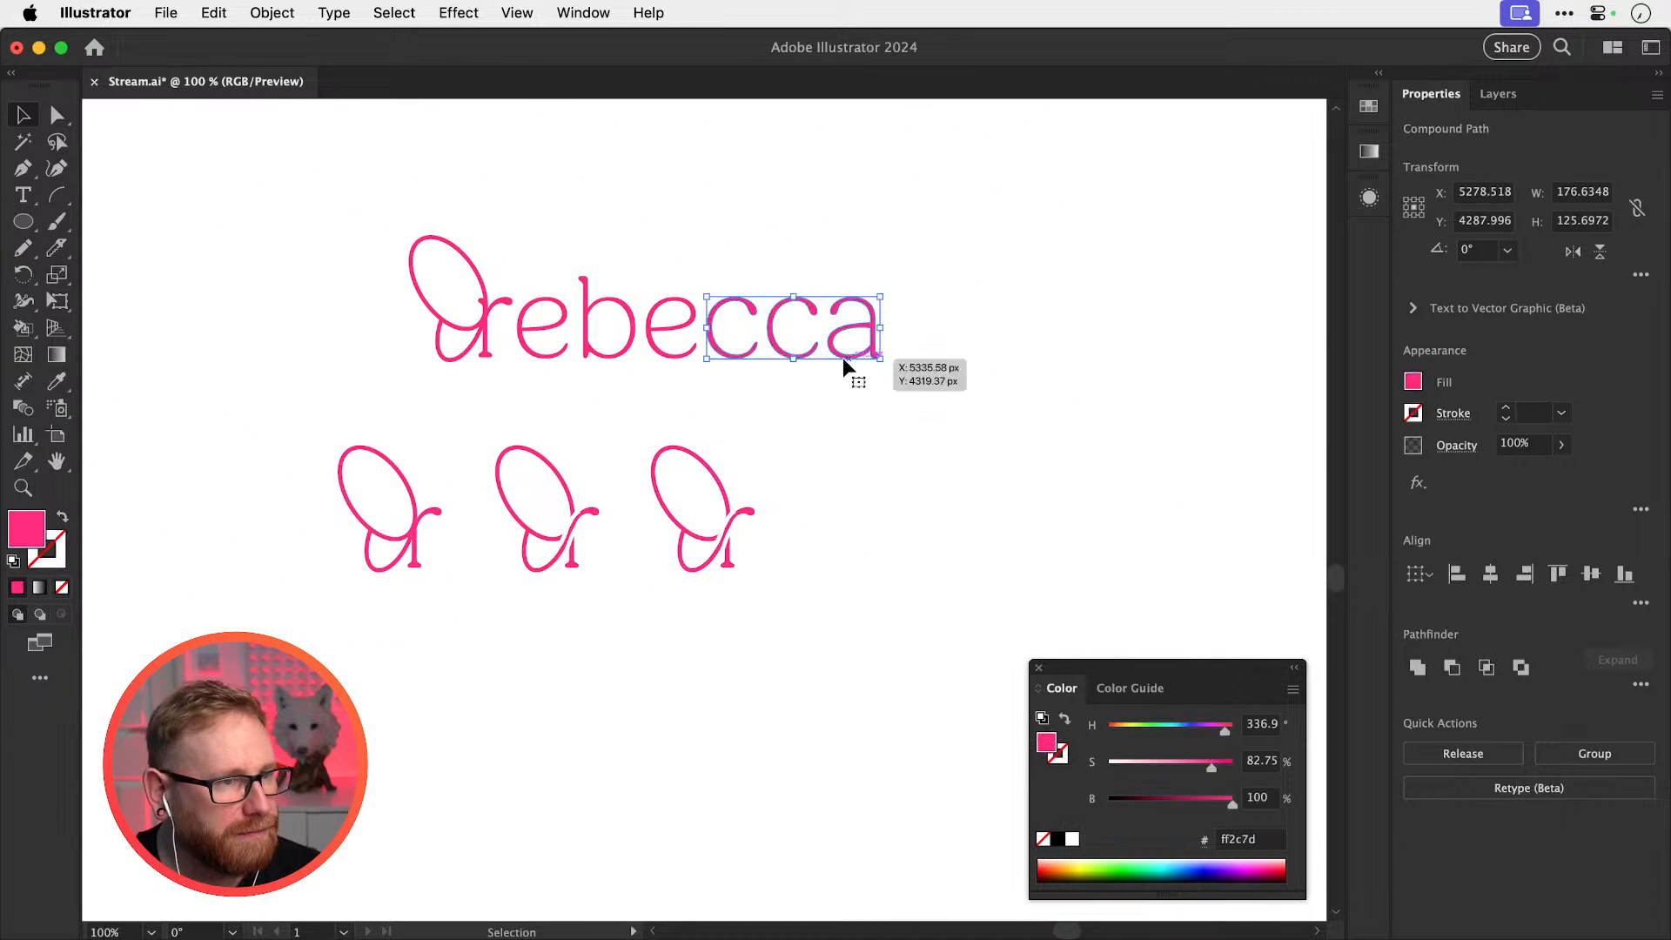
left_click_drag(884, 398, 908, 364)
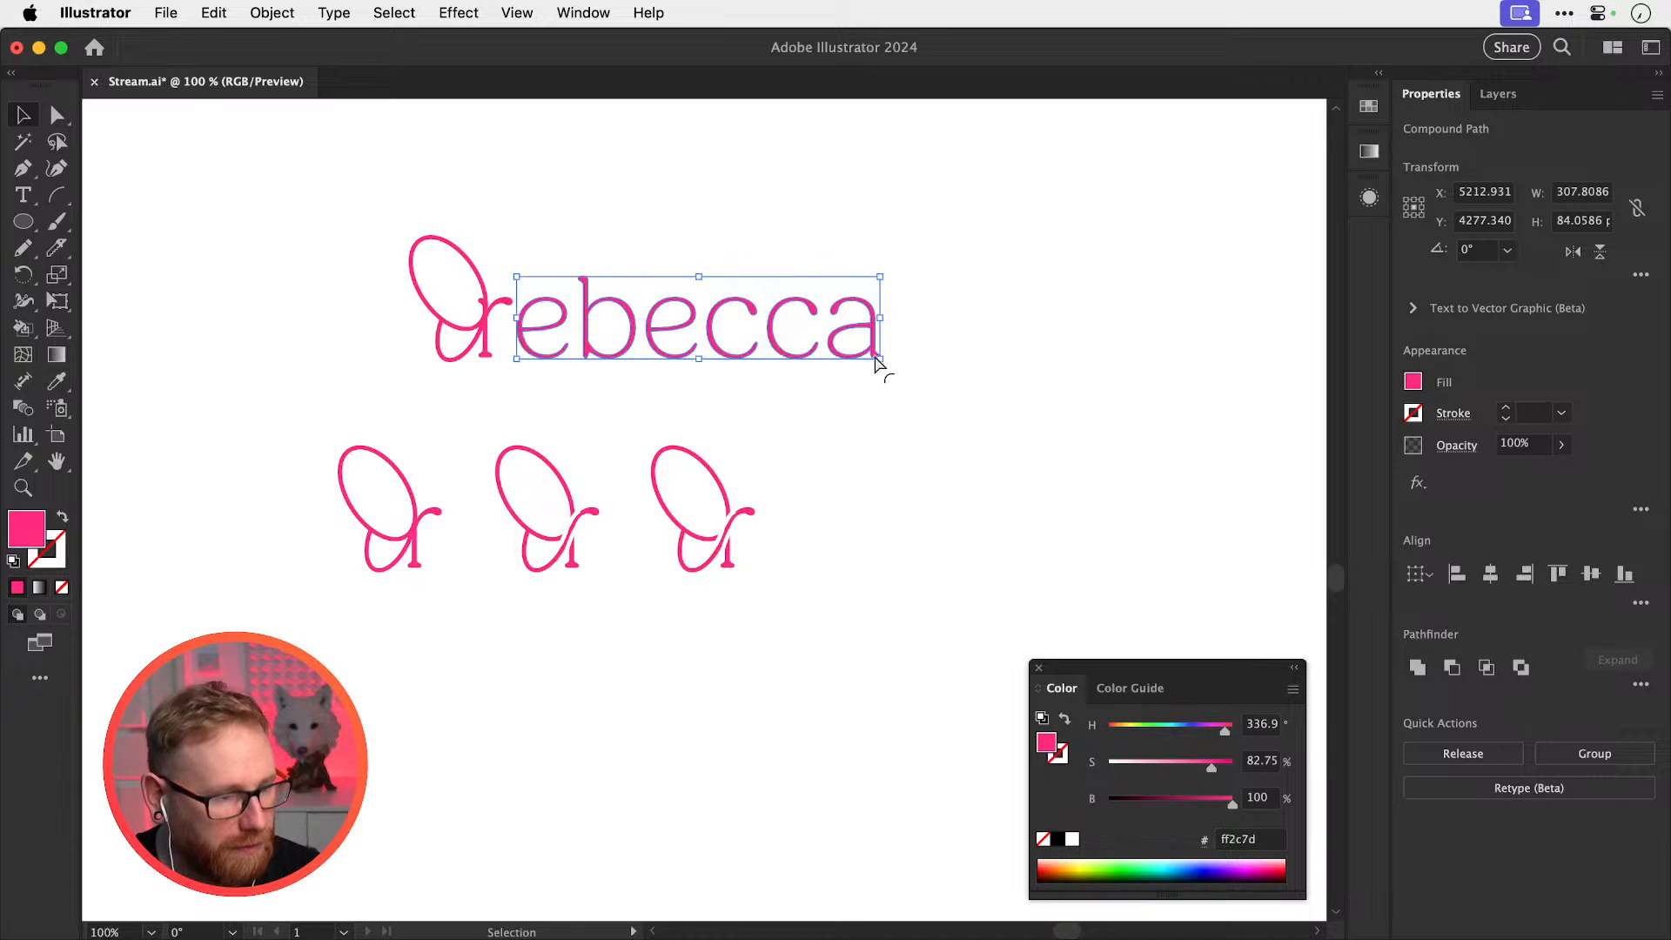
key("super+g")
left_click_drag(566, 318, 929, 547)
left_click(879, 431)
key("z")
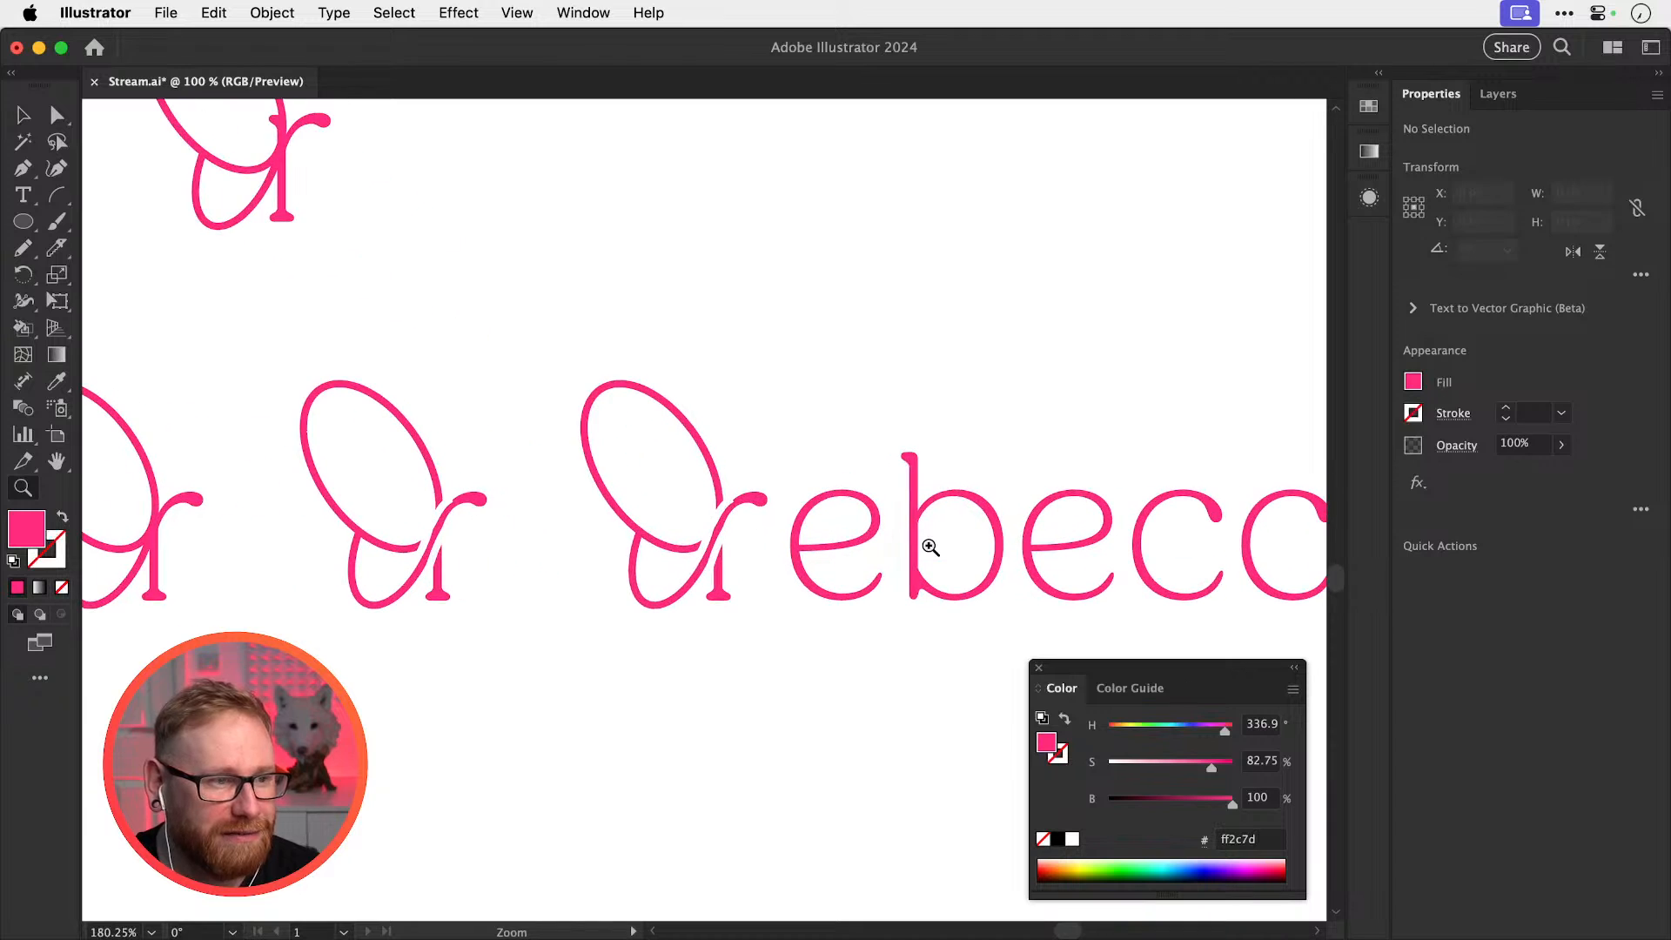
key("v")
left_click_drag(831, 450, 993, 609)
key("Delete")
Zoom in on the r stem and delete the two white knockout strokes over it
key("z")
left_click_drag(704, 553, 1079, 631)
key("v")
left_click(721, 564)
key("Delete")
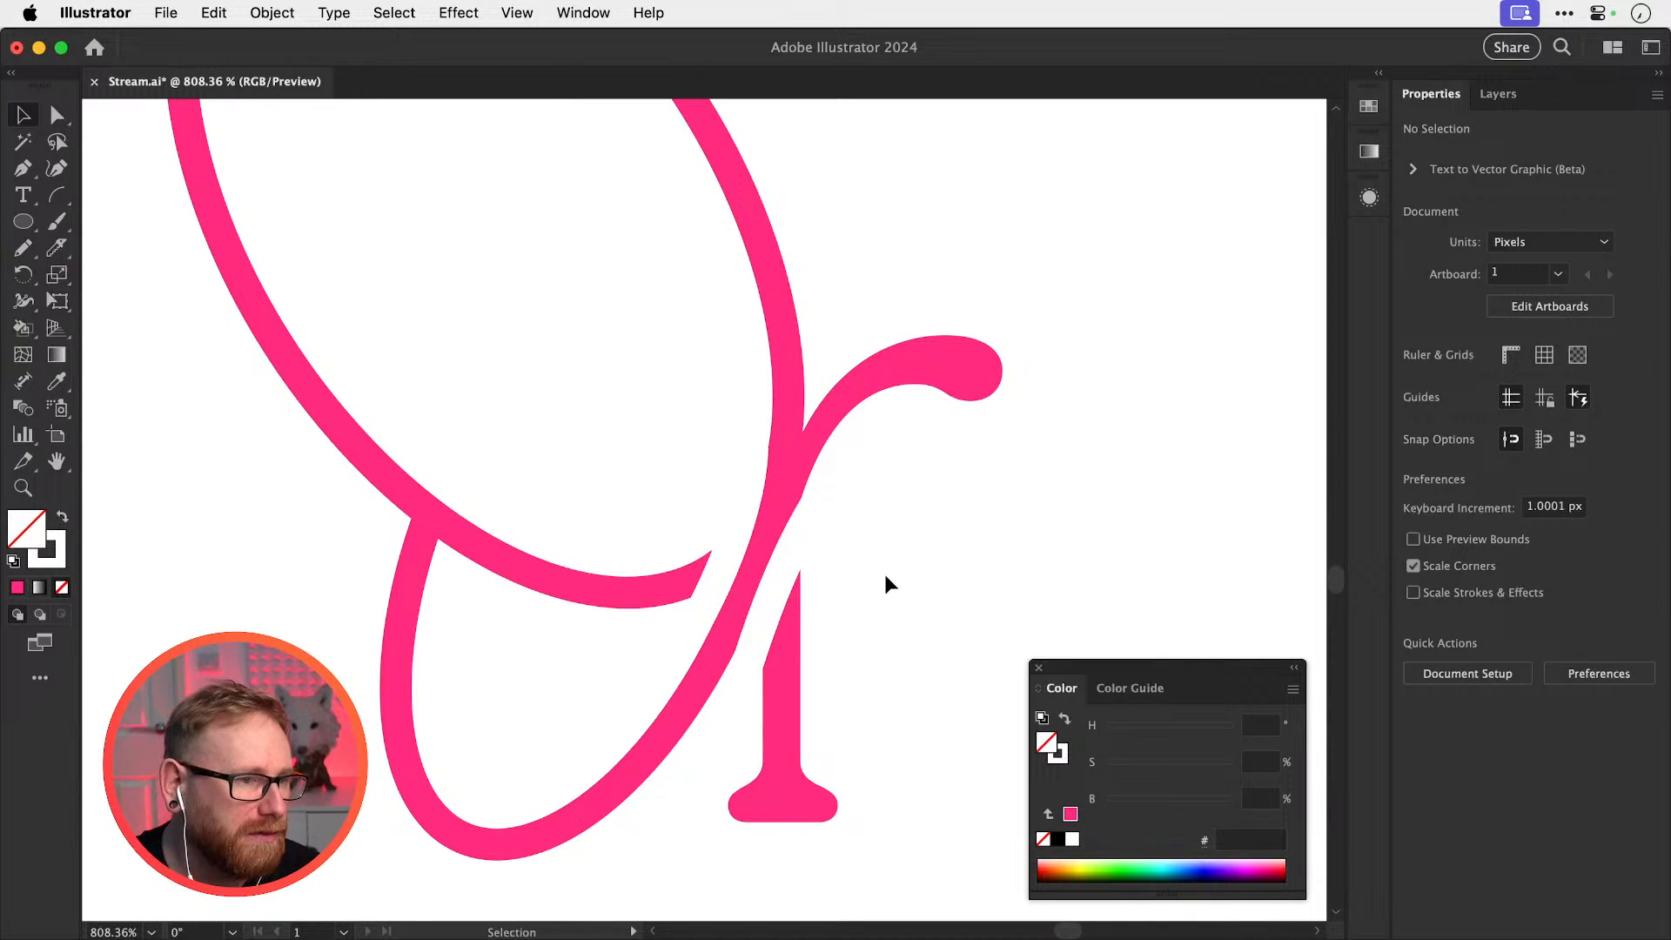
left_click(769, 588)
left_click(777, 588)
key("Delete")
Recentre the r and test nudging its path, undoing the move
key("space")
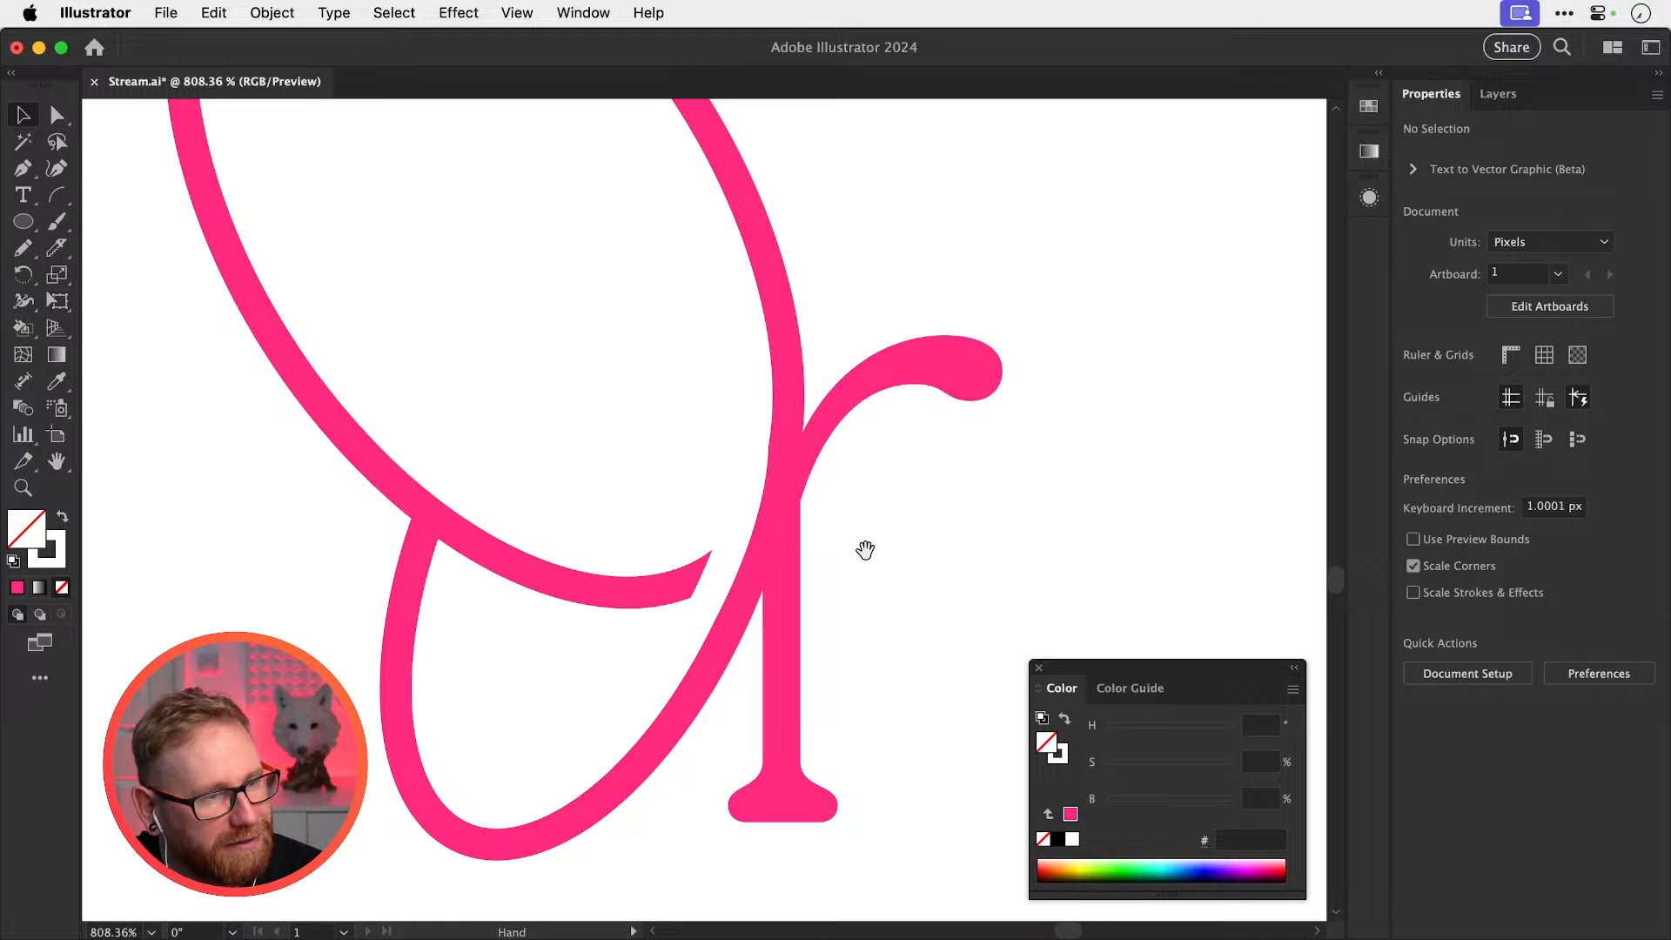
left_click_drag(865, 550, 782, 571)
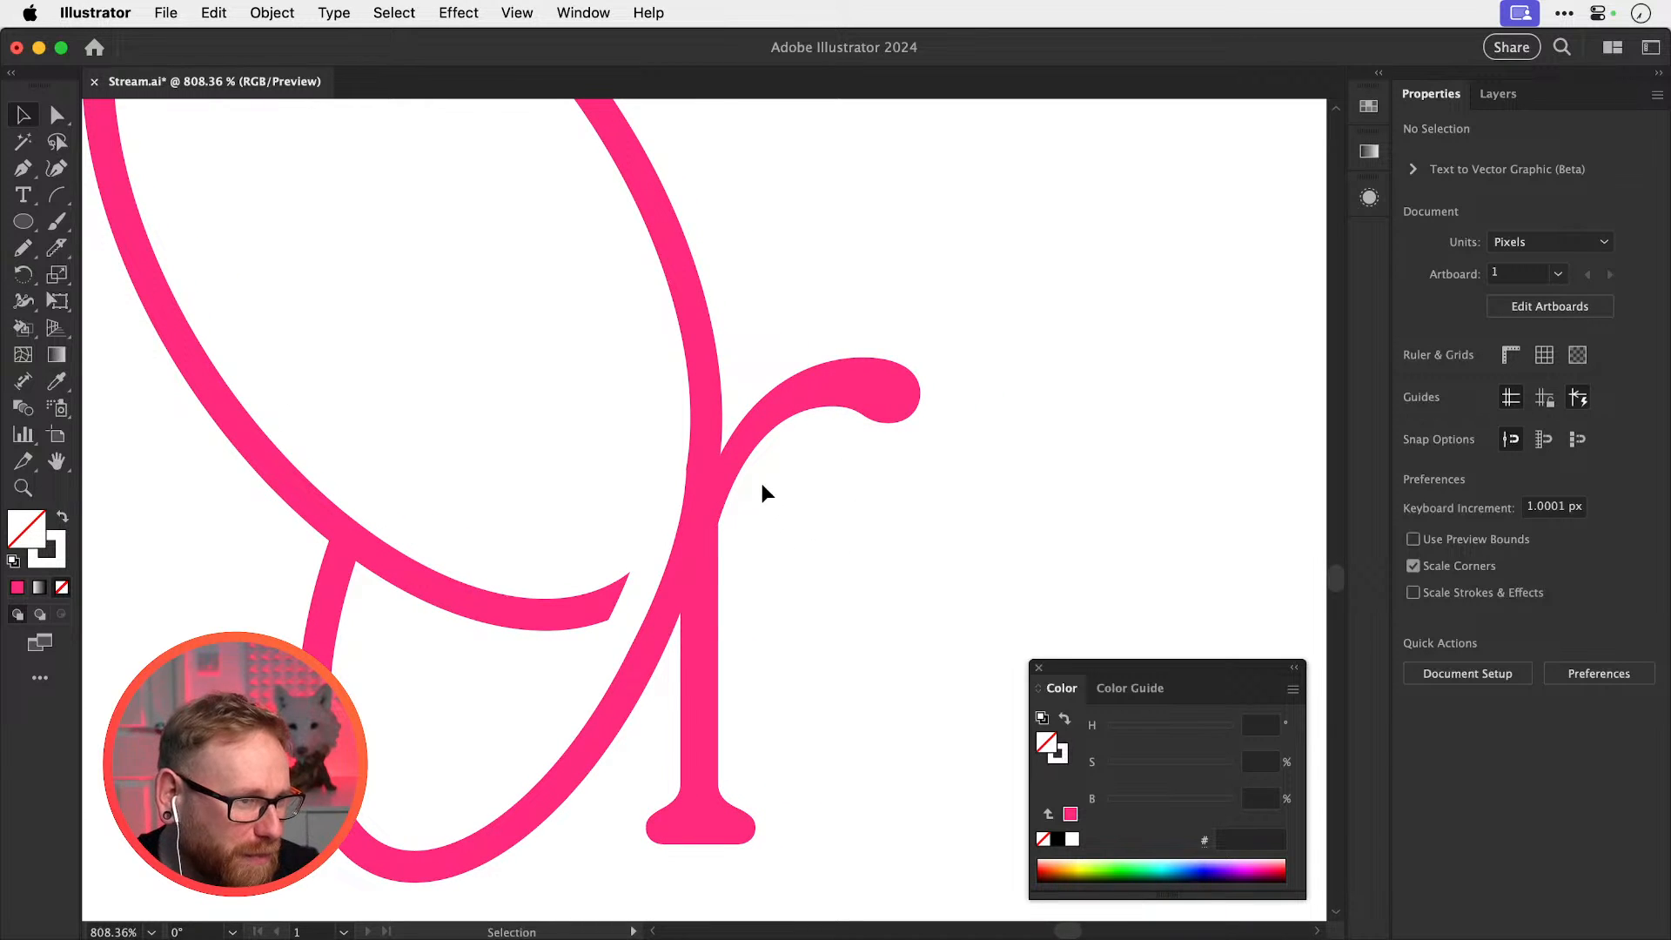
left_click_drag(735, 457, 753, 461)
key("super+z")
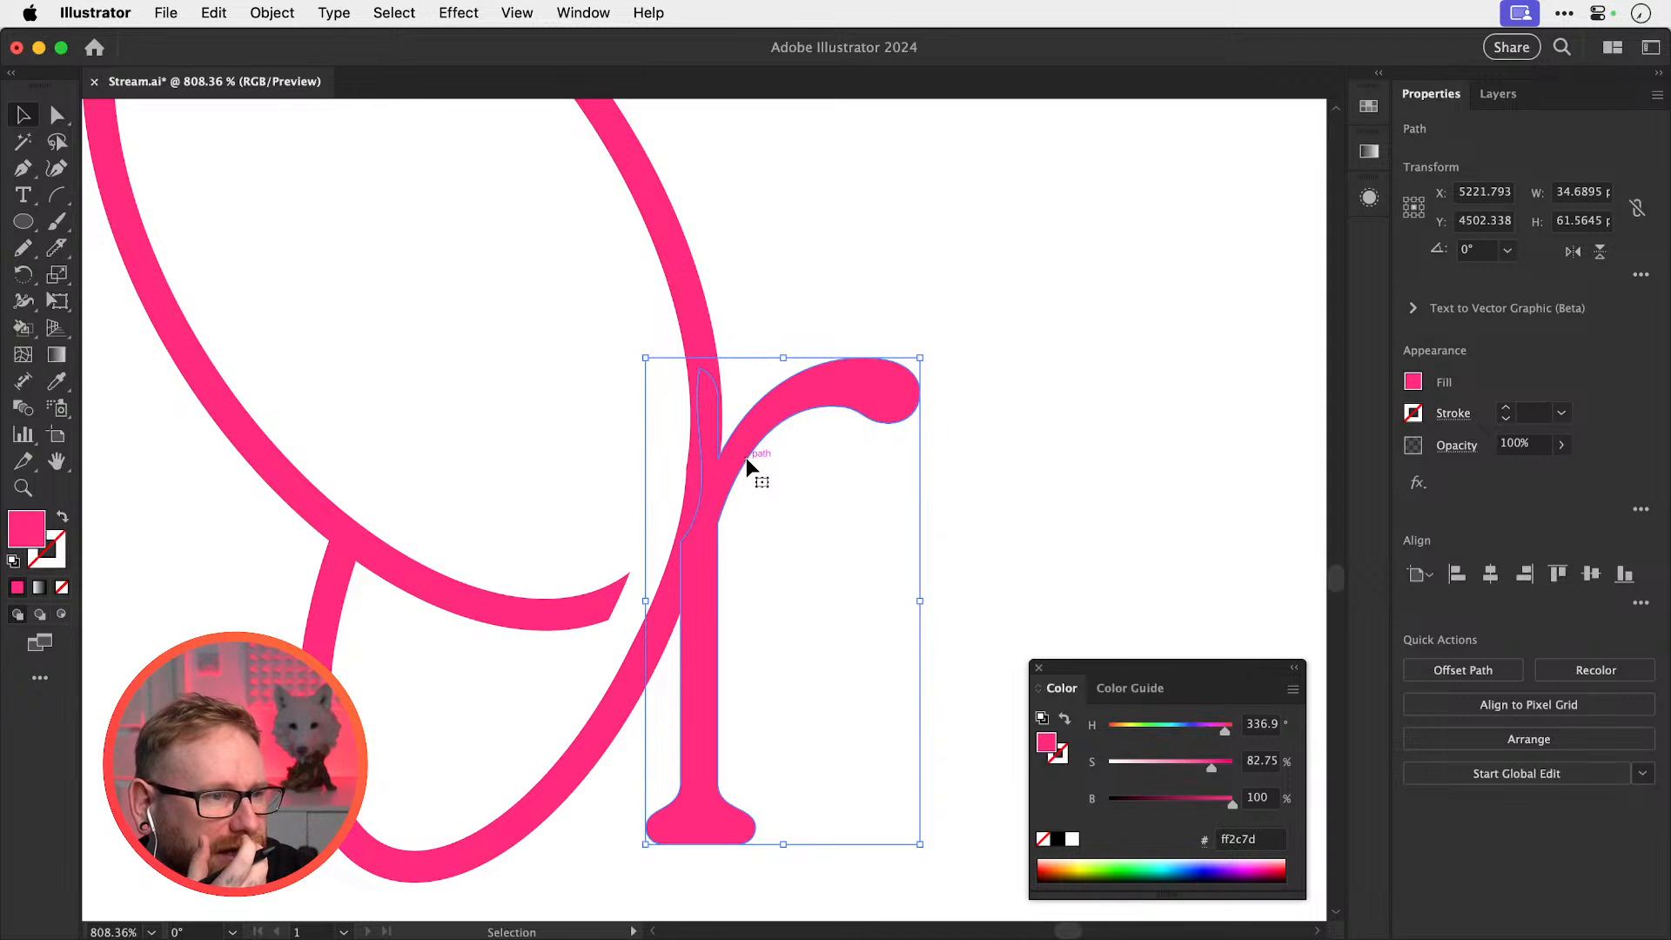
left_click(988, 416)
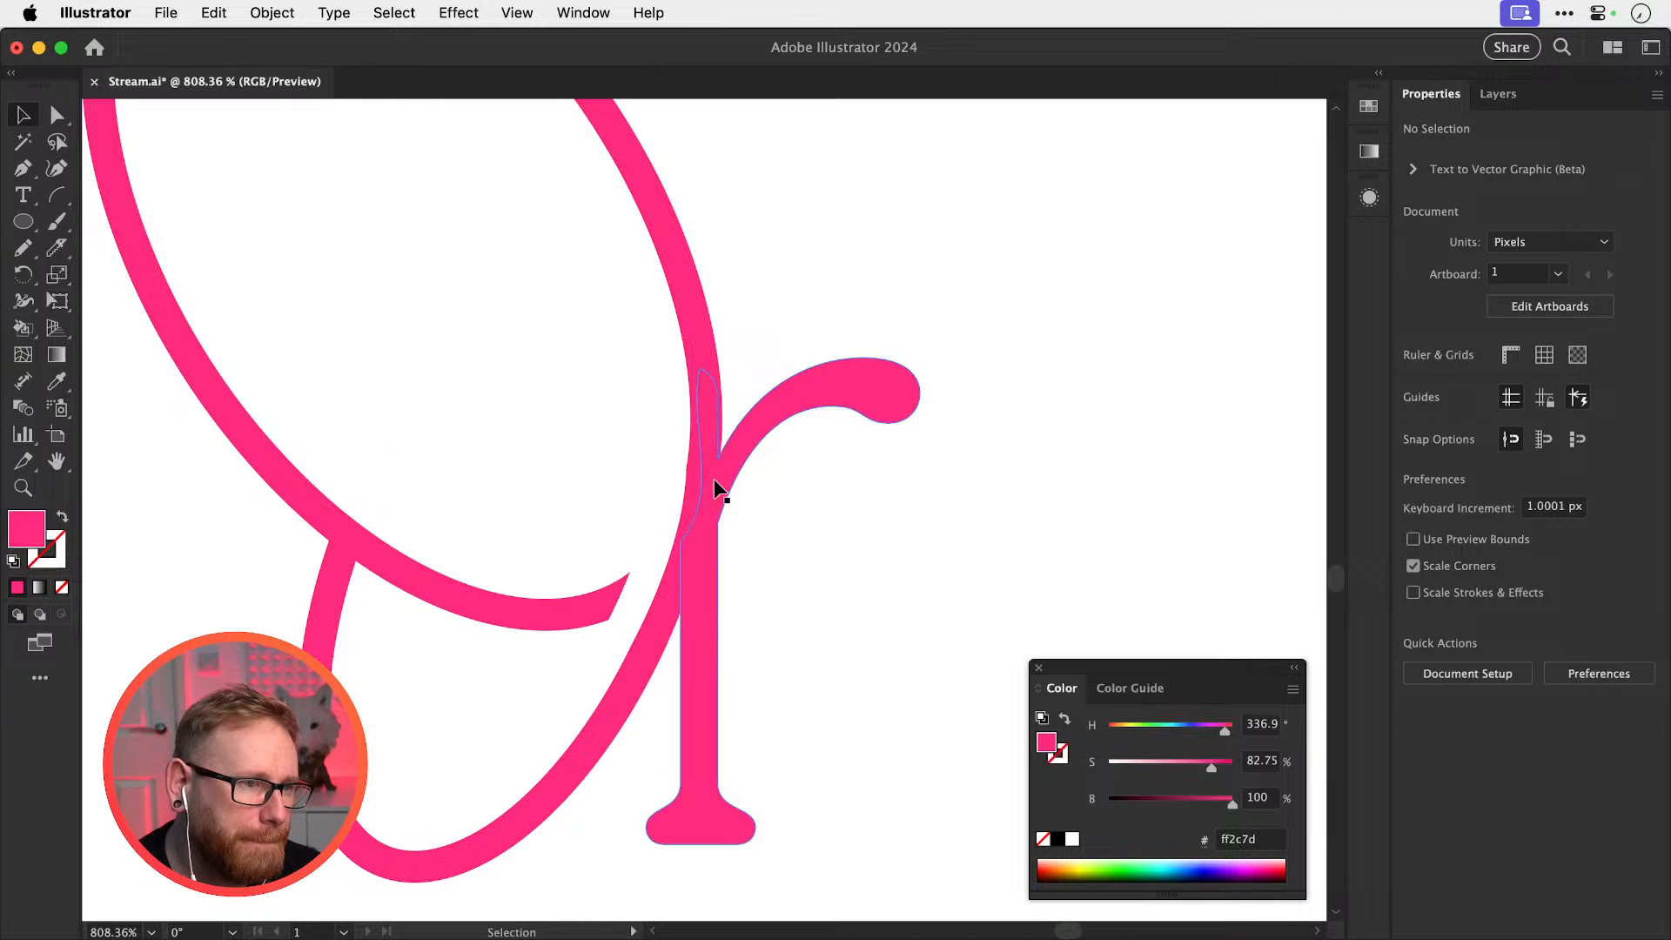
key("a")
scroll(657, 579, "down", 5)
Delete the white stroke covering the join between loop and stem
key("v")
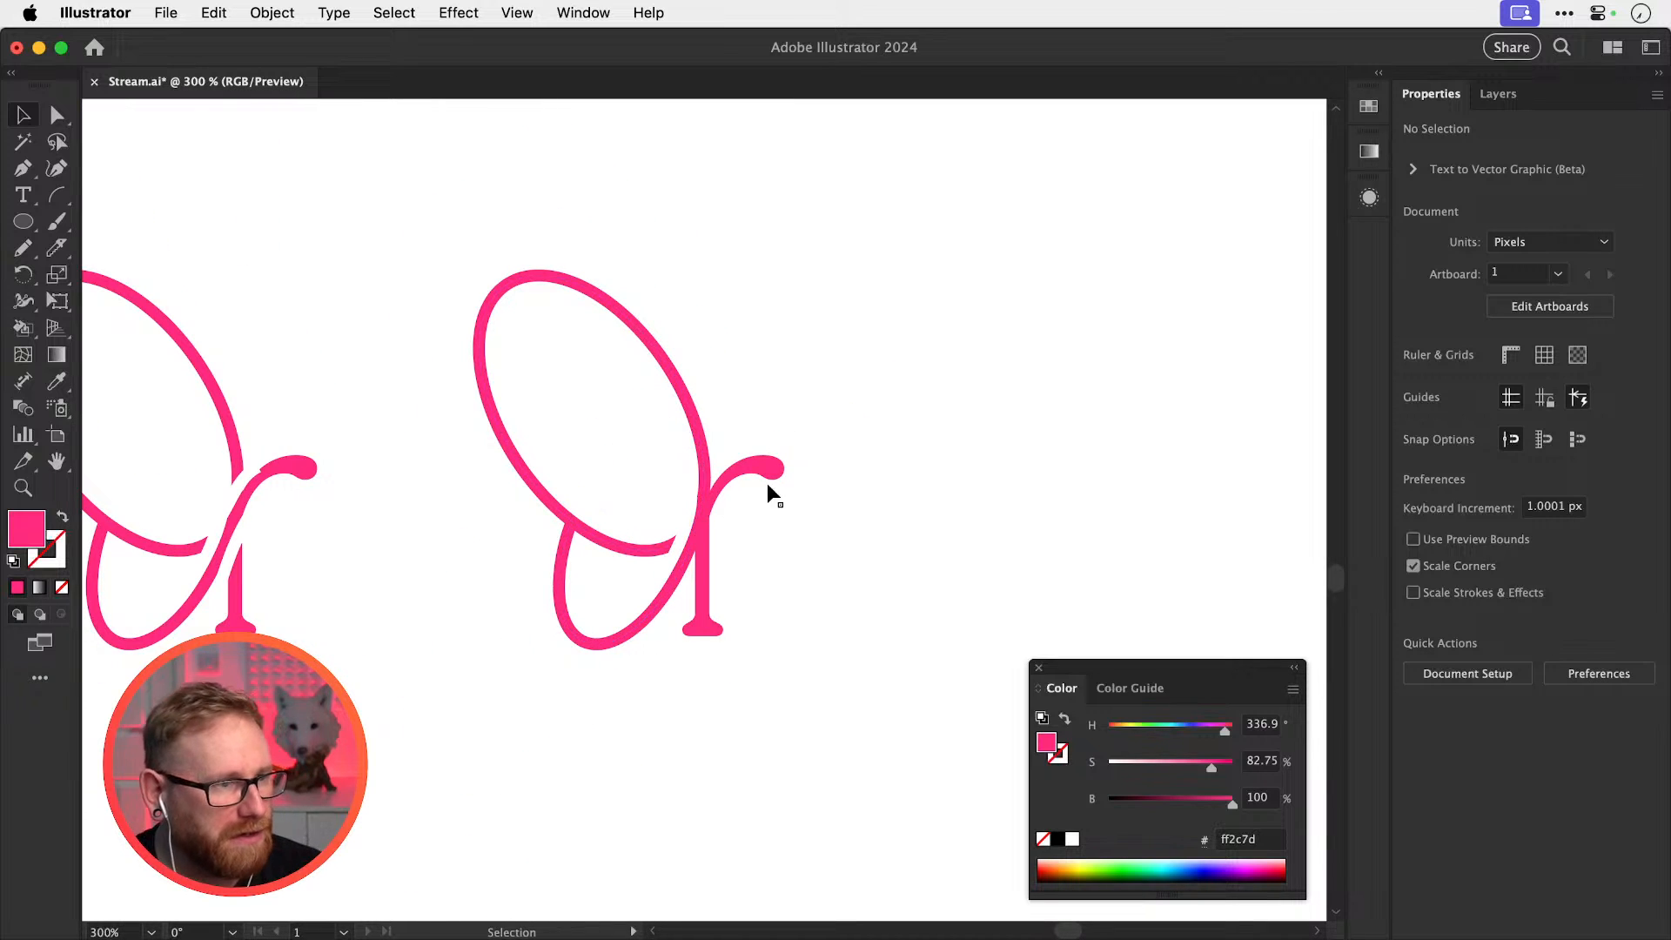
left_click_drag(670, 496, 578, 684)
key("super+z")
left_click_drag(706, 547, 839, 556)
key("super+shift+a")
left_click(462, 607)
key("Delete")
Duplicate the mark further right and expand its fill and stroke via Object > Expand
left_click_drag(840, 664, 529, 376)
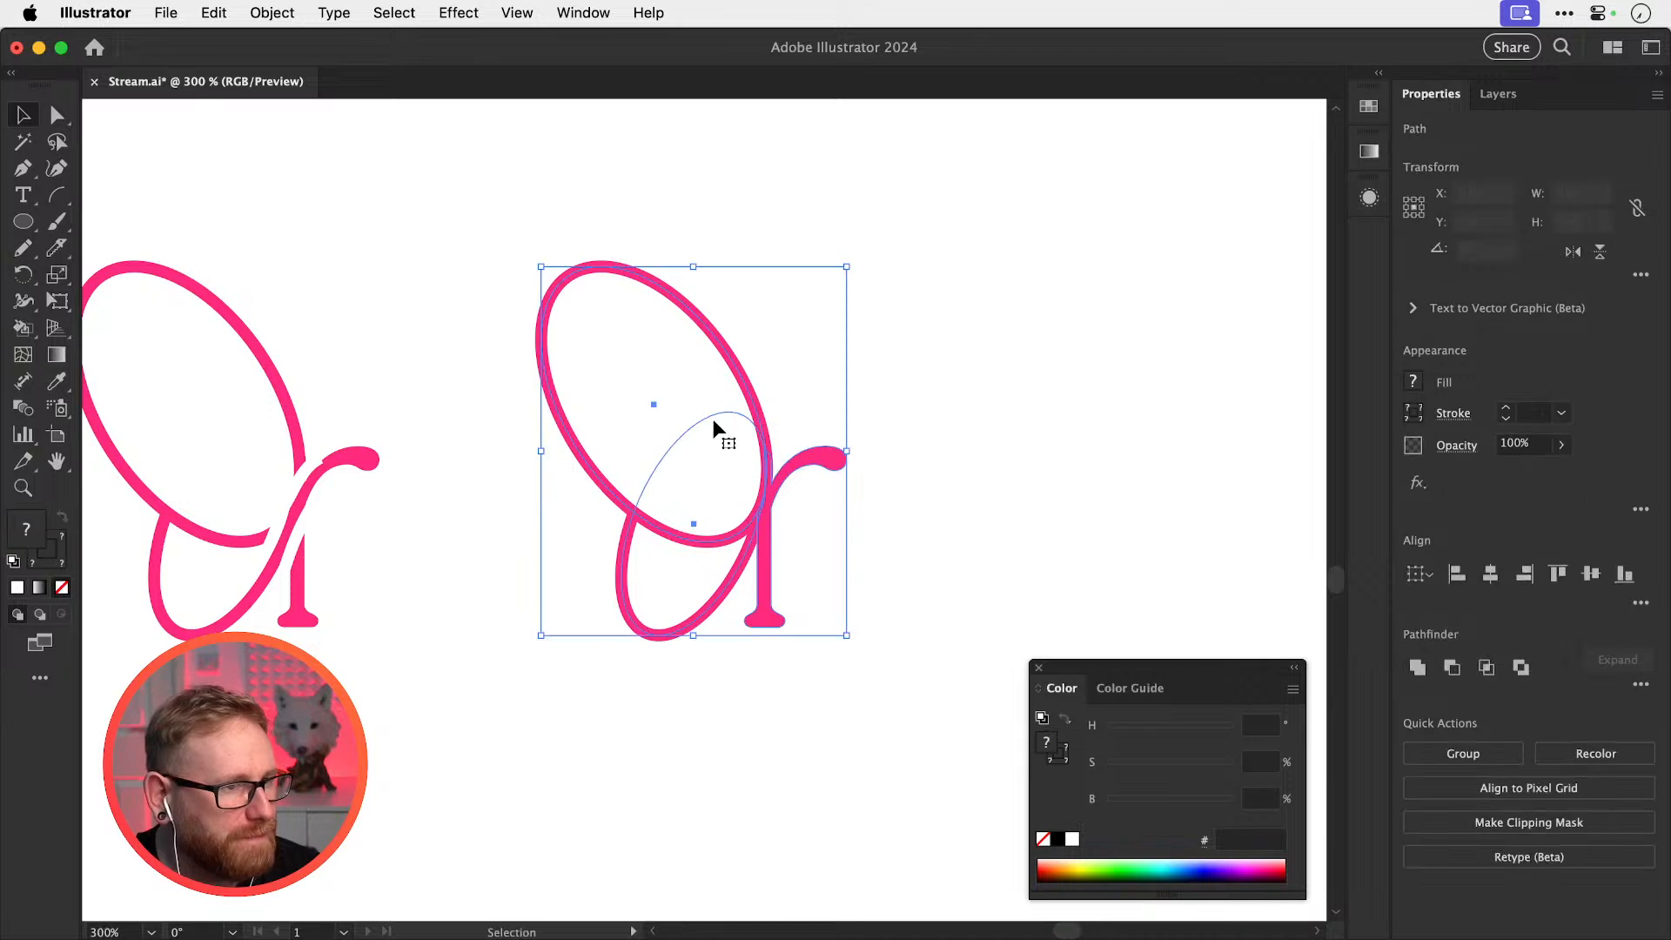
left_click_drag(711, 425, 571, 471)
left_click_drag(541, 580, 1001, 582)
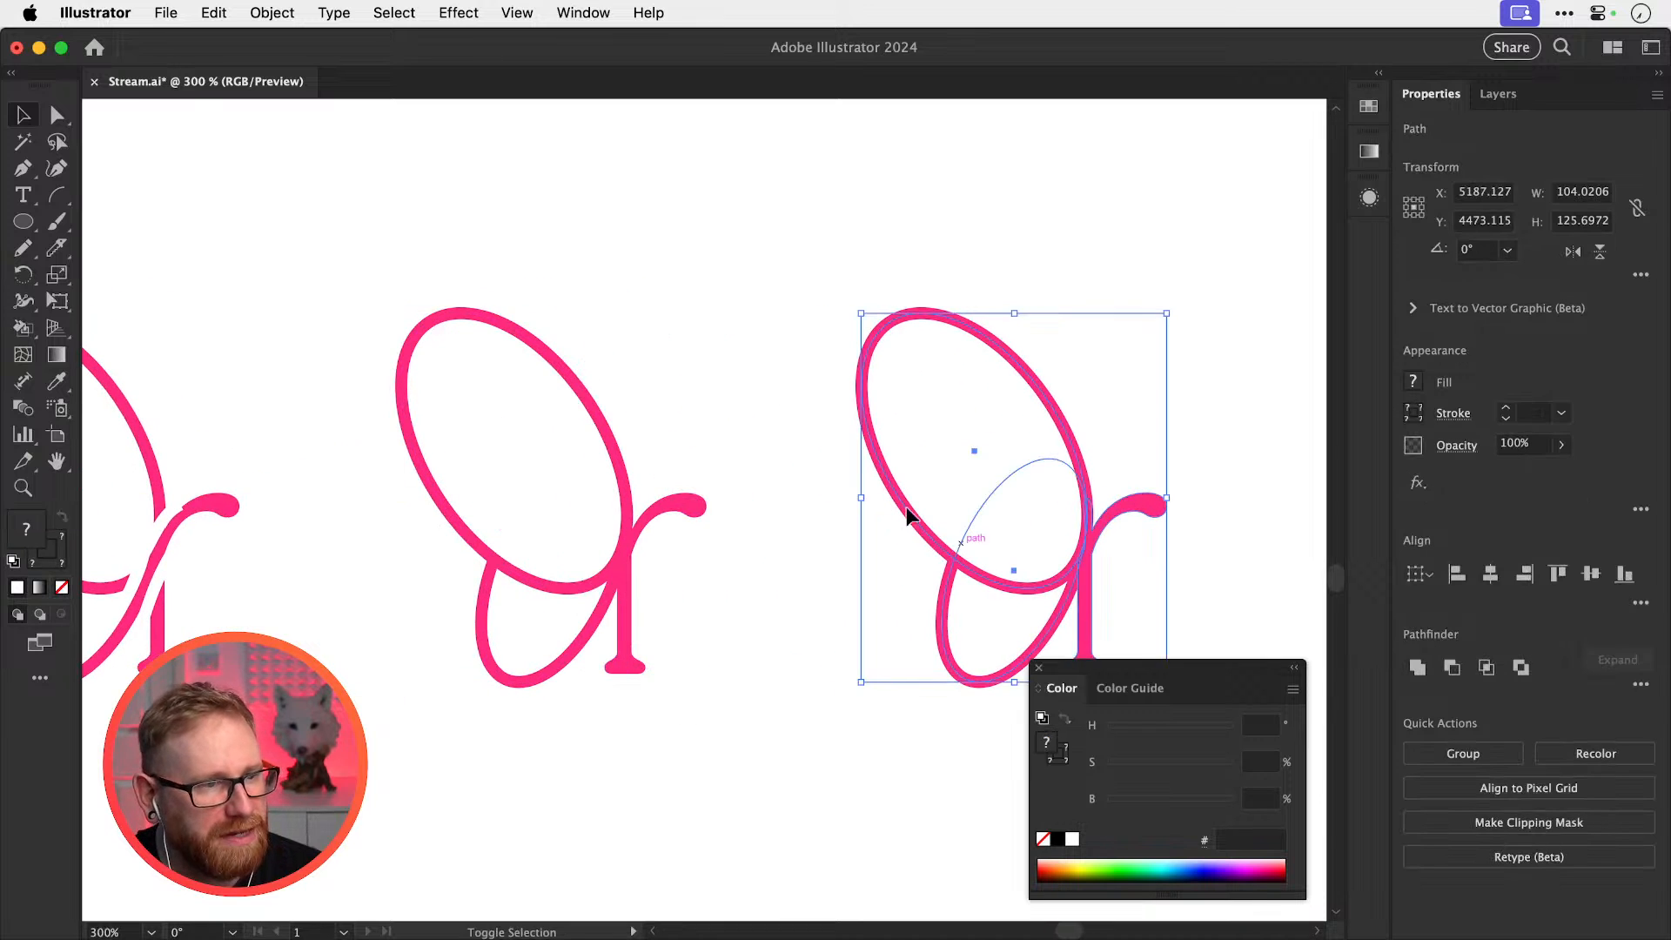
left_click(272, 12)
left_click(310, 315)
key("Return")
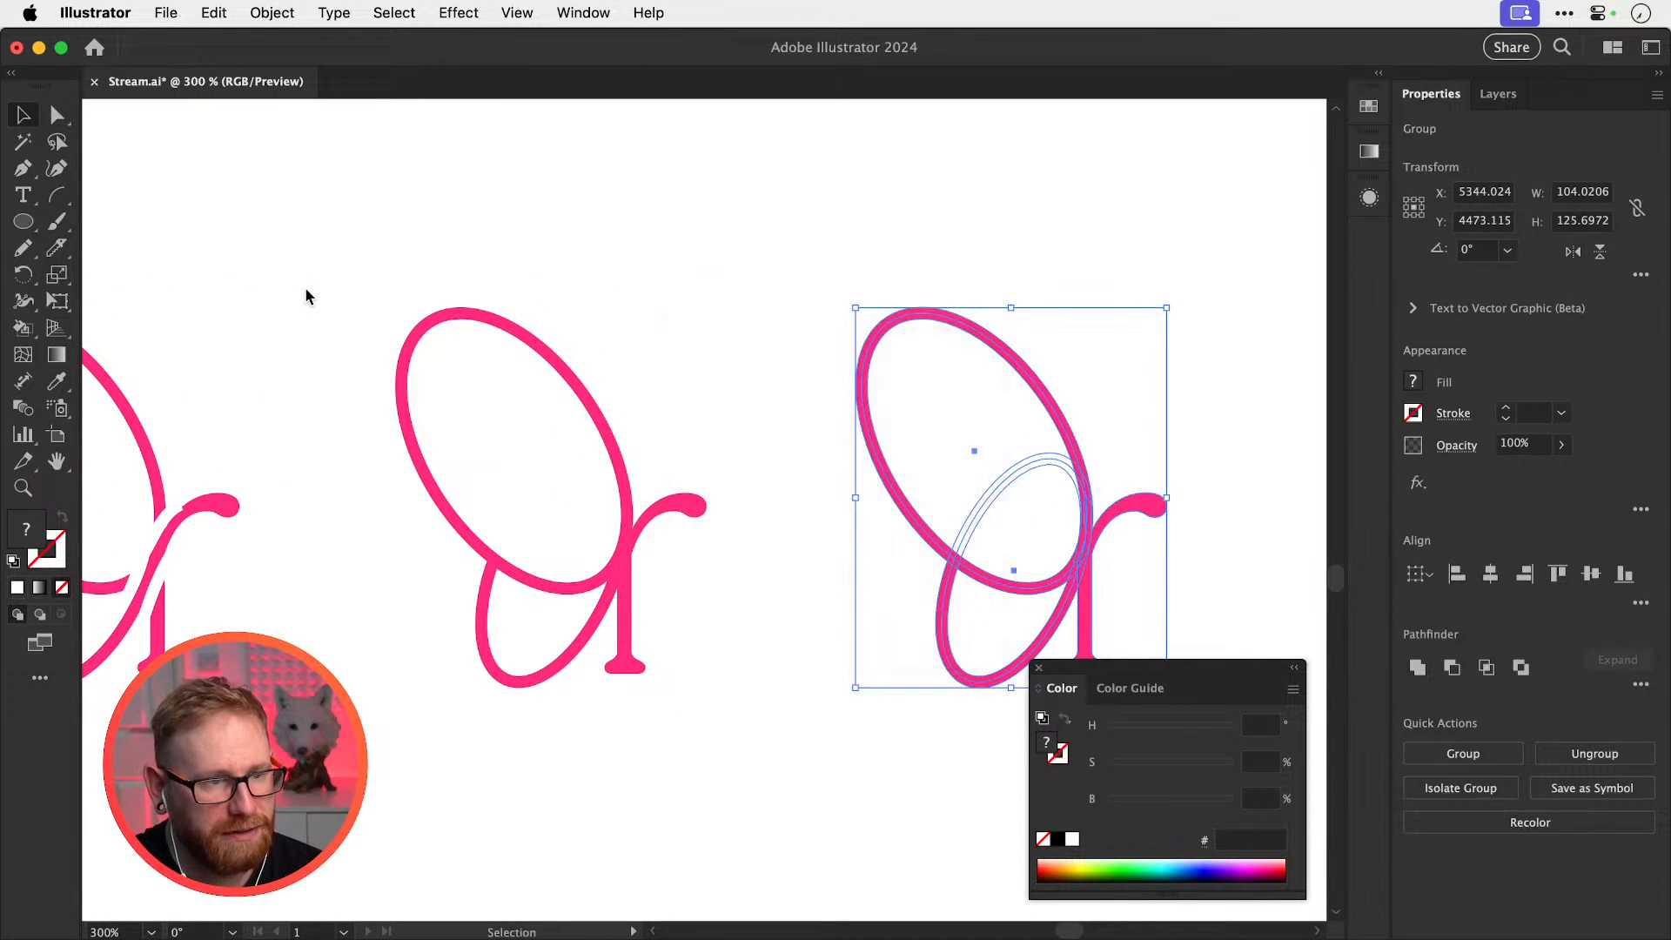
Add the lower loop with Shape Builder, Unite into one compound path, and view as Outline
scroll(1109, 550, "right", 5)
left_click(1434, 666)
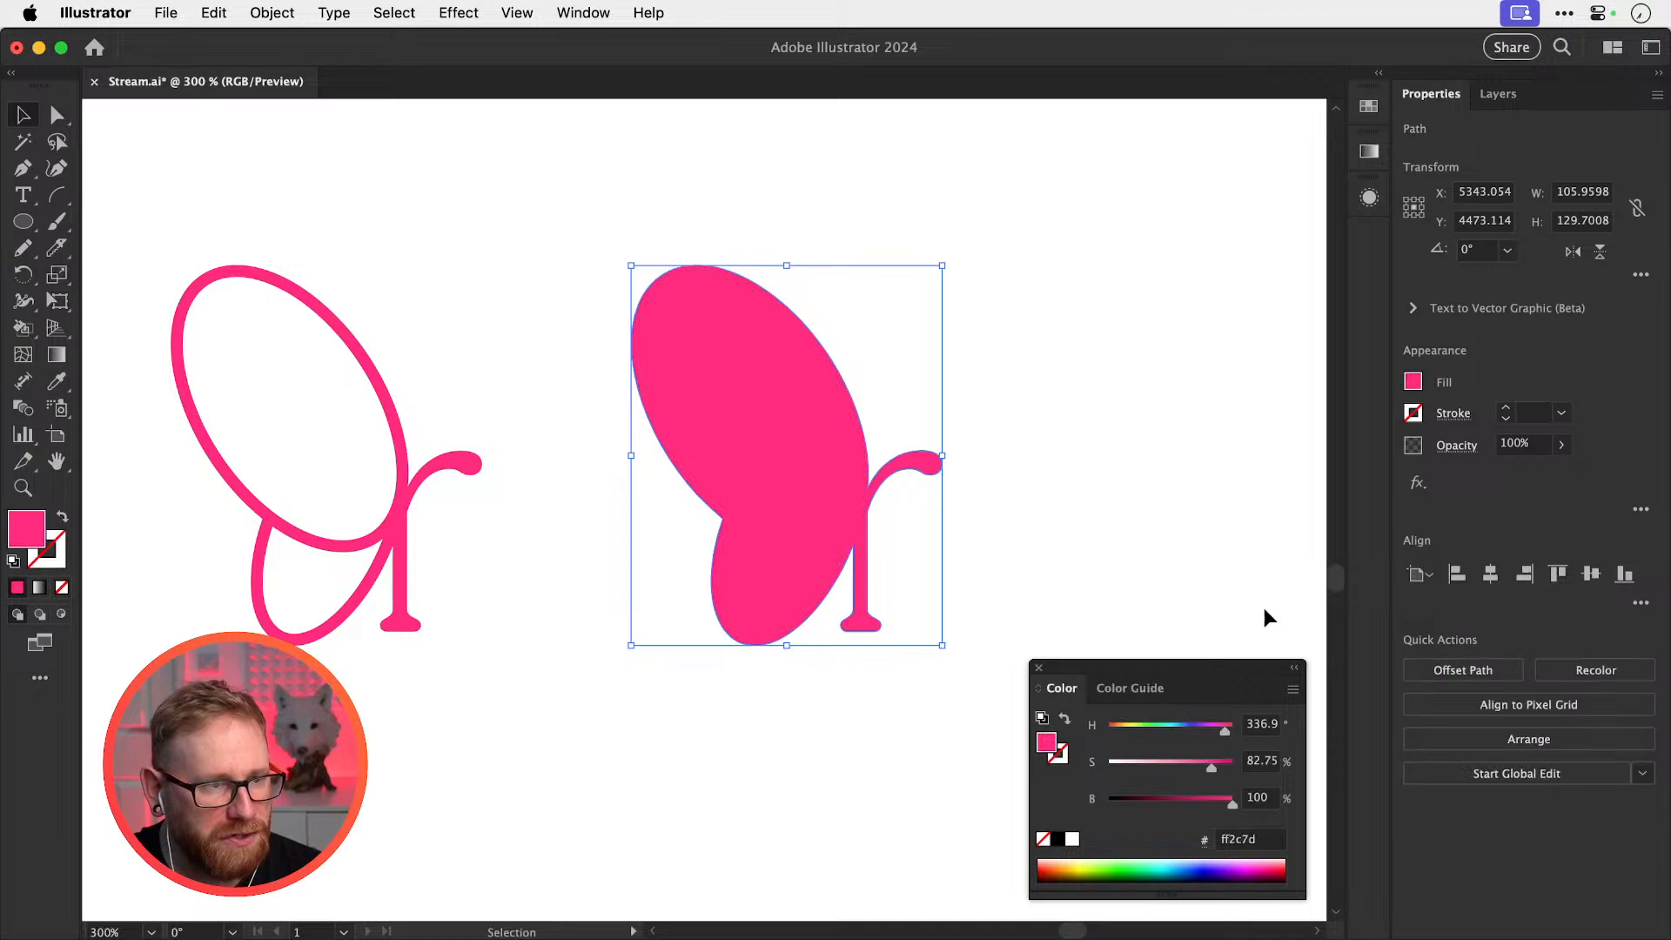
key("super+z")
key("shift+m")
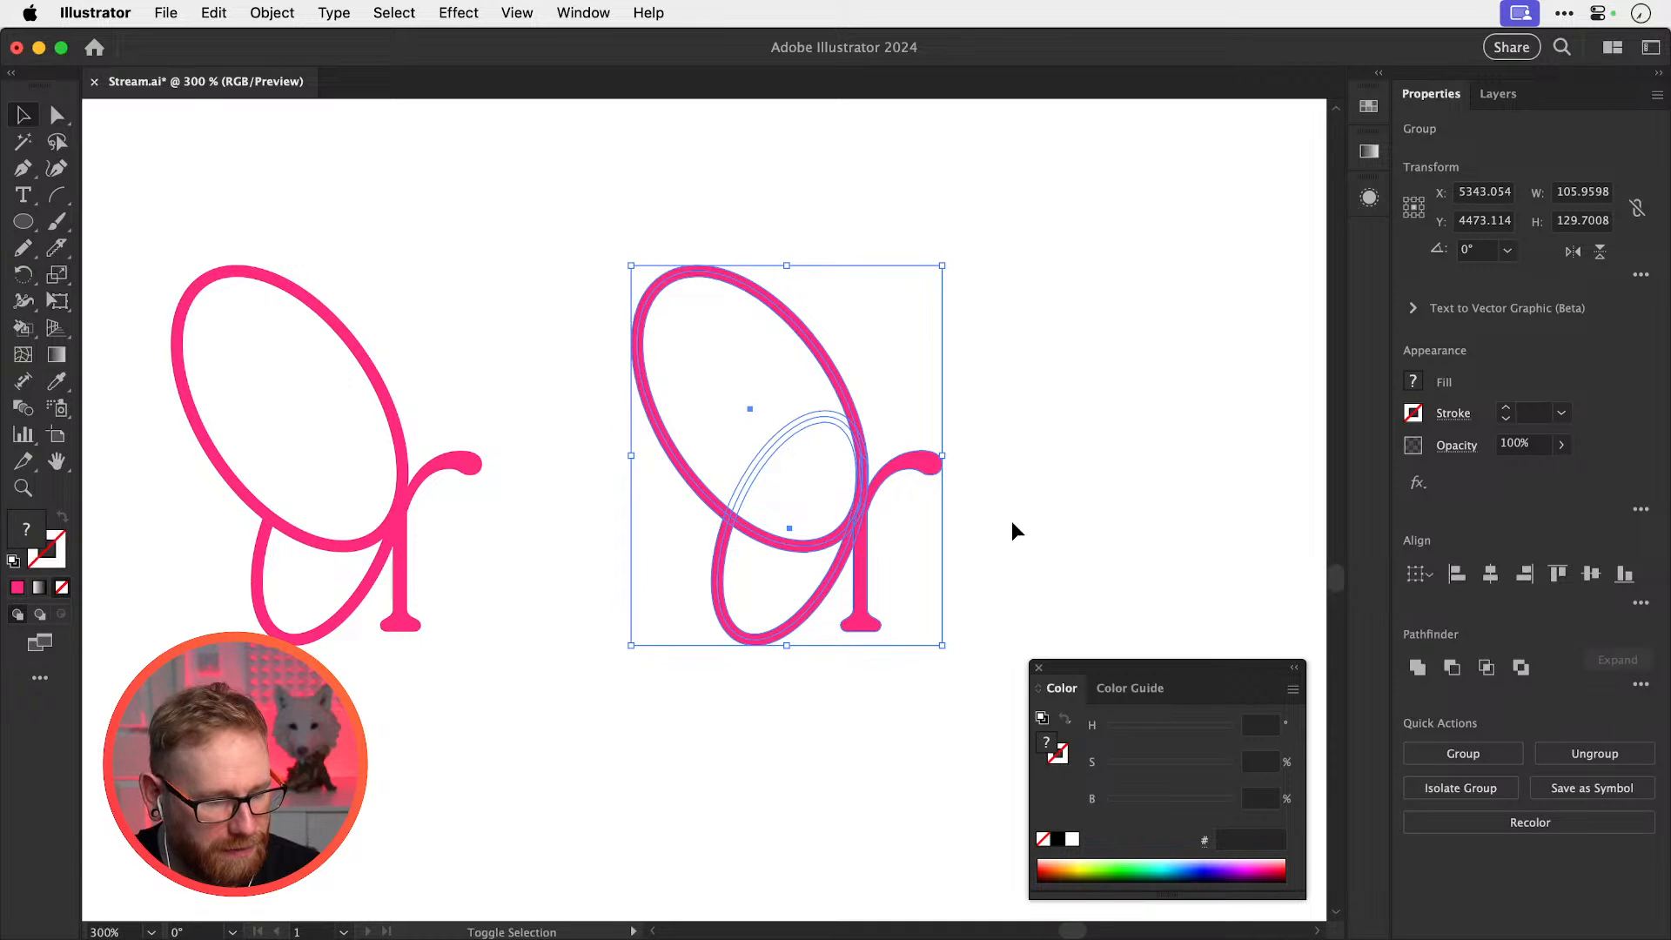
left_click(786, 605)
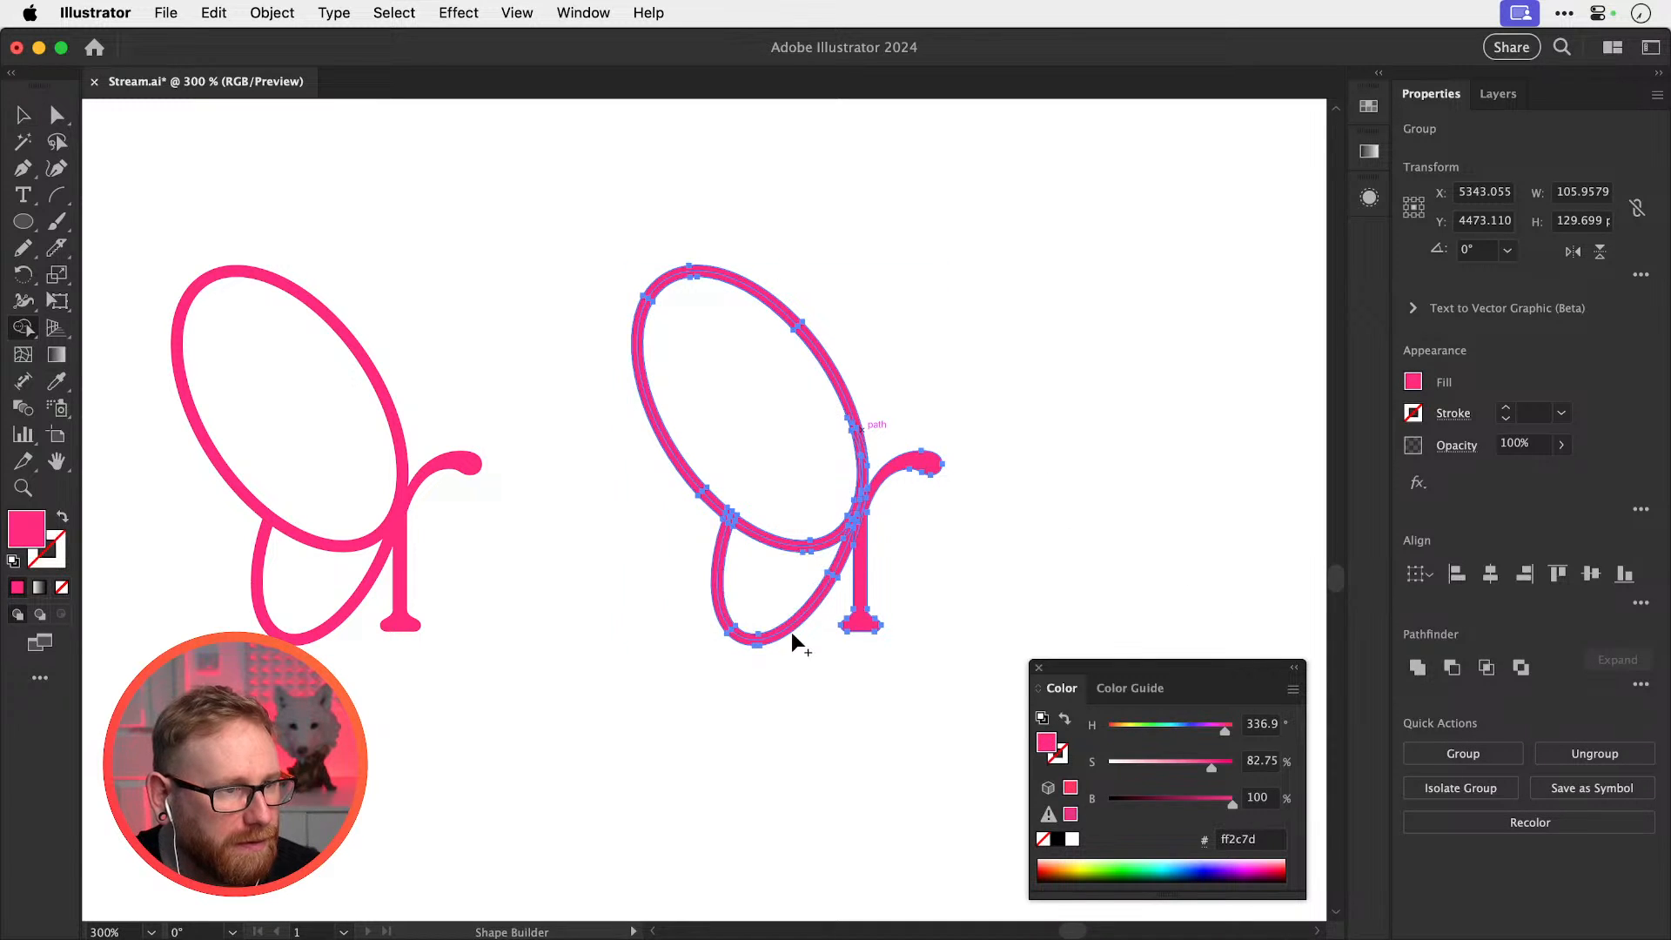
key("v")
left_click(1413, 672)
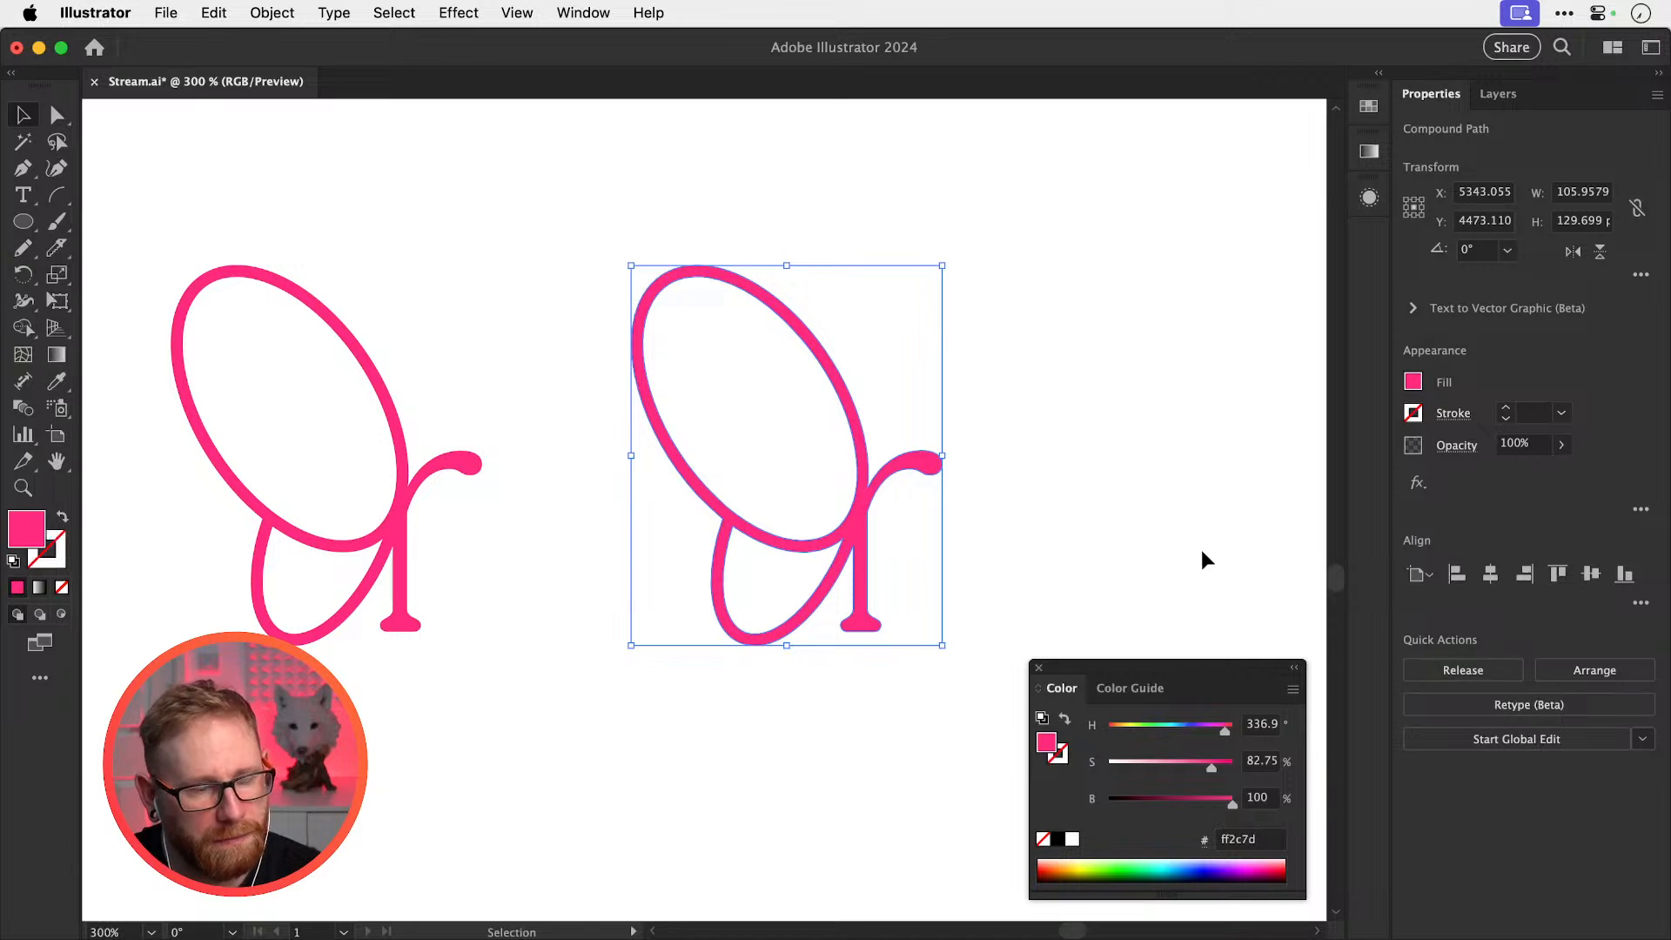
key("y")
left_click(1105, 501)
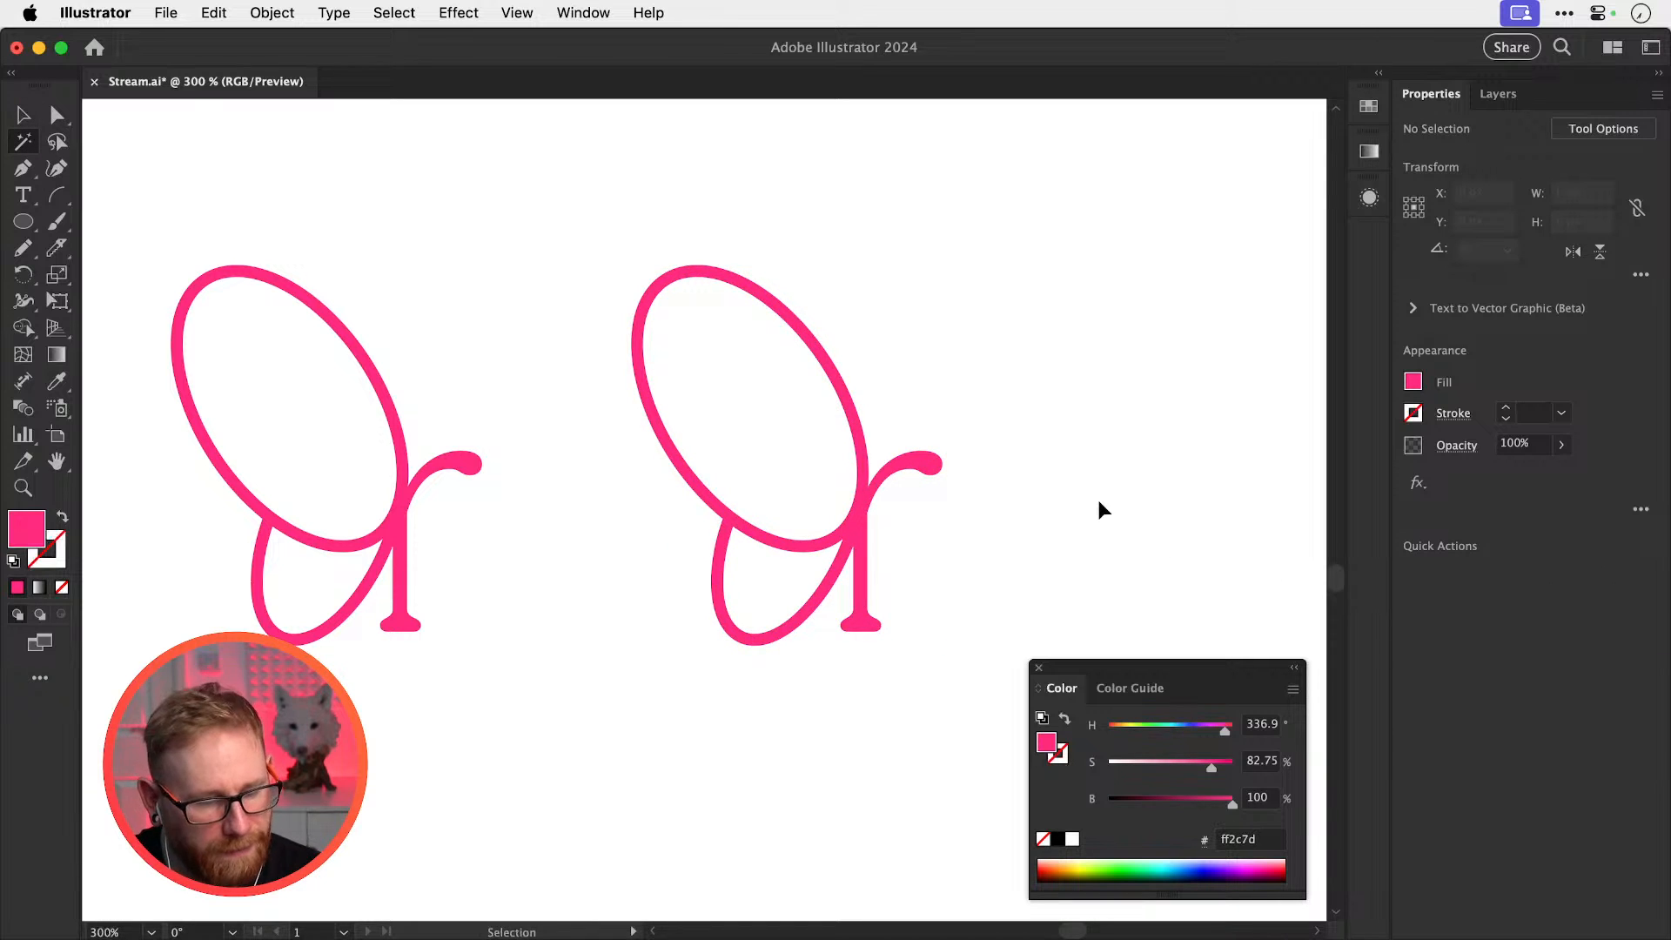
key("super+y")
key("super+y")
key("super+y")
Zoom in on the r's lower join and sketch a guide line up the stroke
key("z")
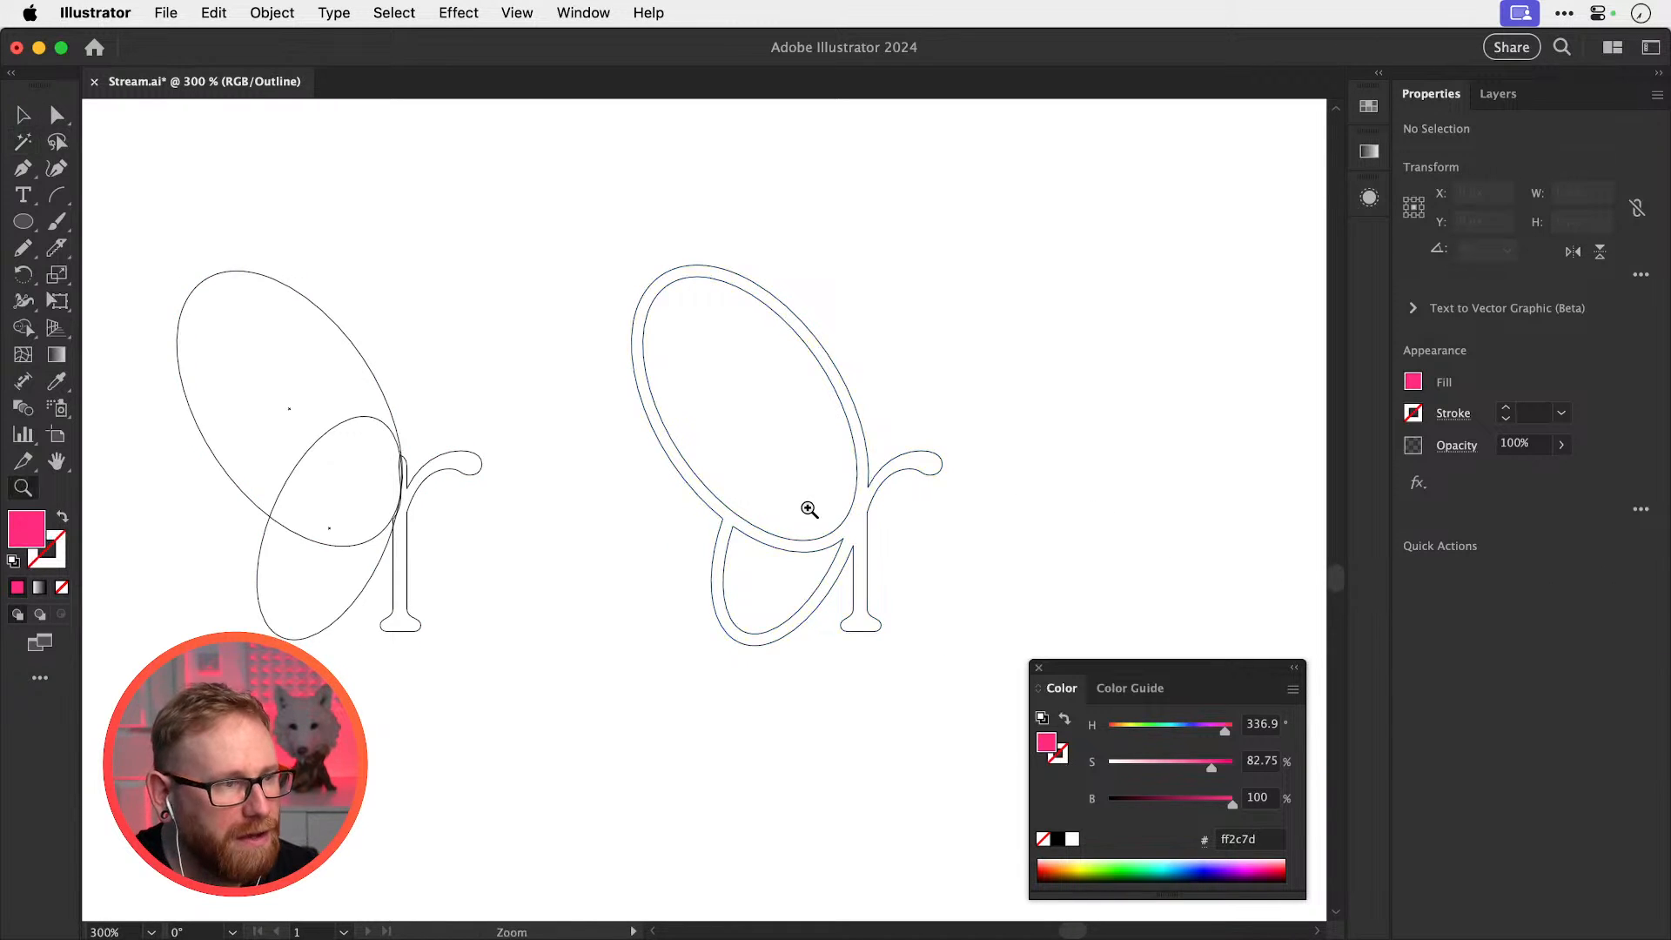
left_click_drag(801, 504, 1085, 577)
key("super+minus")
key("super+minus")
key("super+minus")
key("super+minus")
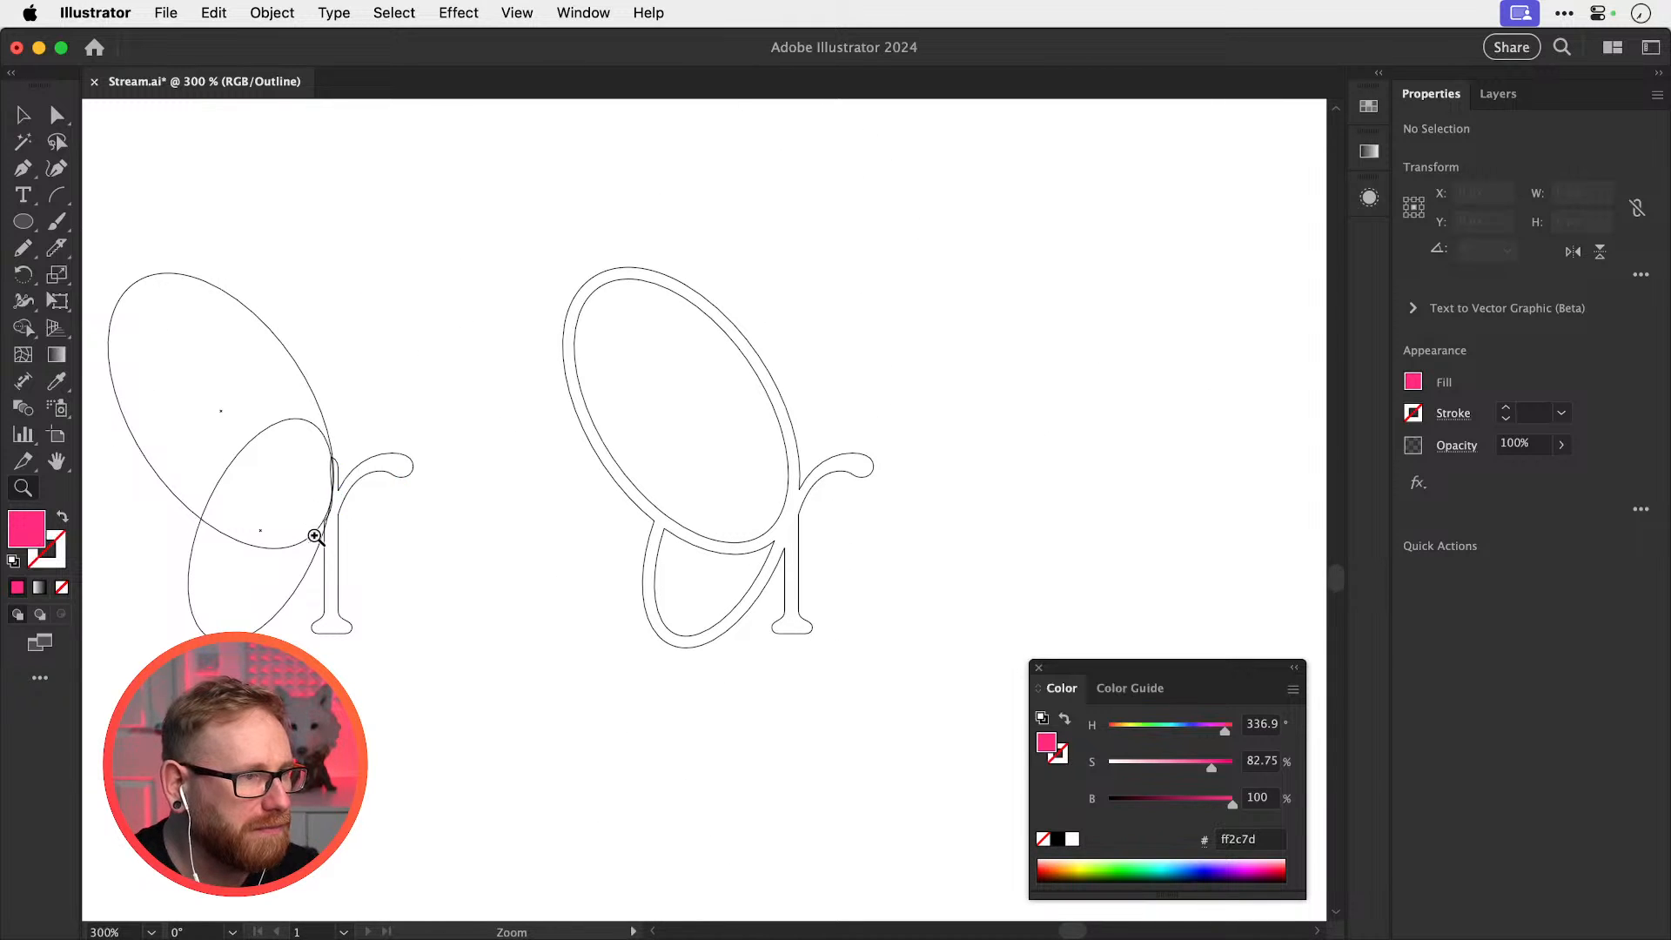
left_click_drag(780, 522, 944, 564)
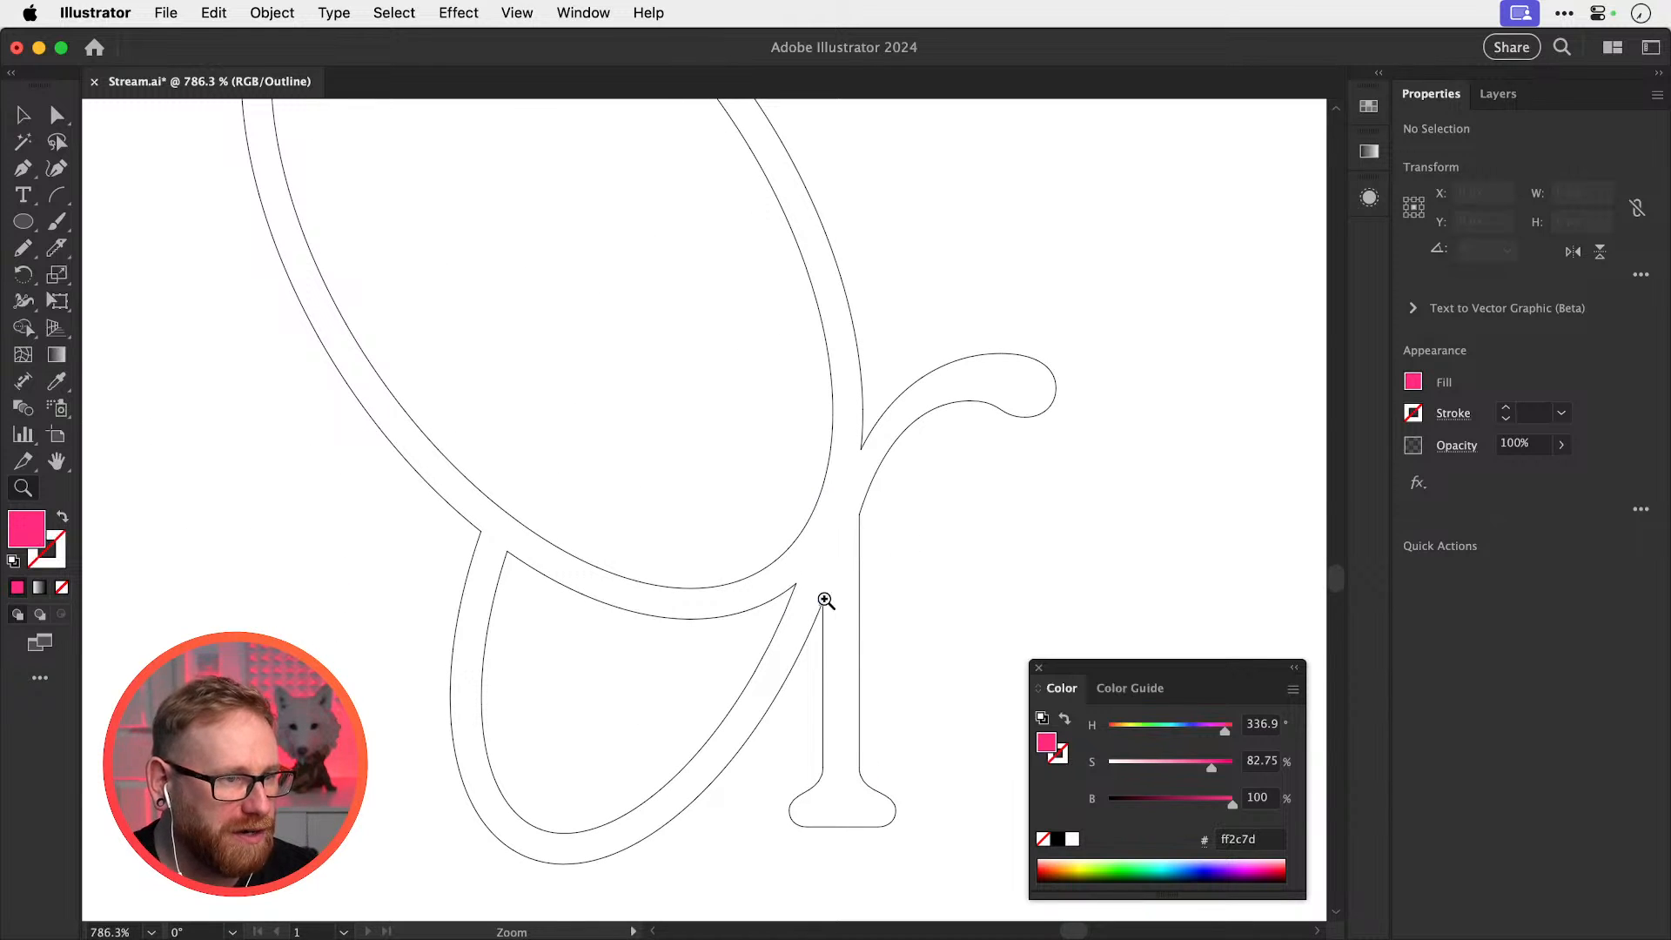
key("n")
left_click_drag(797, 596, 864, 437)
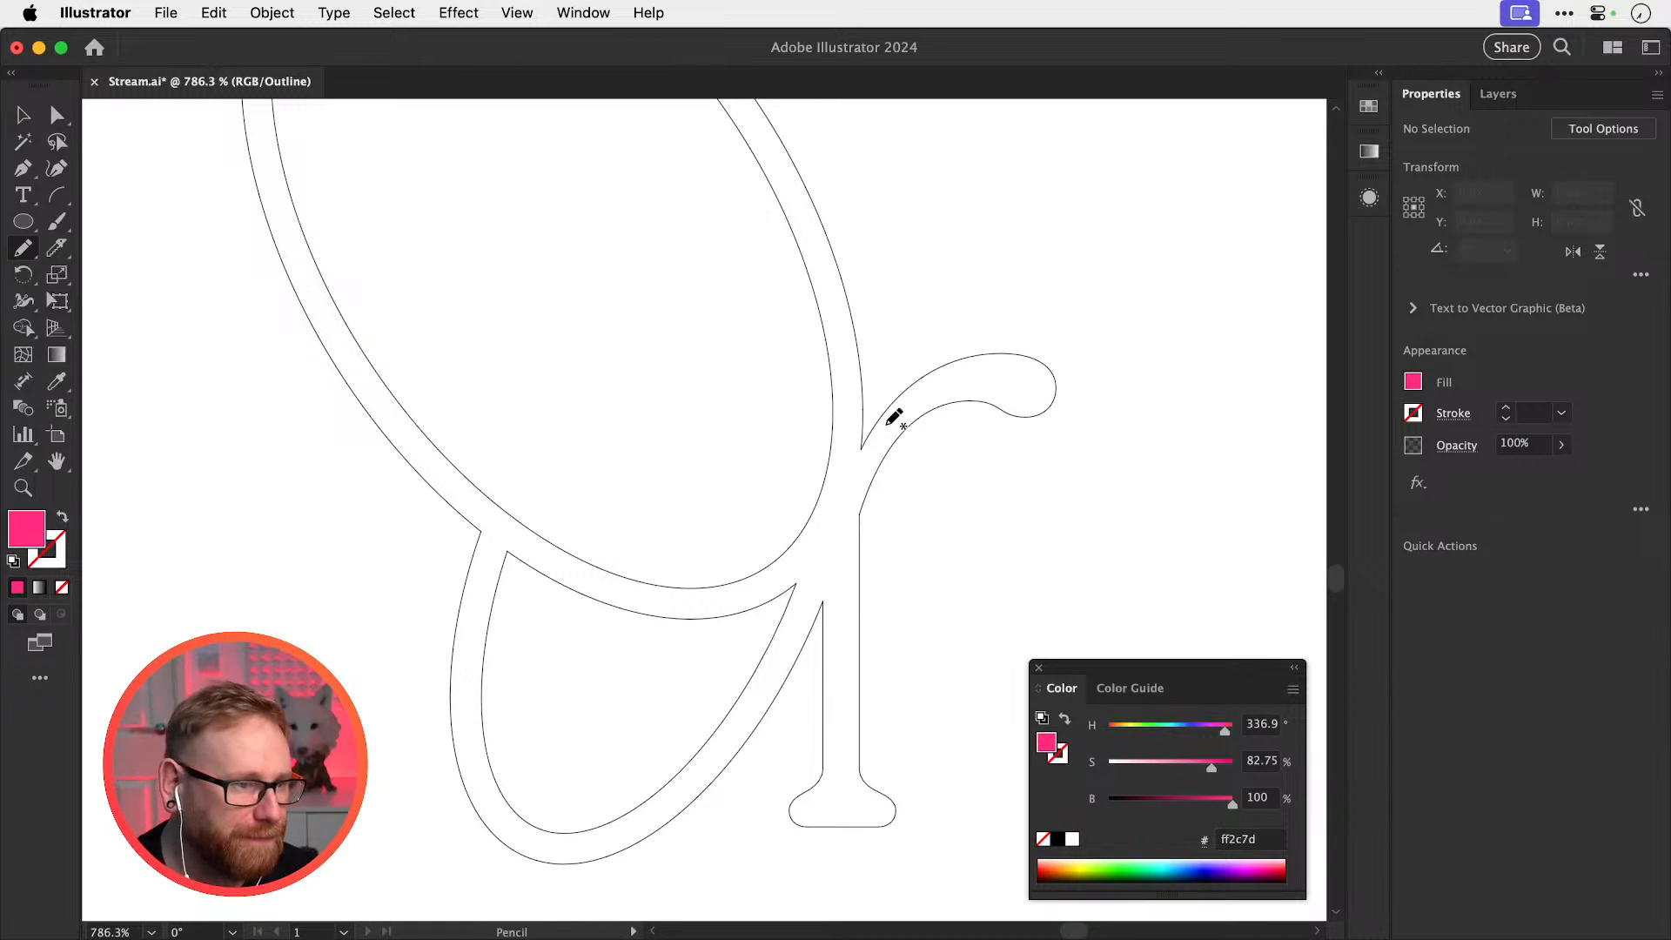
Pen a four-anchor path down along the r's stroke from the join
key("p")
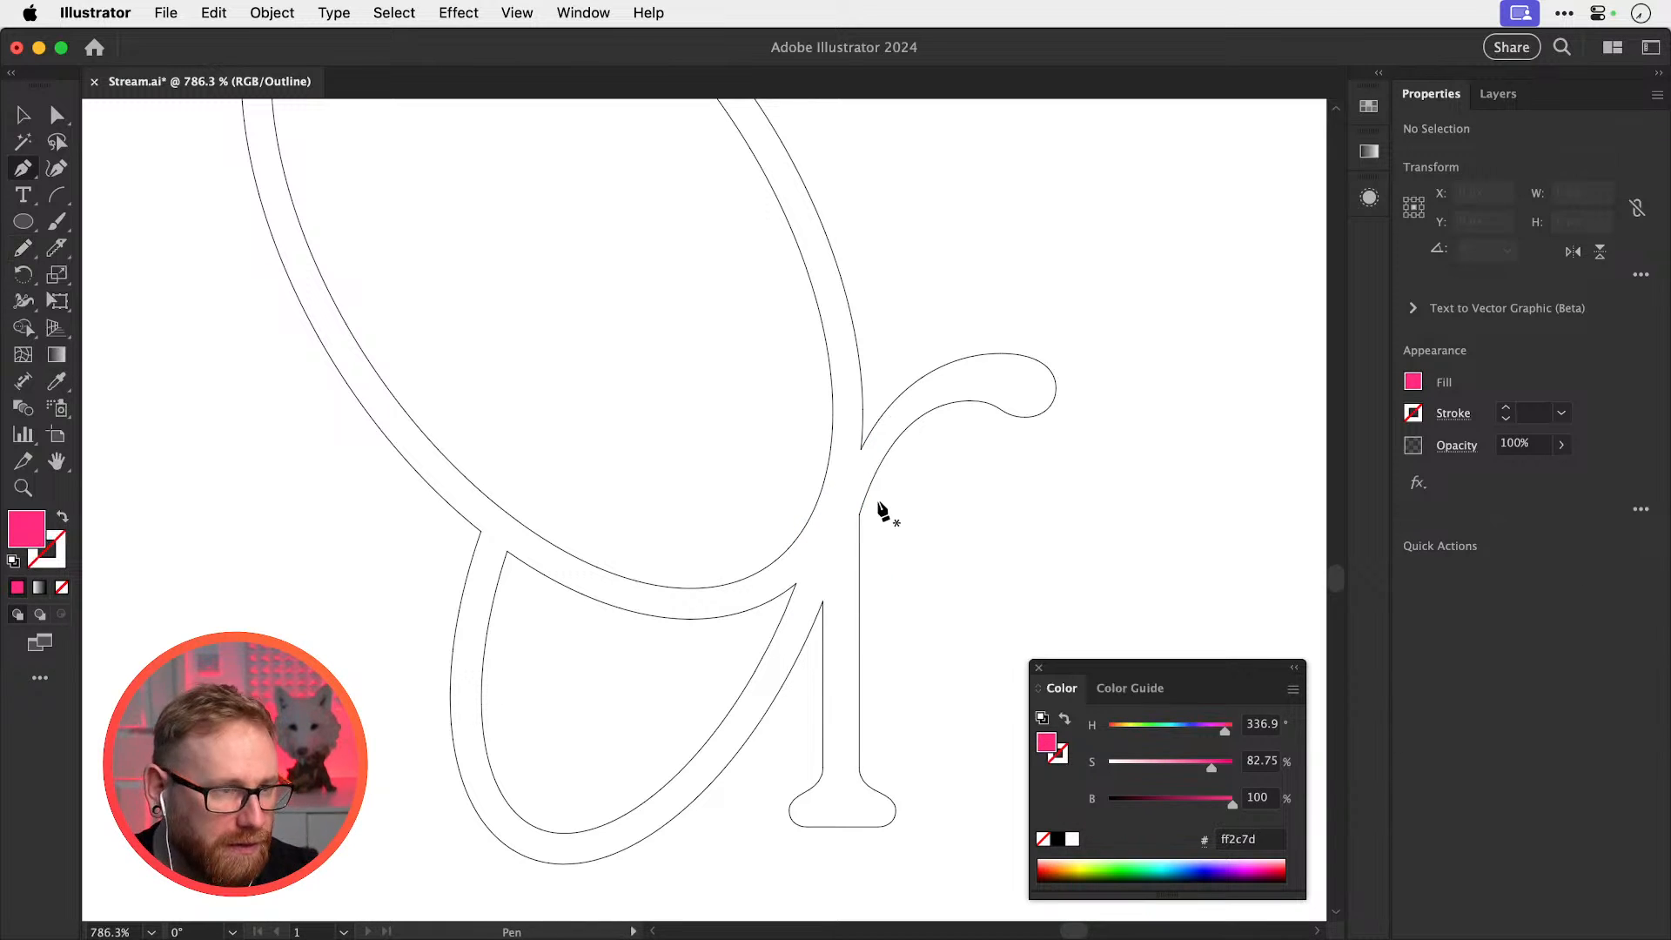
left_click(861, 449)
left_click(828, 512)
left_click(797, 583)
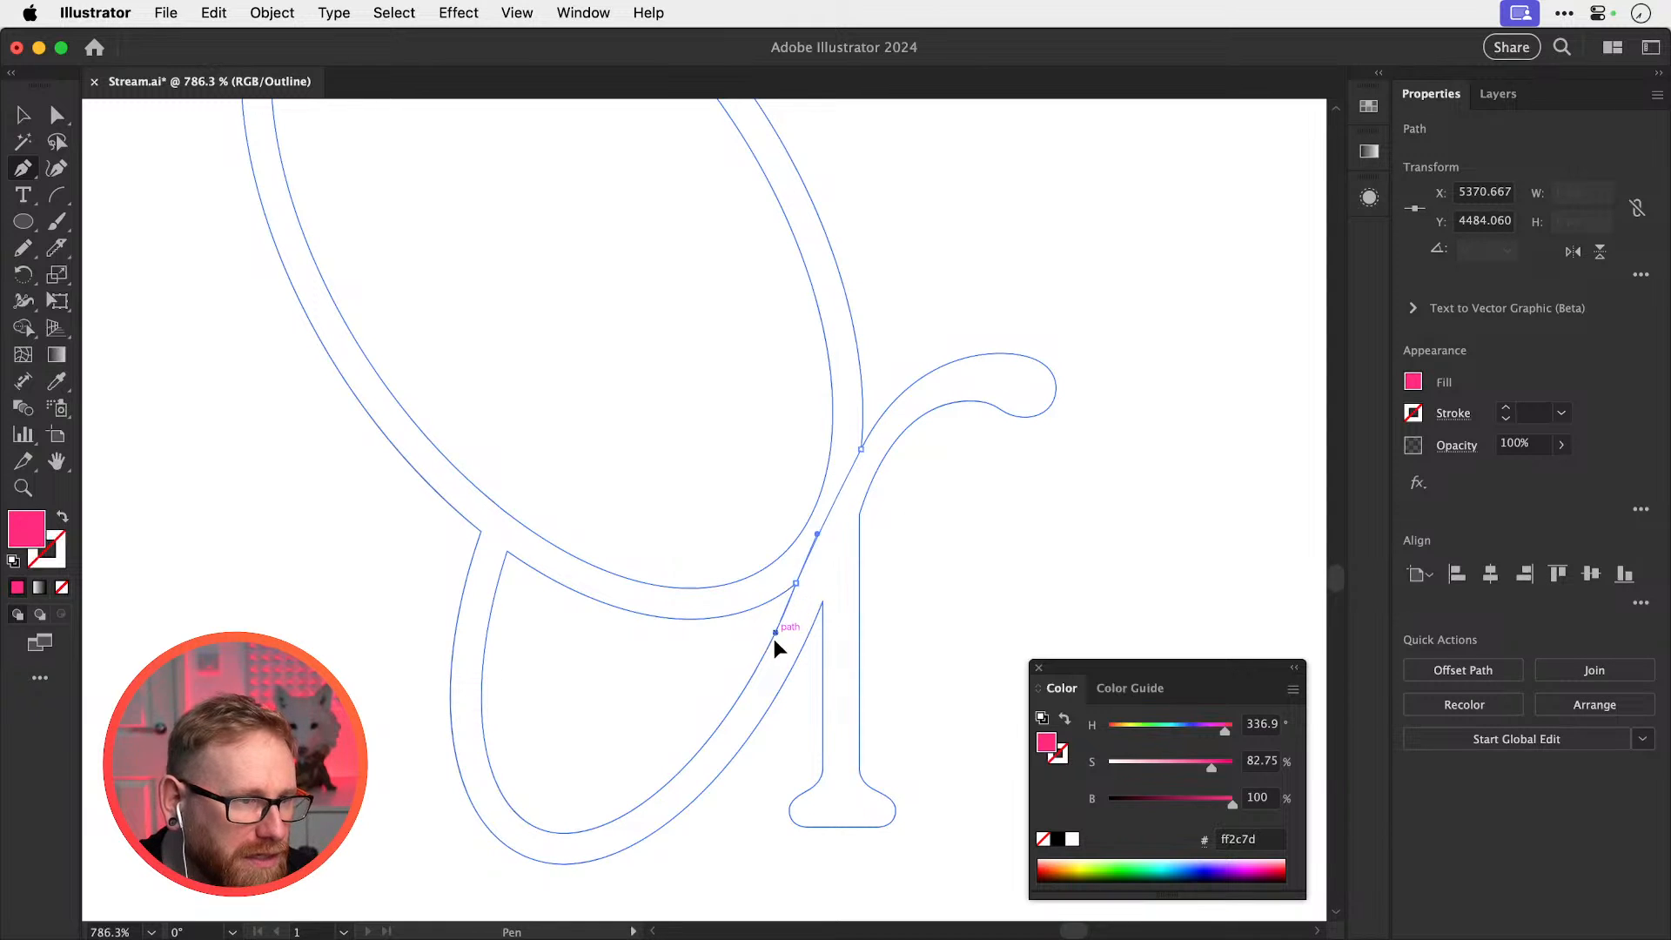
left_click(764, 653)
left_click_drag(767, 655, 772, 658)
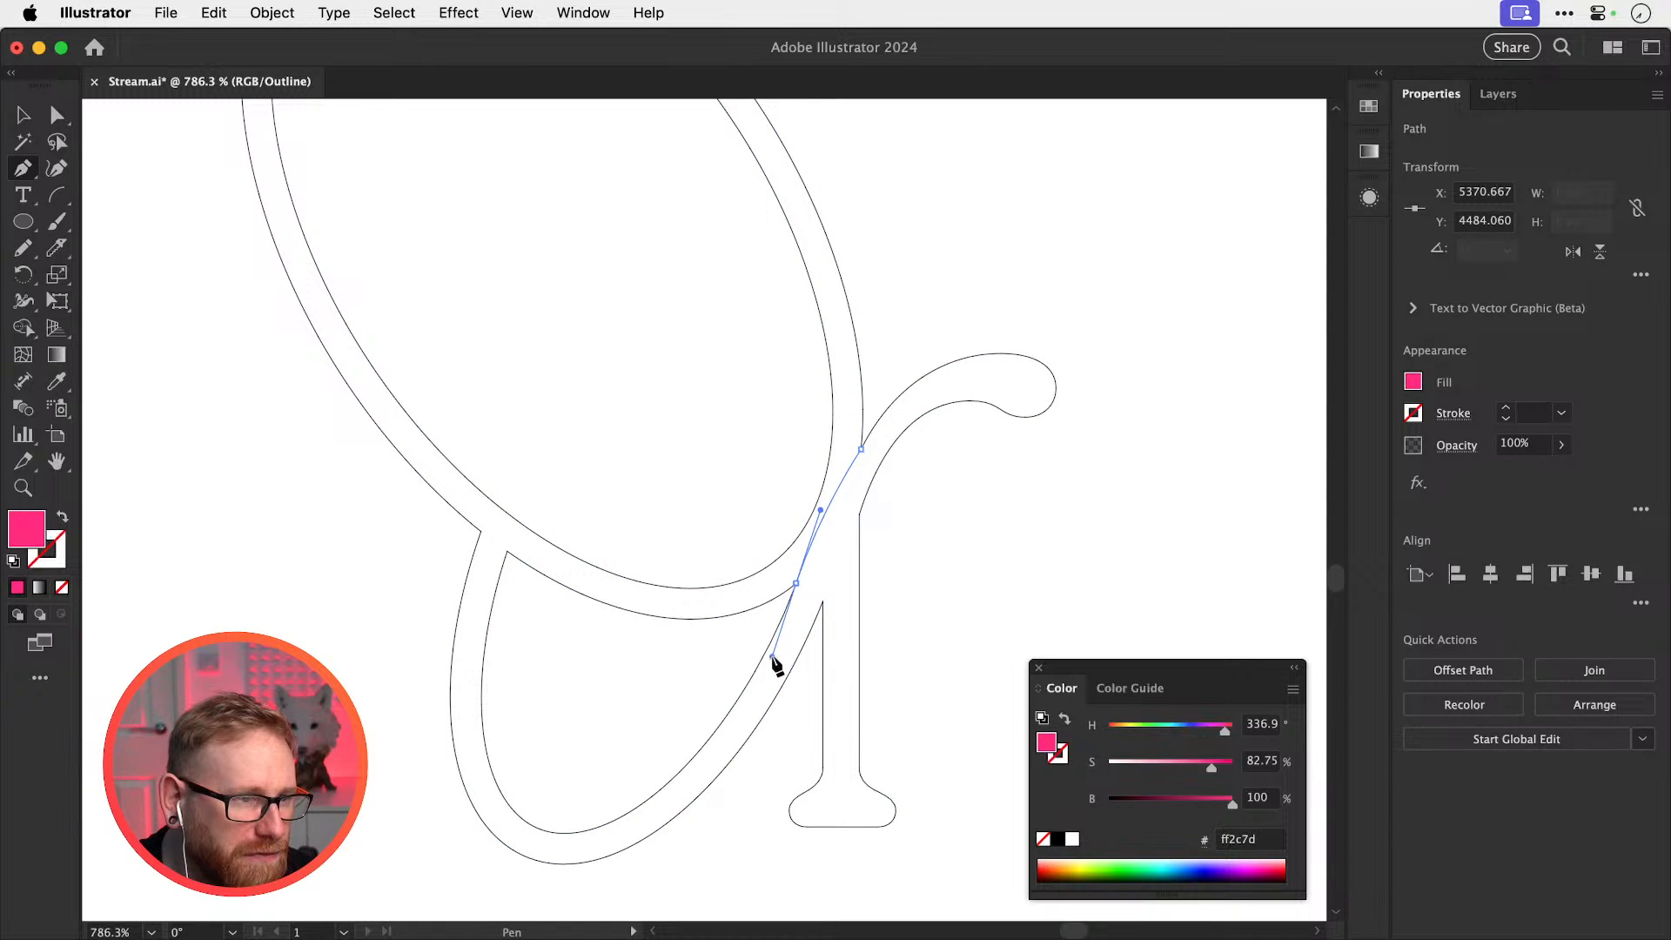
key("super+shift+a")
Zoom in where the loop crosses the stem and bend the curve's upper handle
key("v")
left_click_drag(852, 529, 1062, 570)
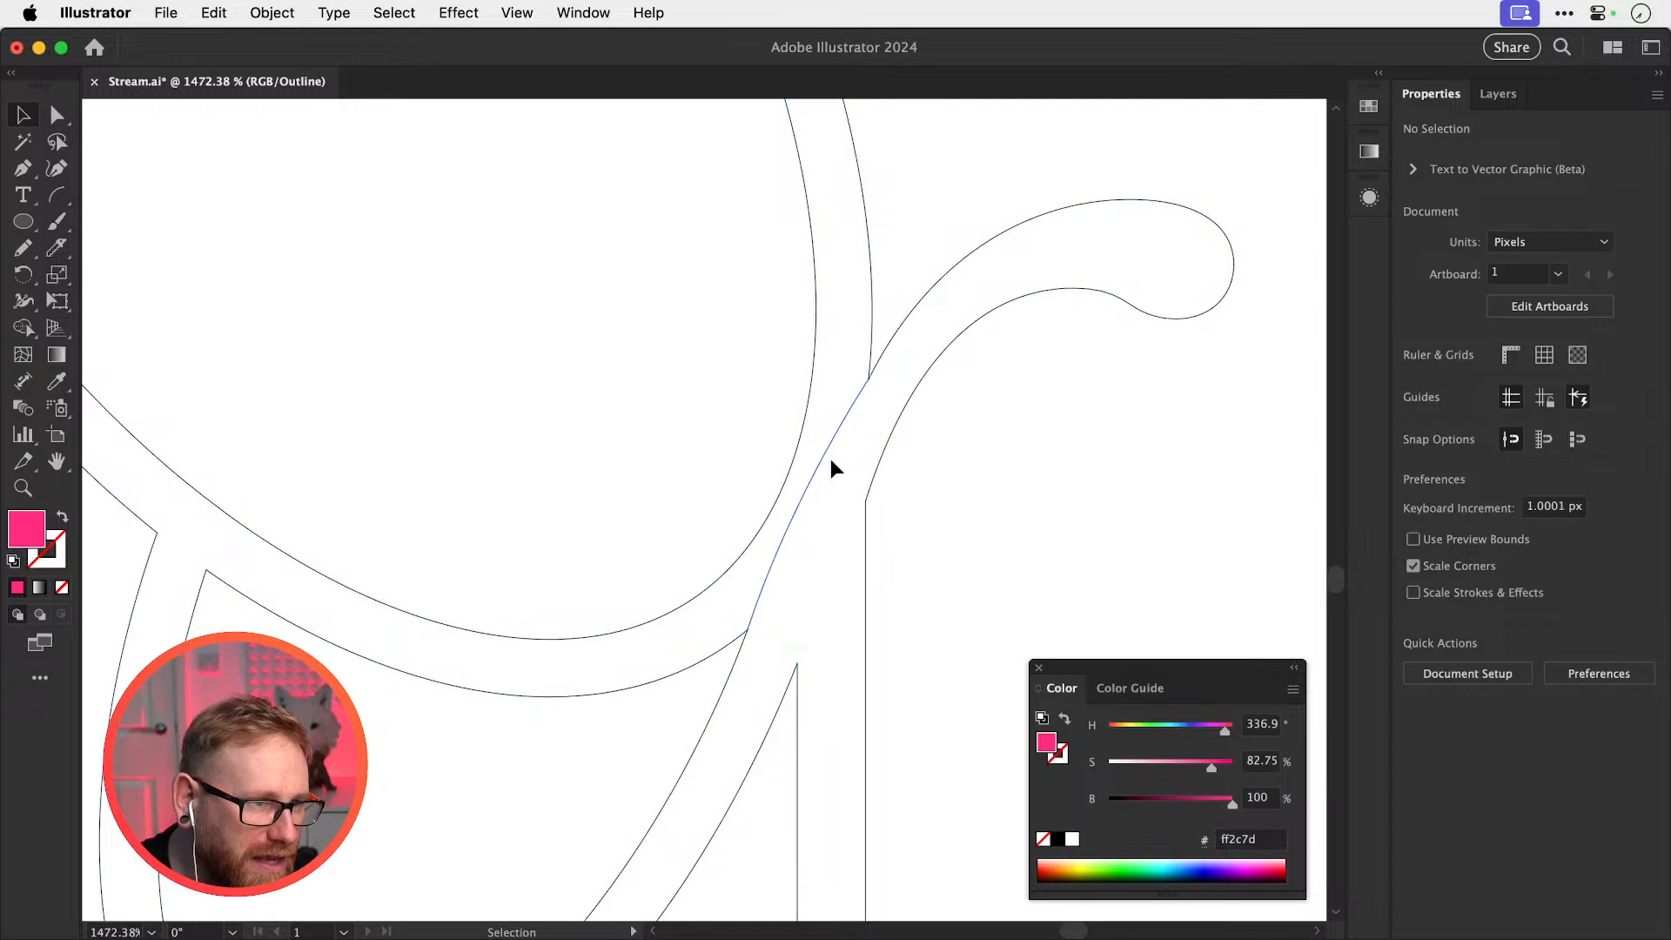
key("a")
left_click(767, 570)
left_click_drag(793, 491, 801, 483)
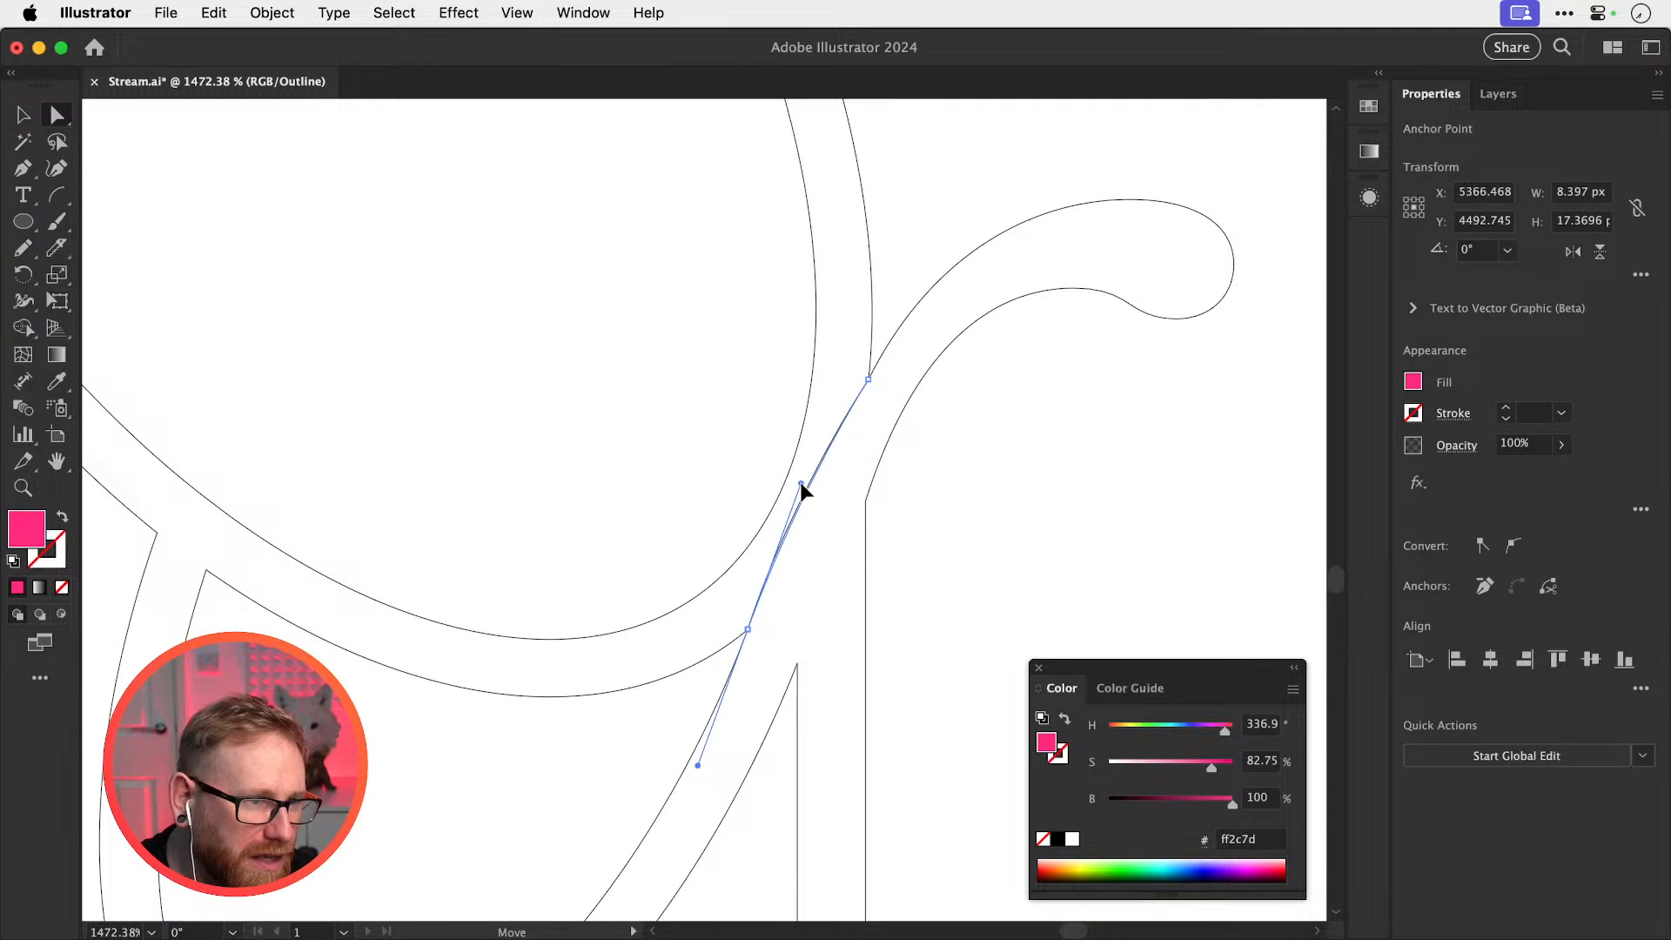
key("super+shift+a")
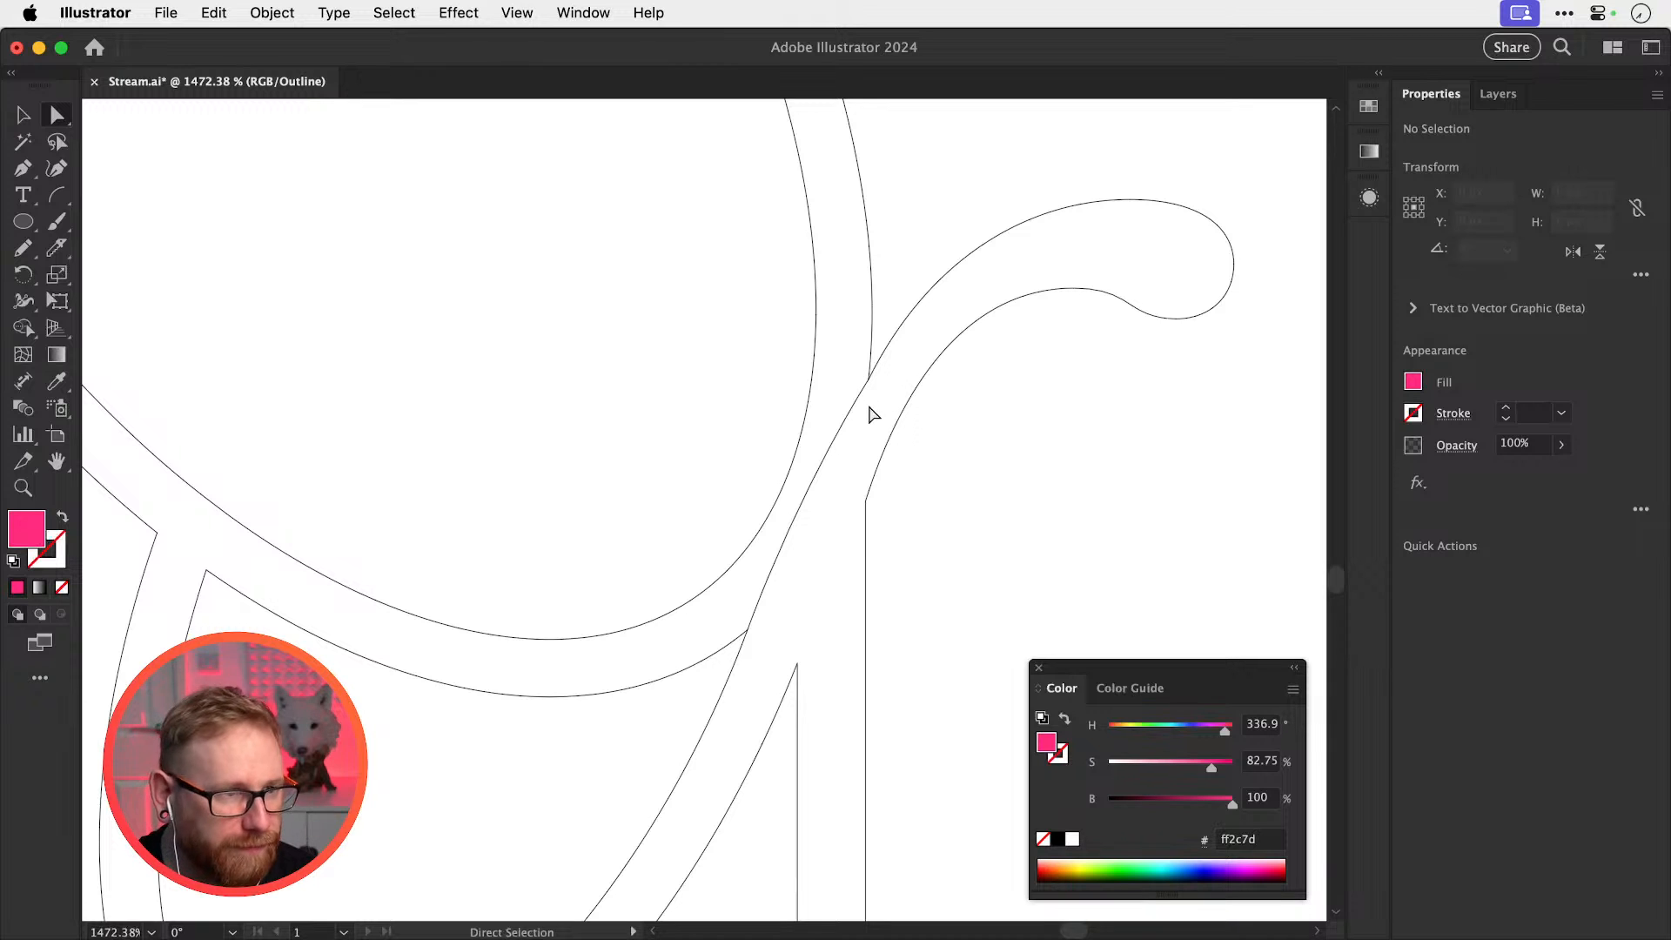
Move aside and delete the stray small path at the crossing, then reselect the diagonal path
key("v")
left_click_drag(845, 419, 874, 233)
left_click_drag(816, 356, 818, 358)
key("Delete")
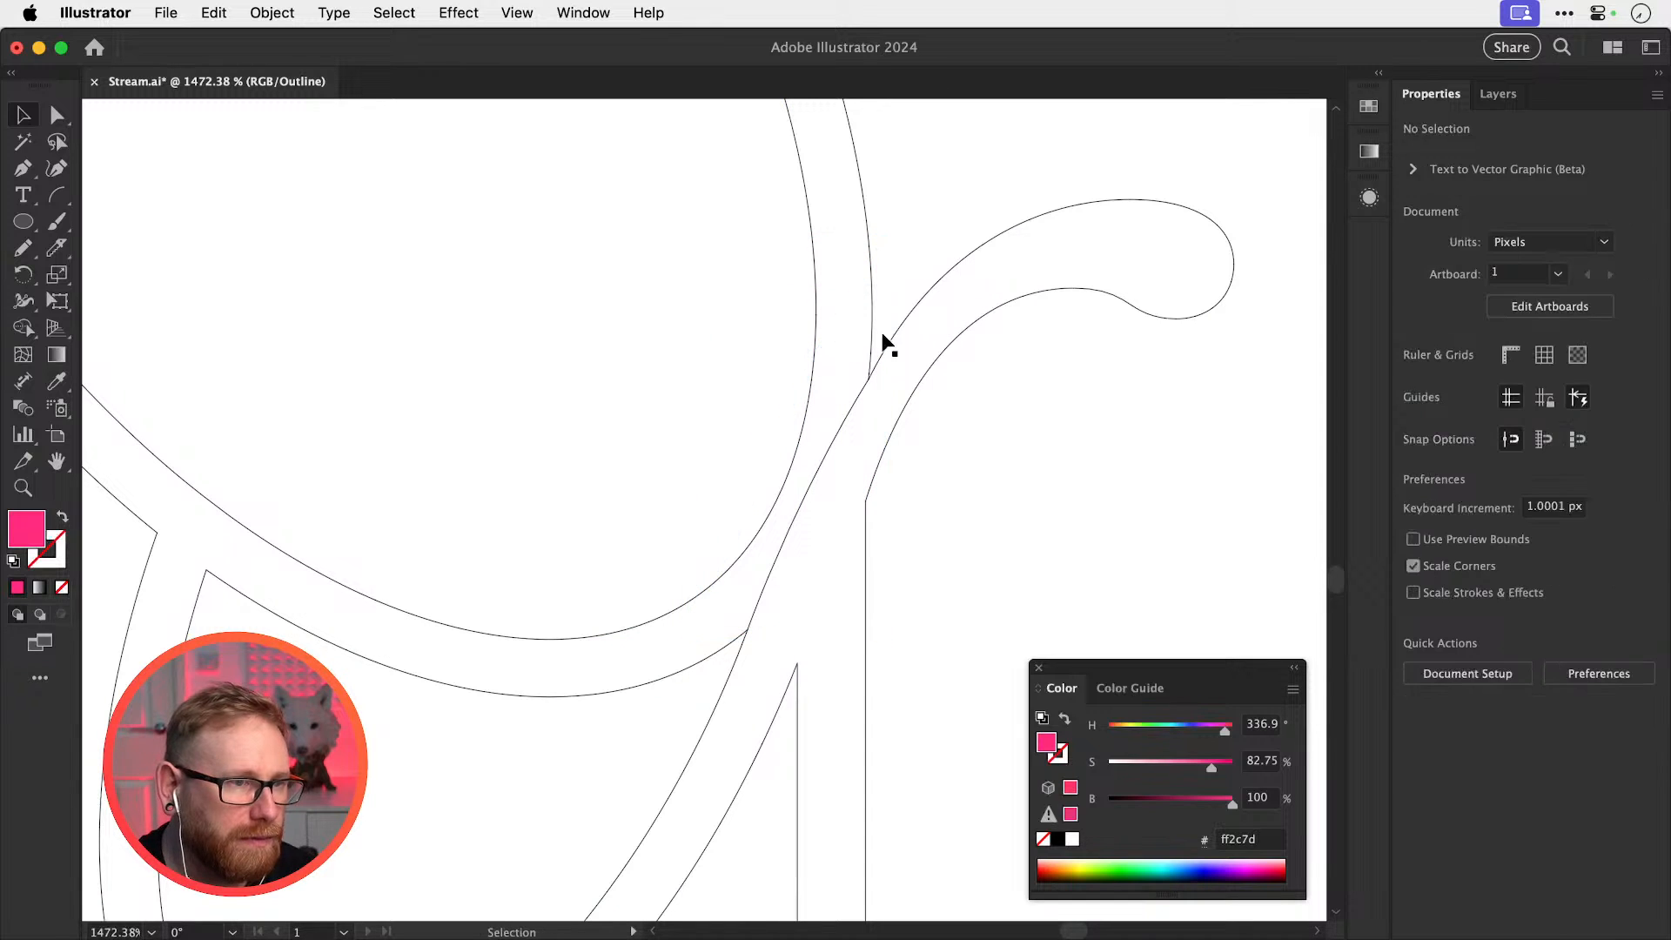
key("a")
left_click(893, 336)
key("v")
left_click(783, 514)
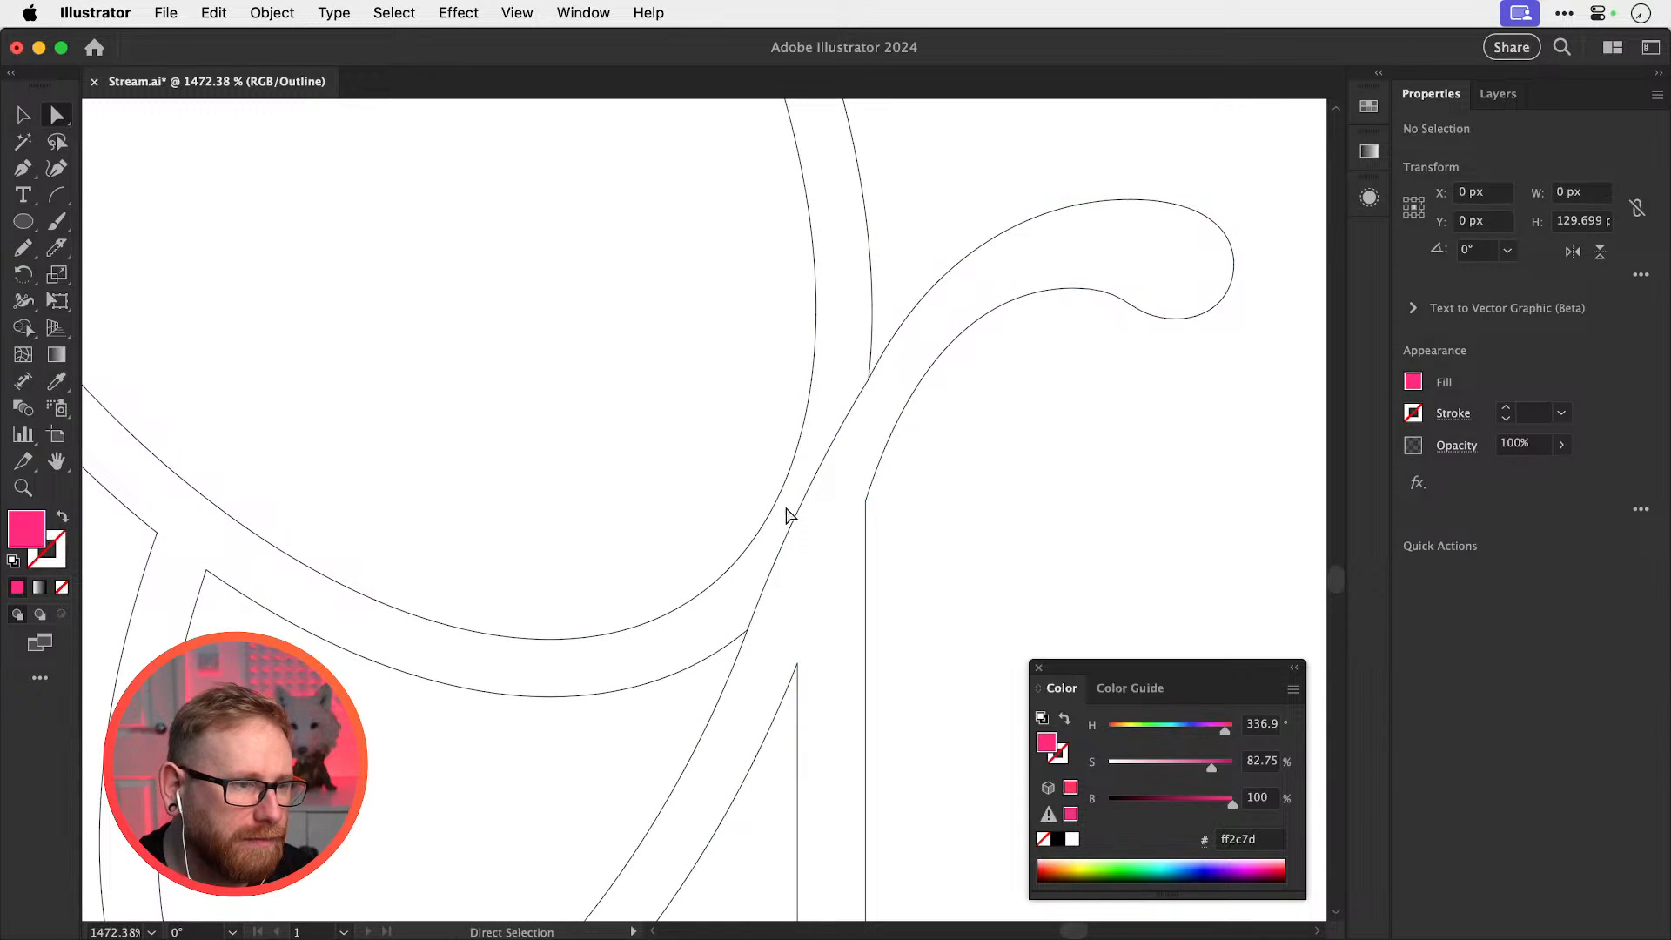
left_click(784, 555)
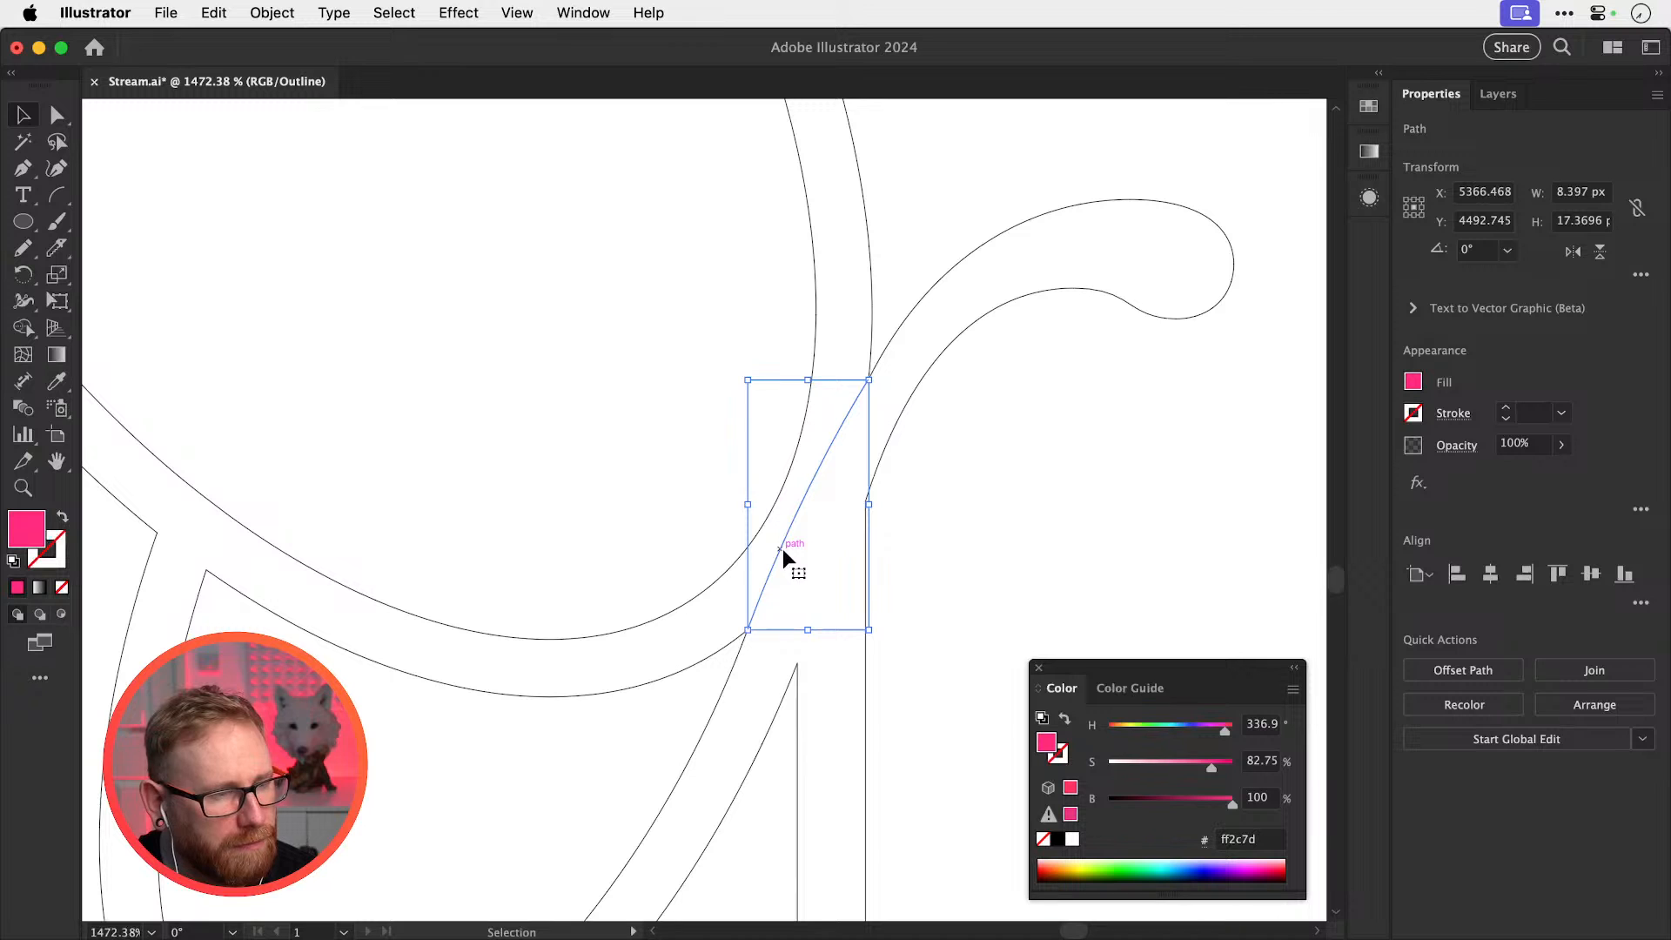
Start a new pen path from the crossing's upper point down to a curved point along the stem
key("p")
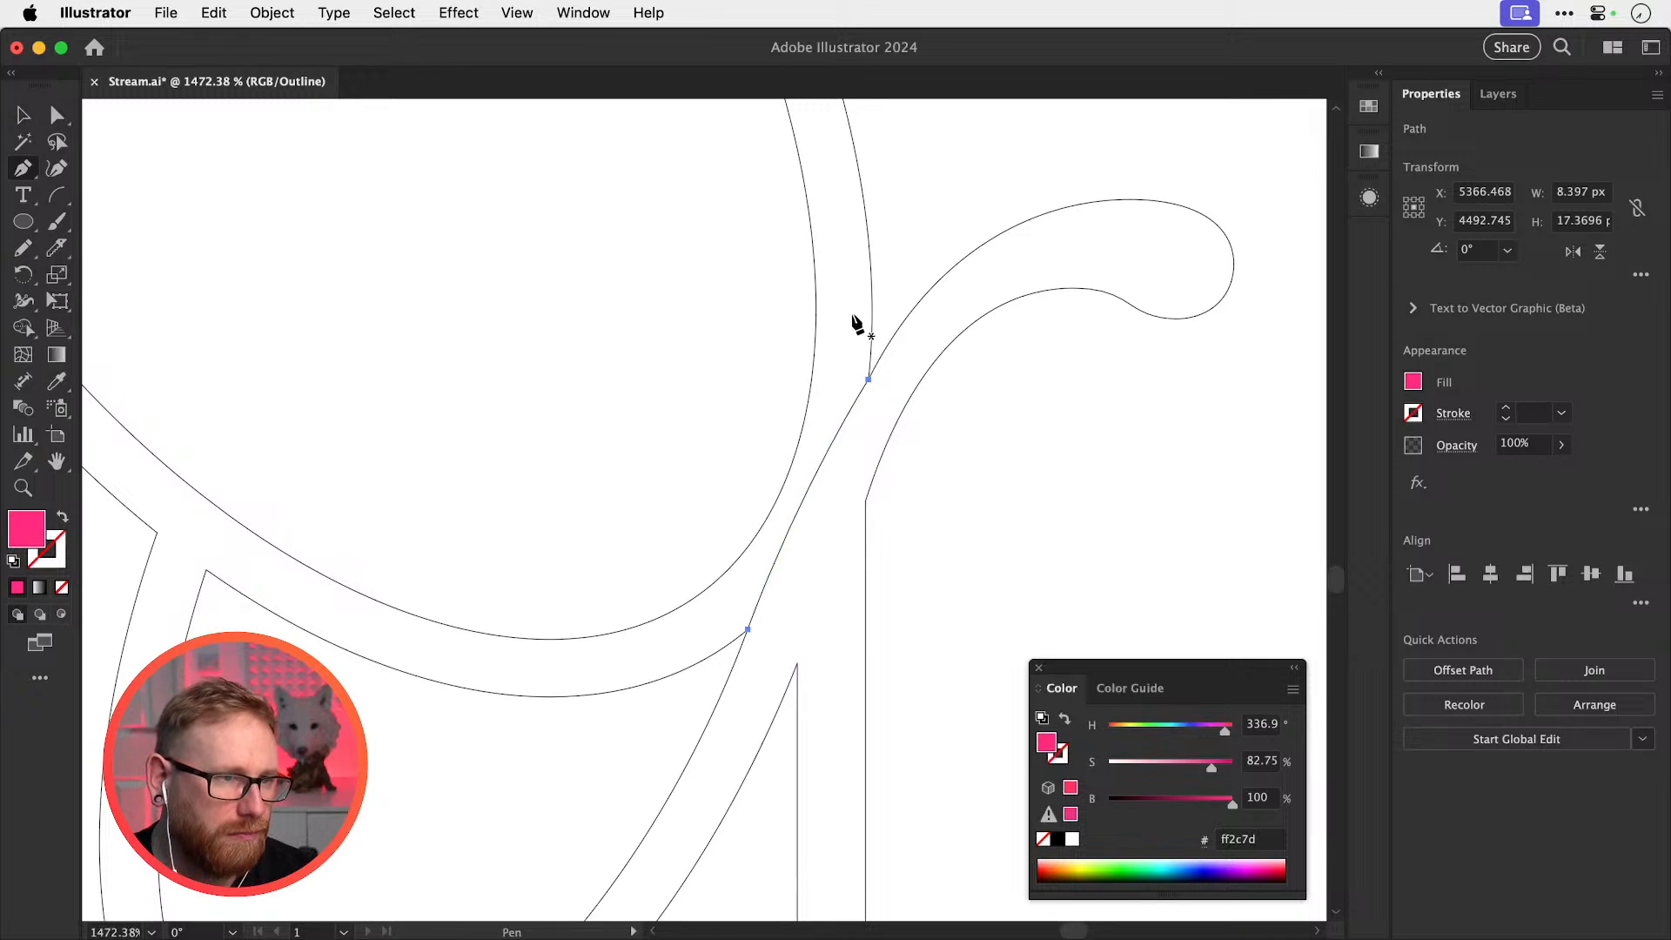
key("shift+super+a")
left_click(896, 258)
left_click_drag(664, 699, 613, 909)
key("super+y")
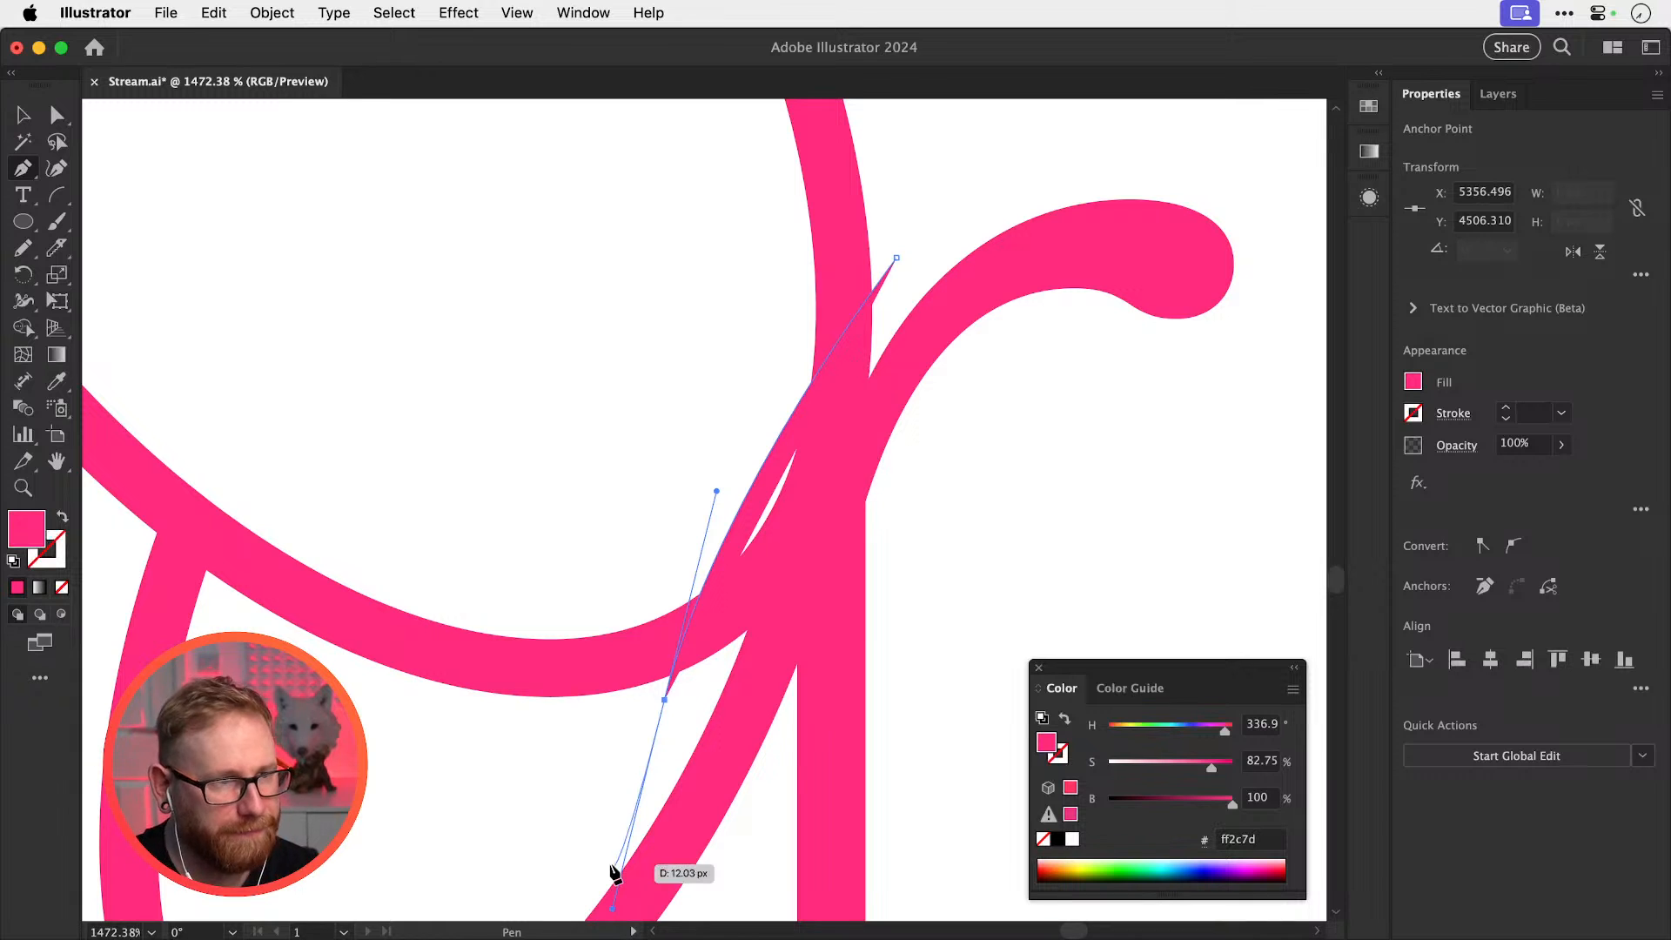
key("super+minus")
key("super+minus")
key("super+minus")
key("super+y")
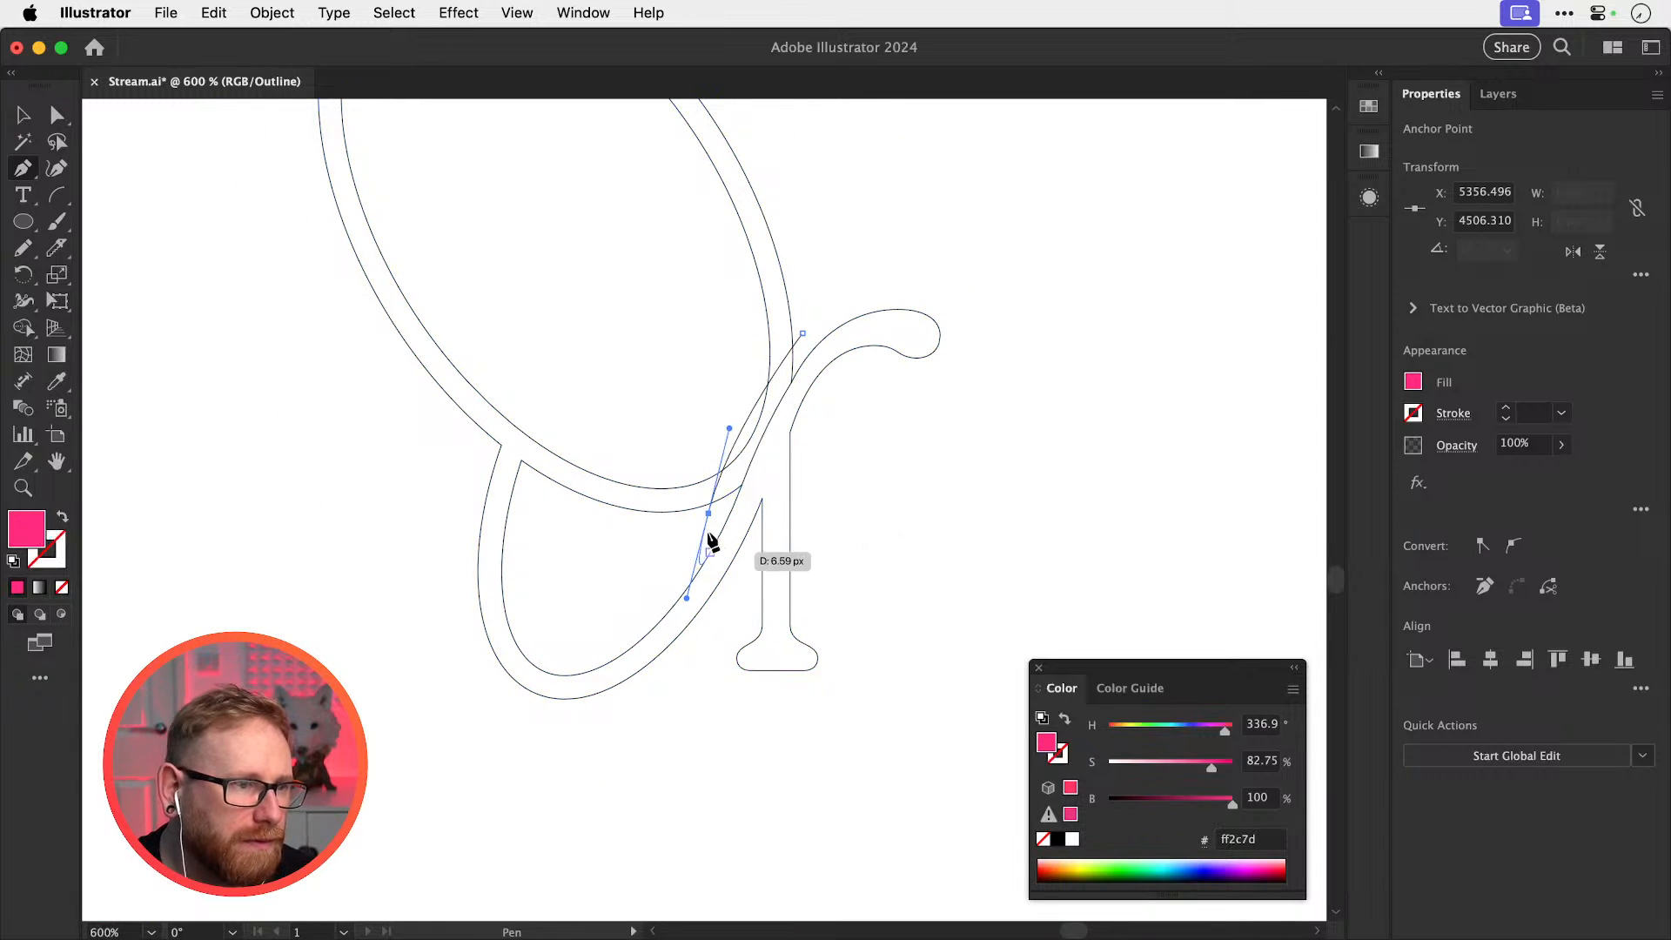
left_click(709, 513)
key("z")
left_click_drag(729, 485, 928, 511)
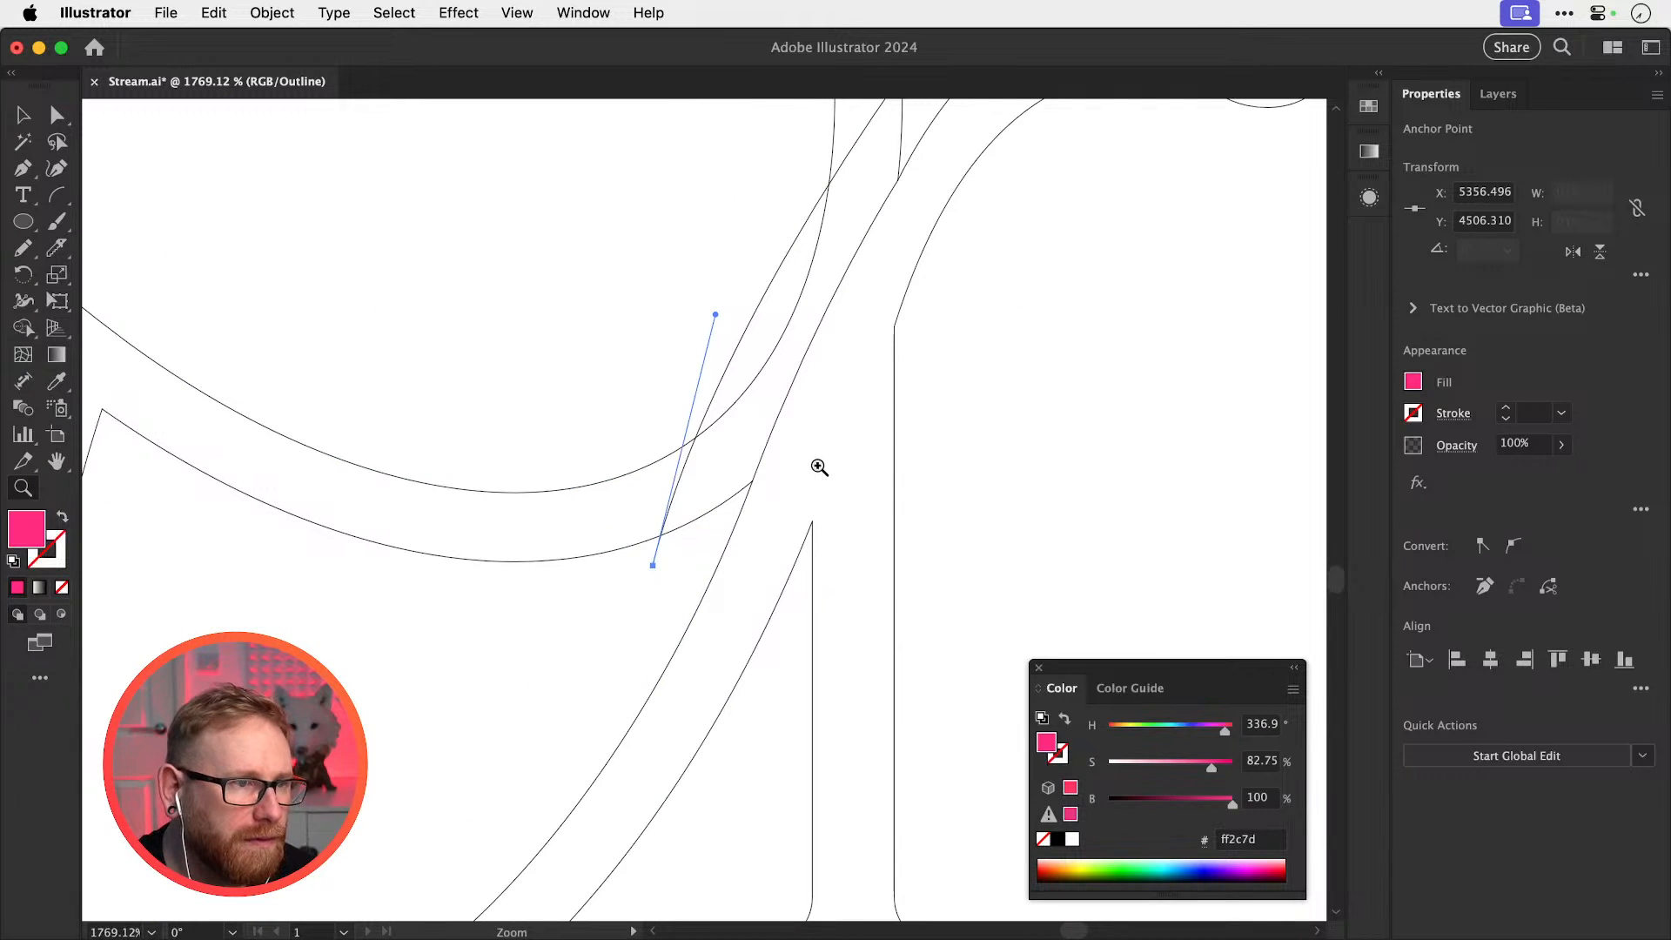
left_click_drag(812, 461, 801, 536)
Tidy the open spike path at the crossing and select its lower endpoint
key("p")
left_click(741, 557)
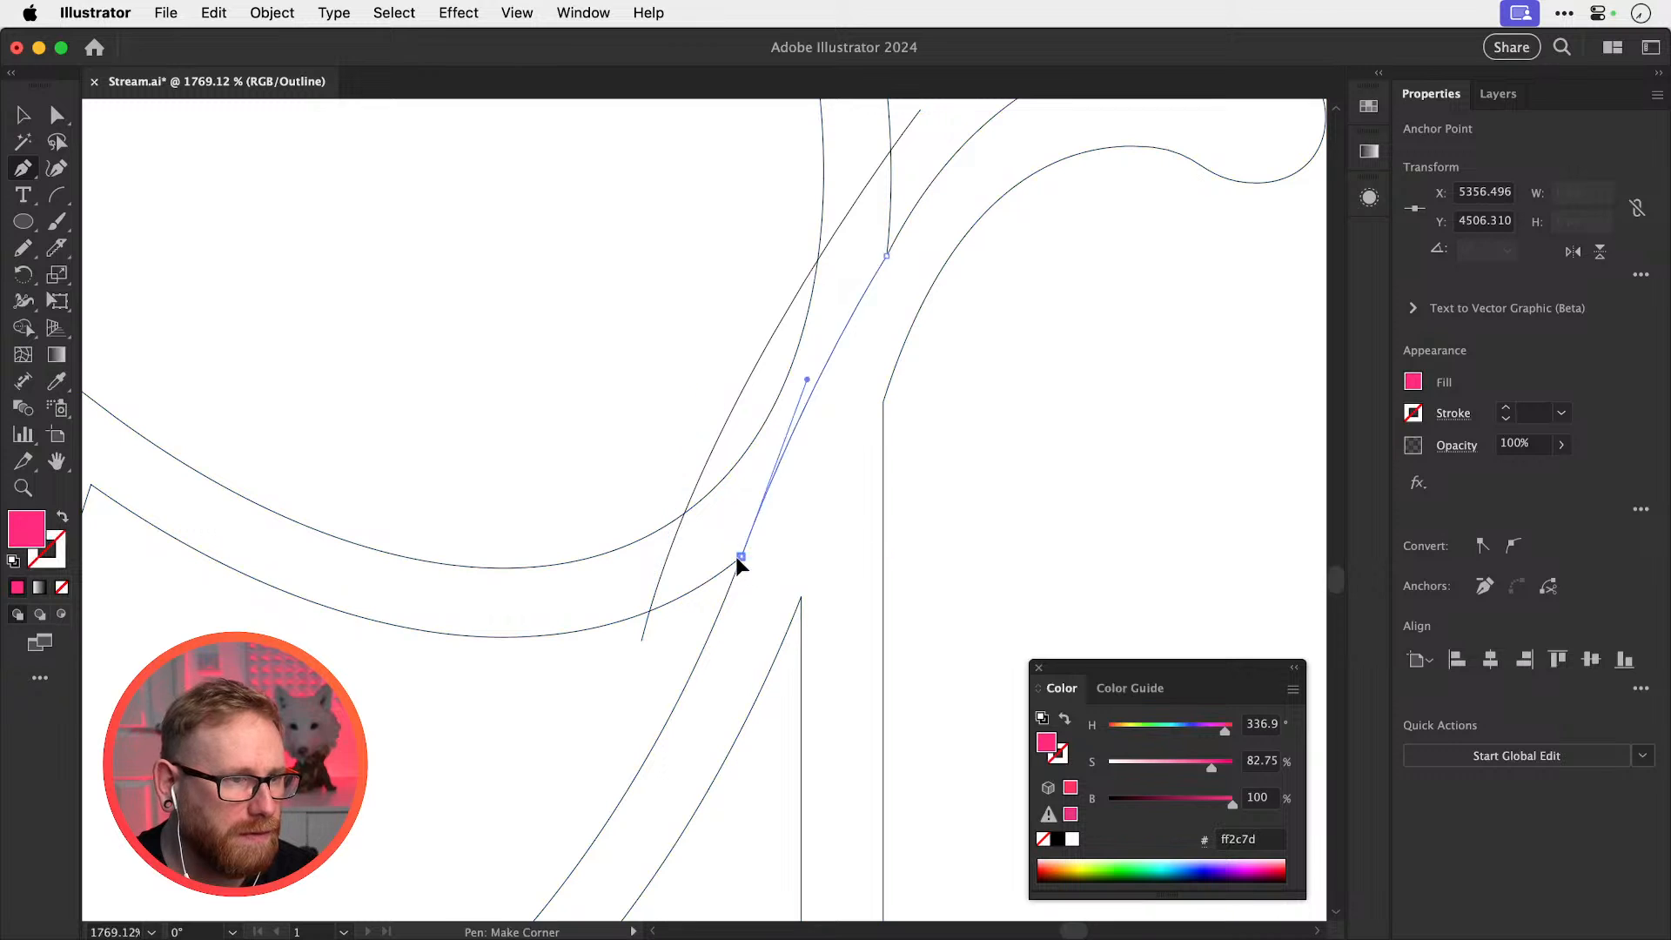
left_click(834, 554, "super")
key("v")
left_click_drag(753, 529, 825, 520)
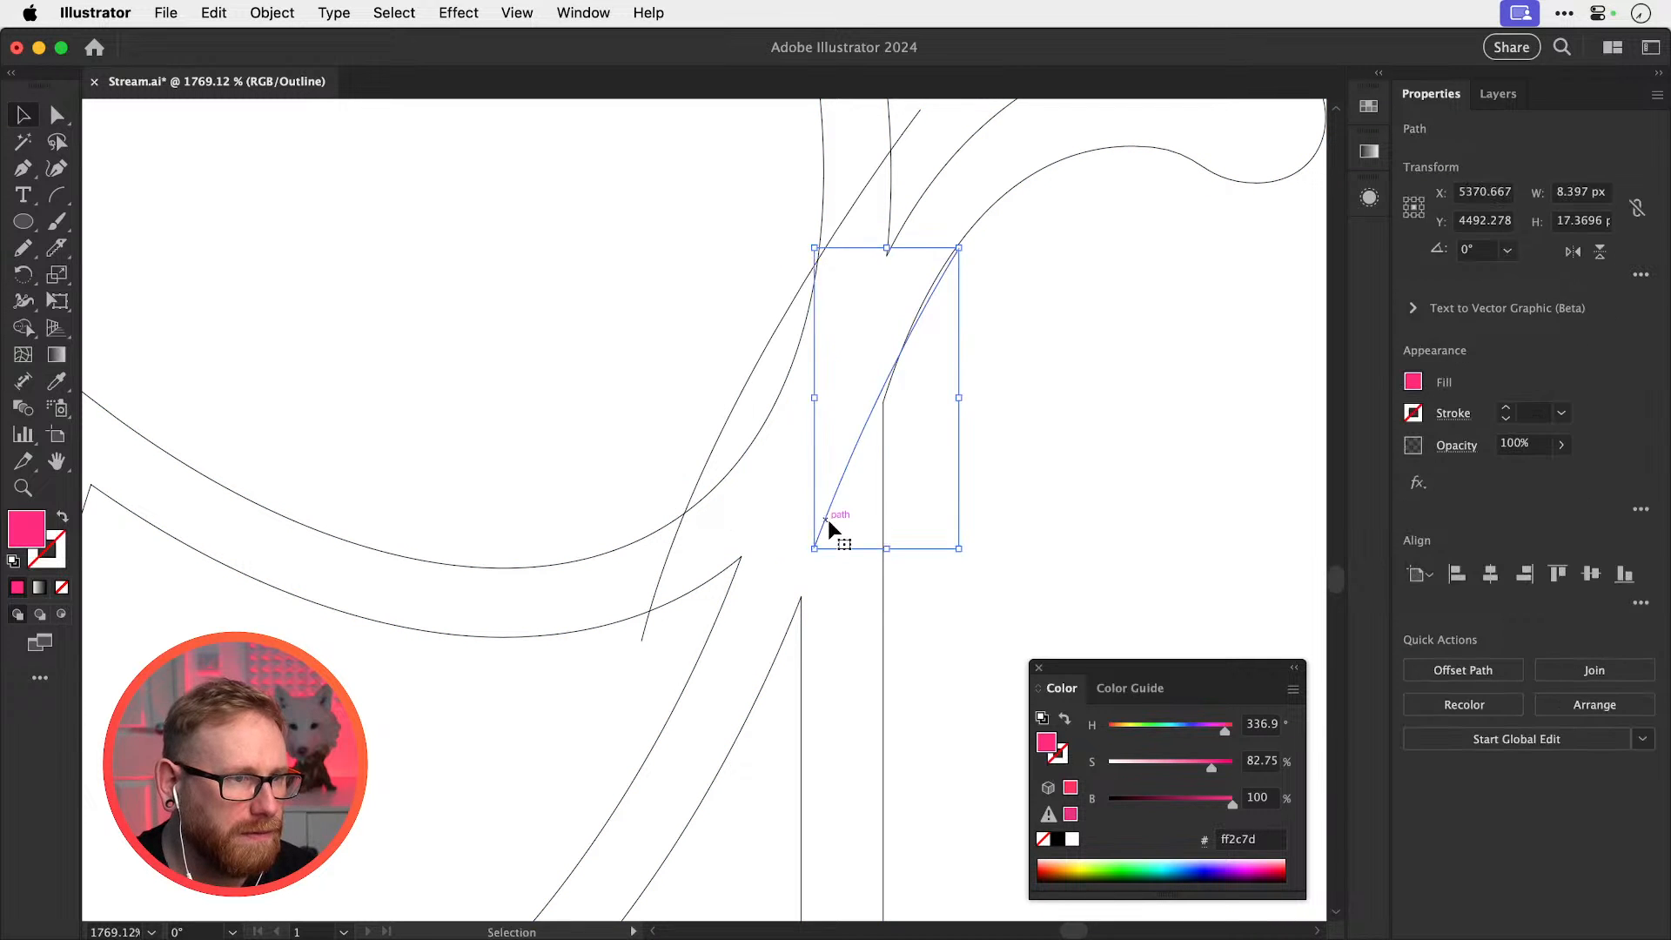
key("super+z")
left_click(598, 567)
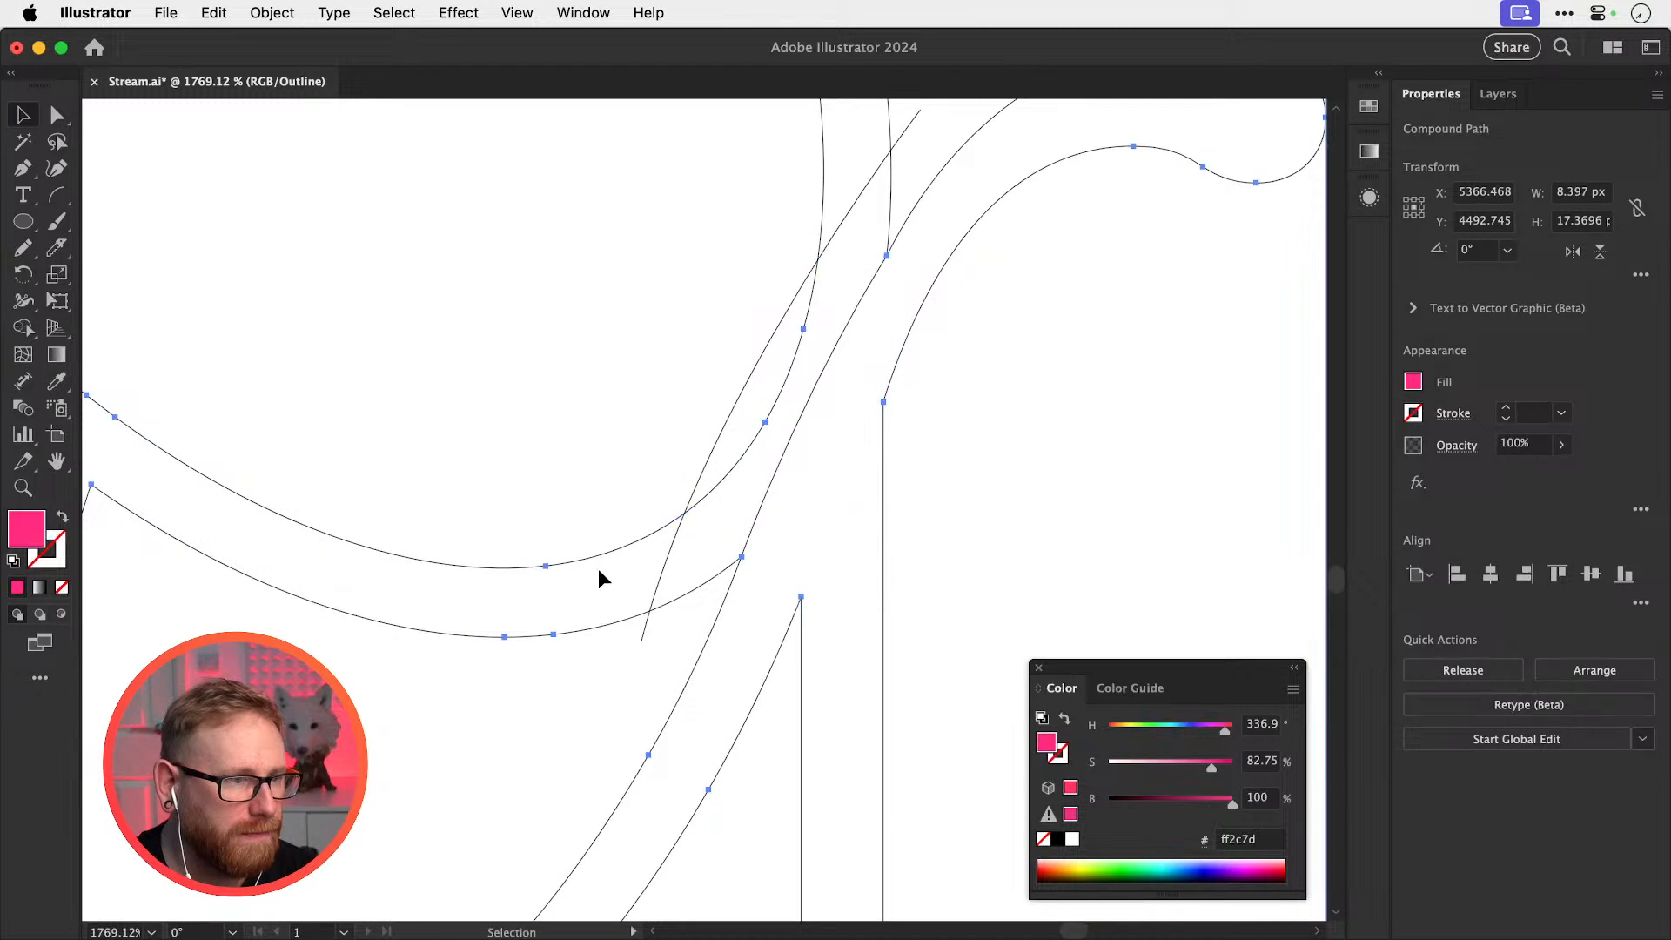
left_click(653, 566)
key("a")
left_click(641, 641)
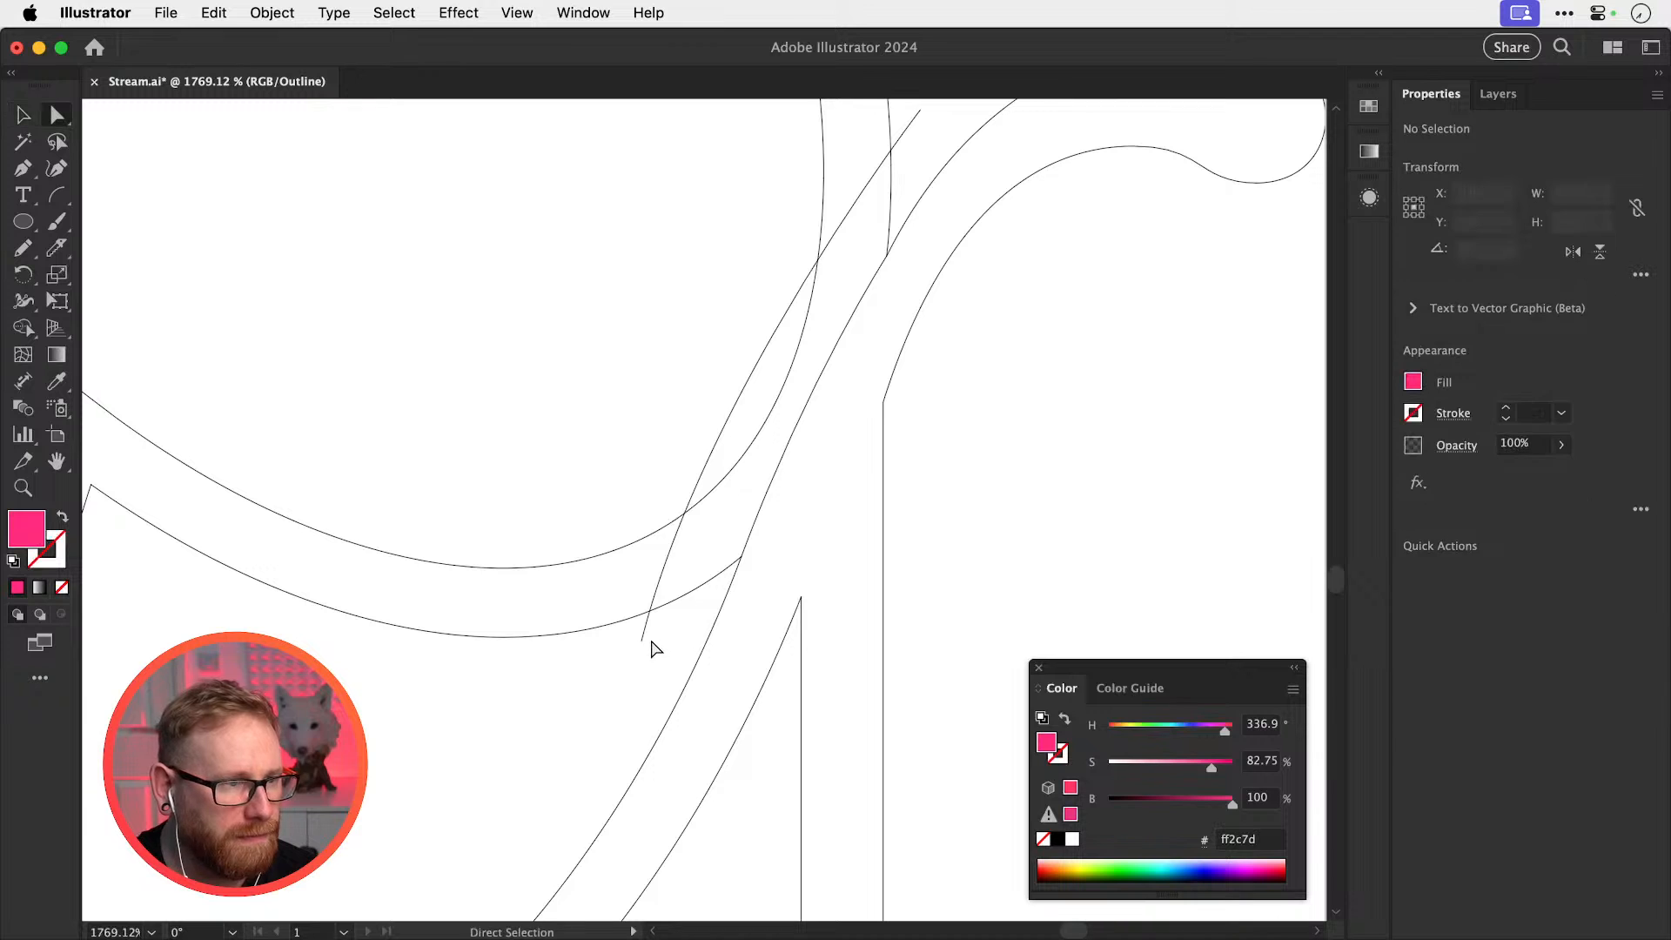
Continue the path through a corner point and the crossing to close the spike, then preview
key("p")
left_click(641, 641)
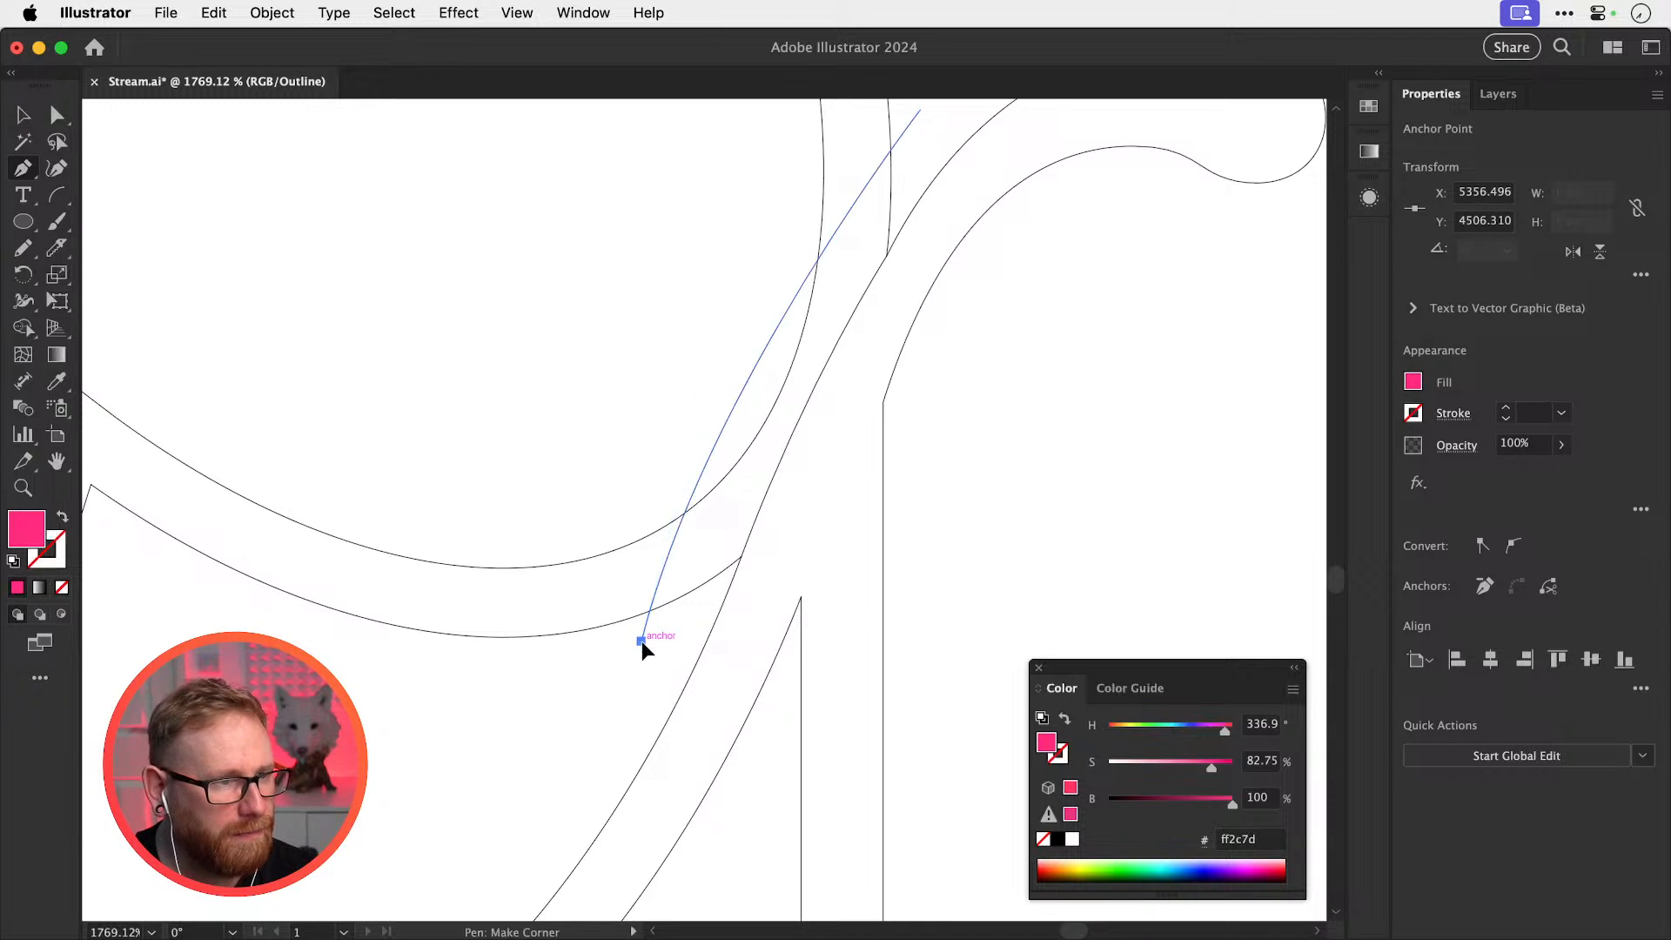
left_click(700, 609)
left_click(741, 557)
left_click(818, 507, "super")
left_click_drag(841, 494, 692, 792)
left_click(738, 554)
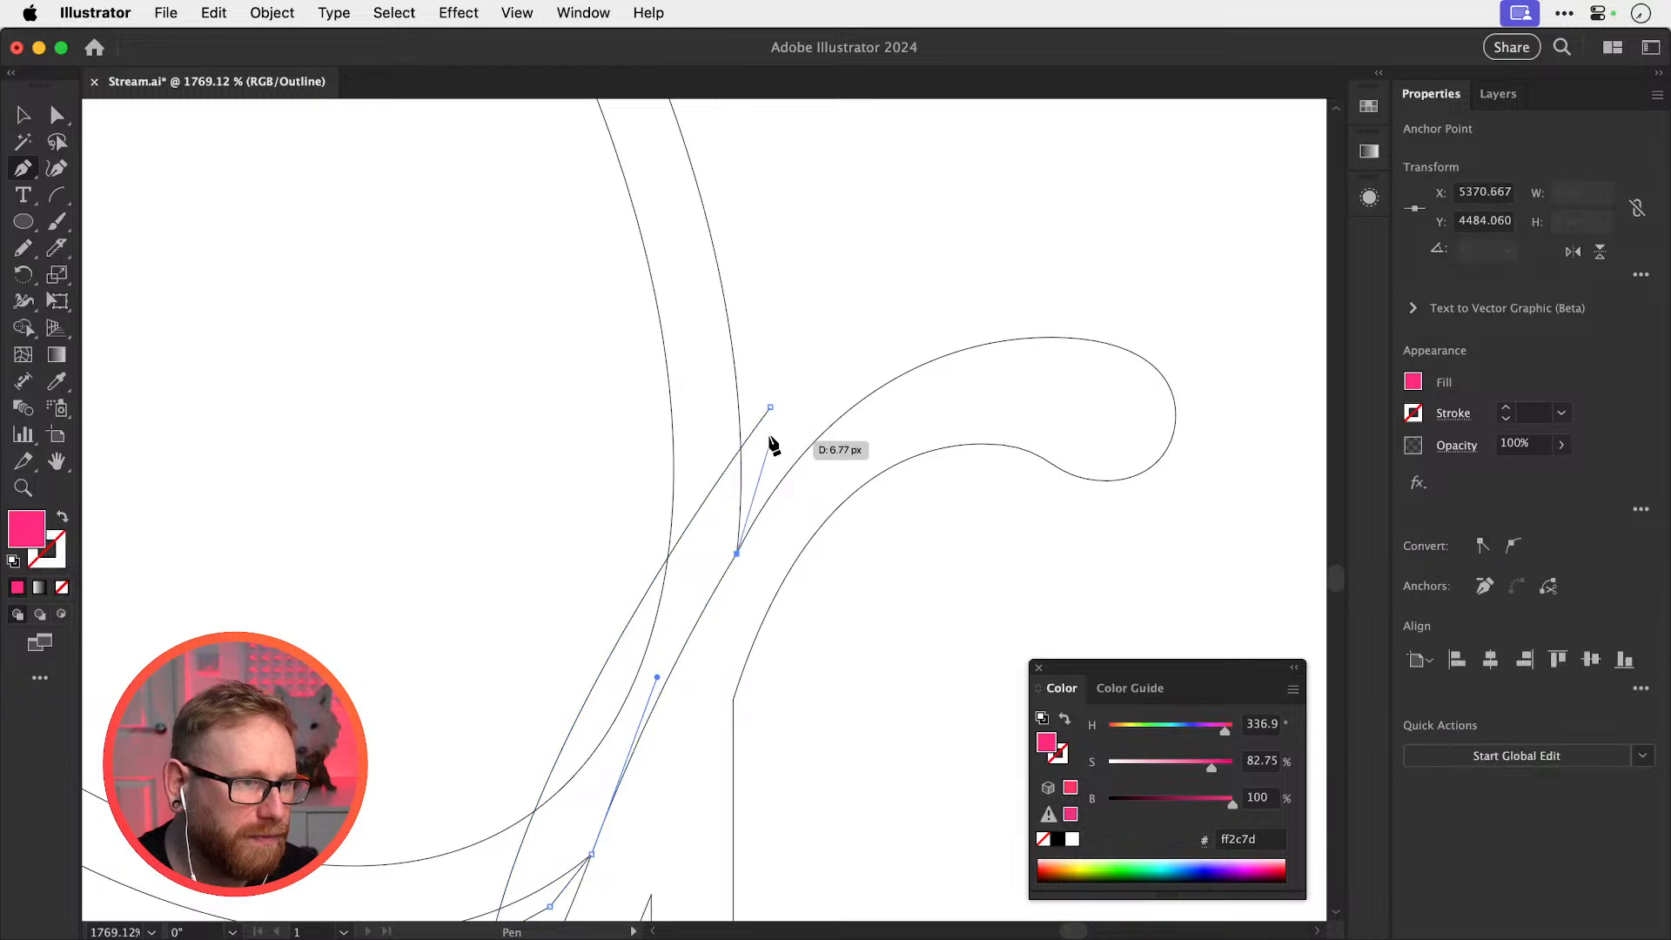
left_click(770, 408)
left_click(826, 404, "super")
key("super+y")
Eyedropper a white fill onto the pink spike shape
left_click(734, 503, "super")
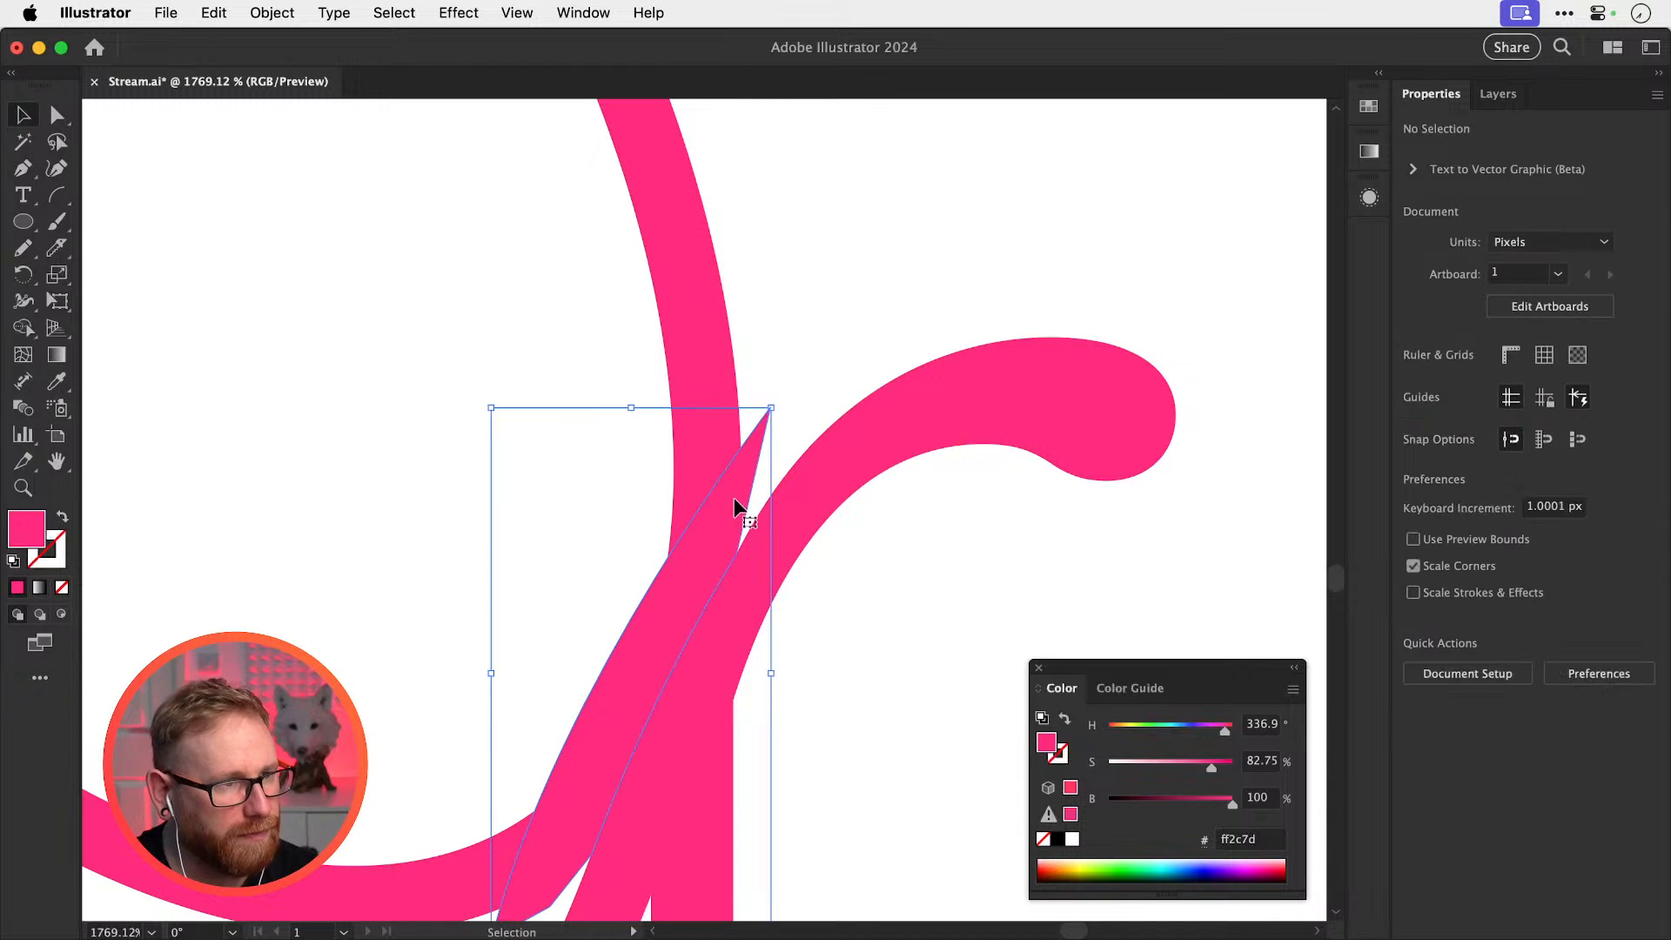
key("i")
left_click(855, 294)
key("super+minus")
key("super+minus")
key("super+minus")
key("super+minus")
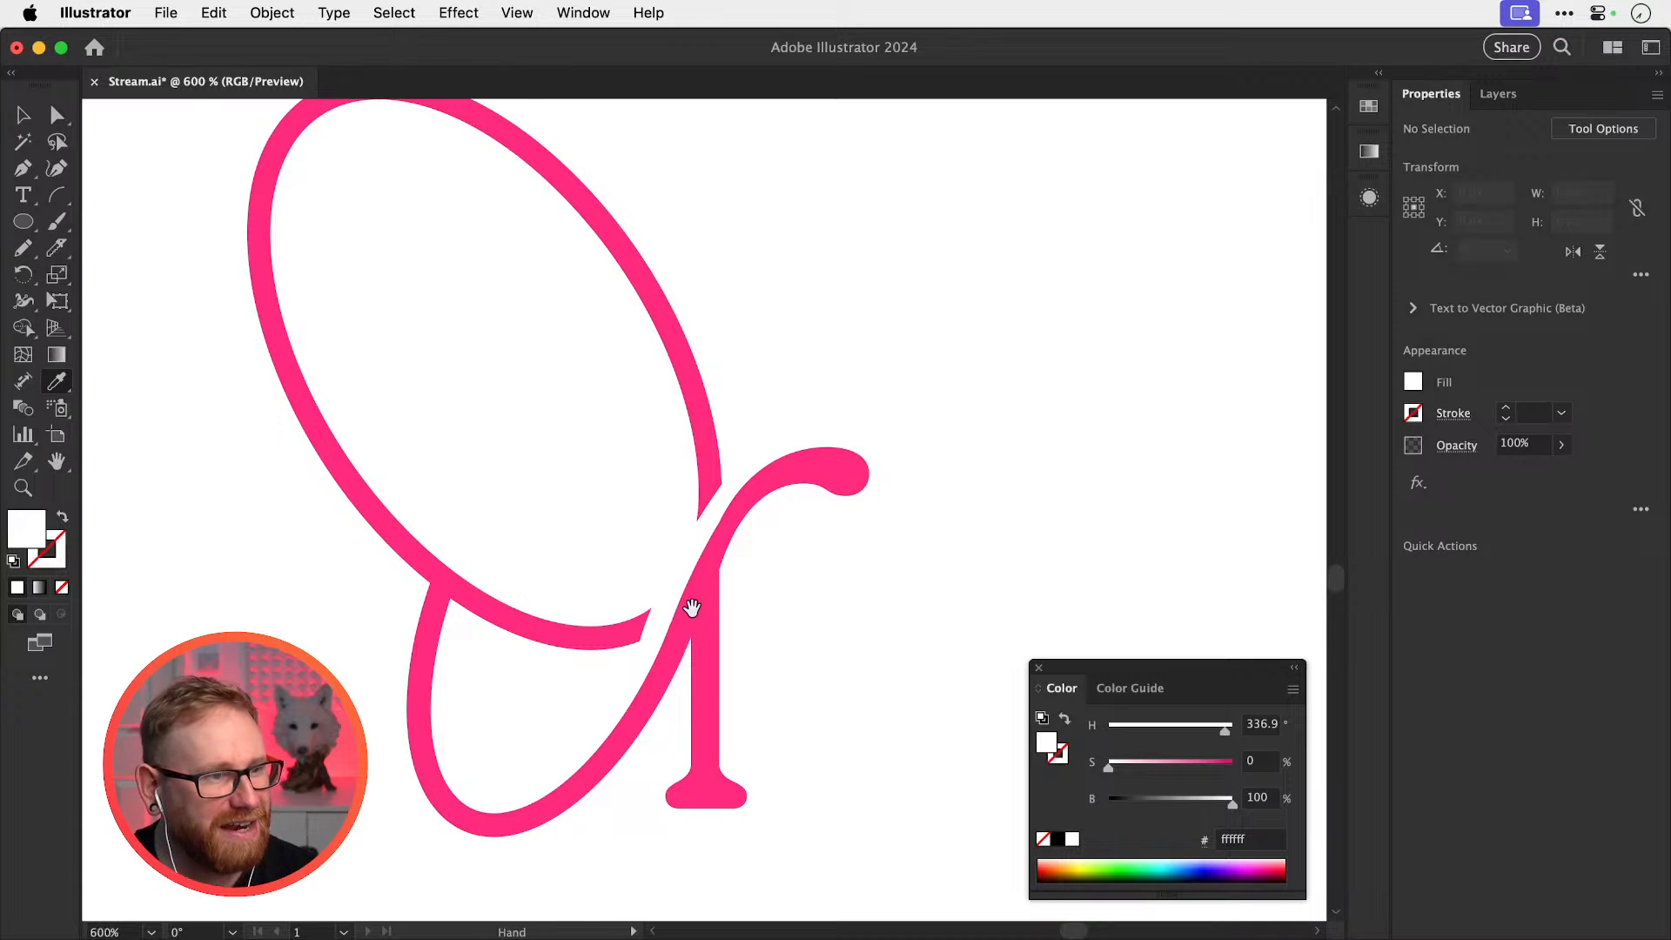
left_click_drag(692, 608, 1009, 597)
Magnify the junction and drag the spike's handle to close the thin white sliver
key("z")
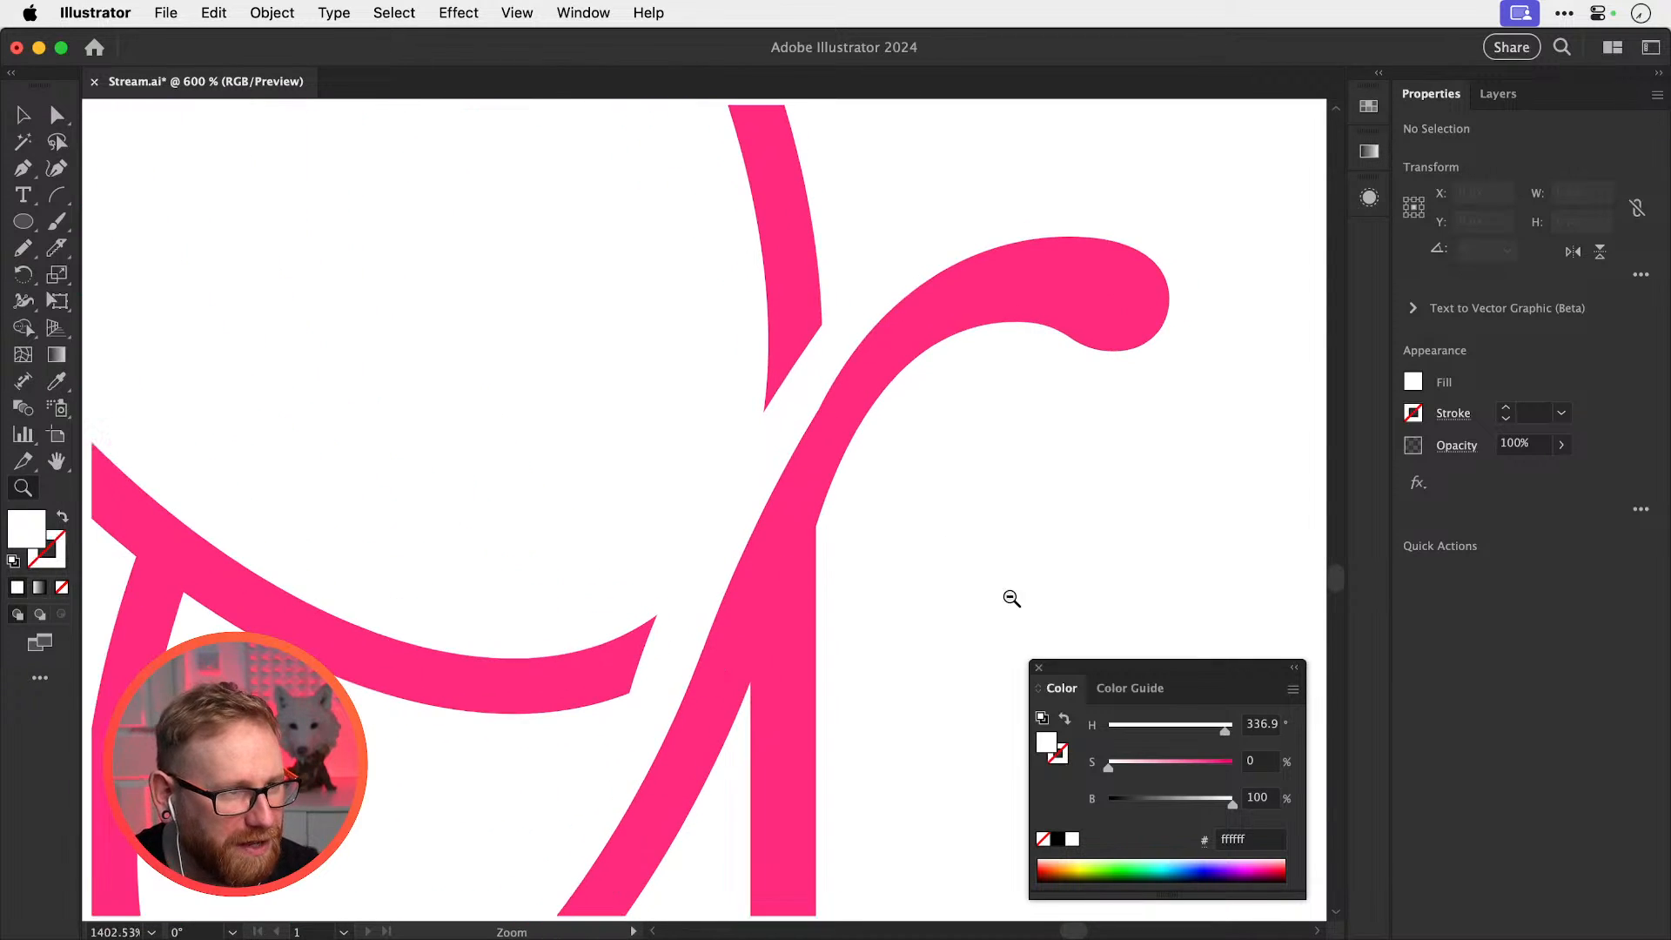
key("a")
left_click(750, 498)
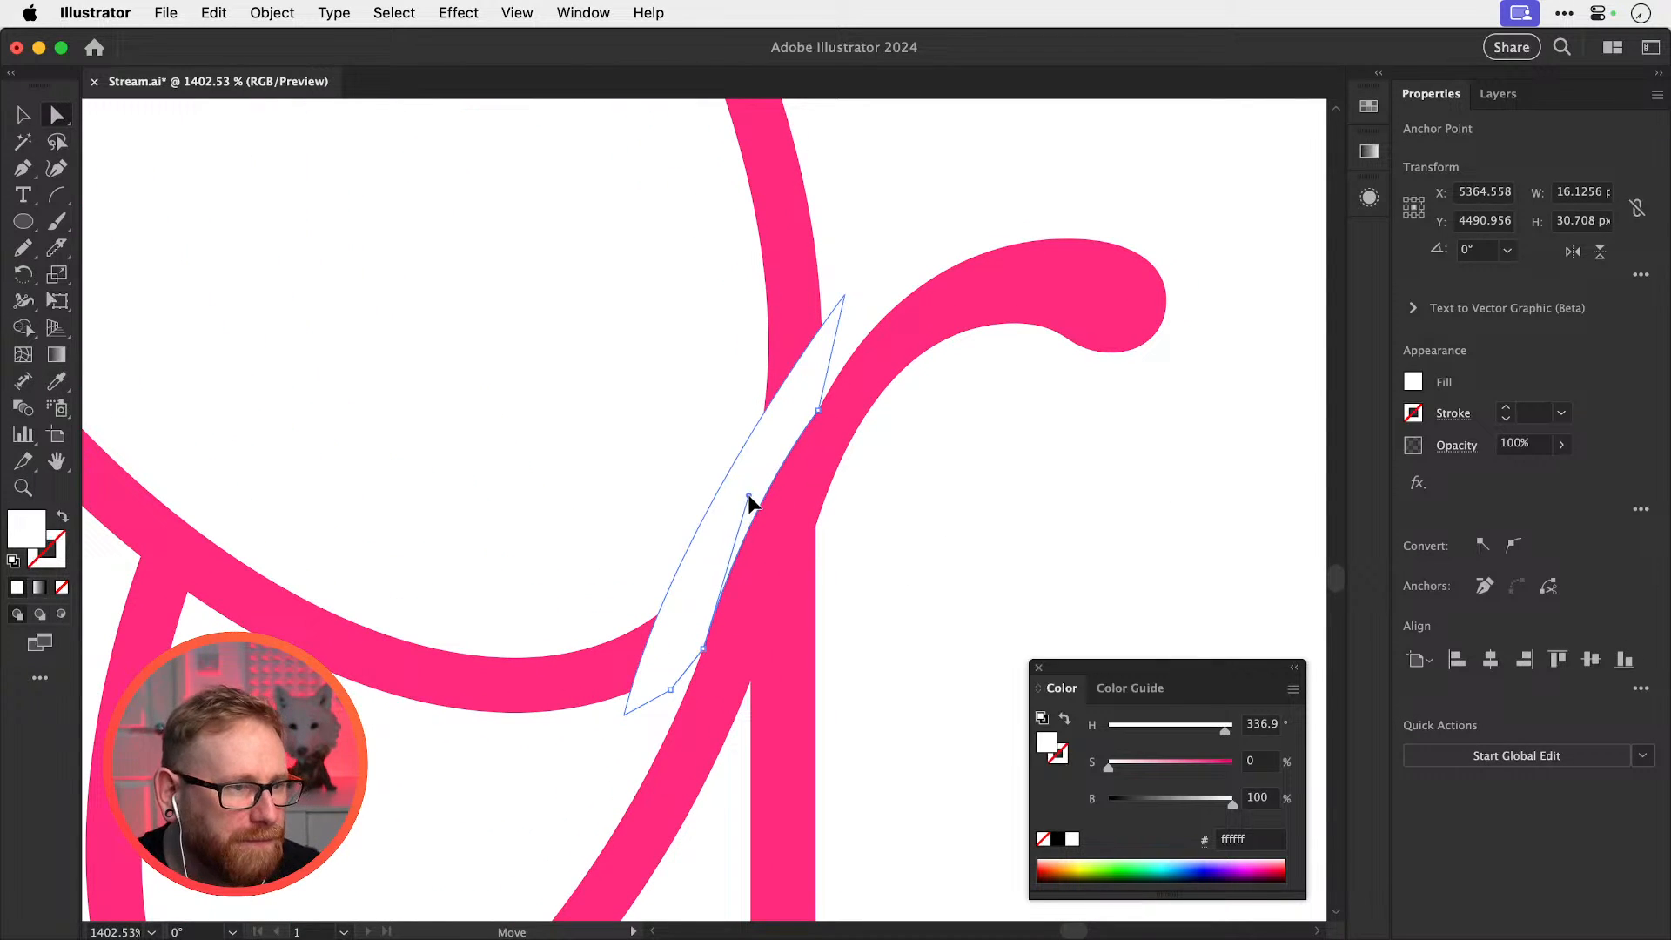
key("v")
left_click(891, 528)
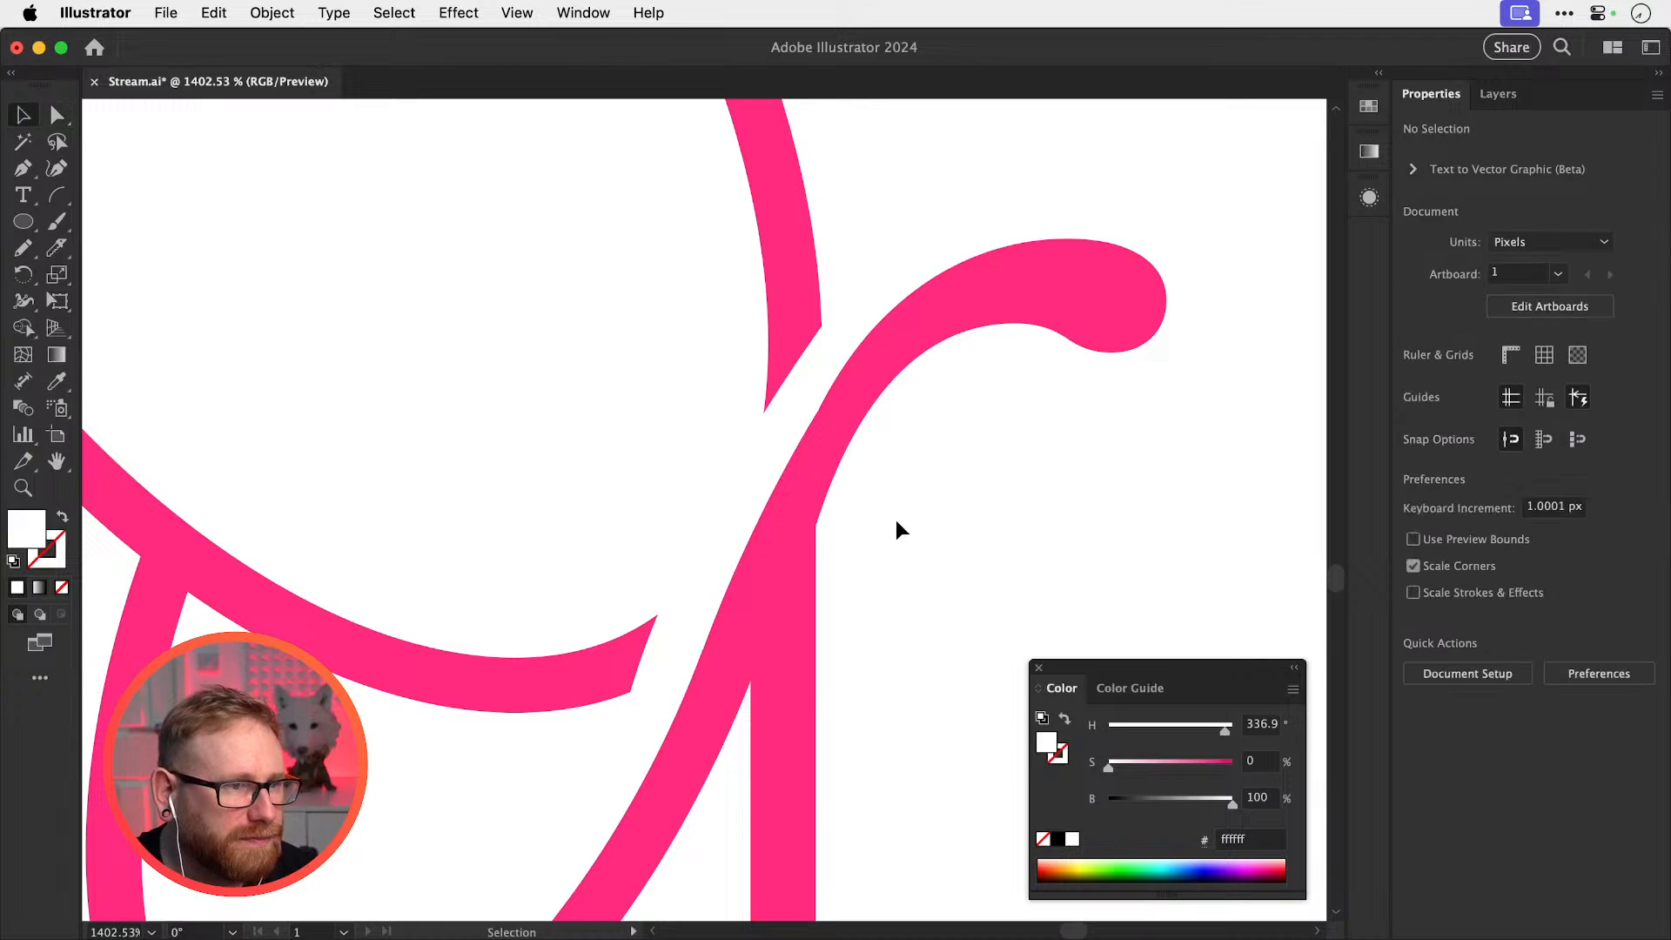
key("z")
left_click_drag(797, 406, 948, 290)
key("a")
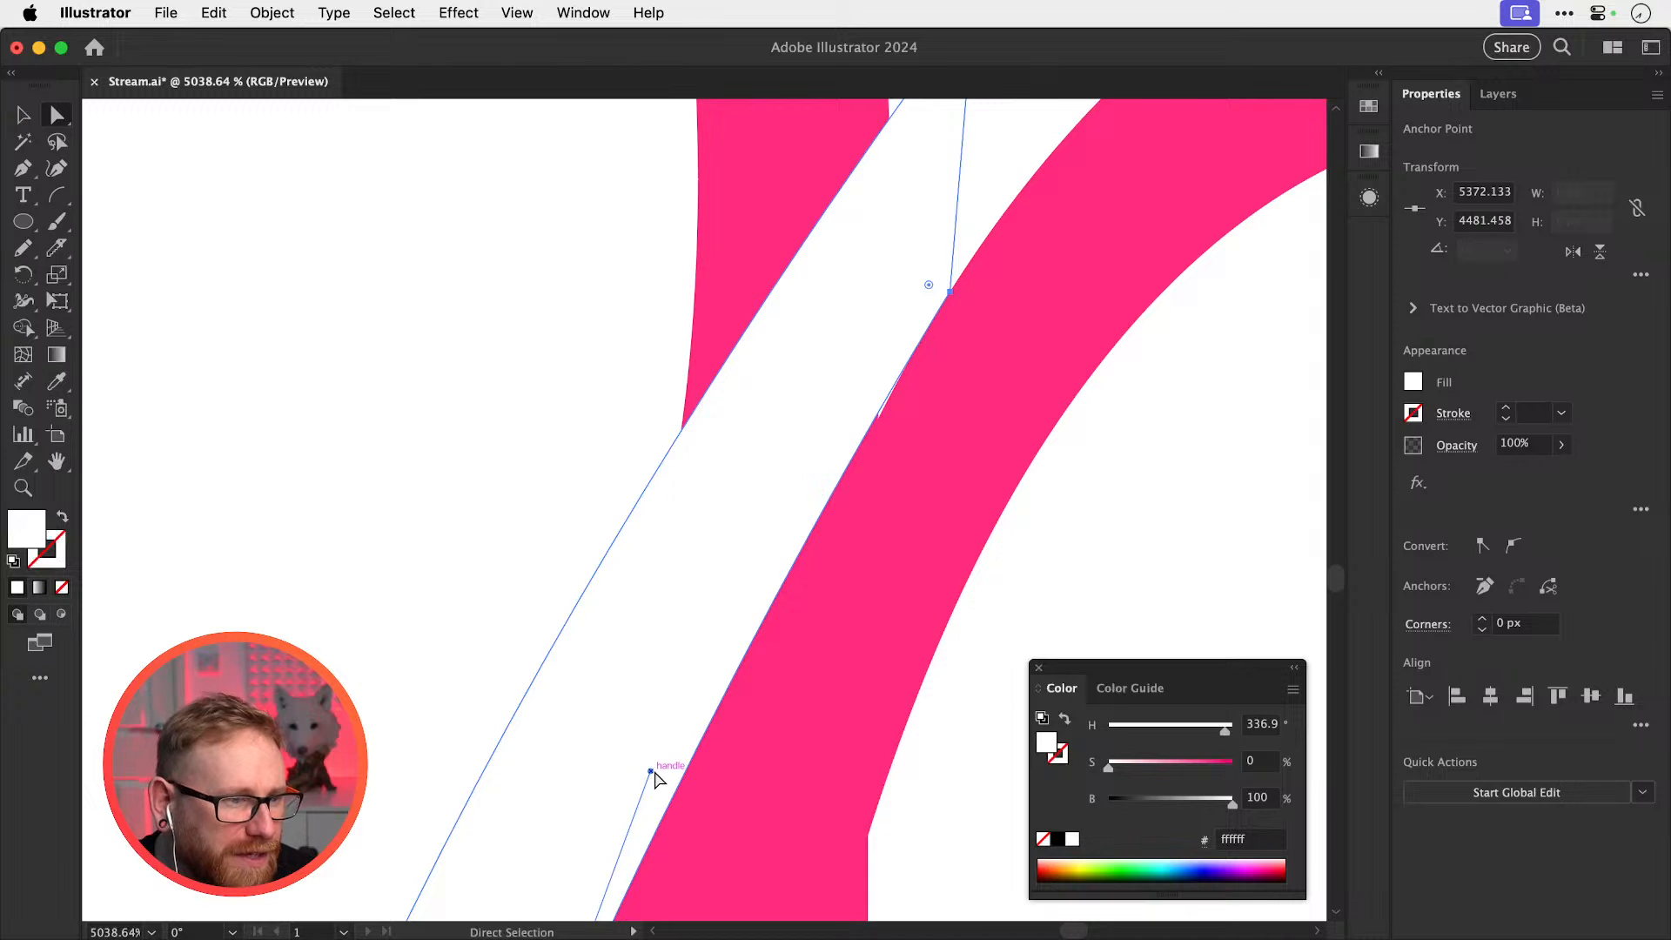
left_click_drag(652, 772, 674, 760)
left_click(1143, 511)
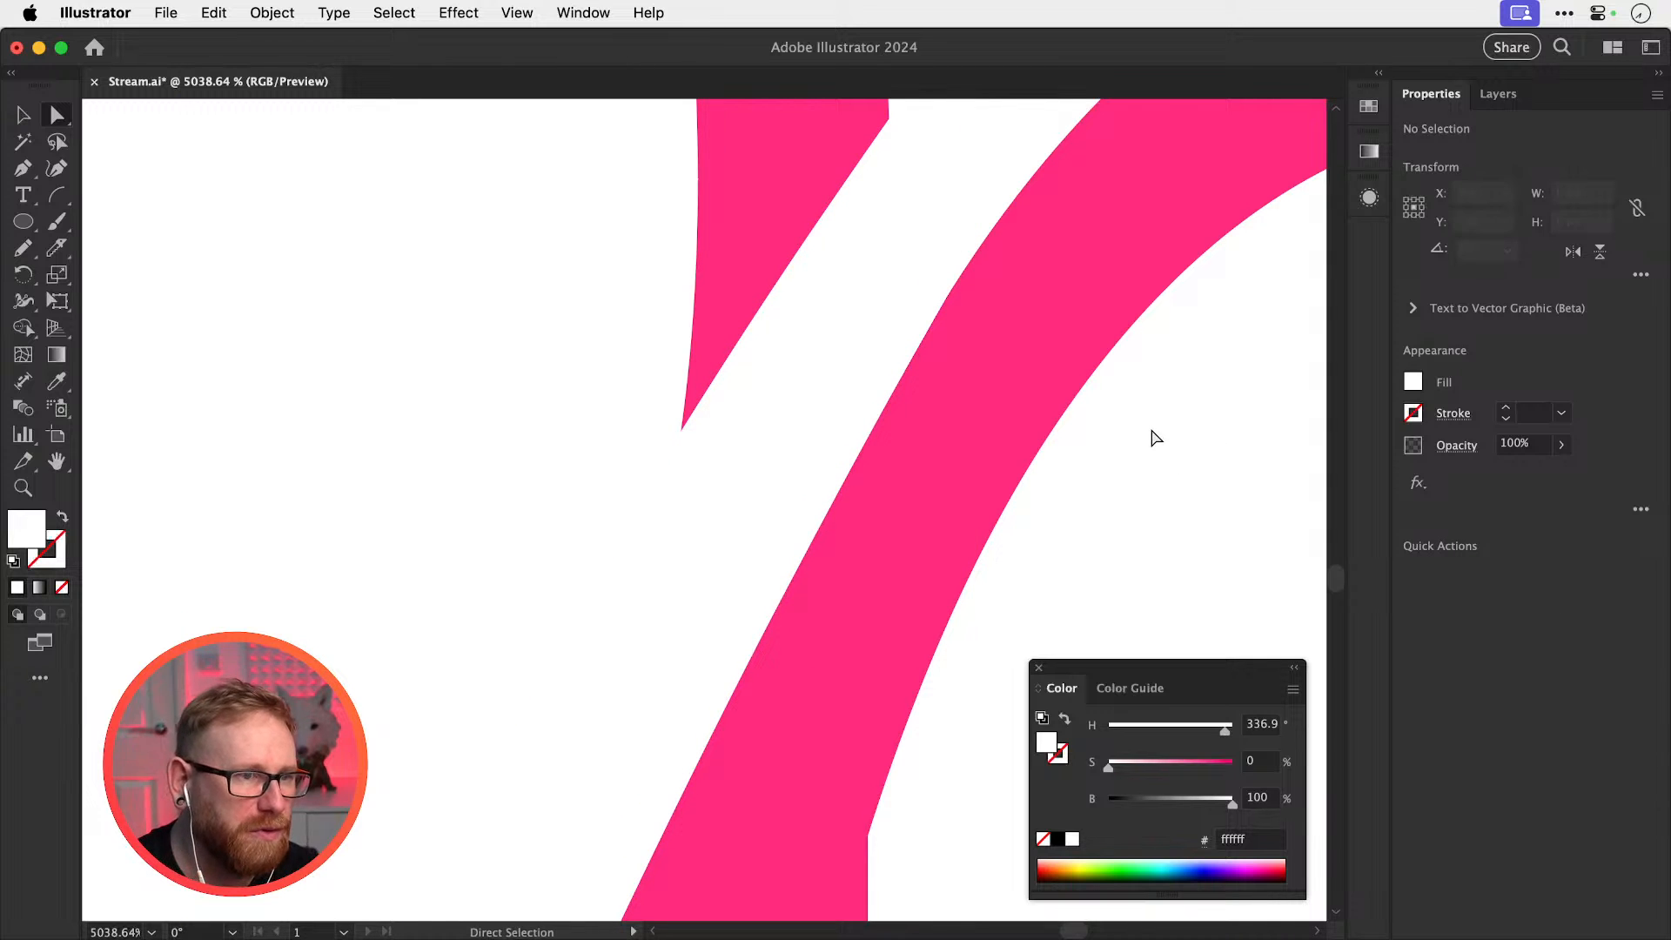
key("super+minus")
key("super+minus")
key("super+minus")
key("super+minus")
key("super+minus")
Pan and zoom to reframe the junction where the loop meets the stem
key("space")
left_click_drag(742, 515, 930, 489)
left_click_drag(838, 558, 880, 462)
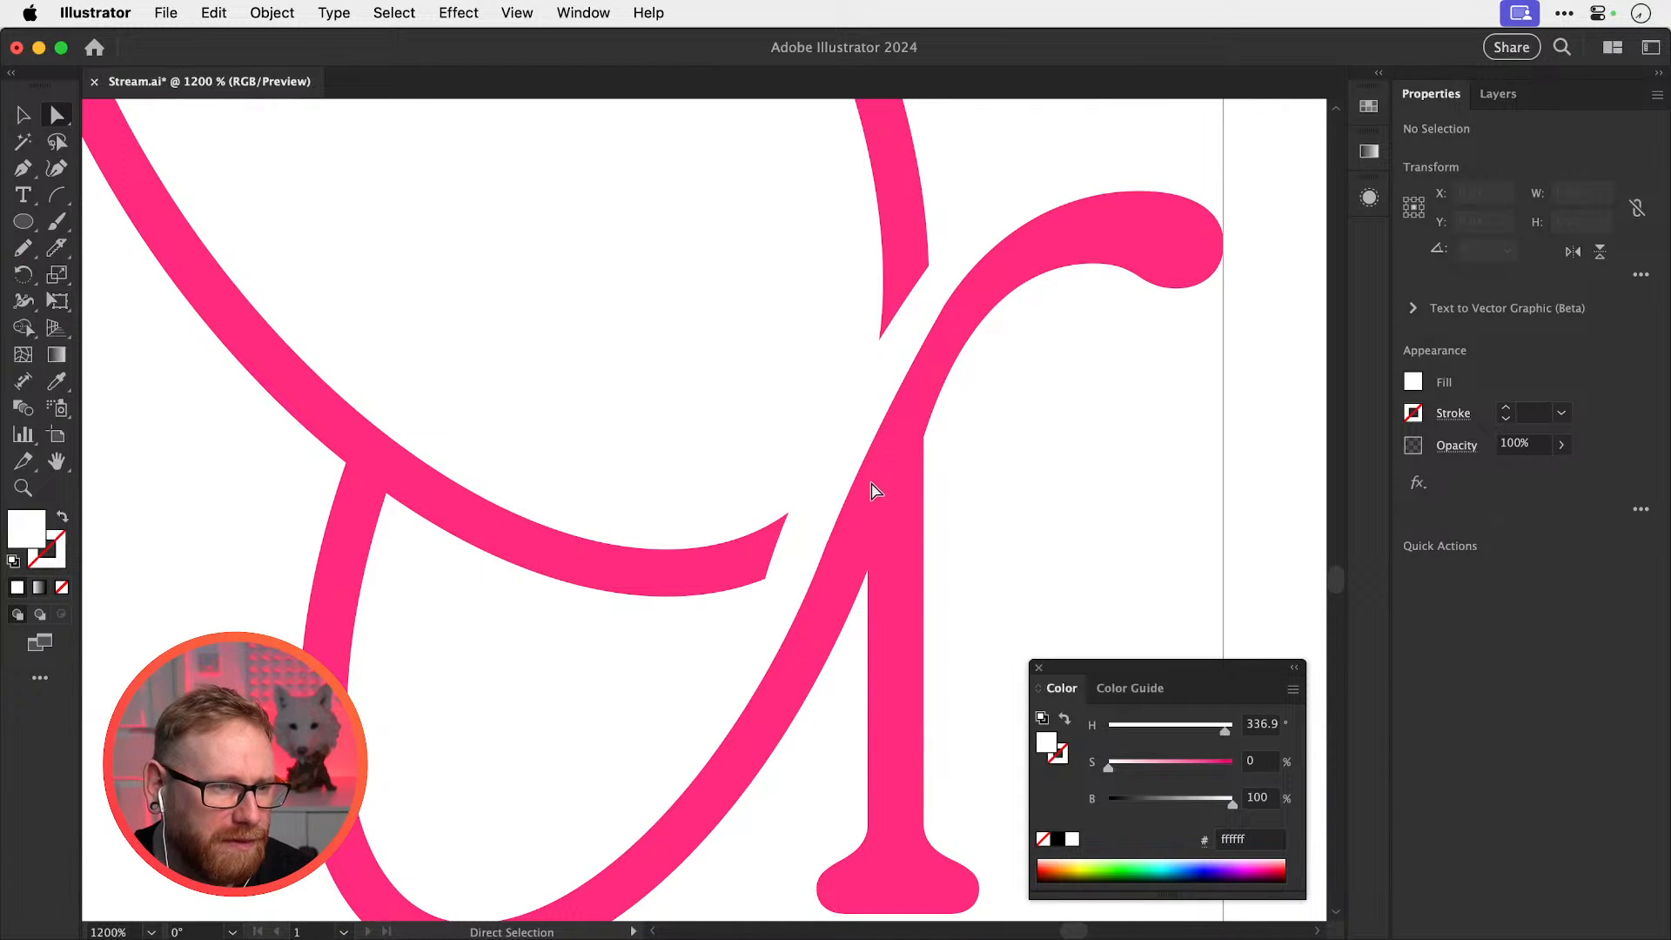
key("space")
left_click_drag(830, 633, 883, 551)
key("z")
left_click_drag(859, 607, 956, 604)
key("space")
left_click_drag(928, 543, 785, 679)
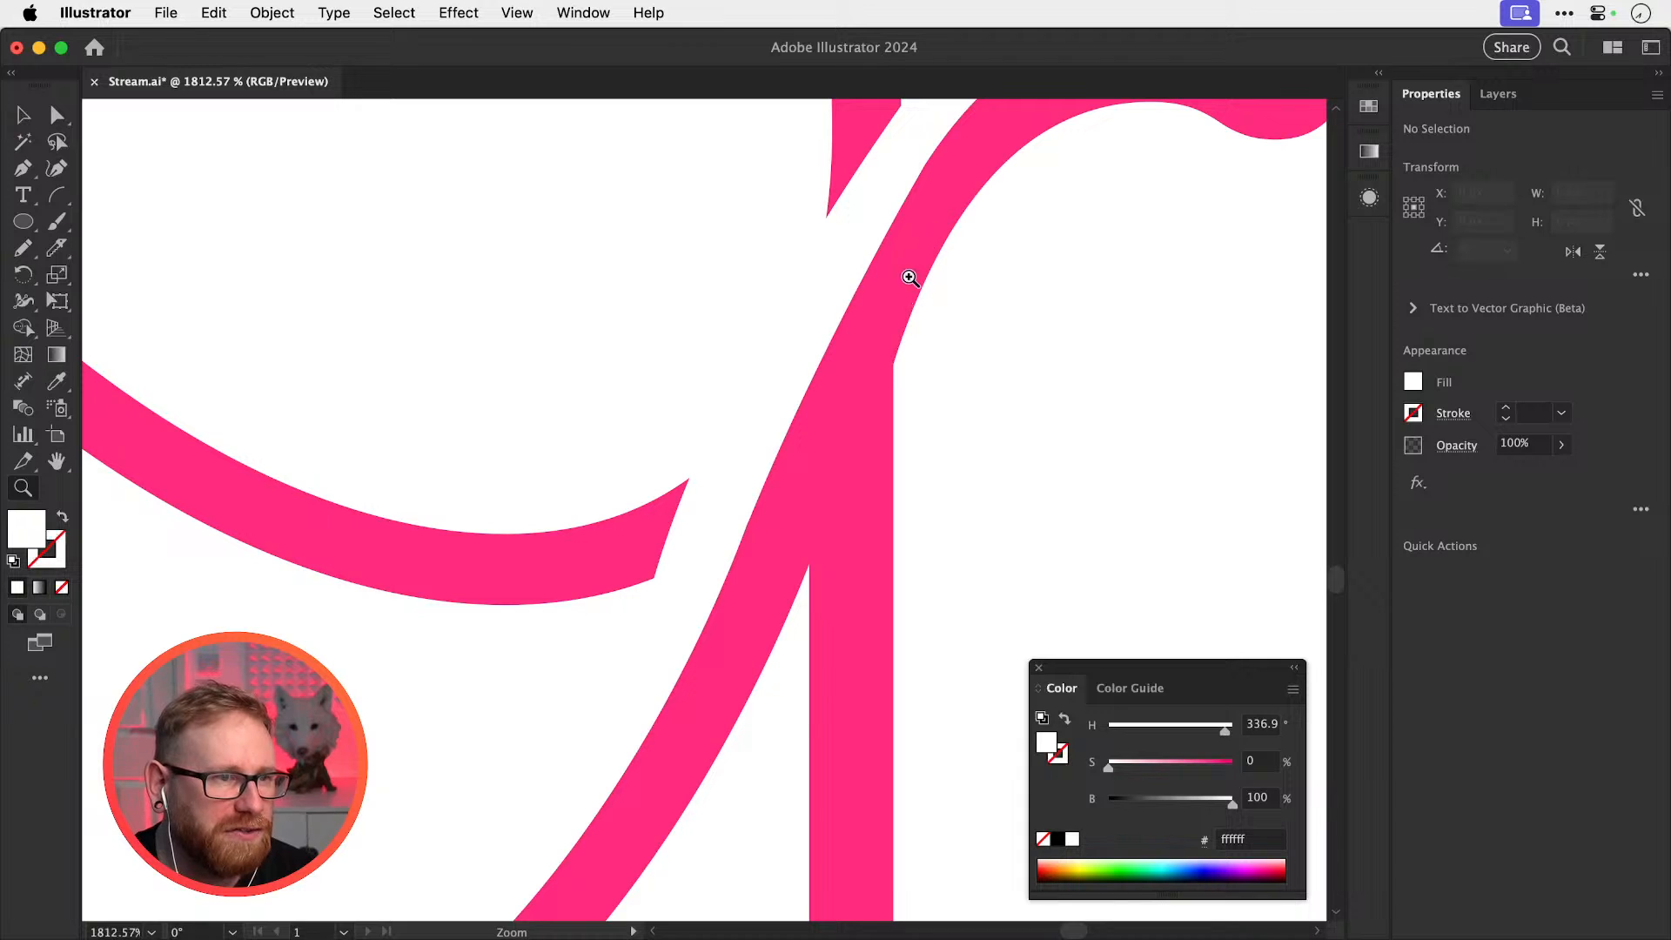
Unlock all artwork, then test raising the stem's inner top anchor and undo it
key("a")
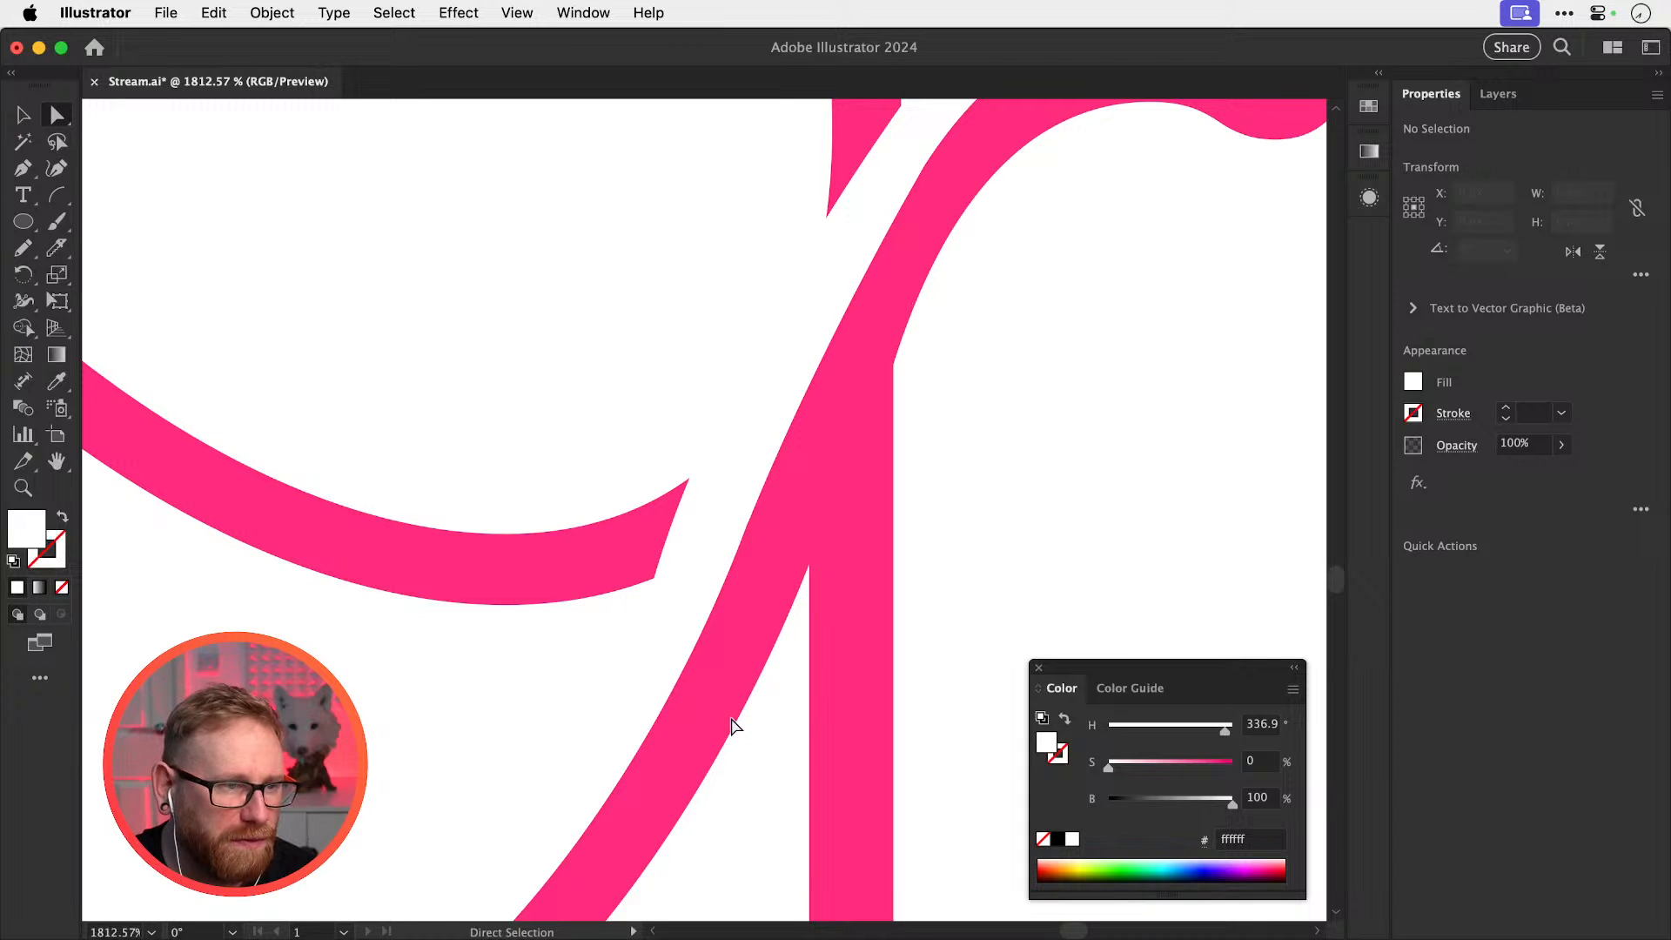
key("v")
left_click(271, 12)
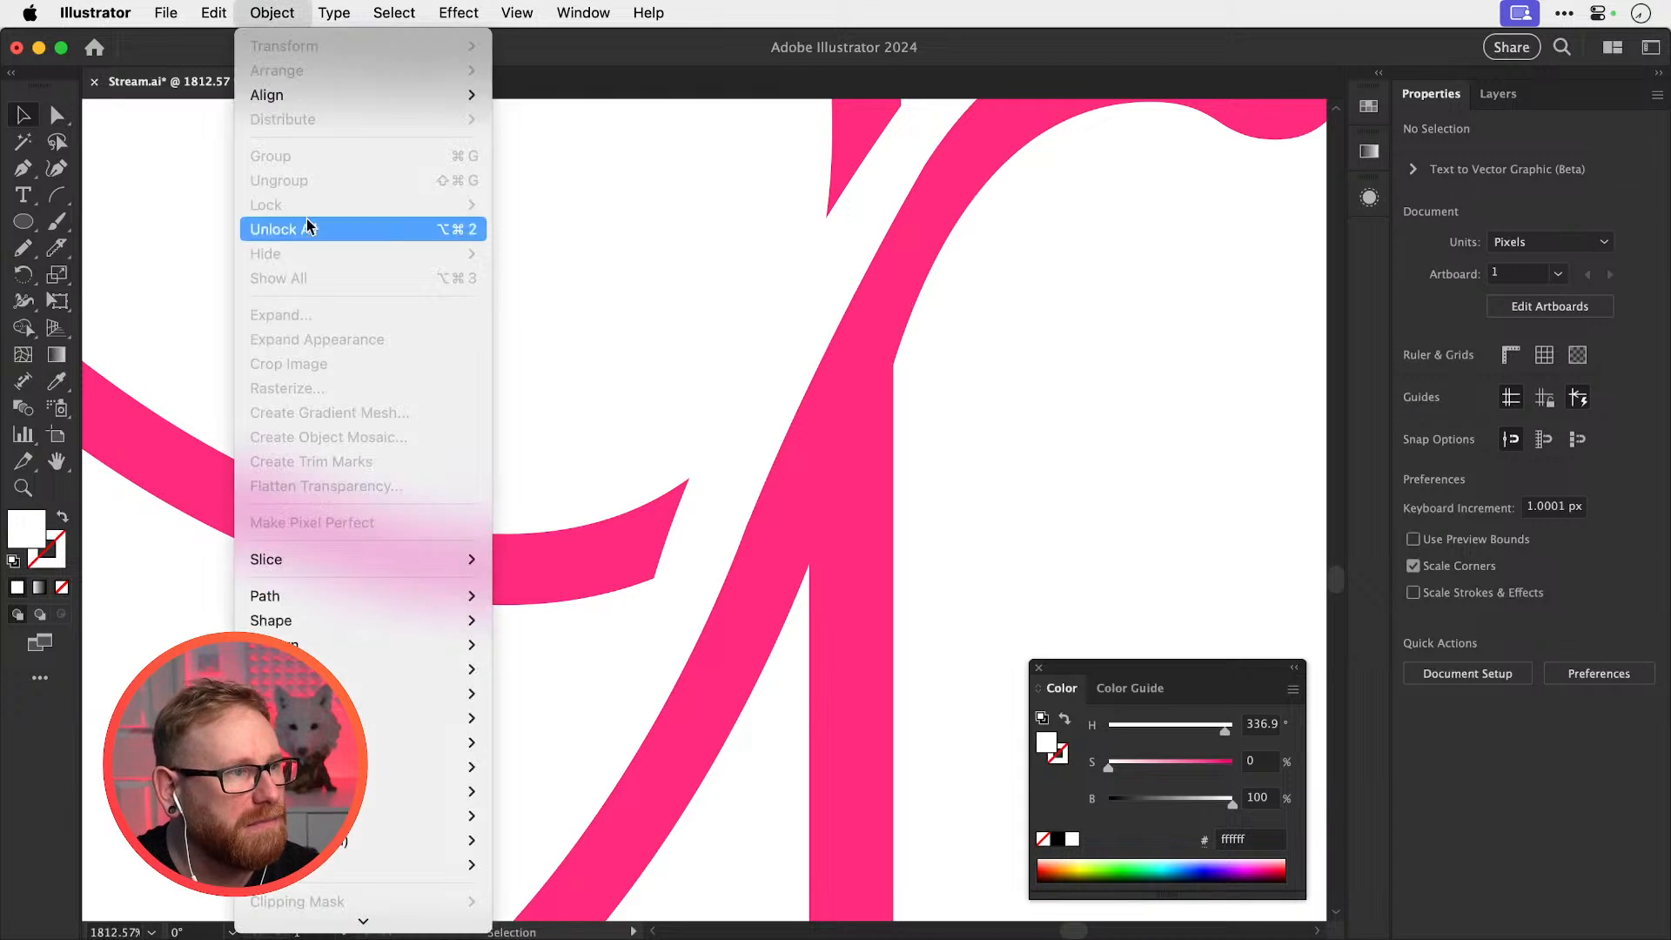
left_click(320, 230)
key("a")
left_click(795, 595)
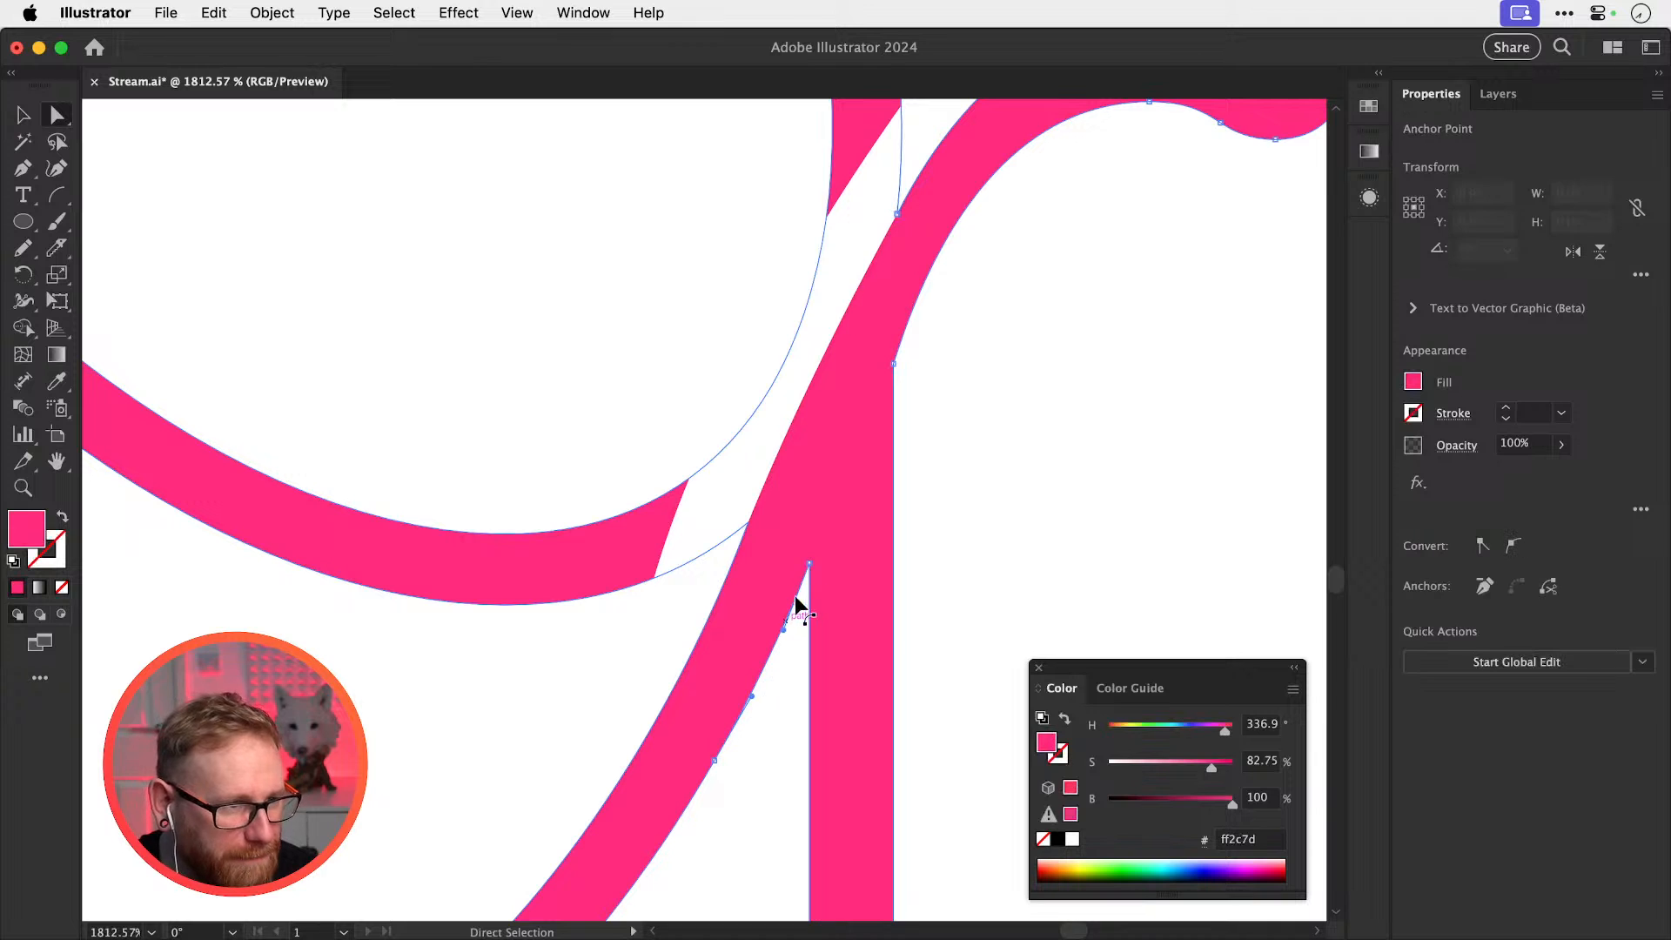
left_click_drag(809, 566, 812, 536)
key("space")
left_click_drag(727, 710, 806, 582)
key("super+z")
left_click(895, 428, "shift")
key("super+shift+a")
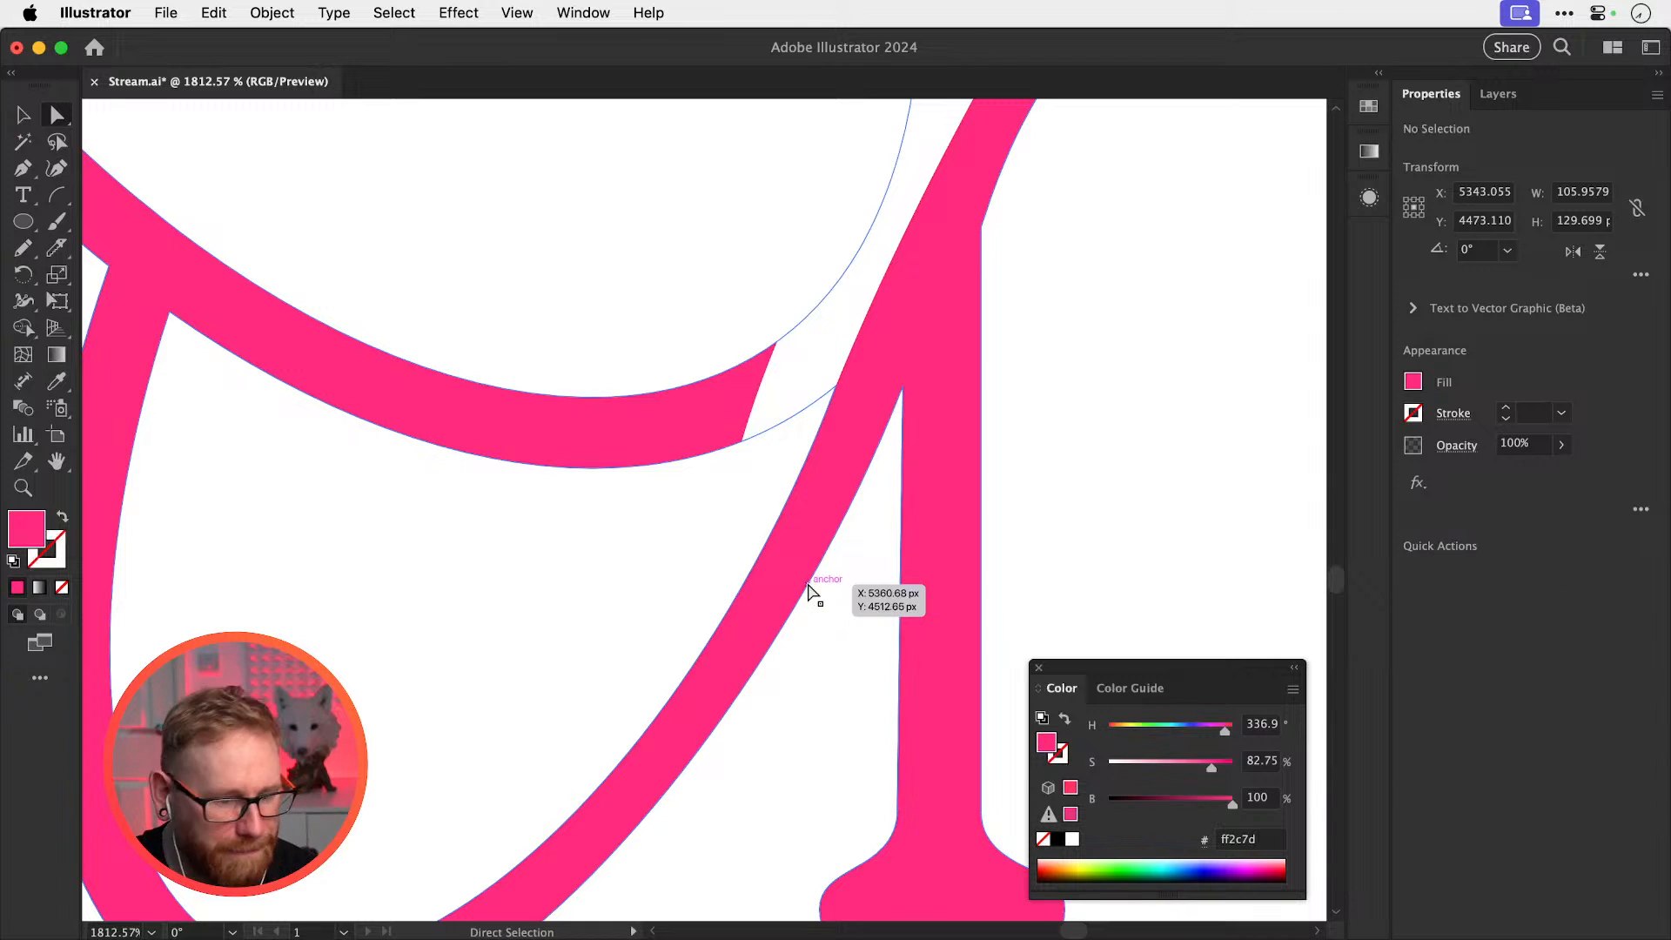
Redraw the inner curve of the r's arm with the Pencil tool, comparing via undo/redo
key("super+minus")
key("super+minus")
key("super+minus")
key("super+minus")
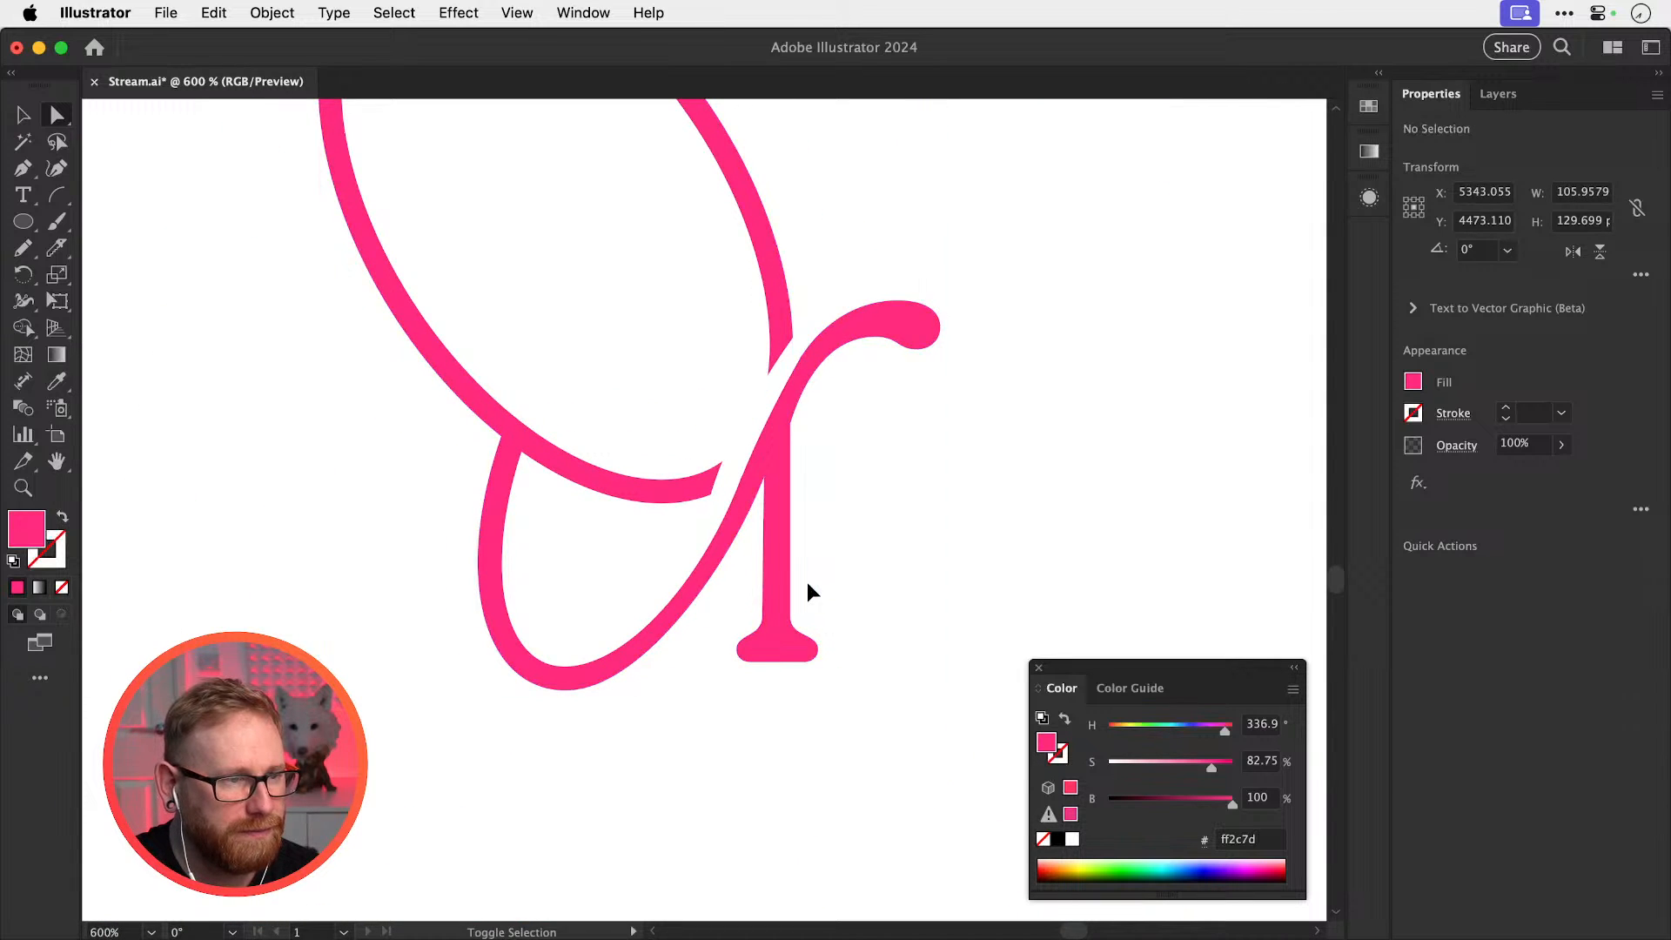
key("super+minus")
key("super+minus")
key("super+plus")
key("super+plus")
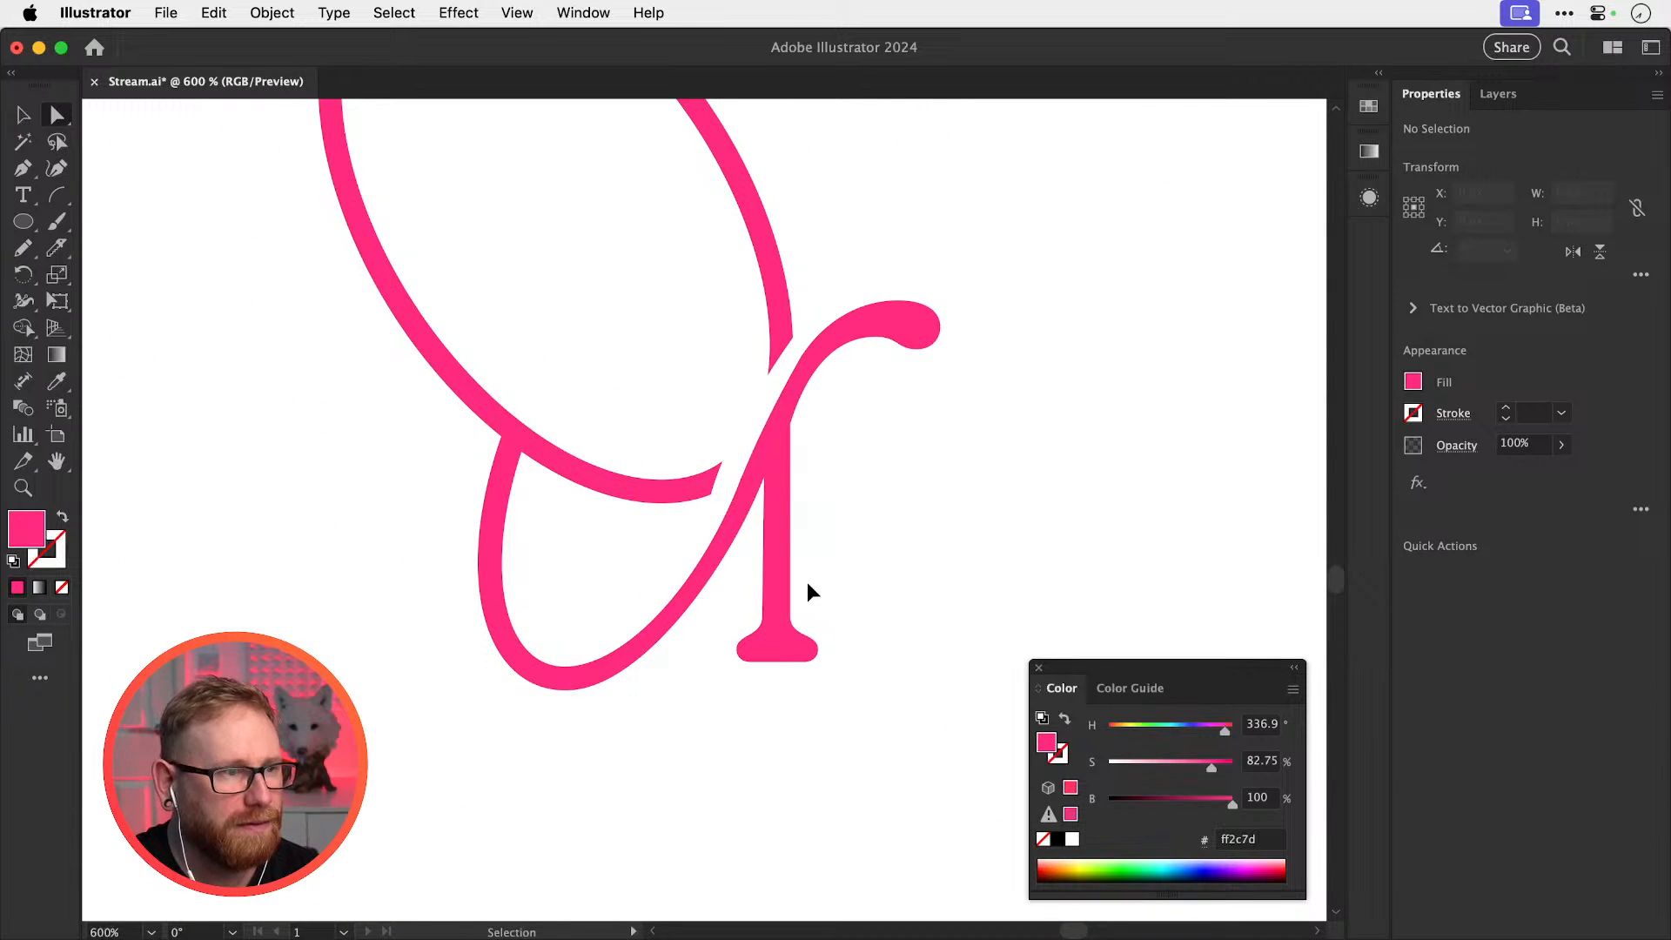
key("super+plus")
key("super+plus")
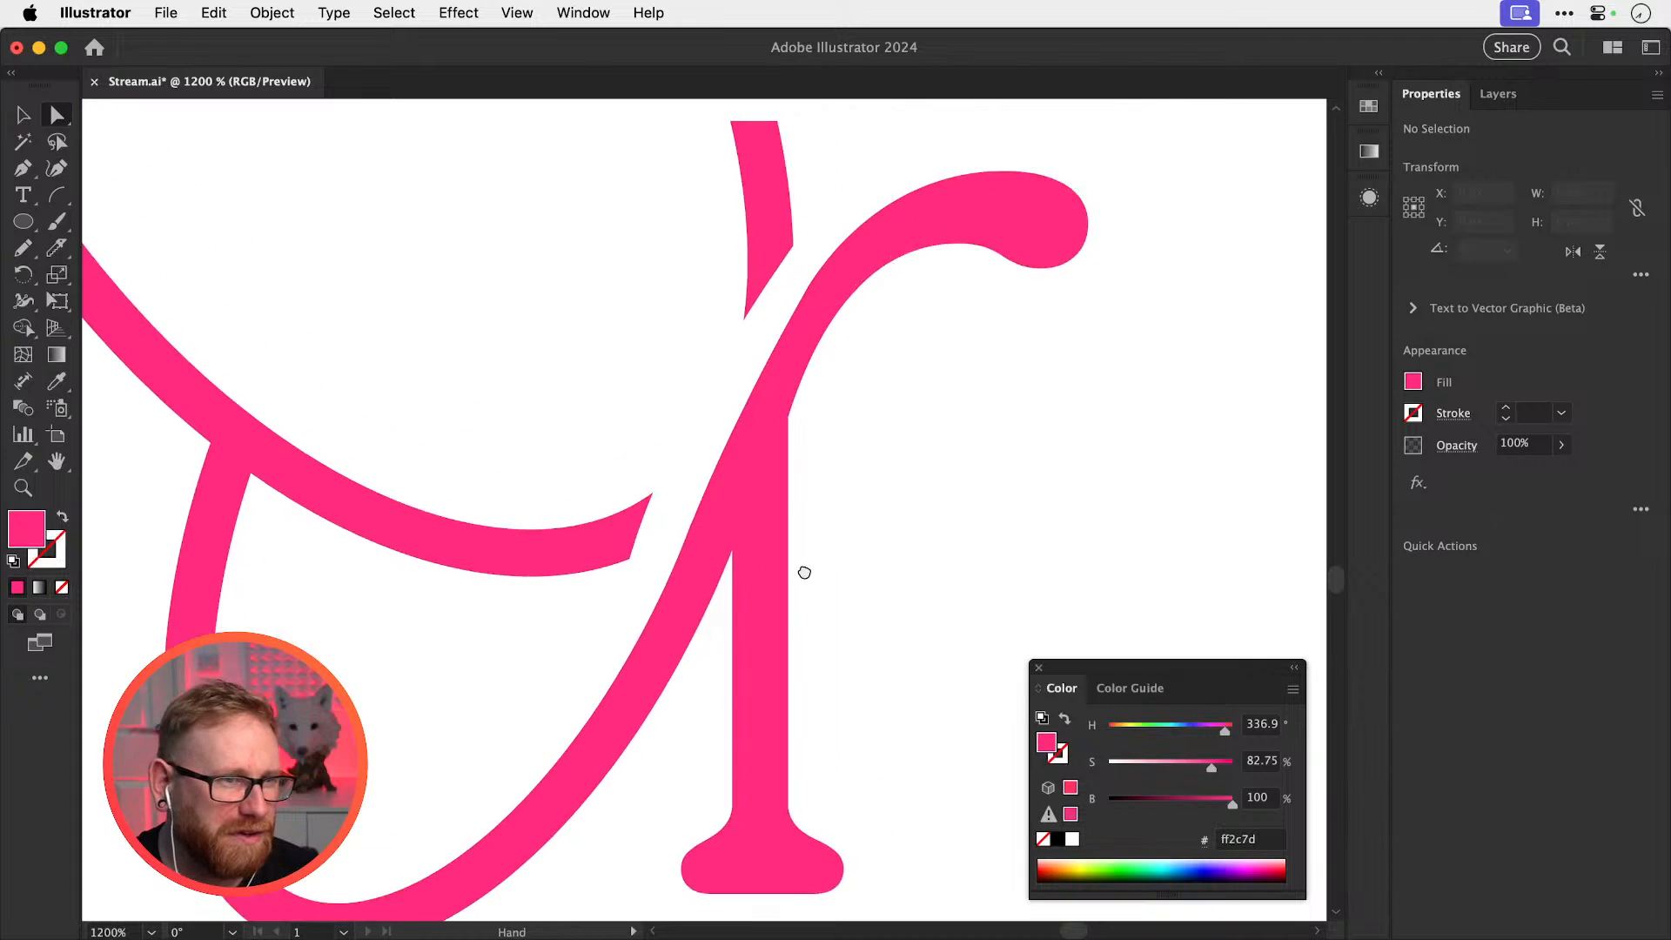
key("z")
left_click_drag(764, 407, 807, 394)
key("v")
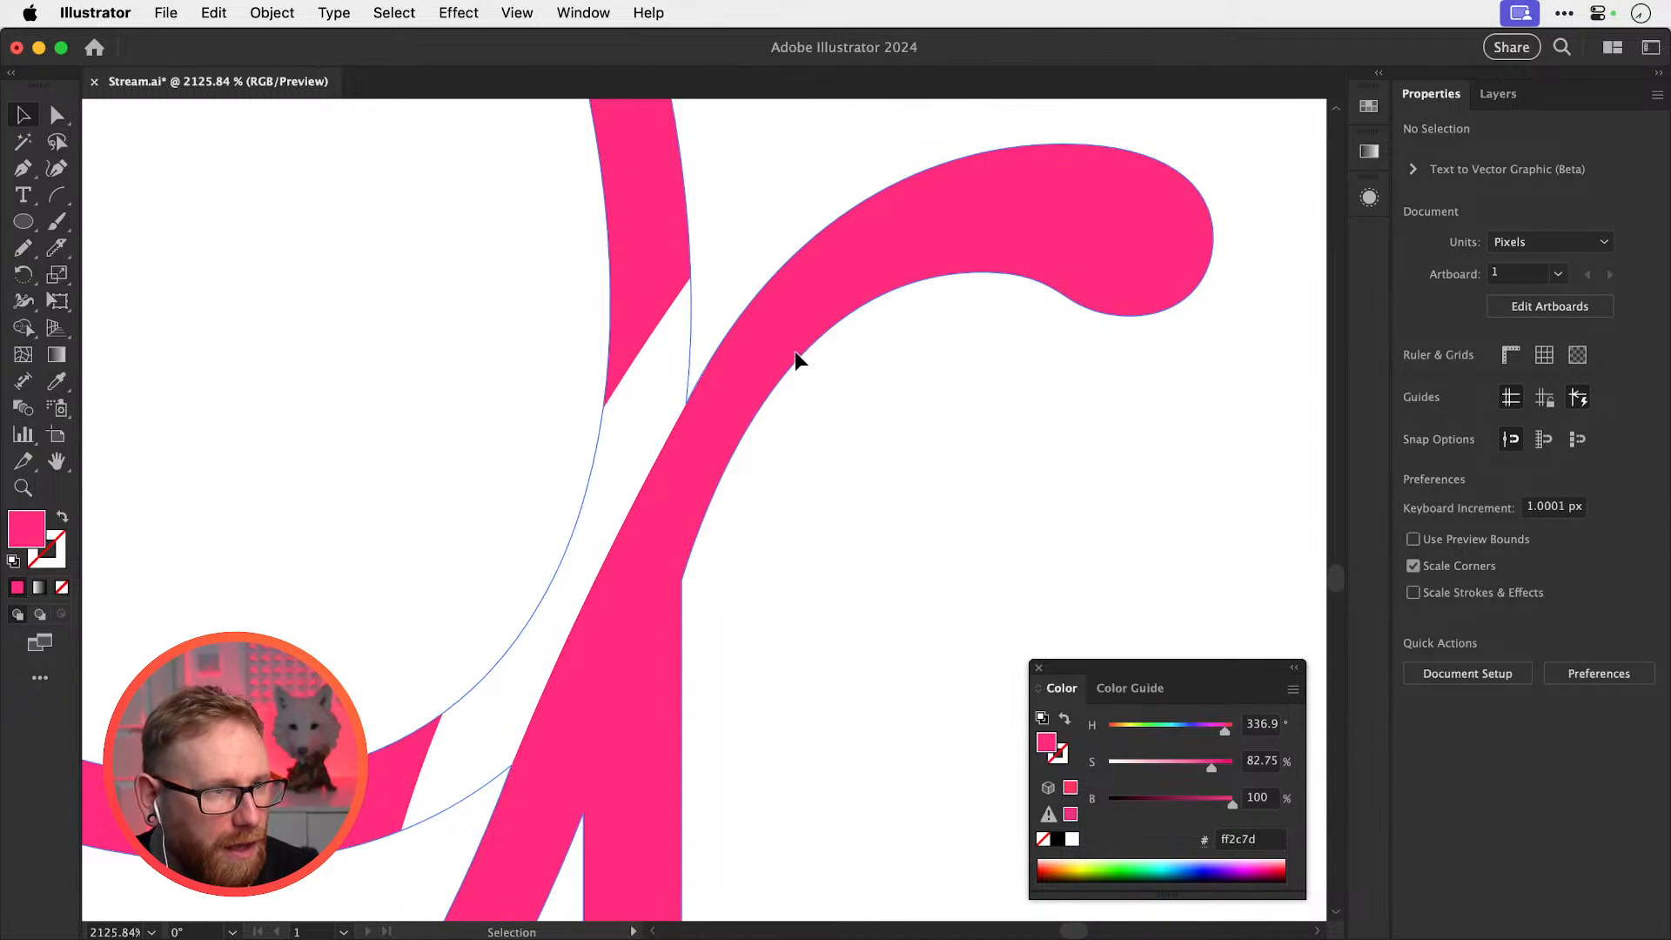
left_click(820, 344)
key("n")
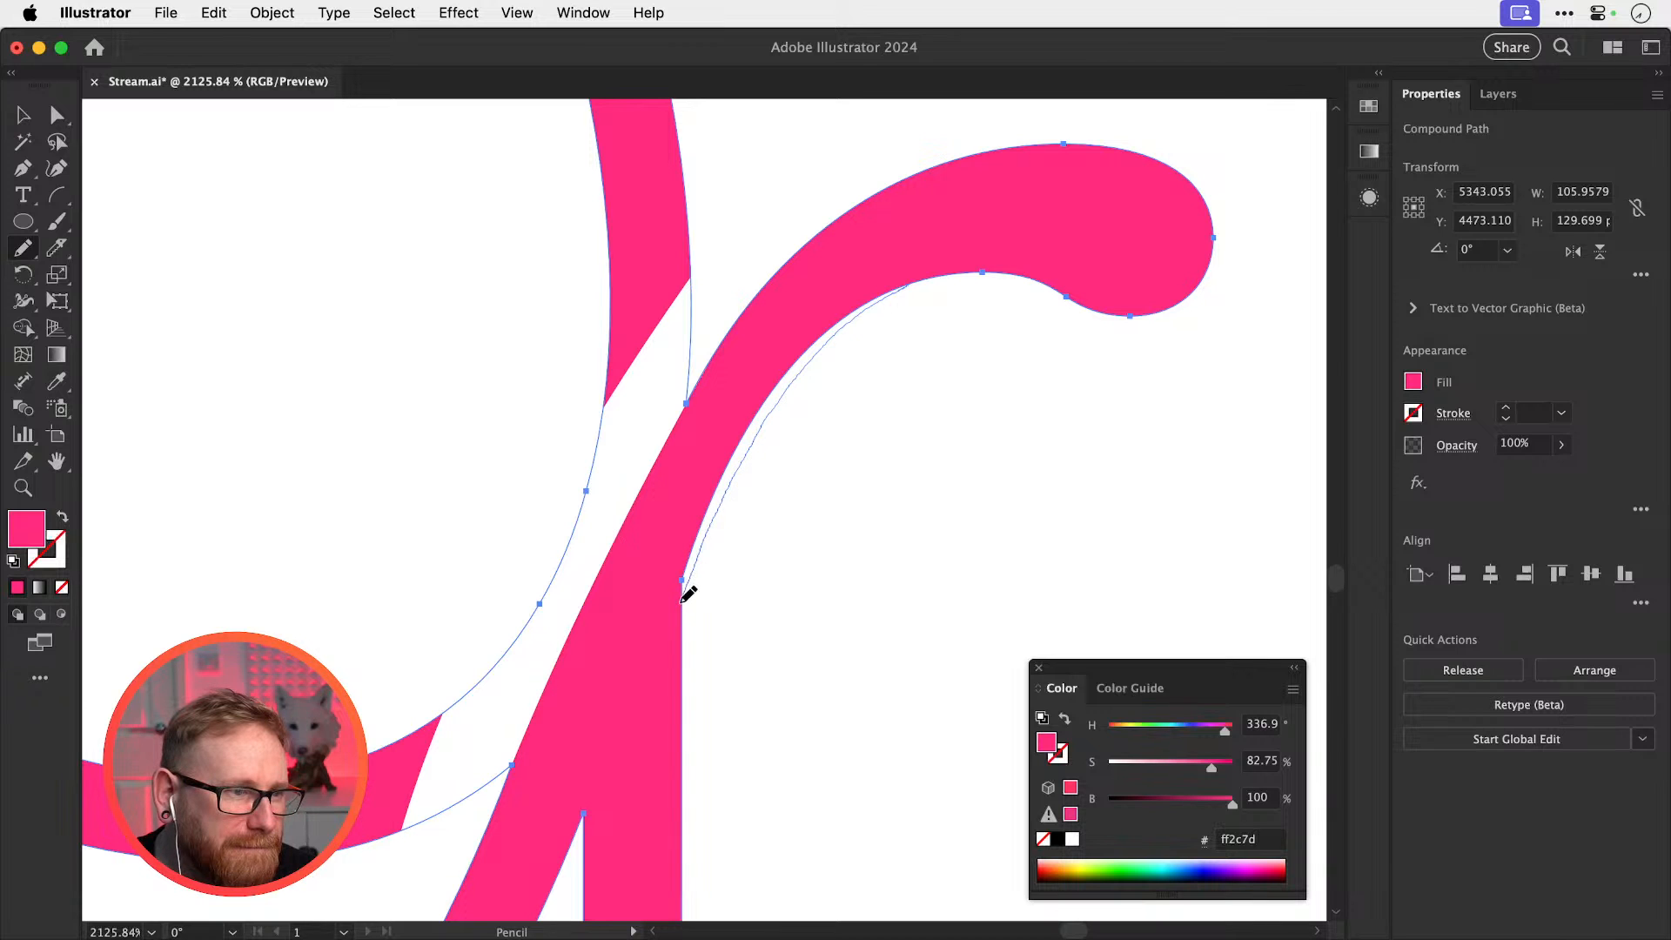
left_click_drag(682, 602, 682, 604)
key("super+shift+a")
key("super+z")
key("super+shift+z")
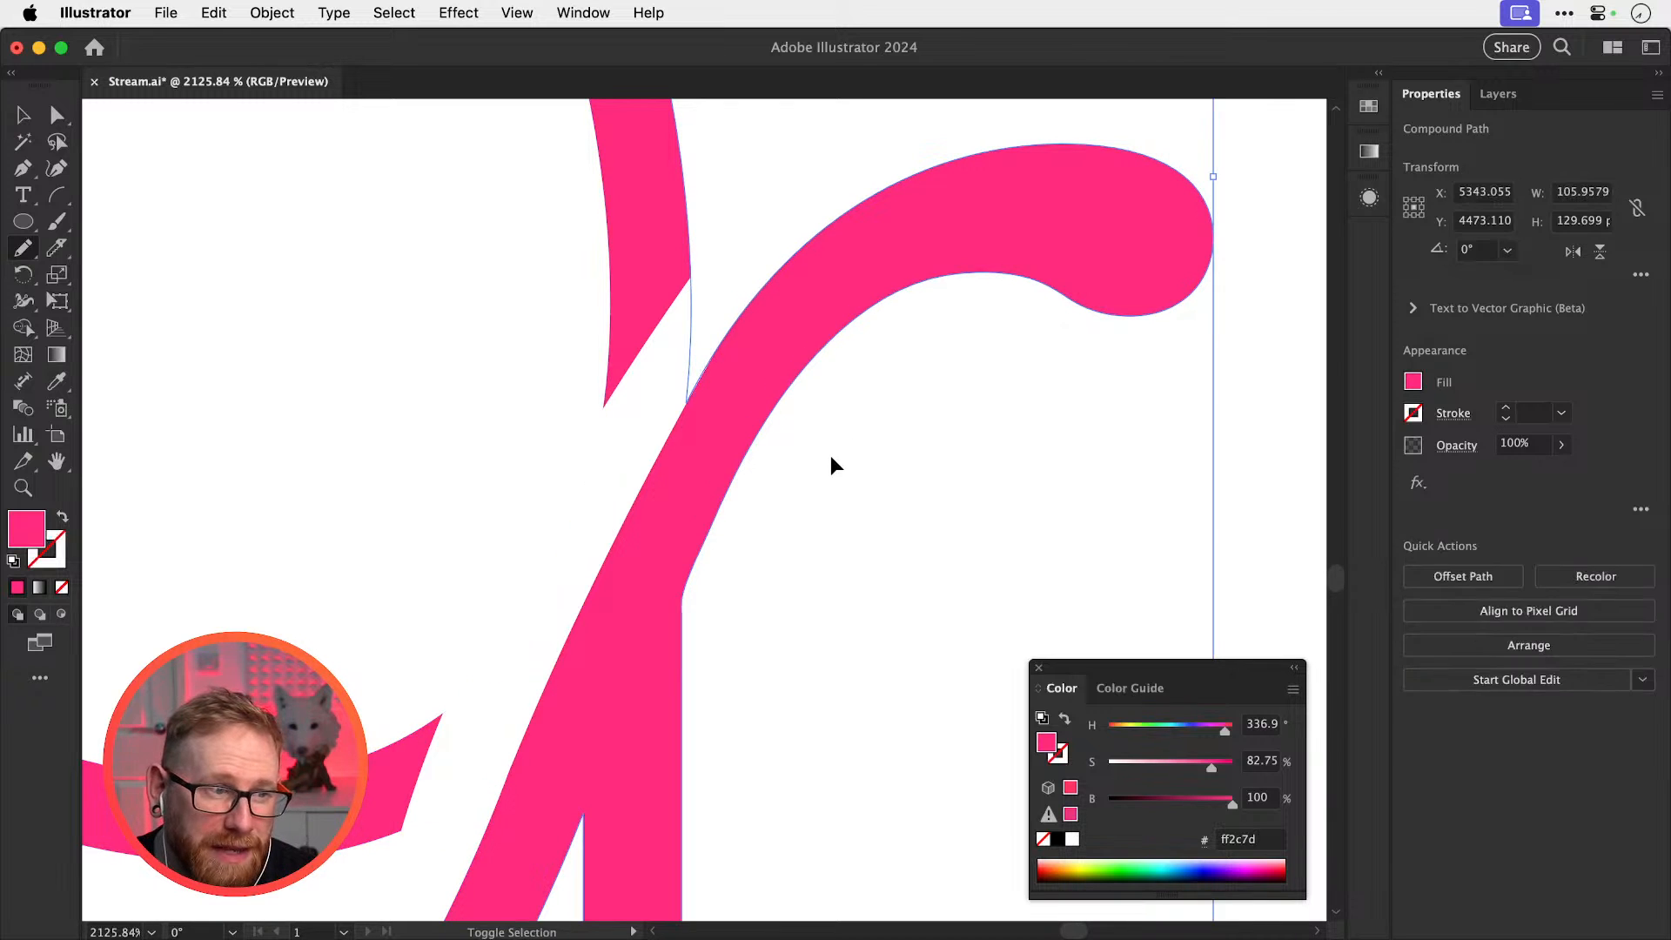
Zoom out and select the pink r to check the reshaped letter
key("super+shift+a")
key("super+minus")
key("super+minus")
key("super+minus")
scroll(837, 423, "left", 5)
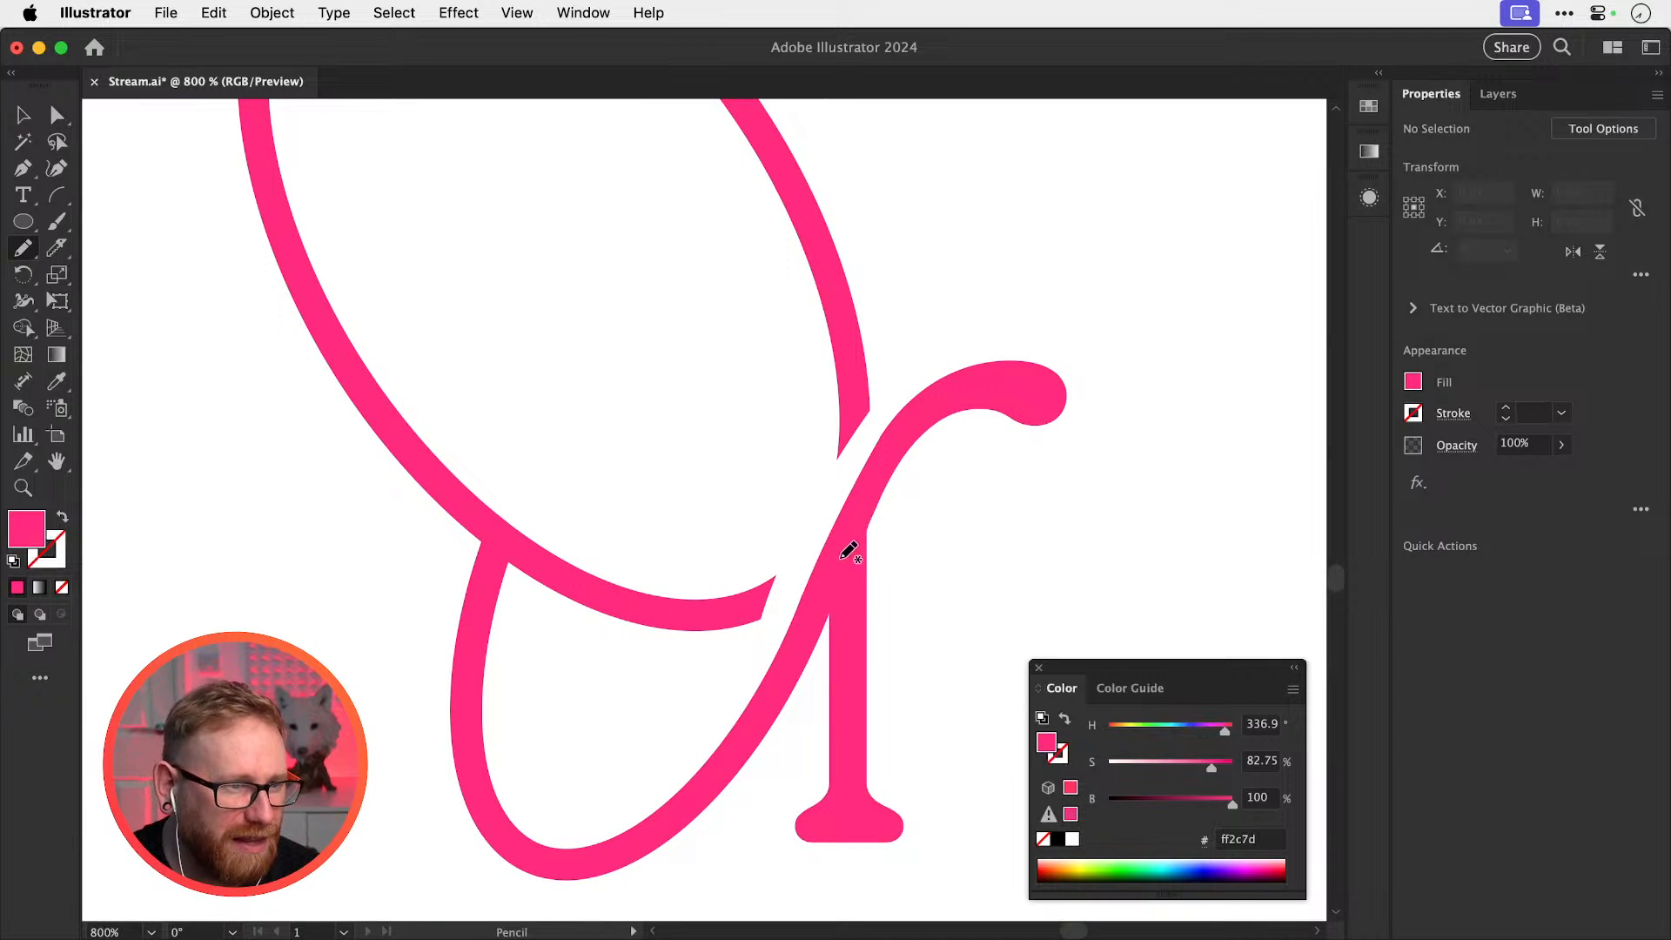
left_click(848, 550, "super")
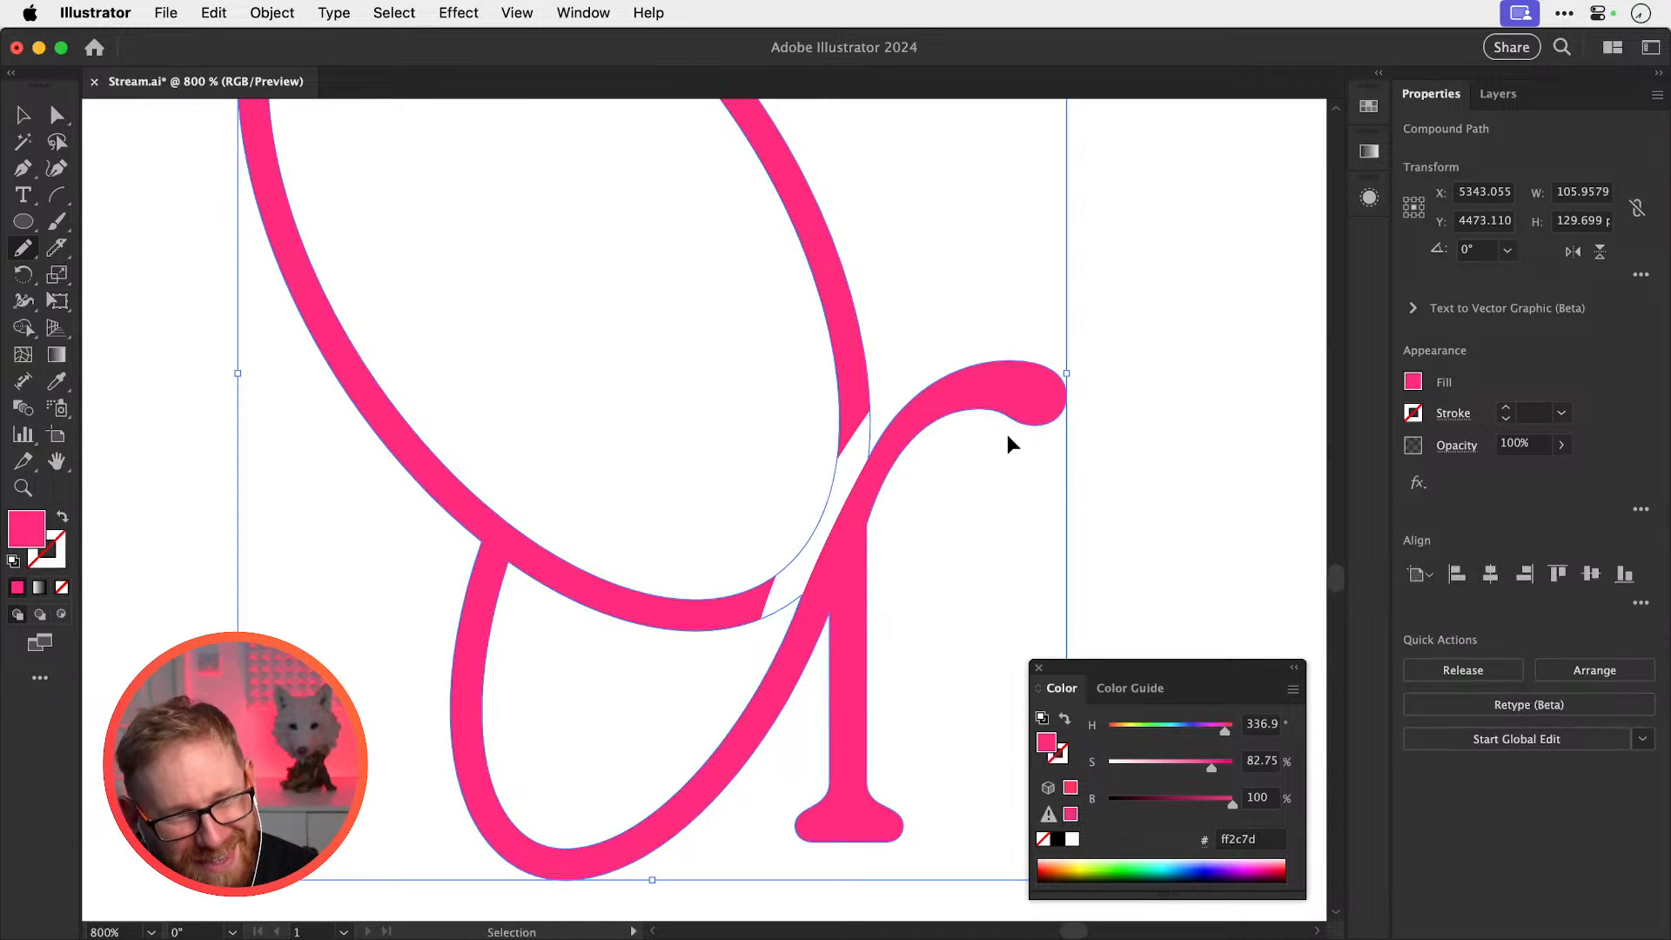
key("super+shift+a")
key("super+minus")
key("super+minus")
key("super+minus")
key("space")
left_click_drag(876, 380, 831, 515)
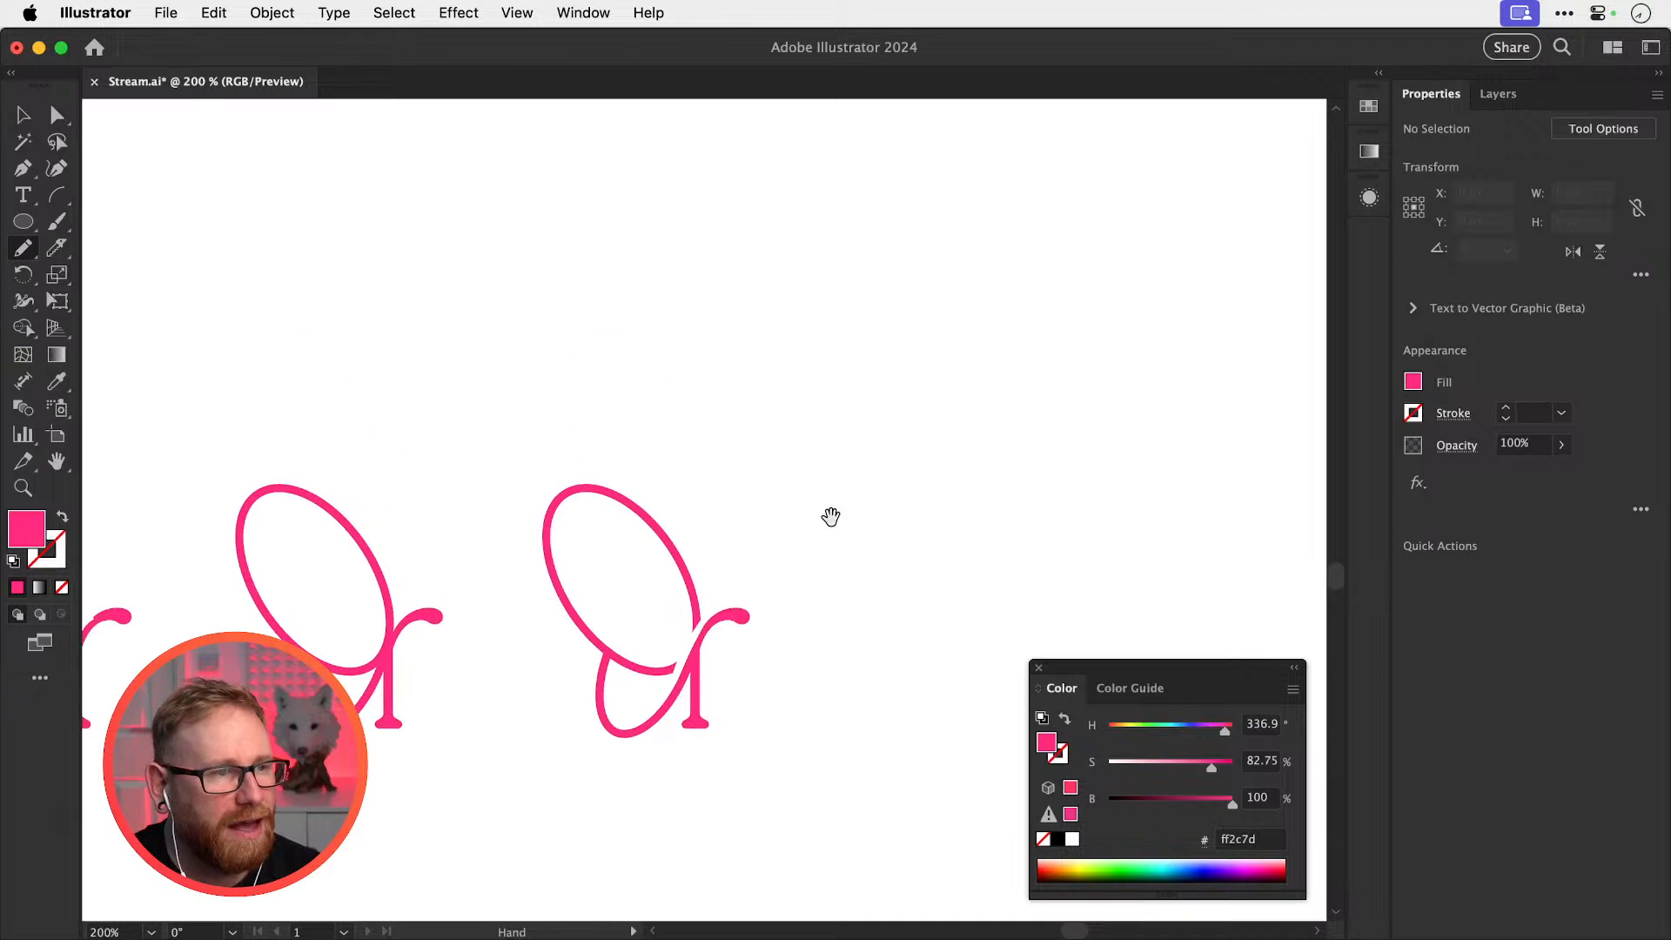
mouse_move(663, 280)
left_mouse_down()
mouse_move(794, 499)
mouse_move(756, 654)
left_mouse_up()
key("super+minus")
key("super+minus")
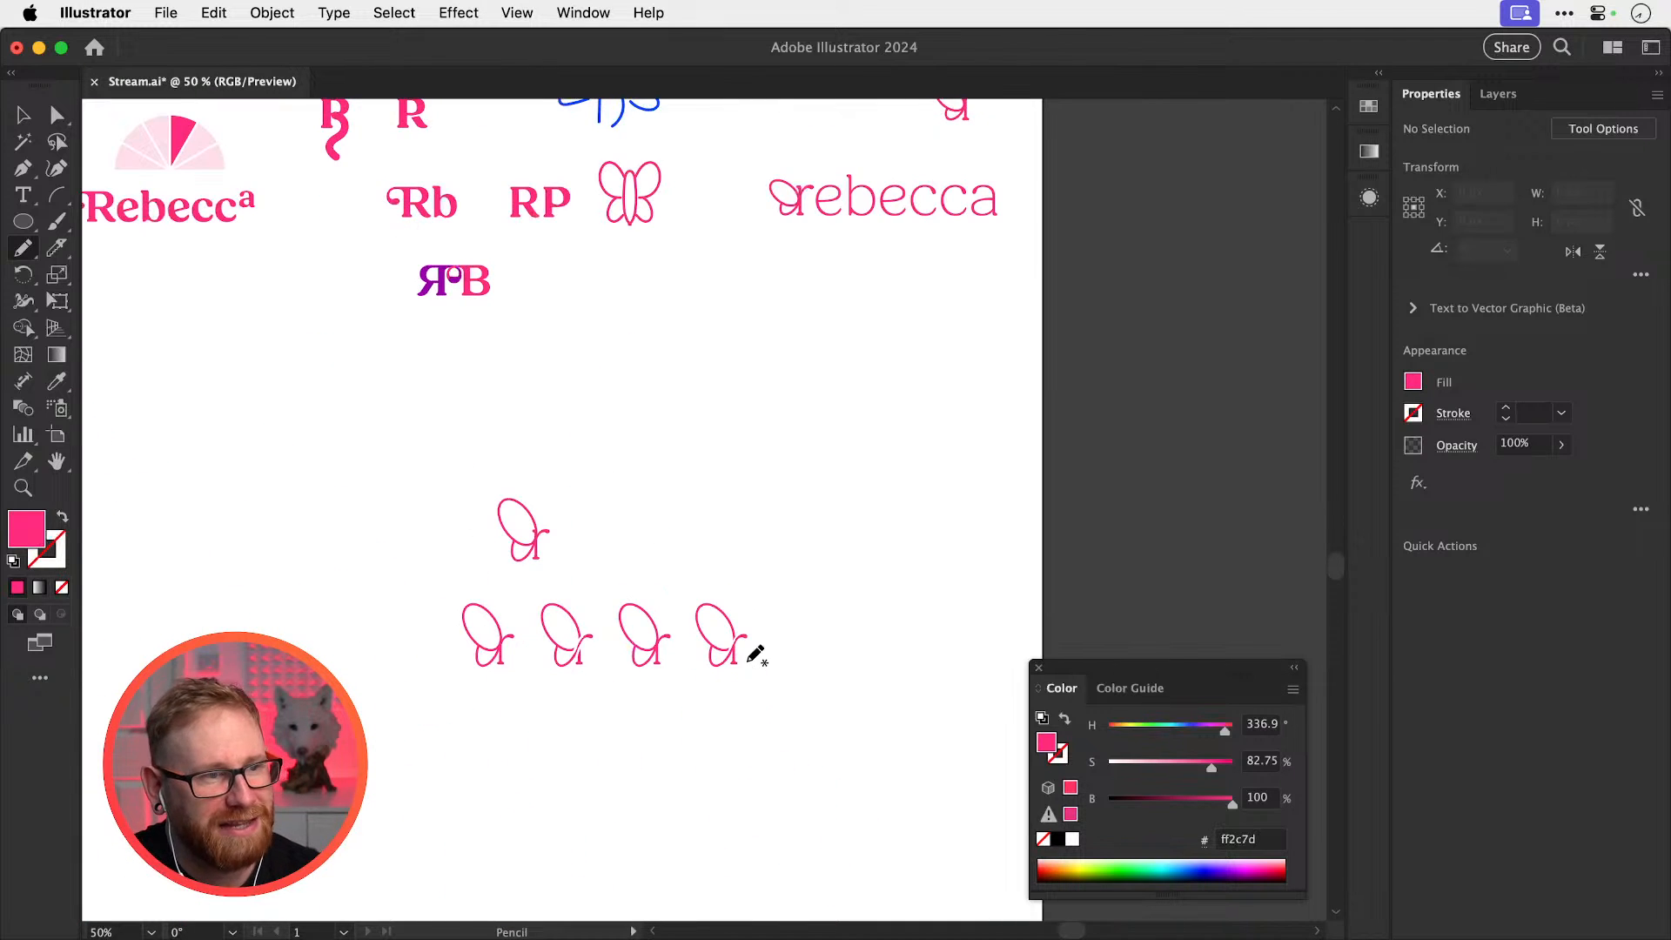
key("z")
left_click_drag(781, 287, 981, 466)
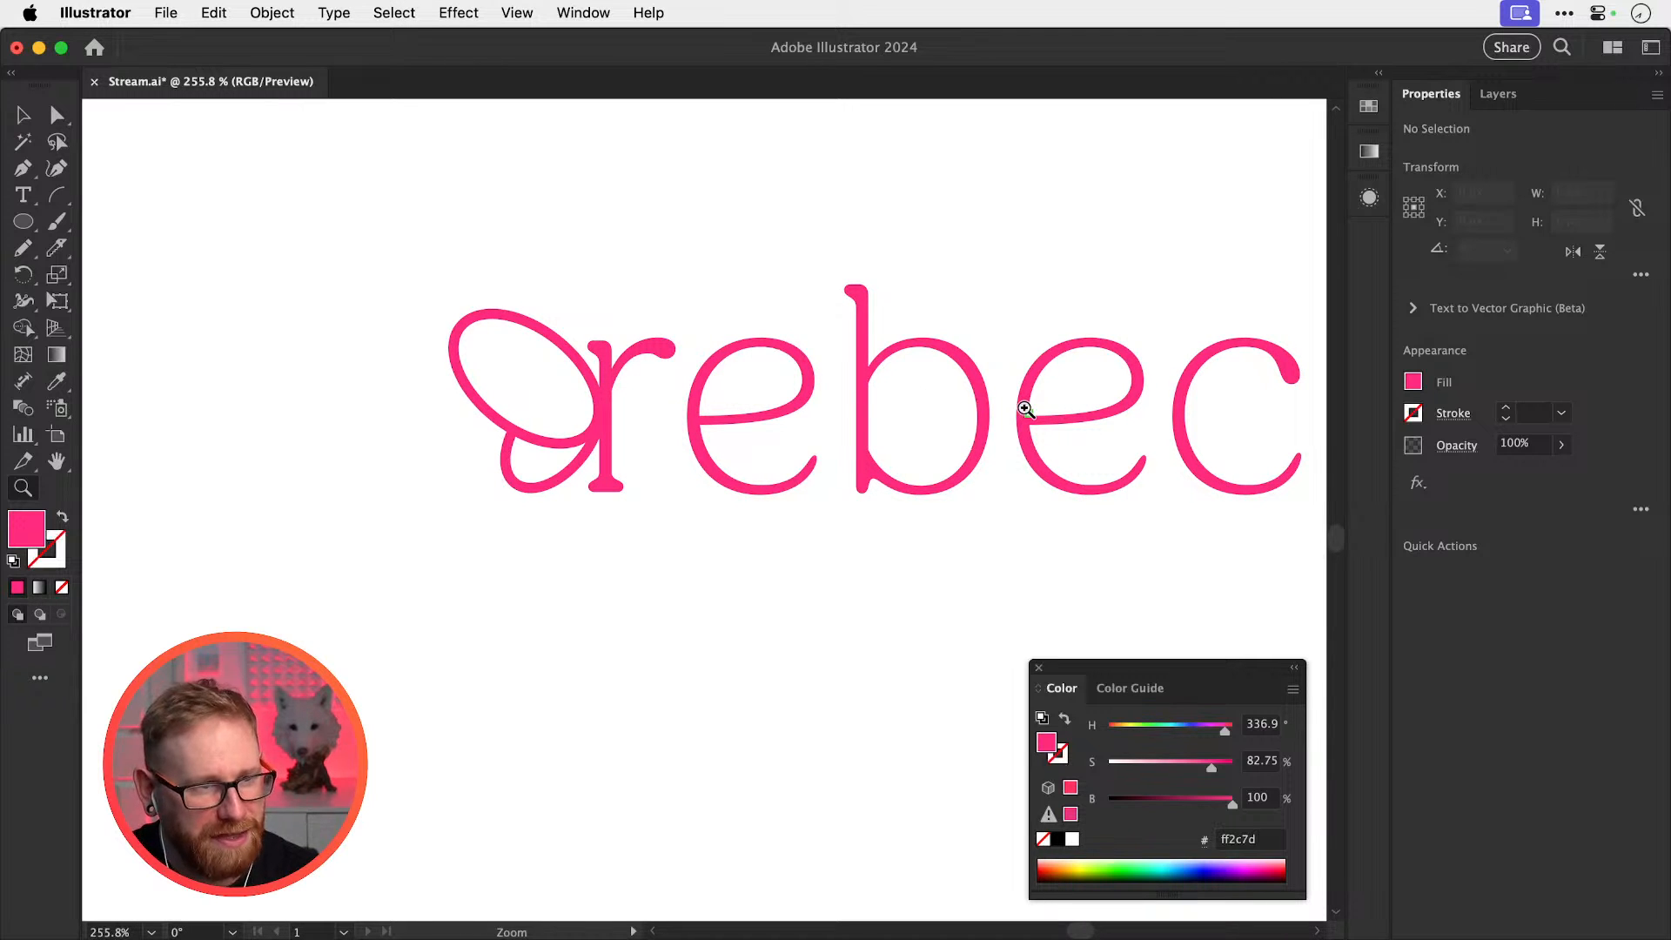
key("super+minus")
key("super+minus")
key("super+minus")
key("super+minus")
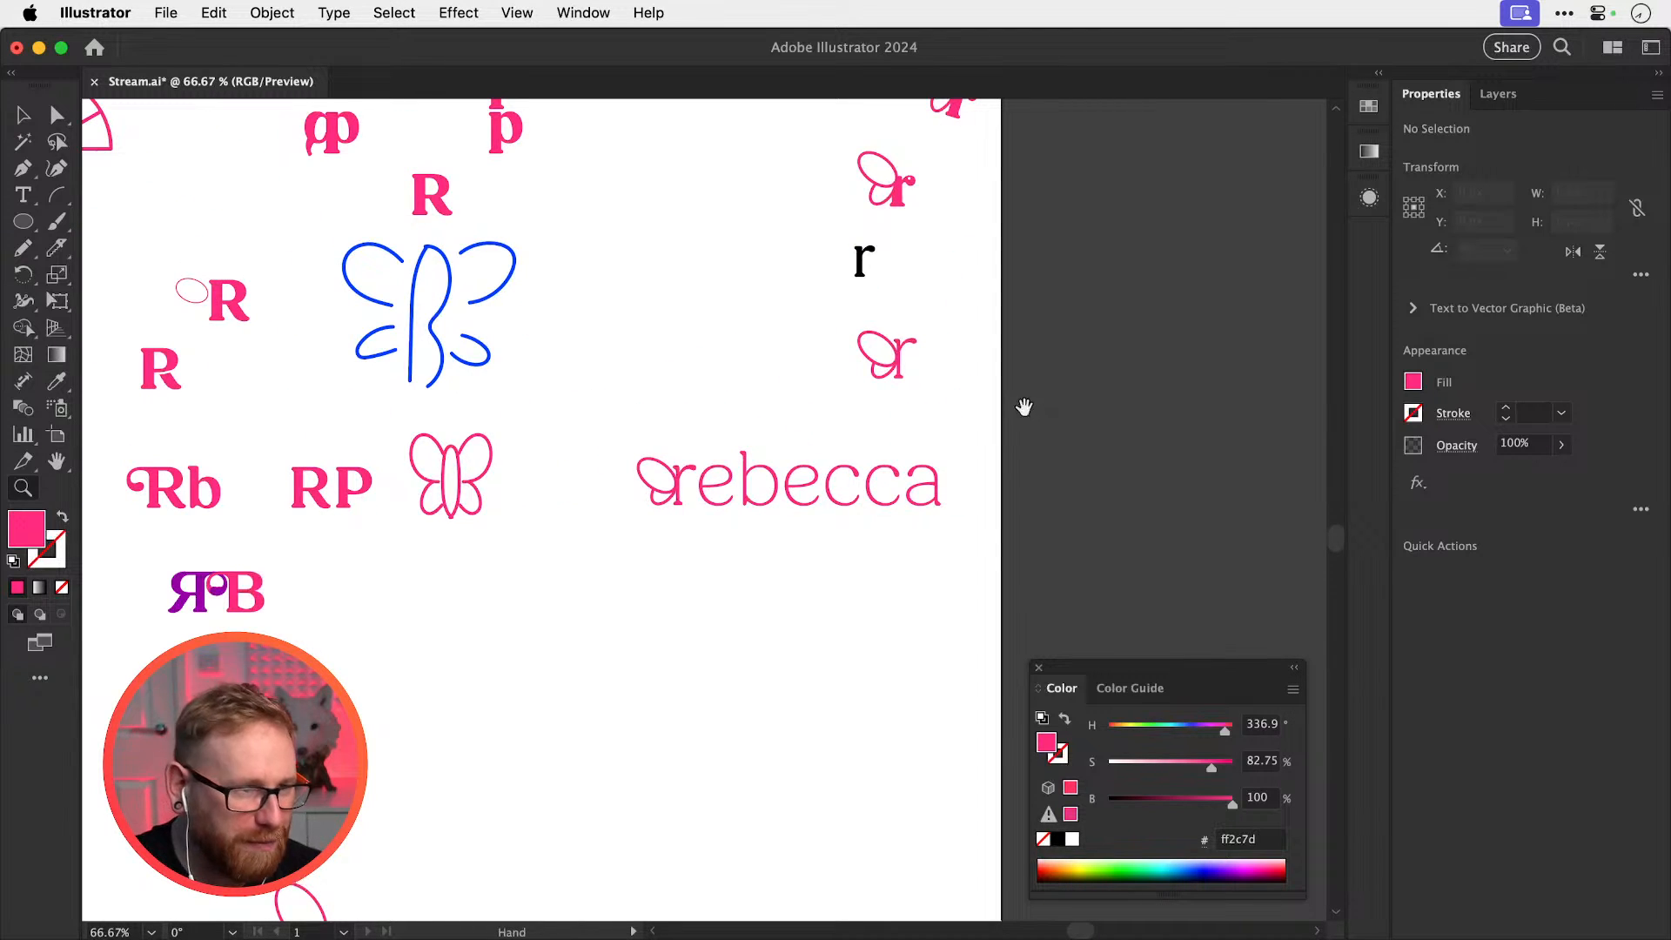
scroll(1023, 408, "down", 5)
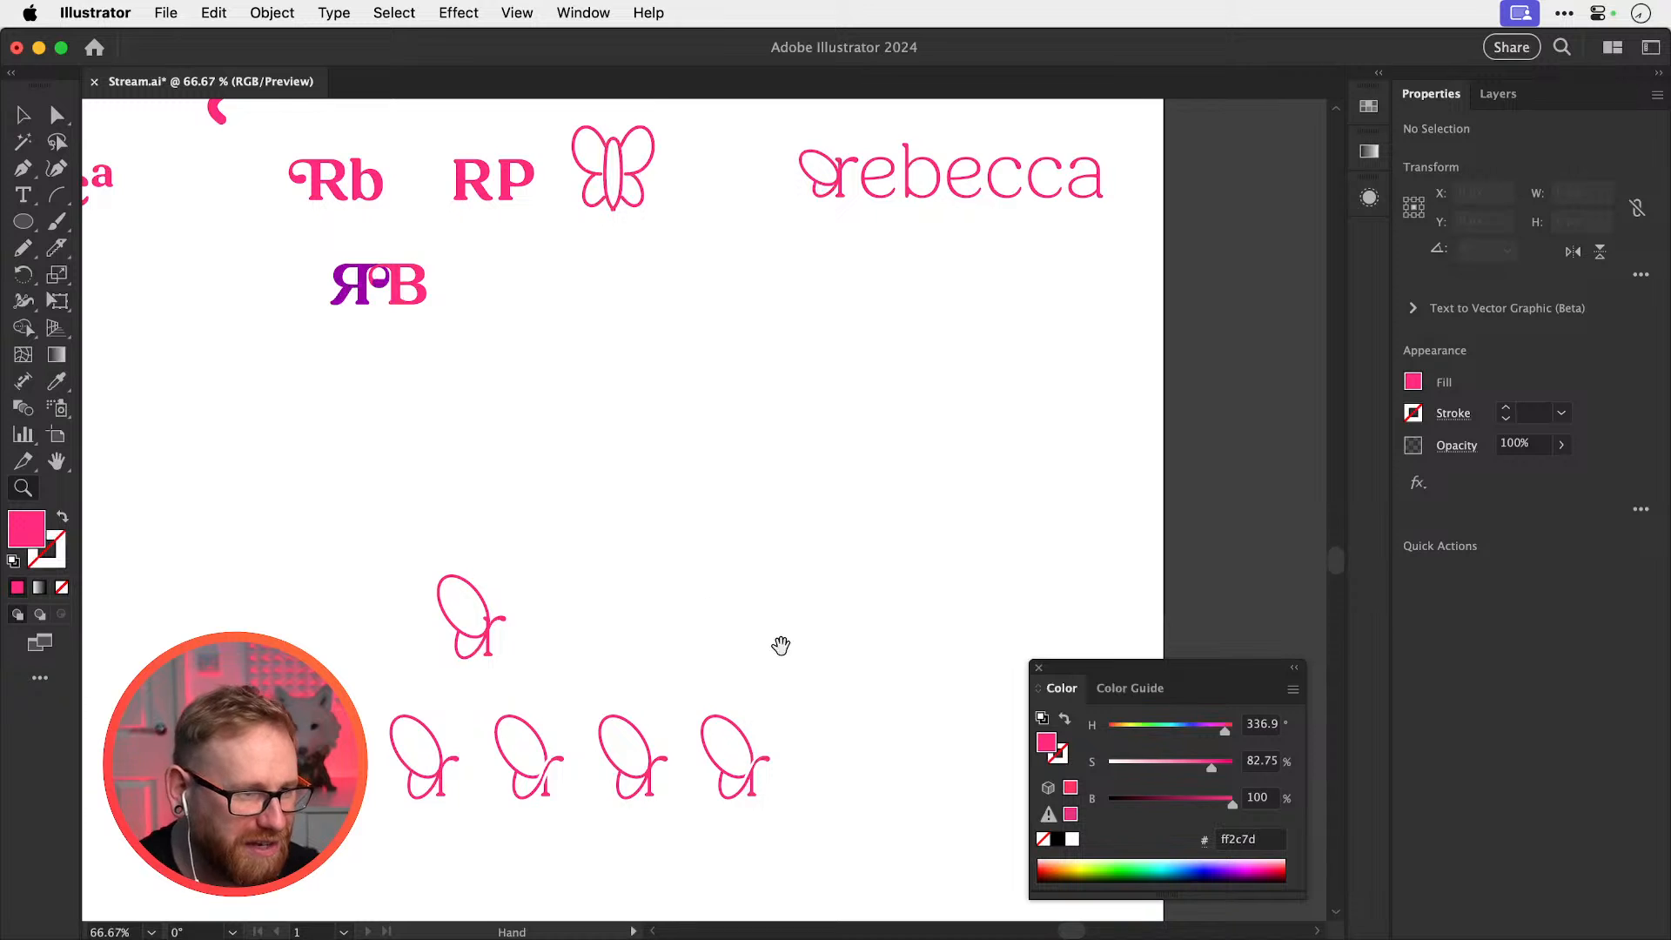
left_click_drag(781, 646, 806, 459)
left_click_drag(802, 571, 1182, 652)
left_click_drag(794, 635, 1062, 677)
left_click_drag(817, 629, 918, 575)
key("super+z")
key("super+z")
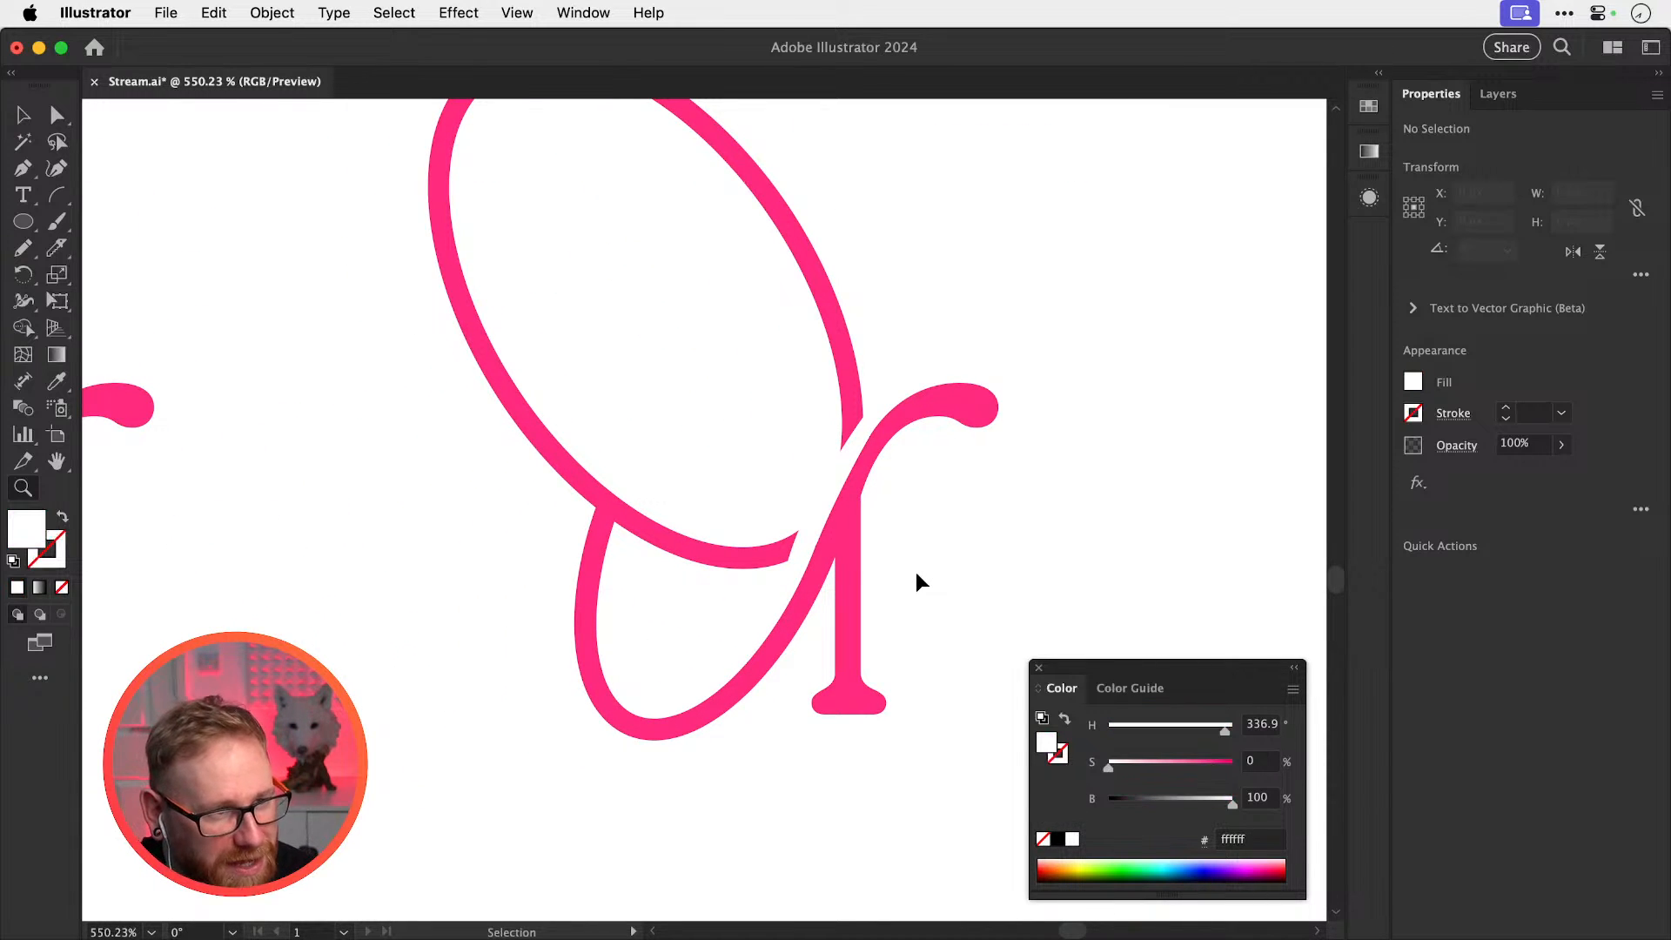
key("super+z")
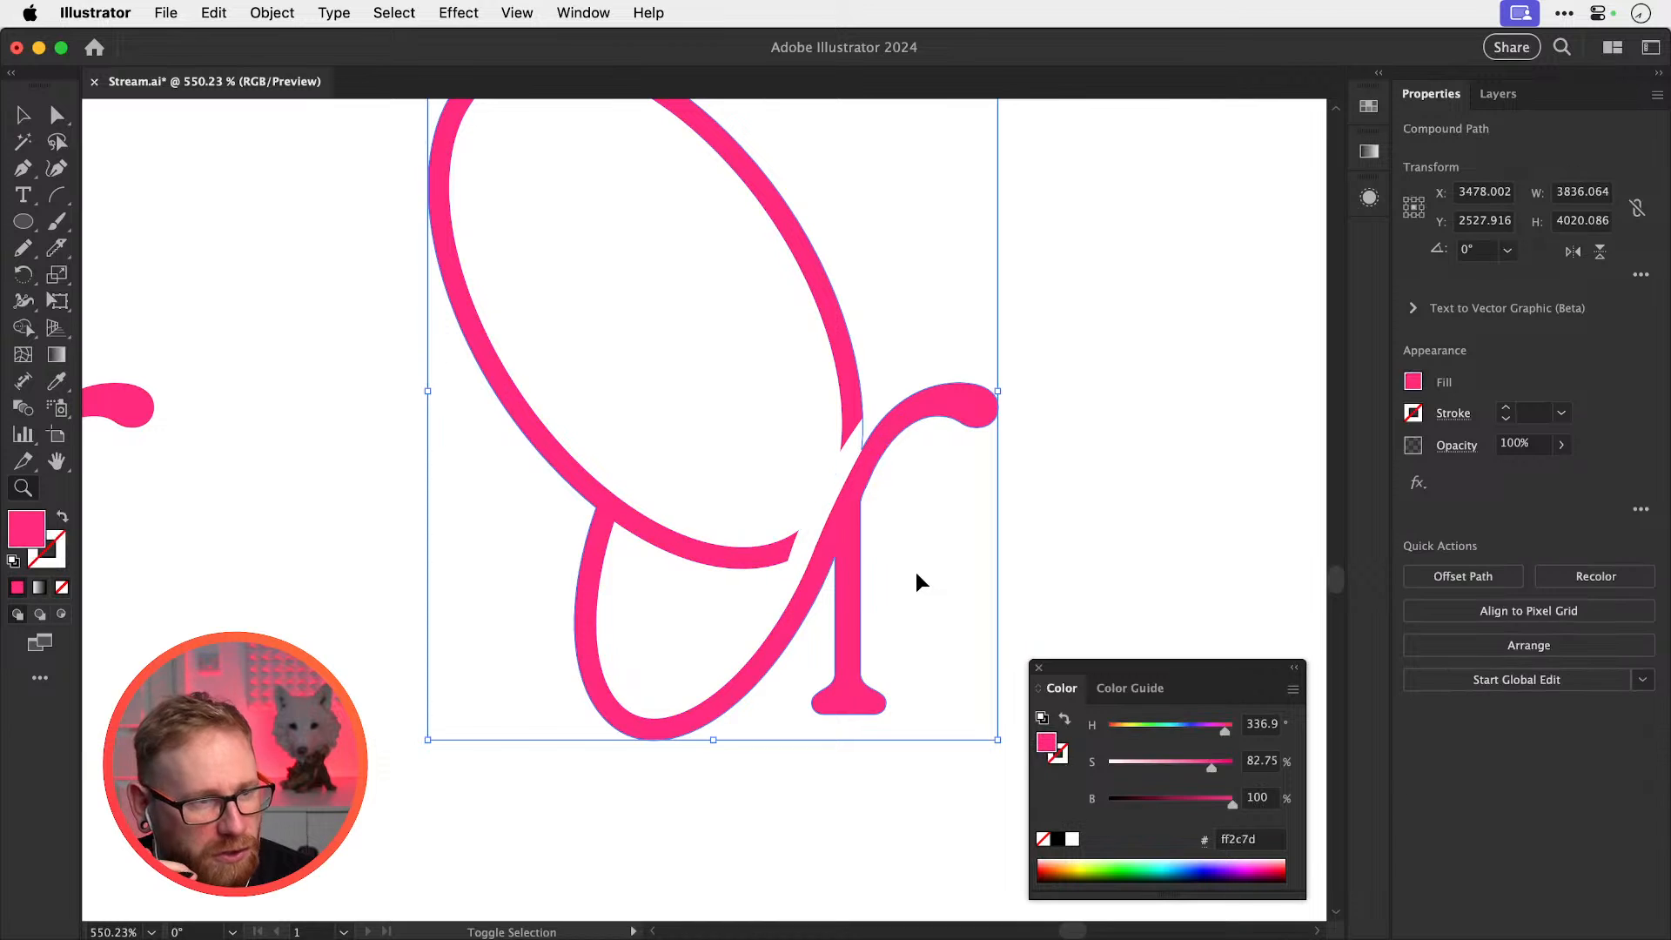
key("super+z")
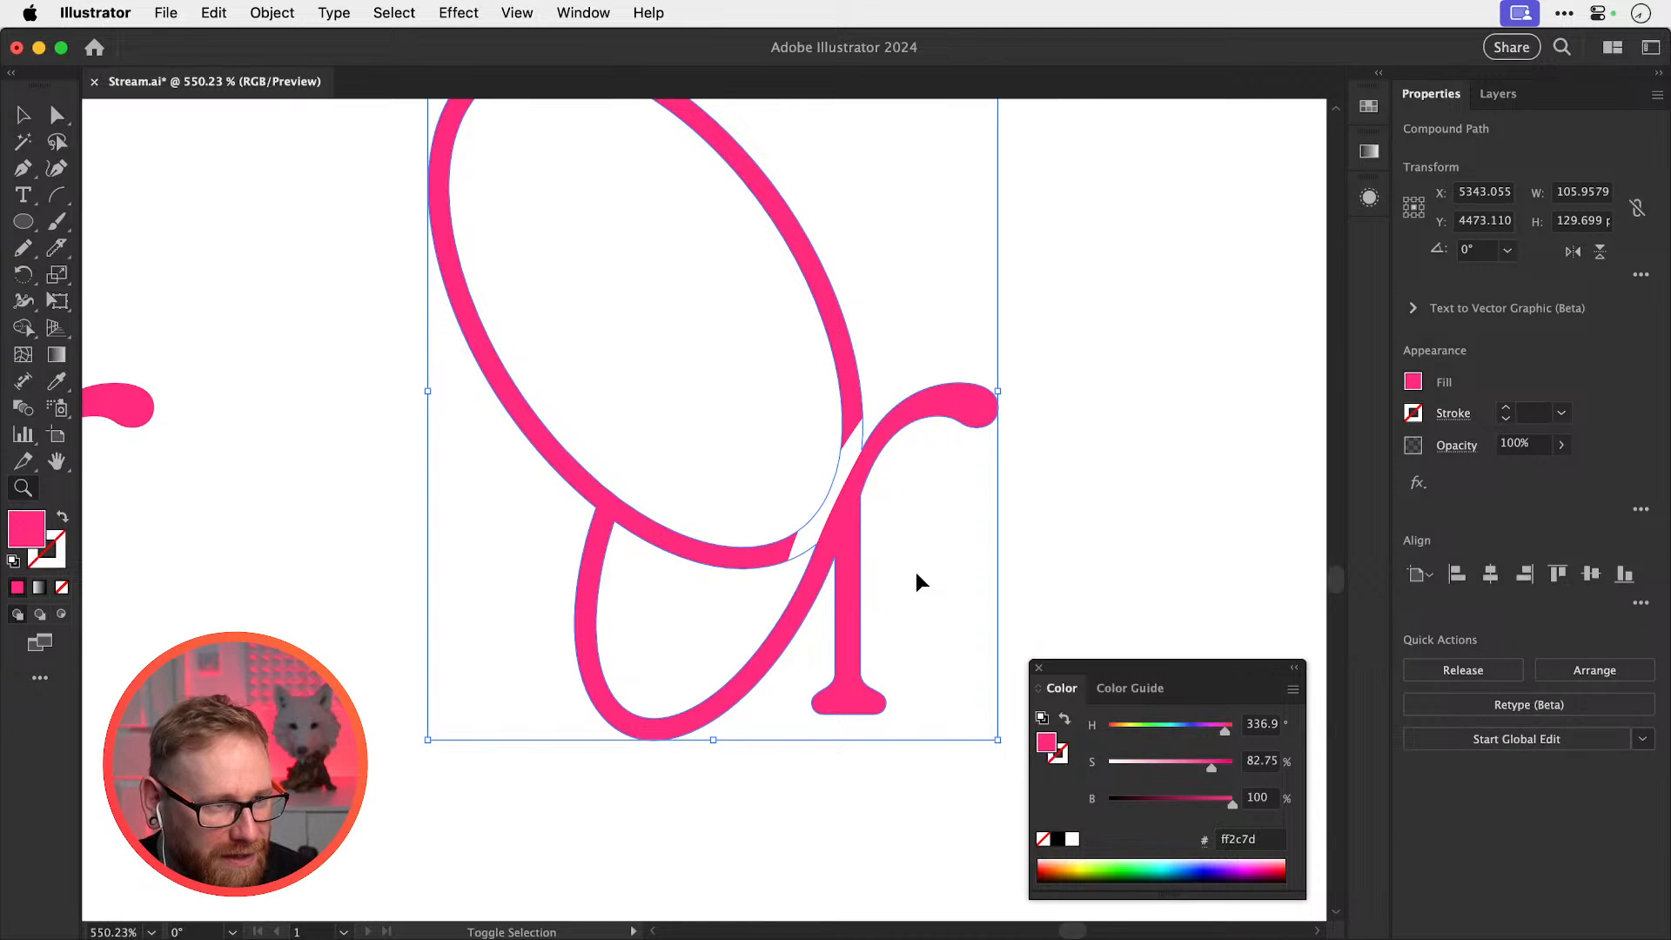
key("super+shift+z")
key("super+z")
key("super+shift+a")
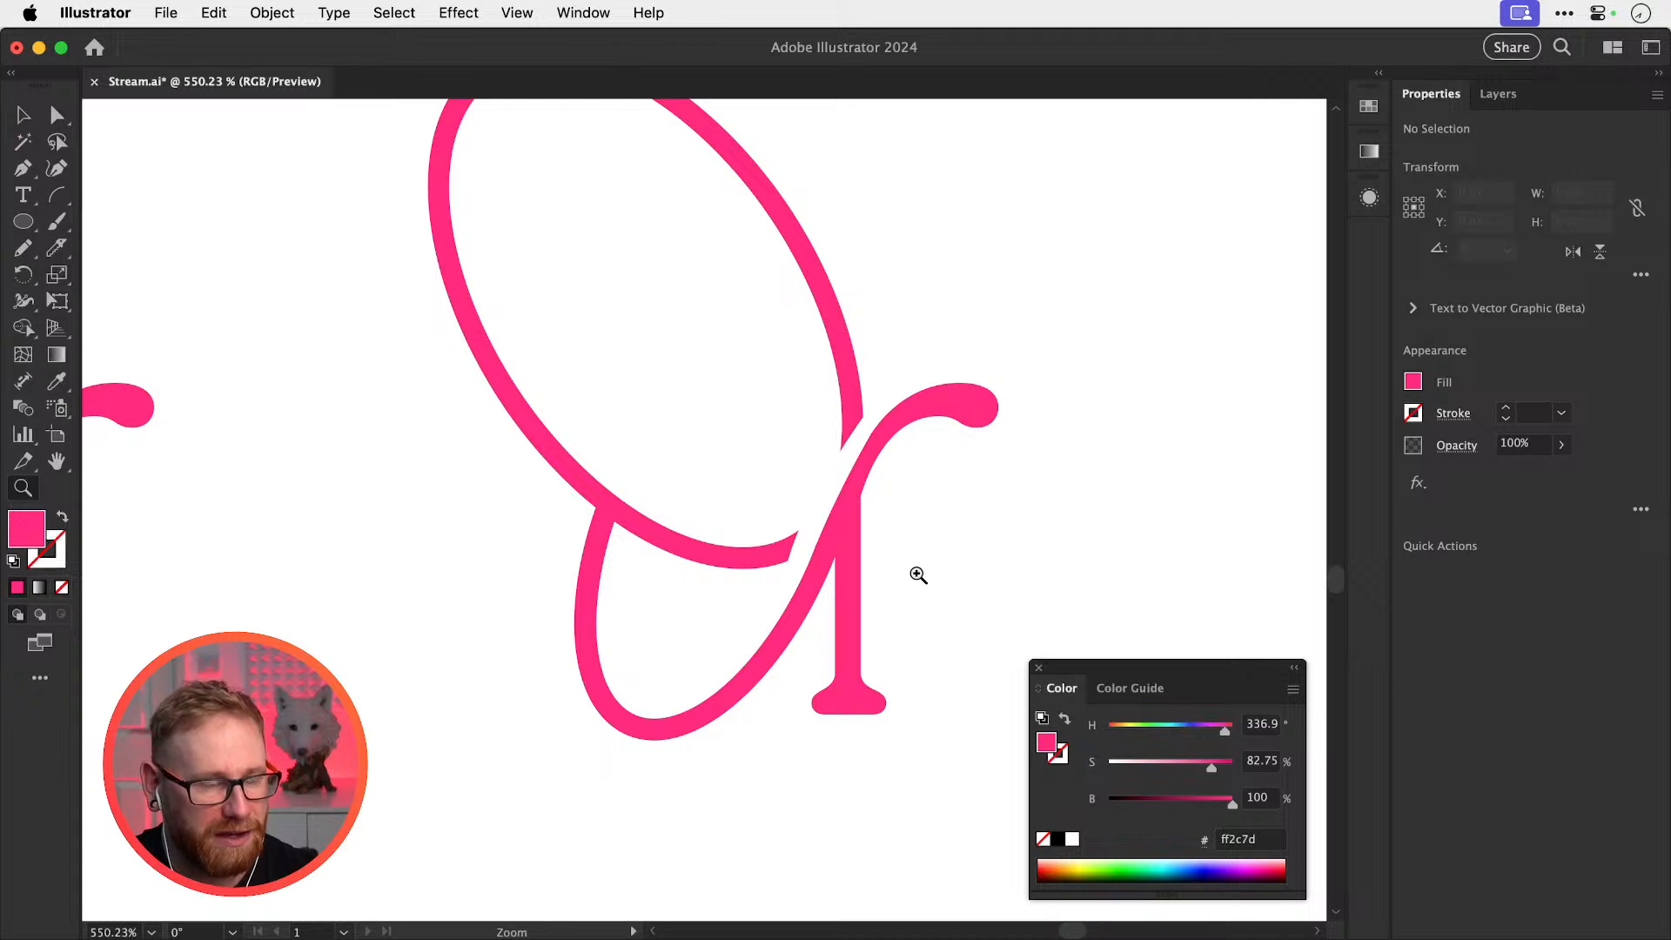
left_click(873, 570)
key("v")
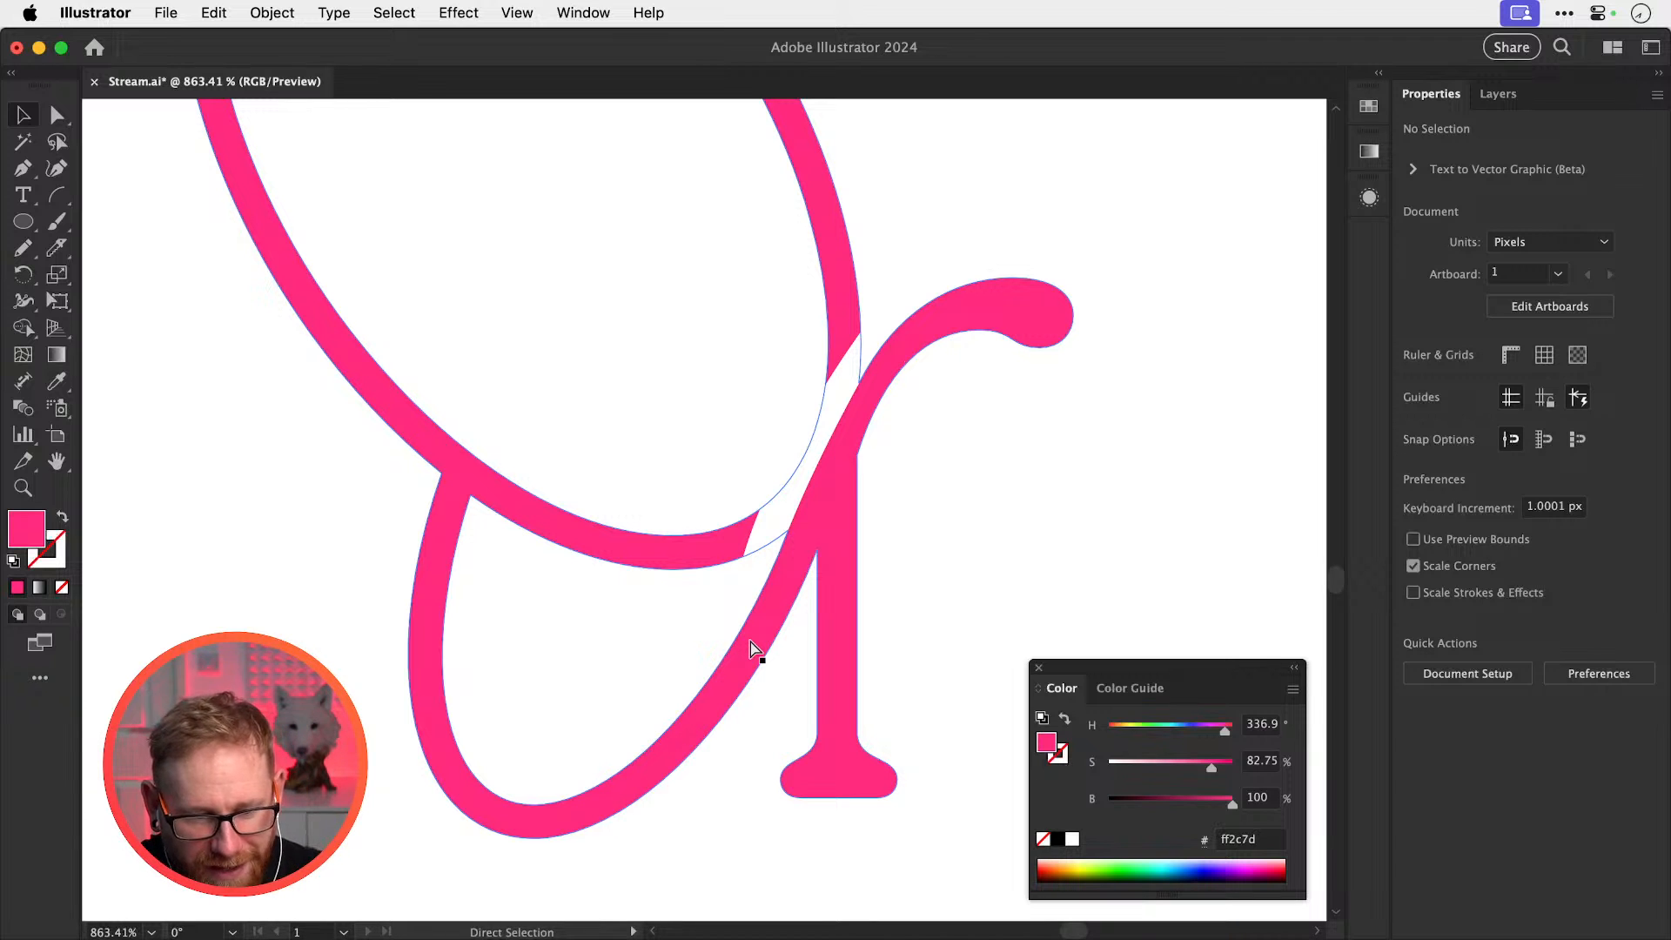
scroll(753, 648, "down", 15)
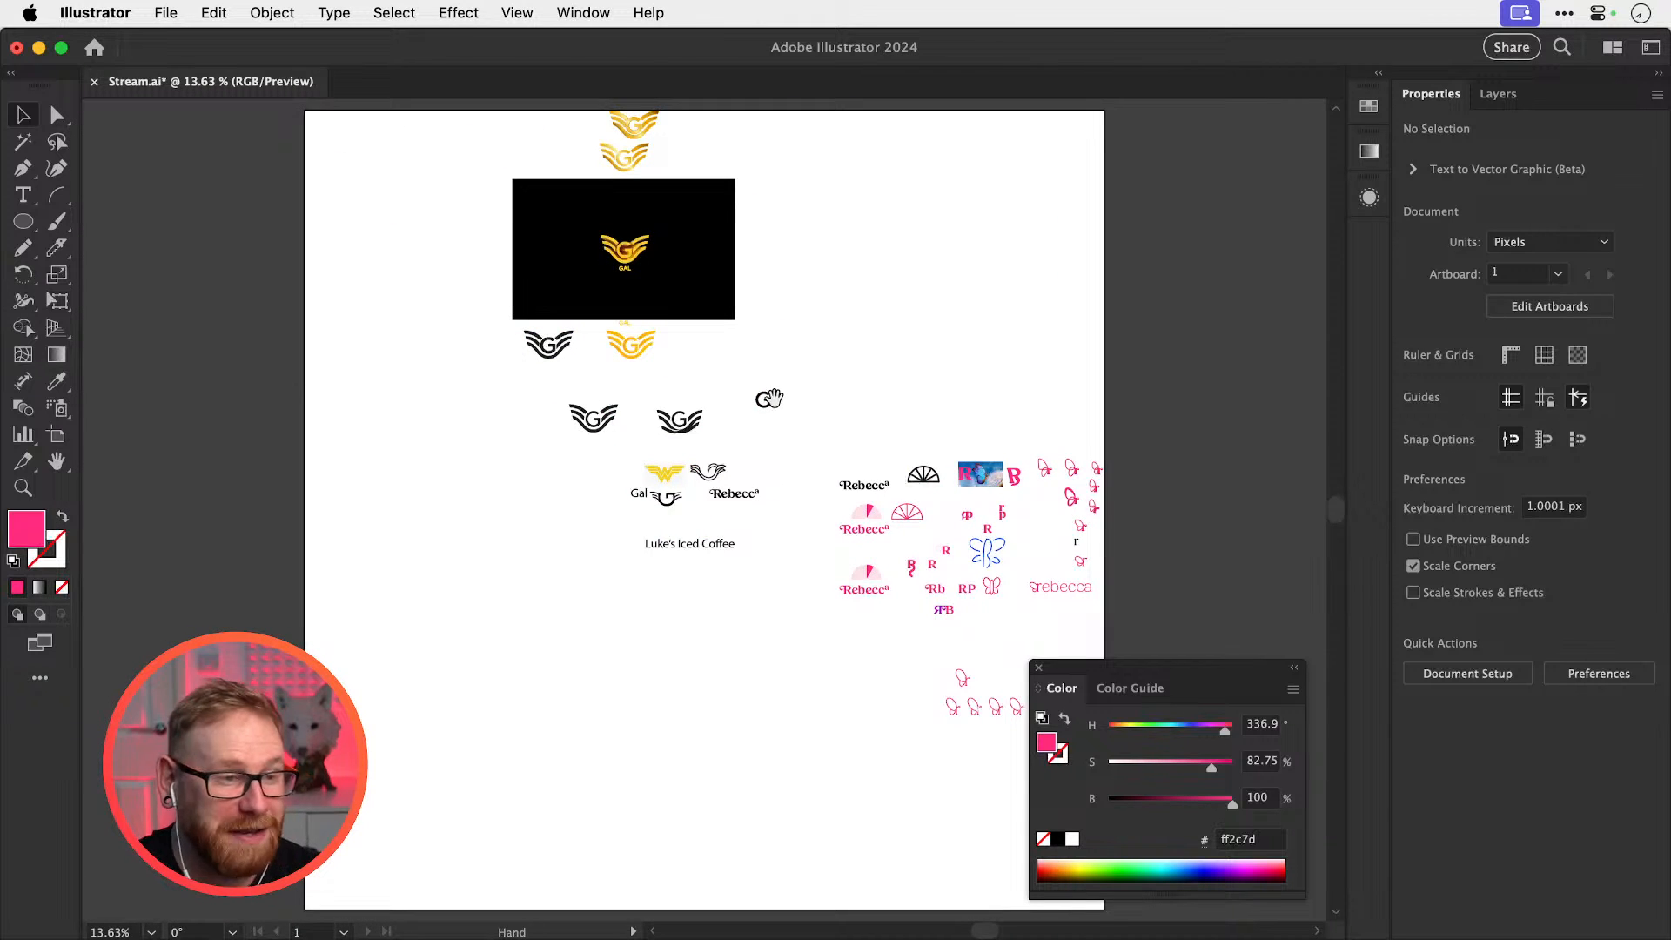
left_click_drag(774, 398, 783, 492)
left_click_drag(662, 504, 905, 520)
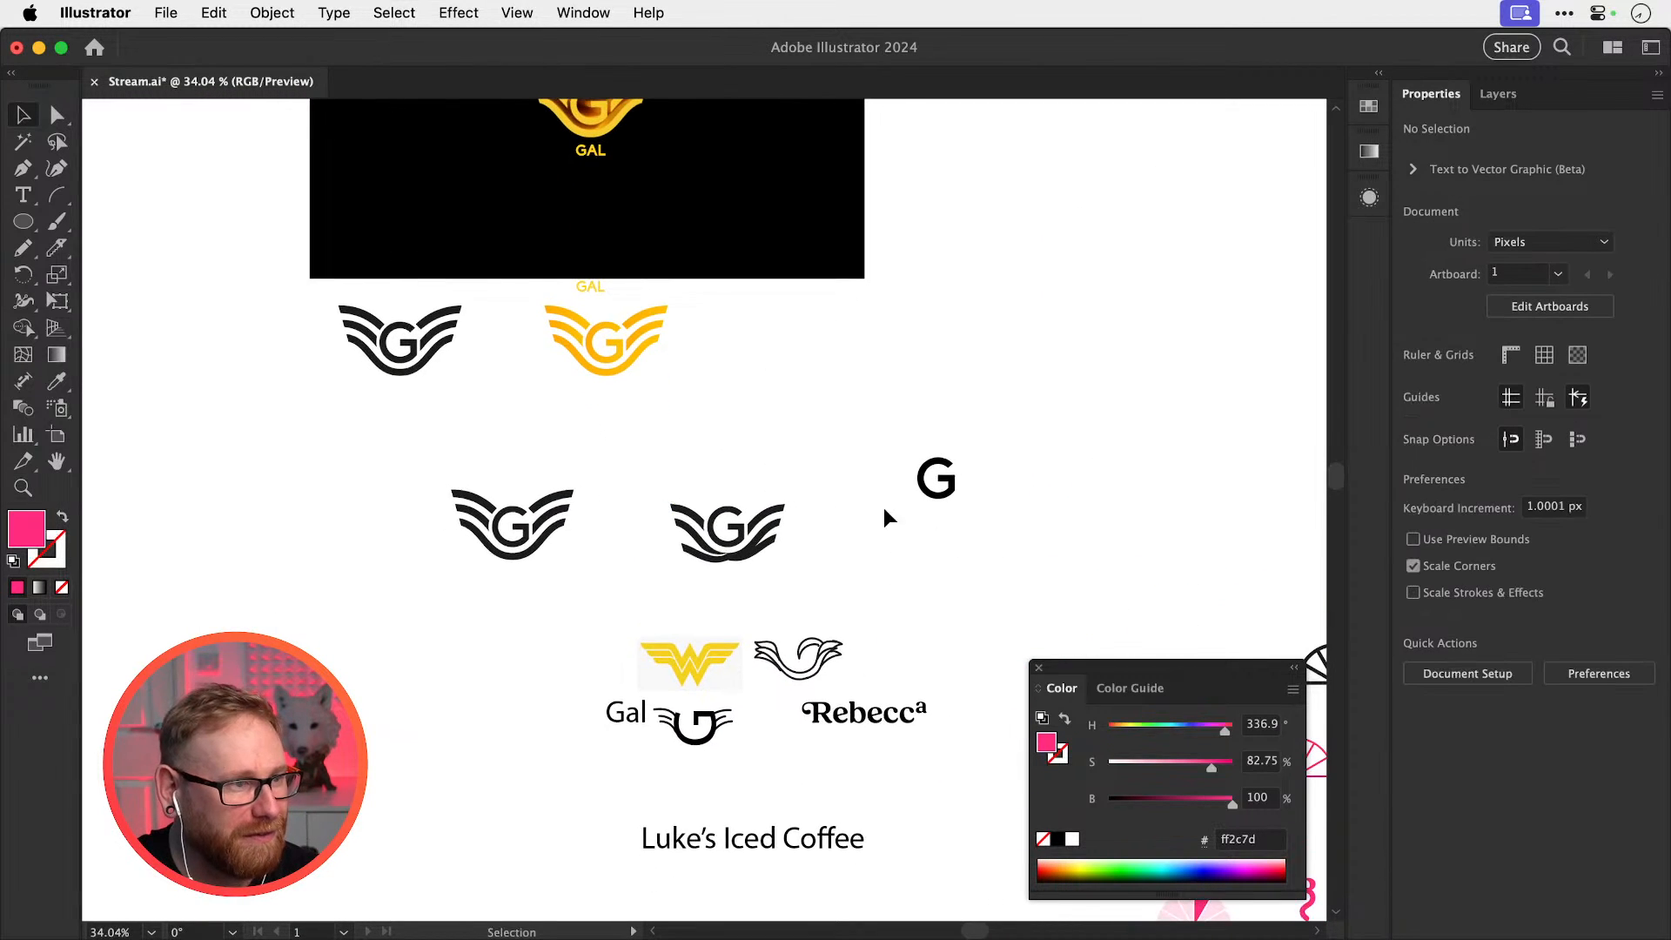
left_click_drag(771, 450, 808, 479)
left_click_drag(596, 544, 611, 591)
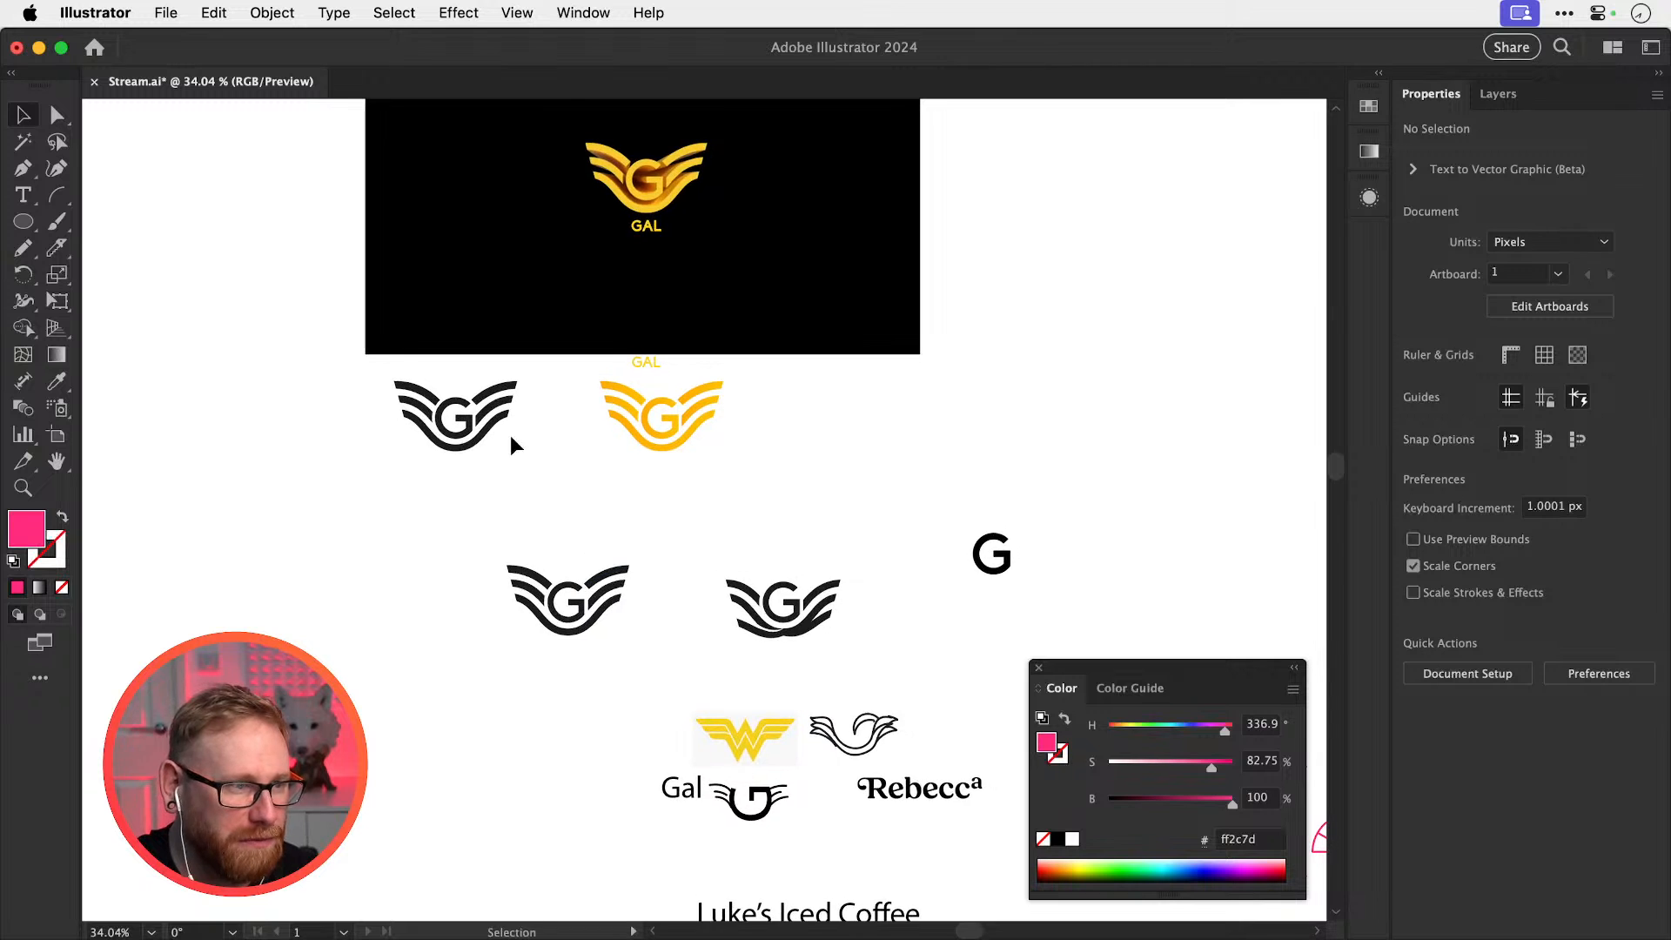
left_click_drag(544, 444, 514, 675)
left_click_drag(595, 411, 506, 400)
left_click_drag(895, 559, 526, 417)
left_click_drag(827, 571, 698, 347)
left_click_drag(769, 578, 877, 505)
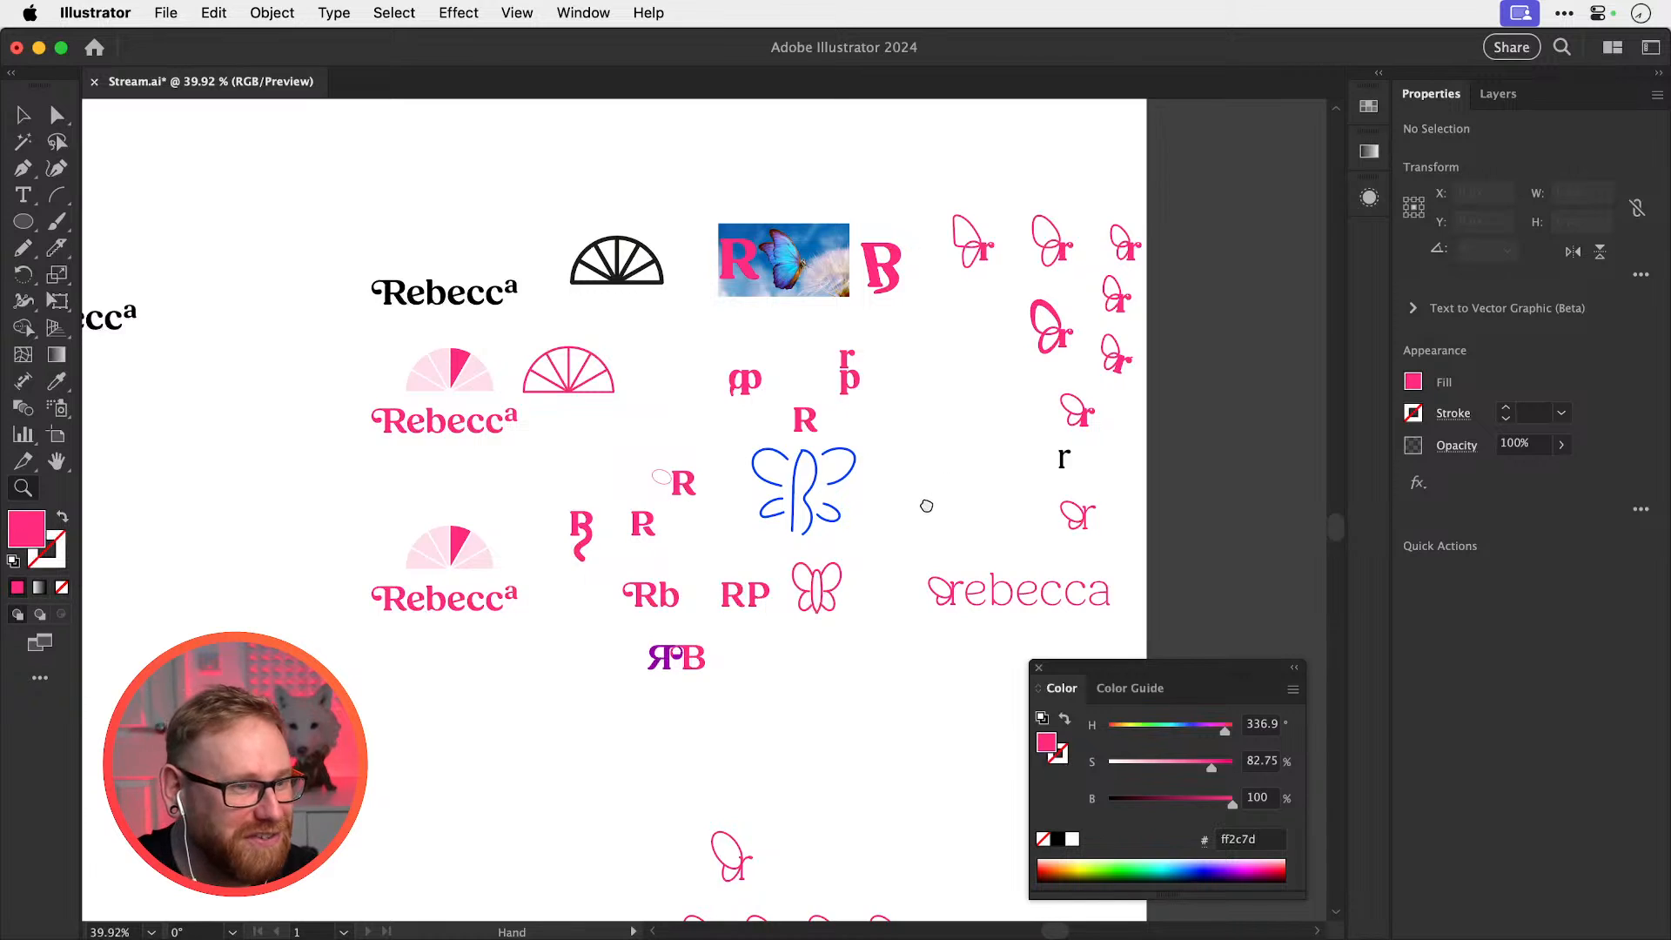
scroll(925, 496, "down", 3)
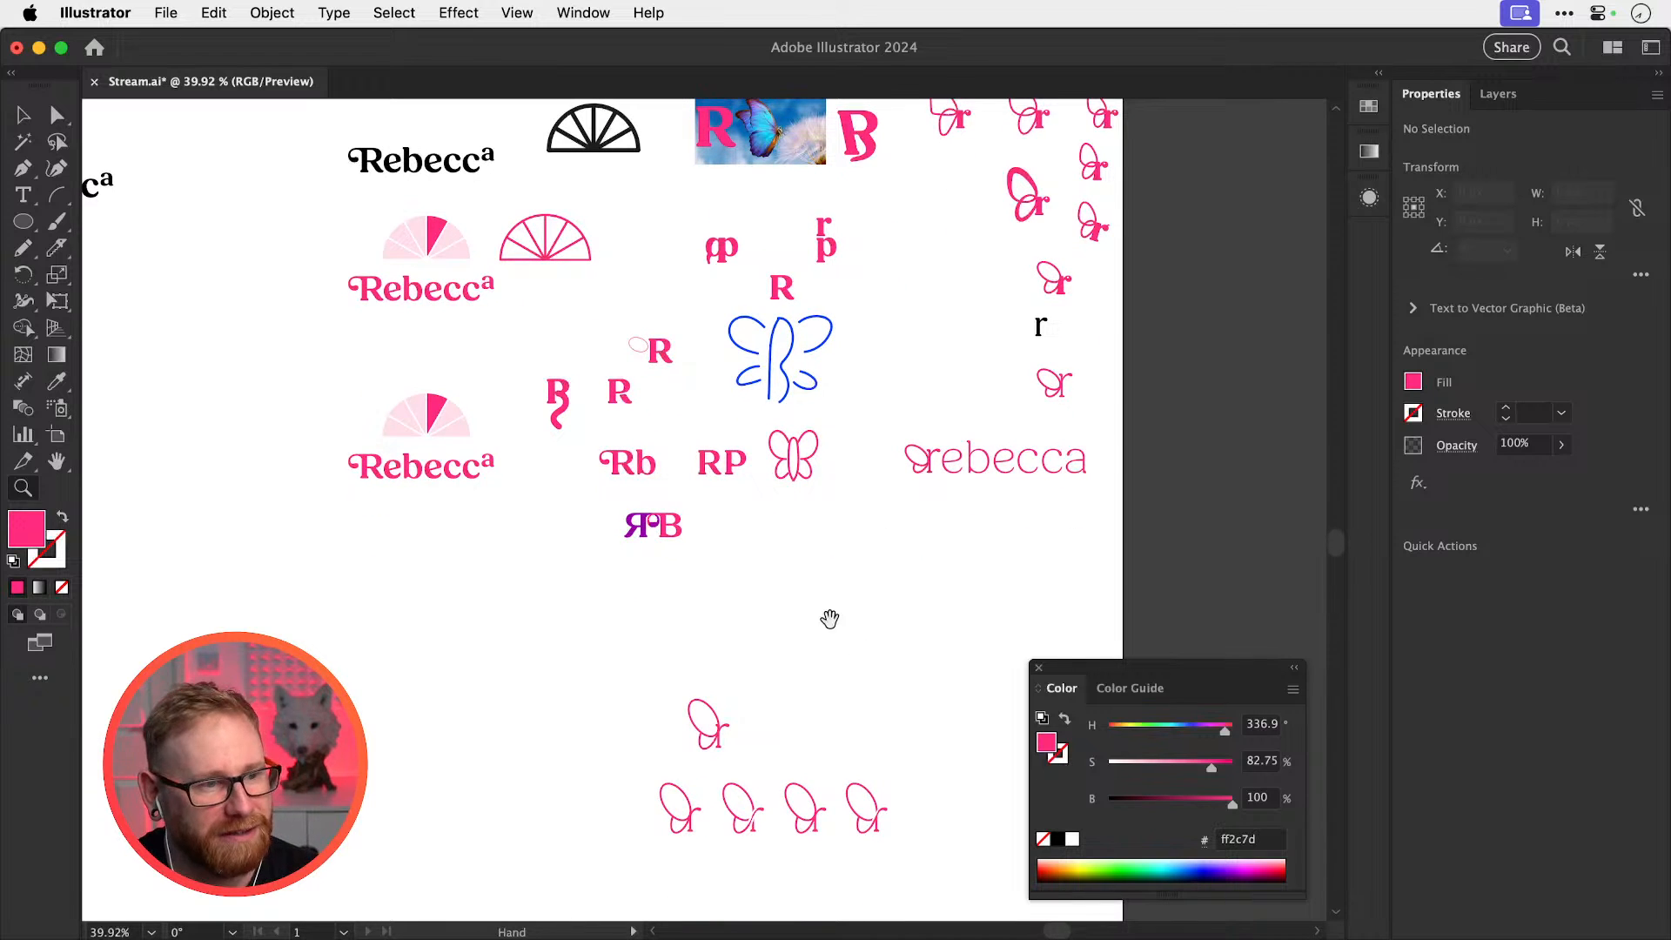
Zoom in on the last butterfly-r's crossing gap, undoing an accidental move of the letter
left_click_drag(814, 677, 1253, 666)
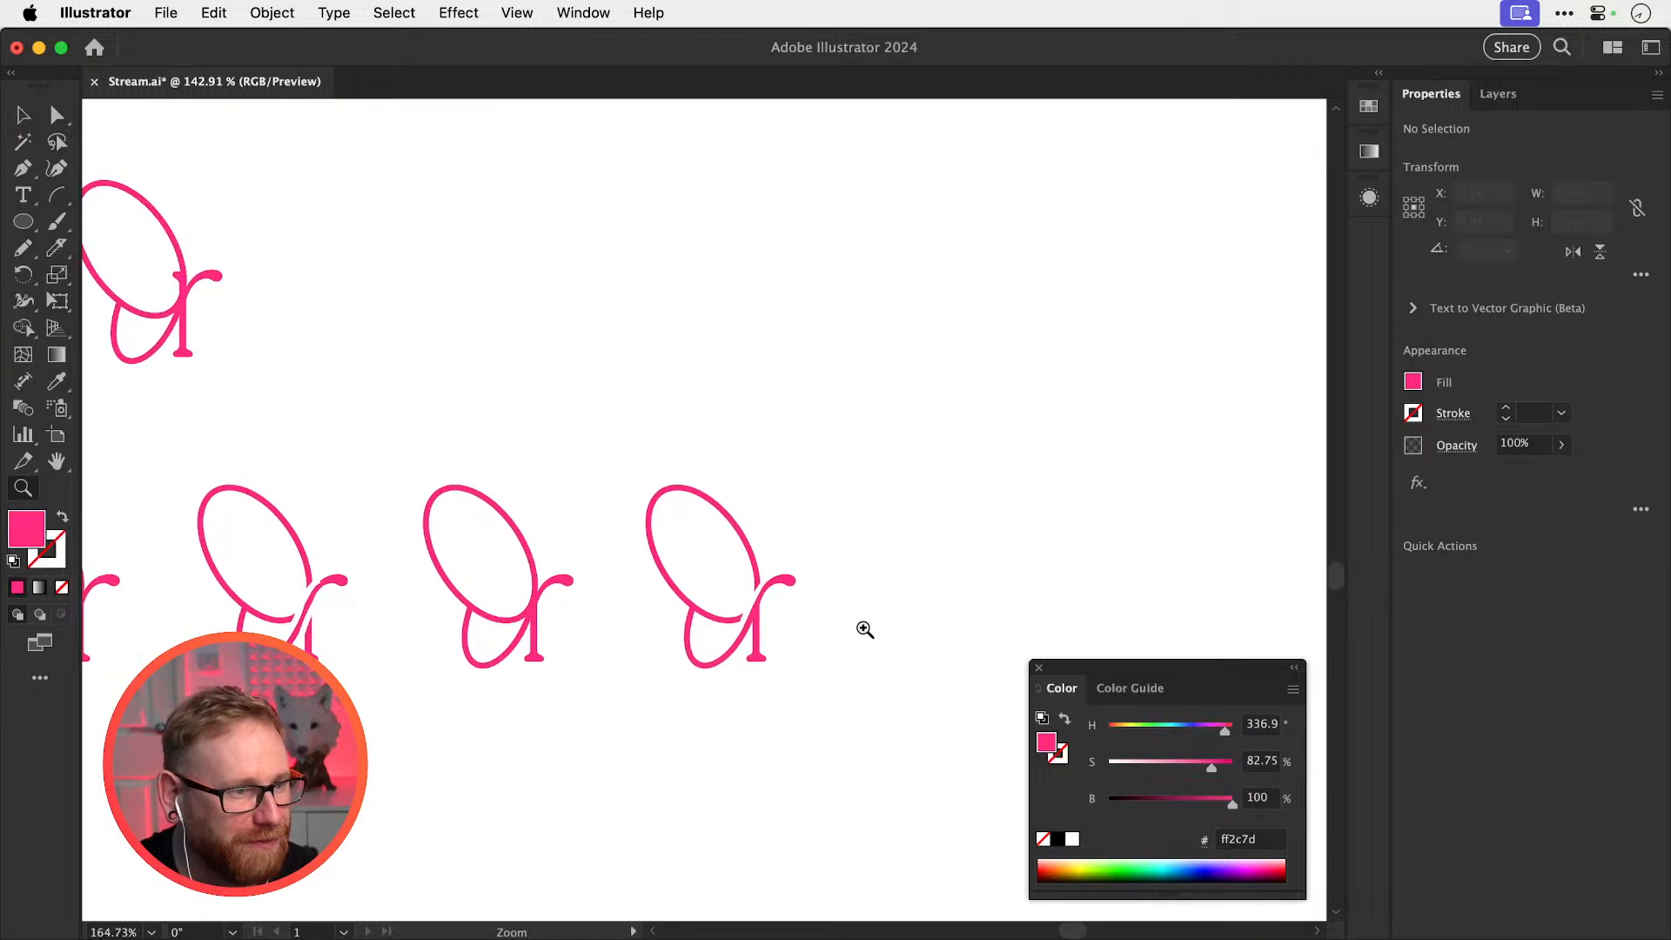
left_click_drag(864, 629, 1088, 628)
left_click_drag(820, 608, 974, 569)
left_click_drag(913, 561, 1044, 561)
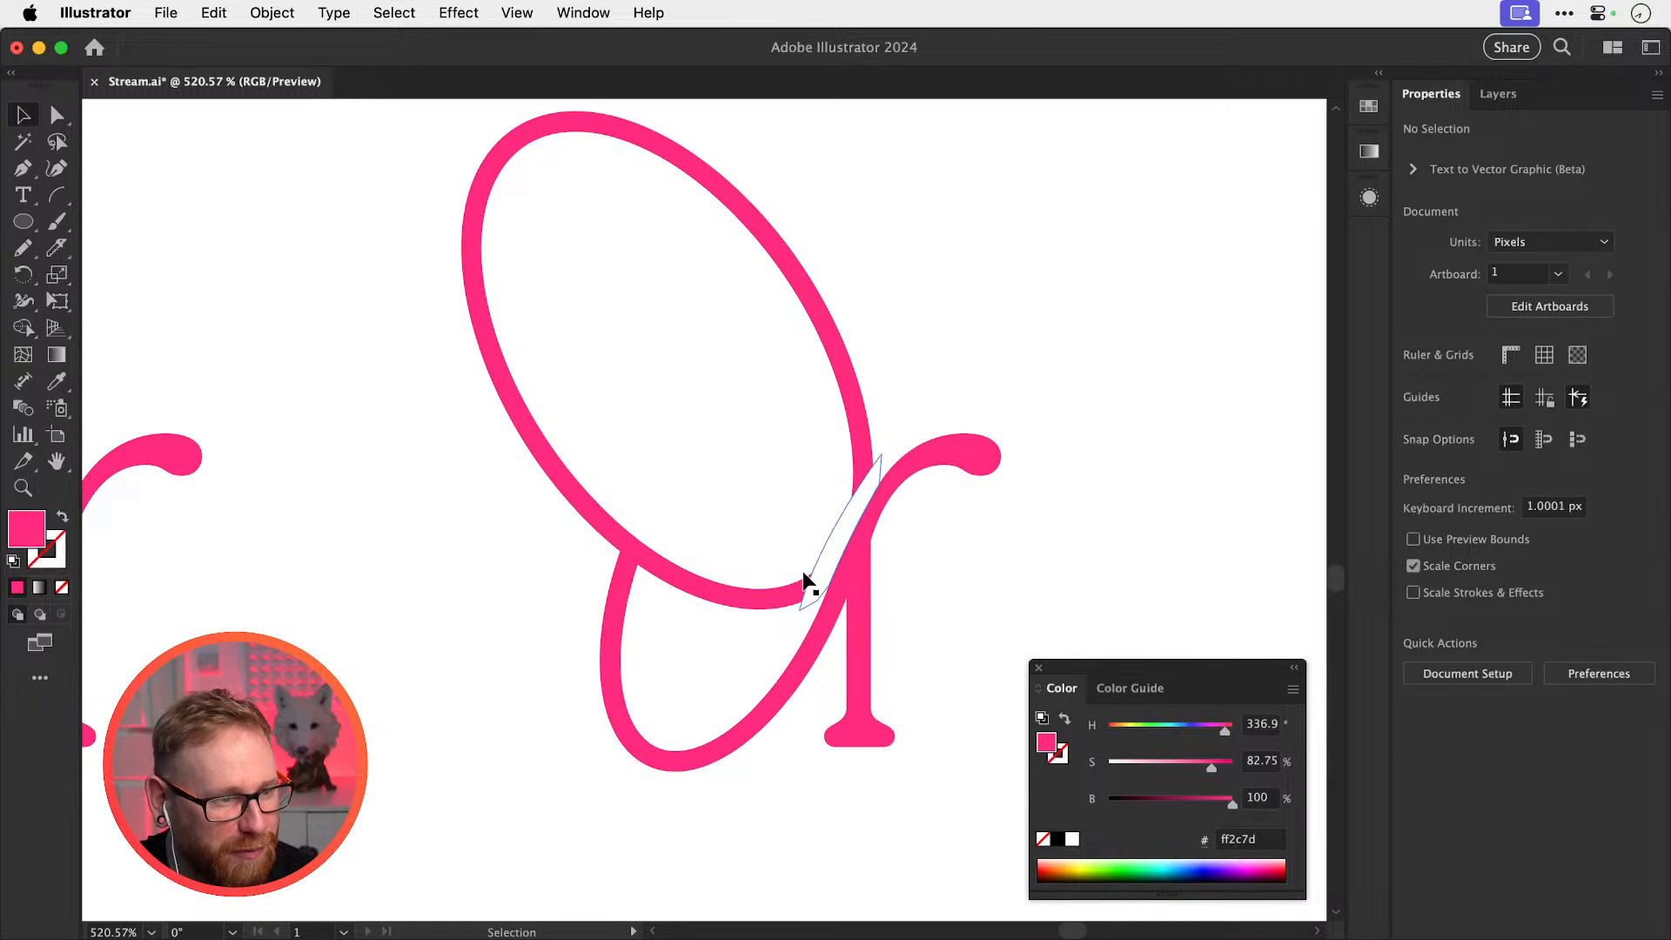
left_click_drag(802, 572, 881, 590)
key("super+z")
left_click_drag(613, 559, 1044, 512)
key("super+minus")
key("super+minus")
key("super+minus")
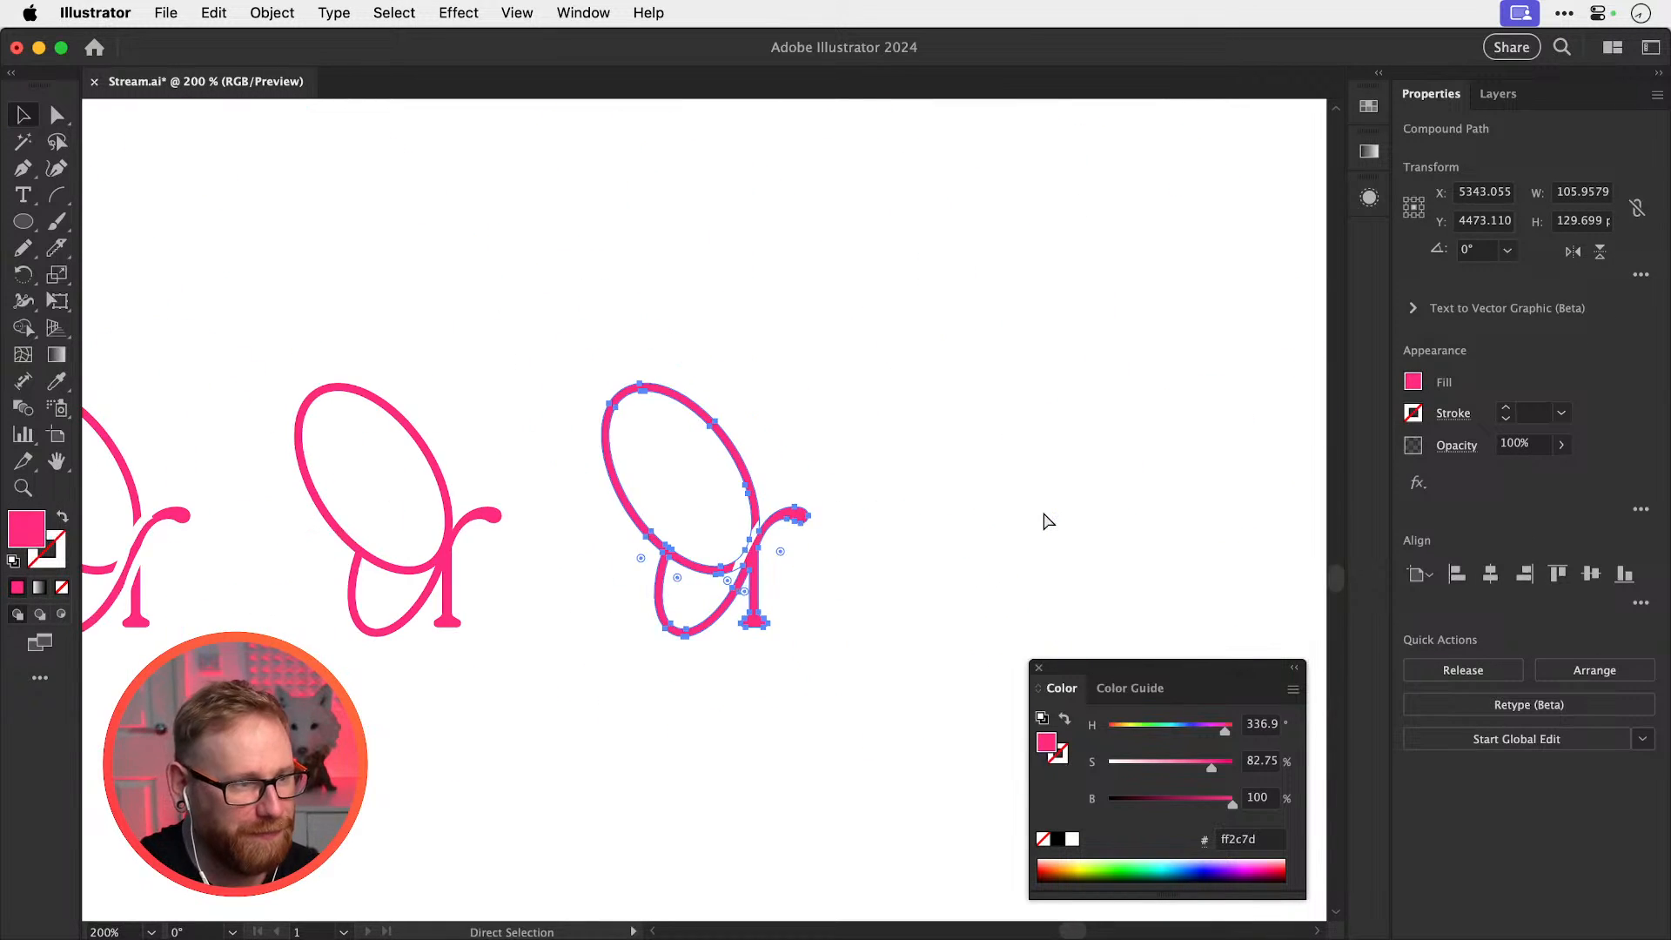
left_click_drag(575, 606, 992, 598)
left_click_drag(768, 622, 642, 621)
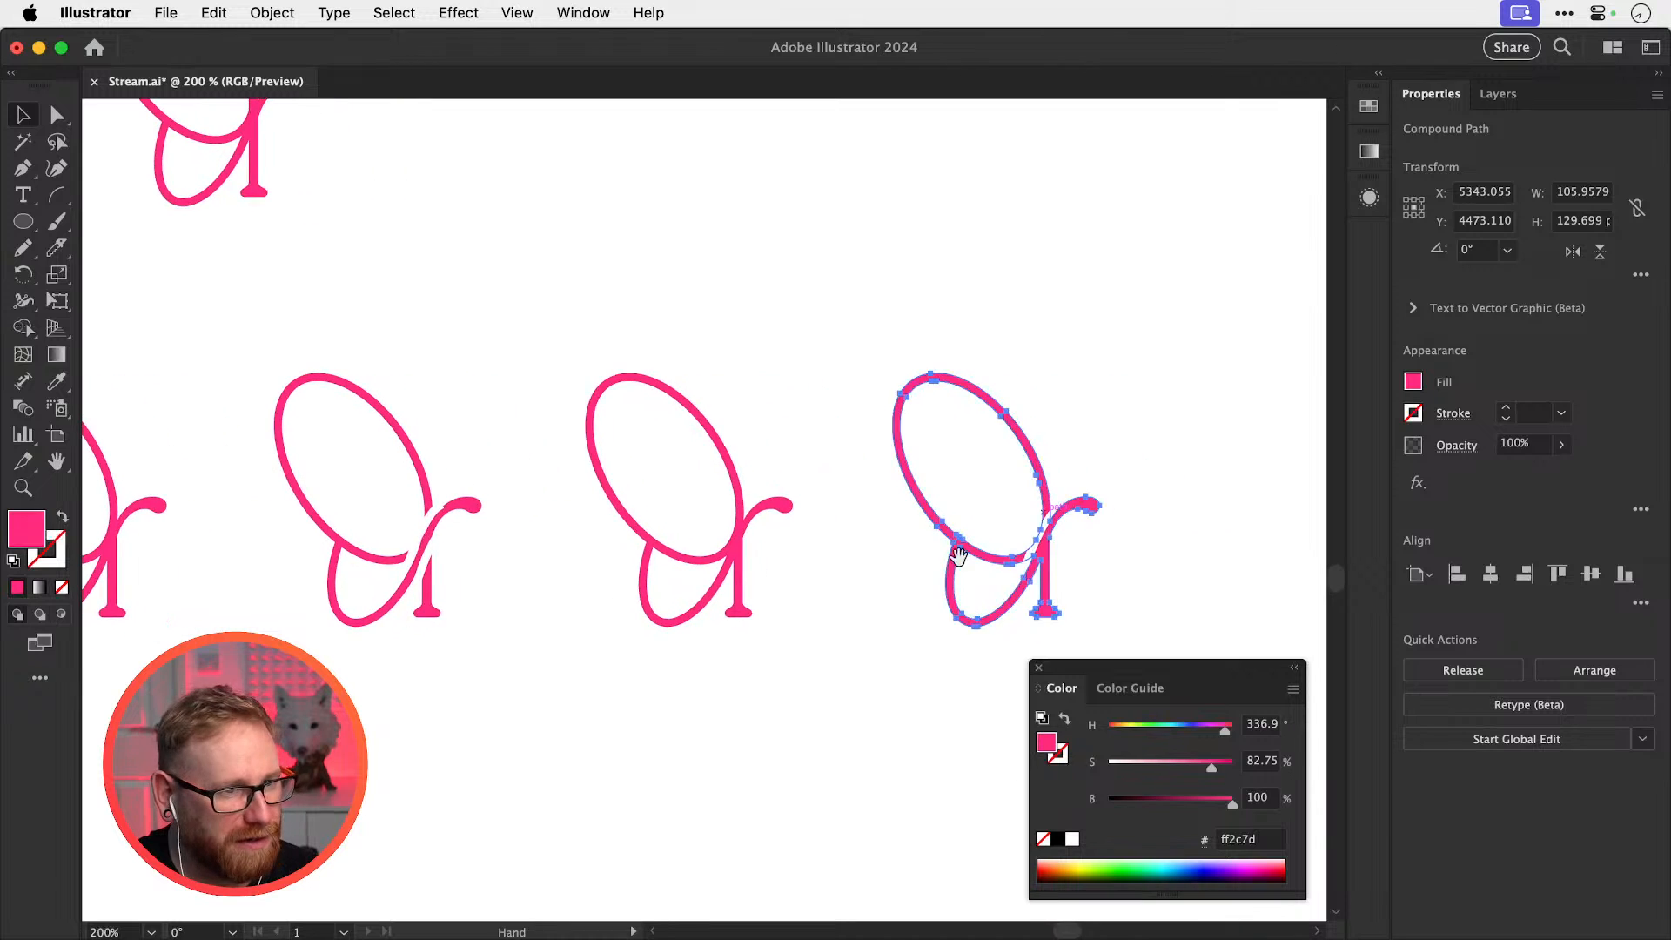
left_click_drag(958, 557, 1287, 610)
left_click(804, 522)
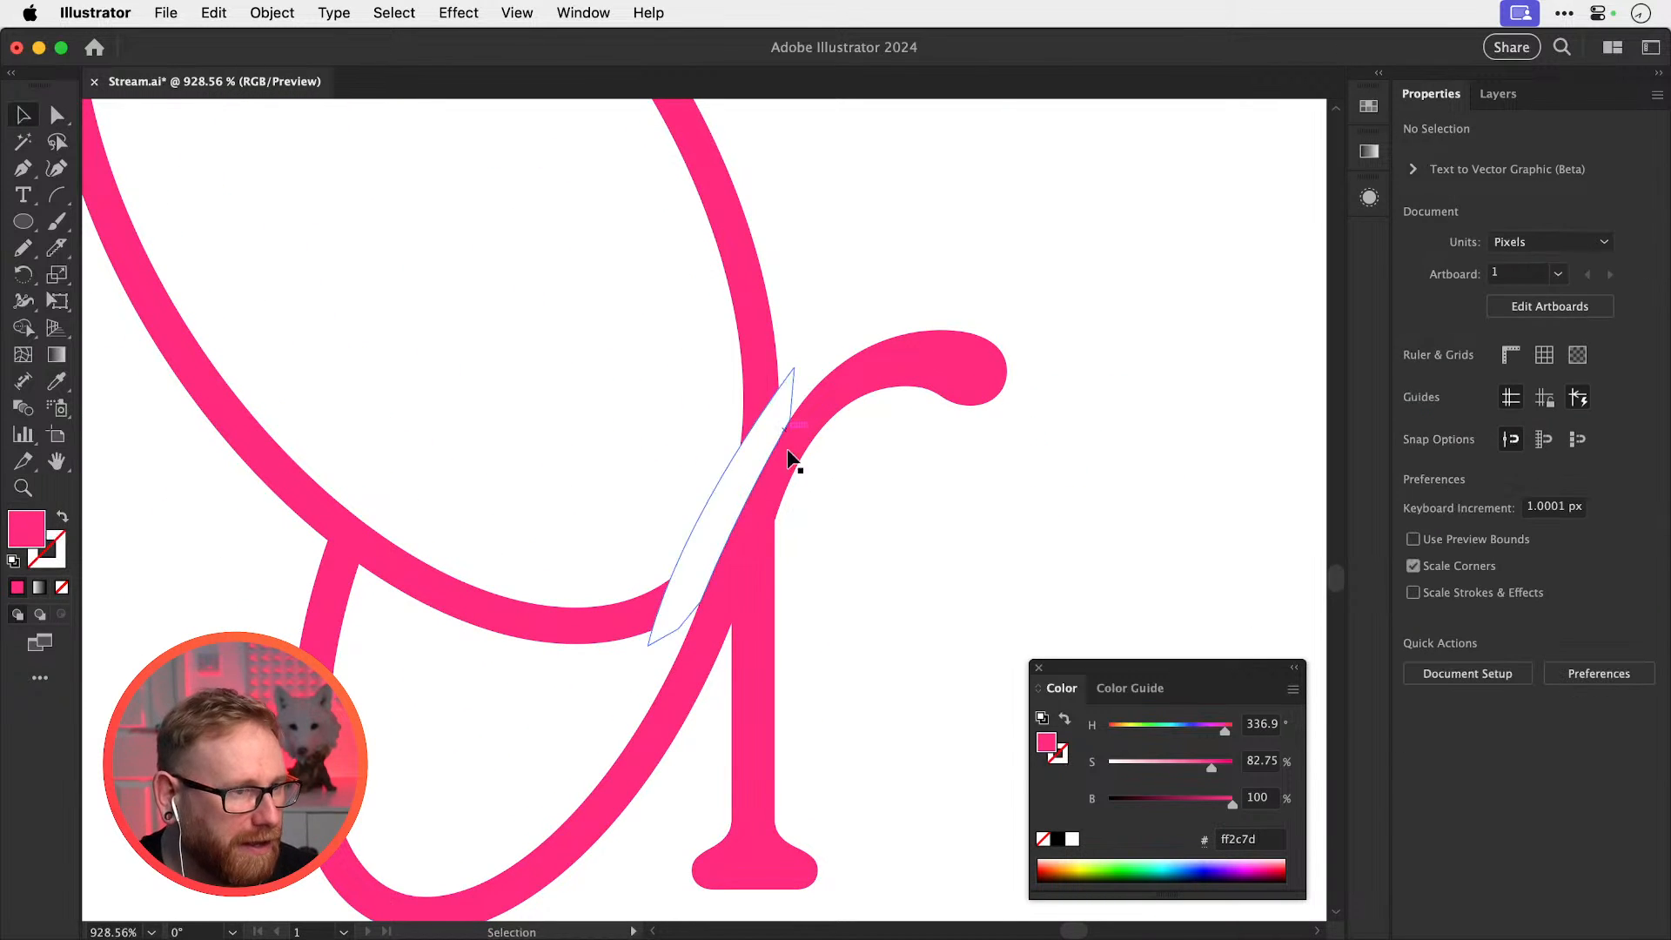
left_click_drag(792, 520, 813, 452)
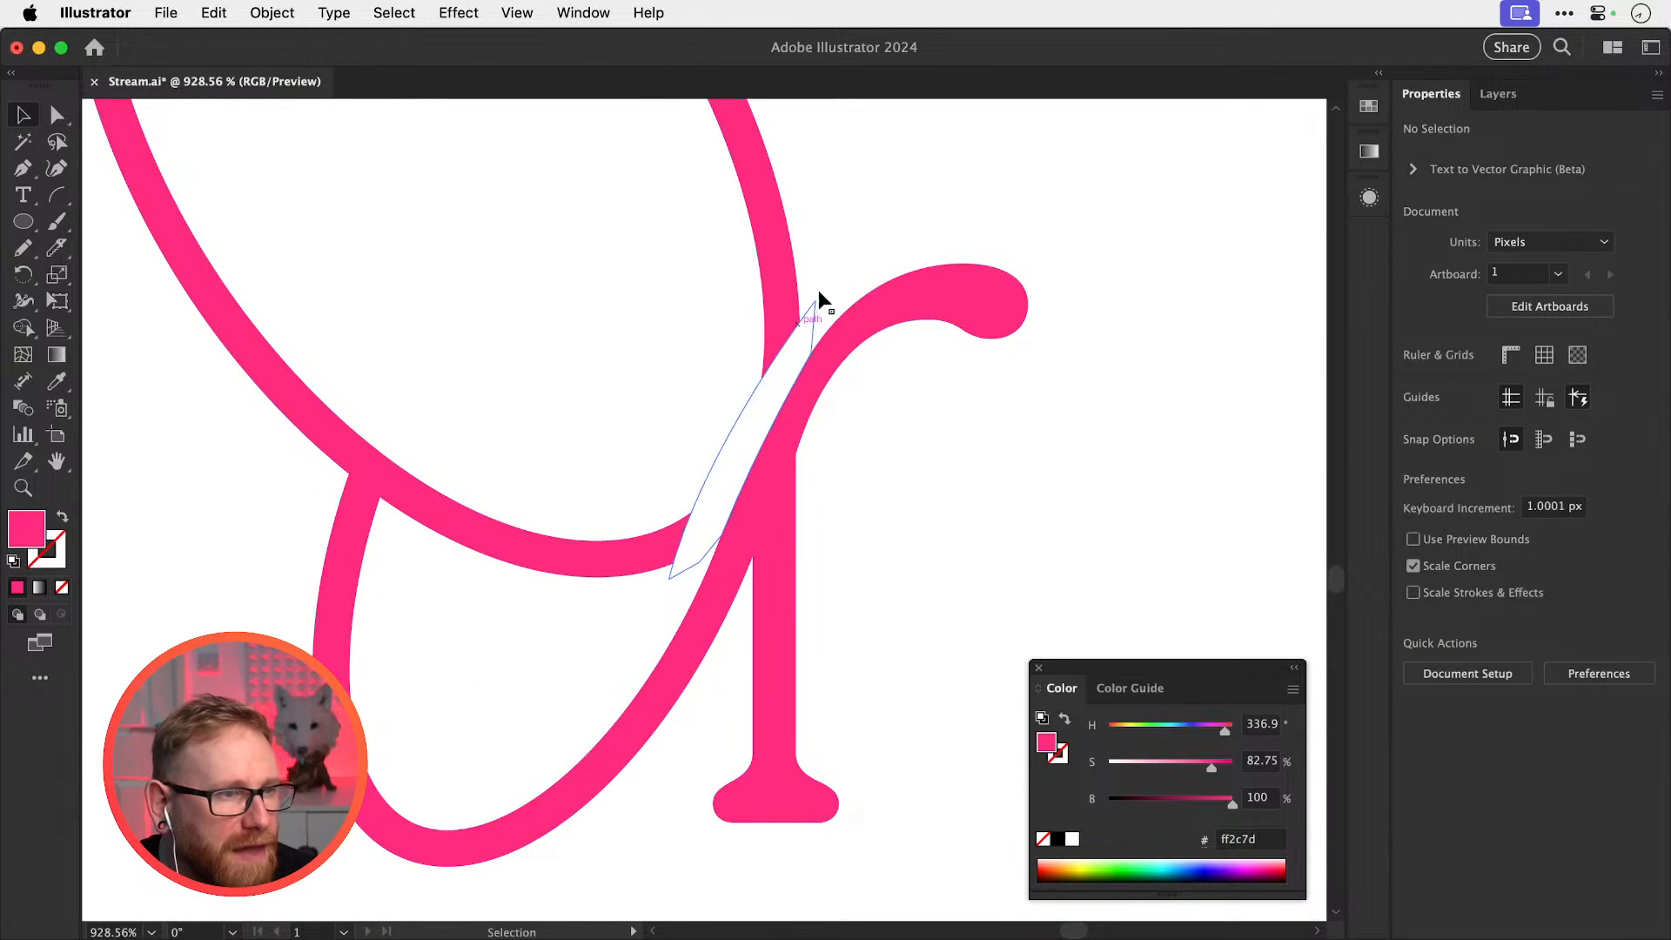
Reshape the white gap shape: raise its top point, shift its bottom, add and pull a left-edge anchor
key("a")
left_click_drag(779, 350, 897, 358)
left_click_drag(831, 281, 833, 262)
mouse_move(625, 683)
left_mouse_down()
mouse_move(635, 673)
mouse_move(623, 693)
left_mouse_up()
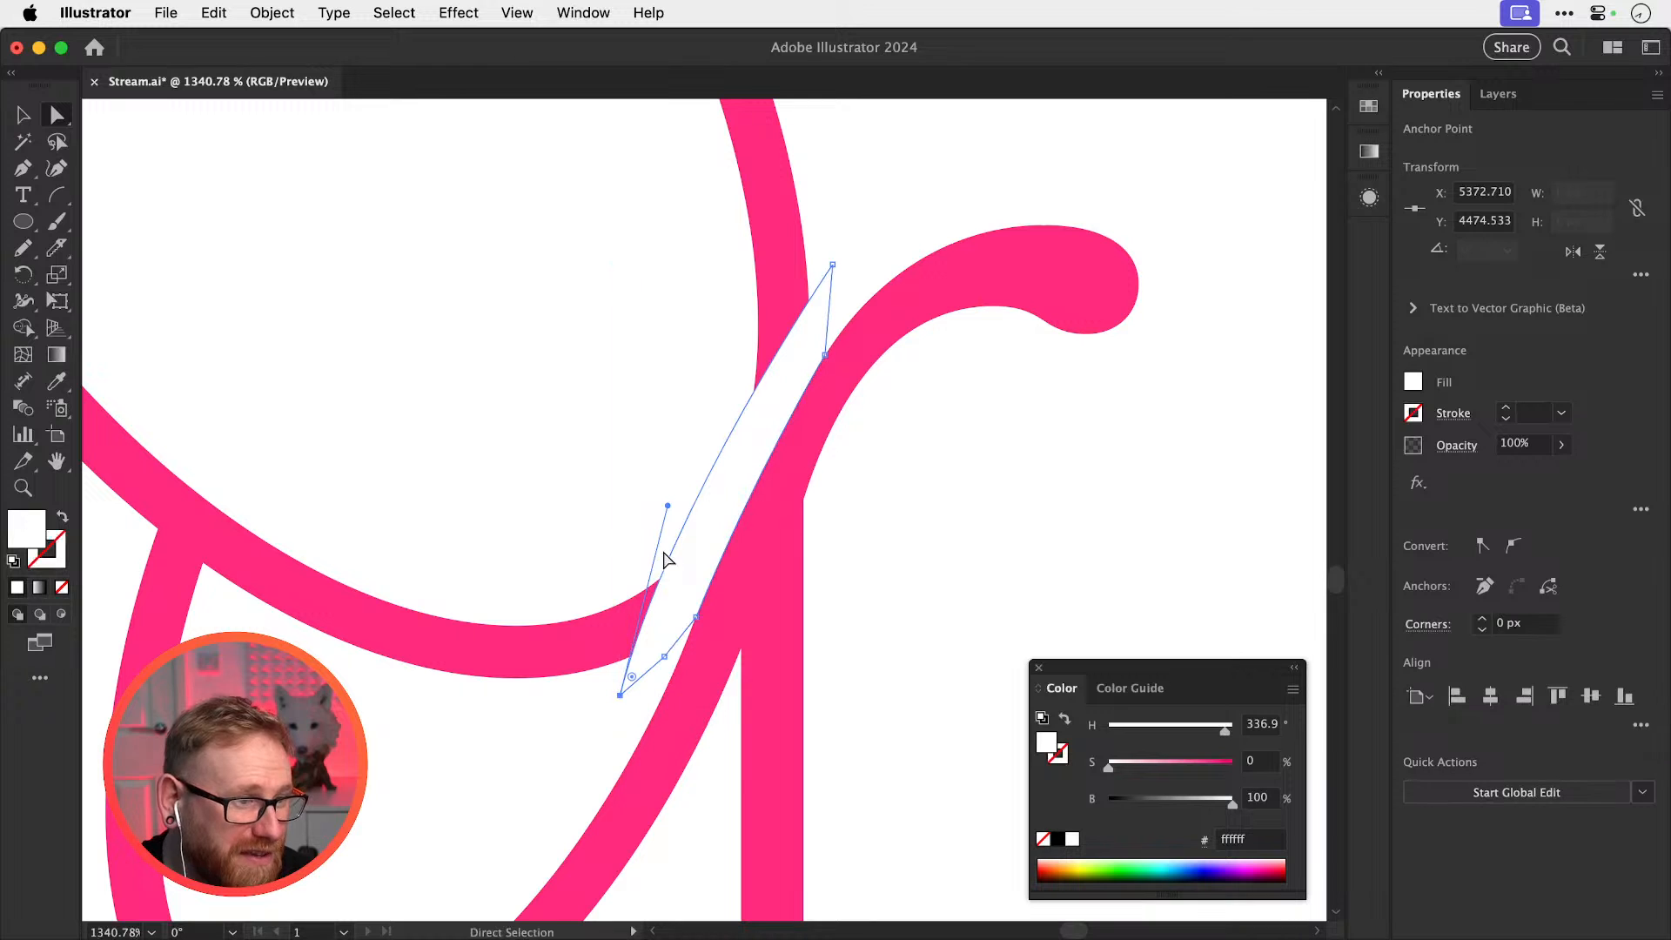
key("p")
left_click(697, 511)
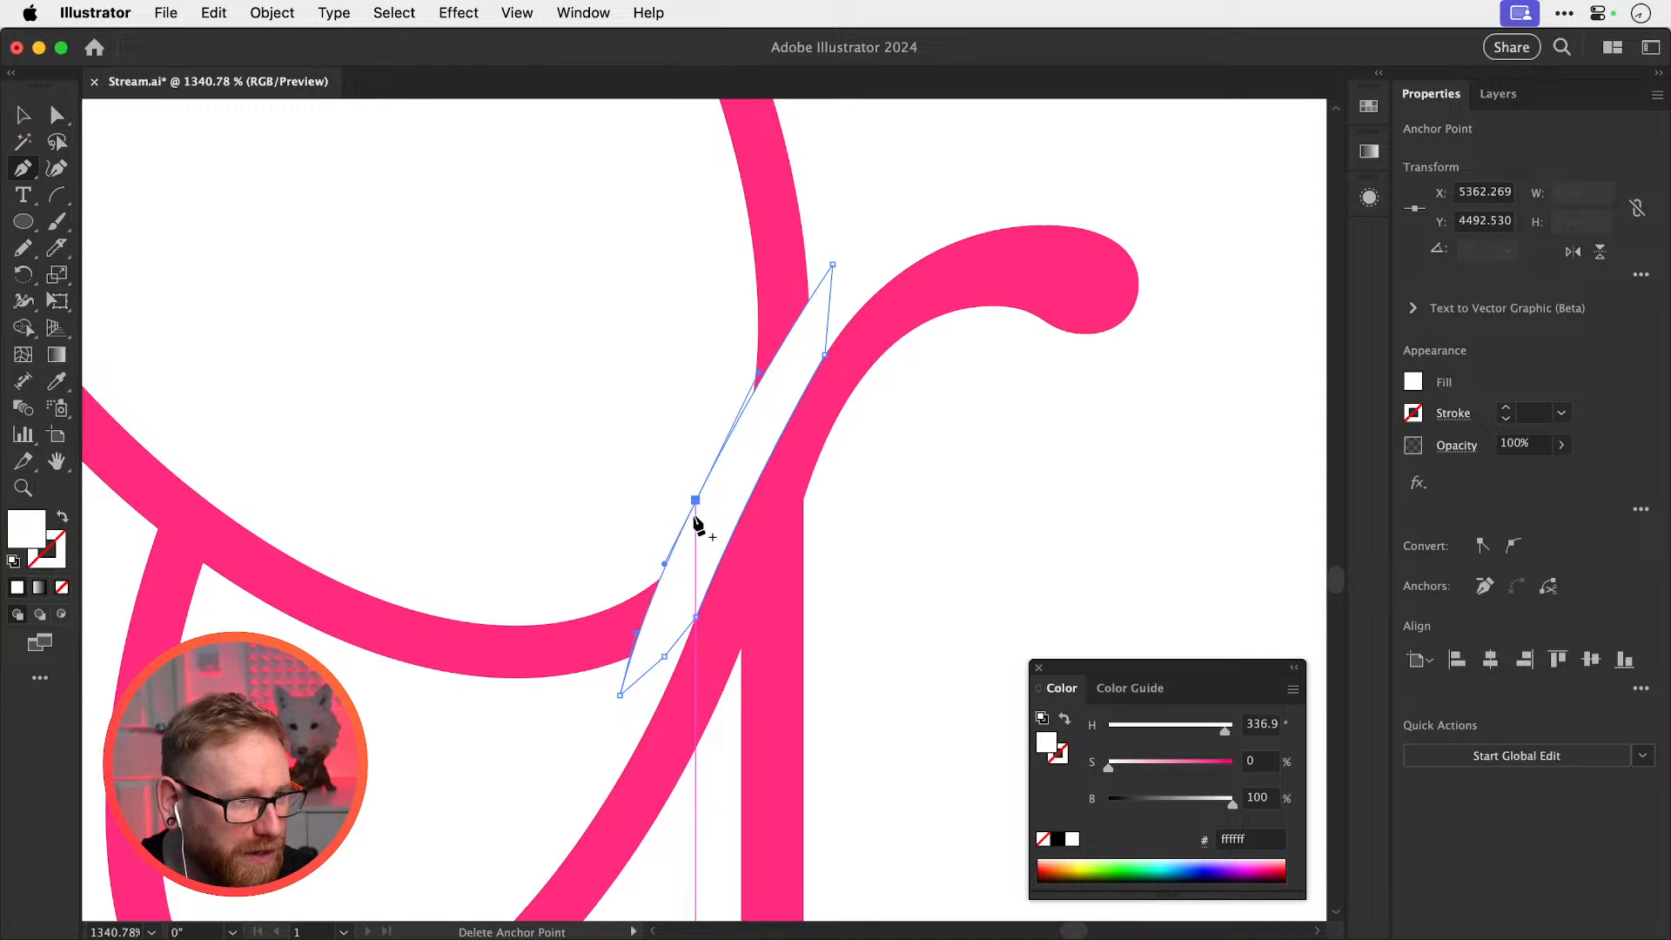
key("a")
left_click_drag(634, 630, 649, 625)
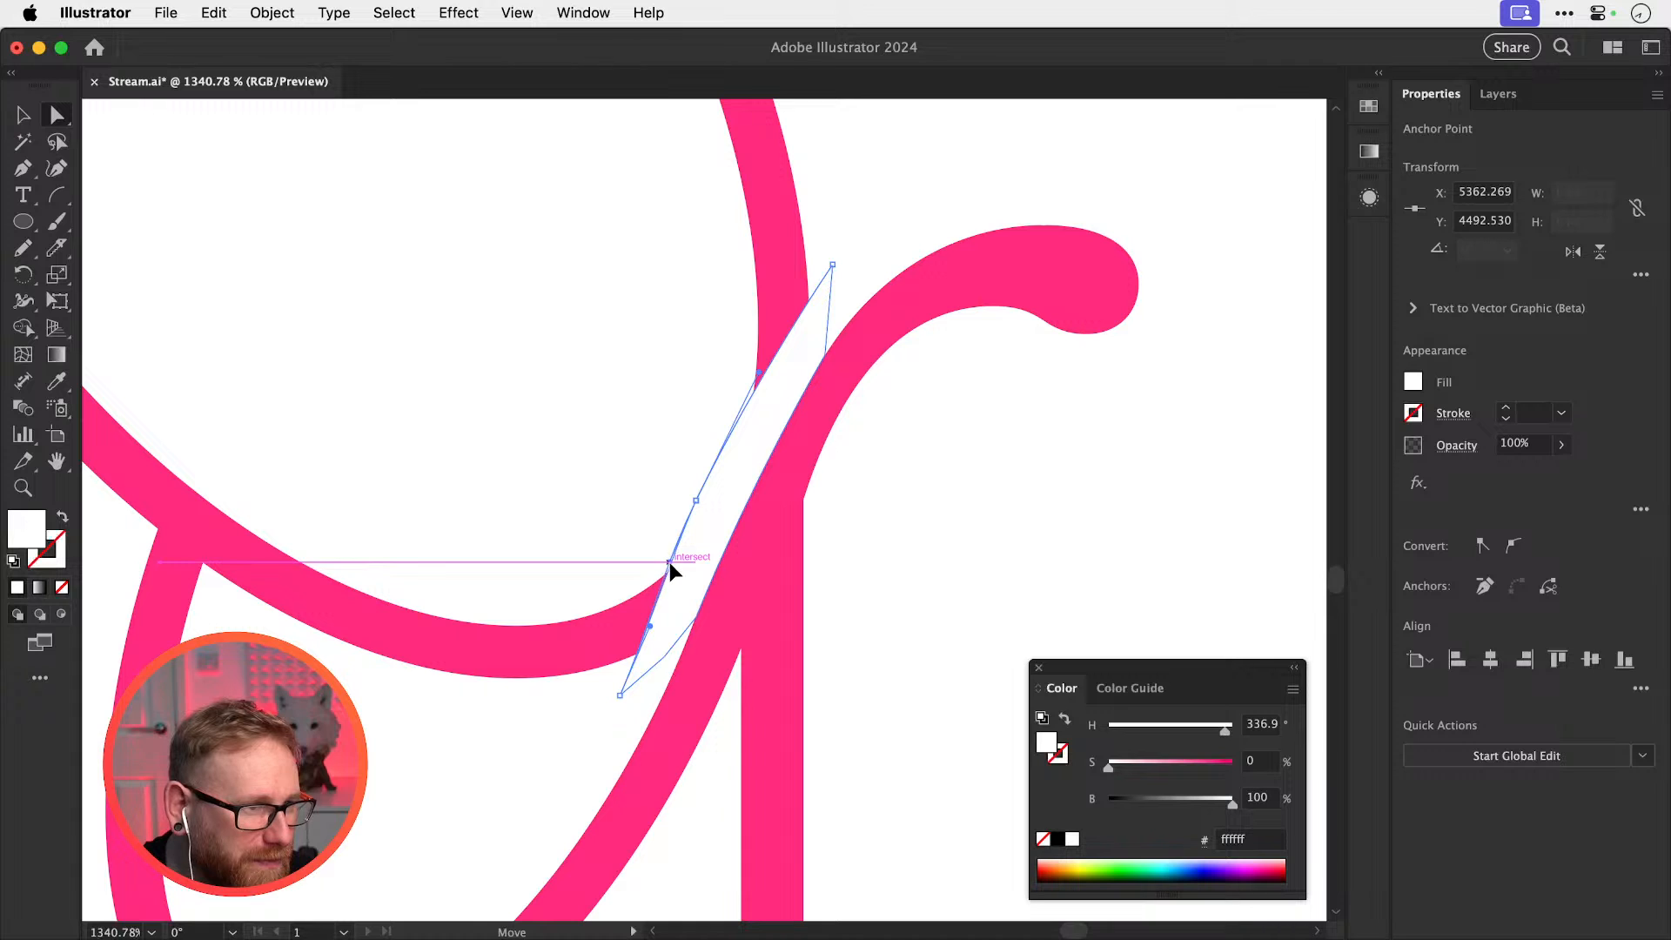
left_click(640, 531)
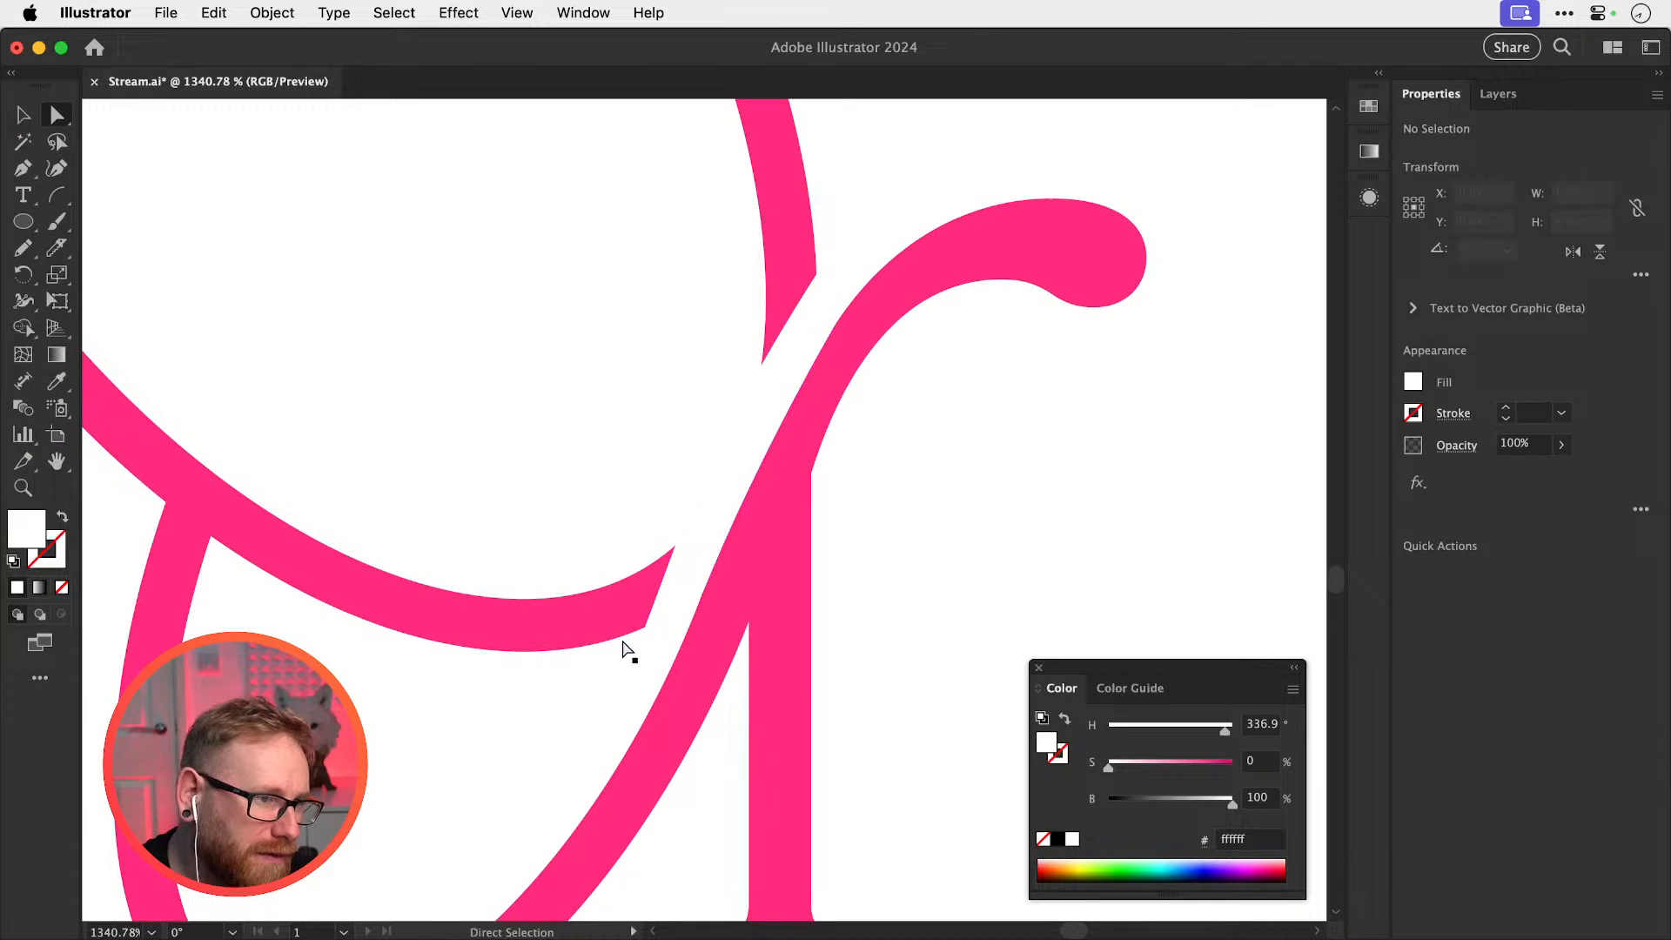
Nudge the gap shape's bottom corner down-left and the path's top anchor slightly up
scroll(609, 687, "up", 3)
left_click_drag(639, 686, 629, 695)
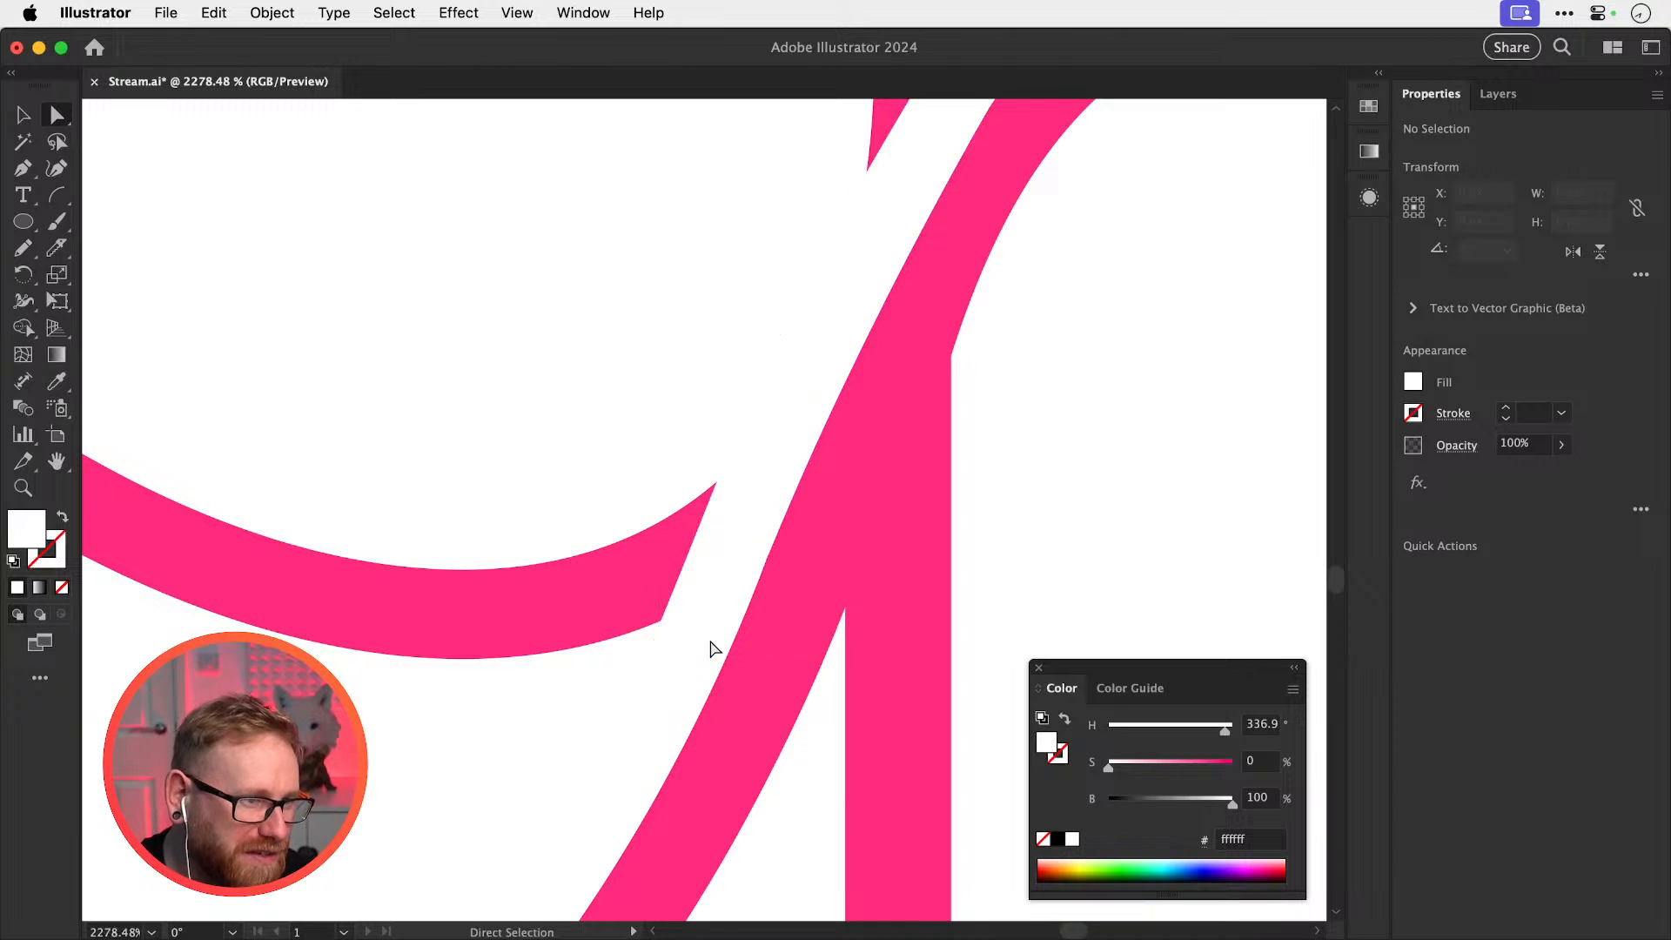
scroll(708, 645, "up", 5)
left_click_drag(879, 233, 884, 221)
left_click(1031, 165)
Zoom in on the joint between strokes and compare it in Outline and Preview views
key("super+minus")
key("super+minus")
key("super+minus")
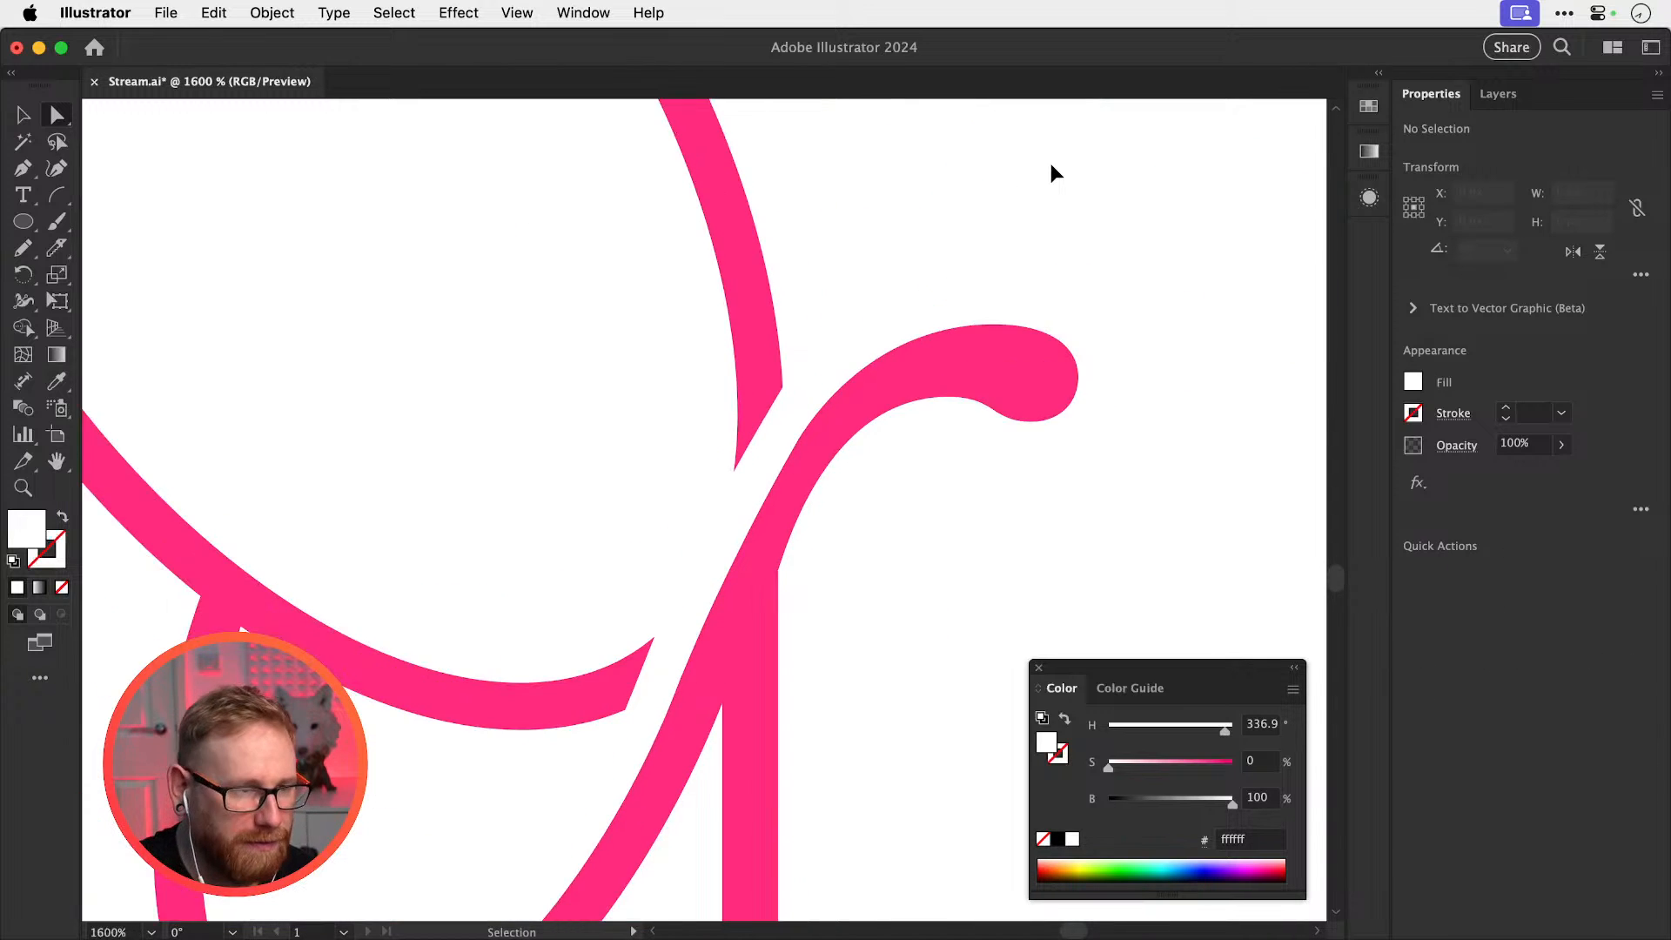
key("super+minus")
key("super+minus")
key("super+minus")
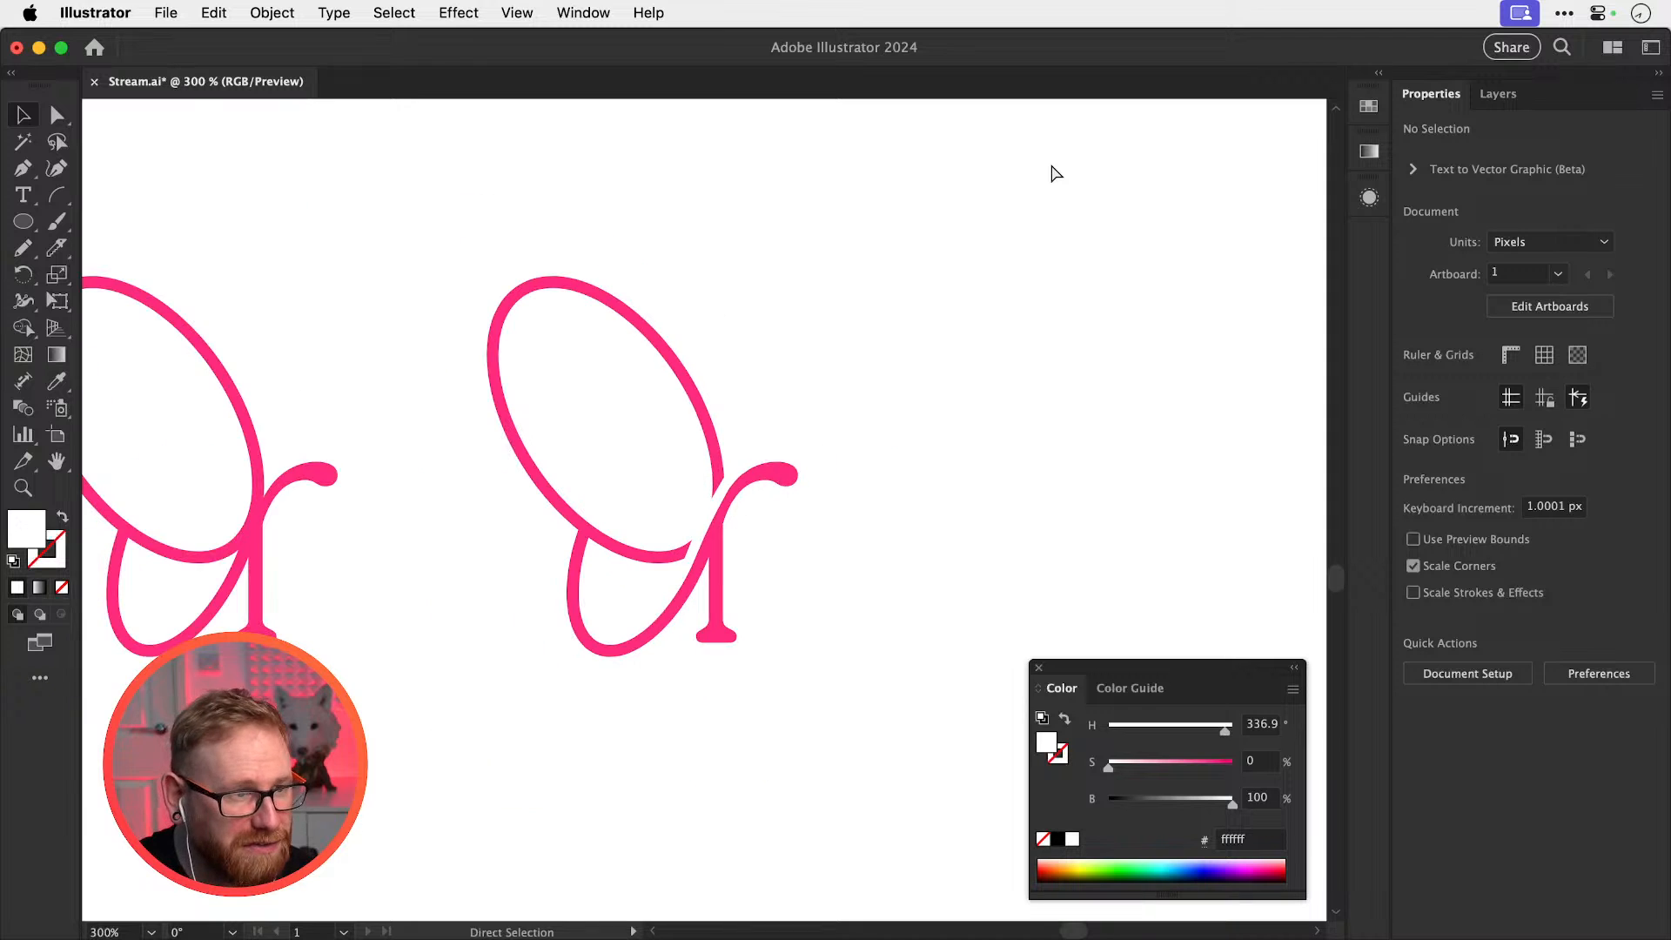
key("z")
left_click_drag(647, 561, 1012, 526)
left_click_drag(807, 531, 986, 551)
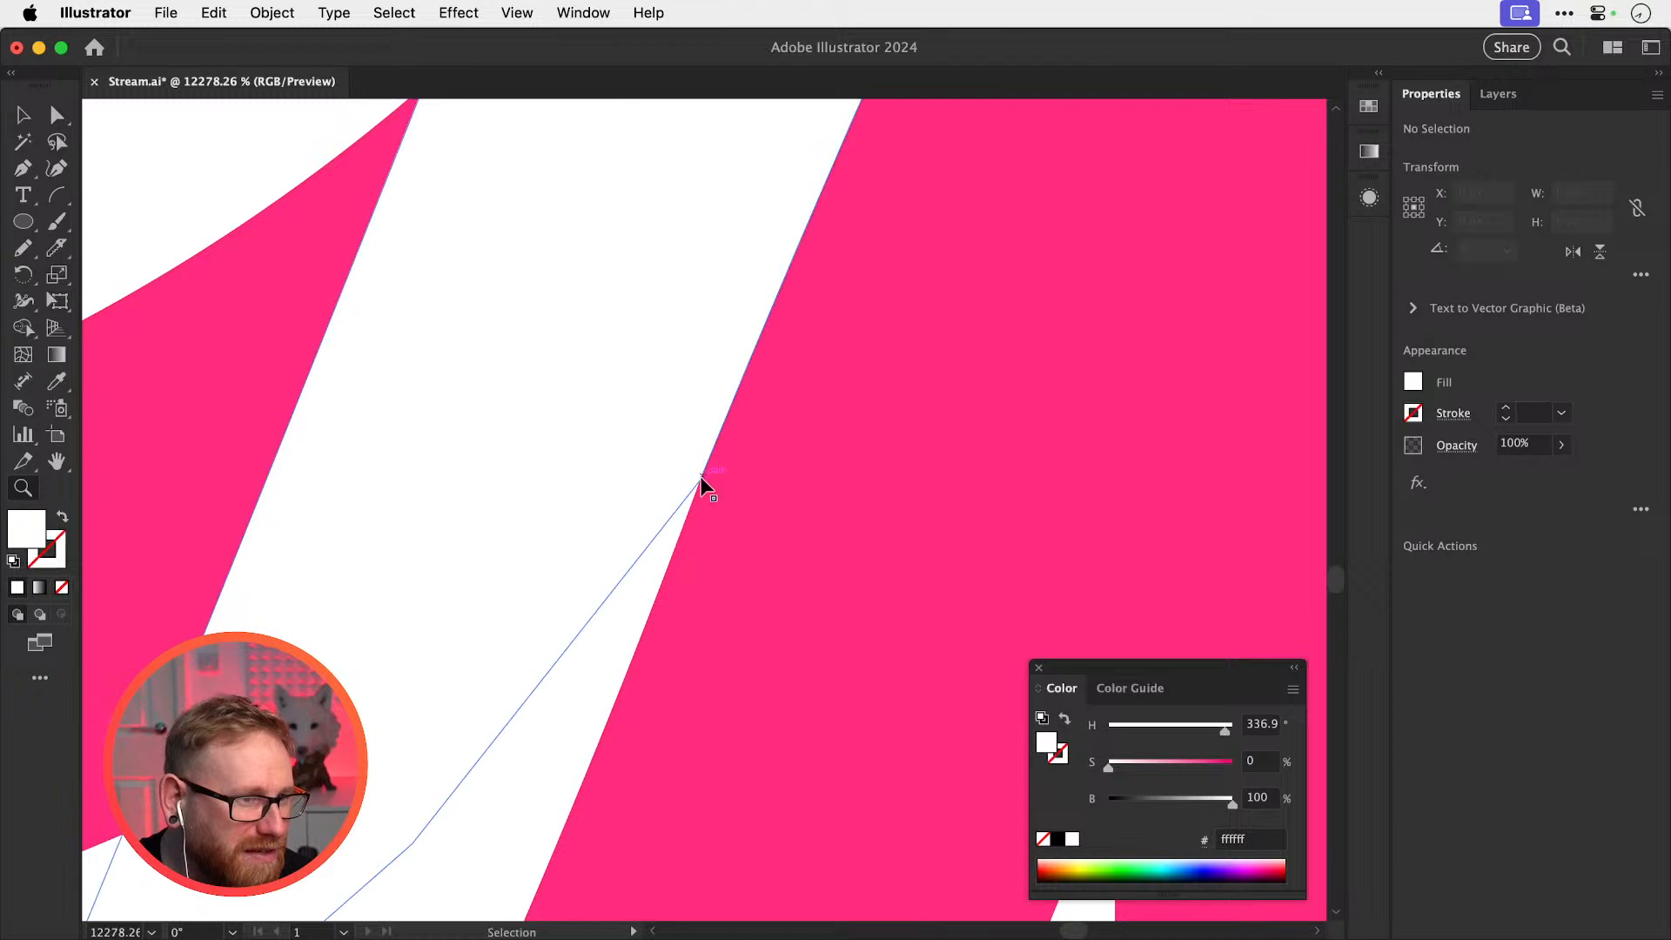
key("super+y")
key("super+y")
key("super+0")
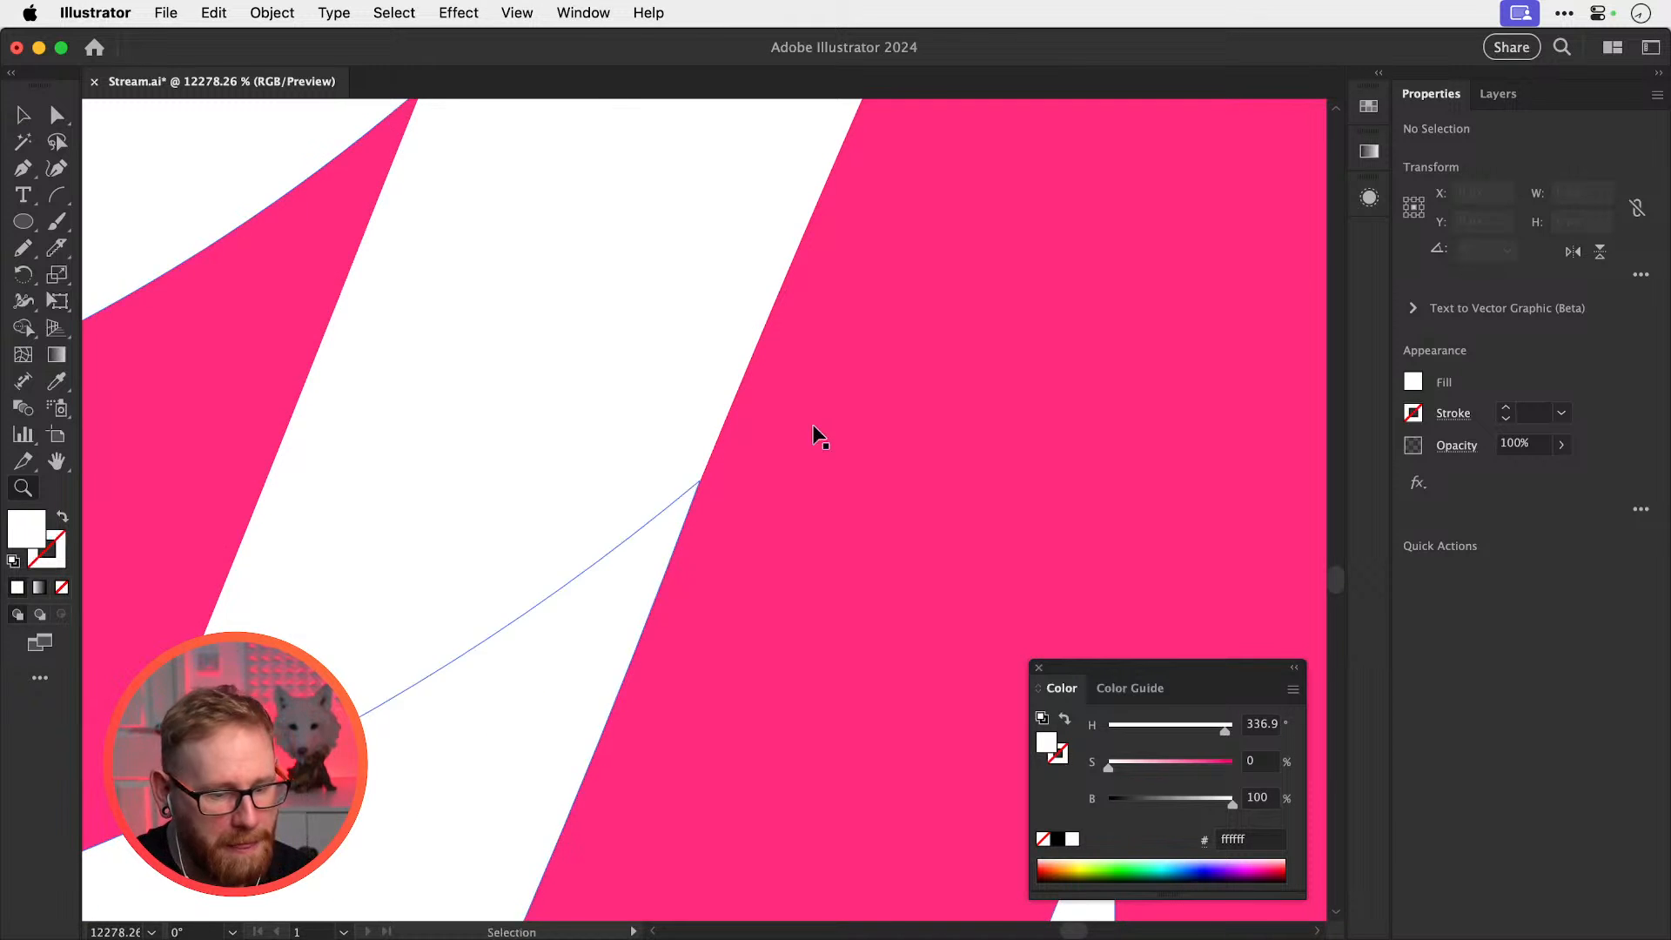
key("super+minus")
key("super+minus")
key("super+minus")
key("super+minus")
key("super+minus")
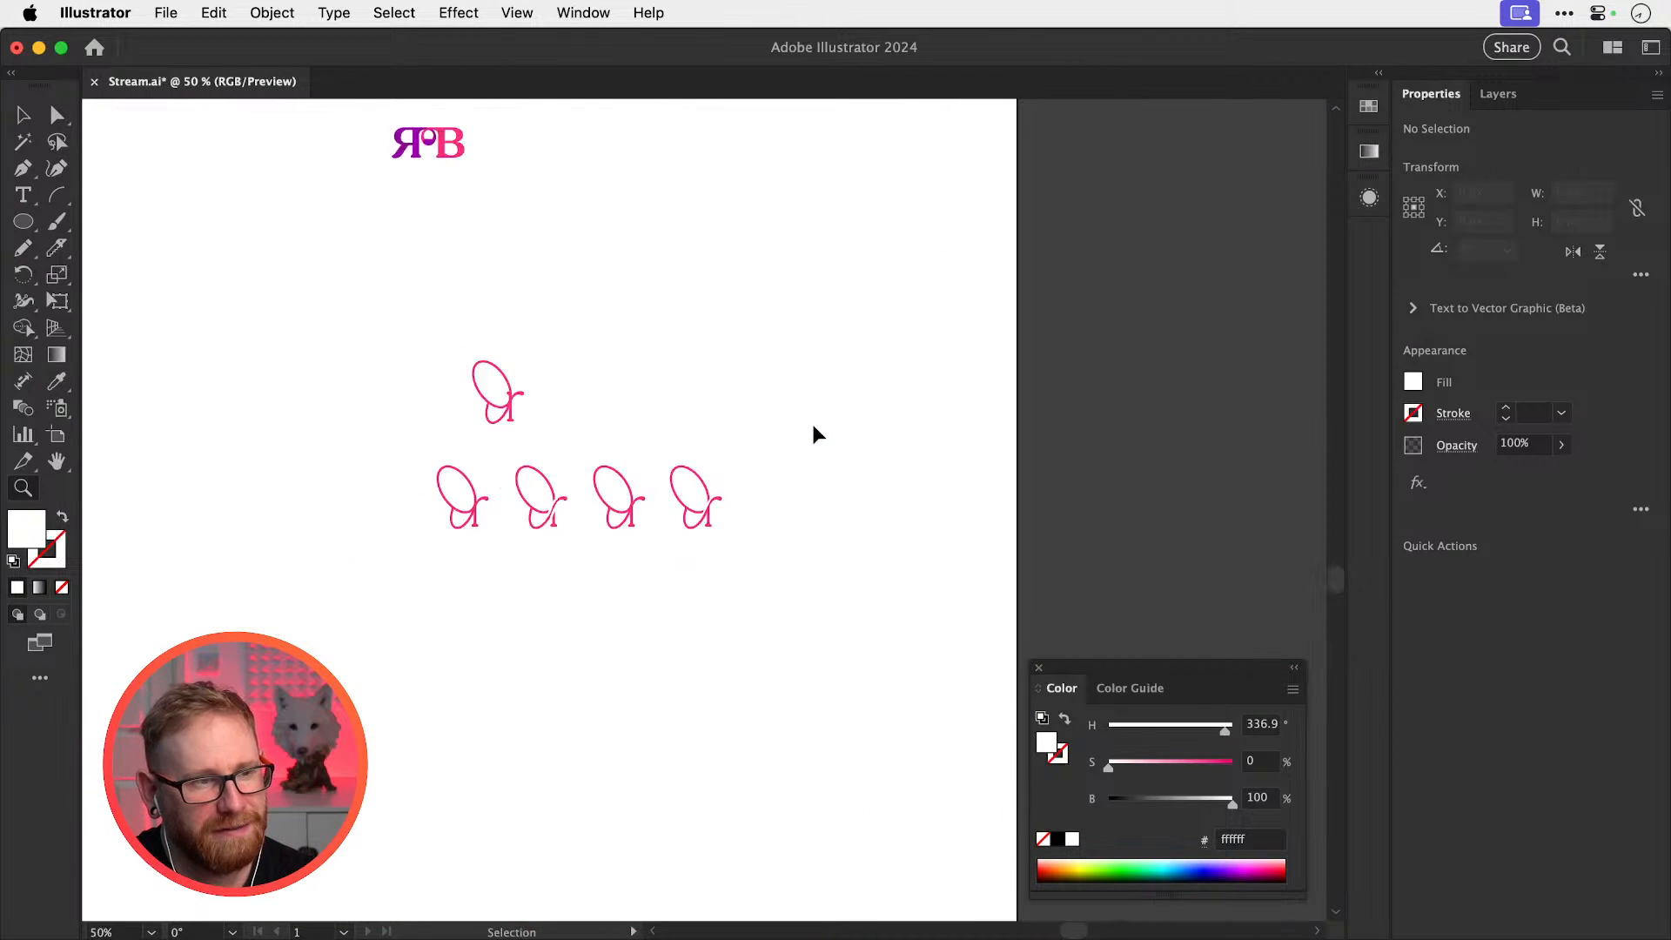
Alt-drag a copy of the rebecca text below, convert it to outlines and ungroup the letters
left_click_drag(832, 226, 863, 488)
key("super+shift+o")
key("super+shift+g")
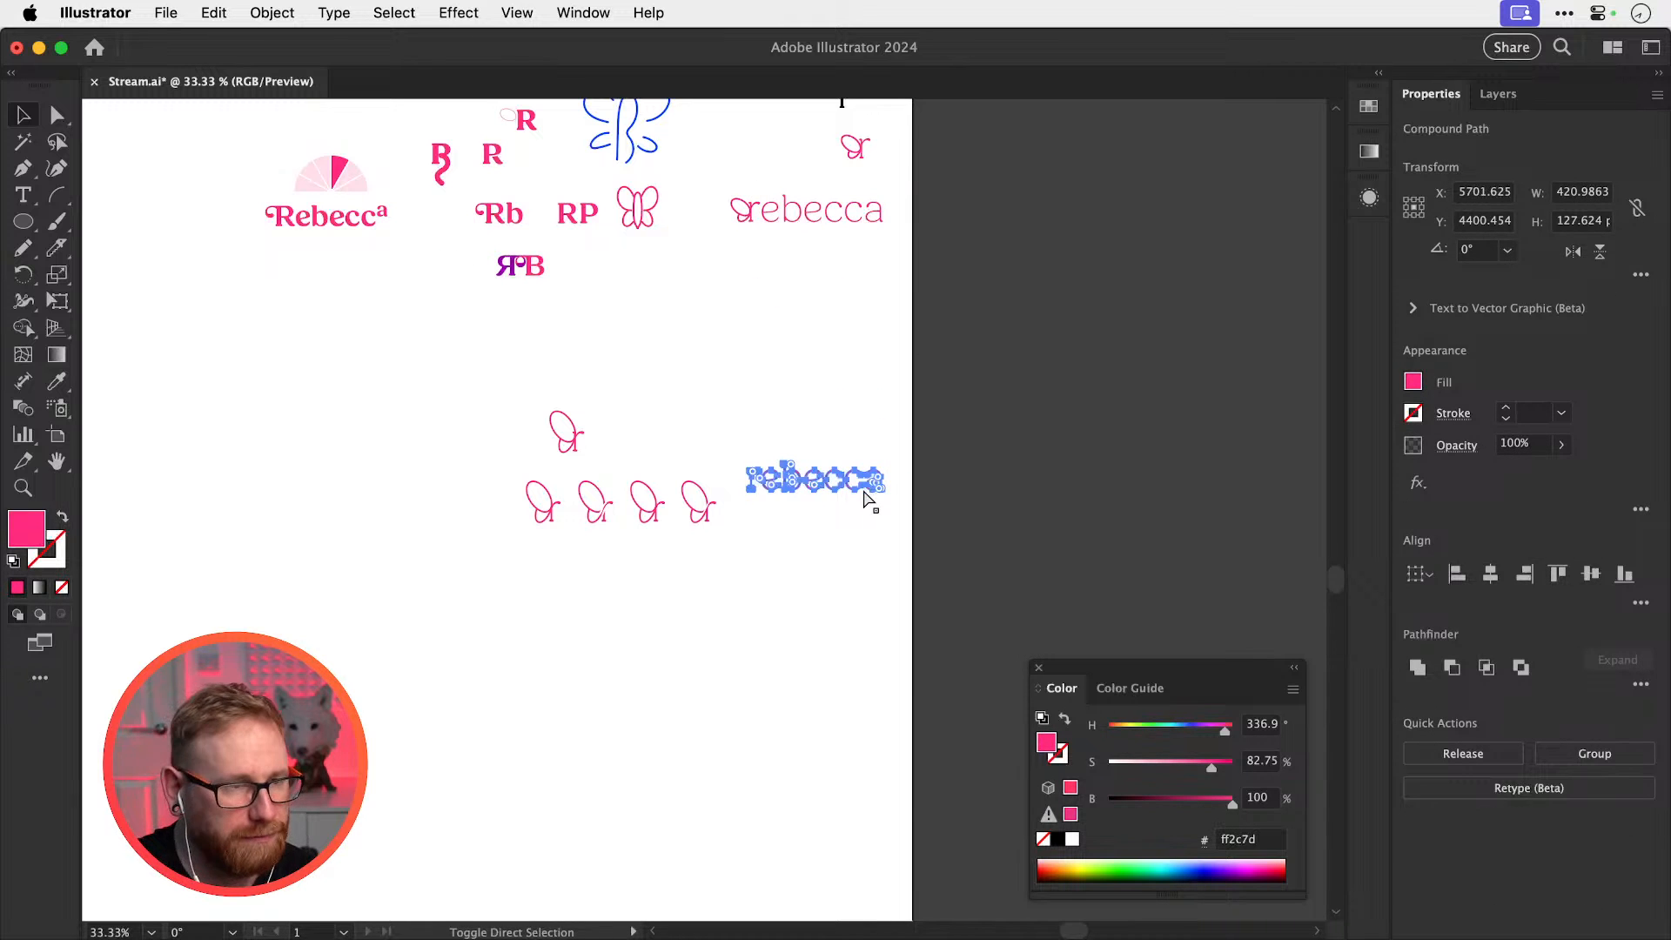
left_click(765, 432)
Move the outlined rebecca letters beside the last butterfly mark, overlapping the r stems in Outline view
left_click_drag(738, 495, 938, 549)
left_click_drag(770, 545, 1092, 453)
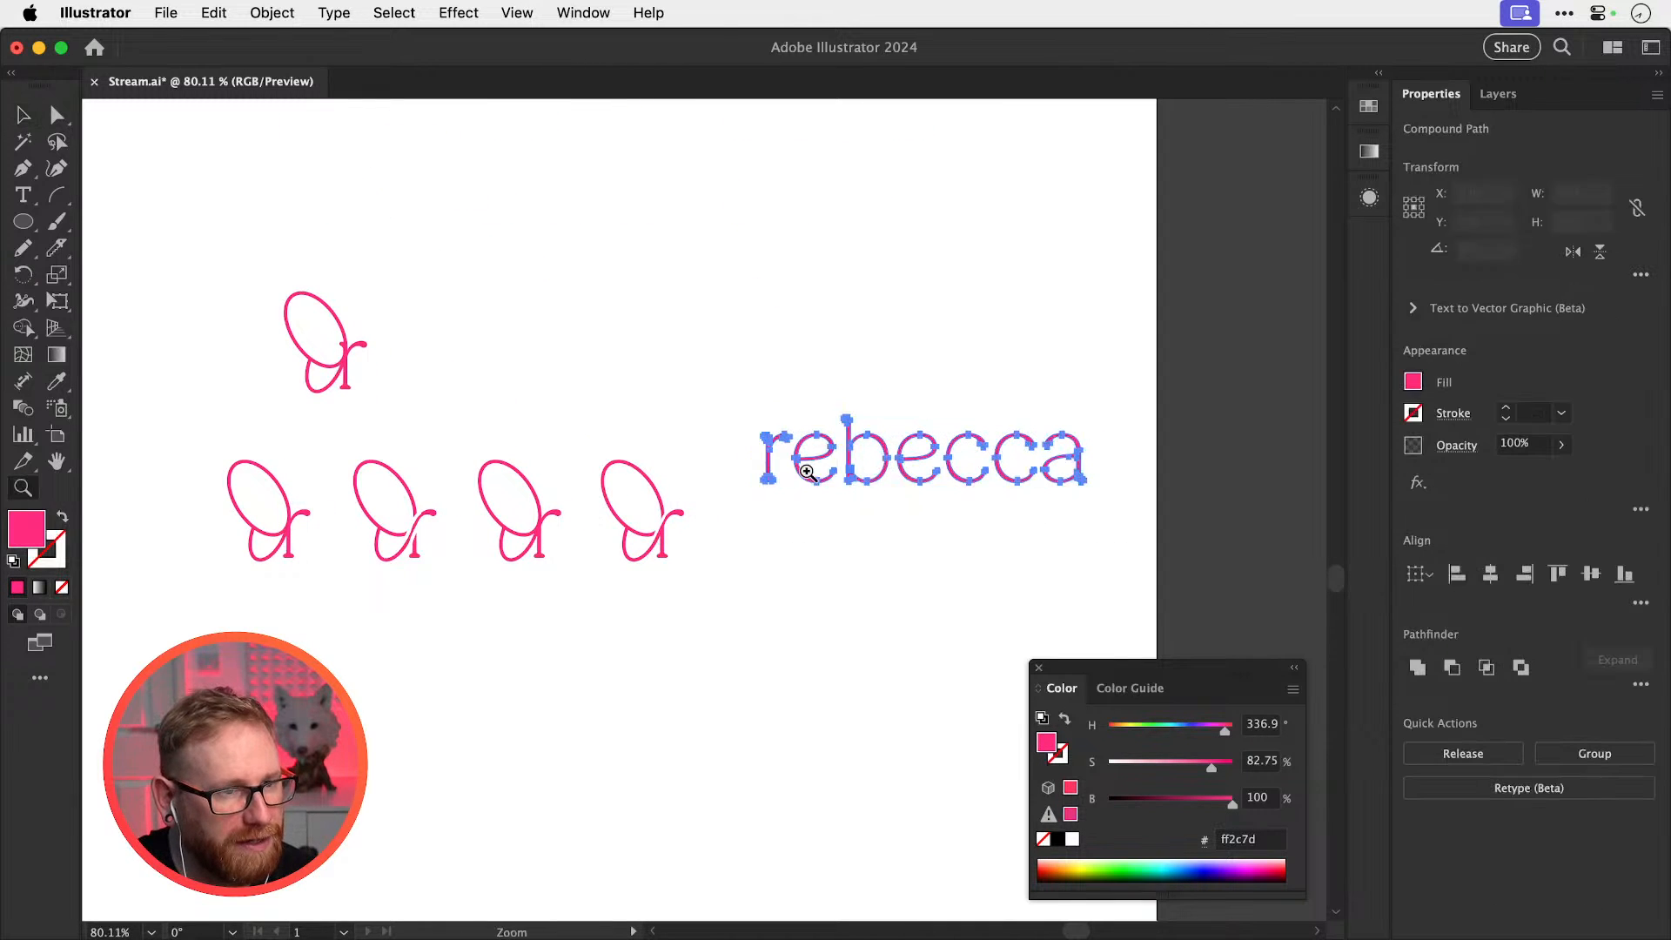
left_click_drag(766, 458, 688, 541)
left_click_drag(645, 554, 922, 596)
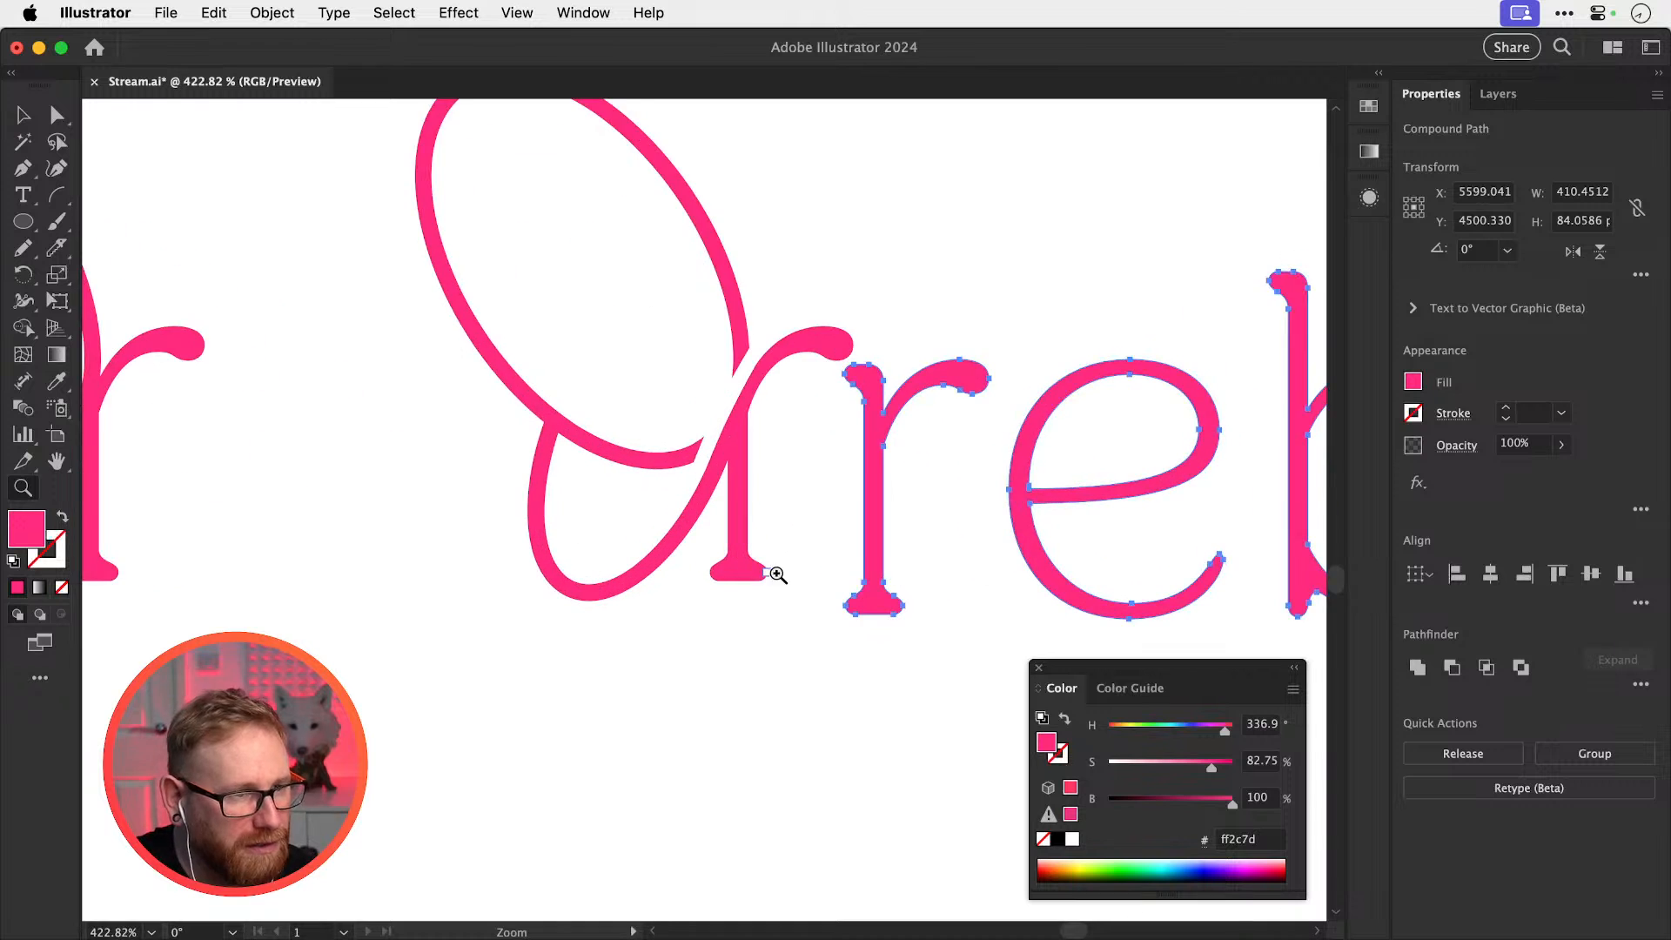
left_click_drag(773, 572, 744, 555)
left_click_drag(736, 581, 810, 554)
key("super+y")
key("z")
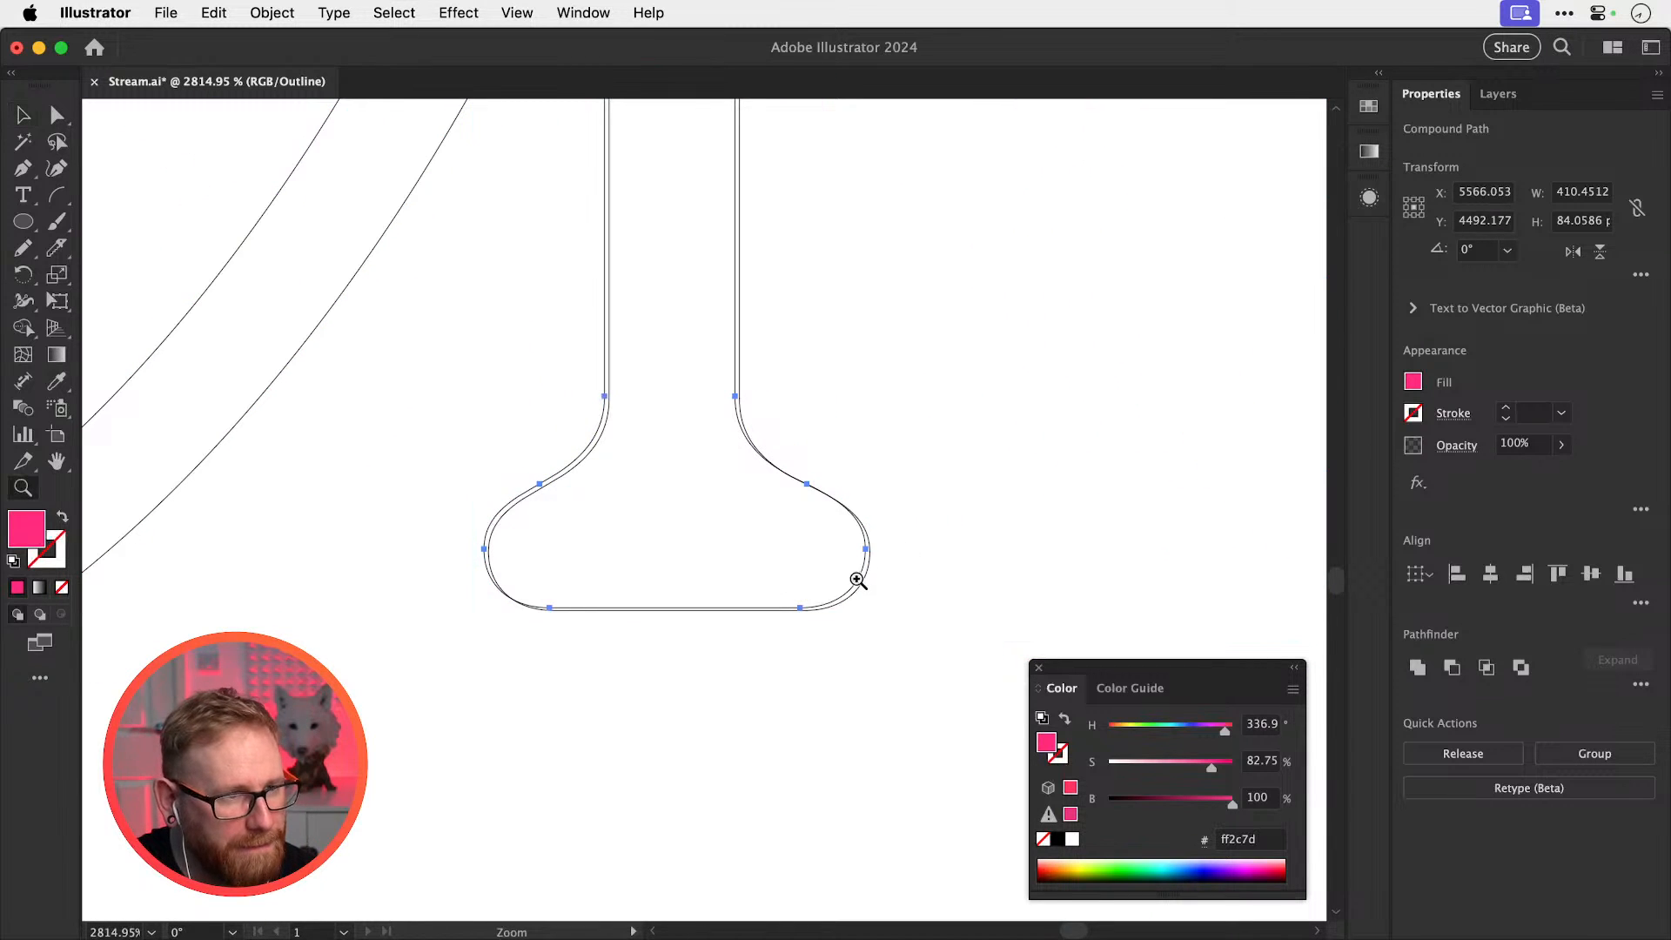
key("super+z")
key("v")
Align the letters' r stem with the butterfly mark's stem, nudging them two steps right
left_click_drag(900, 602, 666, 601)
key("z")
key("v")
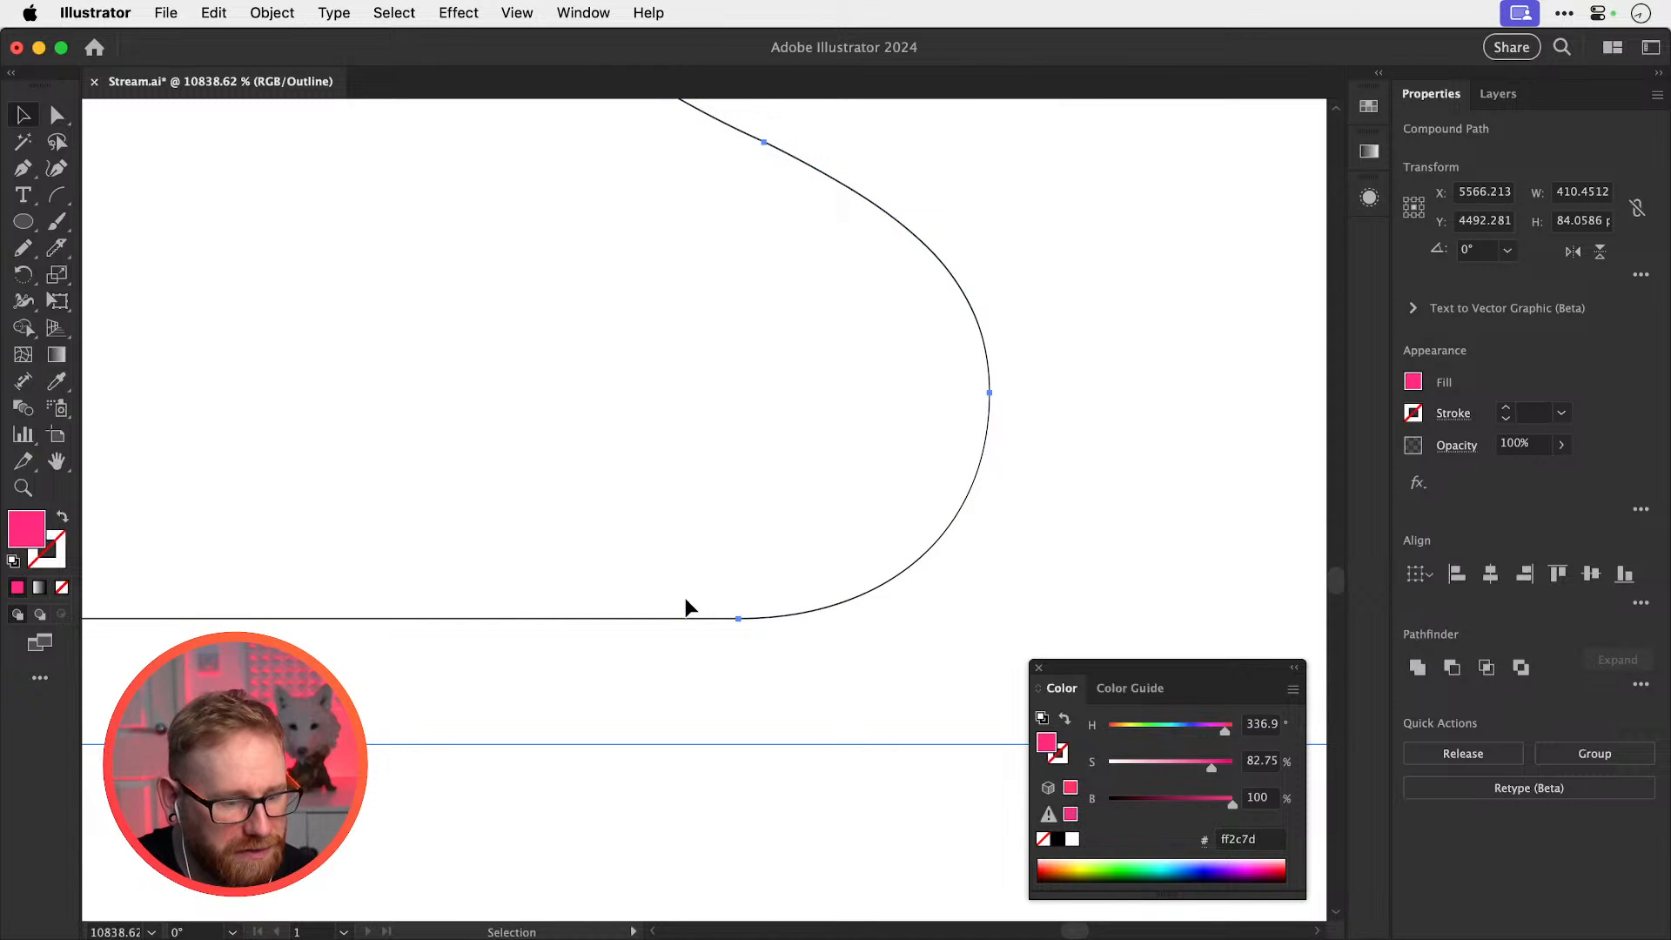
scroll(686, 607, "down", 7)
scroll(686, 607, "down", 3)
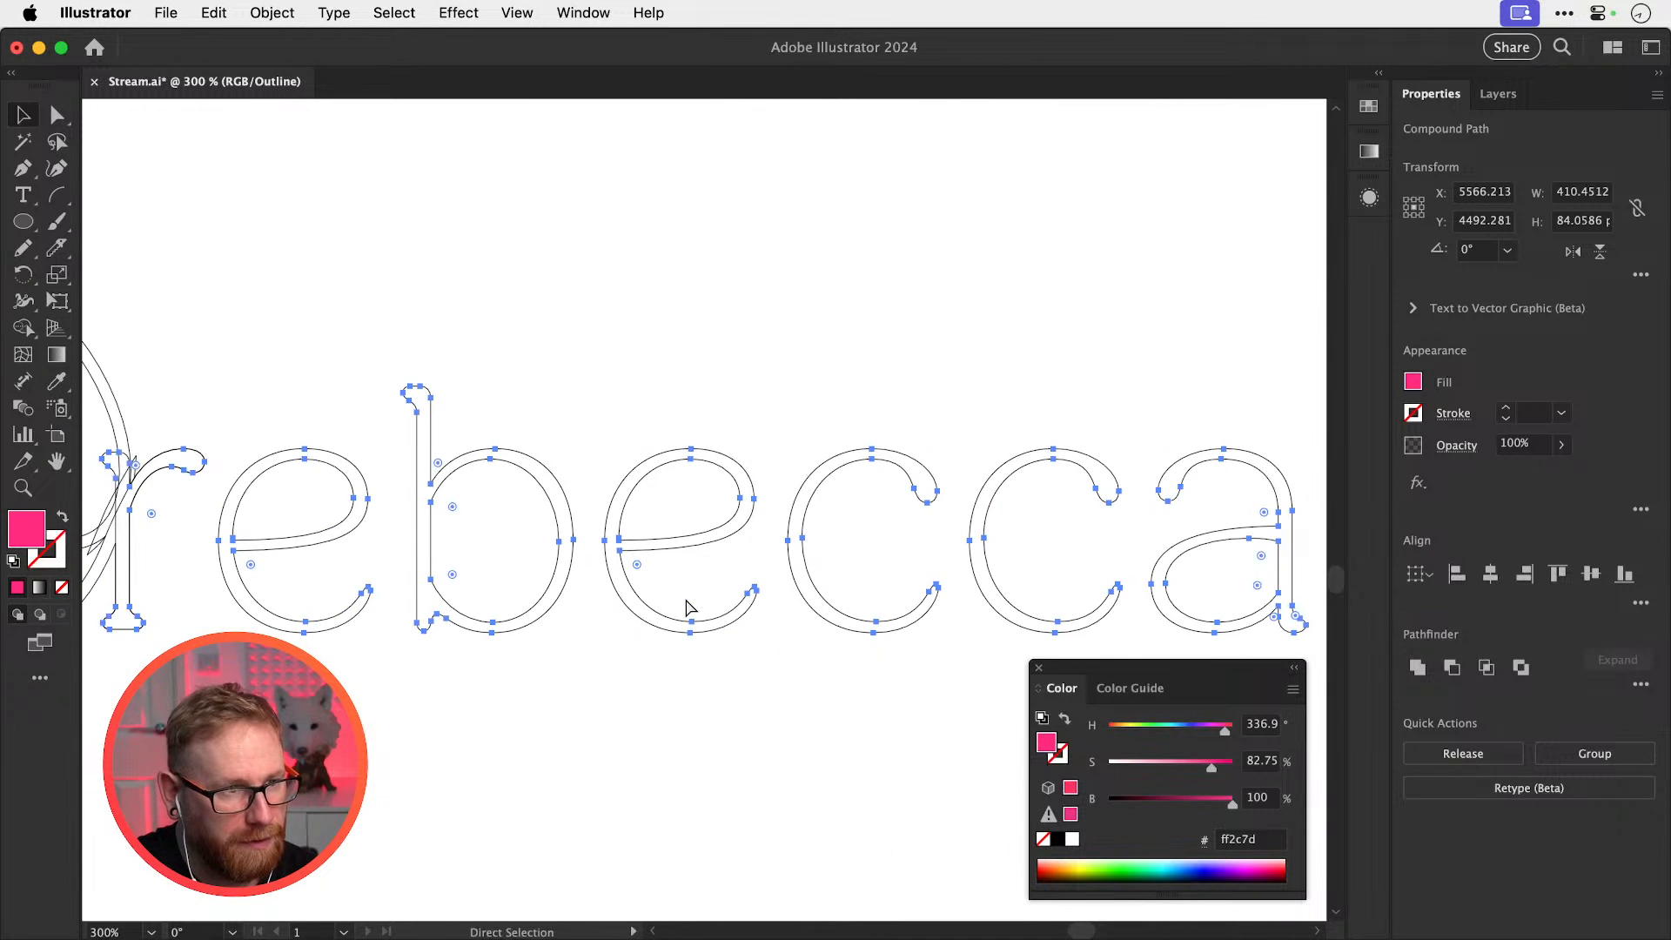
scroll(688, 607, "down", 2)
key("shift+Right")
key("shift+Right")
key("shift+Right")
key("shift+Right")
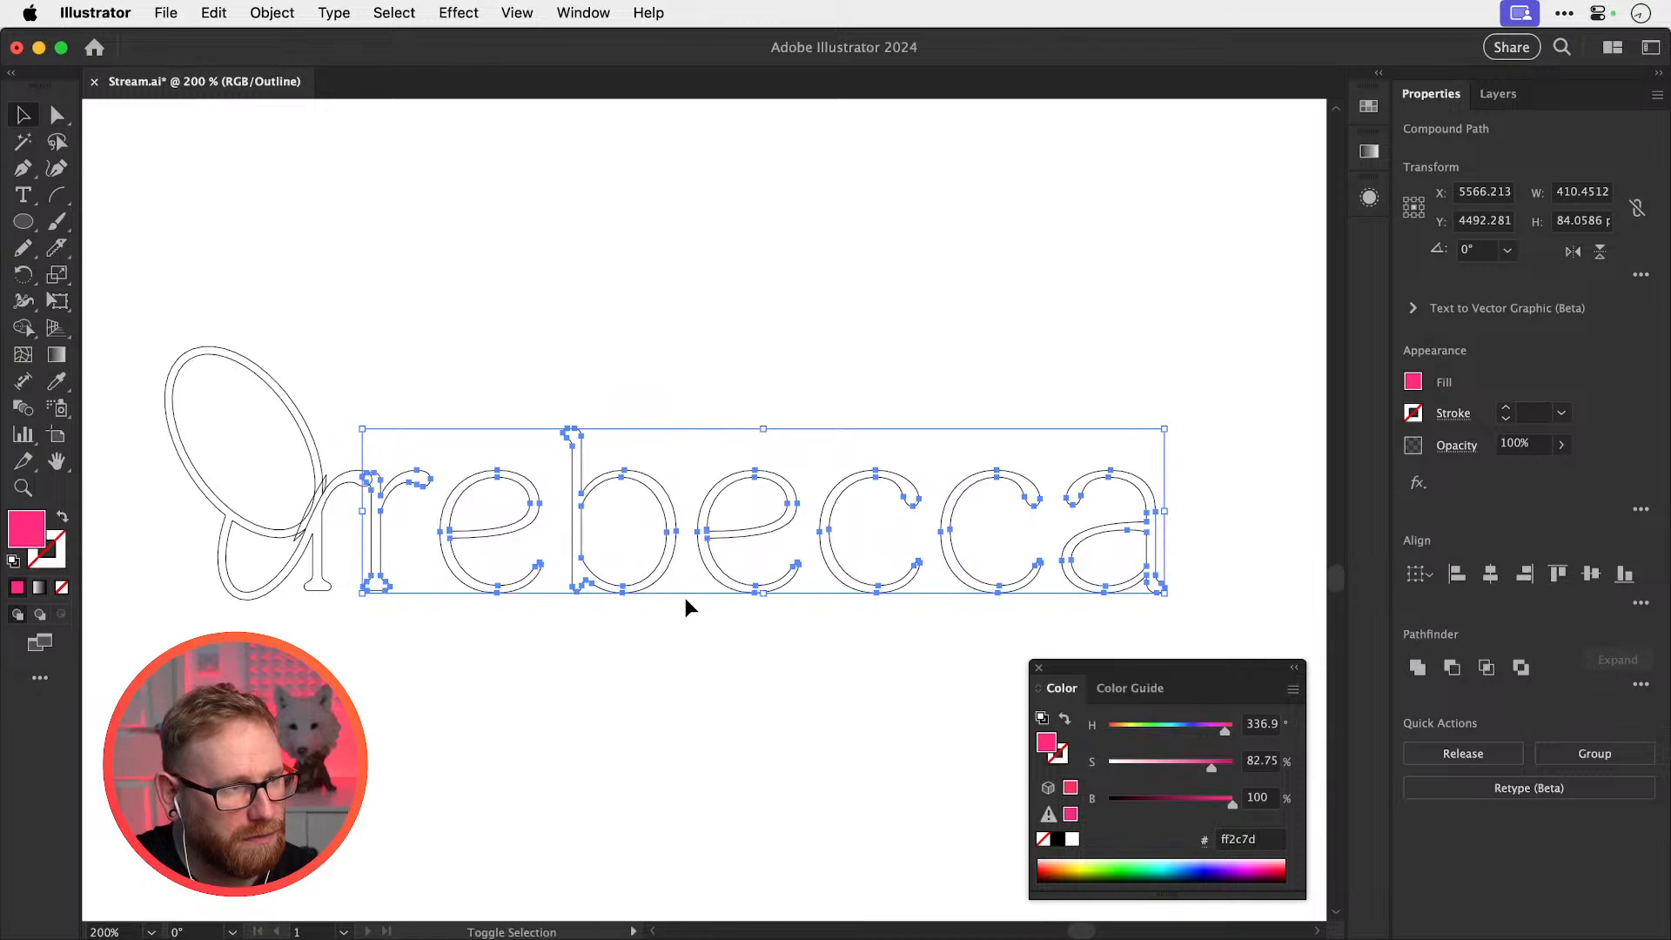
key("shift+Right")
left_click(686, 598)
Move the plain r down out of the word and shift ebecca left against the butterfly r
left_click(472, 583)
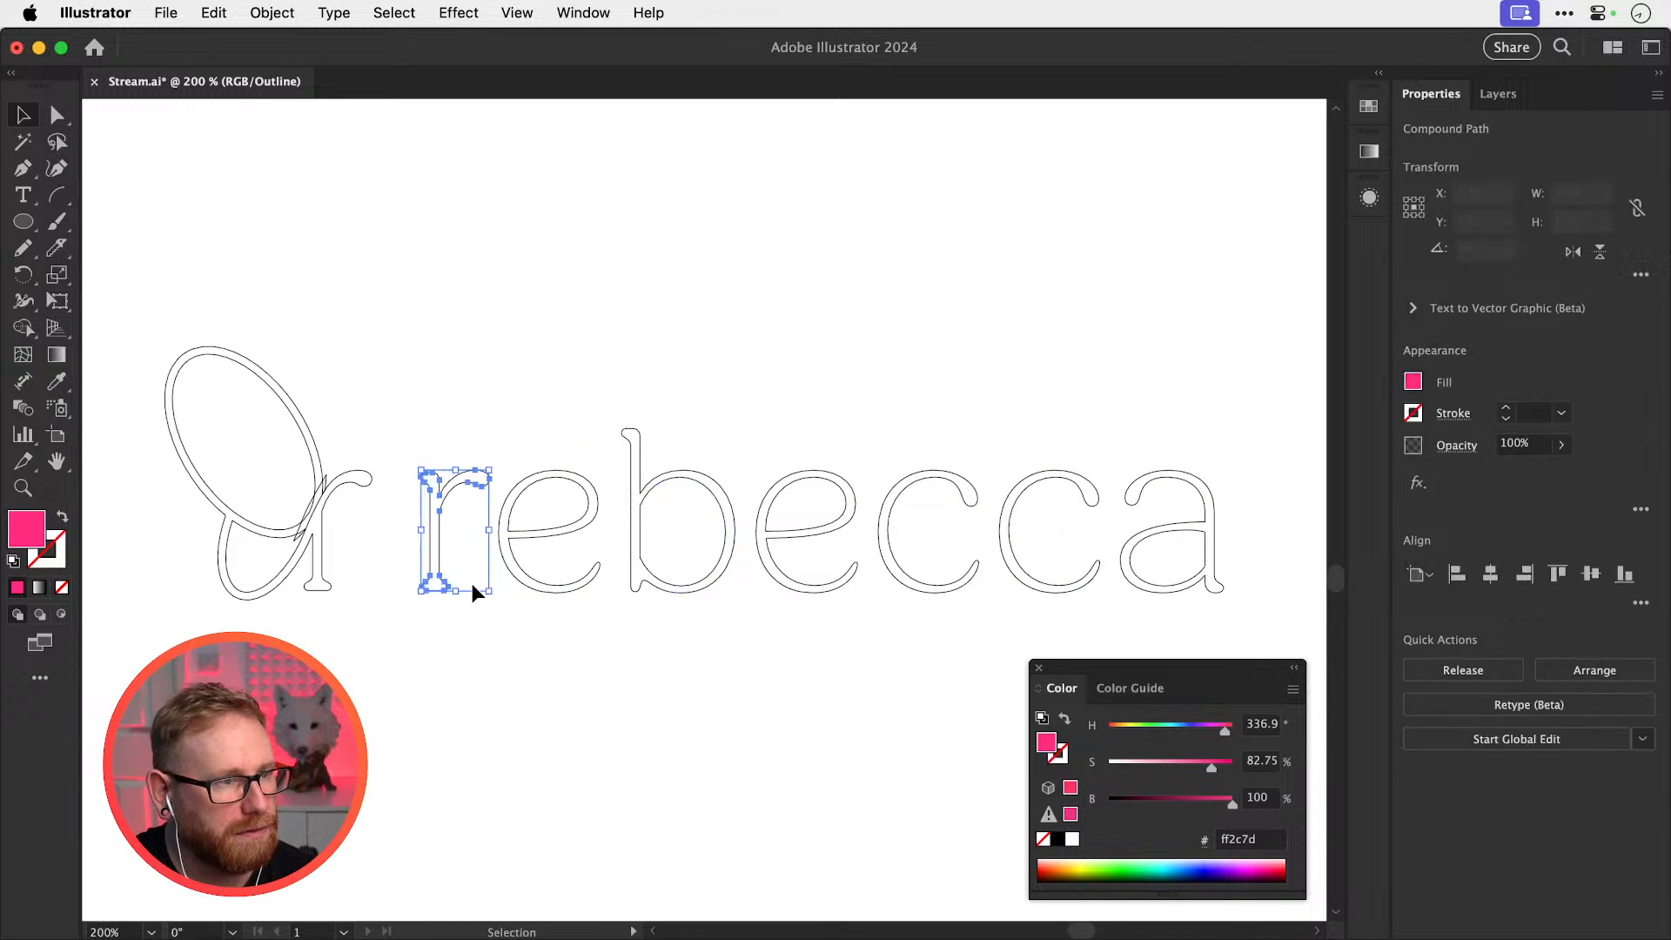
key("shift+Down")
key("shift+Down")
key("shift+Down")
key("shift+Down")
key("shift+Down")
key("shift+Down")
key("shift+Down")
key("shift+Down")
key("shift+Down")
key("shift+Down")
key("shift+Down")
key("shift+Down")
key("shift+Down")
key("shift+Down")
key("shift+Down")
key("shift+Down")
key("shift+Down")
key("shift+Down")
key("shift+Down")
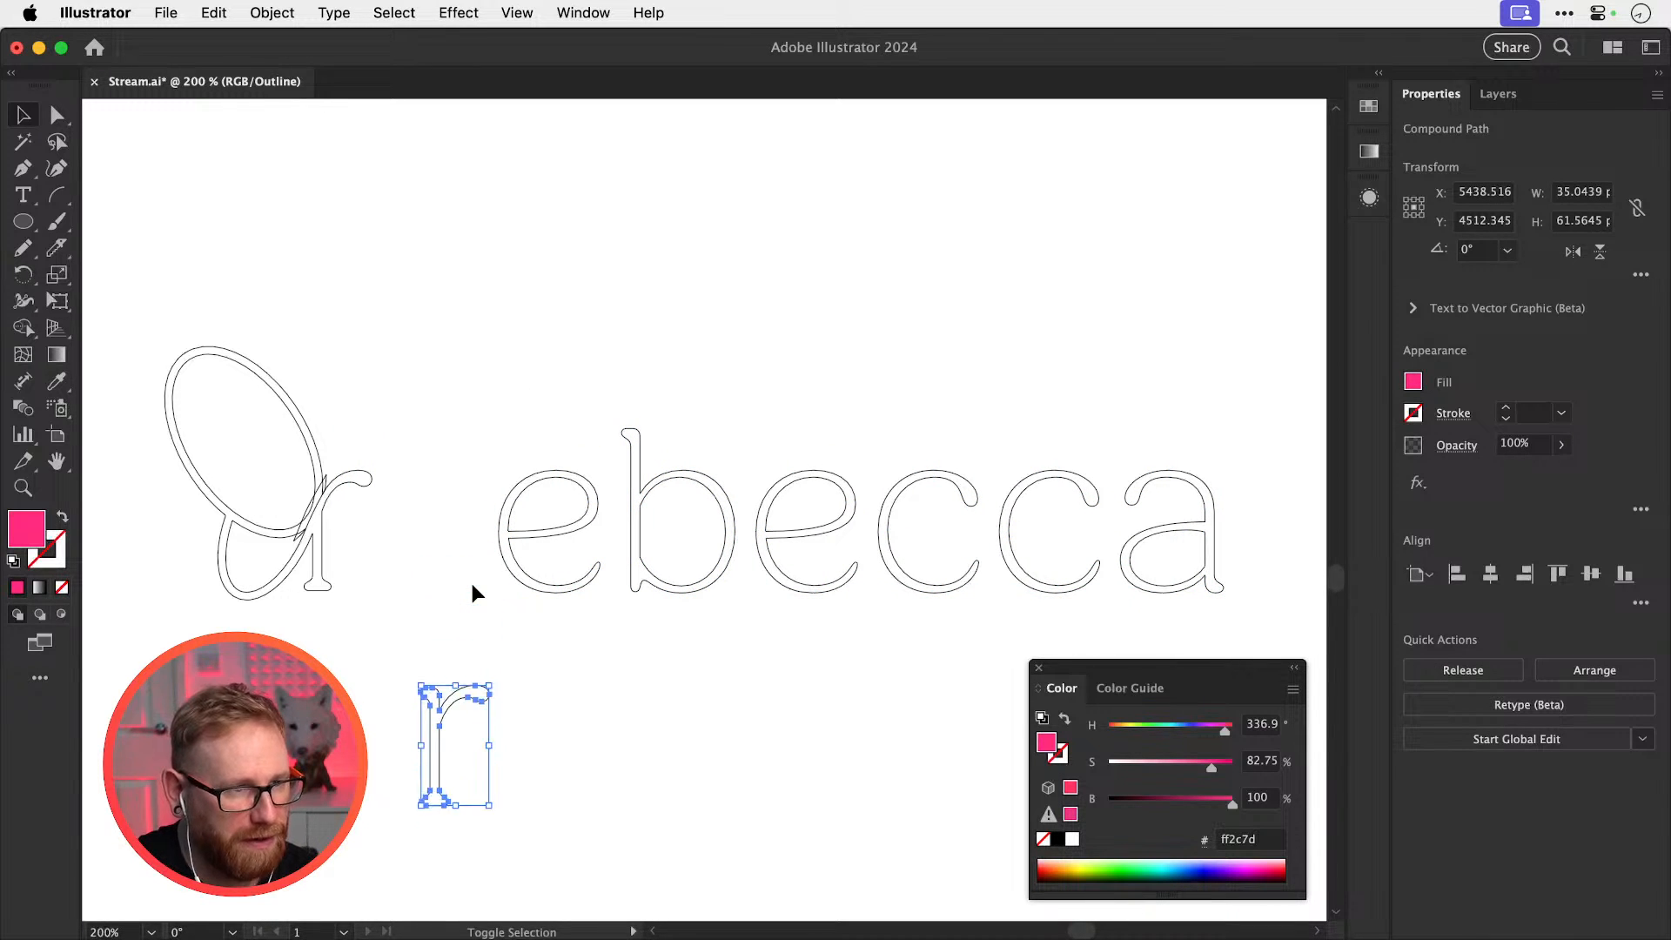
key("shift+Down")
key("shift+Down")
key("shift+Down")
key("shift+Down")
key("shift+Down")
key("shift+Down")
left_click_drag(492, 697, 1154, 398)
key("shift+Left")
key("shift+Left")
key("shift+Left")
key("shift+Left")
key("shift+Left")
key("shift+Left")
key("shift+Left")
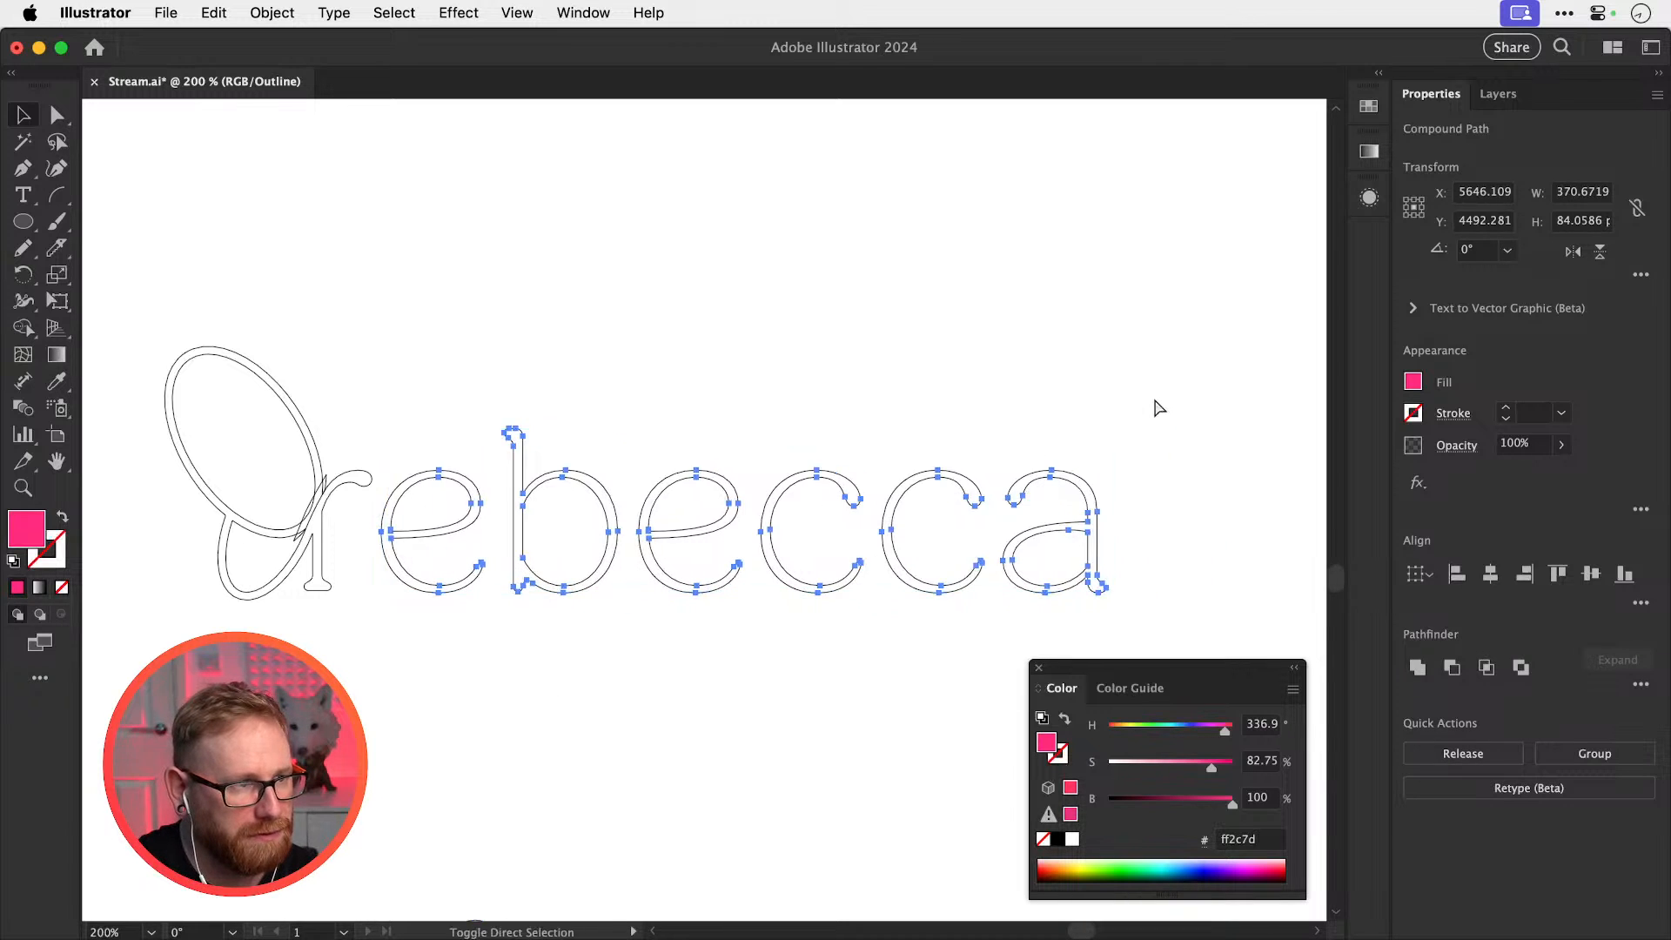
key("a")
left_click(1156, 402)
key("super+y")
key("super+minus")
key("super+minus")
key("super+minus")
key("super+minus")
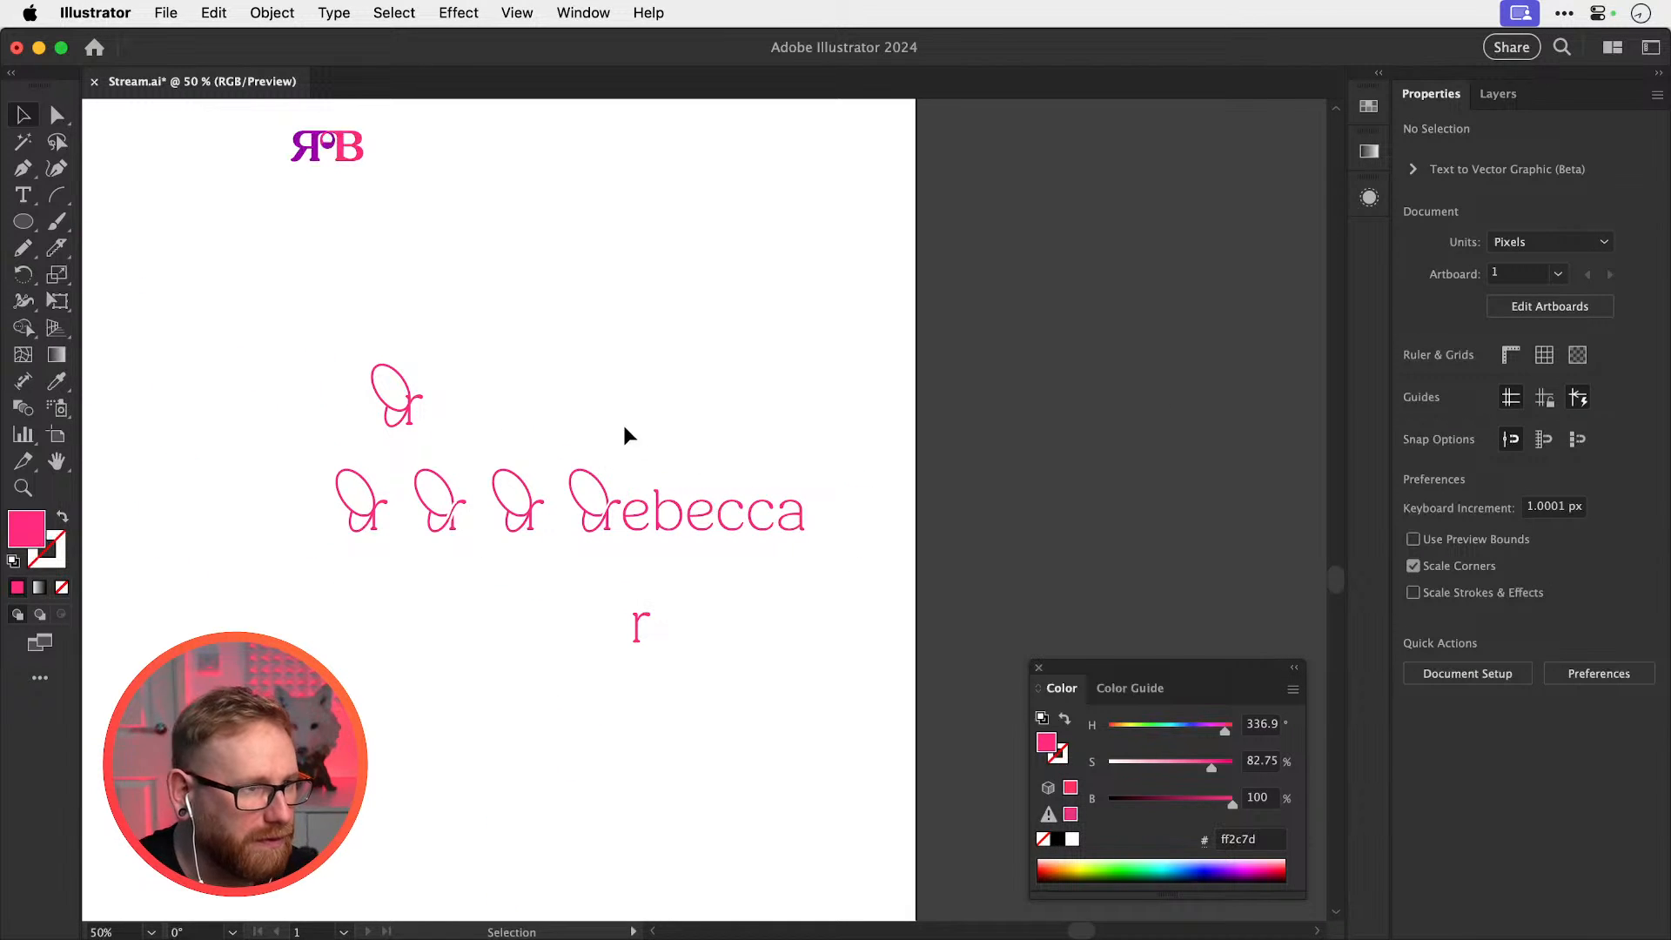
Alt-drag a copy of the butterfly rebecca wordmark to the lower left and zoom to the loop crossing
left_click_drag(564, 413, 790, 530)
scroll(788, 487, "down", 3)
scroll(774, 399, "left", 2)
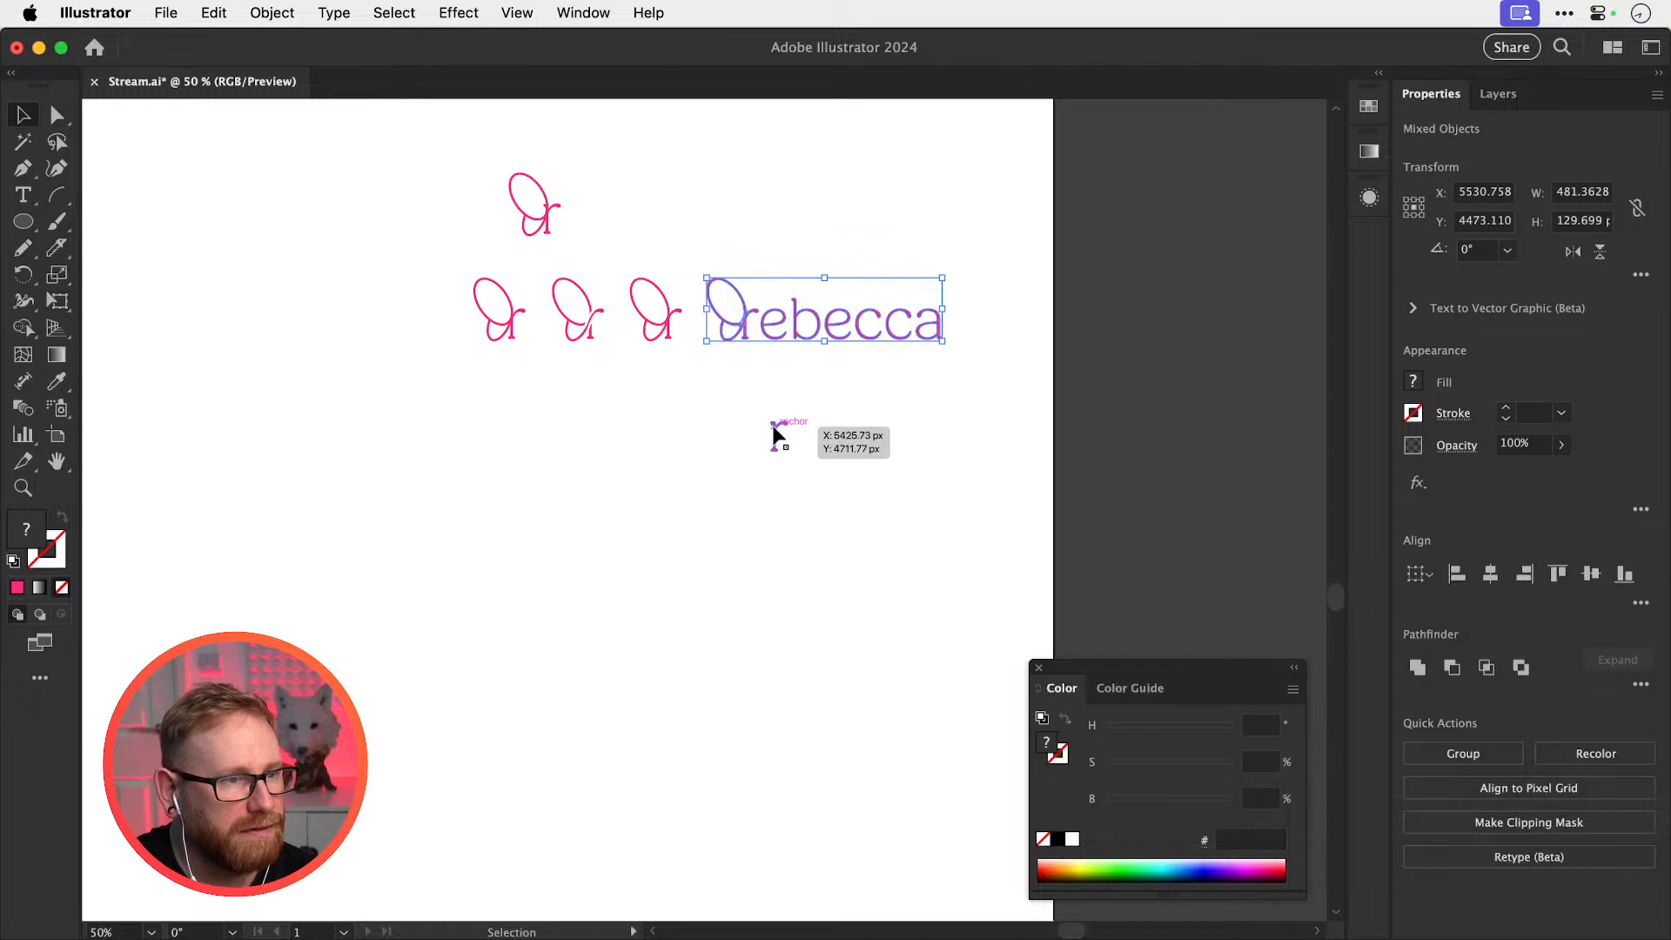
left_click_drag(798, 340, 601, 584)
left_click_drag(597, 324, 682, 313)
key("super+y")
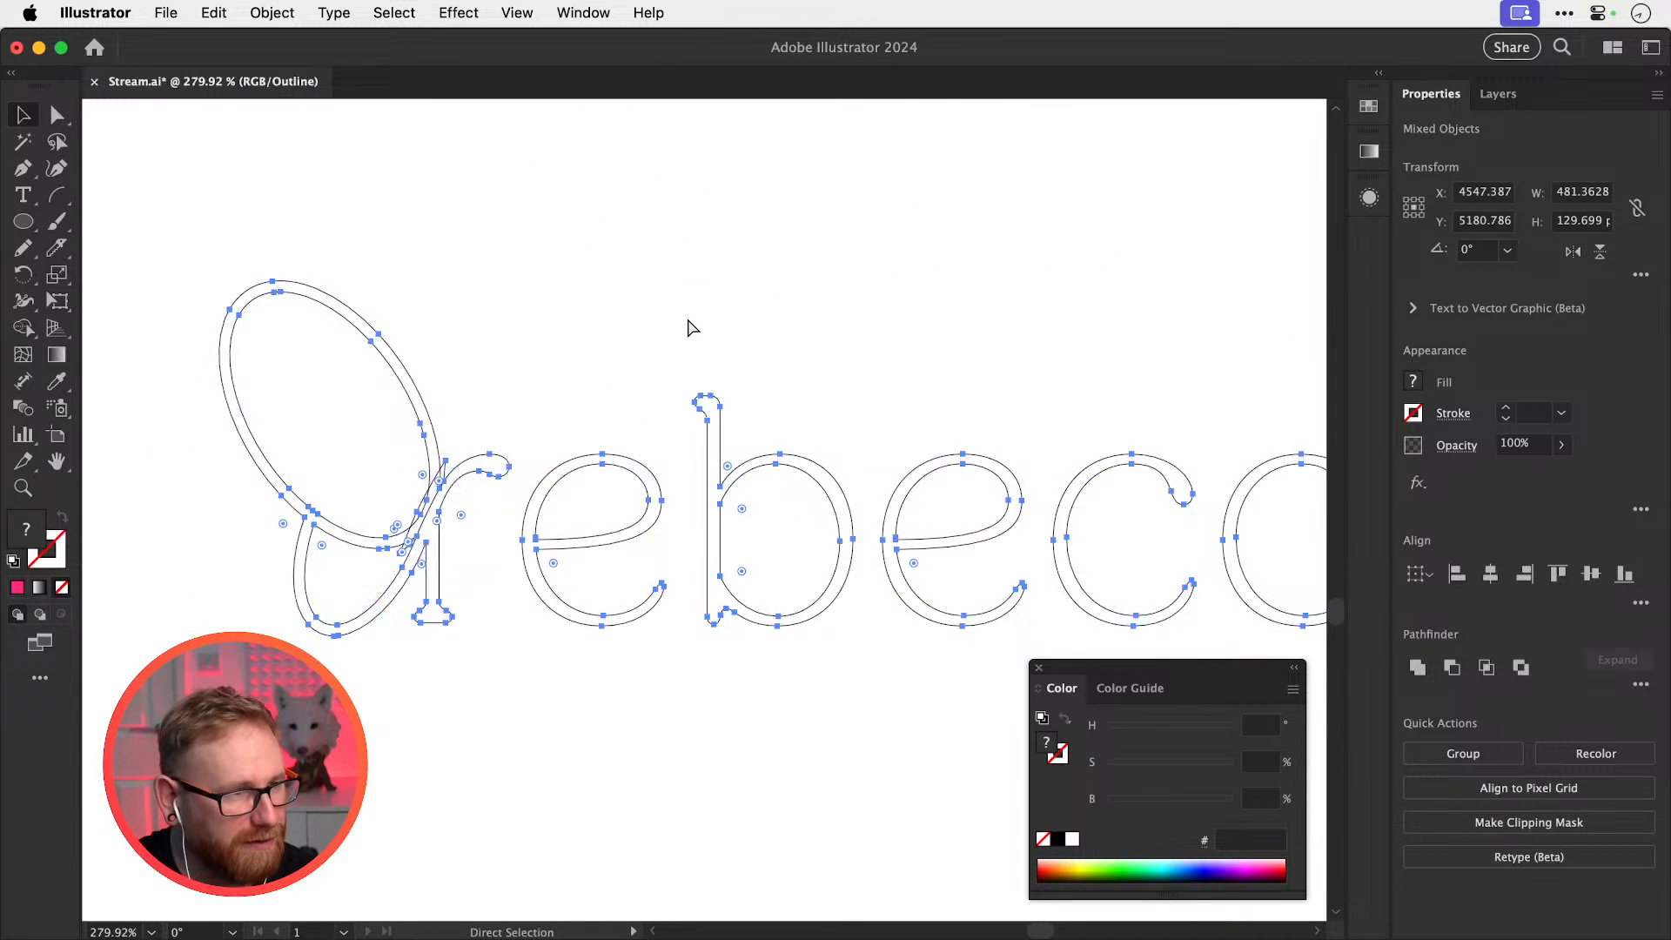
key("super+y")
left_click(656, 328)
left_click_drag(584, 453, 813, 403)
left_click_drag(625, 479, 740, 457)
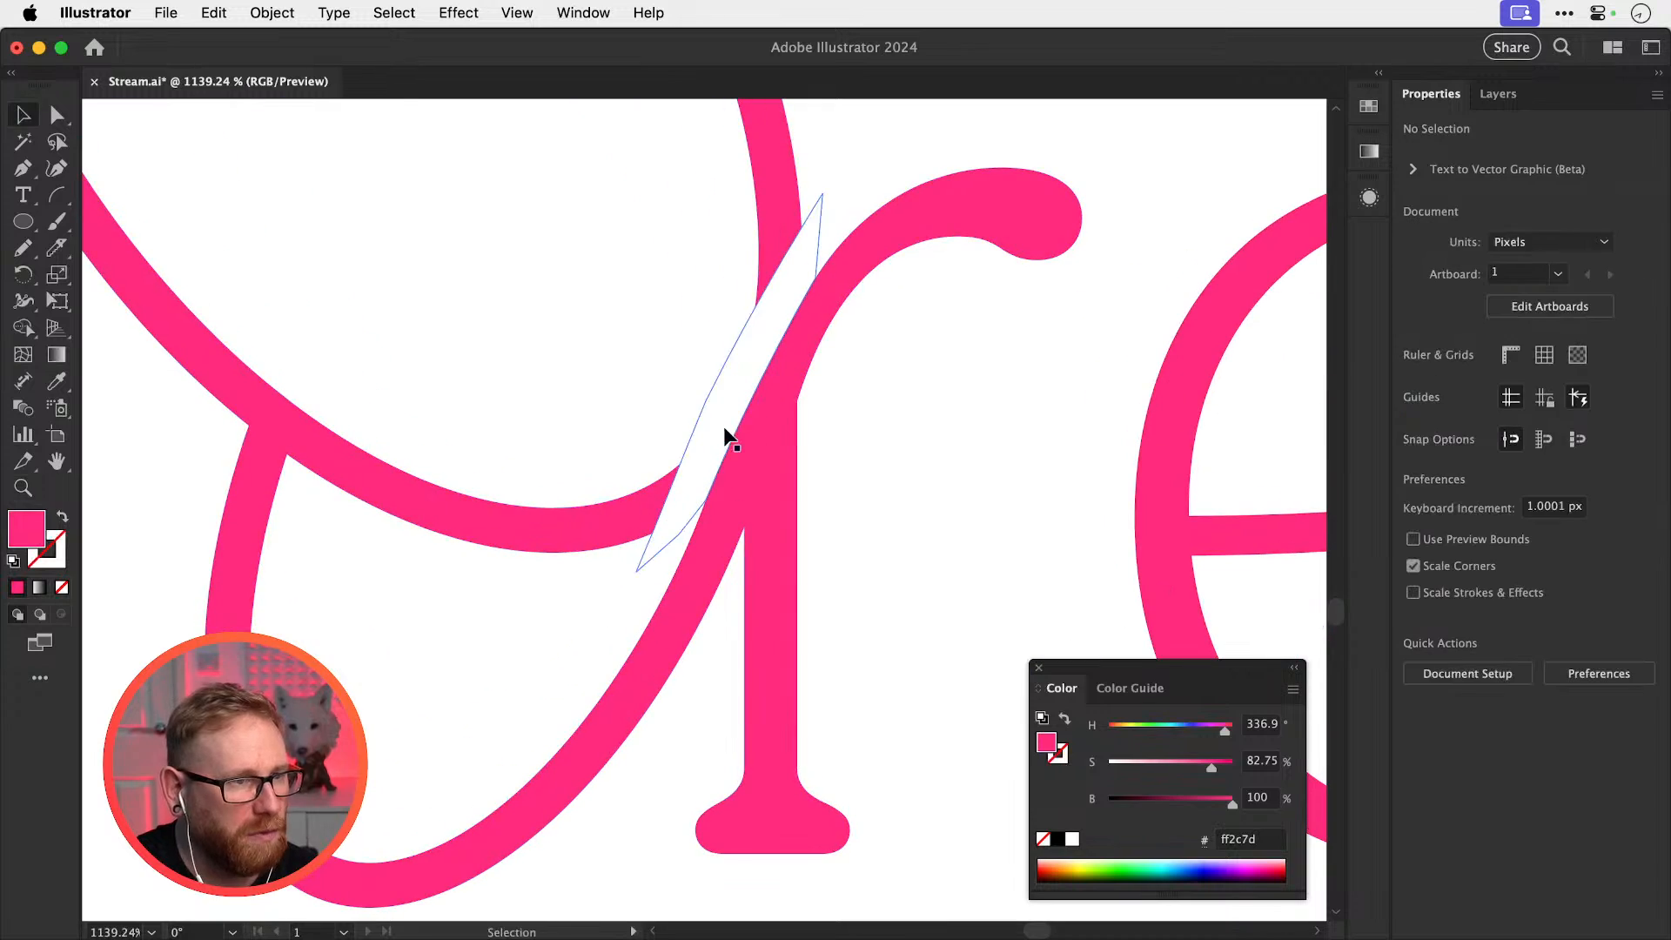
Remove the small slivers between the loop and r strokes with the Shape Builder tool
left_click_drag(889, 572, 601, 222)
key("shift+m")
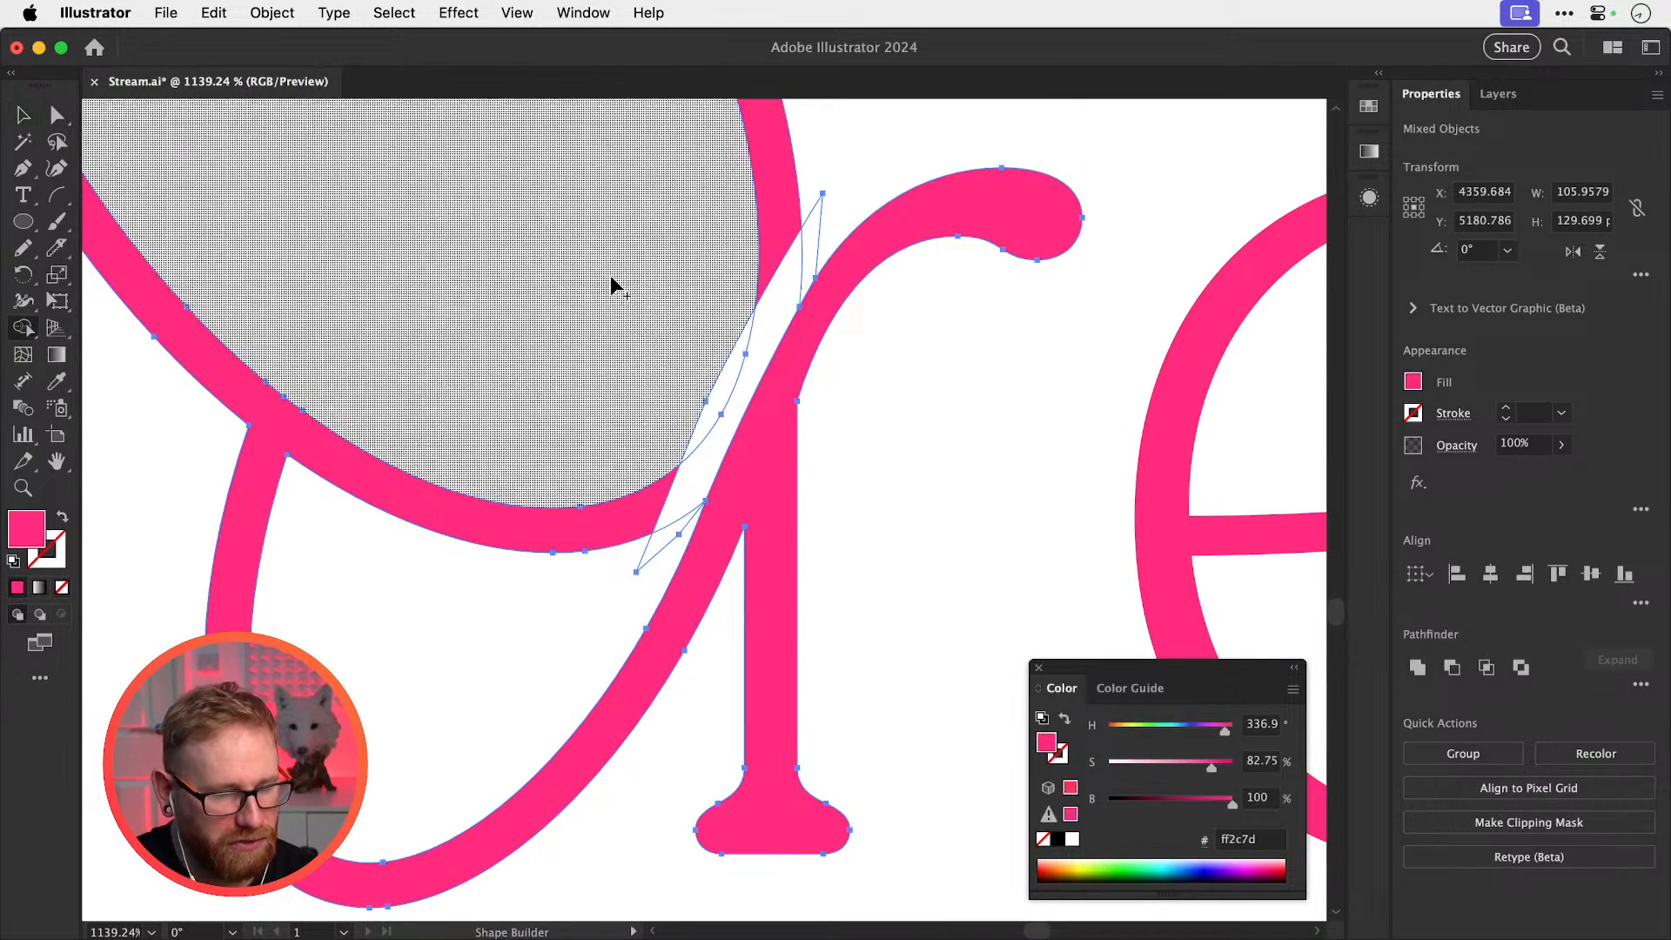
mouse_move(639, 536)
left_mouse_down()
mouse_move(661, 559)
mouse_move(709, 403)
mouse_move(880, 148)
left_mouse_up()
key("super+shift+a")
key("super+y")
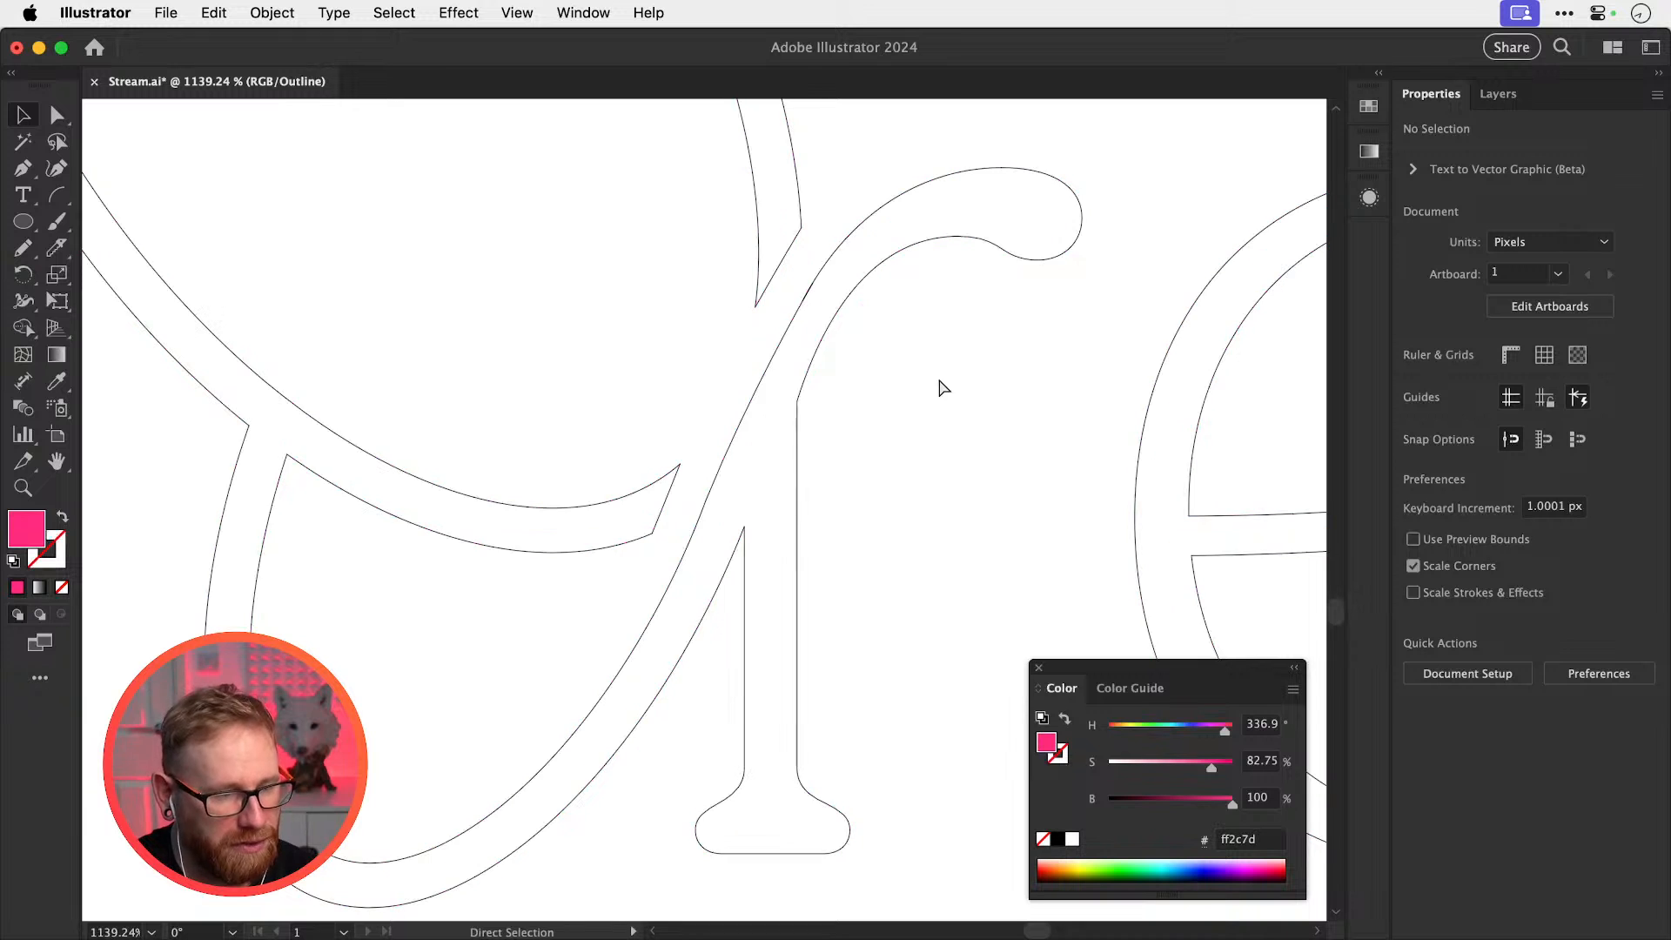
key("super+y")
Zoom to maximum on the tiny spike along the crossing edge and move its anchor point
key("z")
left_click_drag(828, 496, 769, 566)
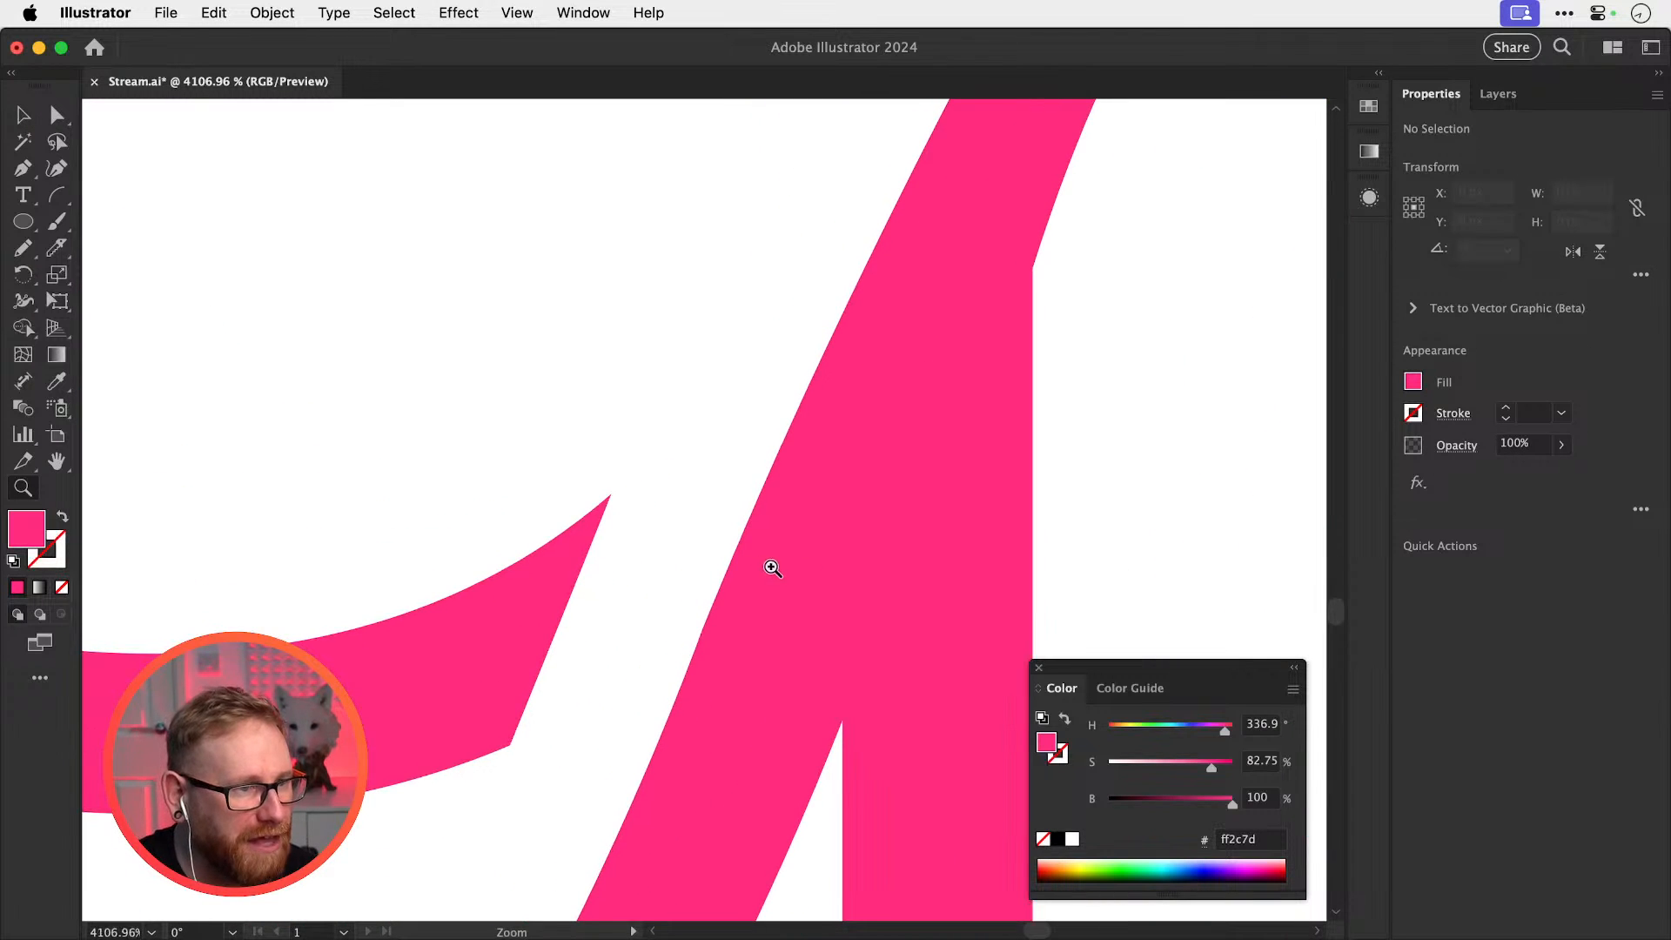
left_click_drag(746, 494, 659, 706)
left_click_drag(805, 303, 685, 593)
mouse_move(802, 449)
left_mouse_down()
mouse_move(740, 595)
mouse_move(990, 608)
left_mouse_up()
key("super+y")
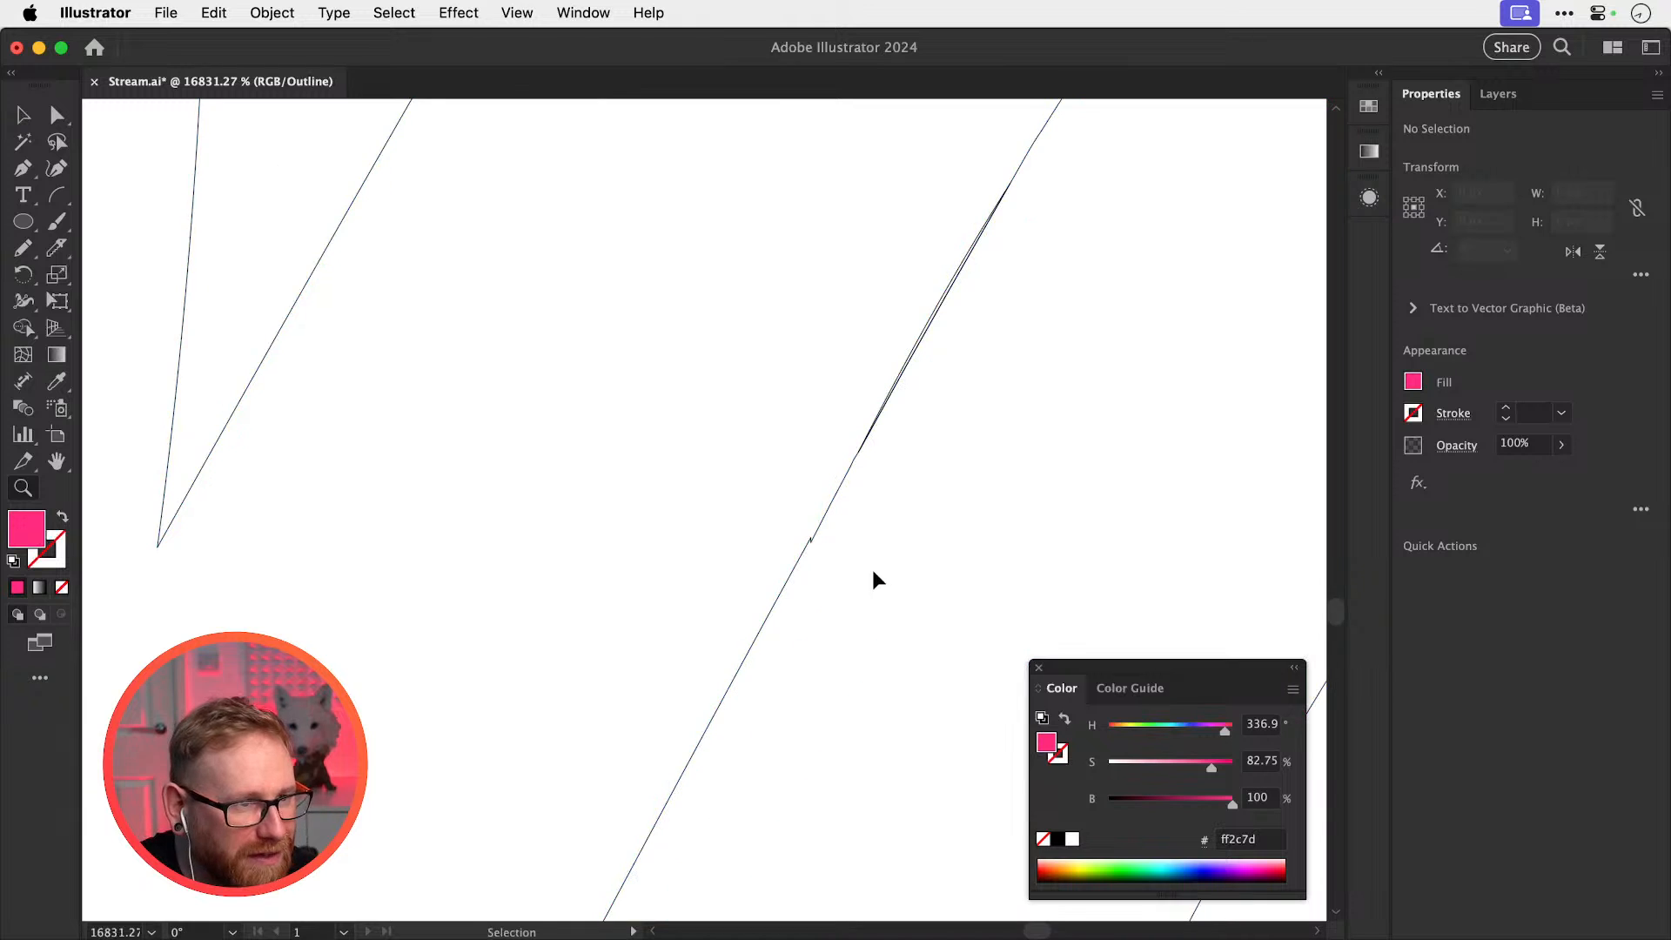
left_click_drag(806, 548, 958, 556)
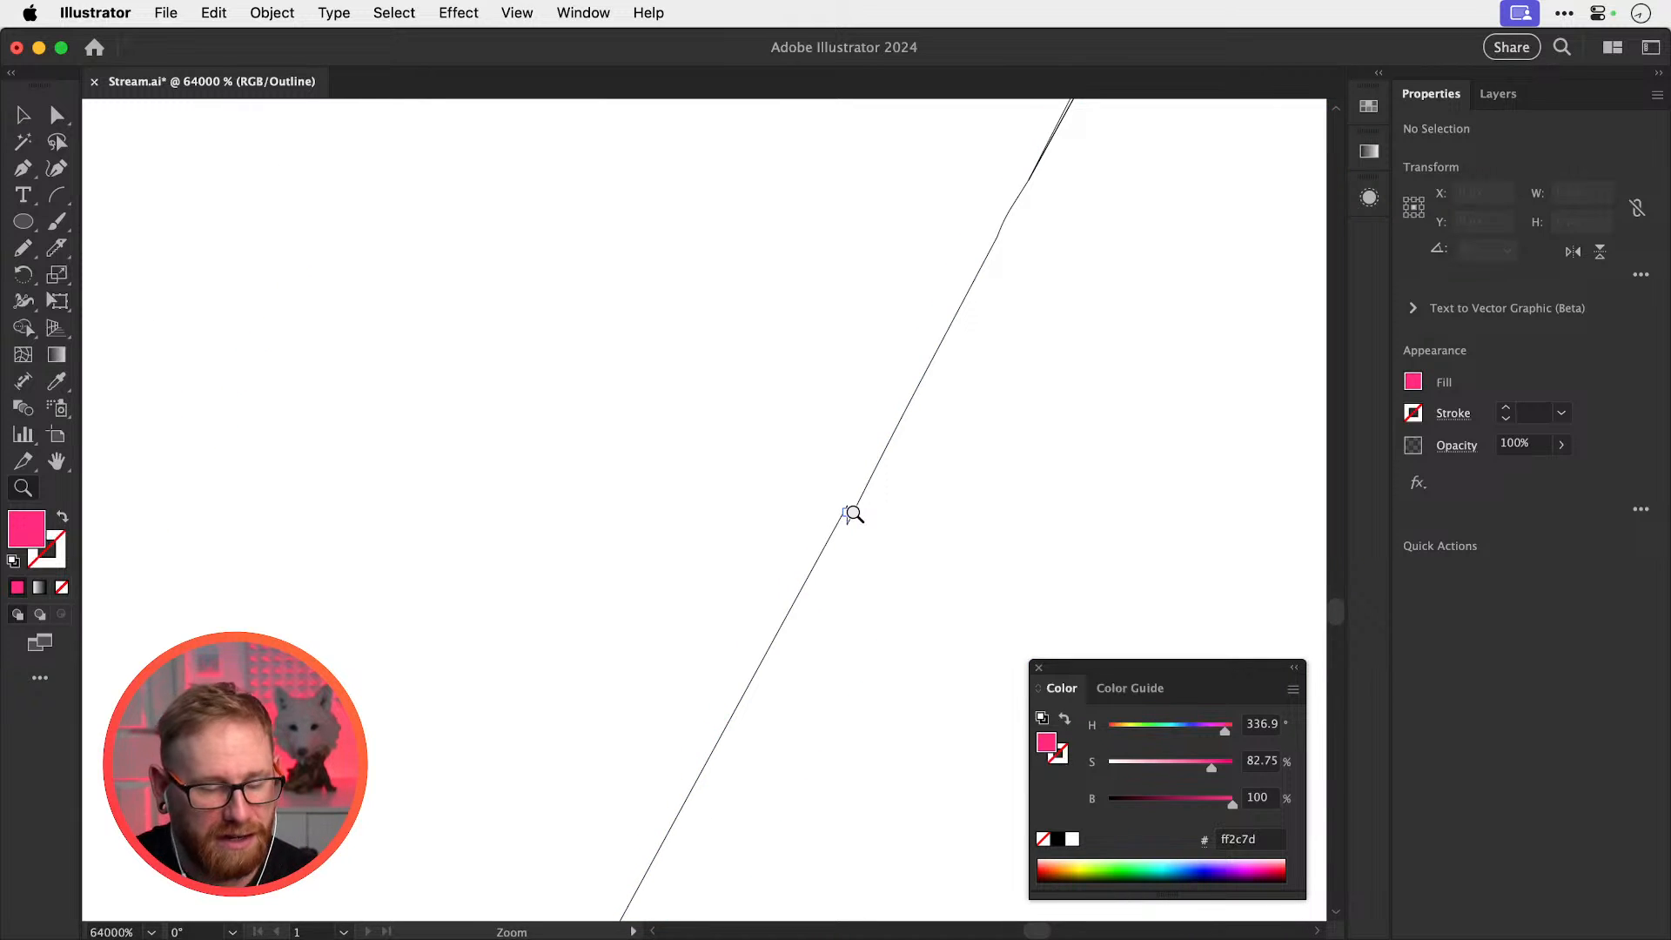
key("a")
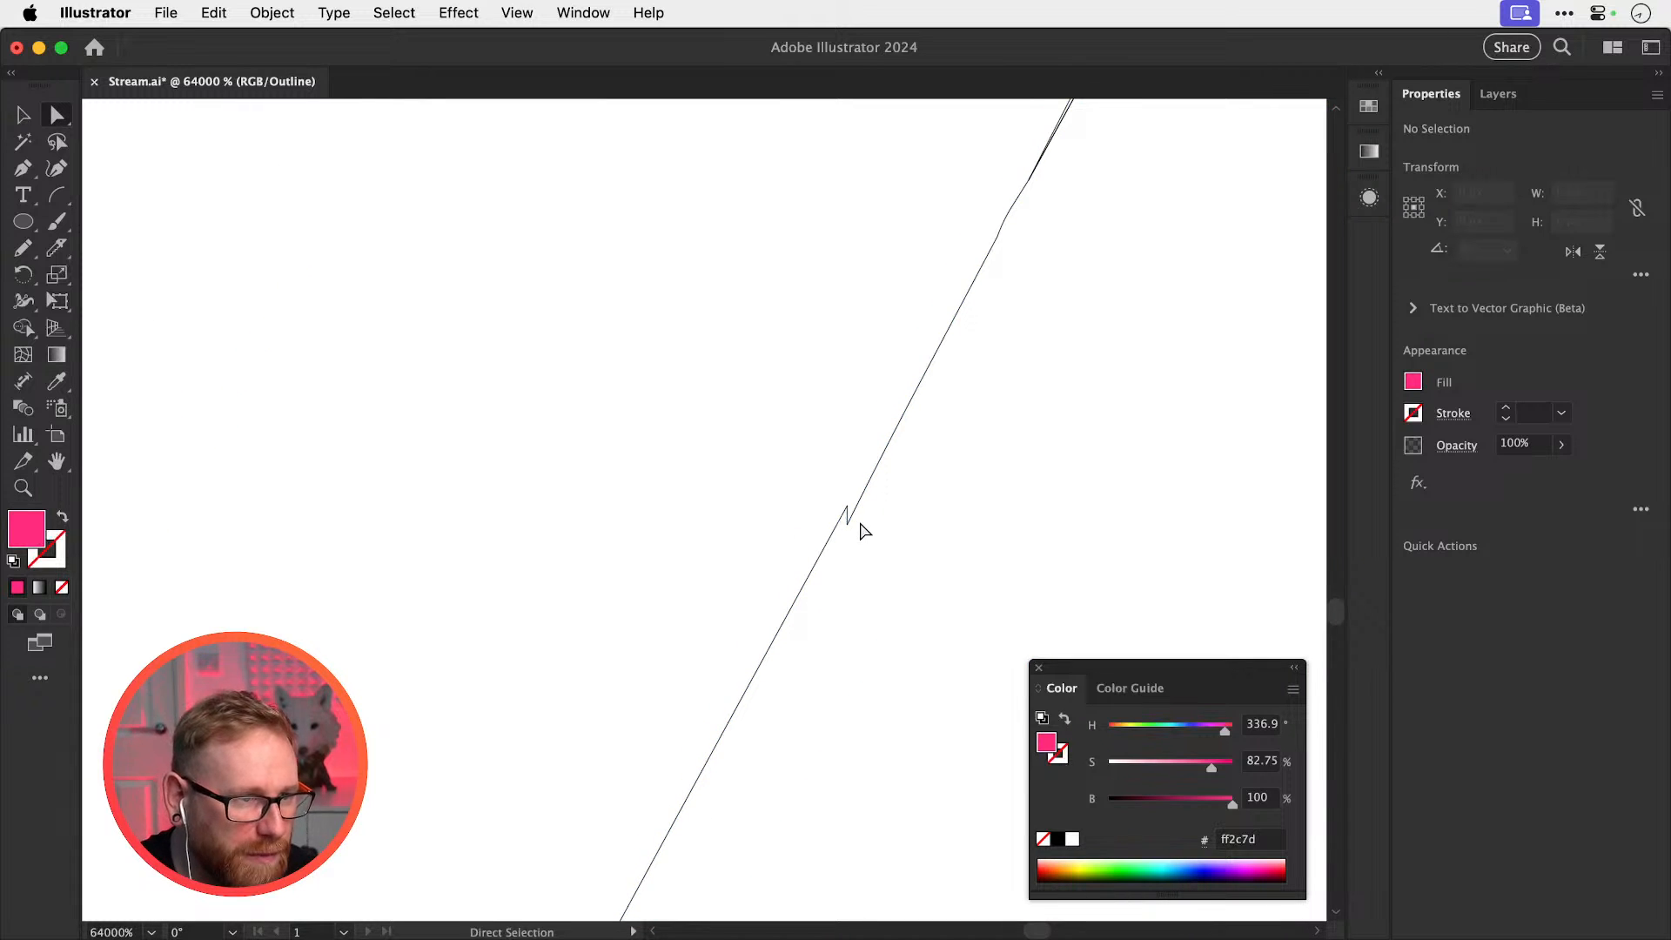
left_click_drag(855, 530, 798, 458)
left_click(916, 519)
Delete the spike anchor, keeping the lower endpoint in its original position
key("z")
key("a")
key("Delete")
left_click(833, 451)
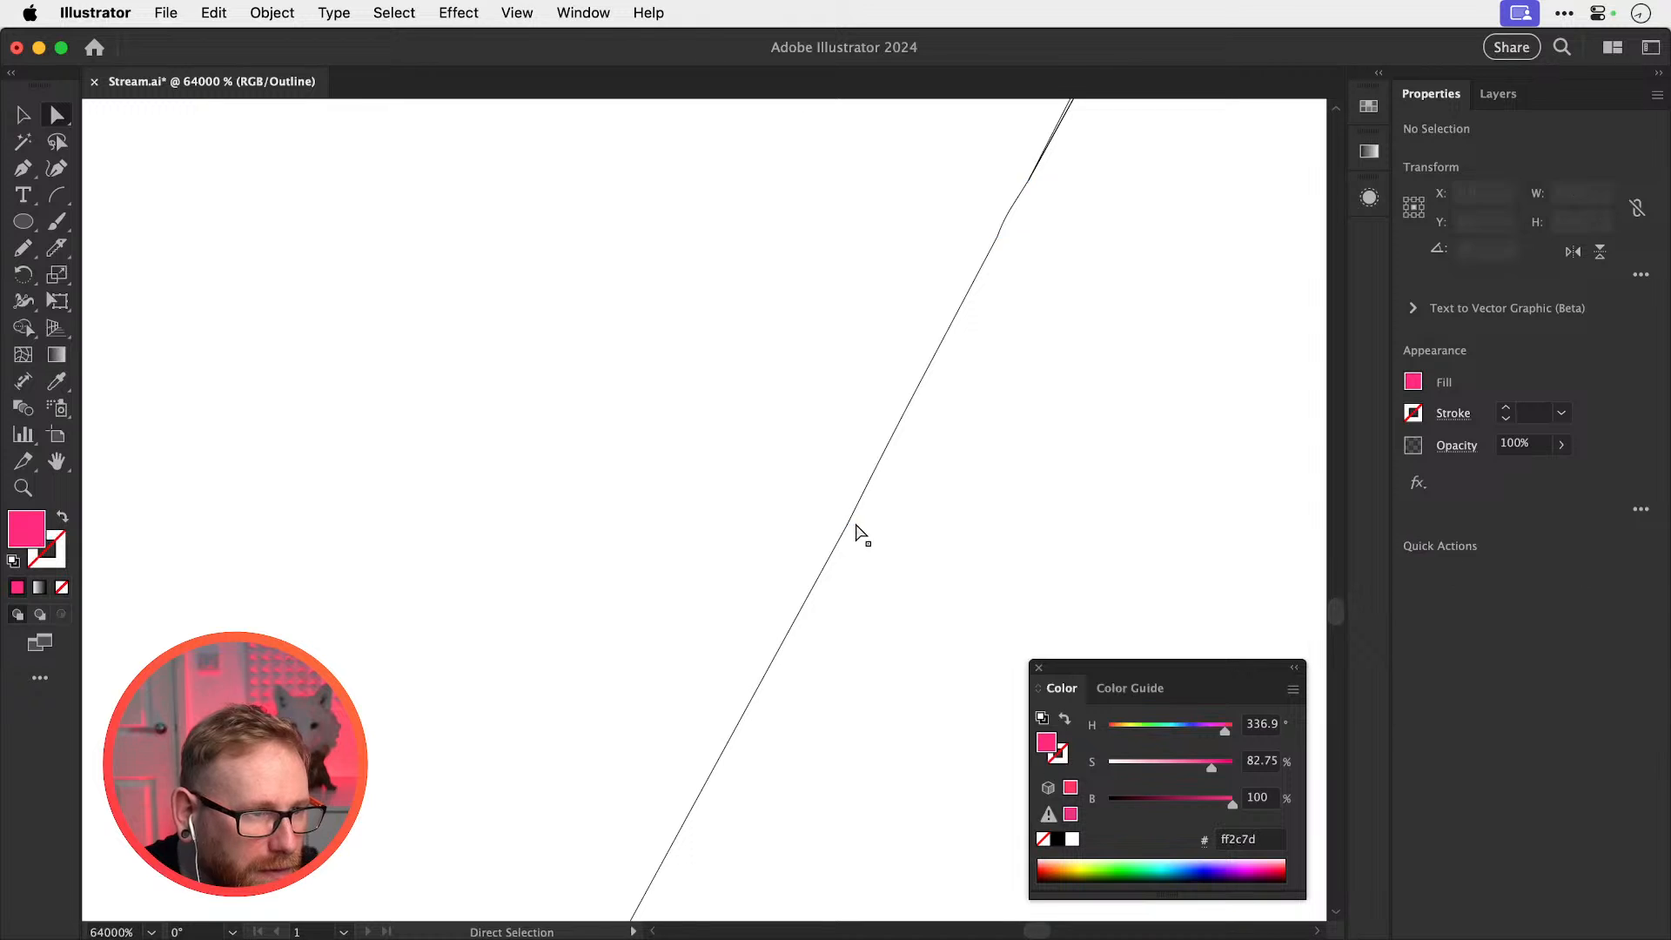
left_click_drag(850, 526, 939, 476)
key("super+z")
Join the two open endpoints with Object > Path > Join and return to the filled preview
left_click(835, 519)
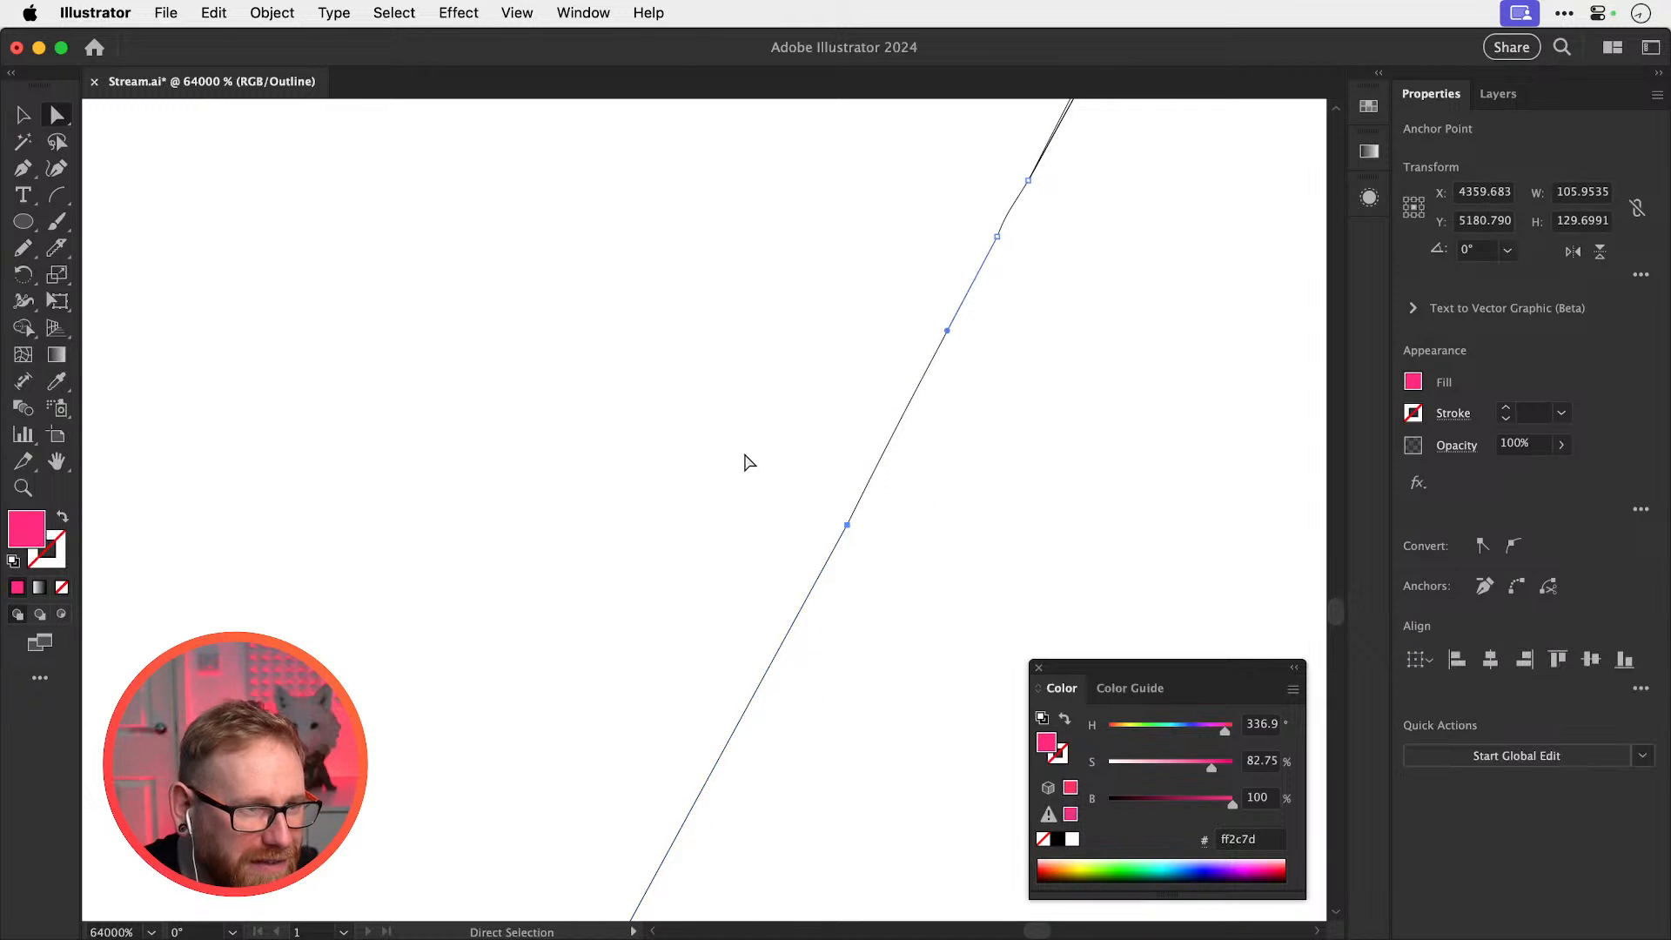
left_click(292, 12)
mouse_move(436, 595)
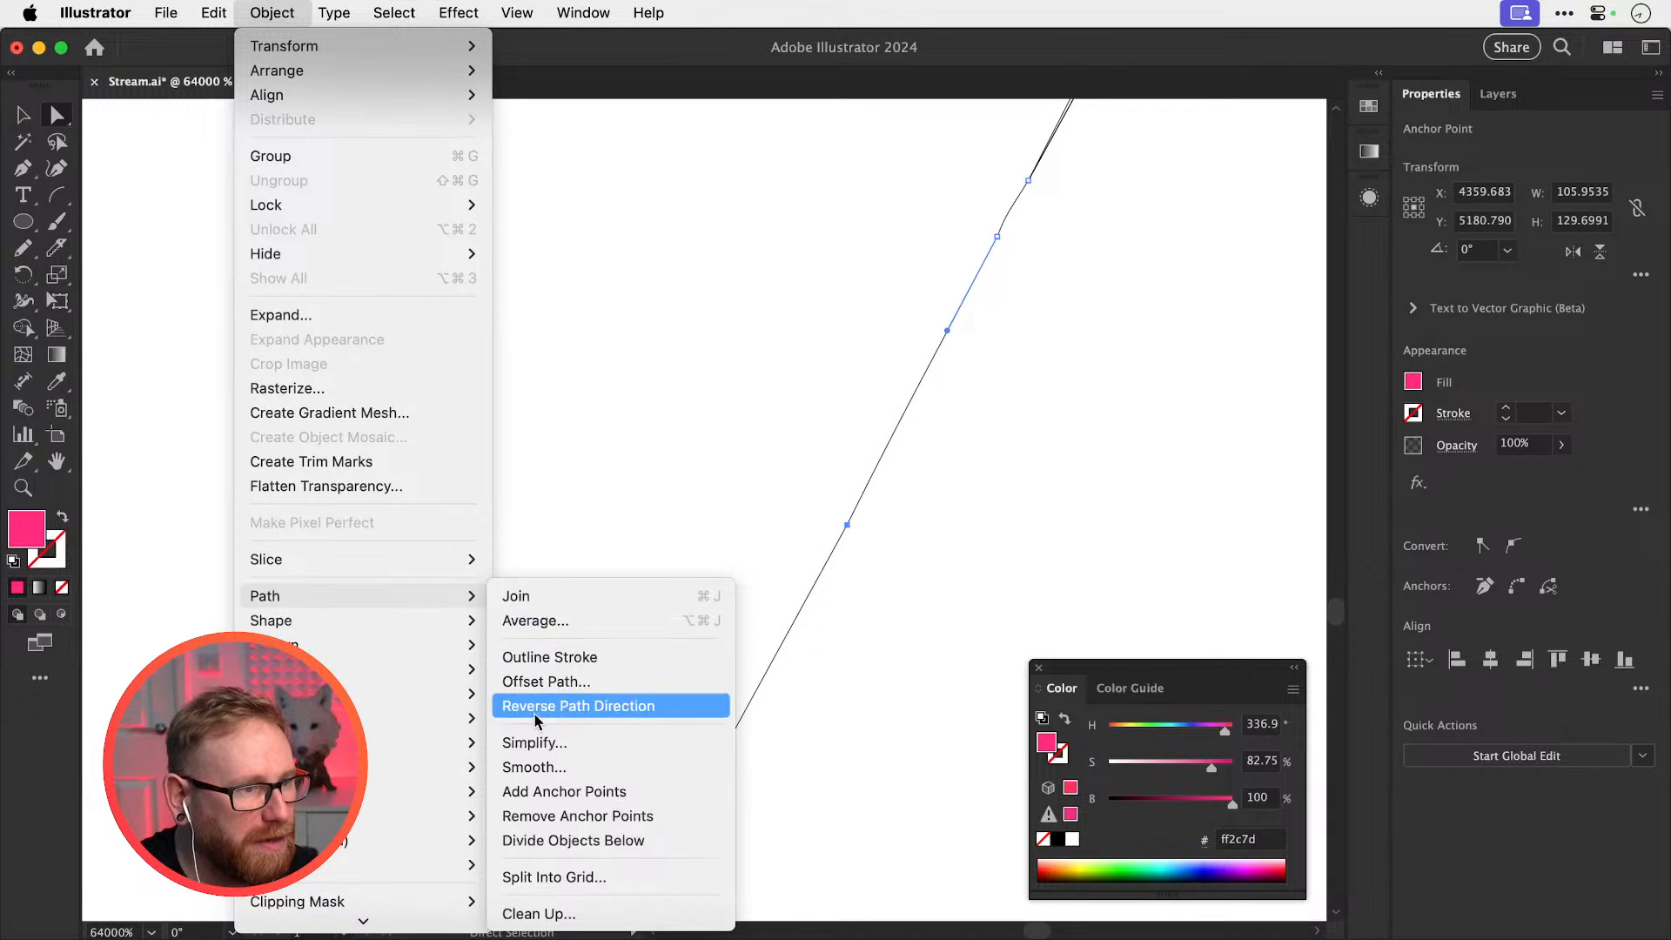
left_click(549, 595)
left_click(988, 479)
key("super+y")
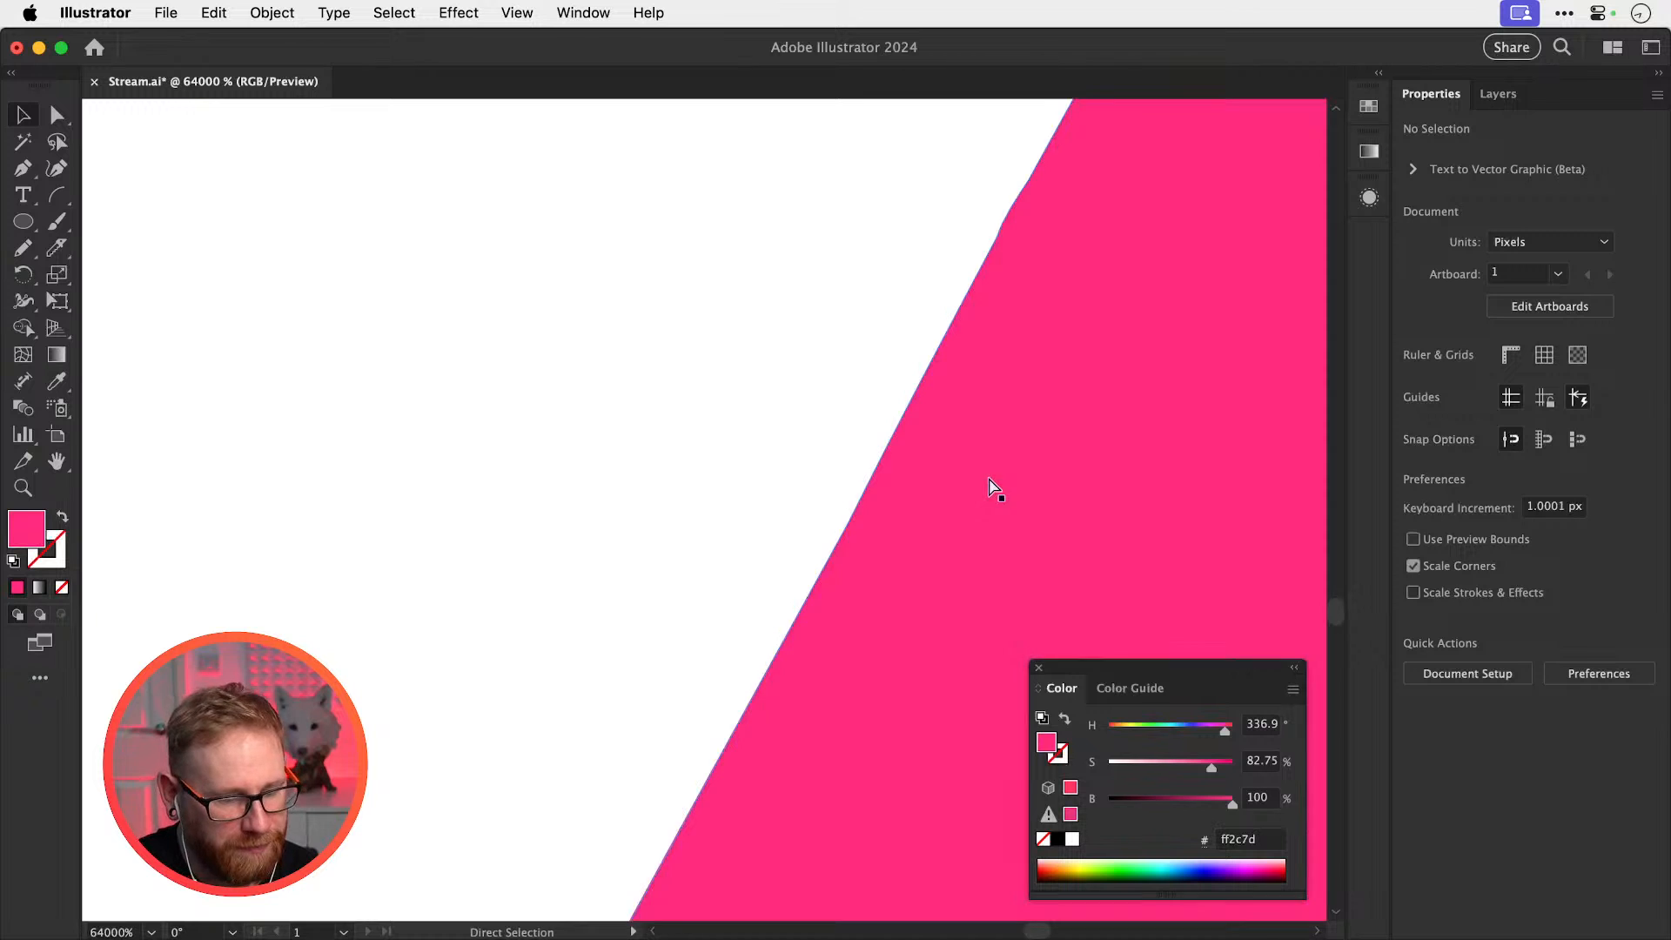
key("super+minus")
key("super+minus")
key("super+minus")
key("super+minus")
key("super+minus")
key("super+minus")
key("super+minus")
key("super+minus")
key("super+minus")
key("super+minus")
key("super+minus")
Switch the pink rebecca wordmark from Outline view back to full-colour preview and zoom out
key("super+y")
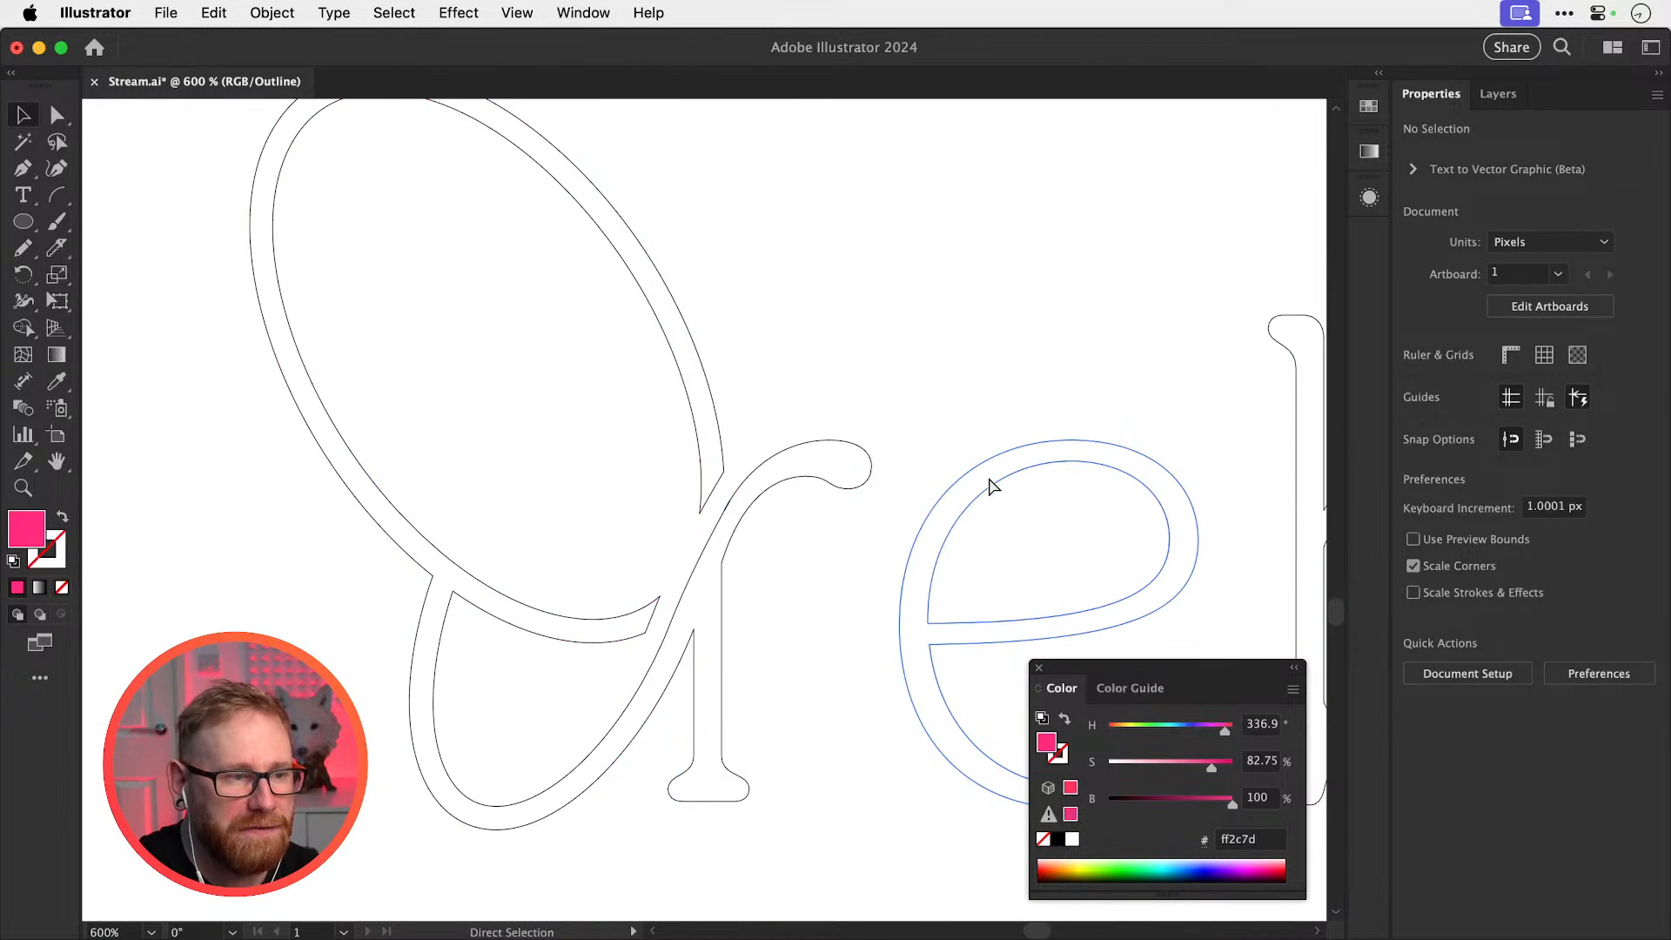
key("v")
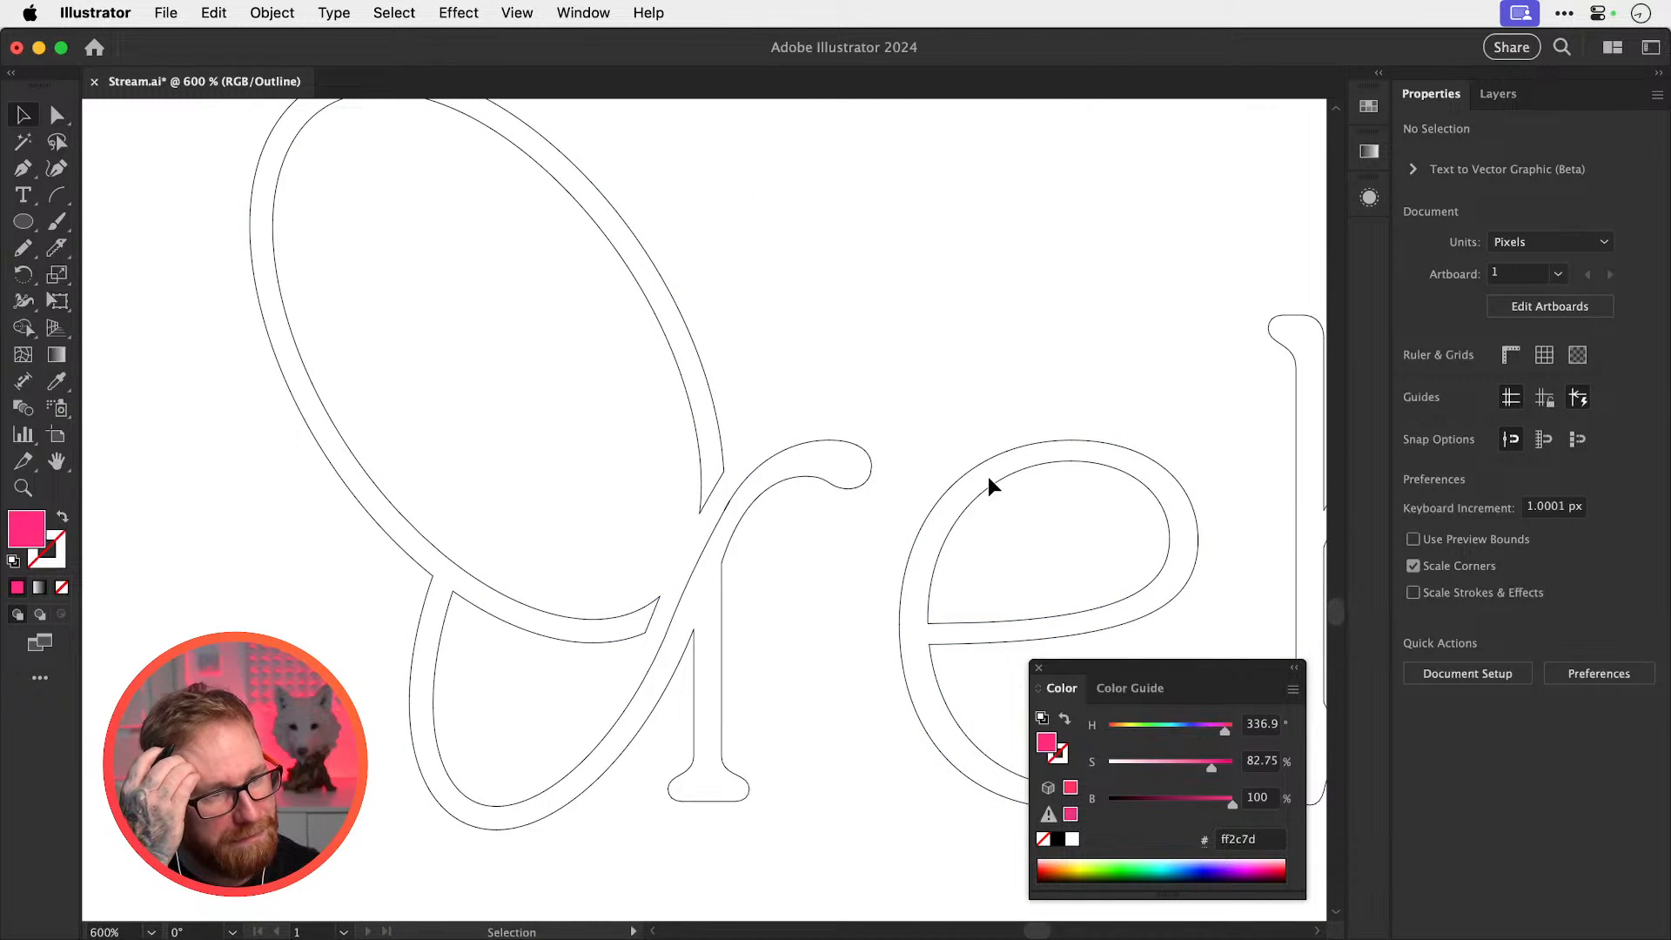
key("a")
key("super+y")
key("super+minus")
key("super+minus")
key("super+minus")
key("super+minus")
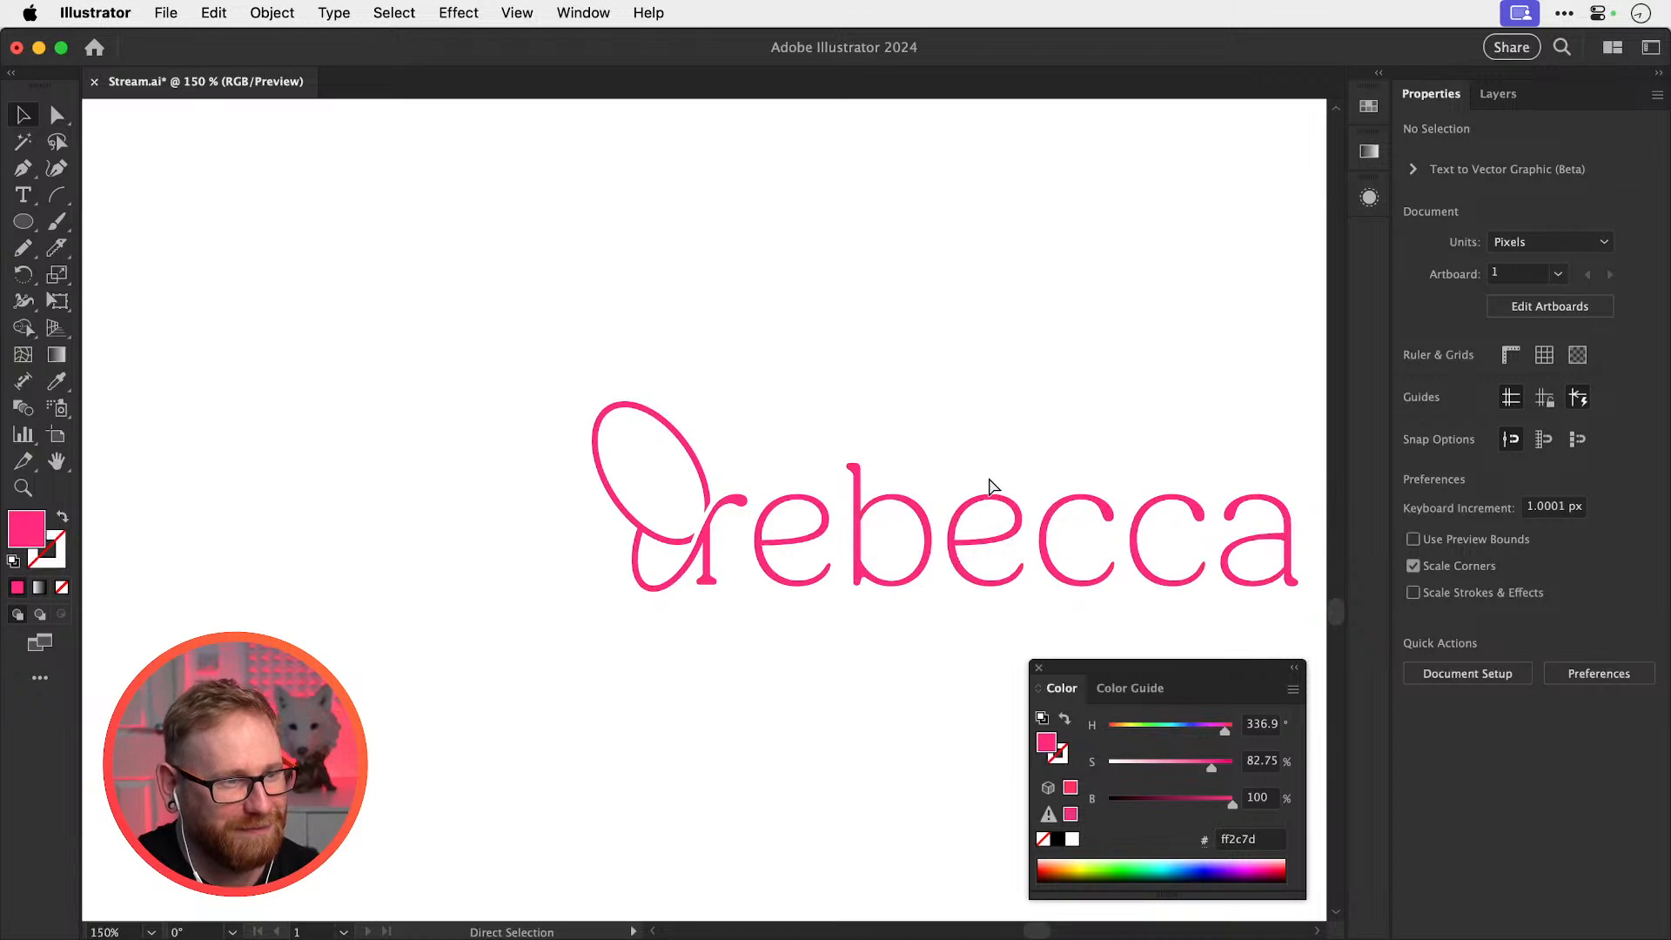
key("super+minus")
key("space")
left_click_drag(793, 515, 820, 589)
key("z")
Save Stream.ai and zoom out to show all the artwork
key("super+s")
key("v")
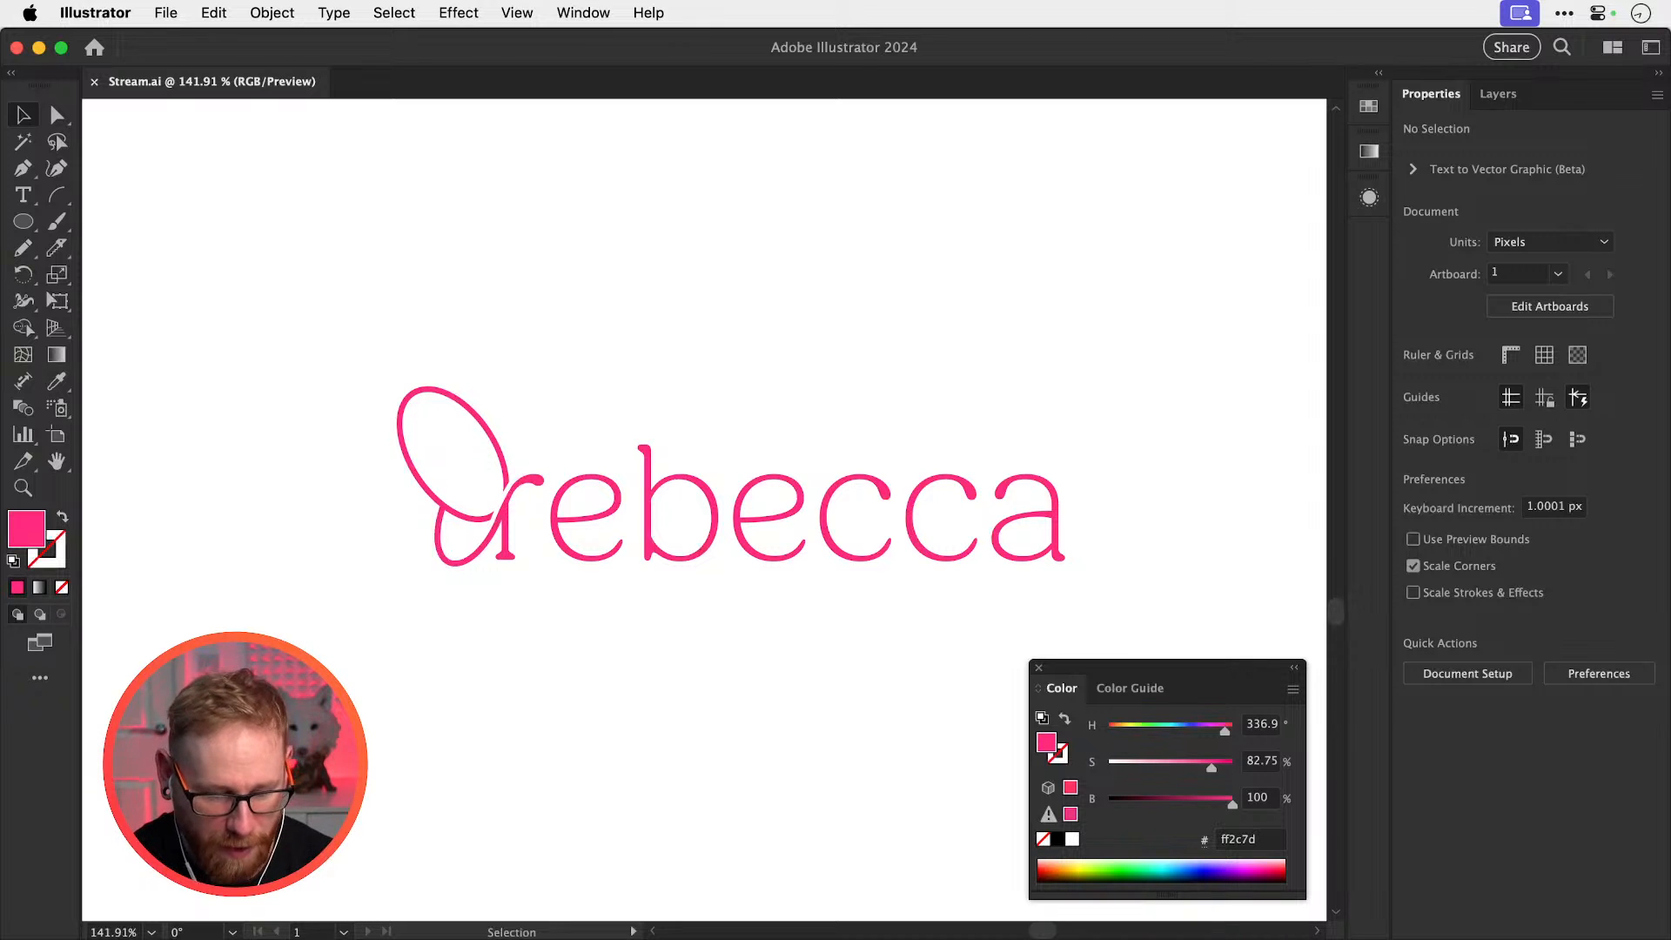
key("super+Tab")
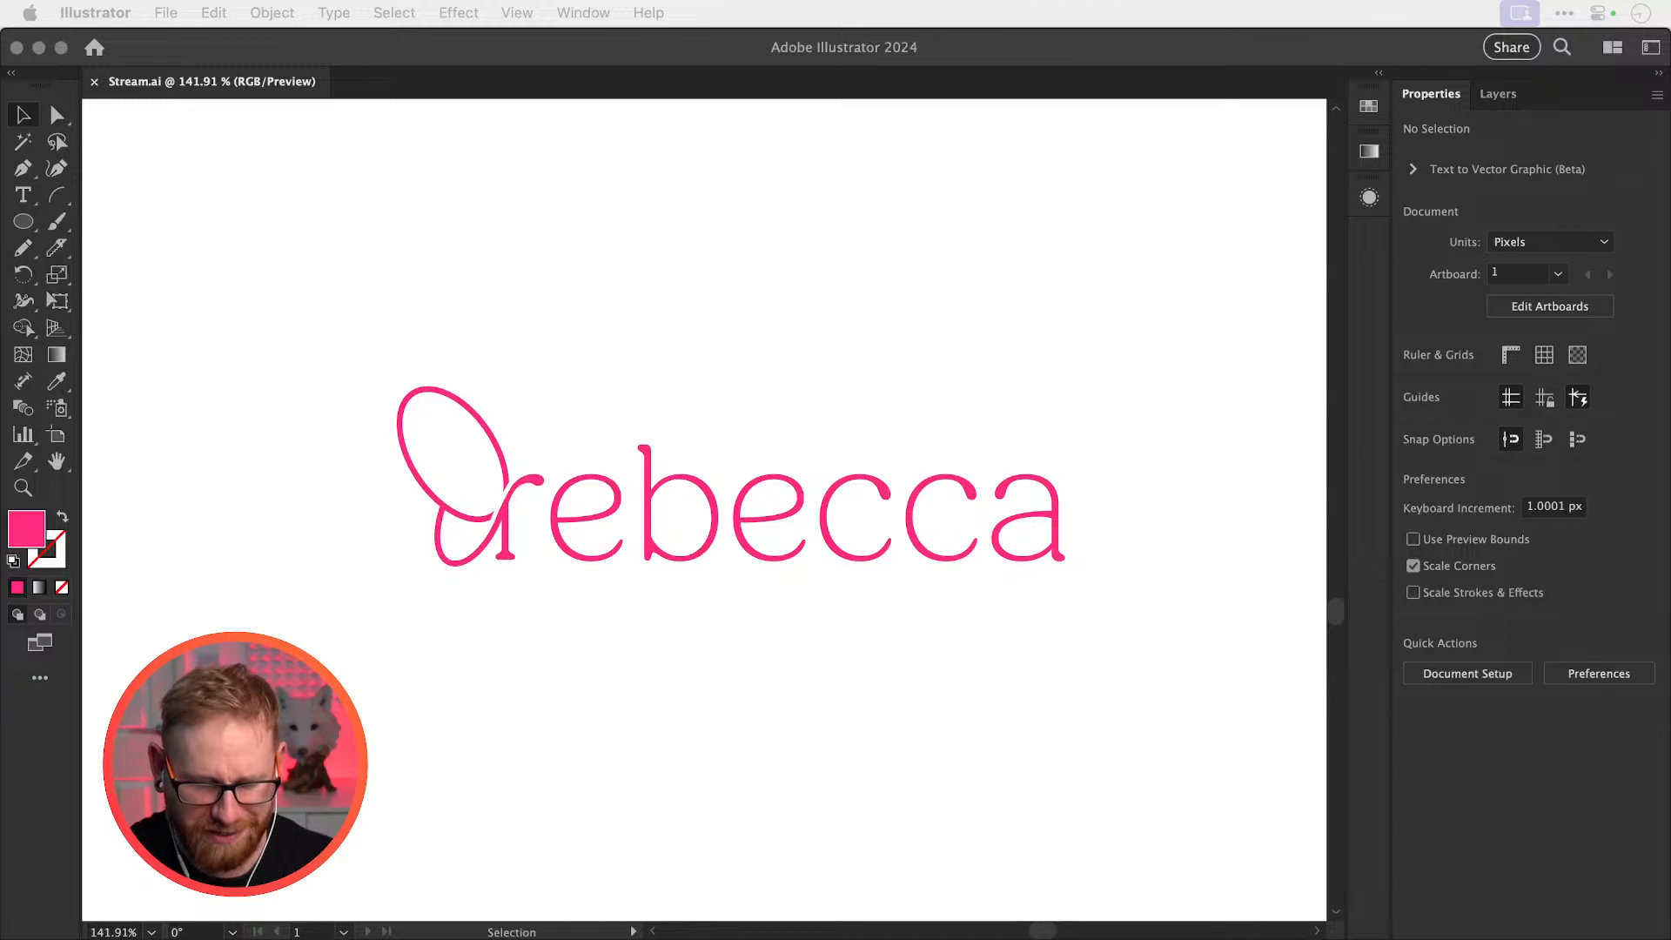
left_click(652, 250)
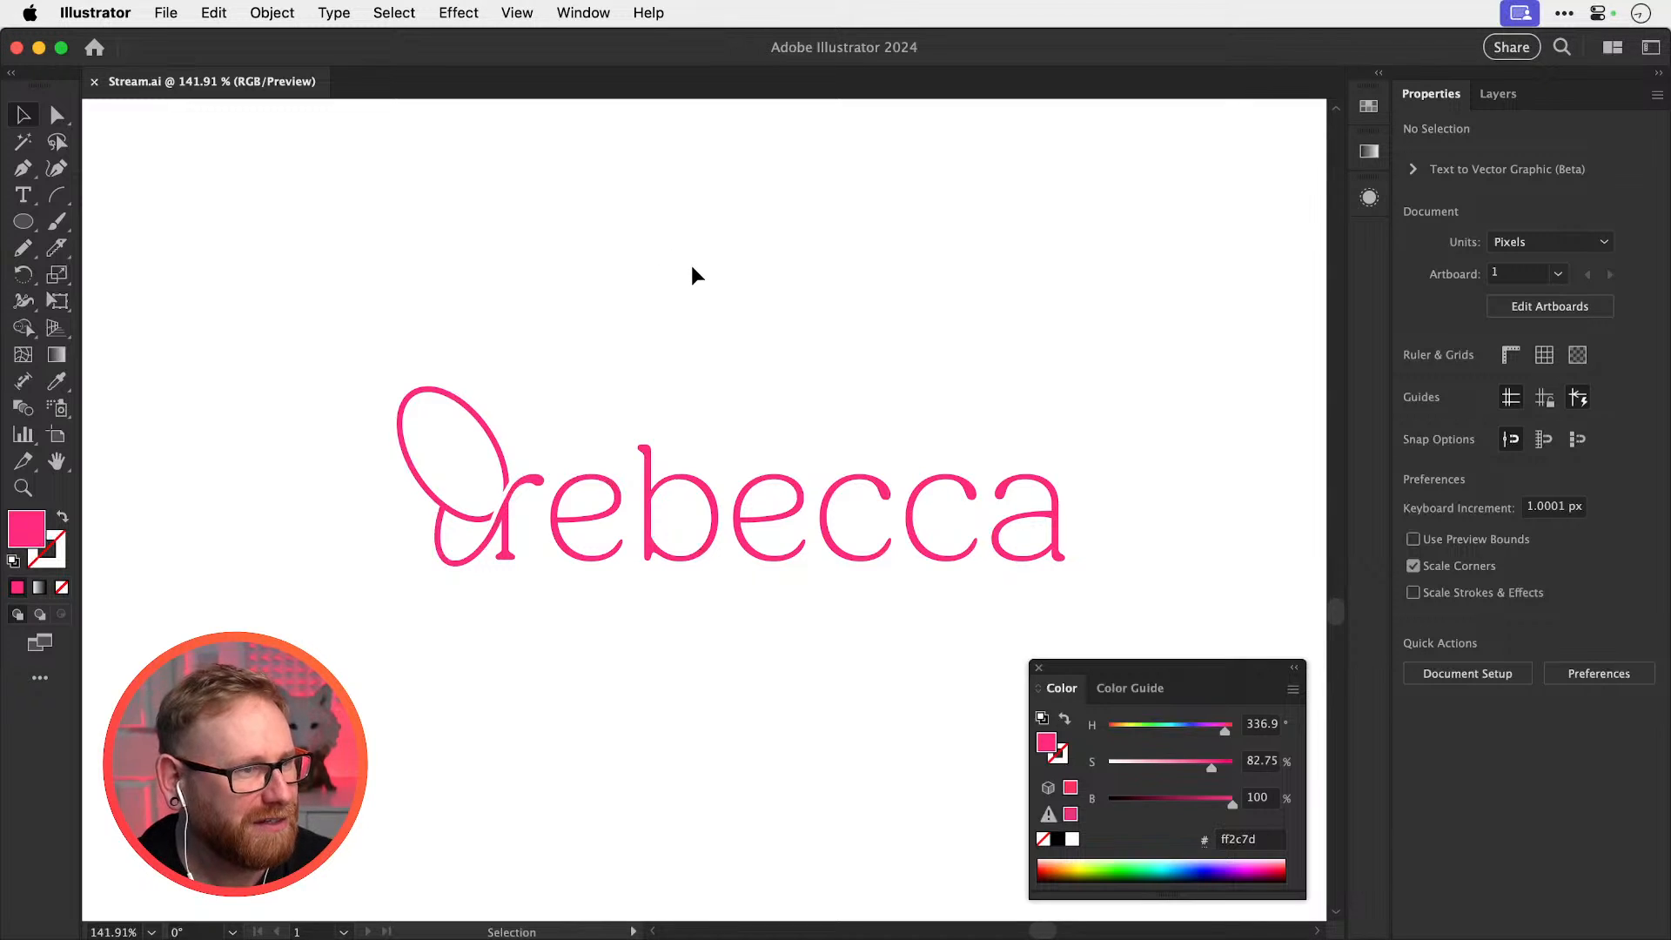
left_click_drag(747, 640, 738, 642)
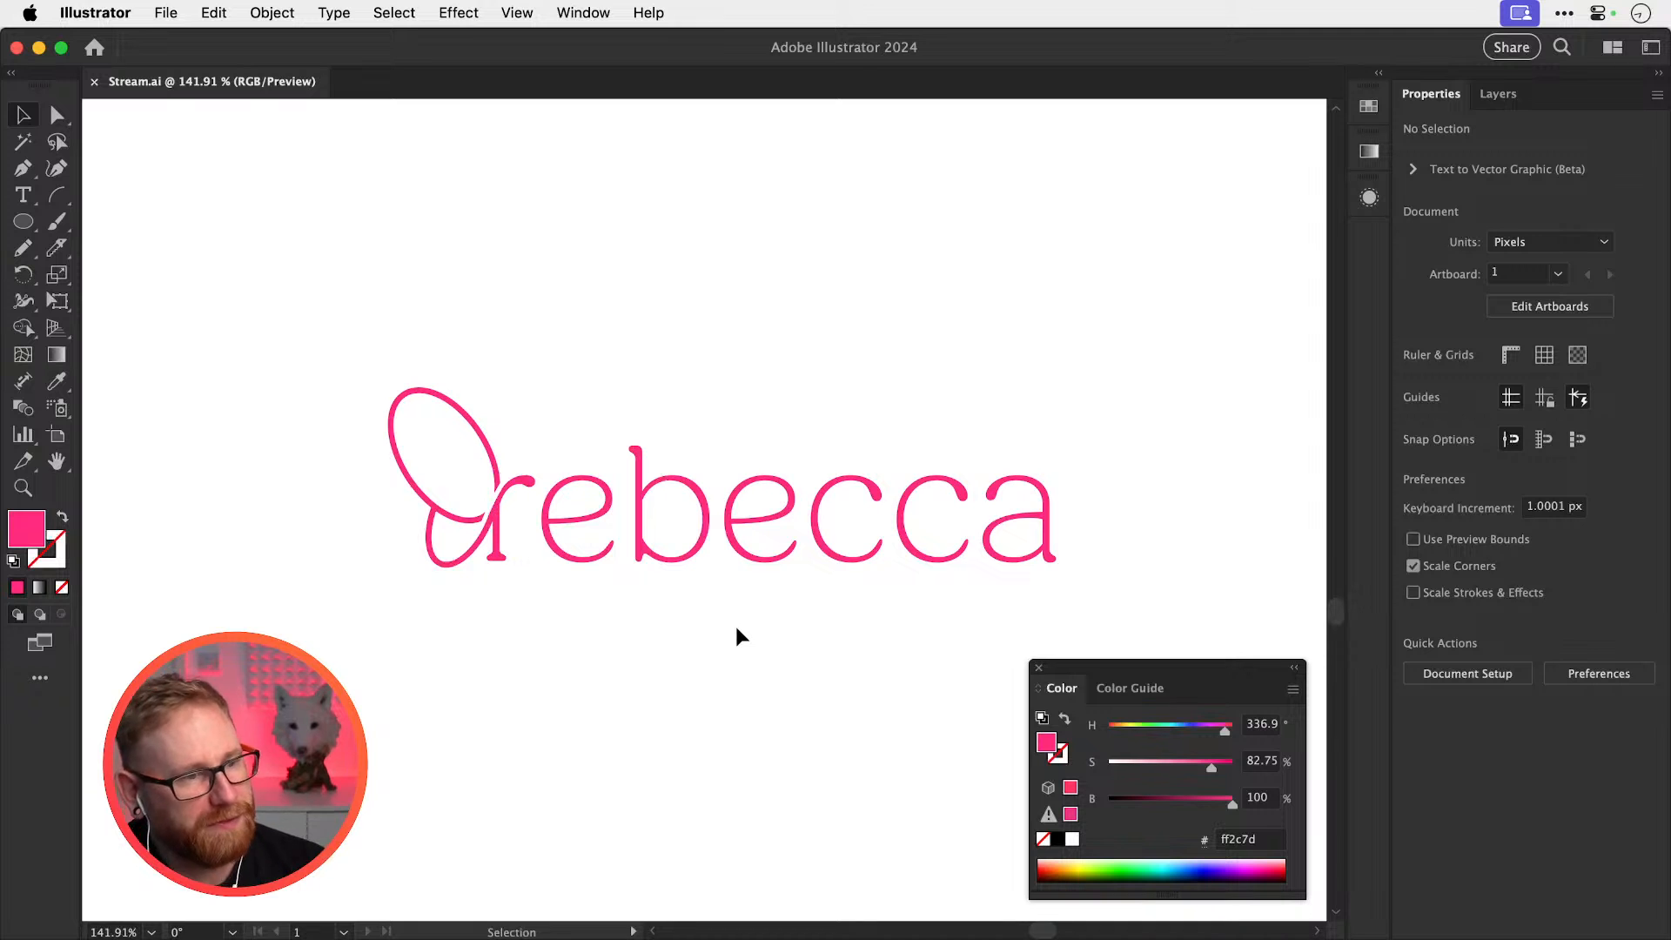
key("super+minus")
key("super+minus")
key("super+minus")
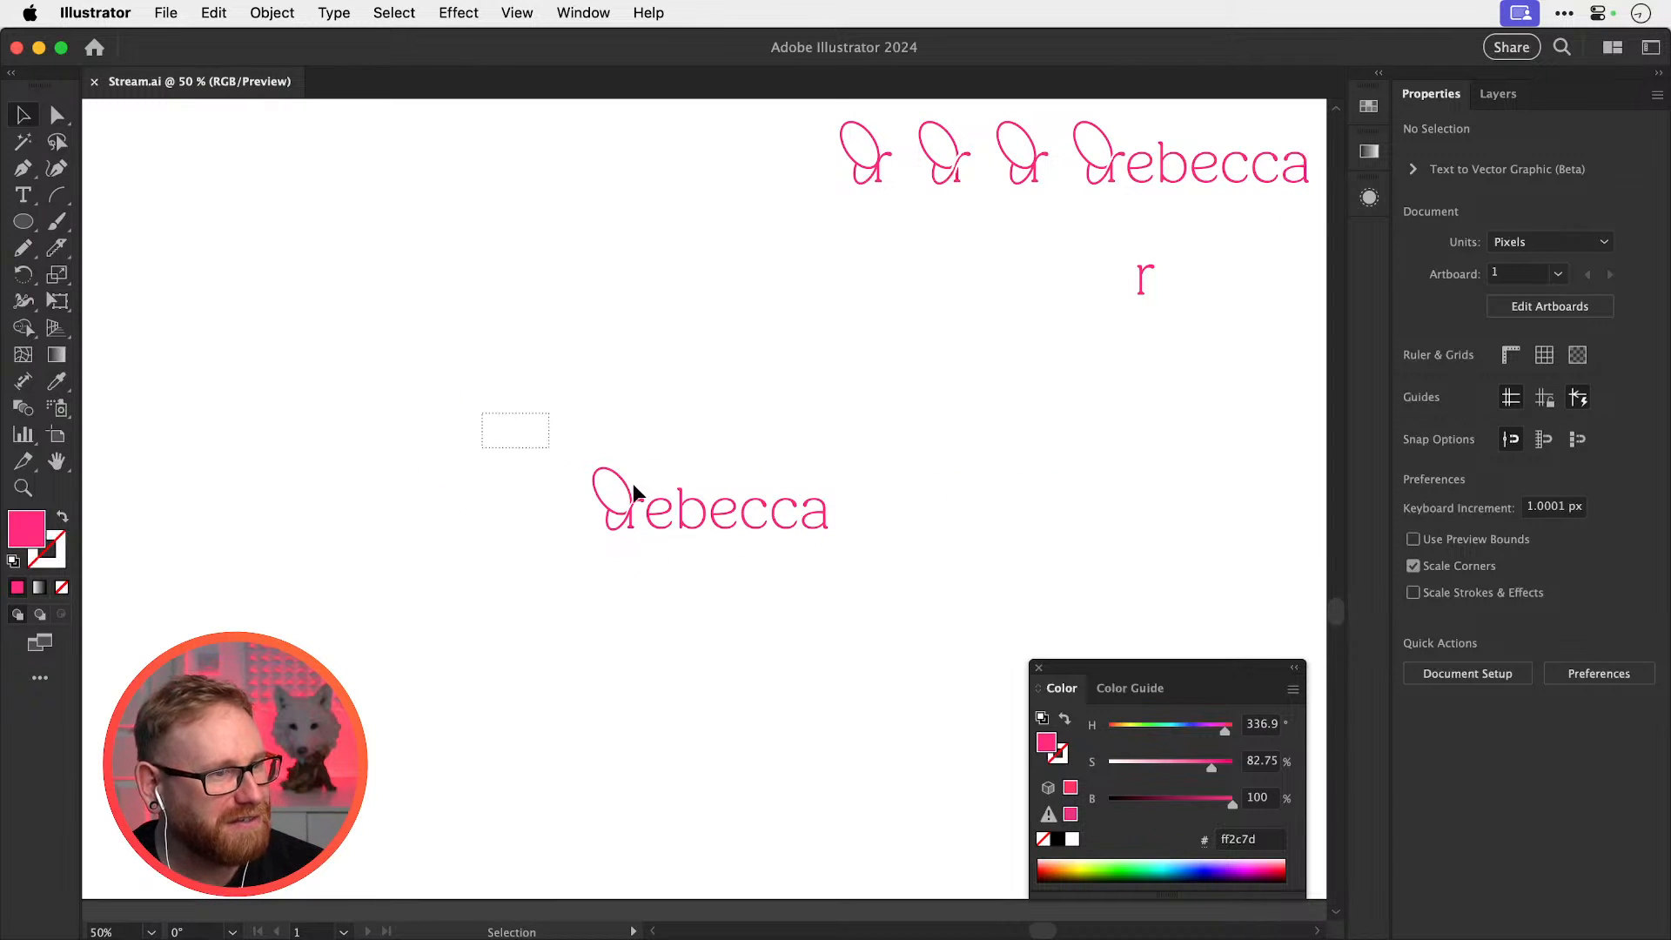
Reposition the pink rebecca wordmark left and down on the canvas
left_click_drag(633, 485, 870, 551)
left_click(860, 578)
key("super+y")
key("super+y")
left_click_drag(526, 422, 329, 583)
left_click_drag(503, 559, 604, 570)
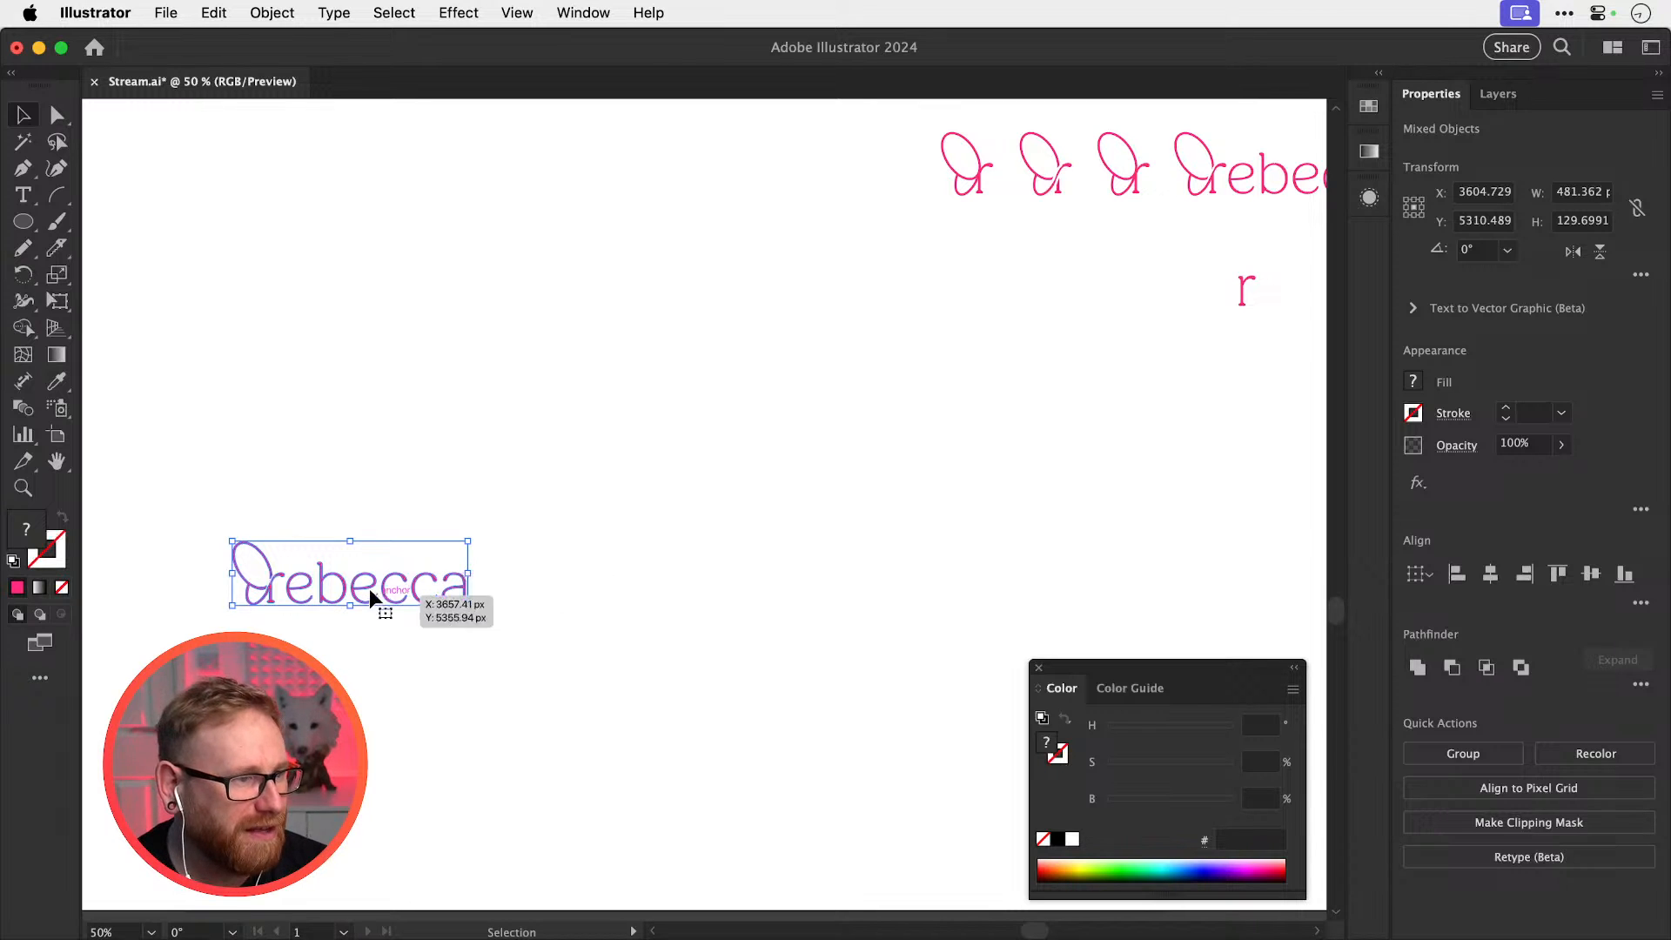
left_click_drag(369, 588, 338, 584)
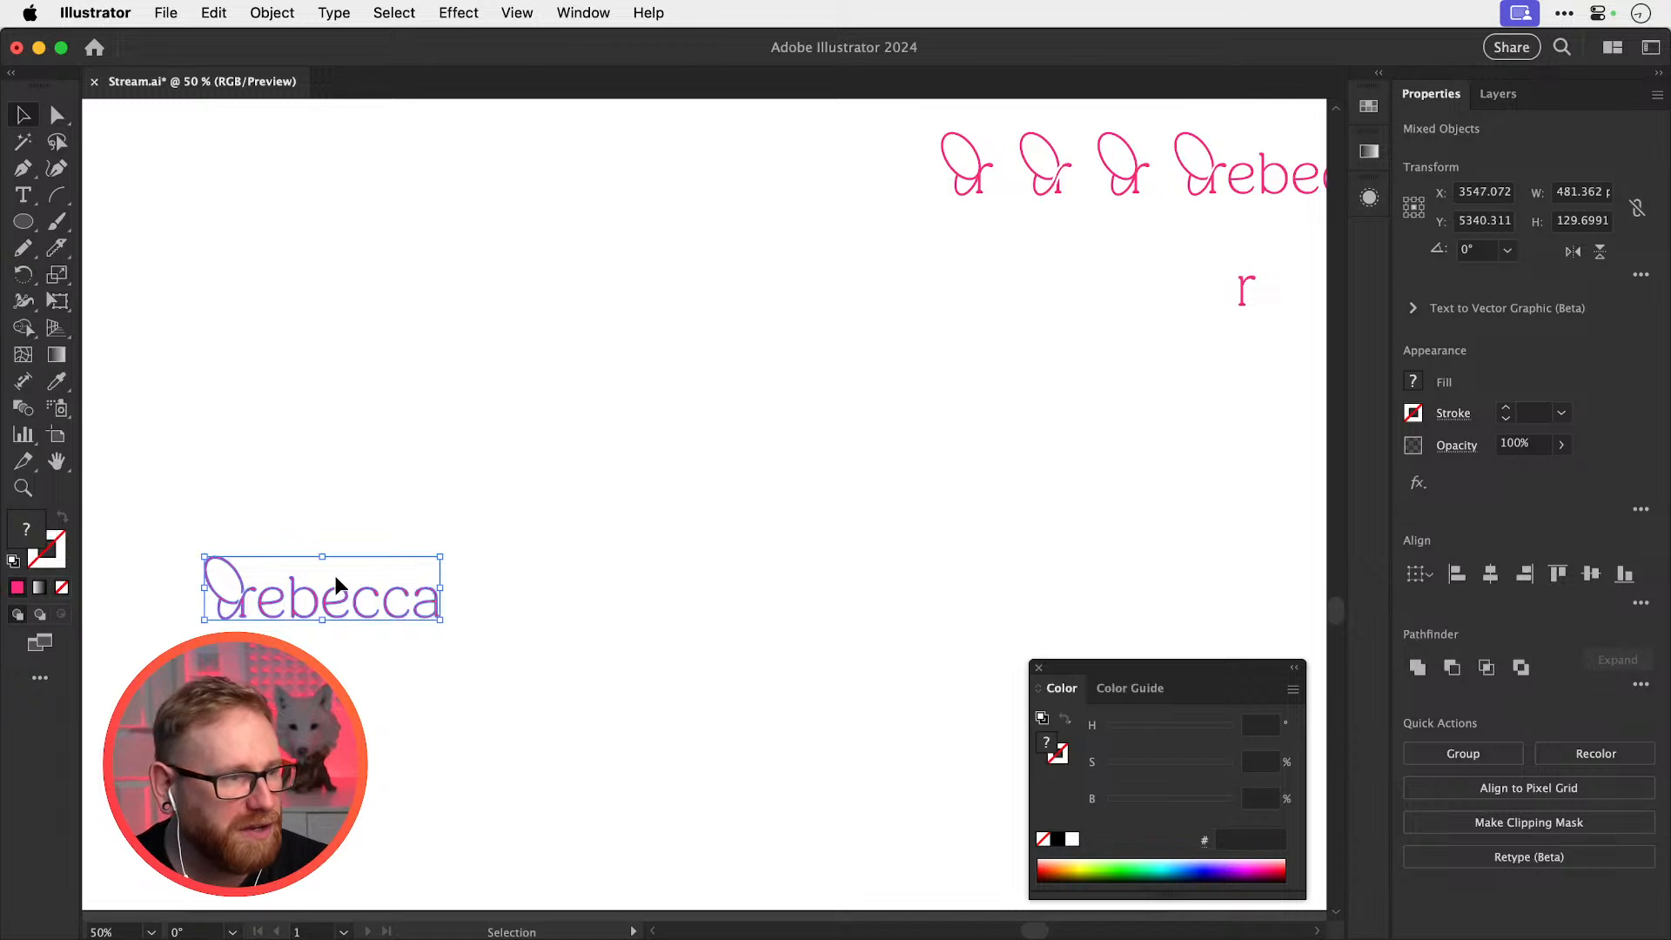
left_click(383, 567)
left_click(392, 609)
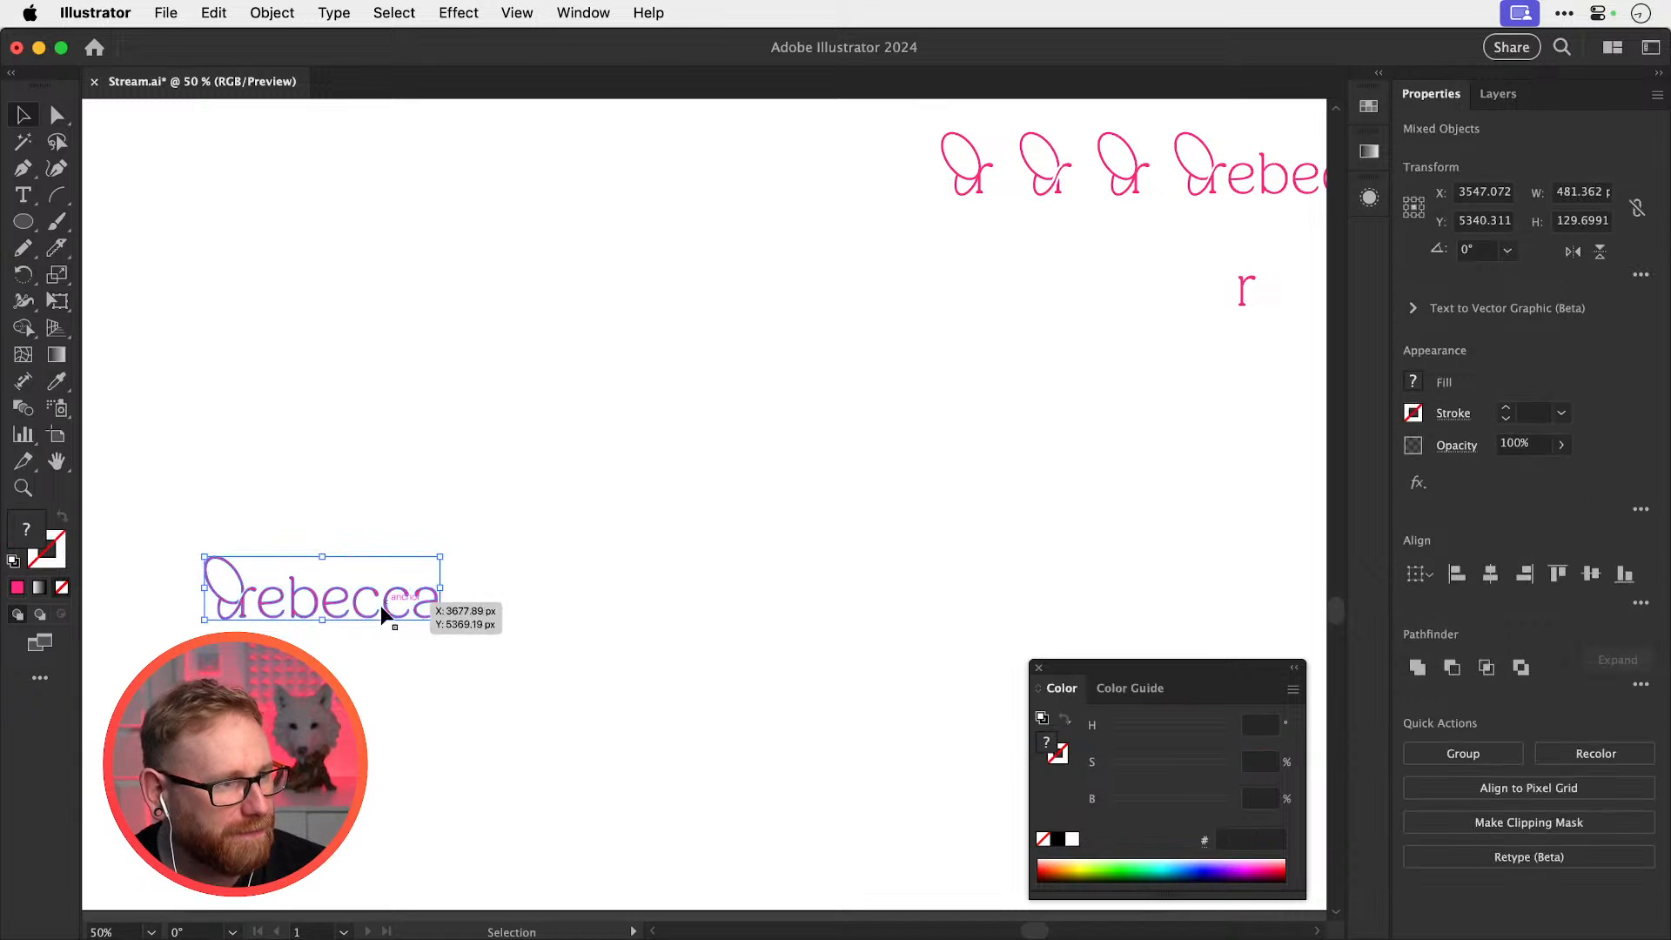
Option-drag a duplicate of the wordmark straight to the right at the same height
left_click_drag(357, 609, 829, 609, "alt")
left_click(819, 532)
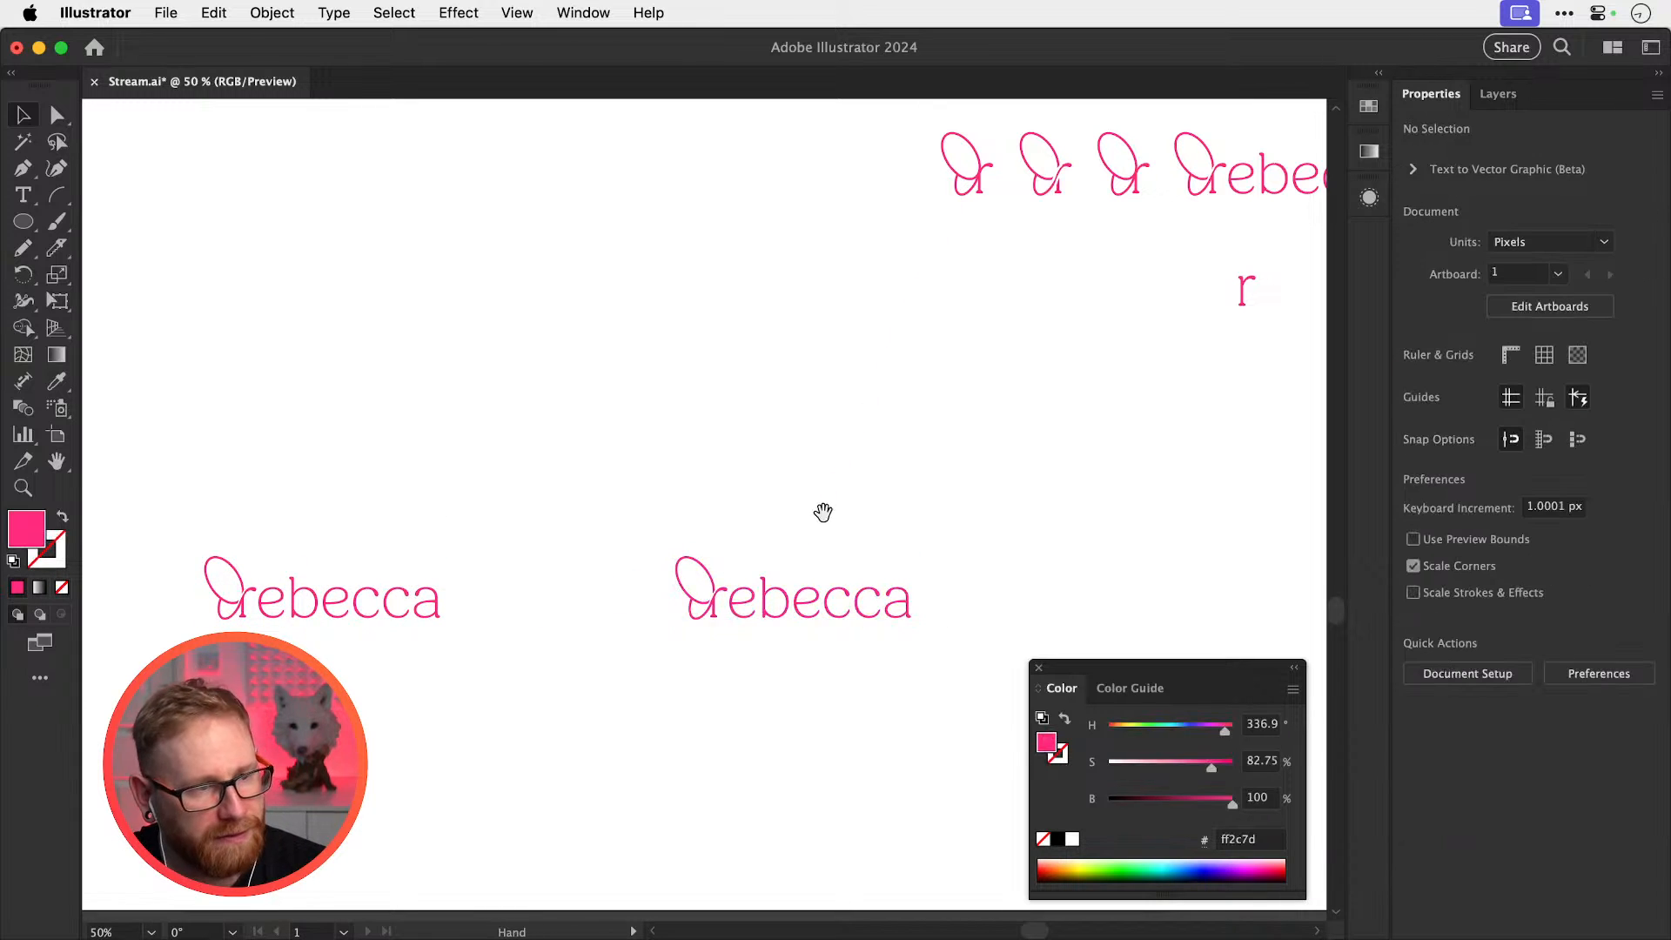
left_click_drag(824, 511, 739, 476)
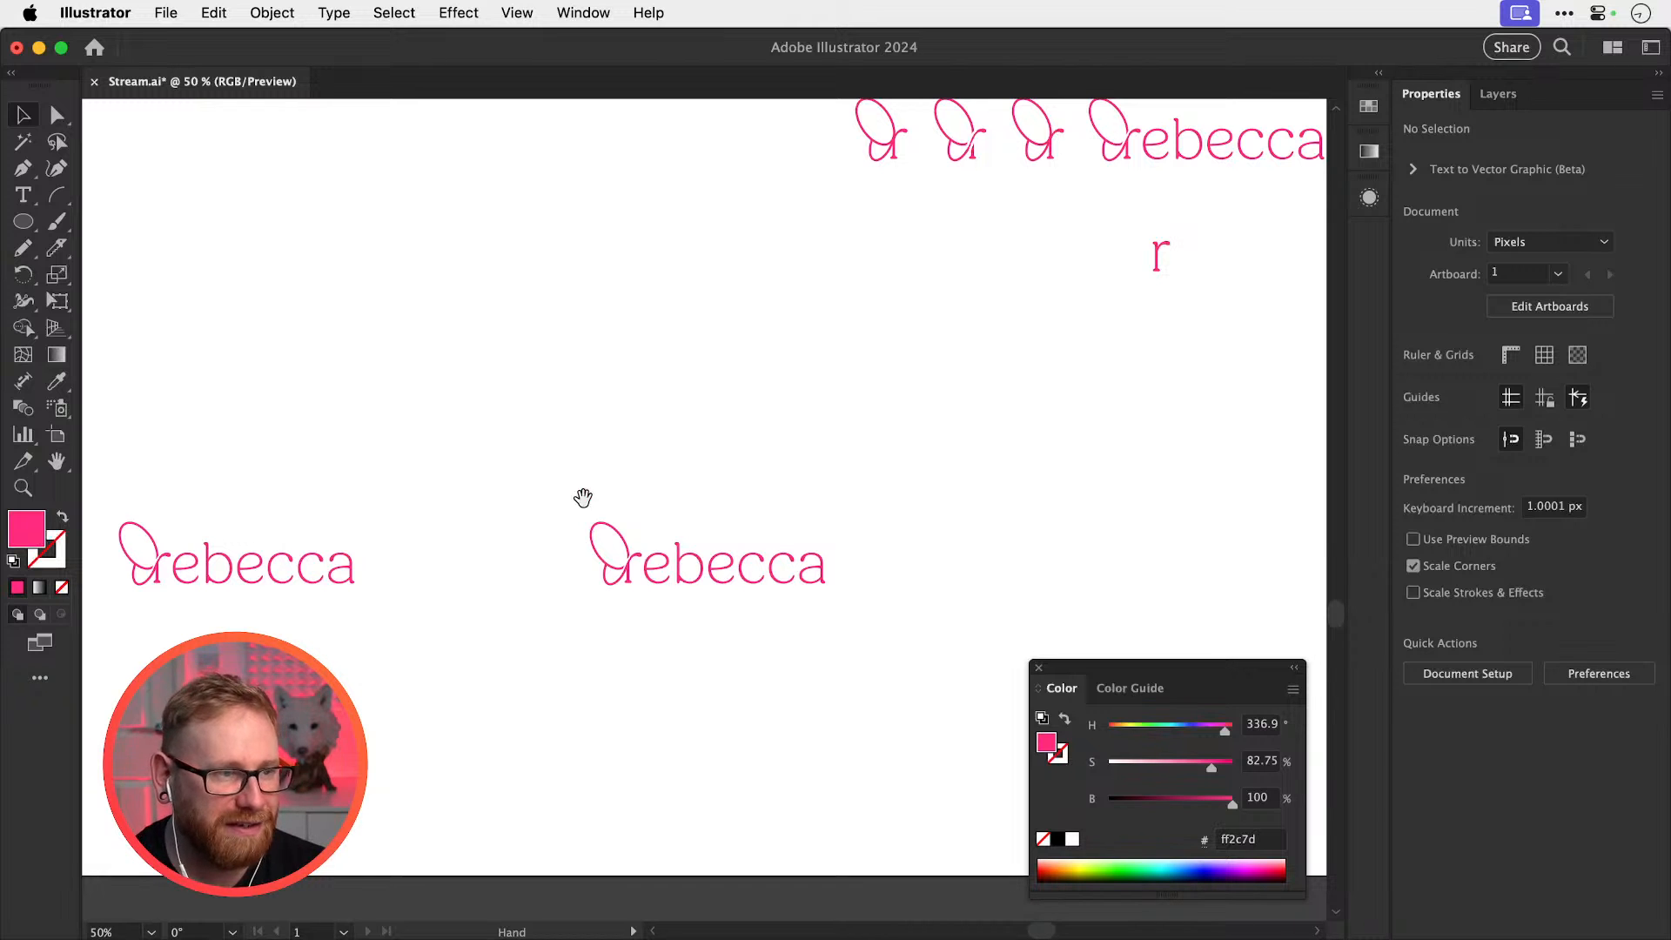
scroll(582, 496, "up", 15)
scroll(658, 532, "up", 15)
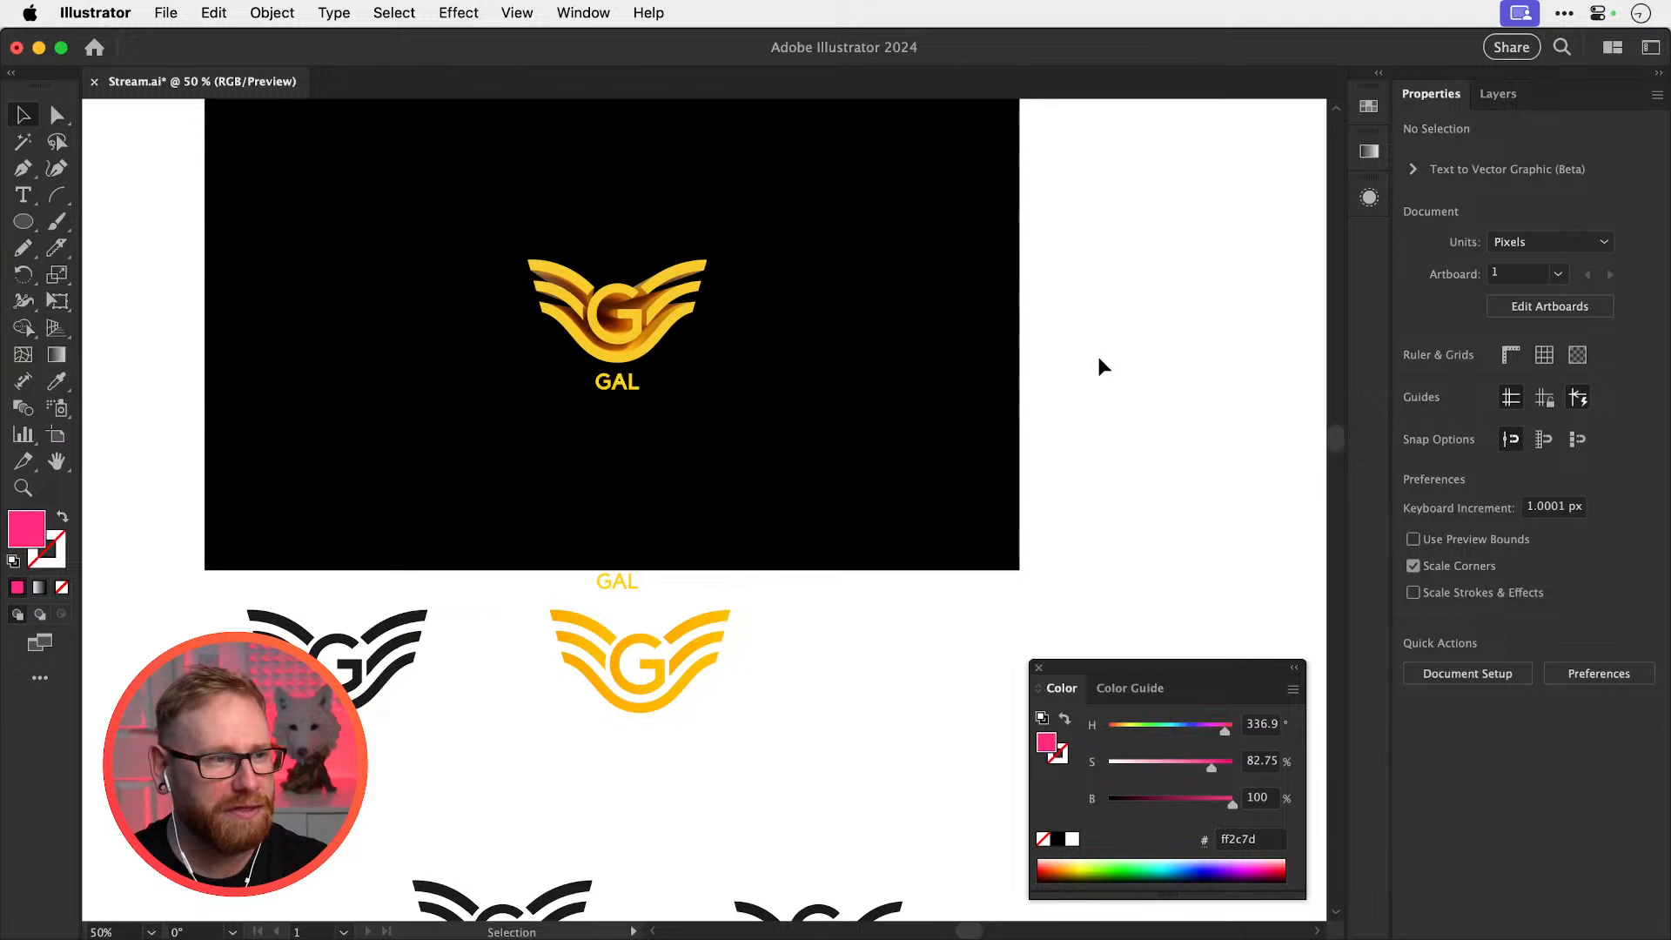
scroll(1100, 364, "down", 10)
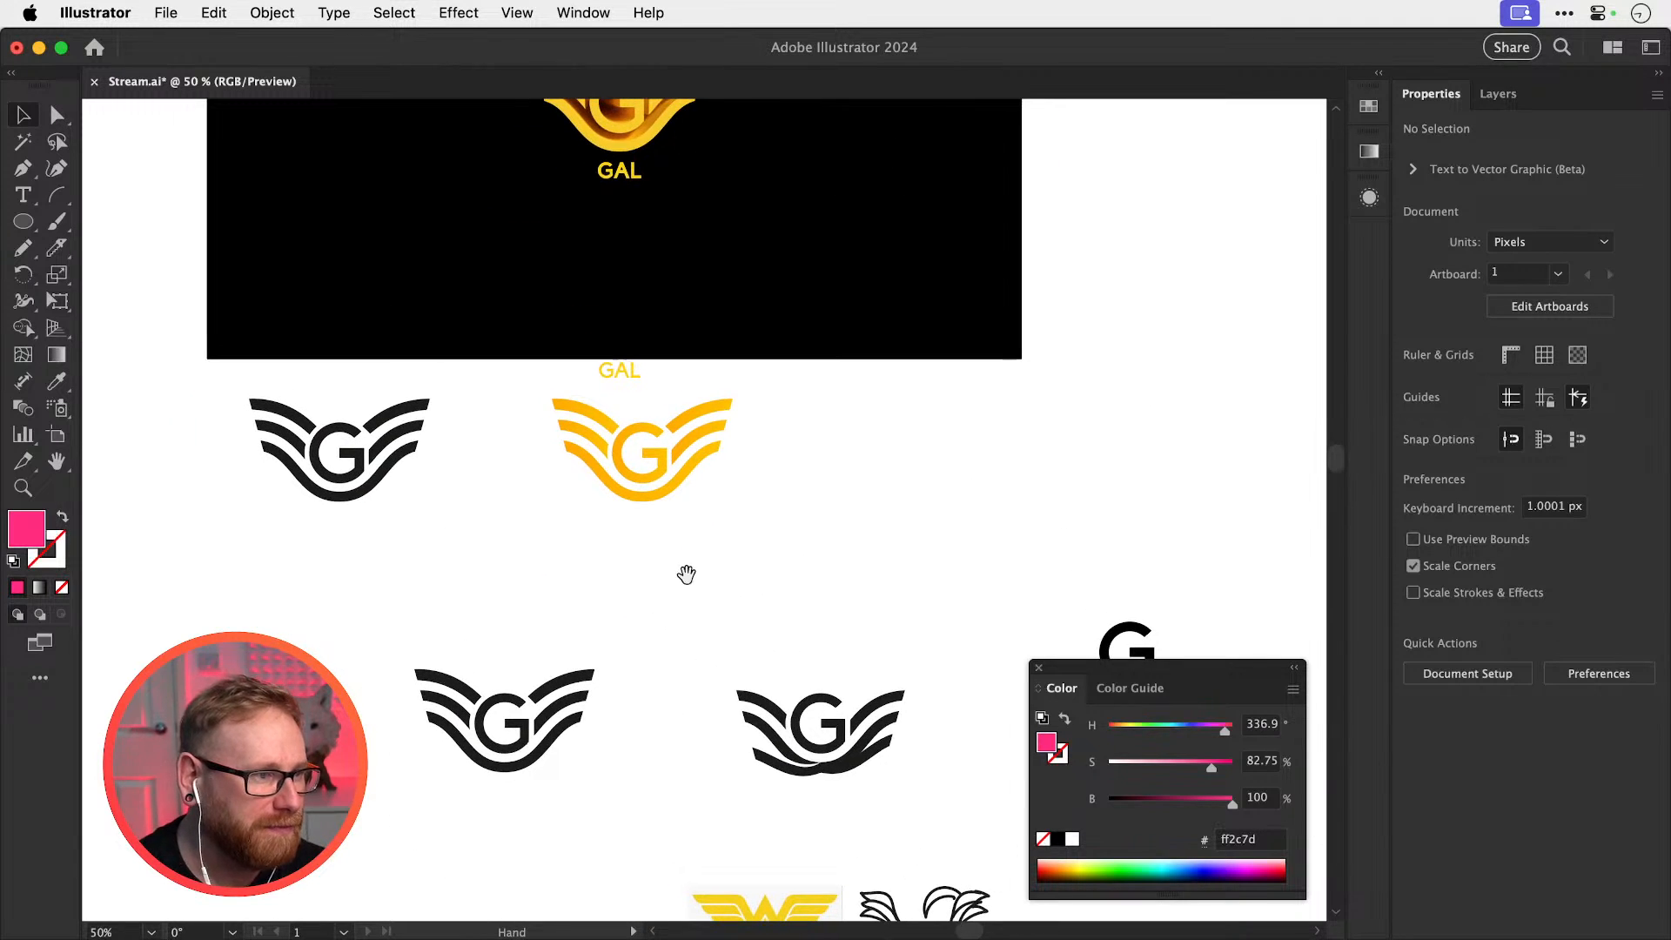
scroll(769, 619, "down", 10)
scroll(699, 494, "down", 15)
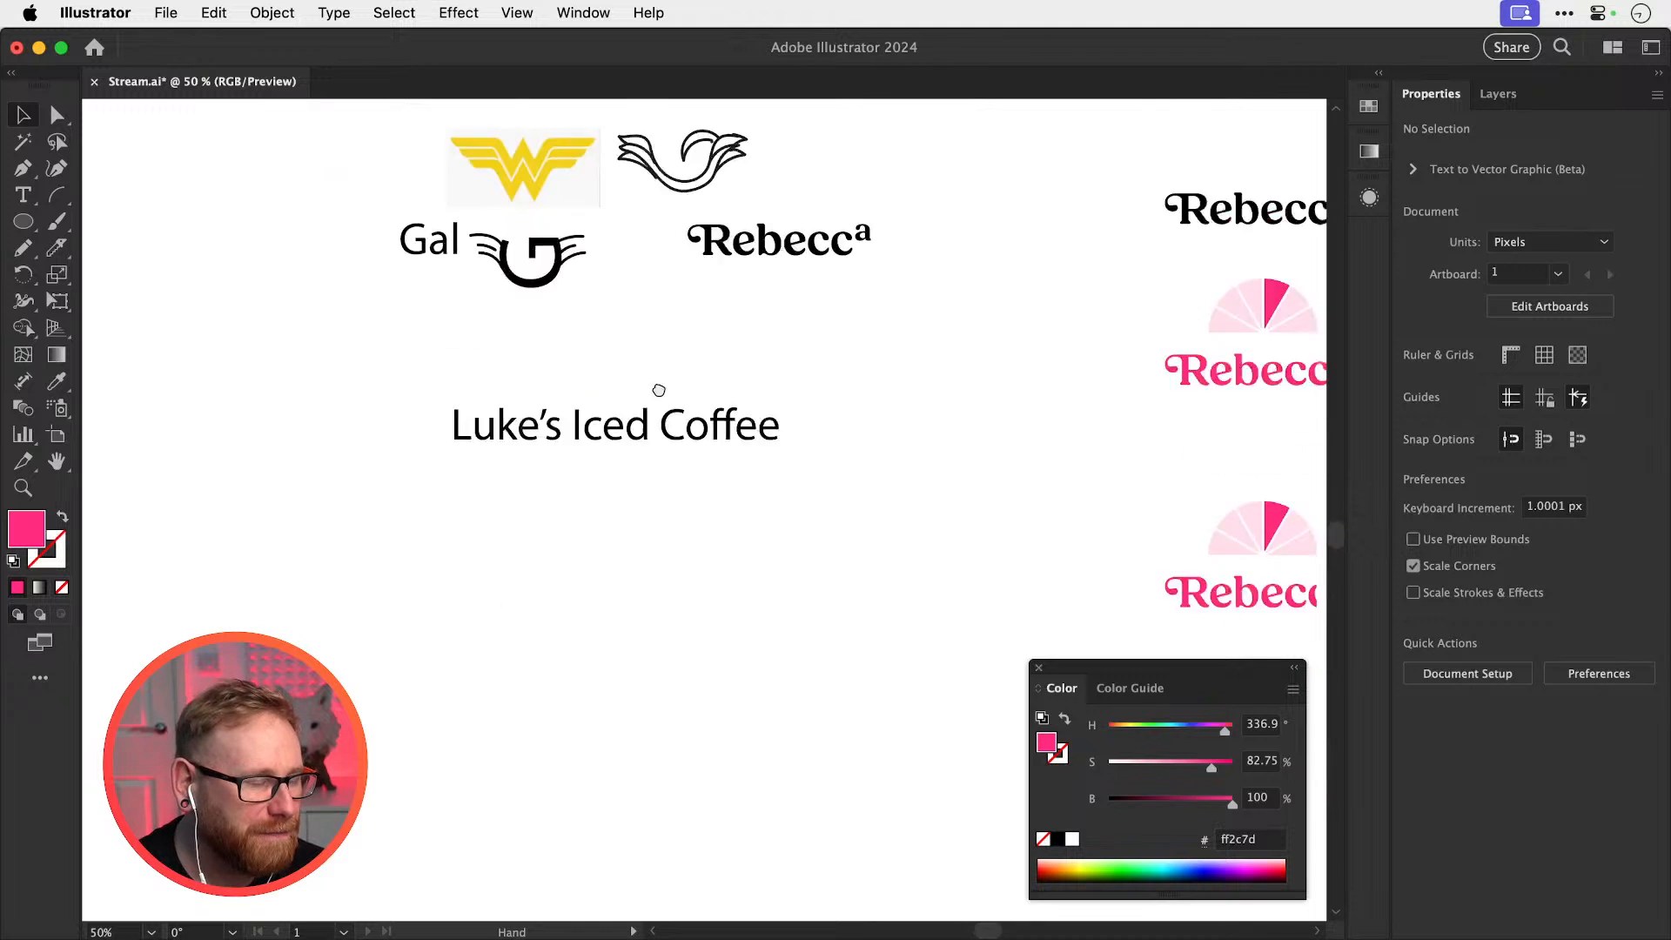
scroll(656, 388, "right", 5)
scroll(787, 578, "down", 3)
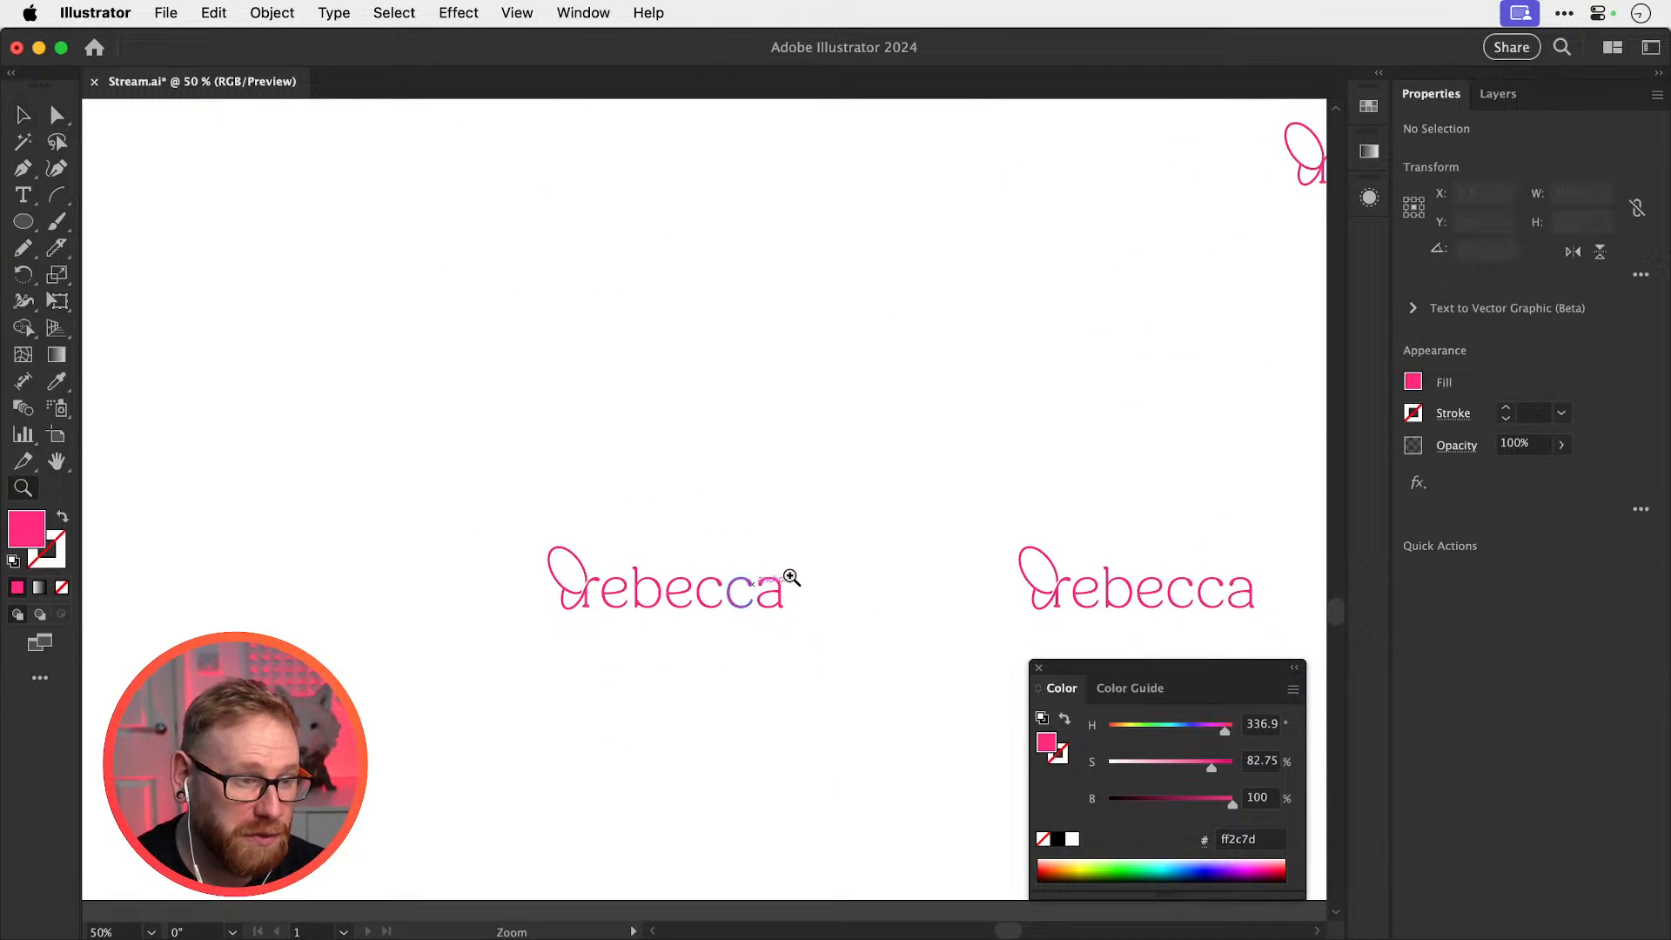
scroll(638, 496, "right", 8)
scroll(1037, 586, "up", 6)
scroll(982, 561, "up", 3)
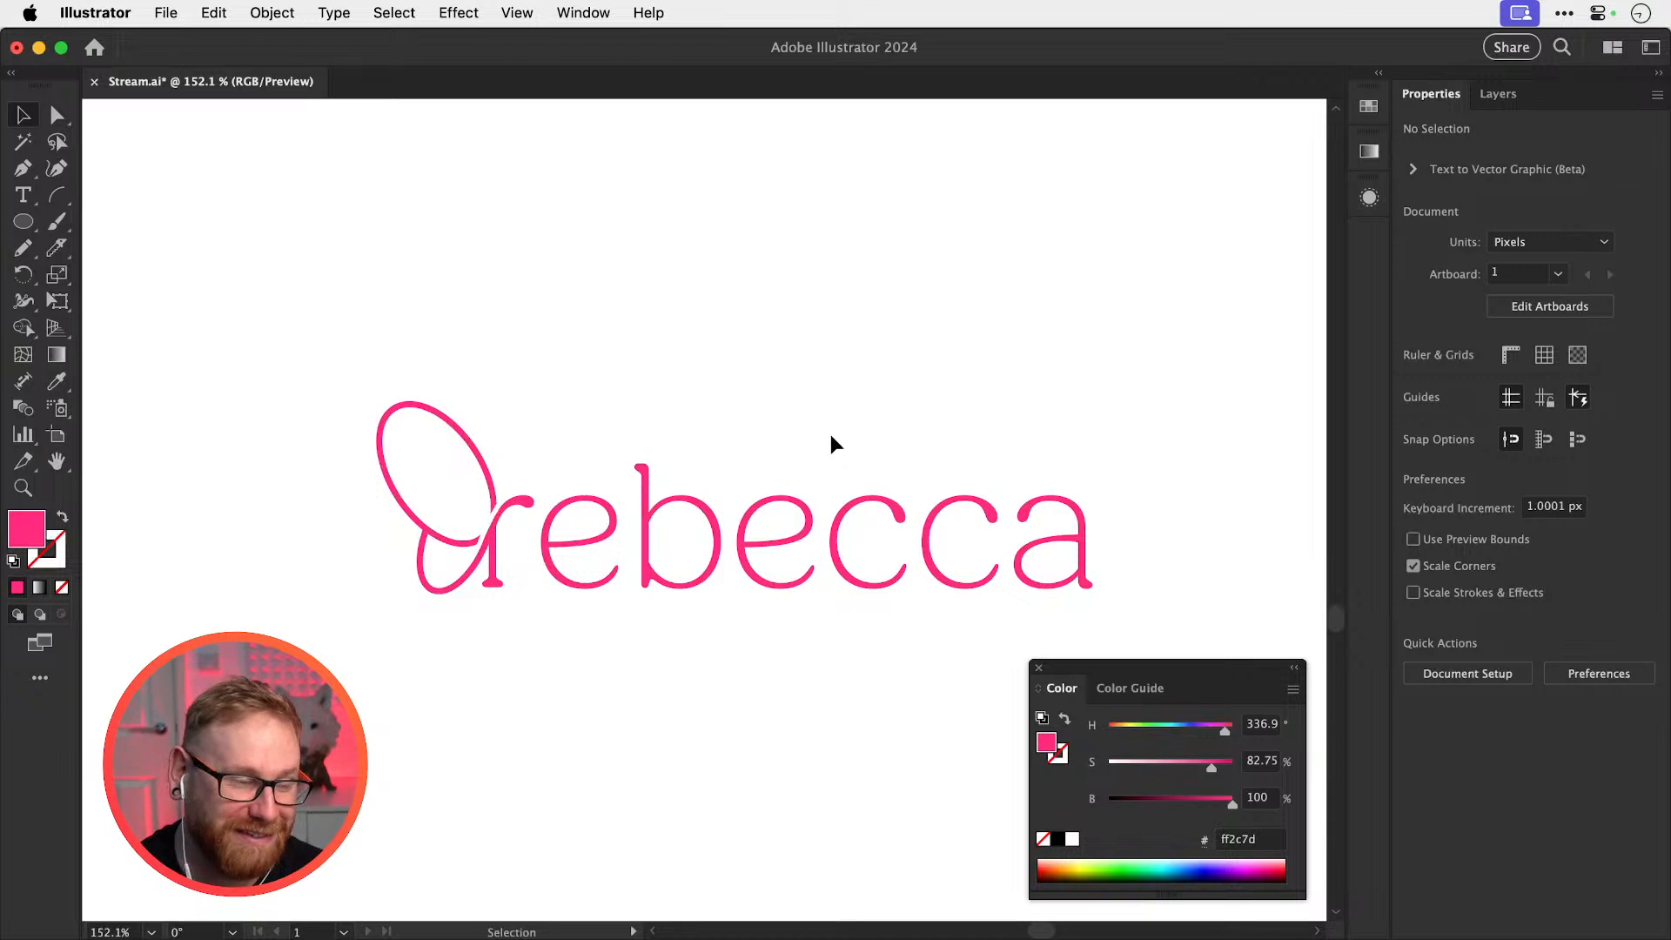
Select every letter of the copied wordmark and set its fill to lighter pink ff57bf
left_click_drag(823, 438, 808, 433)
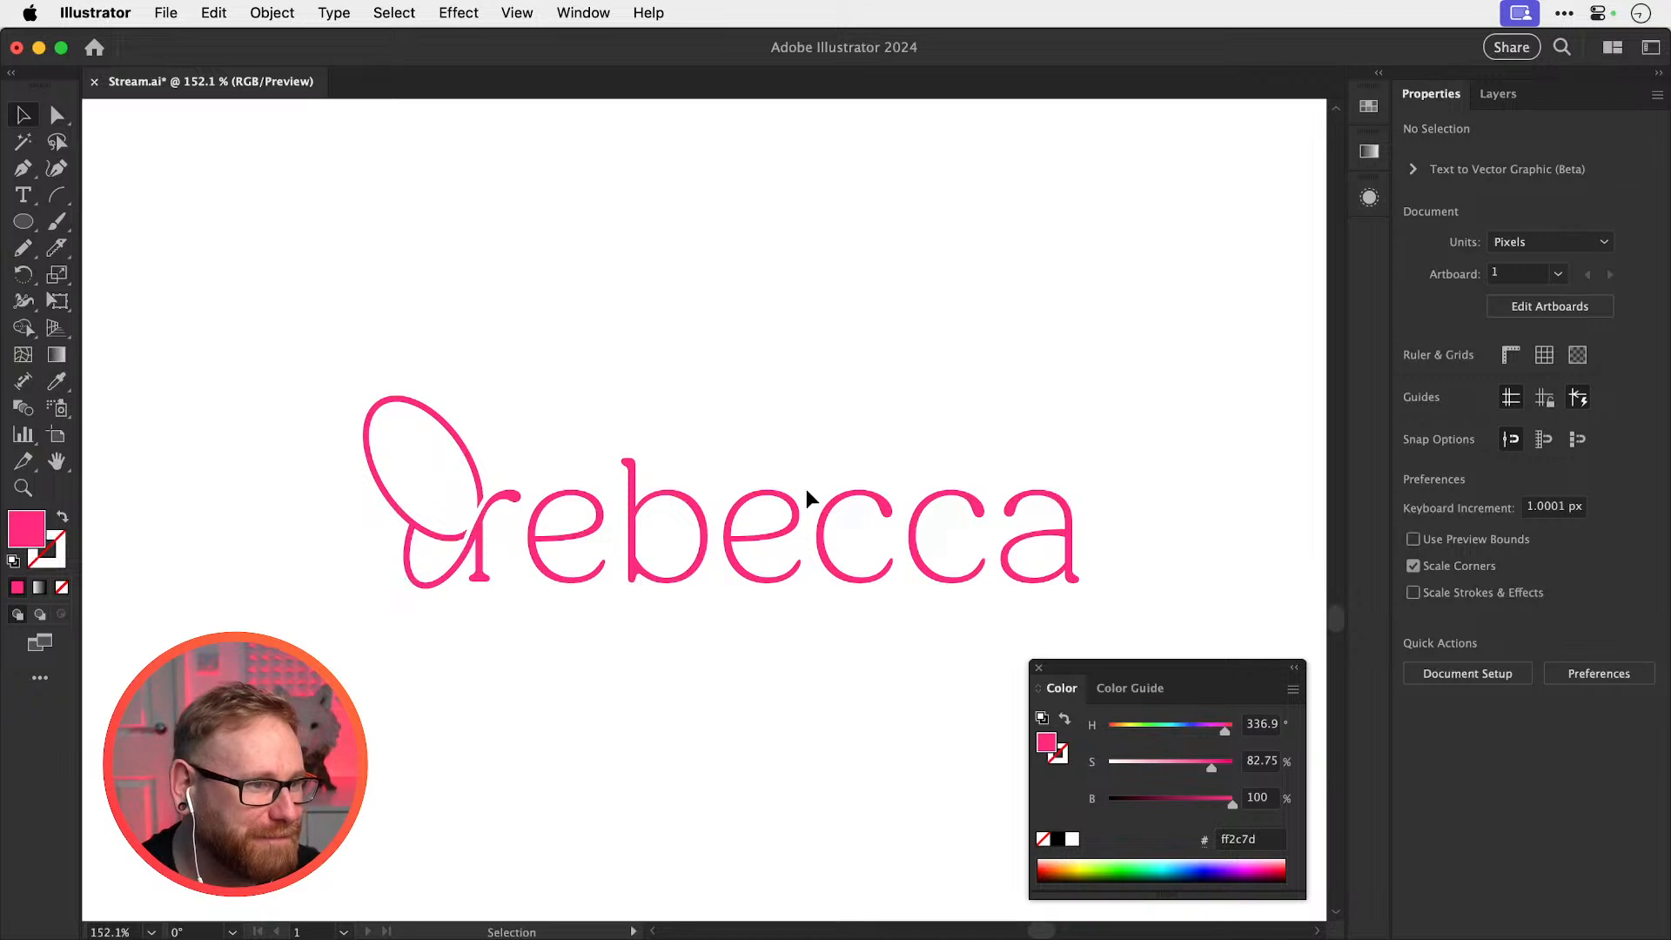
left_click_drag(352, 383, 1044, 653)
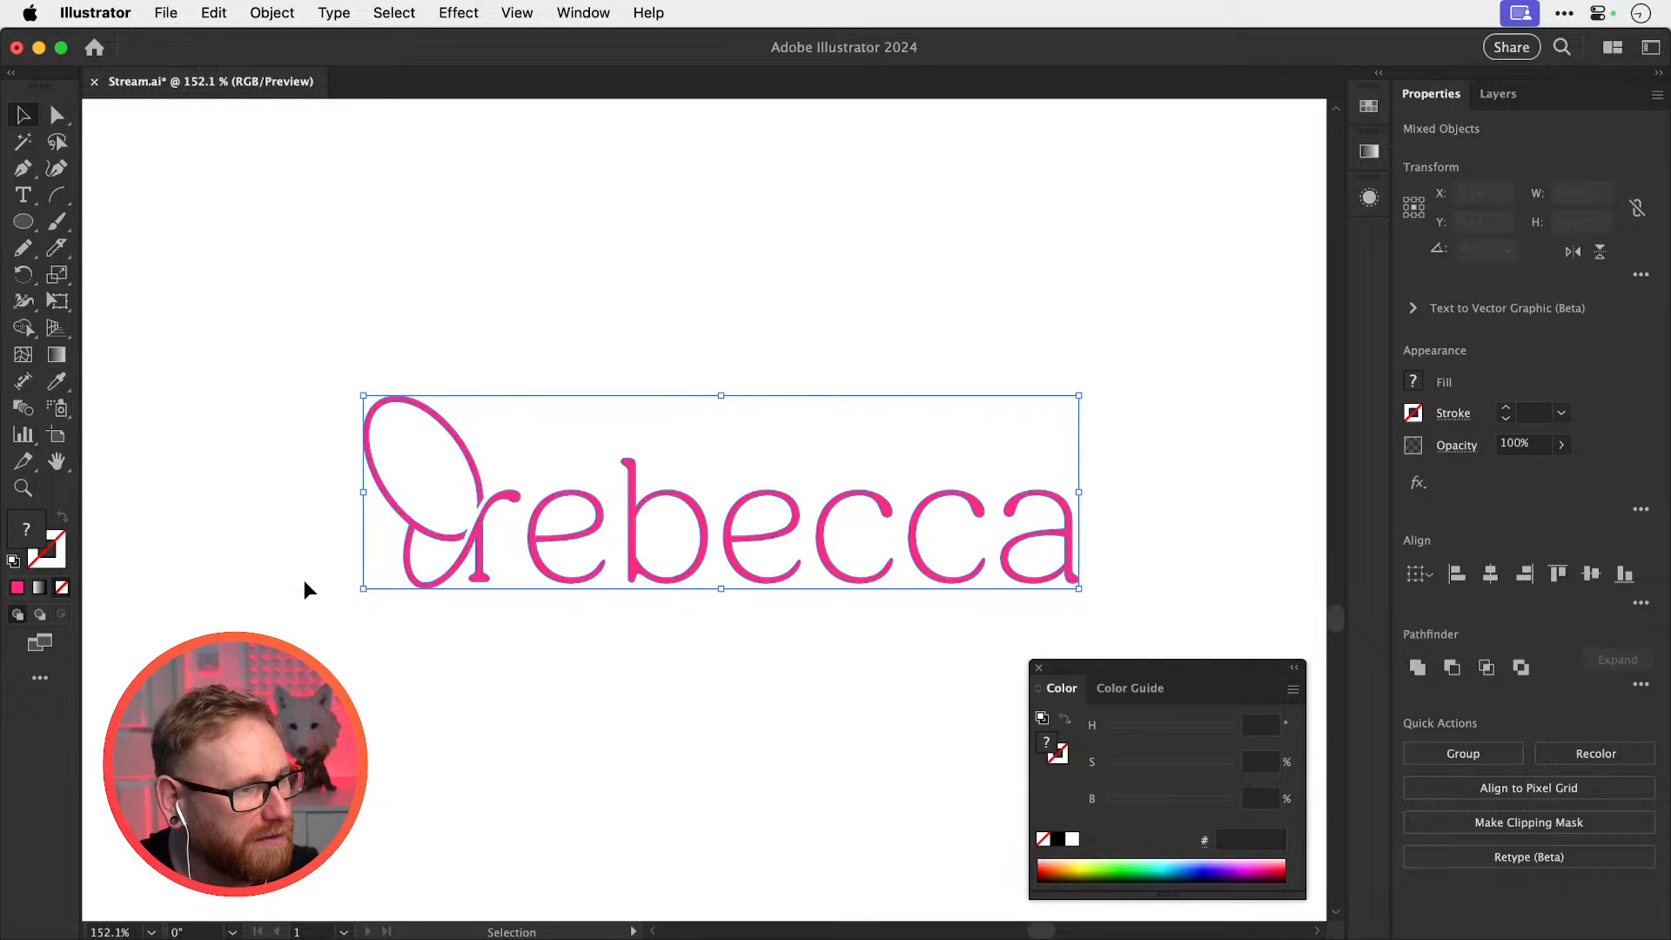
left_click(435, 583)
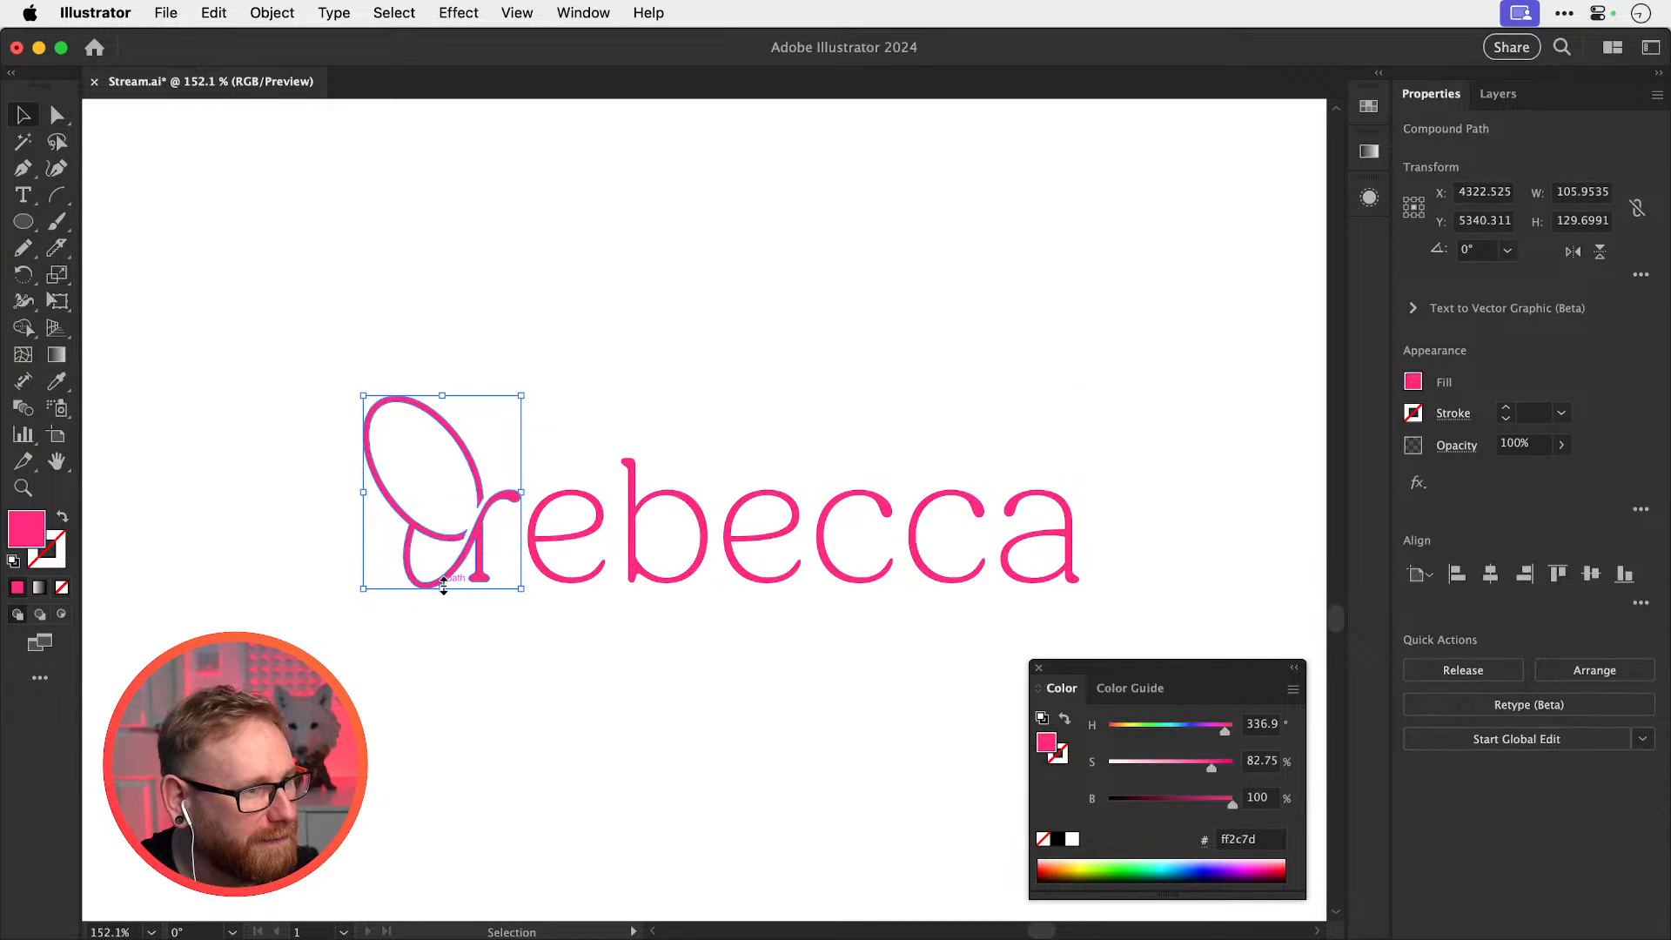
left_click(545, 580)
key("super+a")
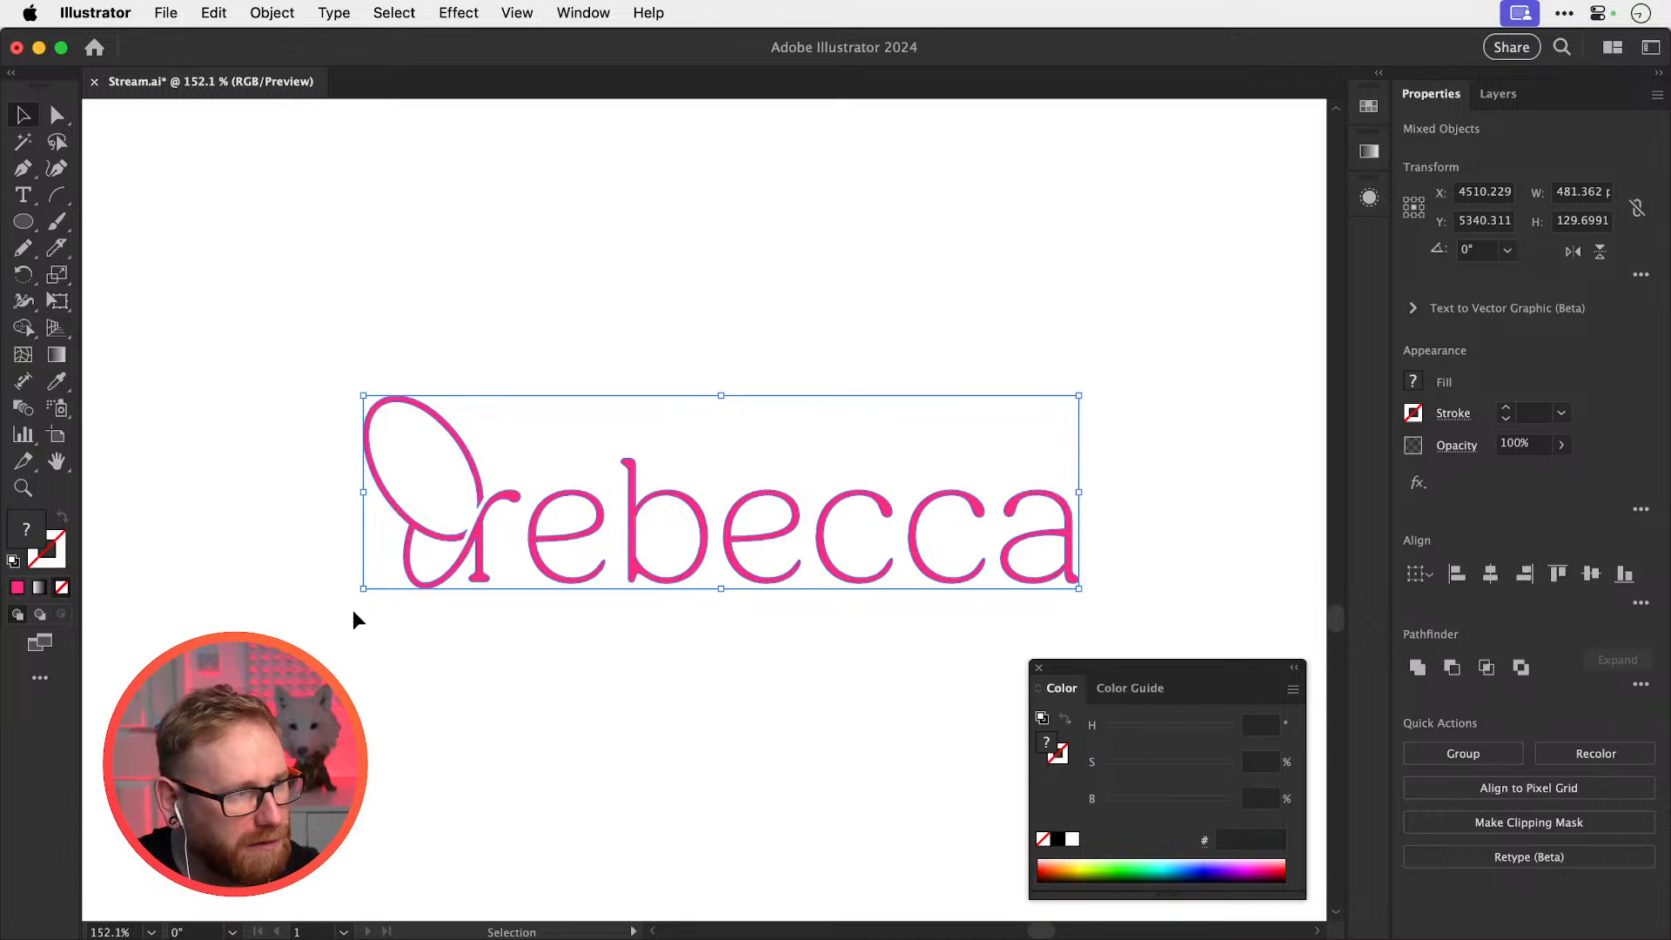
double_click(26, 529)
type("ff36d0")
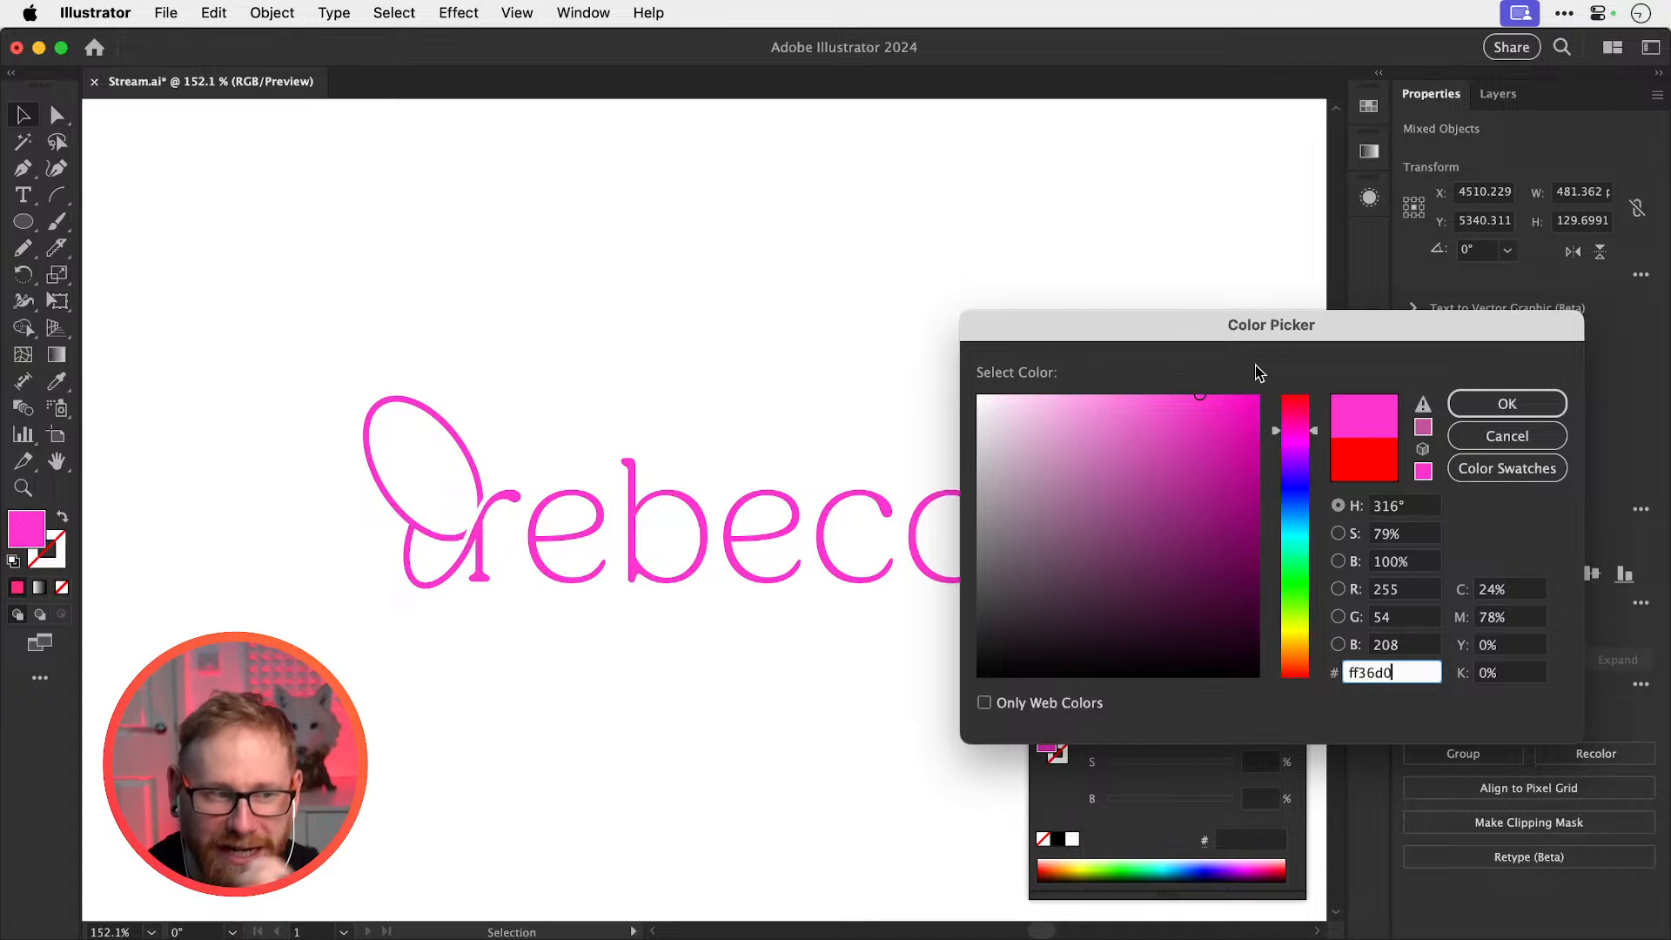
mouse_move(1294, 416)
left_mouse_down()
mouse_move(1193, 421)
mouse_move(1149, 374)
mouse_move(1149, 395)
mouse_move(1158, 385)
mouse_move(1112, 380)
mouse_move(1122, 395)
mouse_move(1156, 373)
left_mouse_up()
left_click(1301, 425)
left_click(1503, 403)
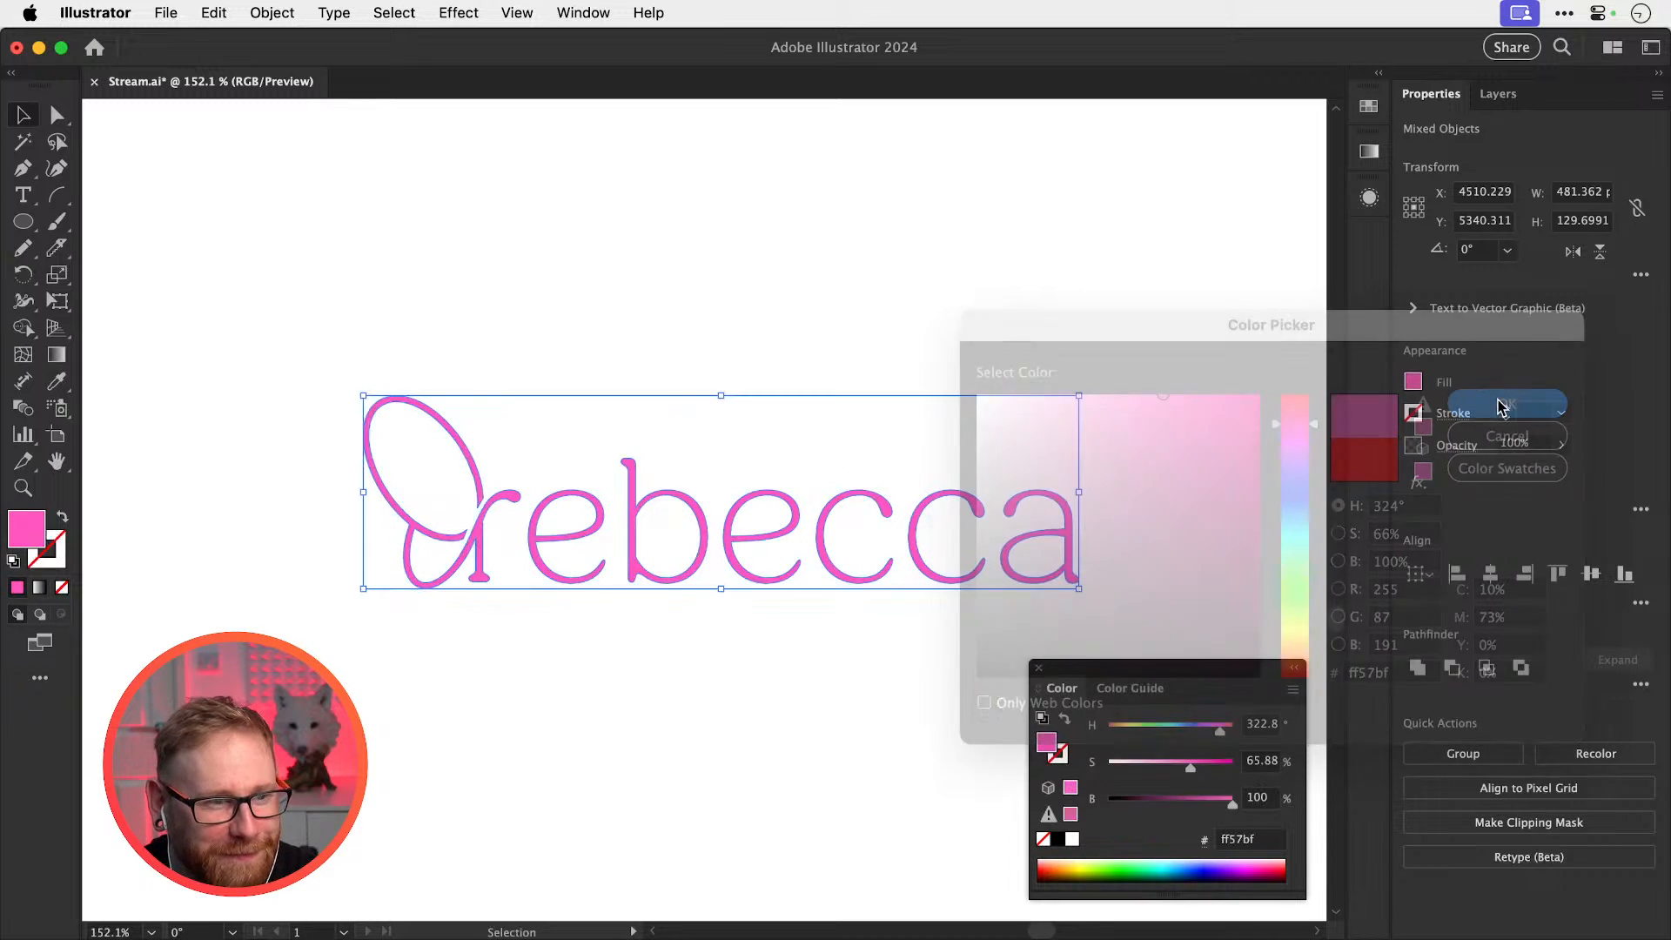
left_click(832, 339)
Draw a pale pink rectangle card over the wordmark and send it behind
key("super+minus")
key("super+minus")
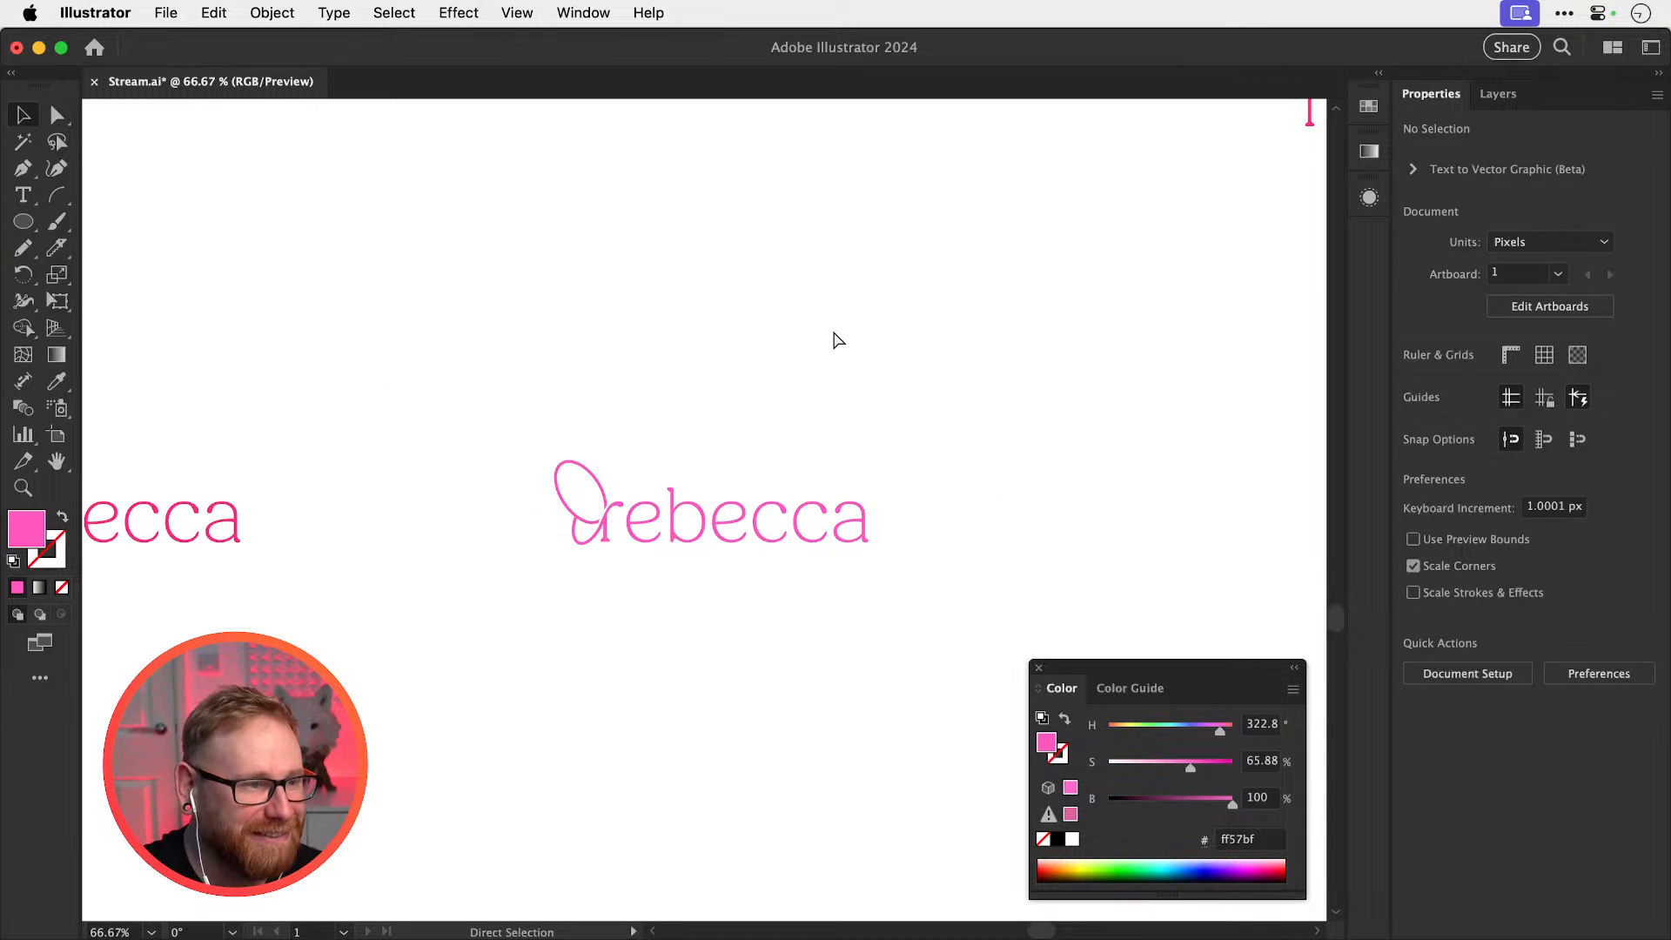
left_click(30, 228)
left_click(87, 220)
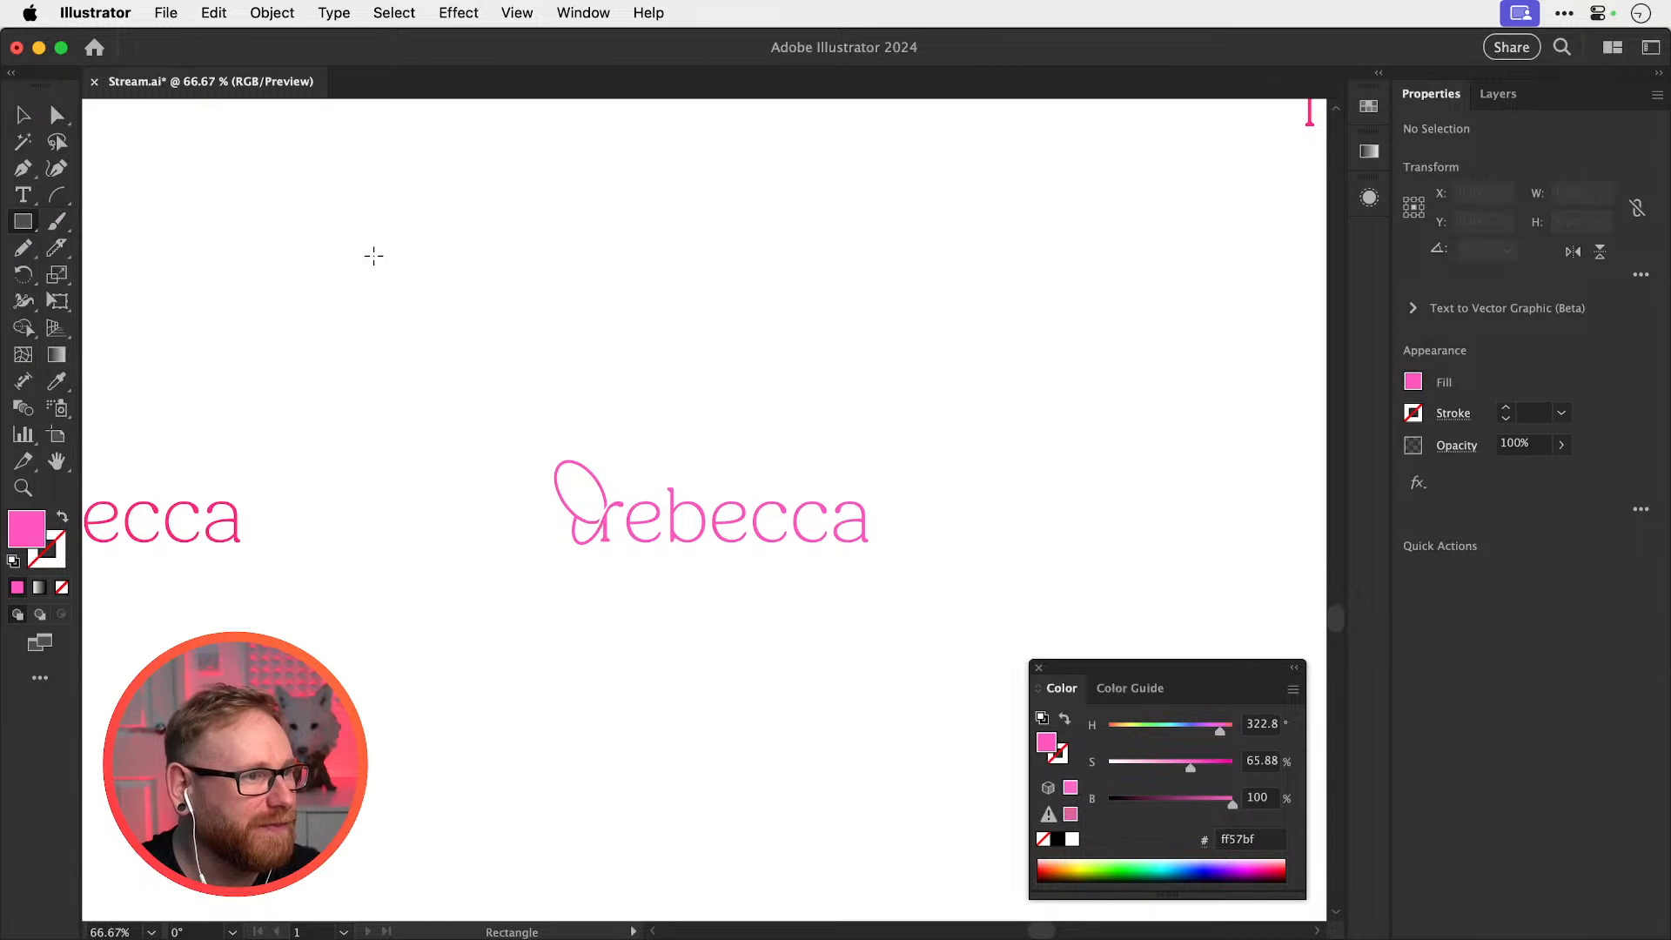
left_click_drag(424, 275, 976, 644)
left_click_drag(1190, 768, 1221, 733)
key("v")
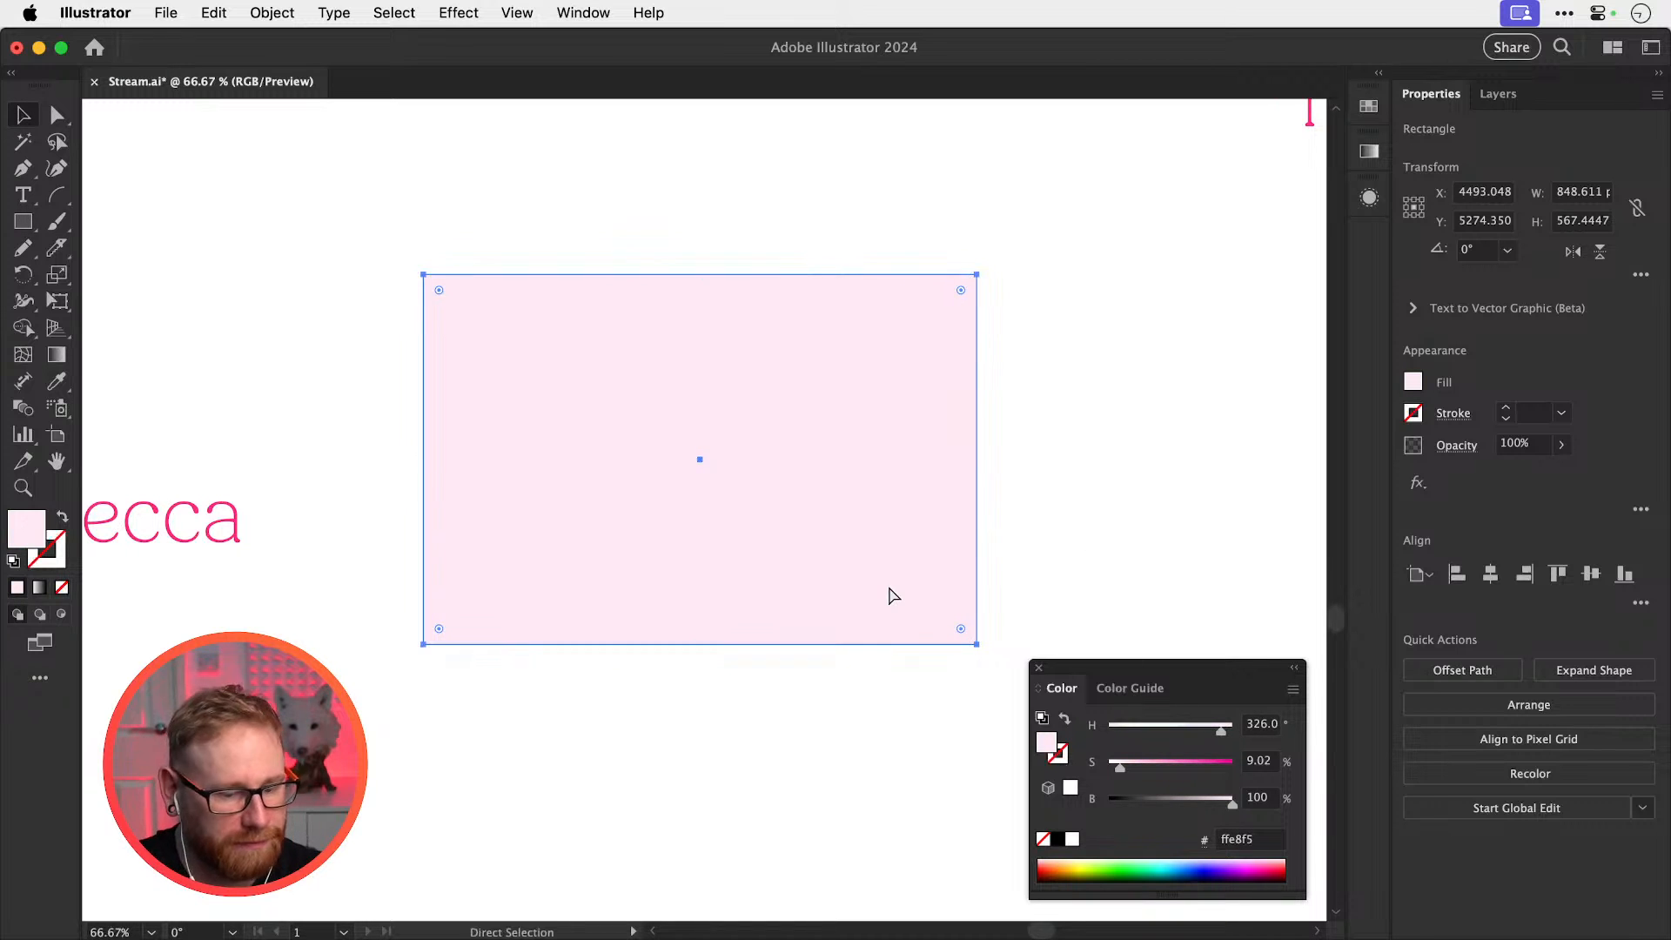
key("ctrl+shift+bracketleft")
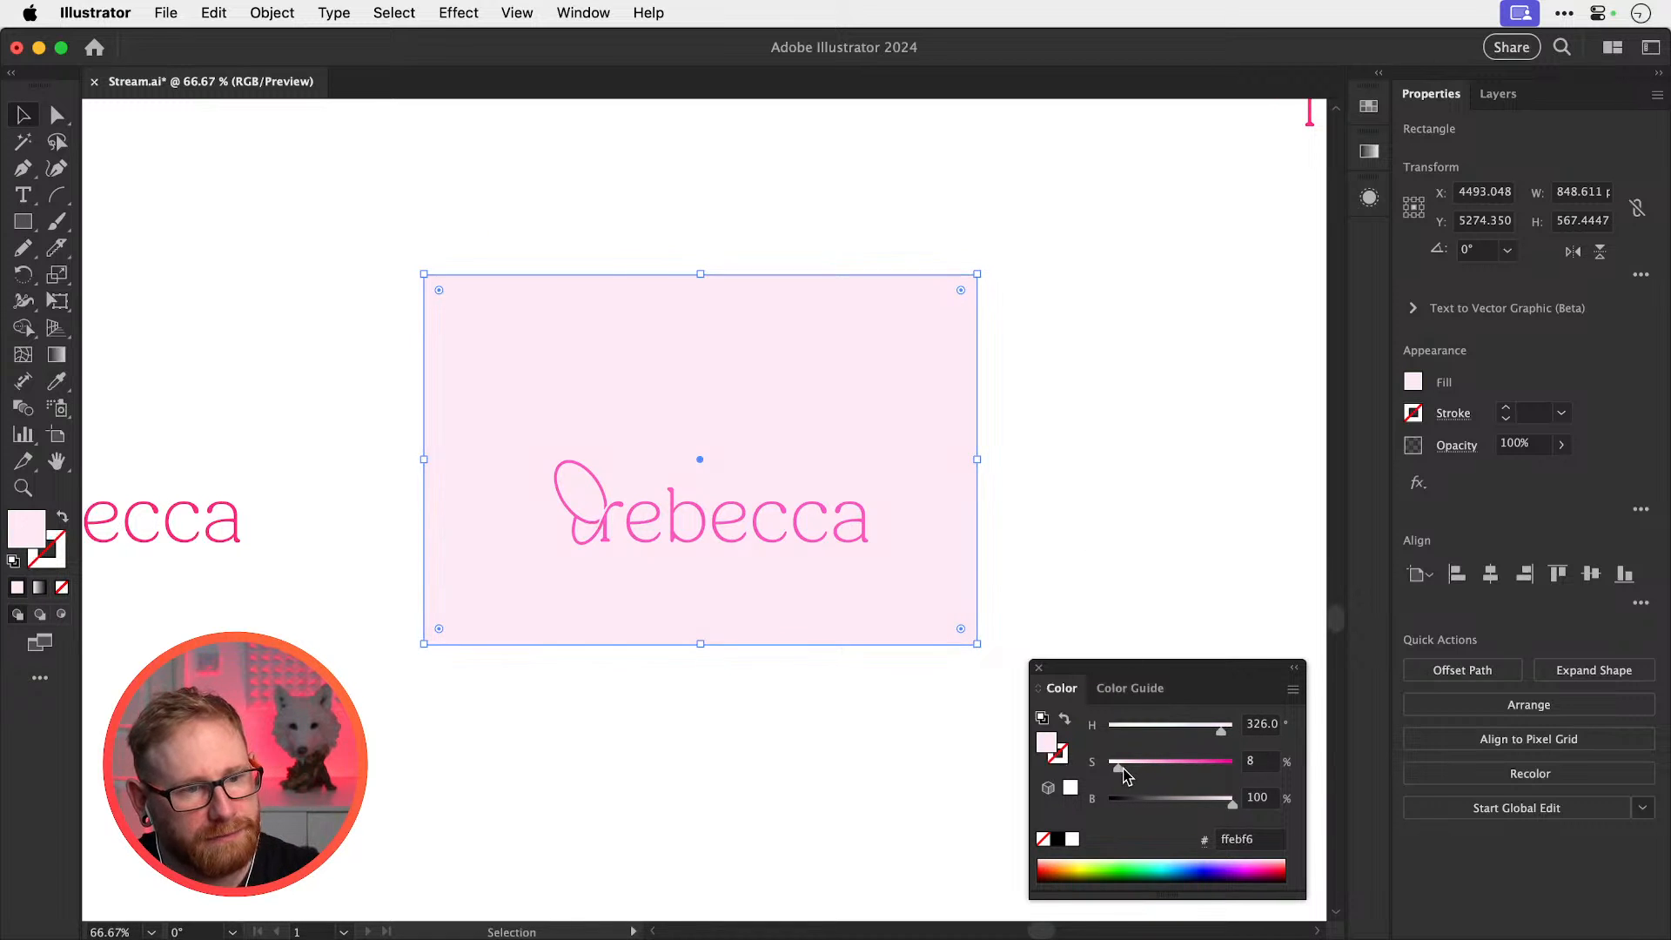
left_click_drag(1120, 770, 1116, 769)
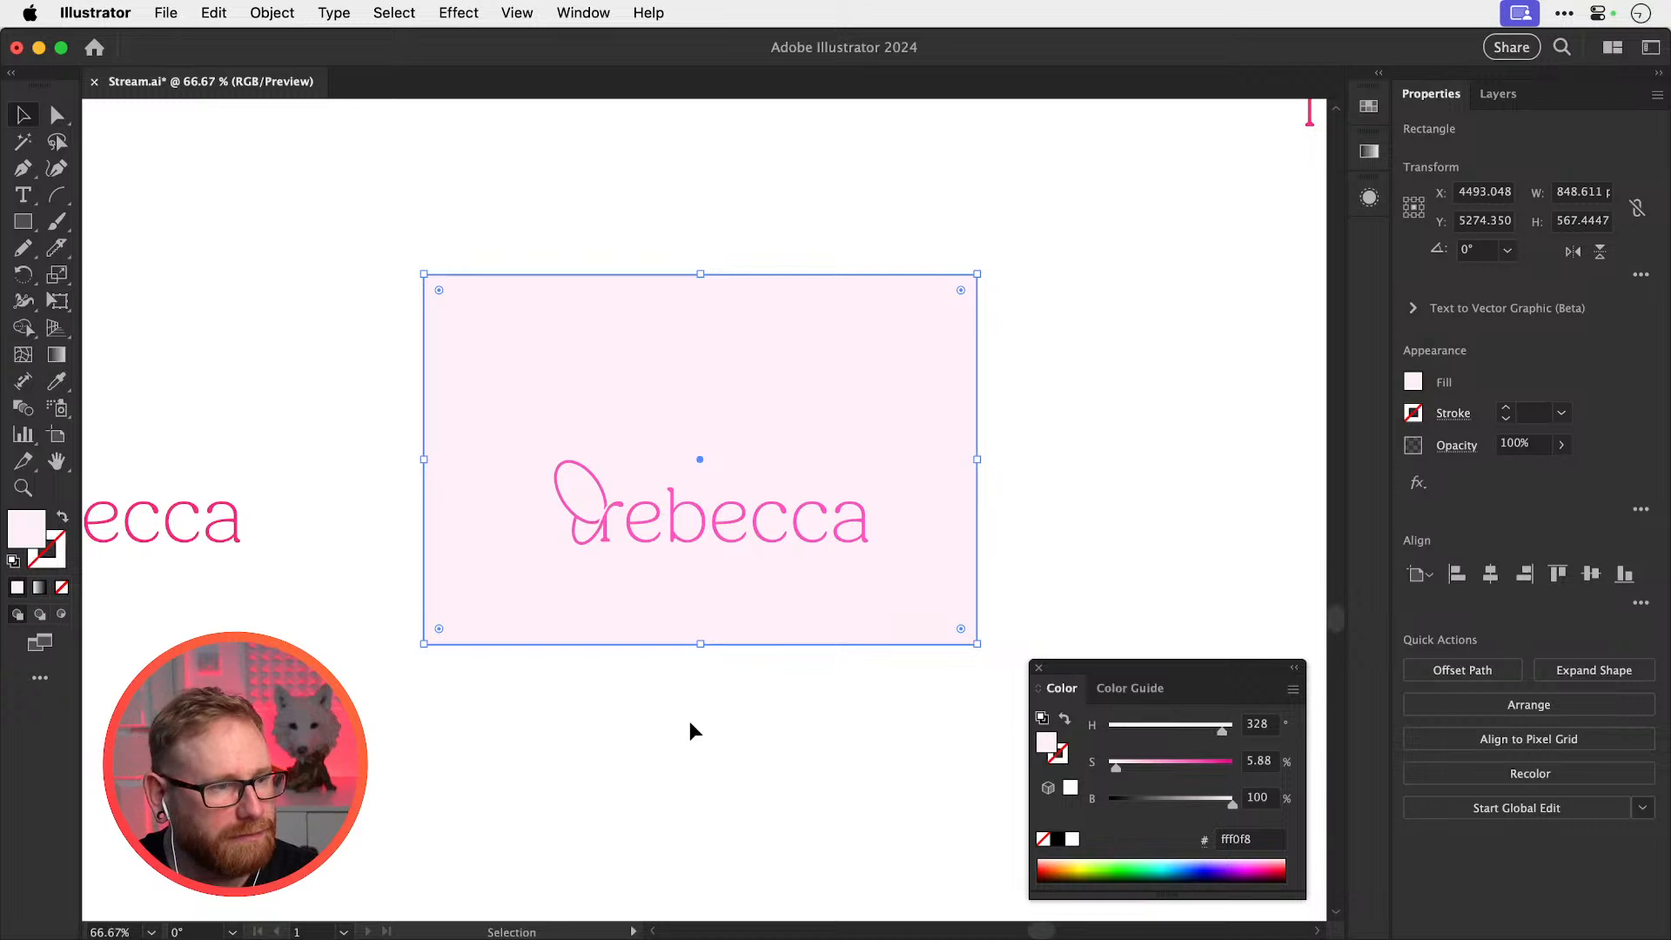
Group the wordmark letters and centre them horizontally and vertically on the card
left_click_drag(527, 712, 884, 411)
left_click(879, 418, "shift")
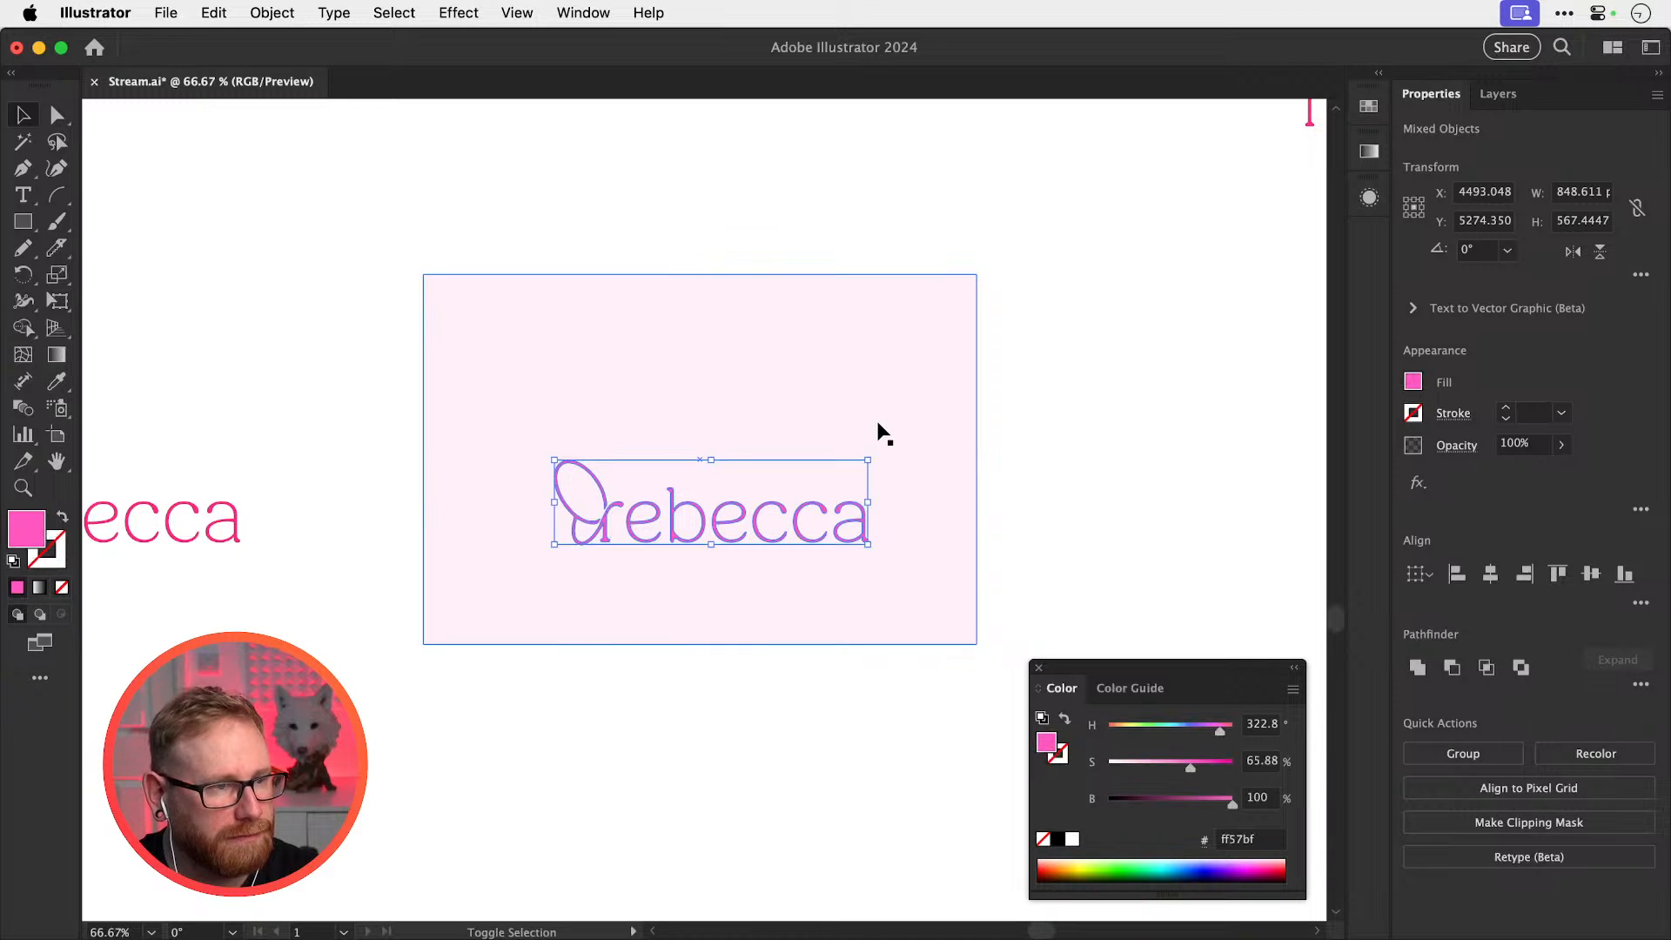
key("super+g")
left_click_drag(657, 740, 762, 473)
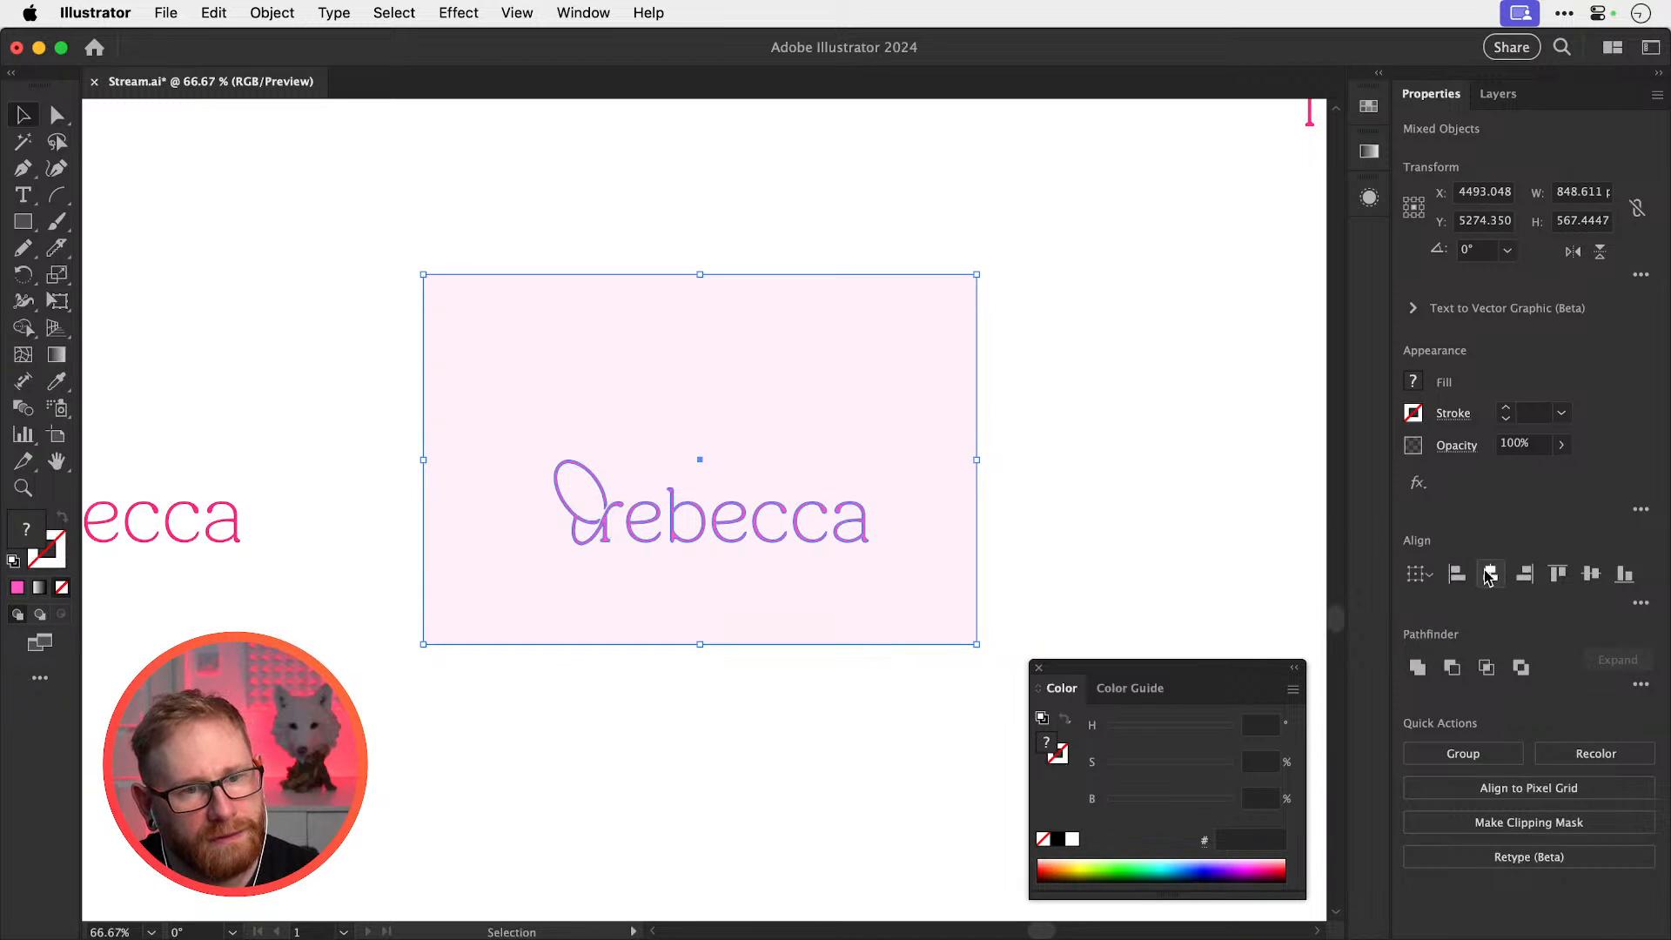
left_click(1490, 576)
left_click(1590, 580)
key("super+shift+a")
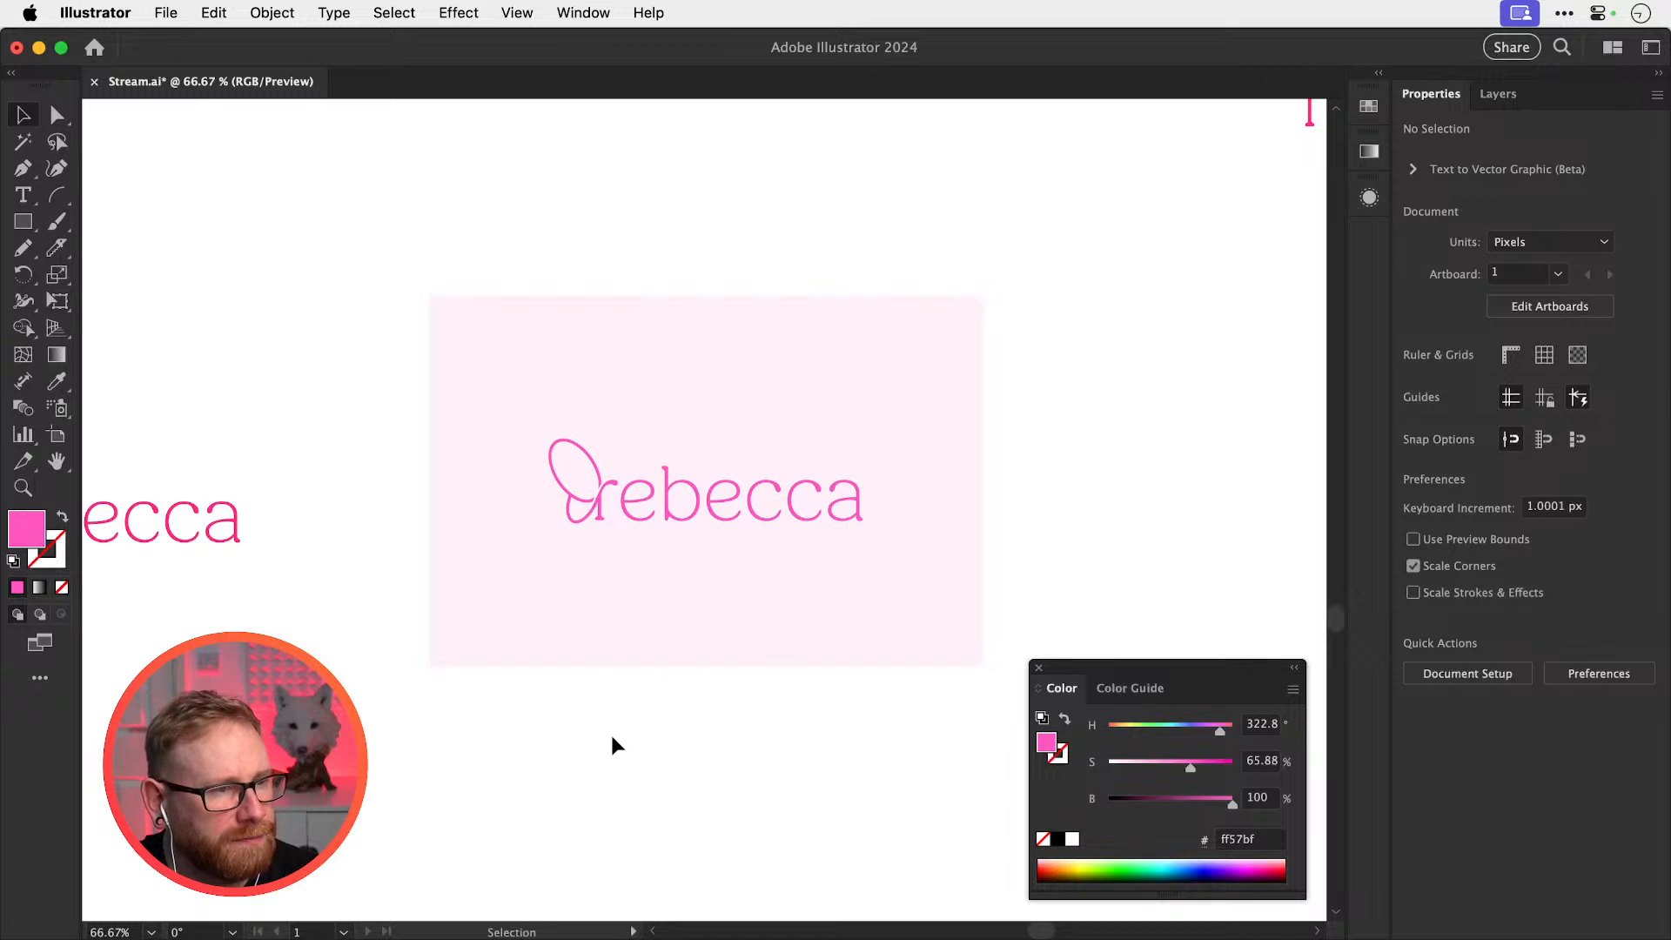
key("space")
left_click_drag(611, 735, 1130, 545)
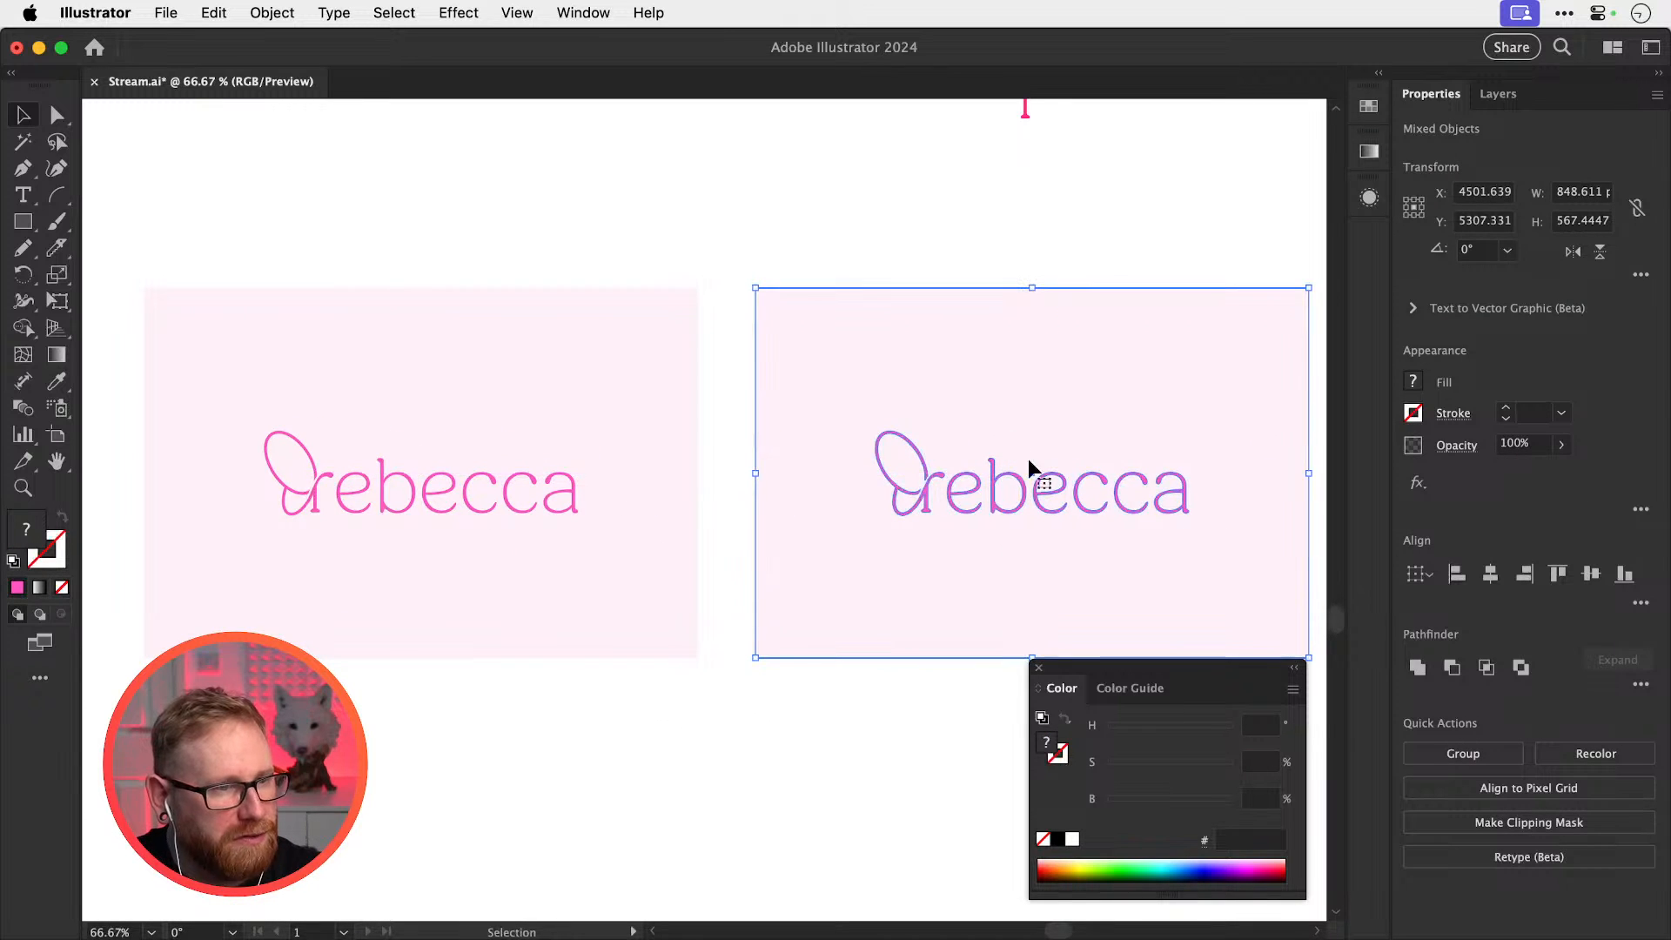
Give the right card a purple background and turn its wordmark white
left_click_drag(969, 323, 988, 358)
key("space")
left_click_drag(1031, 392, 886, 373)
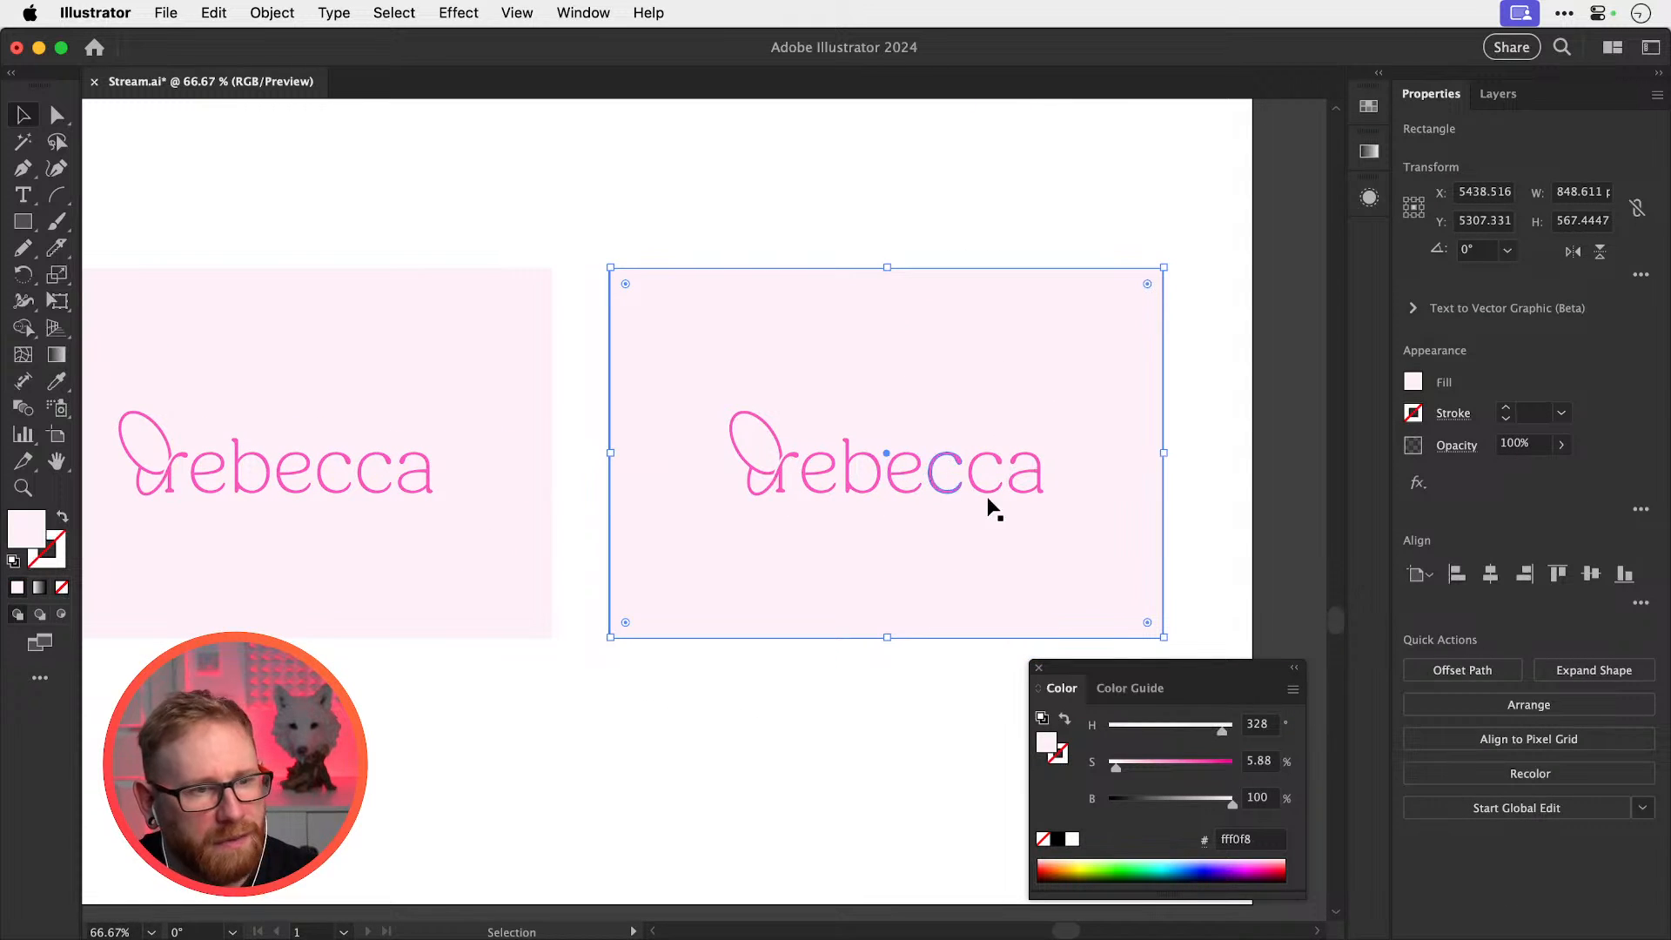
left_click_drag(1184, 762, 1206, 730)
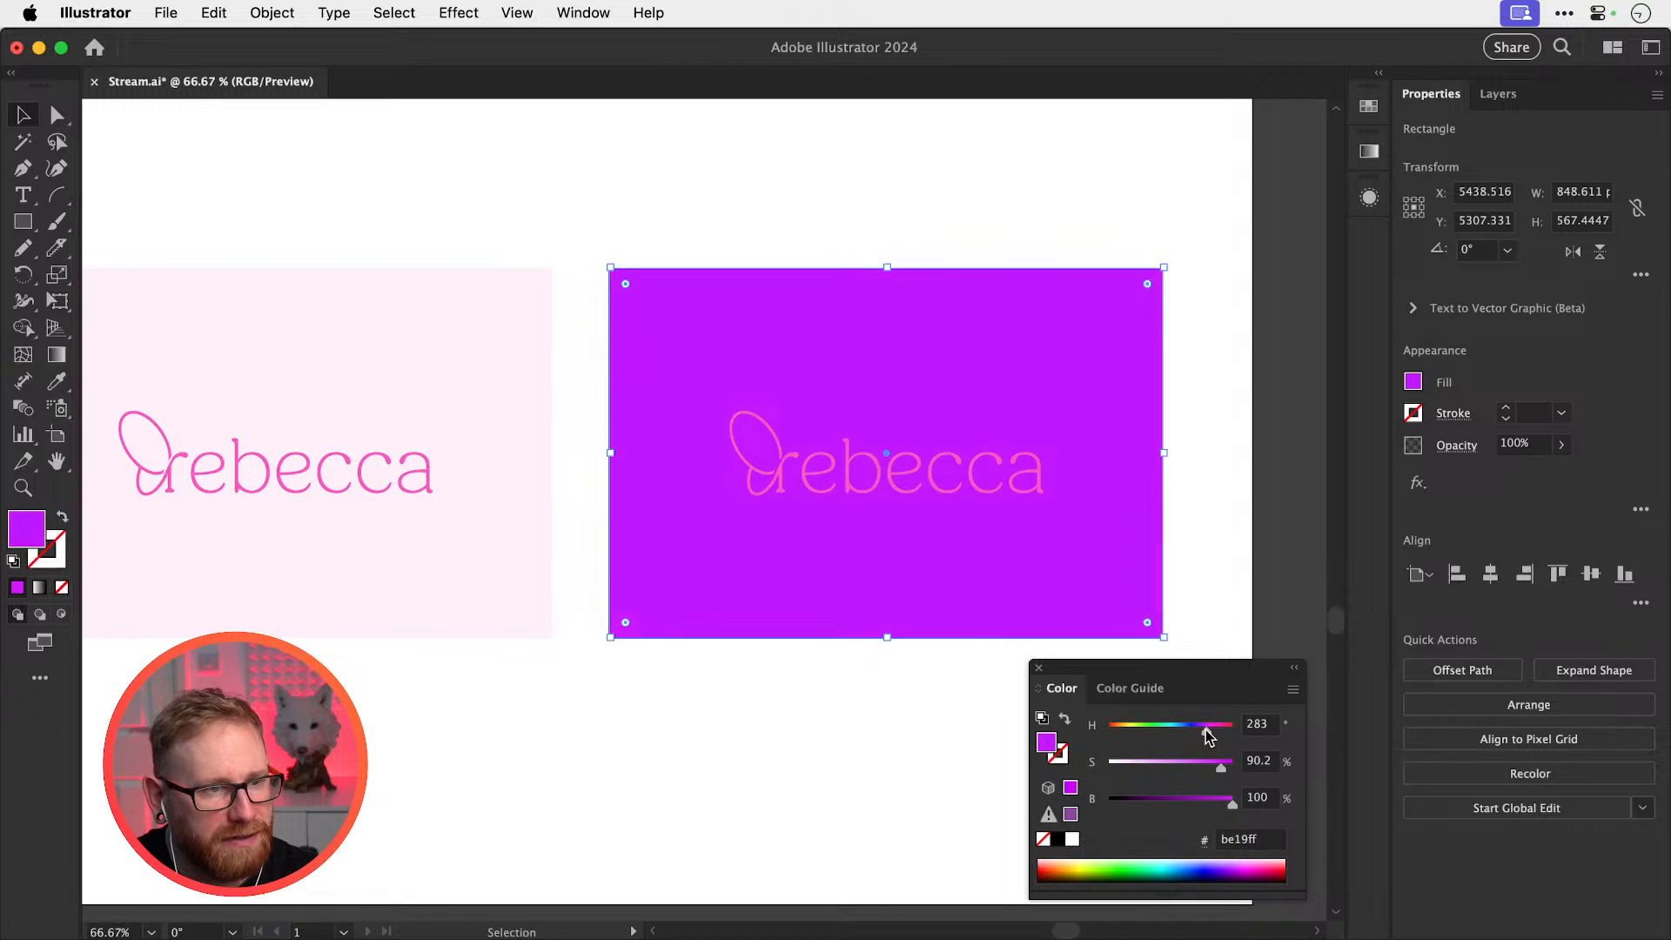
left_click(1014, 482)
left_click_drag(1121, 761, 1091, 767)
left_click_drag(1220, 729, 1307, 723)
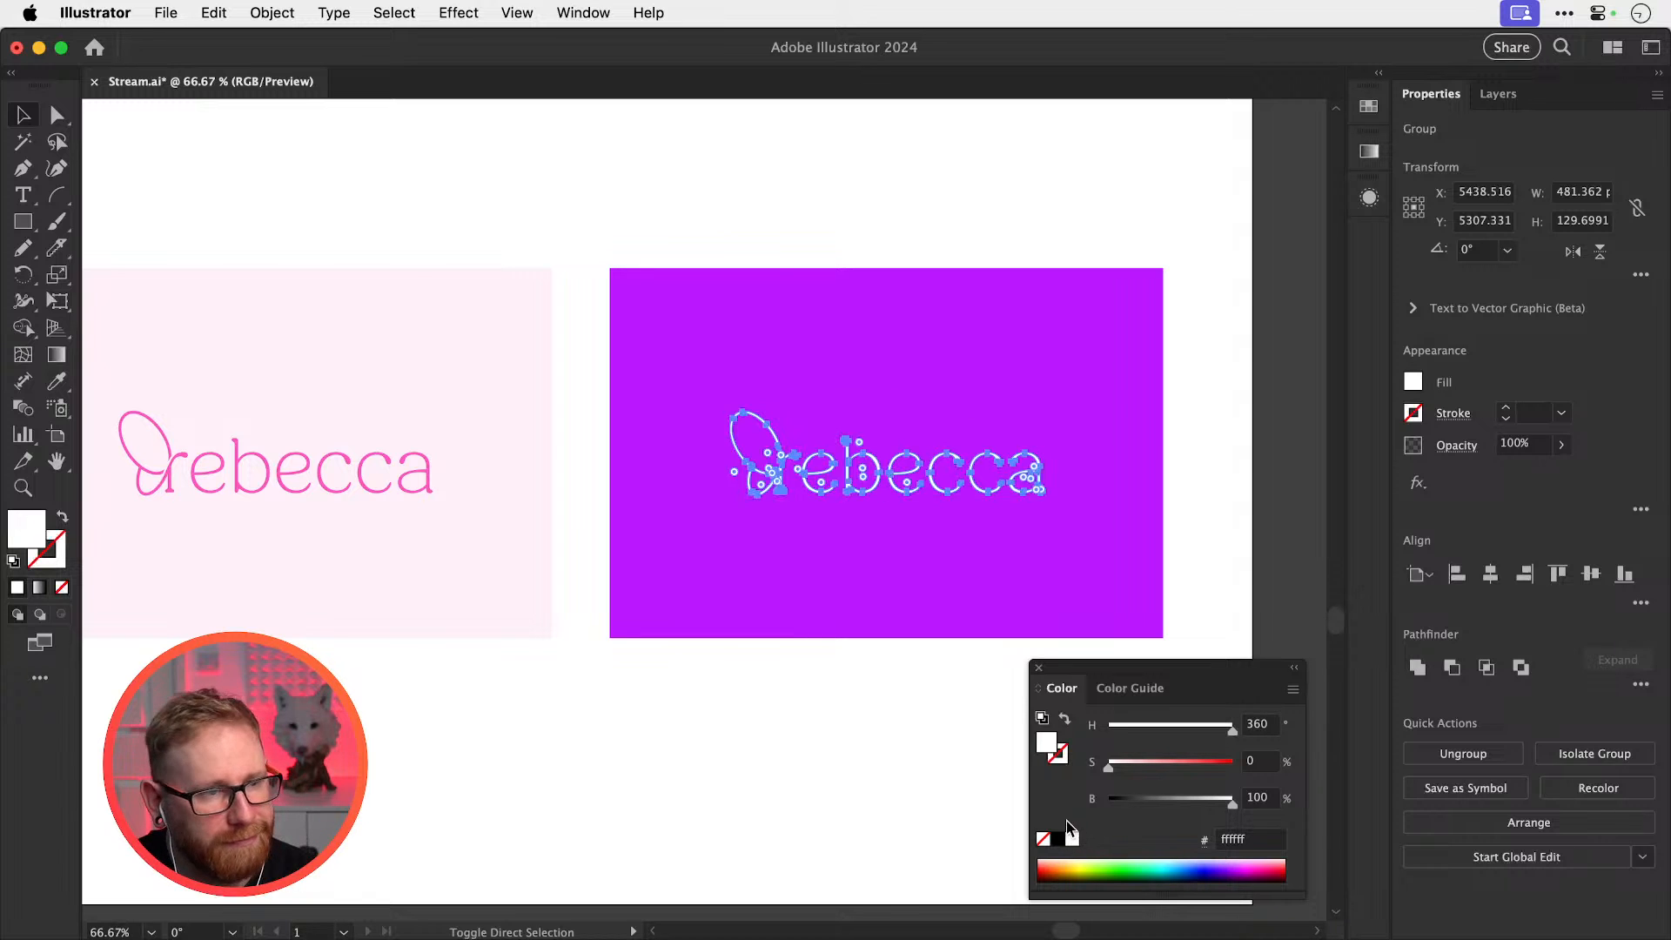
key("super+shift+a")
Shift the right card's background from purple to the softer pink ff85ba
left_click(827, 630)
key("z")
left_click_drag(894, 491, 1183, 616)
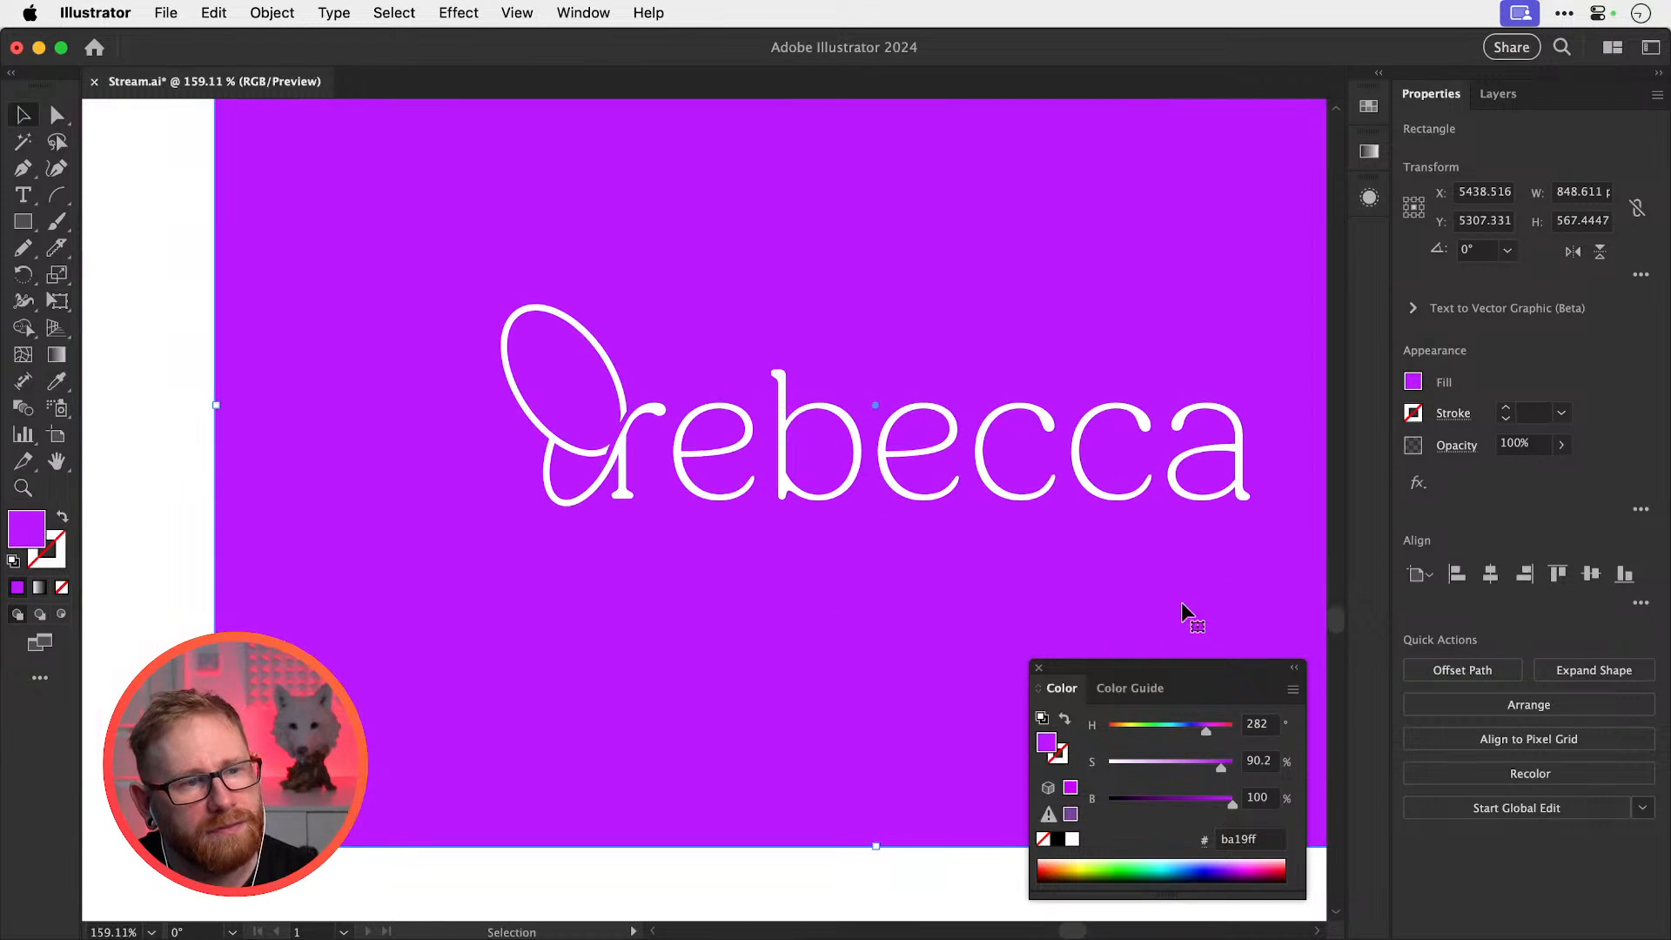
key("v")
left_click_drag(1213, 734, 1216, 735)
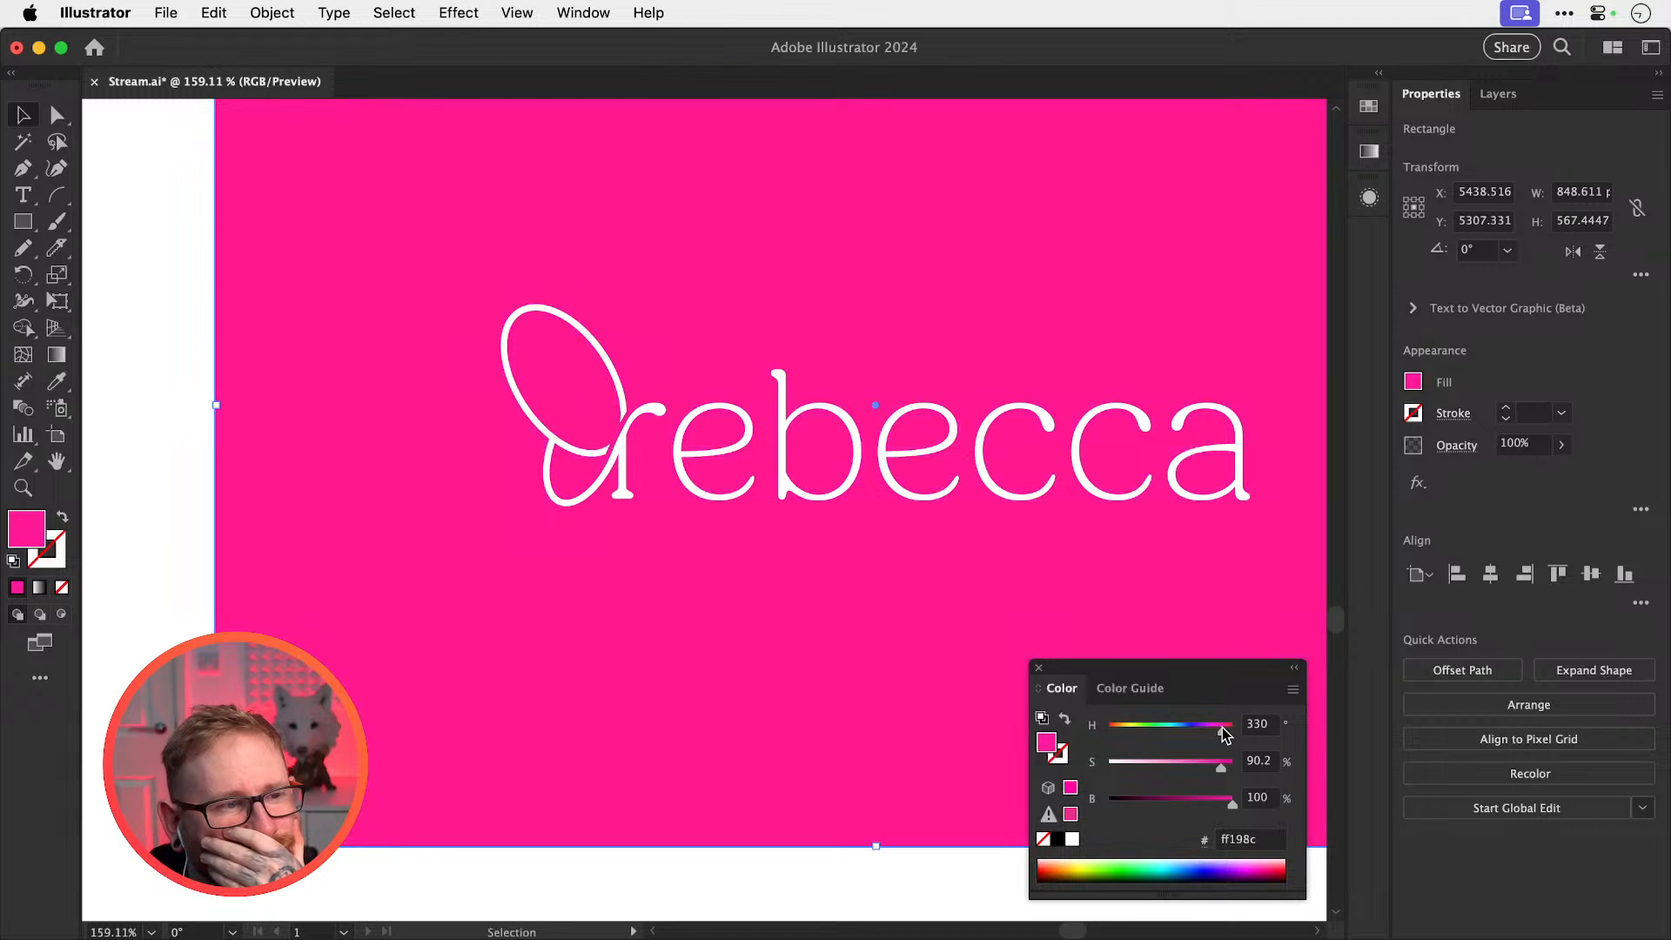
left_click_drag(1220, 767, 1172, 745)
key("super+minus")
key("super+minus")
key("super+minus")
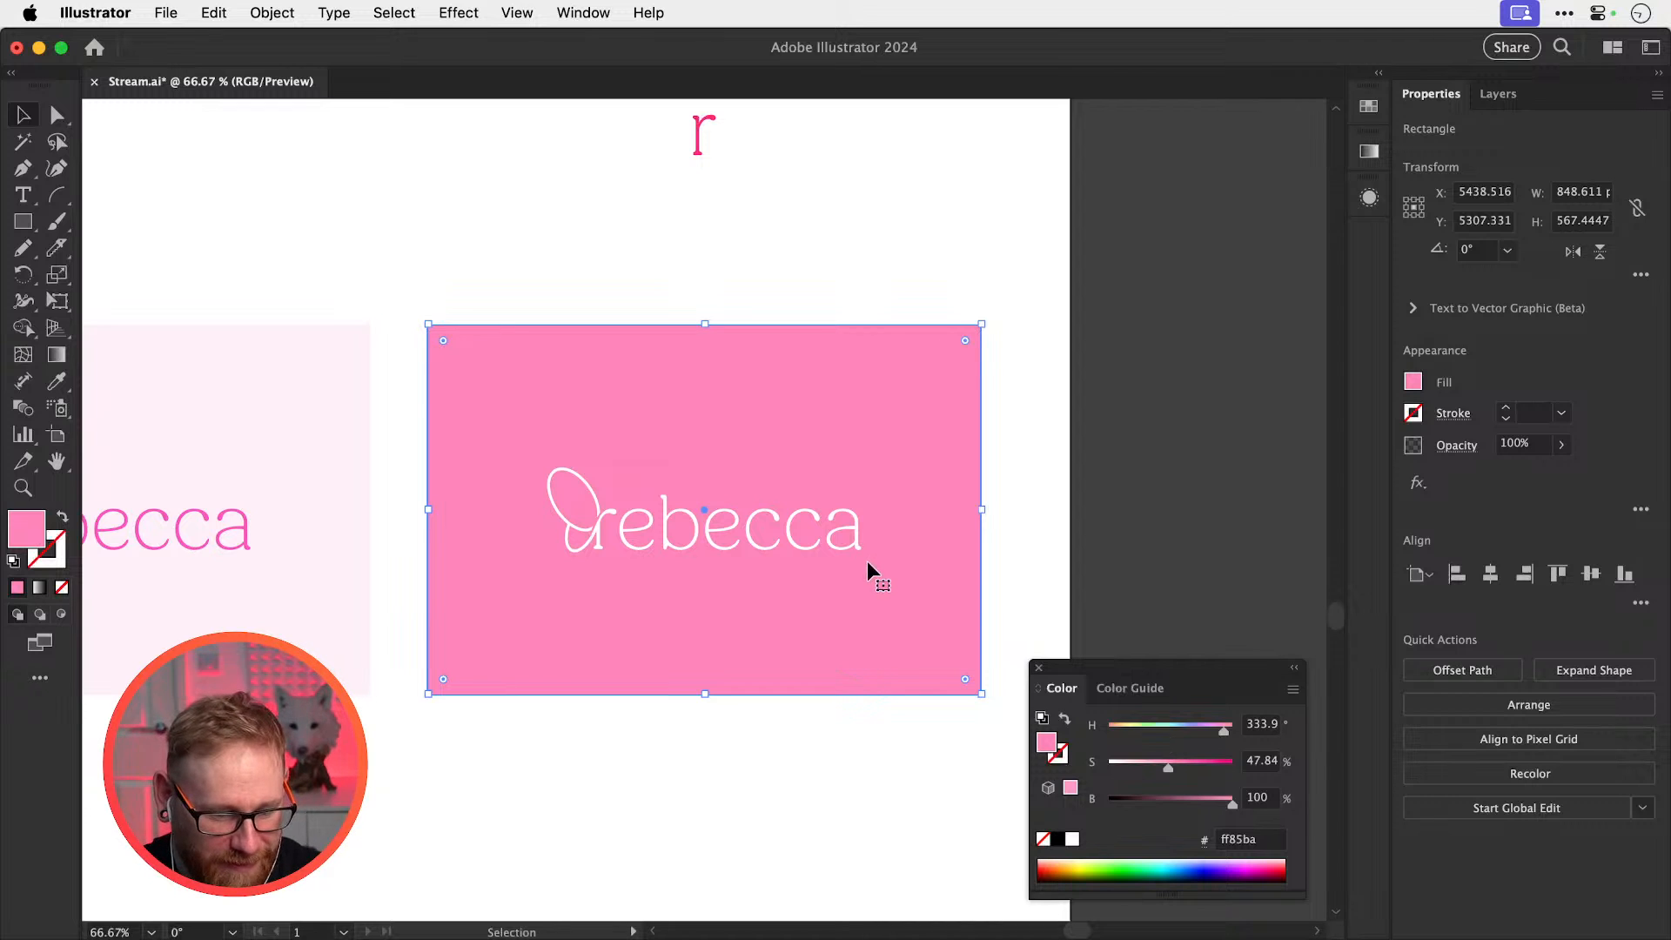
left_click(664, 244)
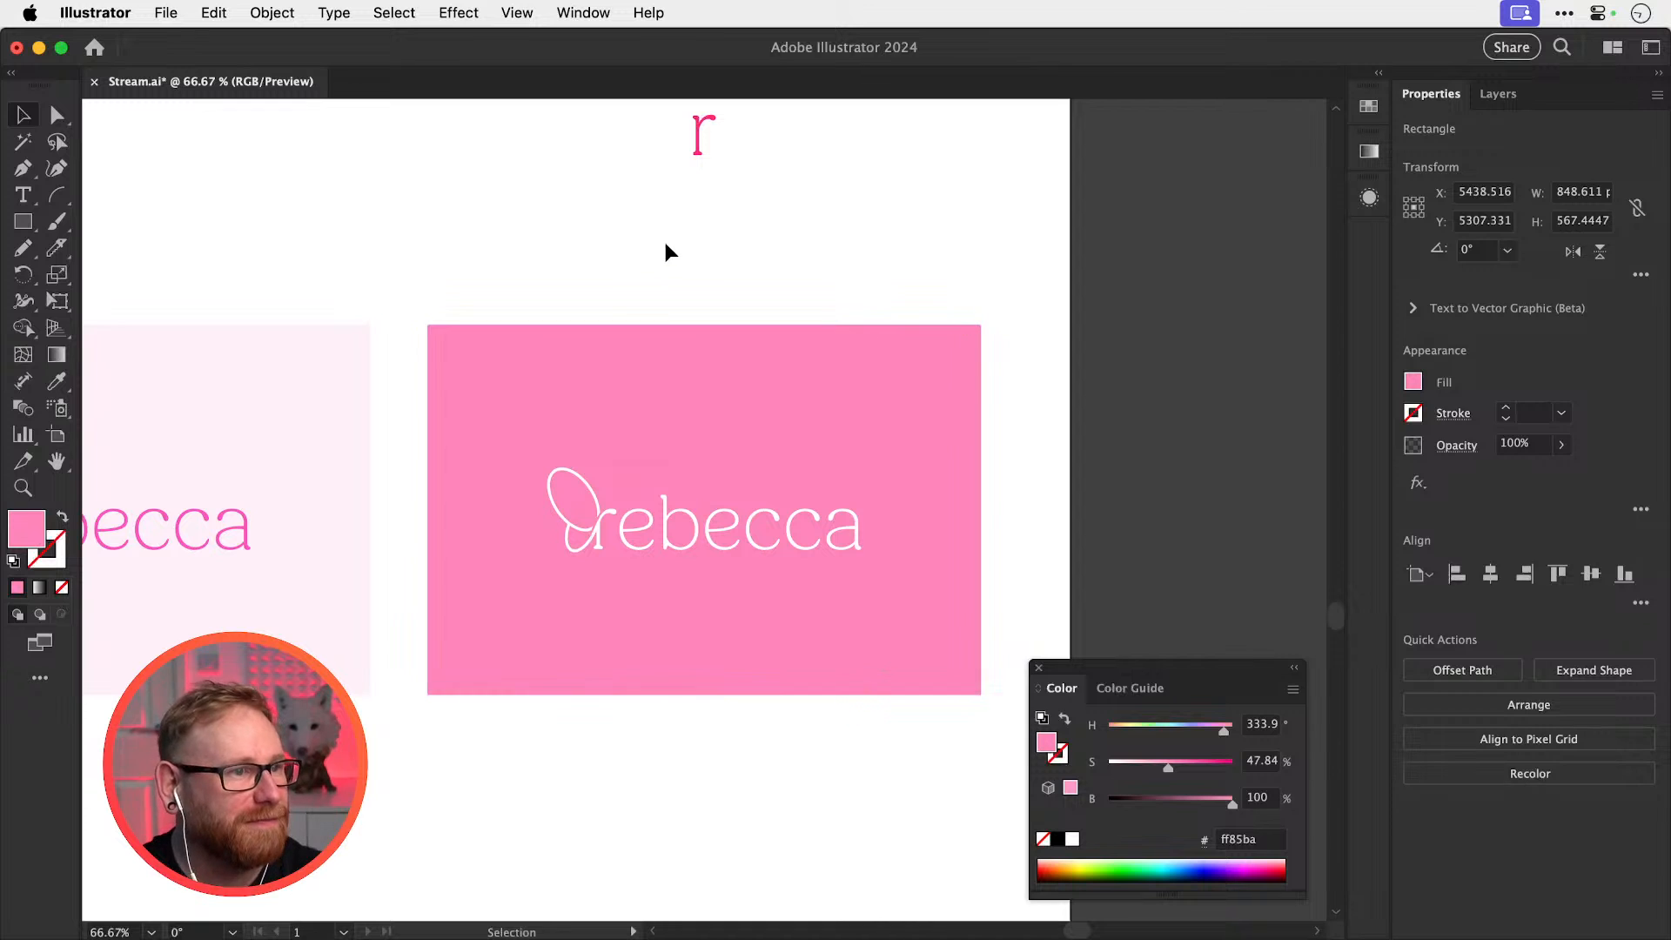
left_click_drag(470, 381, 895, 318)
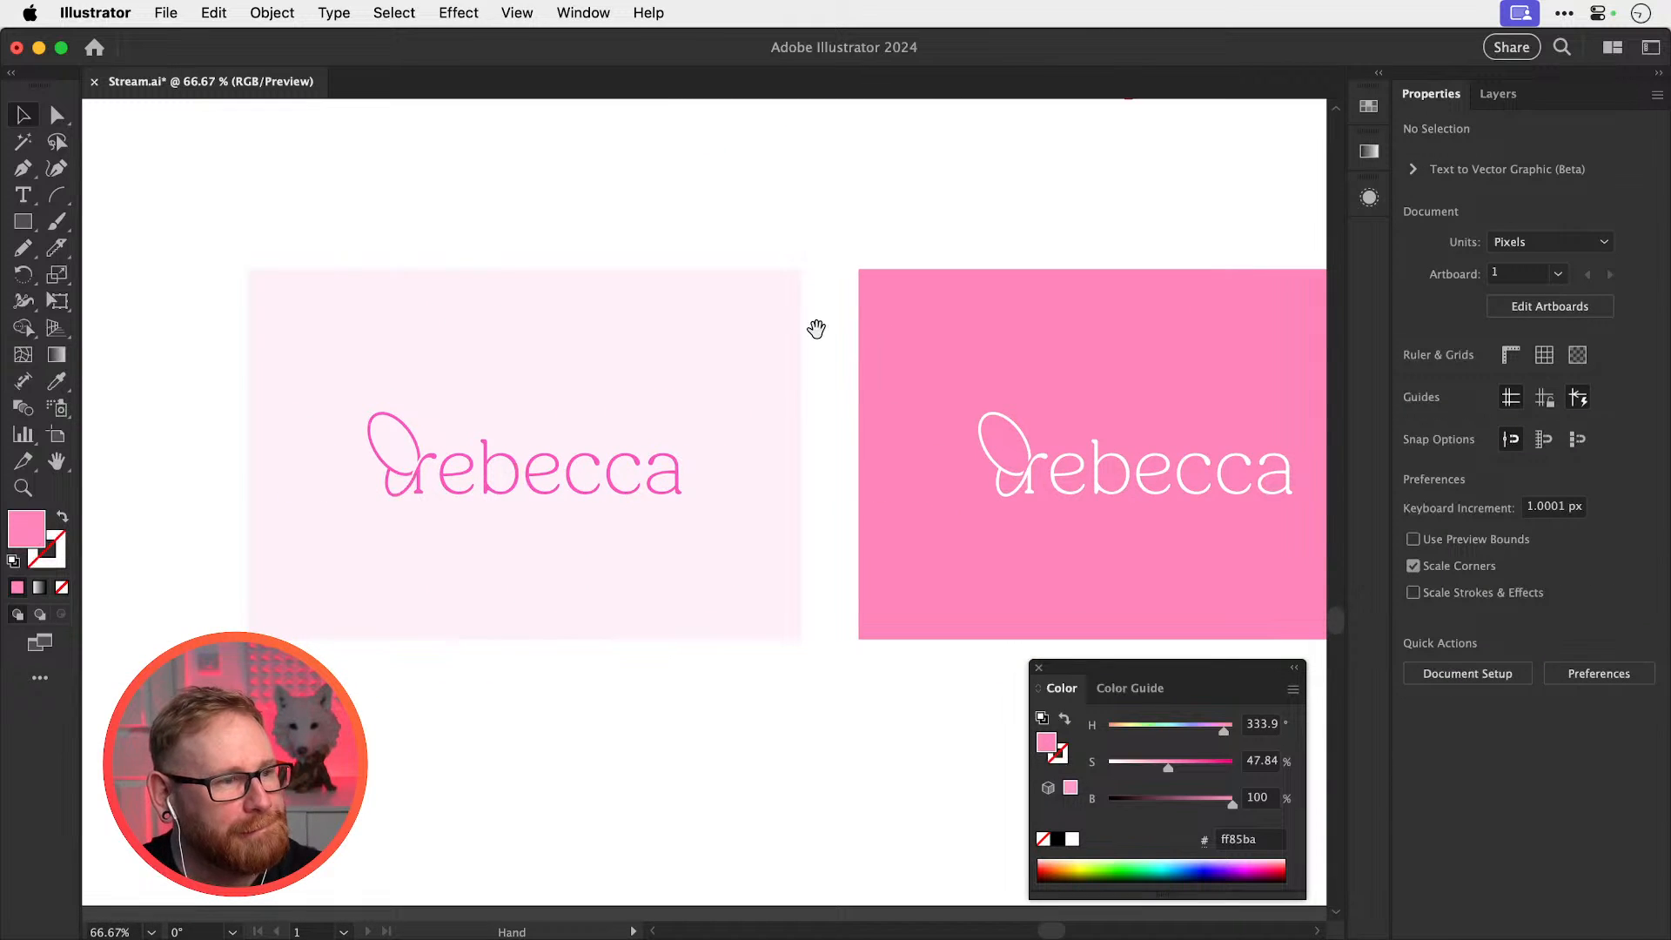
key("super+minus")
key("super+minus")
Move the lower rebecca logos and cards left and up into place
scroll(642, 489, "up", 3)
scroll(642, 489, "left", 3)
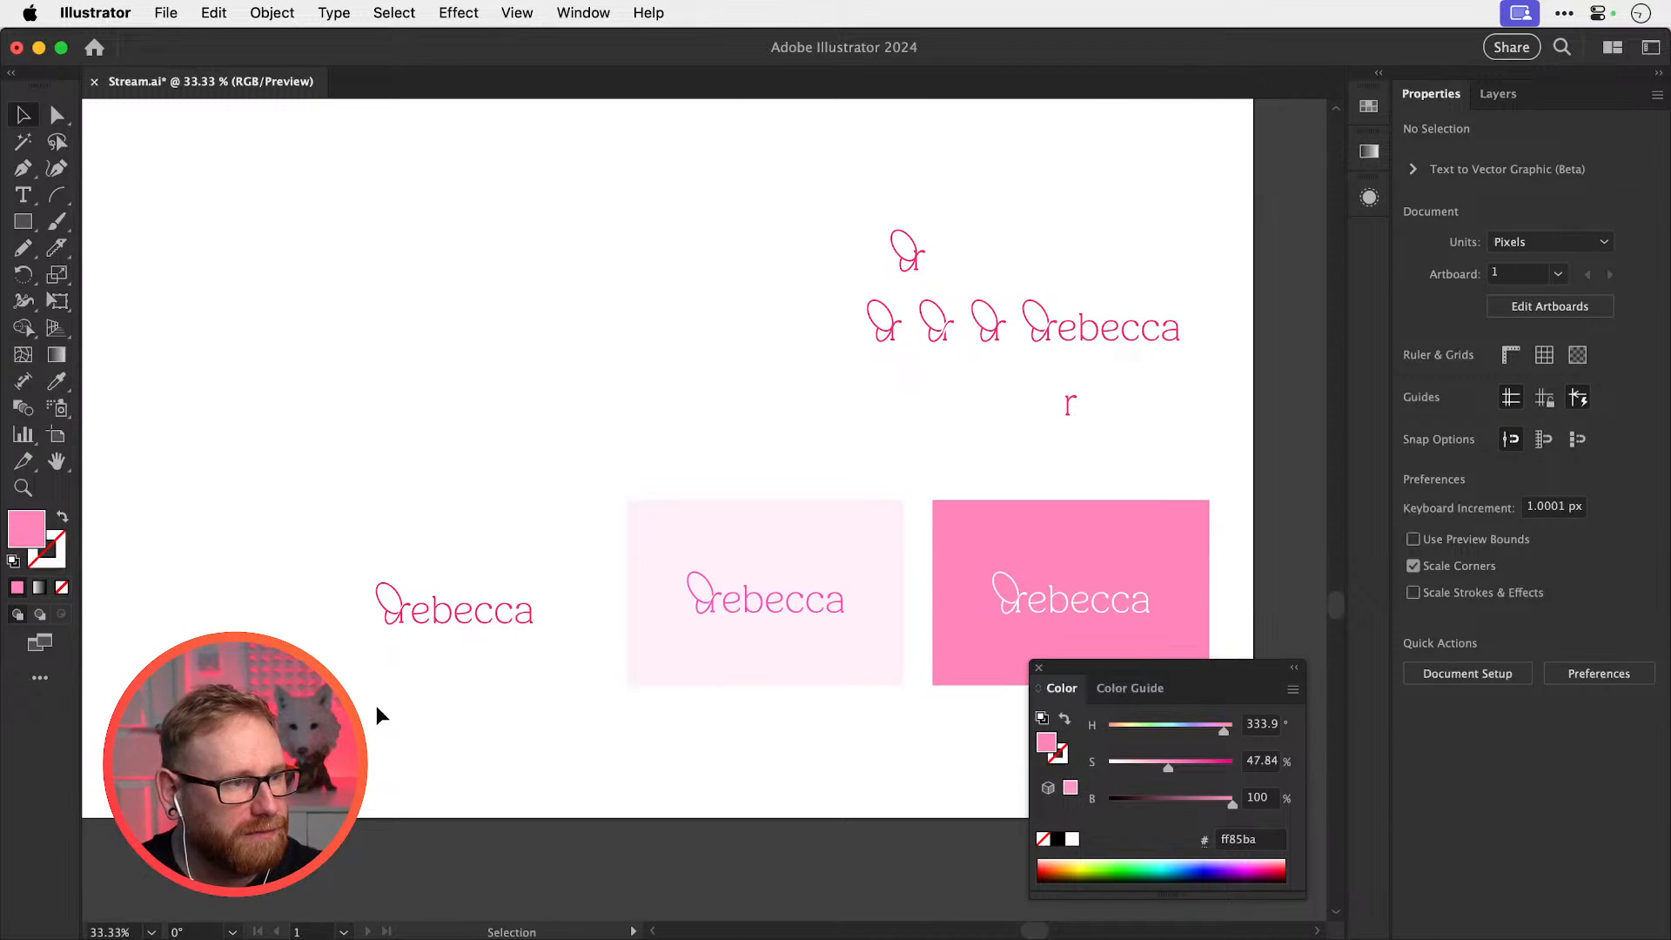
key("super+minus")
left_click_drag(440, 352, 999, 622)
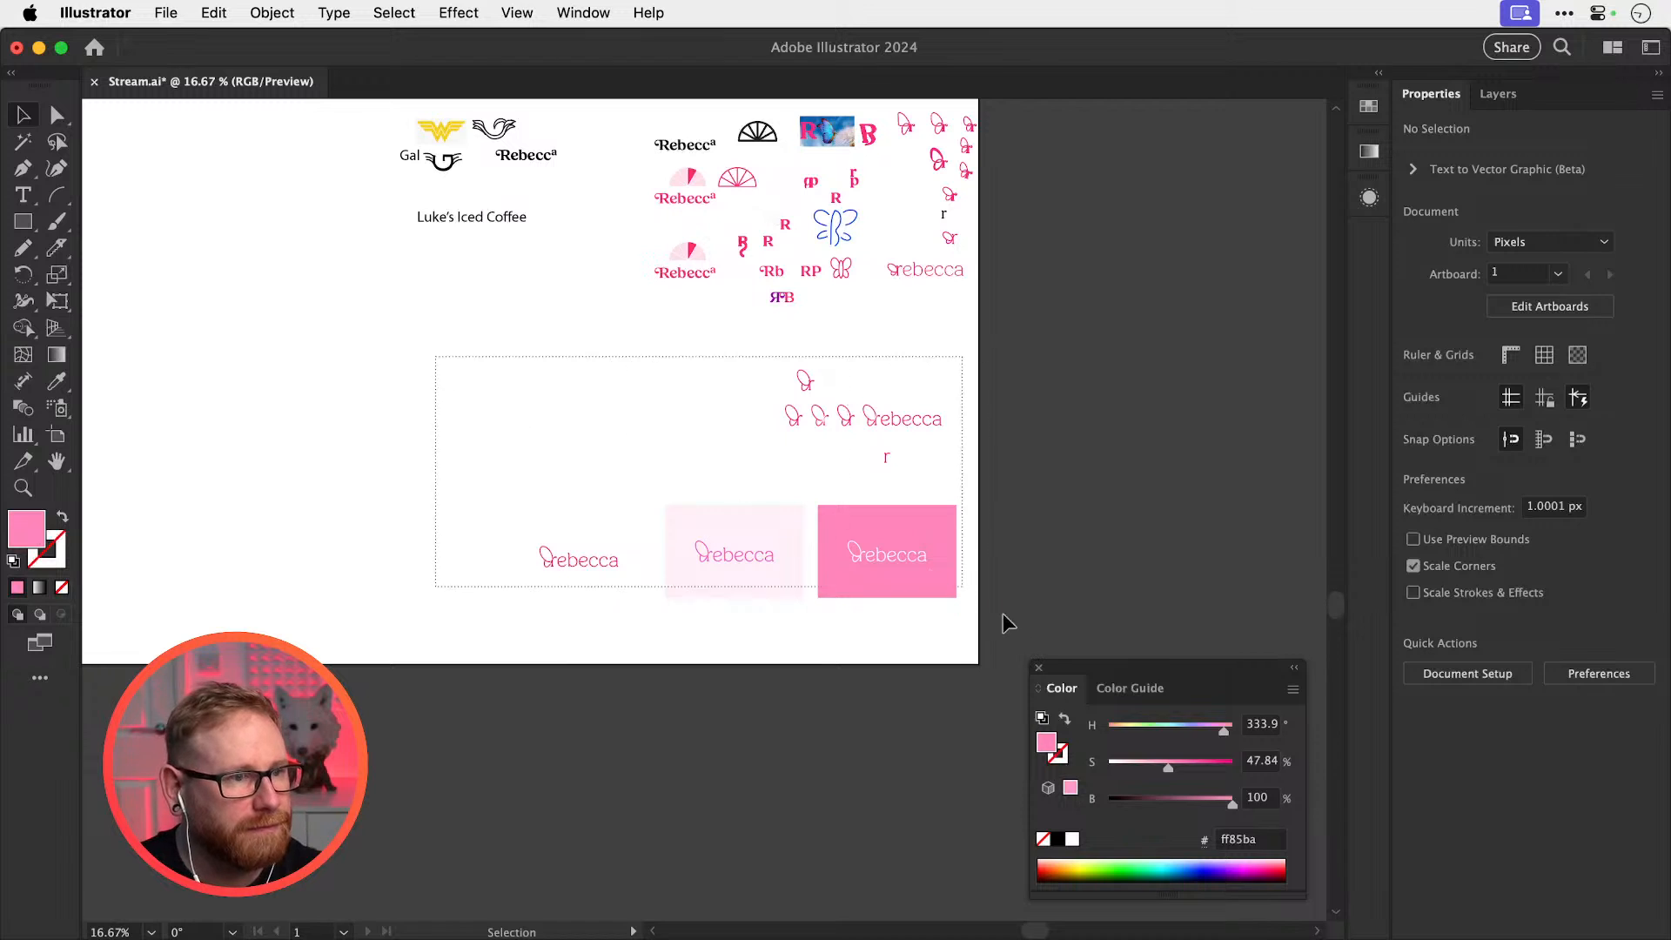
left_click_drag(899, 585, 1071, 559)
left_click_drag(1029, 554, 930, 488)
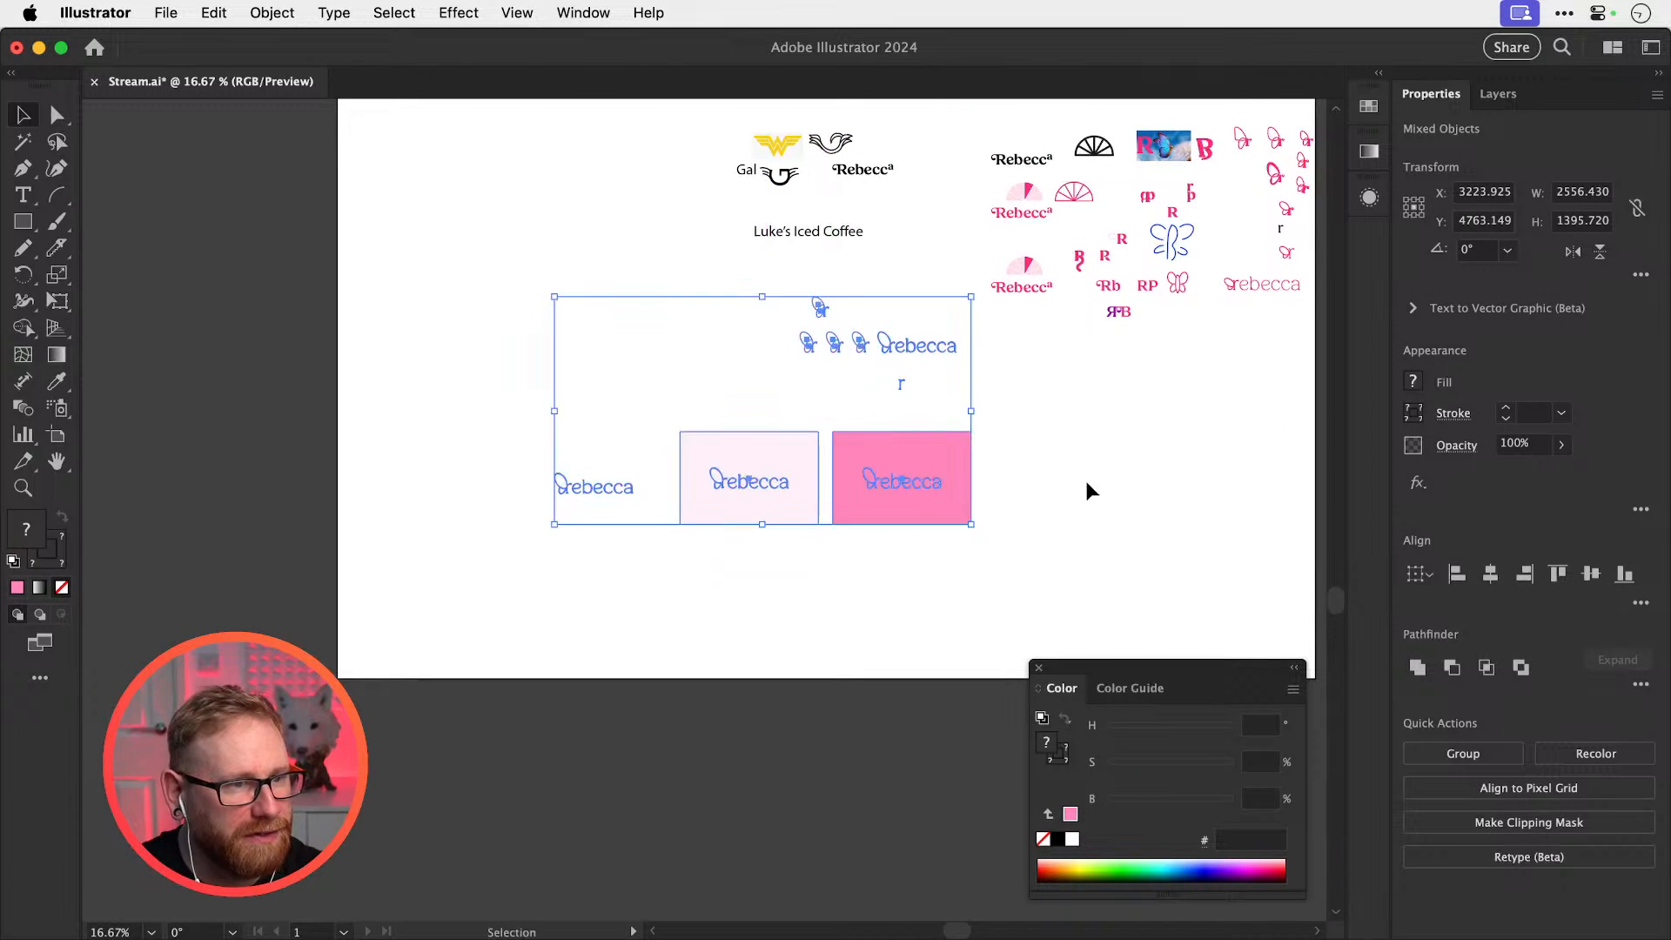
left_click(1086, 481)
Alt-drag a copy of the pale-pink card and its wordmark to the right
left_click_drag(663, 561, 924, 478)
key("super+z")
left_click_drag(599, 489, 1093, 509)
left_click(1105, 423)
key("z")
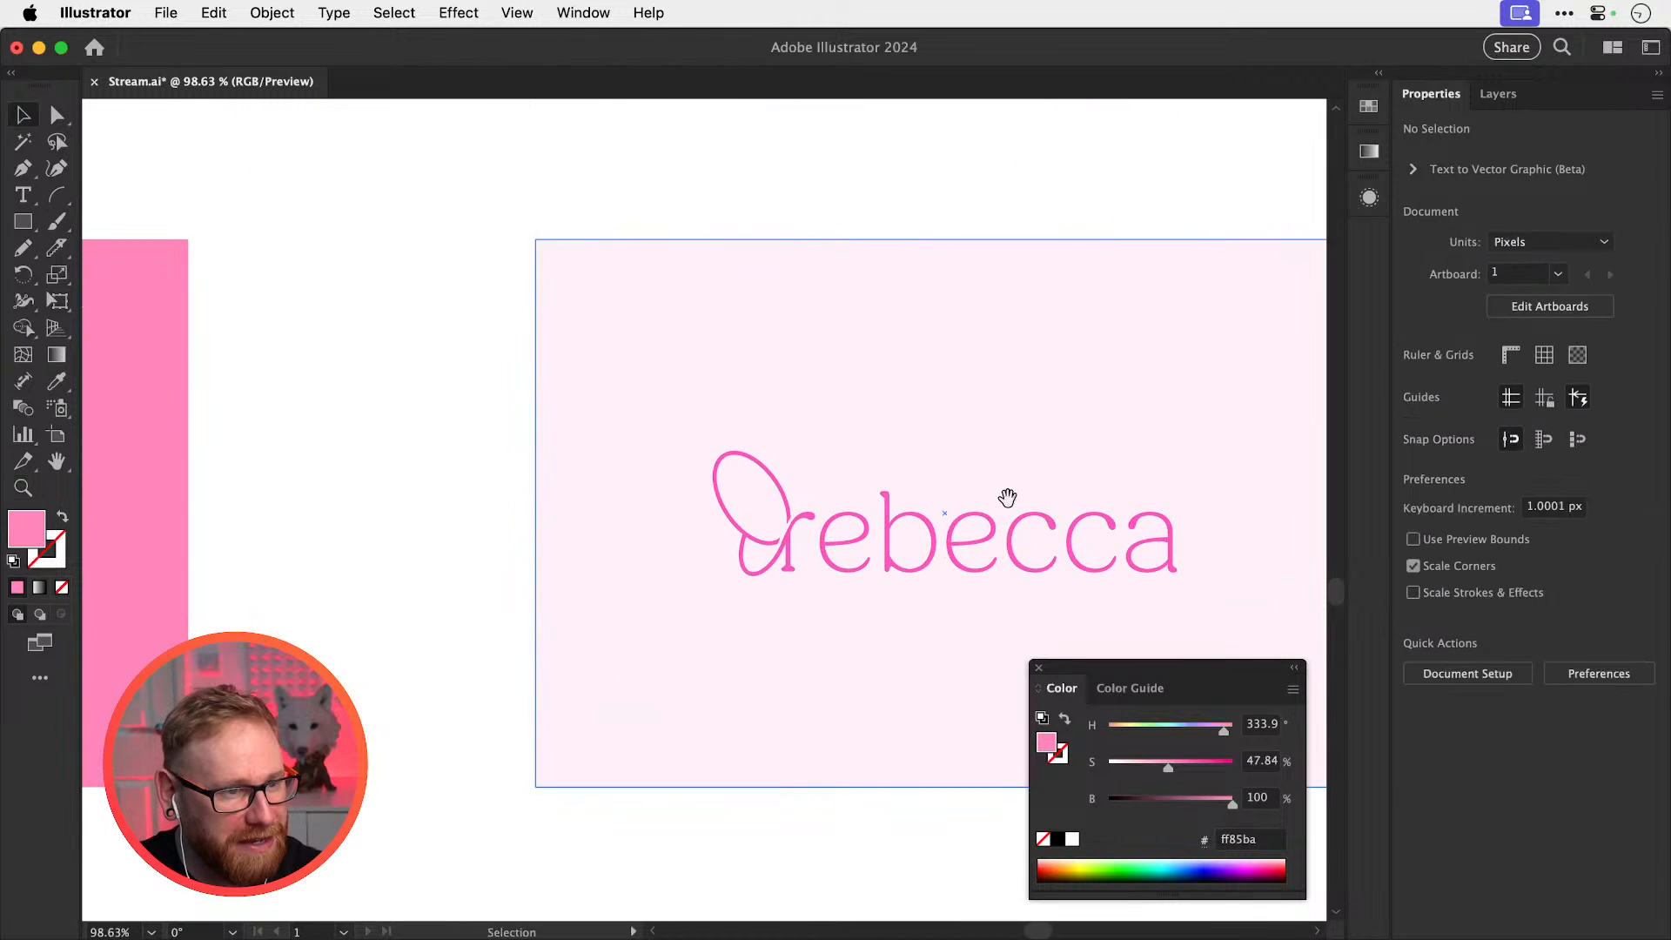
key("v")
Make the copied card's background purple and its wordmark light pink-violet f978ff
left_click(951, 461)
left_click_drag(1166, 764, 1201, 729)
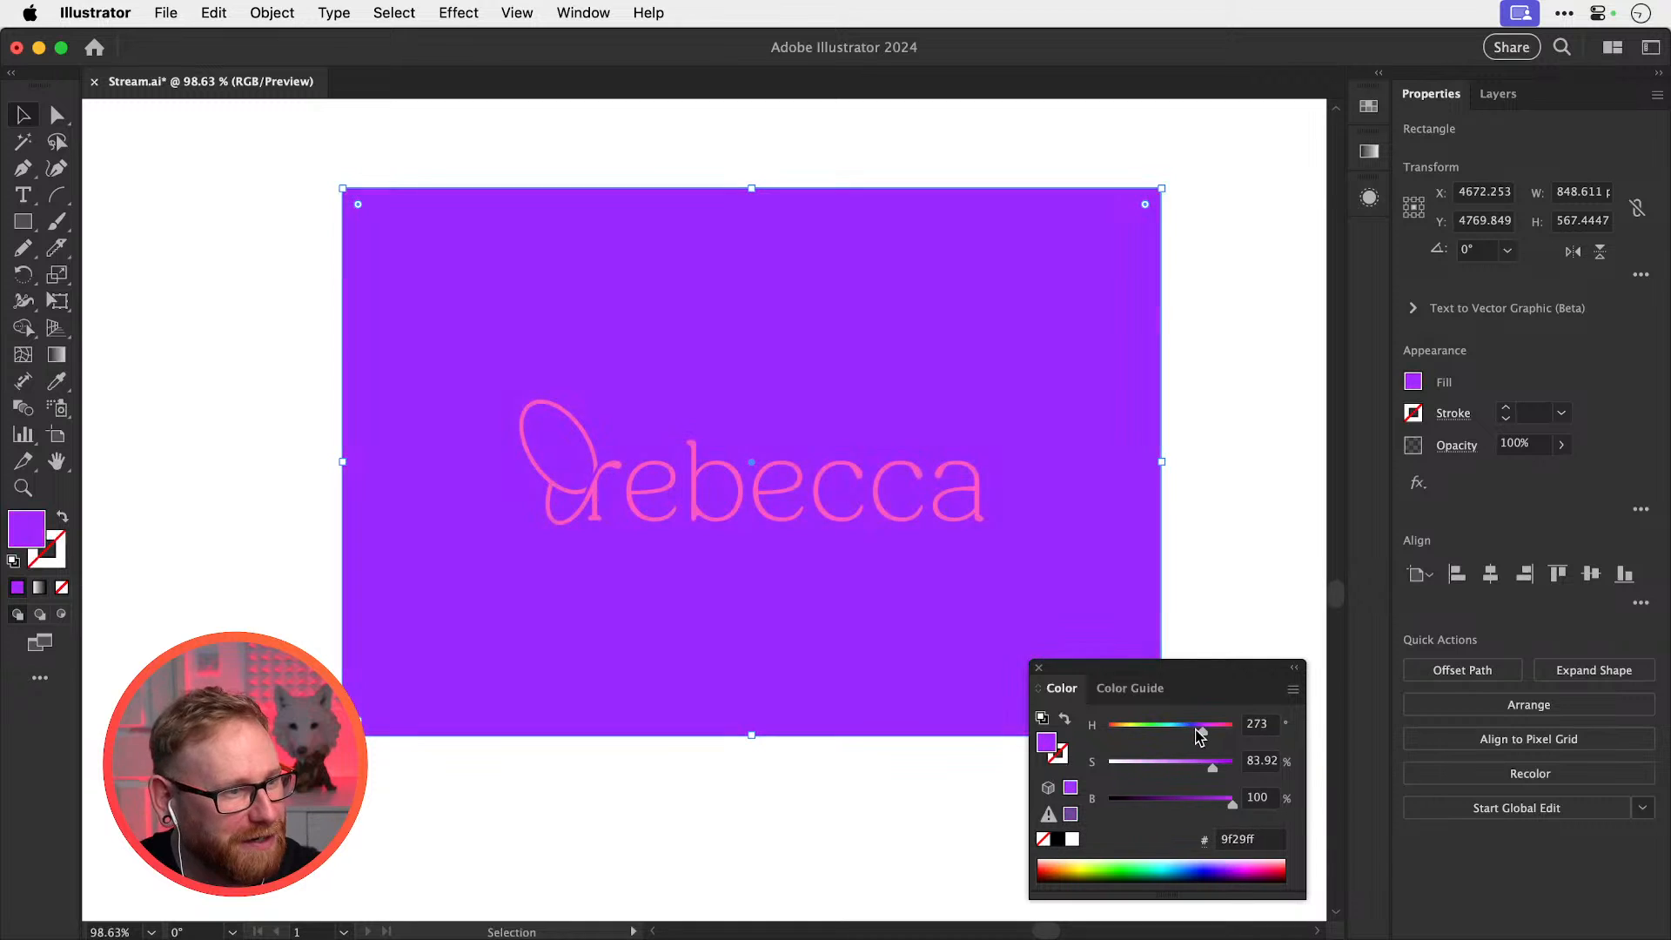
left_click_drag(1211, 518, 898, 570)
left_click(901, 588, "shift")
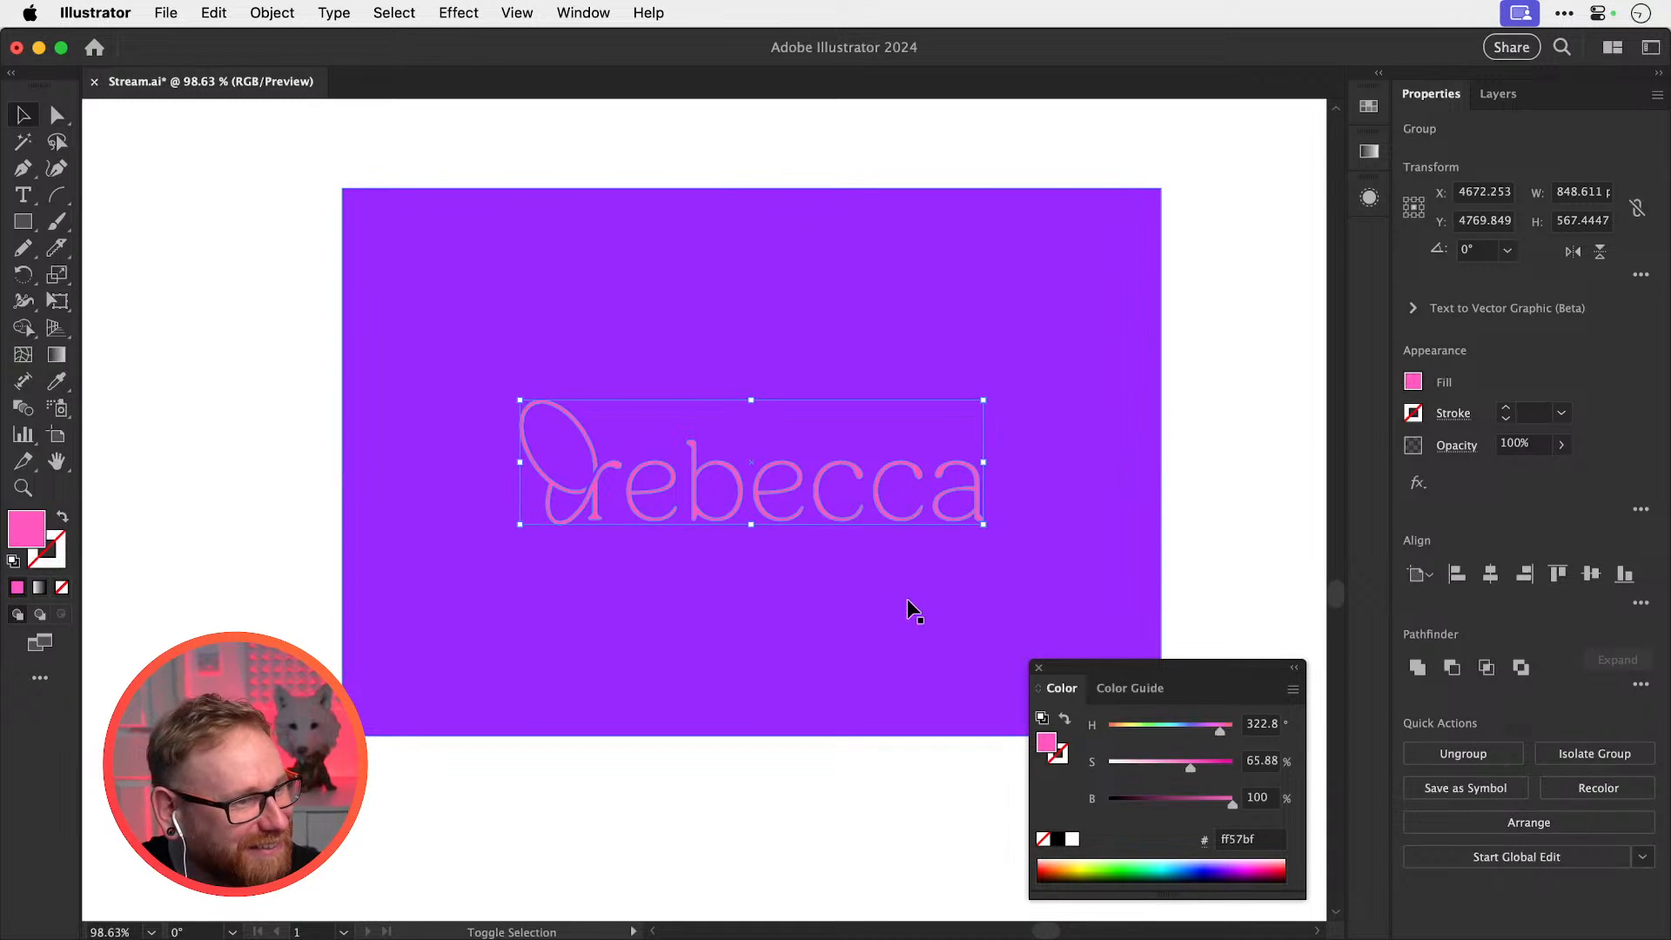
left_click_drag(1220, 729, 1174, 767)
left_click(1190, 767)
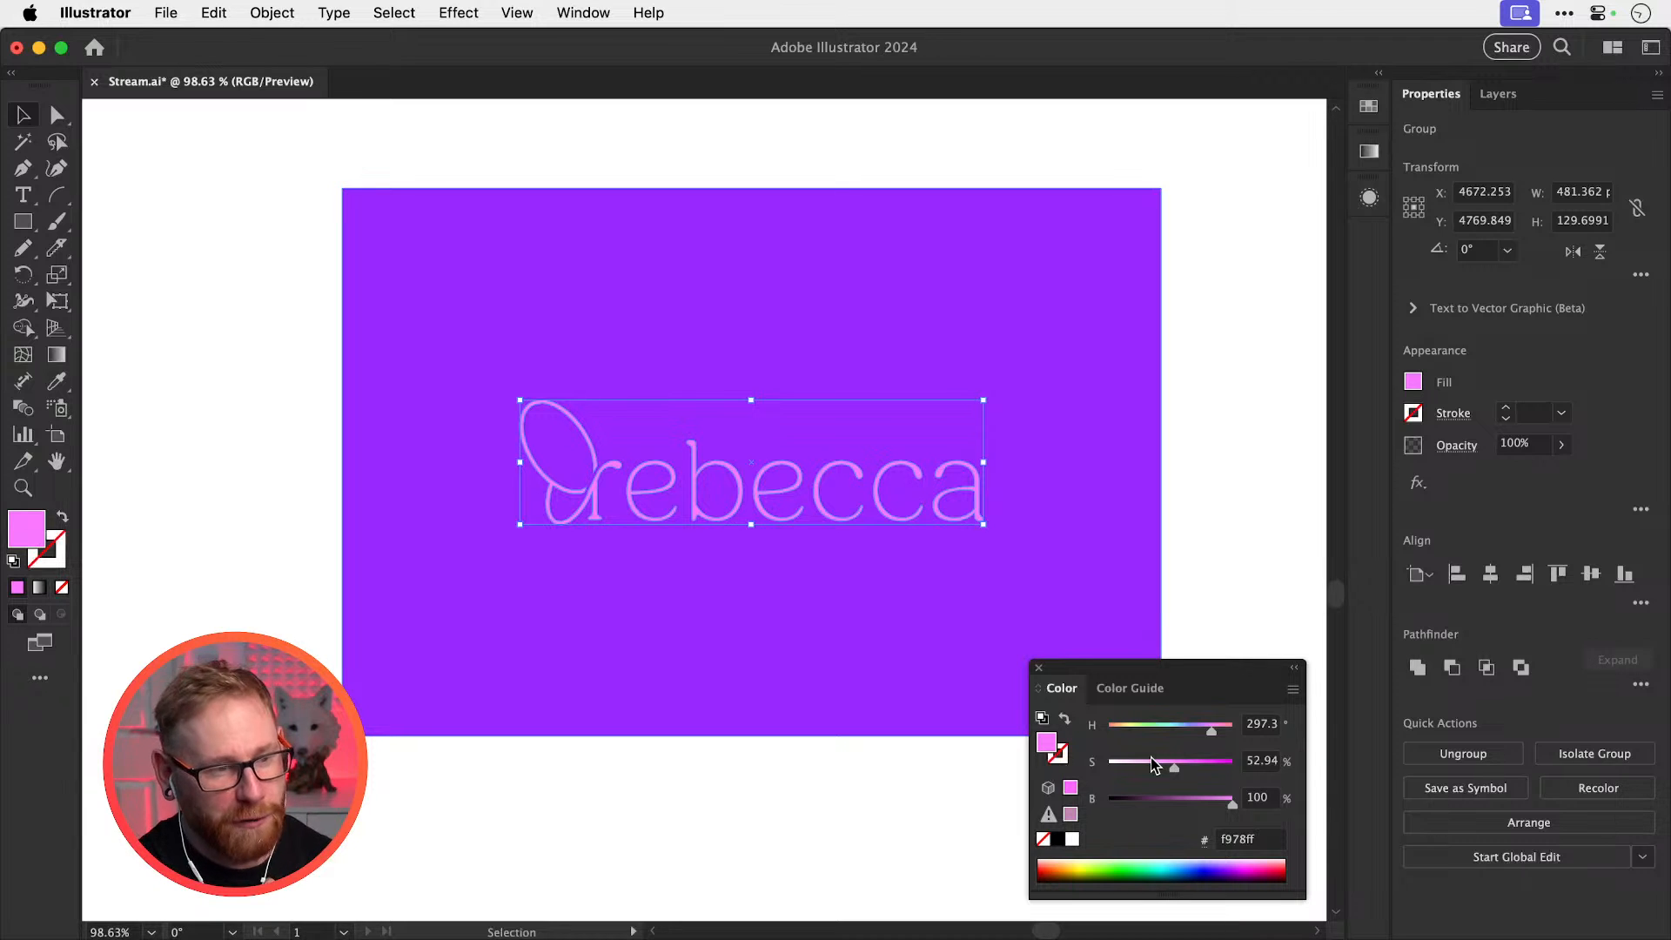
Darken the purple card's background to black and make its wordmark white
left_click(1214, 590)
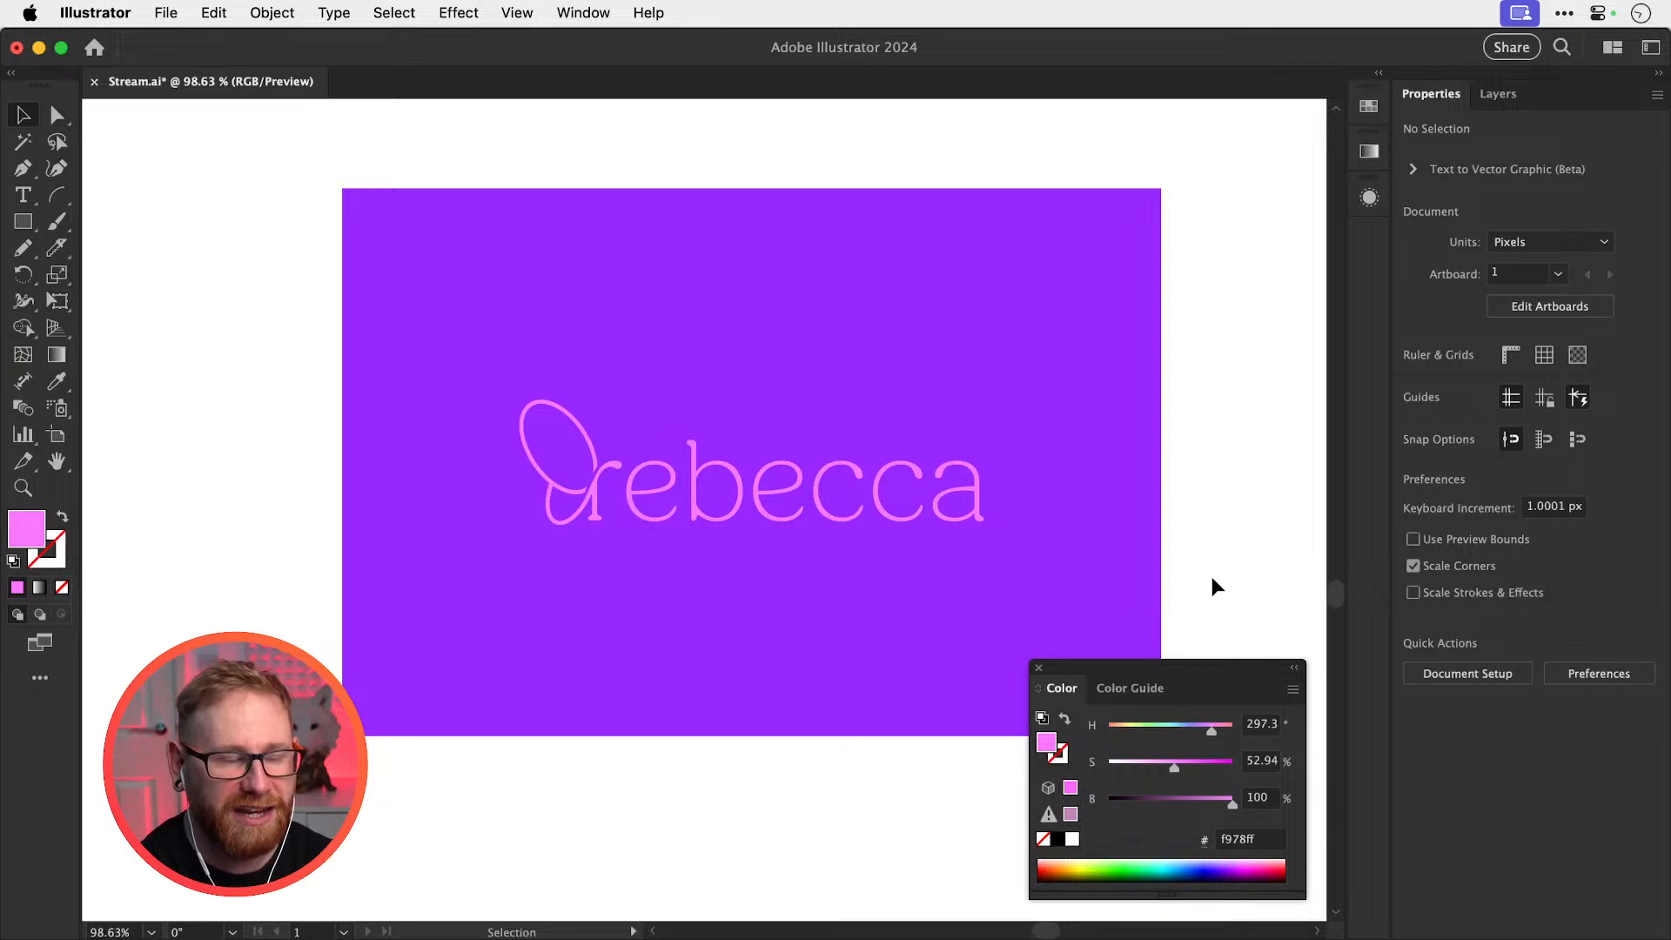
left_click(1144, 557)
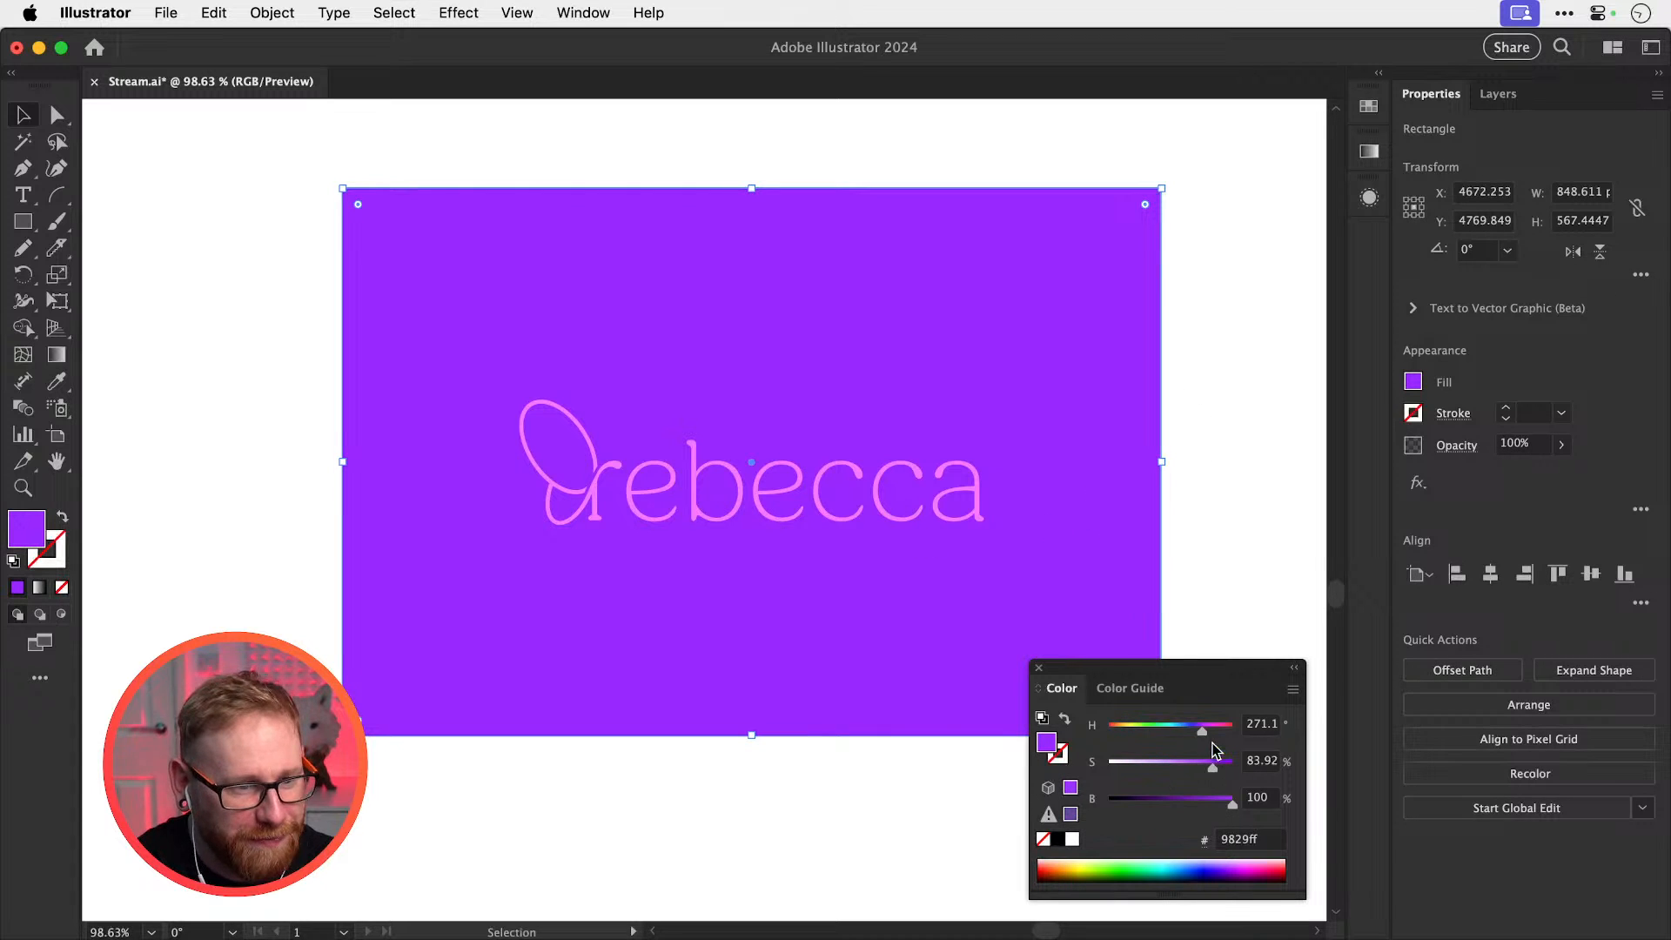
left_click_drag(1206, 732, 1208, 736)
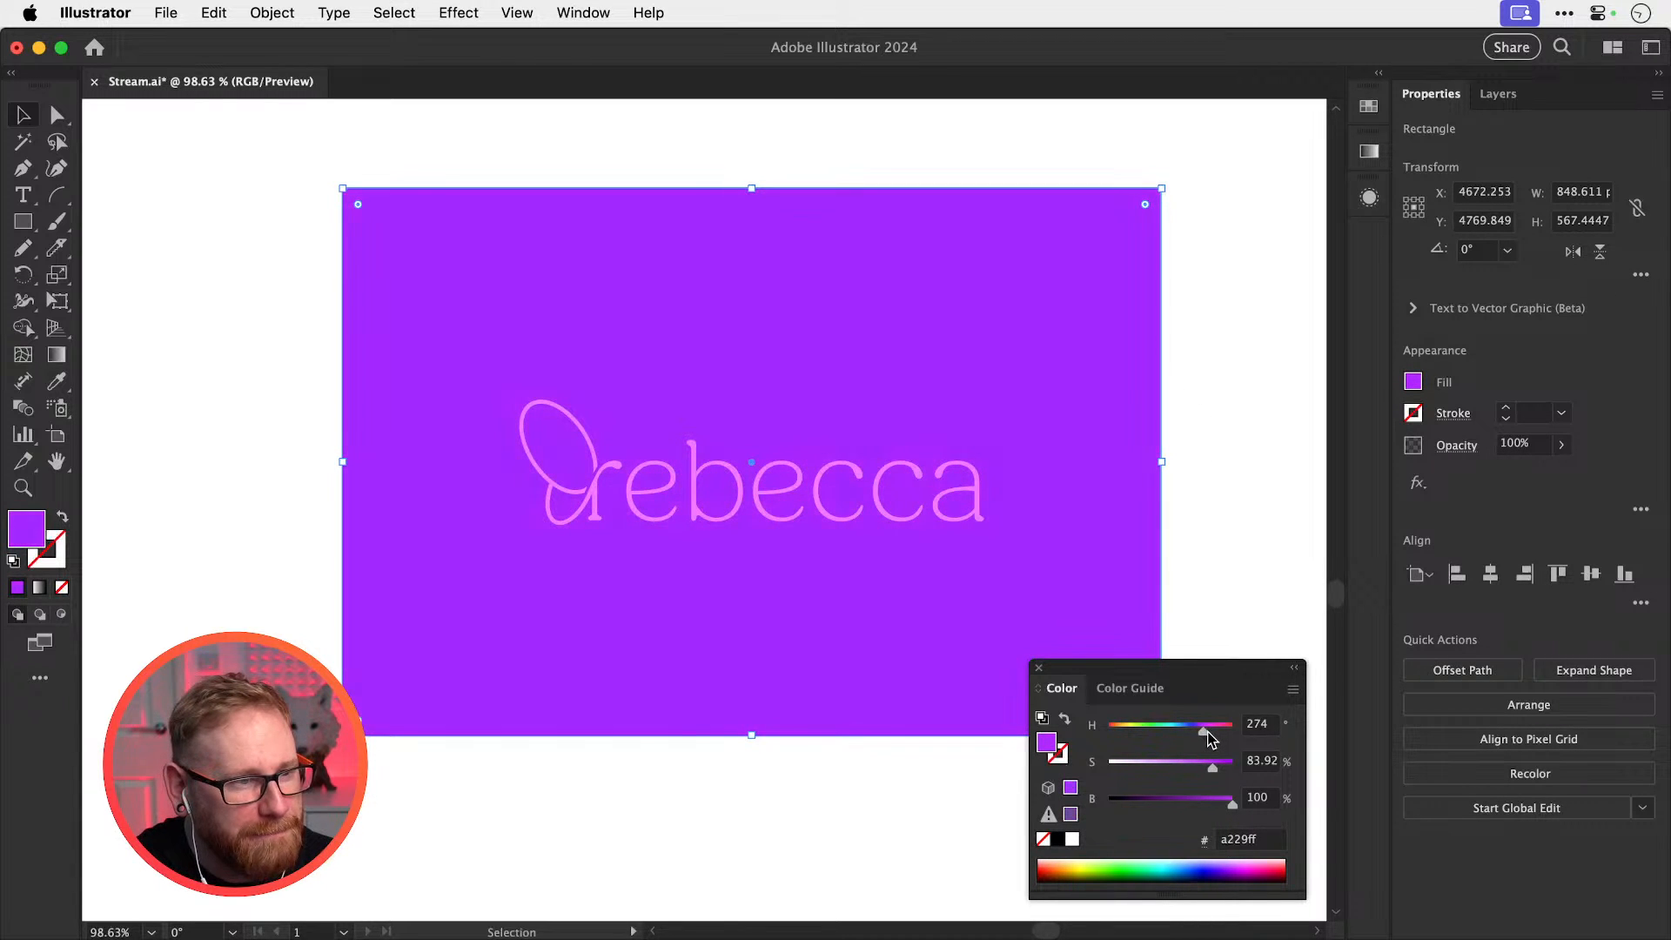
left_click_drag(1175, 798, 1071, 794)
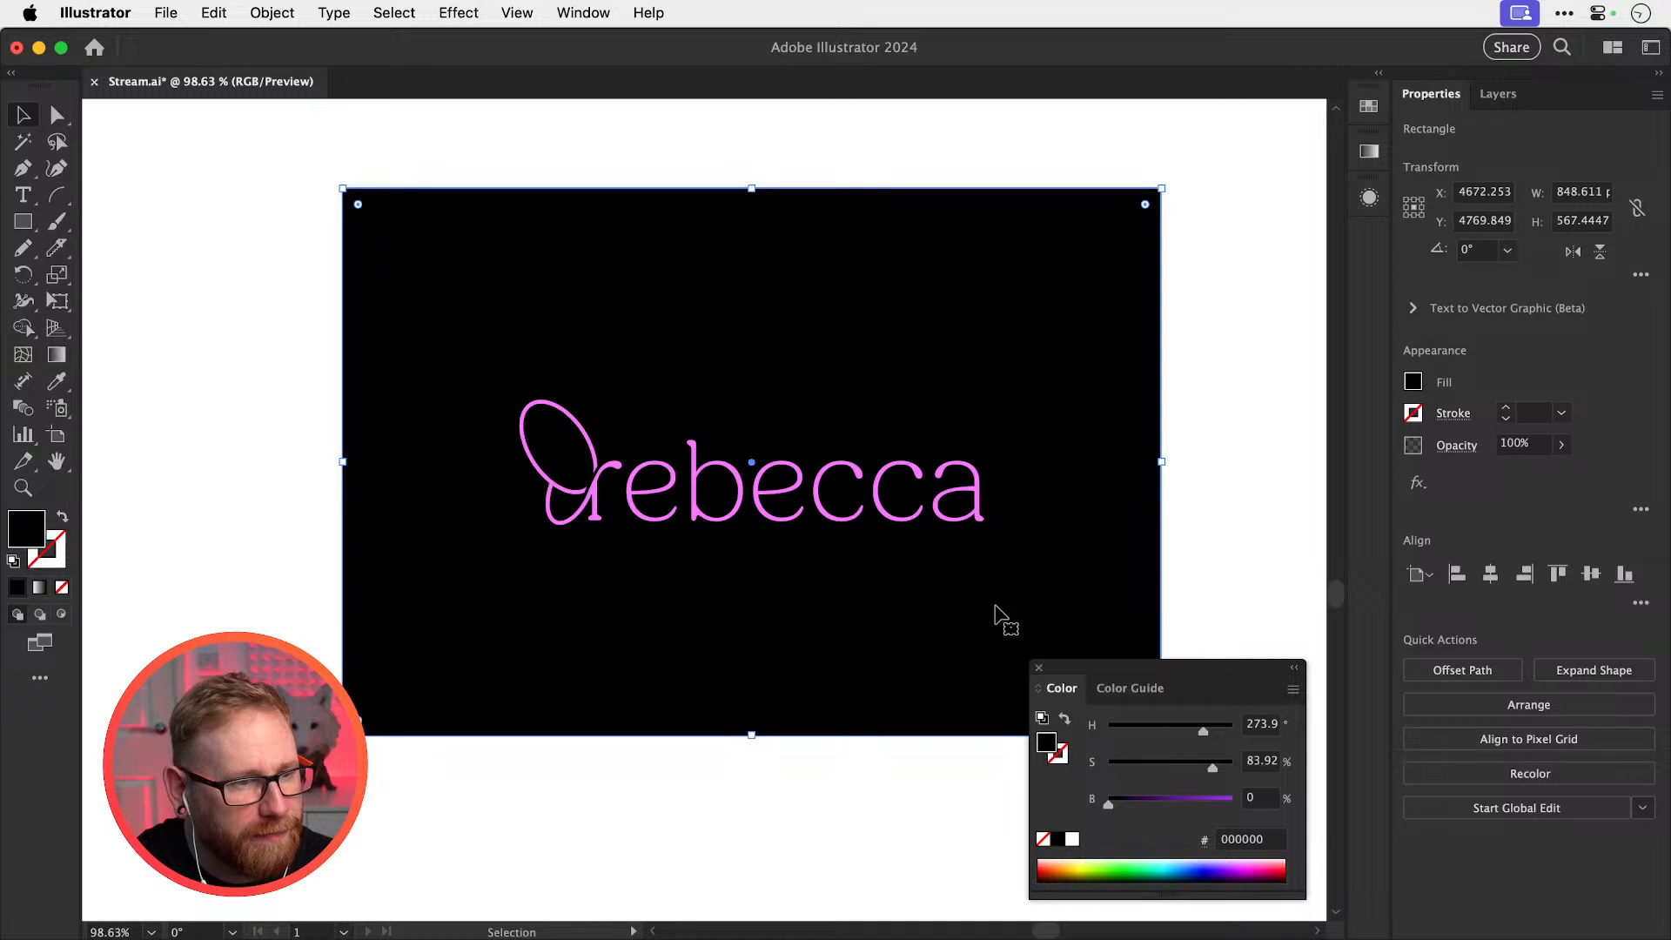
left_click_drag(916, 516, 1071, 838)
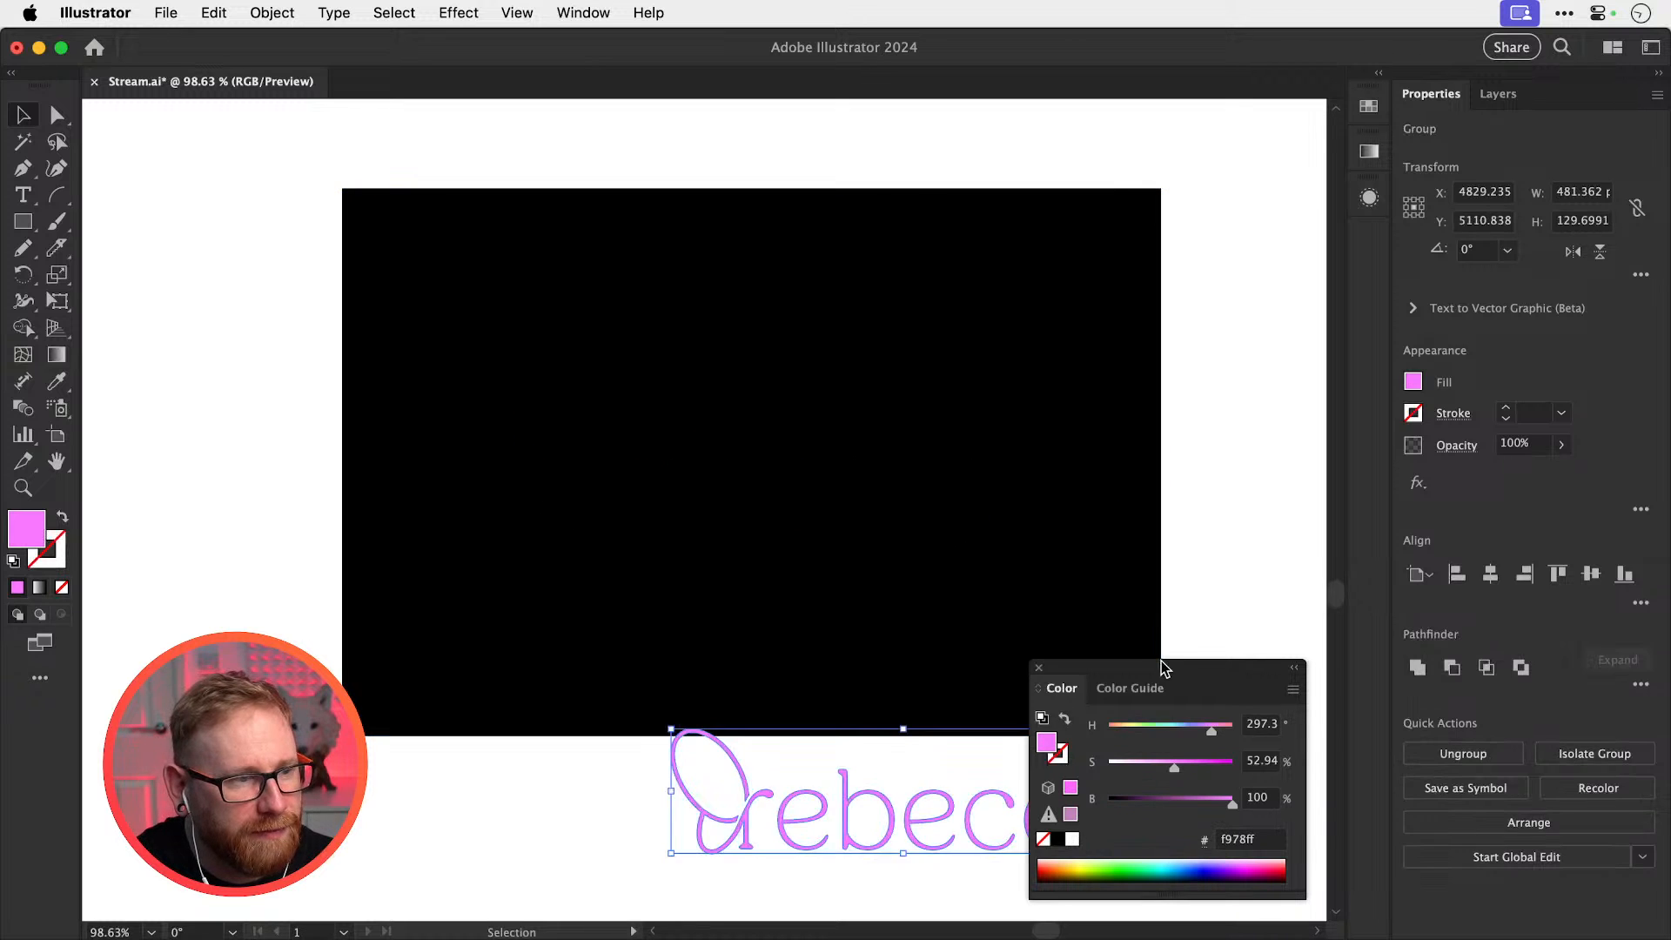
key("super+z")
left_click(1072, 838)
left_click(1263, 591)
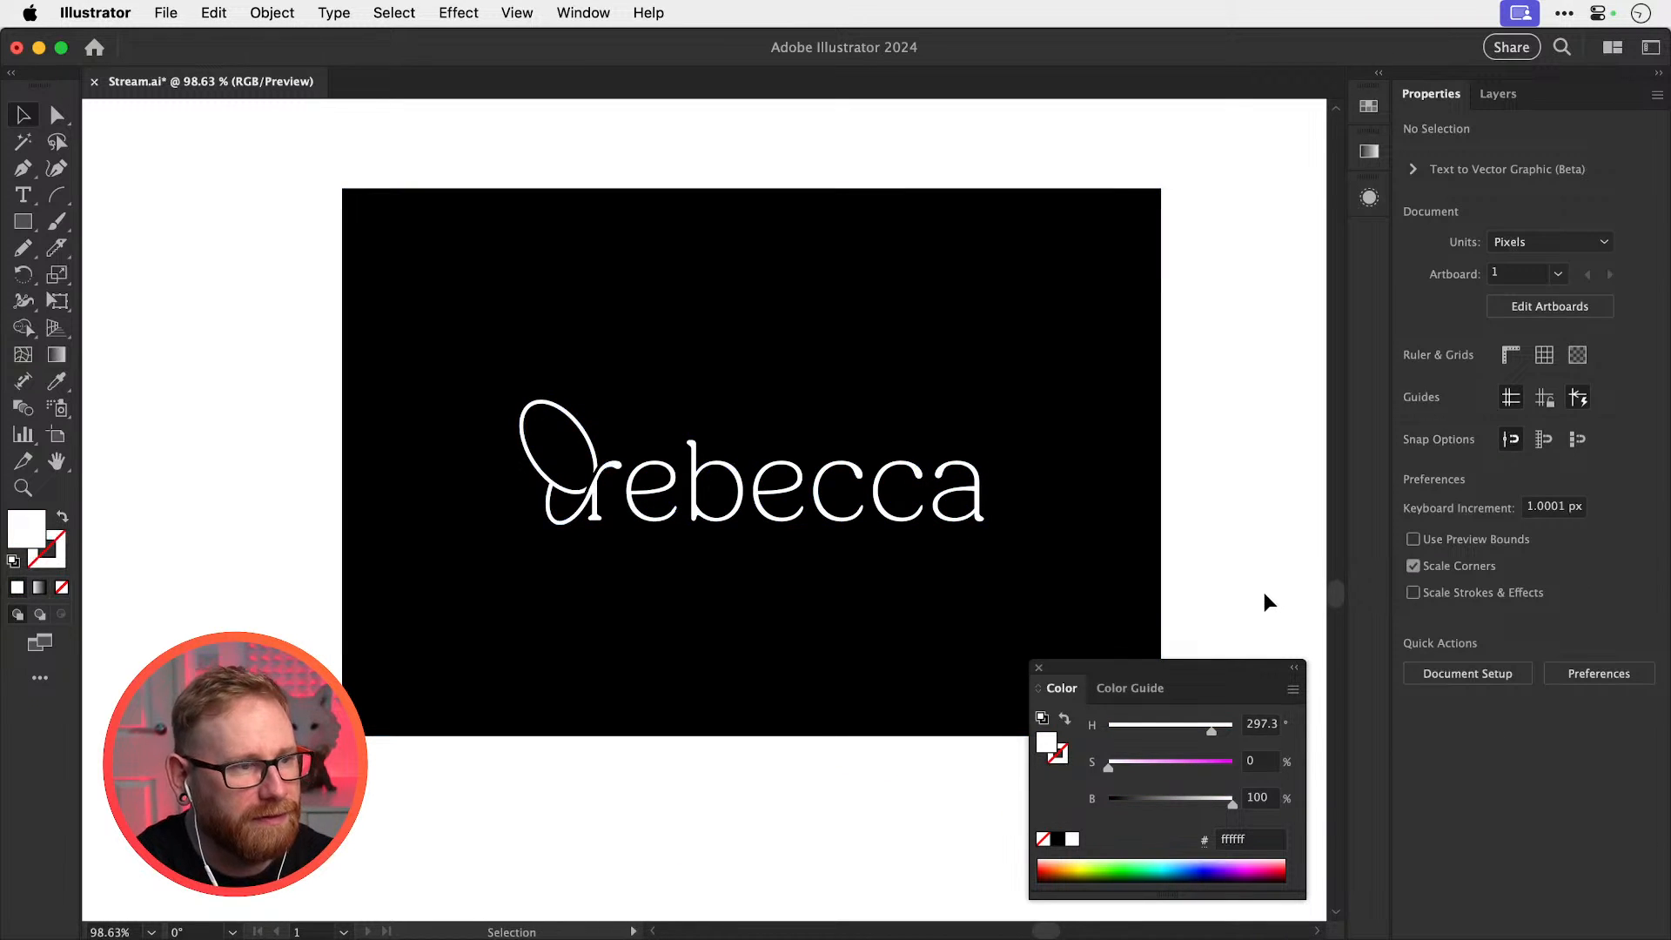
Set the card background to near-black hex 111111
key("super+minus")
key("super+minus")
key("super+space")
left_click_drag(736, 514, 1033, 438)
left_click(1037, 438)
left_click_drag(1117, 806, 1107, 807)
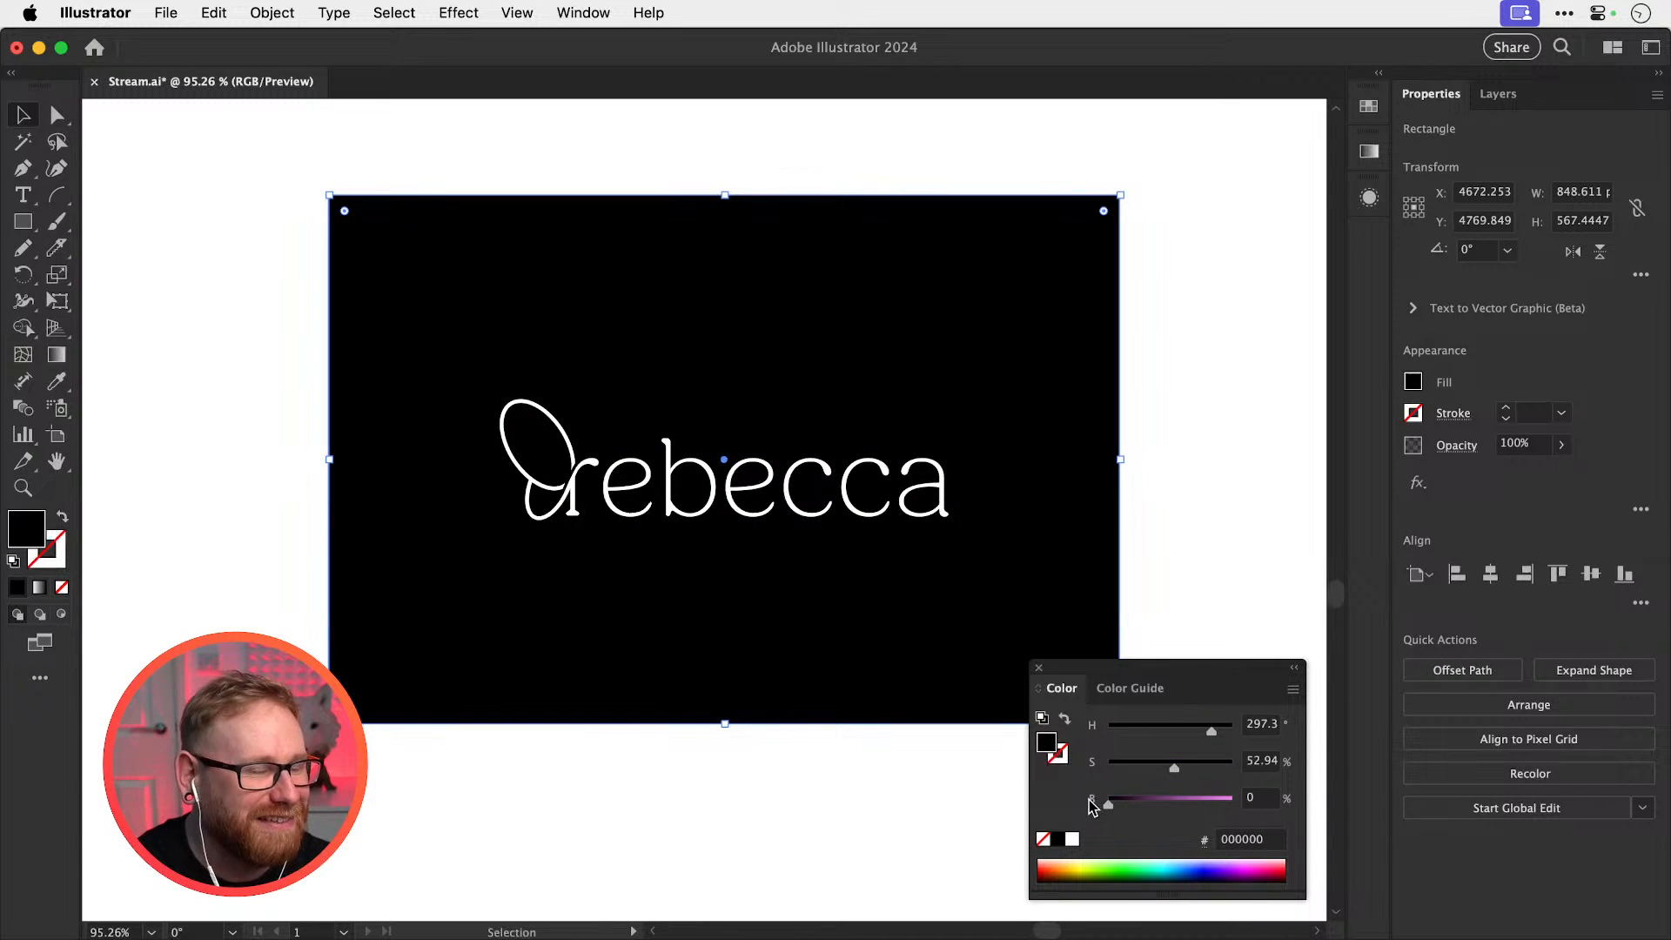
left_click(1250, 839)
type("111111")
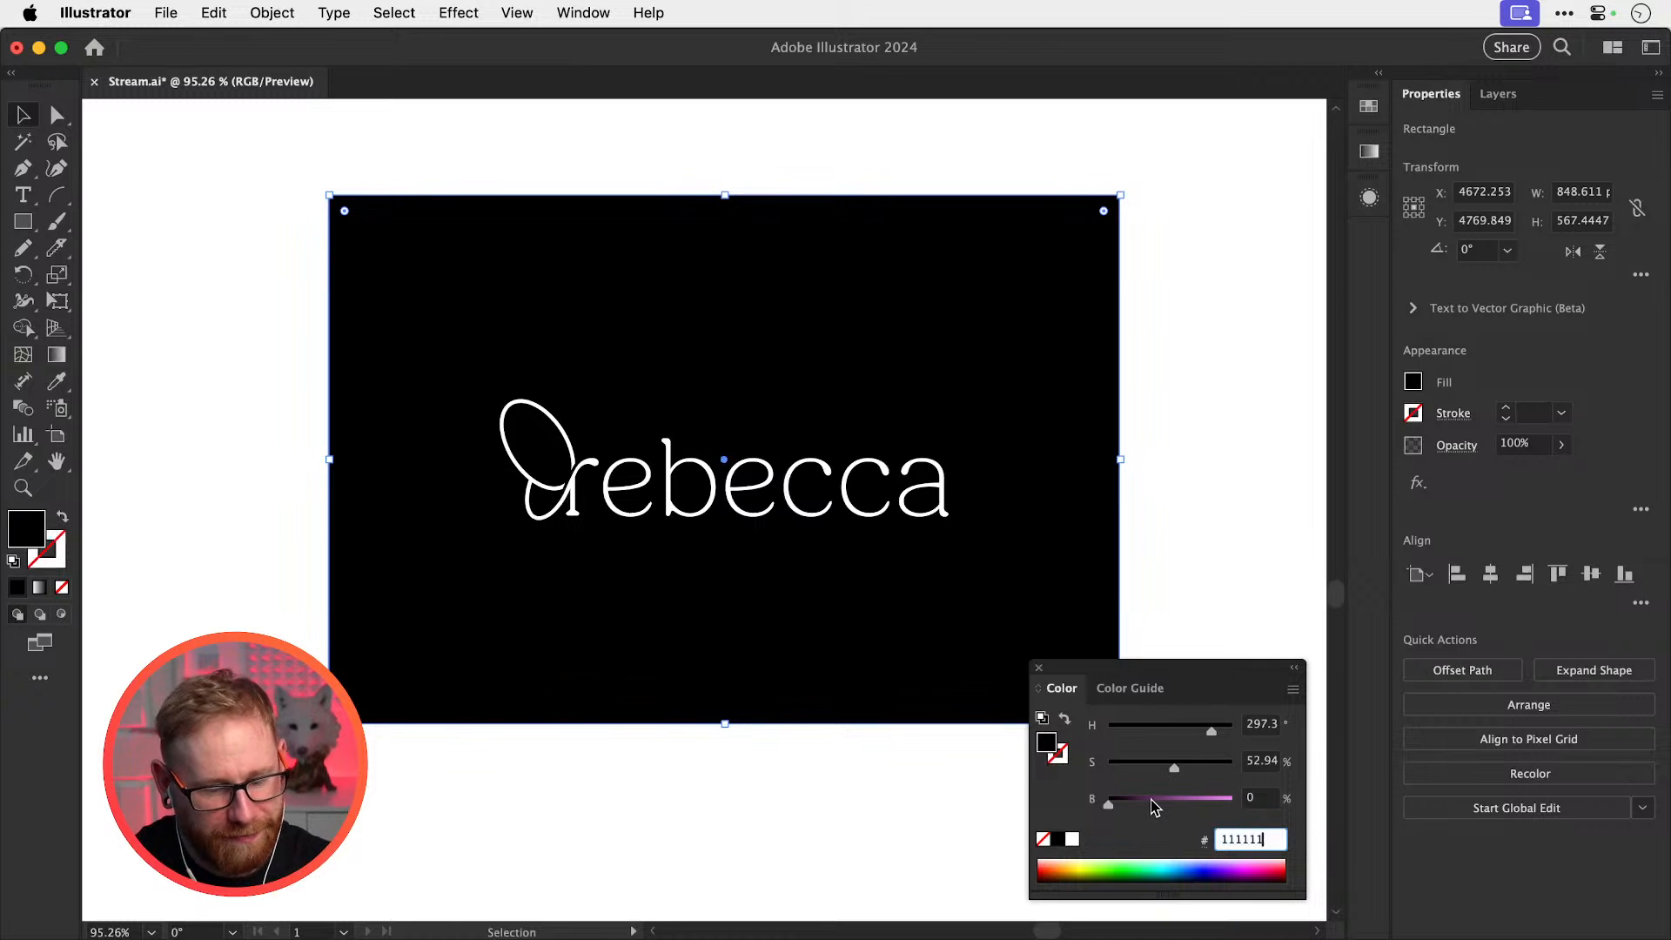
key("Return")
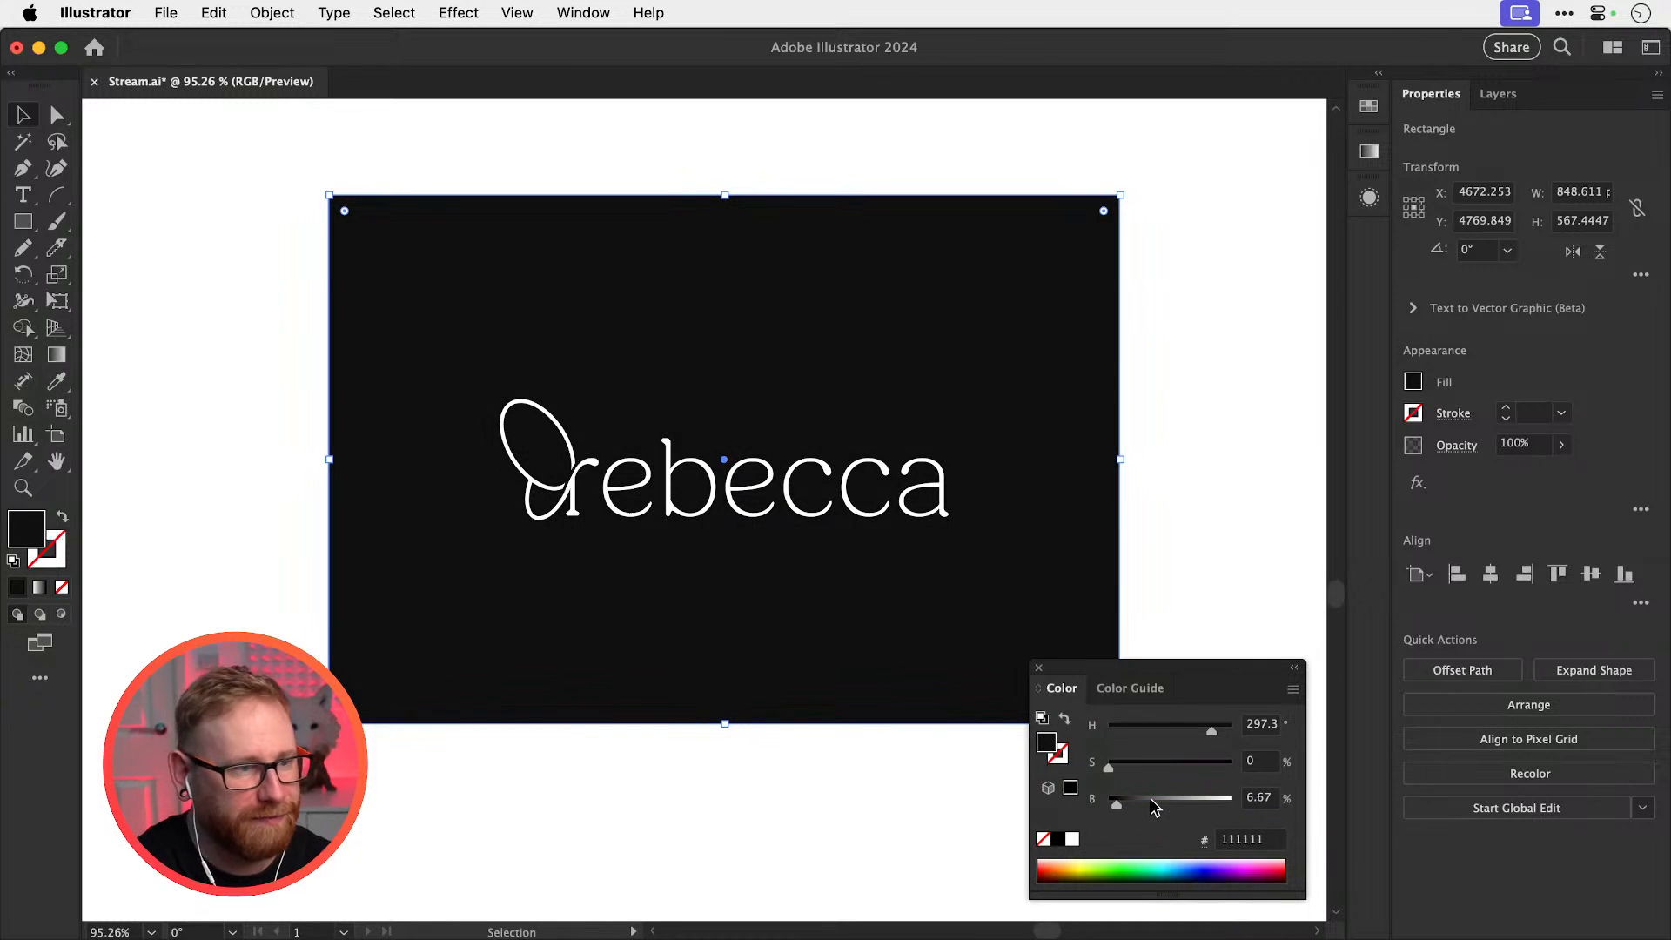
left_click(1250, 494)
key("super+minus")
key("super+minus")
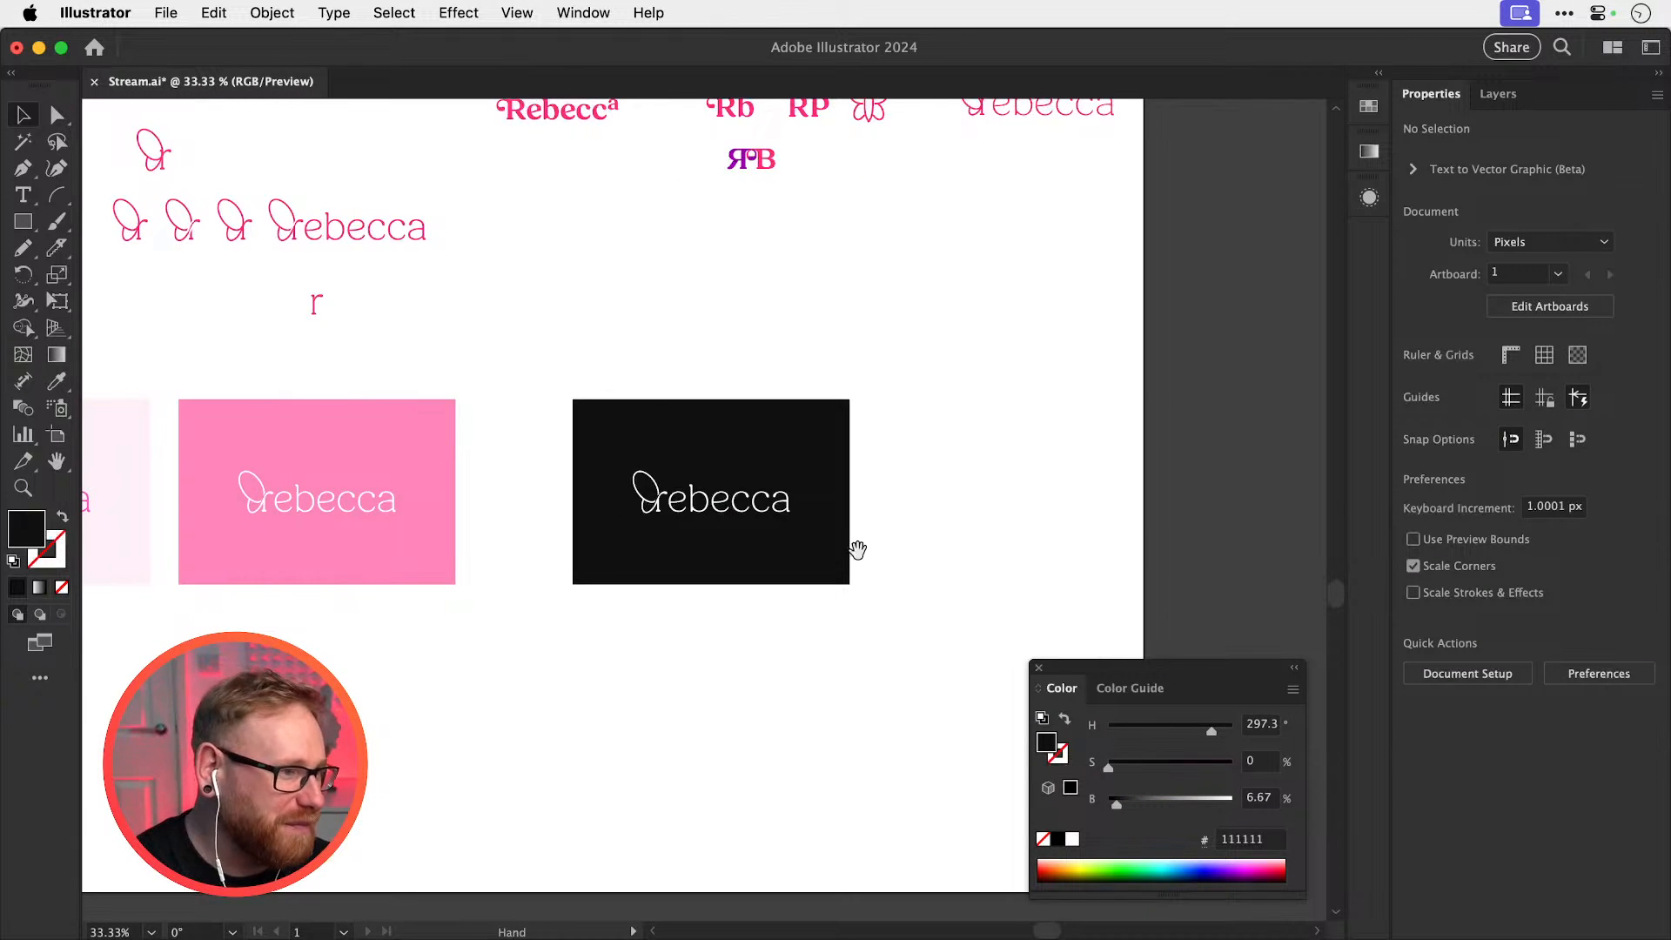
Alt+Shift-drag a copy of the wordmark straight down below the pale-pink card
scroll(857, 550, "left", 10)
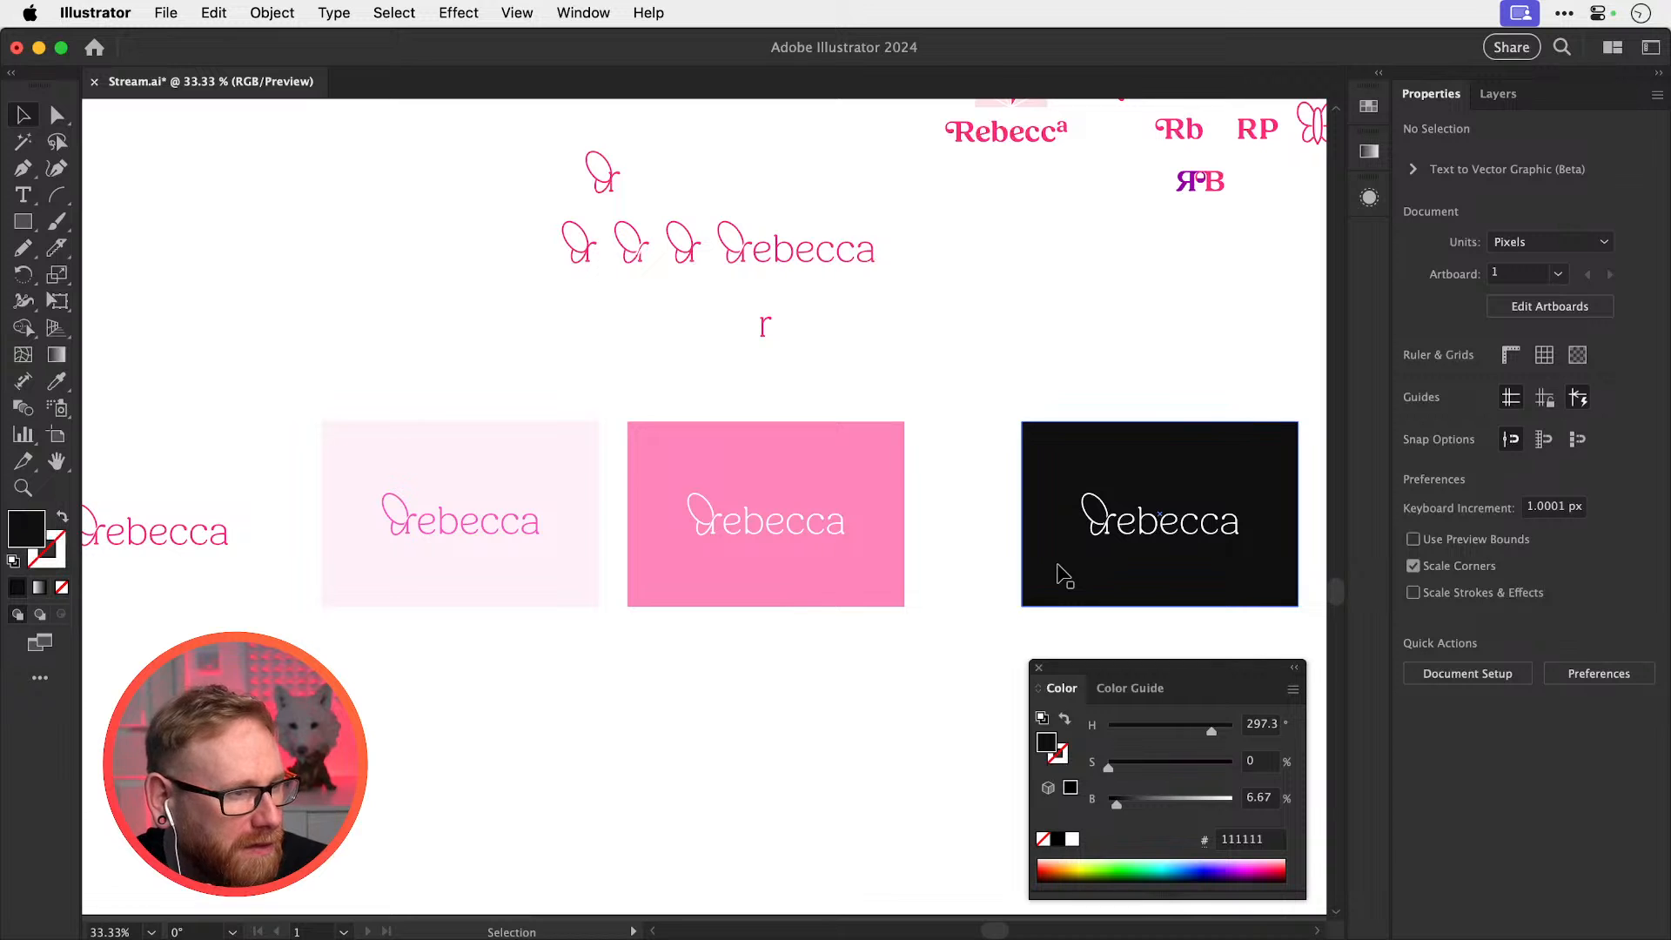
key("super+space")
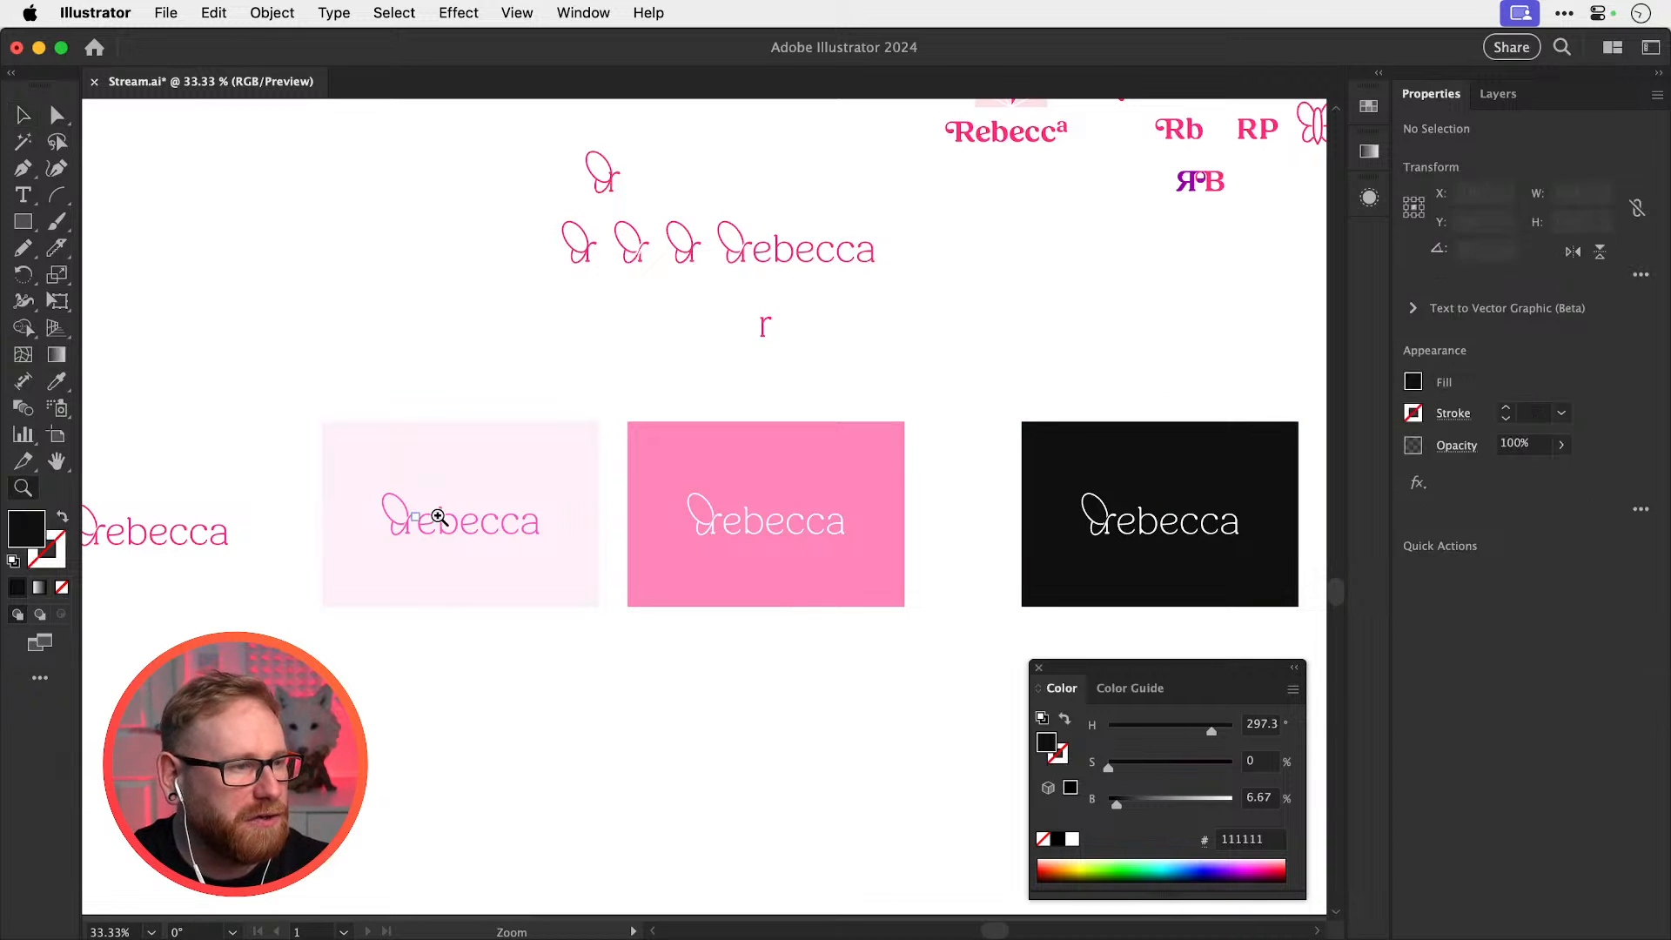
left_click_drag(450, 532, 777, 849)
left_click(477, 662)
key("super+space")
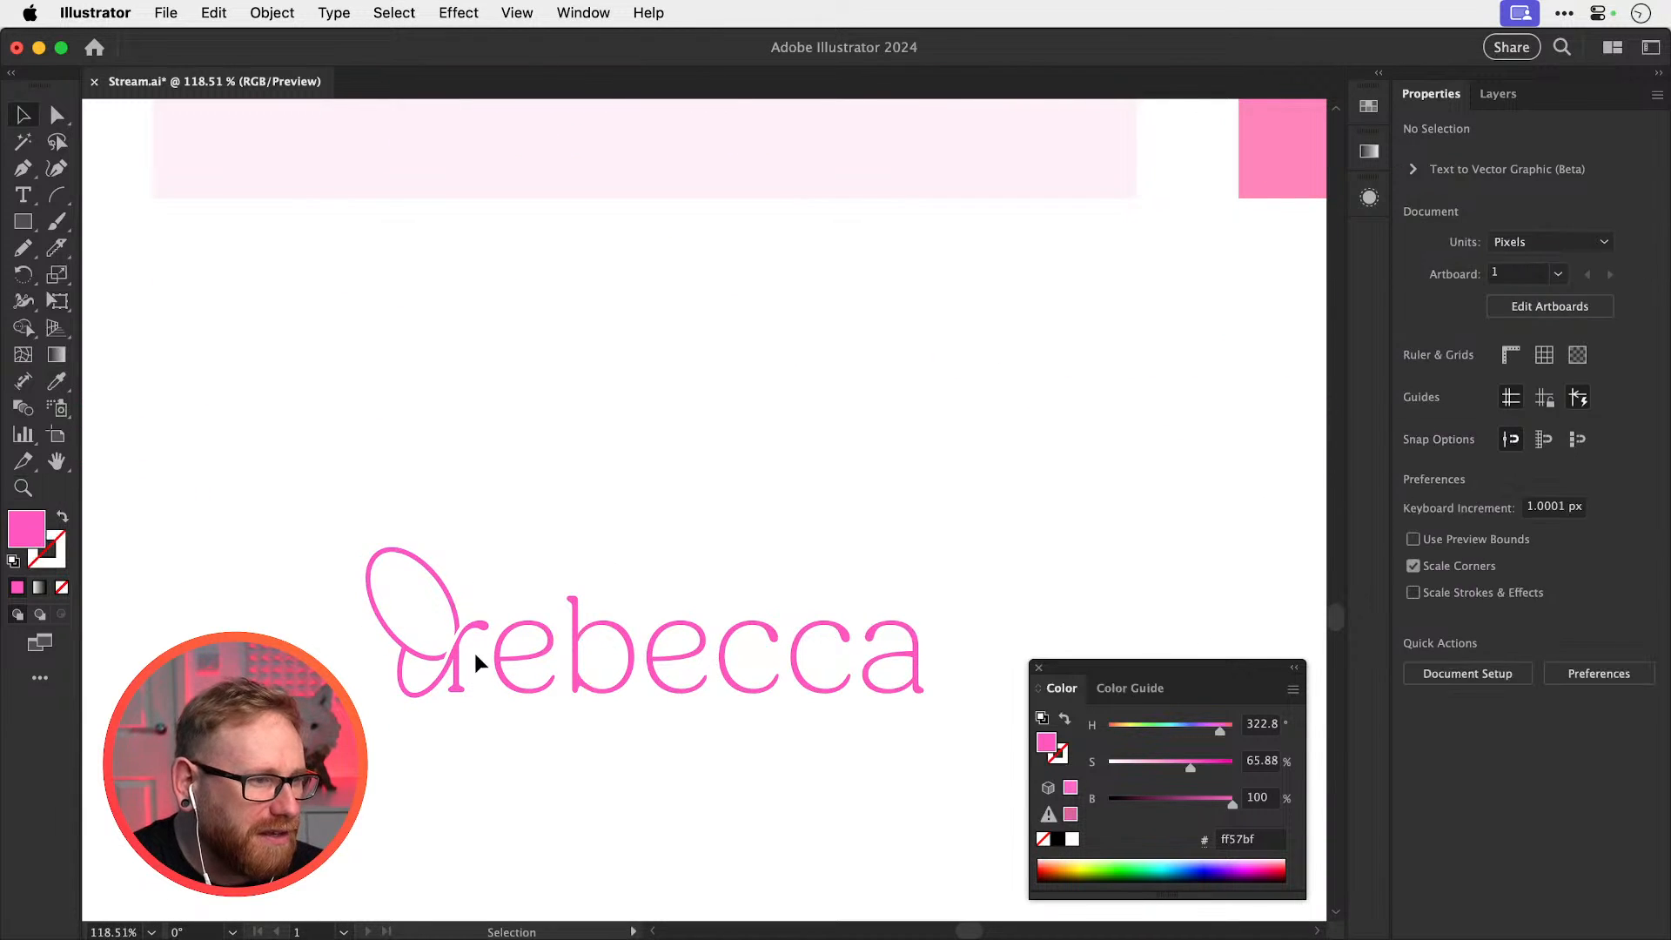
Recolour the copy's ebecca letters to purple a673ff, leaving the butterfly r pink
key("a")
left_click_drag(973, 779, 499, 582)
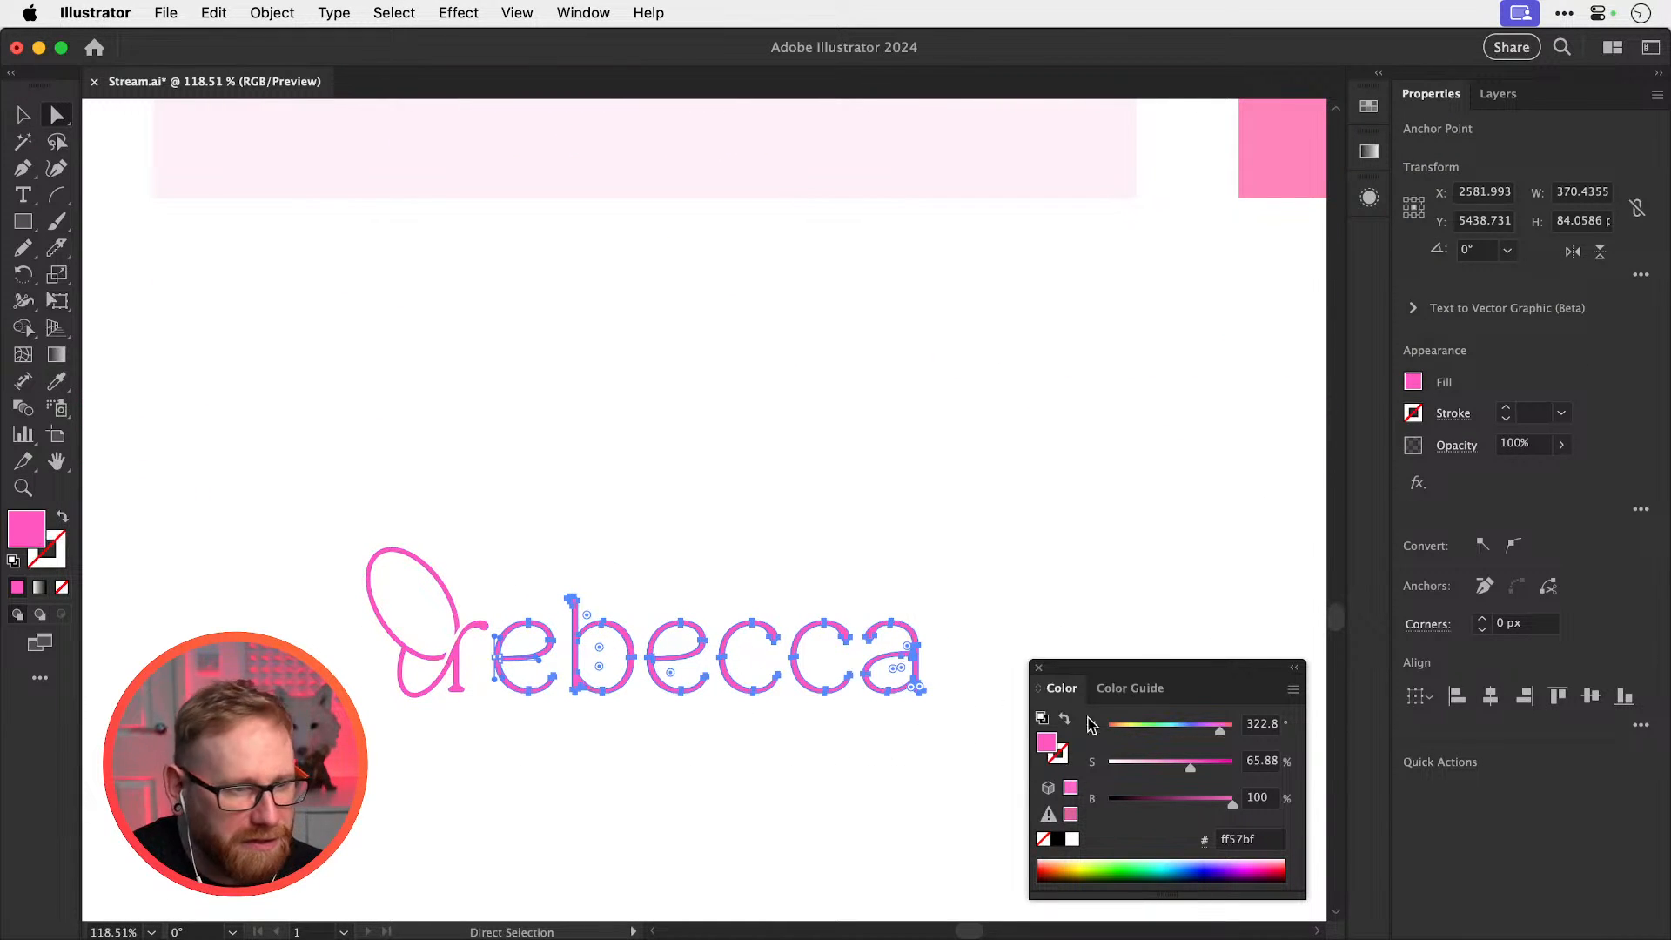
left_click_drag(1199, 734, 1178, 769)
key("v")
left_click(1010, 509)
left_click_drag(959, 534, 1060, 379)
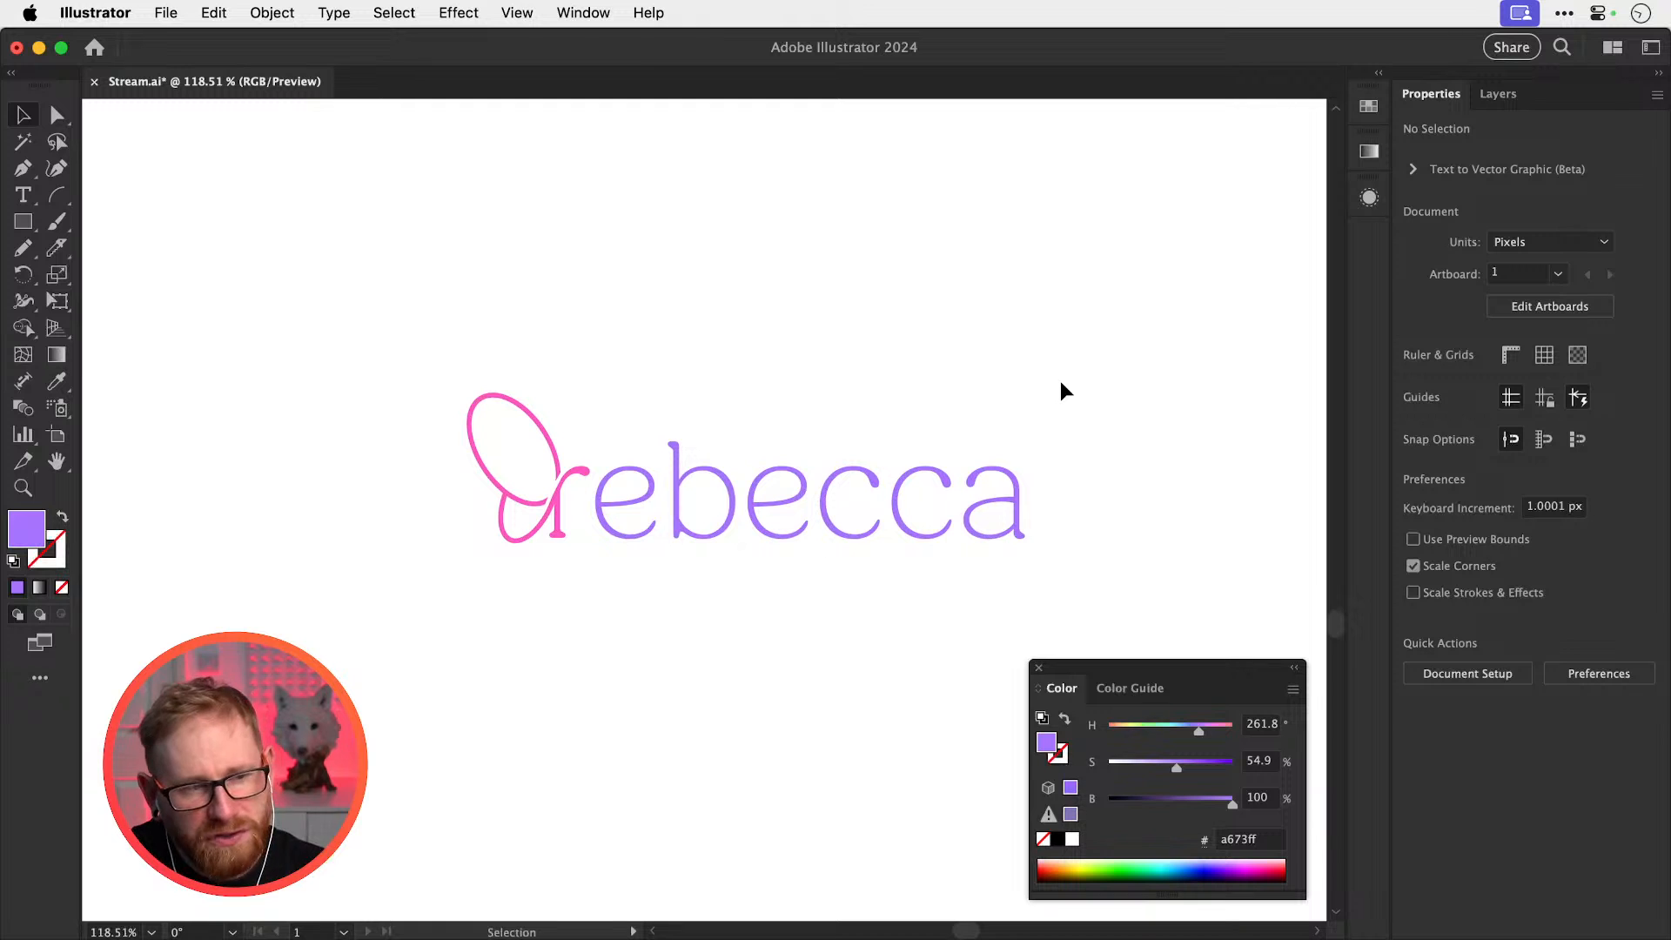
left_click_drag(817, 646, 776, 642)
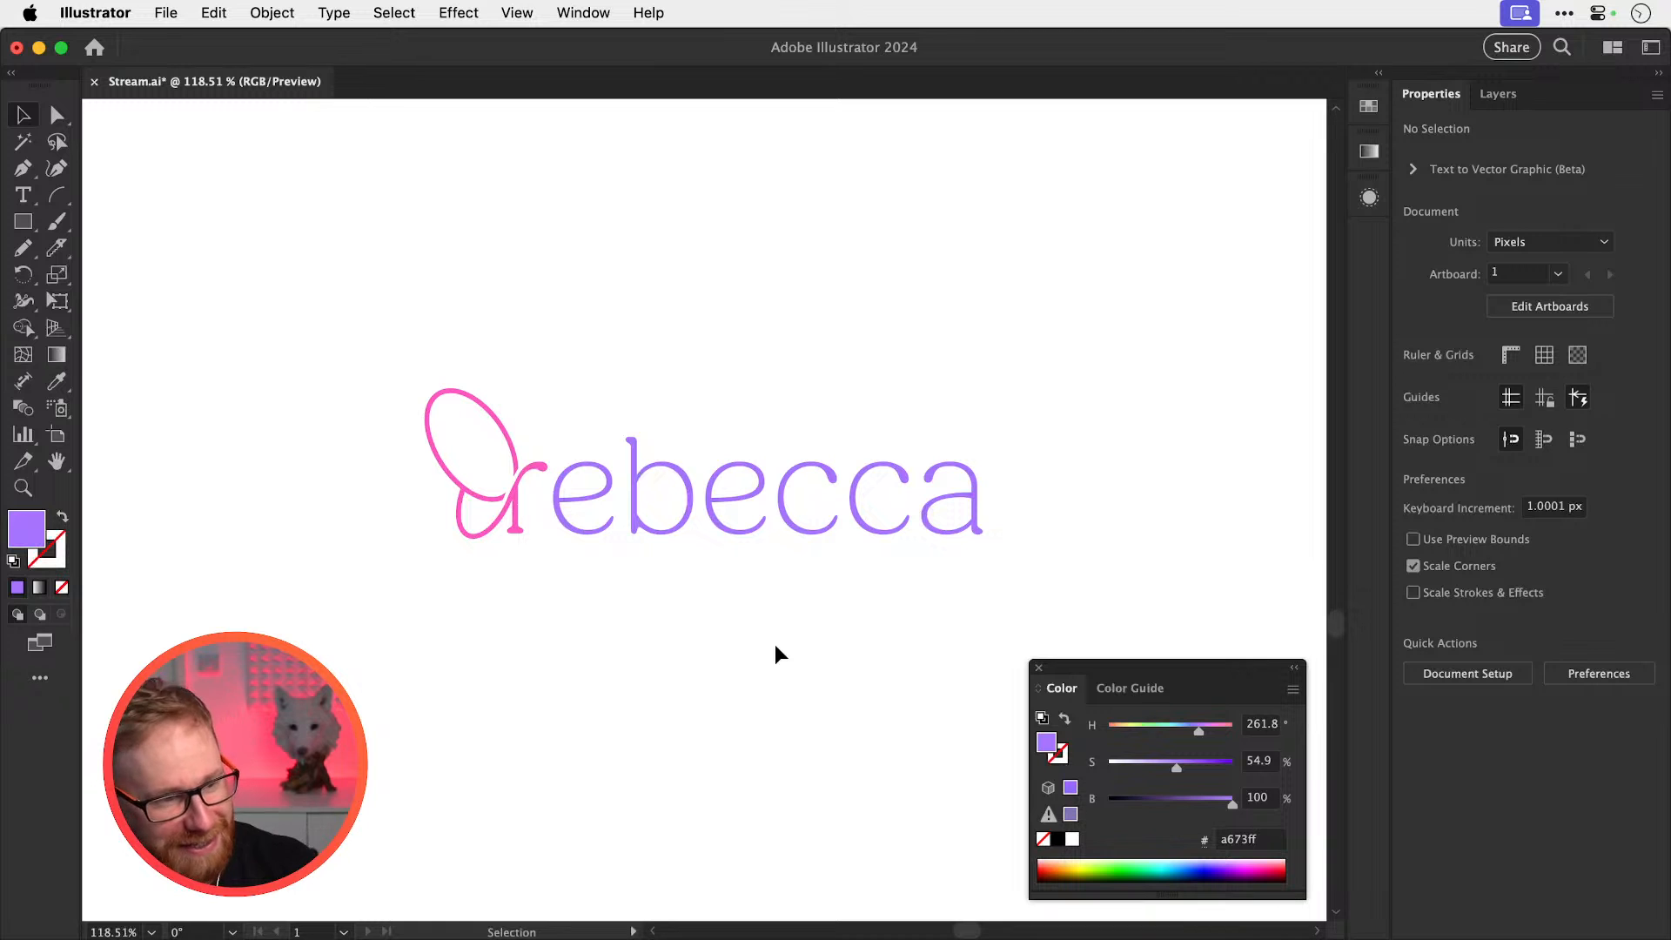
key("super+minus")
key("super+minus")
key("super+minus")
key("super+minus")
key("super+minus")
key("super+minus")
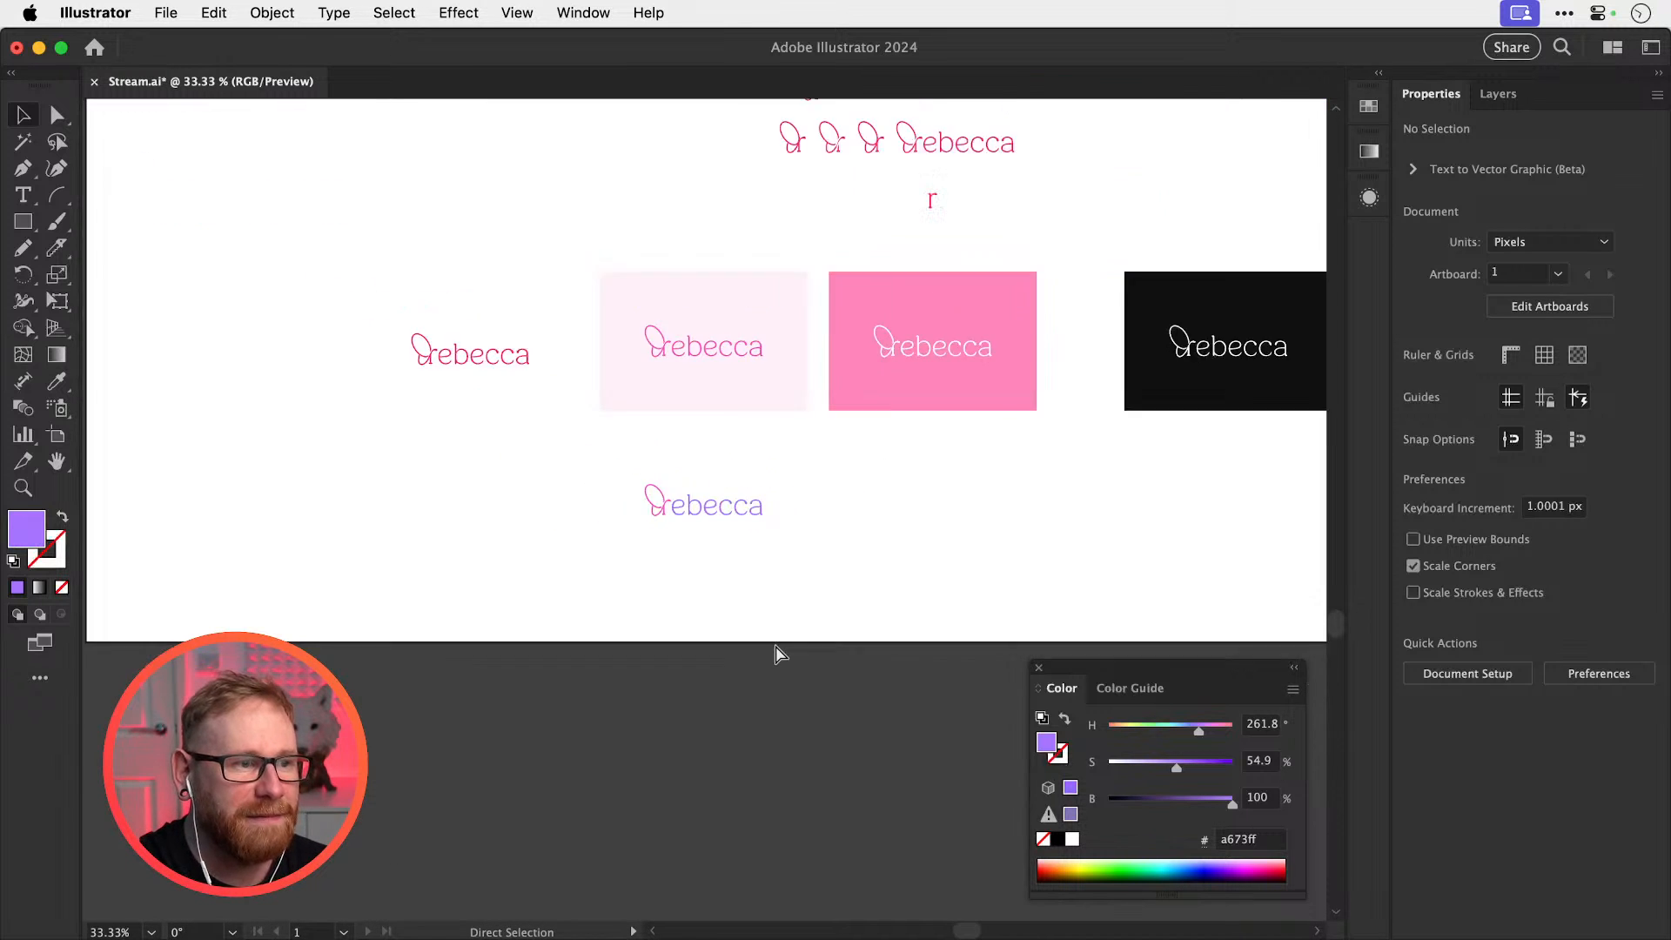
scroll(775, 649, "up", 5)
scroll(775, 649, "right", 2)
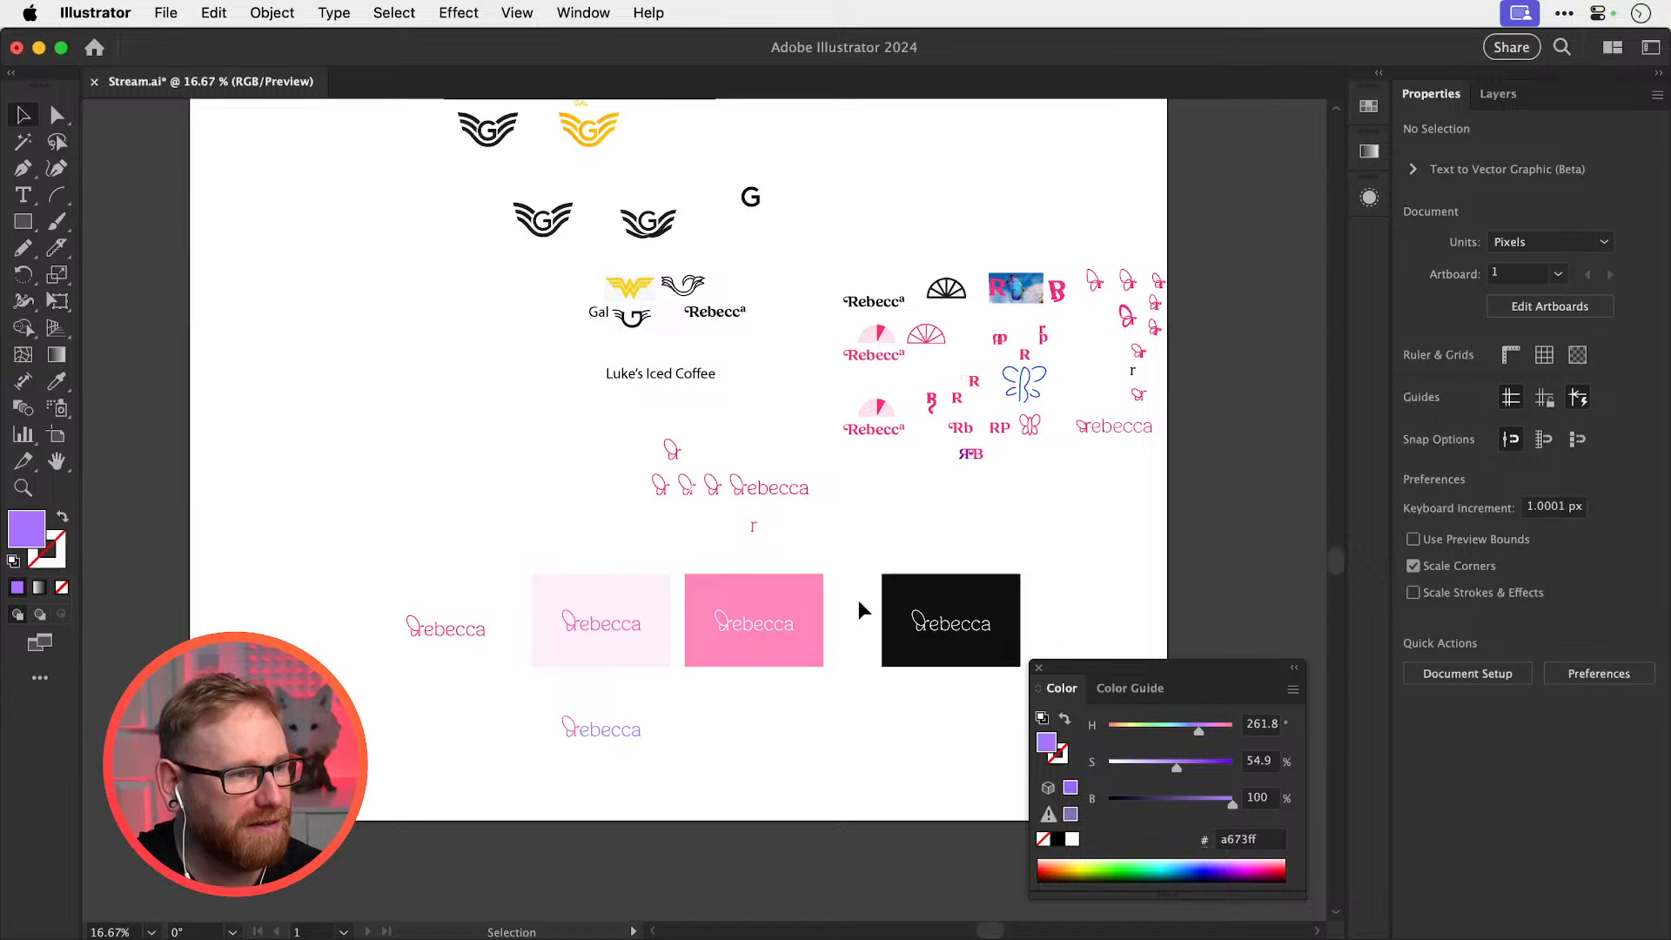
key("z")
left_click_drag(564, 731, 983, 755)
left_click_drag(735, 670, 848, 597)
left_click_drag(688, 639, 842, 679)
key("v")
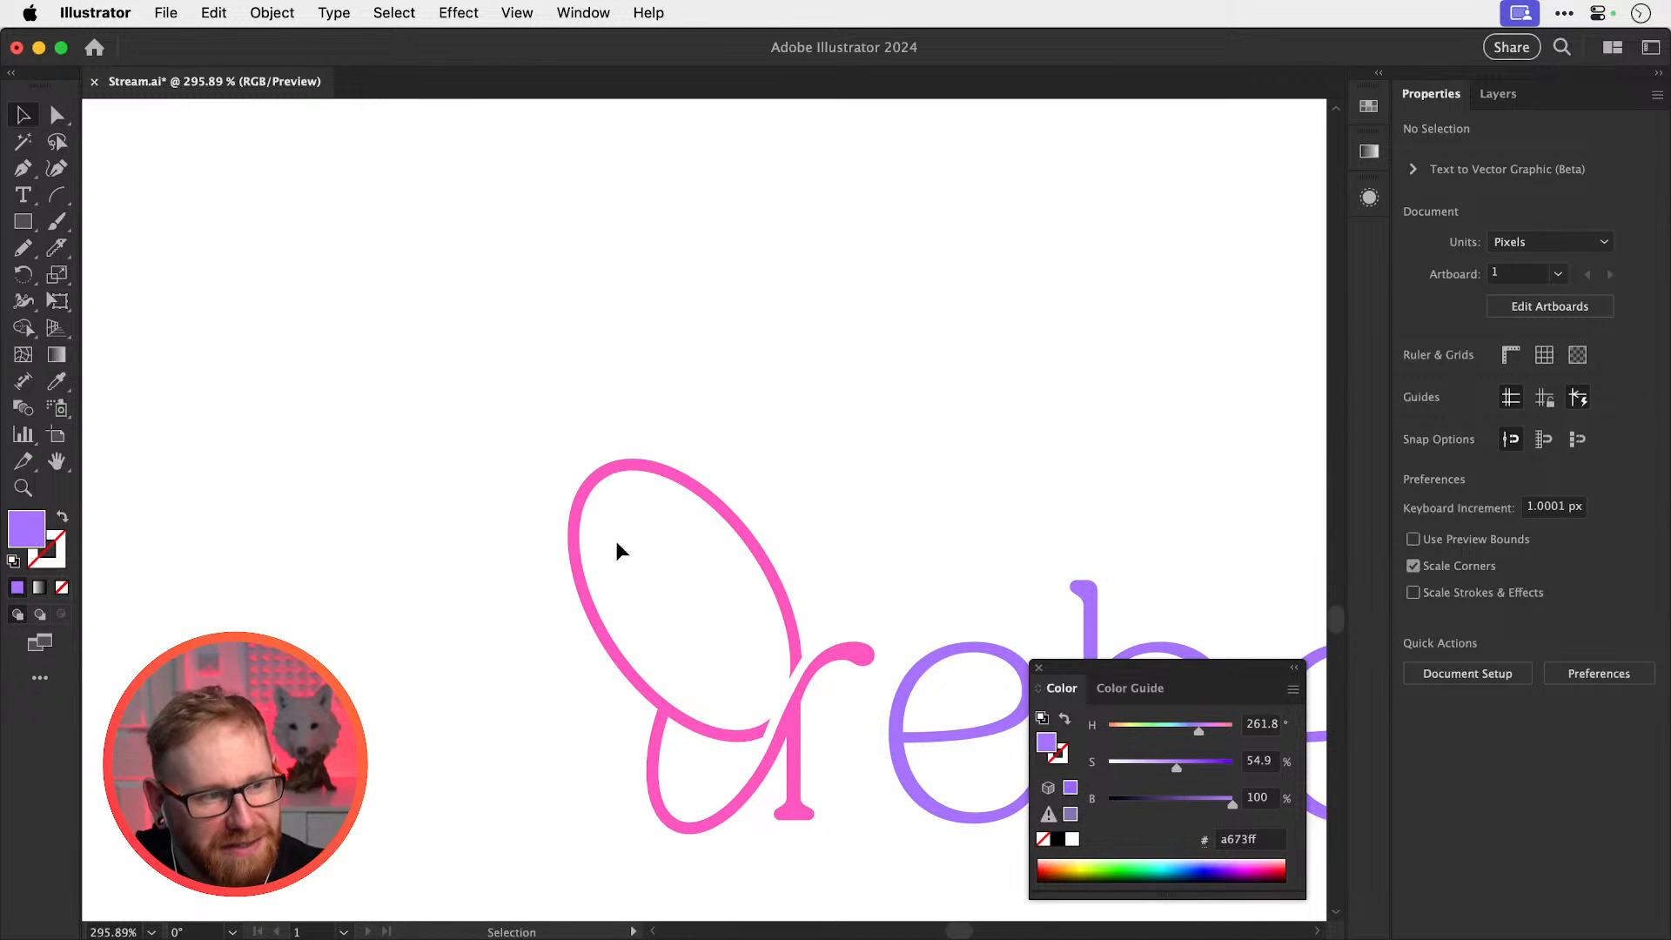
Zoom in on the butterfly r's upper wing and check the pink butterfly r group
key("z")
left_click_drag(873, 680, 935, 642)
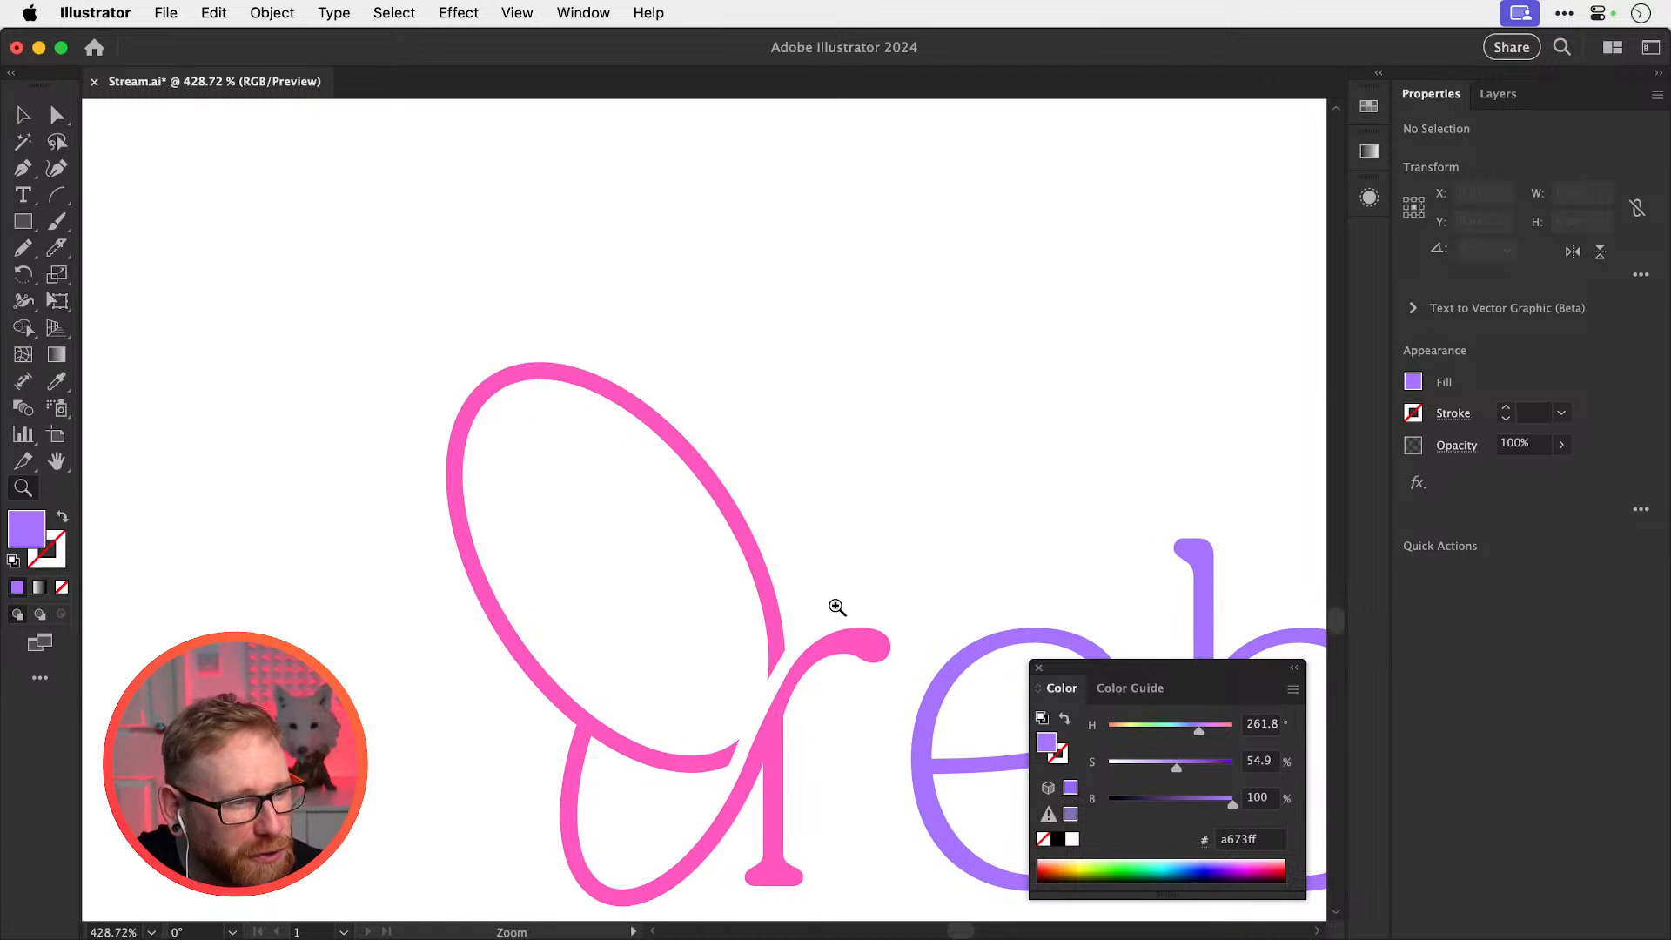
key("v")
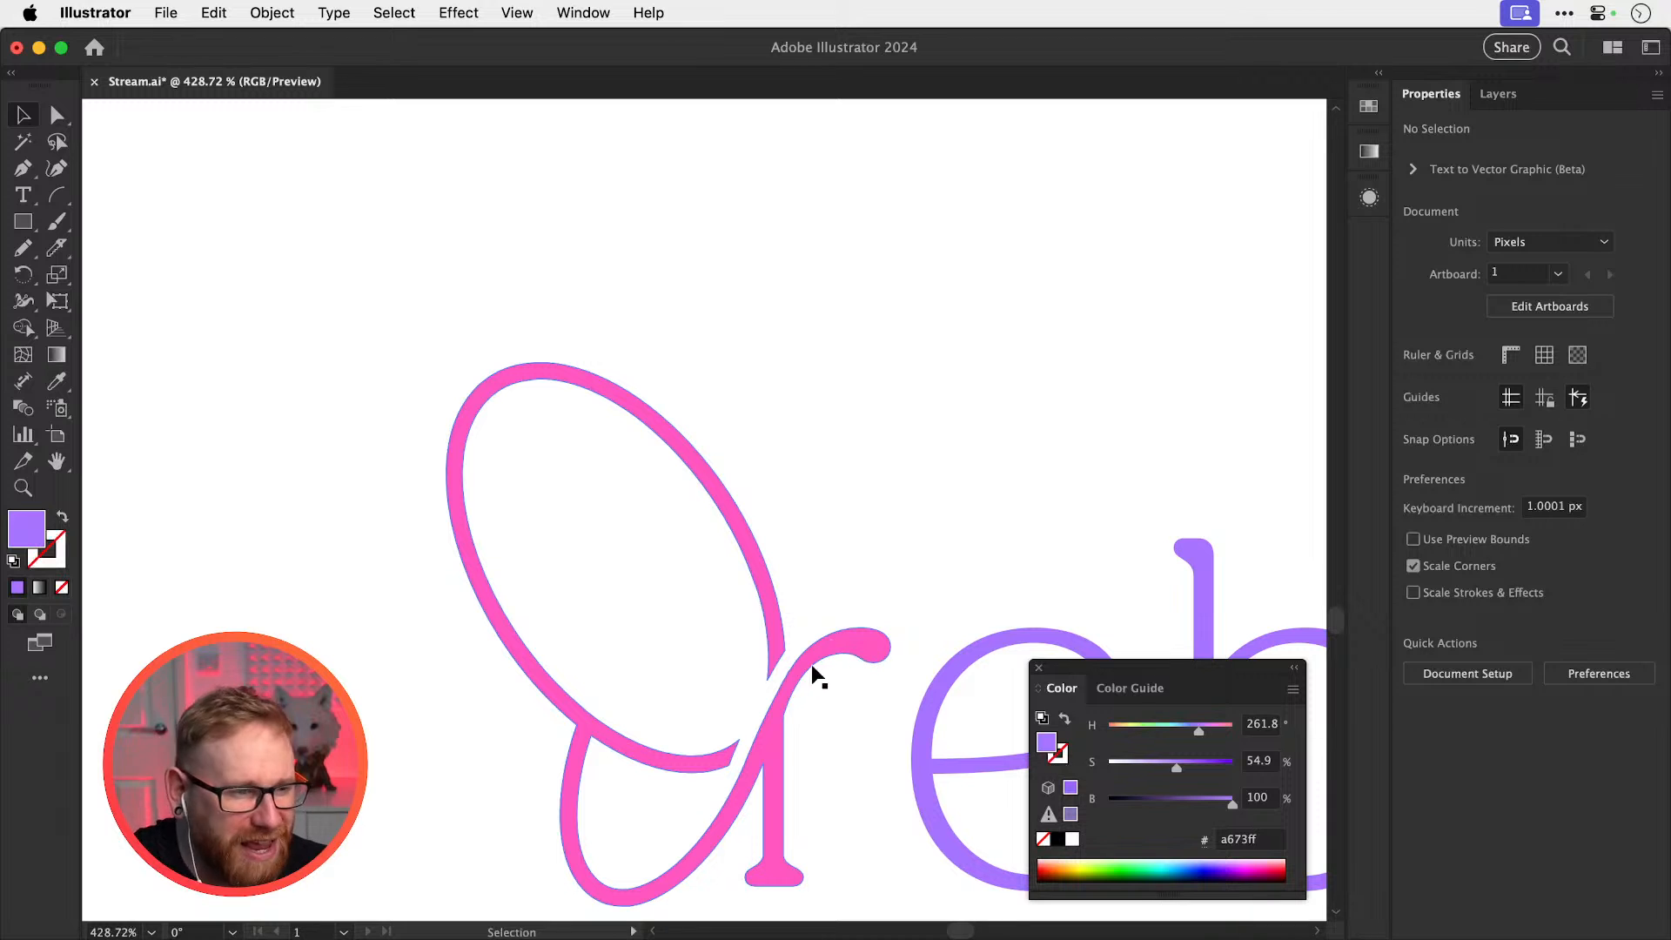
mouse_move(839, 641)
left_mouse_down()
mouse_move(742, 597)
mouse_move(841, 623)
left_mouse_up()
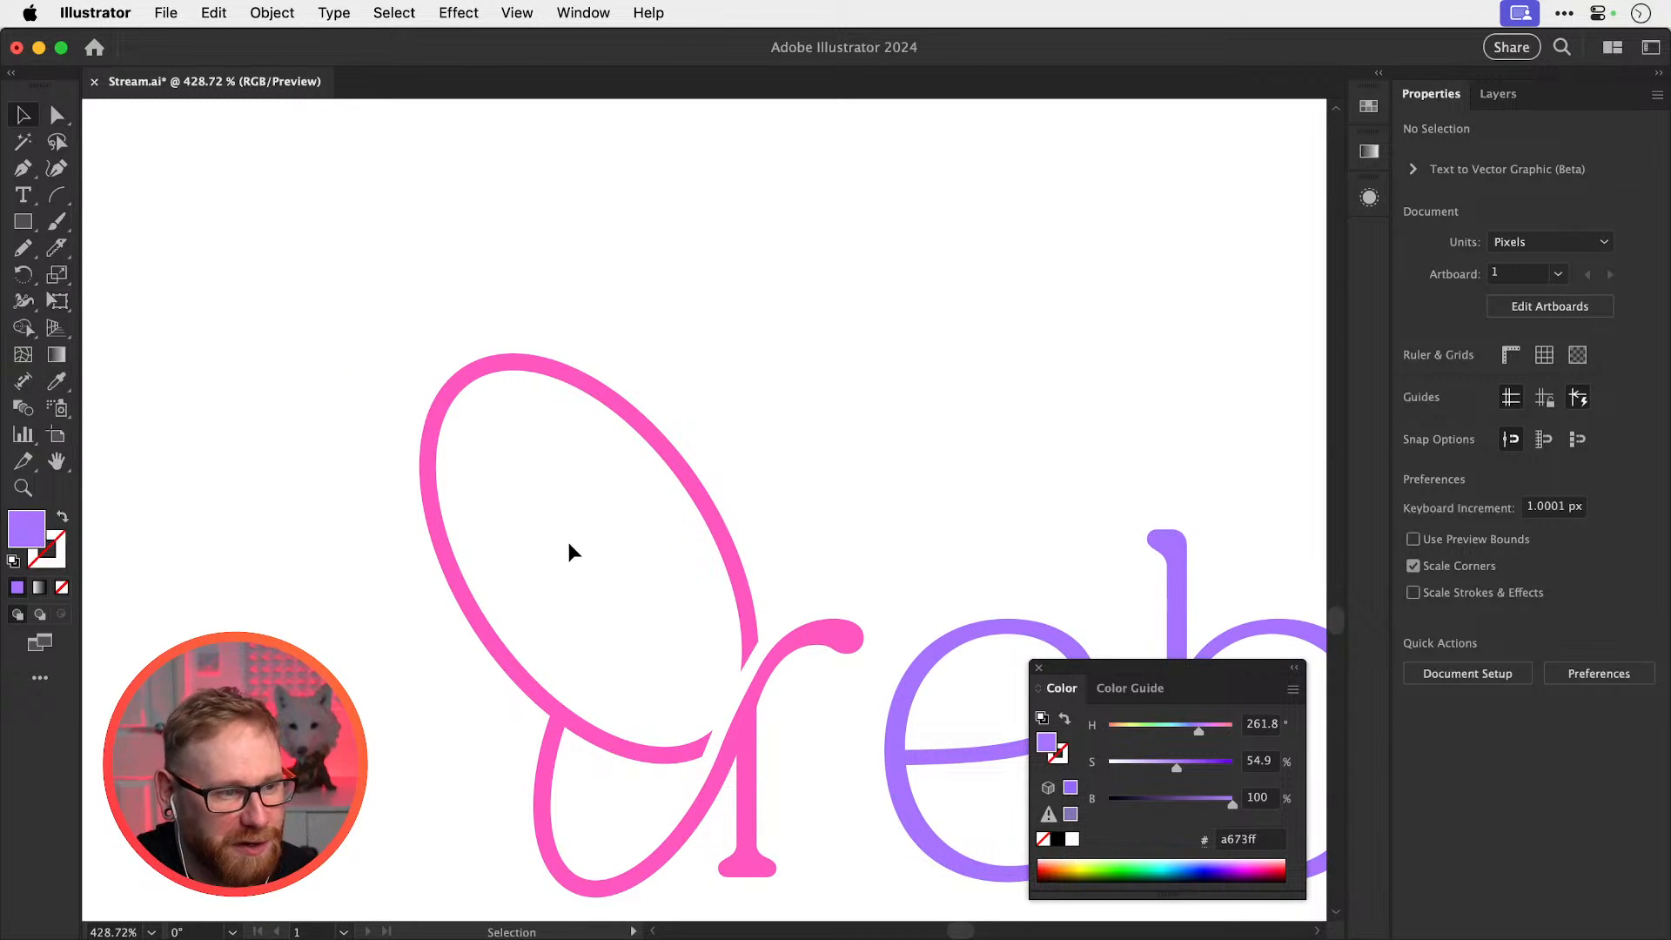
left_click(57, 195)
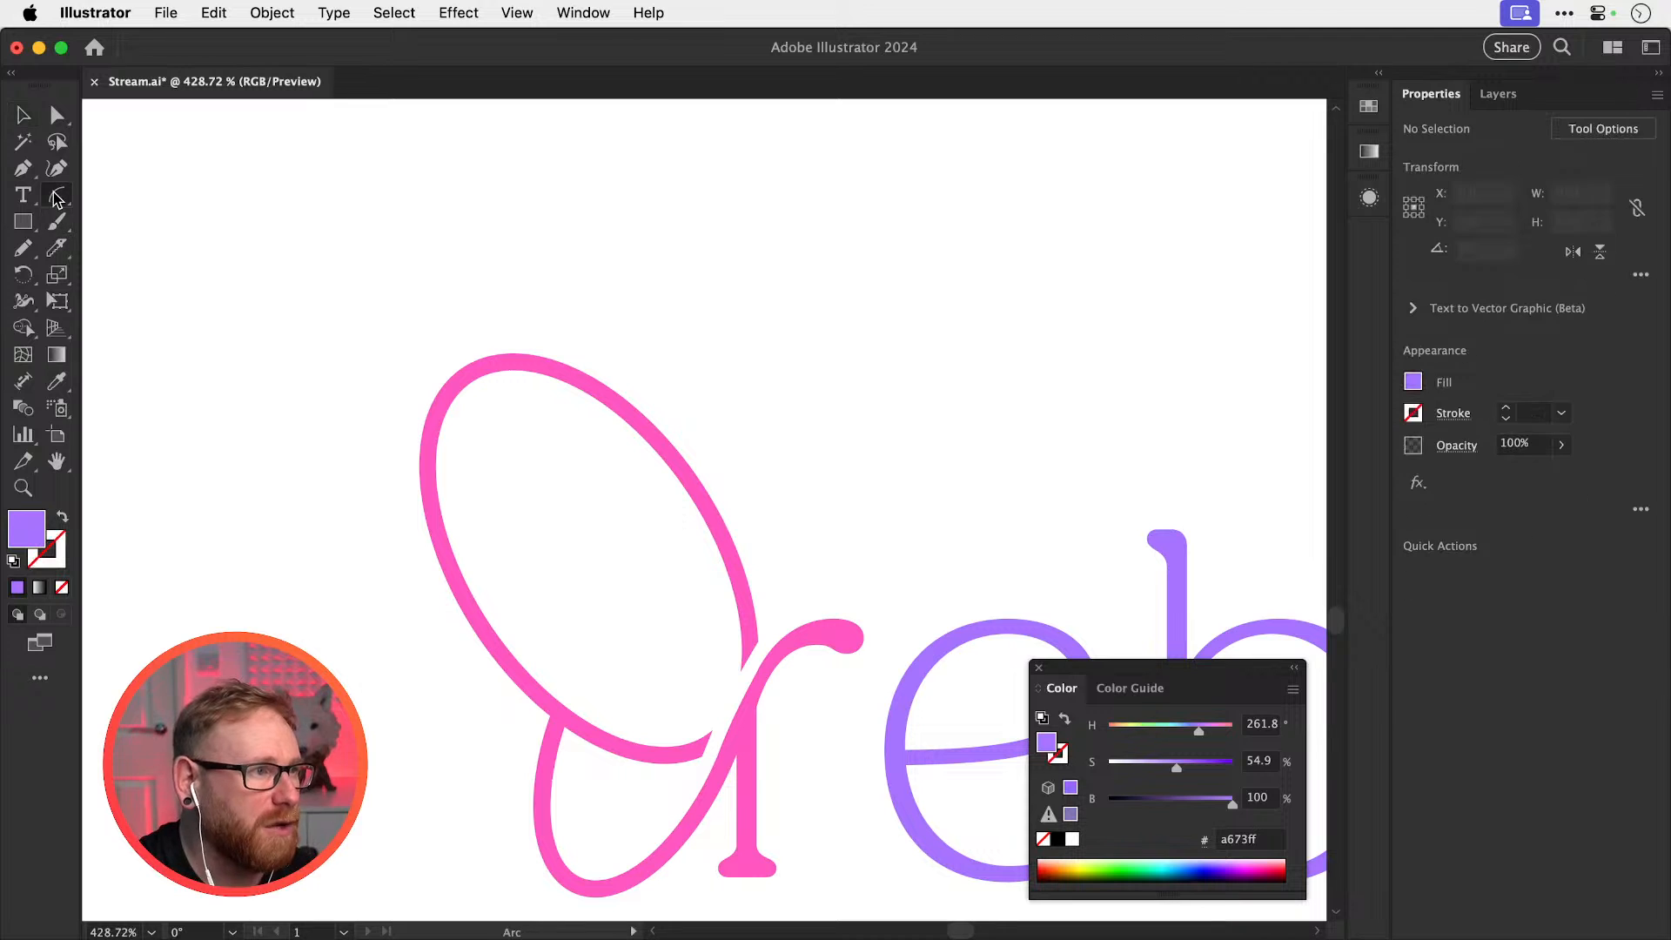
key("v")
left_click(473, 602)
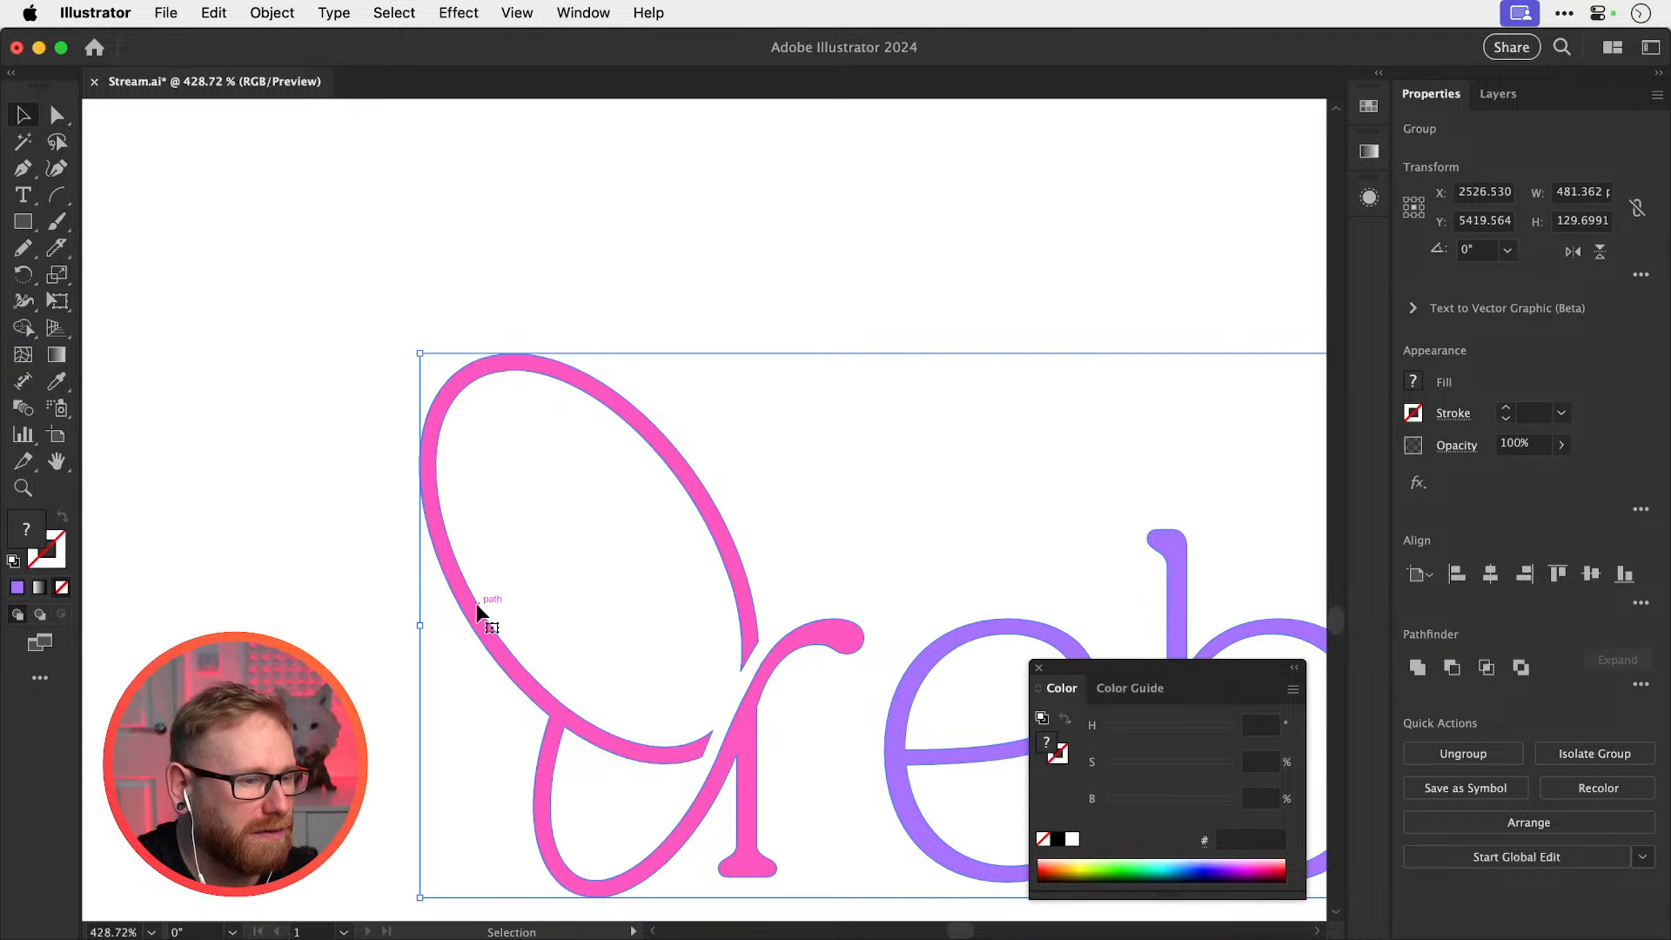
left_click(366, 509)
Pen-draw a curve along the inner edge of the upper wing toward its lower tip
left_click(26, 175)
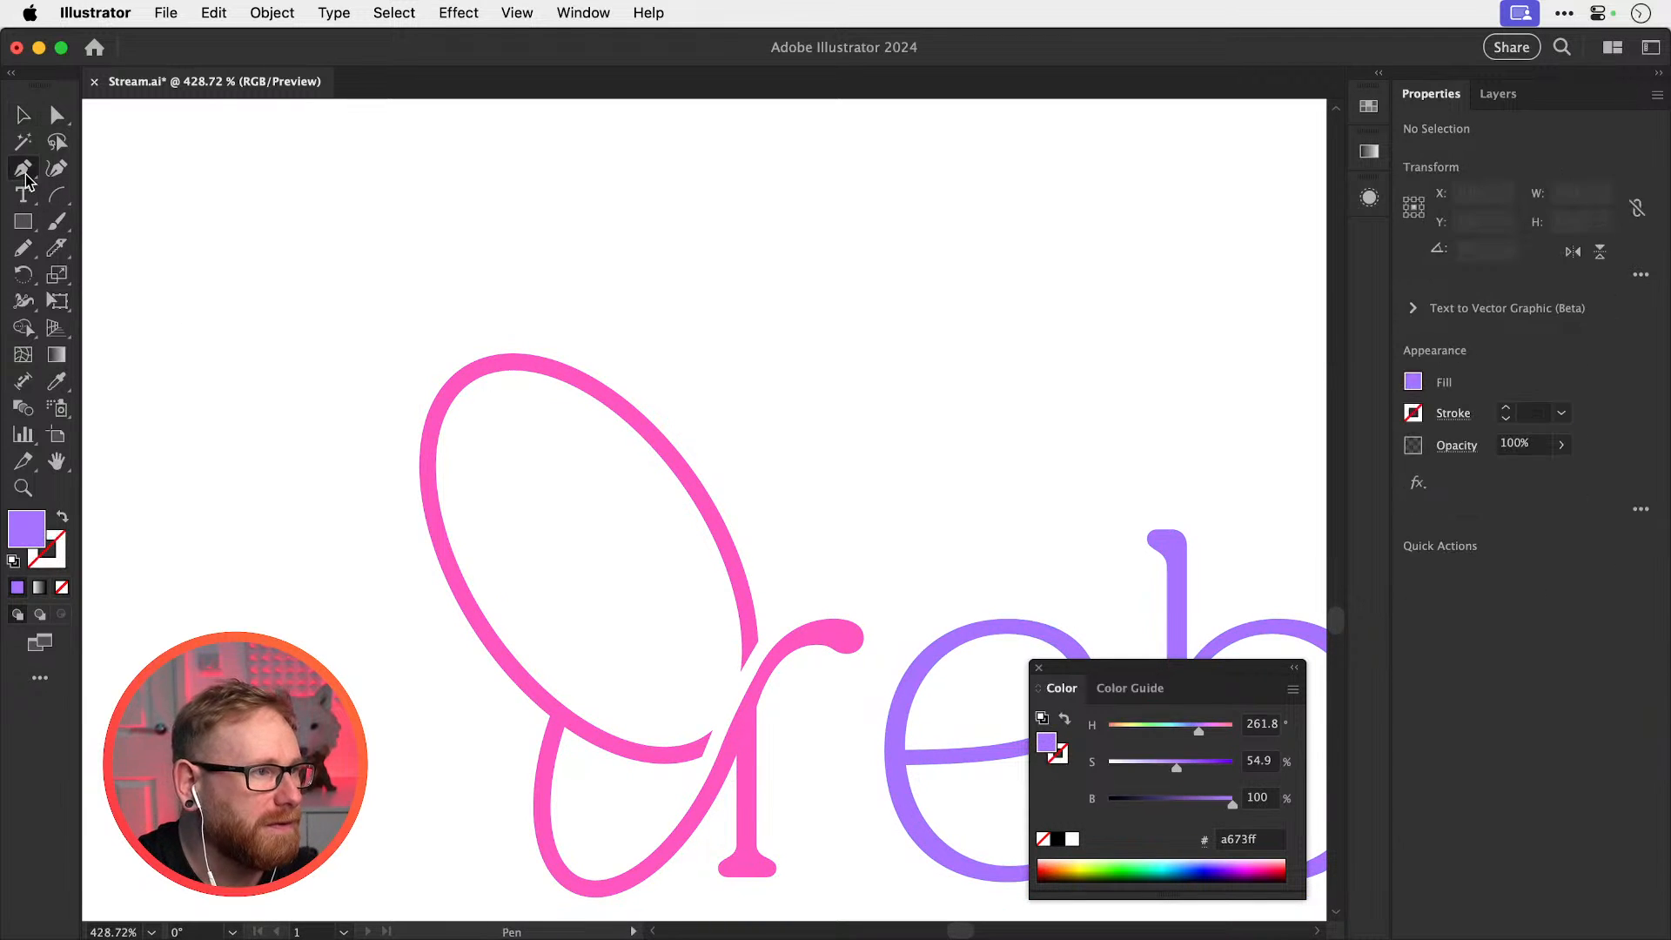
left_click(484, 401)
left_click_drag(514, 608, 606, 732)
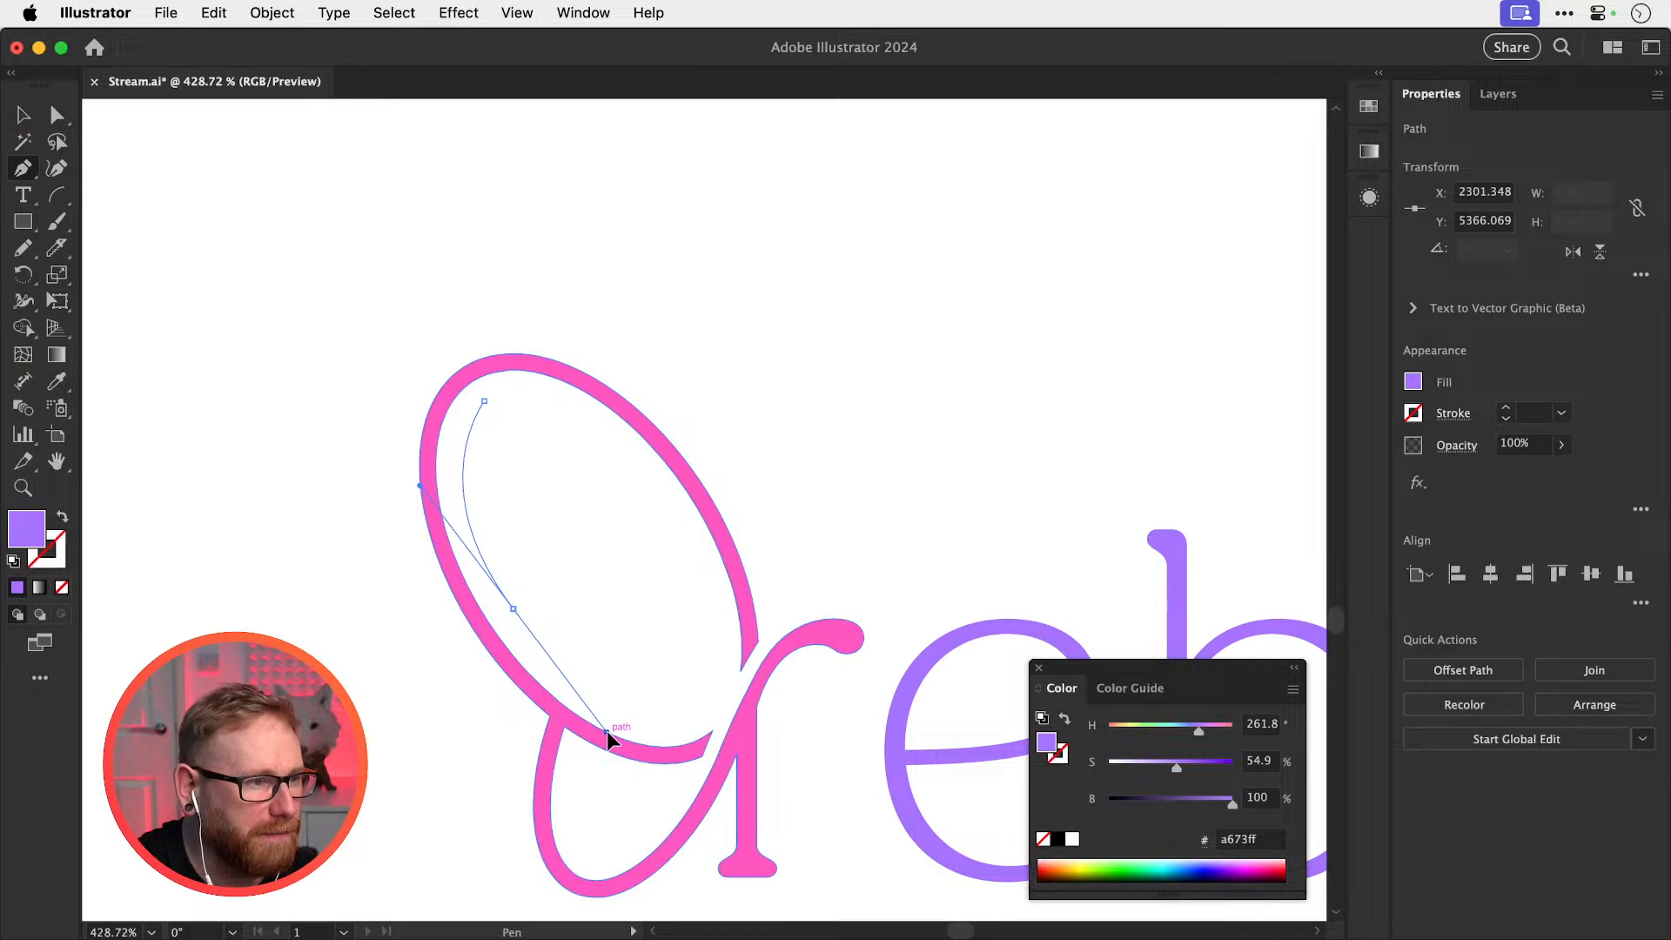
left_click(516, 609)
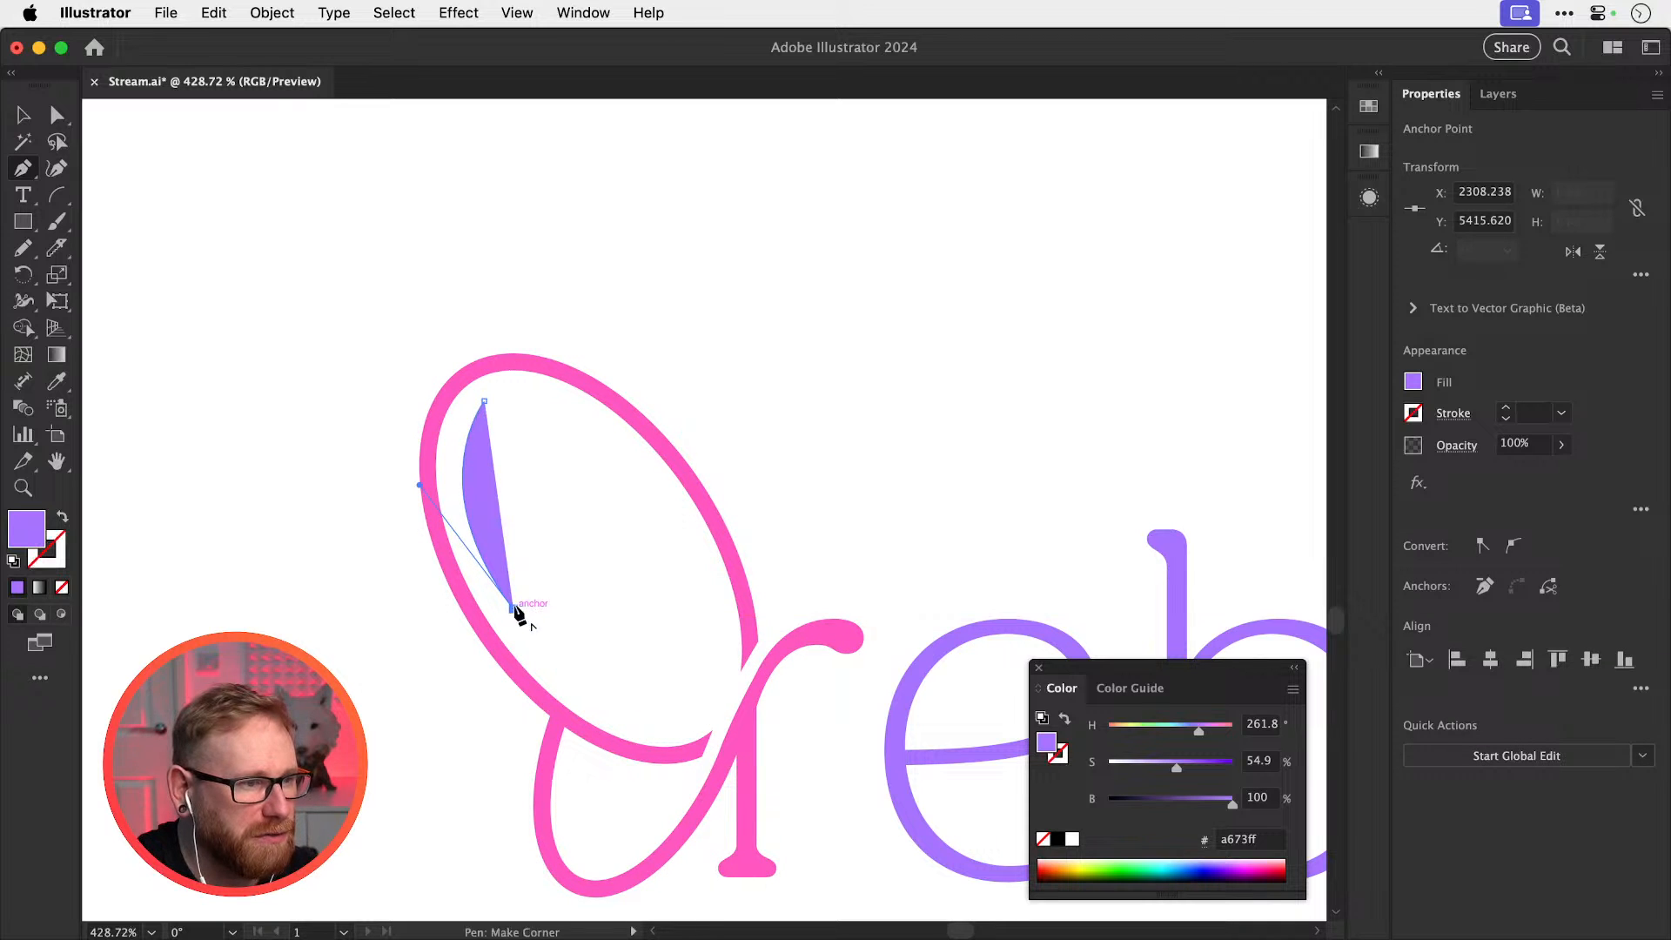
left_click_drag(702, 714, 813, 692)
Make the curve a pink stroke with no fill, 3 pt weight and round caps
key("shift+x")
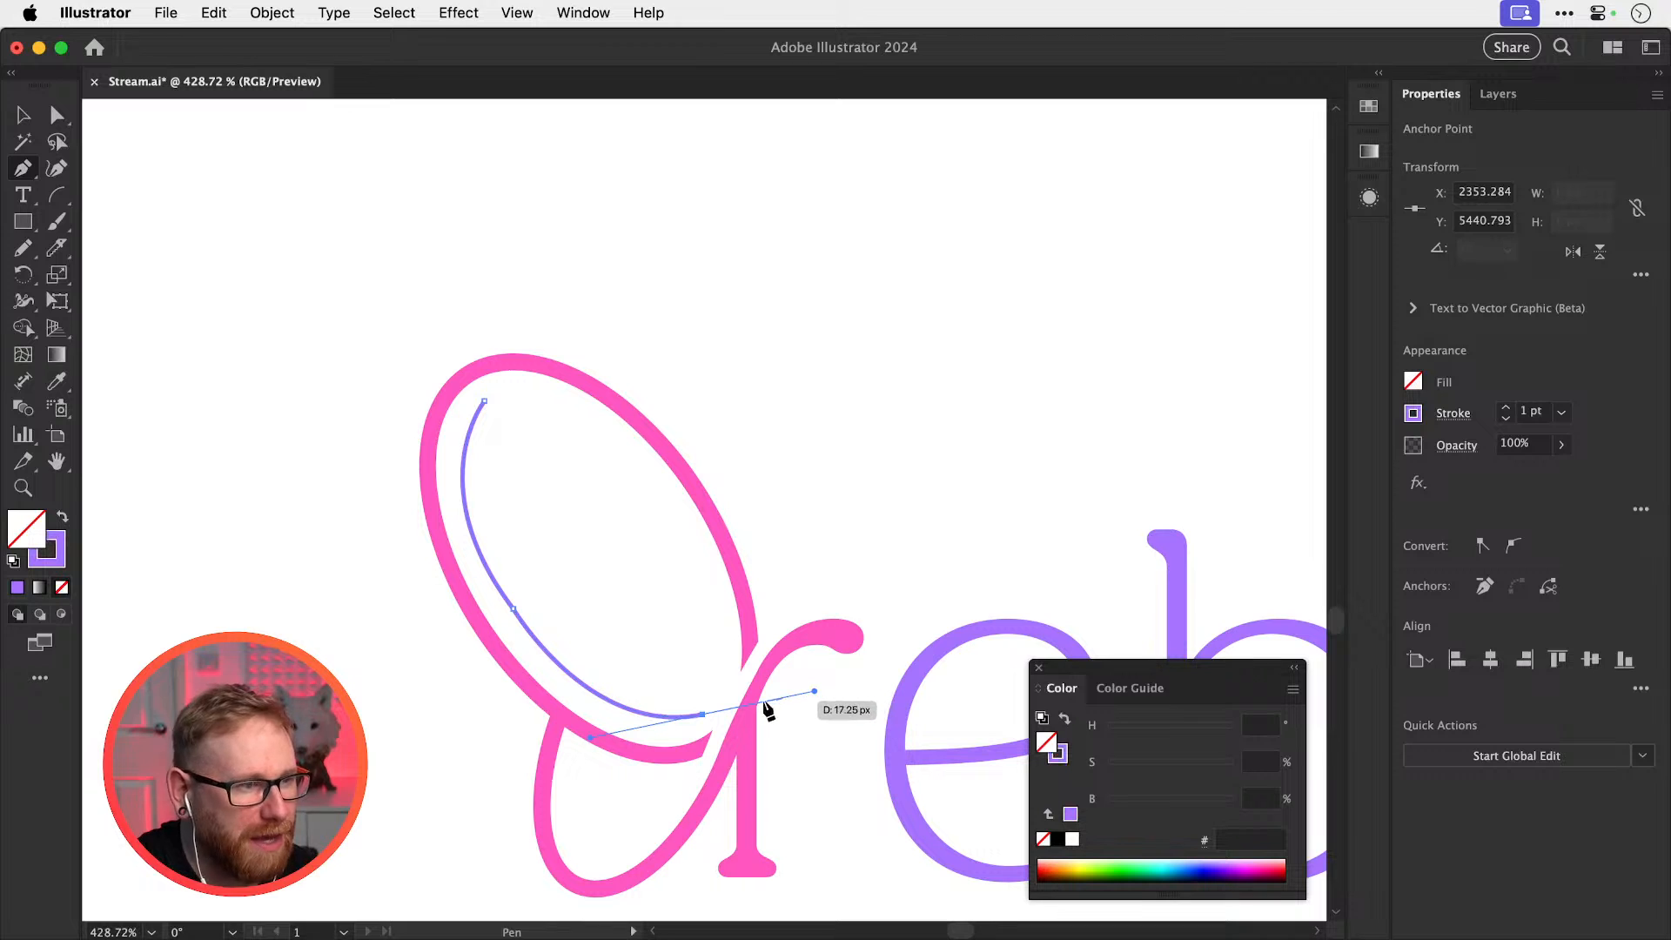
key("i")
left_click(723, 536, "shift")
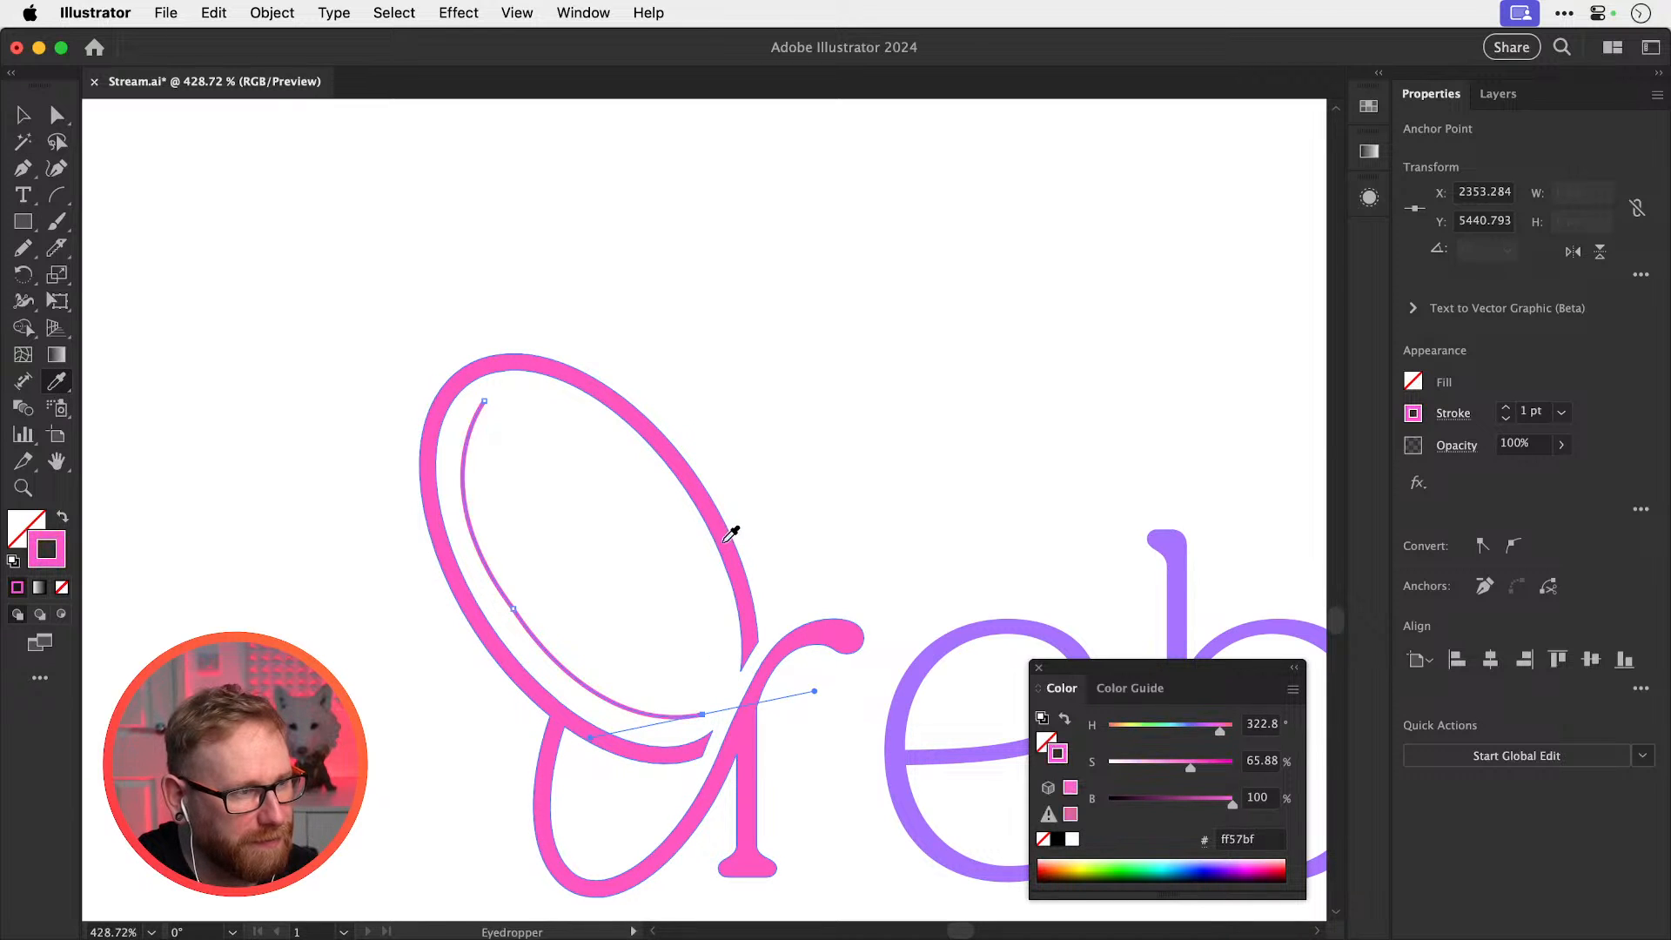
left_click(1505, 406)
left_click(1505, 406)
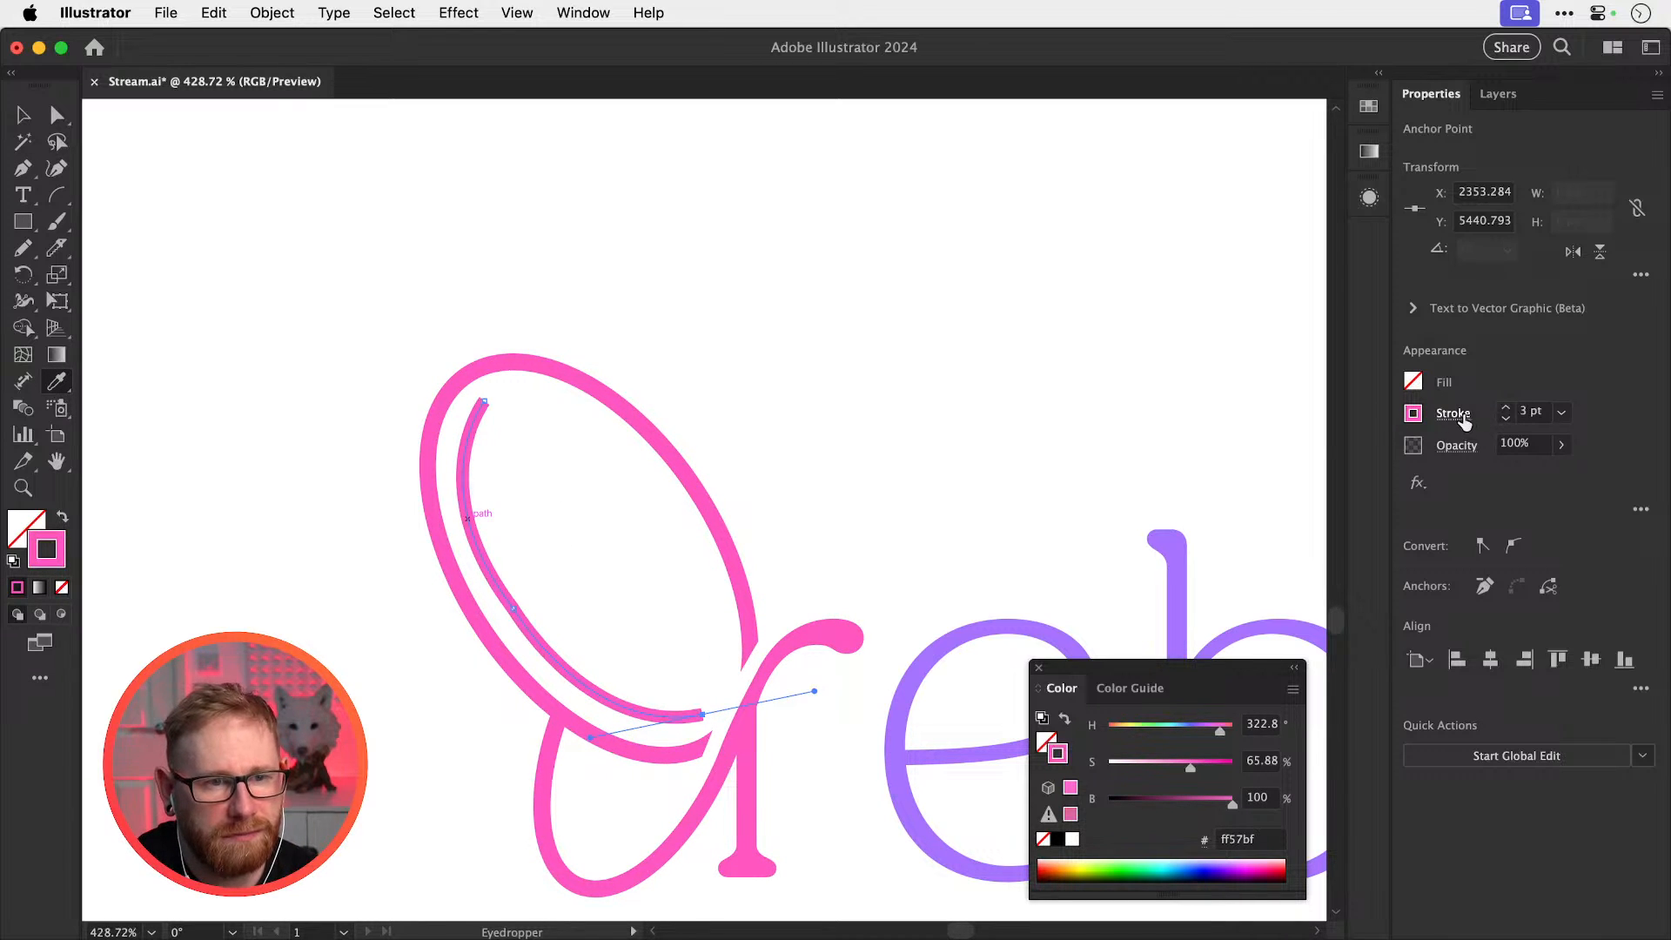
left_click(1453, 413)
left_click(1334, 474)
Smooth out the kink in the pink inner curve
key("v")
left_click(858, 447)
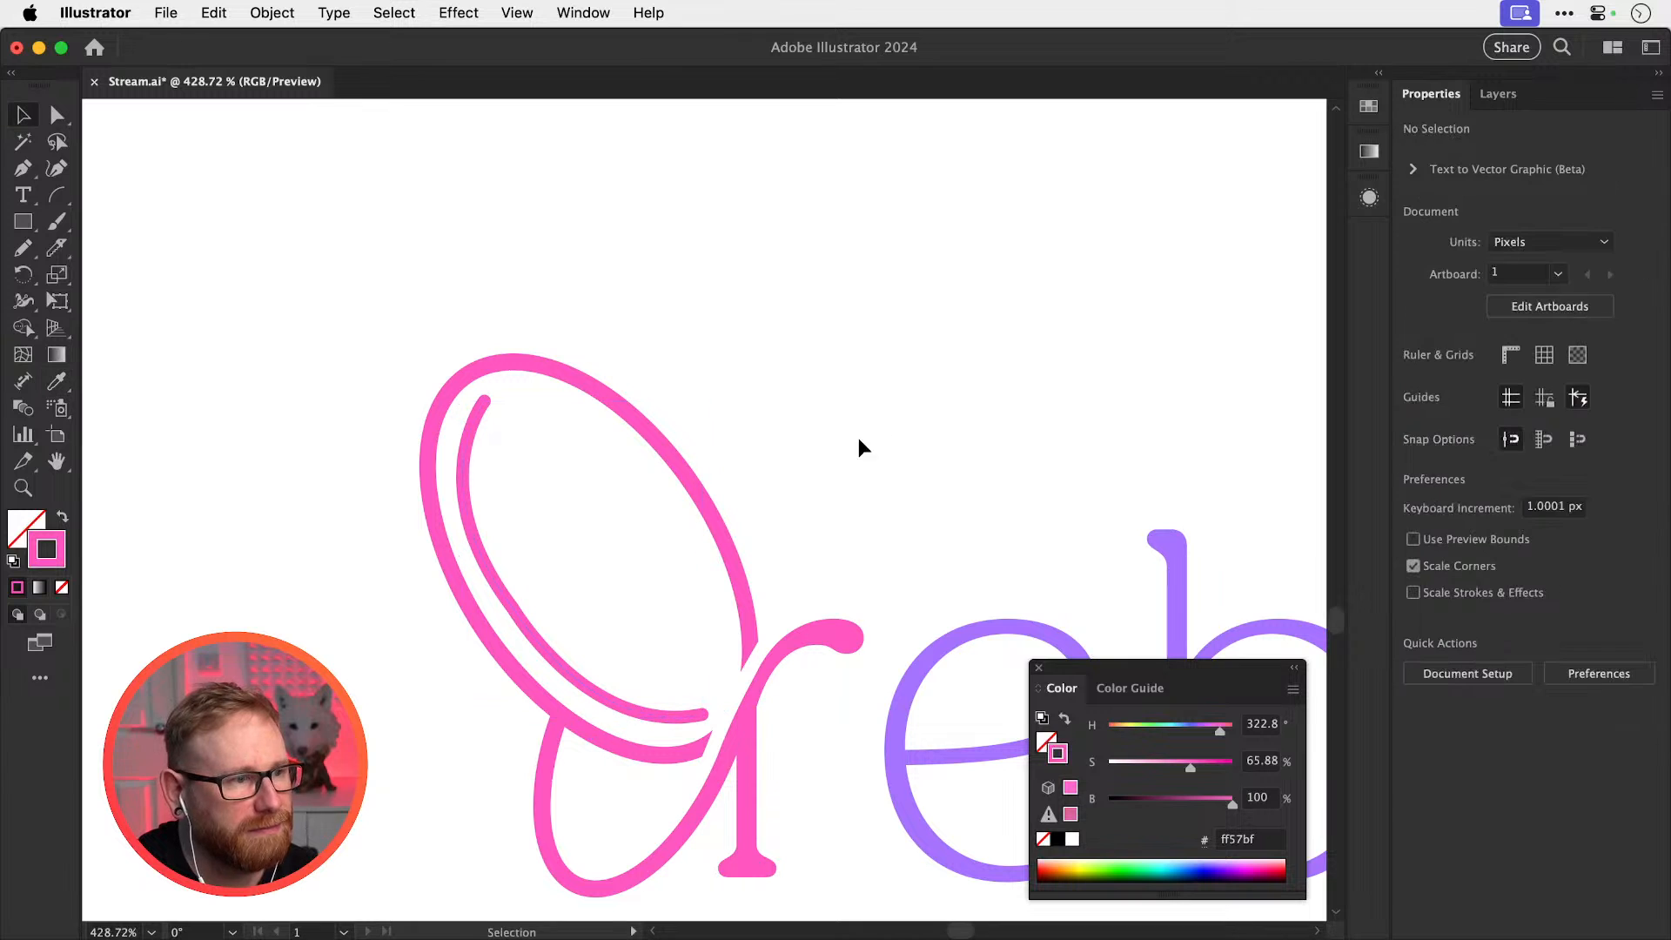
left_click(561, 660)
key("n")
left_click_drag(474, 530, 551, 648)
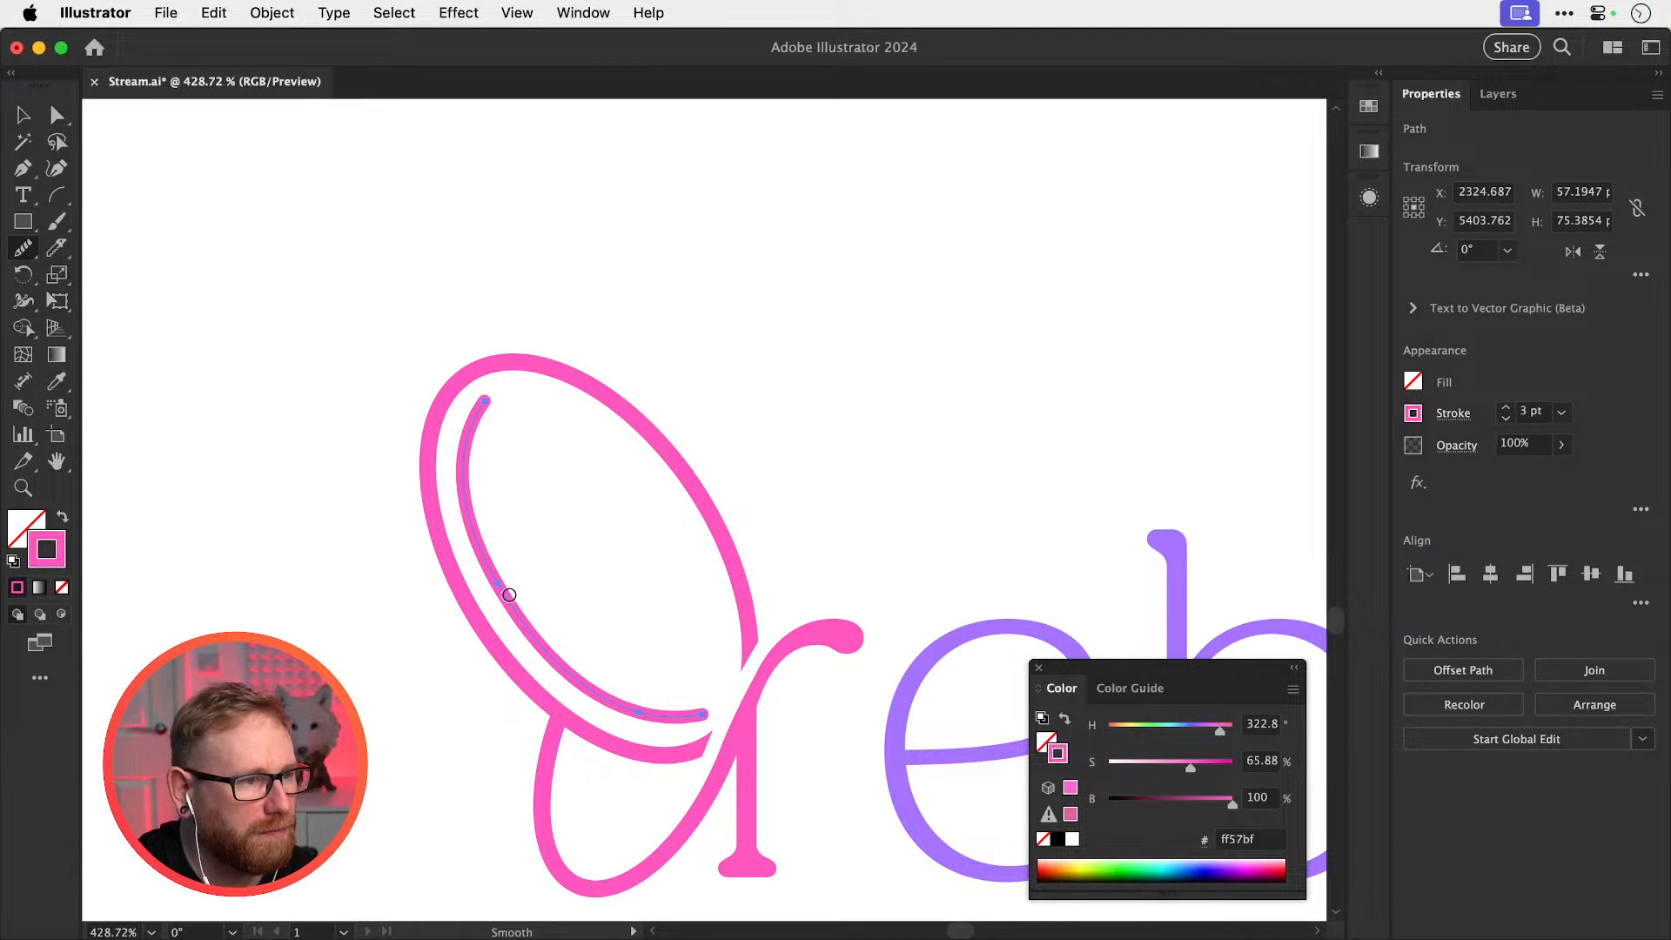
left_click(793, 428, "super")
Trim the inner curve with Scissors and delete the cut-off end pieces
key("super+minus")
key("super+minus")
key("super+minus")
key("super+minus")
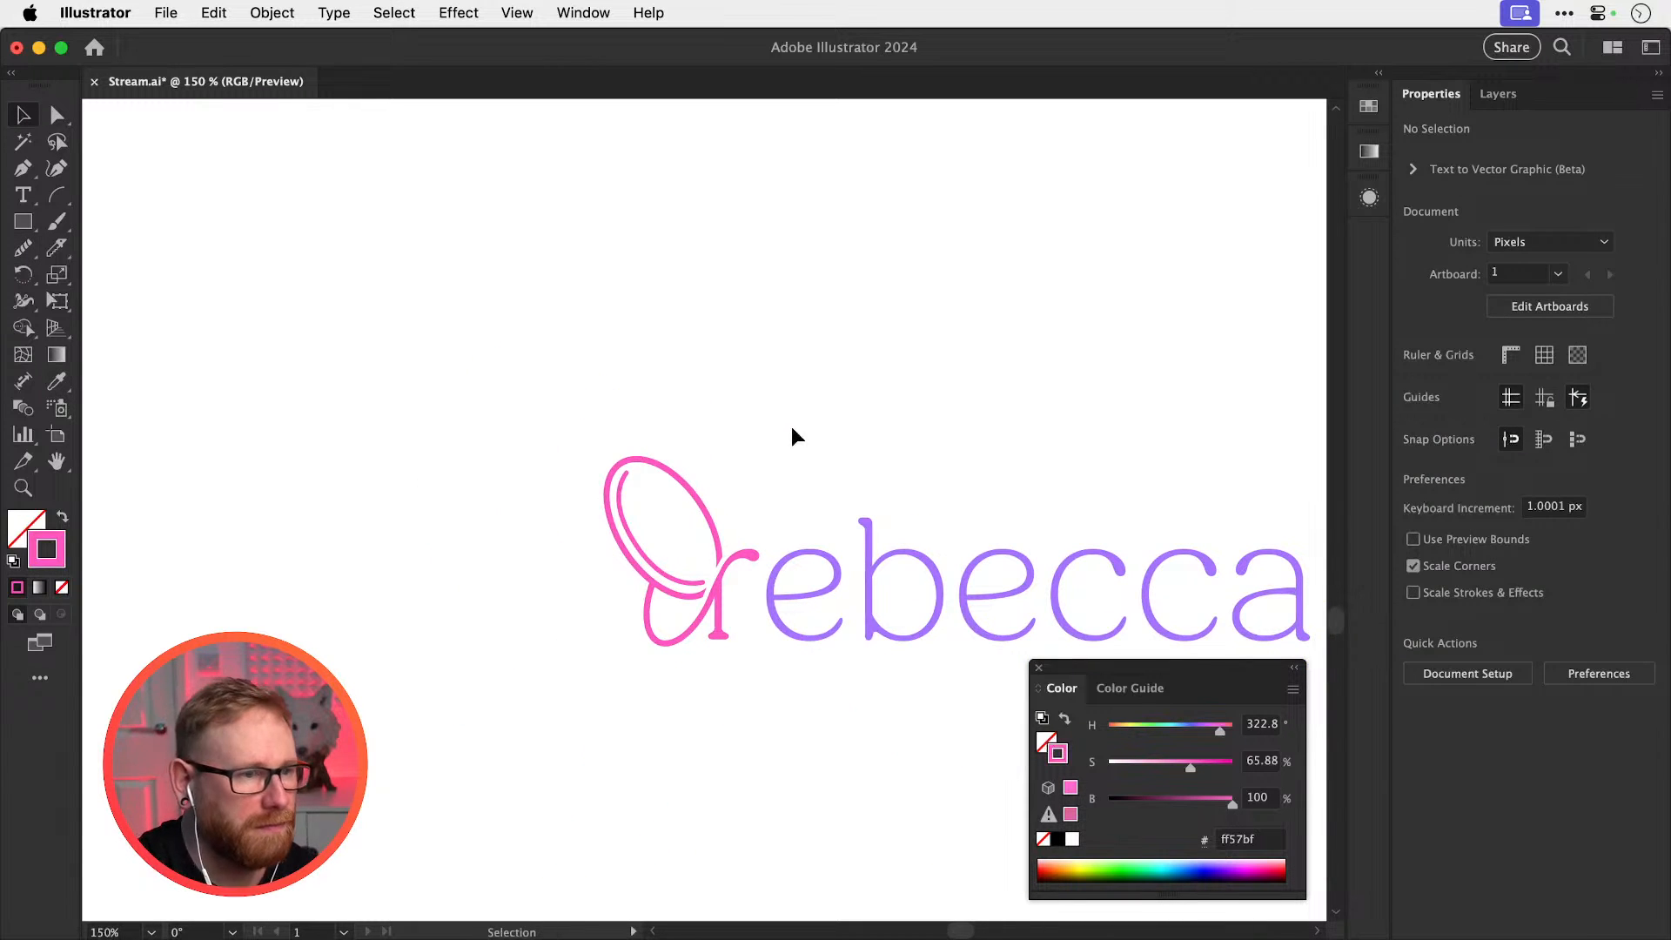
key("z")
left_click_drag(643, 609, 696, 609)
key("c")
left_click(779, 546)
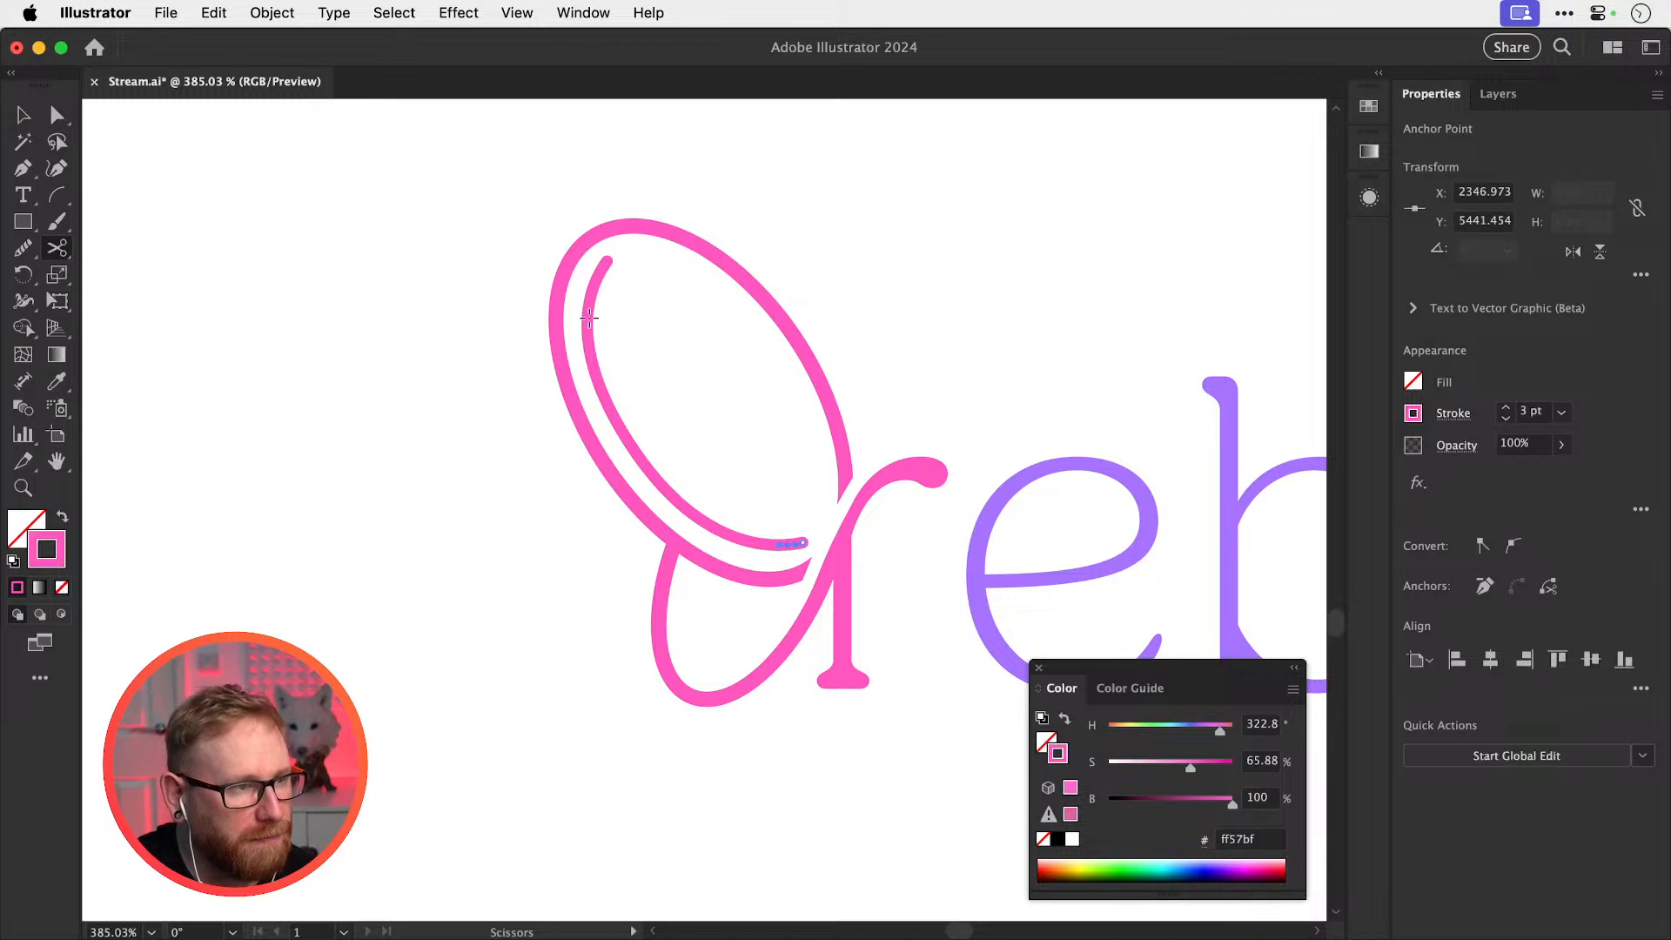
key("a")
left_click(603, 267)
key("Delete")
left_click(793, 545)
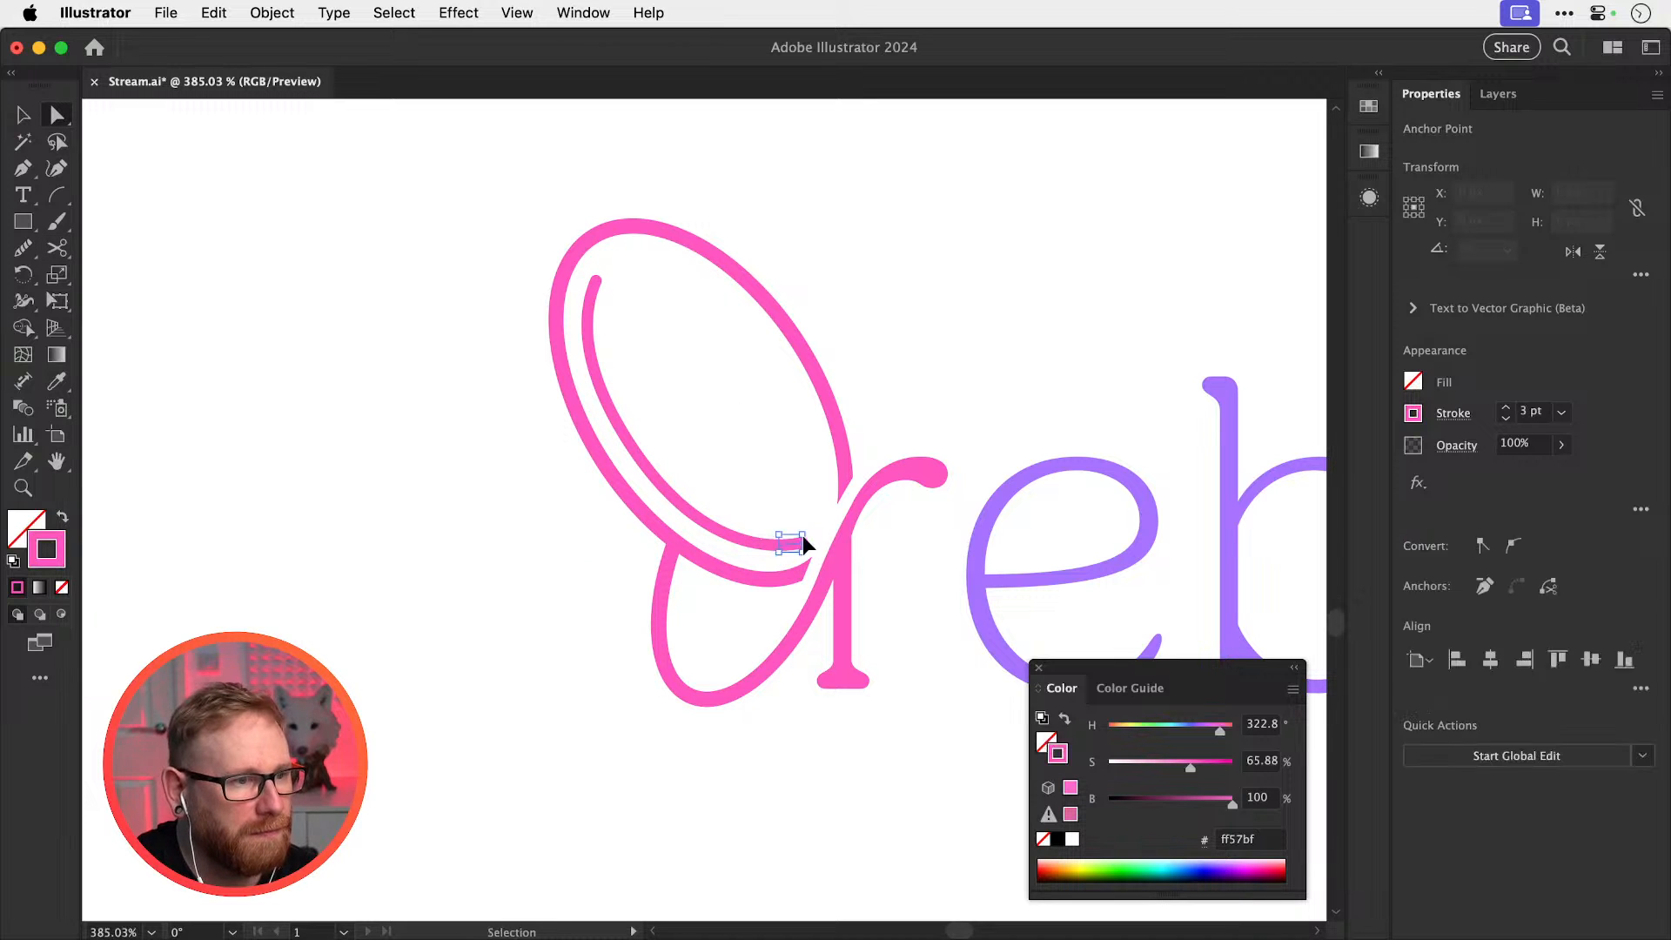
key("Delete")
Taper the inner curve with the elliptical width profile
key("v")
left_click(754, 544)
left_click(1453, 412)
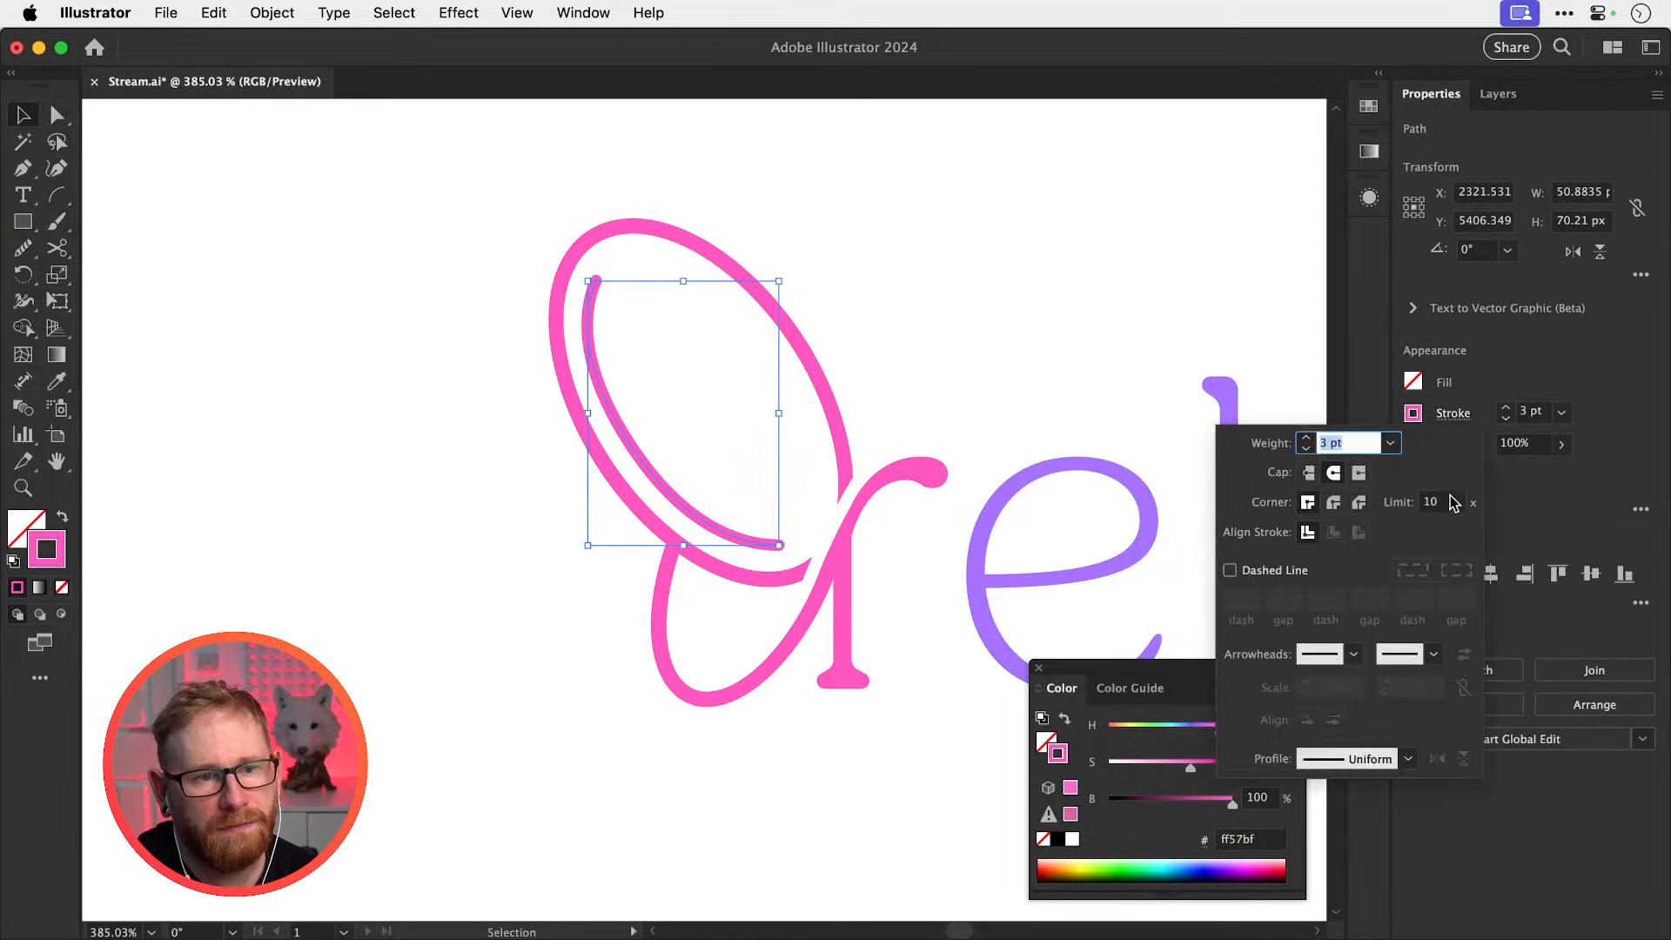
left_click(1392, 757)
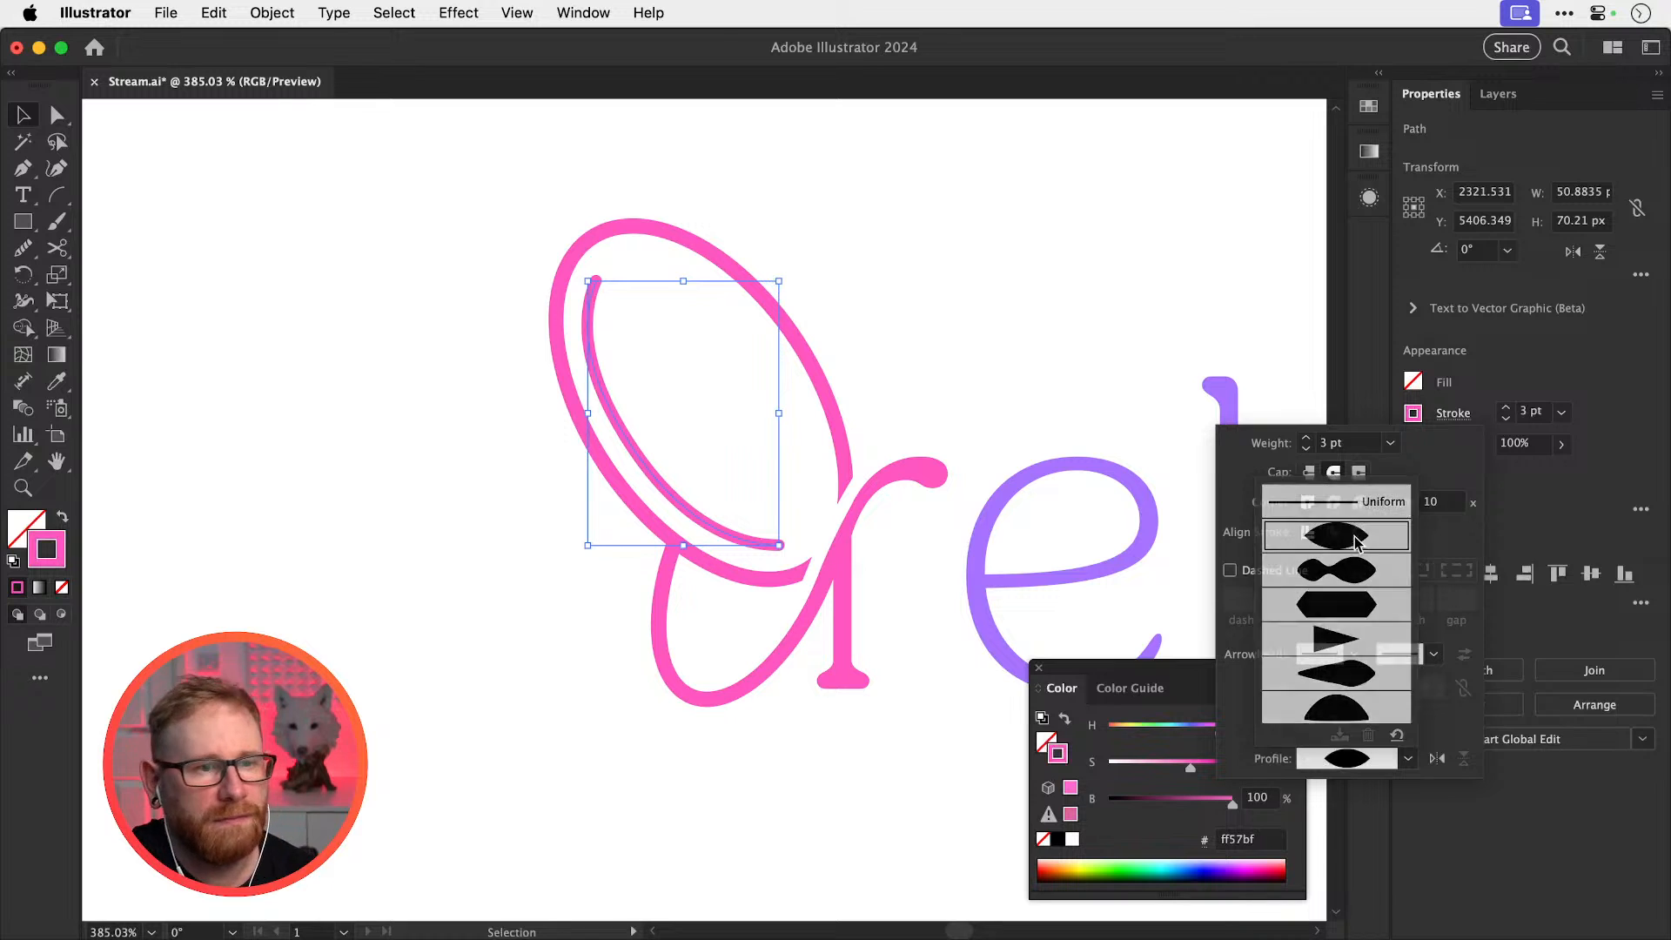
left_click(1332, 488)
left_click(1011, 268)
Remove the tapered inner curve from the original logo
key("super+minus")
key("super+minus")
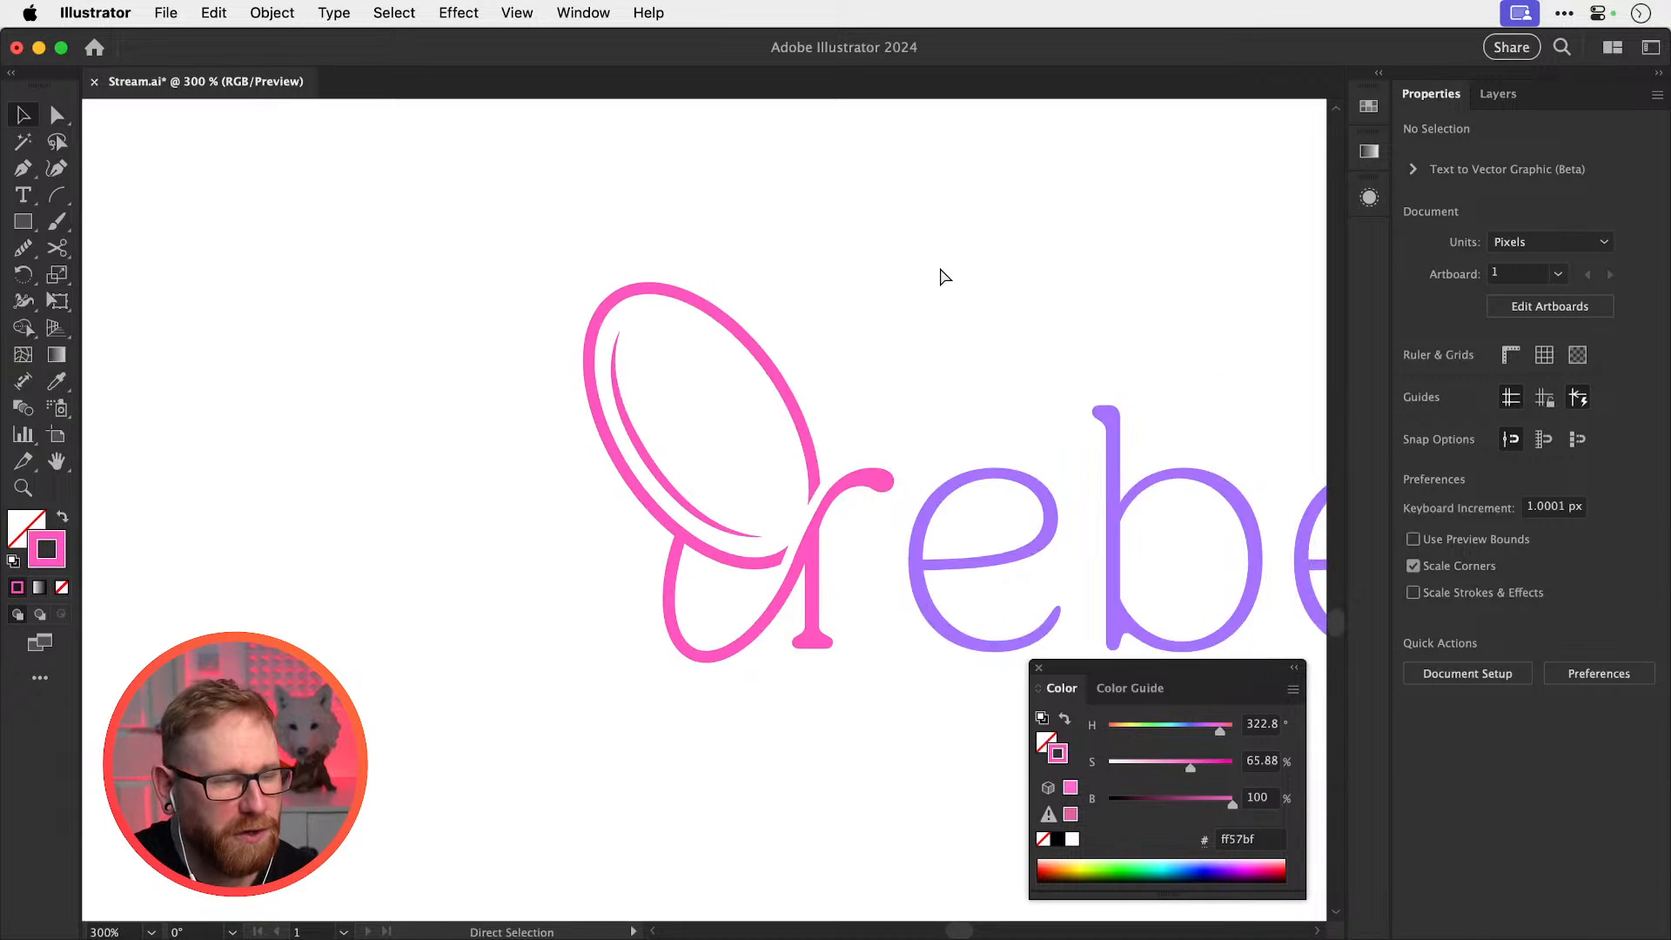
left_click_drag(814, 506, 628, 635)
left_click(536, 649)
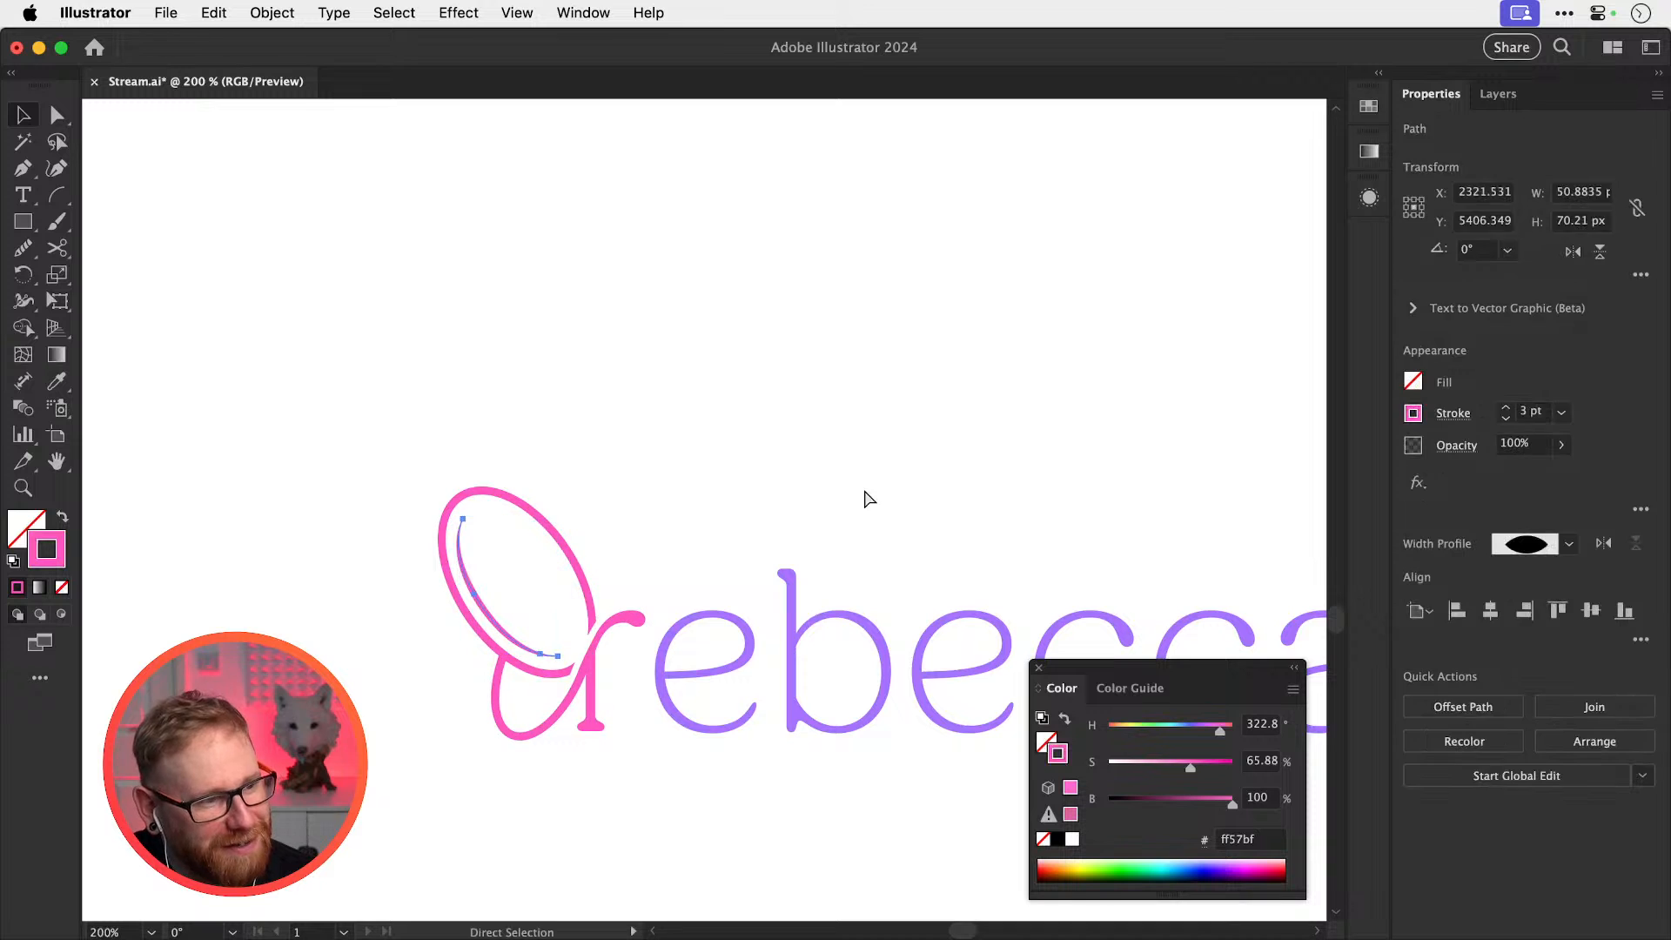
key("Delete")
Place a copy of the two-tone rebecca logo to the left
key("super+minus")
key("super+minus")
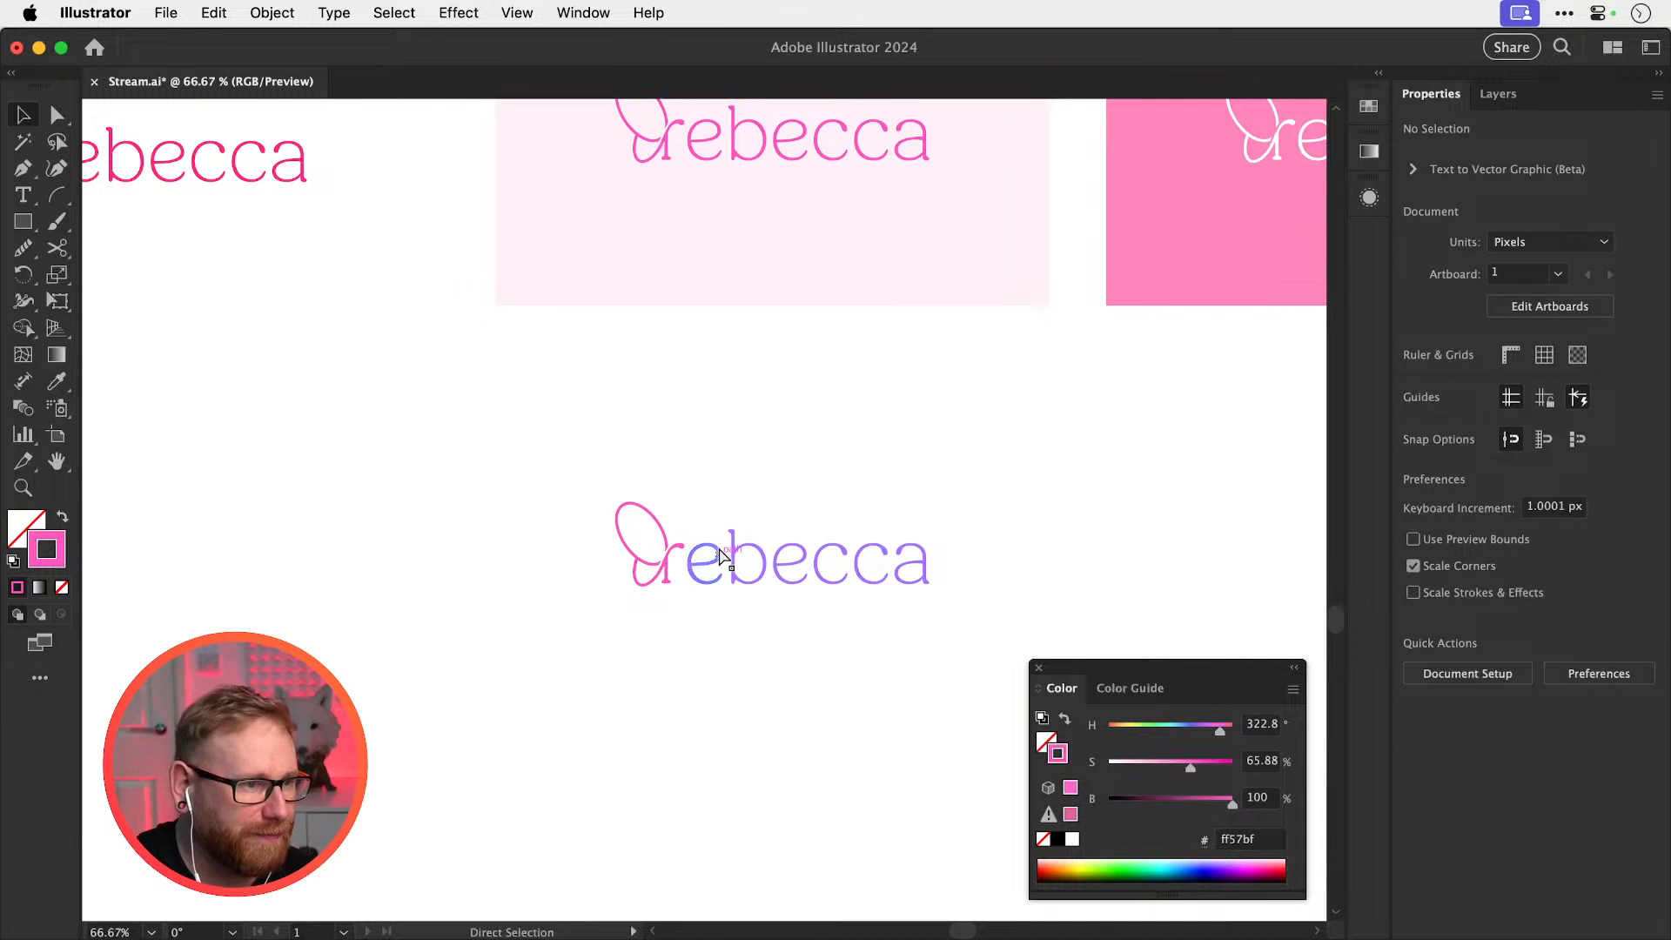
left_click_drag(519, 461, 355, 571)
scroll(453, 585, "left", 5)
left_click_drag(482, 572, 435, 571)
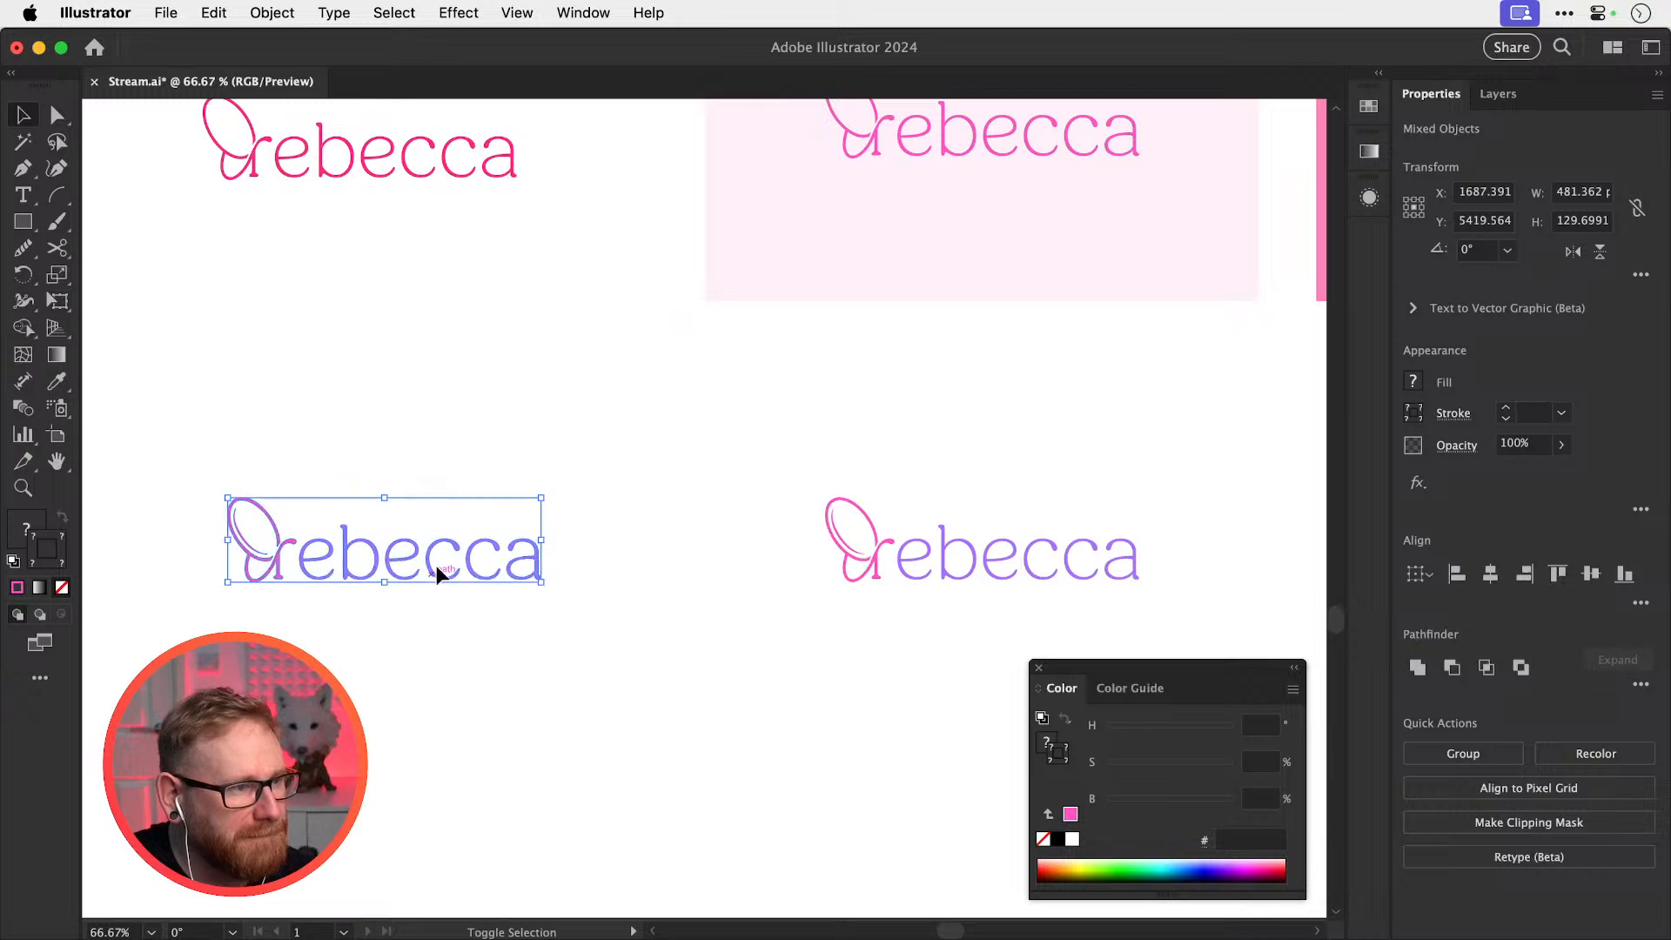
key("super+shift+a")
Set the left logo's inner wing curve to 50% opacity
key("z")
left_click_drag(225, 548, 609, 576)
key("v")
left_click(291, 552)
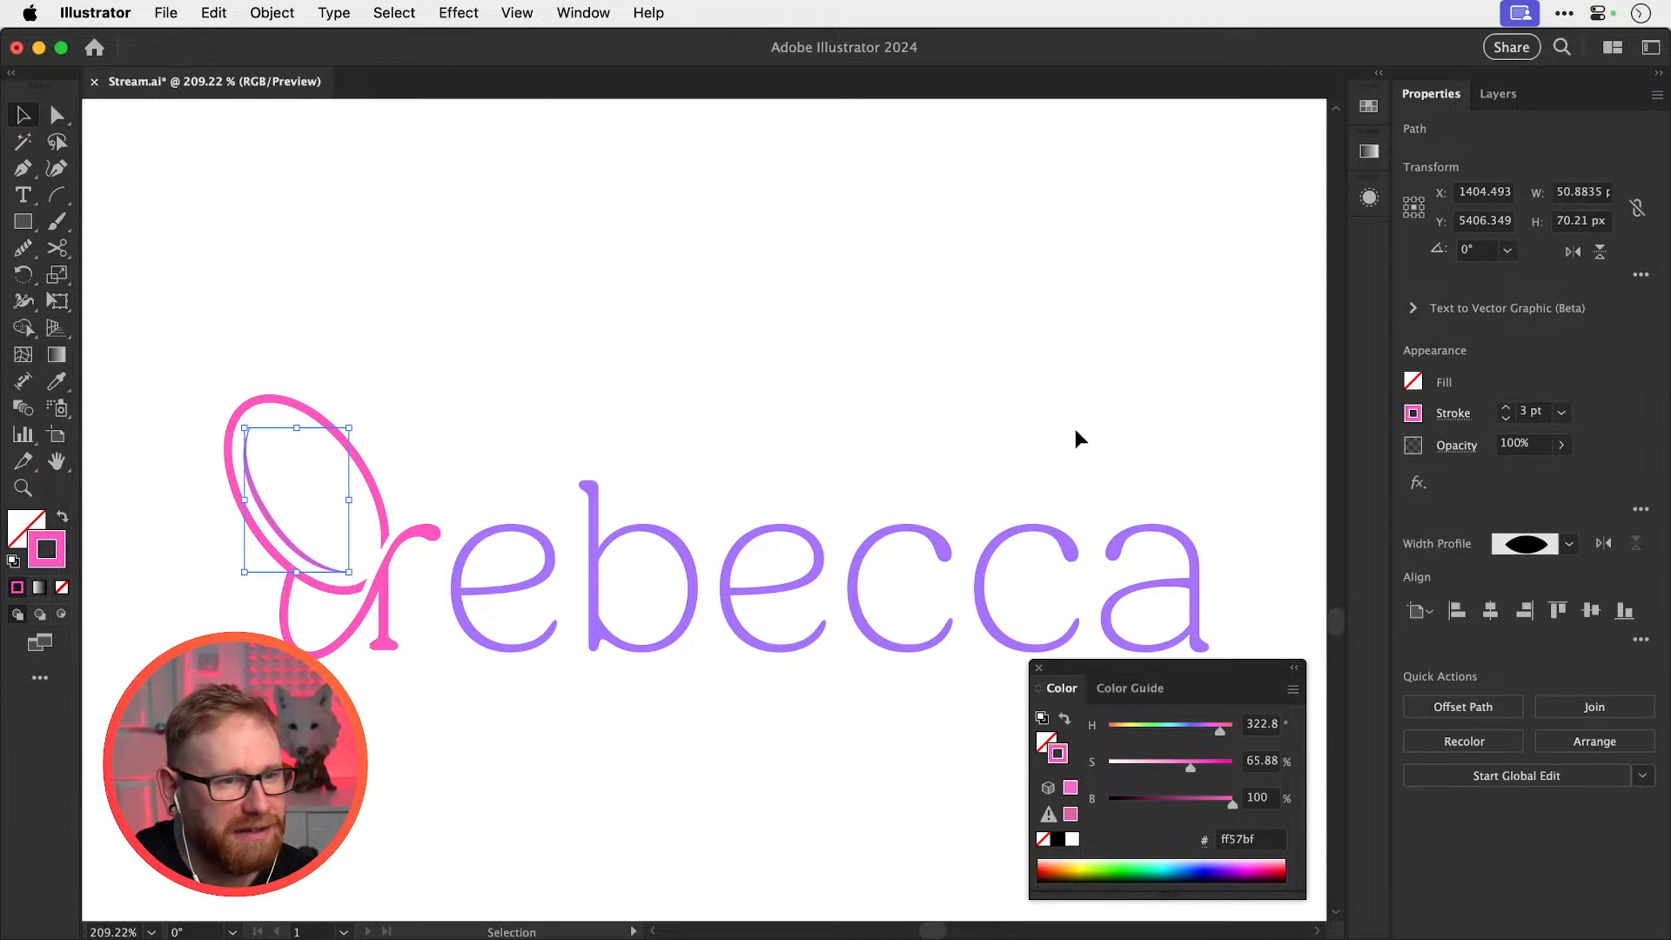
left_click(1536, 449)
type("50")
key("Return")
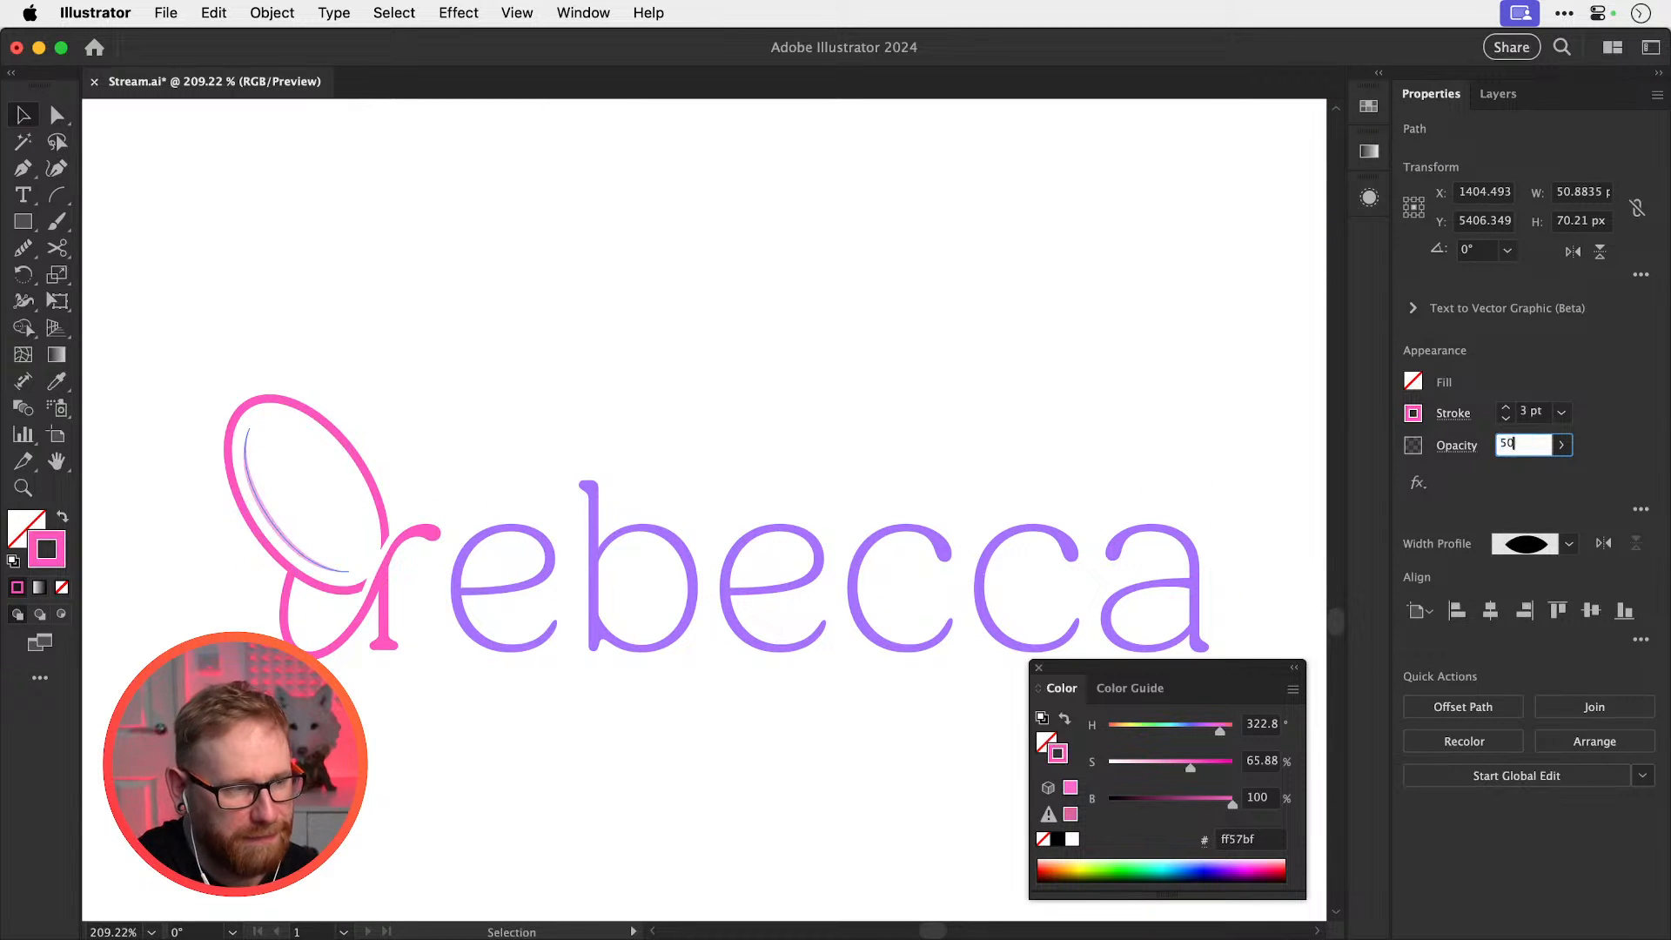
key("super+shift+a")
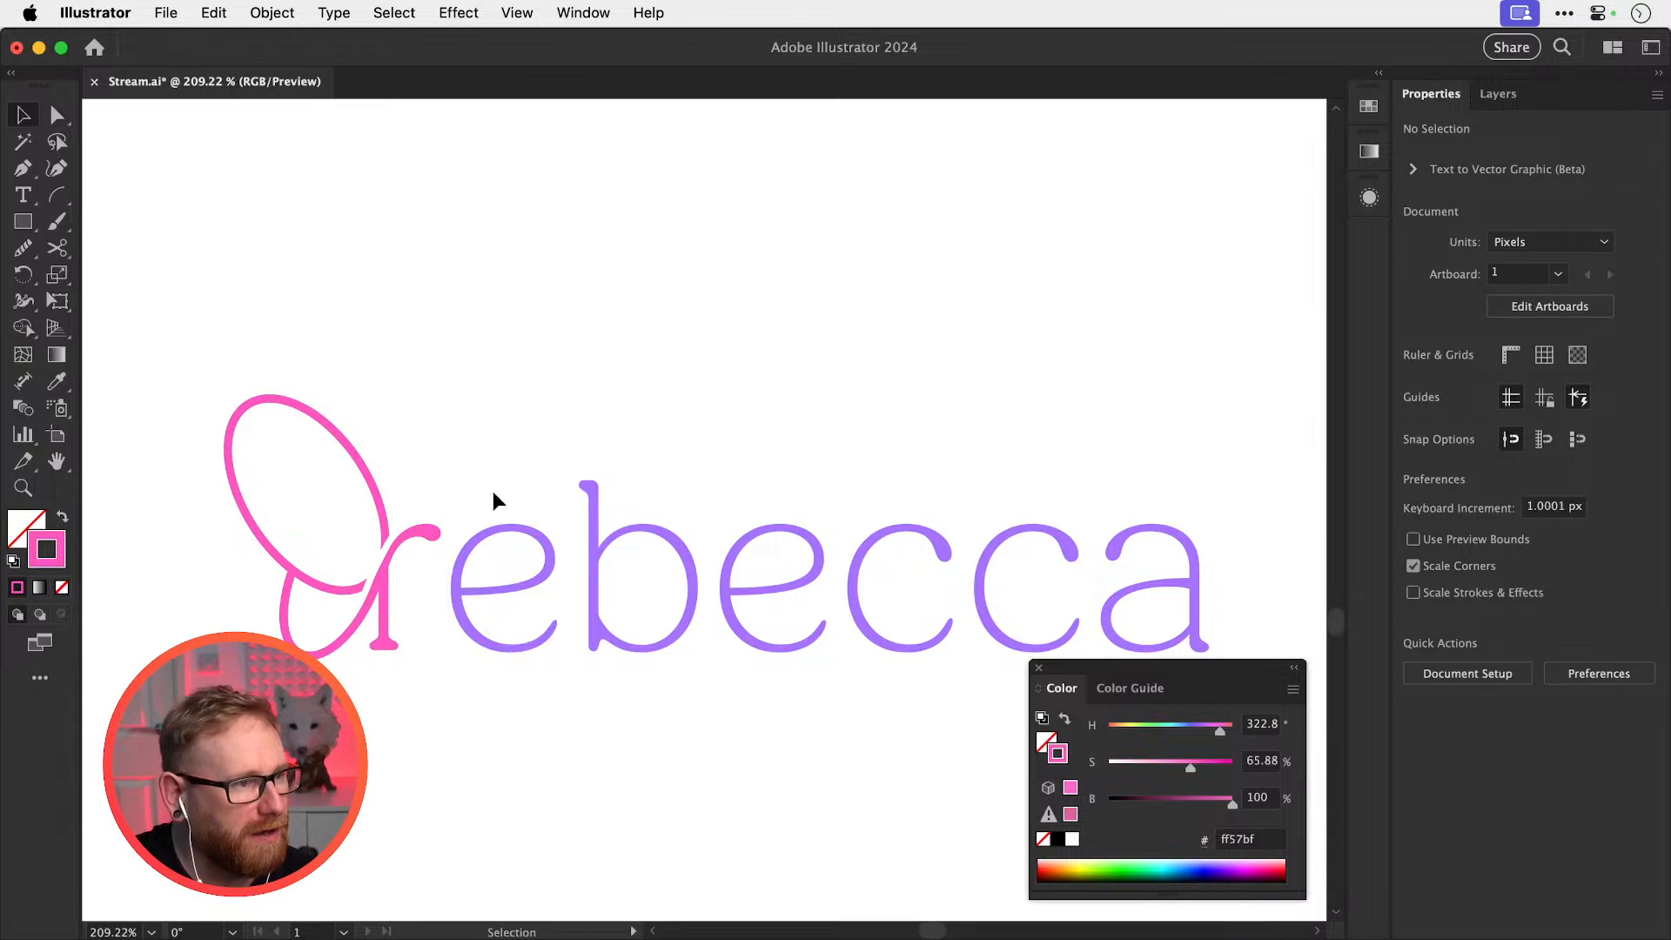
key("super+minus")
key("super+minus")
key("super+minus")
key("super+minus")
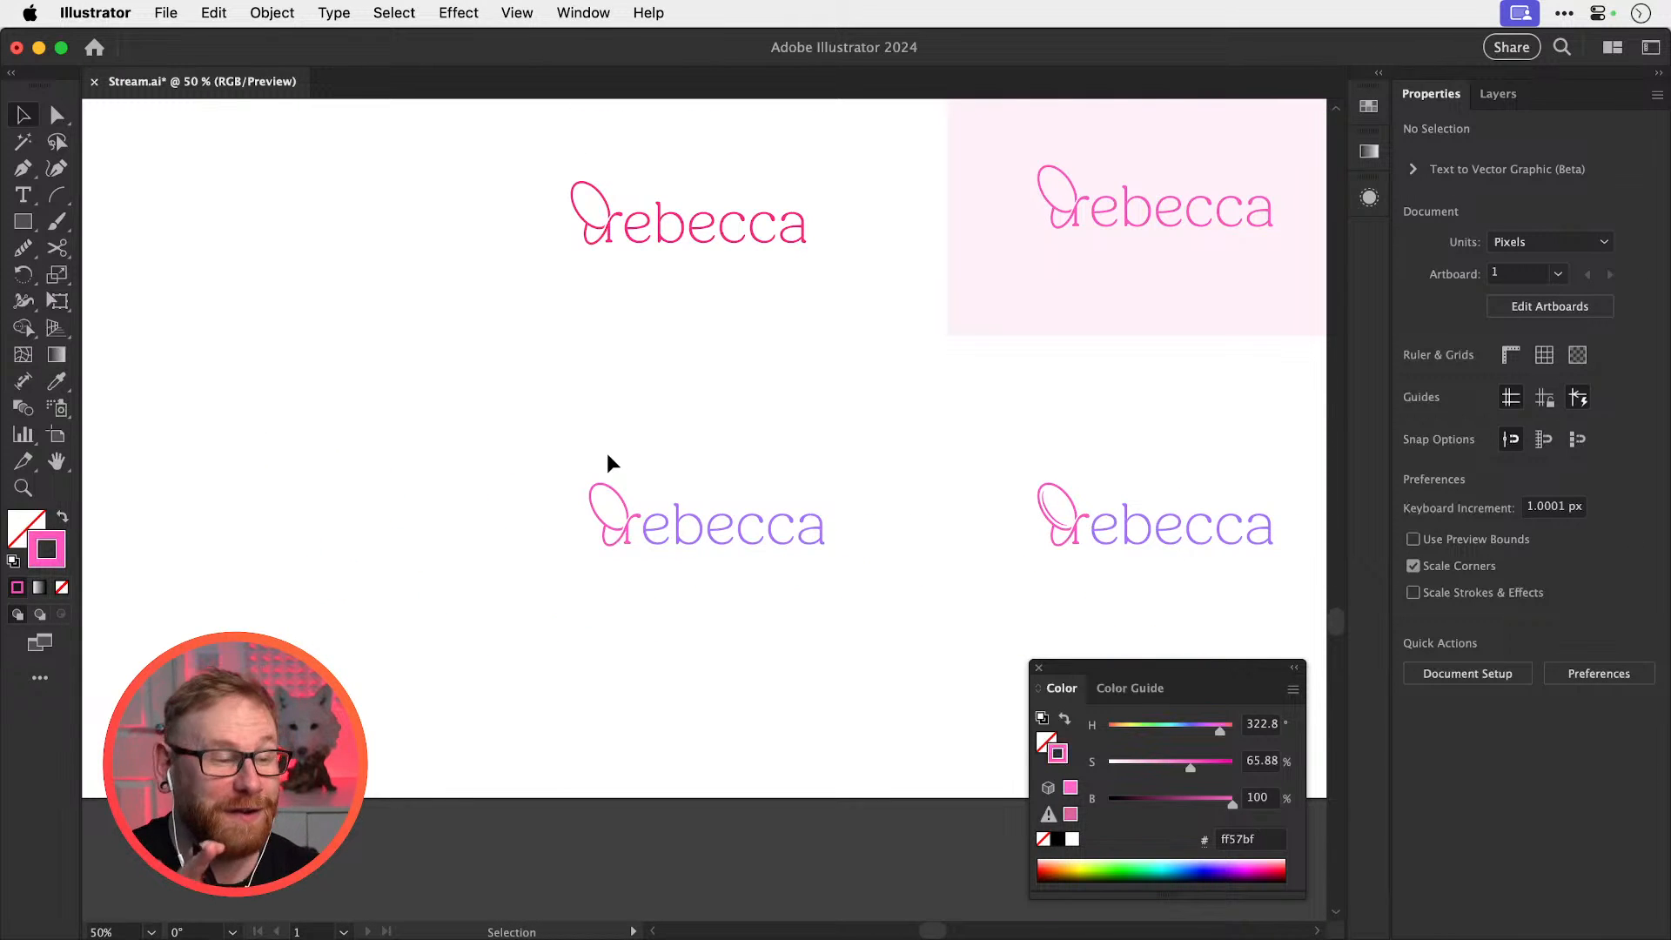
Delete the unwanted inner curve path from the lower logo copy
left_click_drag(780, 511, 485, 527)
key("super+z")
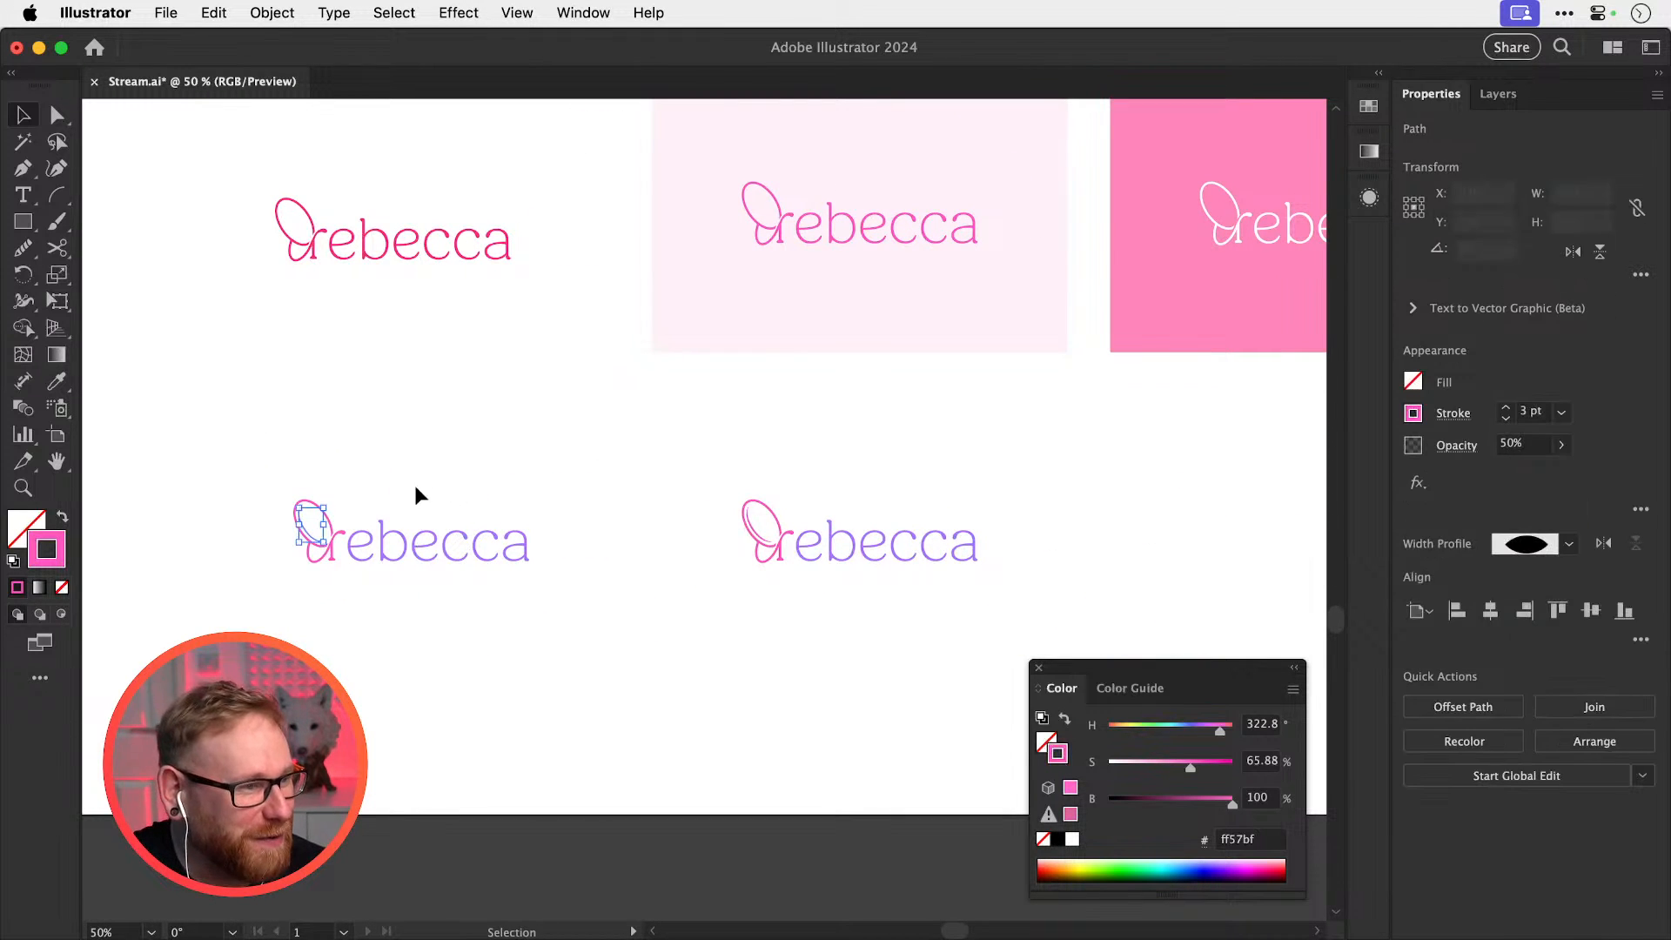
left_click_drag(261, 476, 568, 586)
left_click(751, 526)
key("Delete")
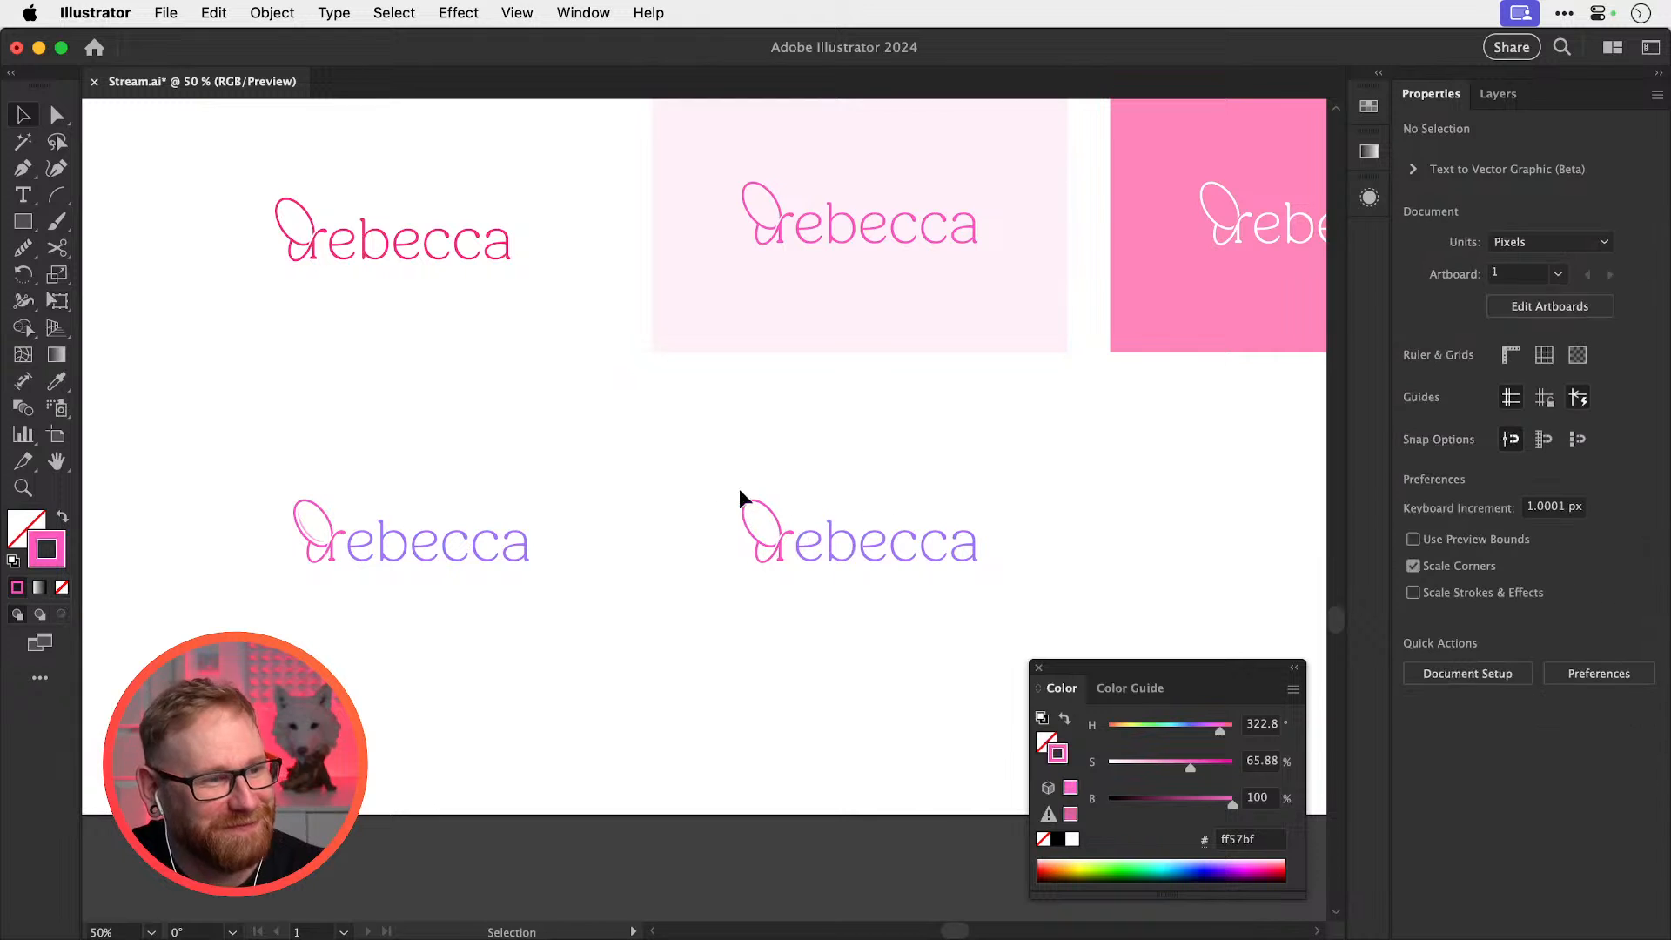
Recolour the lower wordmark hot pink ff85ba sampled from the pink card
left_click_drag(641, 459, 1086, 612)
left_click_drag(947, 524, 788, 609)
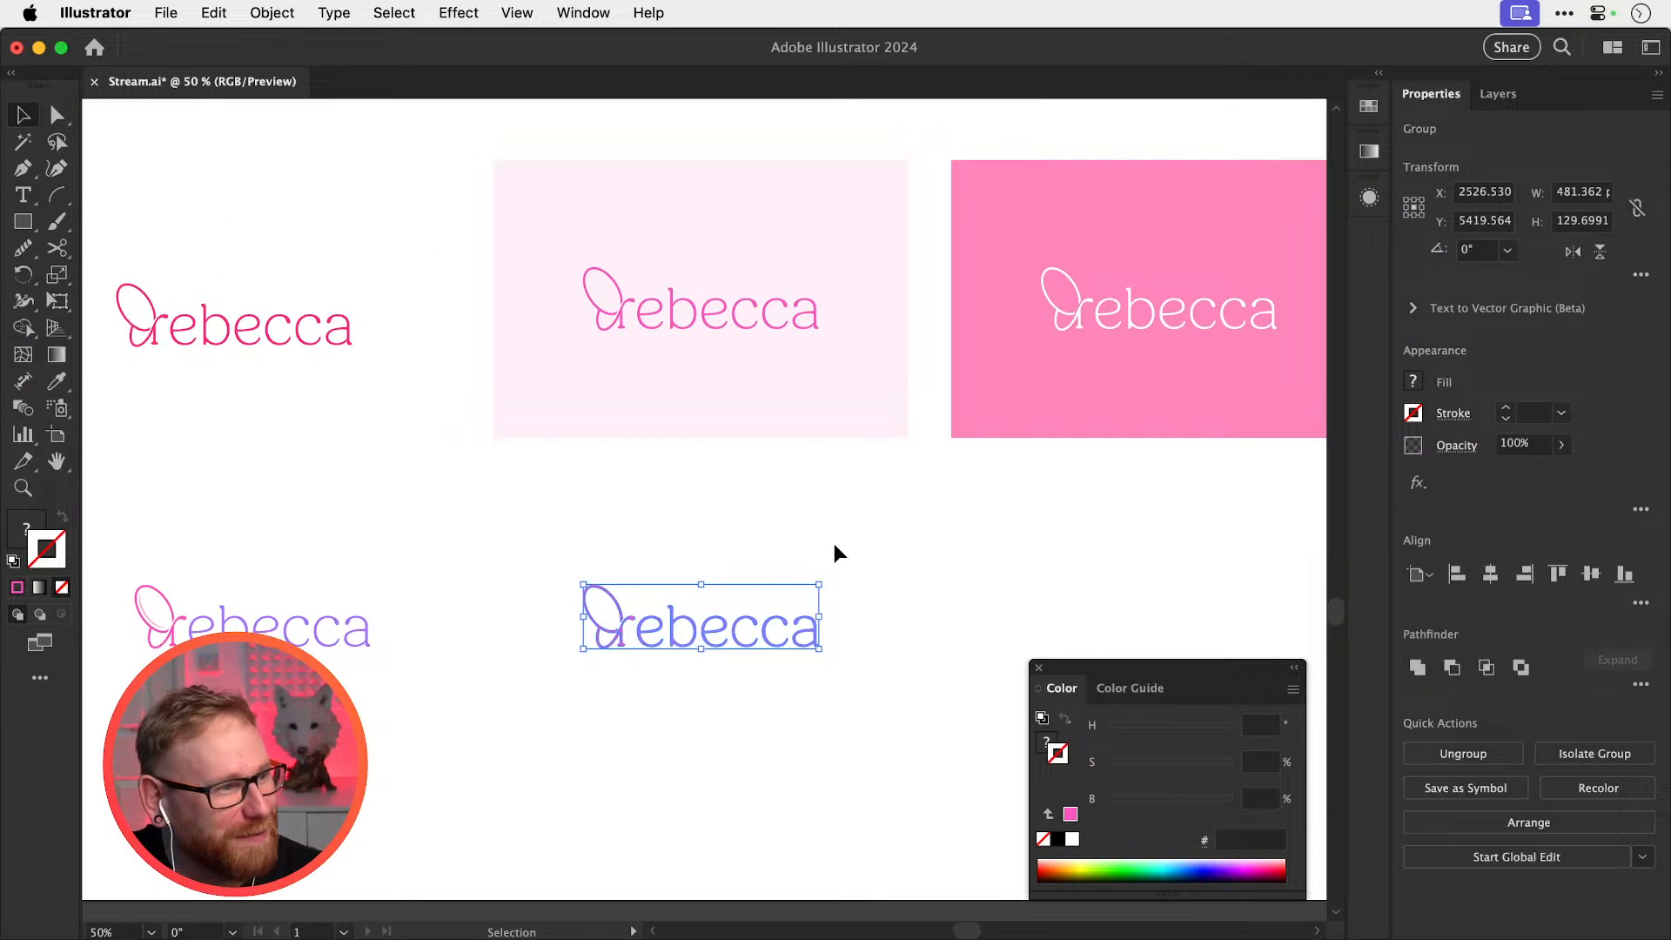
key("i")
left_click(1014, 399)
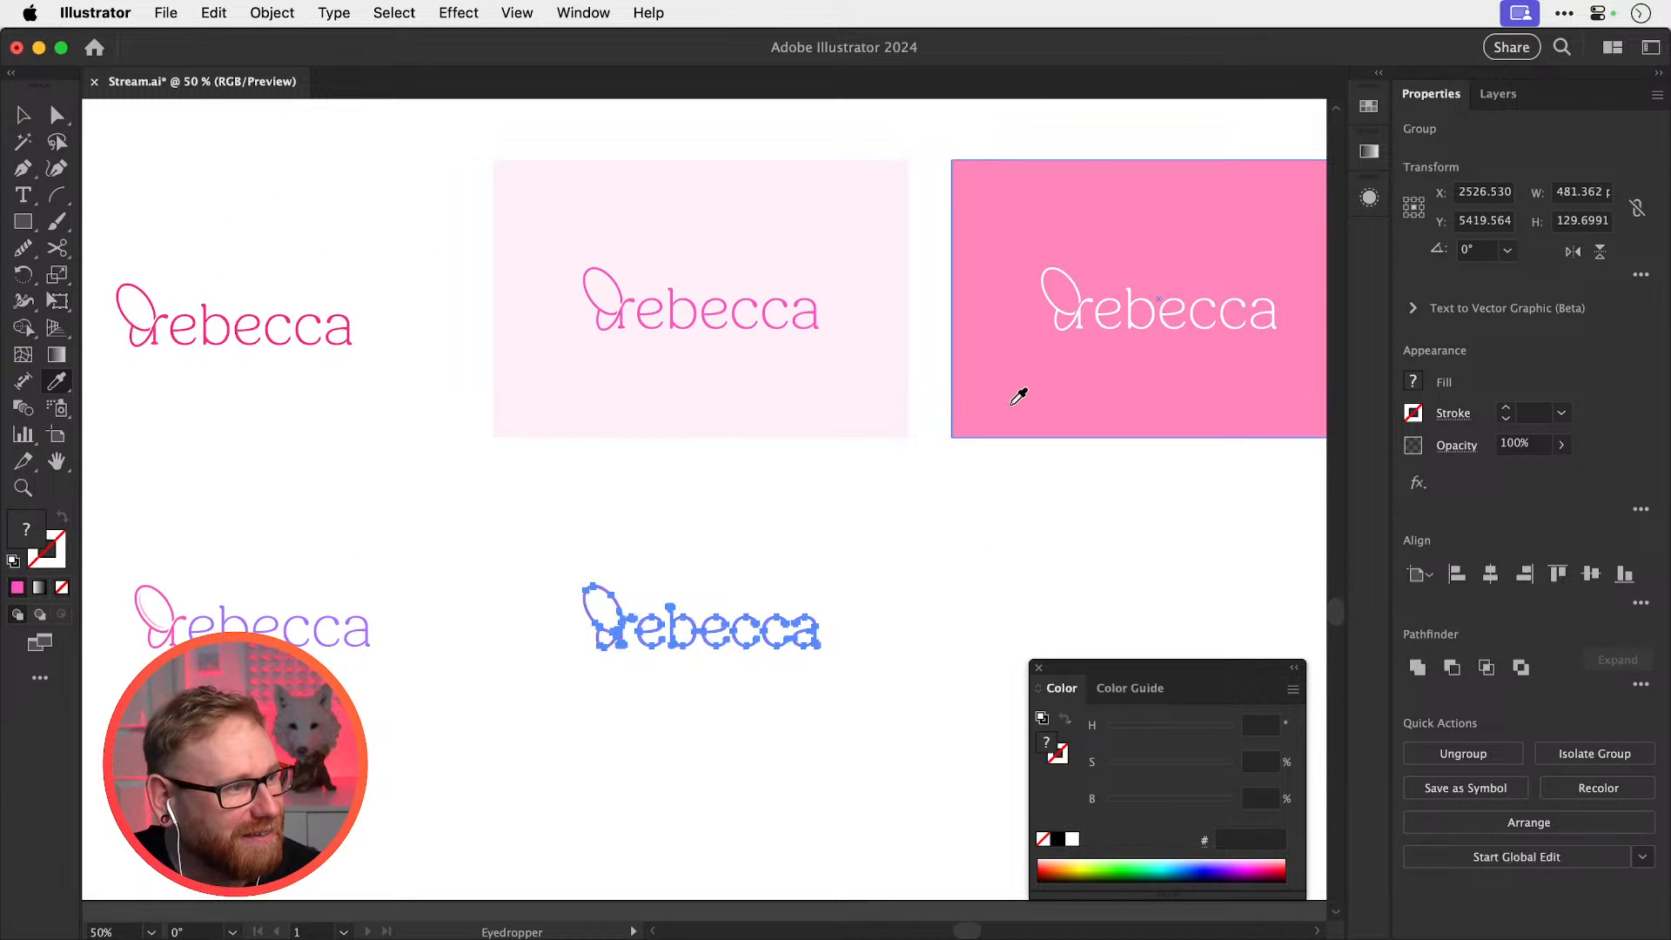
key("v")
left_click(884, 552)
left_click_drag(557, 529, 571, 617)
left_click(716, 552)
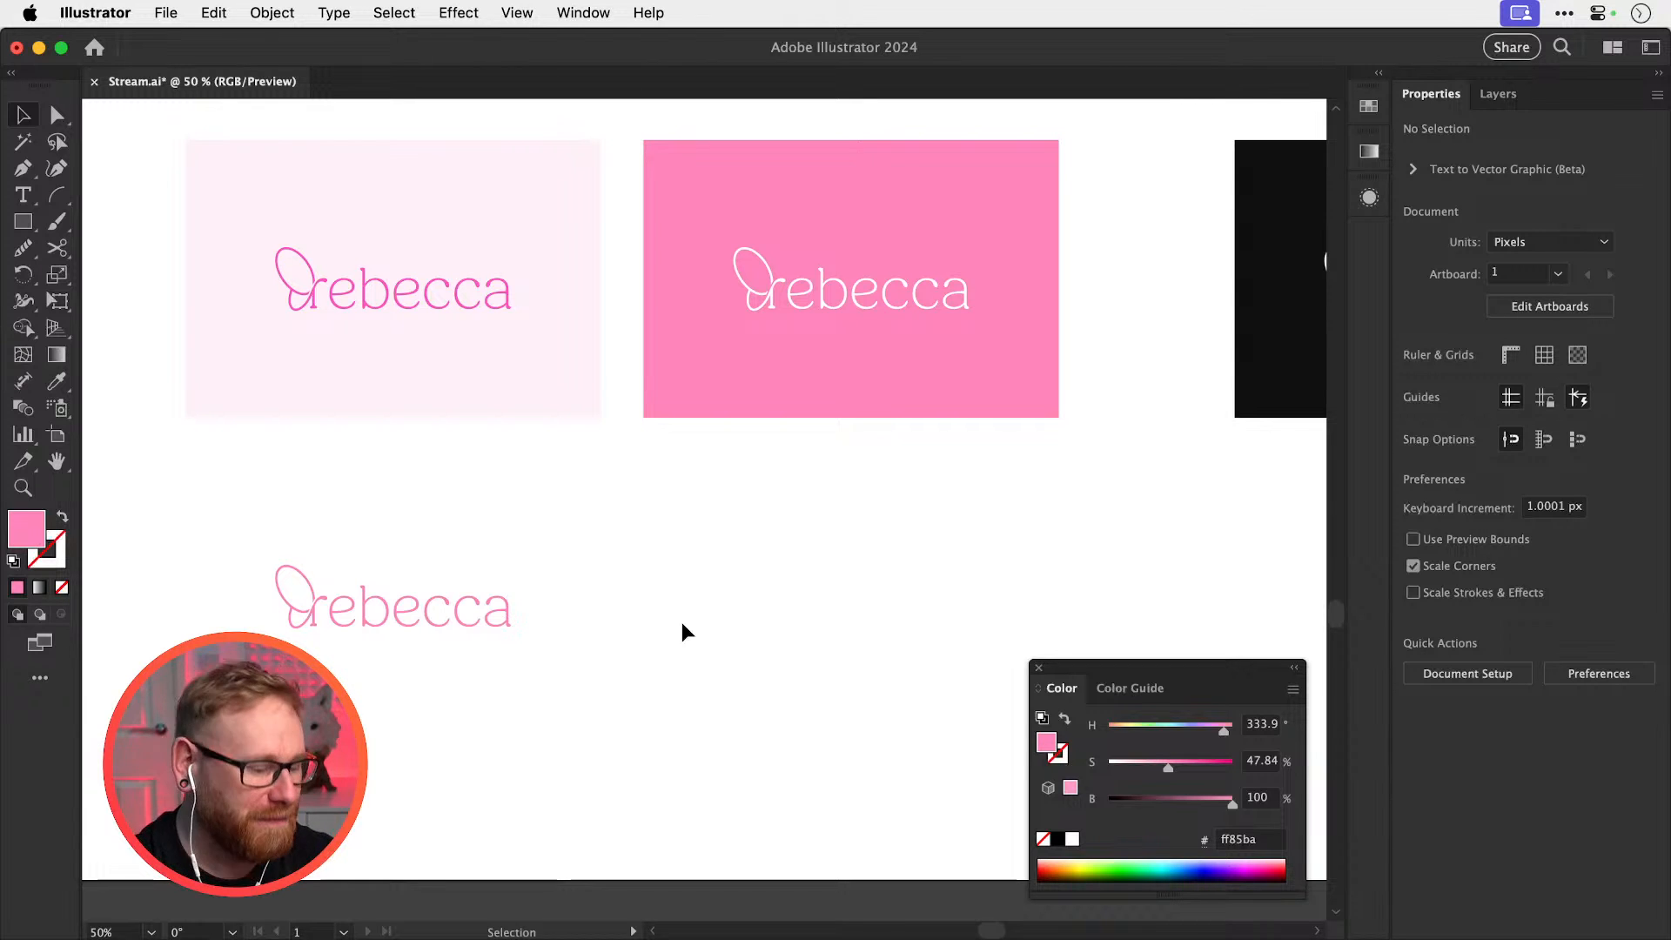
Copy the pink wordmark to the right and fill it solid black (000000)
left_click_drag(738, 559, 663, 643)
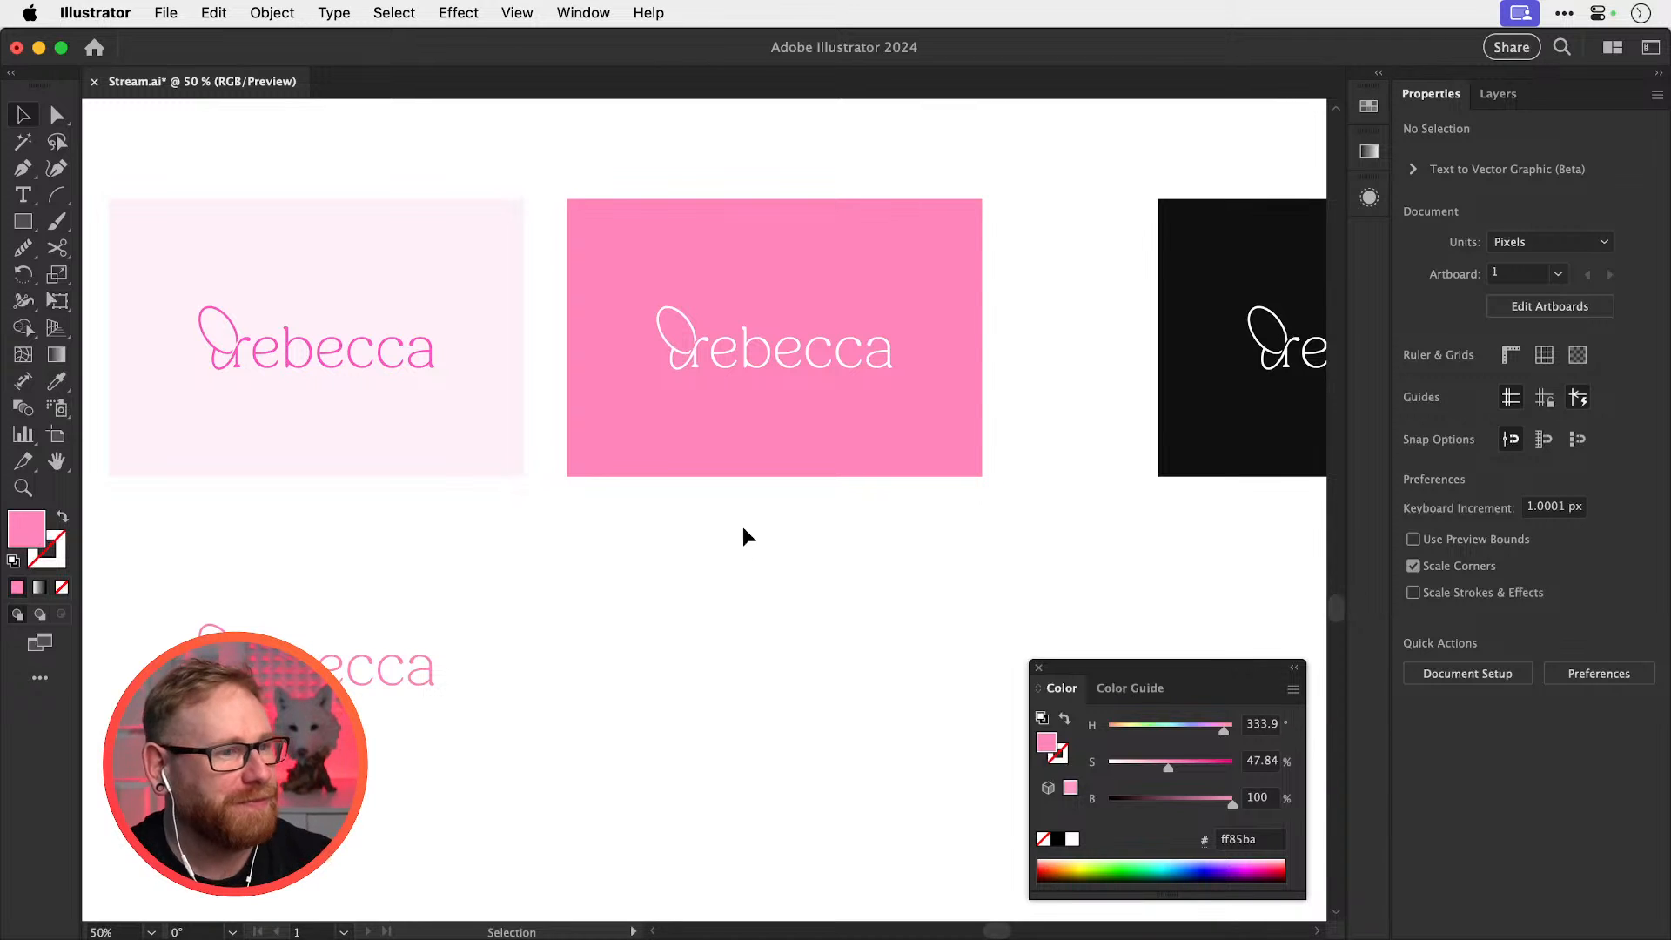
scroll(609, 592, "right", 5)
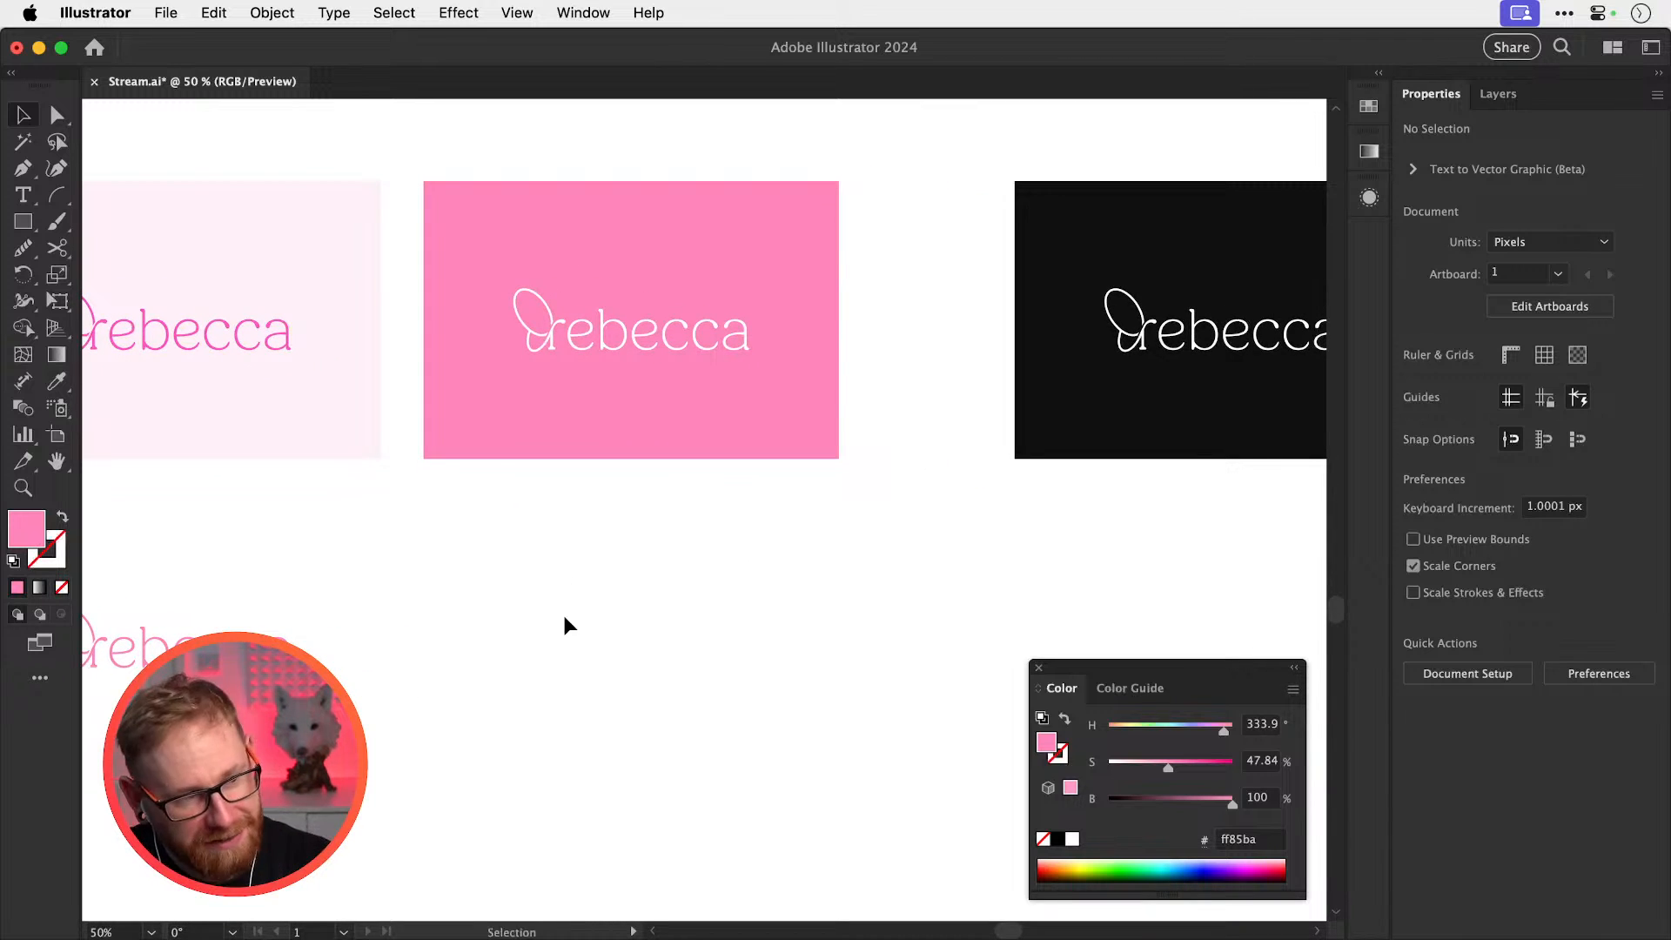
scroll(609, 540, "left", 5)
scroll(609, 540, "down", 1)
left_click_drag(272, 608, 810, 602)
left_click(1042, 839)
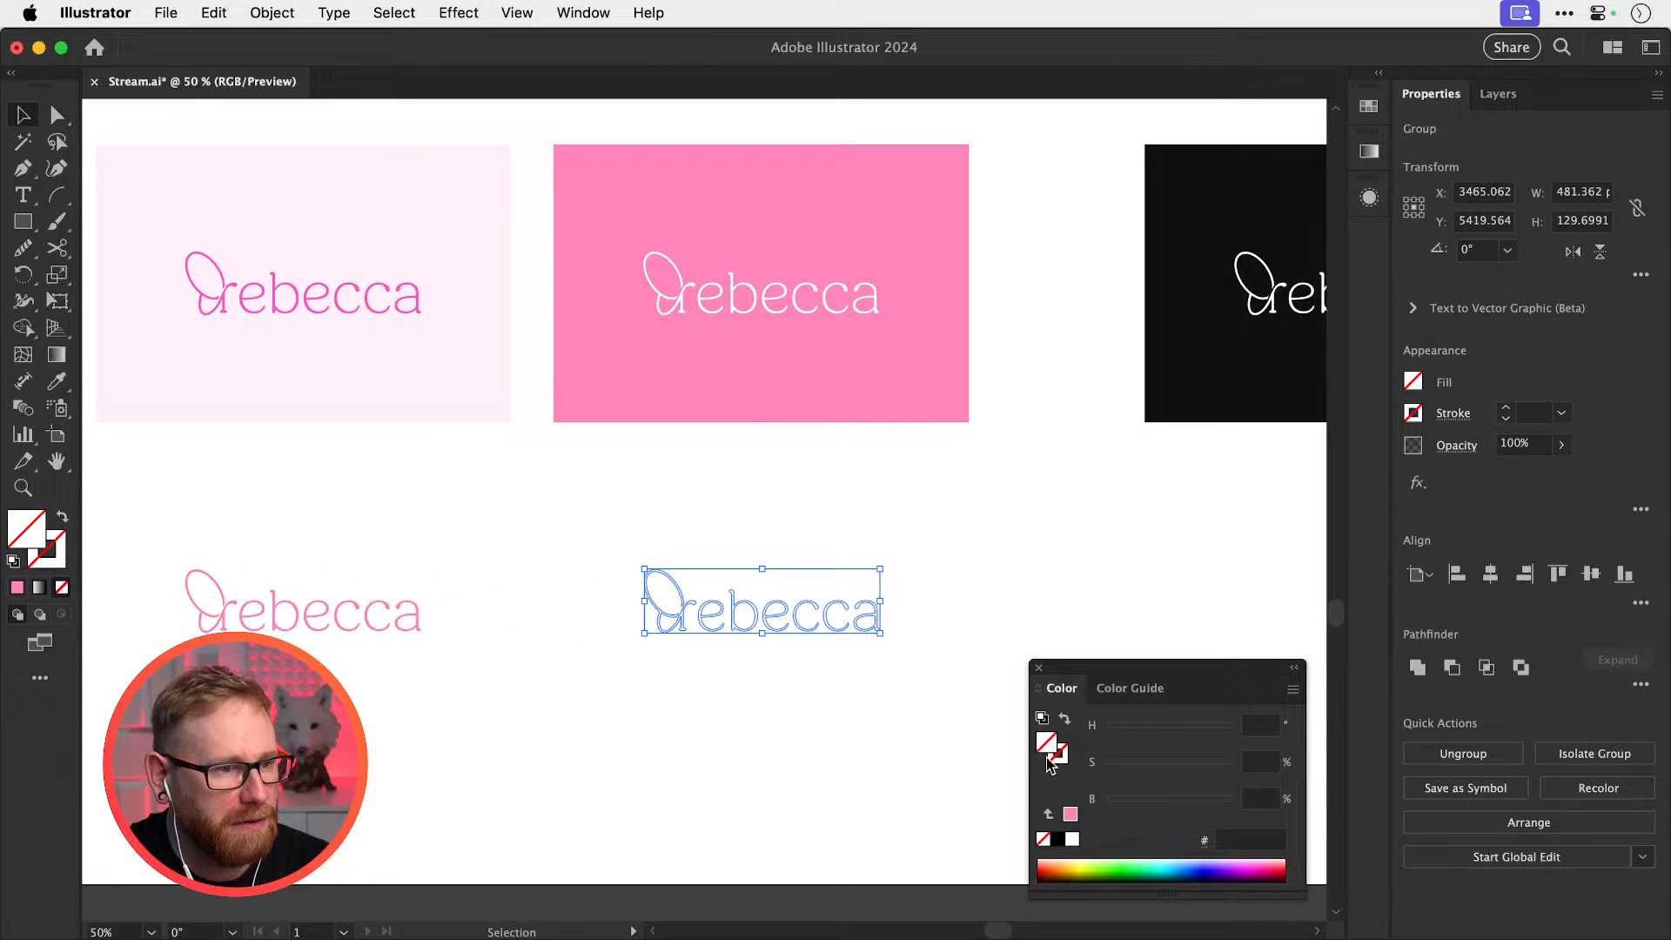
left_click(1057, 839)
left_click(1022, 576)
scroll(855, 452, "right", 6)
scroll(854, 453, "down", 1)
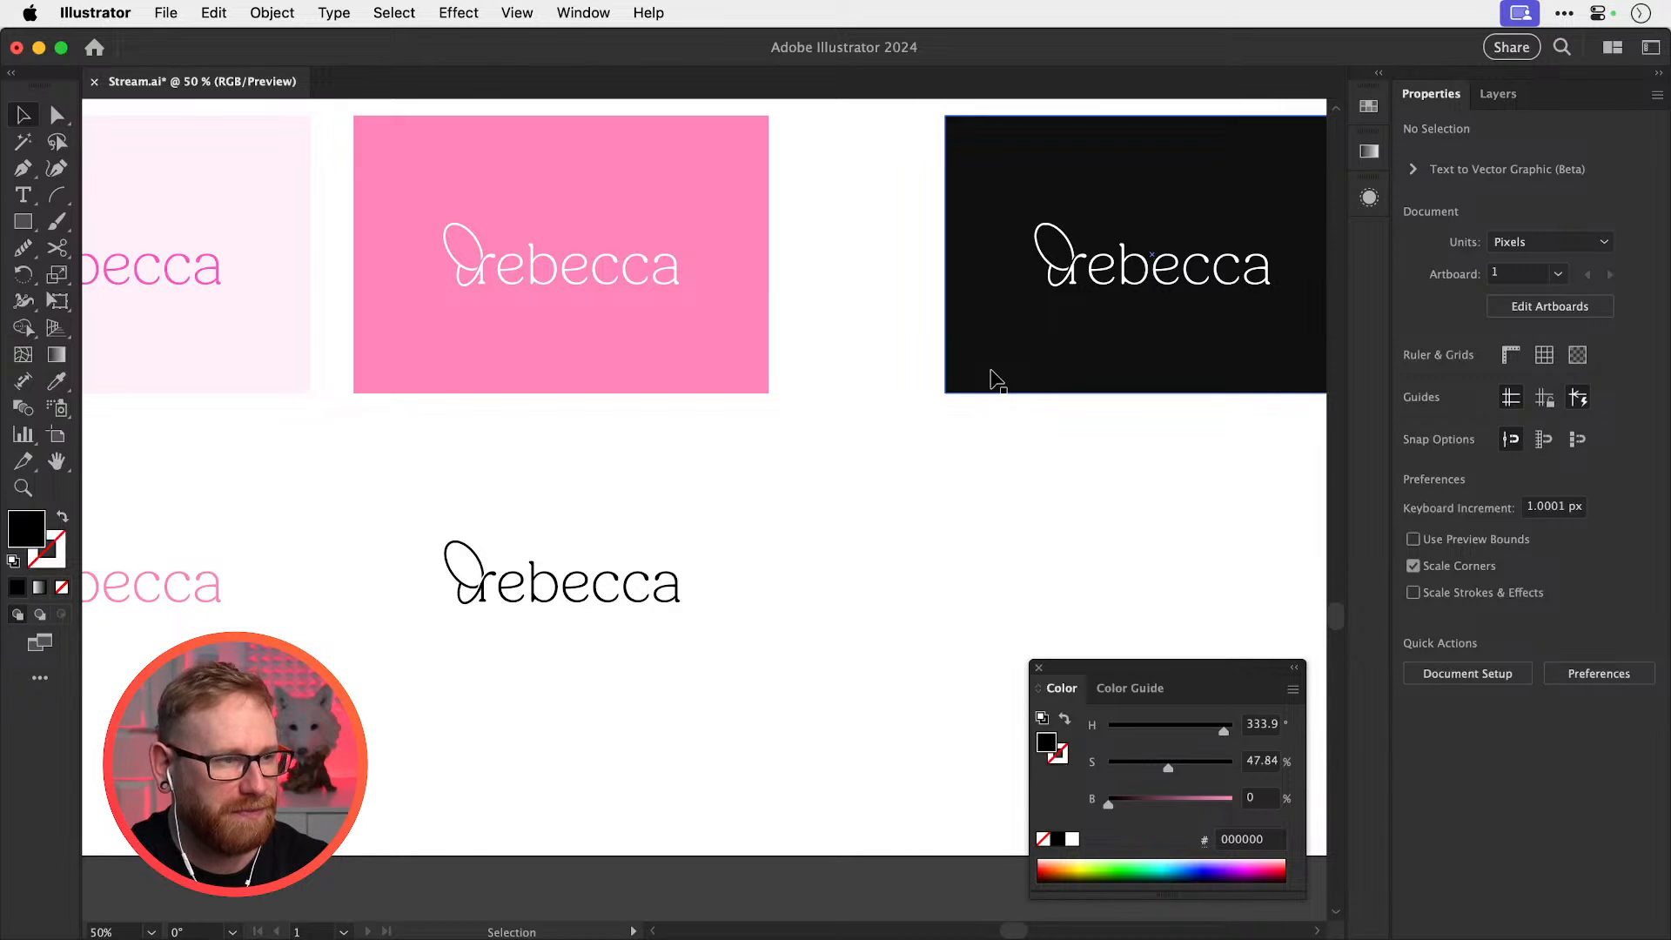
left_click_drag(548, 587, 891, 548)
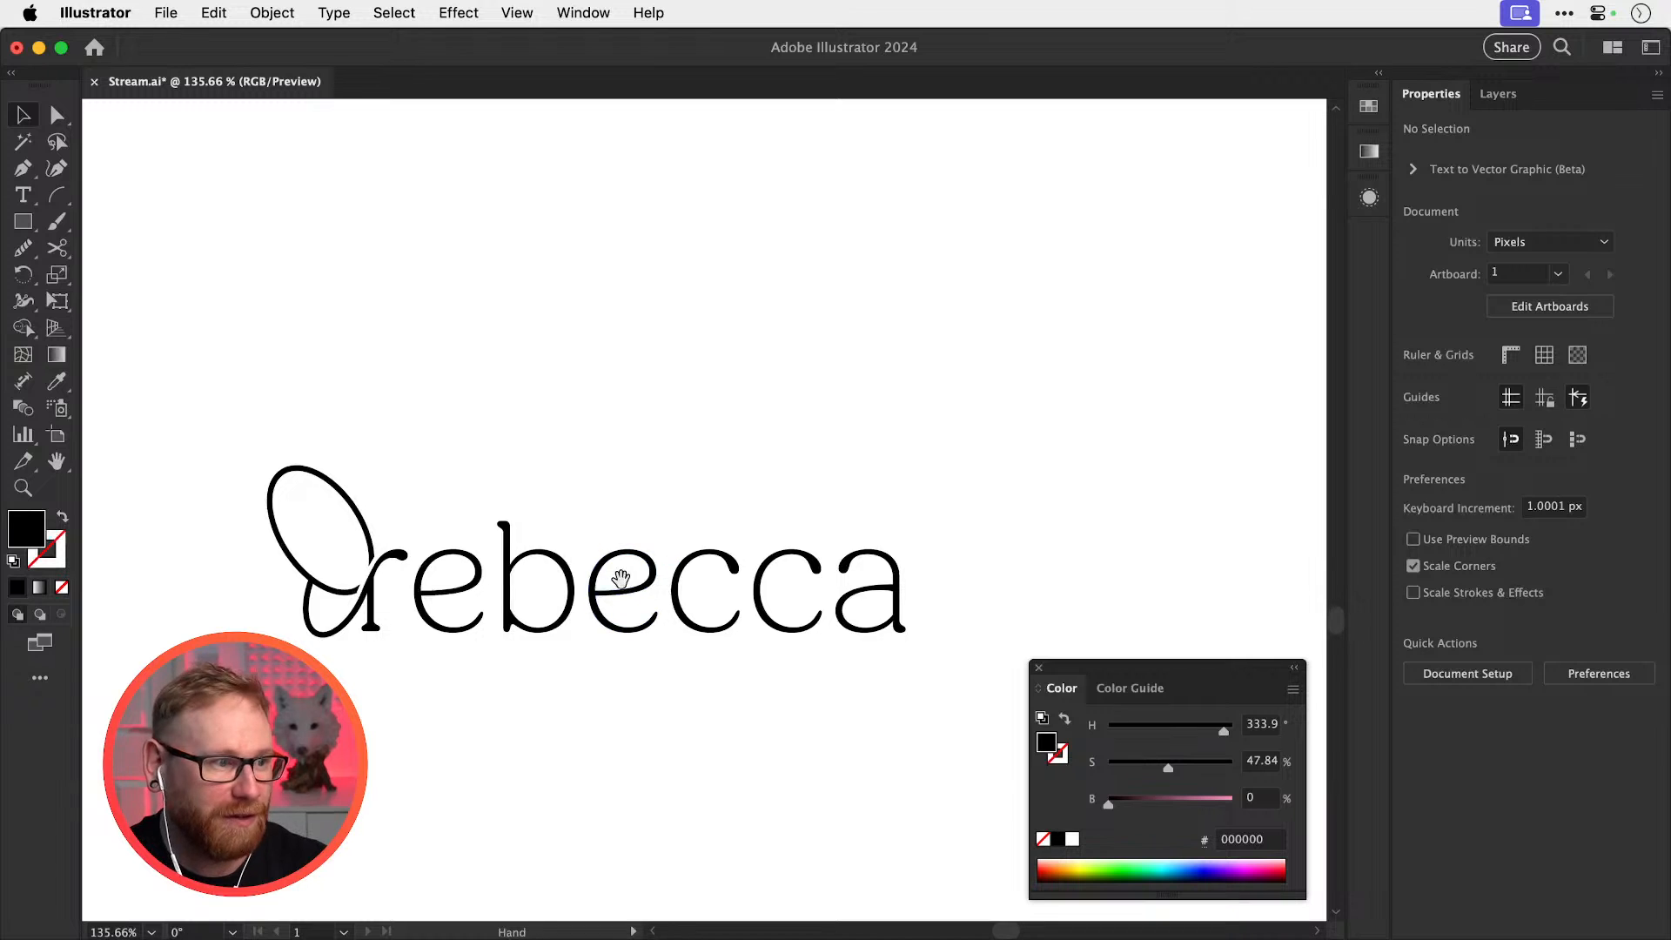
Check the black wordmark's butterfly r up close, then save Stream.ai
left_click_drag(620, 578, 703, 539)
key("z")
left_click_drag(554, 577, 698, 578)
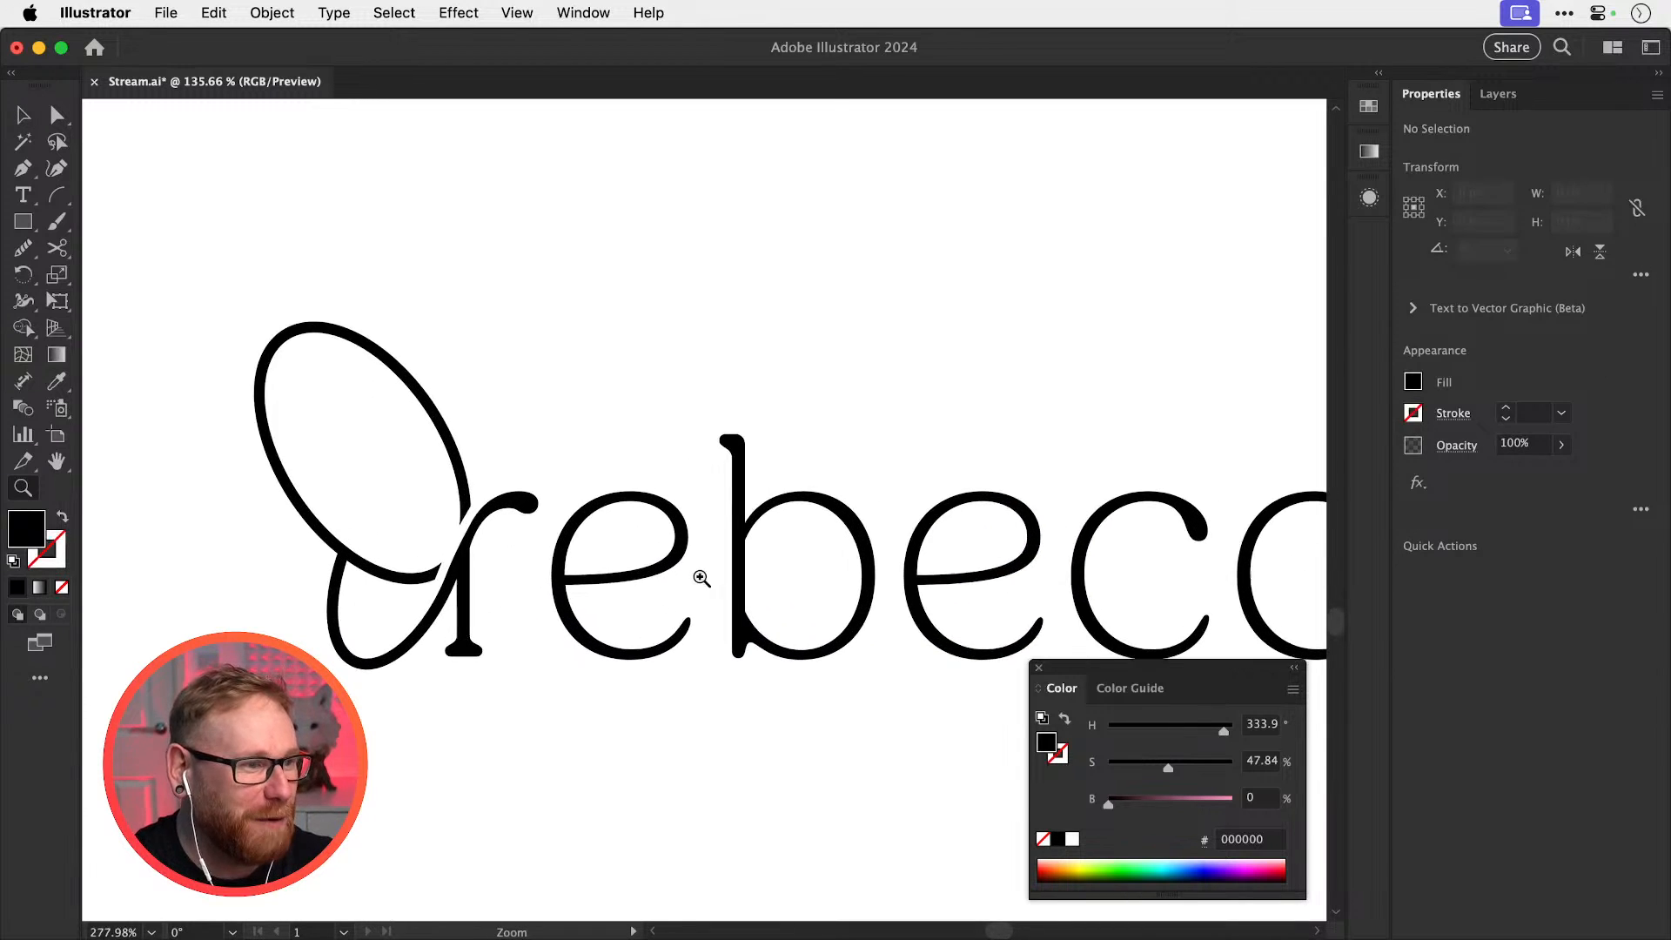
key("v")
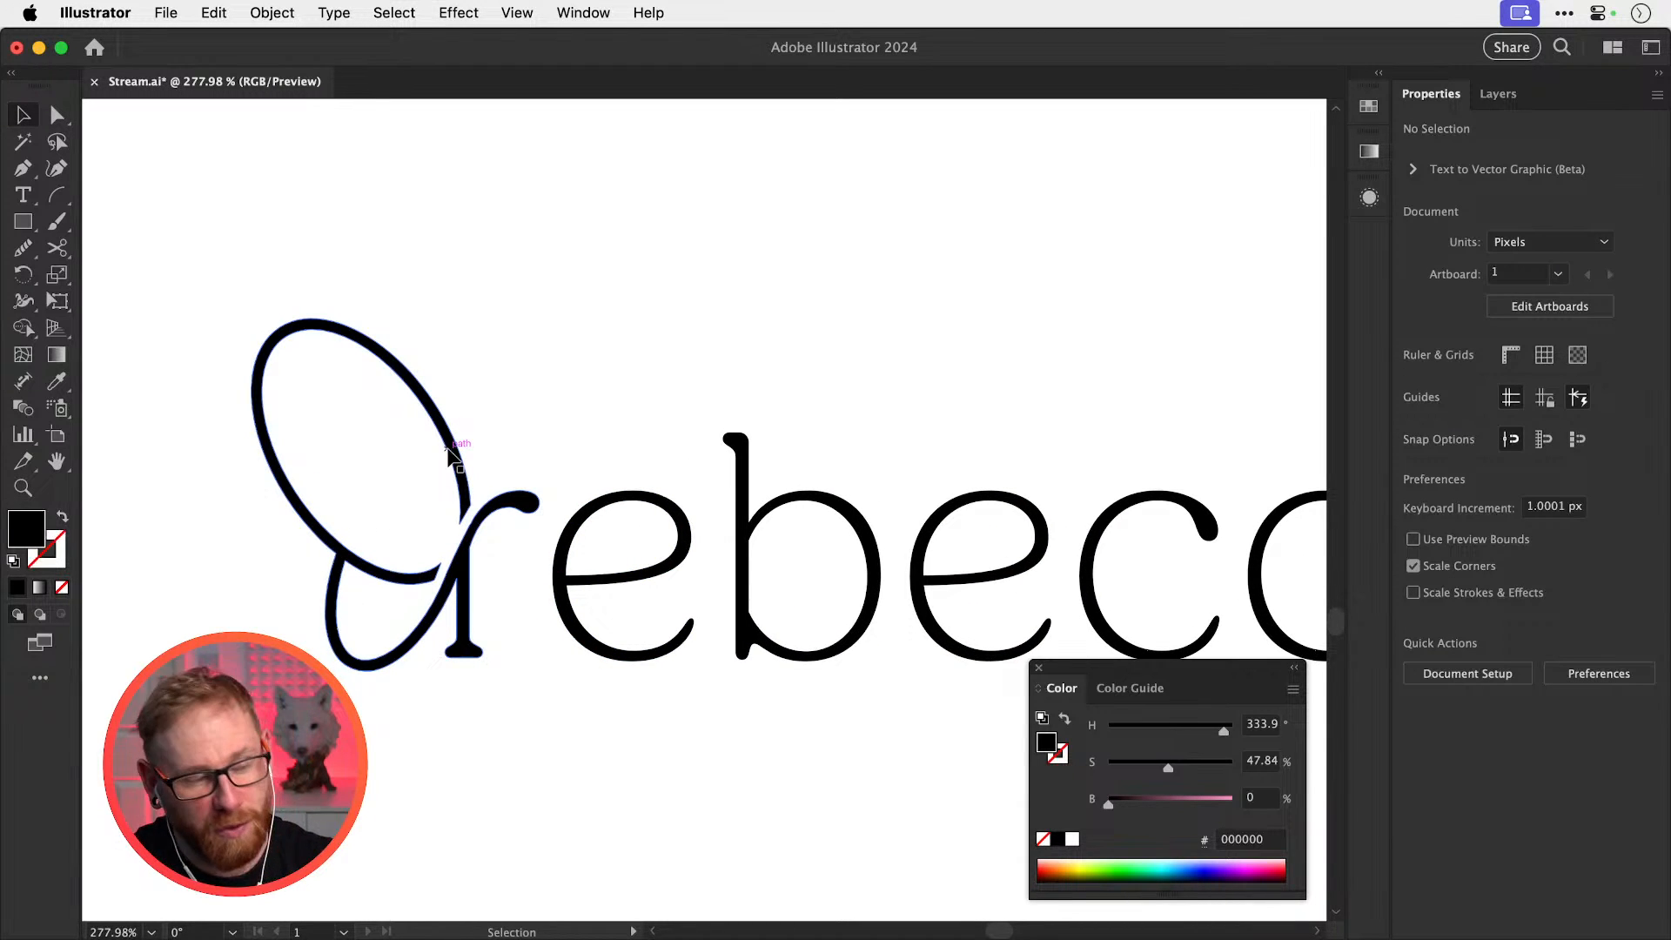
key("super+minus")
key("super+minus")
key("super+minus")
key("super+minus")
key("super+minus")
key("super+minus")
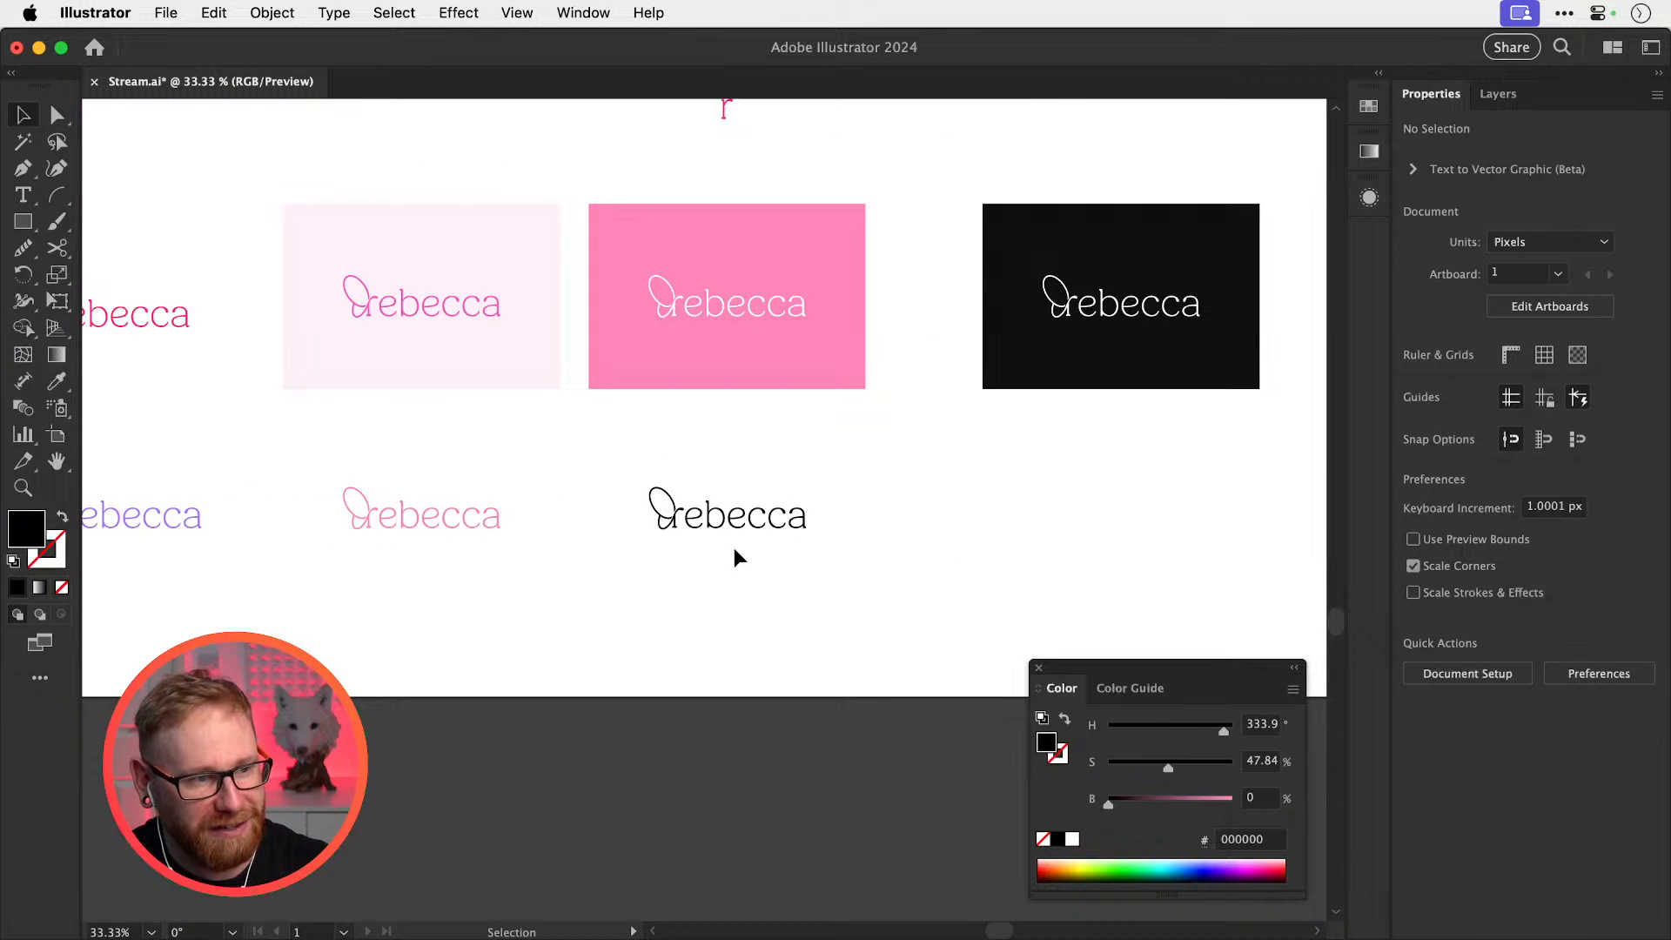
key("z")
left_click_drag(729, 535, 842, 562)
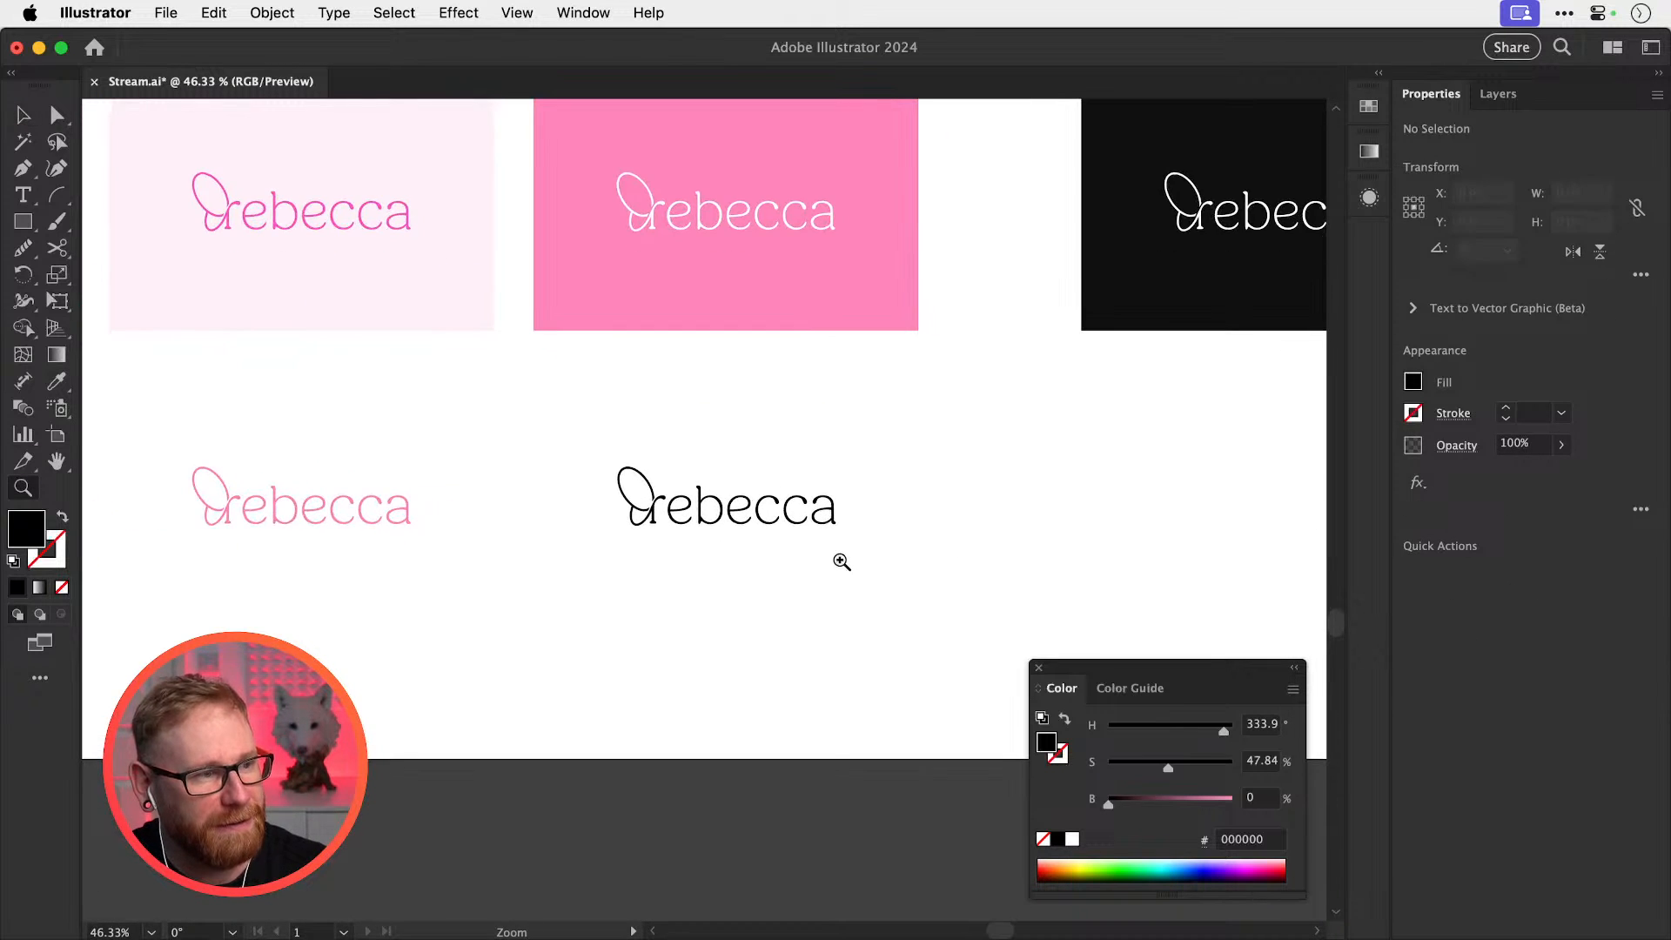
key("v")
key("super+s")
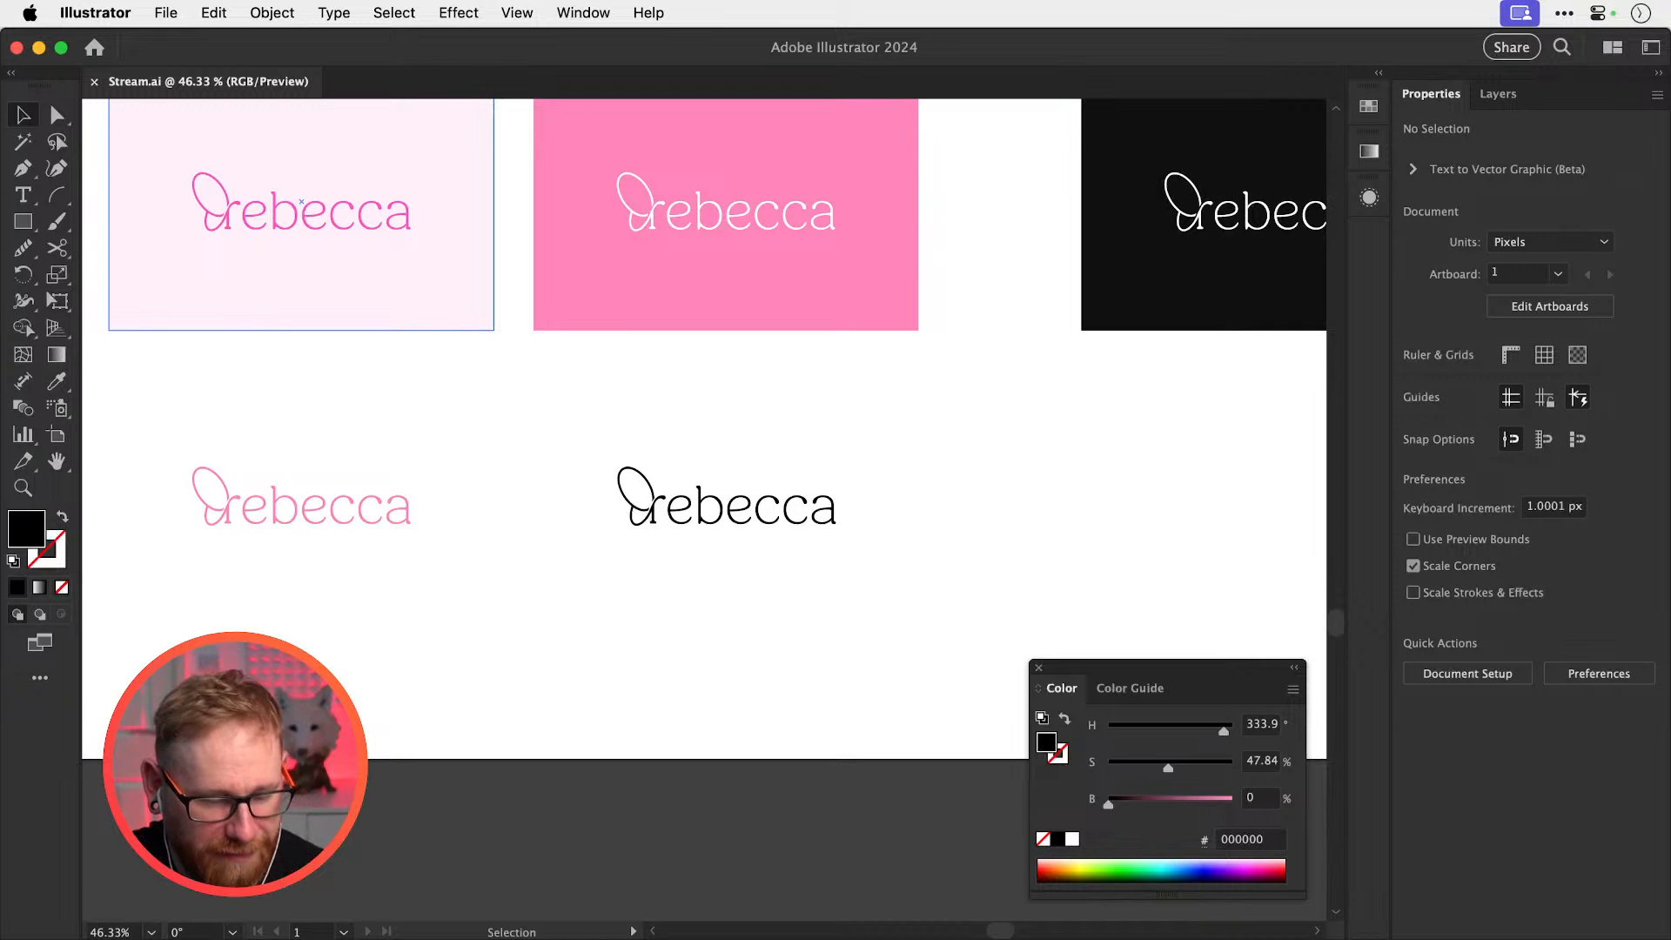
key("super+Tab")
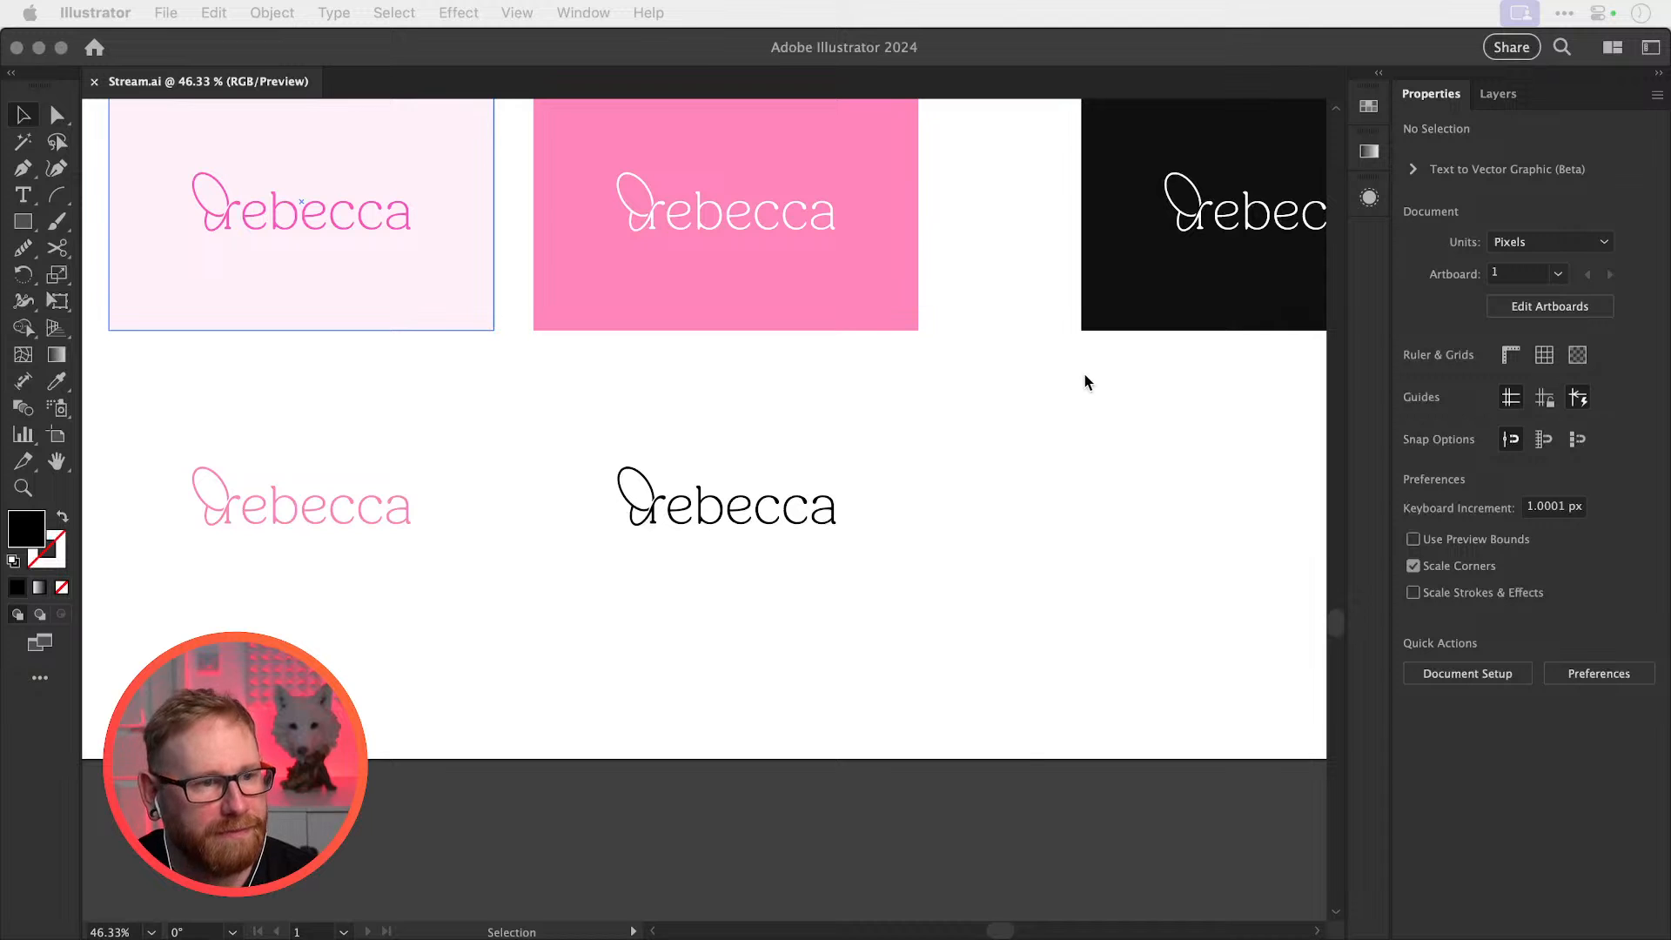
Review the whole artboard, then zoom back to the rebecca cards and black wordmark
left_click(1072, 564)
key("super+minus")
key("super+minus")
key("super+minus")
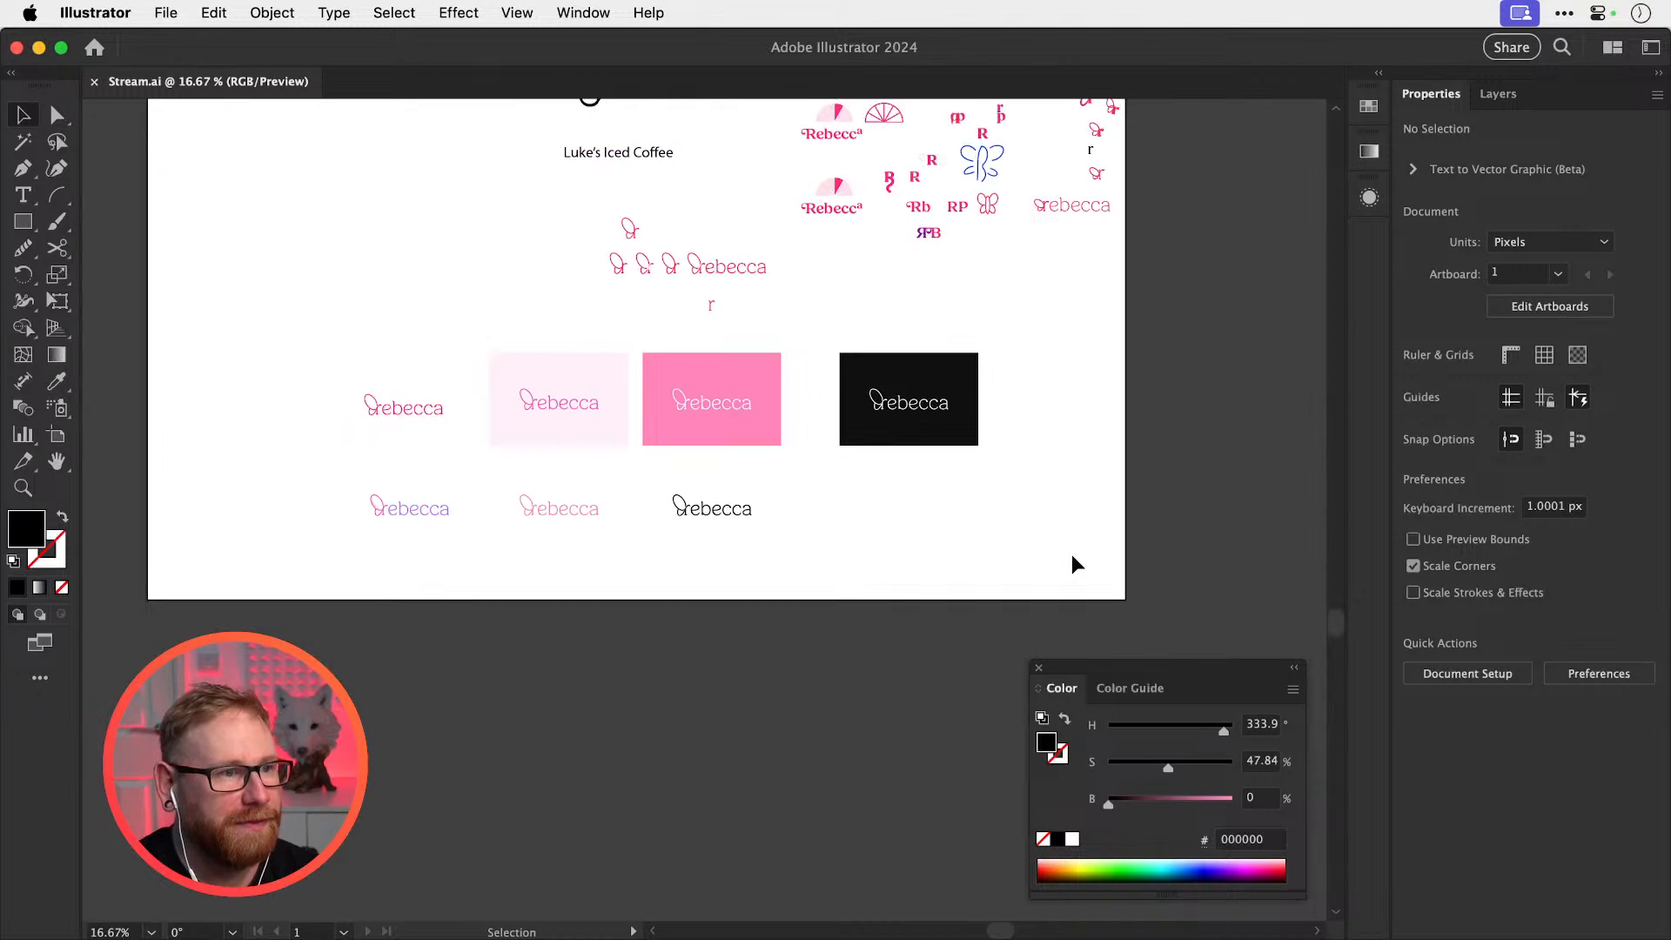
scroll(1073, 564, "up", 10)
scroll(1073, 564, "left", 2)
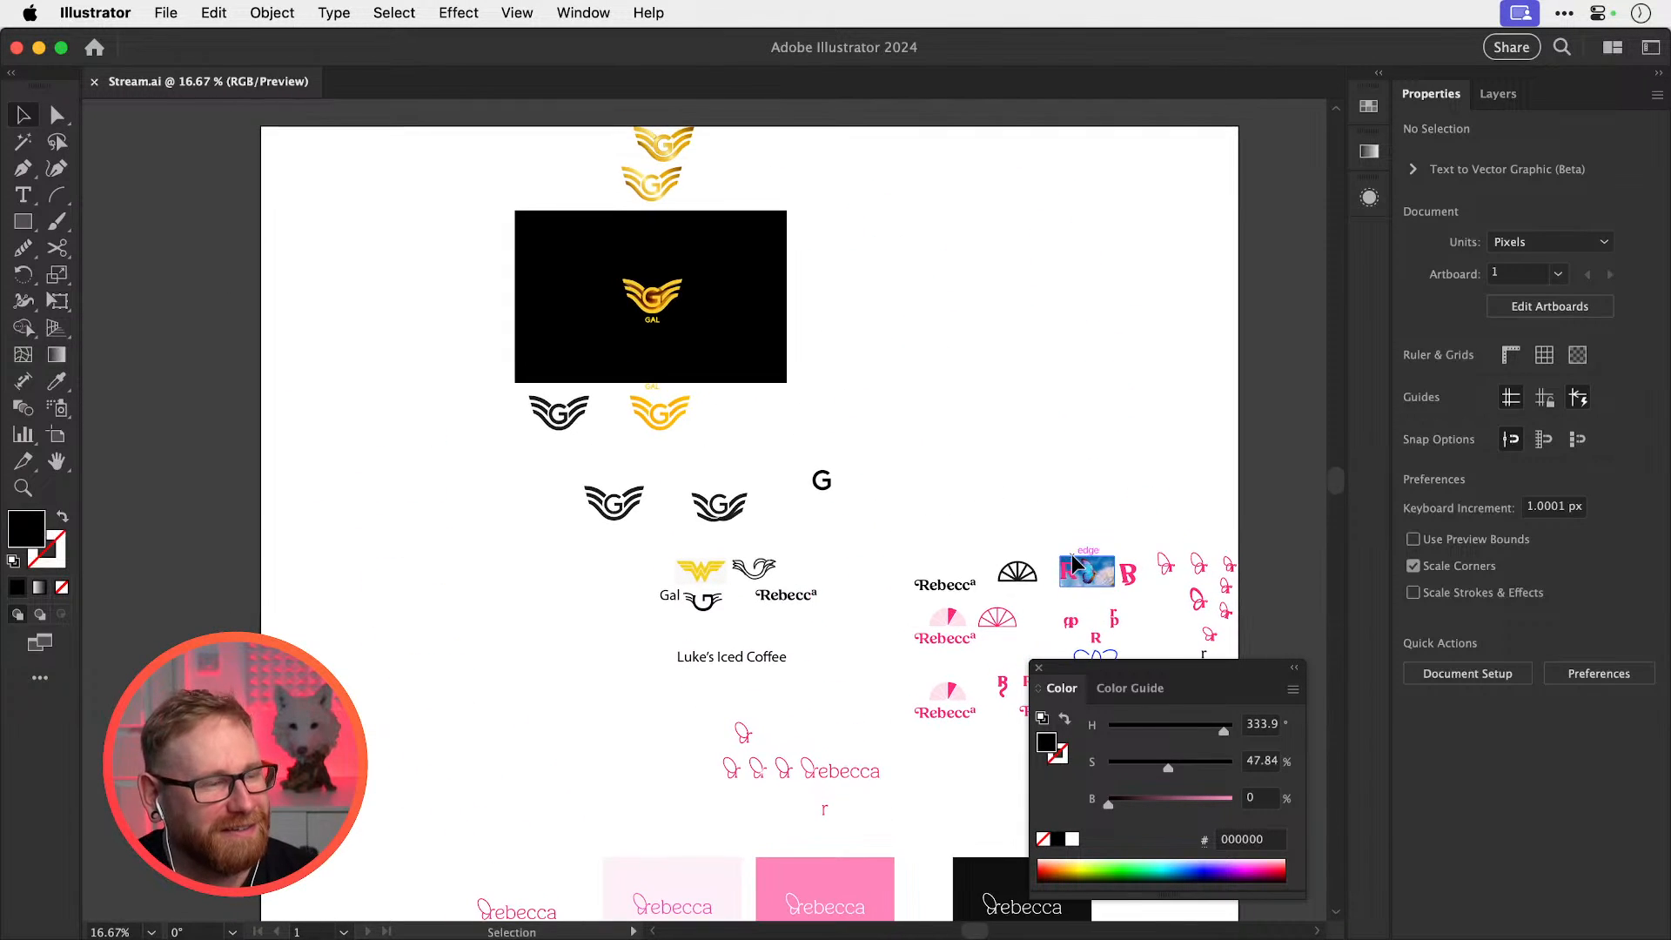
key("z")
left_click_drag(659, 285, 940, 359)
key("v")
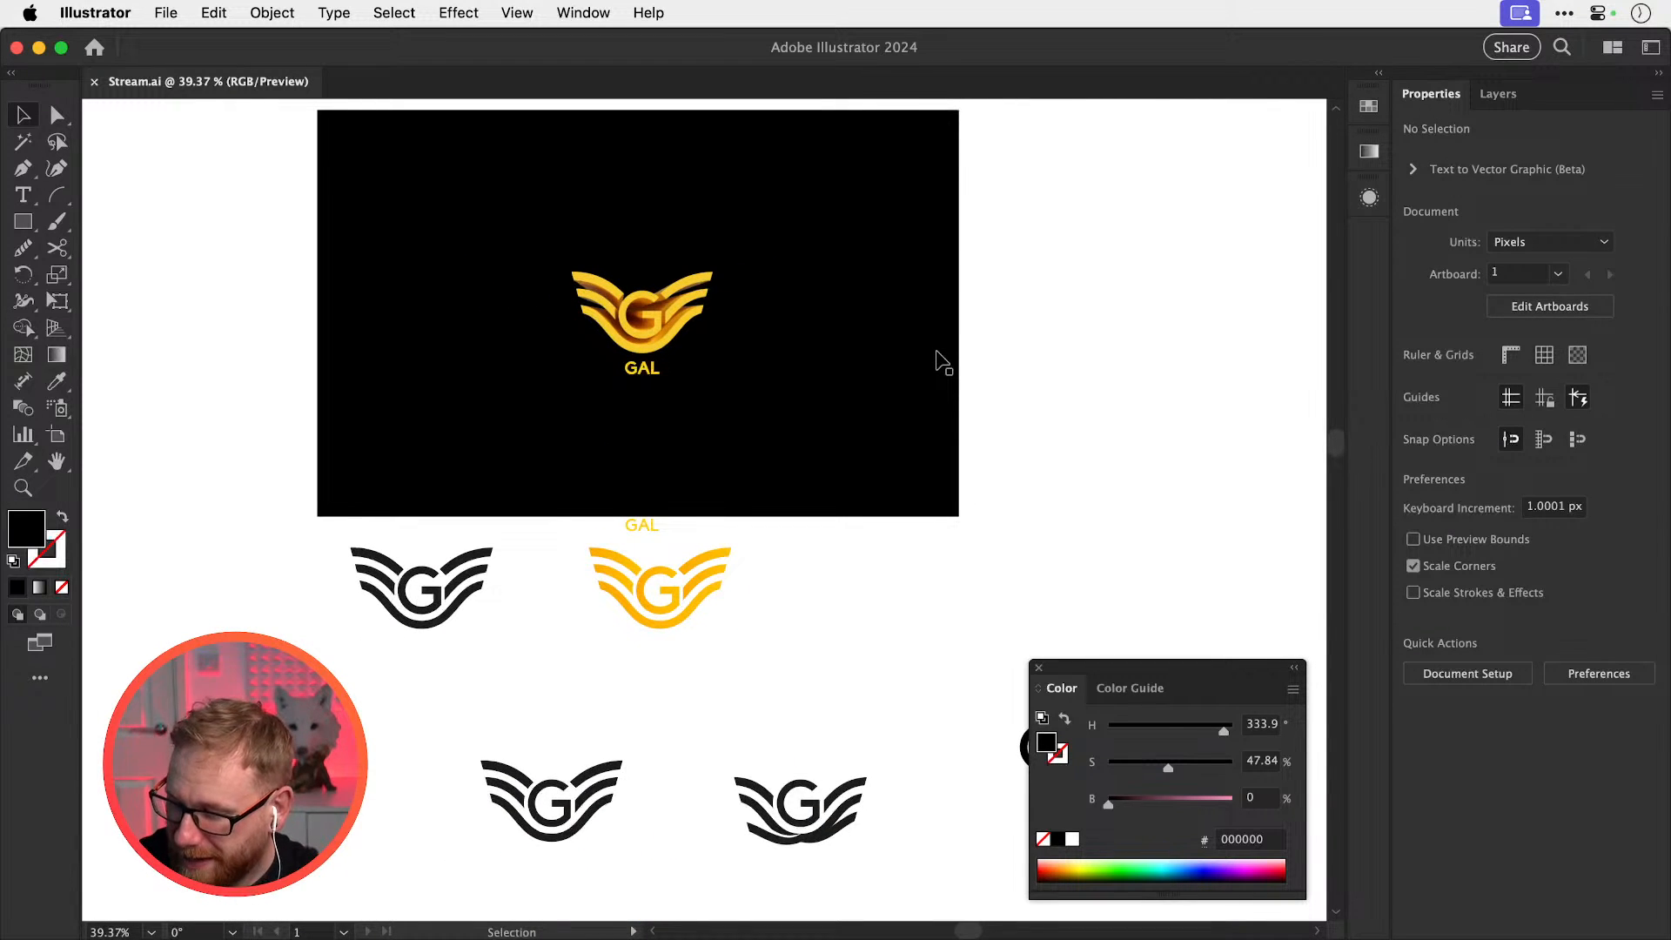
key("super+minus")
key("super+minus")
key("super+minus")
key("super+minus")
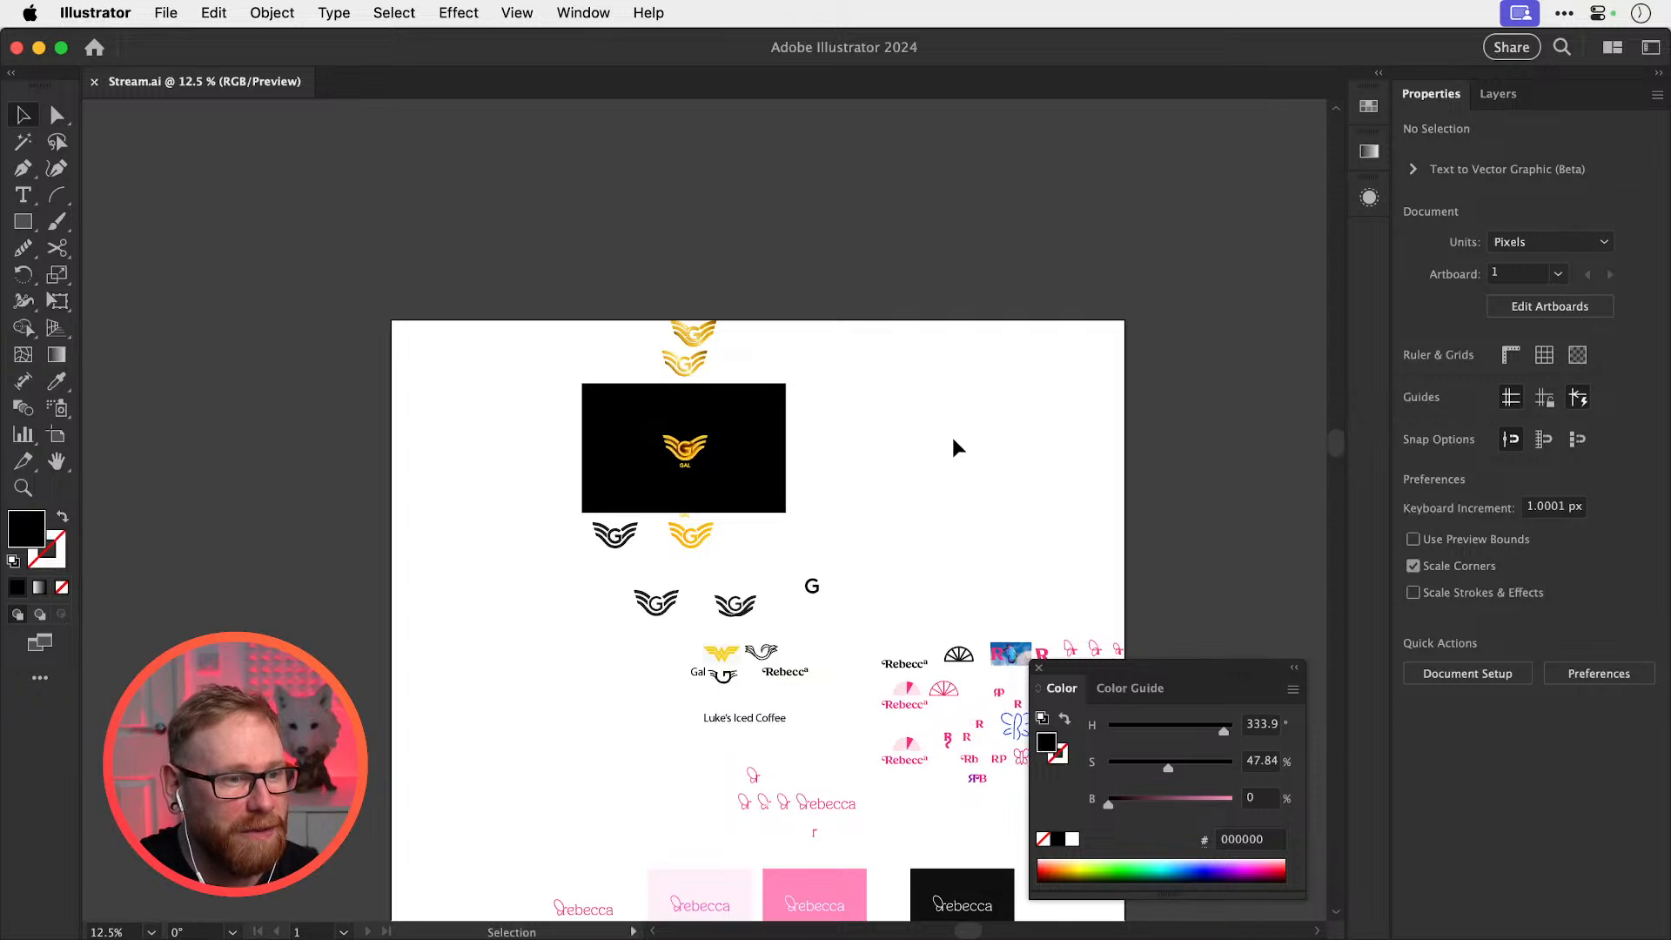
scroll(952, 437, "down", 5)
scroll(952, 437, "right", 2)
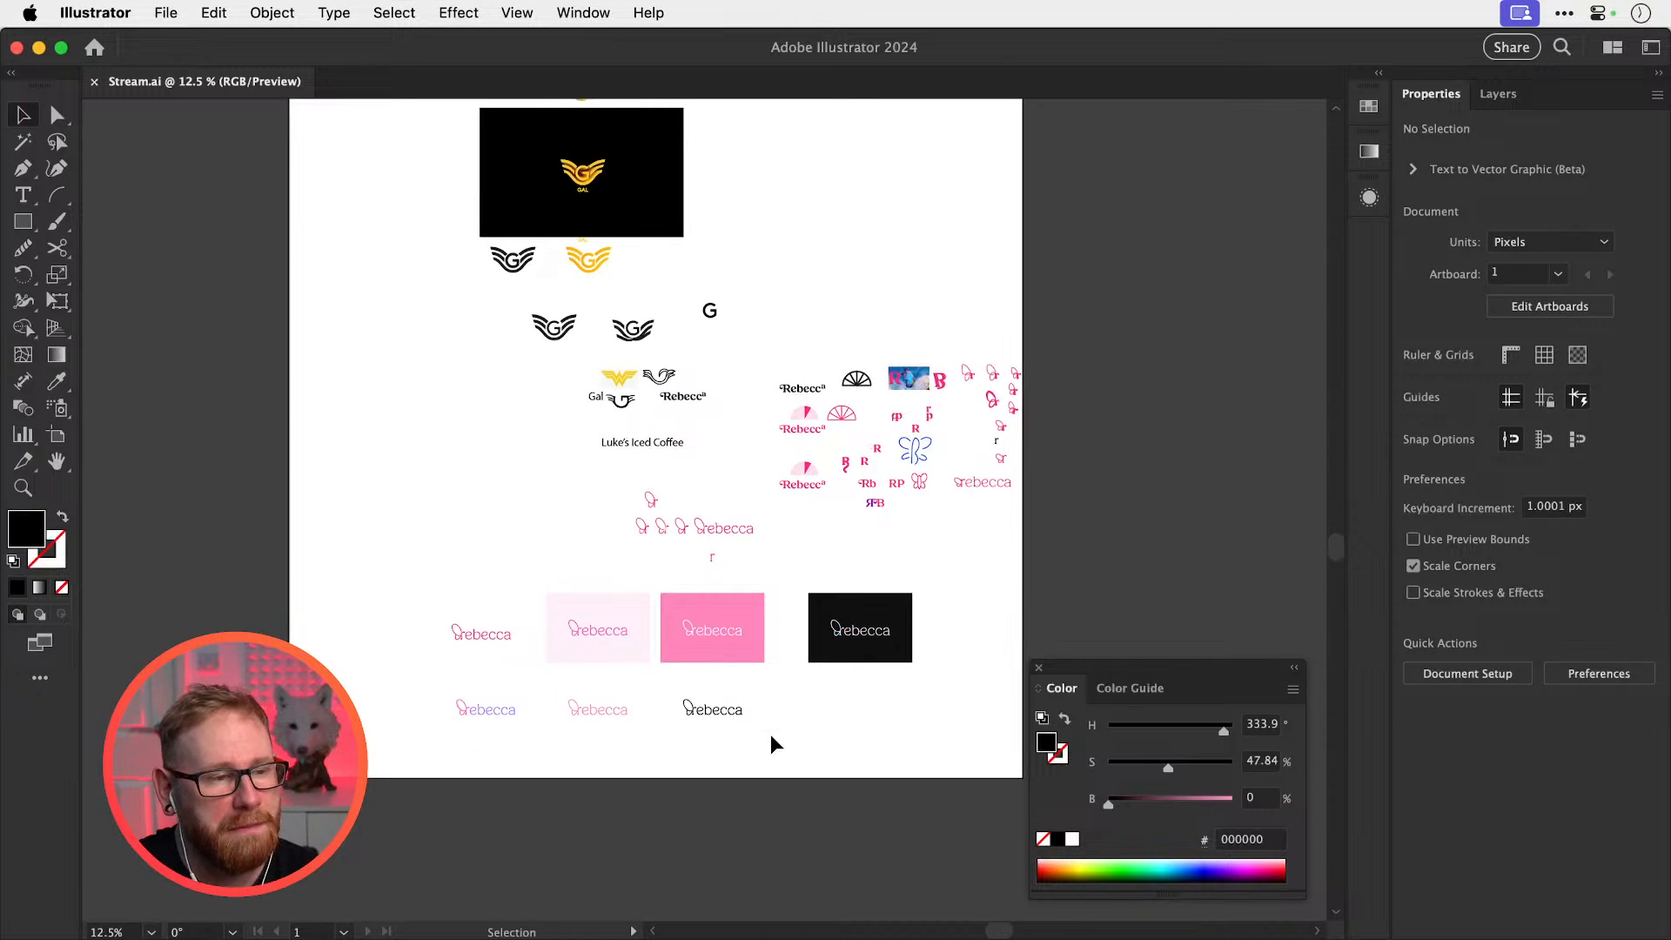
key("z")
left_click_drag(723, 728, 997, 721)
left_click_drag(697, 700, 757, 709)
key("v")
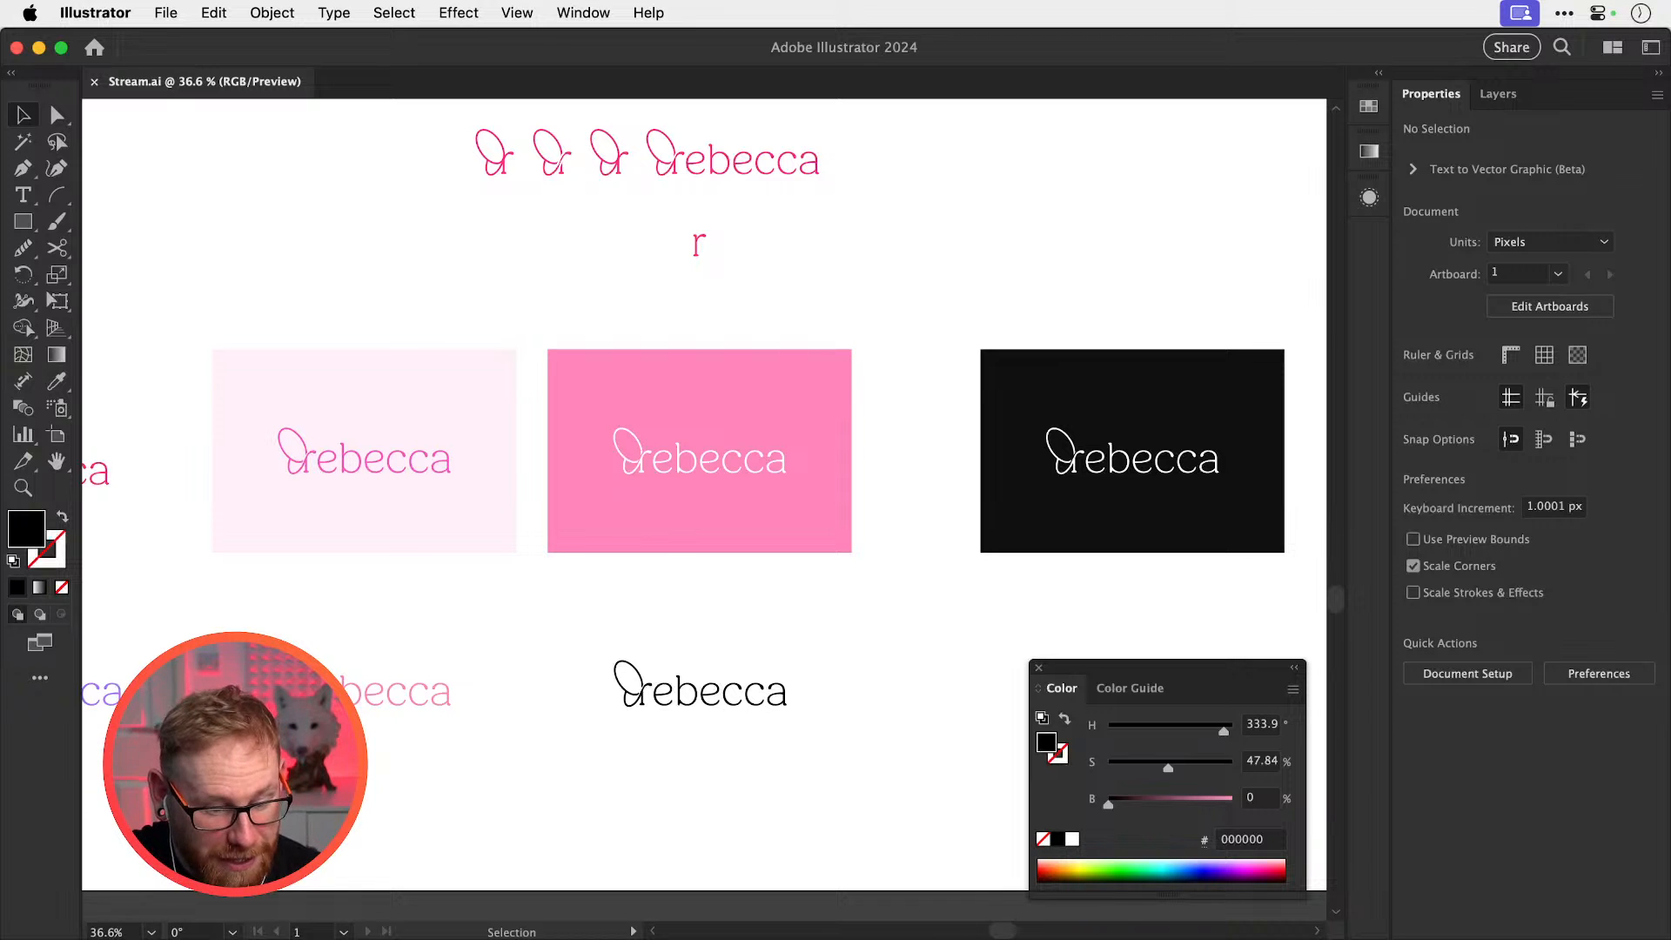
Close the floating Color panel
key("super+Tab")
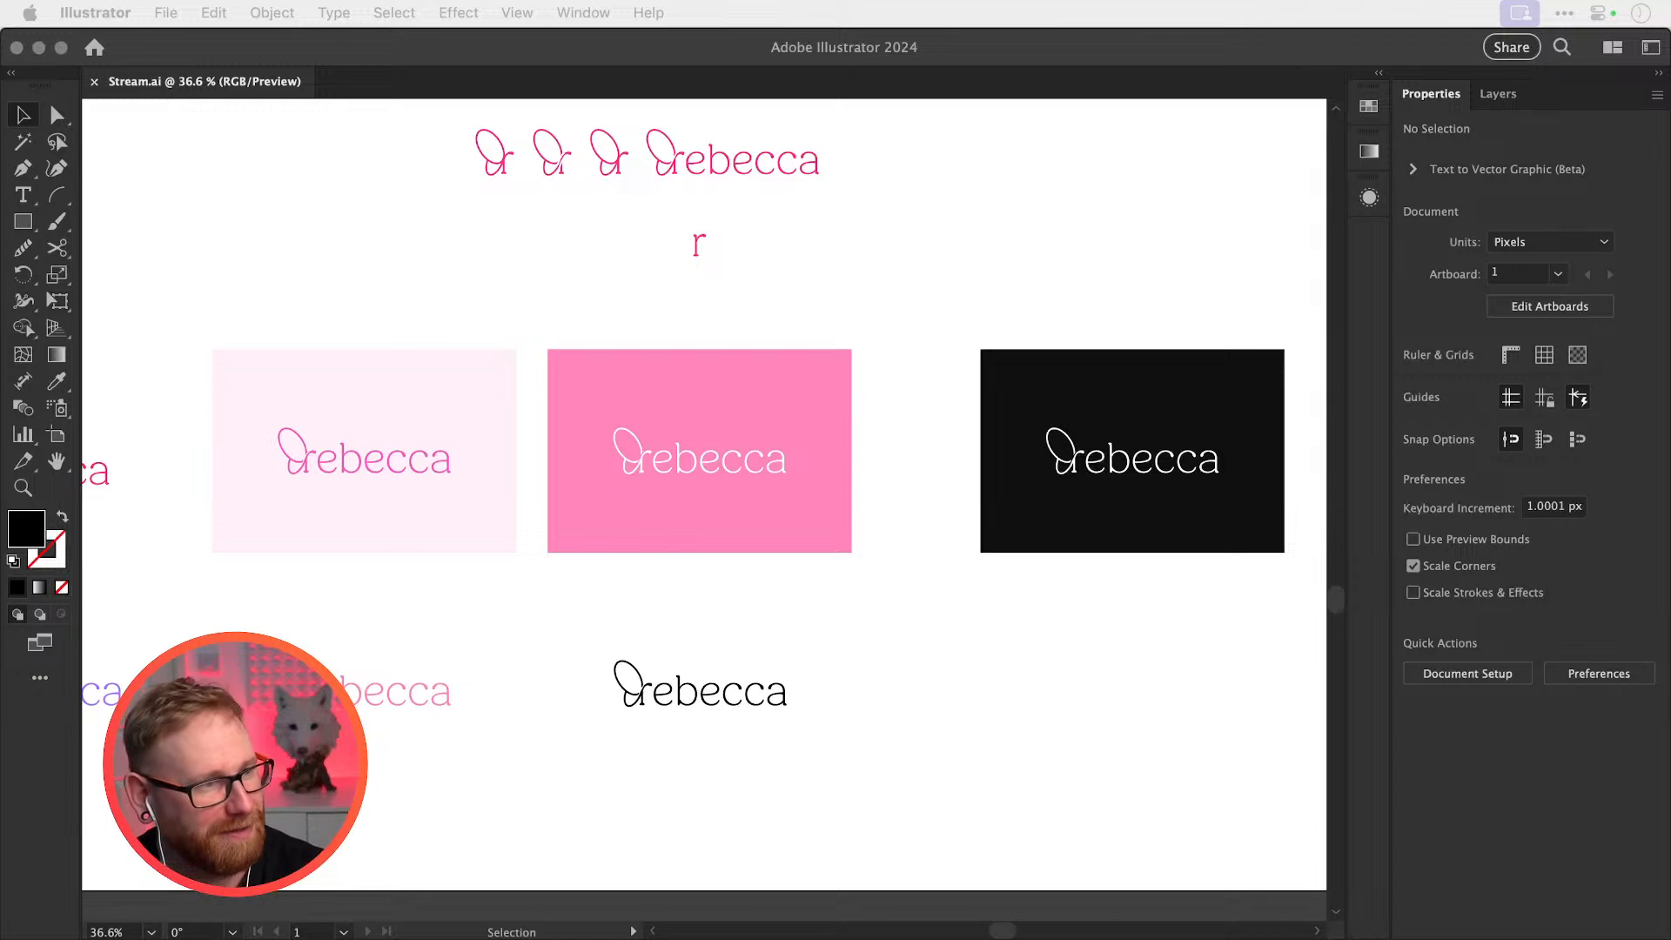
left_click(807, 212)
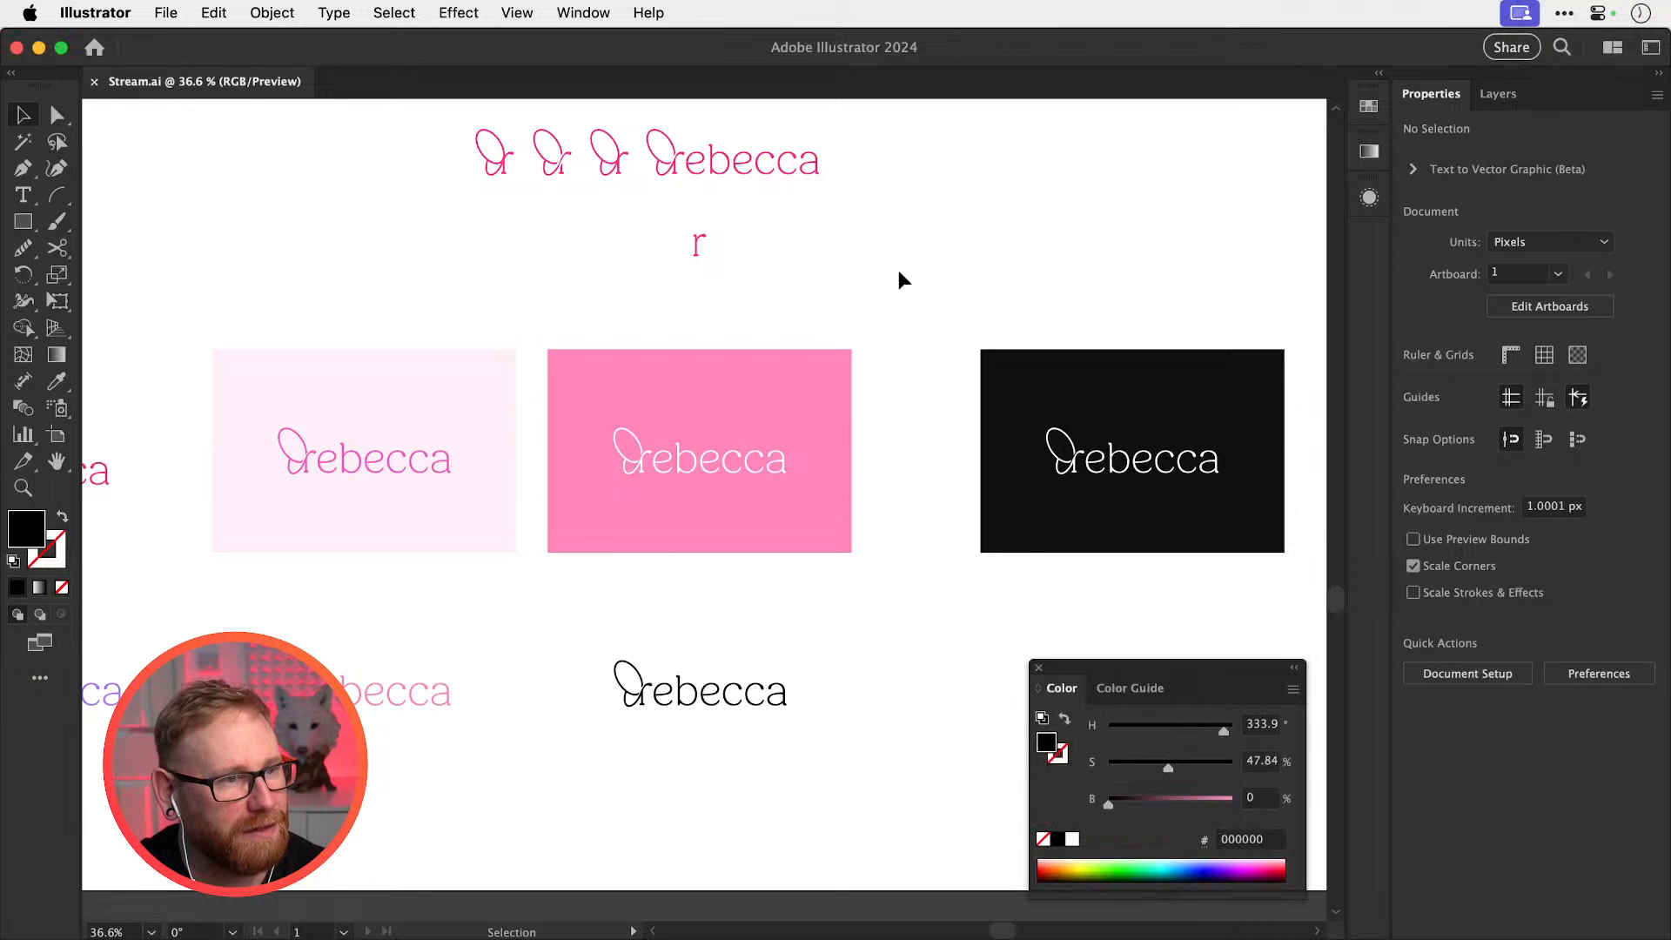
left_click(1038, 668)
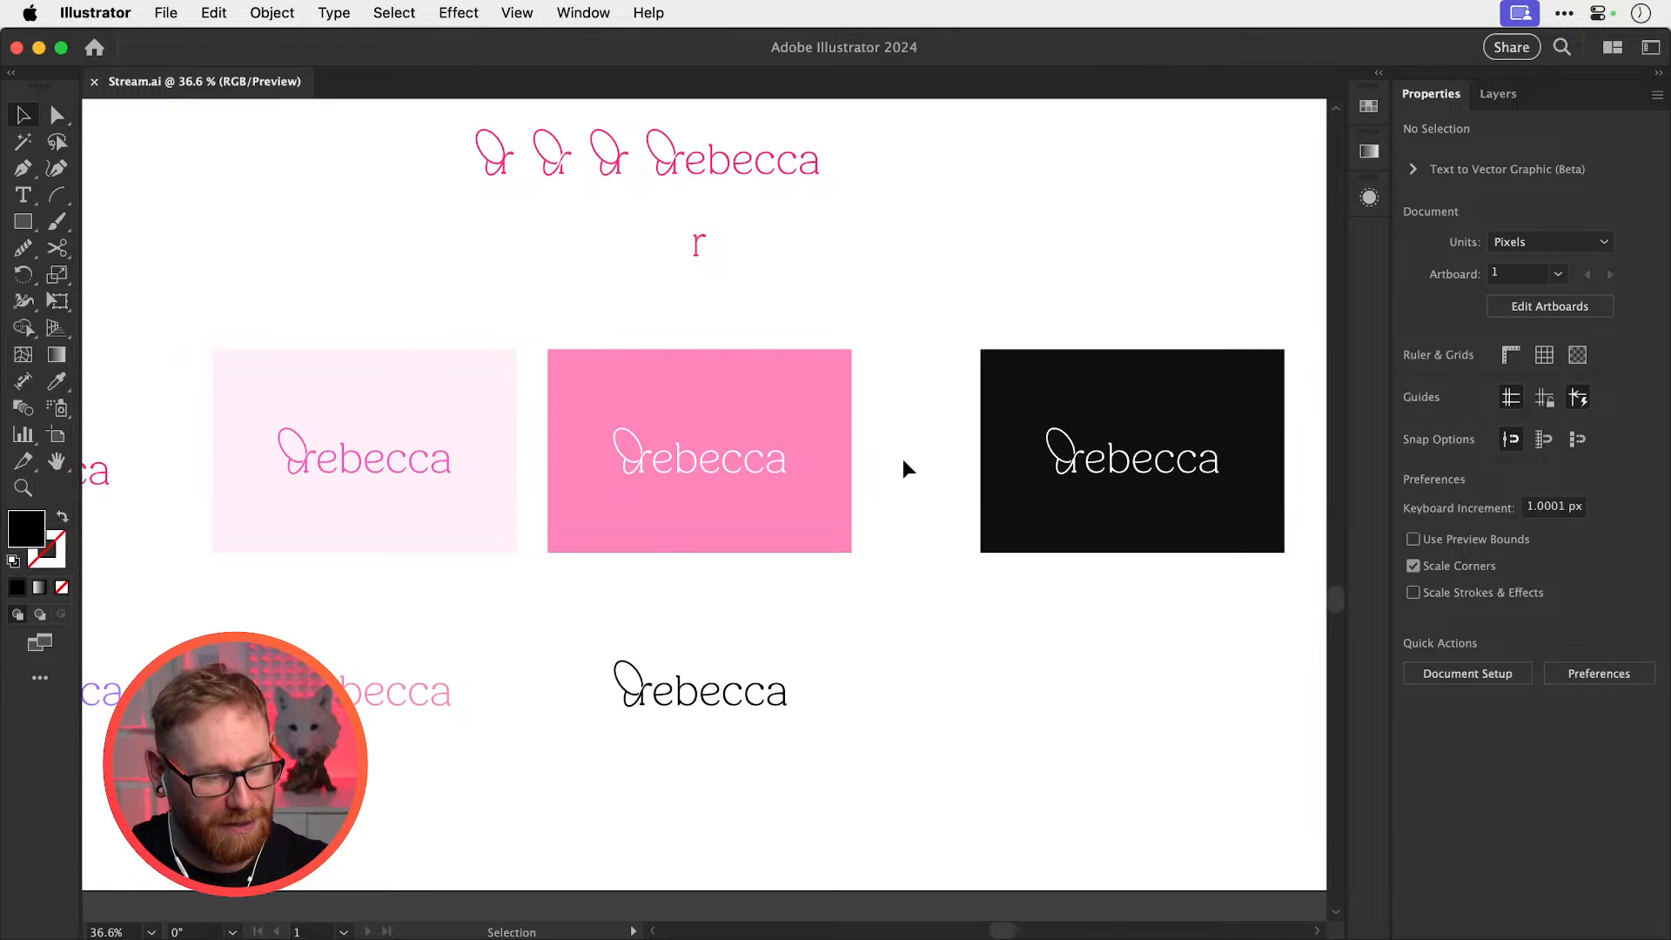